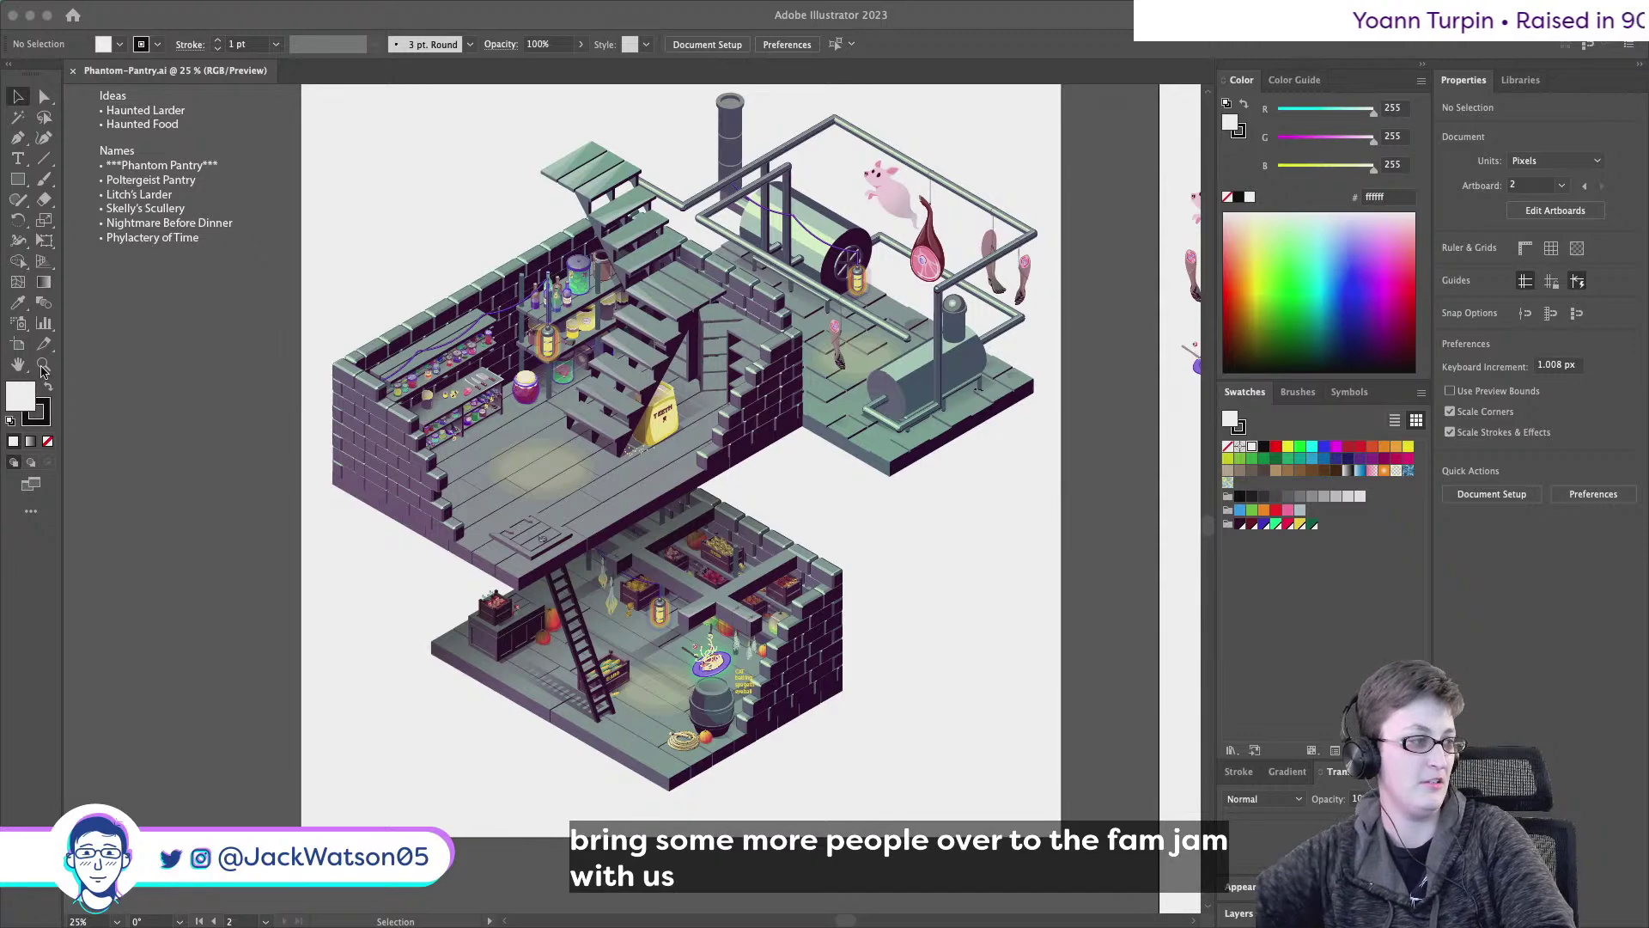
# - Examine the isometric pantry scene, from the upper shelves to the basement's spaghetti plate, barrel and cat note
pyautogui.click(887, 507)
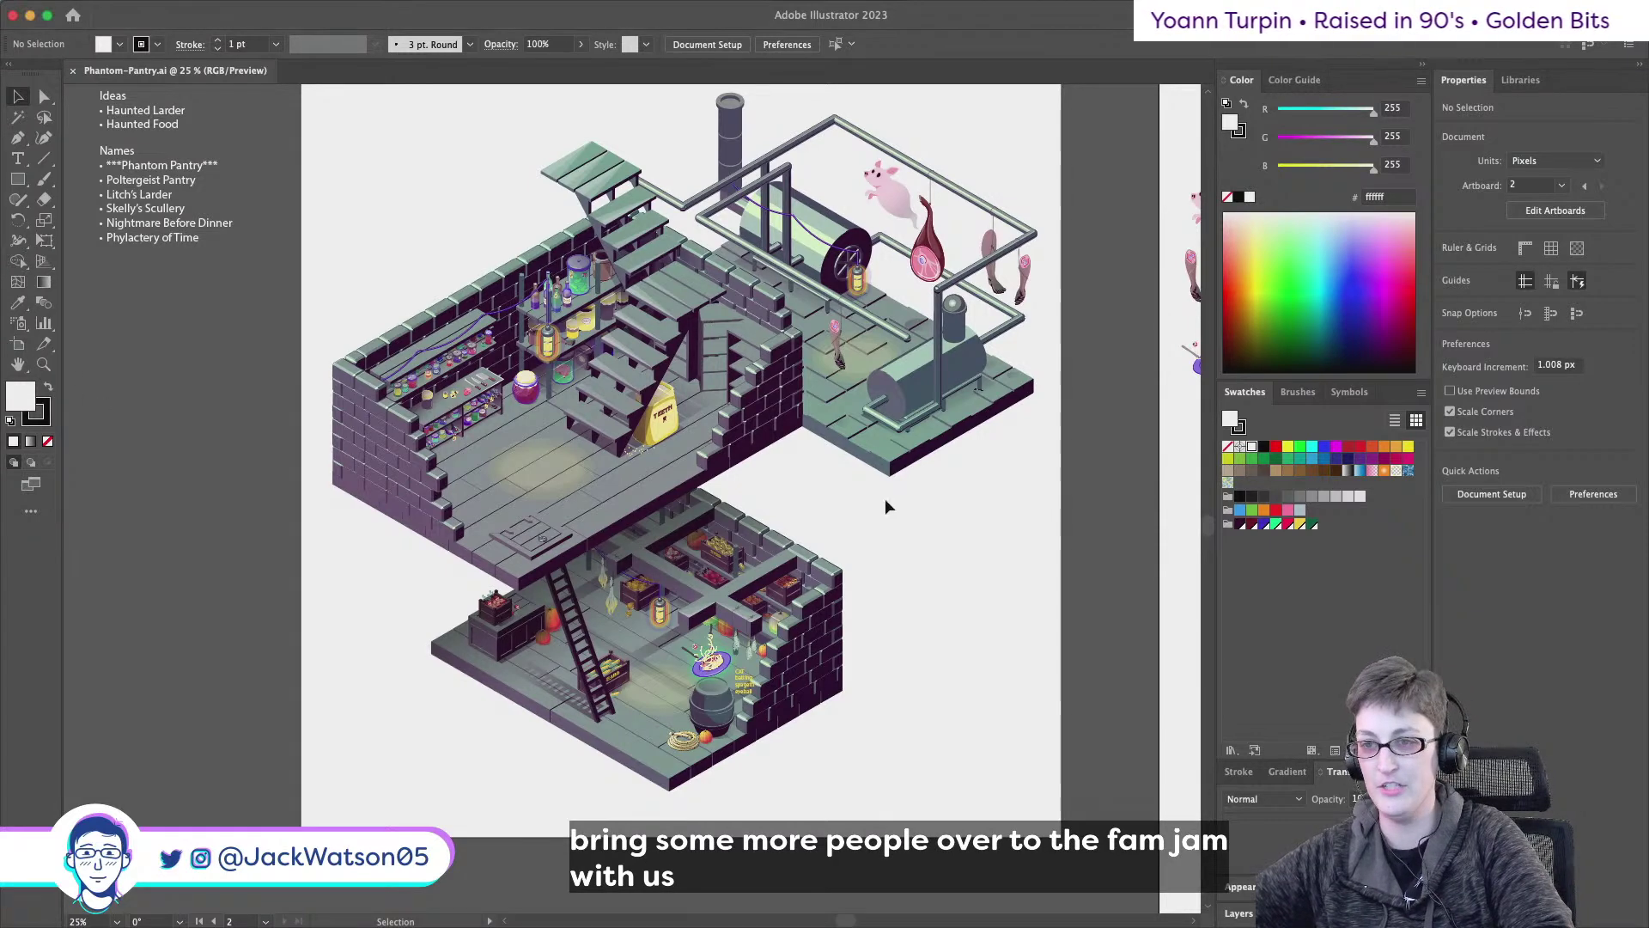
pyautogui.click(44, 365)
pyautogui.hscroll(3, 967, 442)
pyautogui.scroll(-2, 966, 442)
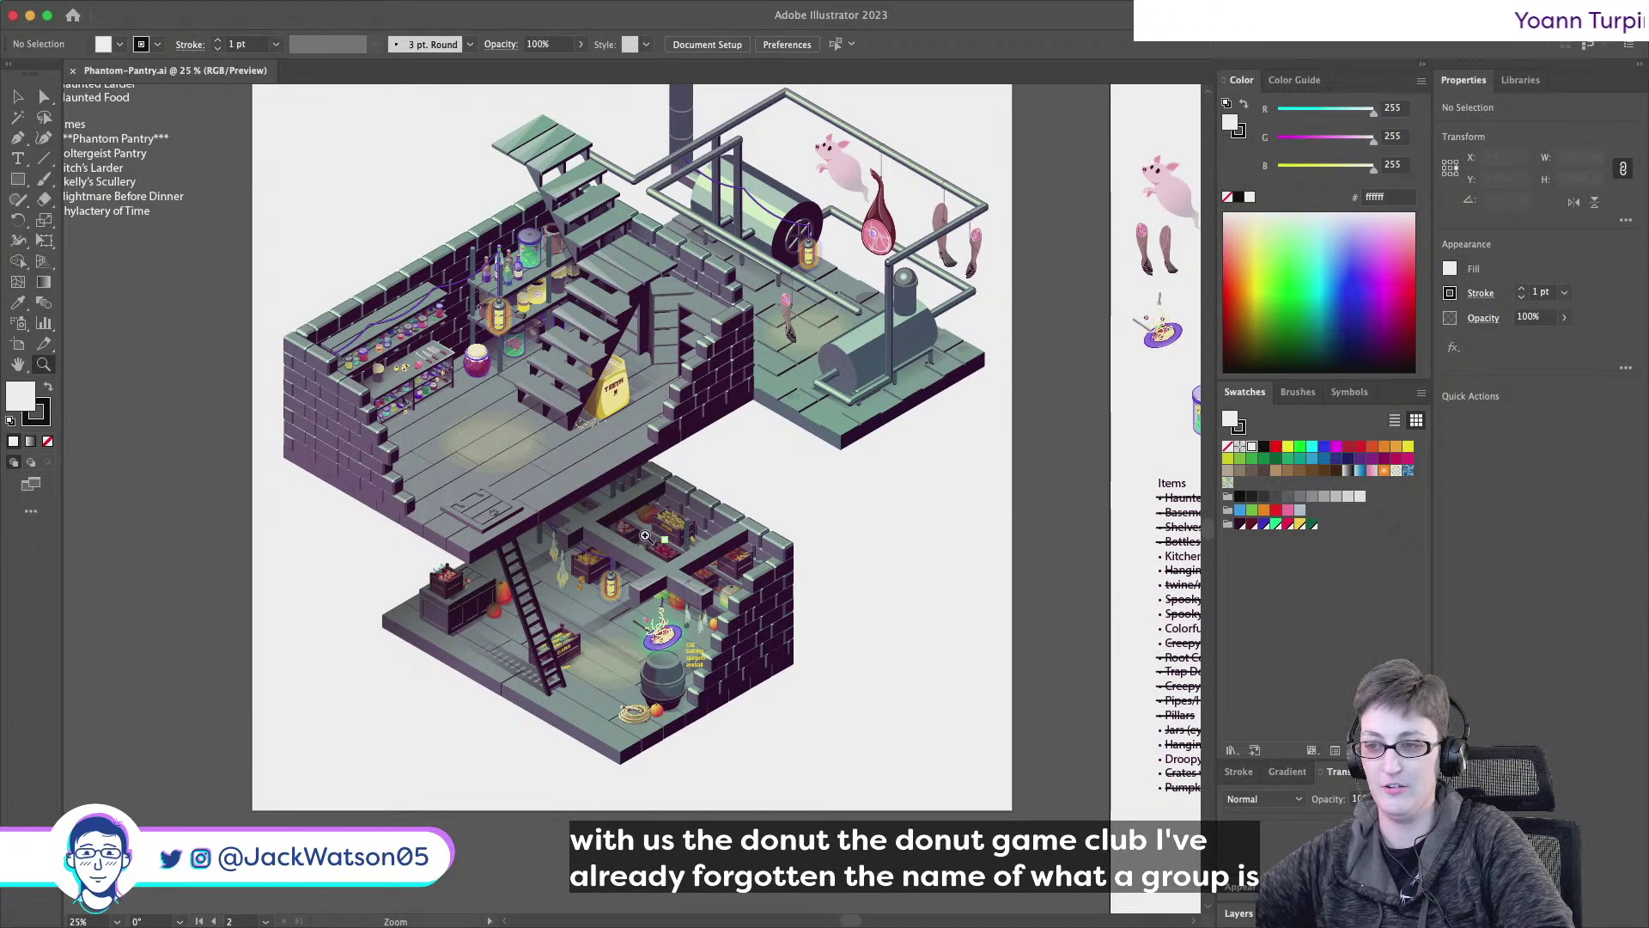
pyautogui.scroll(1, 640, 544)
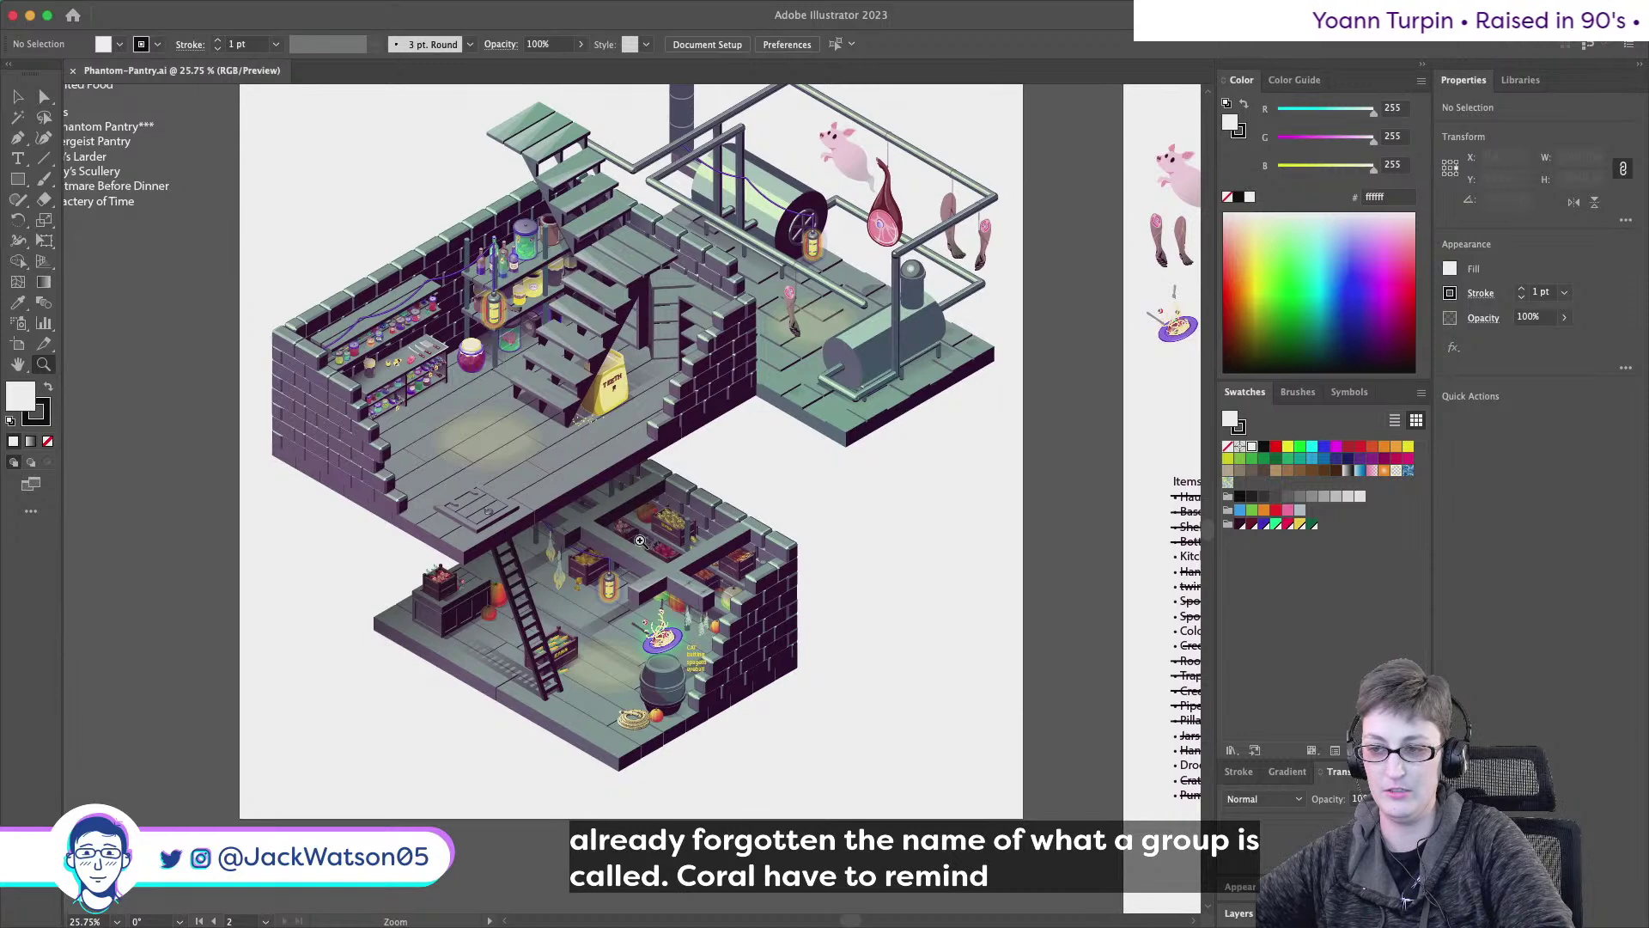
pyautogui.scroll(1, 640, 538)
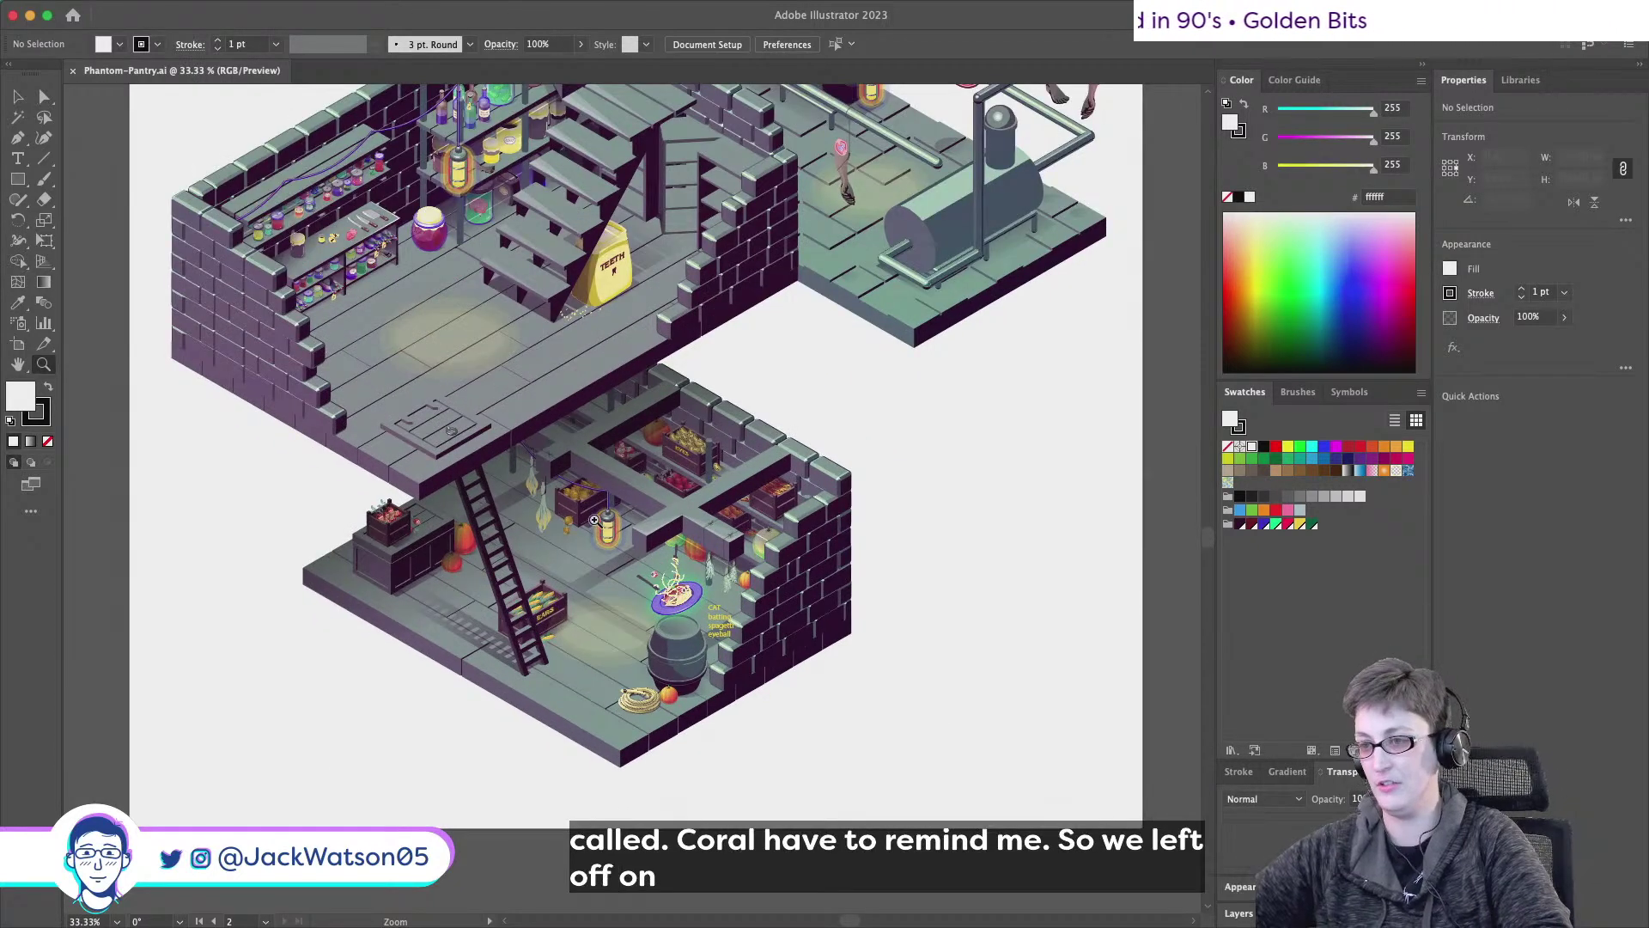
pyautogui.click(594, 519)
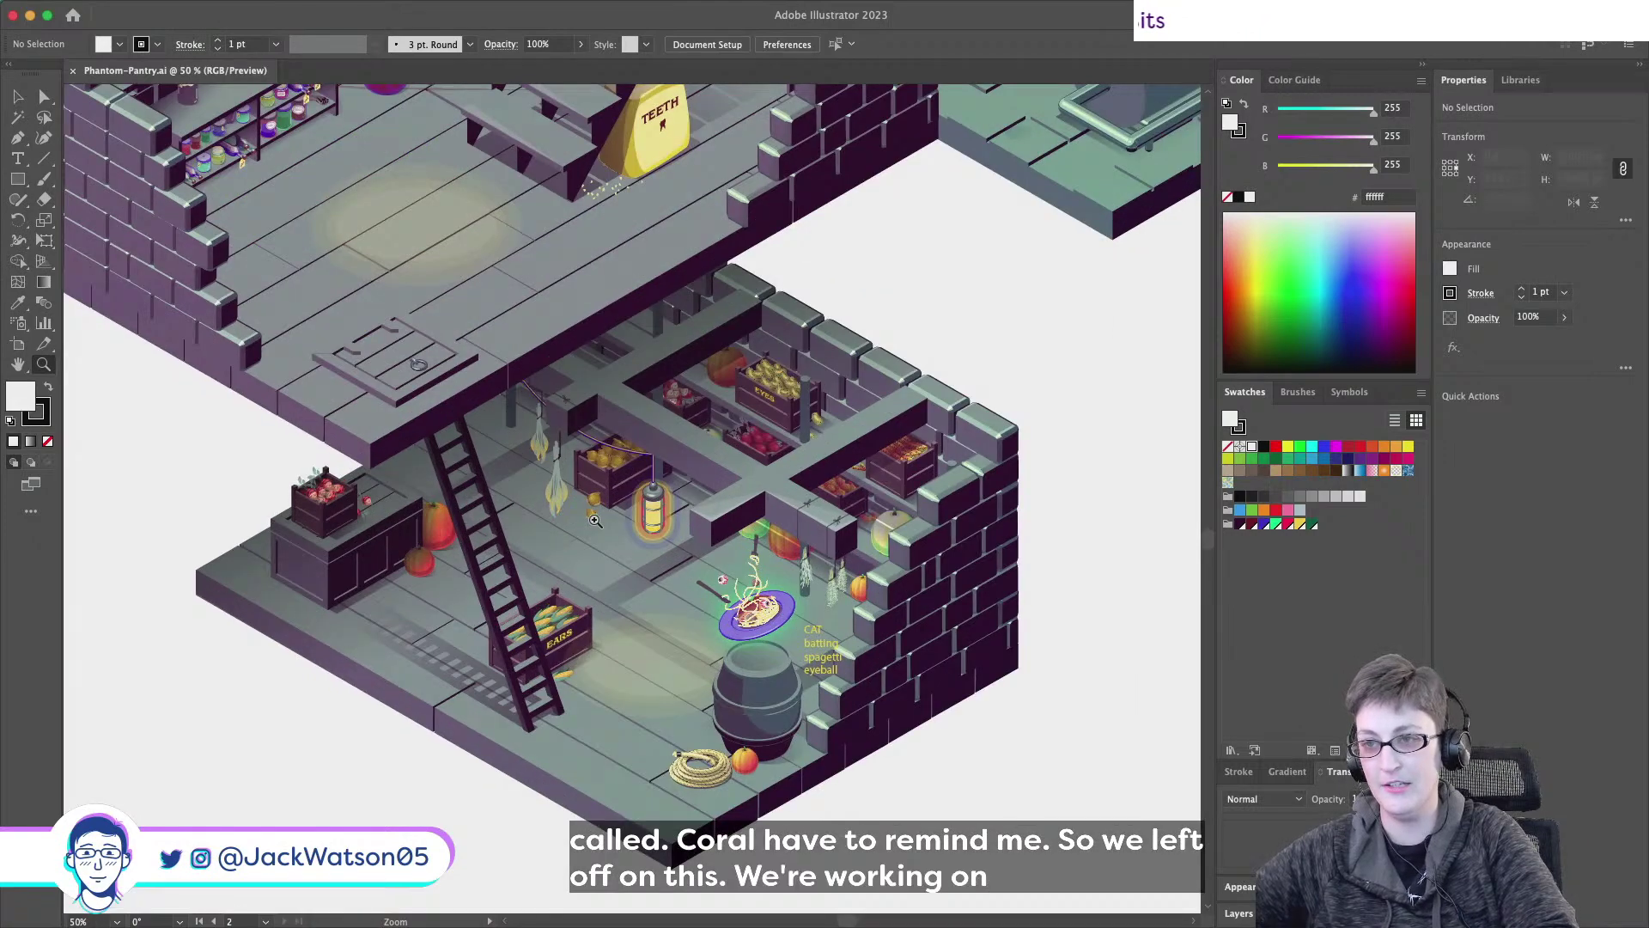
pyautogui.scroll(5, 594, 520)
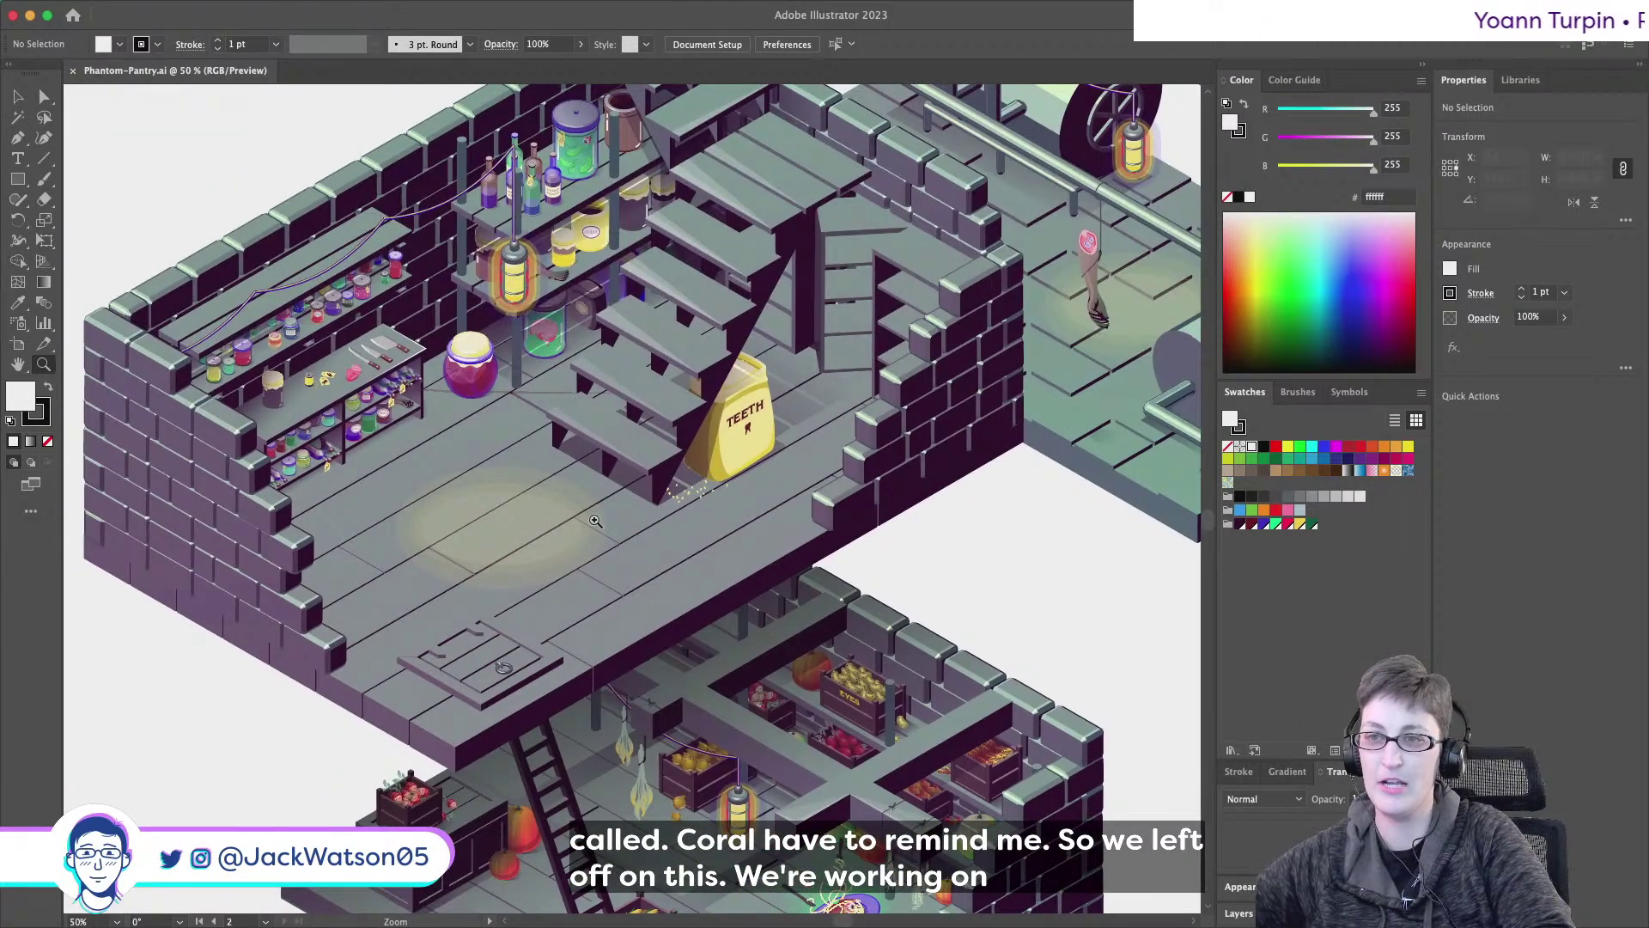
pyautogui.hscroll(1, 594, 520)
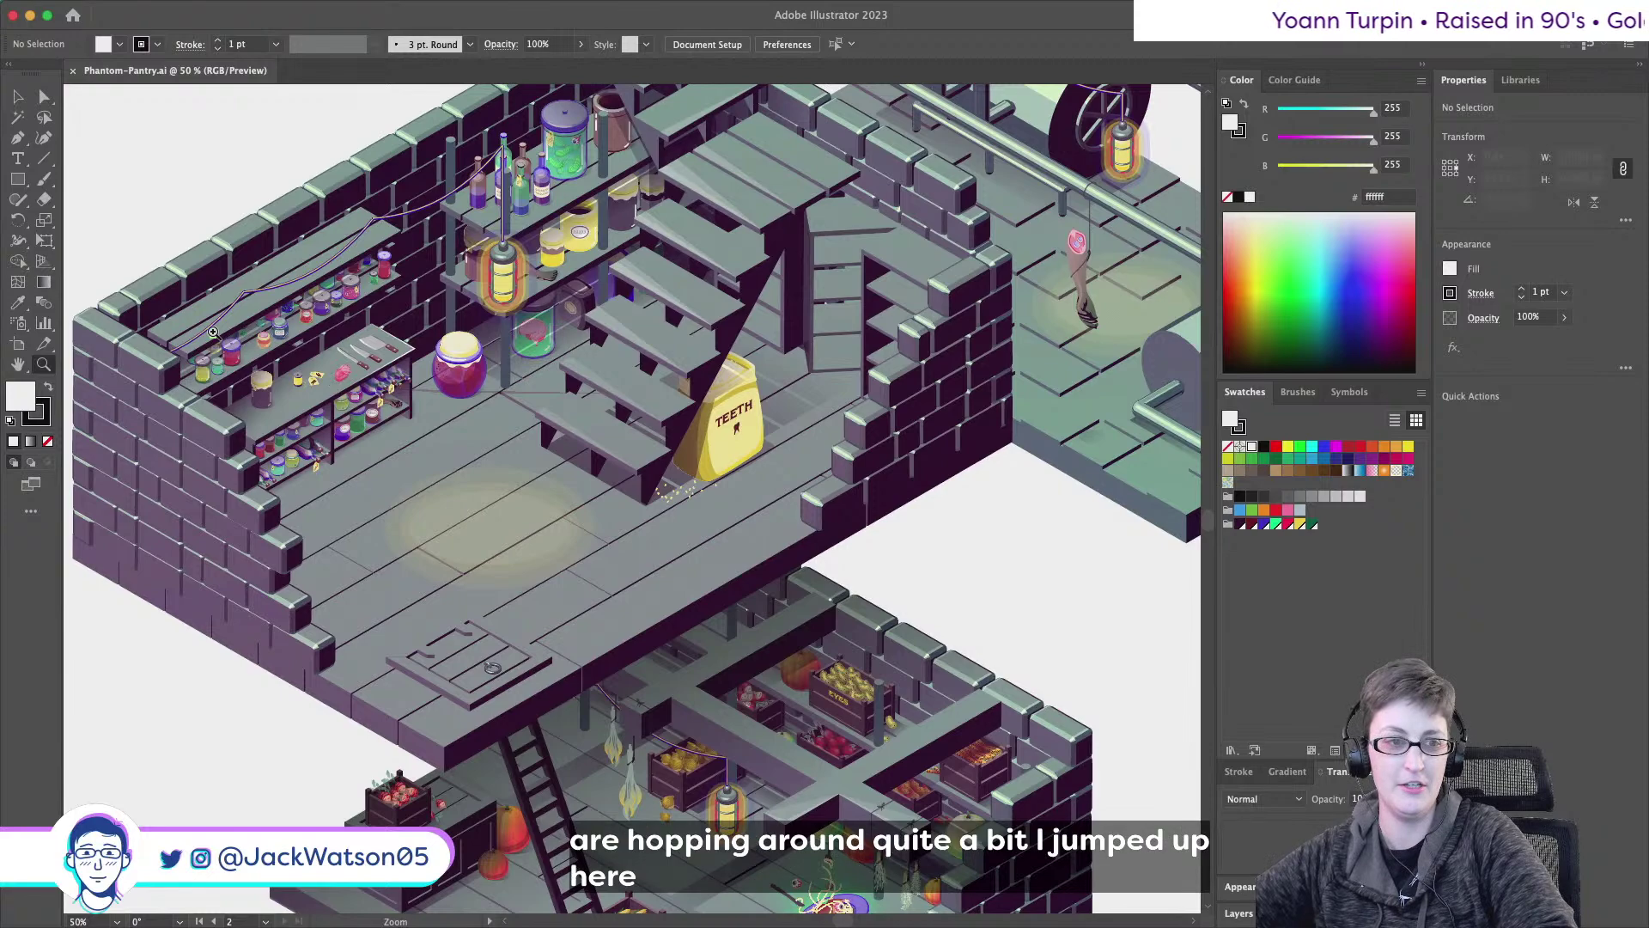
pyautogui.hscroll(-3, 213, 332)
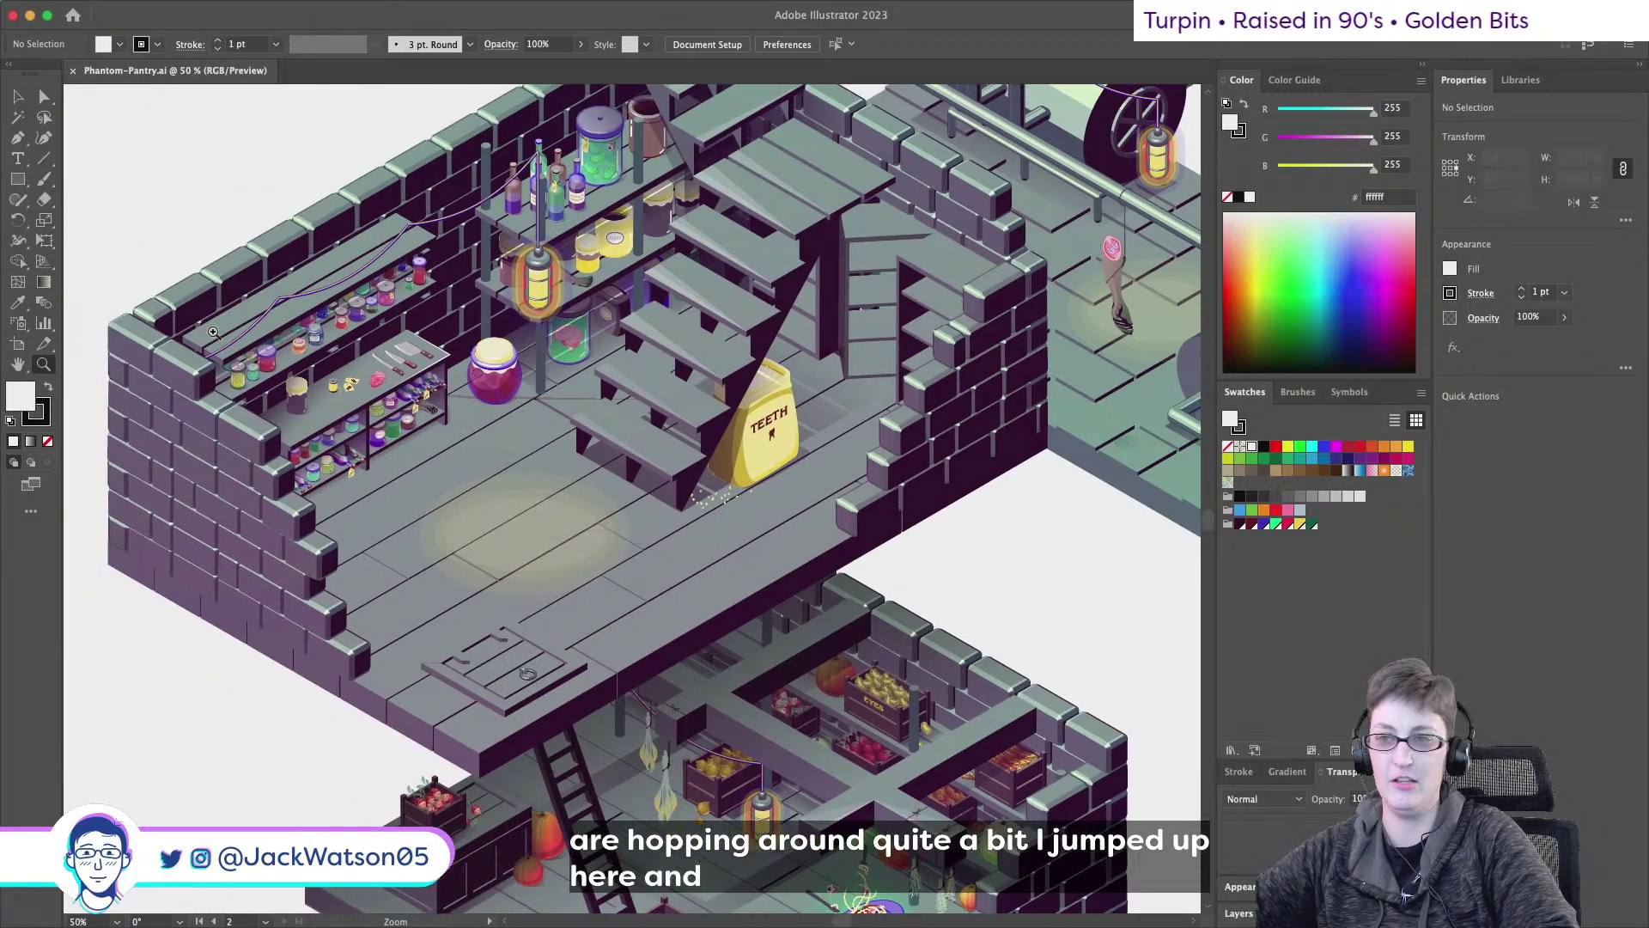
pyautogui.click(408, 314)
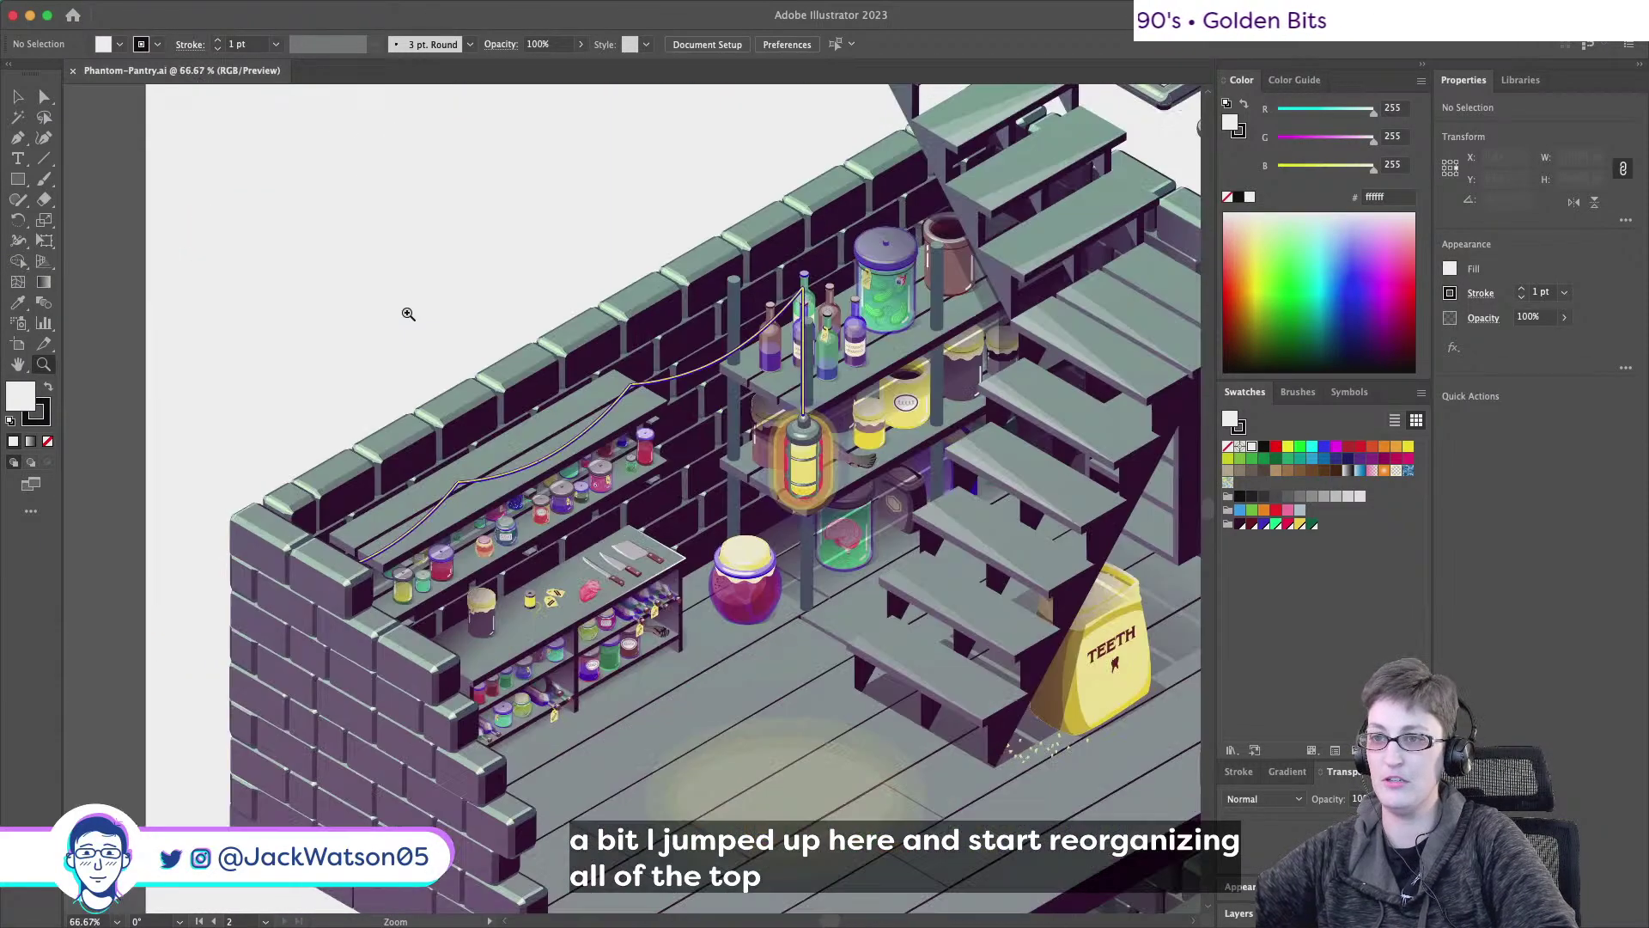
pyautogui.click(676, 532)
pyautogui.scroll(-15, 675, 533)
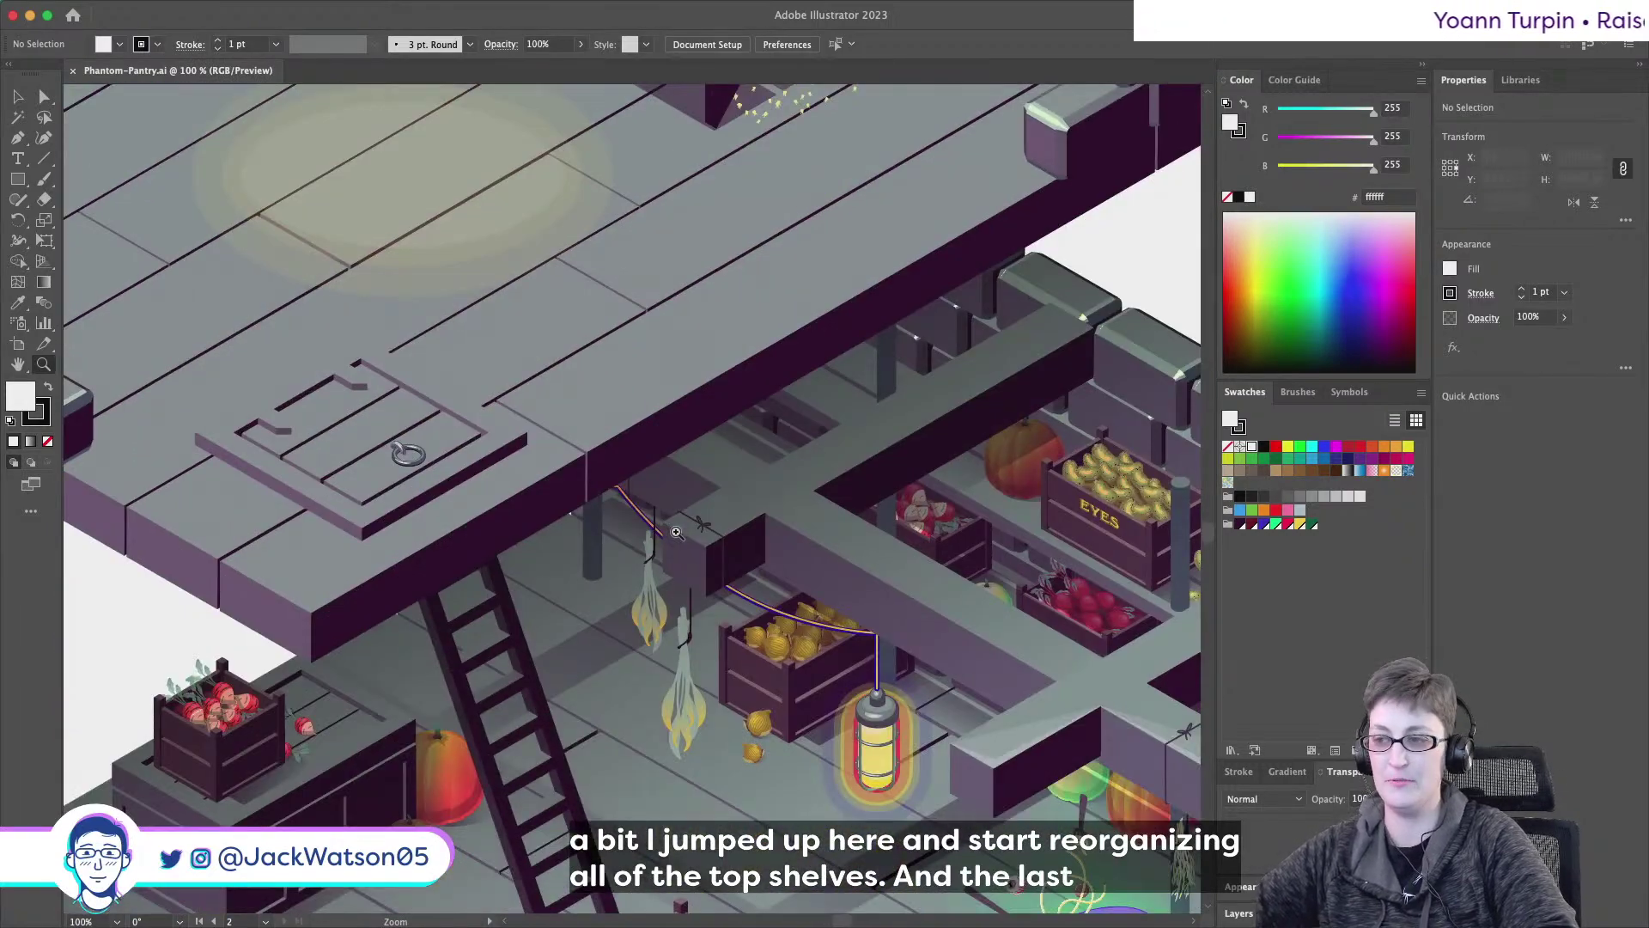
pyautogui.scroll(-15, 676, 533)
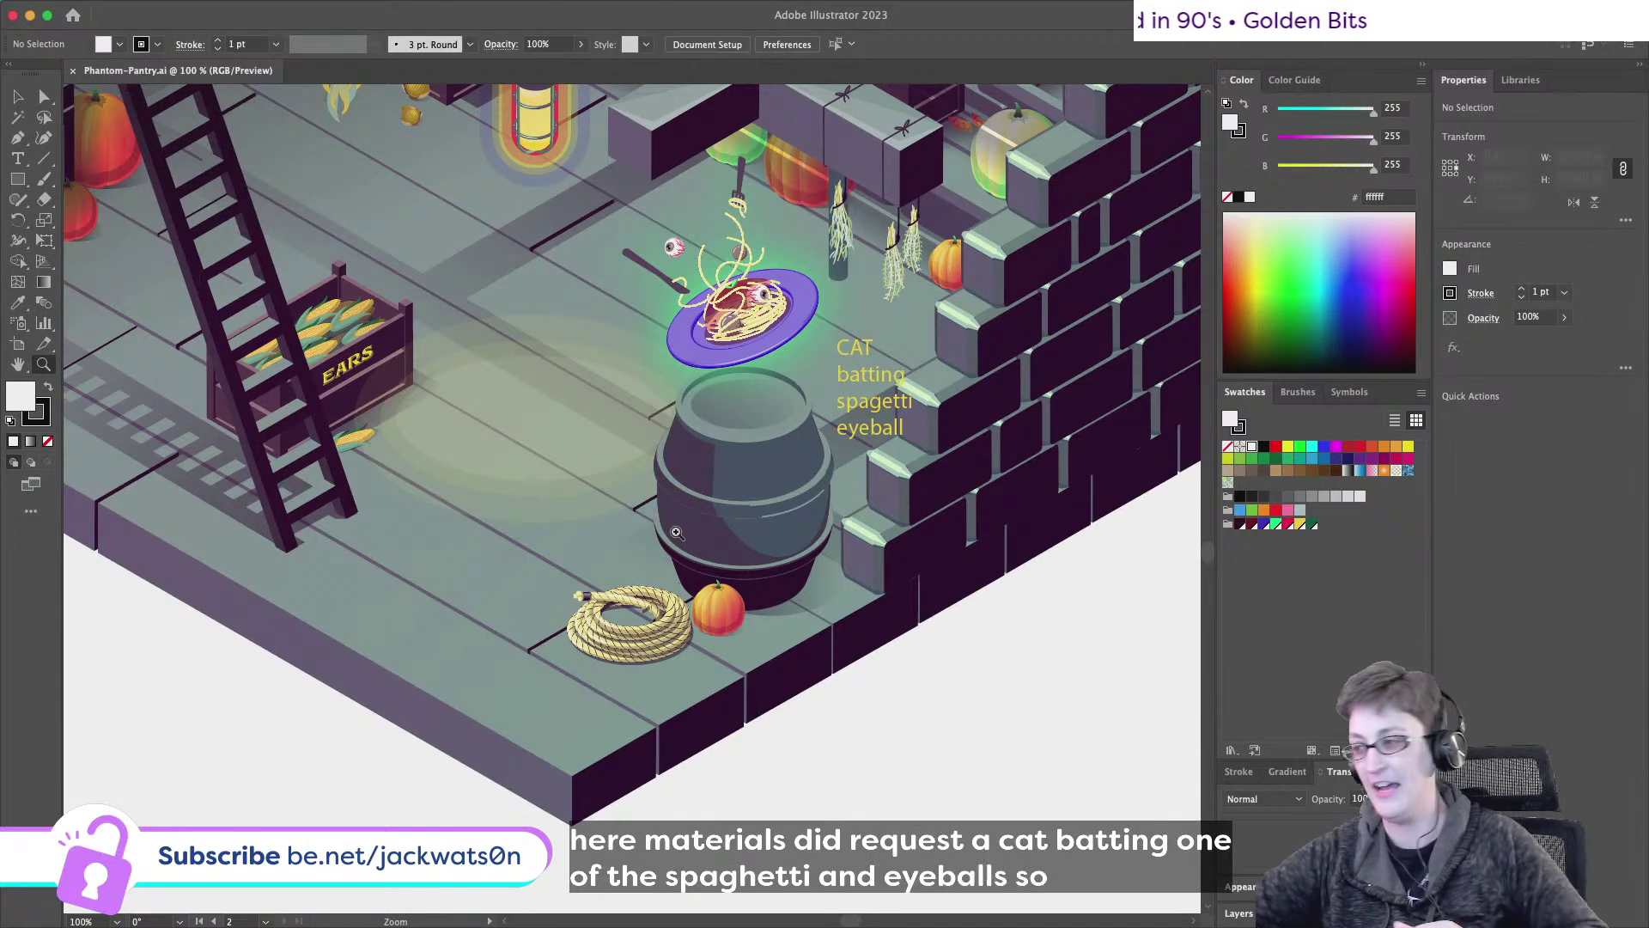
# - Switch to the saved custom workspace and reposition the floating Layers panel beside the artwork so the full layer list fits
pyautogui.click(450, 10)
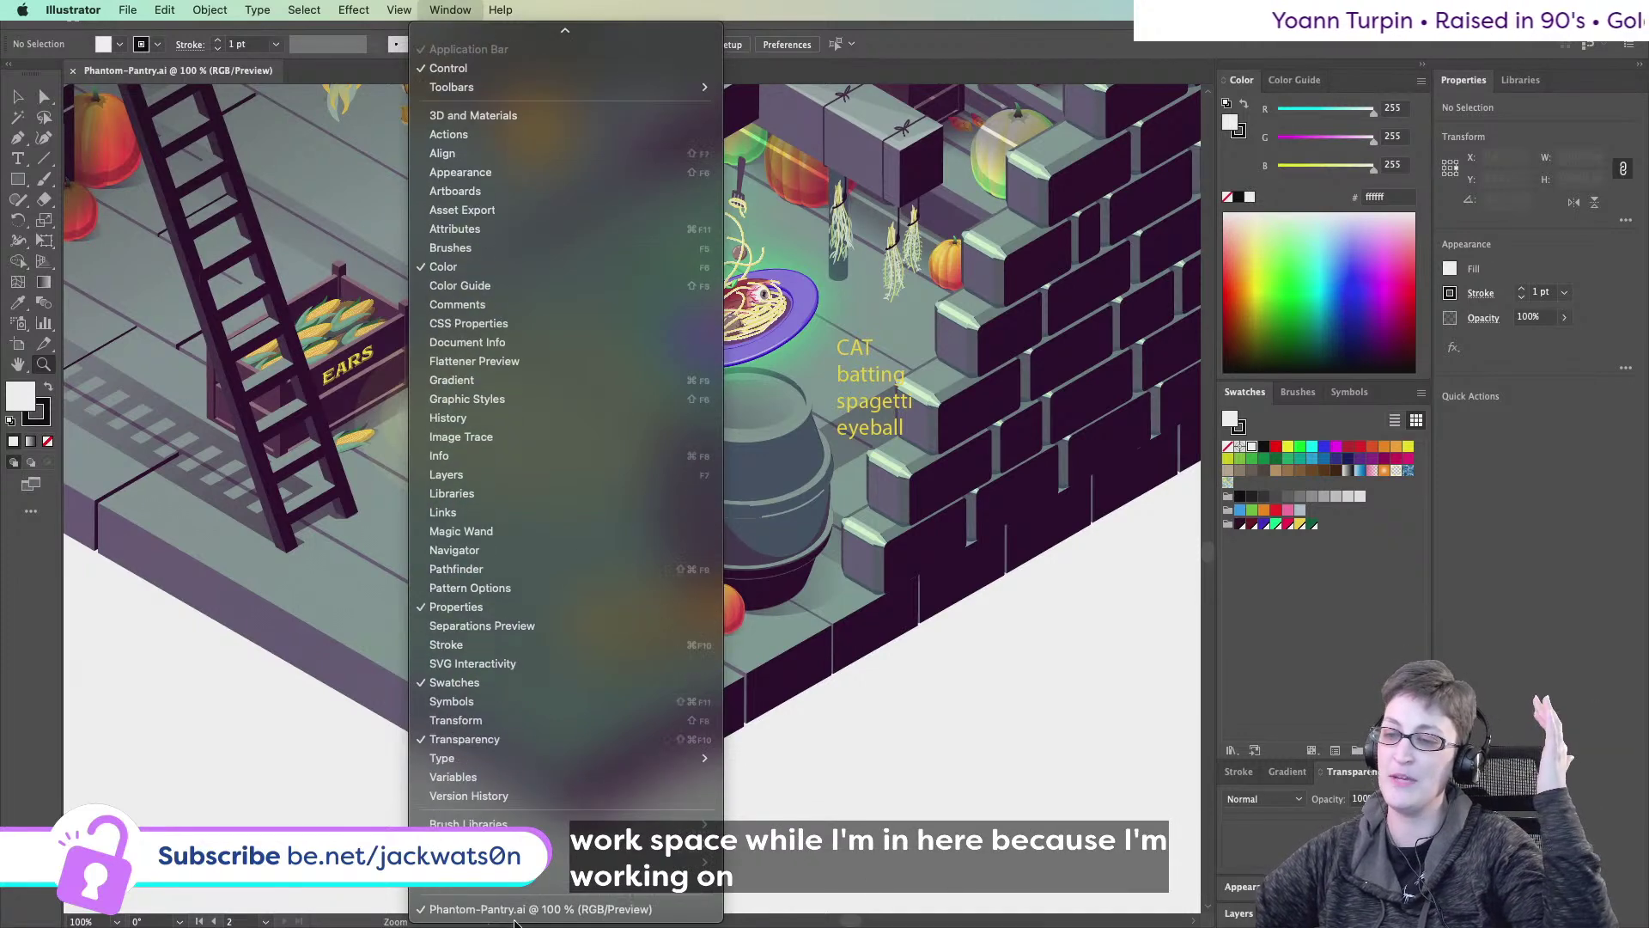
pyautogui.moveTo(532, 820)
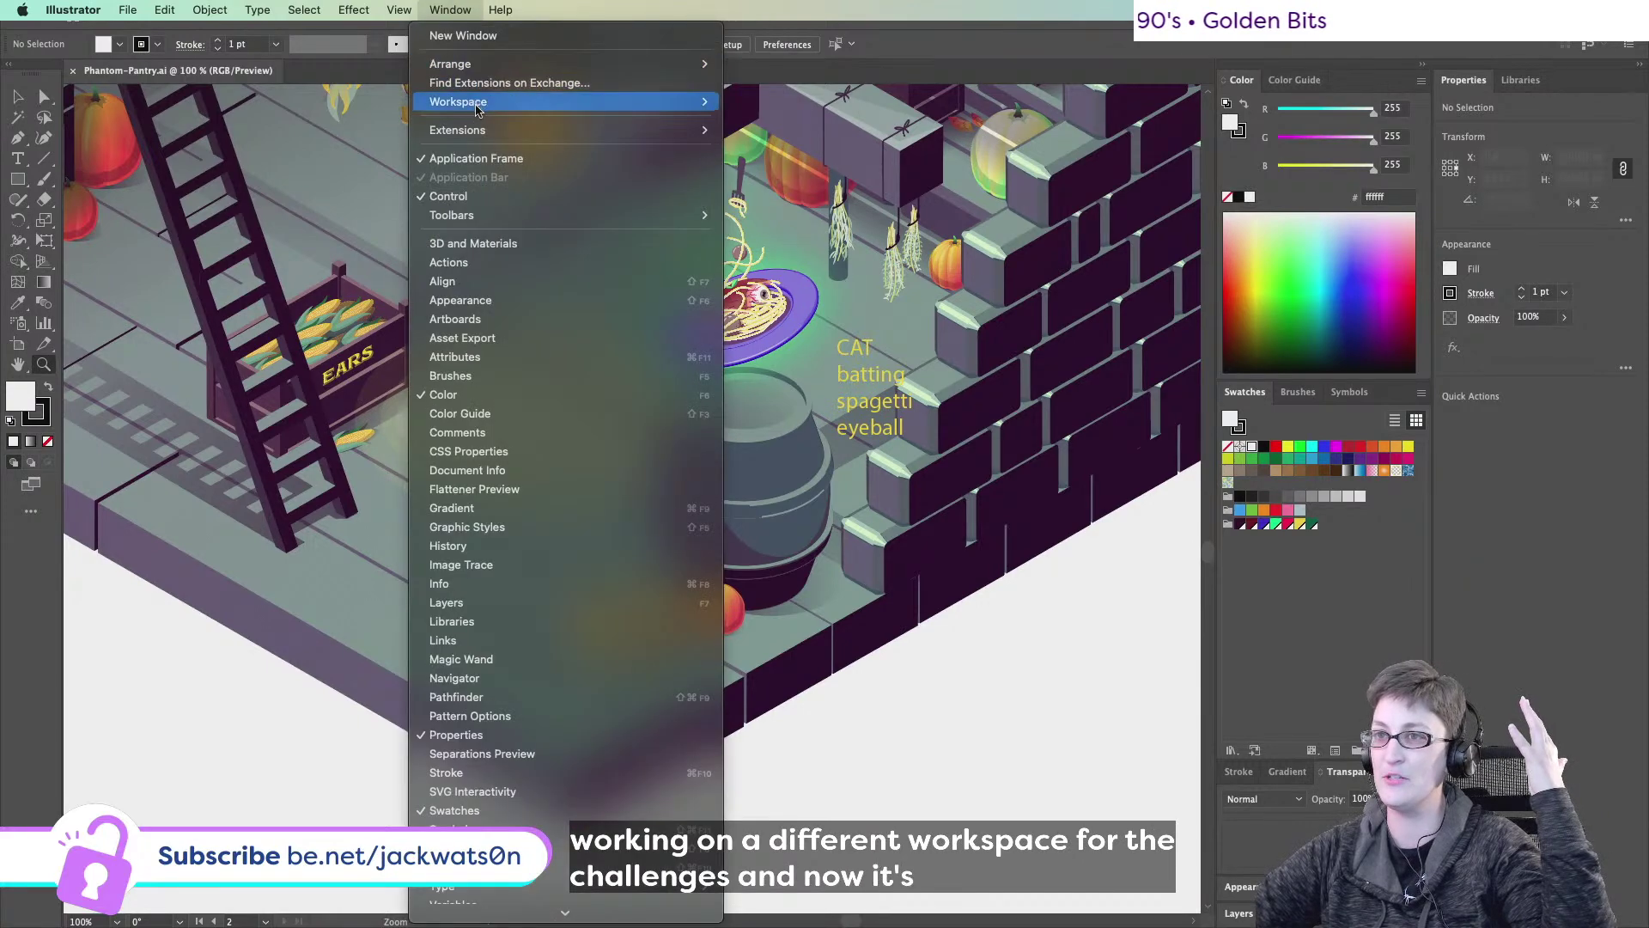
pyautogui.moveTo(679, 101)
pyautogui.click(844, 107)
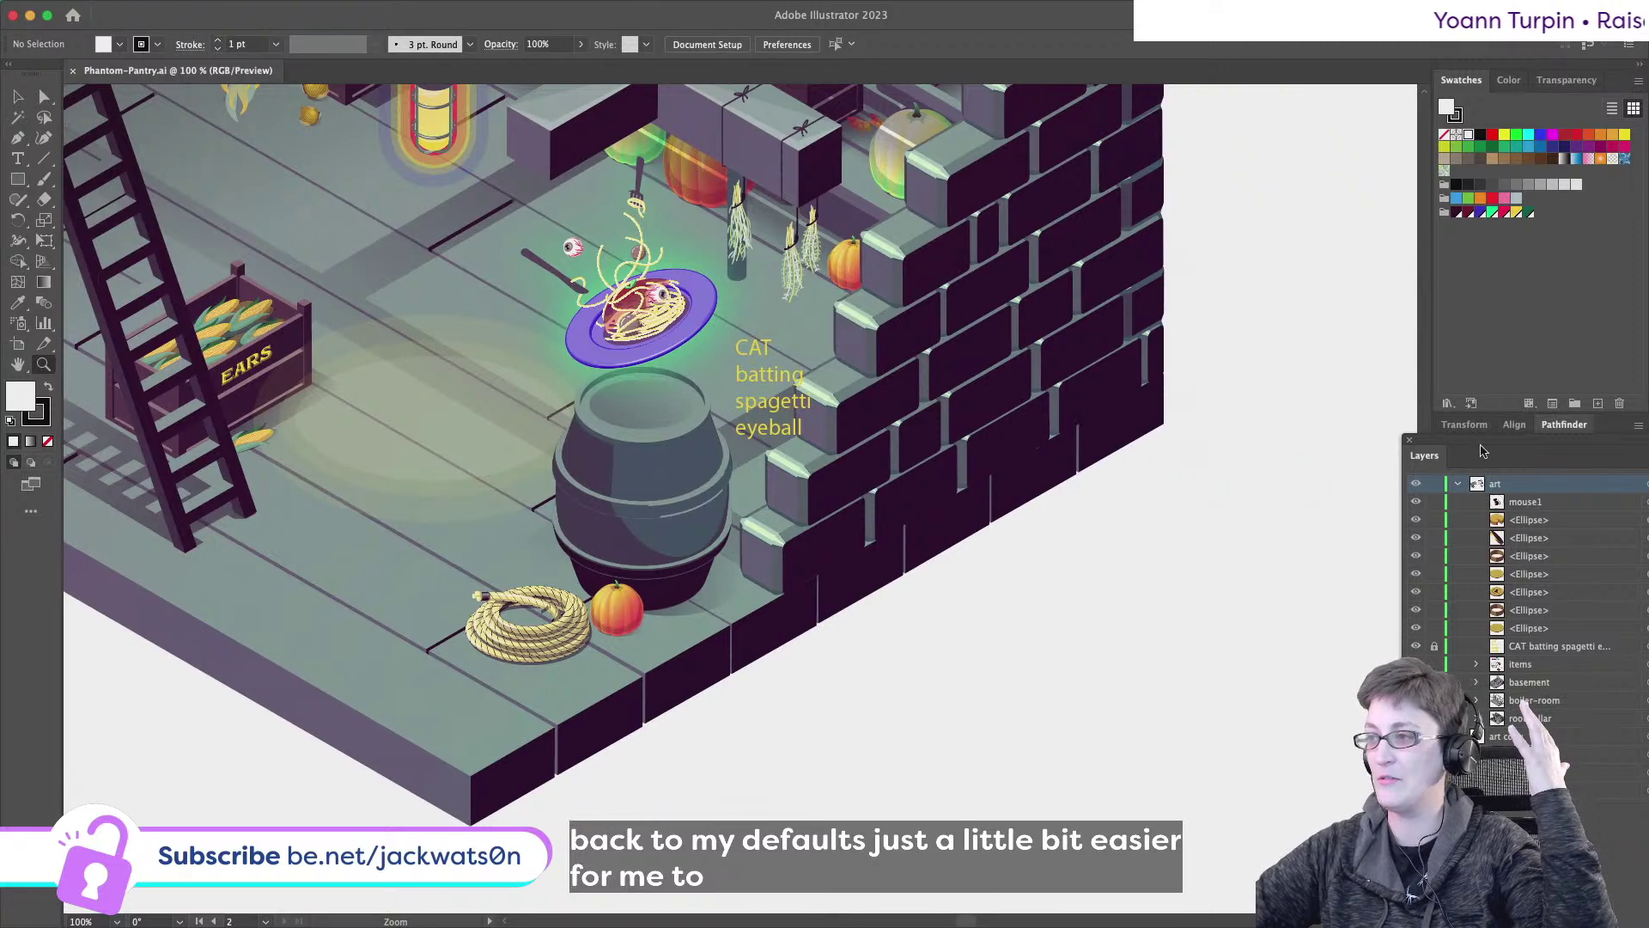
pyautogui.moveTo(1559, 446); pyautogui.dragTo(1538, 687)
pyautogui.moveTo(931, 1); pyautogui.dragTo(1313, 126)
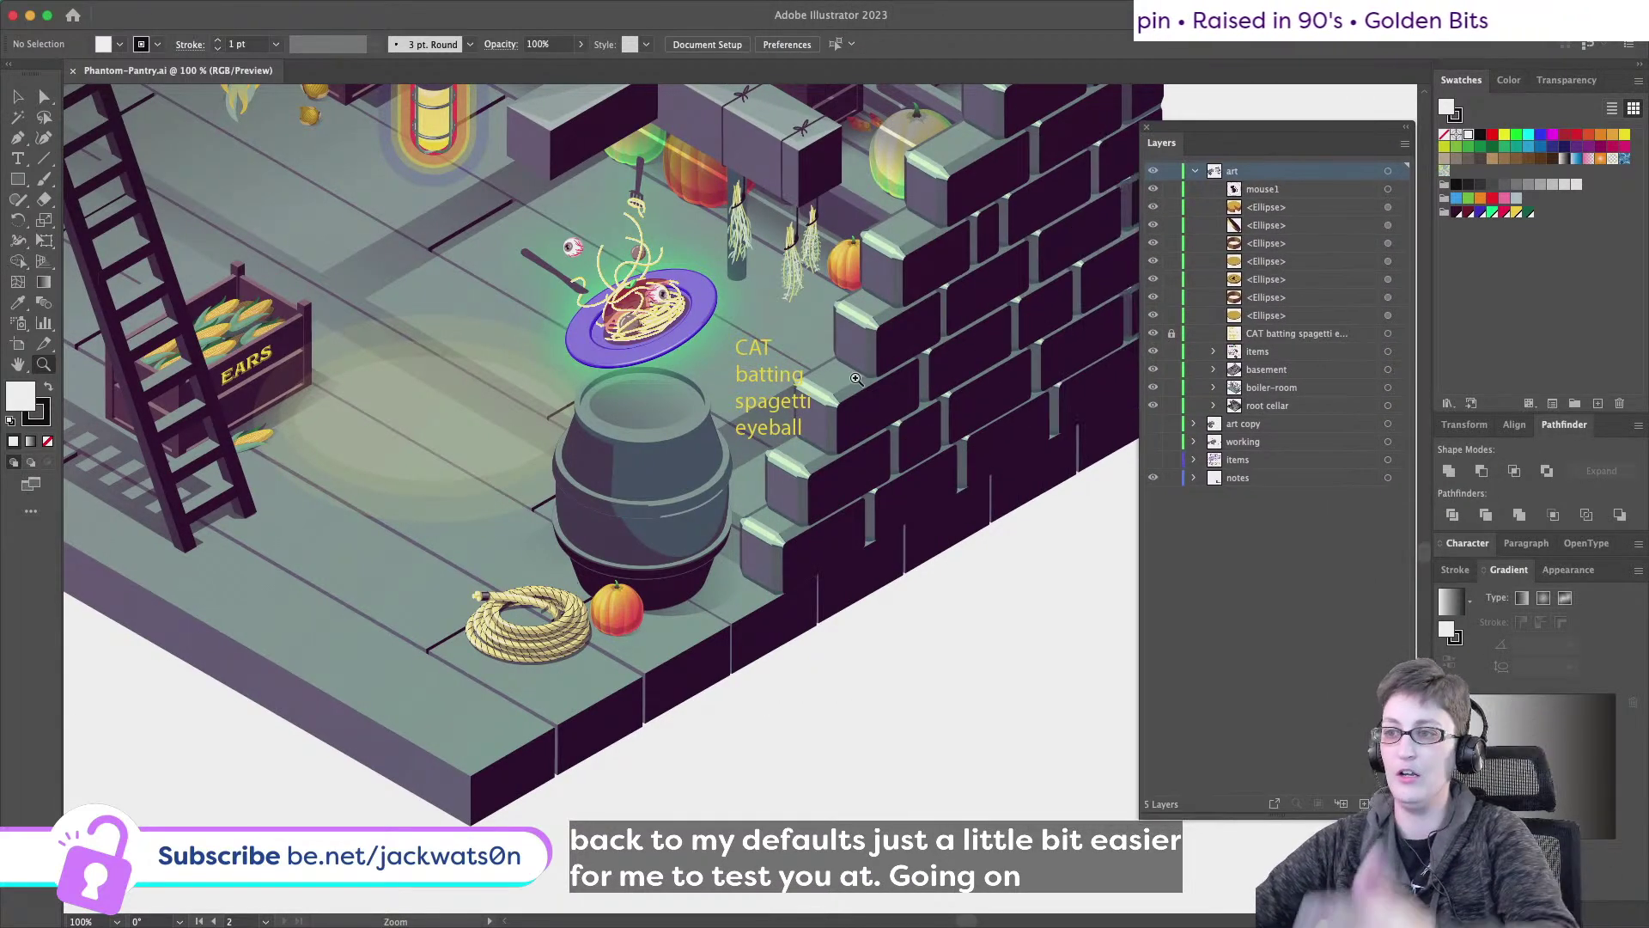
# - Examine the gold cheese tins and the round mouse emblem next to the crossed-out items list
pyautogui.moveTo(981, 267); pyautogui.dragTo(856, 378)
pyautogui.press('alt')
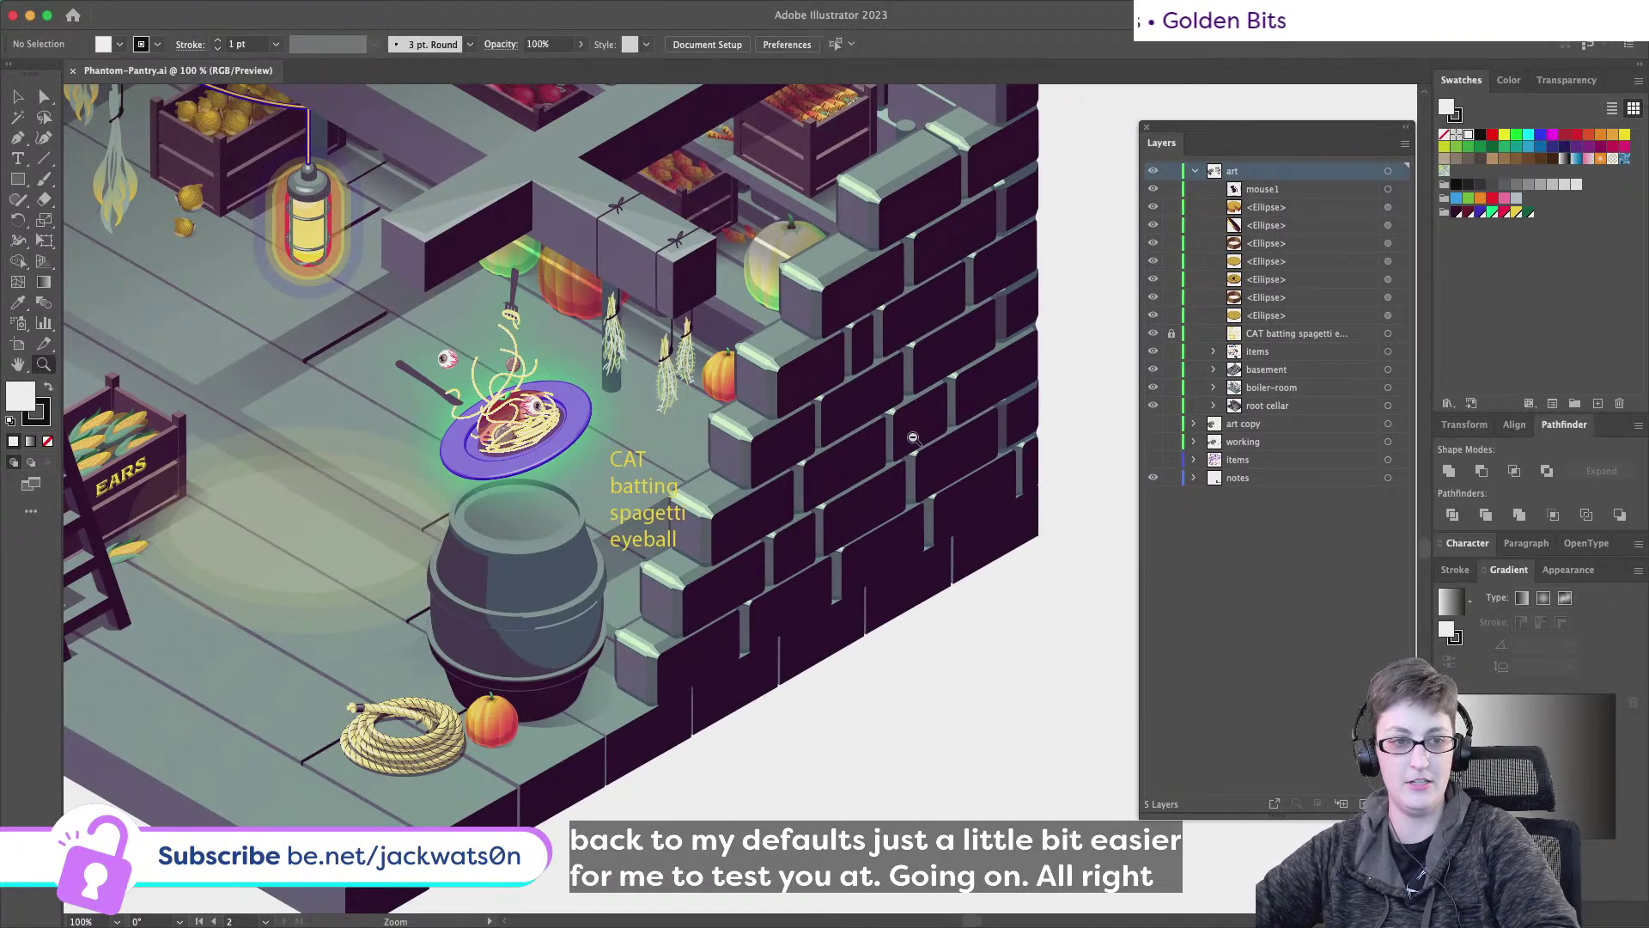
pyautogui.keyDown('alt'); pyautogui.click(913, 438); pyautogui.keyUp('alt')
pyautogui.hscroll(10, 913, 438)
pyautogui.press('alt')
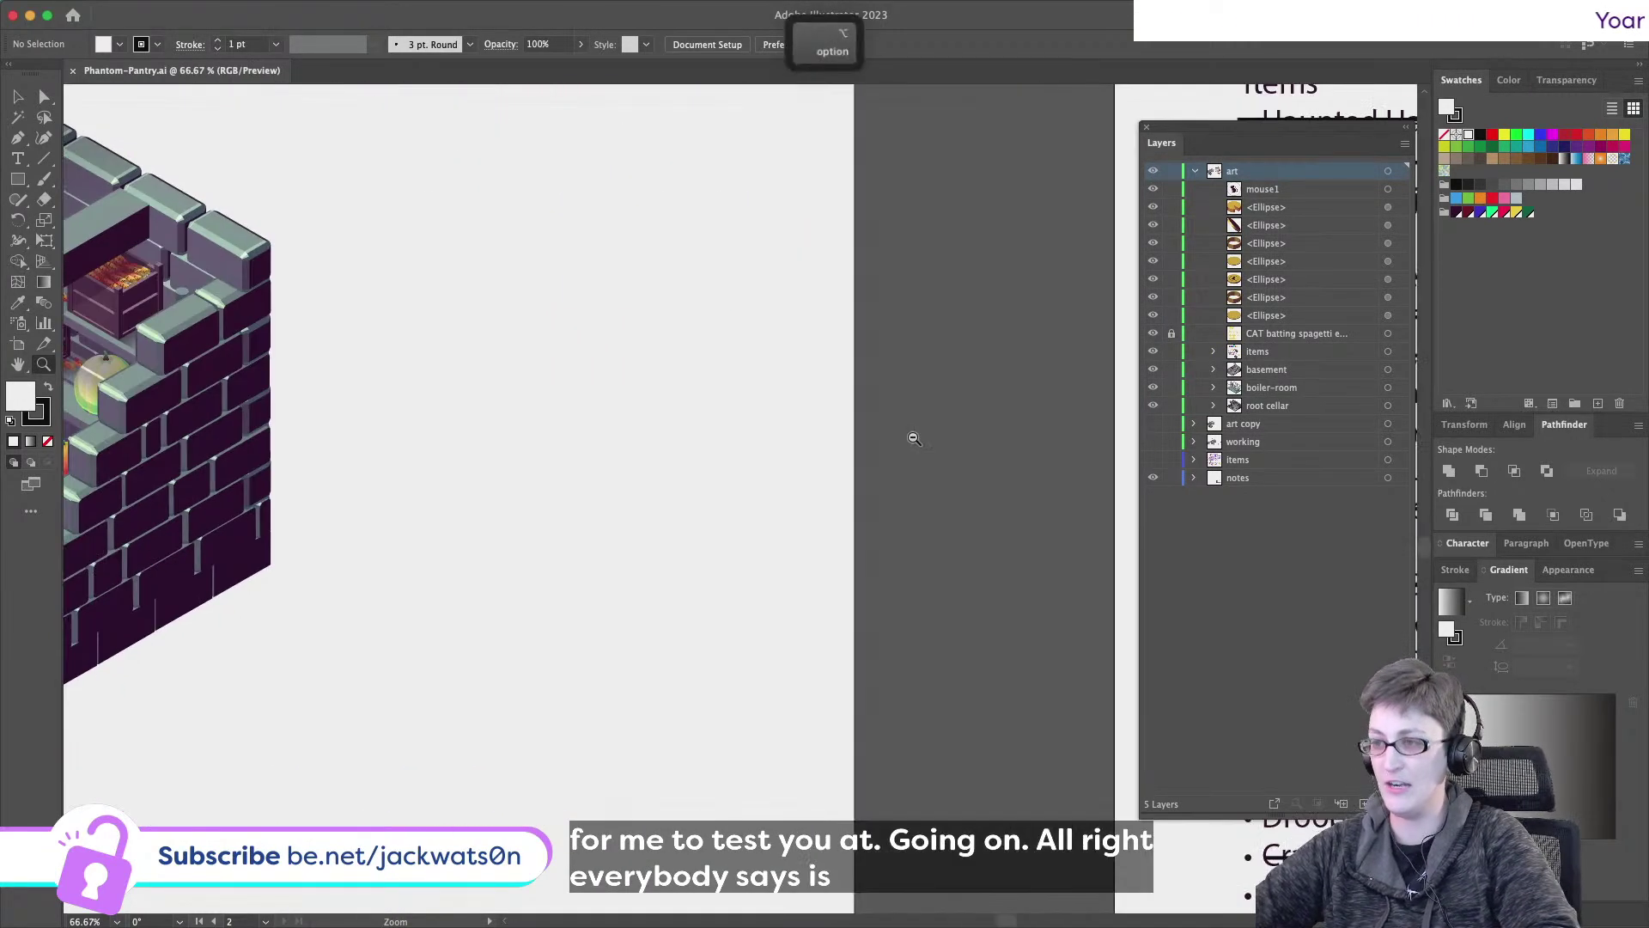
pyautogui.keyDown('alt'); pyautogui.click(913, 438); pyautogui.keyUp('alt')
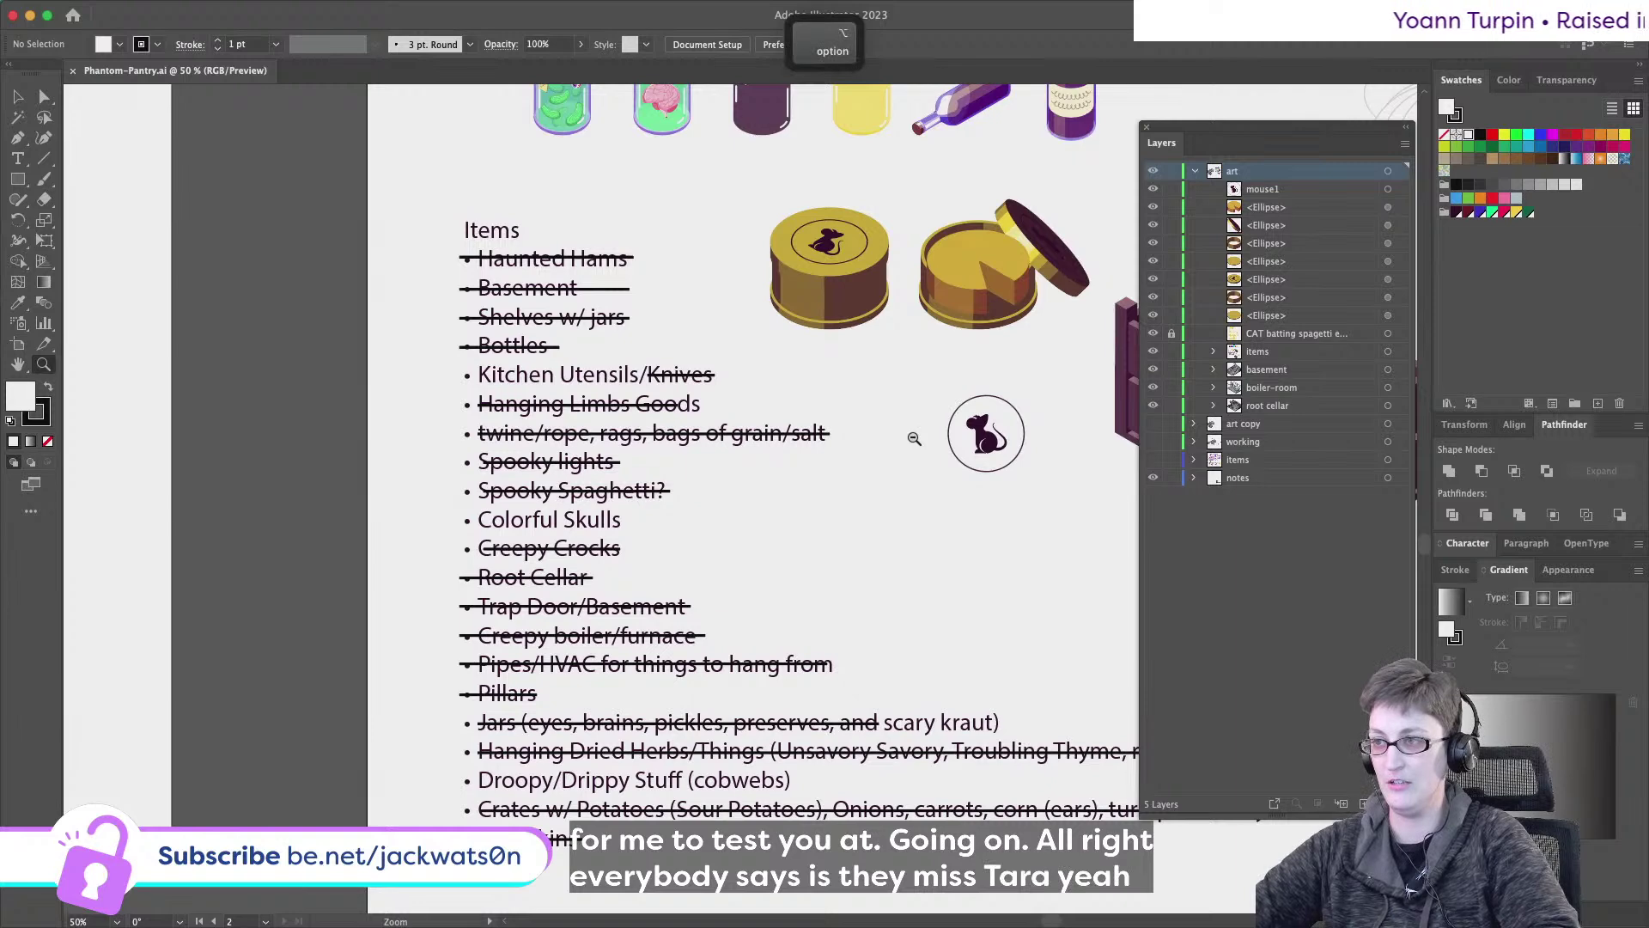
pyautogui.hscroll(3, 913, 438)
pyautogui.click(715, 394)
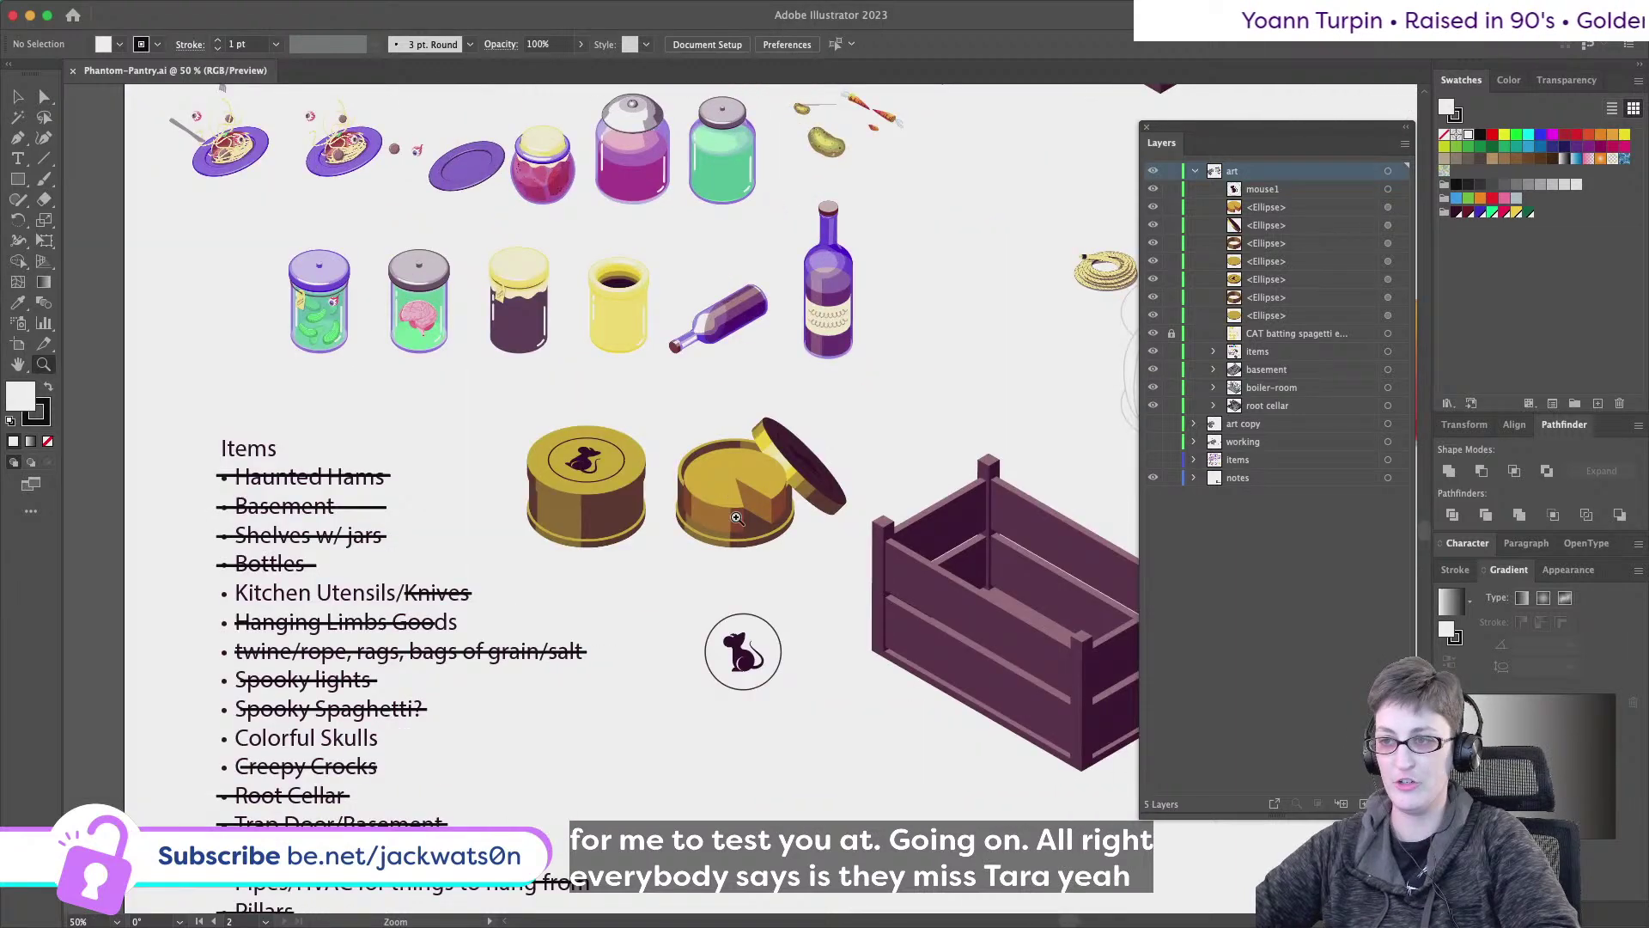
pyautogui.click(738, 608)
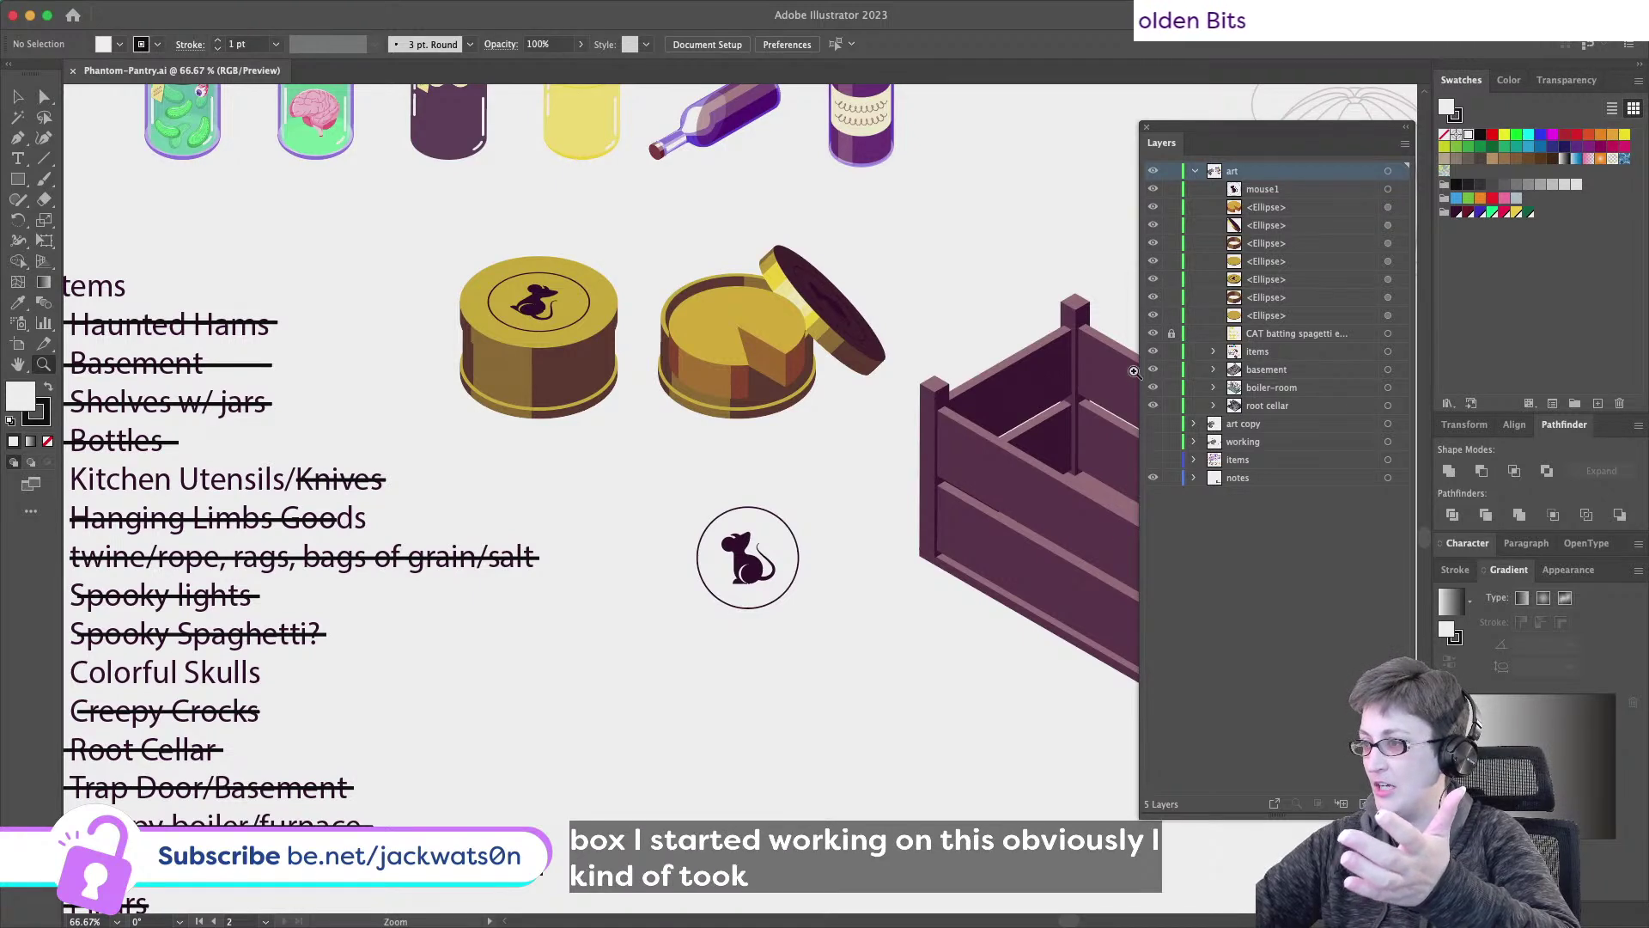
# - Hide the basement, boiler-room and root cellar sublayers of the art layer
pyautogui.moveTo(1152, 374); pyautogui.dragTo(1152, 414)
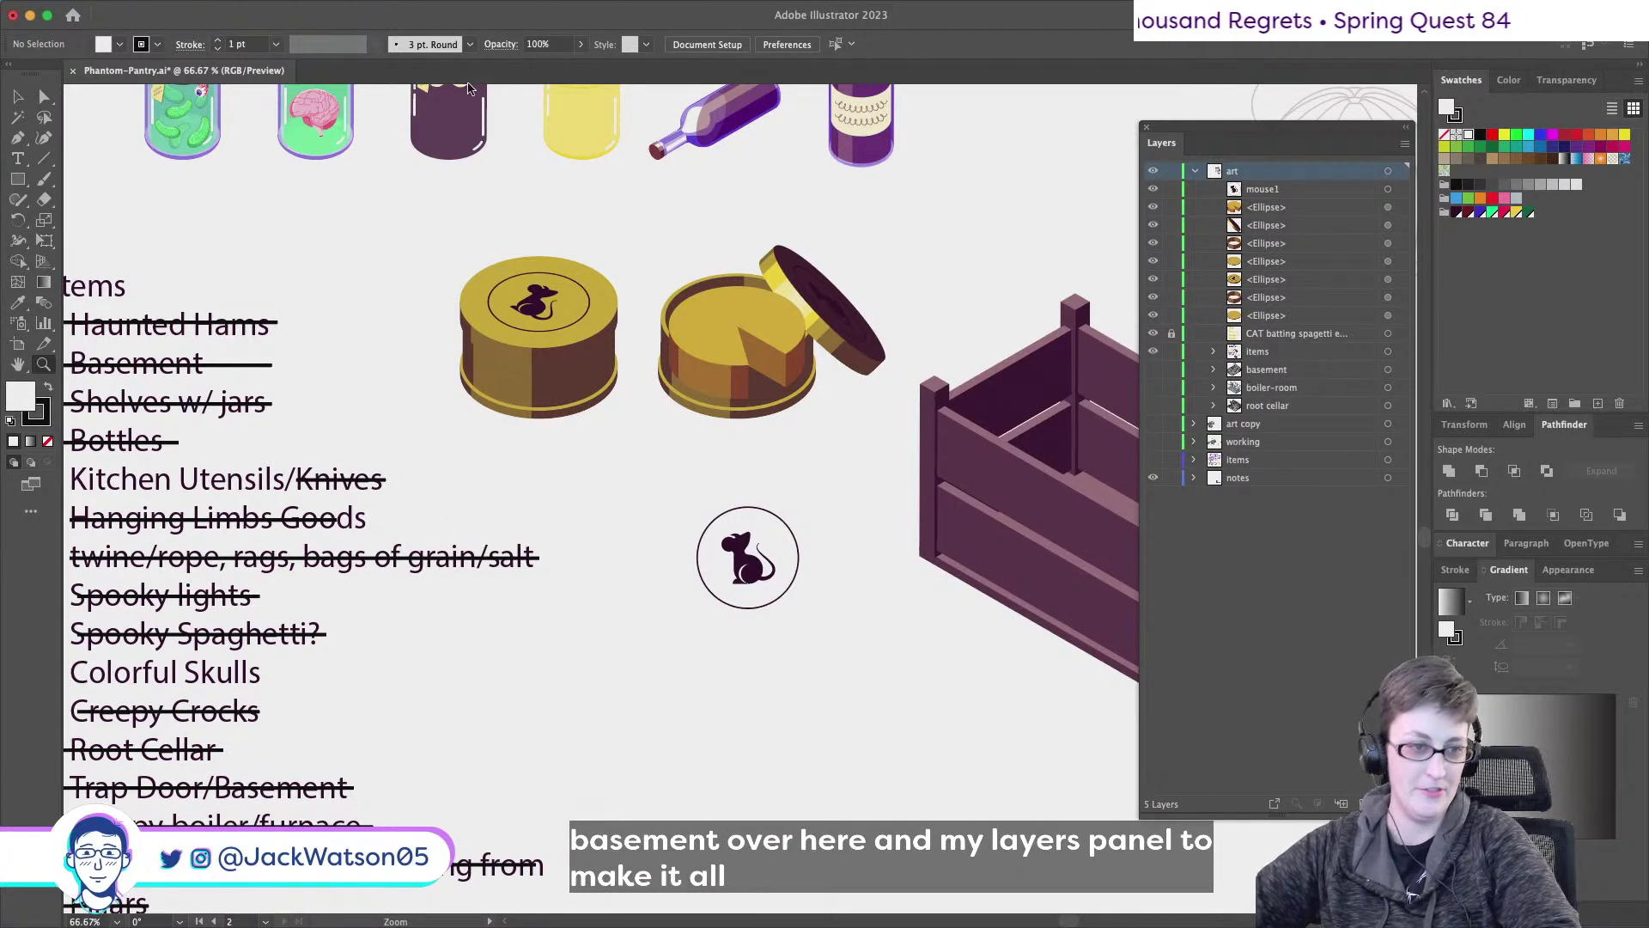
pyautogui.hscroll(1, 767, 409)
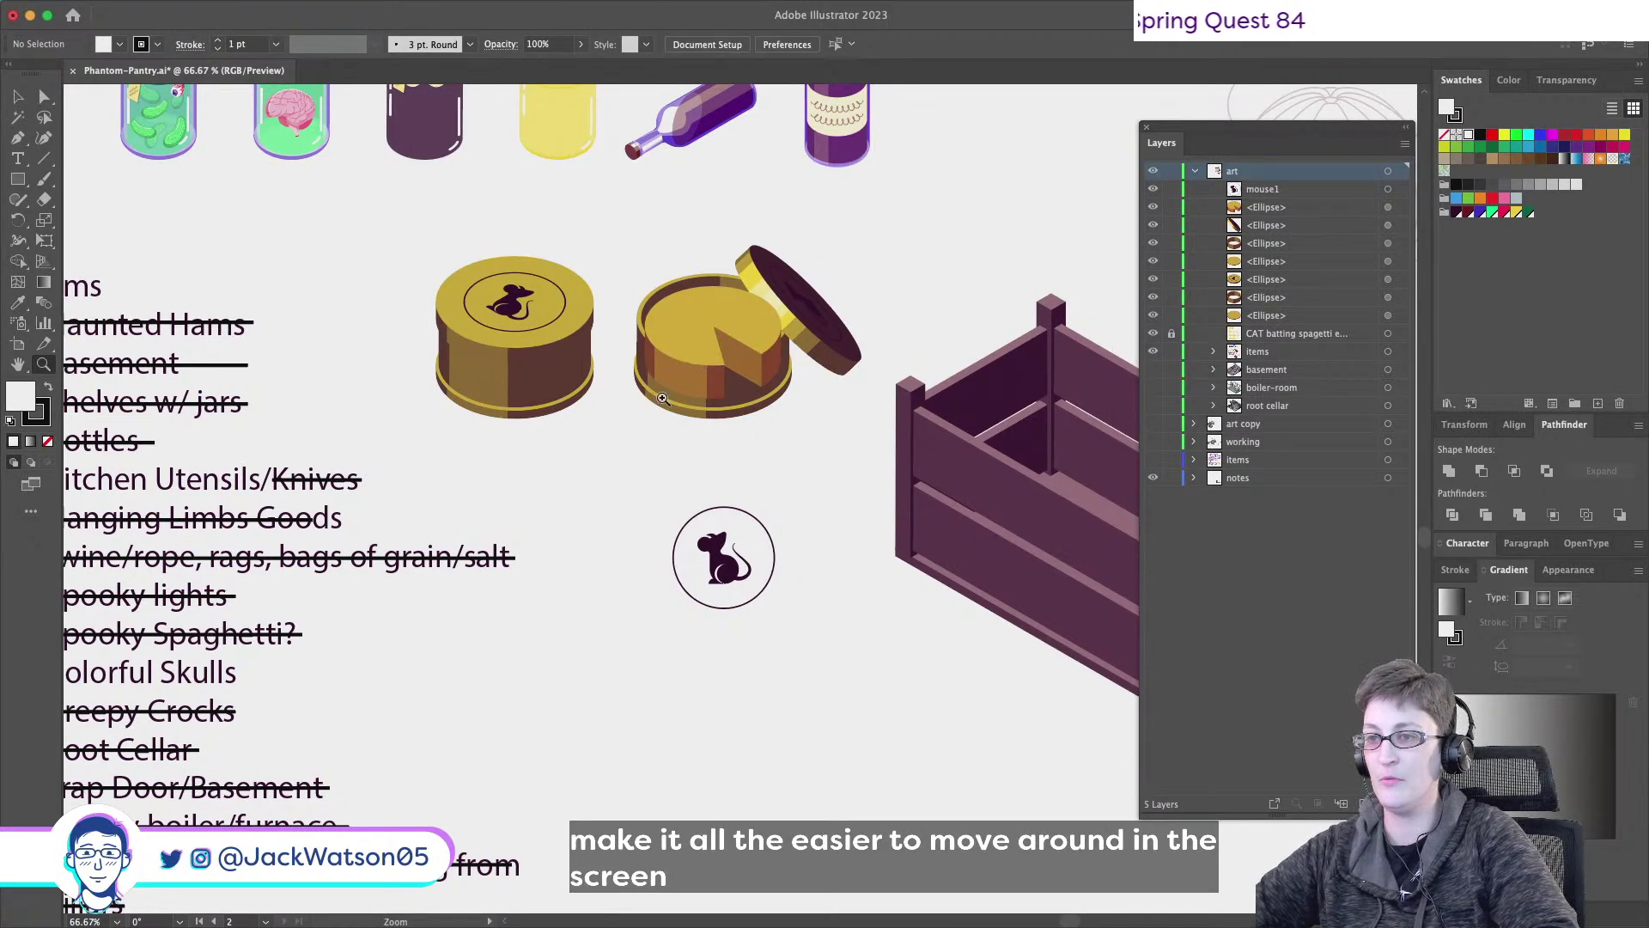
pyautogui.click(696, 442)
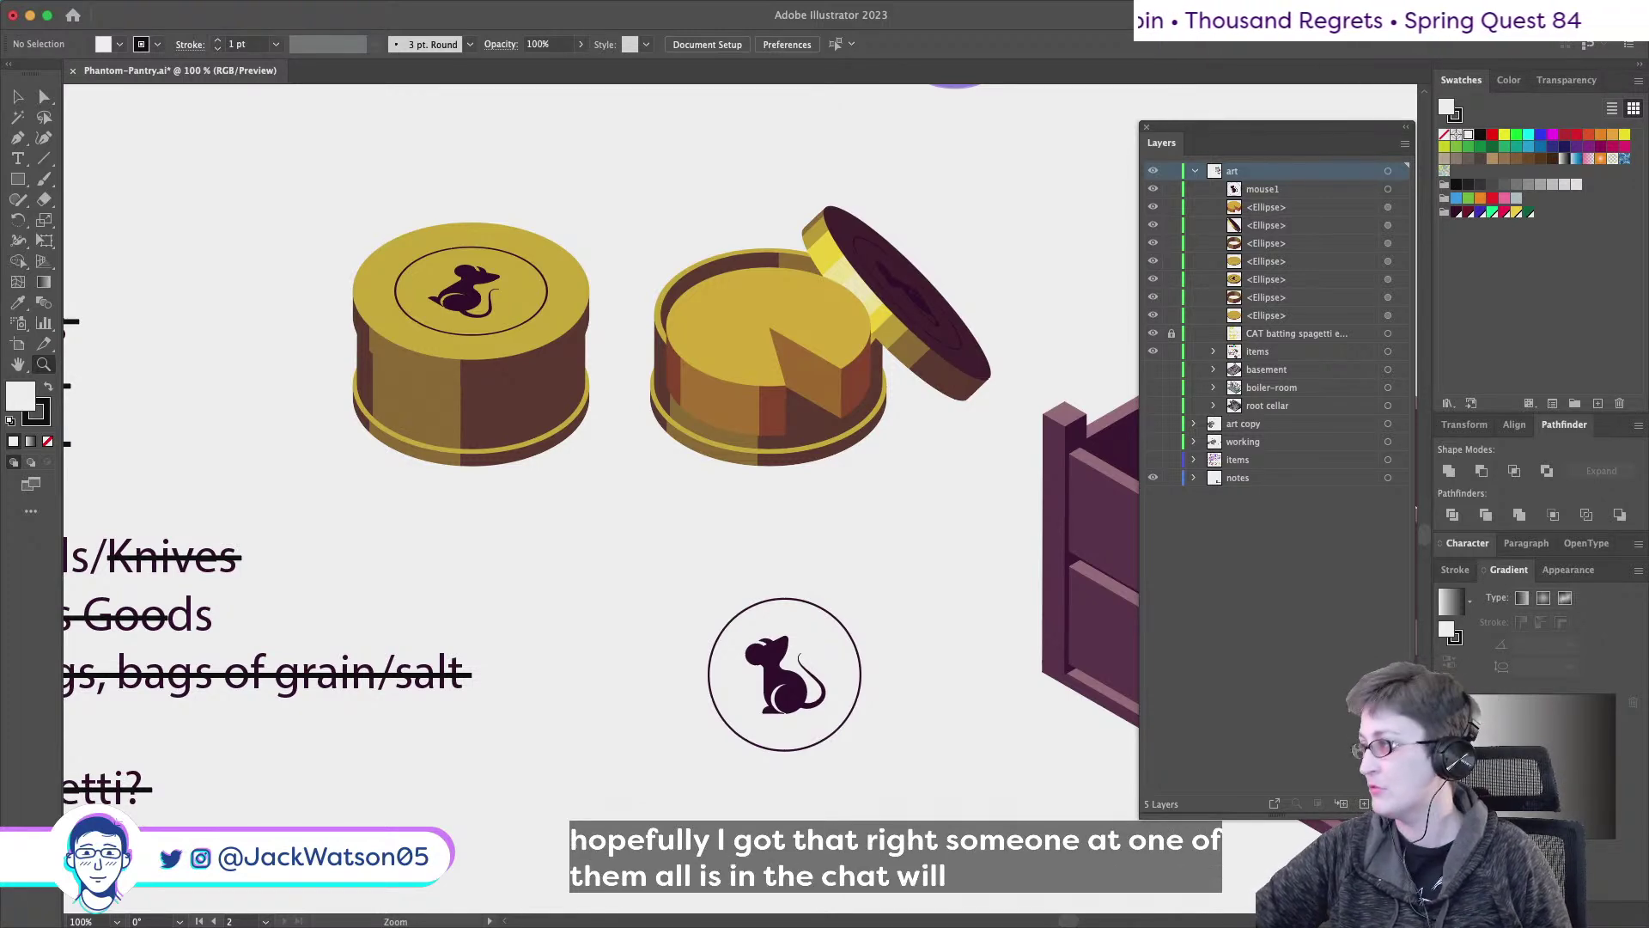
# - Switch to the browser, dismiss the Instagram search results and look over the designer's profile and AI Creative Challenges posts
pyautogui.press('super+Tab')
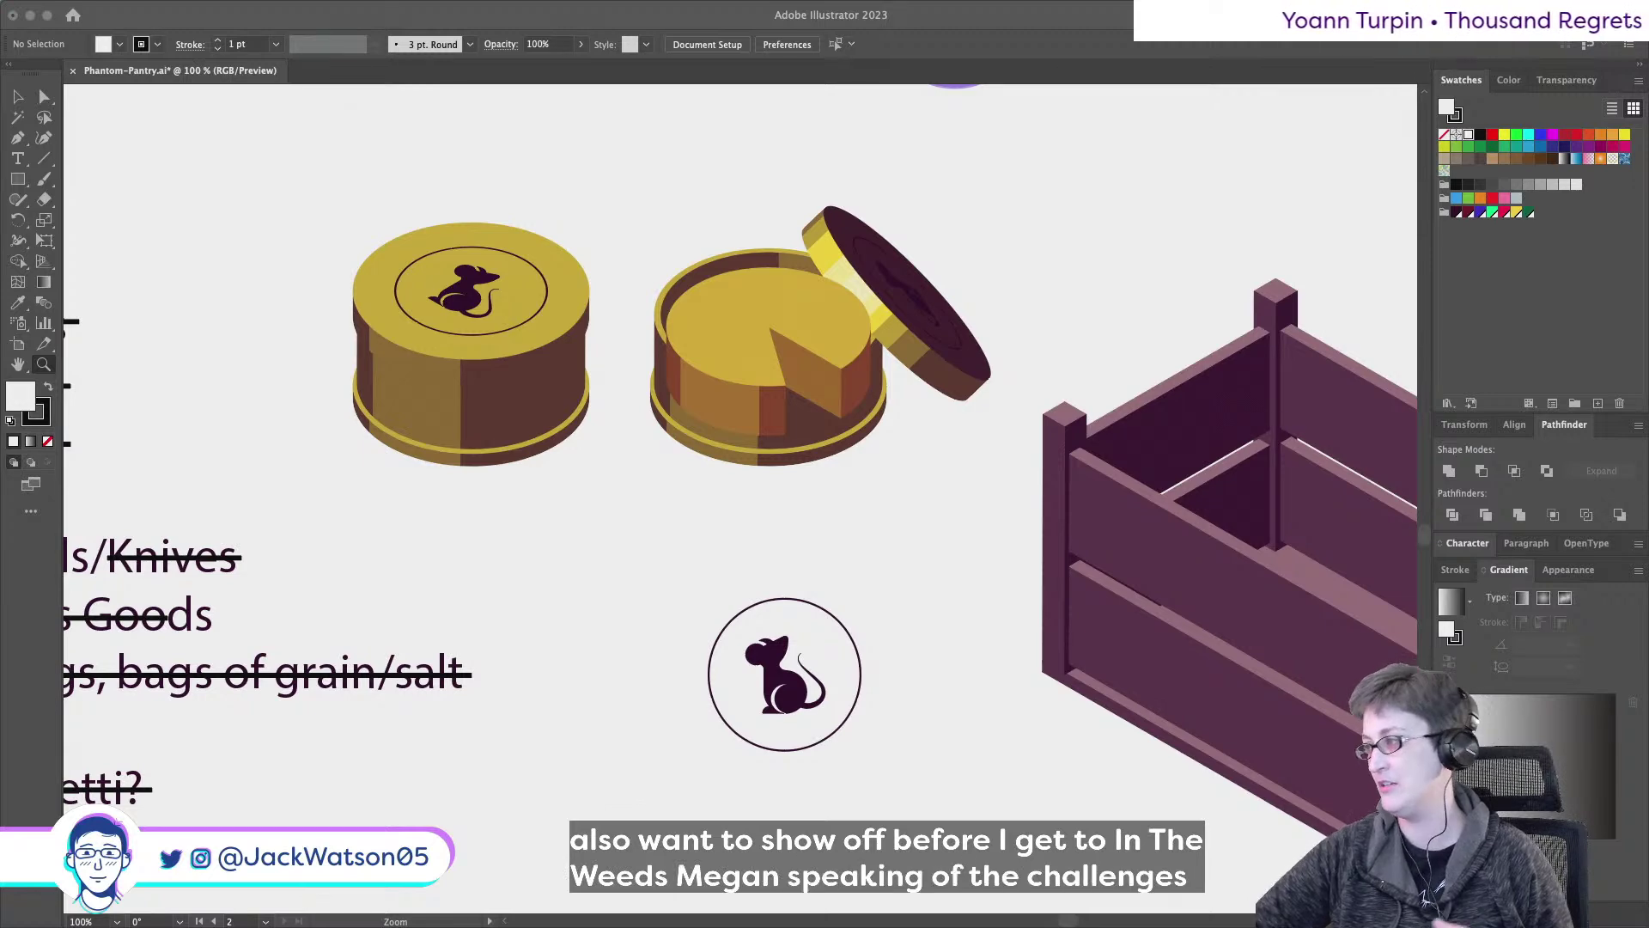
pyautogui.press('a')
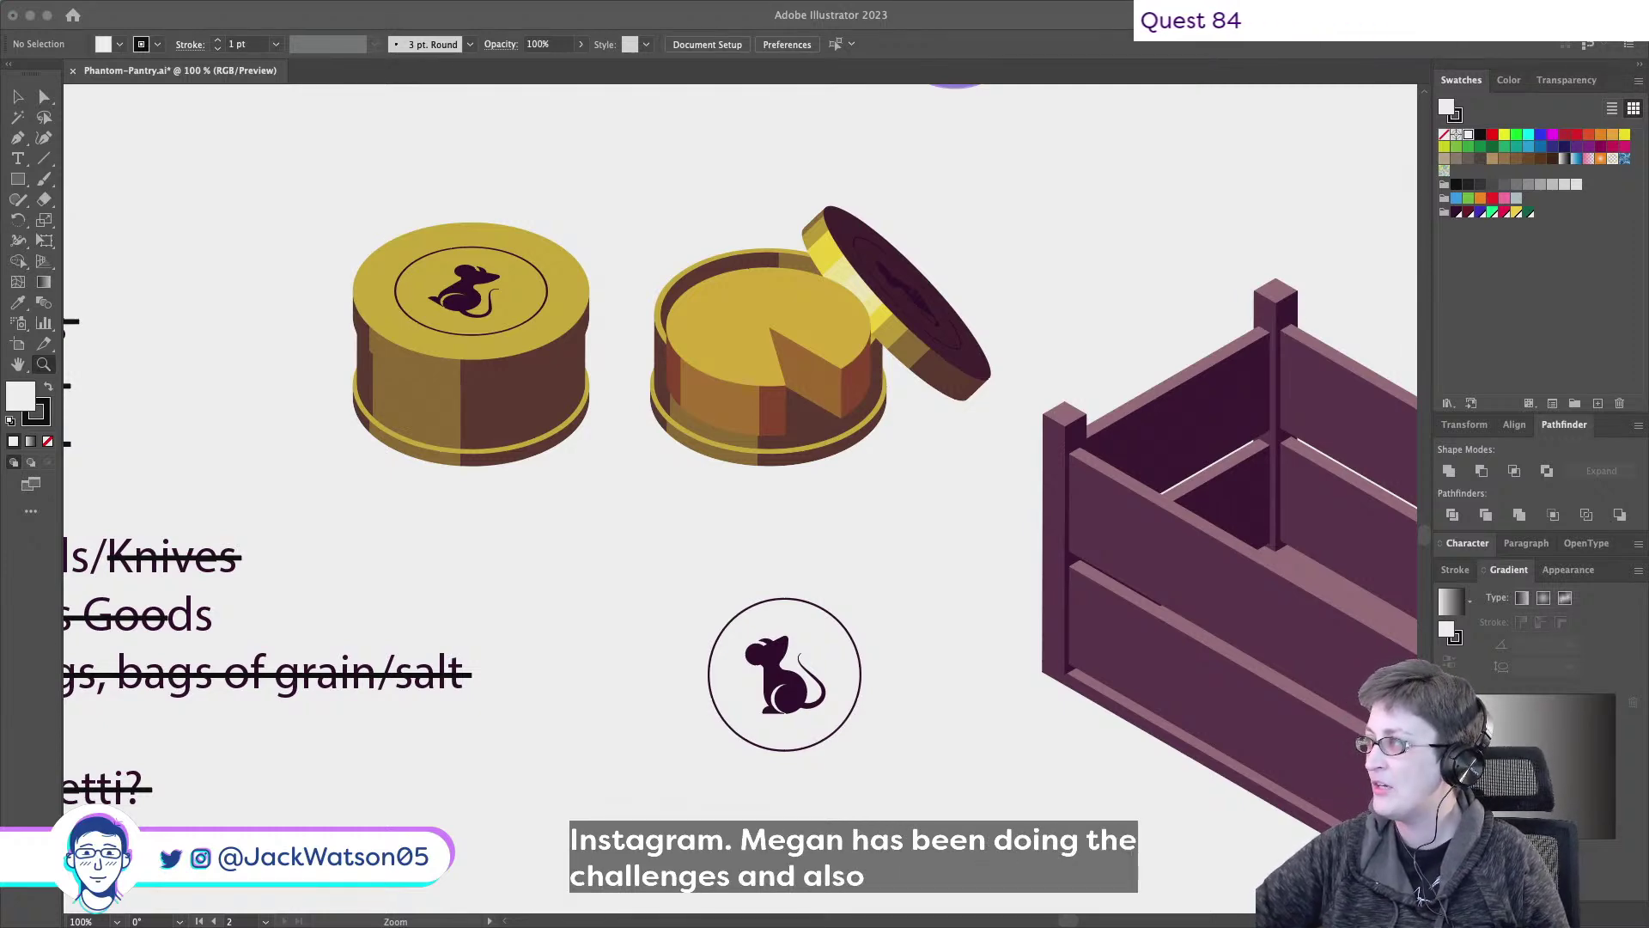
pyautogui.press('super+Tab')
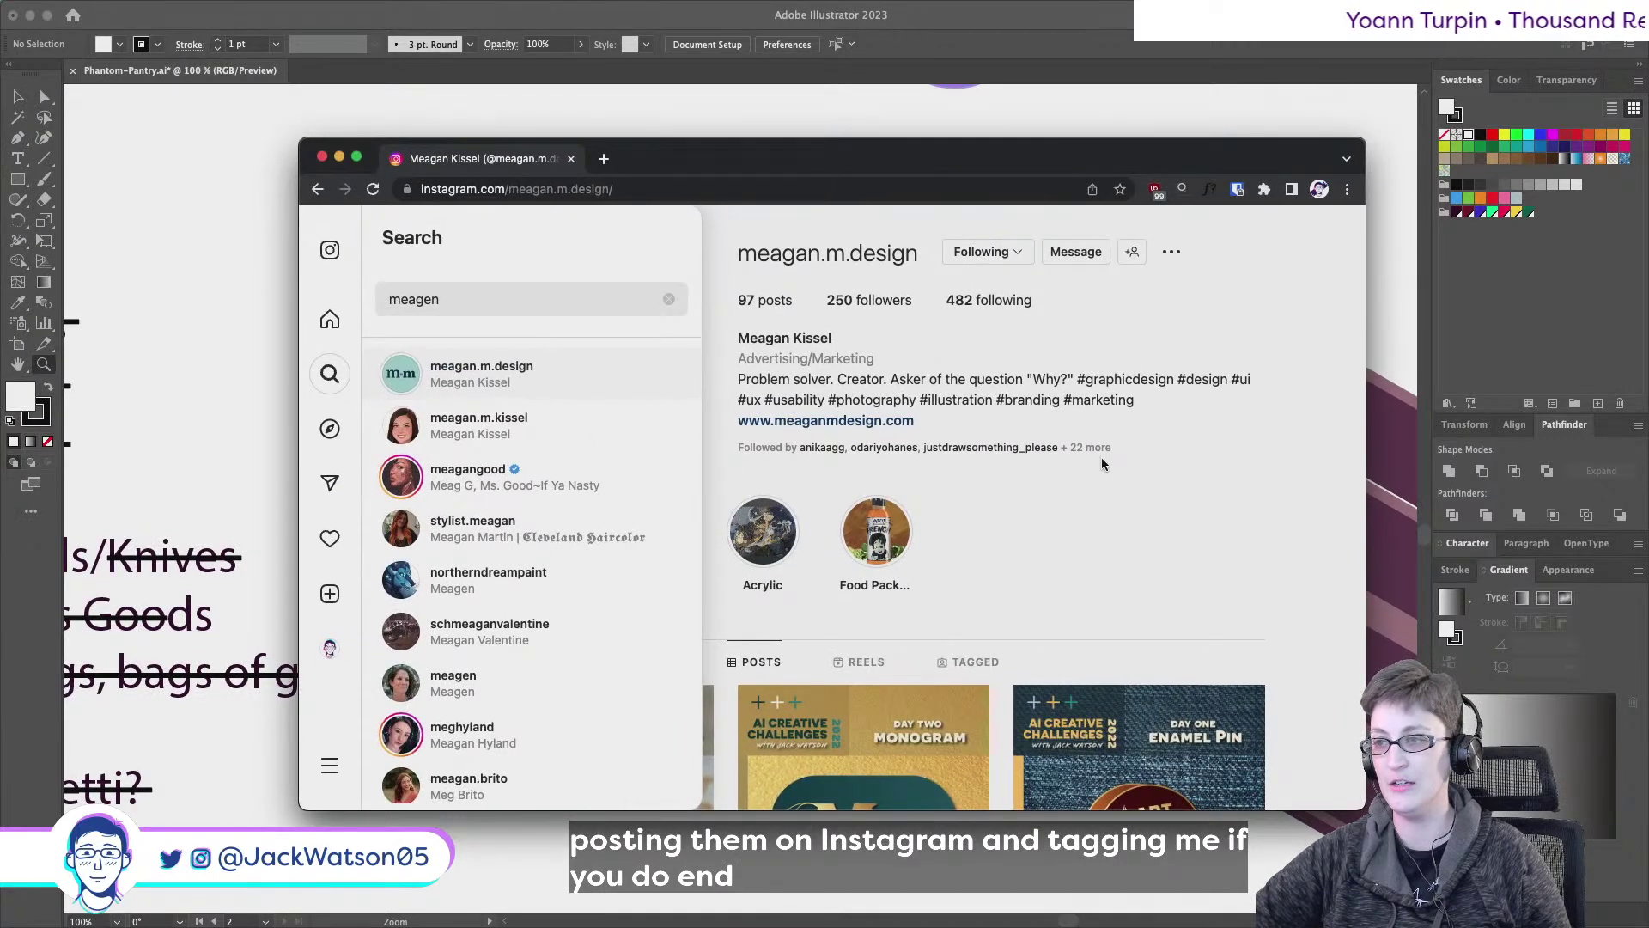
pyautogui.click(1101, 457)
pyautogui.scroll(-5, 544, 383)
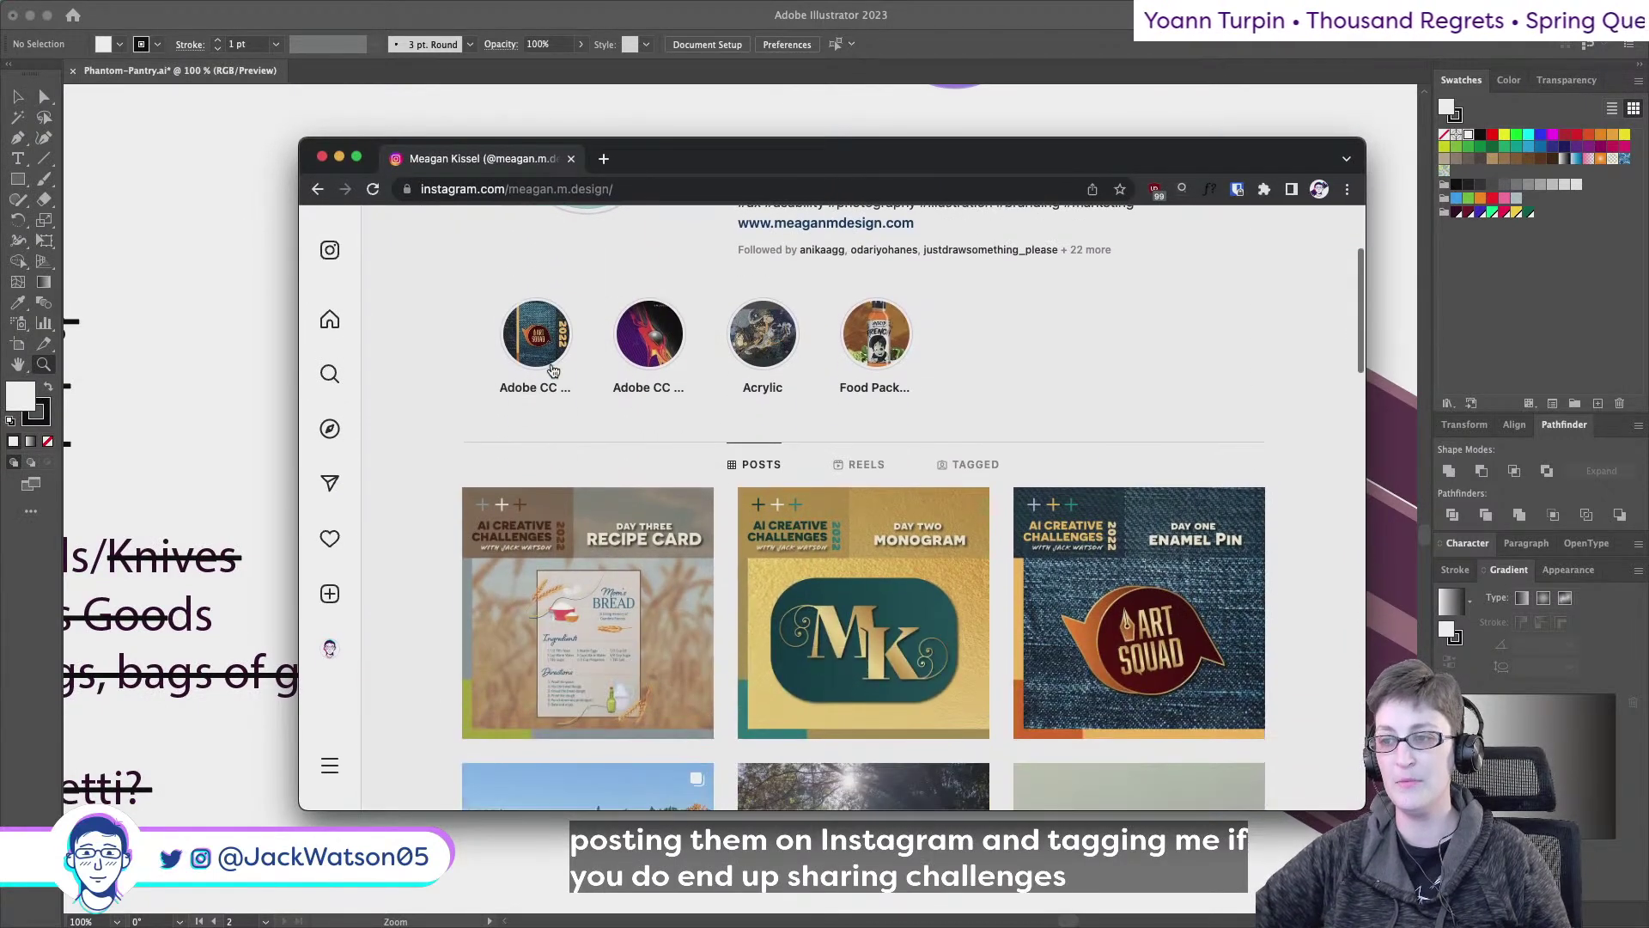
pyautogui.scroll(5, 559, 370)
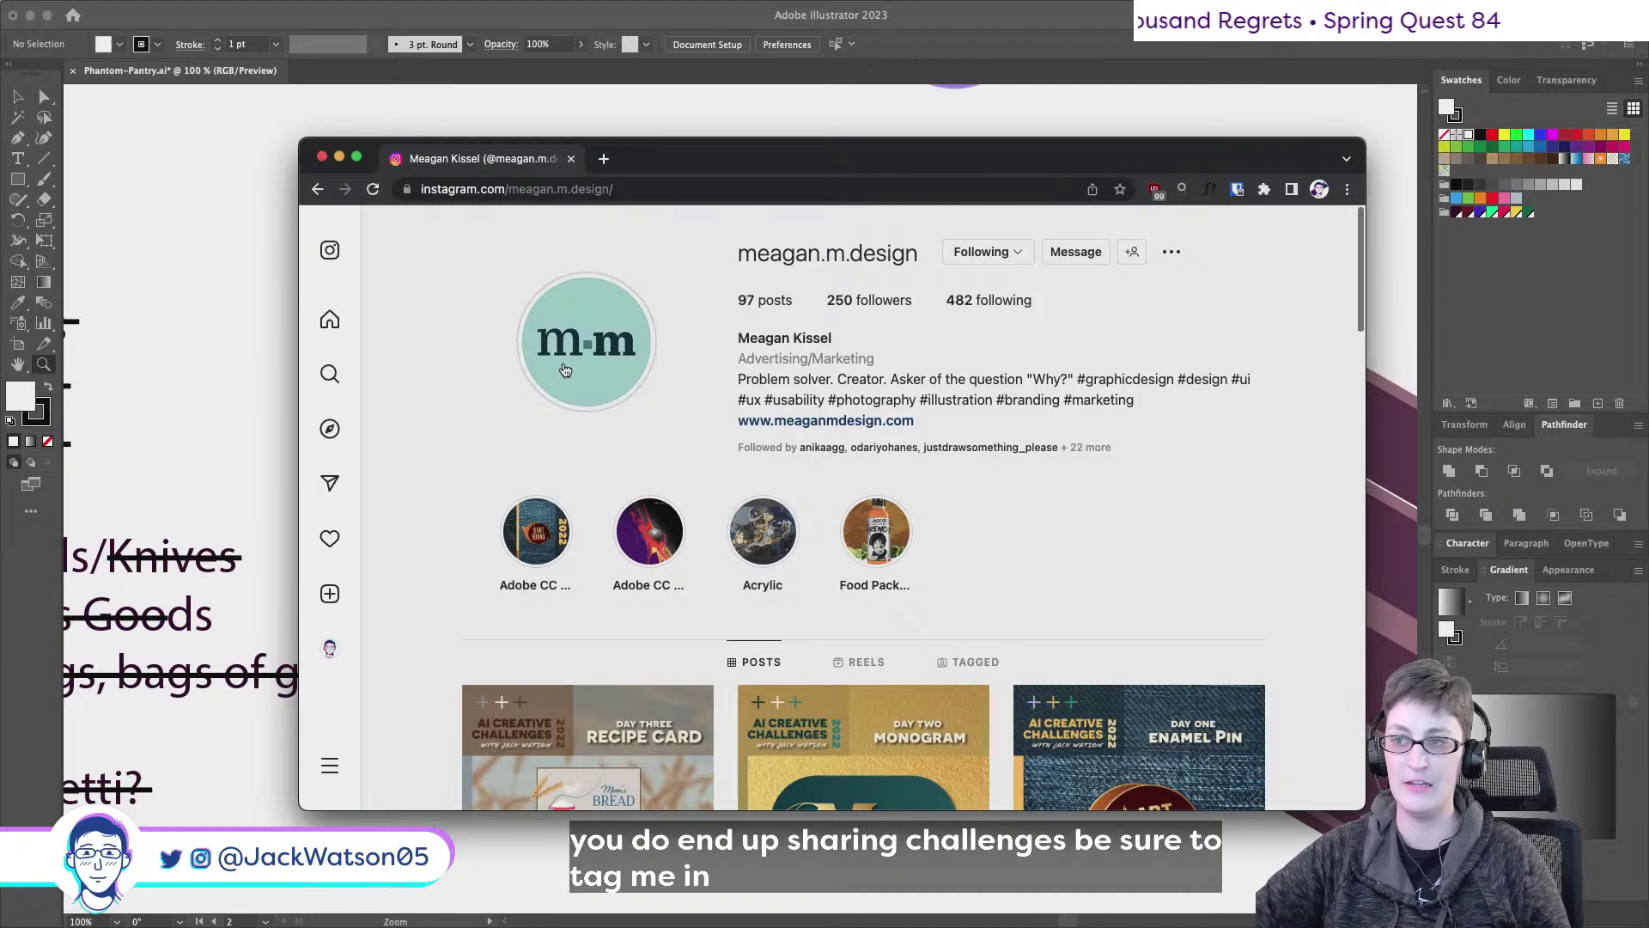
# - View the profile's AI Creative Challenges stories, go back to the Day Nine book cover, and close them
pyautogui.click(565, 369)
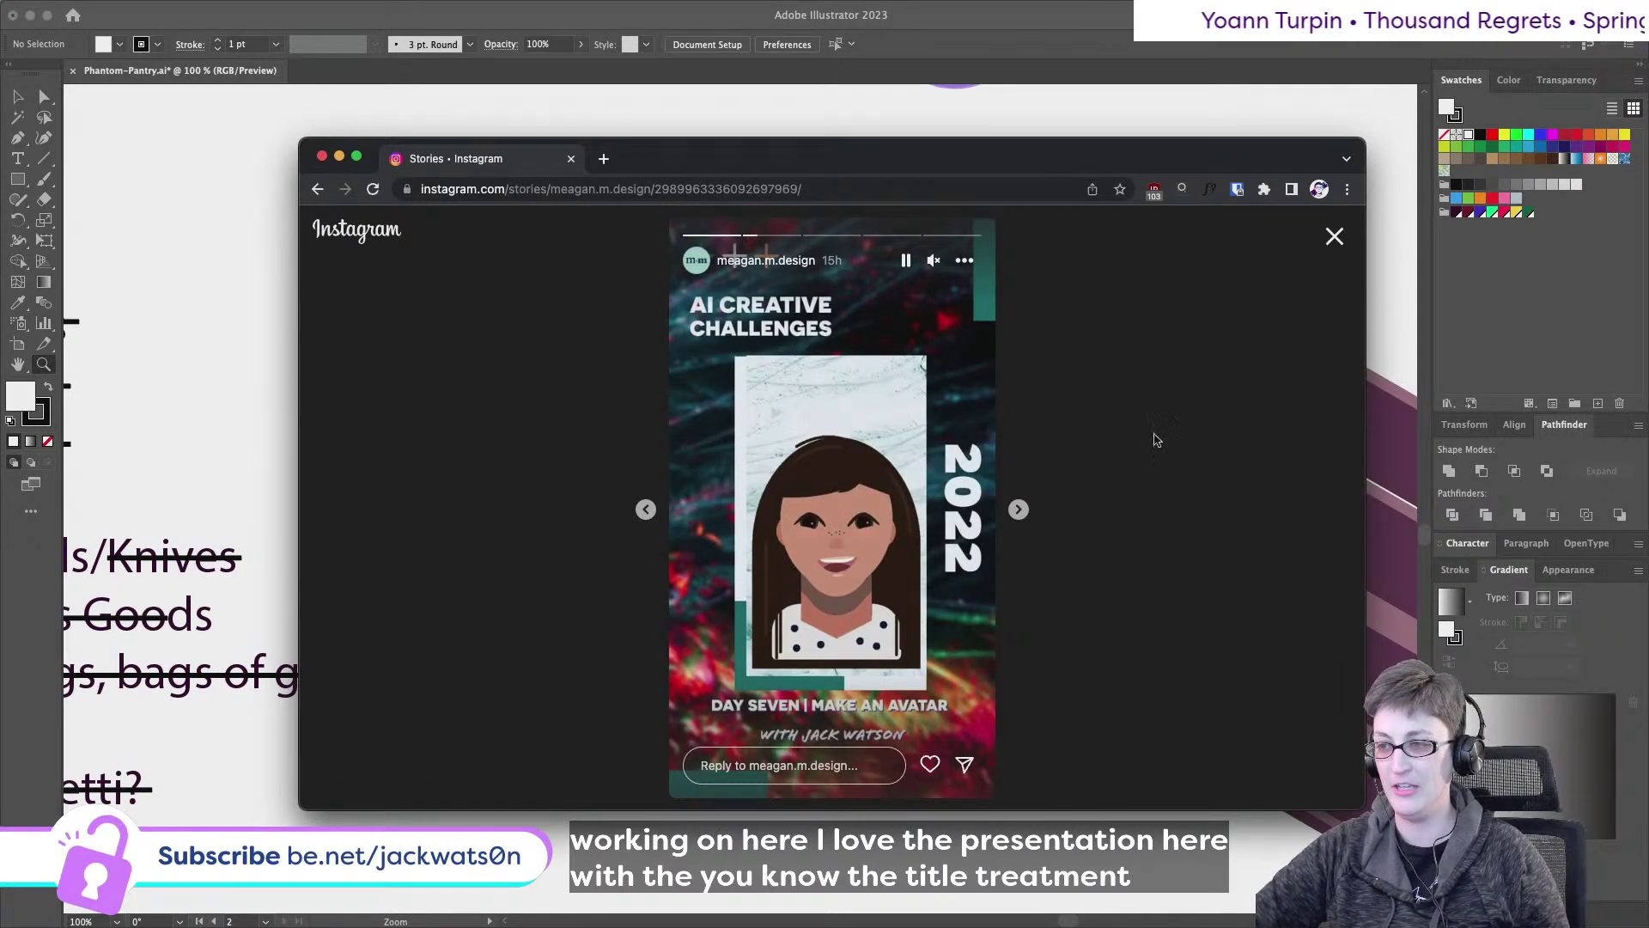
pyautogui.click(1016, 510)
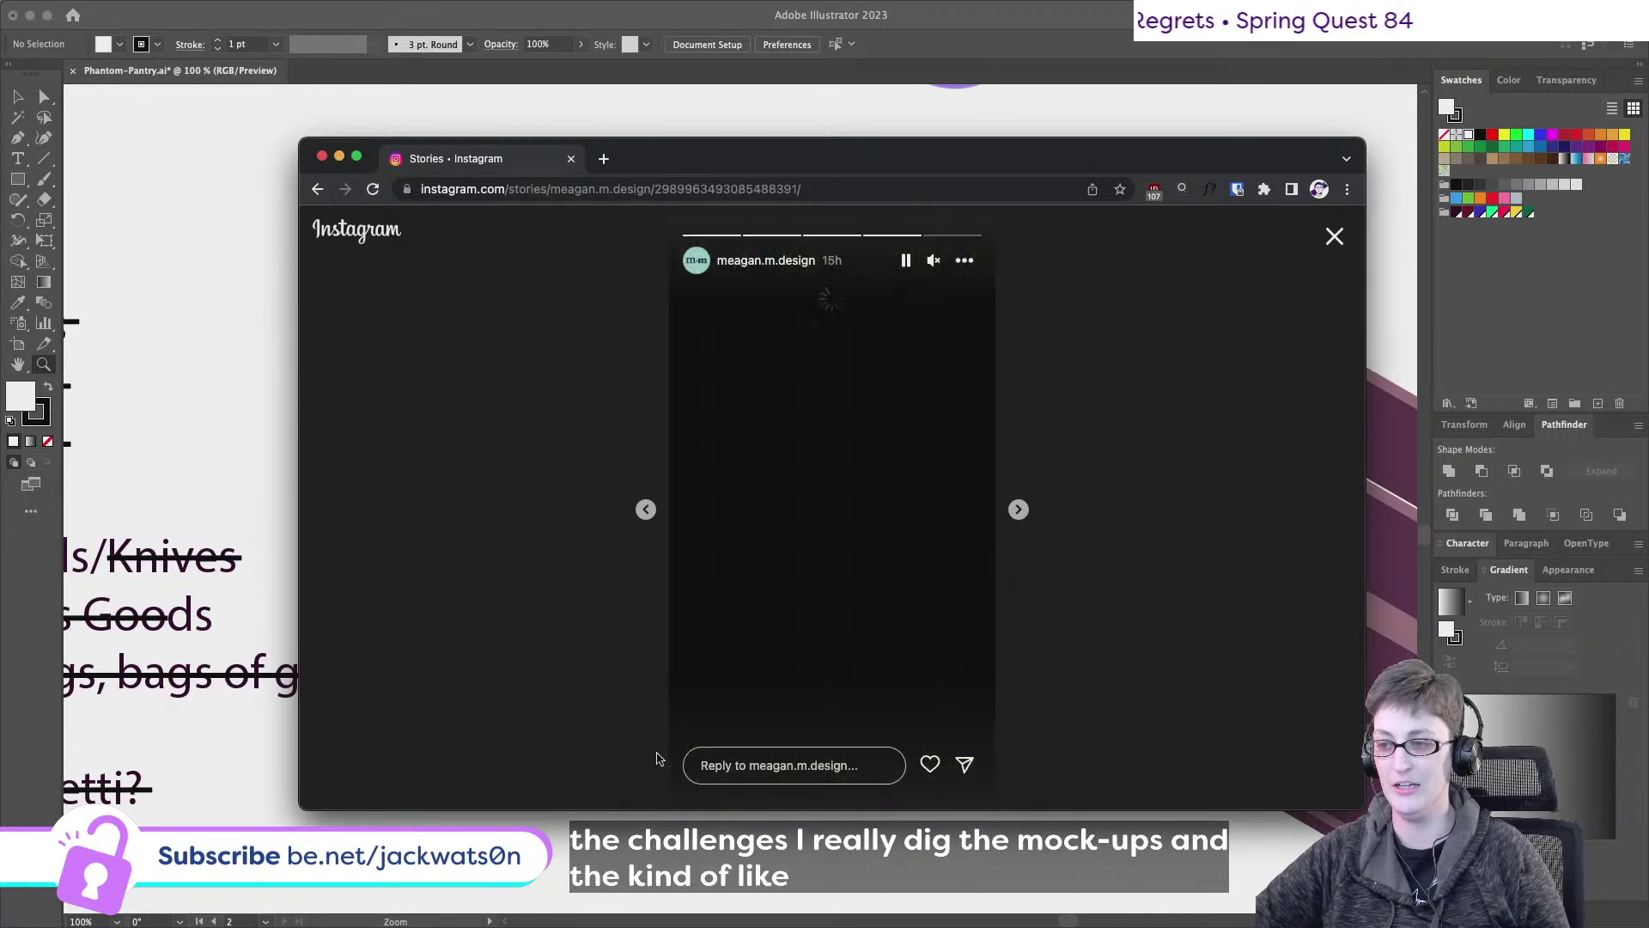
pyautogui.click(646, 510)
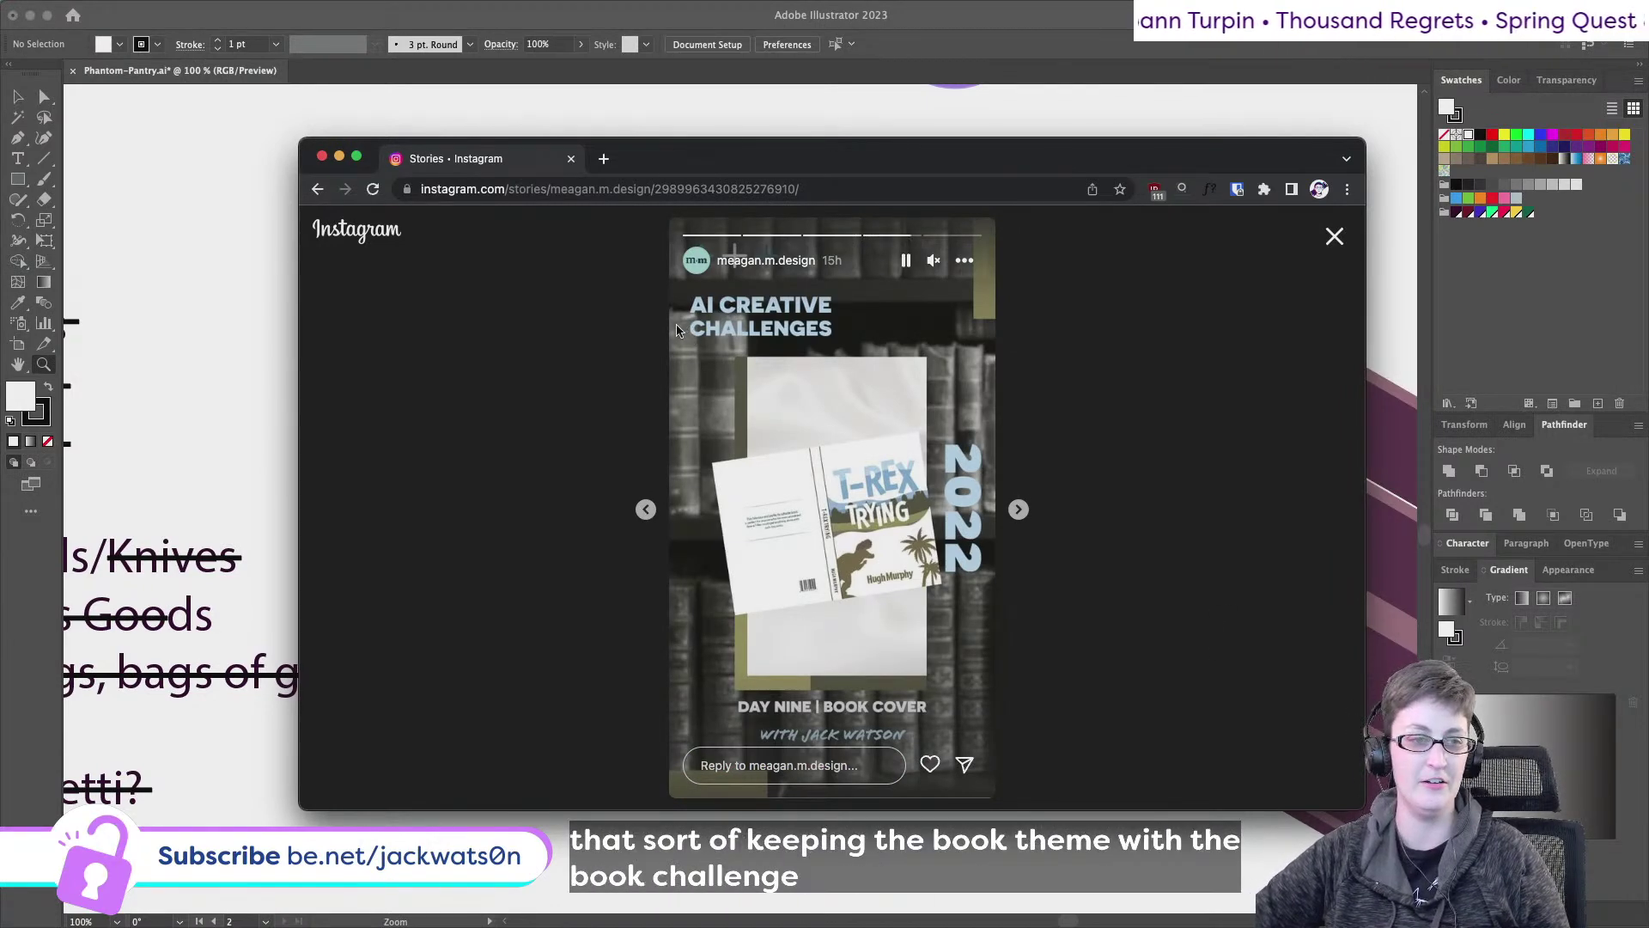
pyautogui.click(1332, 238)
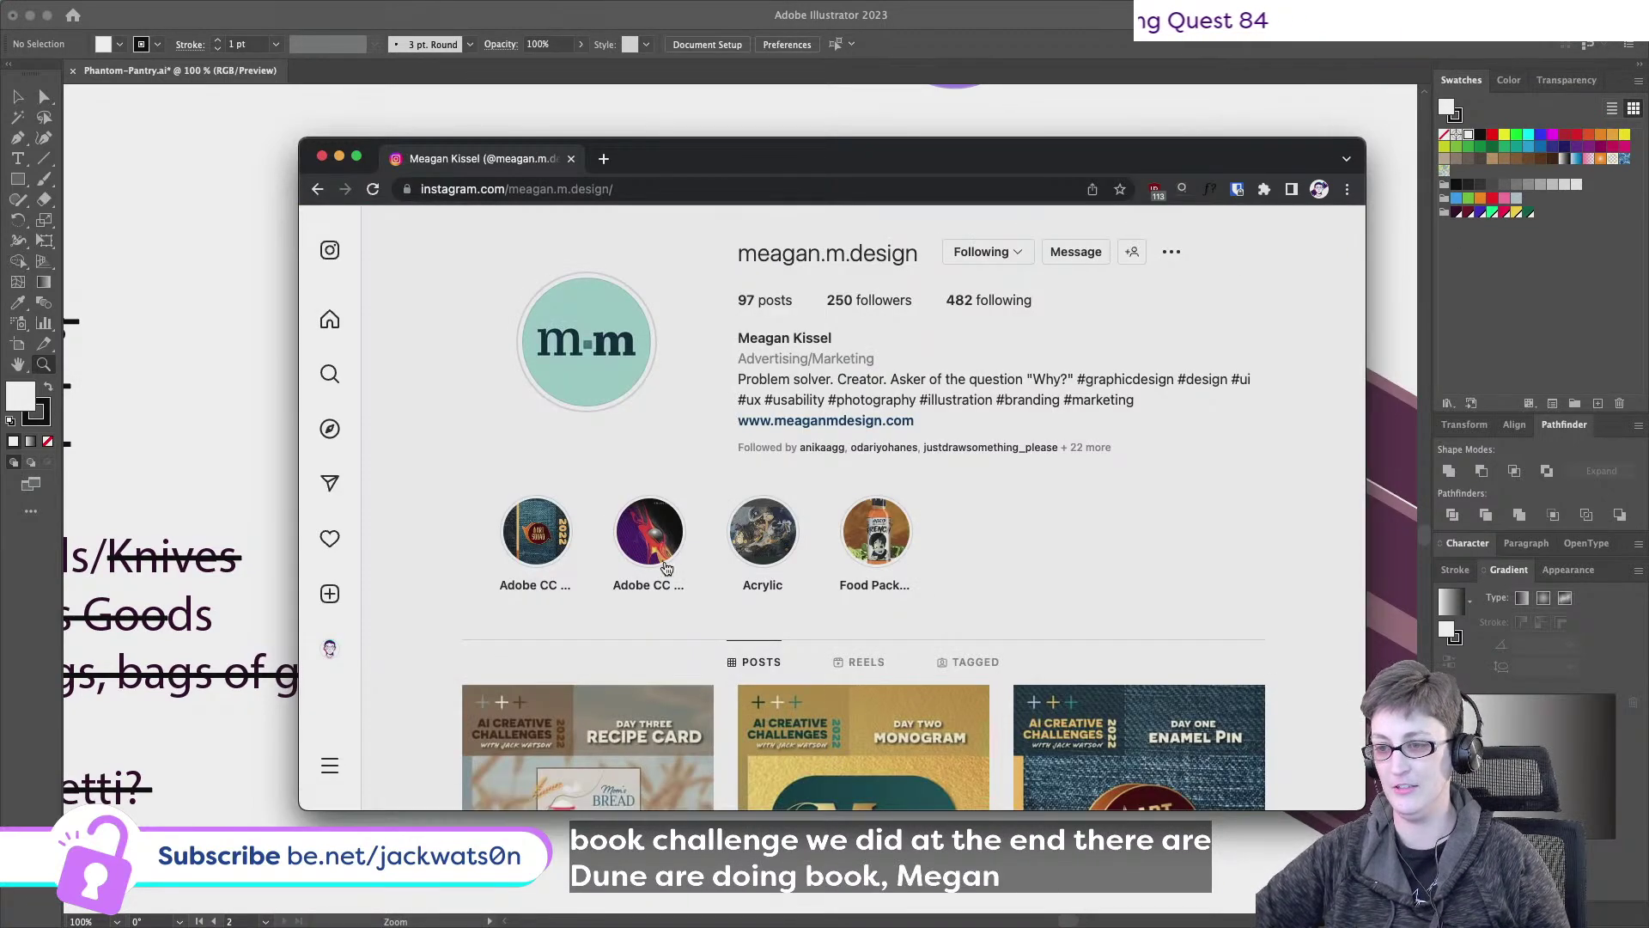
# - Reopen the profile's stories and advance from the Day Six maze to the Day Nine T-Rex Trying book cover
pyautogui.scroll(-4, 773, 429)
pyautogui.scroll(4, 773, 429)
pyautogui.click(614, 343)
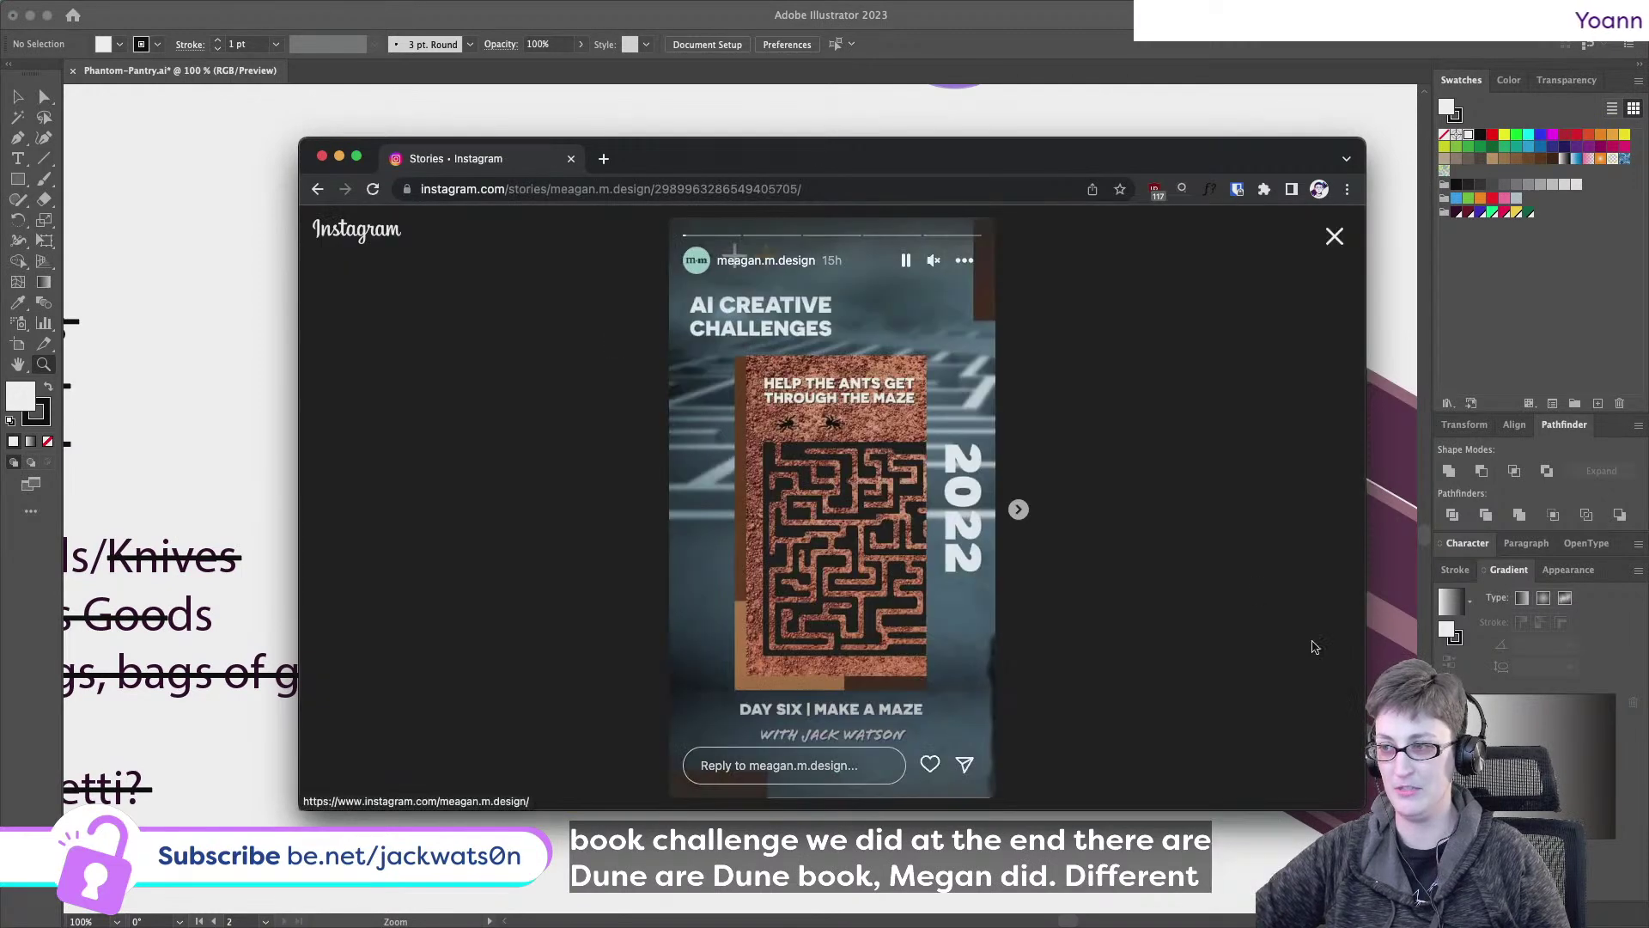
pyautogui.click(1019, 511)
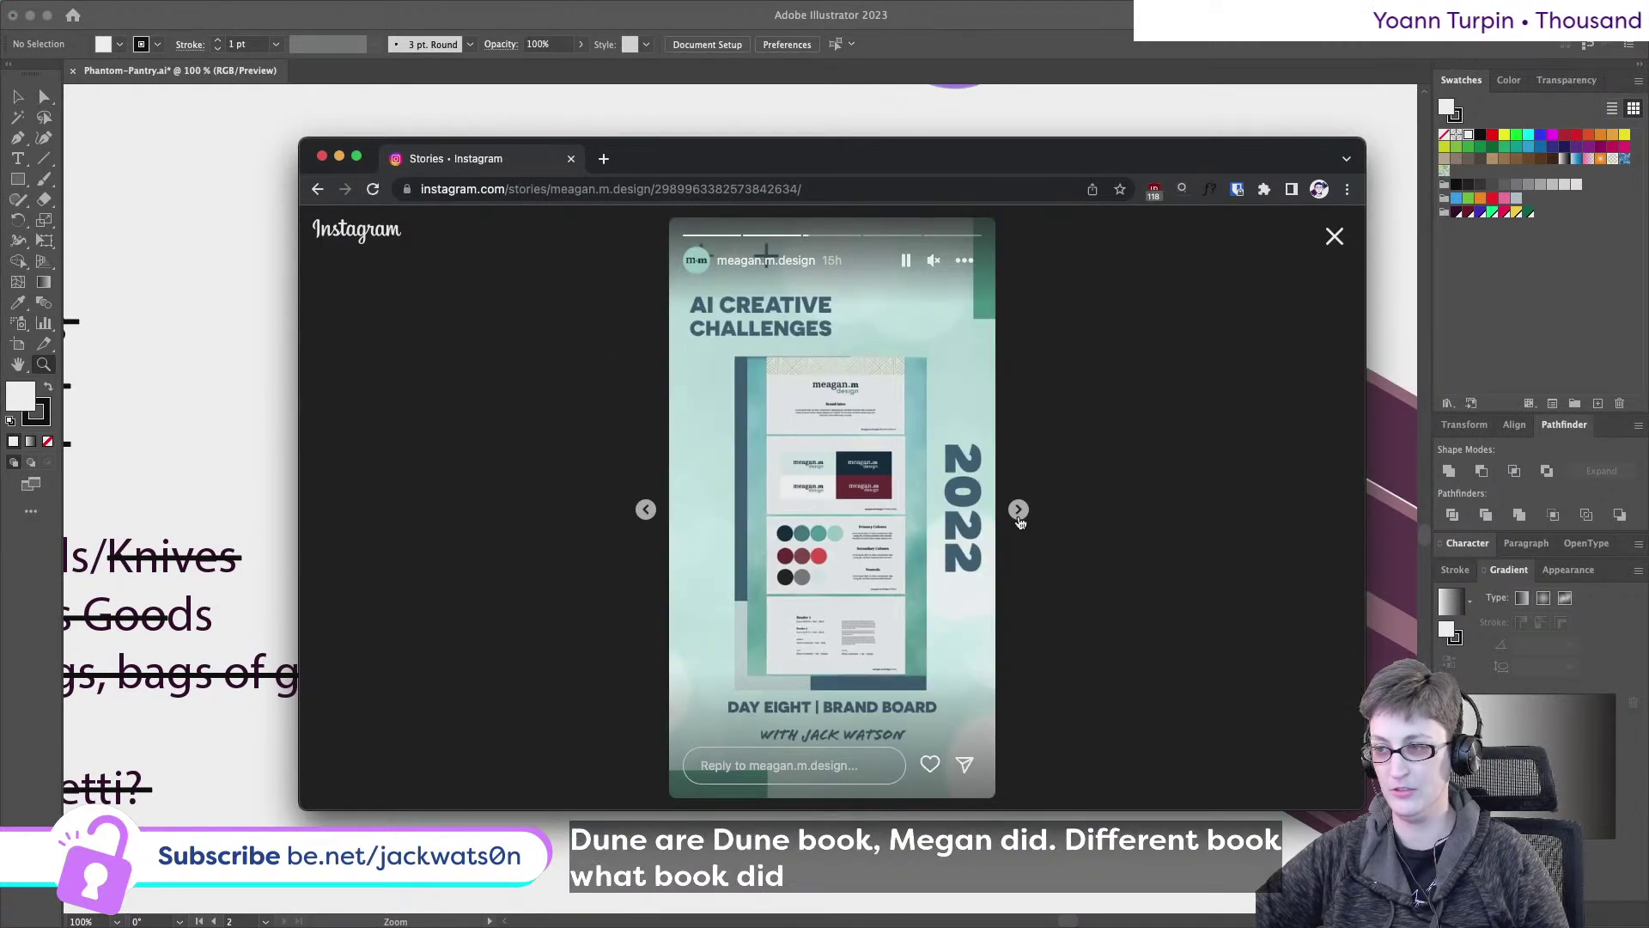
pyautogui.click(1018, 510)
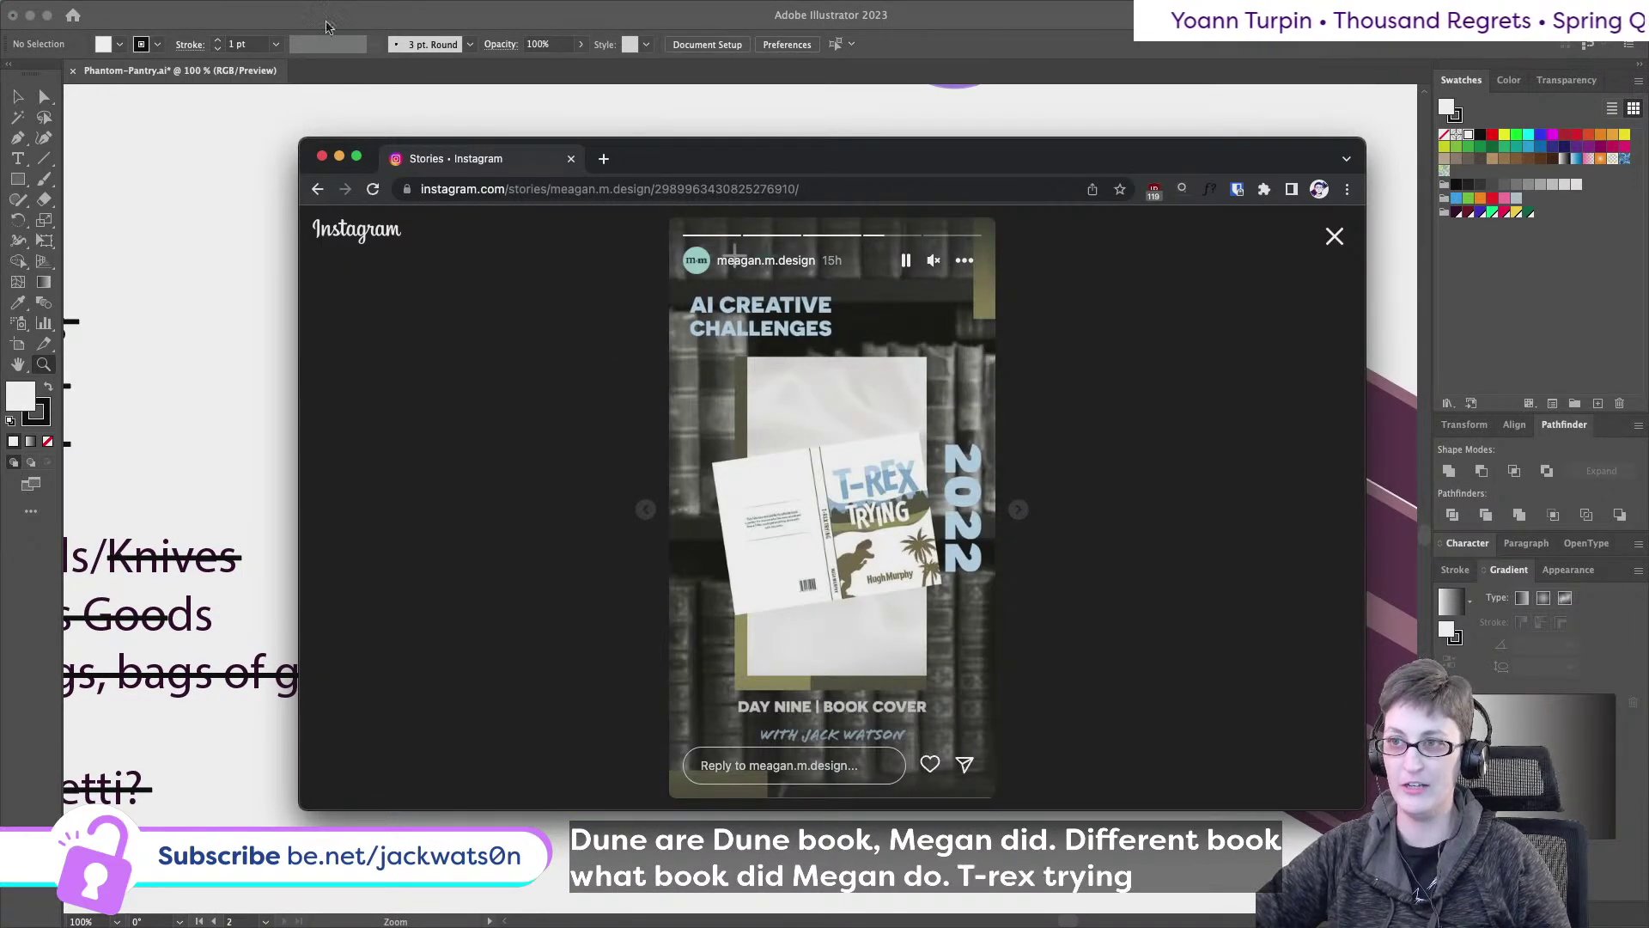
# - Switch back to the Phantom Pantry document in Illustrator and display its layer list beside the cheese tins
pyautogui.moveTo(460, 172); pyautogui.dragTo(1648, 361)
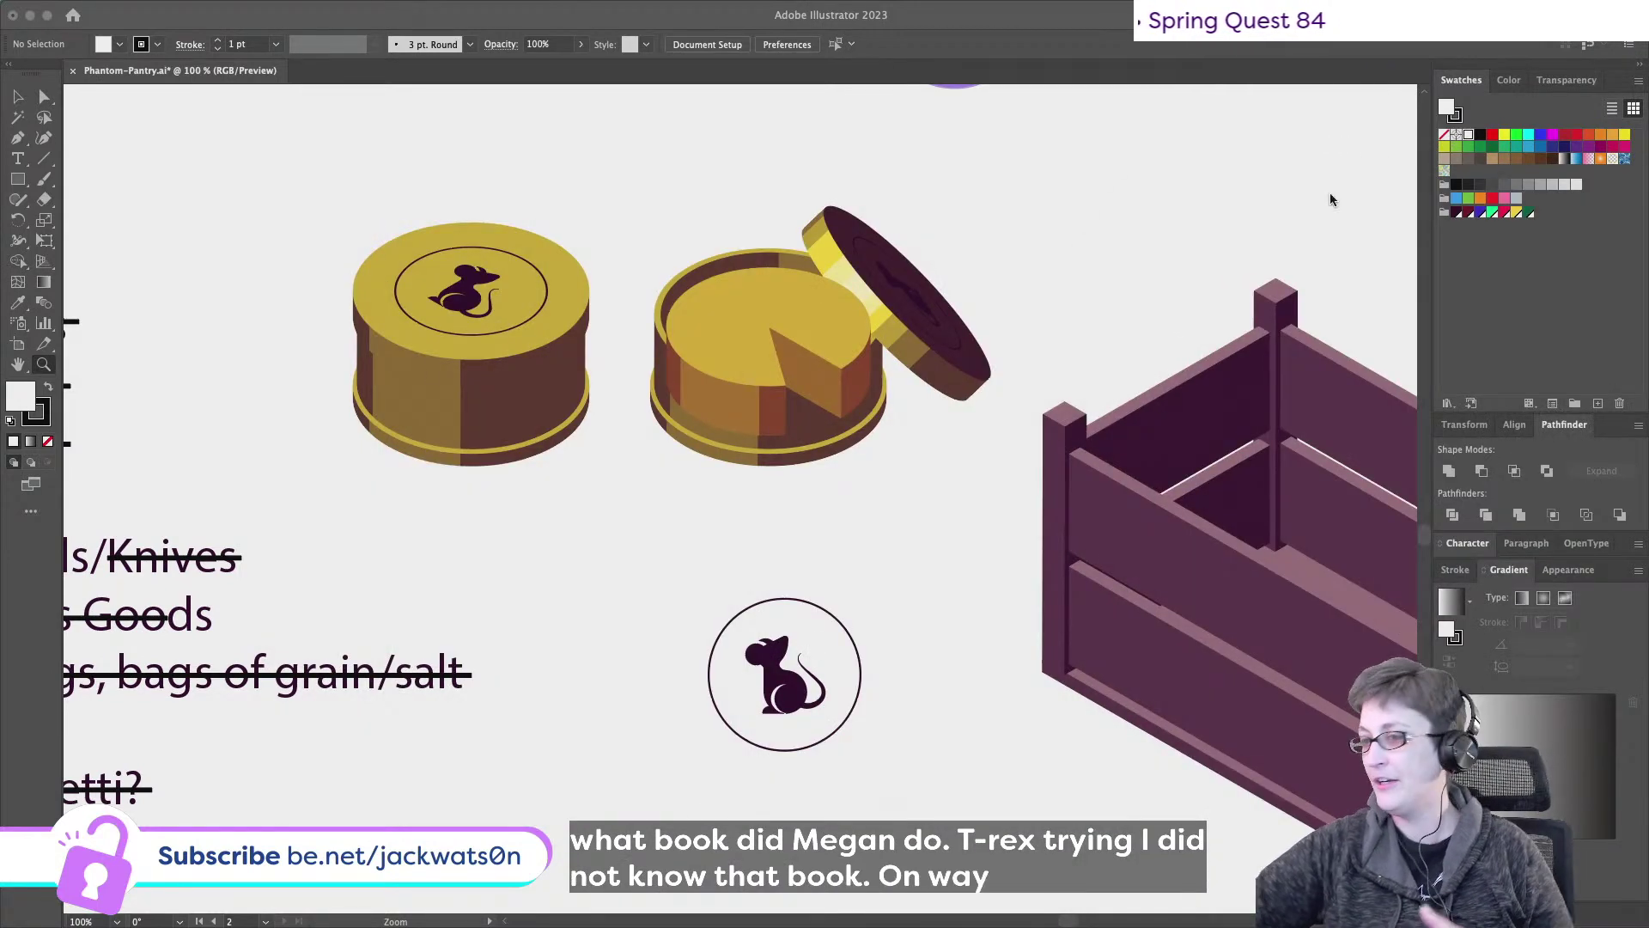
pyautogui.hscroll(2, 343, 486)
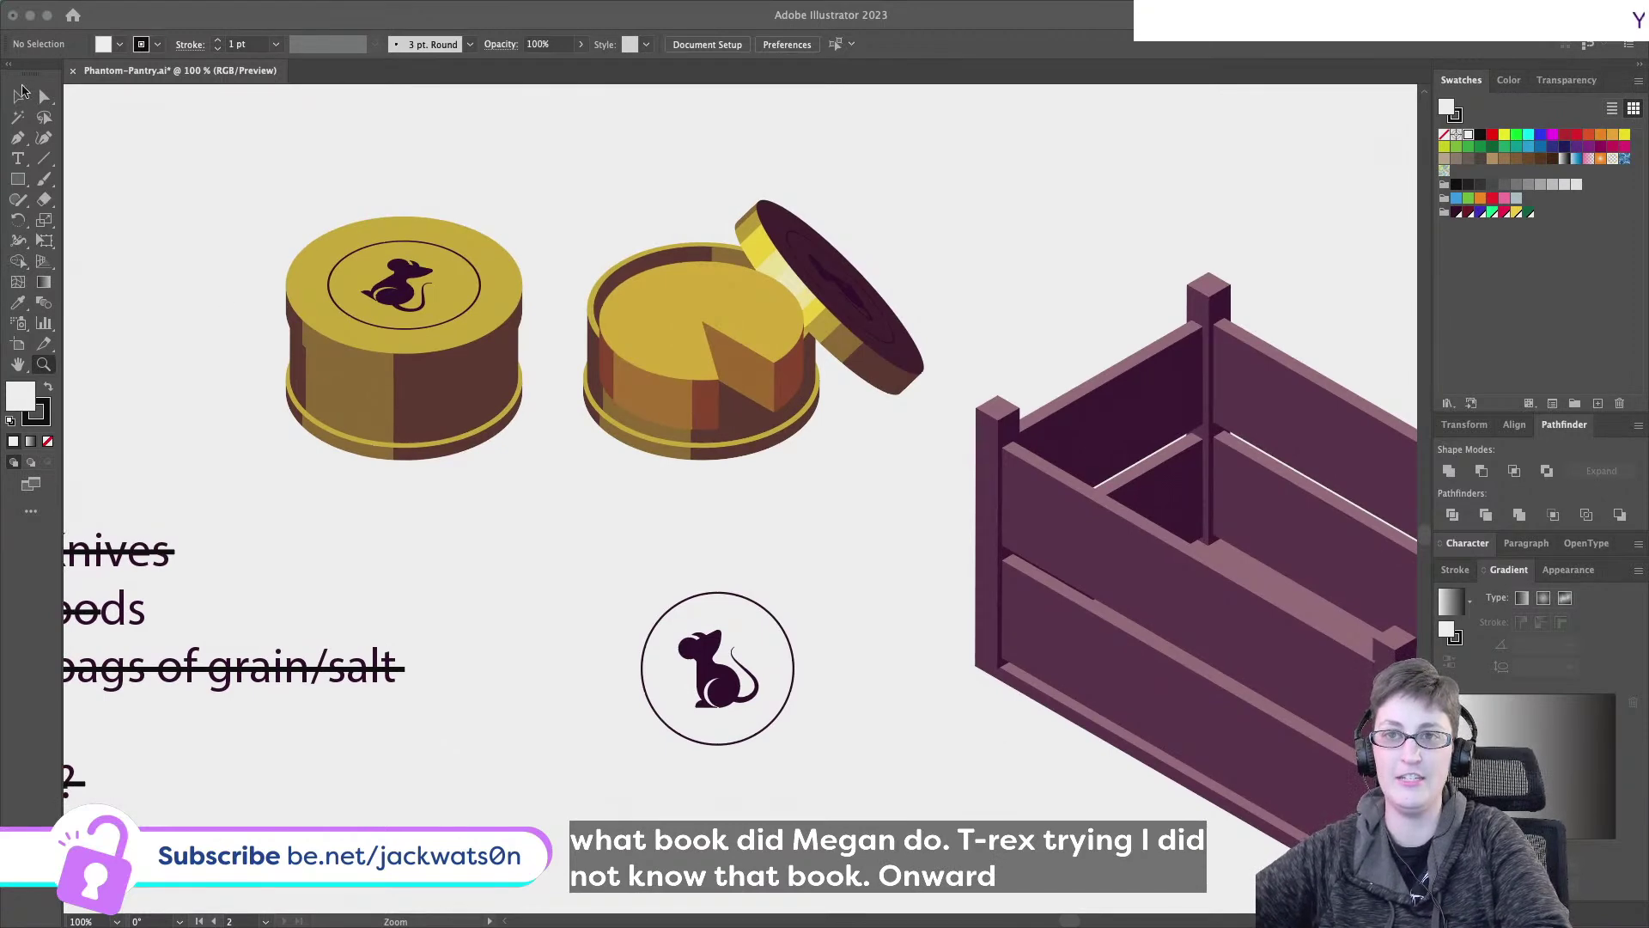
pyautogui.press('F7')
pyautogui.click(467, 343)
pyautogui.keyDown('alt'); pyautogui.click(828, 633); pyautogui.keyUp('alt')
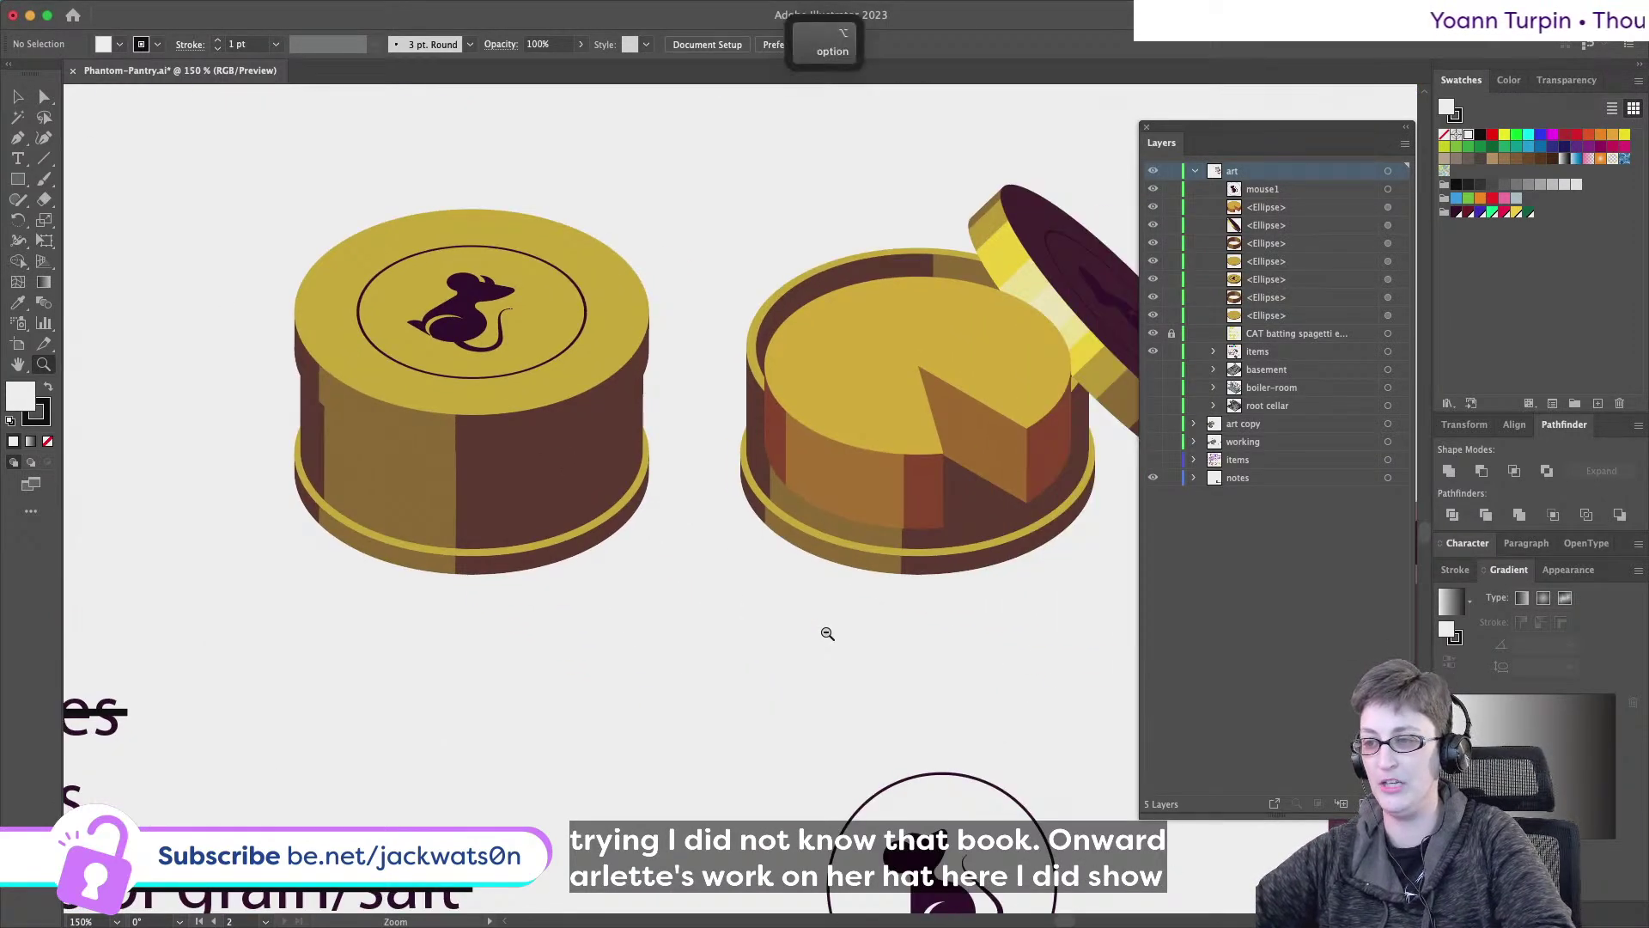
pyautogui.keyDown('alt'); pyautogui.click(827, 633); pyautogui.keyUp('alt')
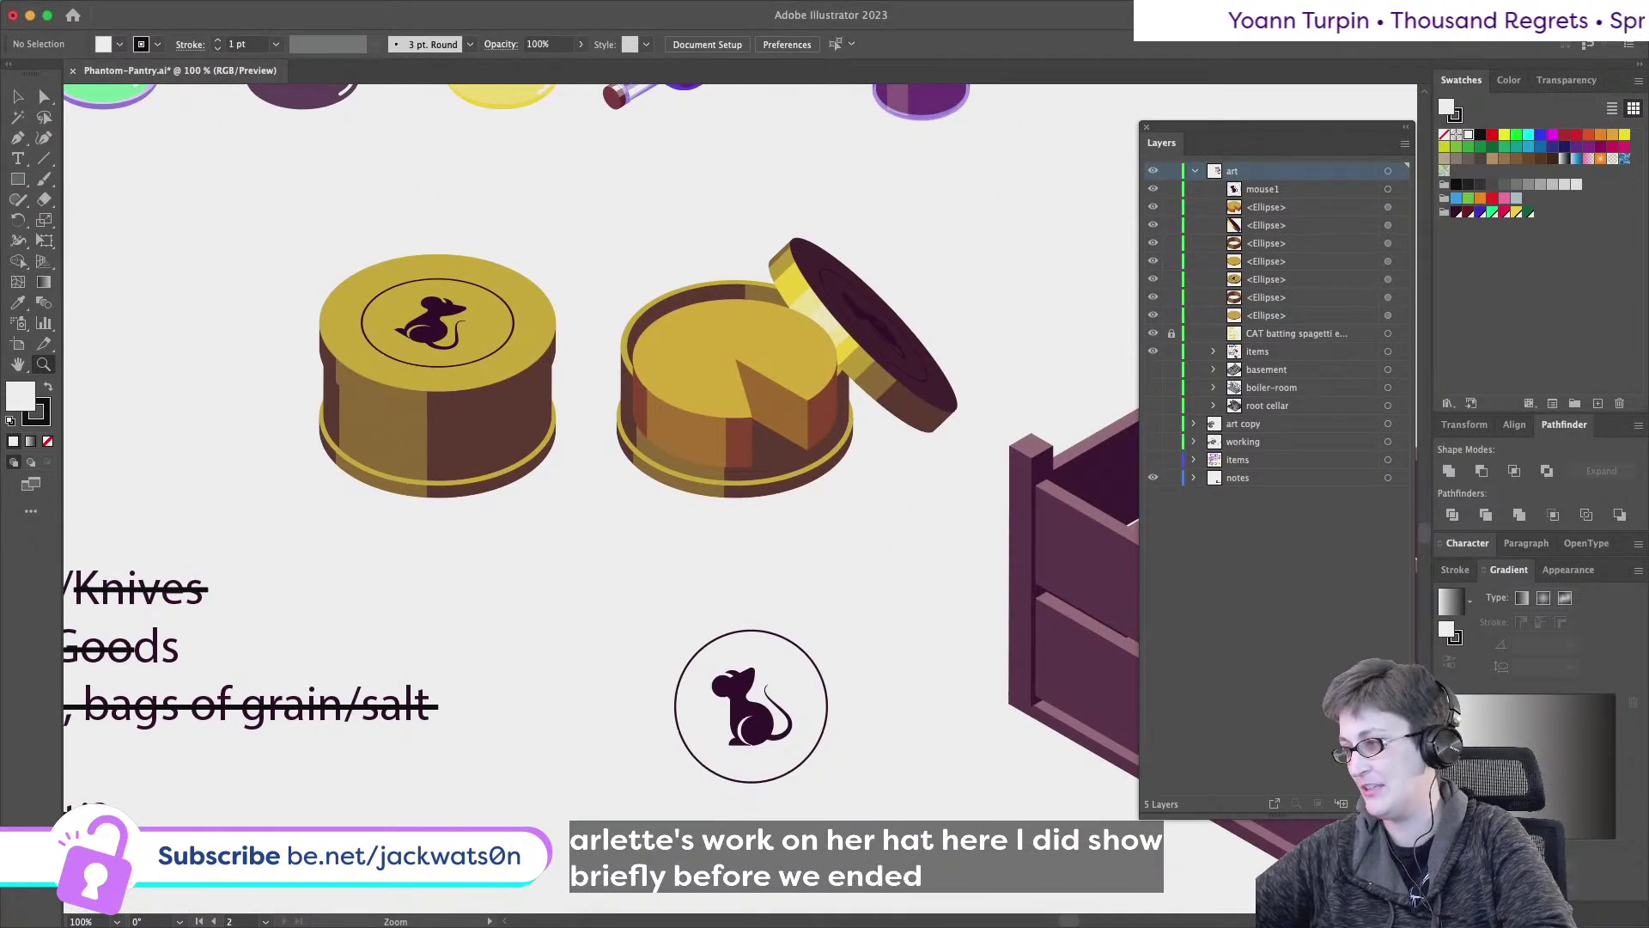
# - Display the document's symbols and enlarge their list to show every symbol, including the mouse badge
pyautogui.click(464, 10)
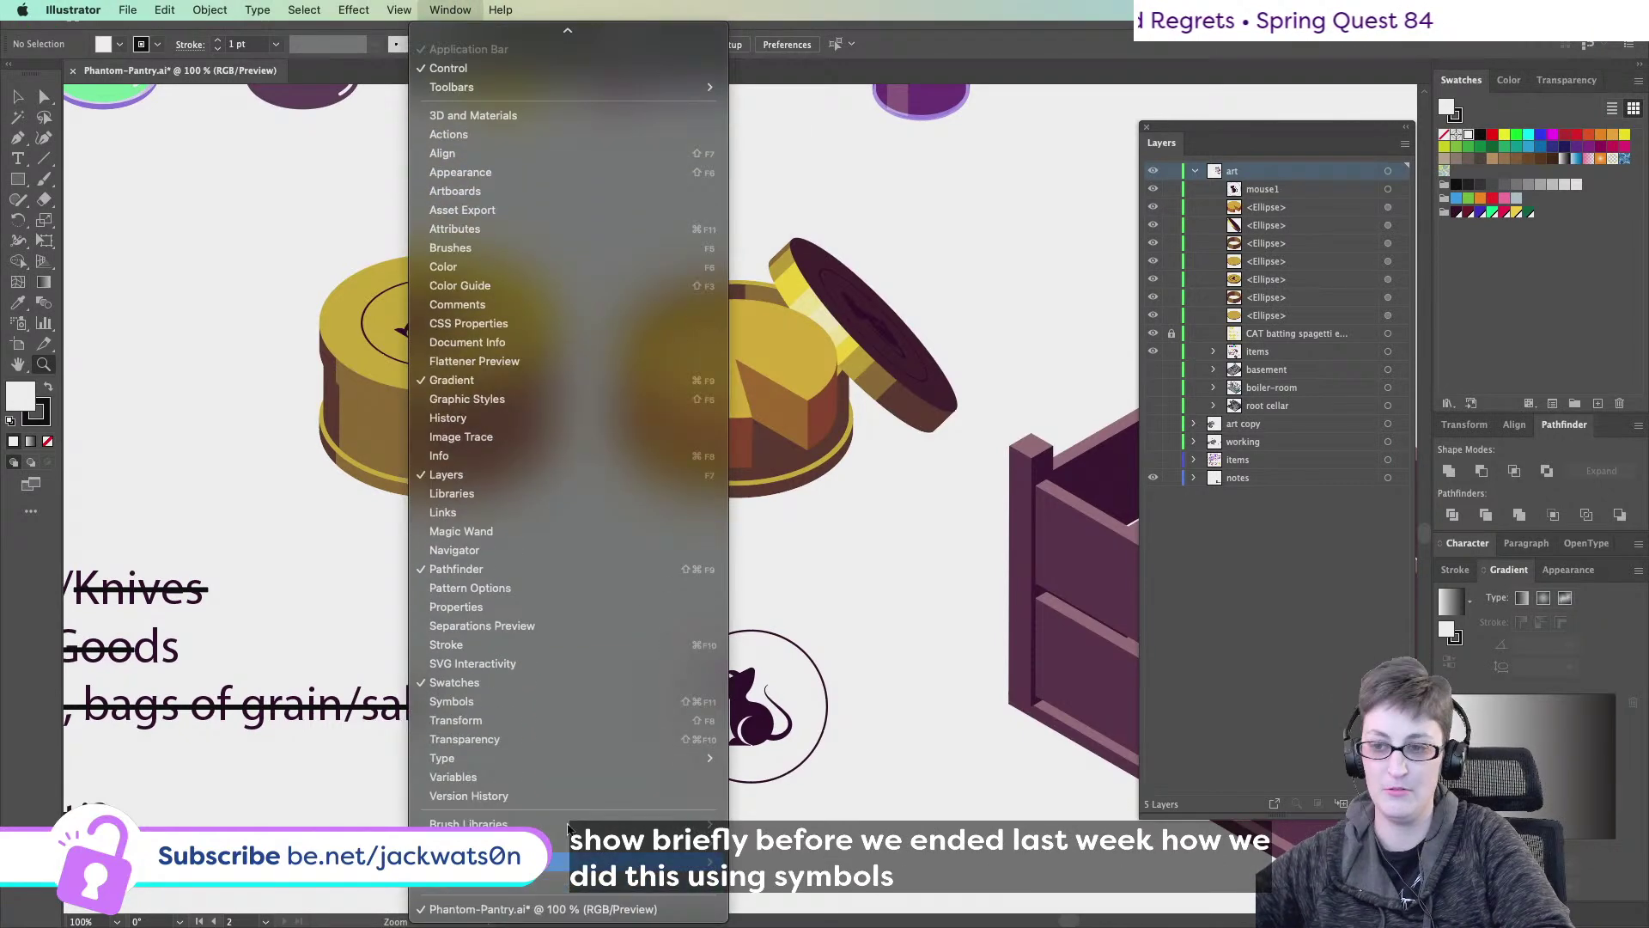
pyautogui.click(539, 693)
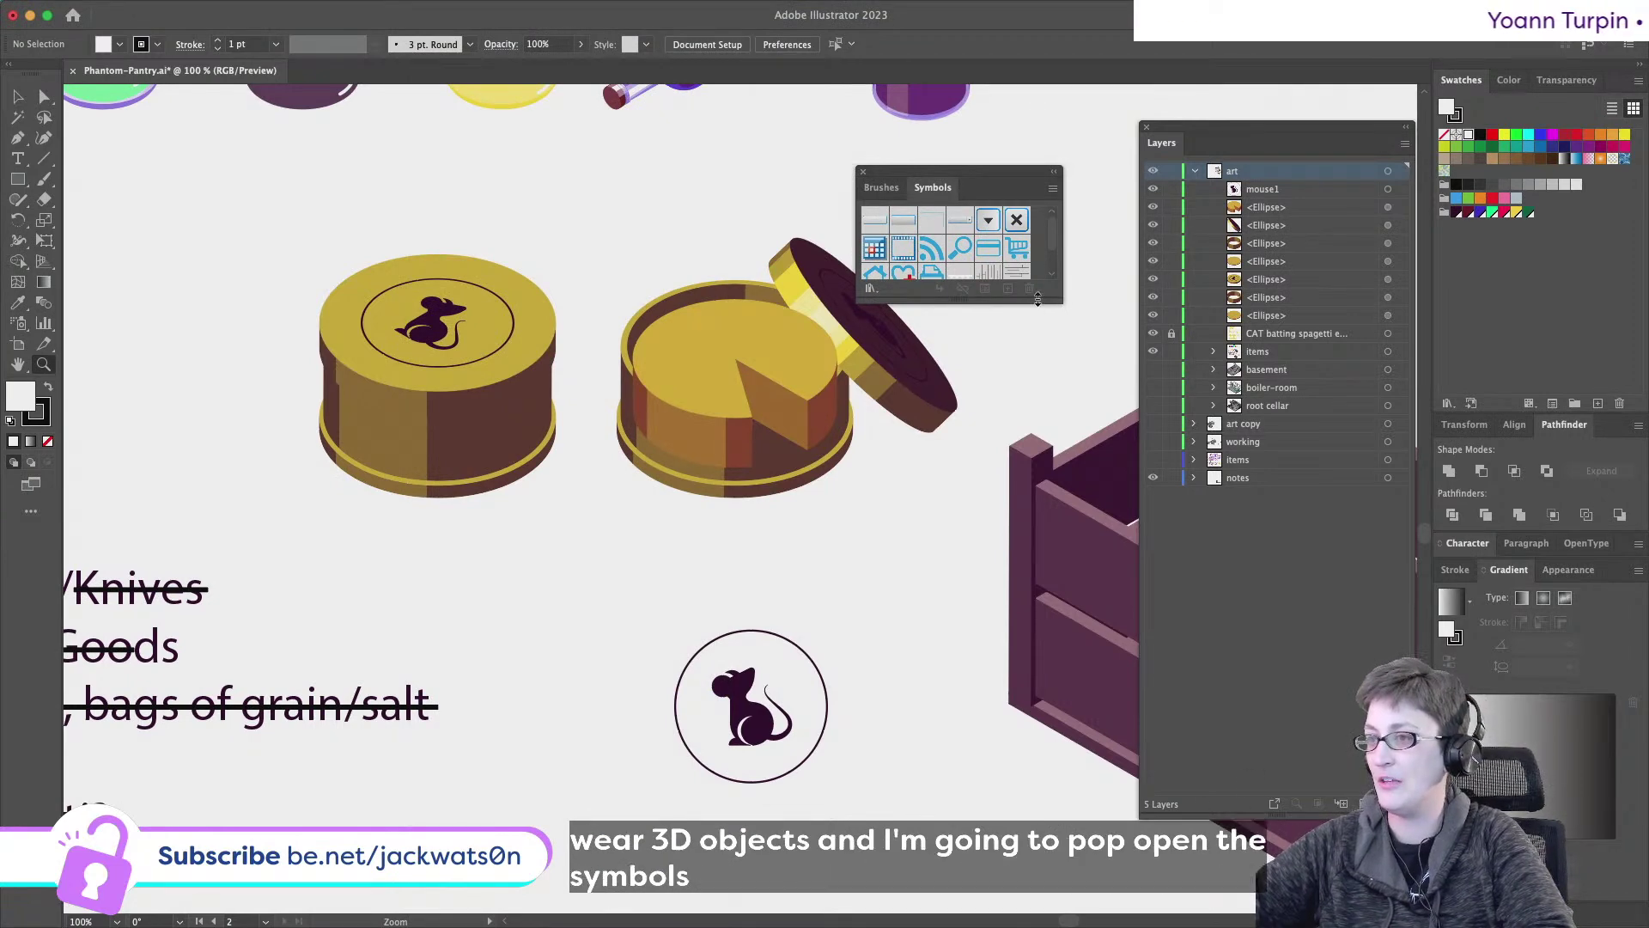
pyautogui.moveTo(1038, 302); pyautogui.dragTo(1038, 661)
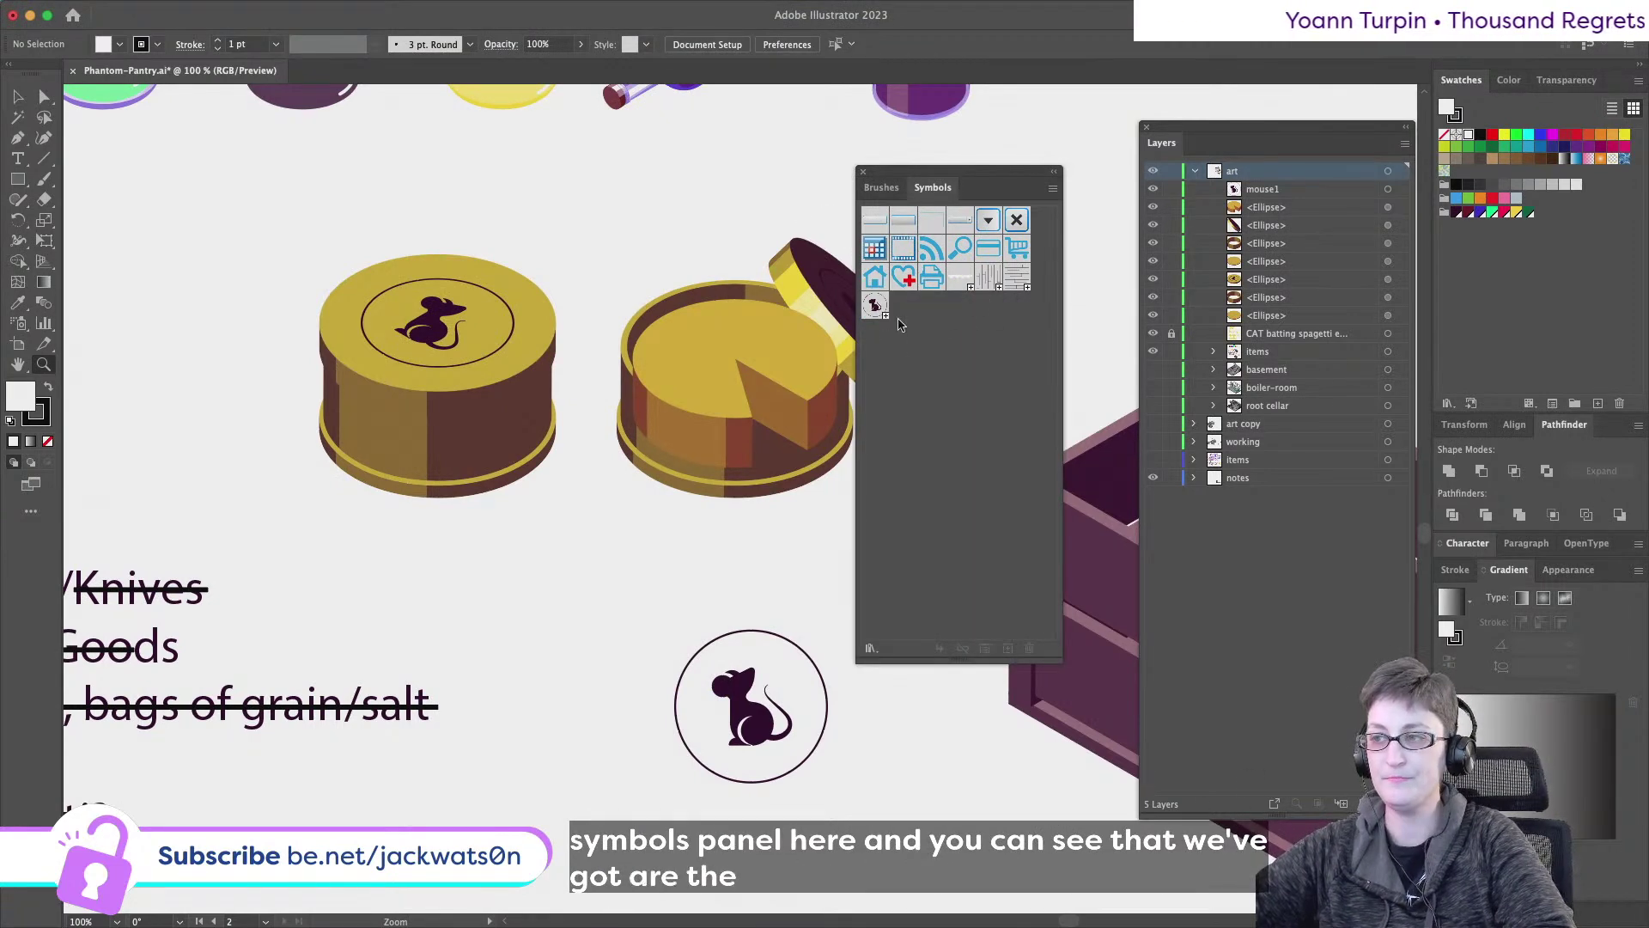
# - Examine the circular mouse badge below the cheese tins up close
pyautogui.hscroll(5, 534, 417)
pyautogui.scroll(-2, 534, 417)
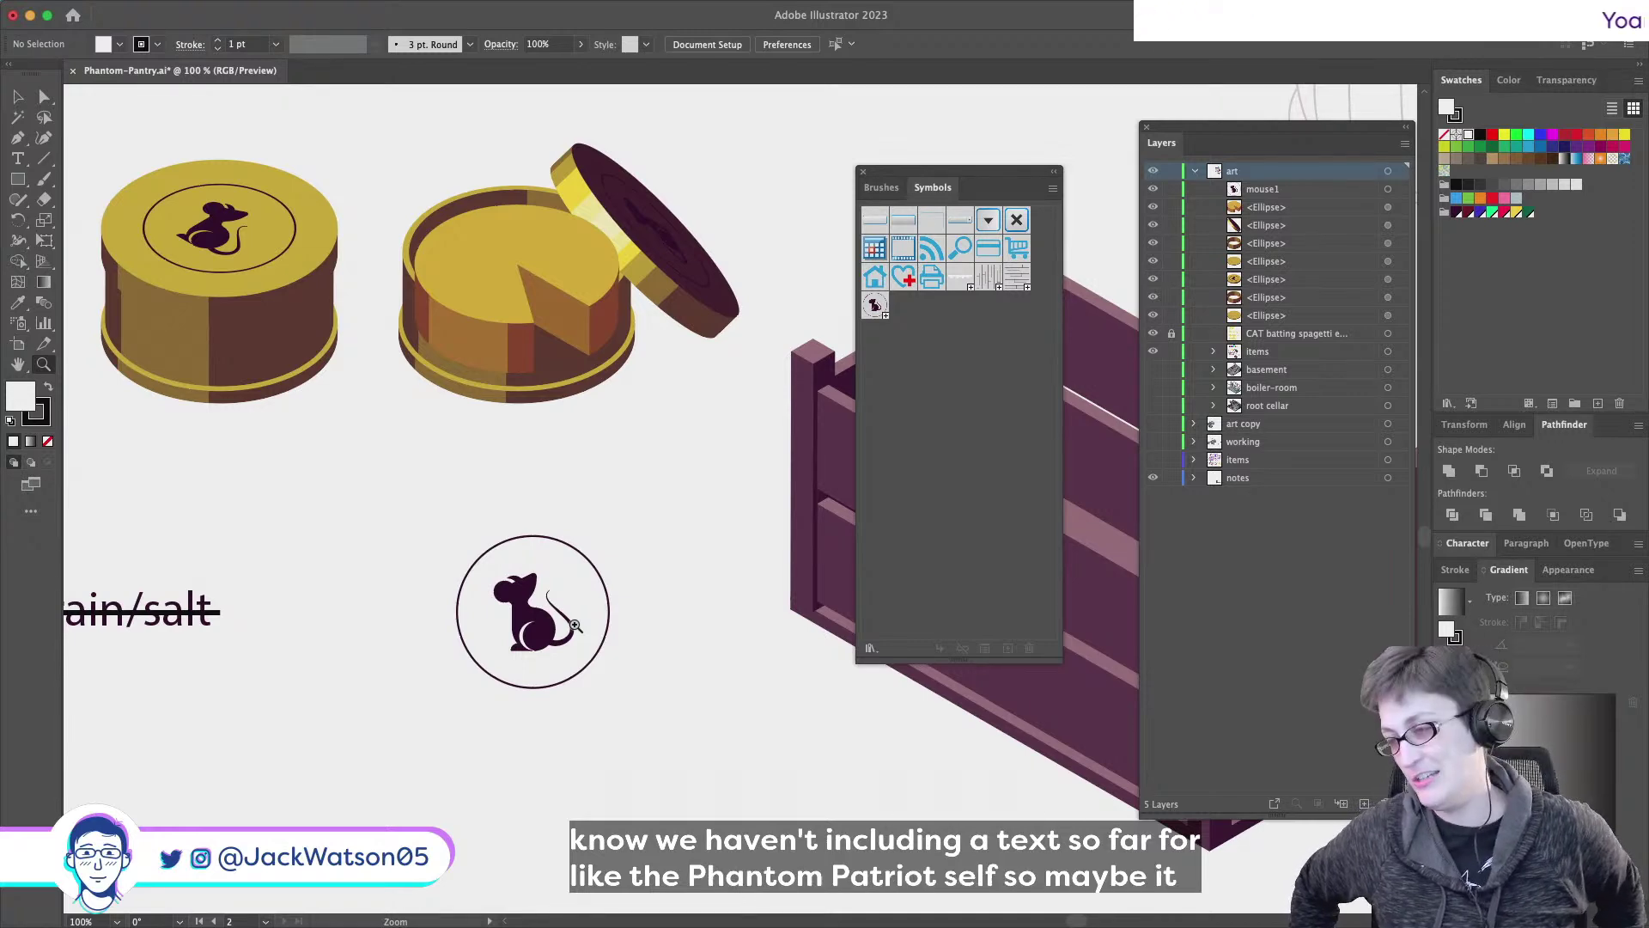
pyautogui.scroll(-2, 574, 624)
pyautogui.hscroll(1, 574, 625)
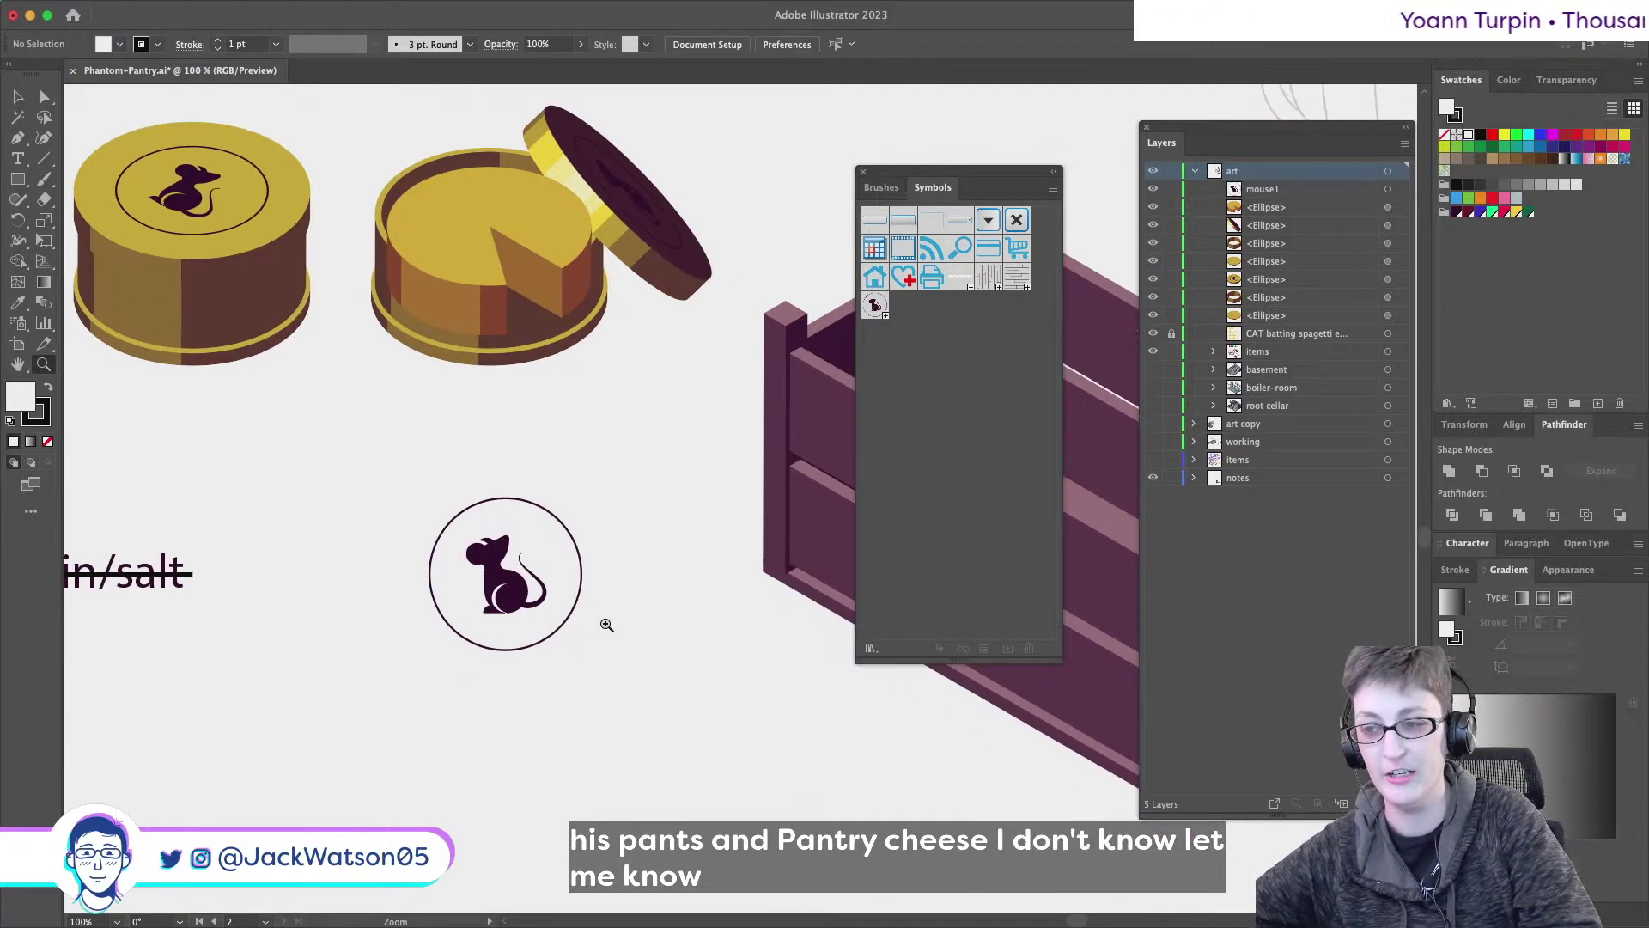
pyautogui.hscroll(1, 604, 625)
pyautogui.scroll(-2, 604, 626)
pyautogui.scroll(3, 471, 549)
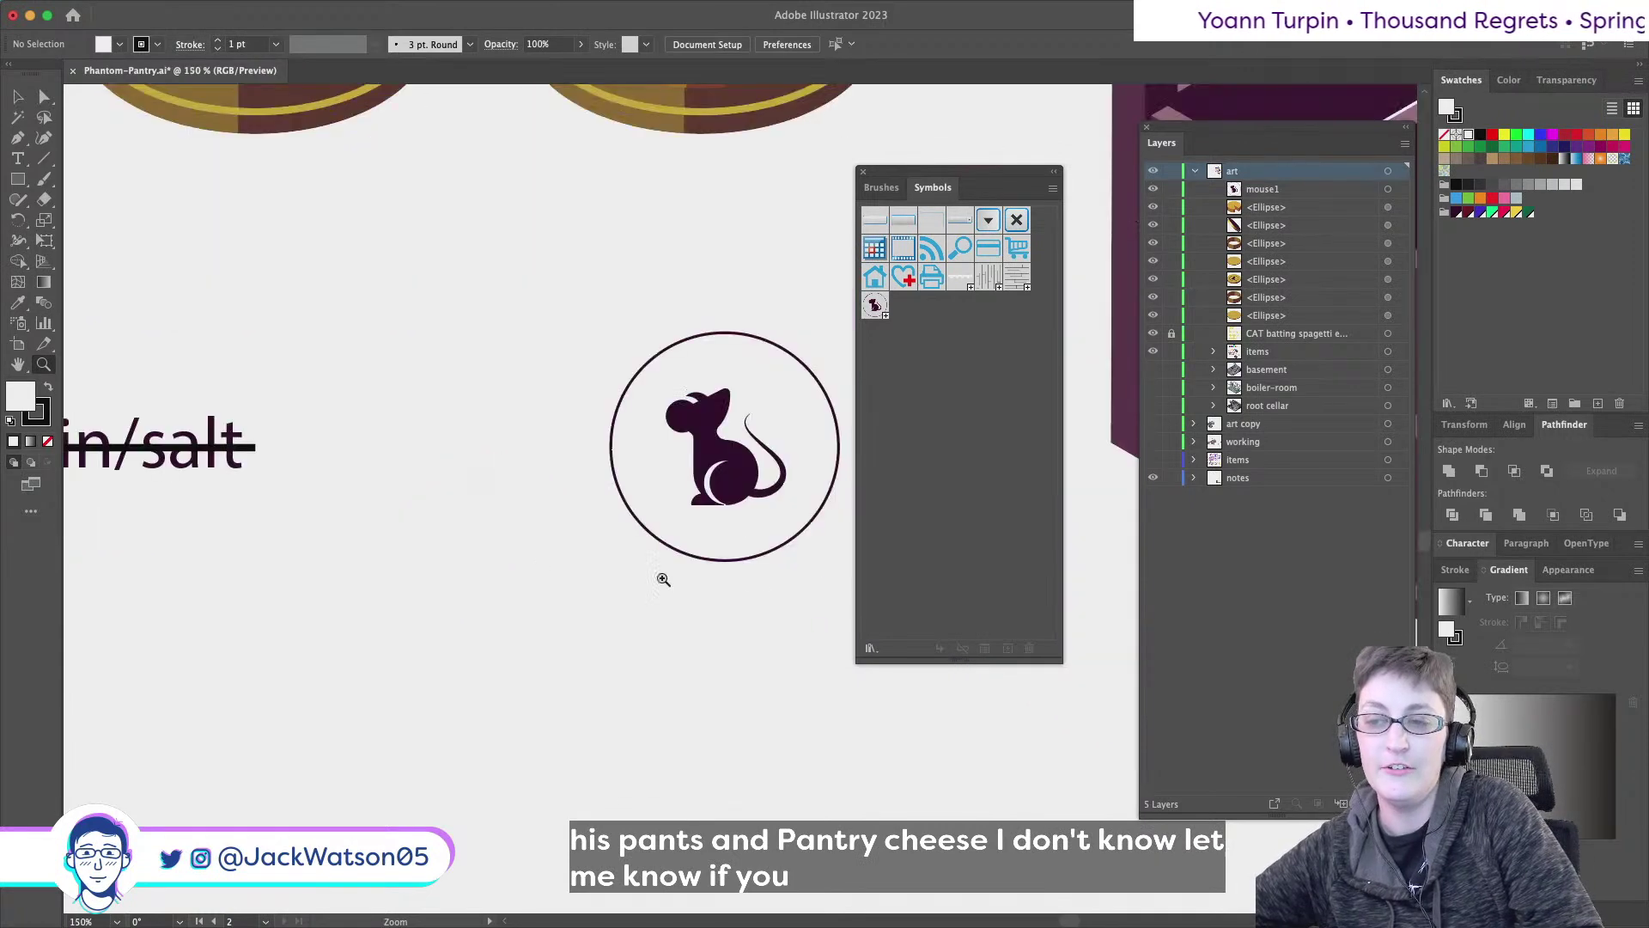
pyautogui.hscroll(4, 759, 578)
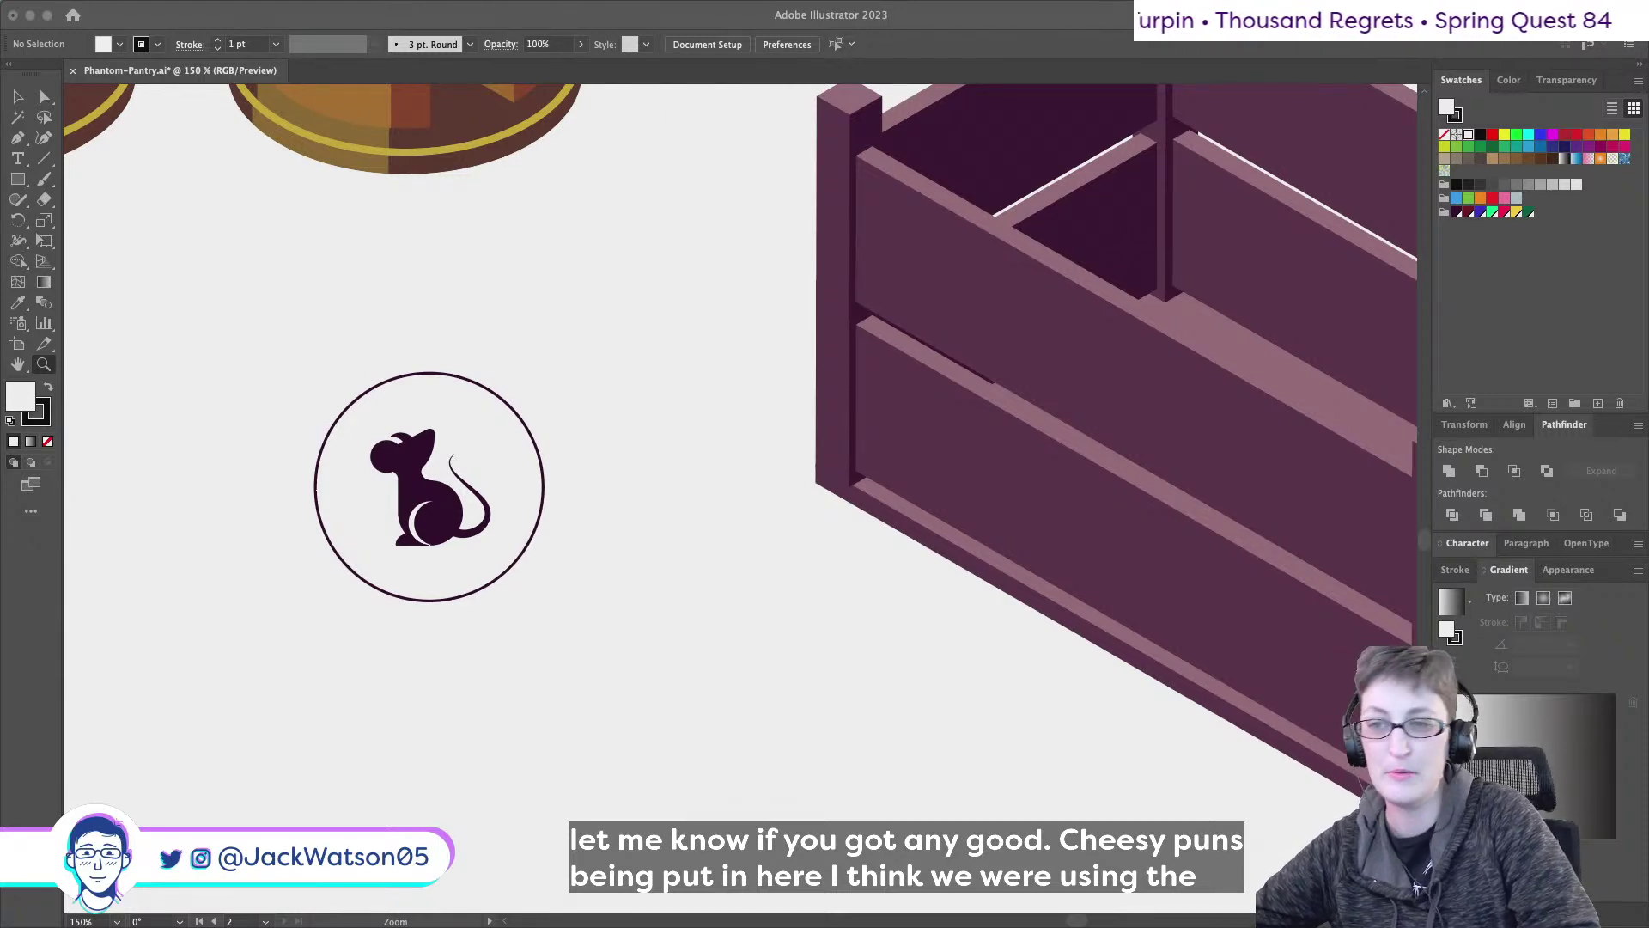
pyautogui.press('F7')
pyautogui.press('shift+super+F11')
pyautogui.press('v')
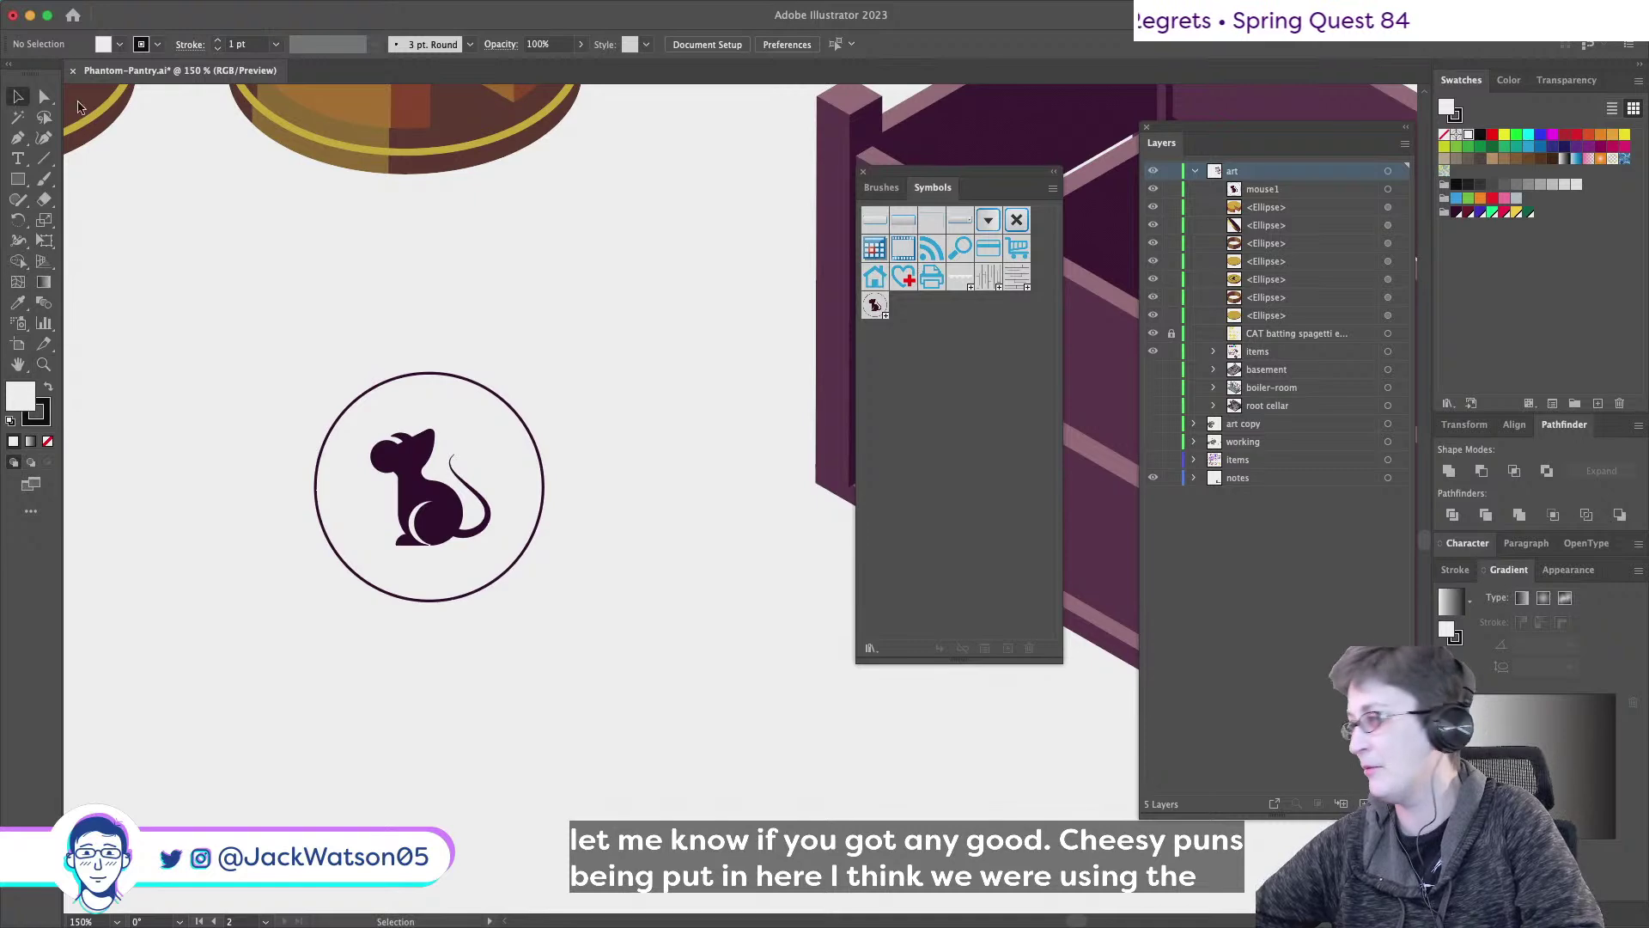
pyautogui.press('F7')
pyautogui.press('shift+super+F11')
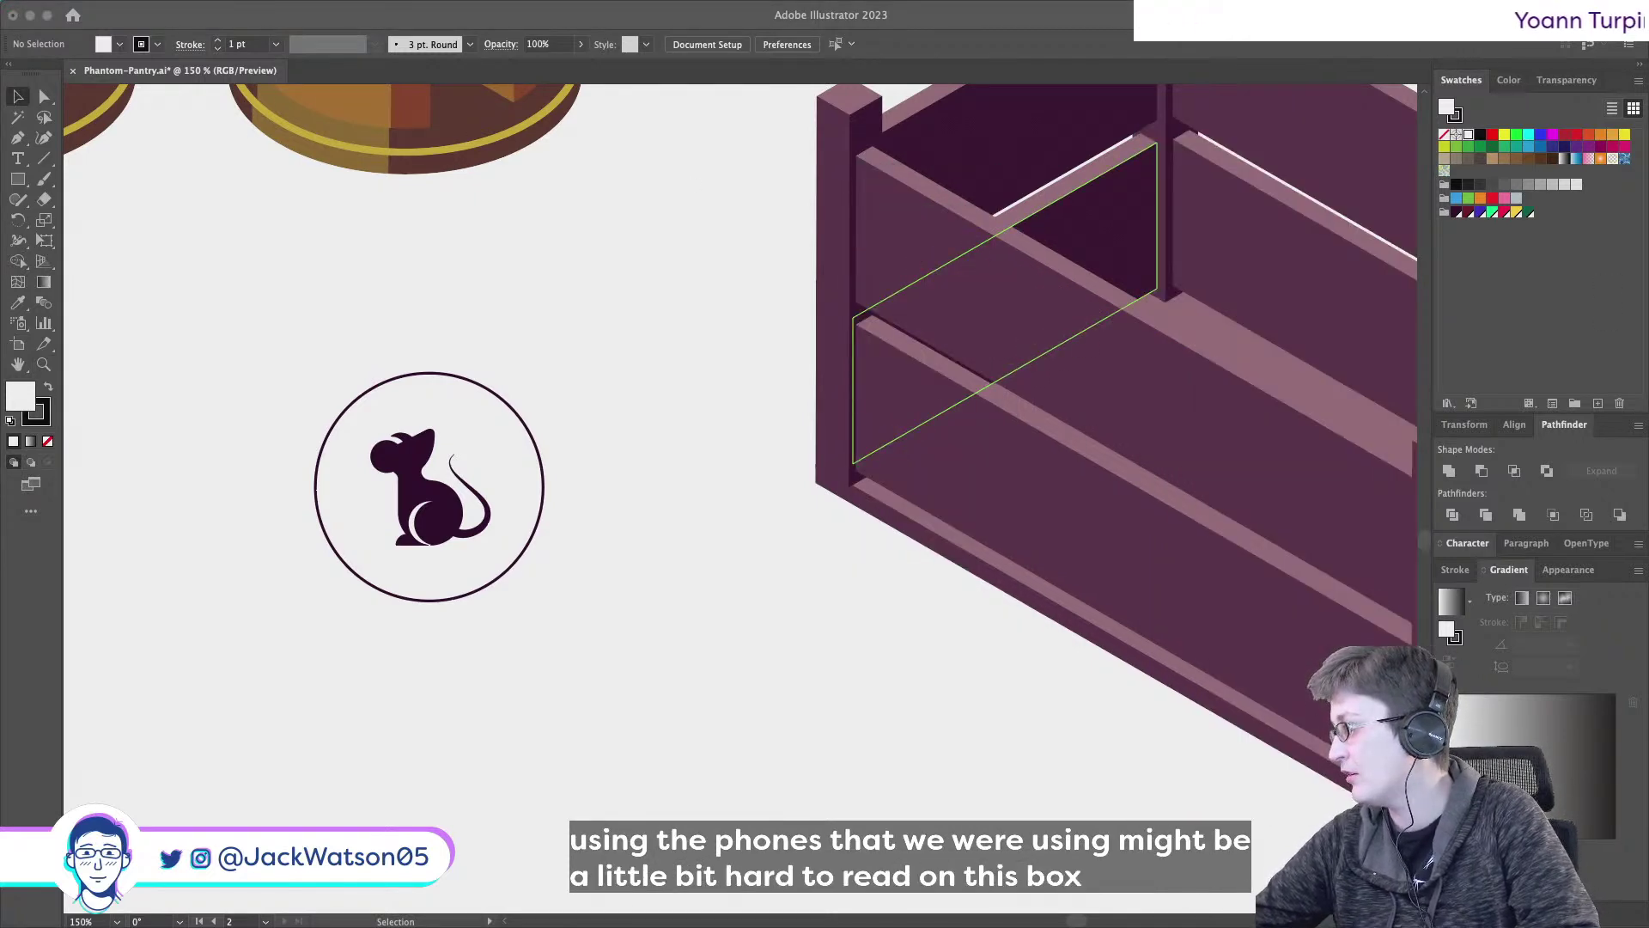
# - Switch to the font manager, browse the BMNicks purchased fonts for a readable, fancier label typeface, and return to the illustration
pyautogui.press('super+Tab')
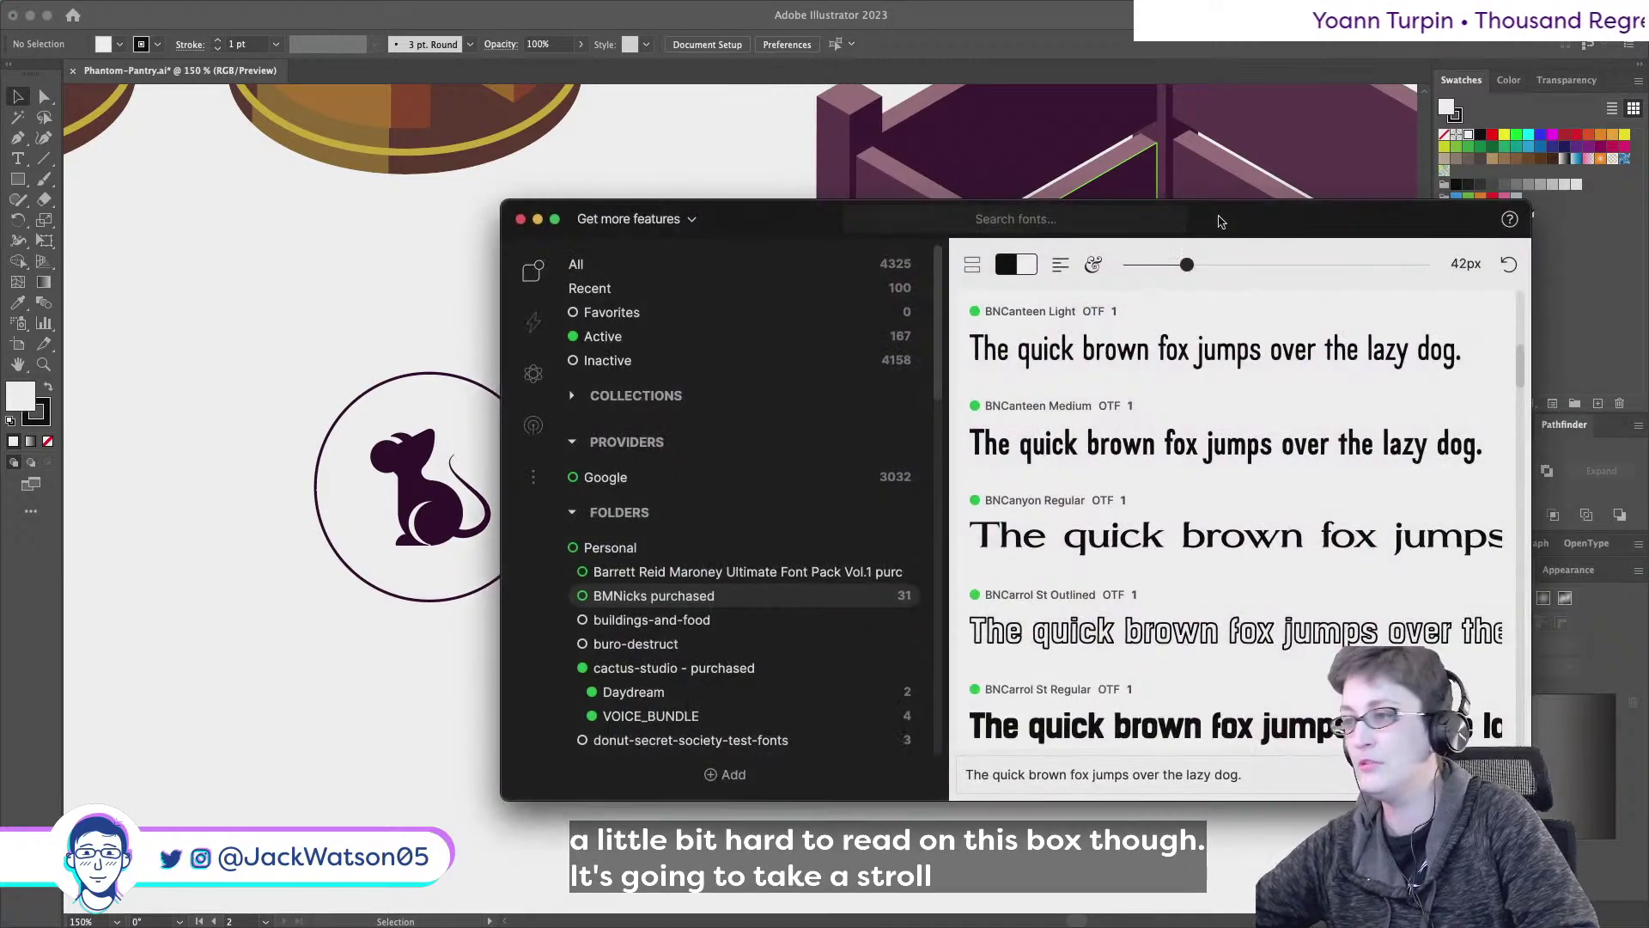
pyautogui.moveTo(1221, 222); pyautogui.dragTo(1220, 225)
pyautogui.moveTo(1519, 374); pyautogui.dragTo(1515, 336)
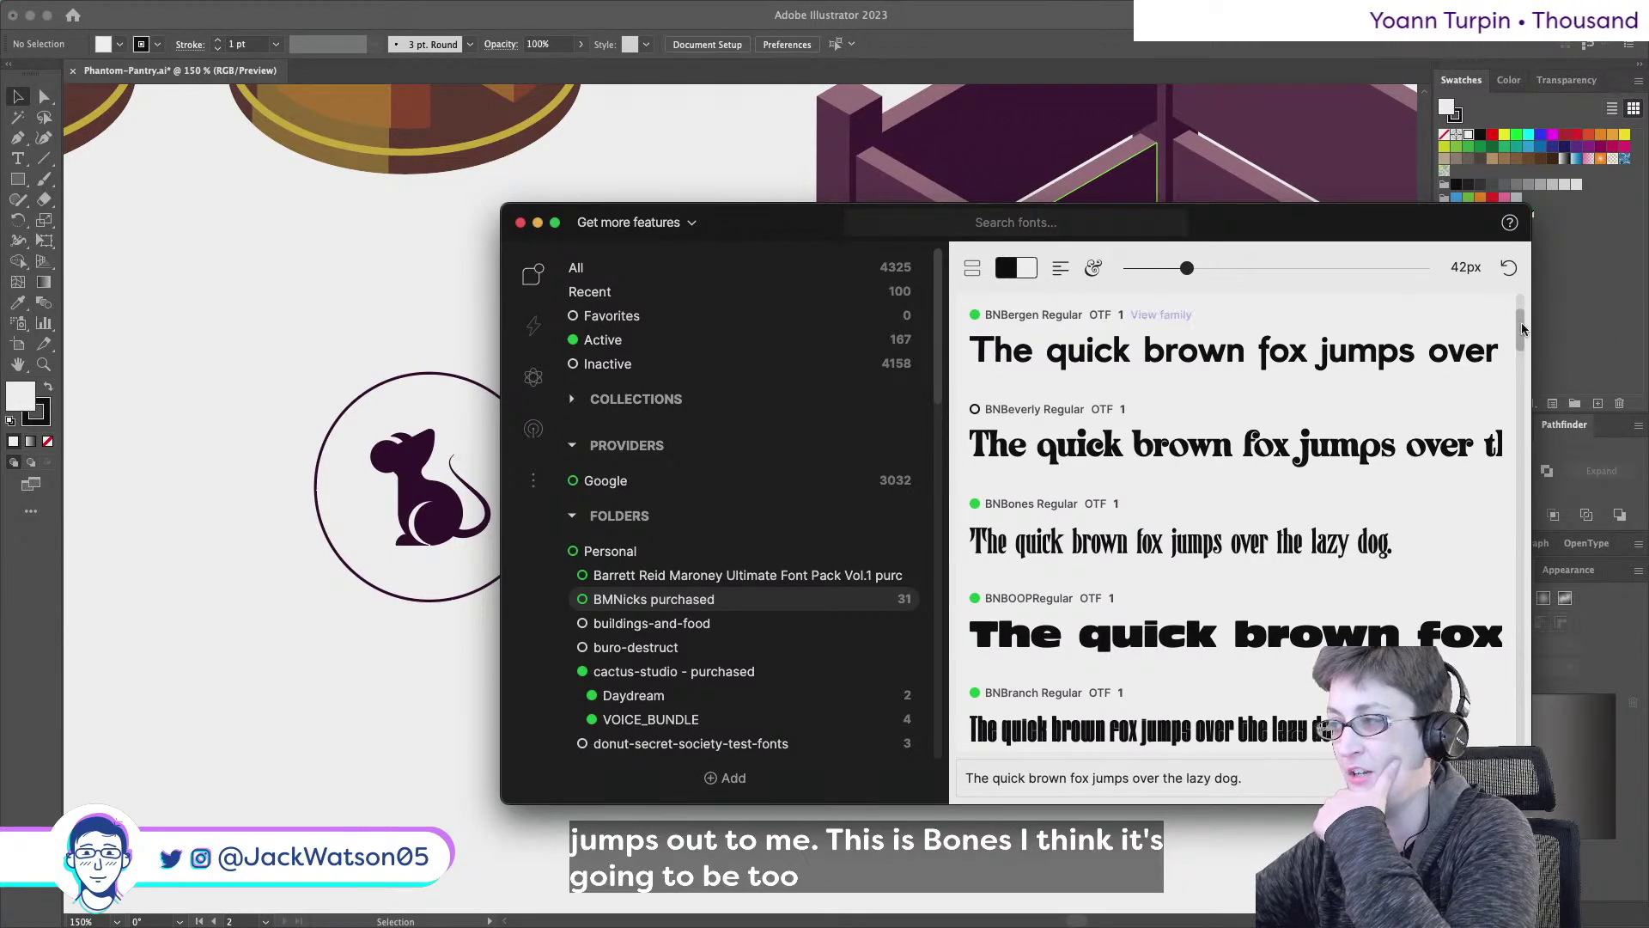
pyautogui.moveTo(1520, 336); pyautogui.dragTo(1515, 384)
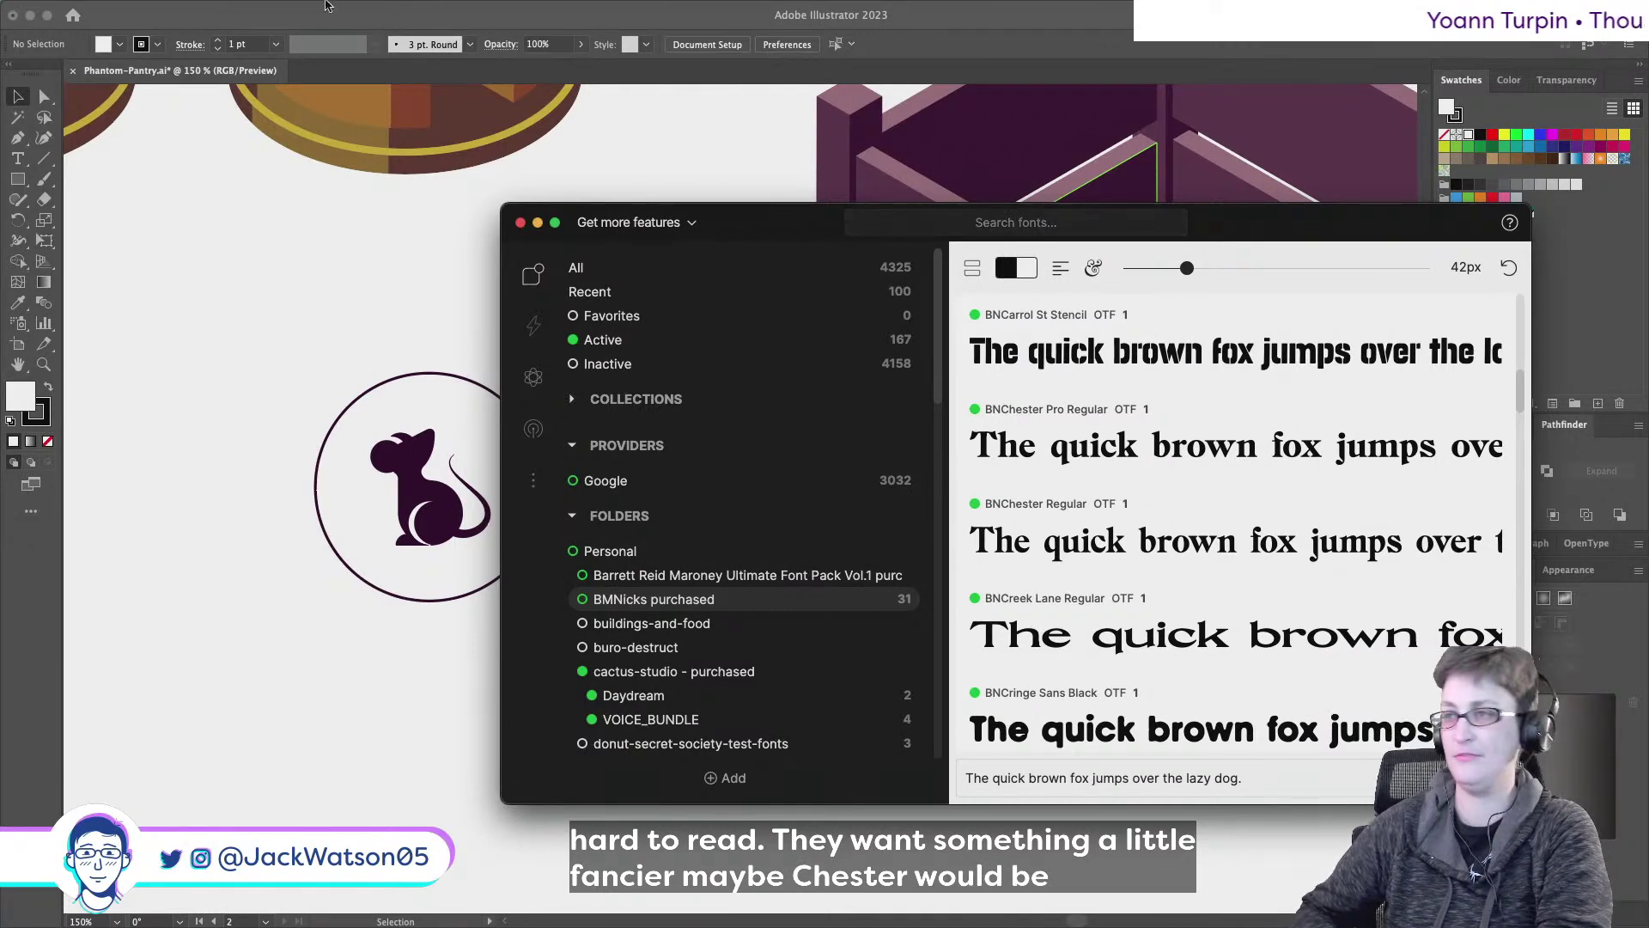
pyautogui.moveTo(760, 216); pyautogui.dragTo(1562, 314)
pyautogui.click(1561, 313)
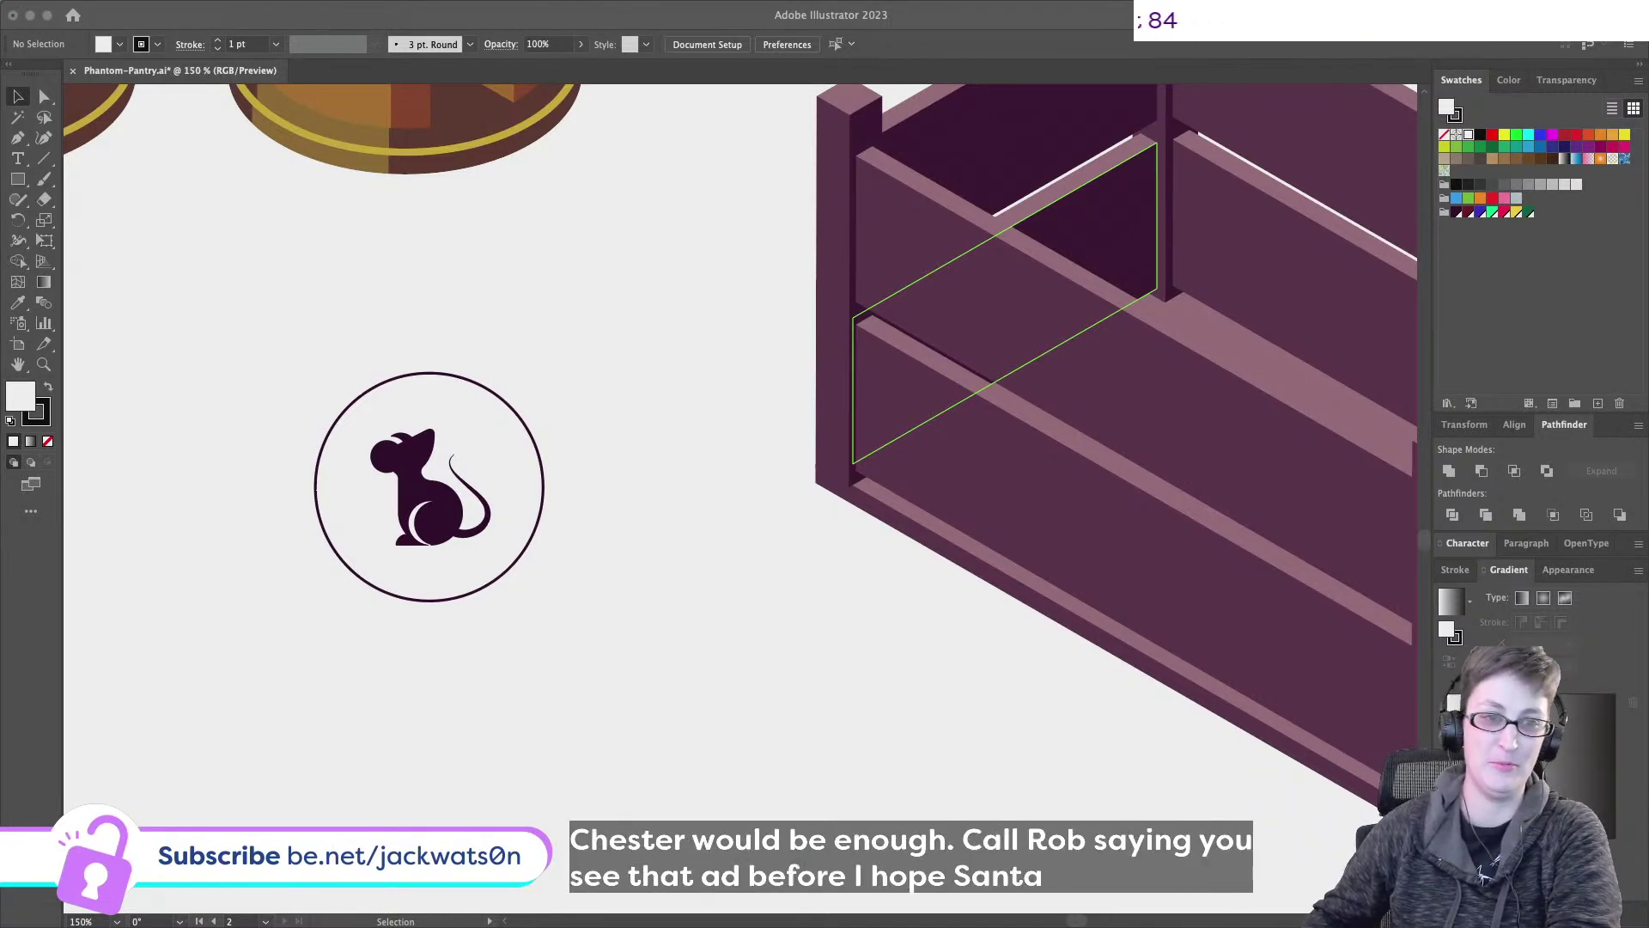
# - Open the definition of the mouse badge symbol for editing and accept that all its instances are affected
pyautogui.click(43, 364)
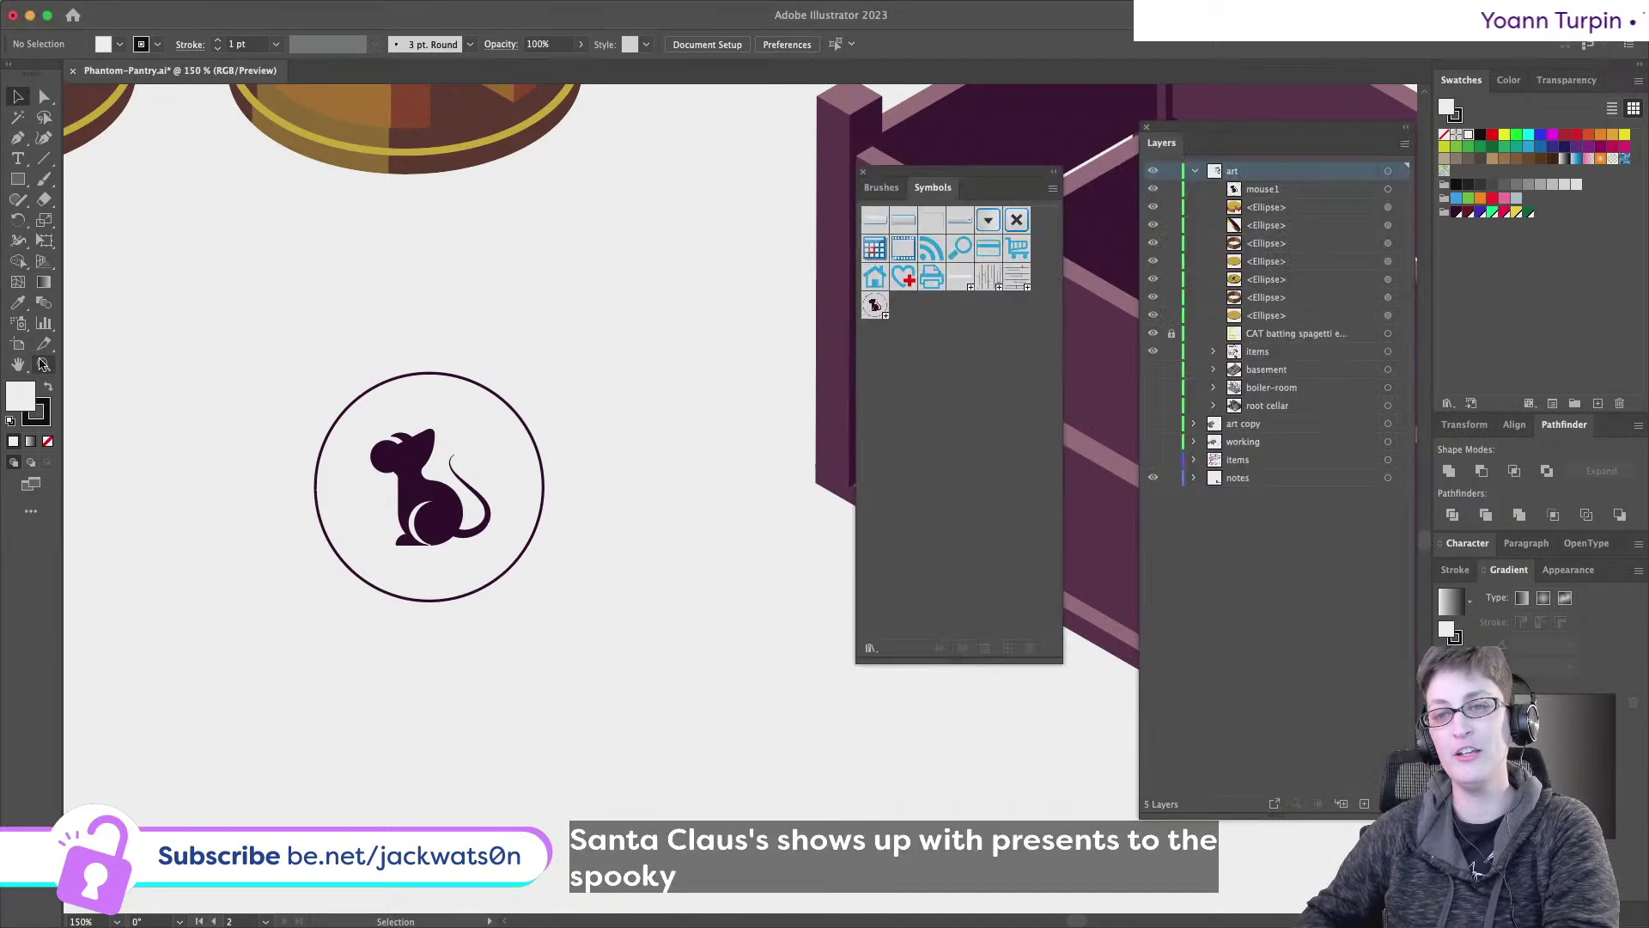
pyautogui.keyDown('alt'); pyautogui.click(679, 473); pyautogui.keyUp('alt')
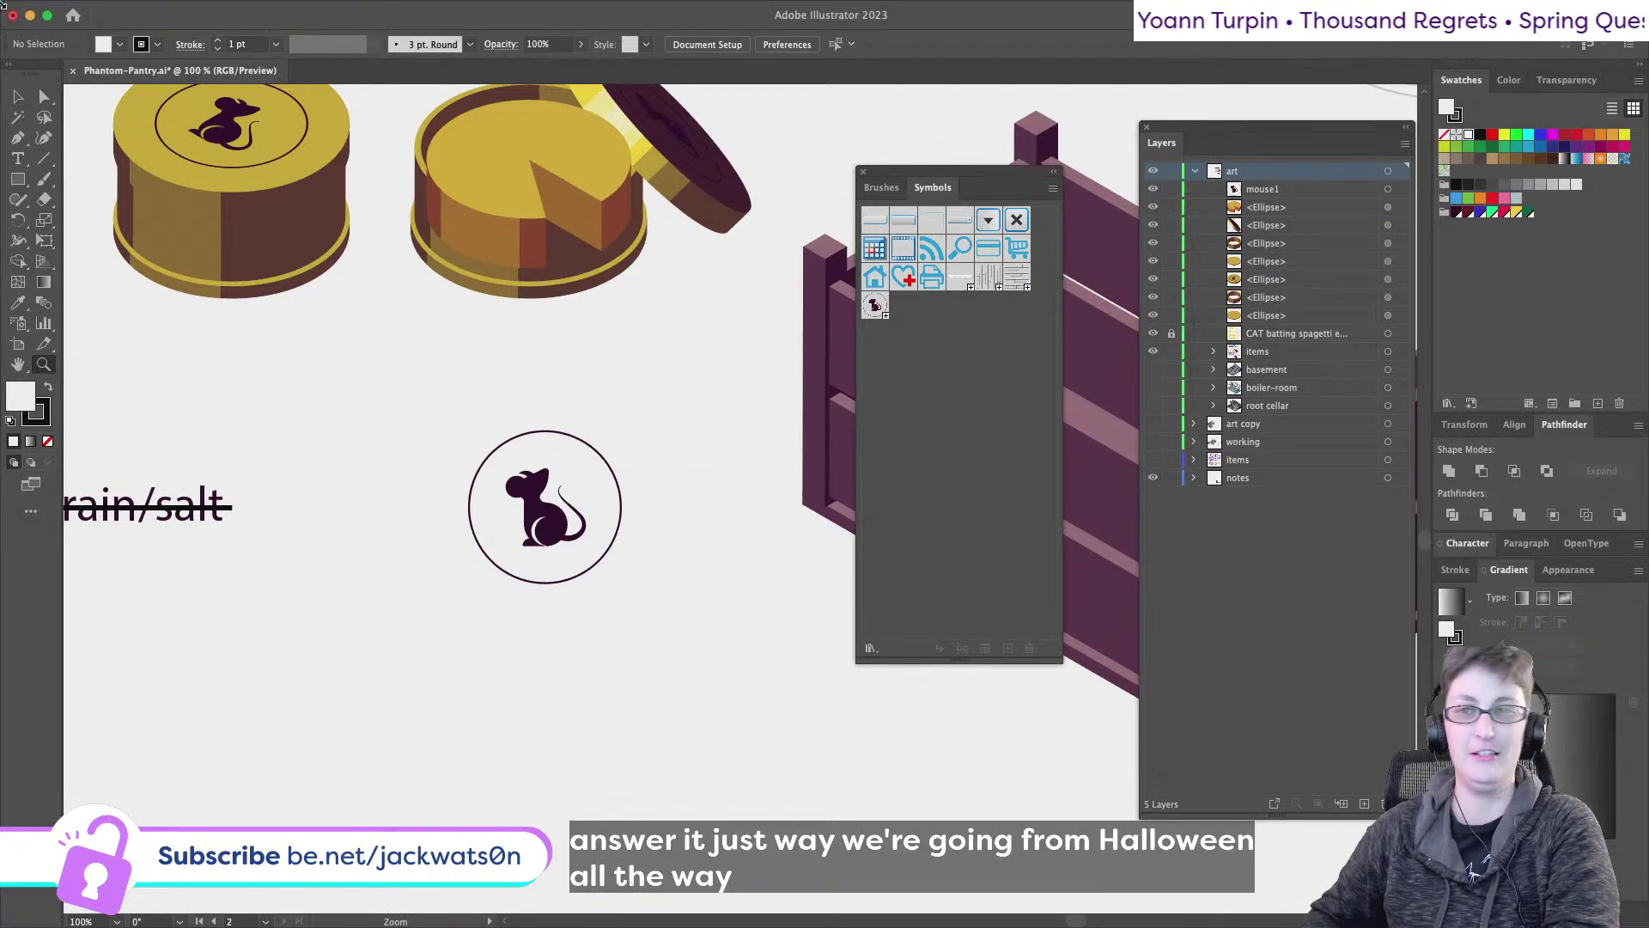
pyautogui.click(592, 453)
pyautogui.doubleClick(593, 450)
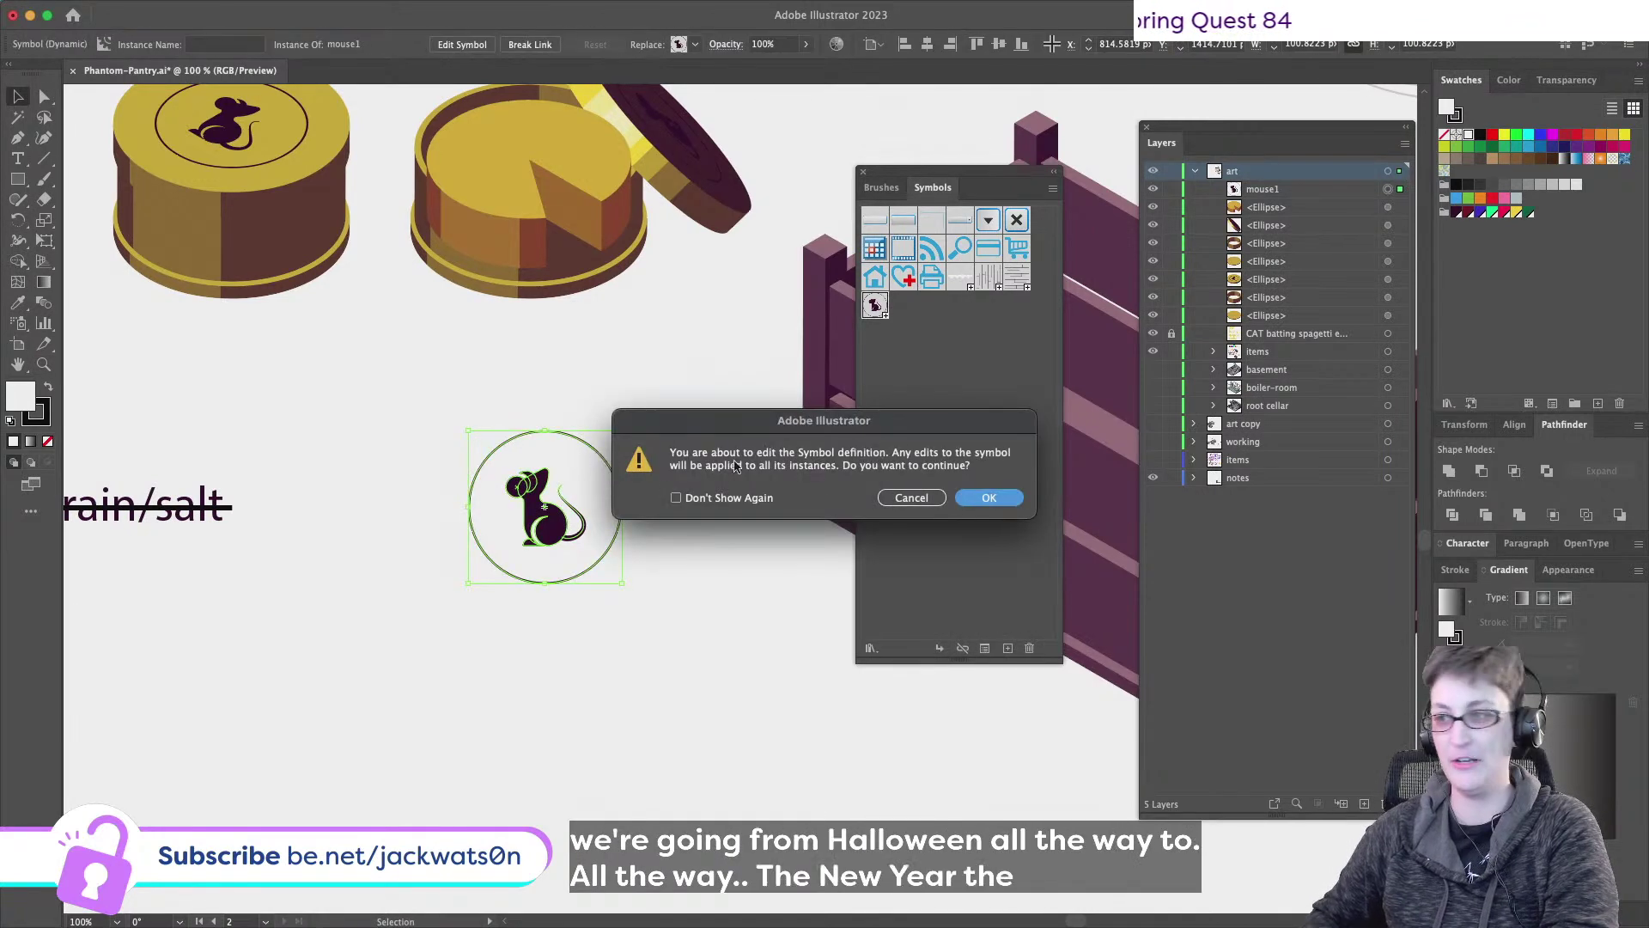
pyautogui.click(988, 498)
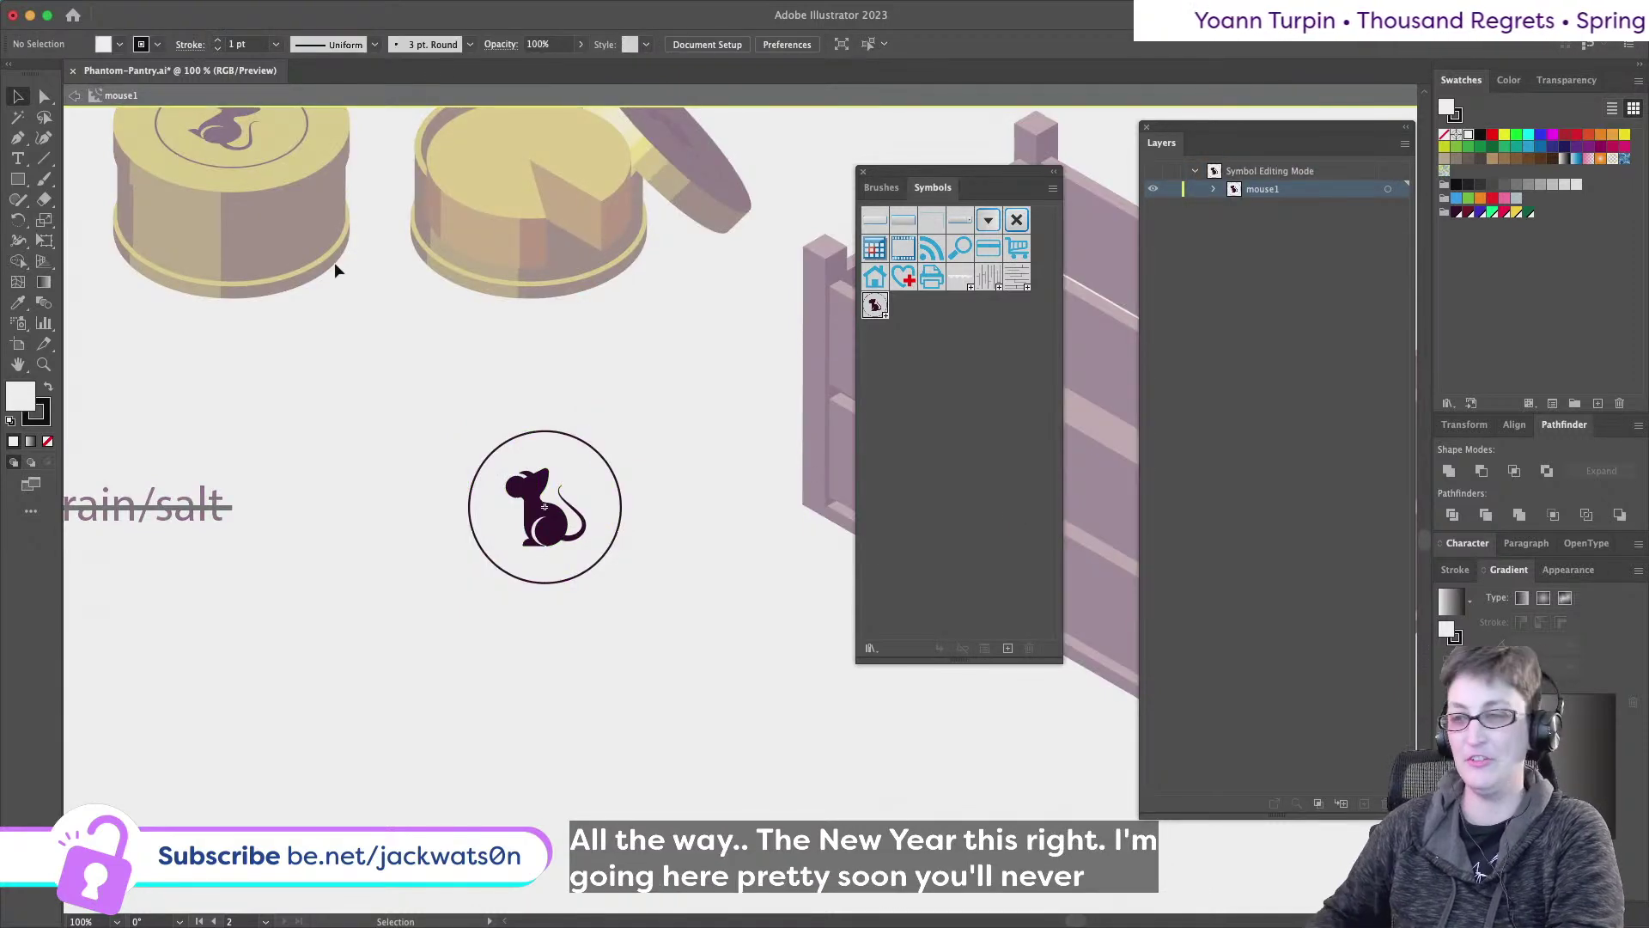
# - Copy the badge's outline circle and split it into separate upper and lower half arcs by deleting opposite anchor points
pyautogui.click(546, 431)
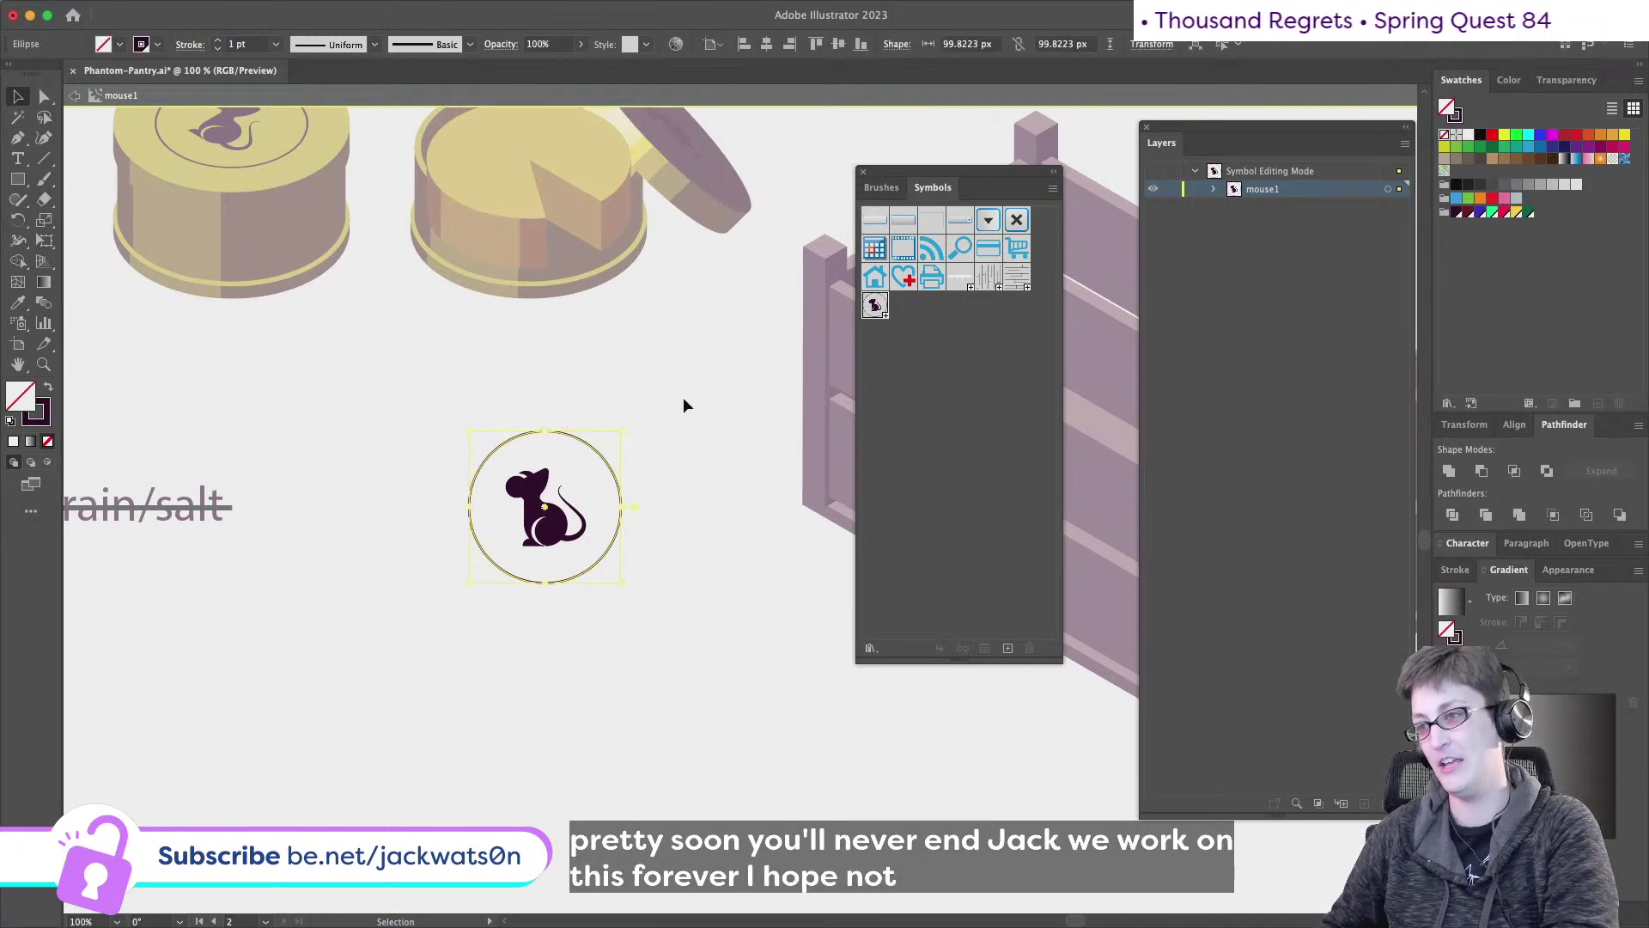
pyautogui.press('super')
pyautogui.press('super')
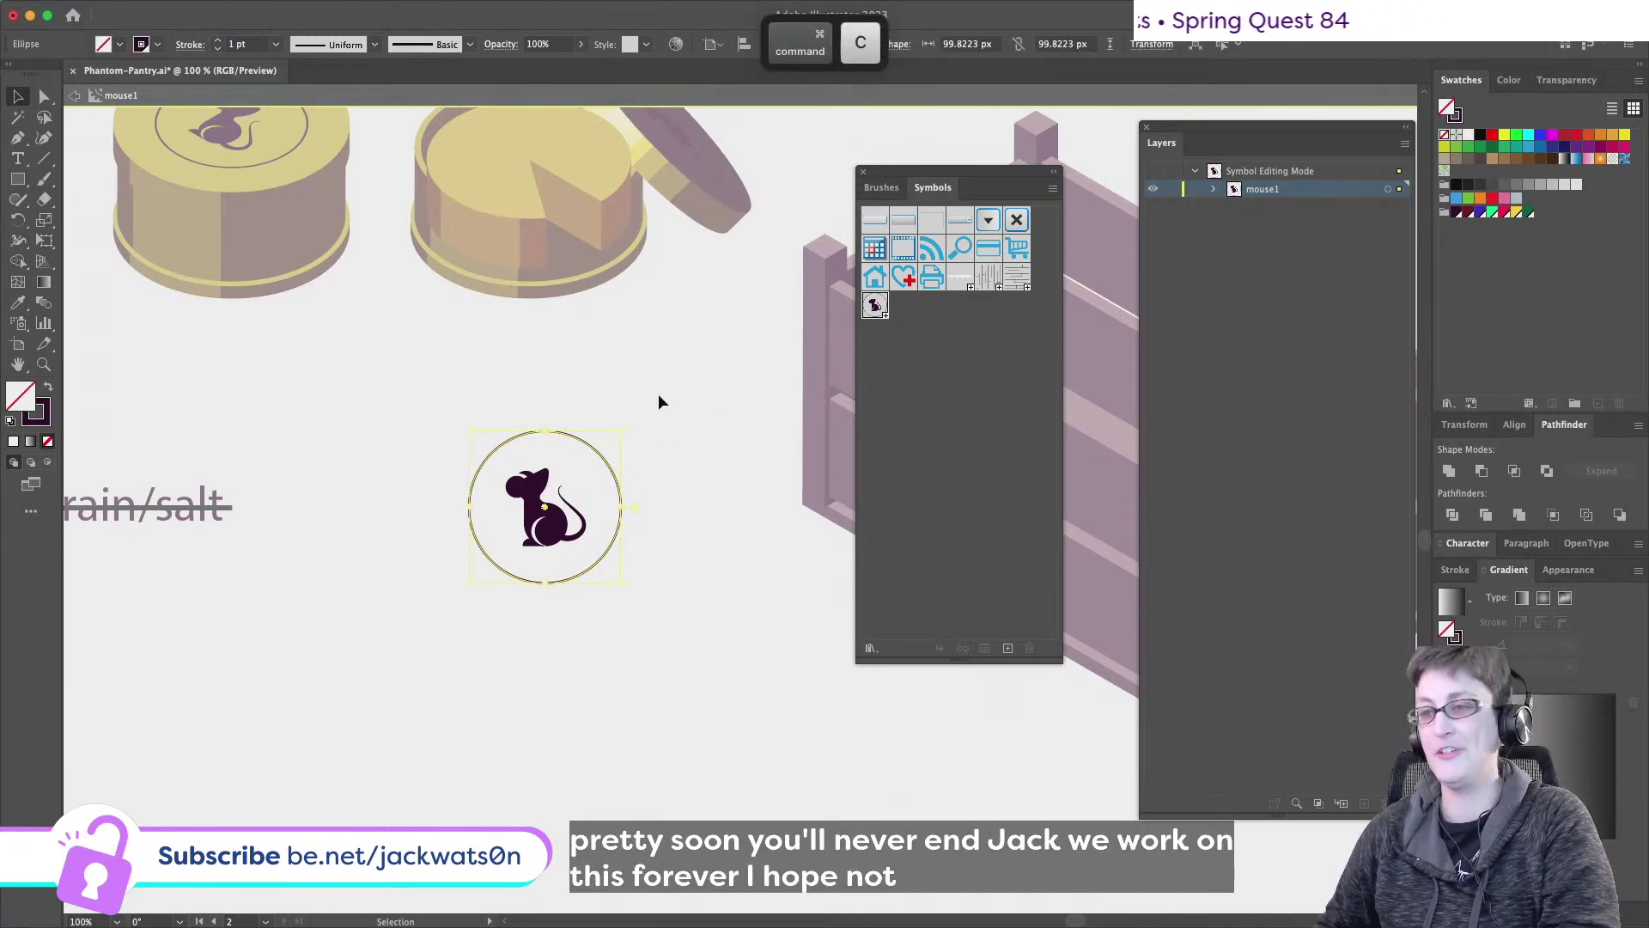
pyautogui.click(44, 96)
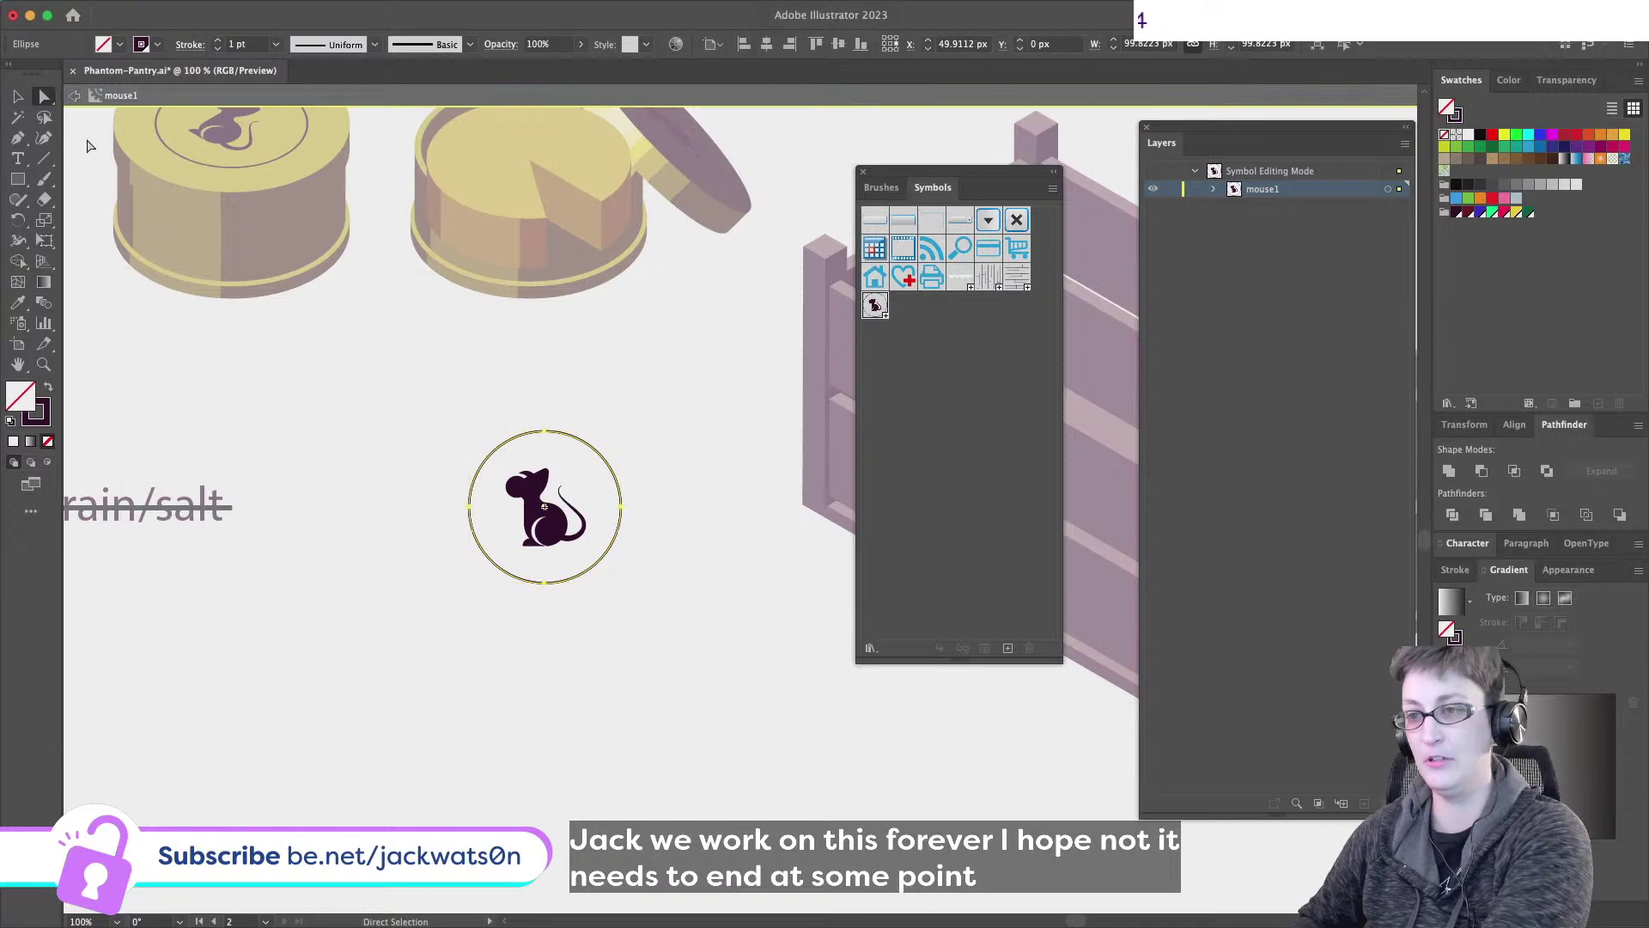
pyautogui.press('BackSpace')
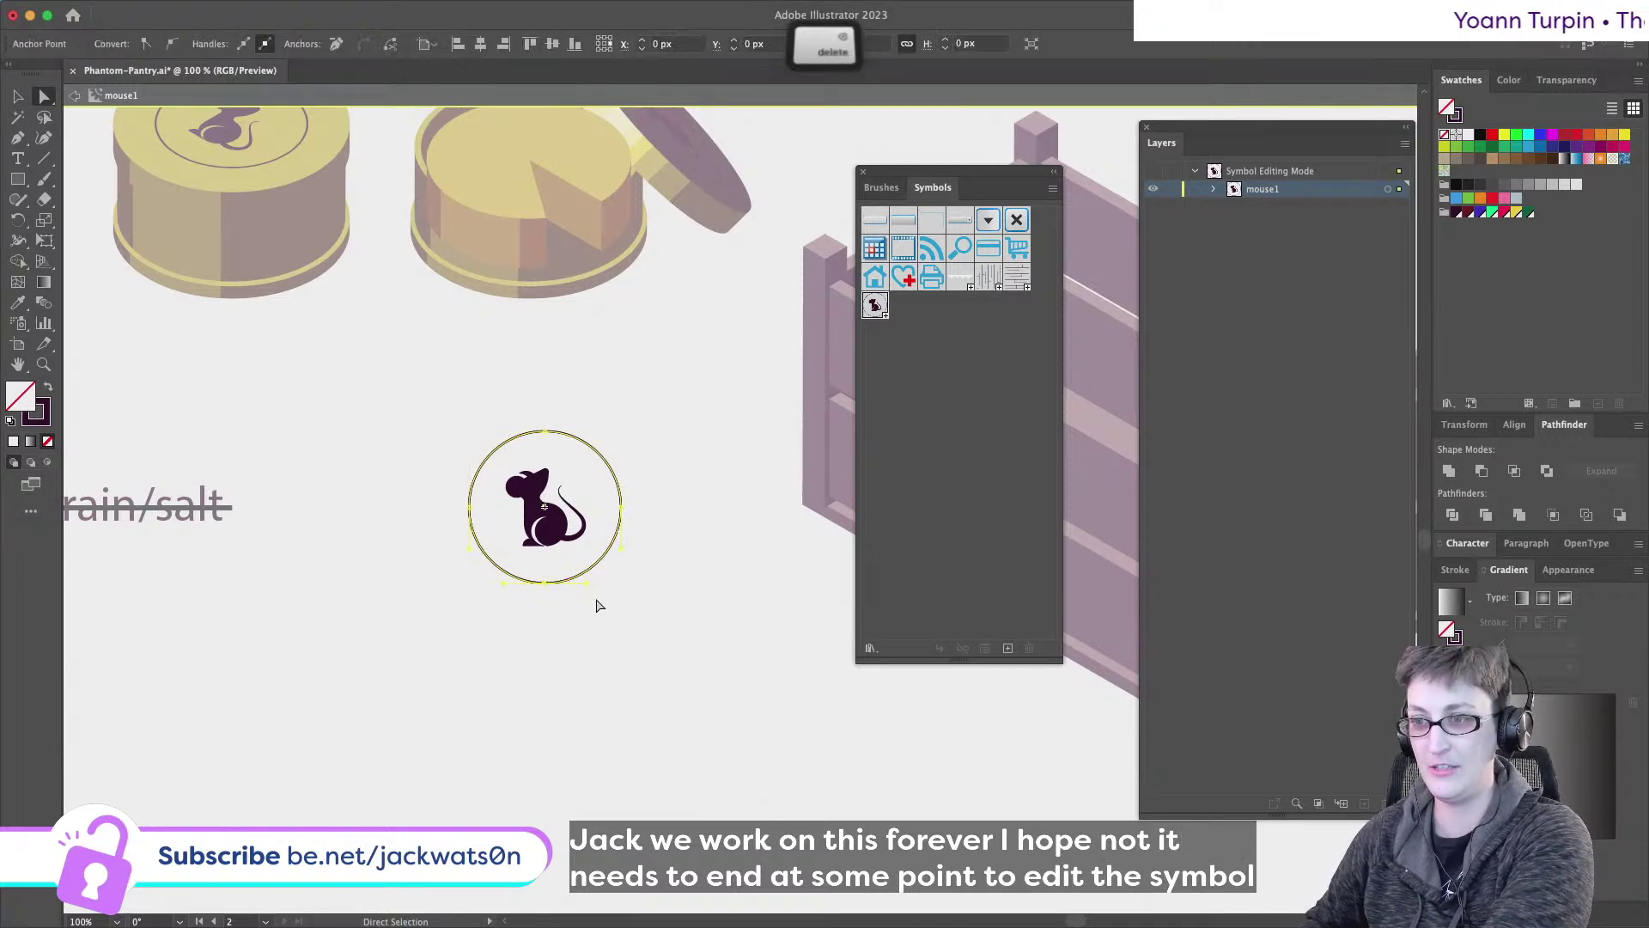
pyautogui.click(544, 433)
pyautogui.press('super+c')
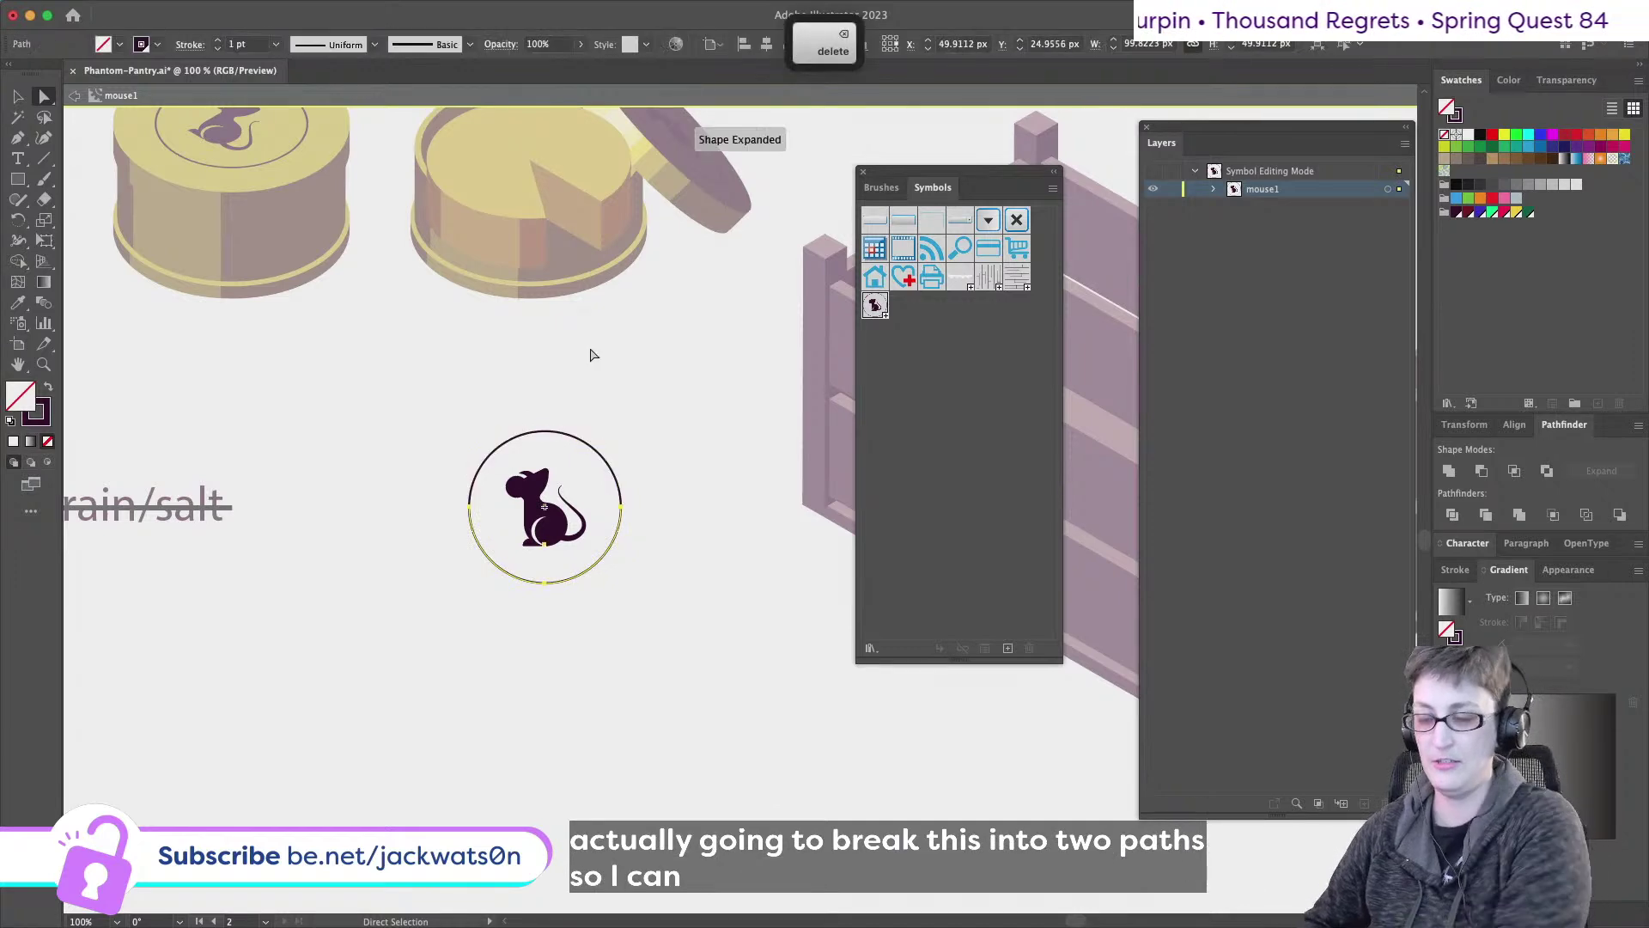
# - Paste the full circle in front as a reference shape and hide it within the mouse1 symbol layer
pyautogui.press('super+f')
pyautogui.click(1213, 189)
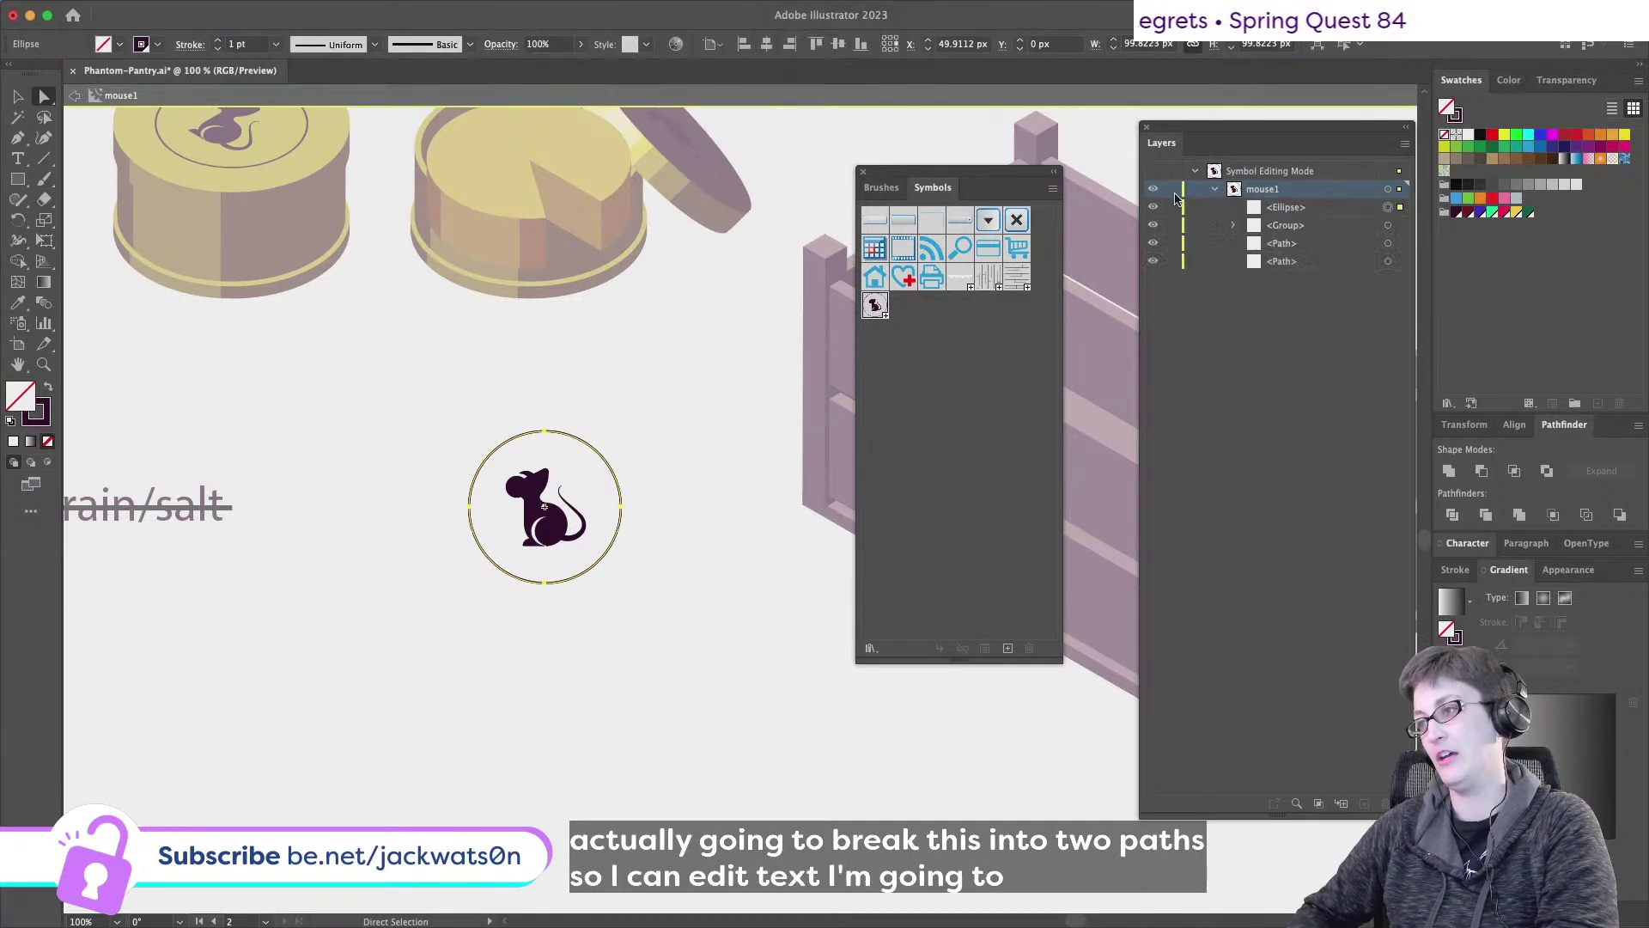
pyautogui.click(1152, 207)
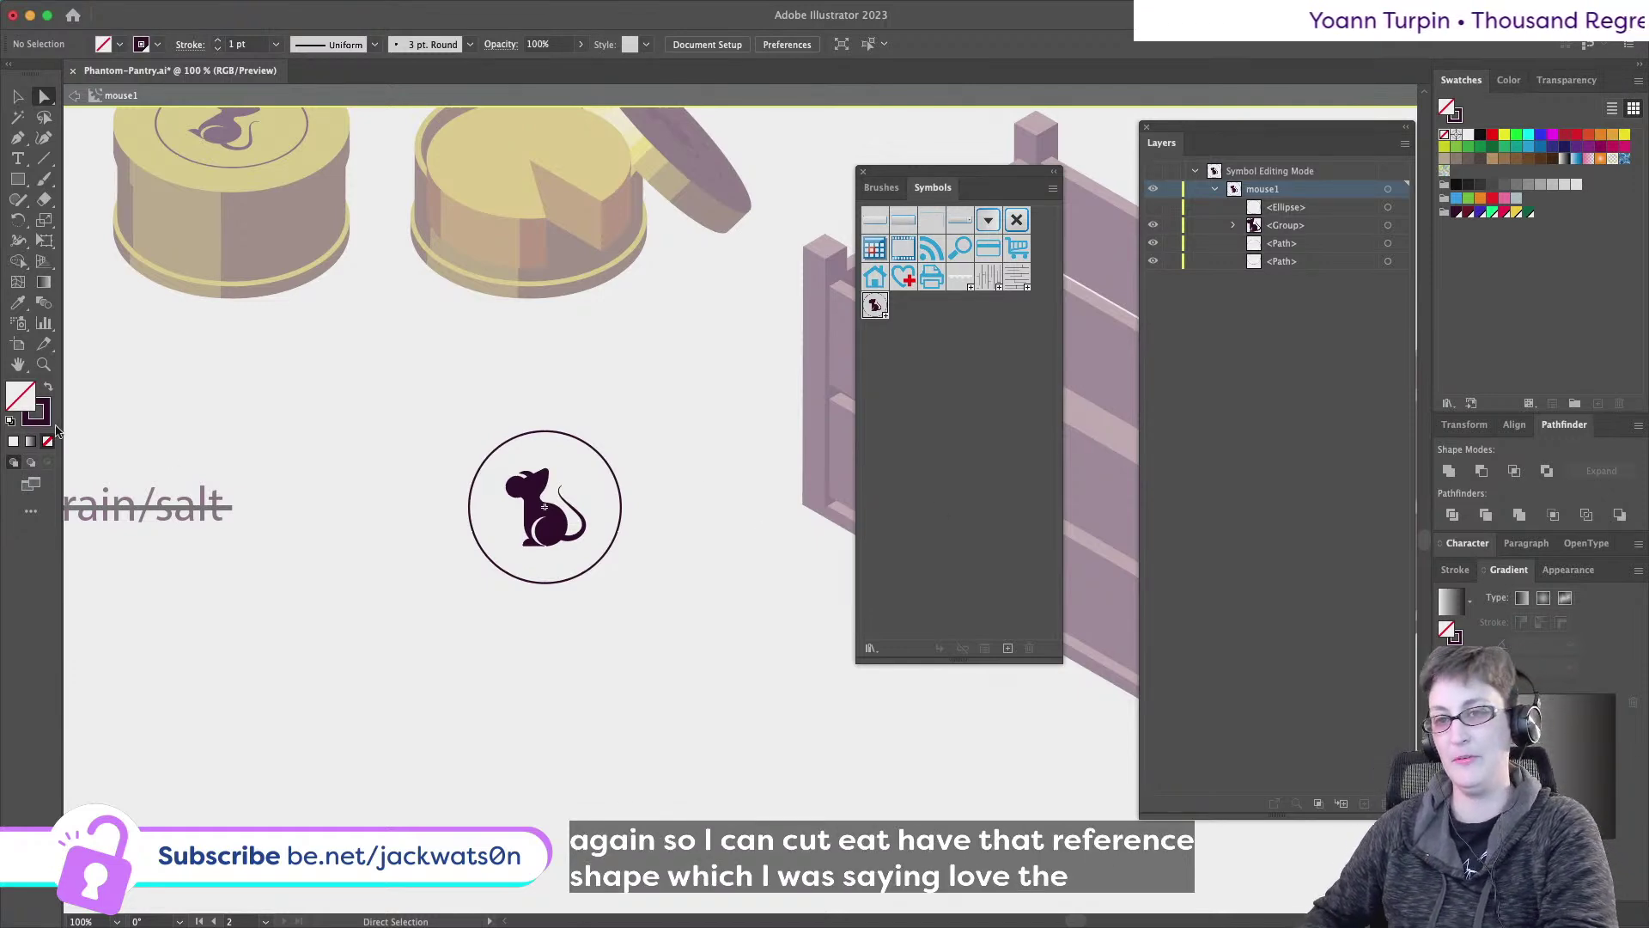
# - Ready the Type tool at the mouse badge and hide the lower half arc, keeping the upper arc displayed
pyautogui.press('z')
pyautogui.moveTo(639, 505); pyautogui.dragTo(645, 506)
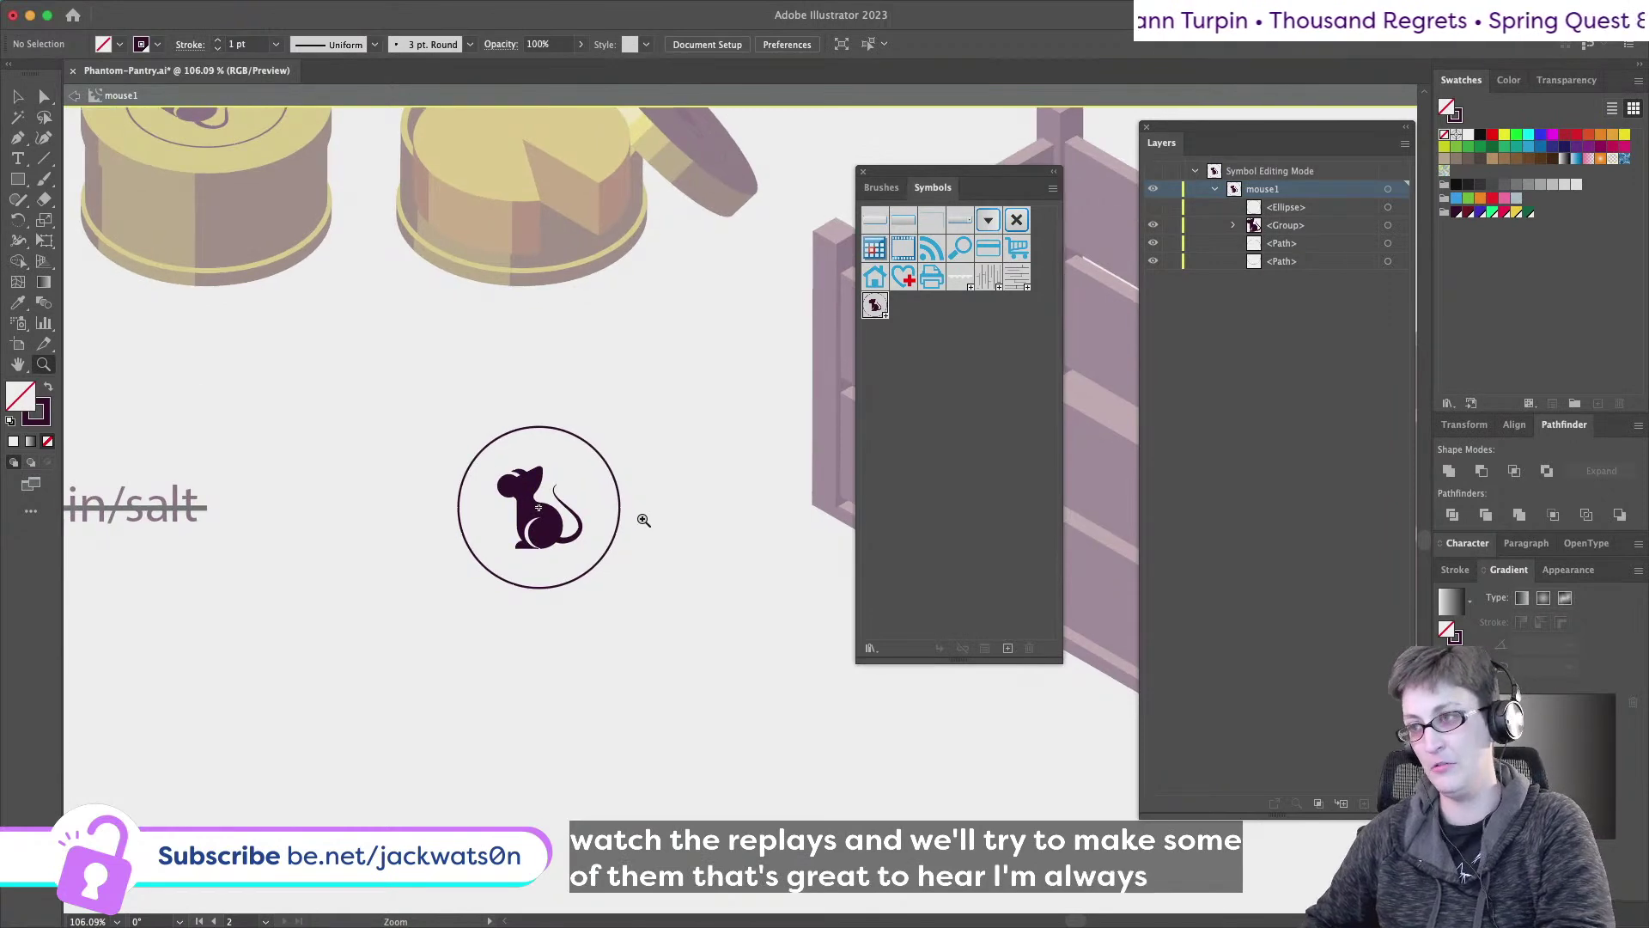
pyautogui.click(643, 519)
pyautogui.click(18, 97)
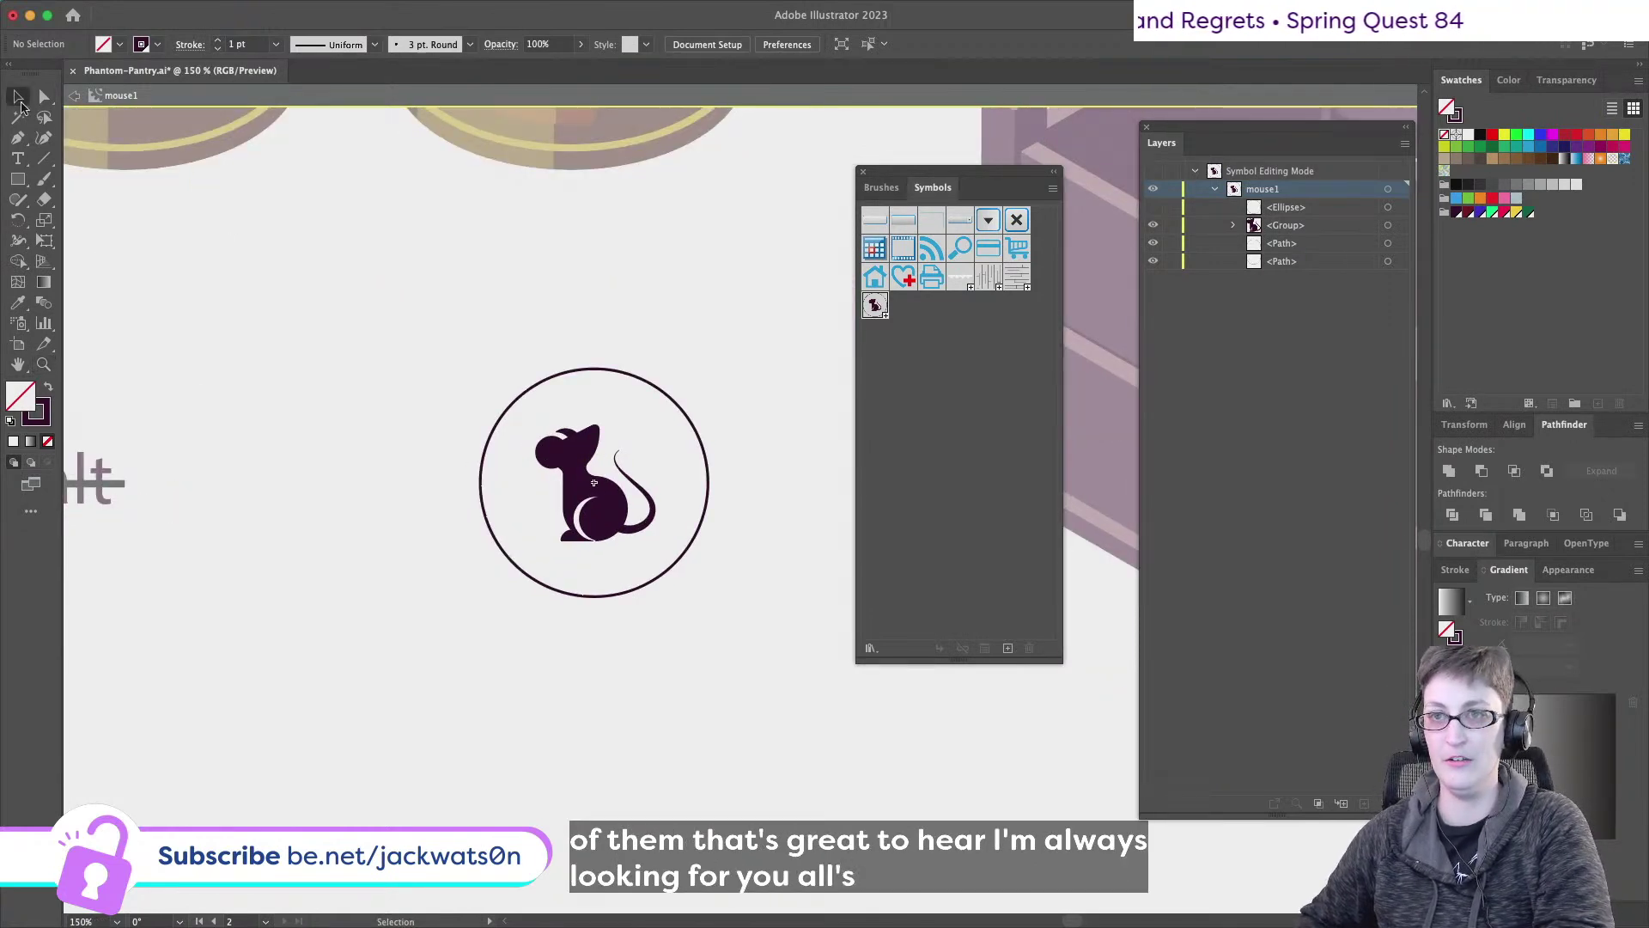
pyautogui.click(18, 159)
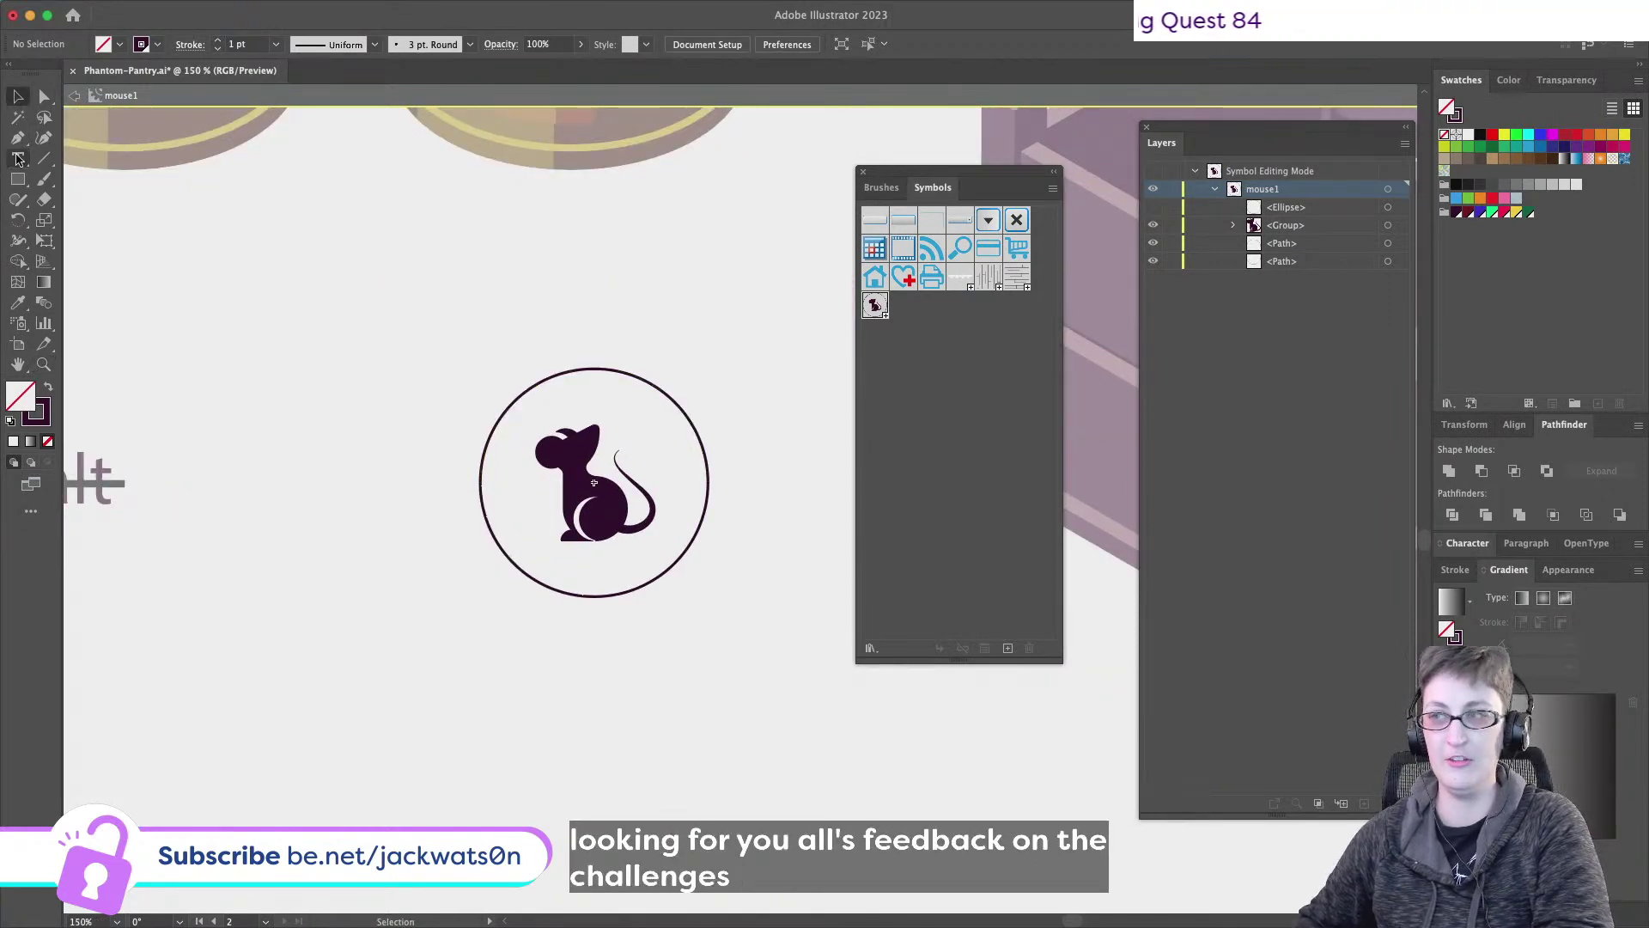
pyautogui.click(1153, 262)
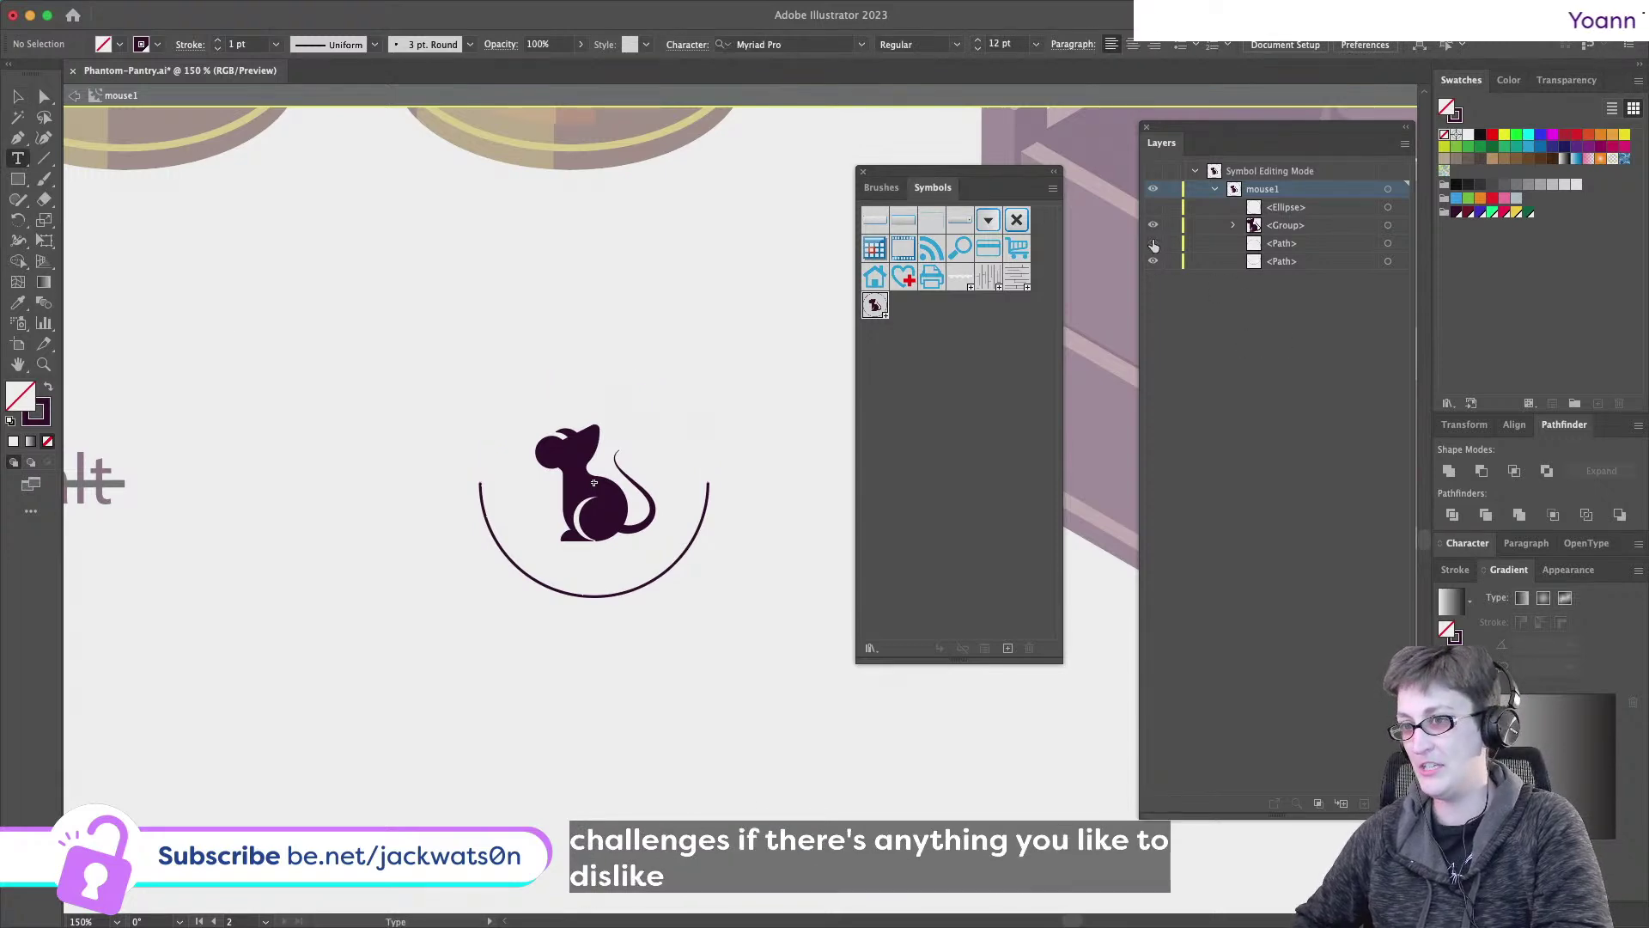
pyautogui.click(1152, 262)
pyautogui.click(1152, 261)
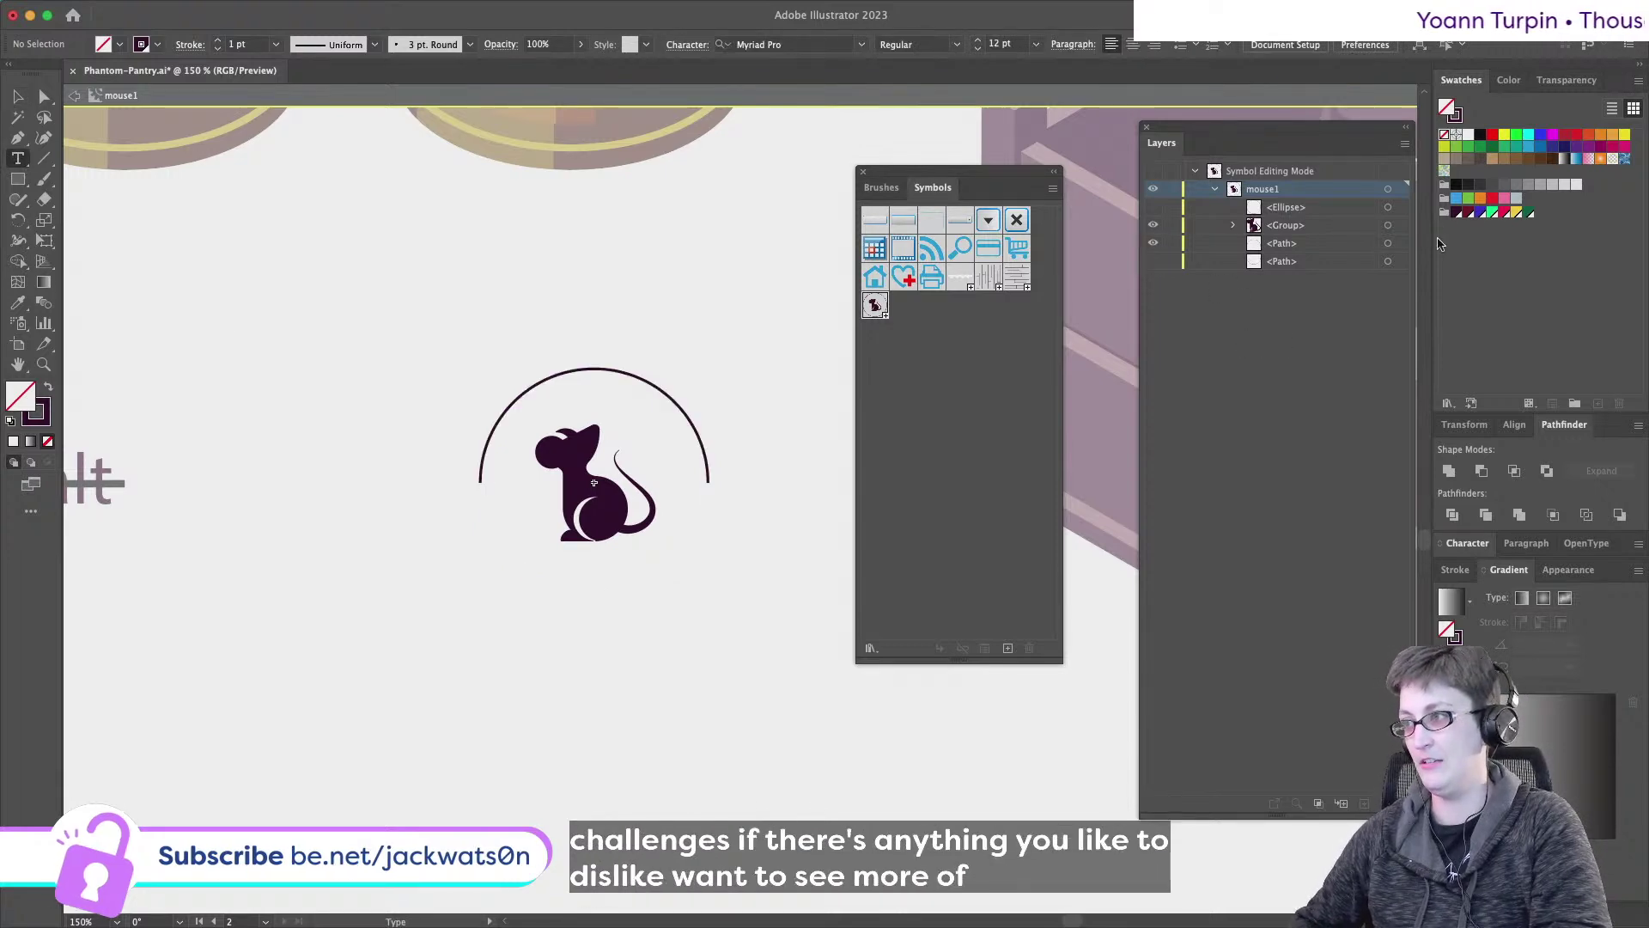
# - Add the path text "Phantom Pantry" along the upper half arc and center-align it
pyautogui.click(1387, 243)
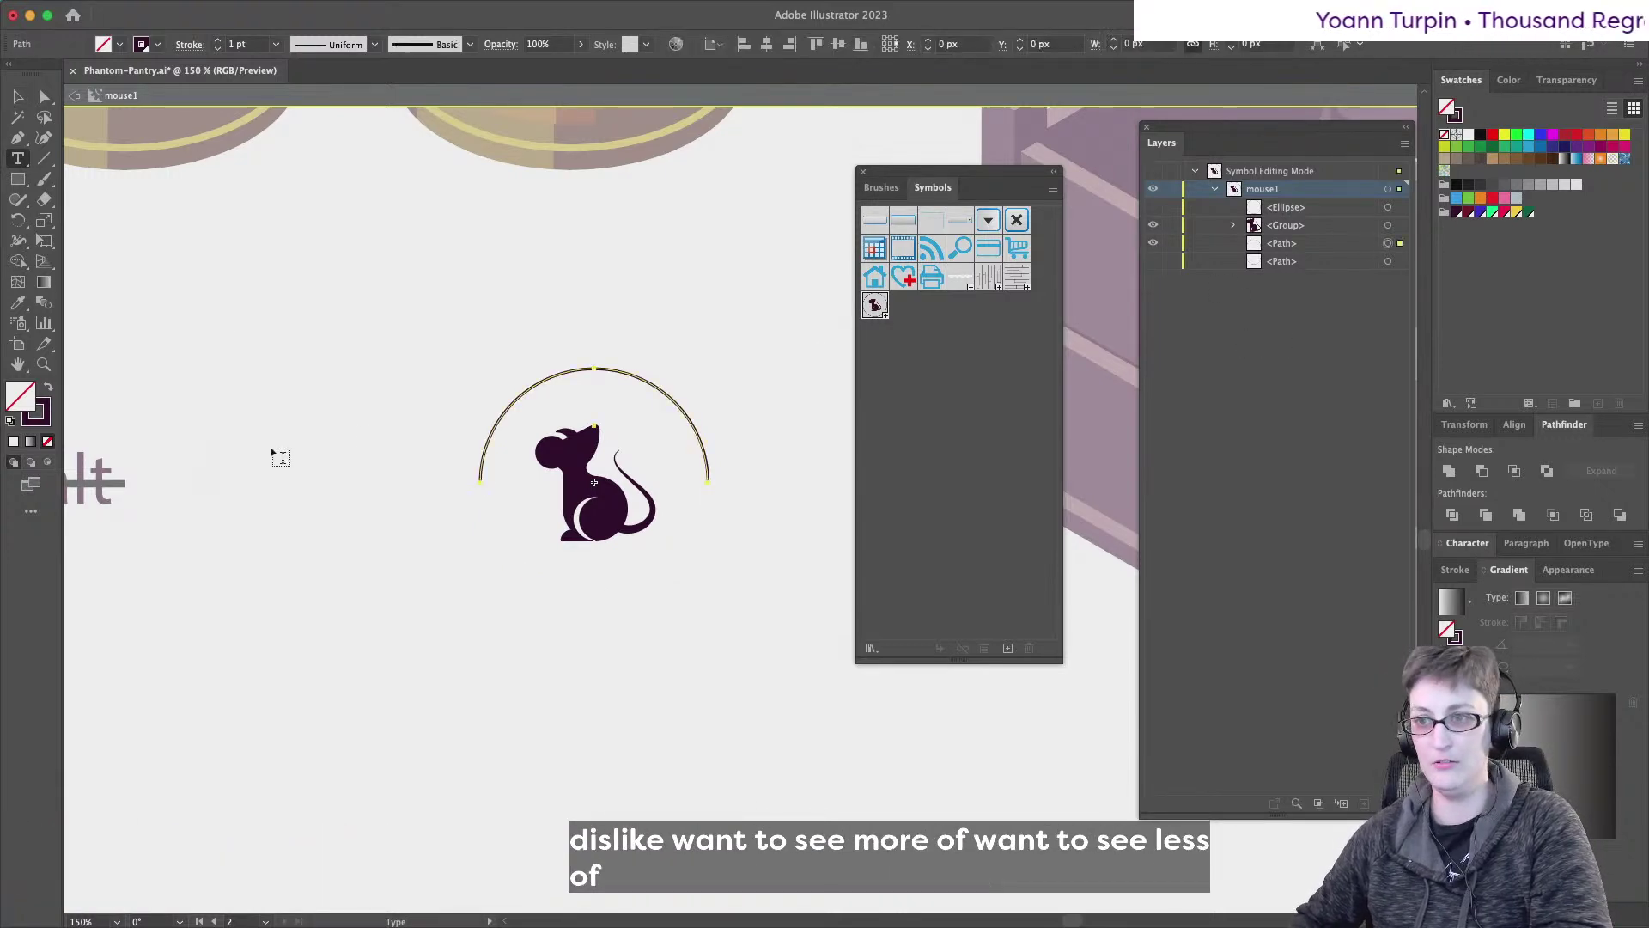
pyautogui.click(483, 478)
pyautogui.press('BackSpace')
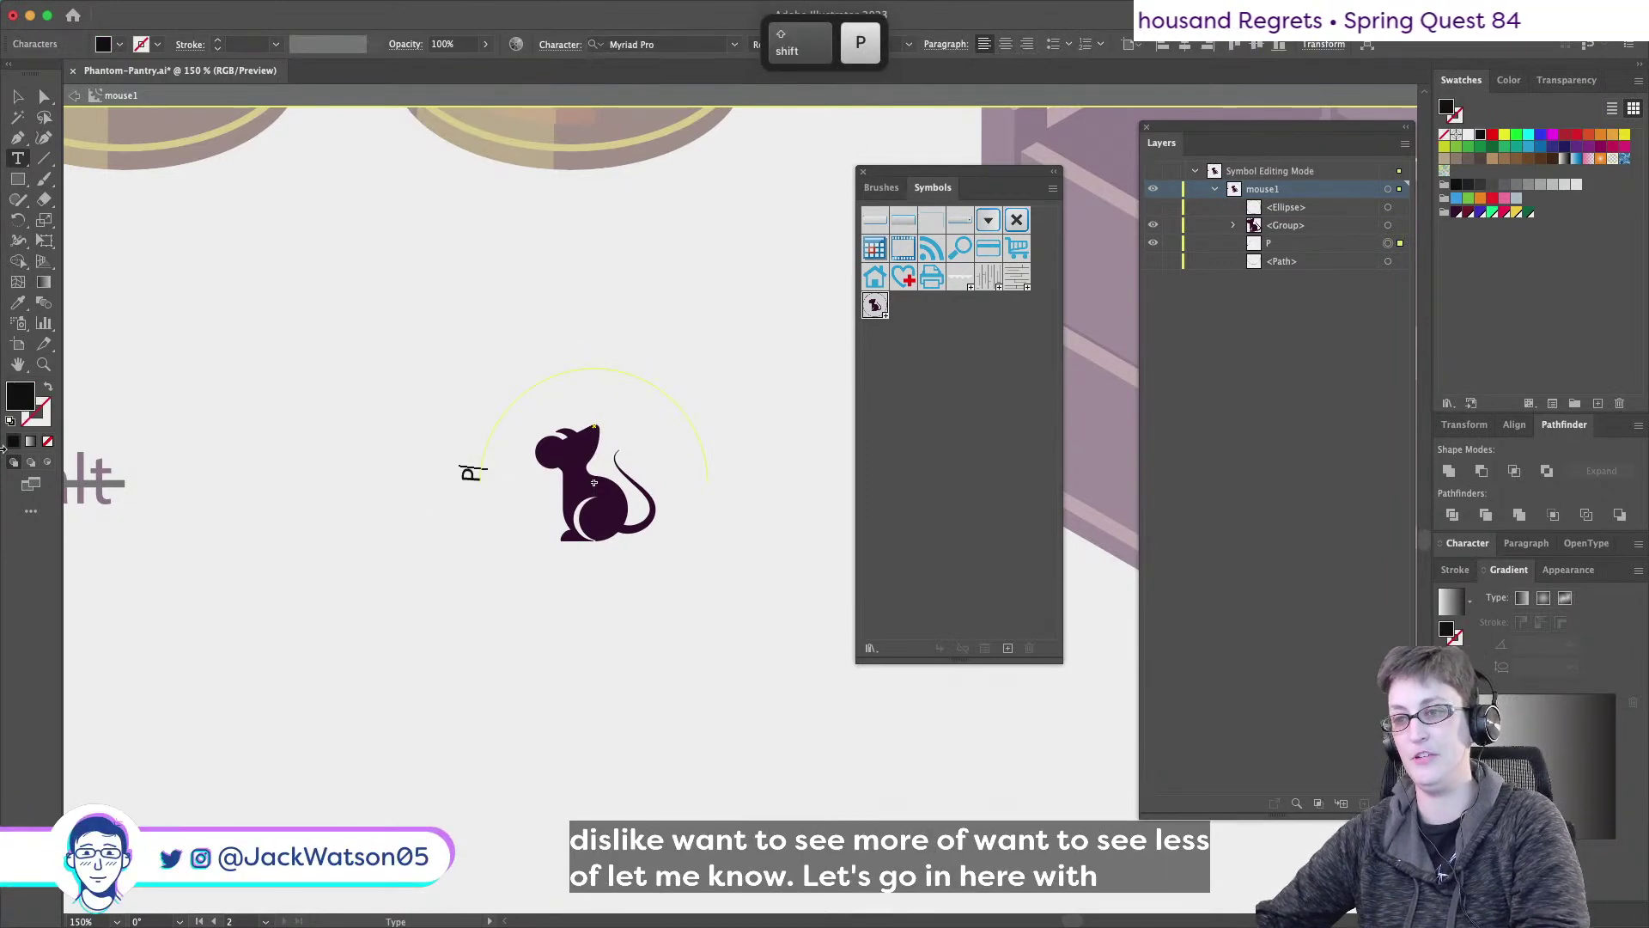
pyautogui.write('Phandtom Pantry')
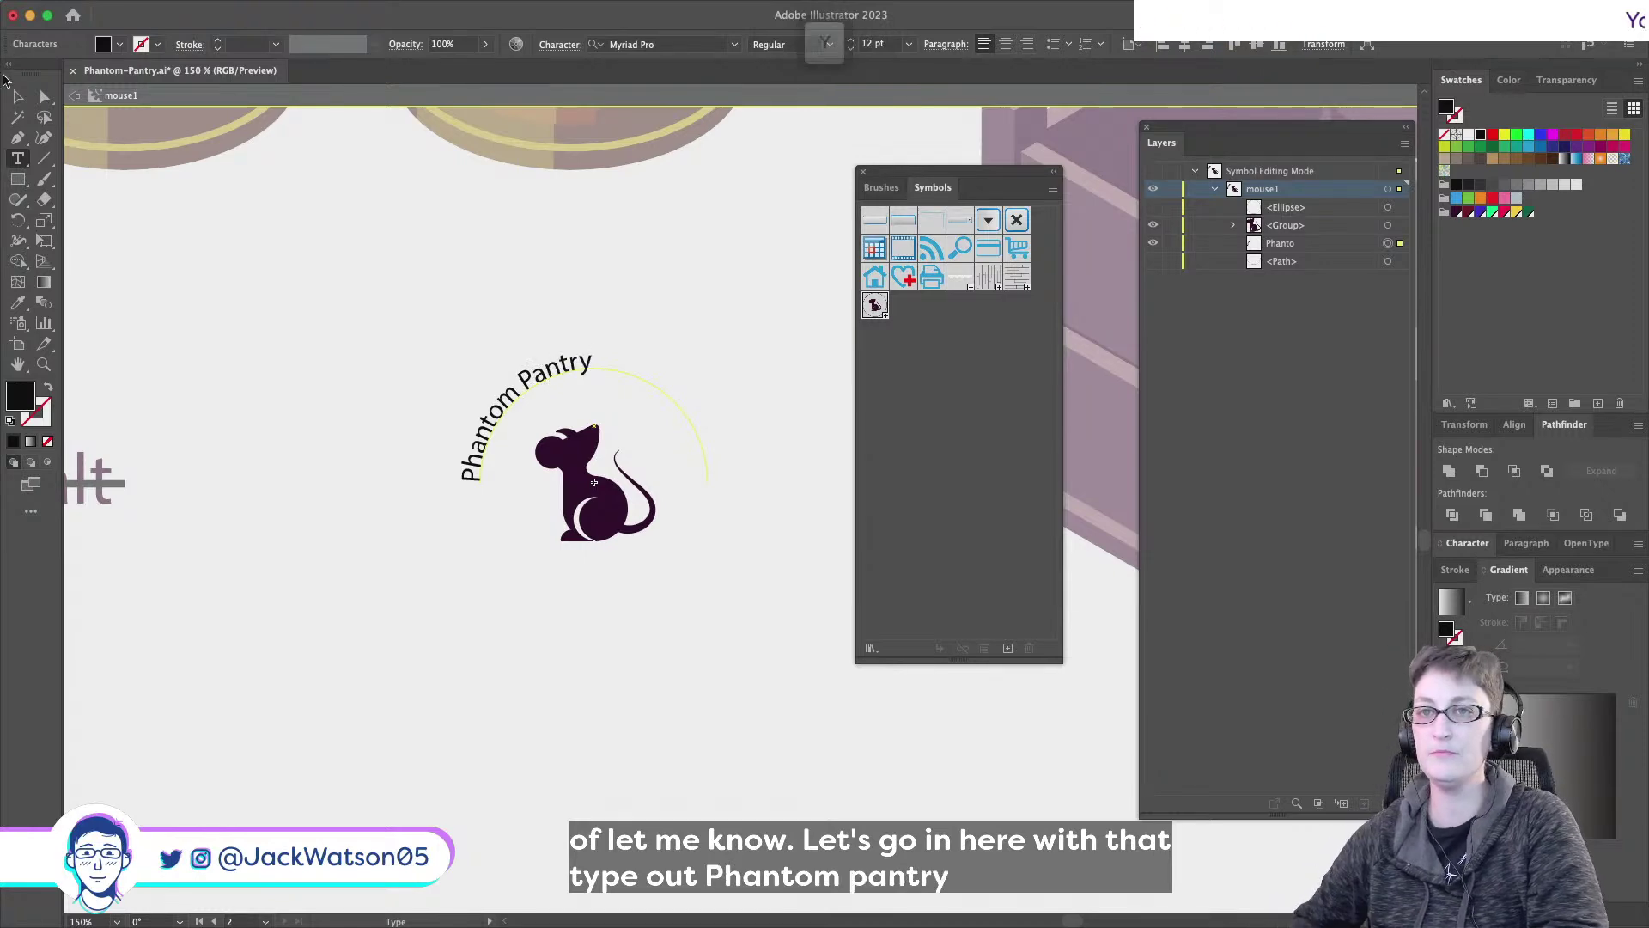
pyautogui.press('Escape')
pyautogui.click(1005, 47)
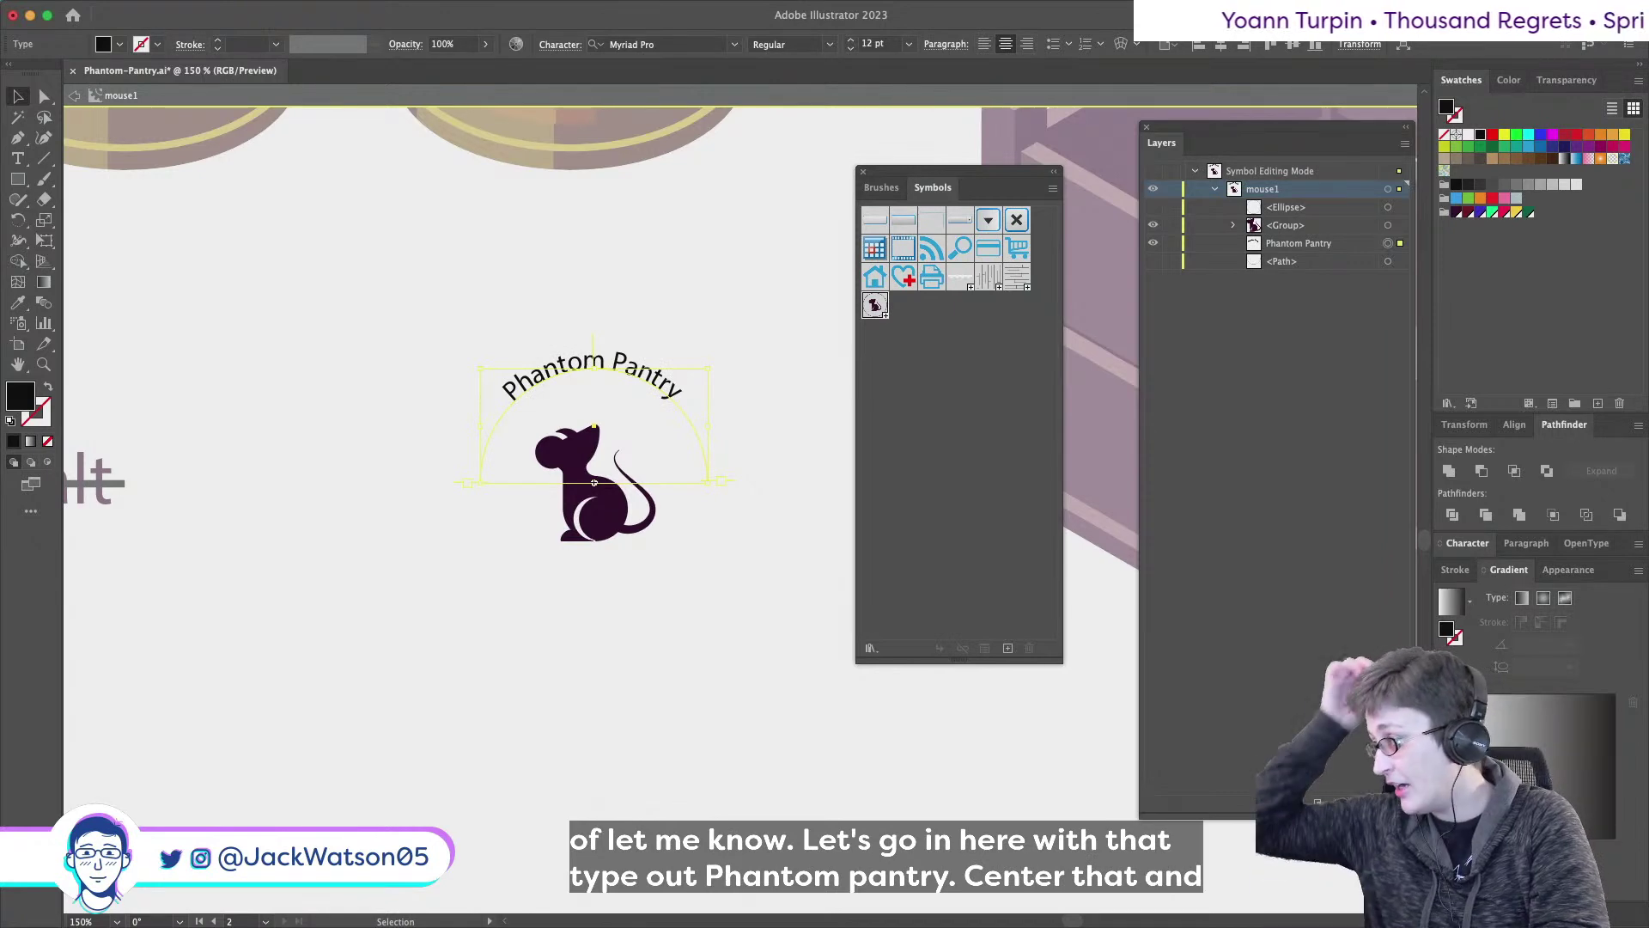
# - Set the font of the Phantom Pantry curved text to BN Chester
pyautogui.click(657, 44)
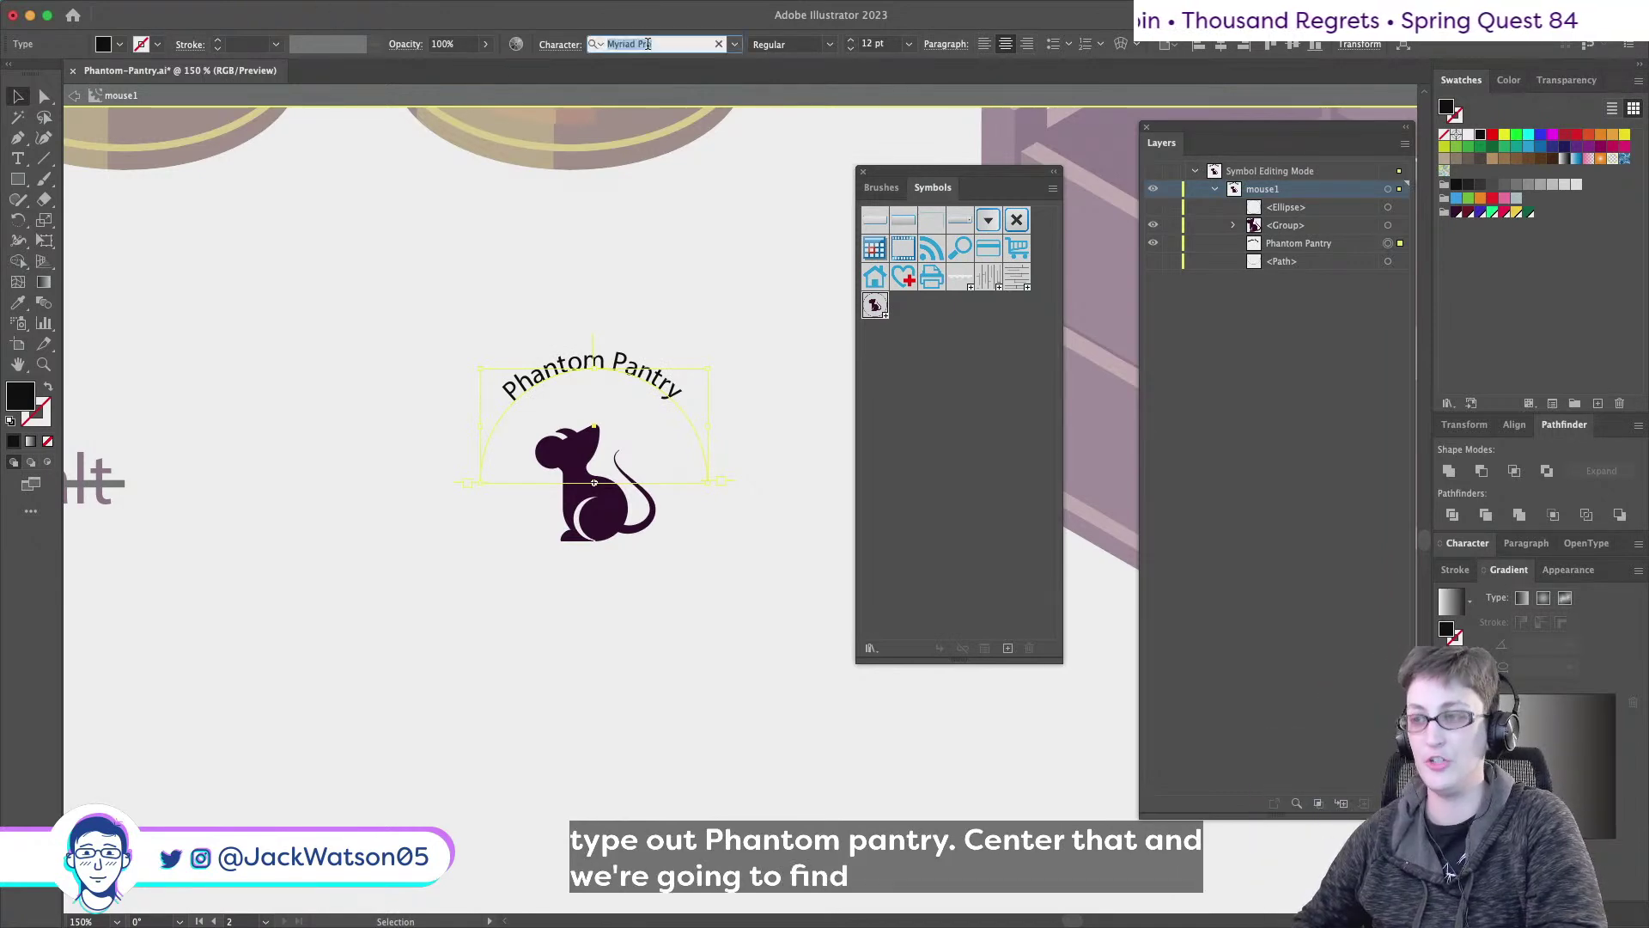
pyautogui.write('bn')
pyautogui.press('BackSpace')
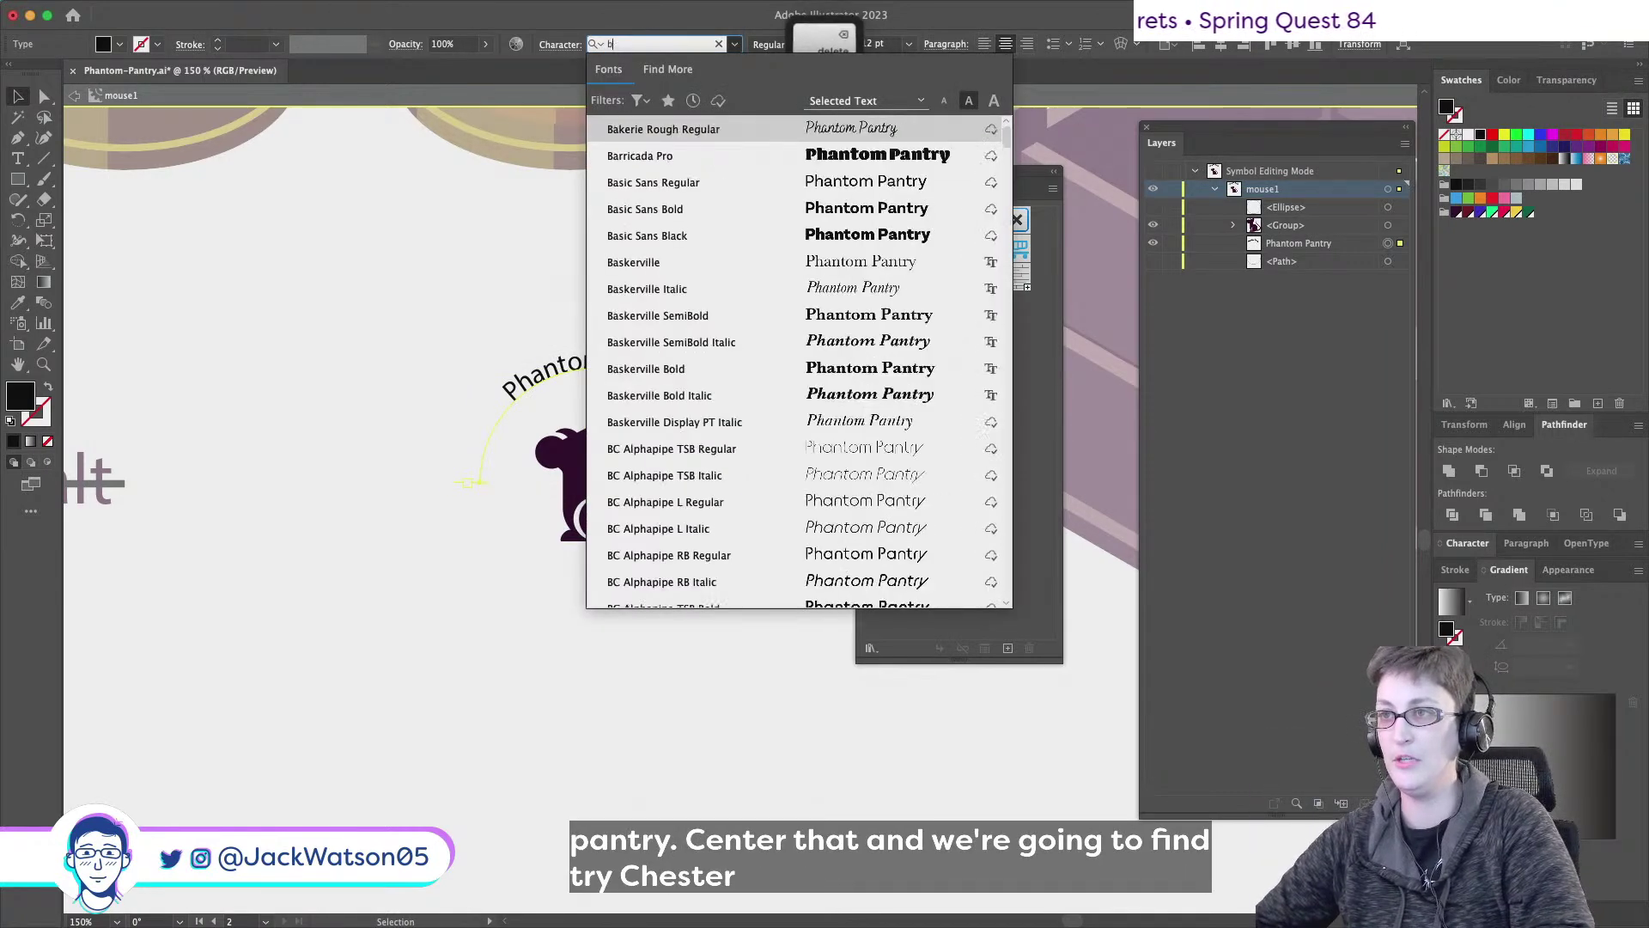
pyautogui.write('mnick')
pyautogui.press('BackSpace')
pyautogui.press('BackSpace')
pyautogui.press('BackSpace')
pyautogui.press('BackSpace')
pyautogui.press('BackSpace')
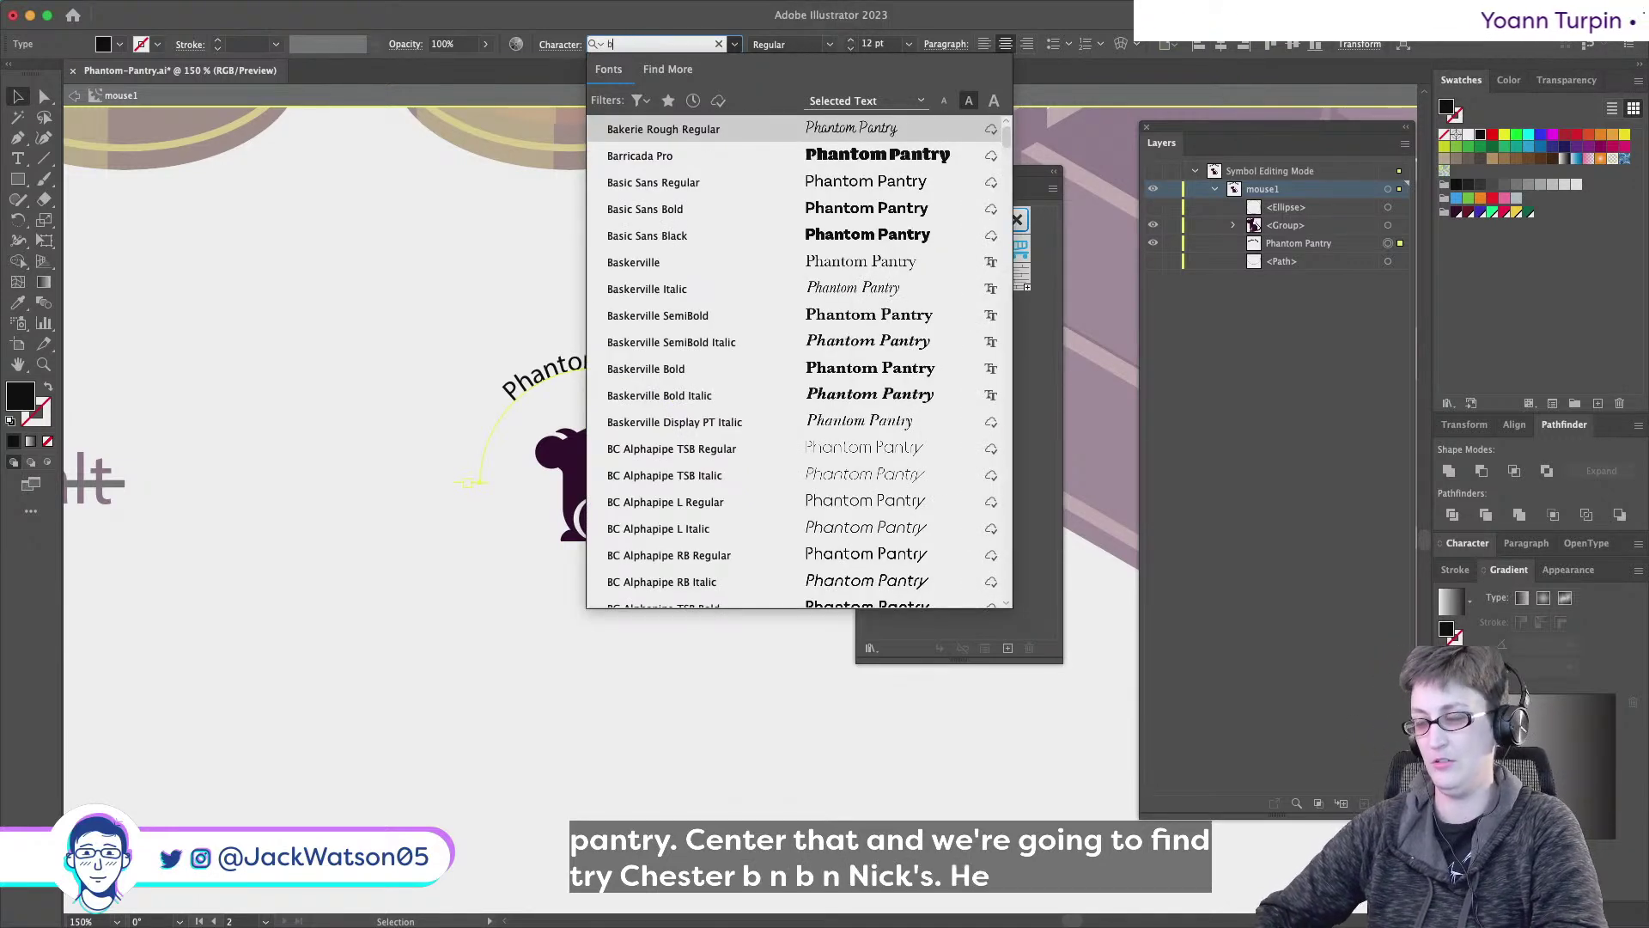
pyautogui.write('n')
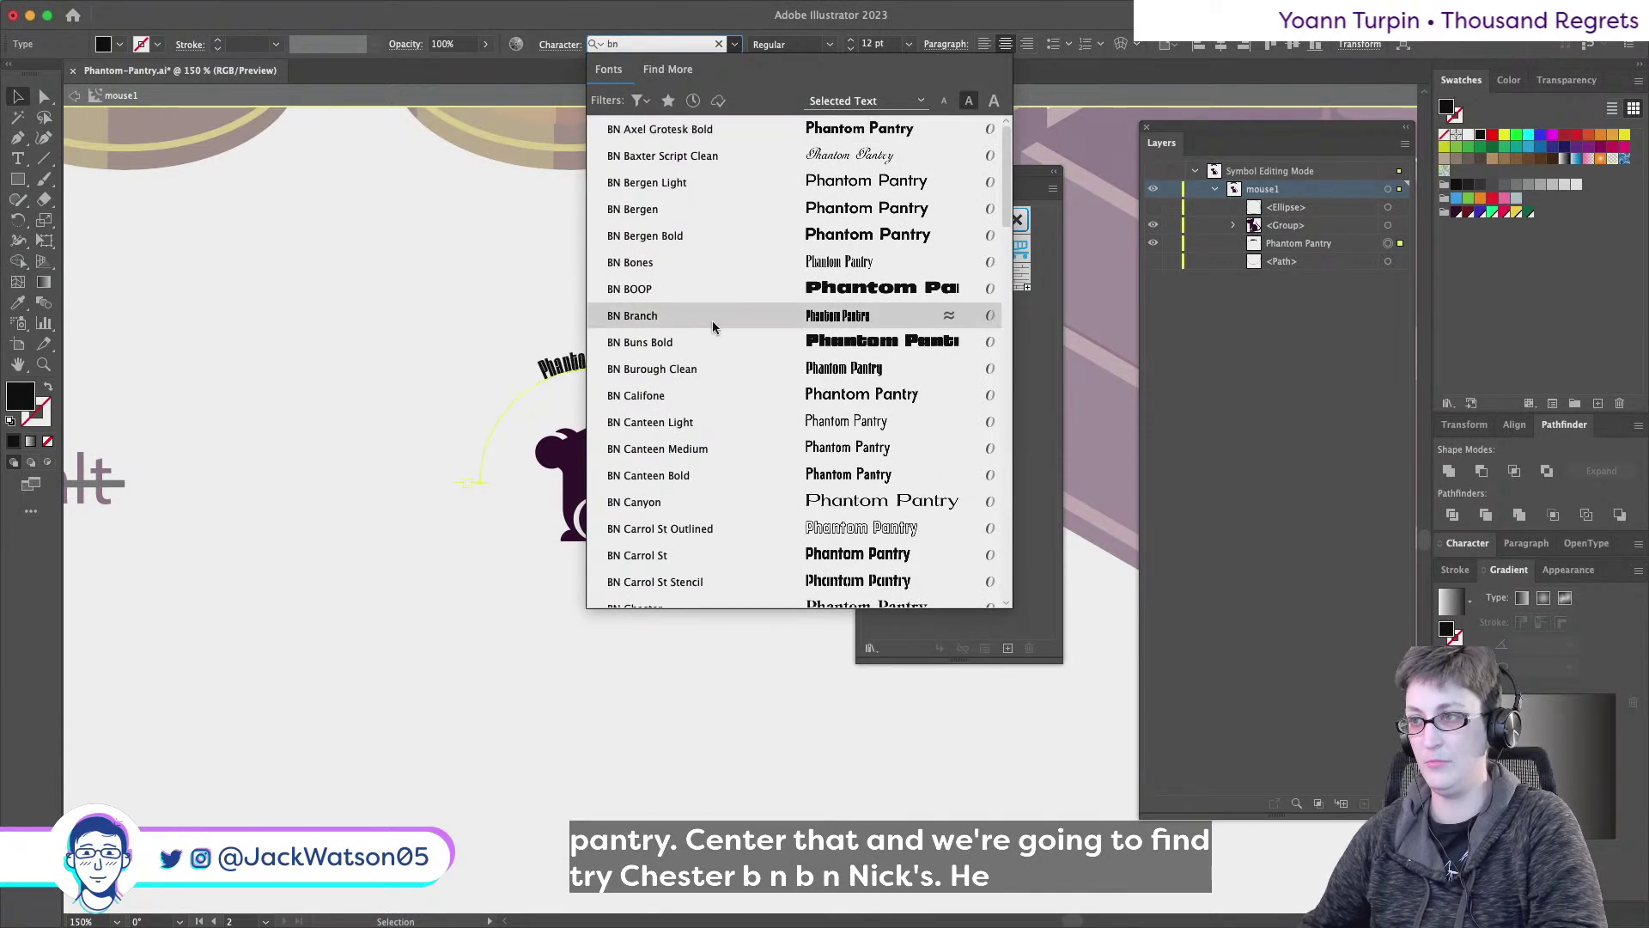
pyautogui.scroll(-2, 719, 321)
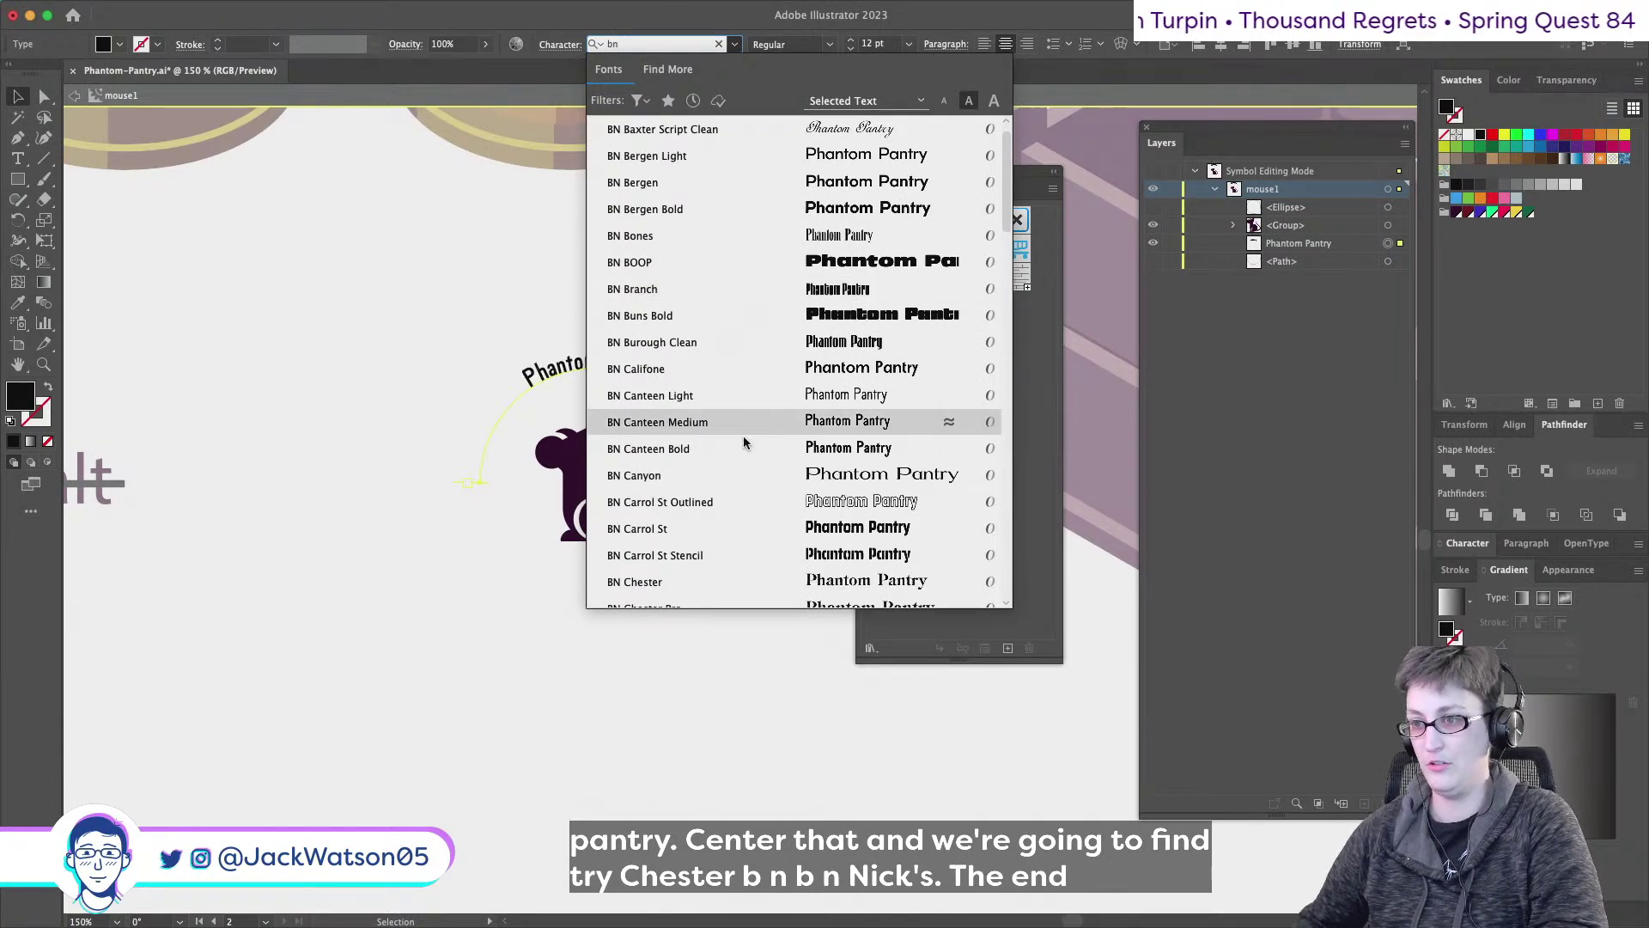
pyautogui.click(718, 546)
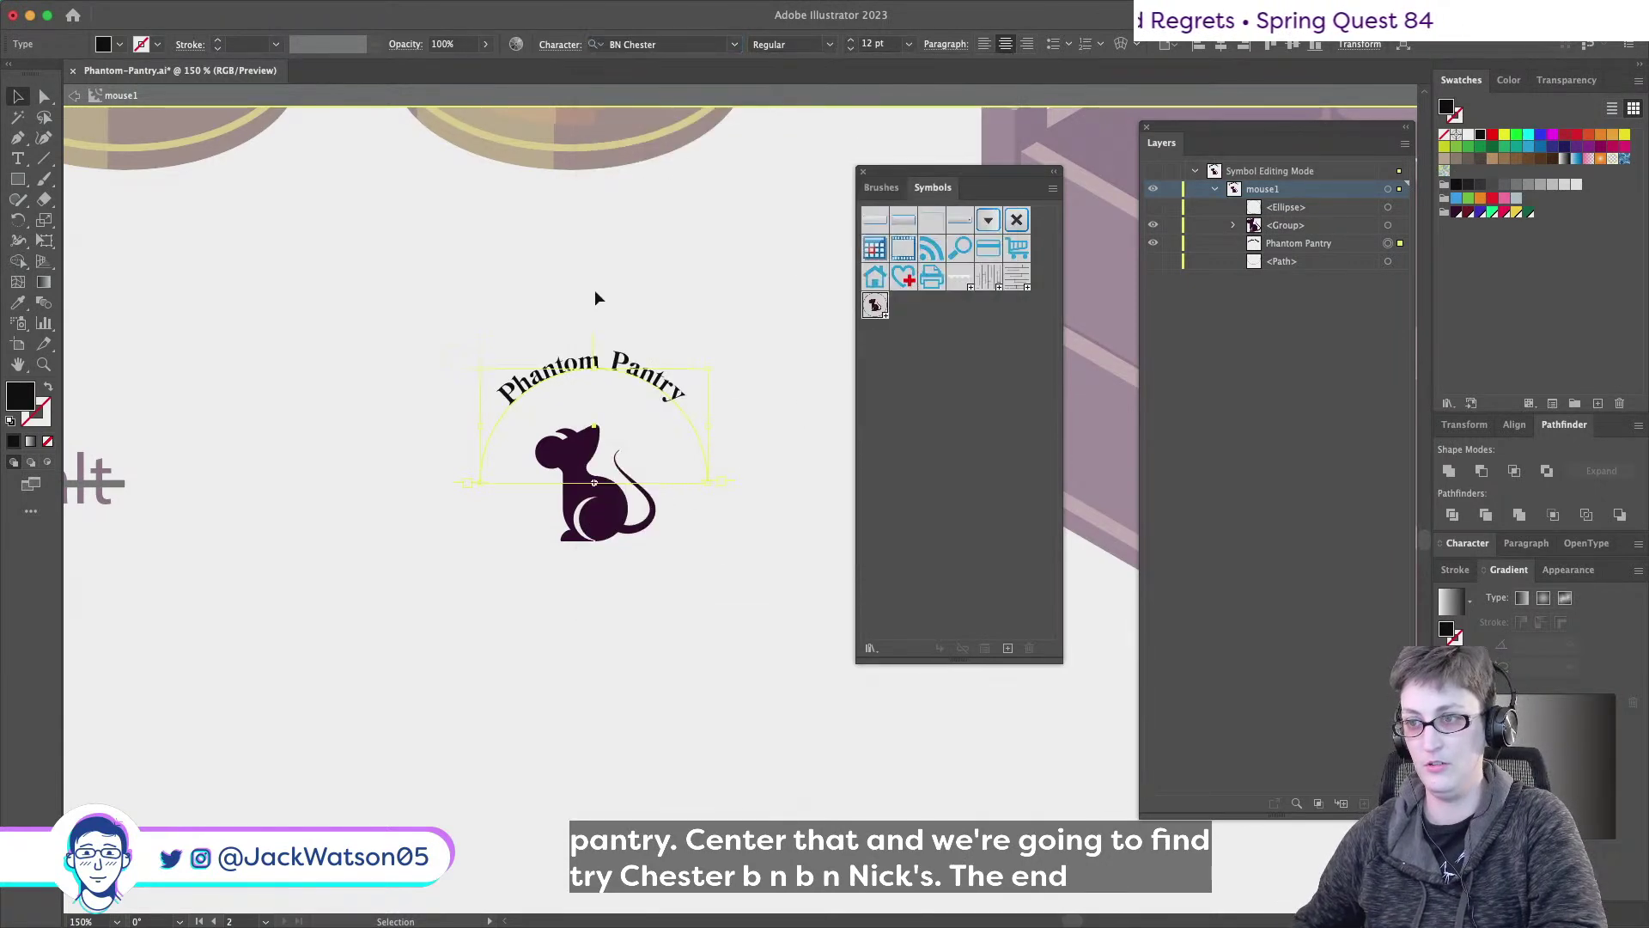
pyautogui.click(724, 300)
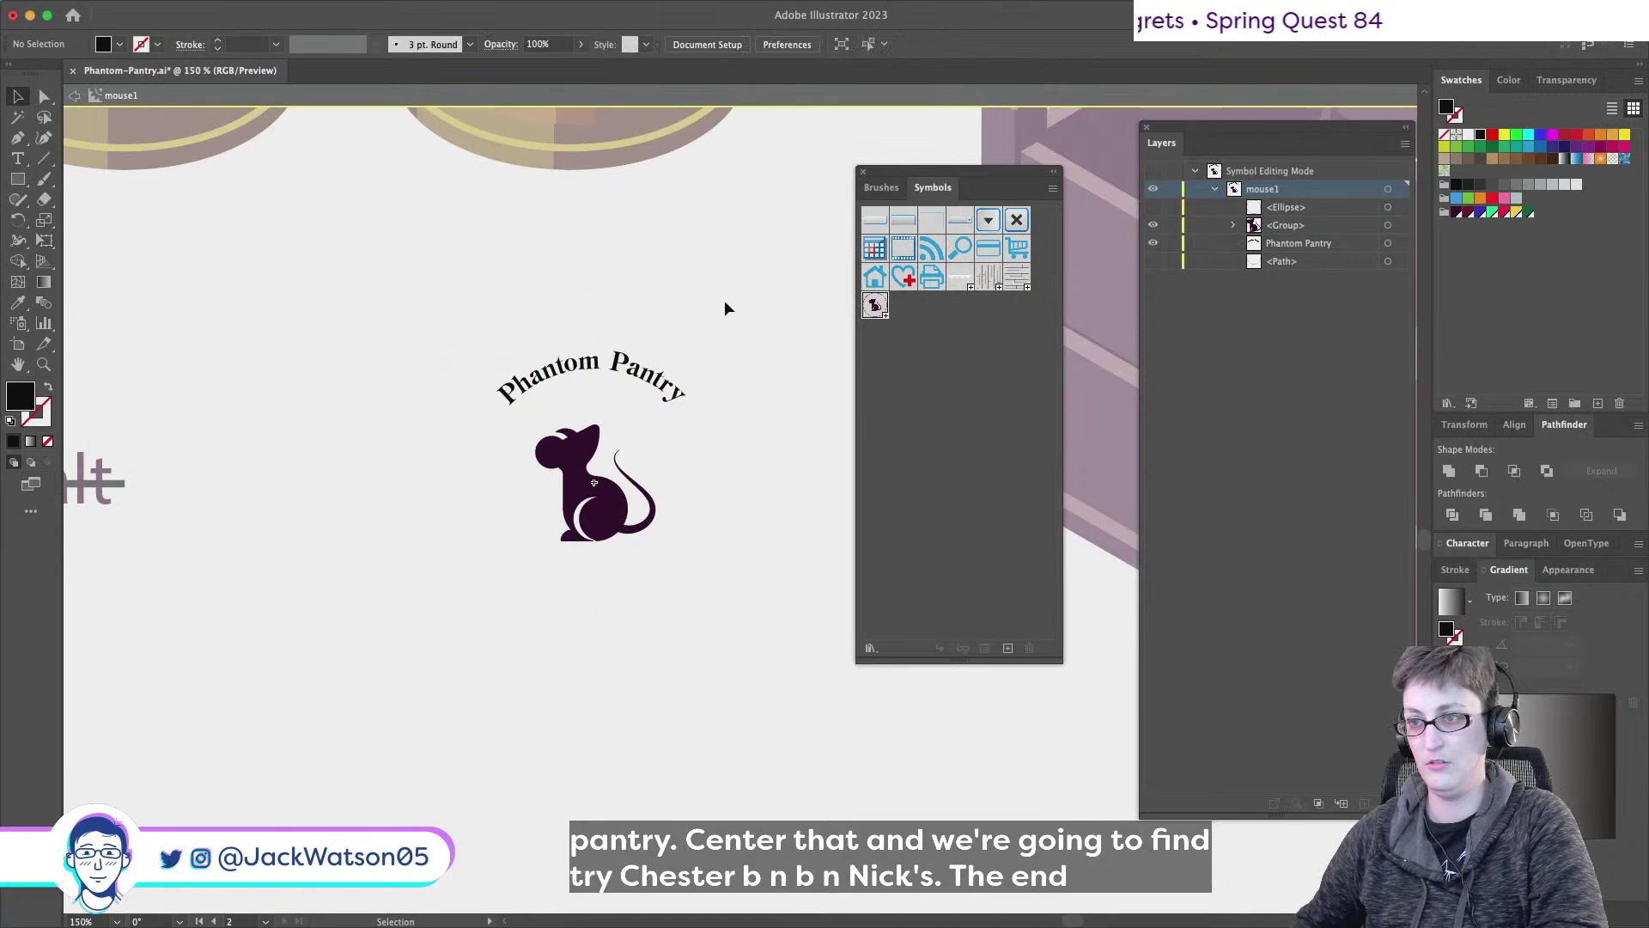
# - Display and select the lower half arc below the mouse, and try starting path text at its end
pyautogui.click(1153, 207)
pyautogui.click(1153, 209)
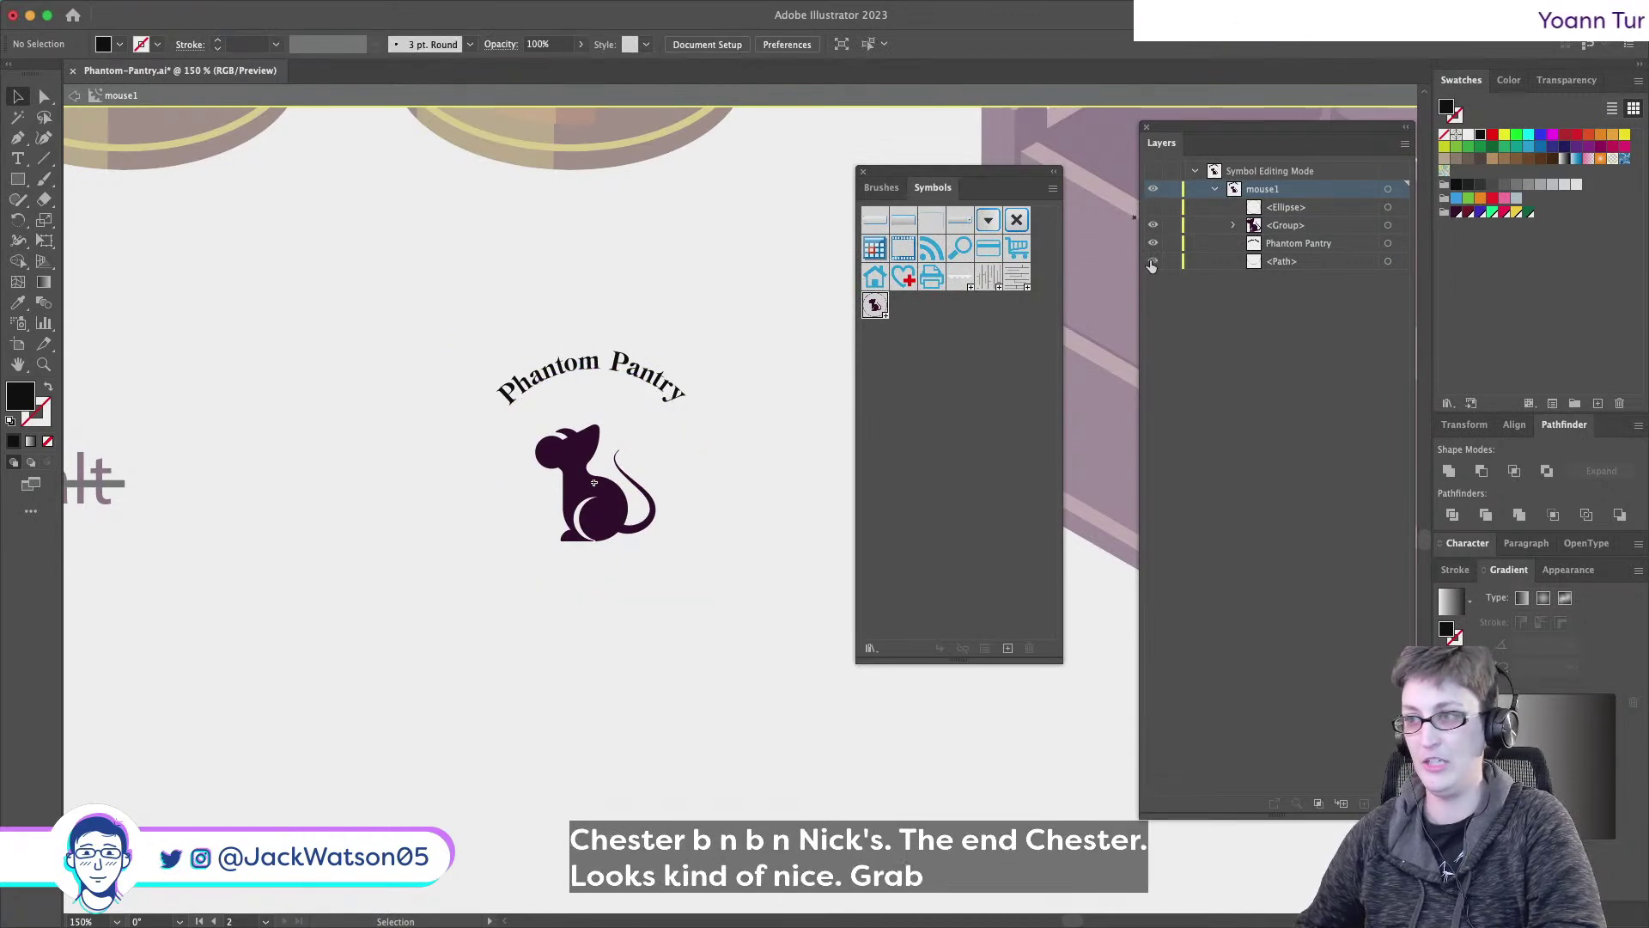
pyautogui.click(523, 574)
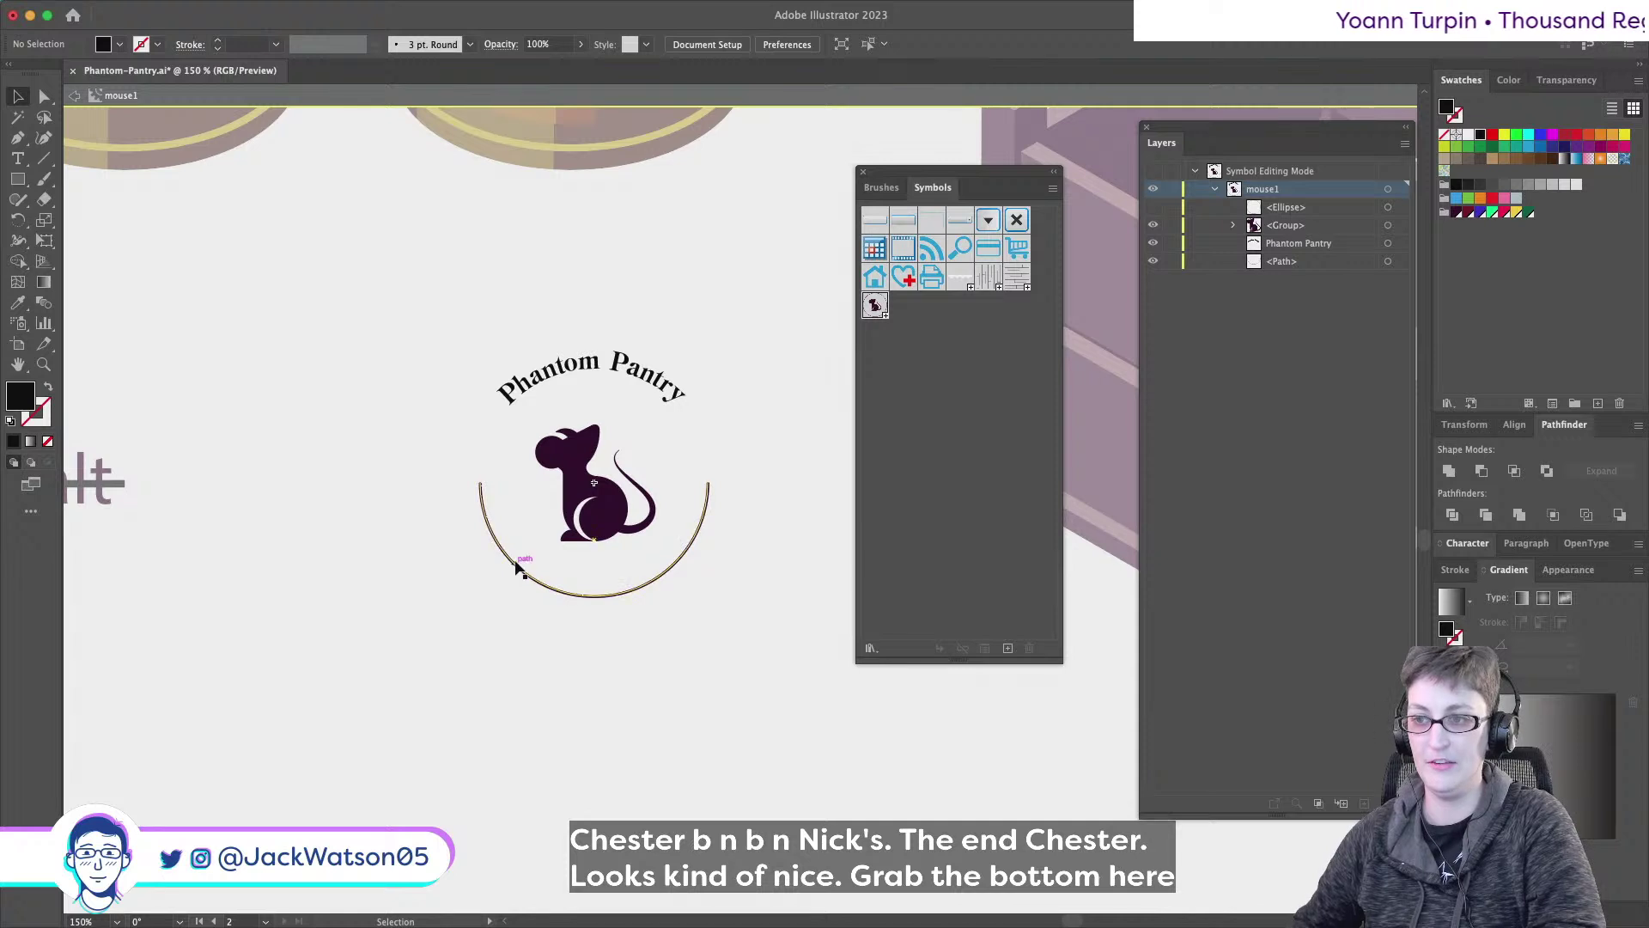
pyautogui.click(17, 158)
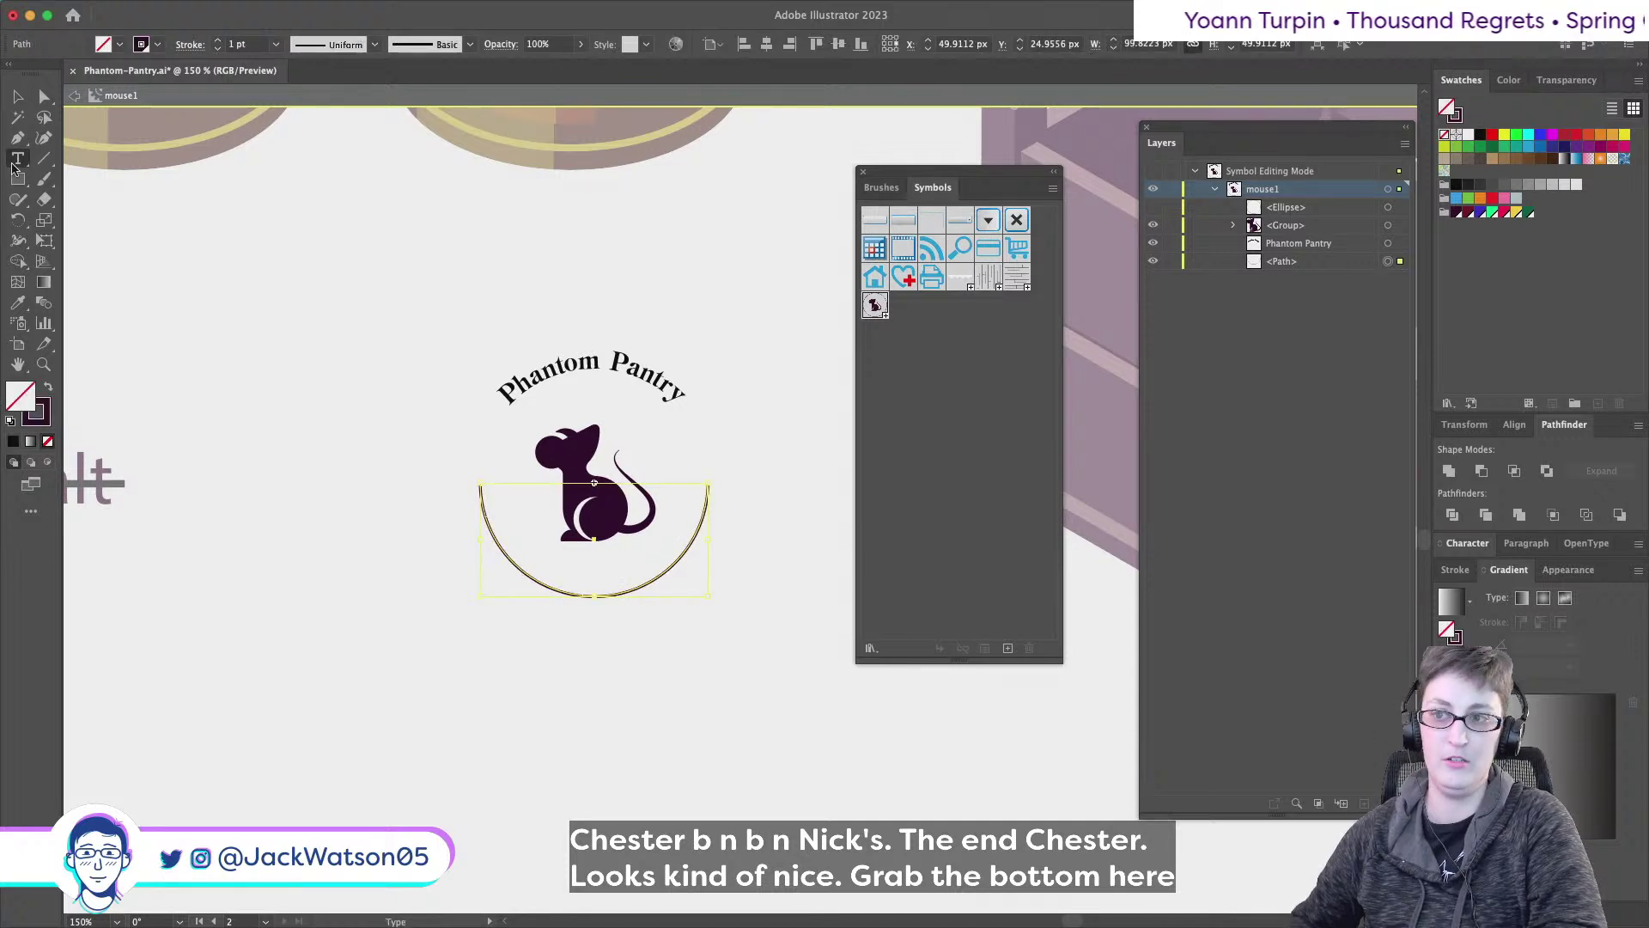
pyautogui.click(479, 486)
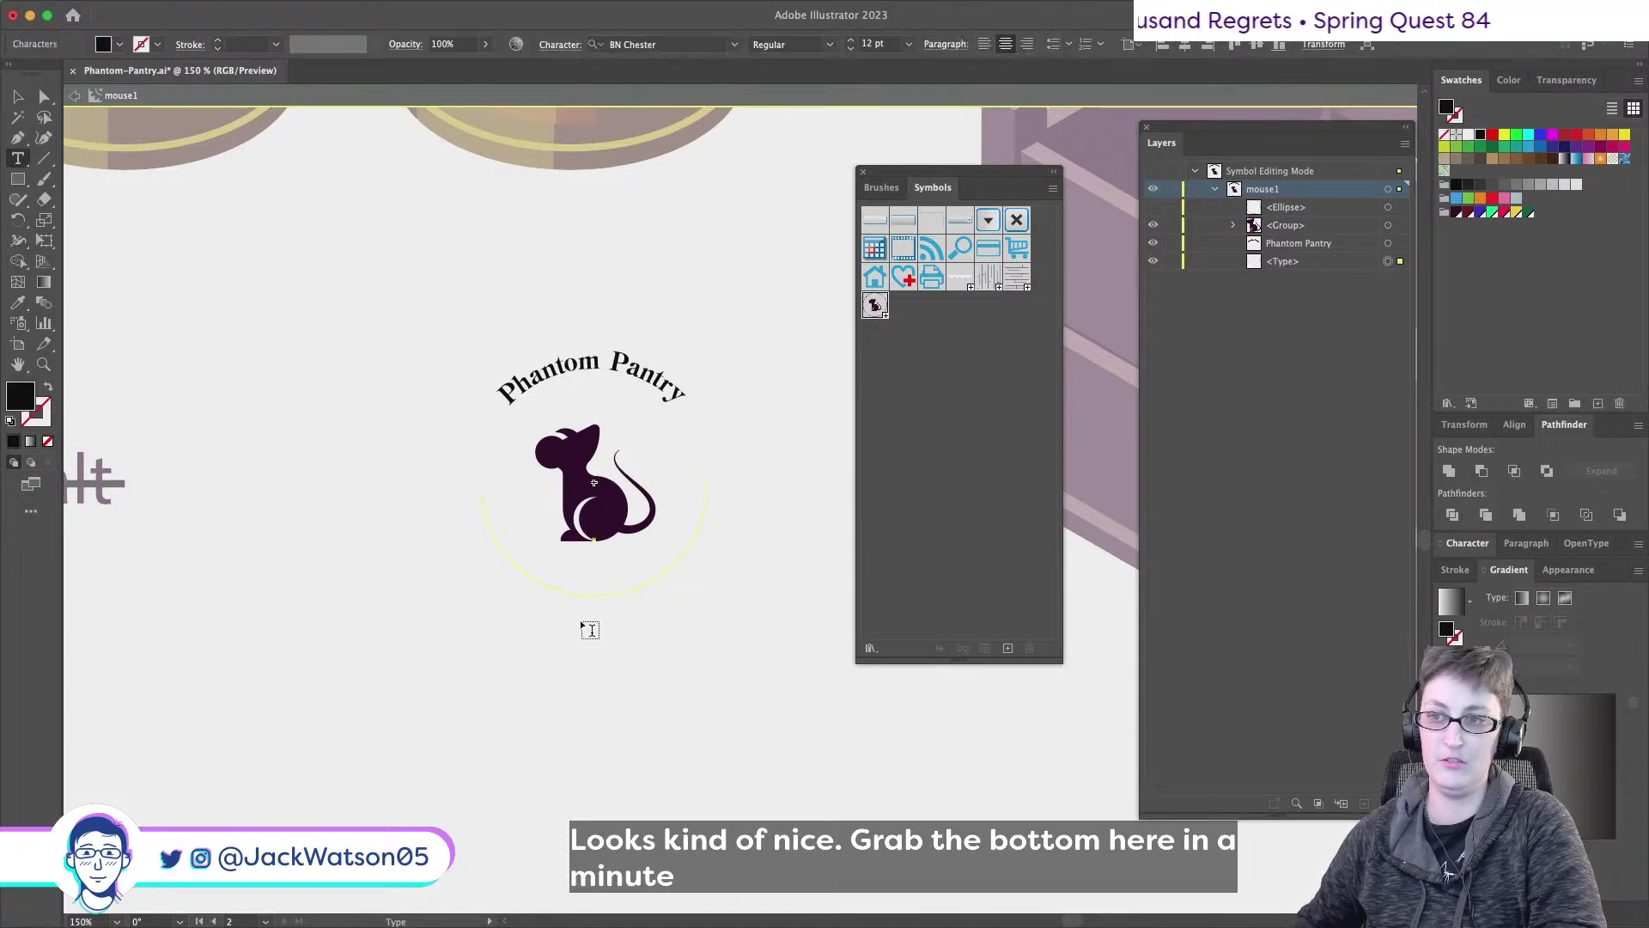
pyautogui.press('super+z')
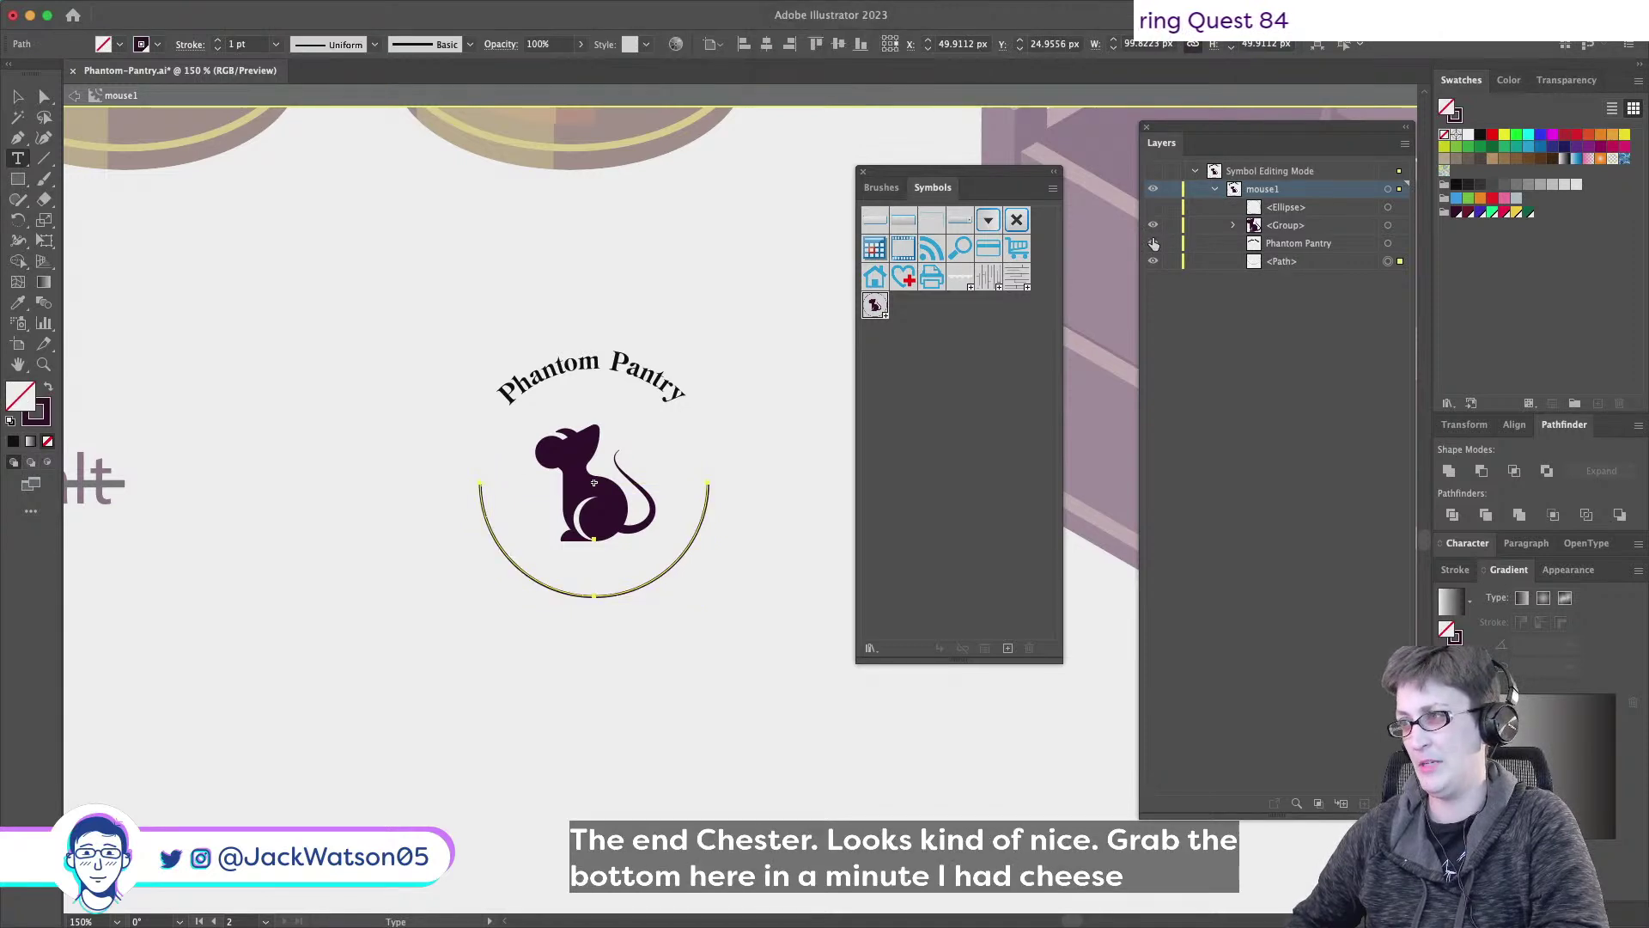
# - Hide the Phantom Pantry text while adding "Cheese Company" as path text on the lower half arc, and redisplay it
pyautogui.click(1152, 243)
pyautogui.click(479, 483)
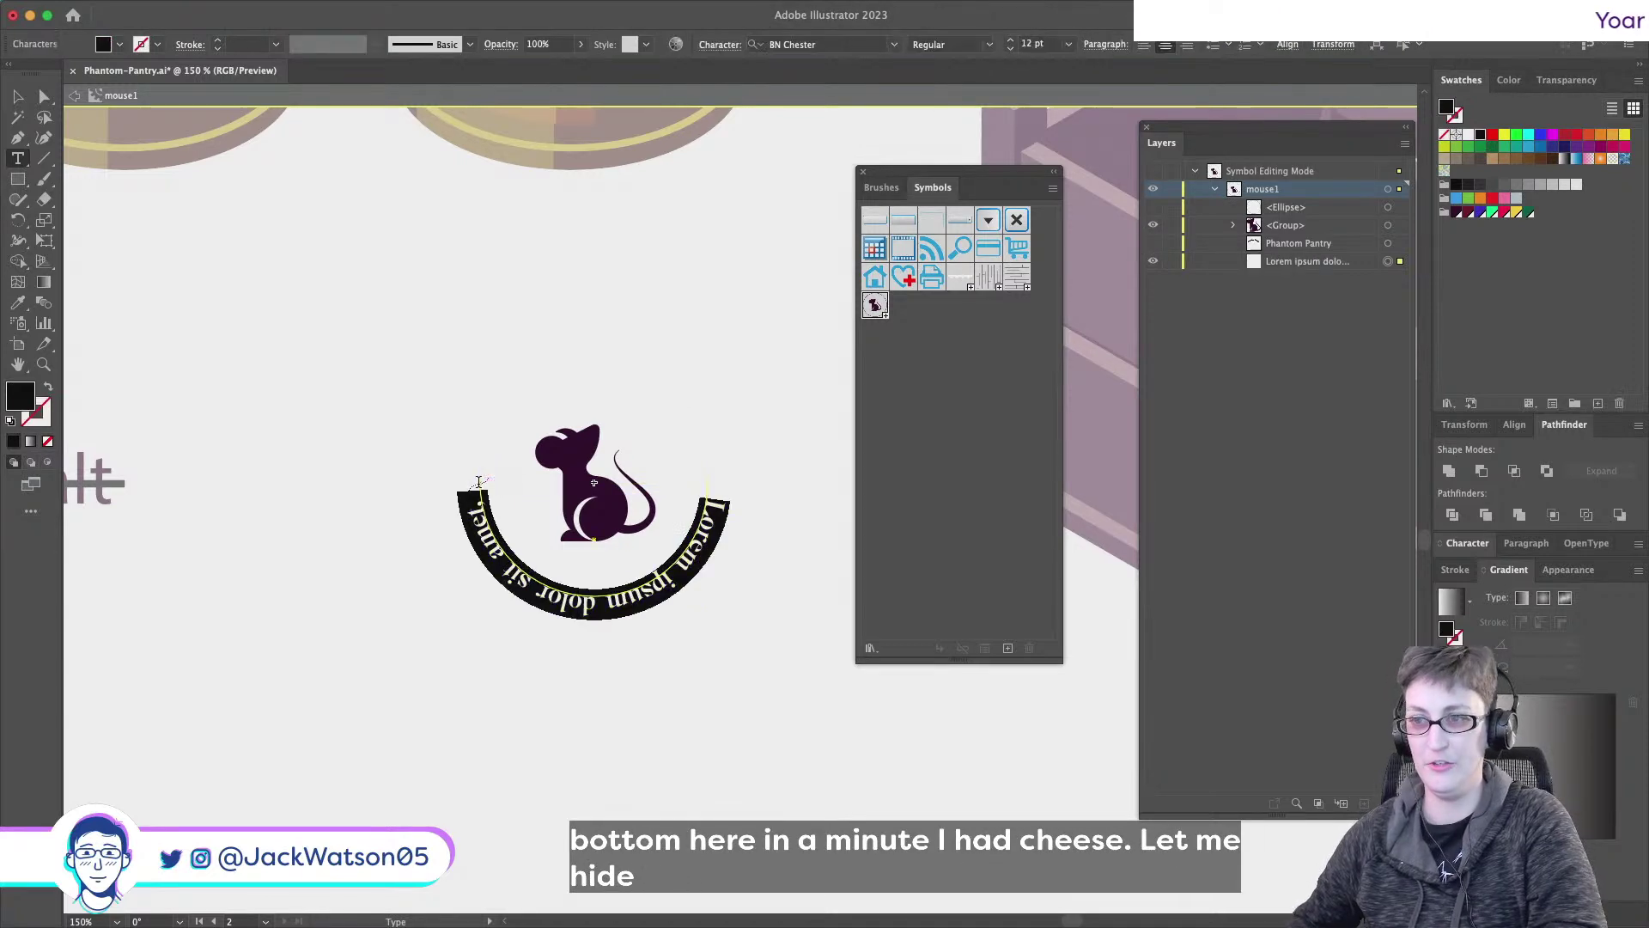
pyautogui.write('Chee')
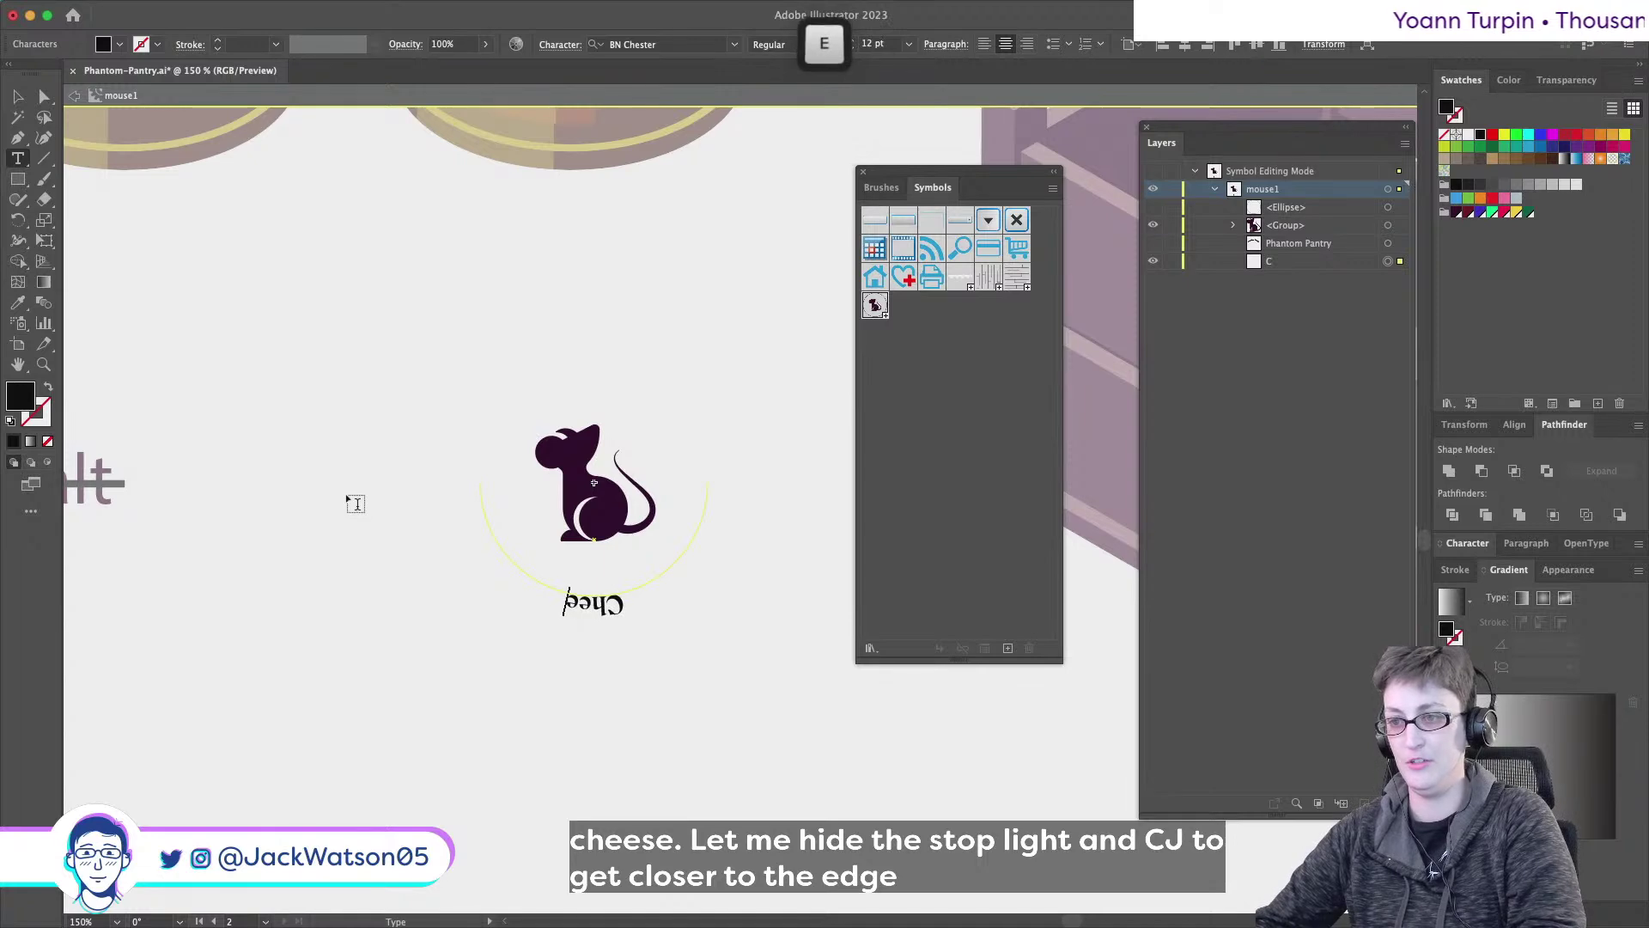
pyautogui.write('se C')
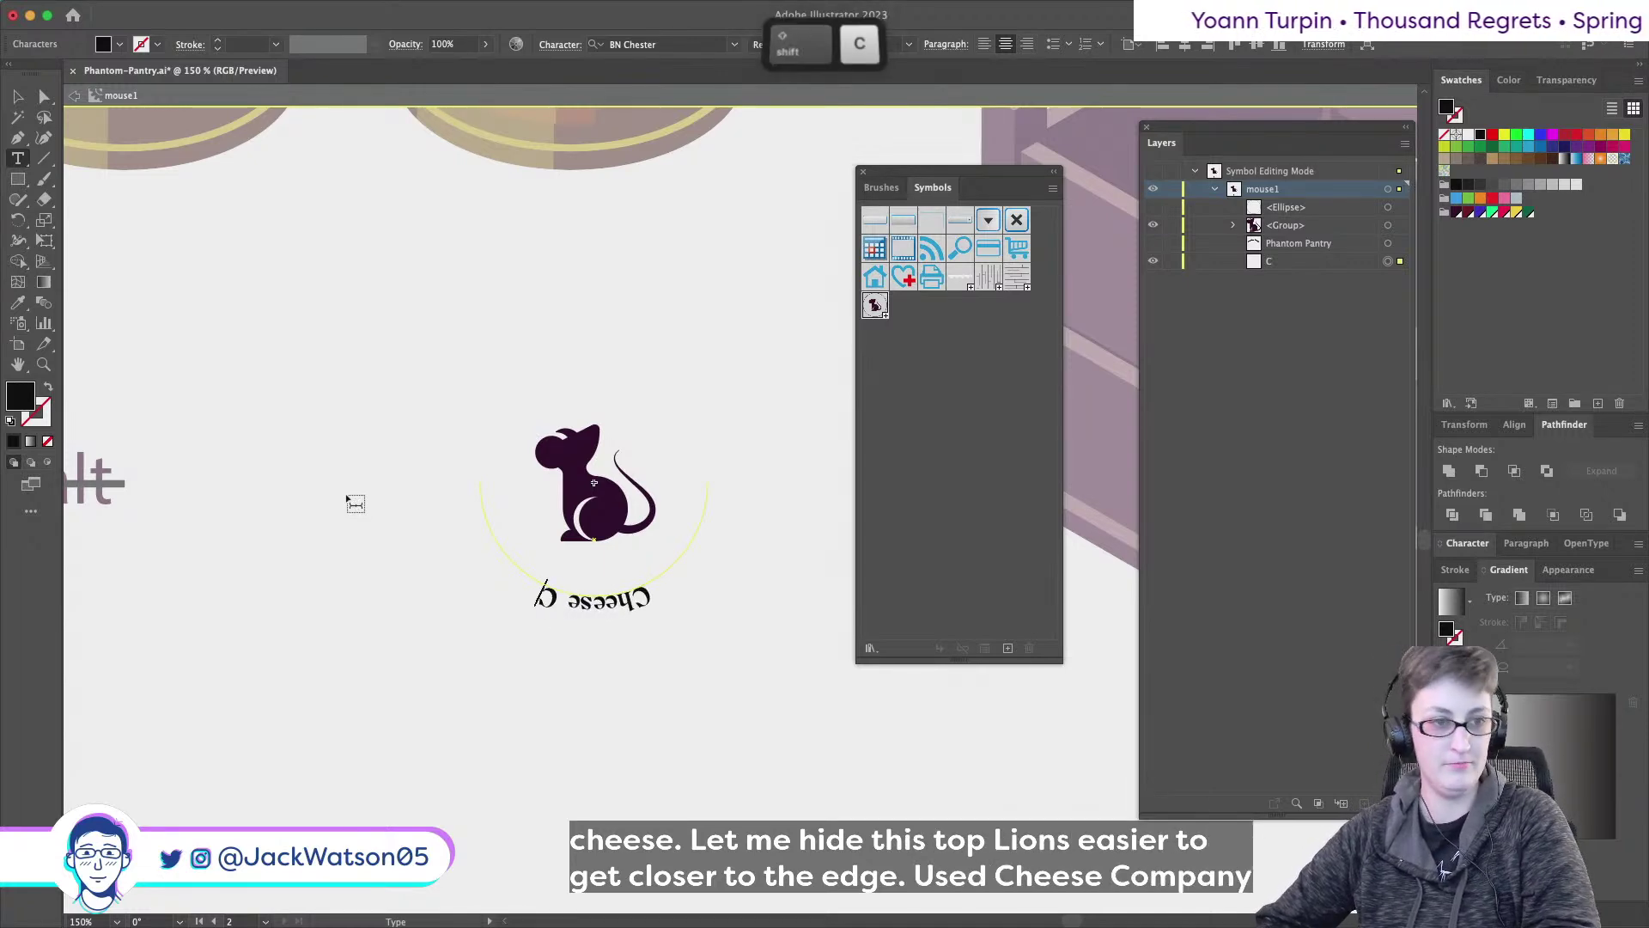
pyautogui.write('ompany')
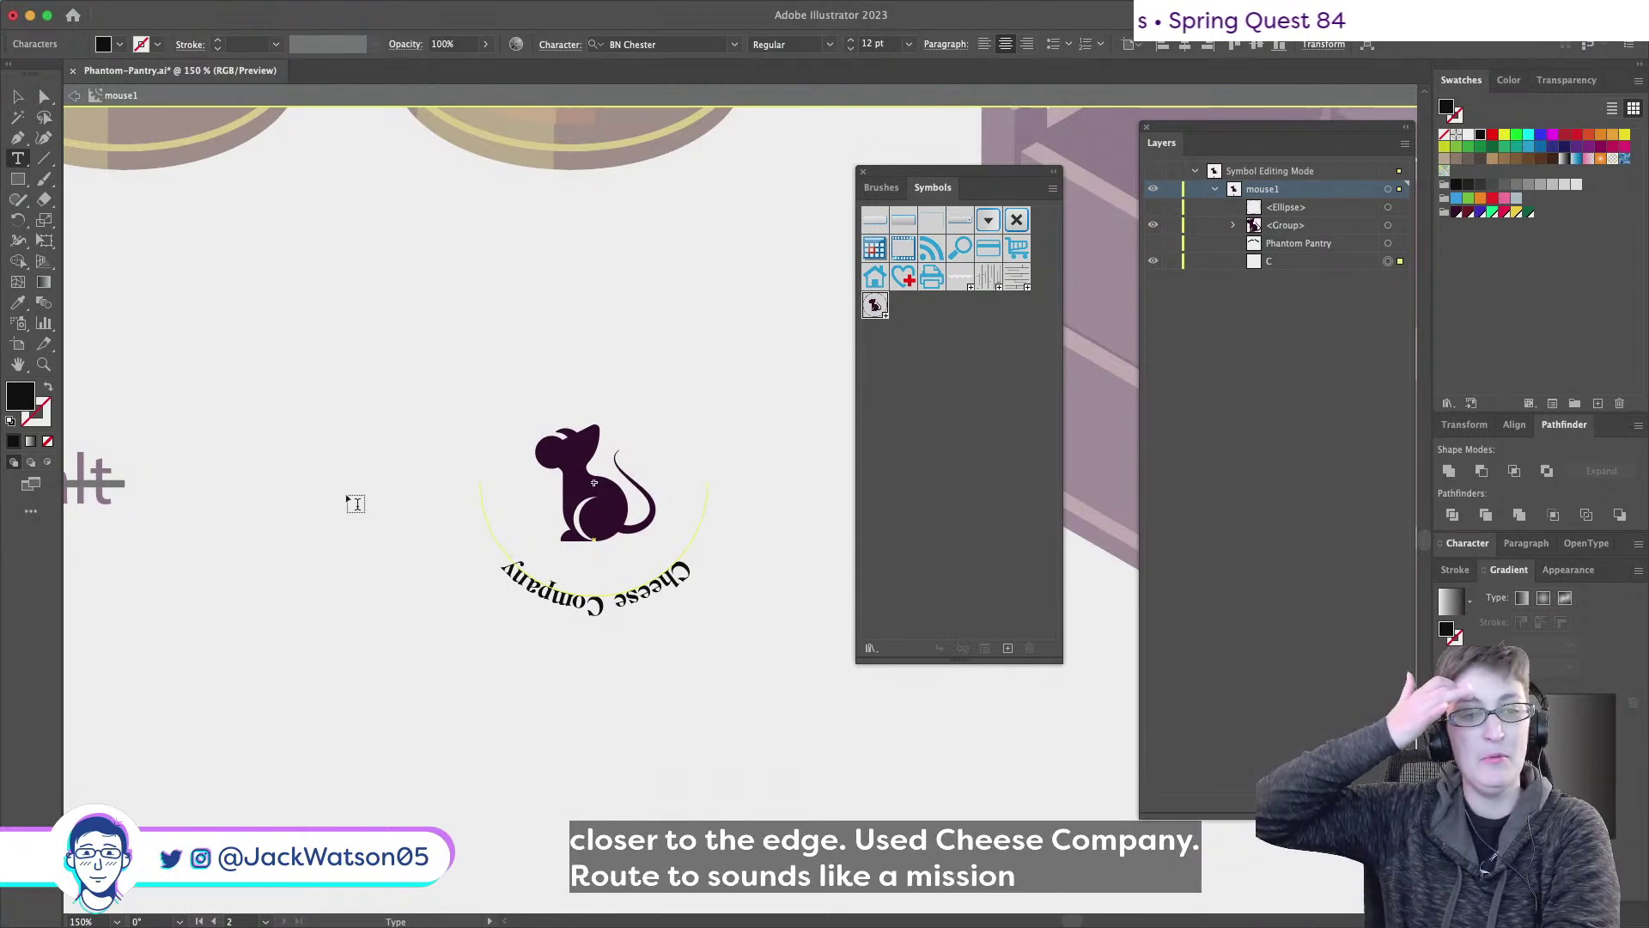
pyautogui.press('Escape')
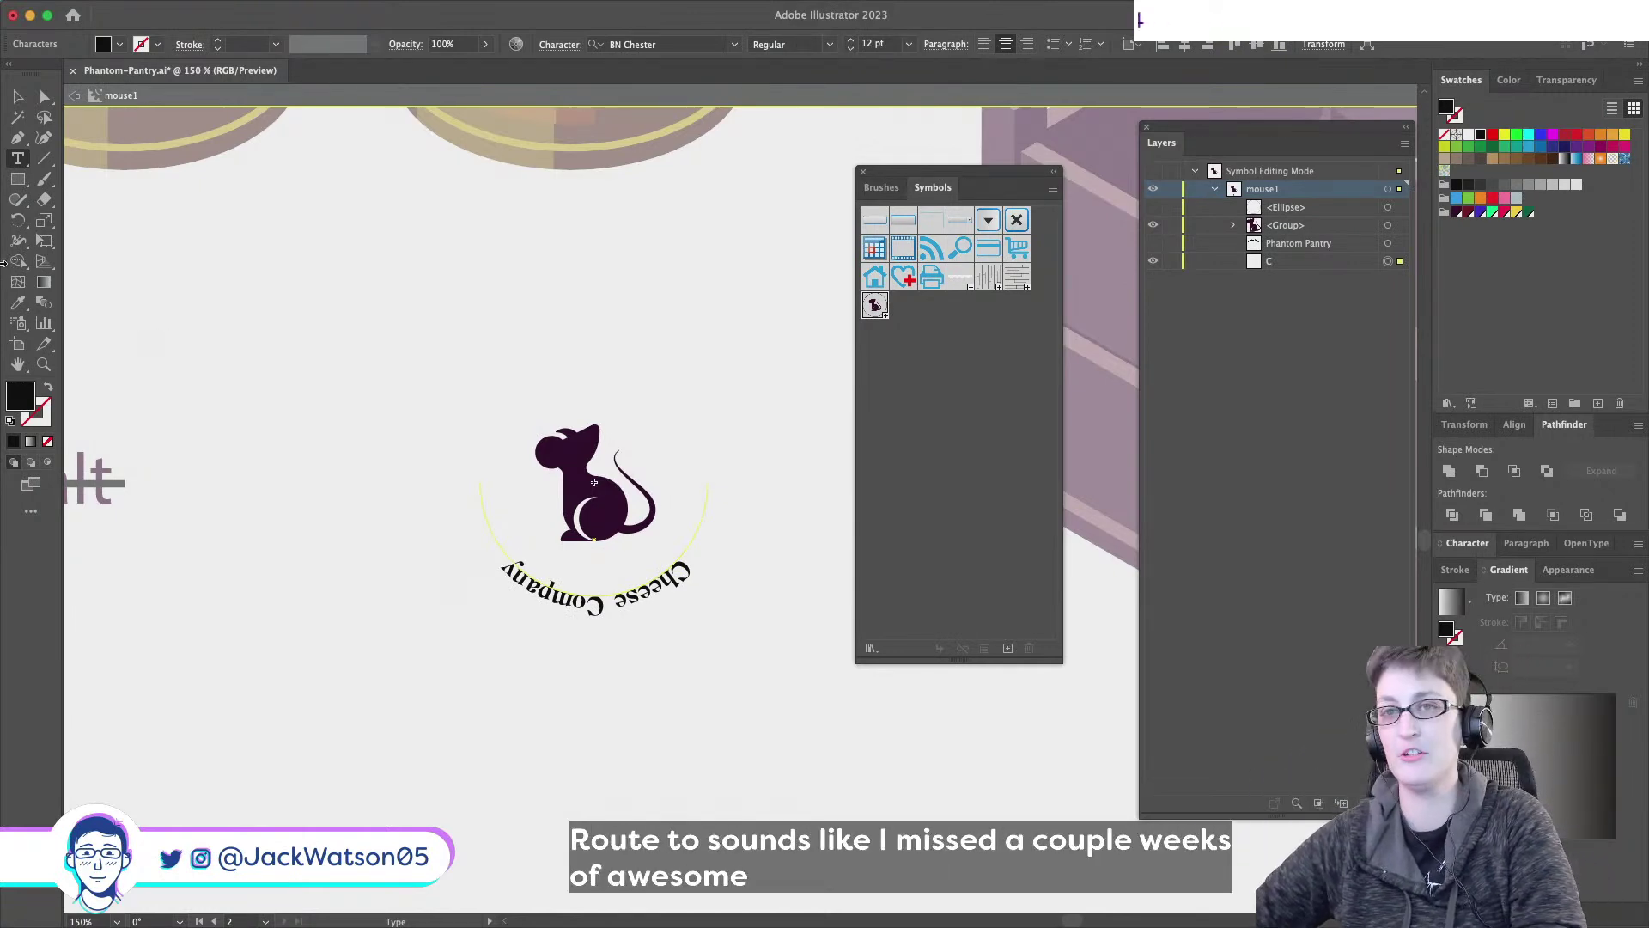
pyautogui.click(1153, 244)
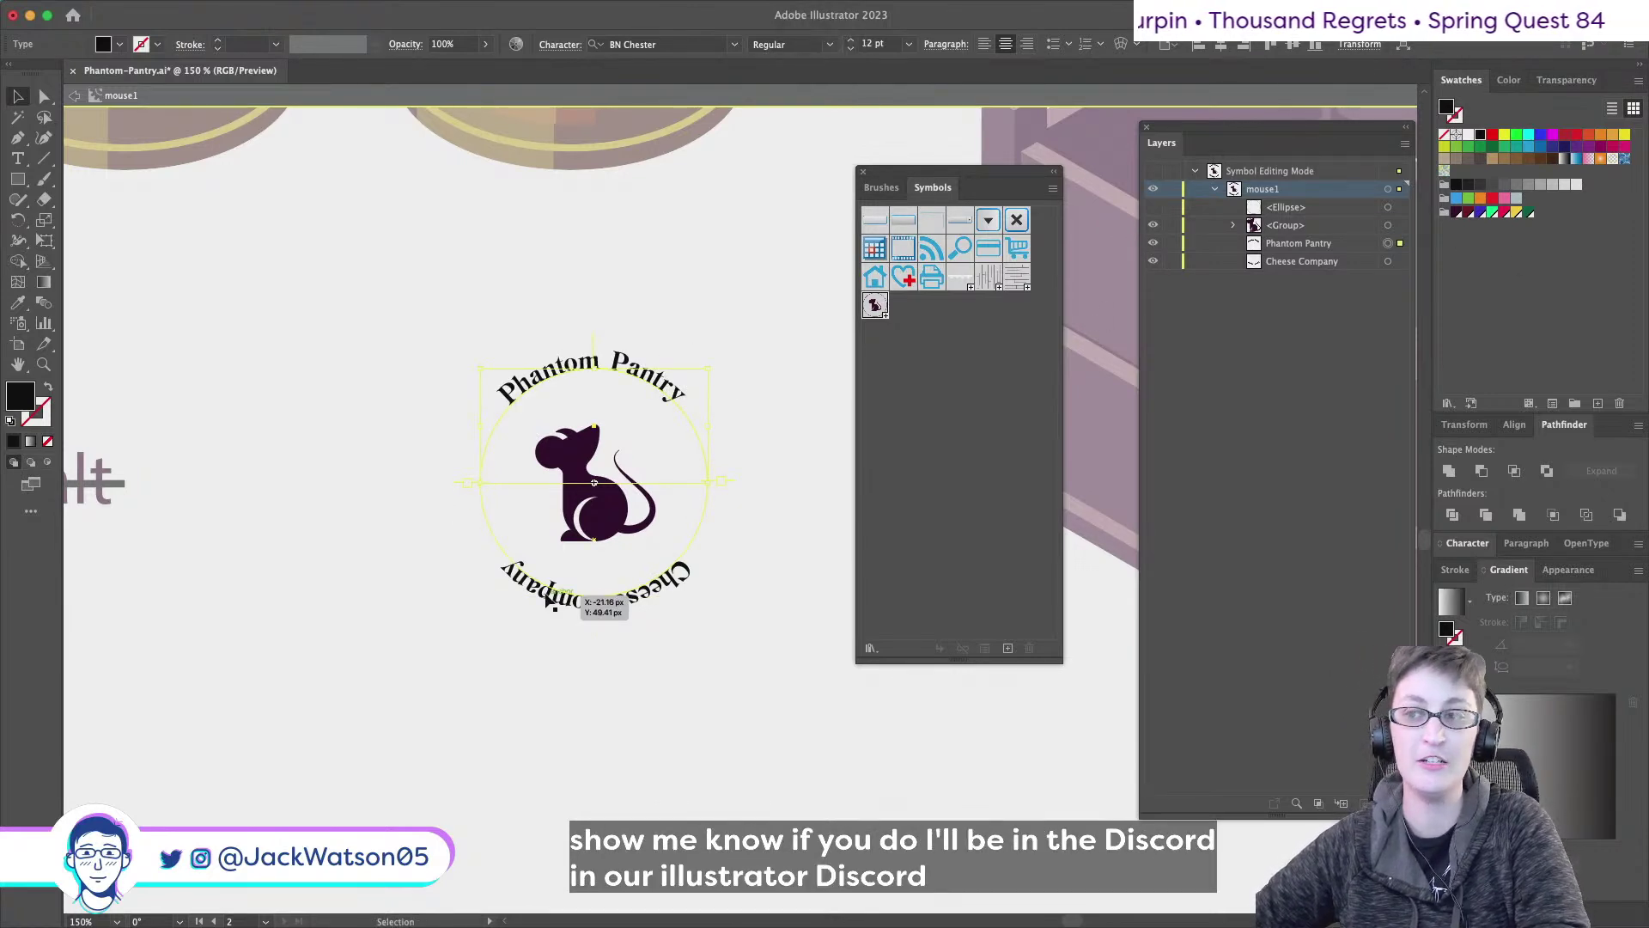
# - Flip the Cheese Company text to the inside of its arc with the Type on a Path options
pyautogui.click(258, 9)
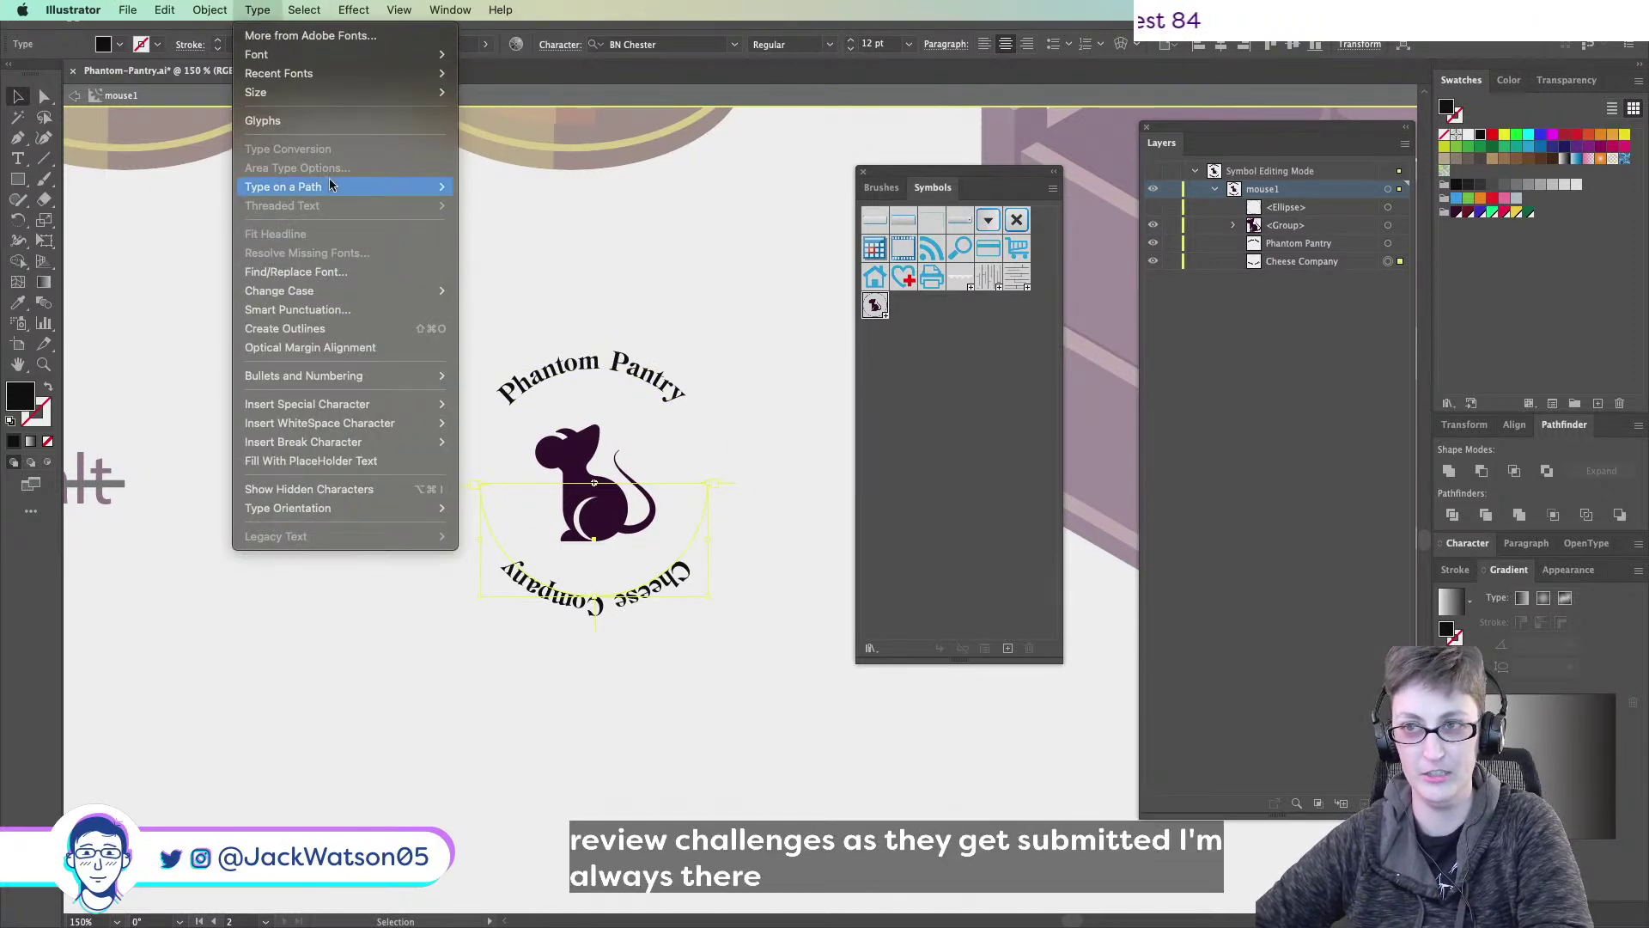
pyautogui.moveTo(328, 178)
pyautogui.click(517, 291)
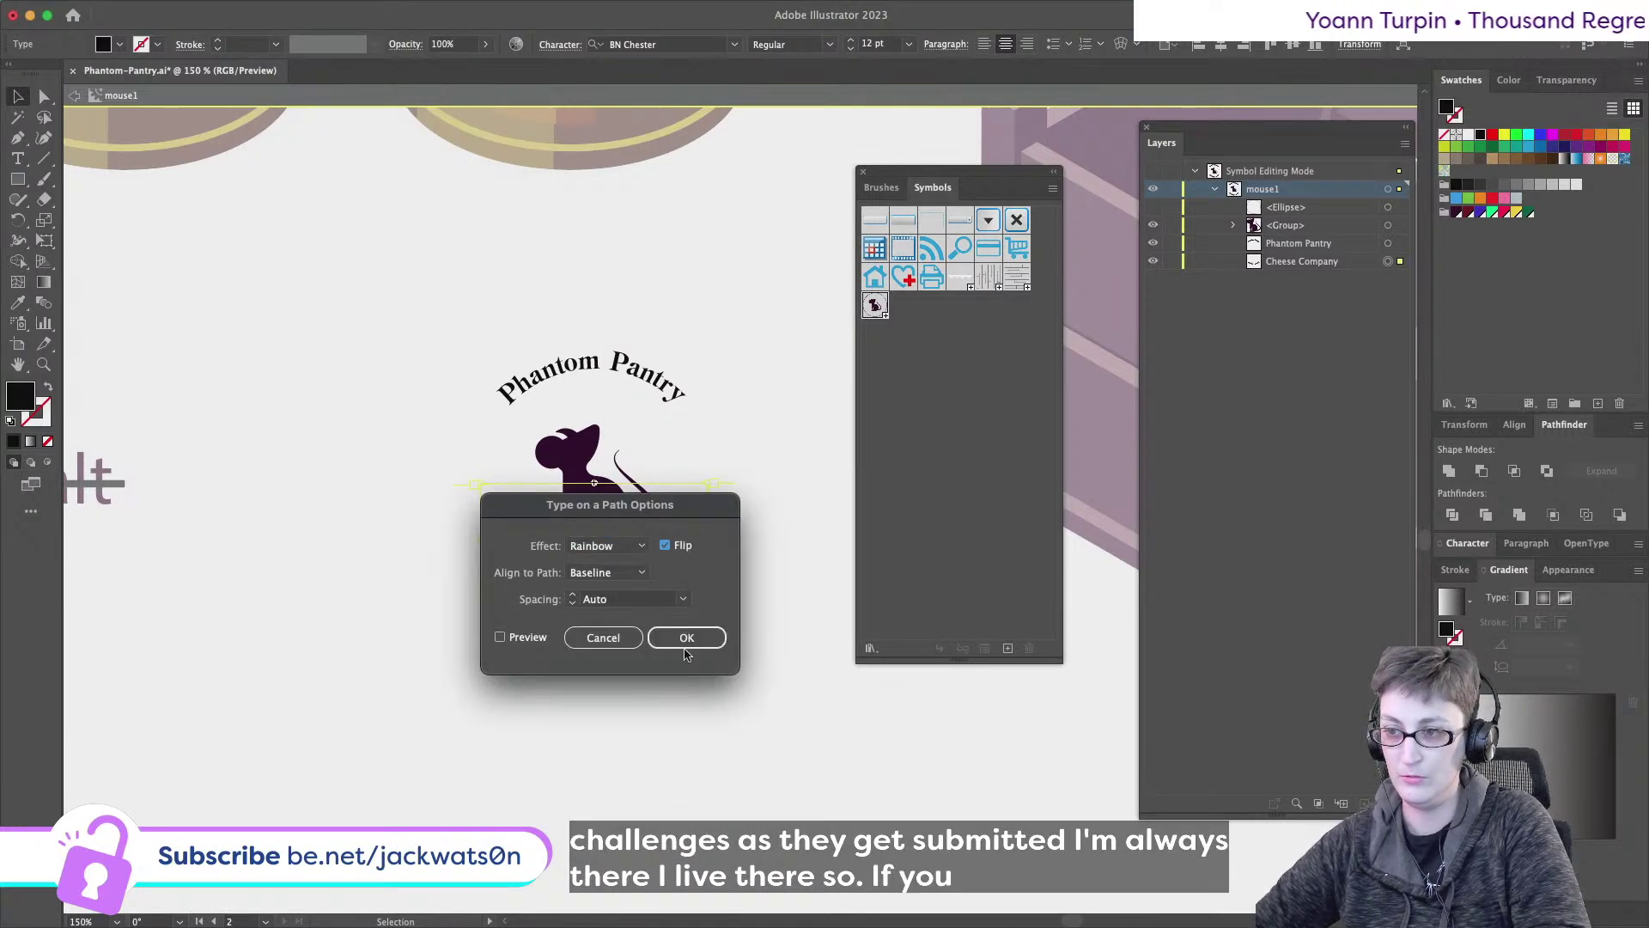
pyautogui.click(686, 640)
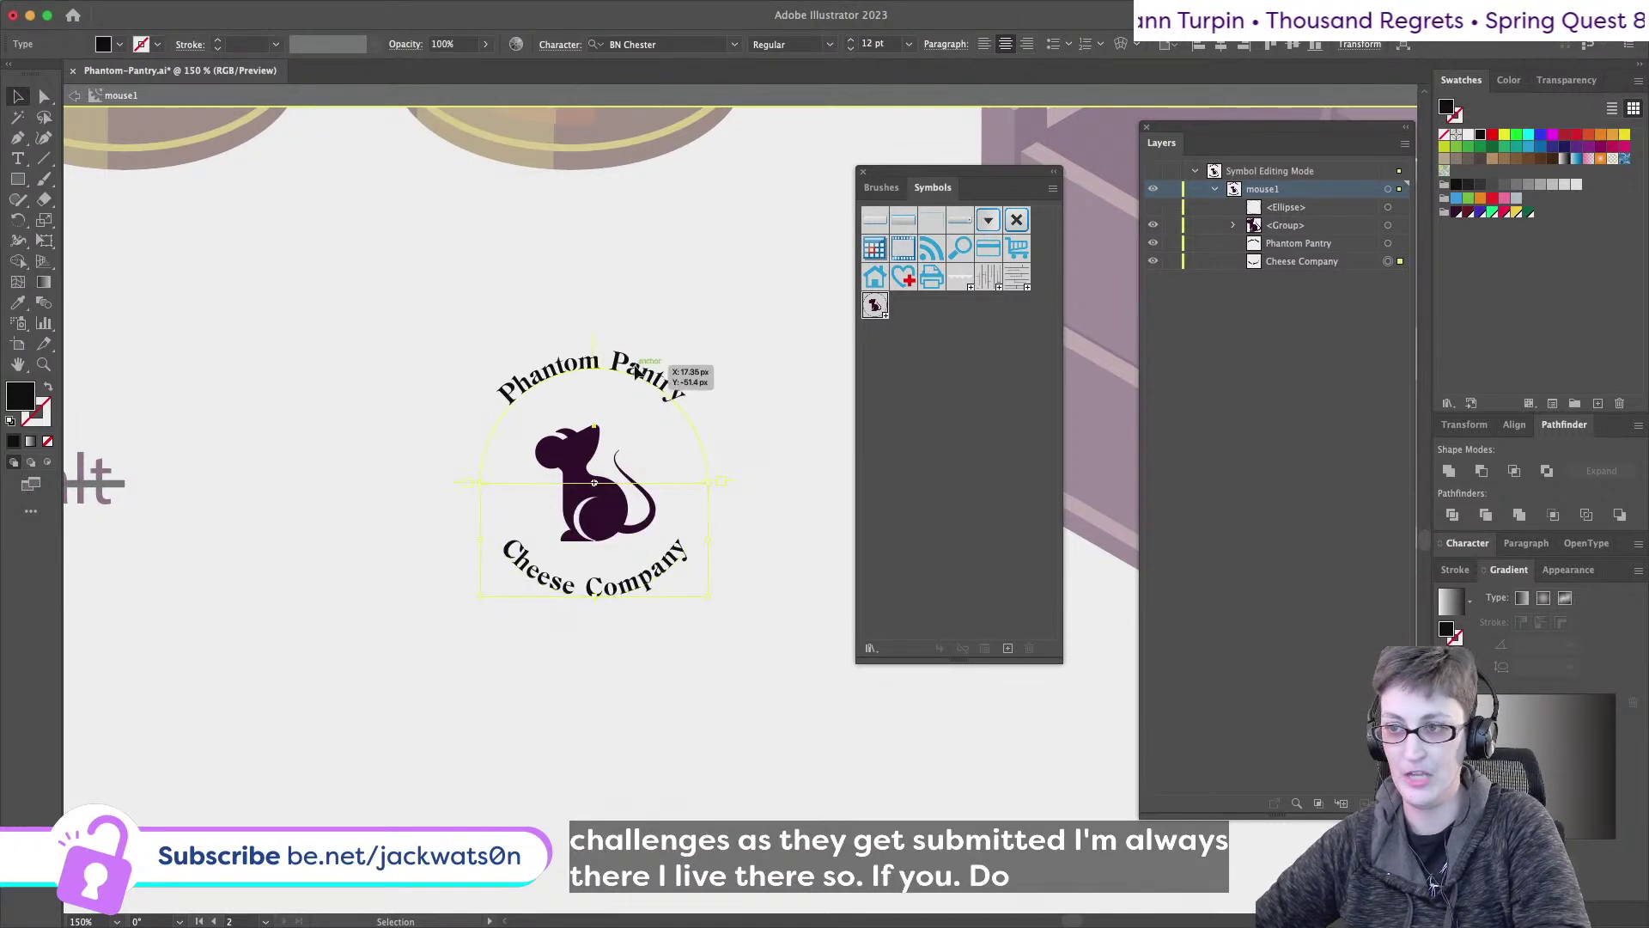
# - Exit symbol editing and examine how both curved texts sit relative to their arcs around the mouse
pyautogui.click(674, 382)
pyautogui.click(209, 9)
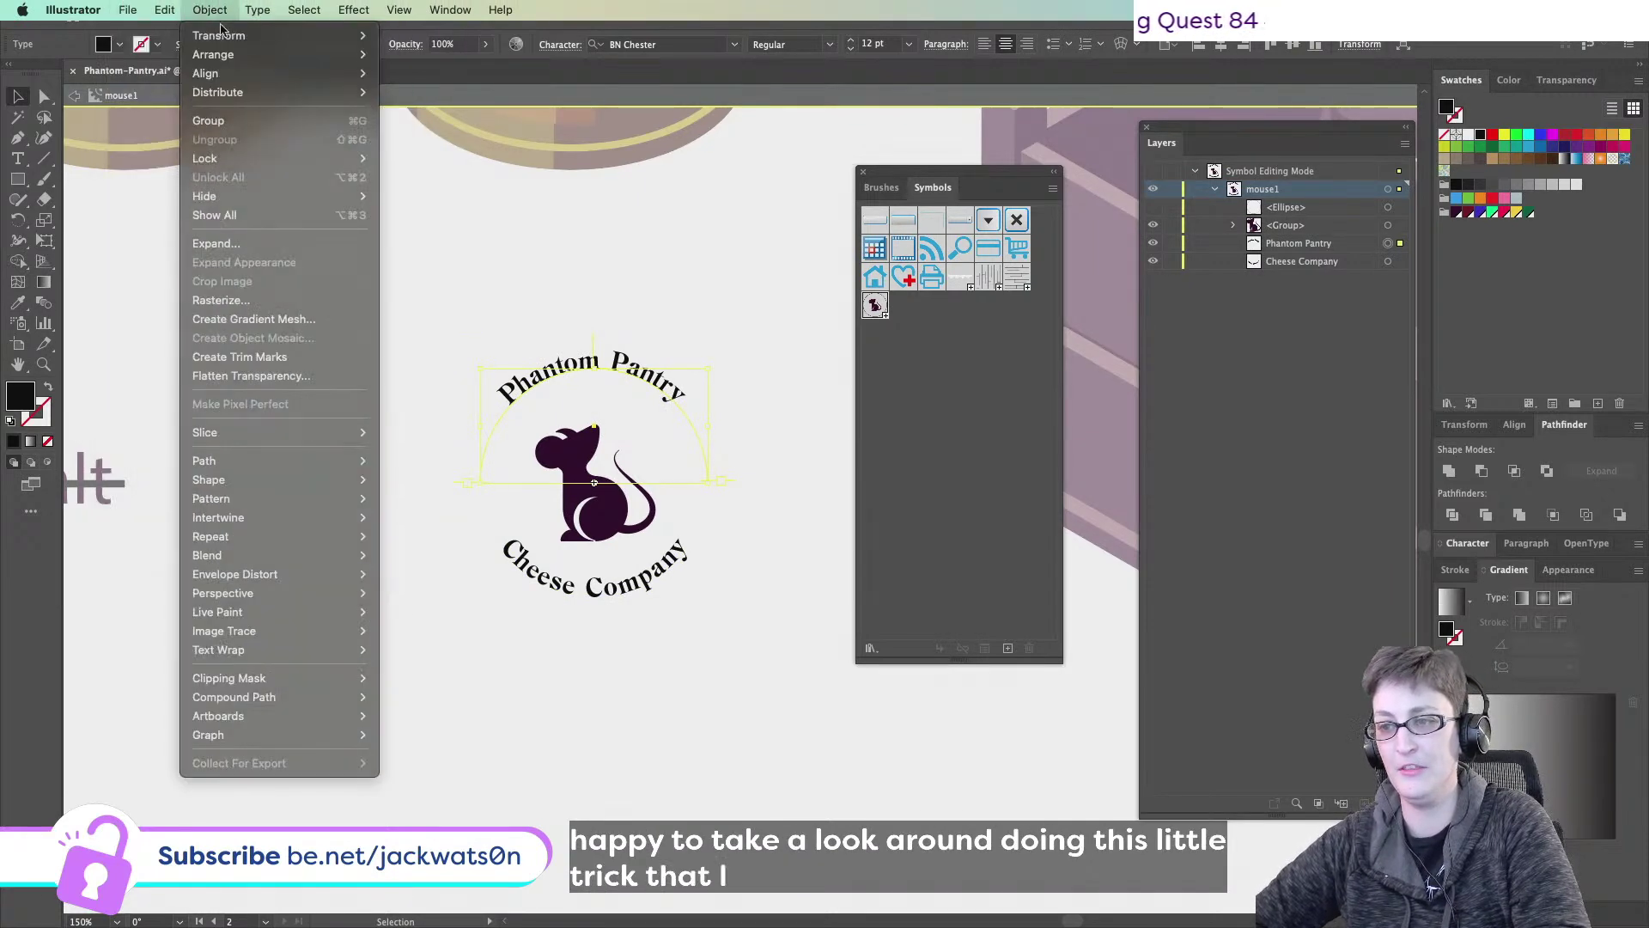
pyautogui.click(574, 559)
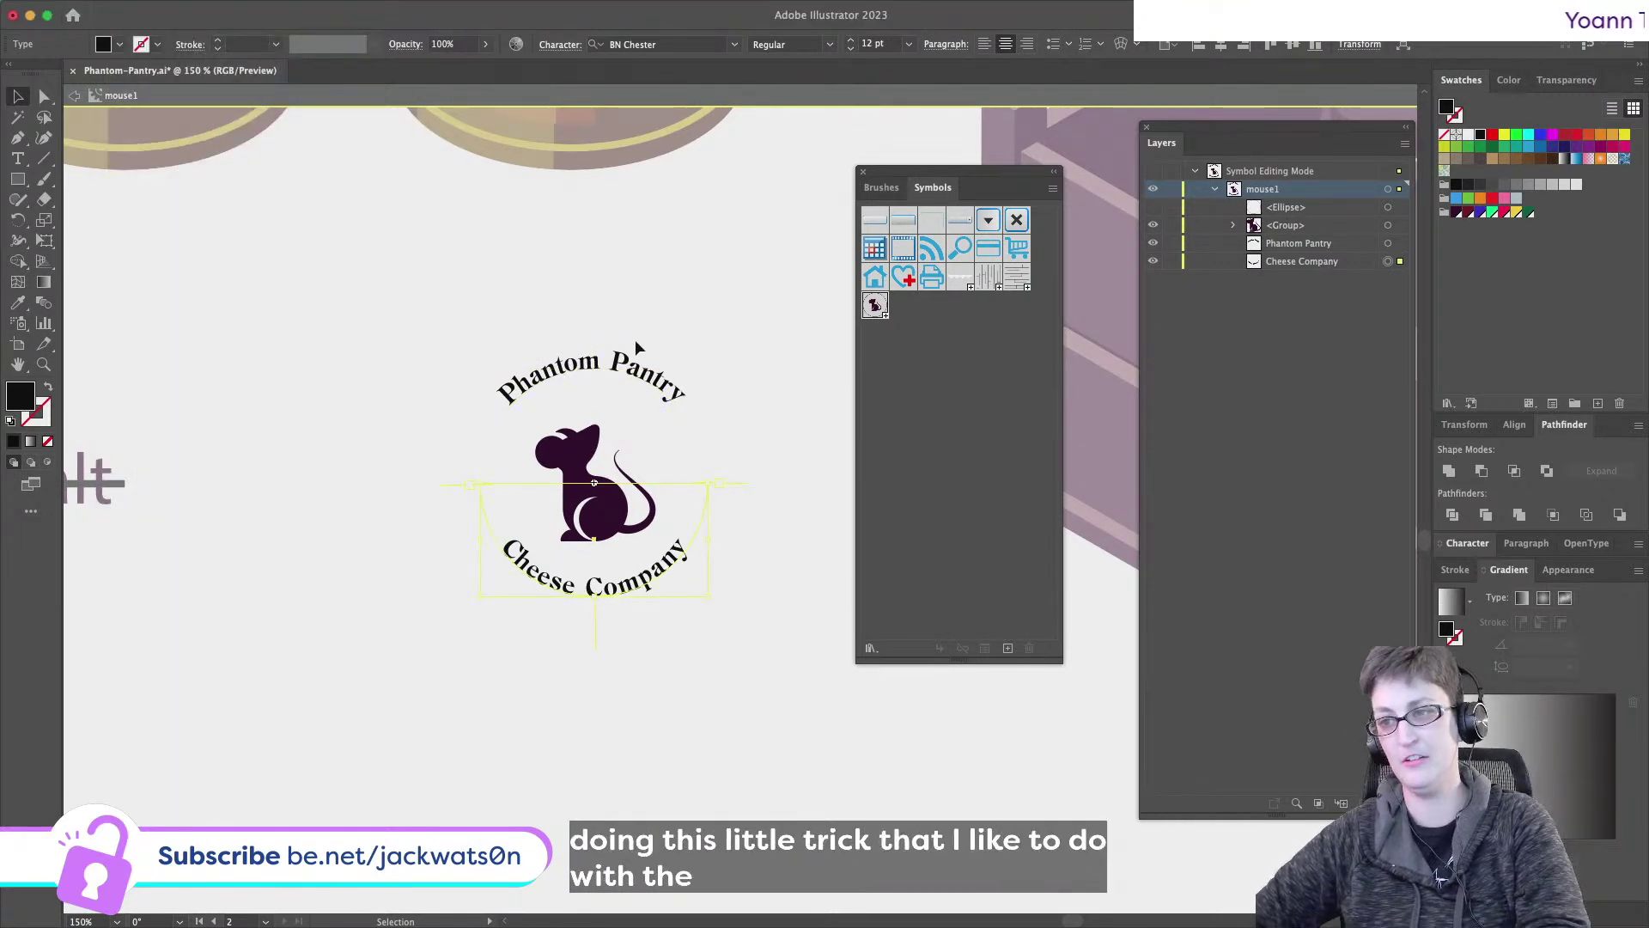
pyautogui.click(647, 822)
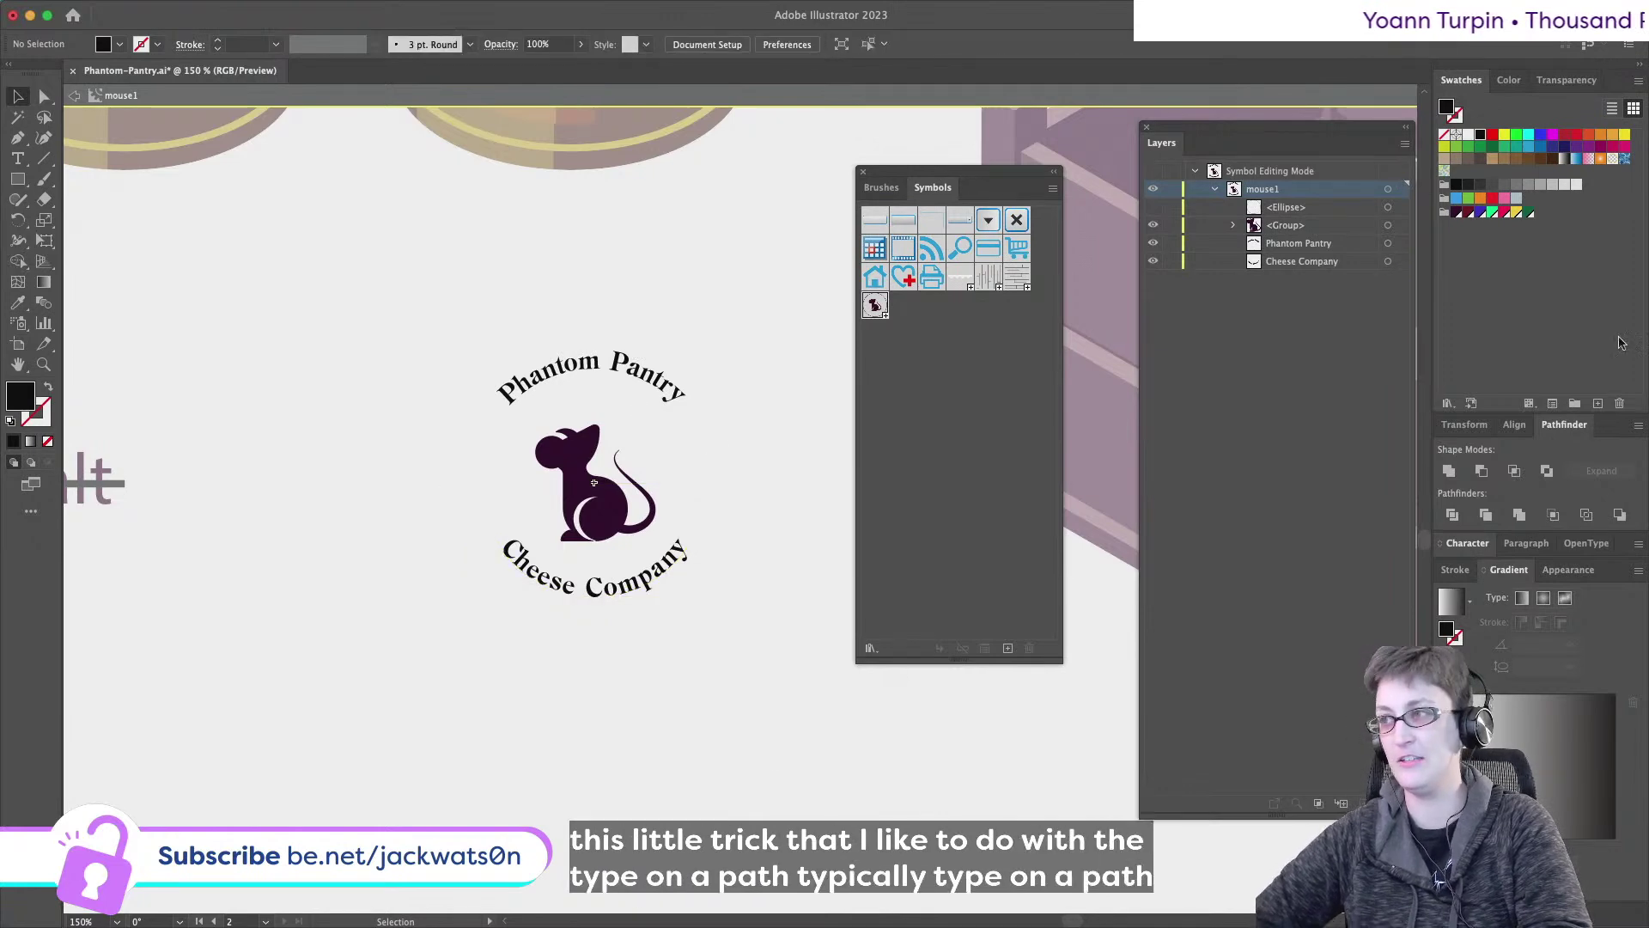
pyautogui.press('super+equal')
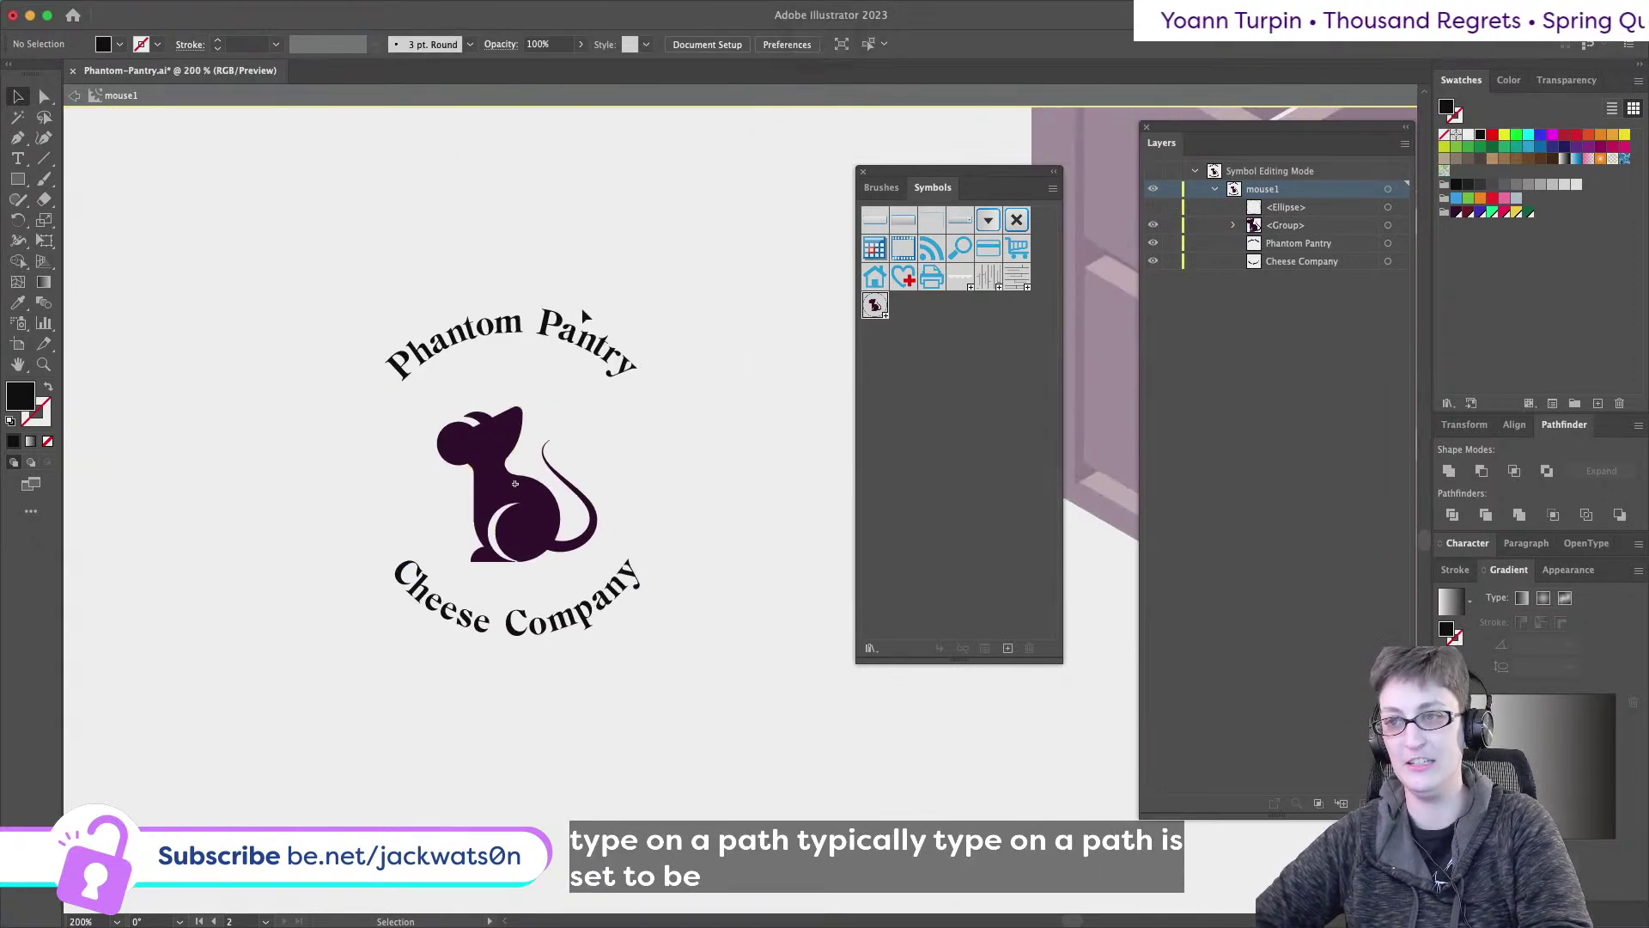
pyautogui.click(582, 339)
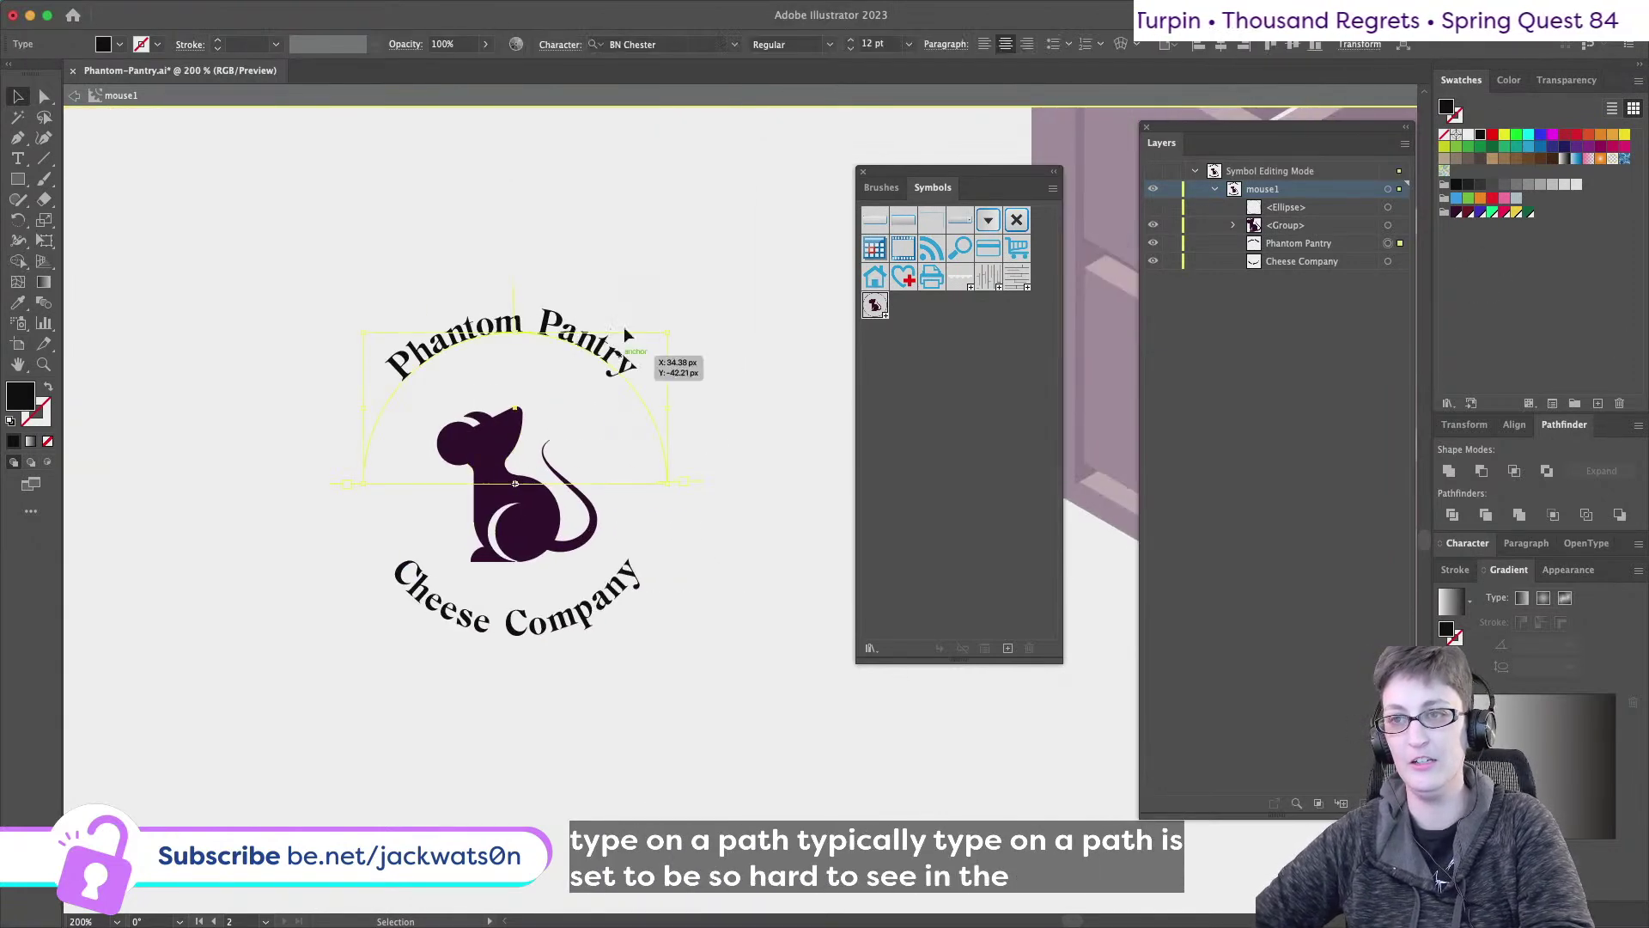
pyautogui.click(74, 96)
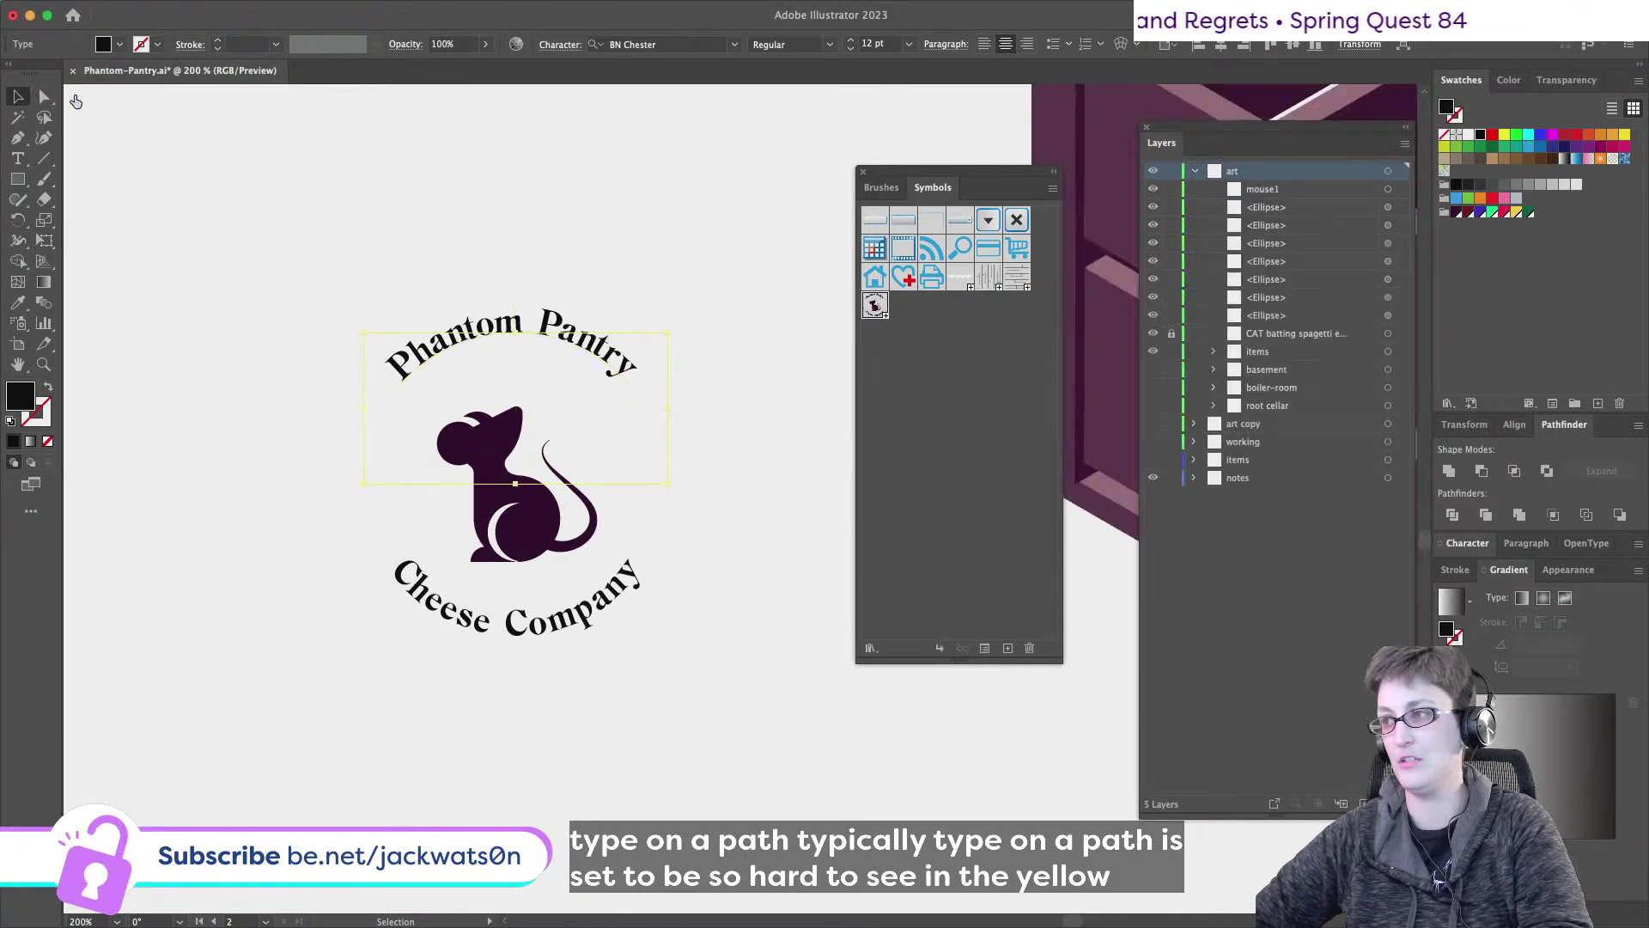
pyautogui.click(591, 356)
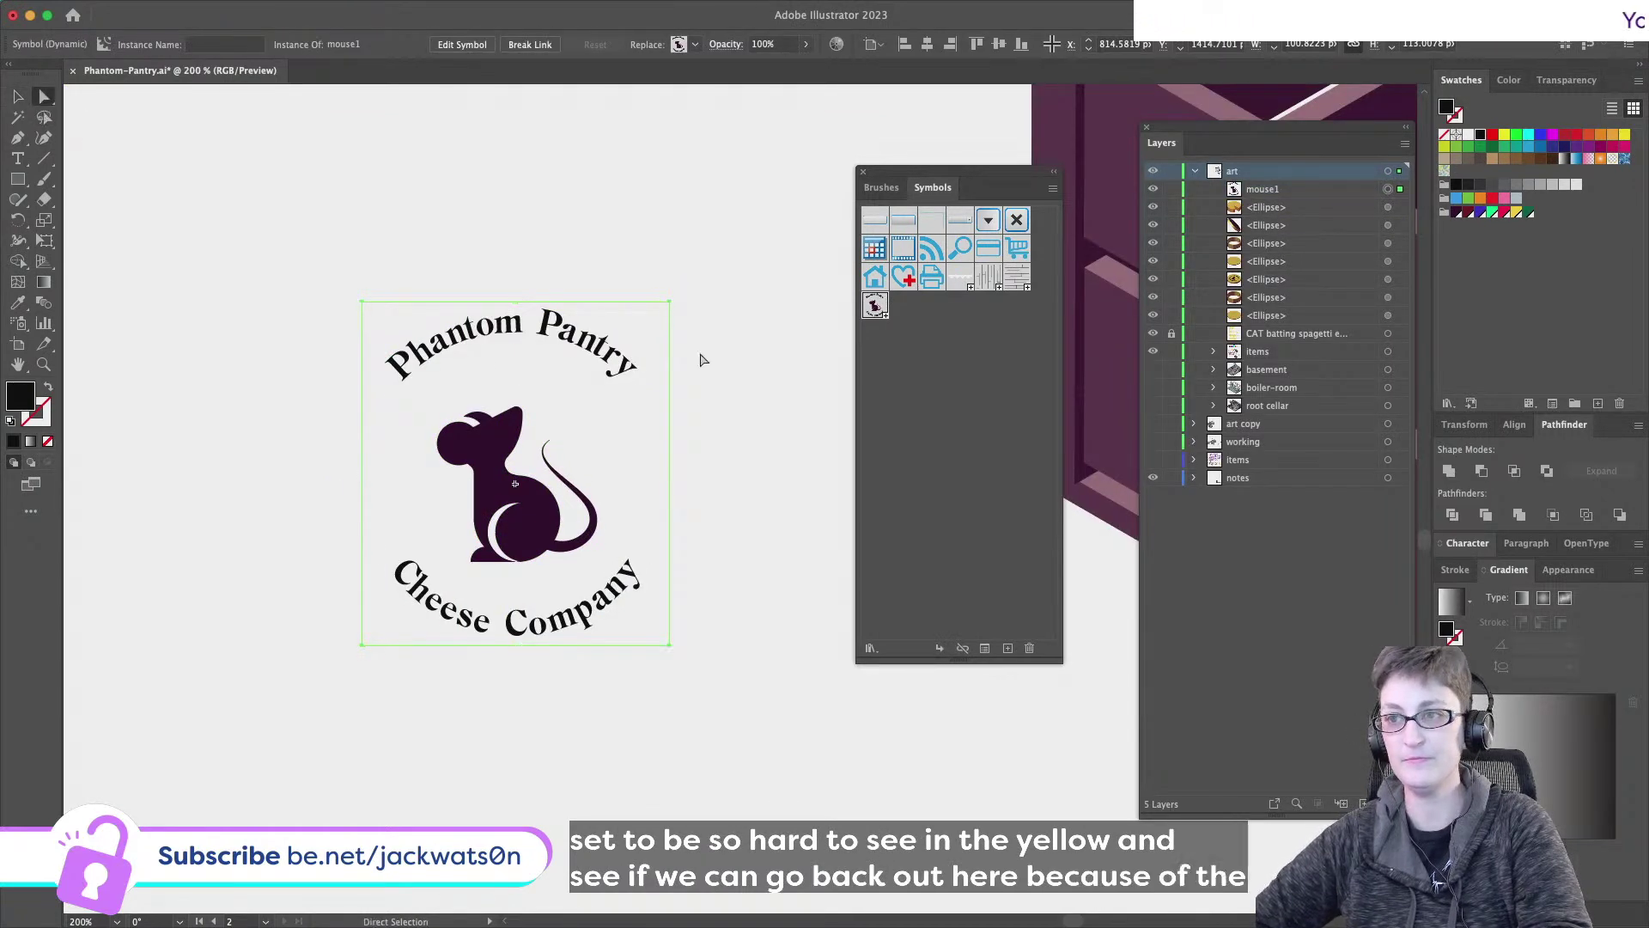
pyautogui.click(620, 328)
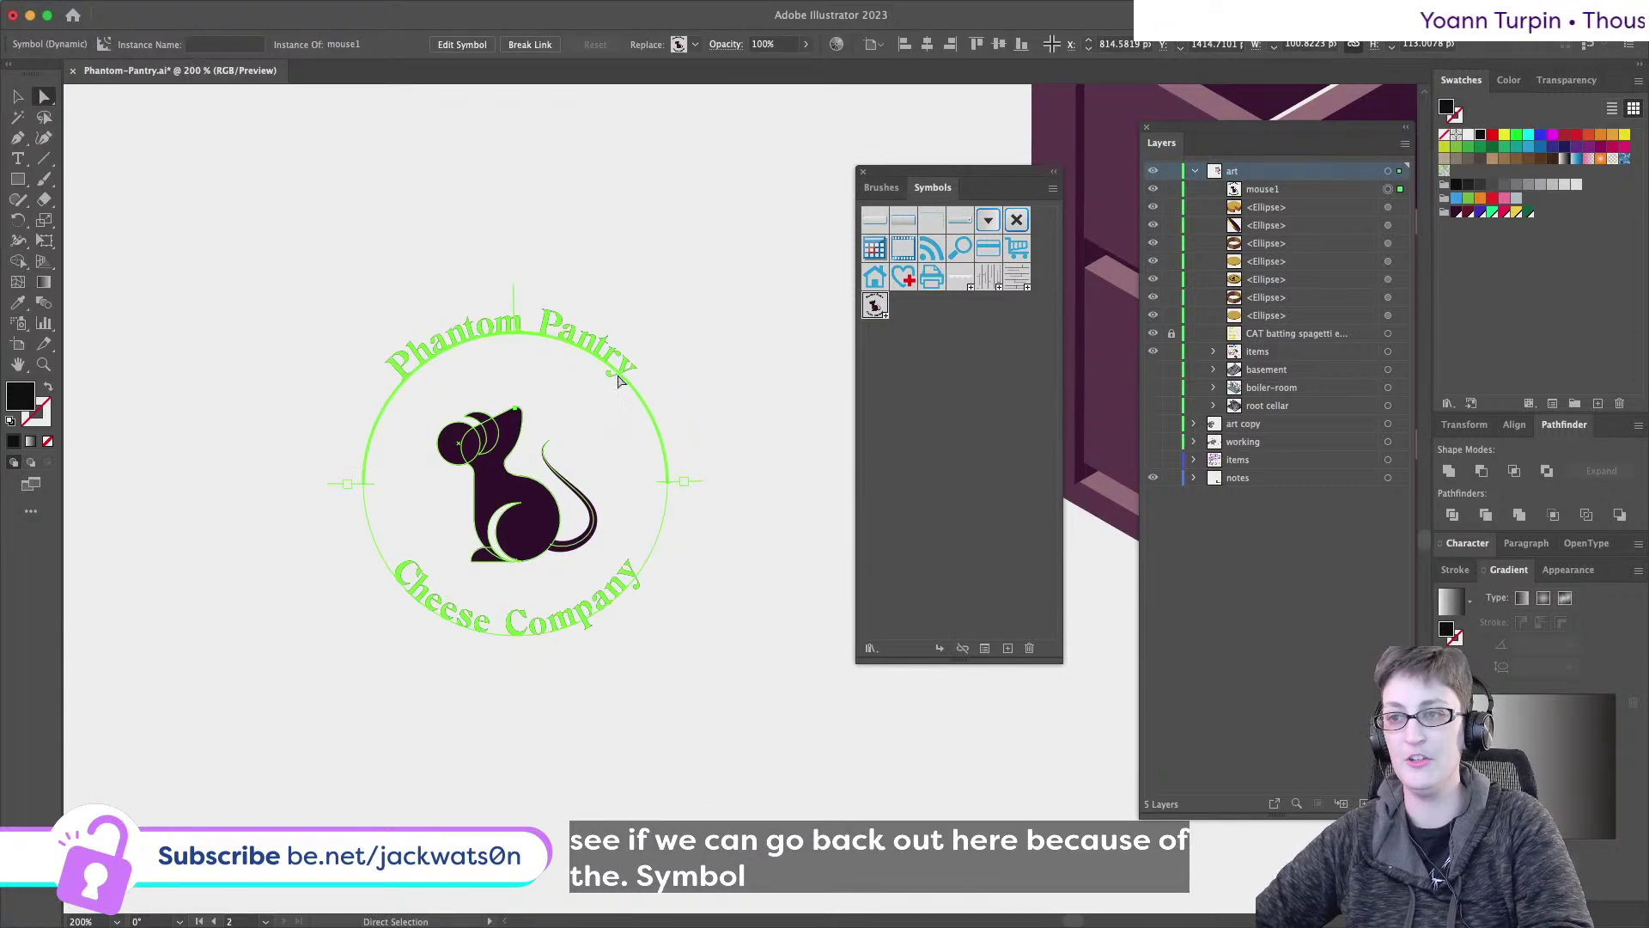
pyautogui.click(457, 618)
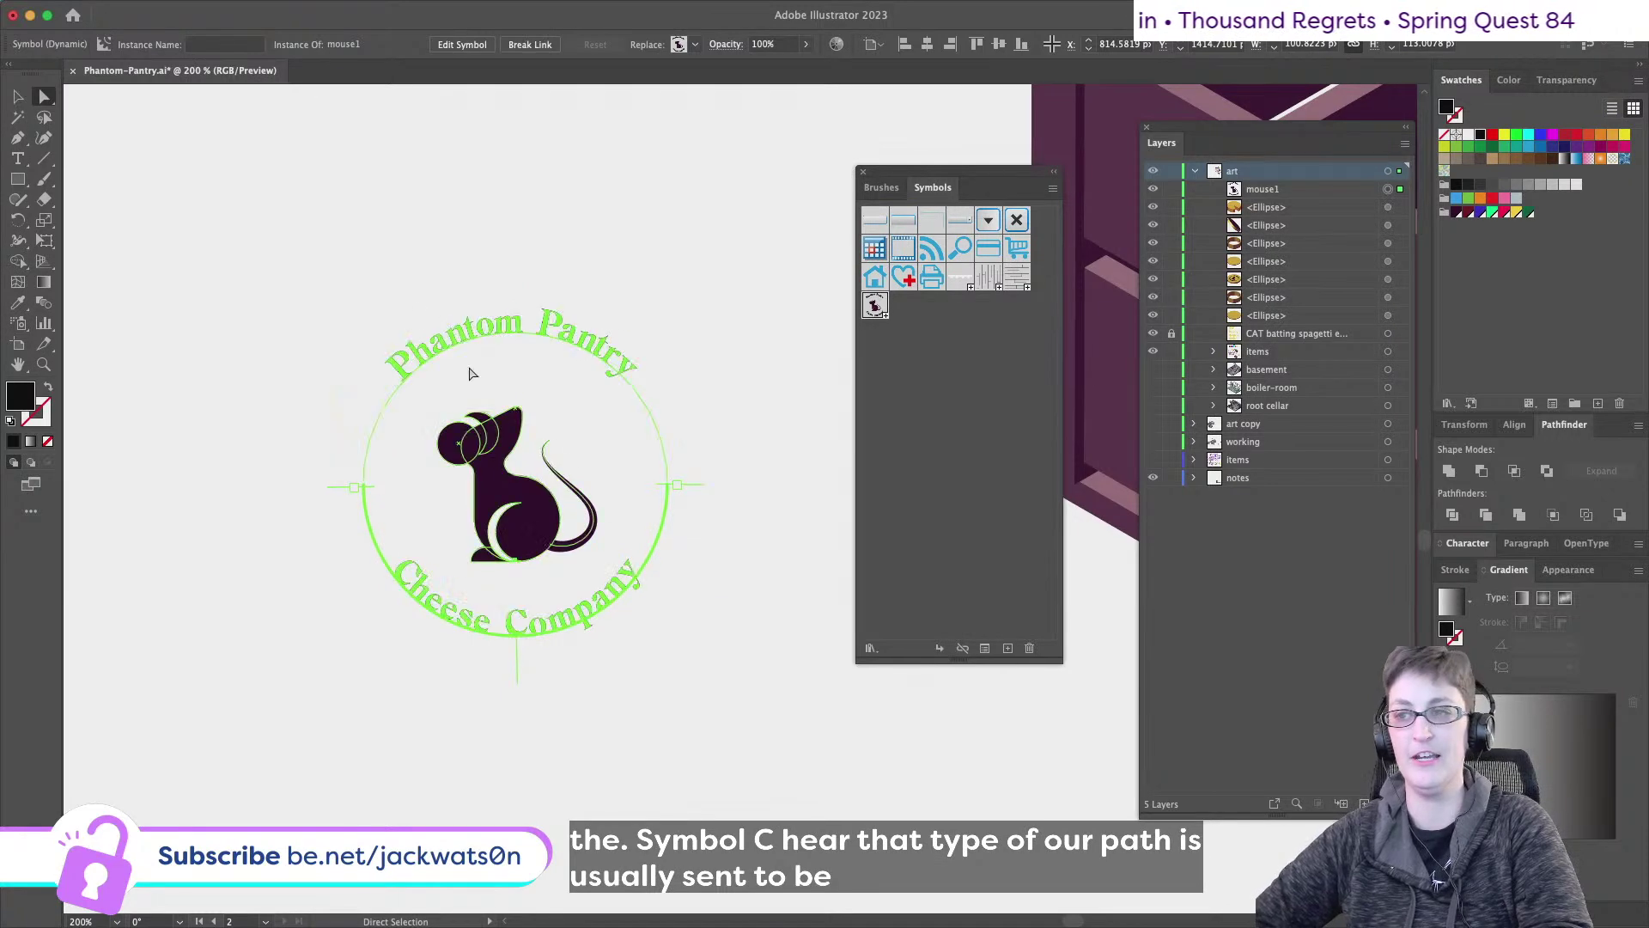
# - Reopen the mouse badge symbol's definition for editing from its instance
pyautogui.press('v')
pyautogui.doubleClick(629, 367)
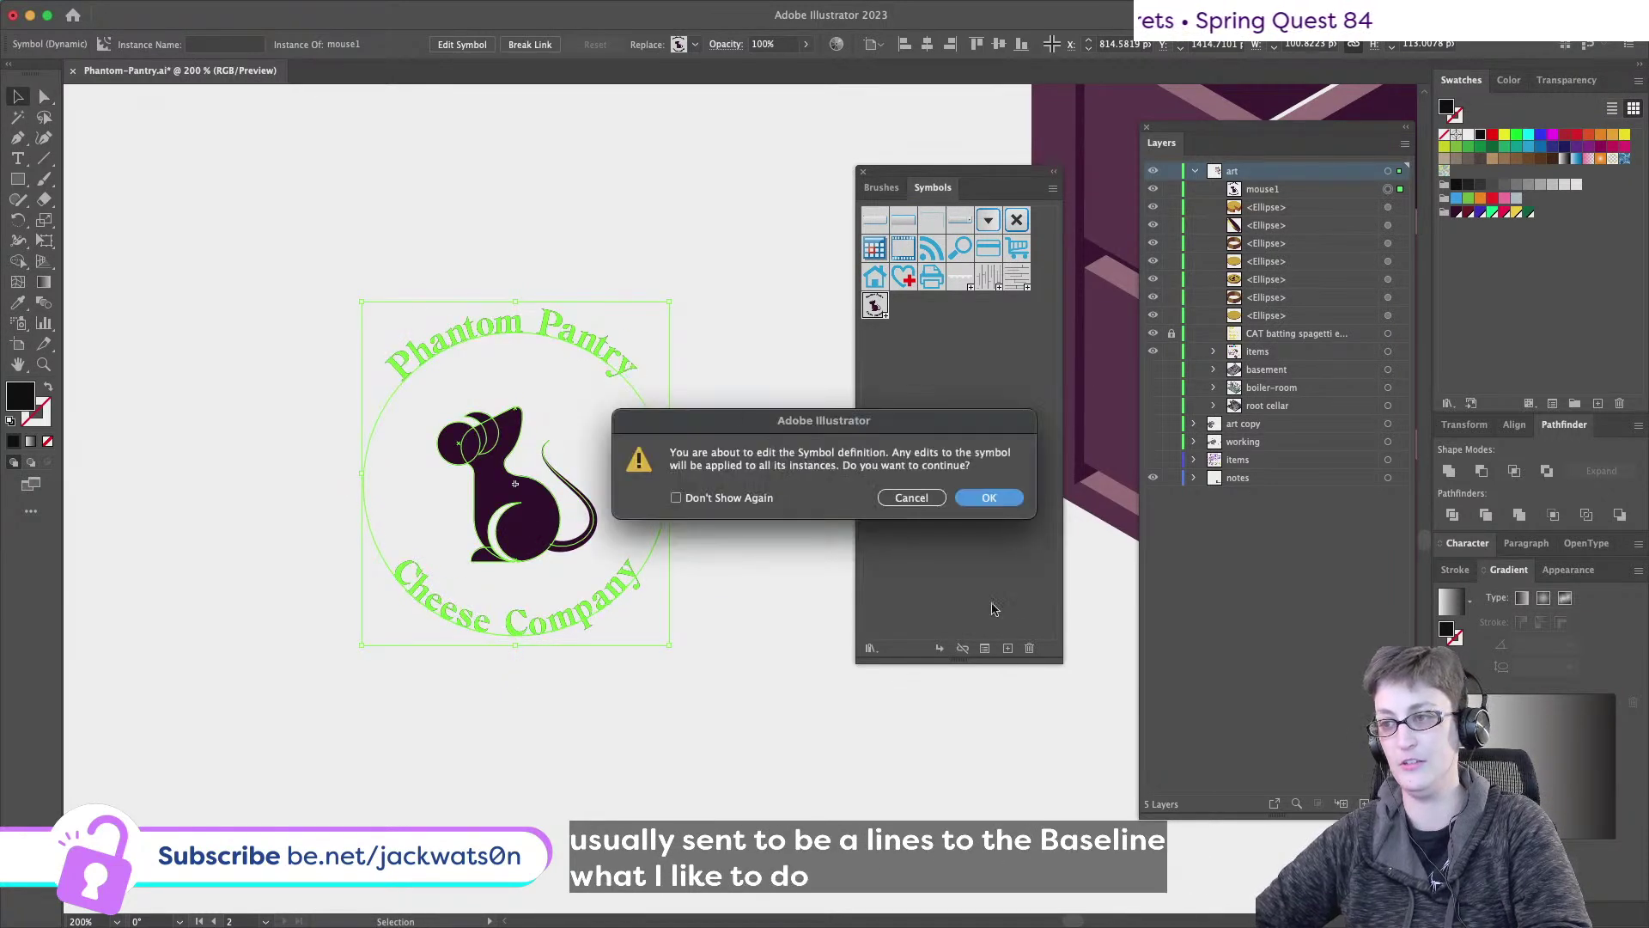
pyautogui.click(991, 497)
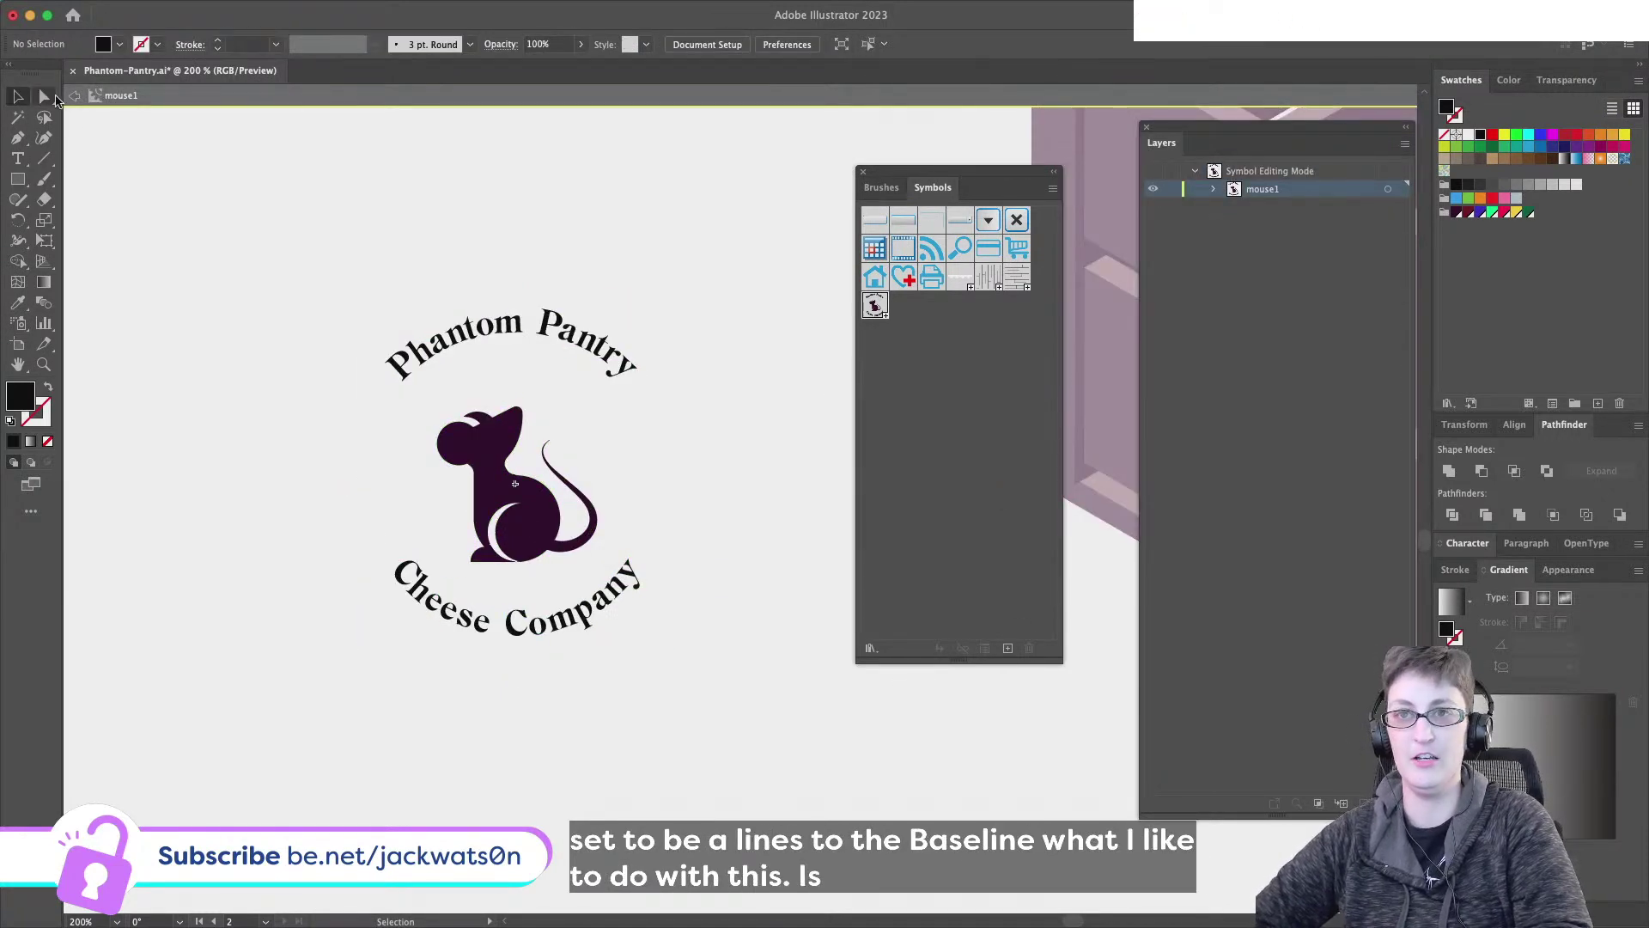
# - Set the Phantom Pantry curved text's Align to Path to Center in the Type on a Path options
pyautogui.keyDown('shift'); pyautogui.click(638, 620); pyautogui.keyUp('shift')
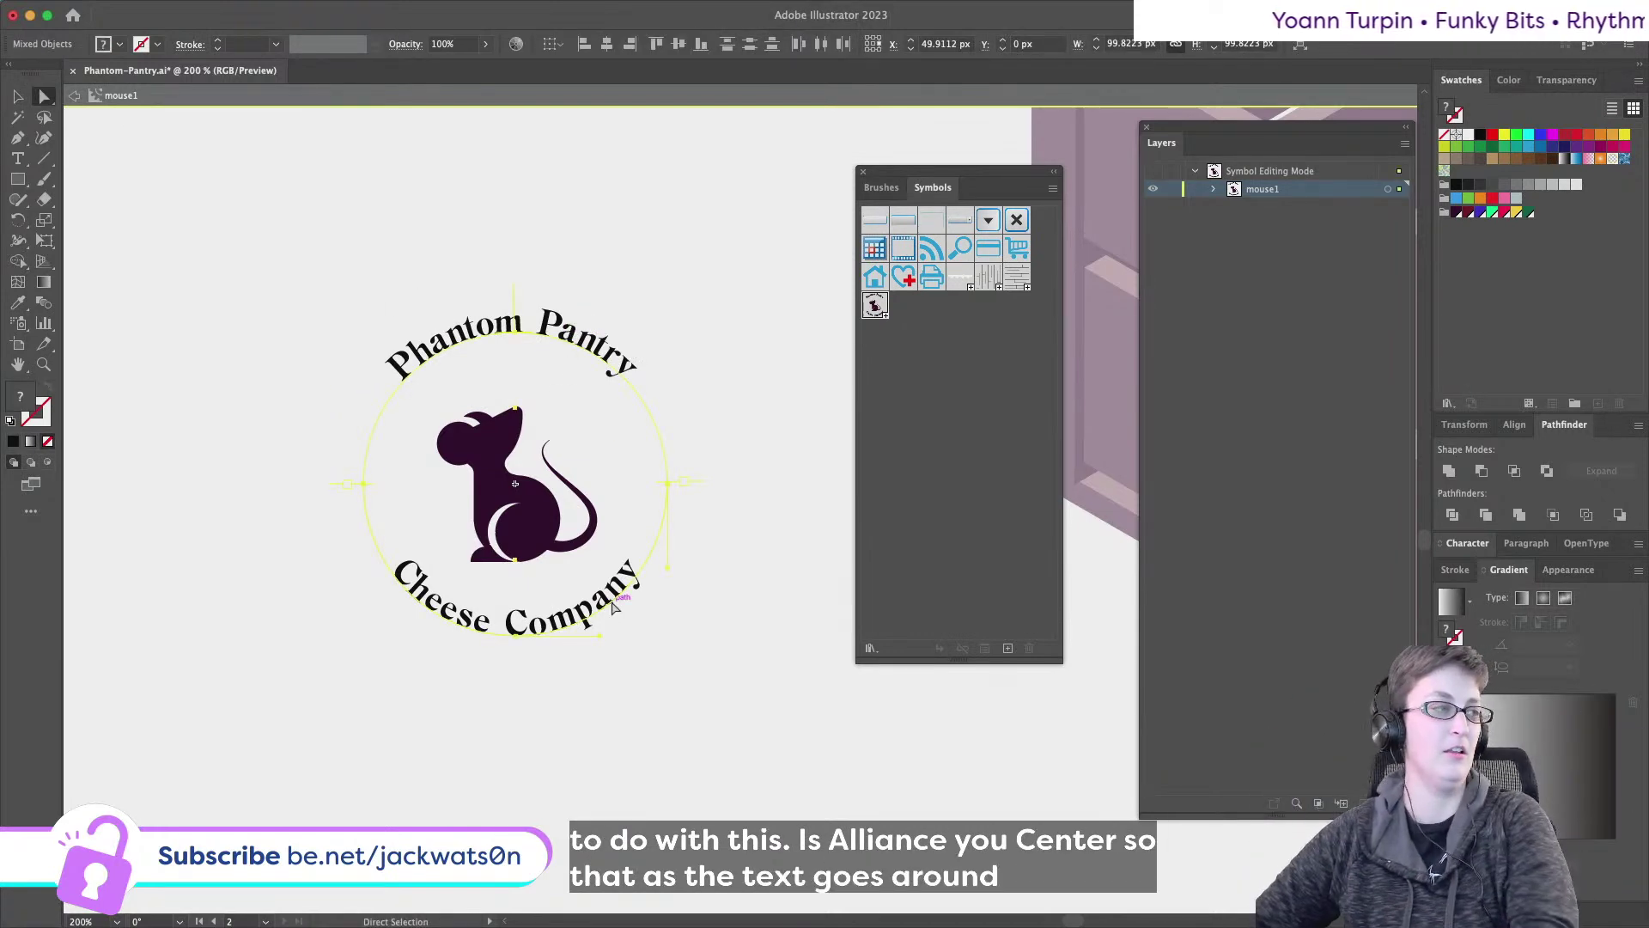
pyautogui.click(617, 344)
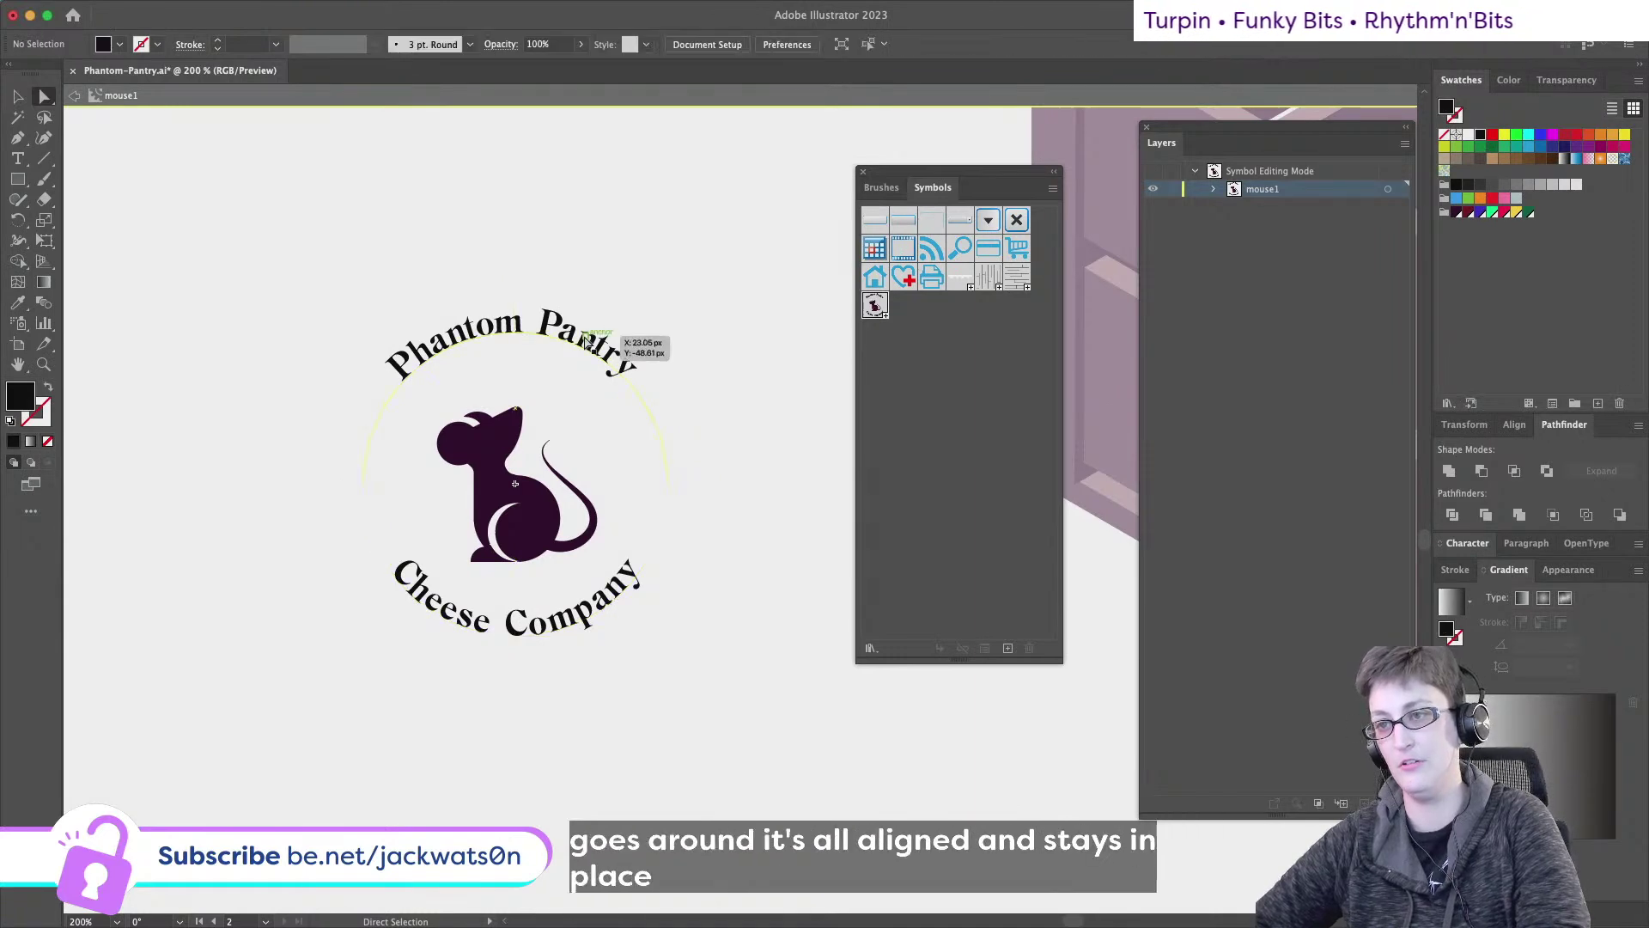
pyautogui.click(210, 10)
pyautogui.moveTo(203, 54)
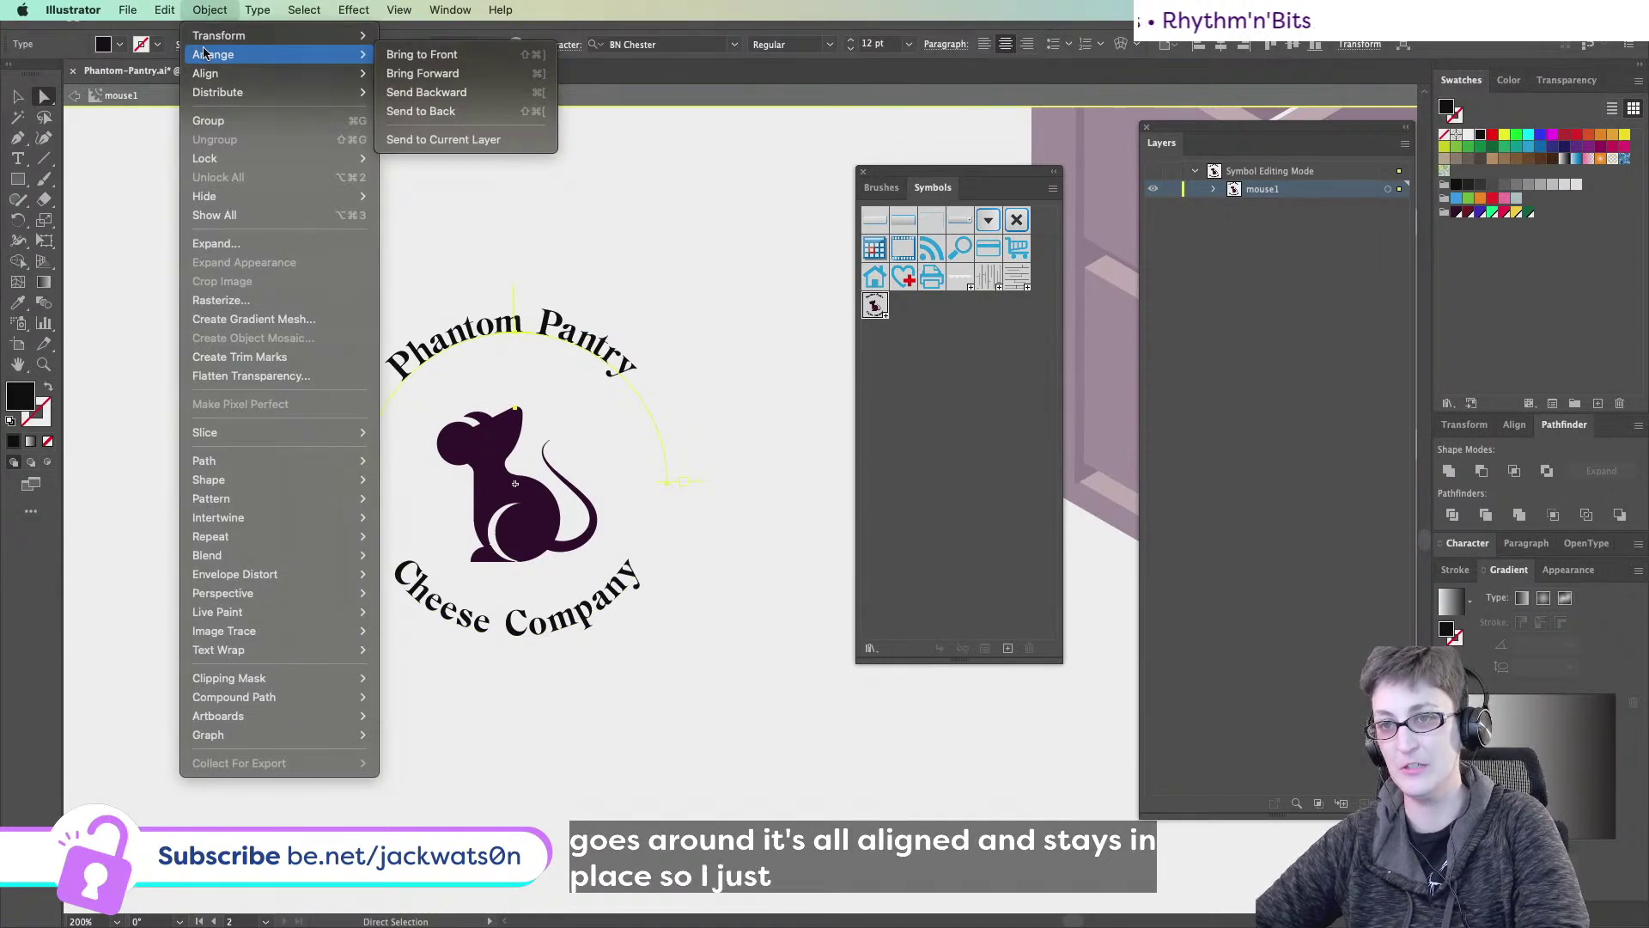
pyautogui.moveTo(242, 4)
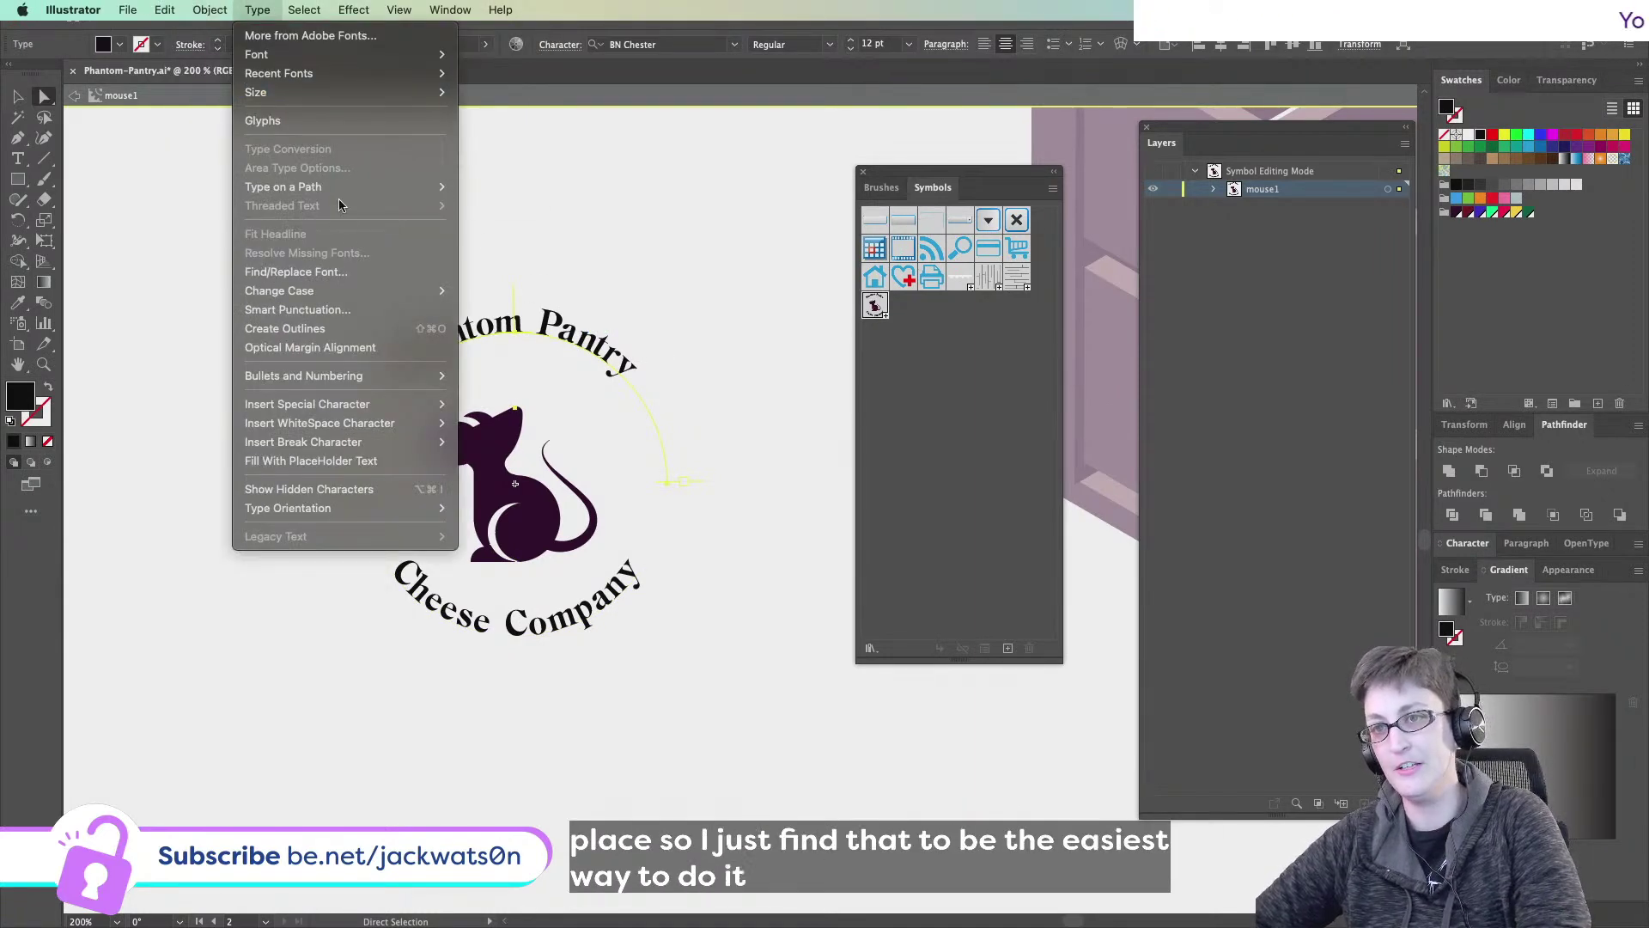
pyautogui.moveTo(344, 186)
pyautogui.click(541, 293)
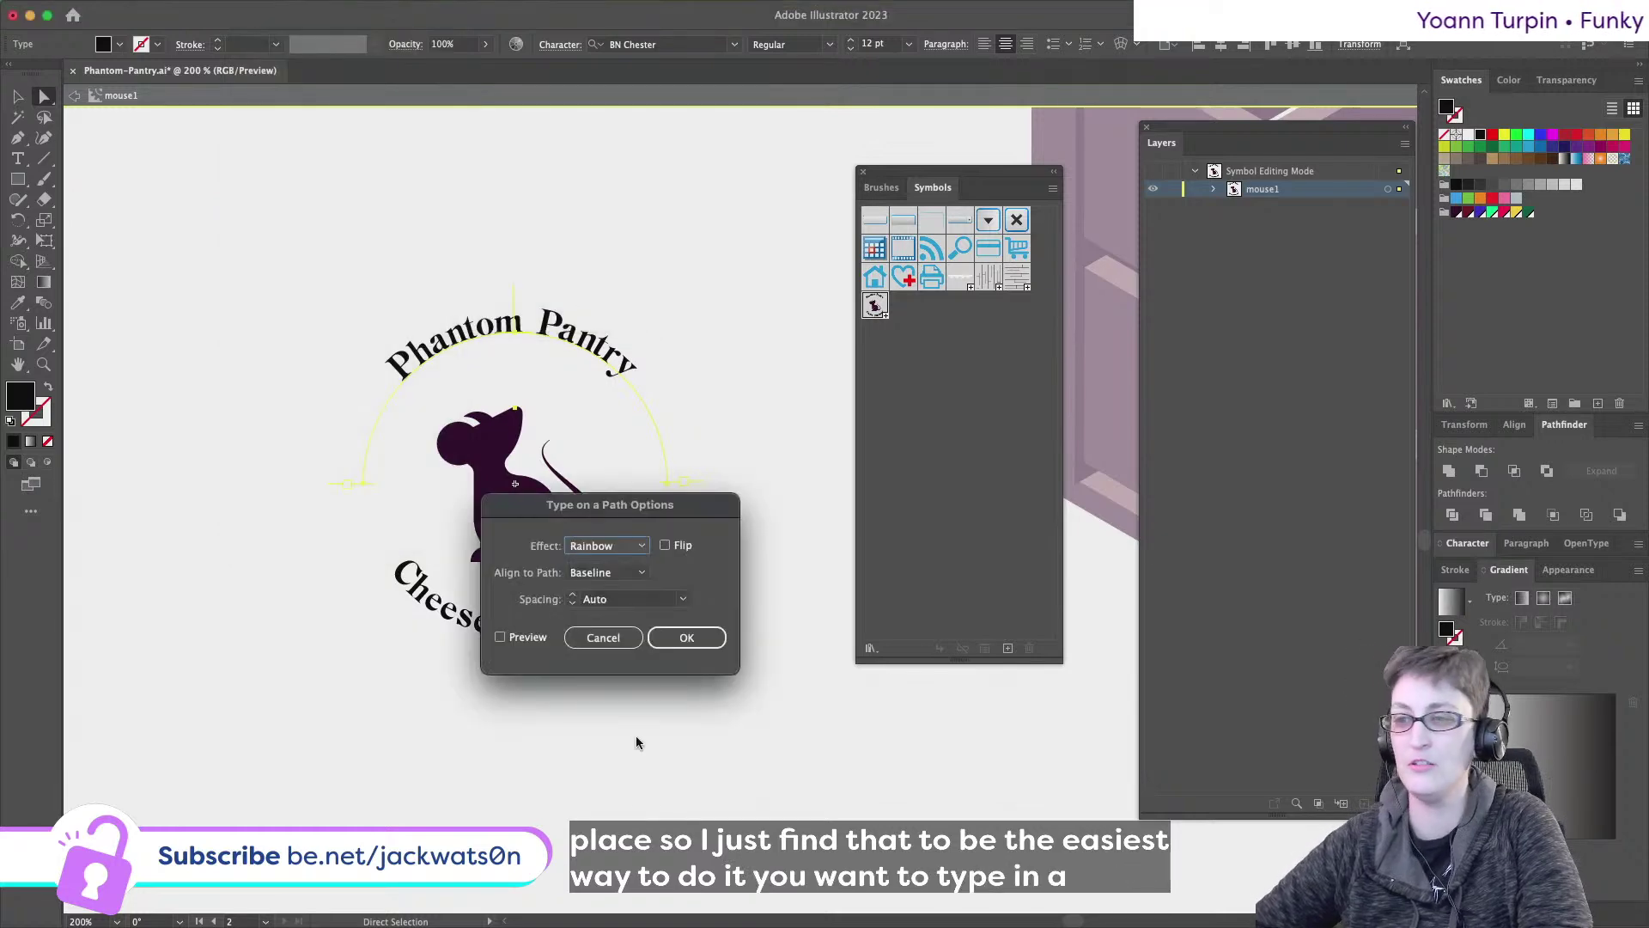
pyautogui.click(644, 570)
pyautogui.click(591, 628)
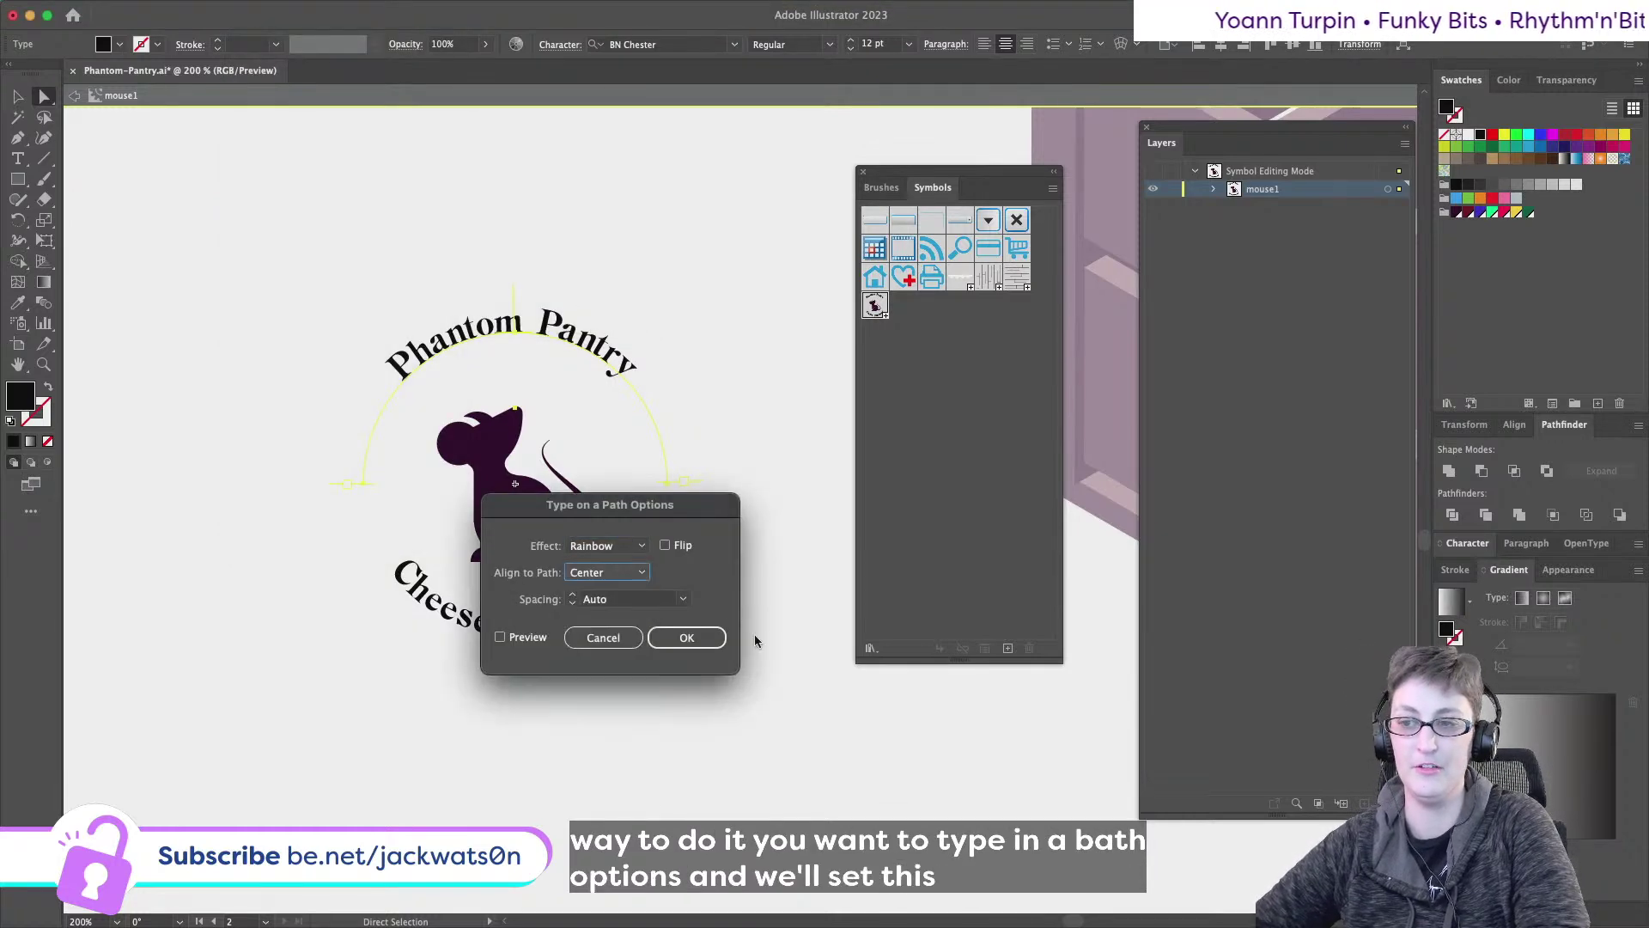
pyautogui.click(695, 644)
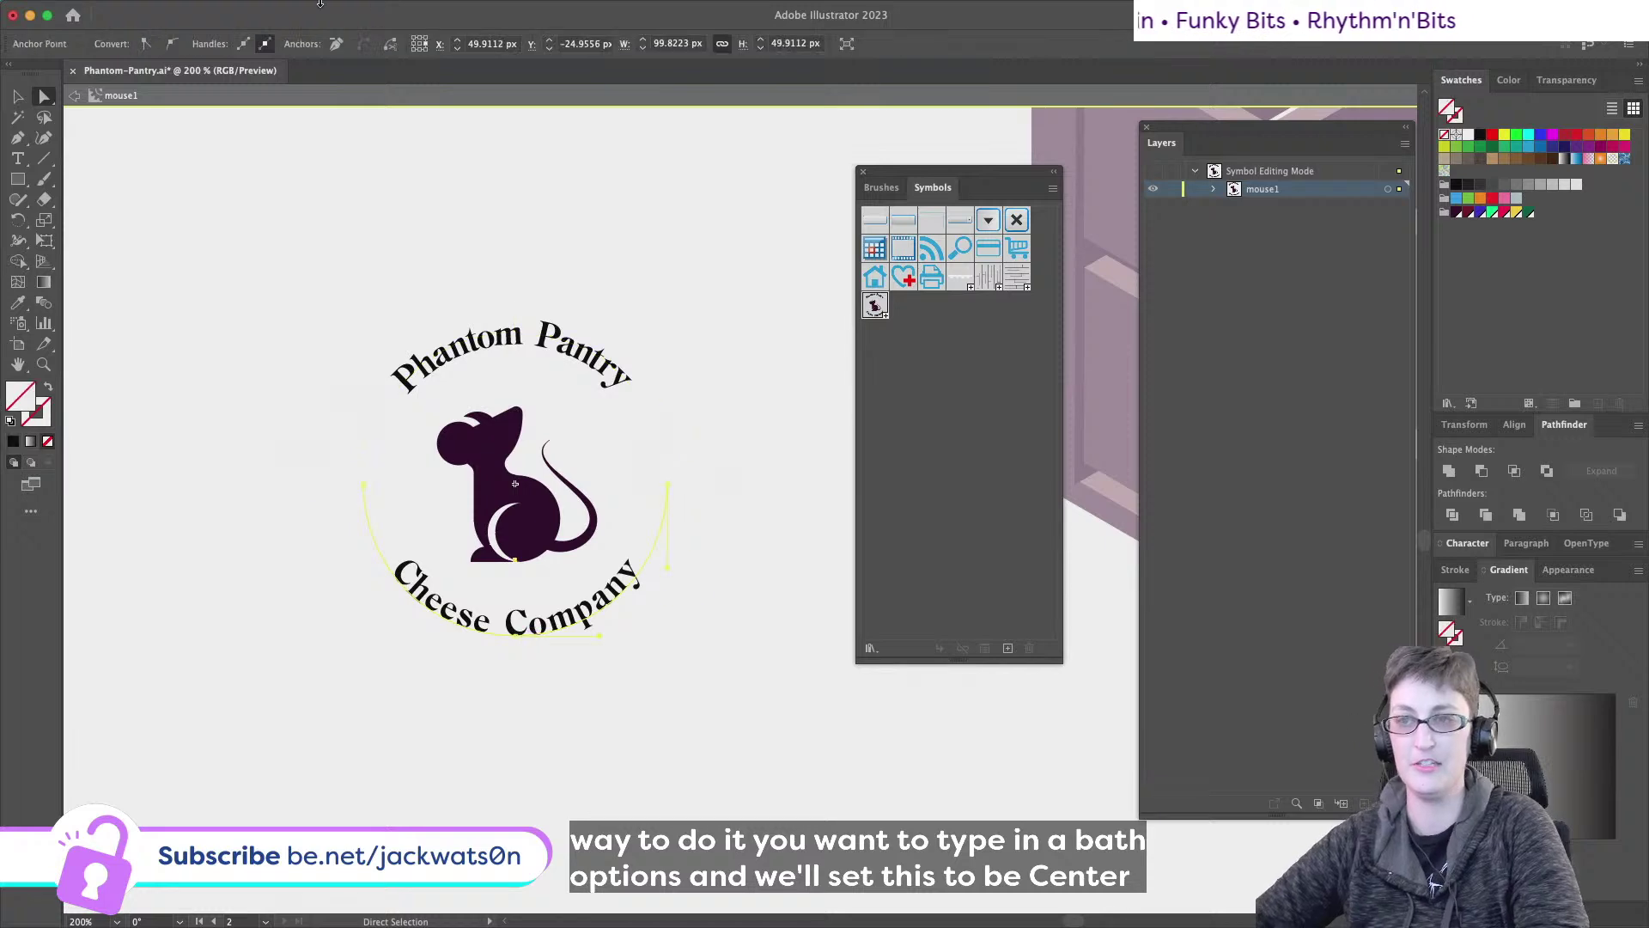
pyautogui.click(207, 9)
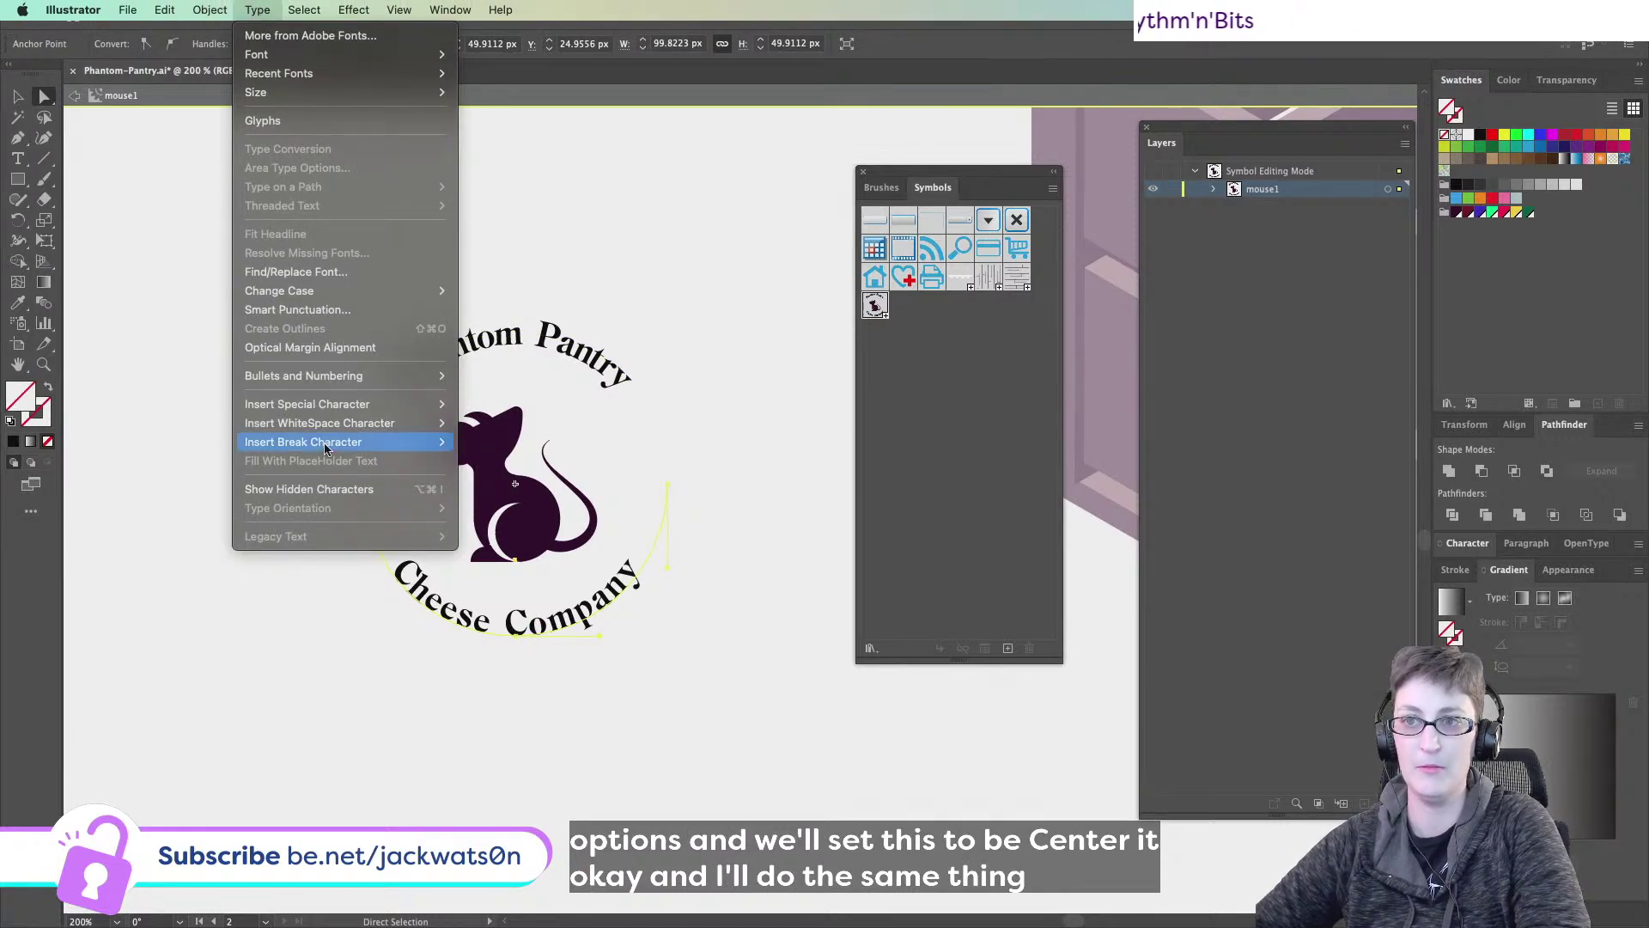
pyautogui.moveTo(324, 447)
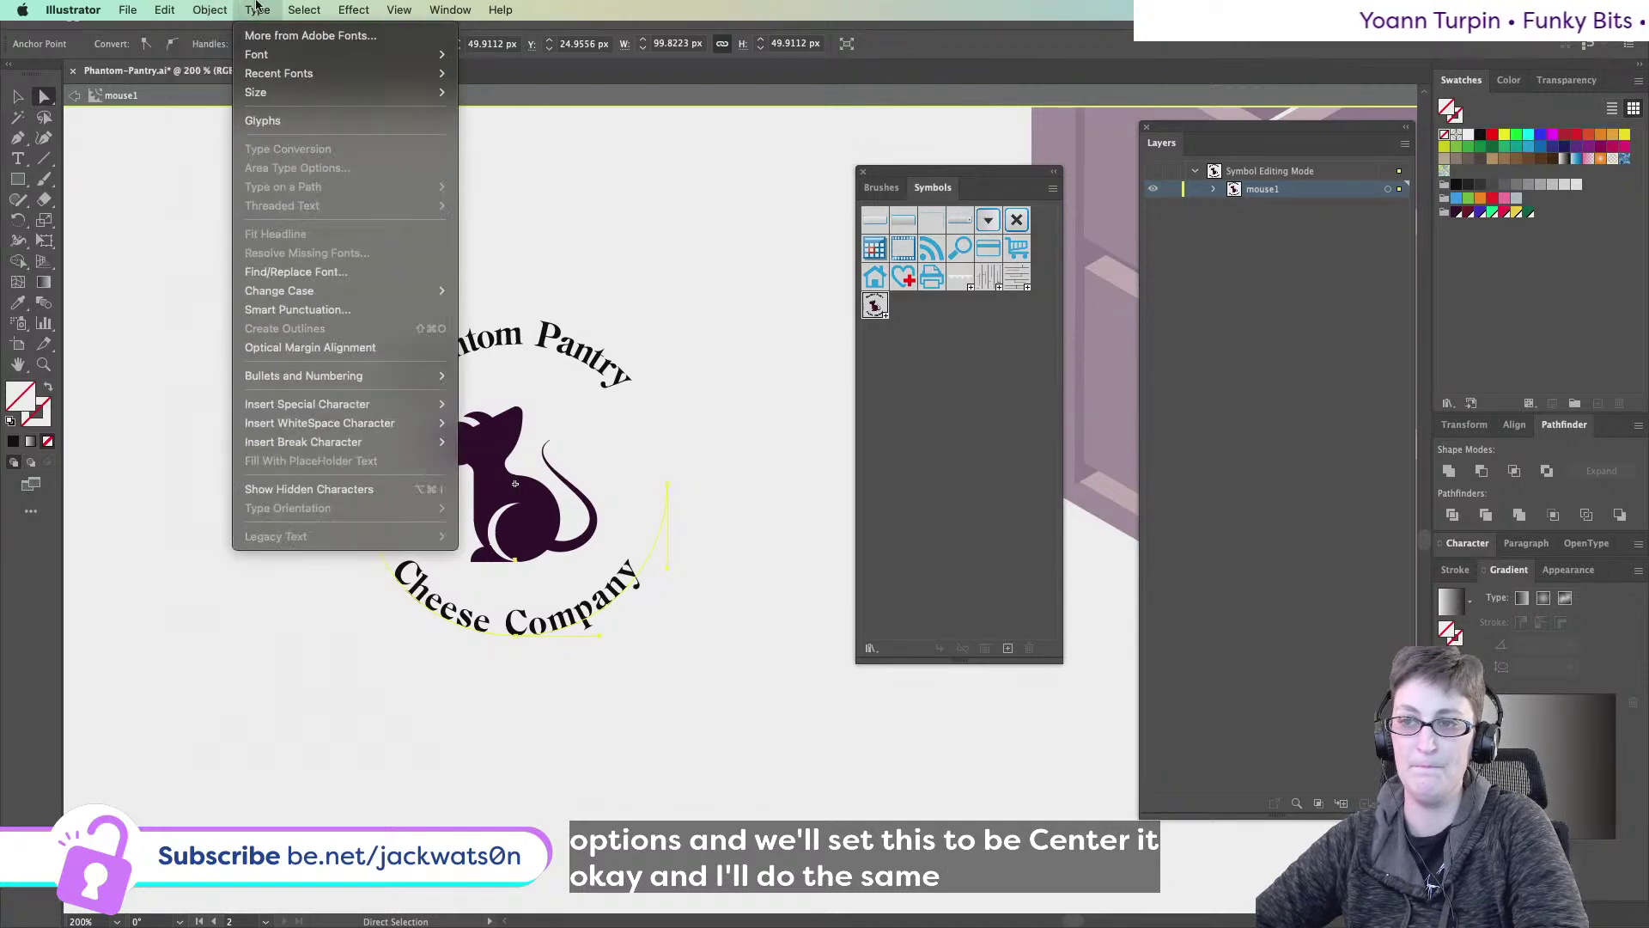
pyautogui.press('Escape')
# - Select the Cheese Company curved text and set its Align to Path to Center in the Type on a Path options
pyautogui.press('v')
pyautogui.click(562, 631)
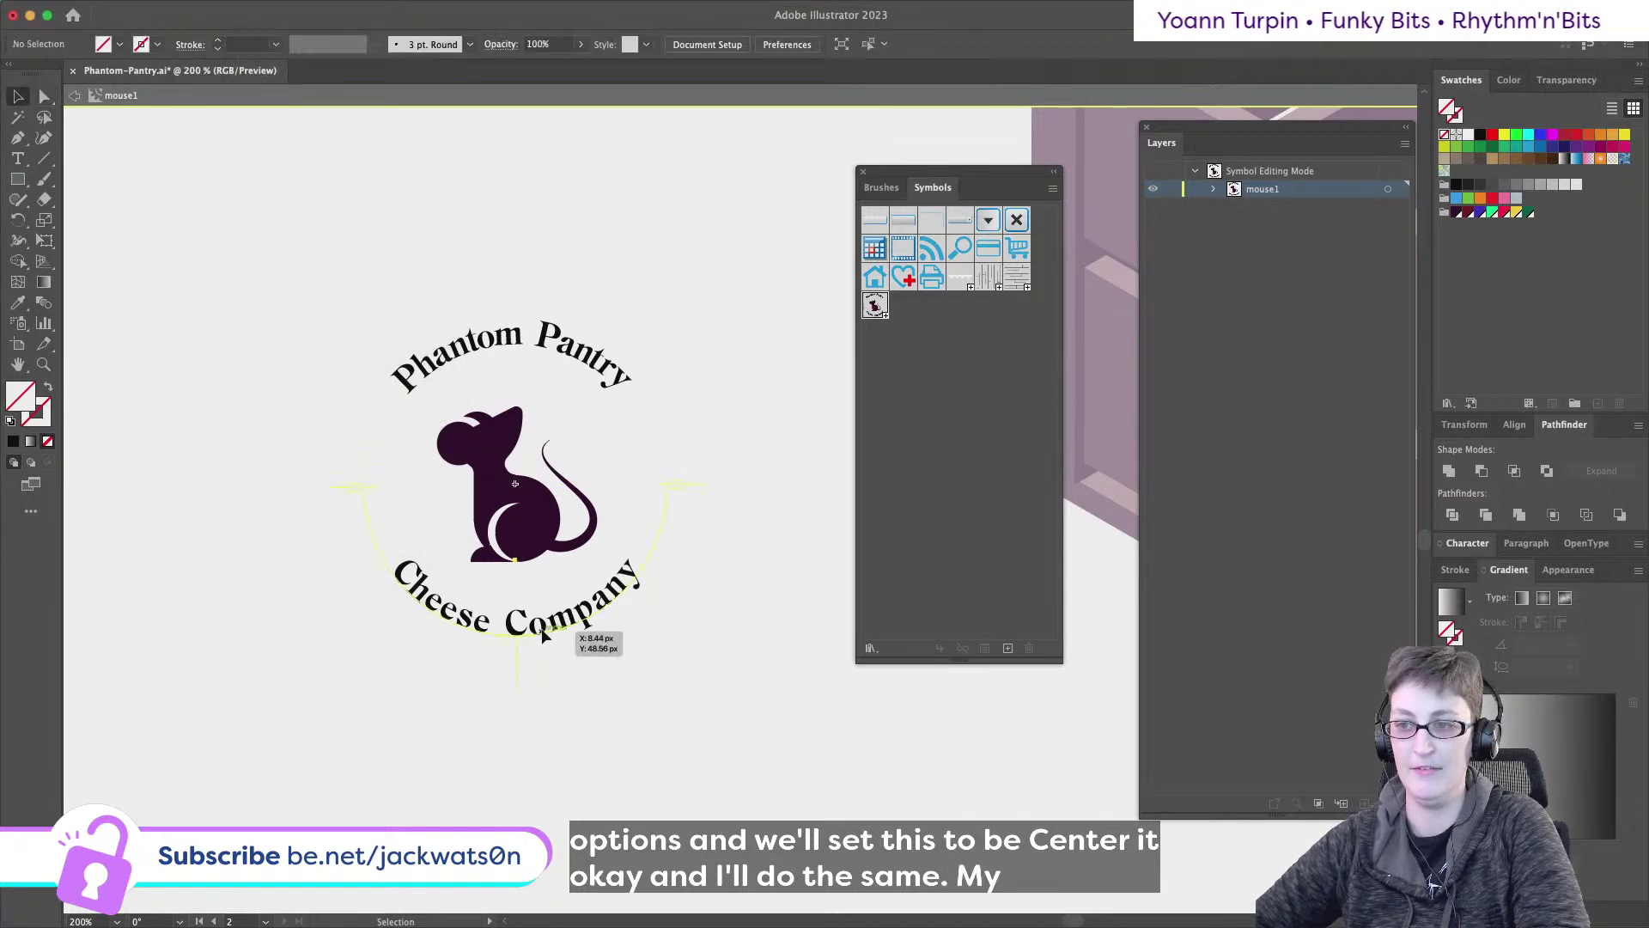
pyautogui.click(257, 9)
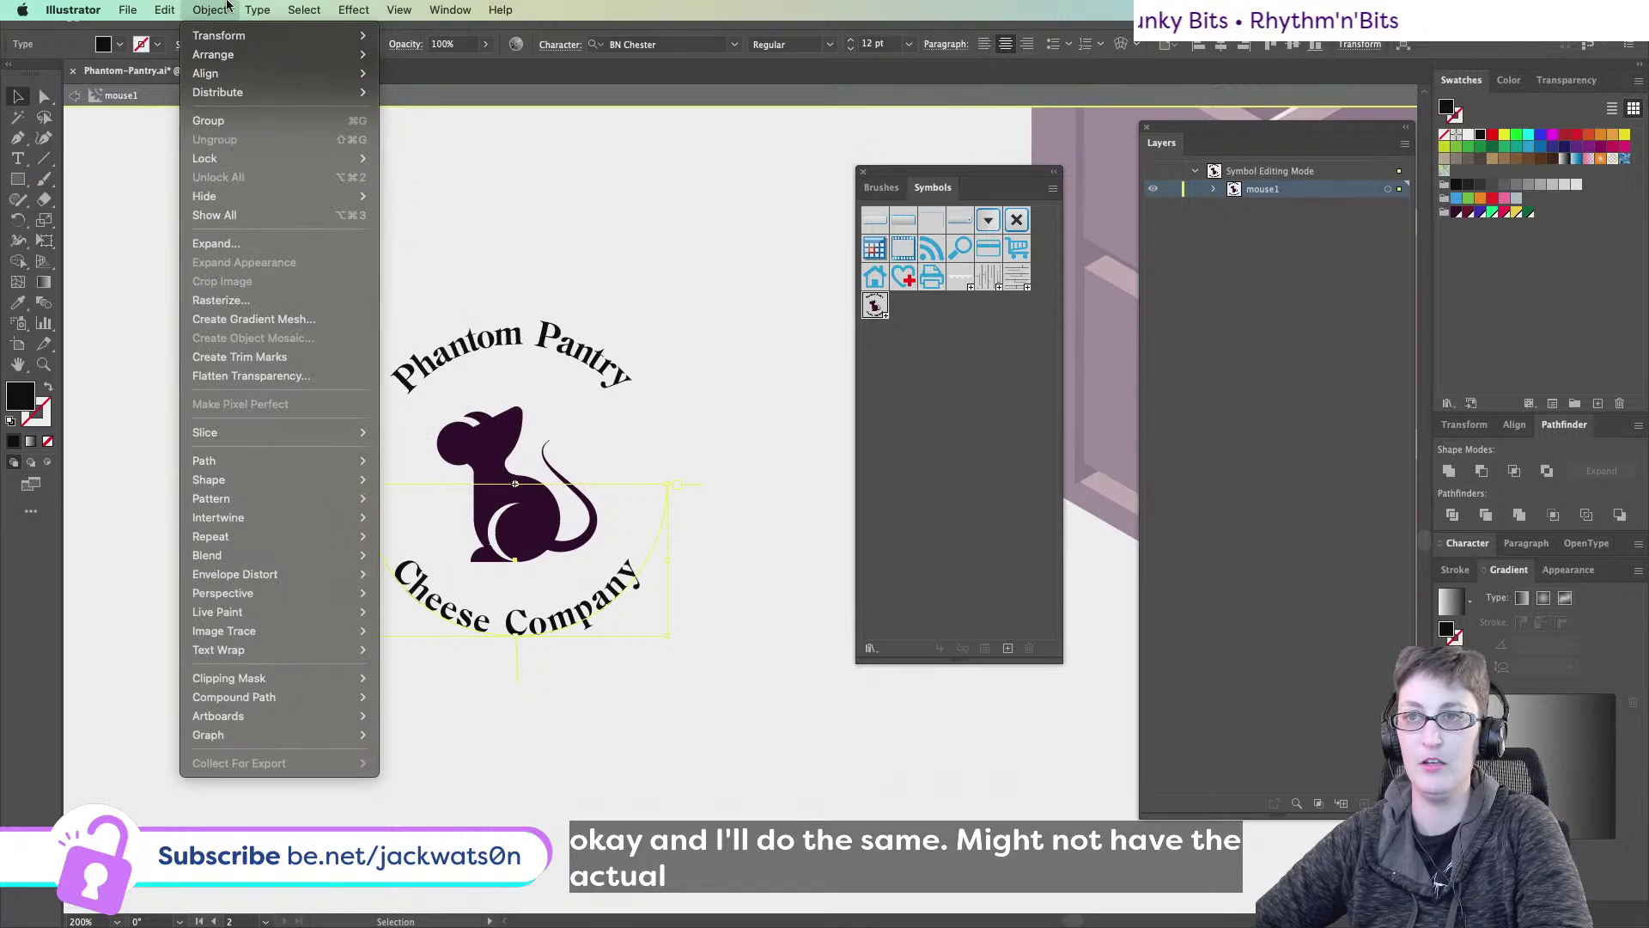
pyautogui.moveTo(327, 187)
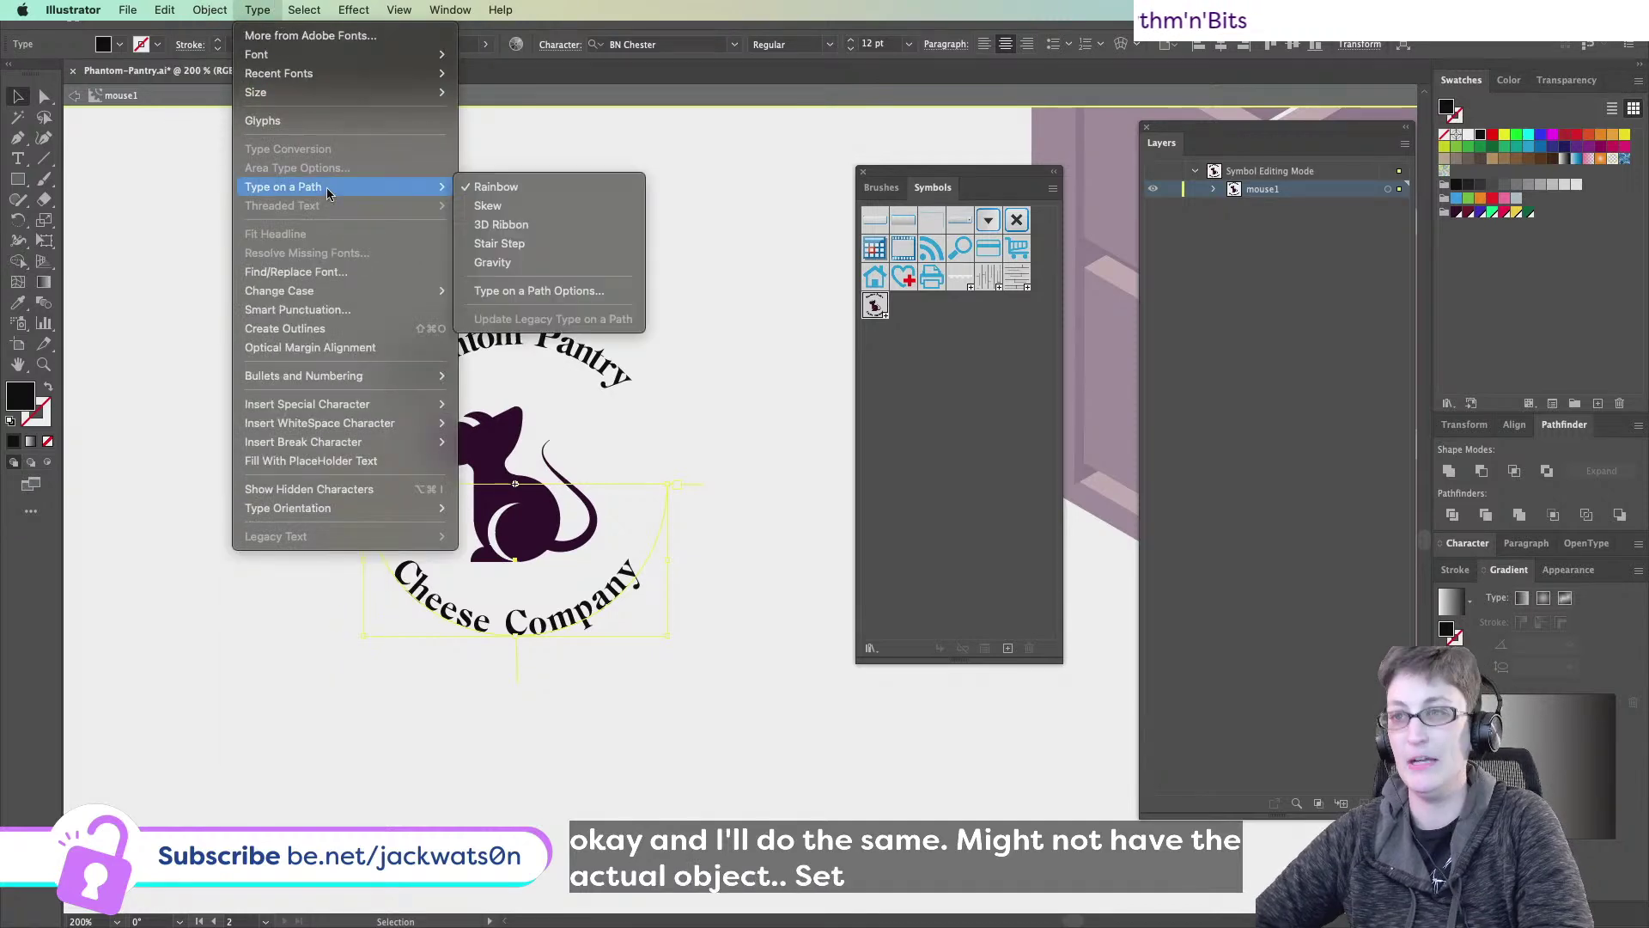
pyautogui.click(548, 291)
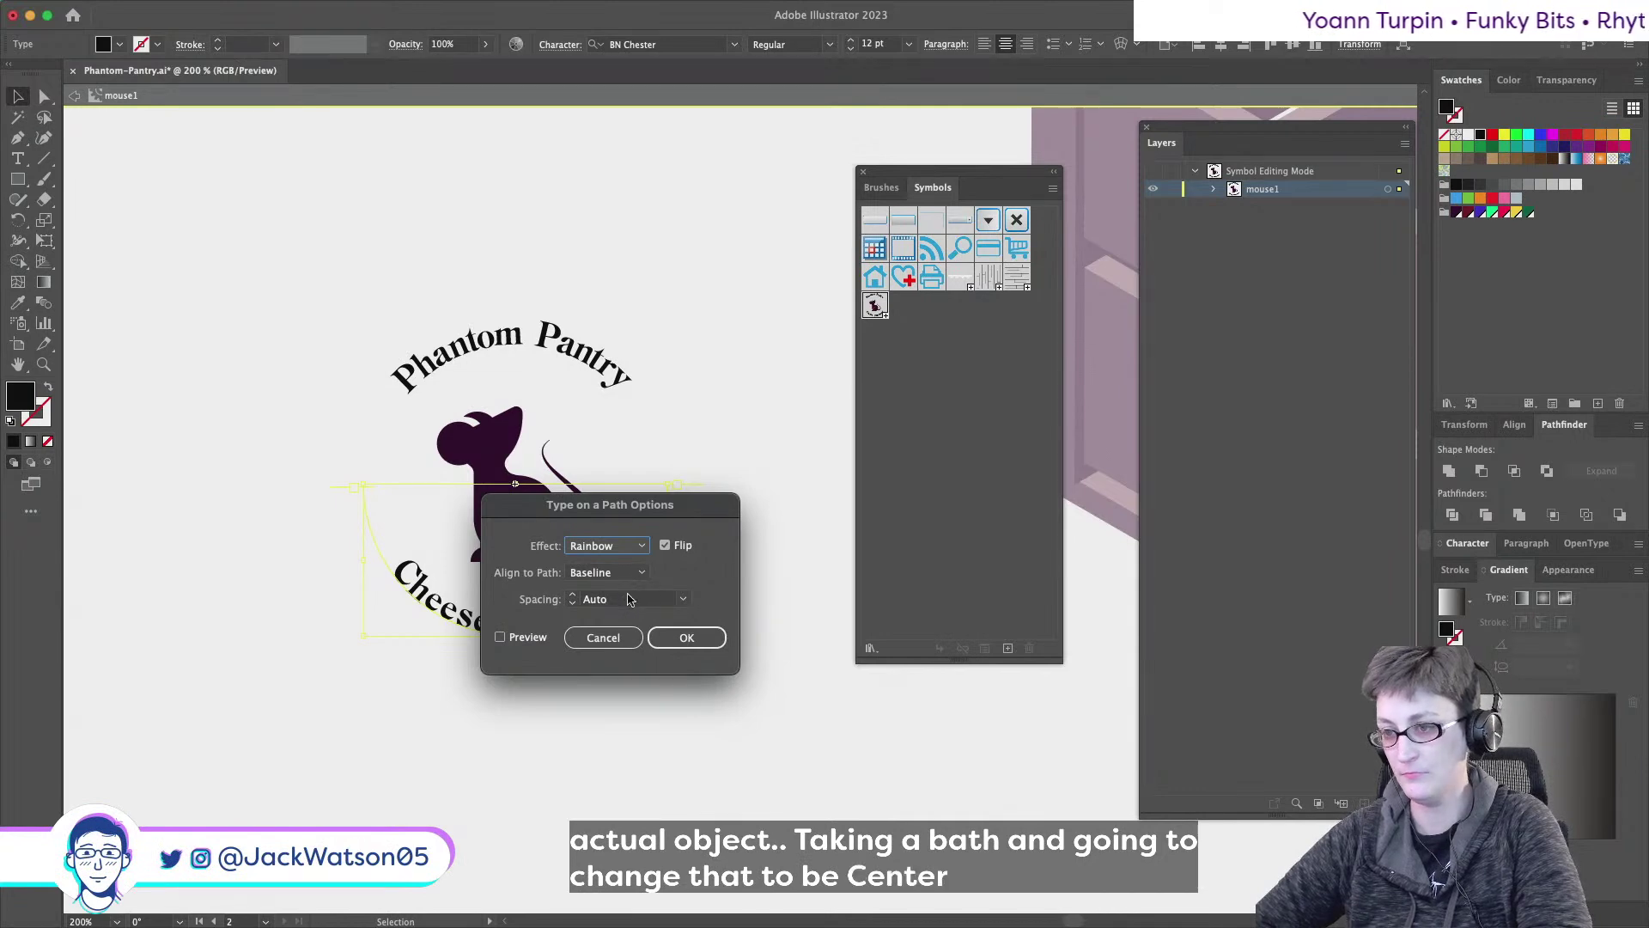
pyautogui.click(683, 598)
pyautogui.click(590, 567)
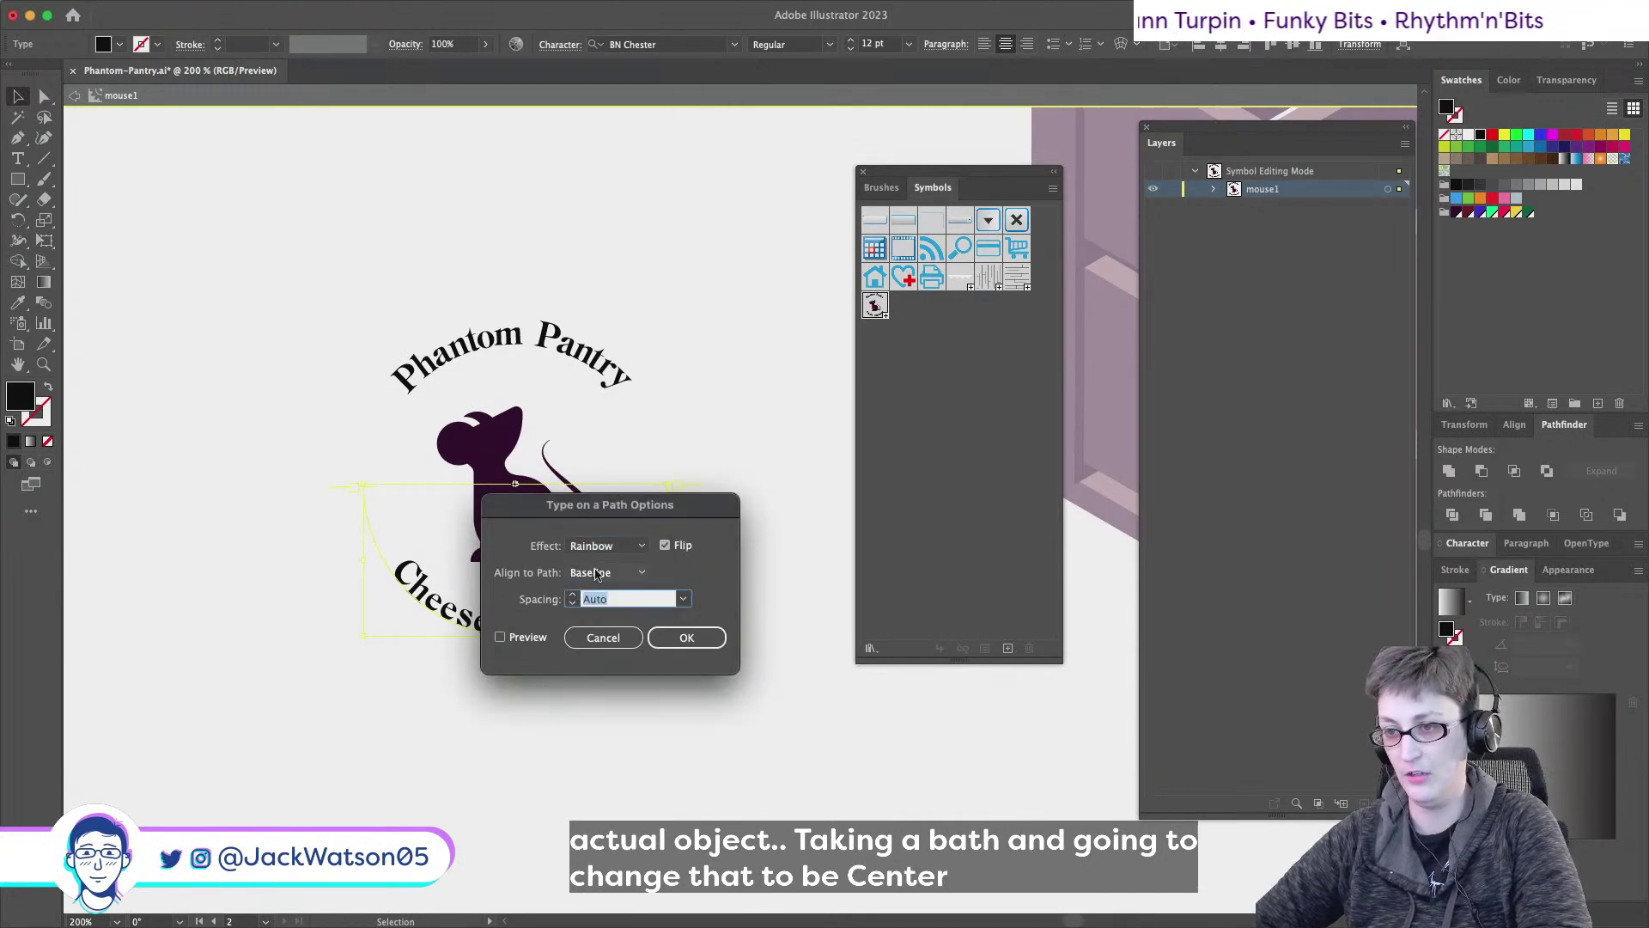
pyautogui.click(605, 572)
pyautogui.click(619, 629)
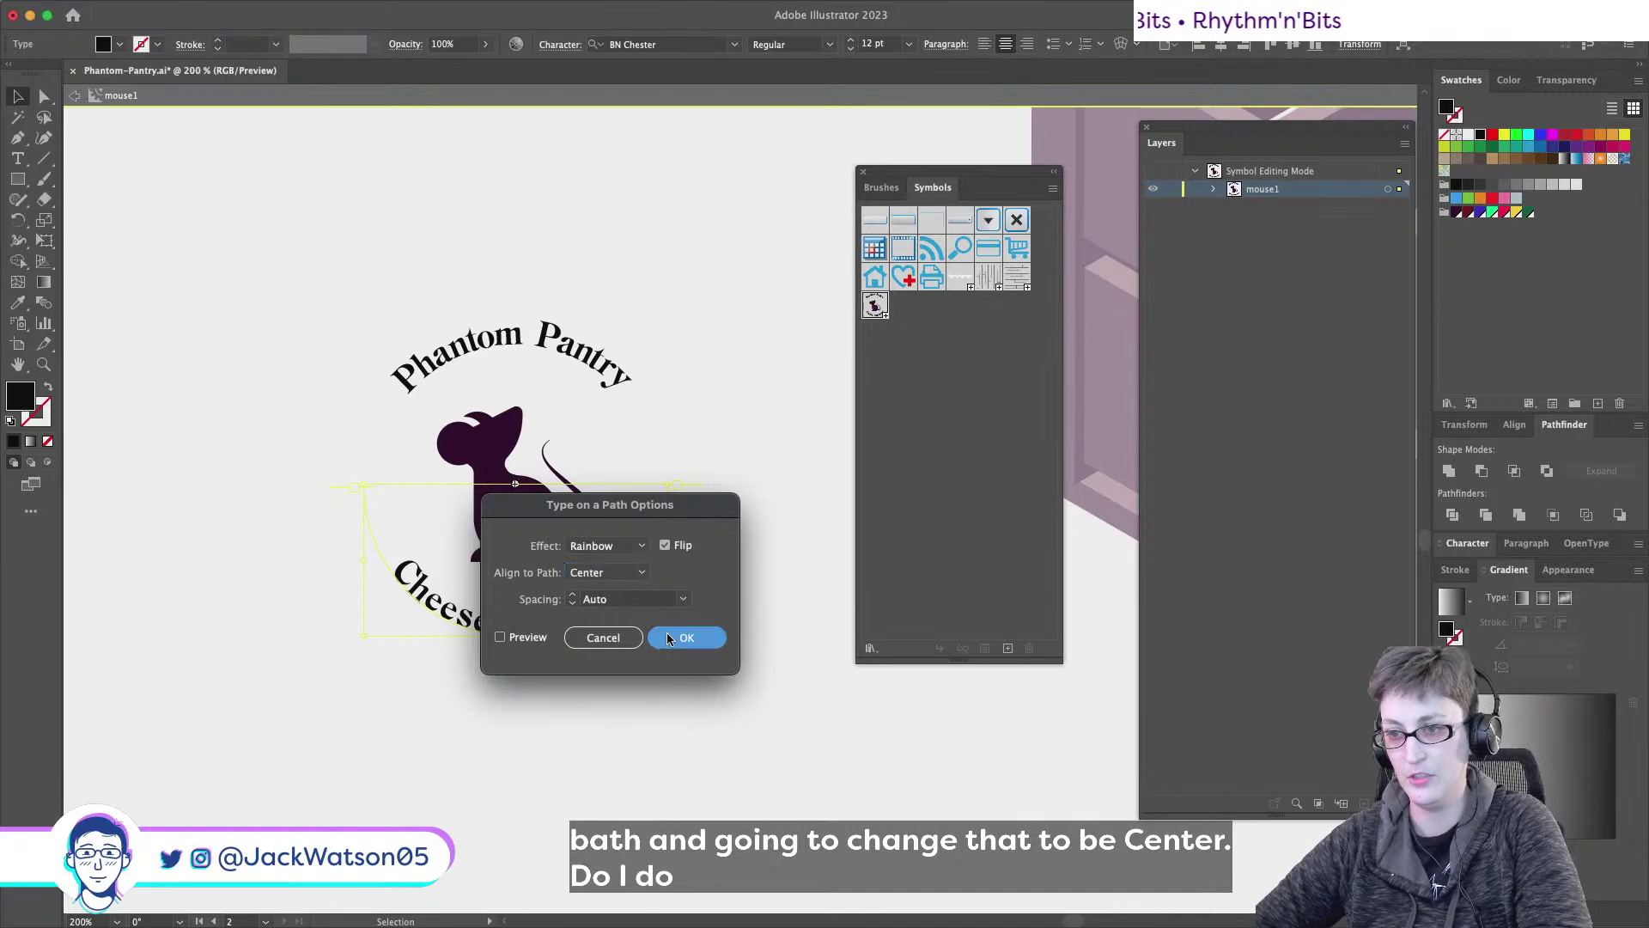
pyautogui.click(678, 637)
pyautogui.click(646, 752)
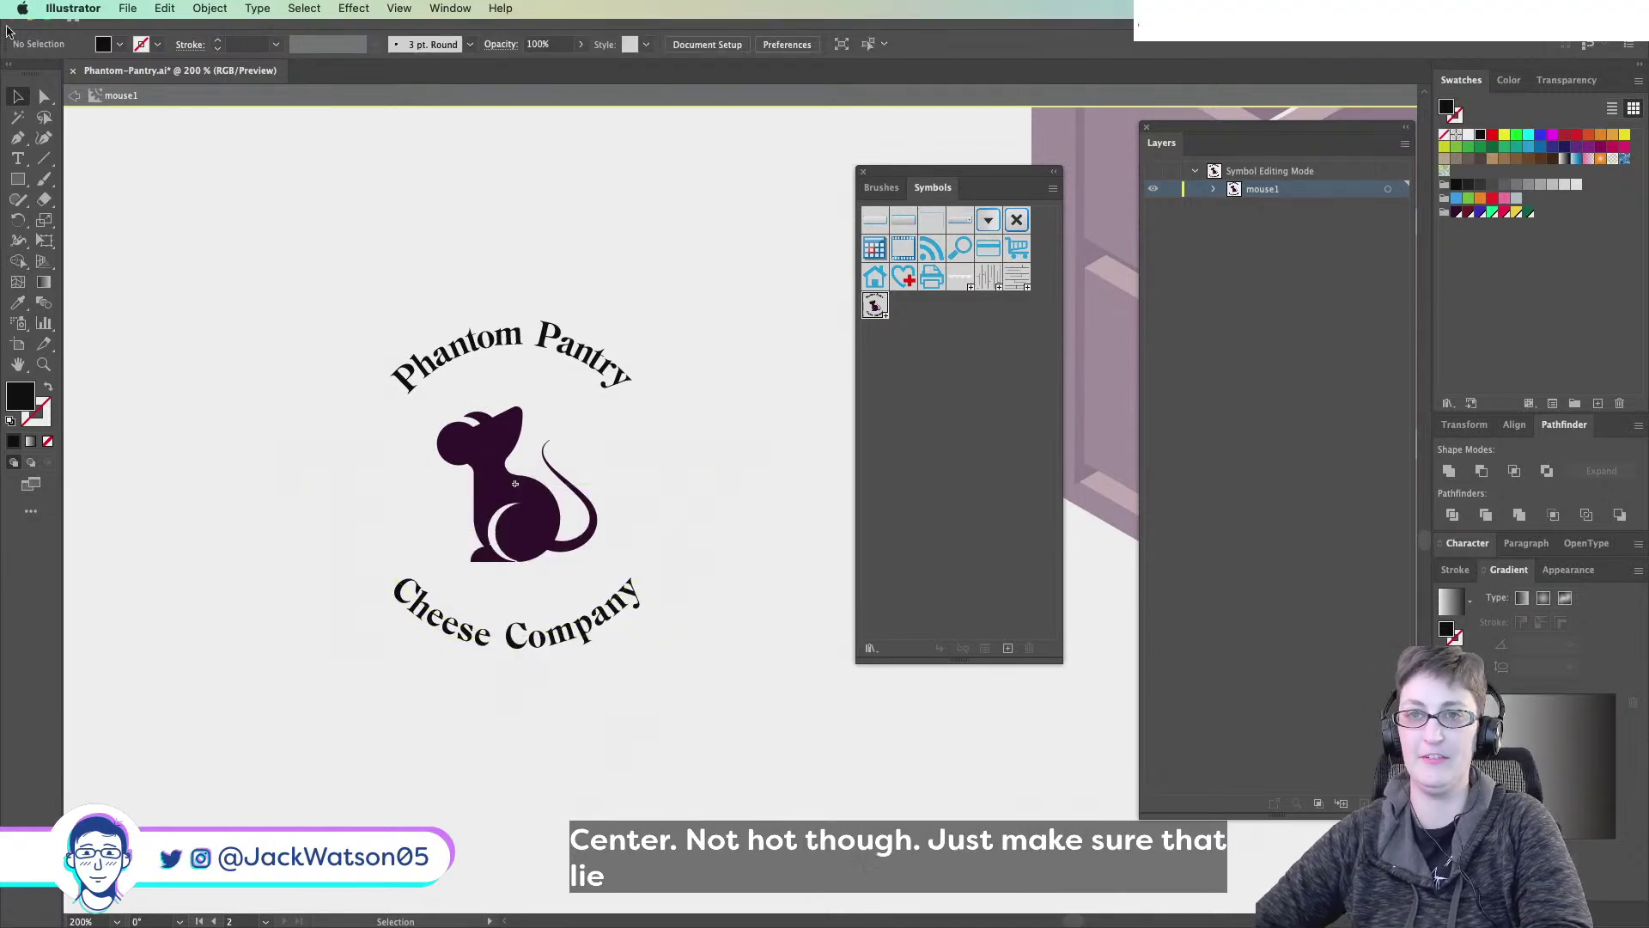
# - Redisplay the hidden circle in the badge symbol and enlarge it from its centre to about 125 px wide, outside the text
pyautogui.click(1215, 190)
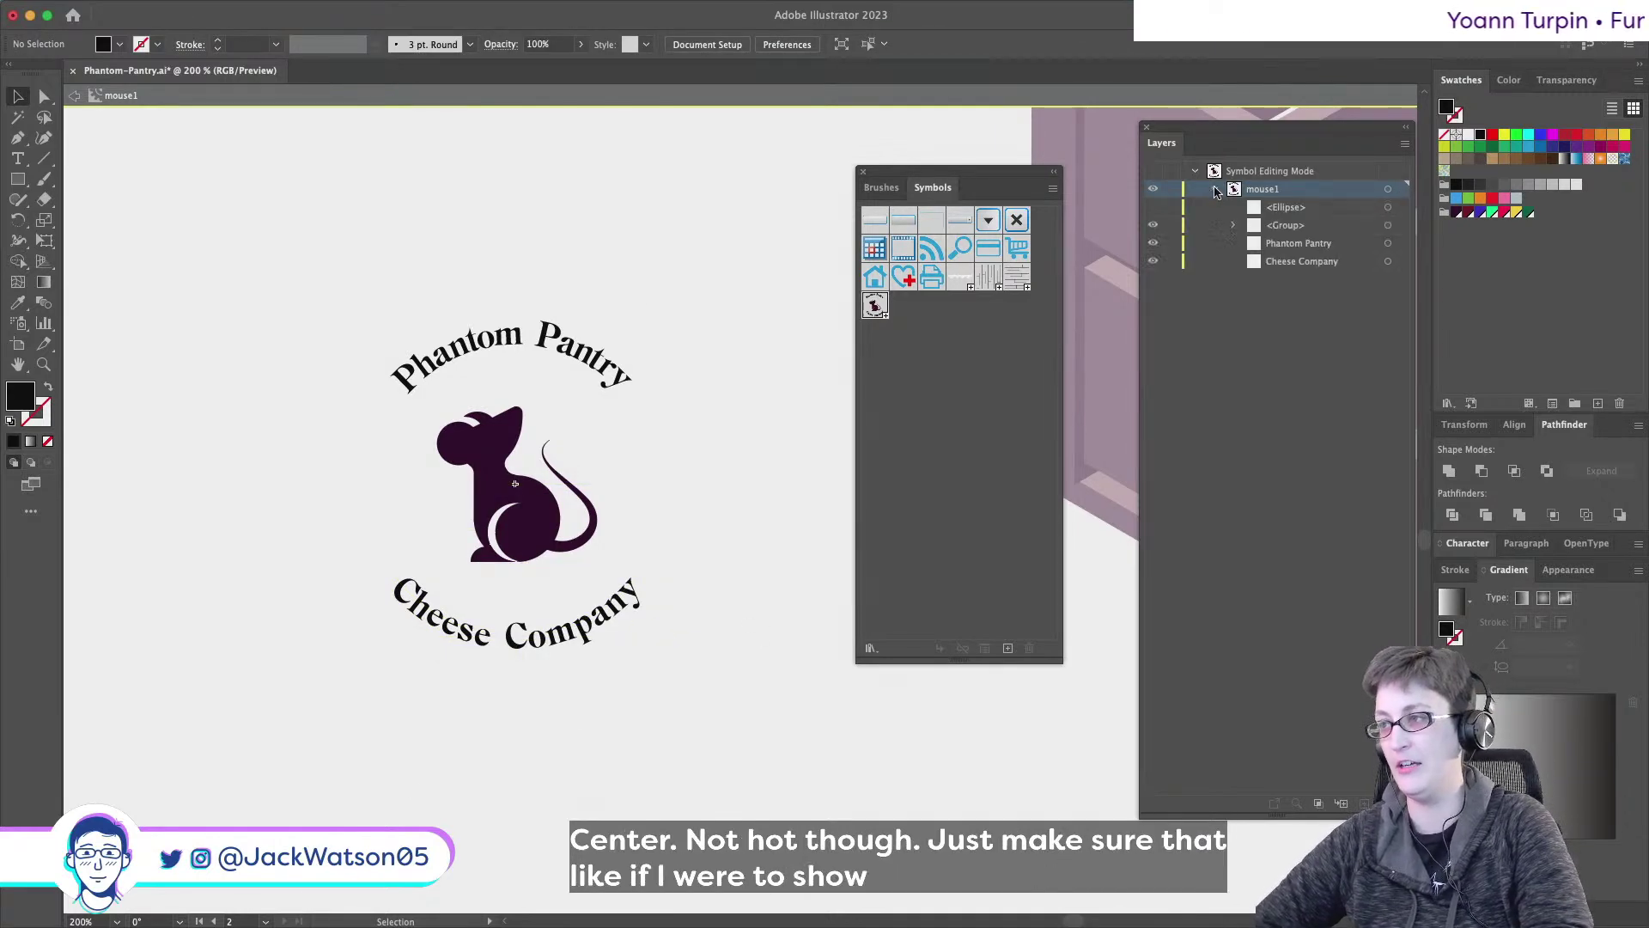
pyautogui.click(1154, 207)
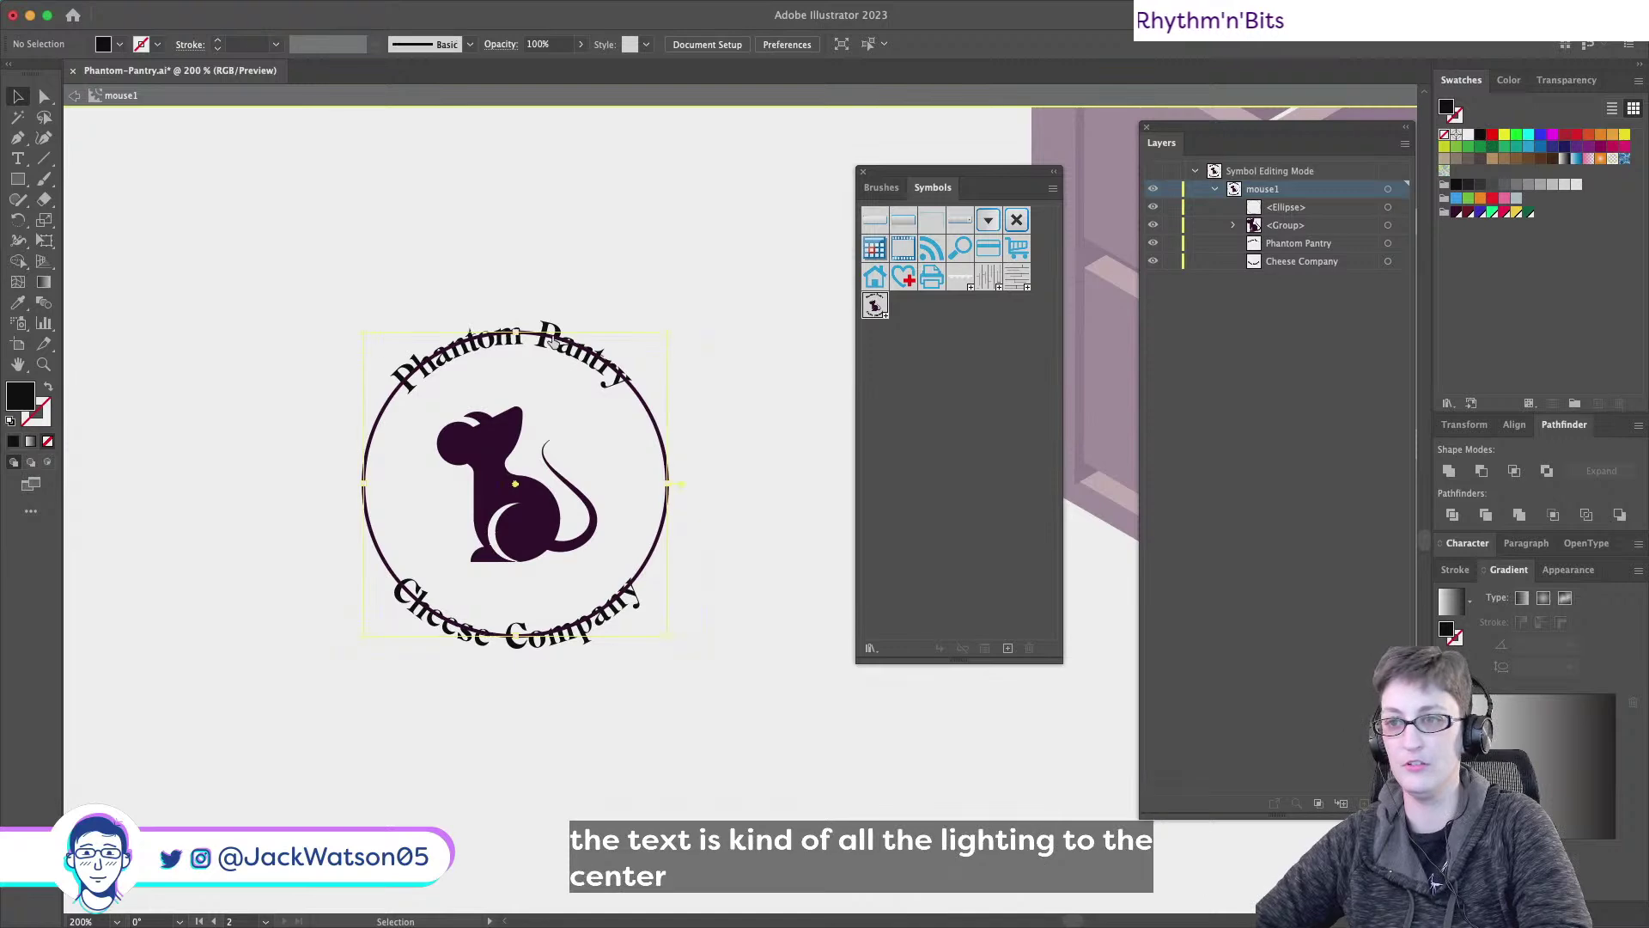
pyautogui.click(1388, 208)
pyautogui.press('super+shift+a')
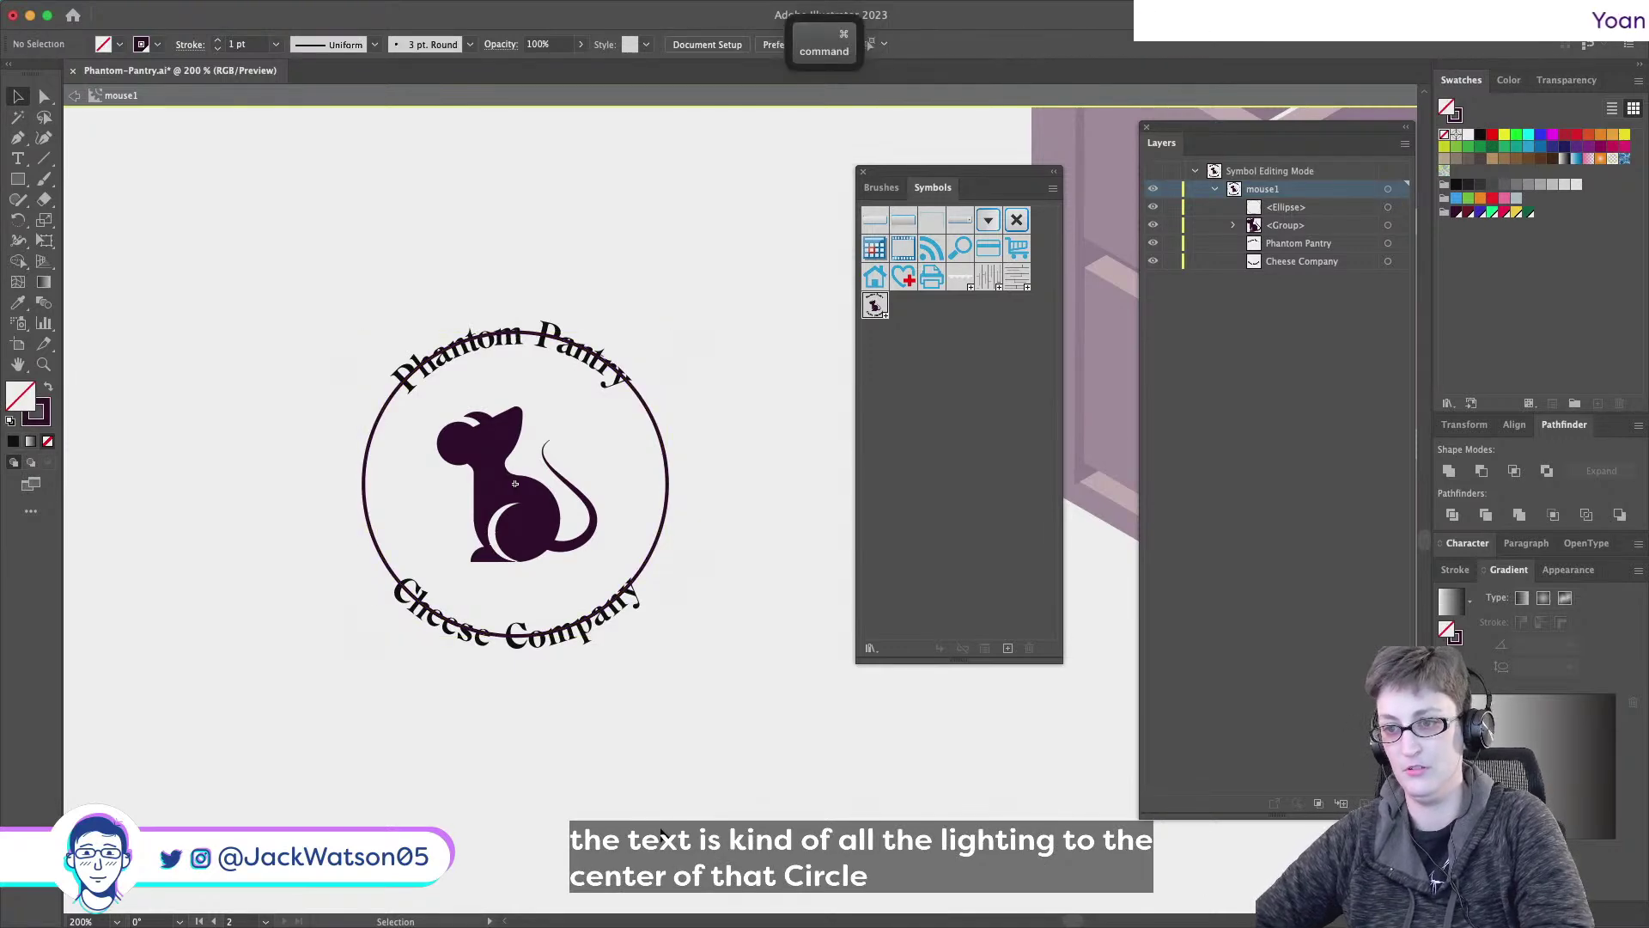
pyautogui.click(666, 524)
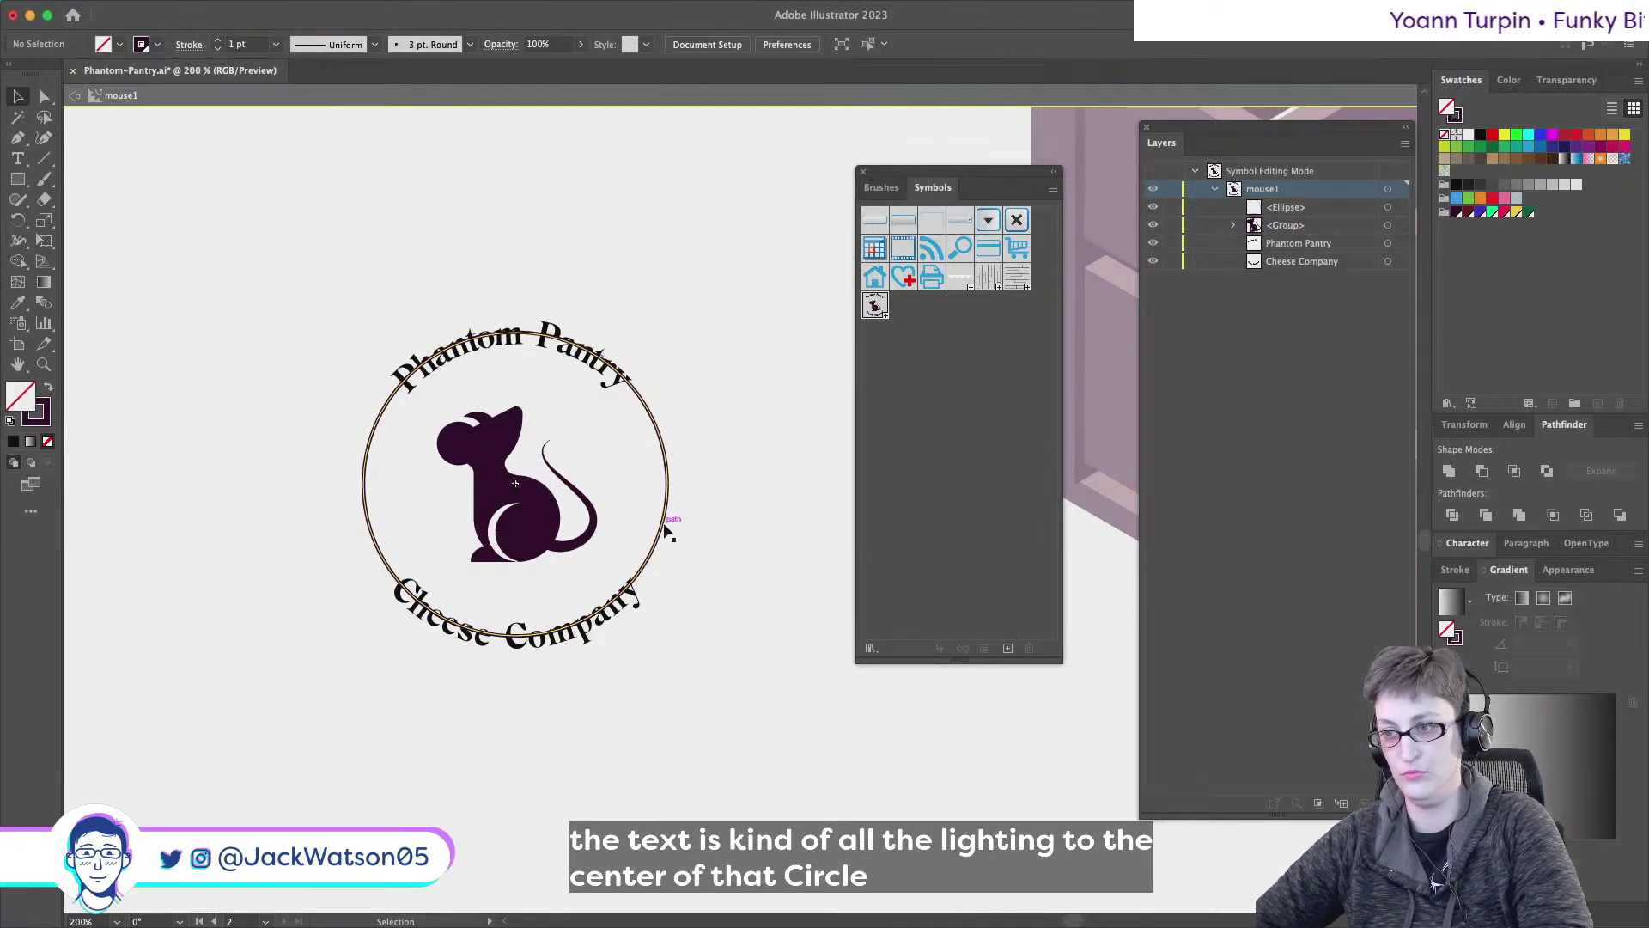
pyautogui.press('super+c')
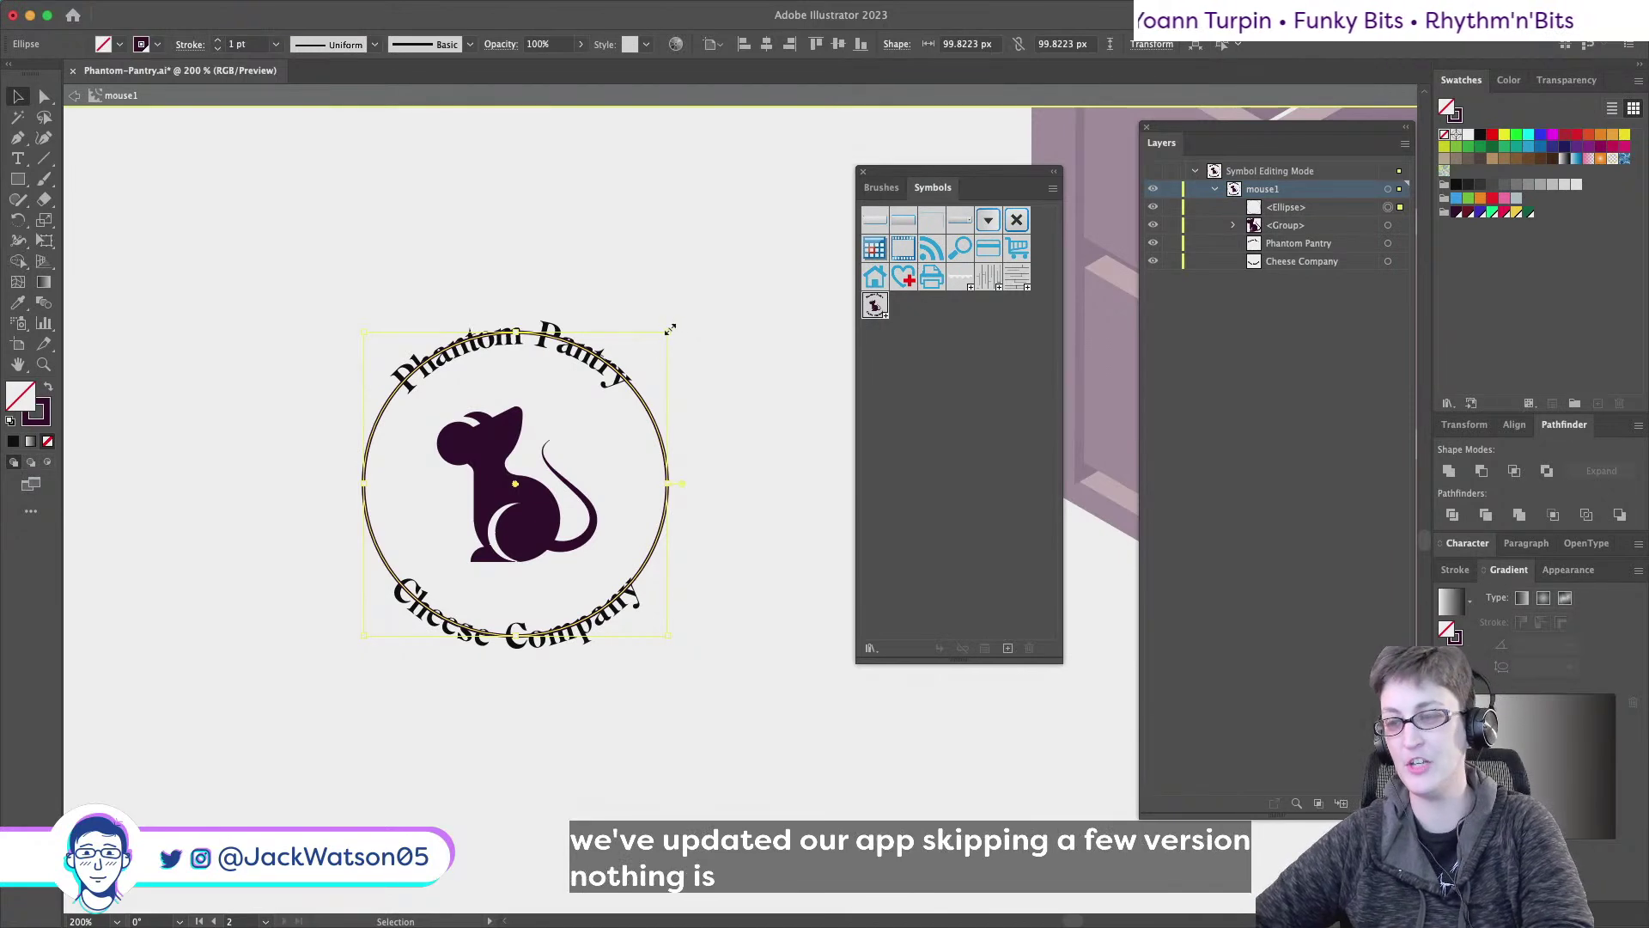
pyautogui.moveTo(670, 329); pyautogui.dragTo(722, 303)
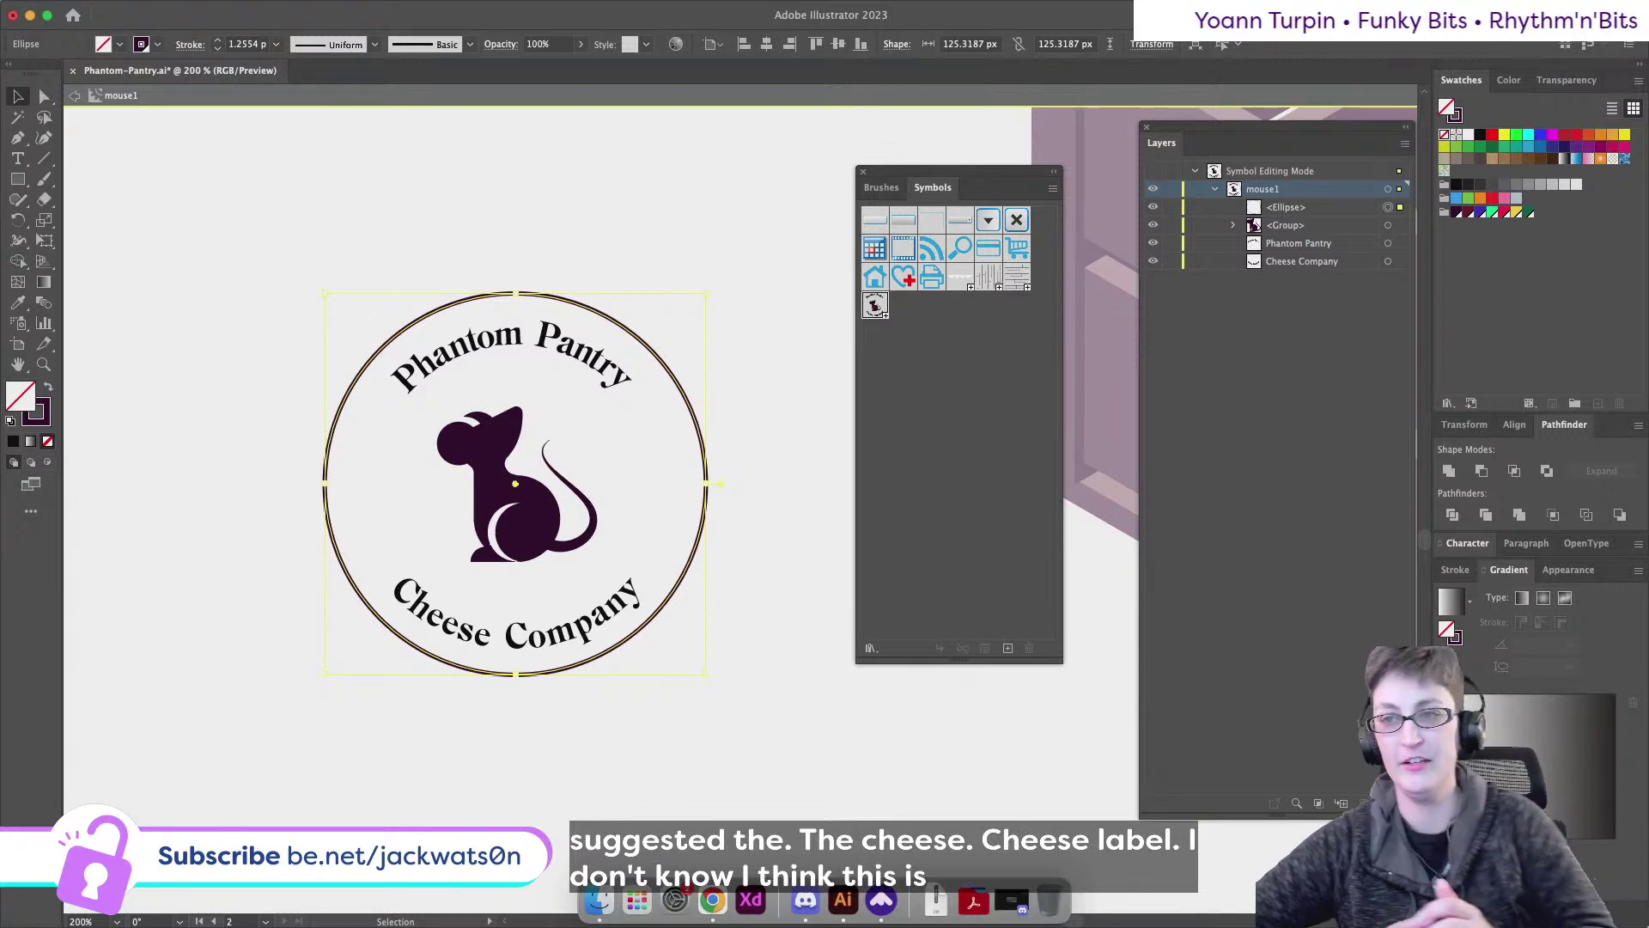
# - Paste a copy of the circle in front, shrink it around the mouse to about 77 px, and set its stroke to 1 pt
pyautogui.press('super+f')
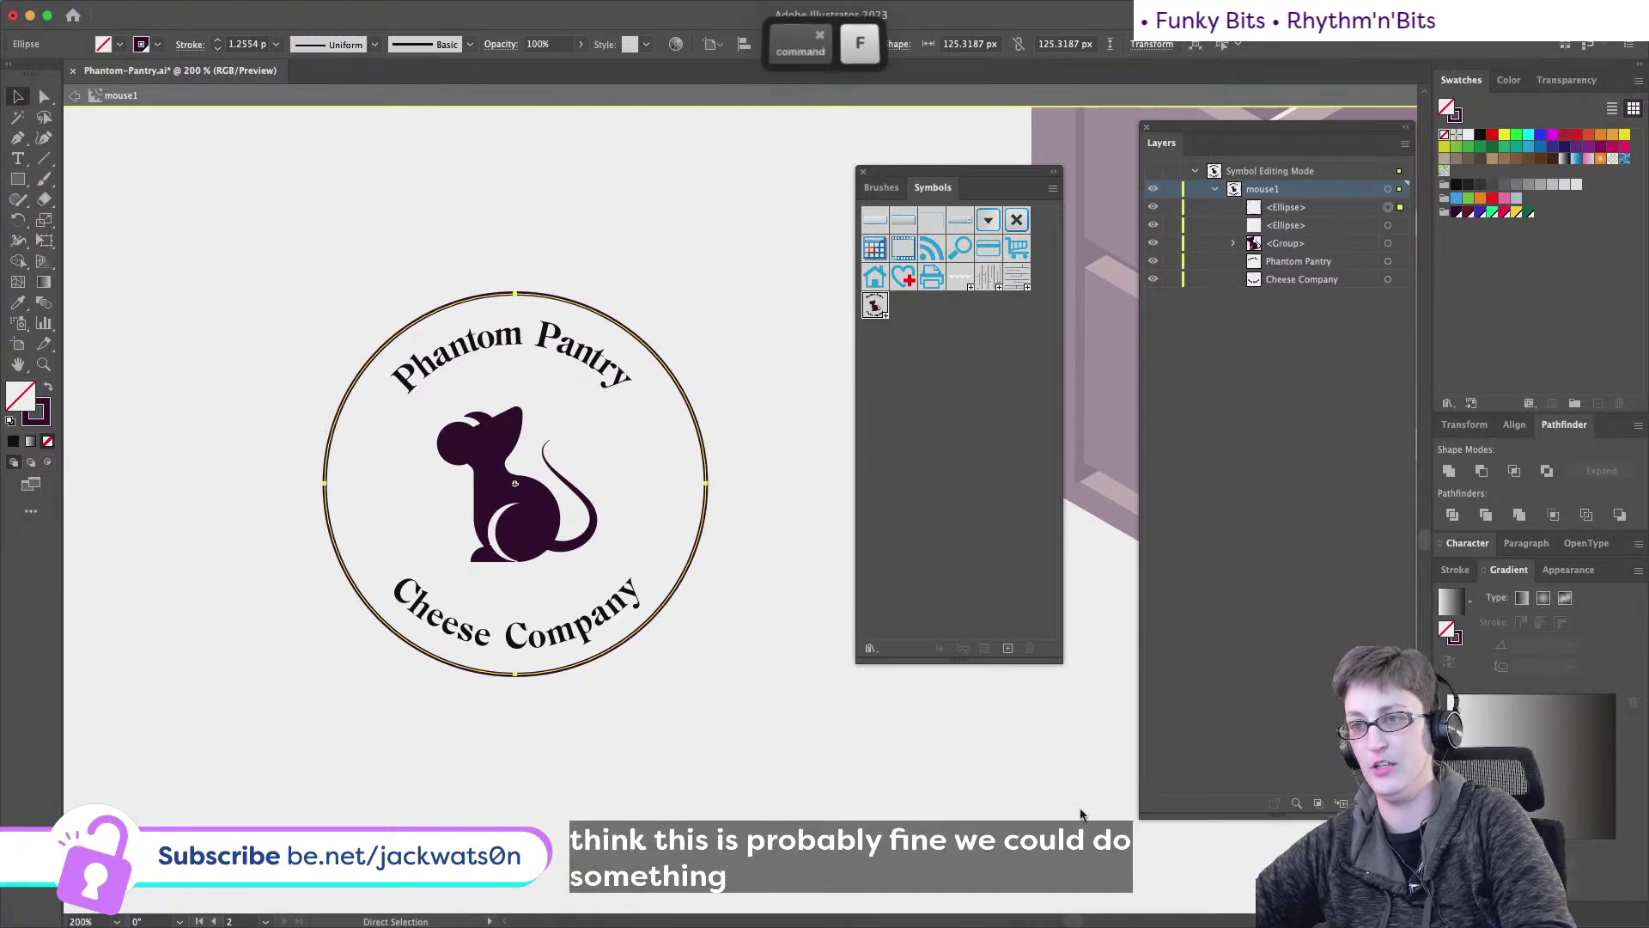
pyautogui.moveTo(707, 293); pyautogui.dragTo(650, 372)
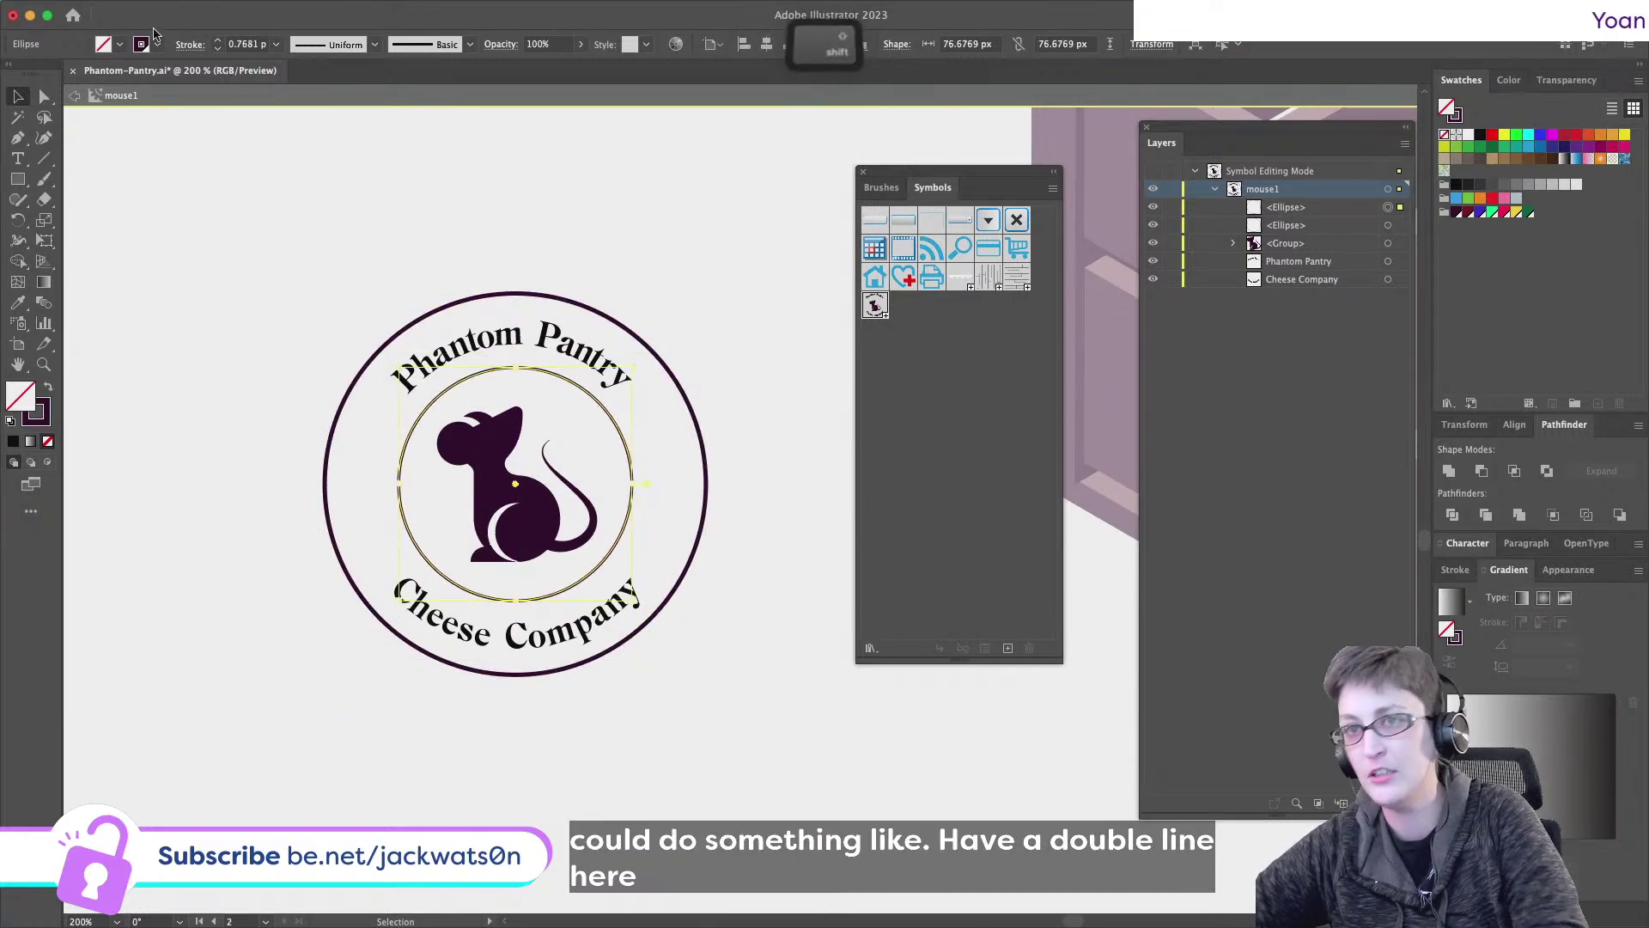
pyautogui.click(243, 44)
pyautogui.write('1')
pyautogui.press('Tab')
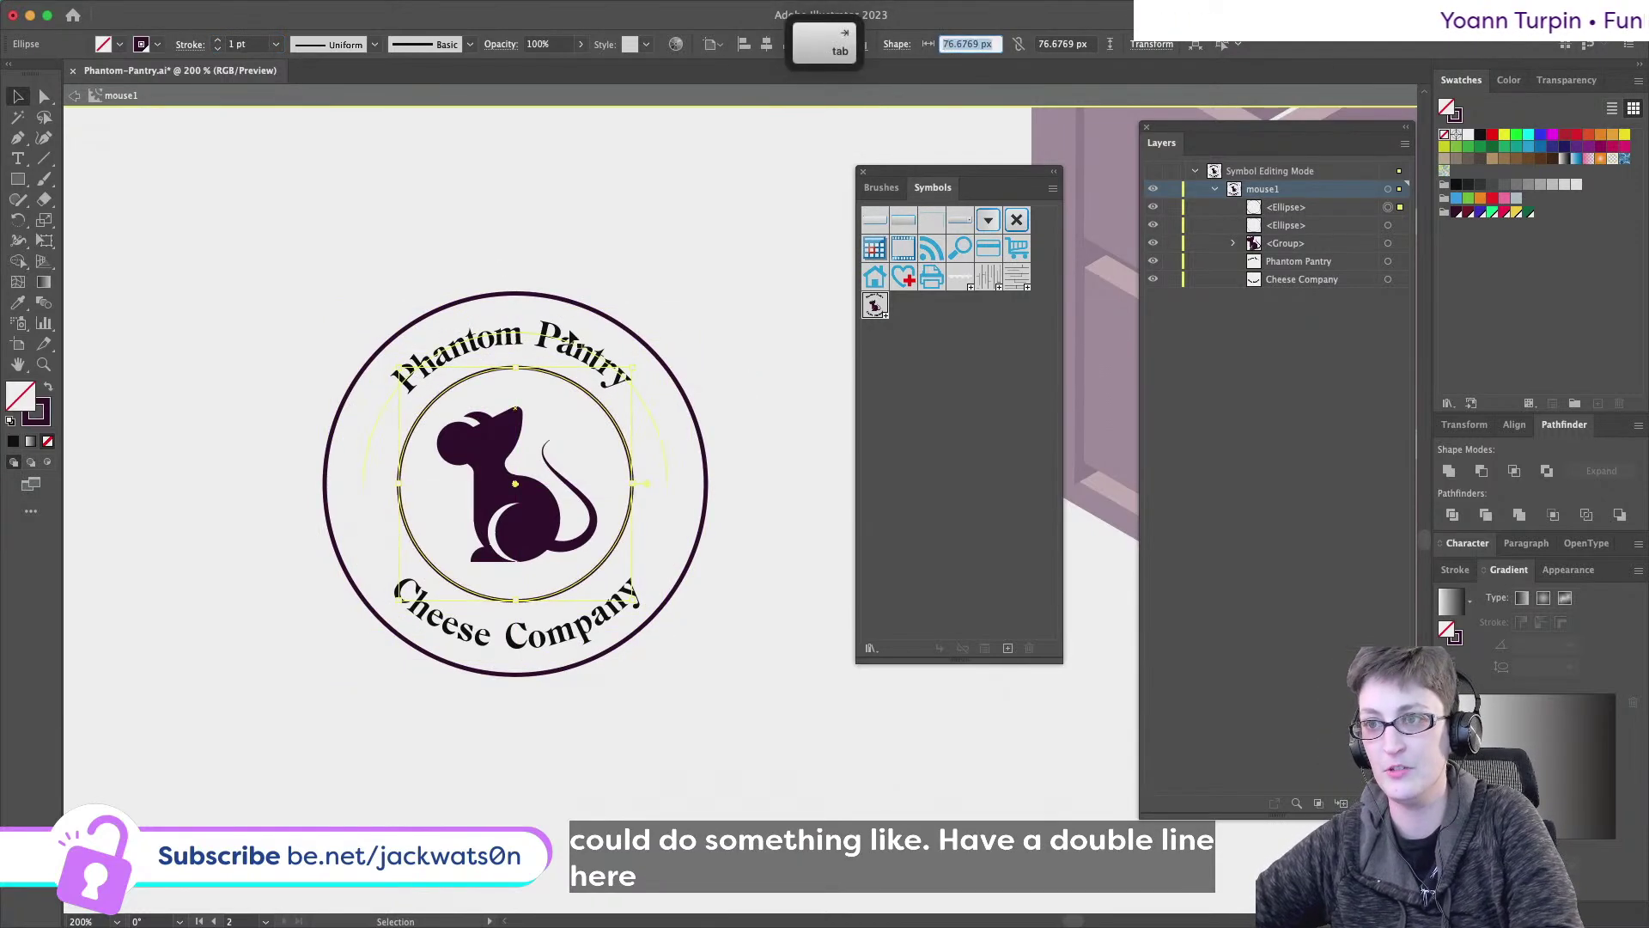
# - Select the outer and inner circles together and give both a 0.75 pt stroke
pyautogui.keyDown('shift'); pyautogui.click(560, 298); pyautogui.keyUp('shift')
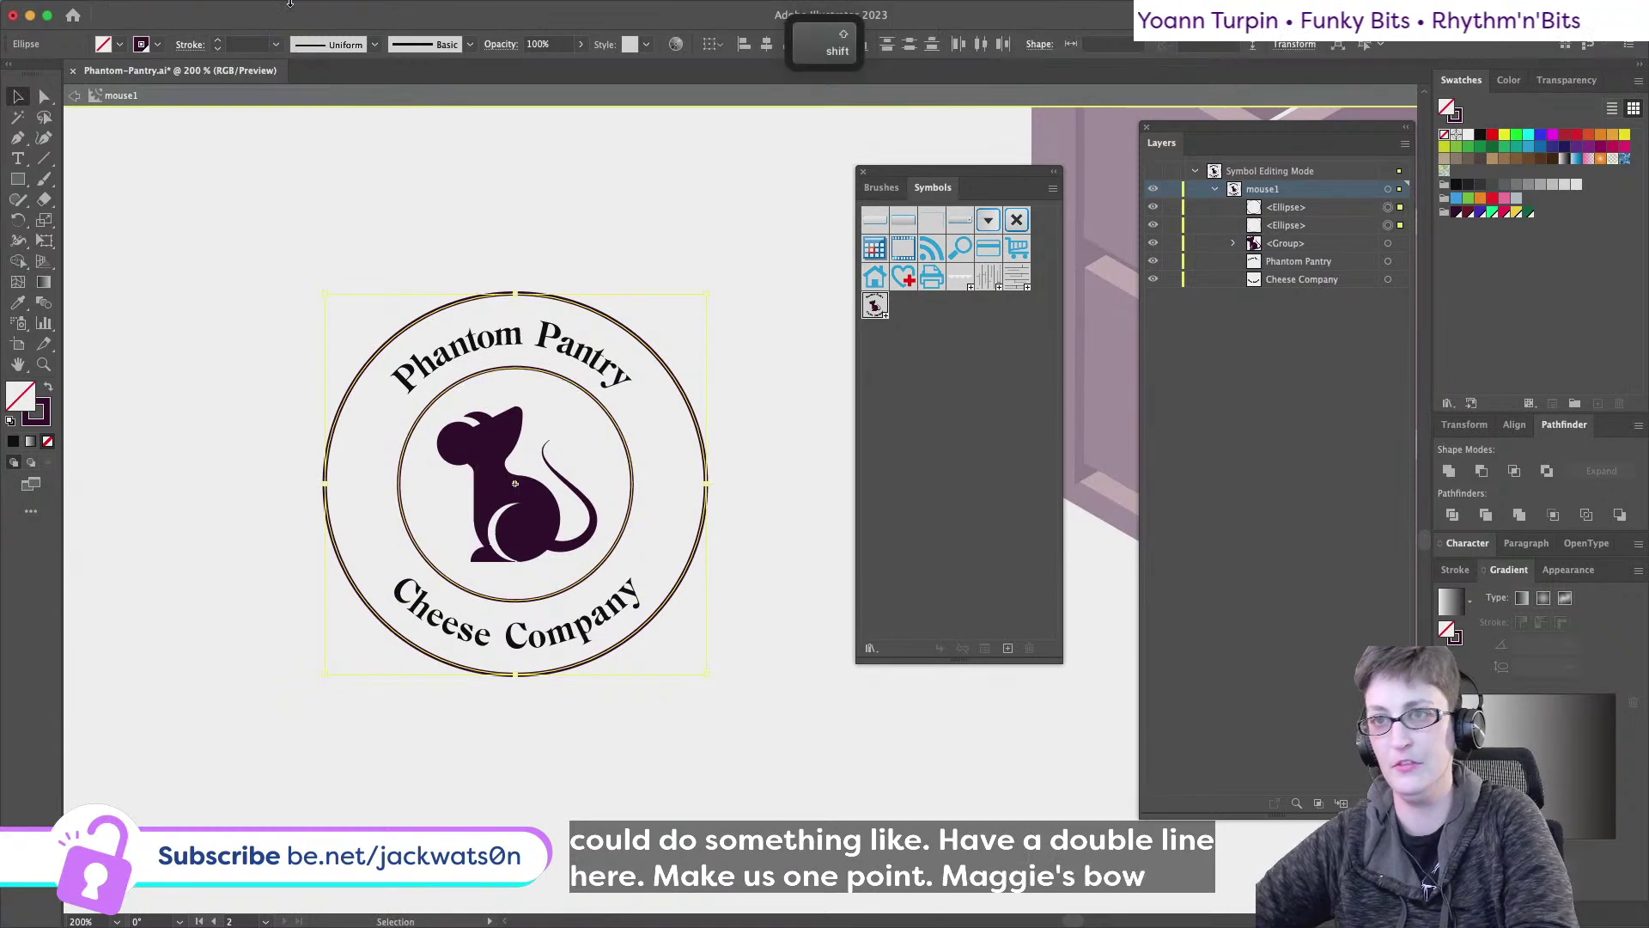
pyautogui.click(243, 44)
pyautogui.write('1')
pyautogui.press('Tab')
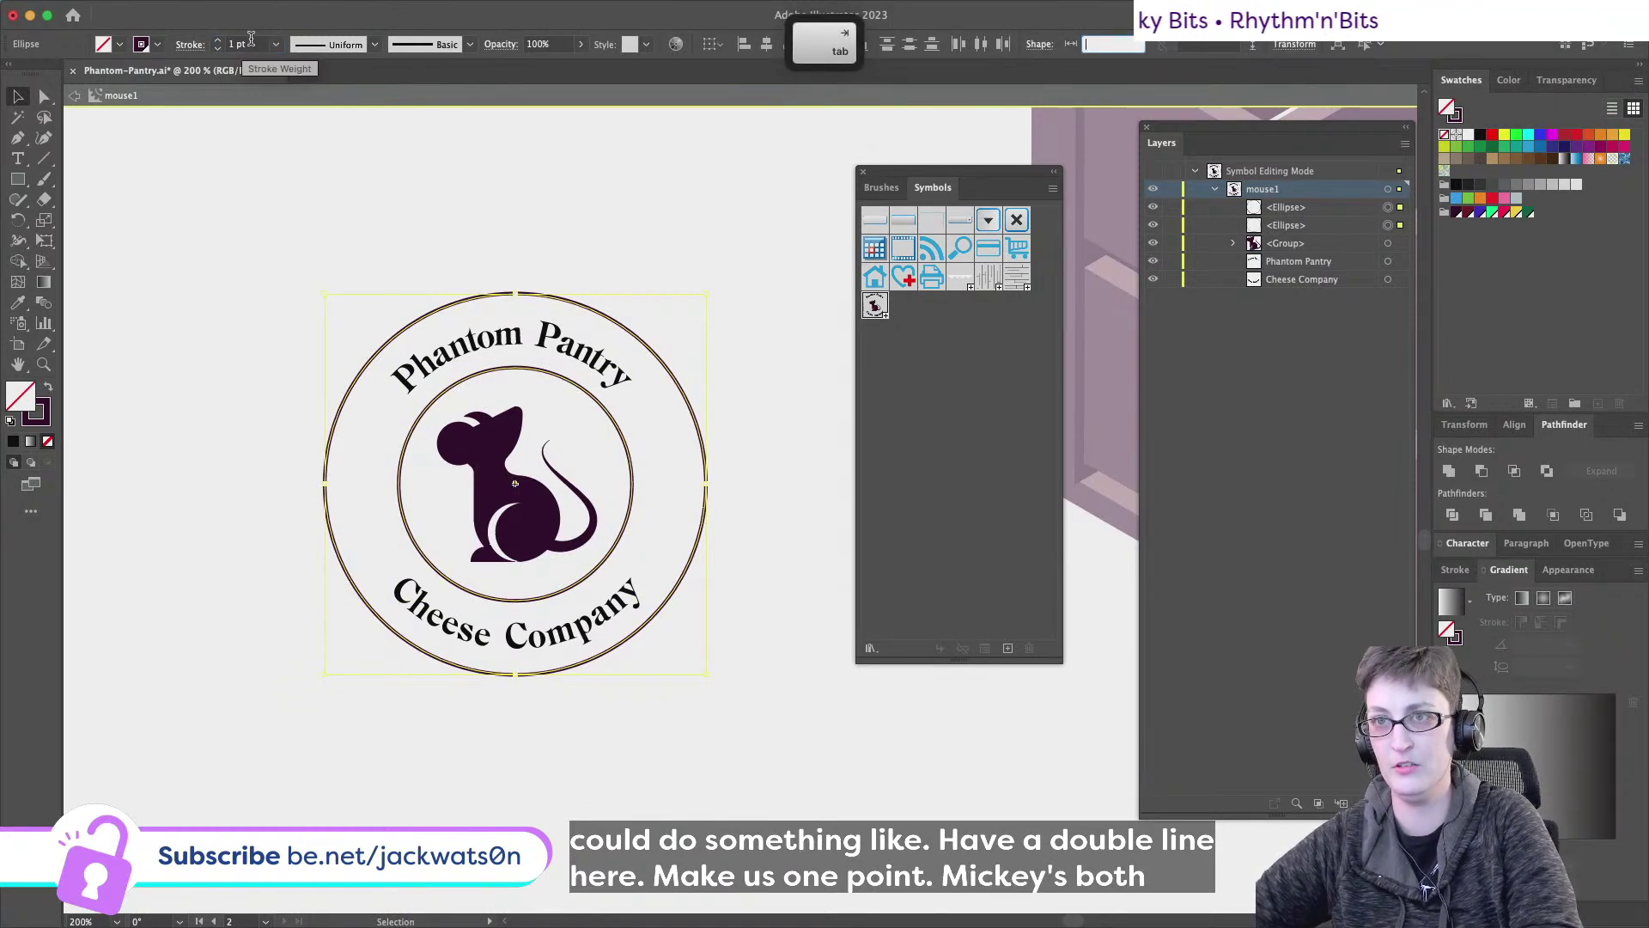
pyautogui.click(275, 44)
pyautogui.click(296, 95)
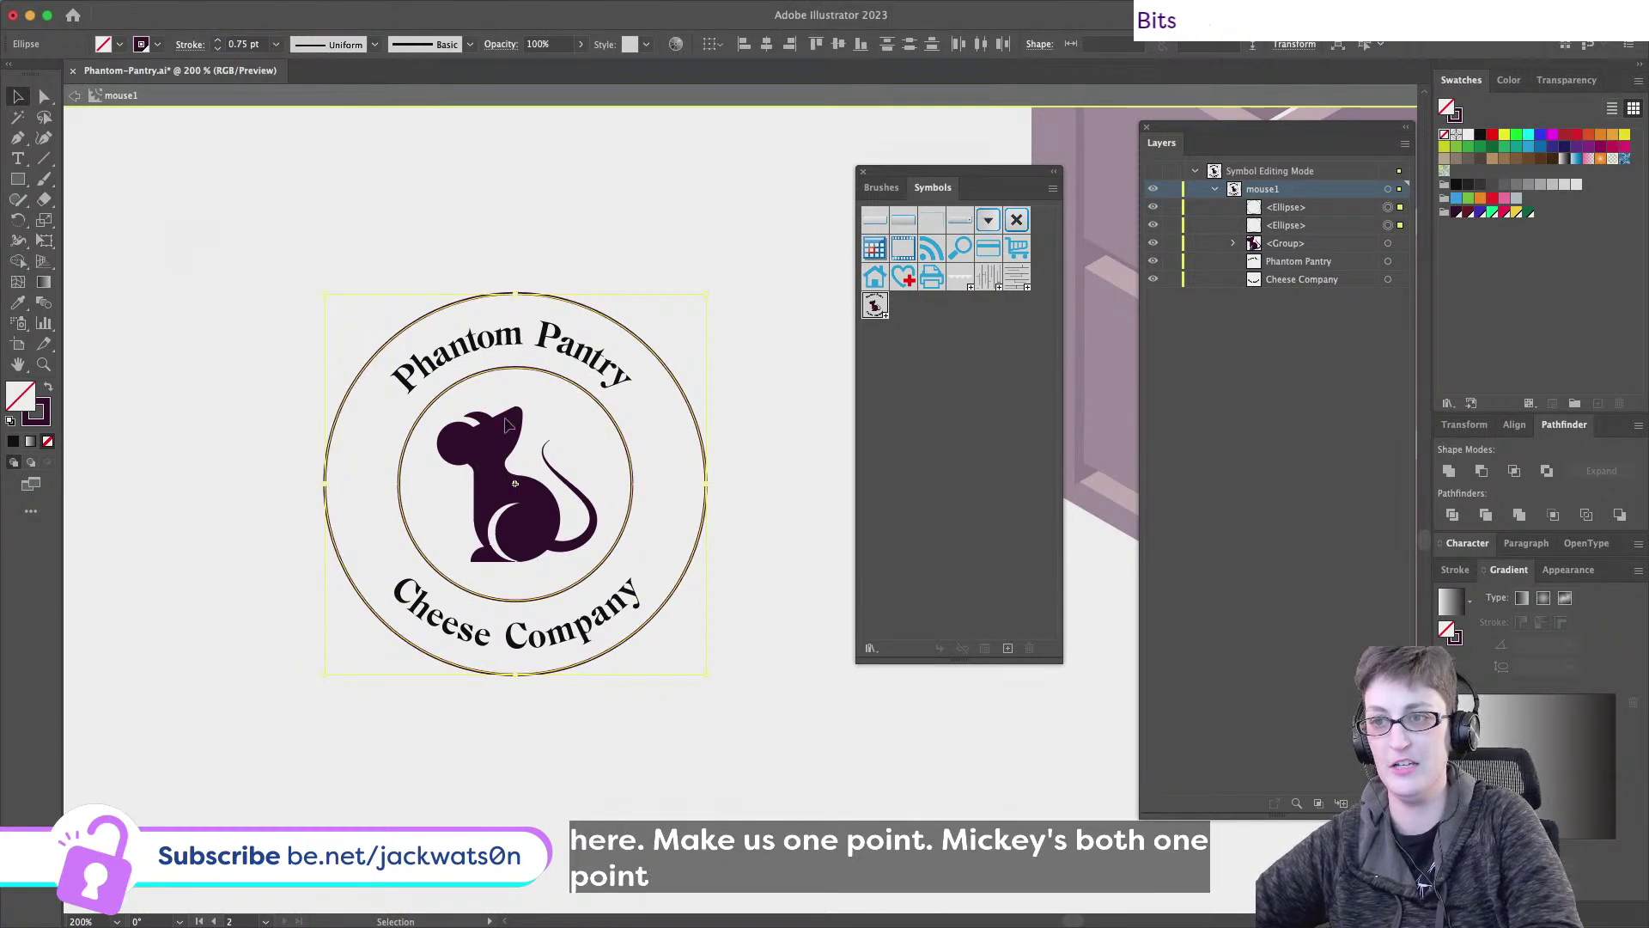
# - Try slightly enlarging the inner circle and pasting a duplicate of it in front, undoing each attempt
pyautogui.click(559, 407)
pyautogui.click(590, 394)
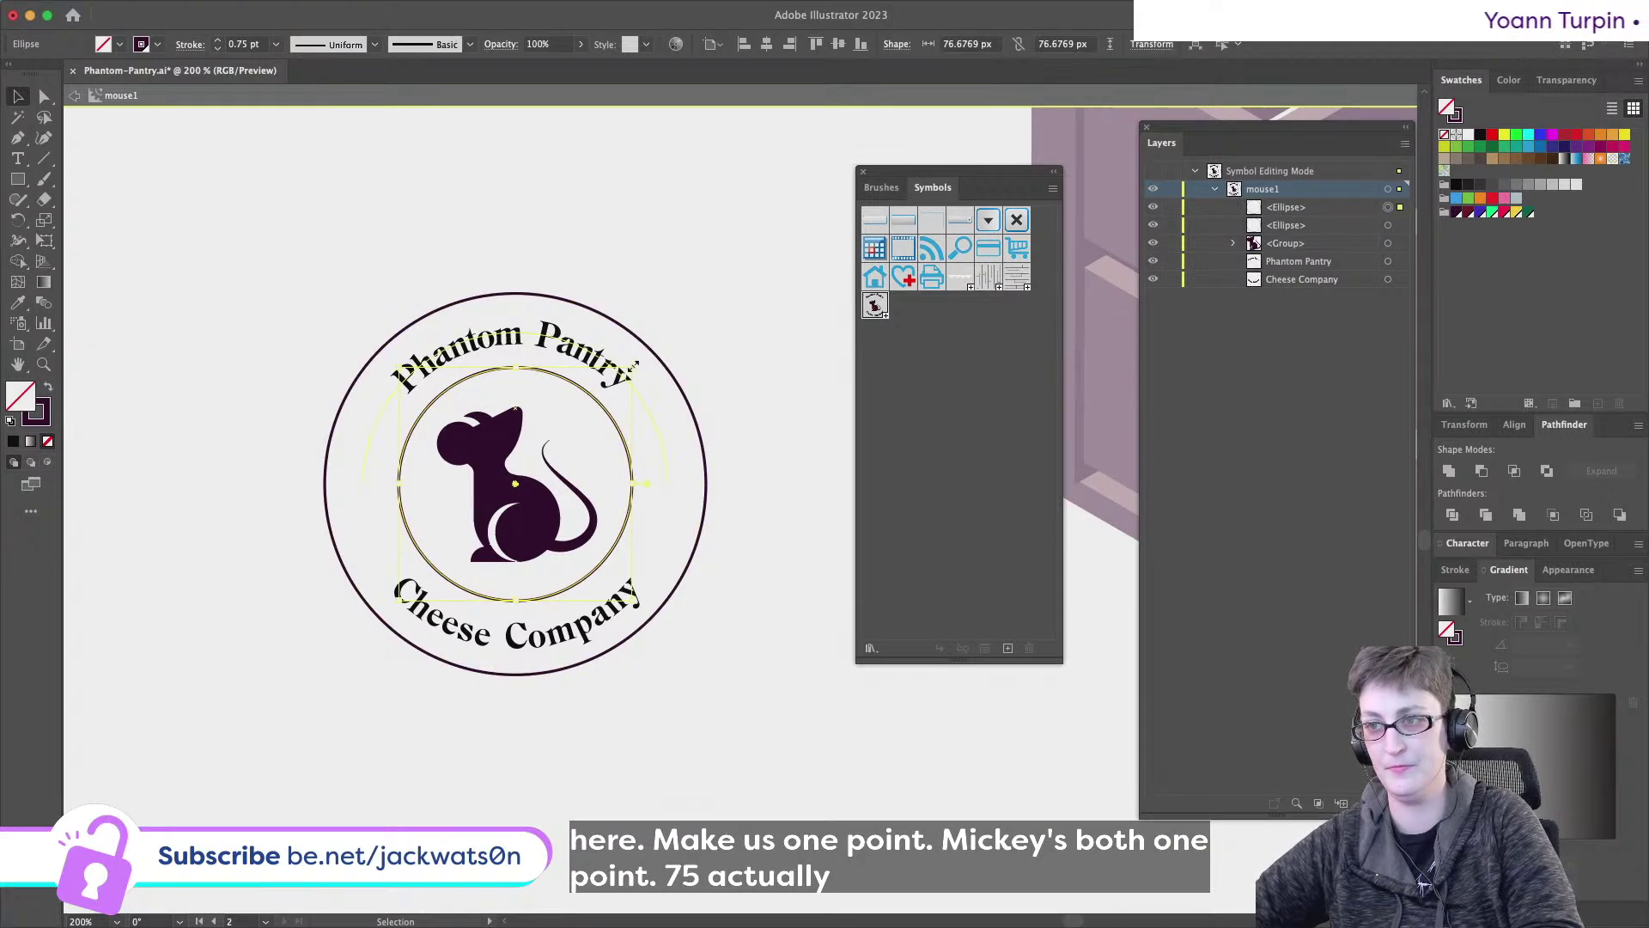
pyautogui.moveTo(634, 369); pyautogui.dragTo(637, 362)
pyautogui.press('super+z')
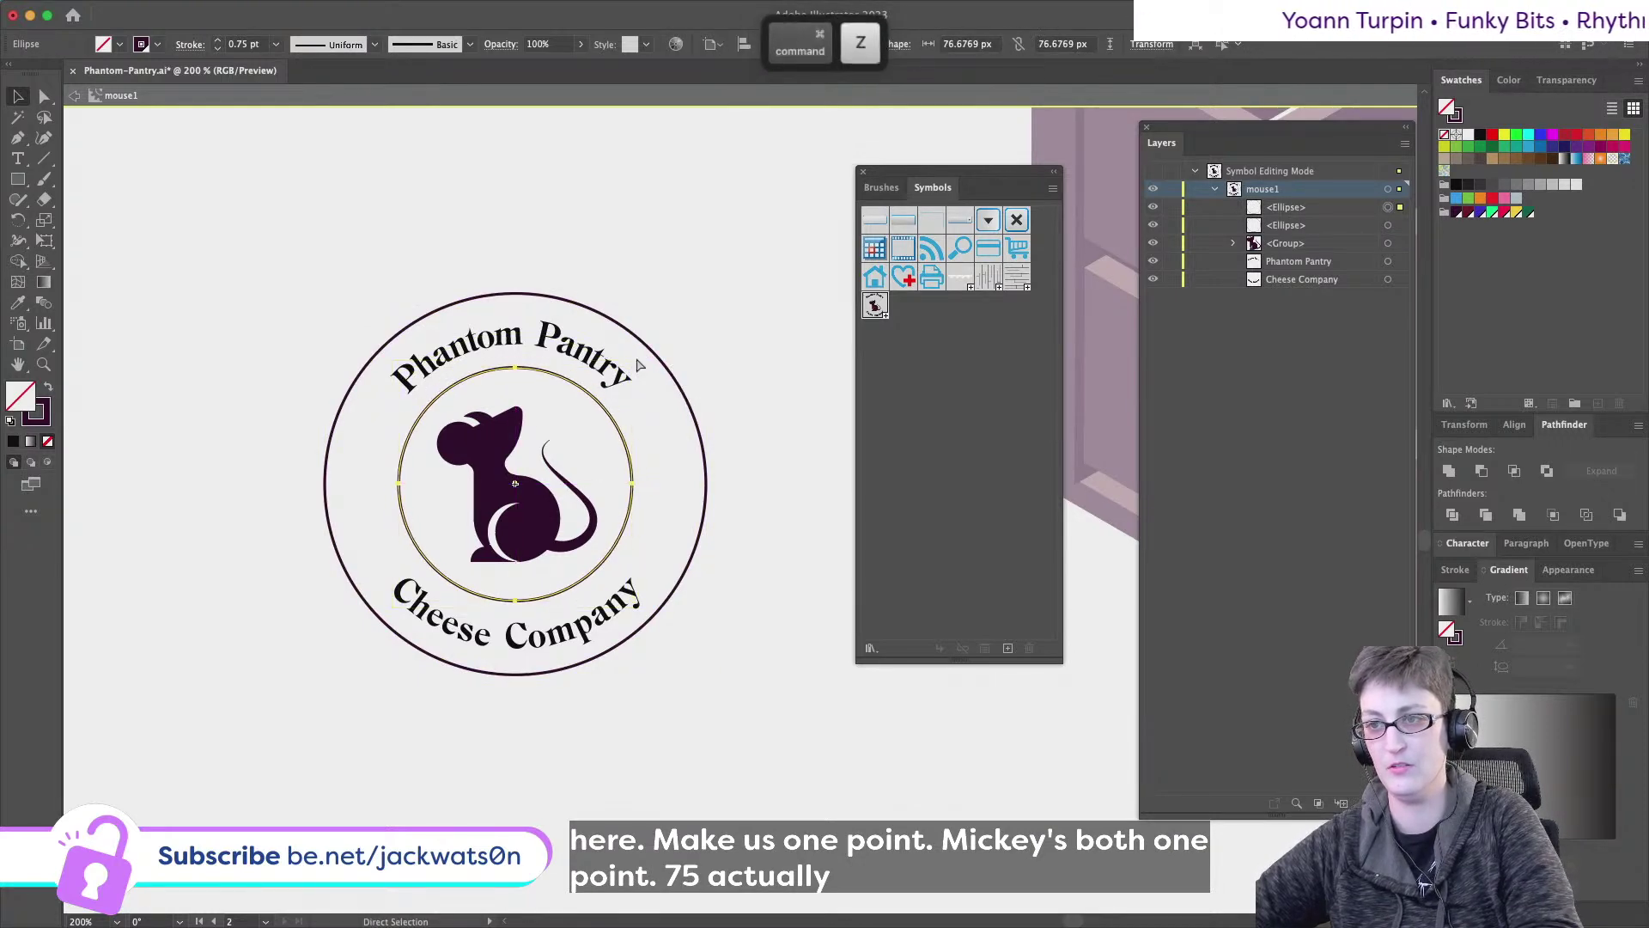
pyautogui.press('super+c')
pyautogui.press('super+f')
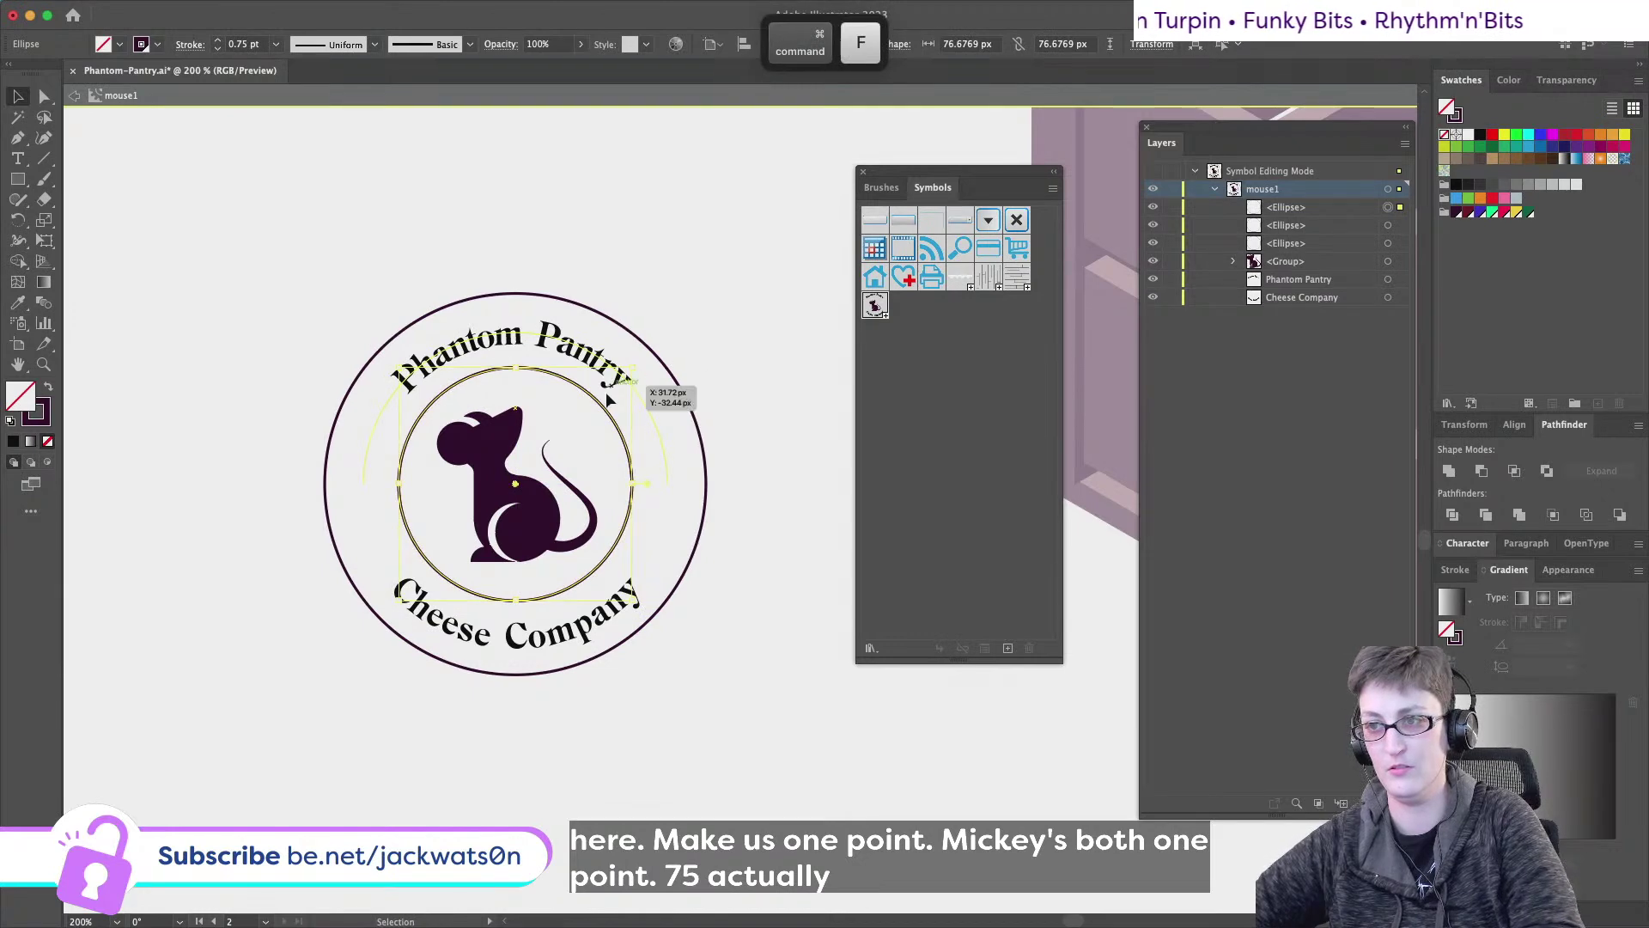
pyautogui.press('super+z')
# - Enlarge the Phantom Pantry and Cheese Company curved texts together from their centre and set their font size to 11 pt
pyautogui.click(541, 507)
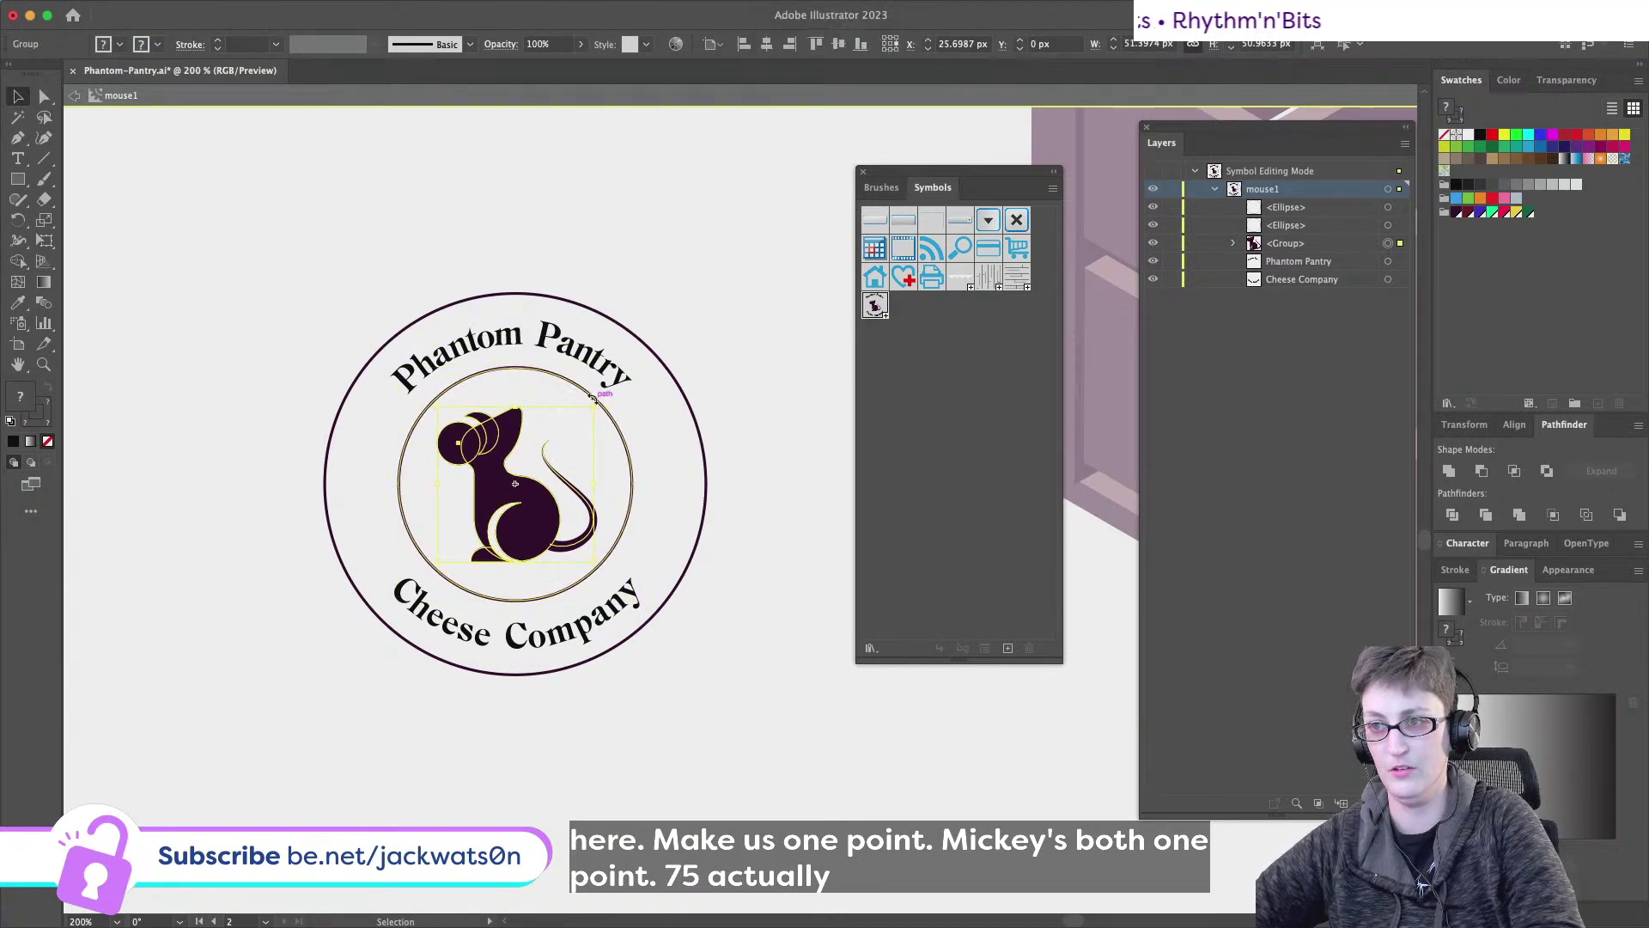
pyautogui.click(589, 348)
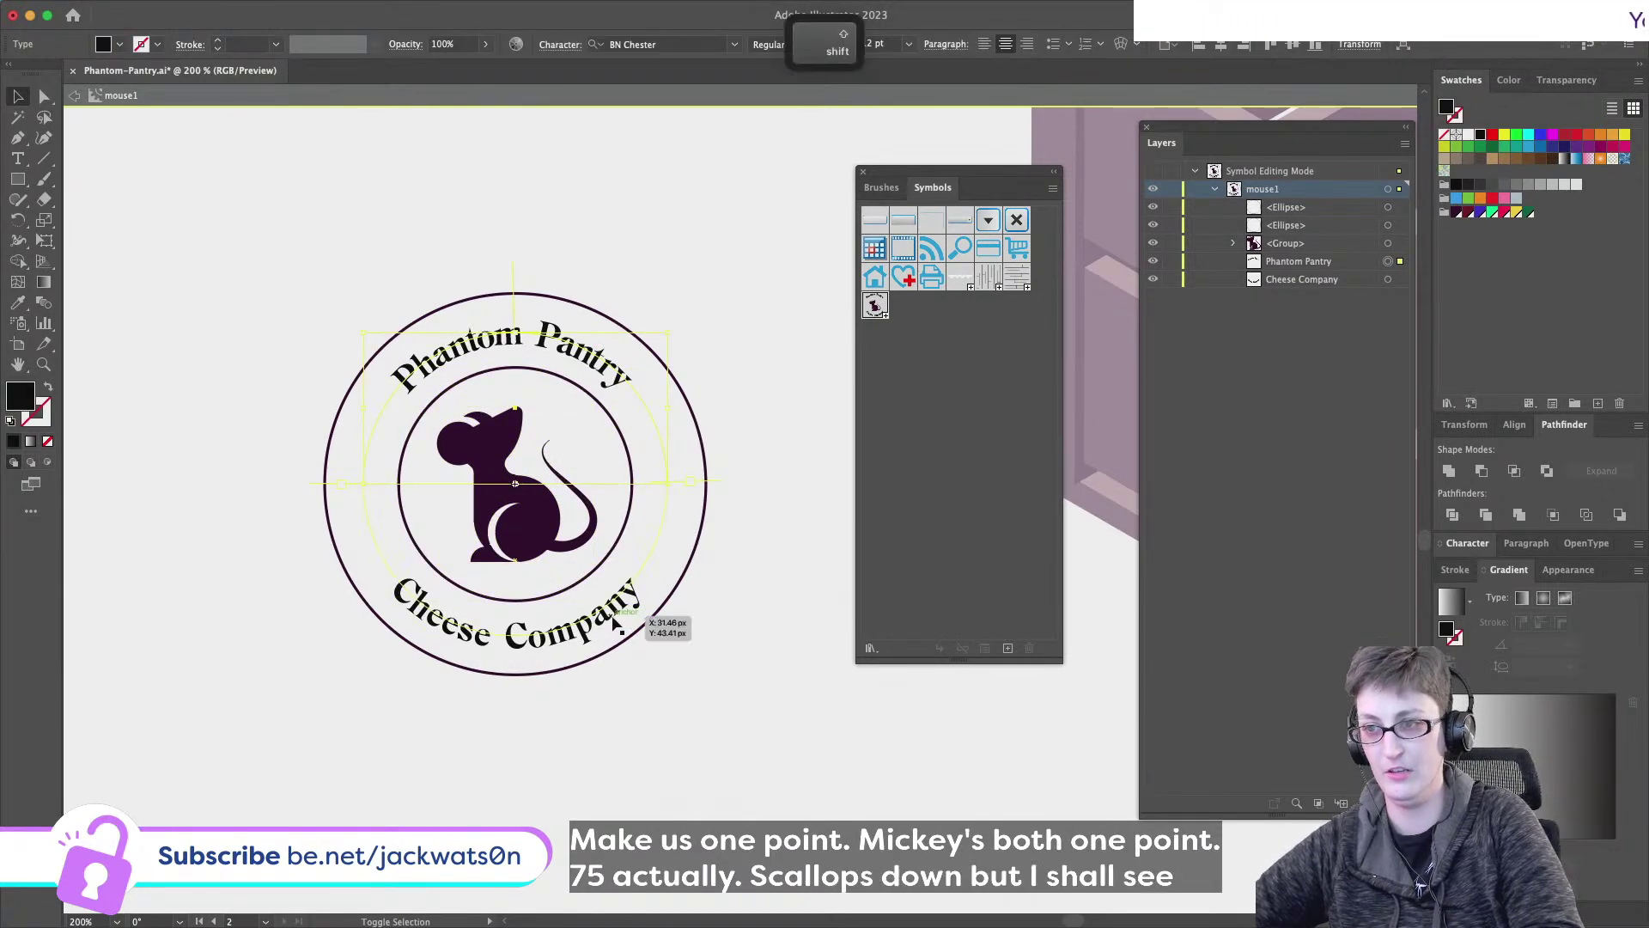
pyautogui.moveTo(669, 334); pyautogui.dragTo(689, 322)
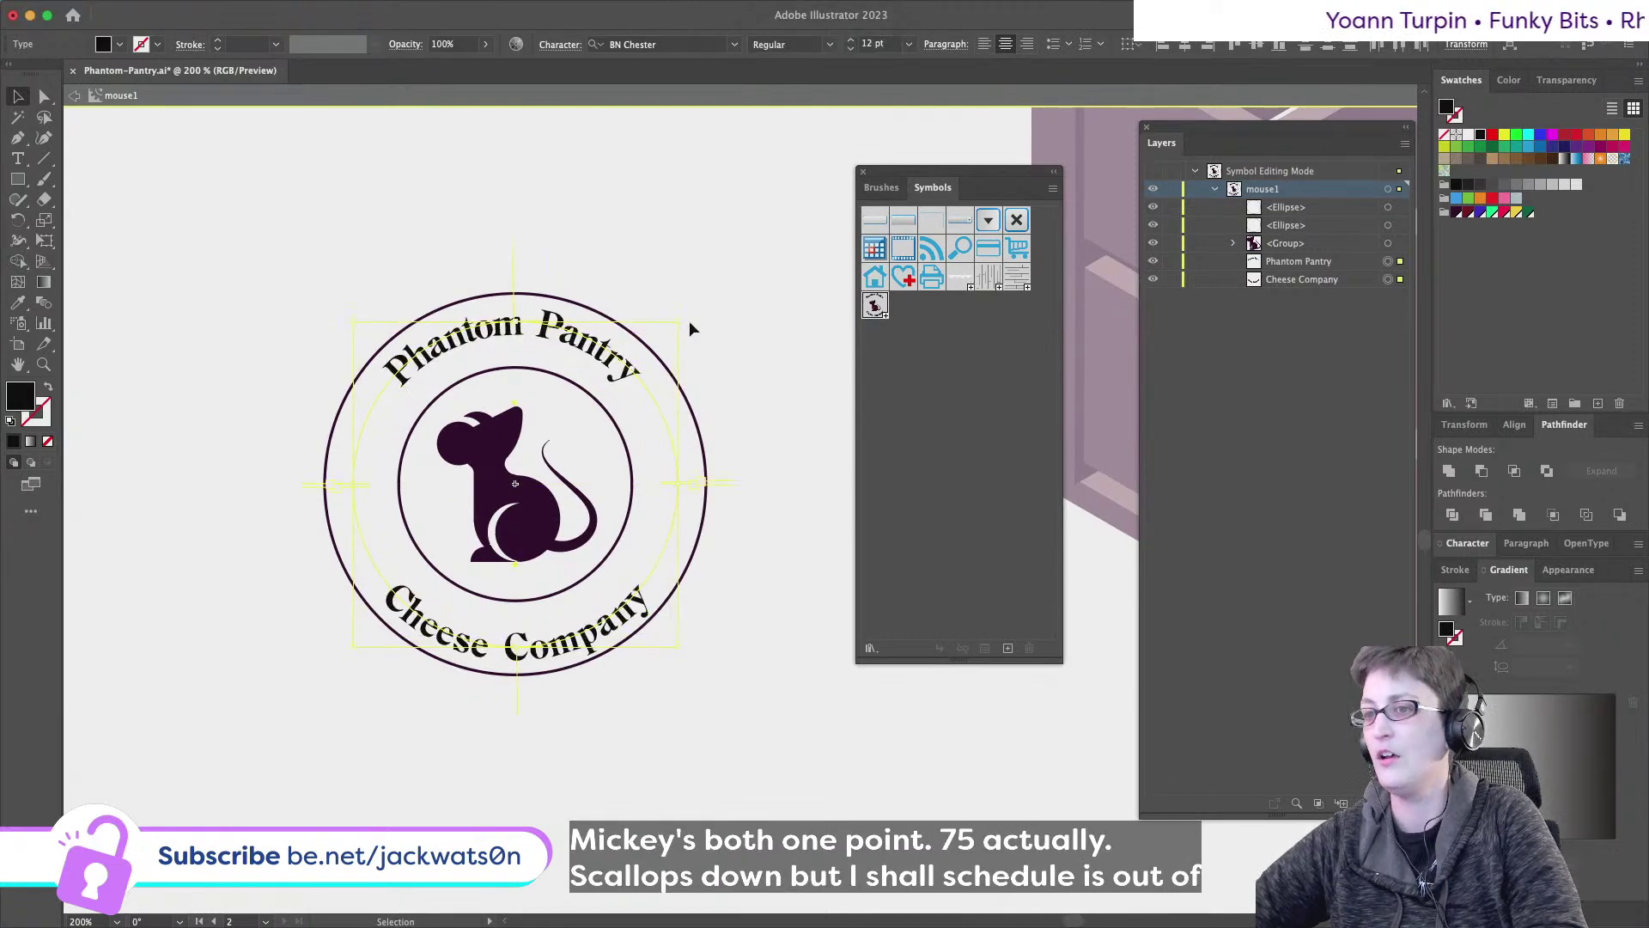
pyautogui.click(909, 44)
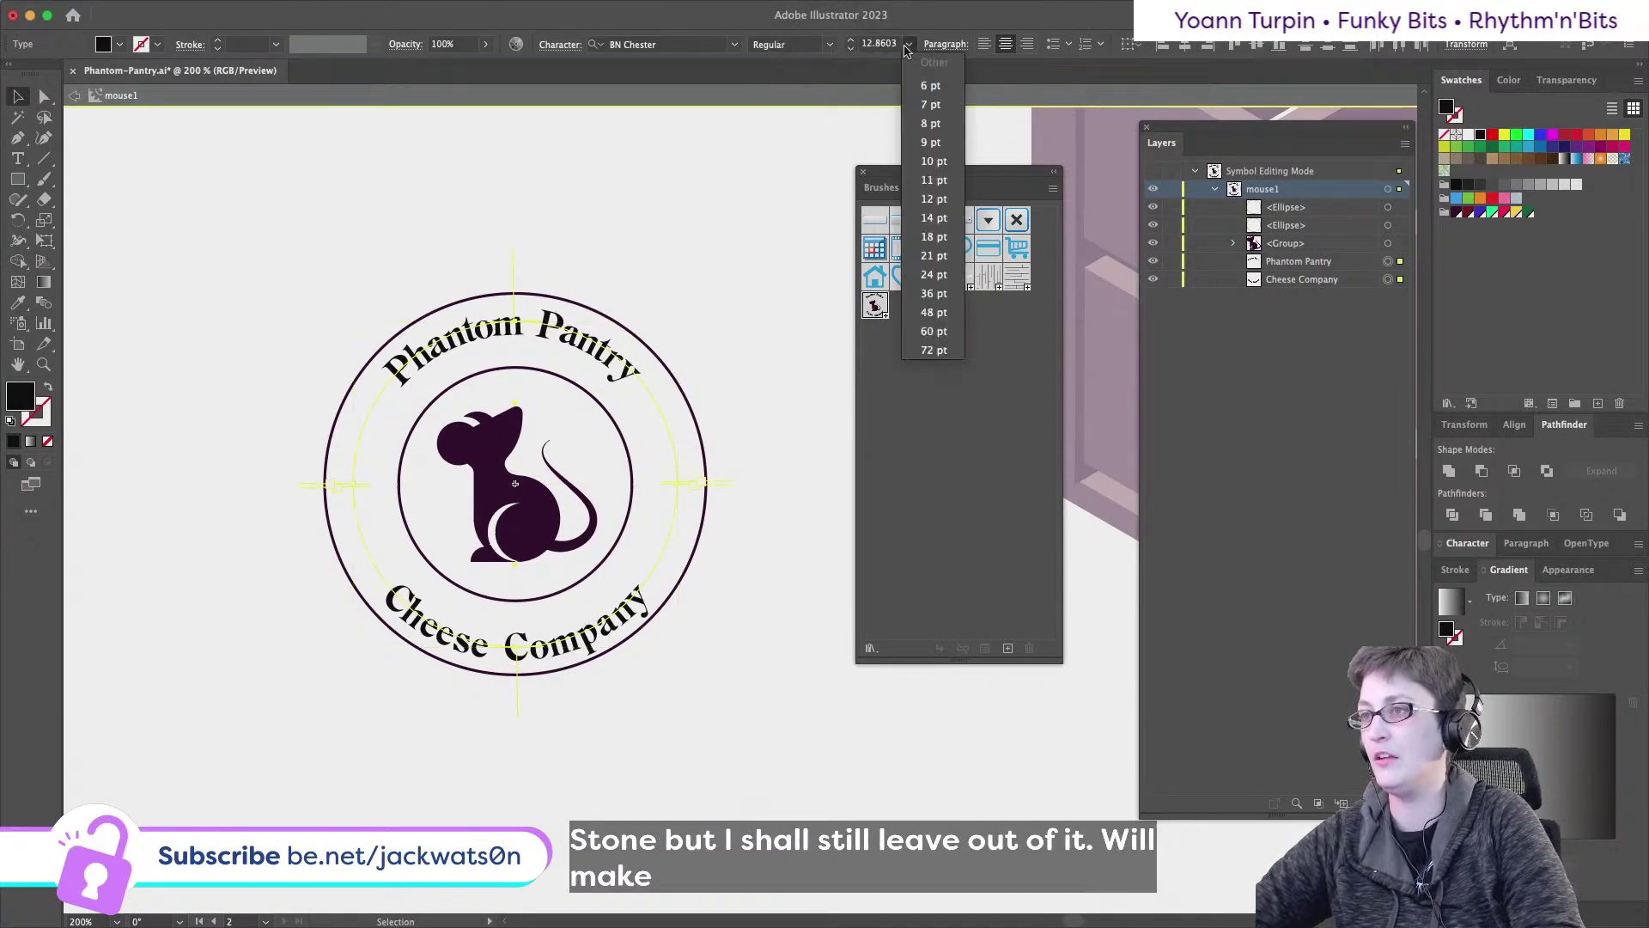
pyautogui.click(931, 182)
# - Paste a copy of the inner circle in front, enlarge it from its centre to about 89 px, and set its stroke to 0.75 pt
pyautogui.click(529, 368)
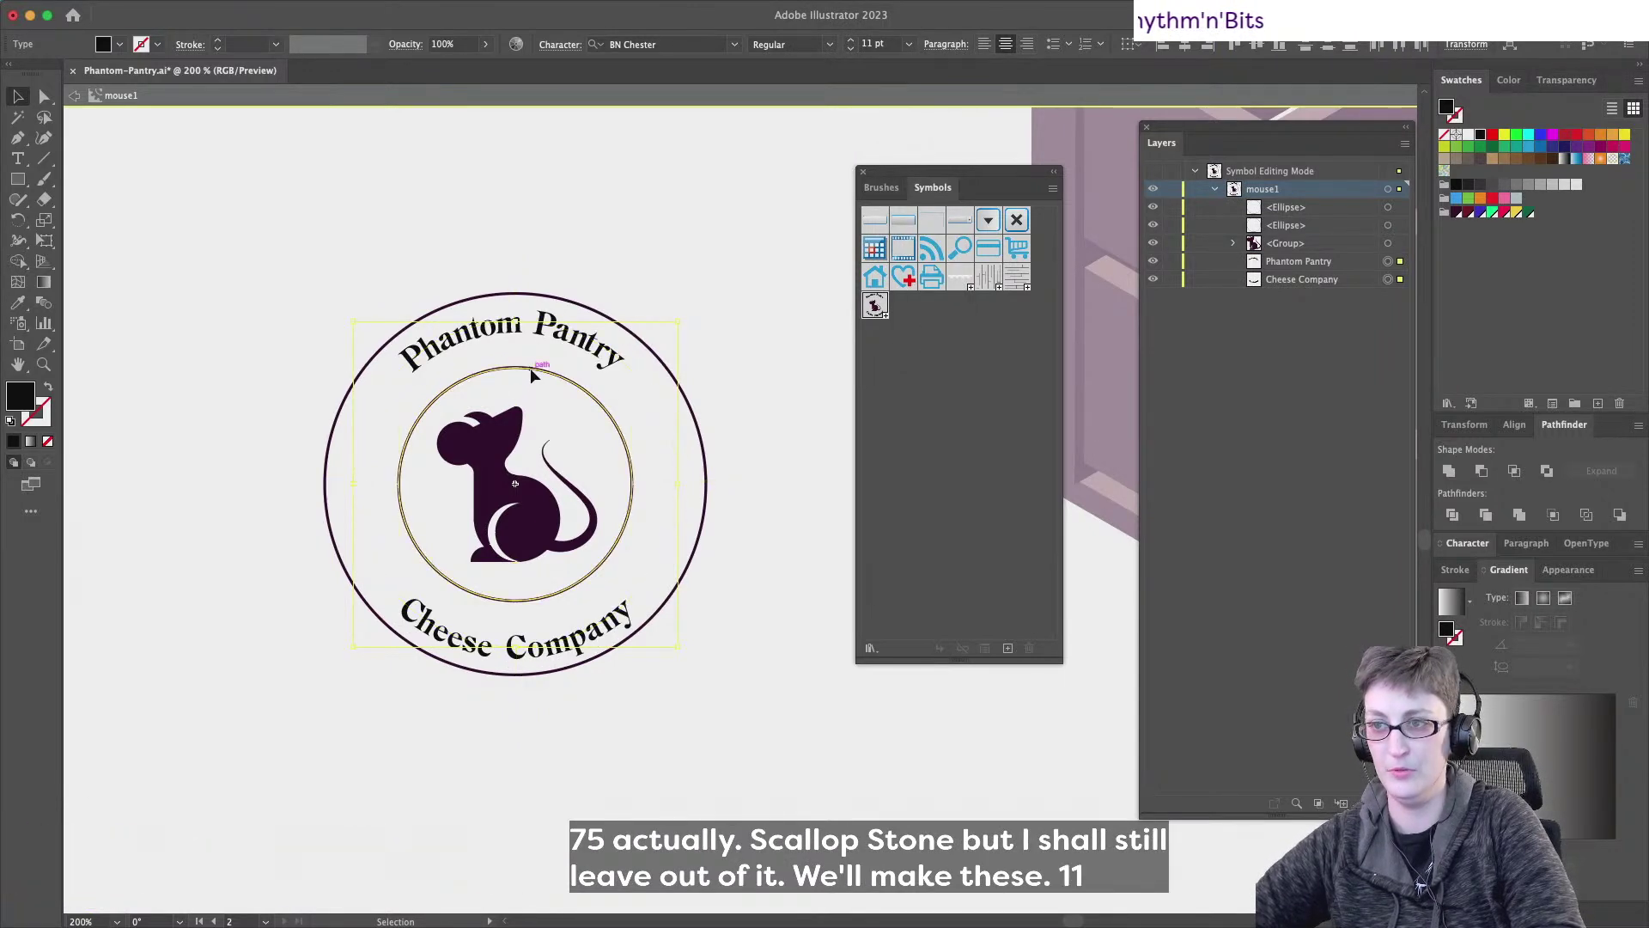
pyautogui.press('super+f')
pyautogui.moveTo(632, 368); pyautogui.dragTo(650, 348)
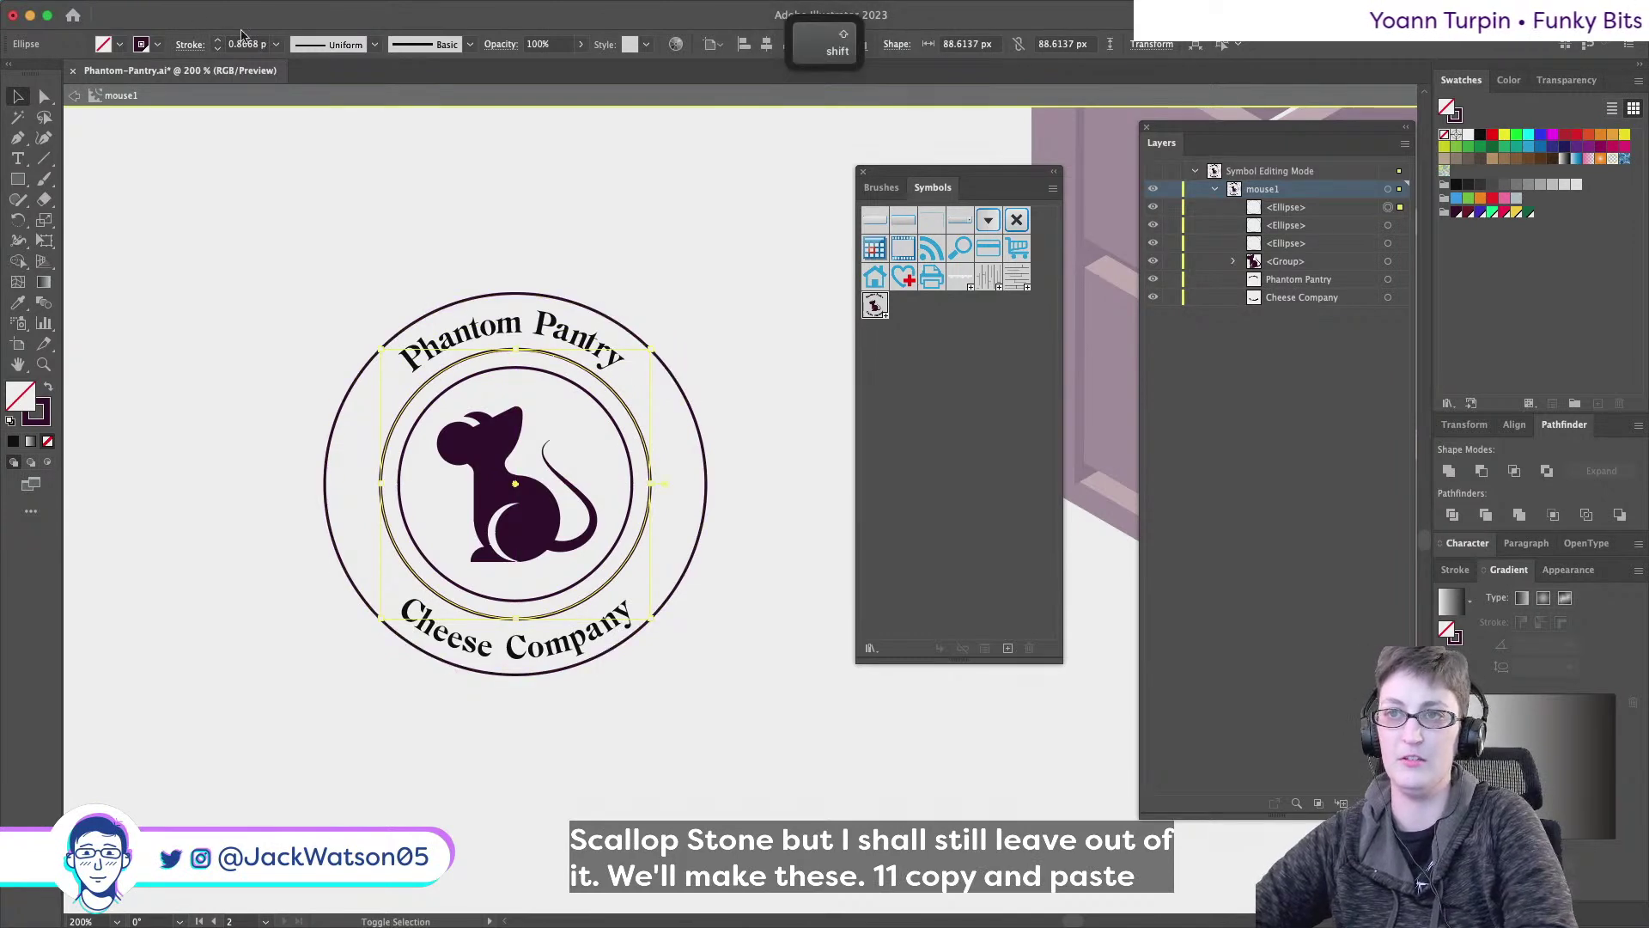
pyautogui.click(276, 46)
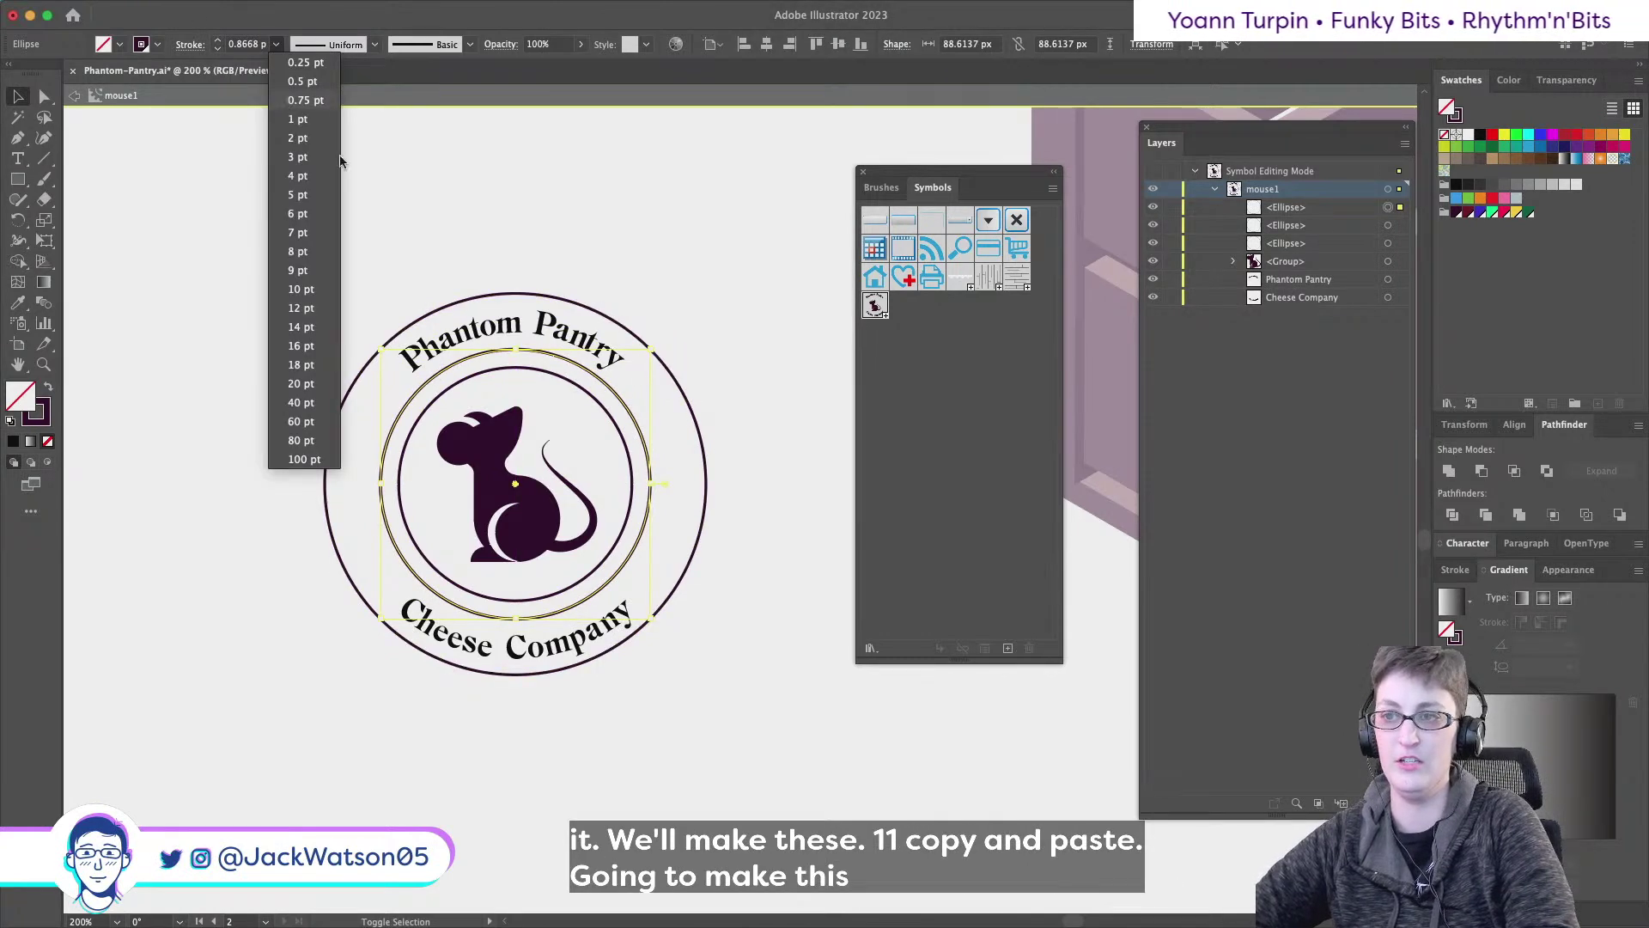
pyautogui.click(305, 100)
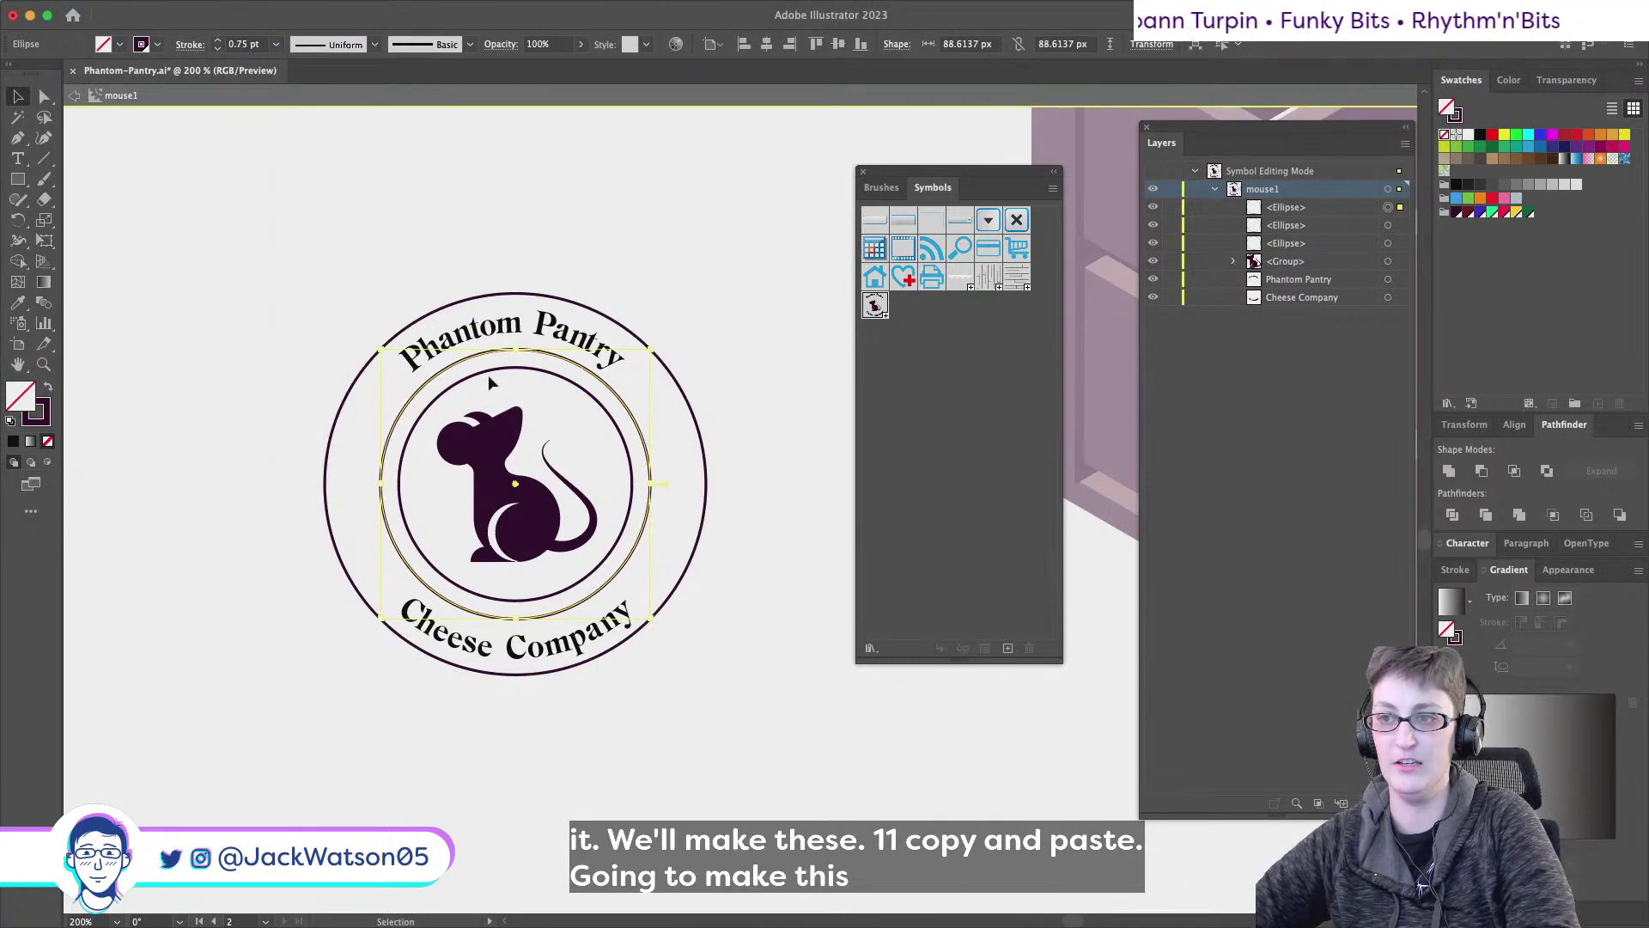
# - Enlarge the innermost circle around the mouse to about 81 px and give it a 3 pt stroke
pyautogui.click(278, 46)
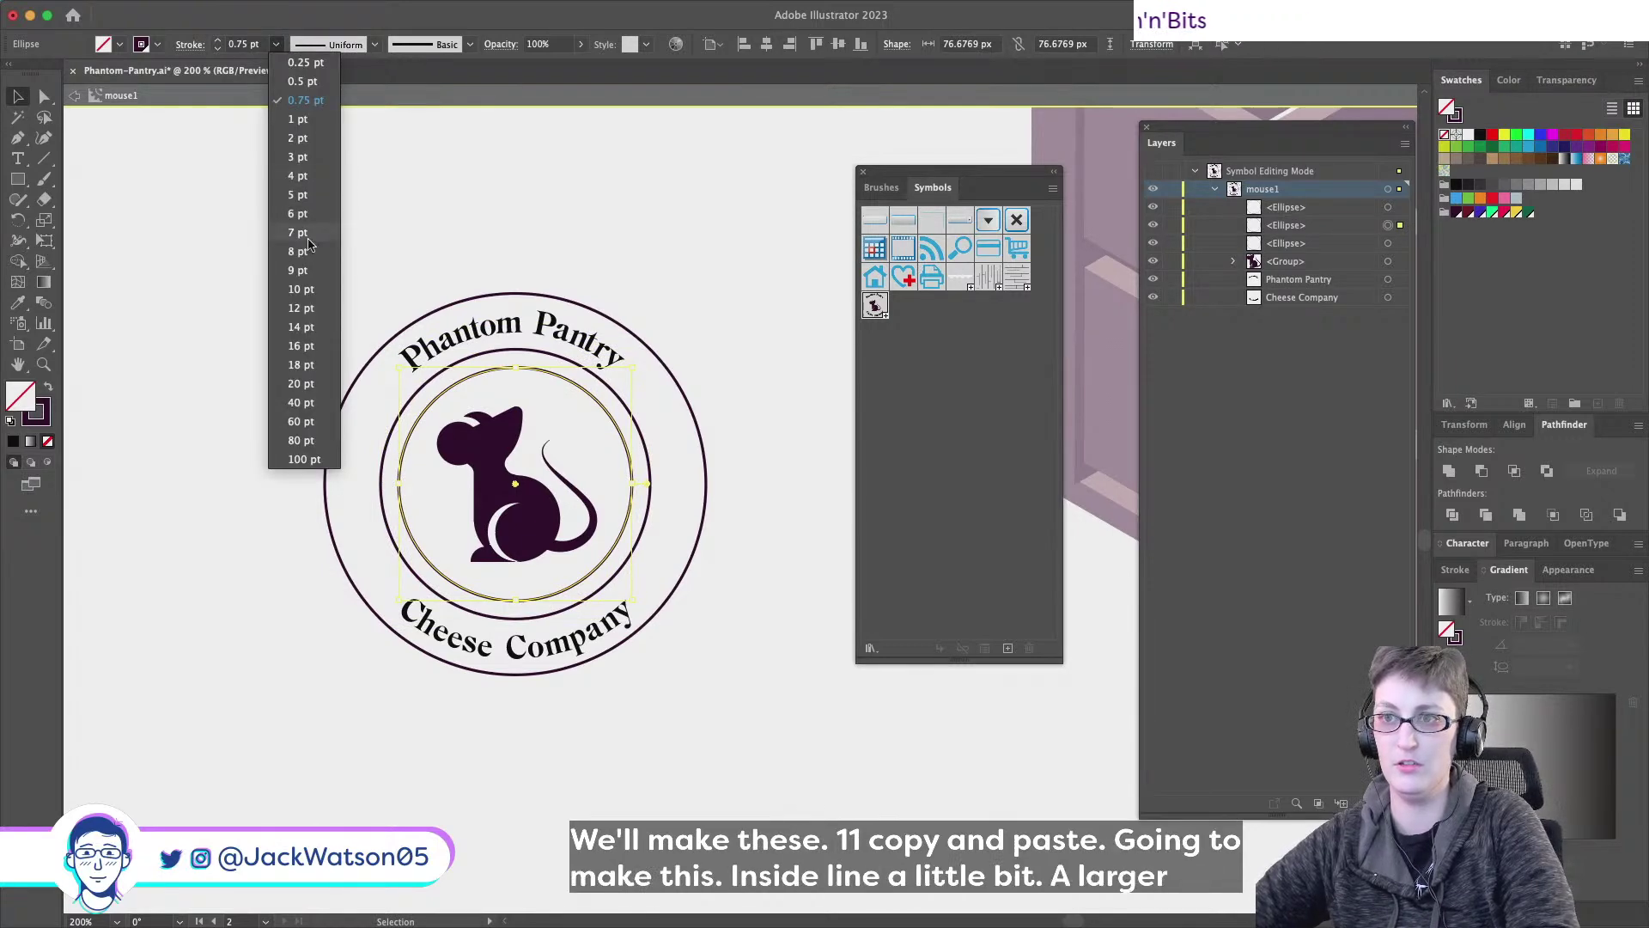
pyautogui.click(298, 195)
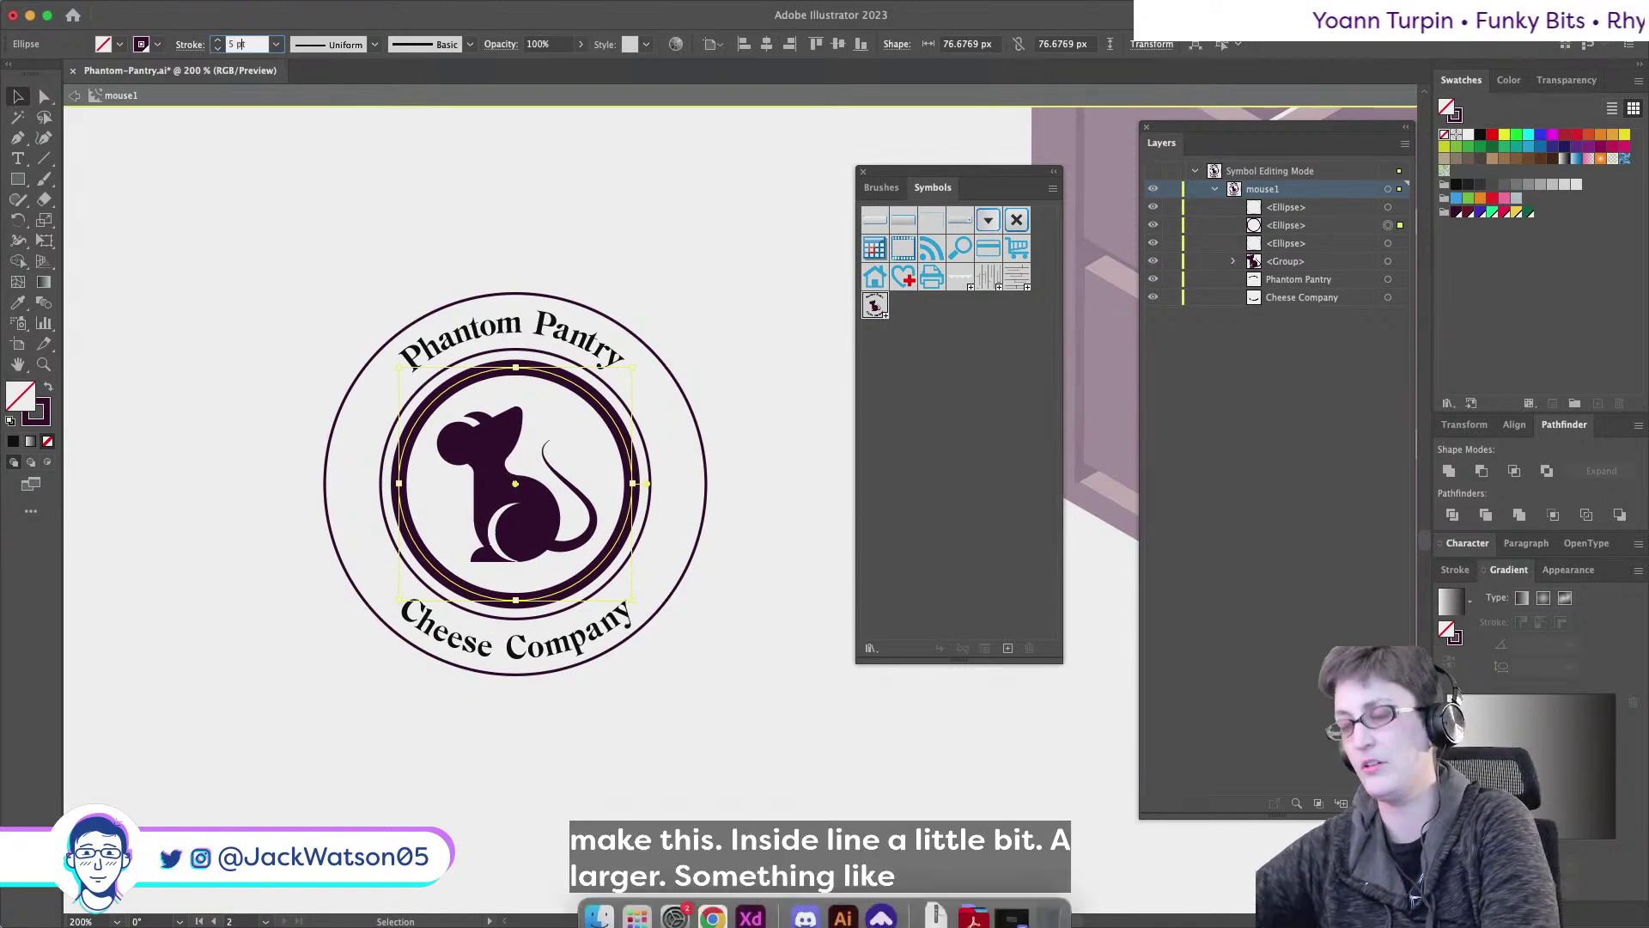
pyautogui.press('Down')
pyautogui.press('Down')
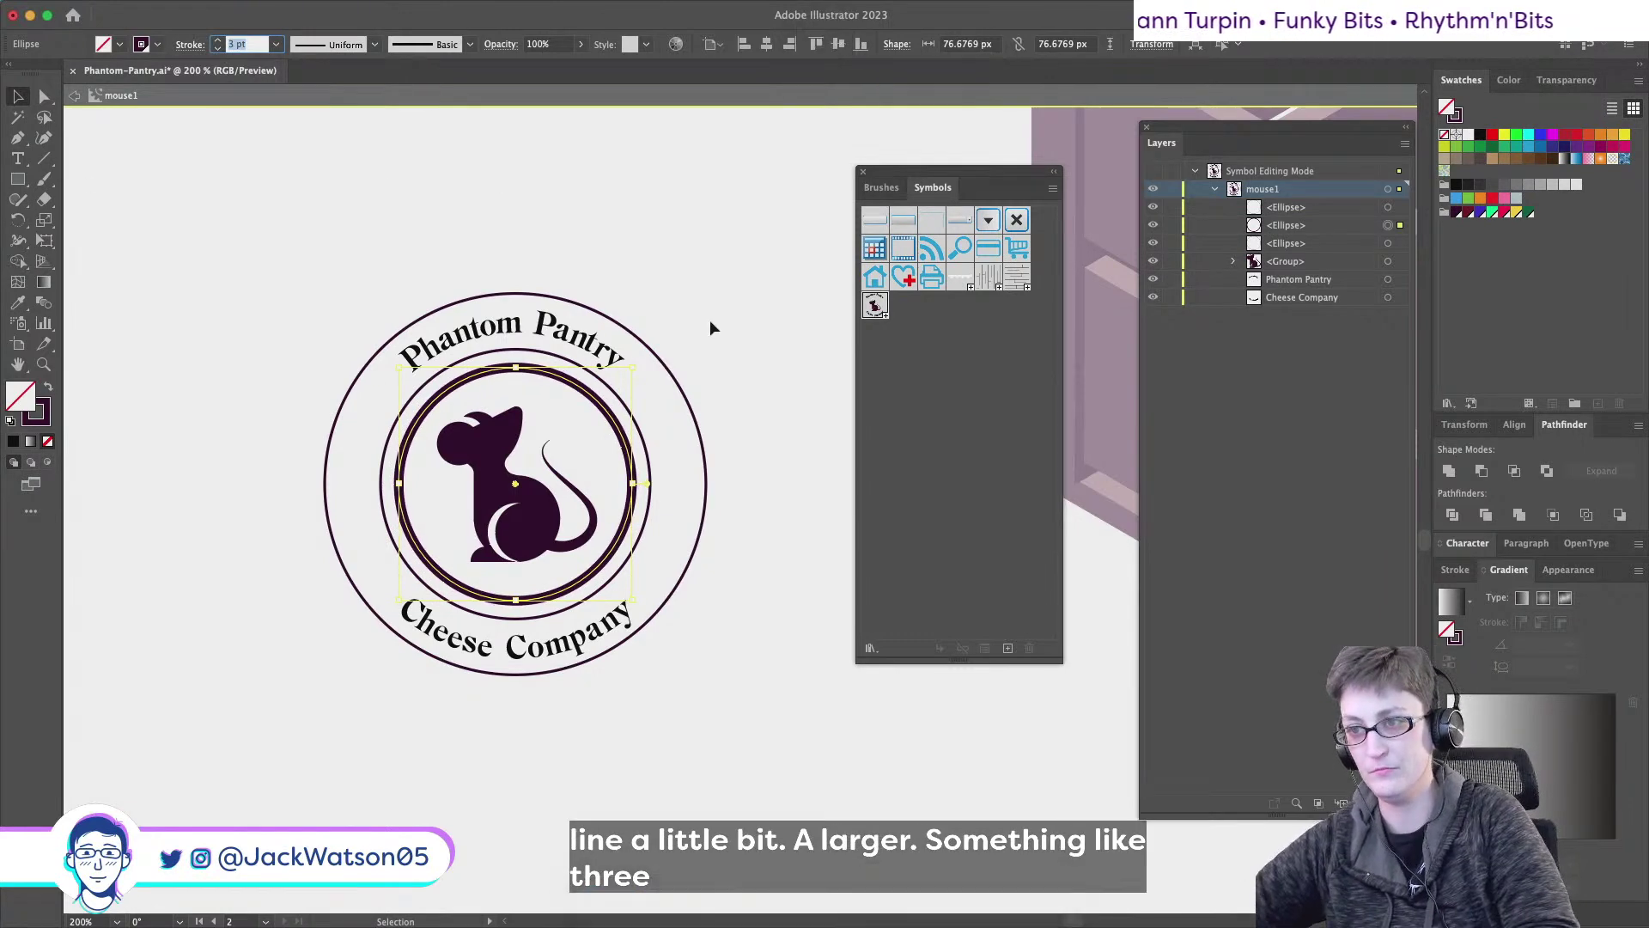
pyautogui.moveTo(633, 364); pyautogui.dragTo(637, 360)
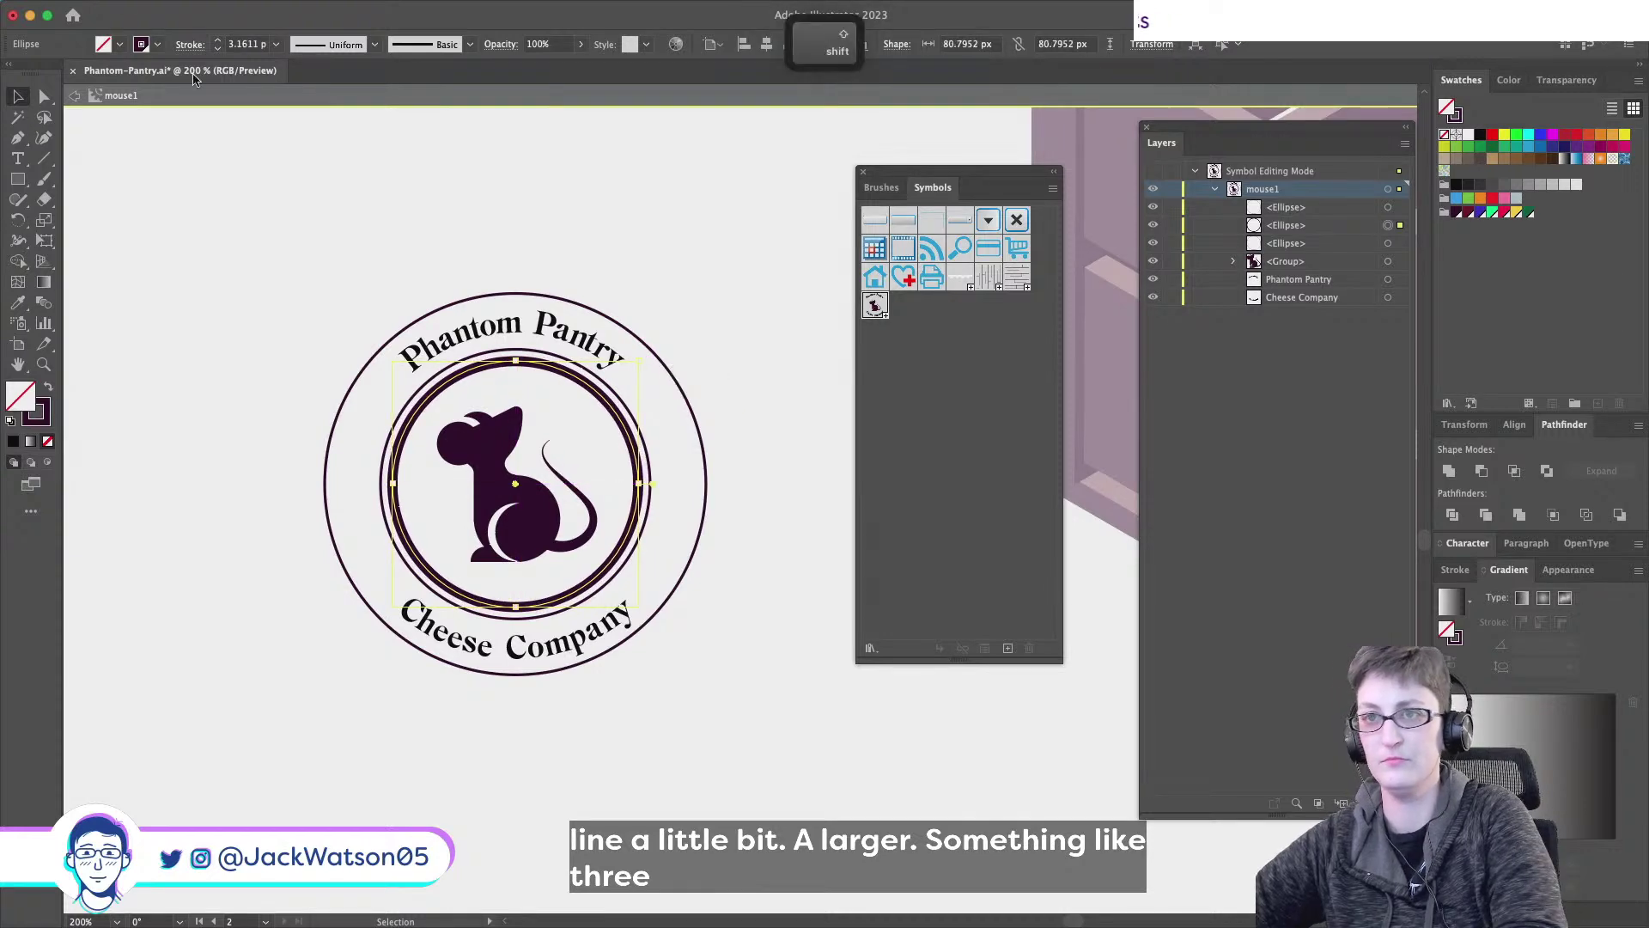
pyautogui.click(244, 44)
pyautogui.write('3')
pyautogui.press('Tab')
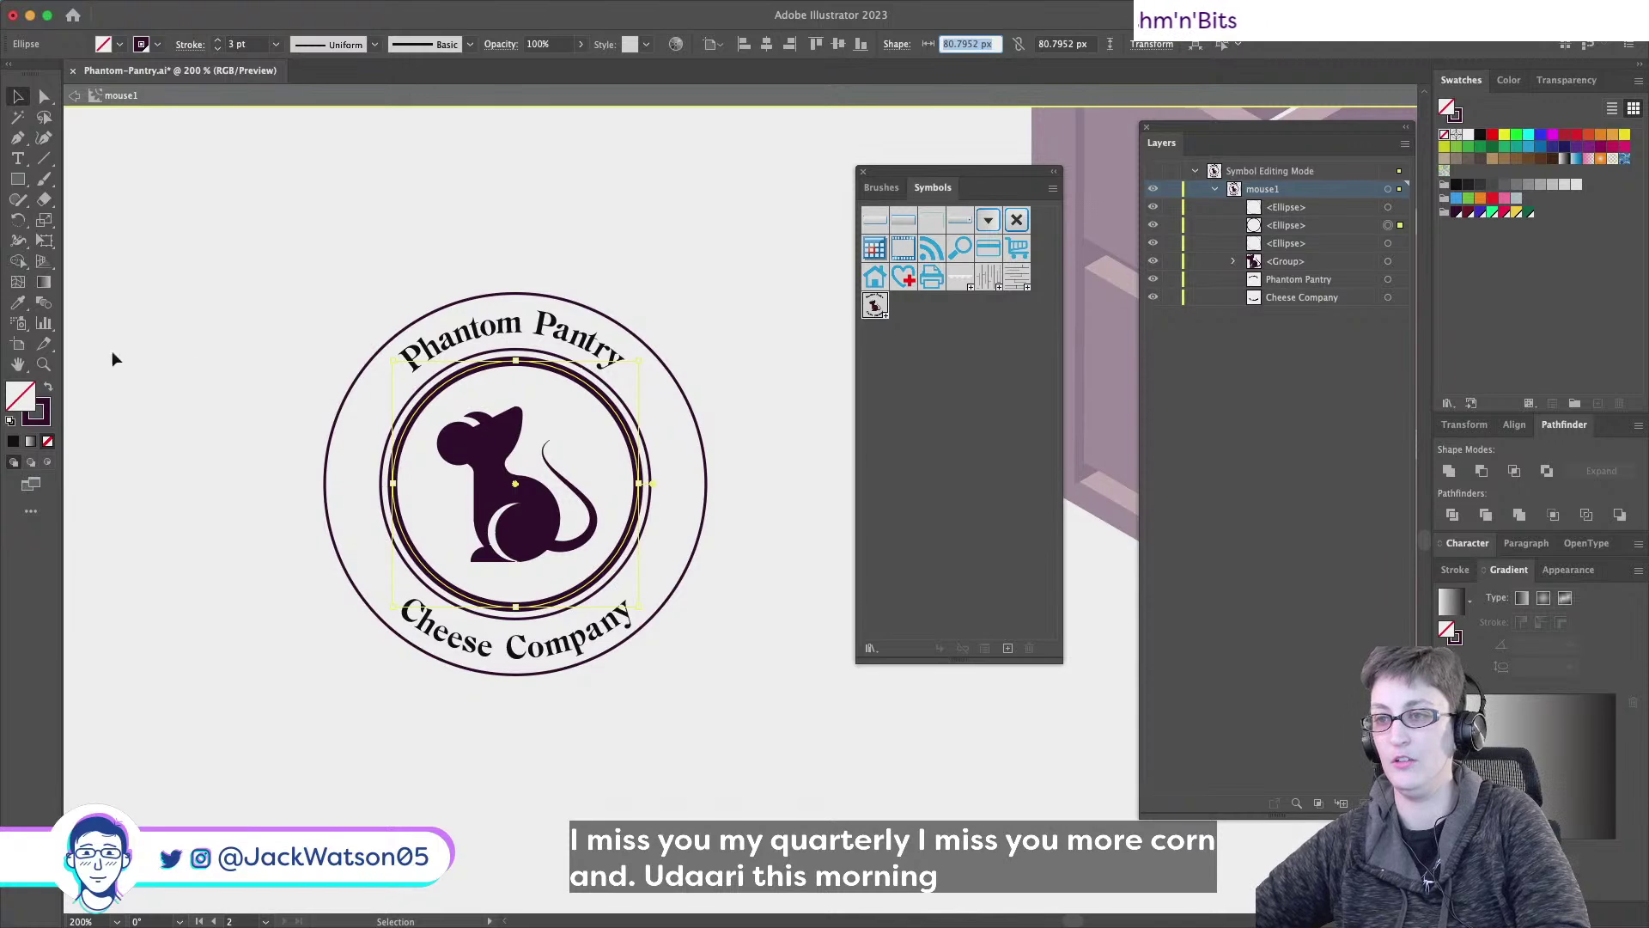
pyautogui.click(289, 220)
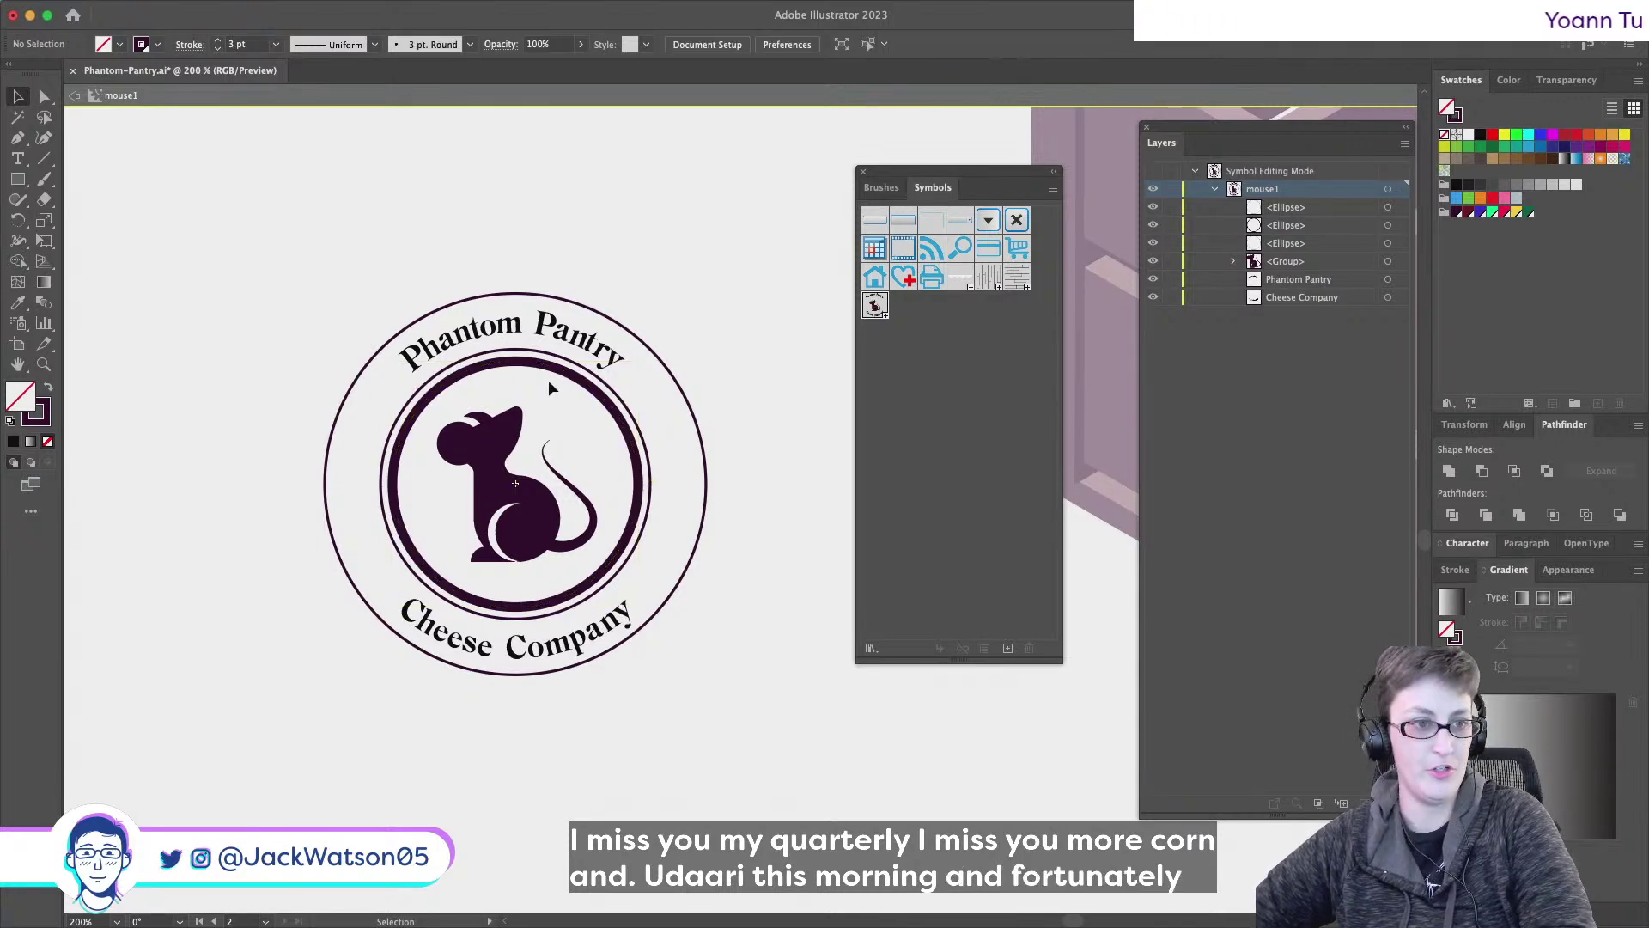
# - Draw a rectangle about 25 by 16 px beside the badge and copy the thin circle's 0.75 pt stroke style onto it
pyautogui.hscroll(2, 547, 381)
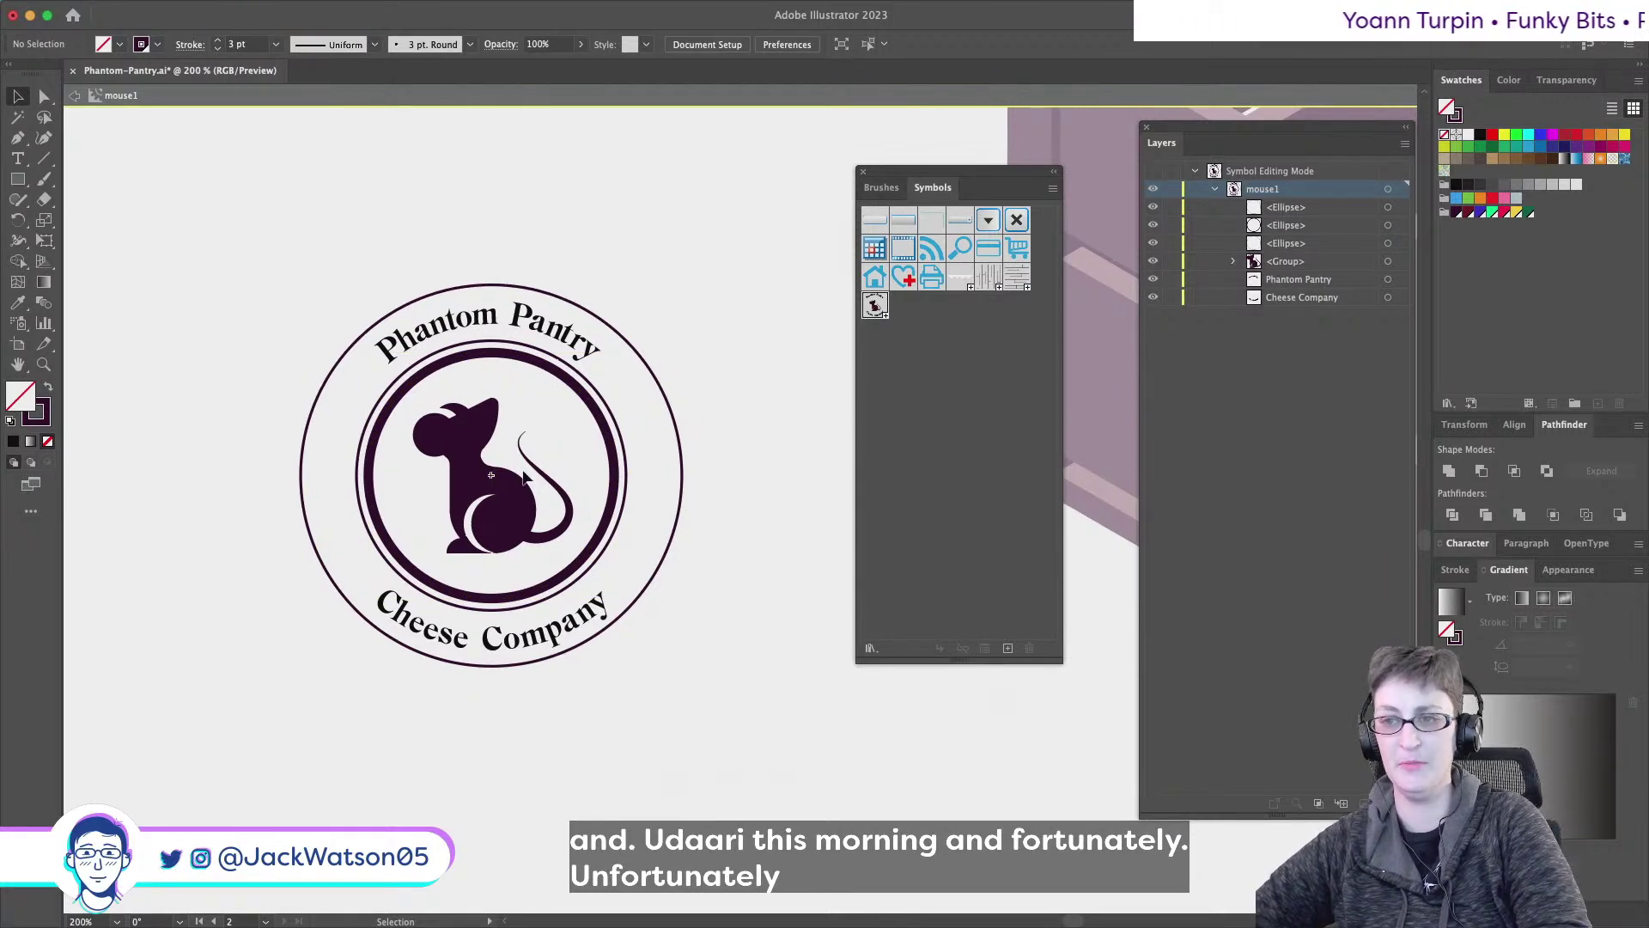
pyautogui.scroll(1, 524, 477)
pyautogui.press('alt')
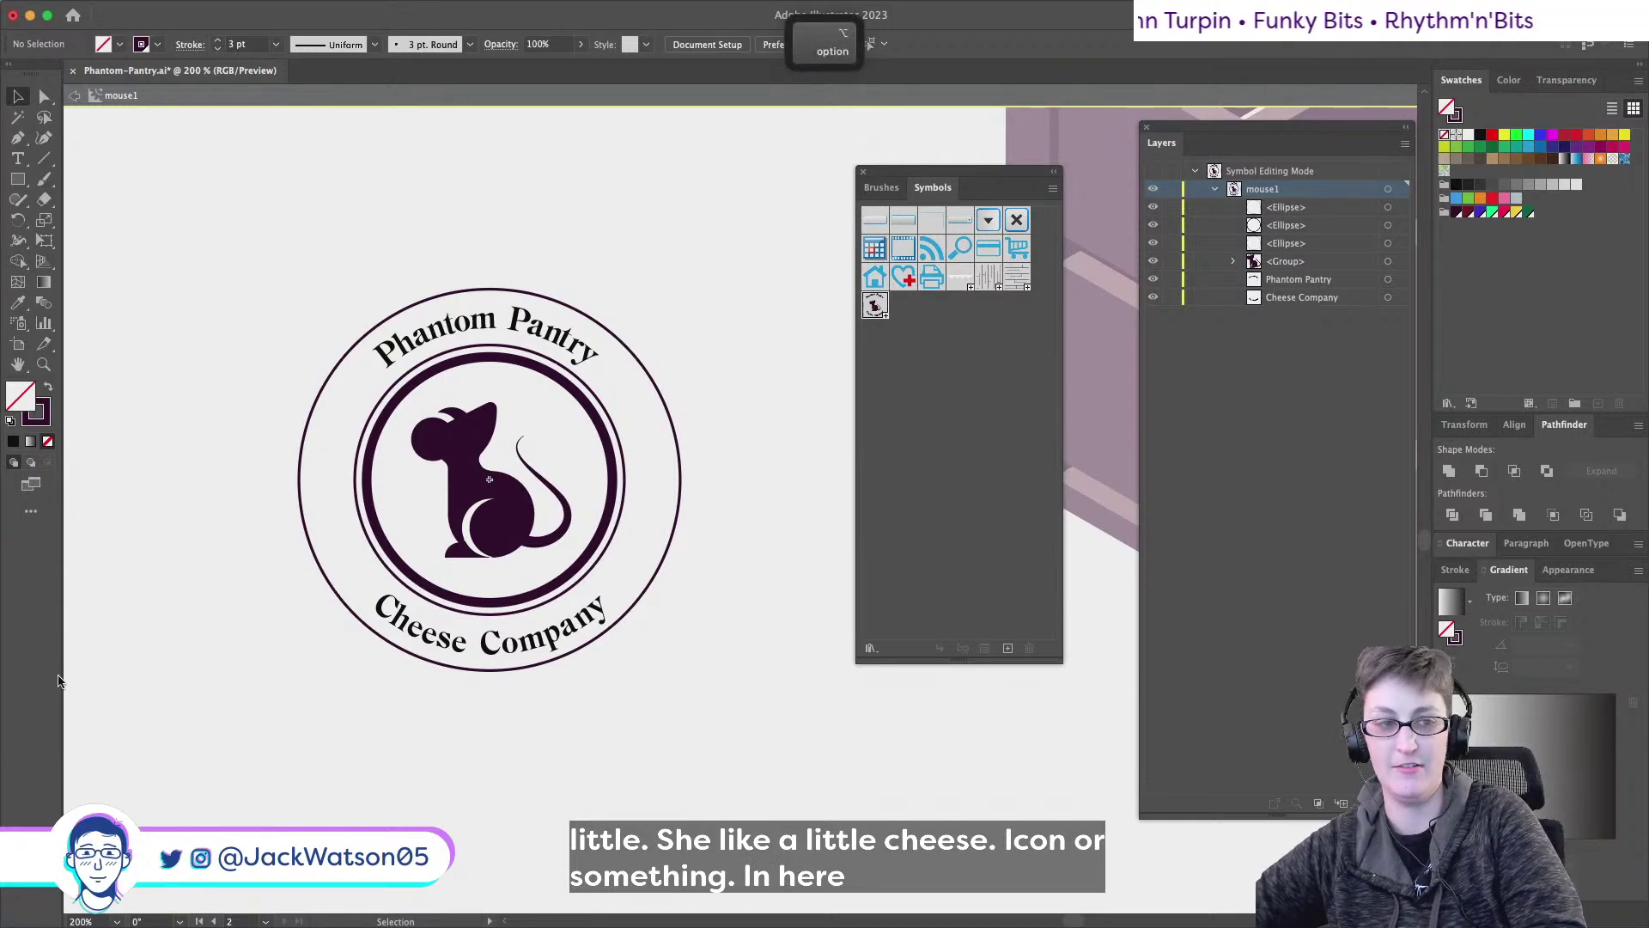
pyautogui.scroll(3, 348, 569)
pyautogui.hscroll(-5, 347, 563)
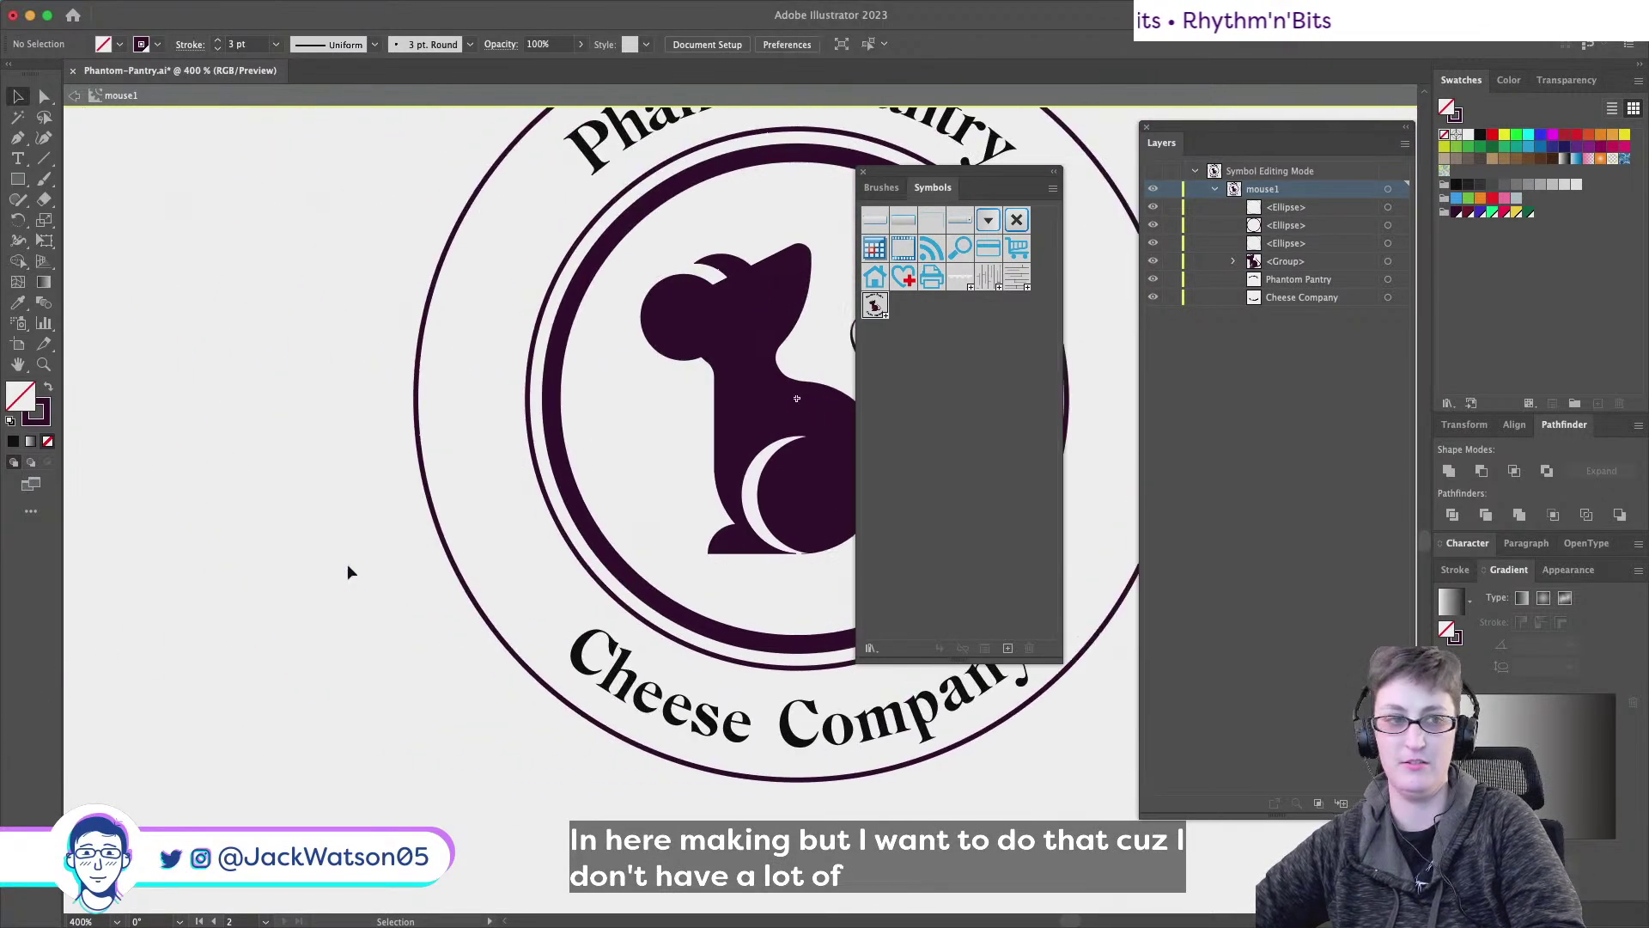
pyautogui.click(23, 182)
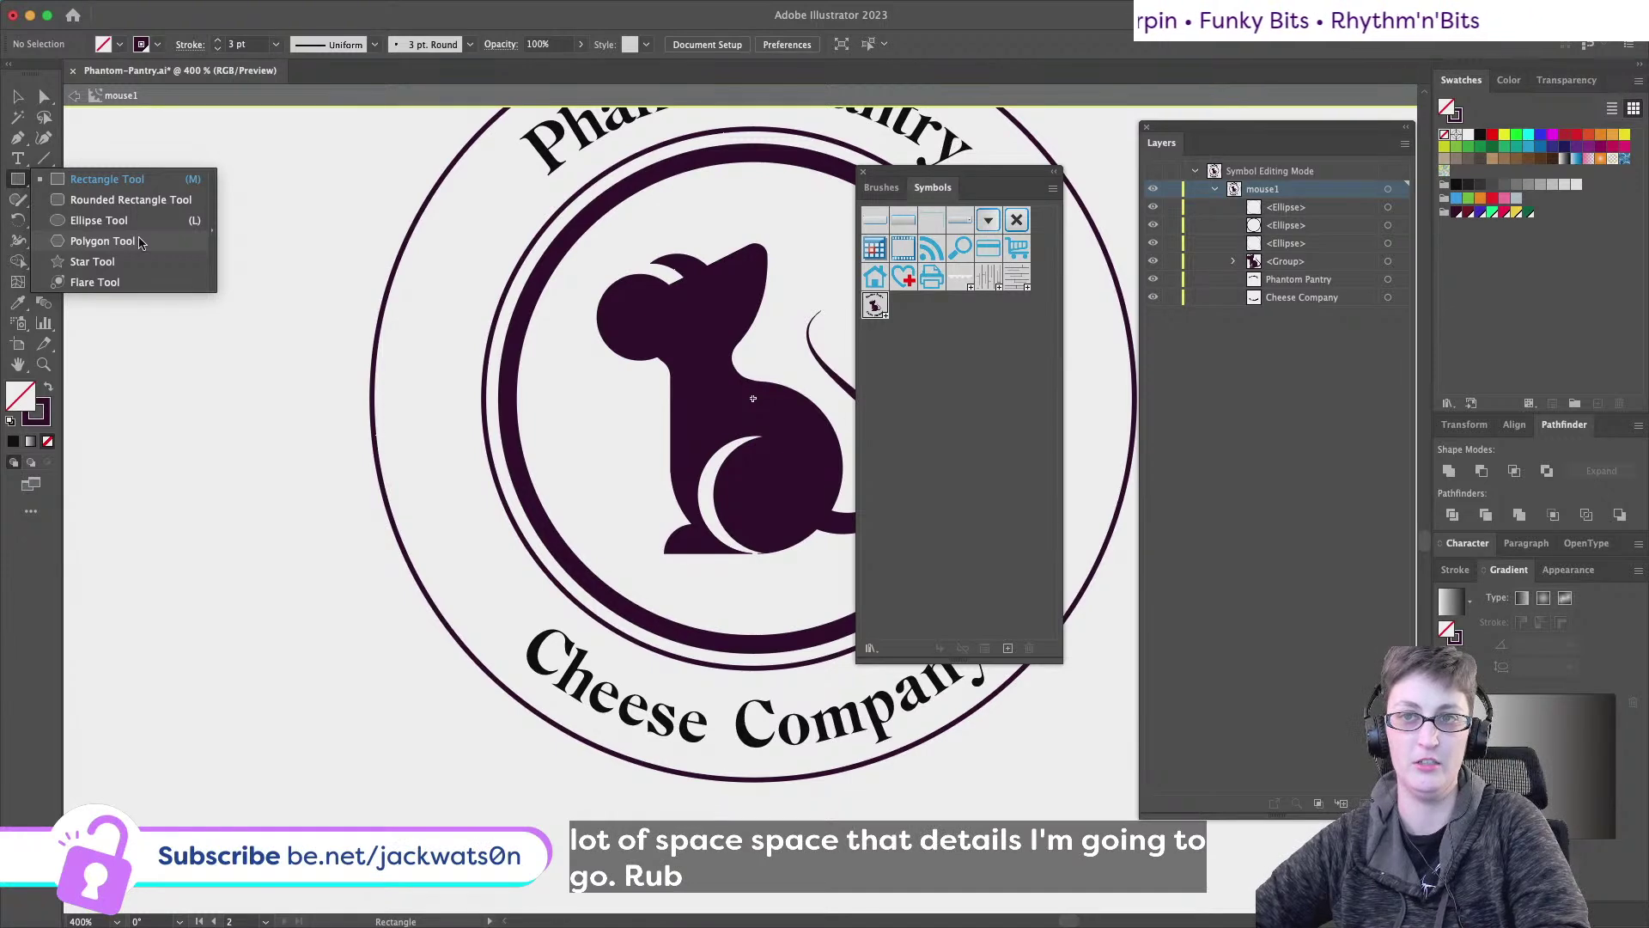
pyautogui.click(136, 179)
pyautogui.moveTo(173, 361); pyautogui.dragTo(328, 457)
pyautogui.press('i')
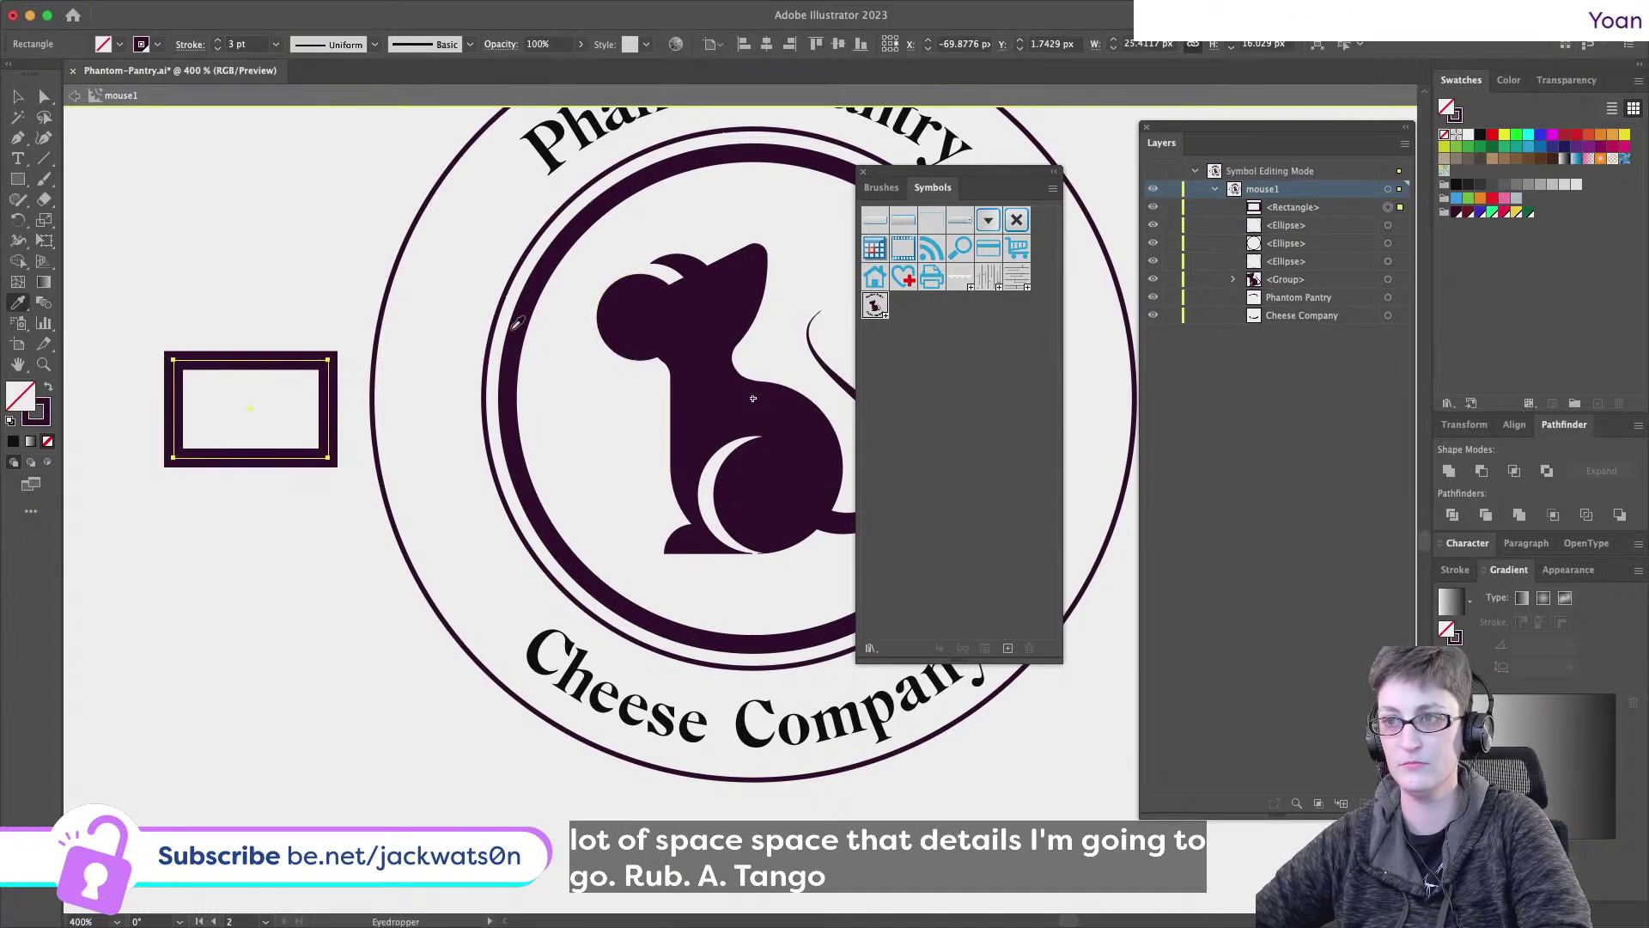
pyautogui.click(501, 326)
# - Slant the rectangle by lowering its right edge about 6 px and fully round its two left corners
pyautogui.click(44, 96)
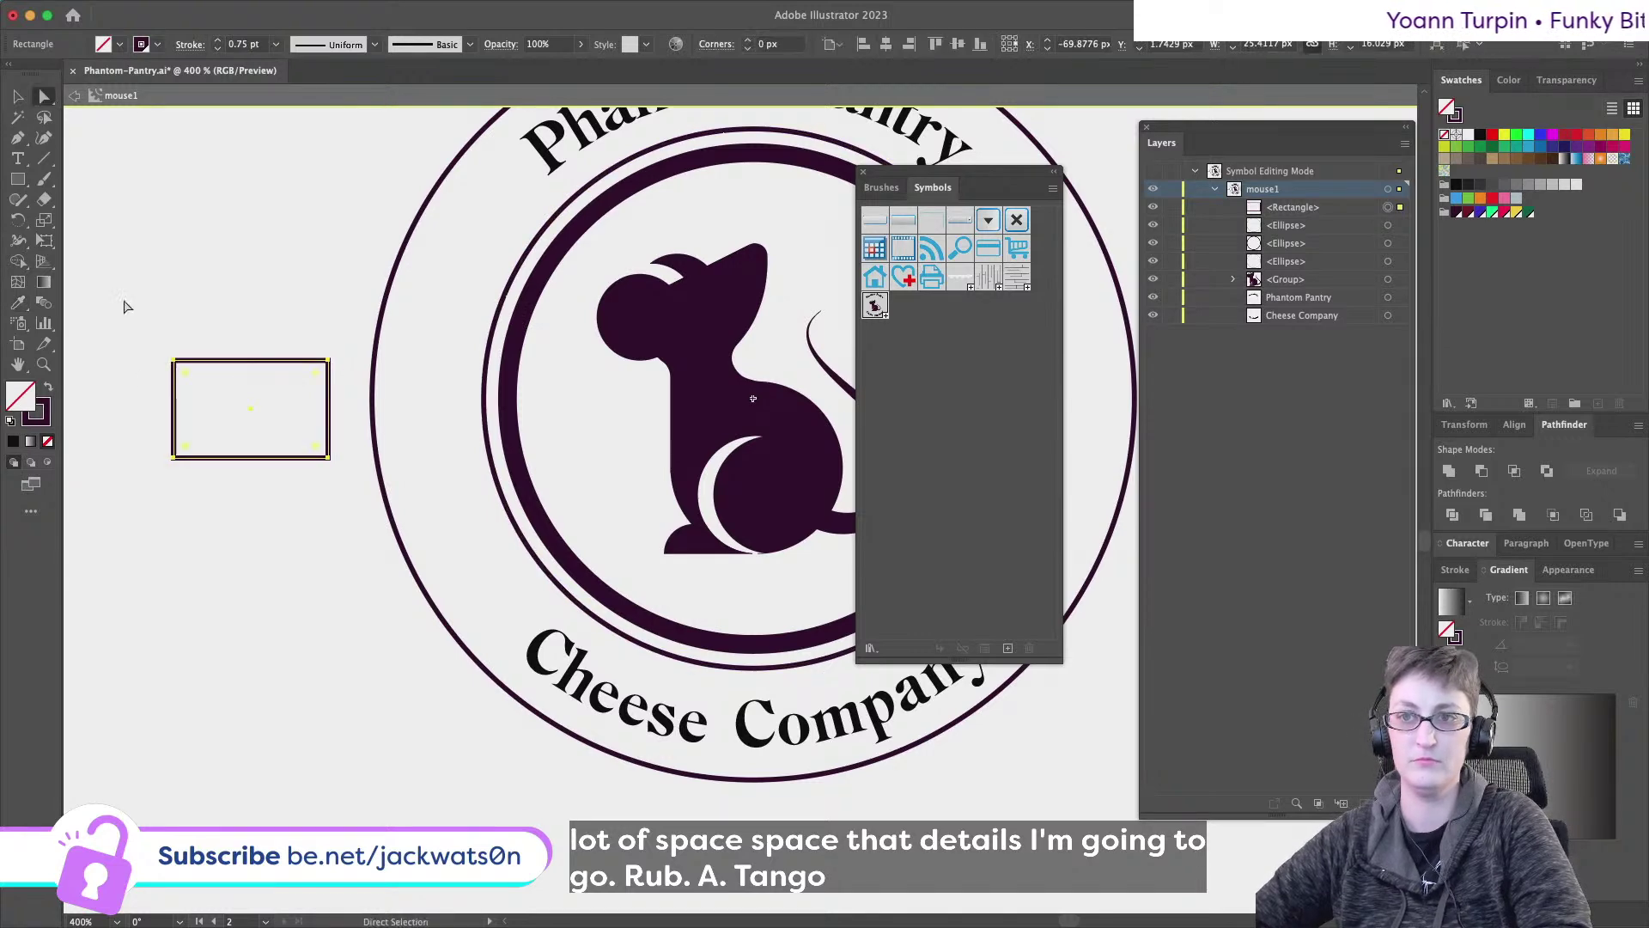
pyautogui.moveTo(222, 529); pyautogui.dragTo(216, 520)
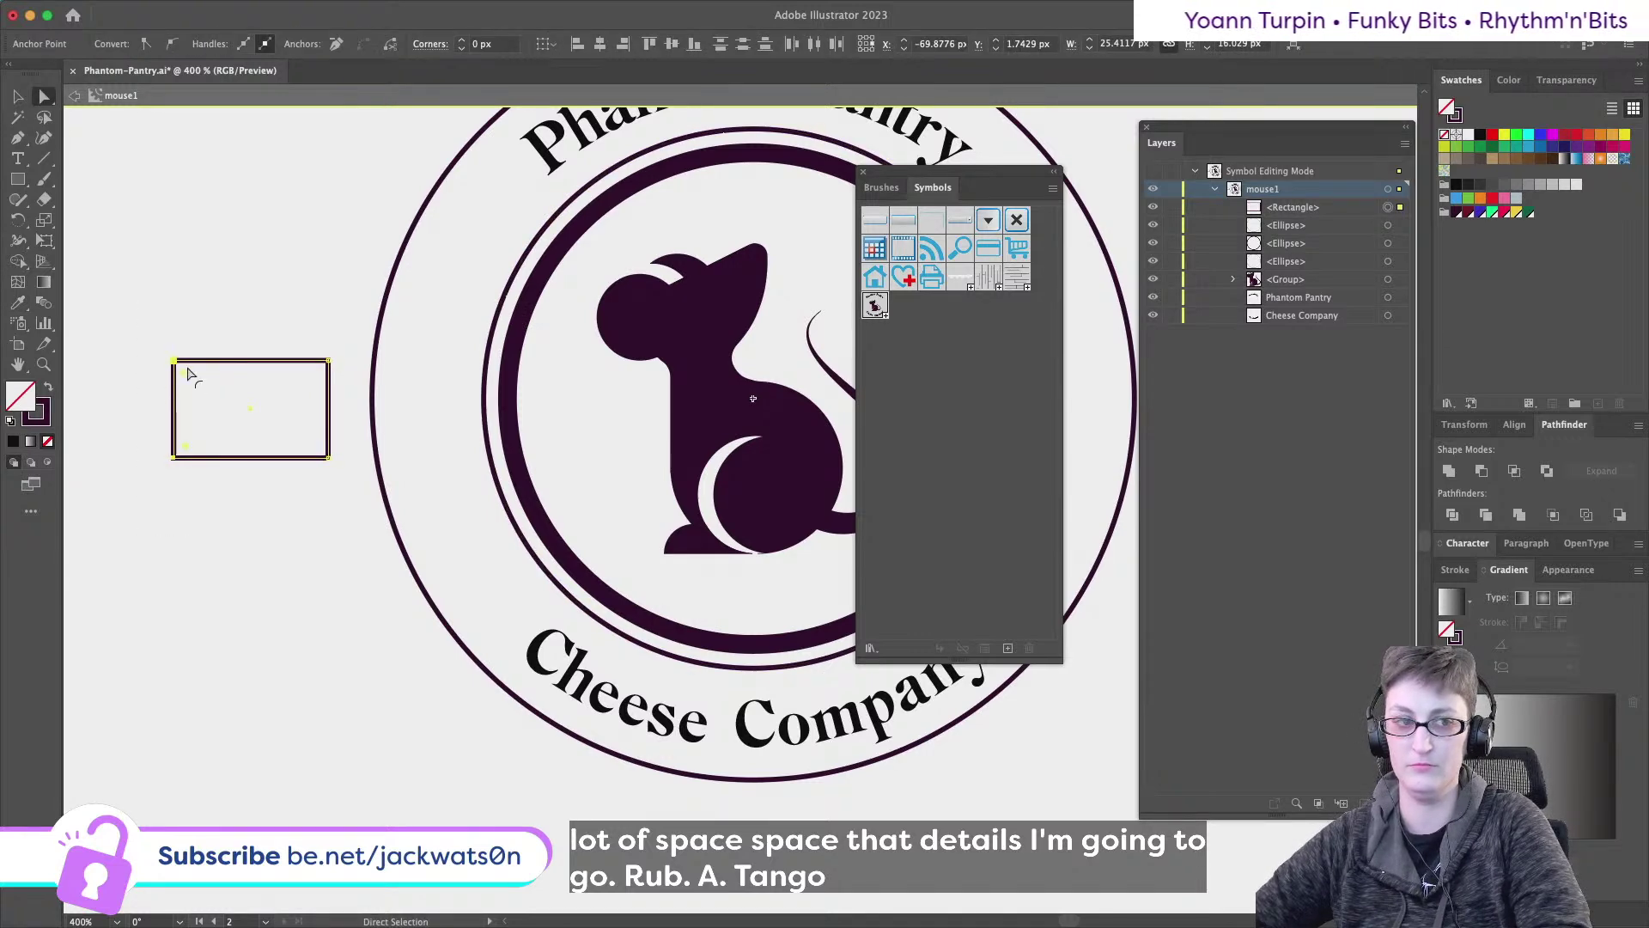
pyautogui.hscroll(1, 189, 376)
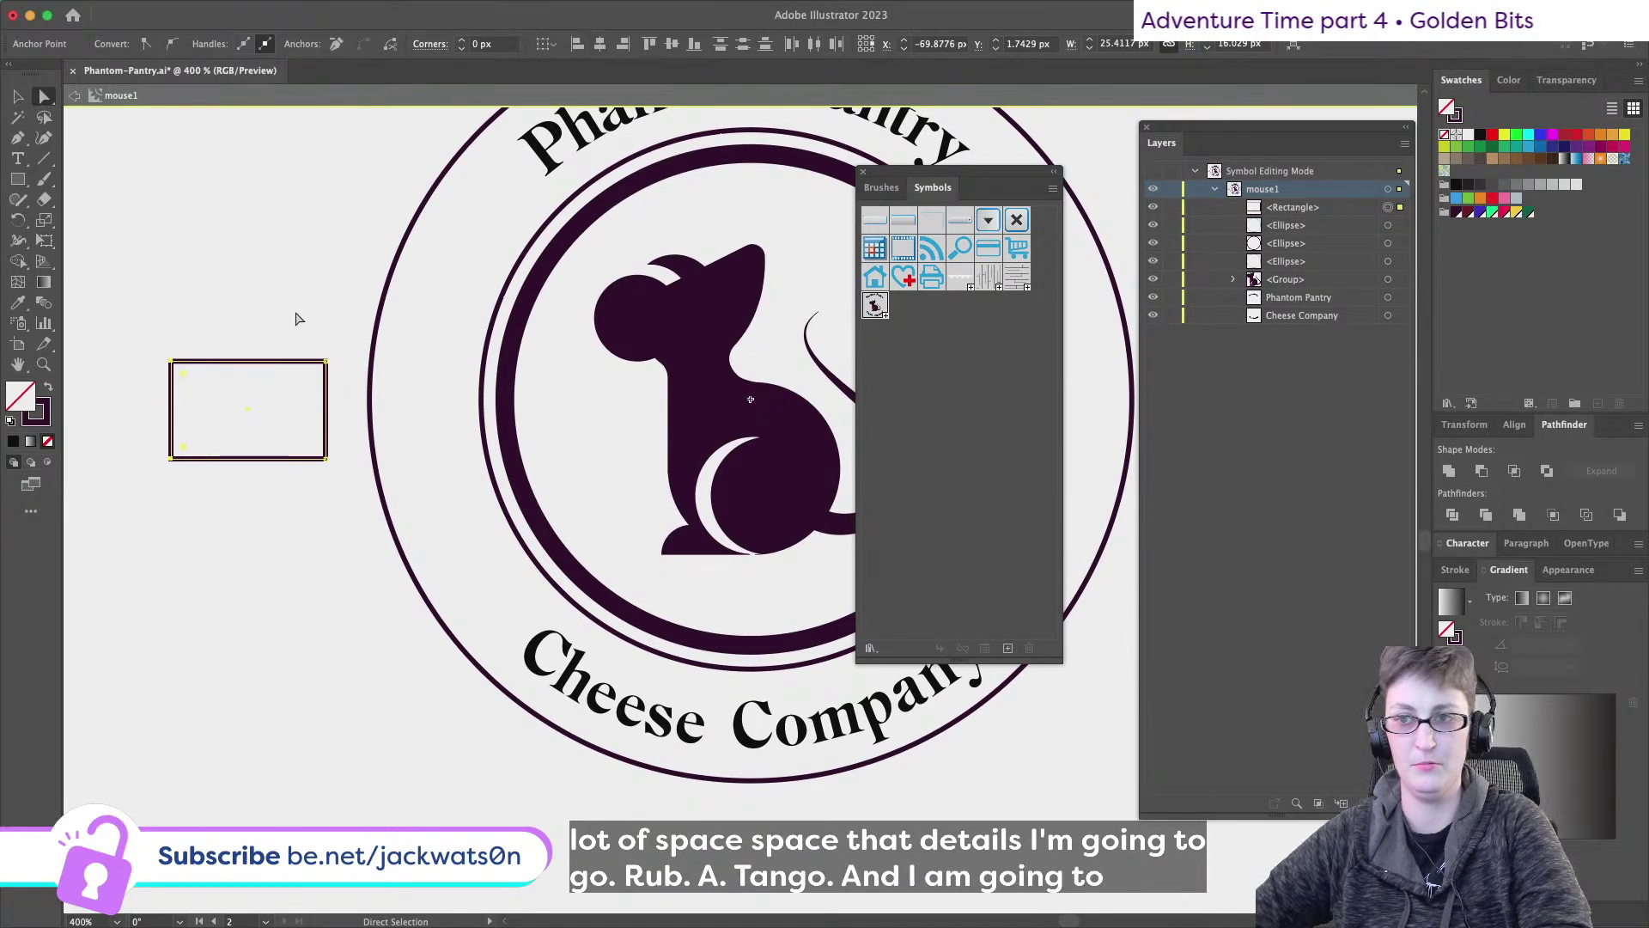
pyautogui.moveTo(326, 458); pyautogui.dragTo(317, 505)
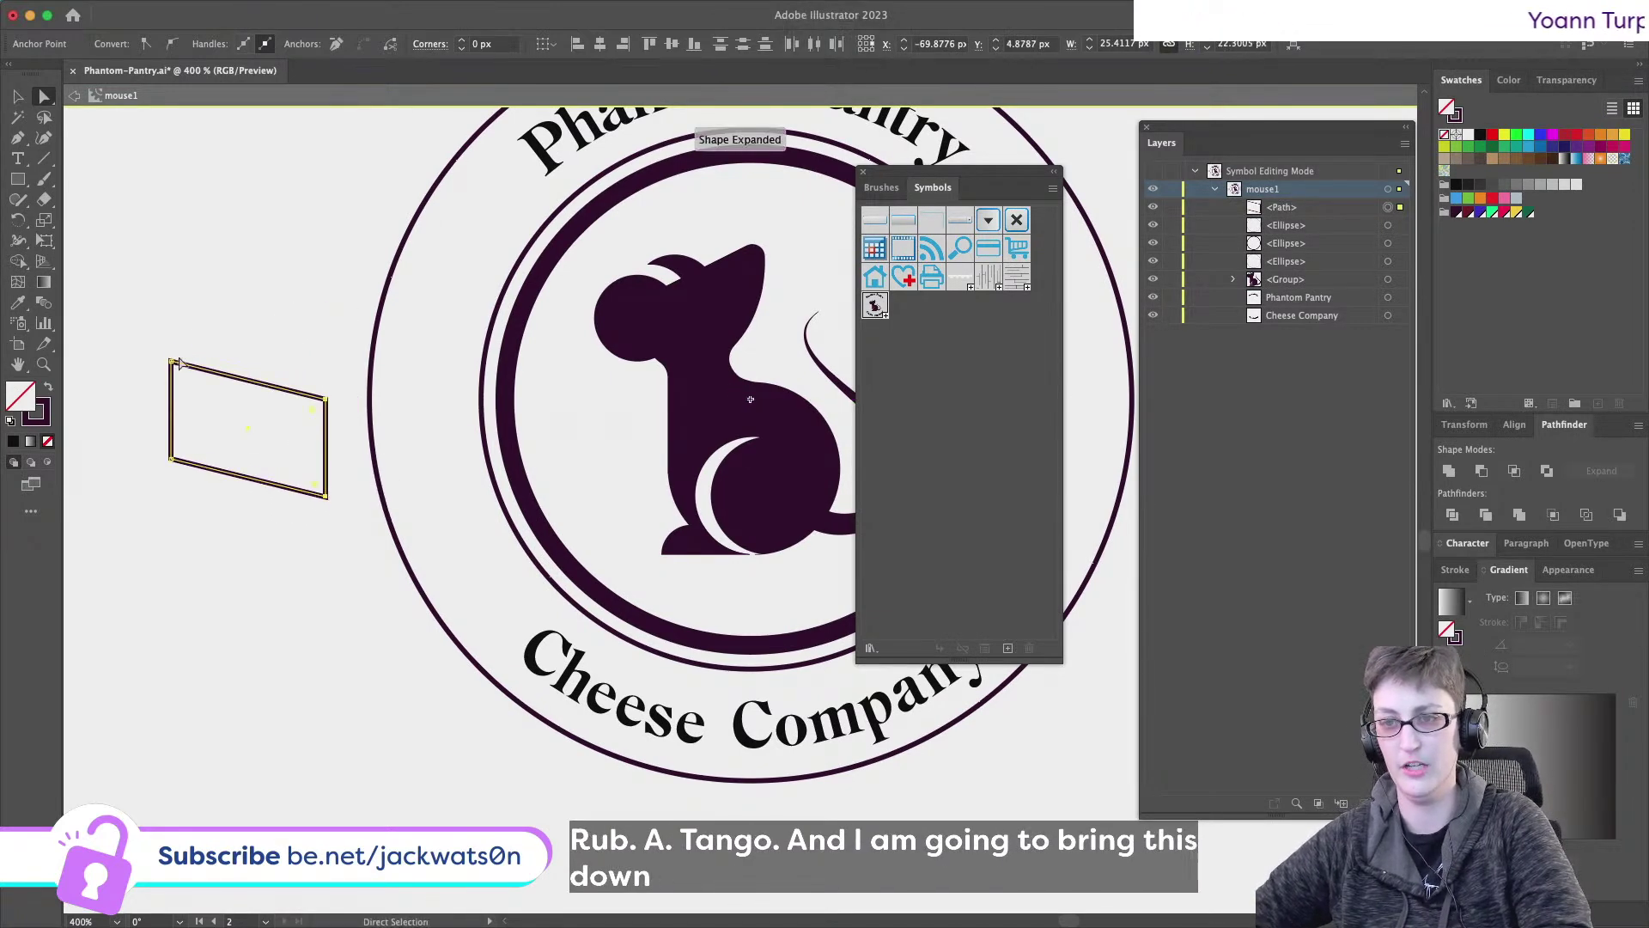
pyautogui.click(151, 321)
pyautogui.click(194, 365)
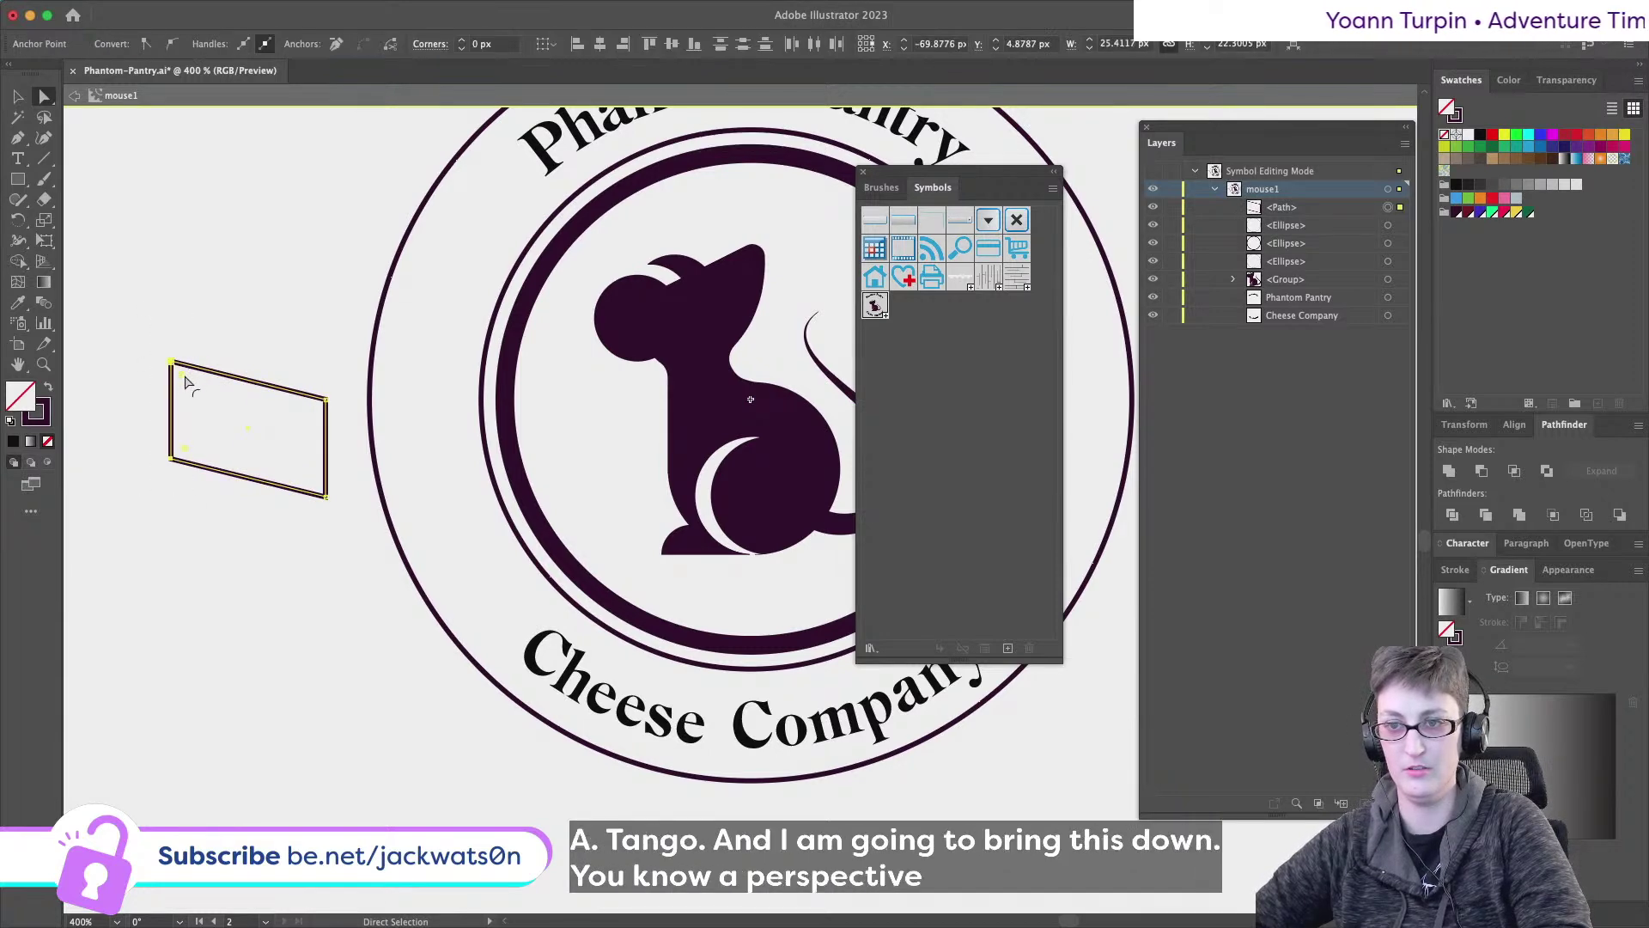
pyautogui.moveTo(186, 378); pyautogui.dragTo(247, 451)
pyautogui.click(286, 655)
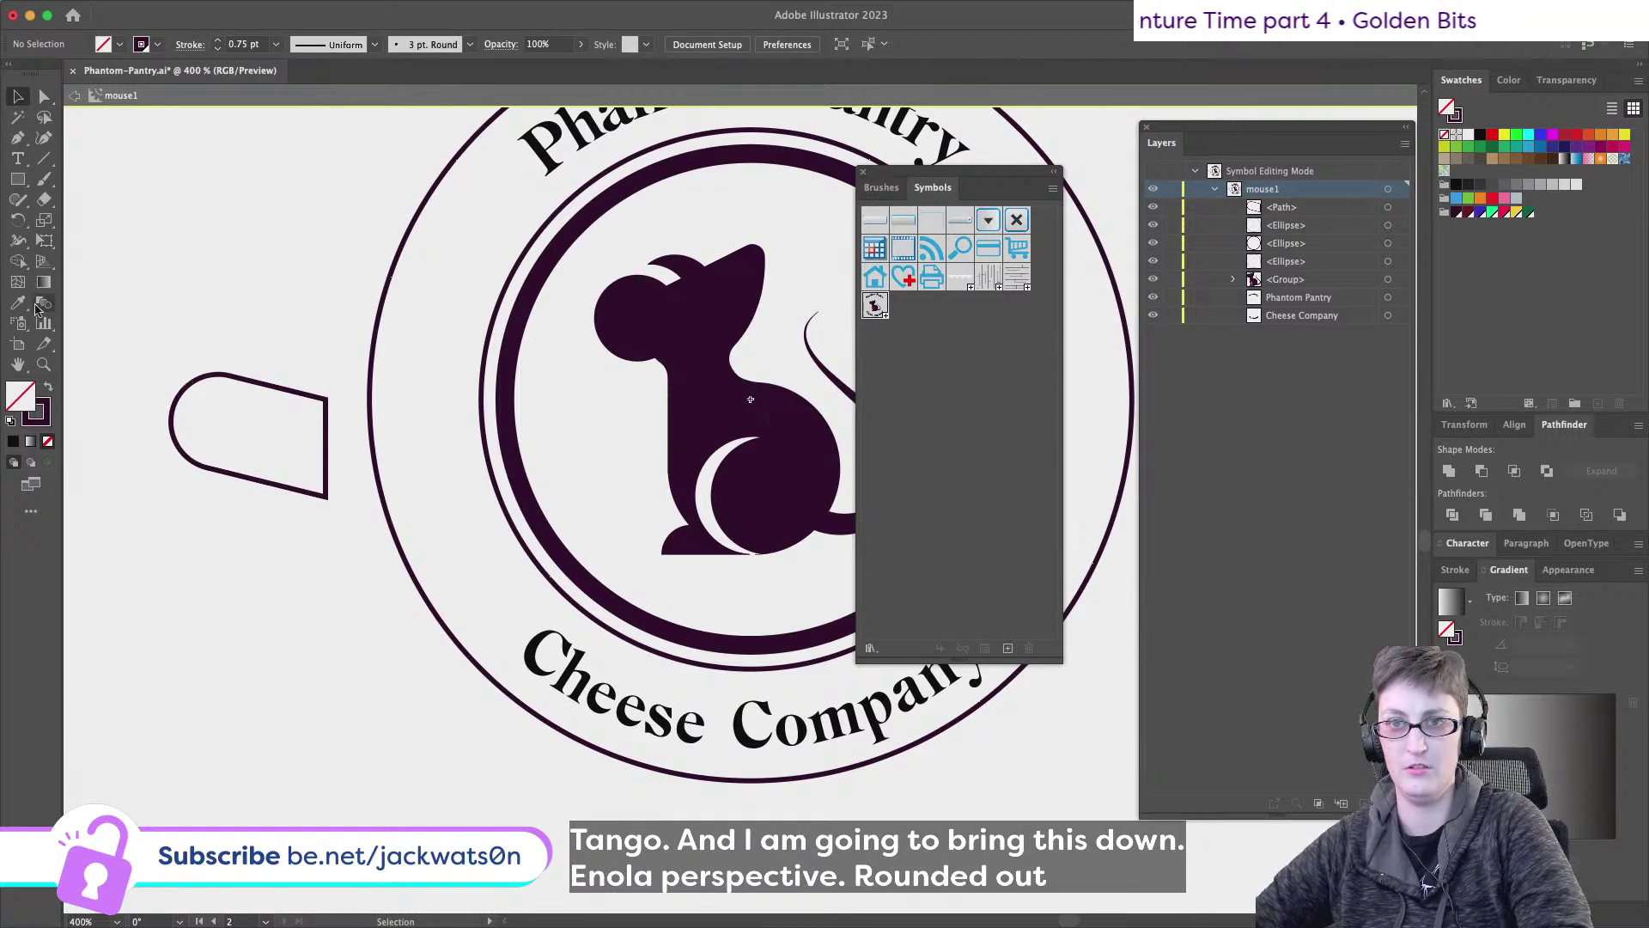
# - Try drawing a pen path from the shape's upper right corner, and undo back to the plain unslanted rectangle
pyautogui.click(16, 139)
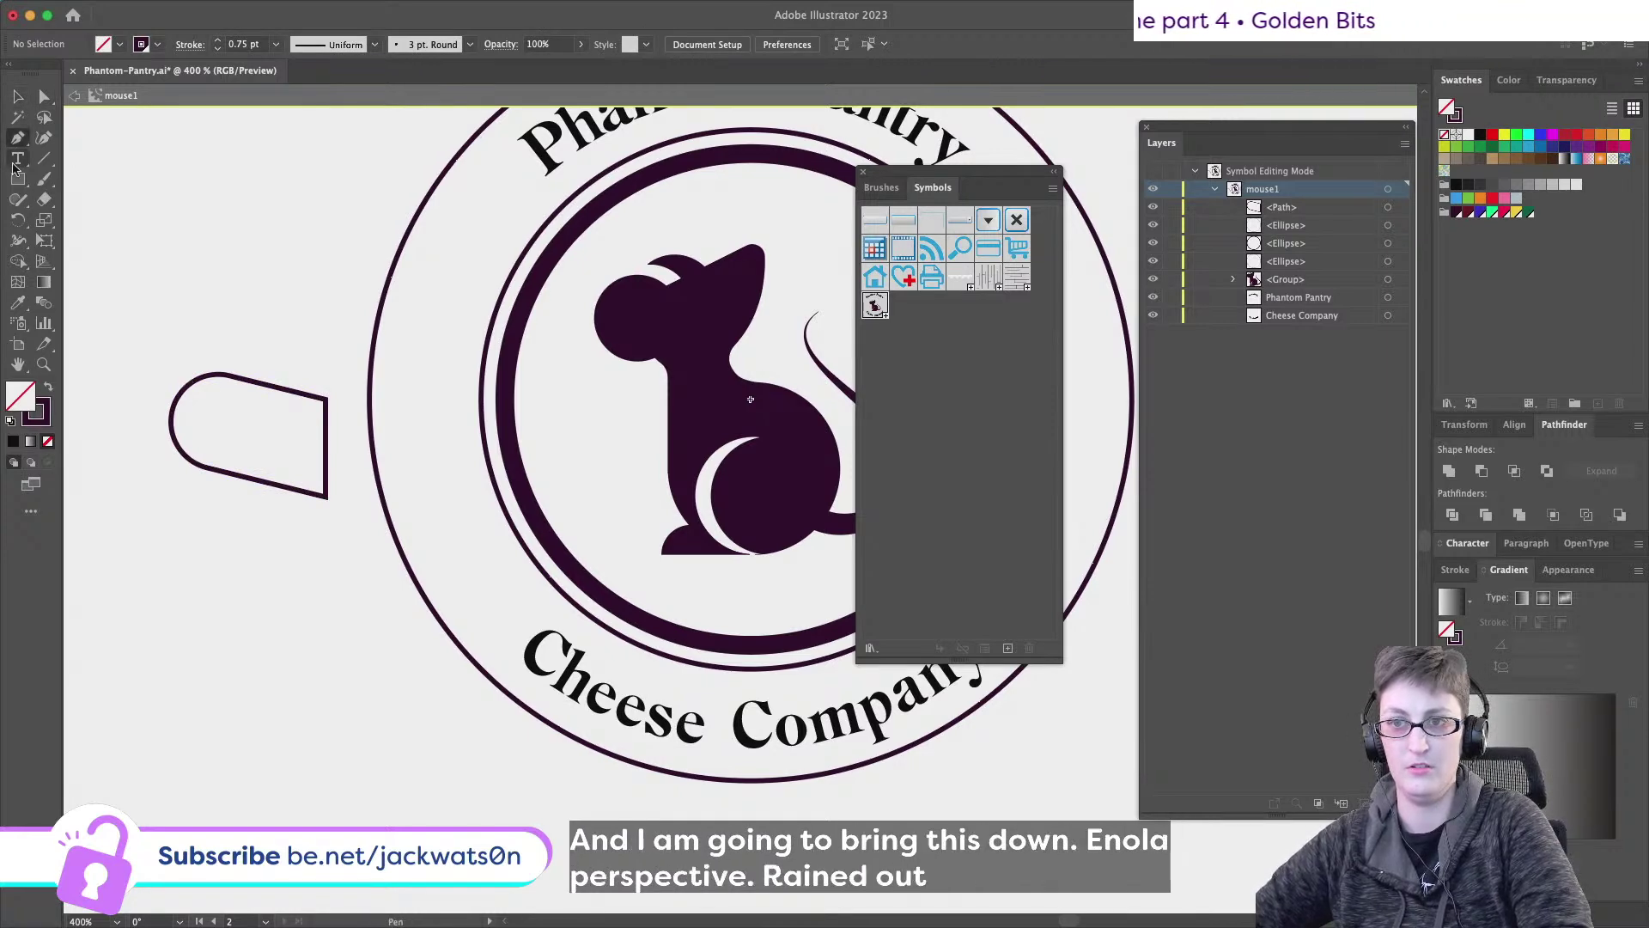
pyautogui.click(326, 397)
pyautogui.click(232, 368)
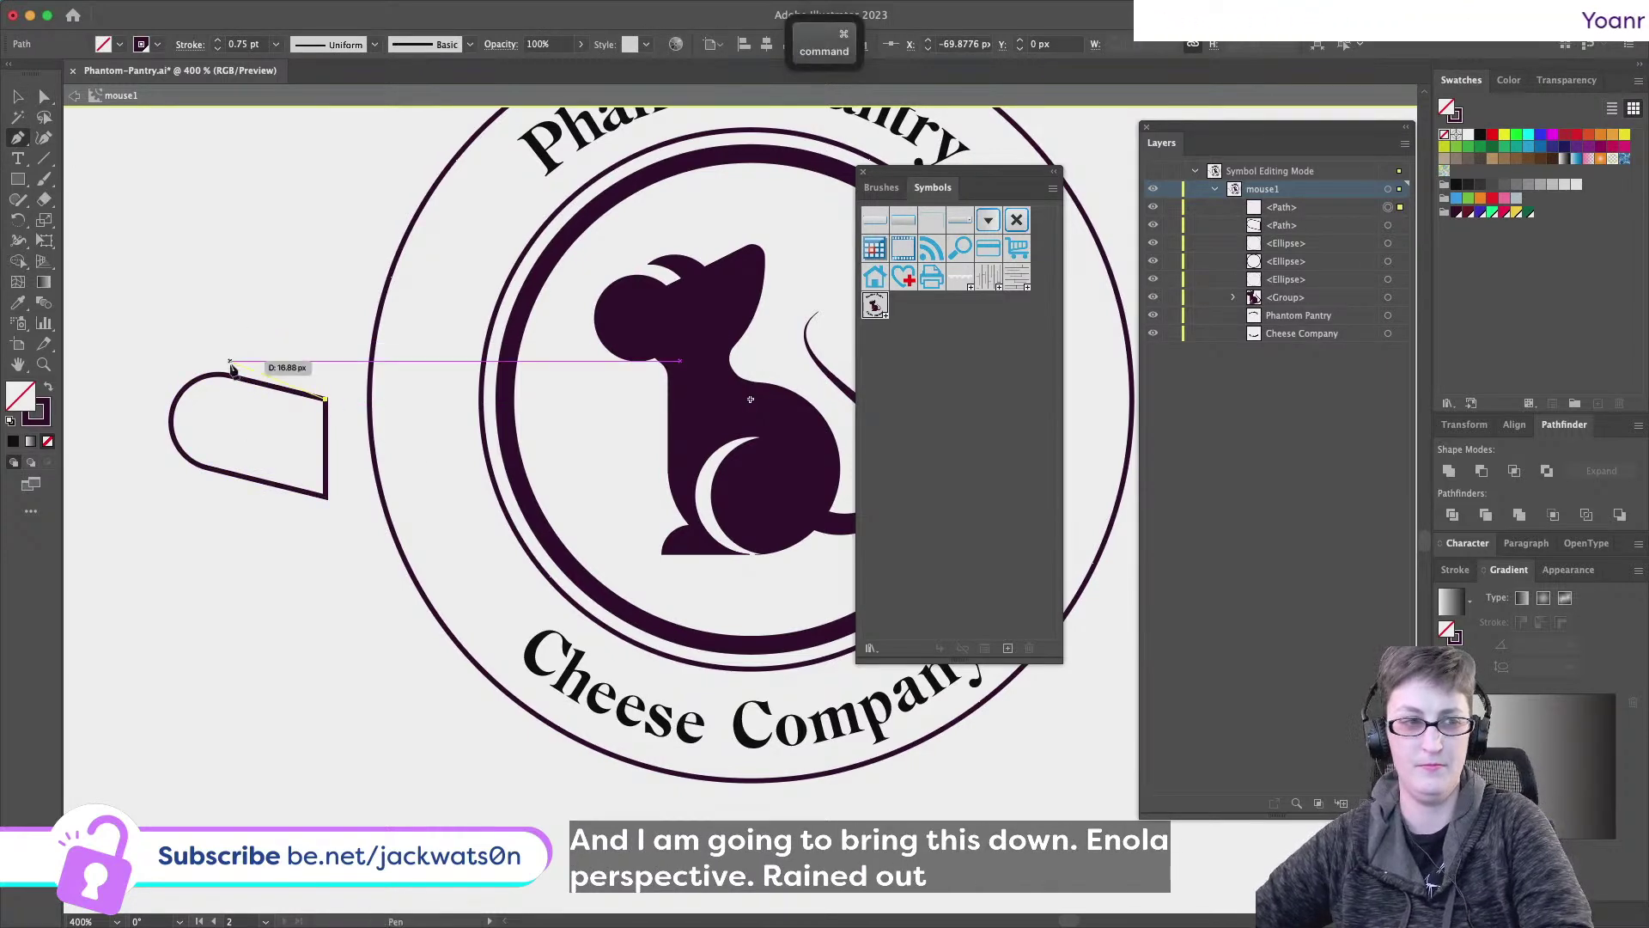
pyautogui.press('super+z')
pyautogui.press('super+z')
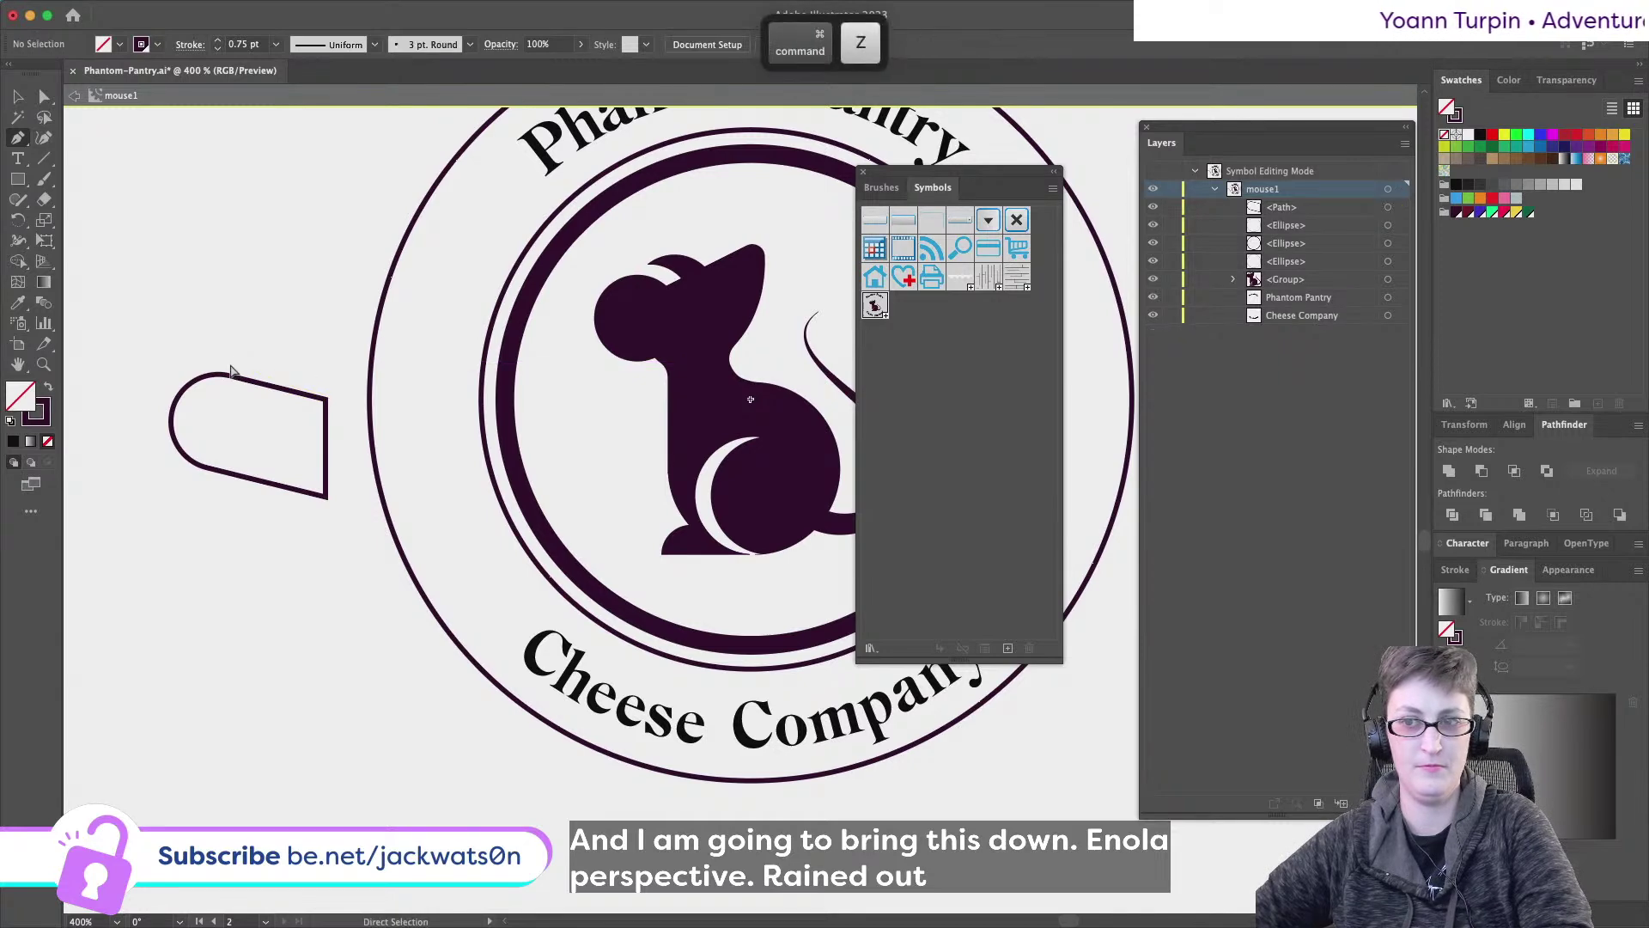
pyautogui.press('super+z')
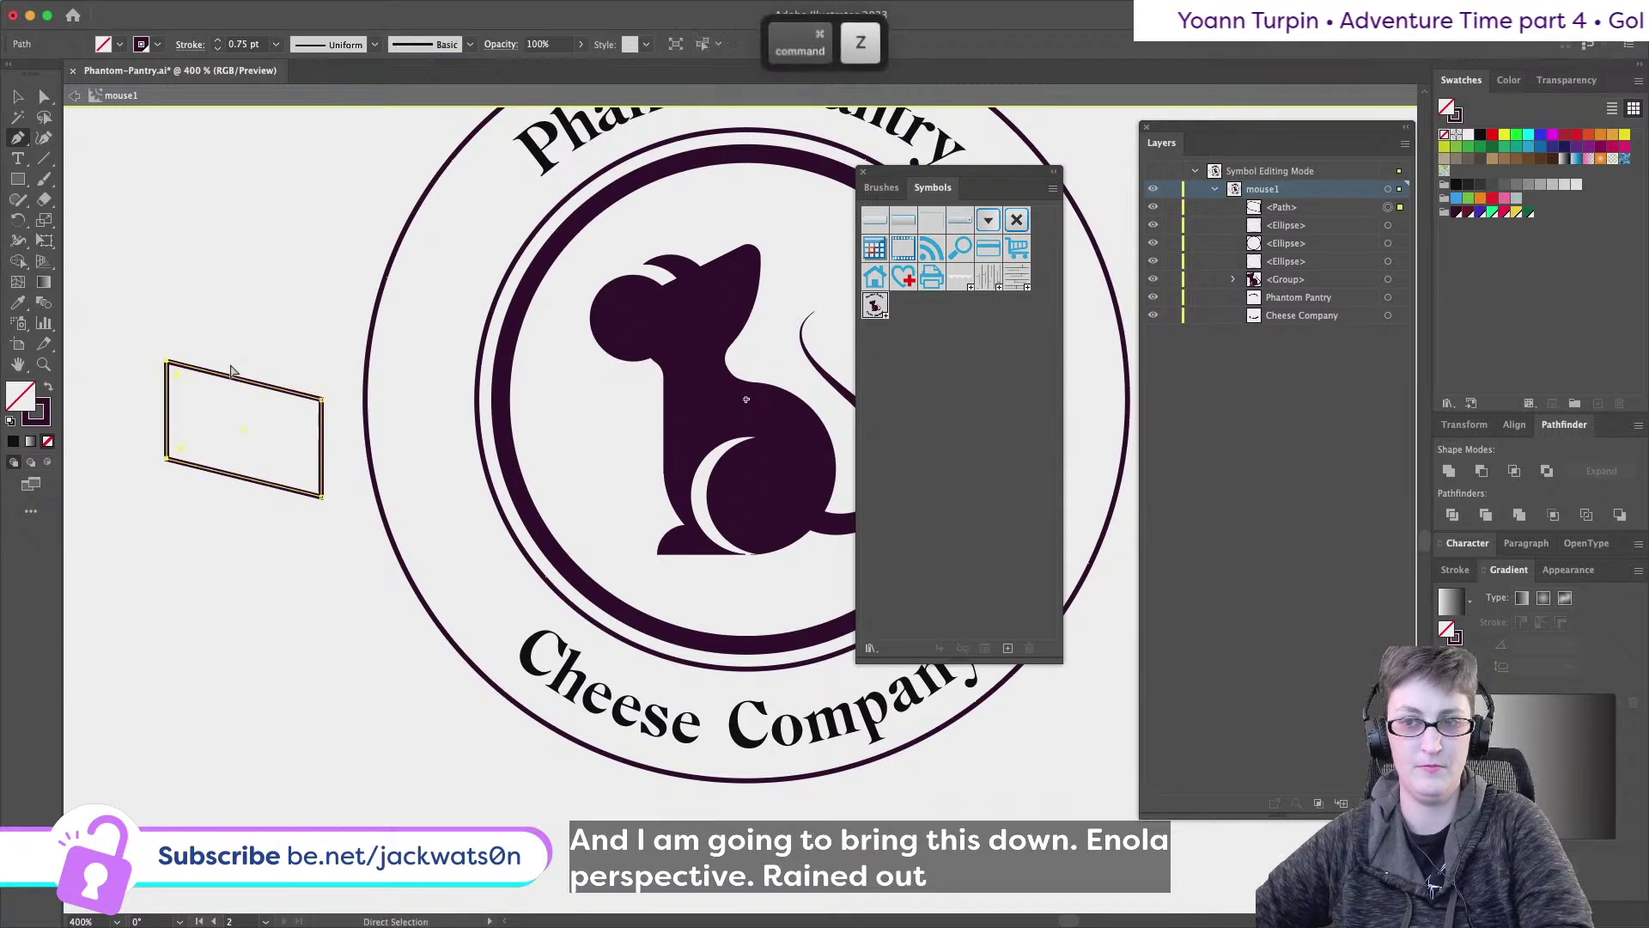
pyautogui.press('super+z')
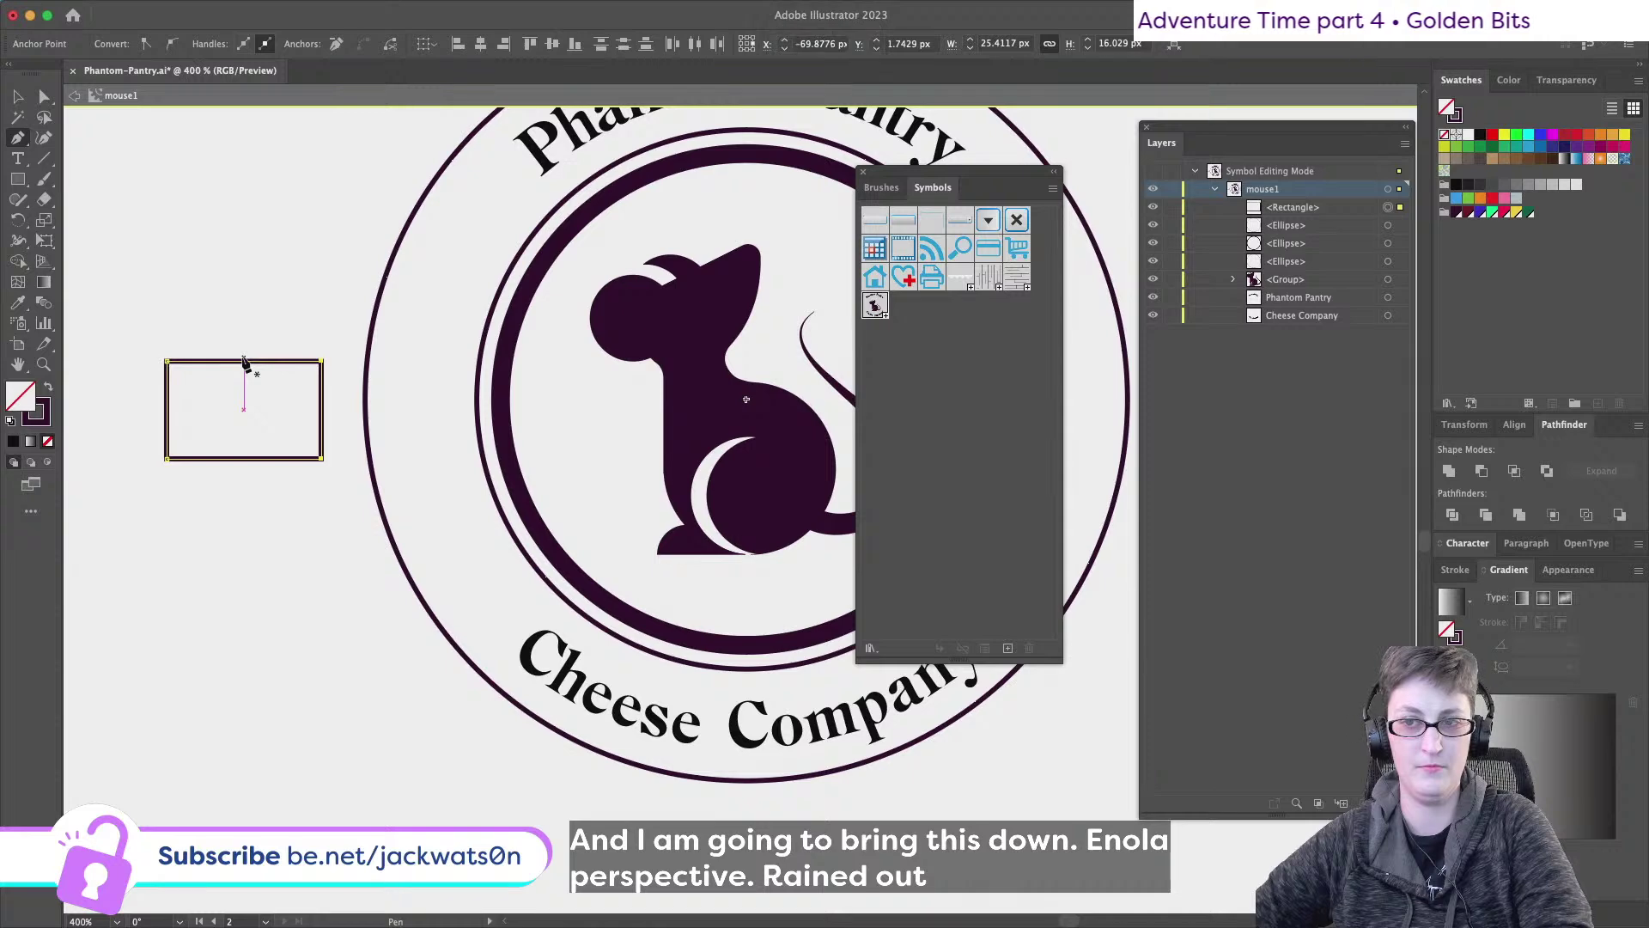
# - Slant the rectangle by lowering its right edge about 5 px, and draw a closed triangle on its upper edge with the Pen tool
pyautogui.click(42, 101)
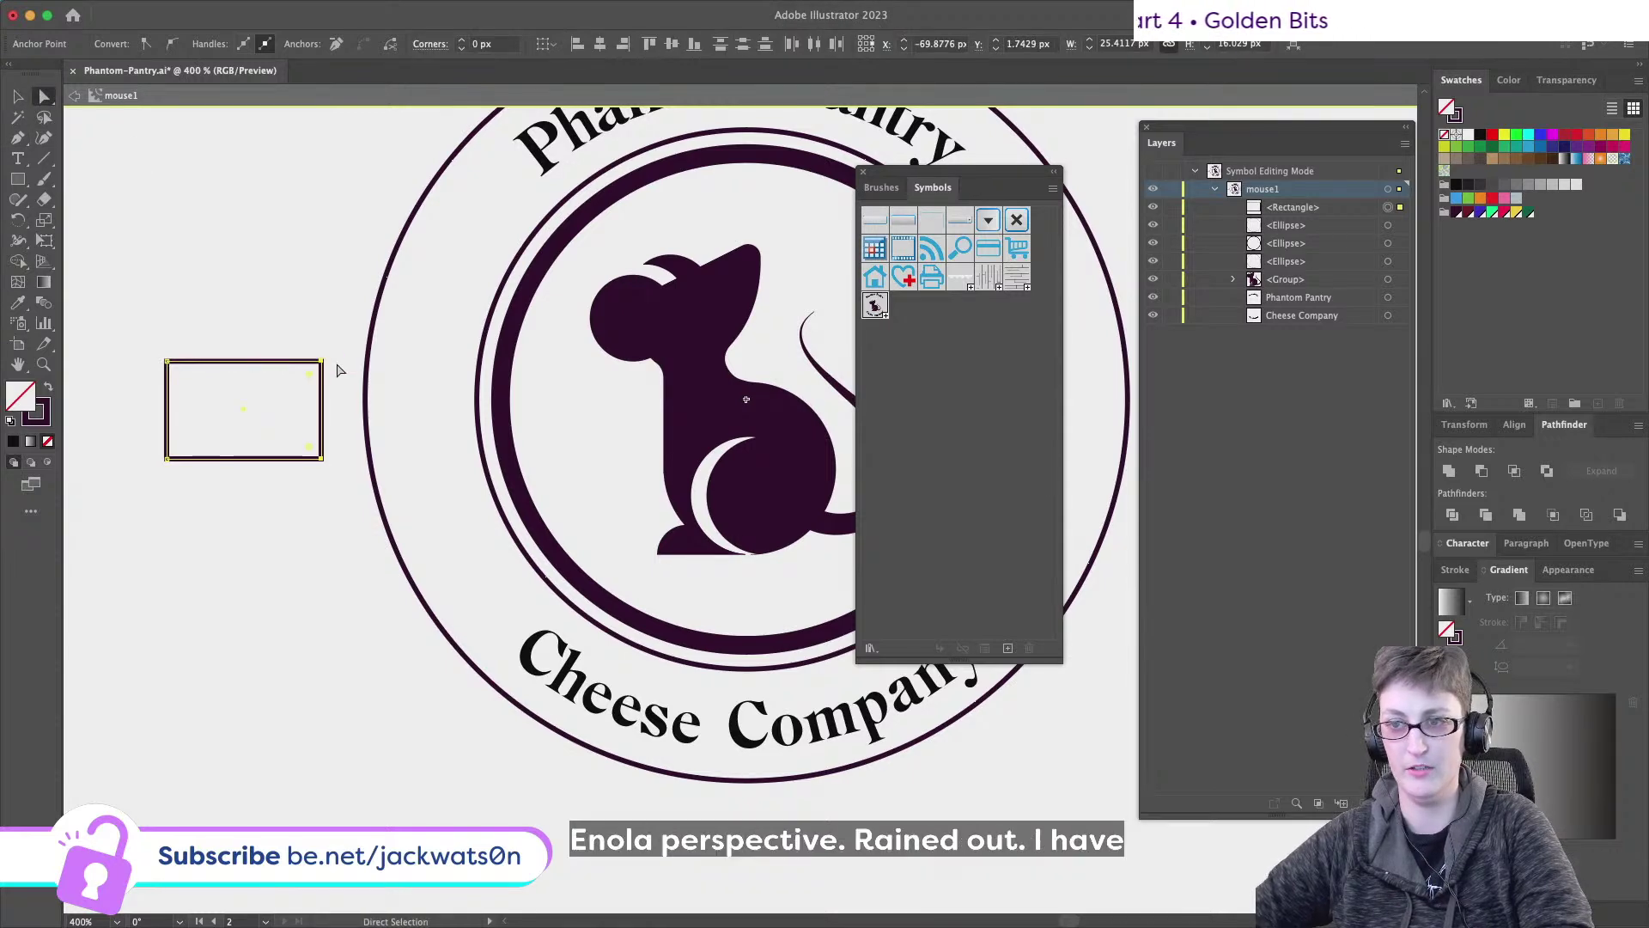
pyautogui.moveTo(327, 369)
pyautogui.mouseDown()
pyautogui.moveTo(320, 336)
pyautogui.moveTo(316, 397)
pyautogui.mouseUp()
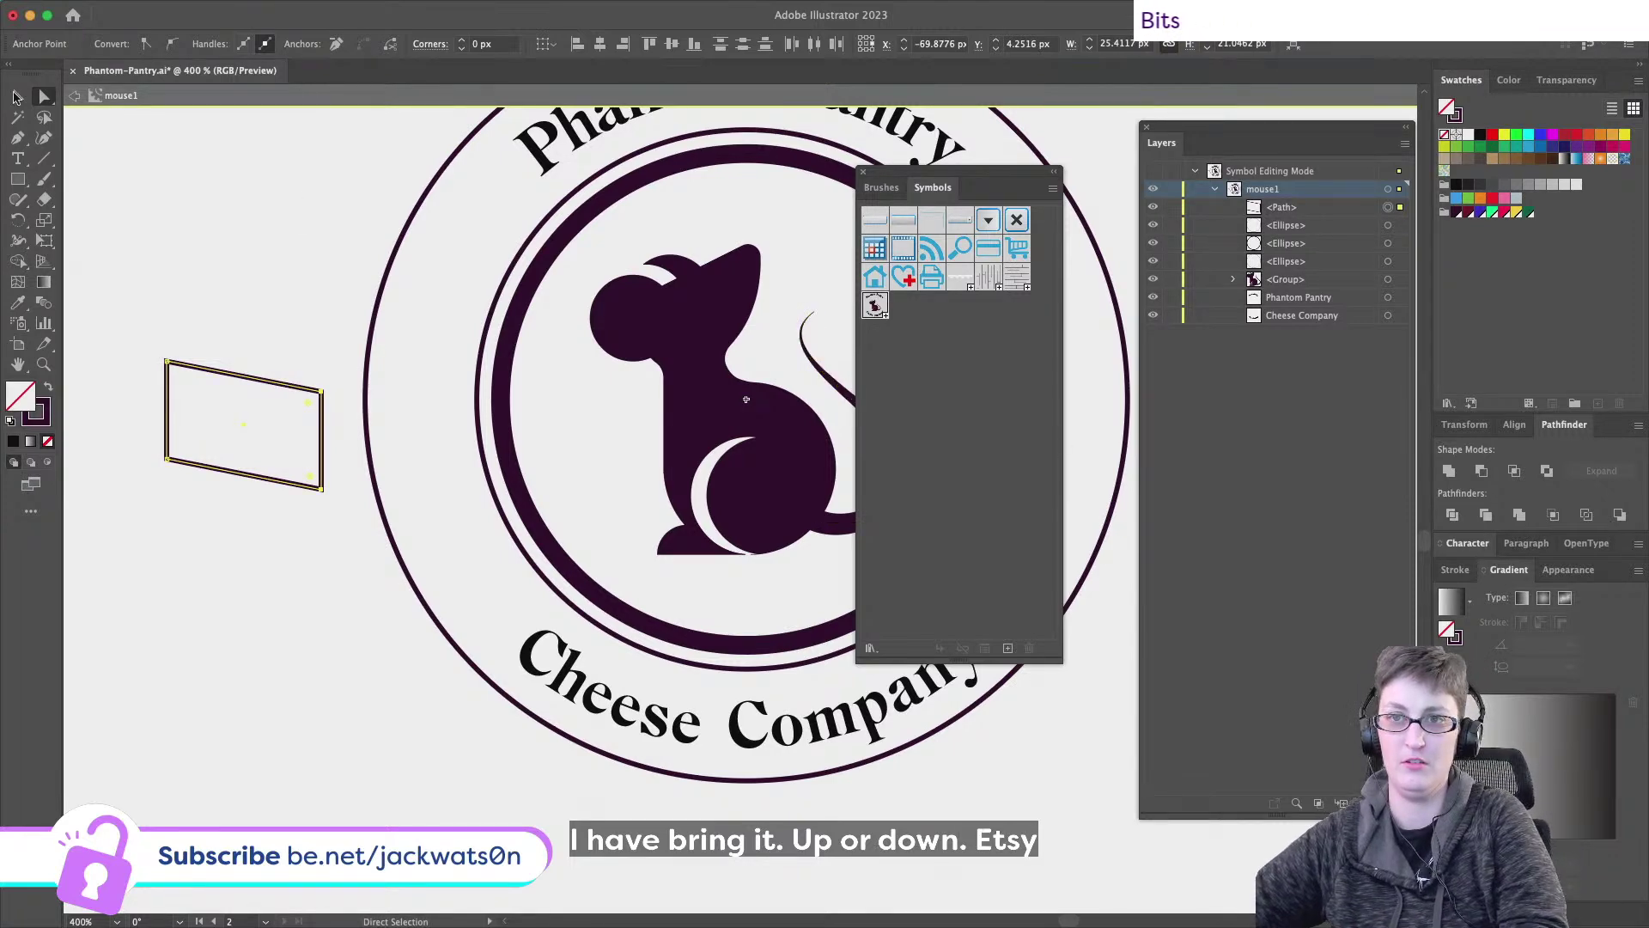
pyautogui.press('p')
pyautogui.press('super+shift+a')
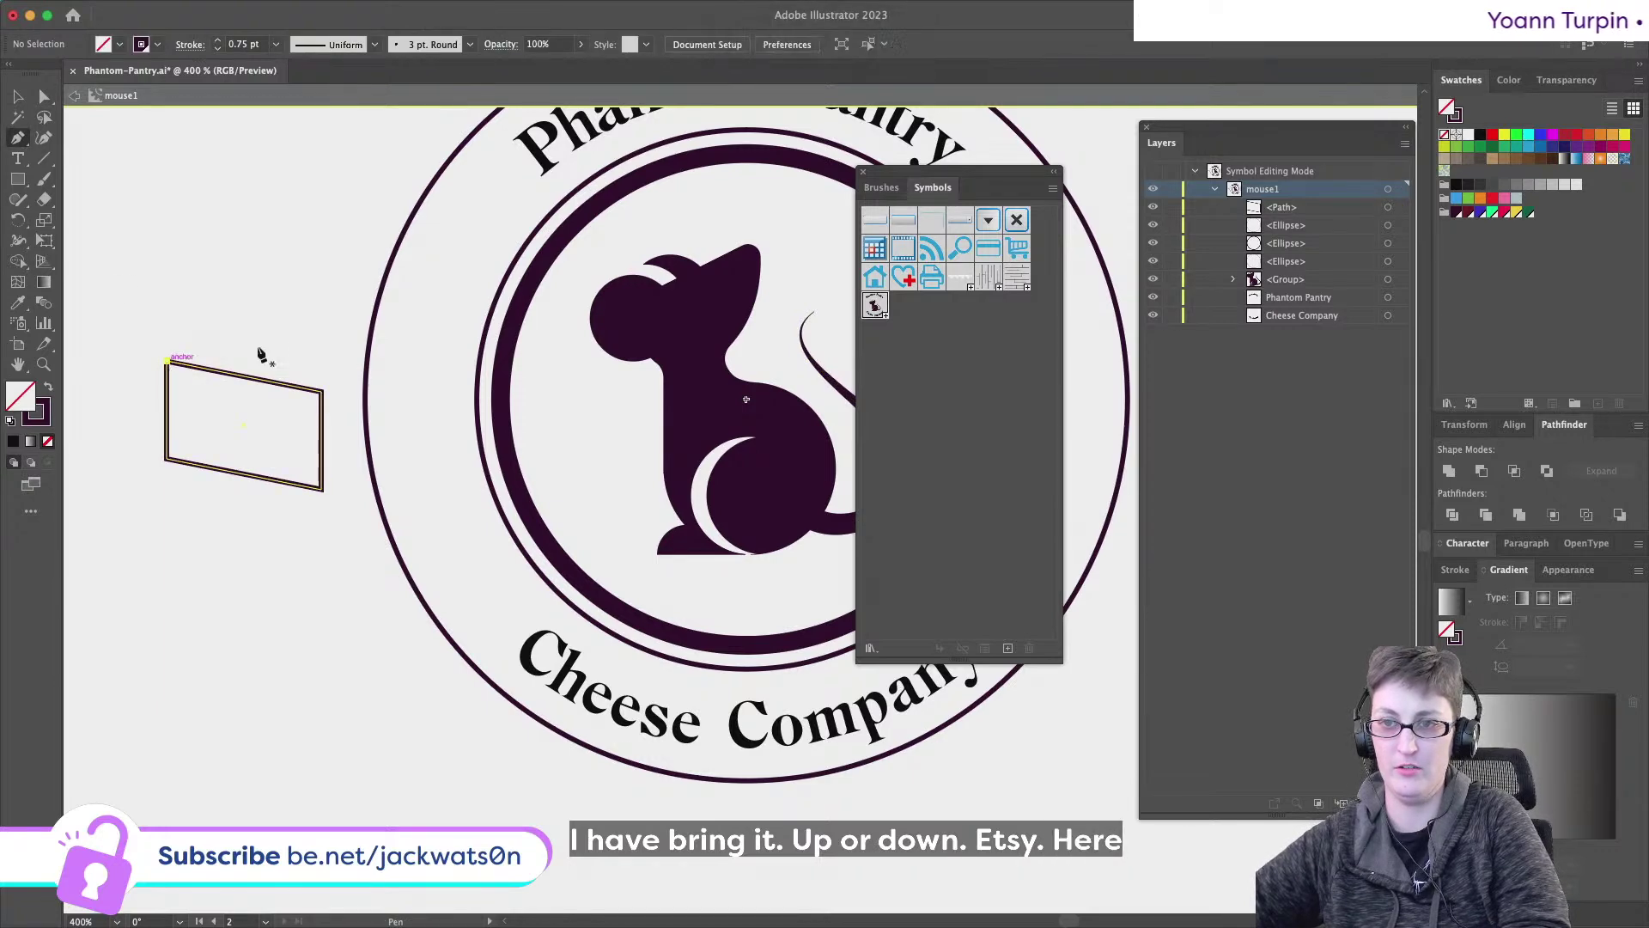
pyautogui.click(167, 361)
pyautogui.click(238, 346)
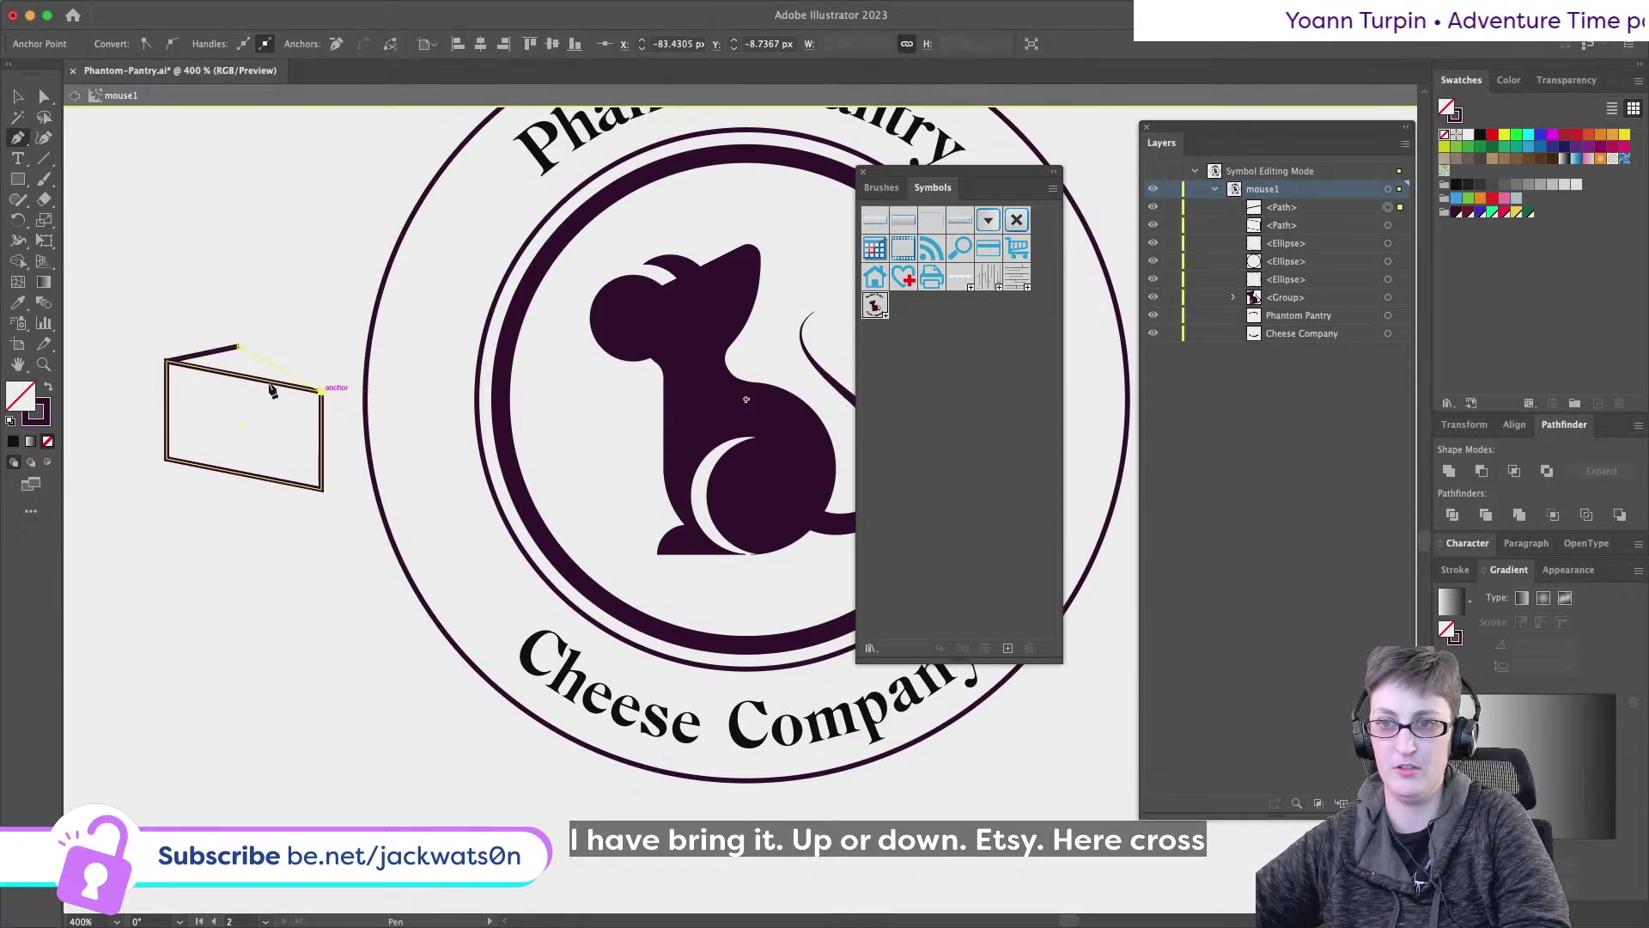
pyautogui.click(321, 390)
pyautogui.click(168, 361)
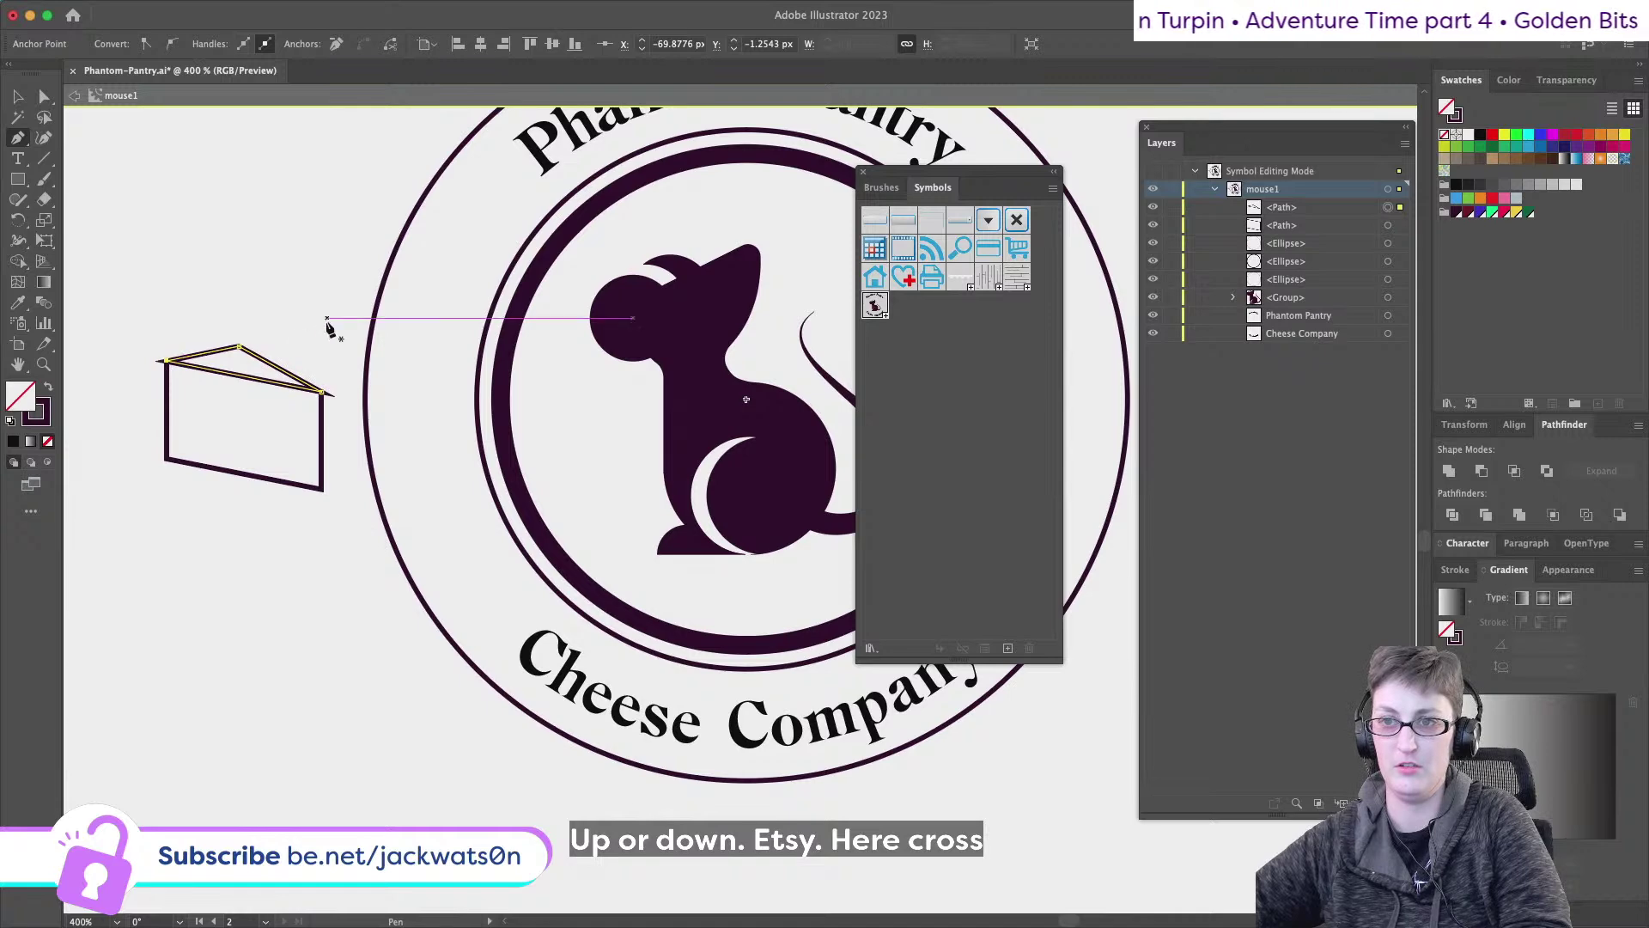
# - Fully round the two left corners of the slanted rectangle, to a radius of about 7.9 px
pyautogui.click(44, 97)
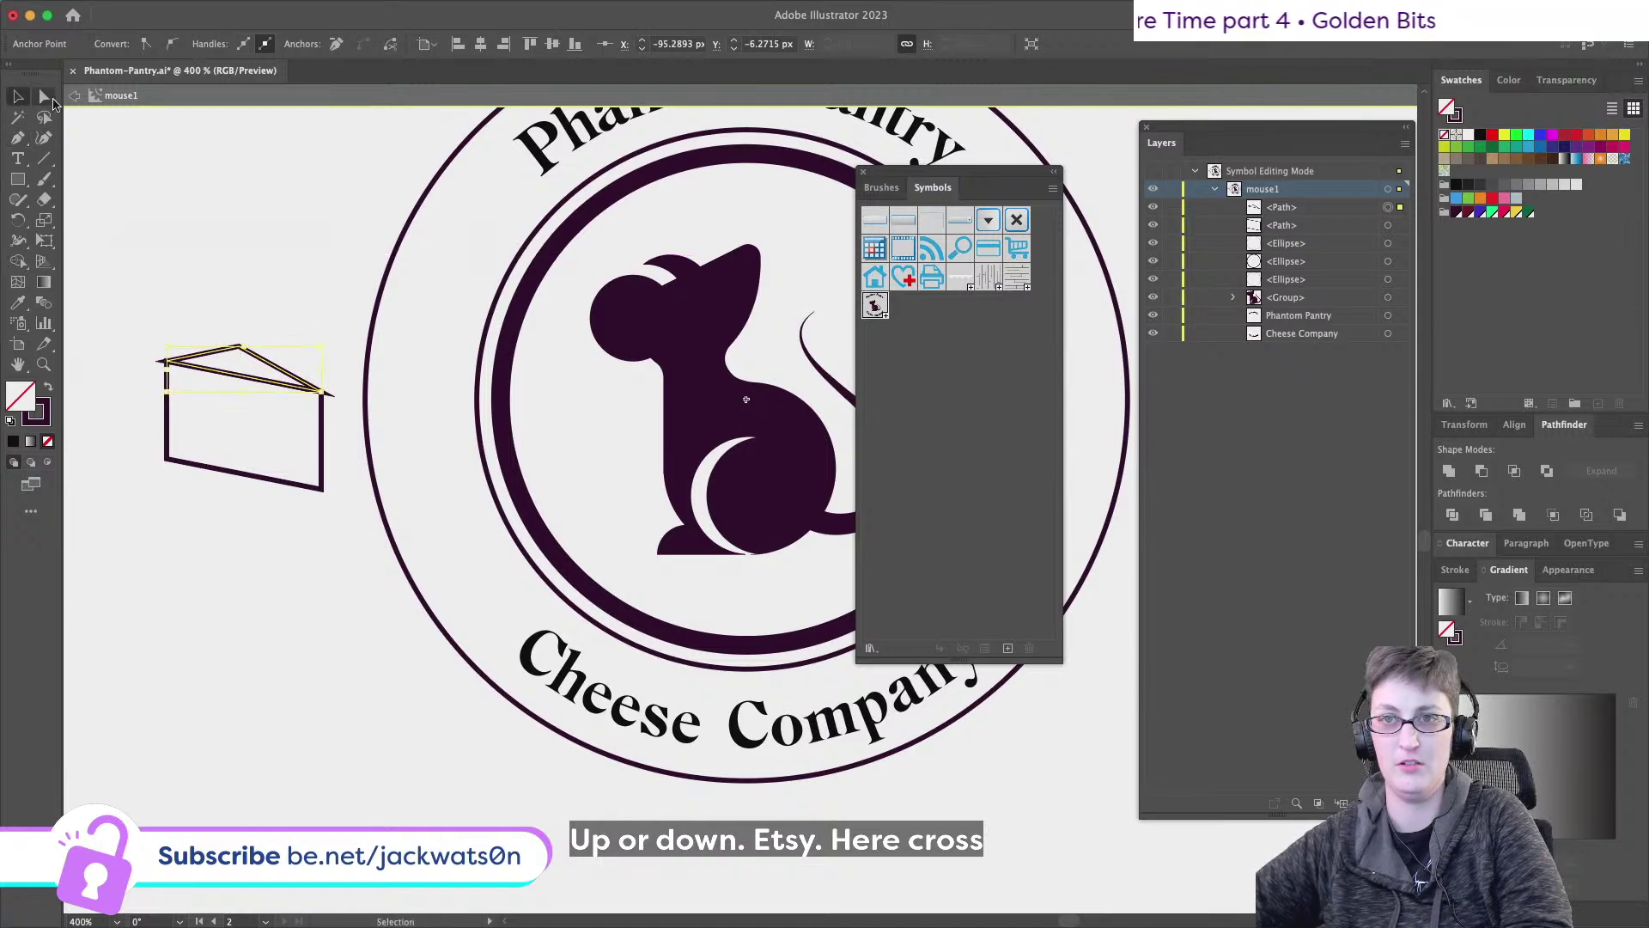
pyautogui.click(167, 463)
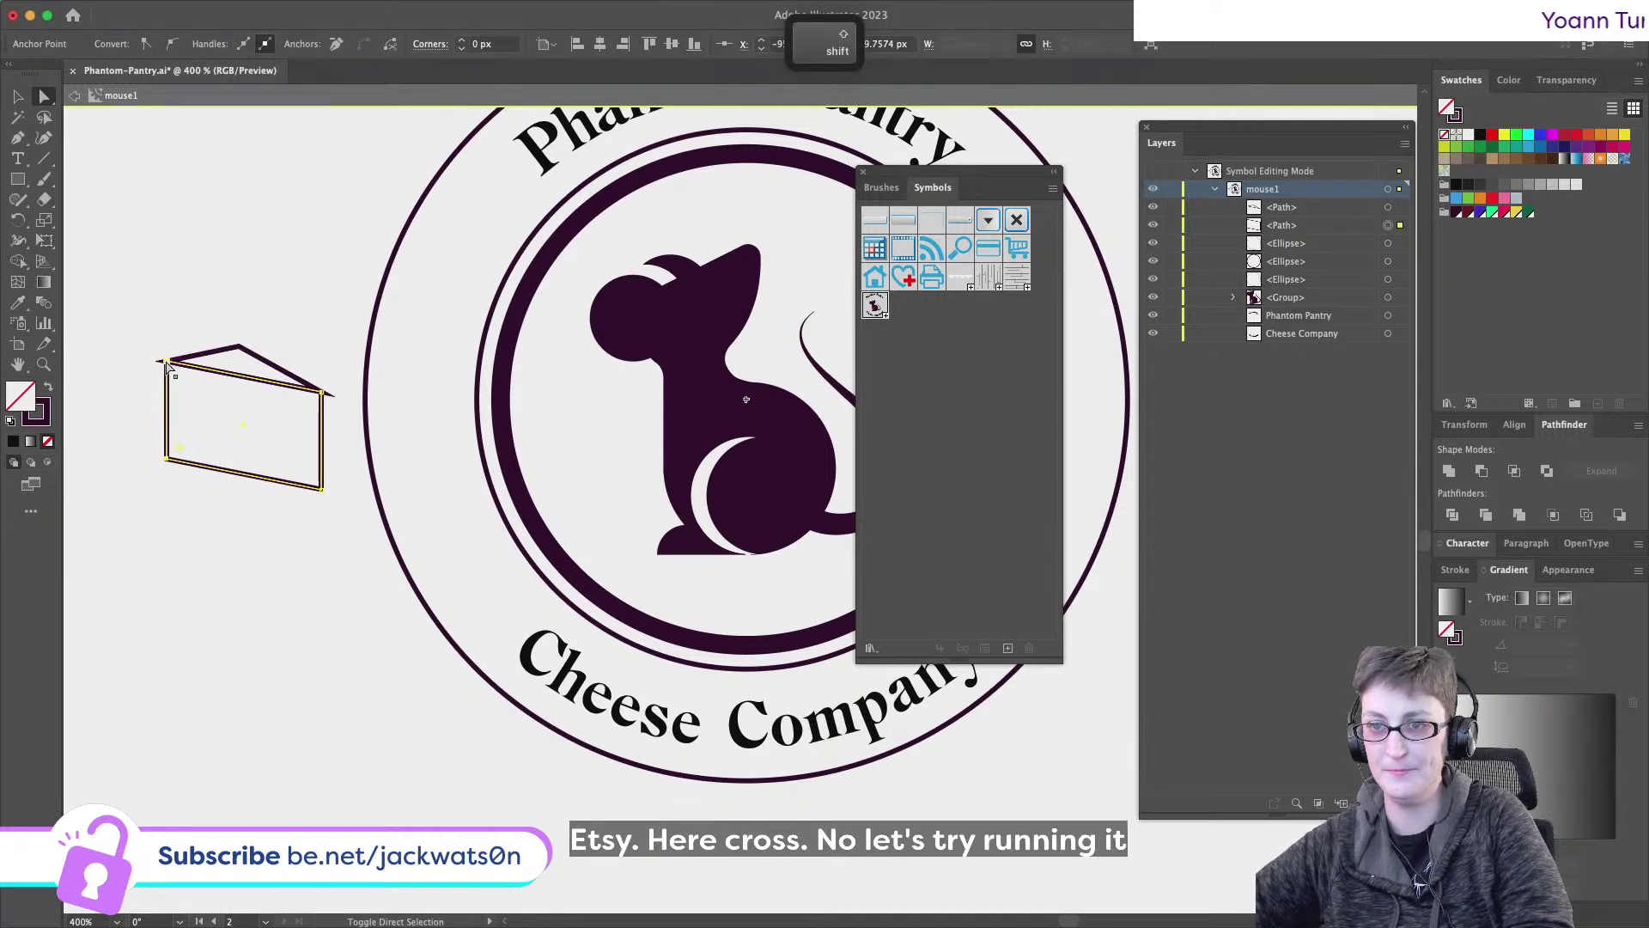
pyautogui.moveTo(179, 376); pyautogui.dragTo(258, 448)
pyautogui.click(19, 95)
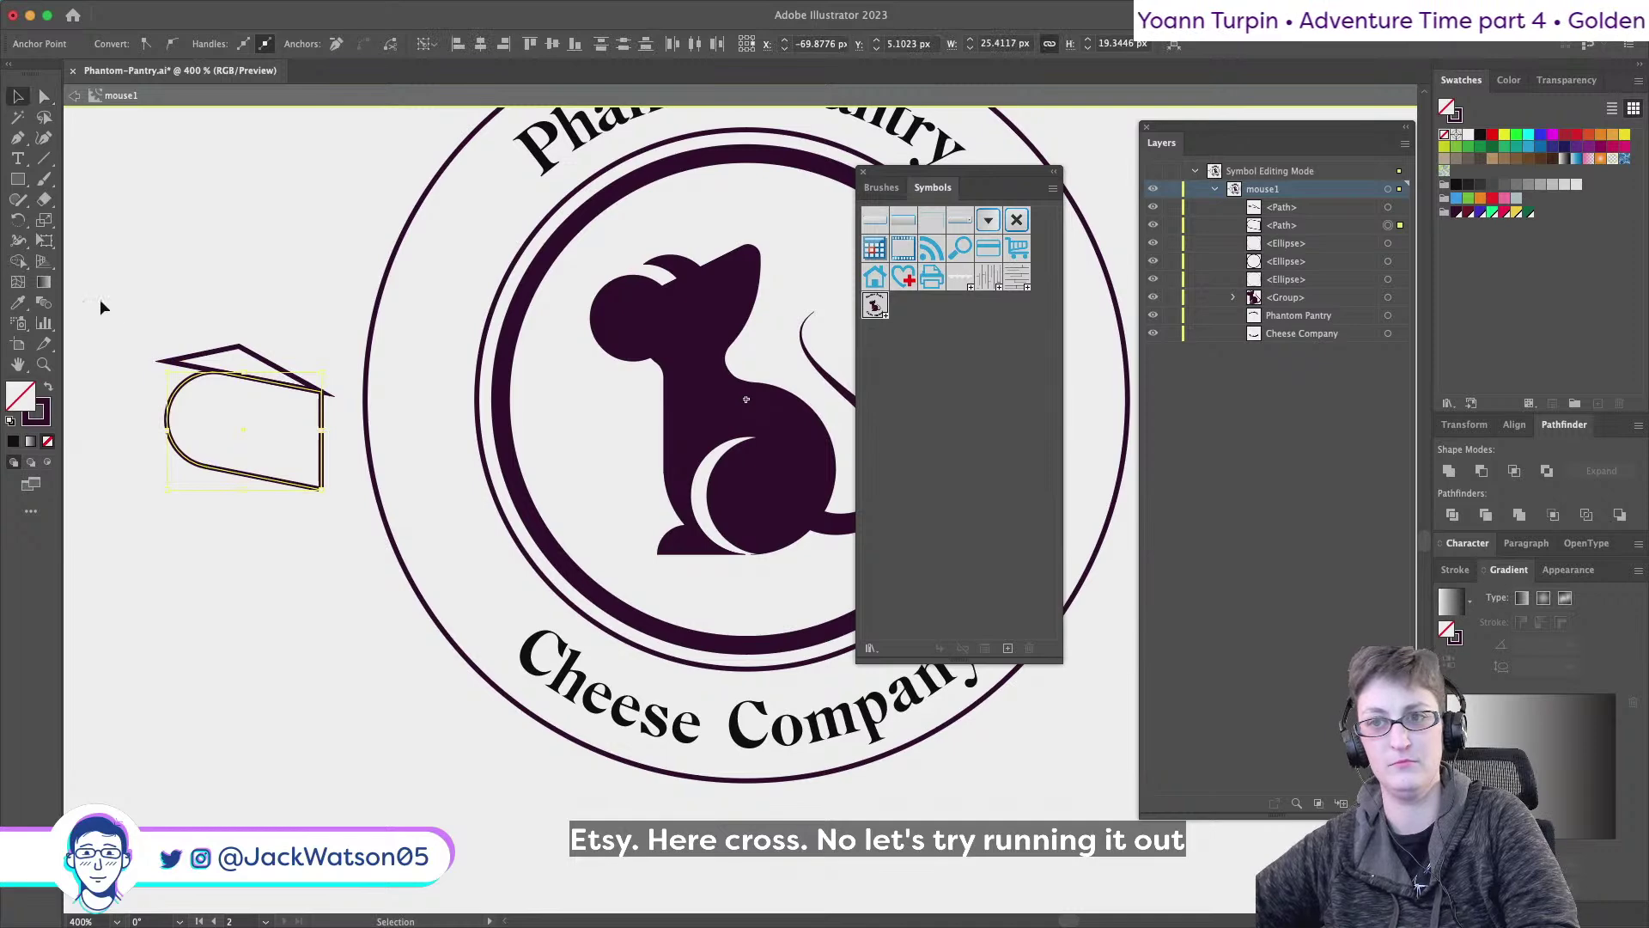
# - Duplicate the rounded face in place and delete the copy's lower corner points, keeping only its curved upper edge
pyautogui.press('super+c')
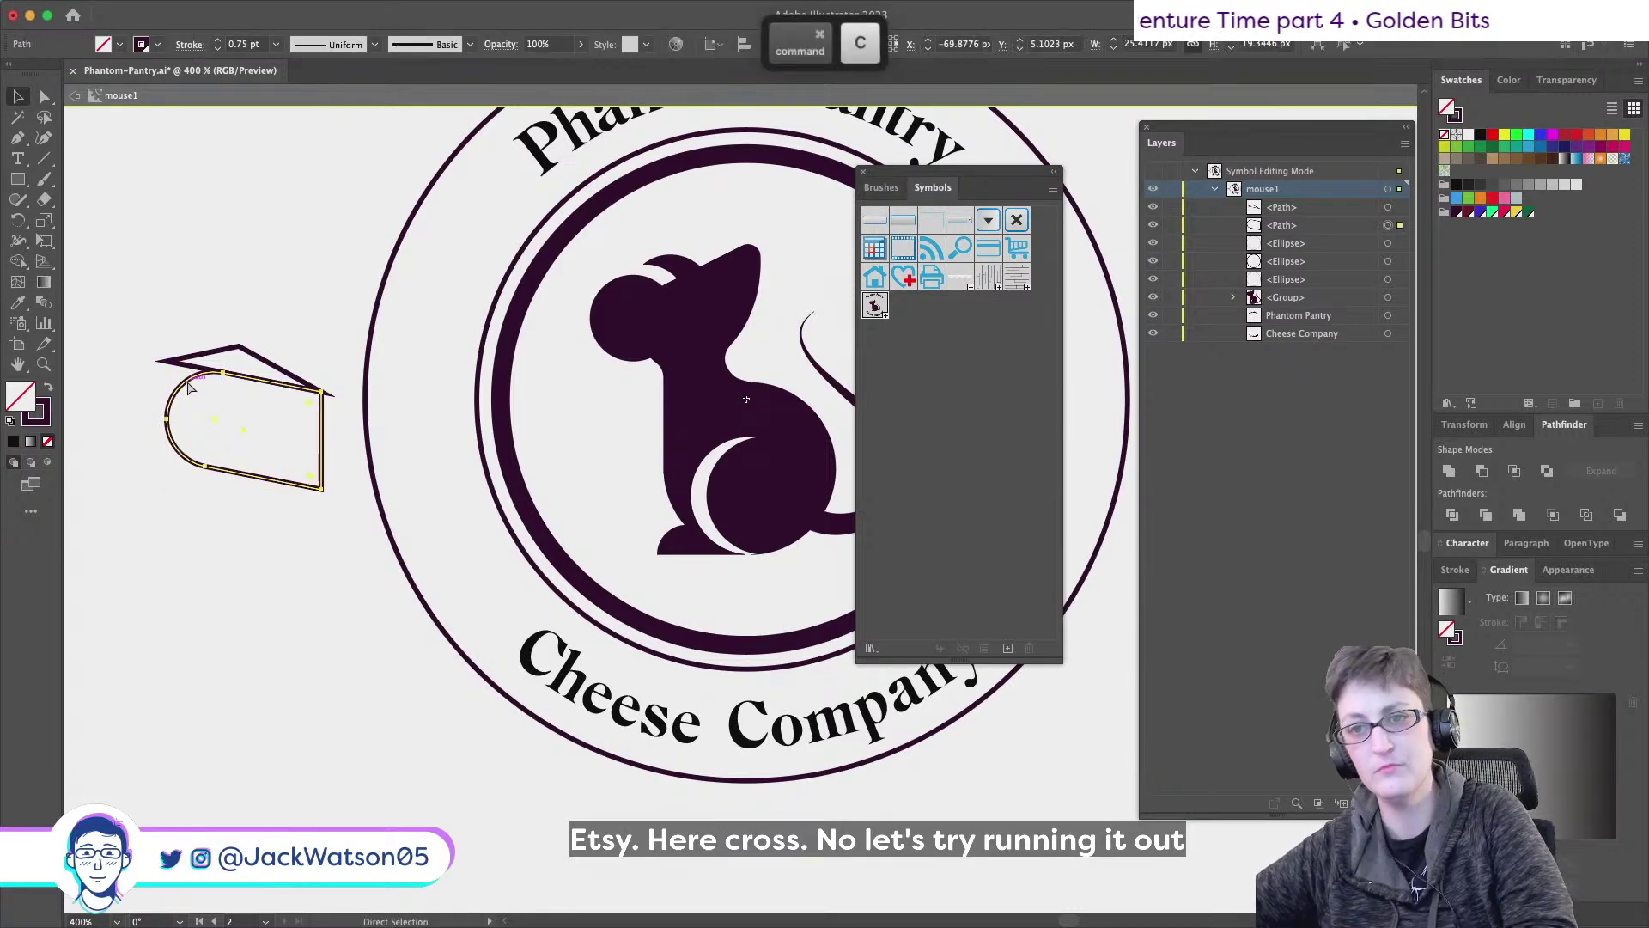
pyautogui.press('super+f')
pyautogui.click(44, 97)
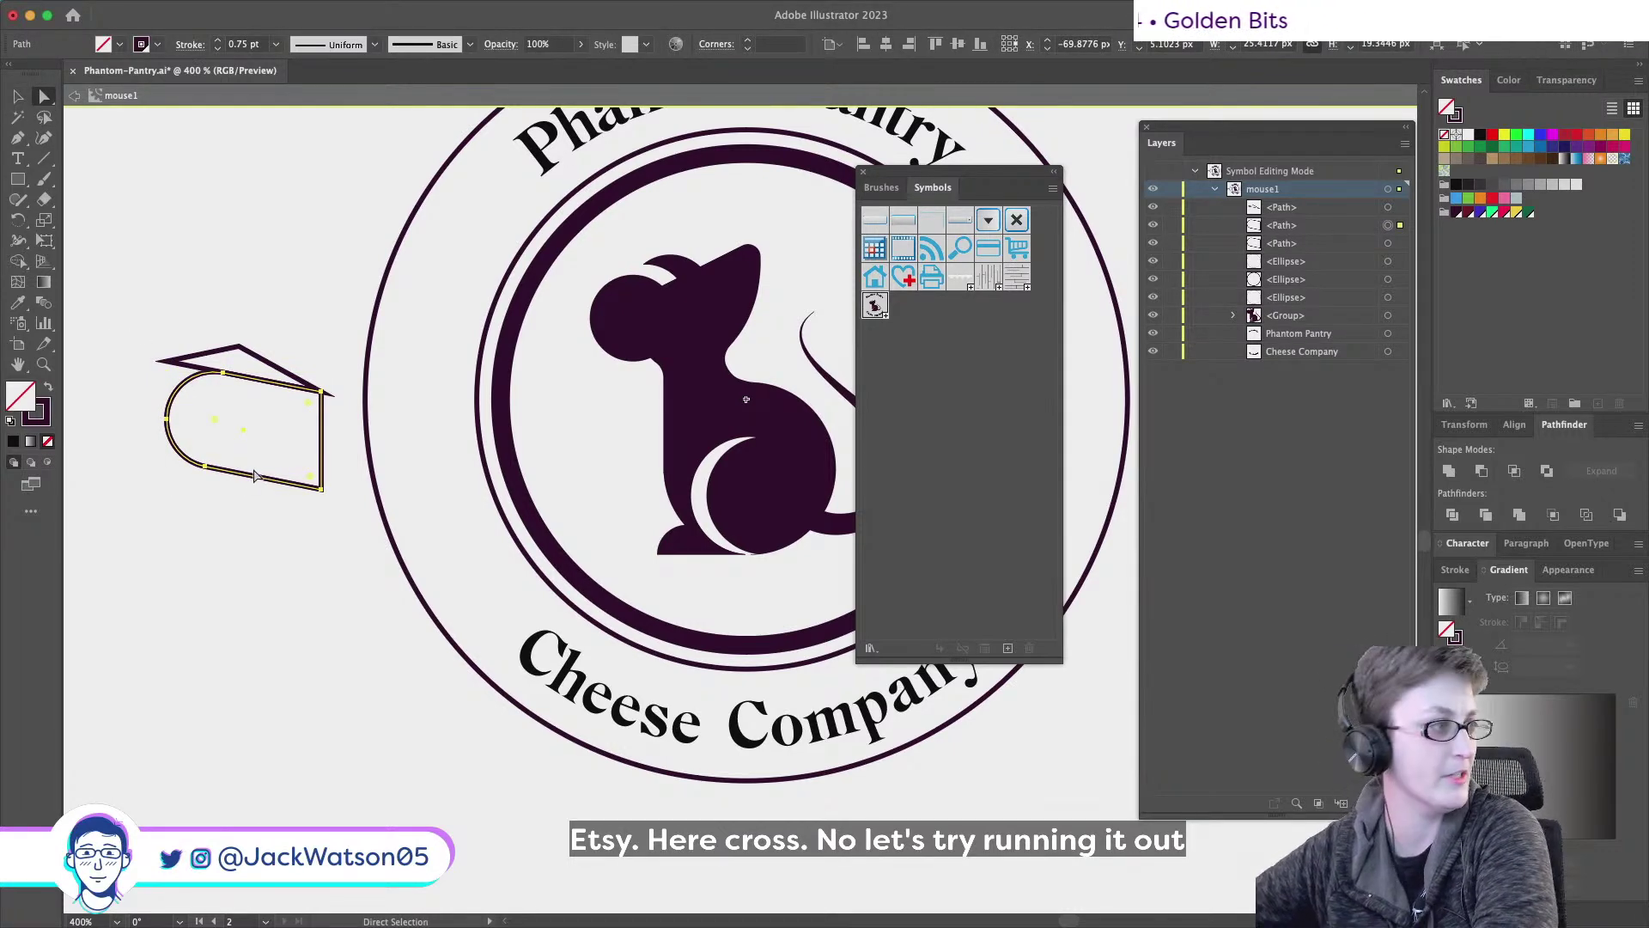
pyautogui.click(209, 466)
pyautogui.press('BackSpace')
pyautogui.click(321, 489)
pyautogui.press('BackSpace')
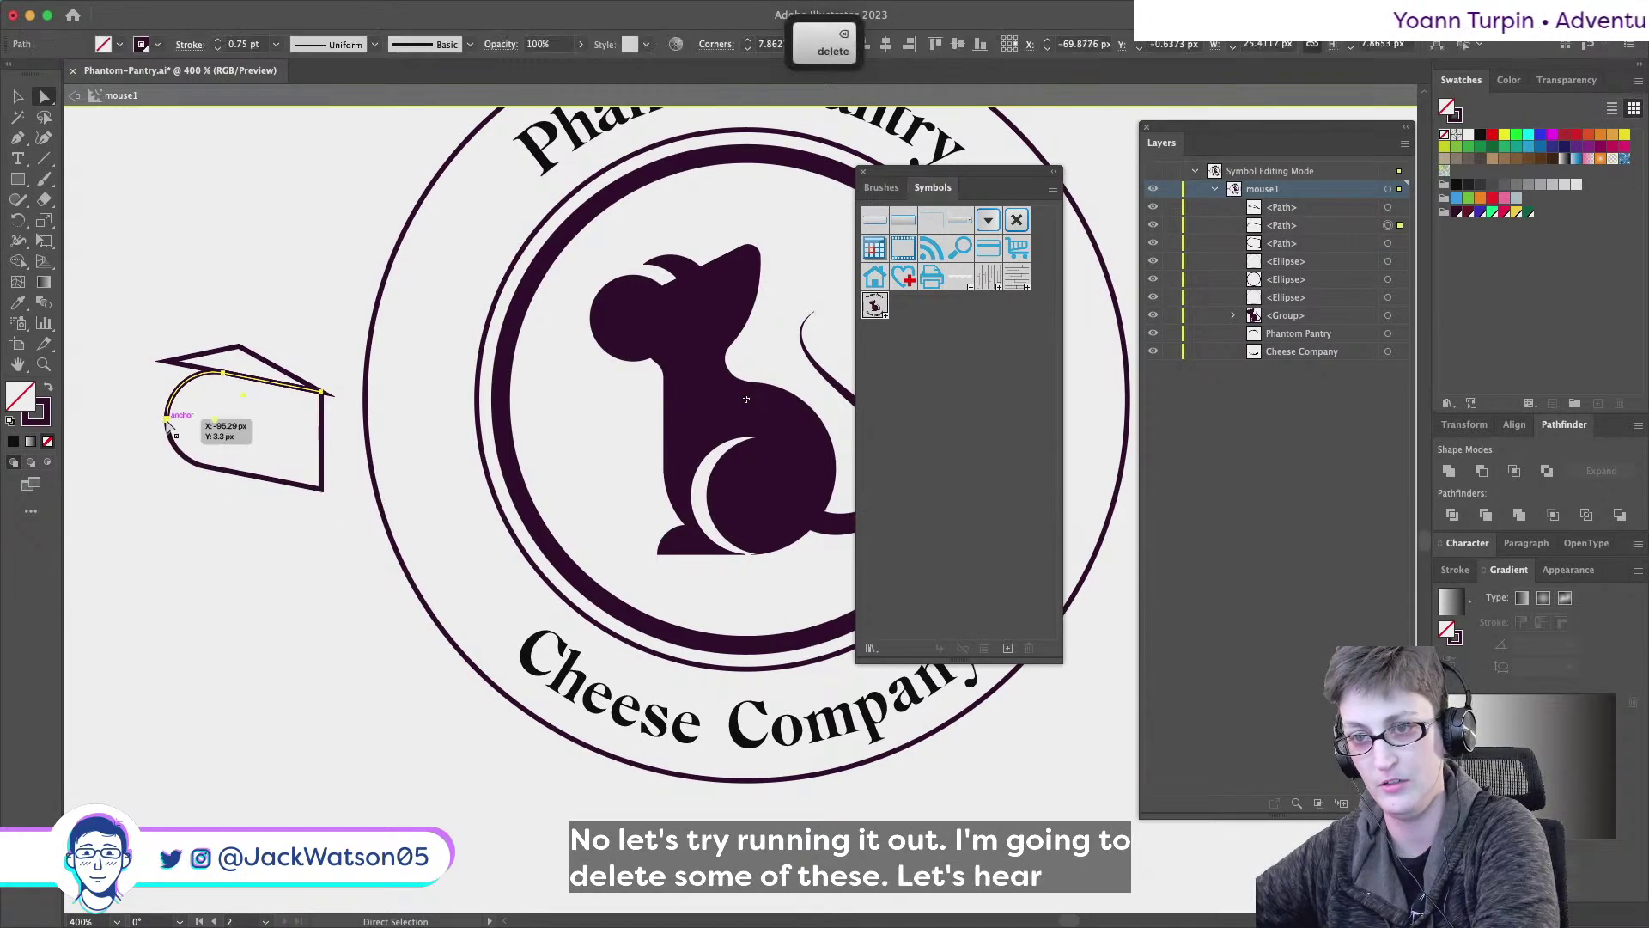
# - Isolate the copied curve and extend it with the Pen tool from its right end over the triangle's apex to its left corner
pyautogui.click(17, 141)
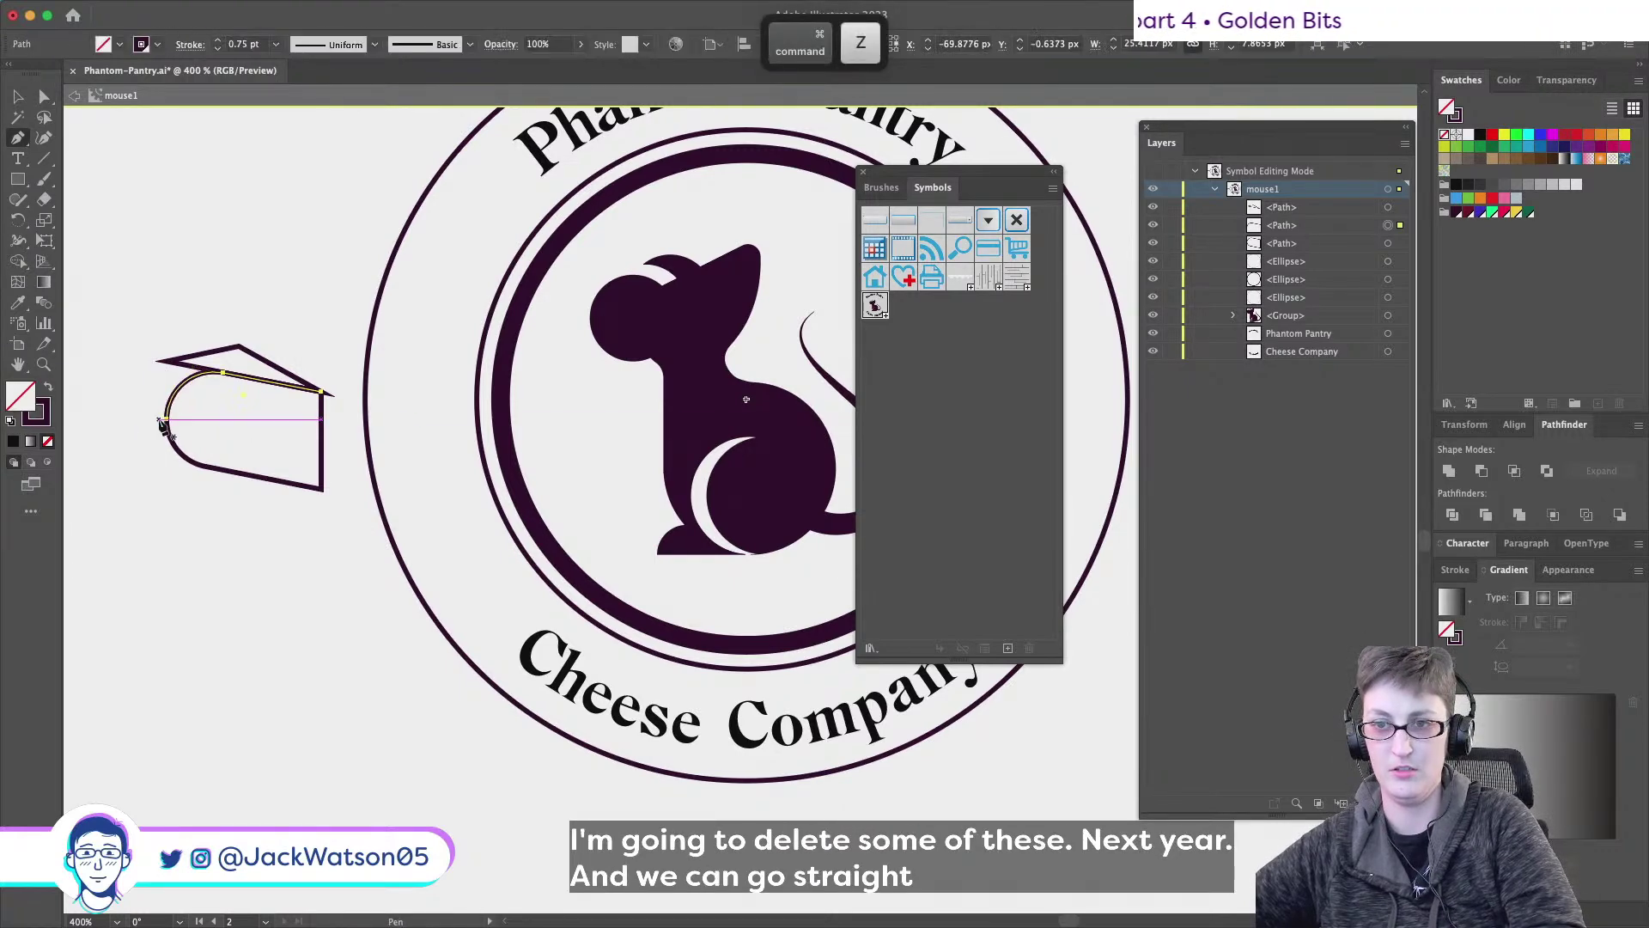
pyautogui.keyDown('super'); pyautogui.click(169, 422); pyautogui.keyUp('super')
pyautogui.press('Delete')
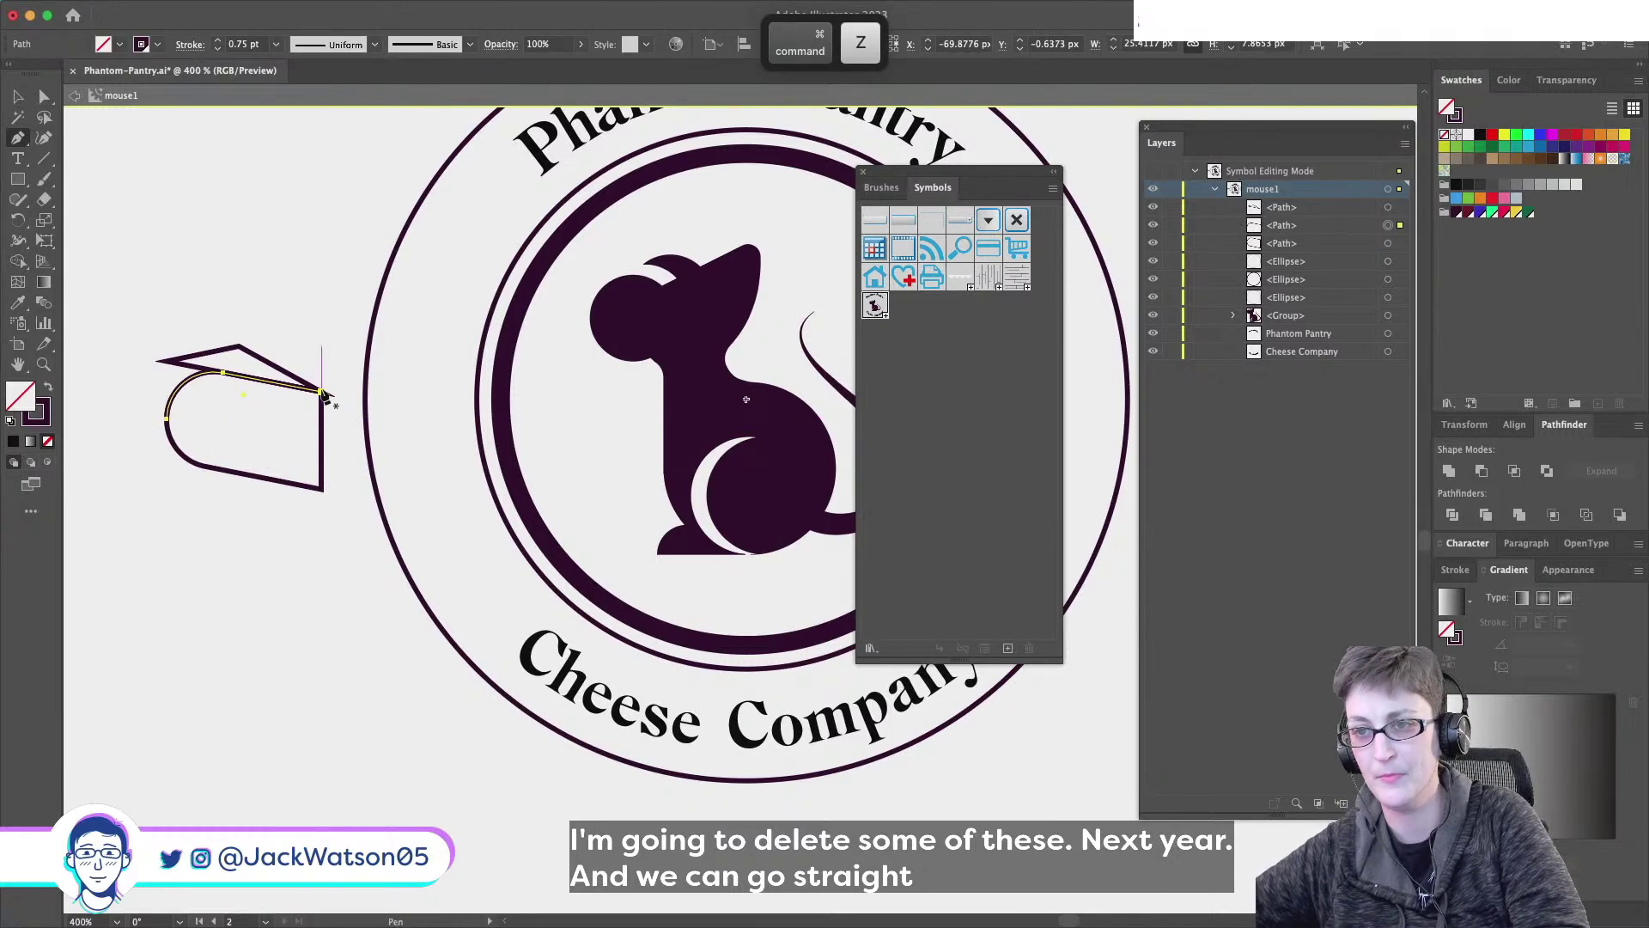
pyautogui.rightClick(322, 393)
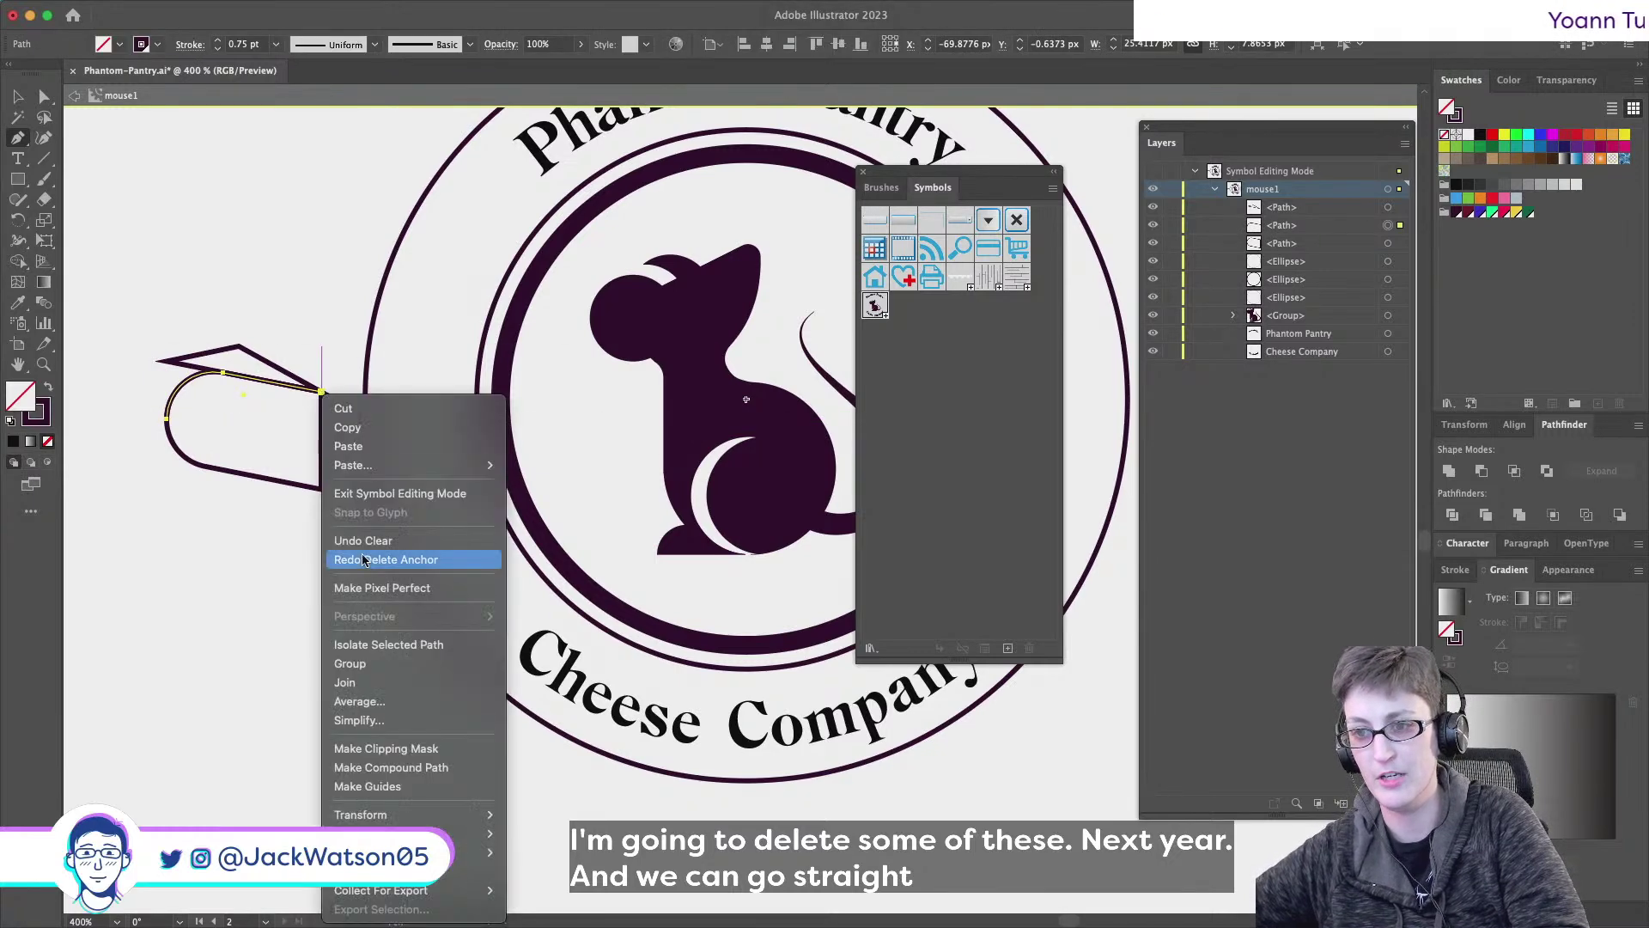
pyautogui.click(388, 644)
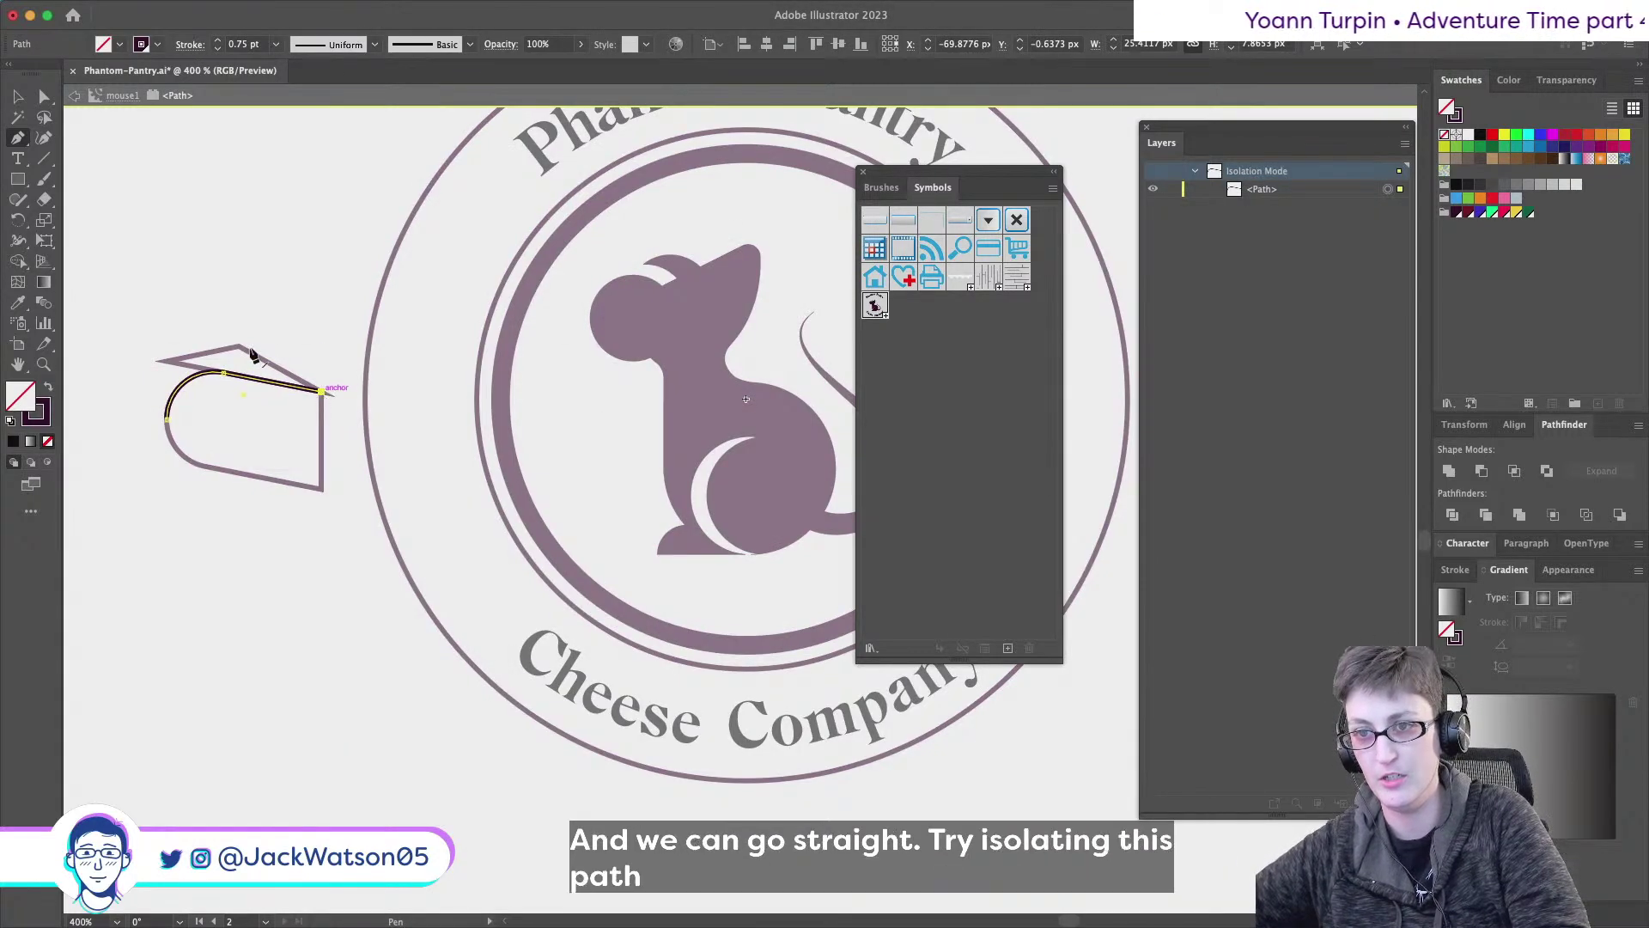
pyautogui.click(322, 394)
pyautogui.click(240, 347)
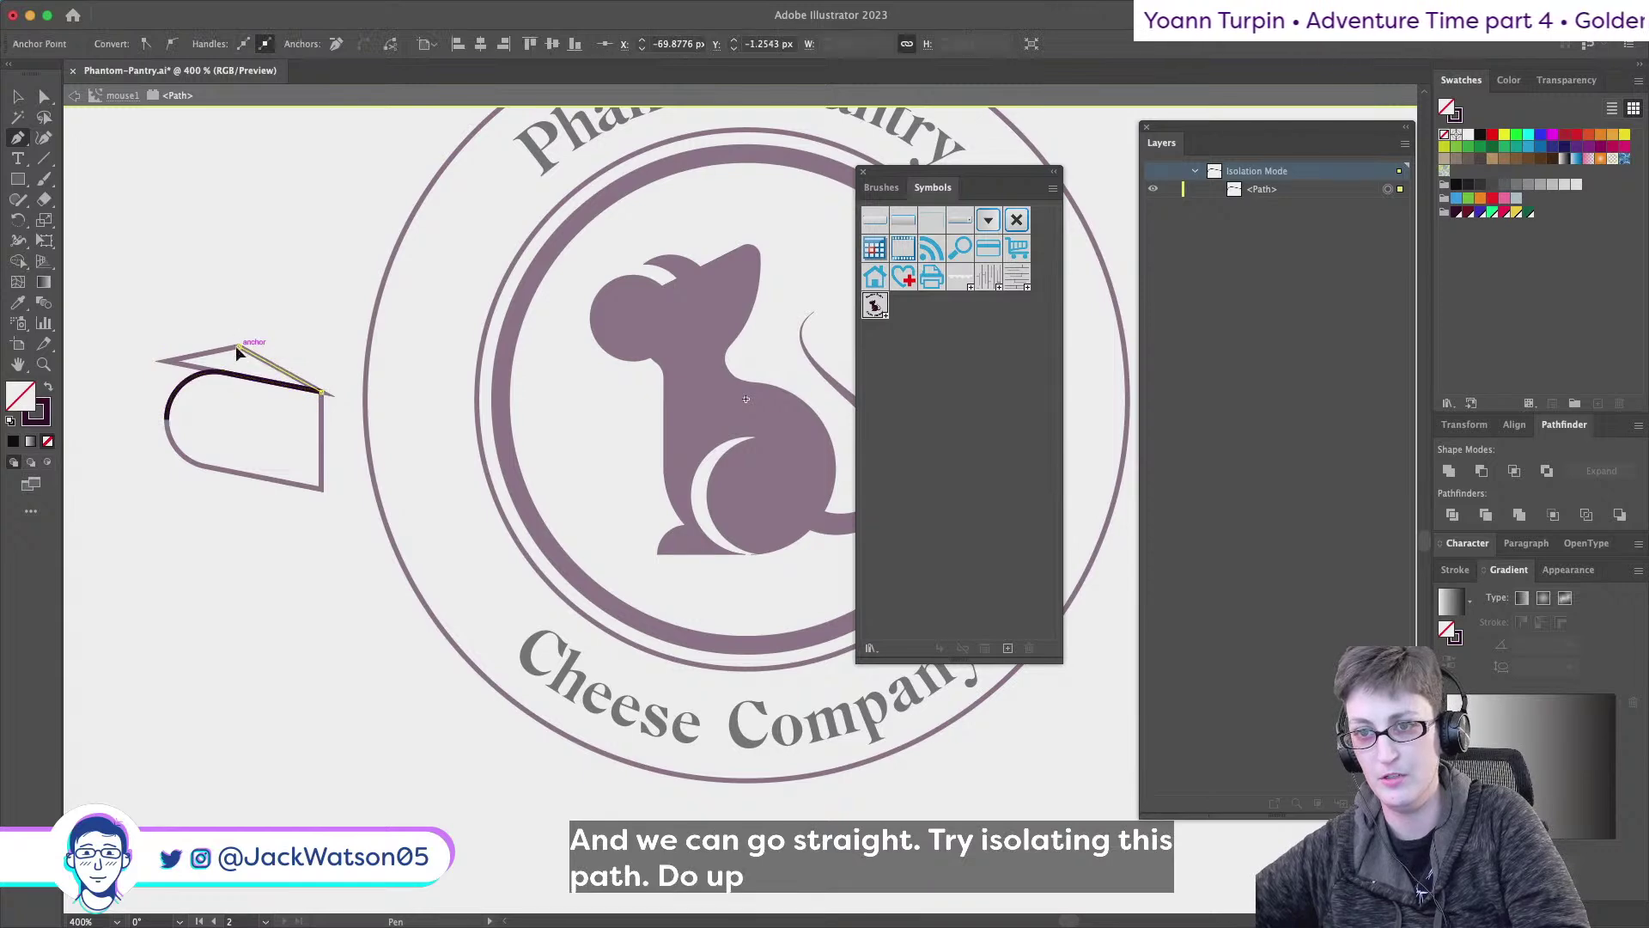
pyautogui.click(167, 361)
# - Join the open ends of the extended curve into a closed shape and leave path isolation
pyautogui.press('a')
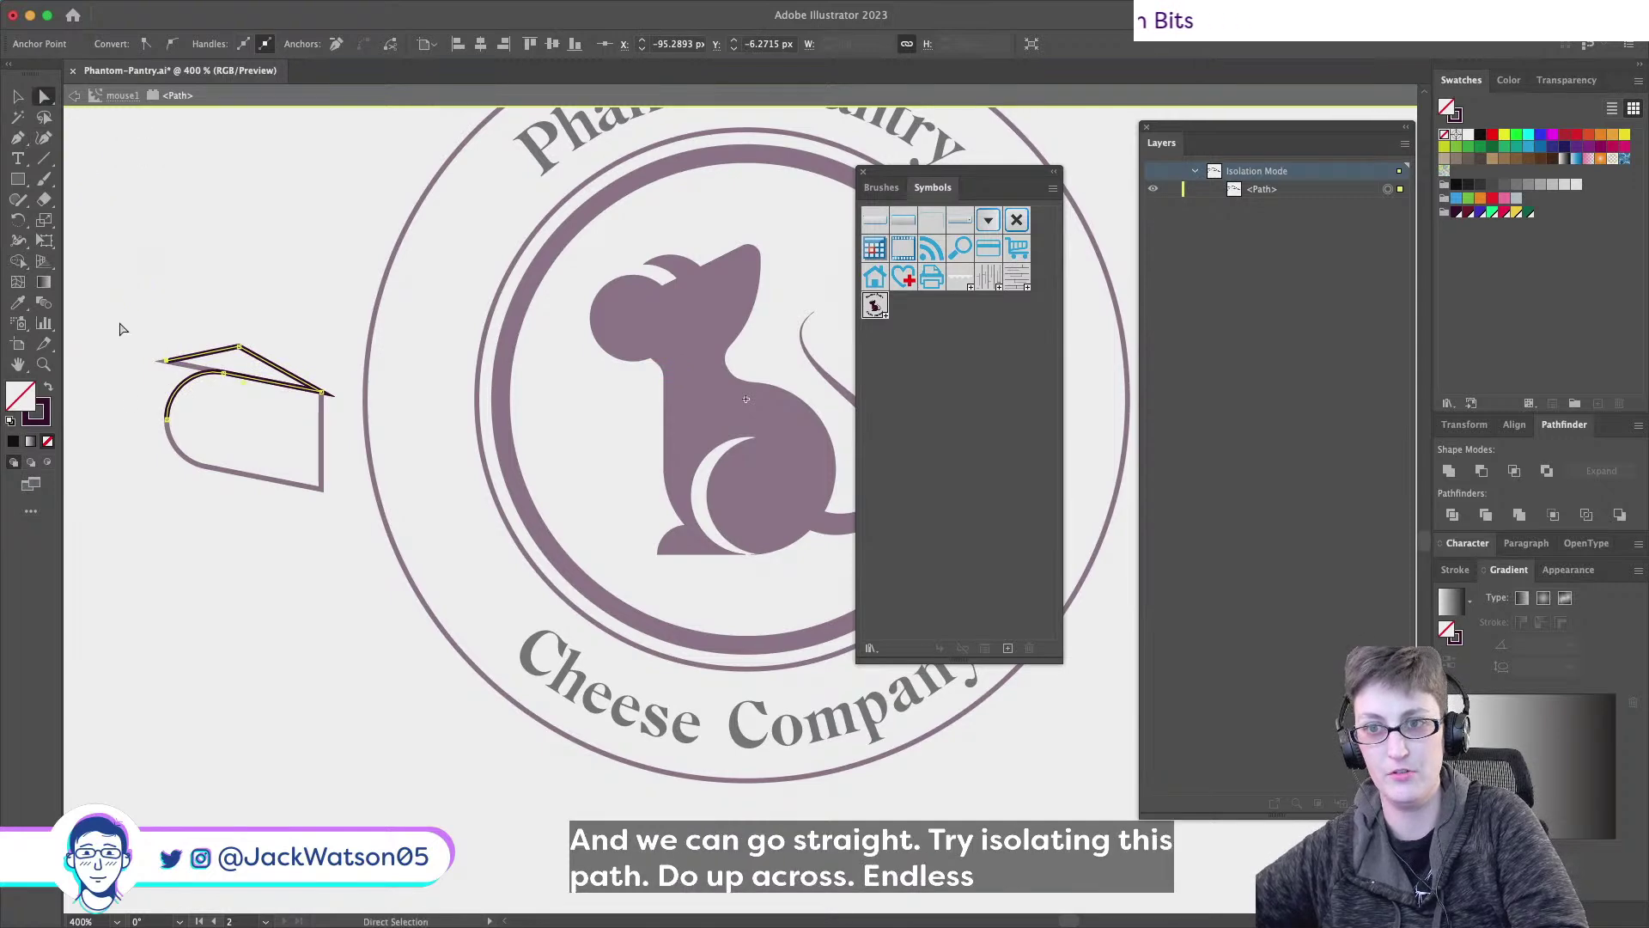
pyautogui.moveTo(119, 323)
pyautogui.mouseDown()
pyautogui.moveTo(217, 548)
pyautogui.moveTo(110, 325)
pyautogui.mouseUp()
pyautogui.moveTo(215, 573); pyautogui.dragTo(216, 572)
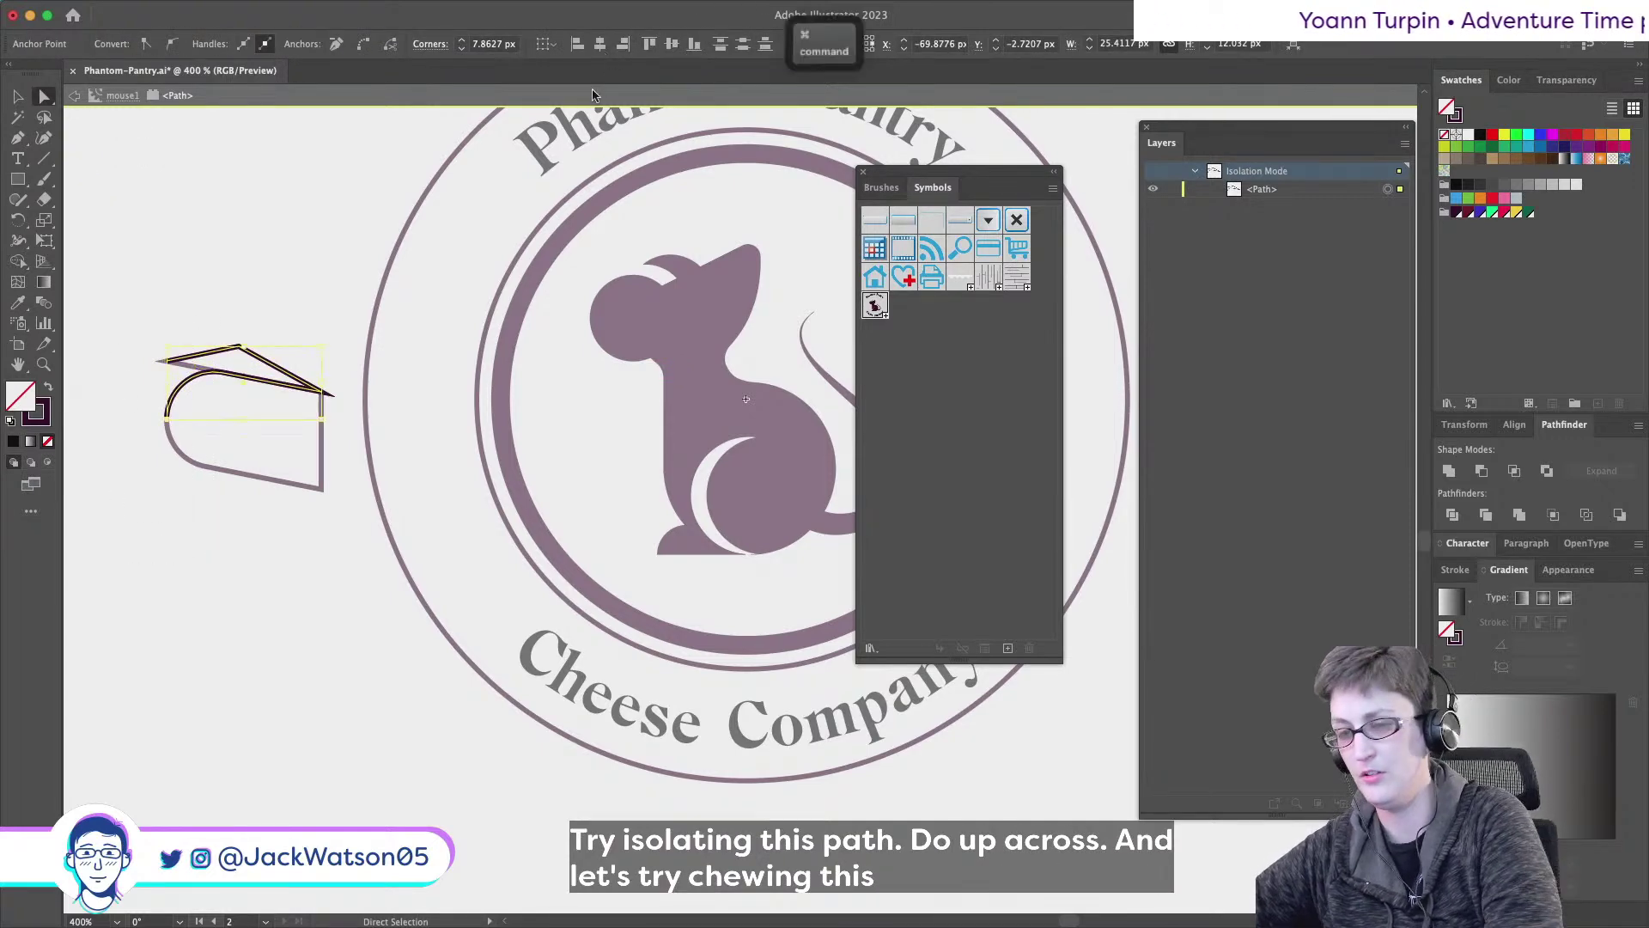
pyautogui.click(45, 240)
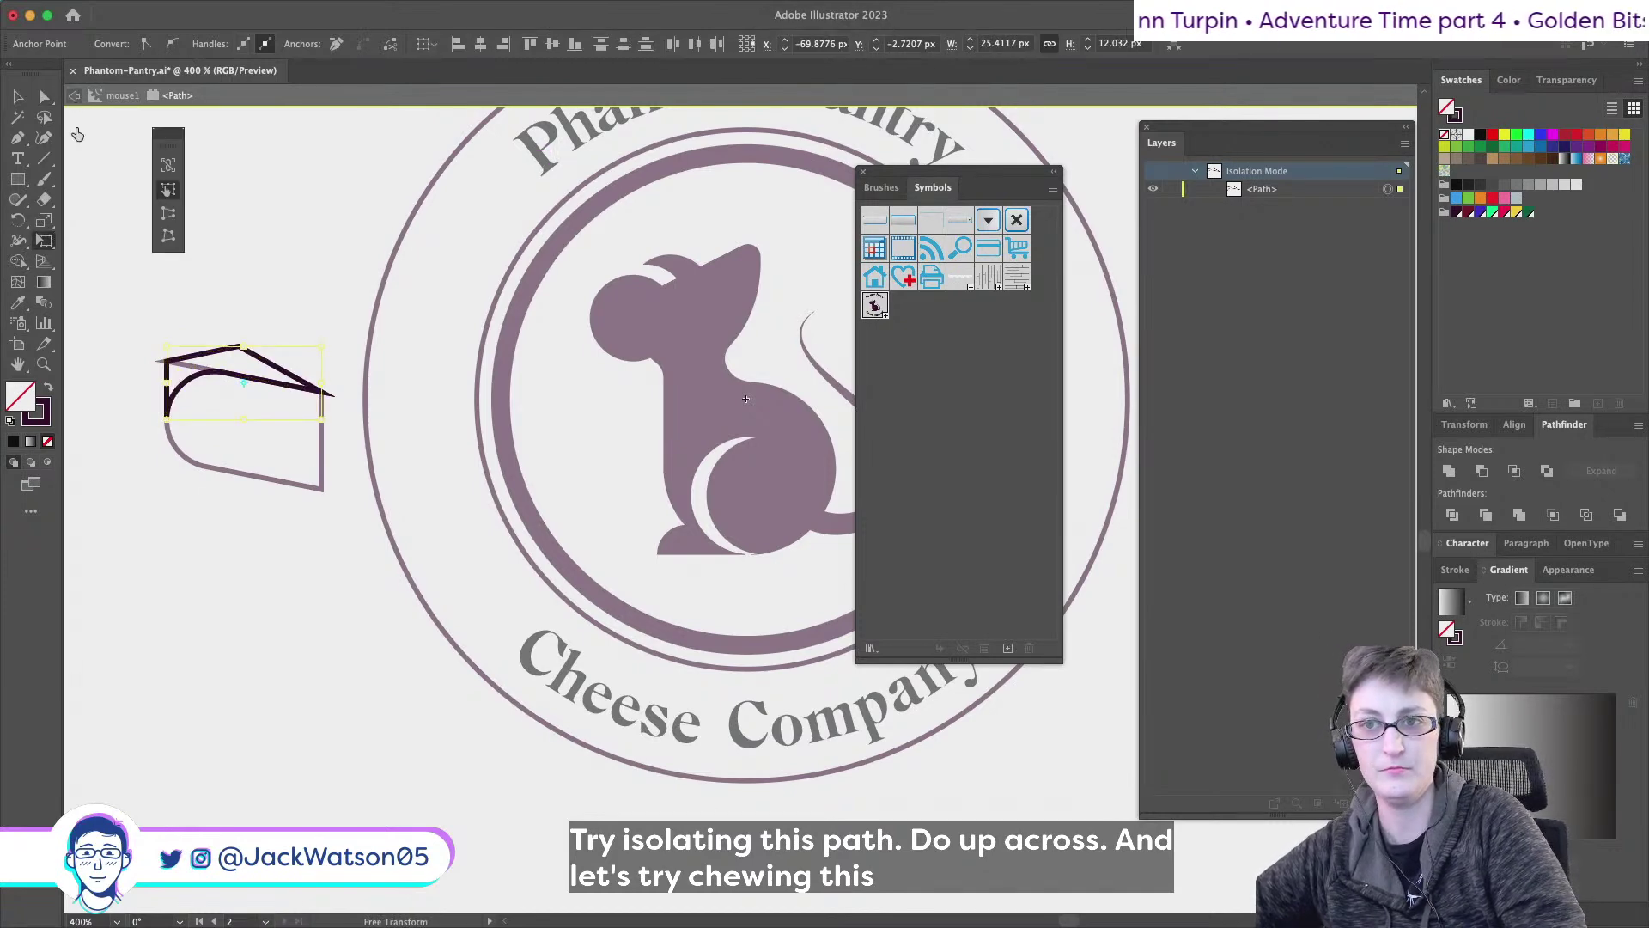
pyautogui.press('Escape')
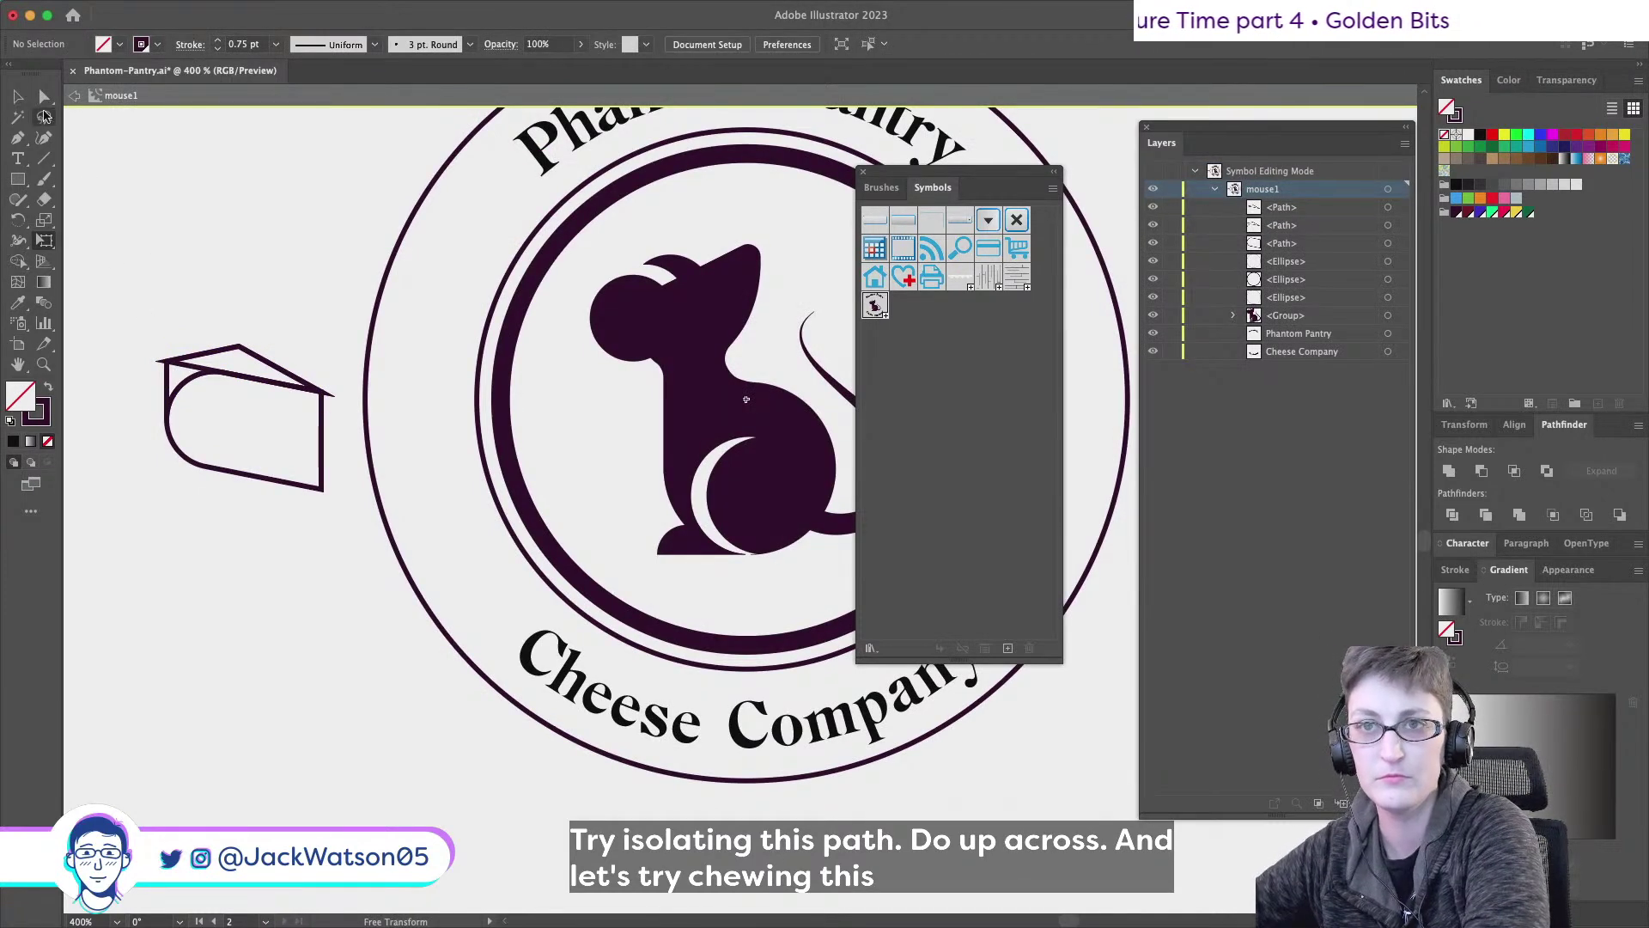
# - Delete the original triangle and round the upper left corner and apex of the closed top shape
pyautogui.click(196, 367)
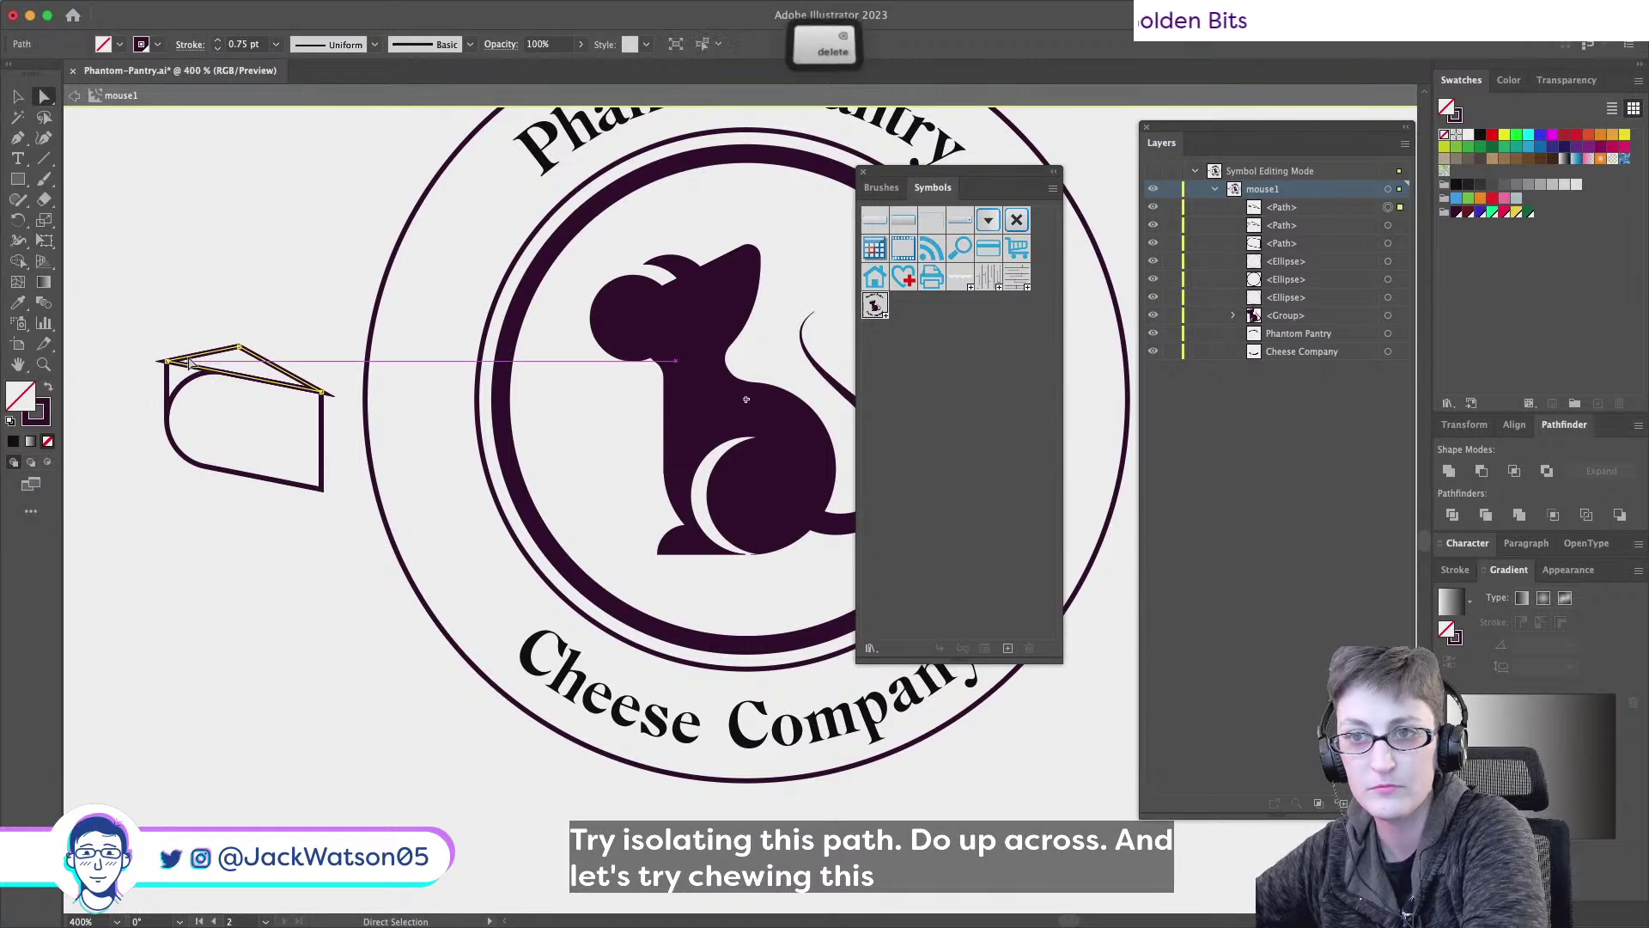
pyautogui.press('Delete')
pyautogui.moveTo(165, 365); pyautogui.dragTo(288, 470)
pyautogui.hotkey('ctrl', 'z')
pyautogui.click(257, 752)
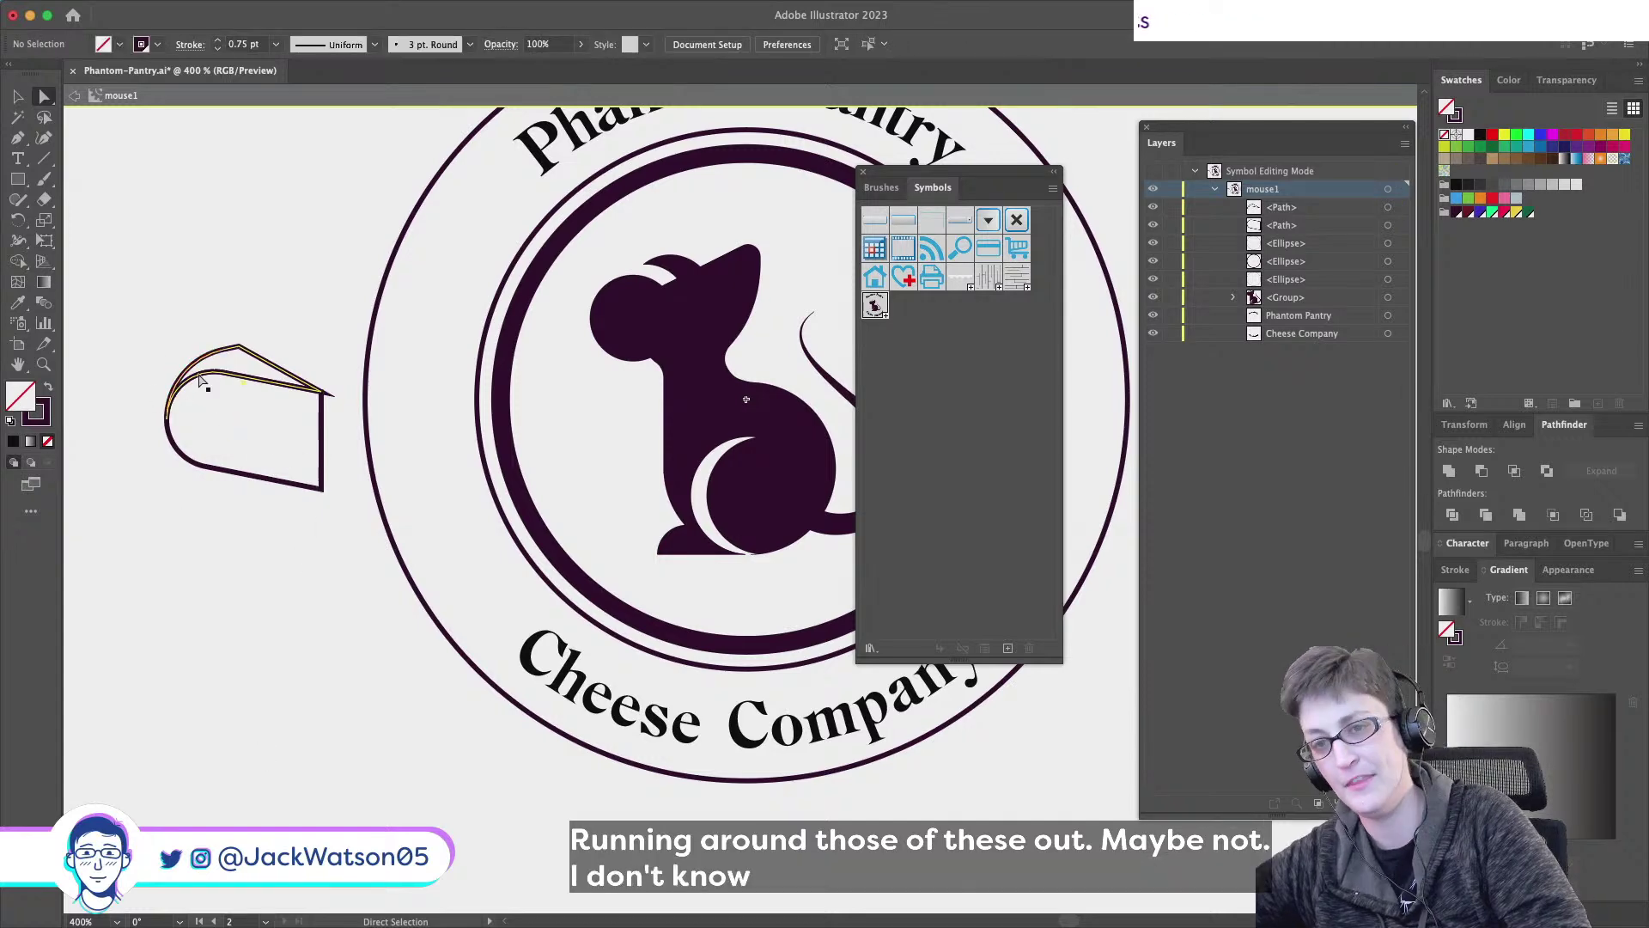
pyautogui.click(241, 350)
pyautogui.click(230, 576)
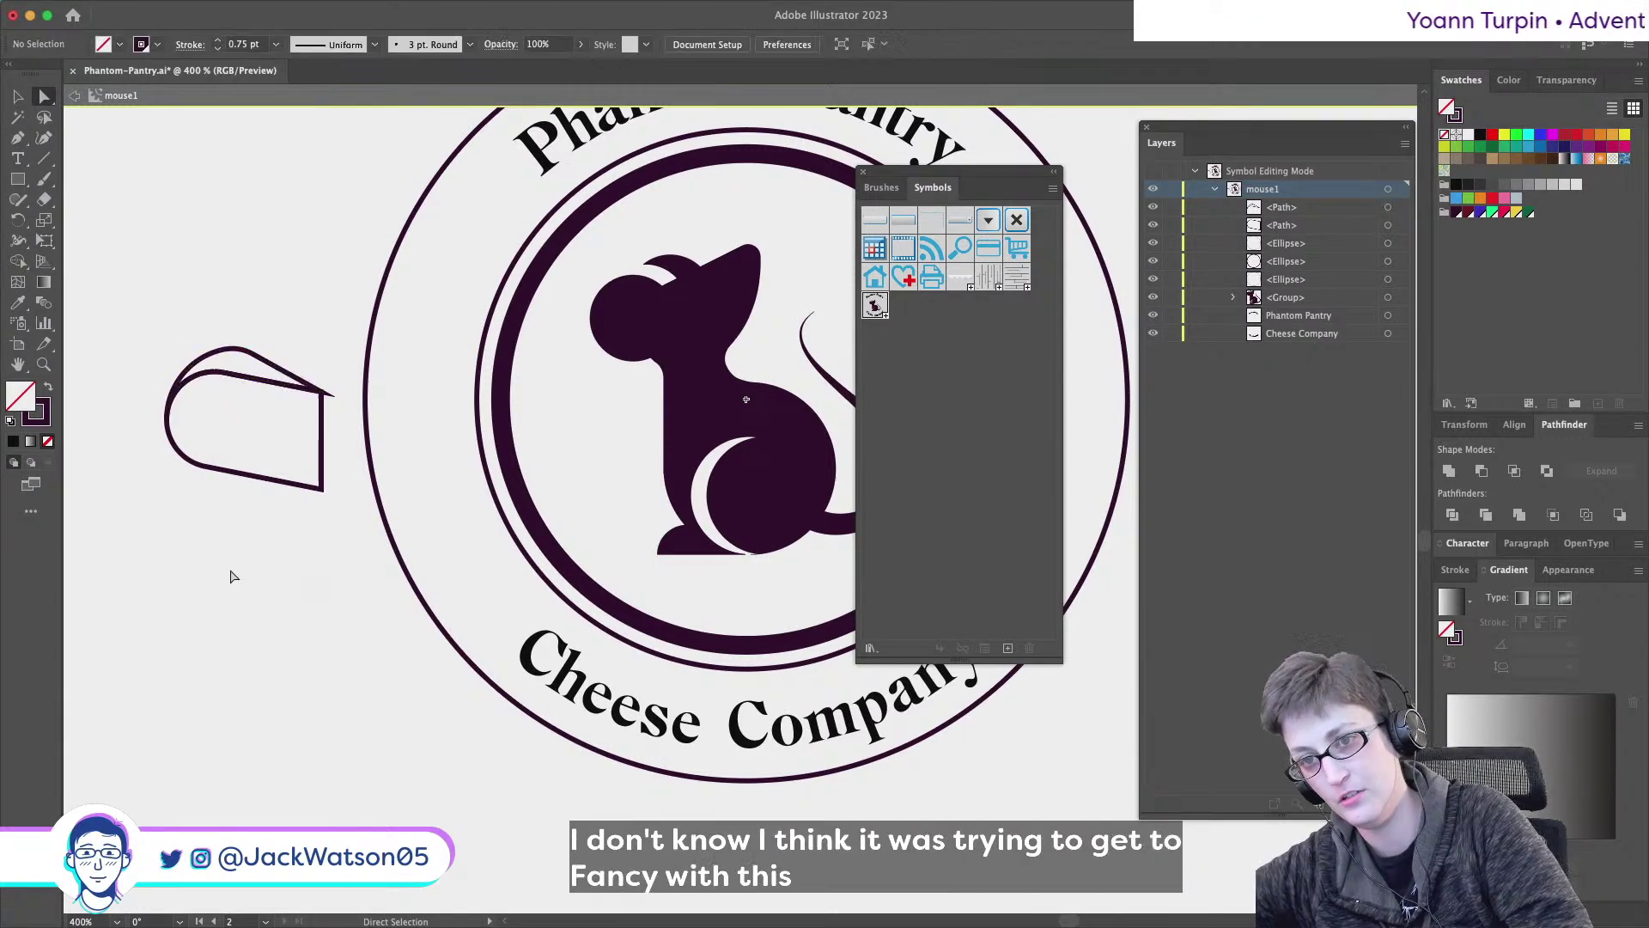
# - Swap the fill and stroke of the wedge's top shape to make it solid dark purple
pyautogui.press('alt')
pyautogui.scroll(-1, 230, 576)
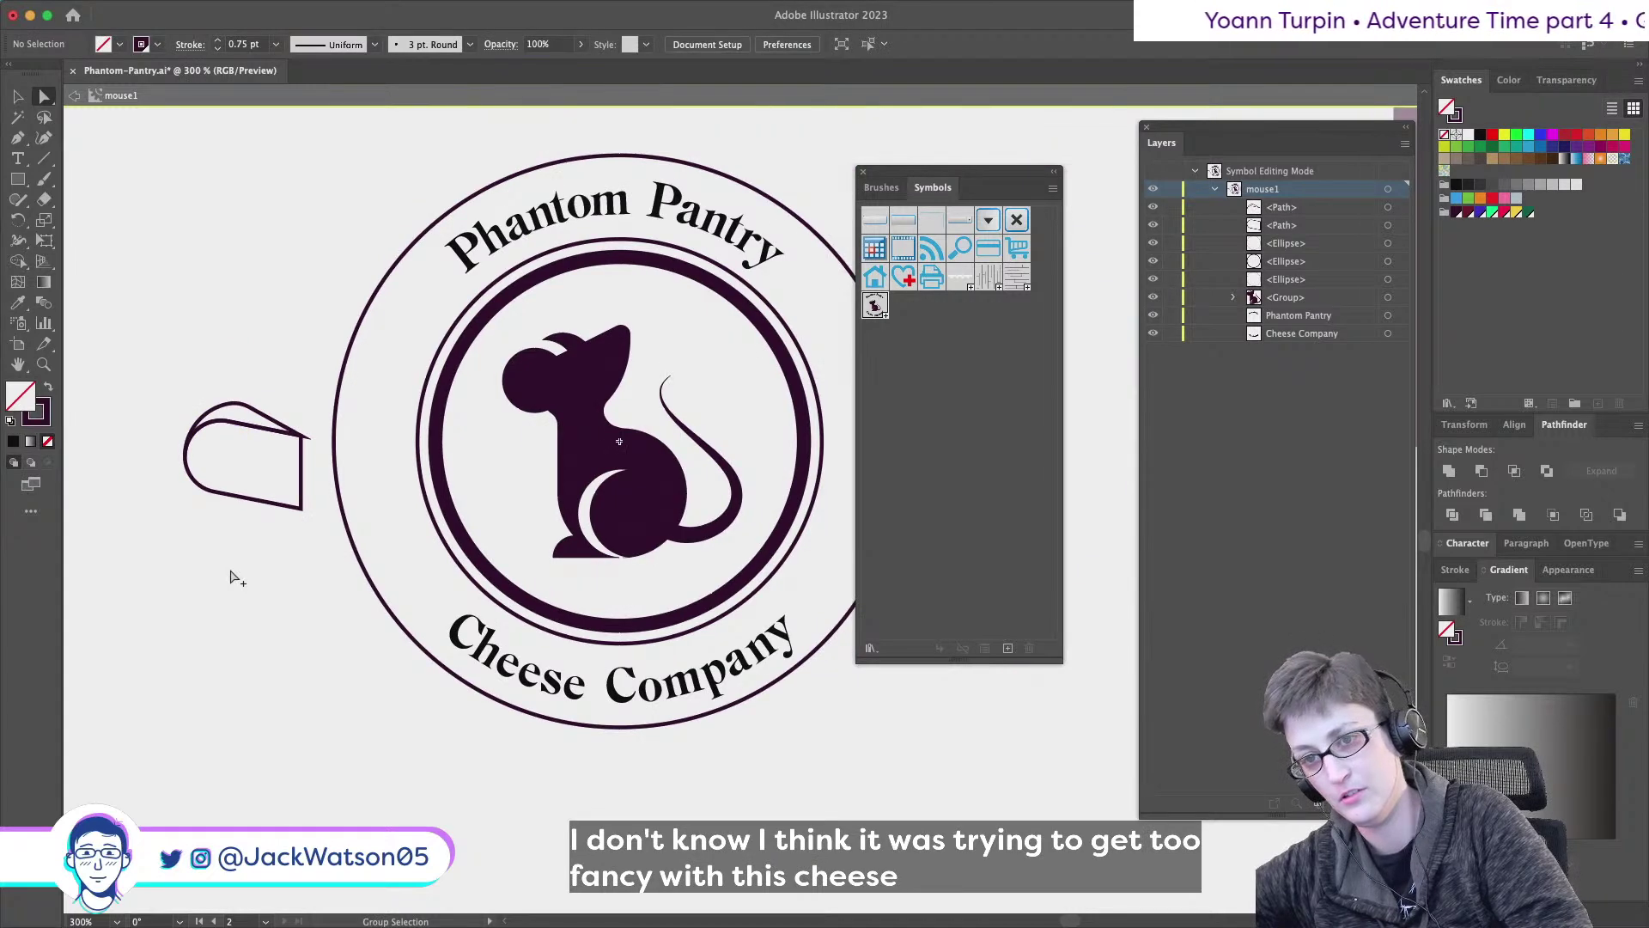
pyautogui.scroll(1, 233, 566)
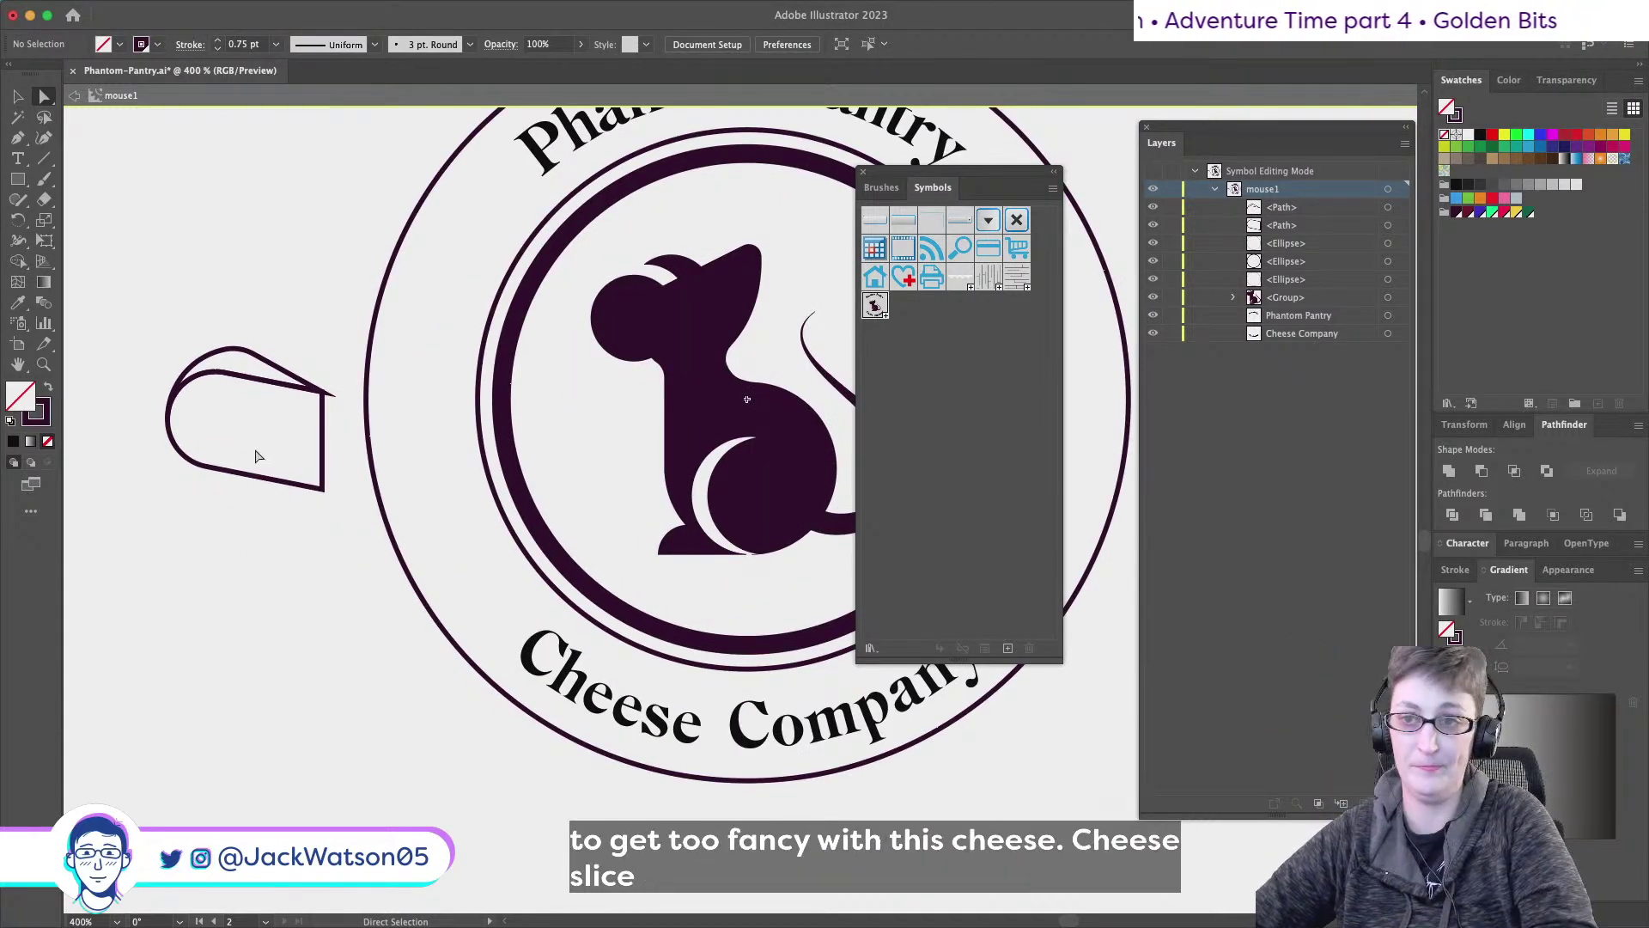
pyautogui.click(224, 357)
pyautogui.hotkey('shift', 'x')
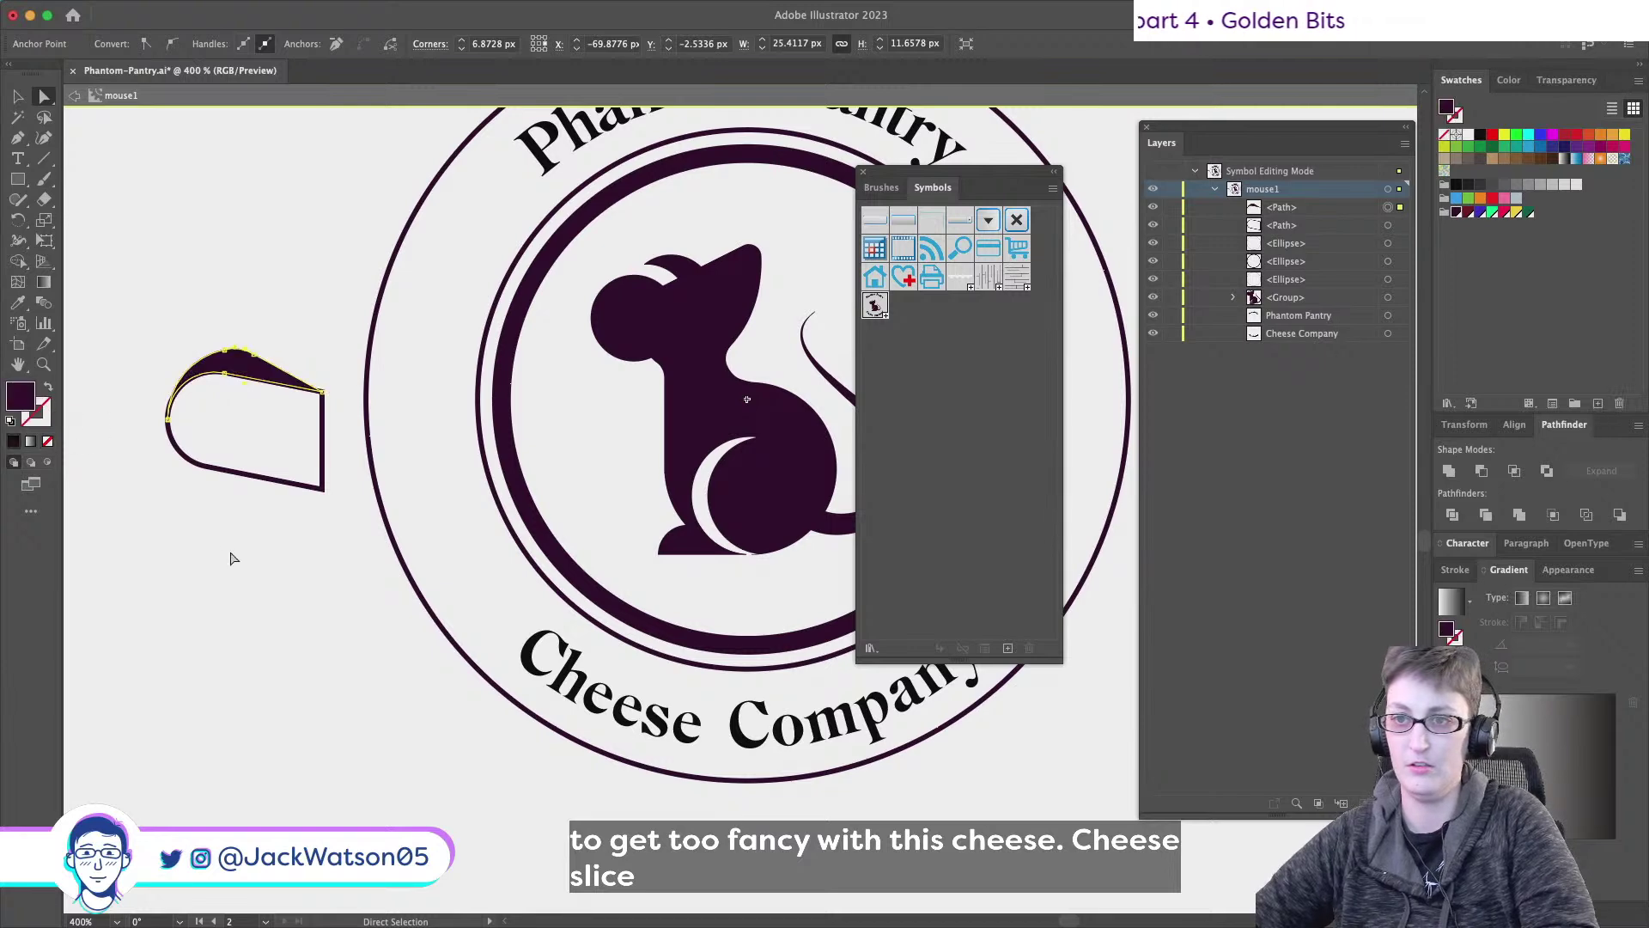
# - Align the stroke of the wedge's front face to the inside of its path
pyautogui.click(250, 559)
pyautogui.keyDown('alt'); pyautogui.click(302, 486); pyautogui.keyUp('alt')
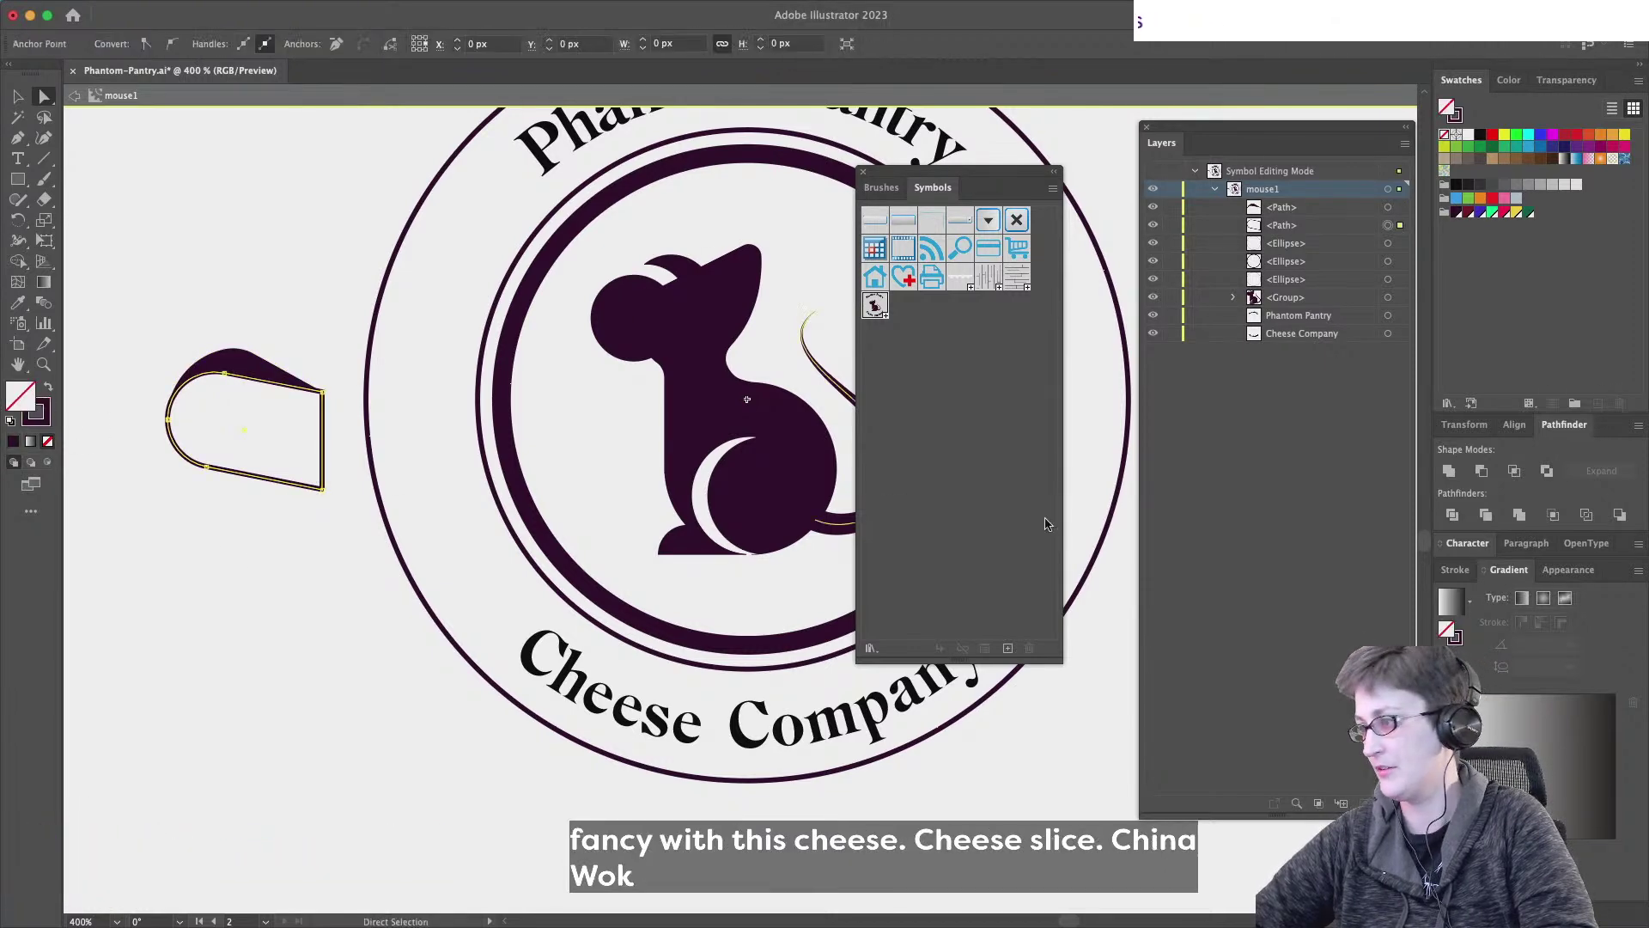
pyautogui.click(1454, 570)
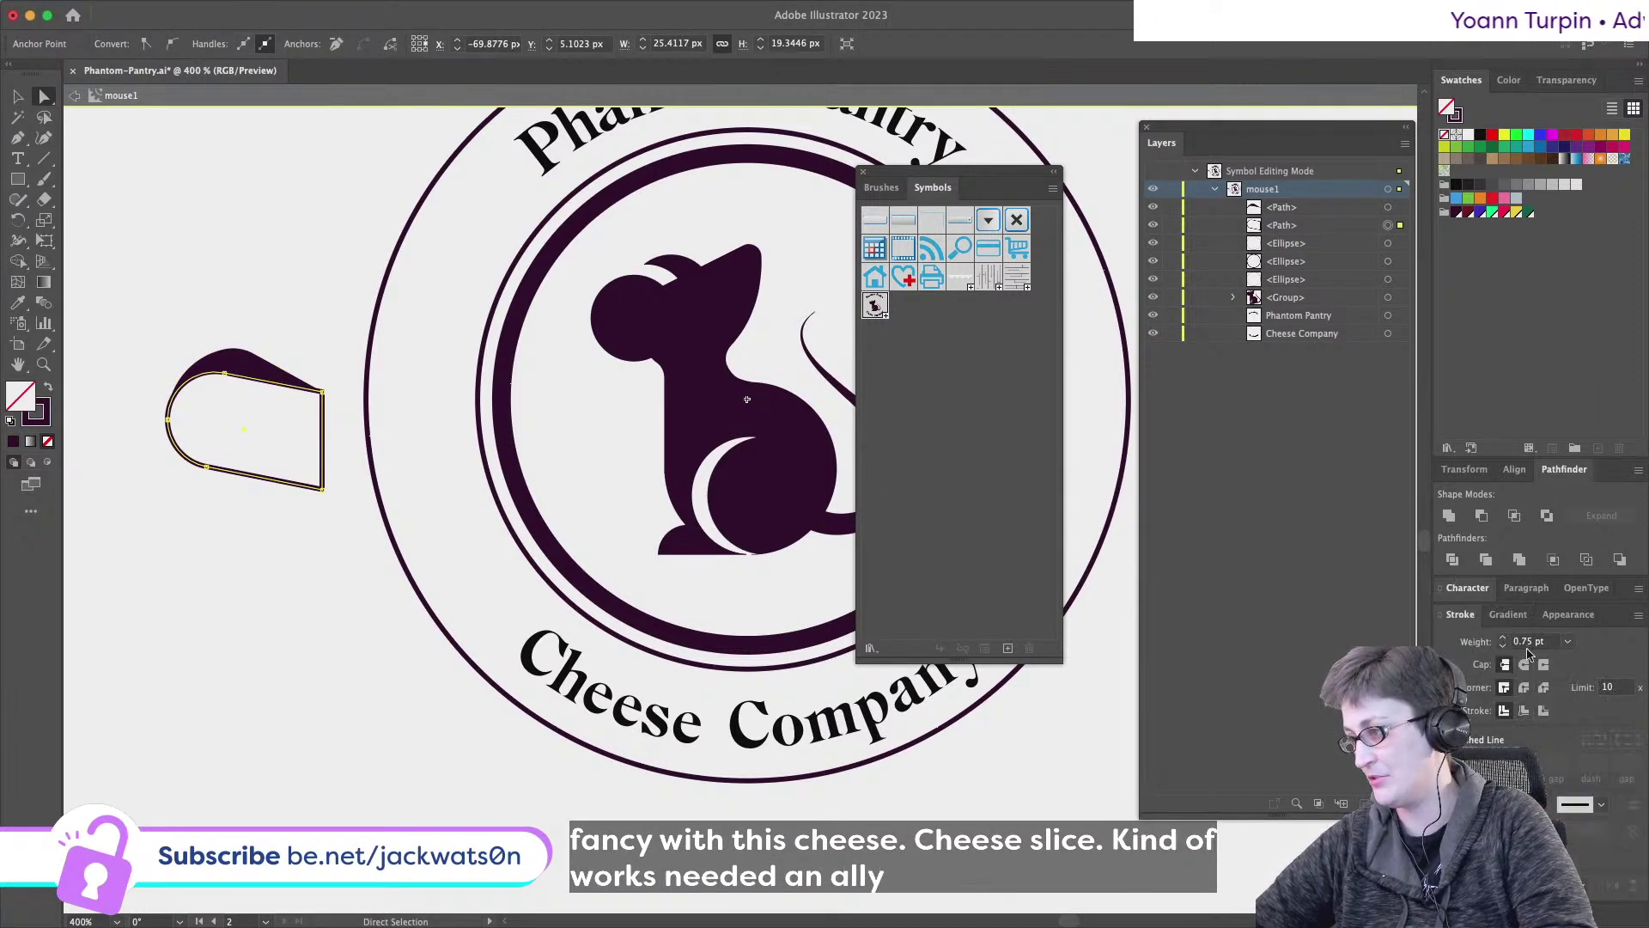
pyautogui.click(1542, 709)
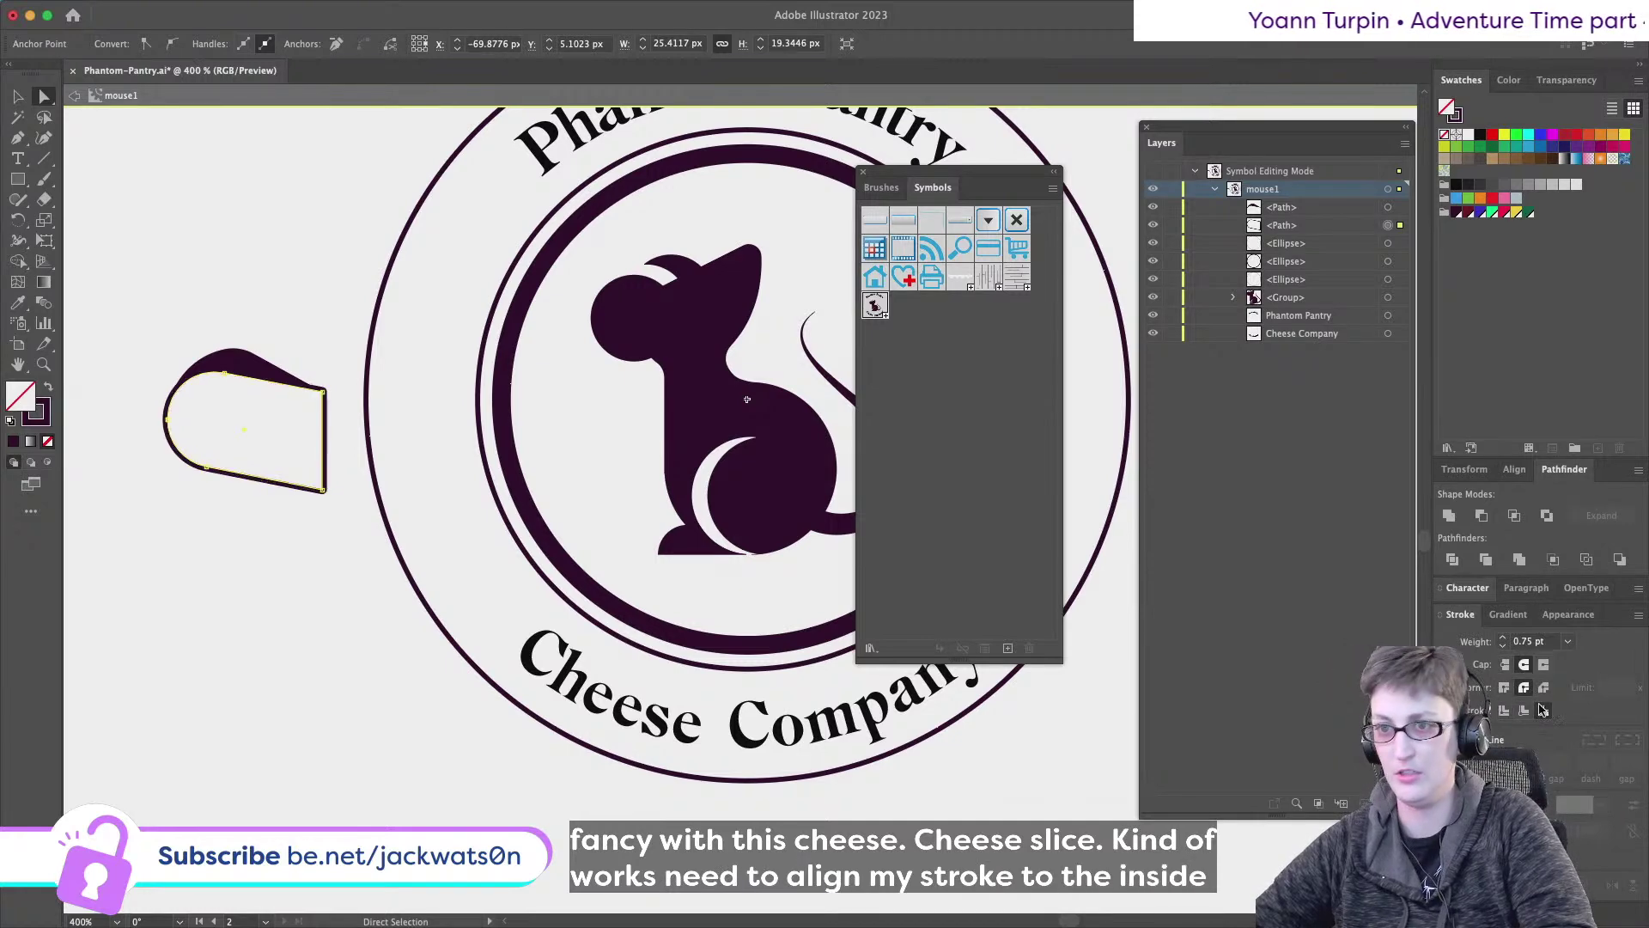
pyautogui.click(1526, 713)
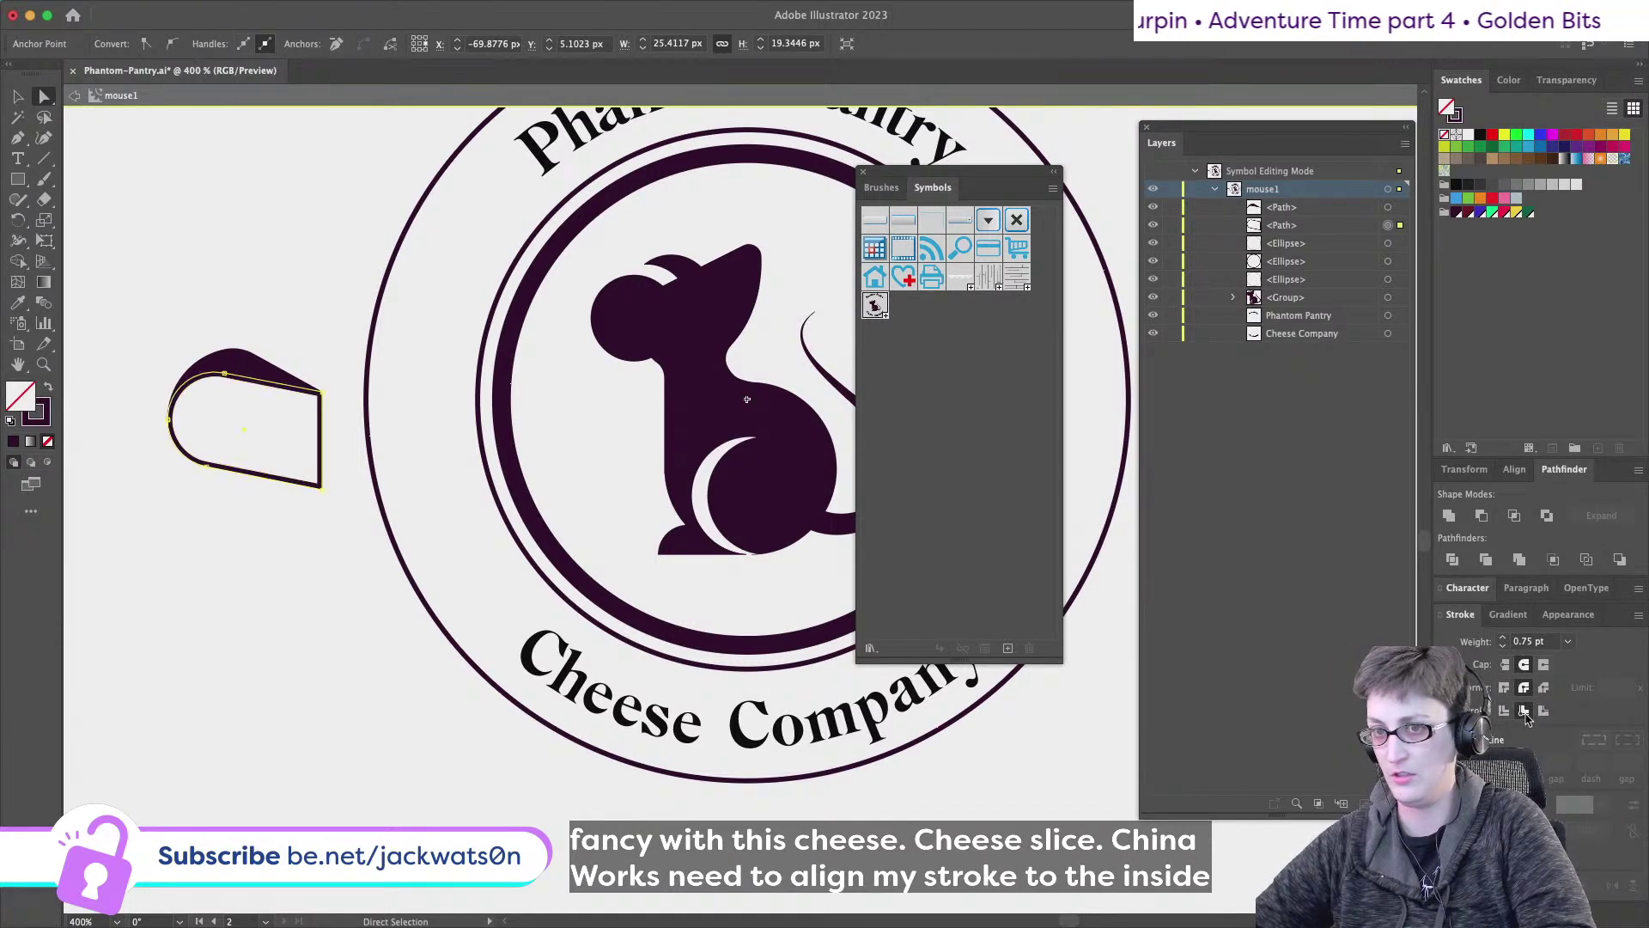
pyautogui.click(296, 567)
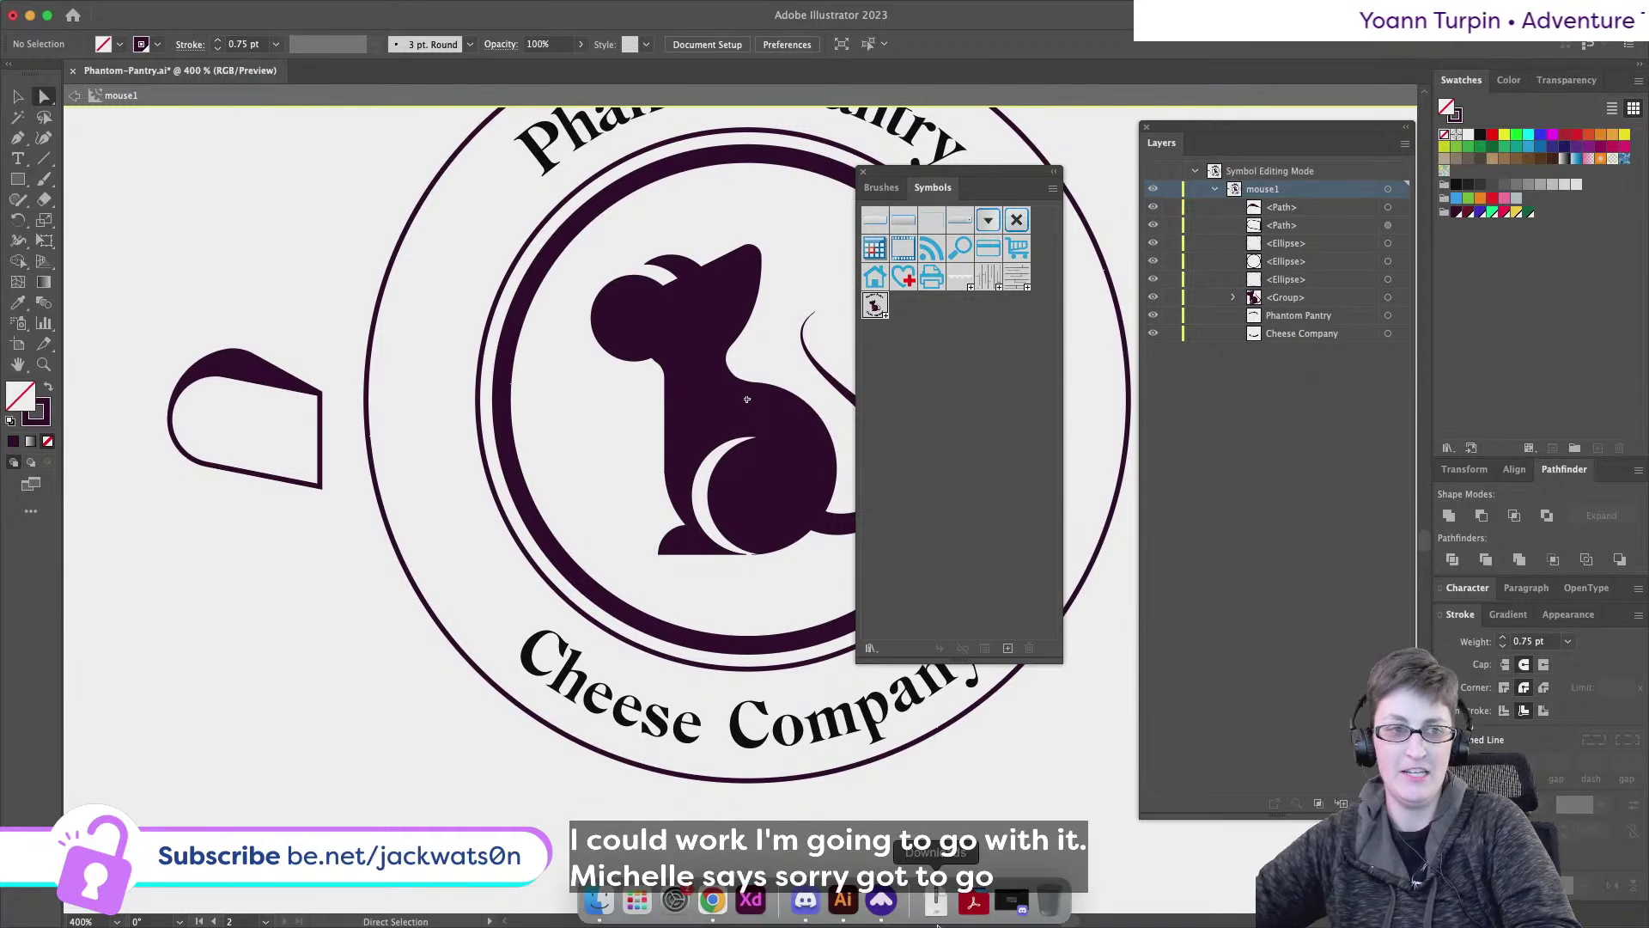
# - Draw a closed half-round hole on the front face's lower edge with the Pen tool and swap its stroke to a solid fill
pyautogui.scroll(3, 290, 445)
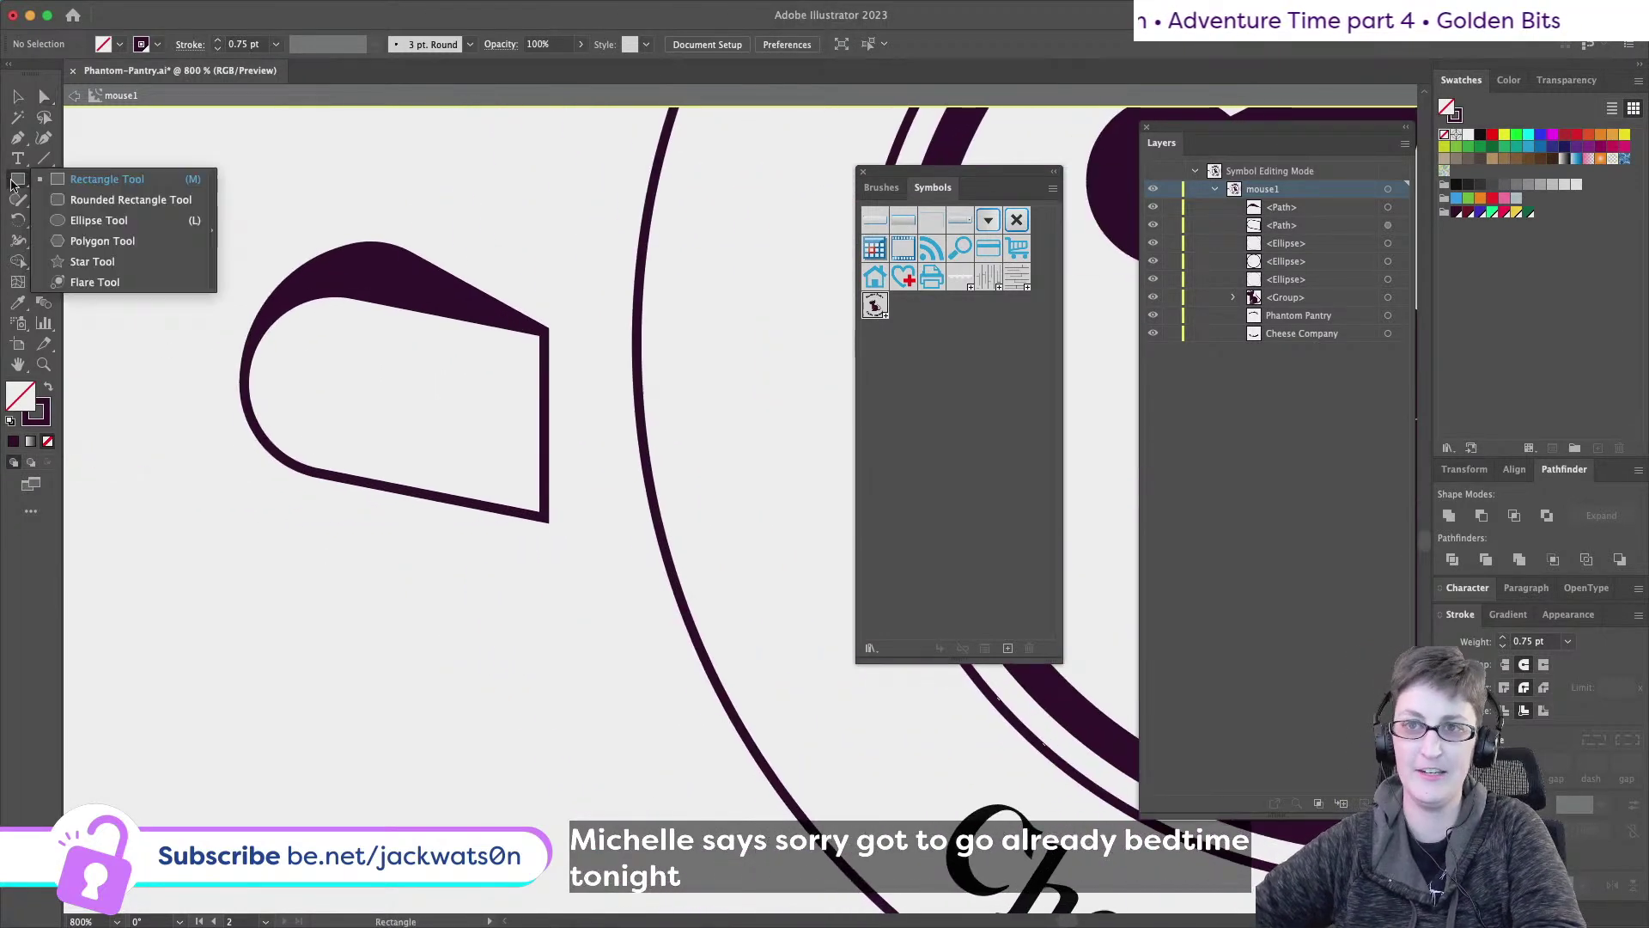
pyautogui.click(99, 220)
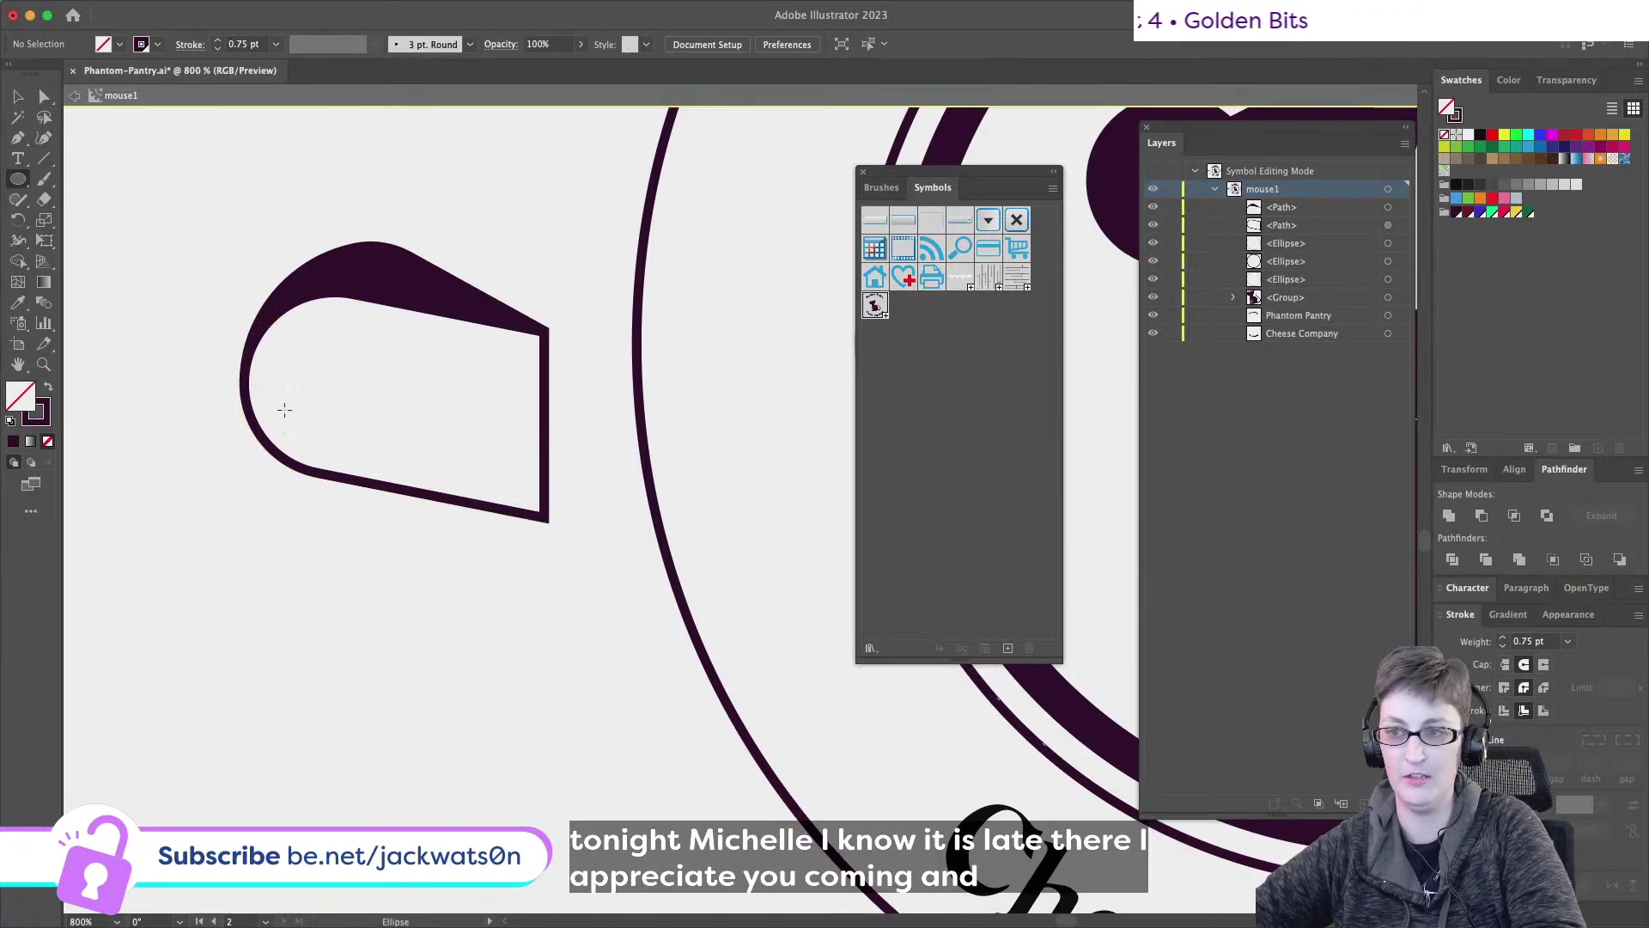
pyautogui.click(18, 137)
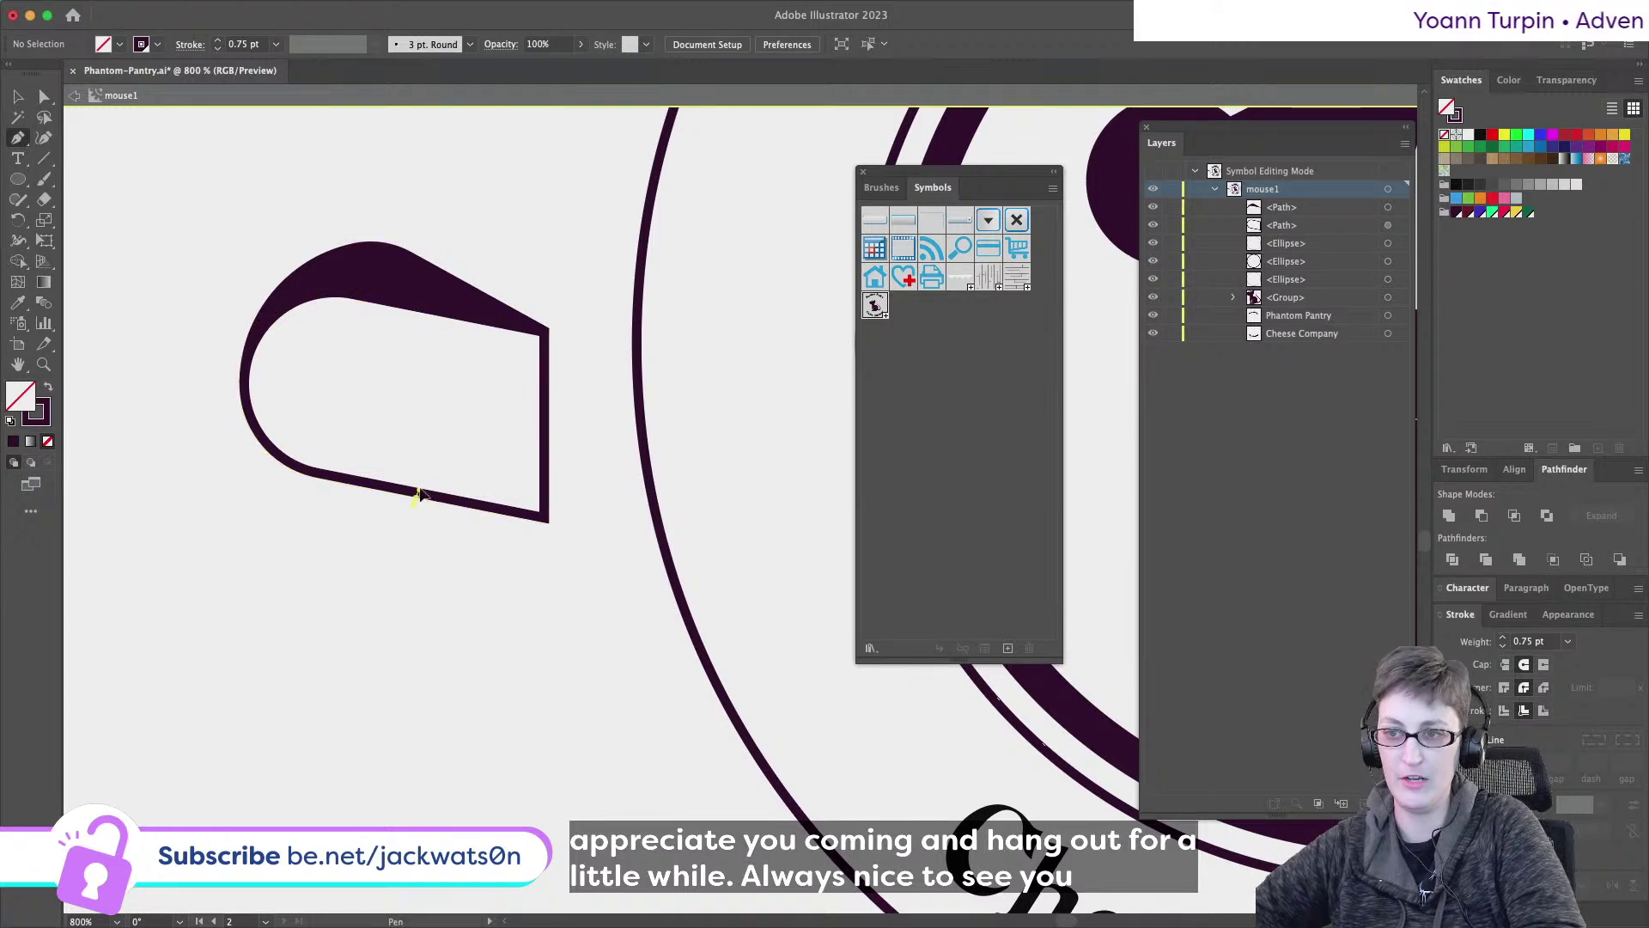
pyautogui.moveTo(417, 495); pyautogui.dragTo(482, 458)
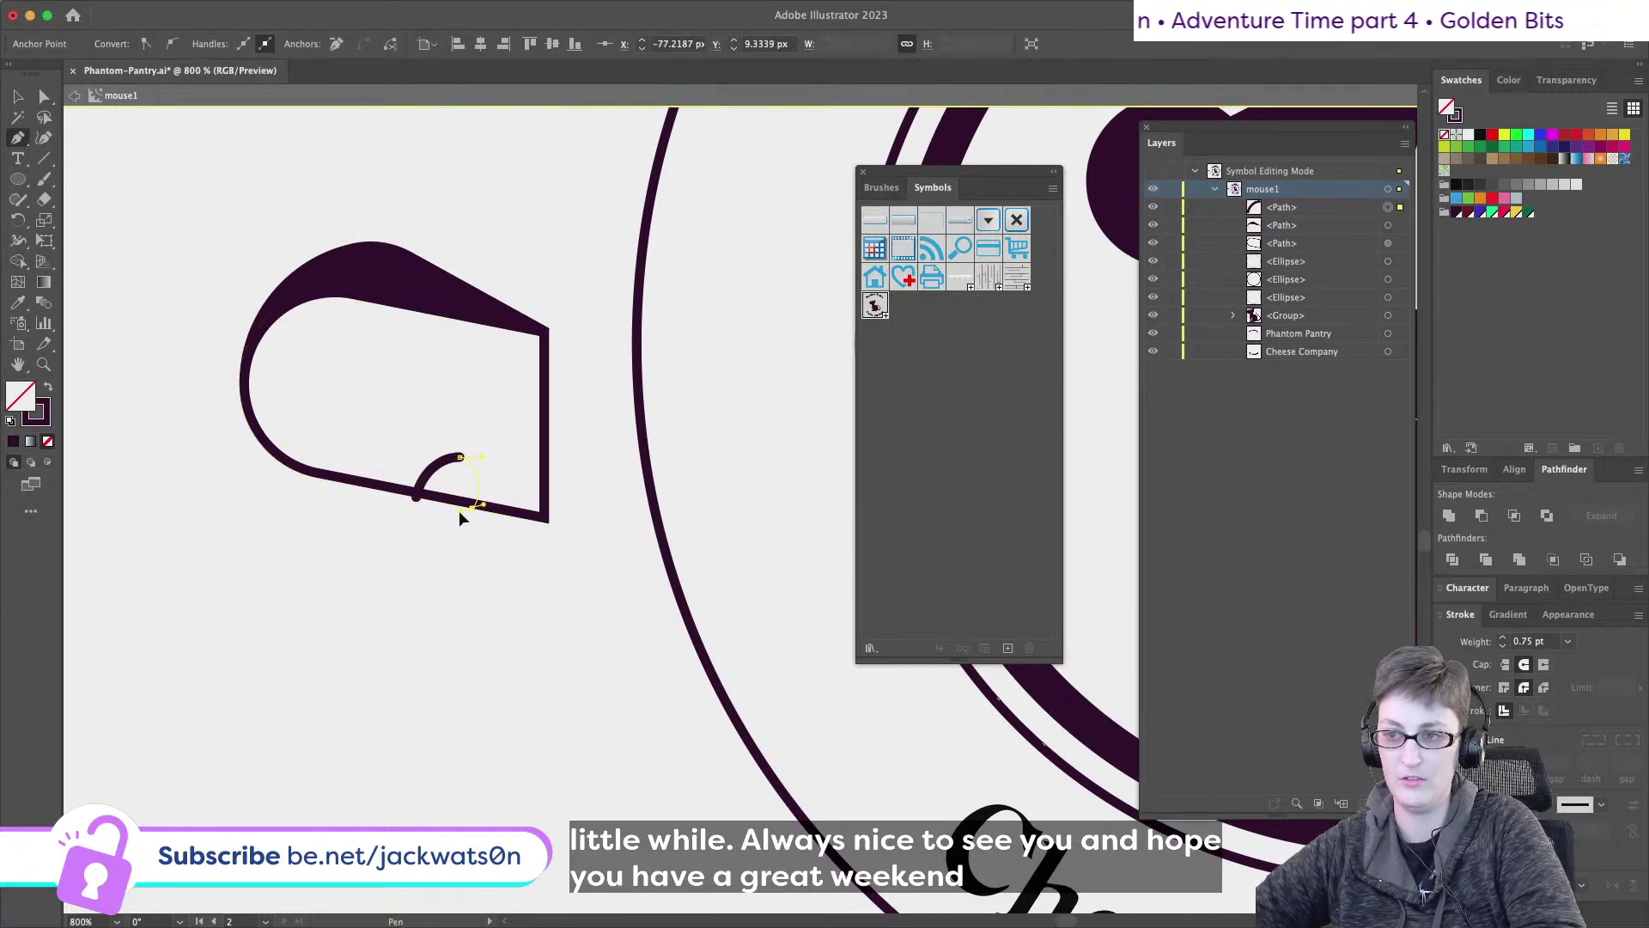
pyautogui.click(472, 508)
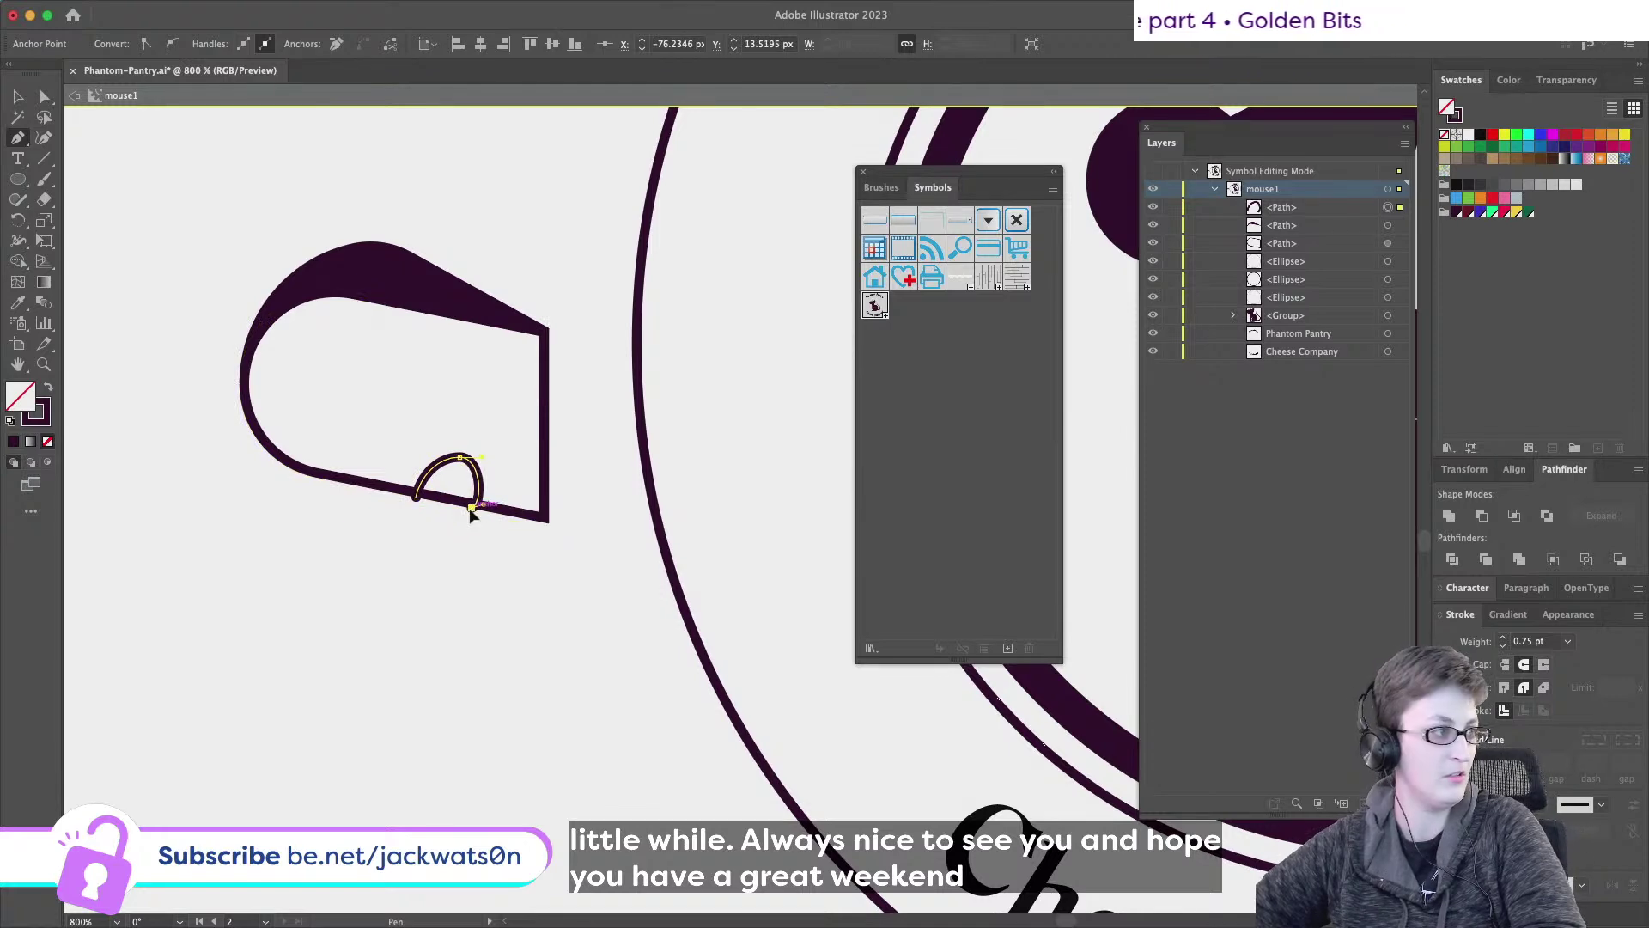
pyautogui.click(417, 496)
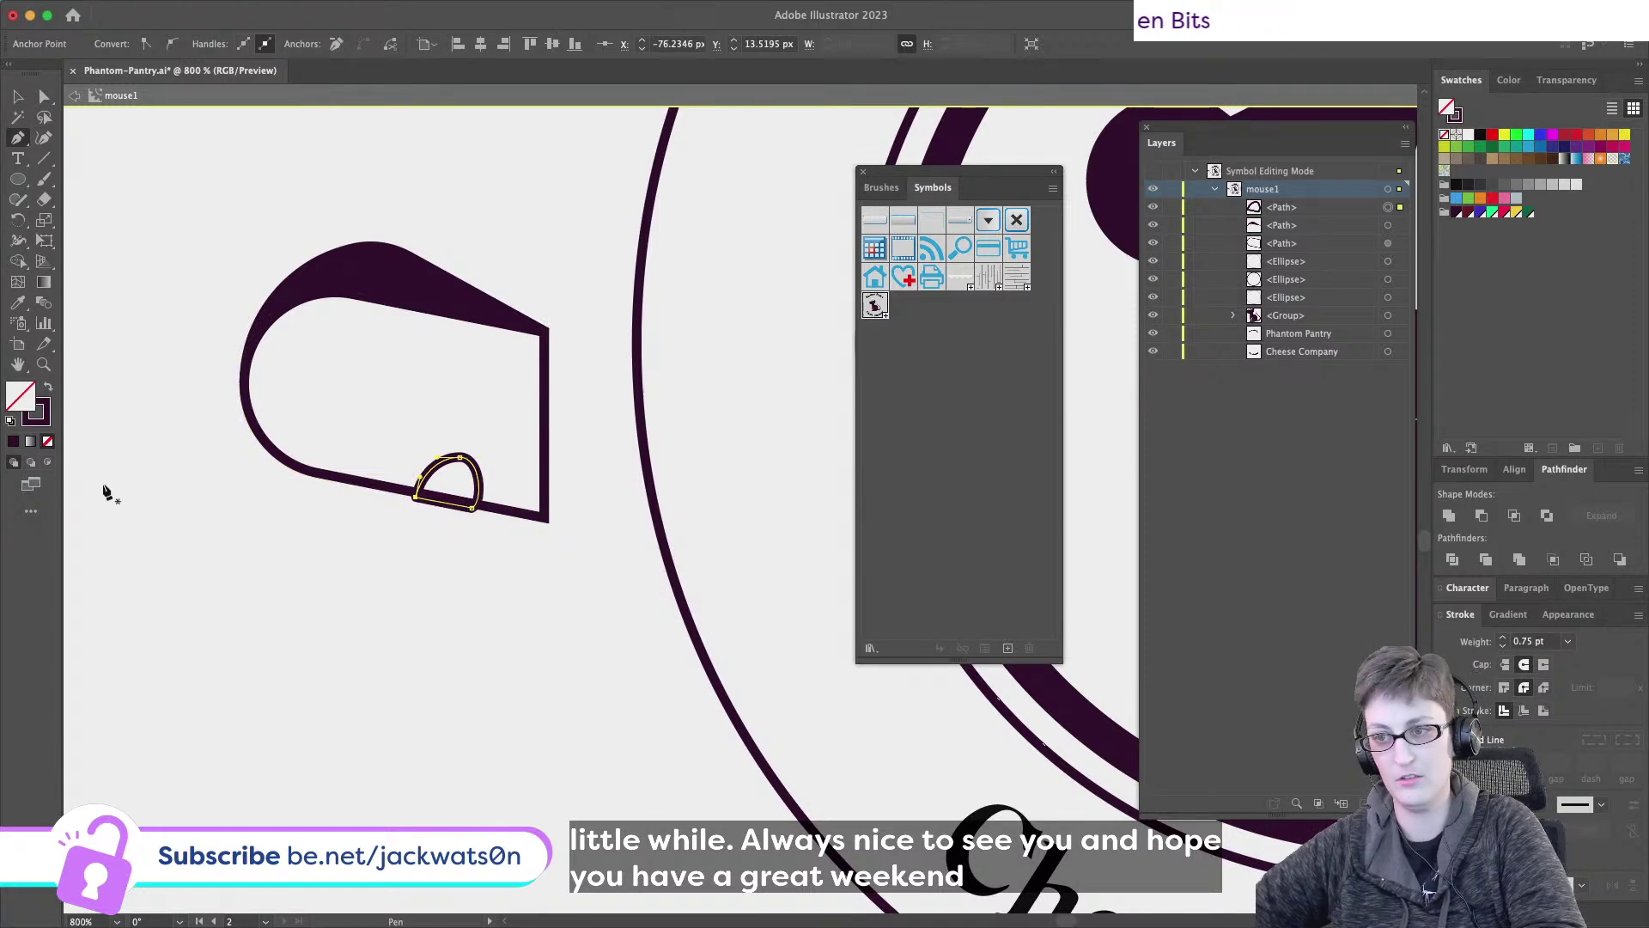
pyautogui.click(50, 388)
pyautogui.press('shift+super+a')
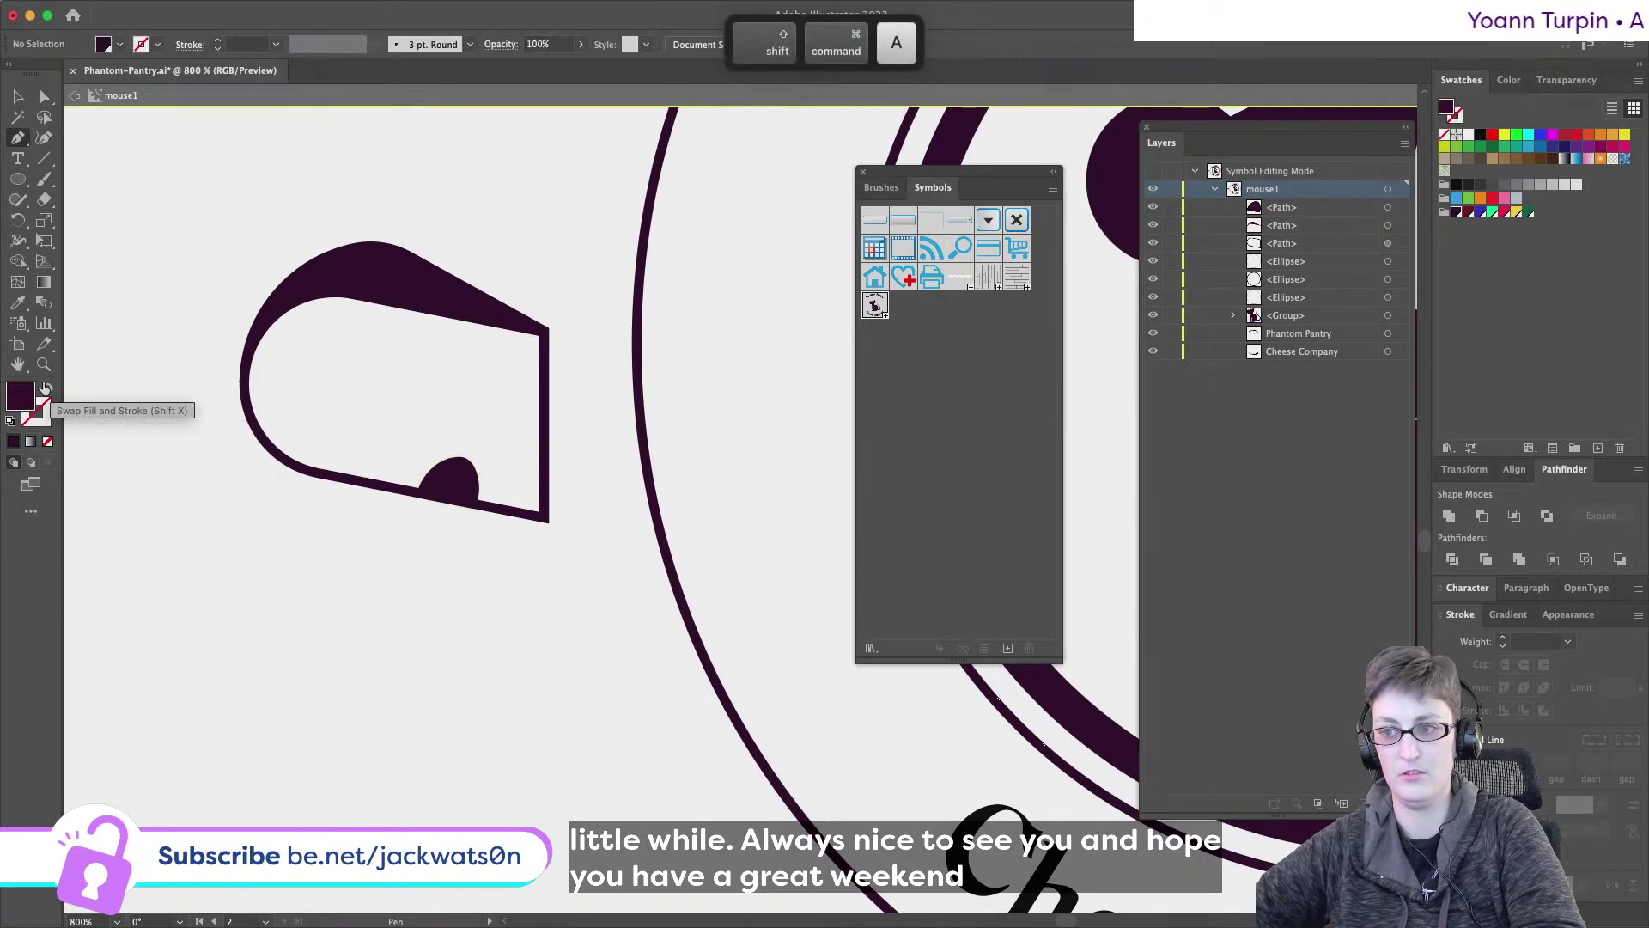
# - Reshape the half-round hole on the front face's lower edge by adjusting the curve of its upper left side
pyautogui.click(44, 97)
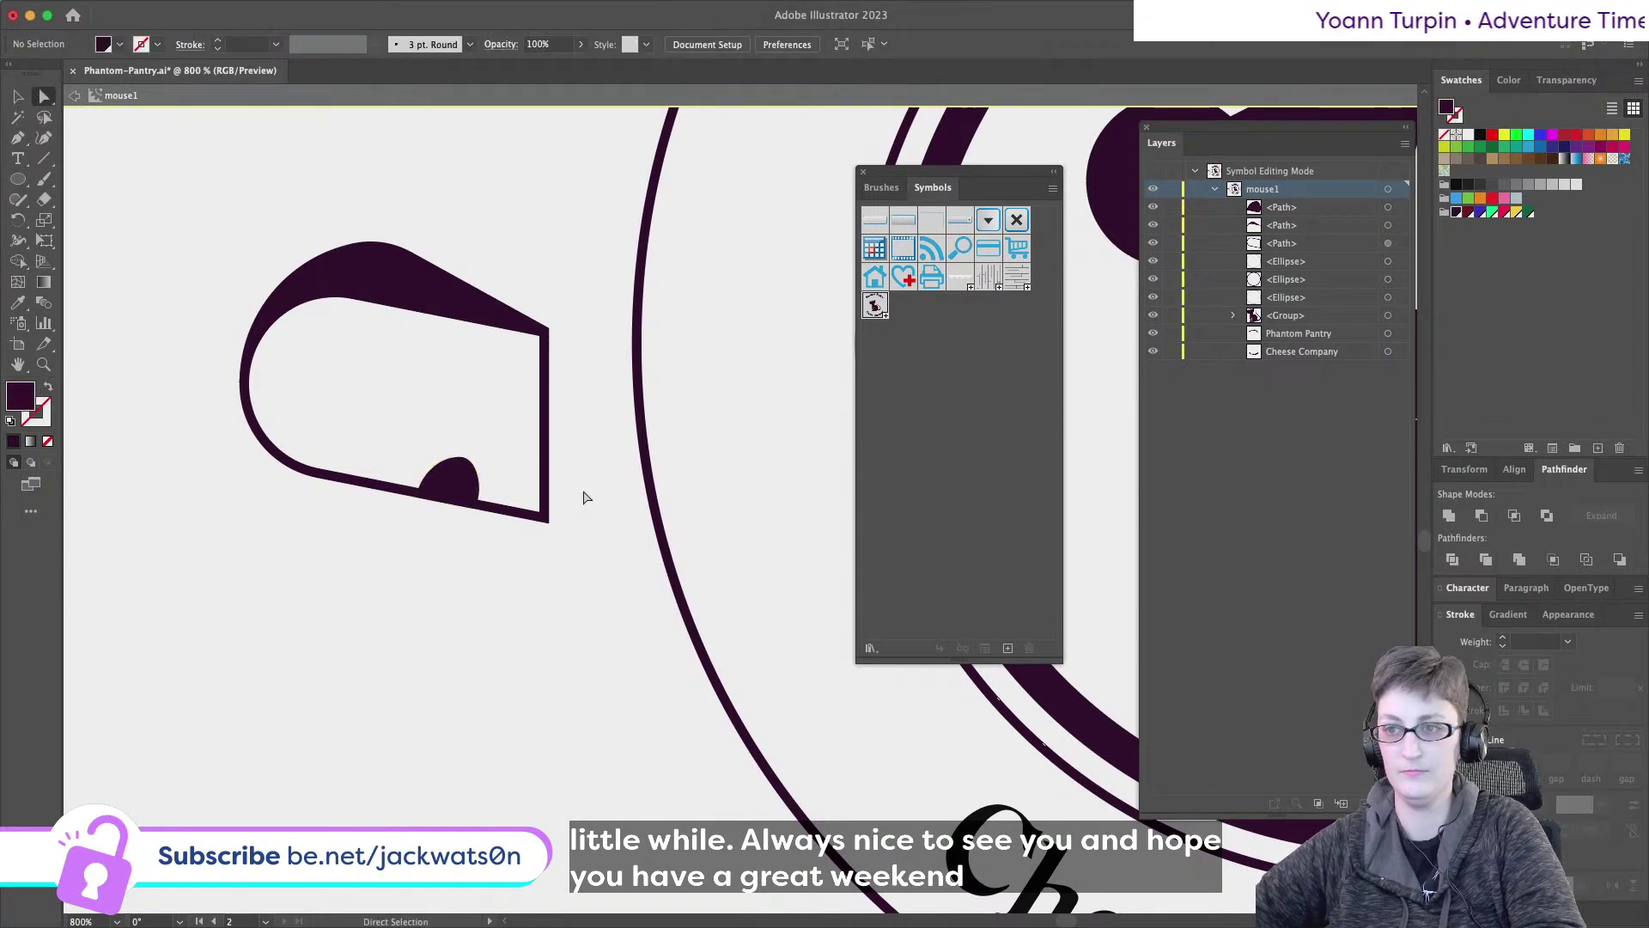
pyautogui.click(465, 464)
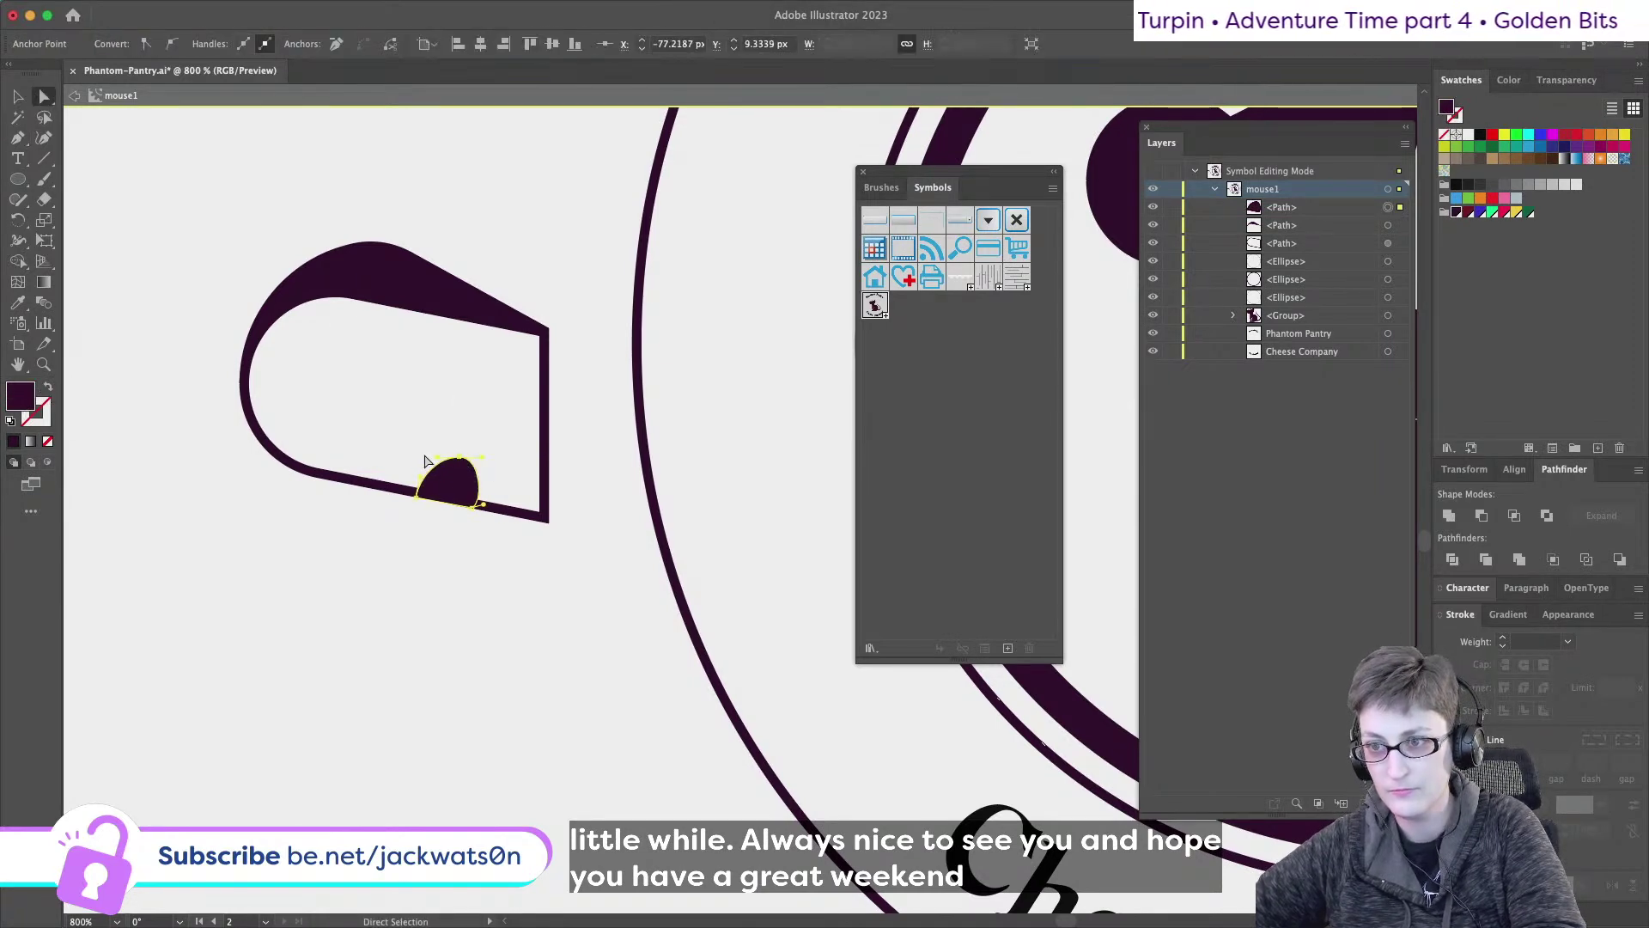
pyautogui.moveTo(437, 462); pyautogui.dragTo(429, 452)
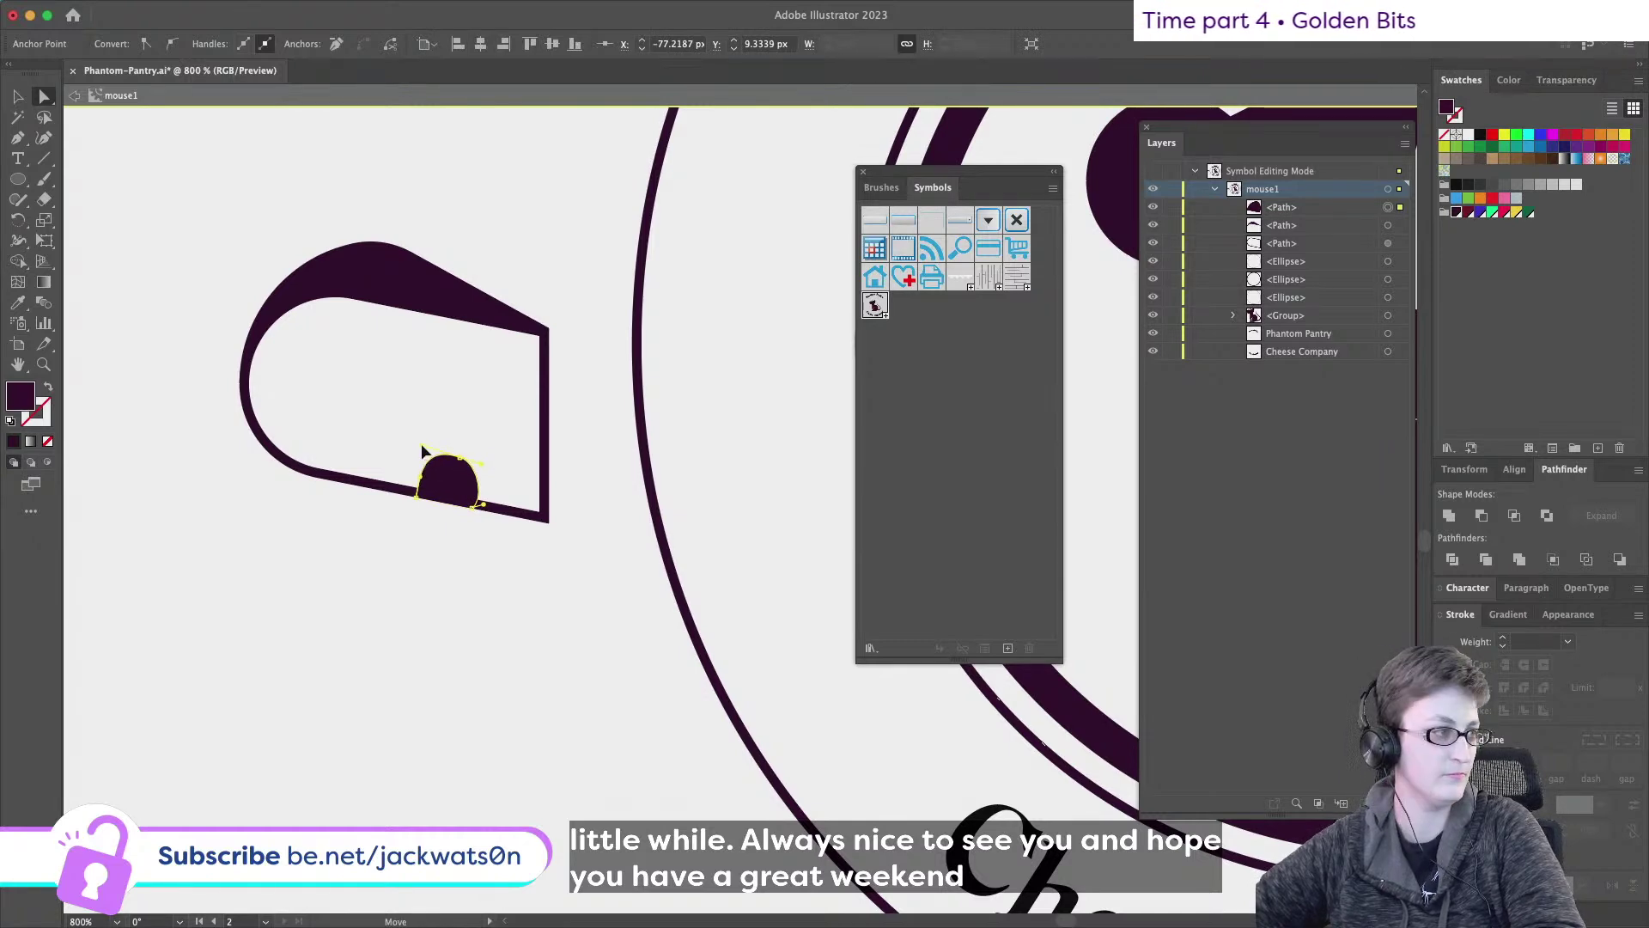
pyautogui.moveTo(420, 486); pyautogui.dragTo(428, 488)
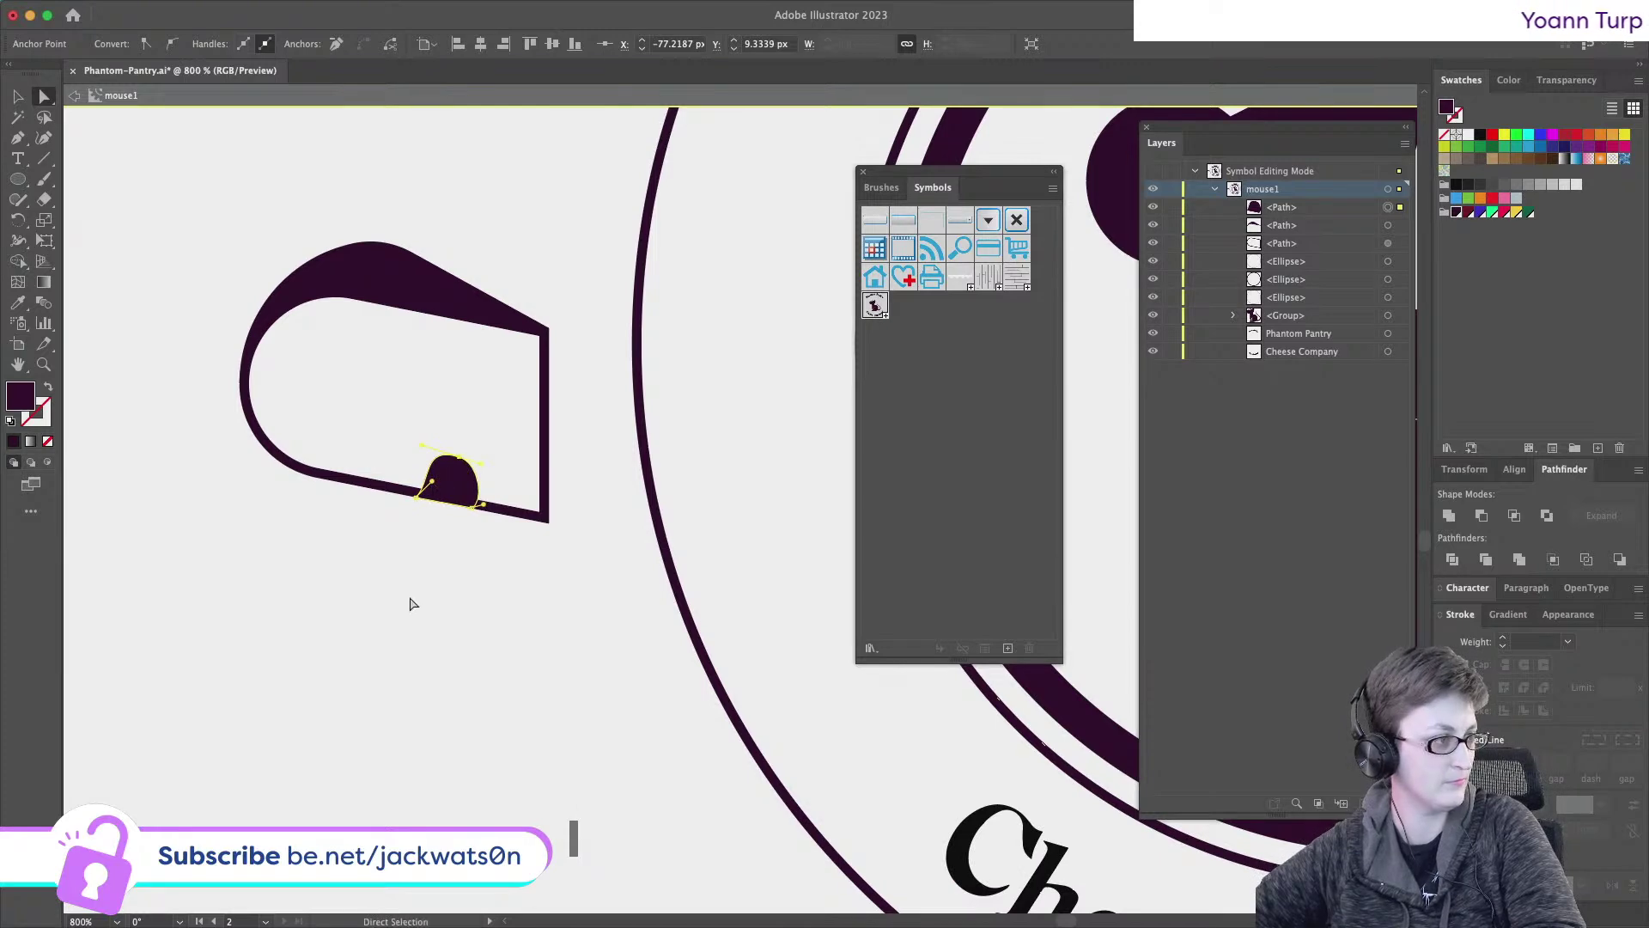
pyautogui.press('super+shift+a')
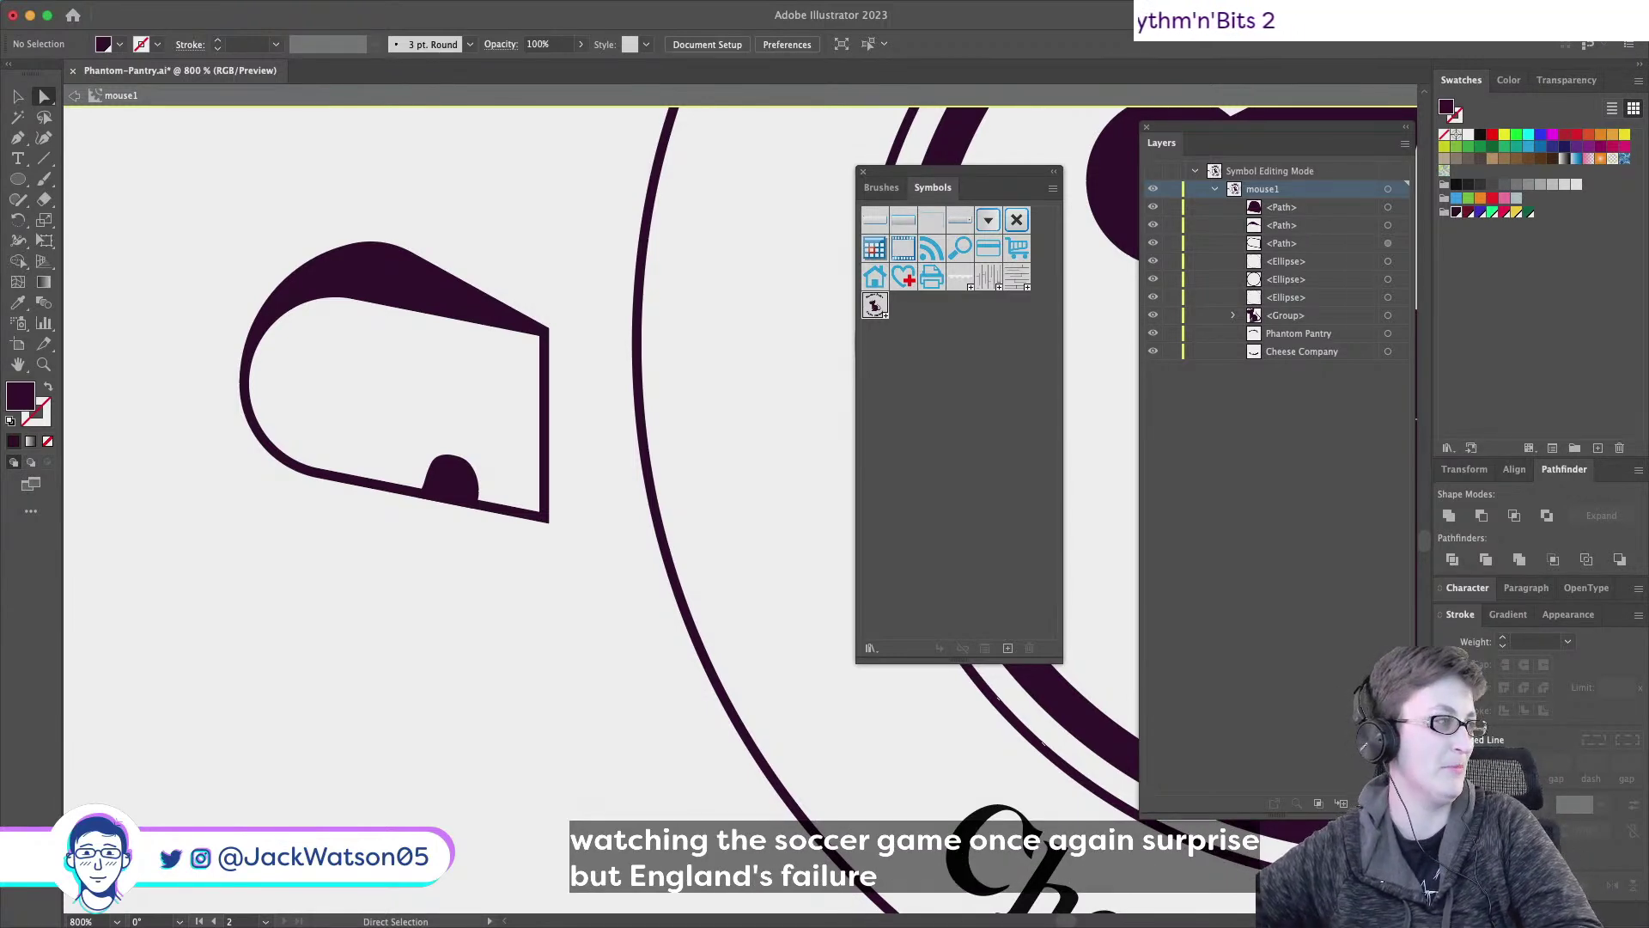
# - Copy the half-round hole and subtract it from the wedge's front face with Minus Front to cut a notch
pyautogui.click(453, 477)
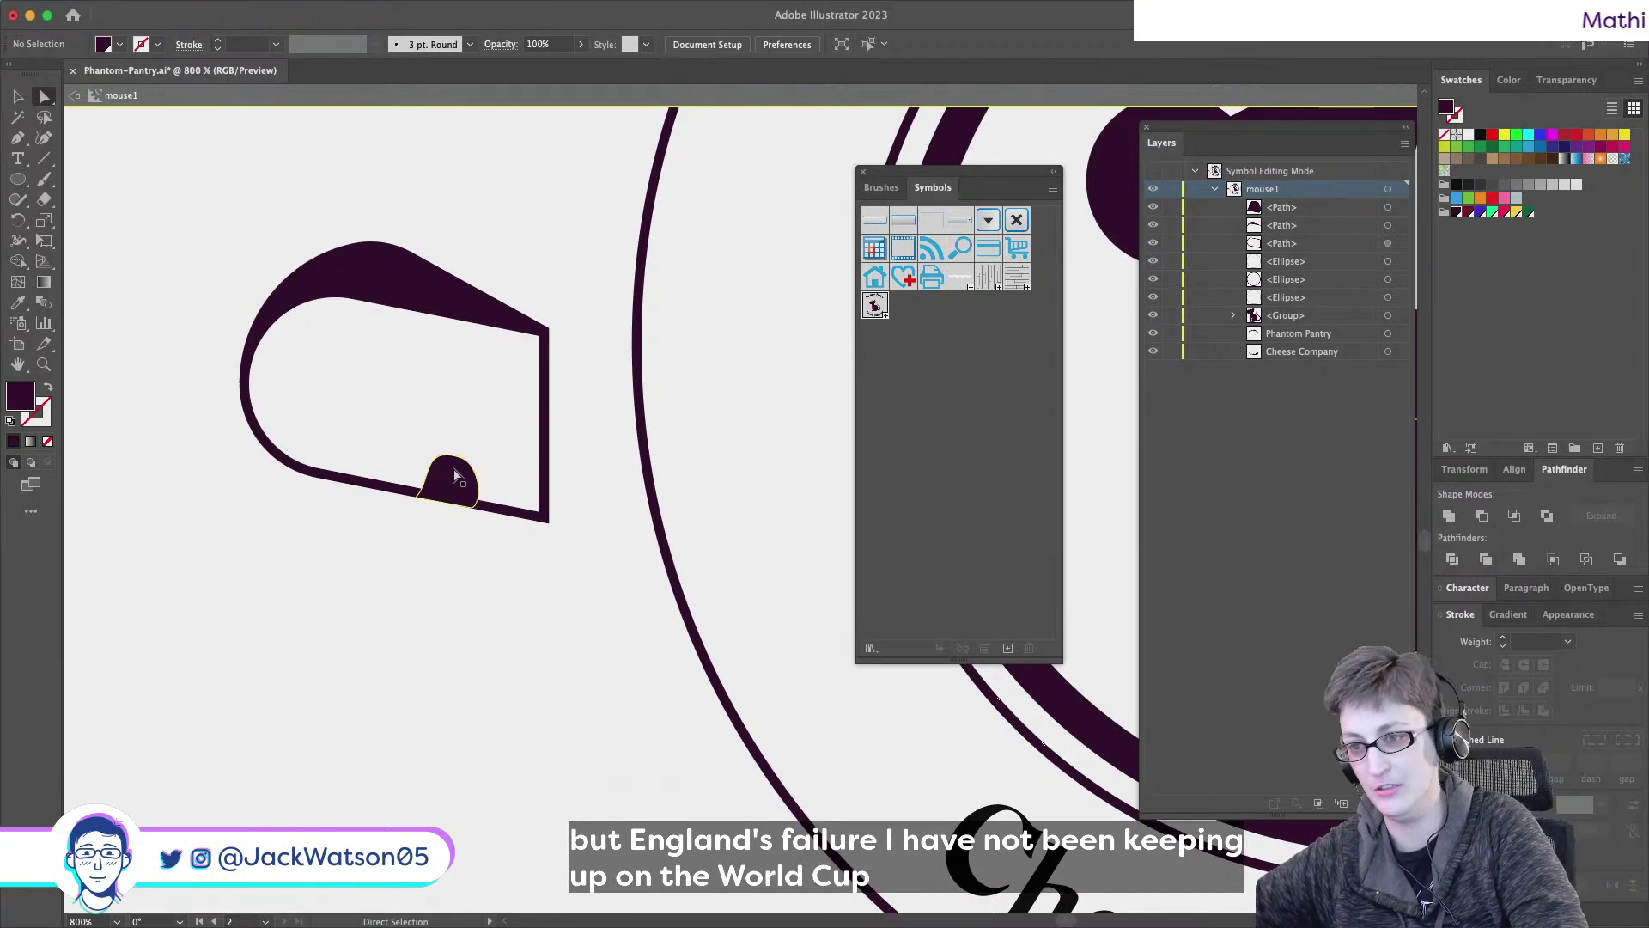
pyautogui.press('shift')
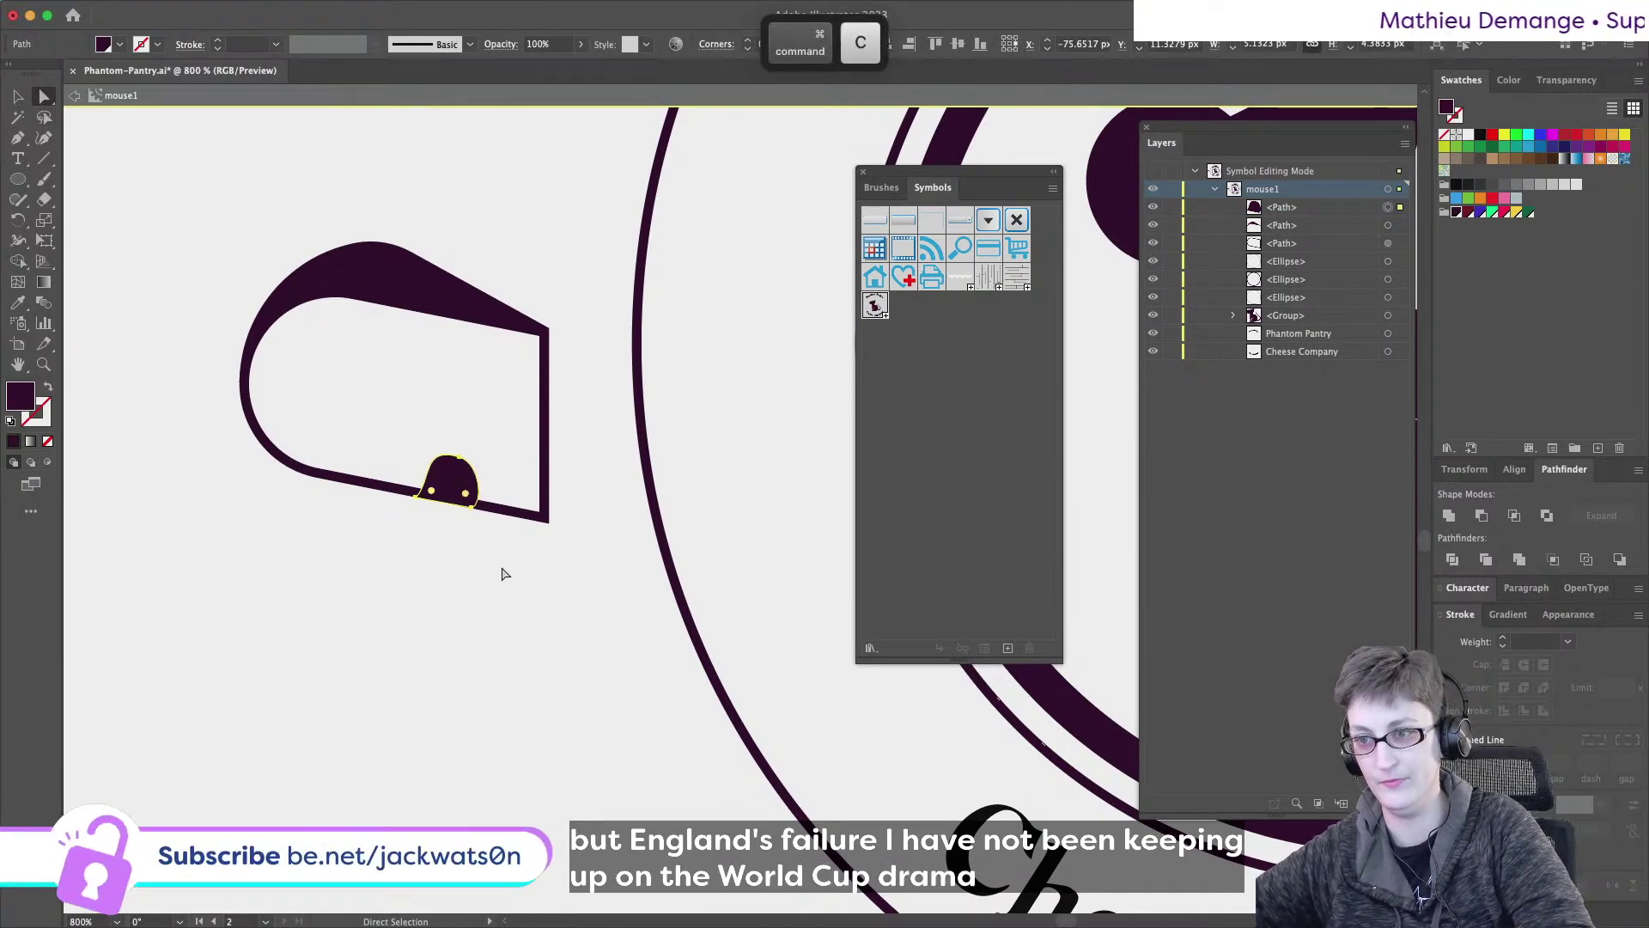
pyautogui.keyDown('shift'); pyautogui.click(518, 517); pyautogui.keyUp('shift')
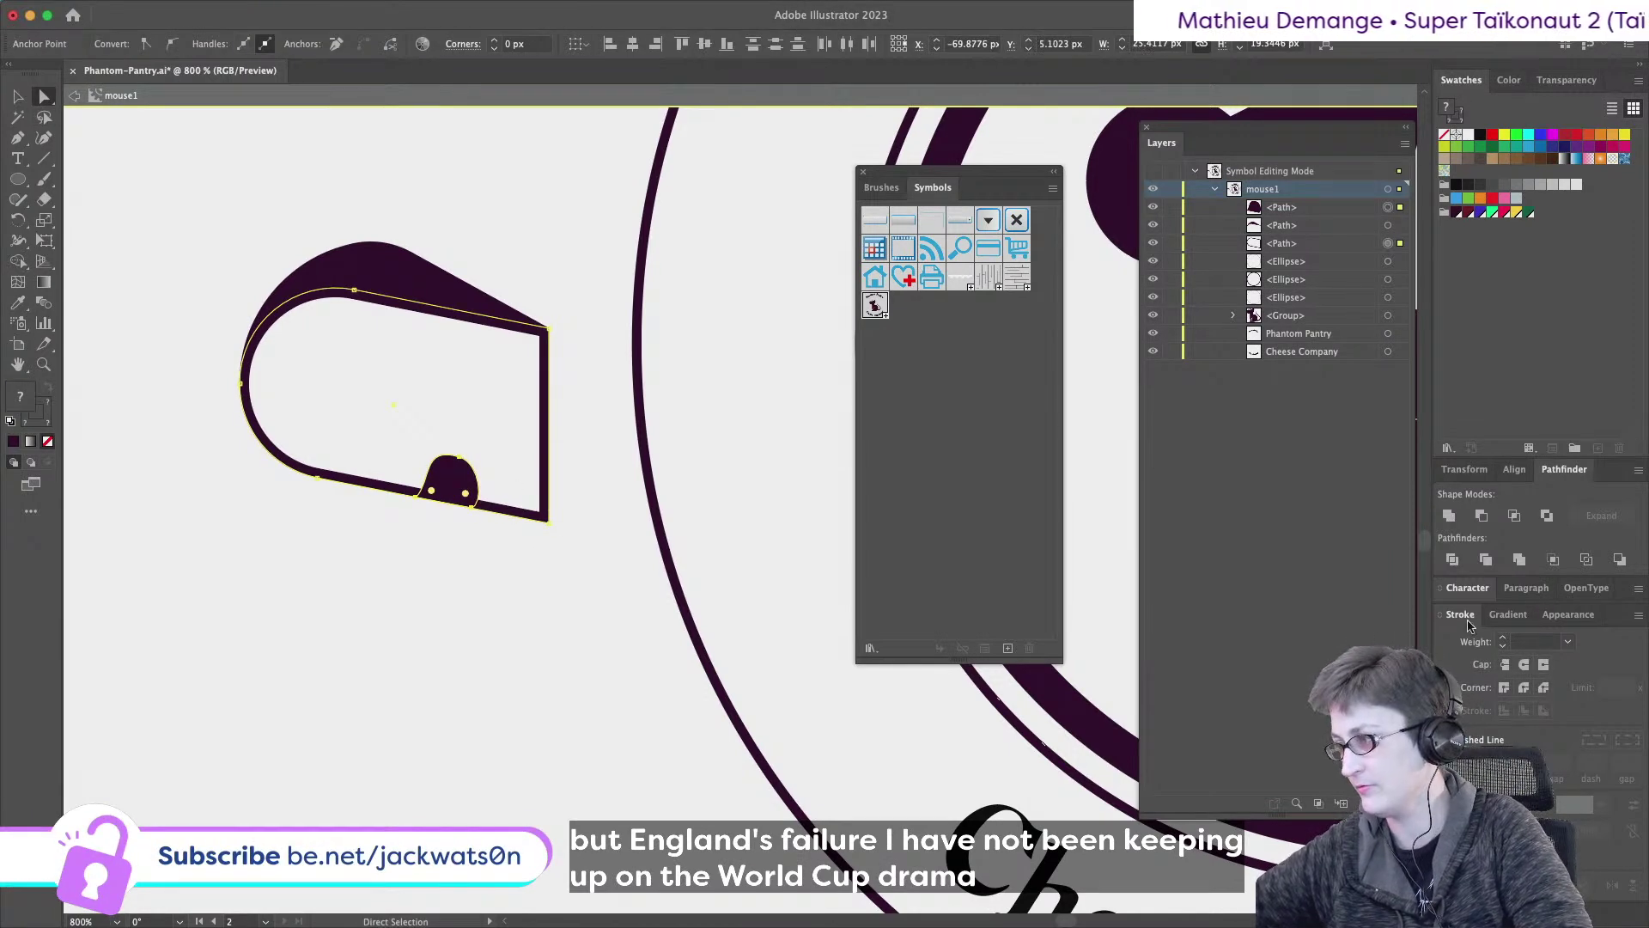
pyautogui.click(1482, 515)
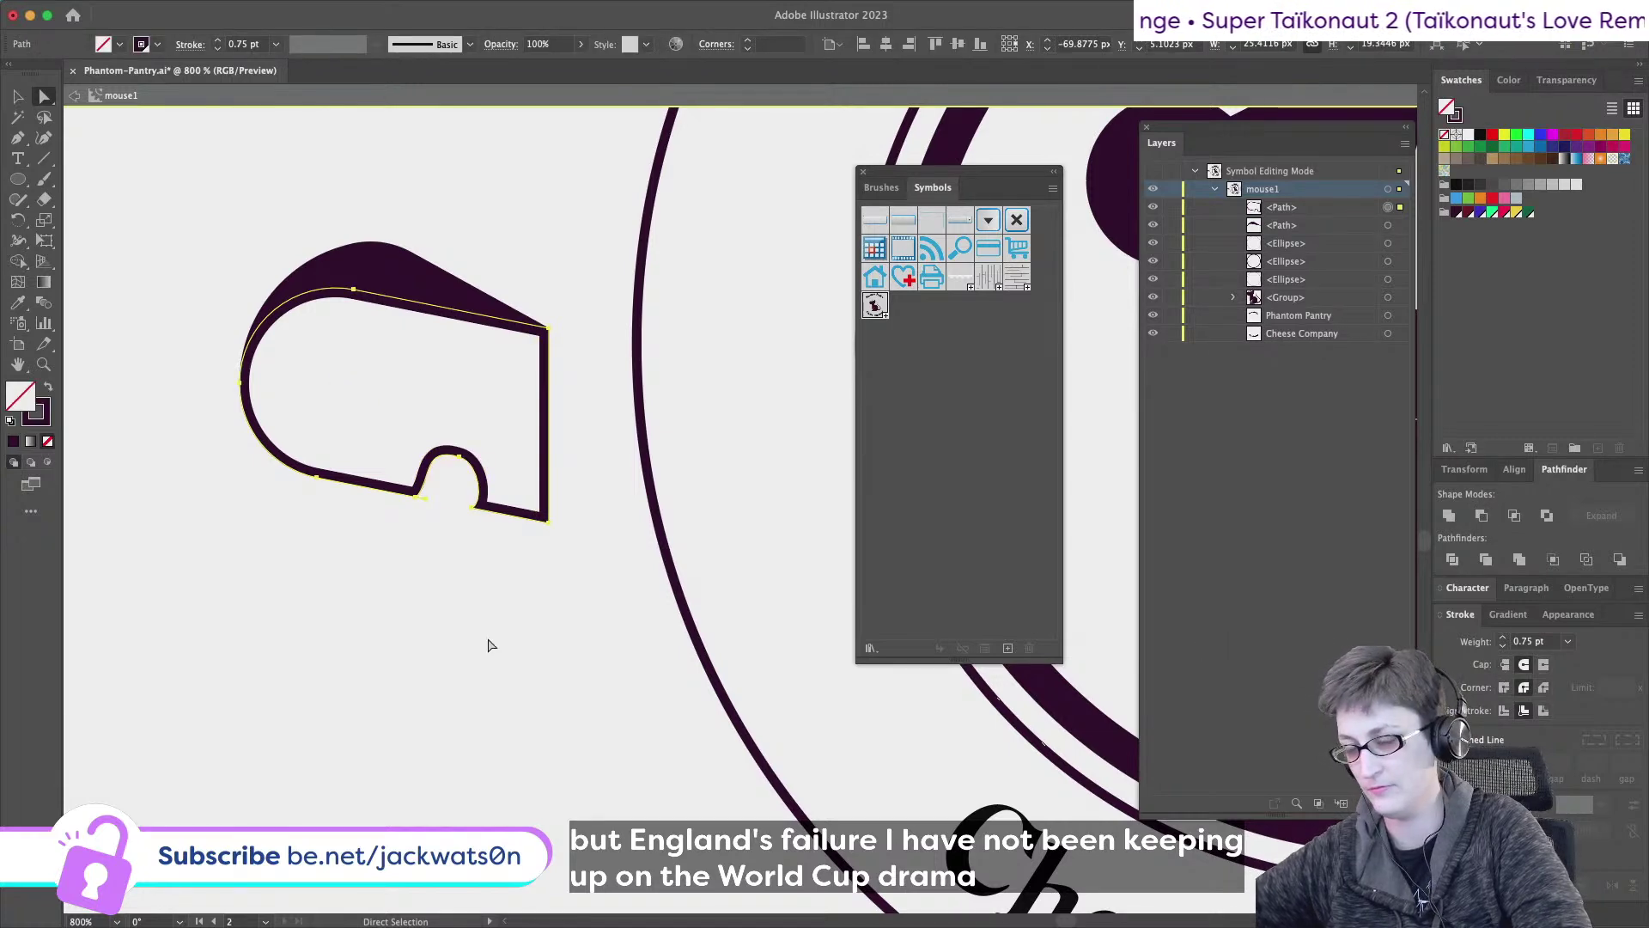
# - Paste two copies of the hole in place, offset one to the right along the lower edge, and subtract it to leave a crescent
pyautogui.press('super+f')
pyautogui.press('super+f')
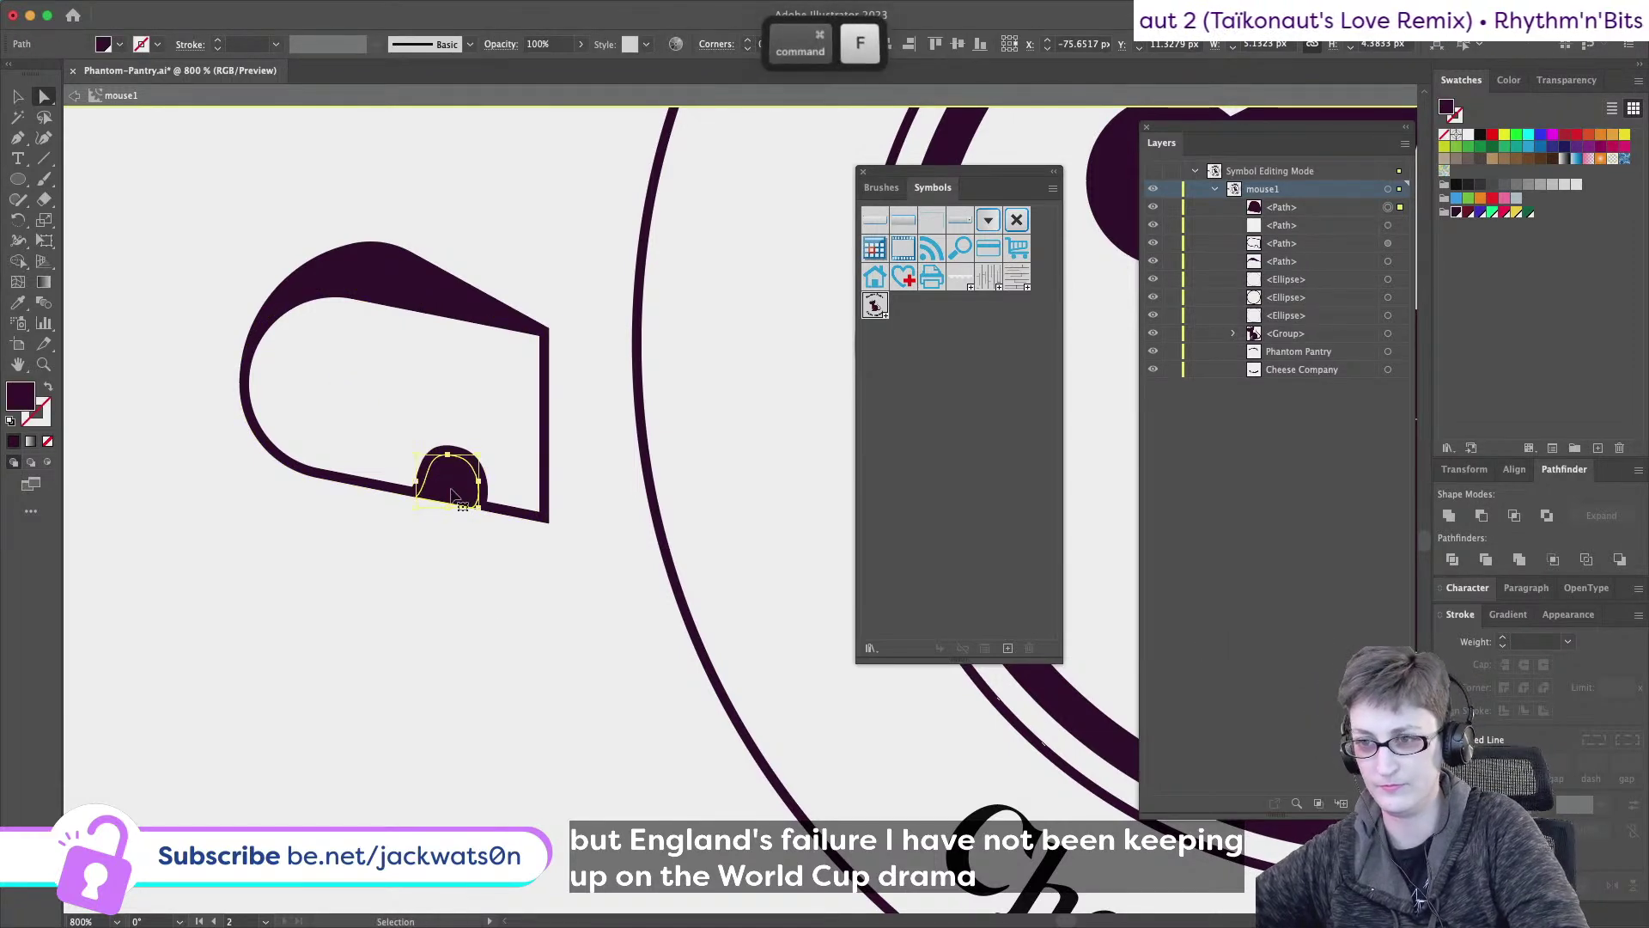
pyautogui.moveTo(453, 494); pyautogui.dragTo(479, 489)
pyautogui.press('super+equal')
pyautogui.press('super+equal')
pyautogui.keyDown('shift'); pyautogui.click(426, 465); pyautogui.keyUp('shift')
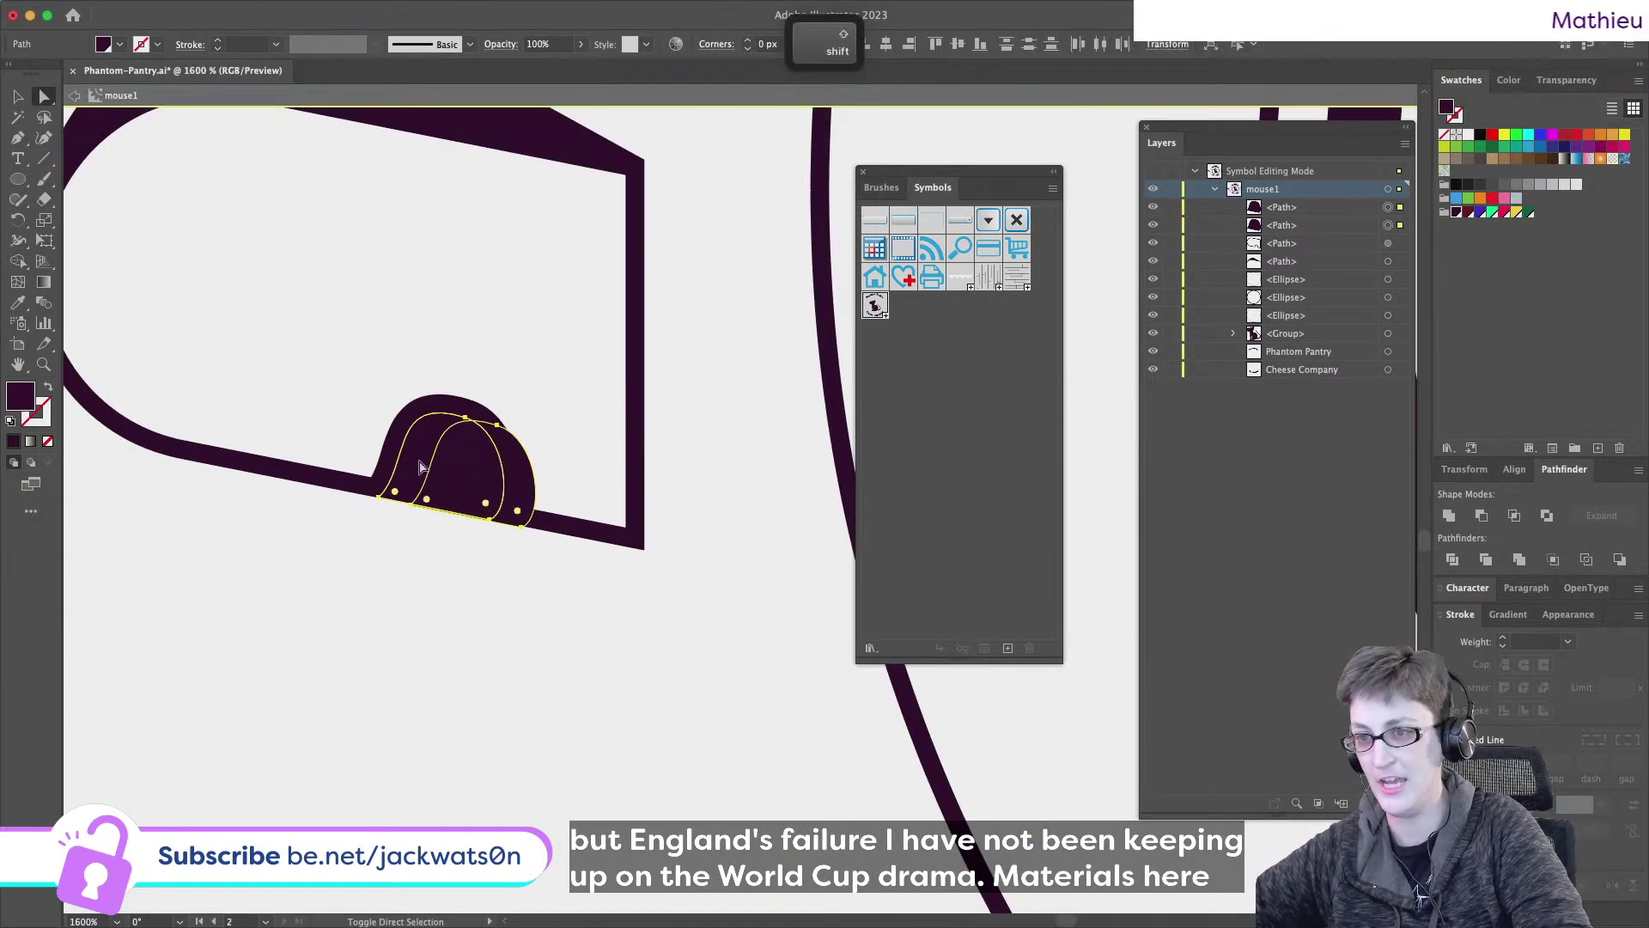
pyautogui.click(1481, 515)
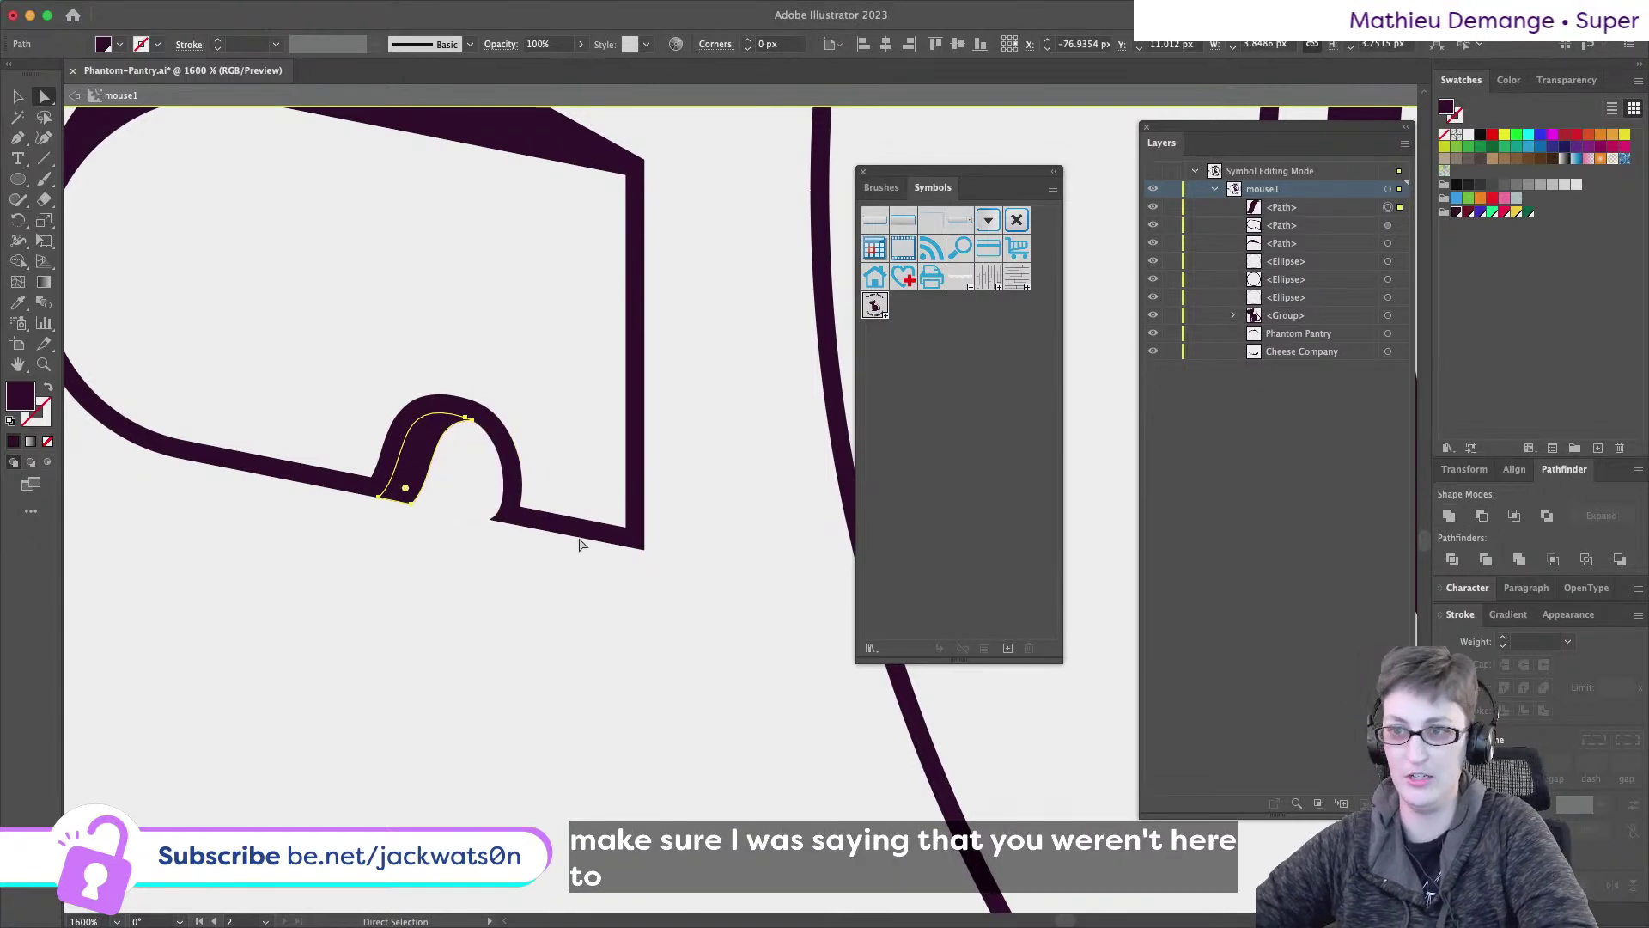
# - Round the lower corner of the crescent inside the notch to about 1.82 px
pyautogui.keyDown('alt'); pyautogui.click(396, 620); pyautogui.keyUp('alt')
pyautogui.scroll(-1, 395, 620)
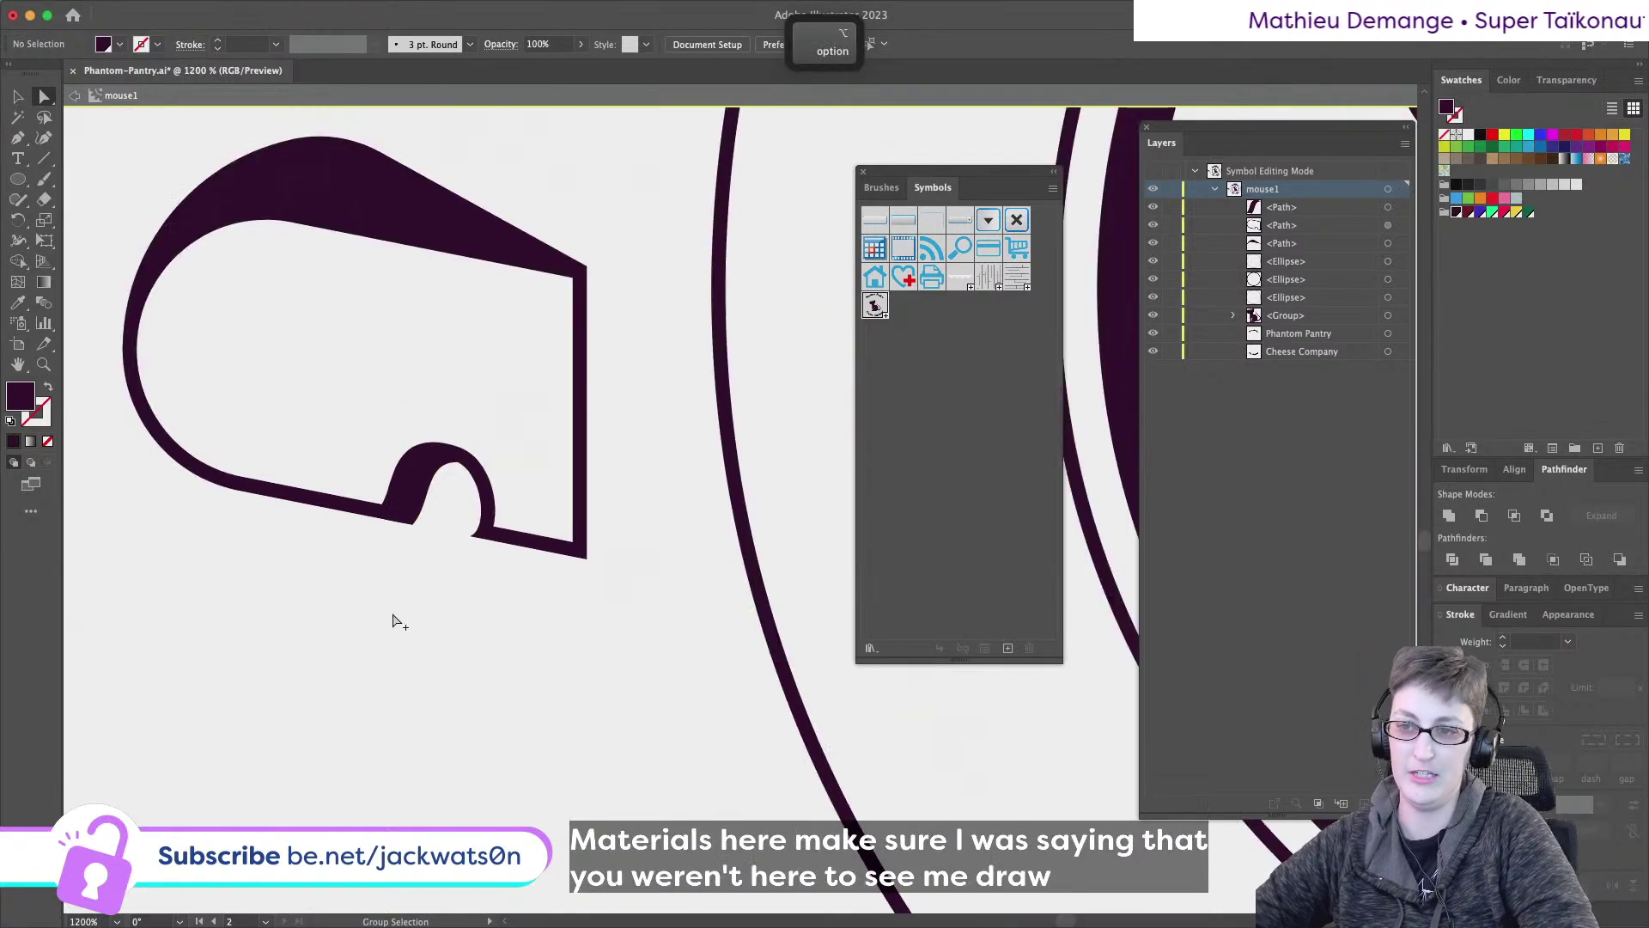
pyautogui.click(388, 517)
pyautogui.moveTo(393, 488); pyautogui.dragTo(311, 442)
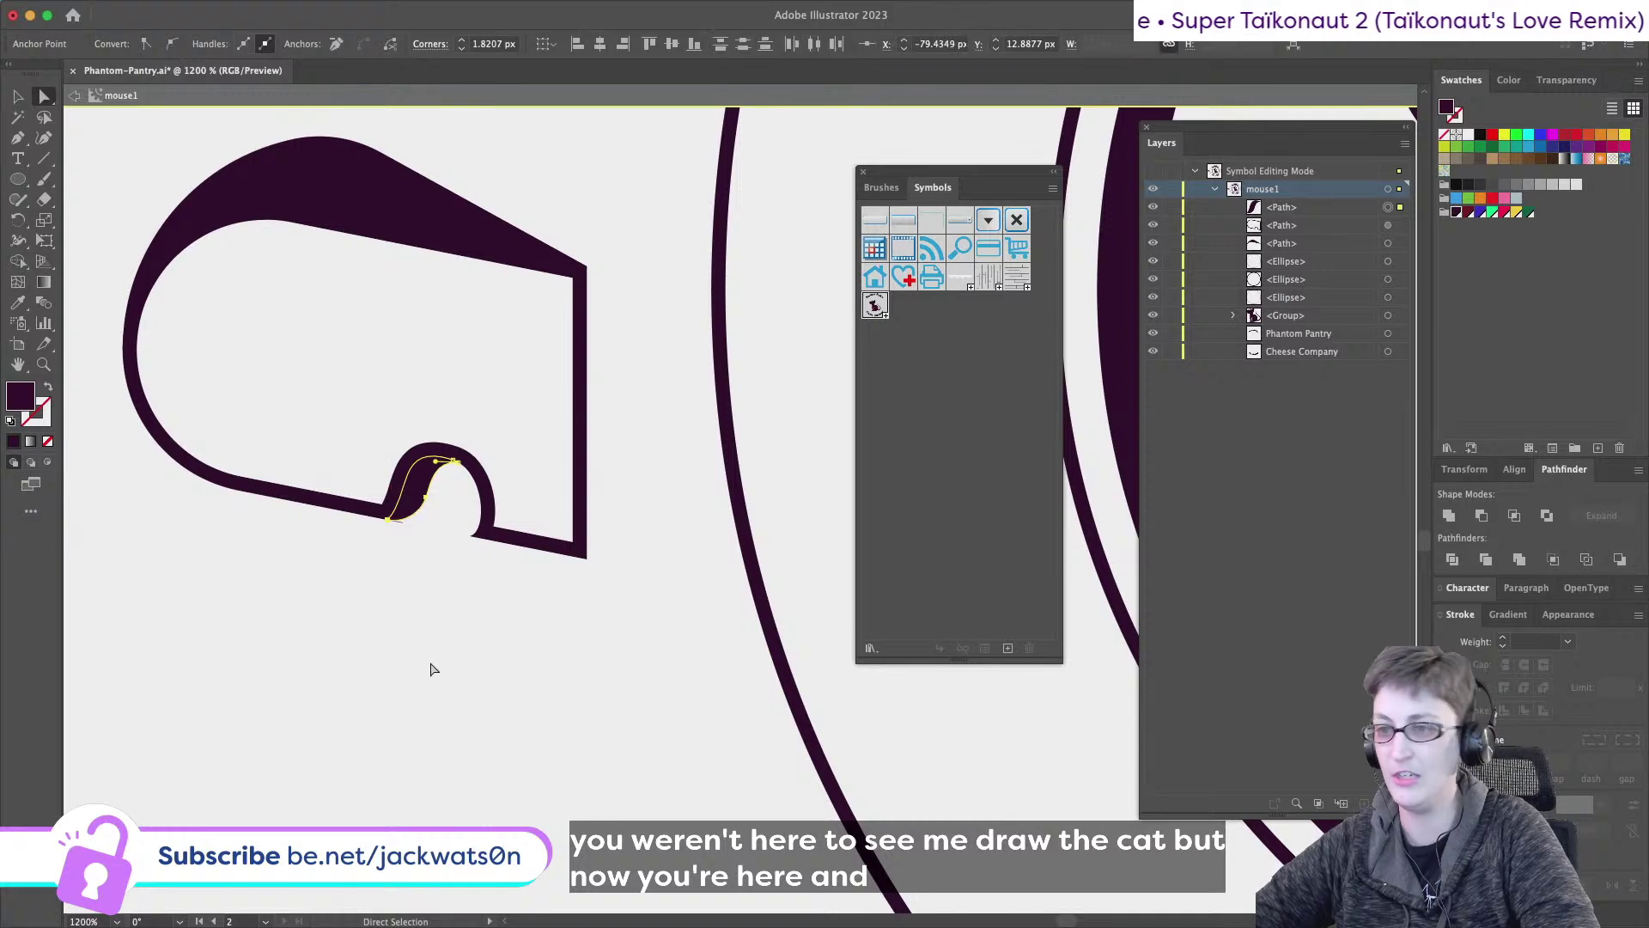
# - Pull in the curve handle at the crescent's lower left tip so it meets the front face's lower edge
pyautogui.click(526, 550)
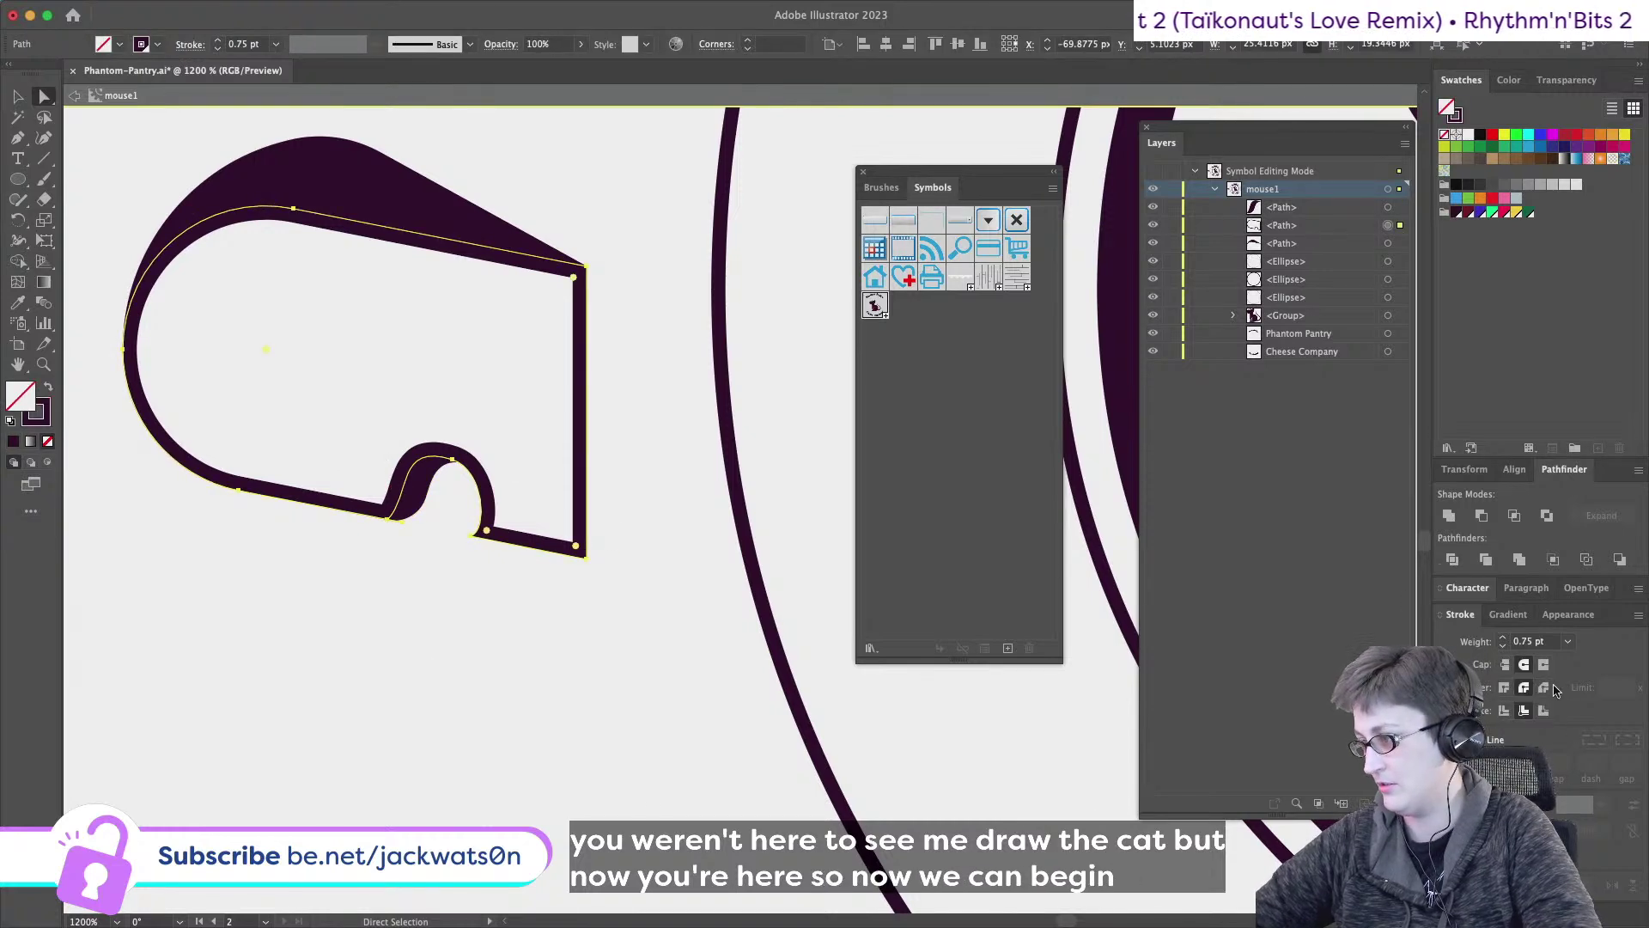
pyautogui.click(430, 595)
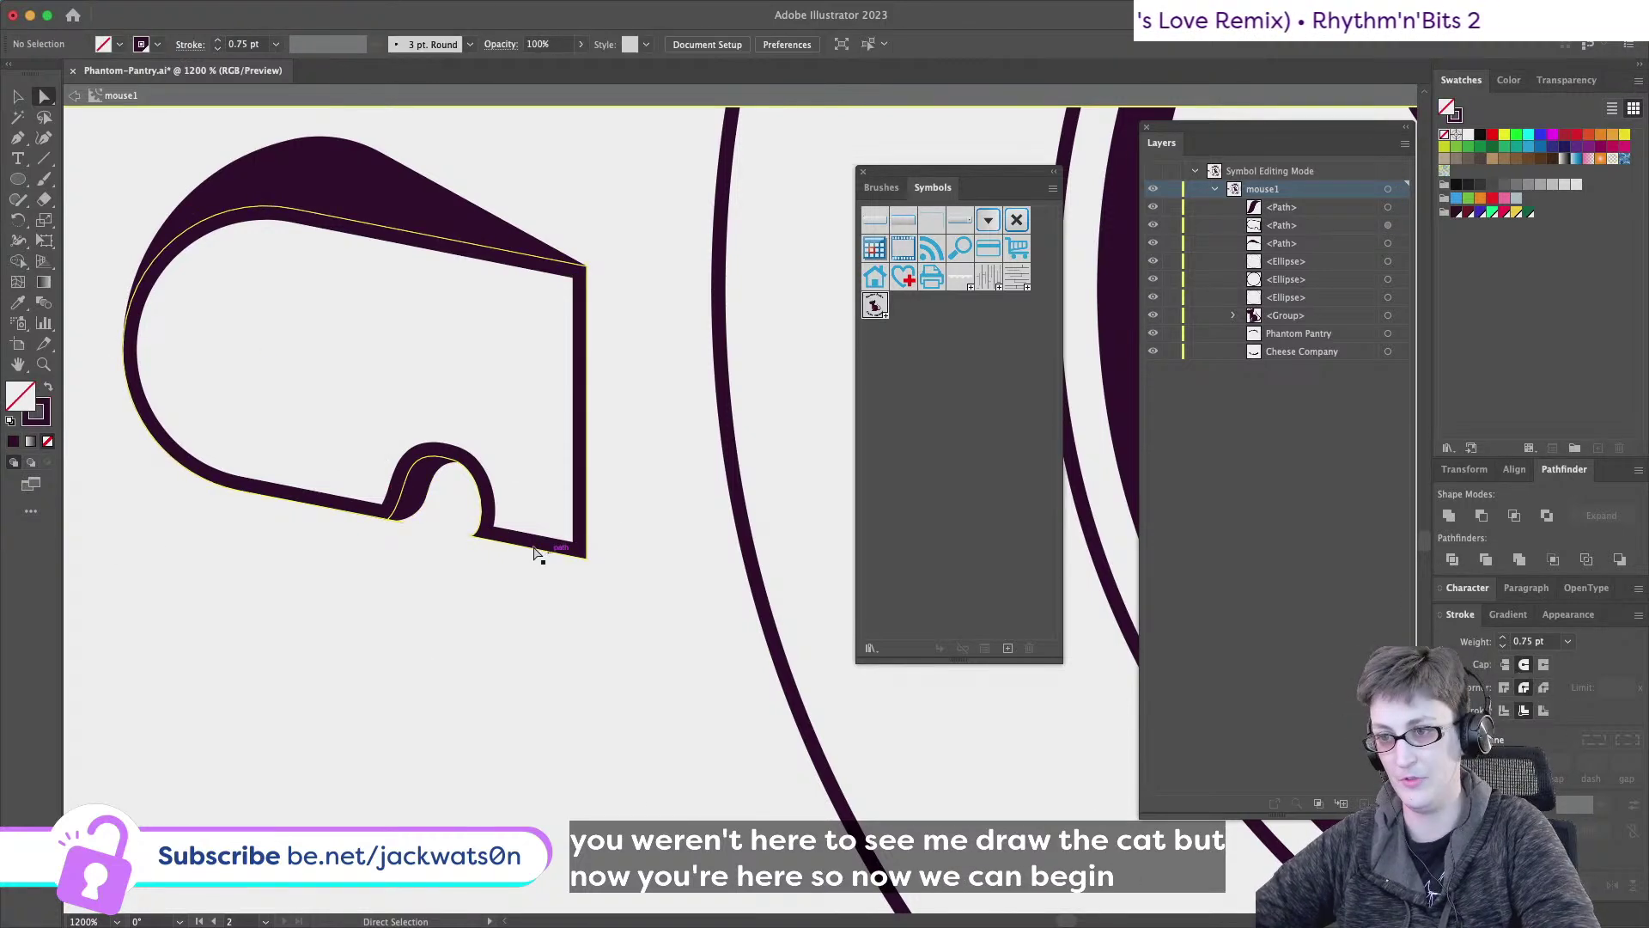
pyautogui.click(470, 534)
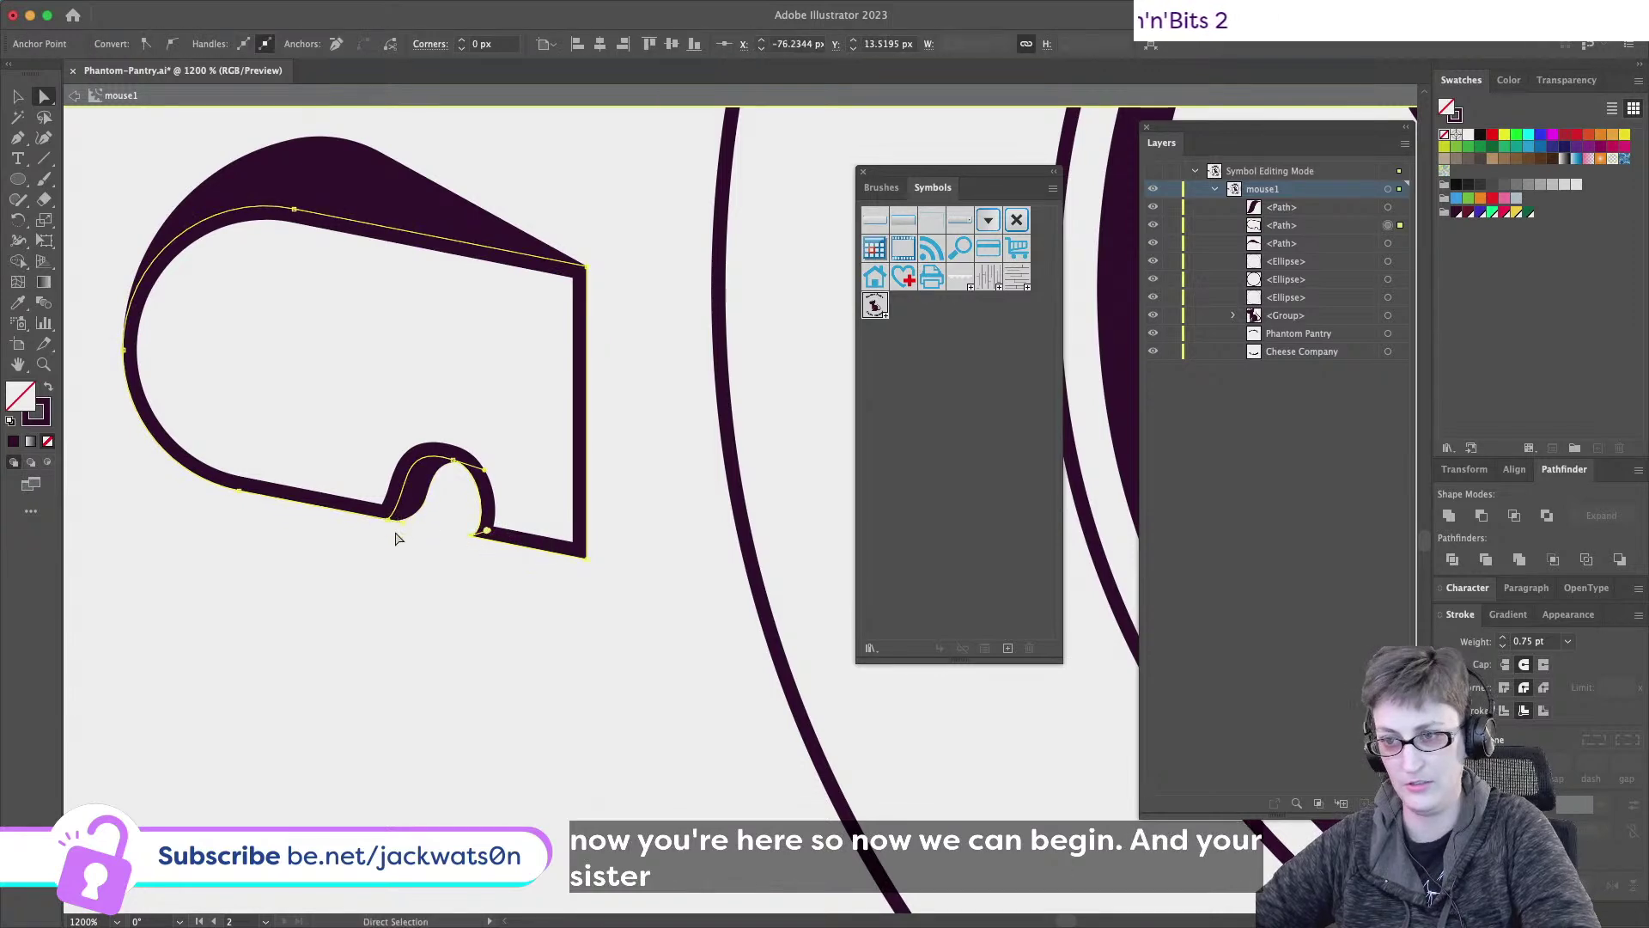
pyautogui.scroll(4, 394, 538)
pyautogui.keyDown('shift'); pyautogui.click(468, 489); pyautogui.keyUp('shift')
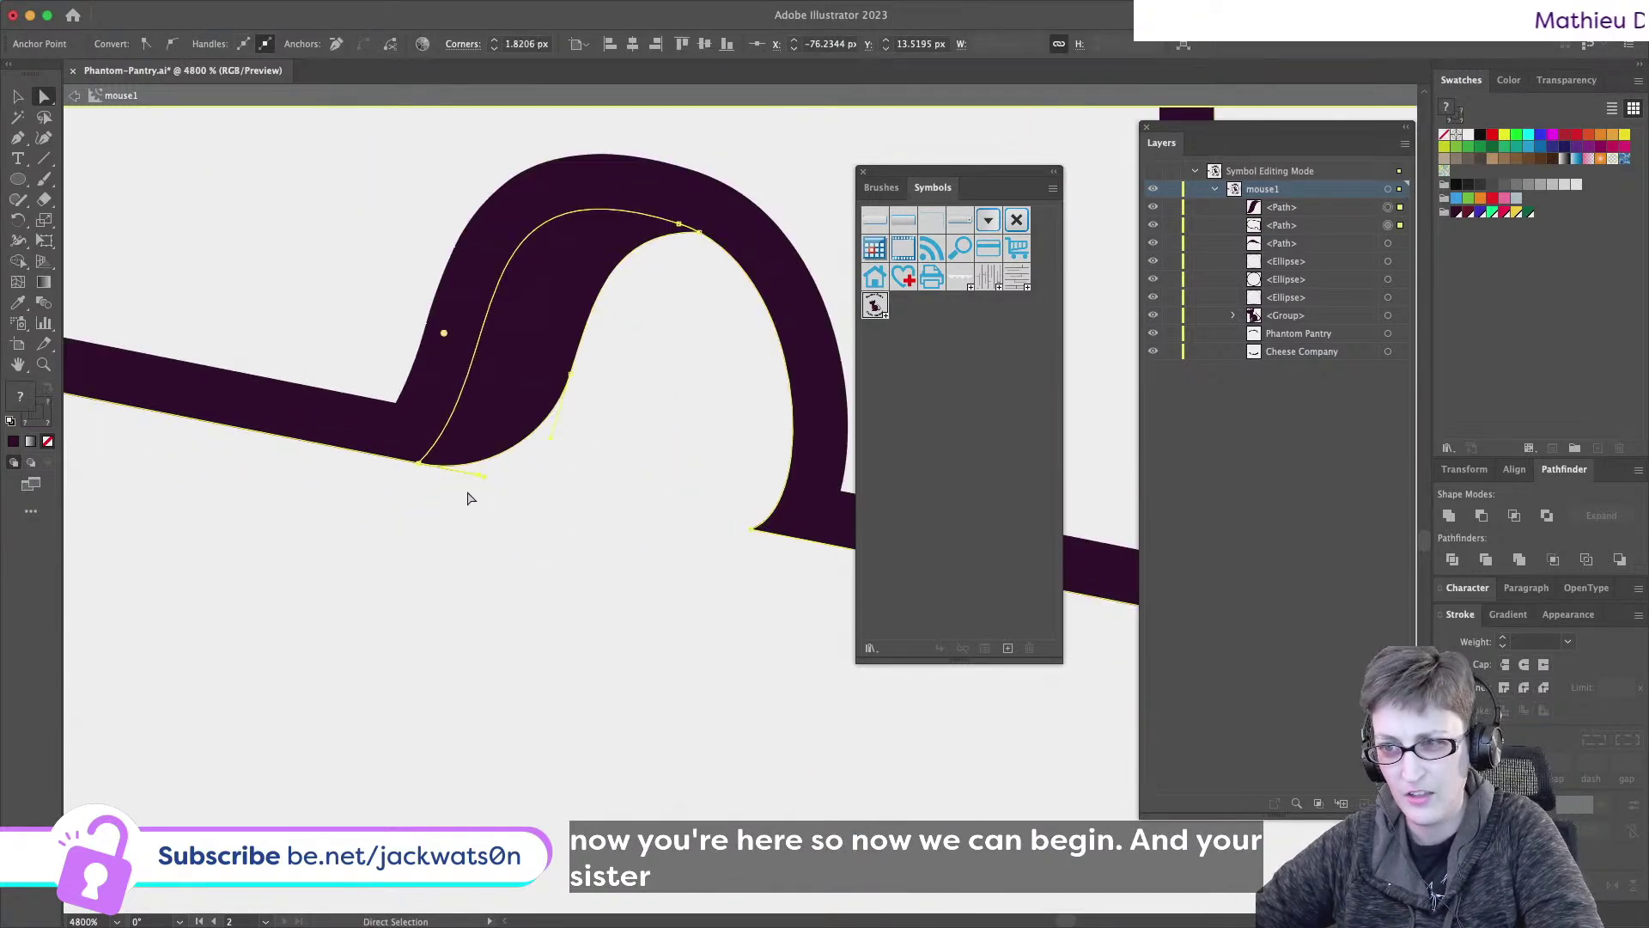
pyautogui.moveTo(484, 480); pyautogui.dragTo(418, 470)
pyautogui.scroll(-8, 486, 552)
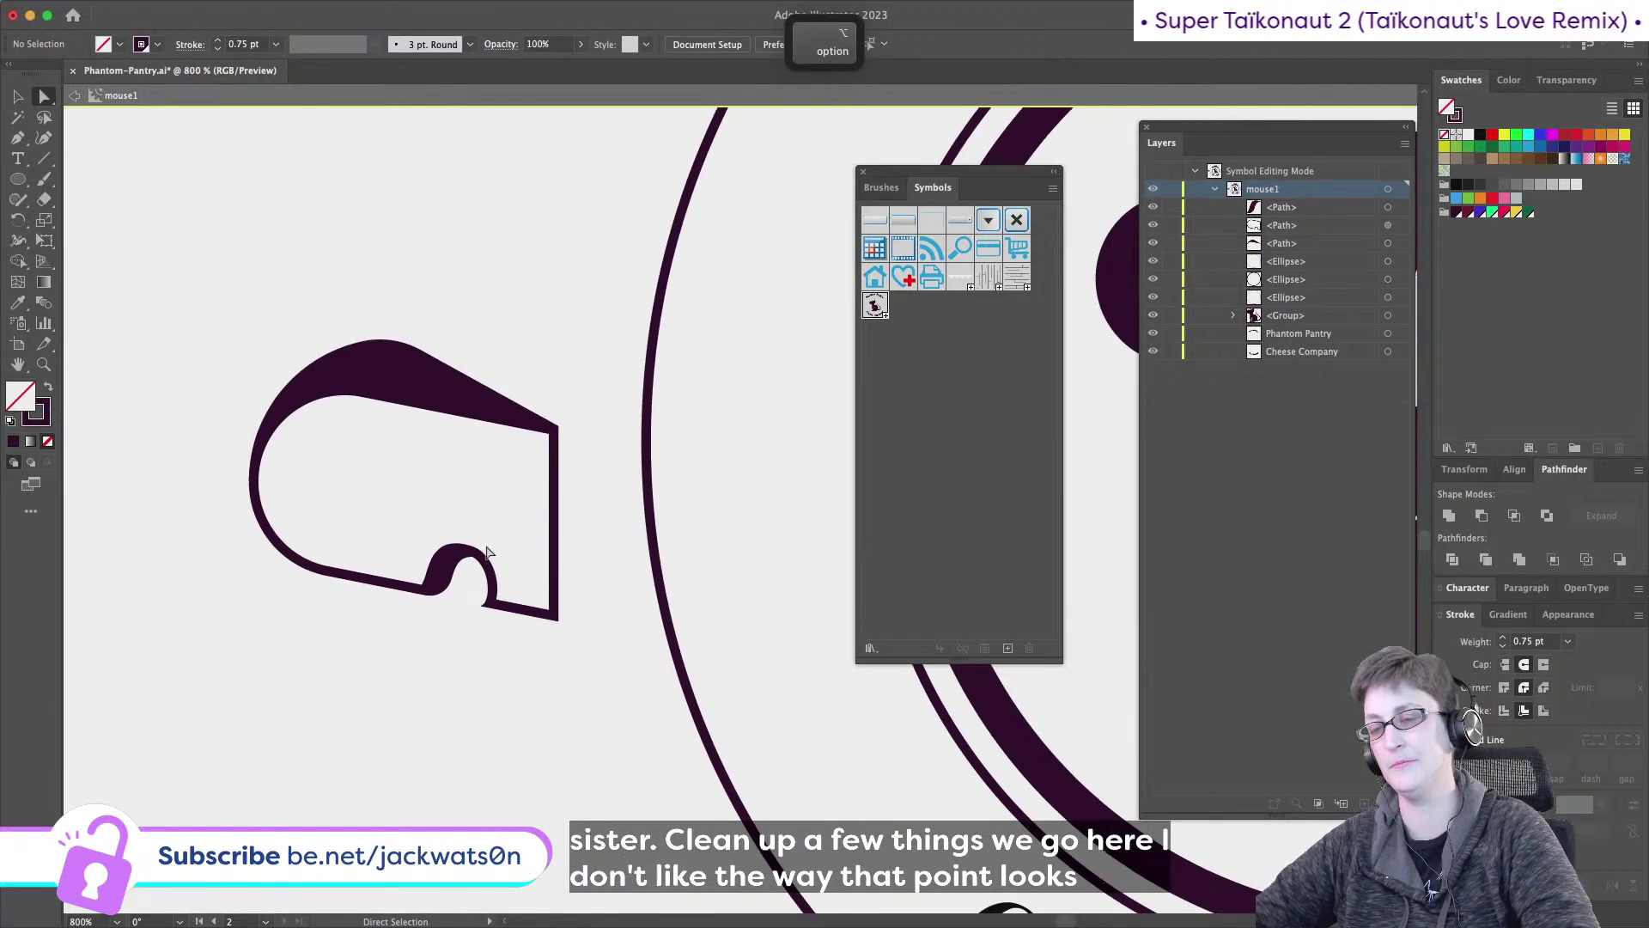
# - Round the front face's corners at the right foot of the notch and at its lower right end
pyautogui.scroll(3, 444, 626)
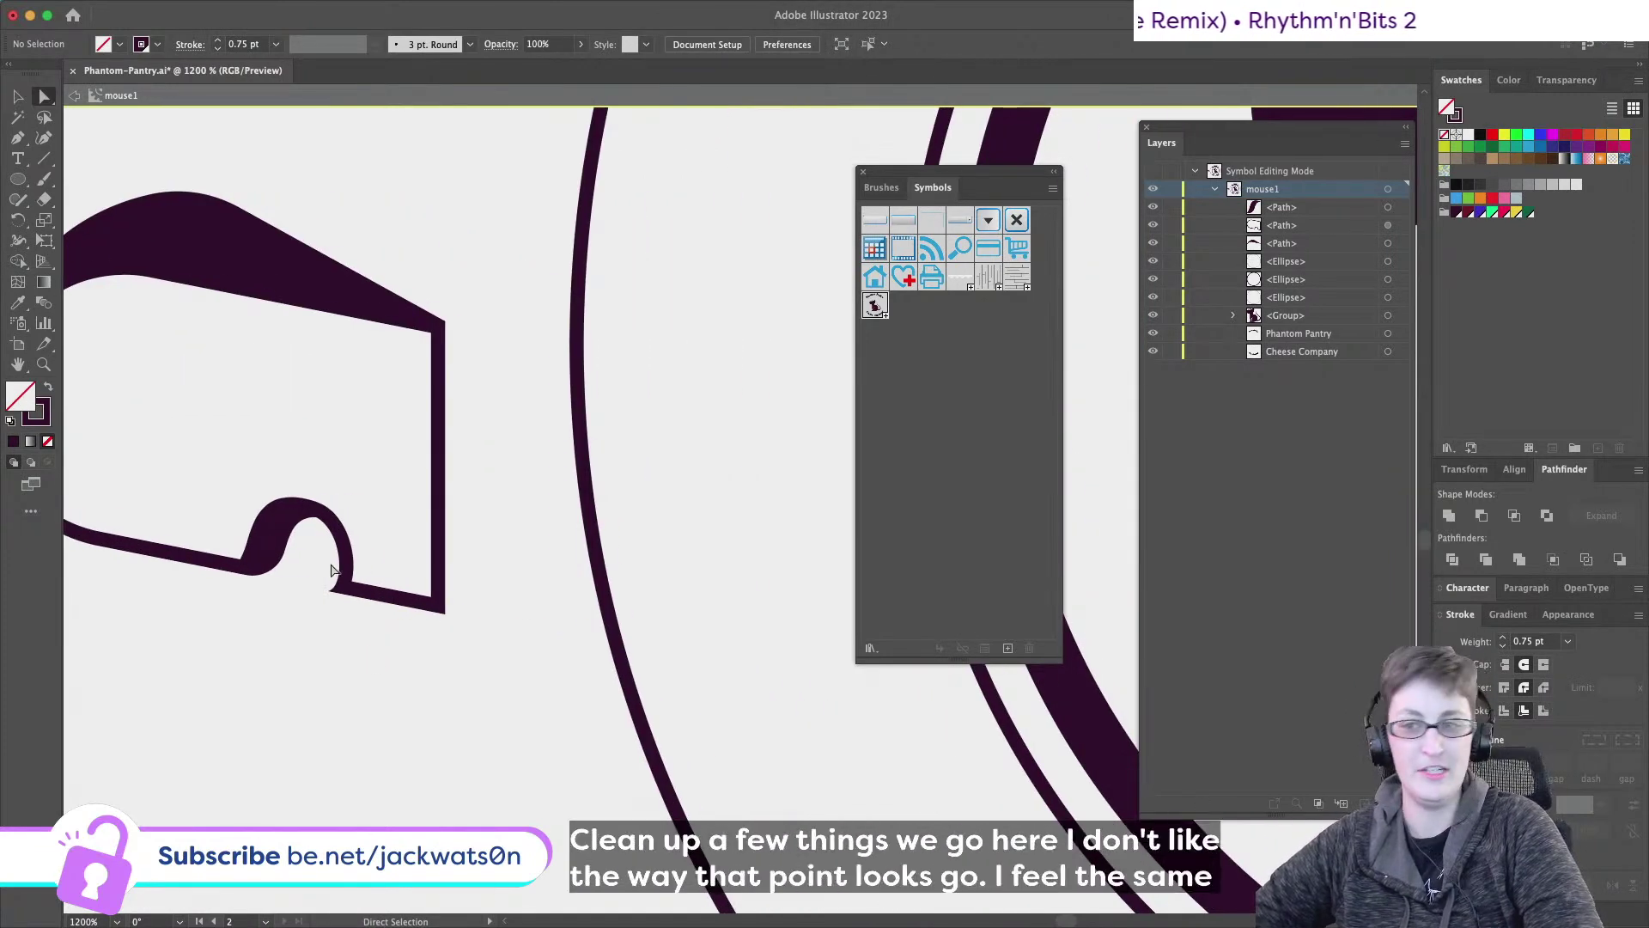
pyautogui.click(357, 583)
pyautogui.moveTo(346, 585); pyautogui.dragTo(428, 603)
pyautogui.click(438, 599)
pyautogui.click(394, 677)
# - Draw a small closed hole in the front face's upper middle with the Pen tool and reshape it into a teardrop
pyautogui.hscroll(-2, 601, 670)
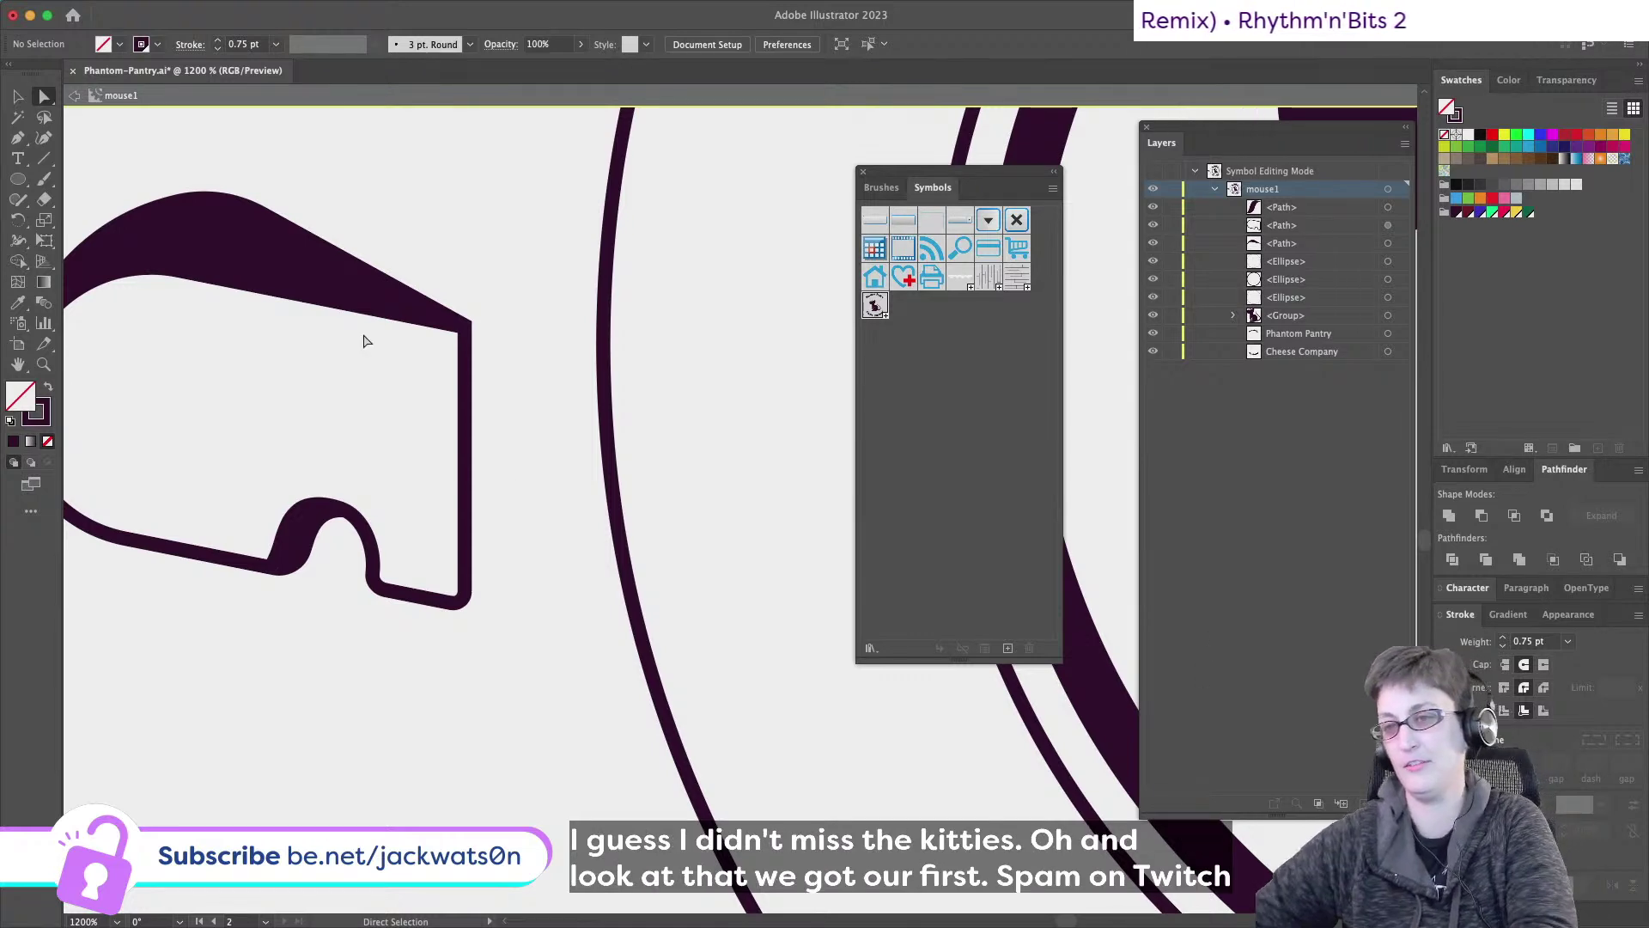
pyautogui.scroll(3, 310, 344)
pyautogui.hscroll(-5, 309, 343)
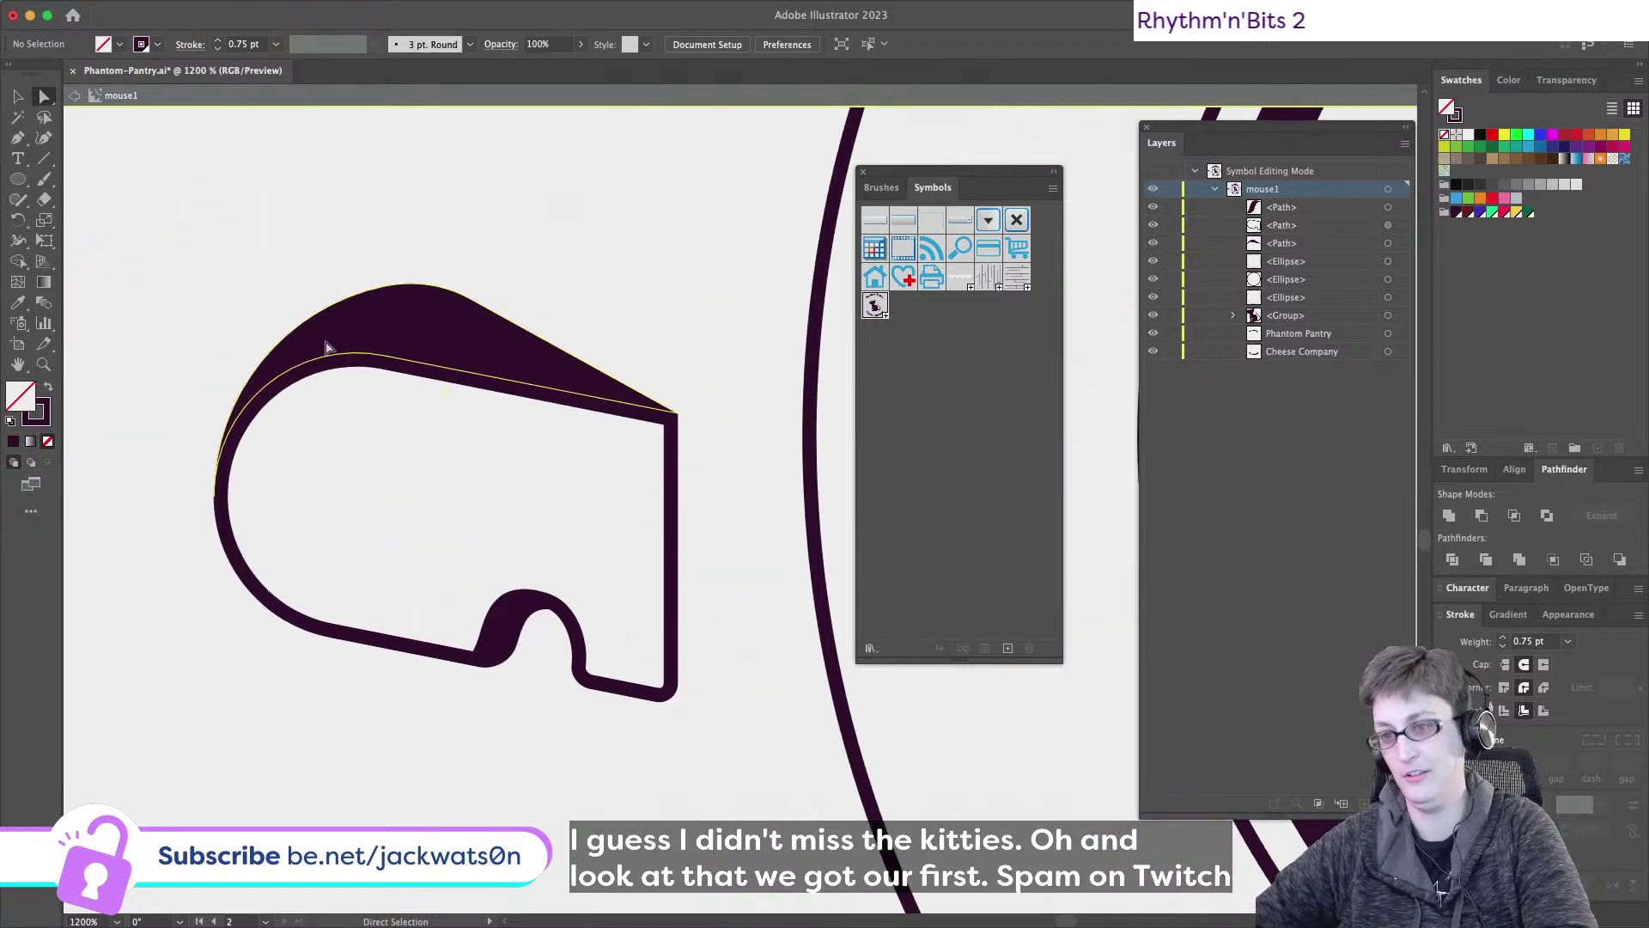
pyautogui.click(18, 179)
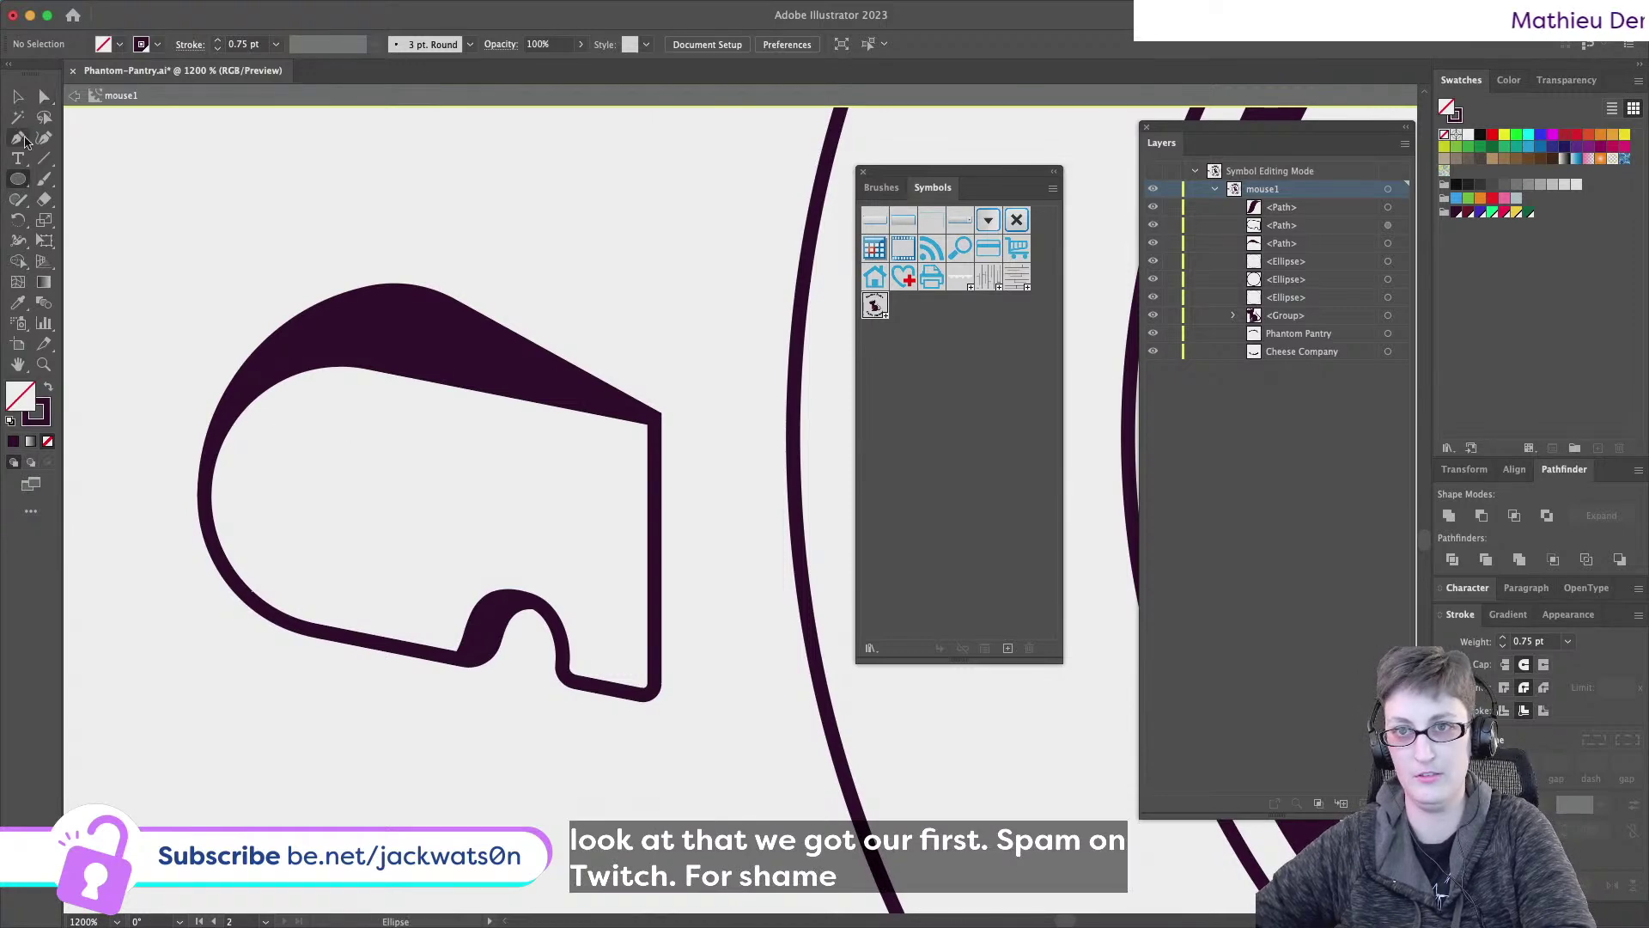
pyautogui.click(19, 139)
pyautogui.moveTo(462, 436)
pyautogui.mouseDown()
pyautogui.moveTo(482, 427)
pyautogui.moveTo(430, 466)
pyautogui.mouseUp()
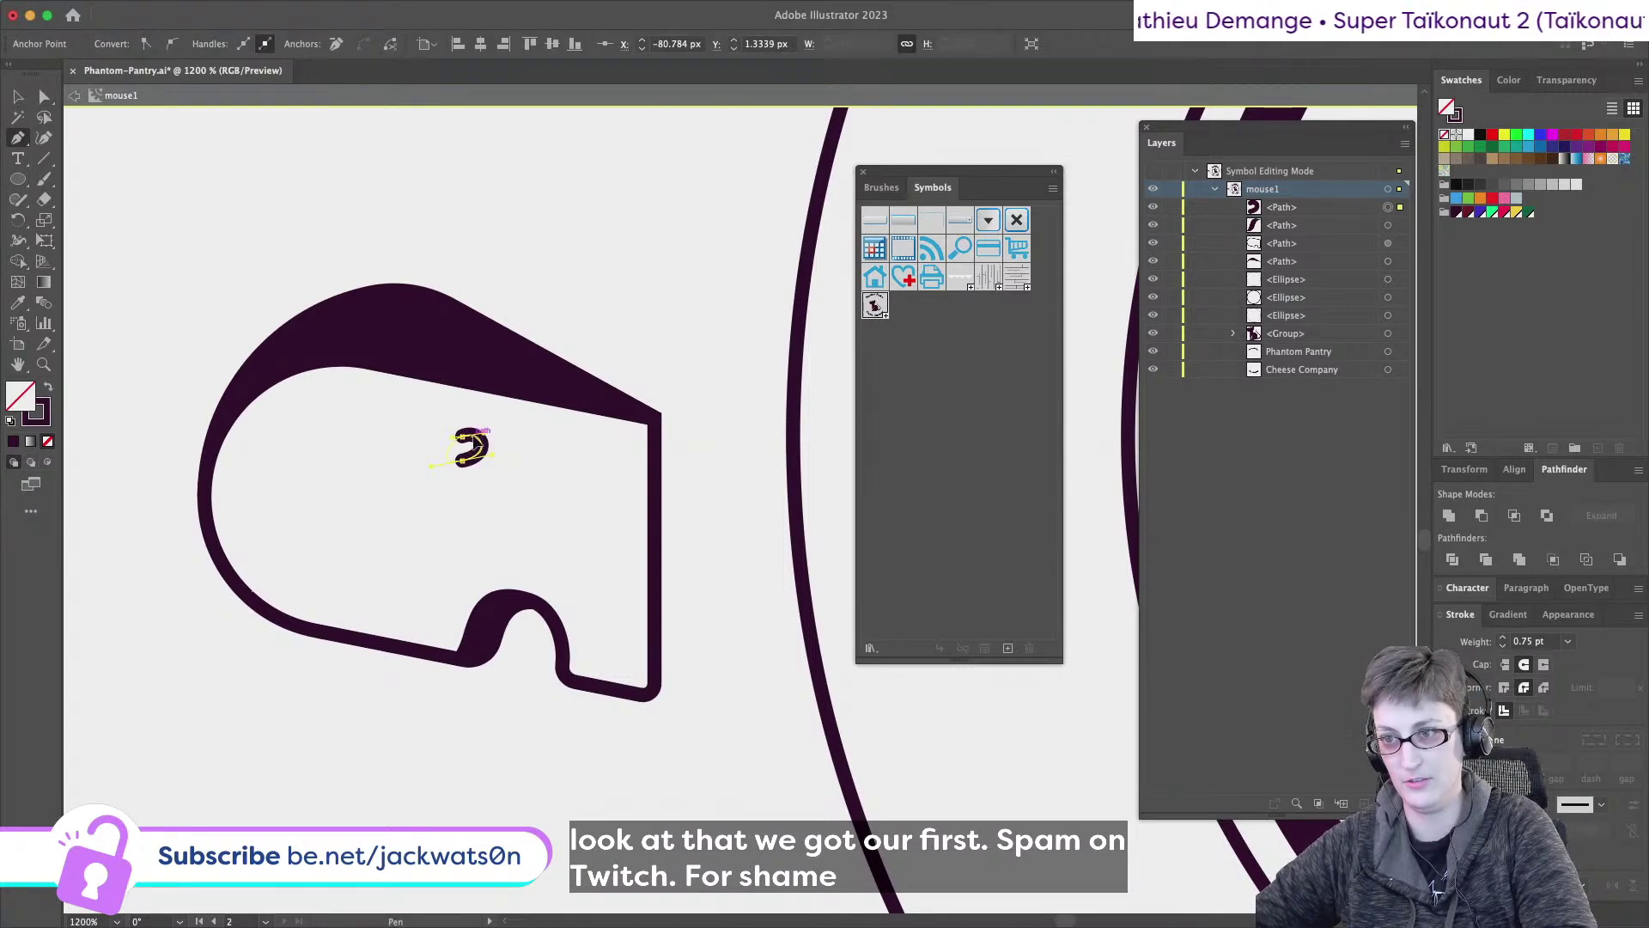
pyautogui.click(463, 436)
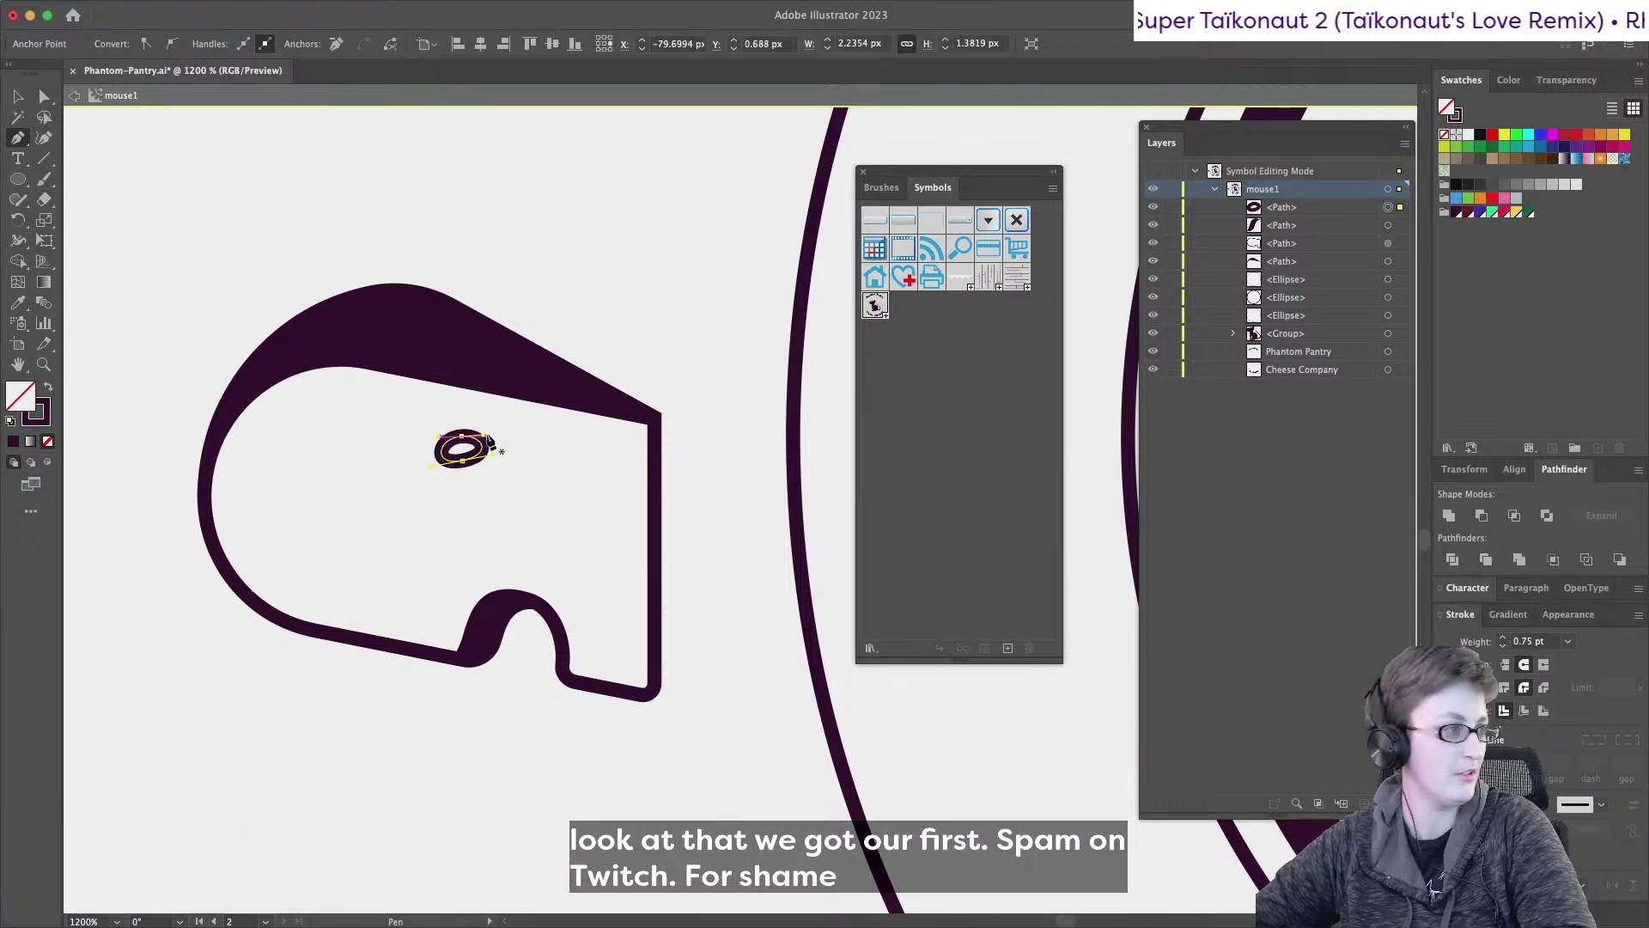
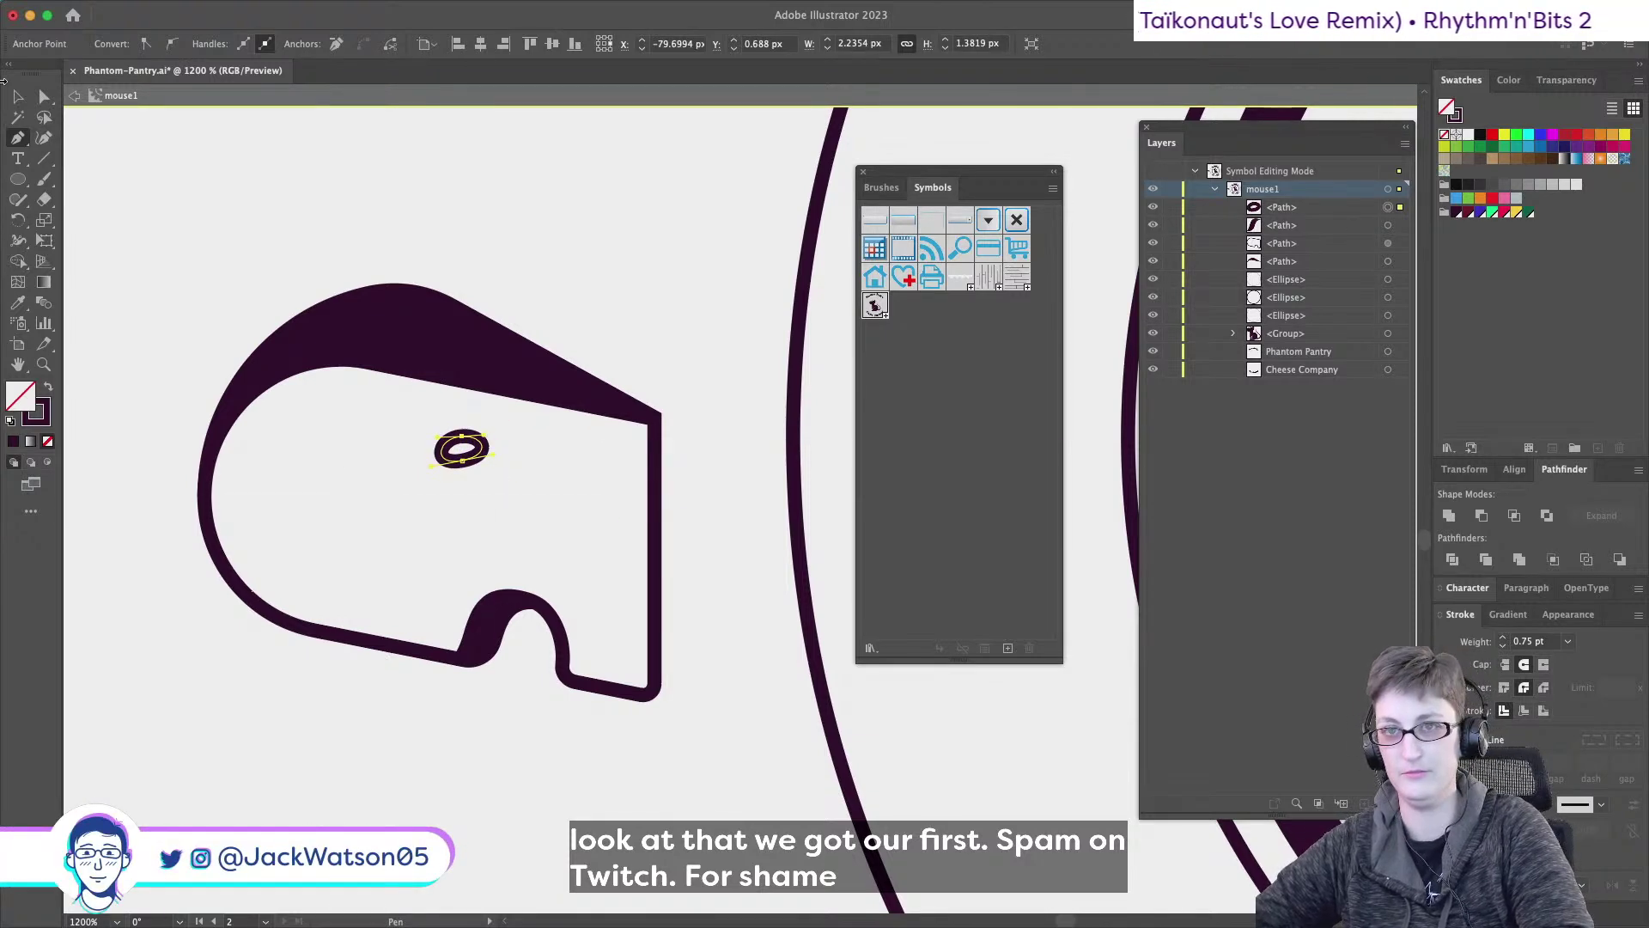
pyautogui.click(39, 98)
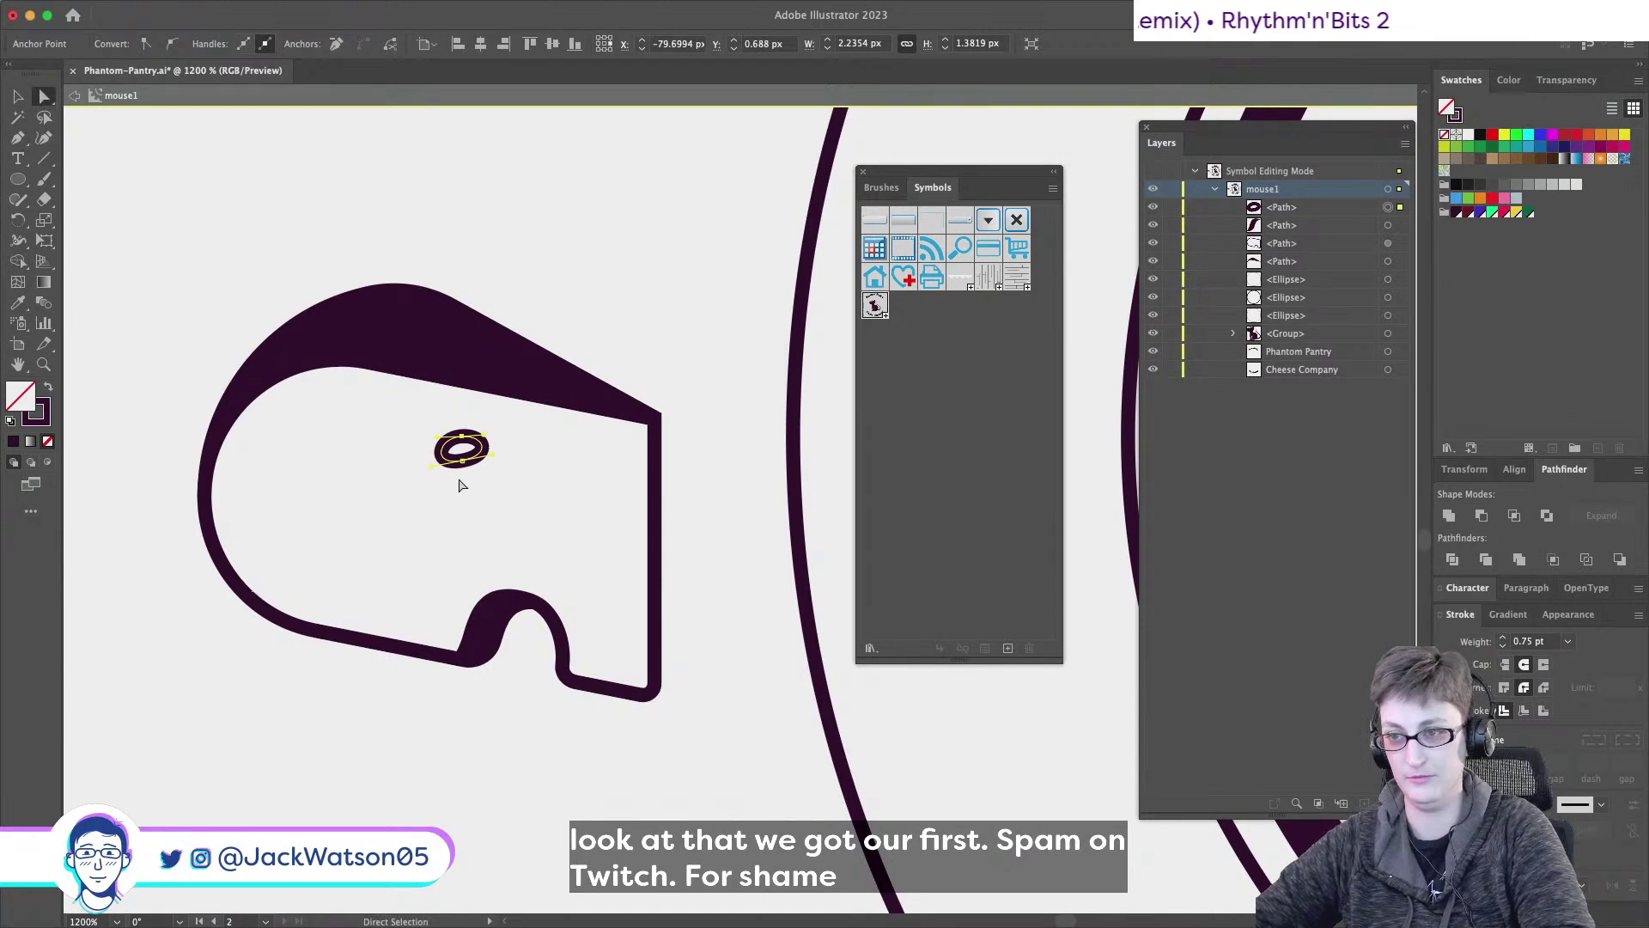
pyautogui.moveTo(462, 465)
pyautogui.mouseDown()
pyautogui.moveTo(461, 484)
pyautogui.moveTo(477, 468)
pyautogui.mouseUp()
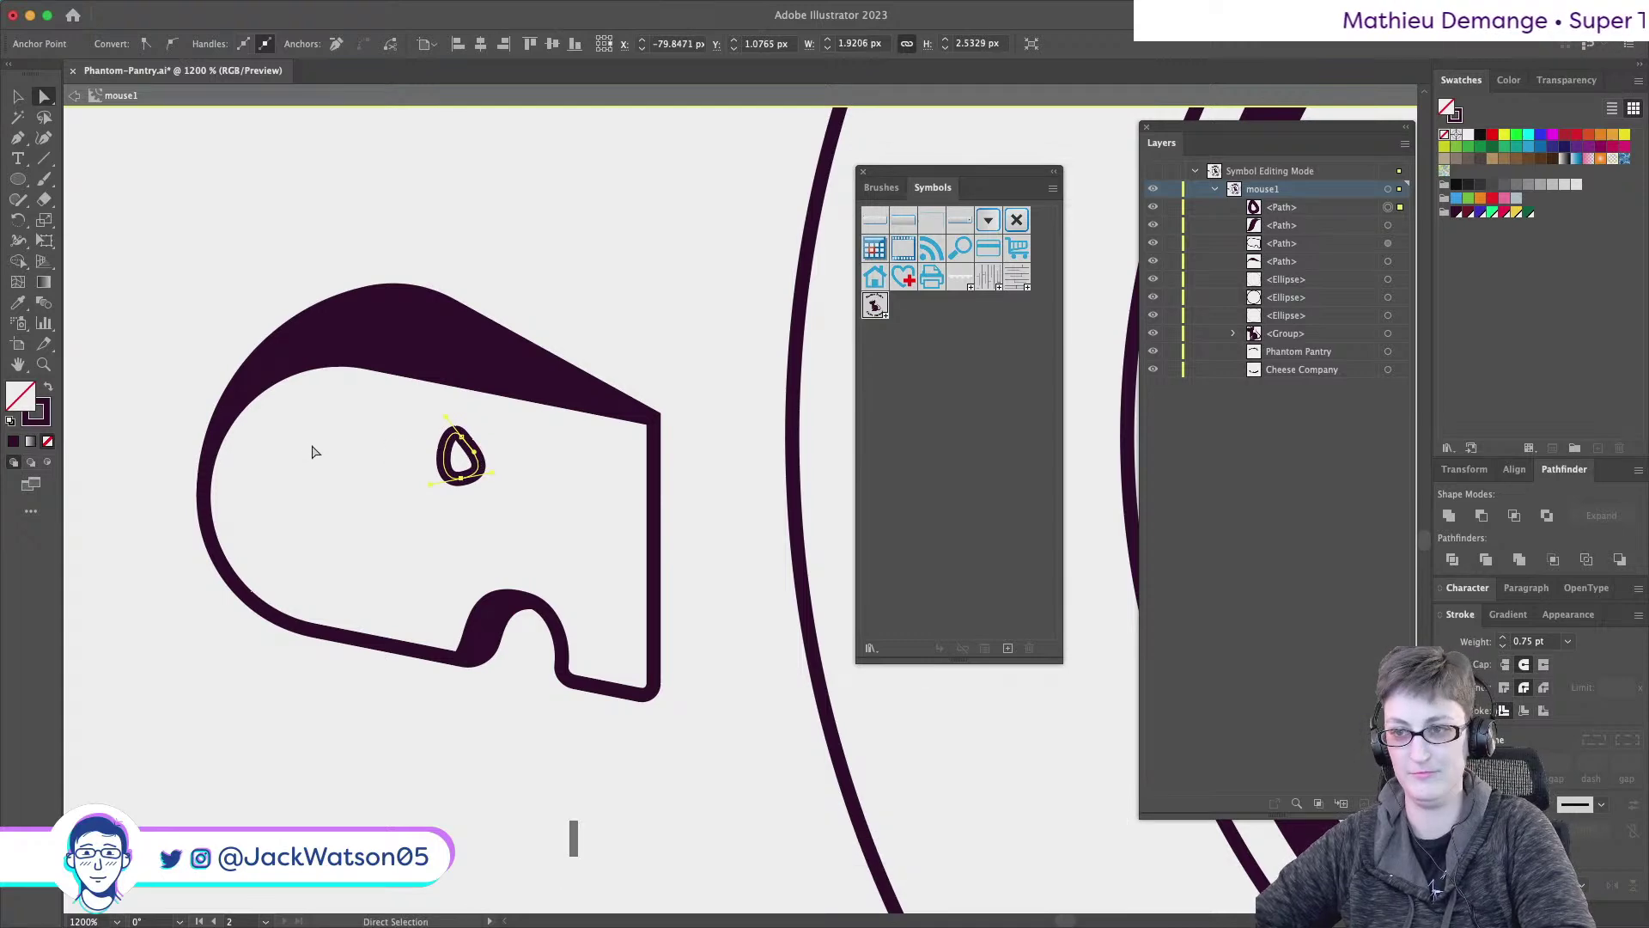
pyautogui.click(140, 207)
# - Draw a larger closed, slanted oval hole on the left part of the front face with the Pen tool
pyautogui.click(18, 138)
pyautogui.moveTo(320, 451); pyautogui.dragTo(292, 446)
pyautogui.moveTo(318, 559); pyautogui.dragTo(398, 570)
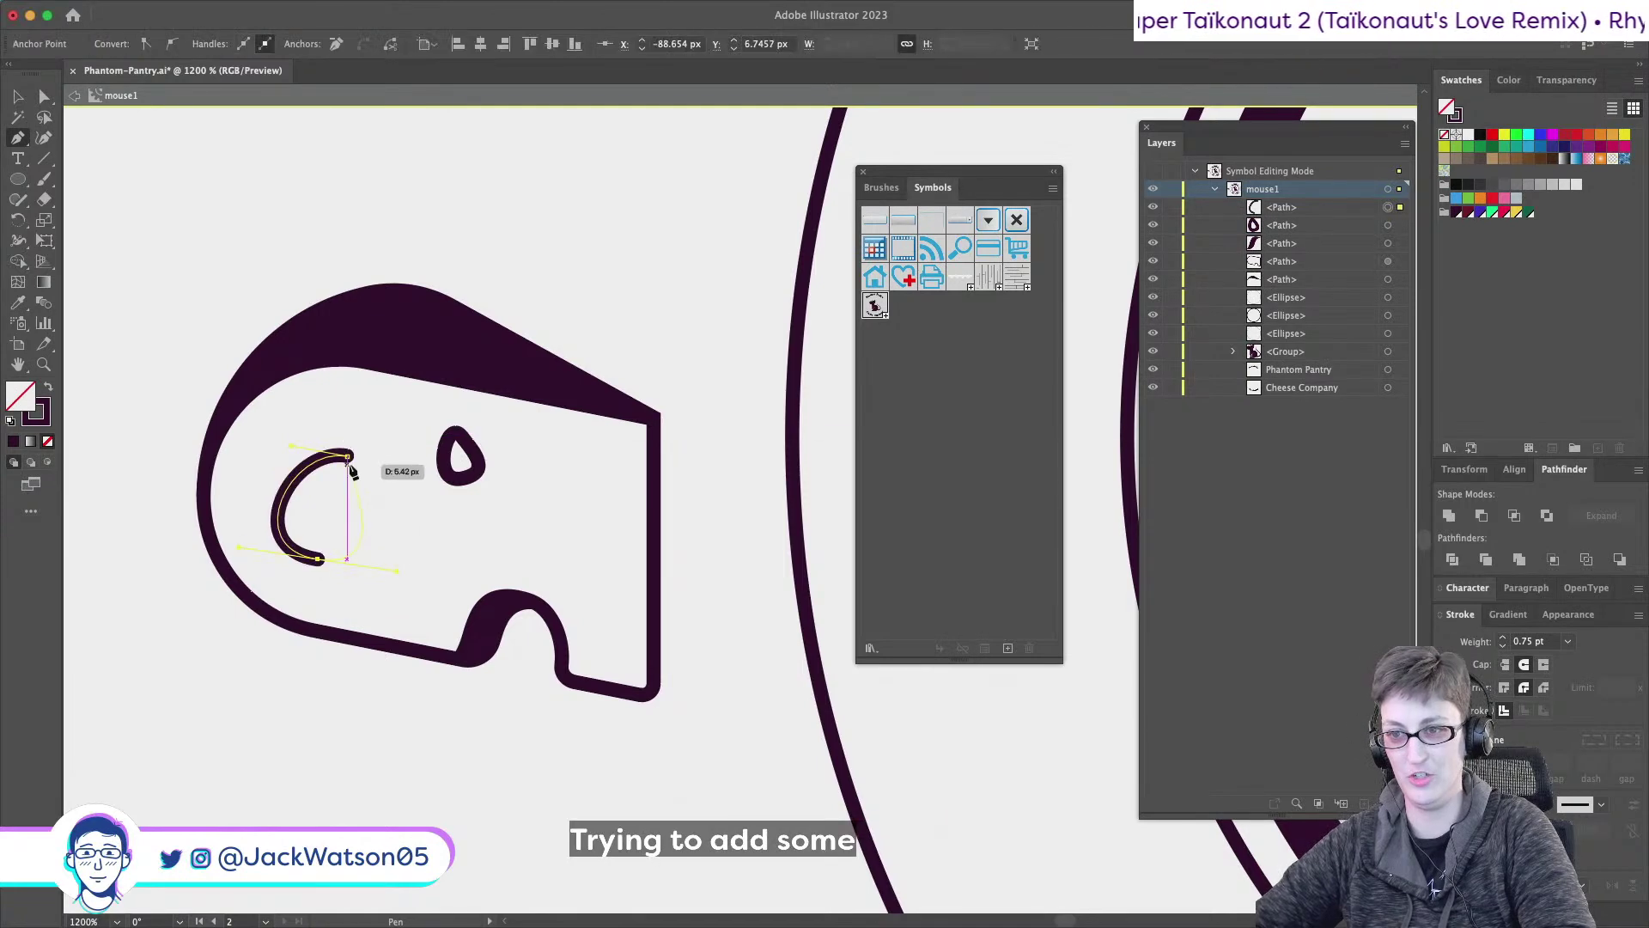
pyautogui.moveTo(348, 456); pyautogui.dragTo(276, 469)
pyautogui.press('shift+super+a')
# - Delete the small teardrop hole from the front face
pyautogui.press('v')
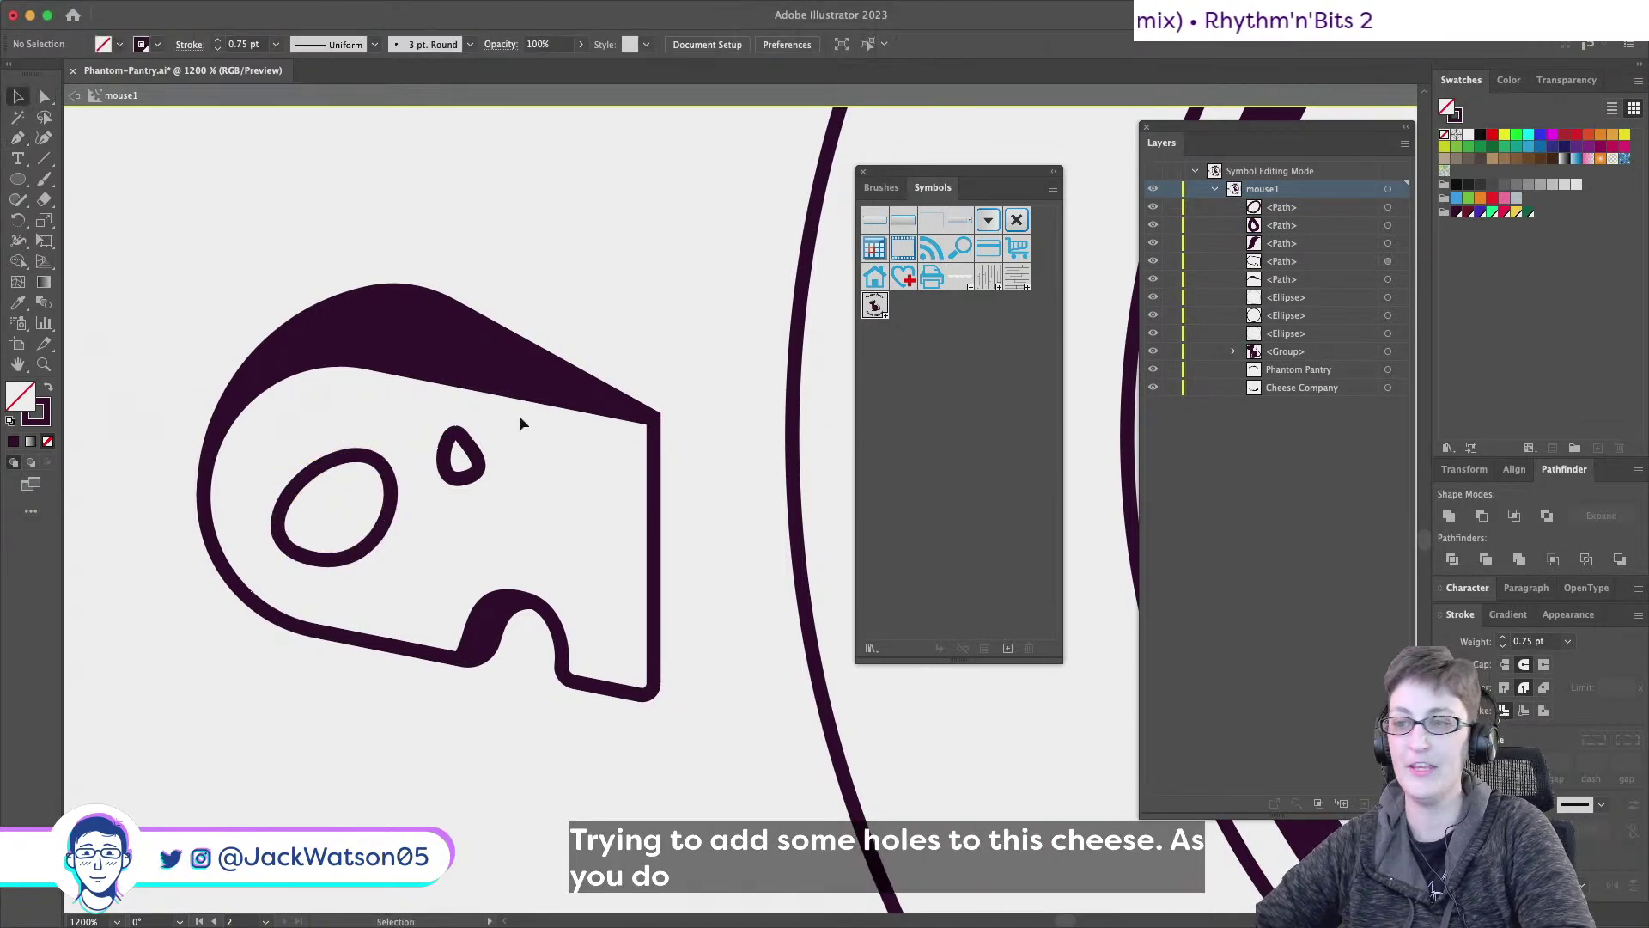
pyautogui.click(474, 471)
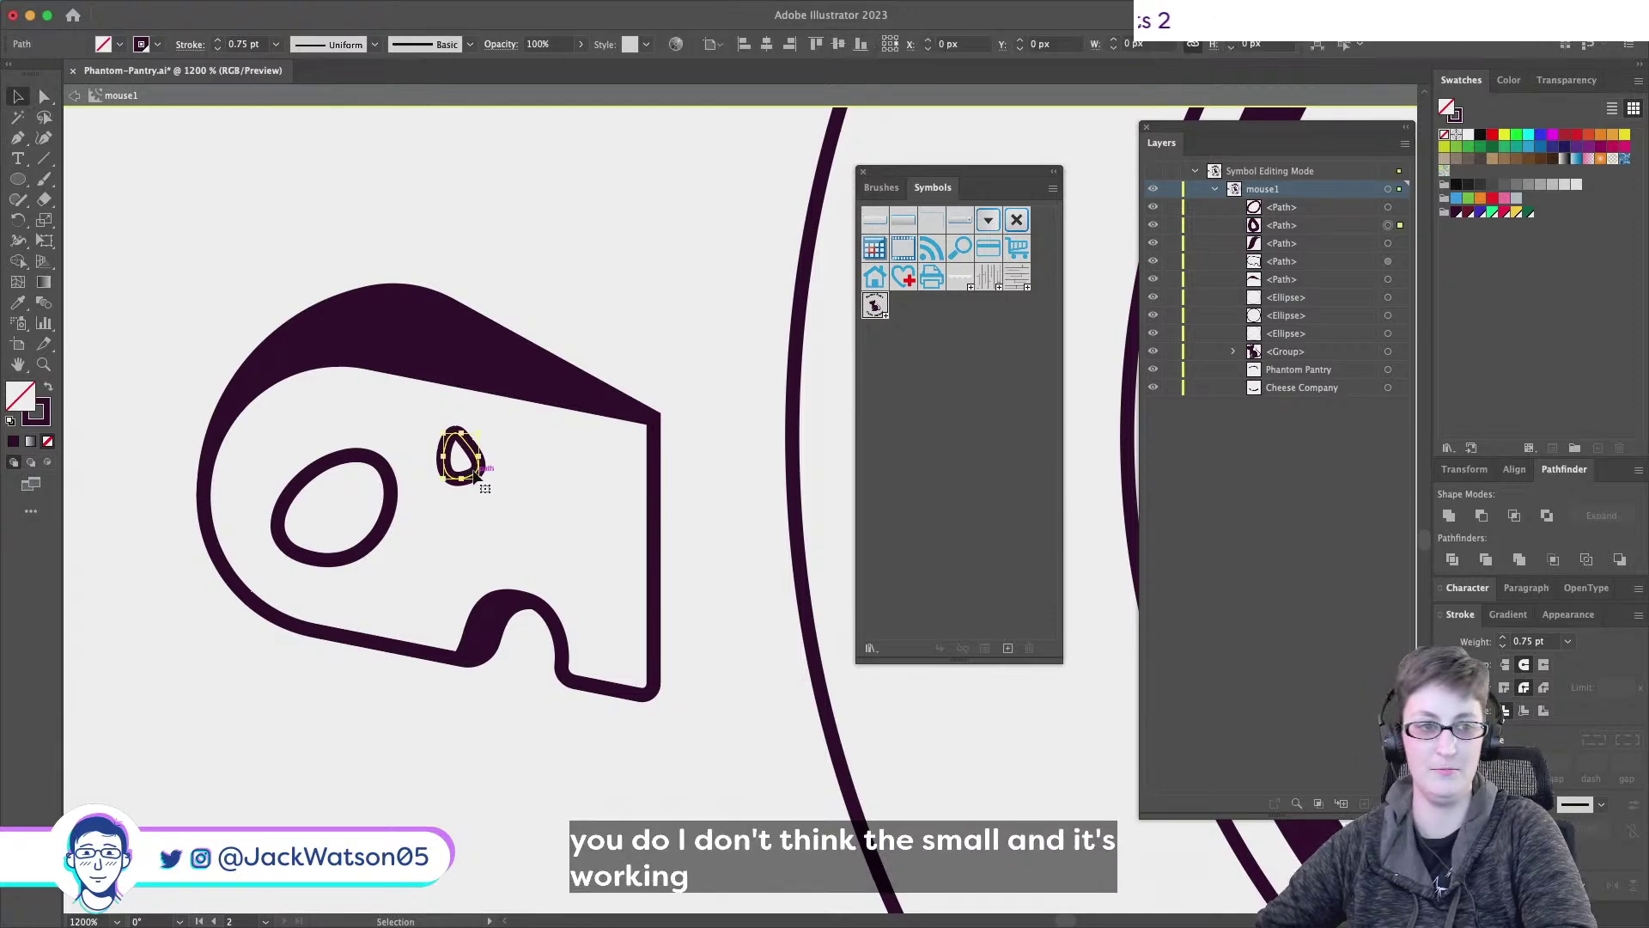
pyautogui.press('BackSpace')
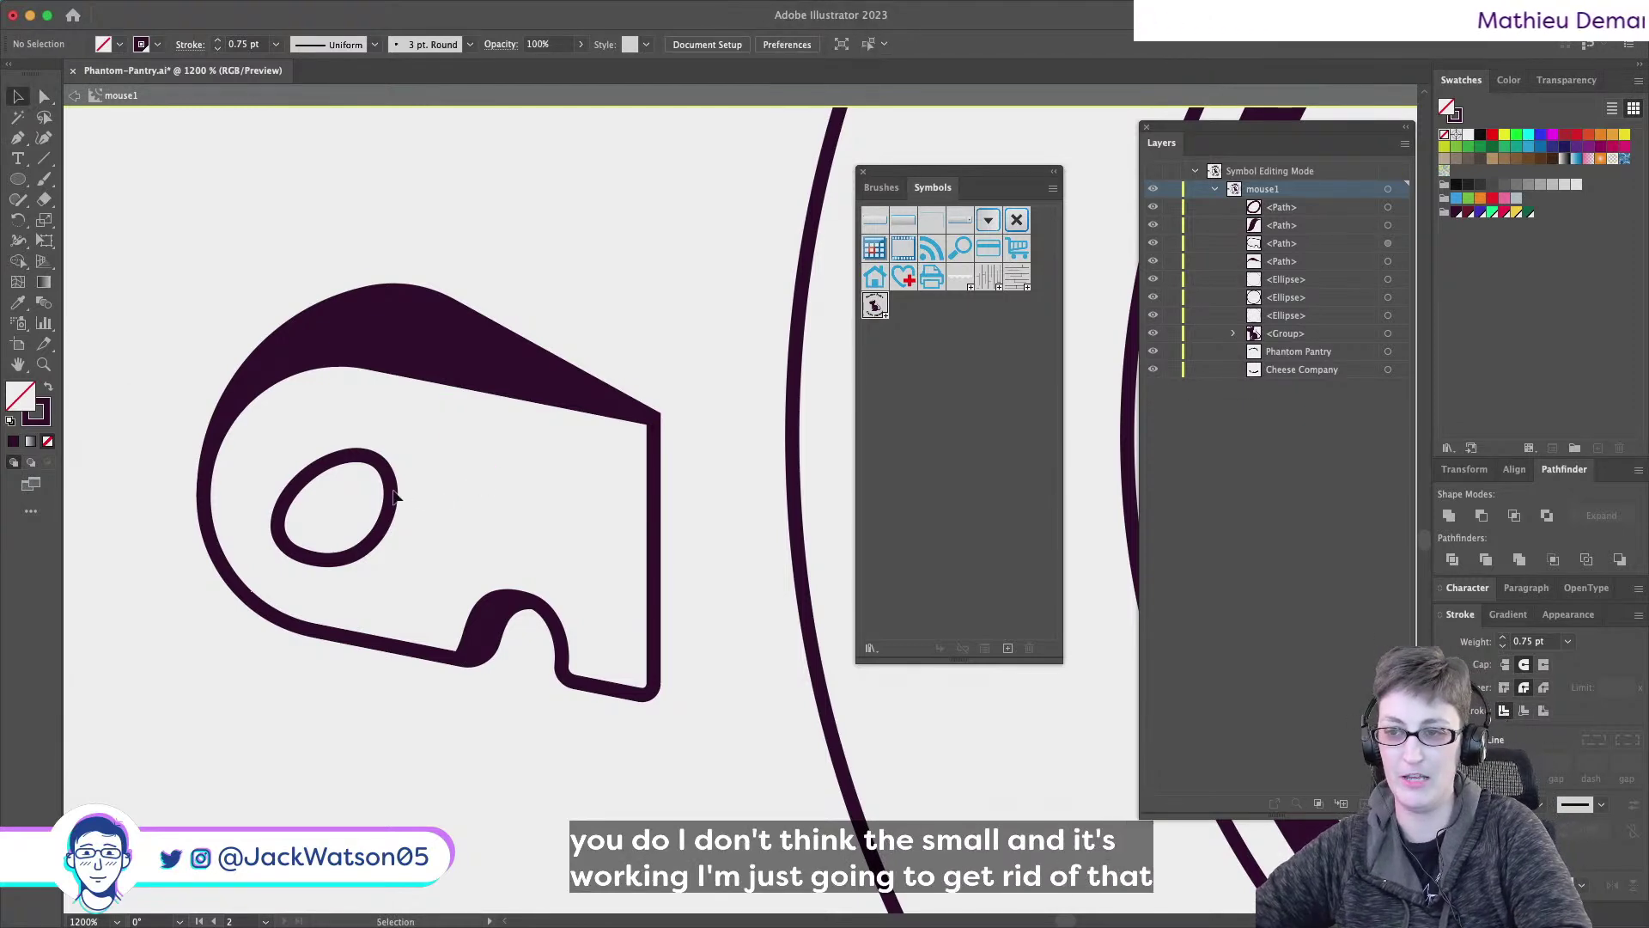
# - Paste a copy of the large oval hole in front and swap its stroke to a solid dark purple fill
pyautogui.click(393, 494)
pyautogui.press('super+c')
pyautogui.press('super+f')
pyautogui.hotkey('shift', 'x')
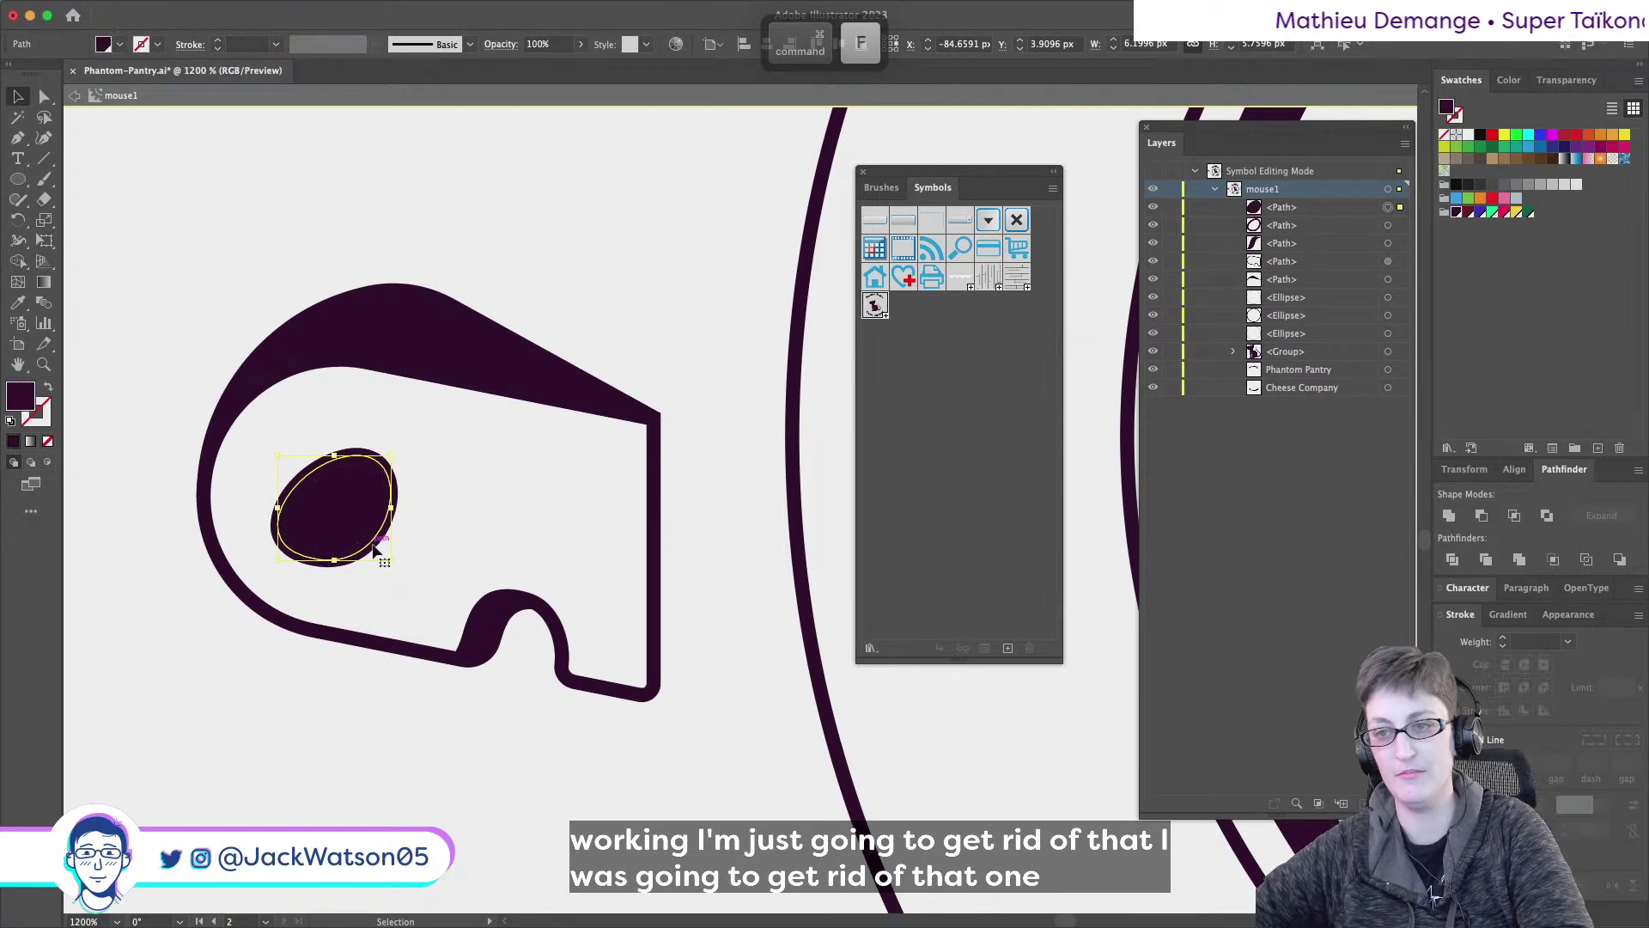
# - Paste another copy of the filled oval in front, shift it slightly right, and subtract it to leave a crescent shadow inside the hole
pyautogui.press('super+c')
pyautogui.press('super+f')
pyautogui.moveTo(336, 520); pyautogui.dragTo(362, 521)
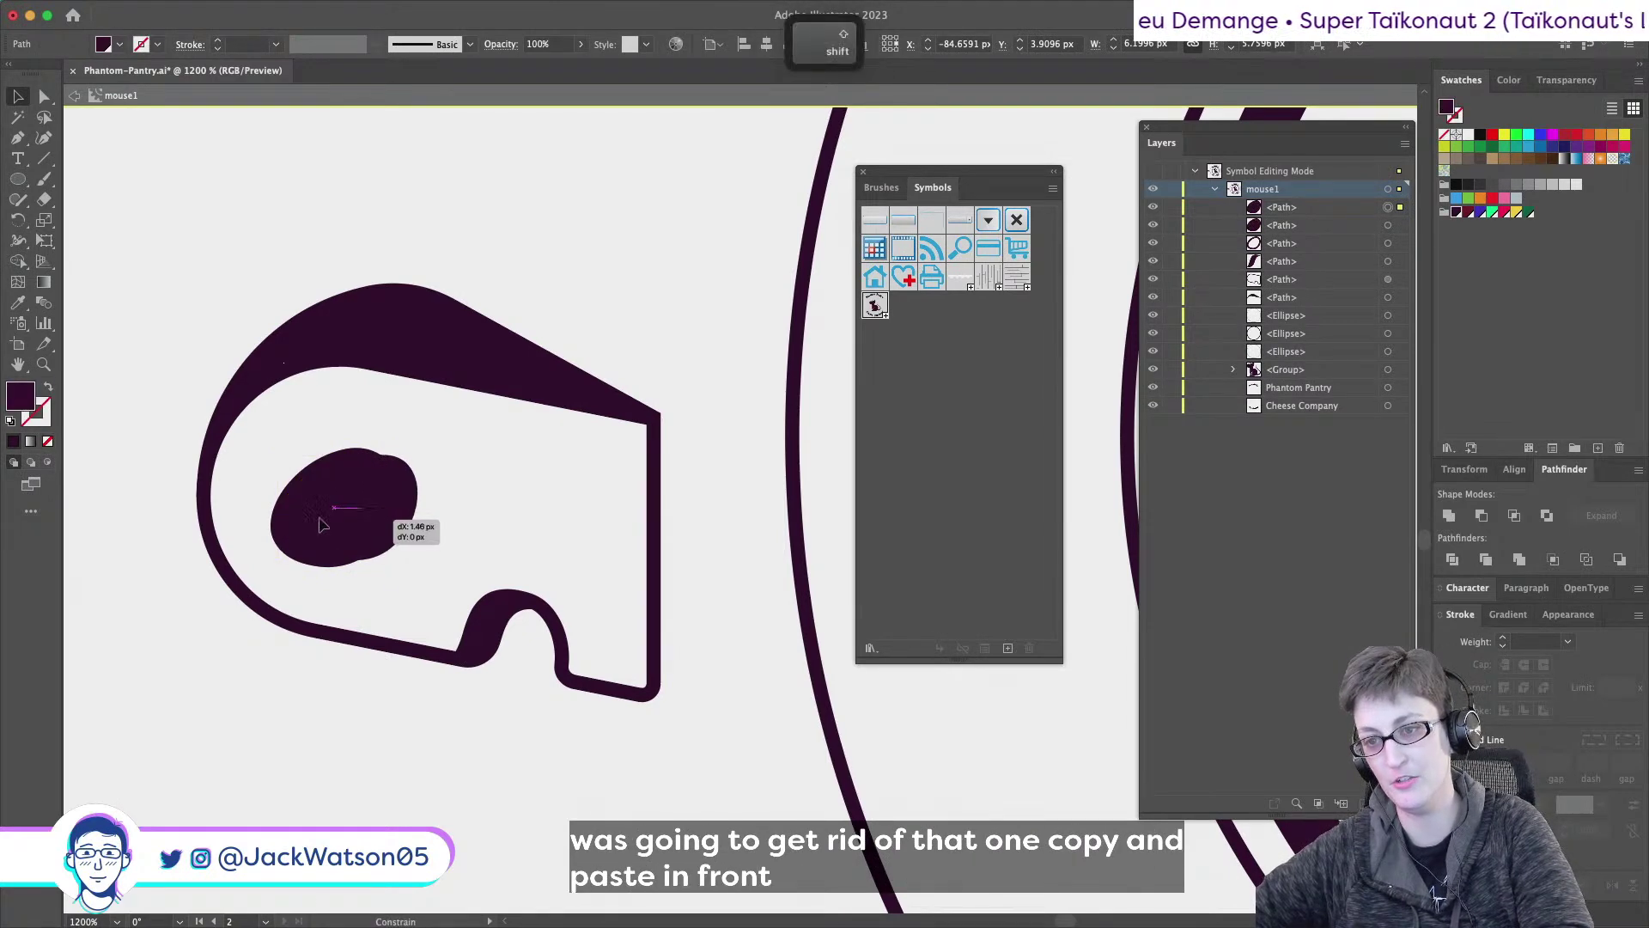
pyautogui.keyDown('shift'); pyautogui.click(290, 529); pyautogui.keyUp('shift')
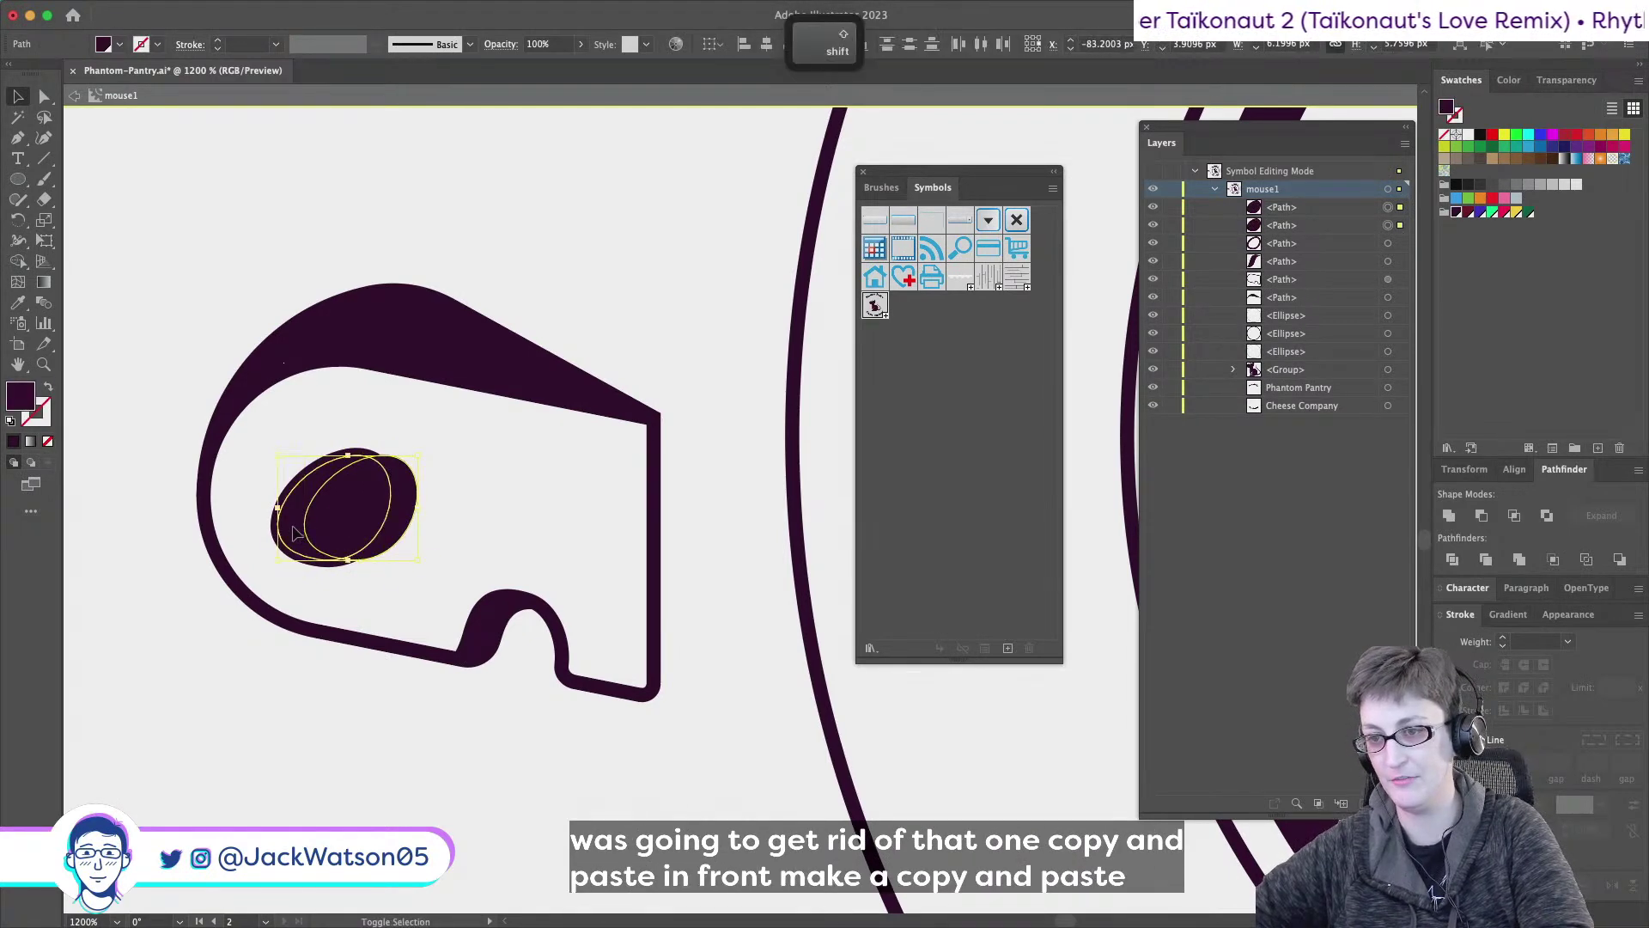
pyautogui.click(1482, 516)
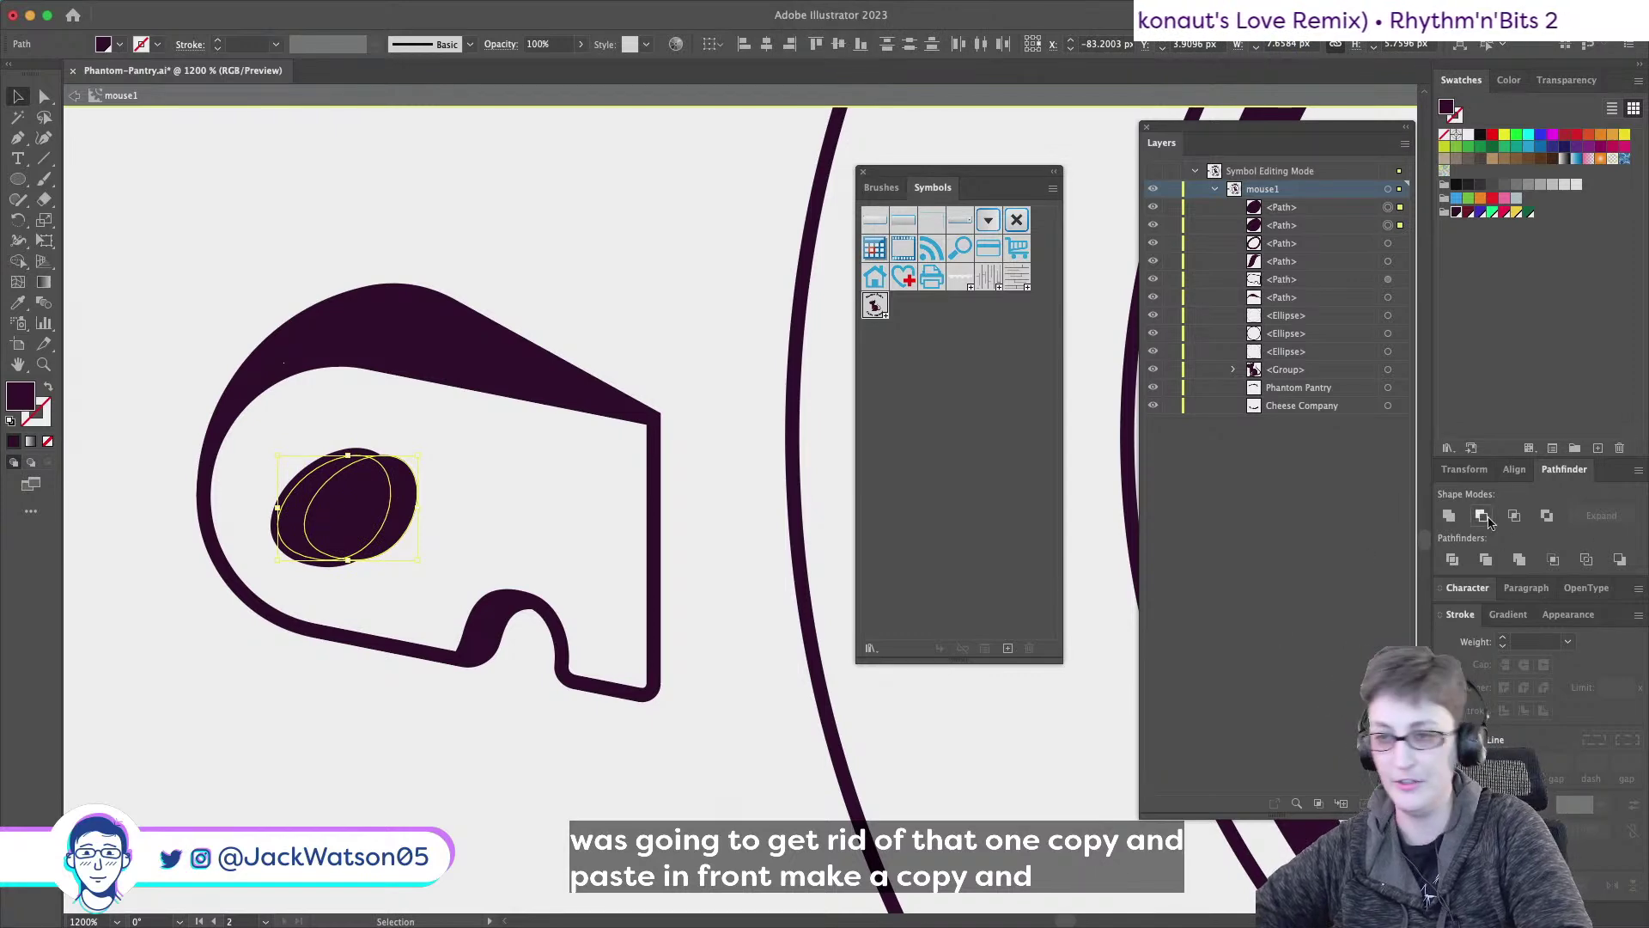
pyautogui.press('super+shift+a')
pyautogui.keyDown('alt'); pyautogui.scroll(-1, 273, 365); pyautogui.keyUp('alt')
pyautogui.keyDown('alt'); pyautogui.scroll(-4, 273, 365); pyautogui.keyUp('alt')
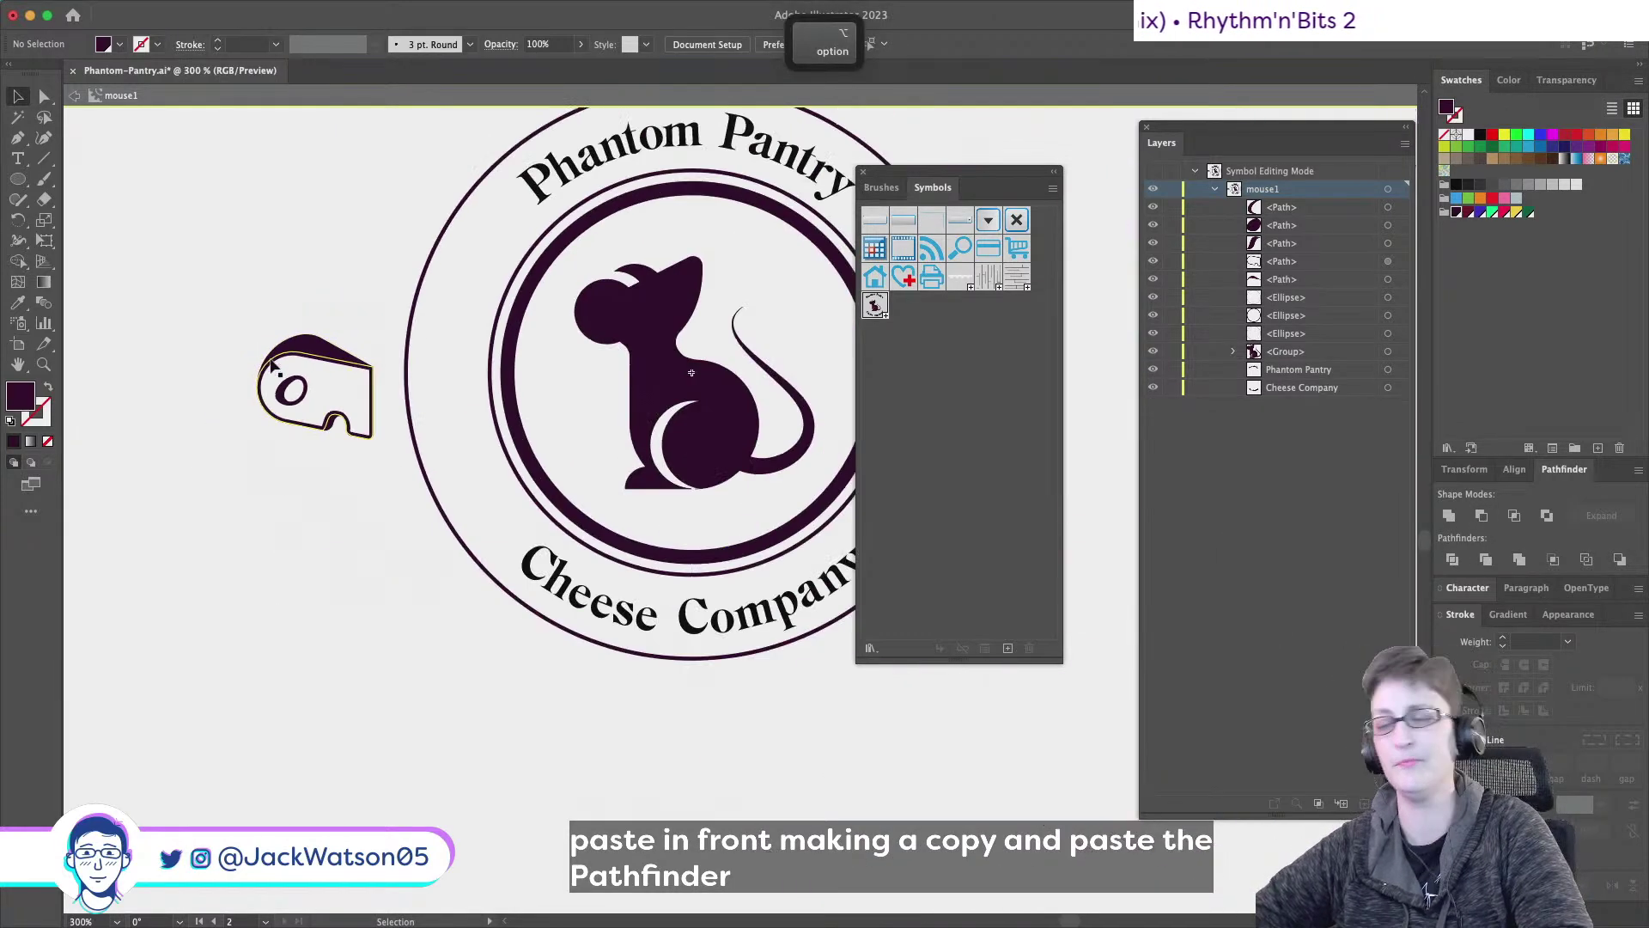
# - Draw a closed rounded shape overlapping the front face's right edge with the Pen tool and refine its curve
pyautogui.keyDown('alt'); pyautogui.scroll(4, 300, 373); pyautogui.keyUp('alt')
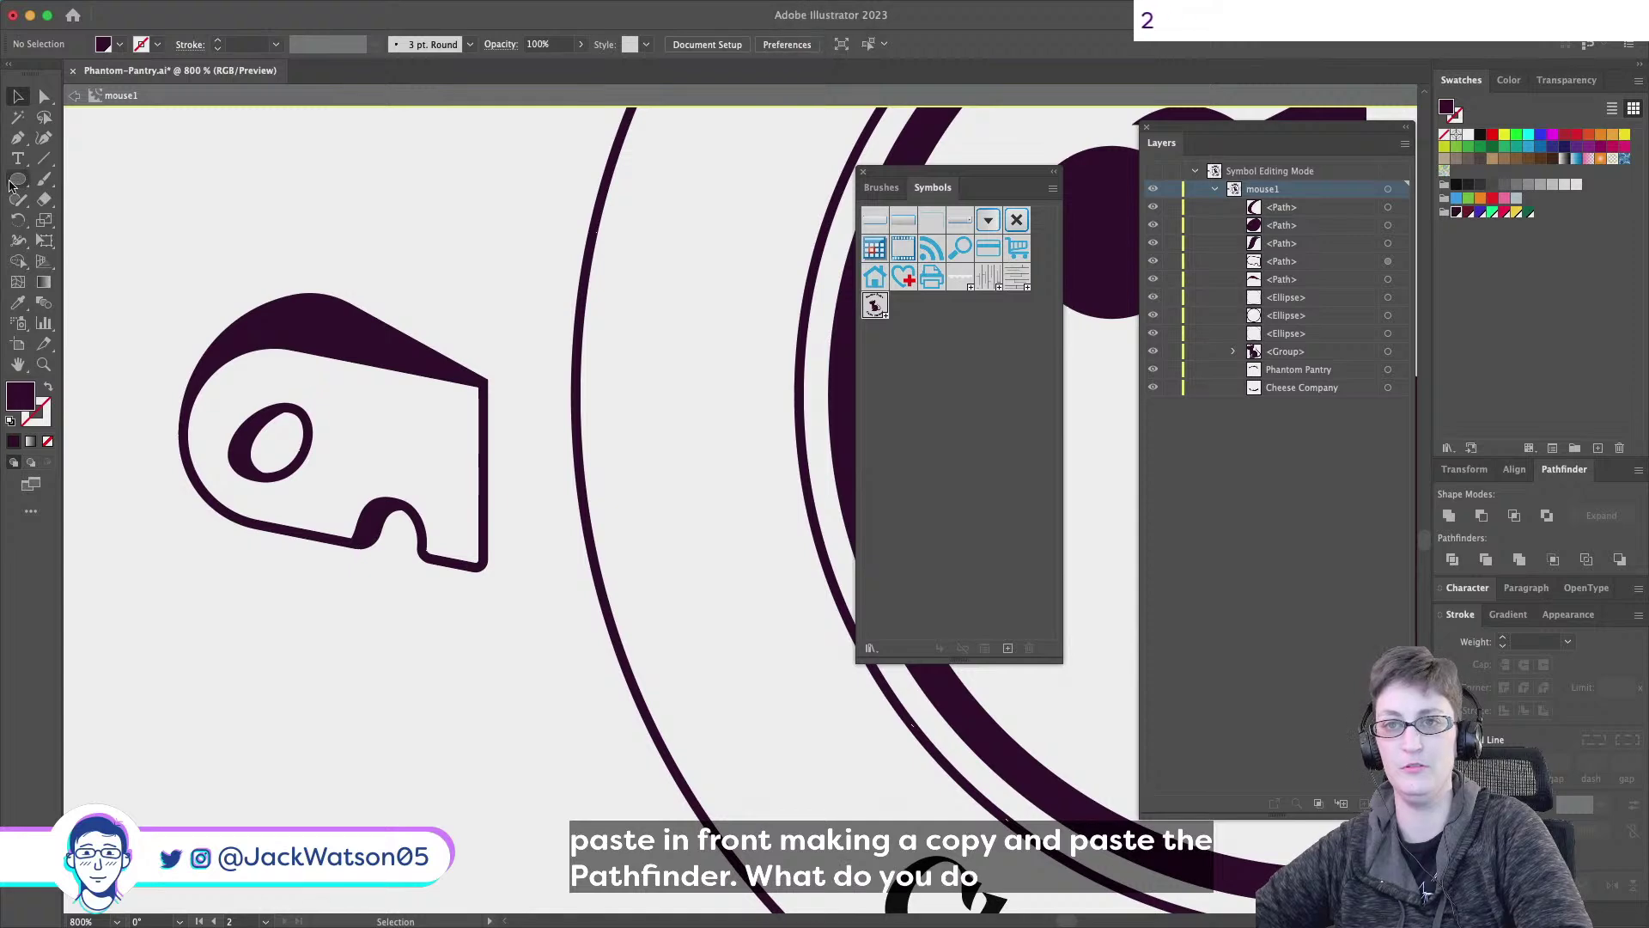
pyautogui.click(17, 138)
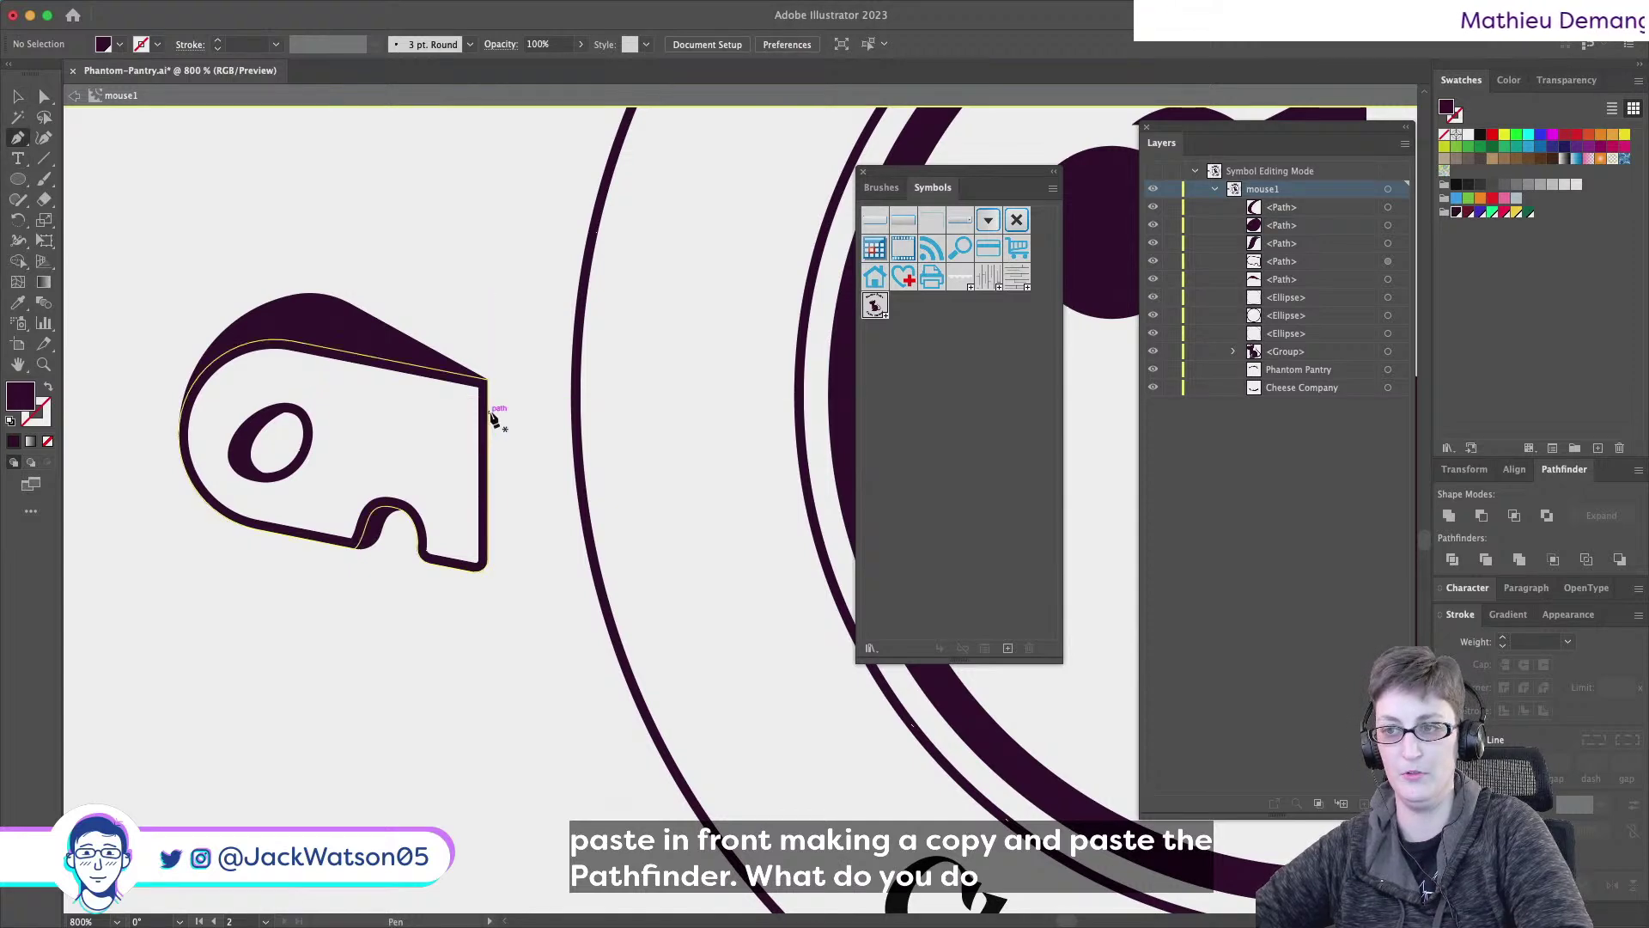
pyautogui.moveTo(479, 416); pyautogui.dragTo(439, 427)
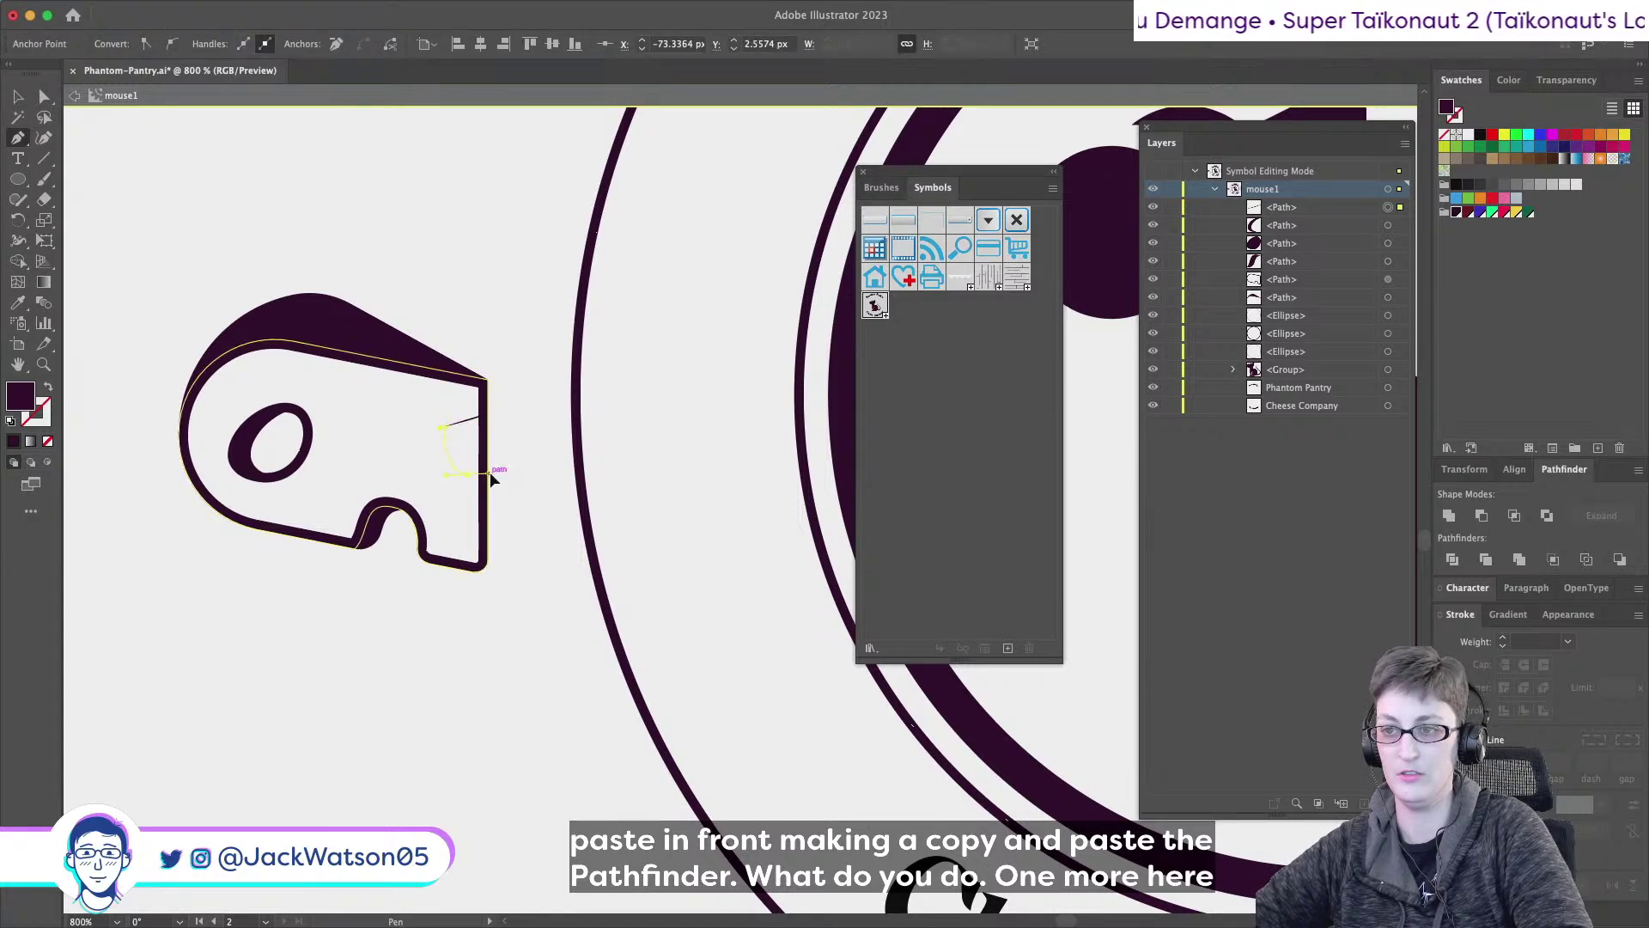
pyautogui.click(473, 478)
pyautogui.click(487, 418)
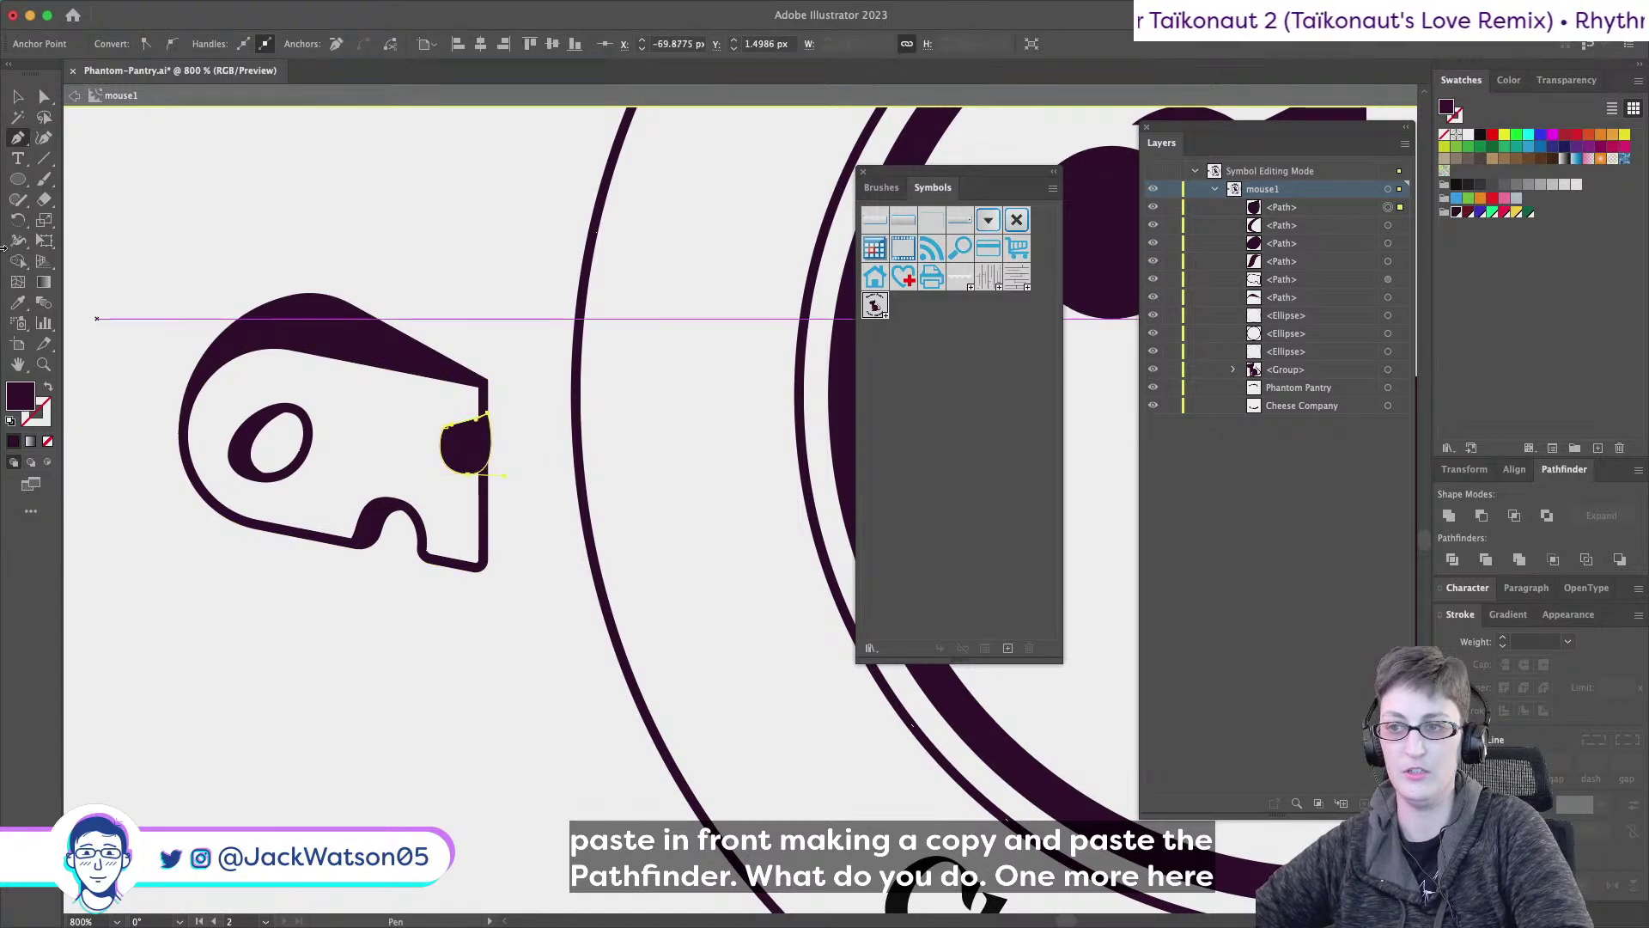
pyautogui.press('a')
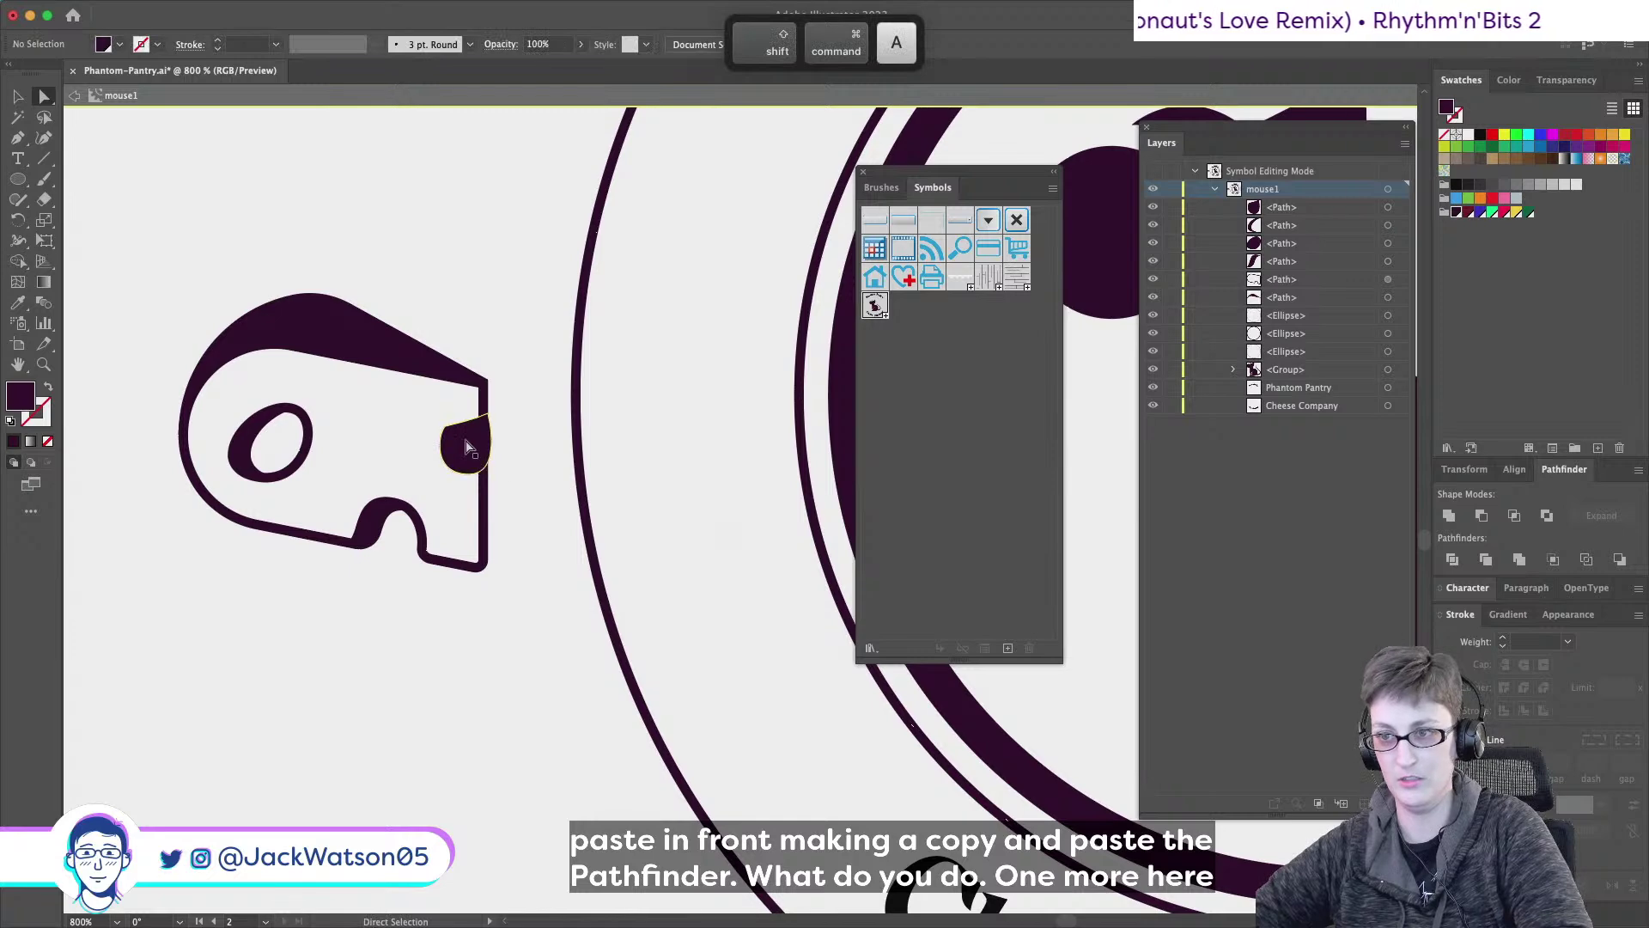
pyautogui.click(479, 438)
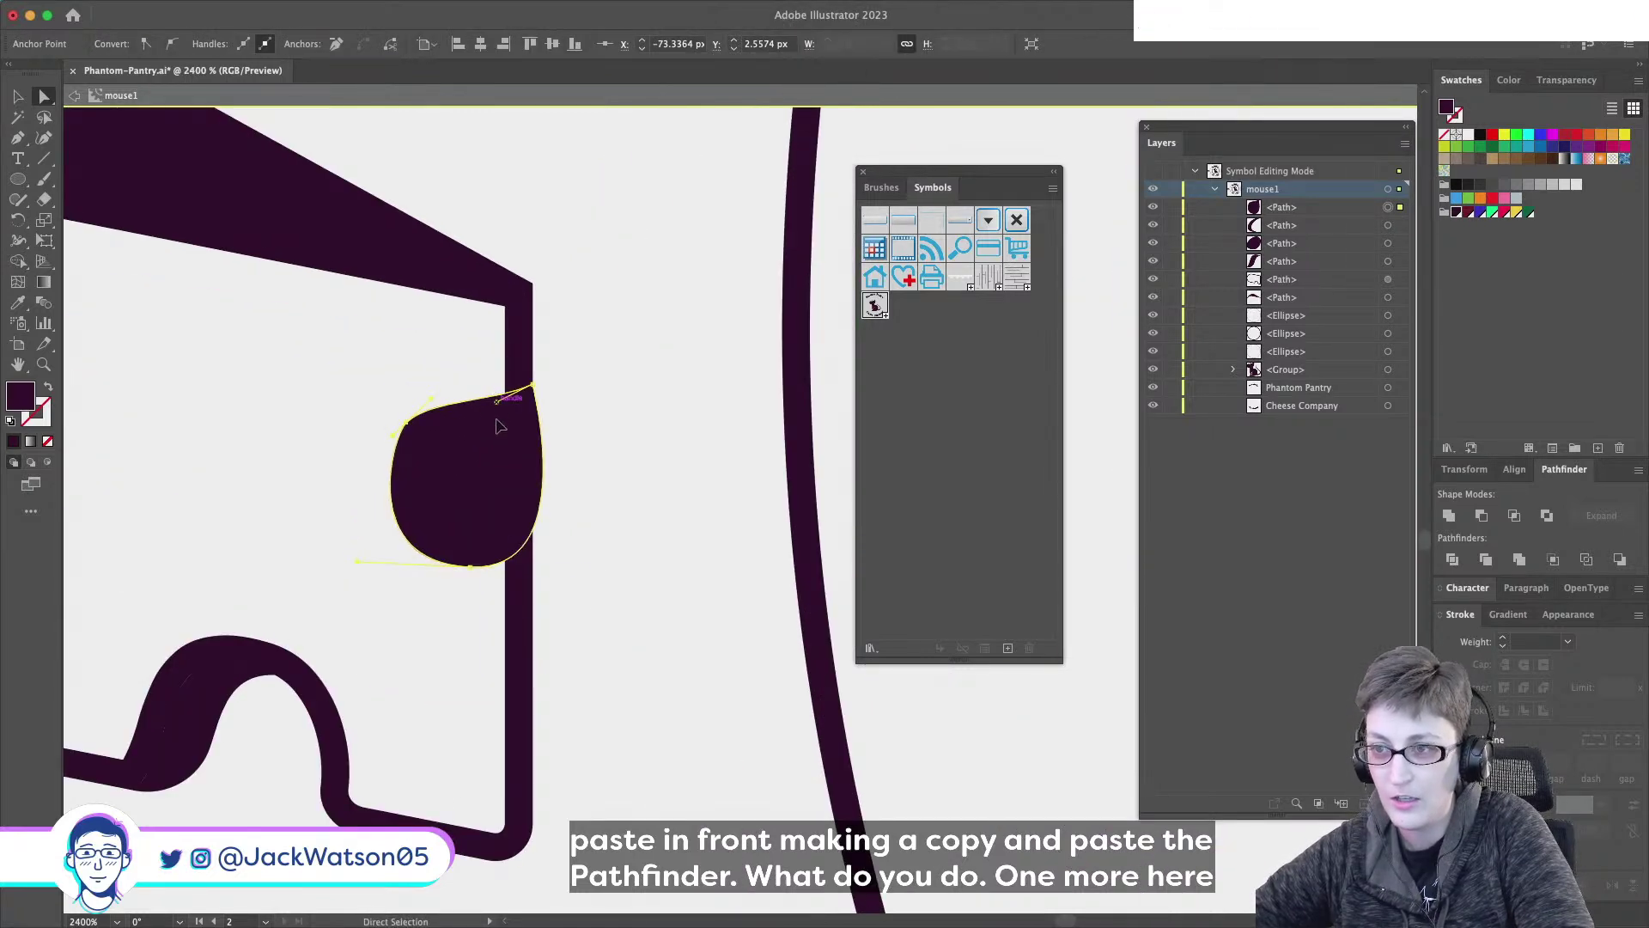
# - Copy the rounded shape and subtract the original from the front face outline to cut a notch in the right edge
pyautogui.keyDown('shift'); pyautogui.click(479, 471); pyautogui.keyUp('shift')
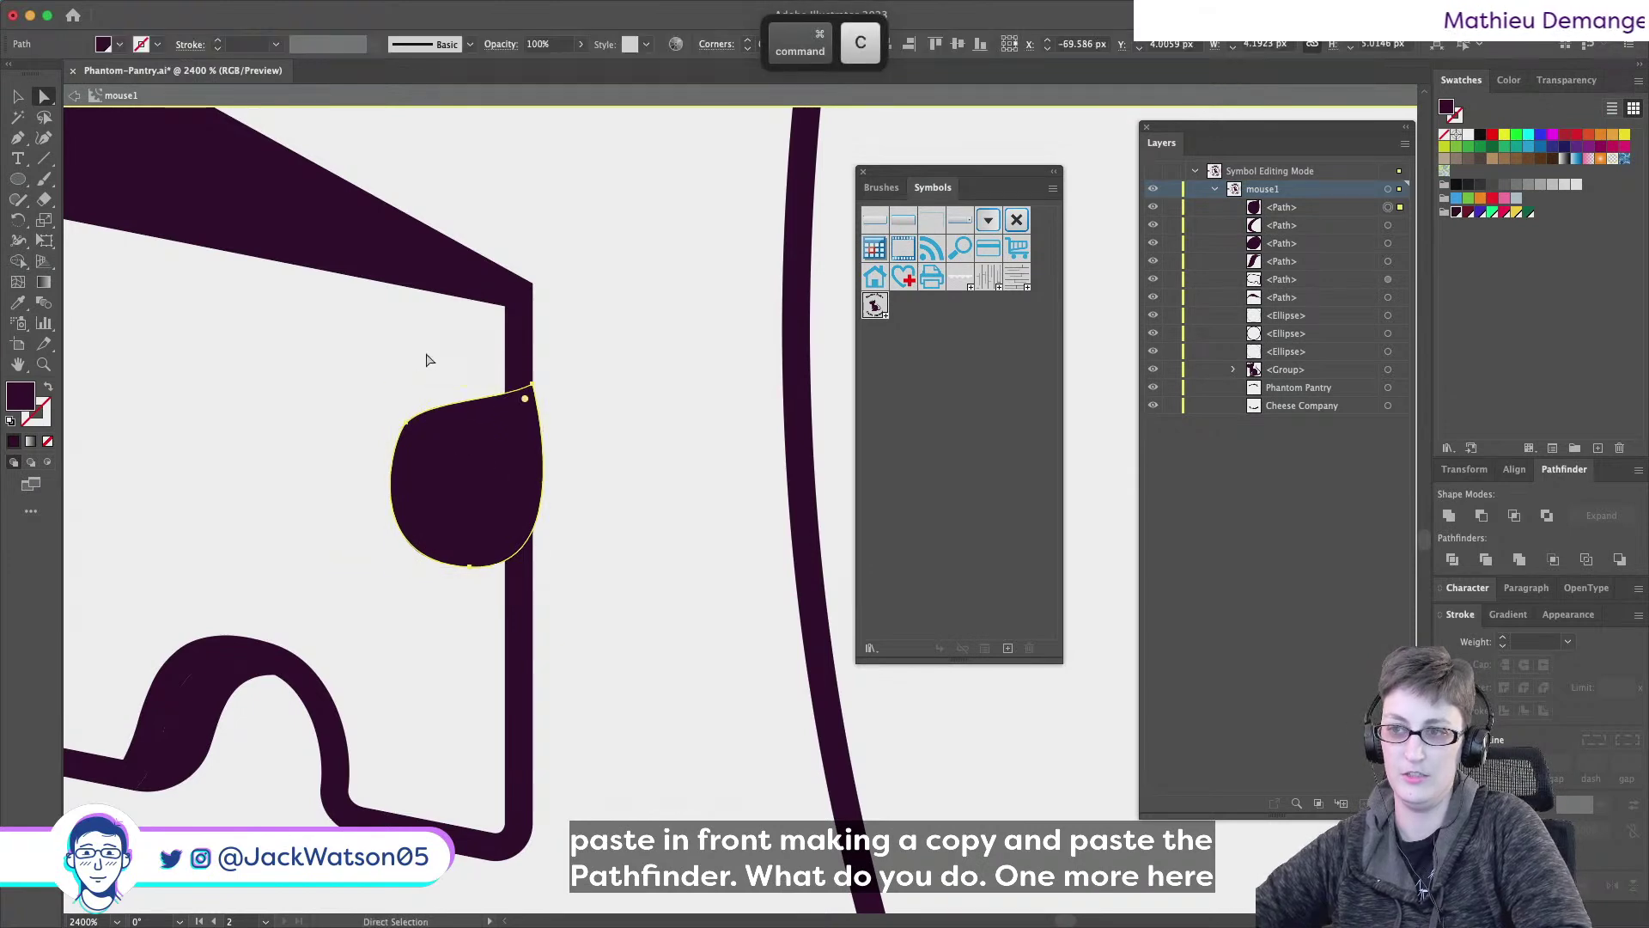
pyautogui.keyDown('shift'); pyautogui.click(518, 360); pyautogui.keyUp('shift')
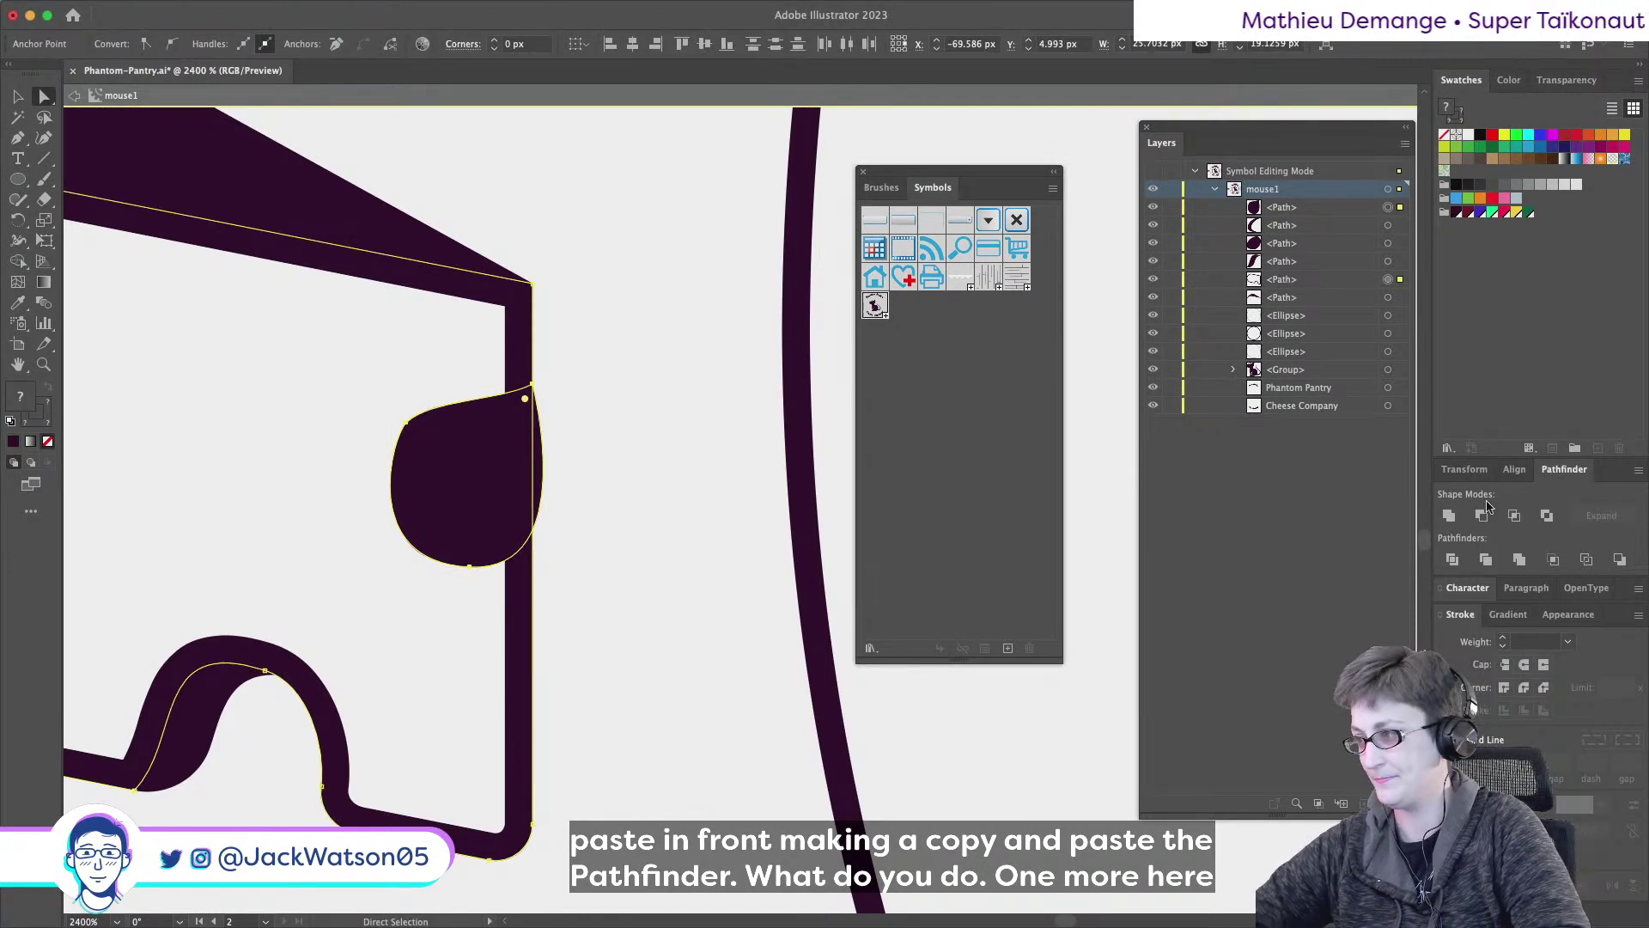
pyautogui.click(1448, 516)
pyautogui.click(619, 503)
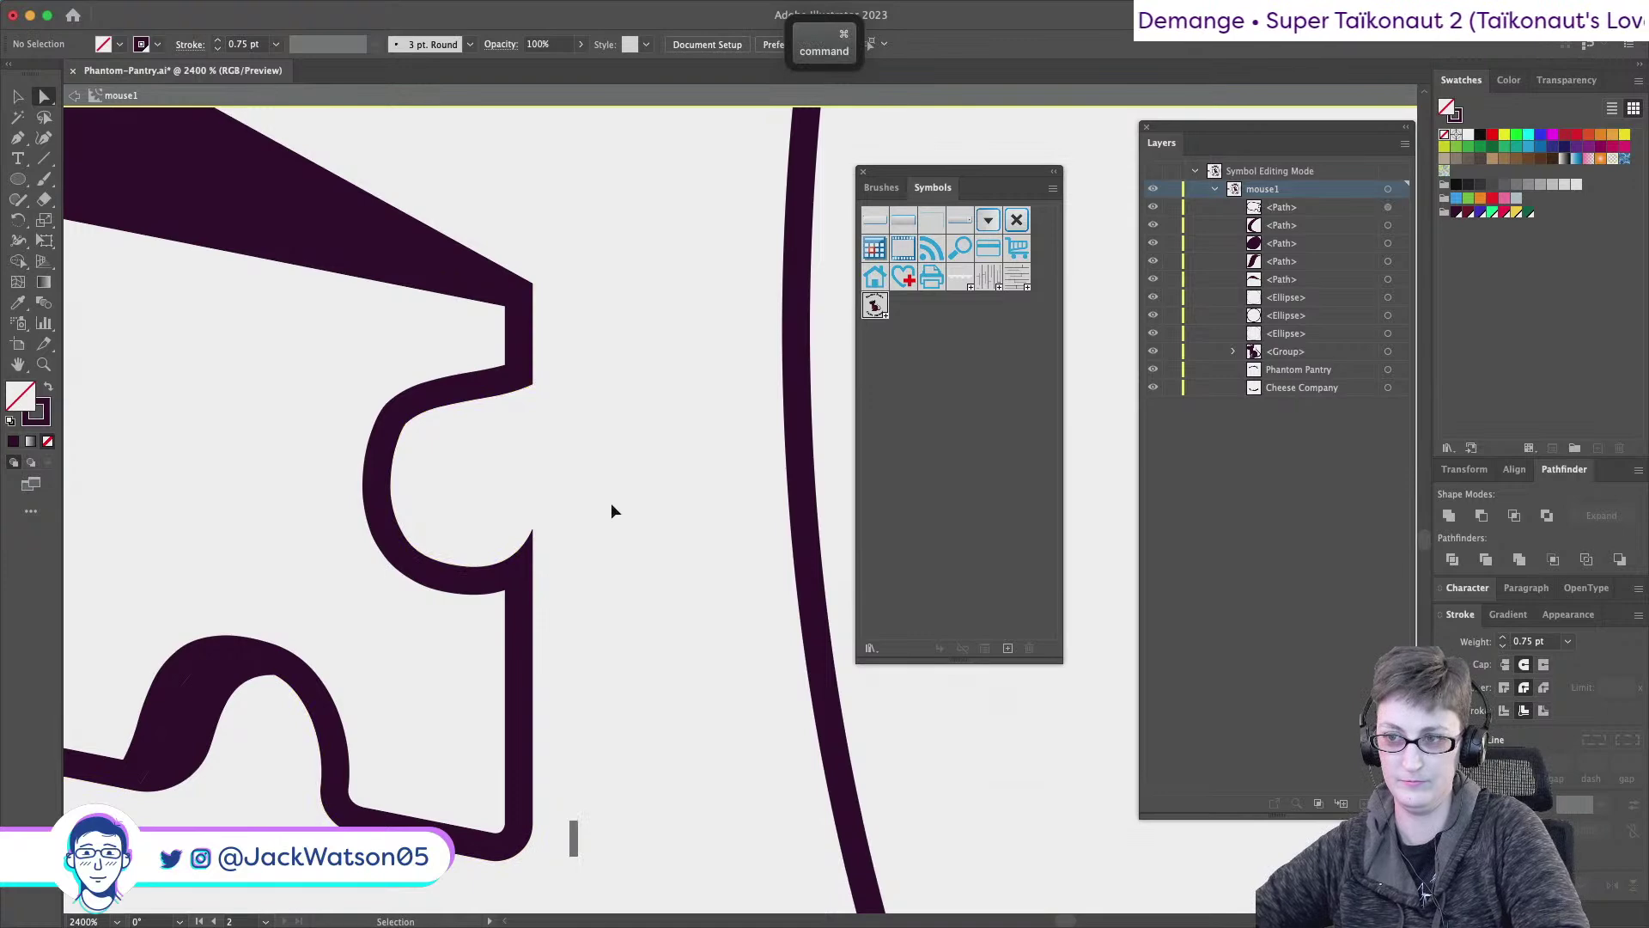
# - Paste two copies of the notch shape in front, stretch and offset the upper one, and subtract it to leave a crescent shadow
pyautogui.press('super+f')
pyautogui.press('super+c')
pyautogui.press('super+f')
pyautogui.moveTo(470, 509); pyautogui.dragTo(501, 405)
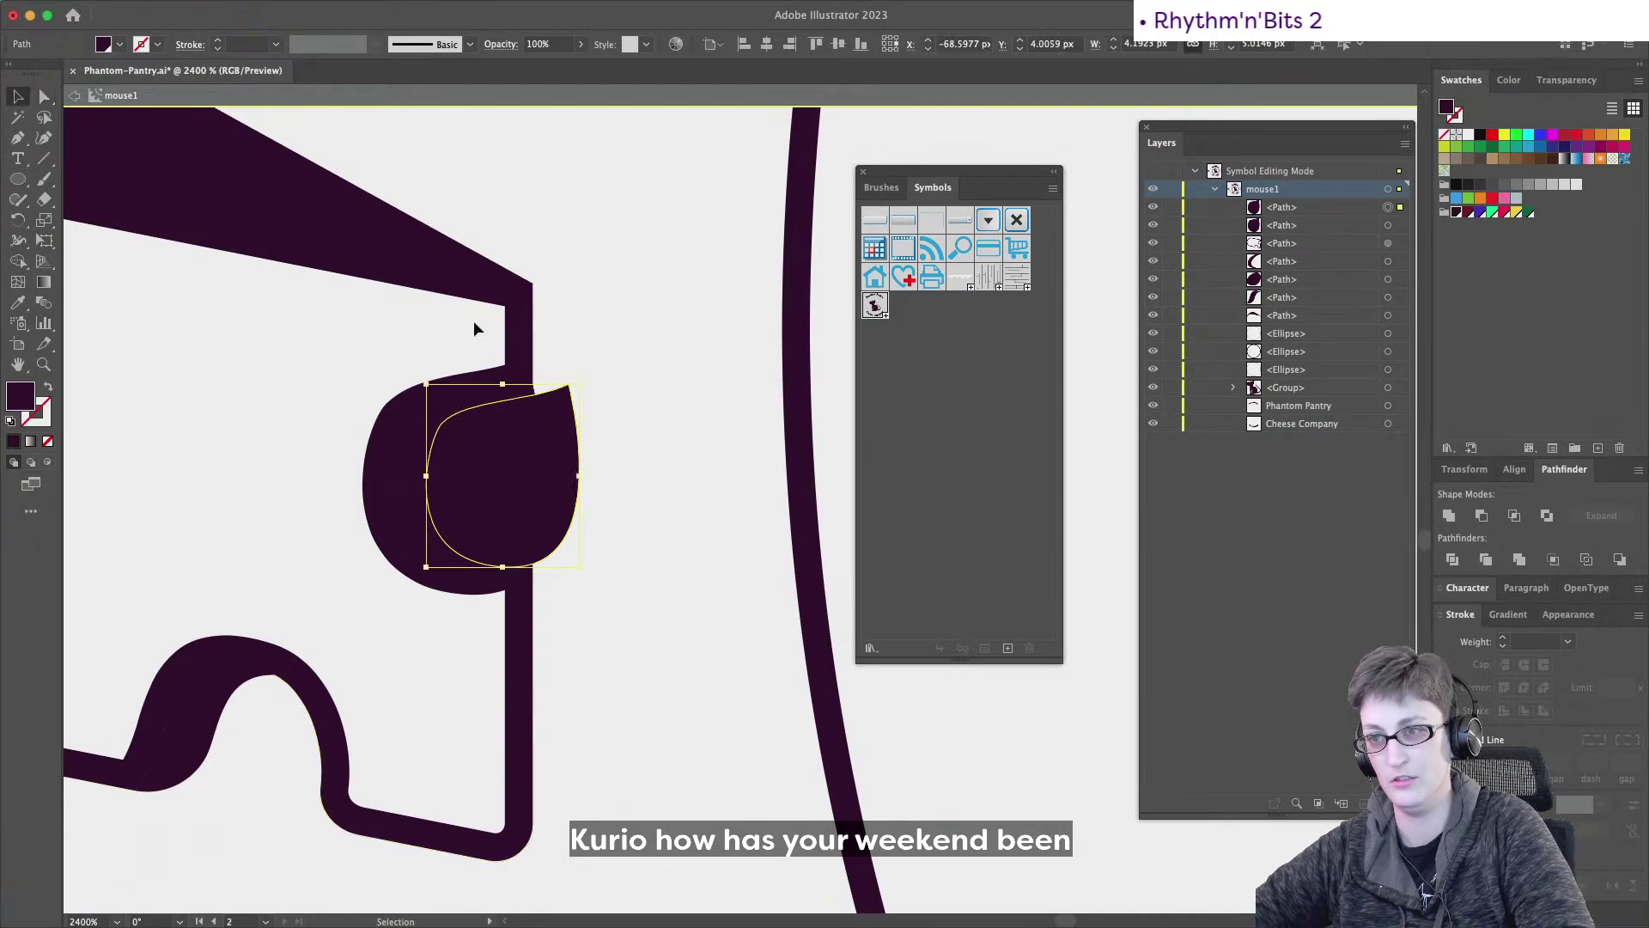
pyautogui.press('v')
pyautogui.moveTo(505, 382); pyautogui.dragTo(515, 359)
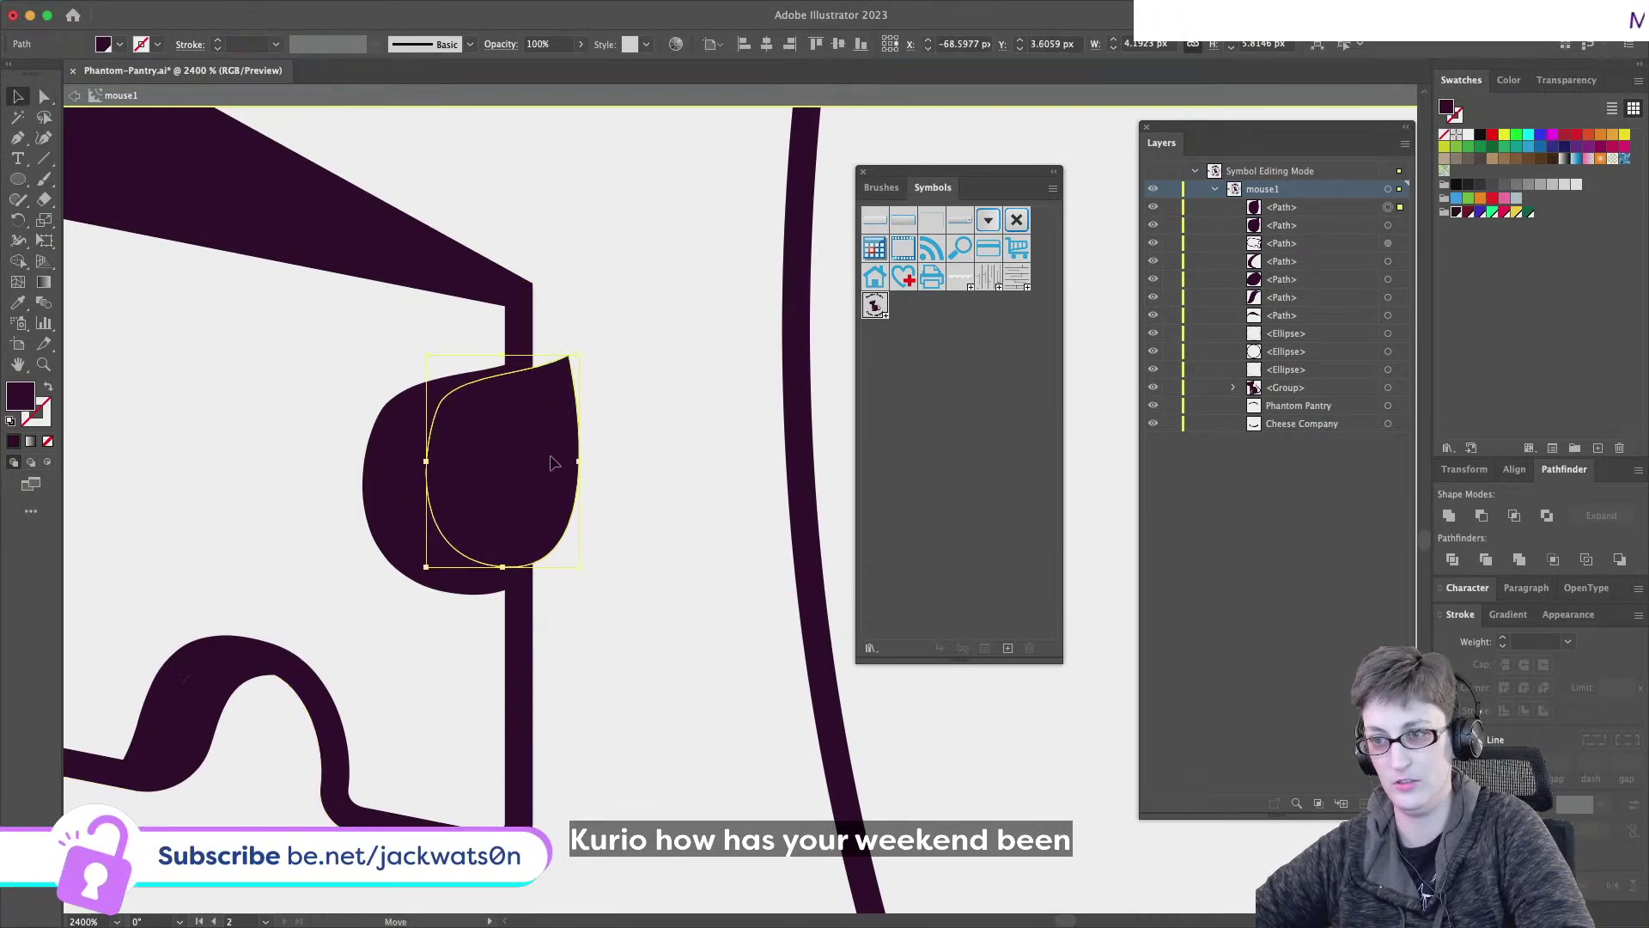
pyautogui.keyDown('shift'); pyautogui.click(410, 492); pyautogui.keyUp('shift')
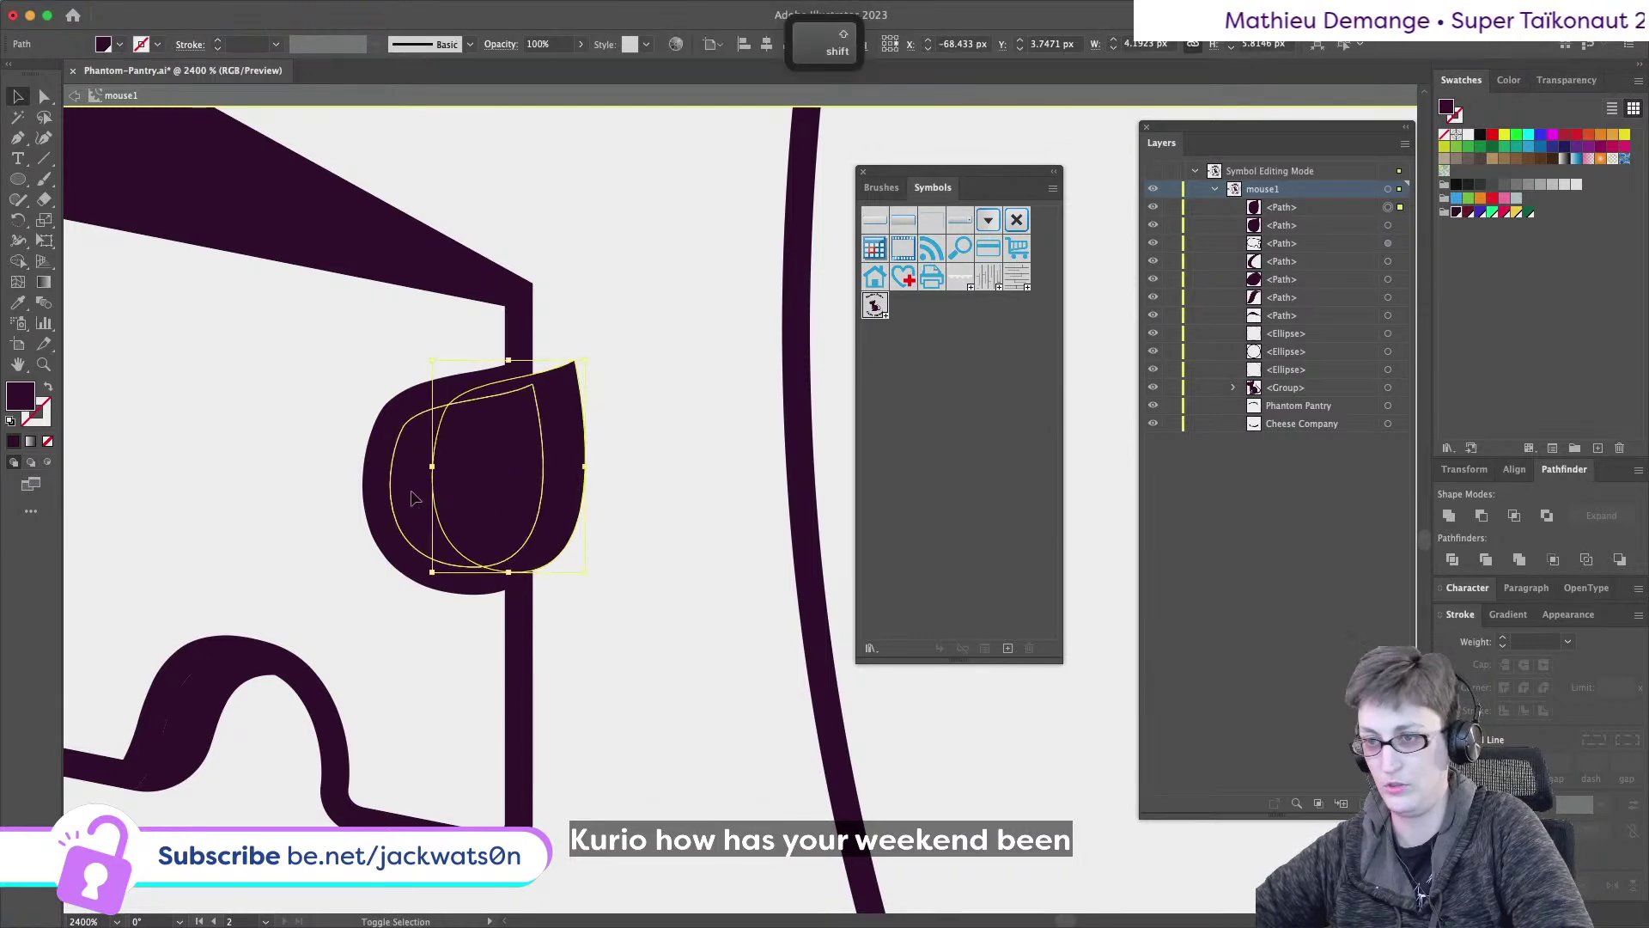
pyautogui.keyDown('shift'); pyautogui.click(411, 497); pyautogui.keyUp('shift')
pyautogui.click(1482, 516)
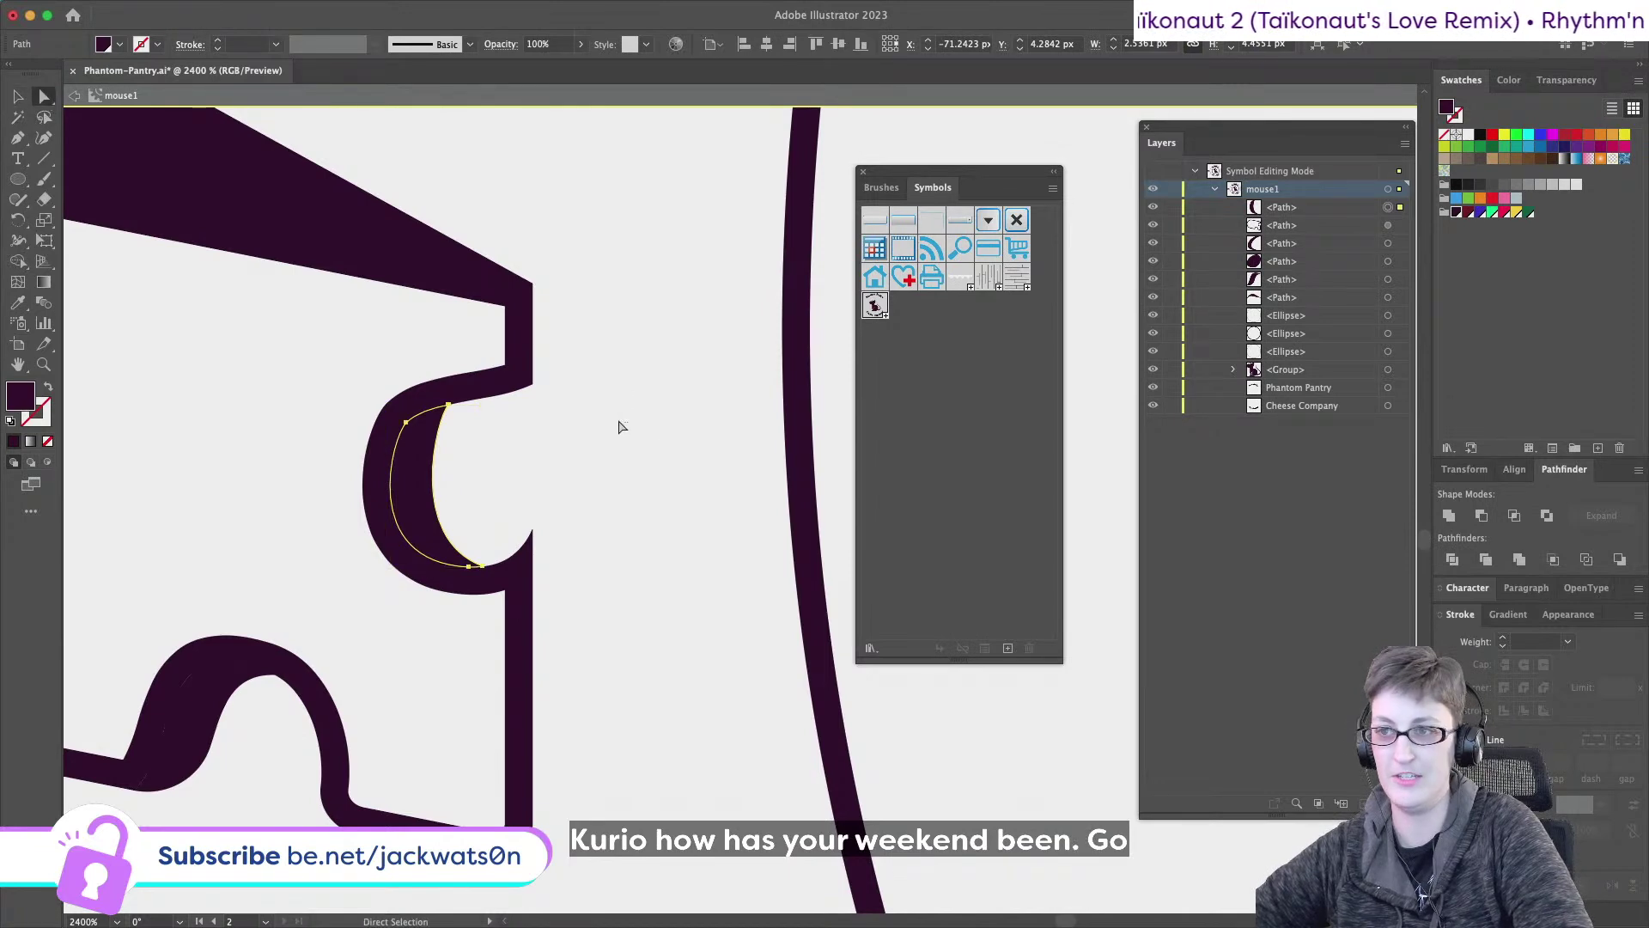
# - Round the upper and lower outer corners of the right-edge notch
pyautogui.moveTo(495, 361); pyautogui.dragTo(456, 360)
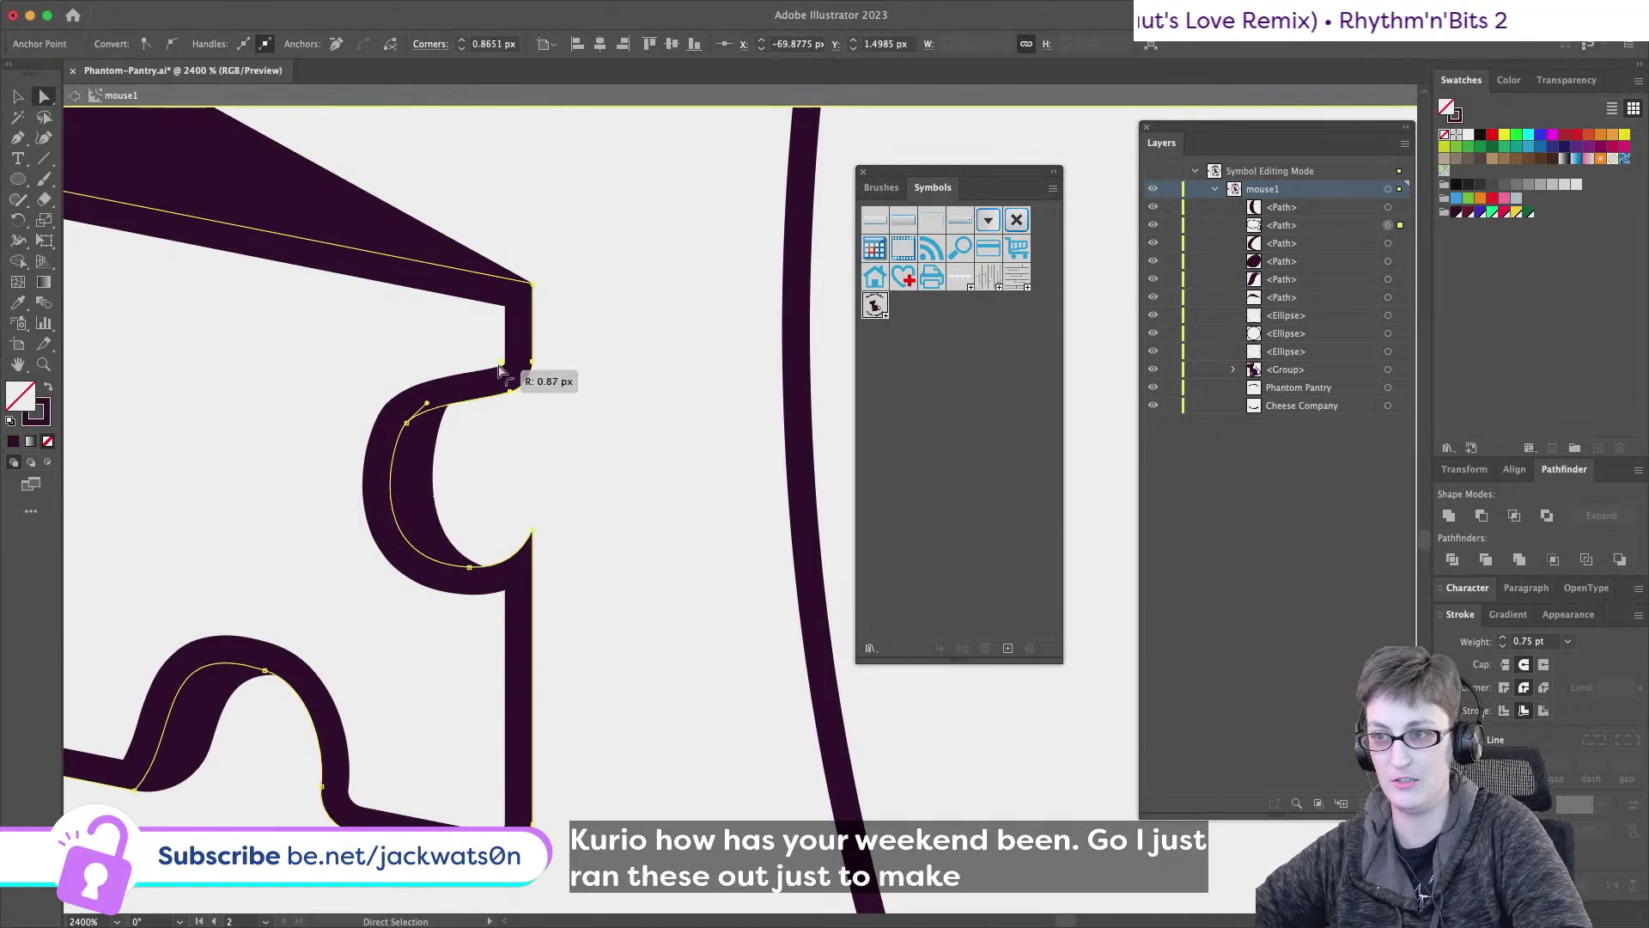
pyautogui.moveTo(517, 556); pyautogui.dragTo(526, 560)
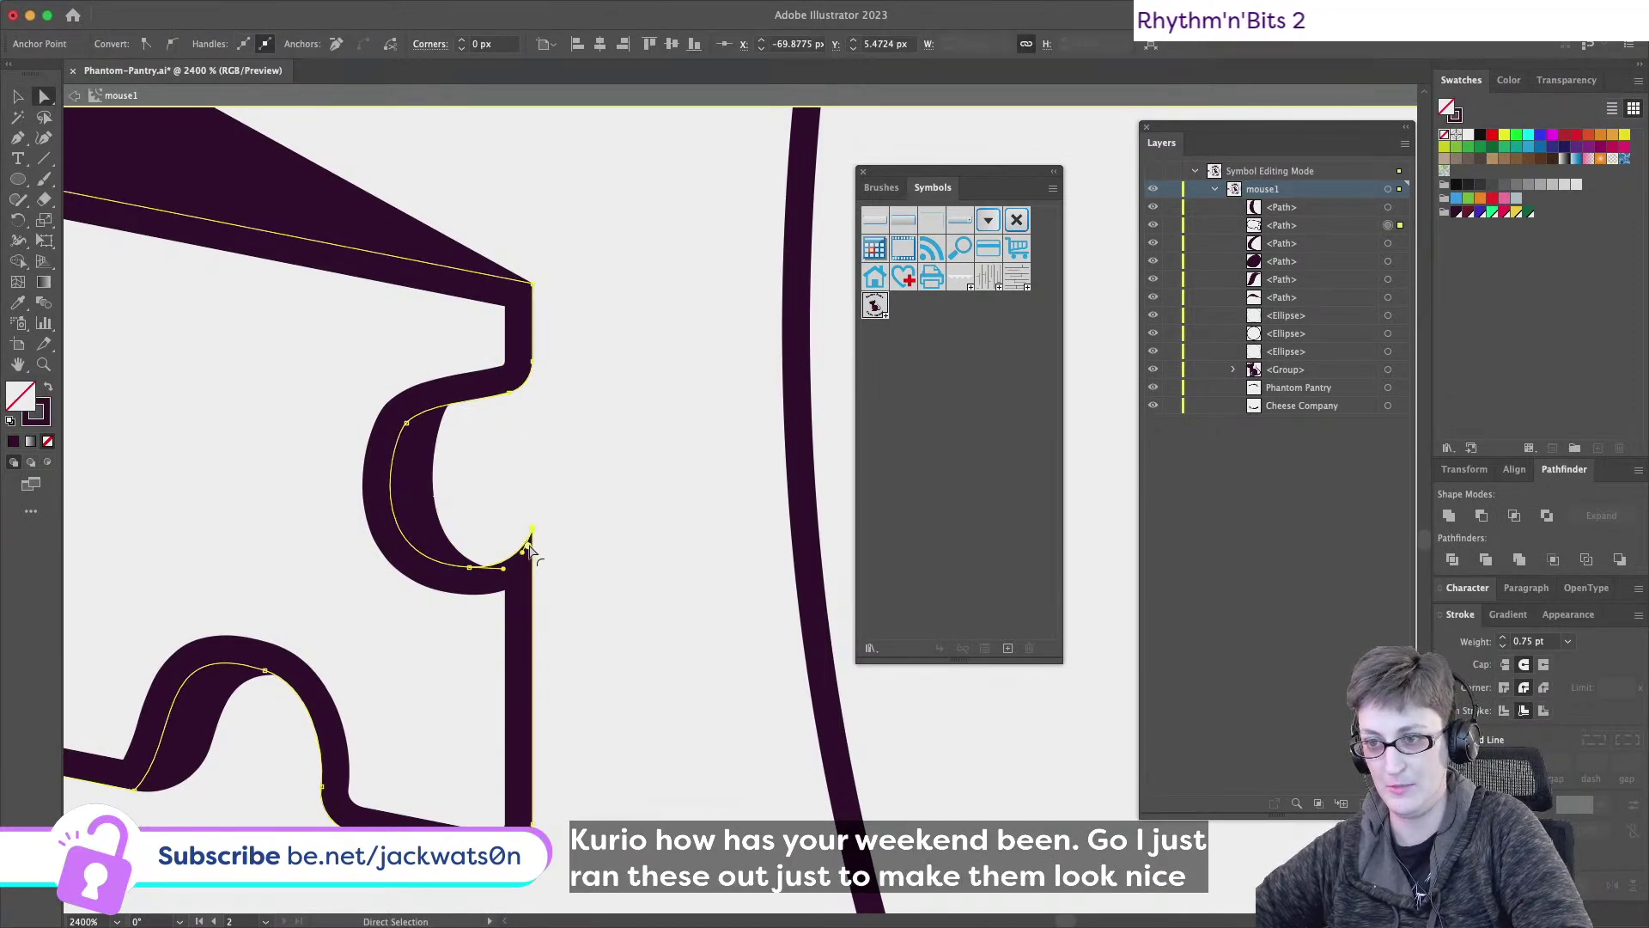
pyautogui.click(570, 481)
pyautogui.scroll(-2, 573, 491)
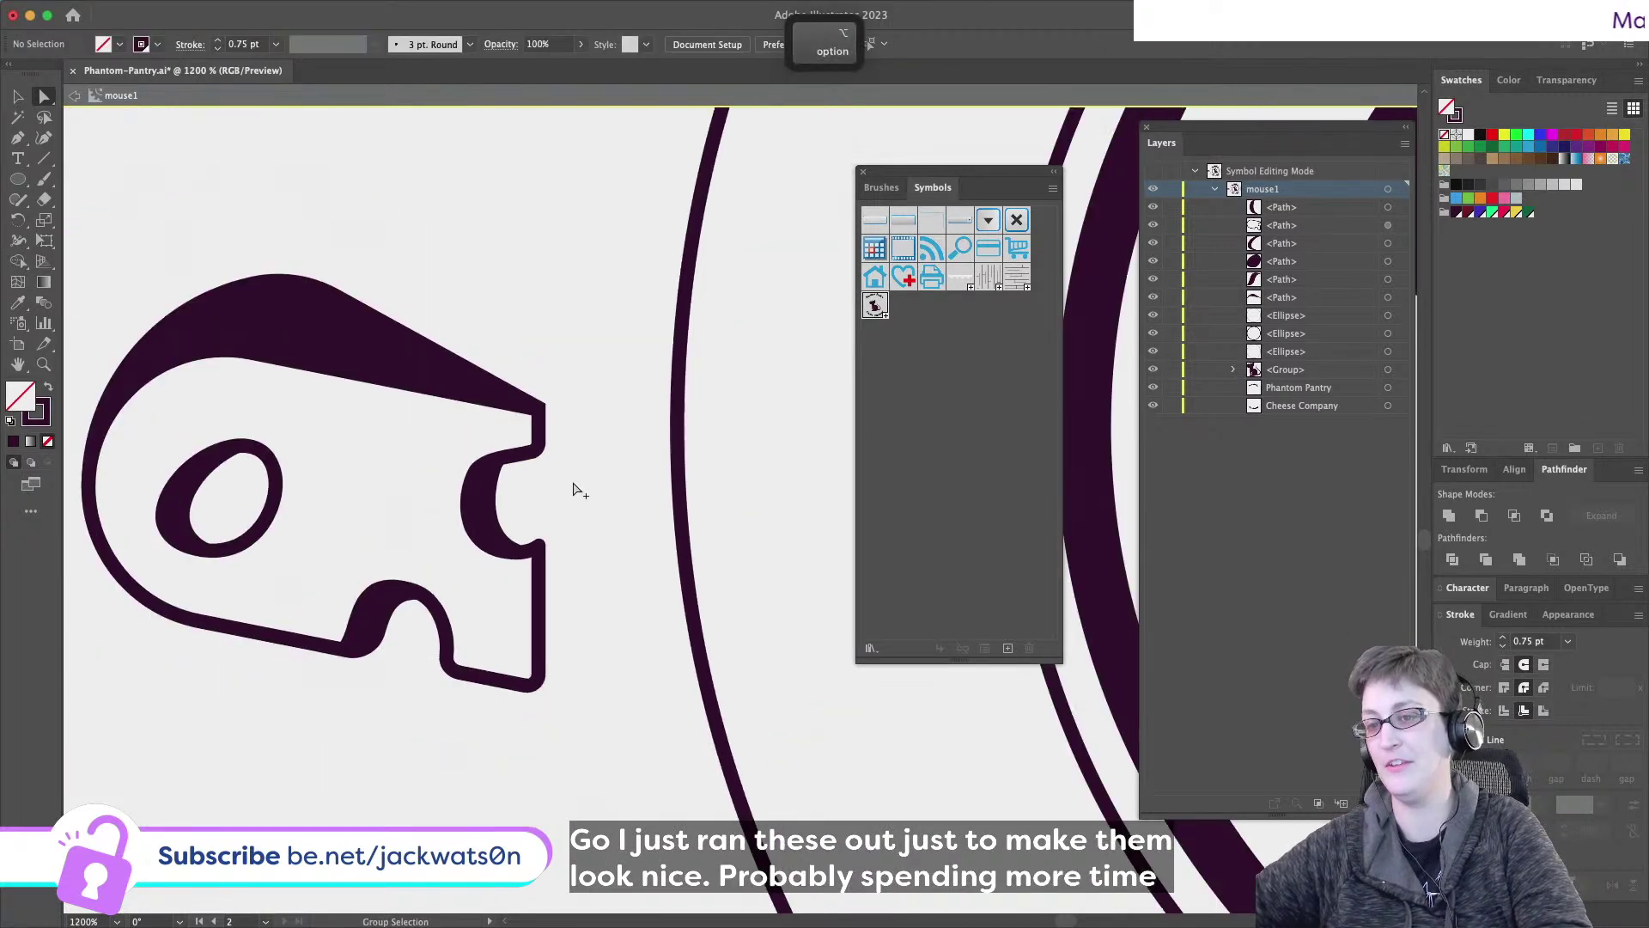
# - Extend the notch shadow's upper tip along the notch edge and reshape its inner curve
pyautogui.scroll(2, 573, 490)
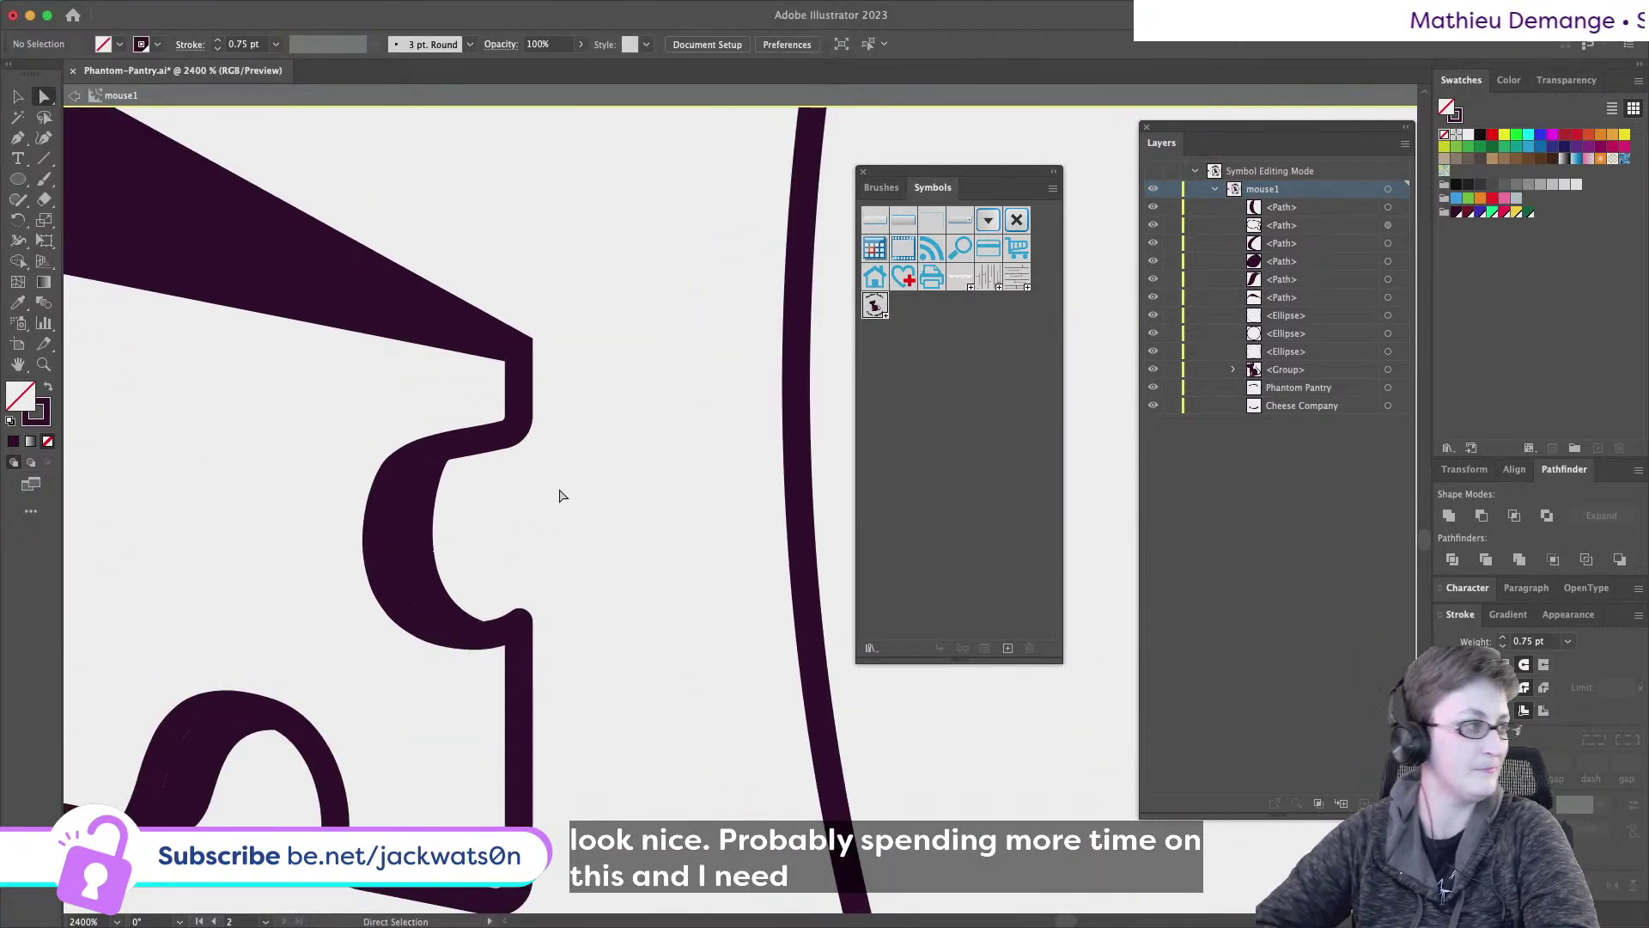
pyautogui.hscroll(-5, 507, 547)
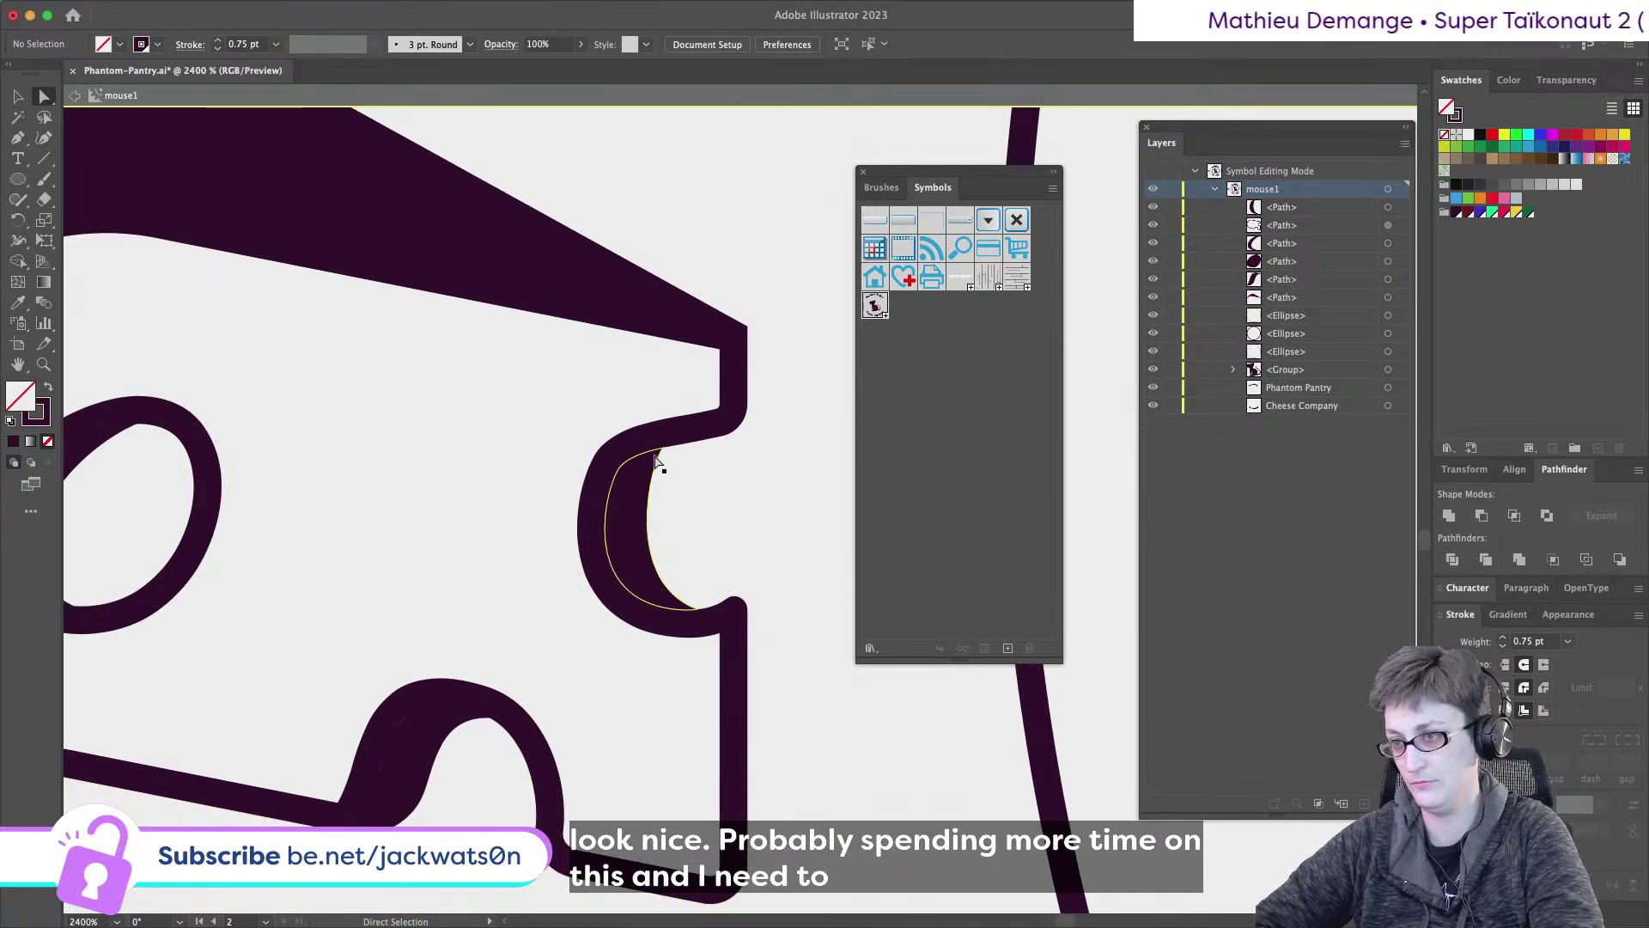
pyautogui.moveTo(659, 462); pyautogui.dragTo(663, 447)
pyautogui.press('super+z')
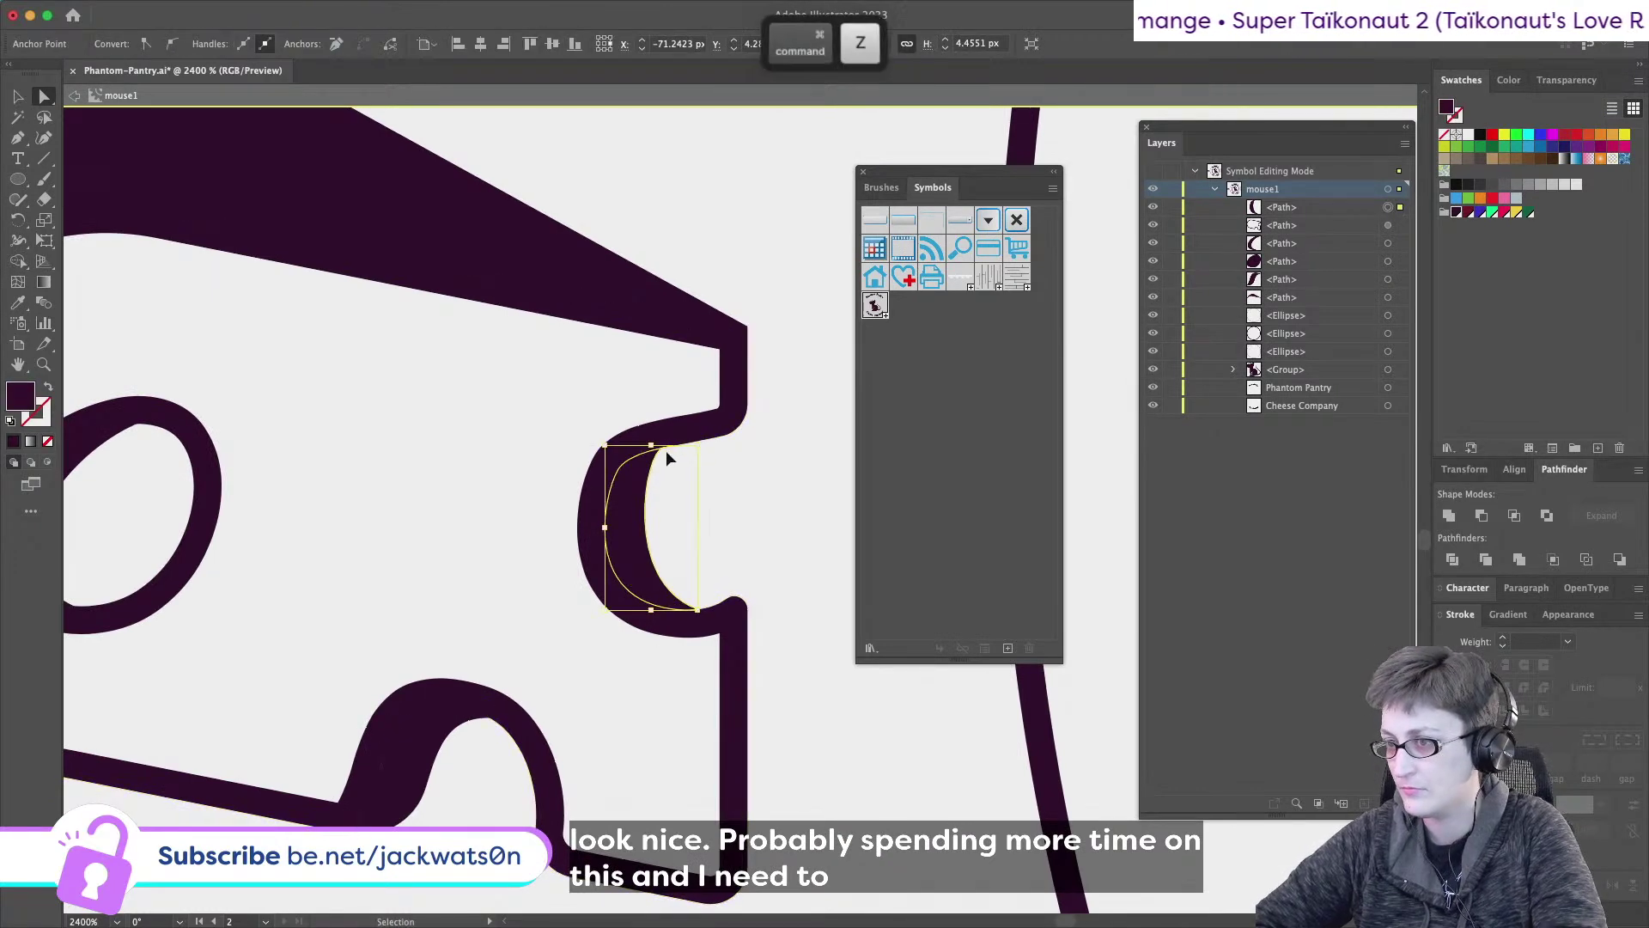
pyautogui.moveTo(678, 448); pyautogui.dragTo(705, 439)
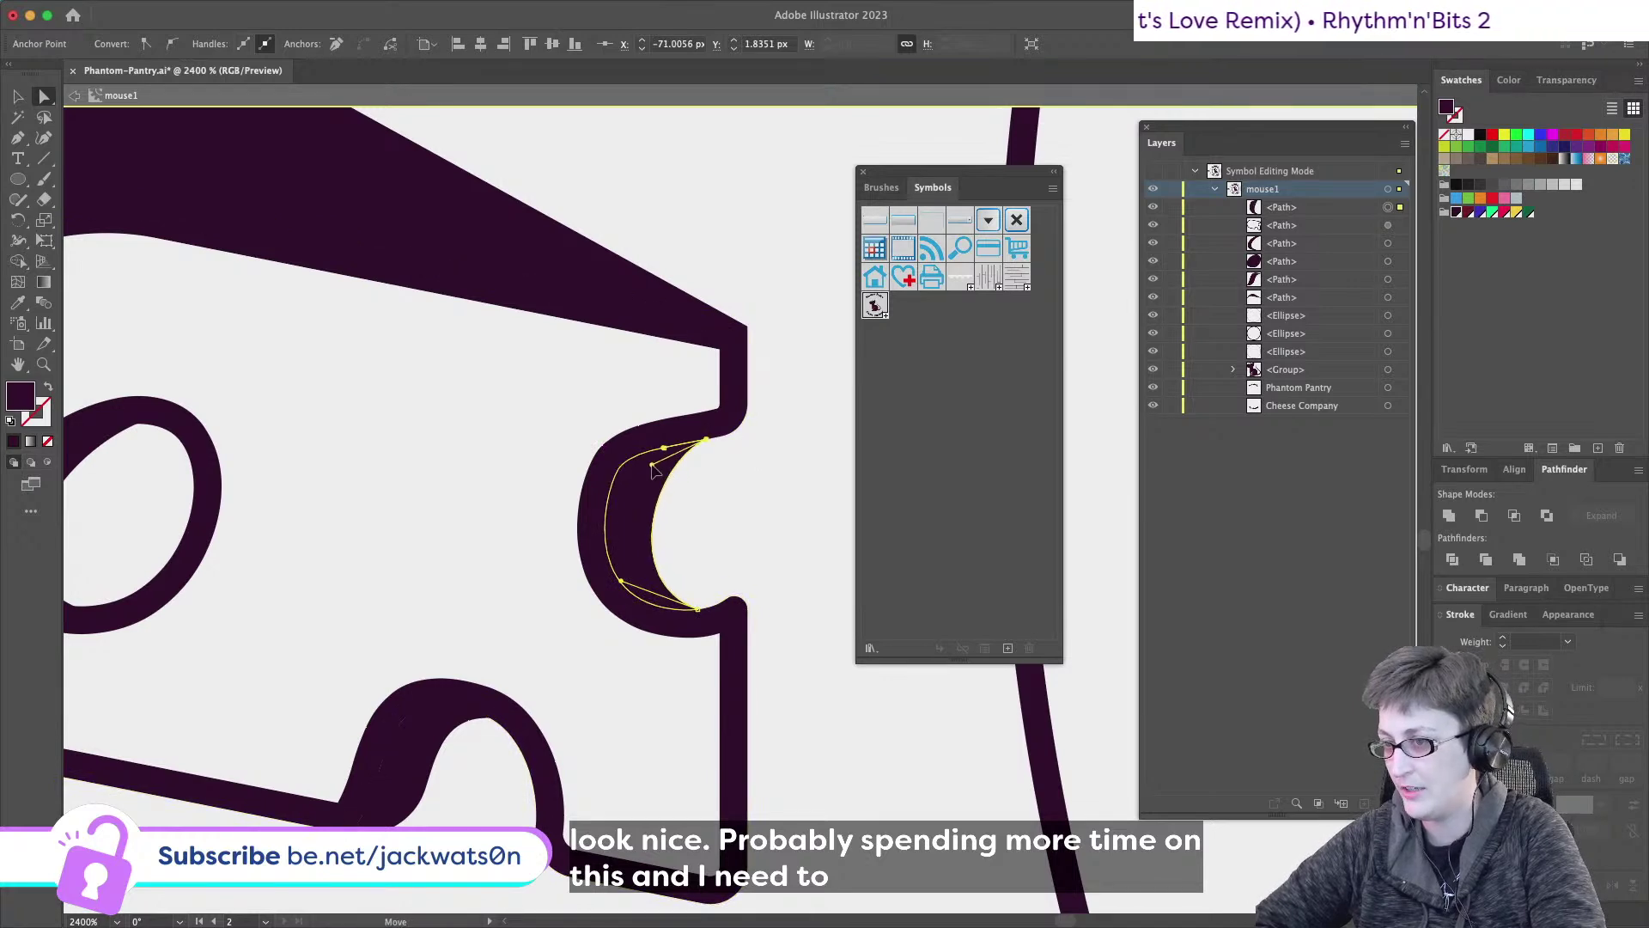
pyautogui.click(718, 534)
pyautogui.scroll(-2, 718, 533)
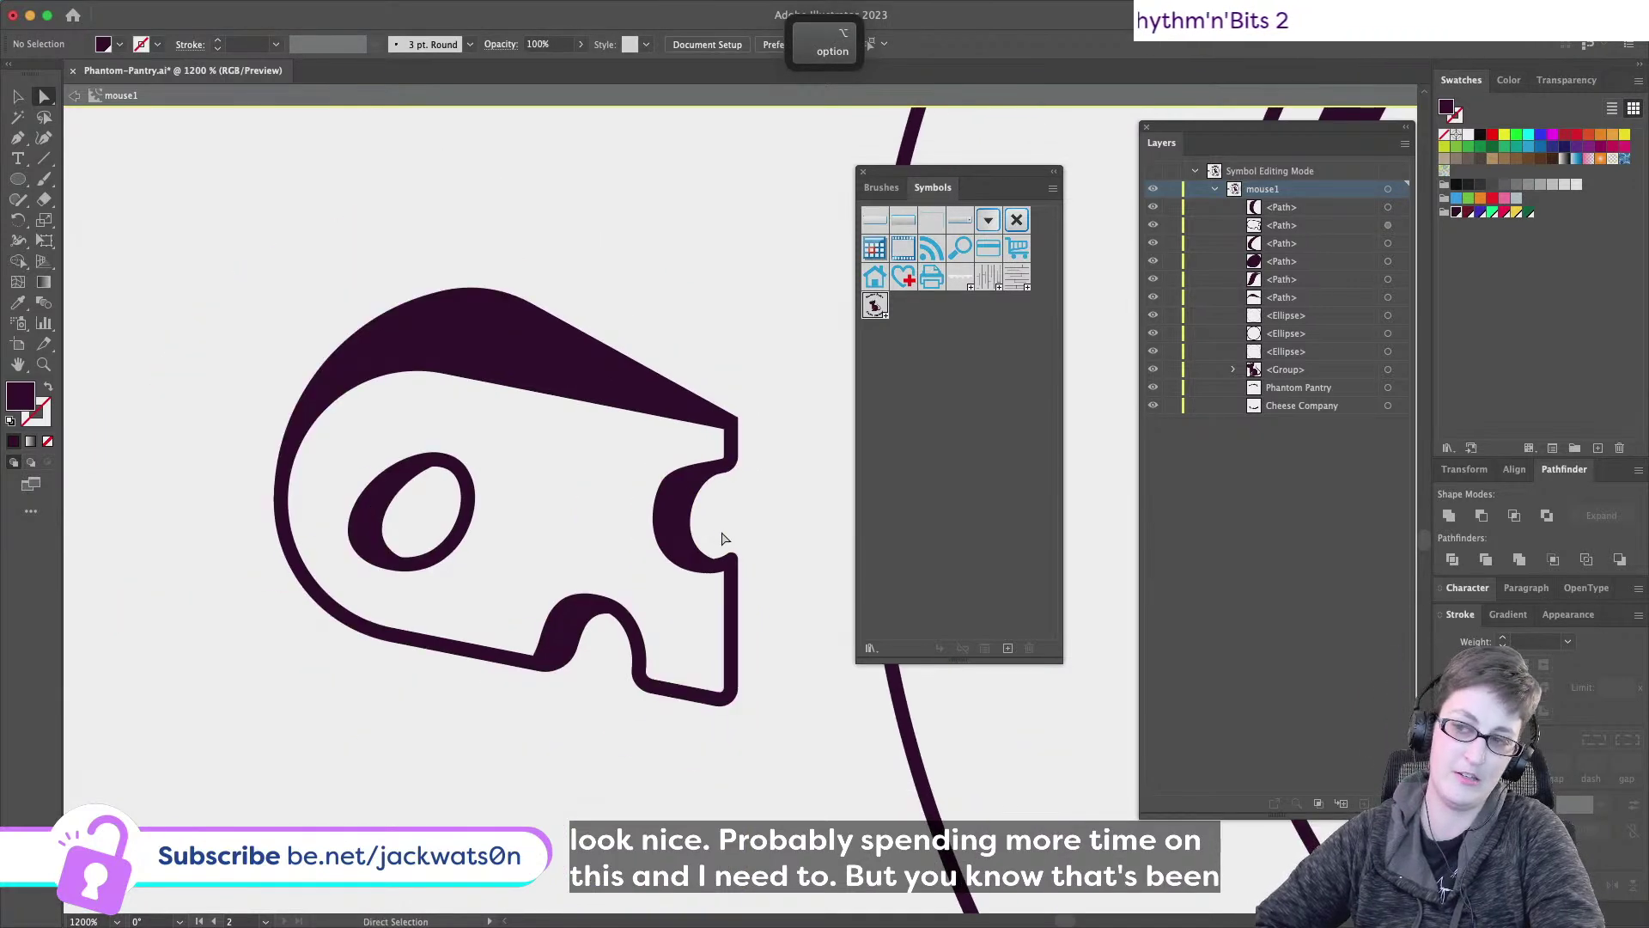
# - Group the oval hole outline with its crescent shadow and scale the group down slightly
pyautogui.scroll(-2, 721, 538)
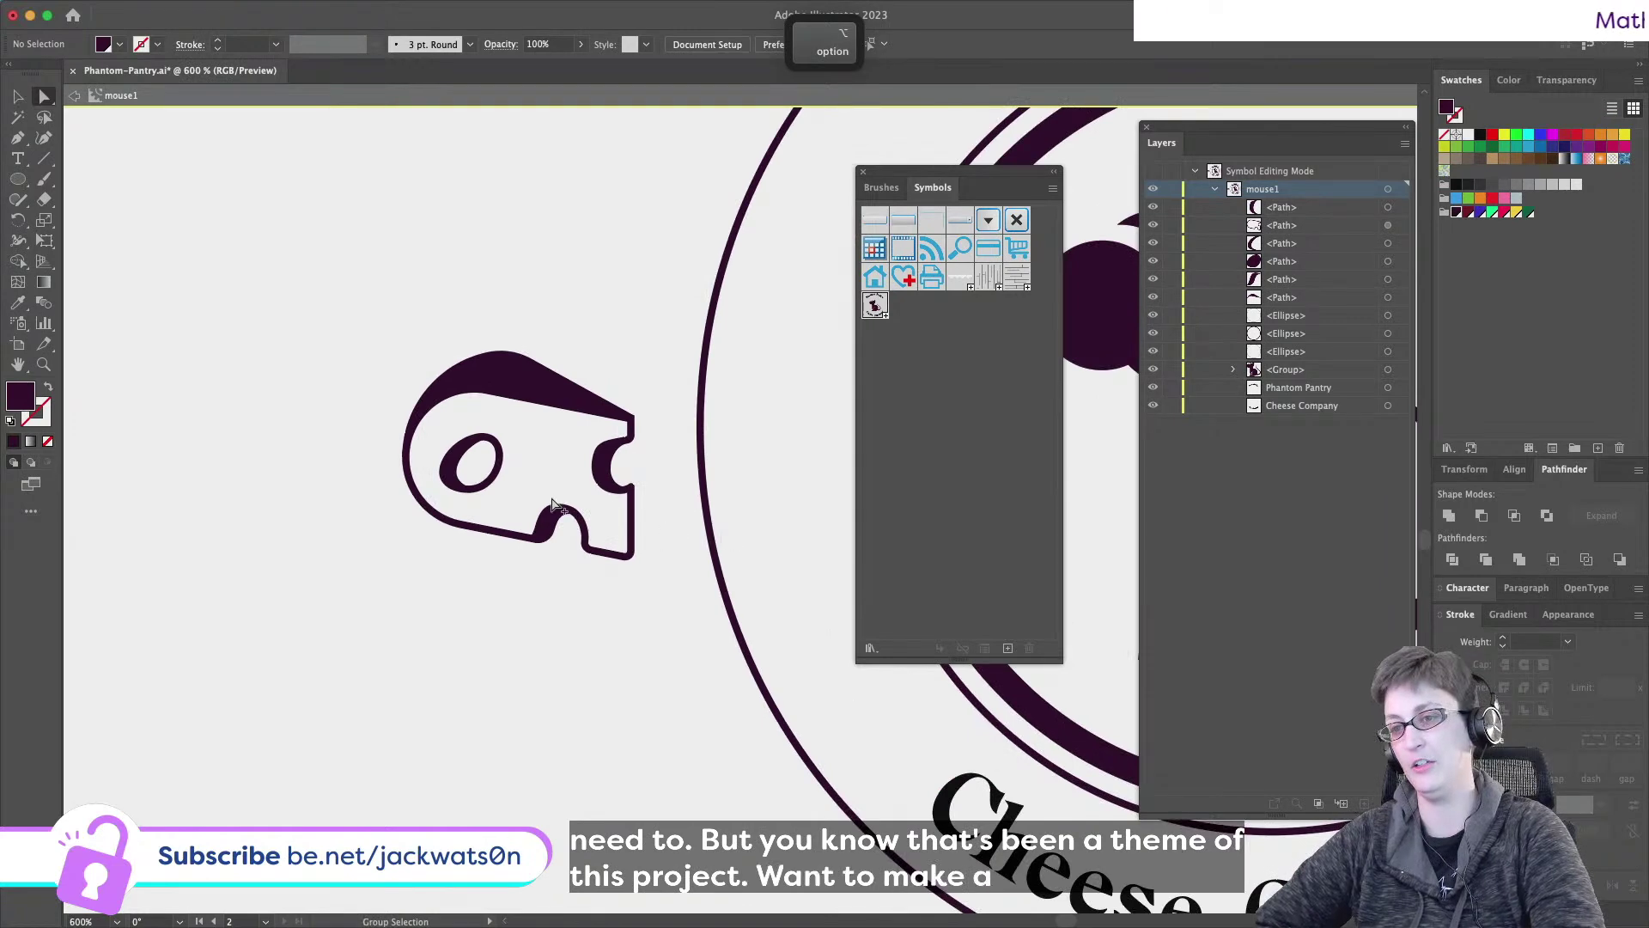
pyautogui.scroll(2, 554, 505)
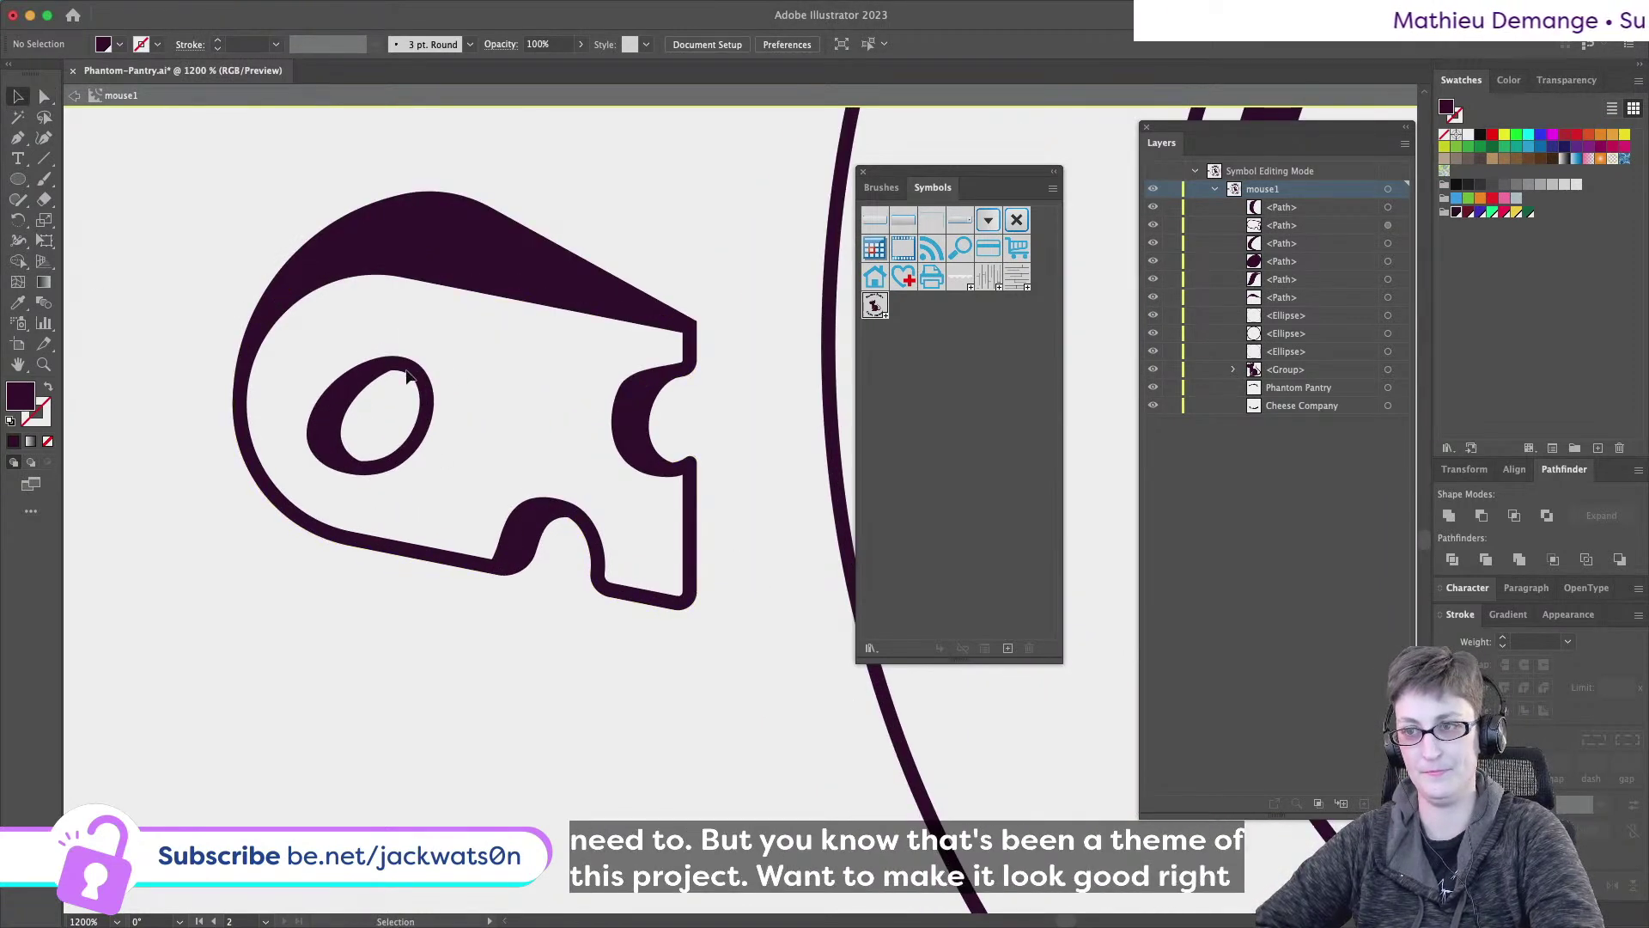
pyautogui.moveTo(414, 371)
pyautogui.mouseDown()
pyautogui.moveTo(361, 421)
pyautogui.moveTo(382, 437)
pyautogui.moveTo(423, 389)
pyautogui.mouseUp()
pyautogui.hscroll(2, 414, 395)
pyautogui.press('super+g')
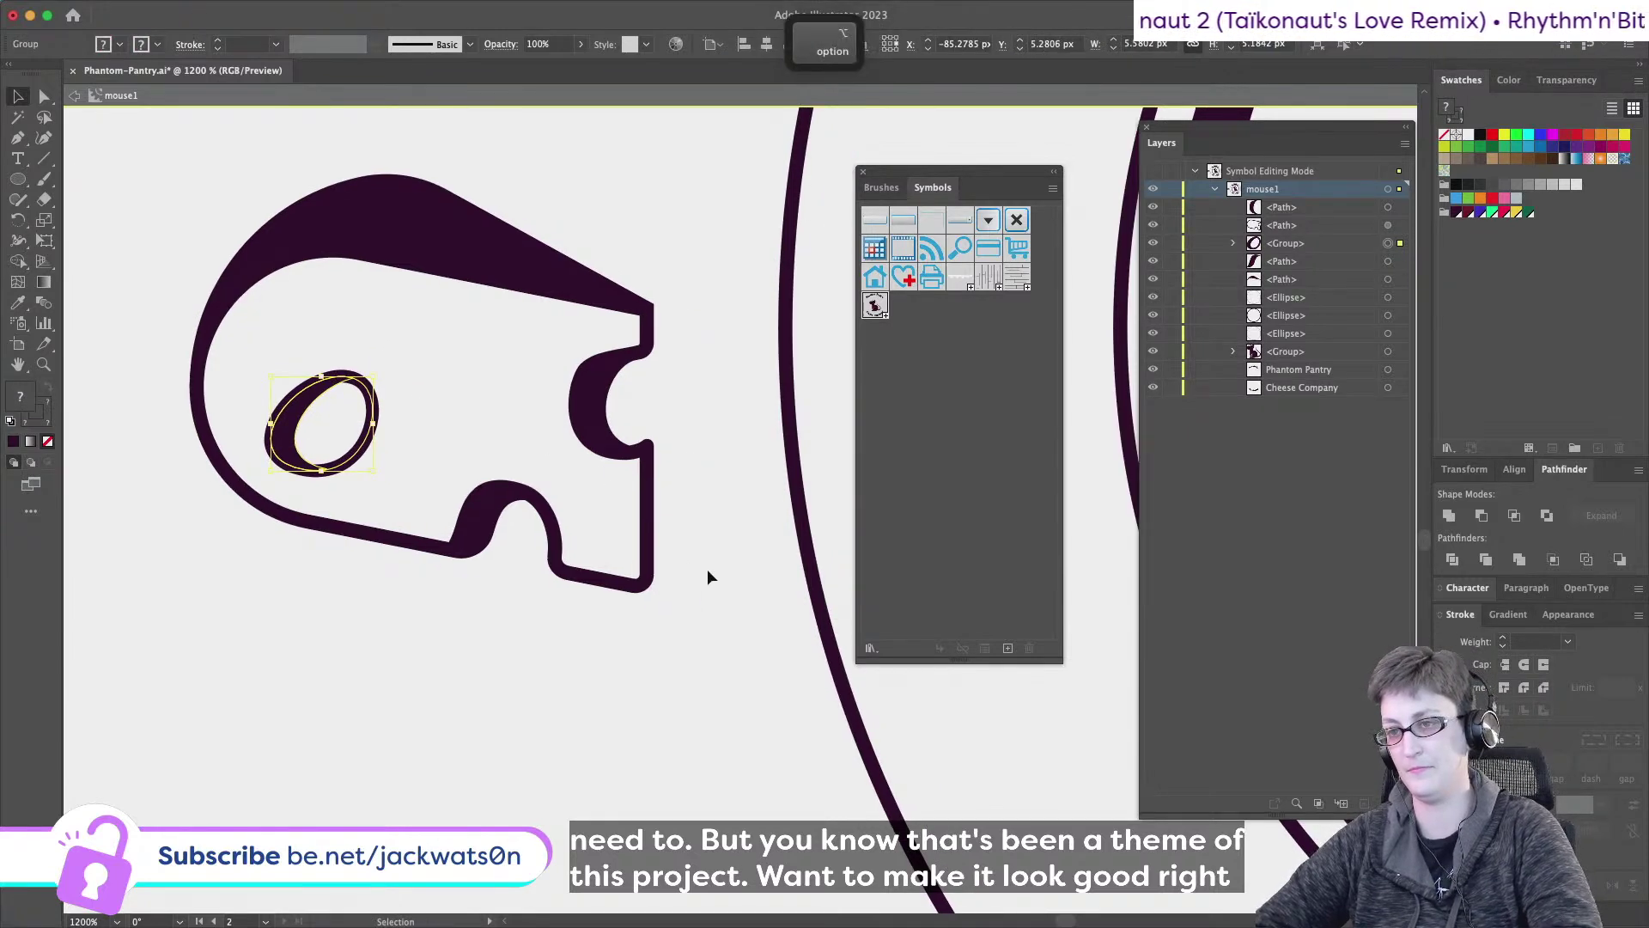
pyautogui.scroll(-2, 708, 568)
pyautogui.click(676, 725)
# - Draw a small closed half-oval hole under the front face's top edge with the Pen tool and swap its stroke to a solid fill
pyautogui.scroll(2, 615, 467)
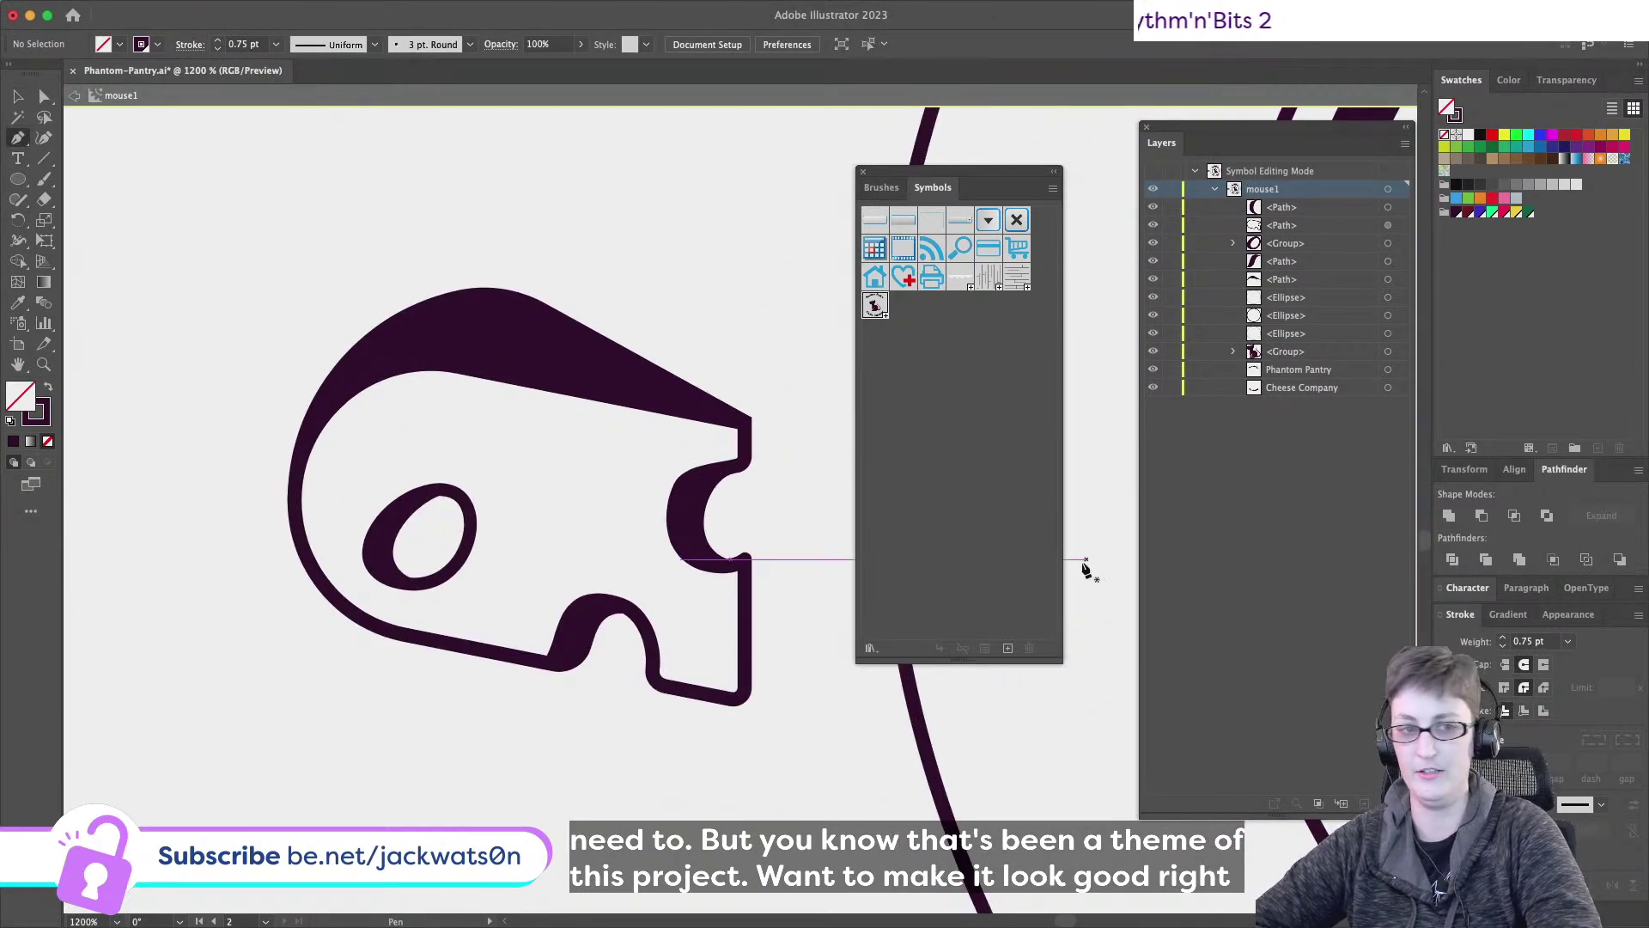
pyautogui.moveTo(570, 398); pyautogui.dragTo(547, 413)
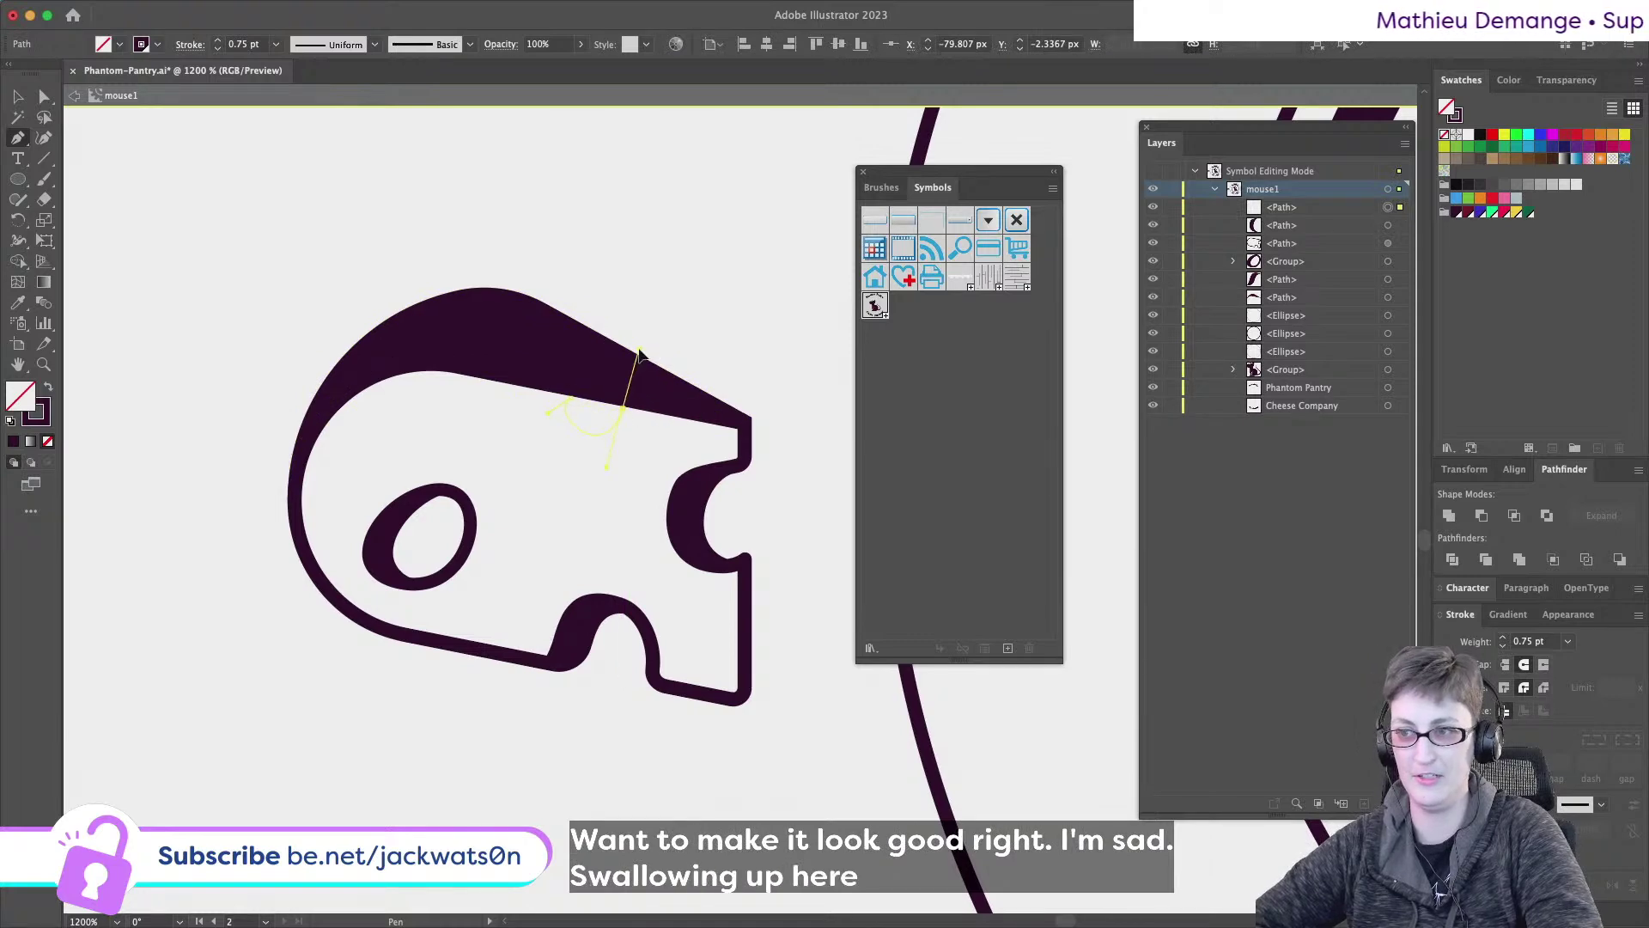
pyautogui.moveTo(640, 354); pyautogui.dragTo(640, 354)
pyautogui.click(624, 410)
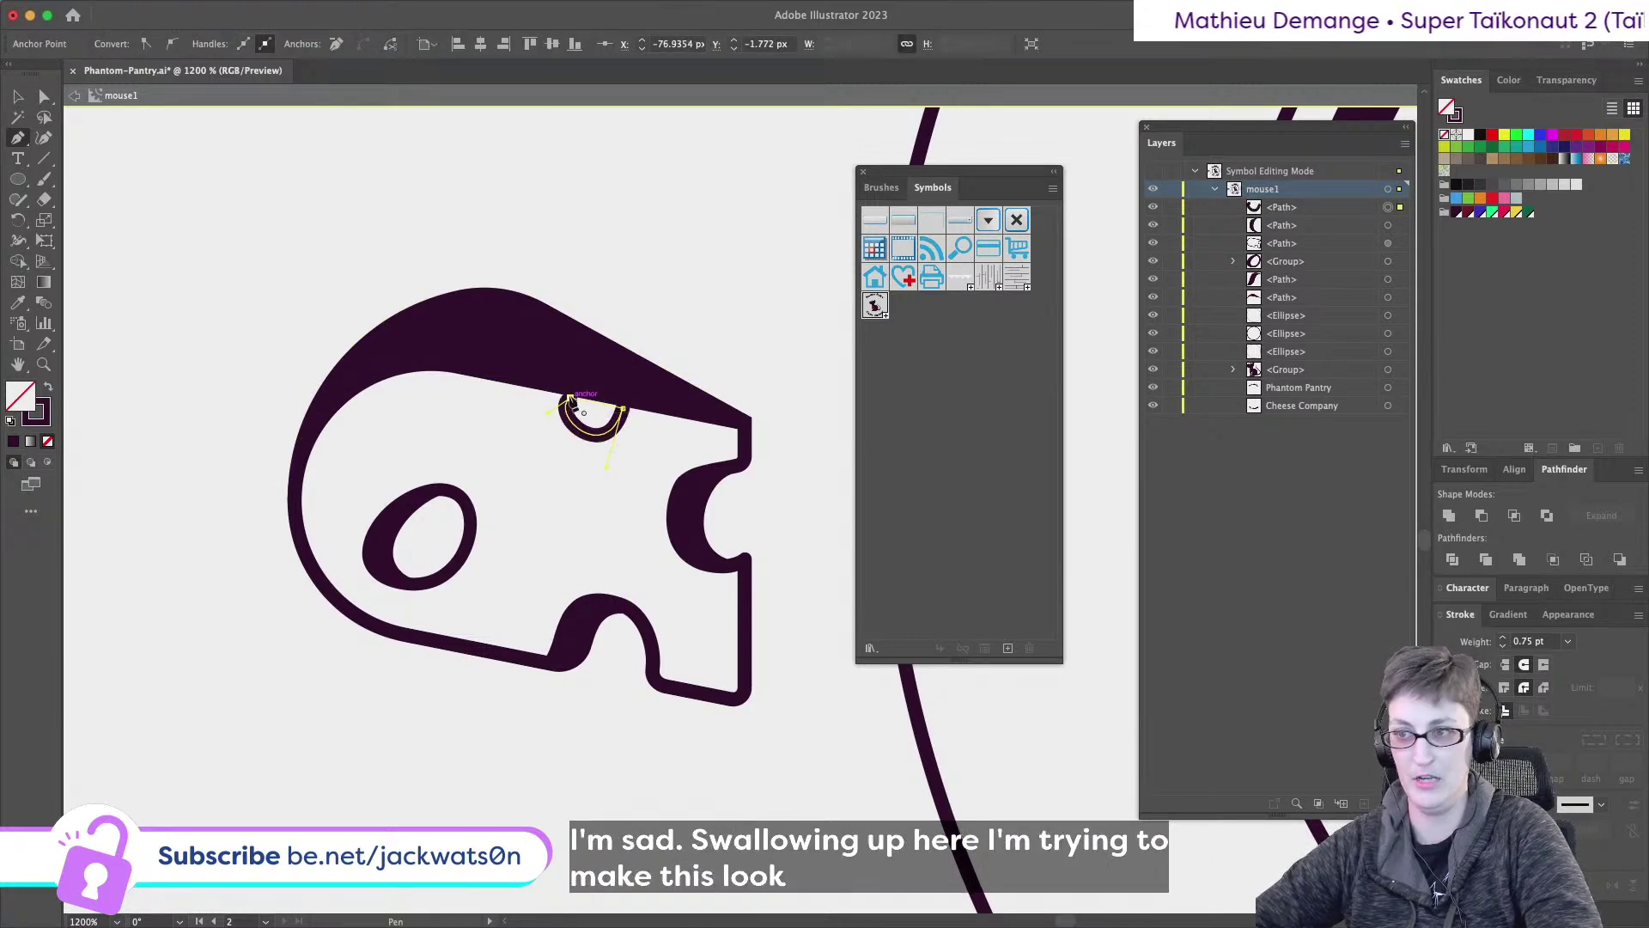
pyautogui.click(47, 387)
pyautogui.press('super+shift+a')
pyautogui.press('a')
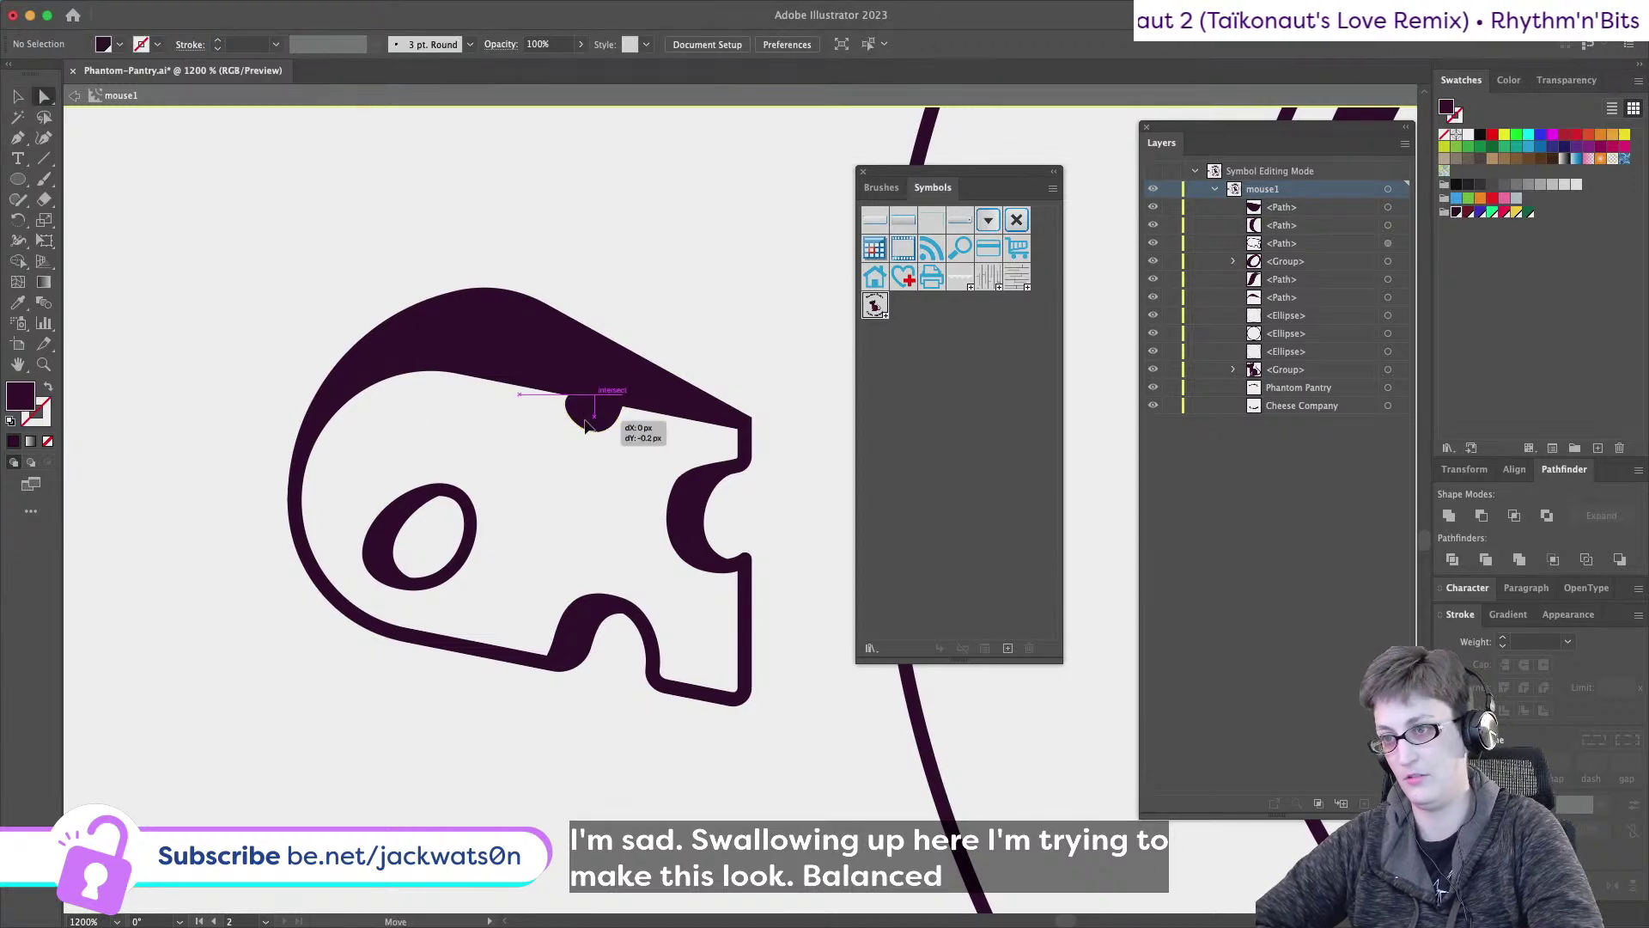
# - Group all the cheese wedge pieces and copy the group
pyautogui.press('super+minus')
pyautogui.press('super+minus')
pyautogui.press('super+minus')
pyautogui.hscroll(3, 771, 609)
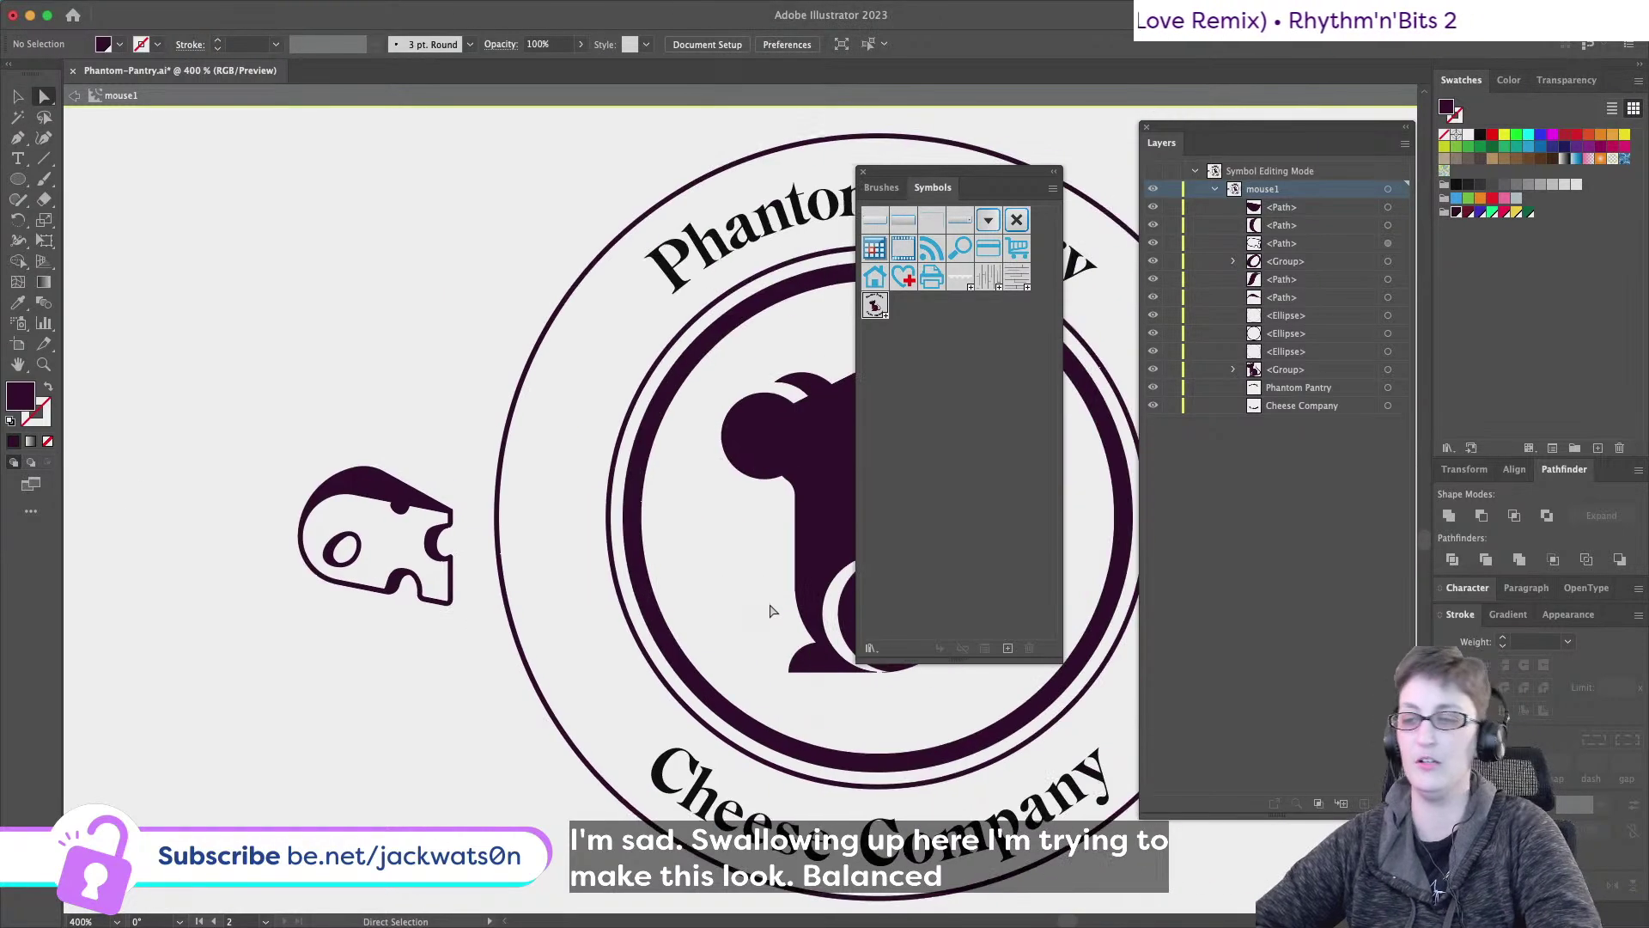
pyautogui.moveTo(251, 411); pyautogui.dragTo(475, 672)
pyautogui.press('super+g')
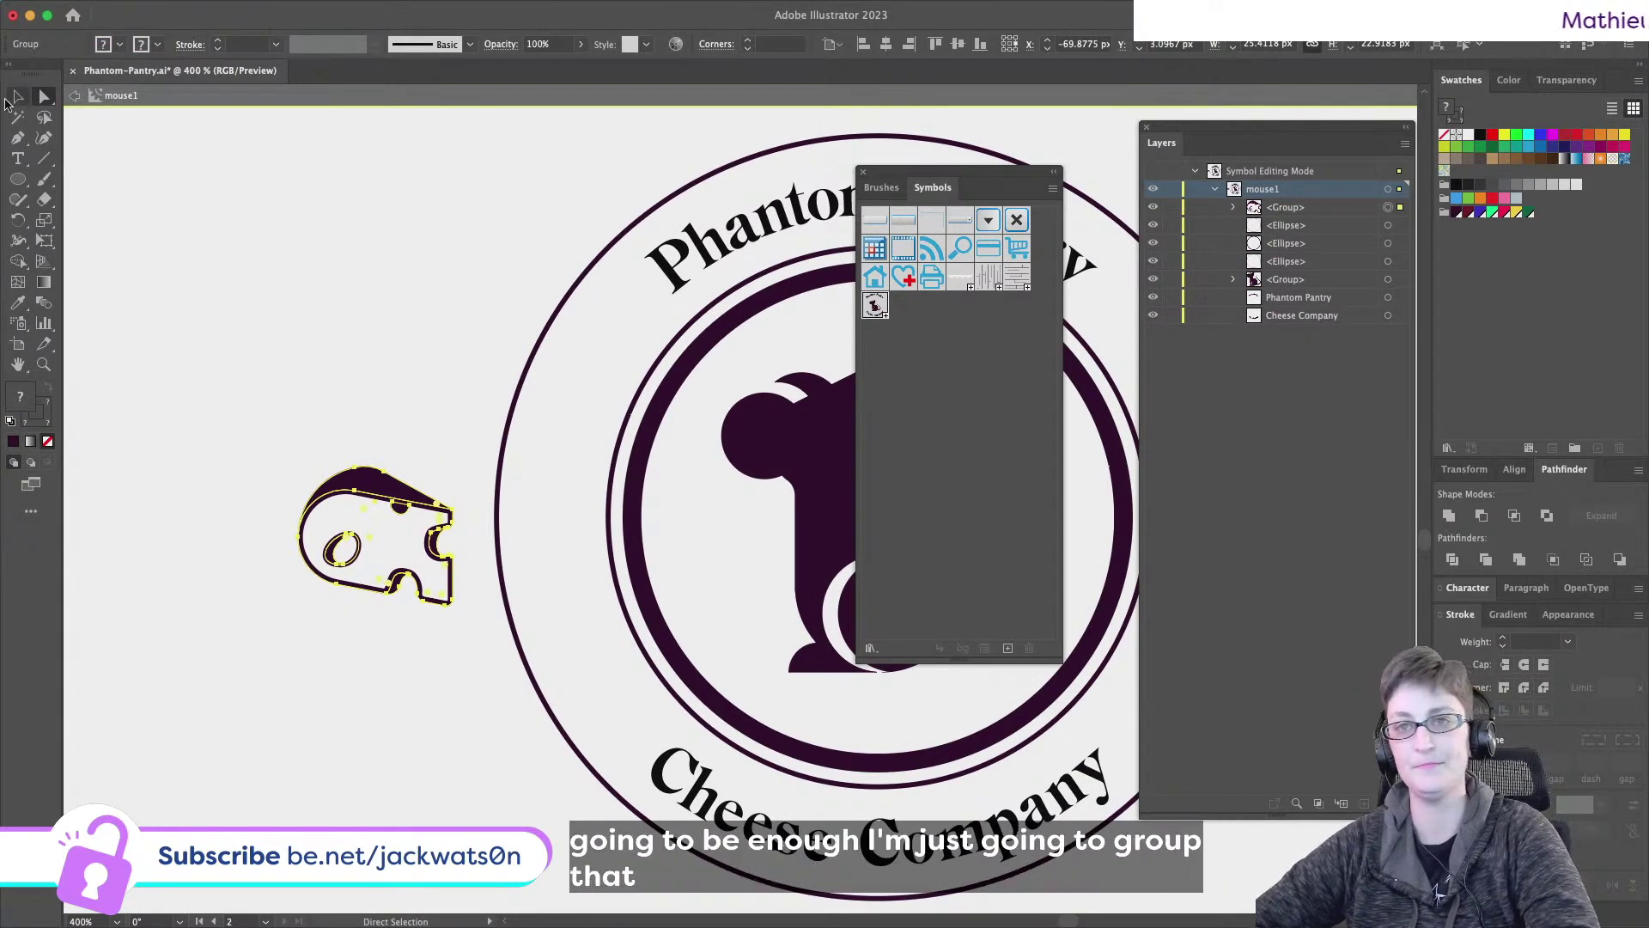
pyautogui.hscroll(5, 317, 491)
pyautogui.press('super+c')
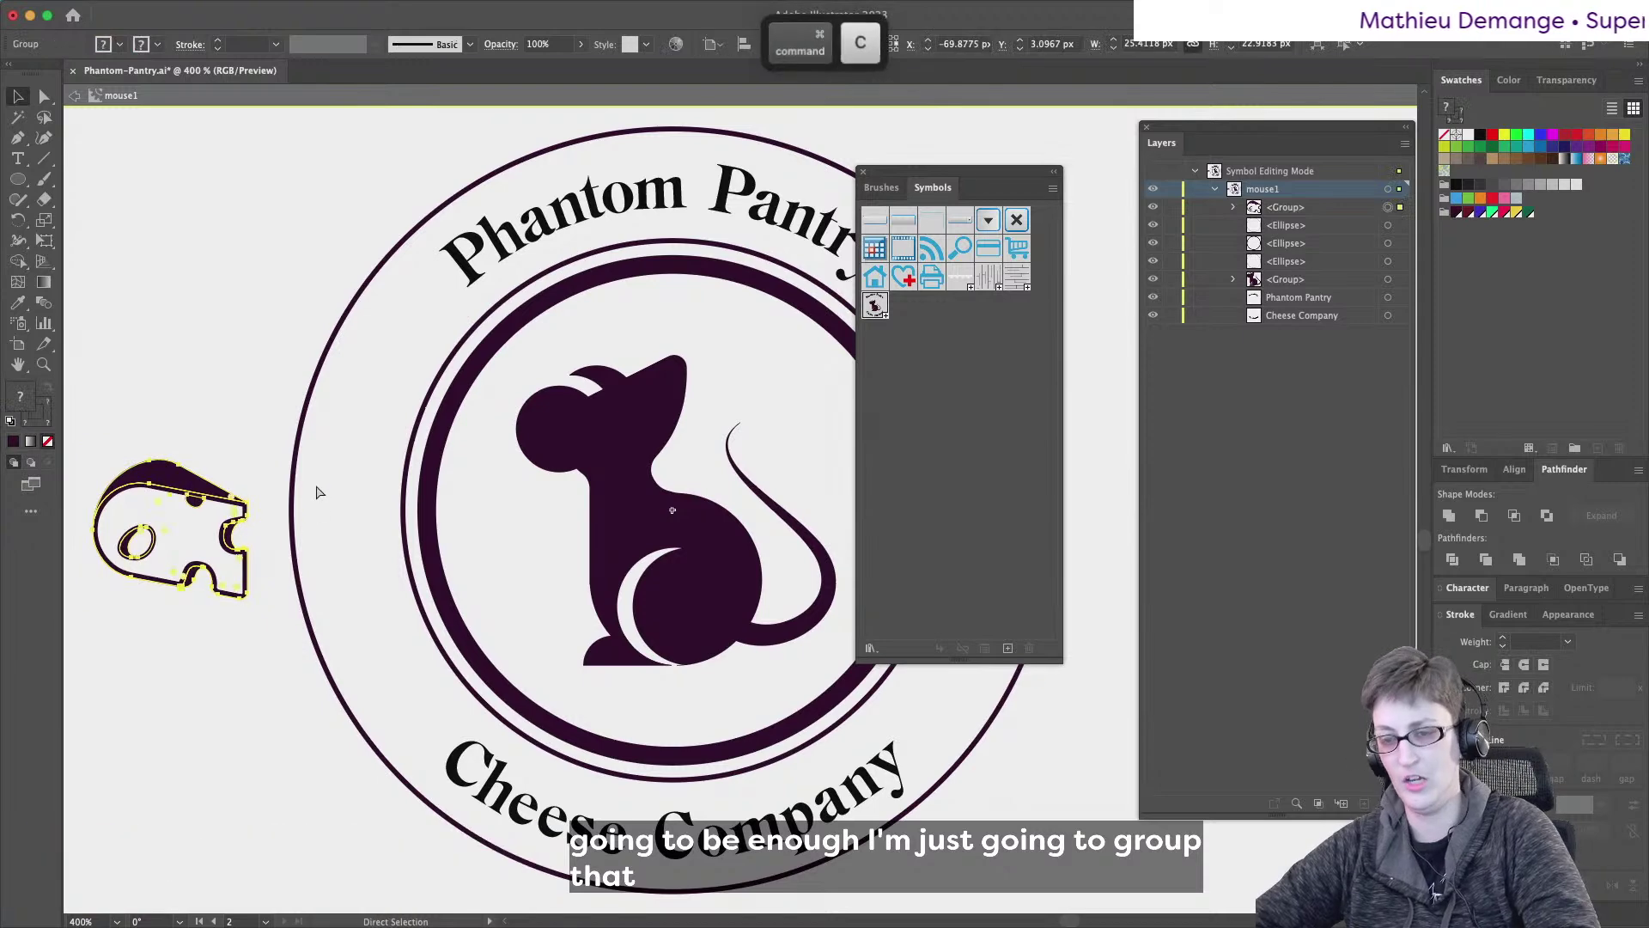
# - Scale the cheese group down to about 11.3 × 10.2 px within the badge's left outer band, and paste the full-size copy outside the badge
pyautogui.moveTo(249, 461); pyautogui.dragTo(333, 487)
pyautogui.press('shift+super+a')
pyautogui.hscroll(3, 282, 523)
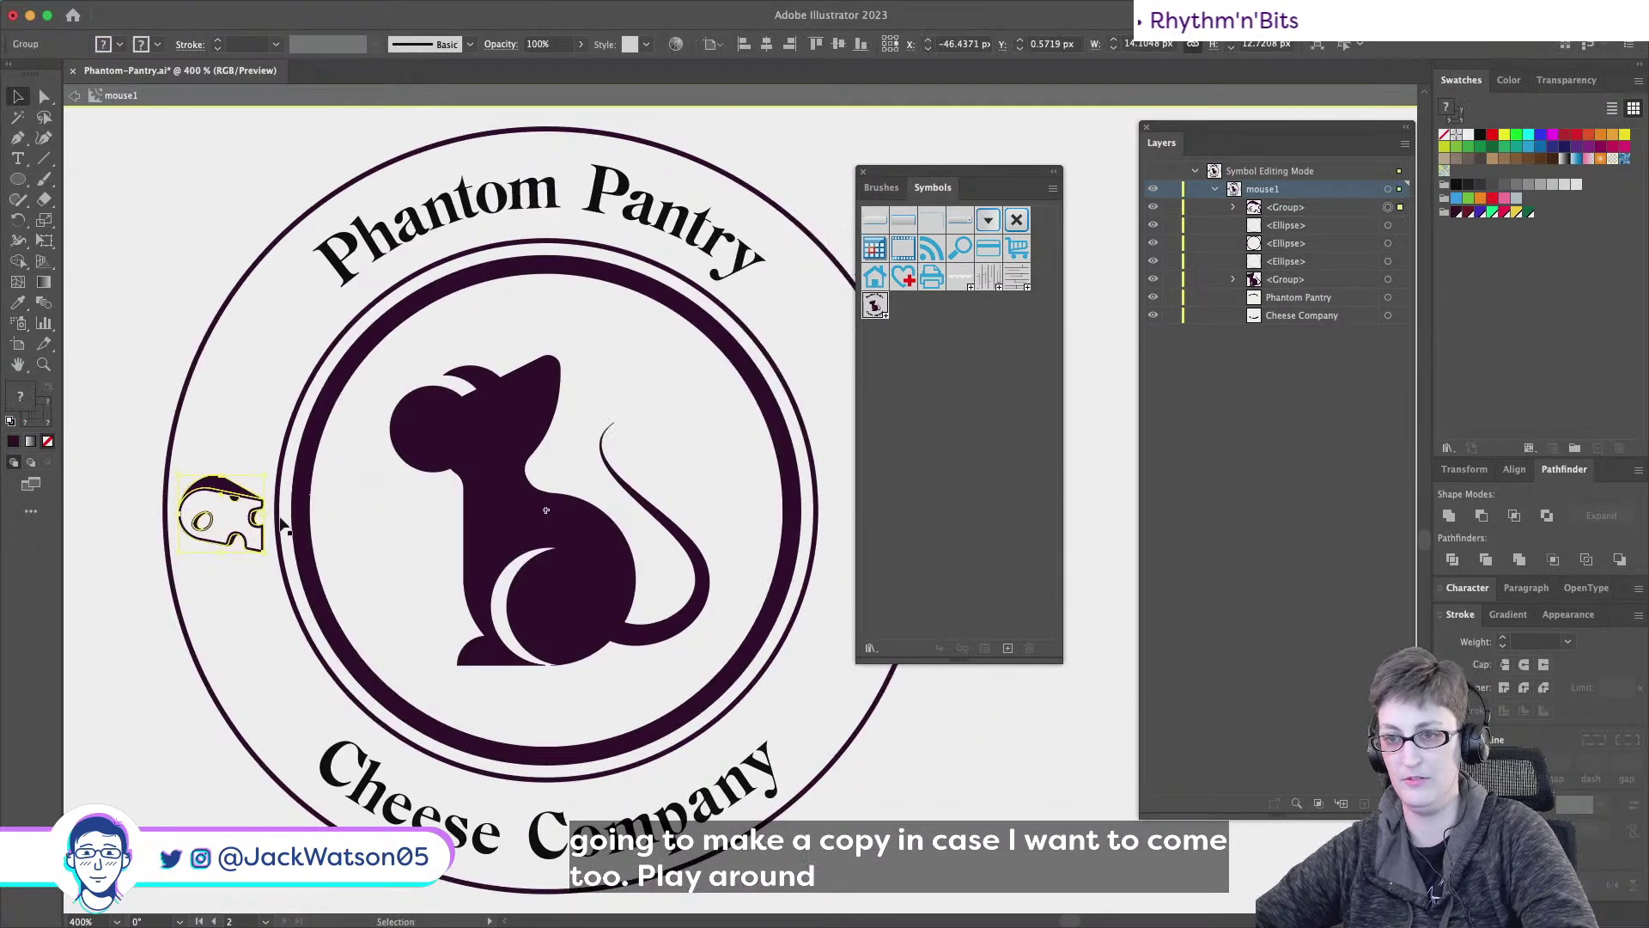
pyautogui.press('shift+super+a')
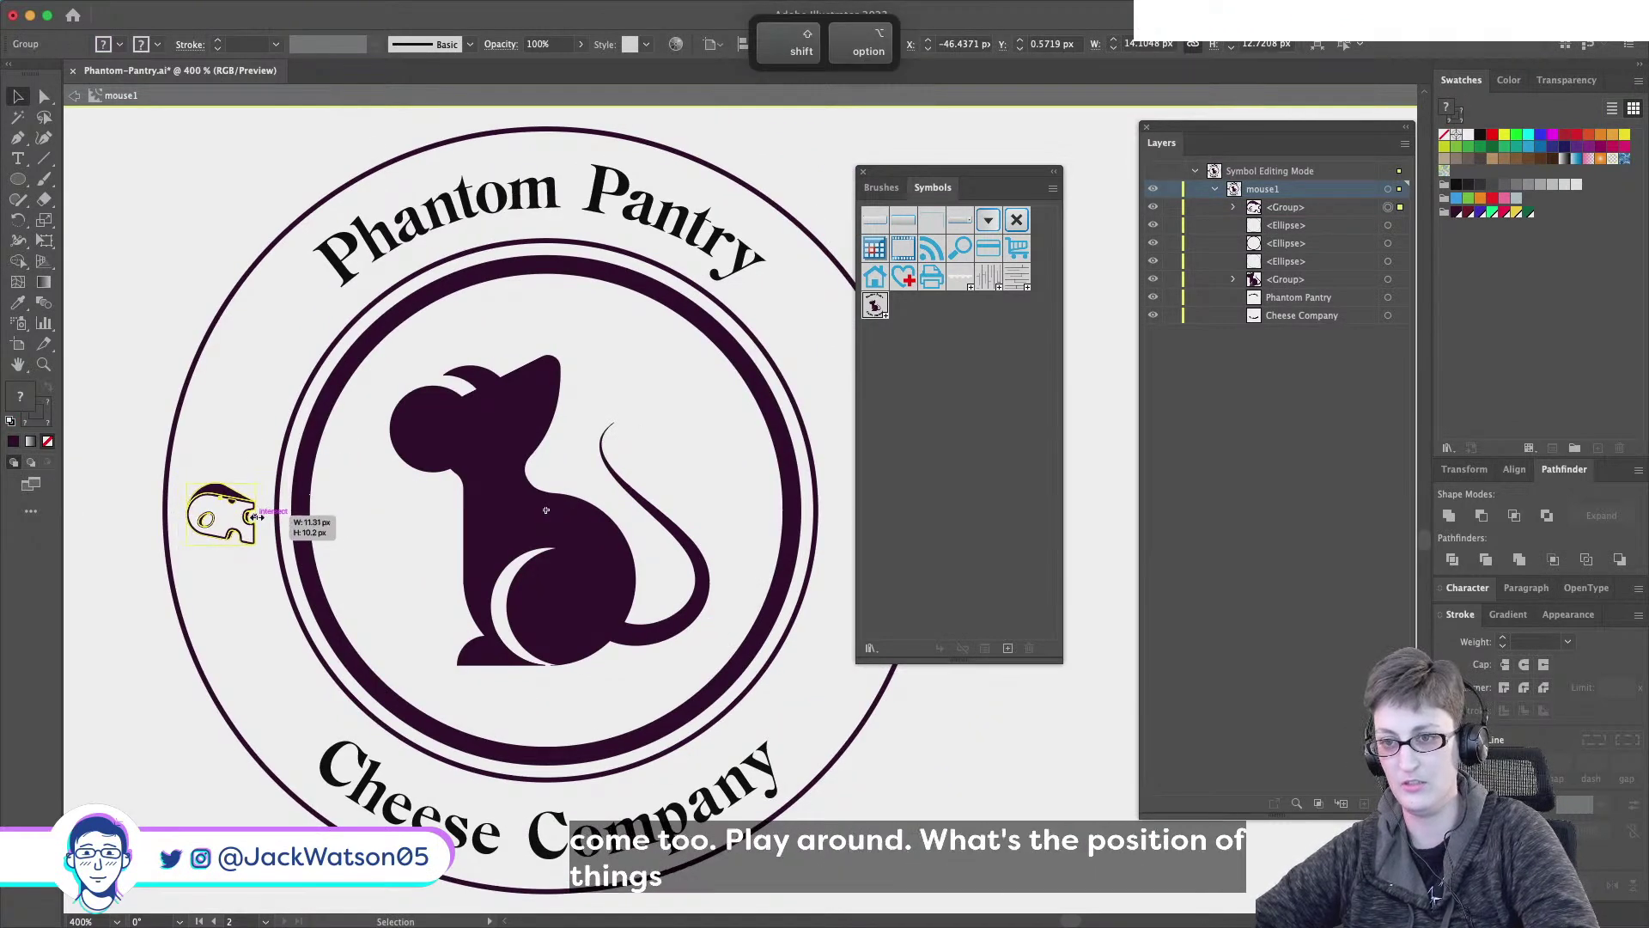
pyautogui.hscroll(2, 720, 610)
pyautogui.hscroll(-5, 715, 601)
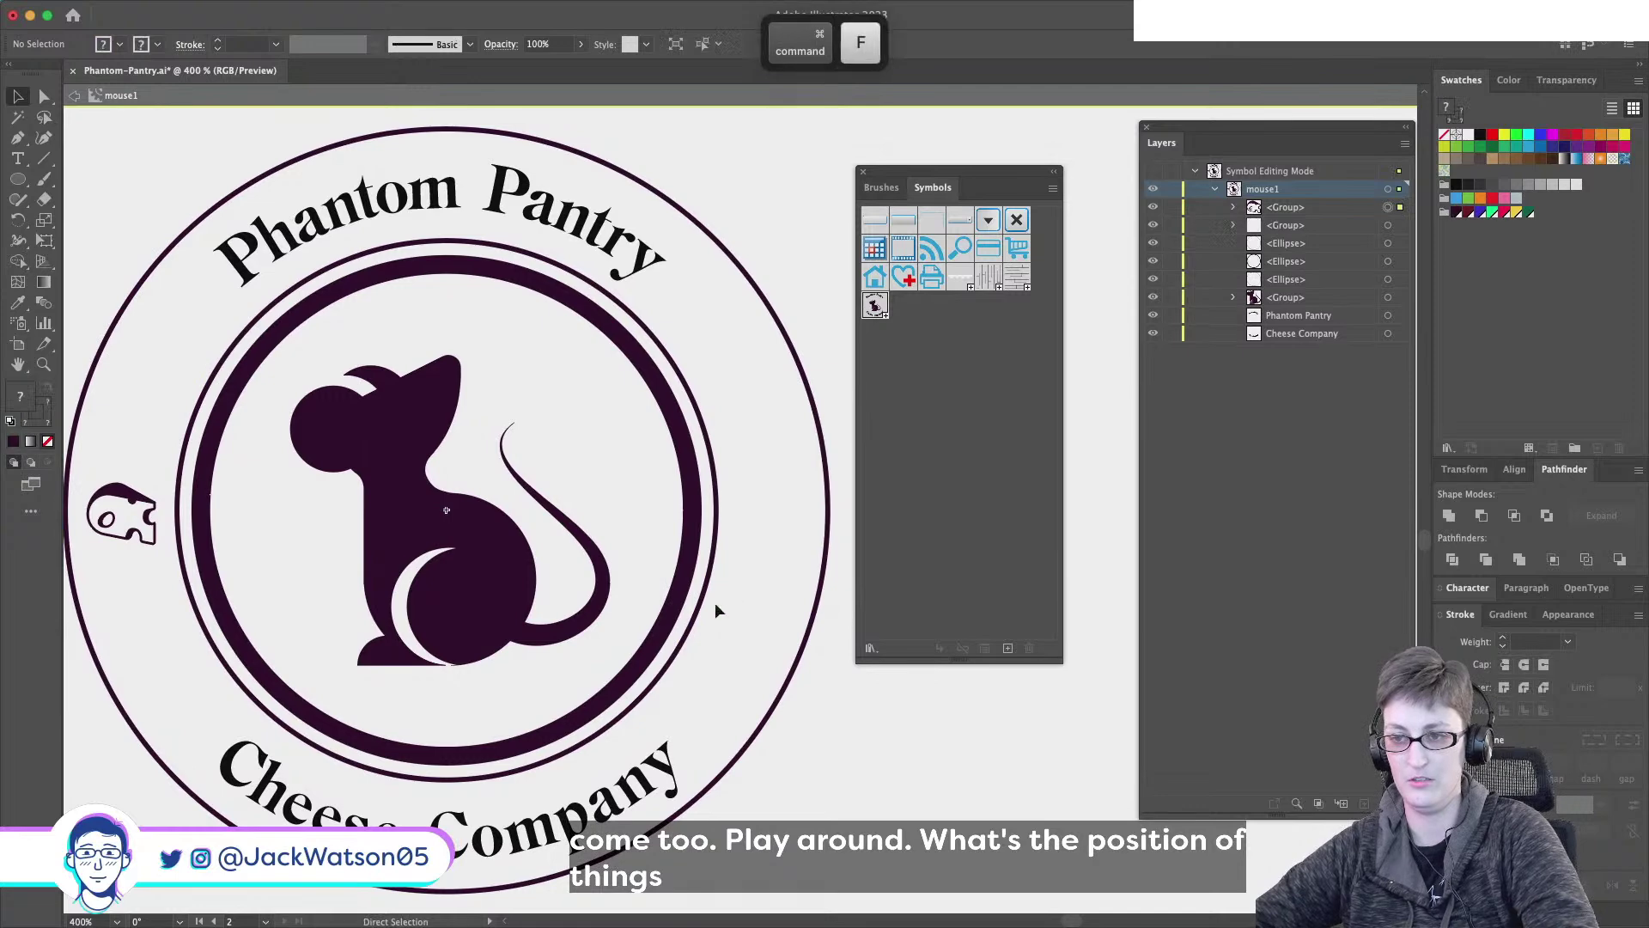
pyautogui.press('super+v')
# - Duplicate the small cheese wedge in place and move the copy horizontally into the right side of the badge's outer band
pyautogui.click(369, 520)
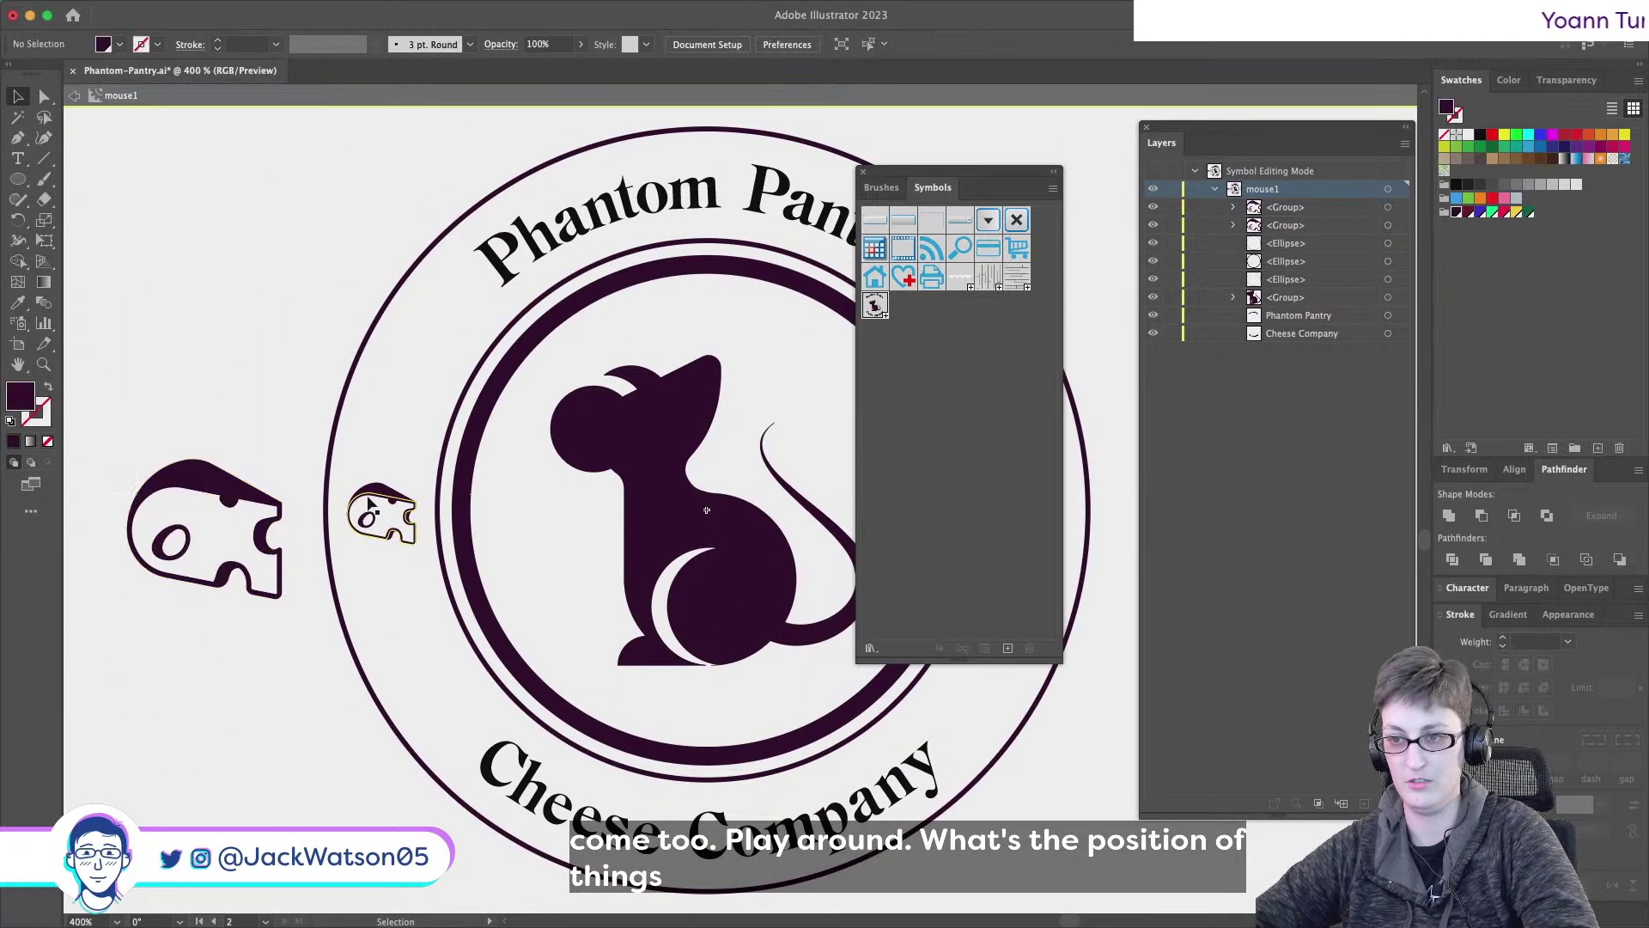
pyautogui.hscroll(1, 369, 519)
pyautogui.press('super+f')
pyautogui.hscroll(3, 331, 515)
pyautogui.moveTo(211, 525); pyautogui.dragTo(809, 526)
pyautogui.hscroll(3, 807, 526)
pyautogui.hscroll(3, 806, 520)
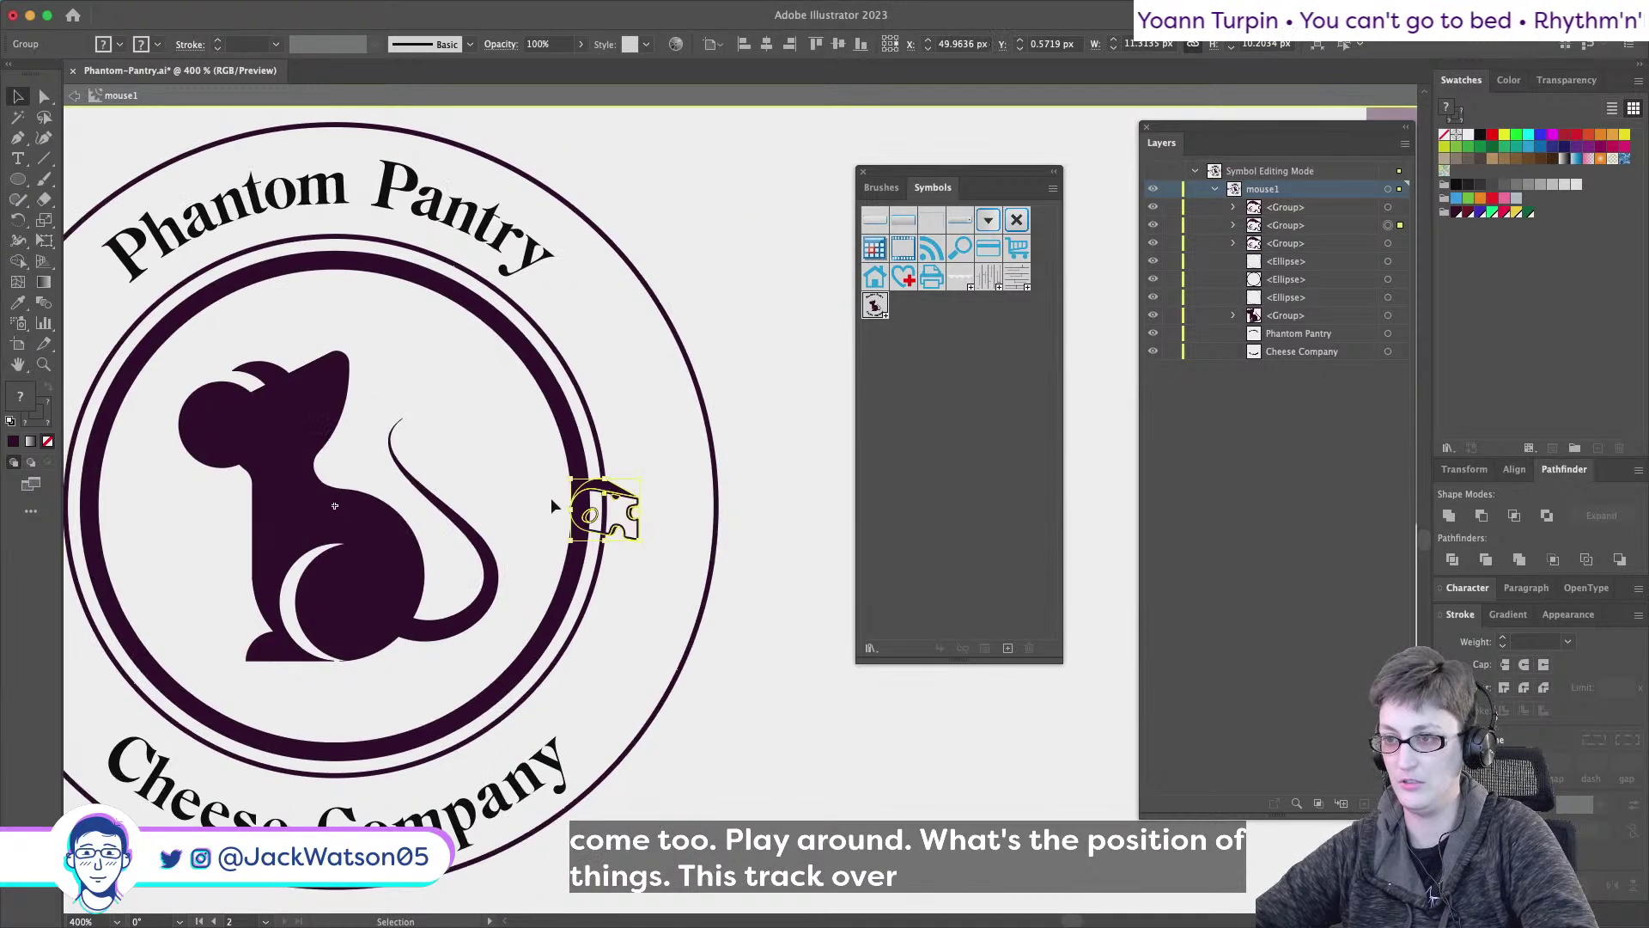
pyautogui.moveTo(620, 498); pyautogui.dragTo(674, 503)
pyautogui.hscroll(-7, 674, 503)
pyautogui.press('Right')
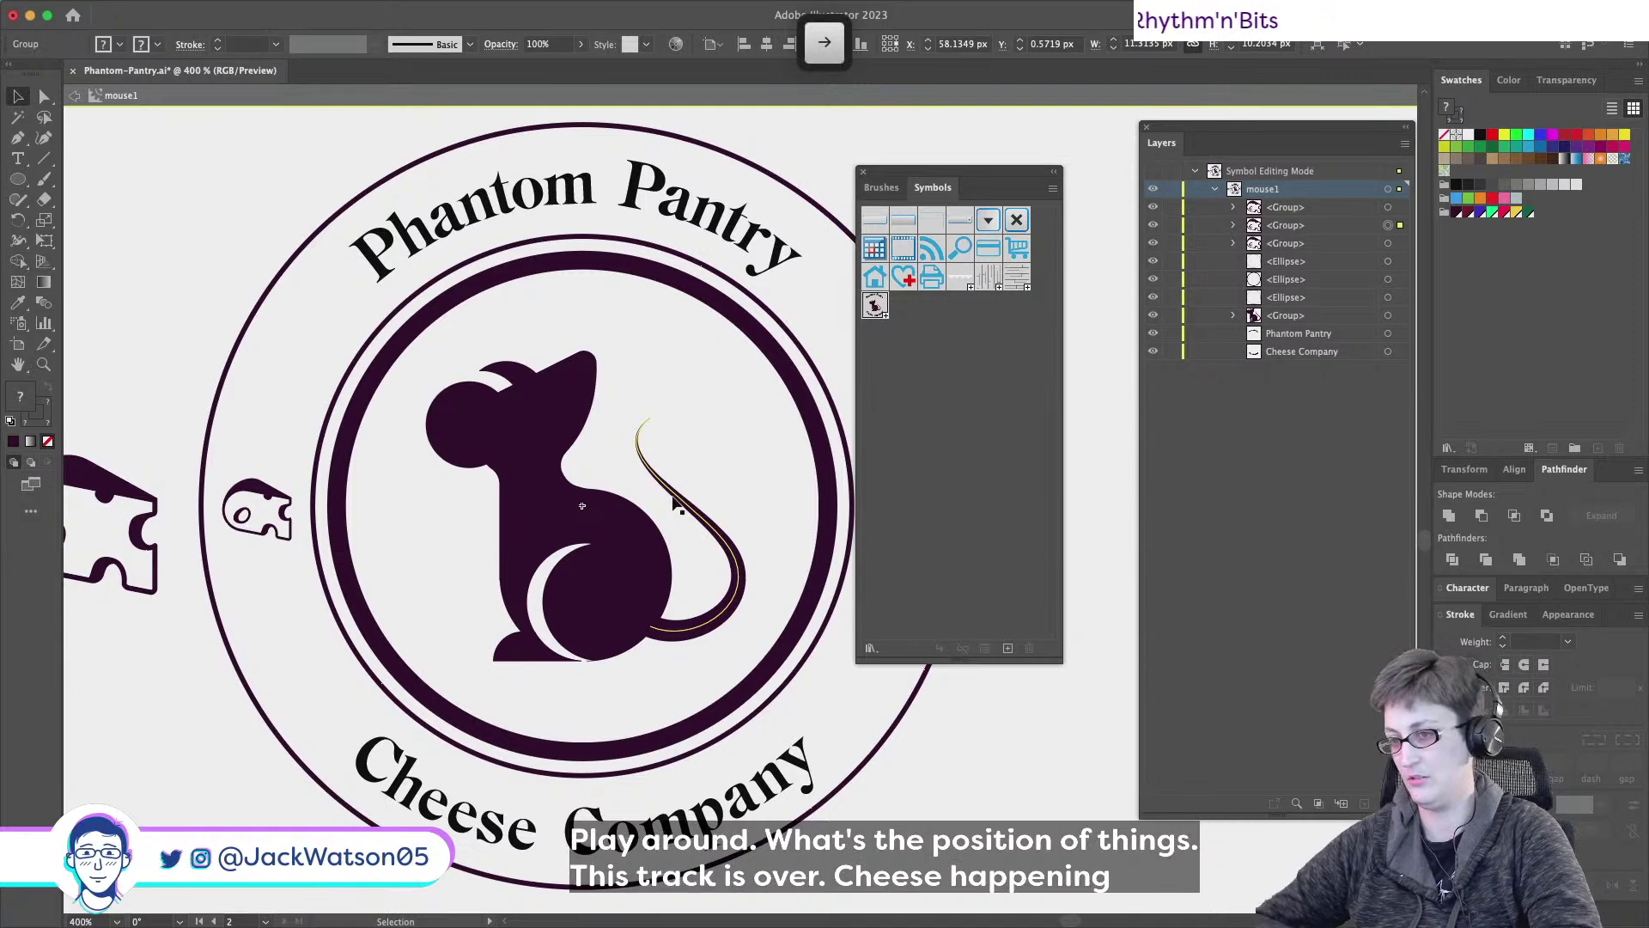
# - Move the large cheese wedge in front of the mouse's lower left body and bring it to the front
pyautogui.press('super+minus')
pyautogui.press('super+minus')
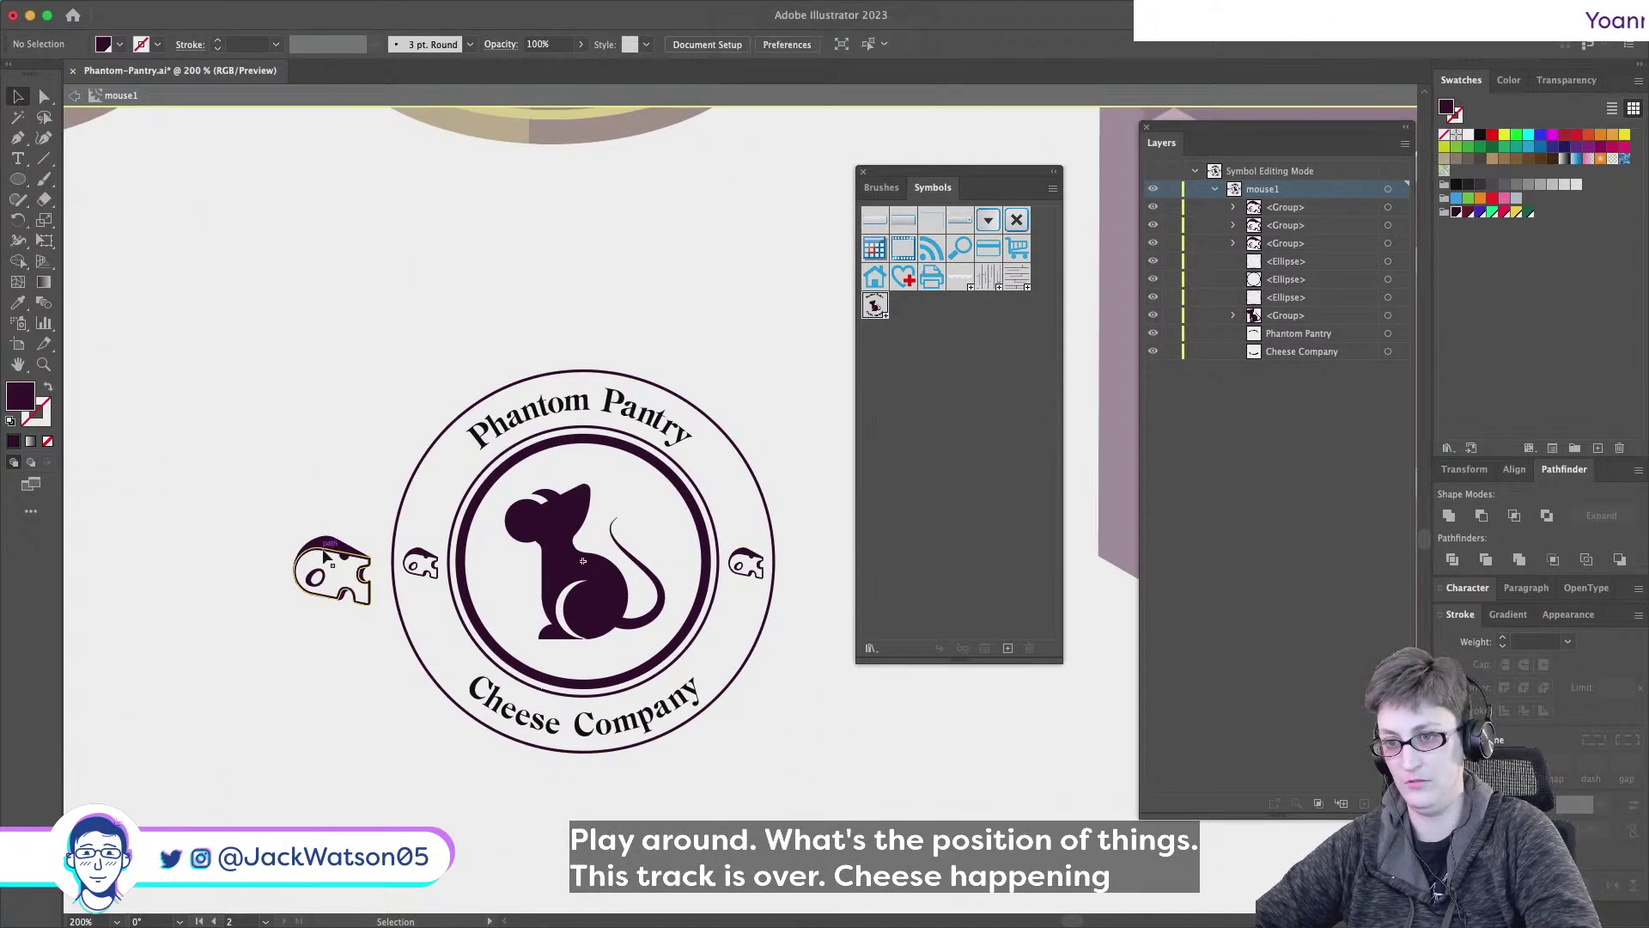
pyautogui.moveTo(333, 550); pyautogui.dragTo(517, 594)
pyautogui.press('super+x')
pyautogui.press('super+f')
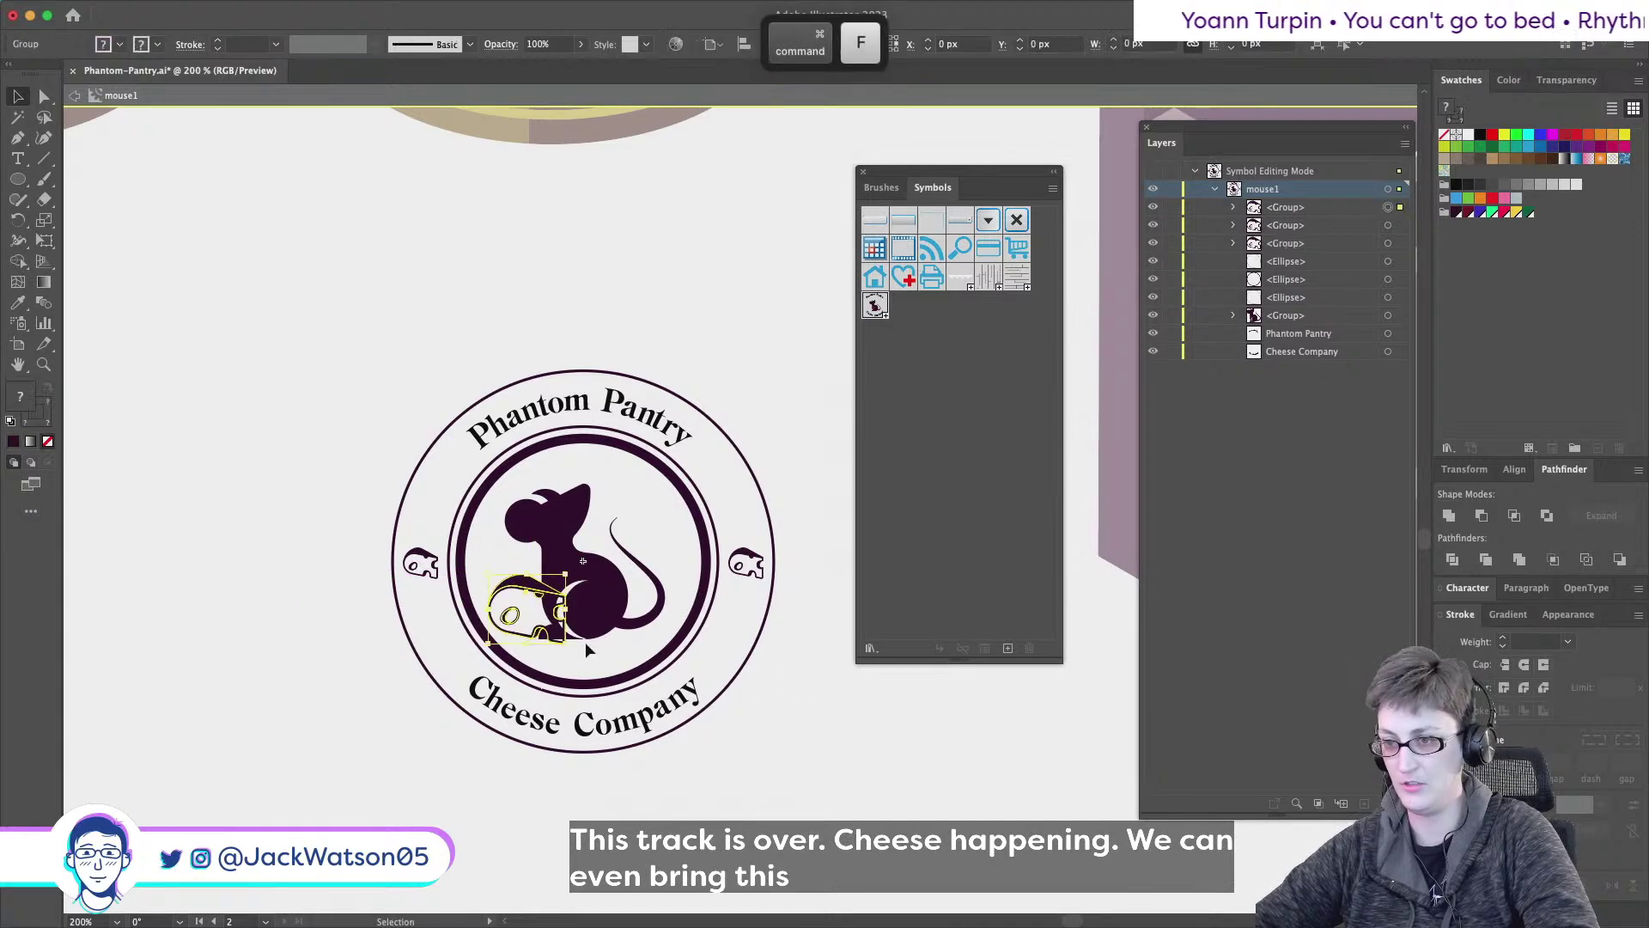
pyautogui.press('super+equal')
pyautogui.press('super+equal')
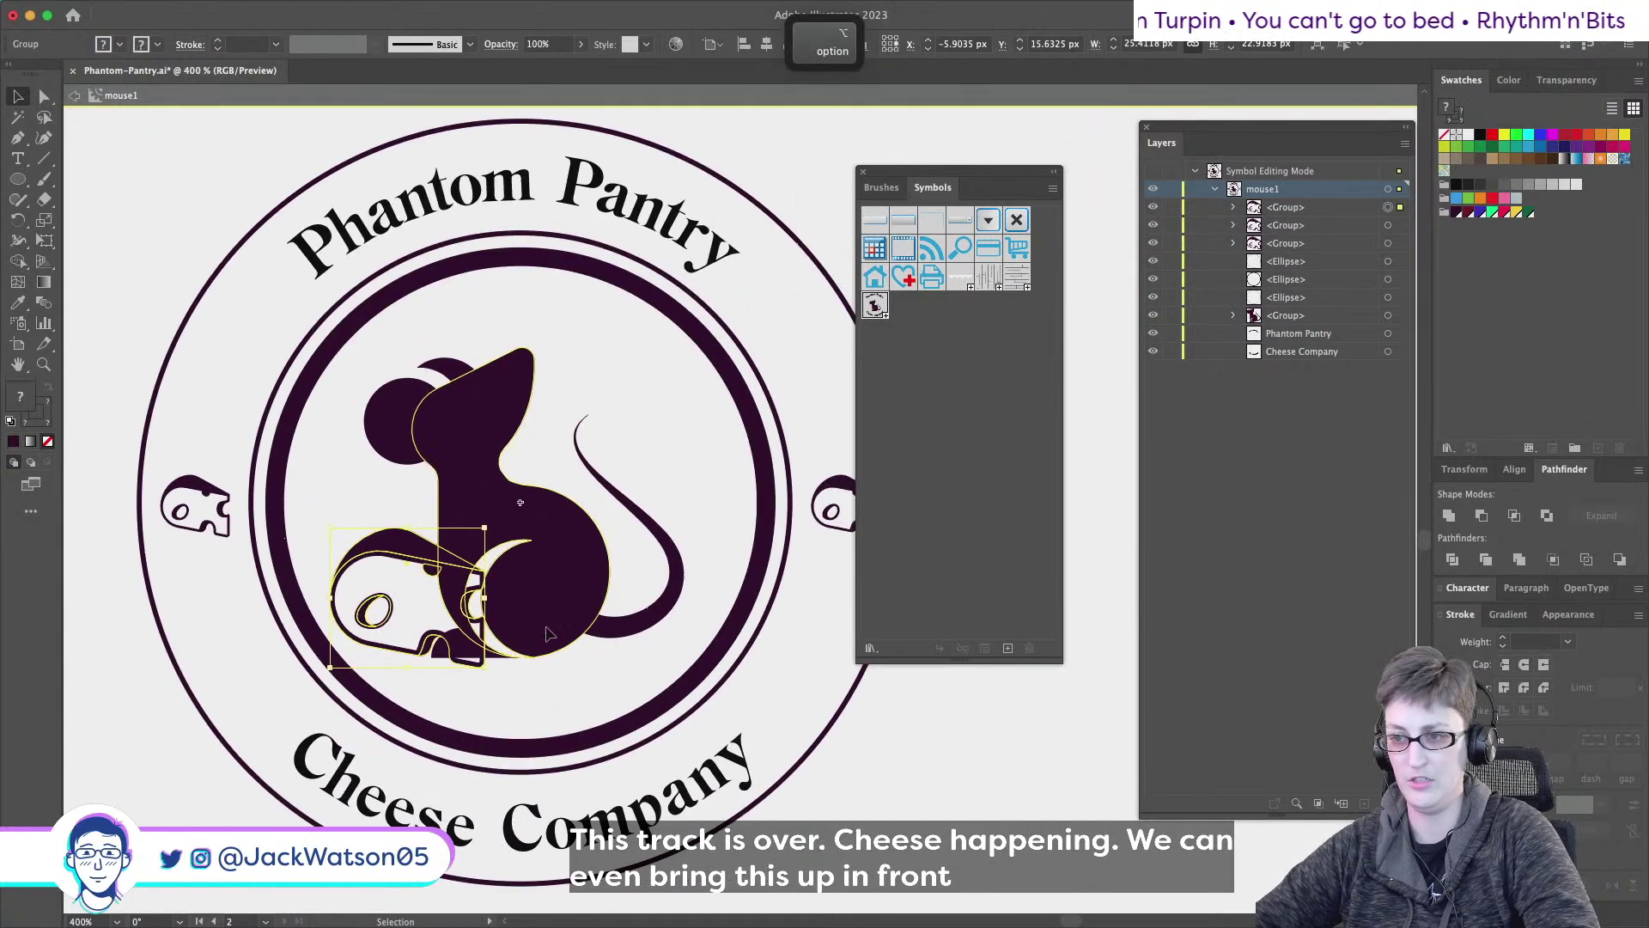
# - Copy the large cheese group and paste the copy in place within the mouse group, in front of the body
pyautogui.click(44, 96)
pyautogui.press('super+shift+a')
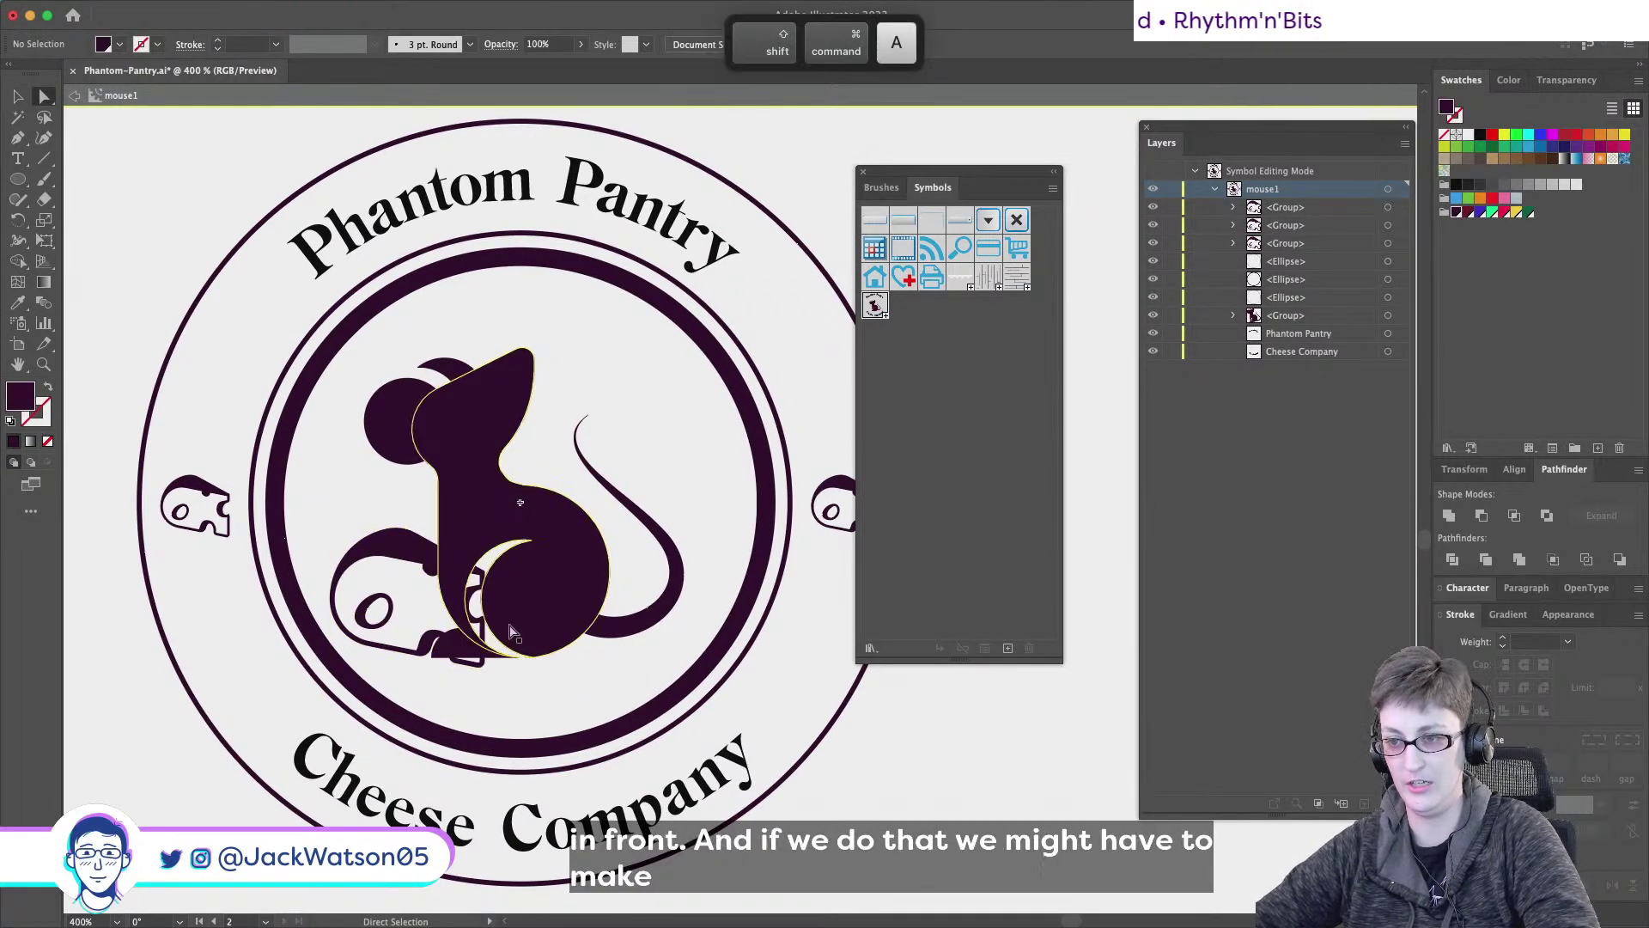
pyautogui.scroll(2, 503, 633)
pyautogui.press('super+z')
pyautogui.press('super+z')
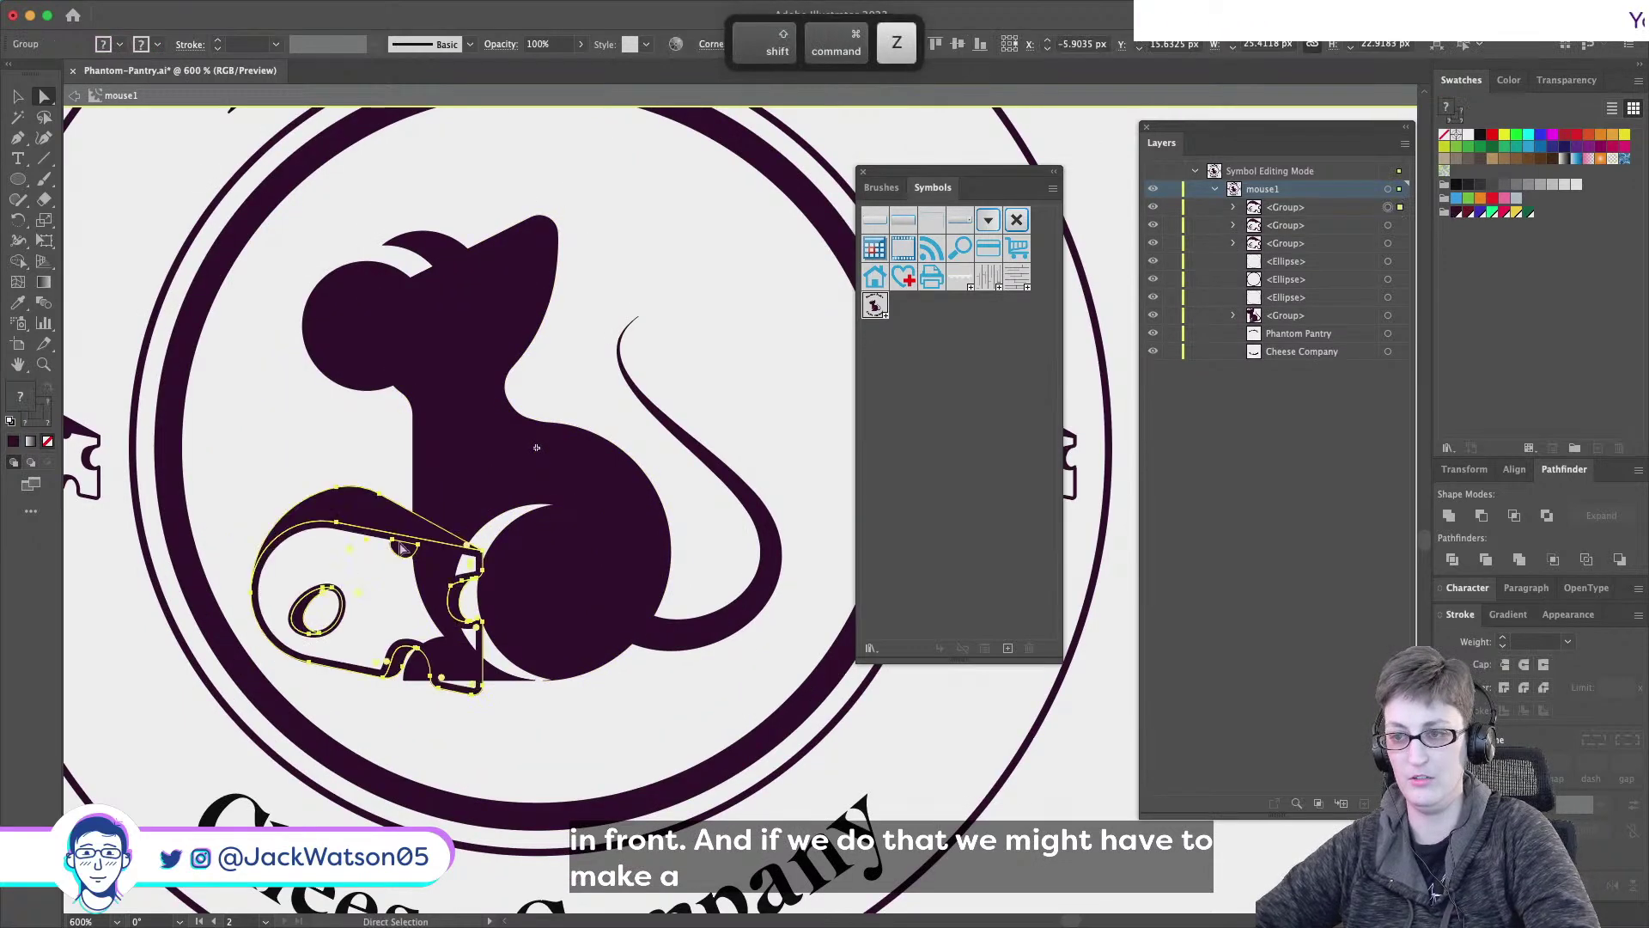
pyautogui.press('super+c')
pyautogui.press('super+x')
pyautogui.press('super+f')
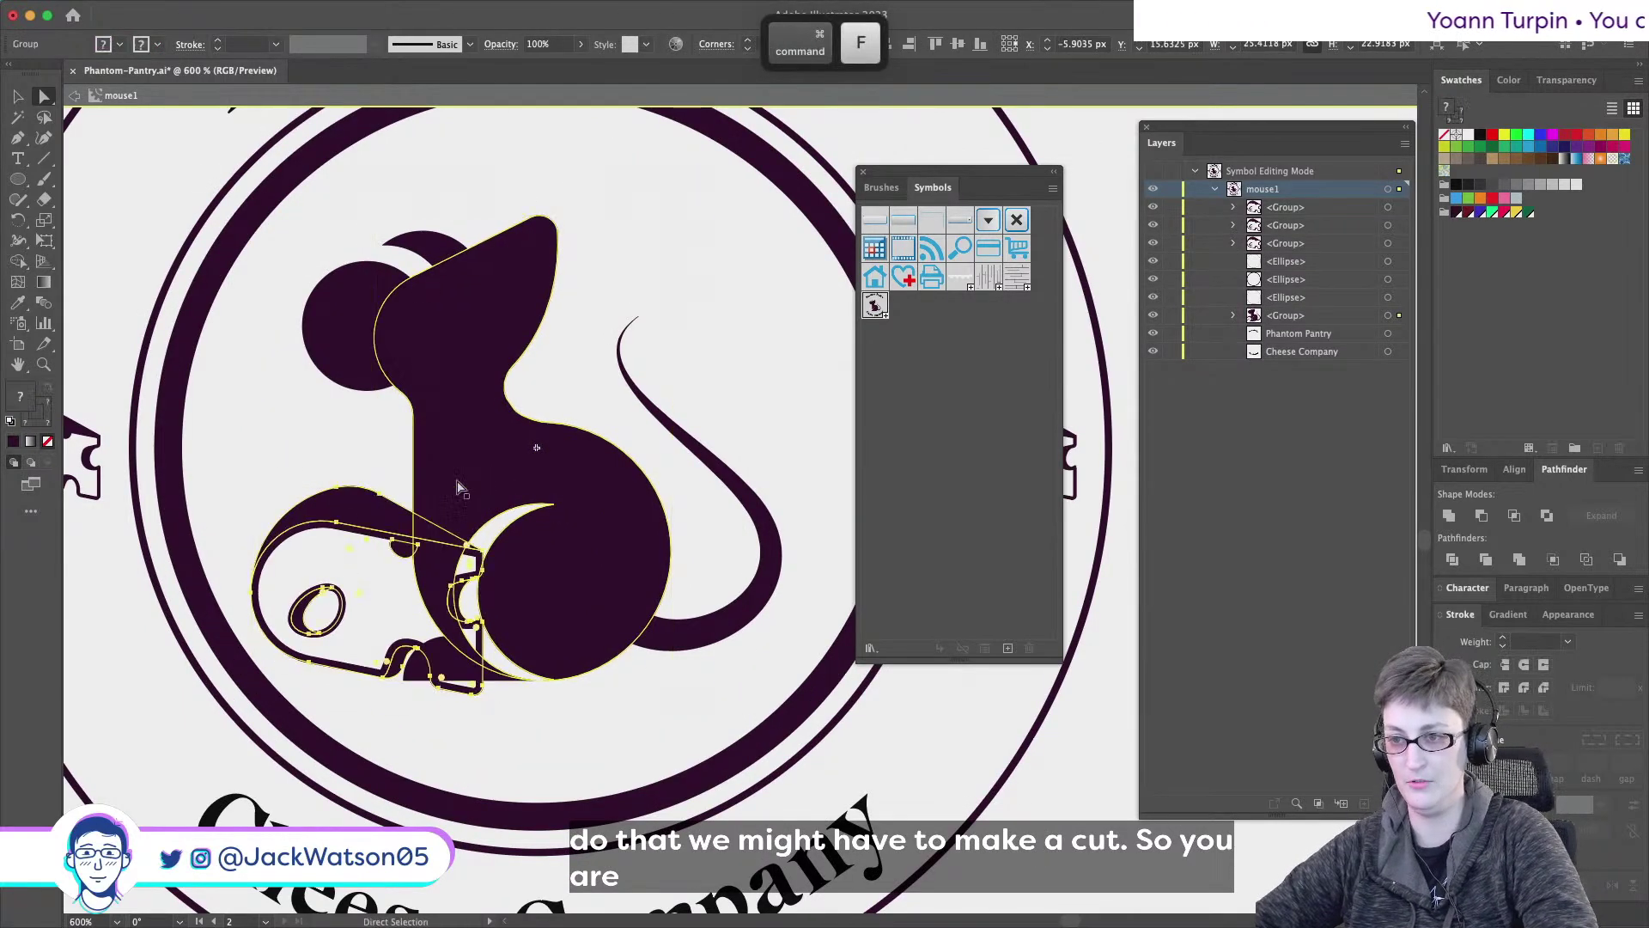
# - Unite the pasted cheese copy into one shape, release its compound path and delete the extra inner paths
pyautogui.click(1449, 515)
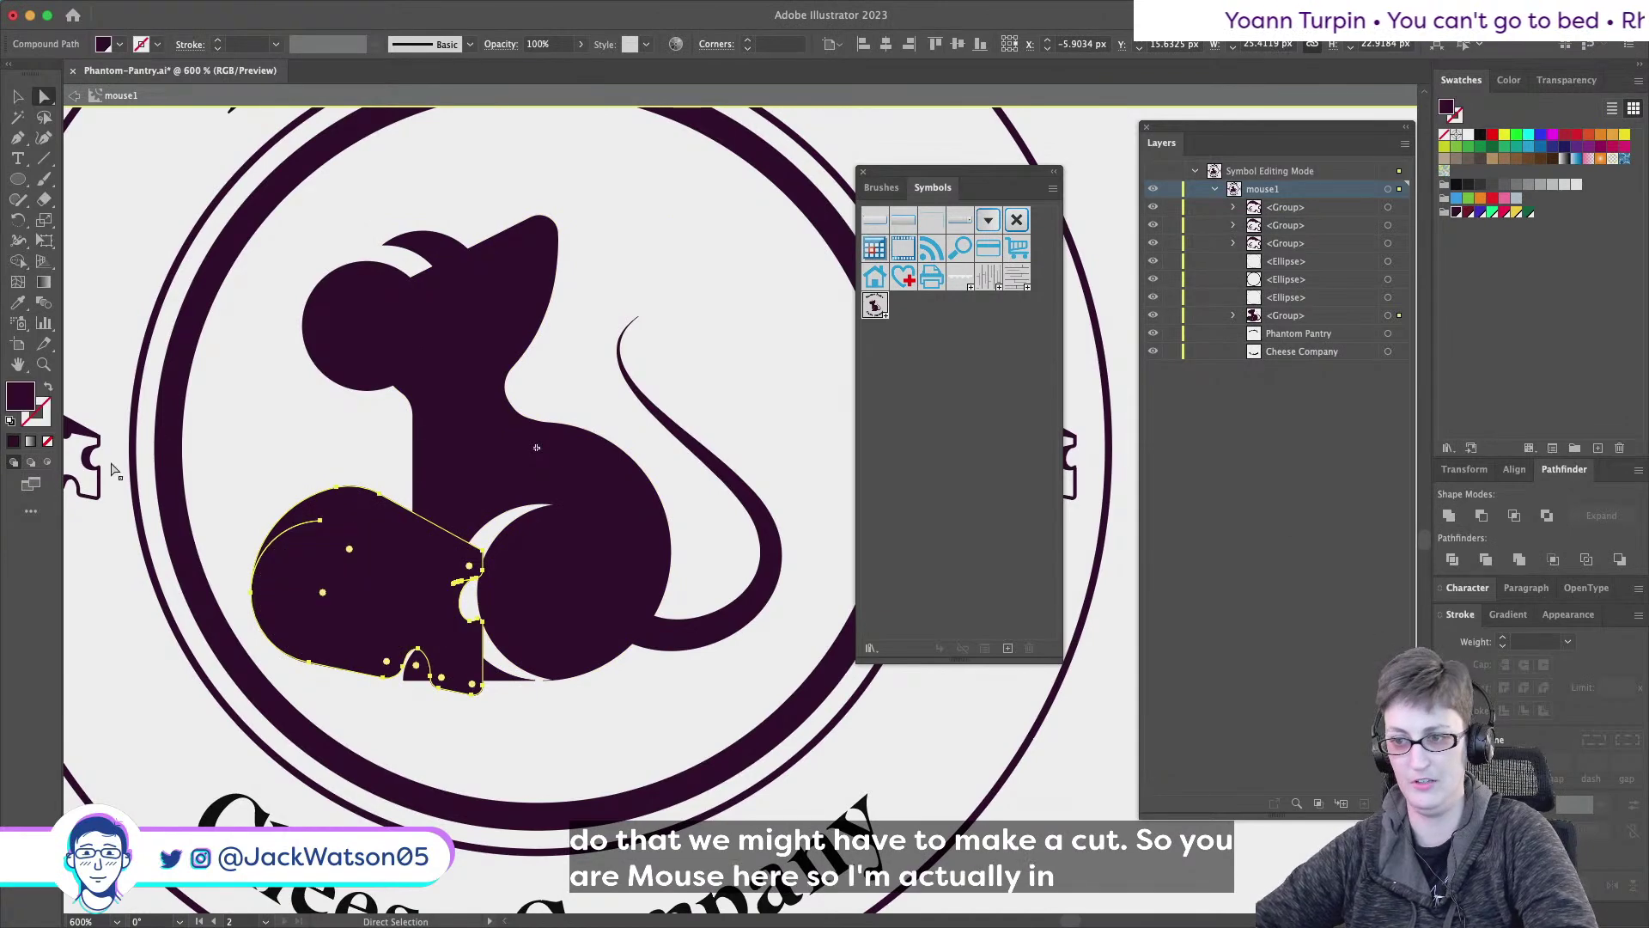
pyautogui.rightClick(340, 510)
pyautogui.click(318, 588)
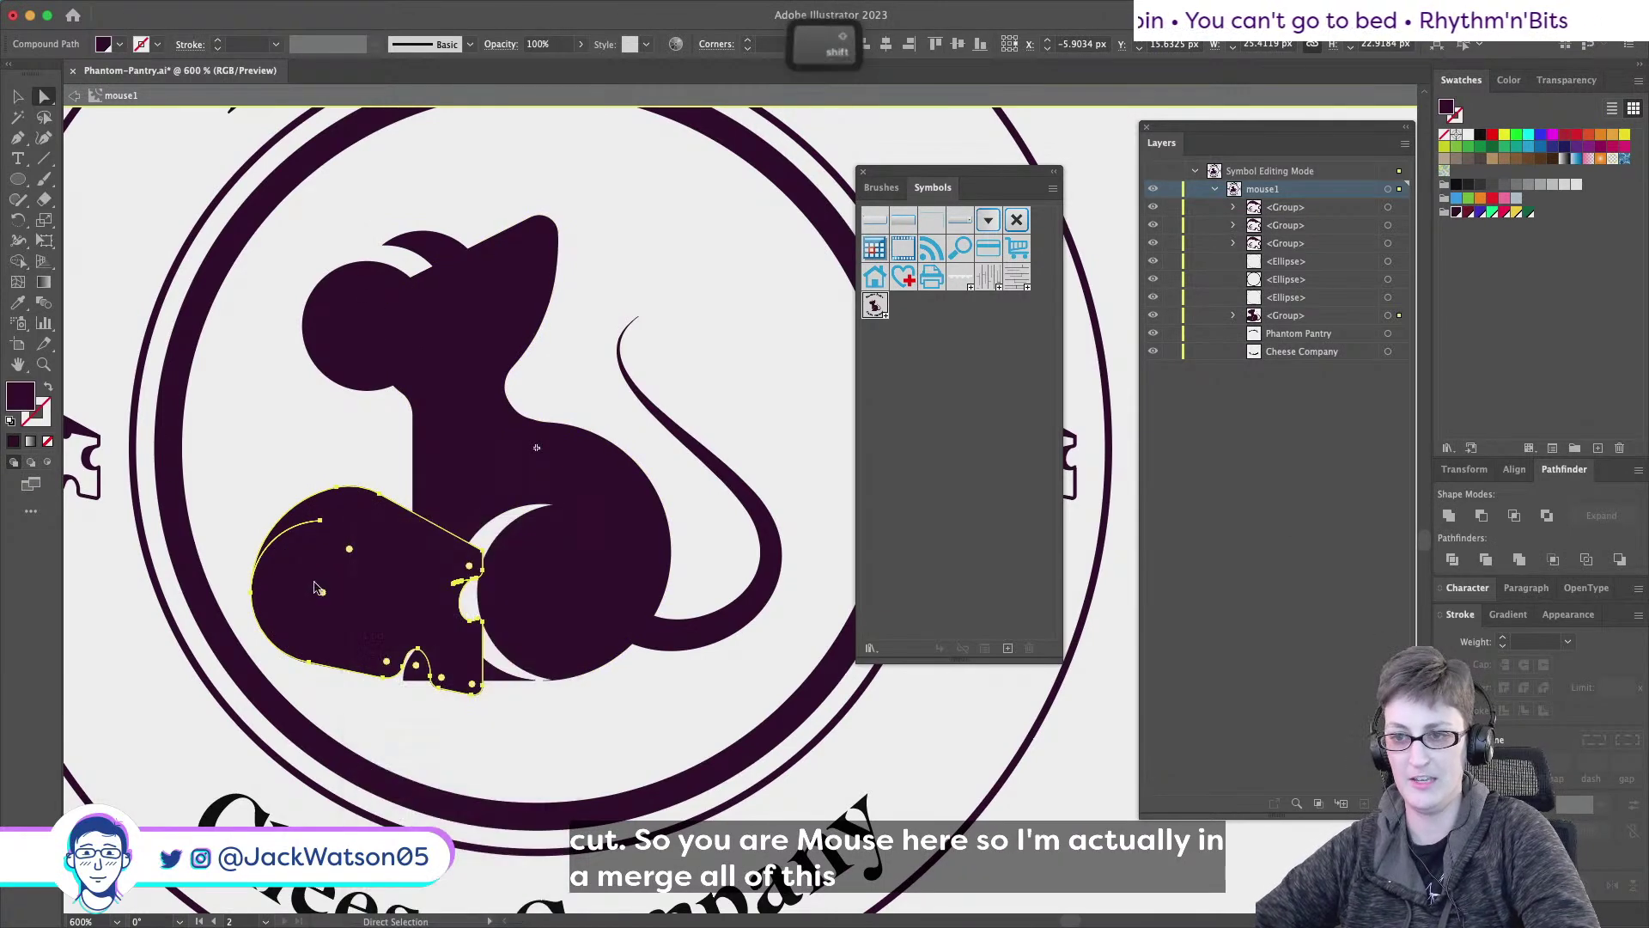
pyautogui.press('BackSpace')
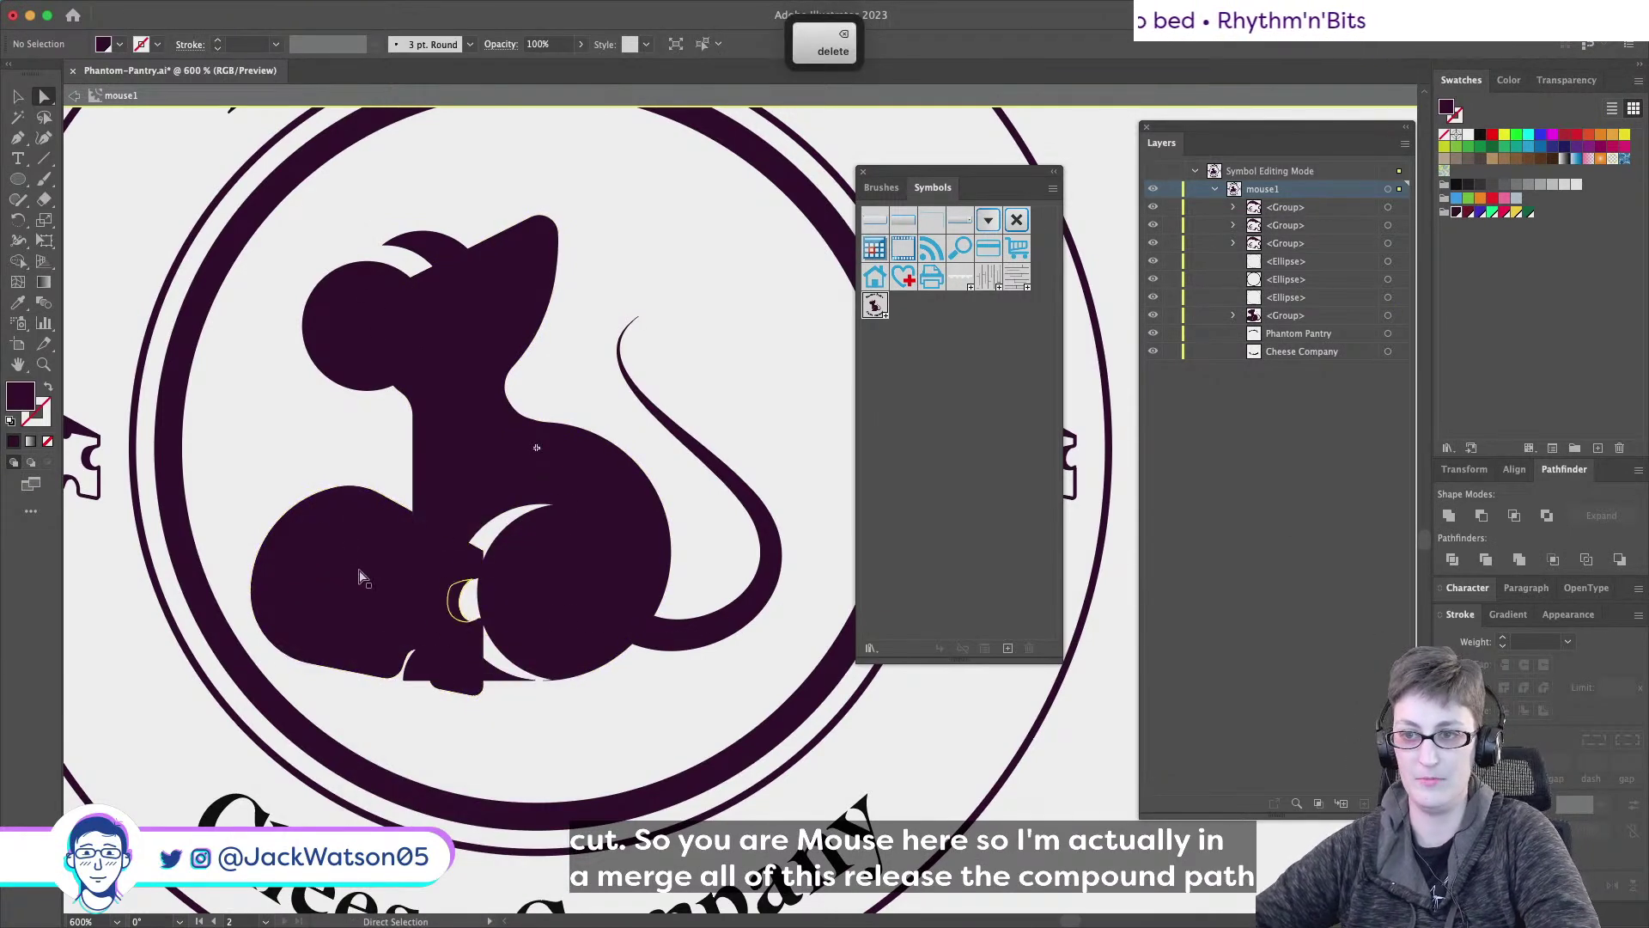
# - Cut the united cheese silhouette and paste it in place directly in front of the mouse's body path
pyautogui.click(331, 570)
pyautogui.press('BackSpace')
pyautogui.click(453, 463)
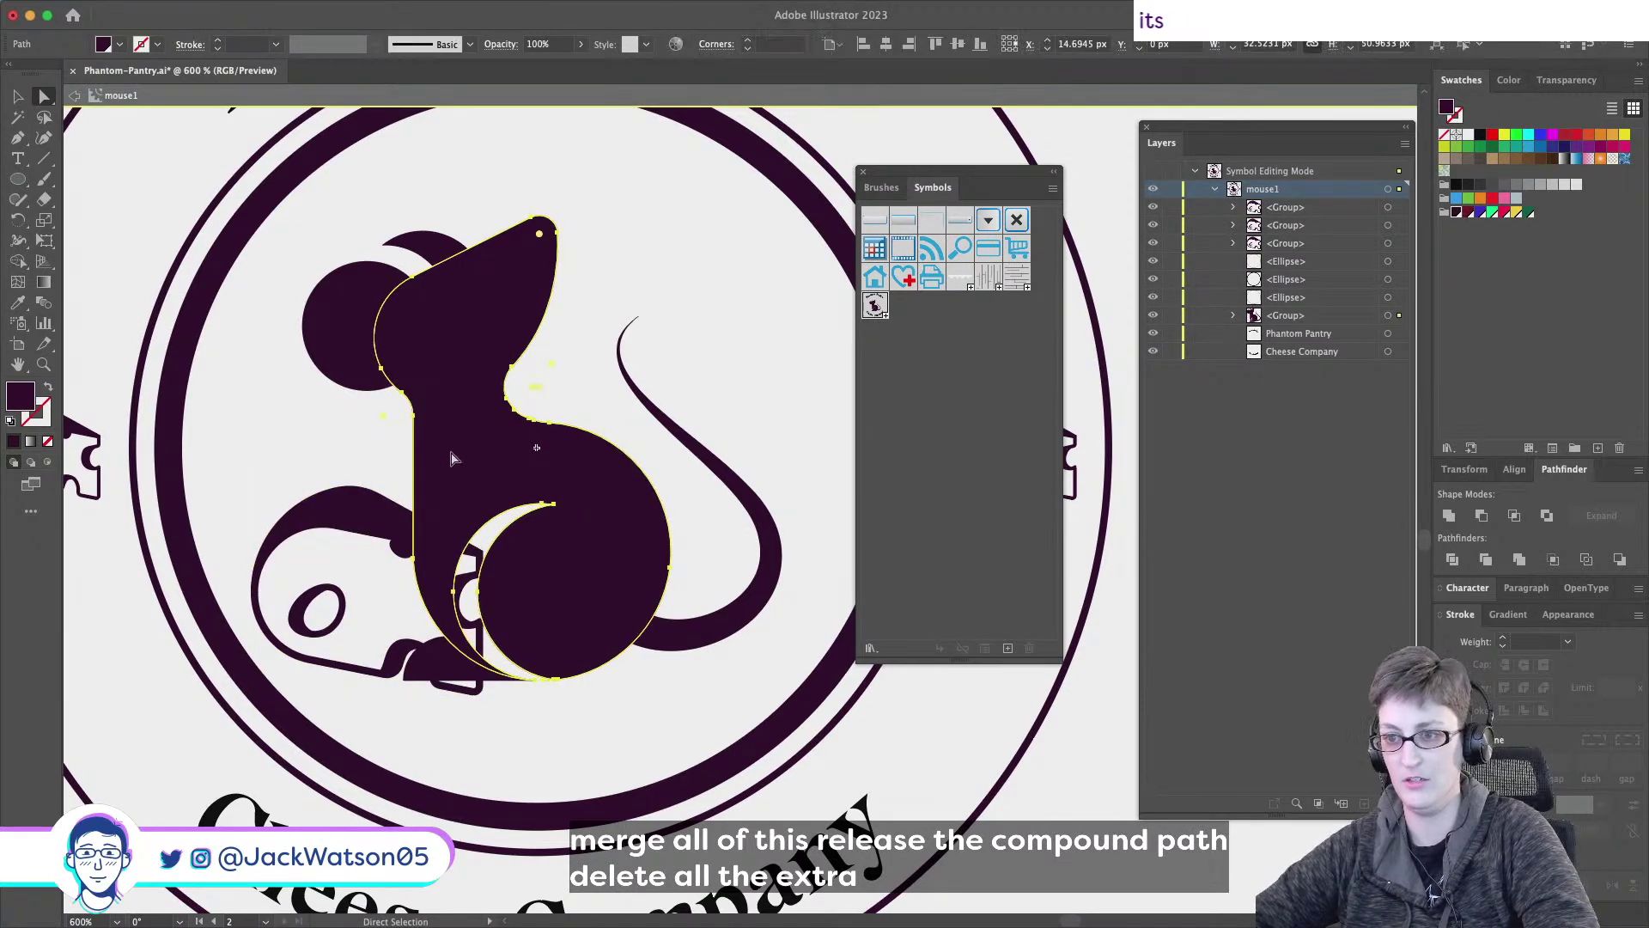
pyautogui.press('super+z')
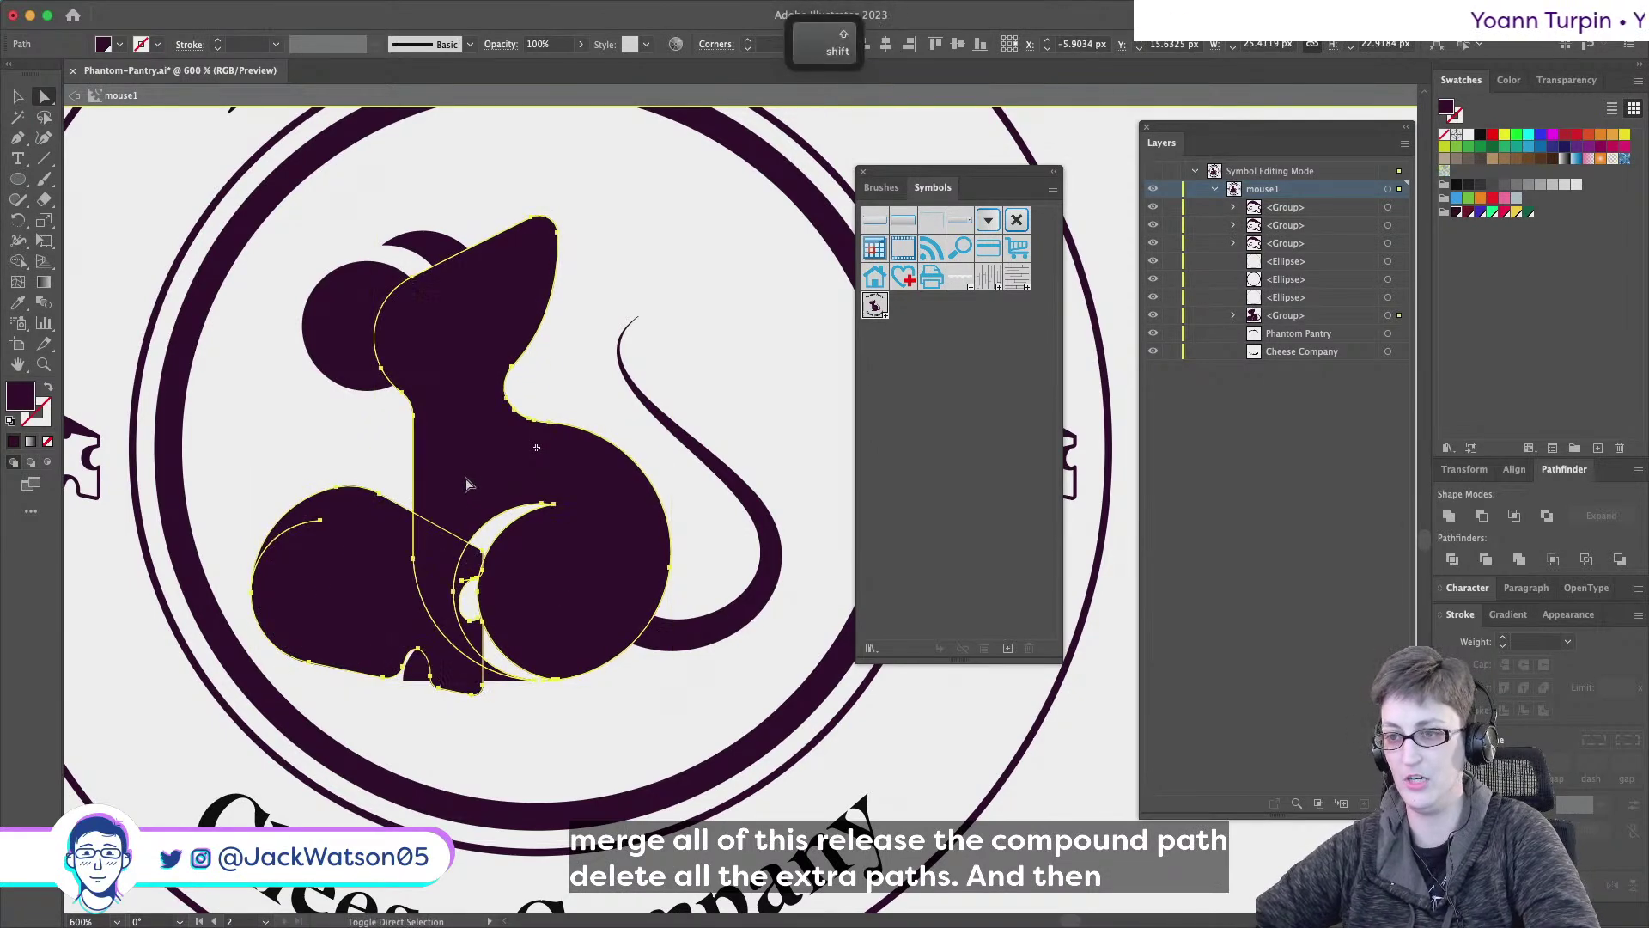
pyautogui.press('super+shift+a')
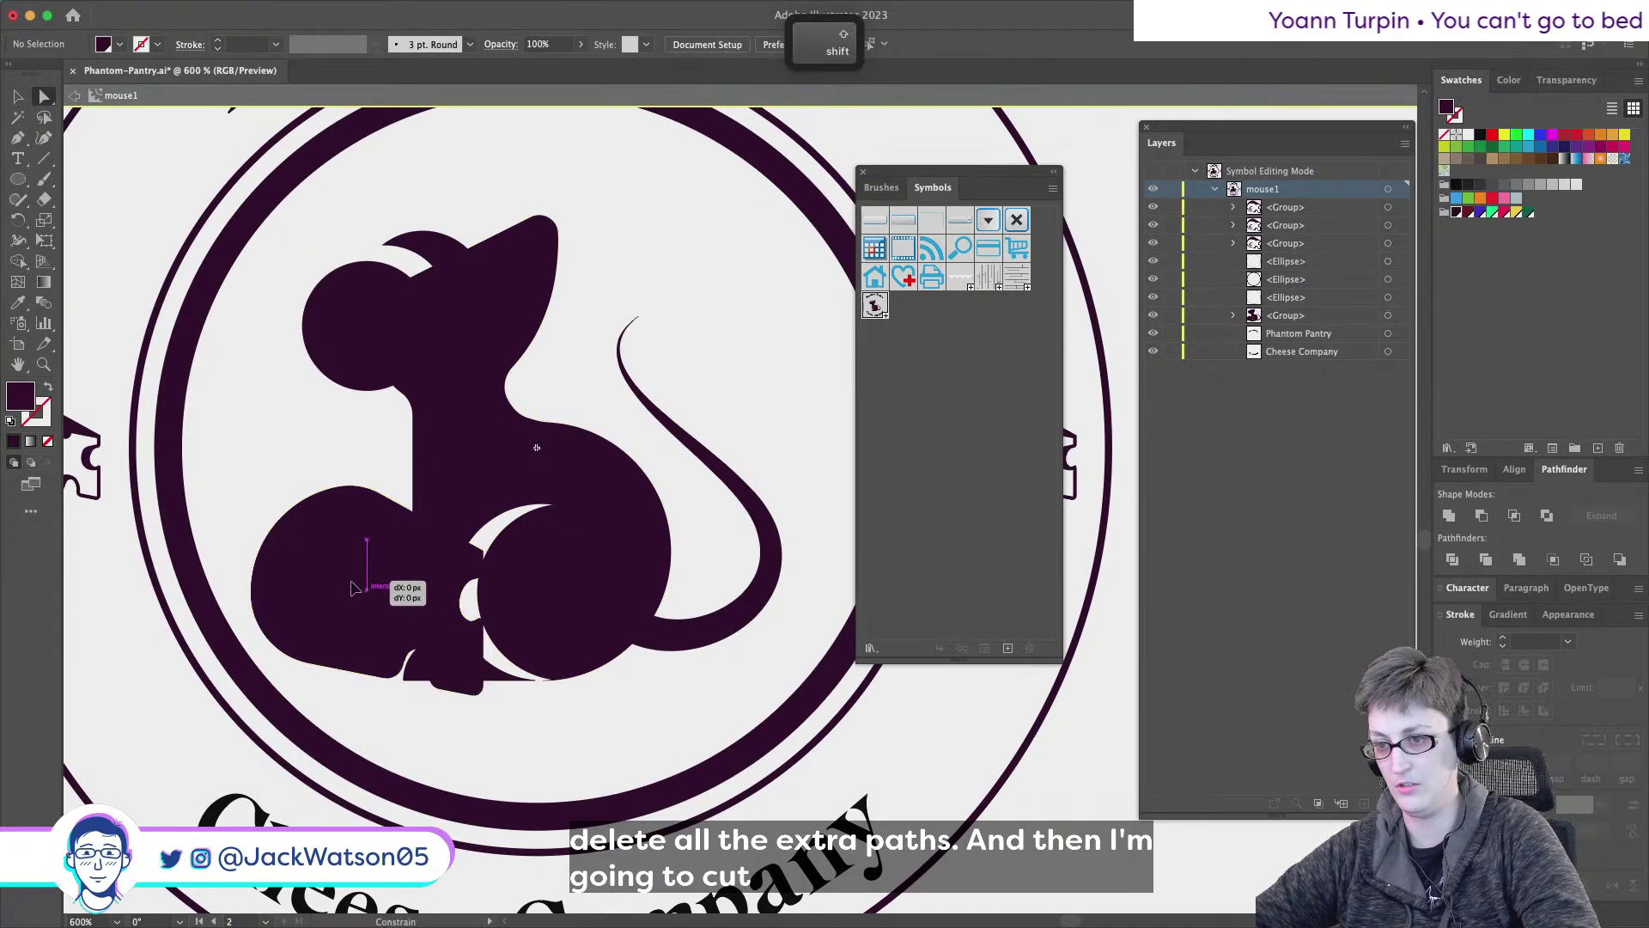
pyautogui.press('super+z')
pyautogui.press('super+z')
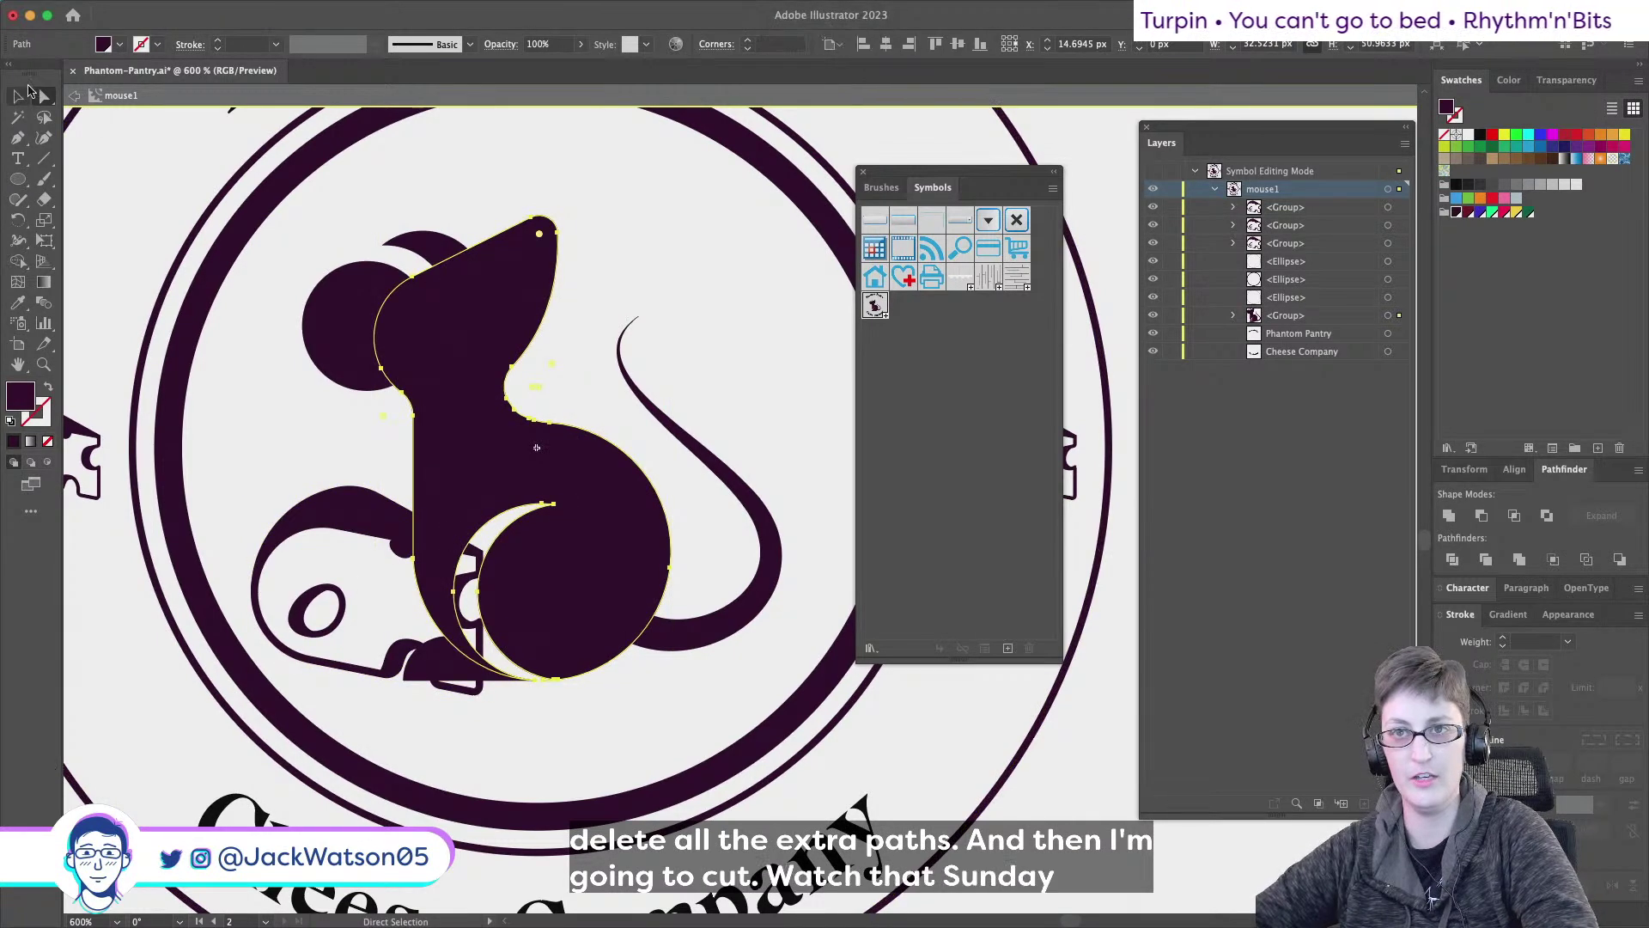
pyautogui.press('super+f')
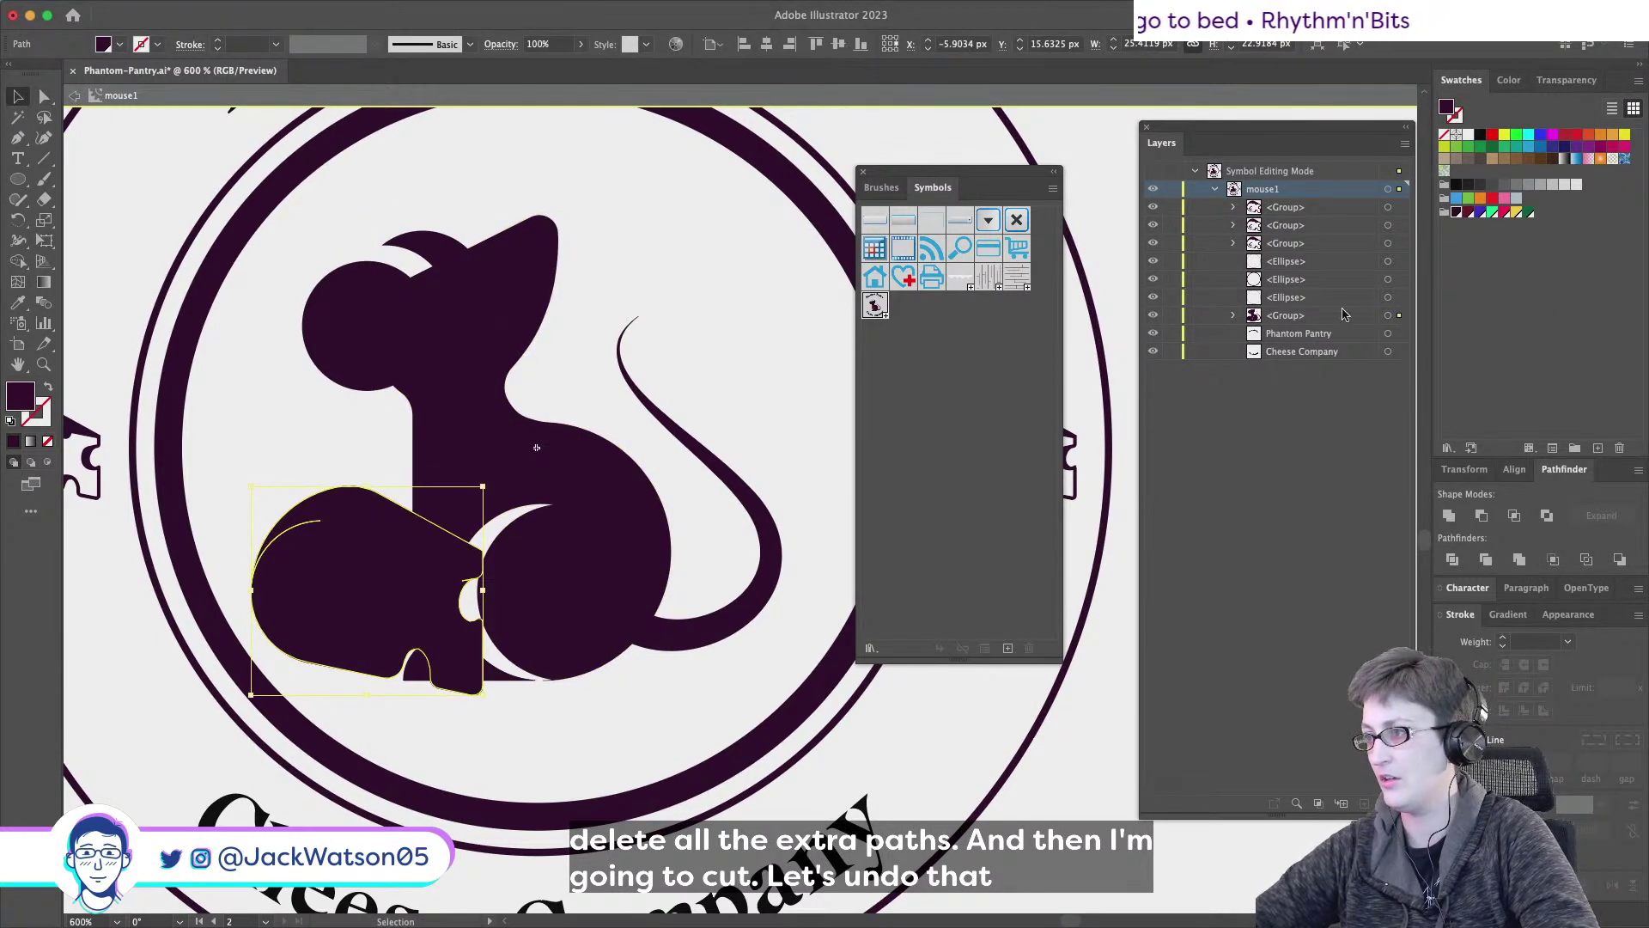
pyautogui.keyDown('shift'); pyautogui.click(1388, 243); pyautogui.keyUp('shift')
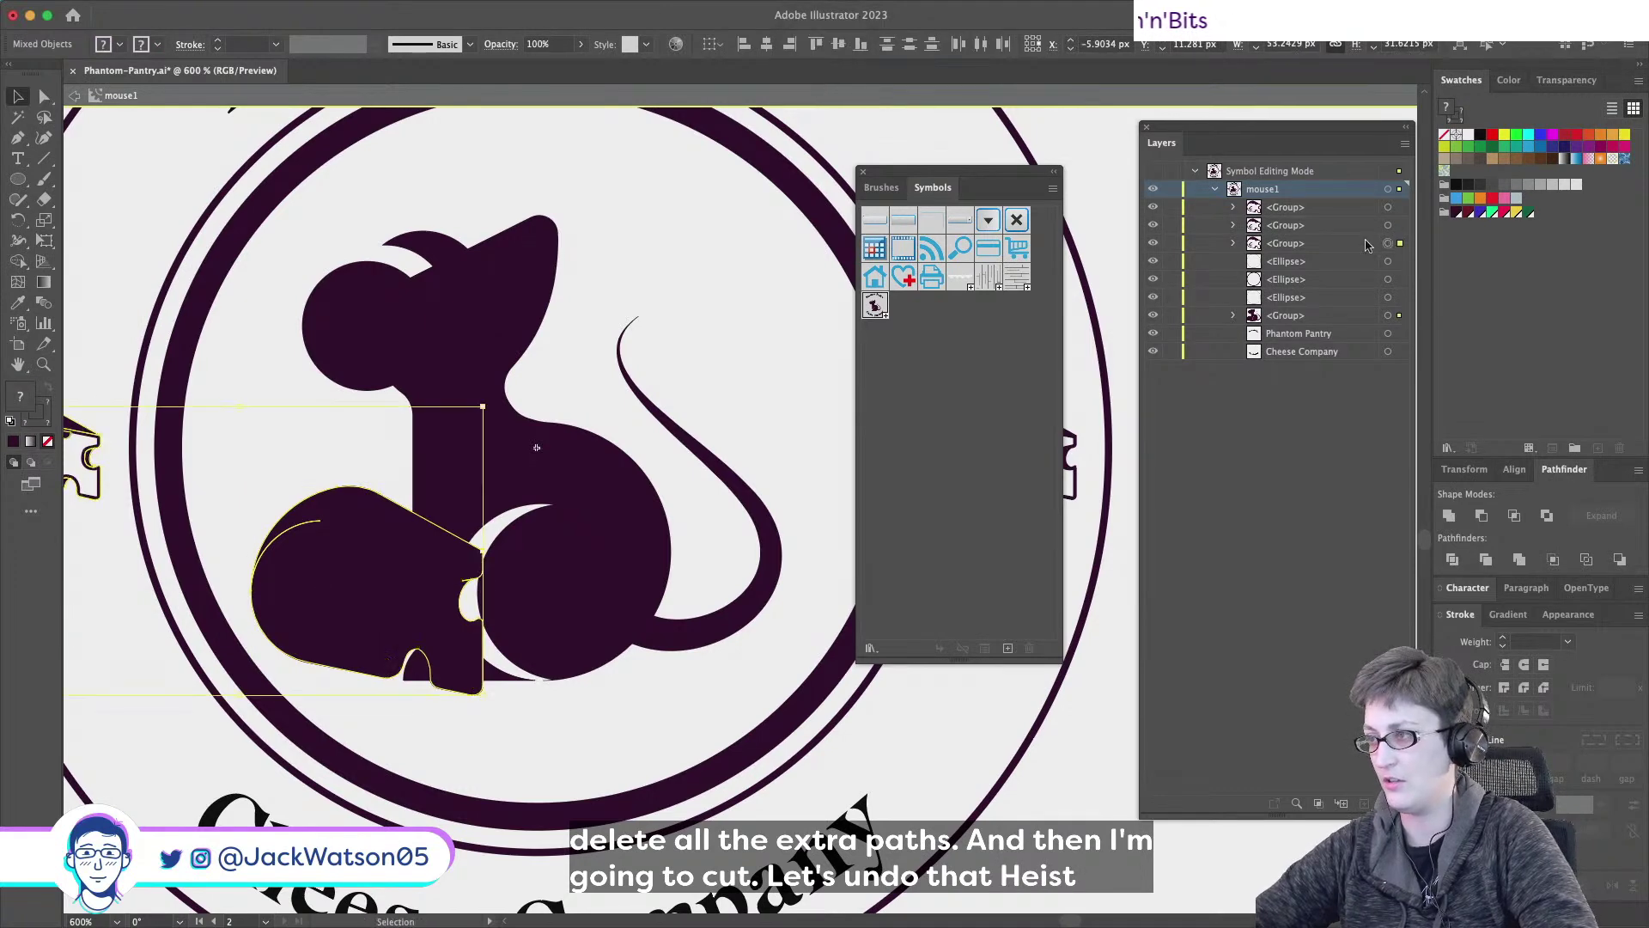
pyautogui.press('super+shift+a')
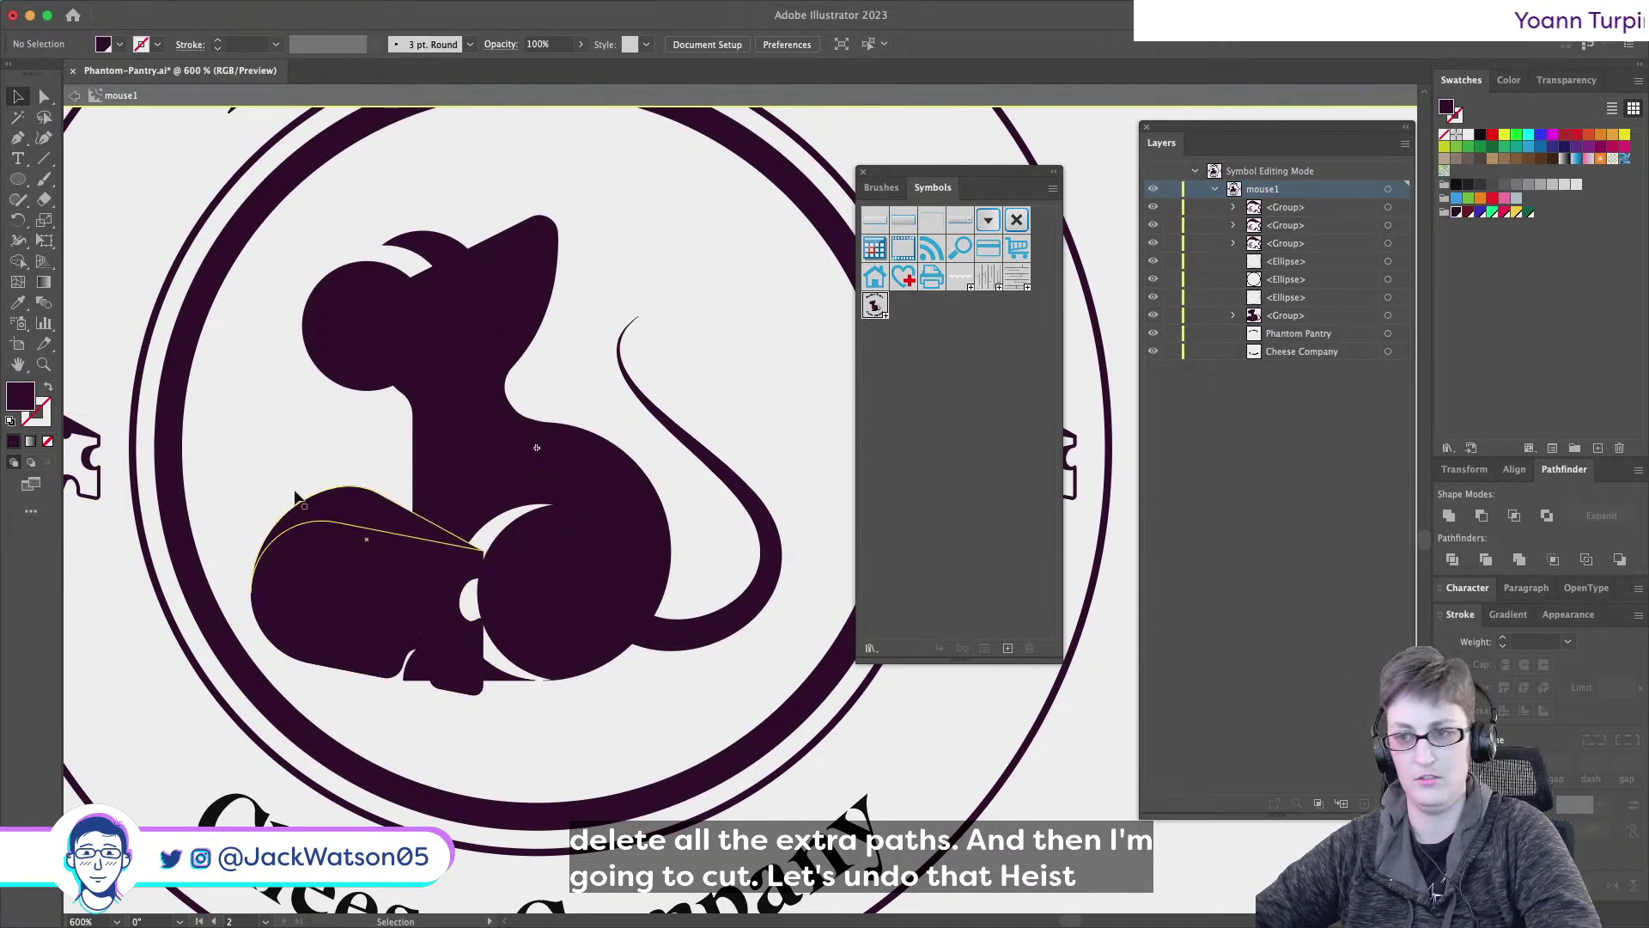
pyautogui.moveTo(307, 544); pyautogui.dragTo(311, 557)
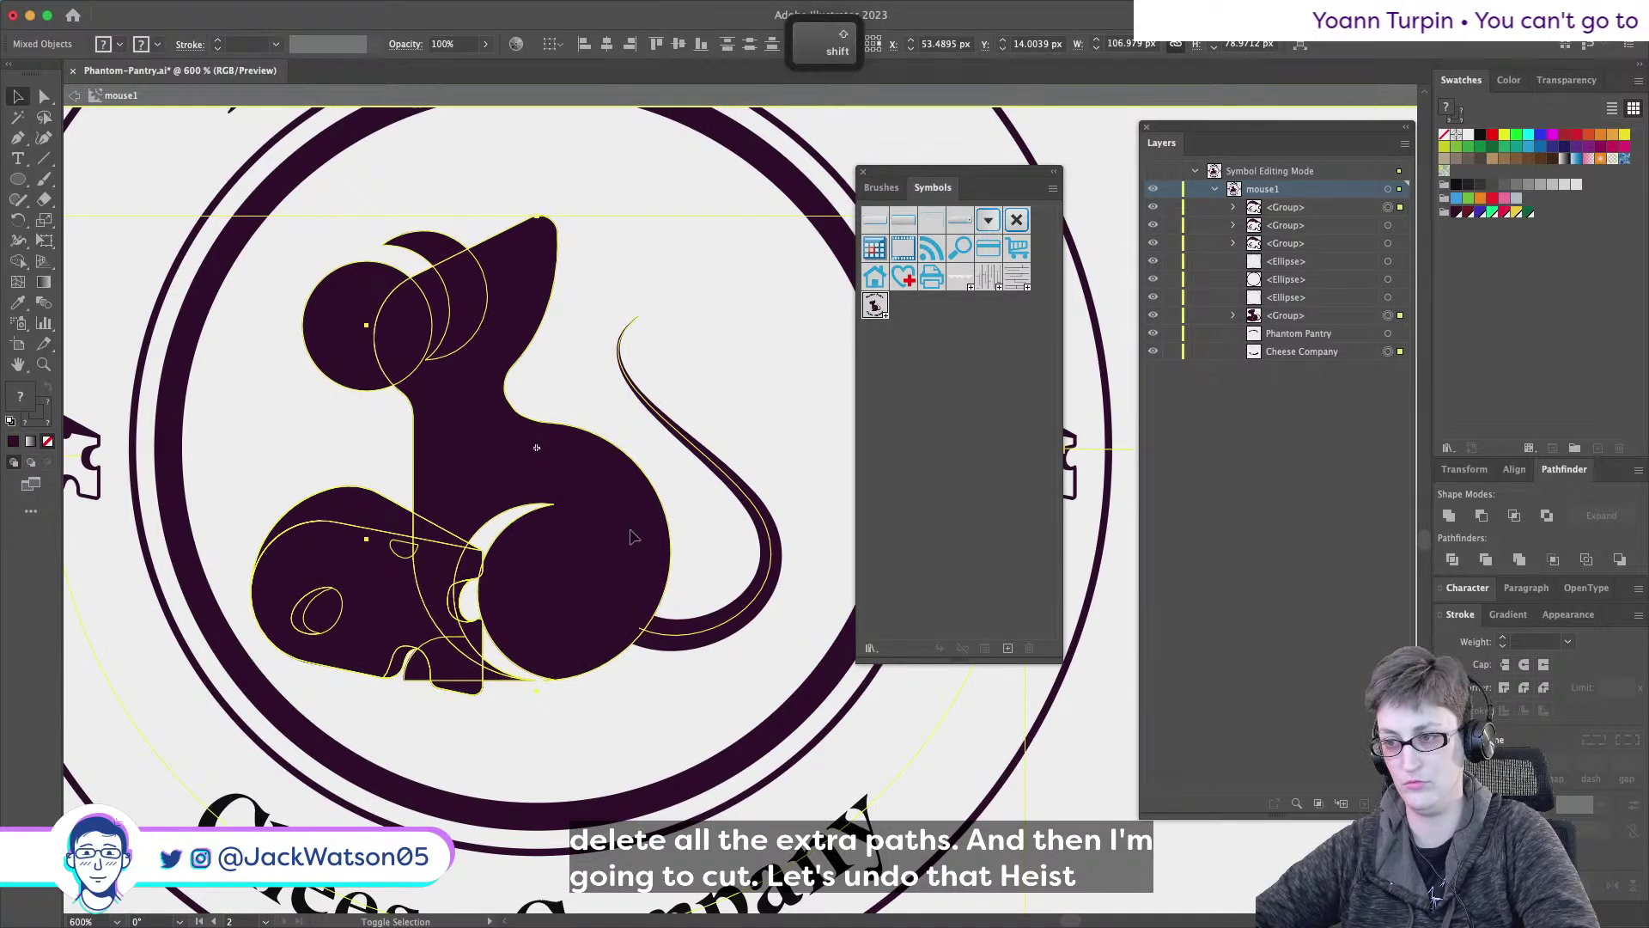
pyautogui.keyDown('shift'); pyautogui.click(632, 538); pyautogui.keyUp('shift')
pyautogui.hscroll(1, 627, 536)
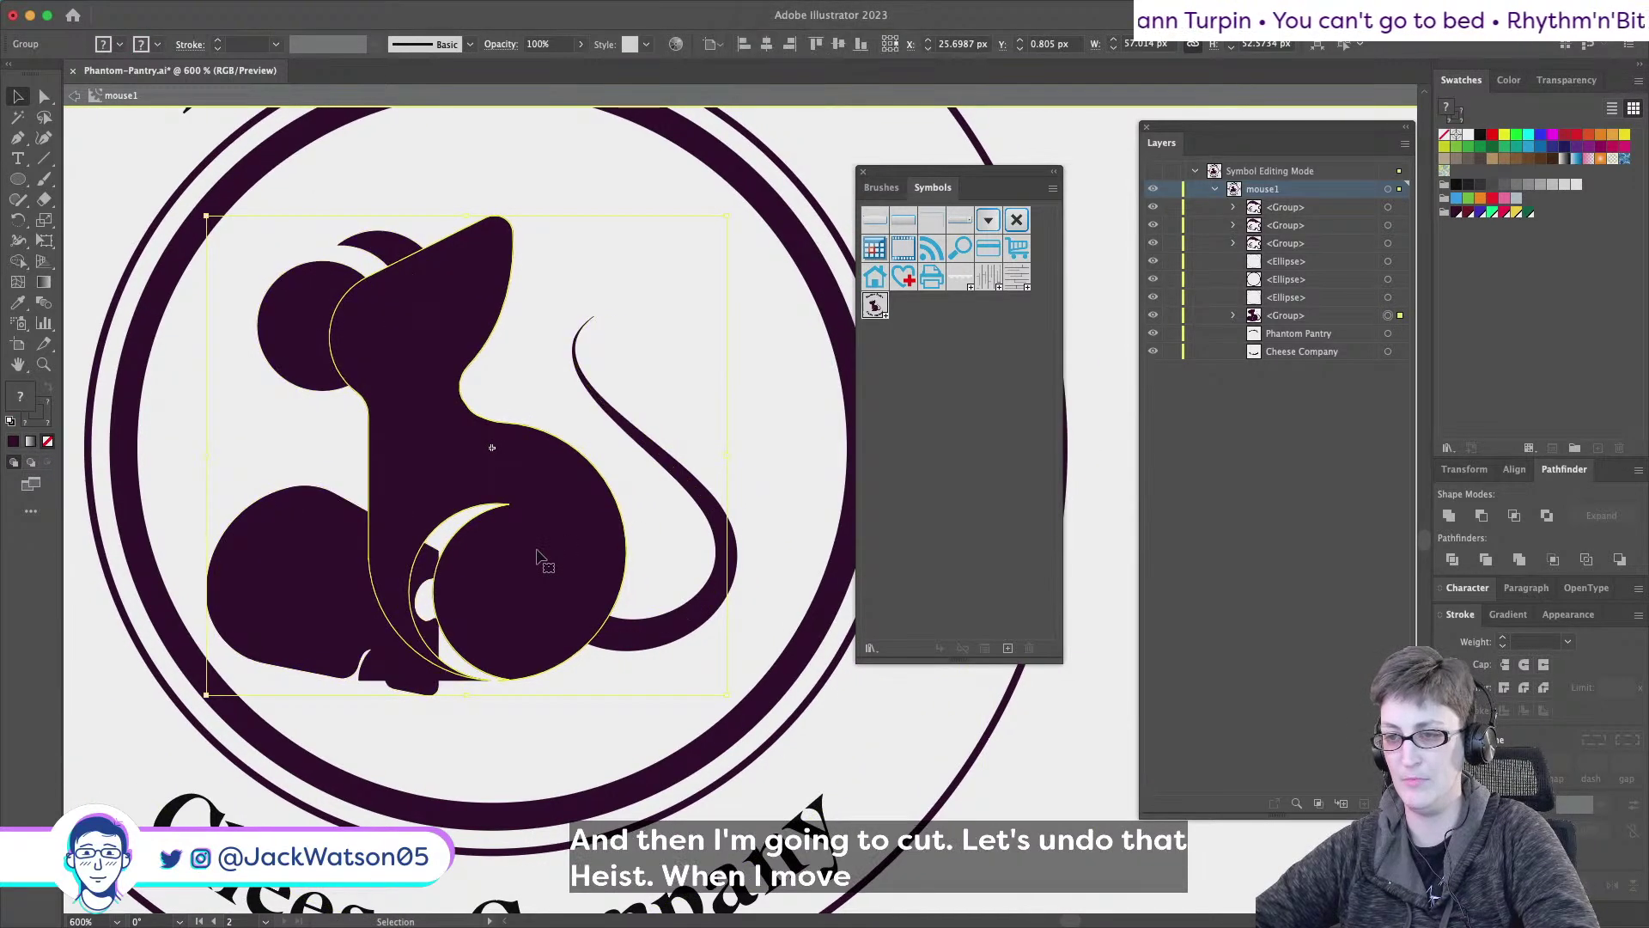
# - Isolate the mouse group and move the ears, body, tail and foot about 4 px to the right, leaving the cheese silhouette in place
pyautogui.doubleClick(399, 344)
pyautogui.click(399, 344)
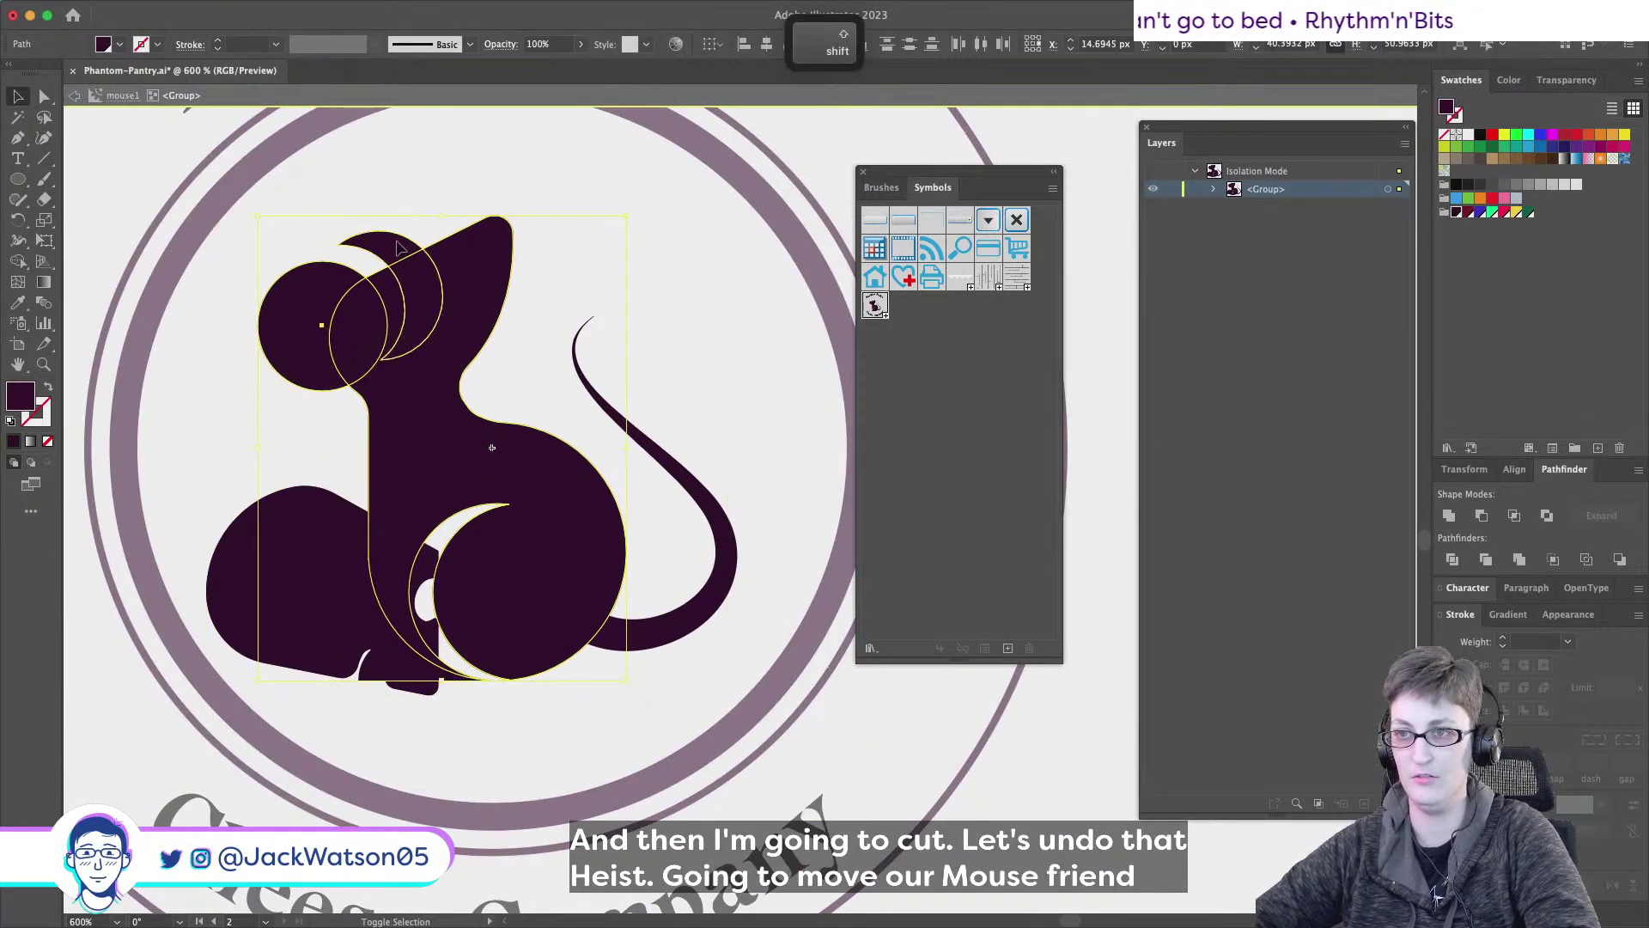
pyautogui.keyDown('shift'); pyautogui.click(673, 647); pyautogui.keyUp('shift')
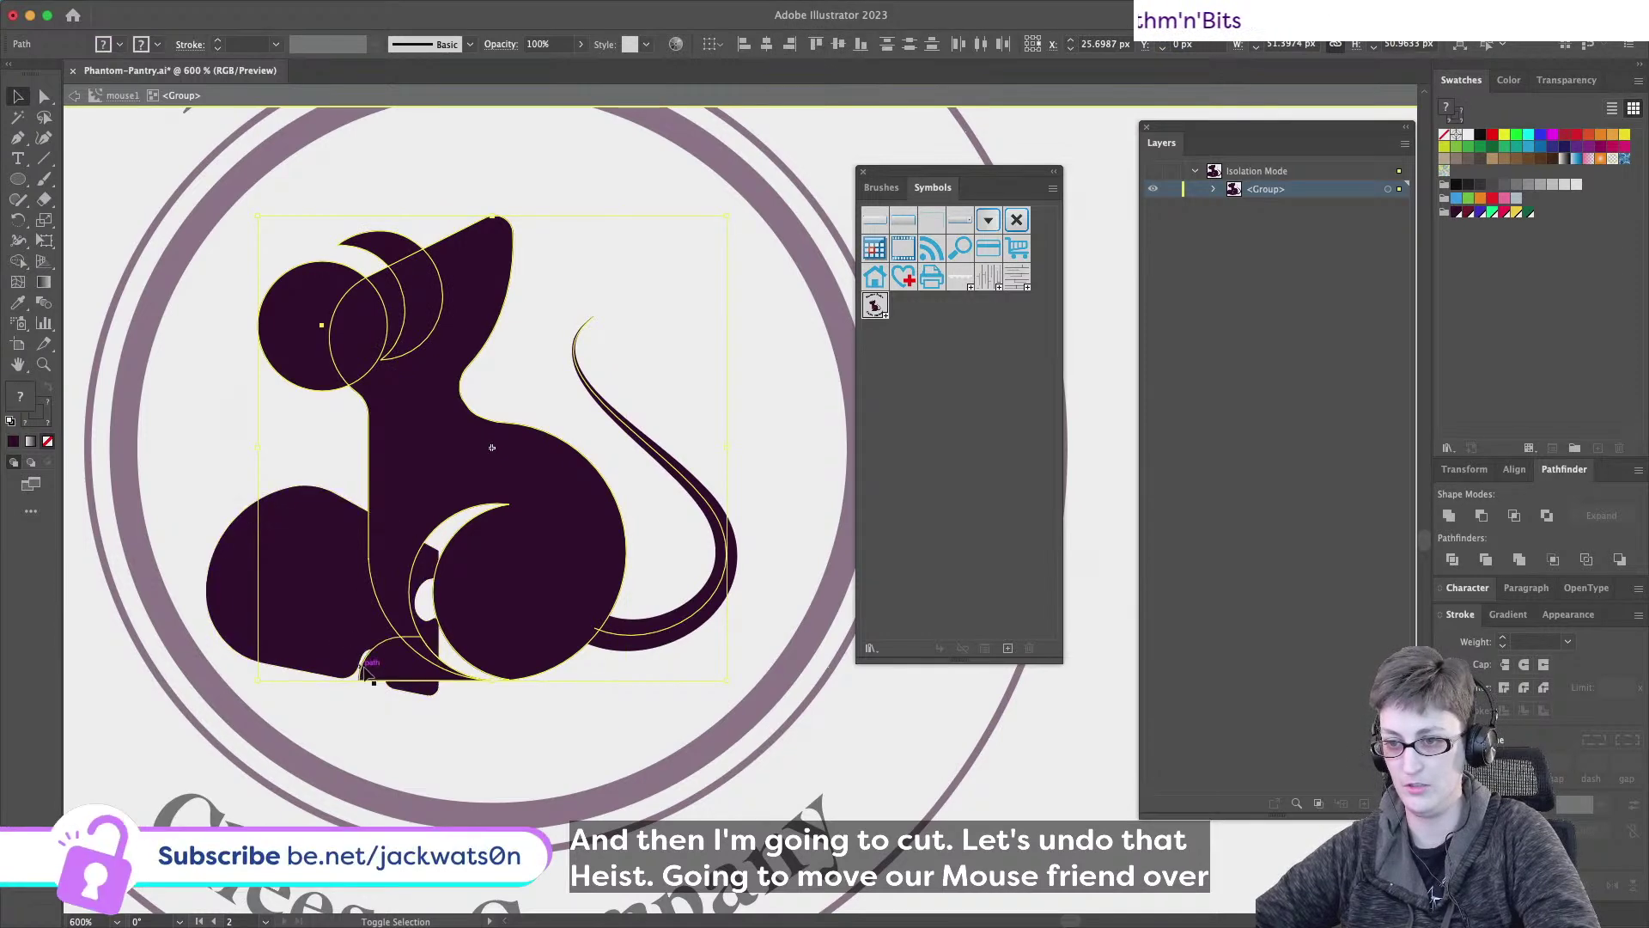
pyautogui.moveTo(364, 673); pyautogui.dragTo(407, 678)
pyautogui.hscroll(5, 407, 678)
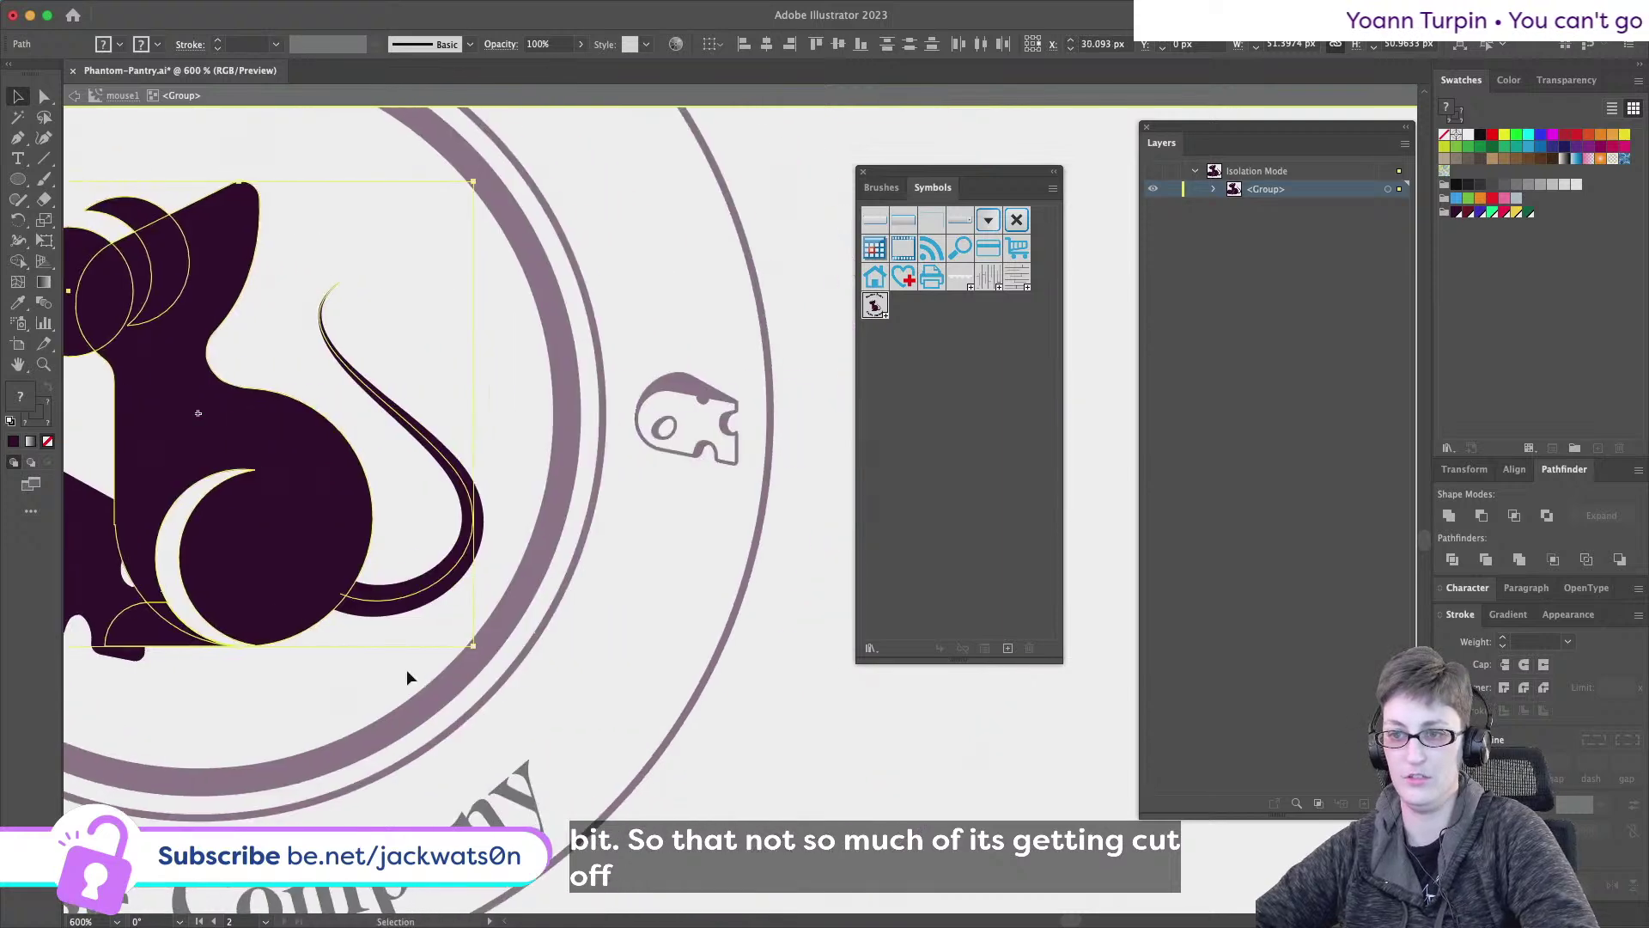
pyautogui.hscroll(-5, 407, 678)
pyautogui.press('super+z')
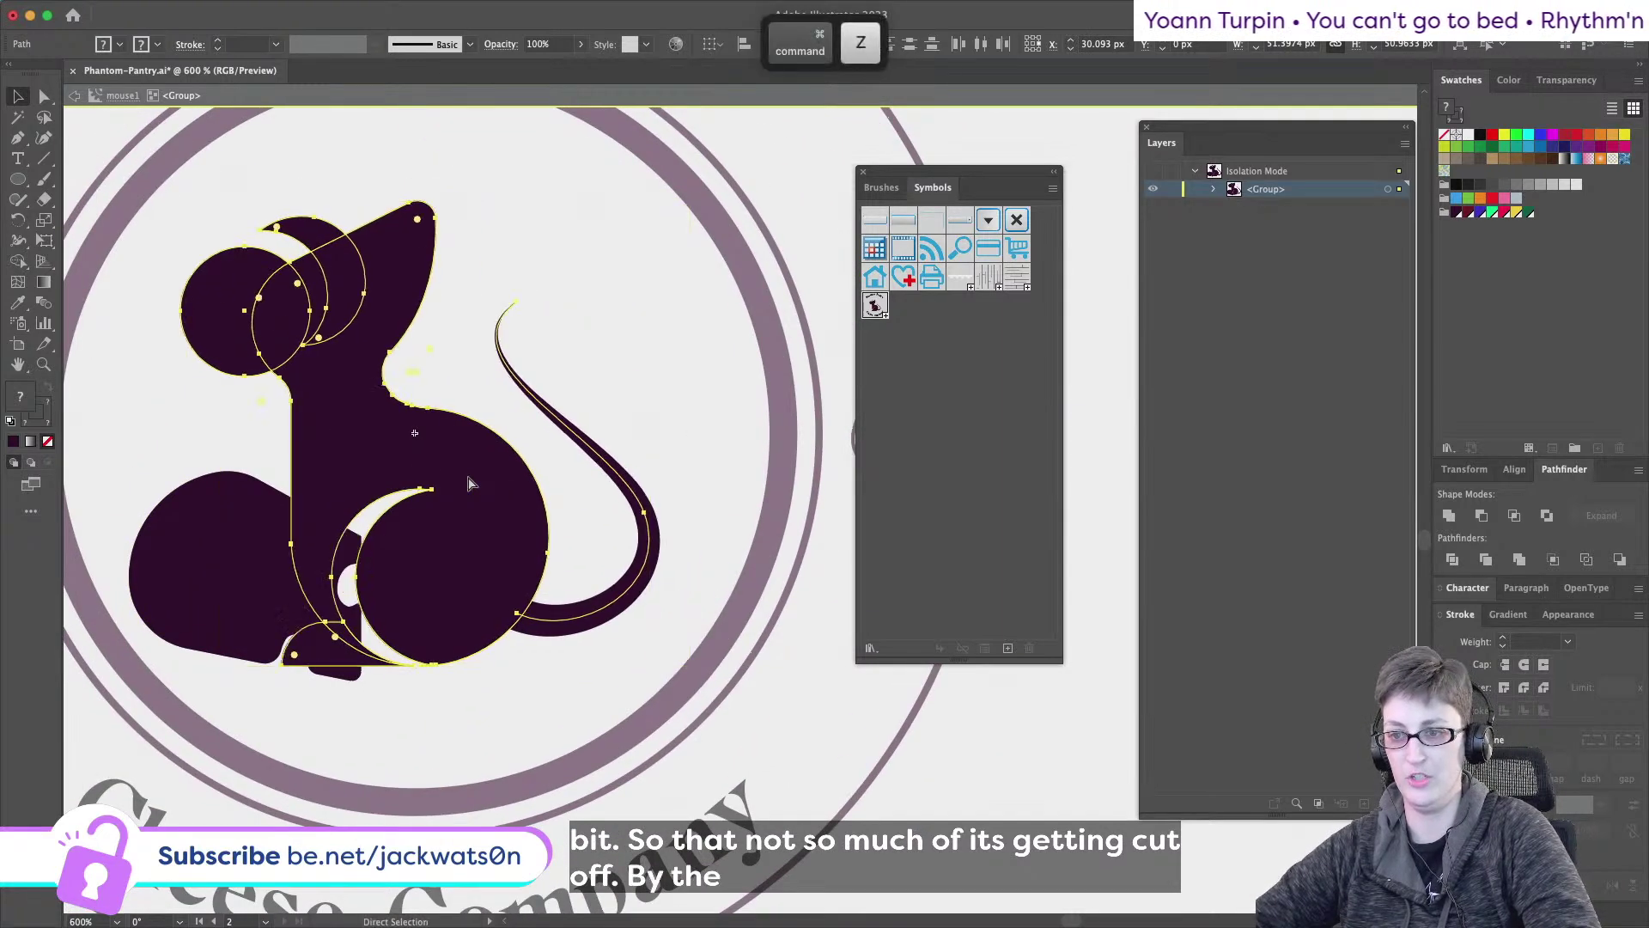
pyautogui.press('super+shift+z')
pyautogui.click(75, 95)
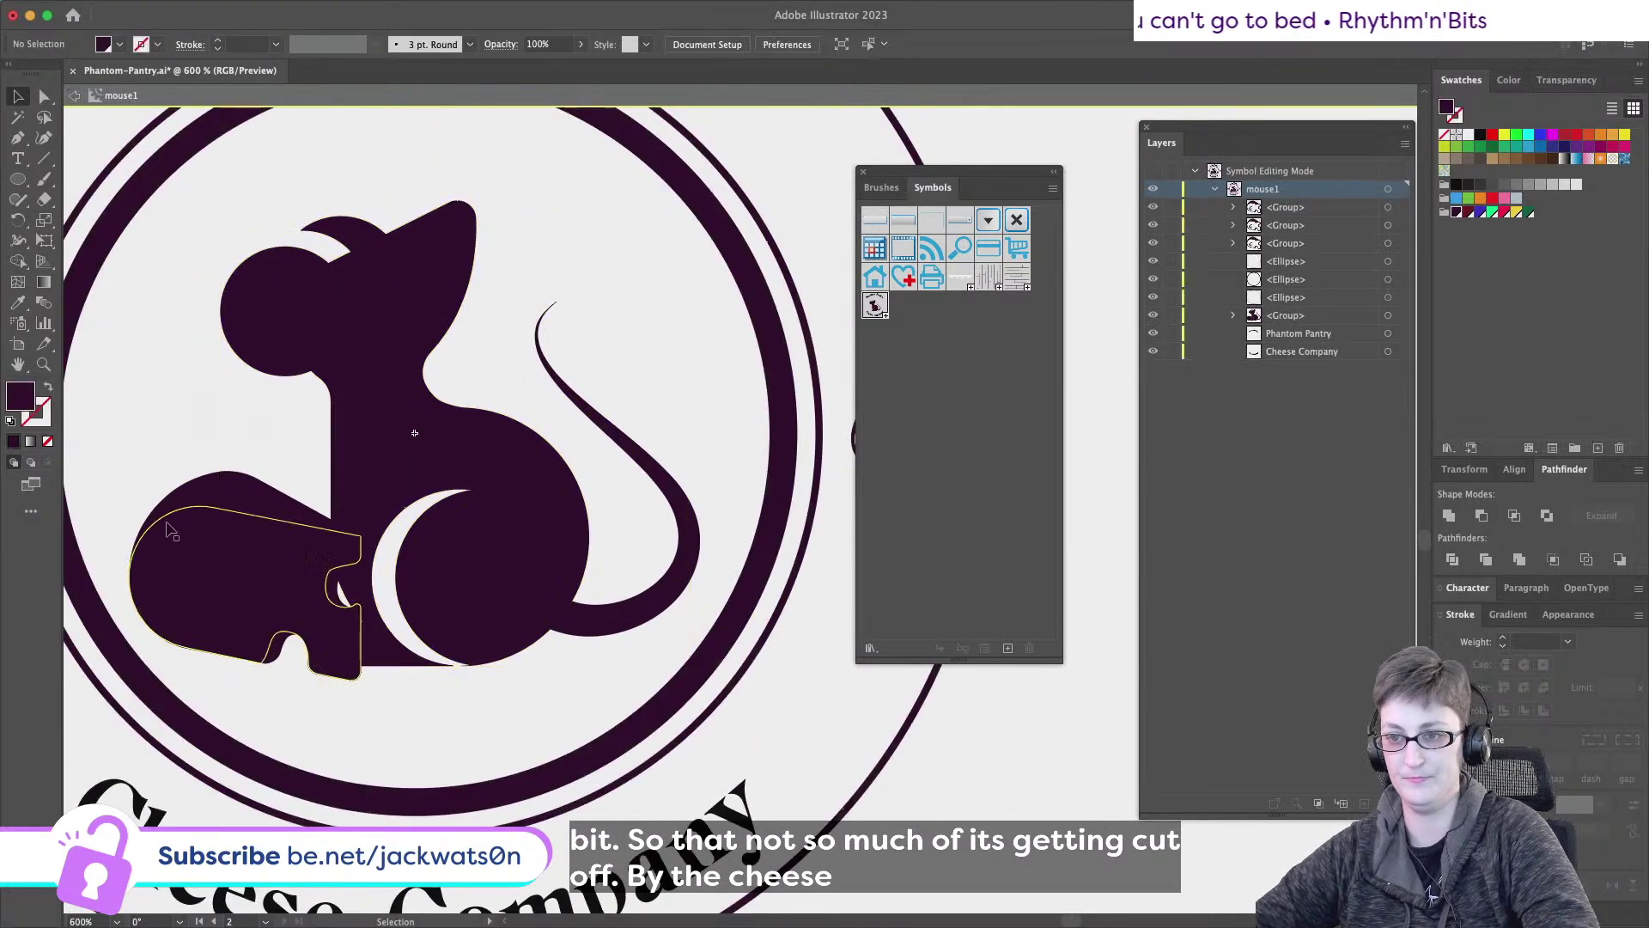
# - Isolate the mouse group and subtract the cheese silhouette from the mouse's body with Minus Front
pyautogui.click(170, 531)
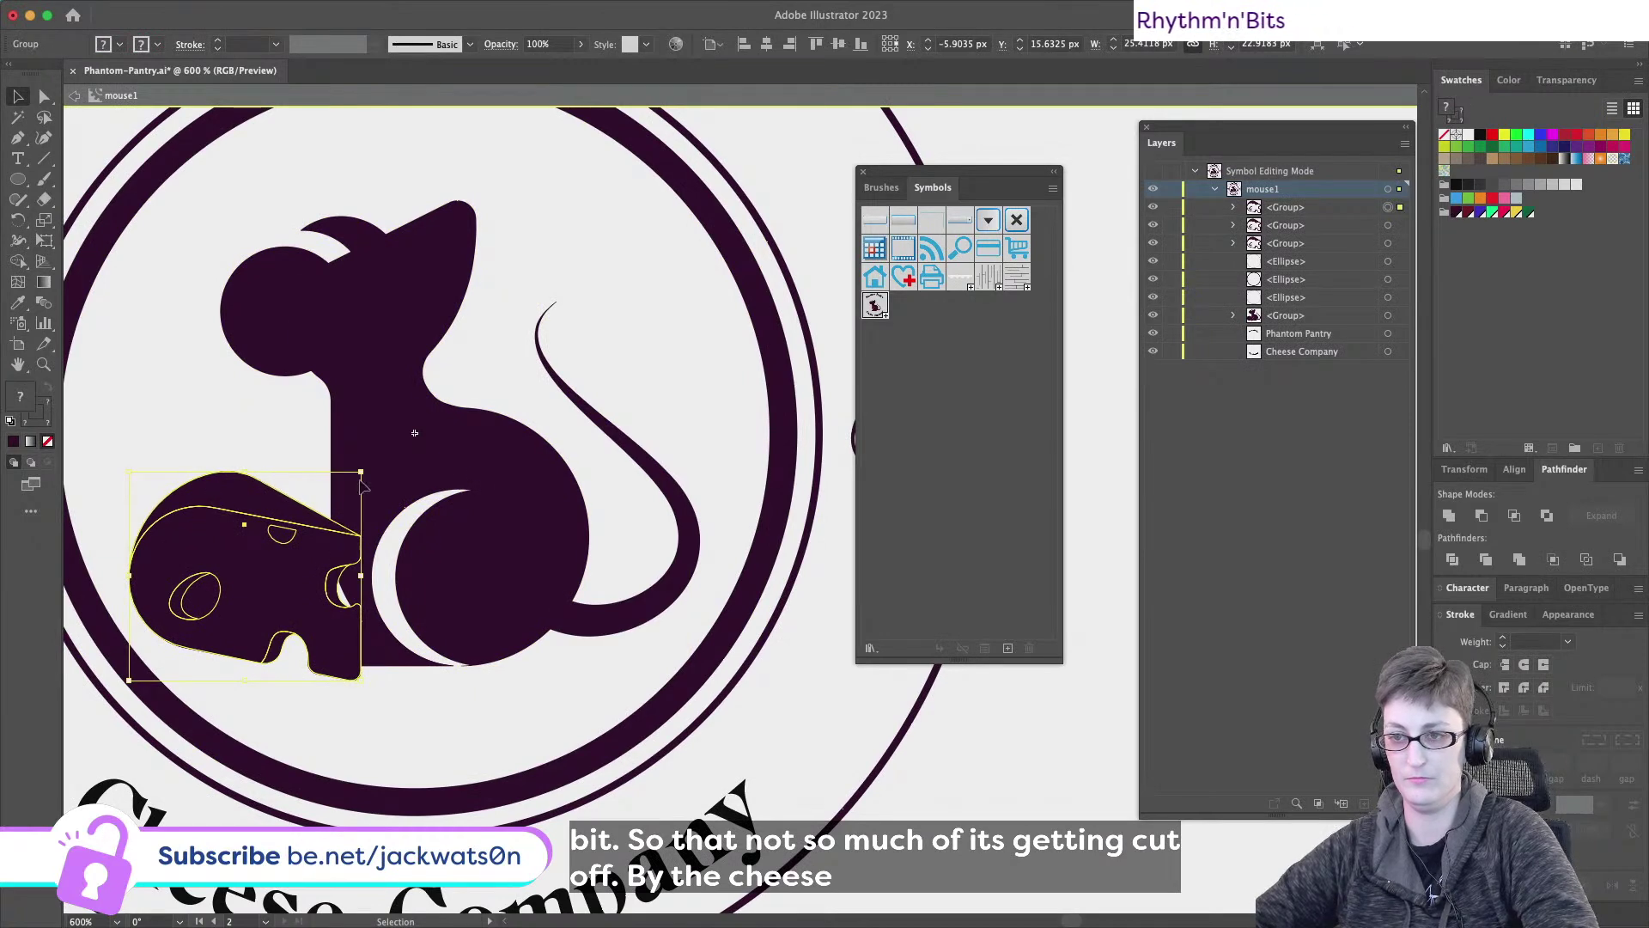
pyautogui.doubleClick(348, 523)
pyautogui.click(214, 541)
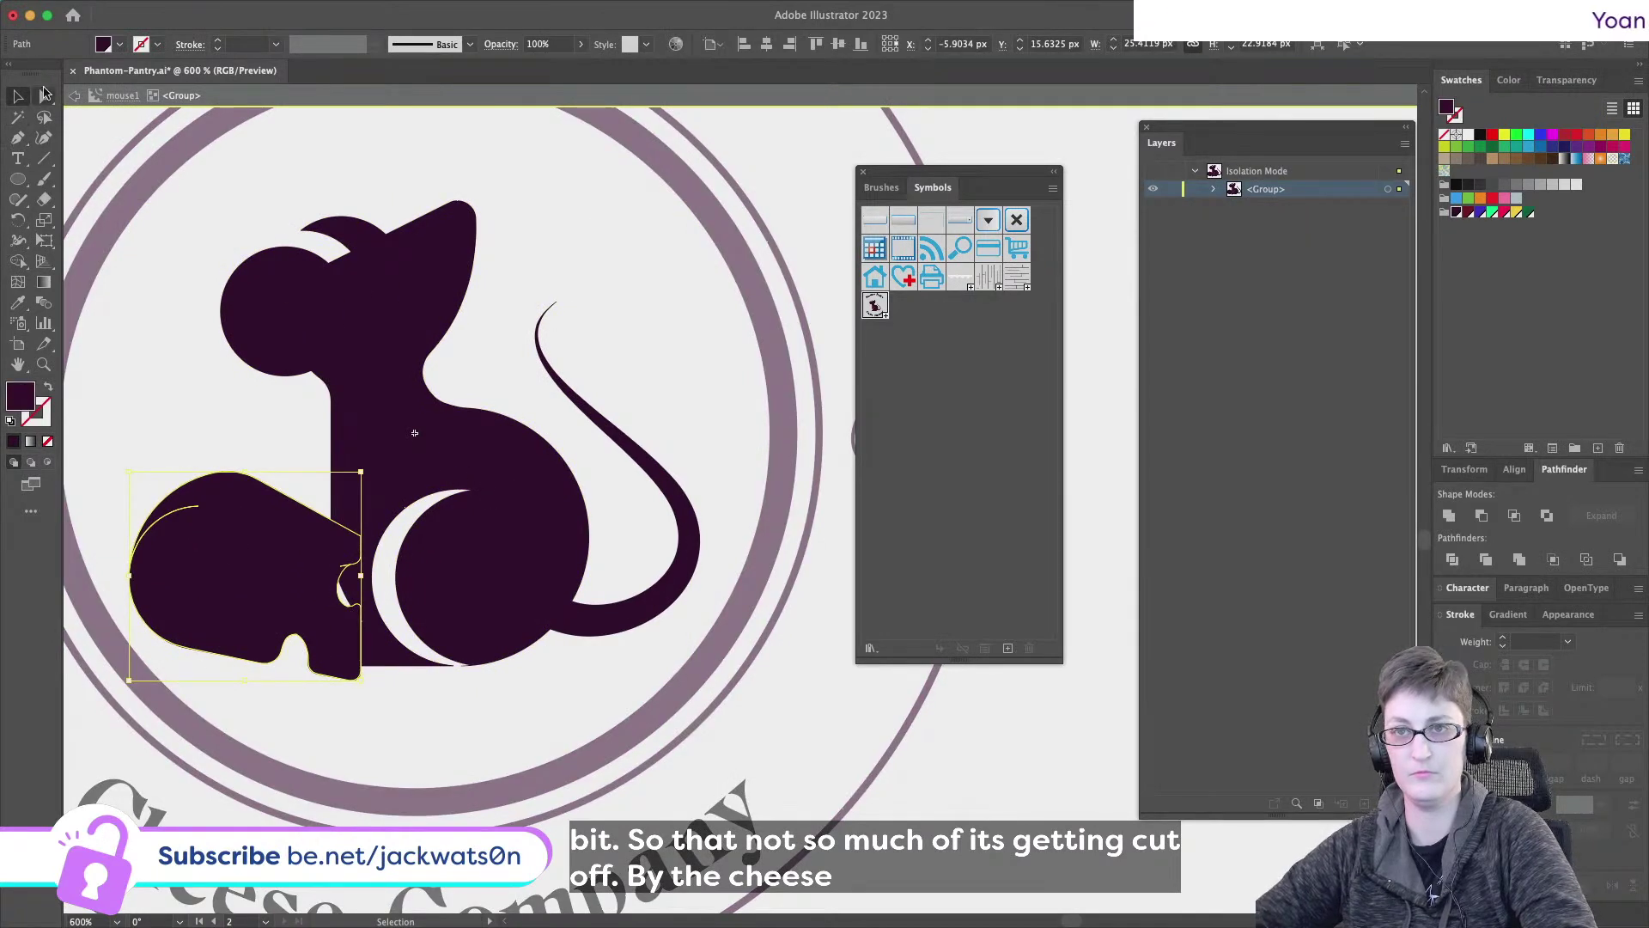
pyautogui.click(45, 95)
pyautogui.keyDown('shift'); pyautogui.click(464, 535); pyautogui.keyUp('shift')
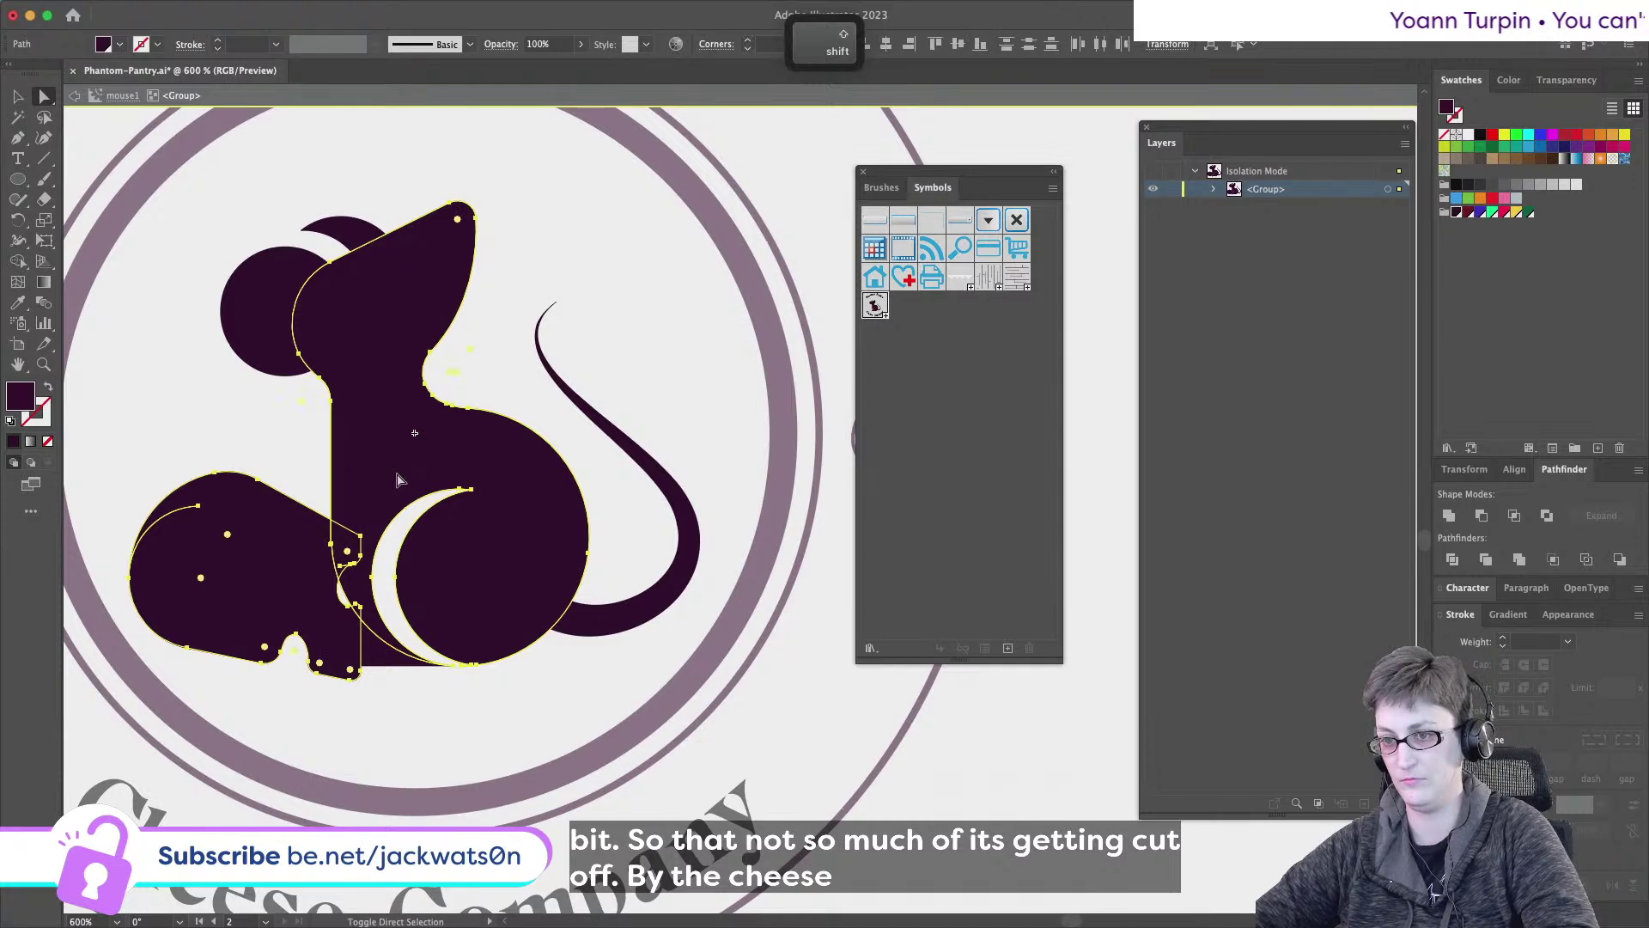
pyautogui.click(1481, 514)
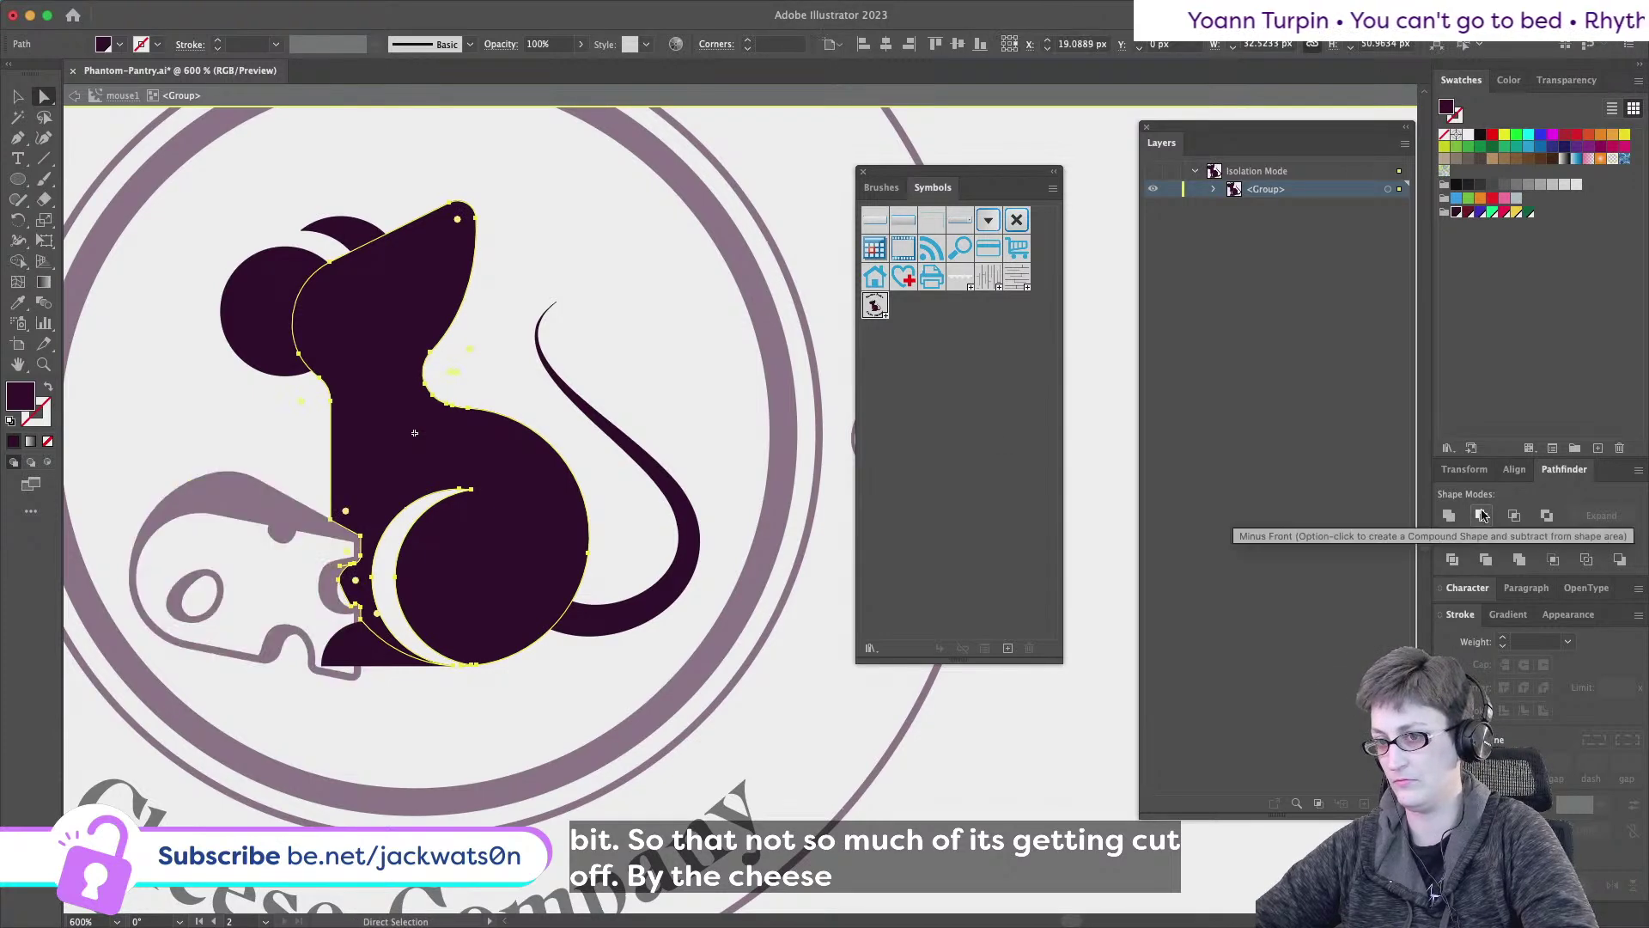
# - Paste the cheese silhouette in front again and subtract it from the mouse's foot with Minus Front, closing the group's isolation
pyautogui.press('shift+super+a')
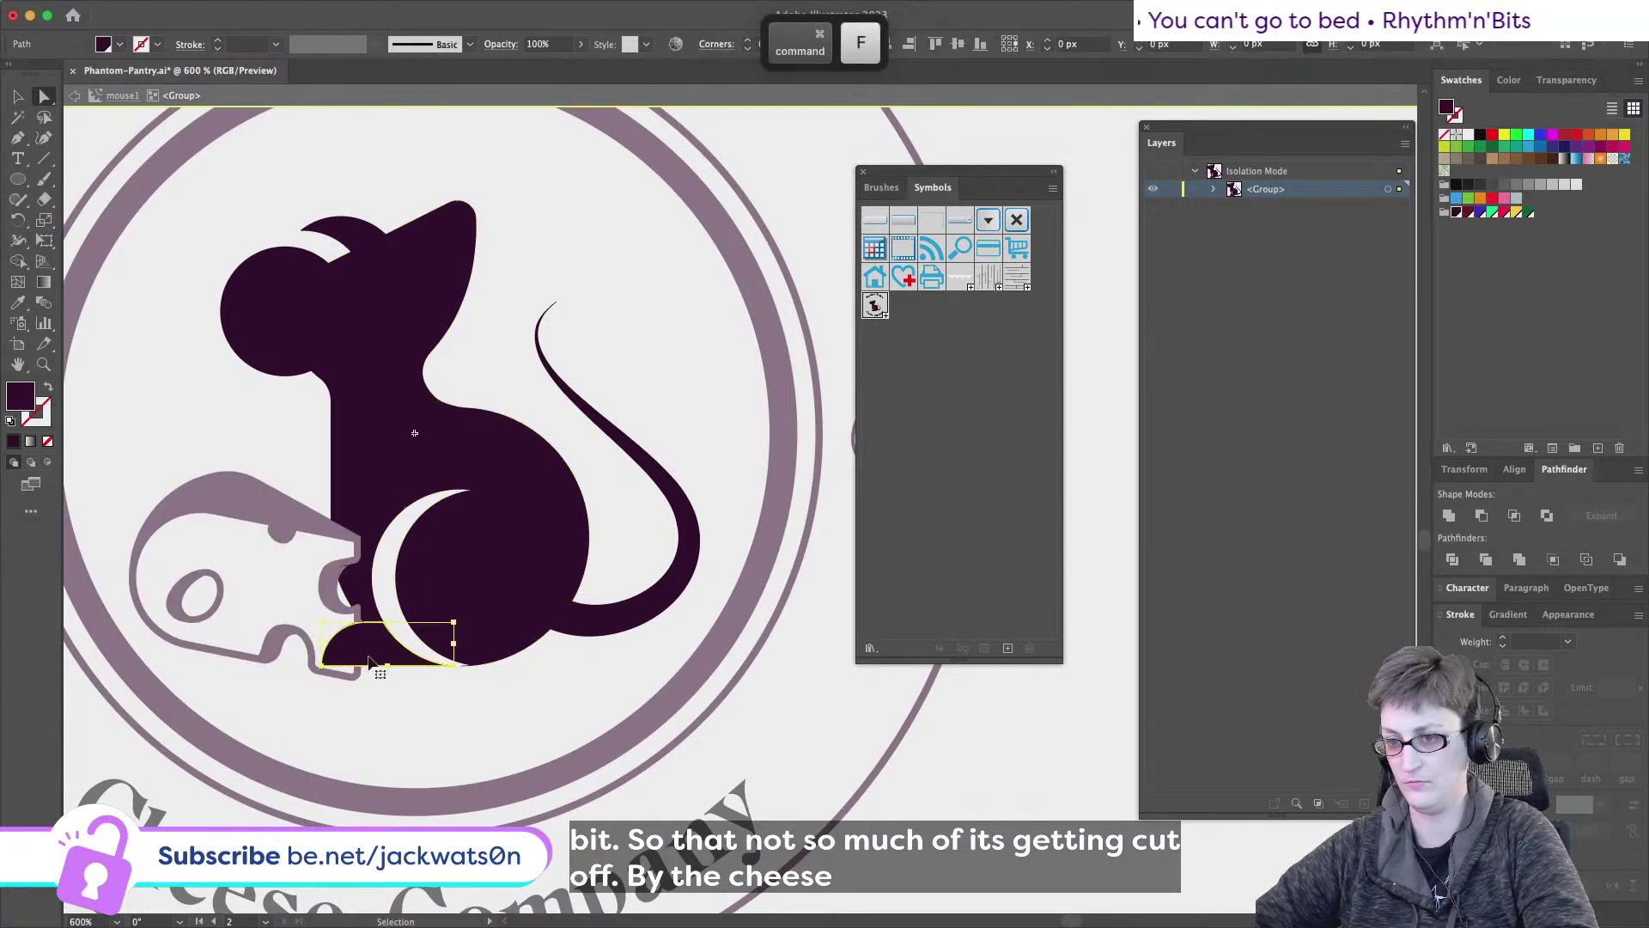
pyautogui.keyDown('shift'); pyautogui.click(373, 661); pyautogui.keyUp('shift')
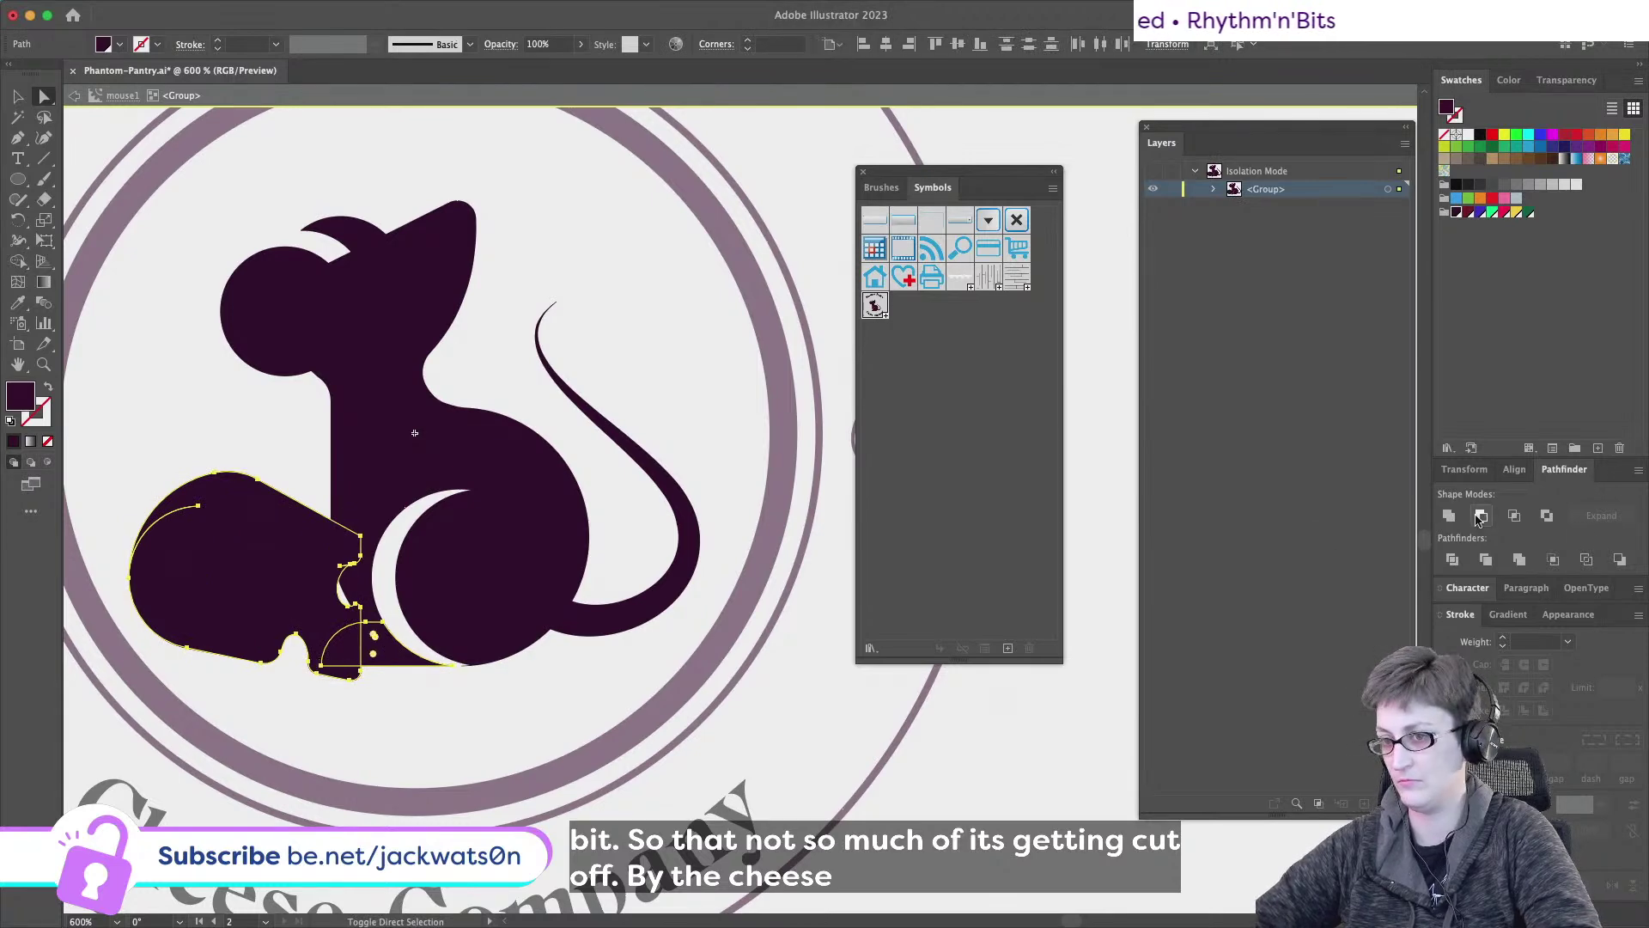
pyautogui.click(1480, 515)
pyautogui.press('shift+super+a')
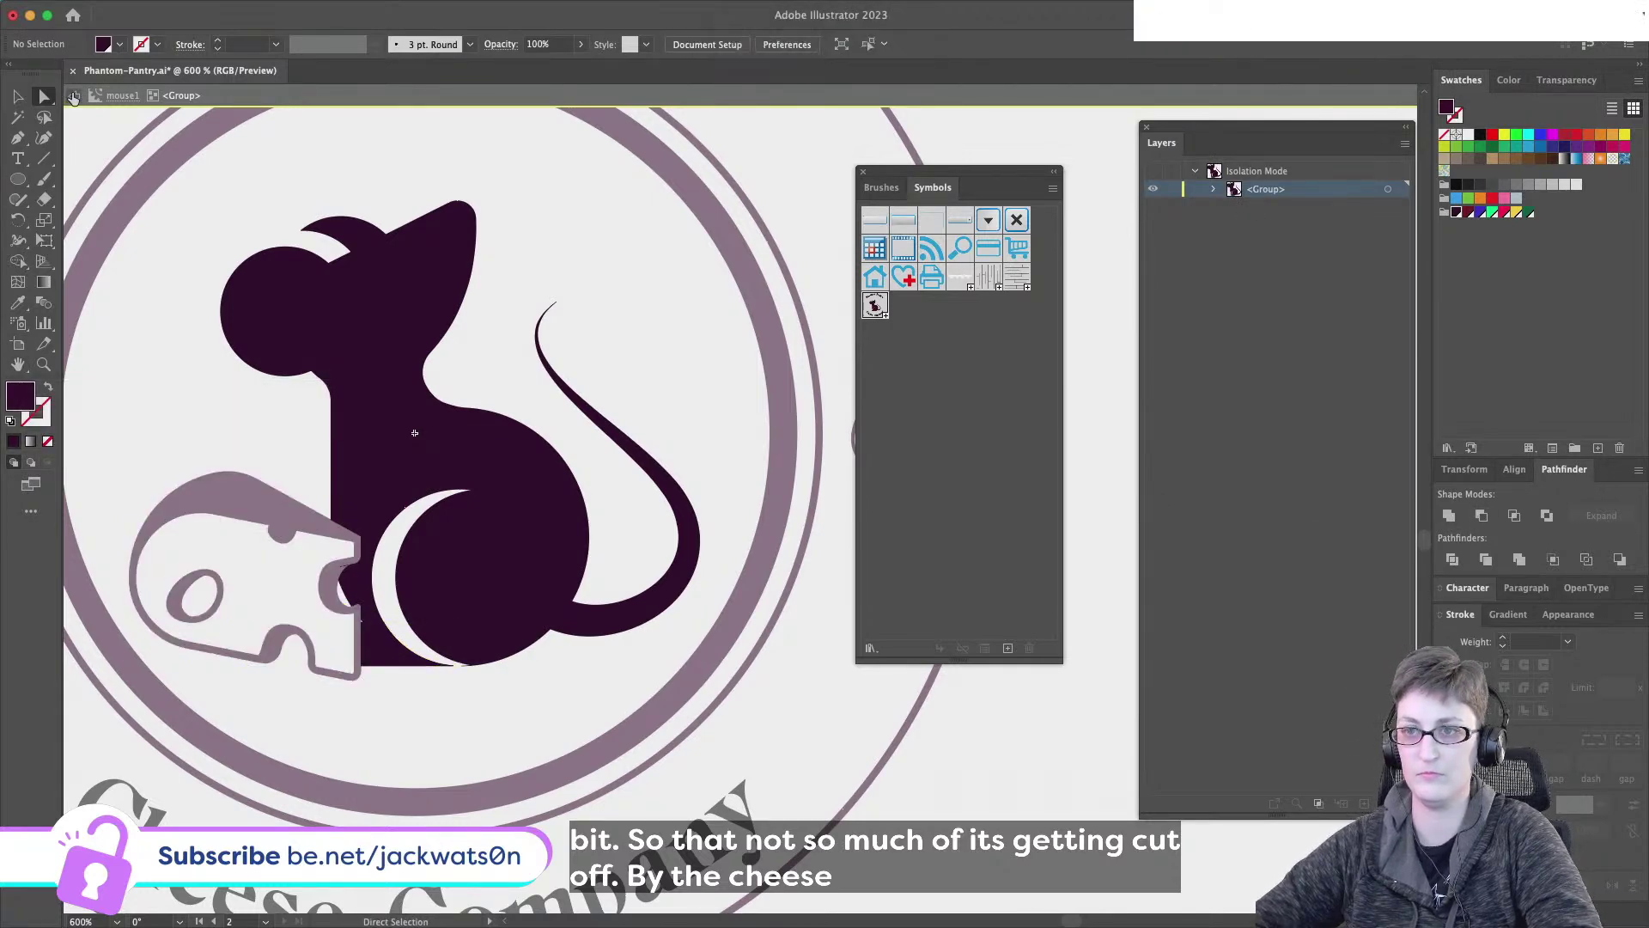
pyautogui.click(75, 95)
pyautogui.scroll(-2, 434, 575)
pyautogui.hscroll(-3, 743, 705)
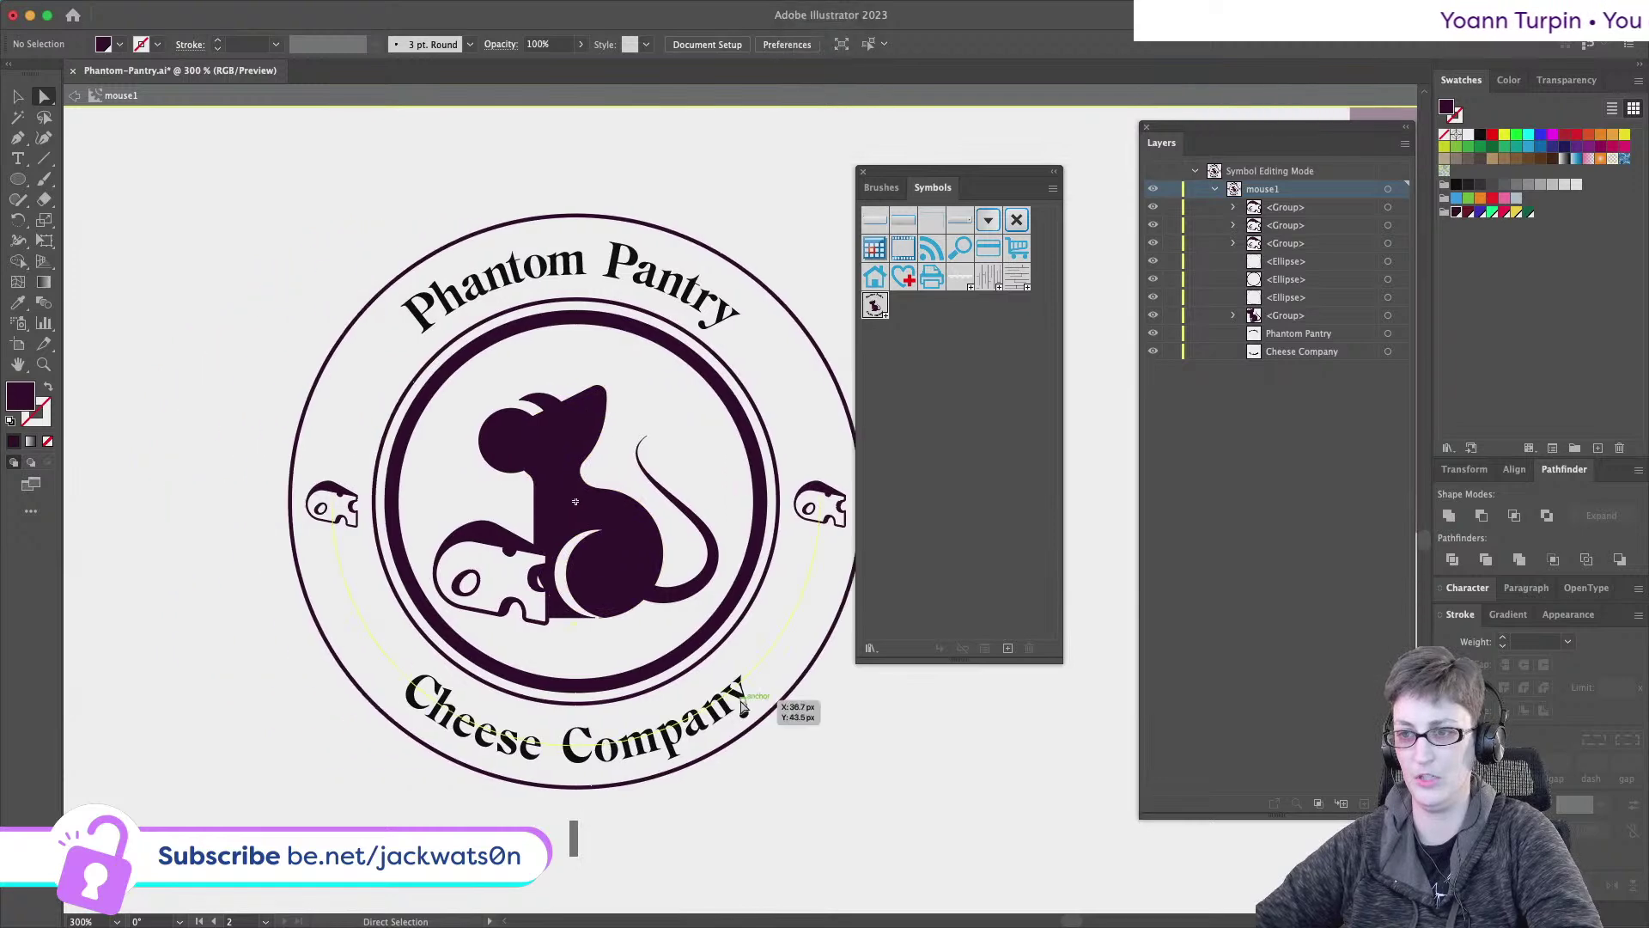
pyautogui.scroll(-2, 743, 706)
pyautogui.hscroll(3, 743, 707)
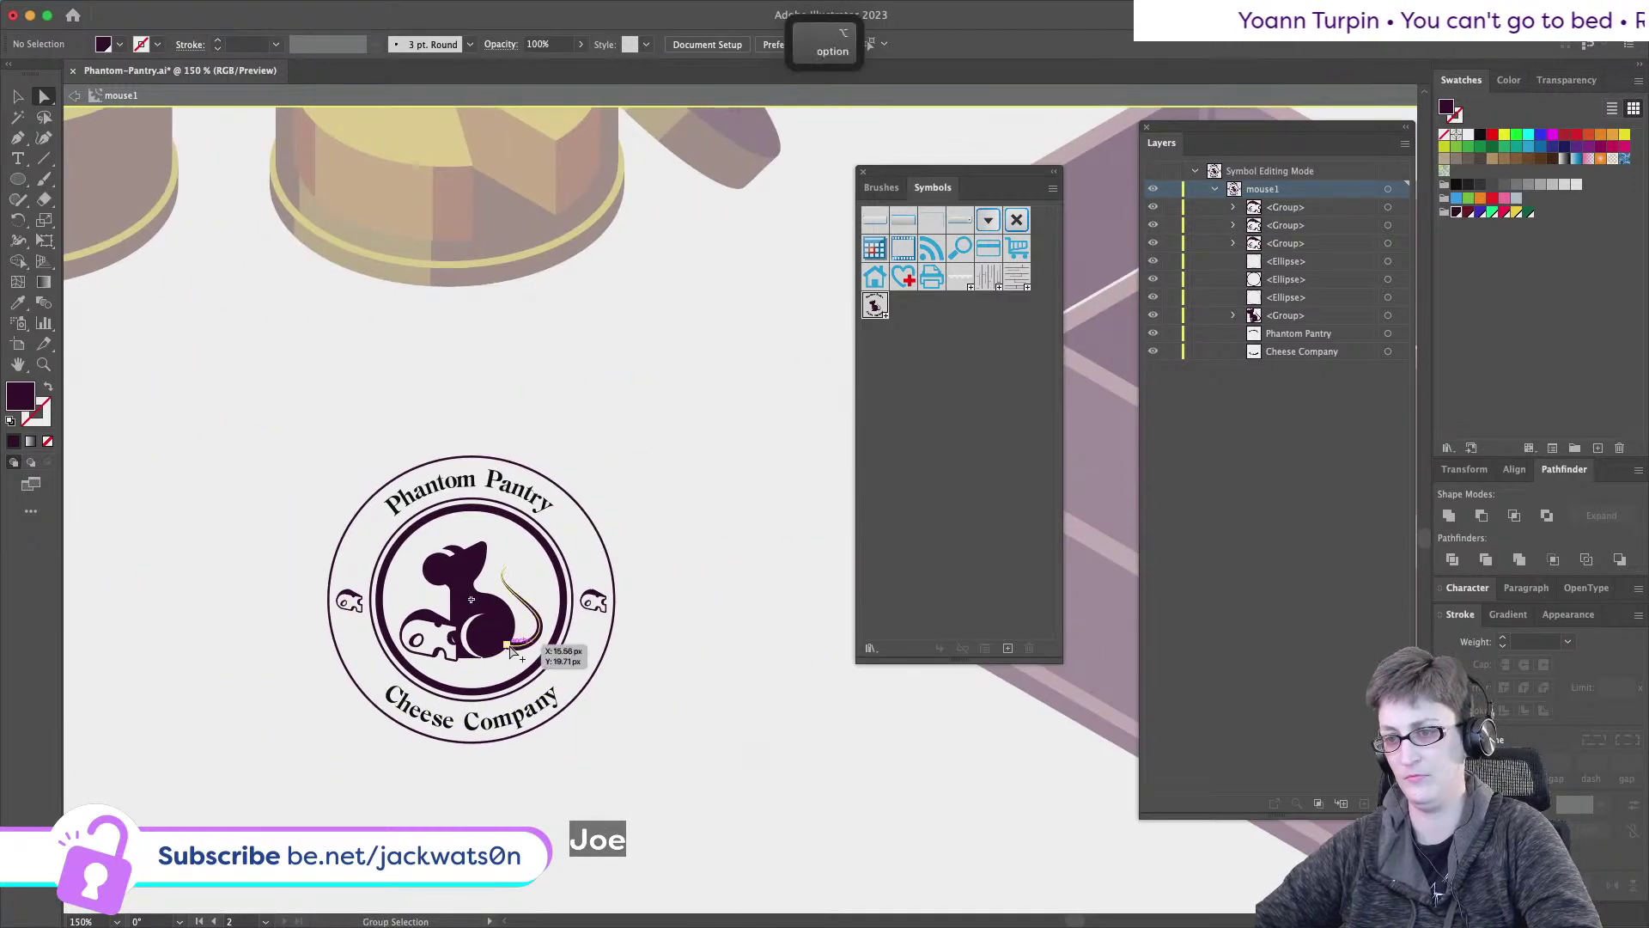
# - Undo the cheese cuts in the mouse's foot and body, and delete the pasted cheese silhouette from the mouse group
pyautogui.scroll(2, 517, 636)
pyautogui.press('super+z')
pyautogui.press('super+z')
pyautogui.press('super+z')
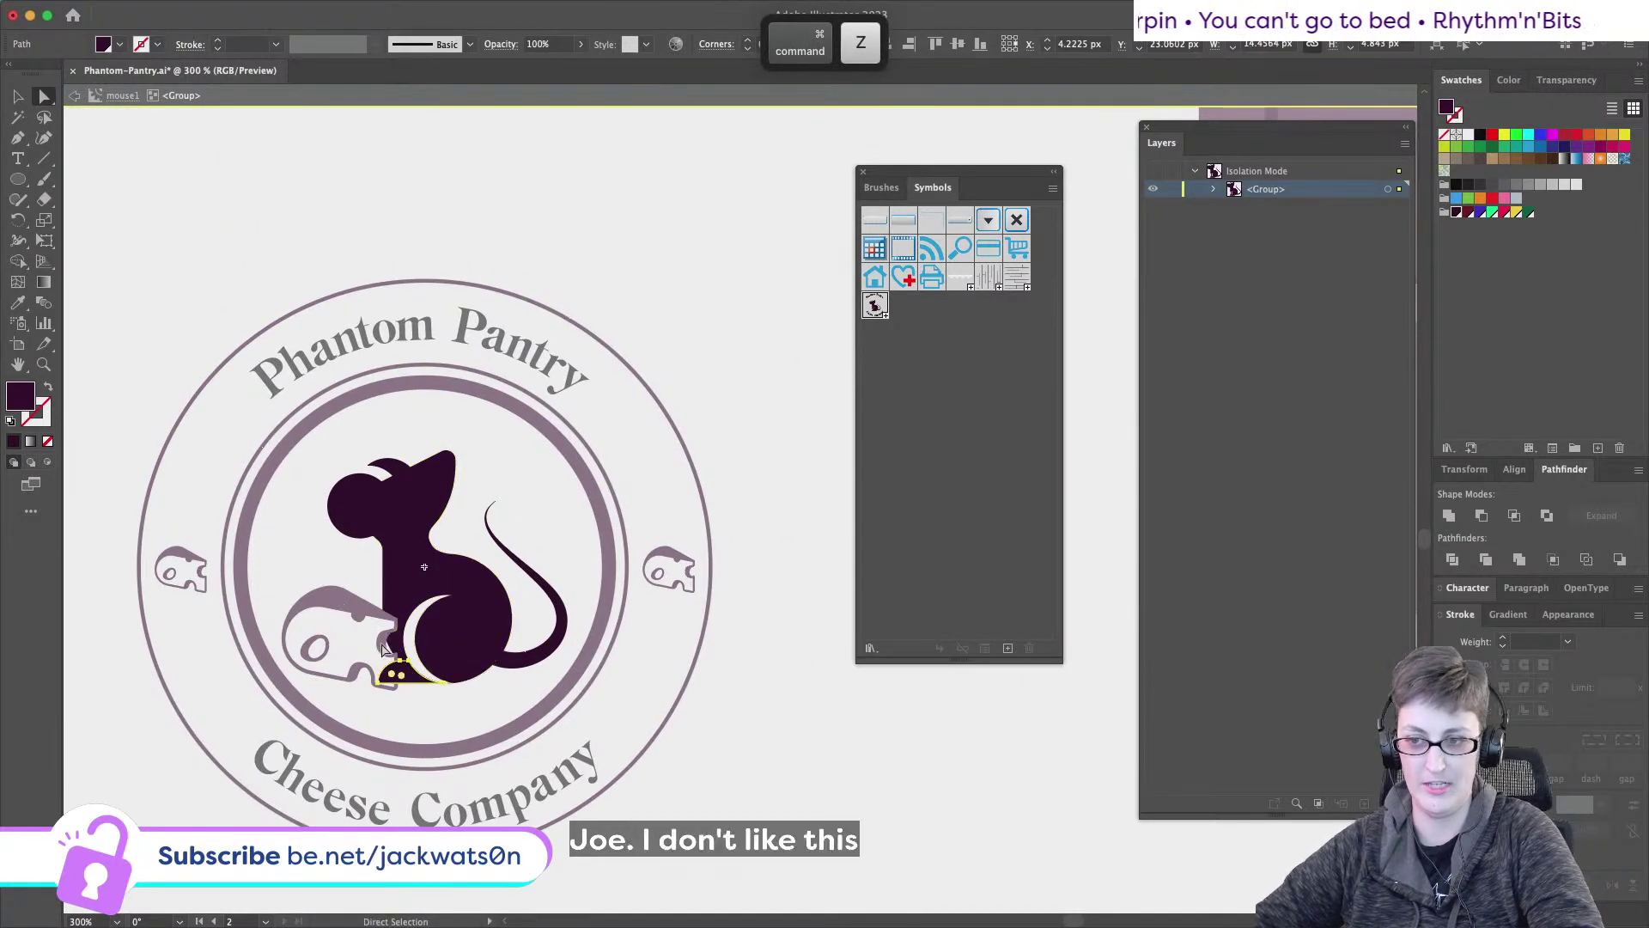
pyautogui.scroll(2, 383, 648)
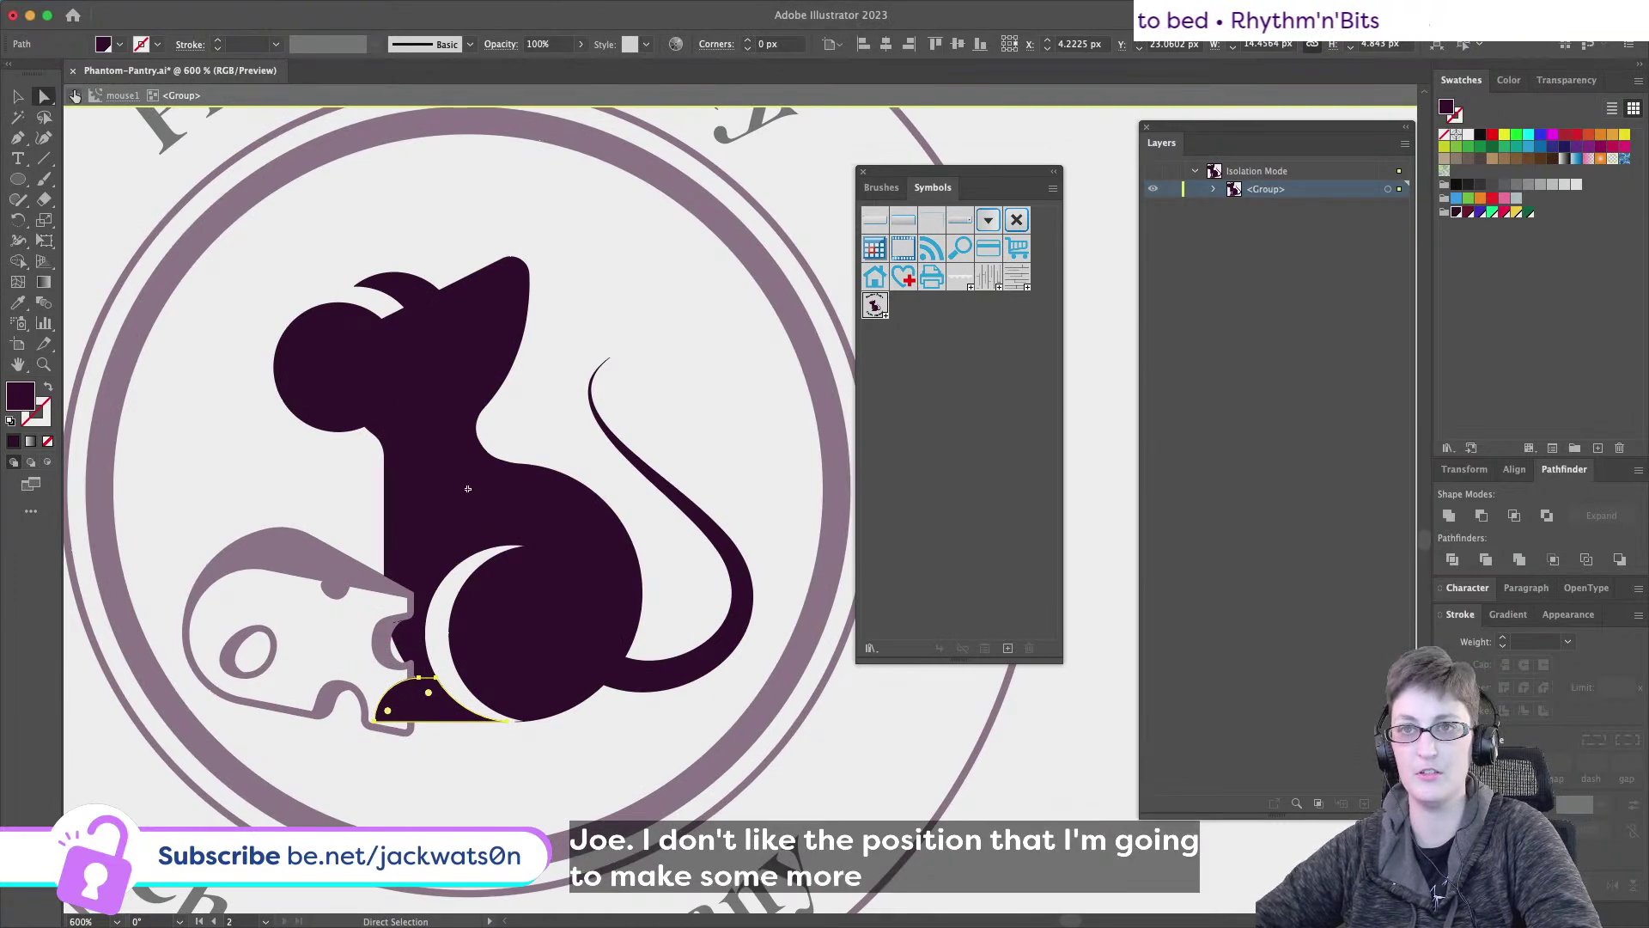
pyautogui.click(75, 95)
pyautogui.press('super+z')
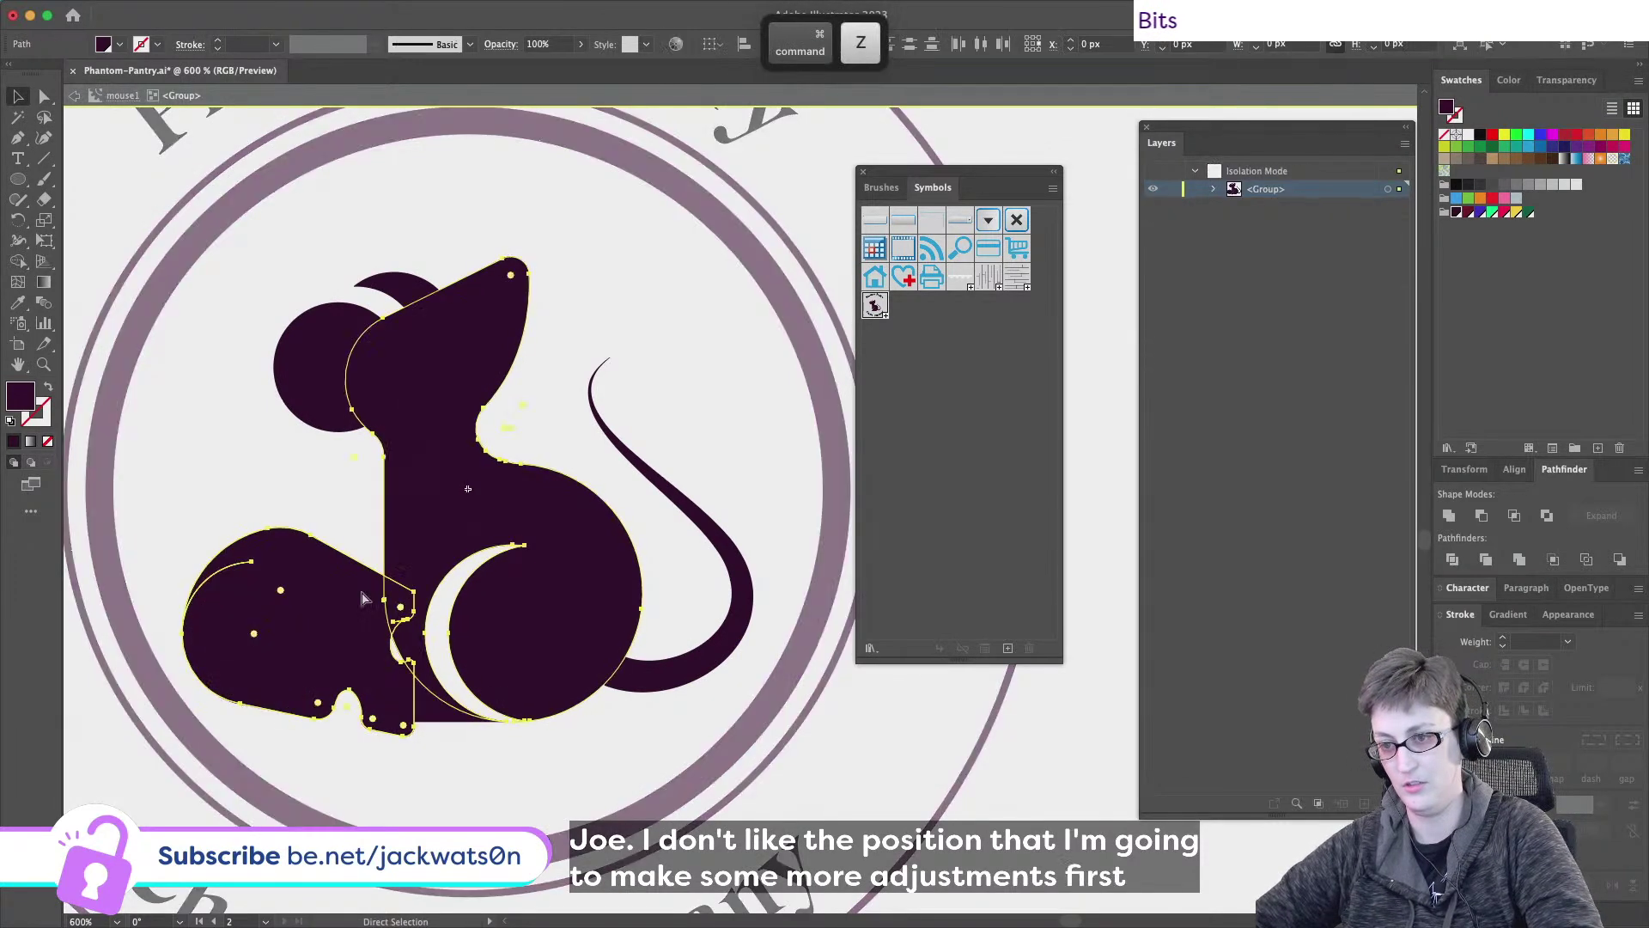
pyautogui.press('super+z')
pyautogui.press('super+z')
pyautogui.press('super+z')
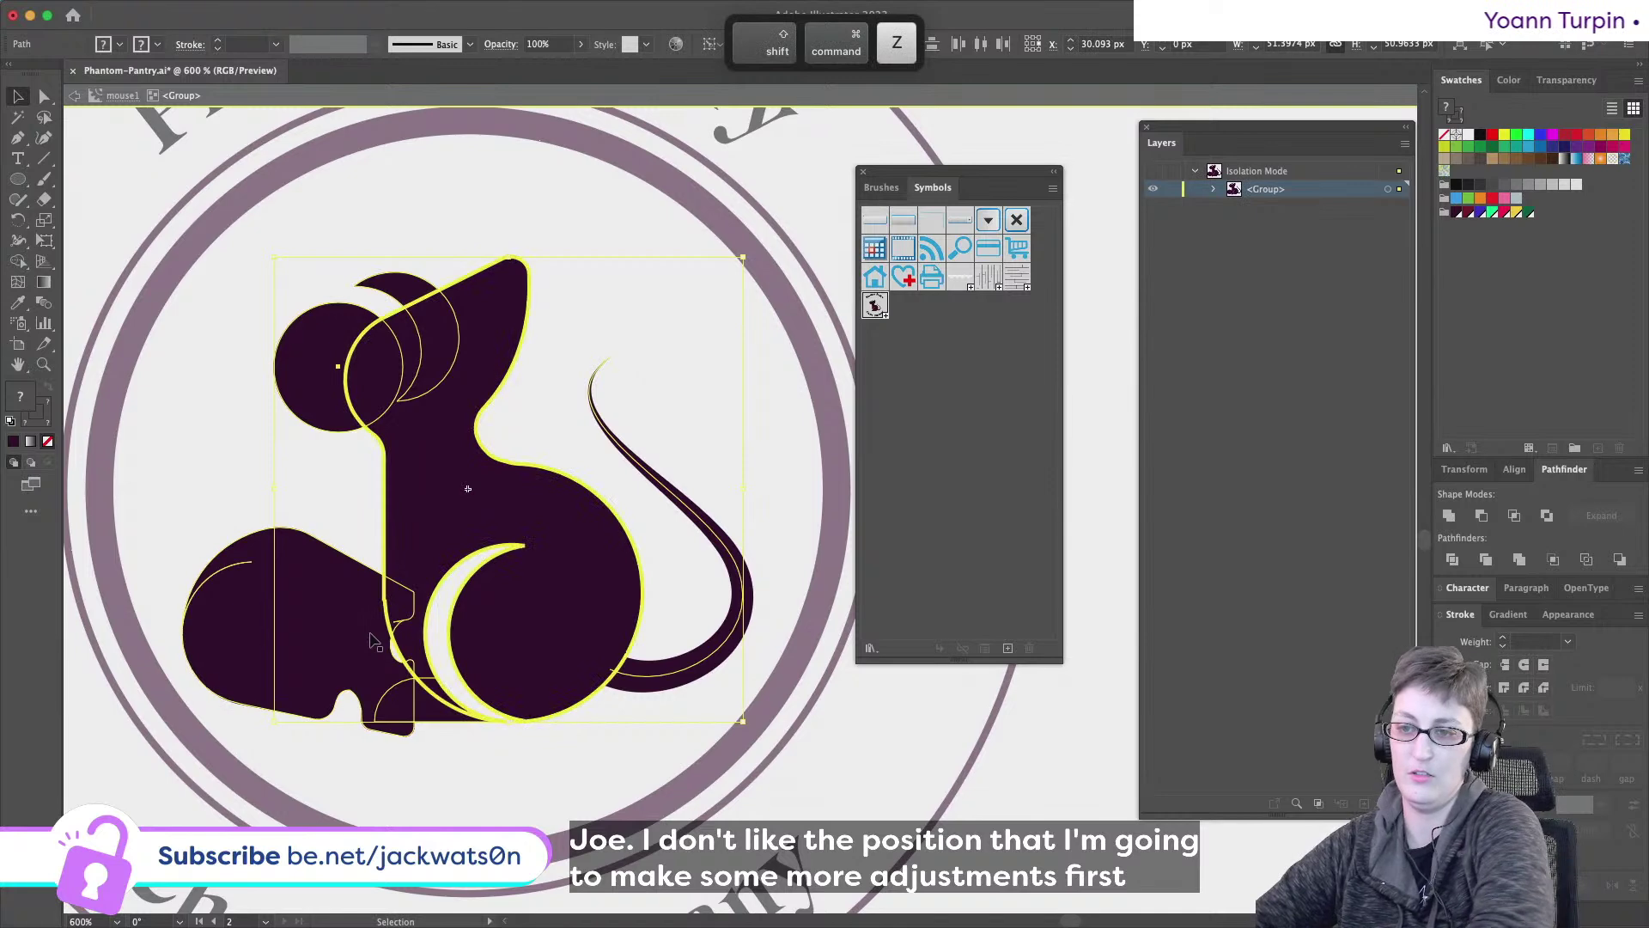
pyautogui.press('Delete')
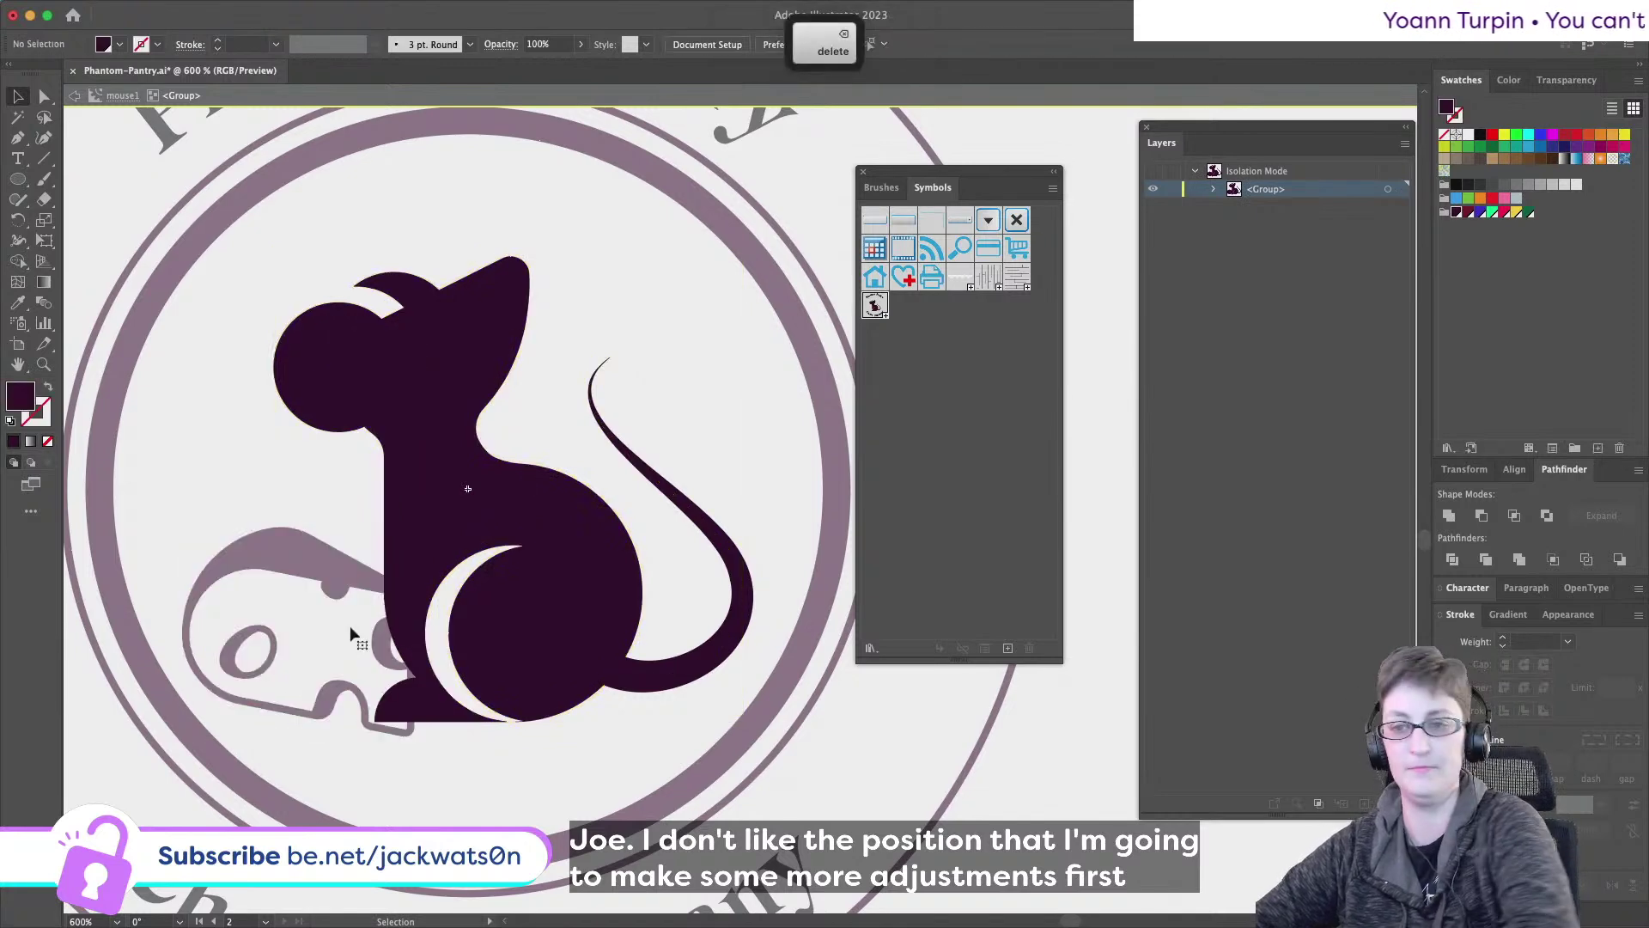
# - Leave the mouse group and reposition the mouse and large cheese wedge so the wedge sits clear behind the mouse's back
pyautogui.click(75, 96)
pyautogui.click(642, 689)
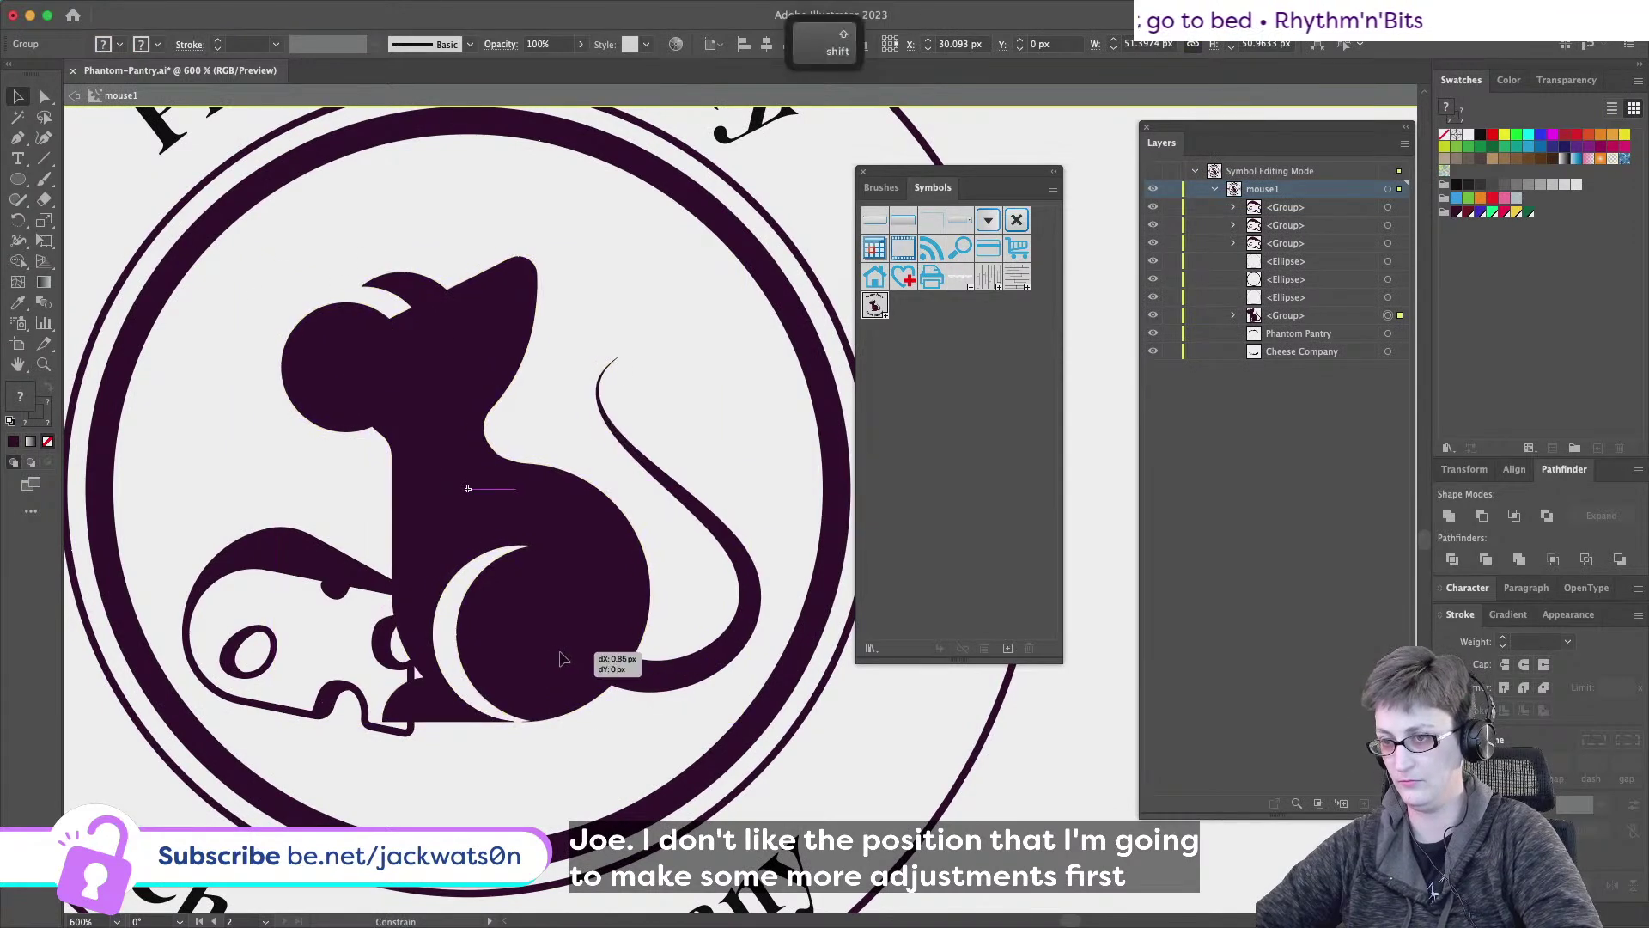
pyautogui.moveTo(369, 586); pyautogui.dragTo(361, 602)
pyautogui.press('super+x')
pyautogui.press('super+f')
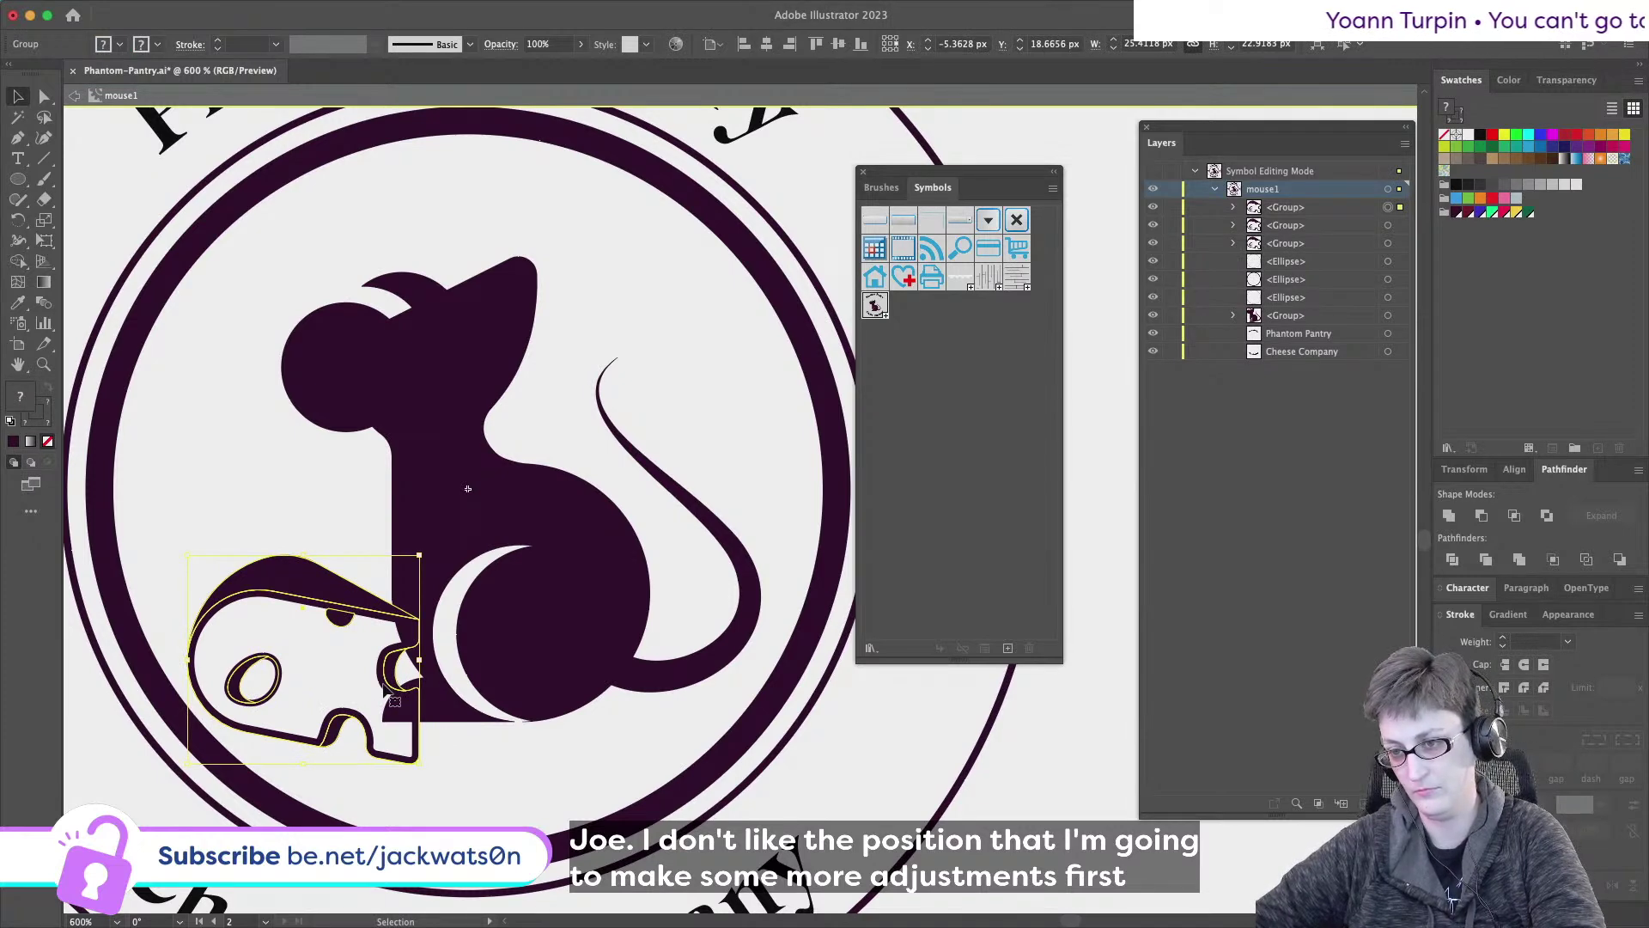
pyautogui.press('super+shift+a')
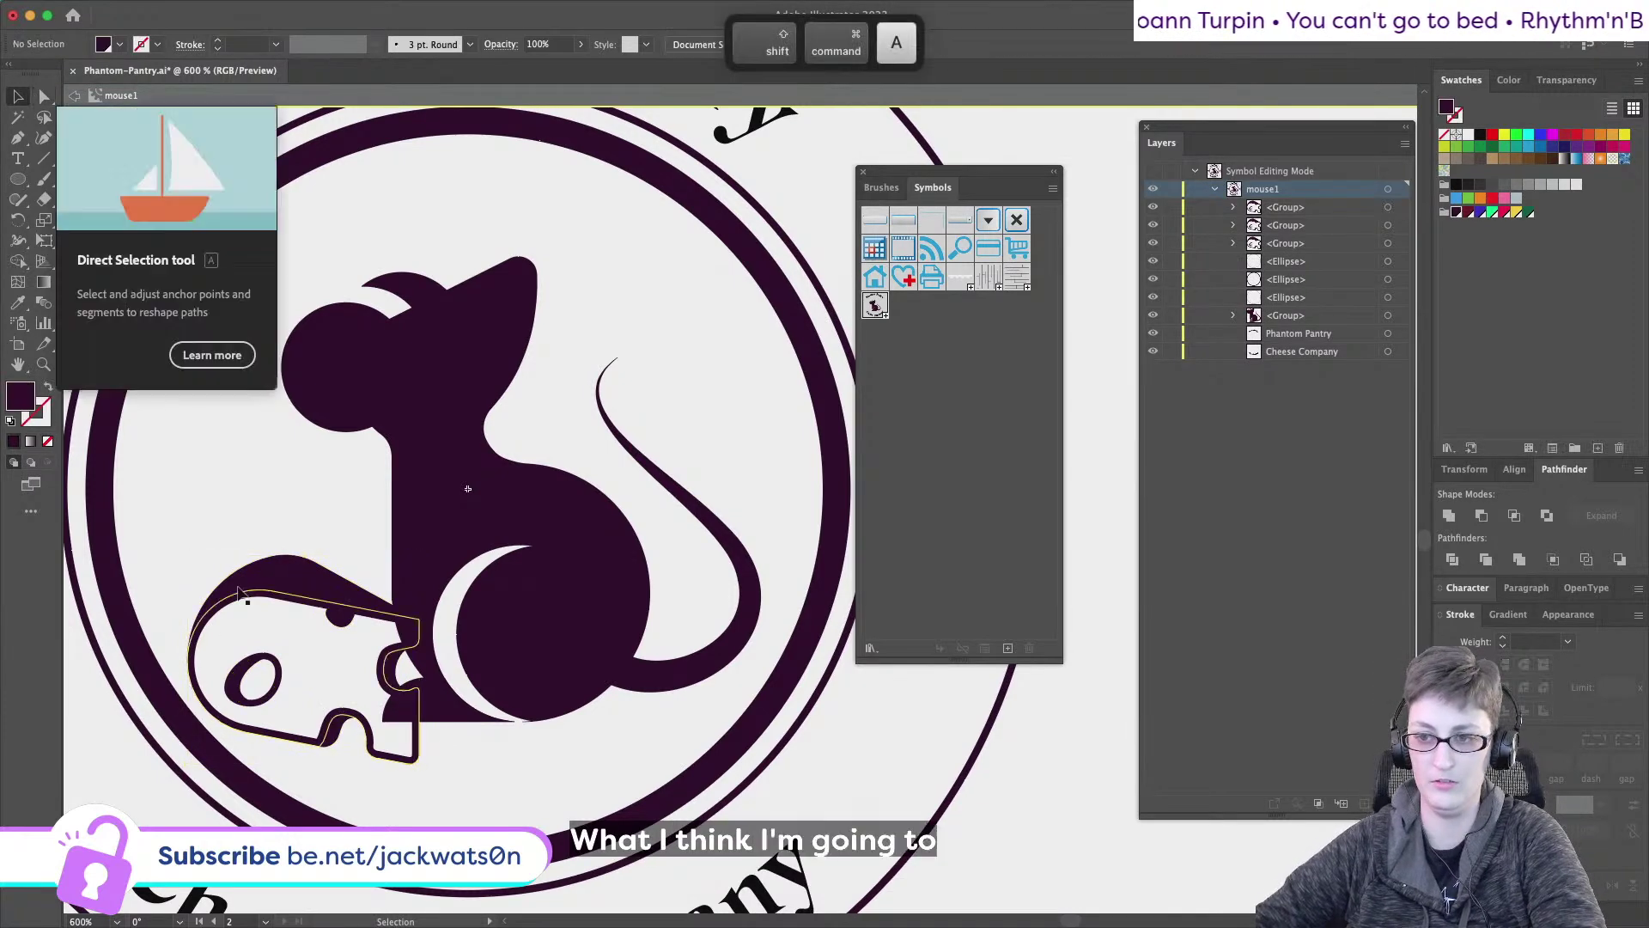
pyautogui.moveTo(295, 601); pyautogui.dragTo(264, 490)
pyautogui.moveTo(581, 625); pyautogui.dragTo(507, 596)
pyautogui.press('shift+super+a')
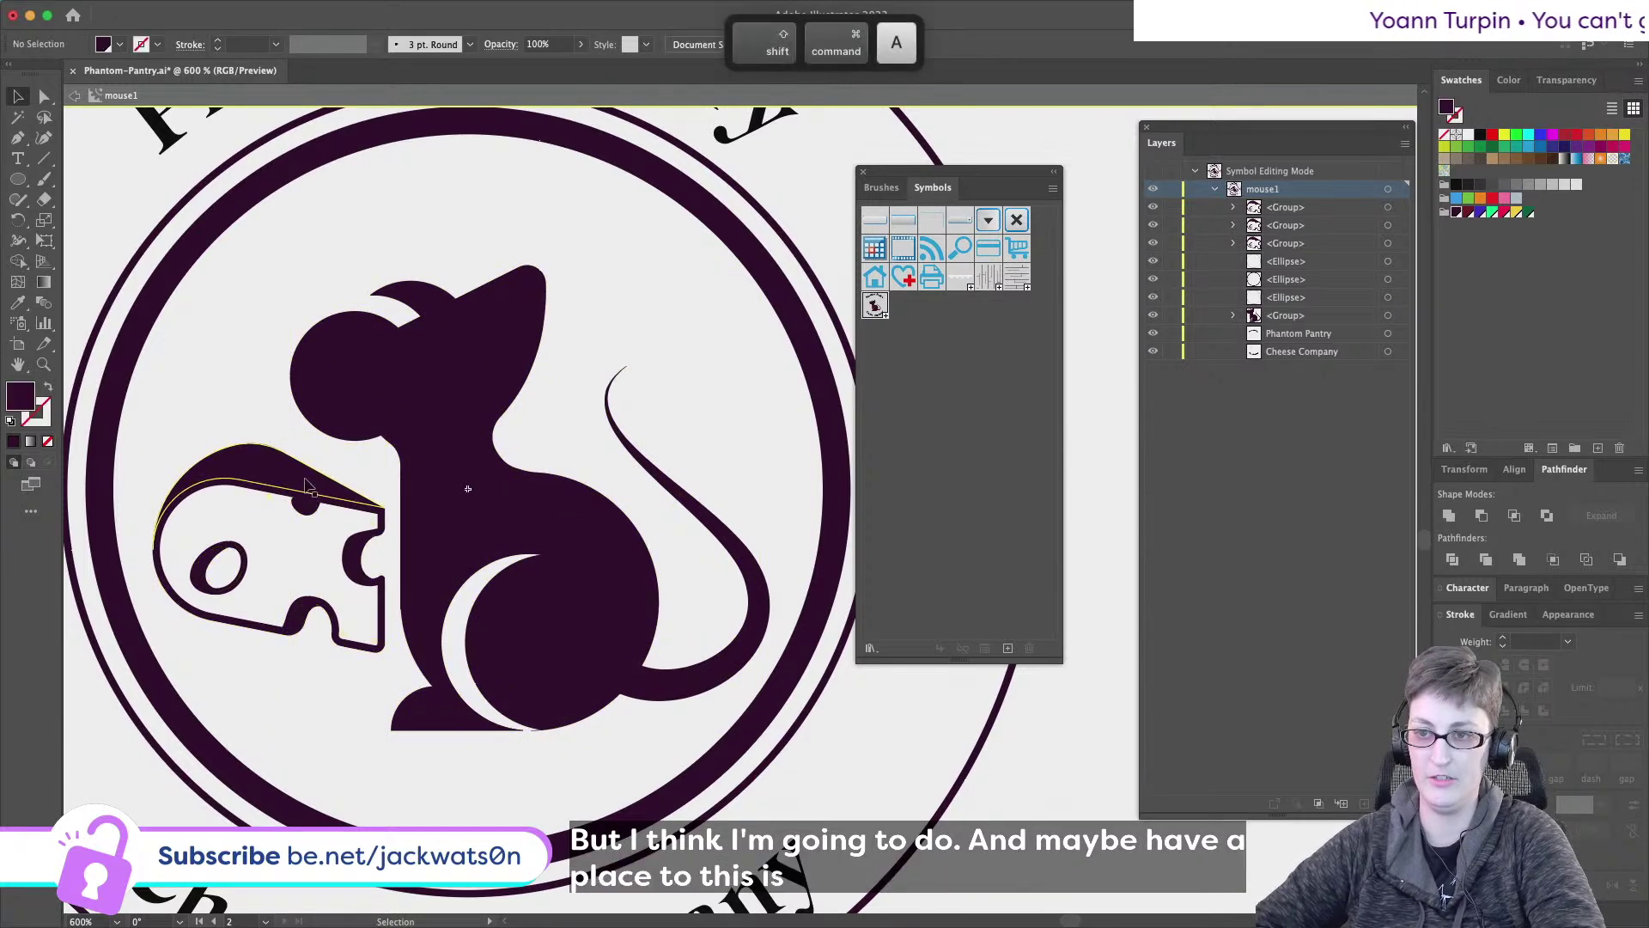
# - Scale the large cheese wedge down proportionally to about 22.5 × 20.3 px and check the badge at smaller sizes
pyautogui.click(308, 485)
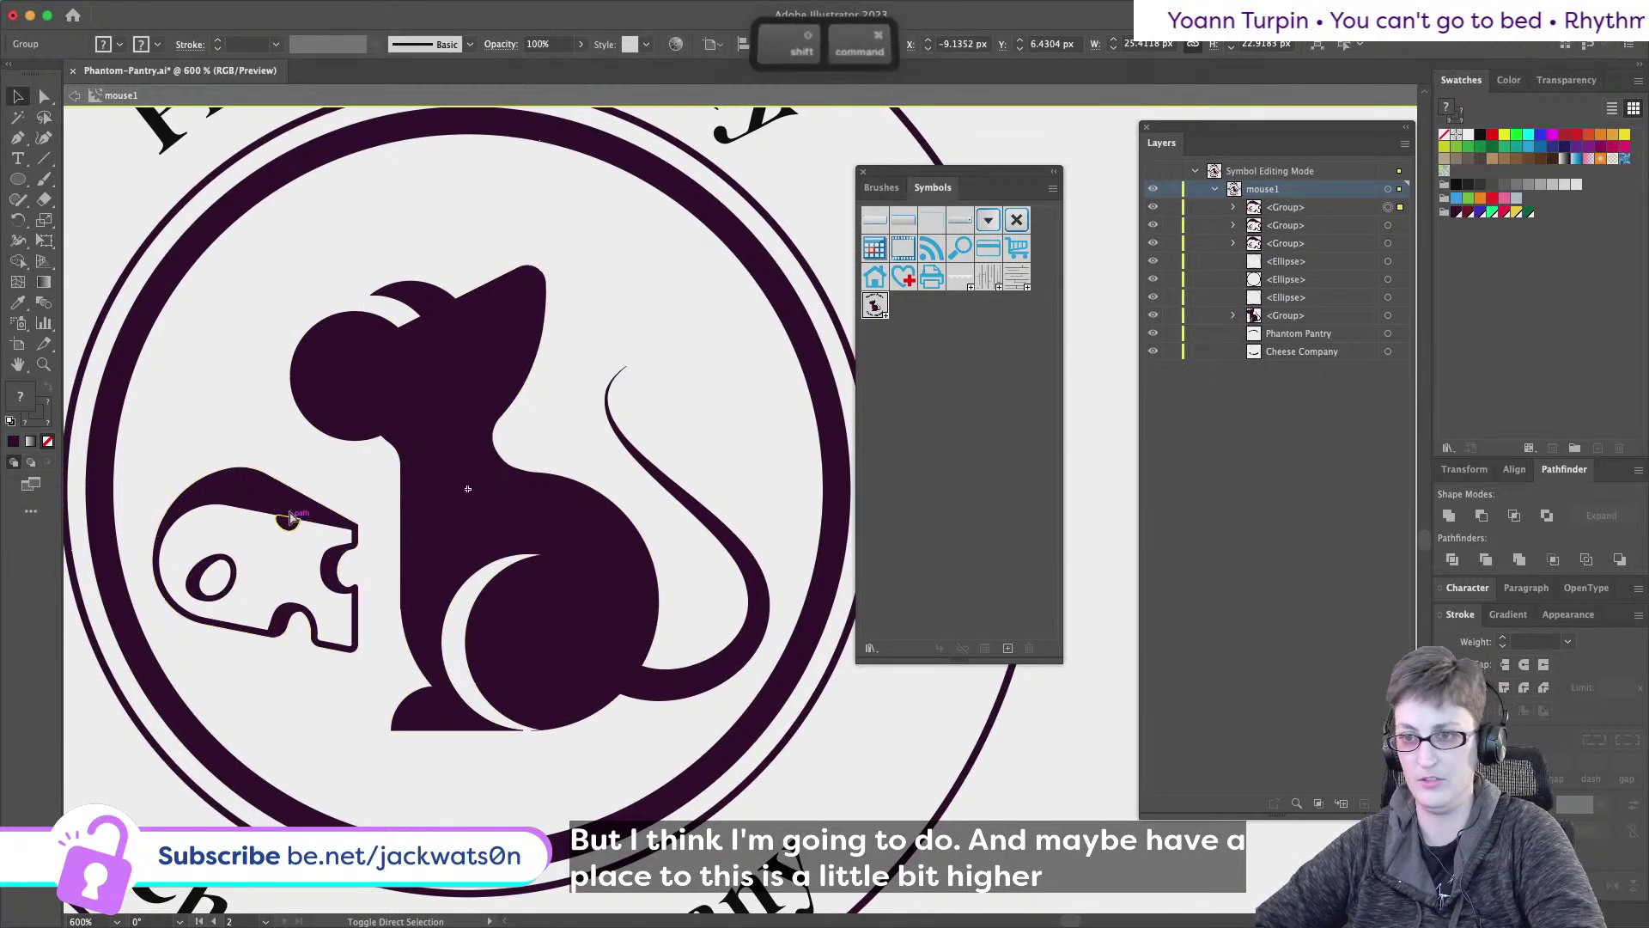
pyautogui.scroll(-2, 296, 522)
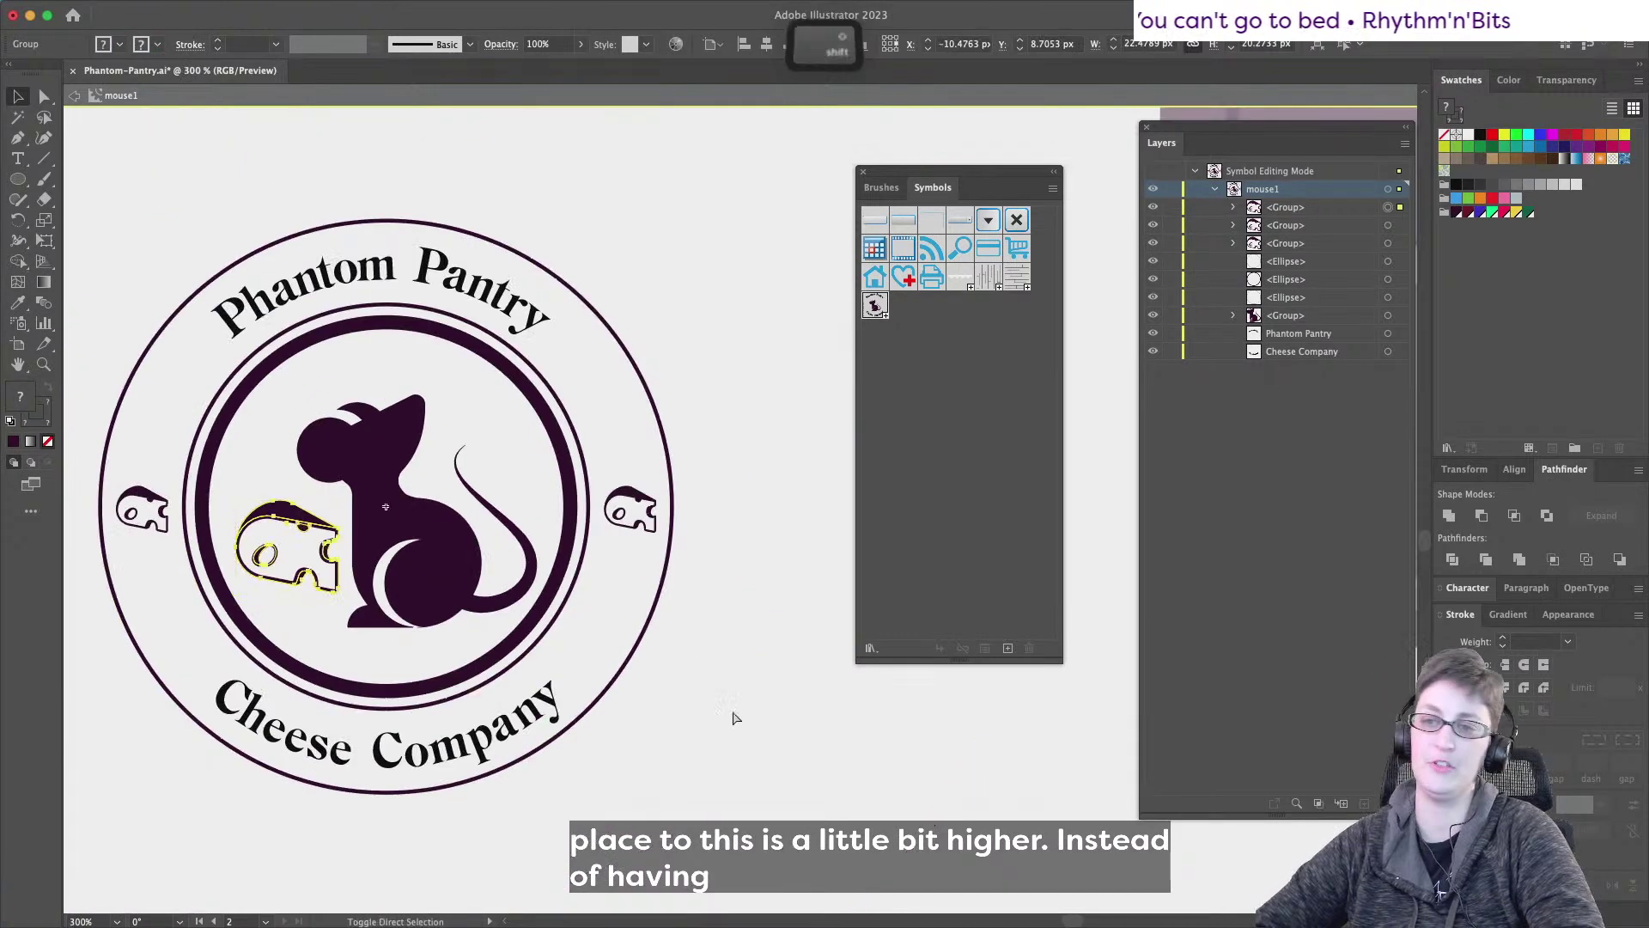
pyautogui.press('shift+super+a')
pyautogui.scroll(-1, 436, 601)
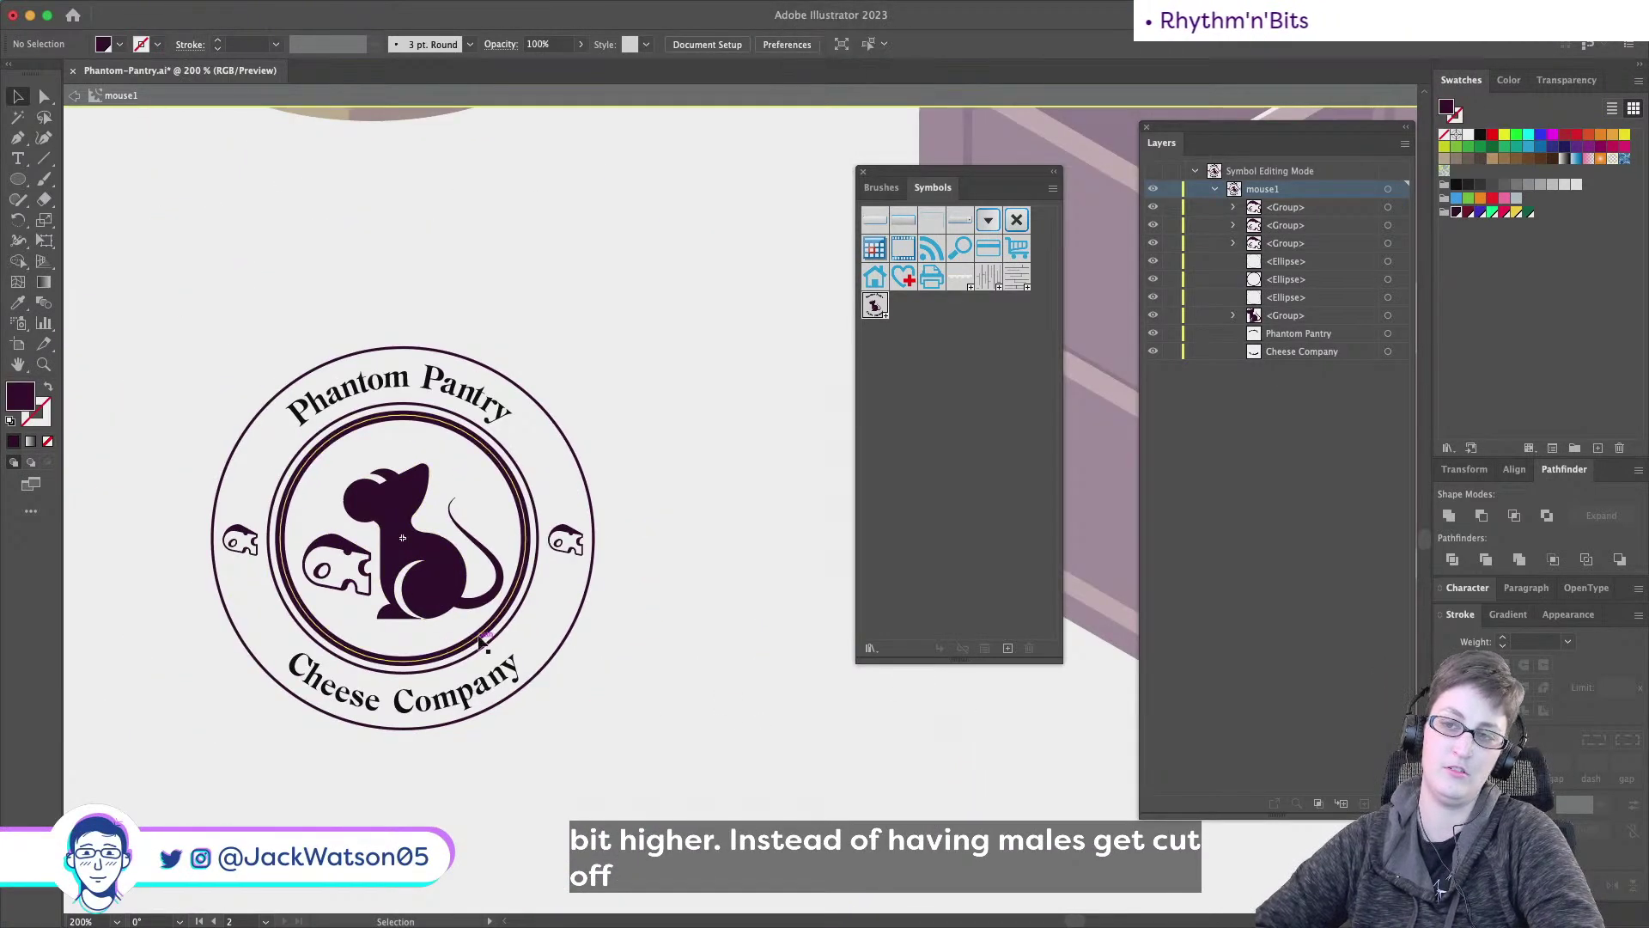
pyautogui.scroll(-3, 483, 640)
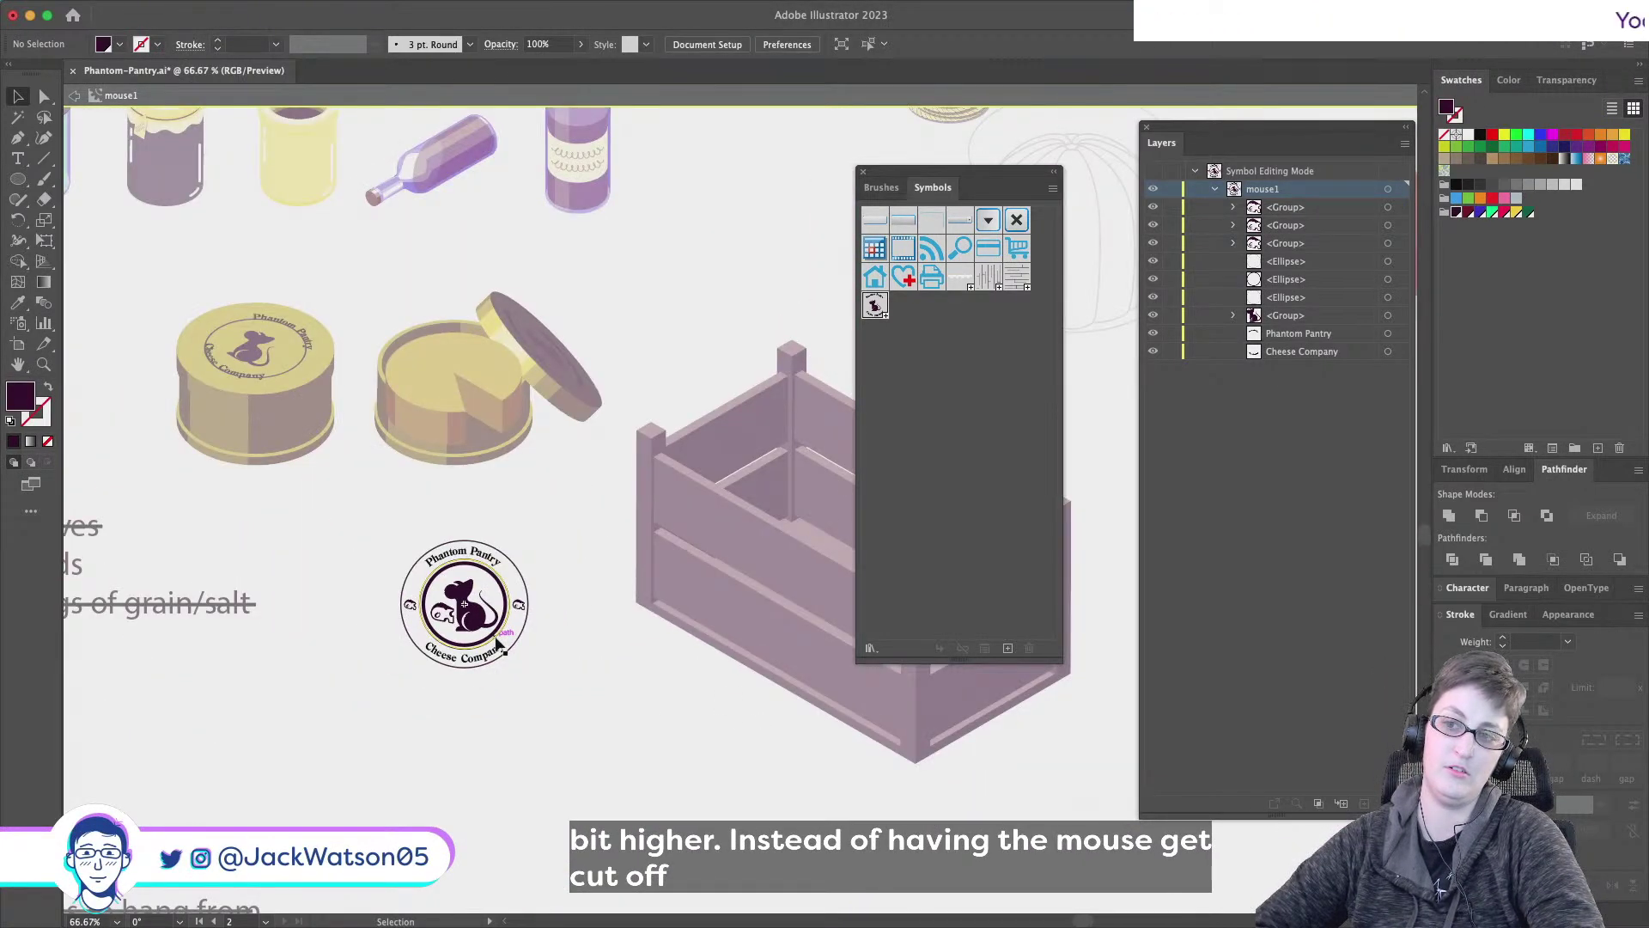
pyautogui.scroll(1, 369, 592)
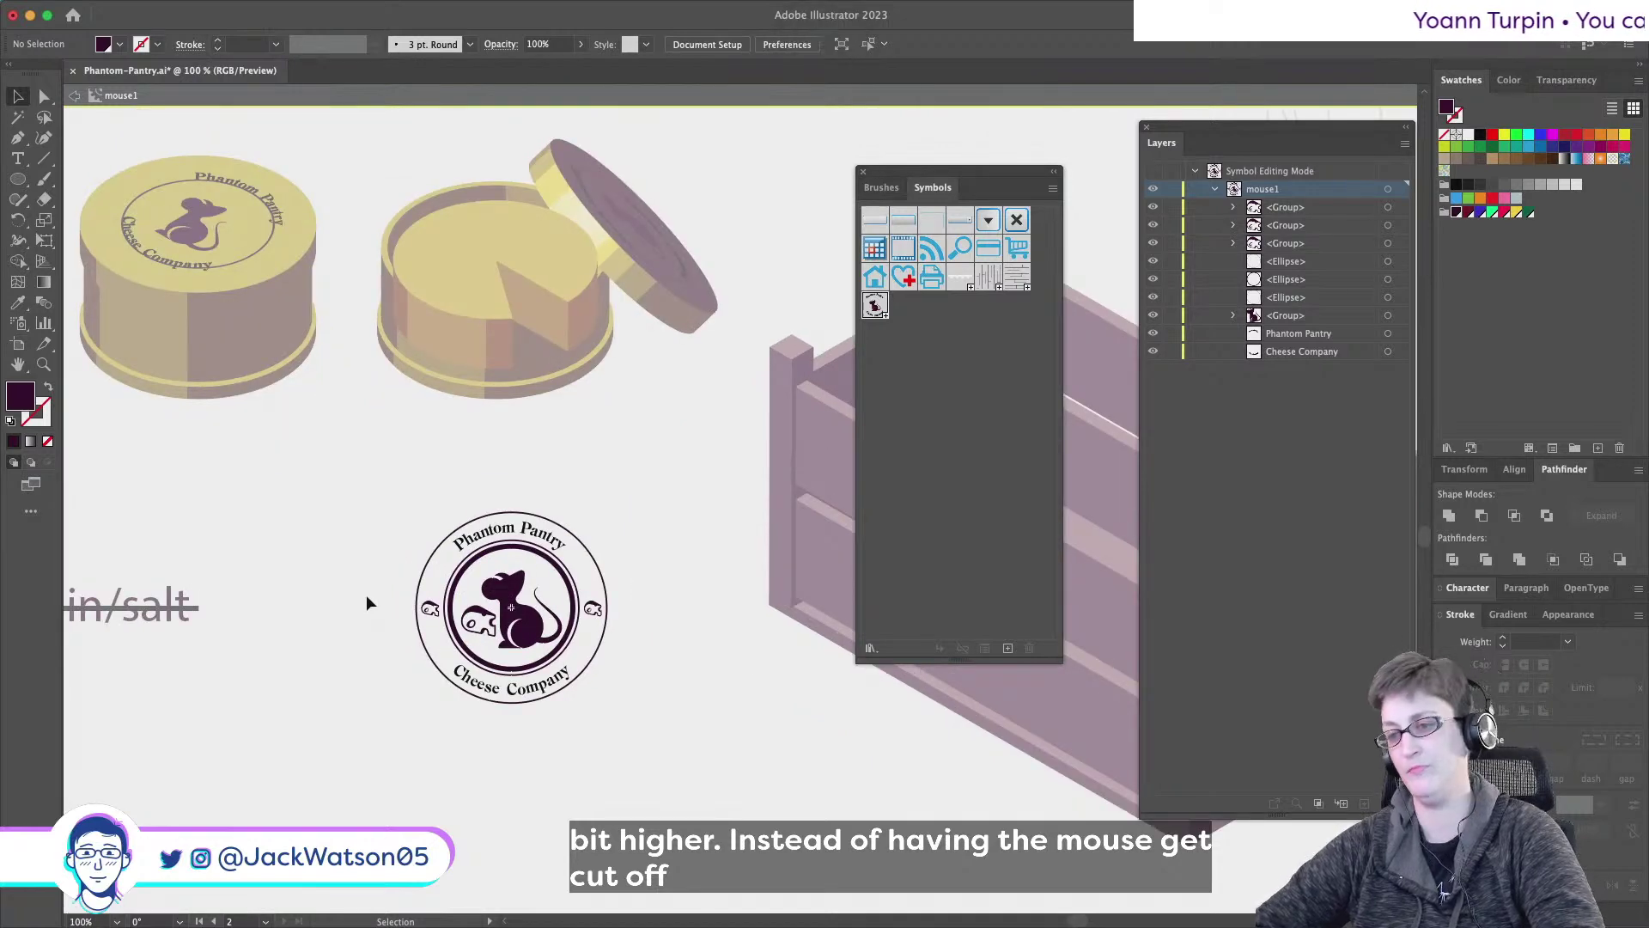
pyautogui.scroll(3, 366, 594)
pyautogui.hscroll(5, 366, 594)
pyautogui.scroll(2, 371, 601)
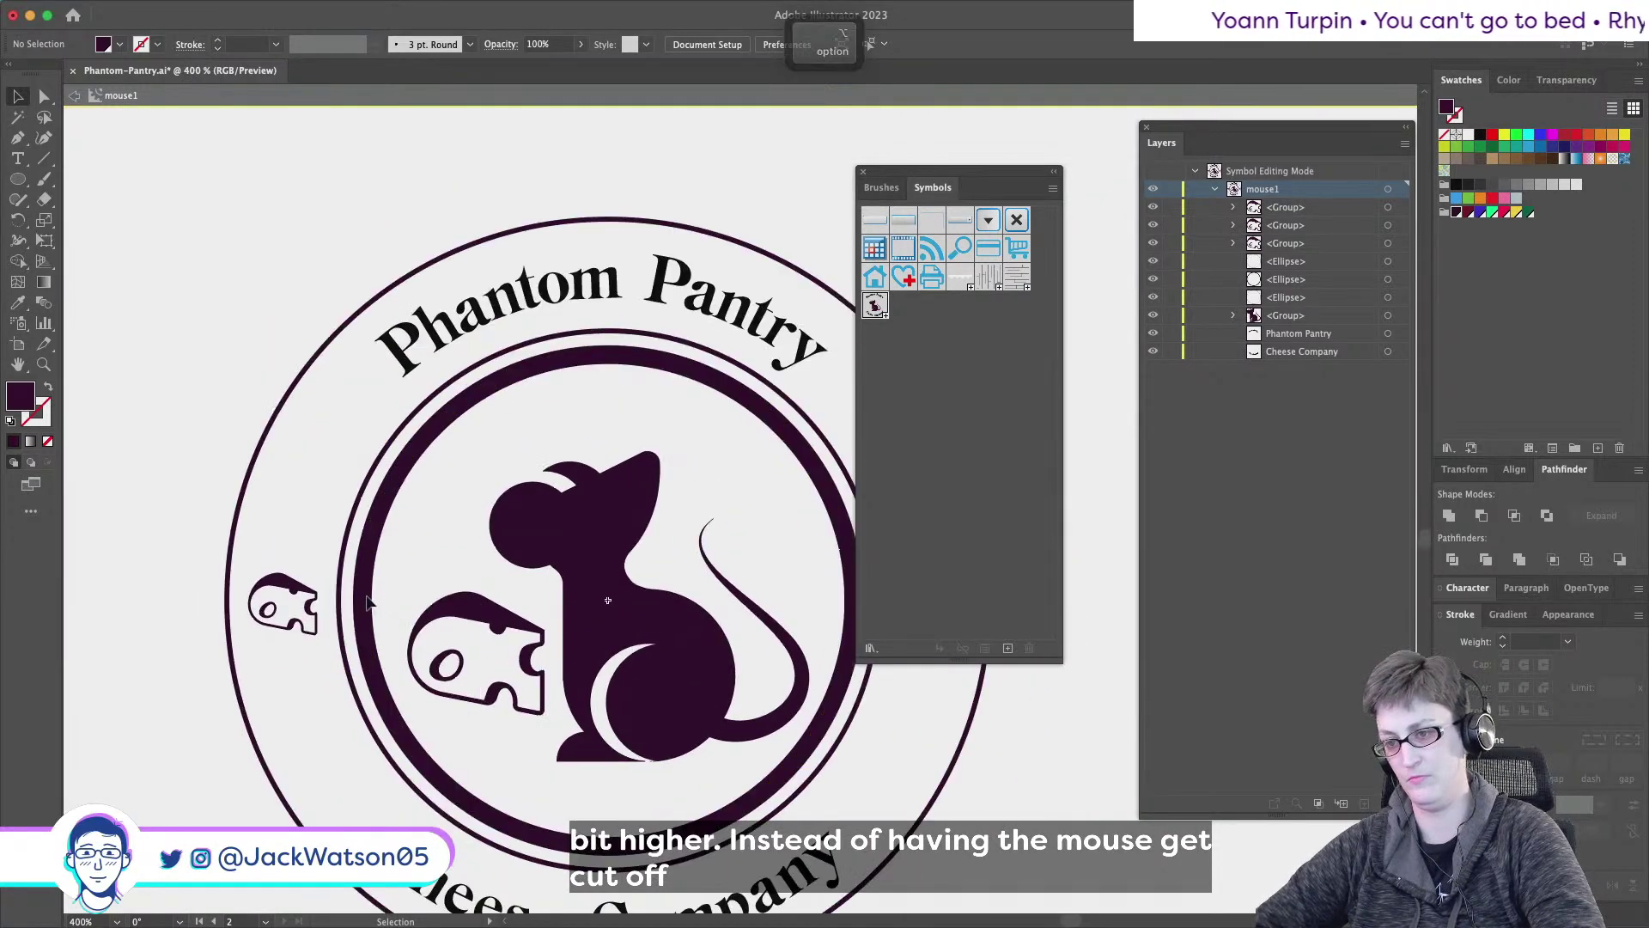
# - Reflect the large cheese wedge across the vertical axis and move it down against the mouse's back, just above the foot
pyautogui.click(370, 605)
pyautogui.click(209, 9)
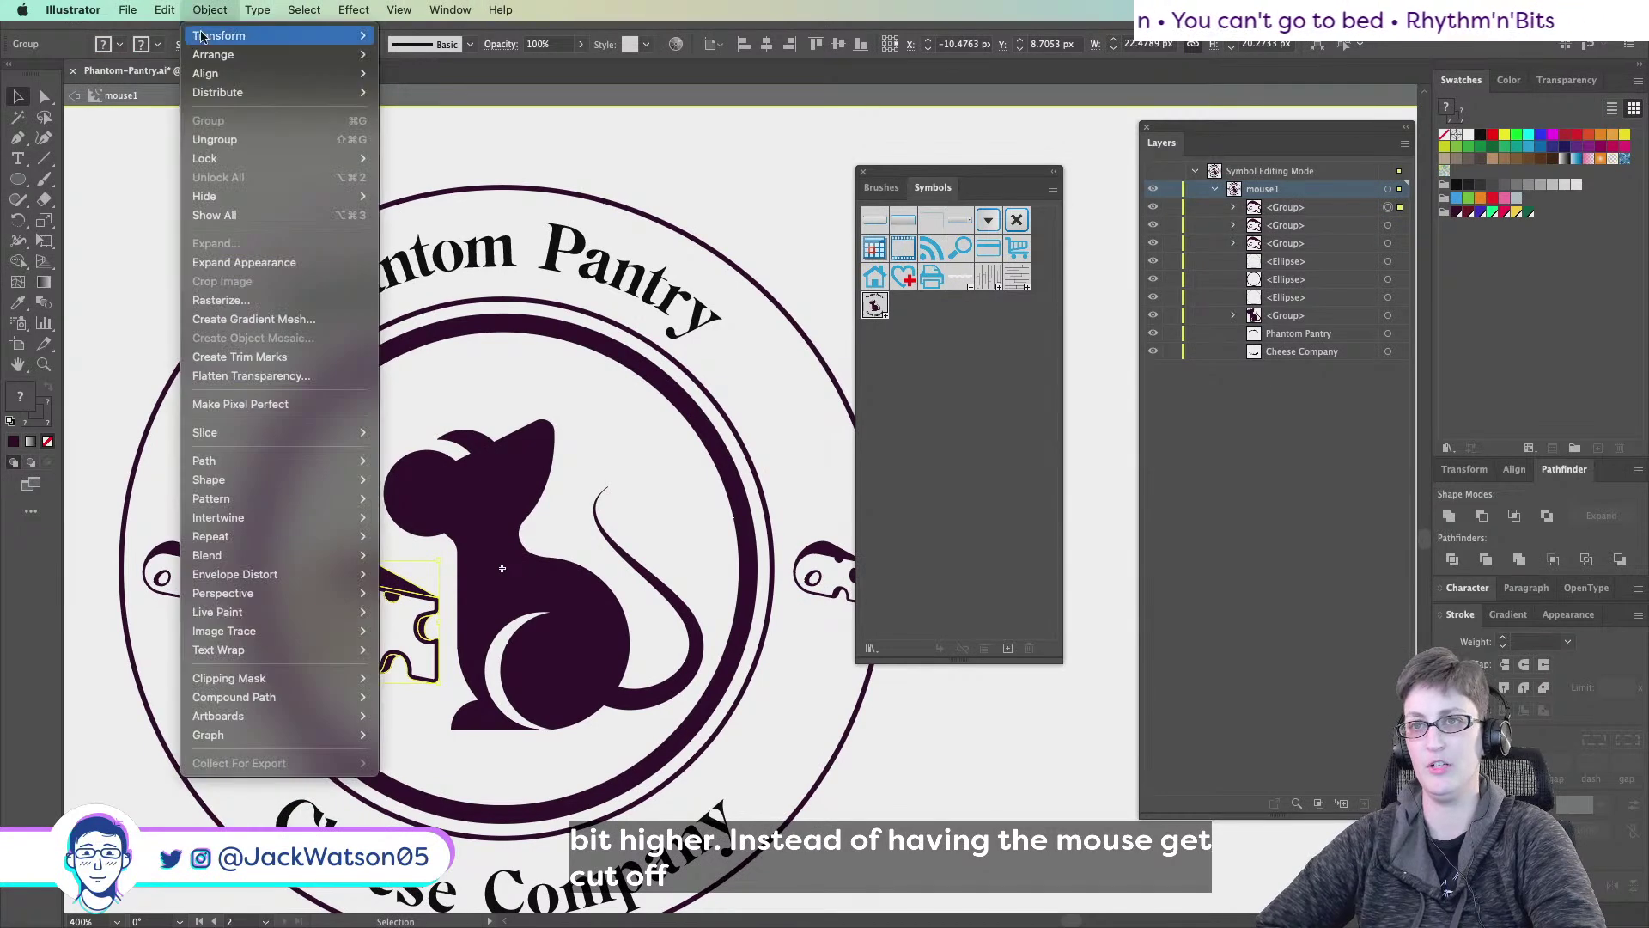
pyautogui.moveTo(258, 35)
pyautogui.click(481, 104)
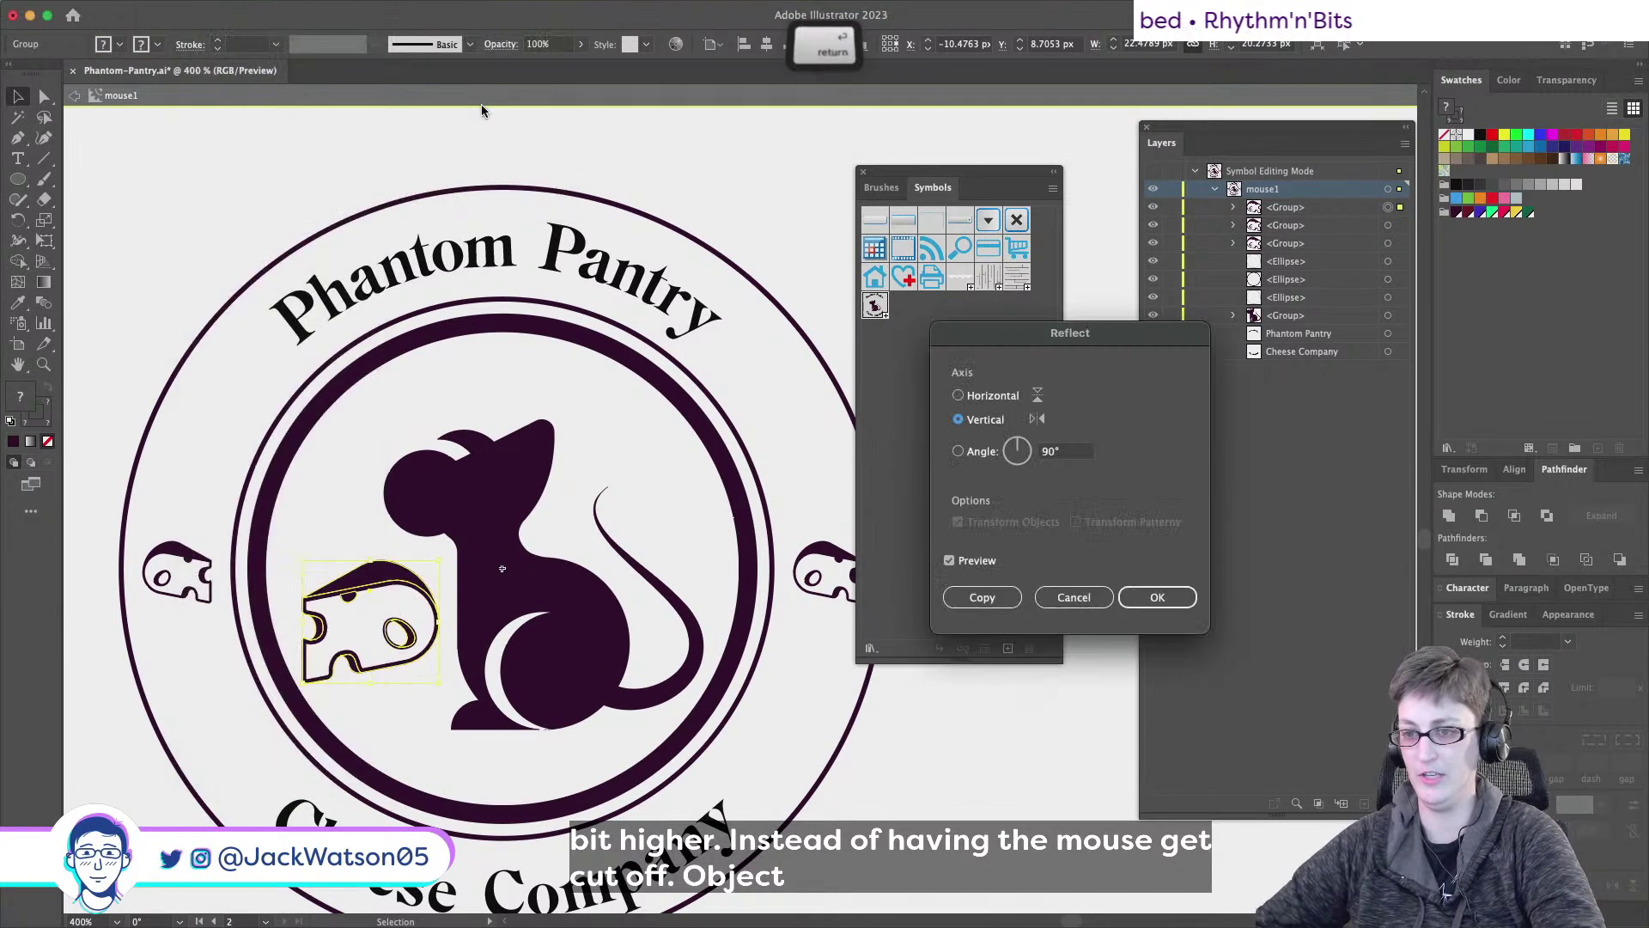
pyautogui.press('Return')
pyautogui.press('shift+super+a')
pyautogui.moveTo(418, 587); pyautogui.dragTo(453, 612)
pyautogui.press('shift+super+a')
pyautogui.press('super+1')
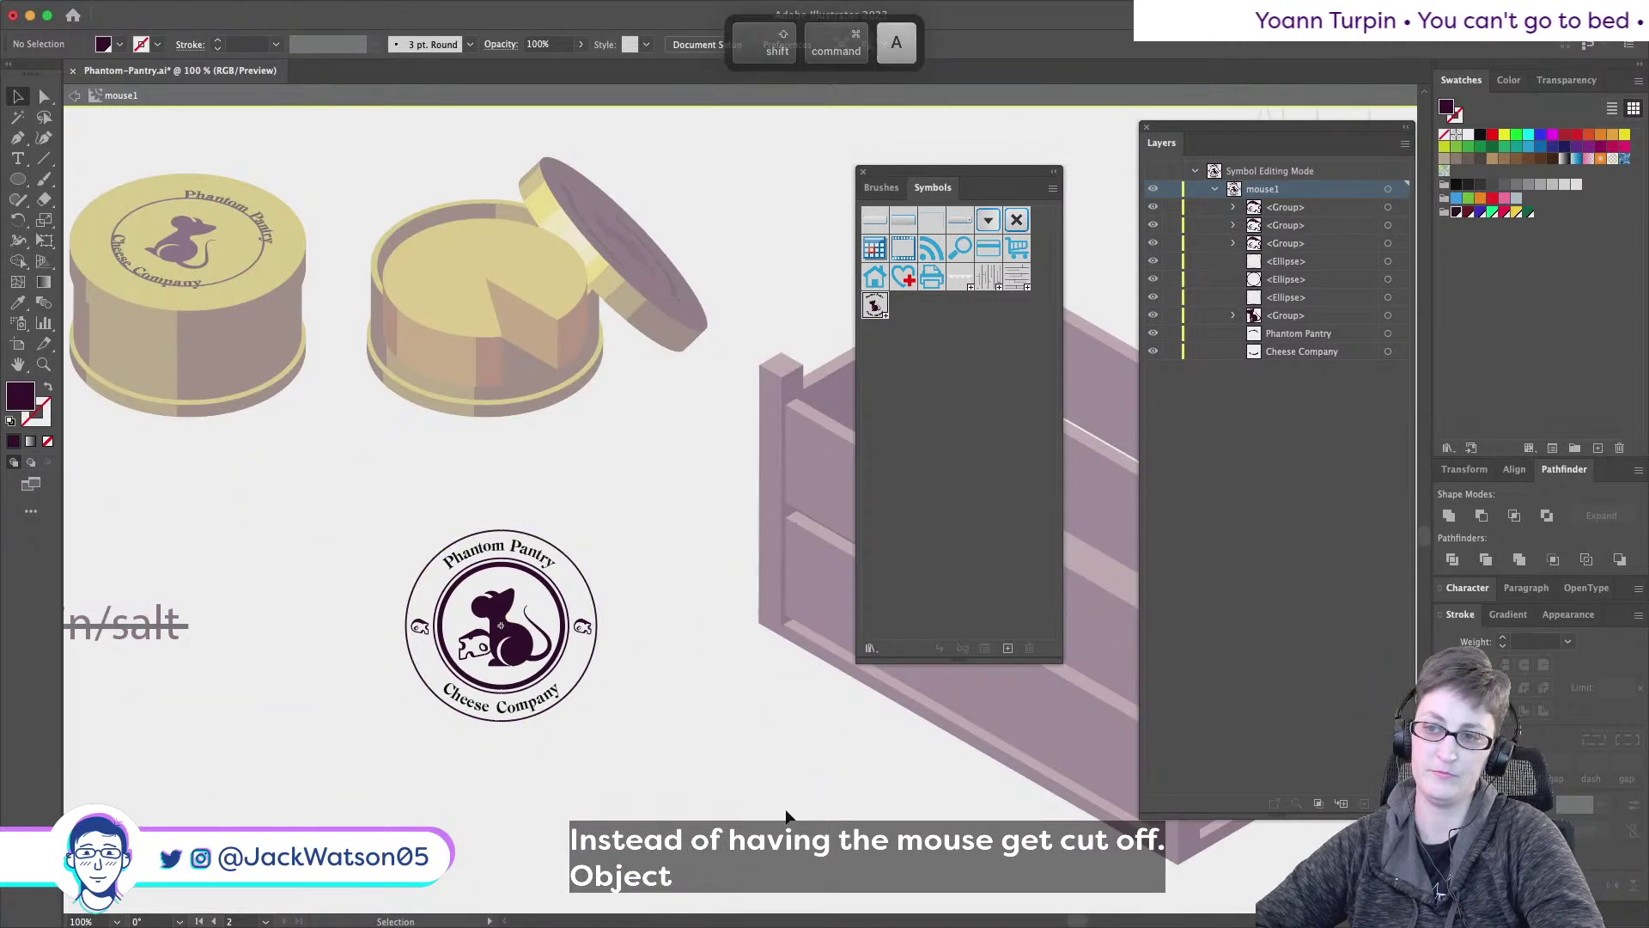
# - Reposition the mouse and large cheese wedge within the inner circle and scale them together to about 61 × 52 px
pyautogui.scroll(-1, 788, 816)
pyautogui.scroll(1, 652, 760)
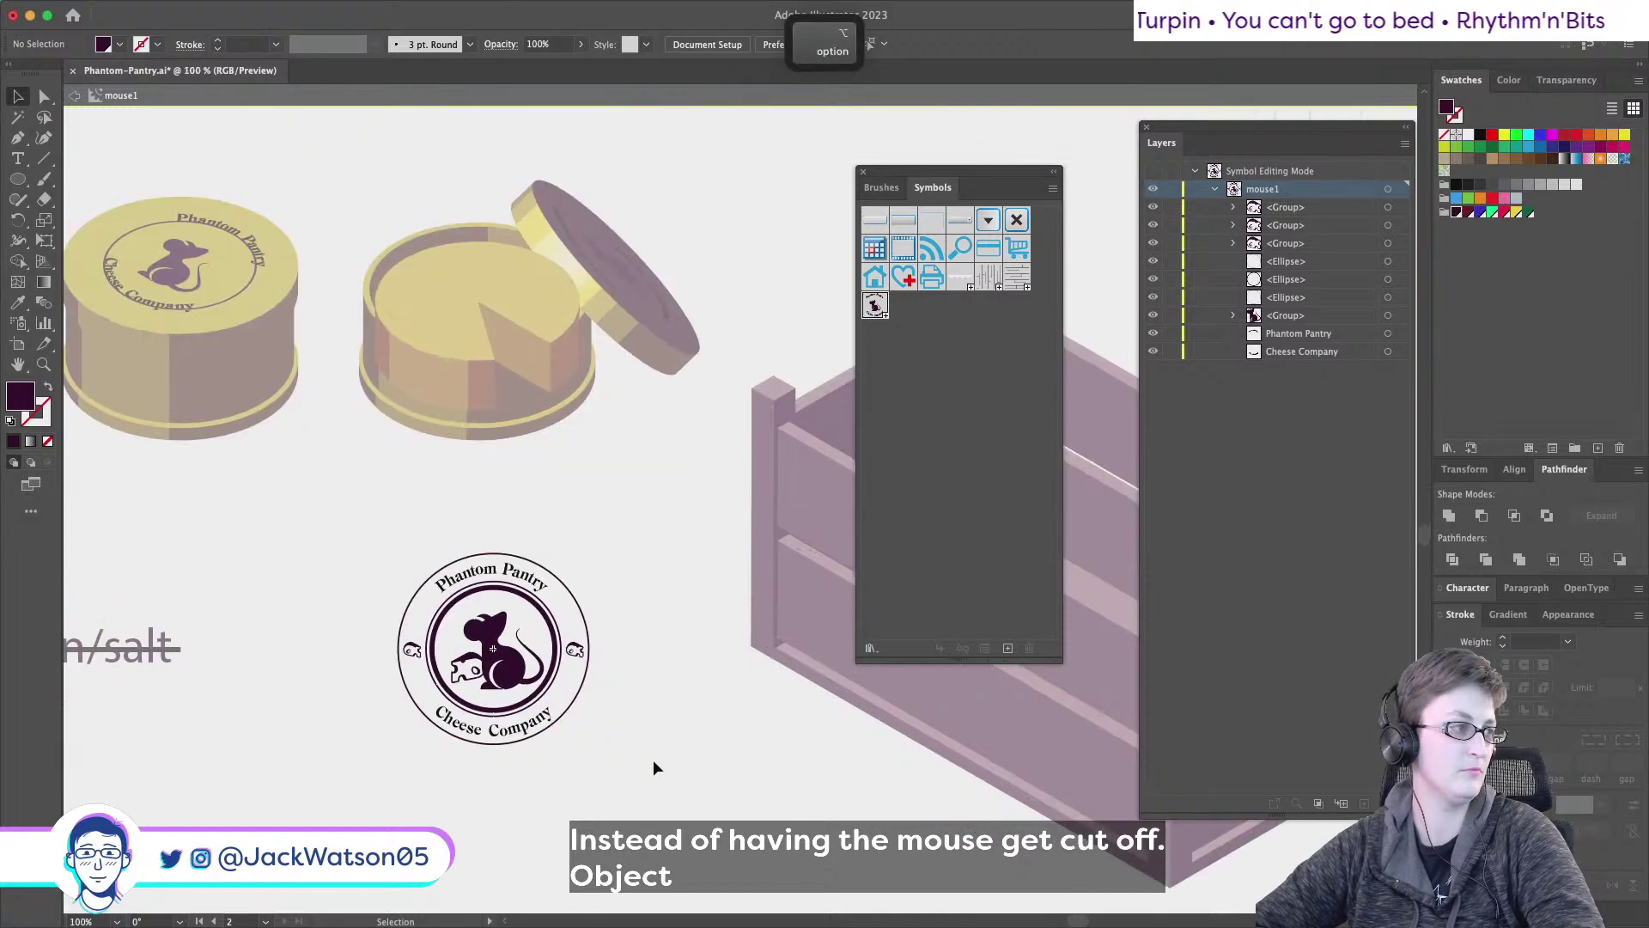
pyautogui.scroll(1, 544, 710)
pyautogui.scroll(1, 544, 710)
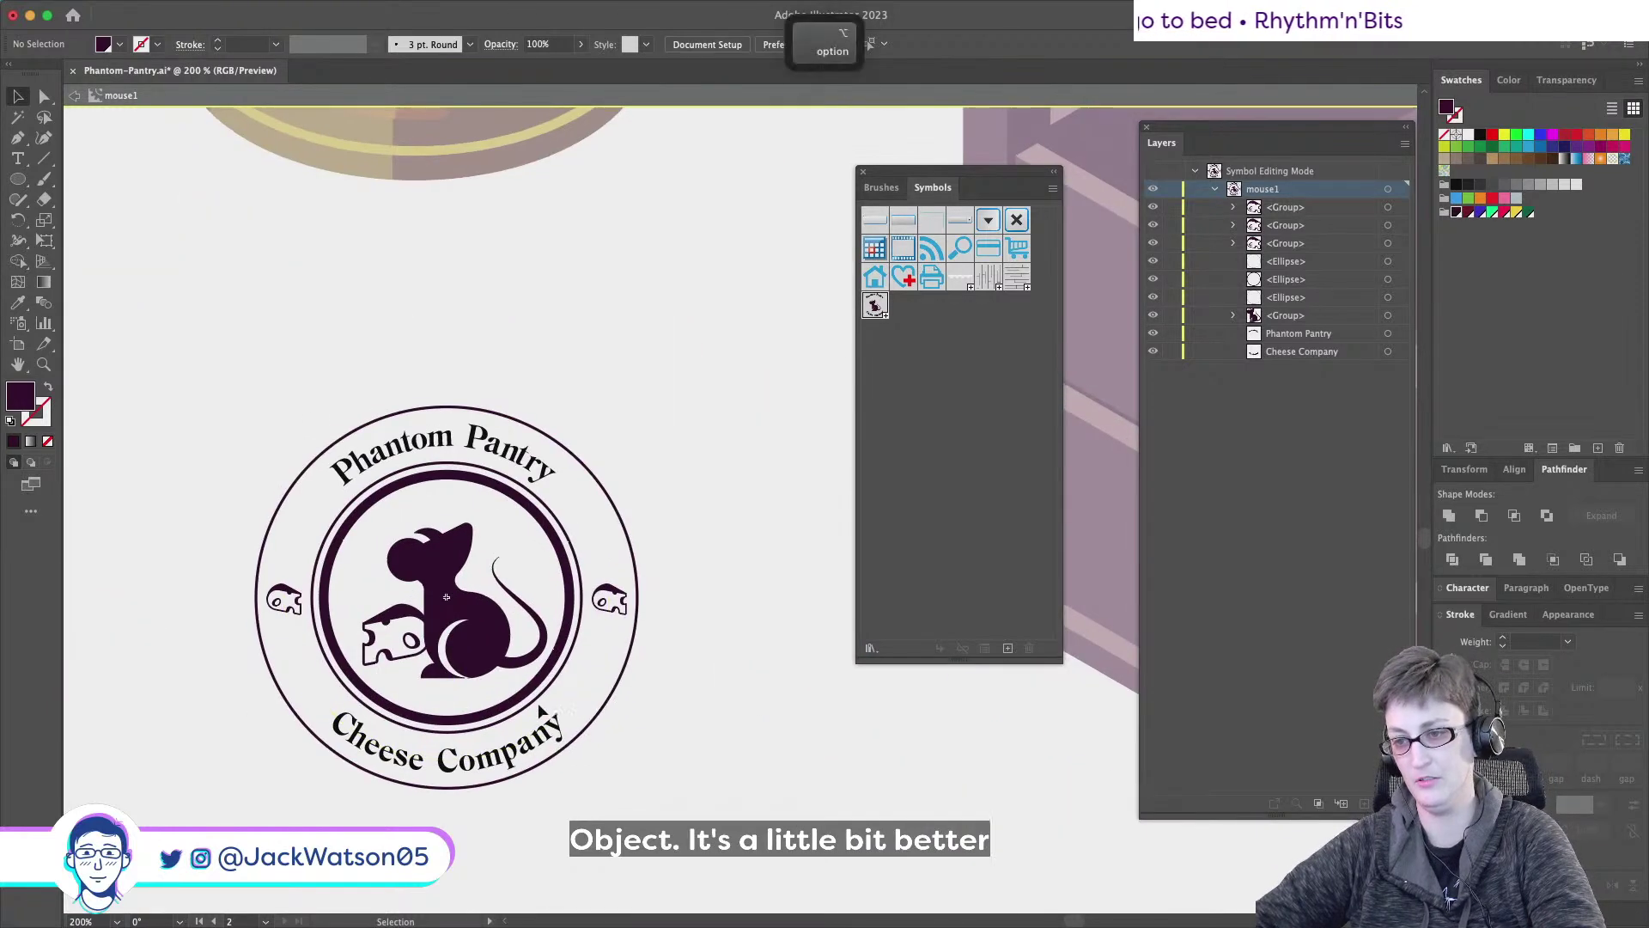
pyautogui.scroll(2, 541, 710)
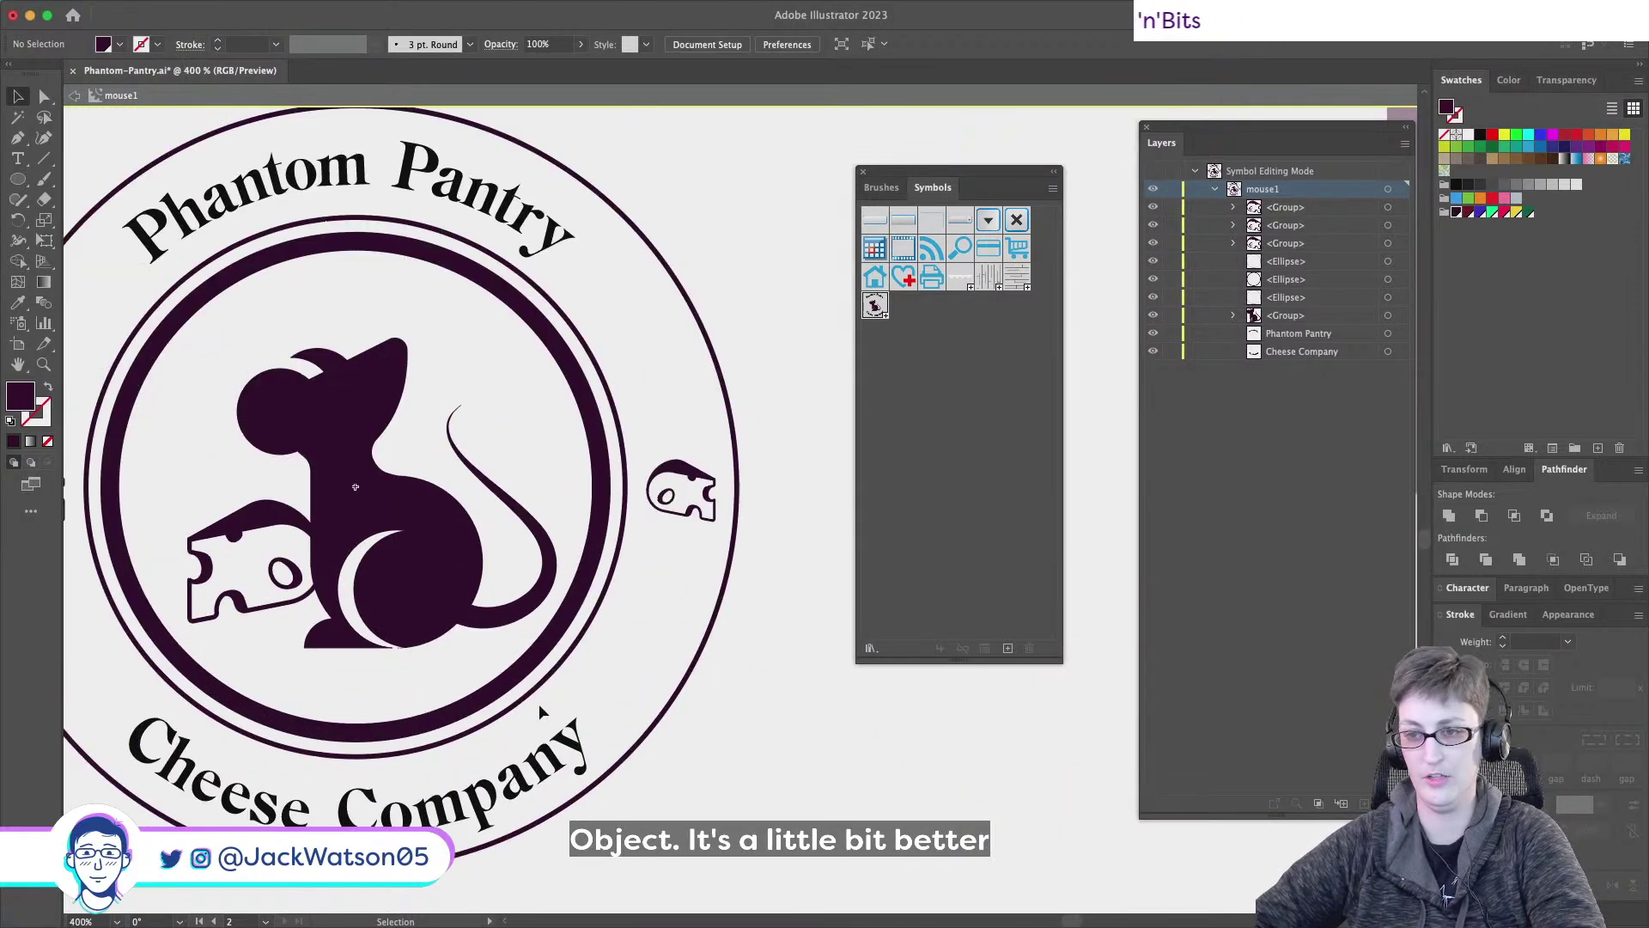
pyautogui.click(534, 526)
pyautogui.scroll(-1, 534, 524)
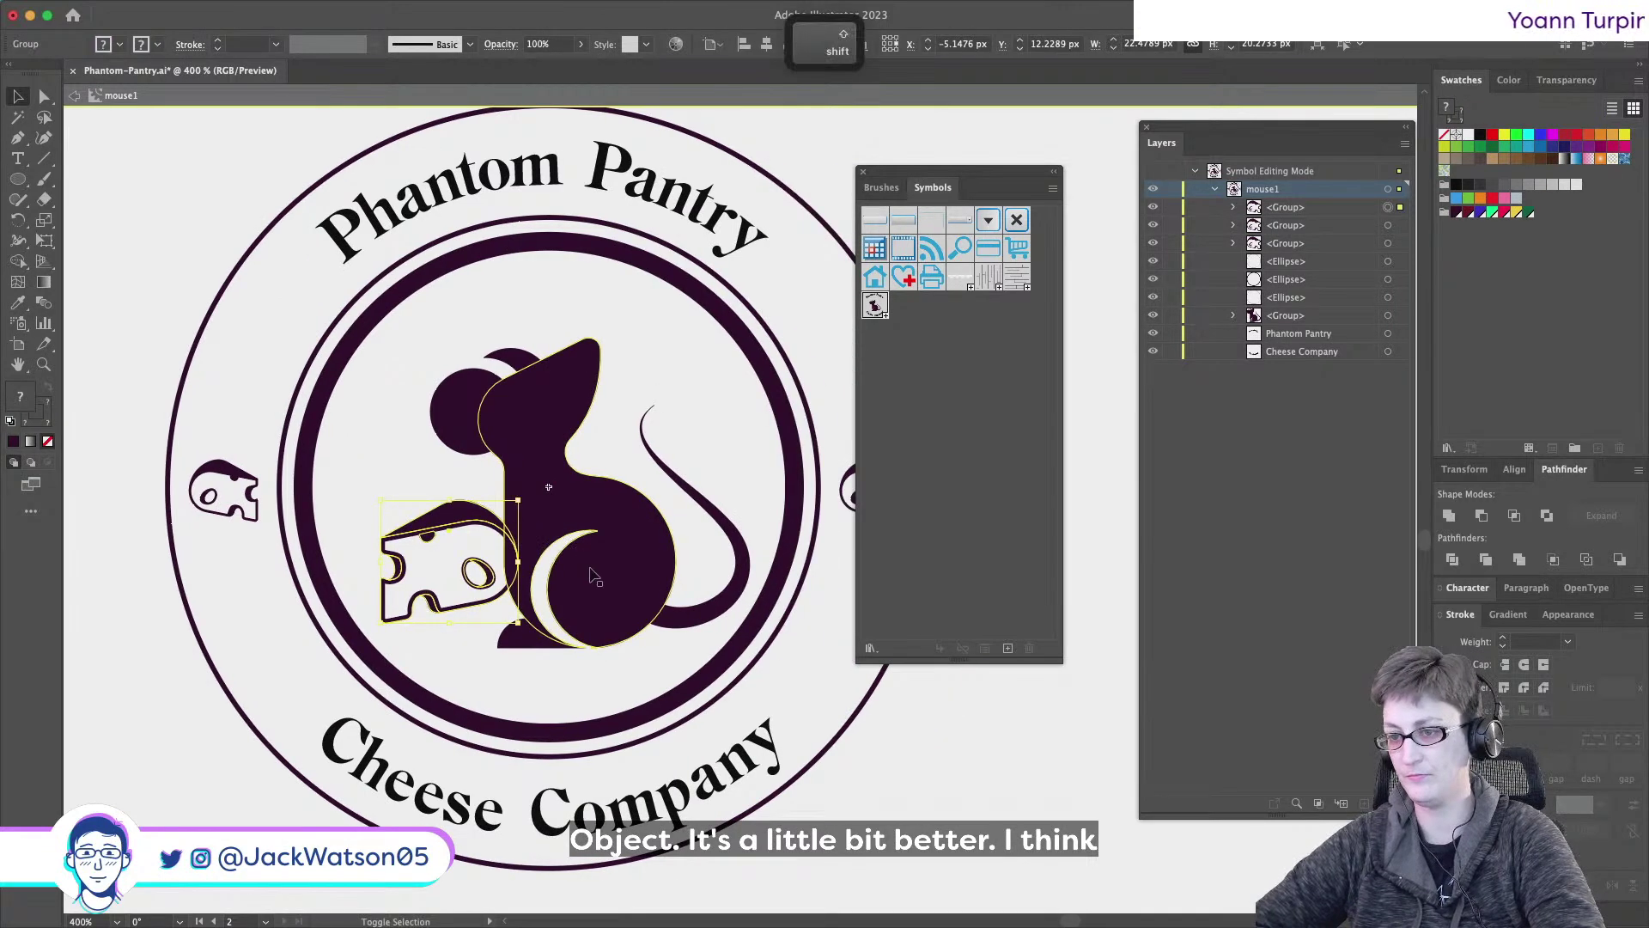
pyautogui.moveTo(571, 526); pyautogui.dragTo(588, 559)
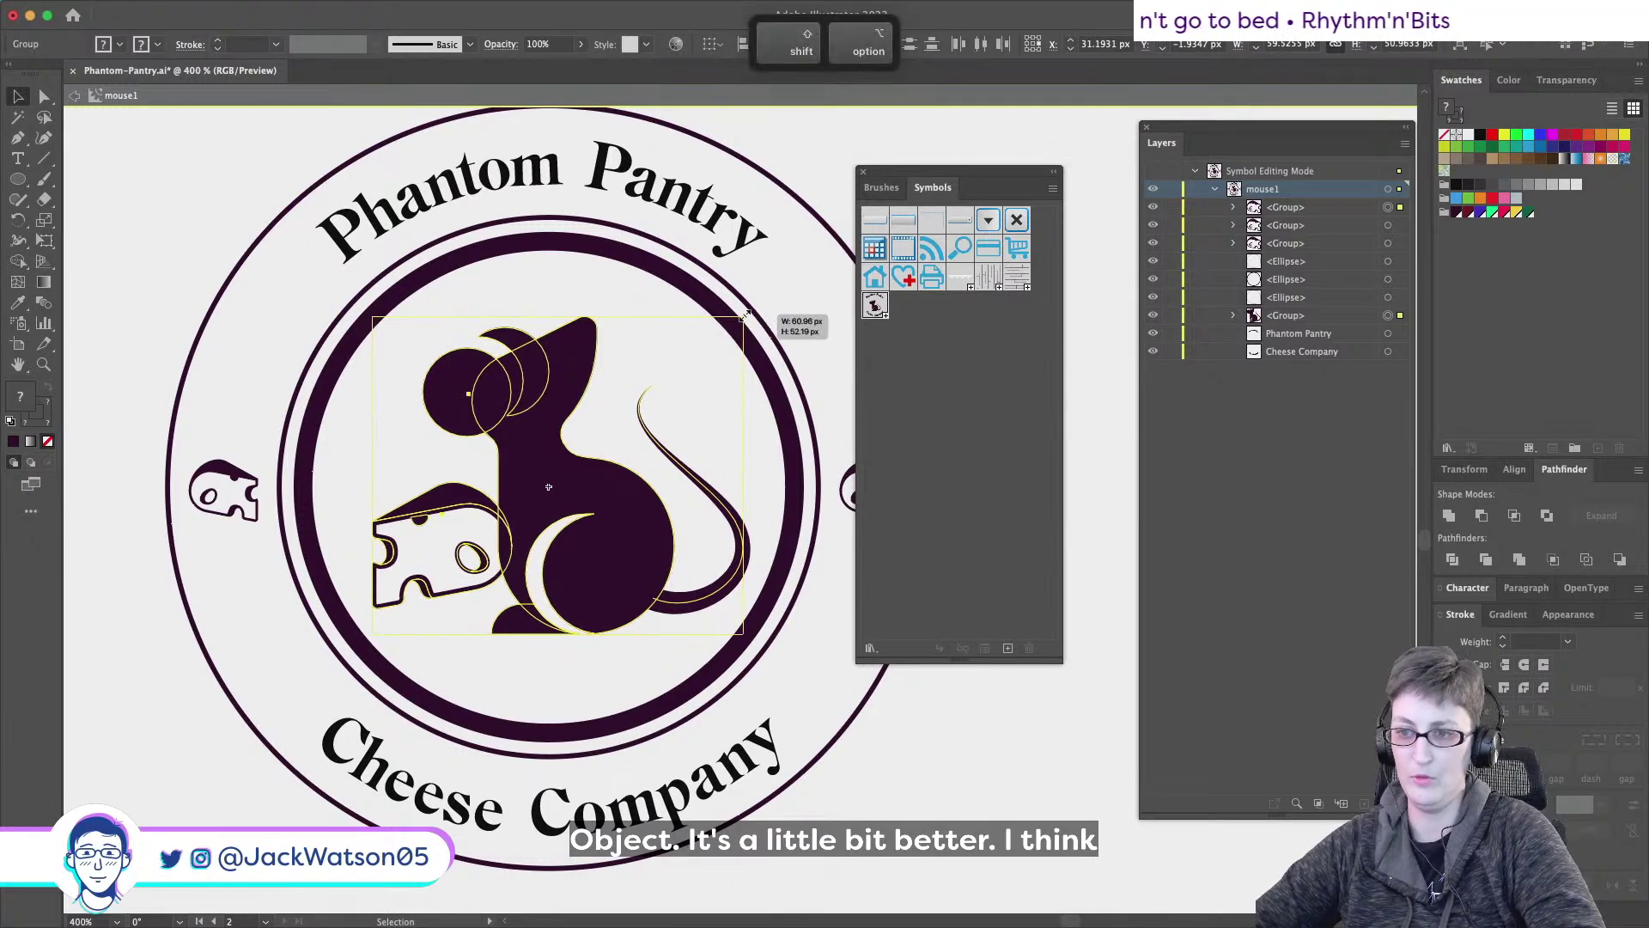
pyautogui.press('shift+super+a')
pyautogui.click(45, 96)
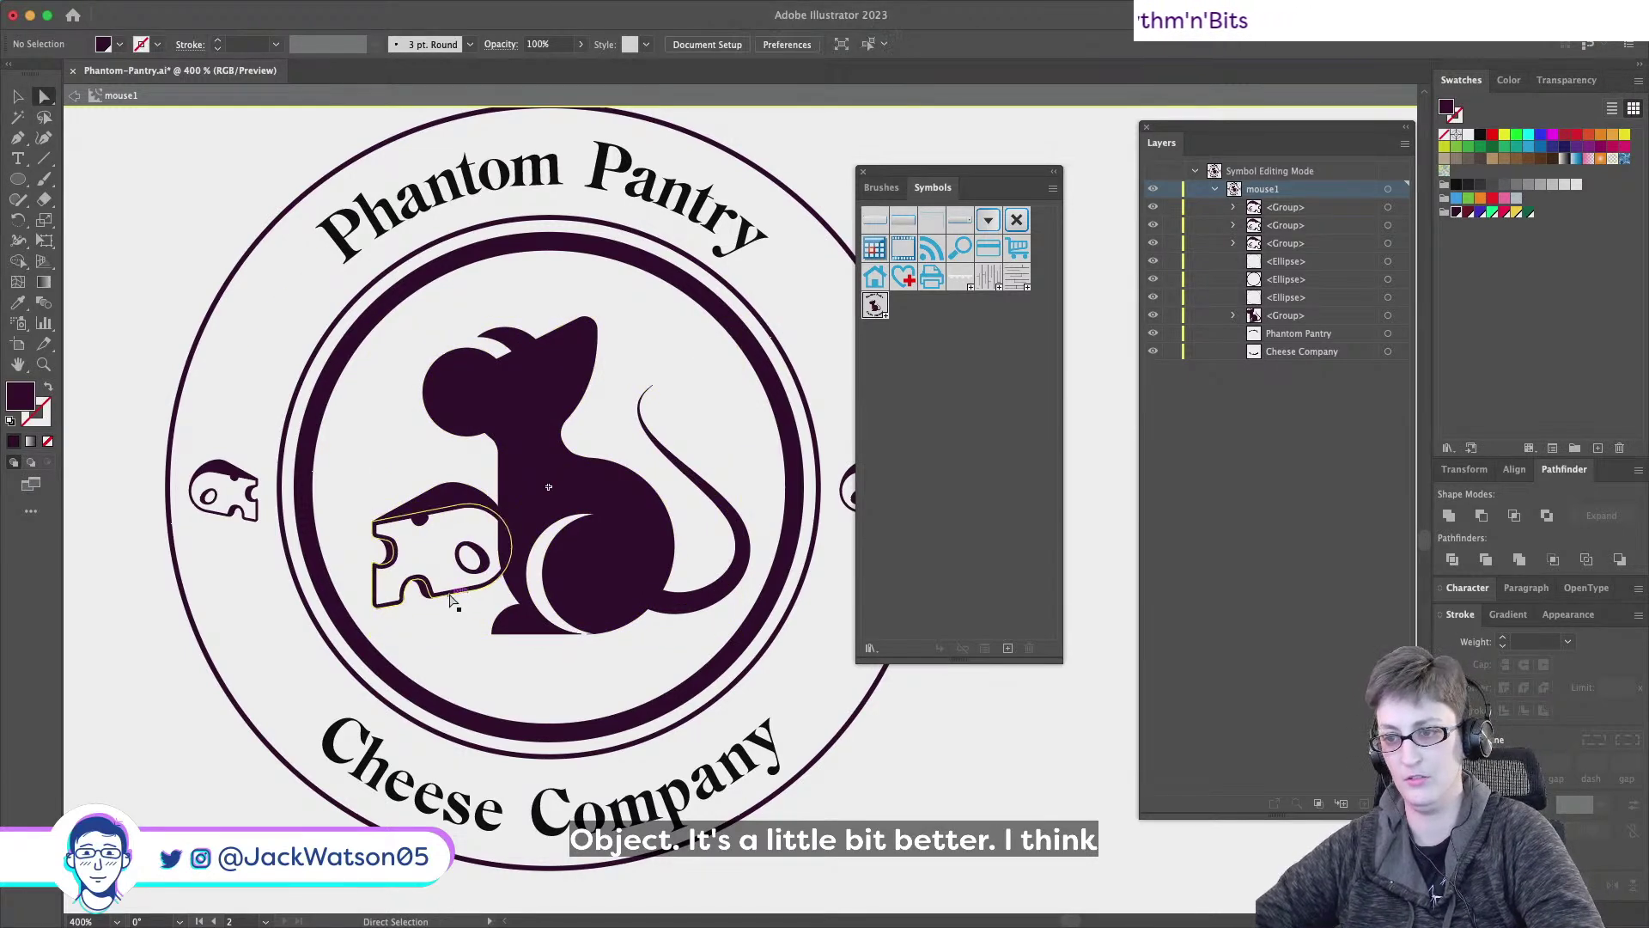
pyautogui.click(454, 605)
pyautogui.press('shift+super+a')
pyautogui.click(17, 140)
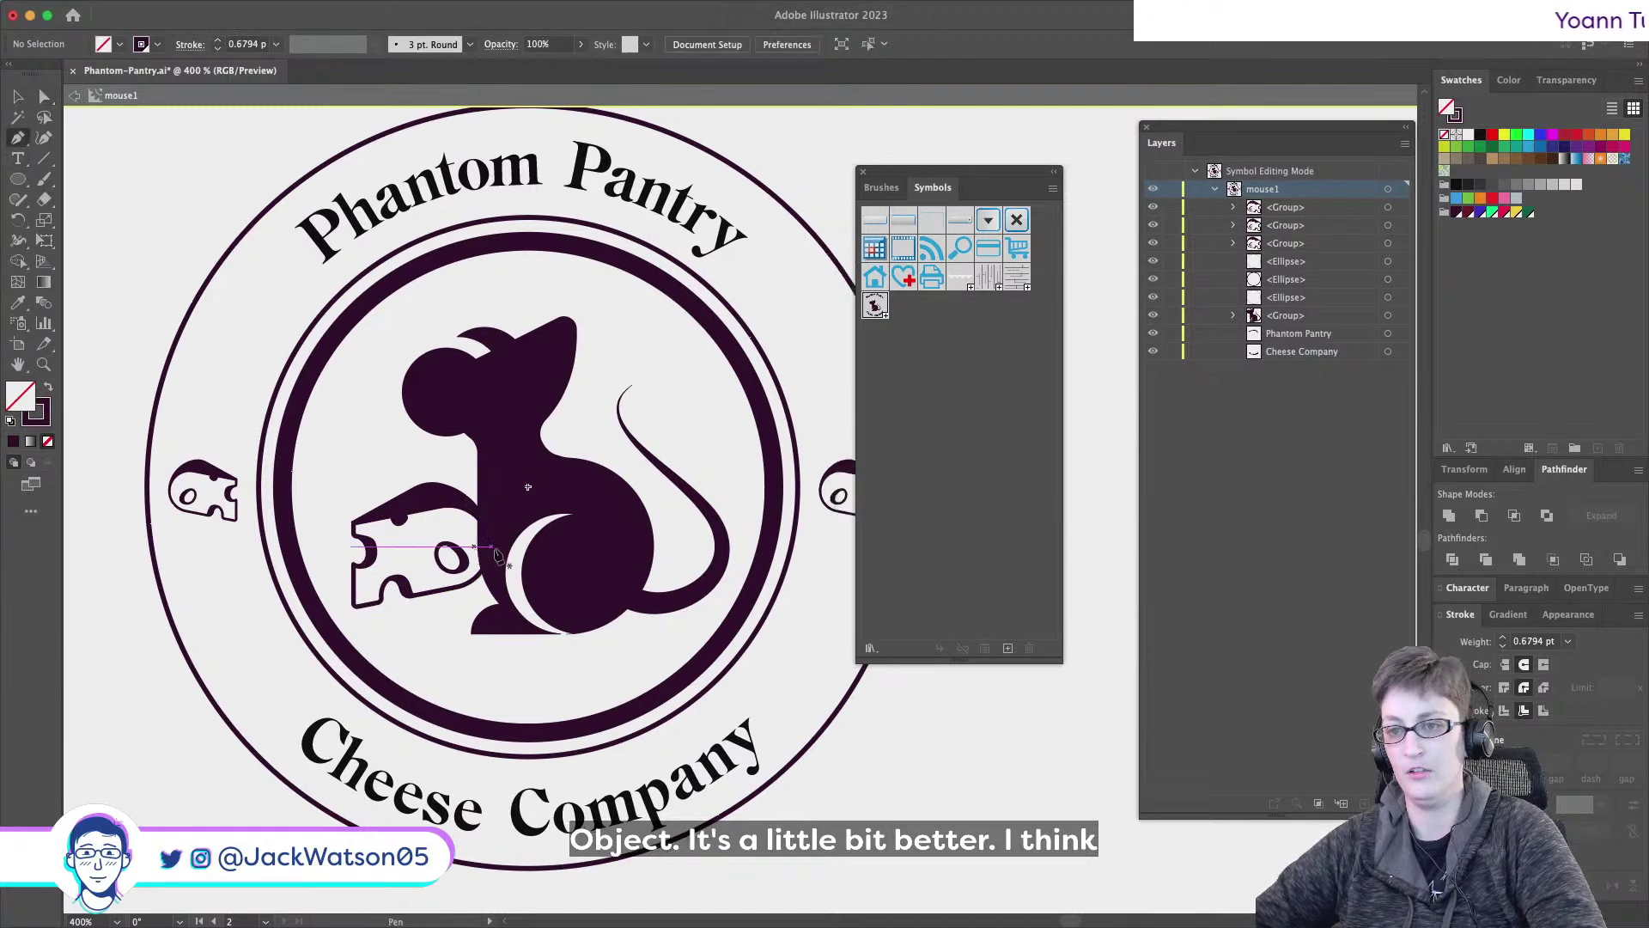
pyautogui.scroll(-3, 499, 533)
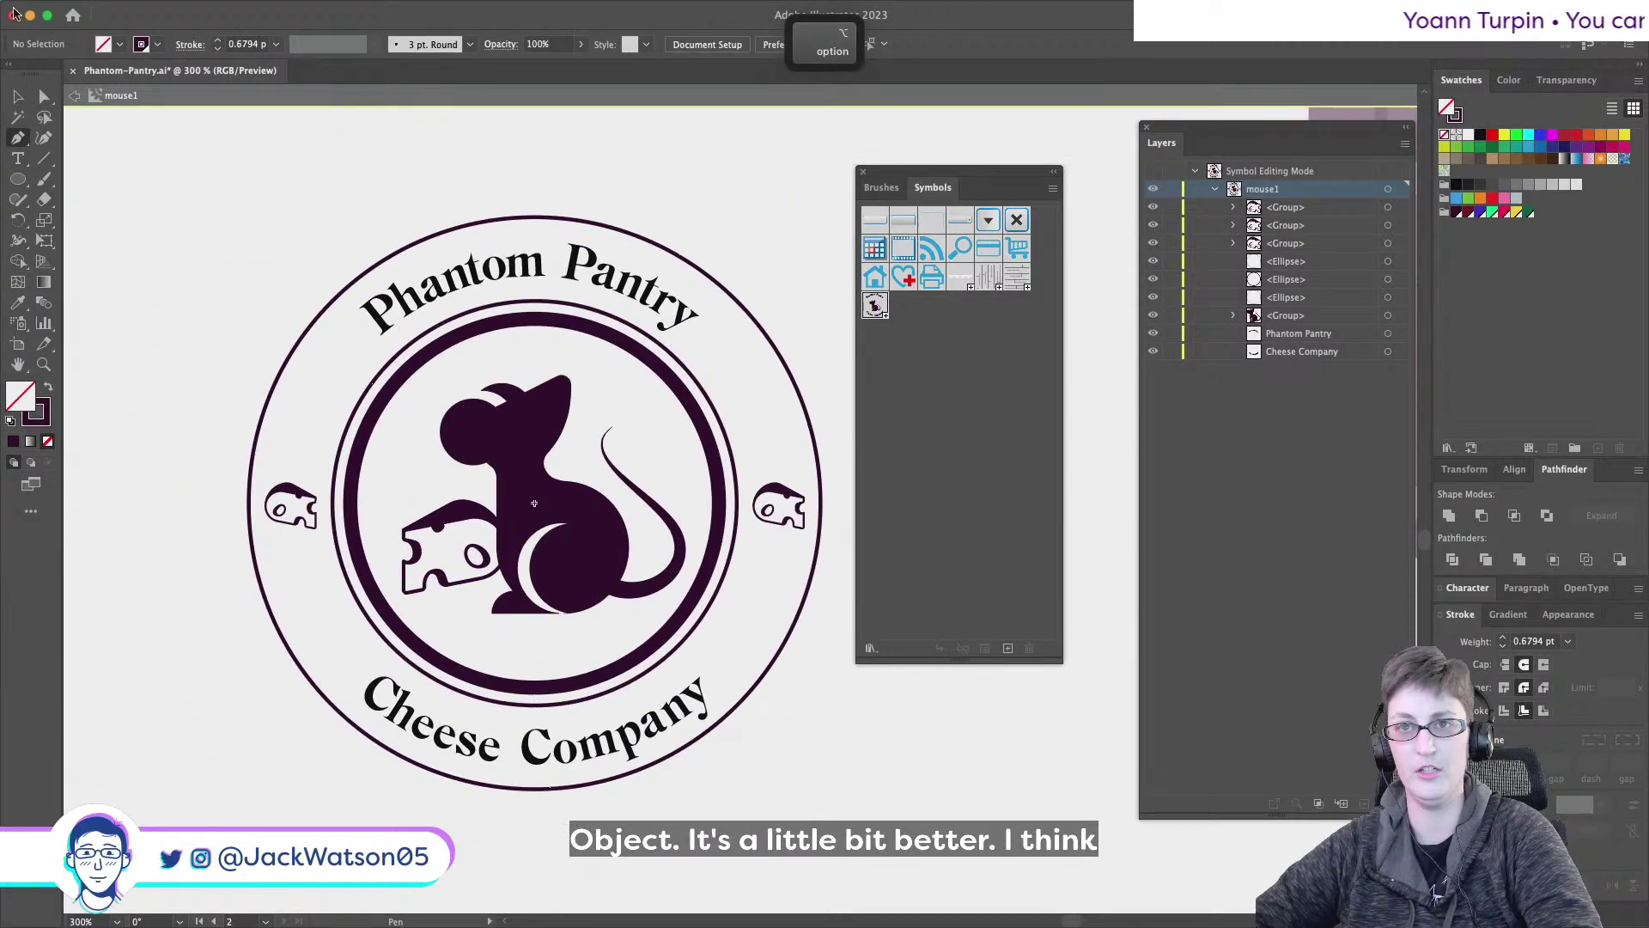
# - Duplicate the badge's outer circle in place and scale the copy about its center to about 108.6 px across, inside the text ring
pyautogui.click(18, 96)
pyautogui.click(706, 287)
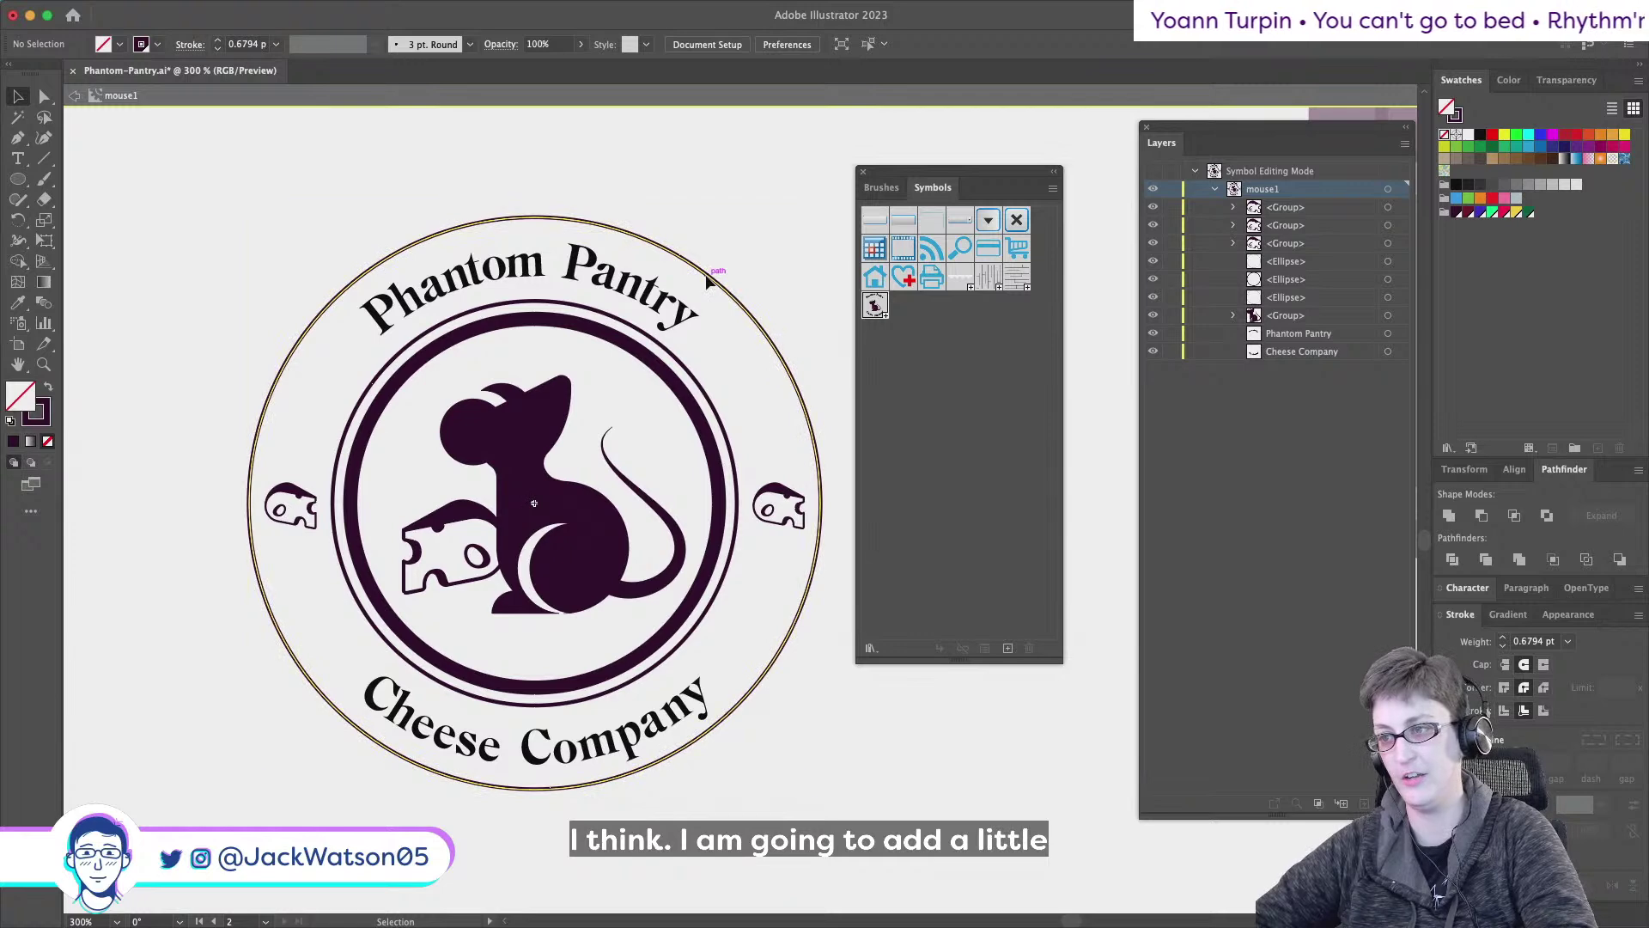
pyautogui.press('super+c')
pyautogui.press('super+f')
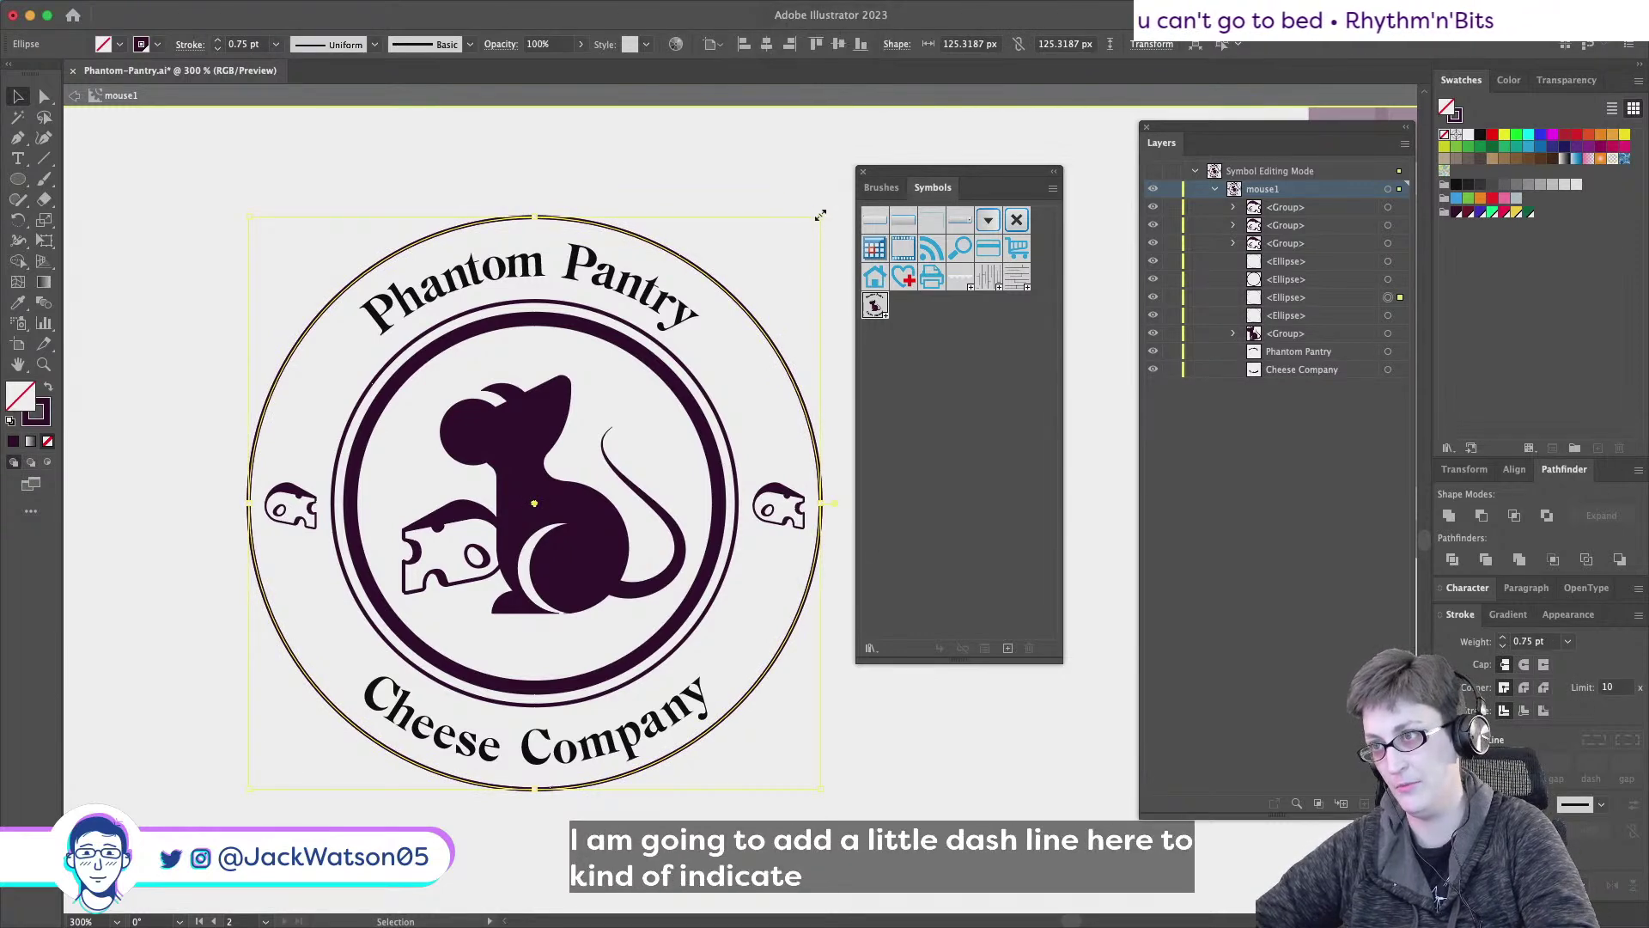
pyautogui.moveTo(821, 216); pyautogui.dragTo(783, 257)
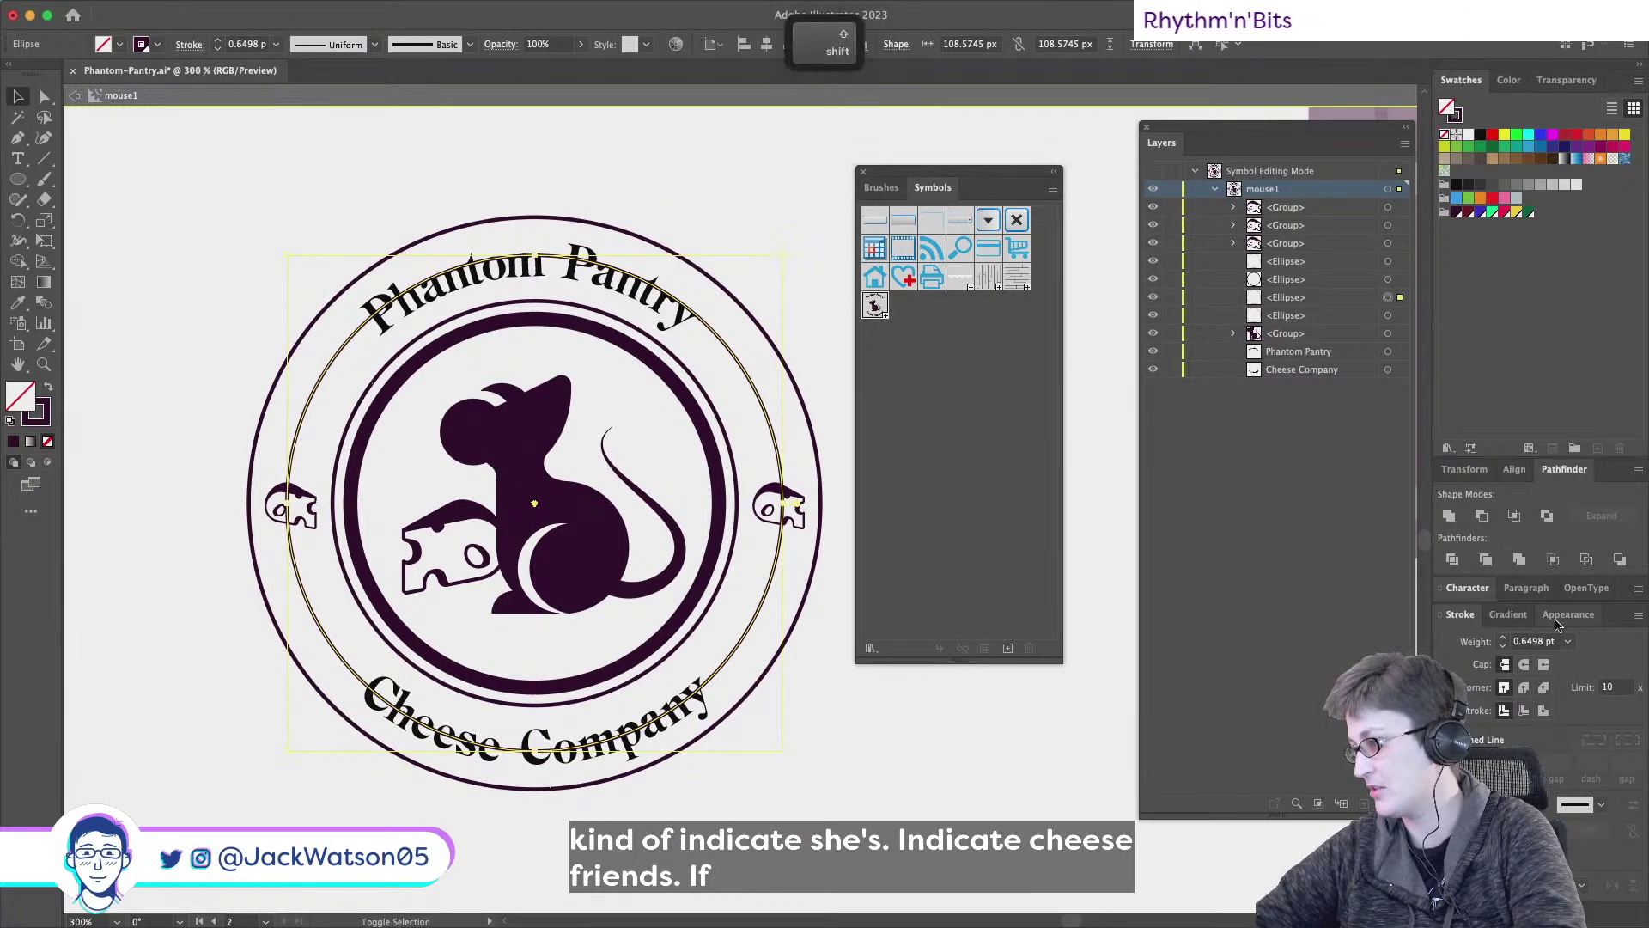
# - Set the new circle's stroke weight to 0.75 pt and make it a dashed line with a dash of 1
pyautogui.click(1567, 641)
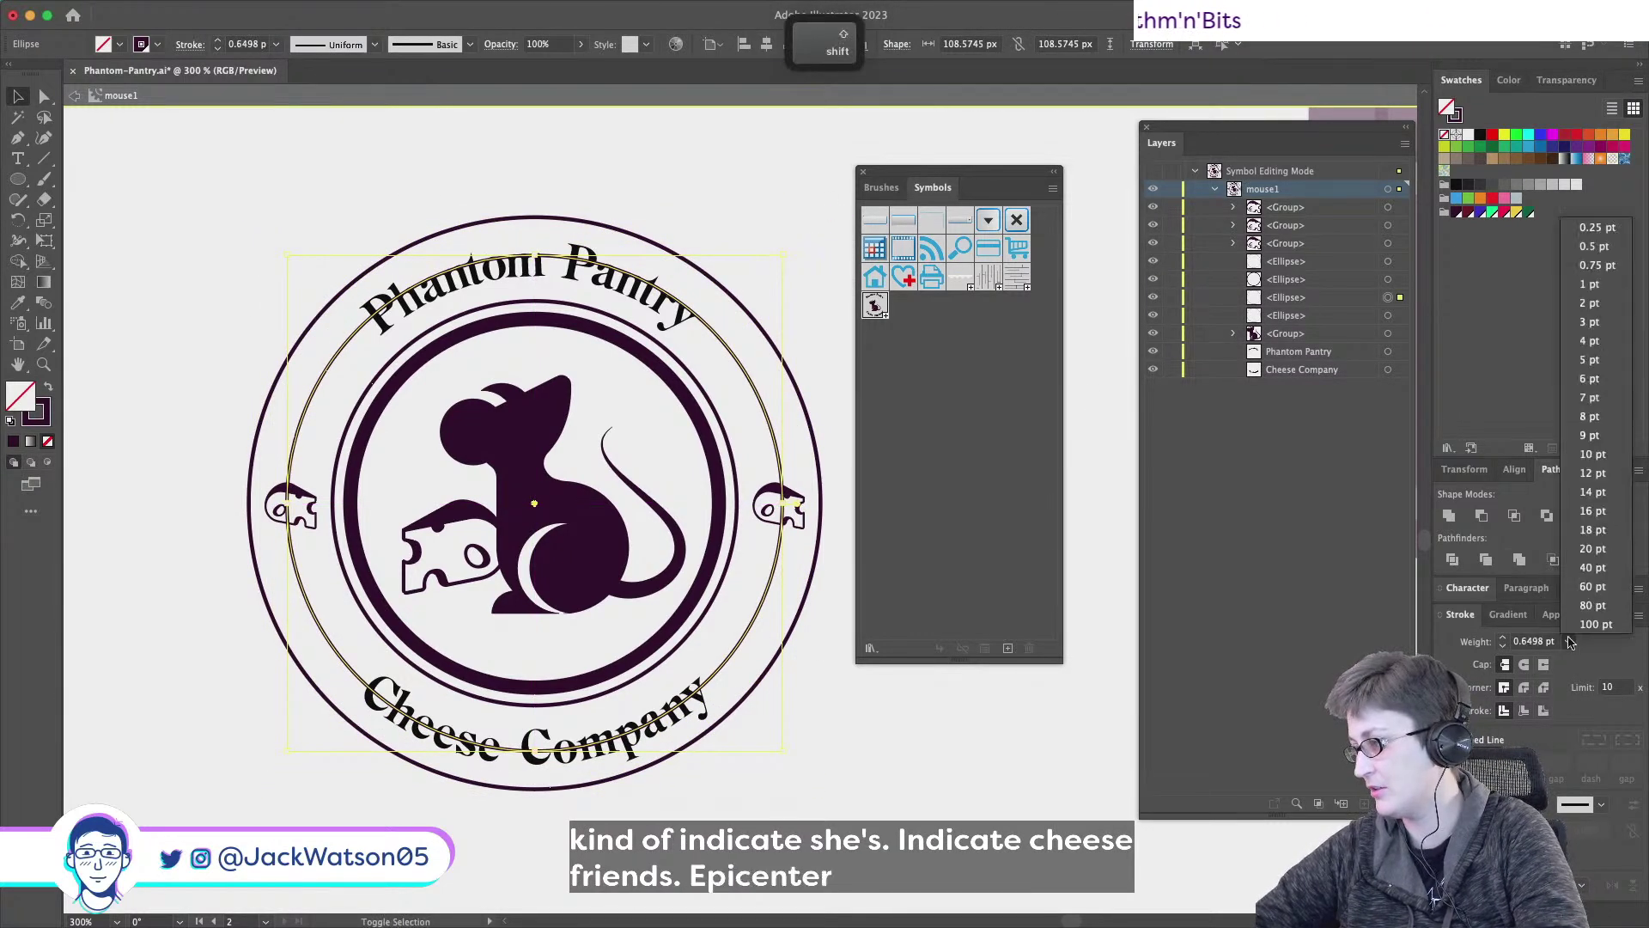
pyautogui.click(1571, 268)
pyautogui.click(1600, 804)
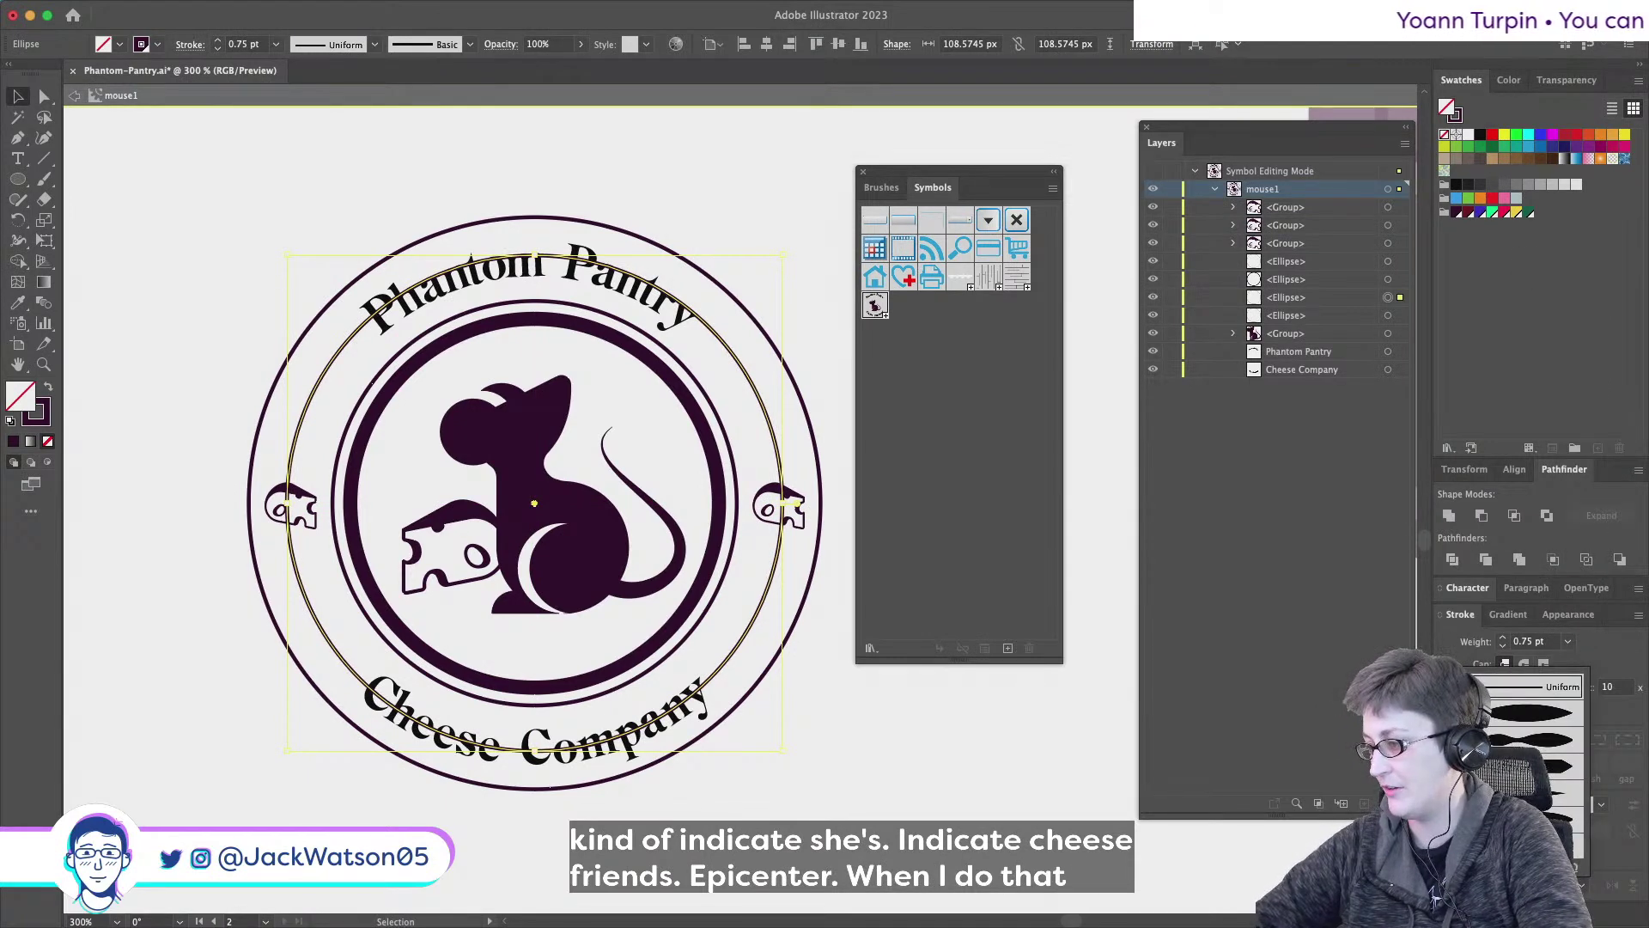
pyautogui.press('Escape')
pyautogui.click(1444, 739)
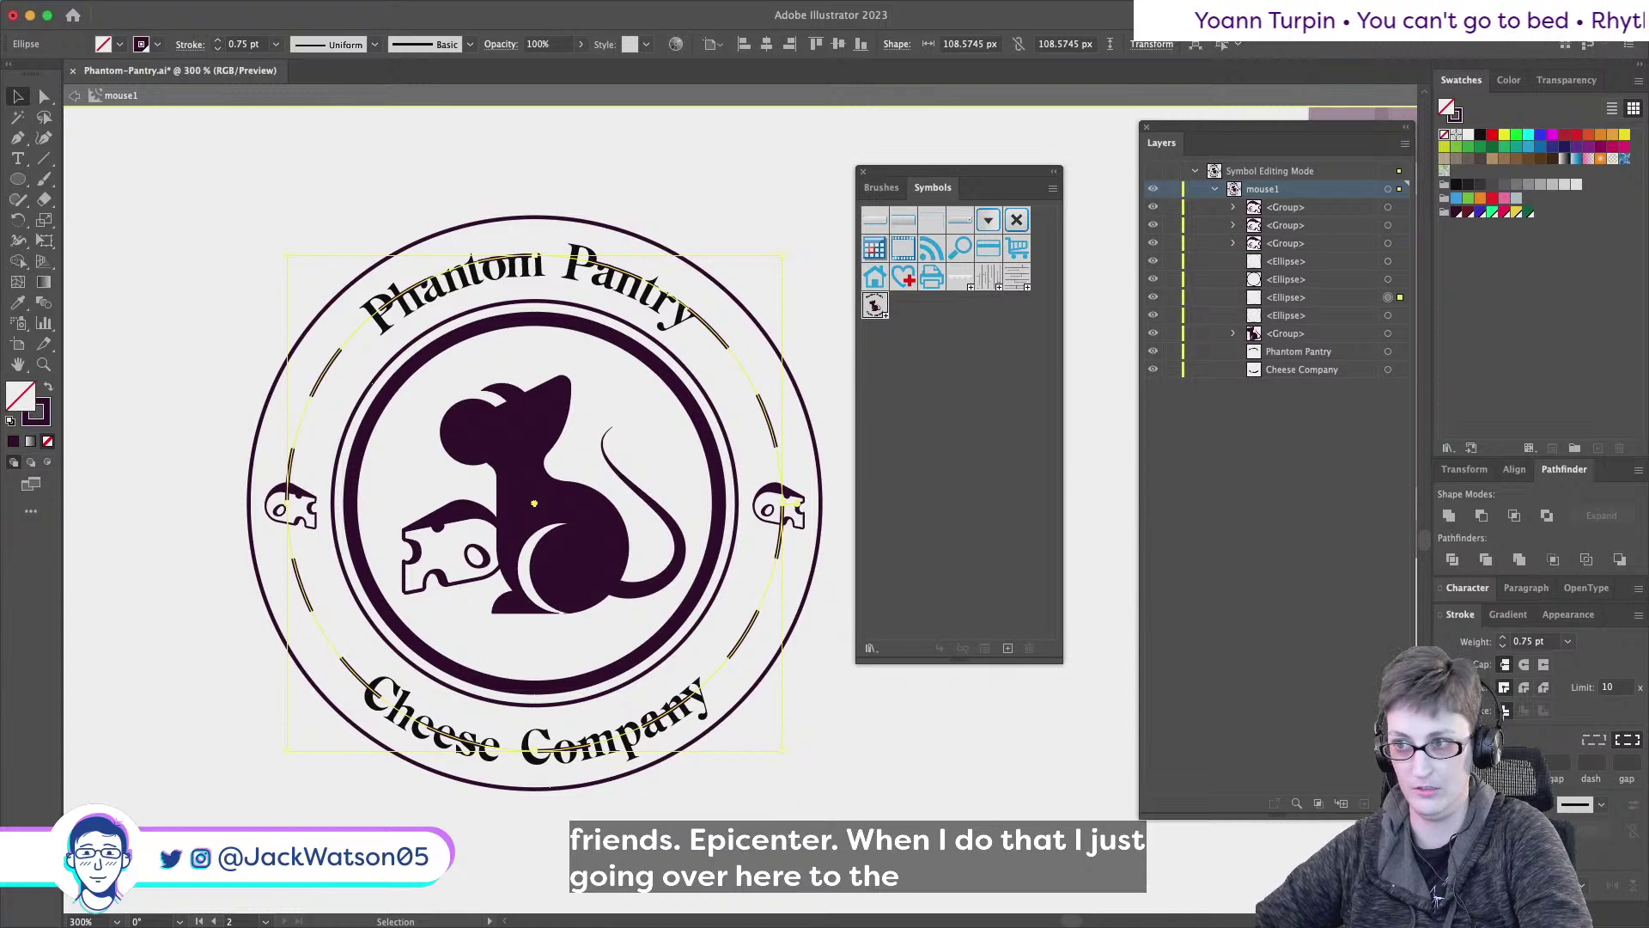
pyautogui.write('1')
pyautogui.press('Tab')
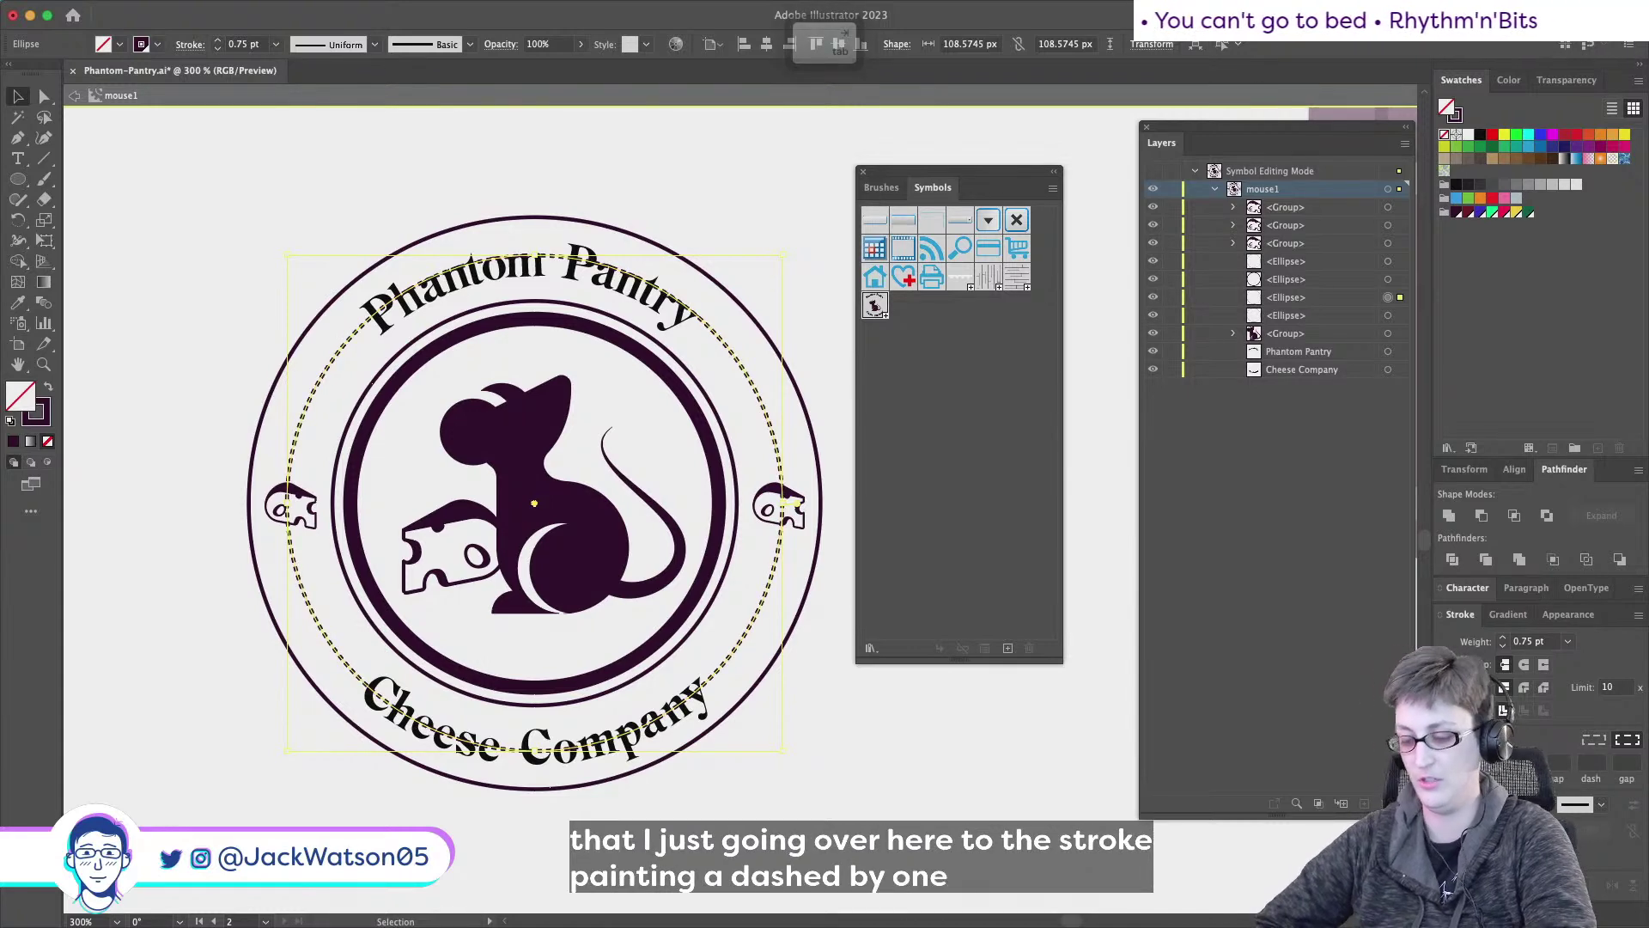
# - Give the dashed circle round caps and round corners, set its gap to 15 and reduce the gap in steps
pyautogui.click(1524, 664)
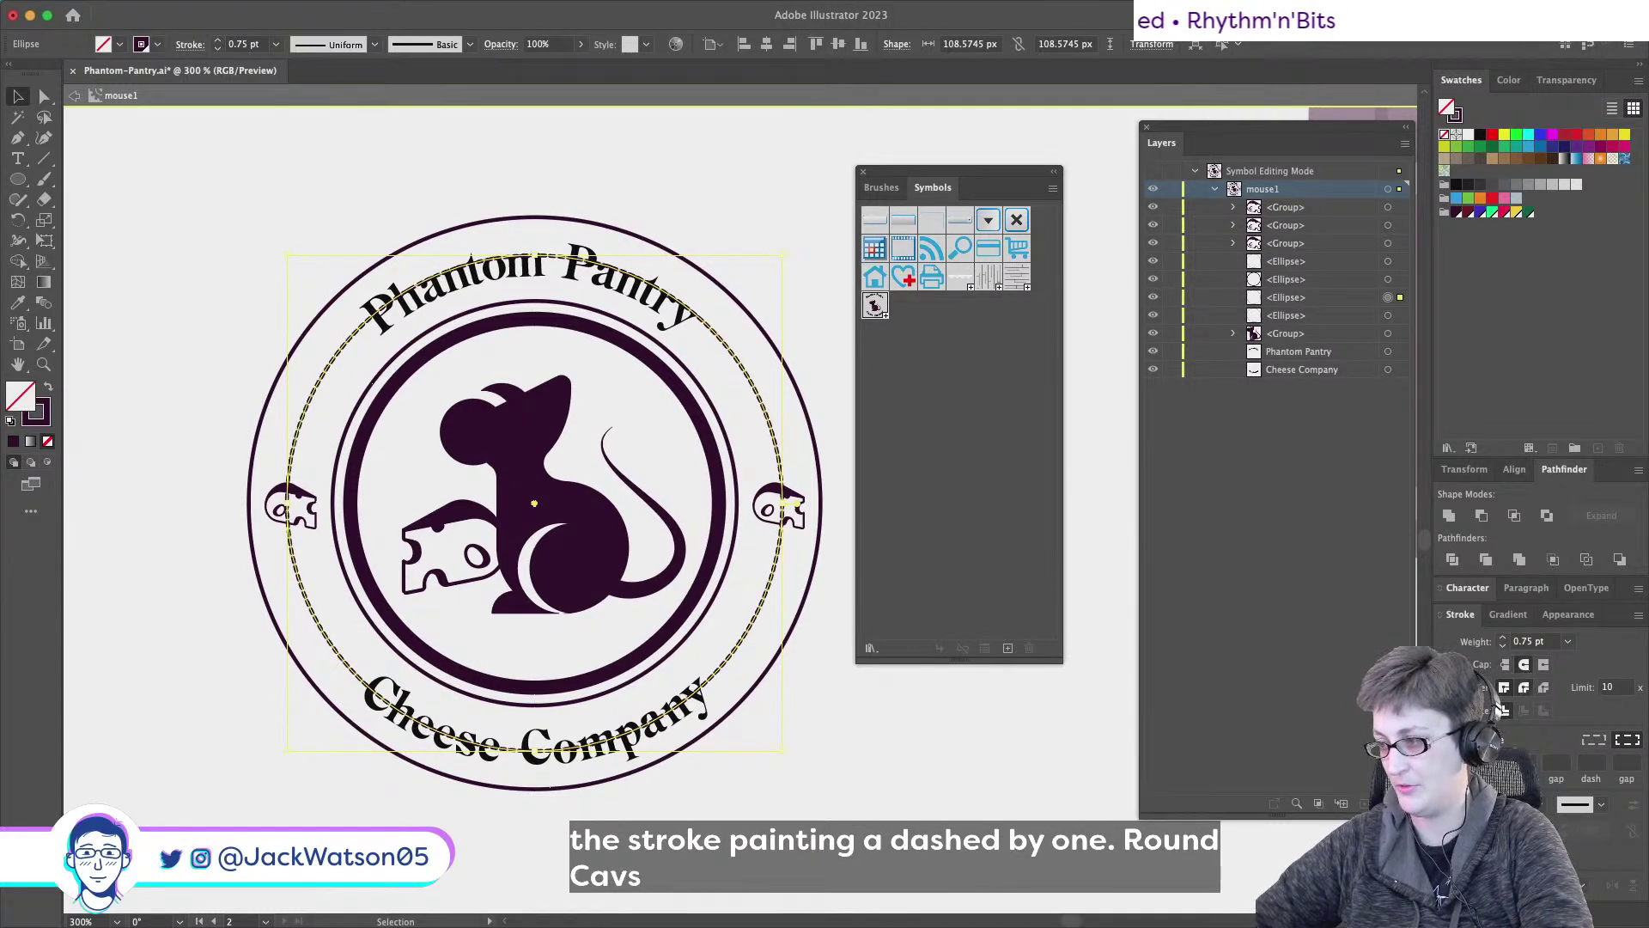
pyautogui.click(1523, 687)
pyautogui.write('1')
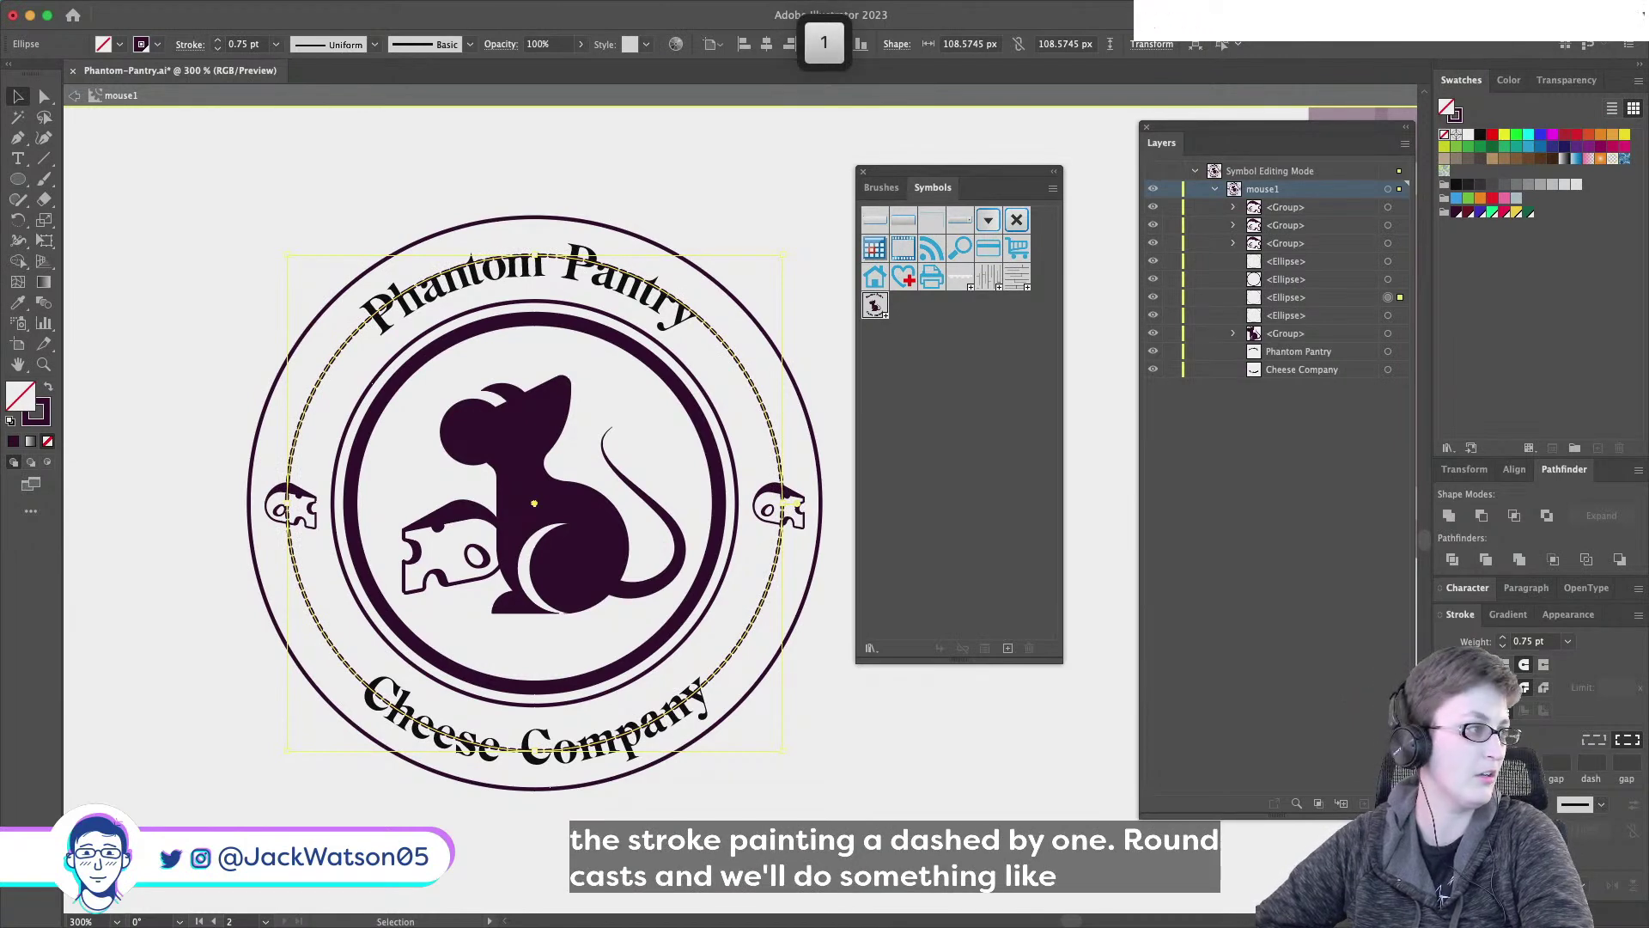
pyautogui.write('5')
pyautogui.press('Tab')
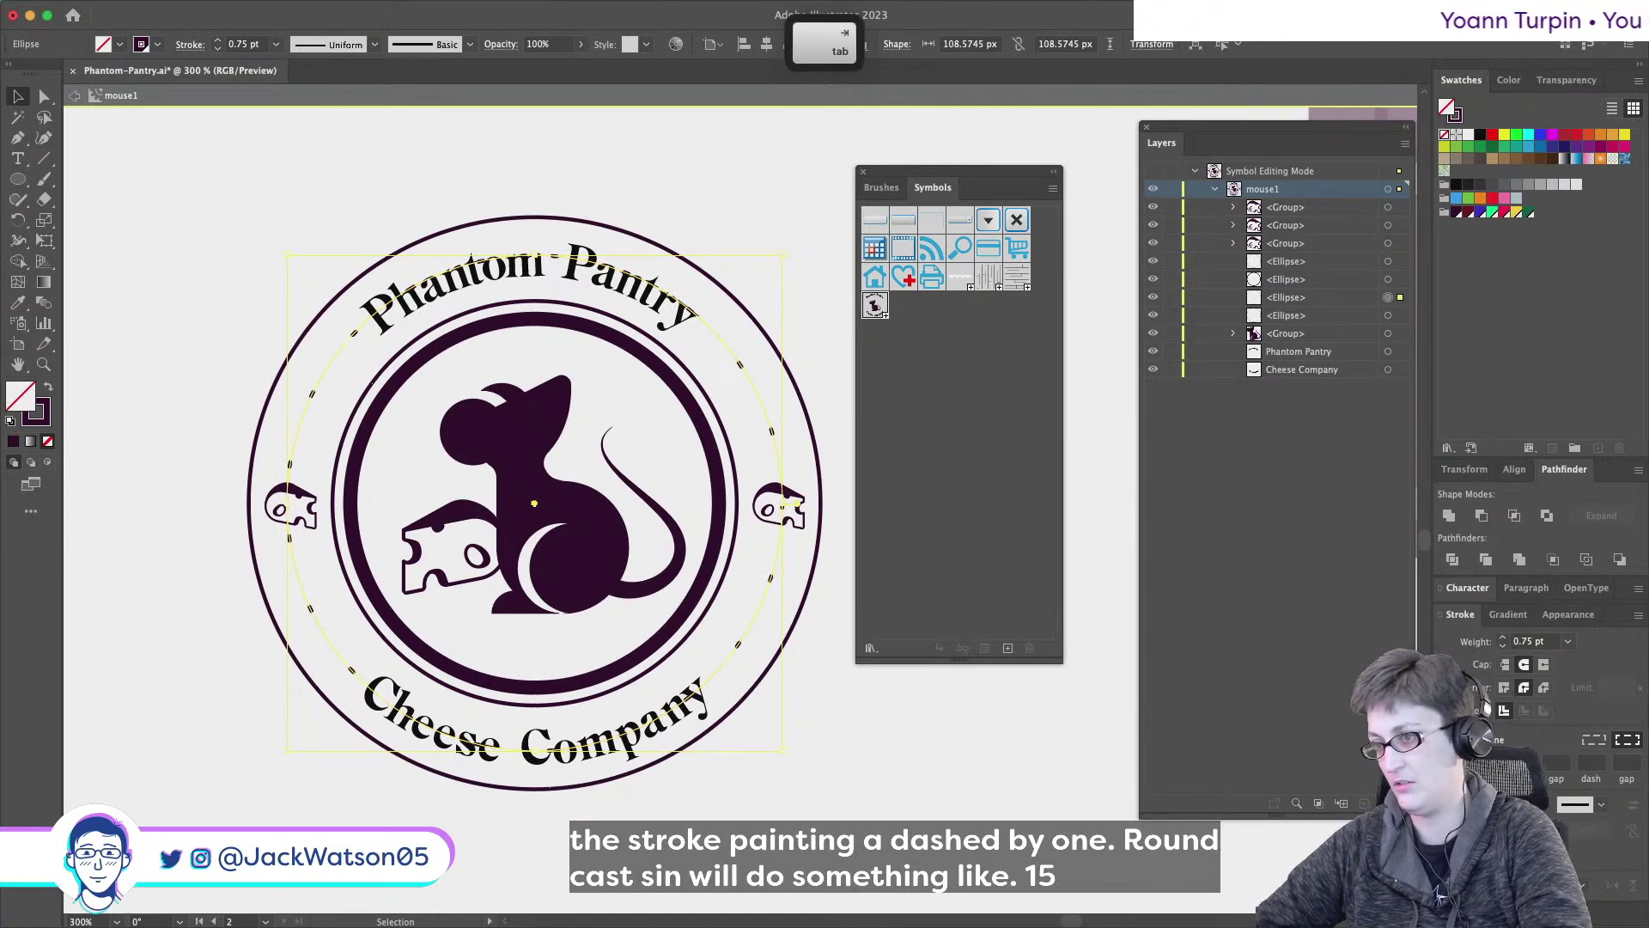
pyautogui.press('Down')
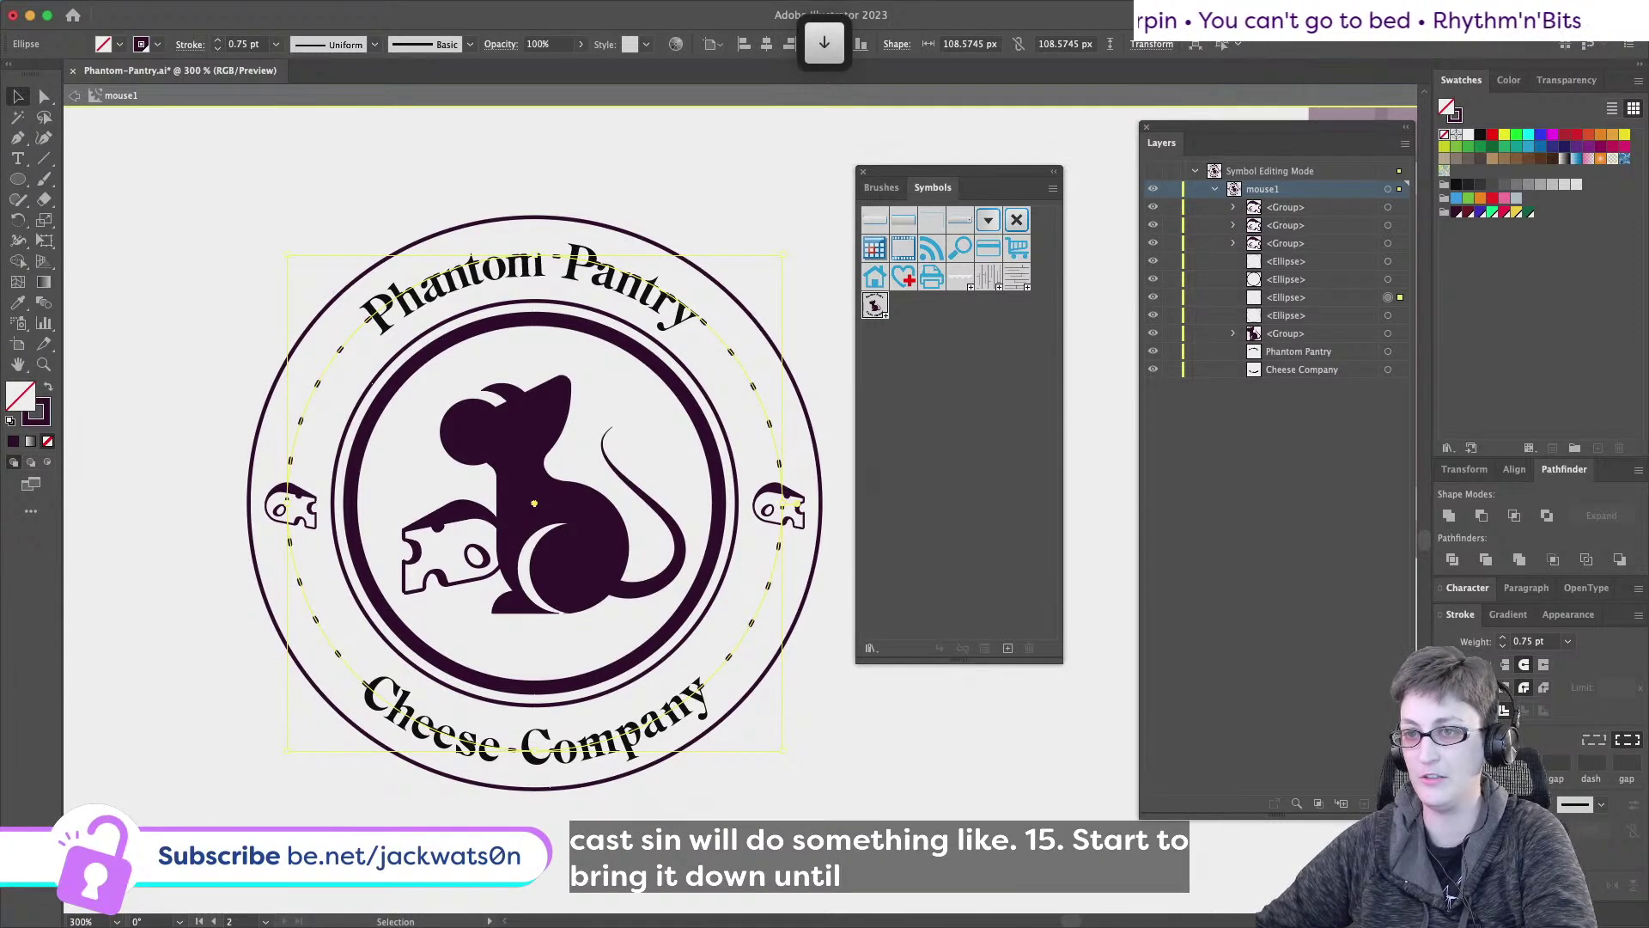
pyautogui.press('Down')
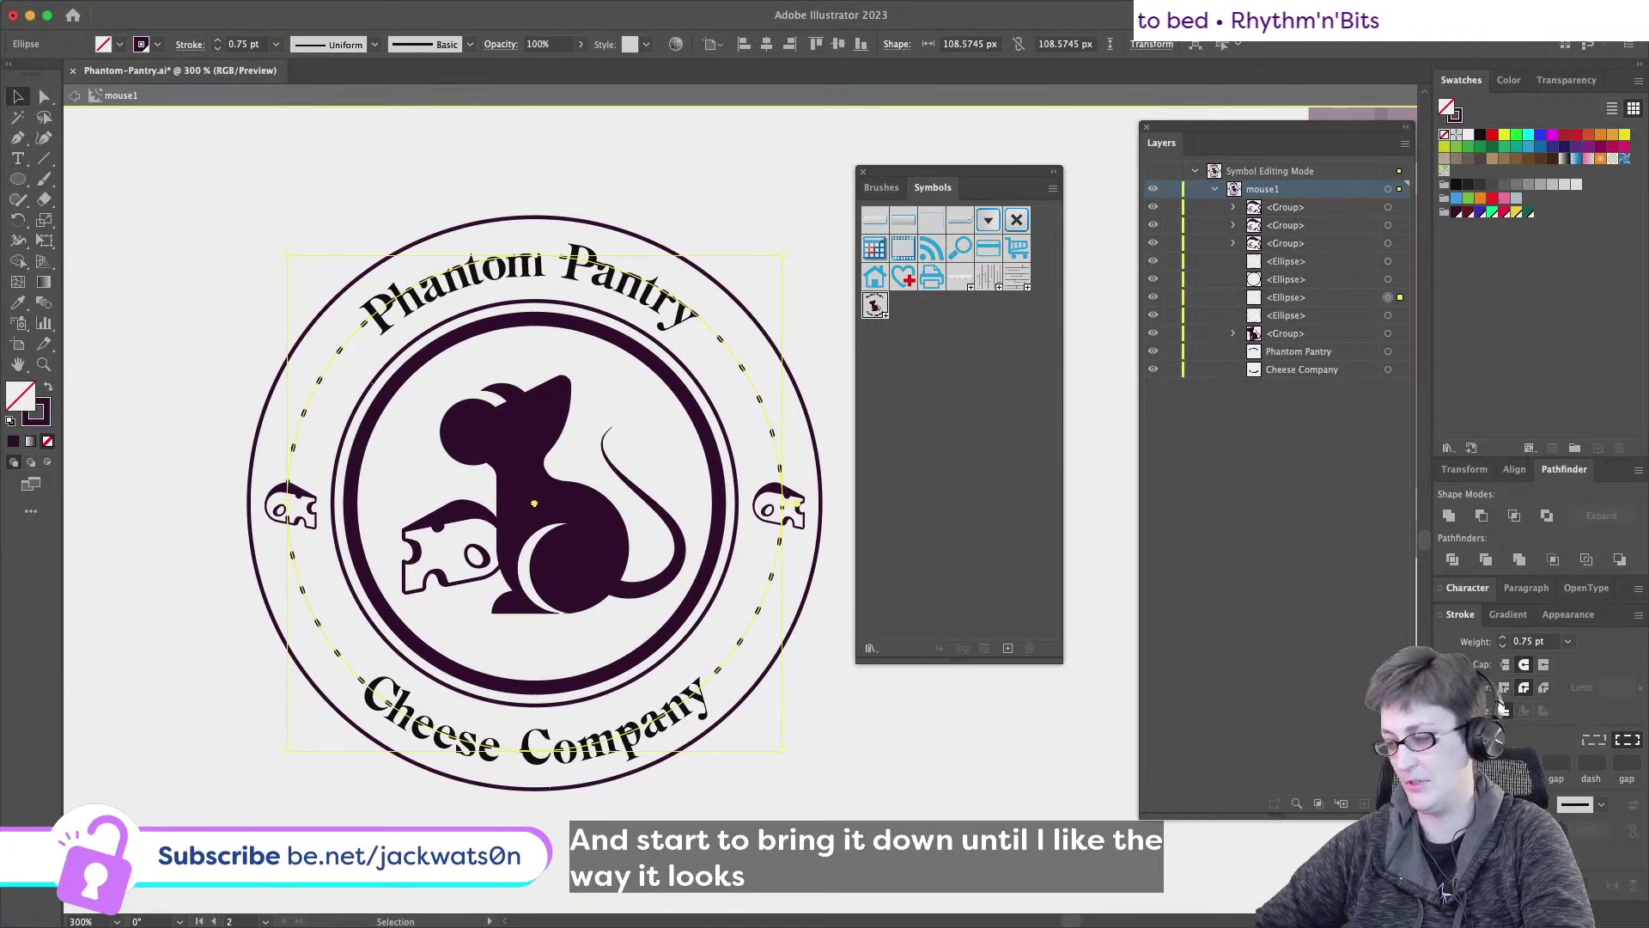
pyautogui.press('Down')
pyautogui.press('Down')
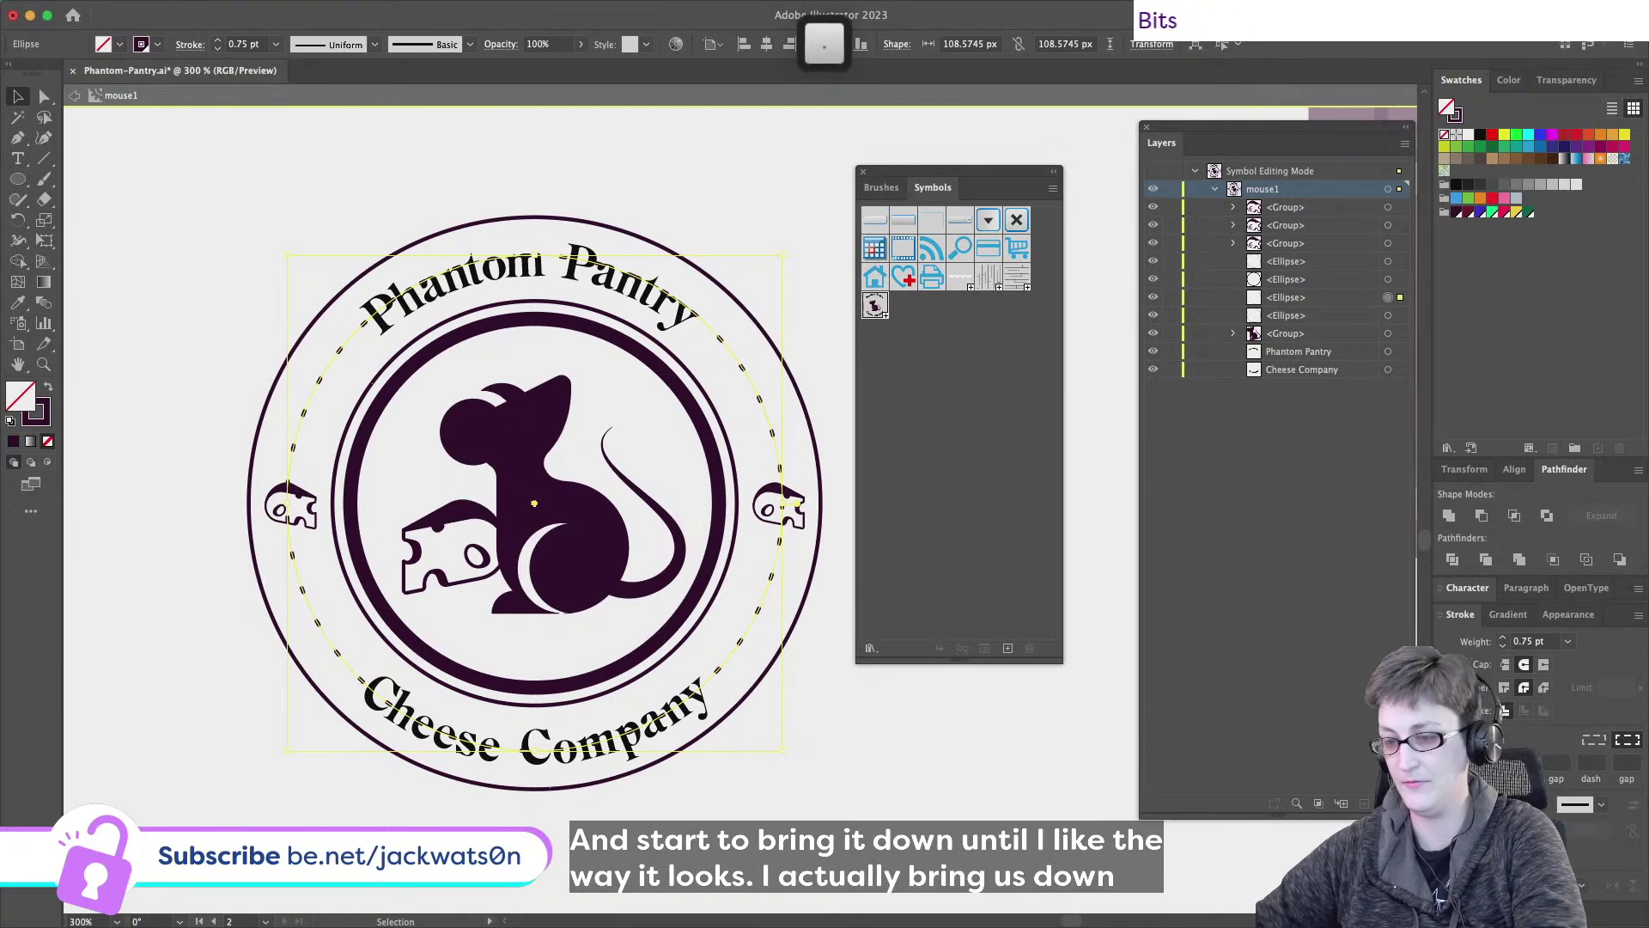
# - Draw a rectangle about 29.2 × 27.3 px beside the small cheese wedge on the badge's left side
pyautogui.click(46, 200)
pyautogui.click(103, 221)
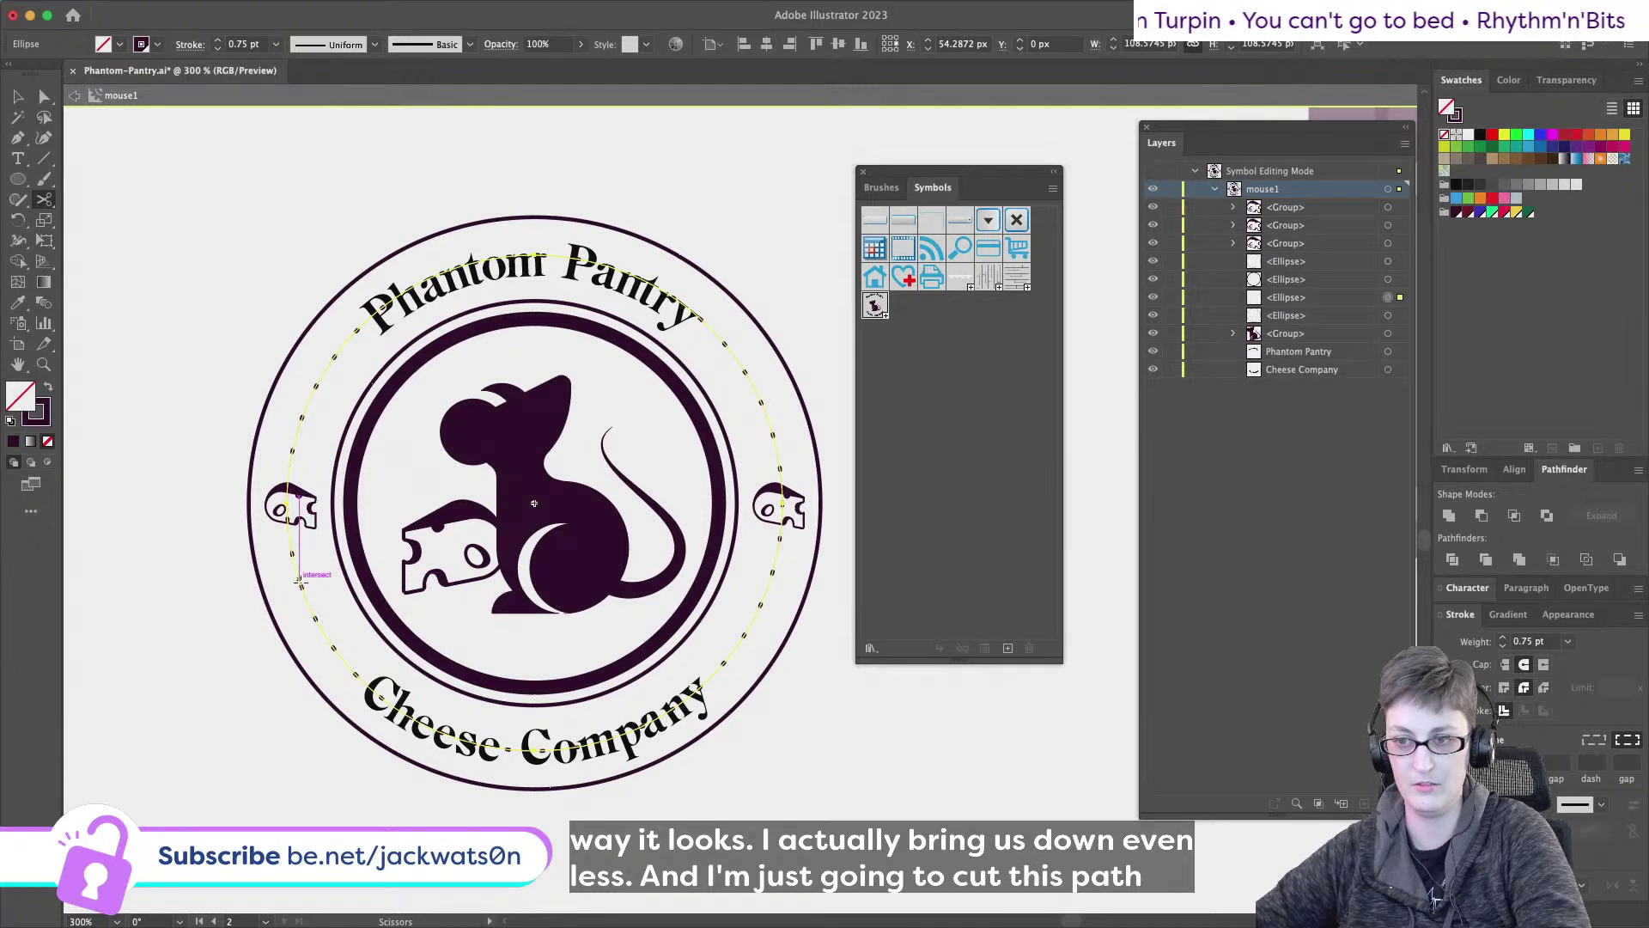
pyautogui.click(17, 179)
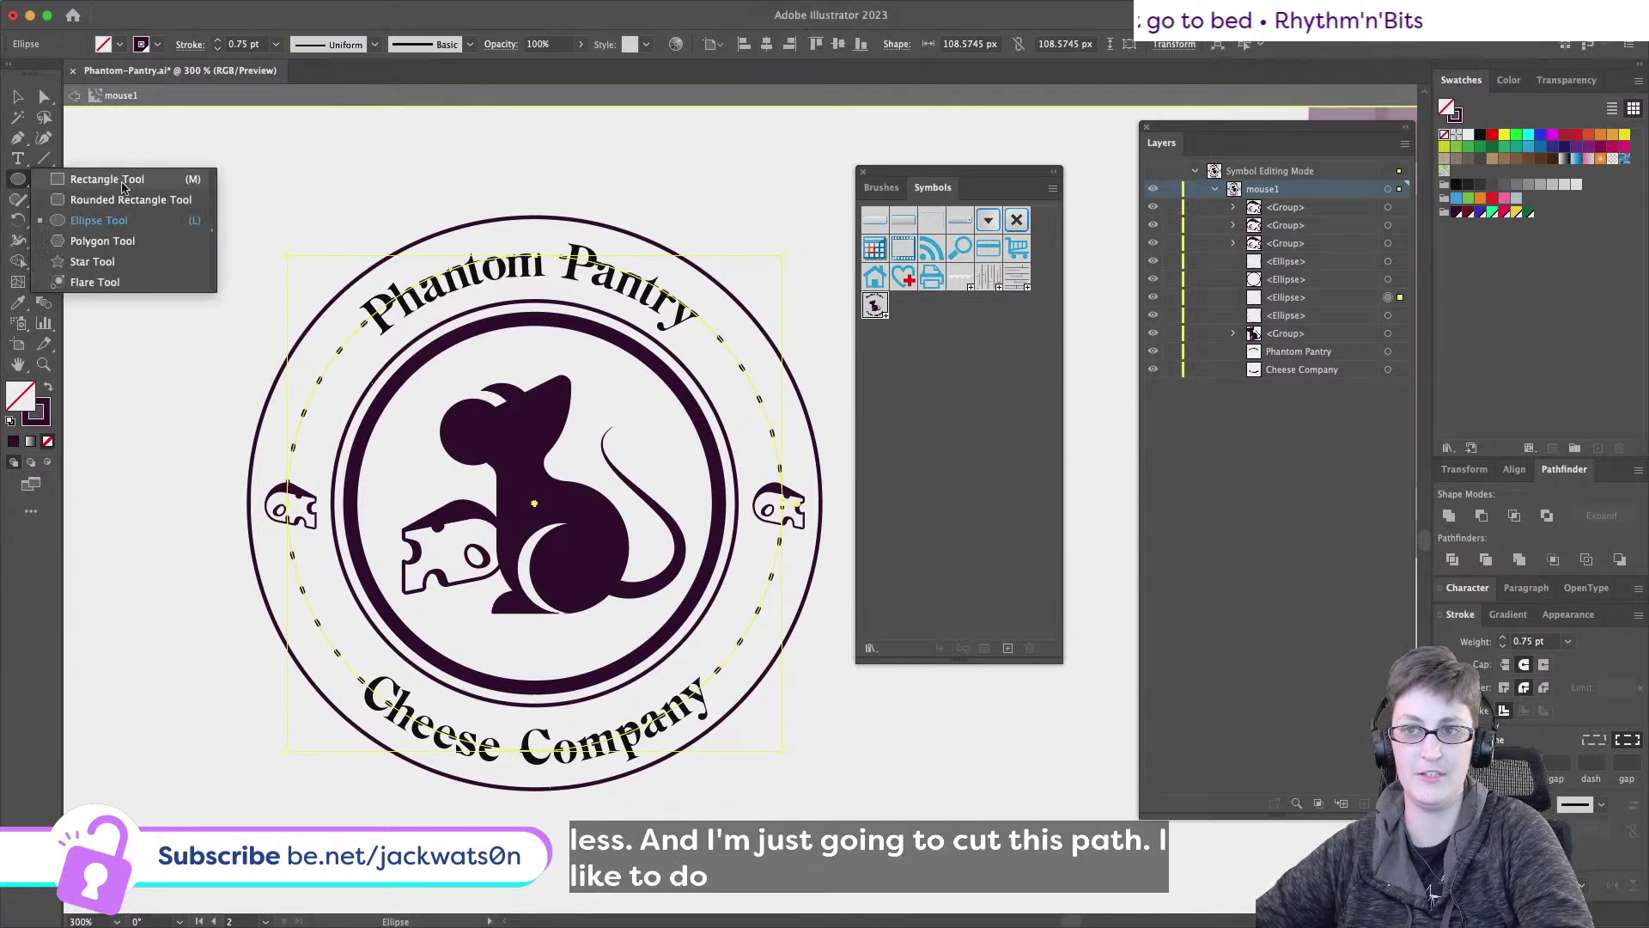
pyautogui.click(123, 179)
pyautogui.moveTo(132, 427); pyautogui.dragTo(265, 551)
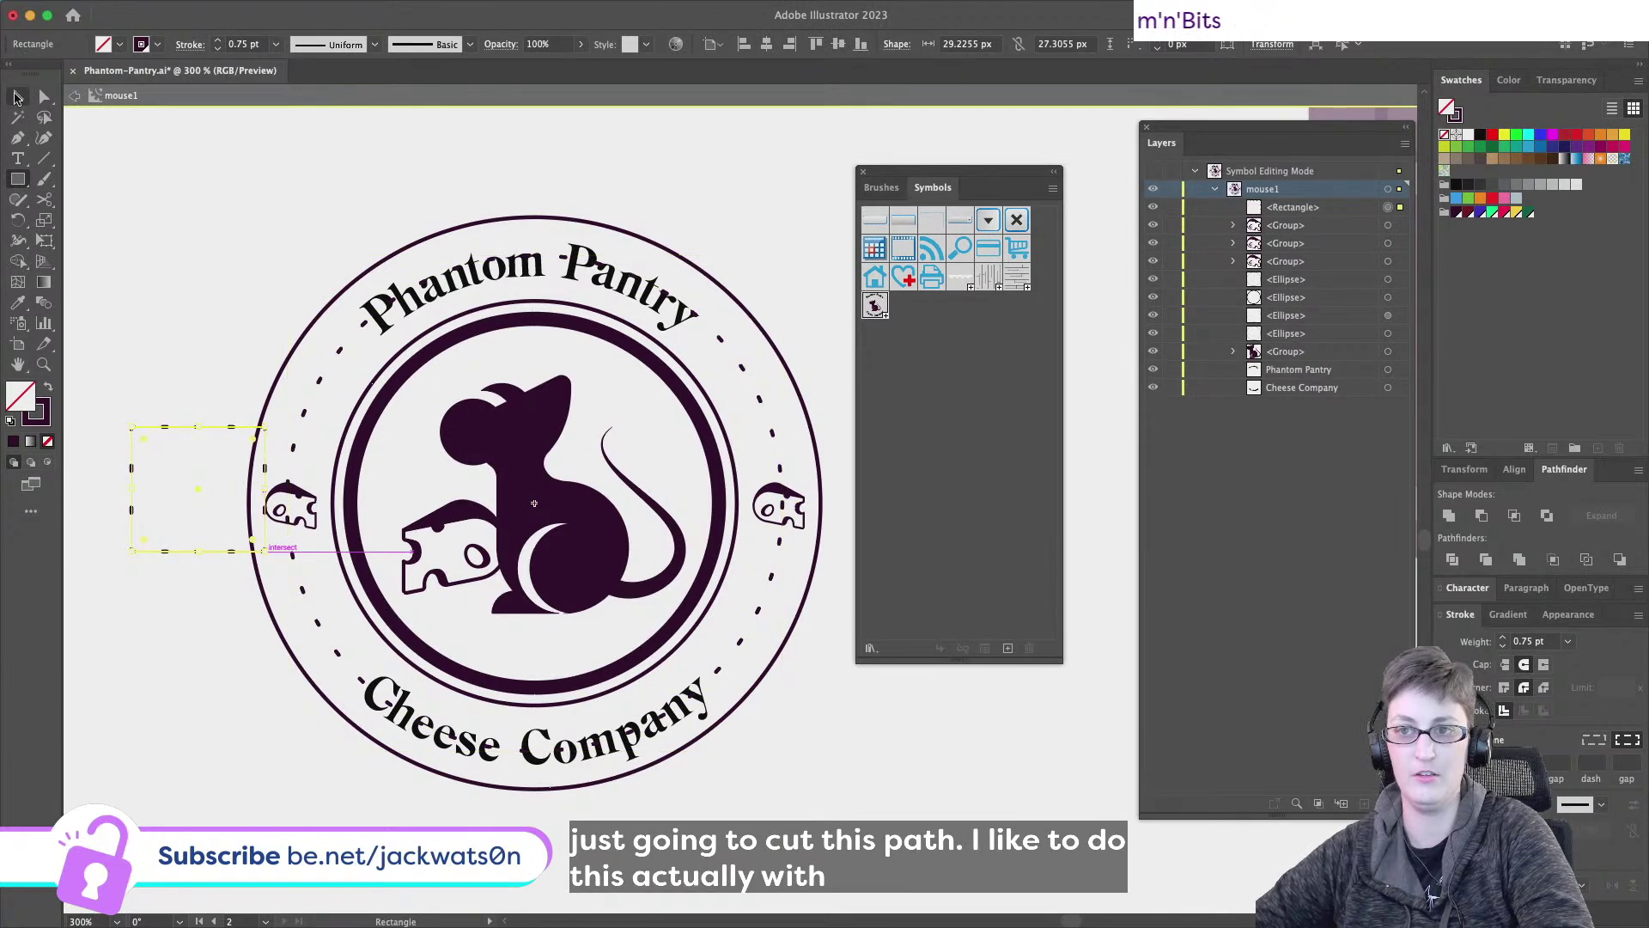
# - Center the rectangle vertically with both small wedges and the outer circle, place it over the left wedge and shorten it to about 21.6 px
pyautogui.keyDown('shift'); pyautogui.click(292, 507); pyautogui.keyUp('shift')
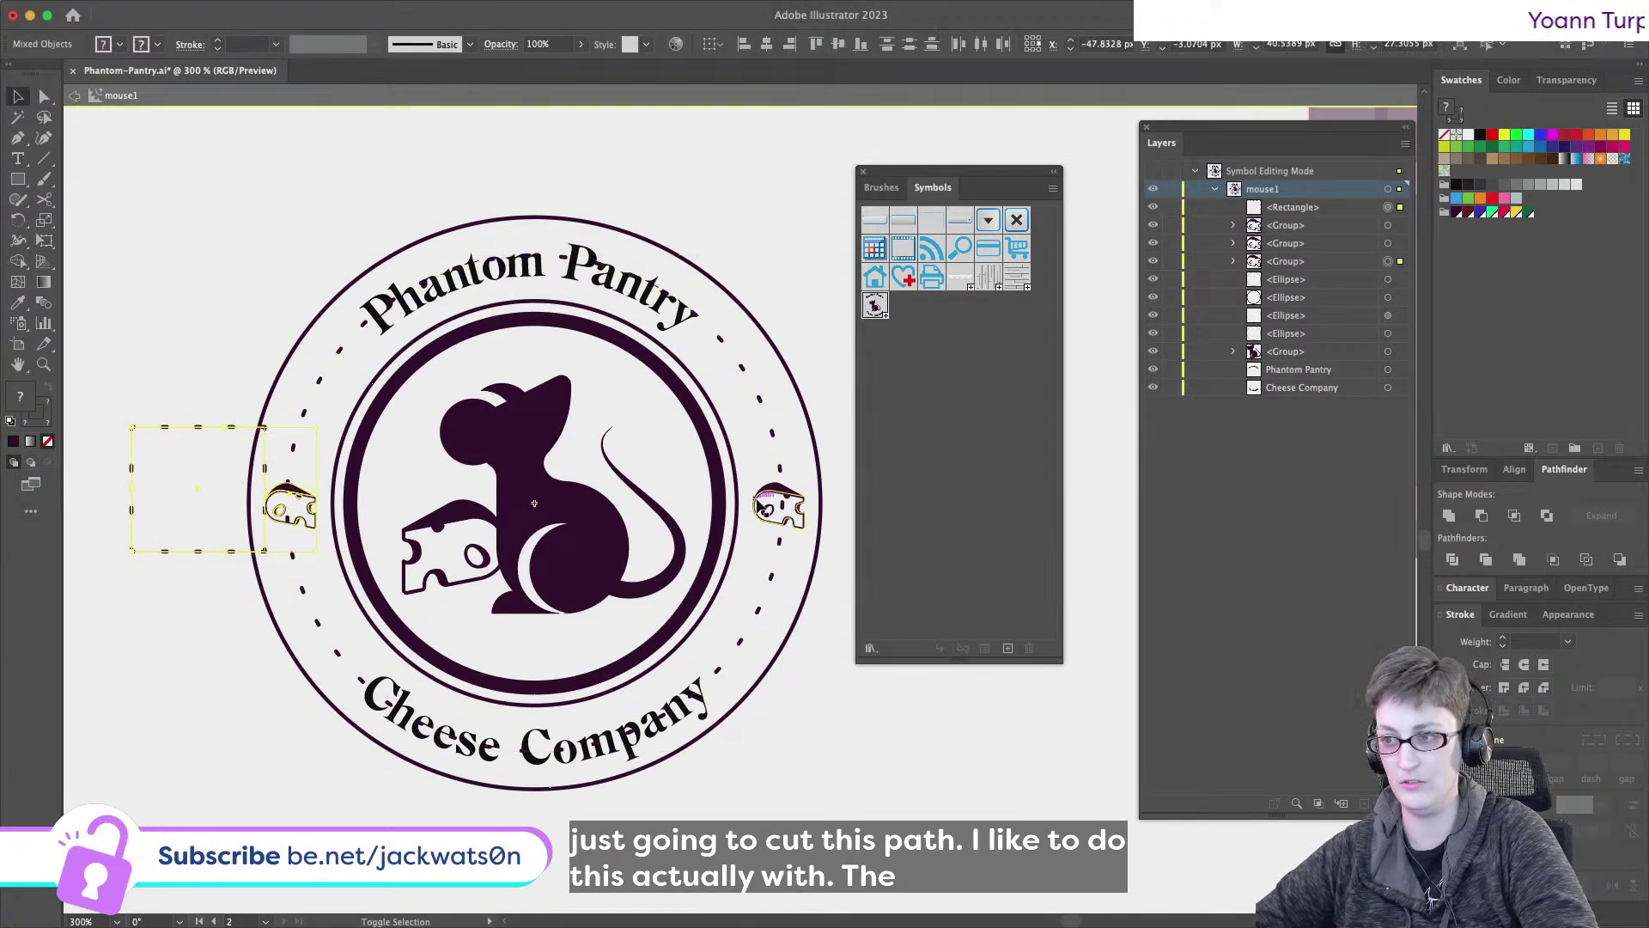
pyautogui.keyDown('shift'); pyautogui.click(816, 448); pyautogui.keyUp('shift')
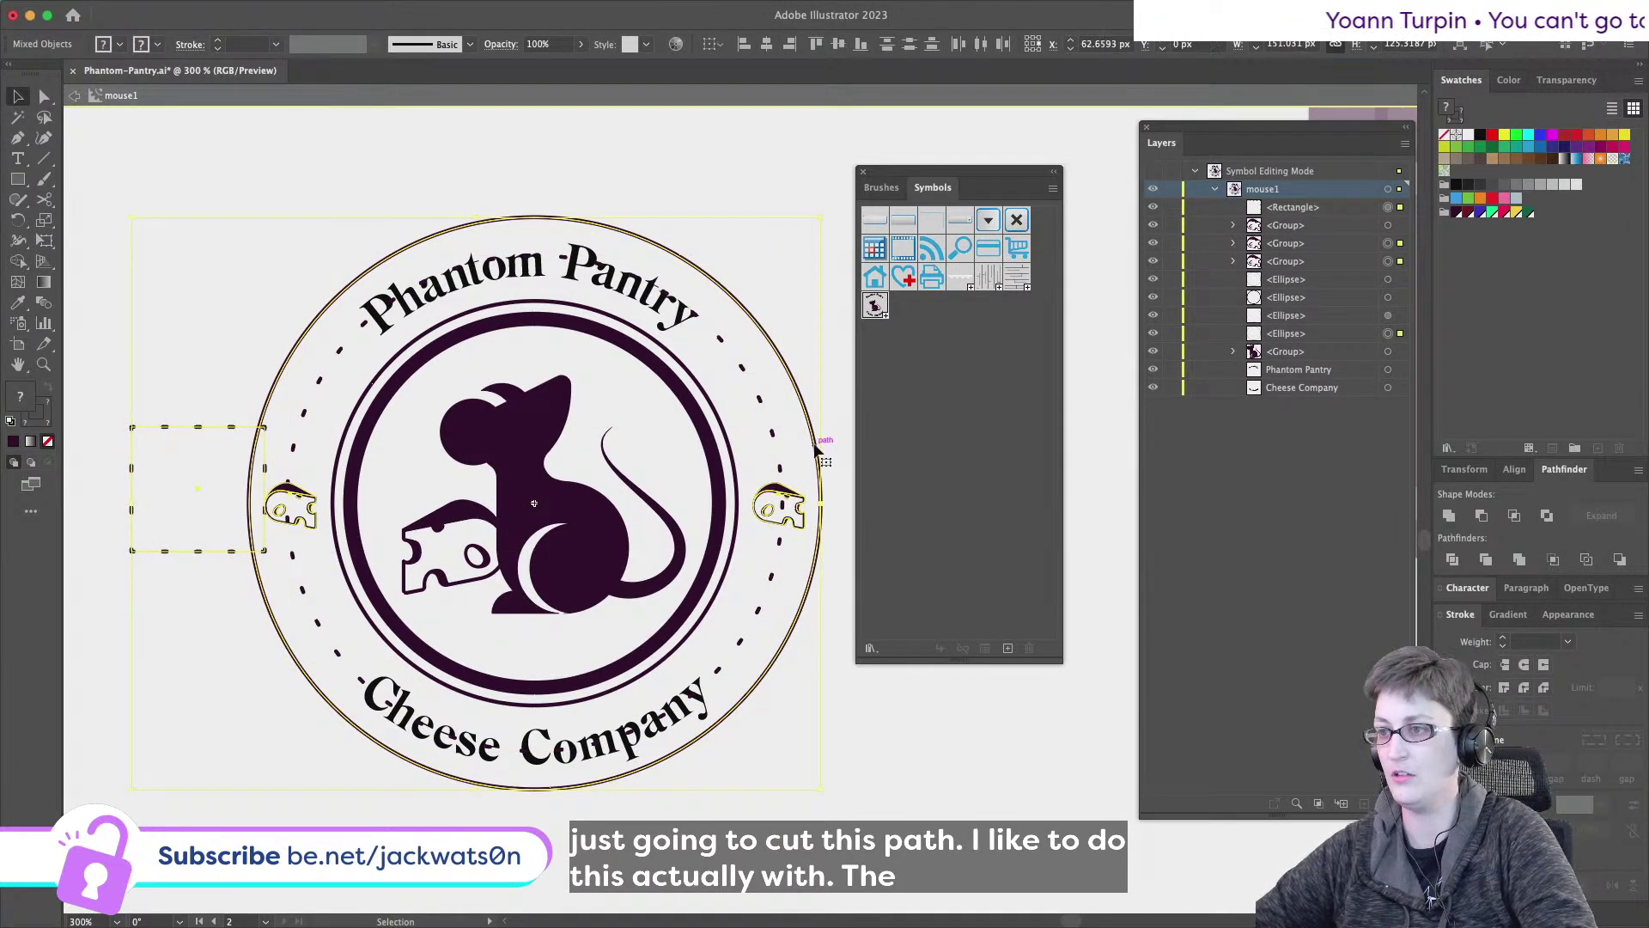
pyautogui.click(840, 45)
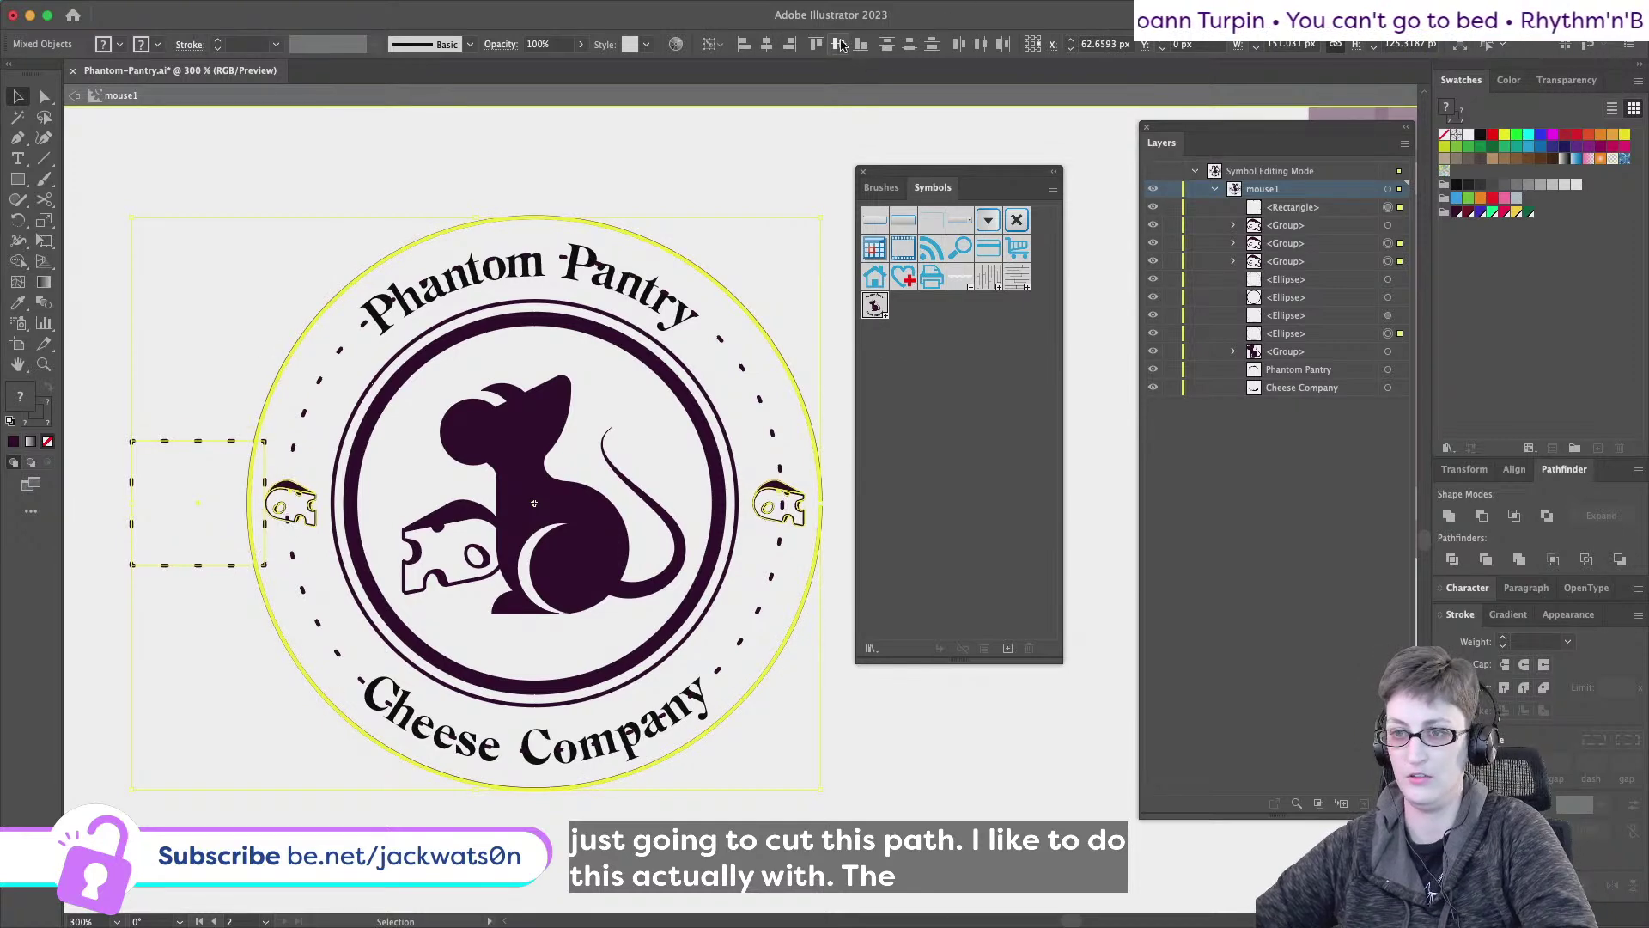
pyautogui.press('super+shift+a')
pyautogui.moveTo(178, 444); pyautogui.dragTo(264, 444)
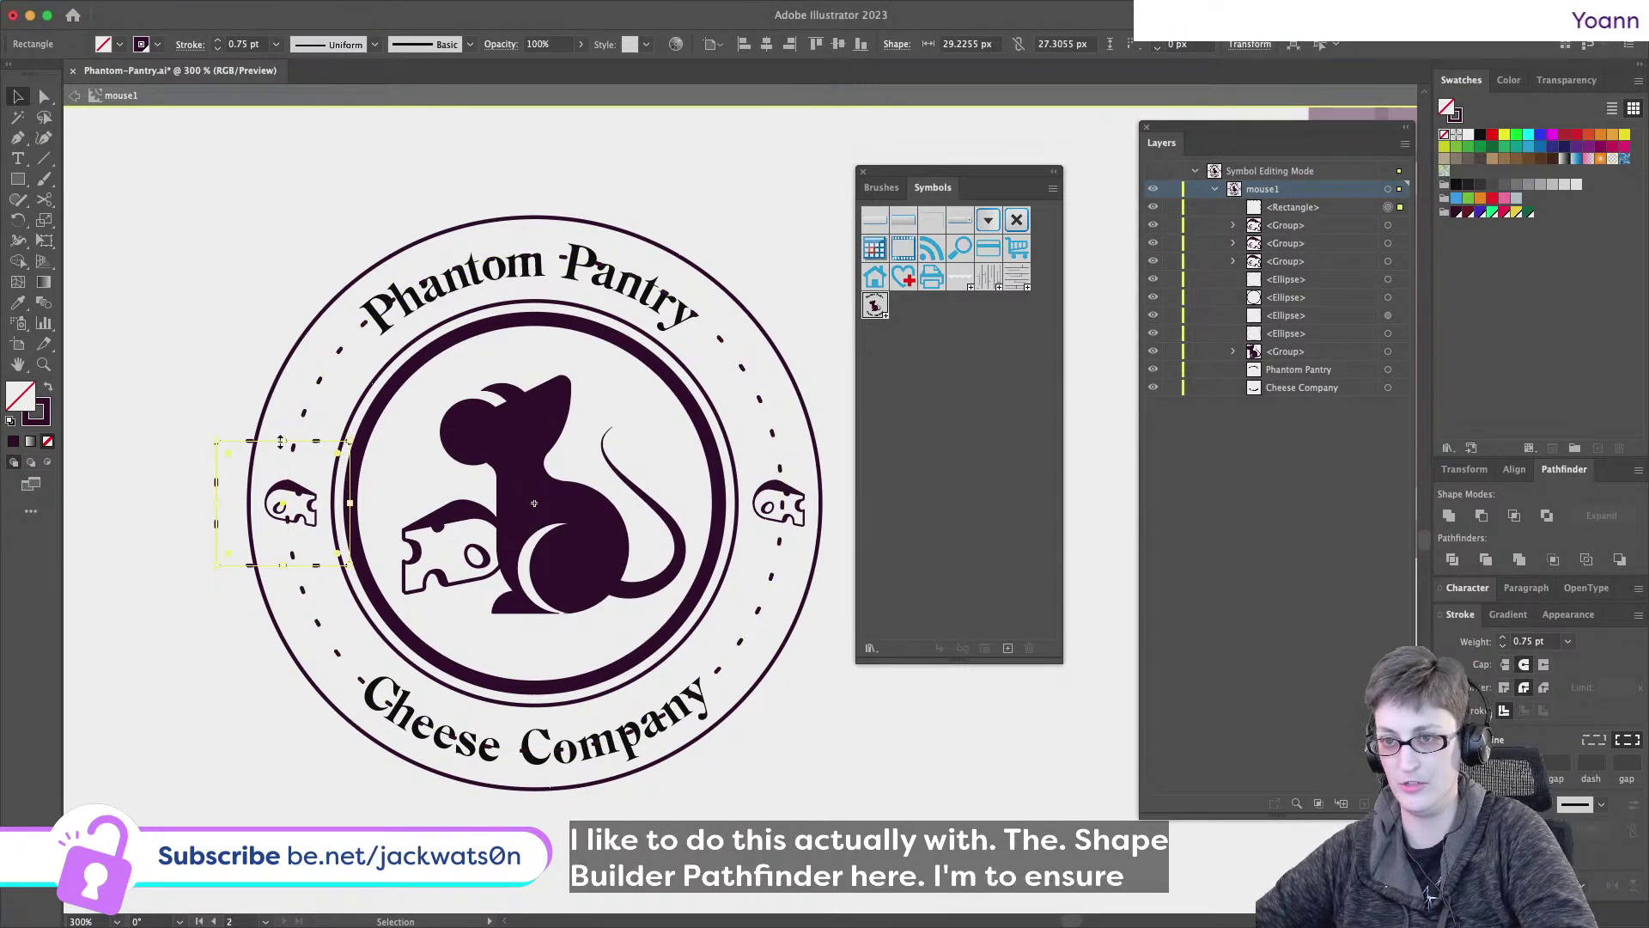
pyautogui.moveTo(282, 442)
pyautogui.mouseDown()
pyautogui.moveTo(481, 249)
pyautogui.moveTo(456, 247)
pyautogui.mouseUp()
# - Place a copy of the rectangle over the Phantom Pantry text, widen it to about 77.5 px and center it horizontally on the outer circle
pyautogui.press('super+c')
pyautogui.press('super+f')
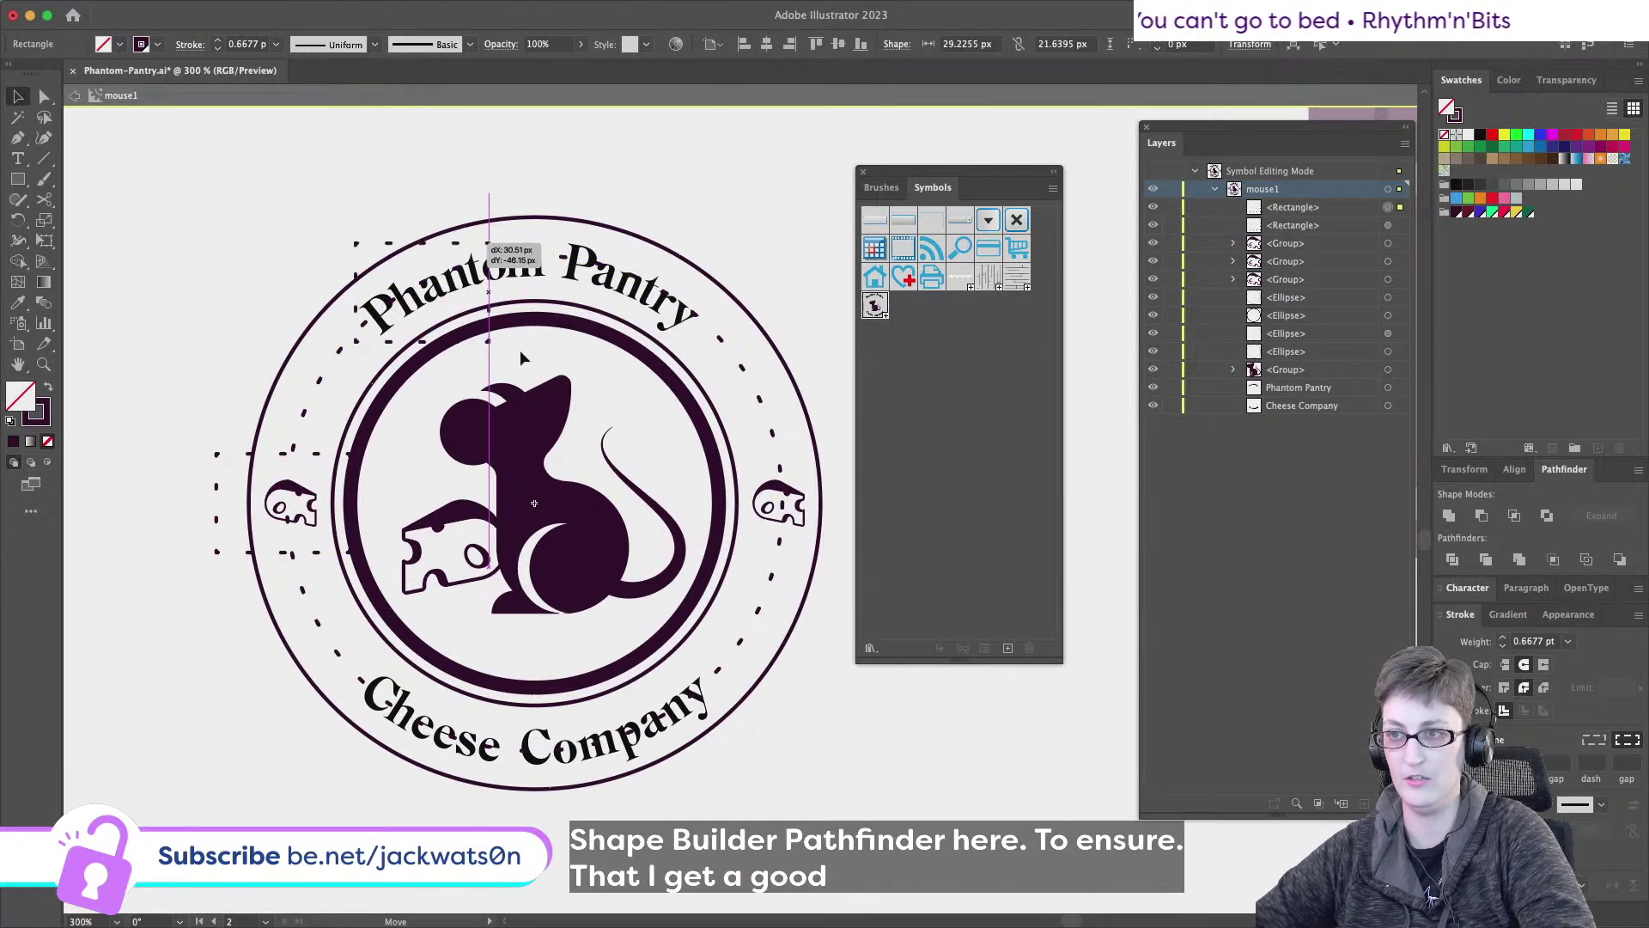
pyautogui.moveTo(522, 358); pyautogui.dragTo(522, 358)
pyautogui.moveTo(490, 297); pyautogui.dragTo(713, 327)
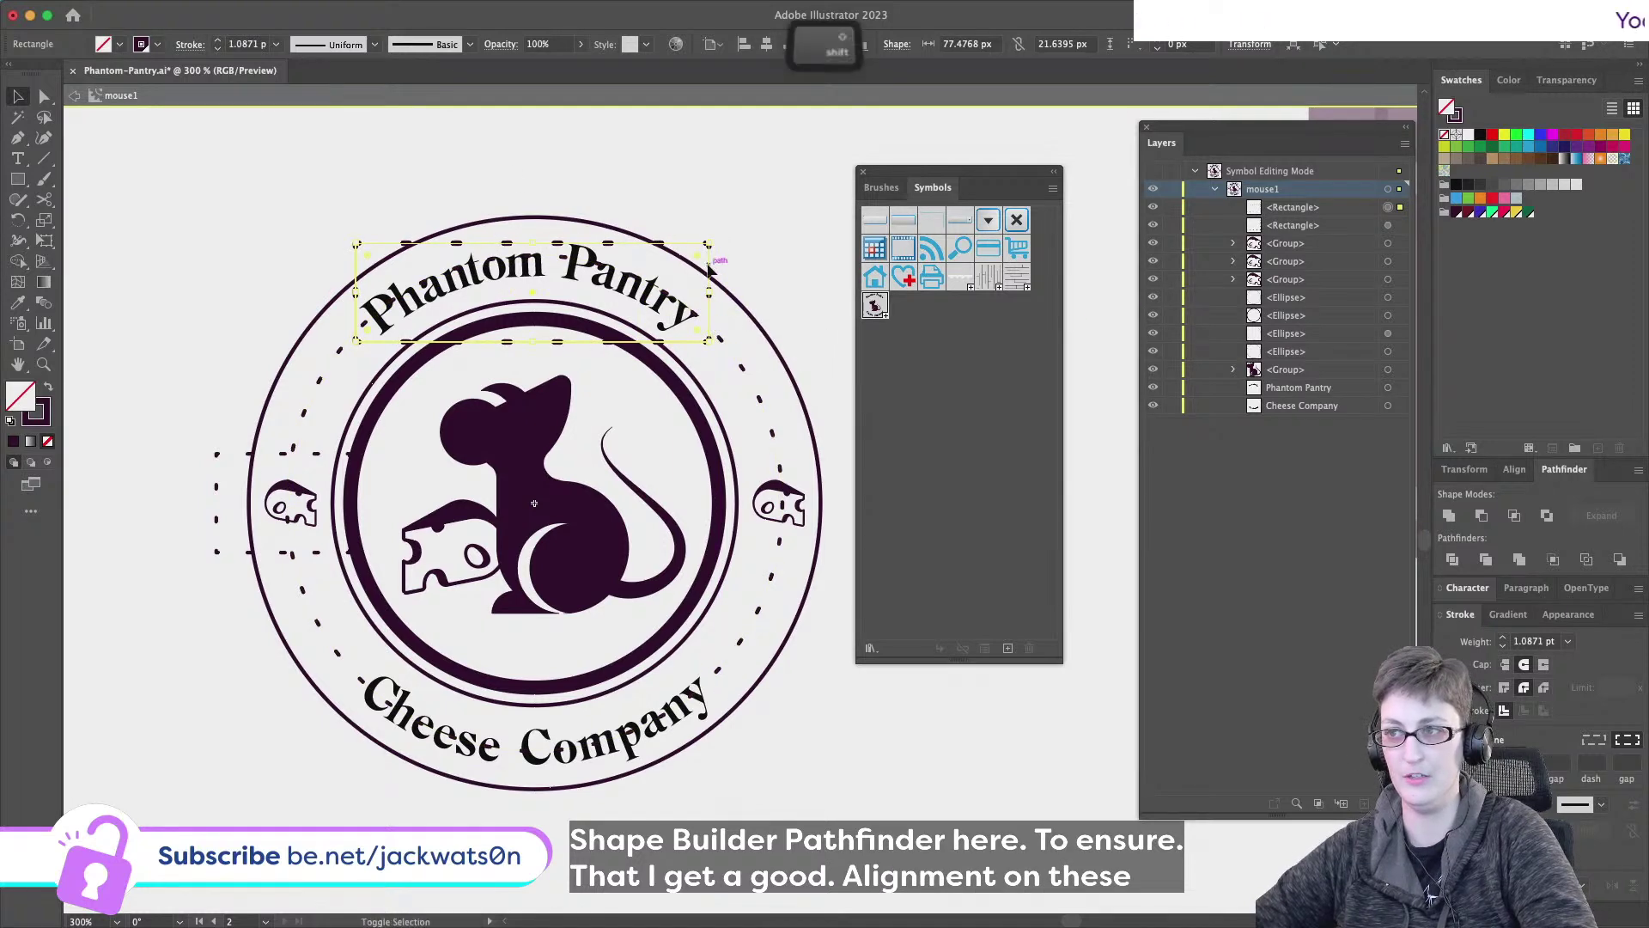
pyautogui.keyDown('shift'); pyautogui.click(730, 295); pyautogui.keyUp('shift')
pyautogui.click(732, 296)
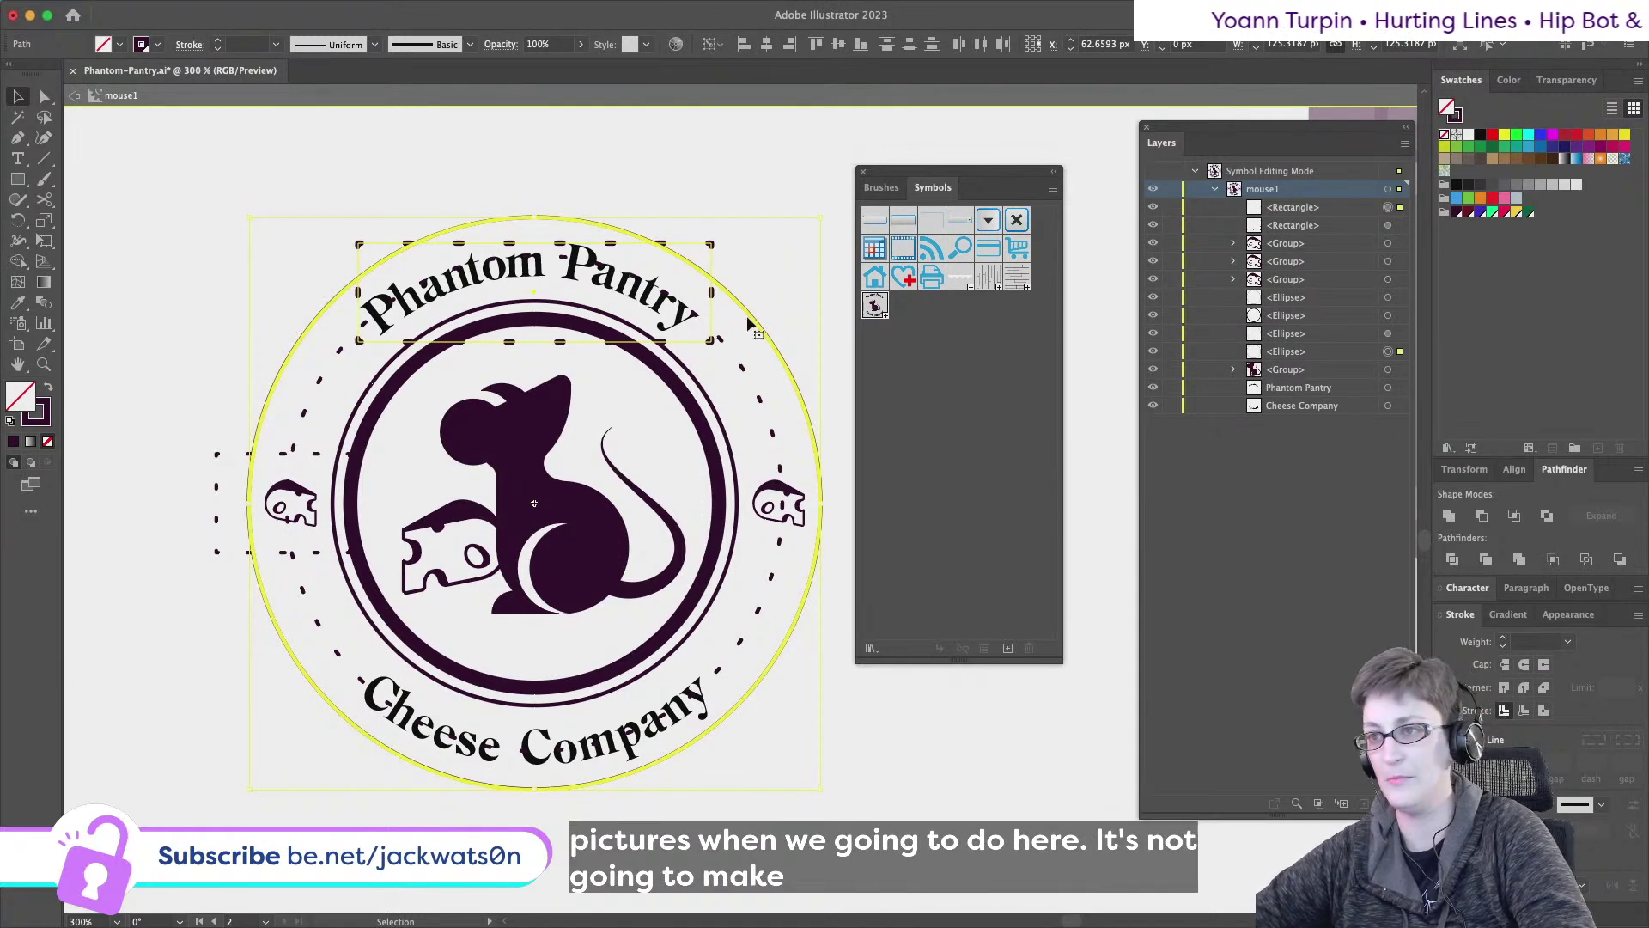
# - Duplicate the left wedge's rectangle and move the copy over the small cheese wedge on the badge's right side
pyautogui.click(219, 455)
pyautogui.press('super+c')
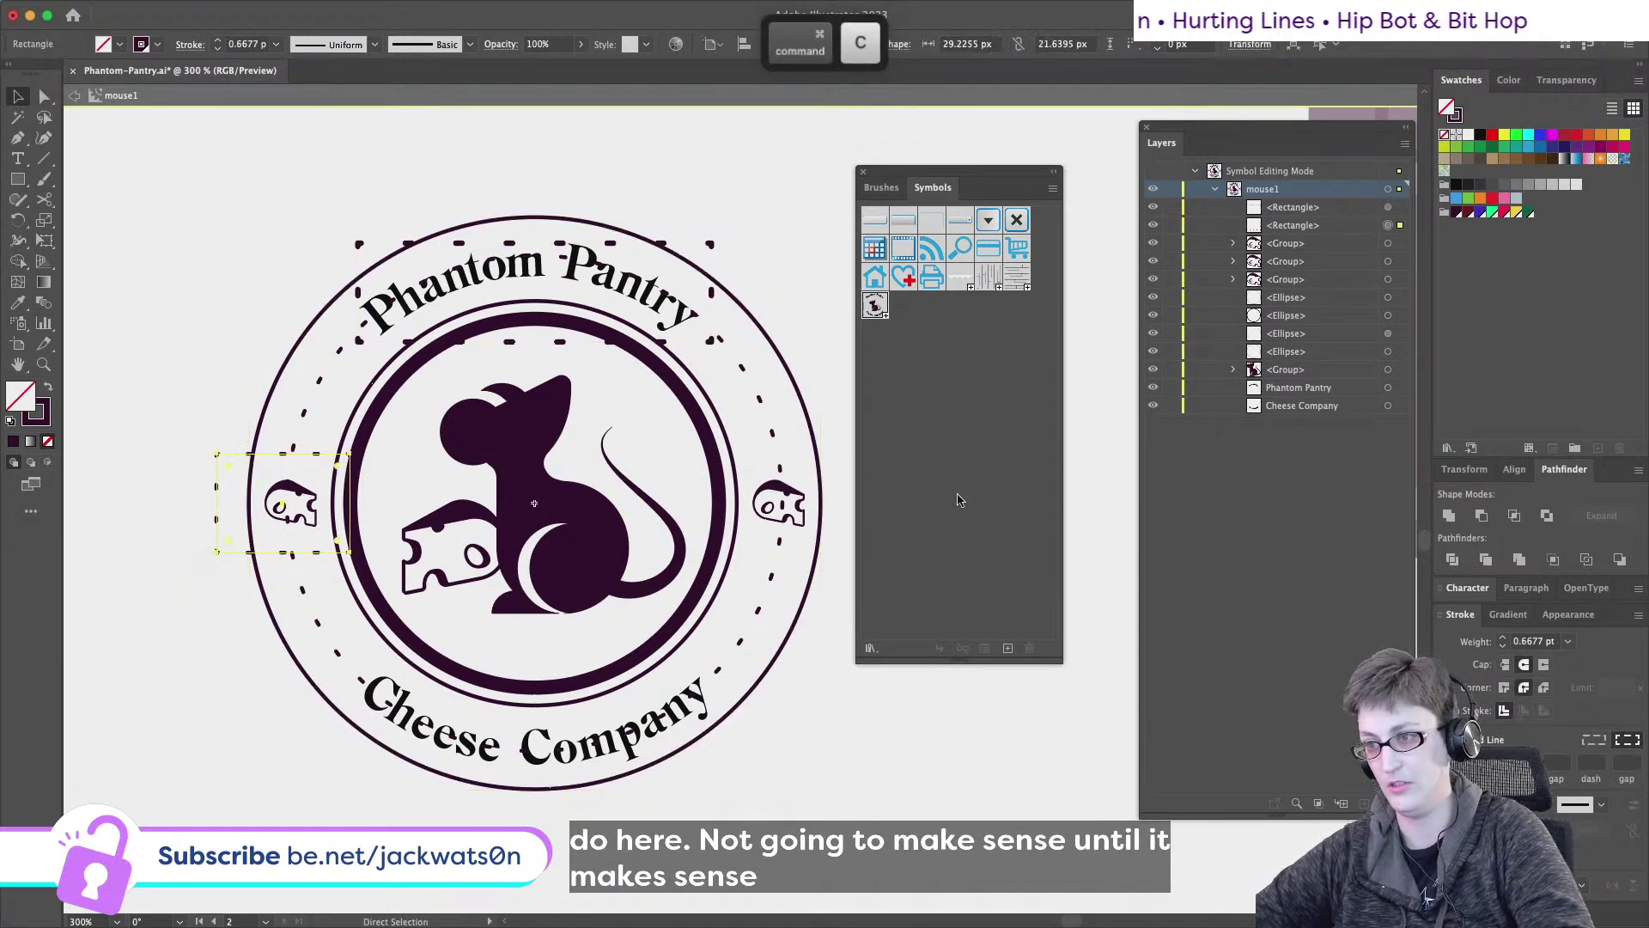
pyautogui.press('super+f')
pyautogui.keyDown('shift'); pyautogui.click(782, 470); pyautogui.keyUp('shift')
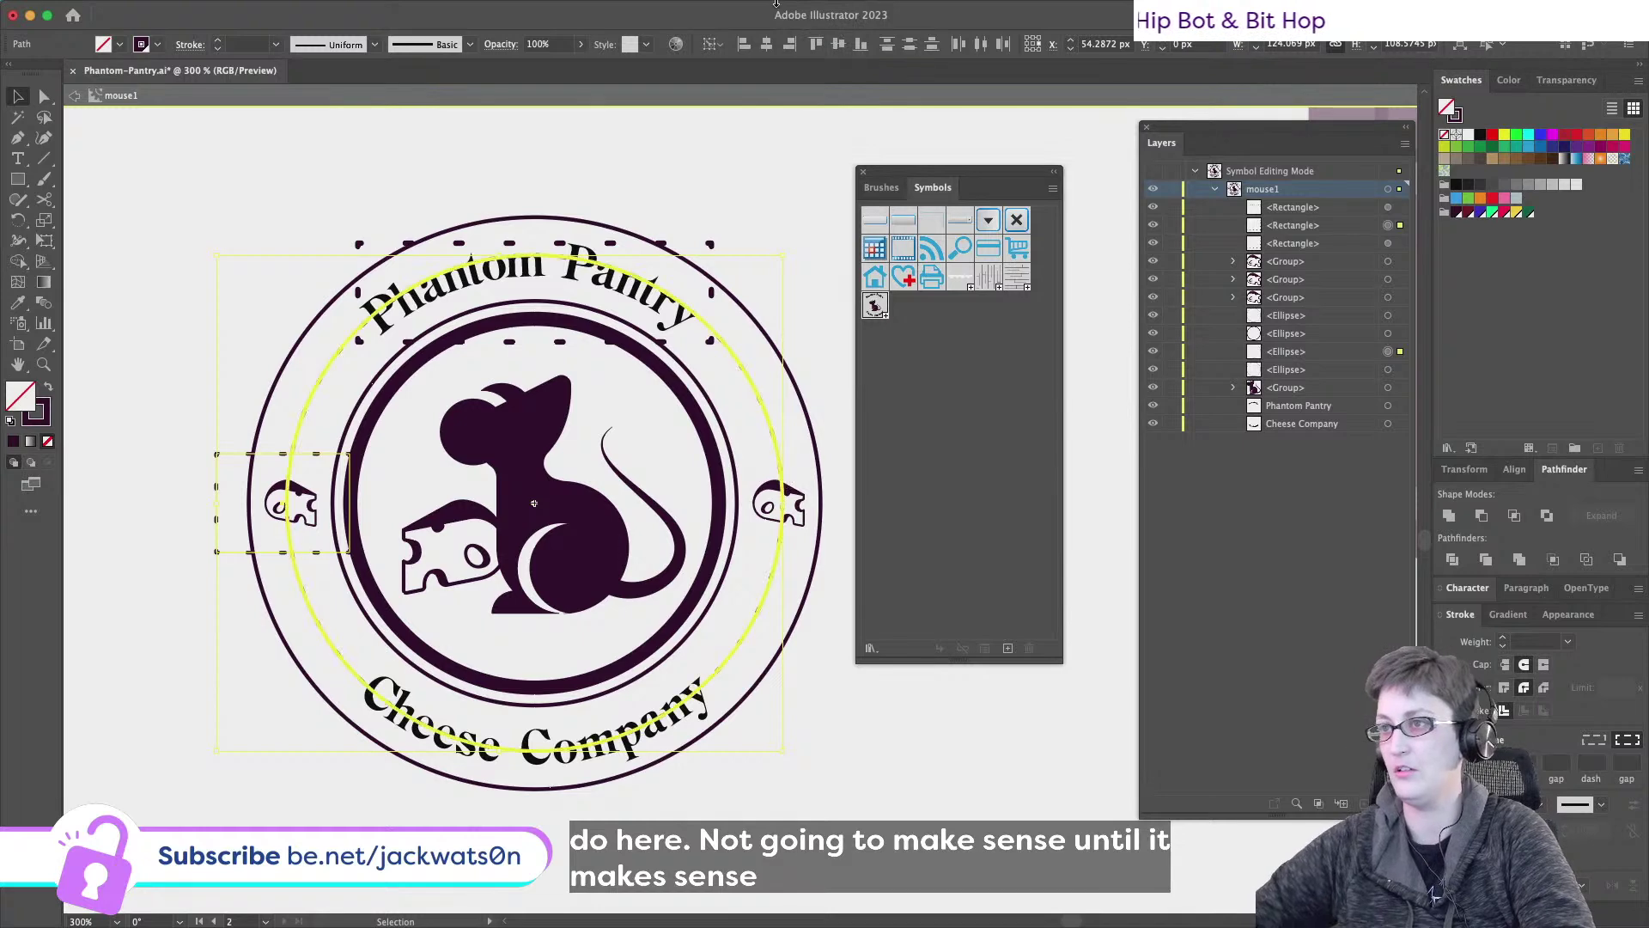
pyautogui.click(703, 249)
pyautogui.press('super+c')
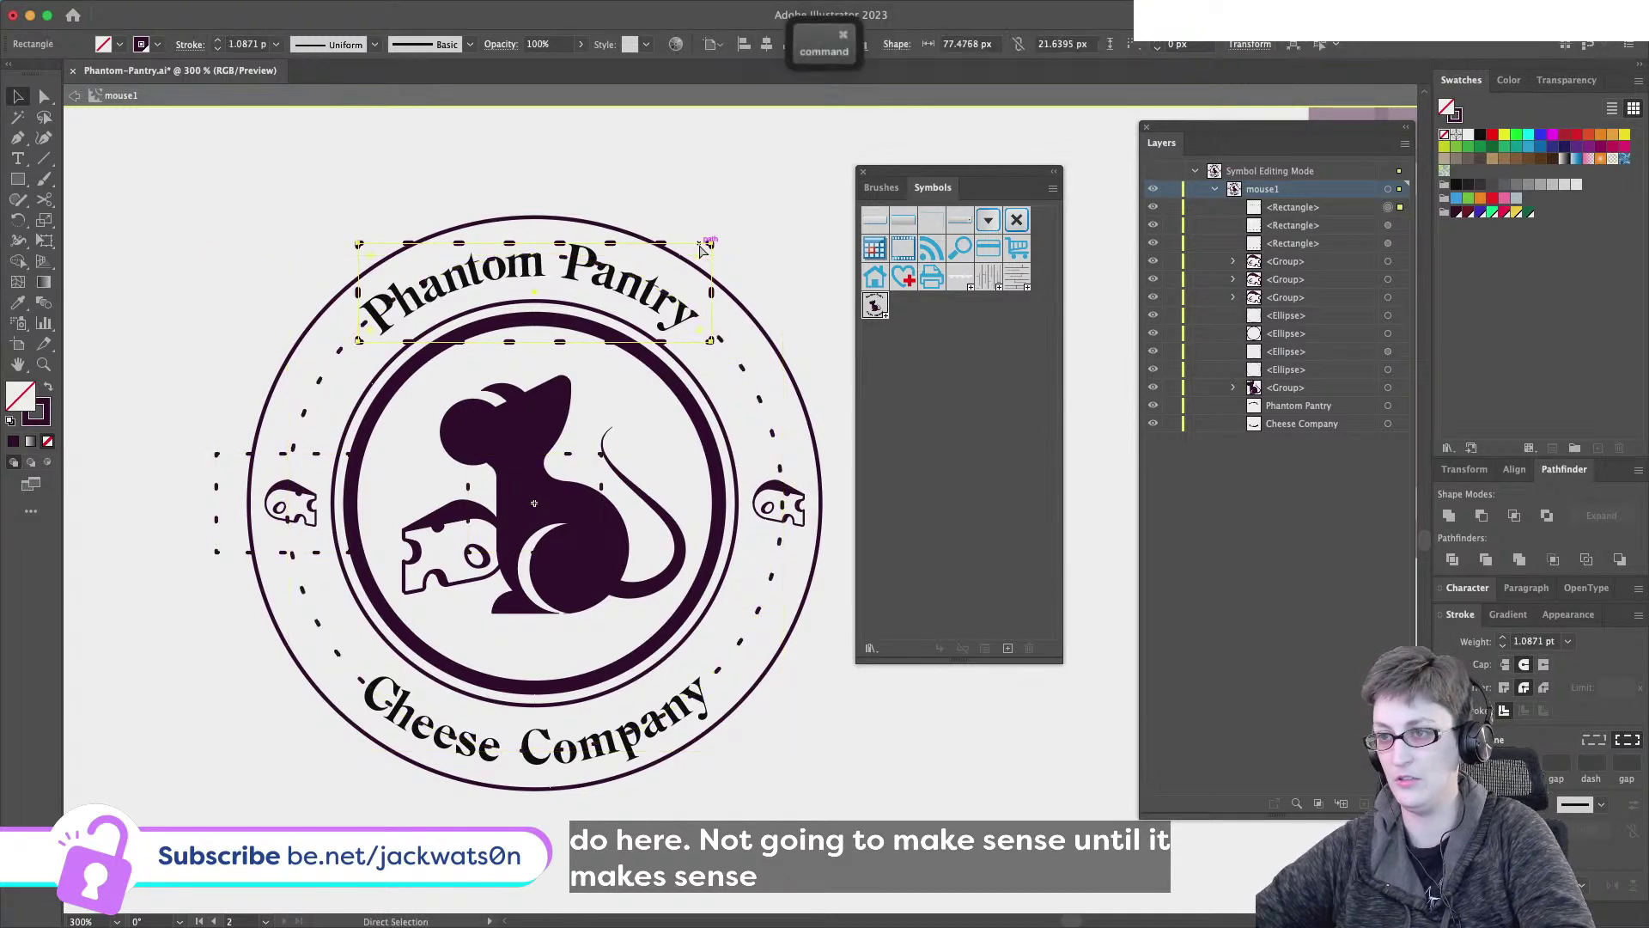
pyautogui.moveTo(598, 459); pyautogui.dragTo(838, 481)
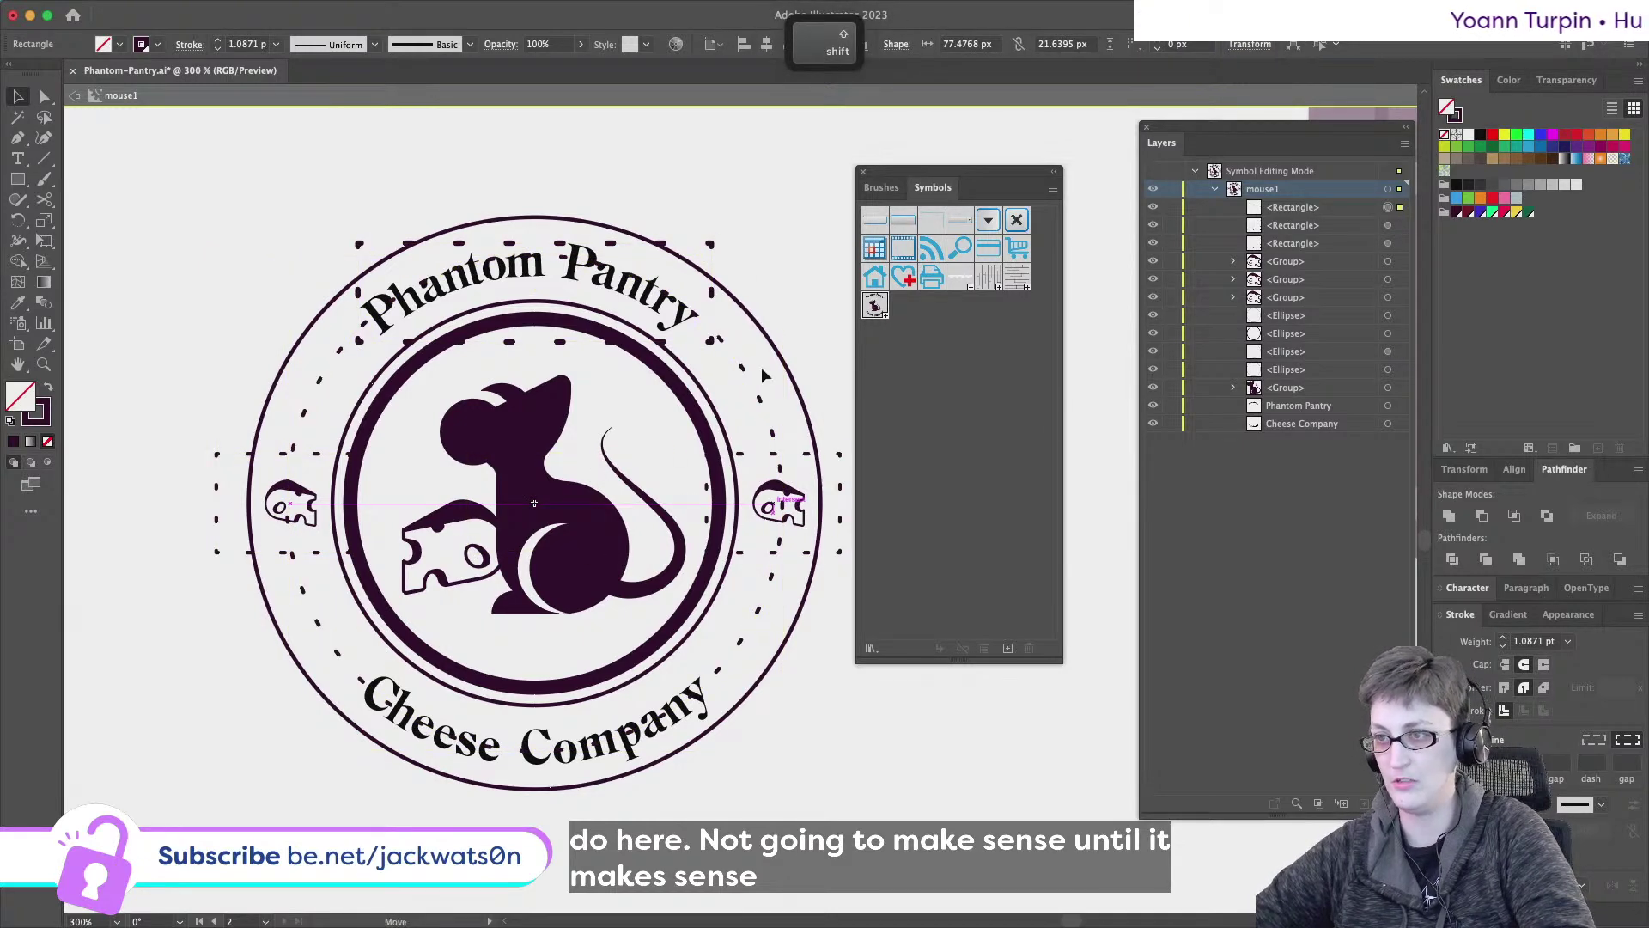
# - Copy the Phantom Pantry rectangle down over the Cheese Company text and enlarge it to about 84.9 × 35.7 px
pyautogui.press('super+f')
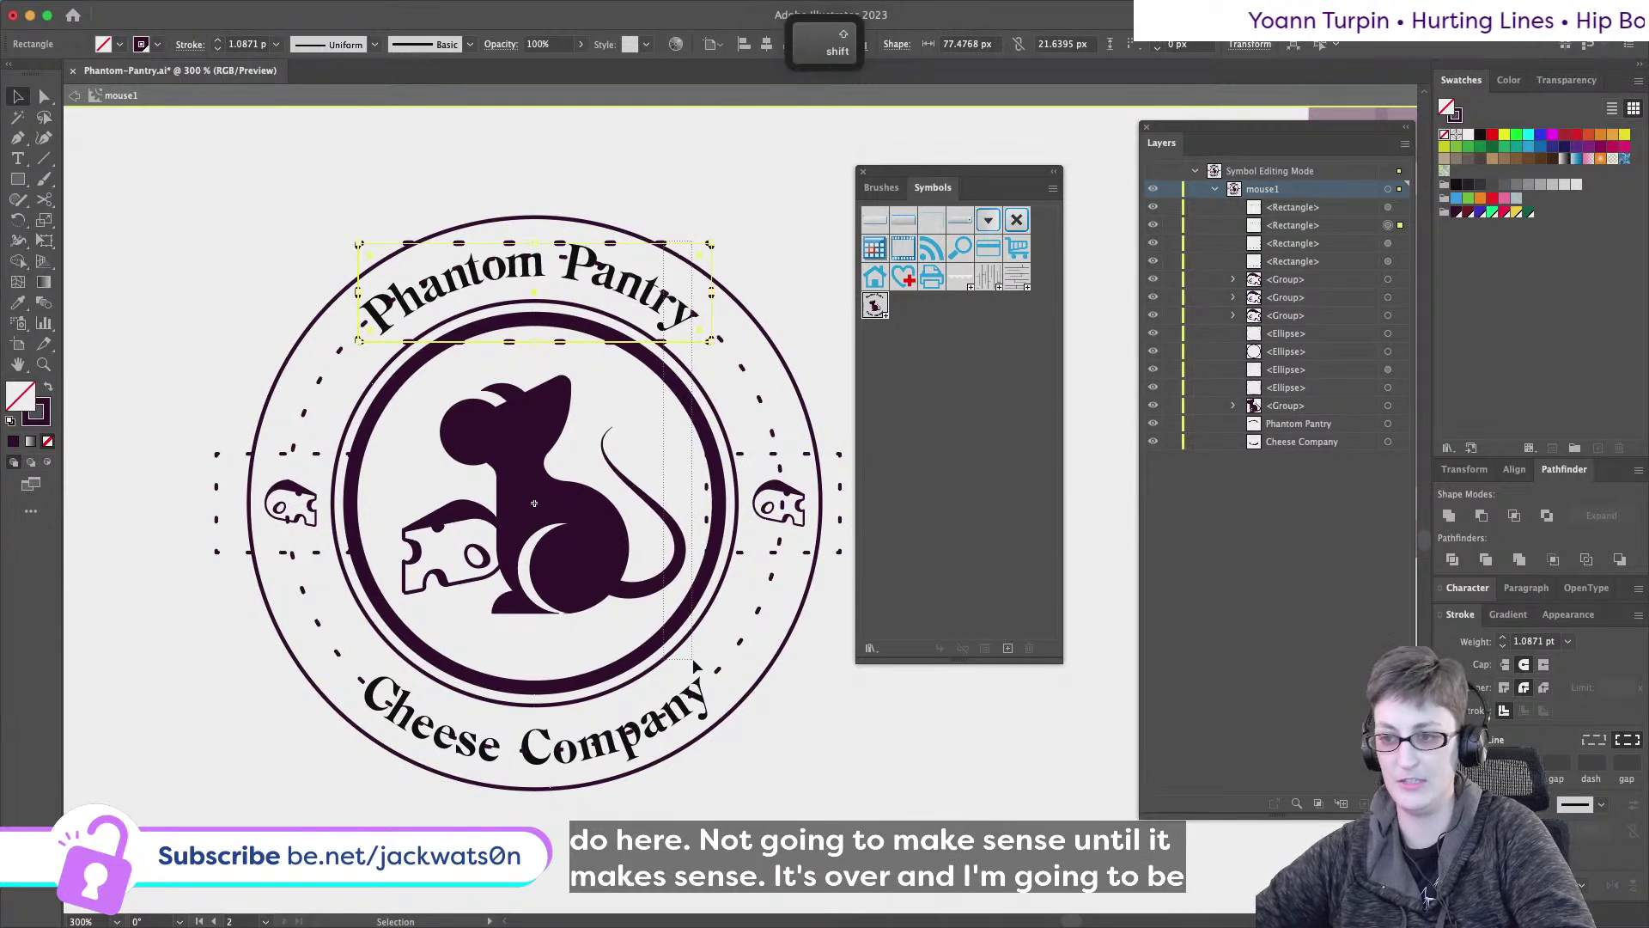
pyautogui.press('shift+super+a')
pyautogui.moveTo(674, 256); pyautogui.dragTo(645, 667)
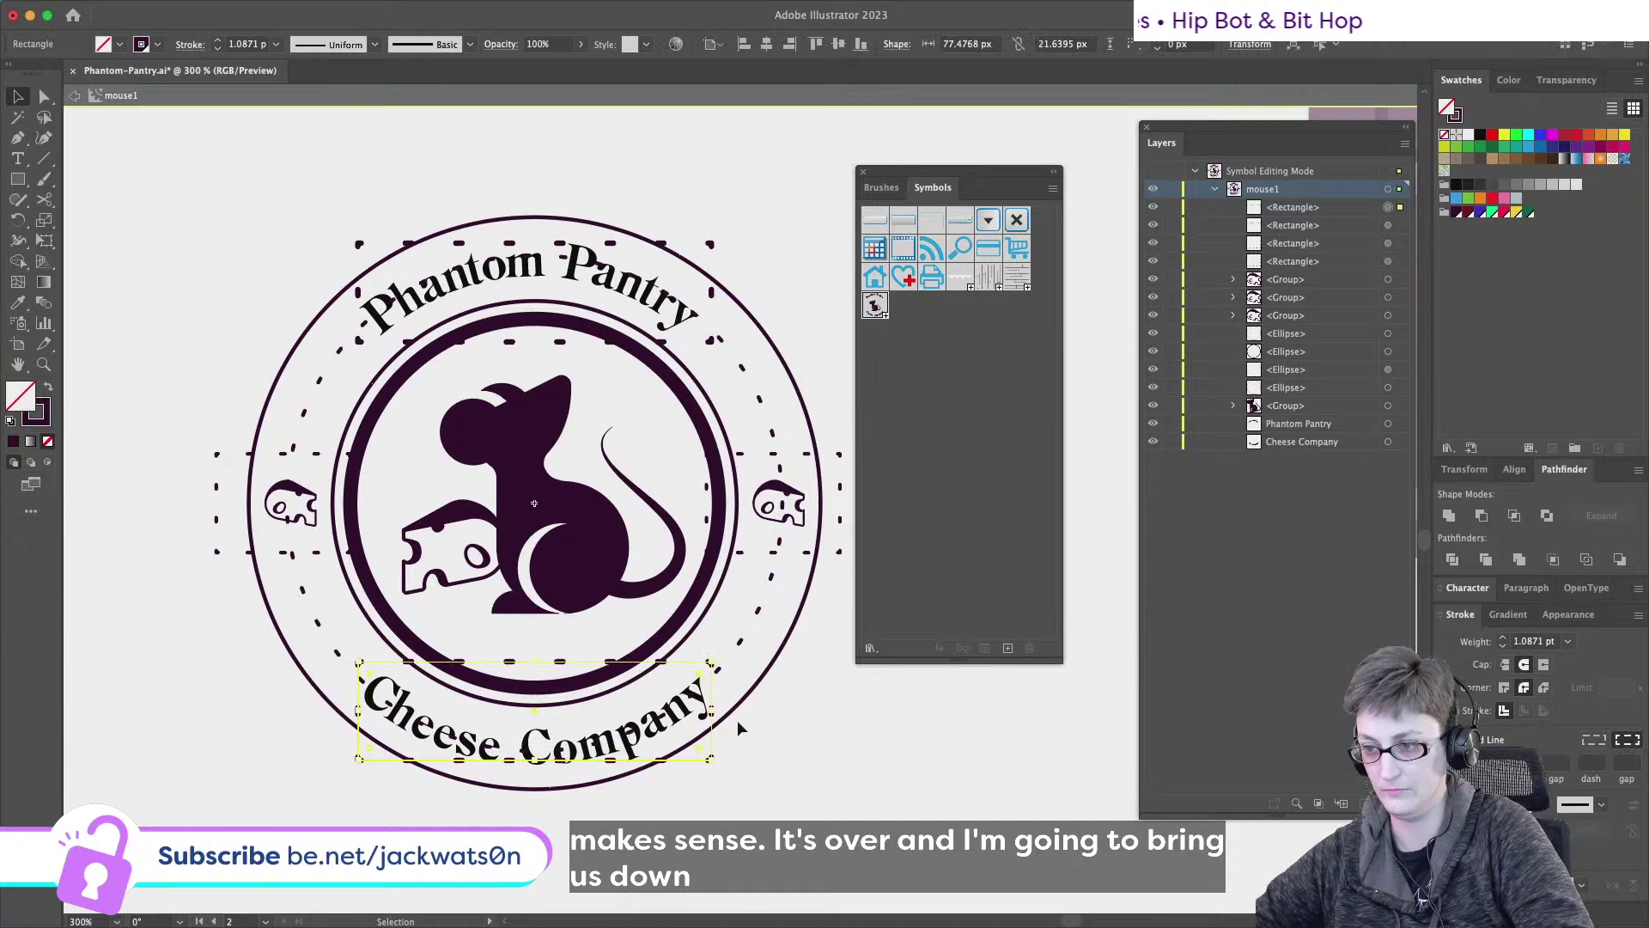
pyautogui.moveTo(535, 760); pyautogui.dragTo(535, 823)
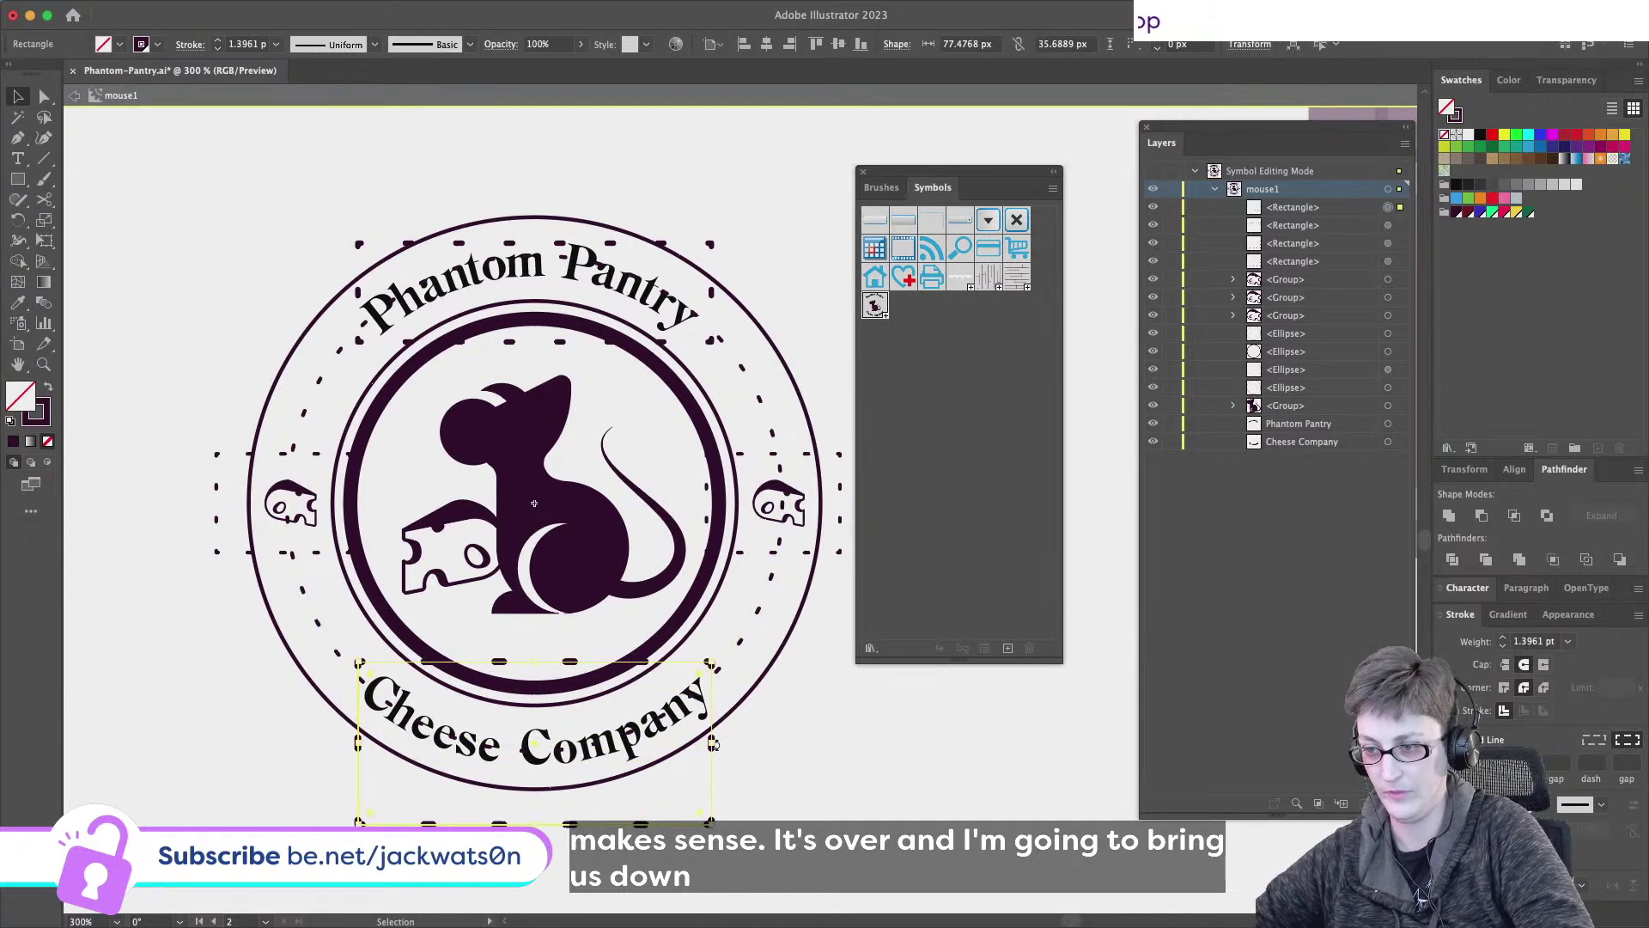
pyautogui.moveTo(712, 748); pyautogui.dragTo(729, 747)
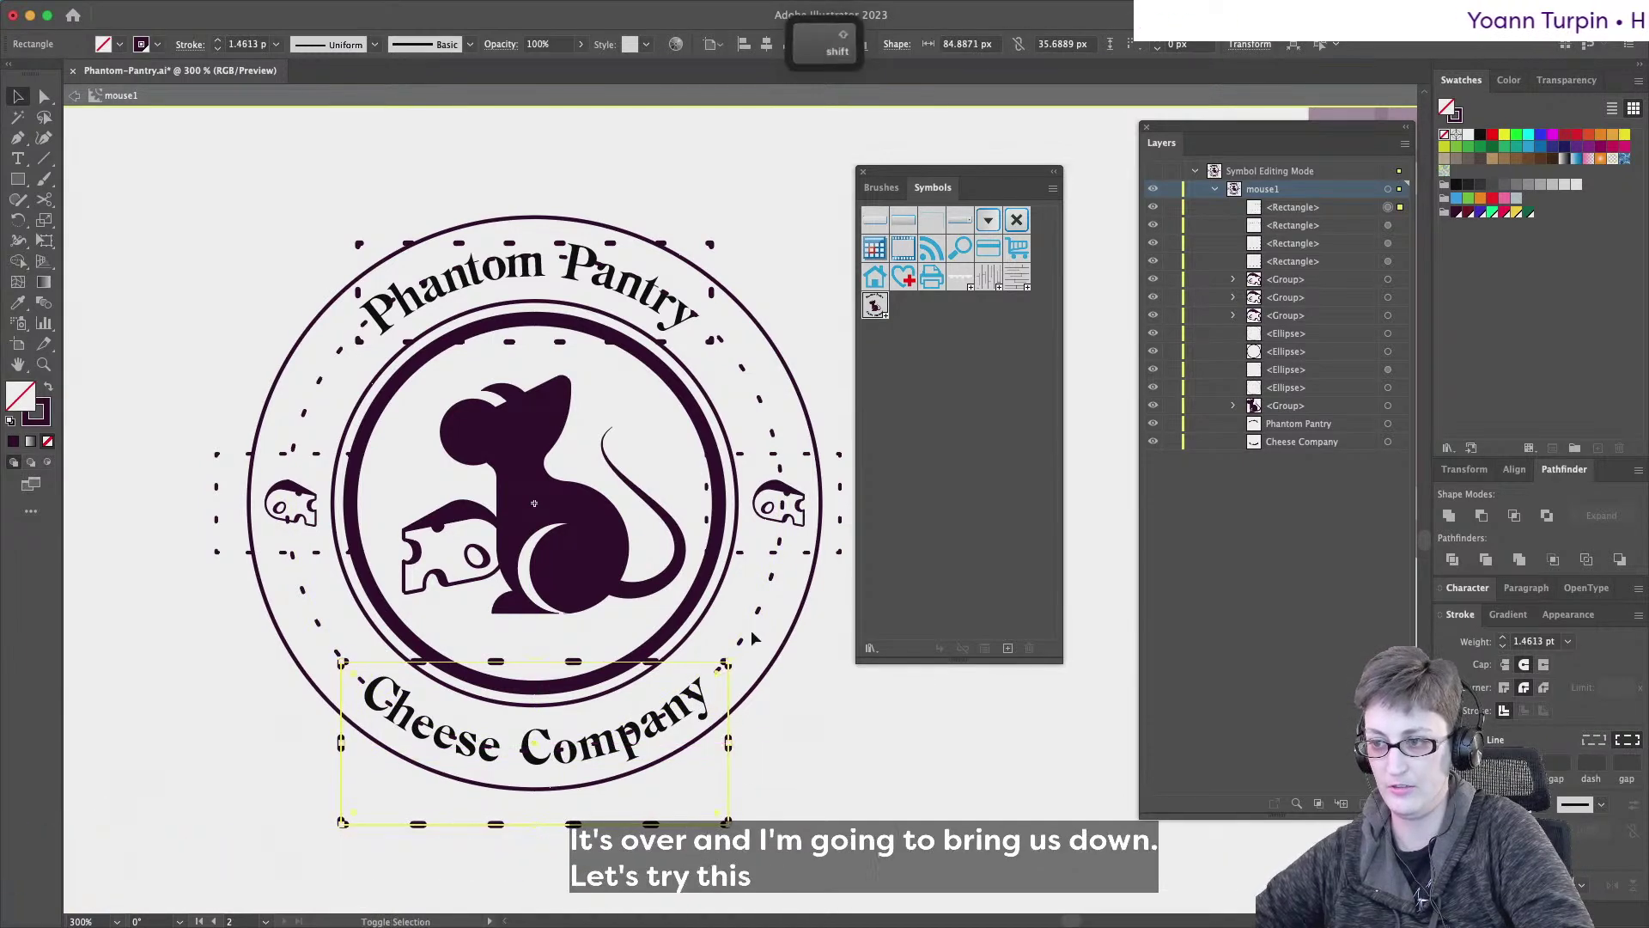
pyautogui.keyDown('shift'); pyautogui.click(747, 639); pyautogui.keyUp('shift')
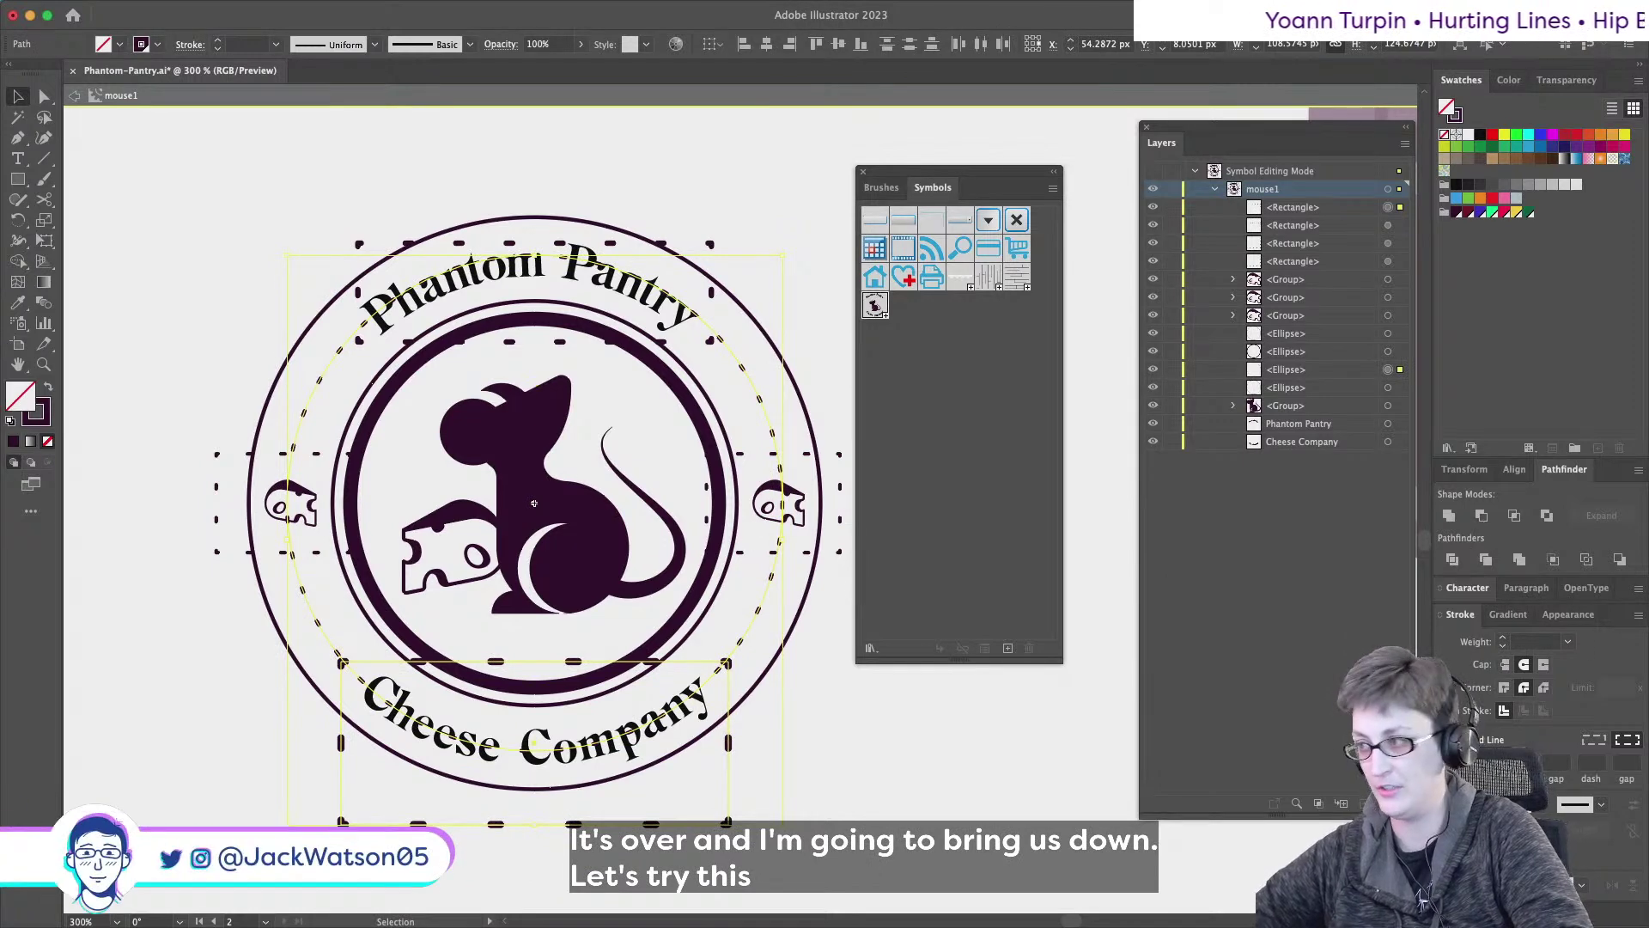
pyautogui.click(1514, 515)
pyautogui.press('super+z')
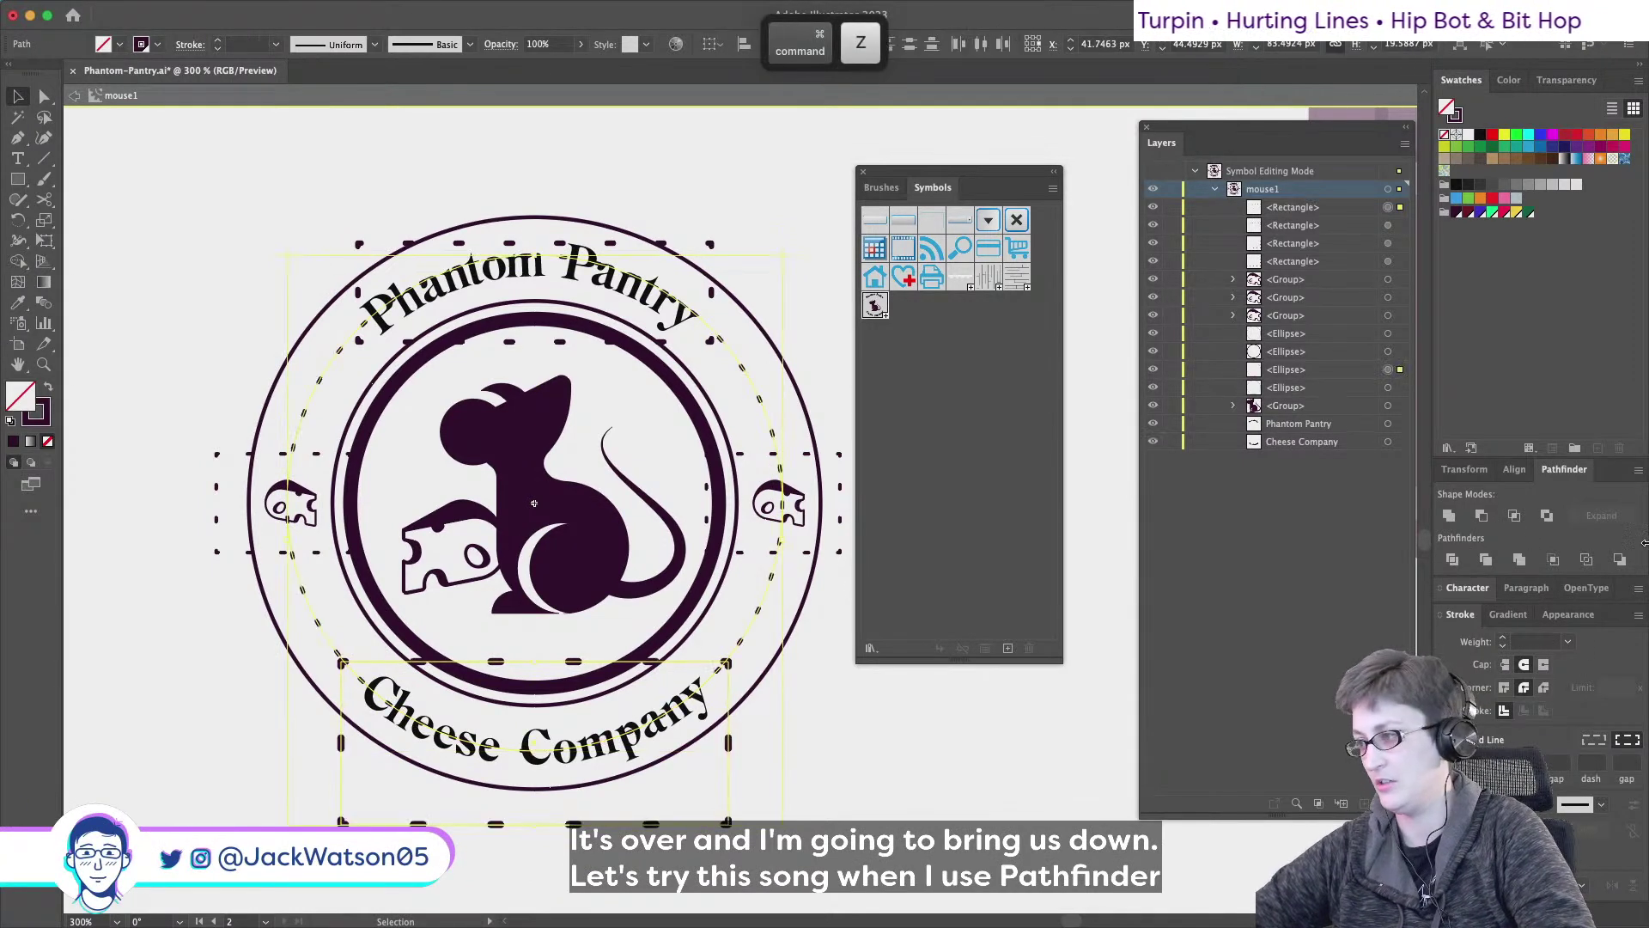
pyautogui.press('super+z')
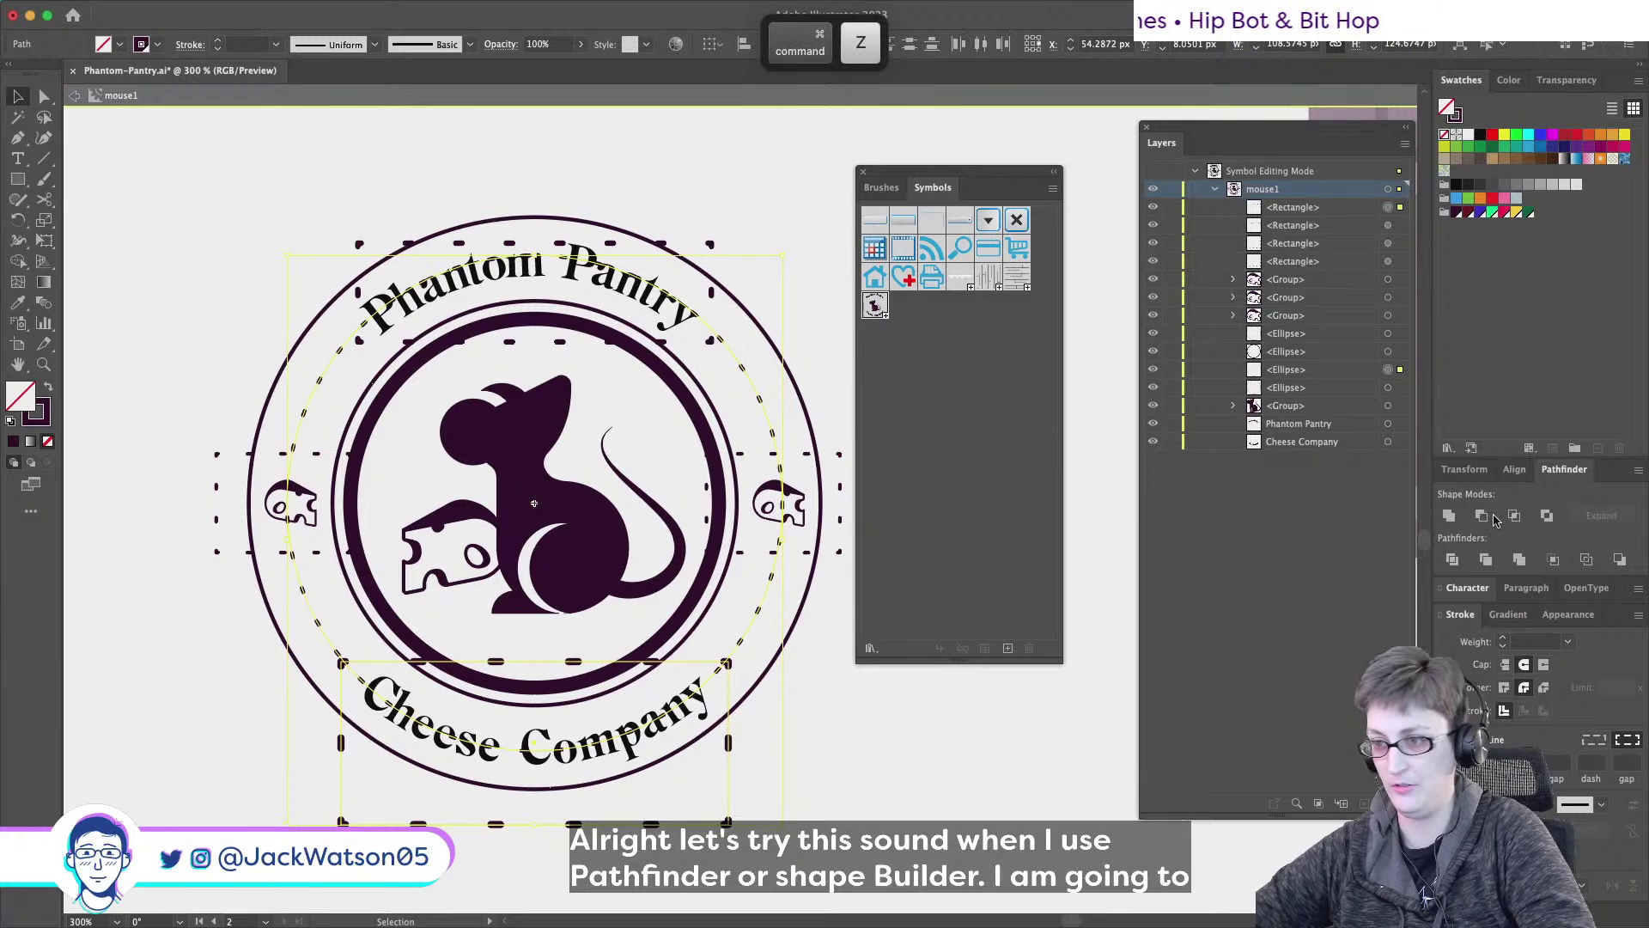
pyautogui.click(1484, 515)
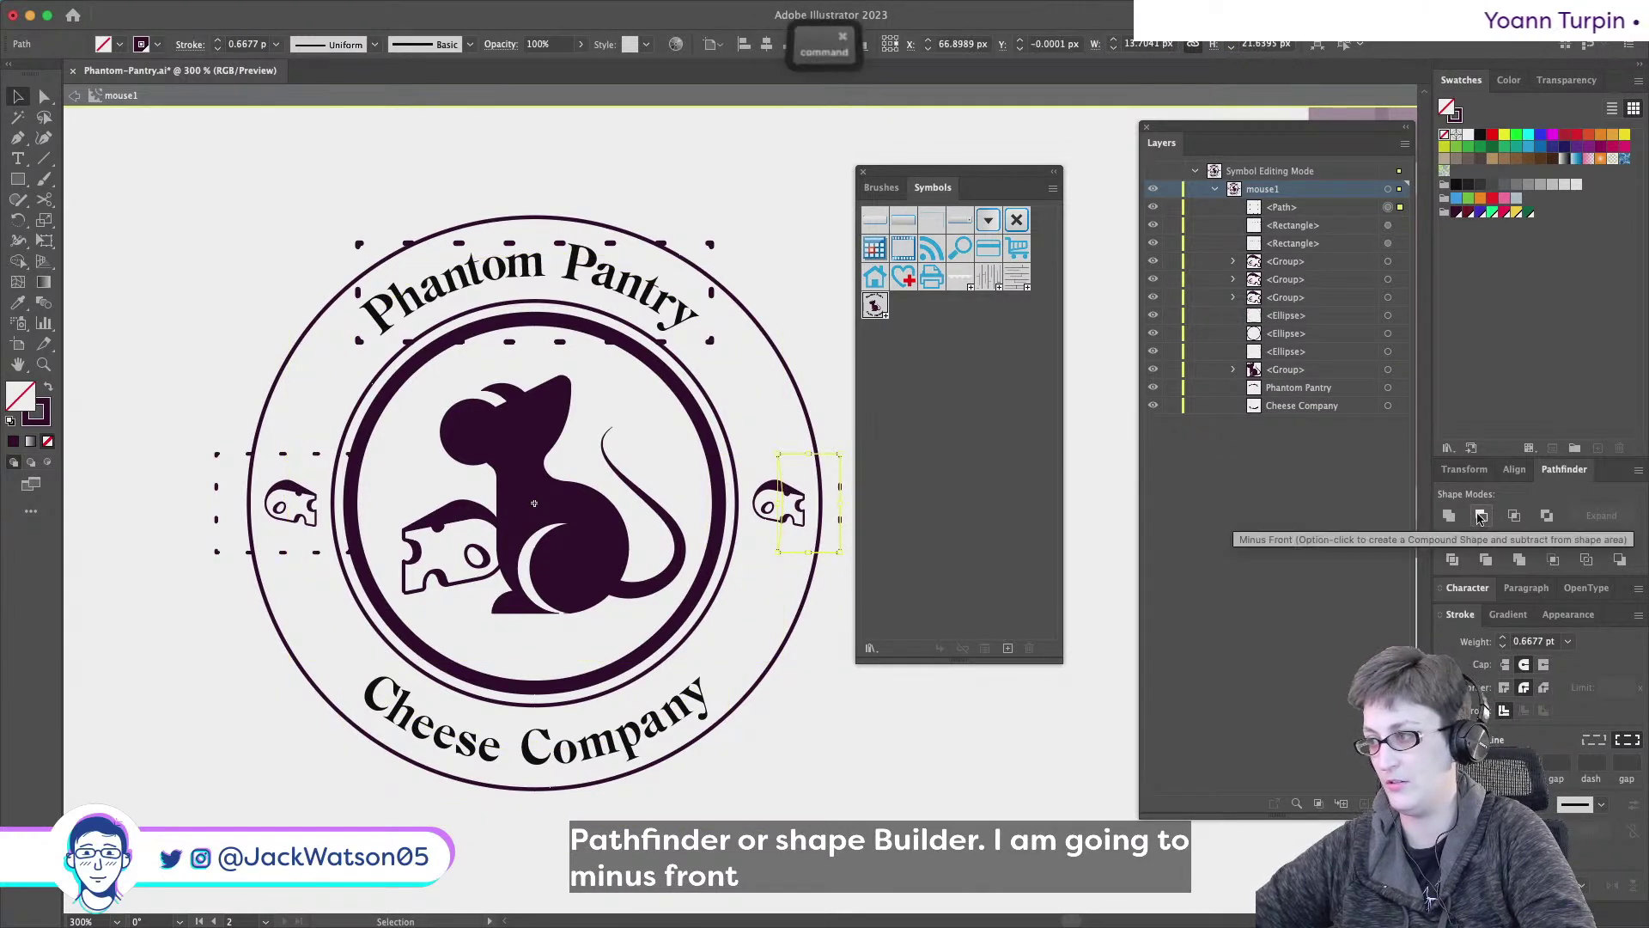
pyautogui.press('super+z')
# - Cut the dashed circle with the Cheese Company rectangle using the Minus Back Pathfinder operation
pyautogui.click(1621, 560)
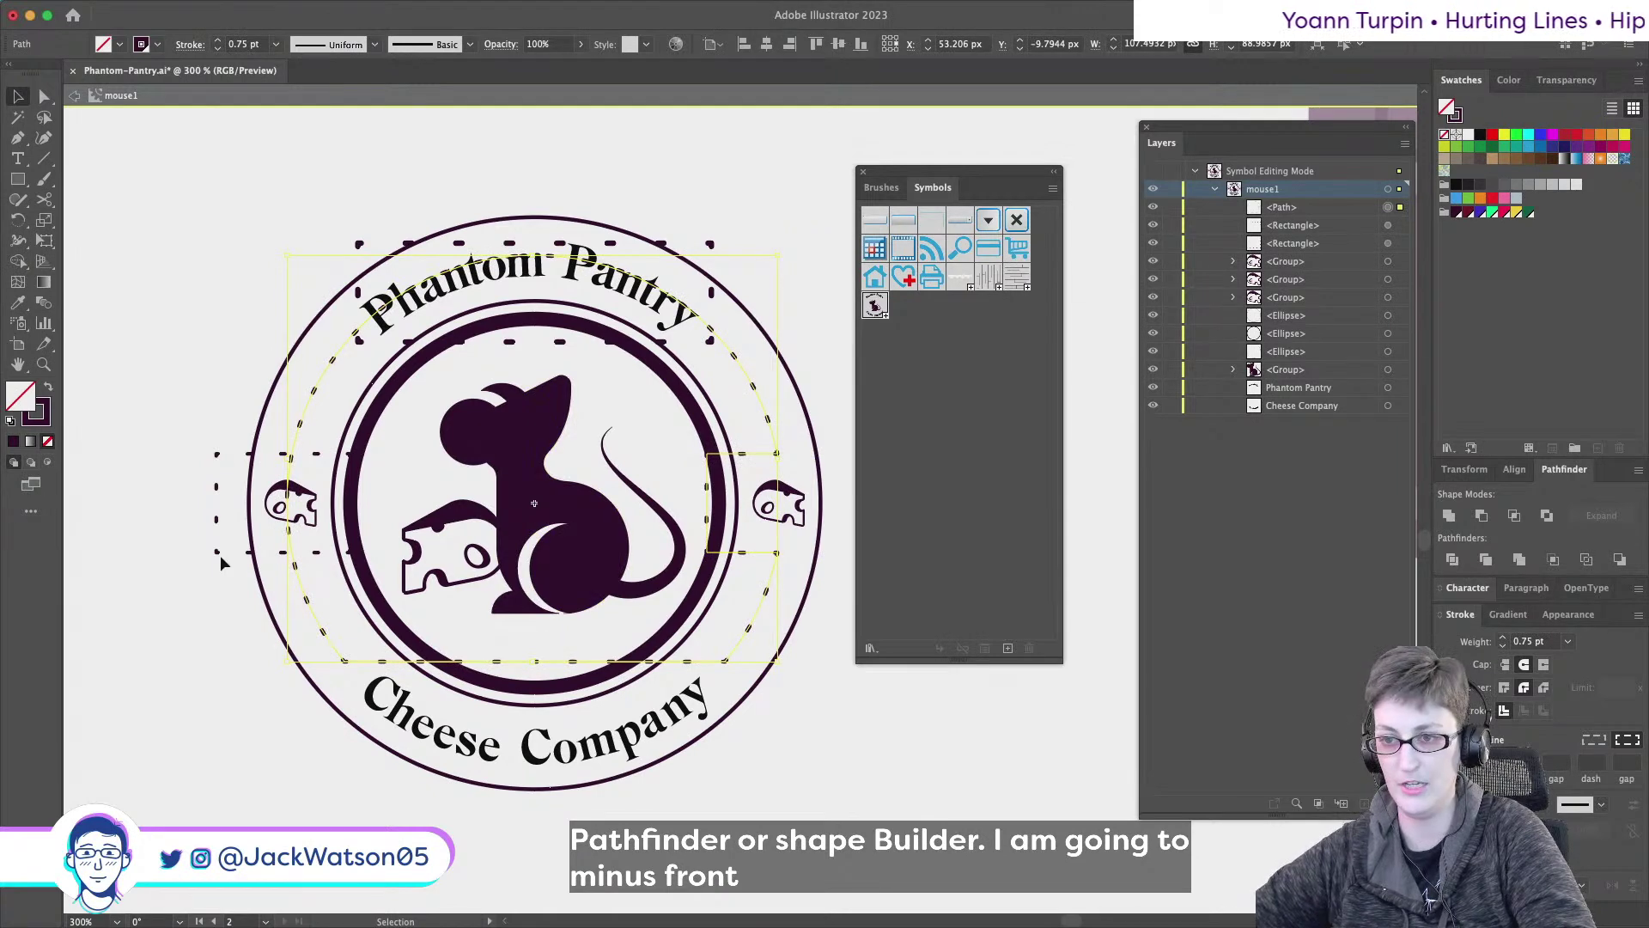
# - Subtract the left-hand and upper rectangles from the dashed ring path using Minus Back
pyautogui.keyDown('shift'); pyautogui.click(314, 556); pyautogui.keyUp('shift')
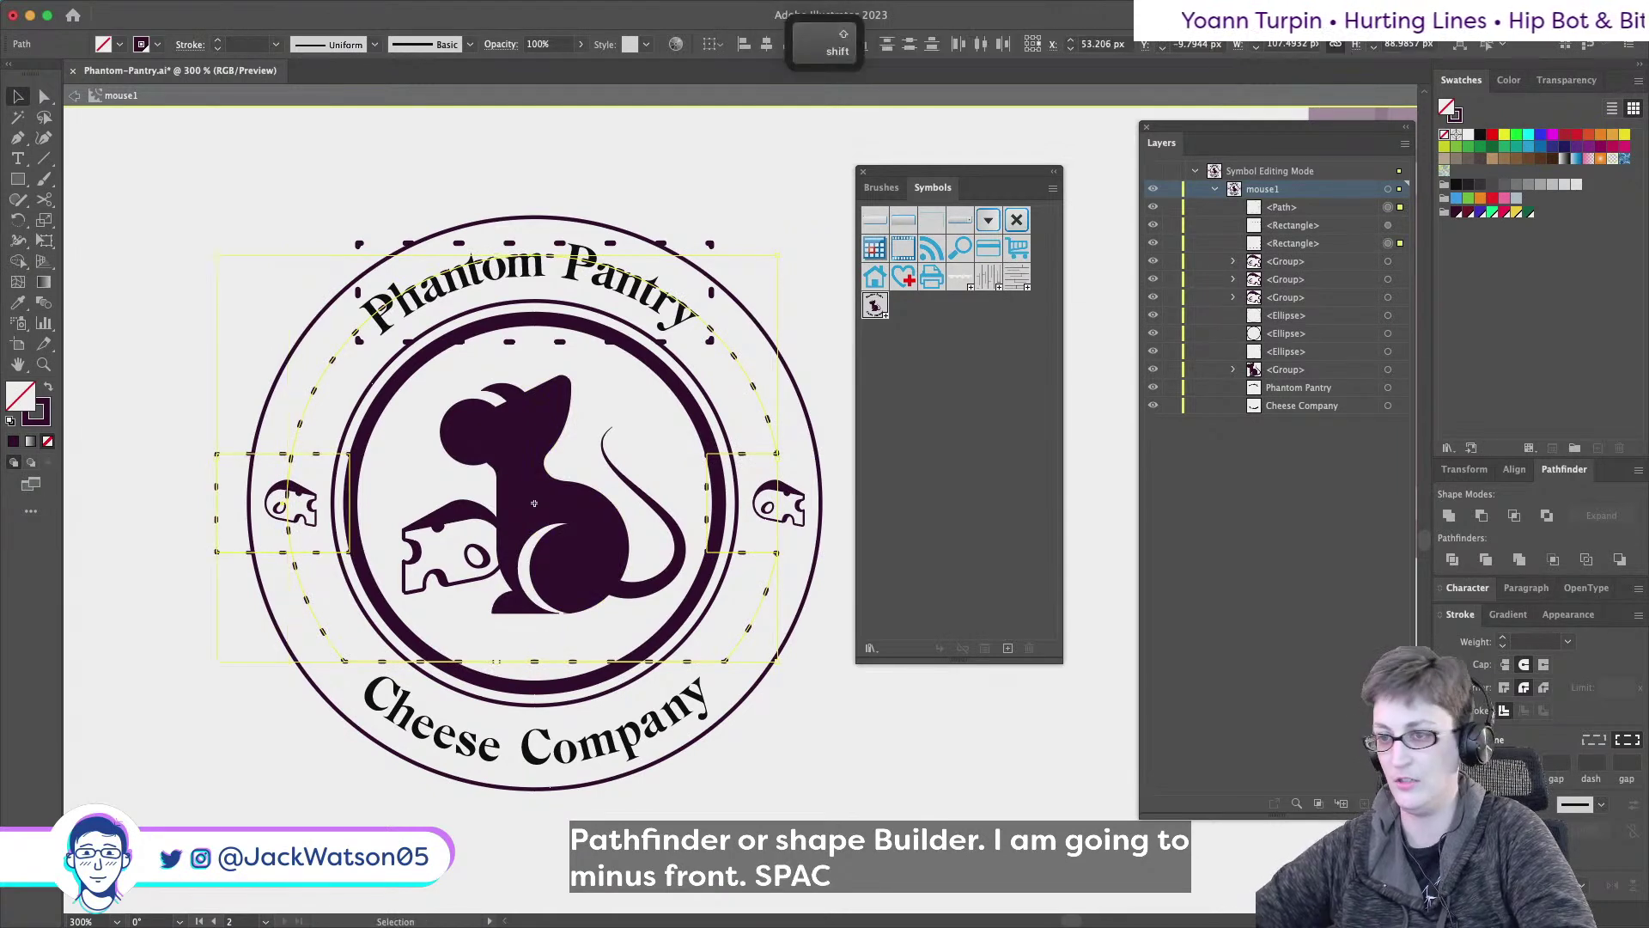
pyautogui.click(1478, 516)
pyautogui.press('super+z')
pyautogui.click(1621, 560)
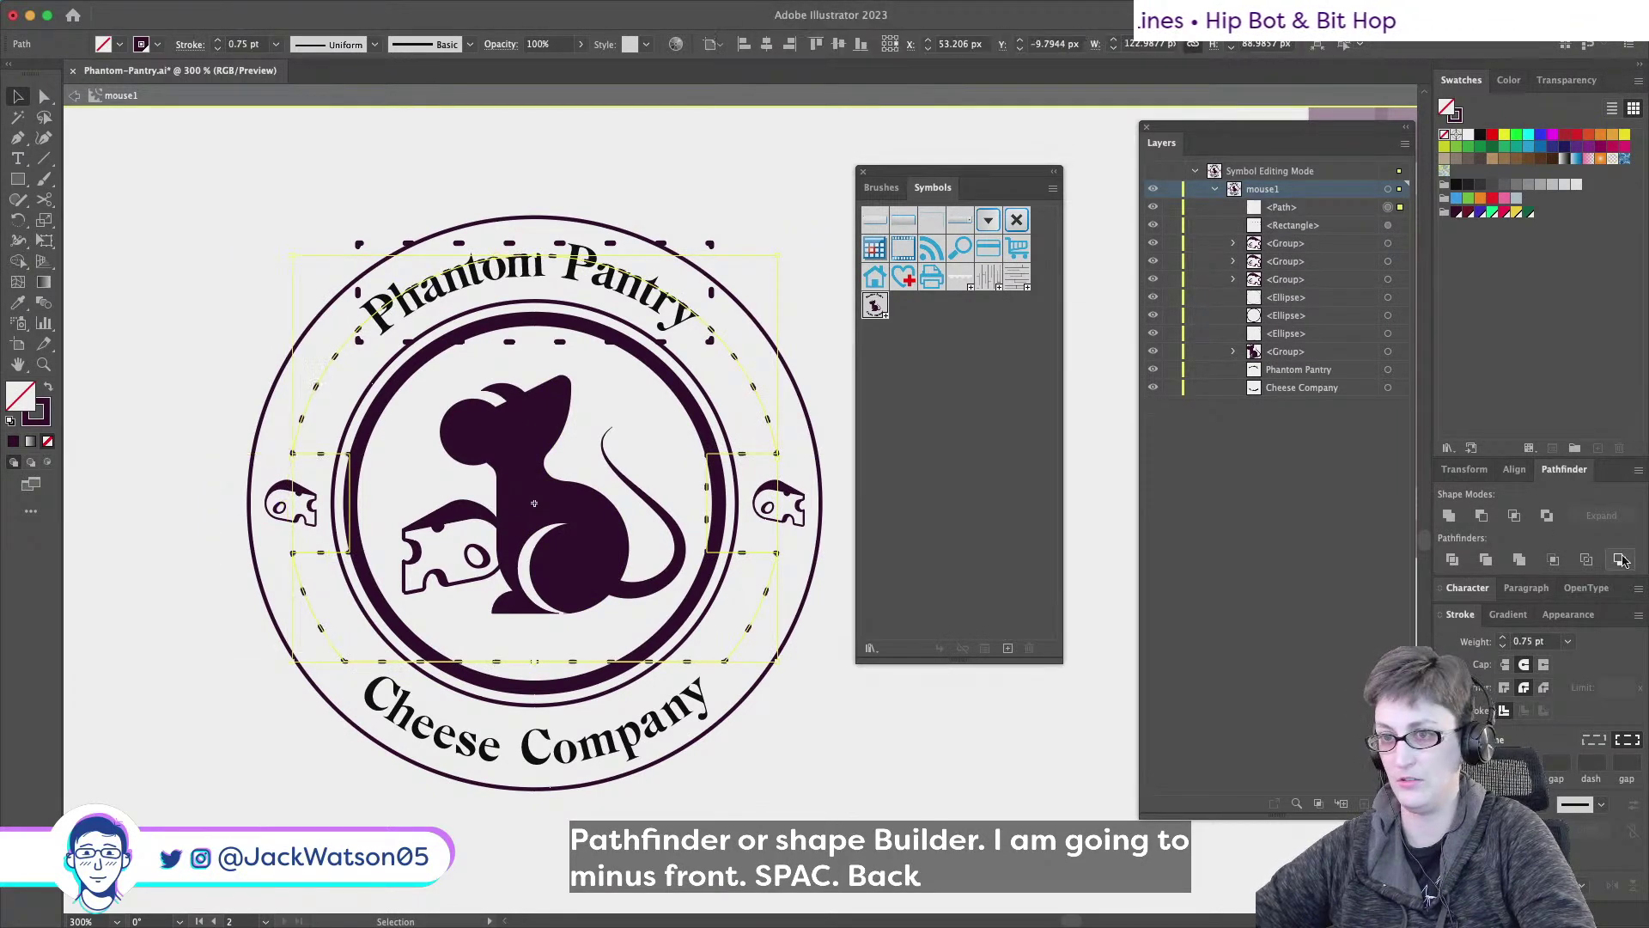
pyautogui.keyDown('shift'); pyautogui.click(702, 248); pyautogui.keyUp('shift')
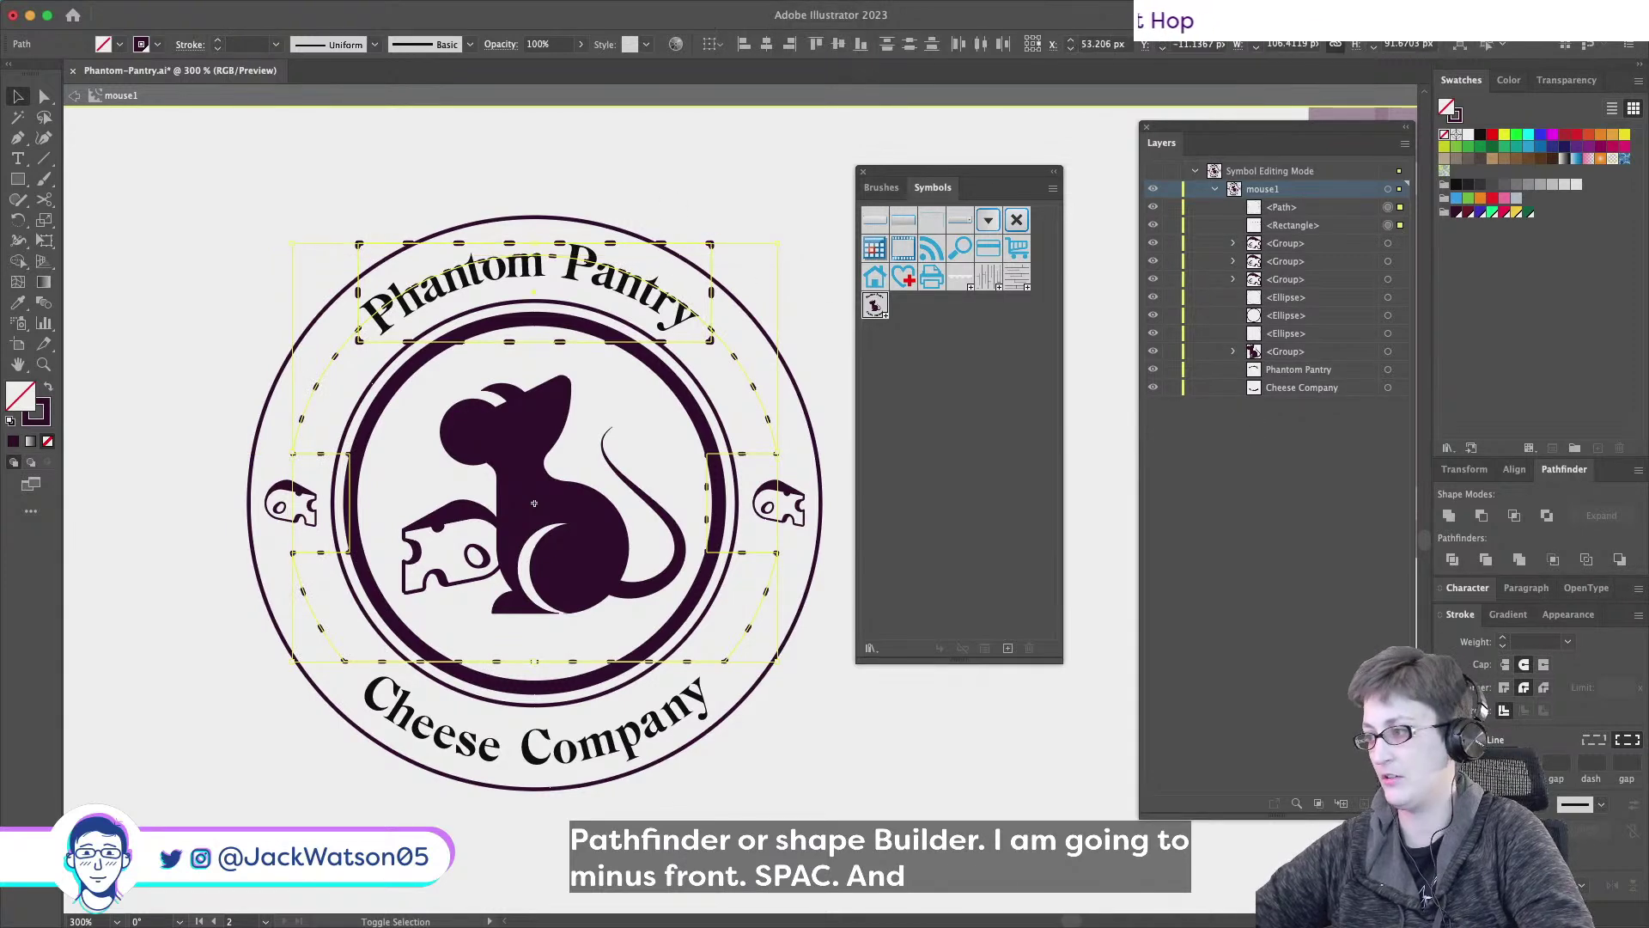
pyautogui.click(1626, 561)
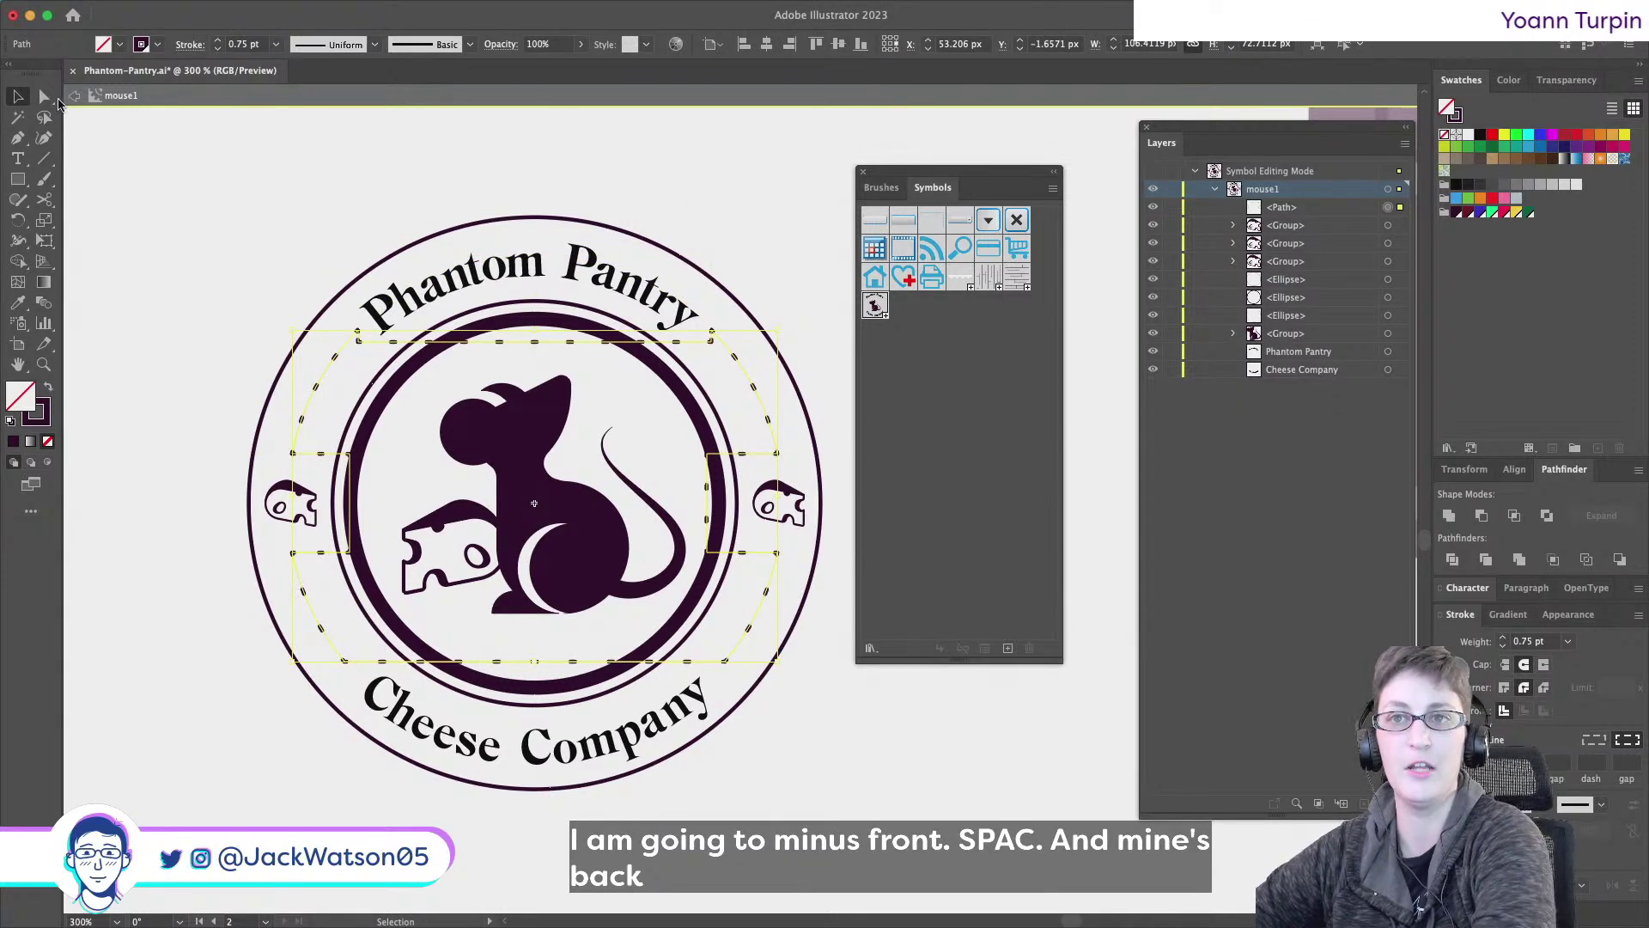
# - Delete the straight segments beside the left cheese icon and under the Phantom Pantry text from the dashed path
pyautogui.click(44, 97)
pyautogui.click(348, 502)
pyautogui.press('BackSpace')
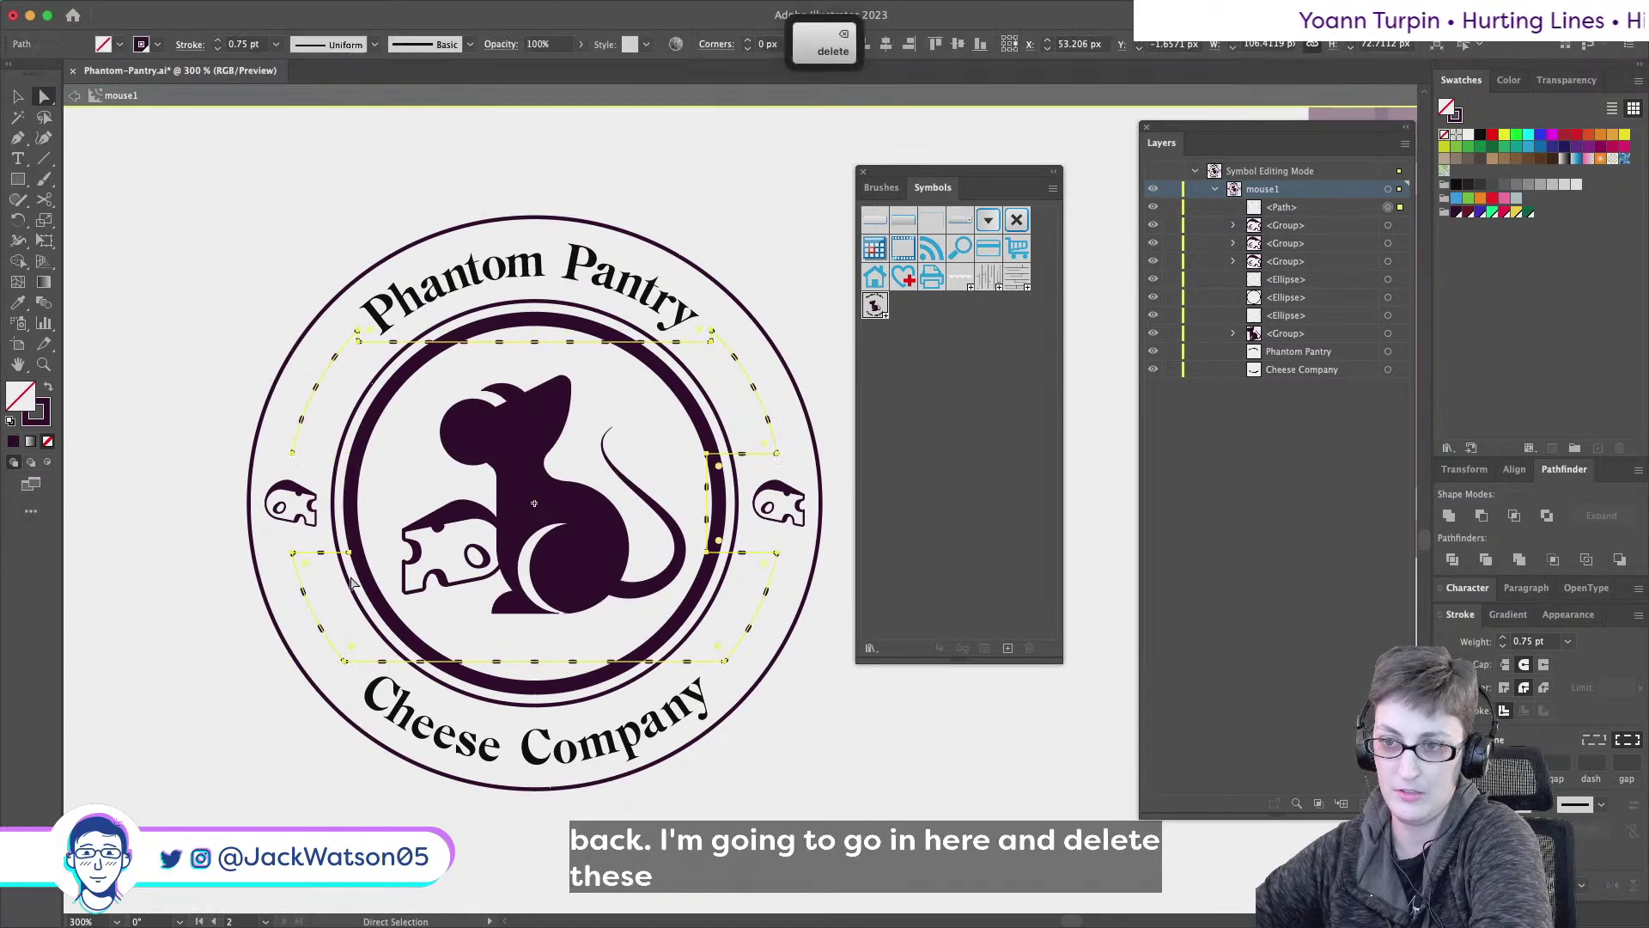
pyautogui.click(350, 554)
pyautogui.press('BackSpace')
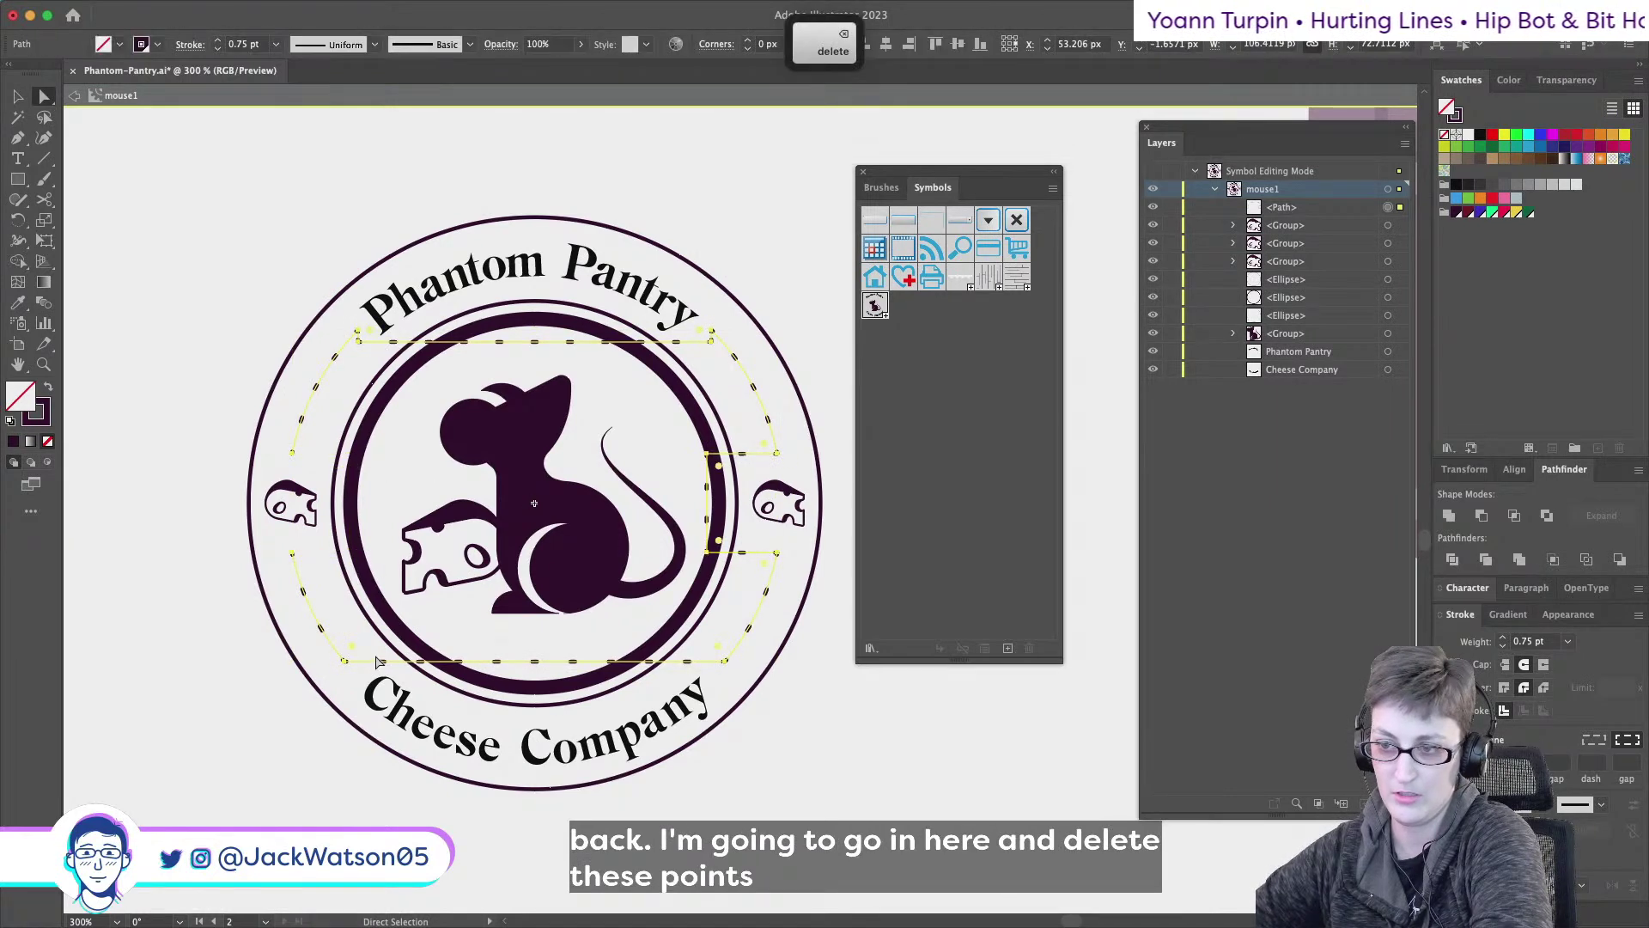
pyautogui.click(552, 340)
pyautogui.press('BackSpace')
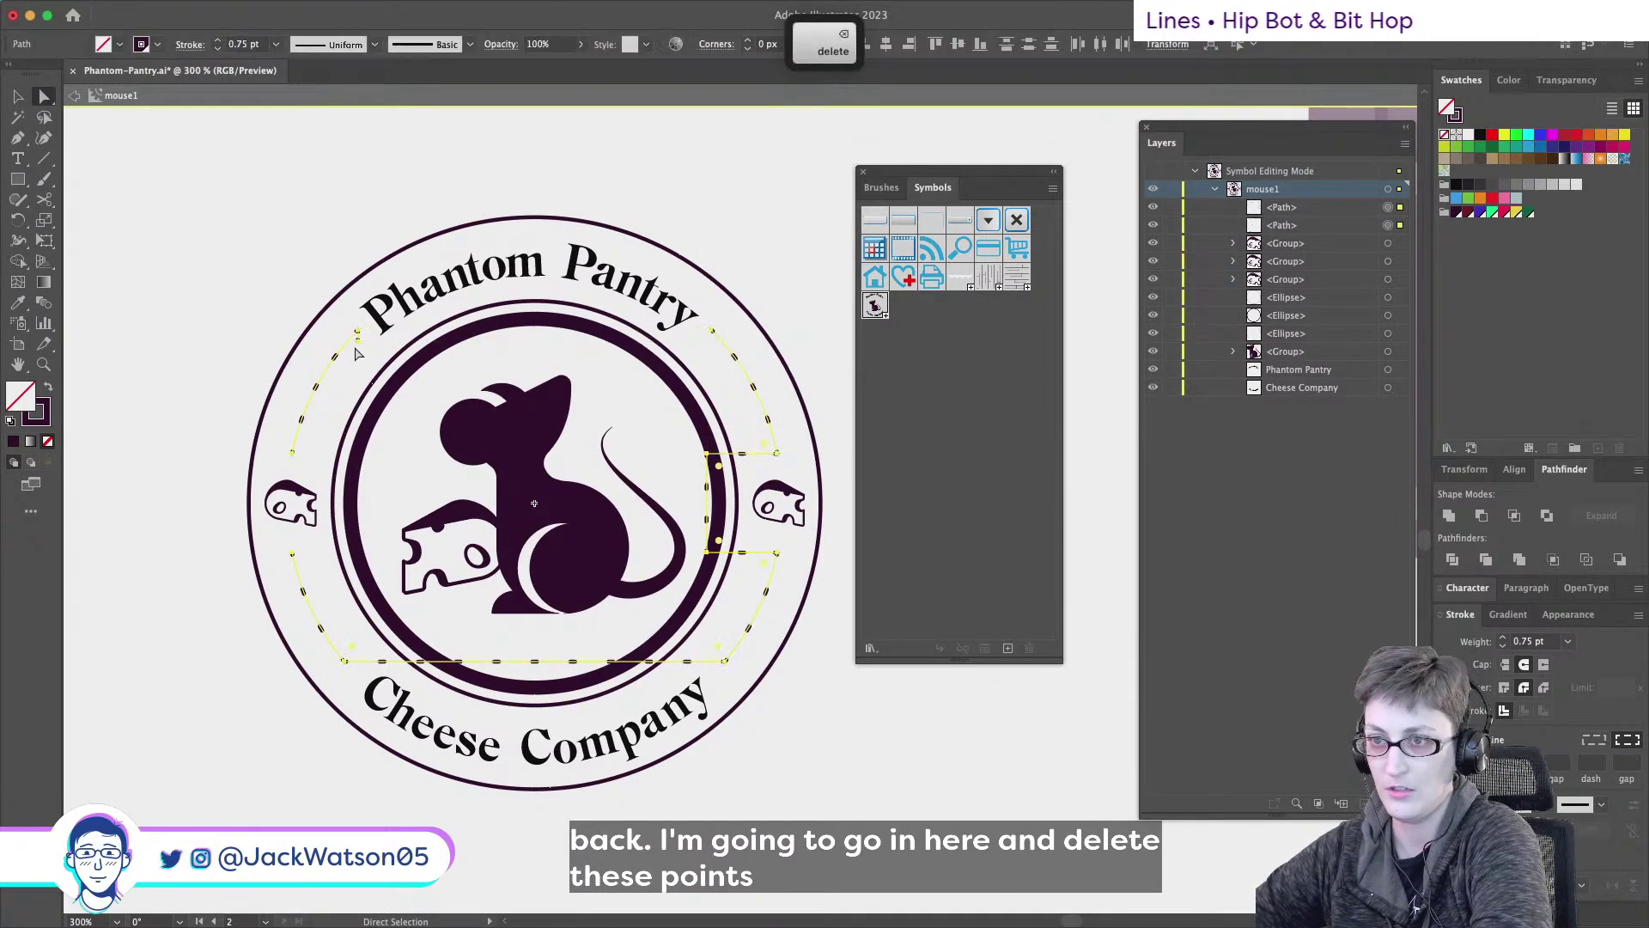
# - Restore the upper-left dotted arc and delete the straight segments beside the right cheese icon and above Cheese Company
pyautogui.press('super+z')
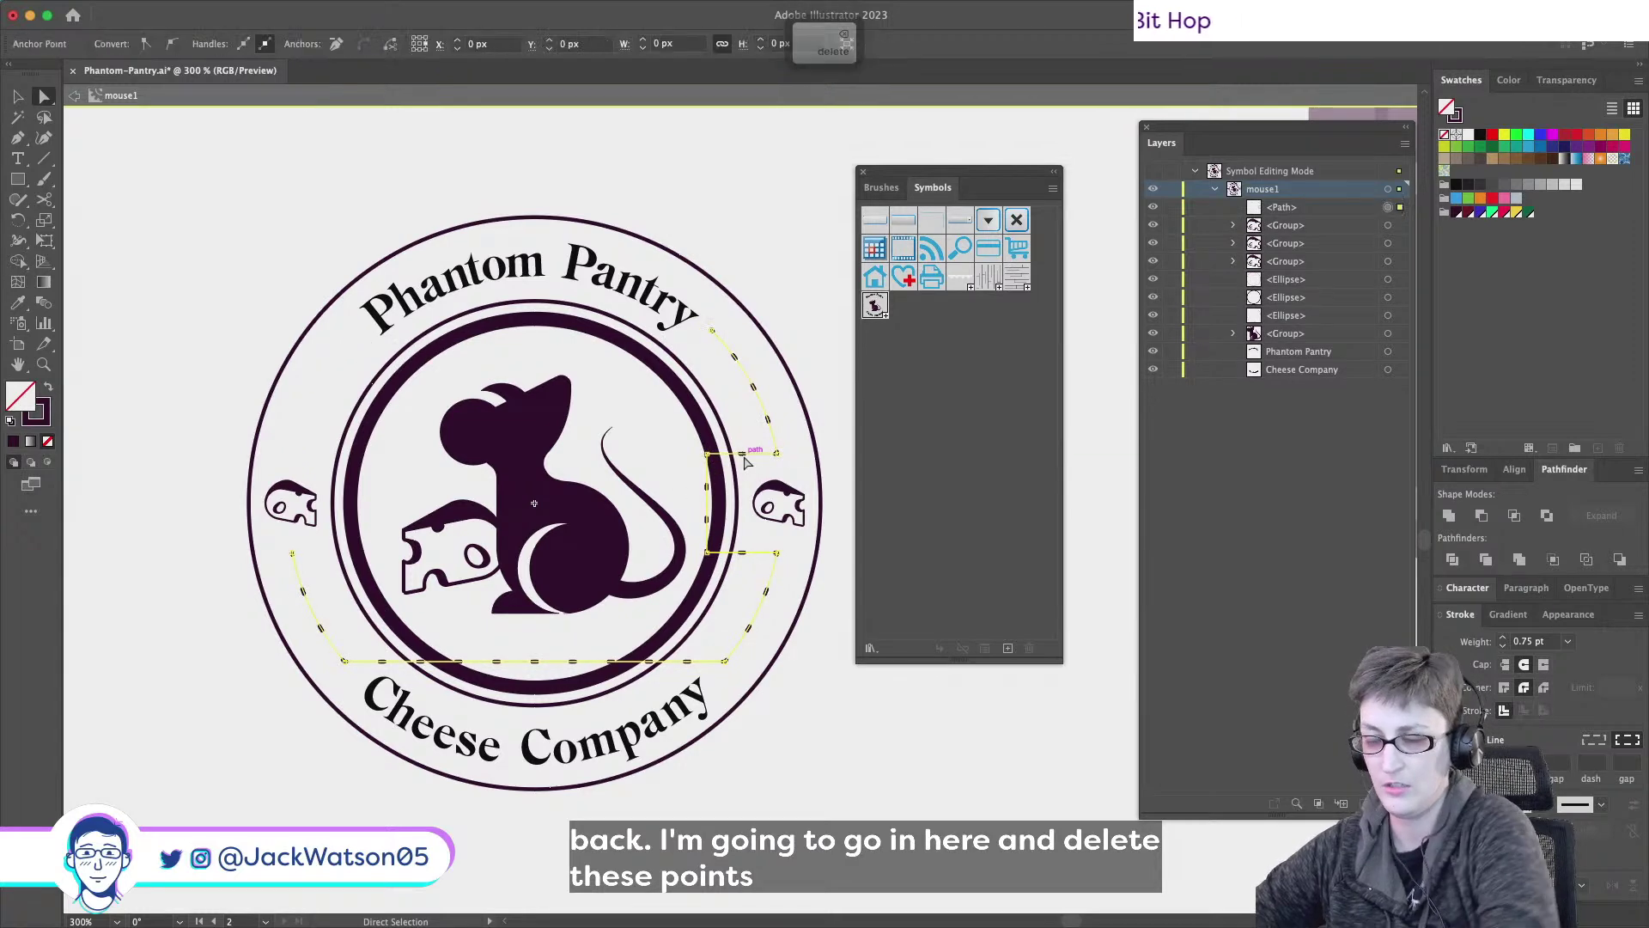
pyautogui.press('super+z')
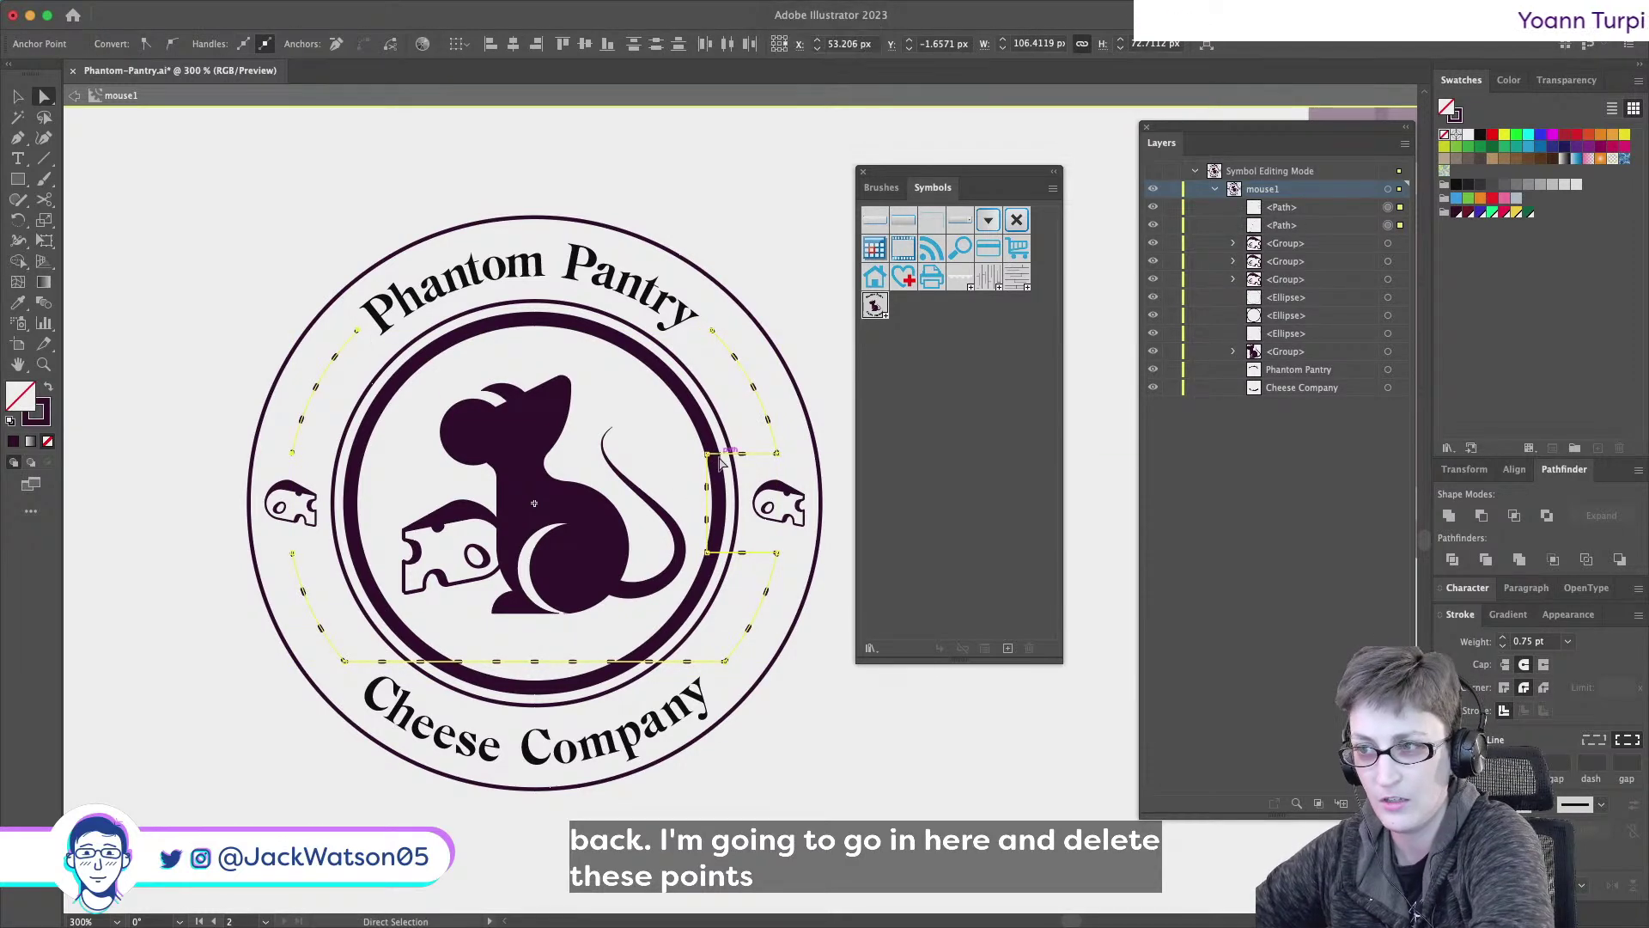
pyautogui.press('BackSpace')
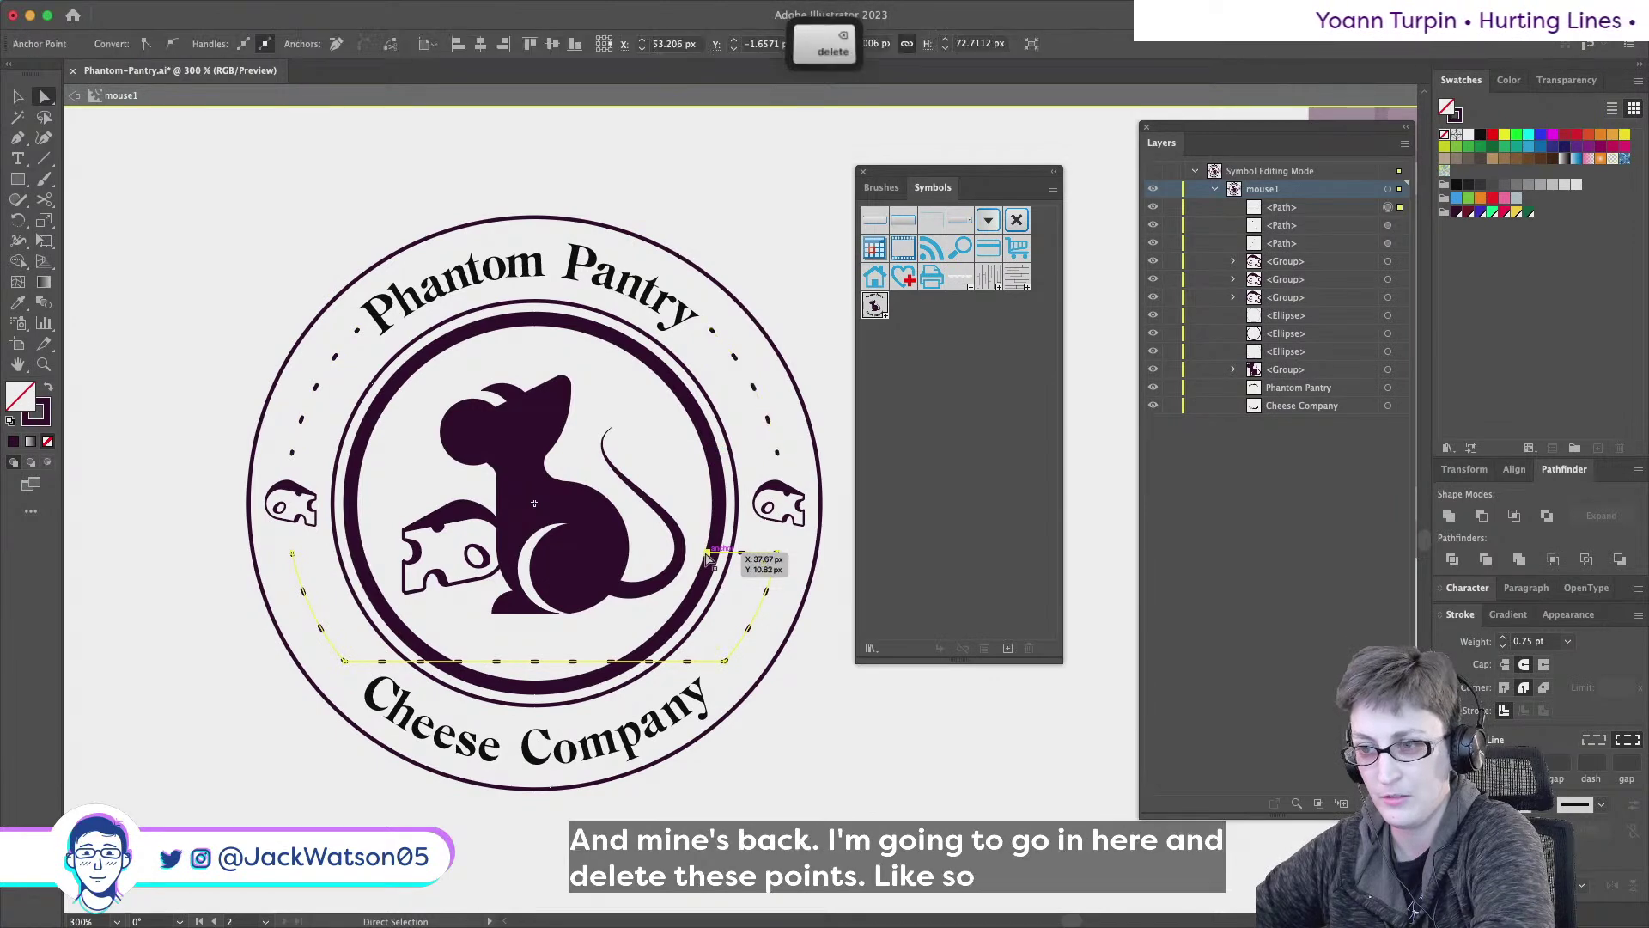
pyautogui.press('p')
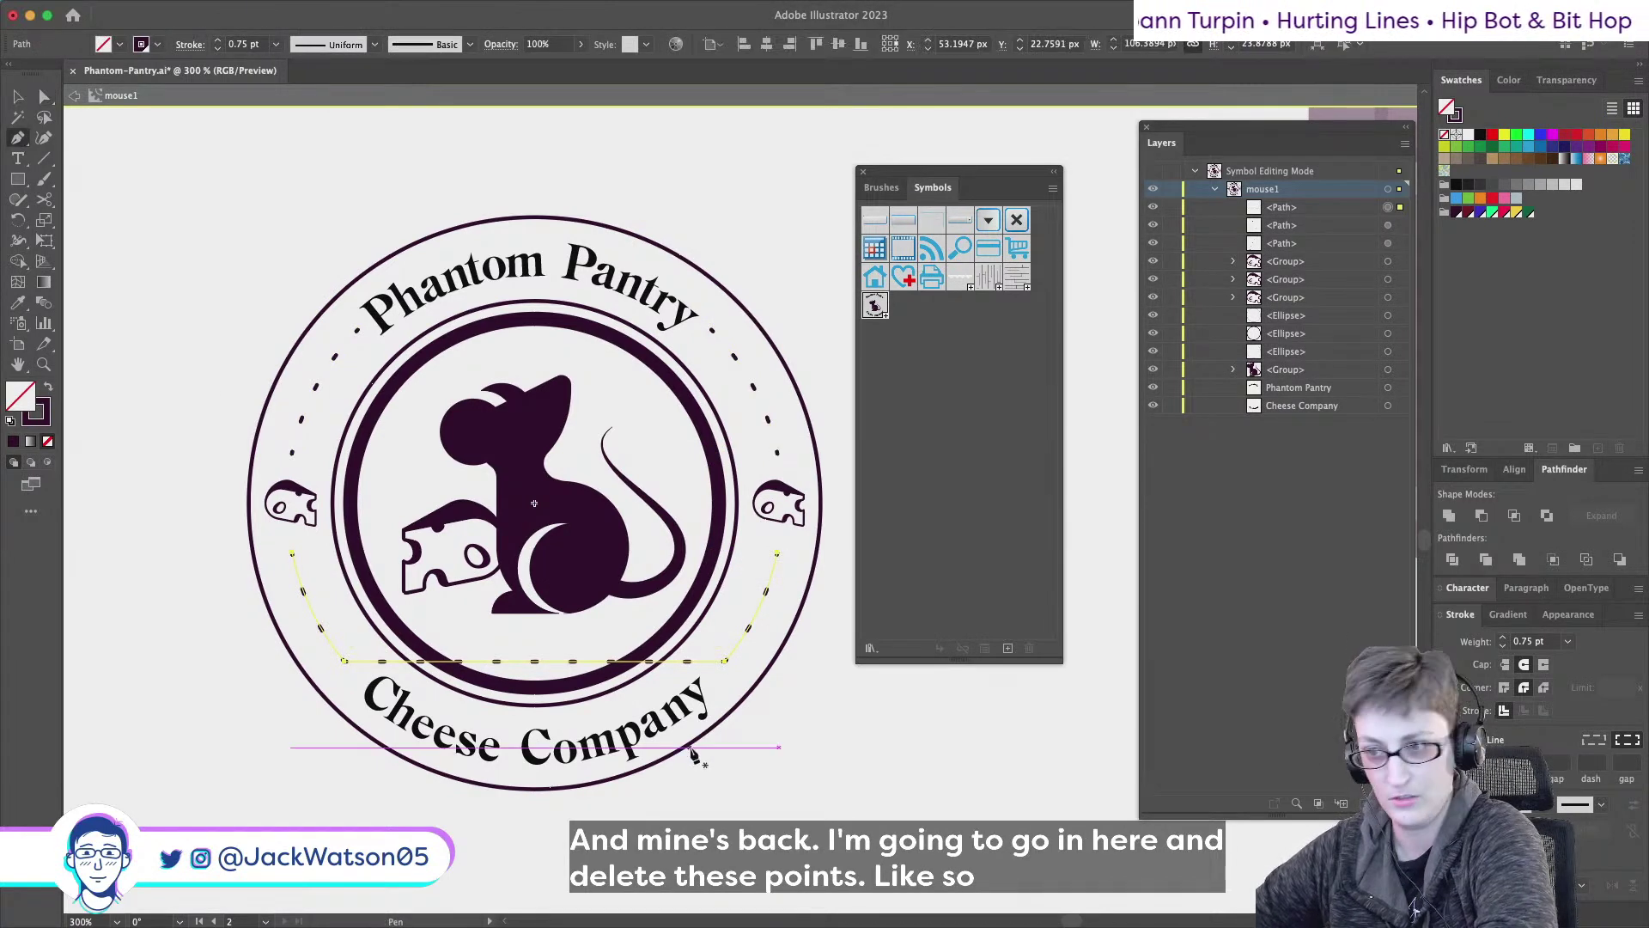
pyautogui.press('BackSpace')
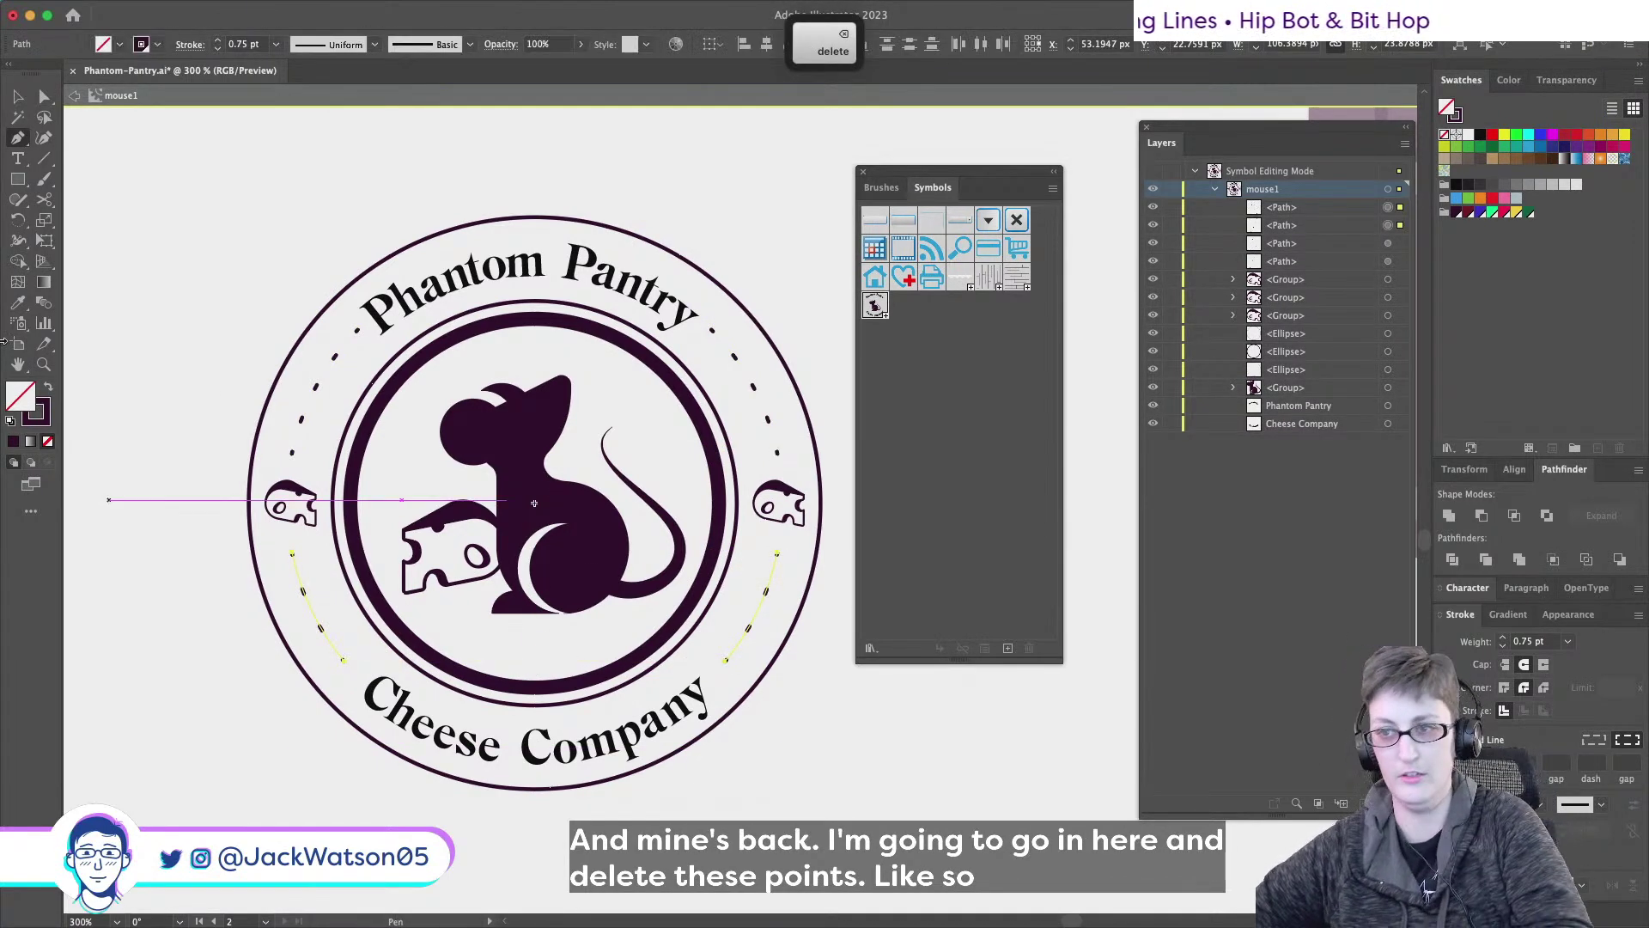
# - Deselect the arcs and examine the whole badge at reduced size beside the other artwork
pyautogui.press('v')
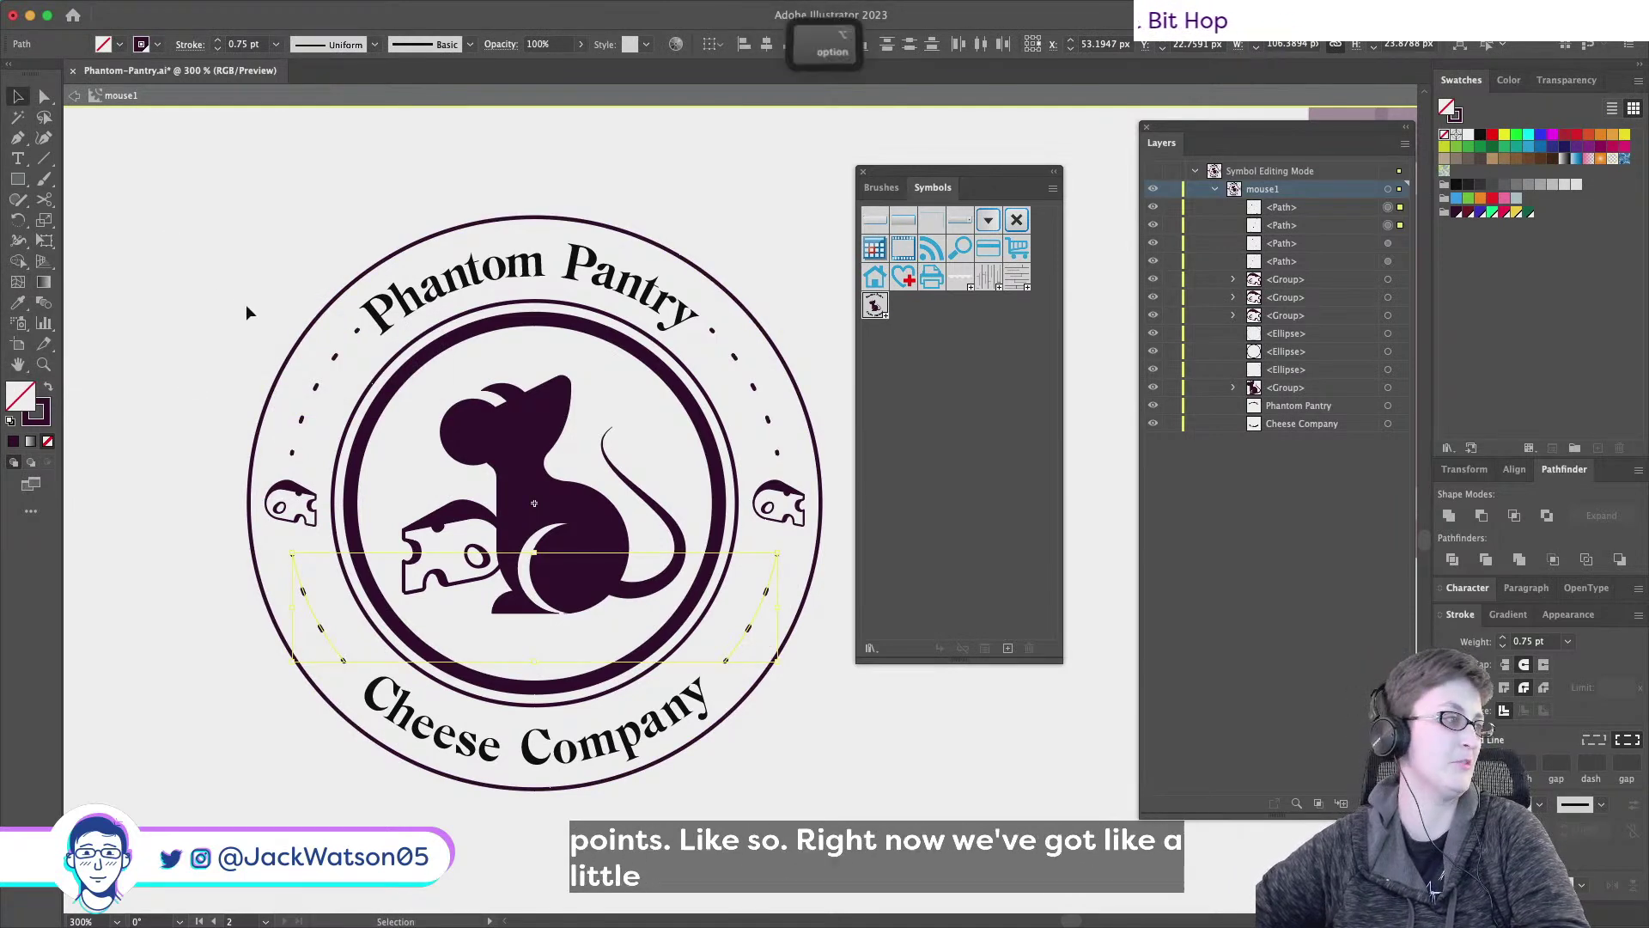
pyautogui.keyDown('alt'); pyautogui.scroll(-3, 247, 307); pyautogui.keyUp('alt')
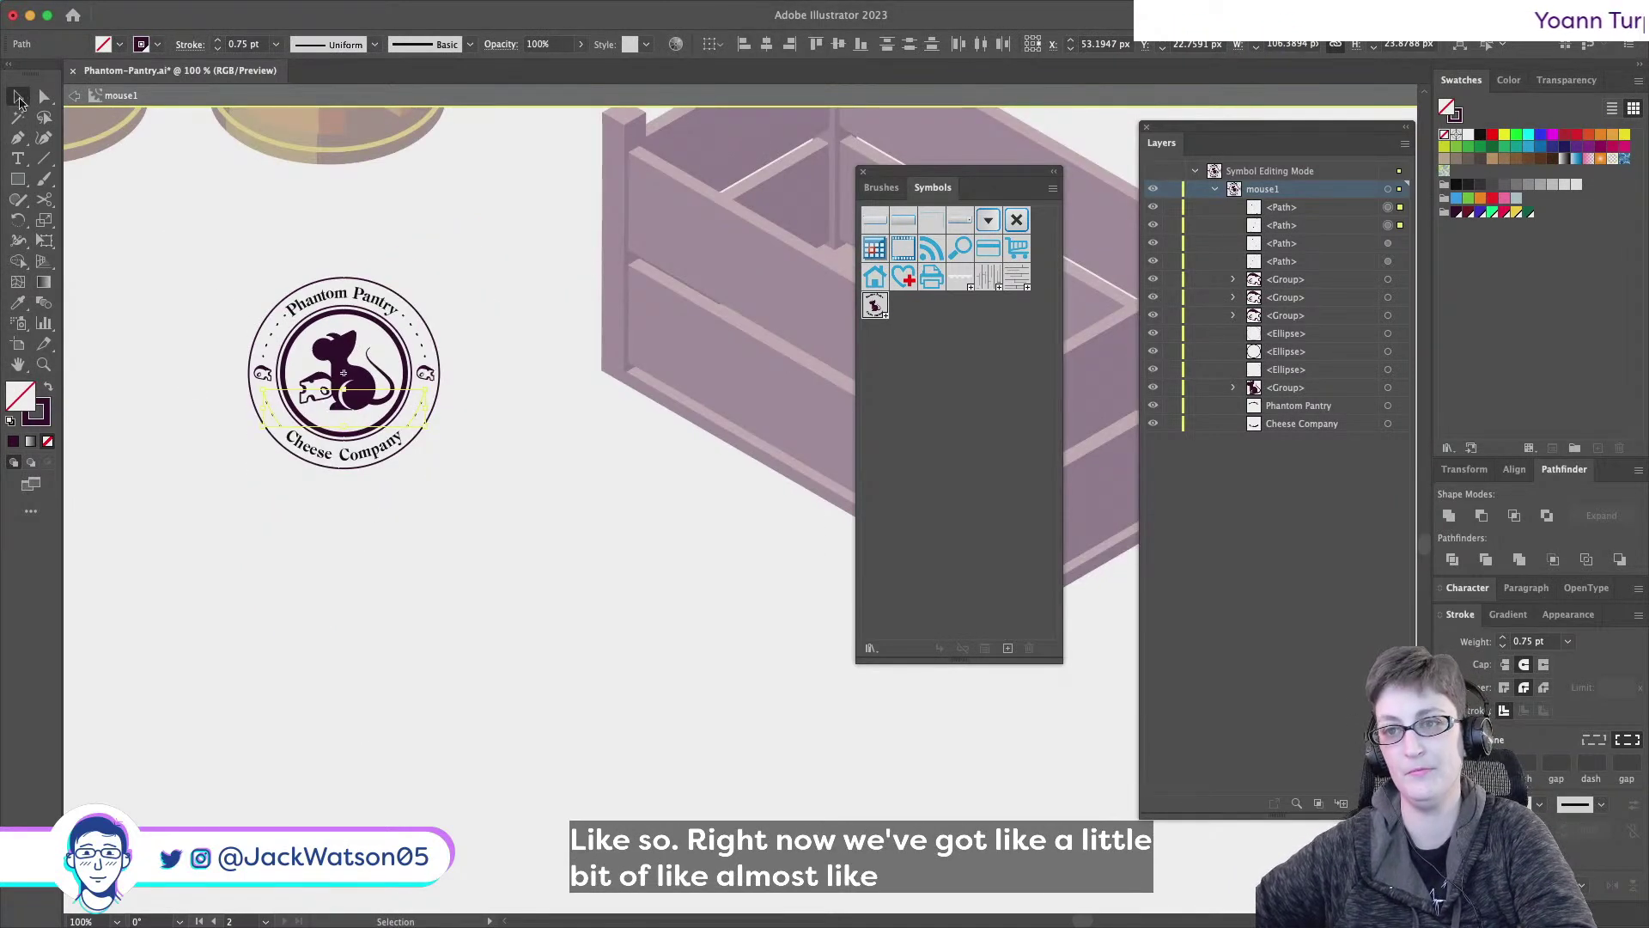
pyautogui.click(158, 323)
pyautogui.keyDown('alt'); pyautogui.scroll(-2, 158, 322); pyautogui.keyUp('alt')
pyautogui.keyDown('alt'); pyautogui.scroll(1, 378, 341); pyautogui.keyUp('alt')
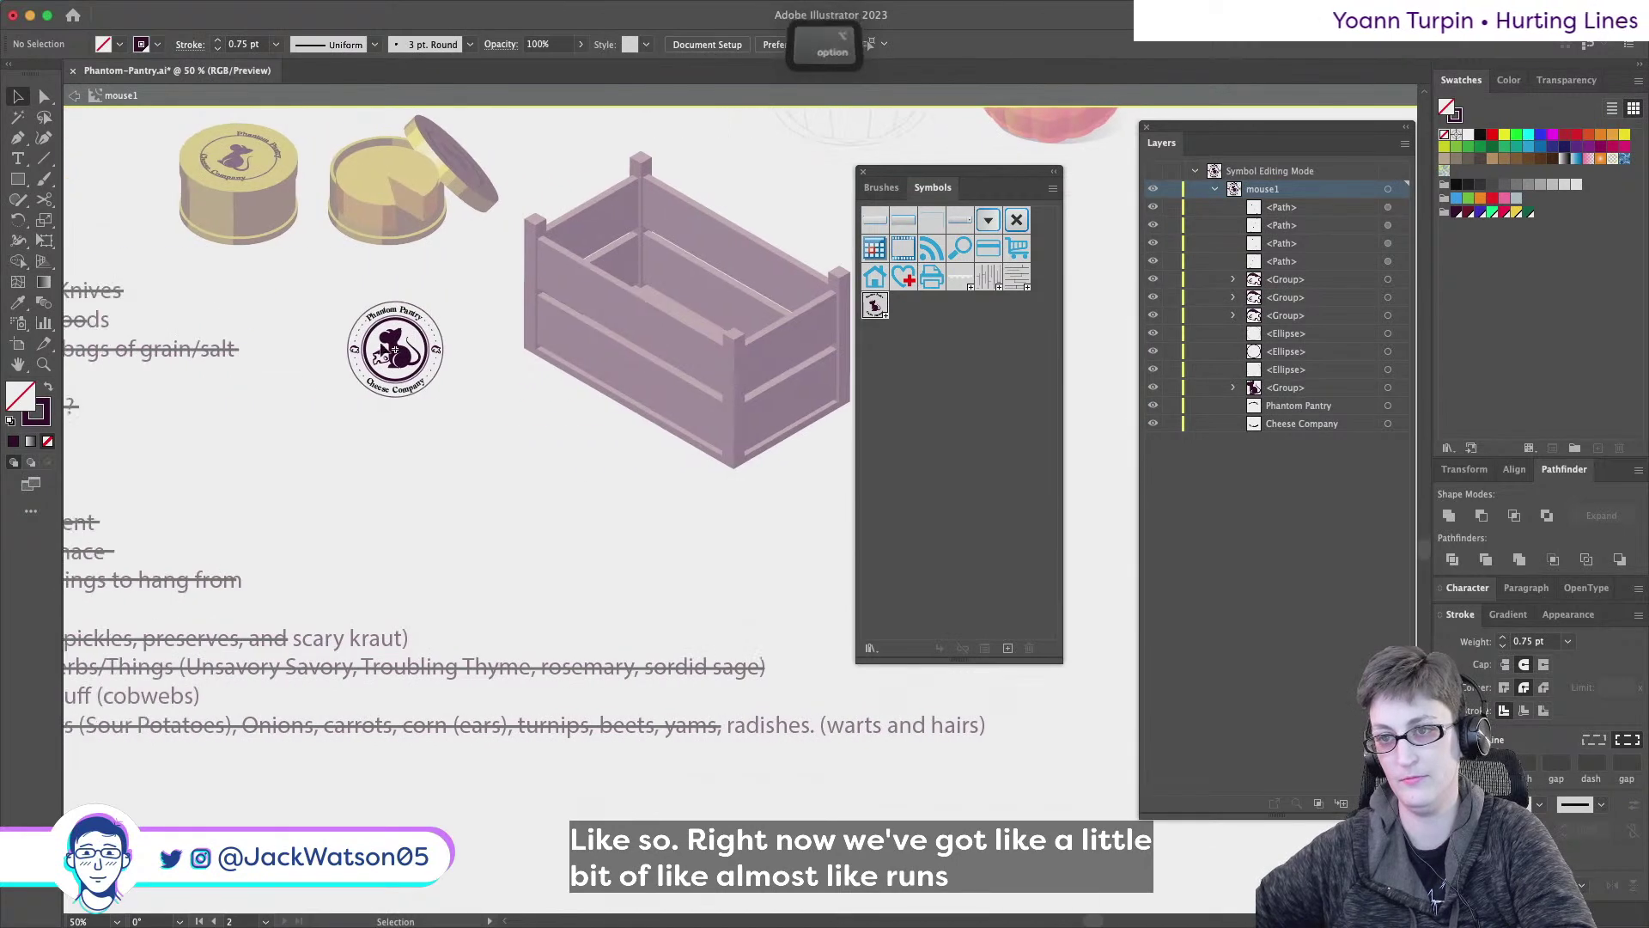
pyautogui.keyDown('alt'); pyautogui.scroll(1, 234, 314); pyautogui.keyUp('alt')
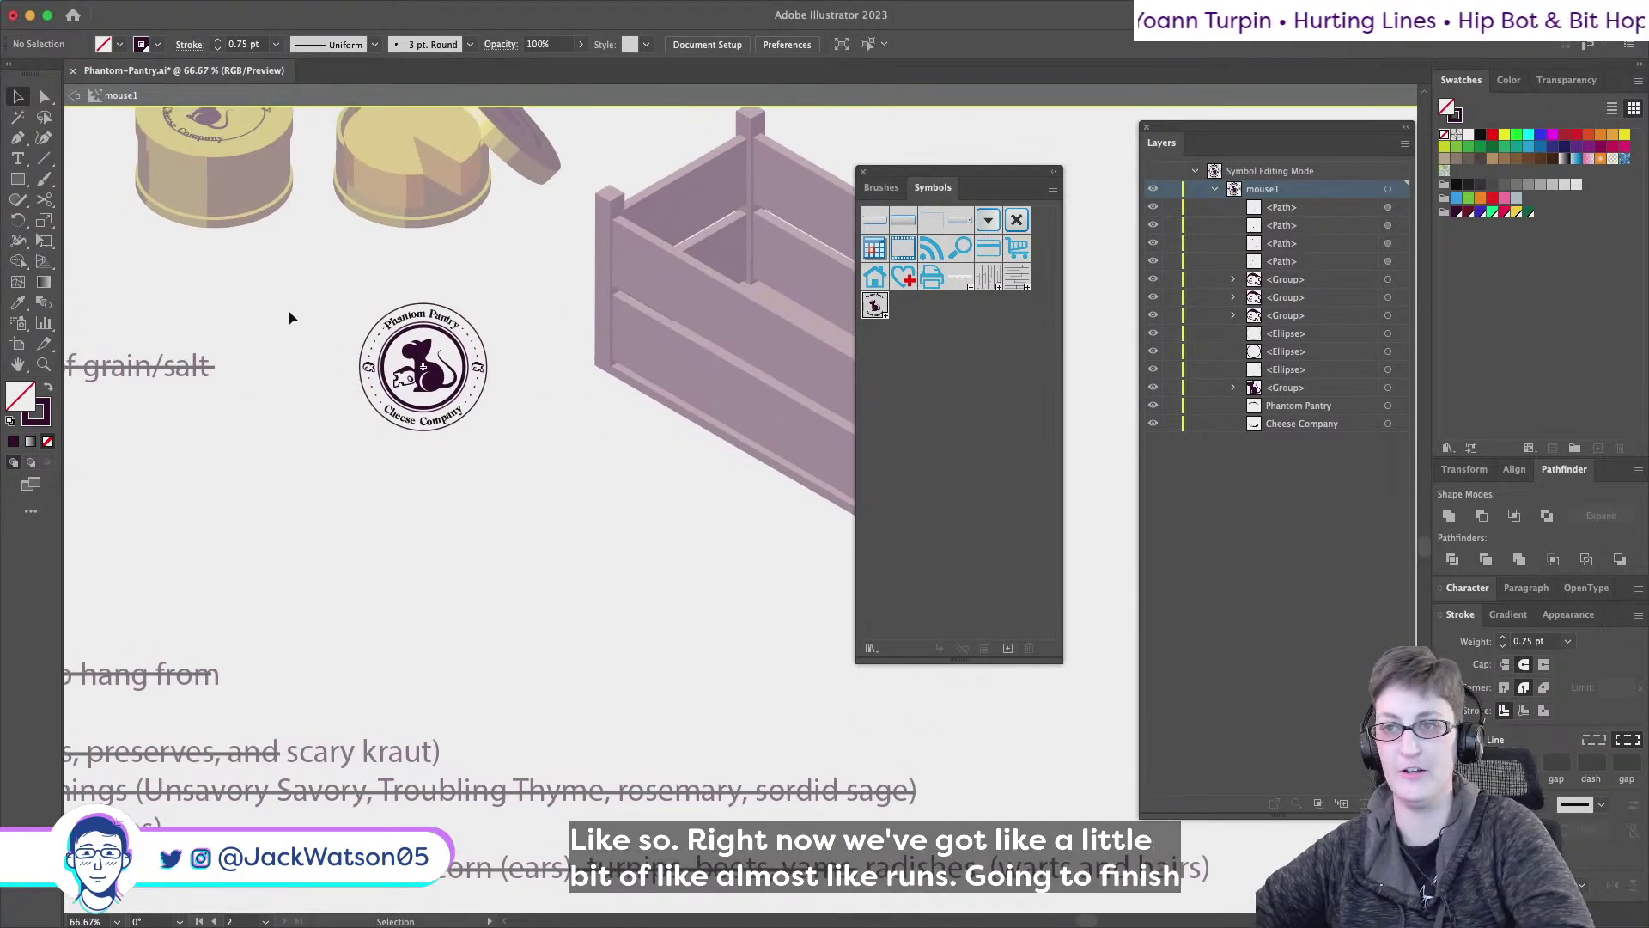
pyautogui.keyDown('alt'); pyautogui.scroll(2, 287, 311); pyautogui.keyUp('alt')
pyautogui.hscroll(1, 747, 444)
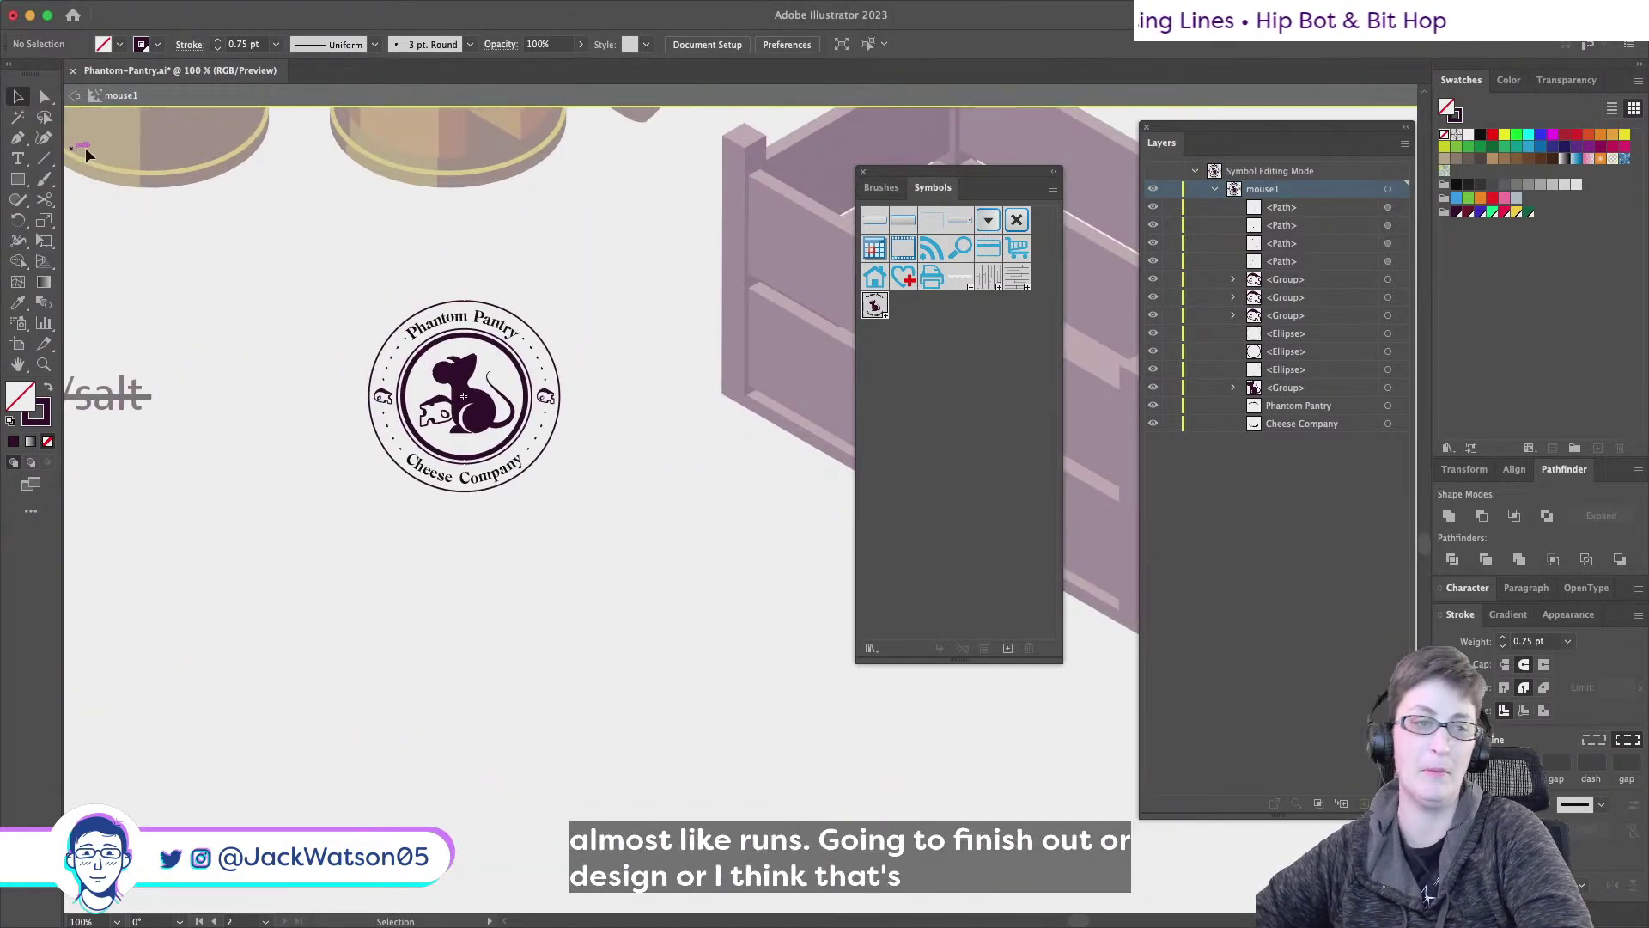
pyautogui.hscroll(2, 292, 323)
pyautogui.scroll(-1, 292, 323)
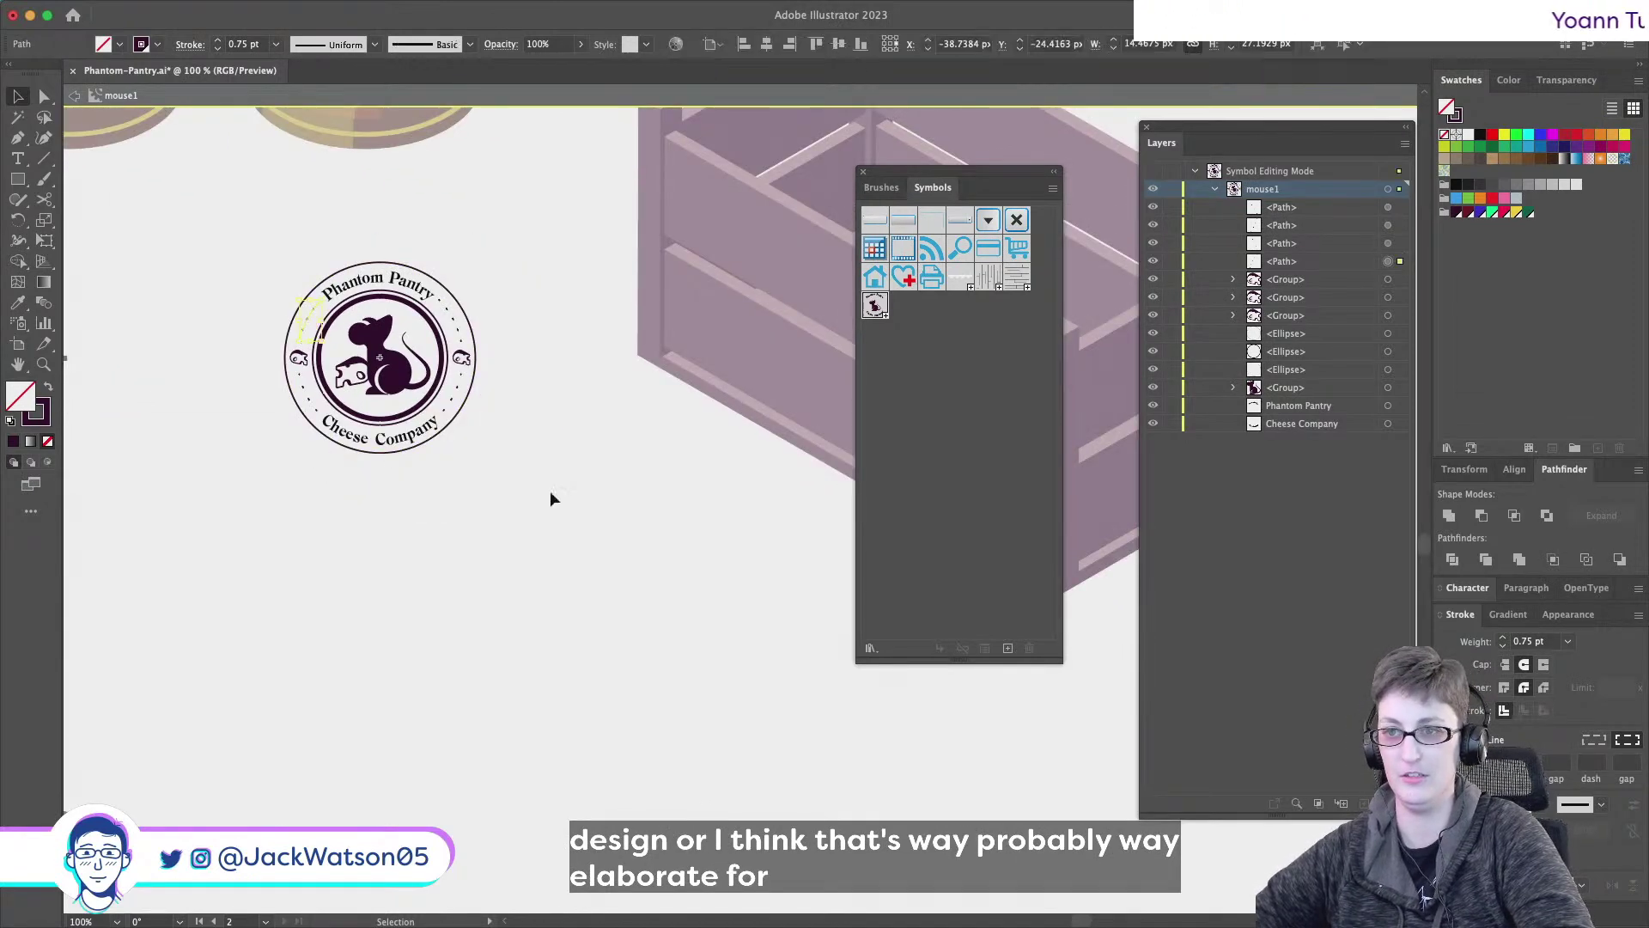
# - Select all four dashed arcs, preserve exact dash and gap lengths, and shorten their dashes
pyautogui.click(450, 321)
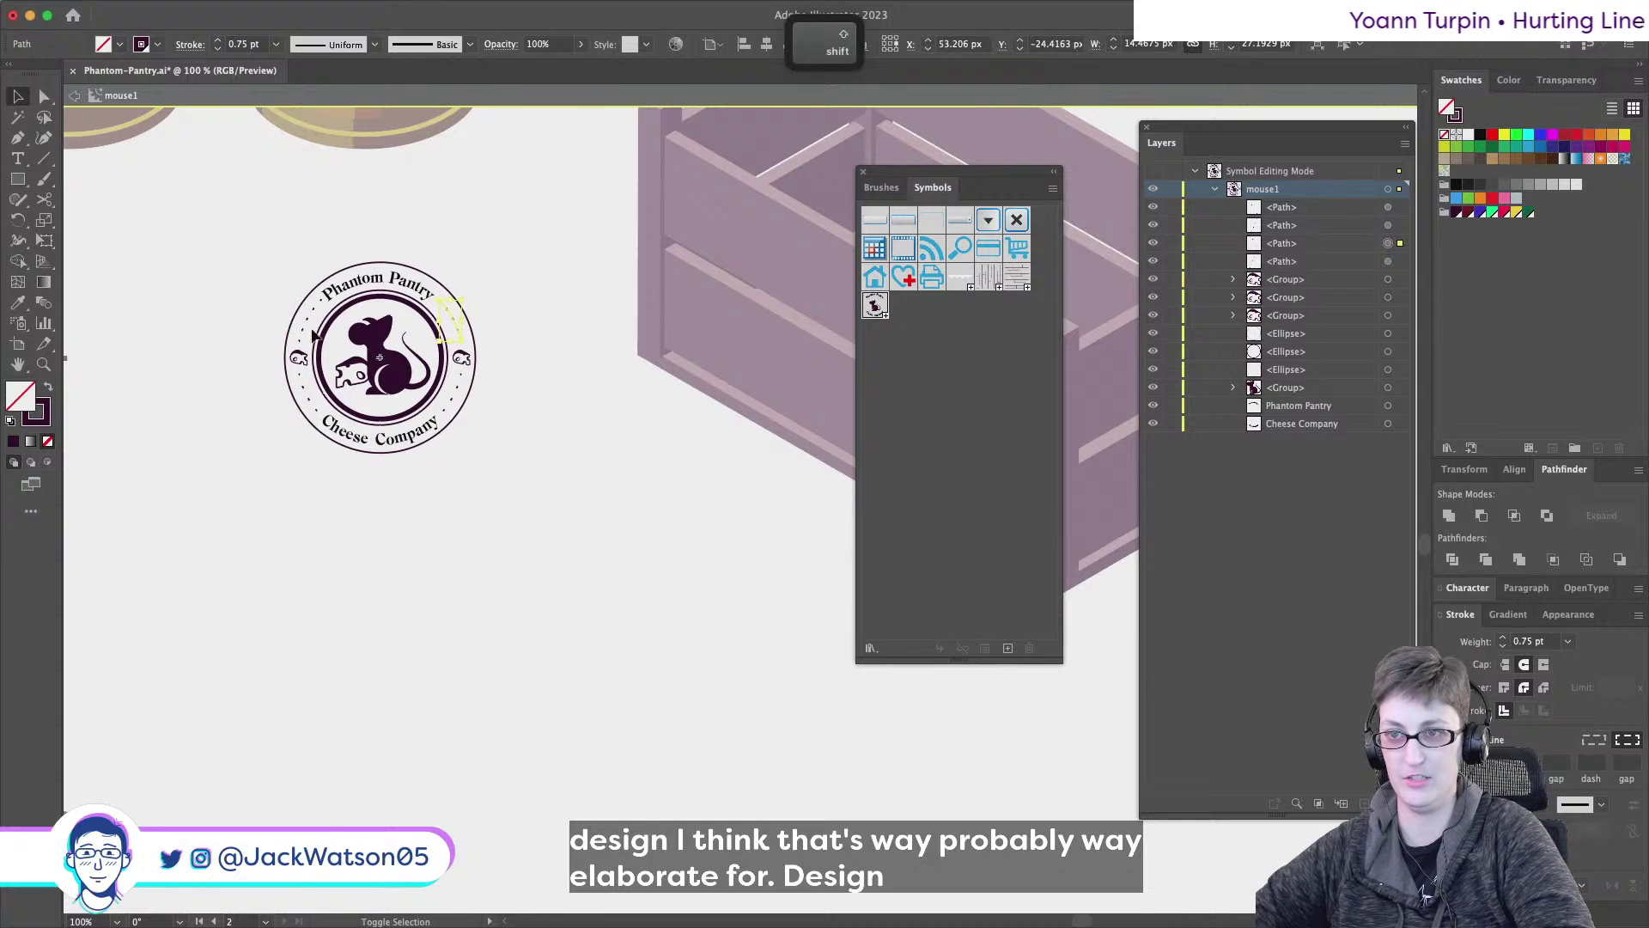
pyautogui.keyDown('shift'); pyautogui.click(306, 333); pyautogui.keyUp('shift')
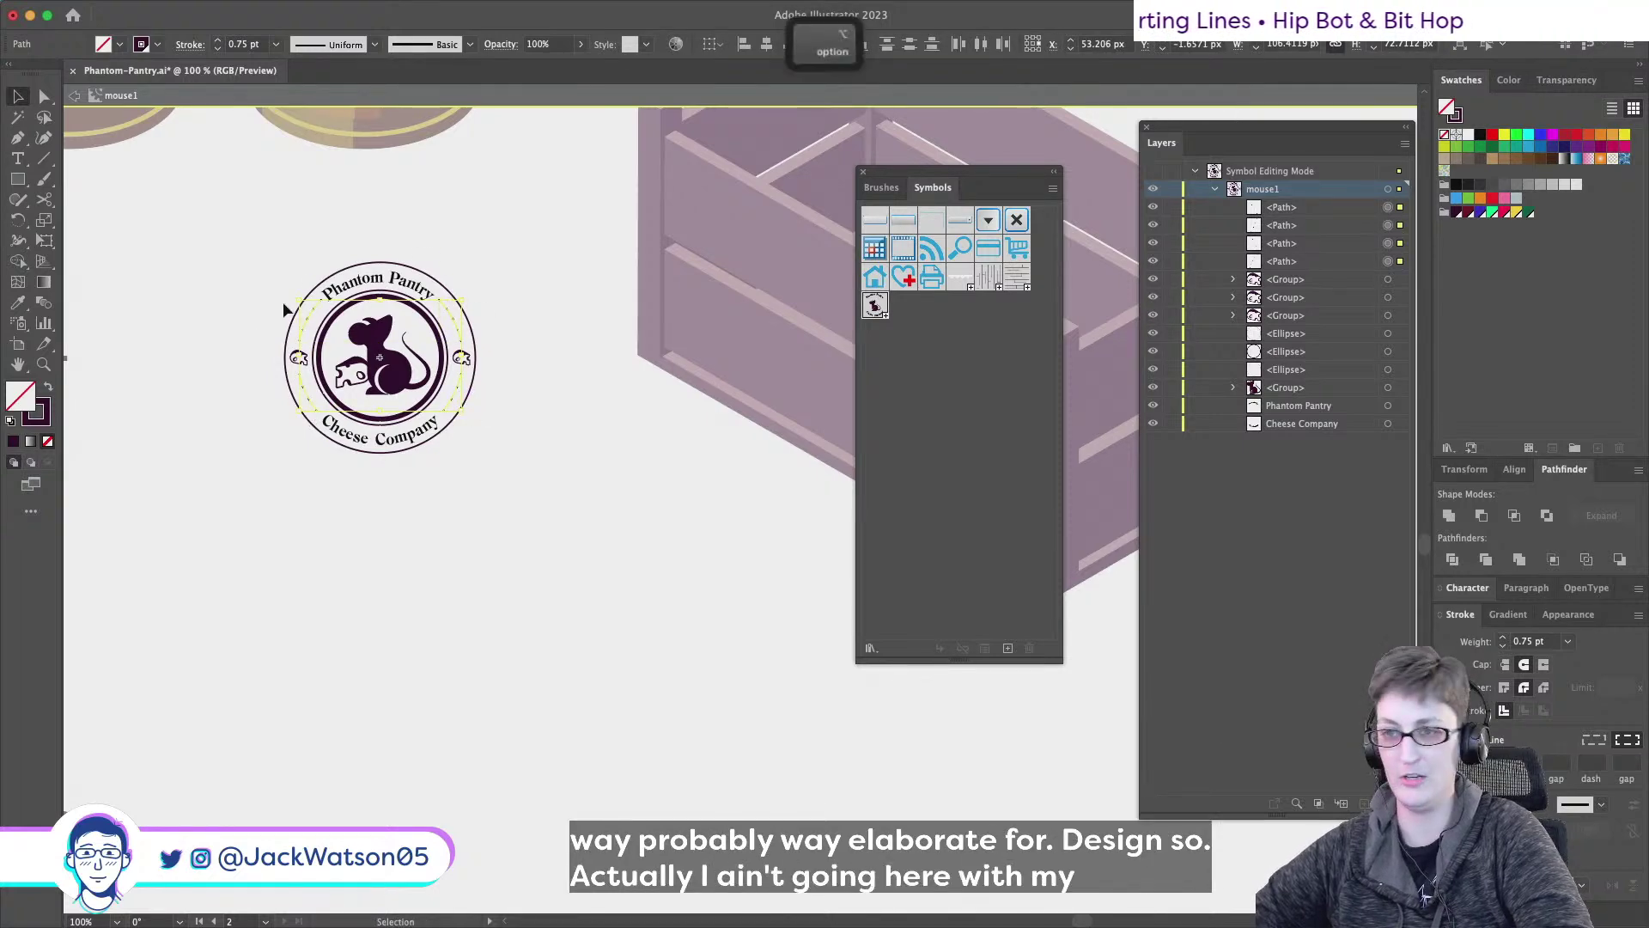
pyautogui.scroll(2, 283, 305)
pyautogui.scroll(1, 304, 360)
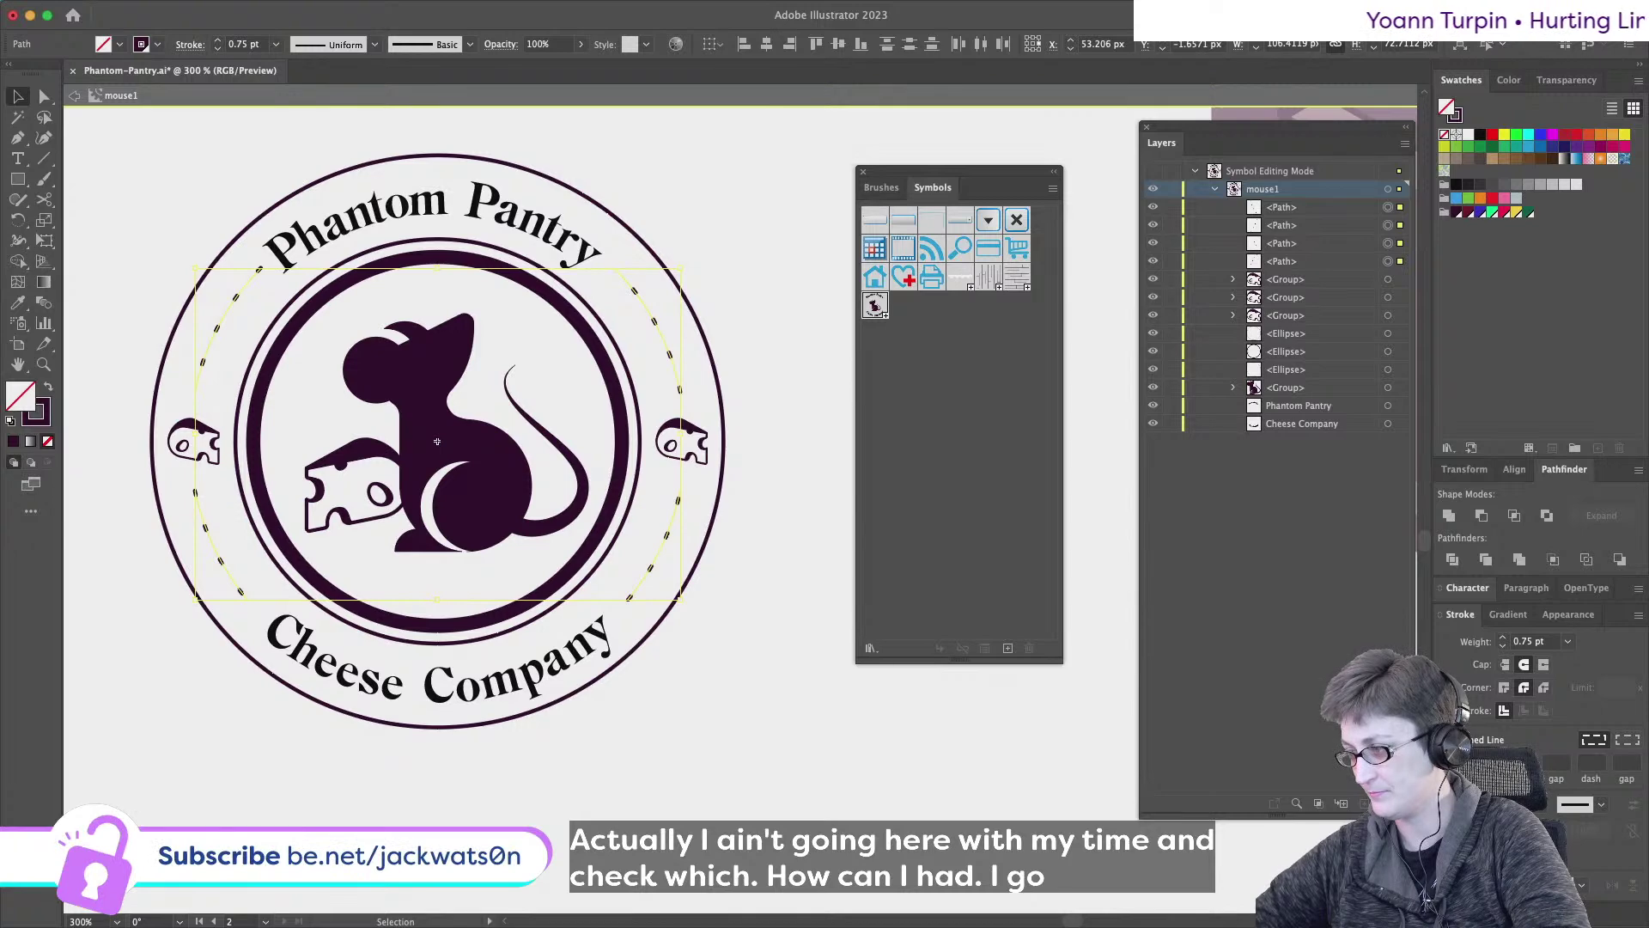
pyautogui.press('Tab')
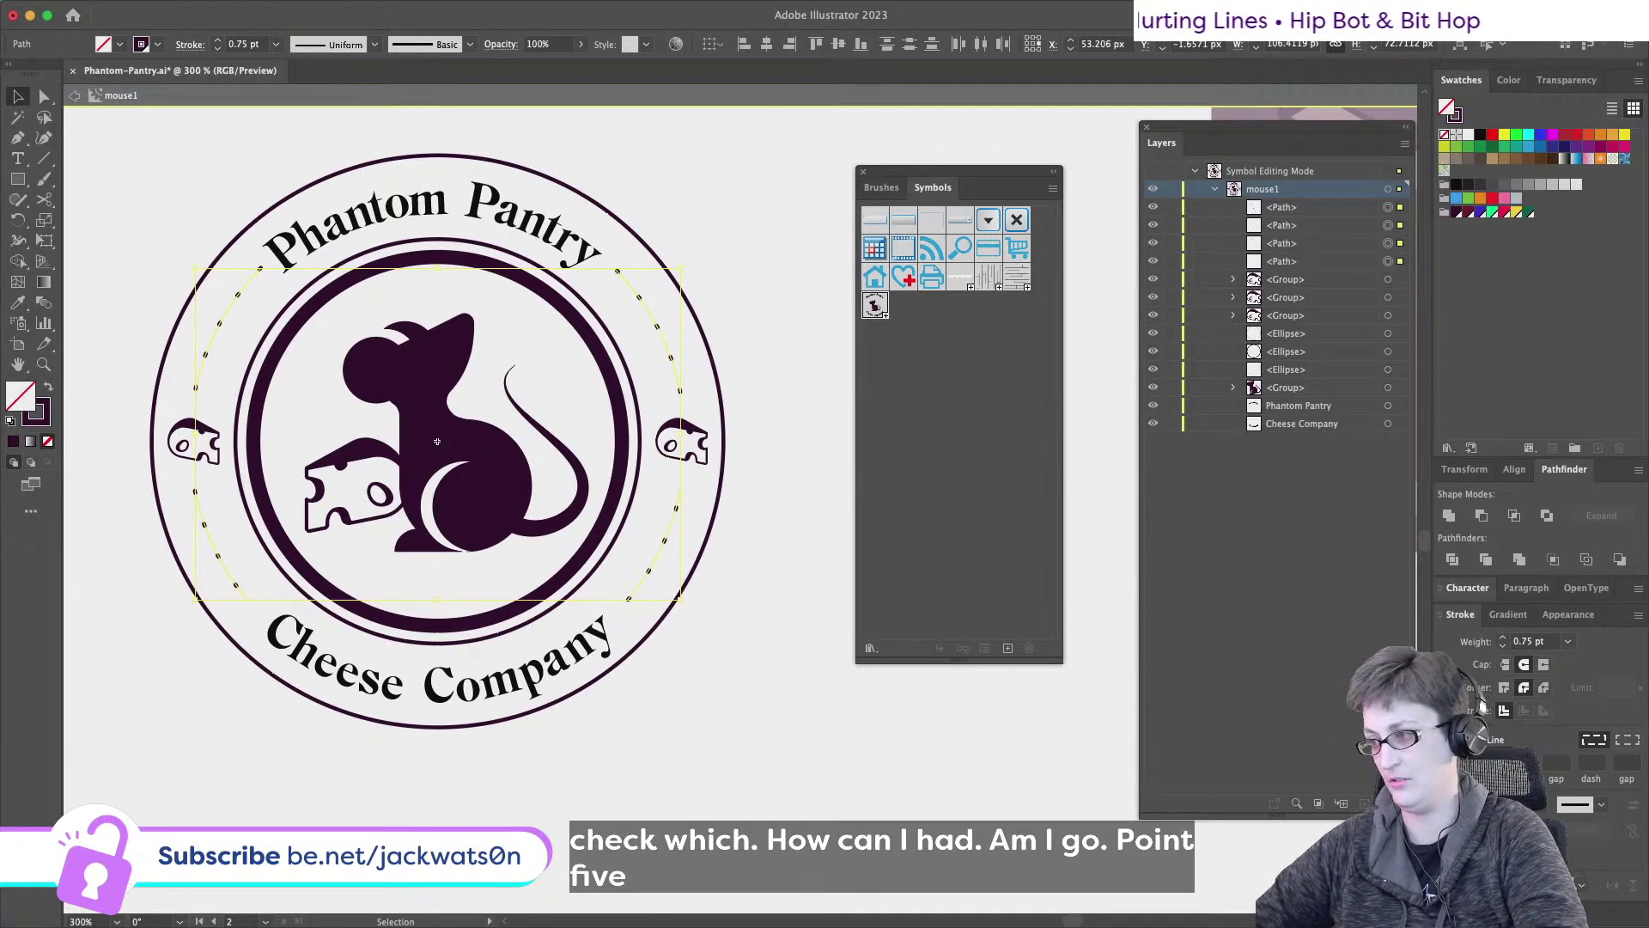
pyautogui.click(745, 682)
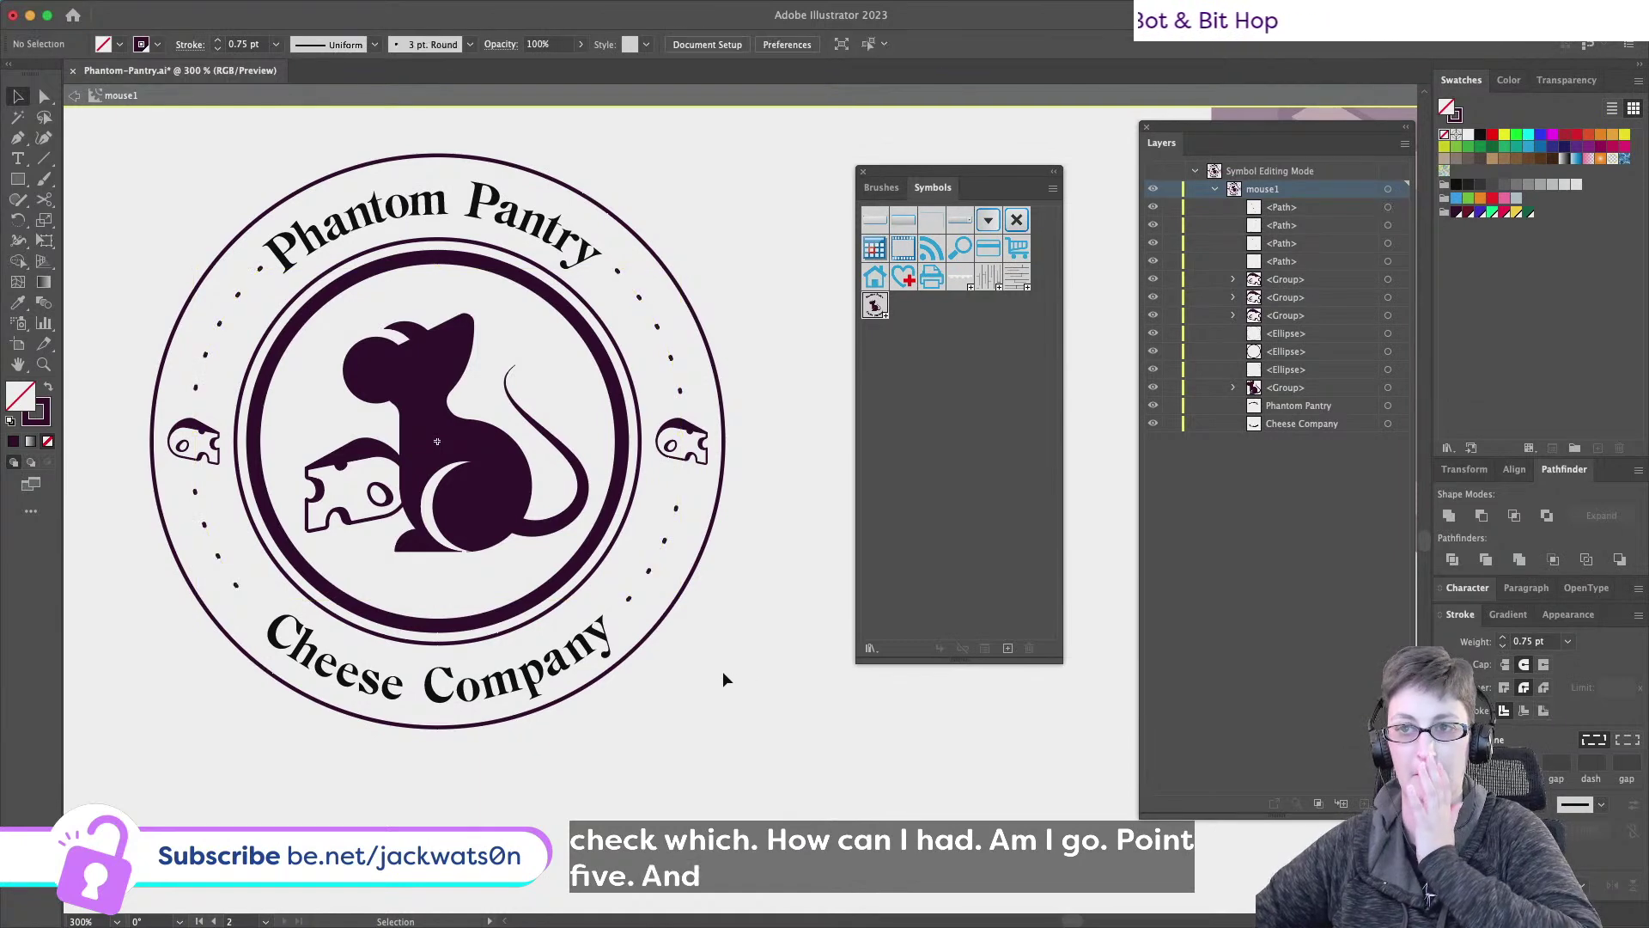
# - Reduce the four arcs' dashes to tiny dots aligned to the path ends, and exit symbol editing mode
pyautogui.scroll(-1, 478, 477)
pyautogui.press('super+z')
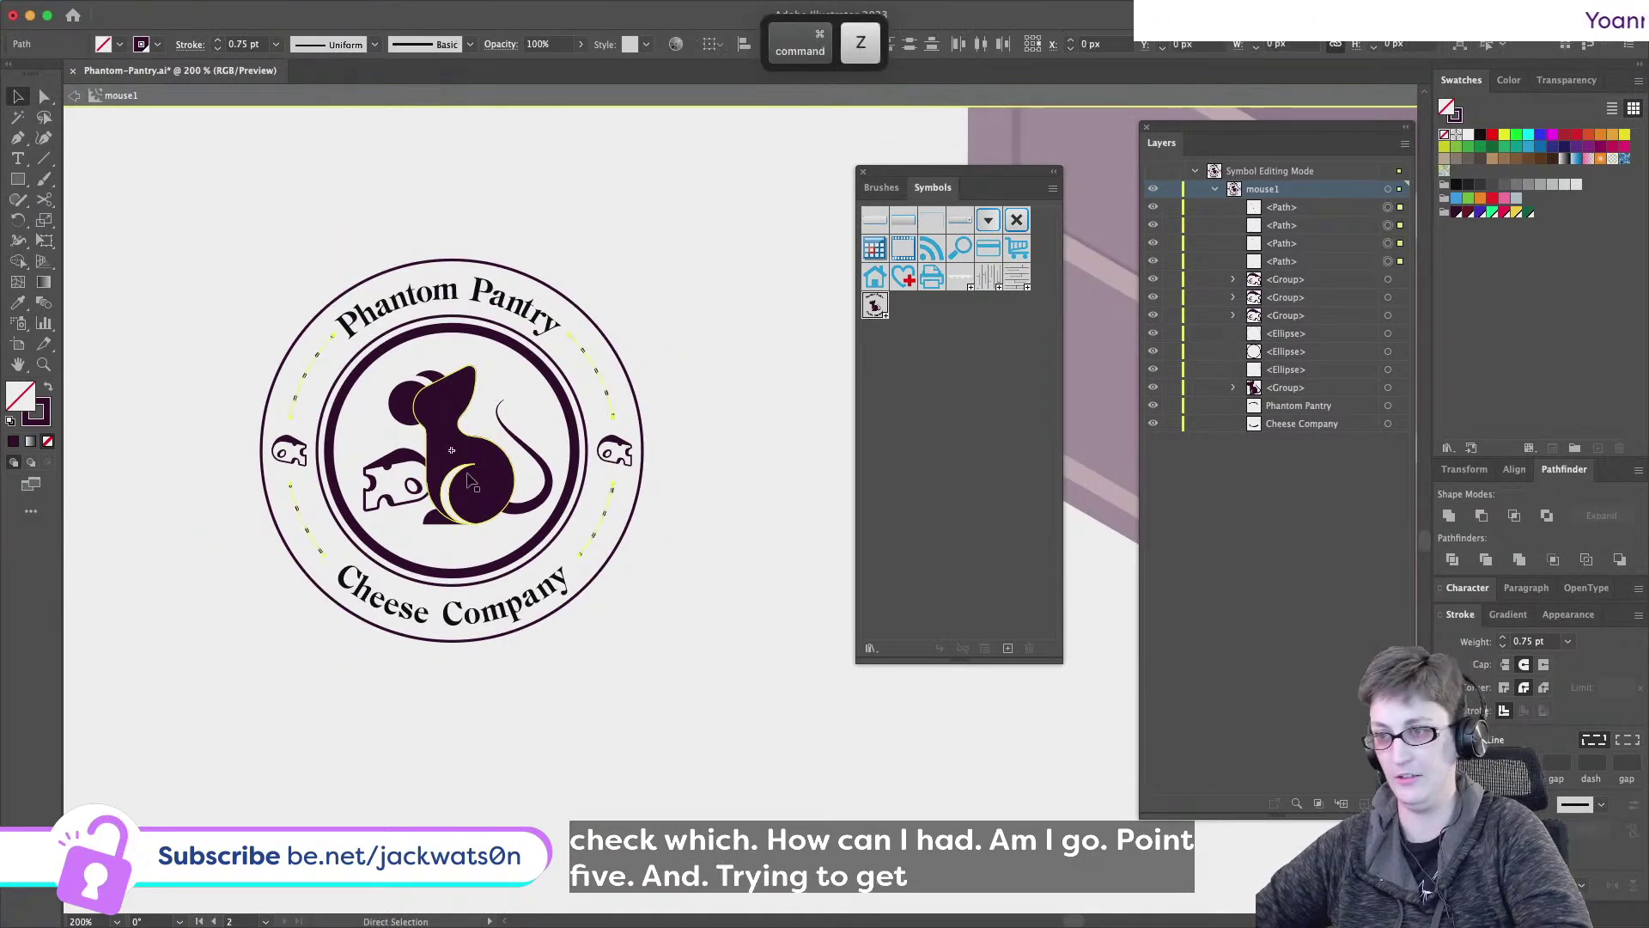
pyautogui.press('super+shift+z')
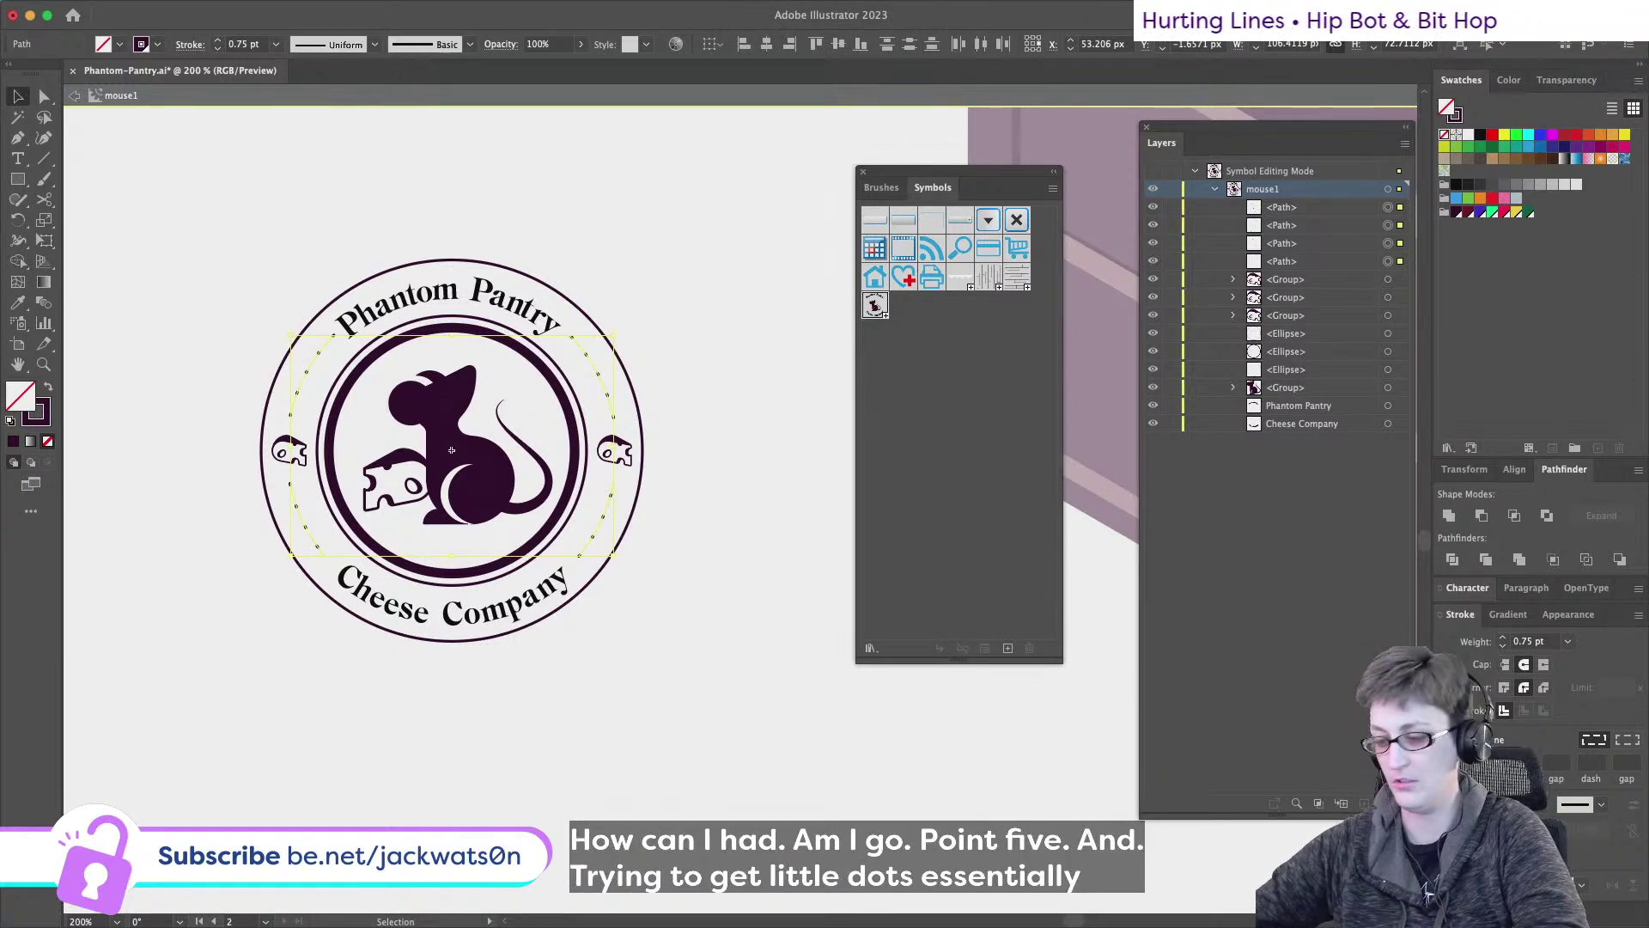
pyautogui.press('Tab')
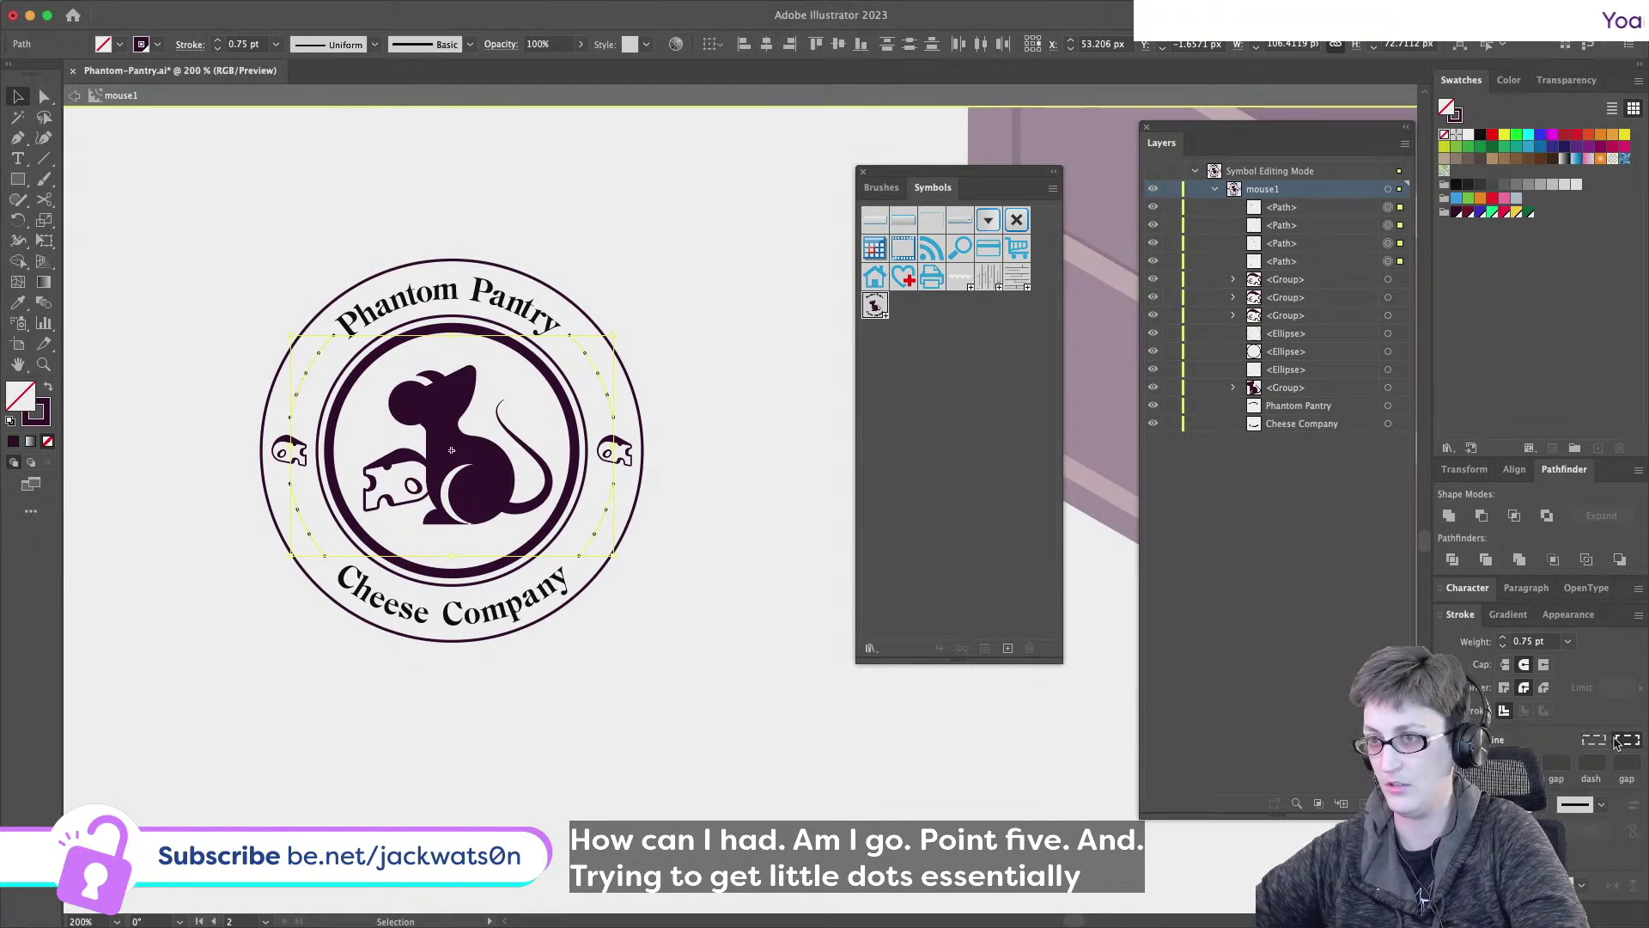
pyautogui.click(704, 679)
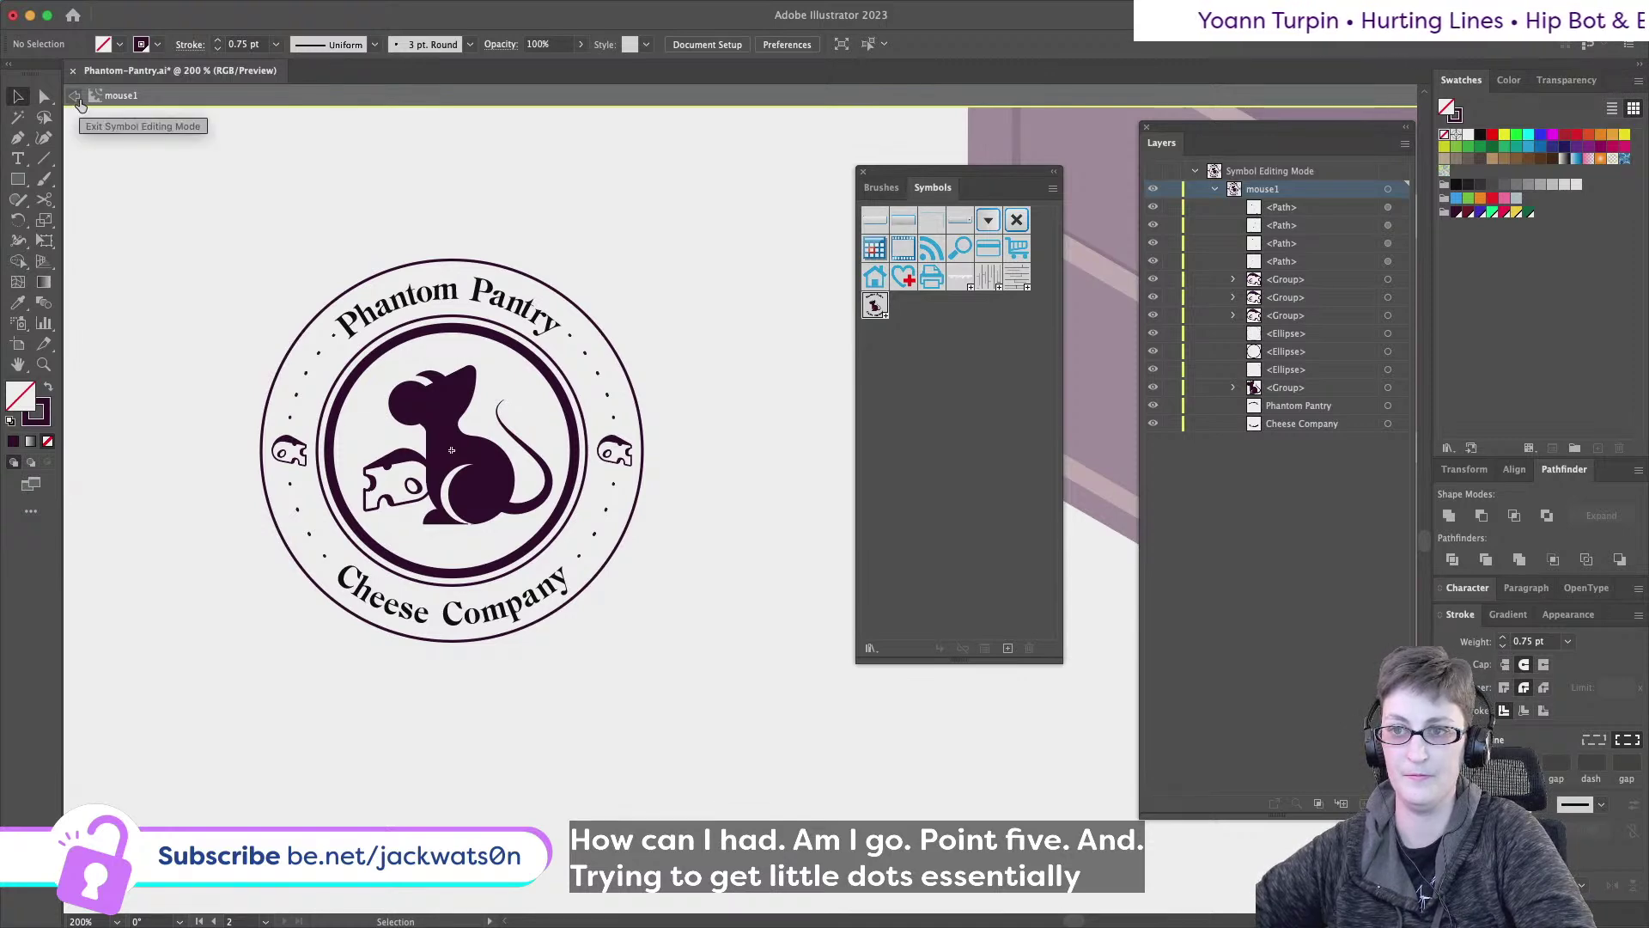
pyautogui.click(75, 101)
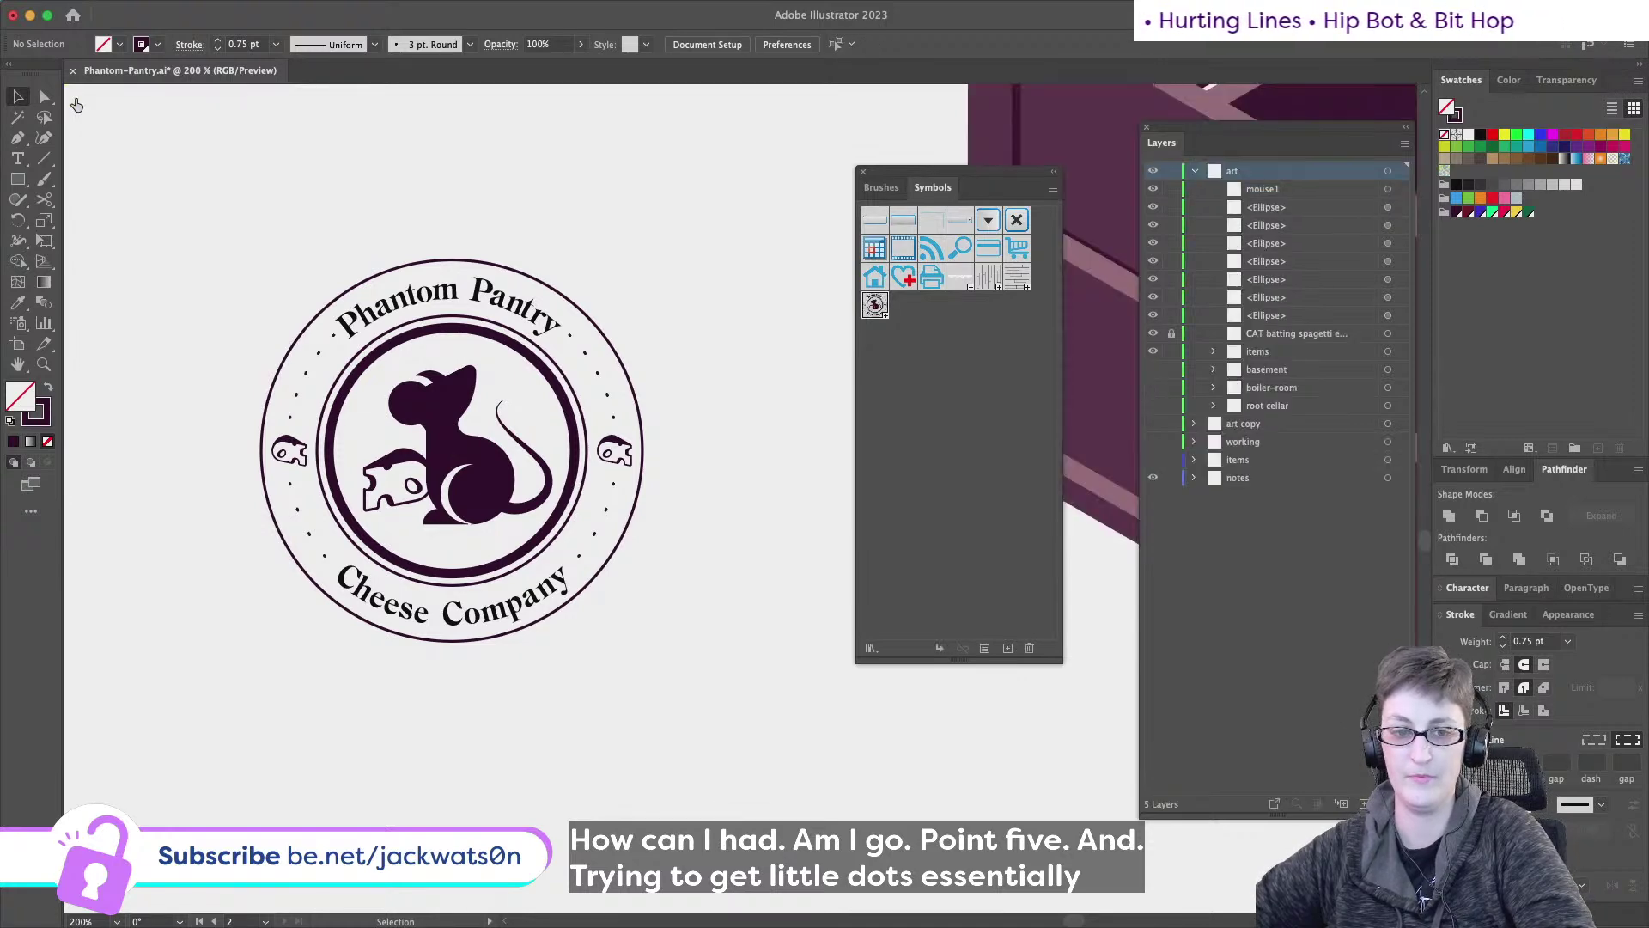
# - Inspect the mapped badge on the lid of the closed cheese tin up close
pyautogui.scroll(-3, 318, 378)
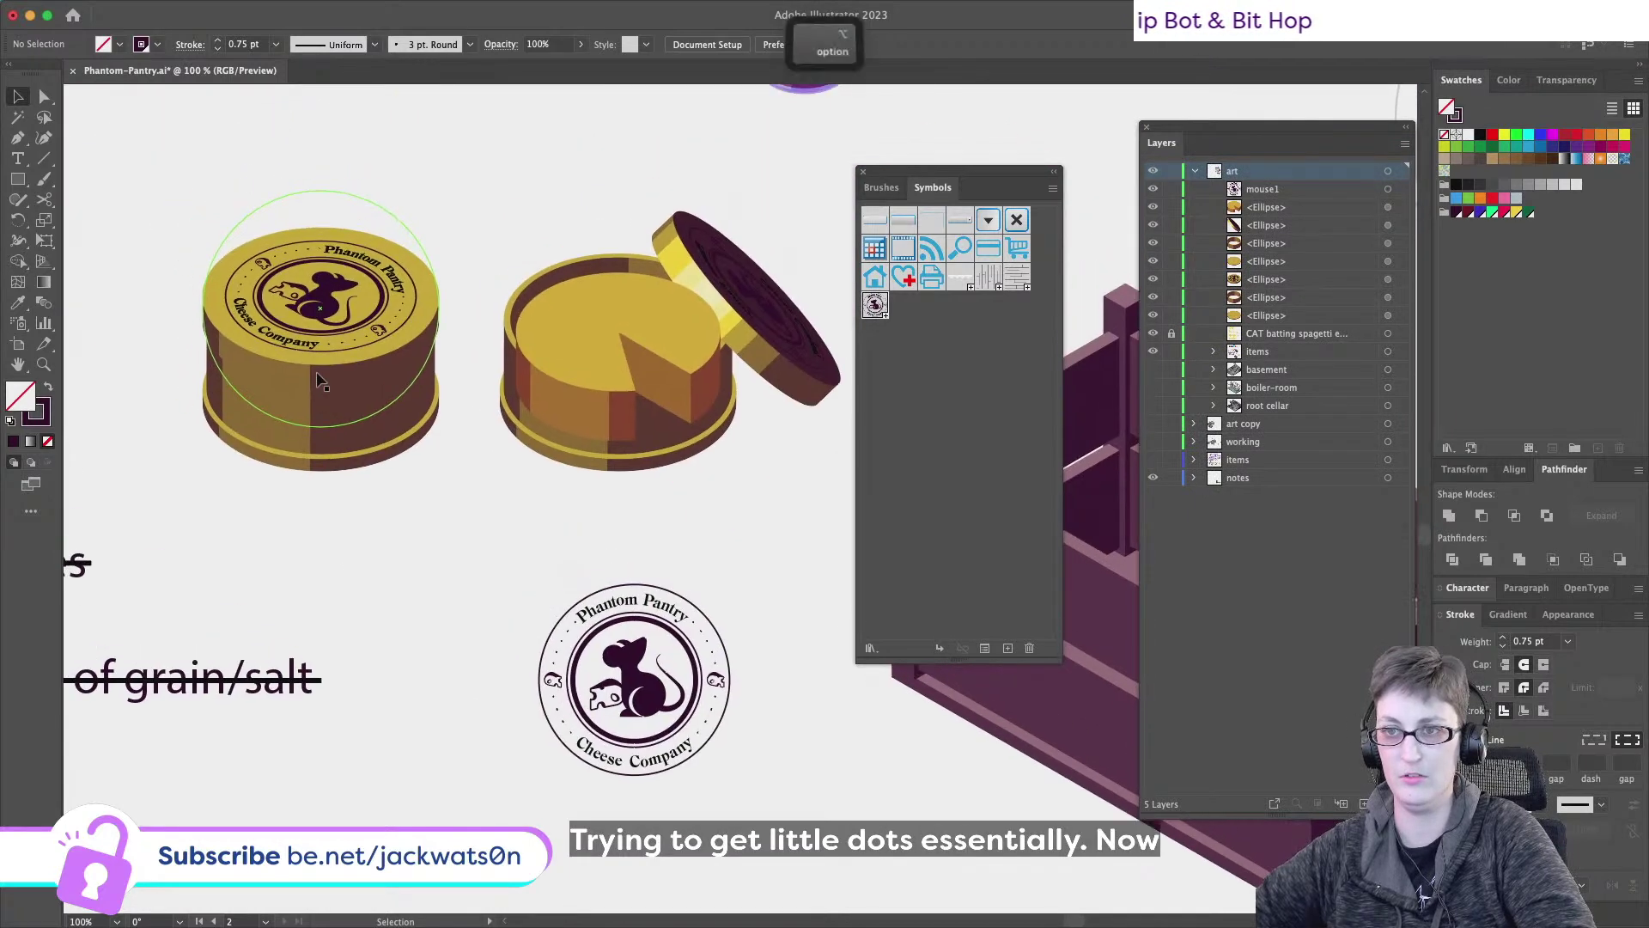
pyautogui.scroll(4, 322, 378)
pyautogui.scroll(3, 335, 378)
pyautogui.hscroll(-2, 335, 378)
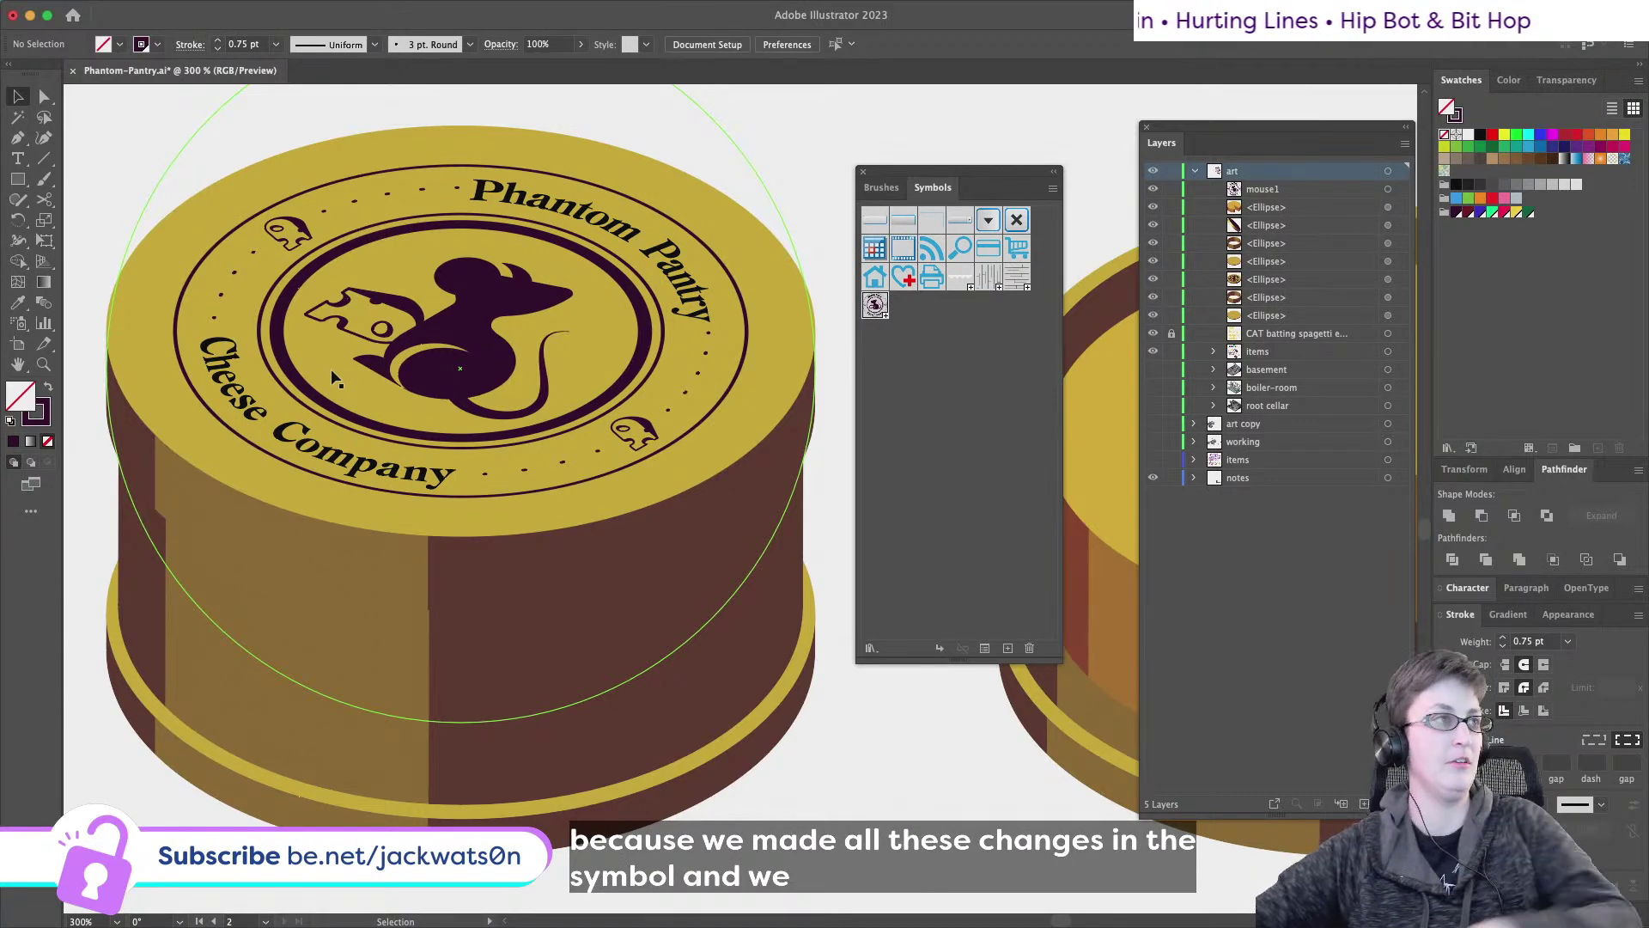
pyautogui.scroll(-1, 673, 560)
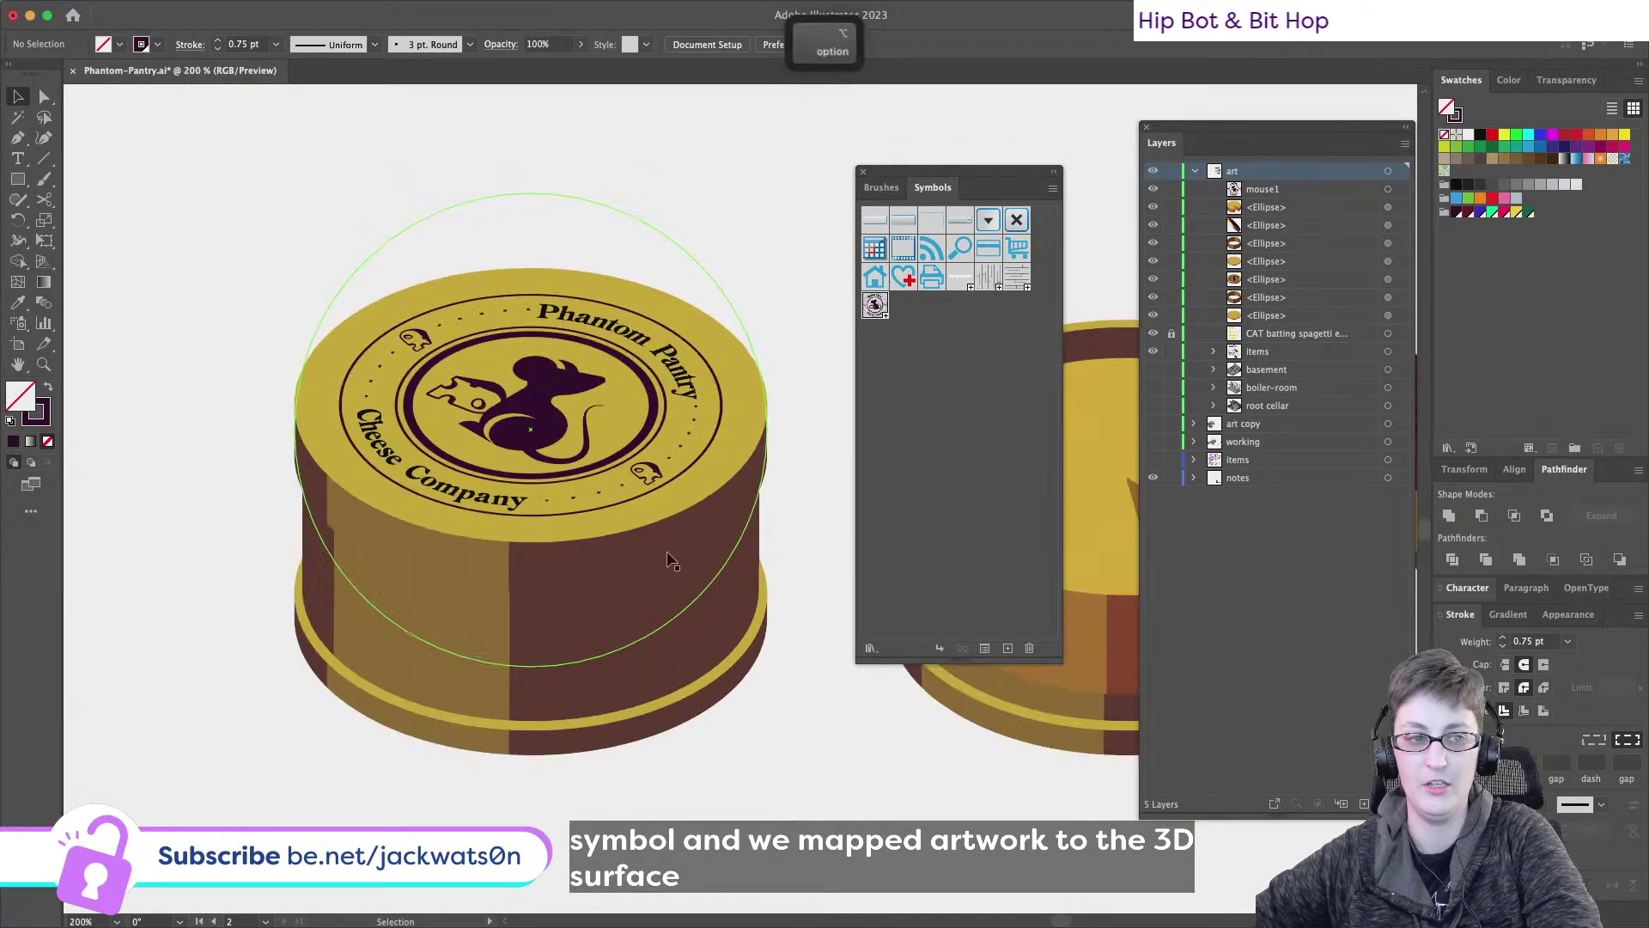
pyautogui.scroll(-1, 672, 560)
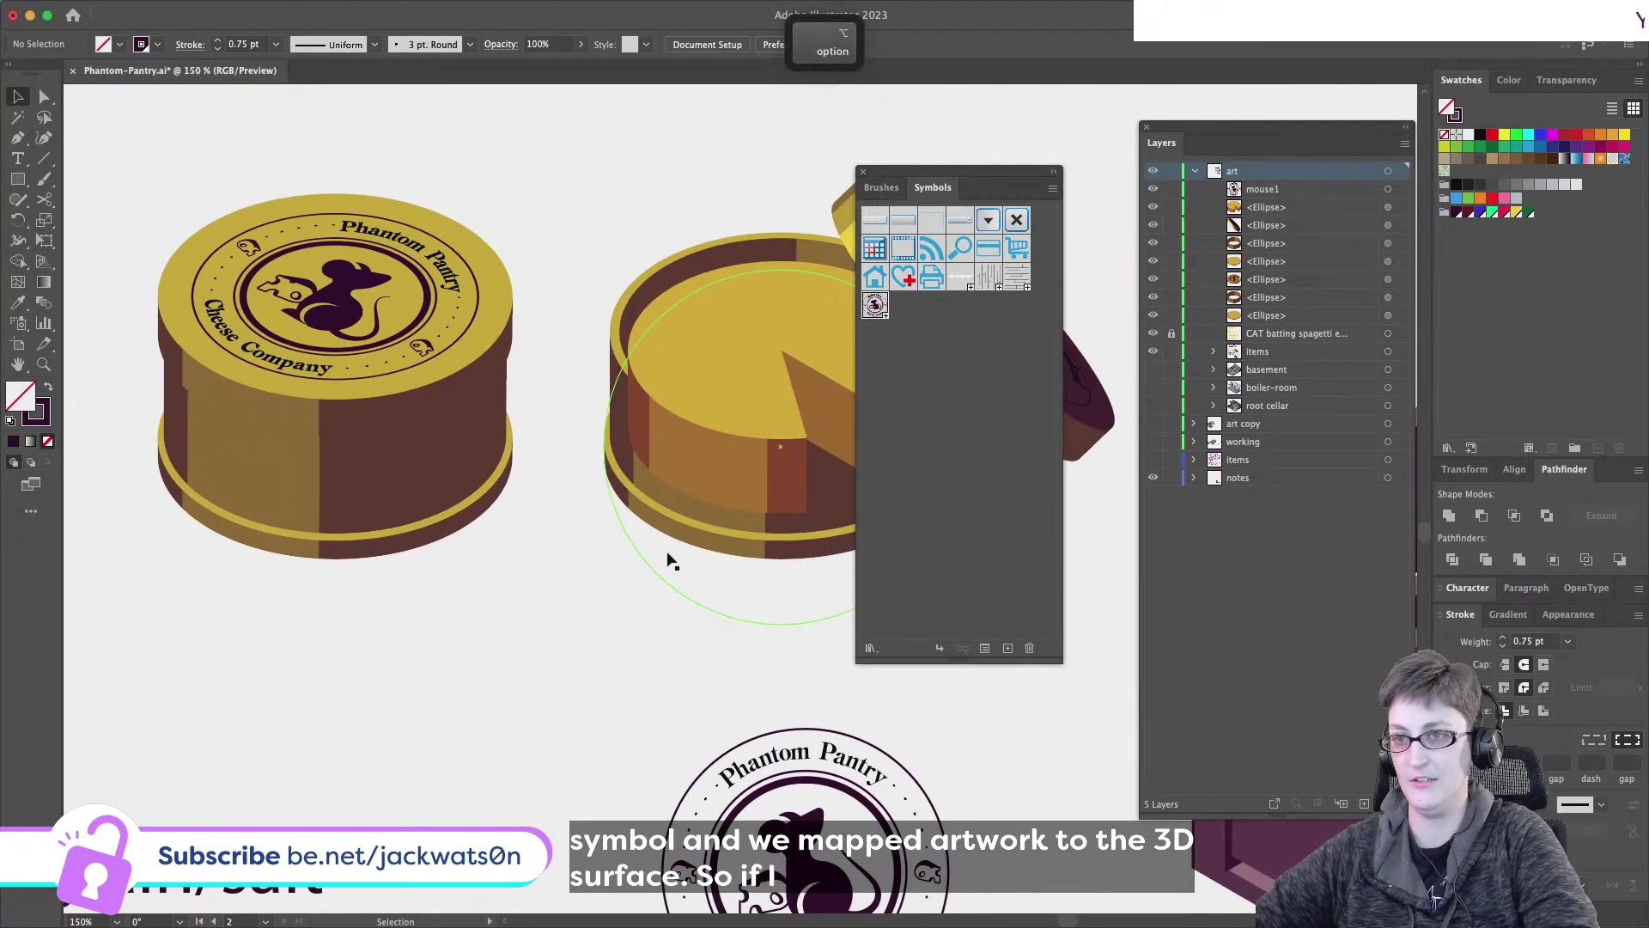
pyautogui.scroll(-1, 668, 559)
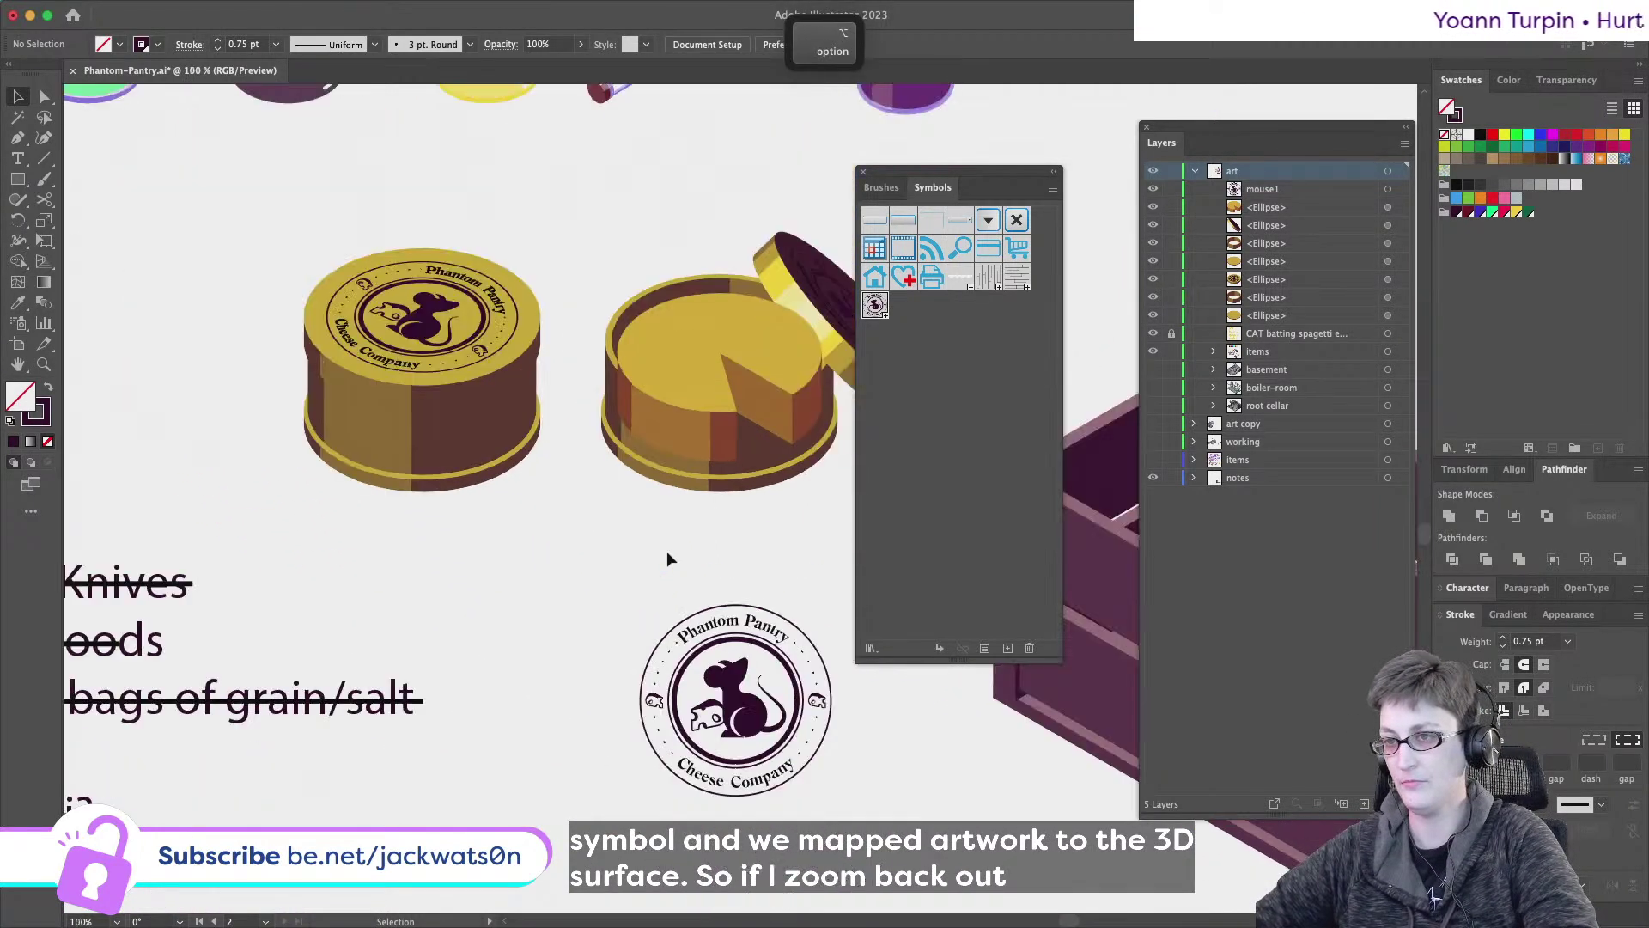
# - Examine the 3D Extrude & Bevel lighting settings and the mapped artwork of the closed cheese tin's lid, leaving everything as it is
pyautogui.scroll(-1, 668, 560)
pyautogui.hscroll(3, 644, 551)
pyautogui.click(275, 451)
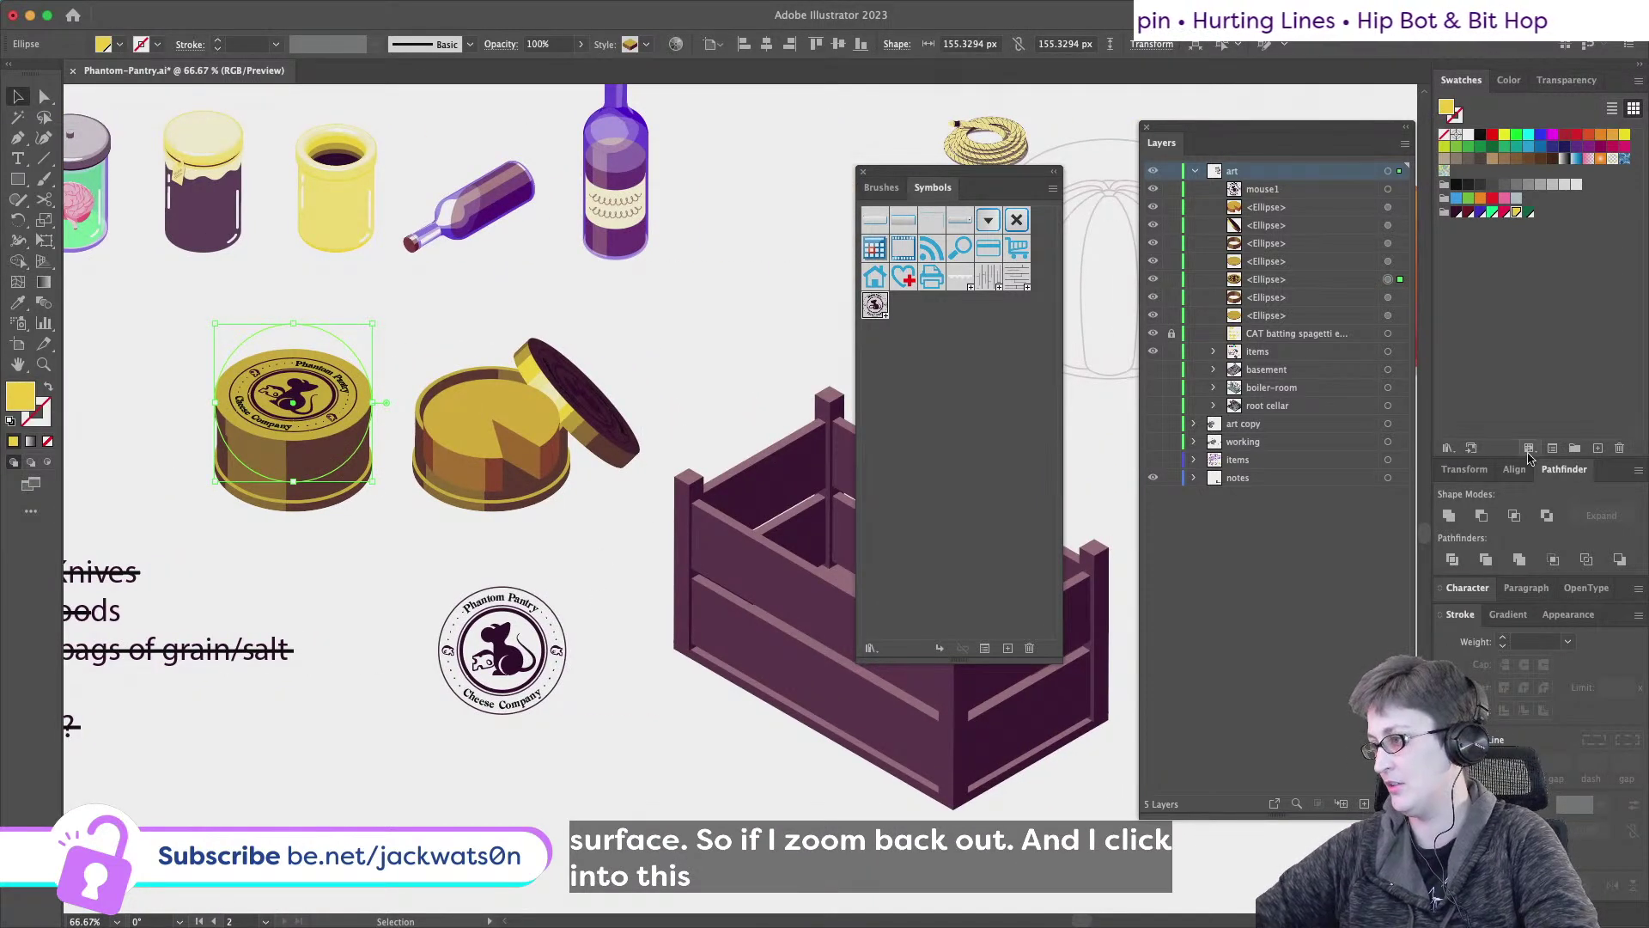
pyautogui.click(1567, 615)
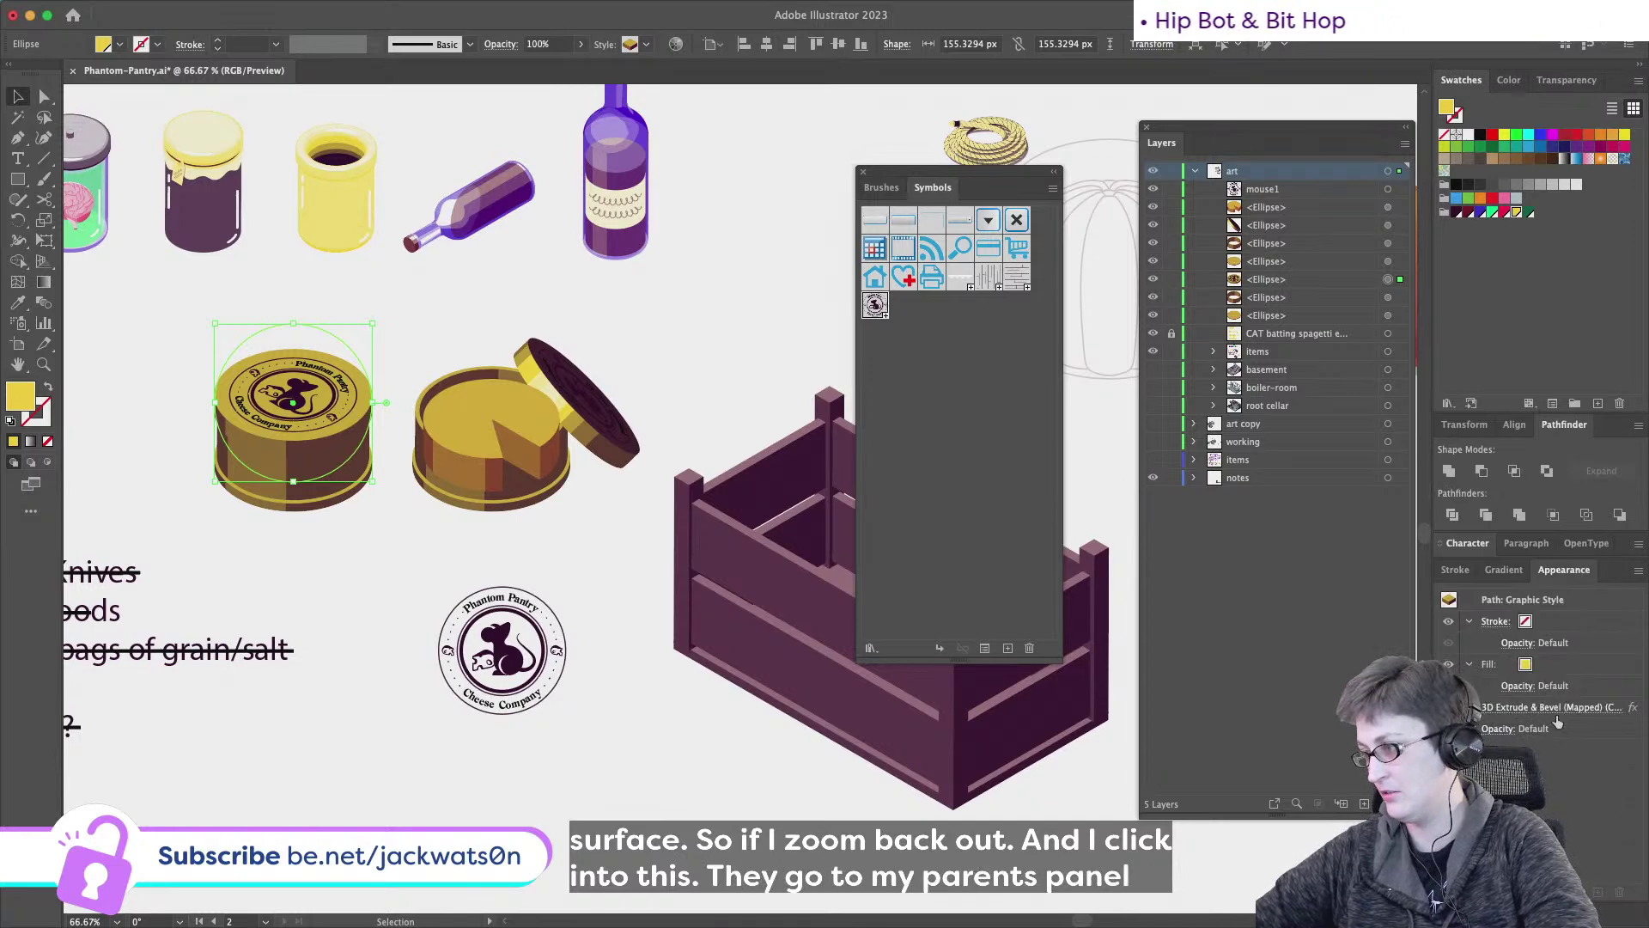
pyautogui.click(1552, 706)
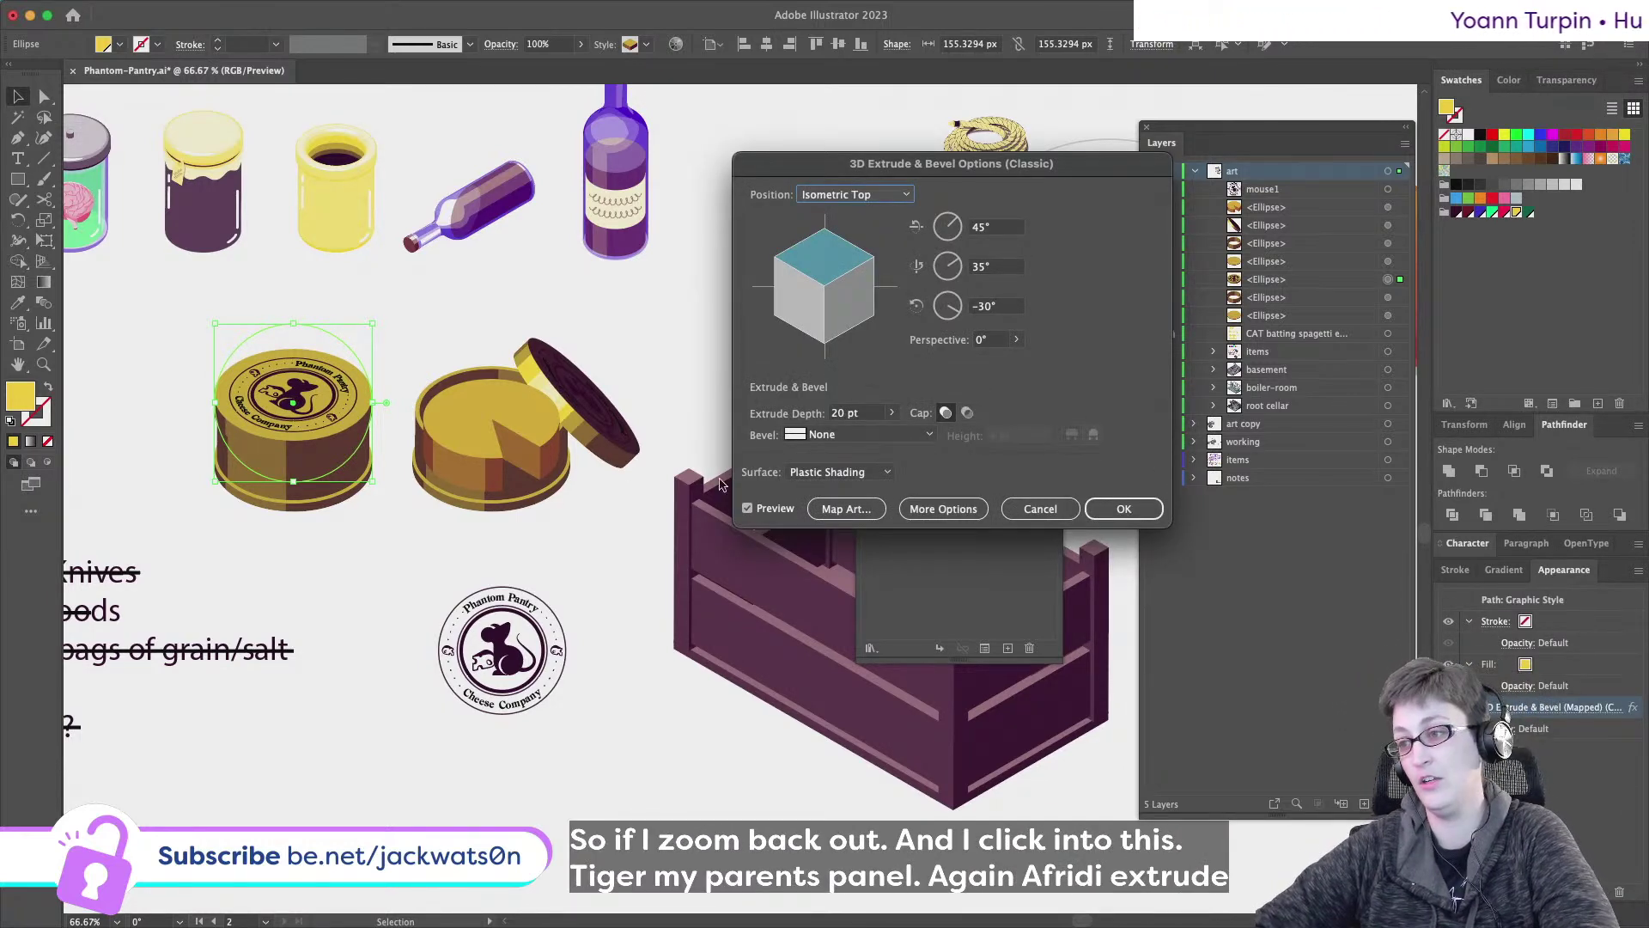
pyautogui.click(943, 509)
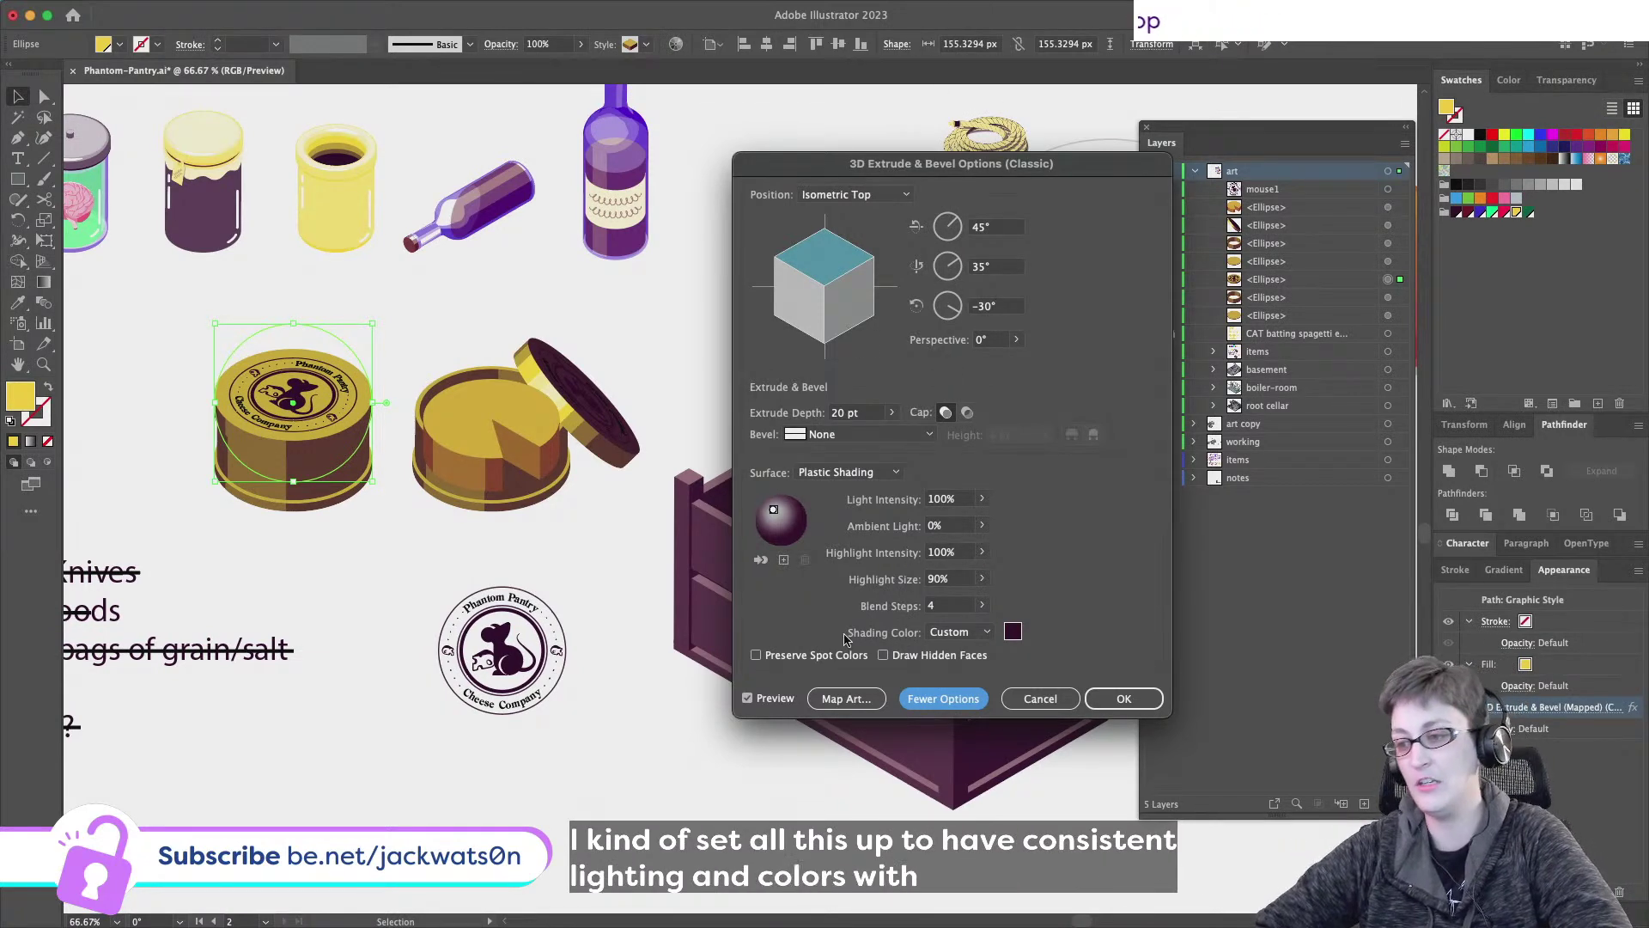
pyautogui.click(846, 698)
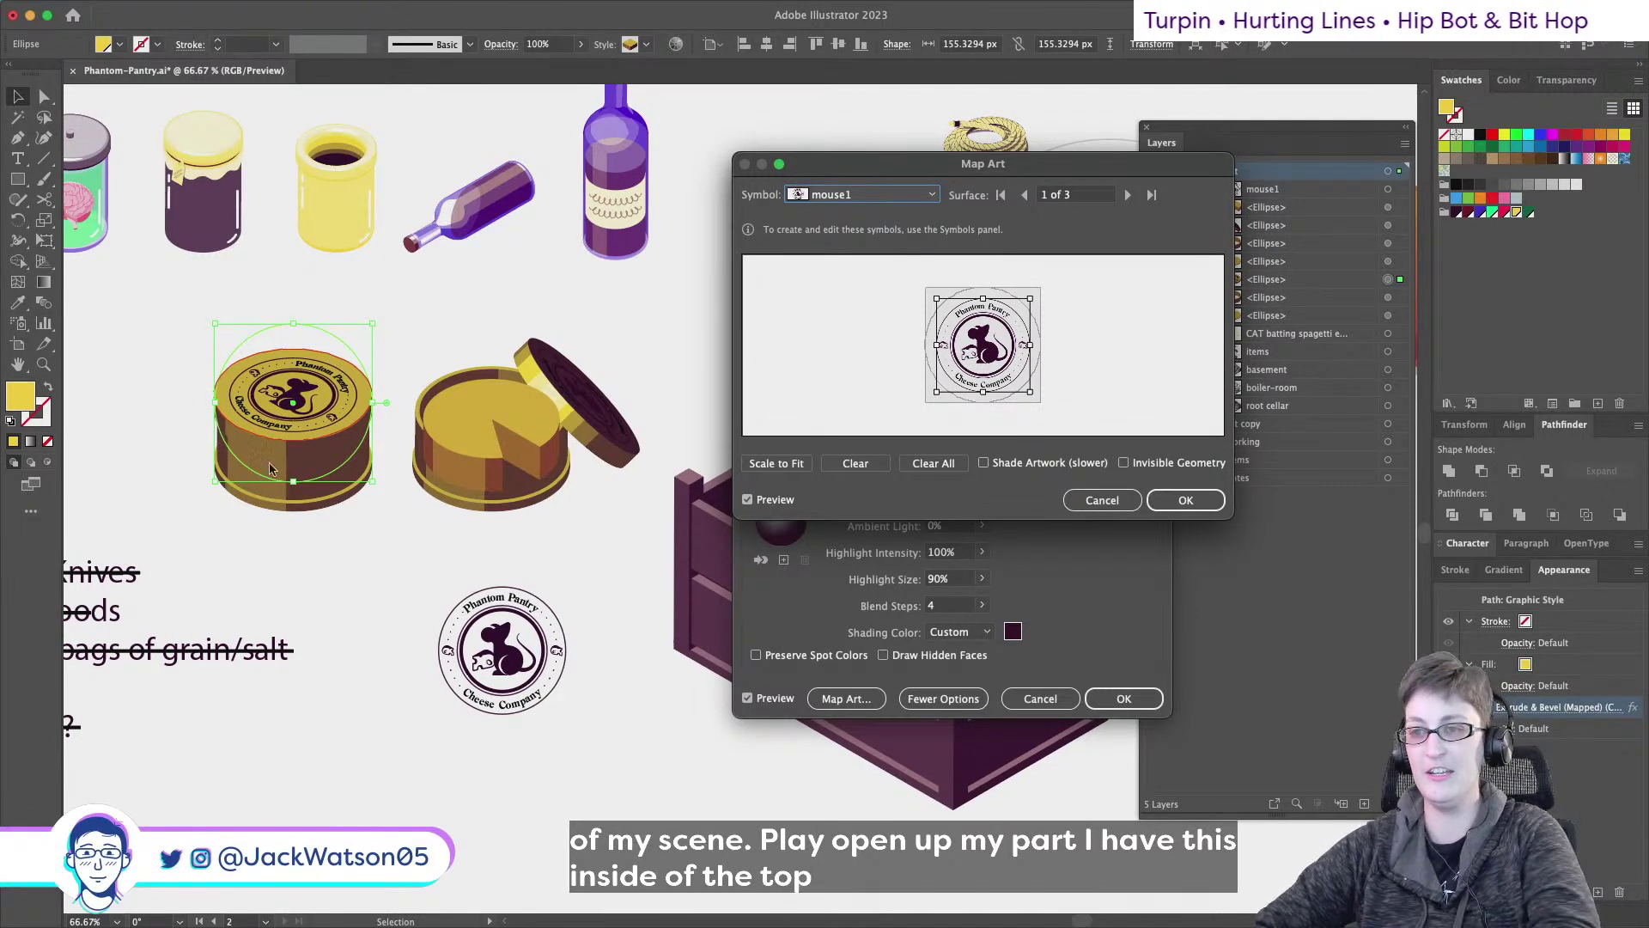
pyautogui.press('Escape')
pyautogui.press('Escape')
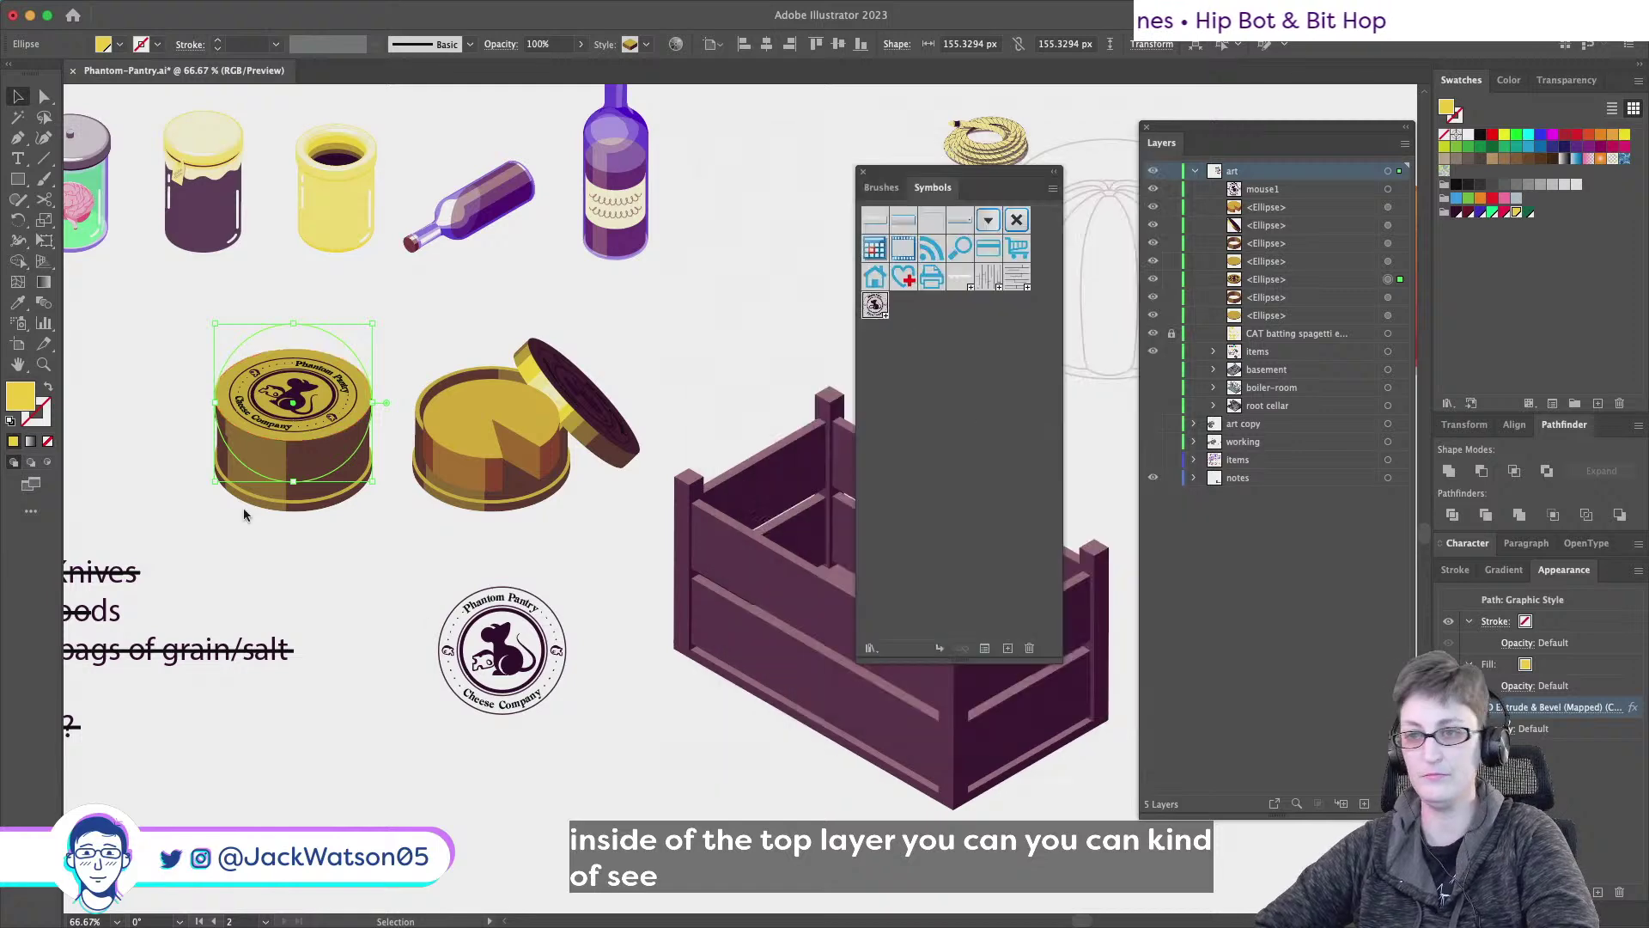
# - Inspect each mappable surface of the closed tin's lid in its 3D Extrude & Bevel artwork mapping, leaving the mapping as it is
pyautogui.keyDown('alt'); pyautogui.scroll(6, 244, 513); pyautogui.keyUp('alt')
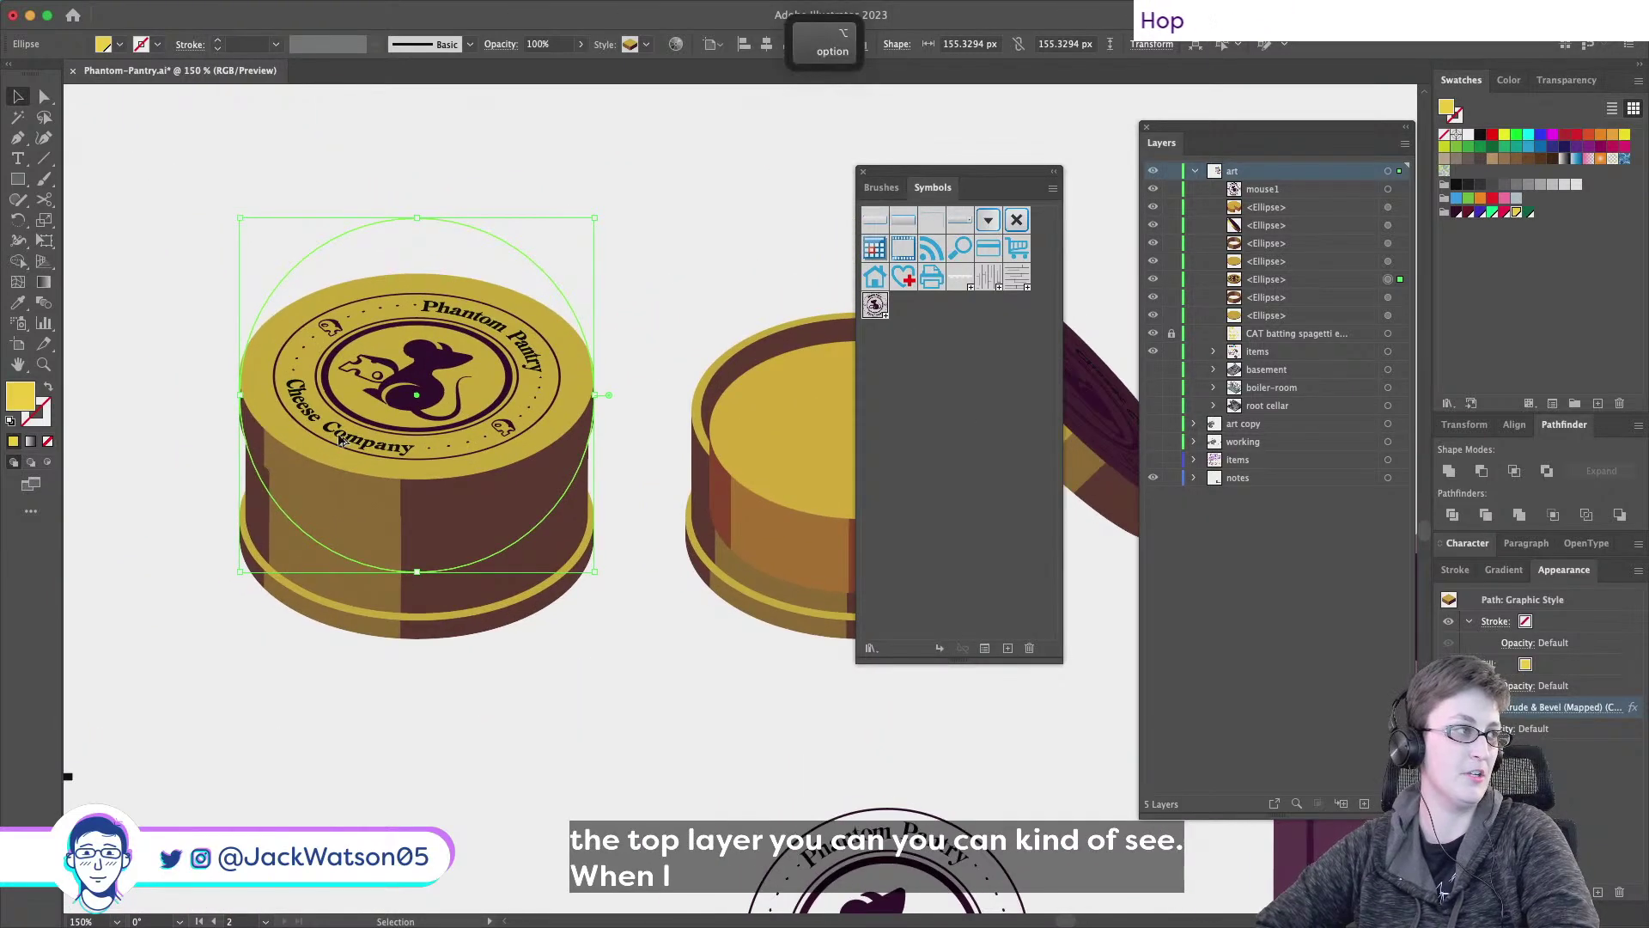
pyautogui.scroll(2, 341, 441)
pyautogui.click(1488, 707)
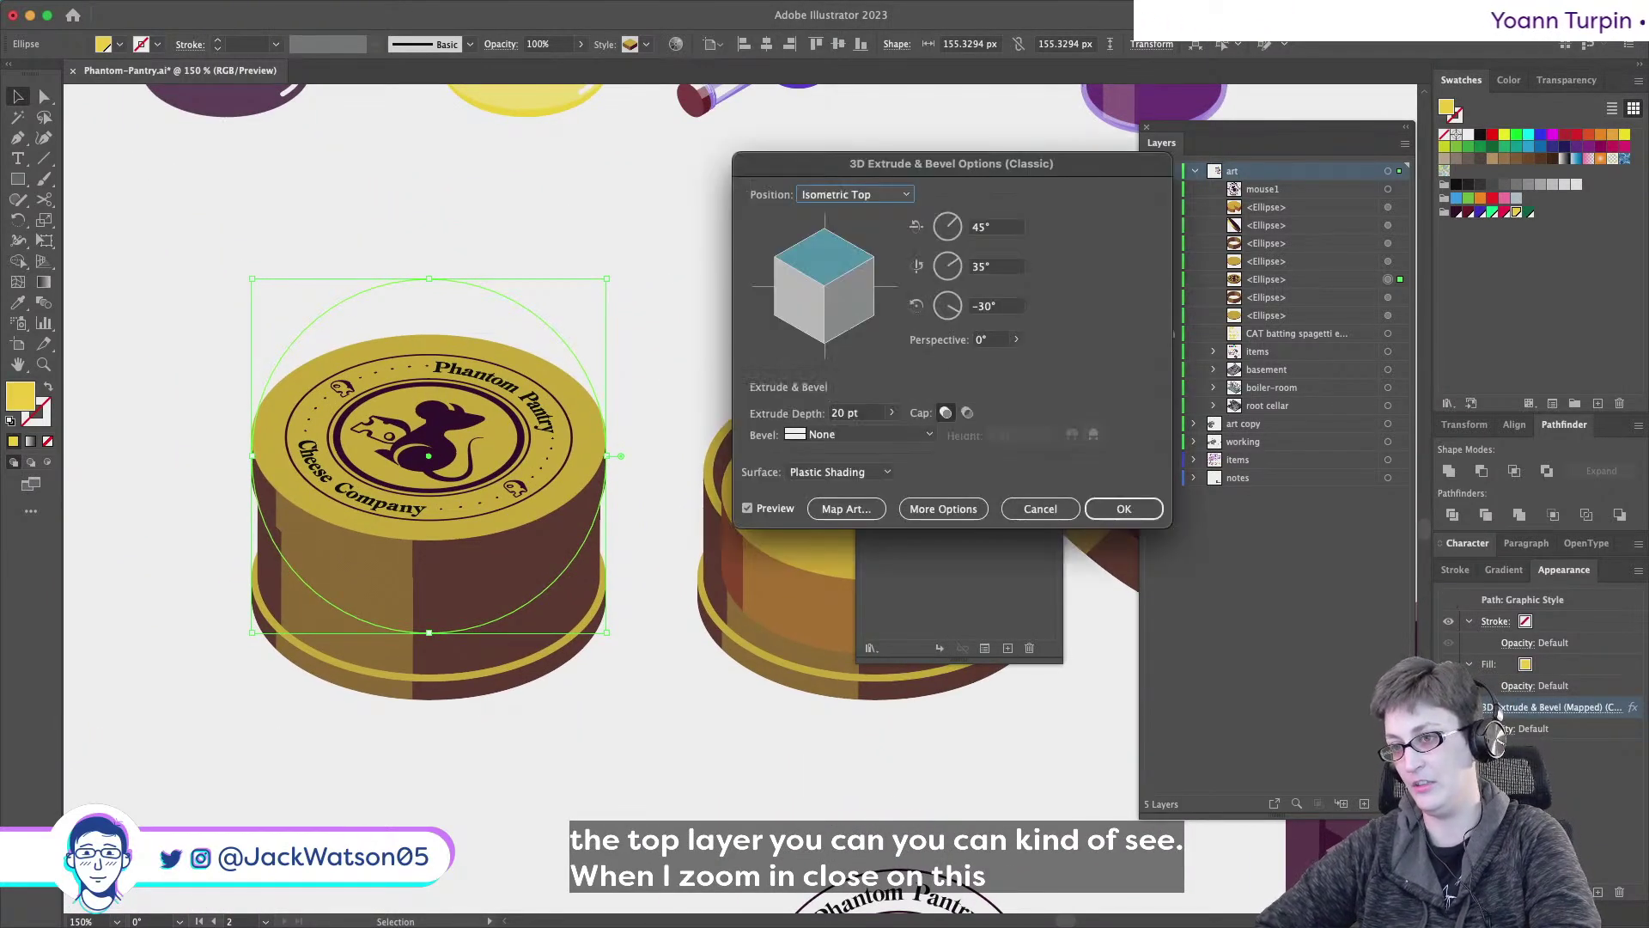
pyautogui.click(846, 509)
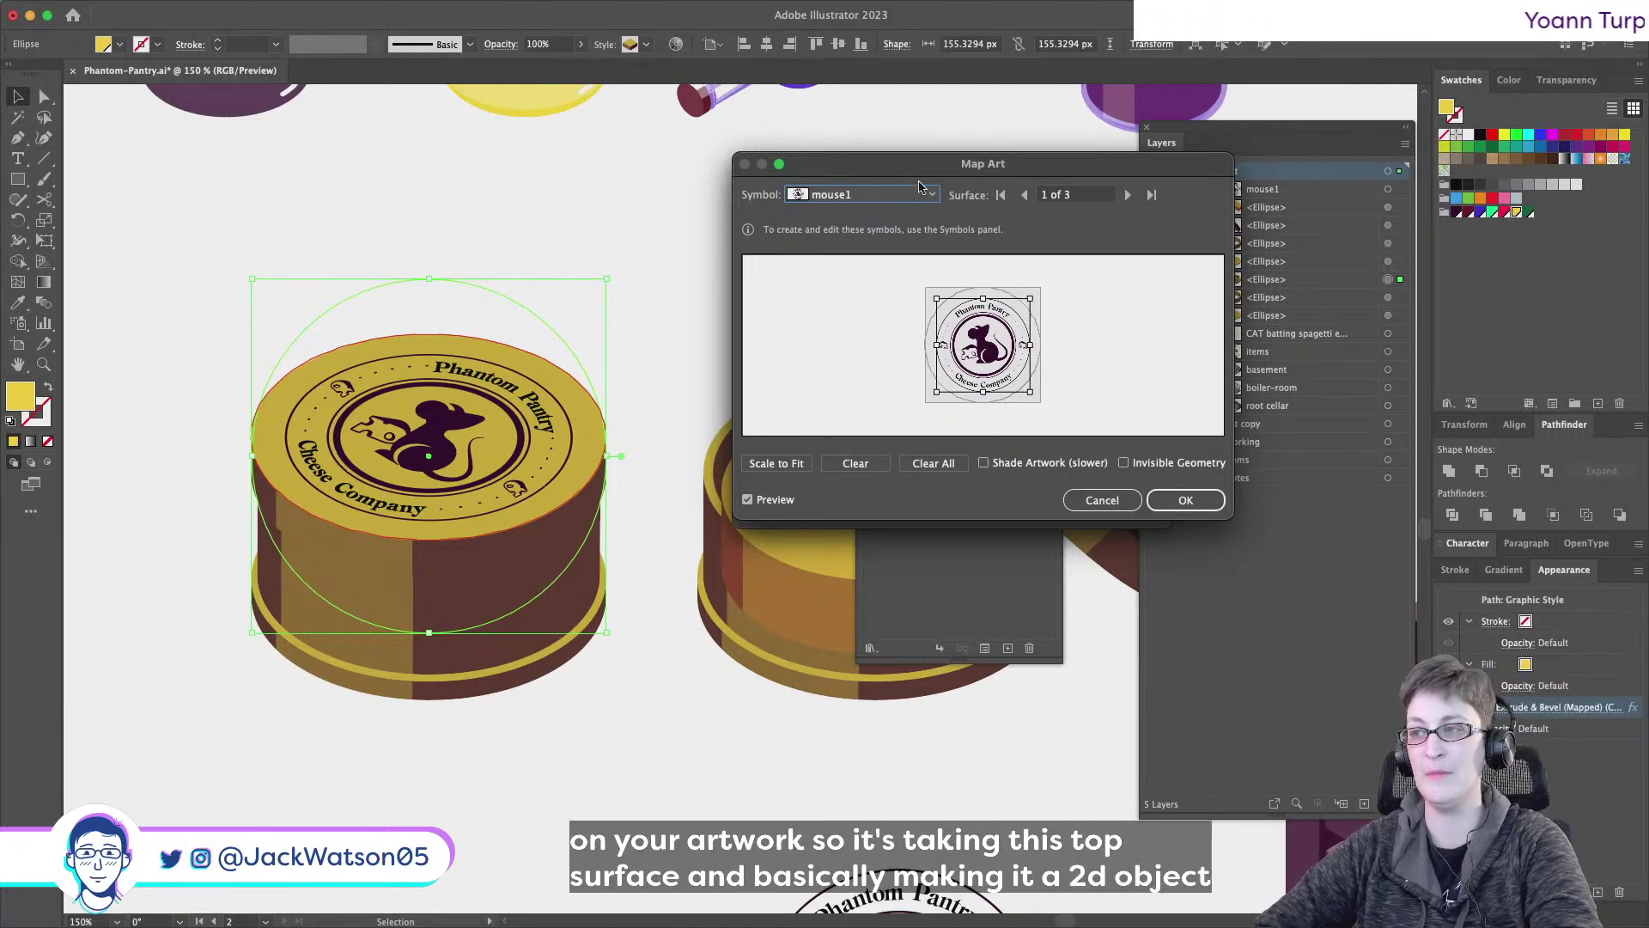
pyautogui.click(1127, 196)
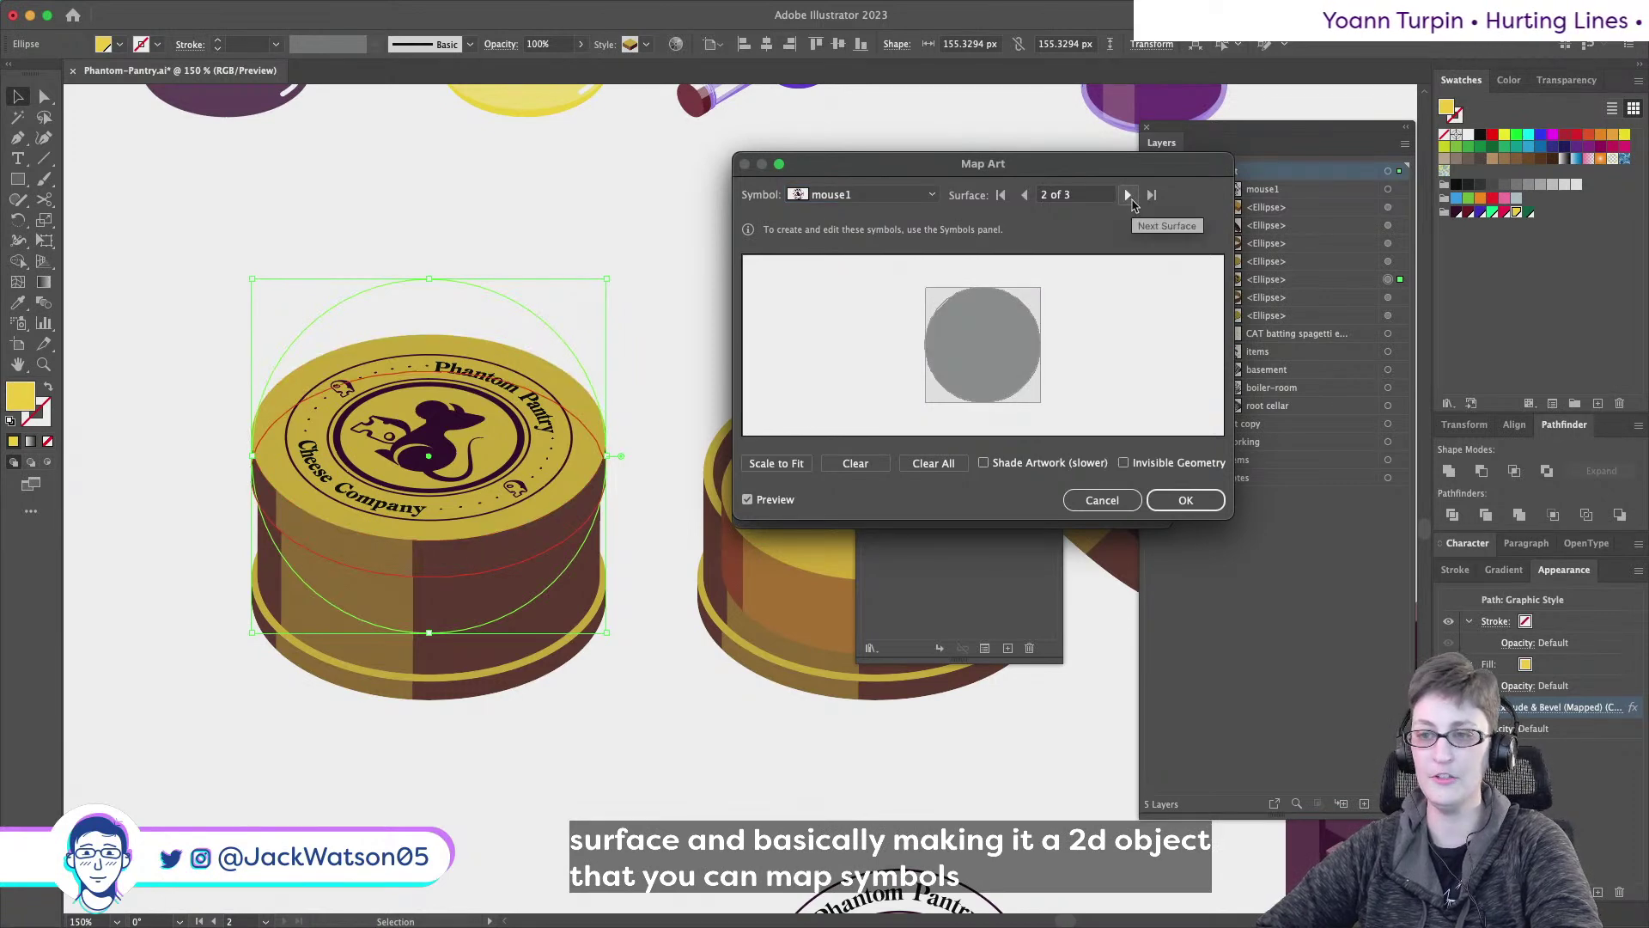
pyautogui.click(1128, 196)
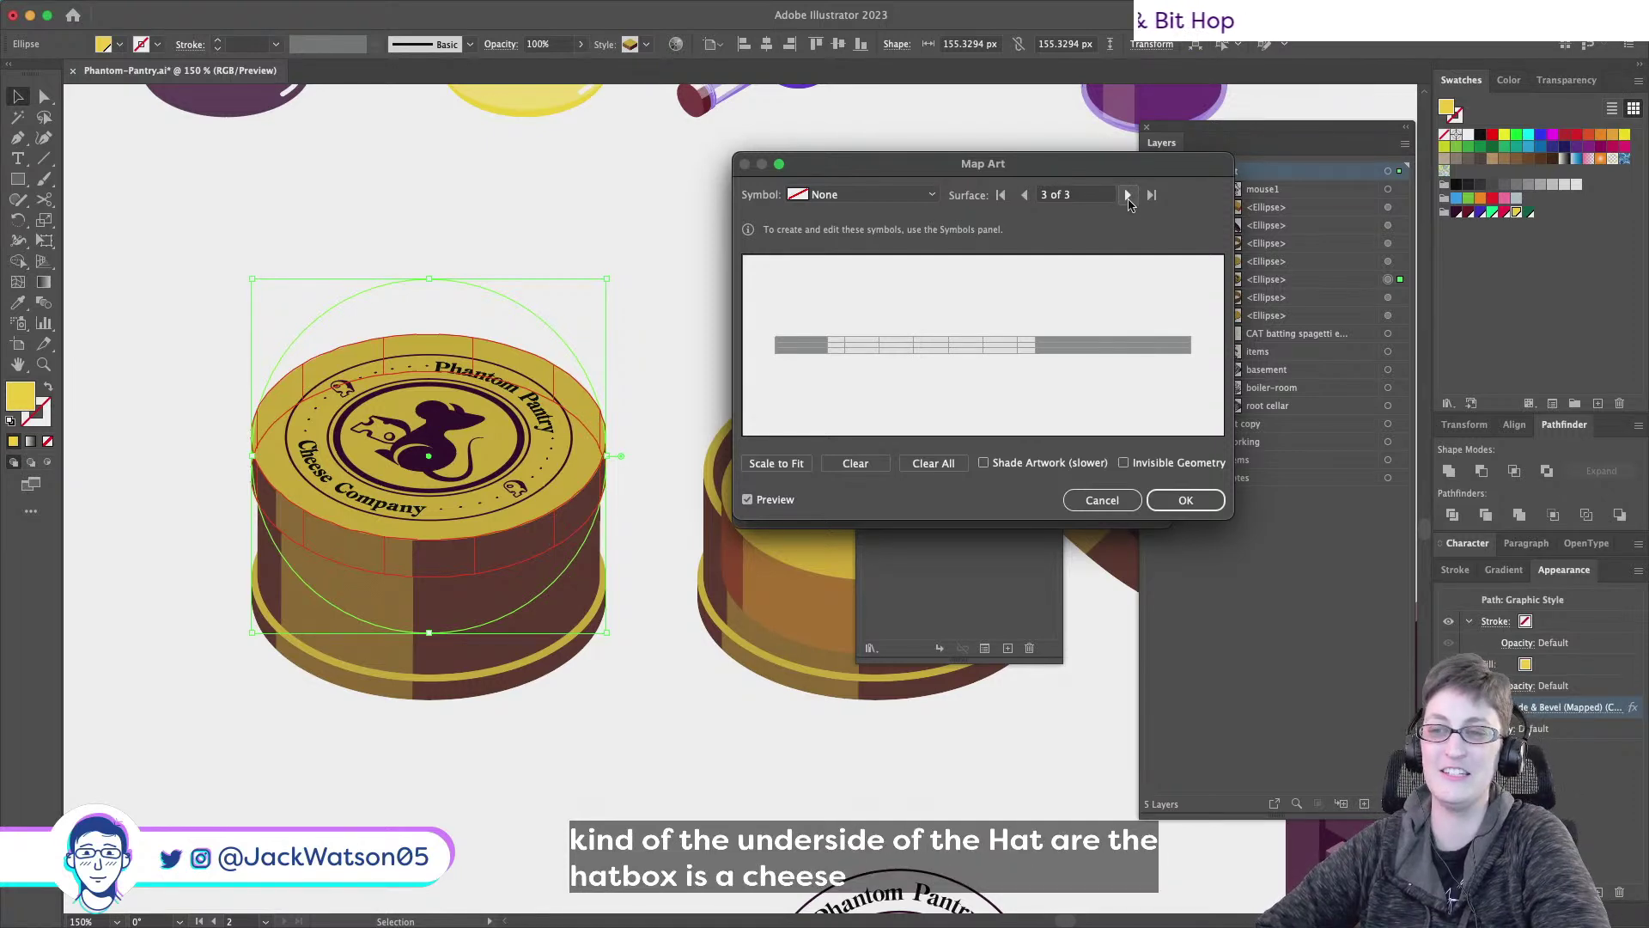
pyautogui.click(1128, 196)
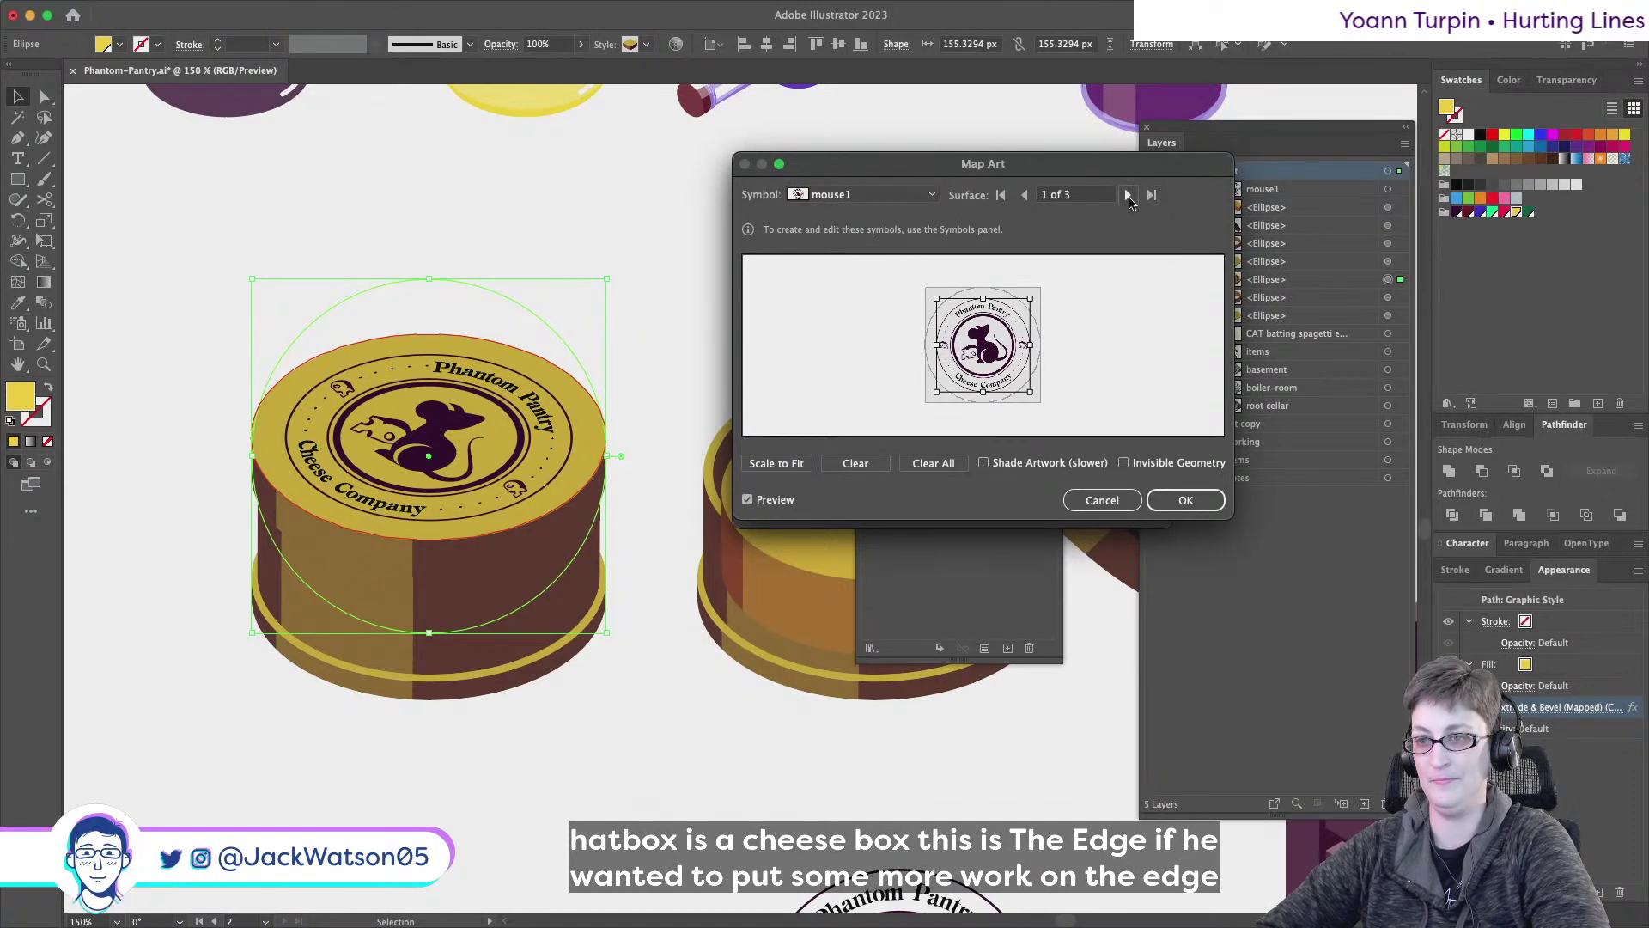
pyautogui.click(1128, 196)
pyautogui.click(1127, 196)
pyautogui.click(1128, 196)
pyautogui.click(1128, 196)
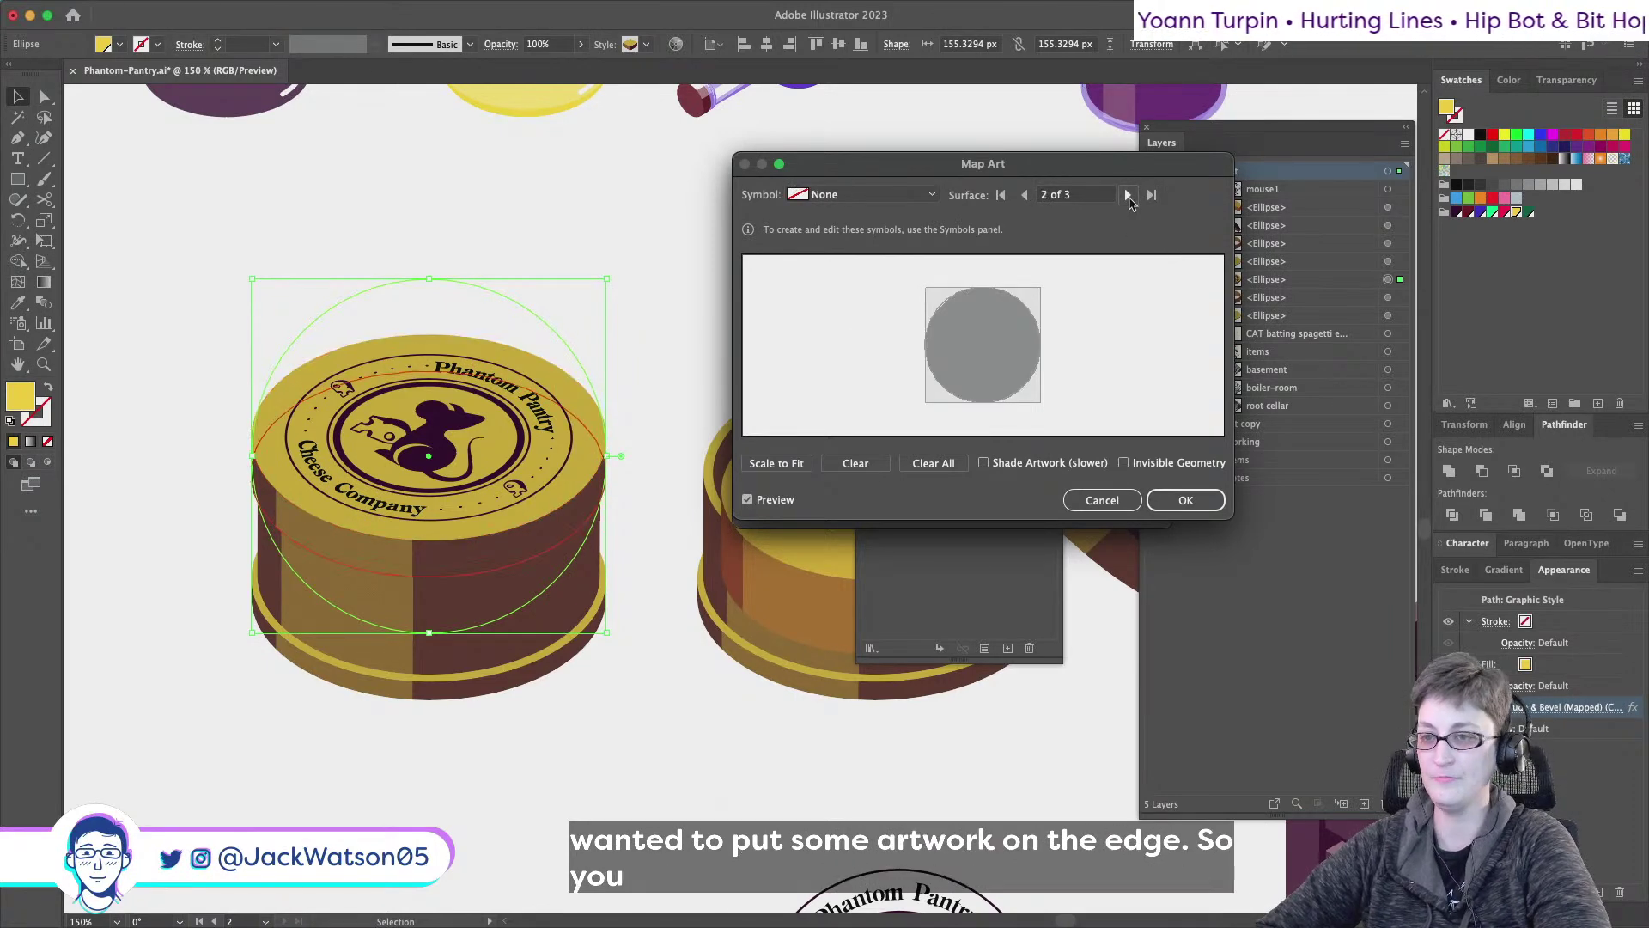
pyautogui.click(1128, 196)
pyautogui.click(1128, 196)
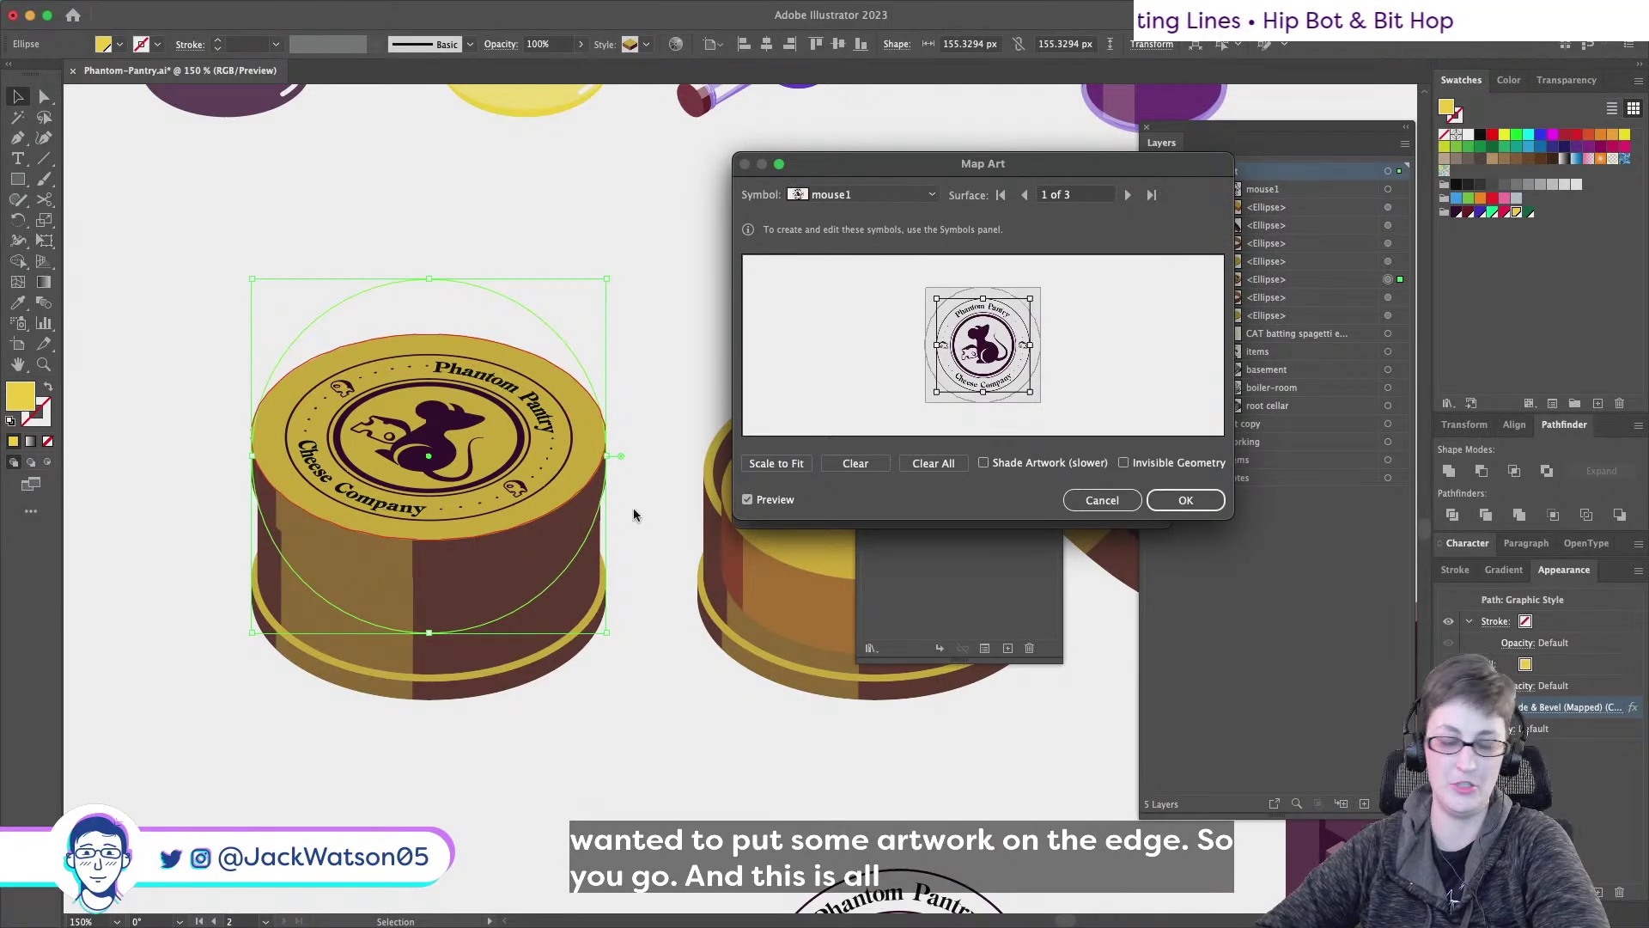
pyautogui.click(1089, 505)
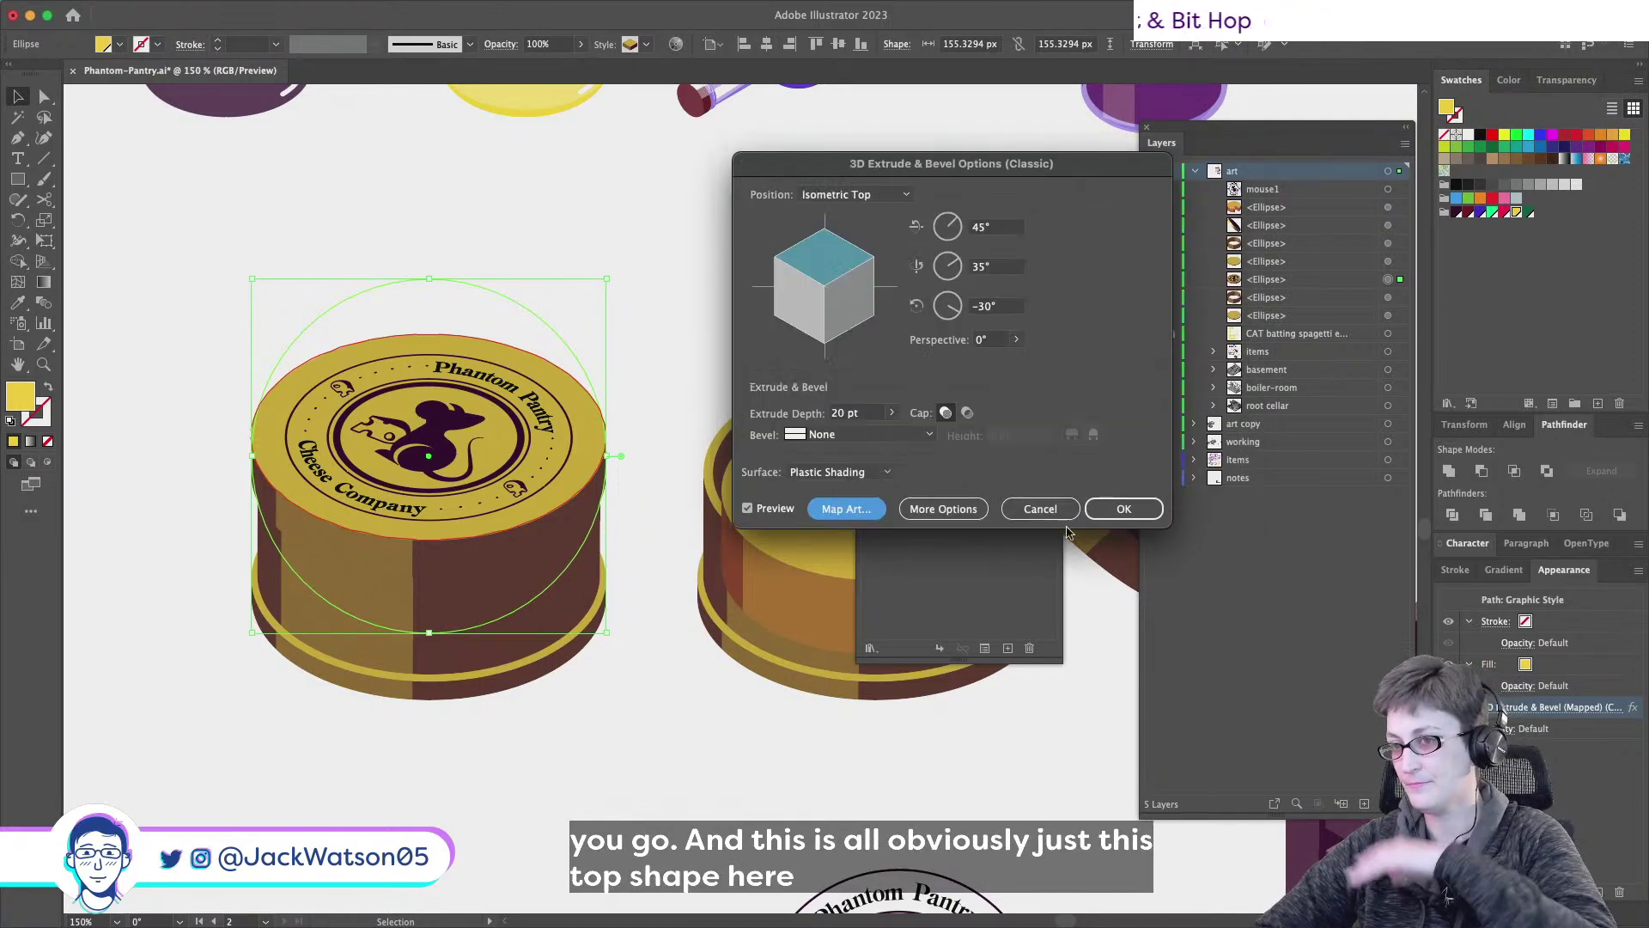
pyautogui.click(1040, 508)
# - Inspect the mapped badge on the open tin's tilted lid up close and compare it with the closed tin
pyautogui.hscroll(5, 507, 632)
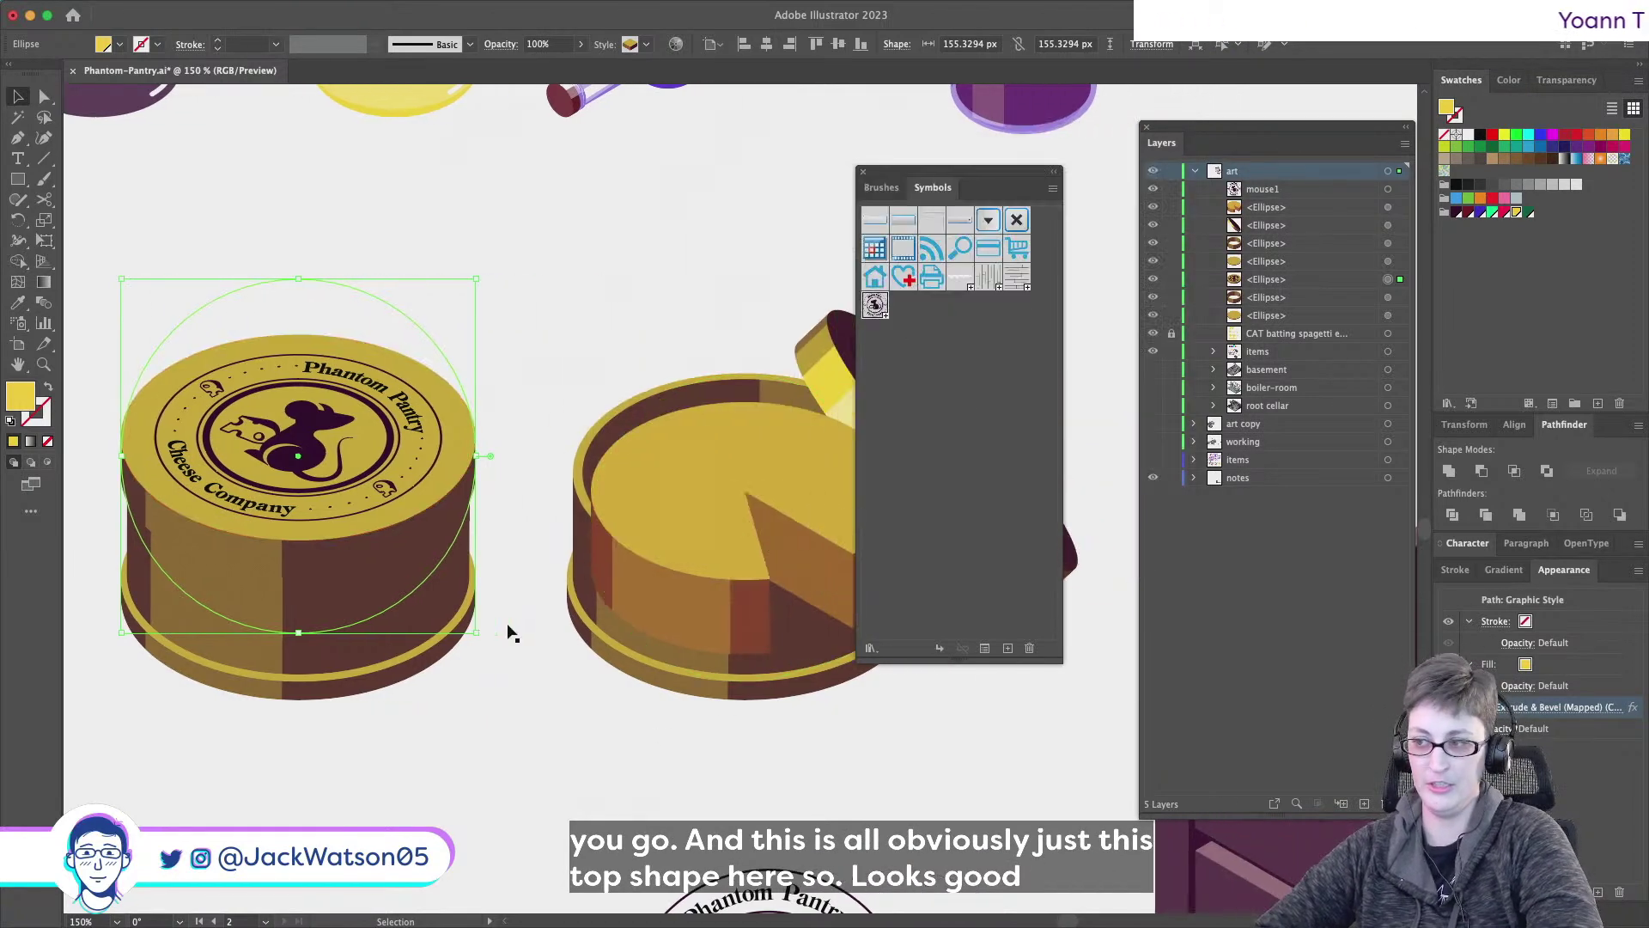
pyautogui.hscroll(3, 699, 442)
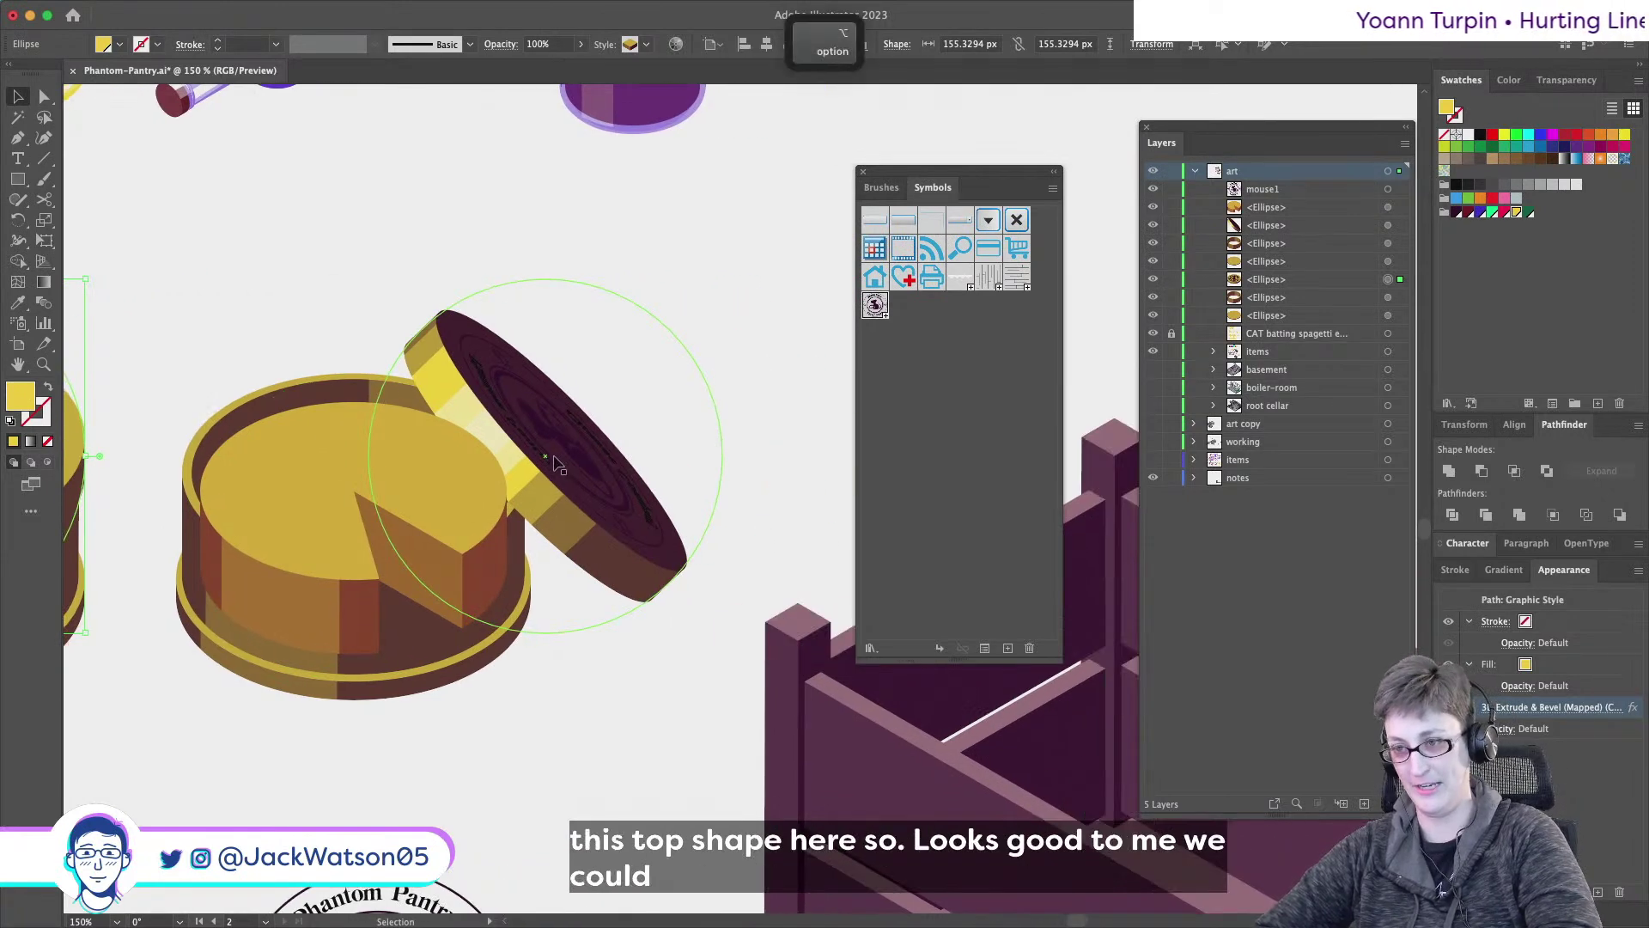
pyautogui.keyDown('alt'); pyautogui.scroll(5, 554, 463); pyautogui.keyUp('alt')
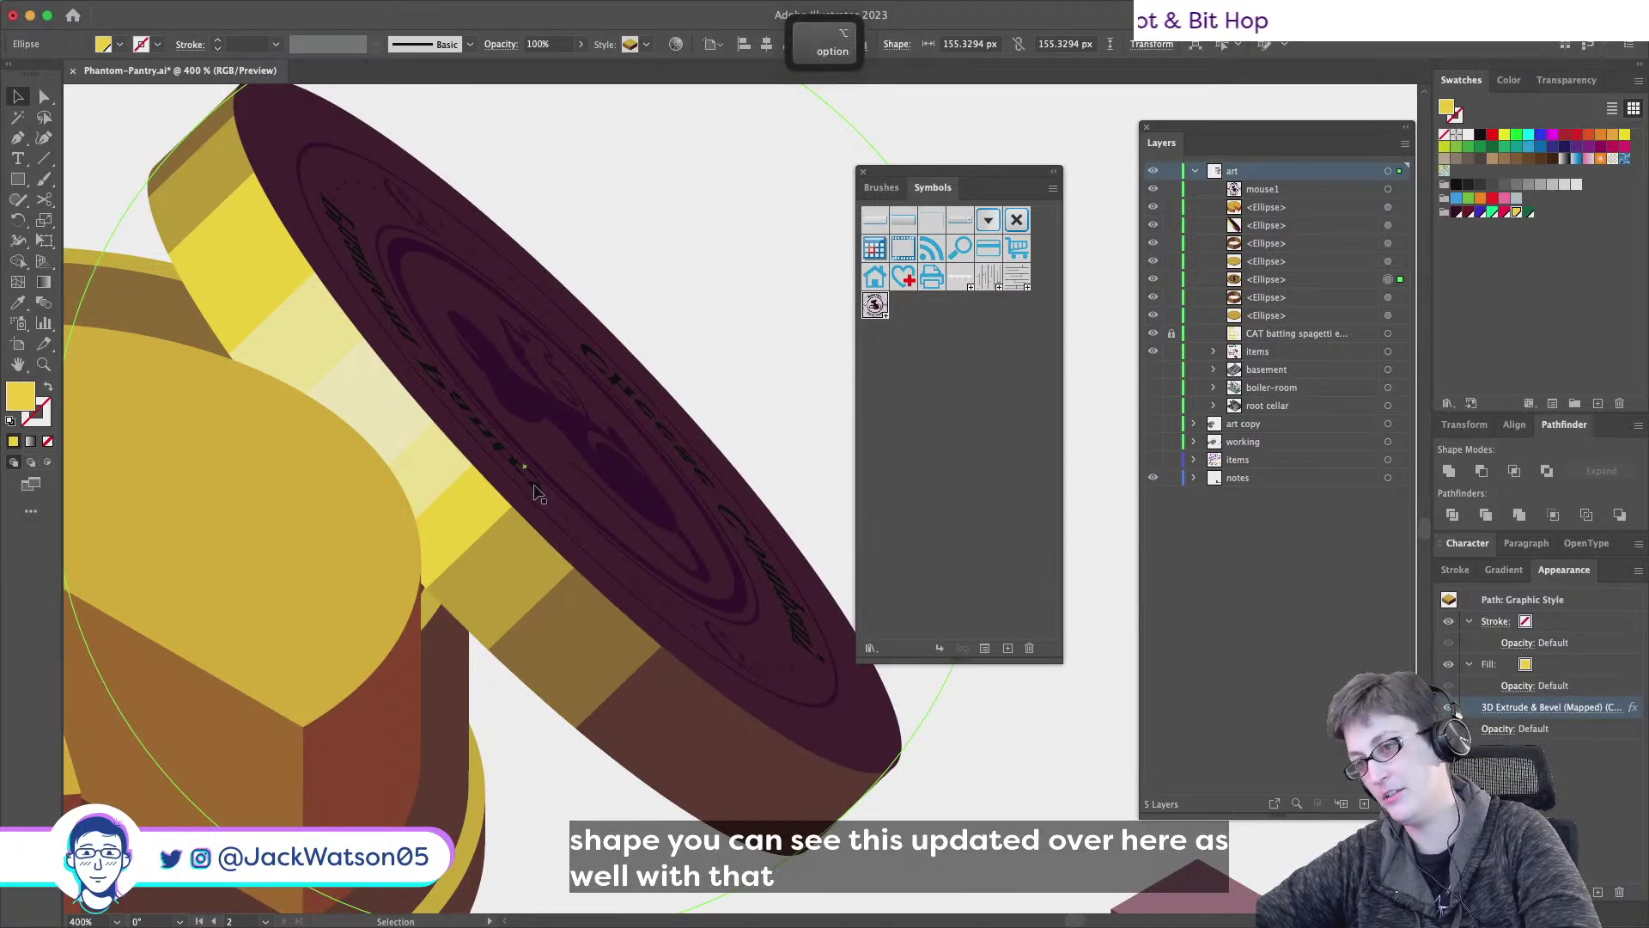
pyautogui.scroll(-5, 534, 492)
pyautogui.hscroll(-10, 533, 486)
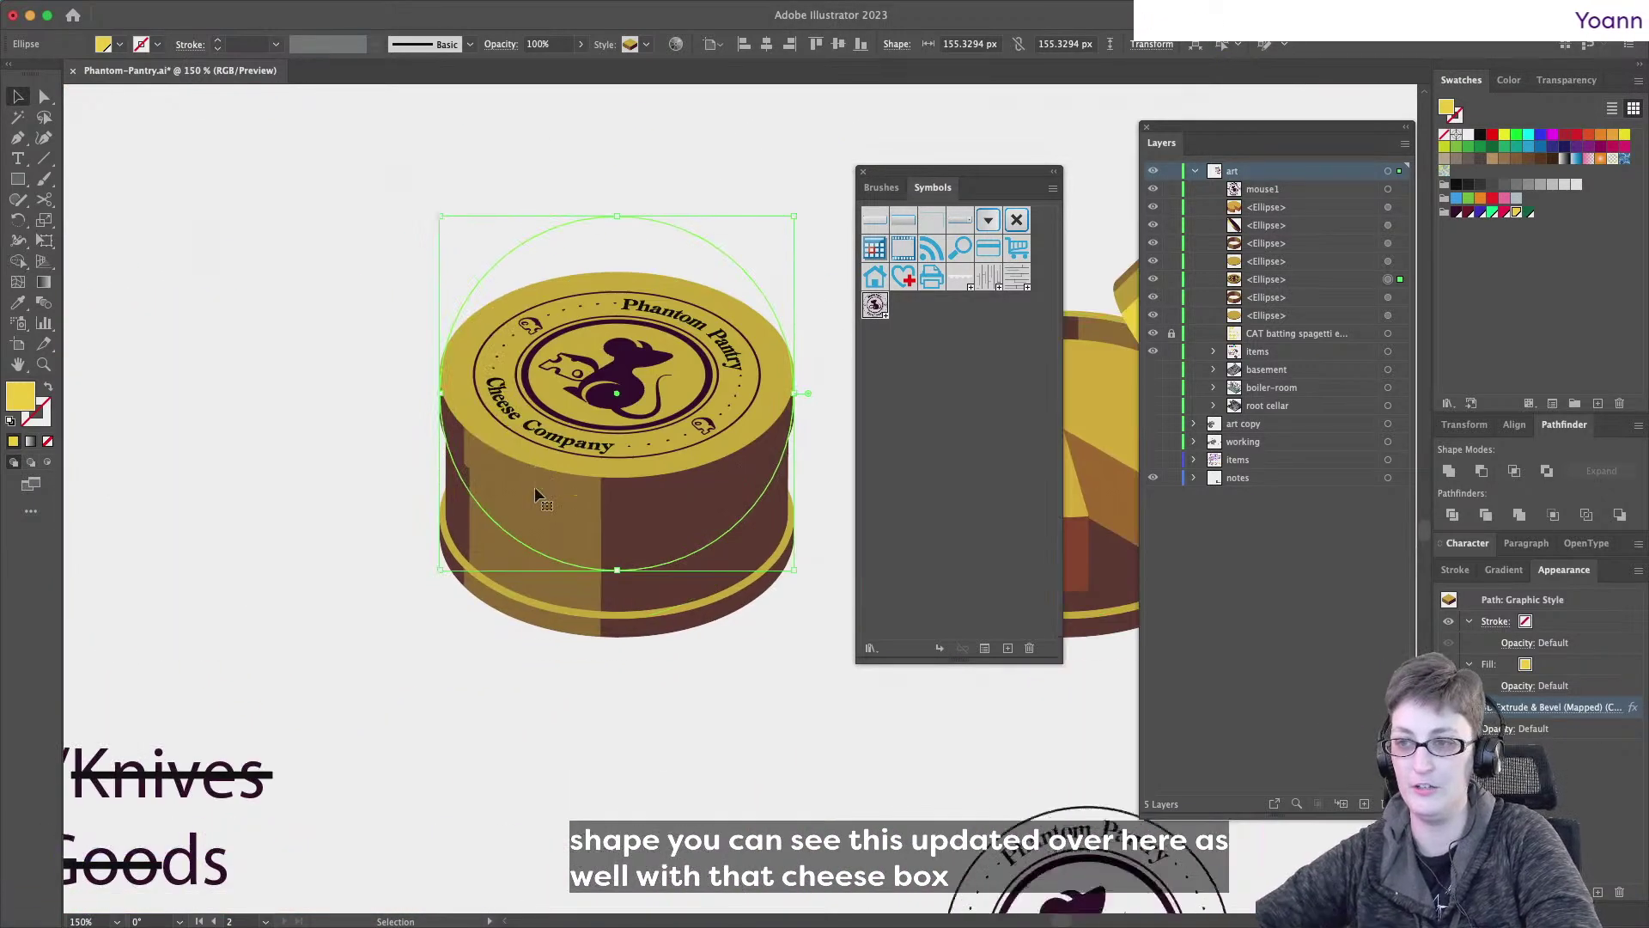
# - Try to select the badge's lettering directly within the placed symbol instance on the artboard
pyautogui.scroll(-5, 534, 486)
pyautogui.scroll(5, 534, 487)
pyautogui.hscroll(-5, 535, 487)
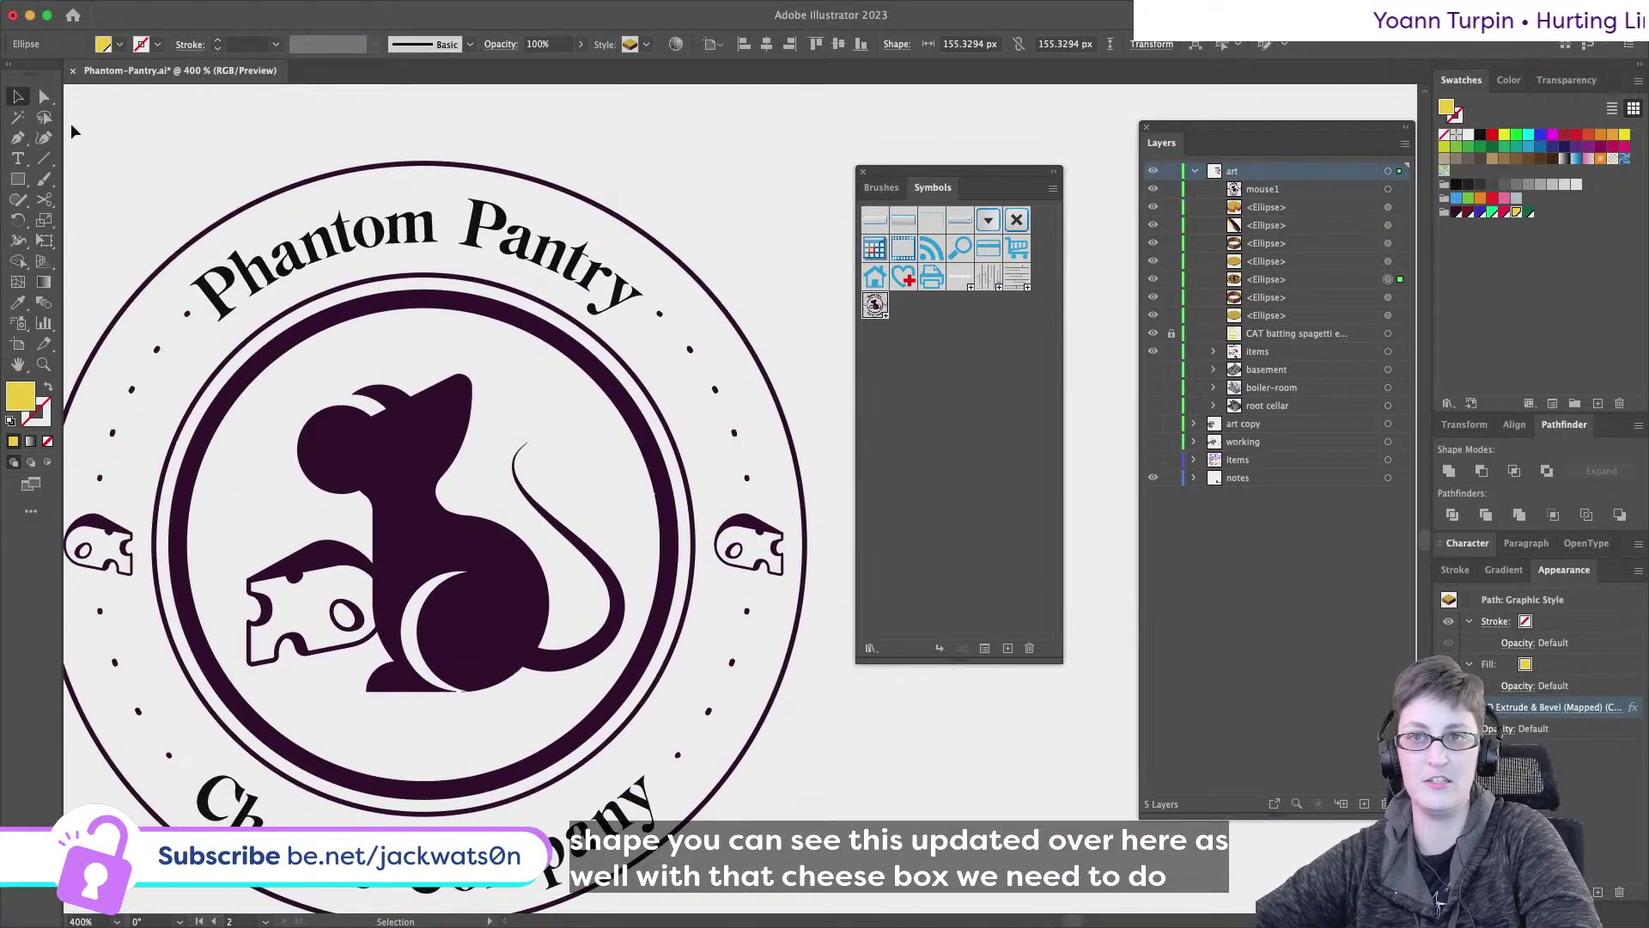
pyautogui.press('y')
pyautogui.click(698, 437)
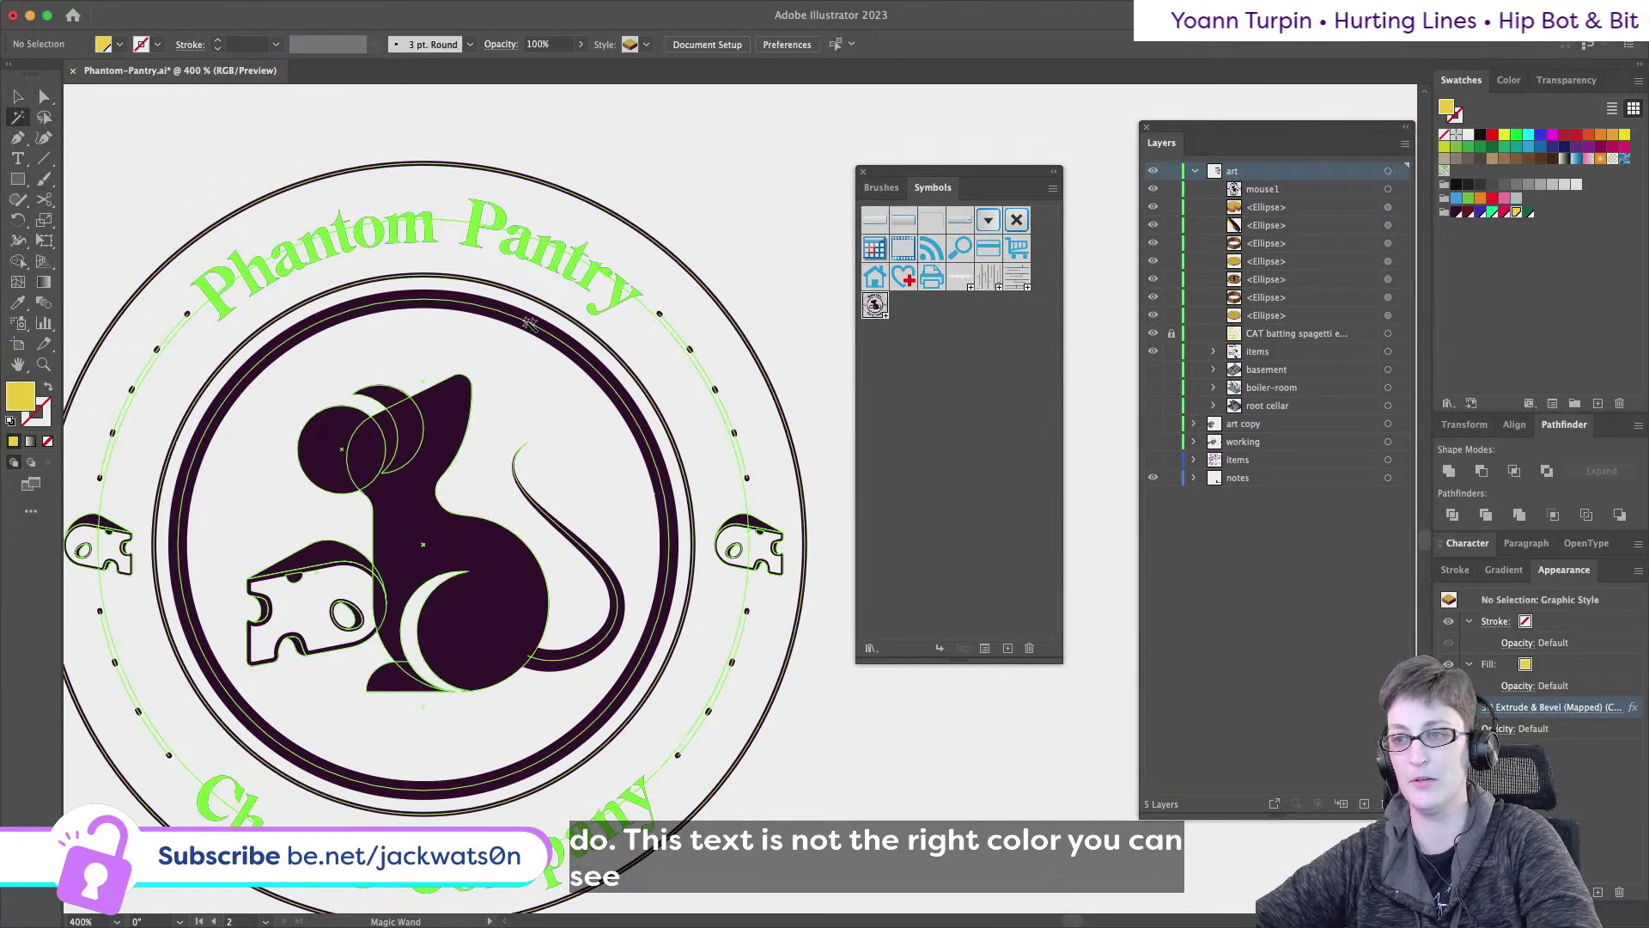
pyautogui.press('super+shift+a')
pyautogui.press('a')
pyautogui.press('super+z')
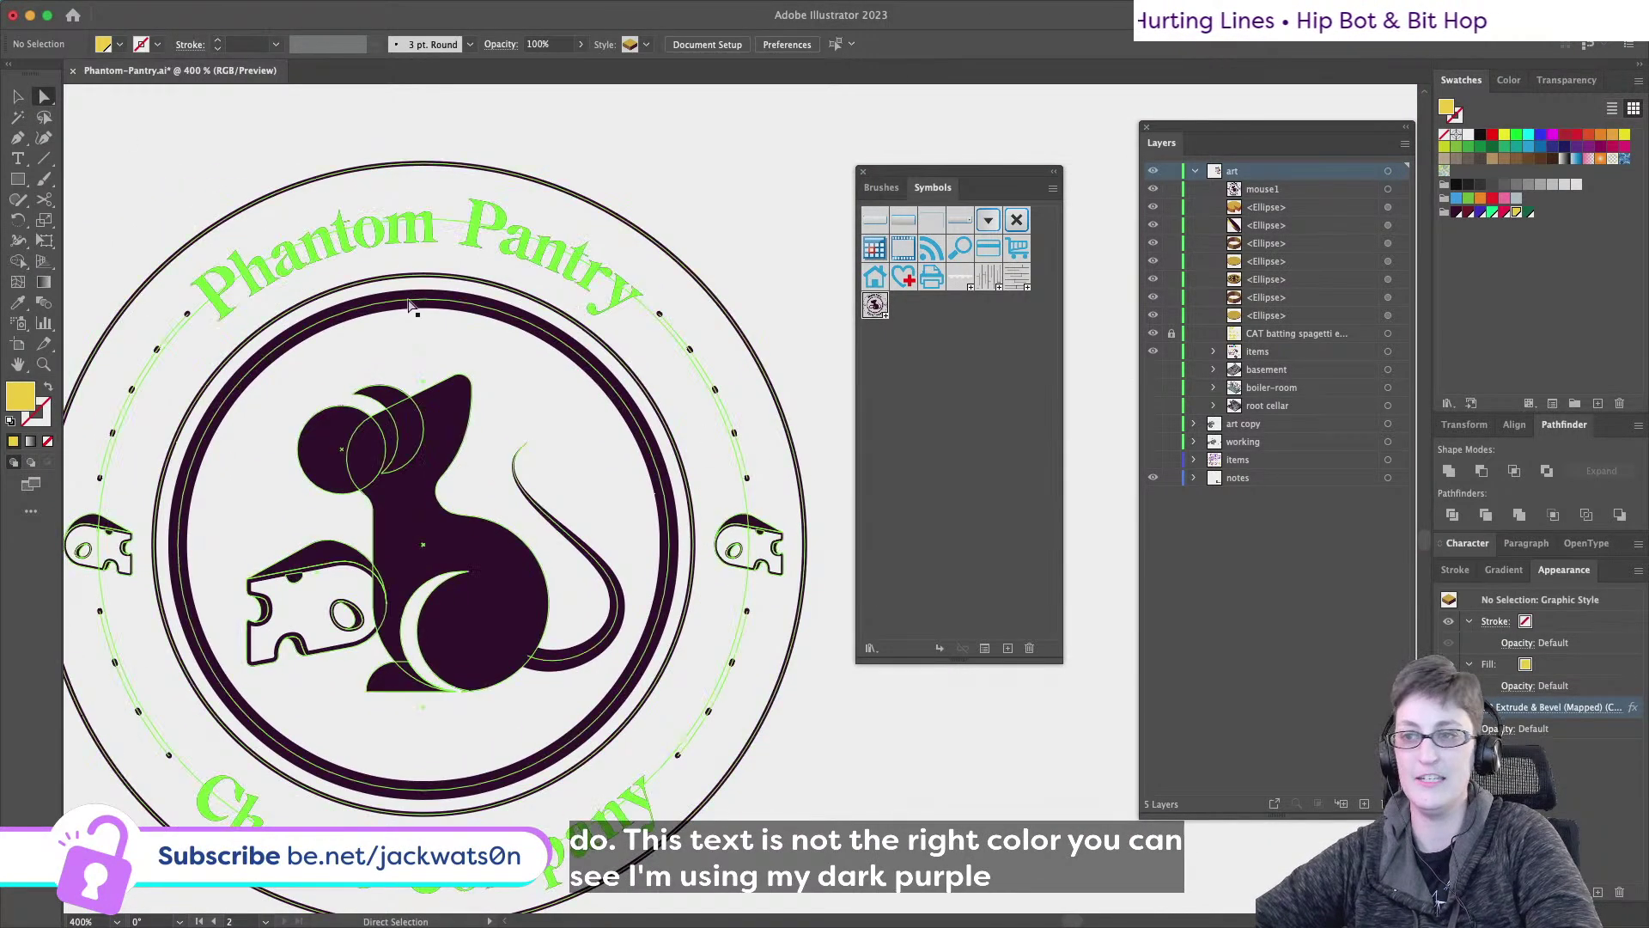
pyautogui.hscroll(-3, 533, 241)
pyautogui.scroll(-2, 533, 241)
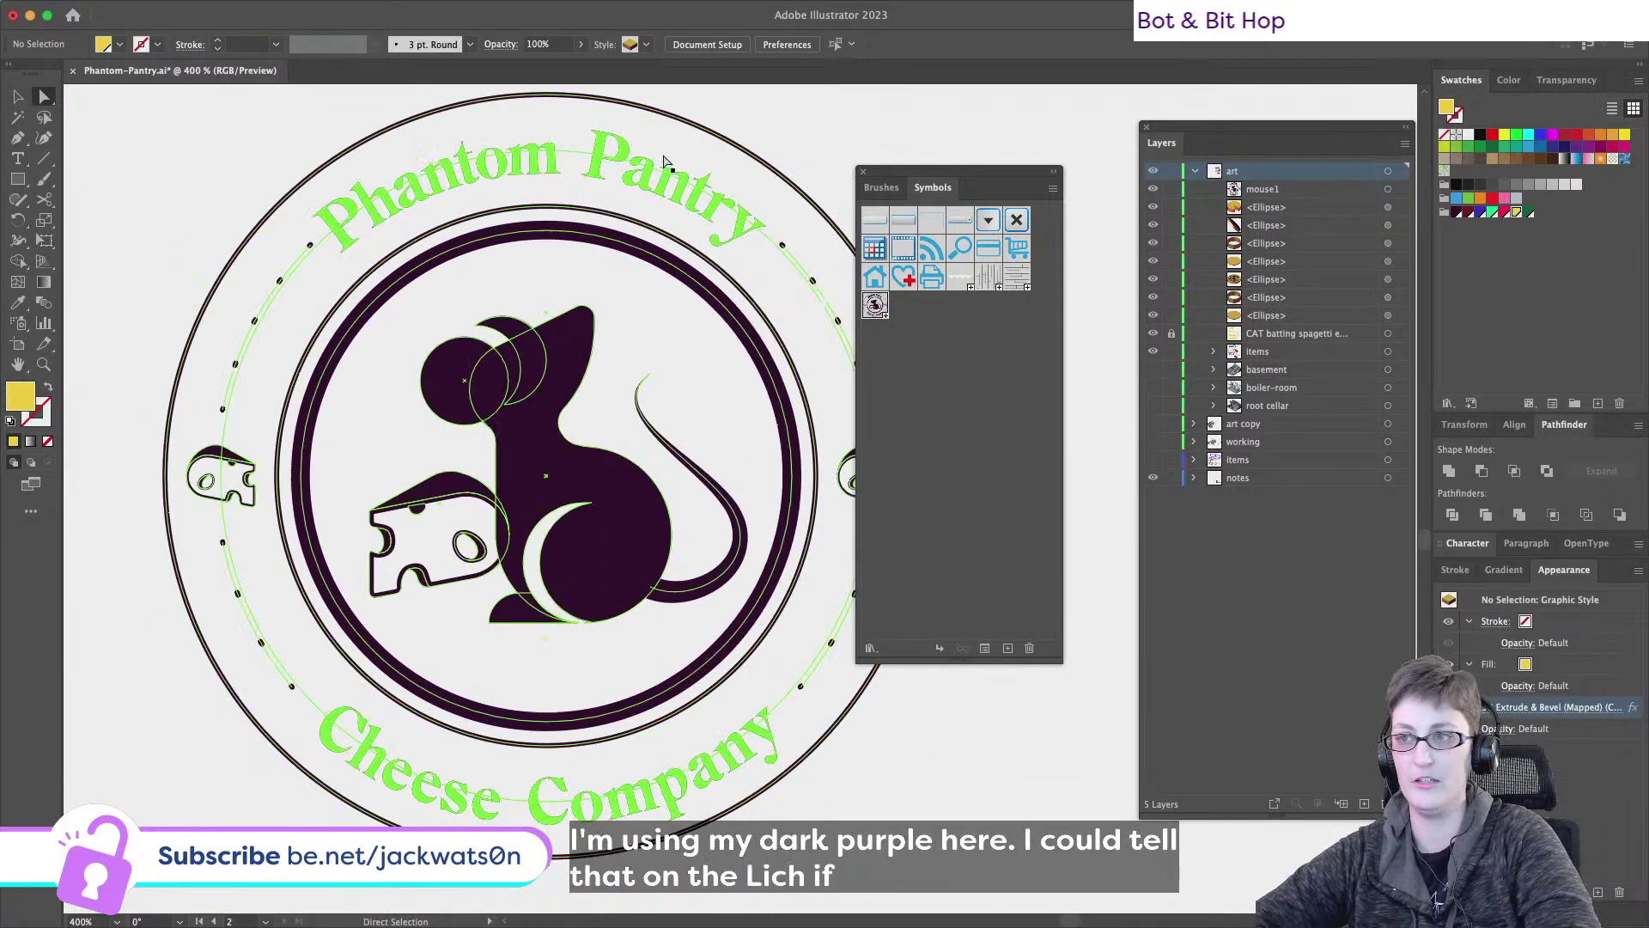
pyautogui.press('a')
pyautogui.click(519, 170)
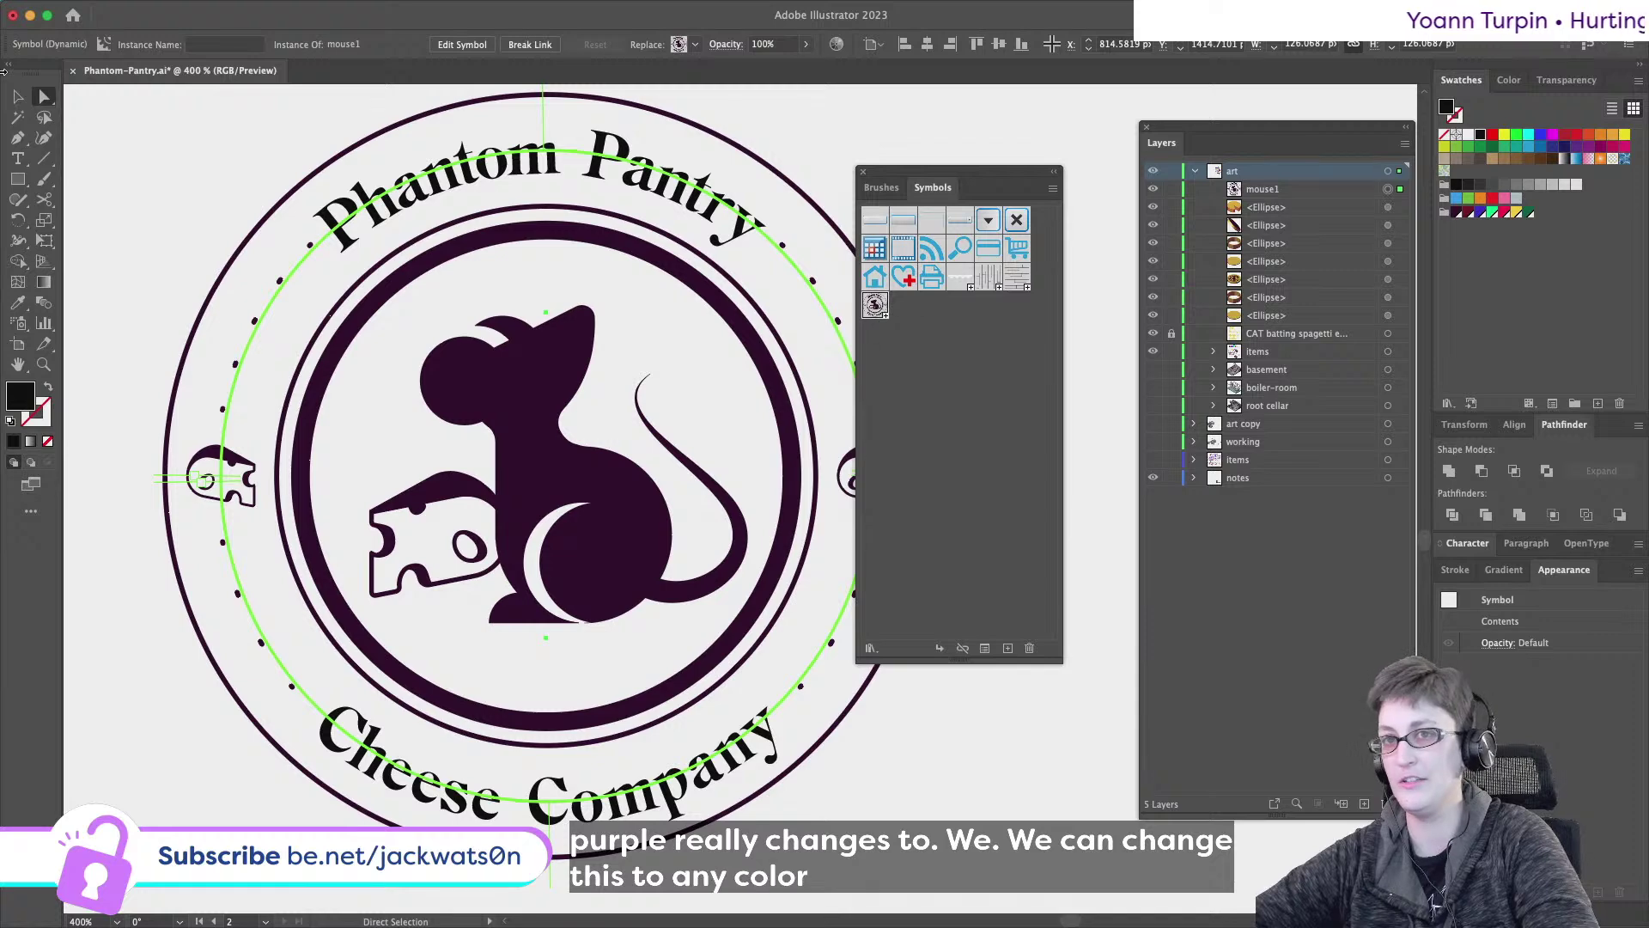
pyautogui.click(17, 97)
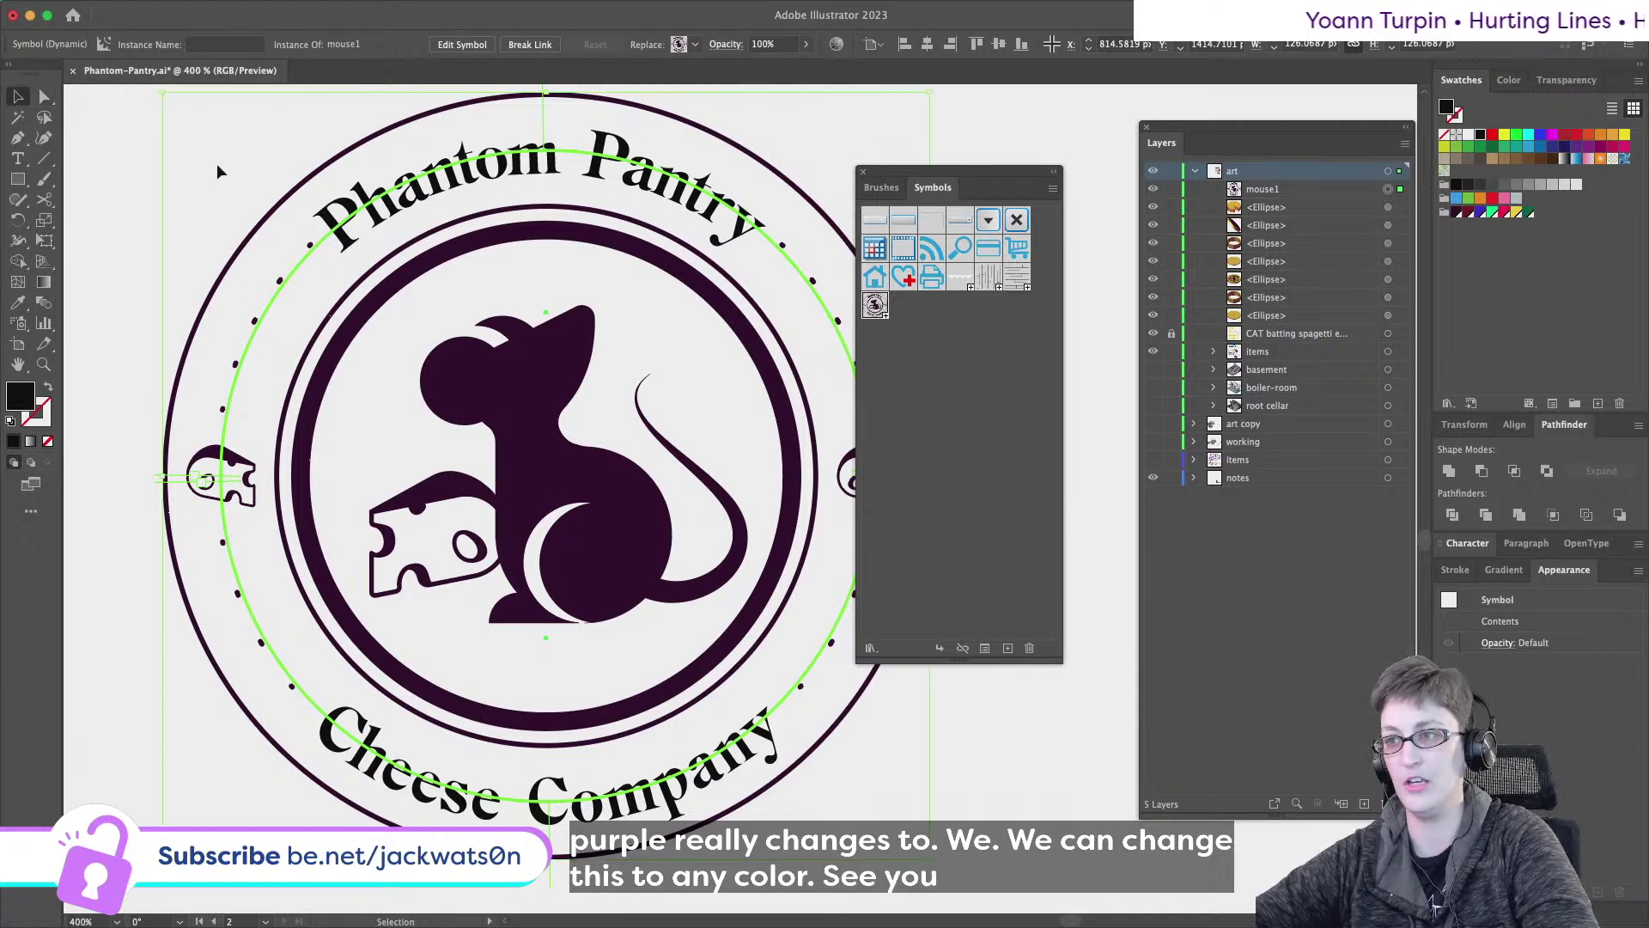
pyautogui.rightClick(703, 202)
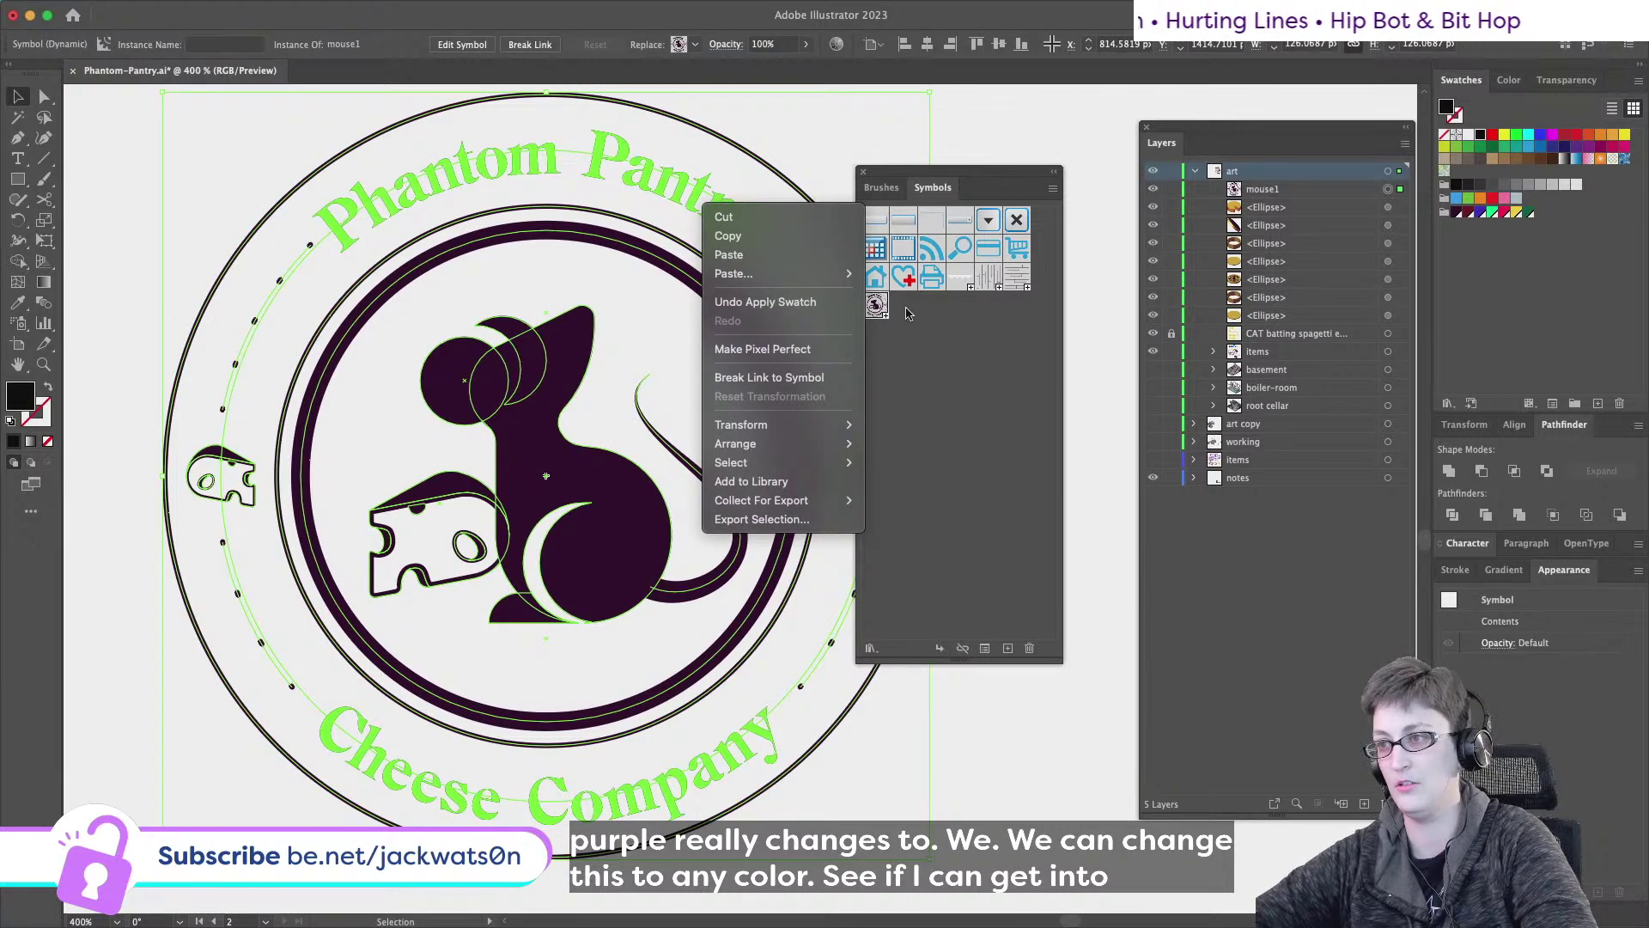
# - Edit the mouse1 symbol, fill both "Phantom Pantry" and "Cheese Company" with the darkest purple swatch, and exit symbol editing
pyautogui.click(878, 305)
pyautogui.doubleClick(876, 306)
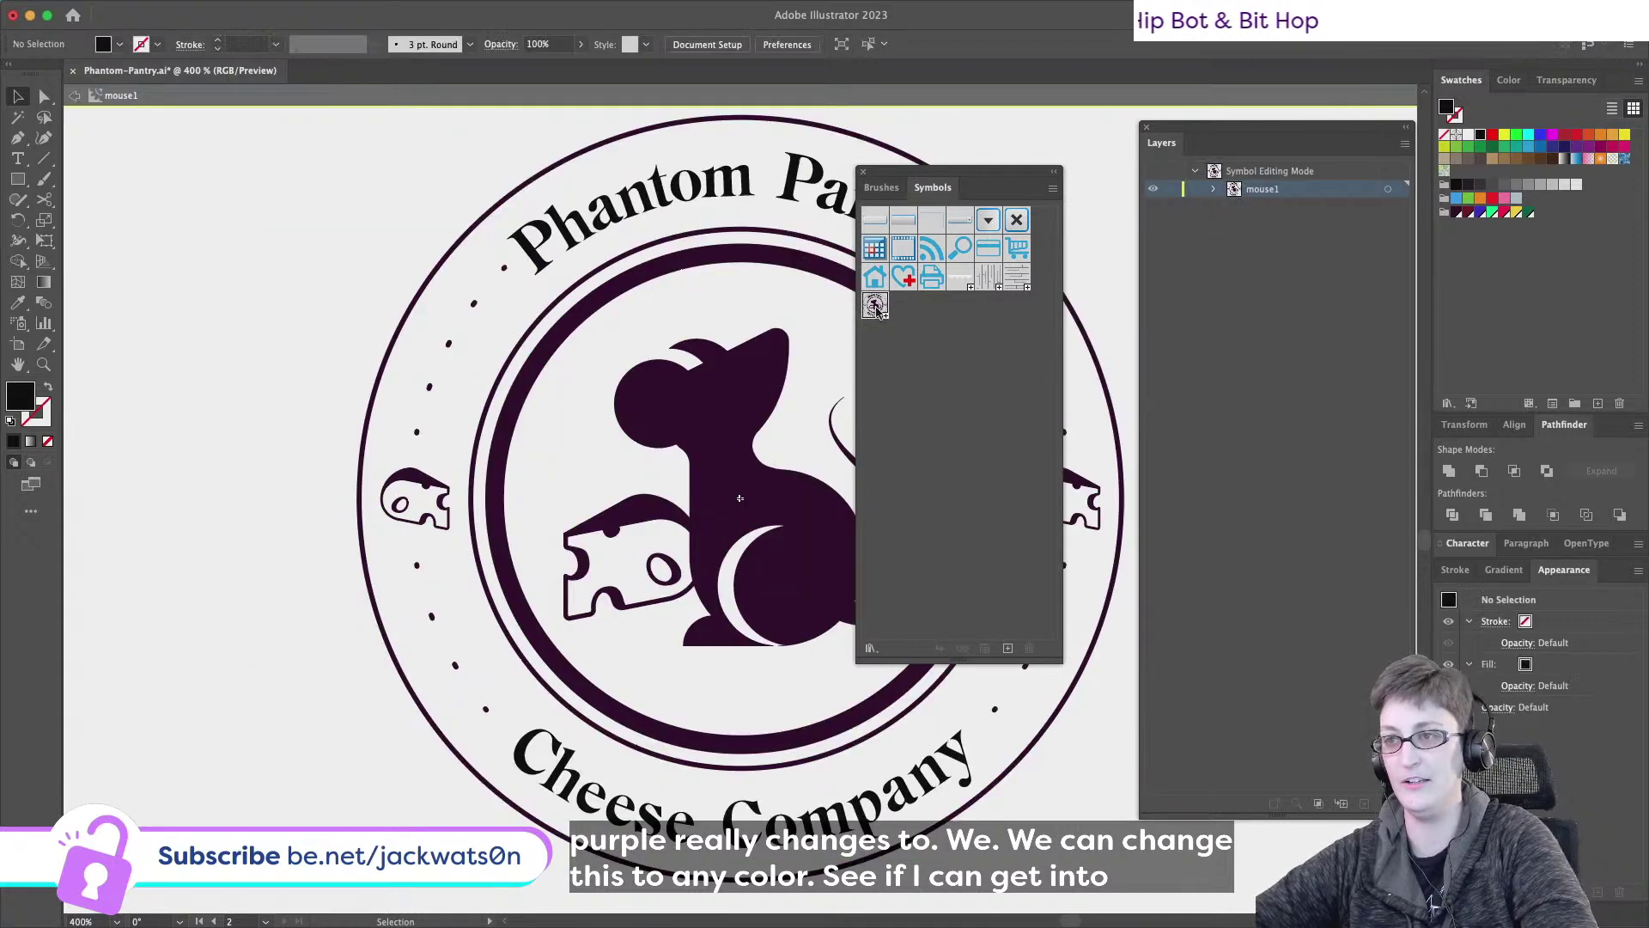
pyautogui.click(645, 189)
pyautogui.hscroll(5, 646, 189)
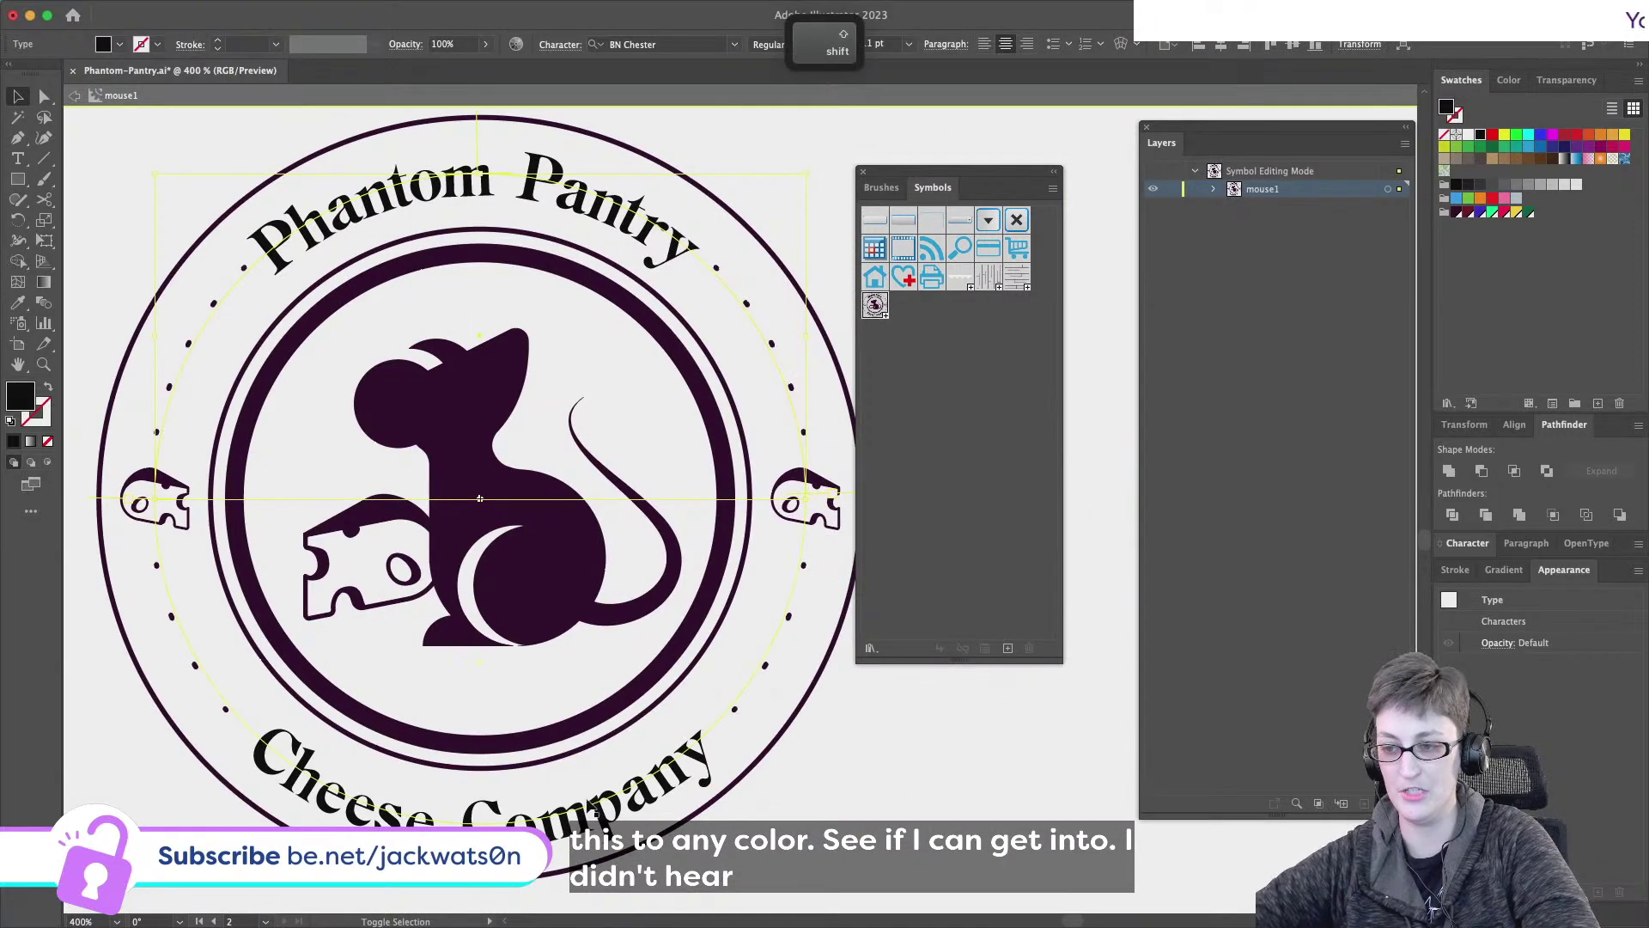
pyautogui.click(1479, 213)
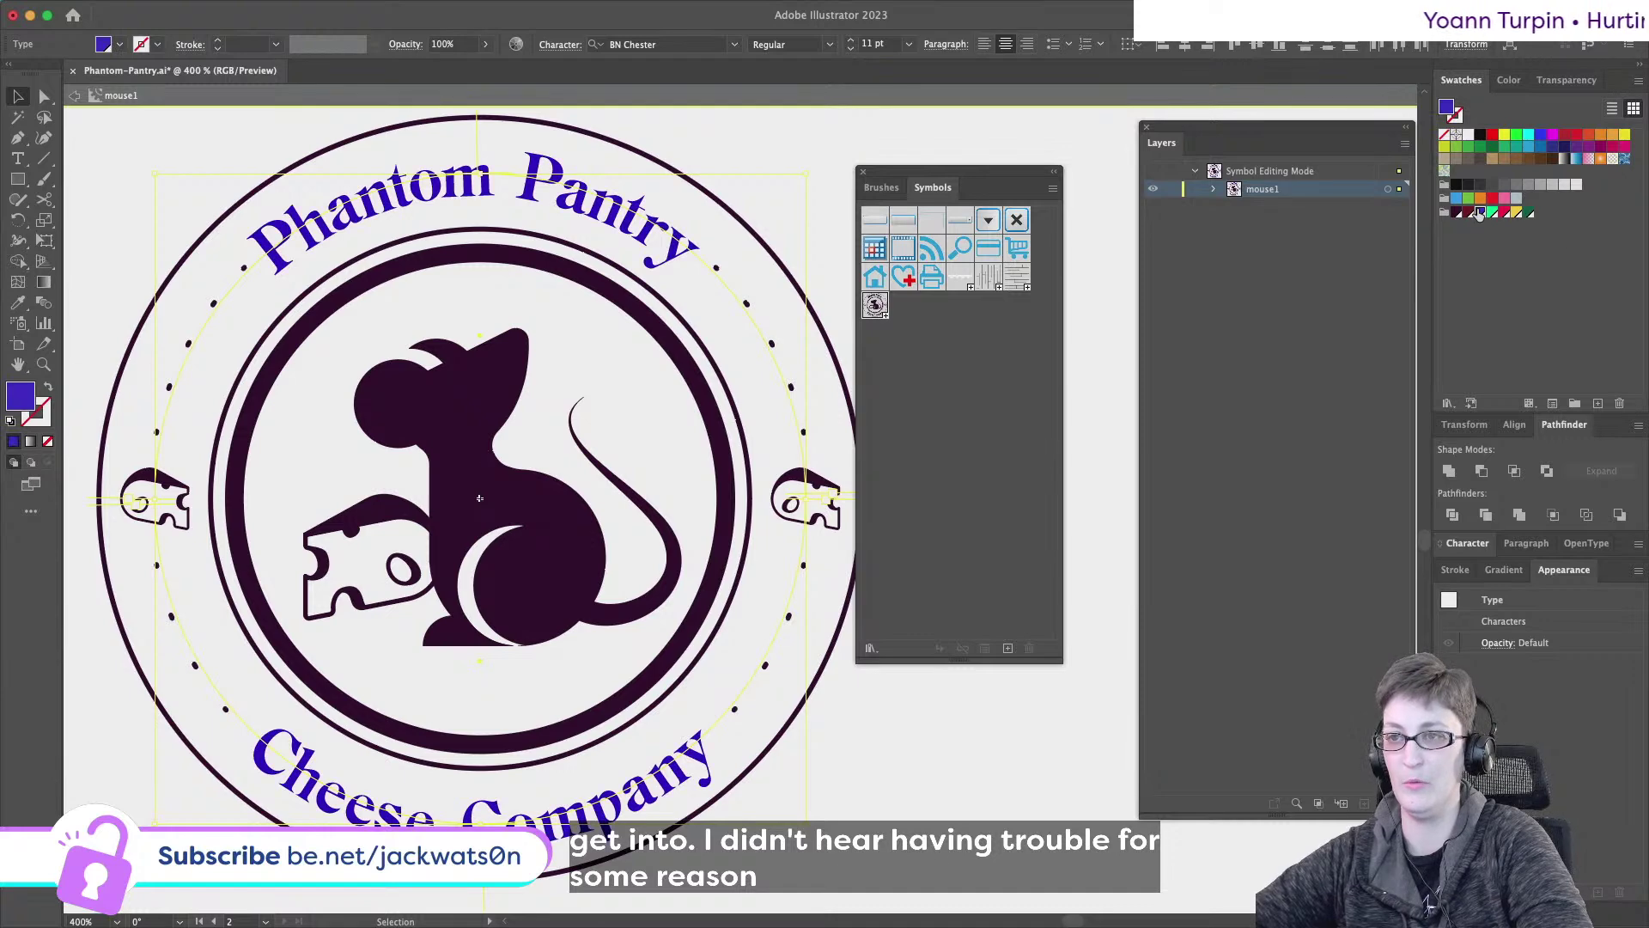
pyautogui.click(1470, 216)
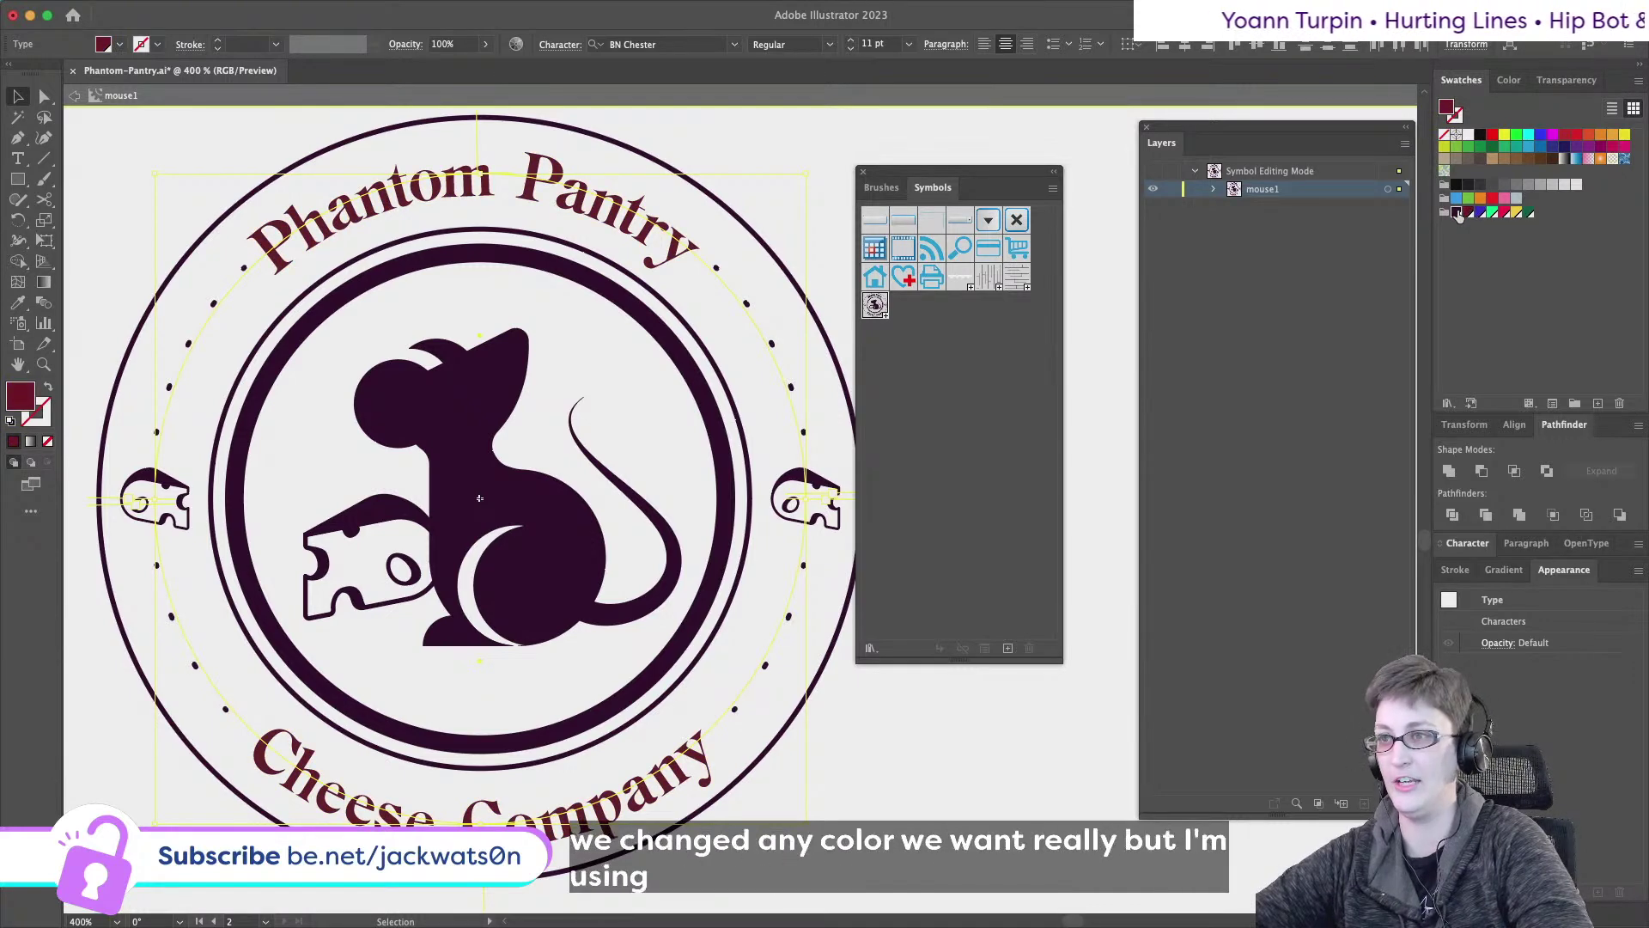
pyautogui.click(1461, 213)
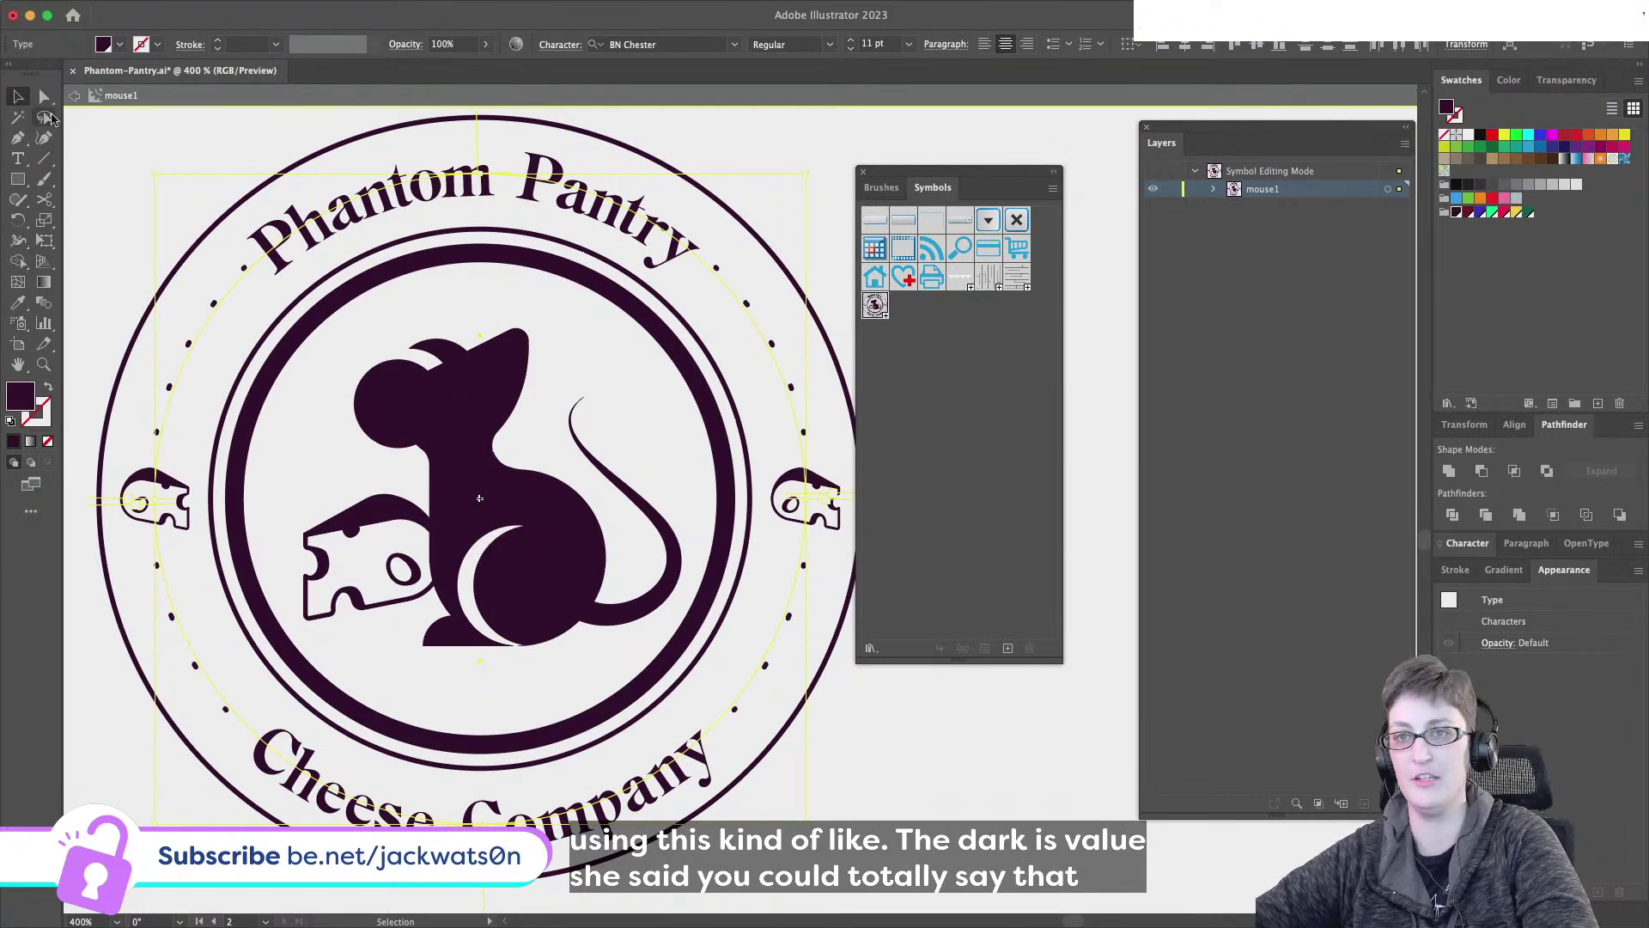
pyautogui.press('Escape')
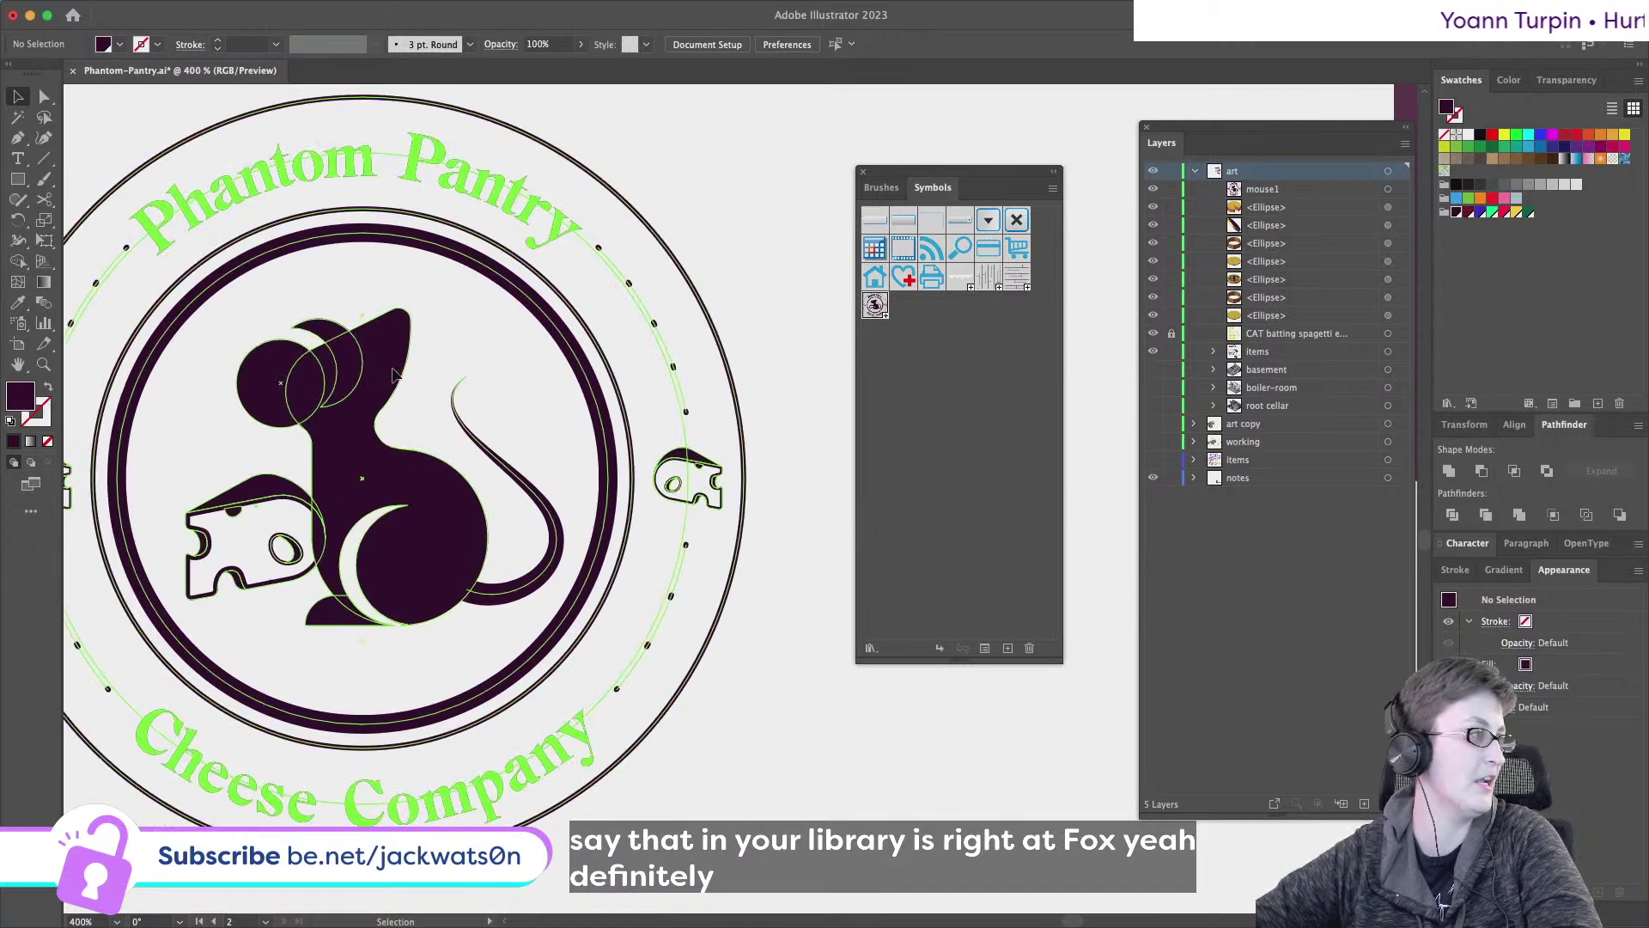
# - Review the recoloured badge at reduced size alongside the cheese tins, crate and item list
pyautogui.press('super+minus')
pyautogui.press('super+minus')
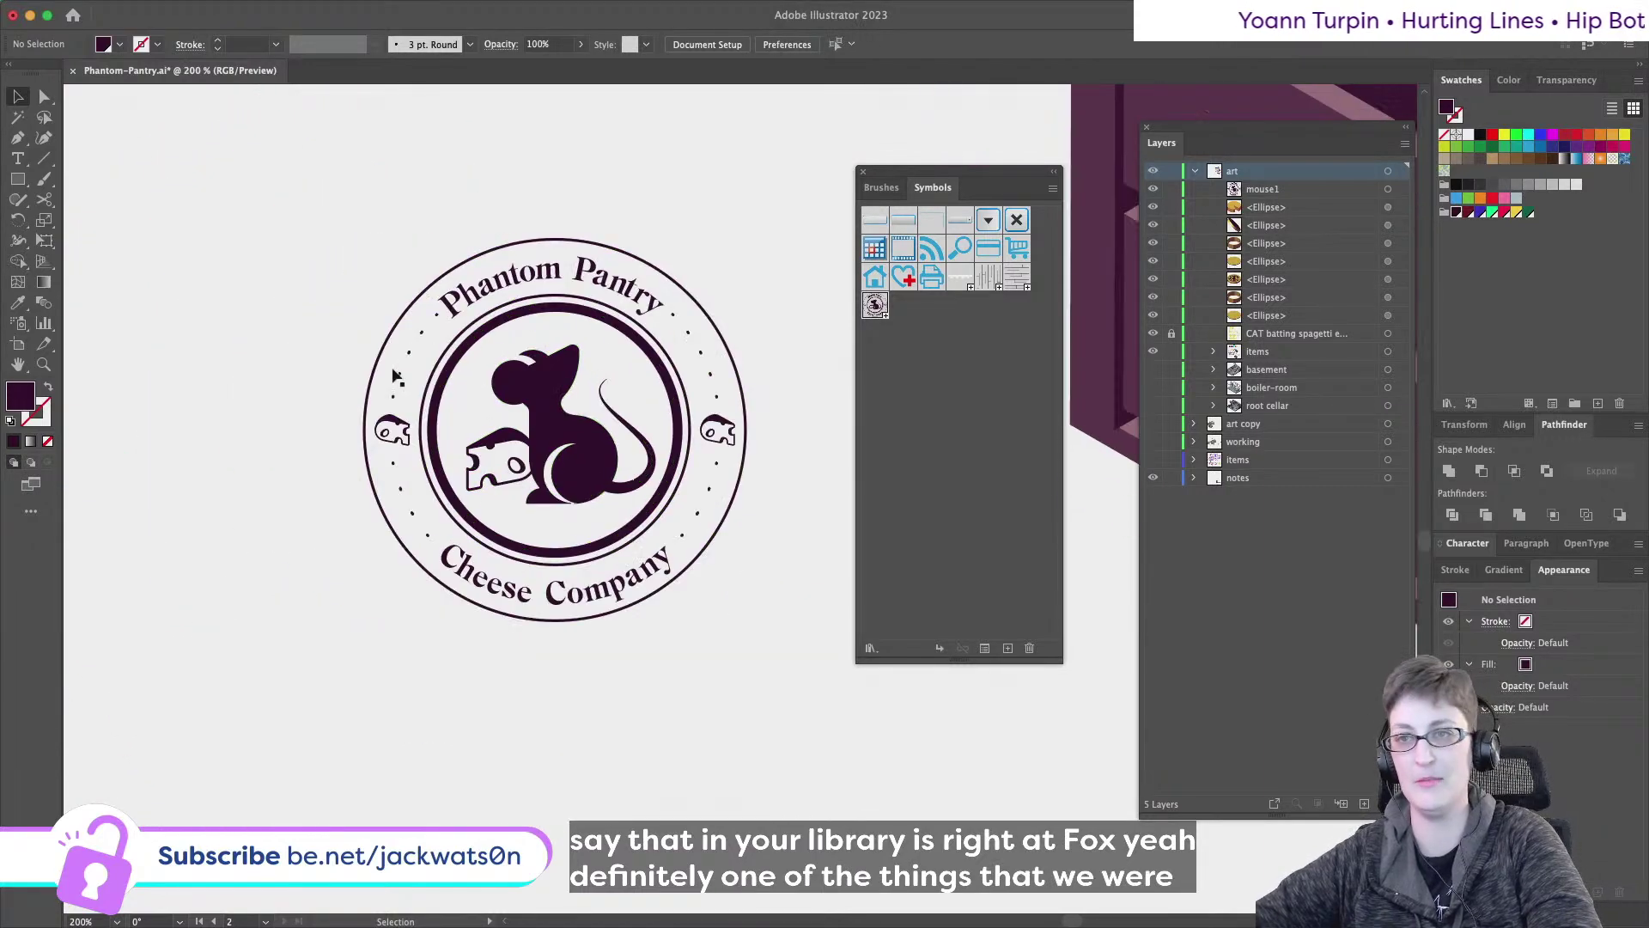
pyautogui.scroll(-5, 280, 305)
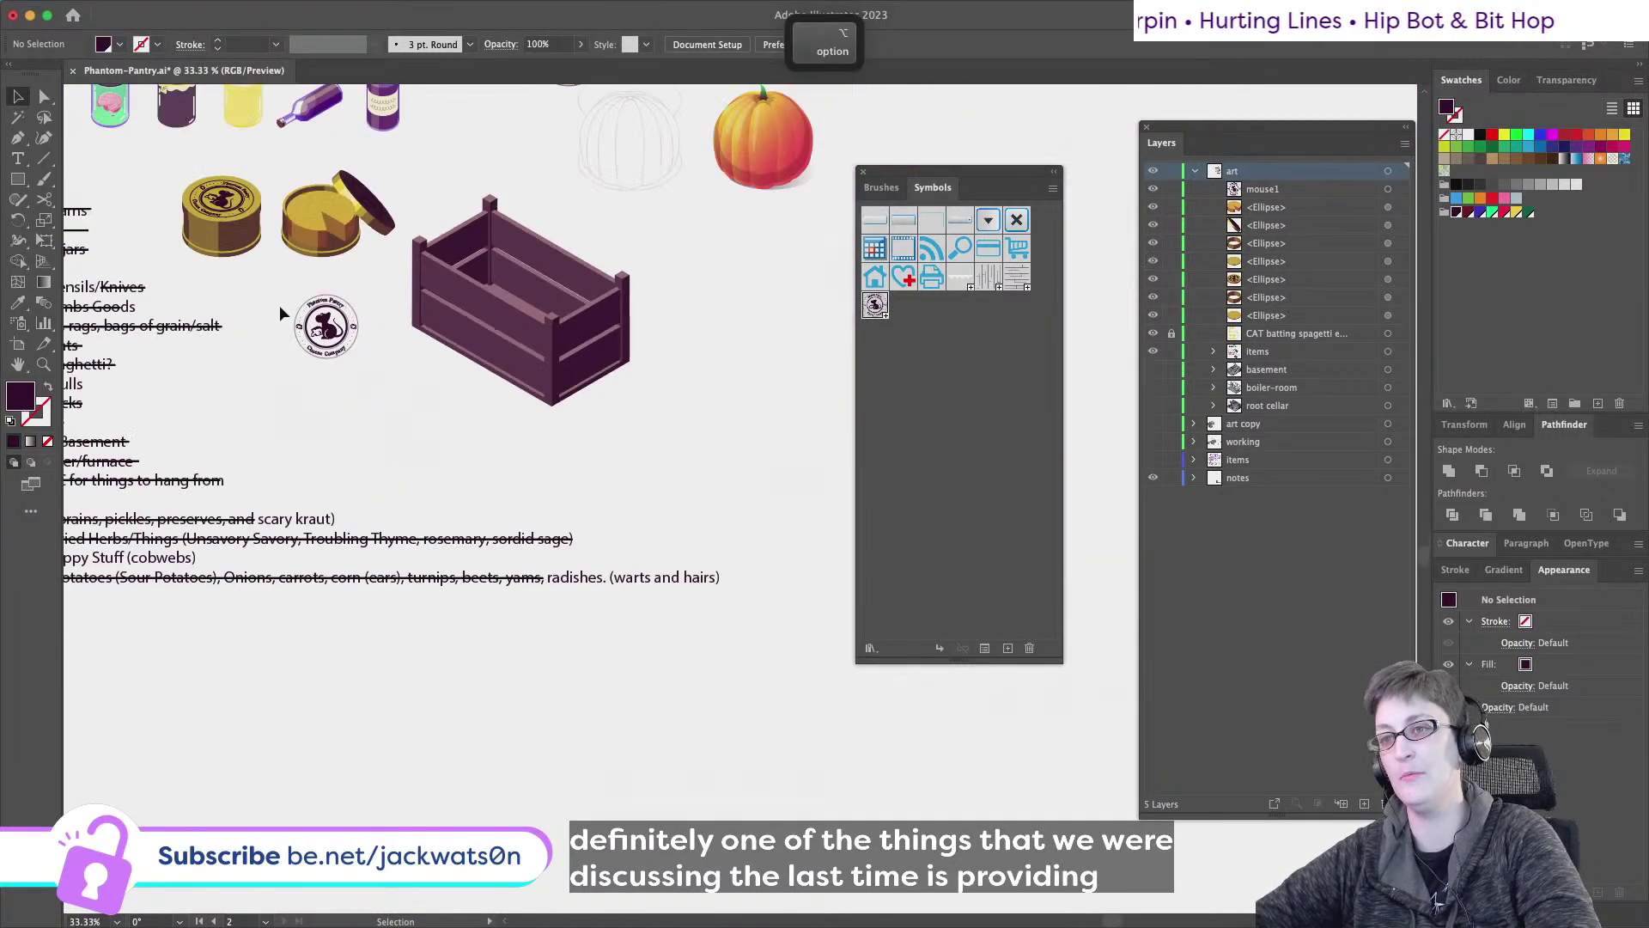
pyautogui.scroll(5, 280, 305)
pyautogui.hscroll(-3, 280, 306)
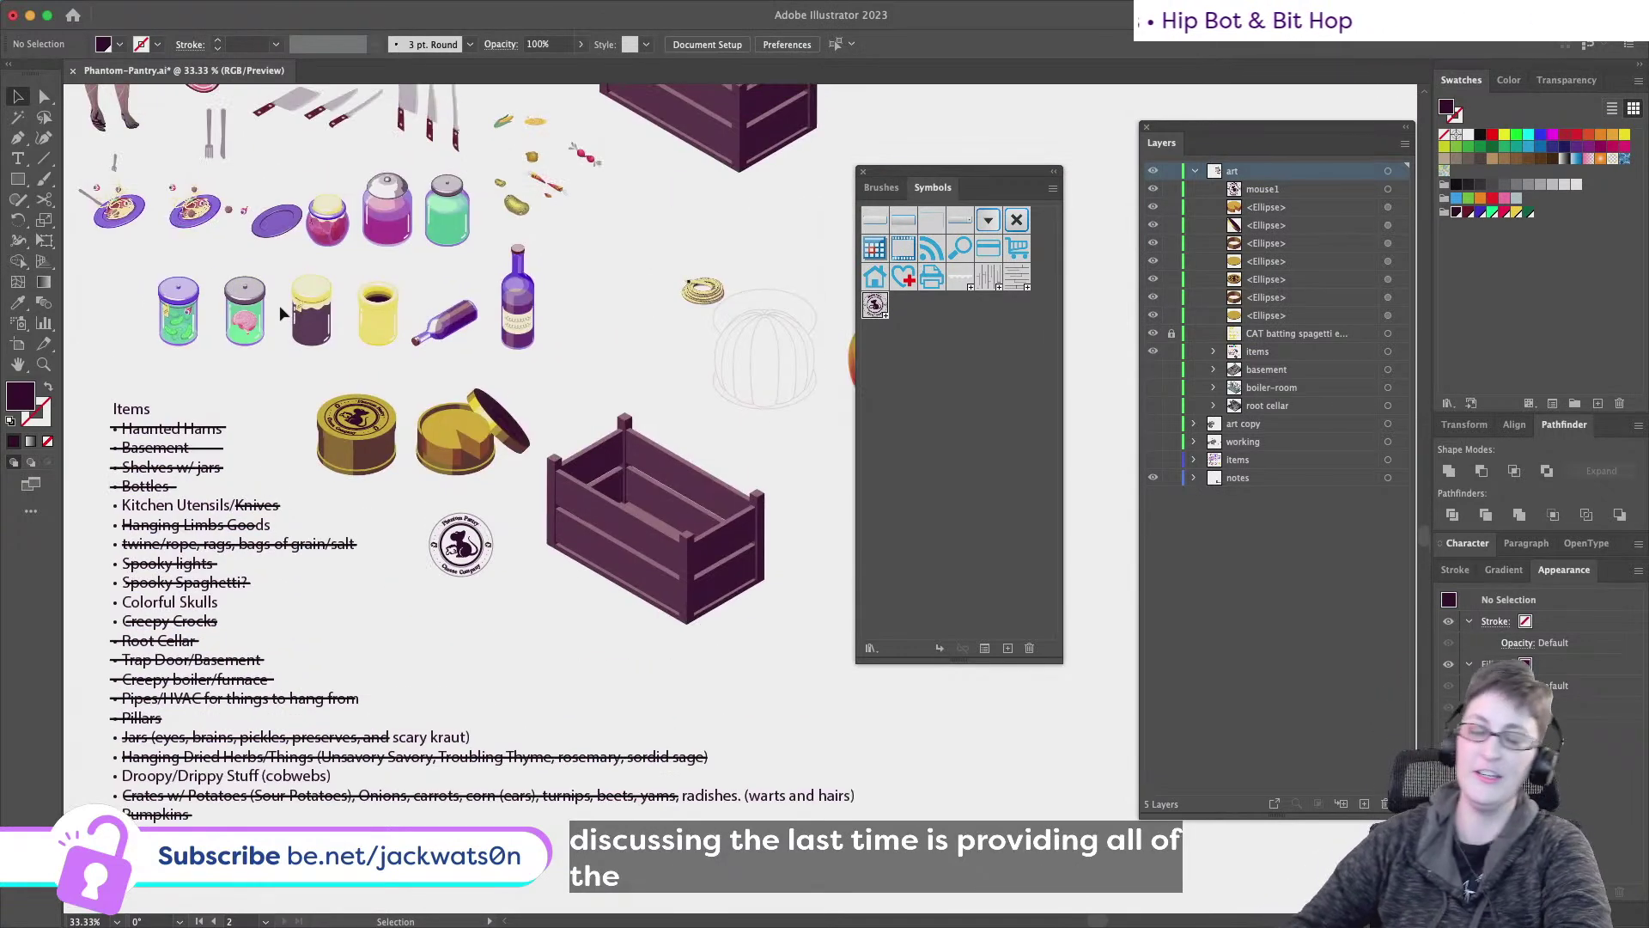
# - Review the finished pantry illustrations, from the jars and cheese tins to the teeth bag, crates and pumpkin
pyautogui.scroll(2, 280, 312)
pyautogui.hscroll(-1, 279, 313)
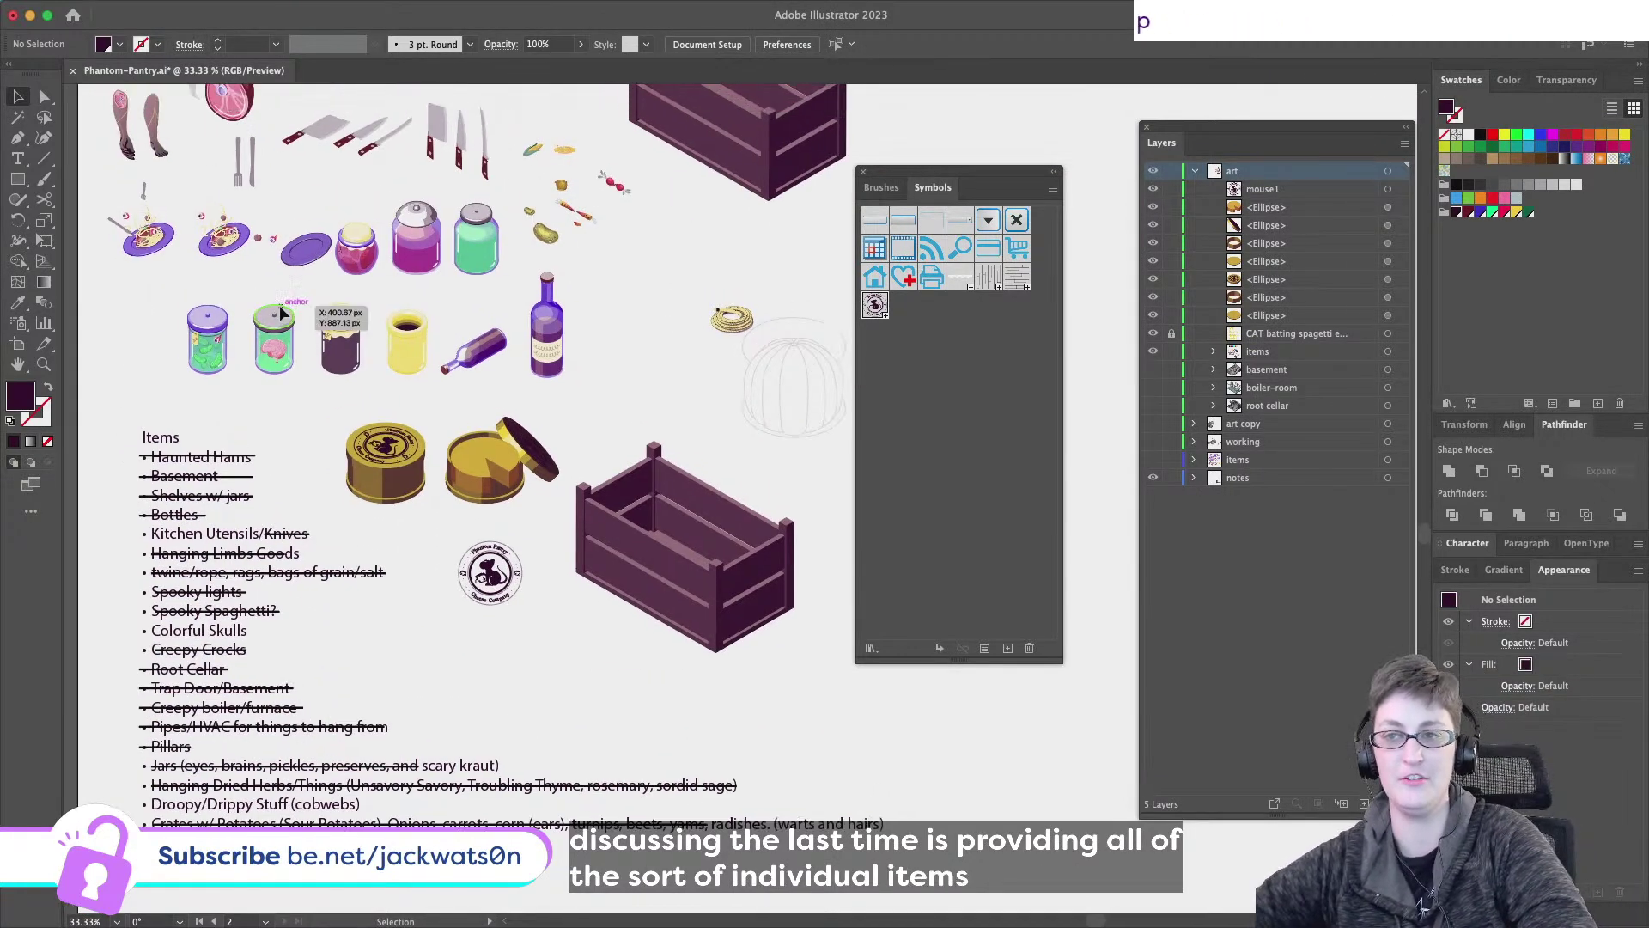
pyautogui.scroll(2, 280, 312)
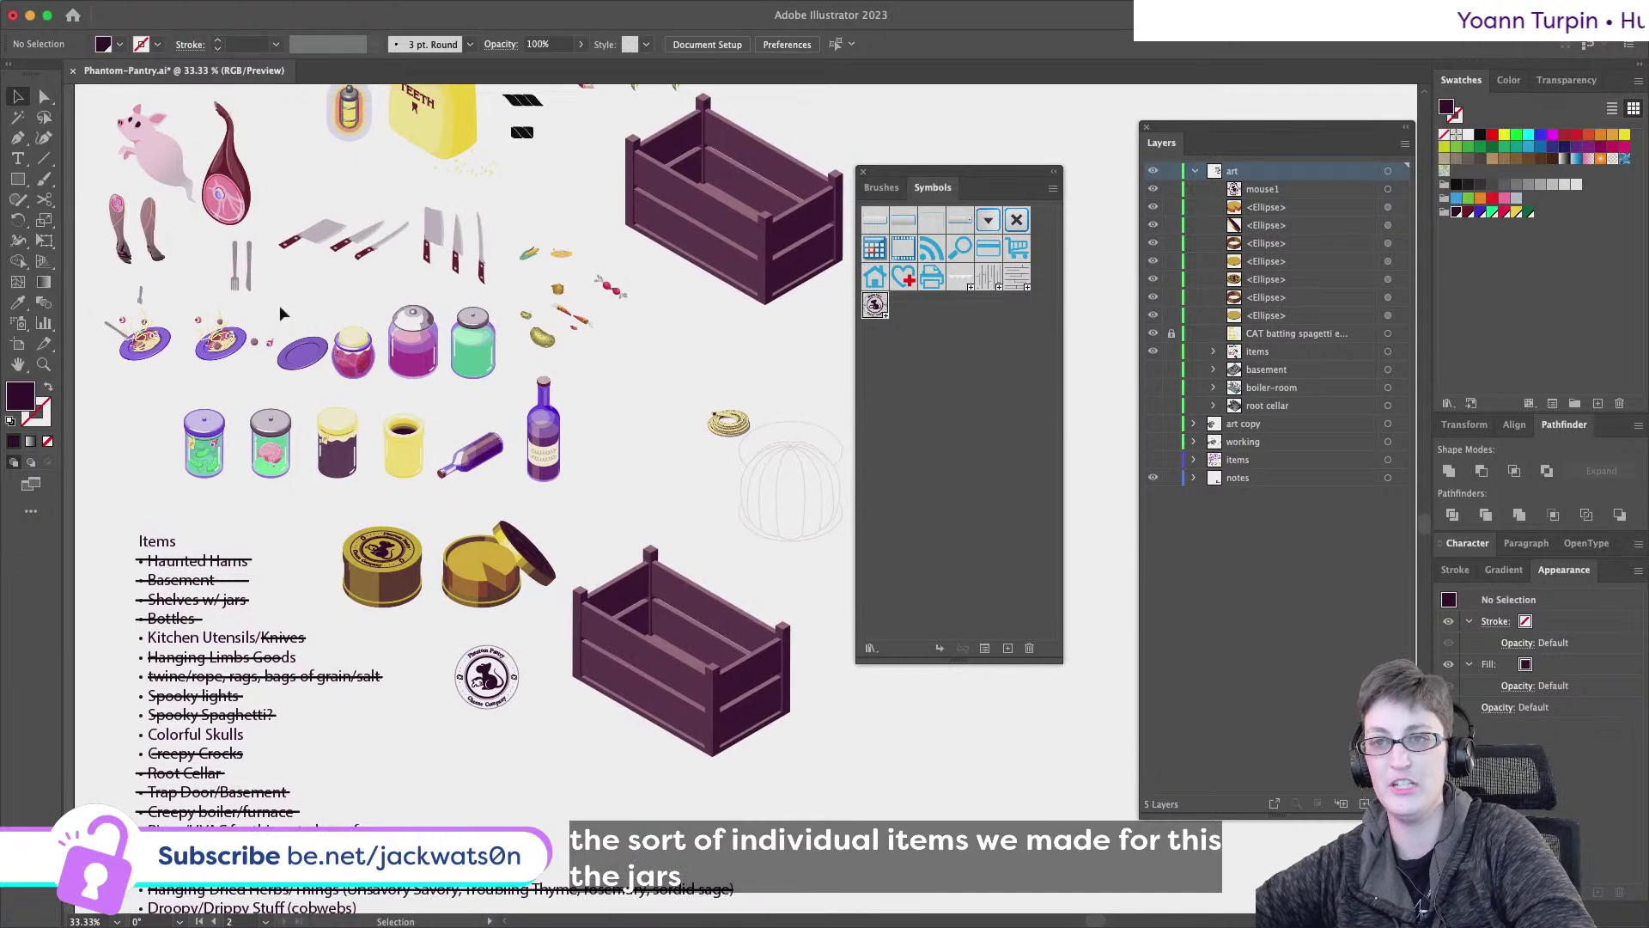
pyautogui.scroll(1, 280, 313)
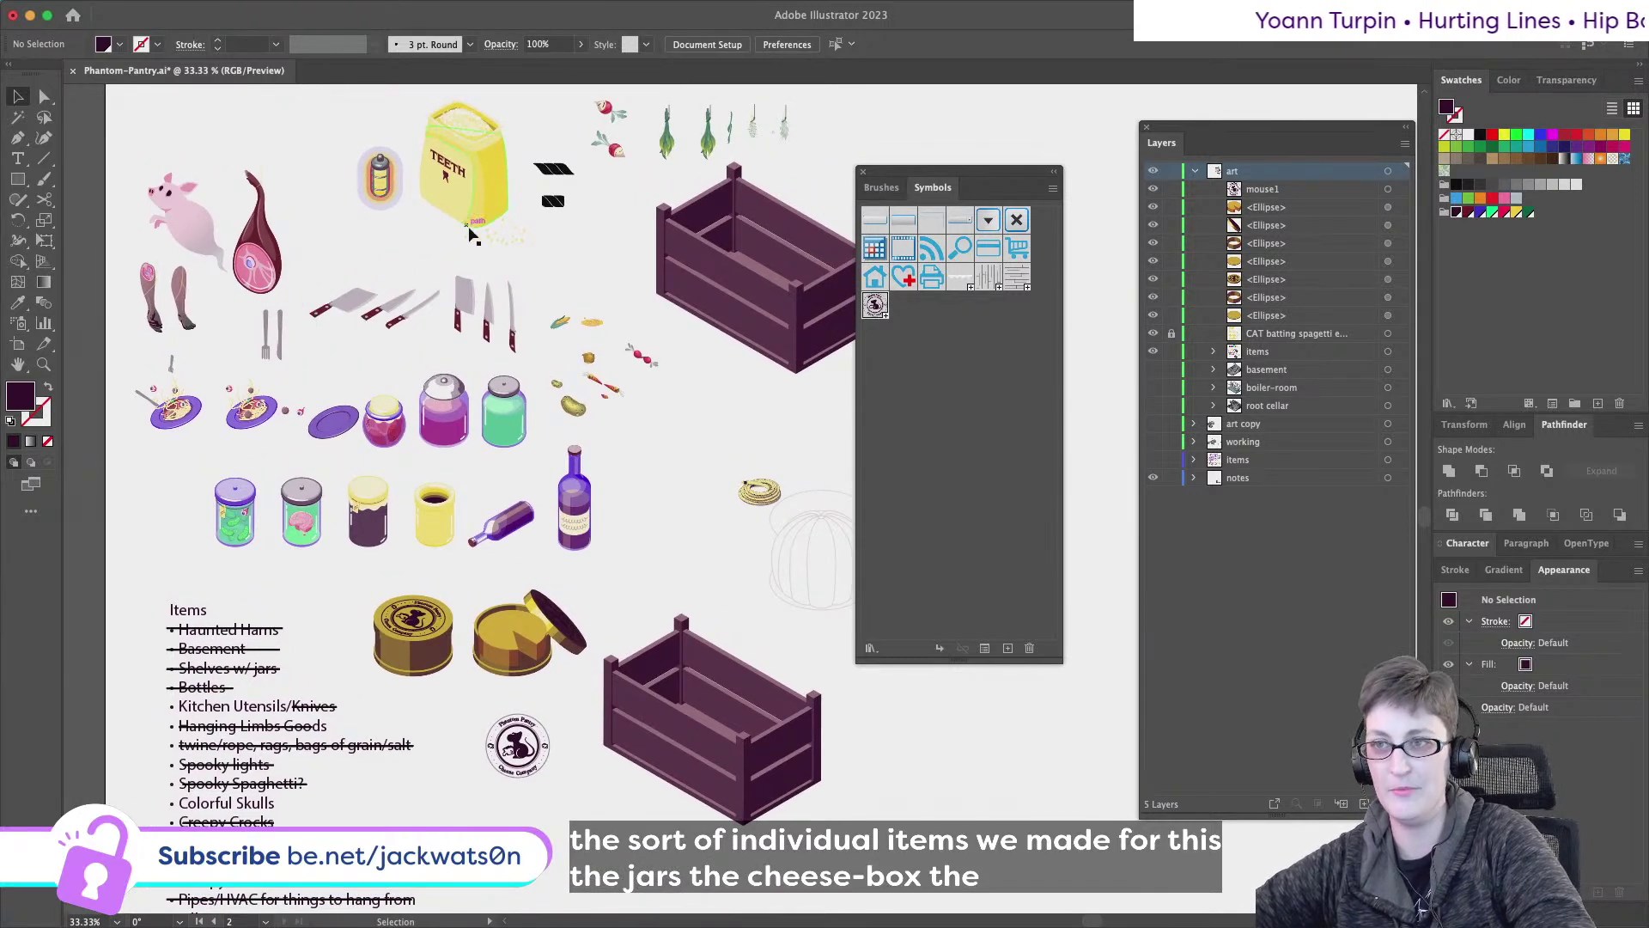
pyautogui.hscroll(2, 479, 243)
pyautogui.scroll(1, 479, 243)
pyautogui.hscroll(2, 479, 243)
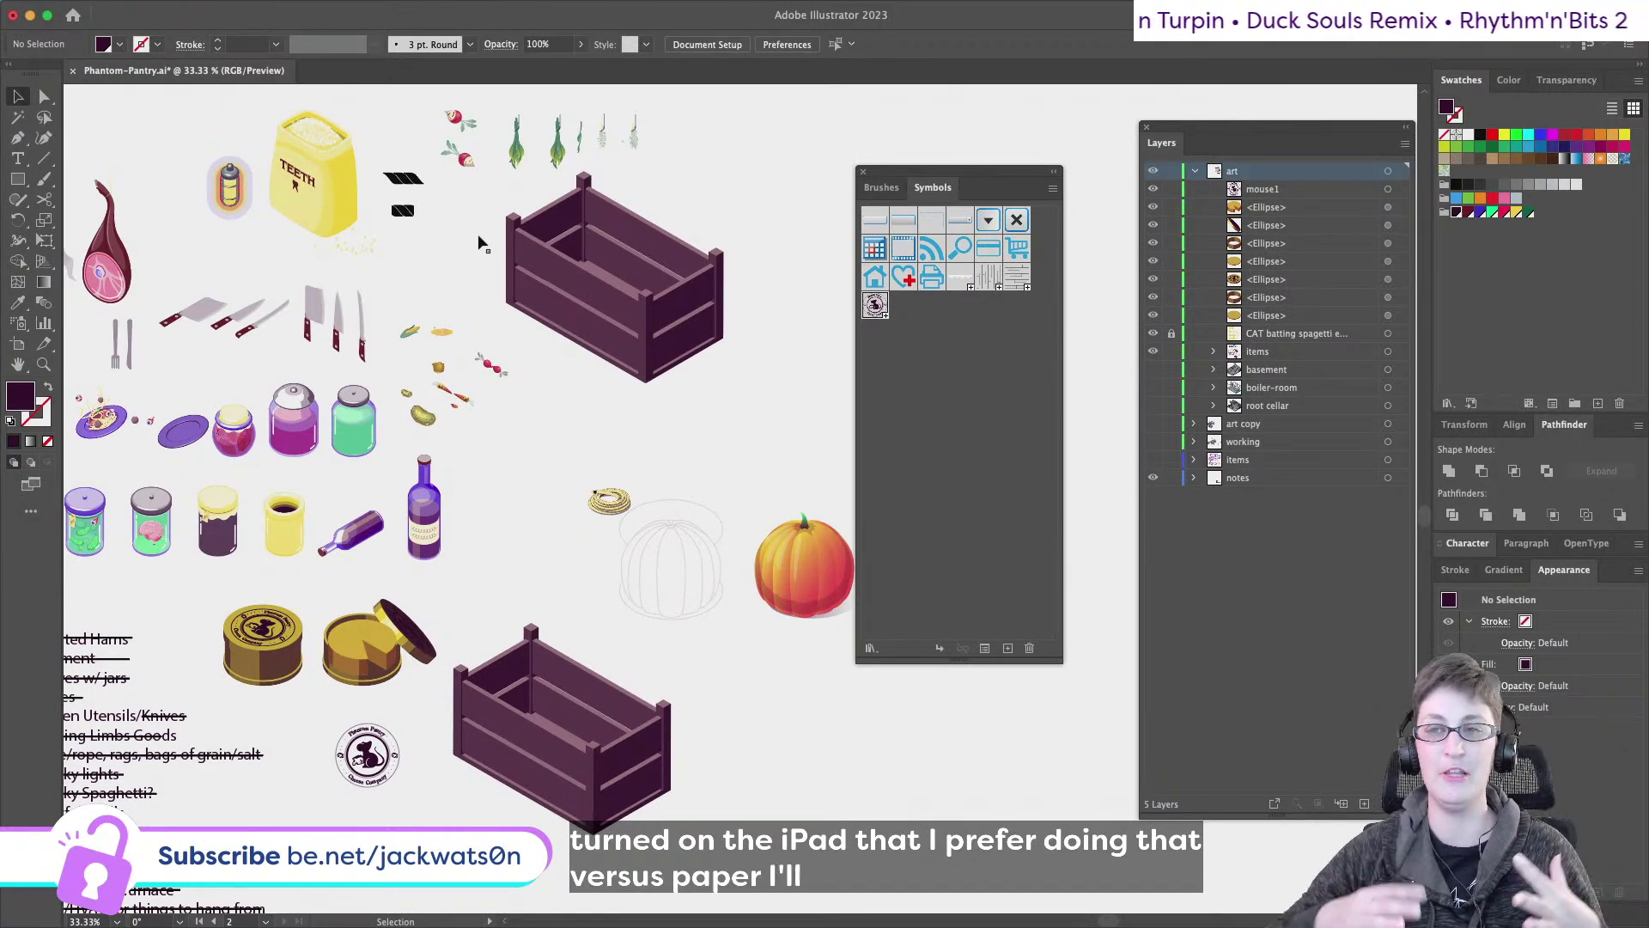
pyautogui.hscroll(3, 512, 396)
pyautogui.scroll(-1, 511, 396)
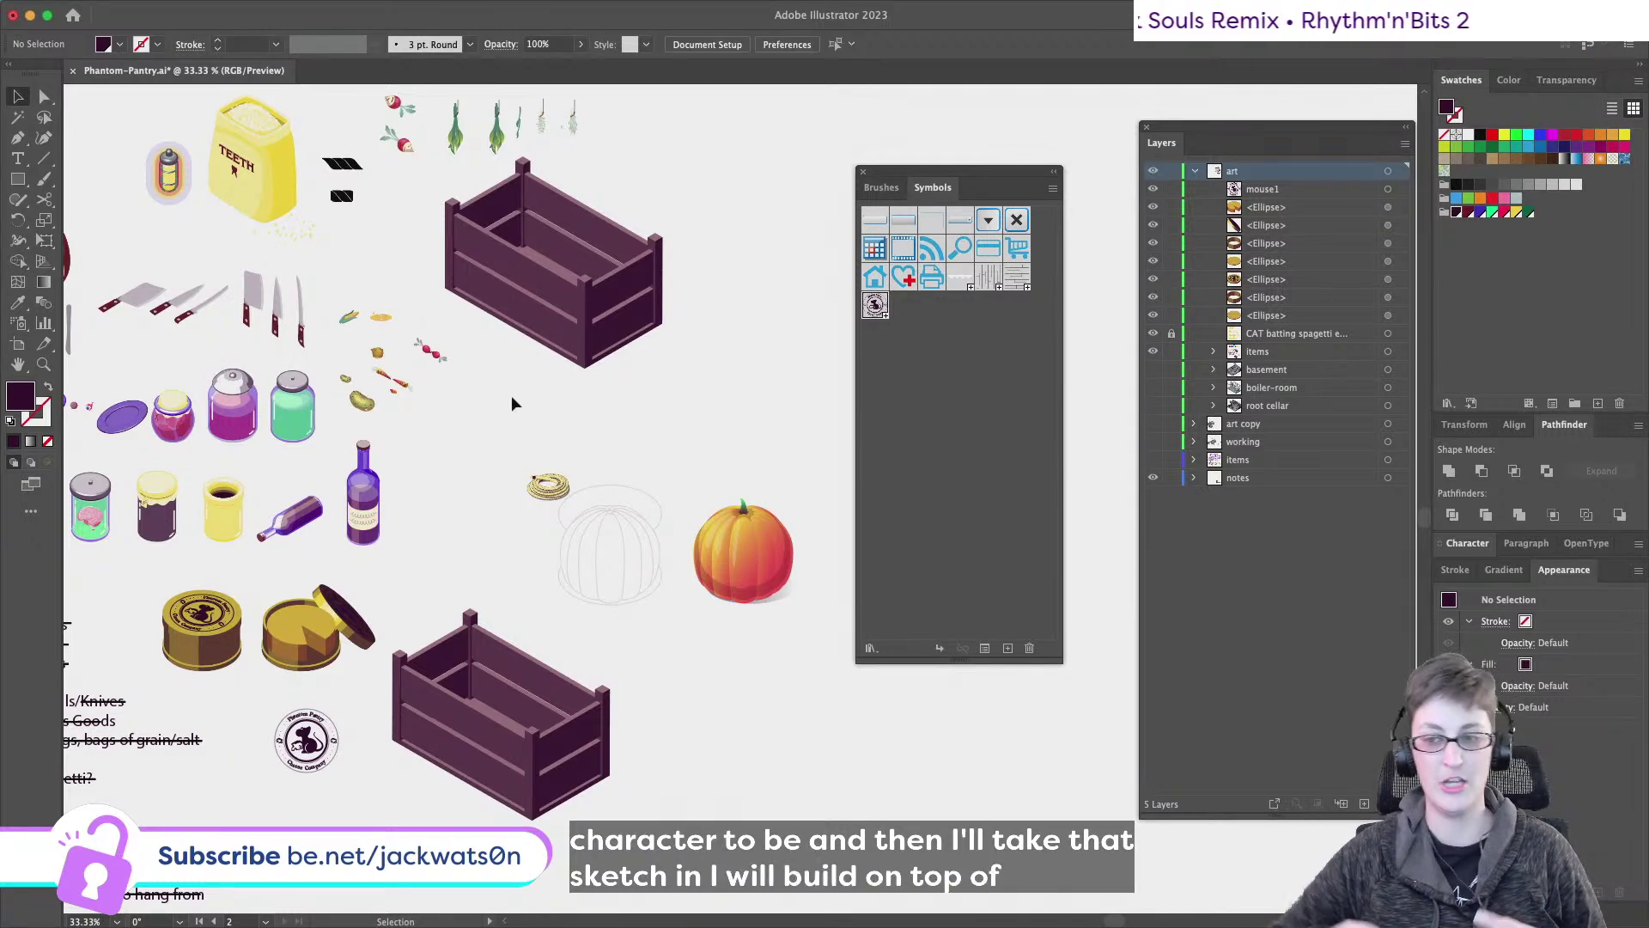
# - Inspect the Phantom Pantry Cheese Company badge up close at 300% magnification, including the sitting mouse and its tail
pyautogui.keyDown('alt'); pyautogui.scroll(3, 348, 680); pyautogui.keyUp('alt')
pyautogui.scroll(-3, 348, 680)
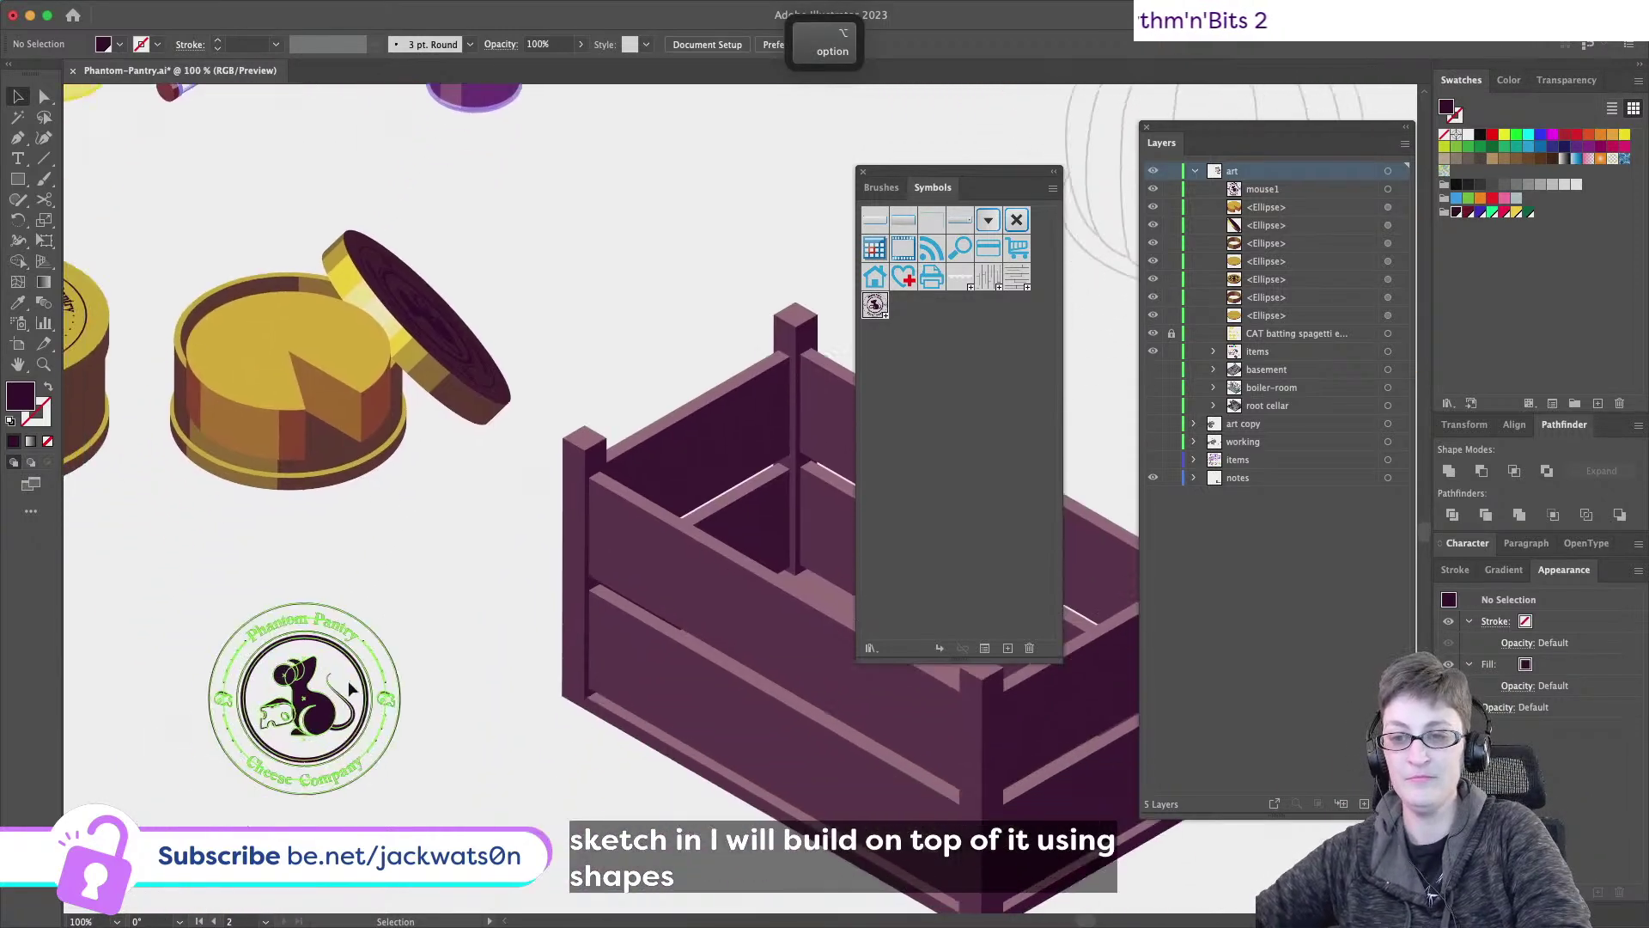
pyautogui.hscroll(-2, 348, 680)
pyautogui.keyDown('alt'); pyautogui.scroll(2, 348, 680); pyautogui.keyUp('alt')
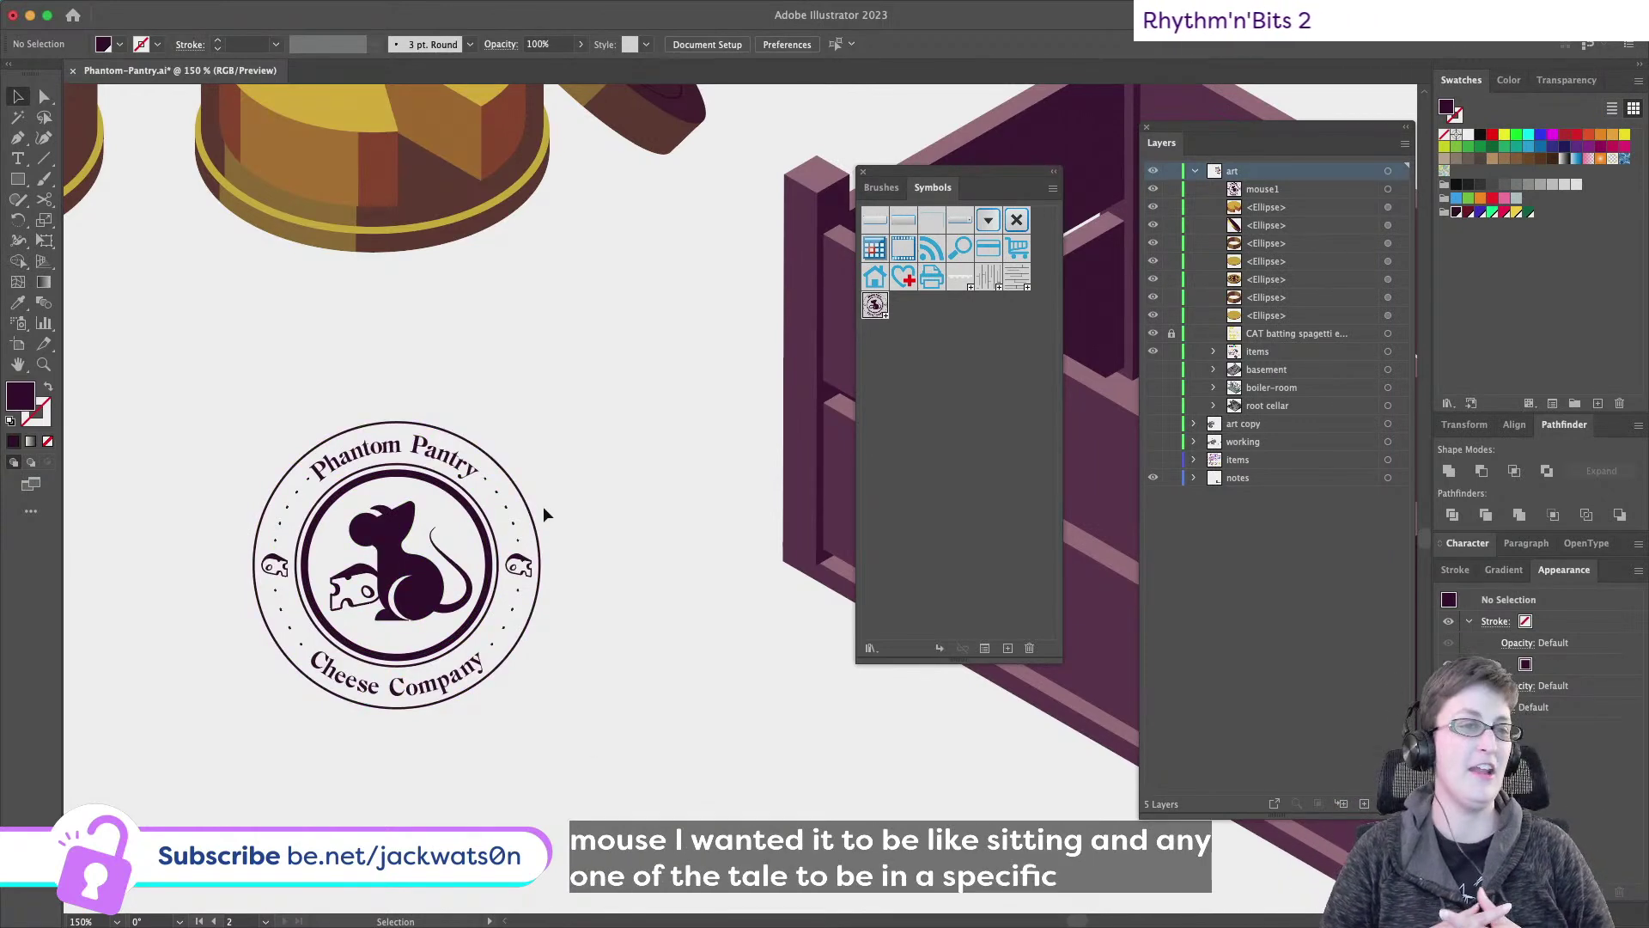
pyautogui.press('super+equal')
pyautogui.press('super+equal')
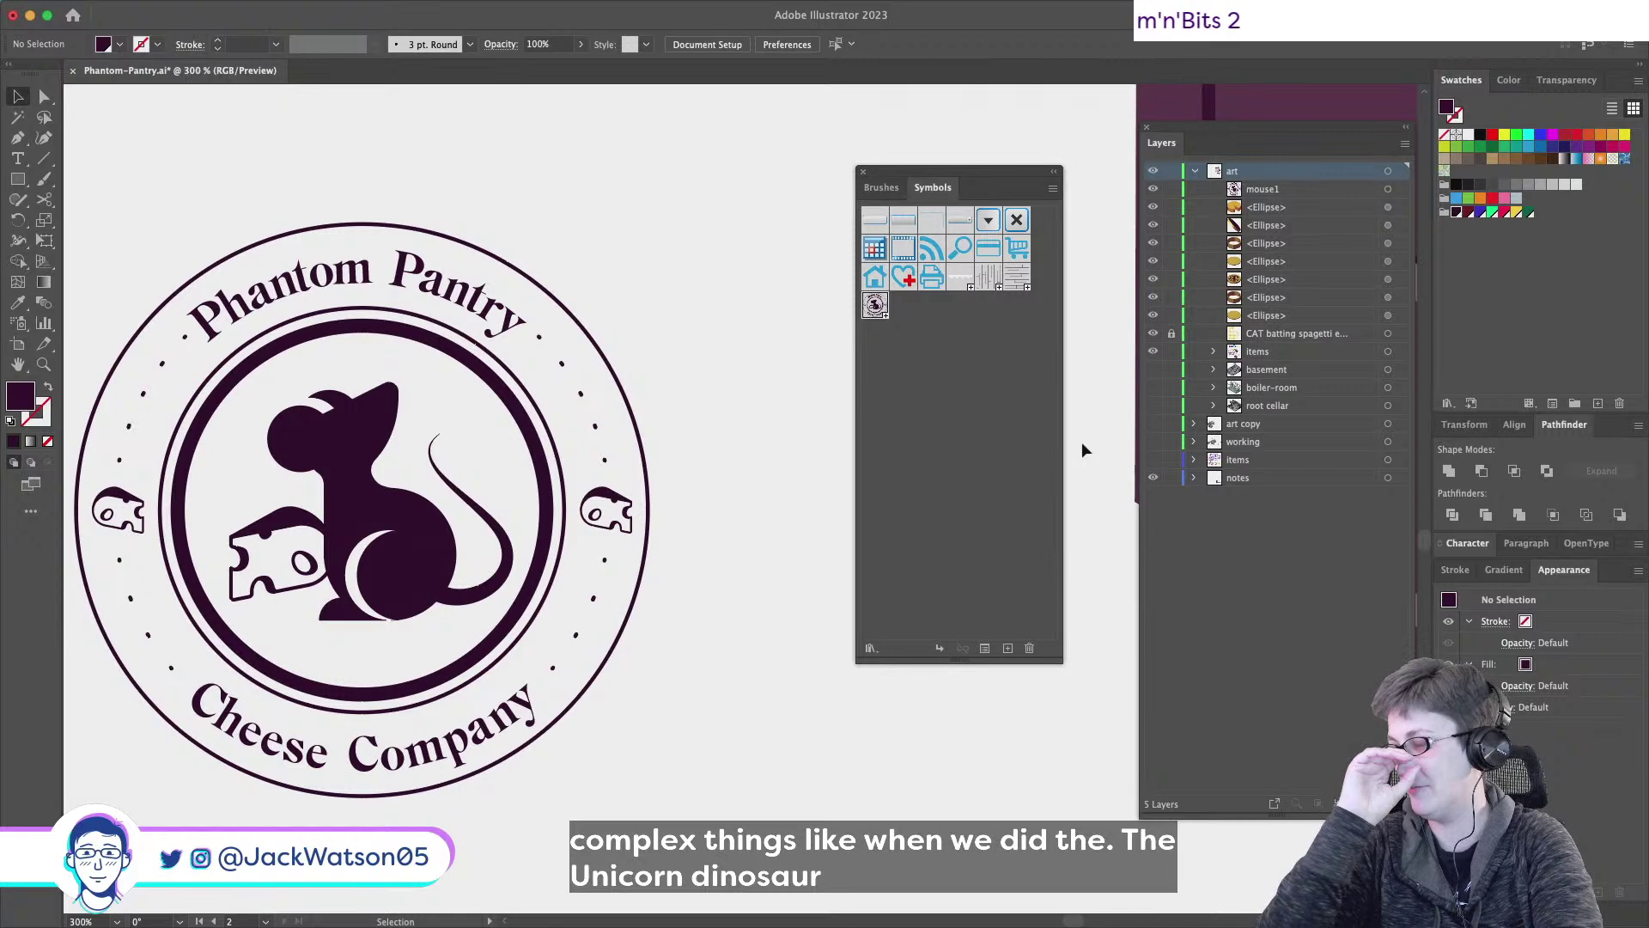
# - Switch to the browser and open the Unicornasaurus Rex project from the Behance profile's project list
pyautogui.press('super+Tab')
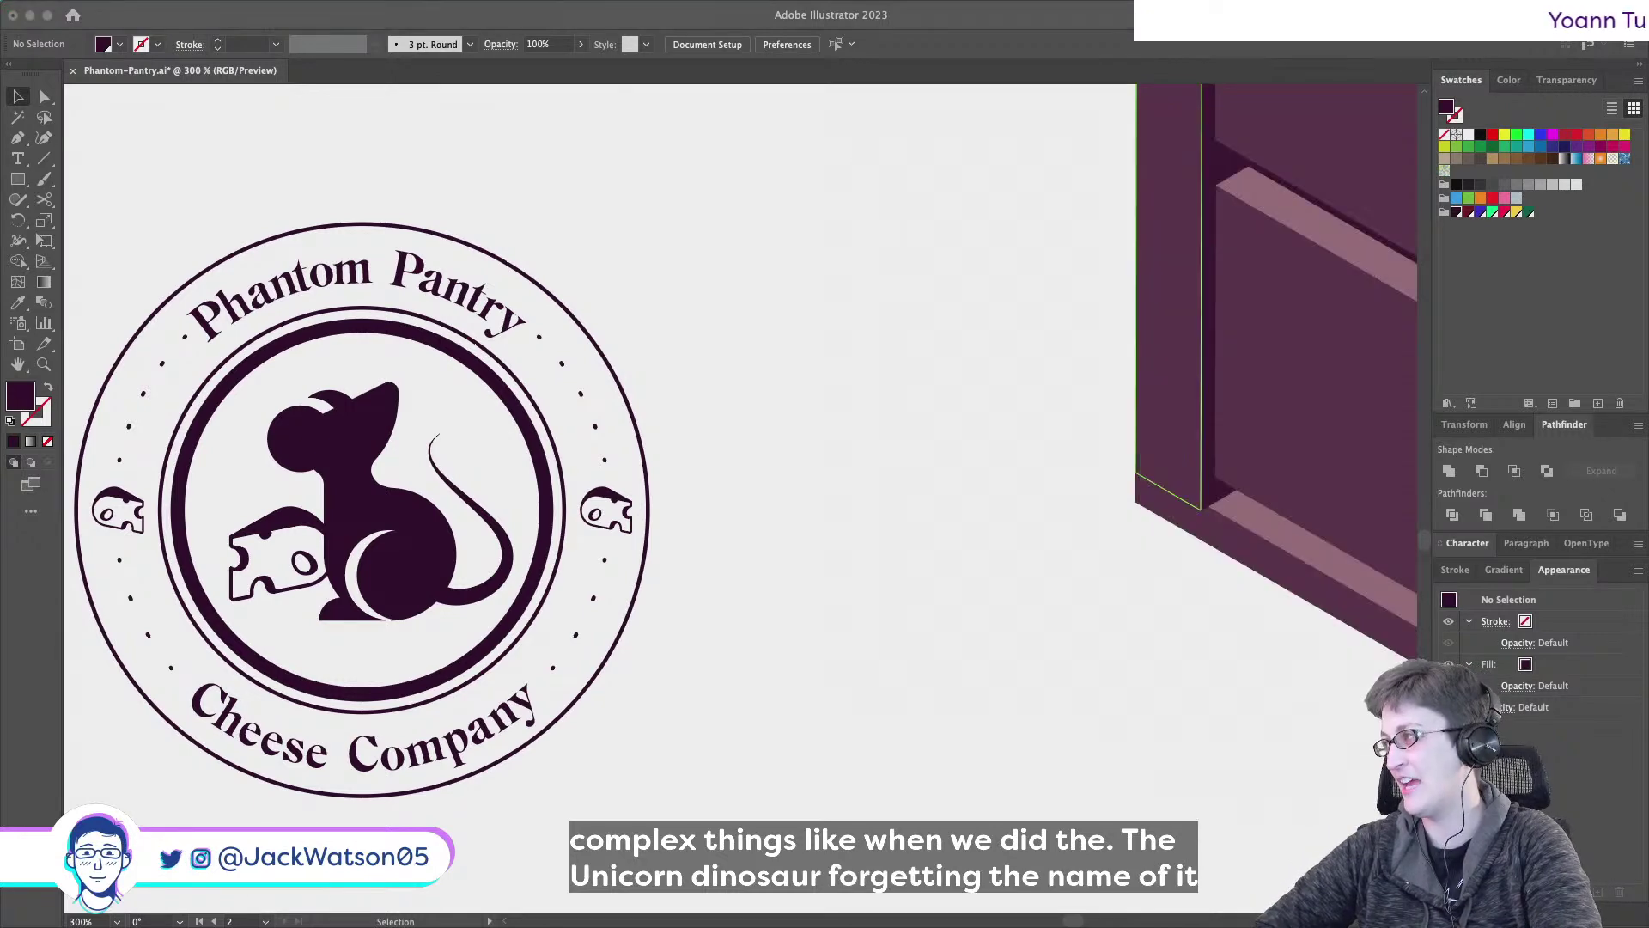
pyautogui.press('Return')
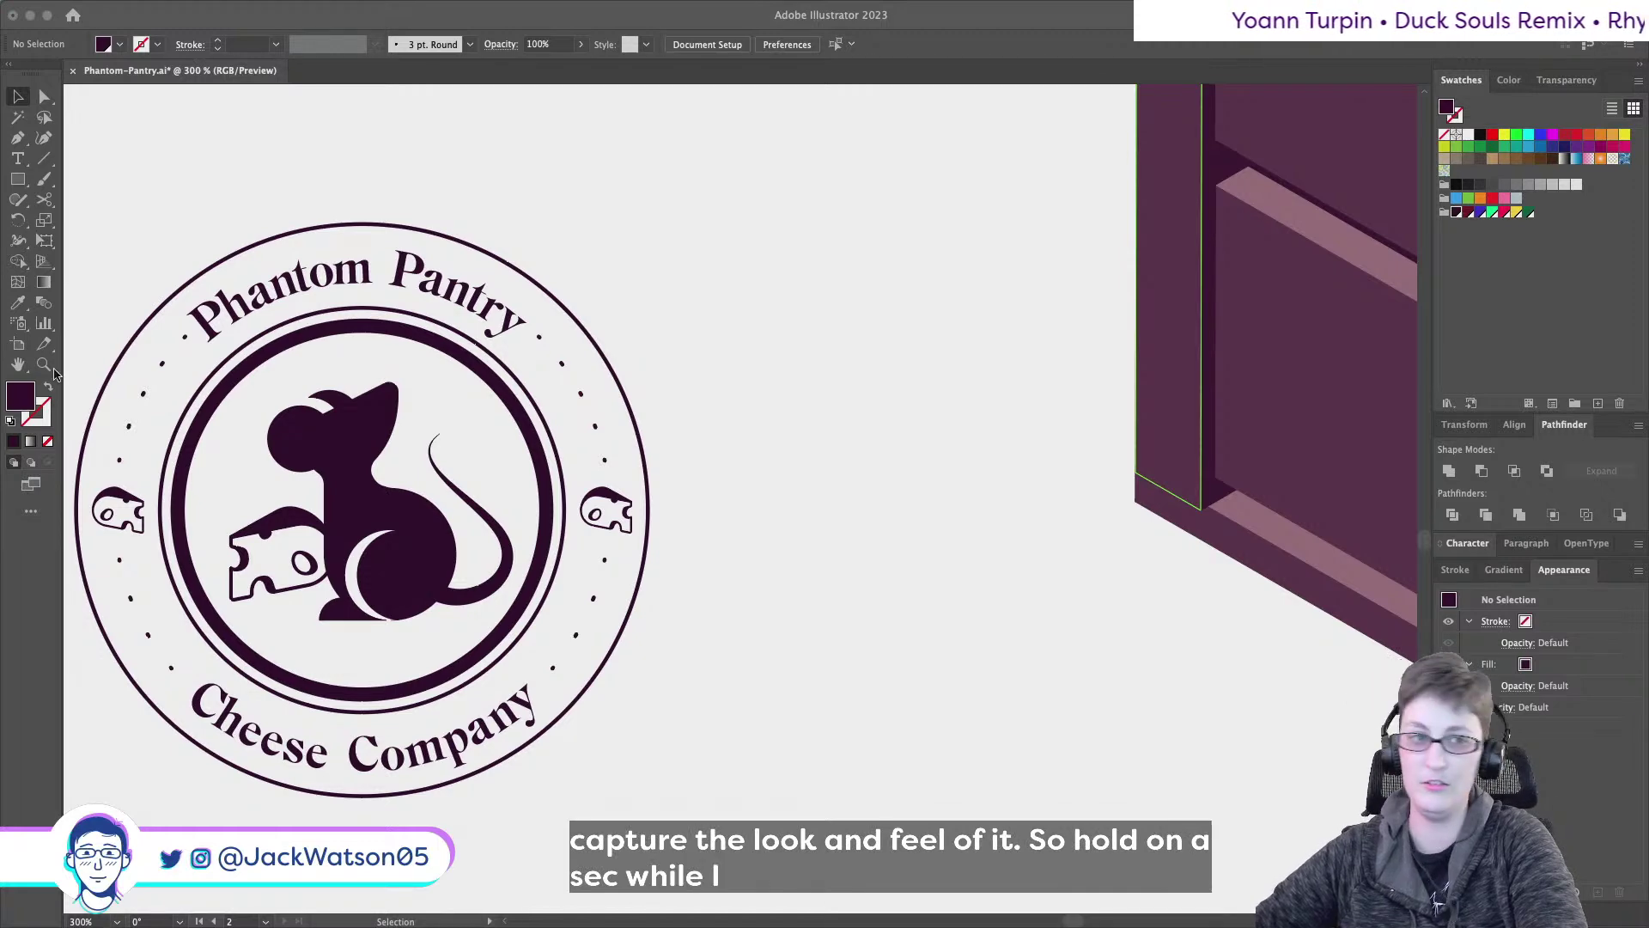
pyautogui.hscroll(-2, 744, 440)
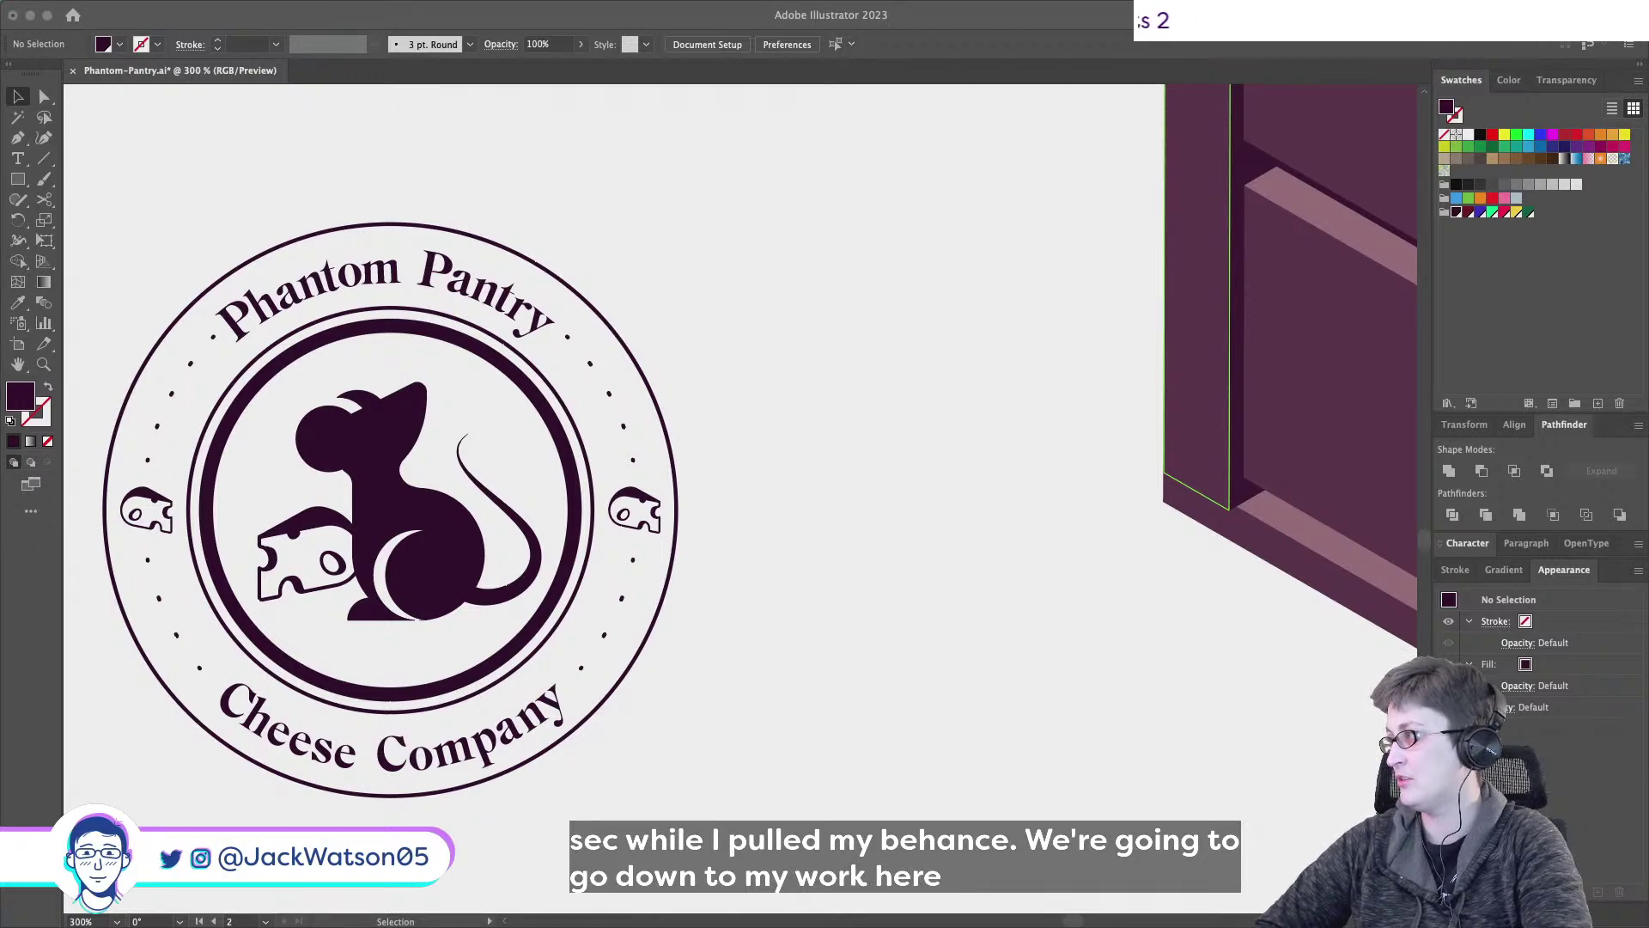
pyautogui.press('super+Tab')
pyautogui.scroll(-10, 1099, 571)
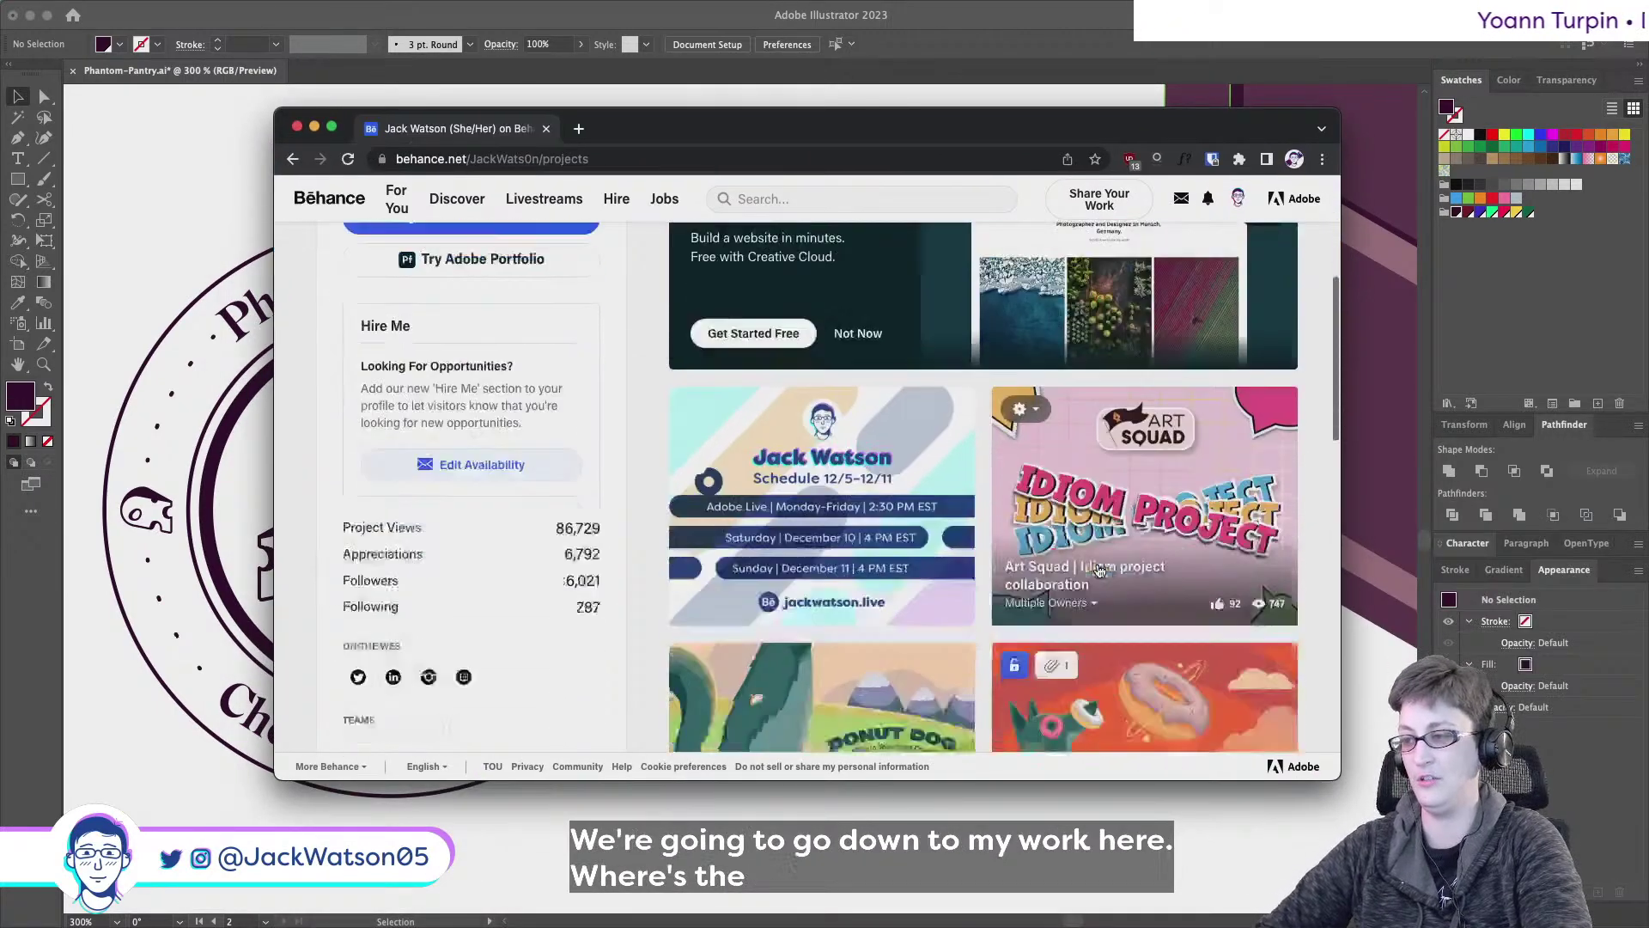
pyautogui.scroll(1, 1099, 571)
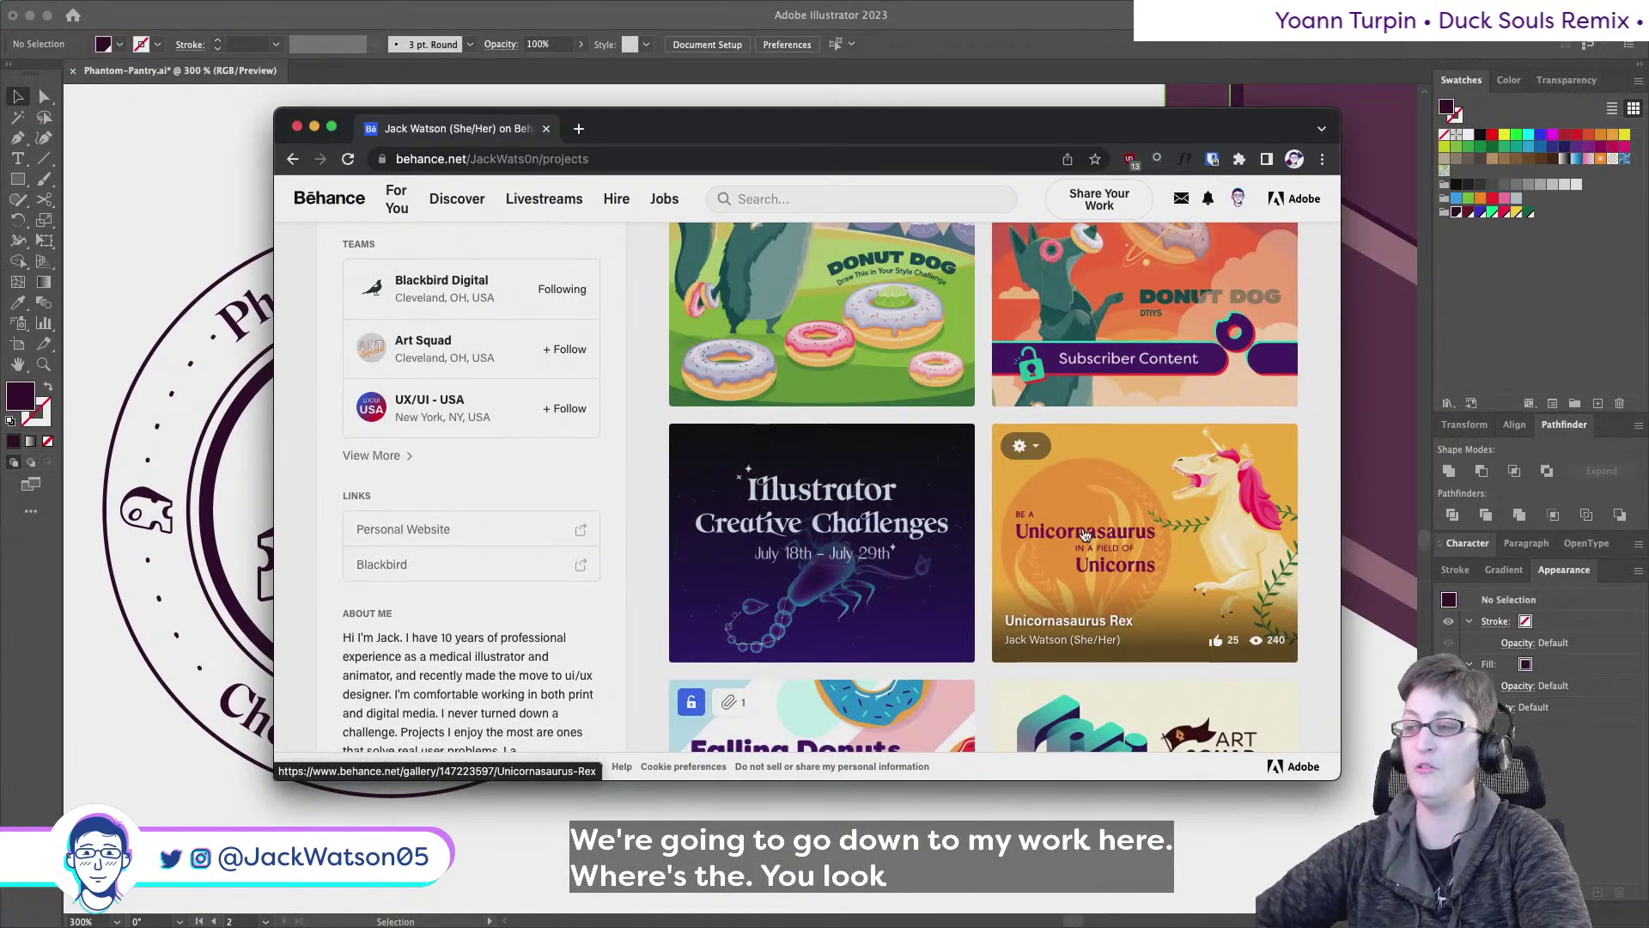
pyautogui.click(1086, 538)
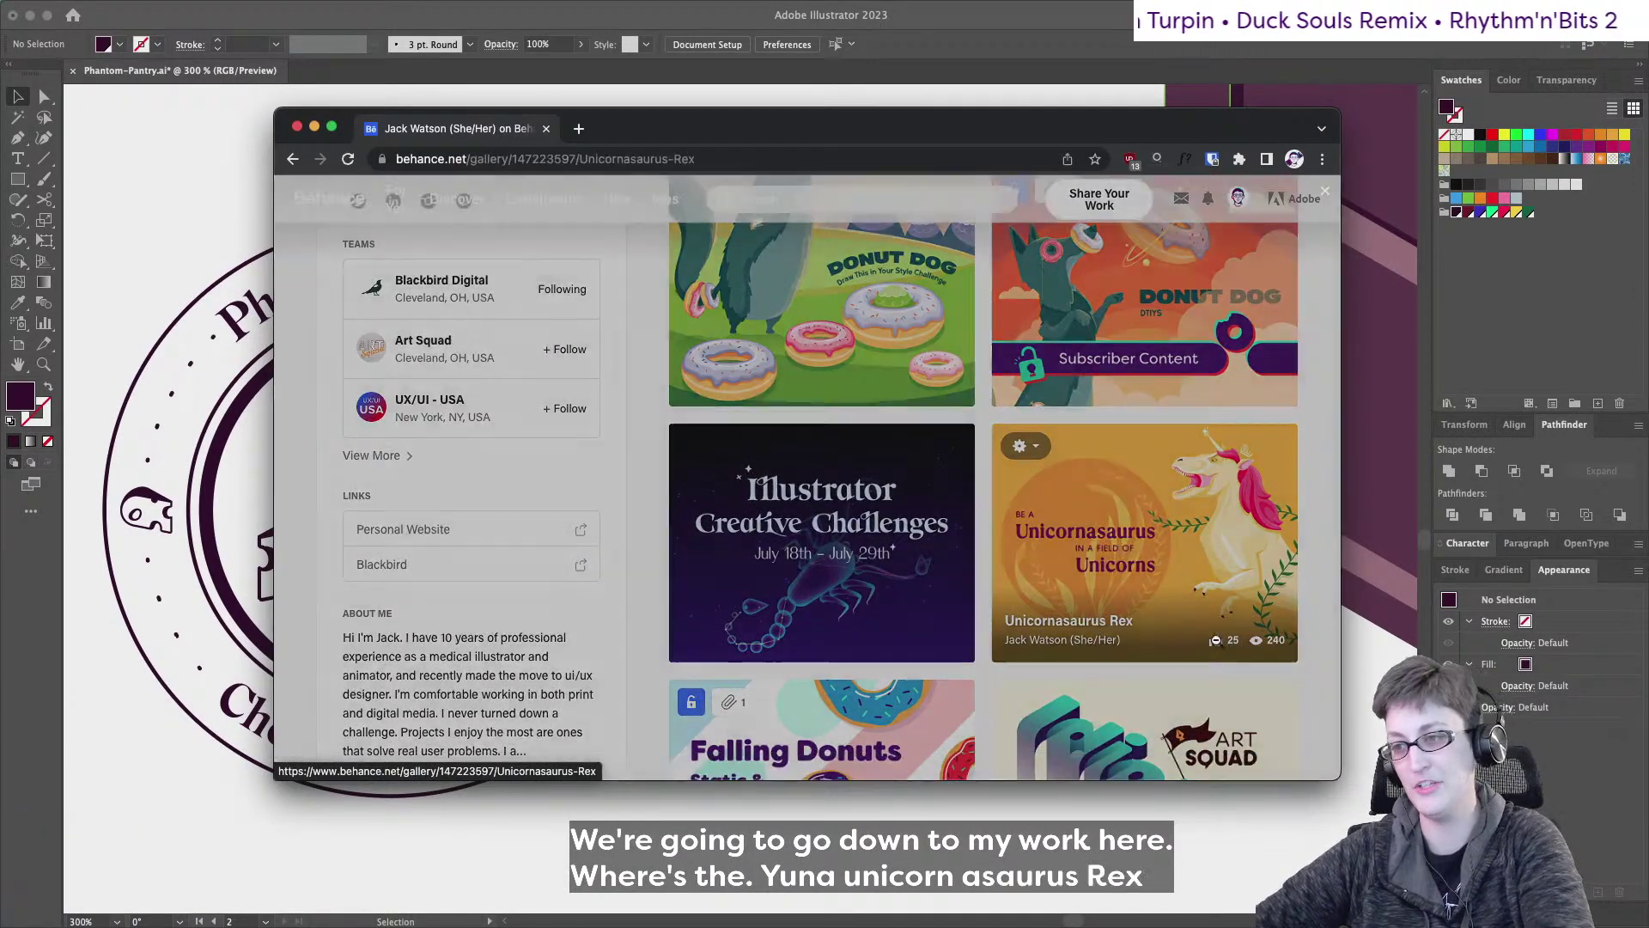
# - Examine the Unicornasaurus Rex artwork, T-shirt mockups and pose sketches, and close the project
pyautogui.scroll(-10, 810, 412)
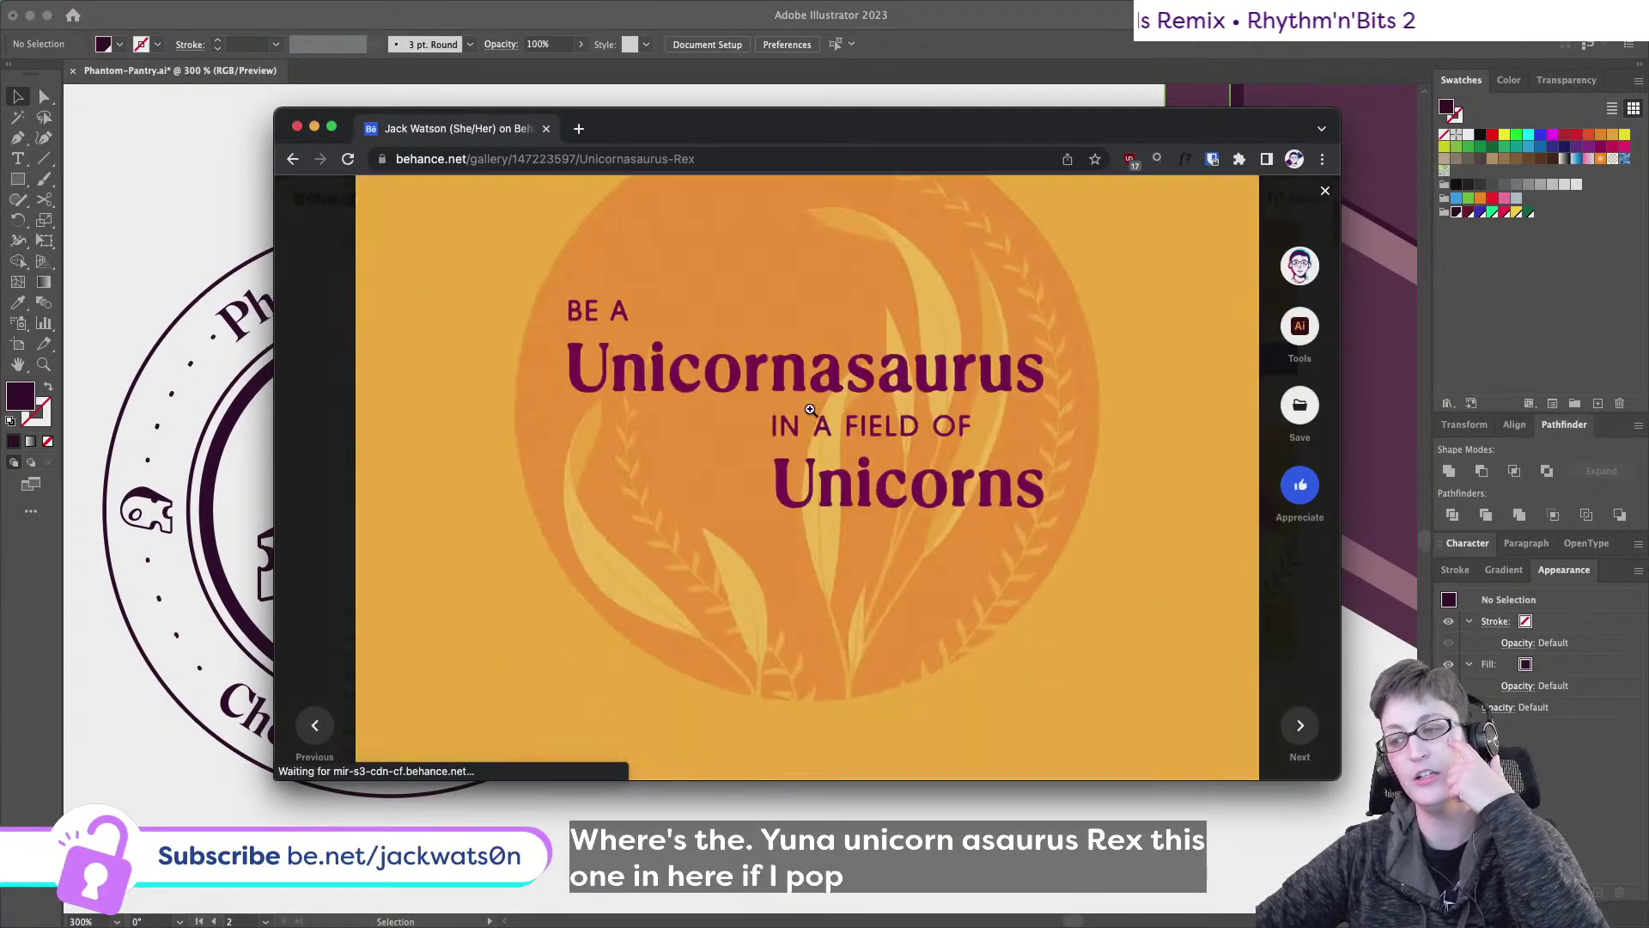
pyautogui.scroll(-15, 810, 412)
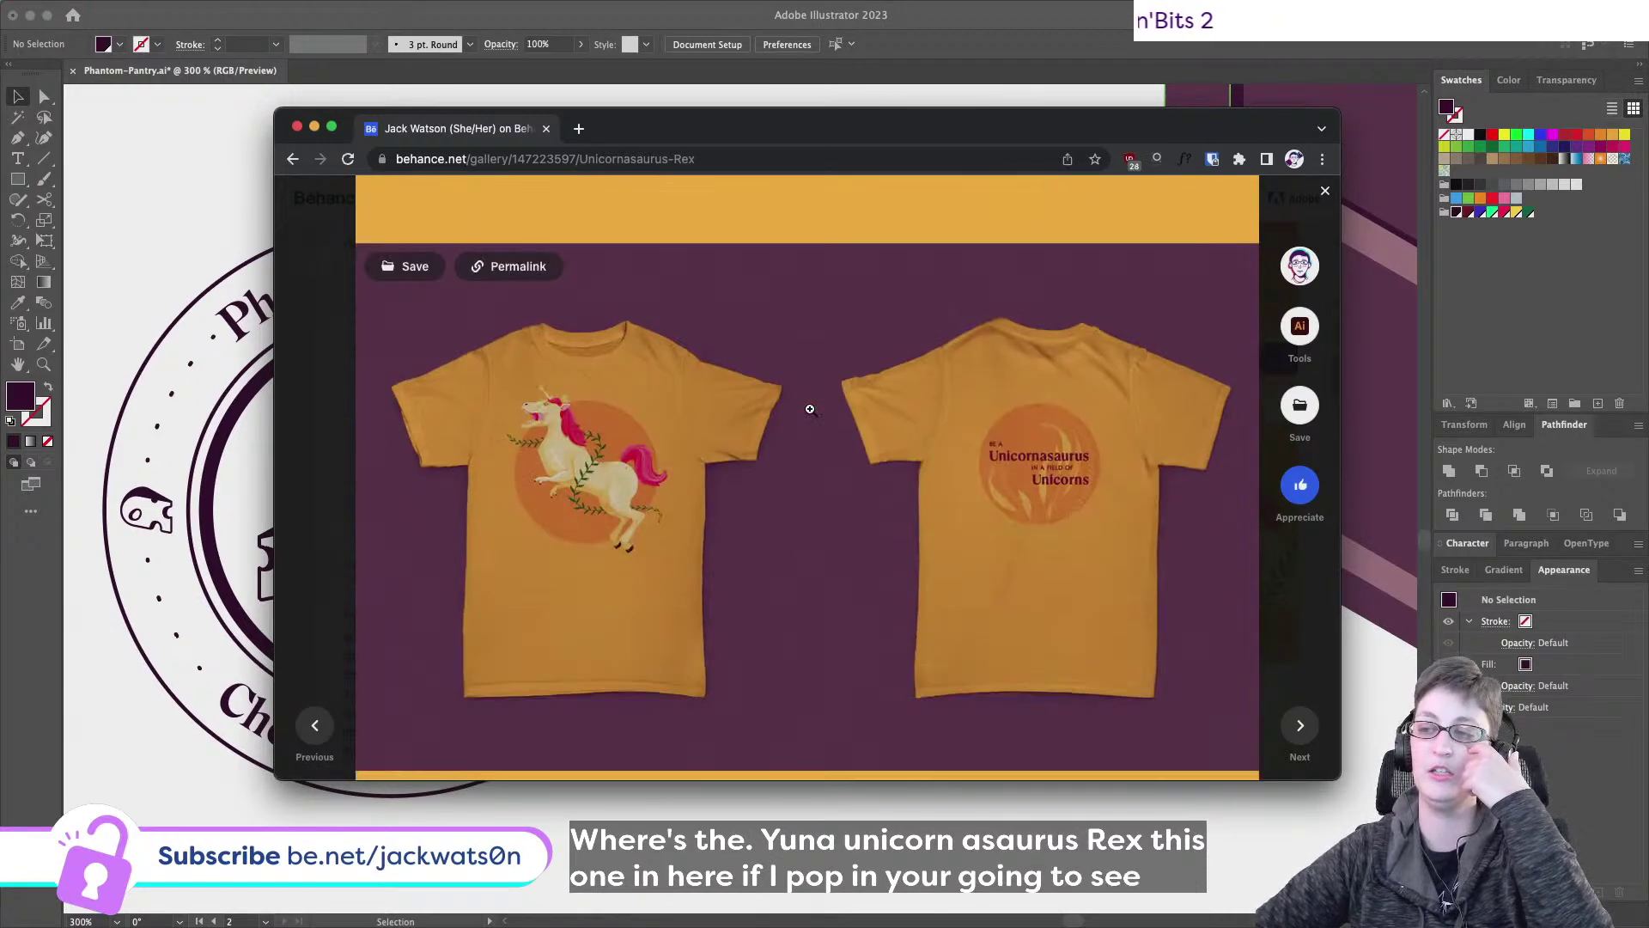
pyautogui.scroll(-5, 809, 410)
pyautogui.scroll(3, 810, 409)
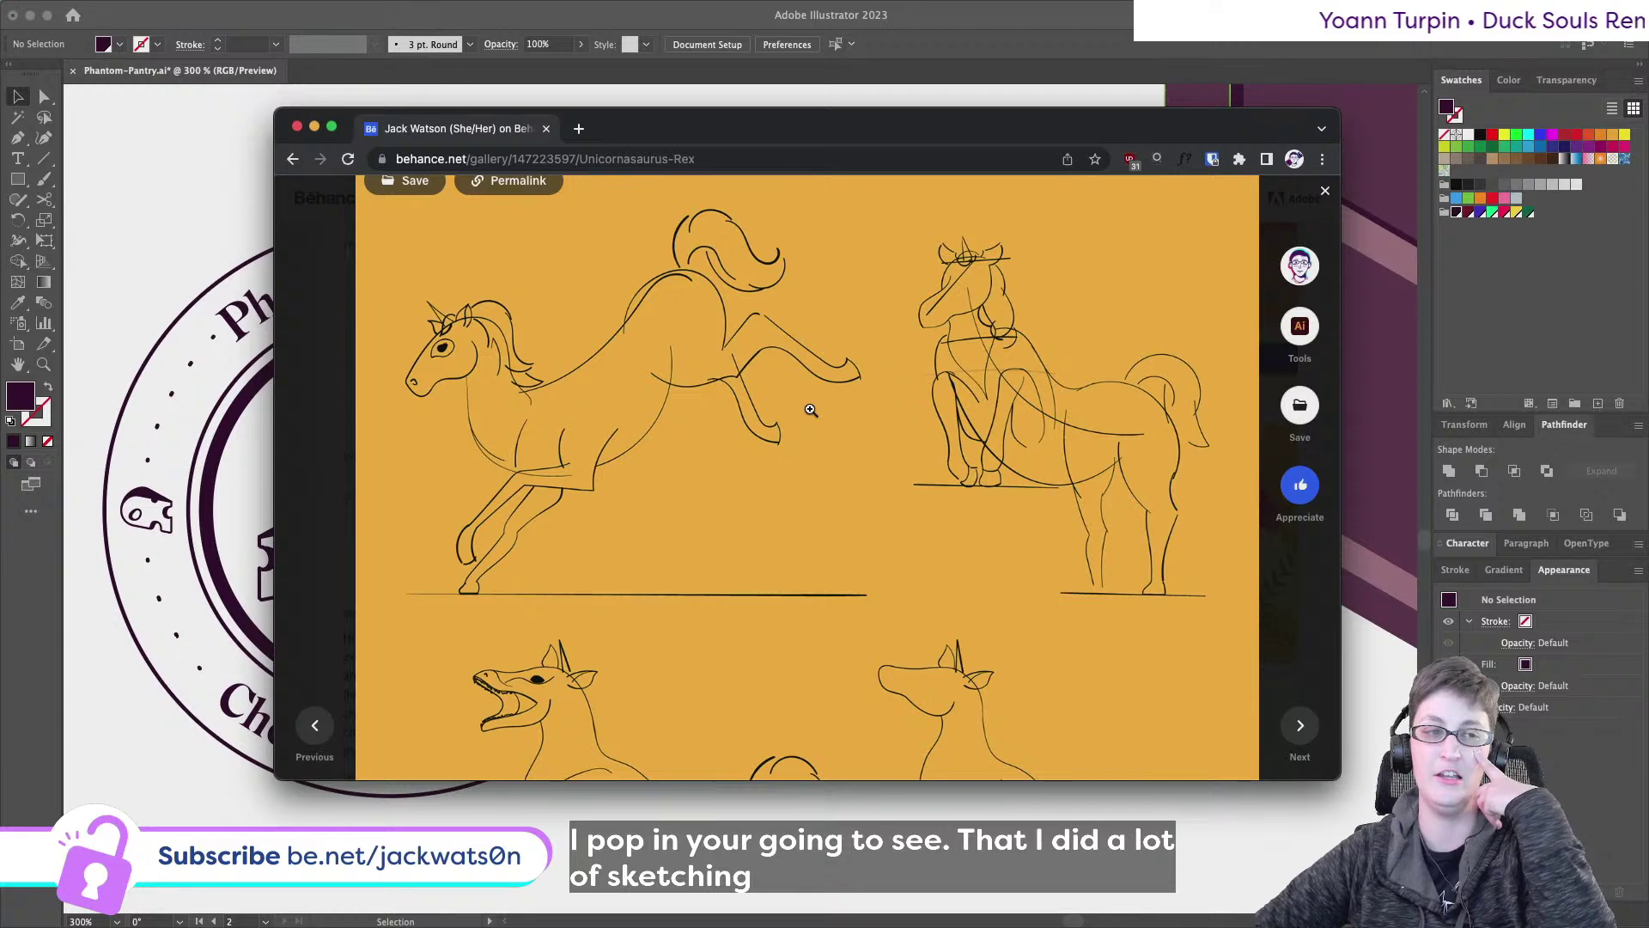
pyautogui.scroll(-4, 809, 409)
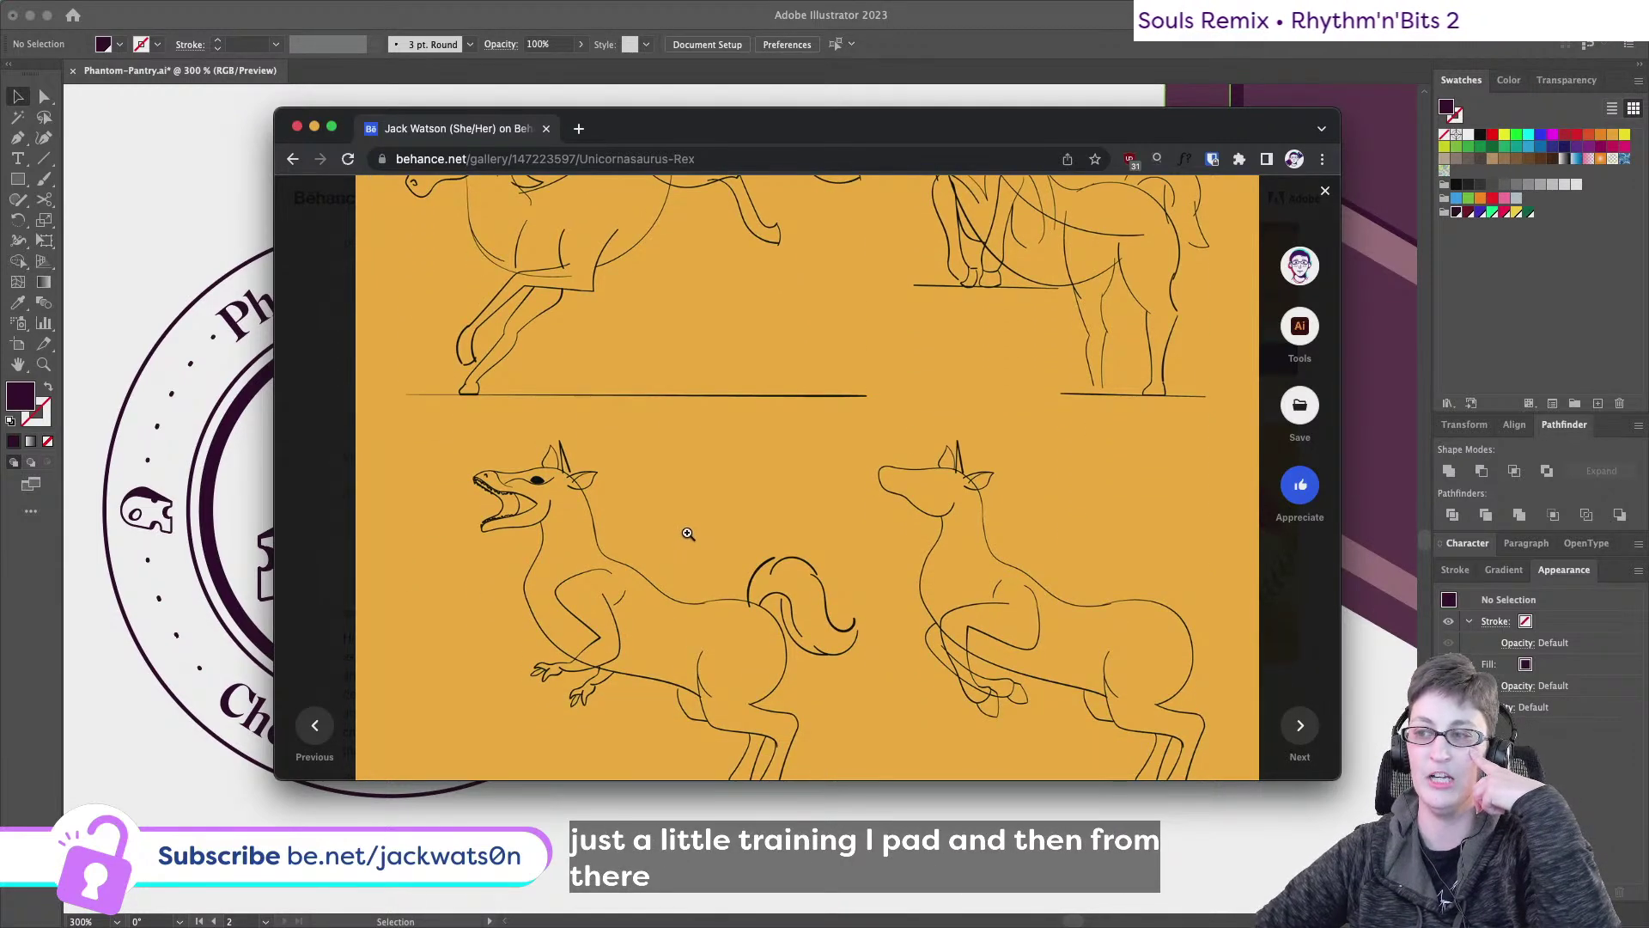
pyautogui.scroll(-10, 687, 533)
pyautogui.scroll(-5, 687, 533)
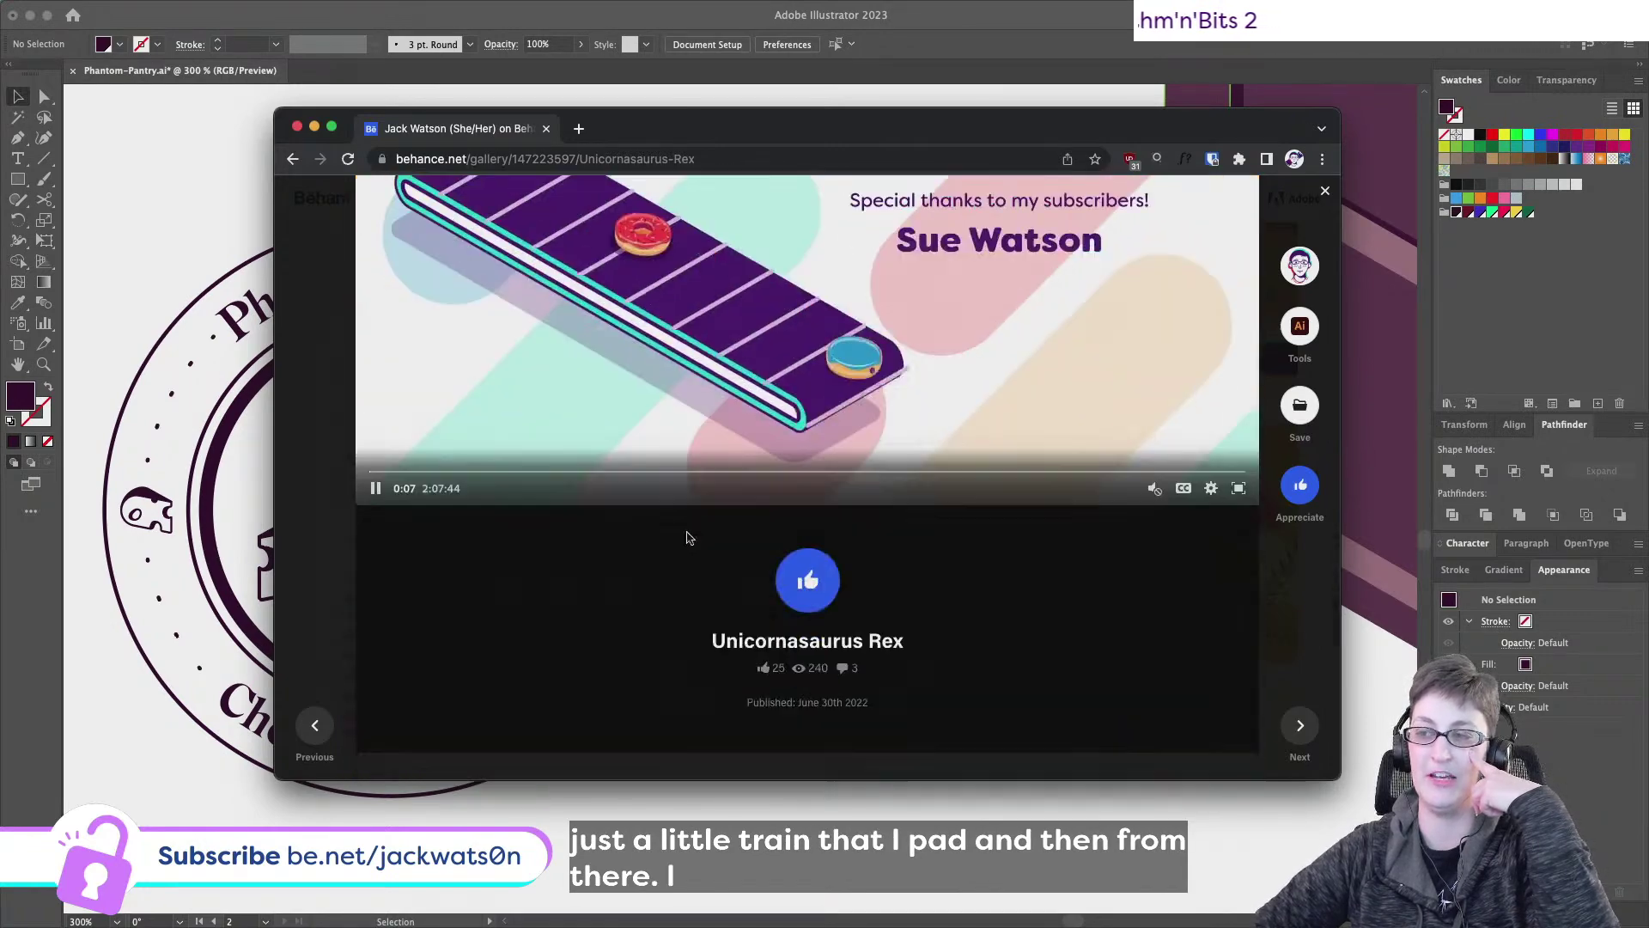
pyautogui.scroll(8, 687, 533)
pyautogui.scroll(8, 687, 536)
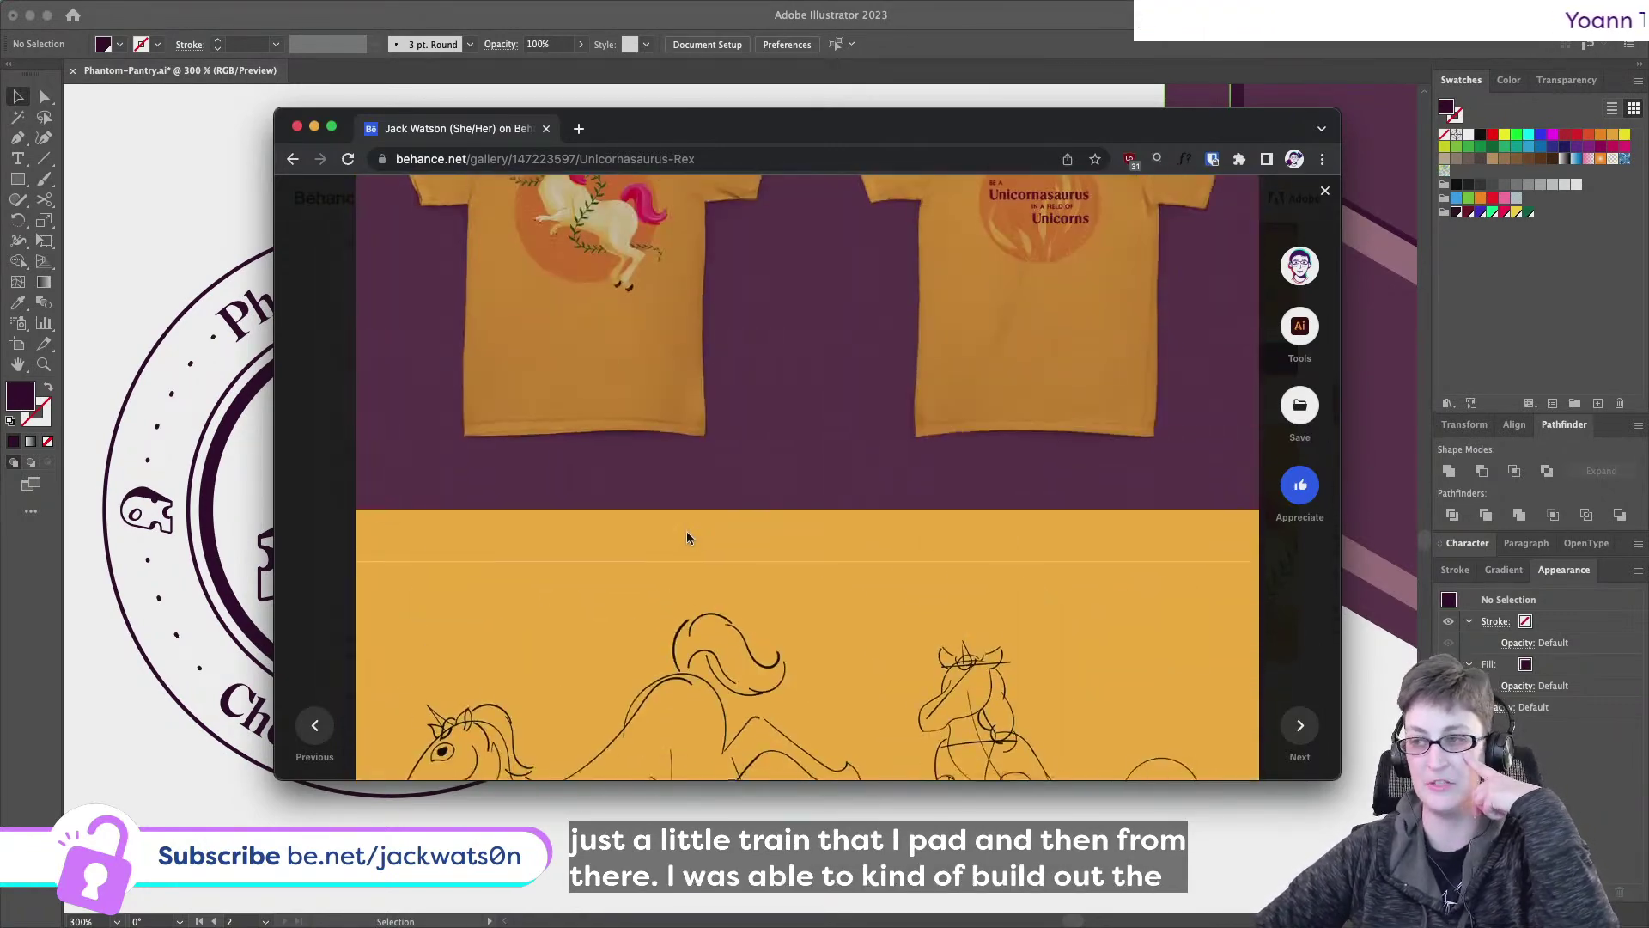
pyautogui.scroll(5, 687, 533)
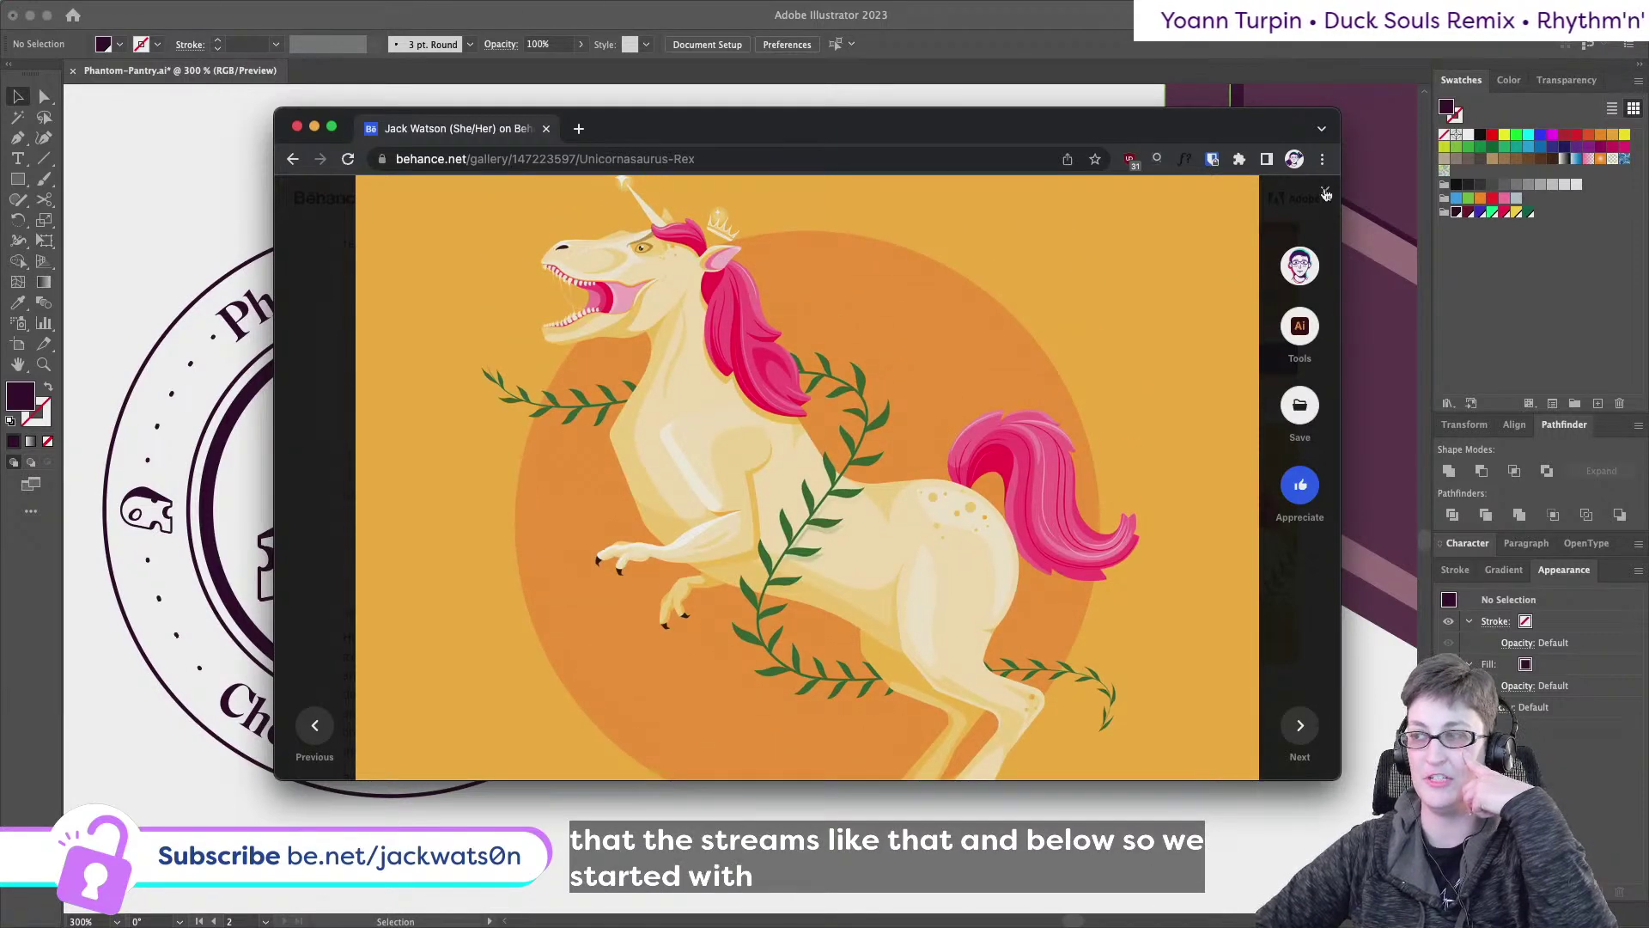
pyautogui.press('Escape')
# - Open the Illustrator Creative Challenges March 28th-April 8th project and find its From Sketch To Vector section
pyautogui.scroll(-1, 1035, 513)
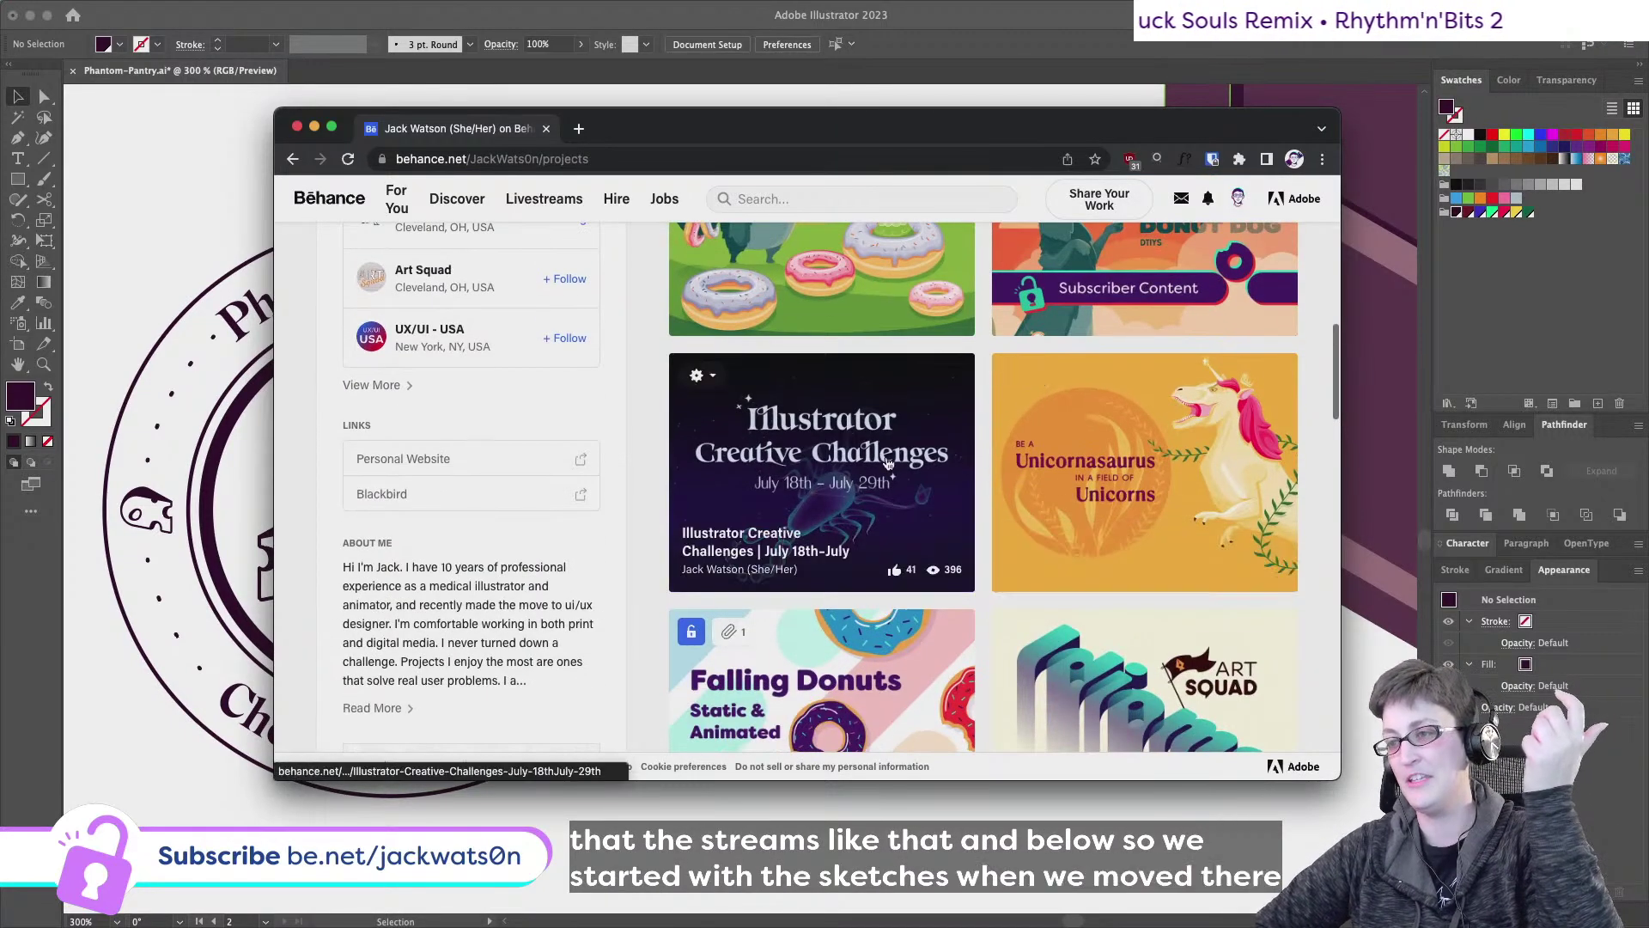
pyautogui.scroll(-5, 837, 530)
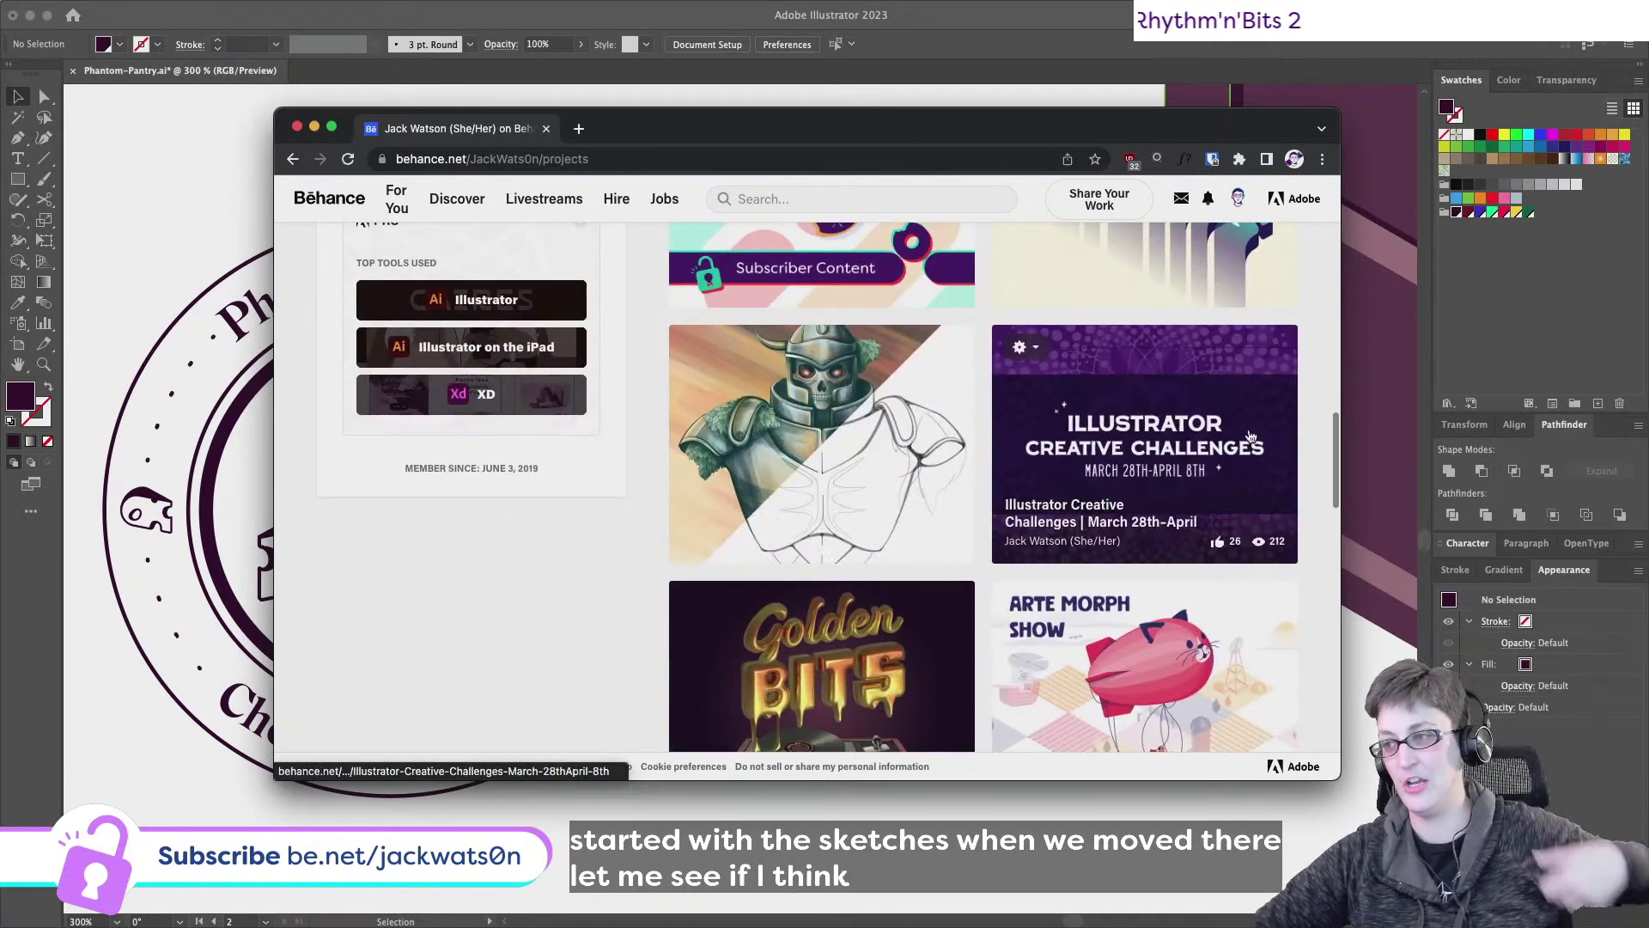
pyautogui.click(1052, 506)
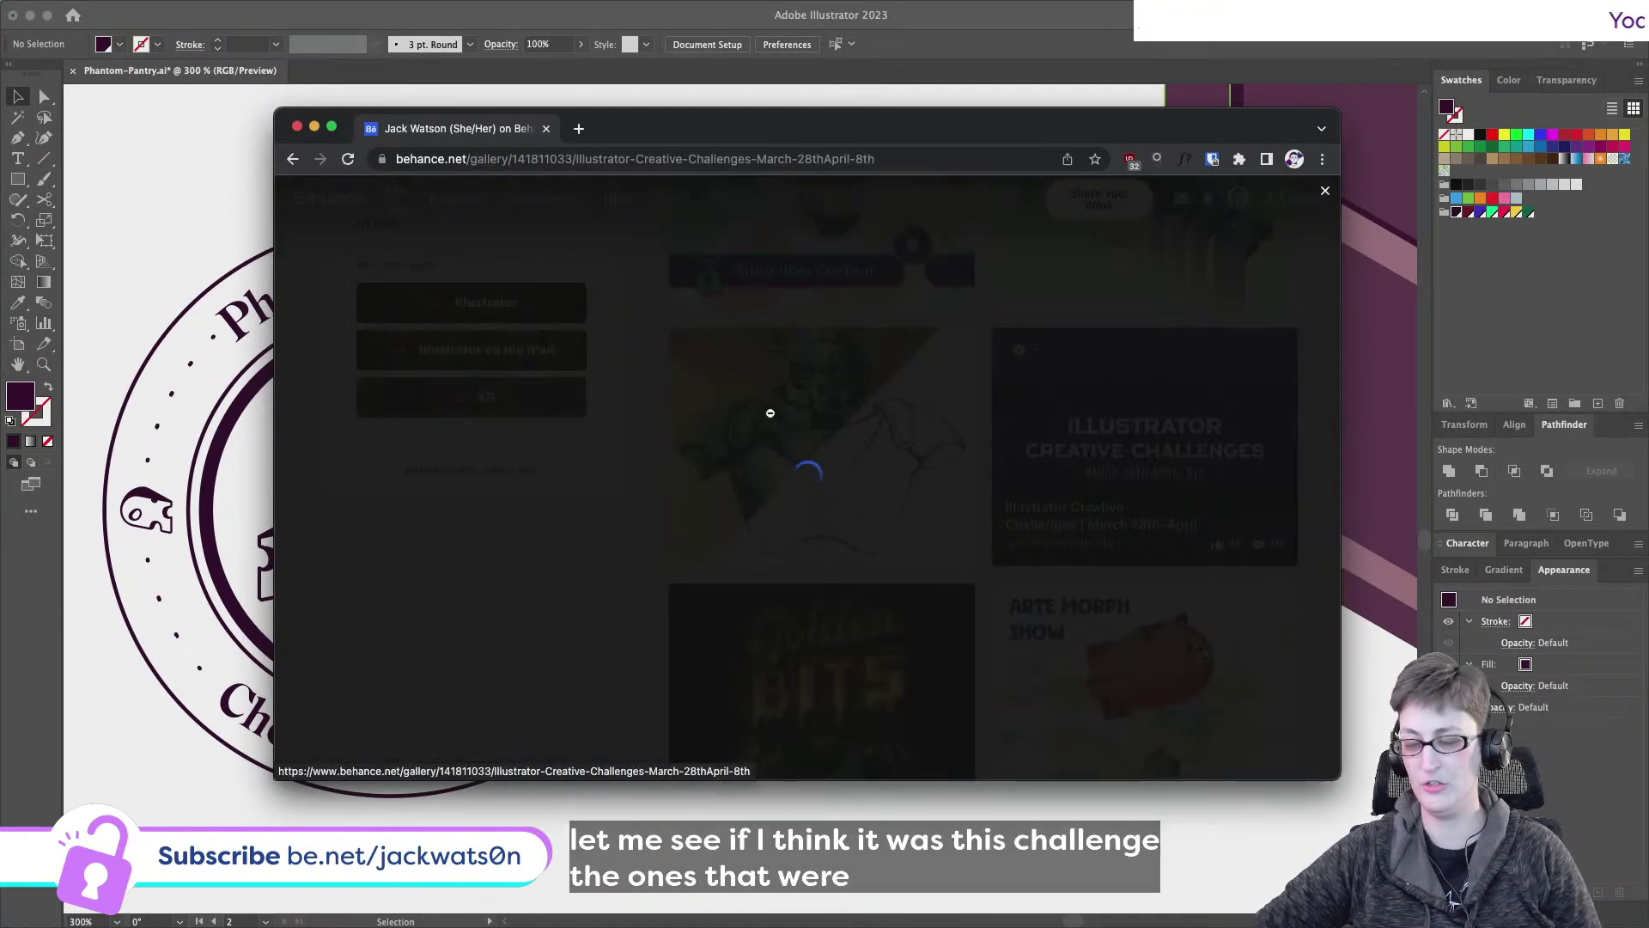
pyautogui.scroll(-15, 770, 419)
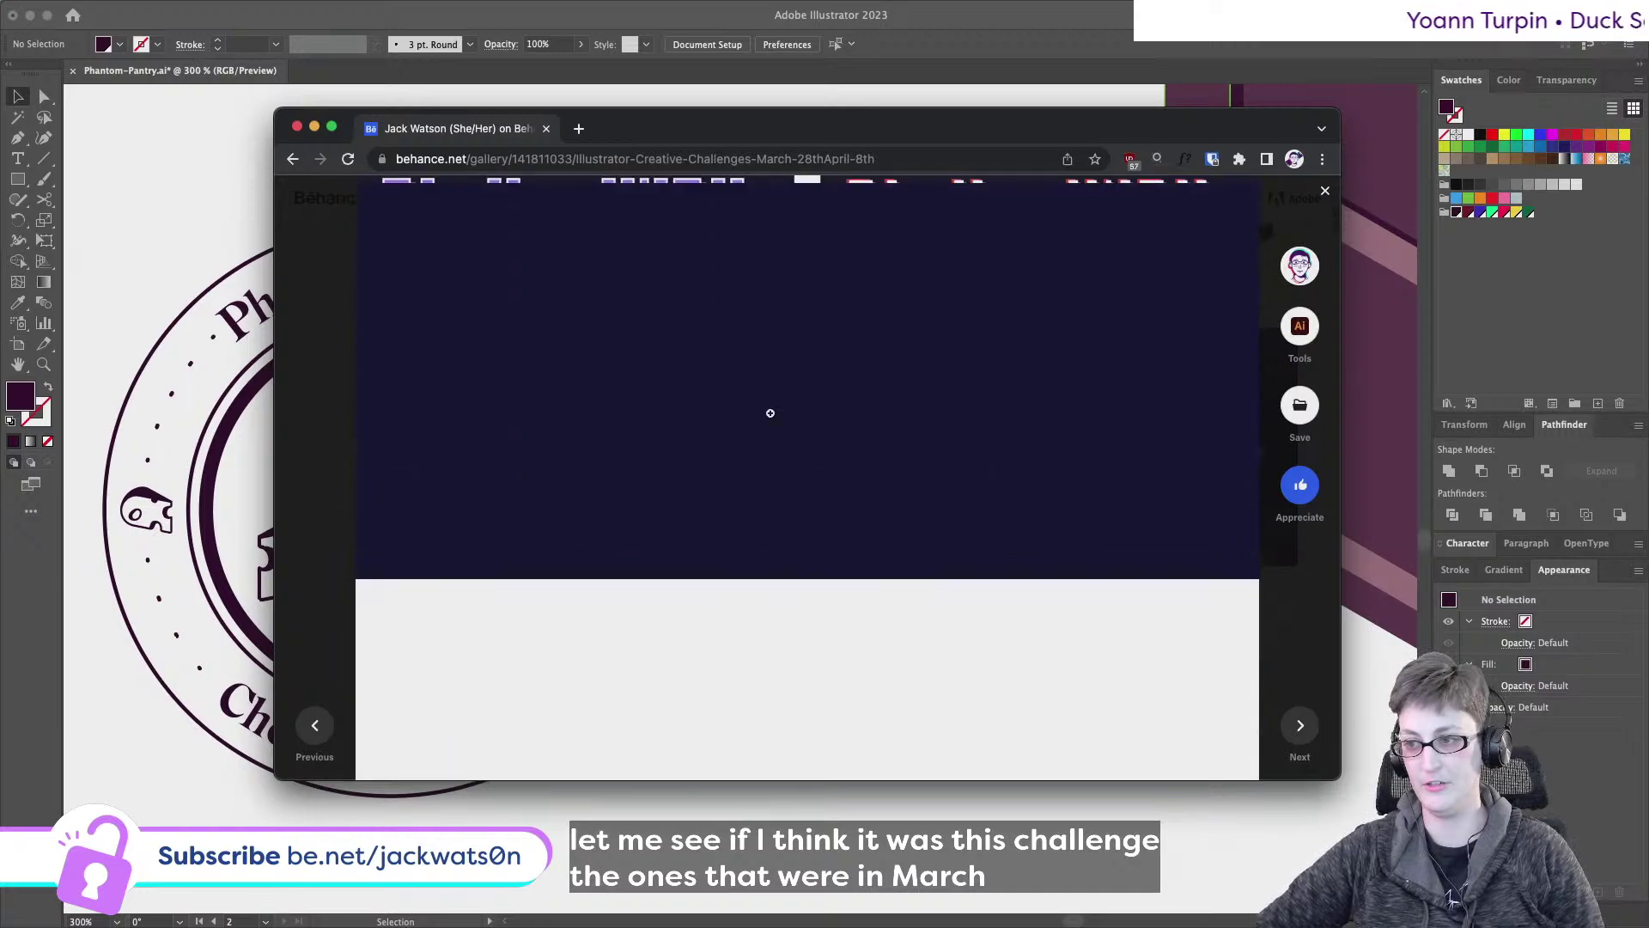
pyautogui.scroll(-20, 771, 415)
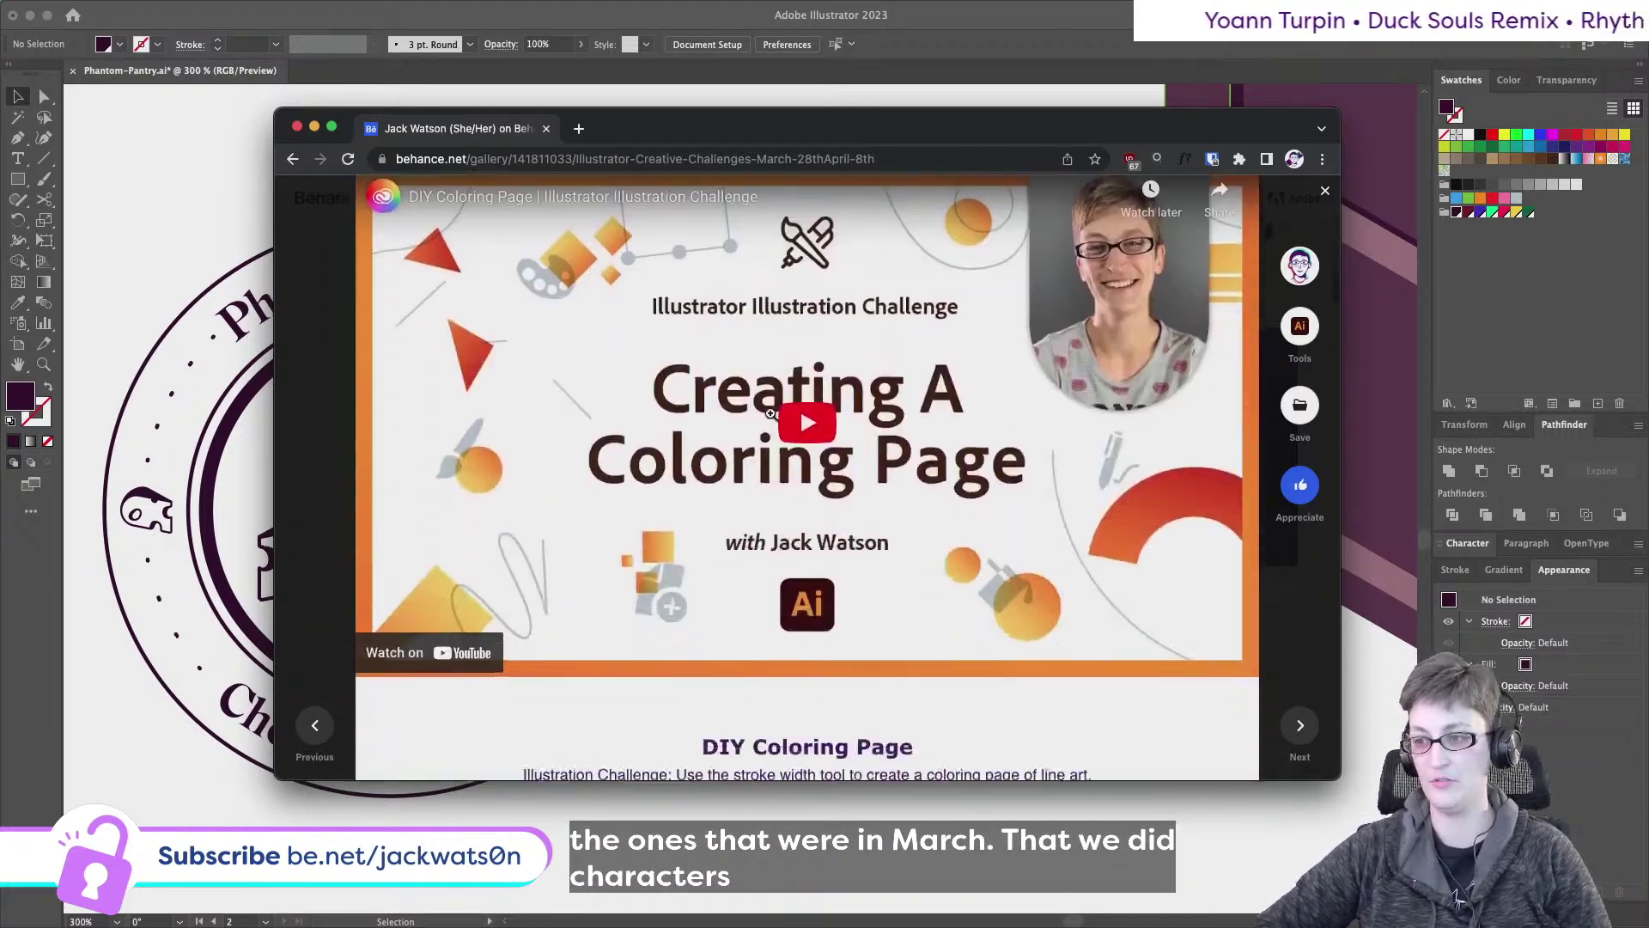
pyautogui.scroll(-20, 770, 415)
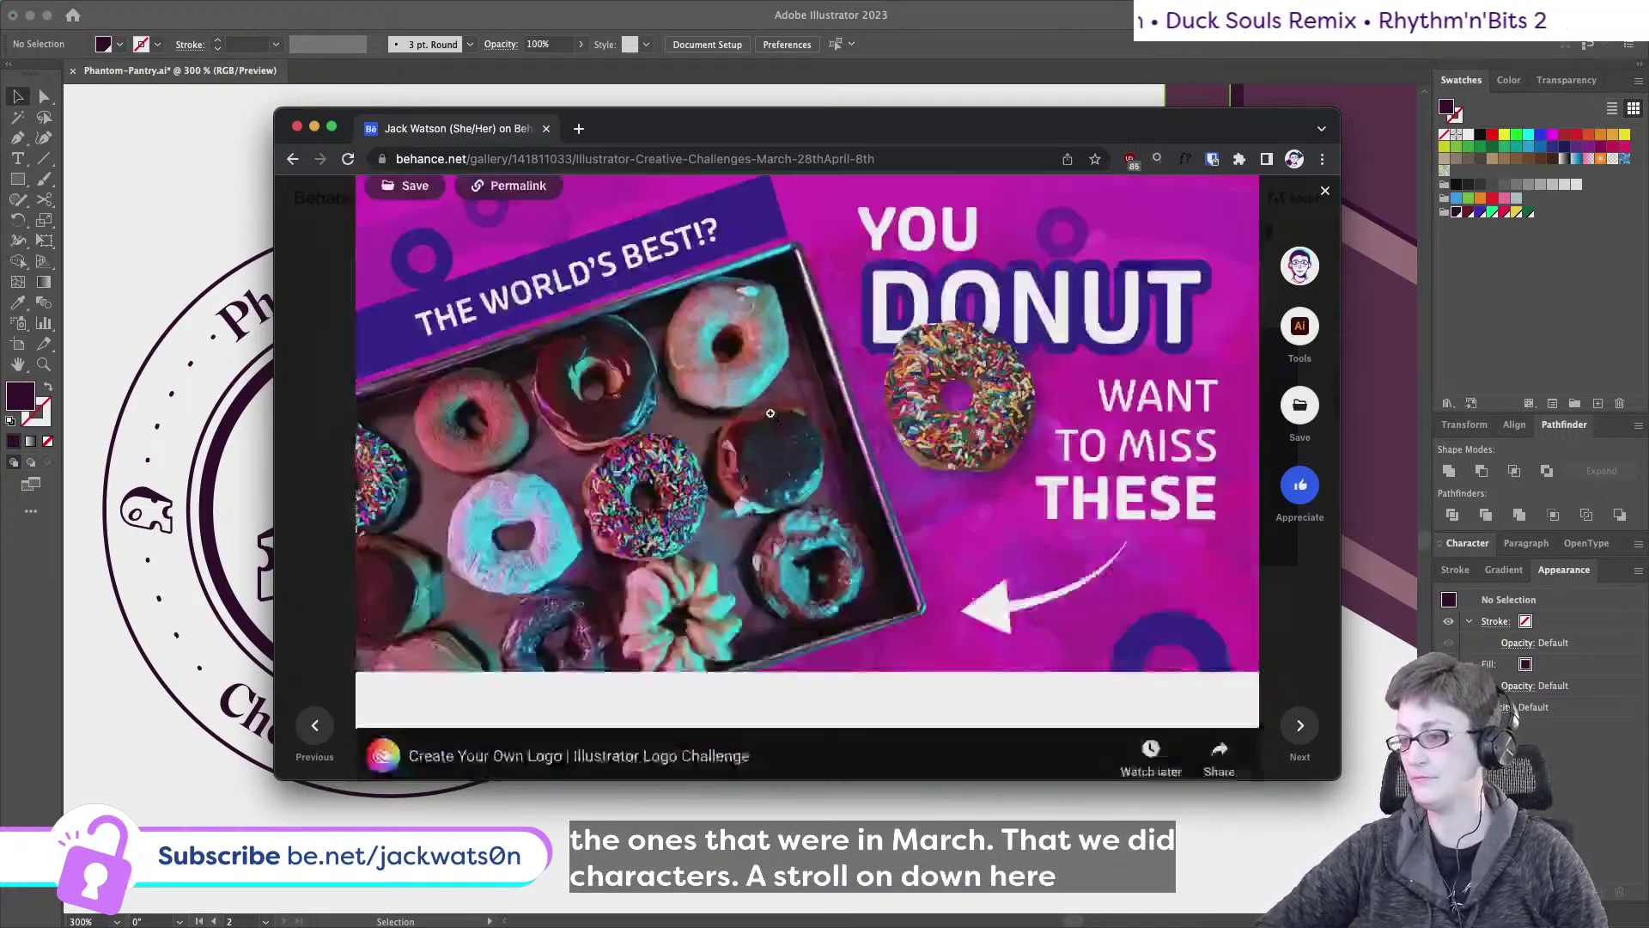
pyautogui.scroll(-15, 770, 415)
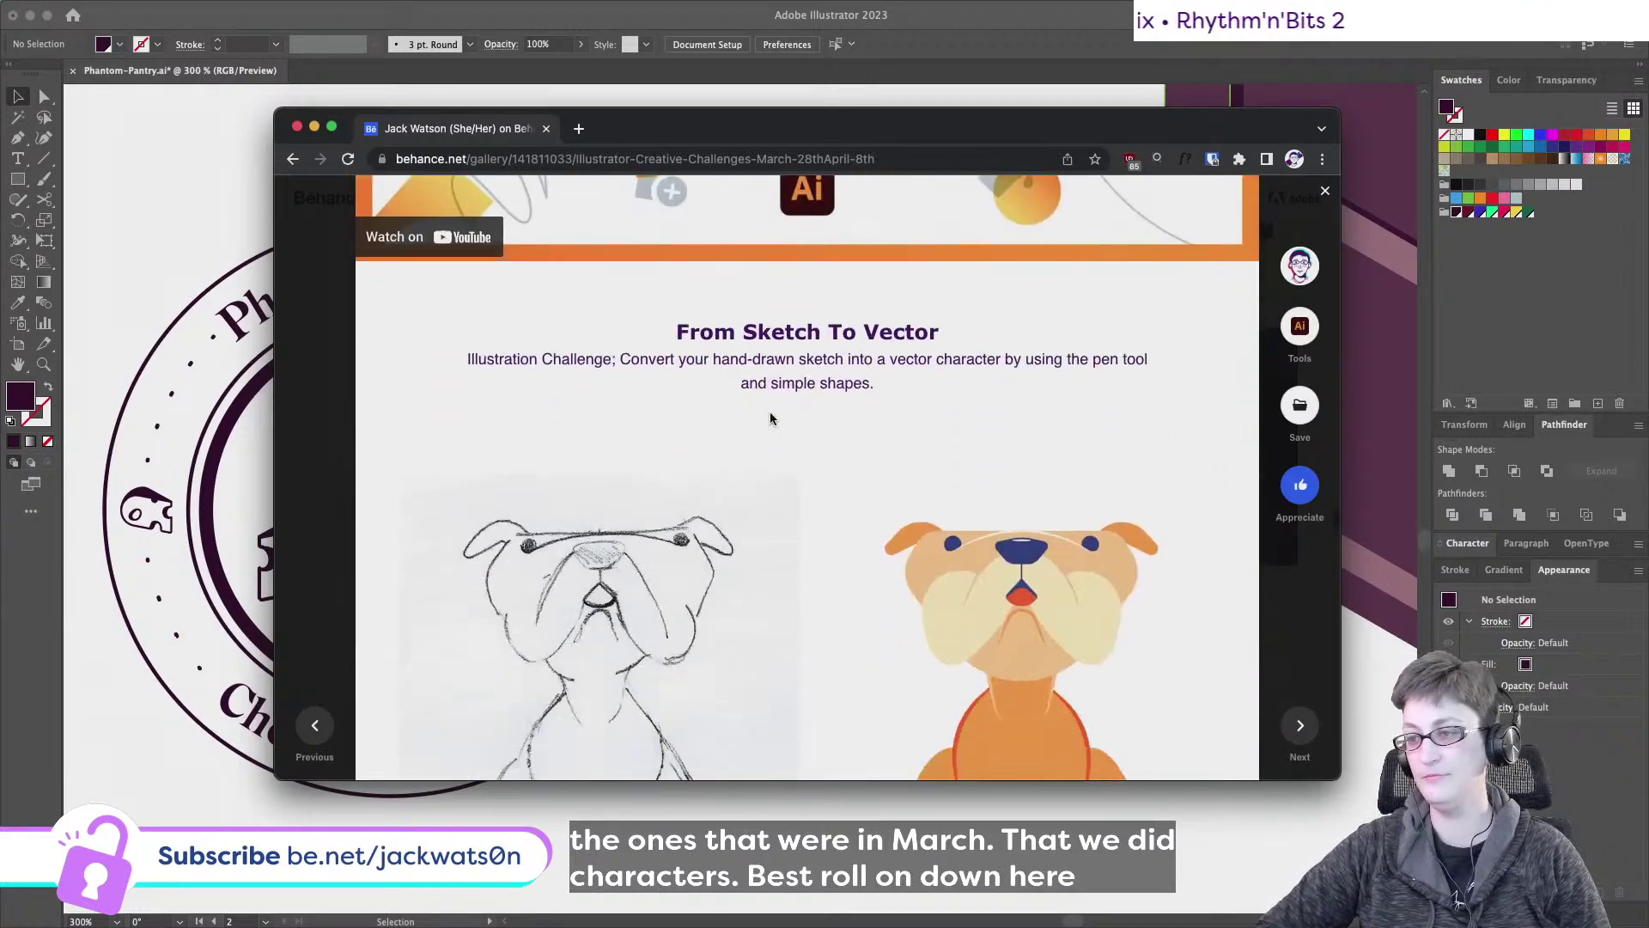
# - Compare the hand-drawn bulldog sketch with its vector version and study the four alternative dog sketches below
pyautogui.scroll(4, 770, 415)
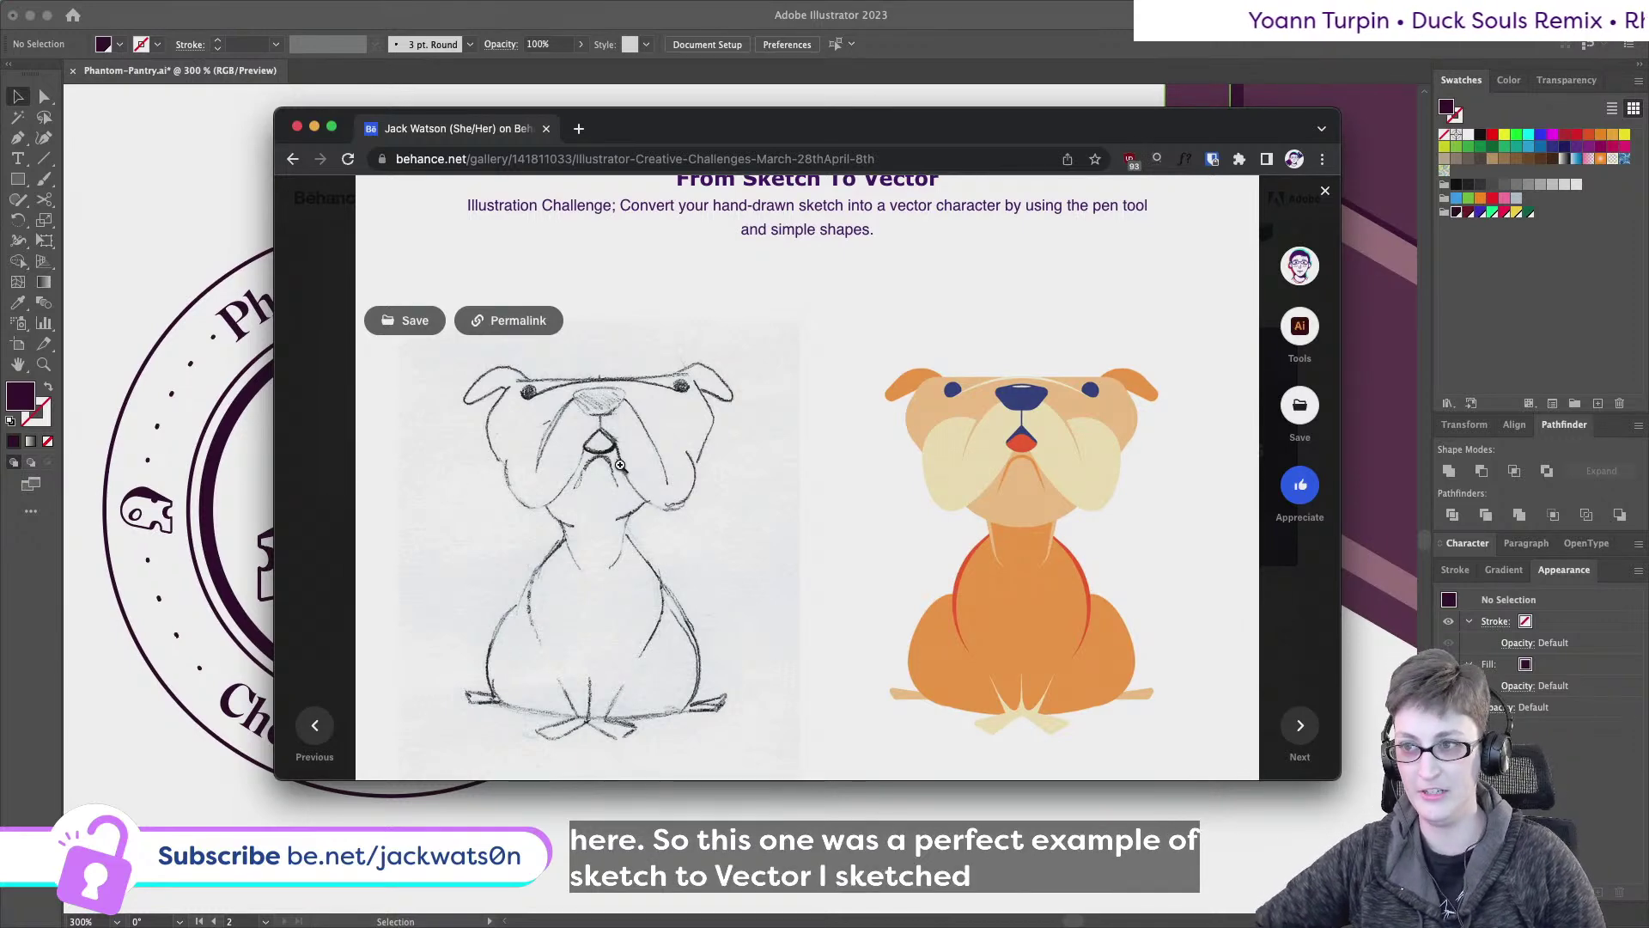
pyautogui.scroll(-10, 620, 465)
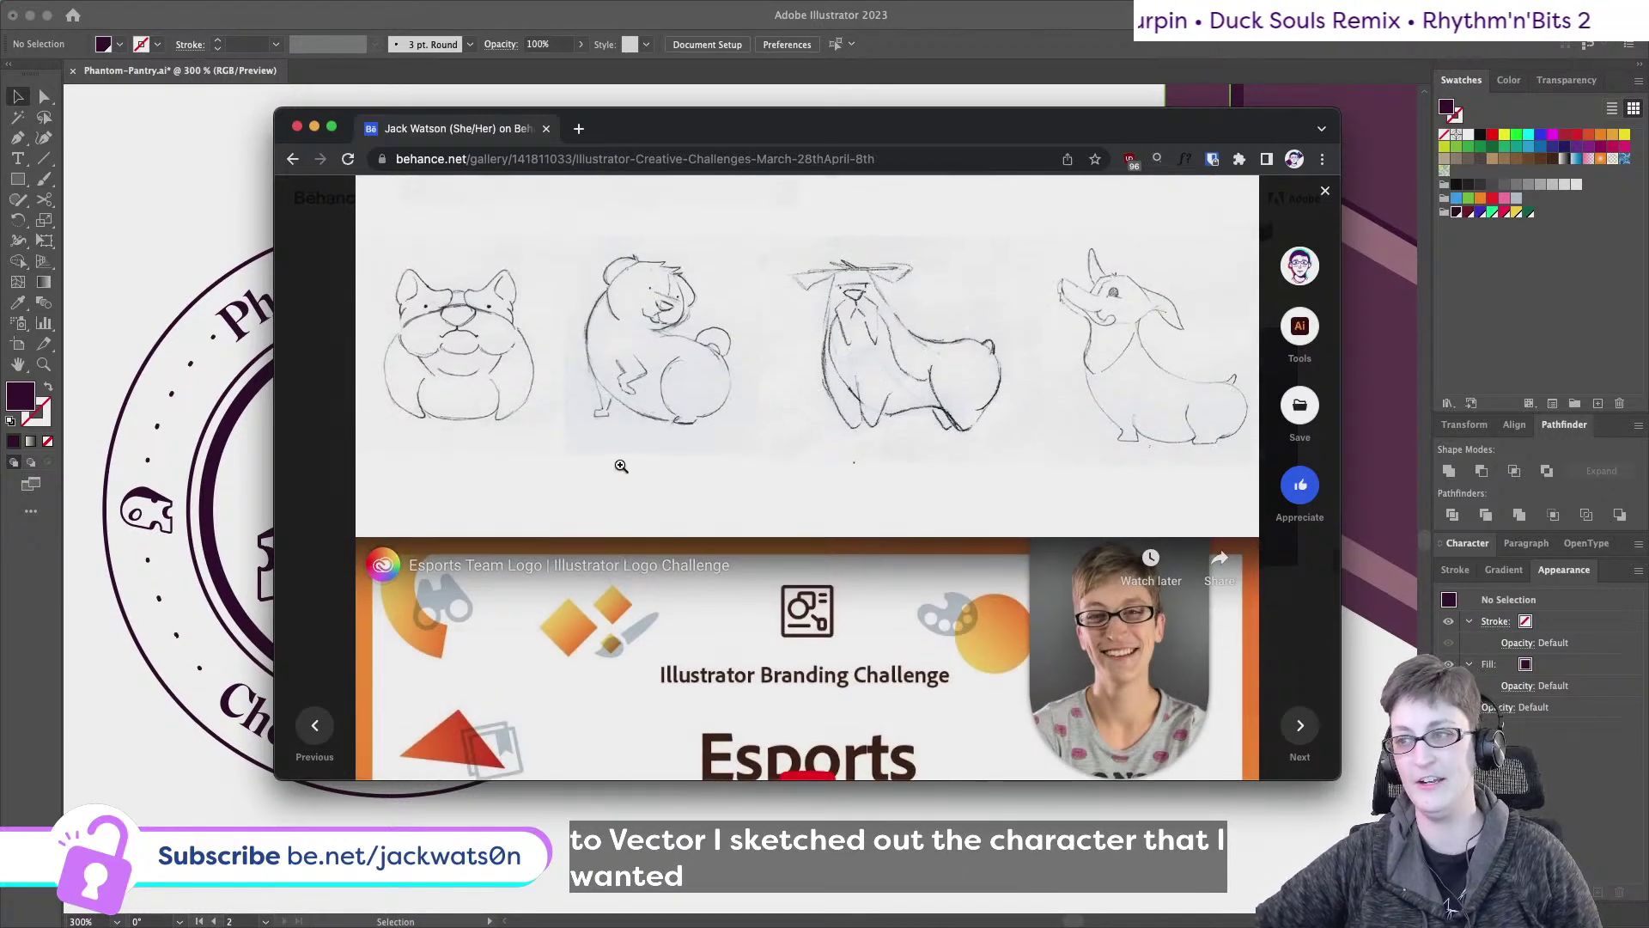
pyautogui.scroll(5, 1082, 352)
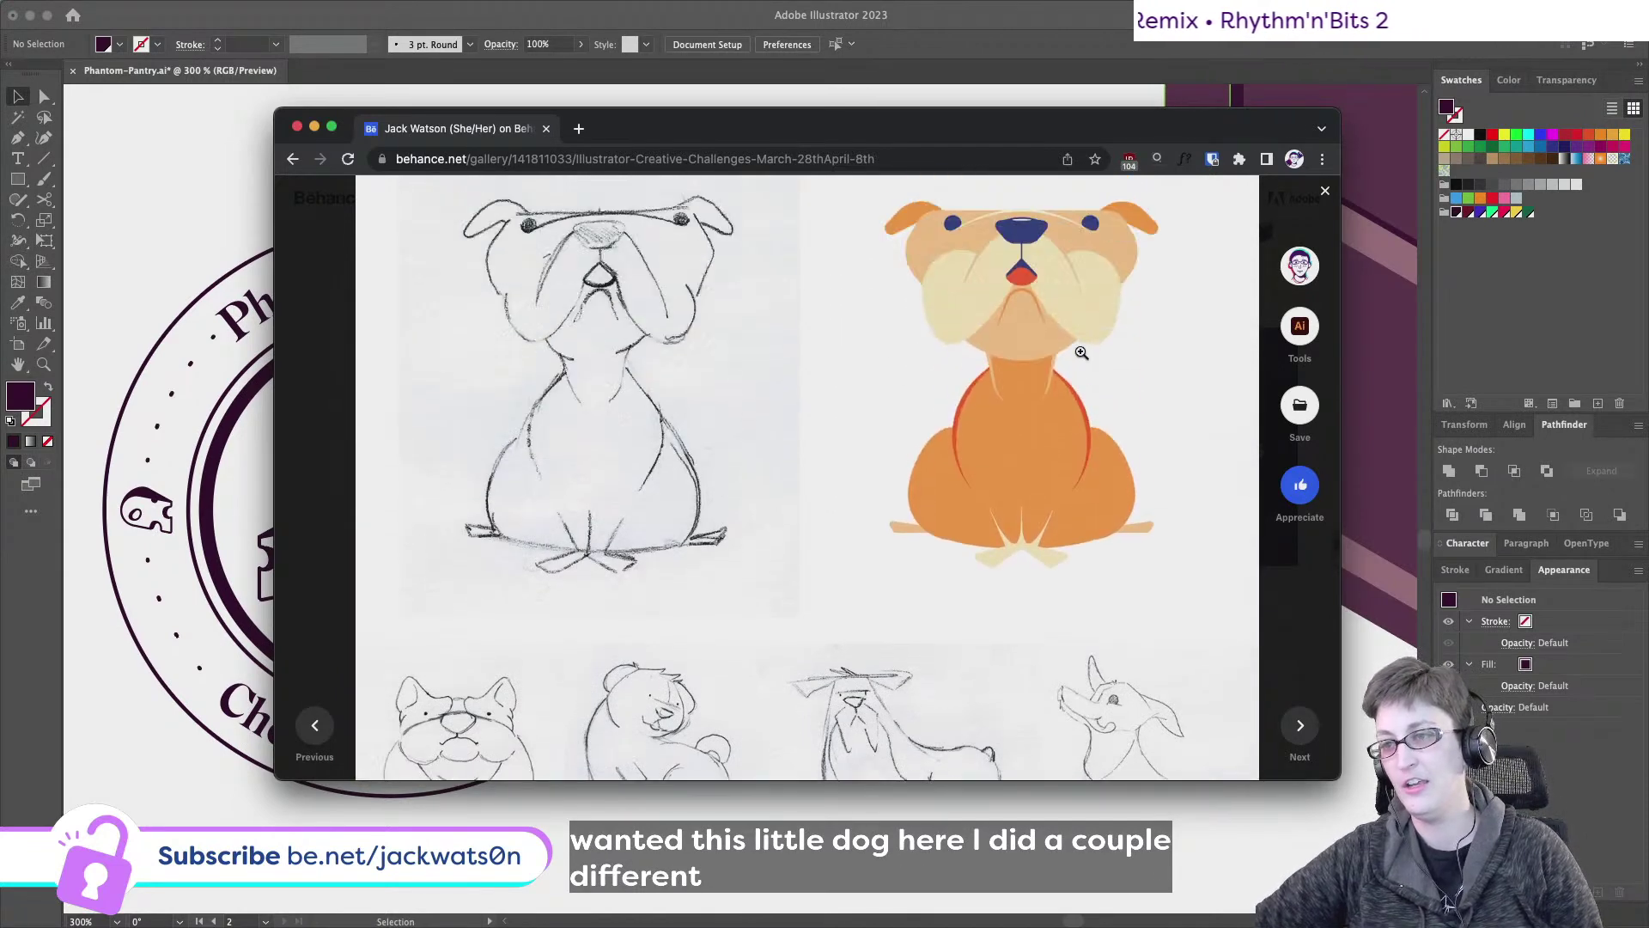
pyautogui.scroll(2, 609, 368)
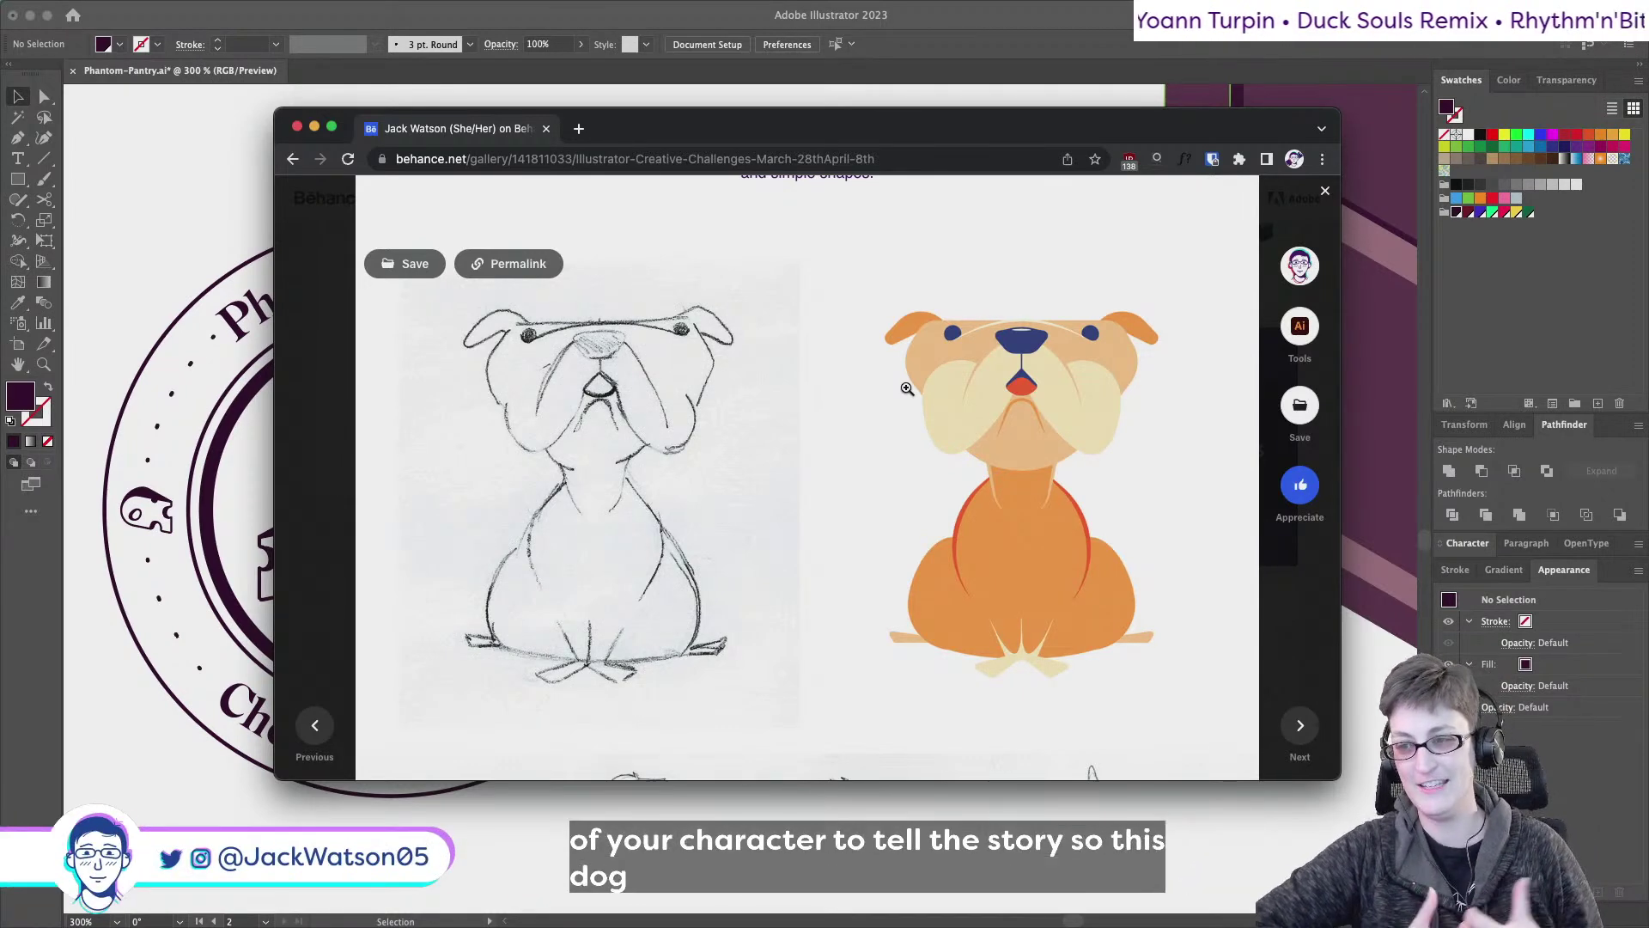
pyautogui.scroll(-2, 906, 389)
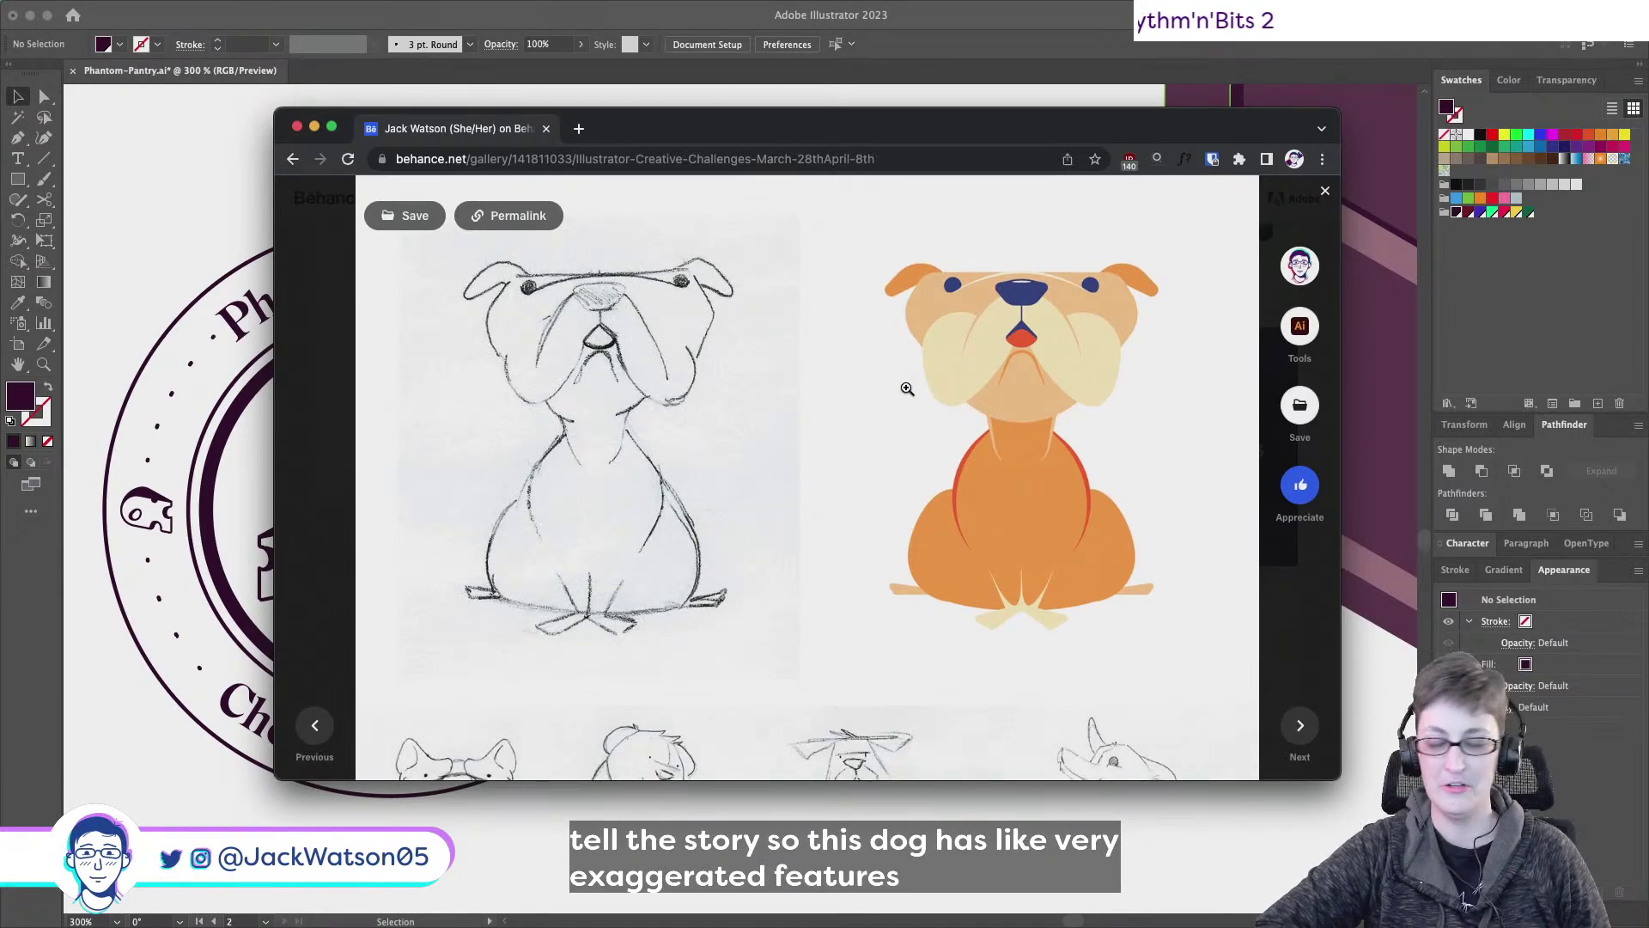
pyautogui.scroll(-5, 906, 389)
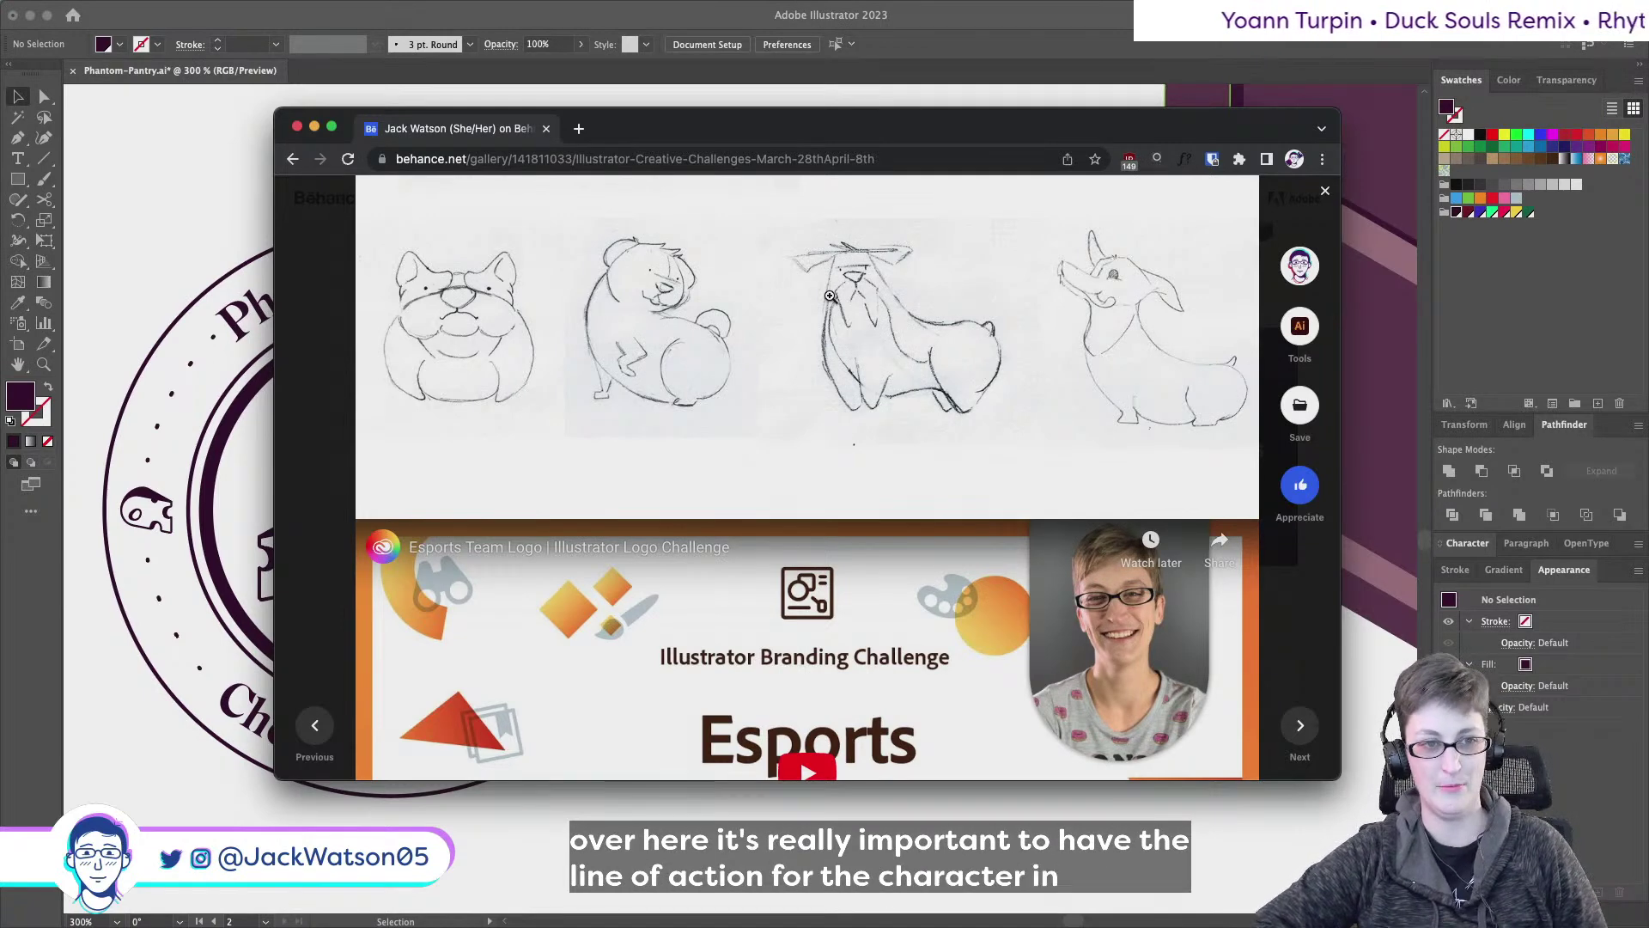
pyautogui.scroll(-1, 829, 295)
pyautogui.scroll(6, 830, 295)
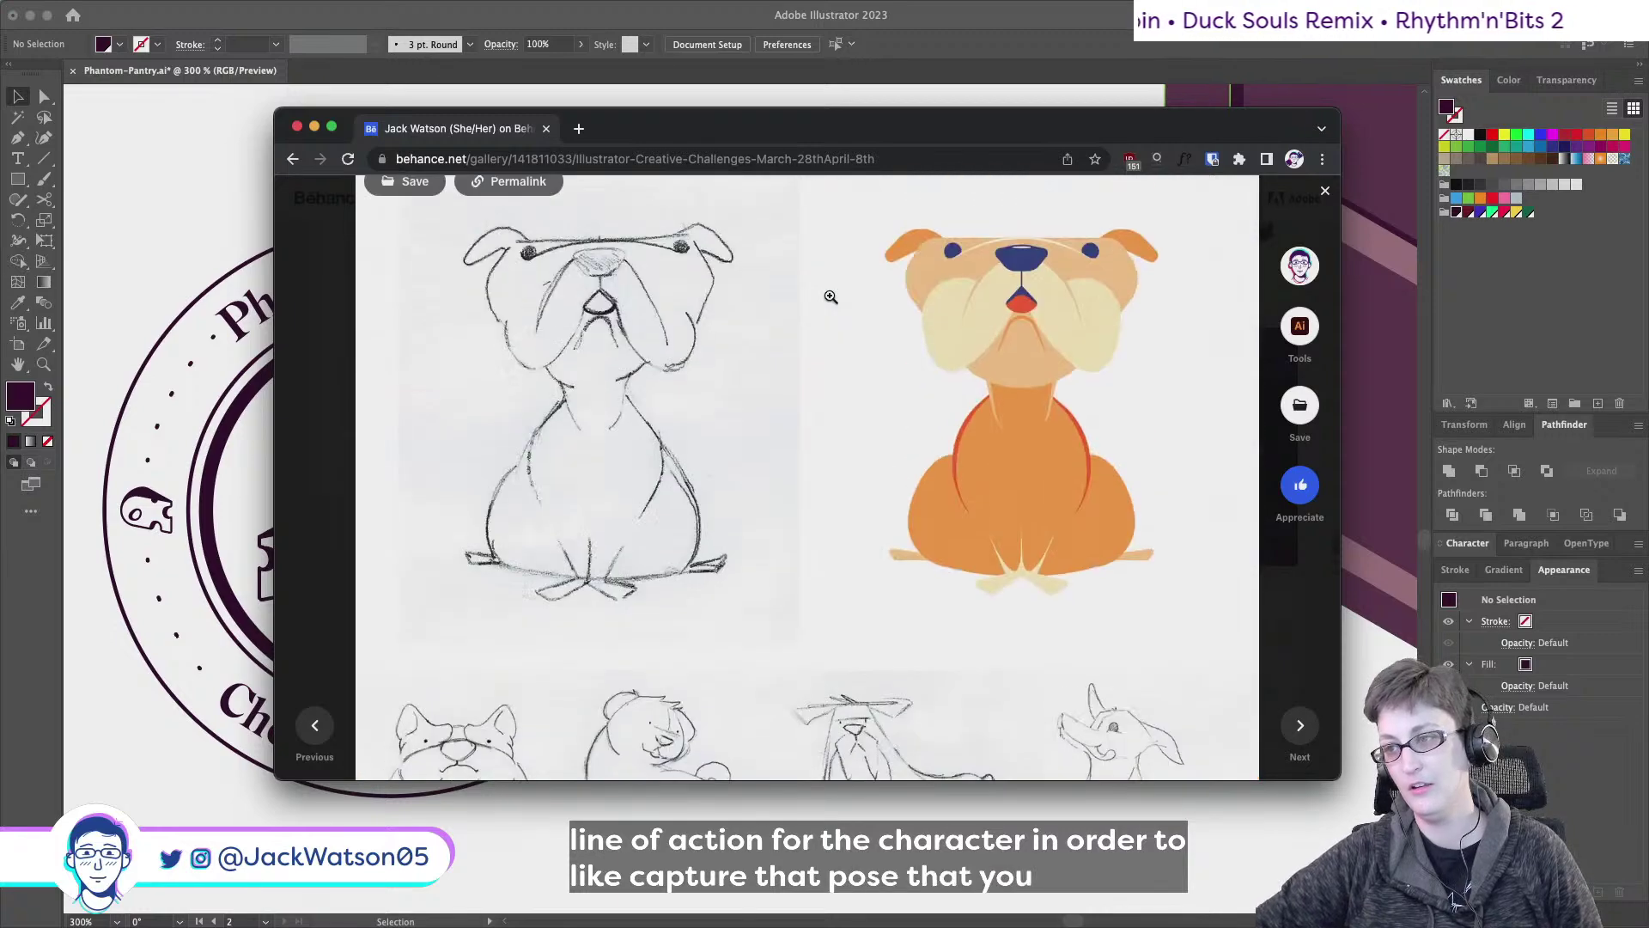
# - Close the open challenges project and open the Unicornasaurus Rex project from the Behance profile's project list
pyautogui.click(1325, 191)
pyautogui.scroll(5, 908, 589)
pyautogui.scroll(-3, 909, 593)
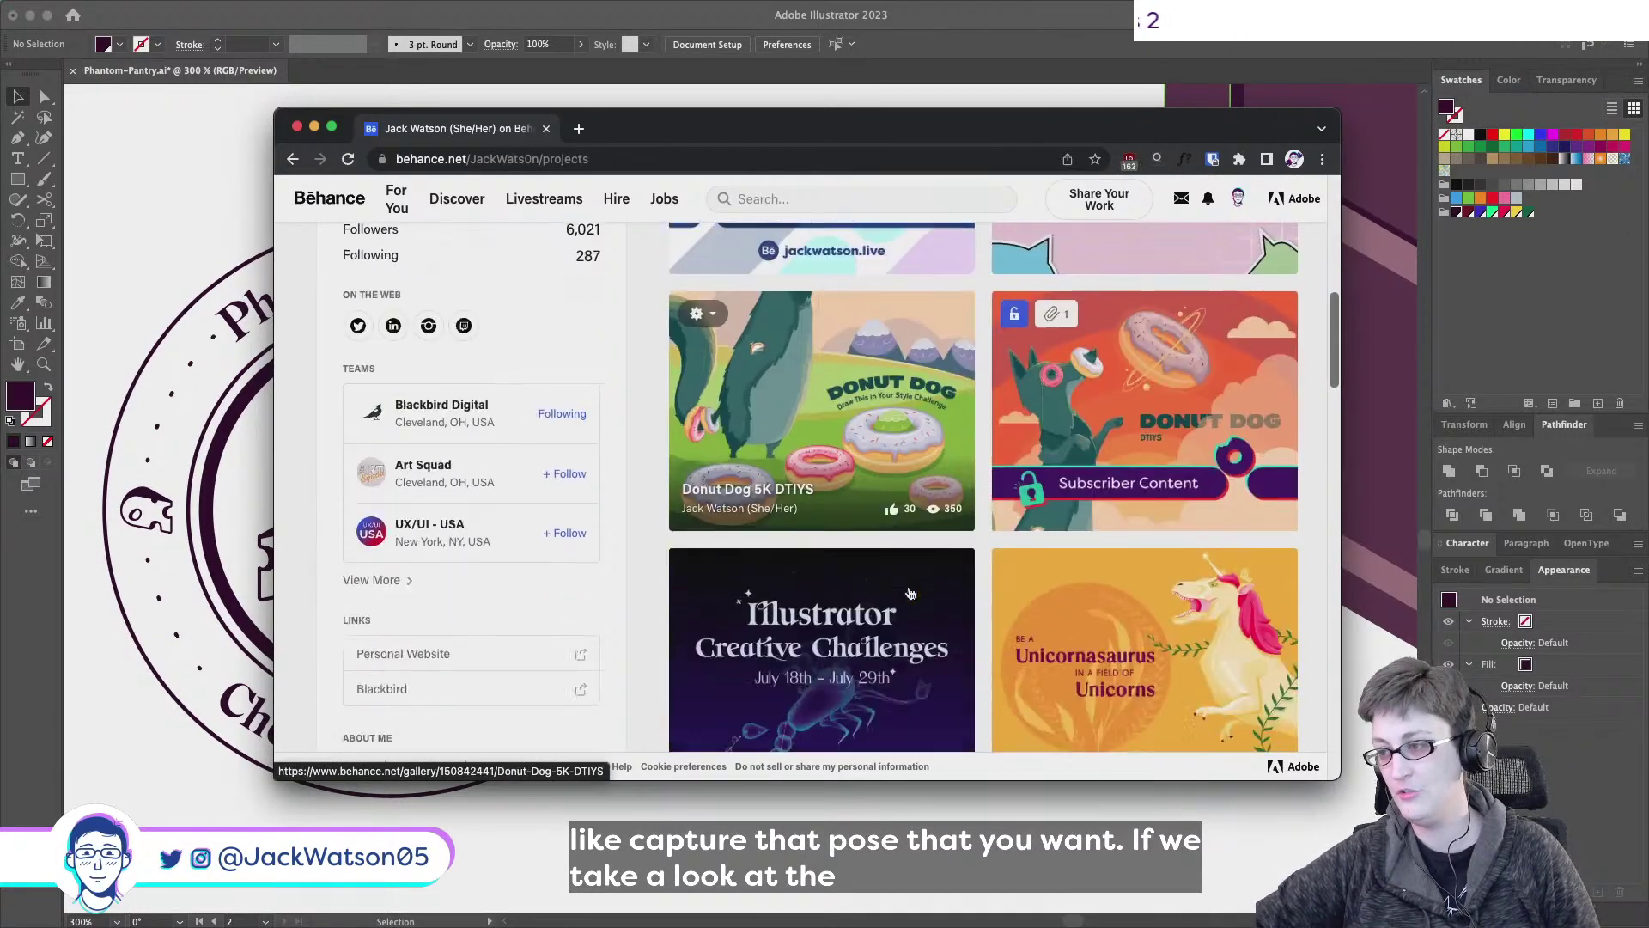
pyautogui.click(1143, 666)
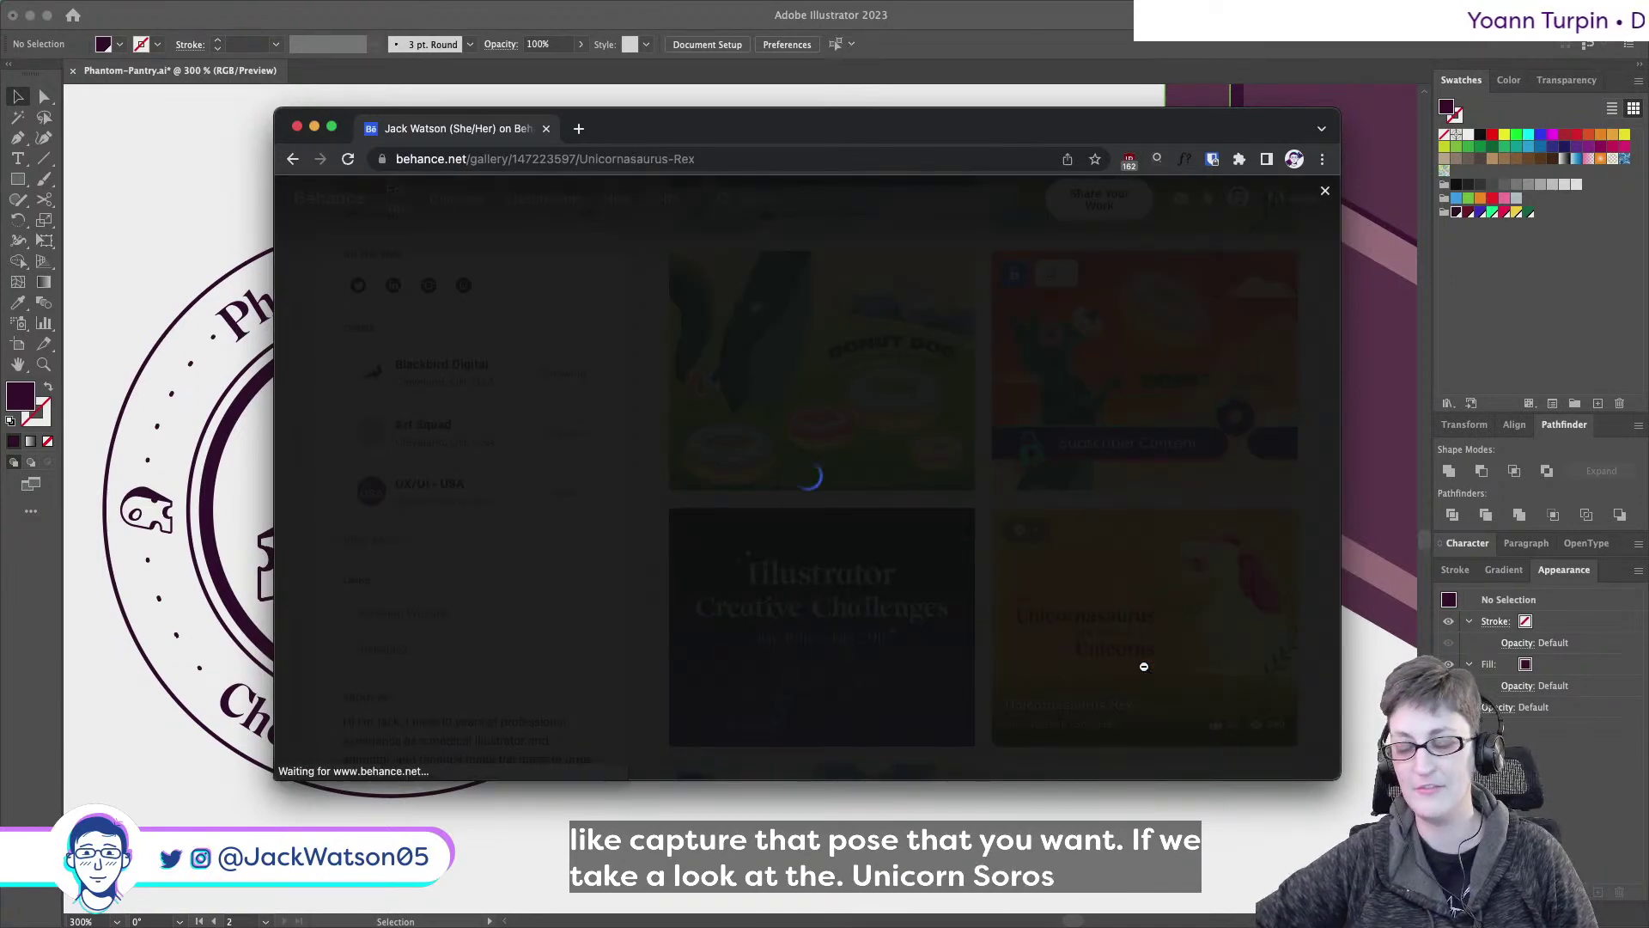
# - Study the line of action in the Unicornasaurus Rex pose sketches, comparing the bucking, standing and rearing poses
pyautogui.scroll(-10, 1144, 669)
pyautogui.scroll(-8, 1143, 669)
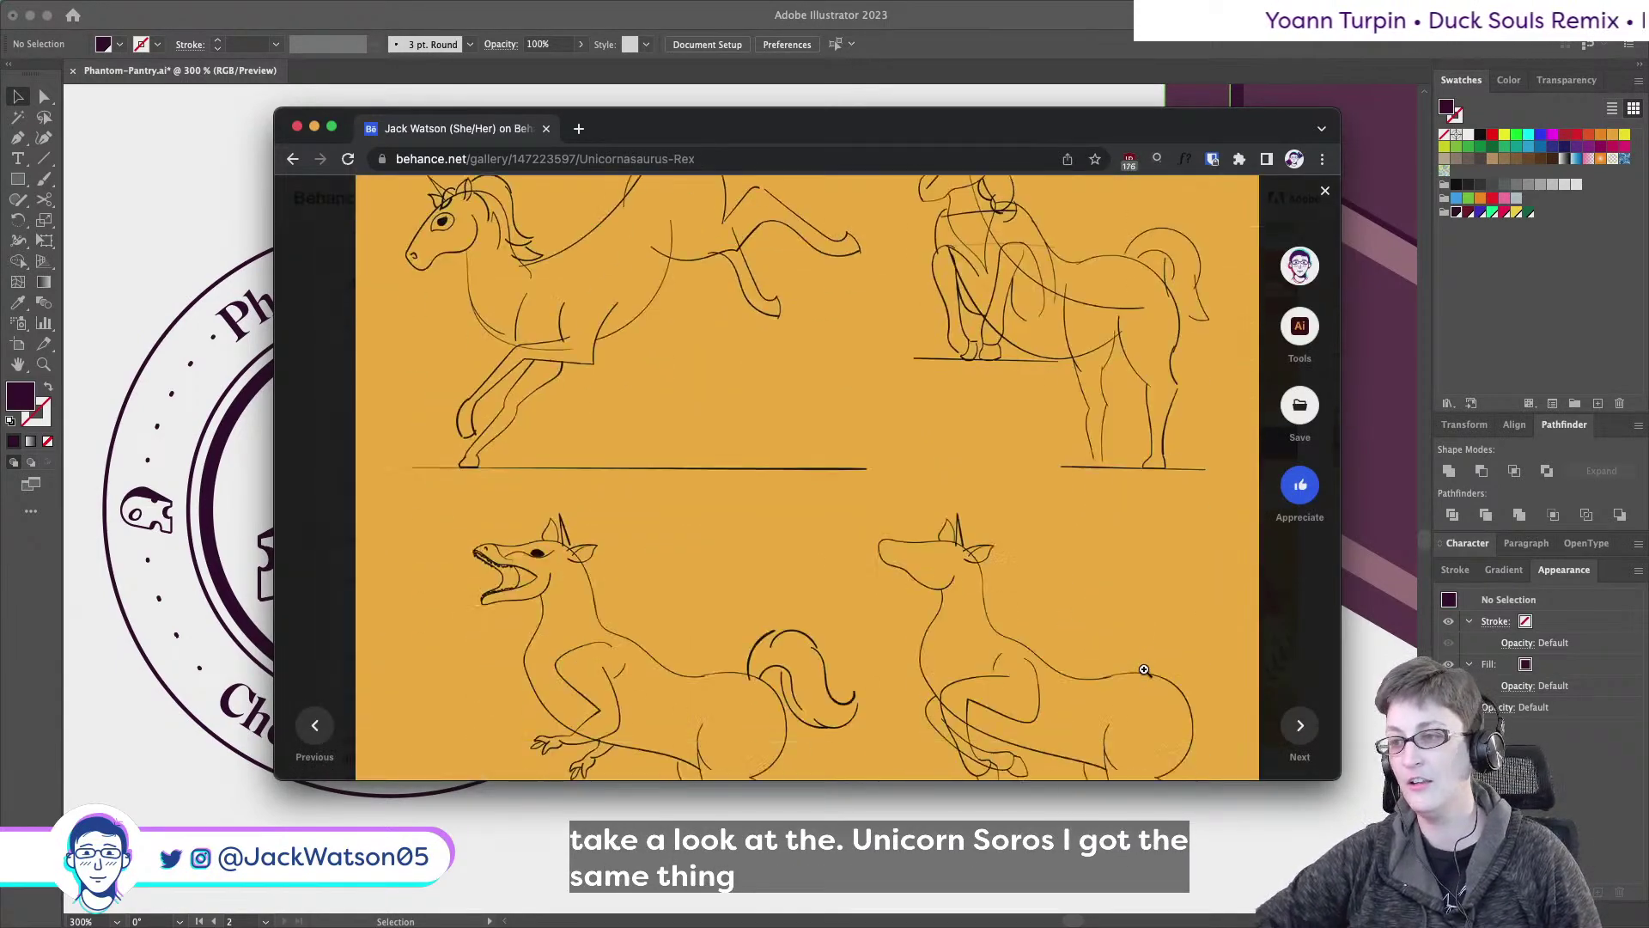
pyautogui.scroll(3, 1108, 640)
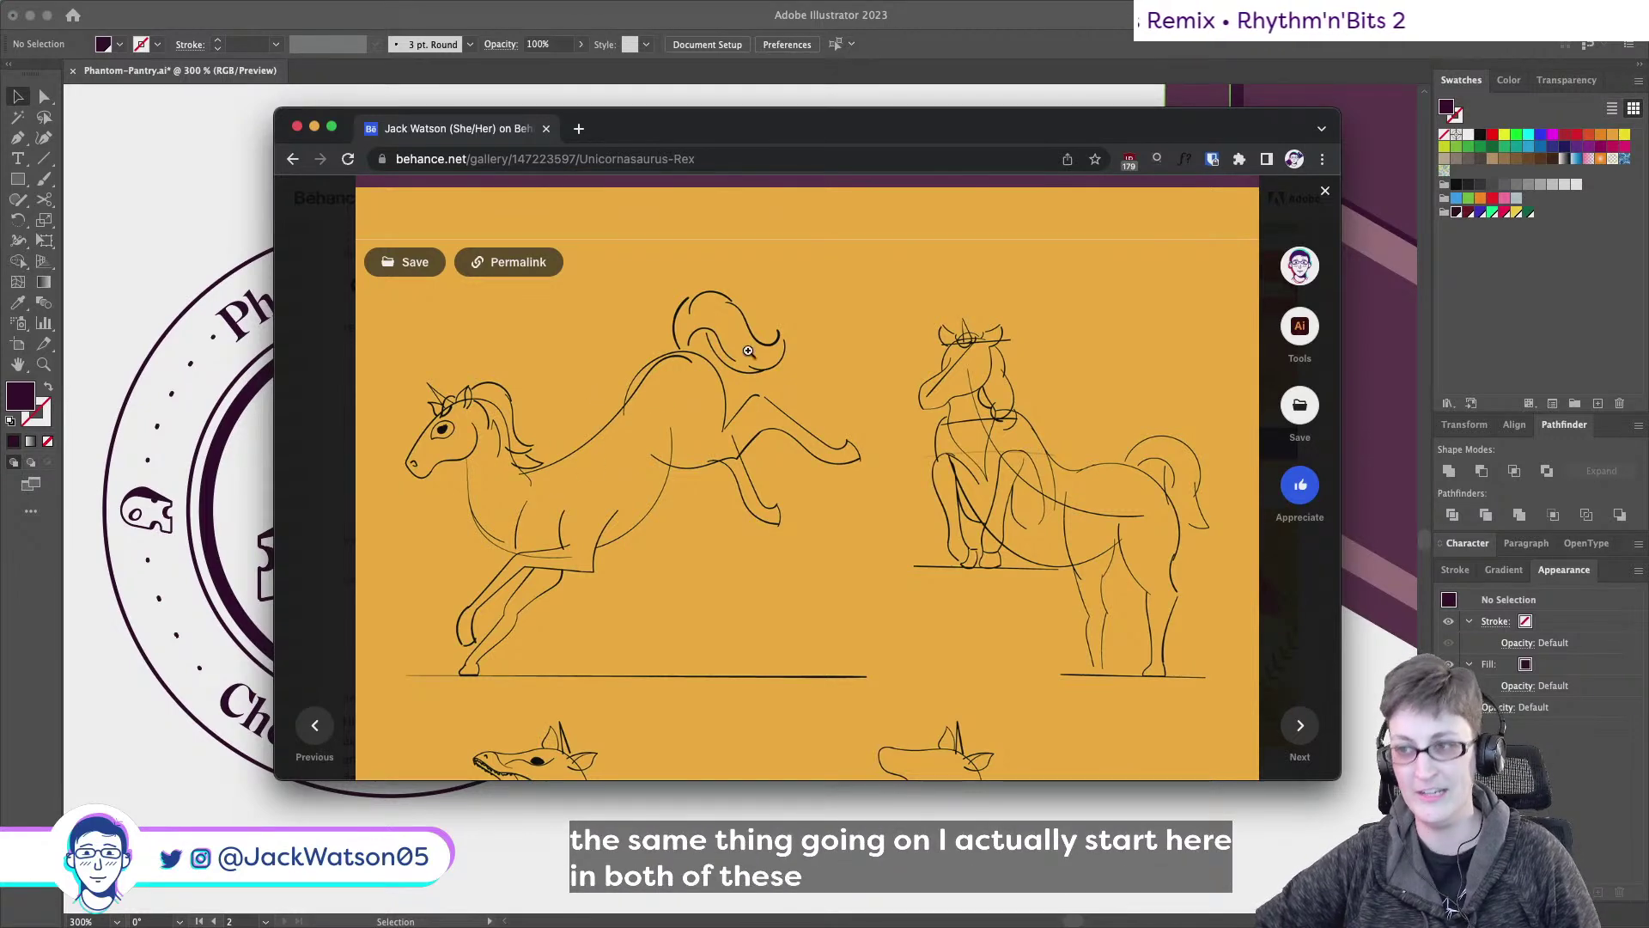
pyautogui.scroll(-5, 1026, 585)
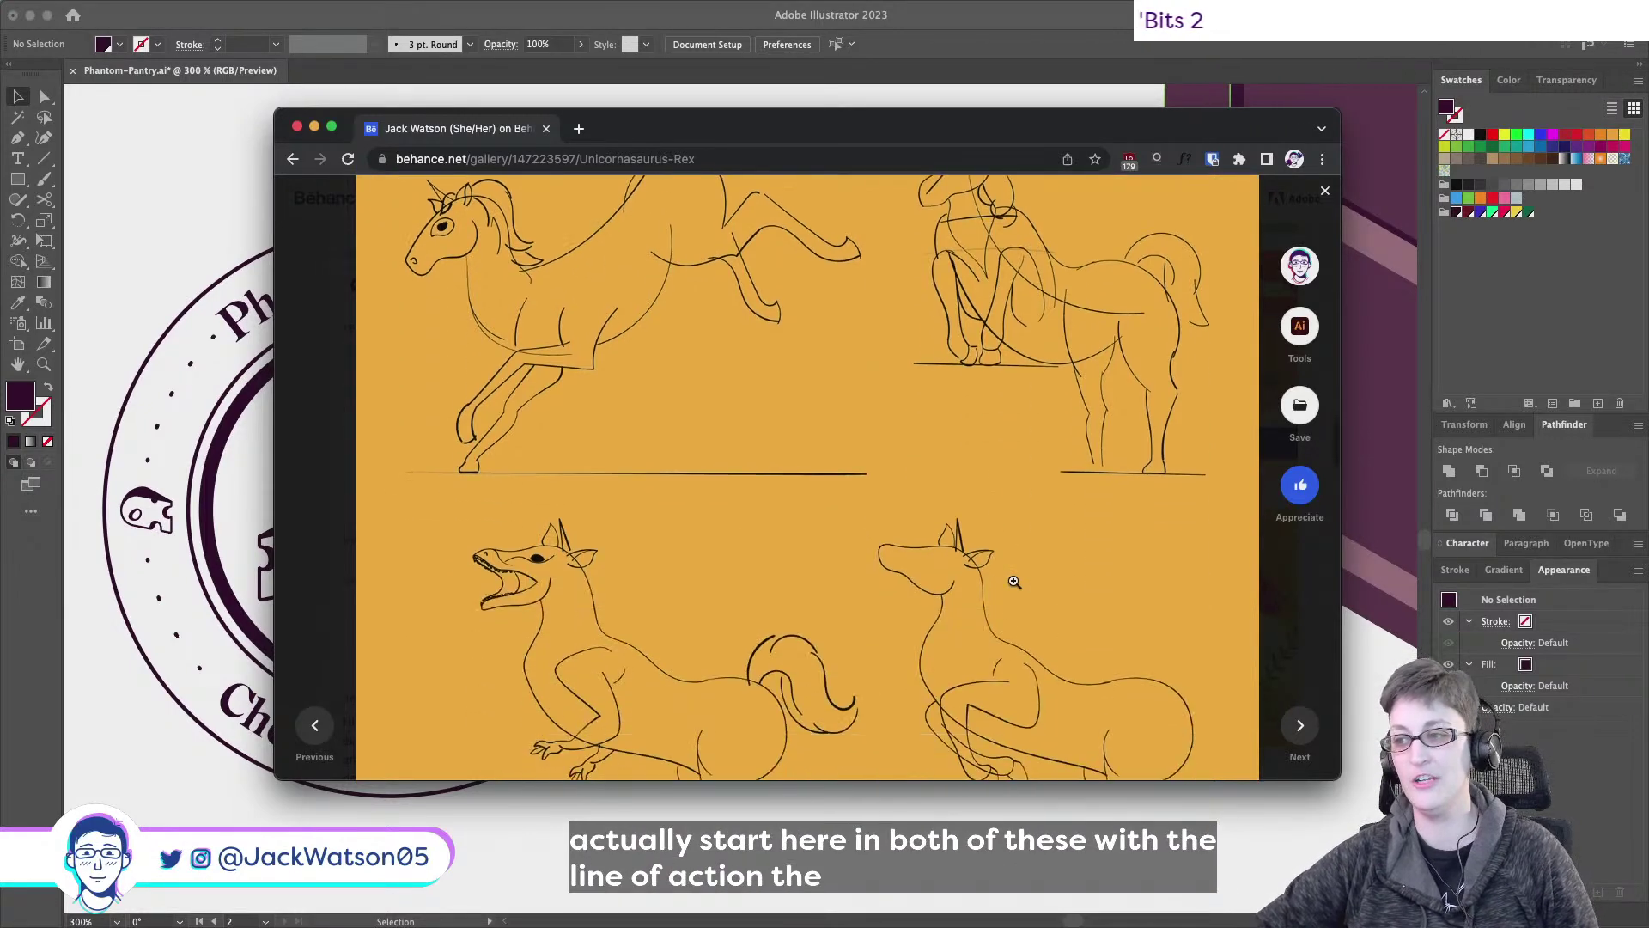
pyautogui.scroll(-1, 1025, 585)
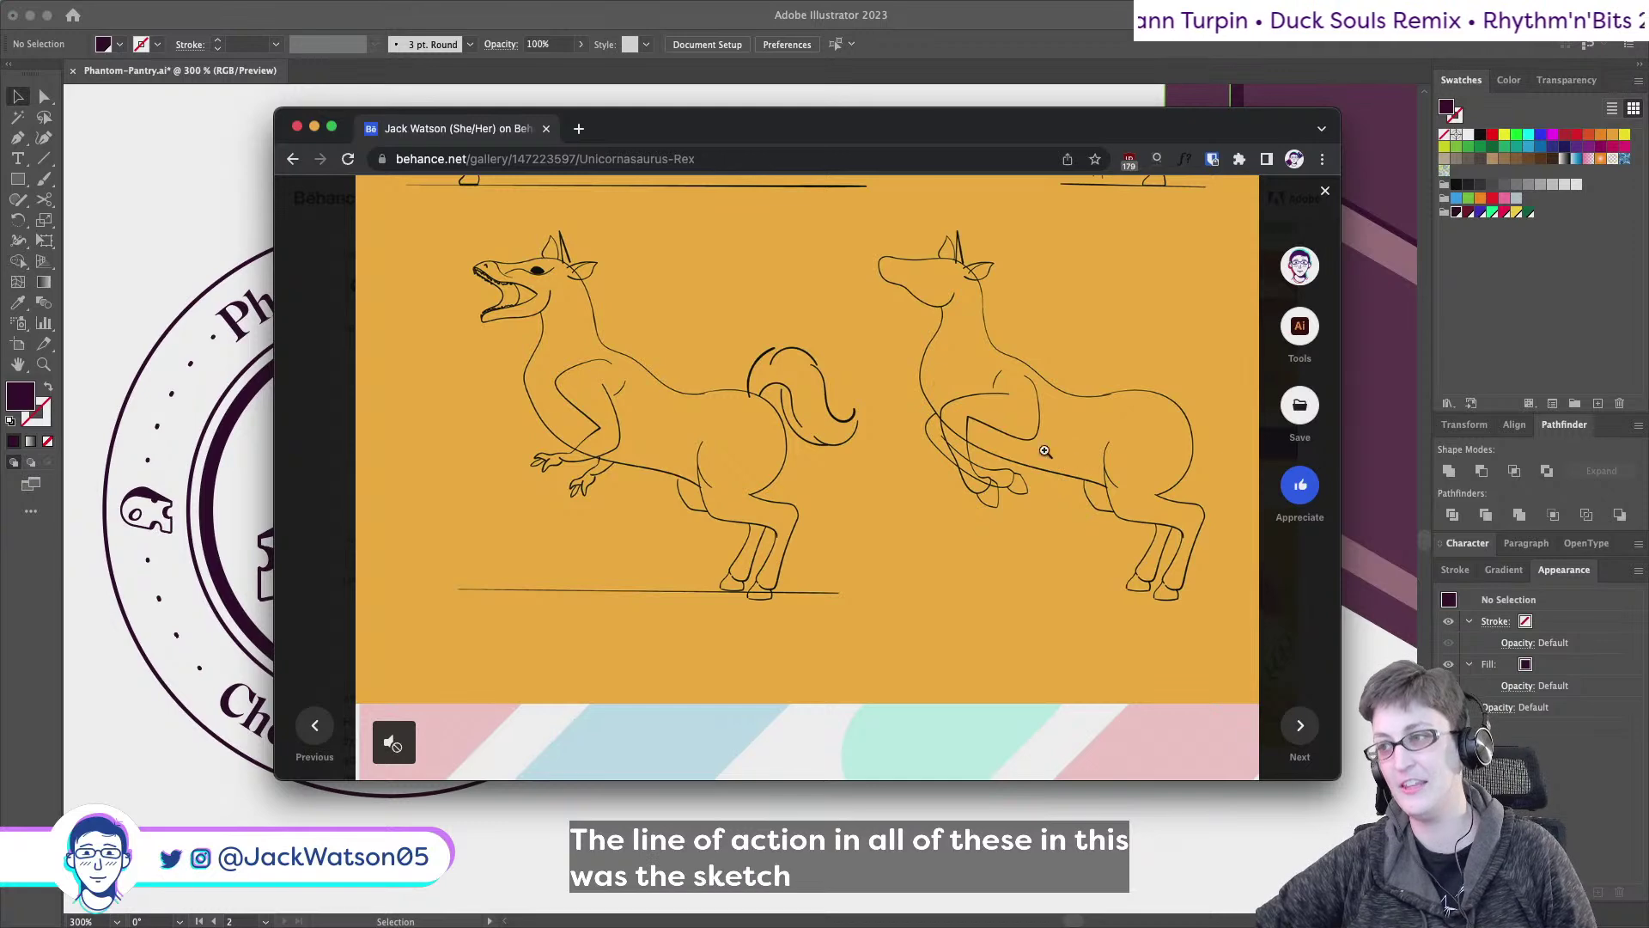
pyautogui.scroll(5, 923, 347)
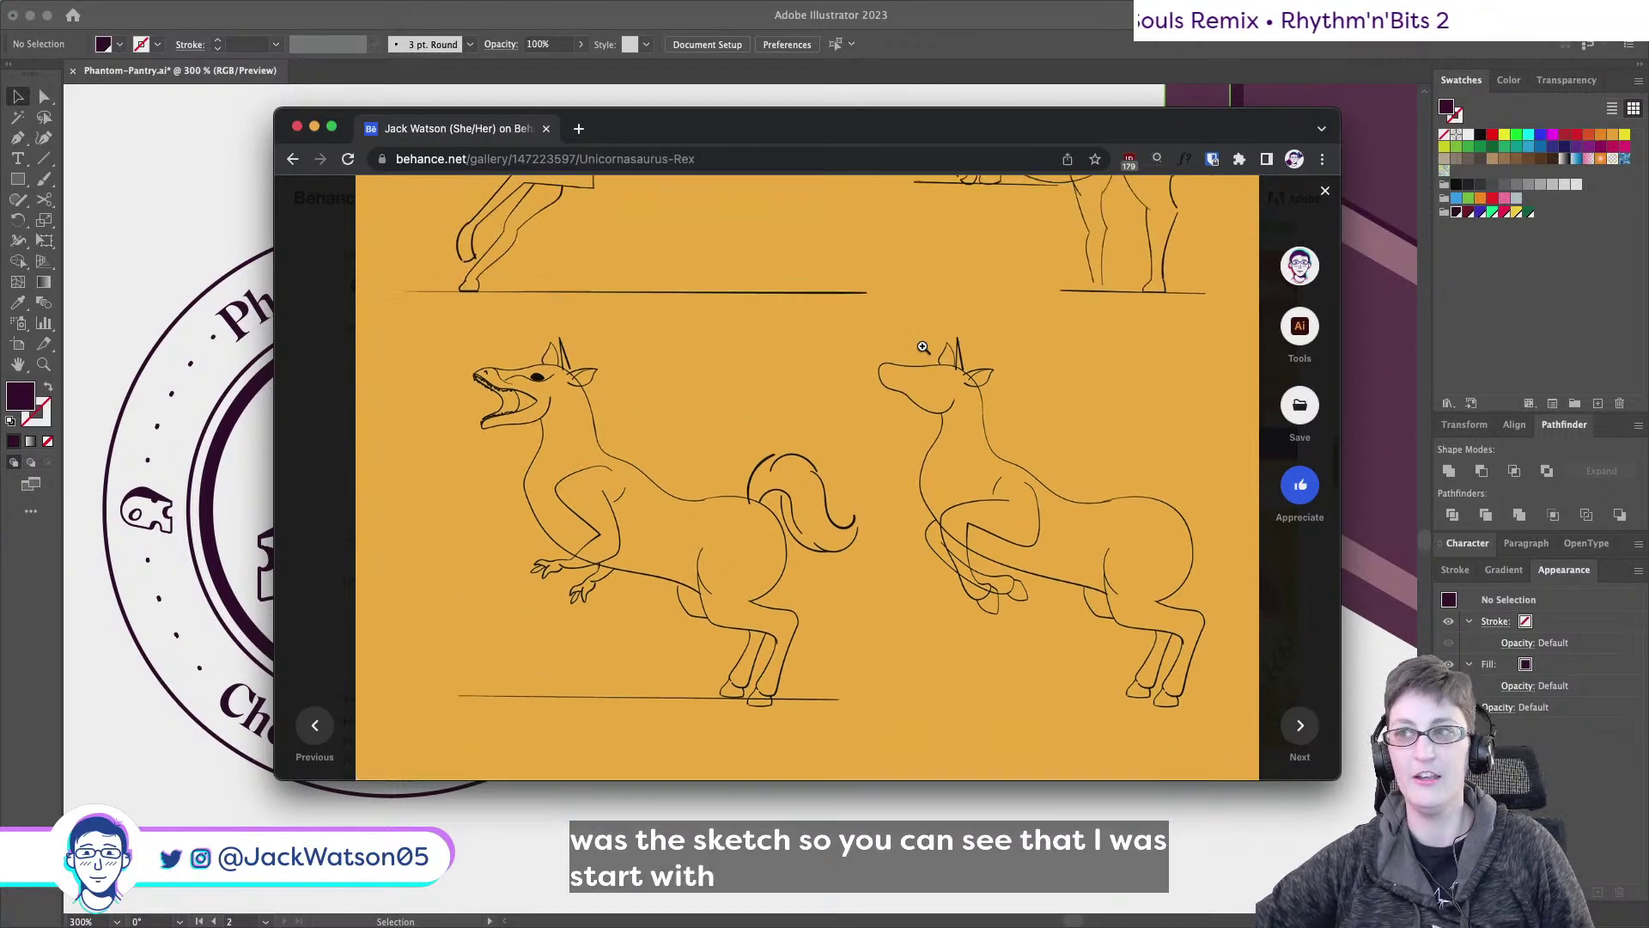
pyautogui.scroll(4, 923, 347)
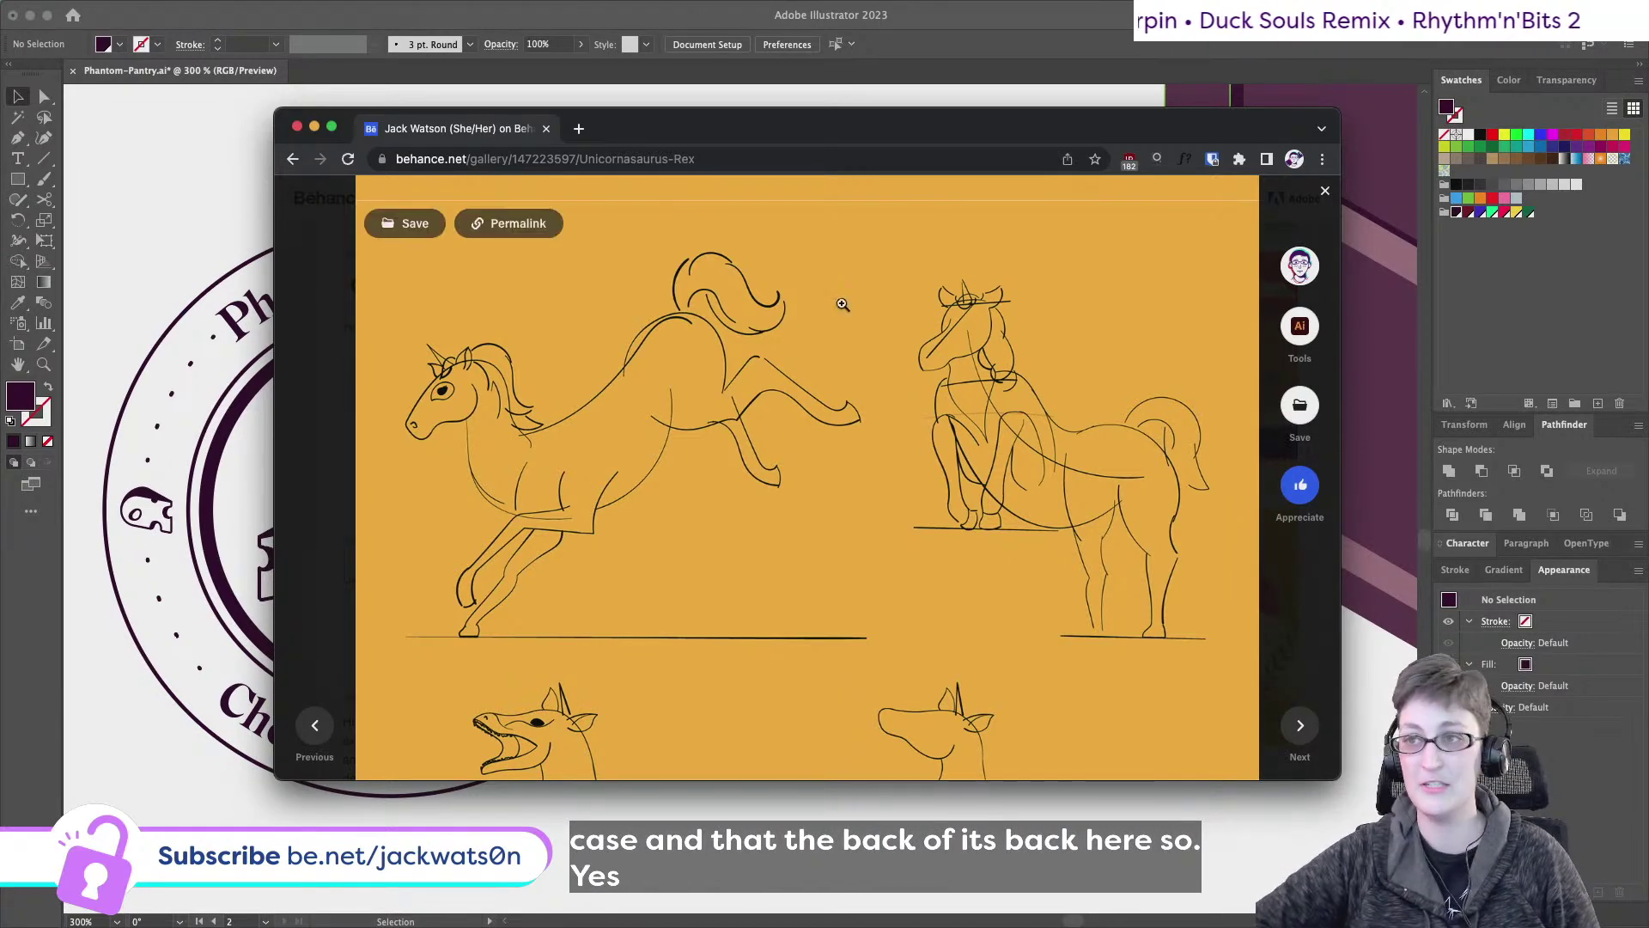
# - Switch back to the Phantom-Pantry document in Illustrator and review the mouse badge beside the cheese tins and crate
pyautogui.click(67, 78)
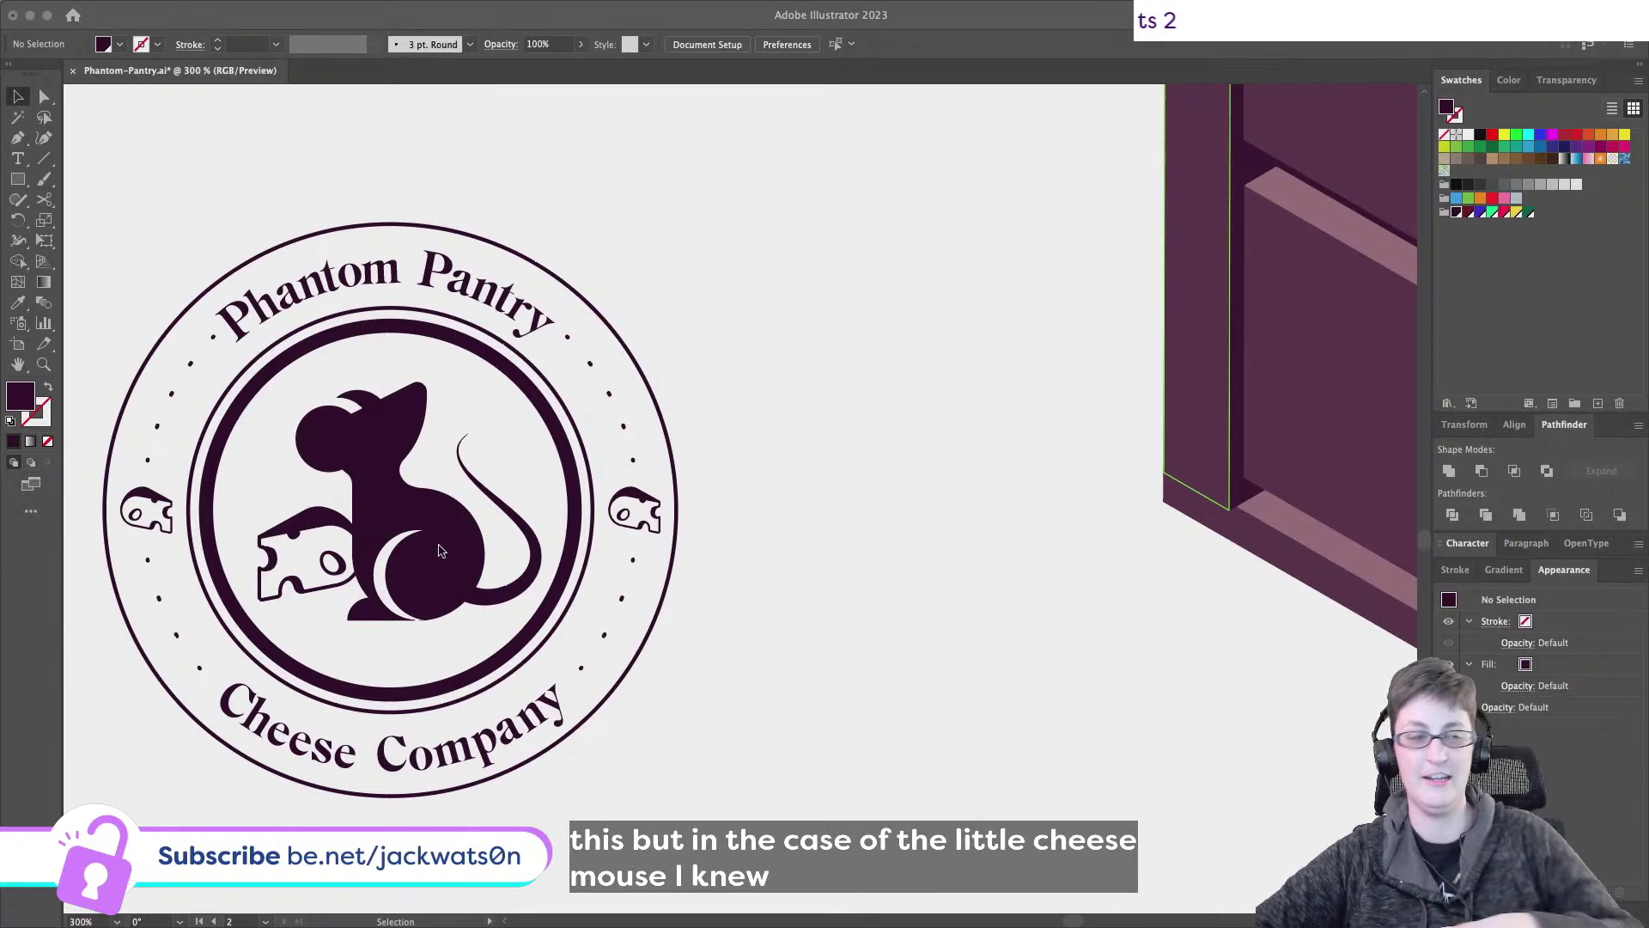
pyautogui.scroll(-3, 434, 563)
pyautogui.hscroll(-5, 433, 562)
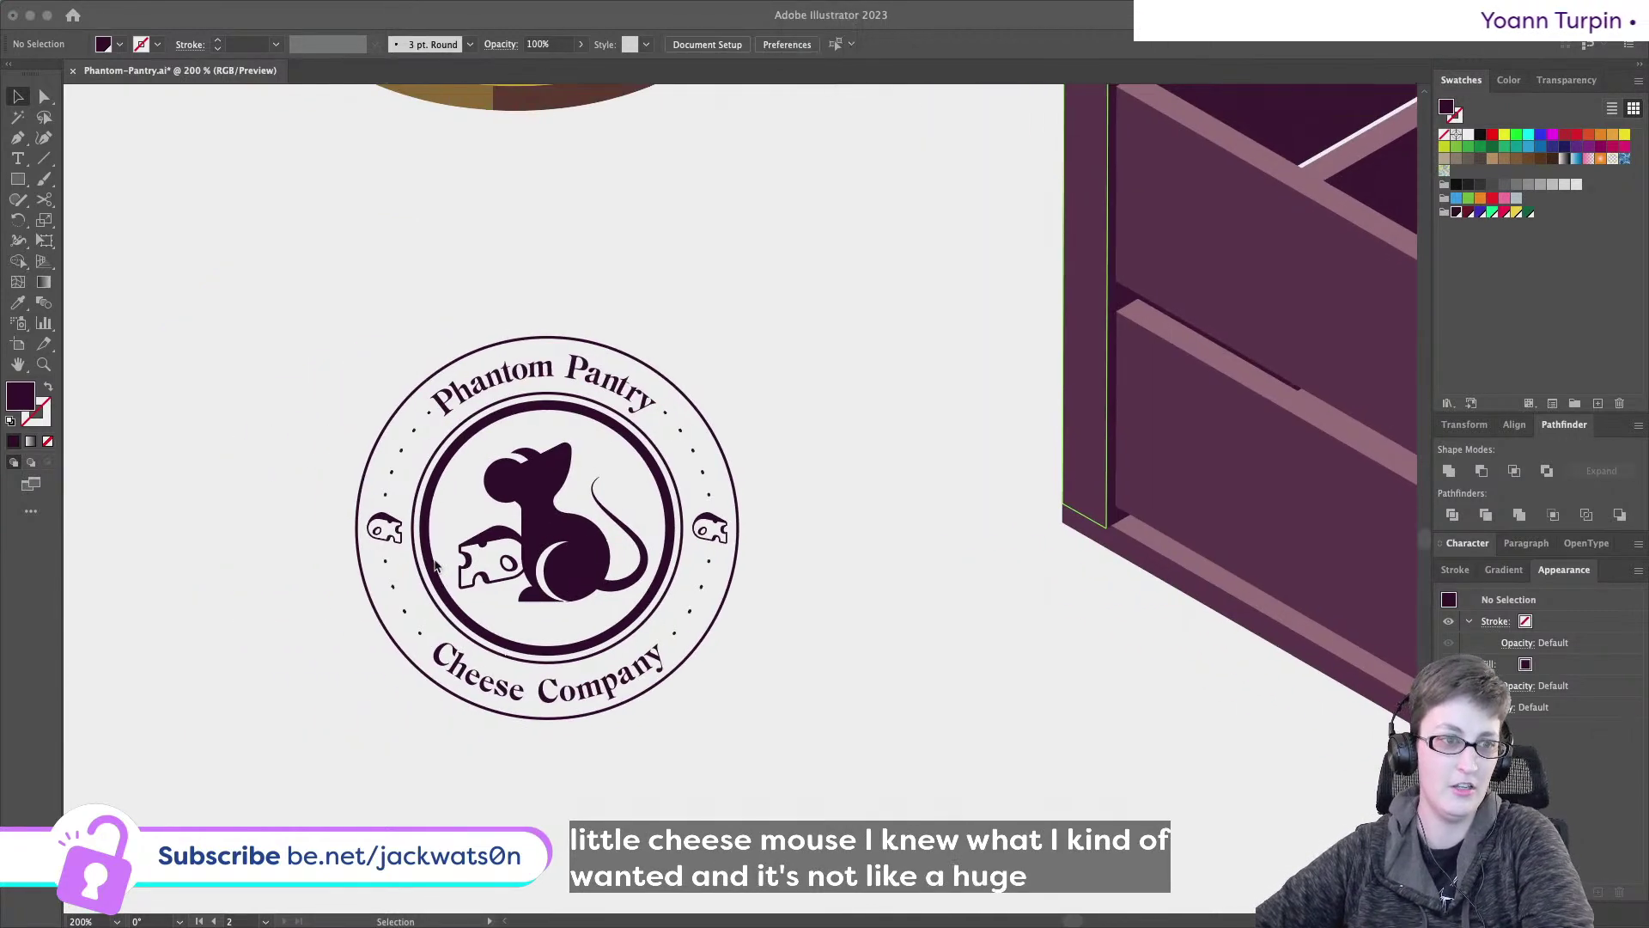
pyautogui.scroll(-4, 434, 562)
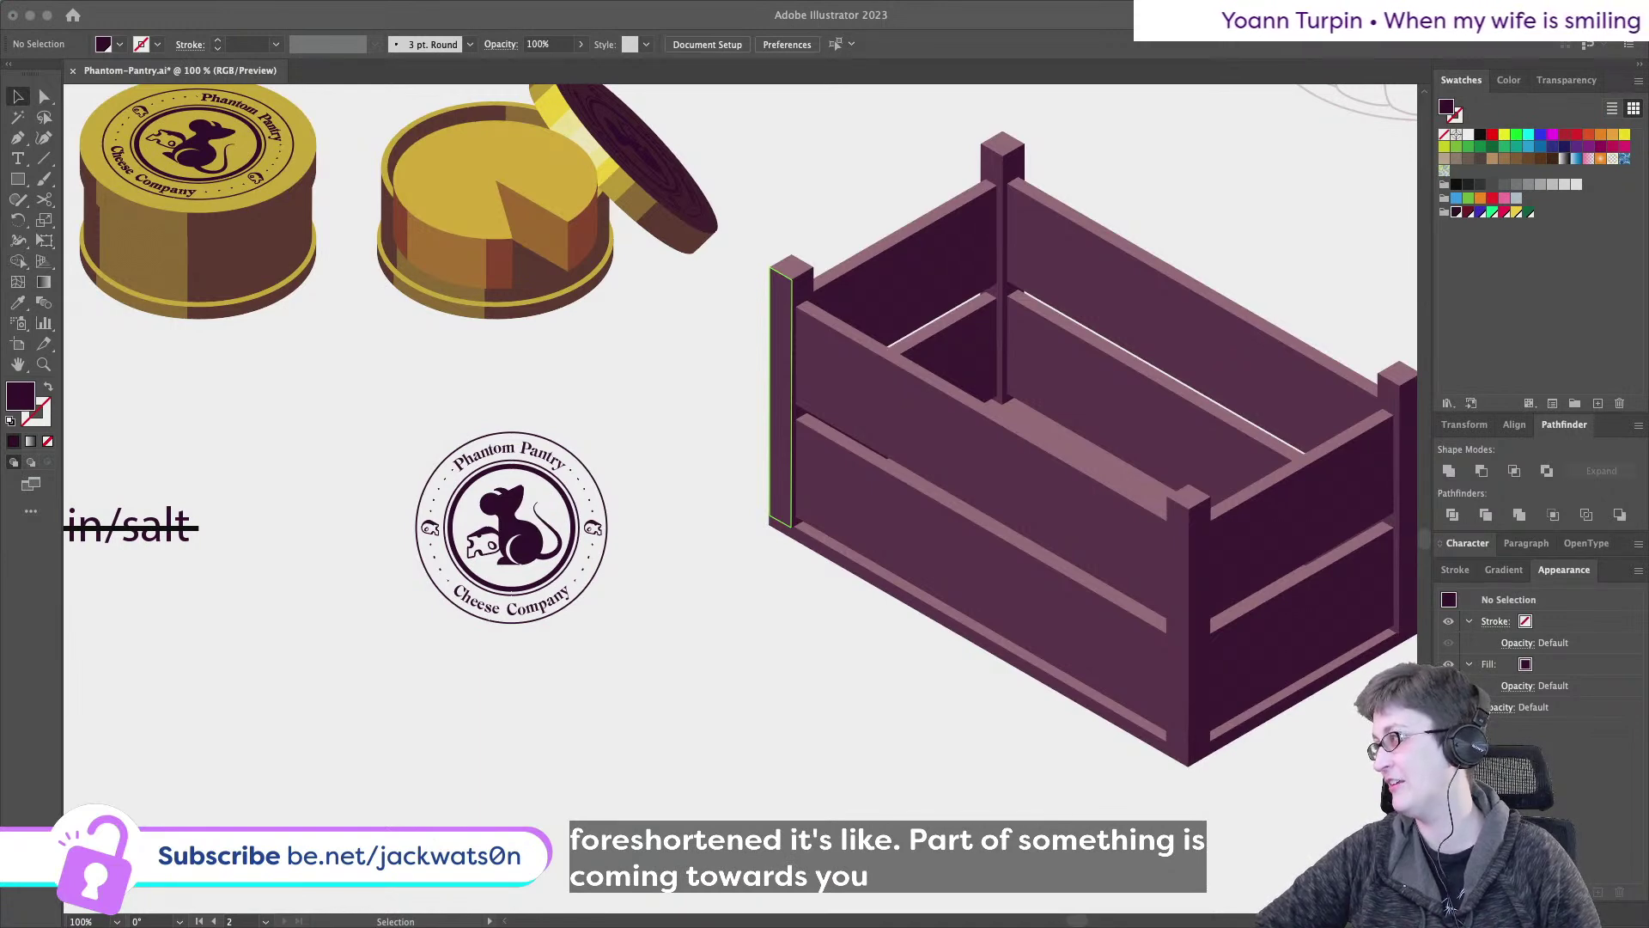
pyautogui.press('s')
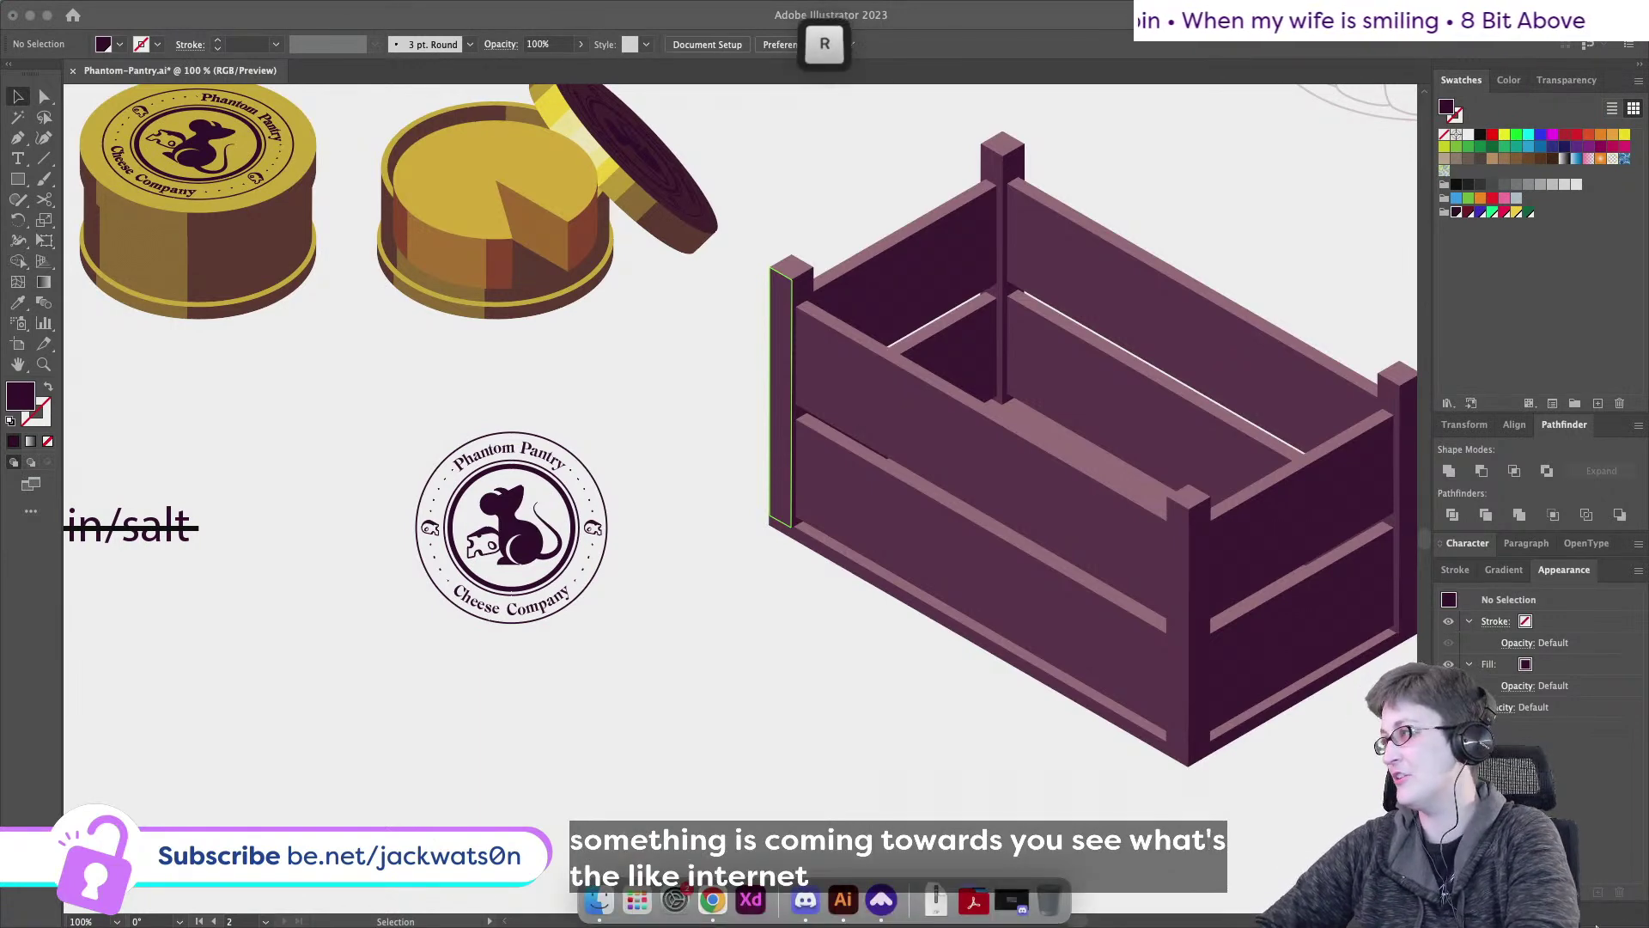
pyautogui.press('Return')
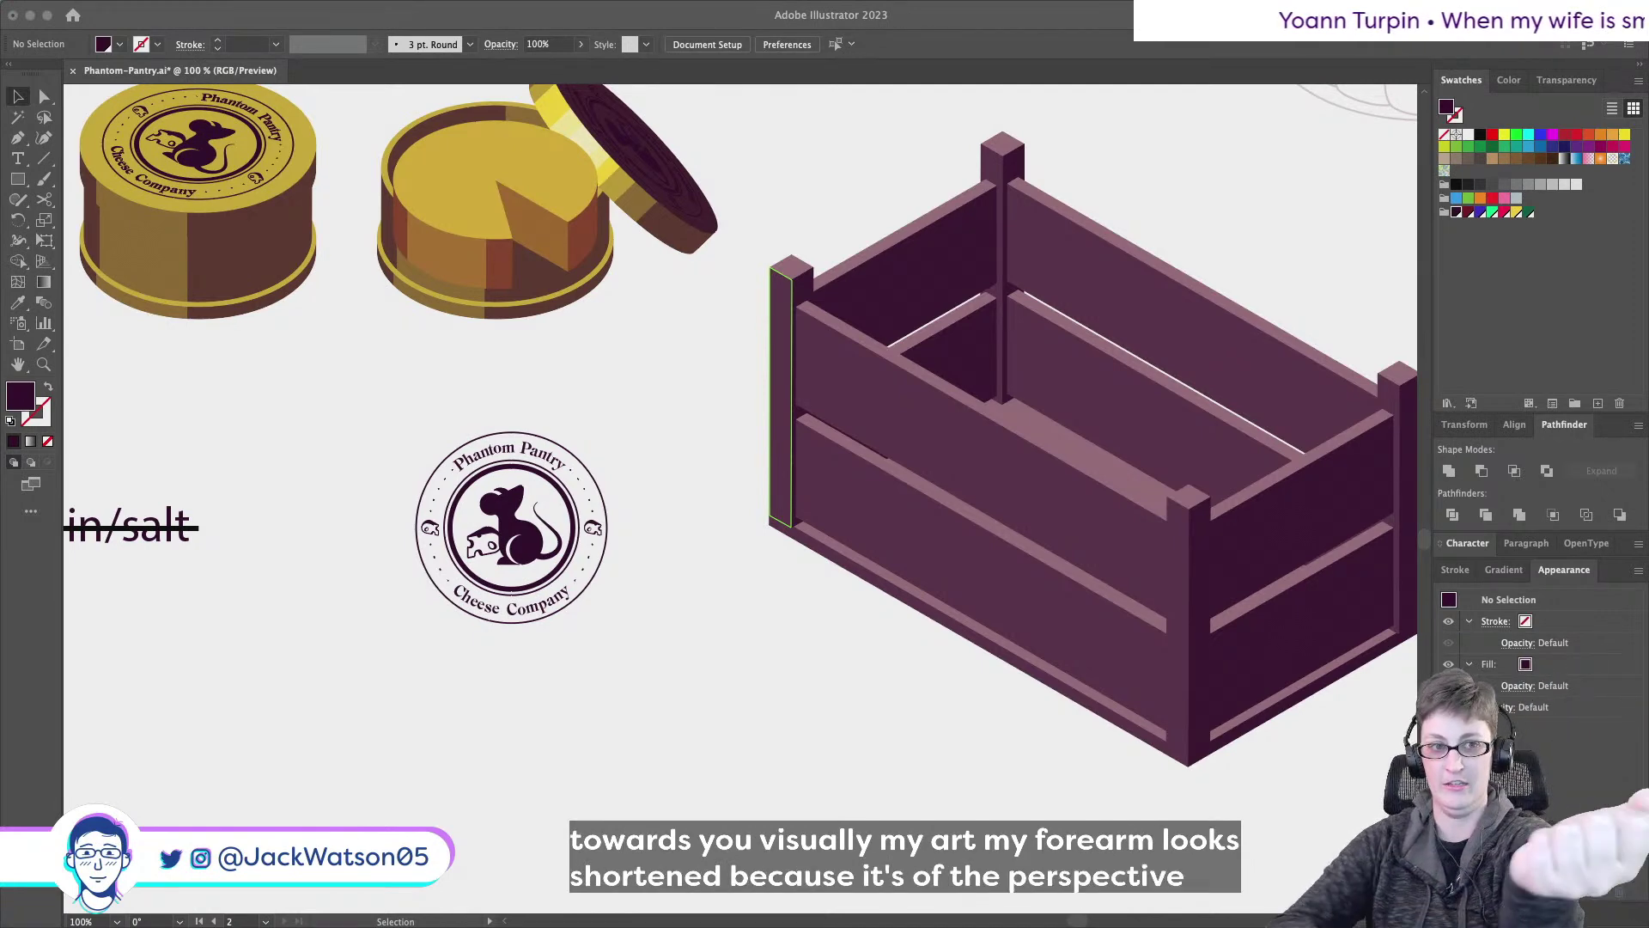
pyautogui.moveTo(689, 6)
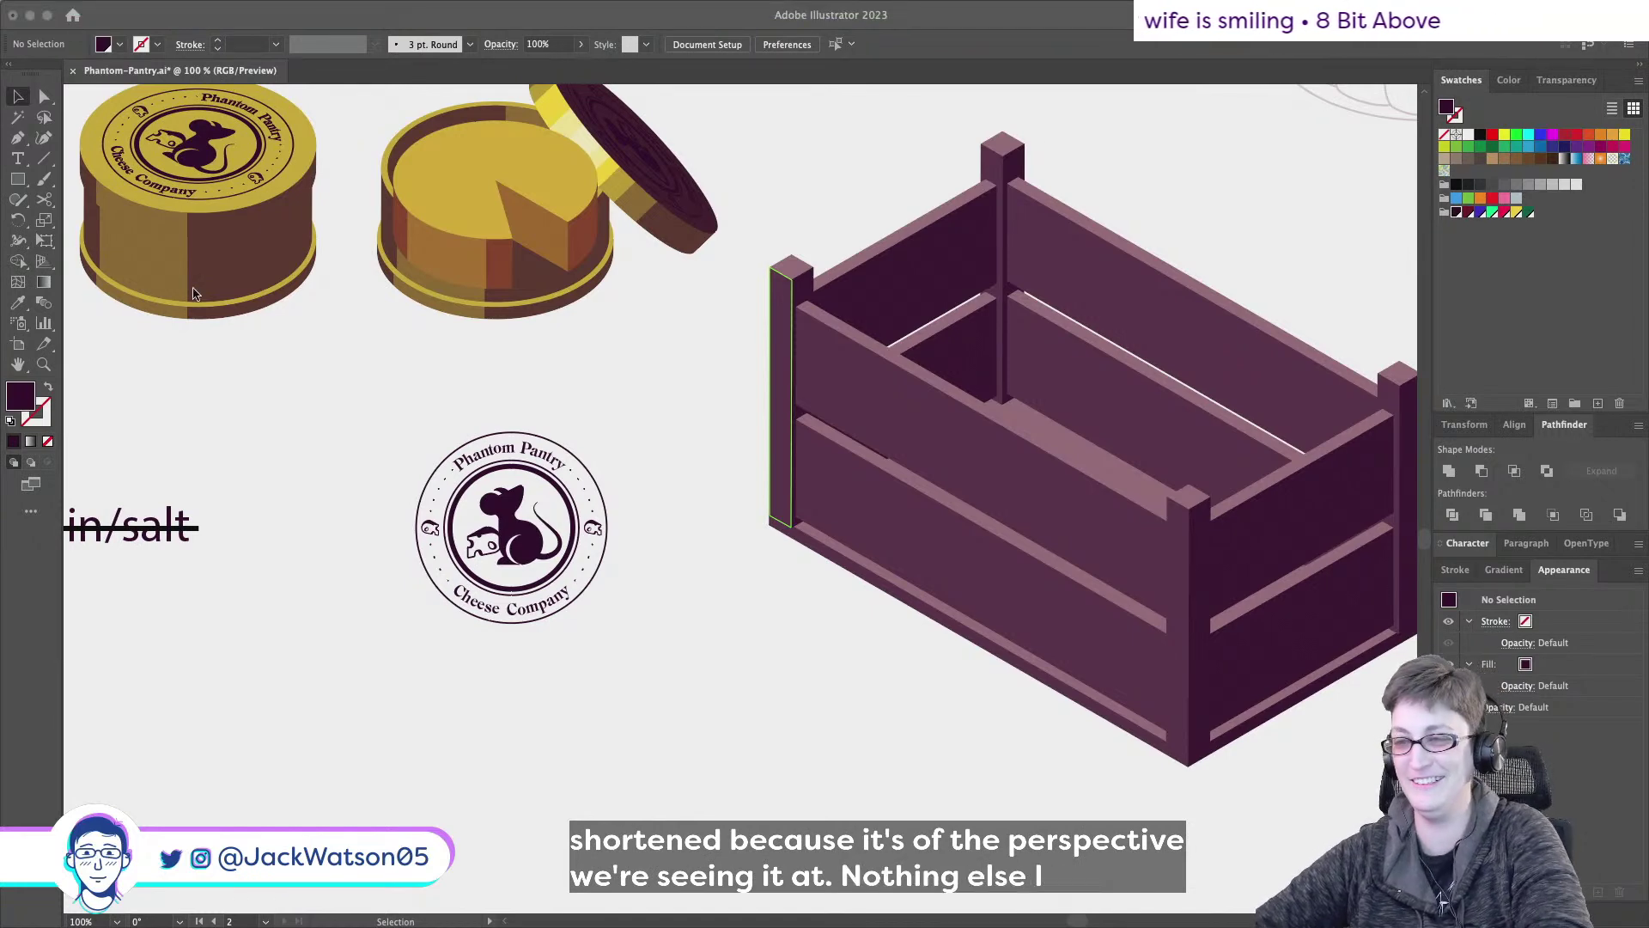
pyautogui.click(45, 368)
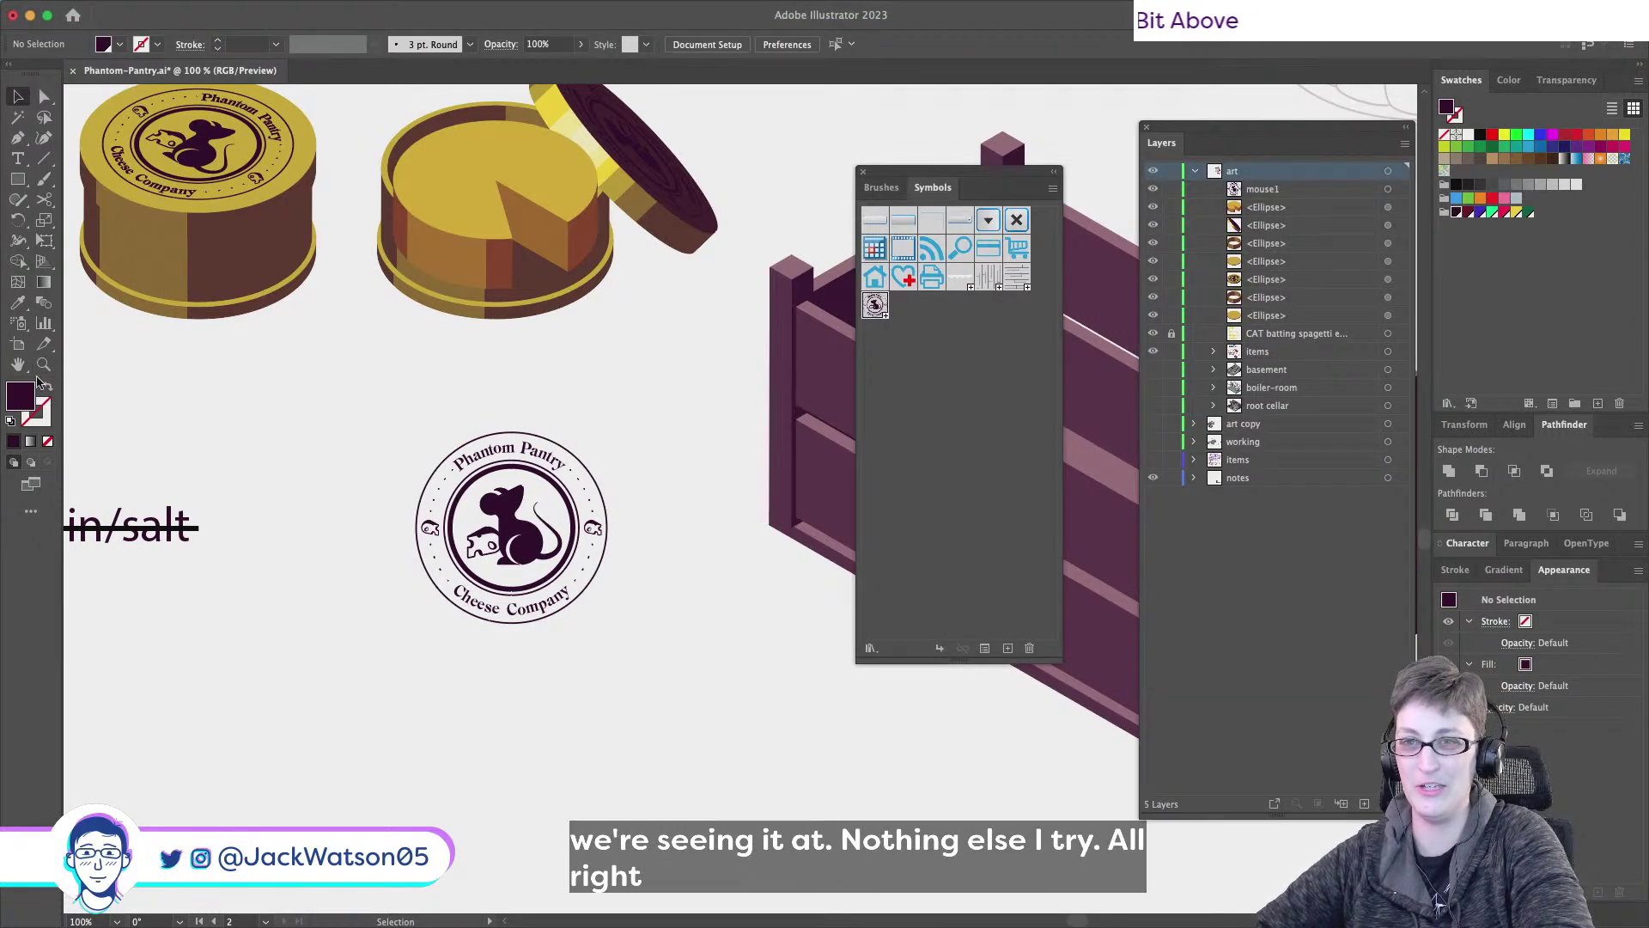
pyautogui.click(45, 368)
pyautogui.click(530, 292)
pyautogui.scroll(1, 530, 292)
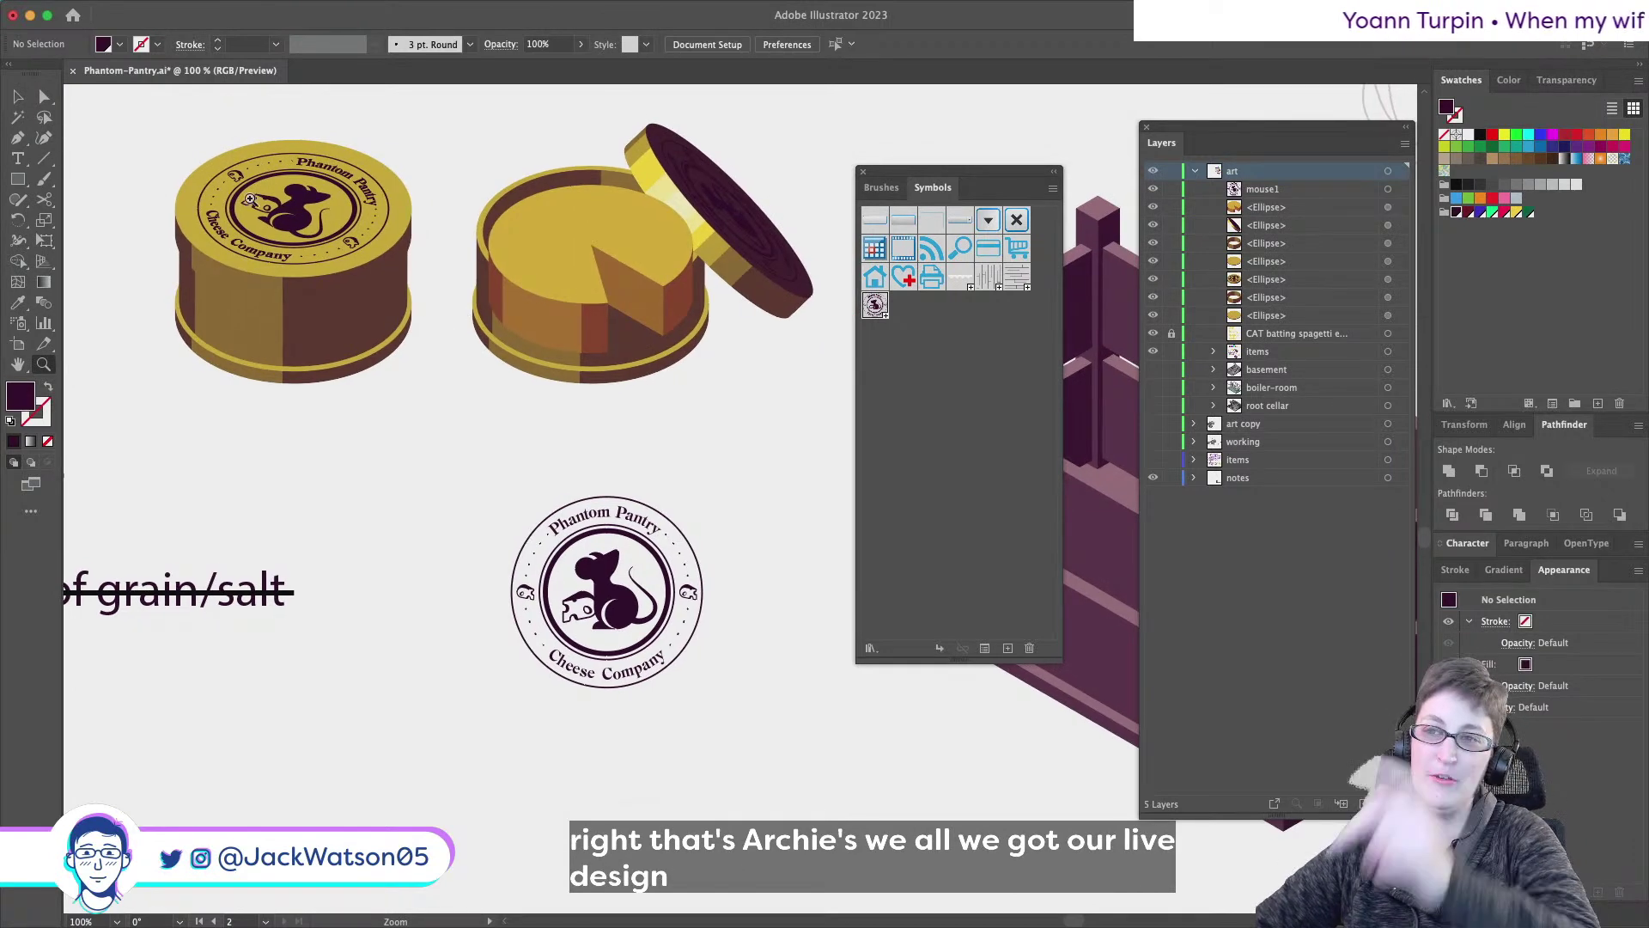
pyautogui.press('v')
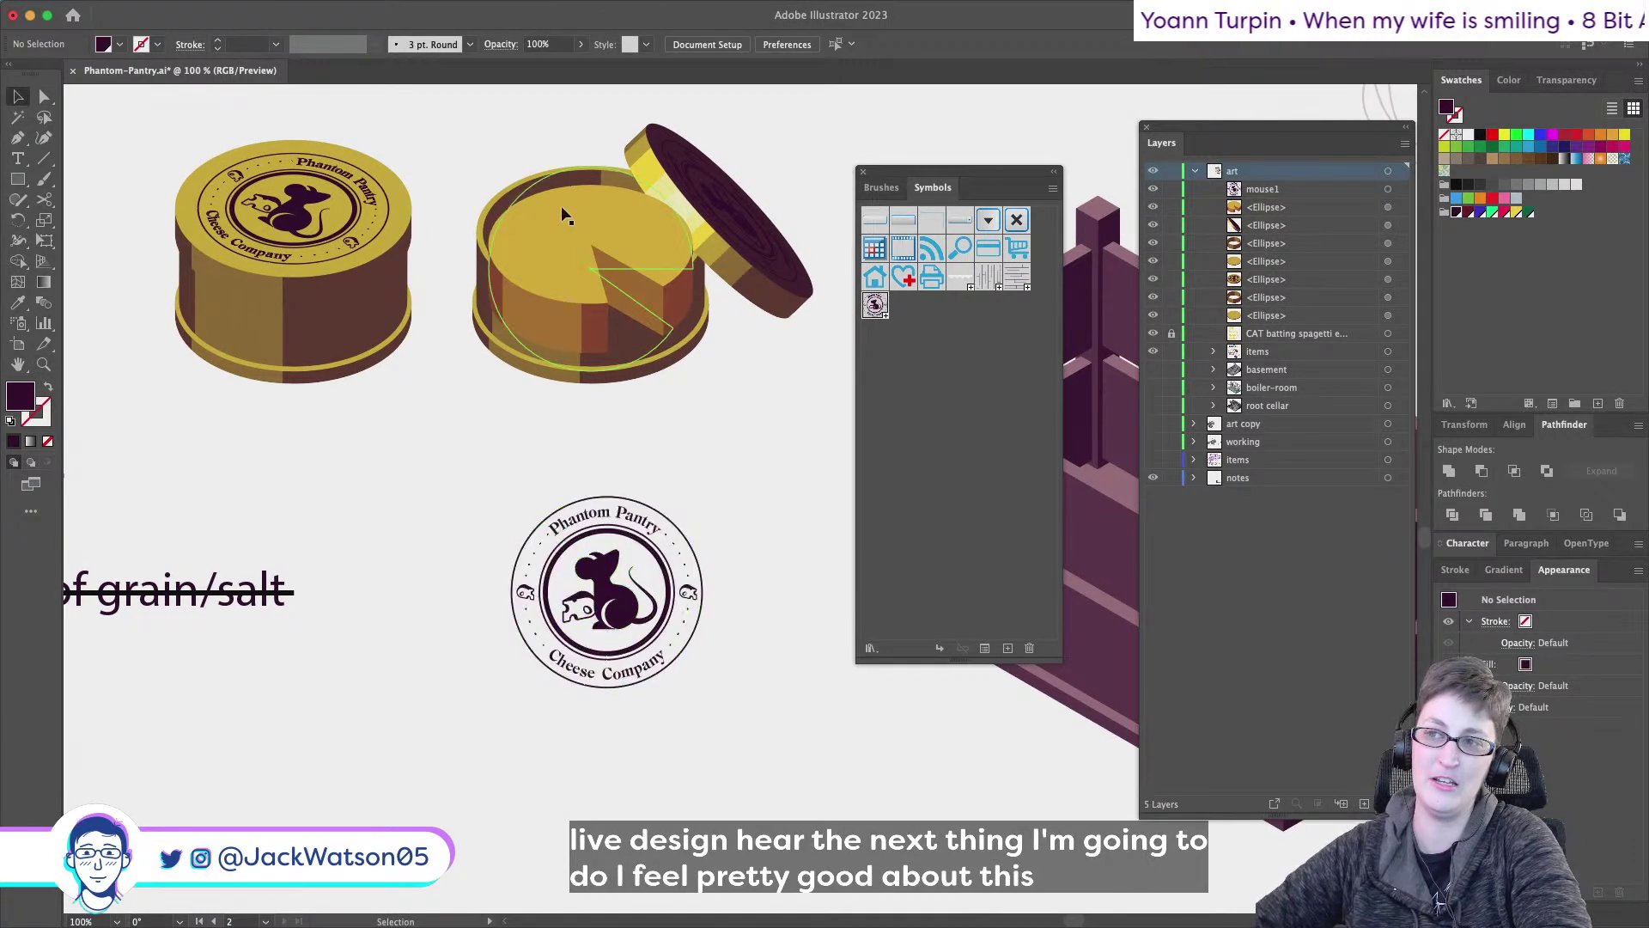
# - Copy the cut cheese wheel from the open tin, paste it in front, and place the duplicate in the empty area below the badge
pyautogui.hscroll(5, 589, 249)
pyautogui.keyDown('super'); pyautogui.click(590, 249); pyautogui.keyUp('super')
pyautogui.press('super+c')
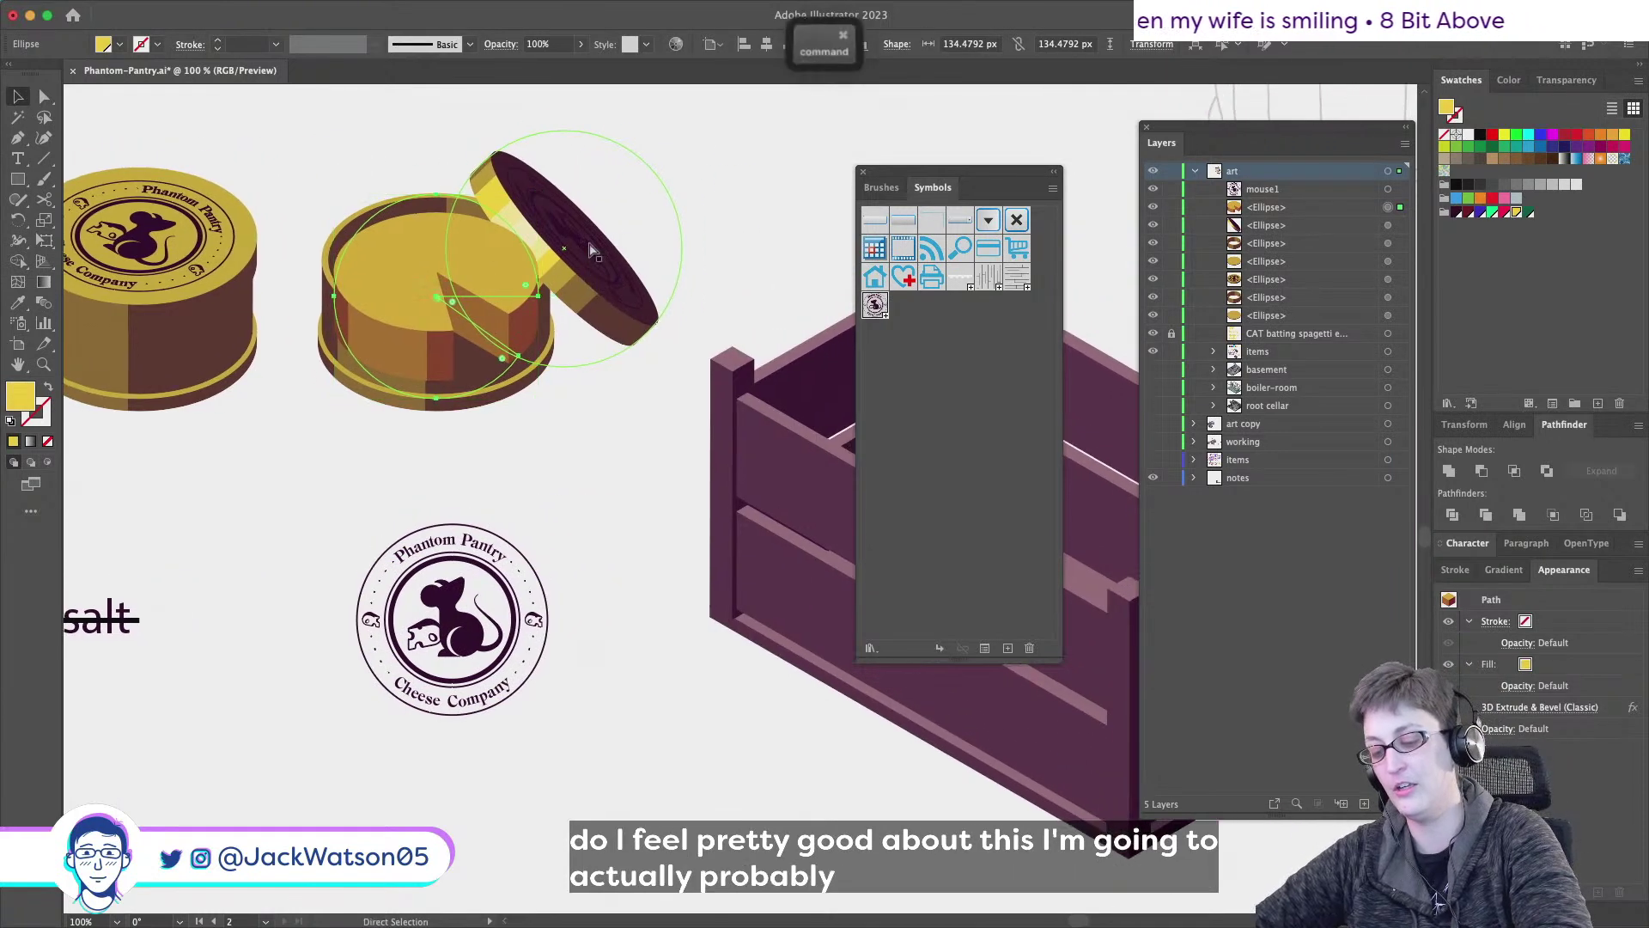
pyautogui.press('super+f')
pyautogui.hscroll(3, 589, 249)
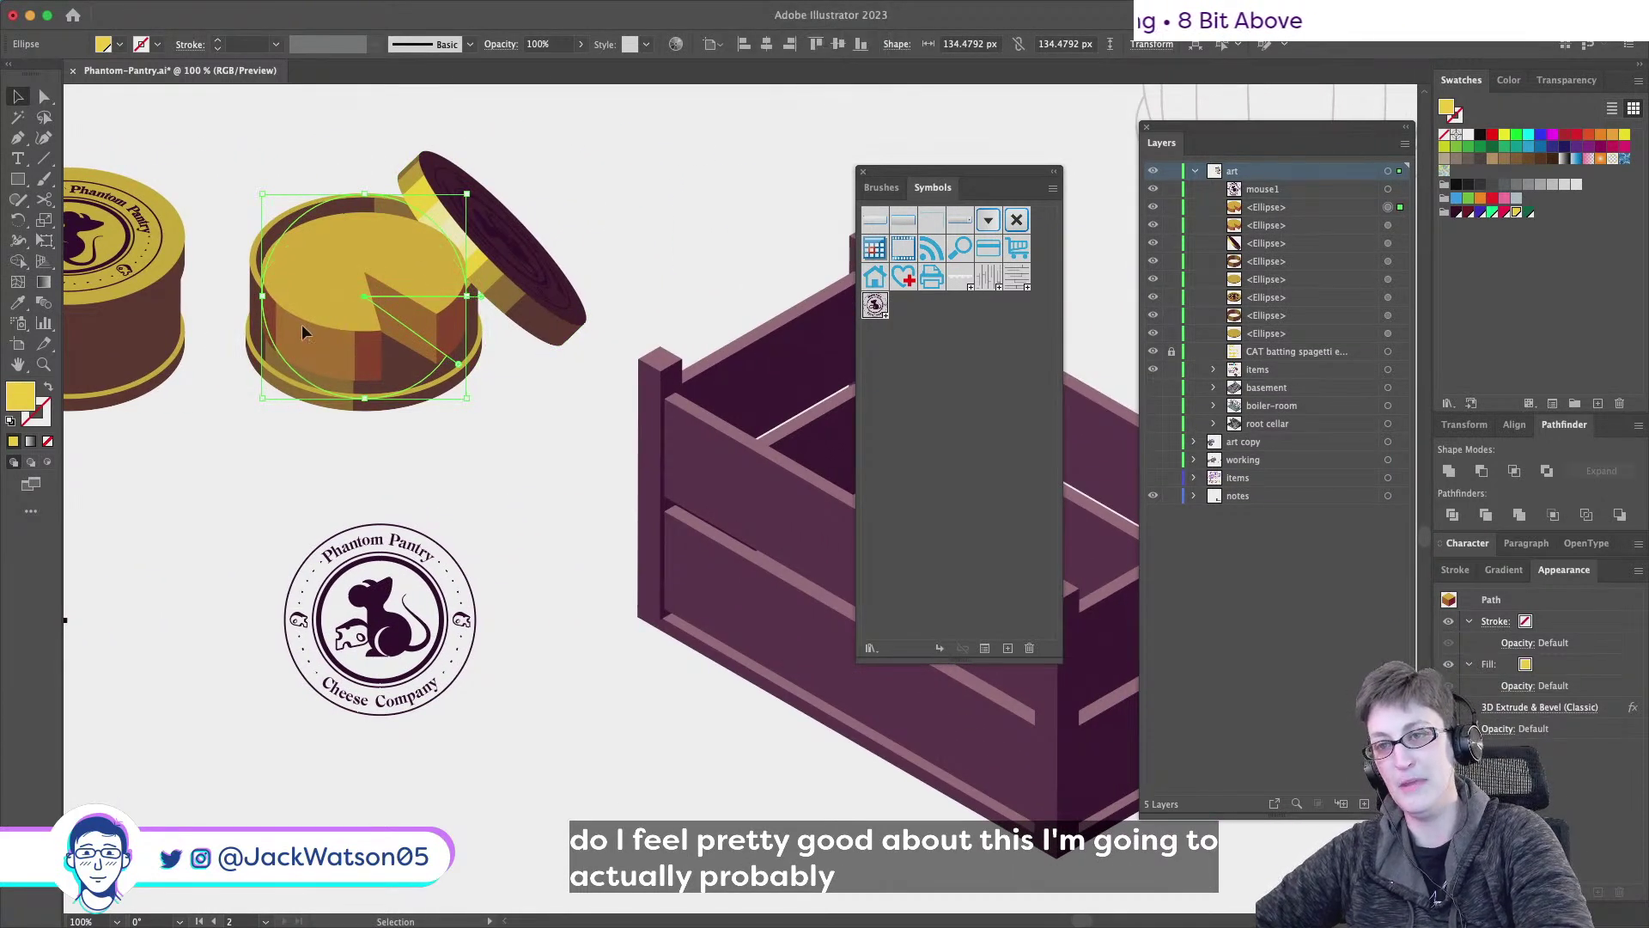
pyautogui.moveTo(302, 335); pyautogui.dragTo(495, 819)
pyautogui.scroll(-5, 573, 577)
pyautogui.moveTo(586, 577); pyautogui.dragTo(307, 666)
pyautogui.scroll(-2, 301, 653)
pyautogui.hscroll(-3, 297, 641)
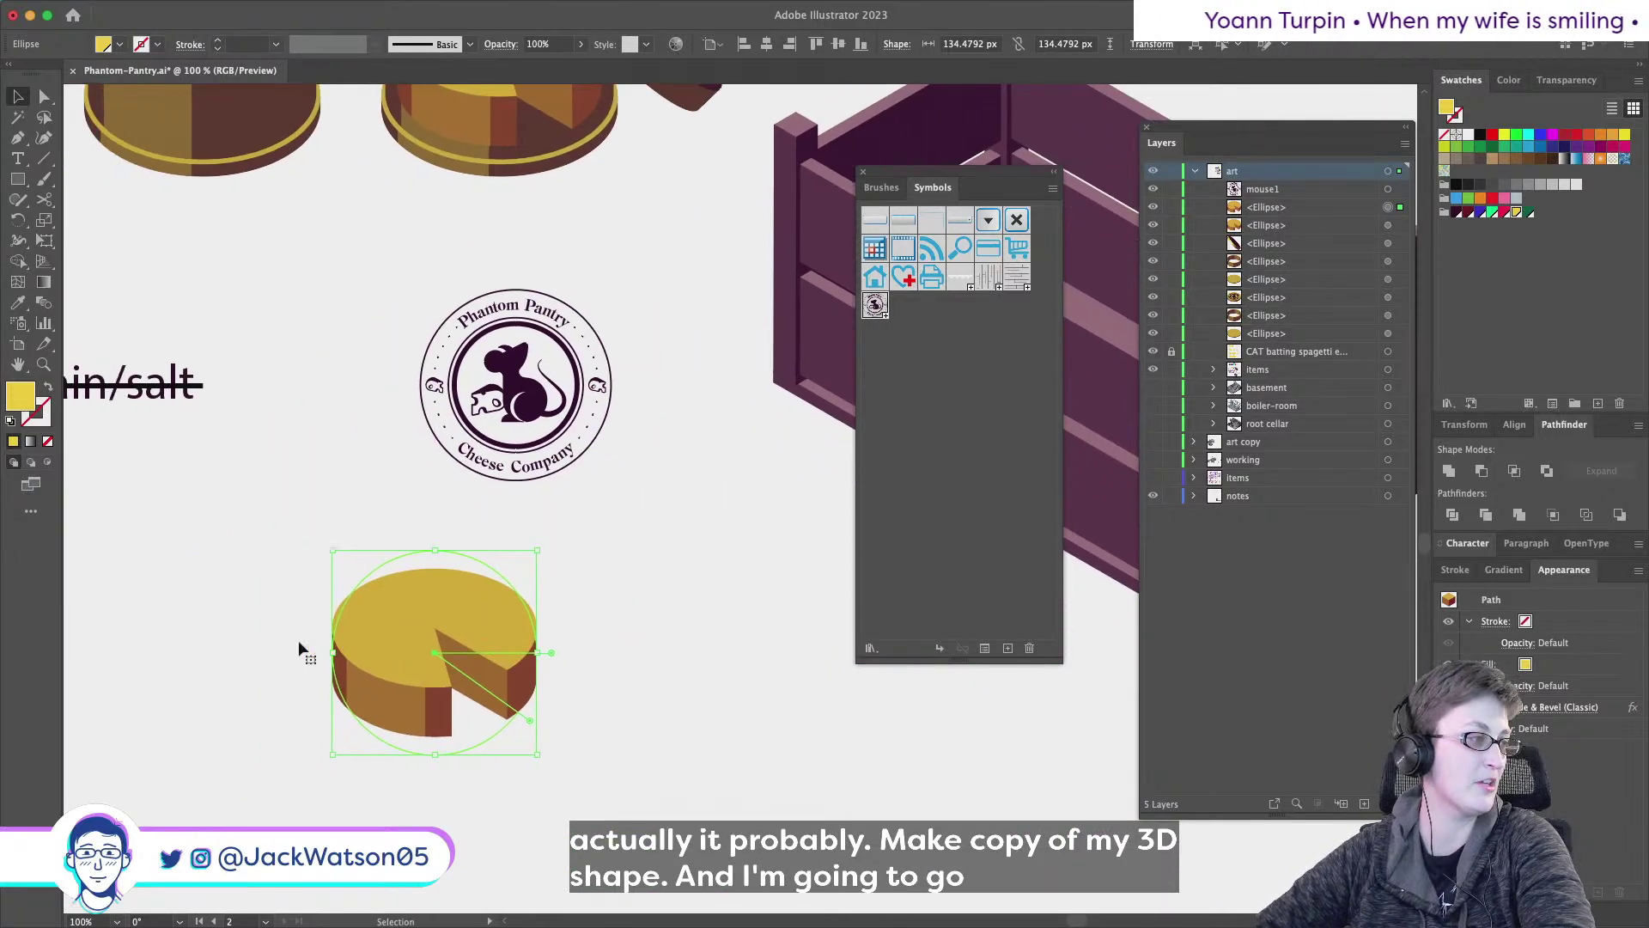
# - Try Expand Appearance on the duplicated 3D cheese wheel, inspect its shapes, and undo the expansion
pyautogui.click(205, 10)
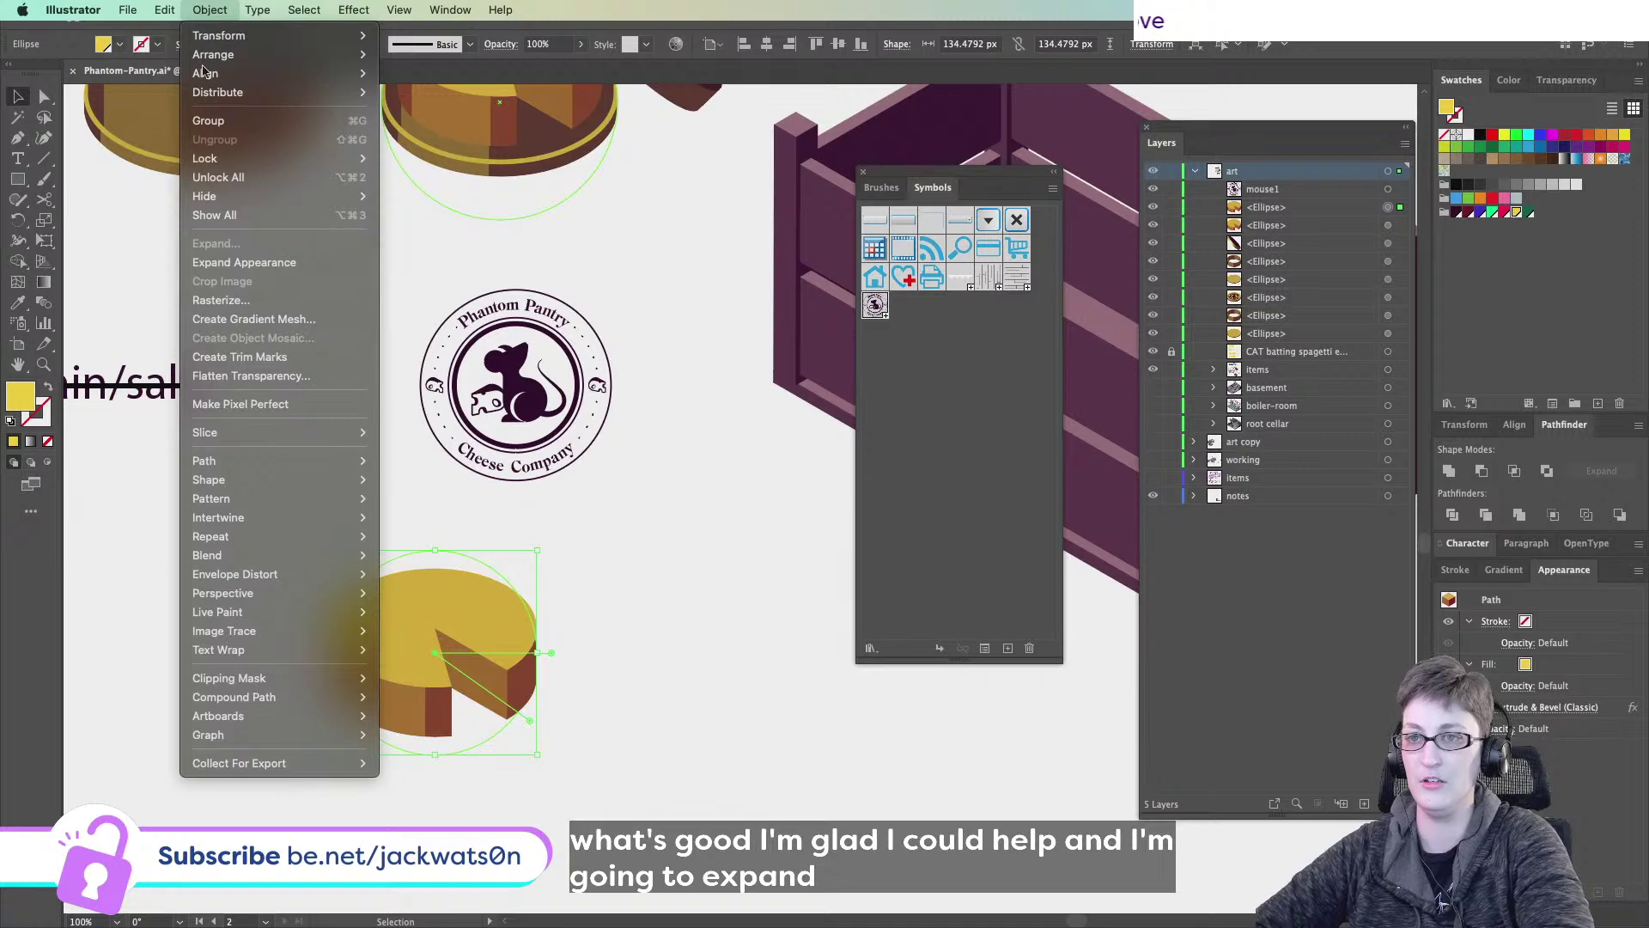
pyautogui.click(245, 262)
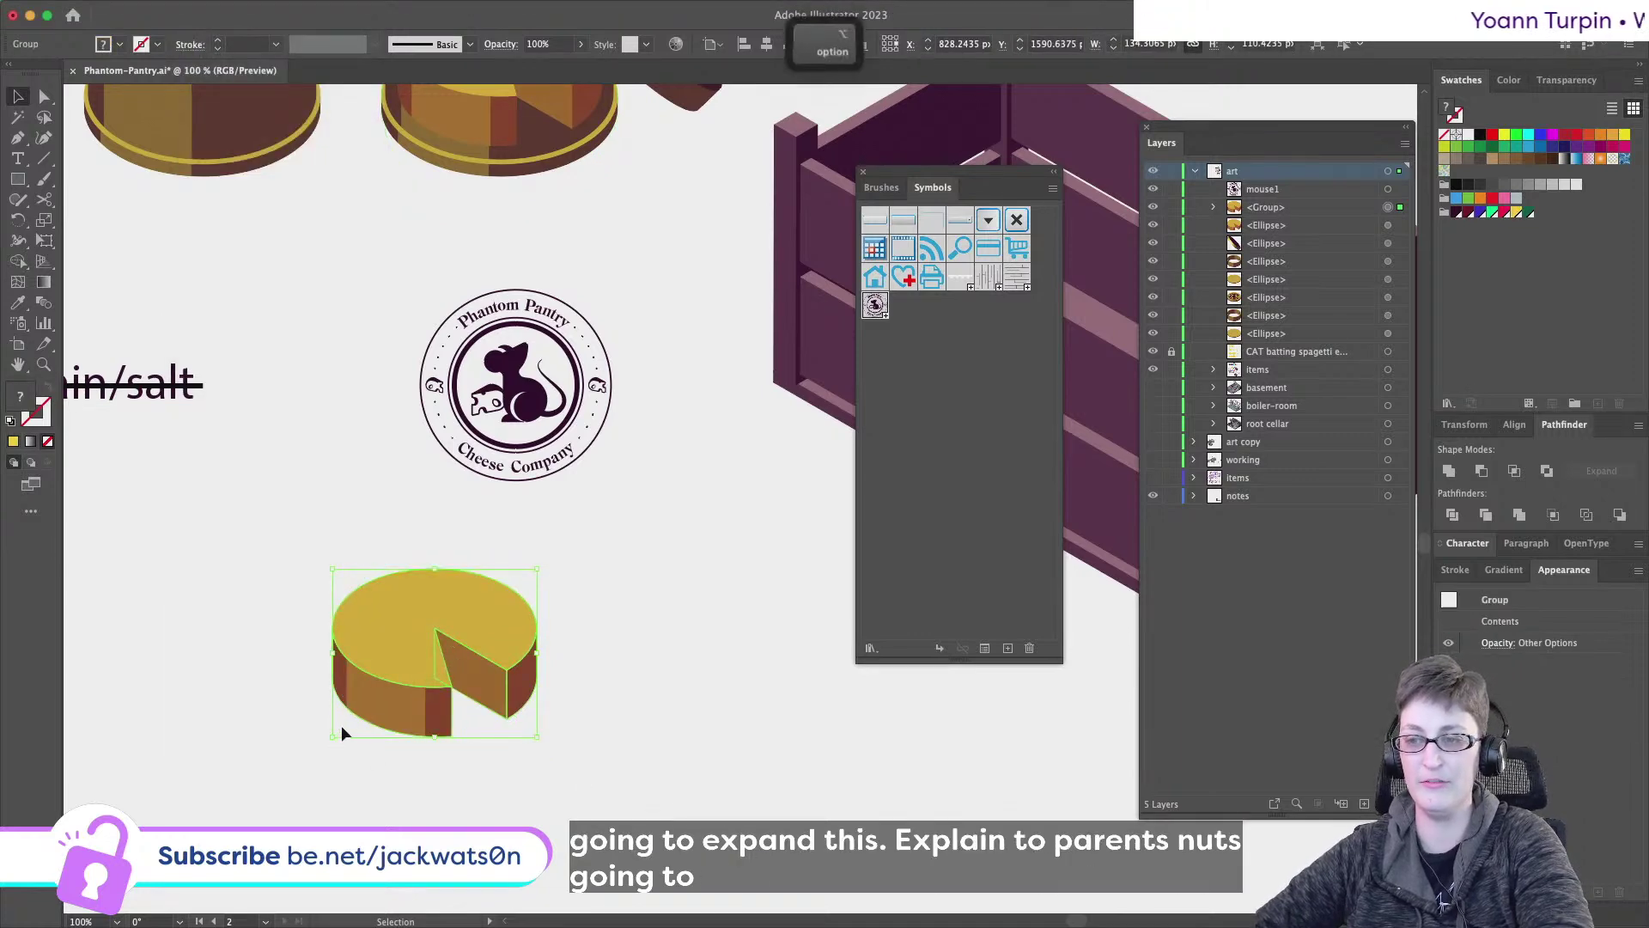
pyautogui.scroll(2, 342, 730)
pyautogui.click(698, 729)
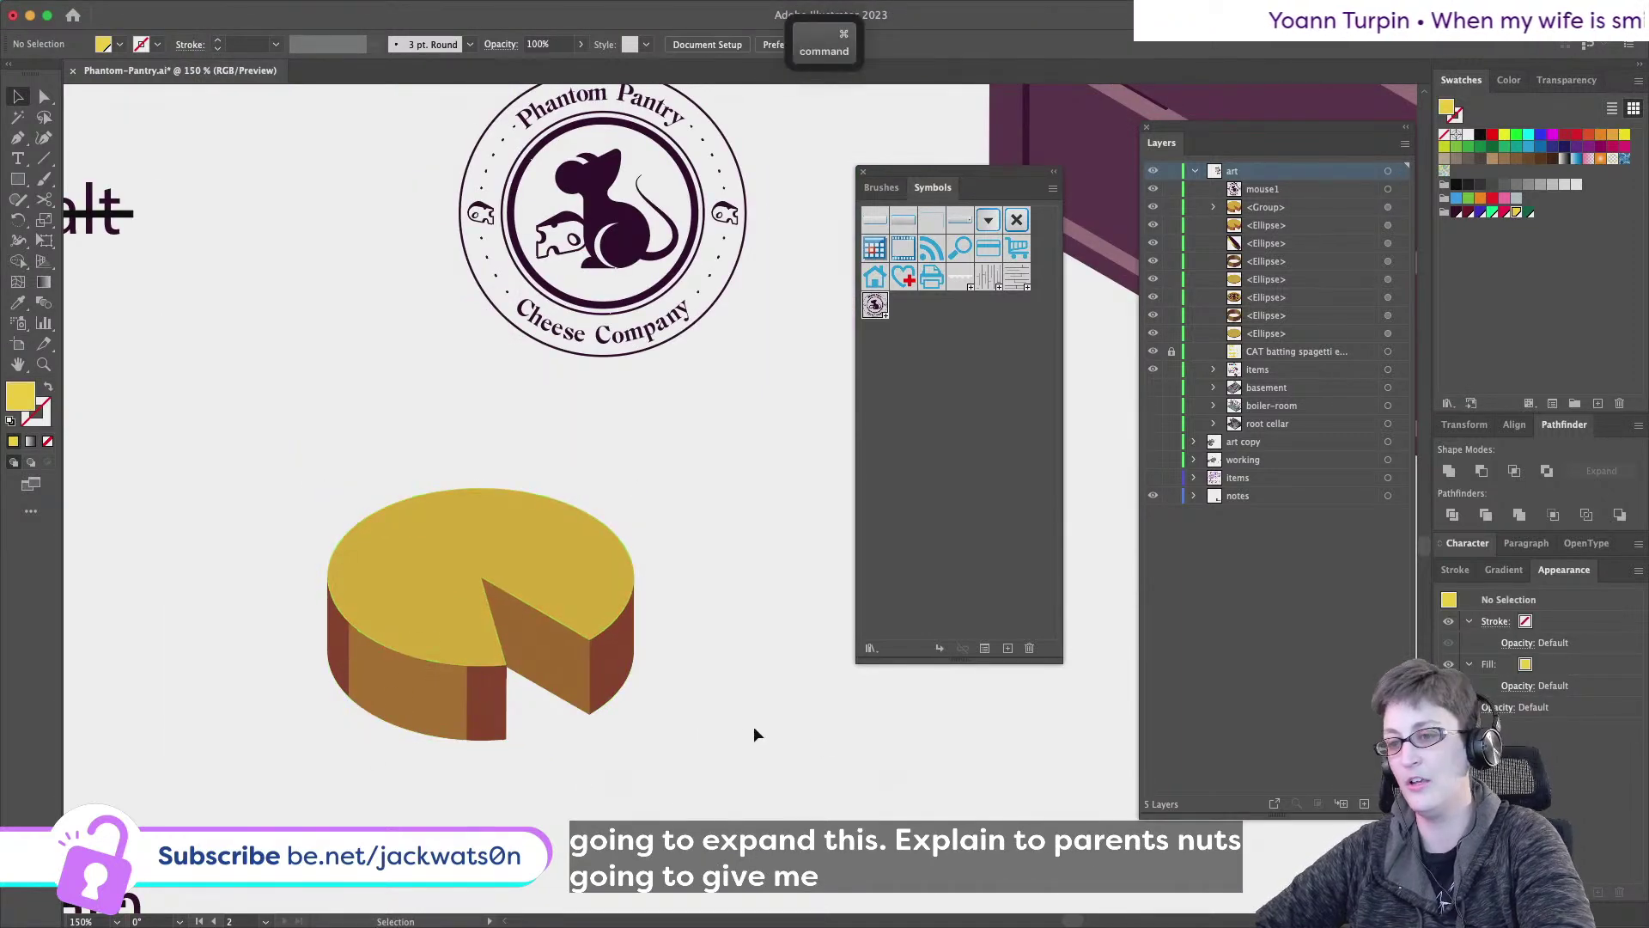
pyautogui.keyDown('super'); pyautogui.click(544, 634); pyautogui.keyUp('super')
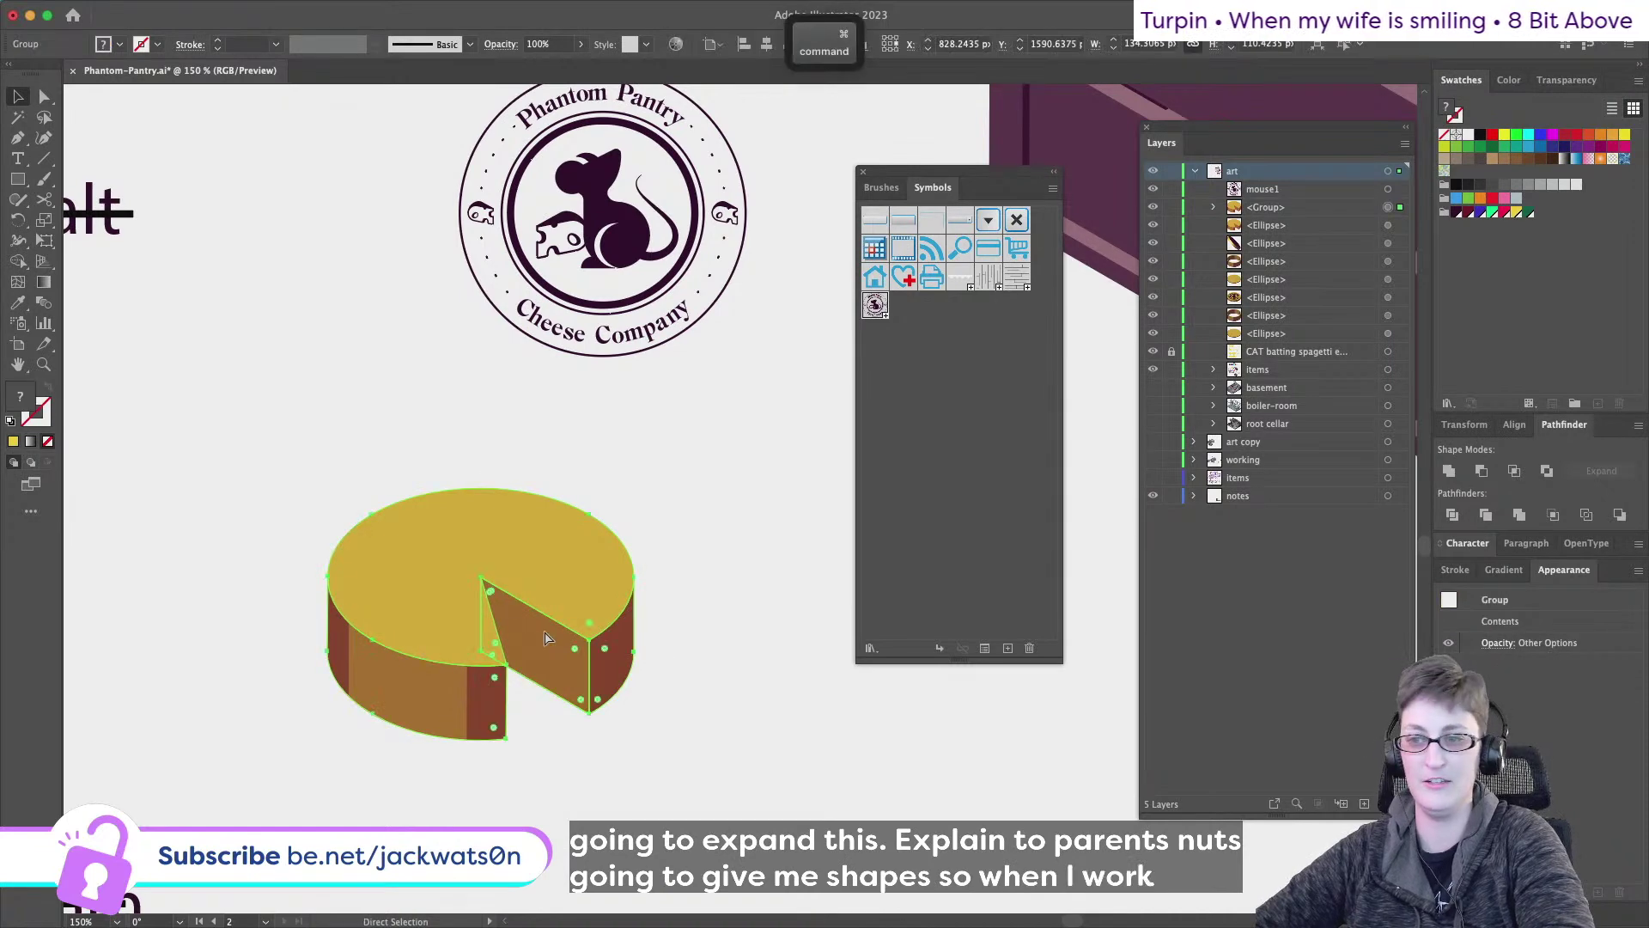
pyautogui.press('super+z')
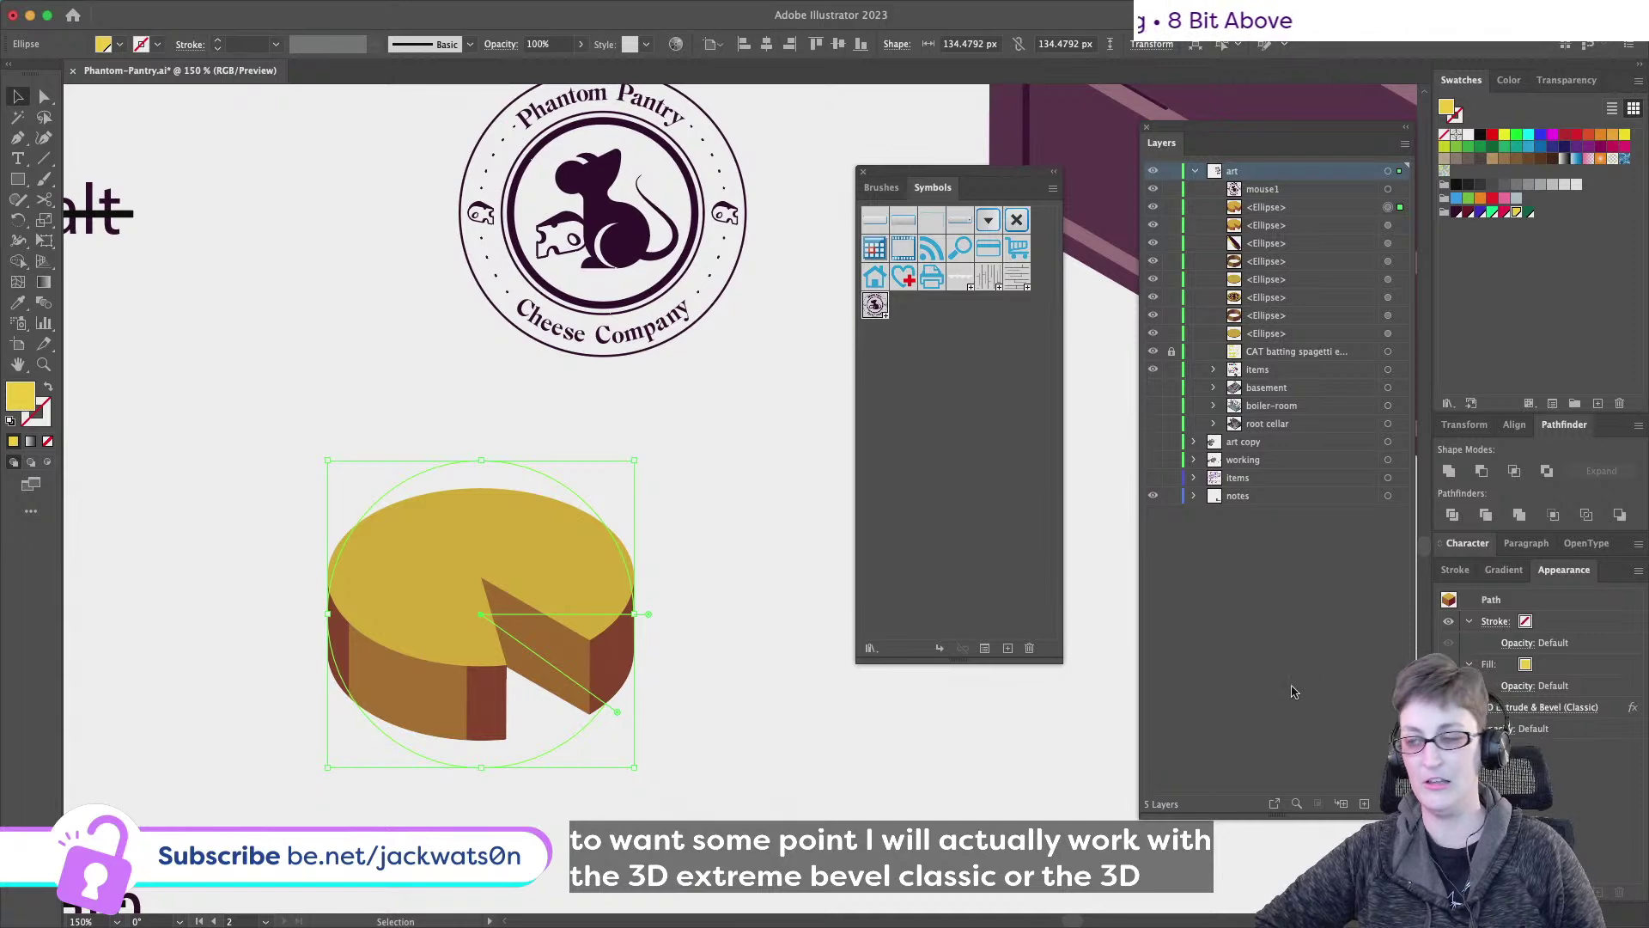
# - Expand the appearance of the duplicated 3D cheese wheel into editable vector shapes and deselect it
pyautogui.click(164, 10)
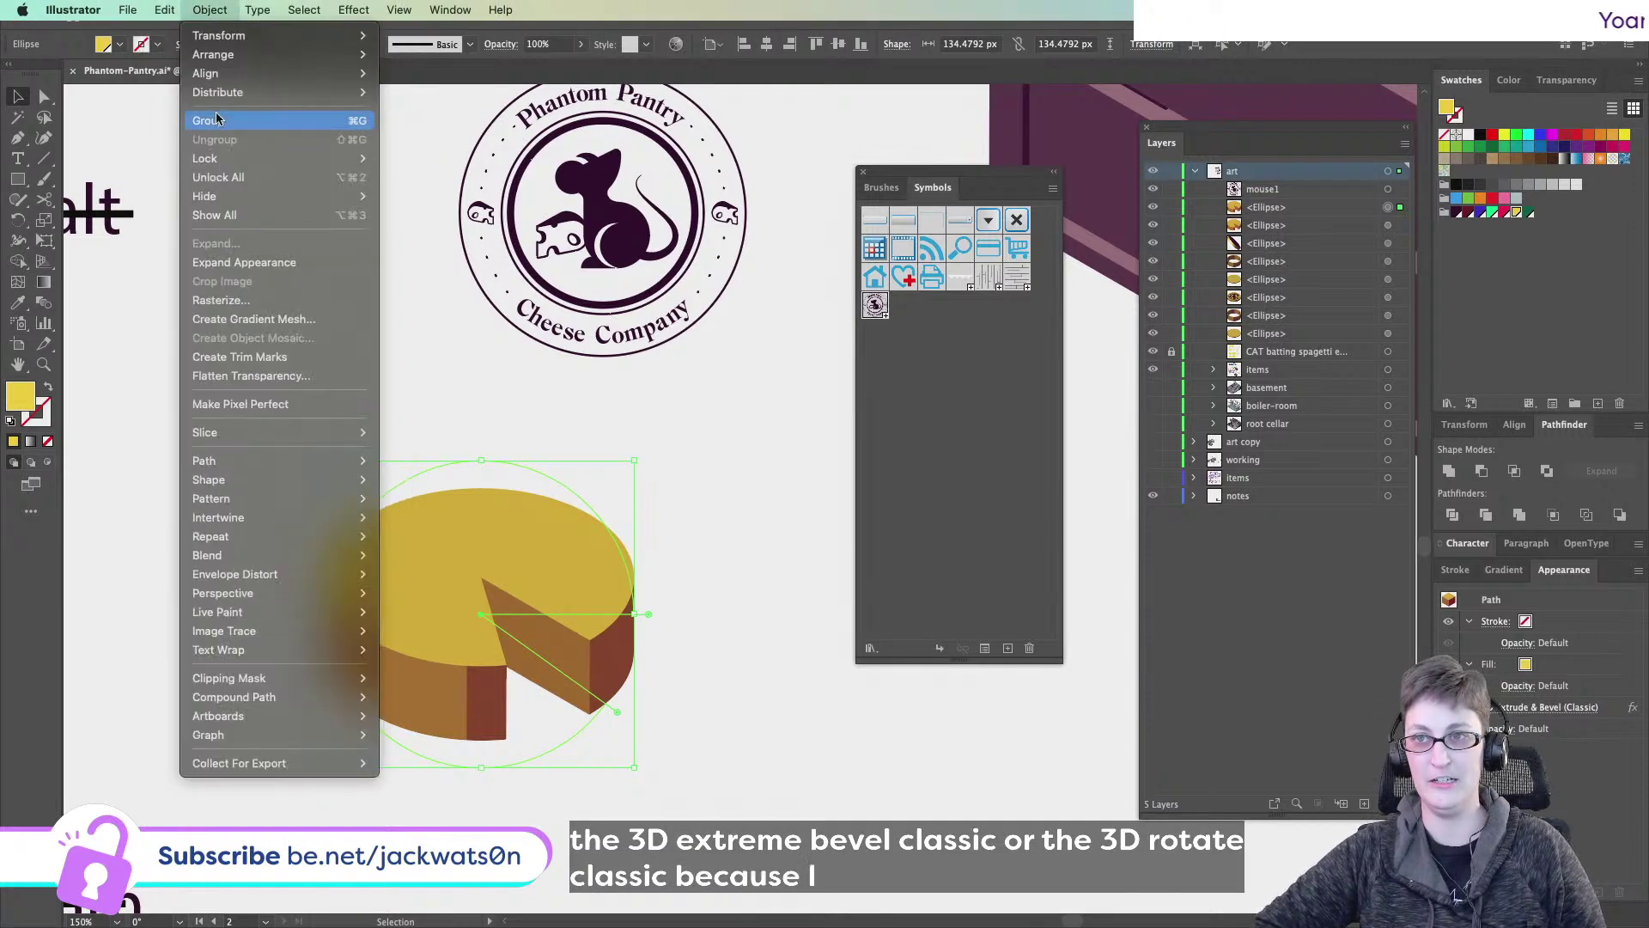
pyautogui.click(256, 261)
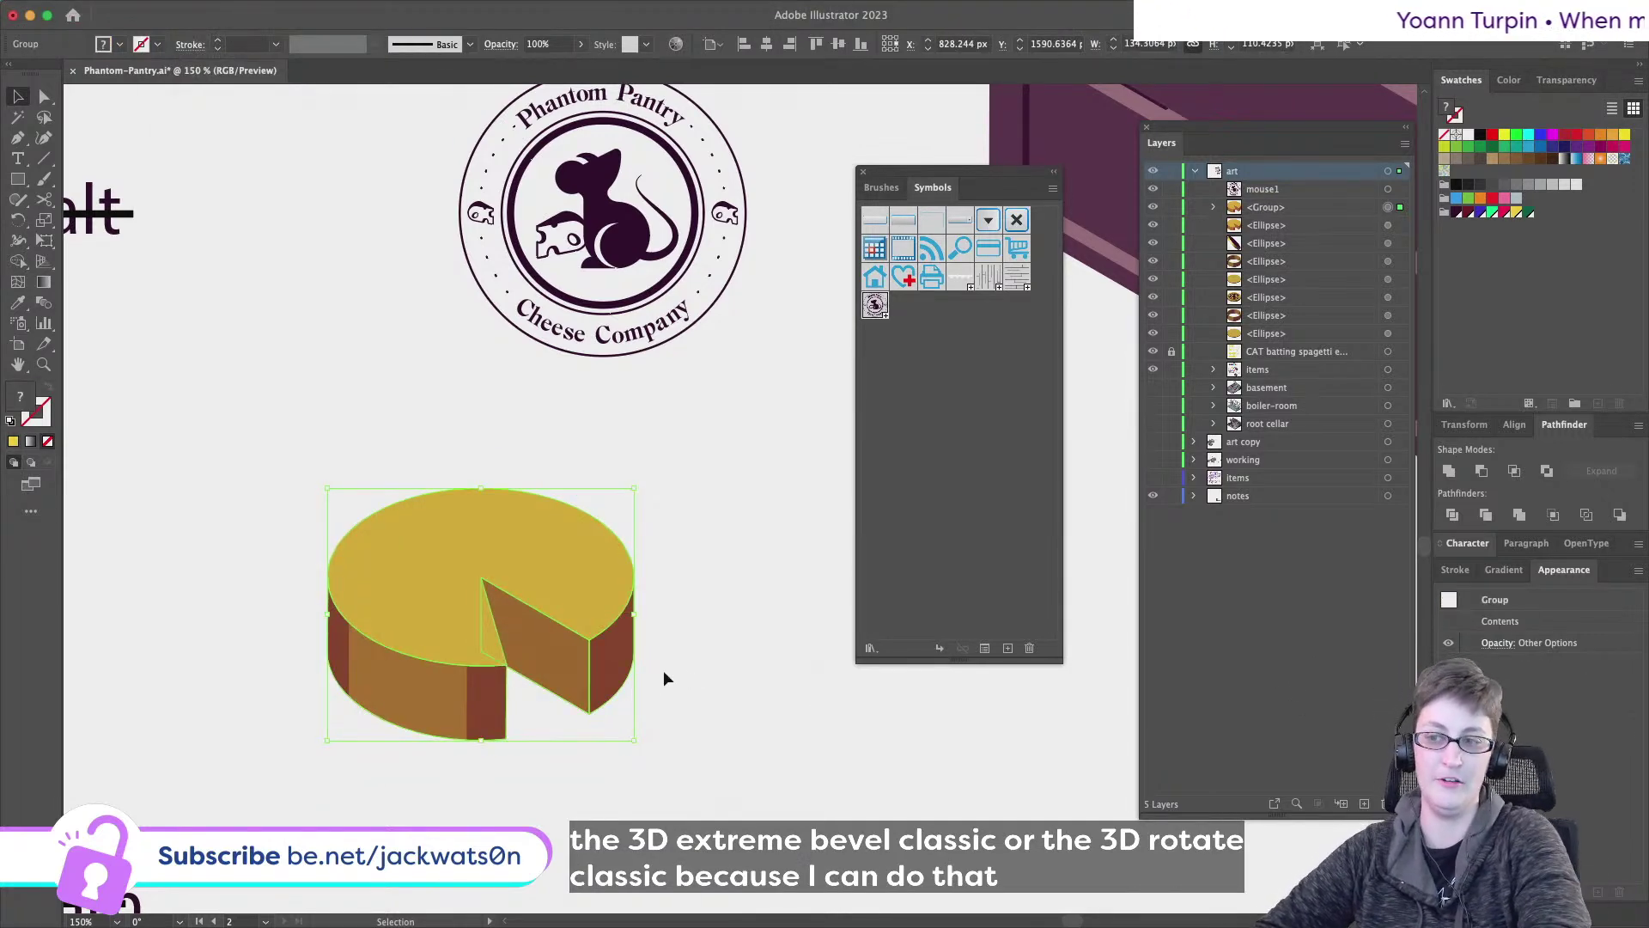
pyautogui.click(663, 677)
pyautogui.scroll(1, 663, 677)
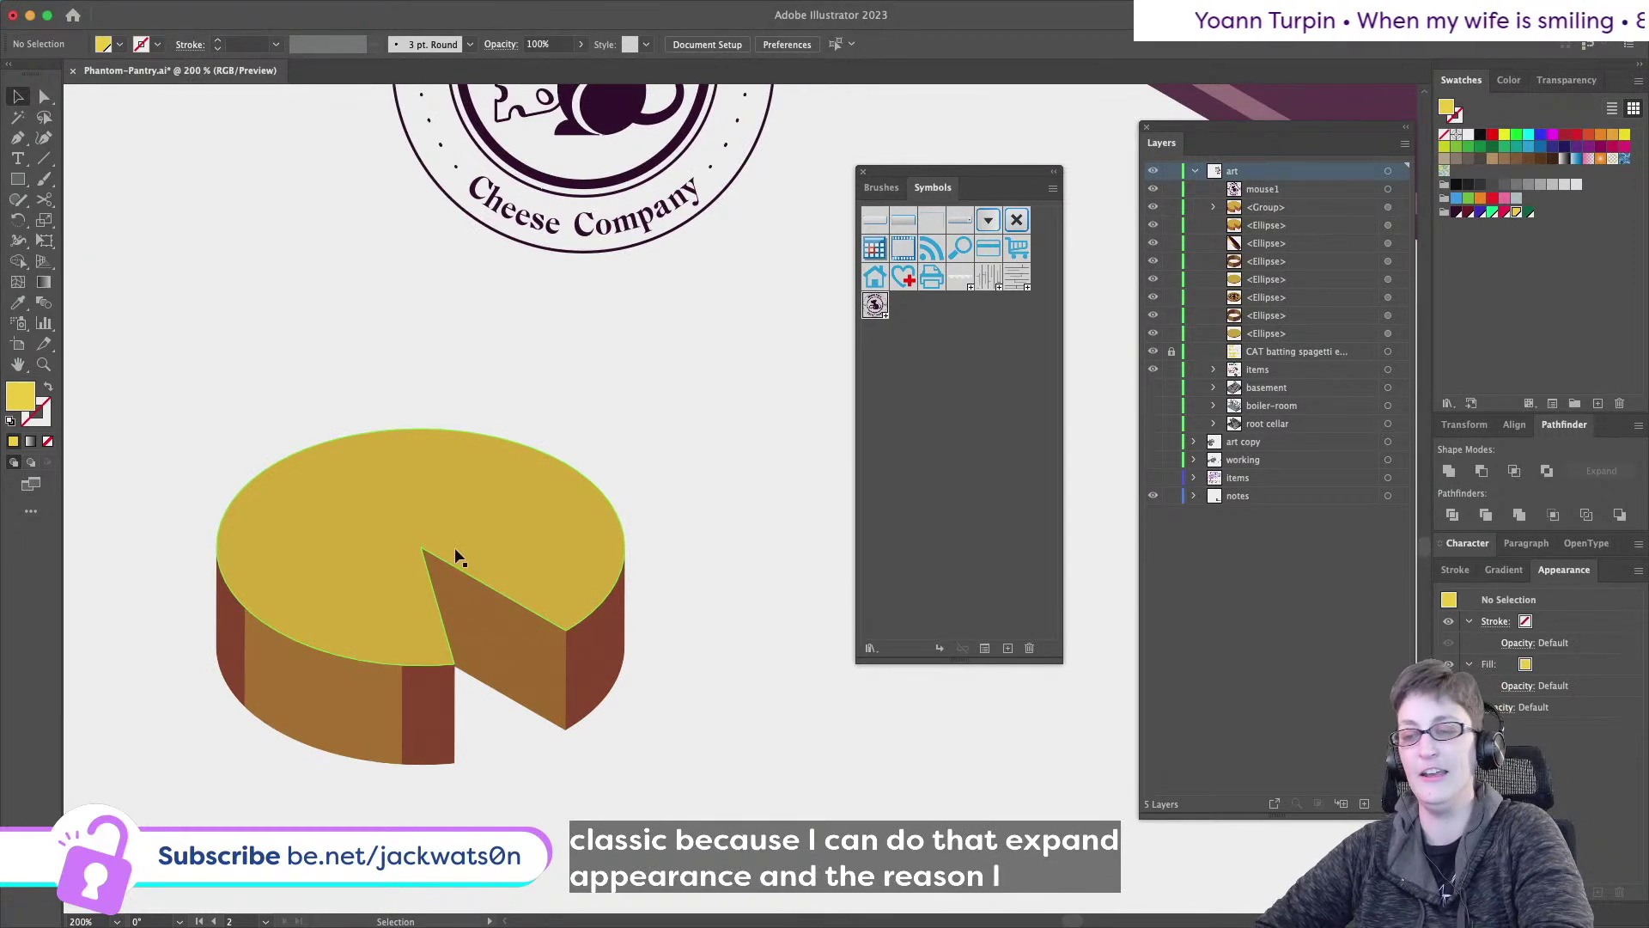
pyautogui.scroll(-1, 455, 557)
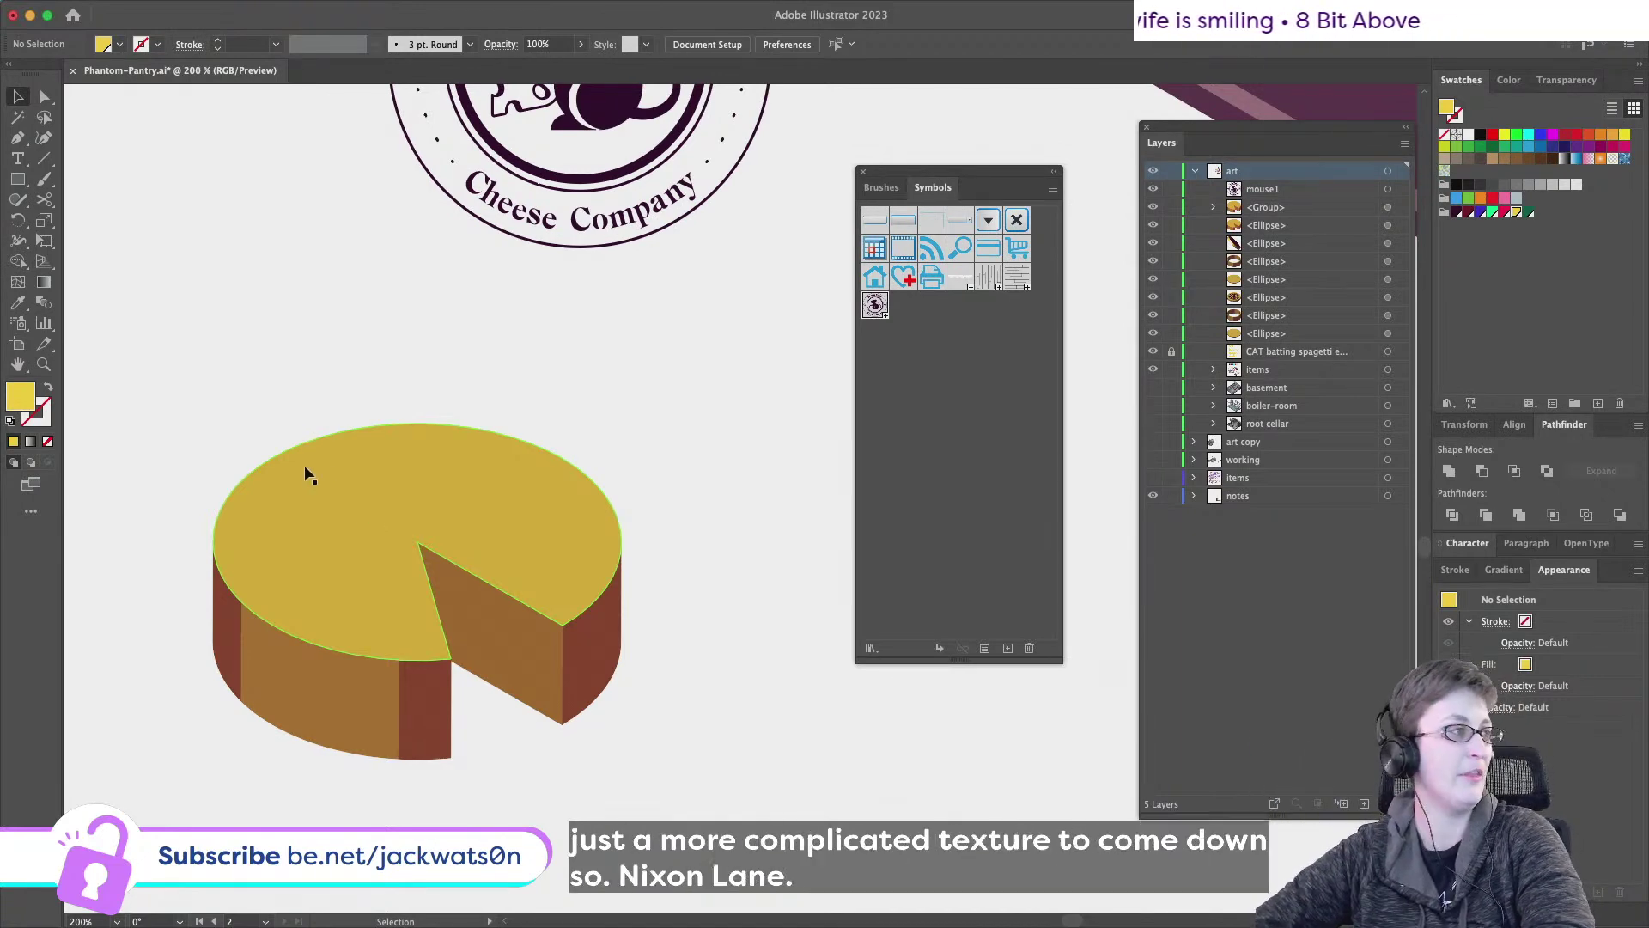
pyautogui.press('super+equal')
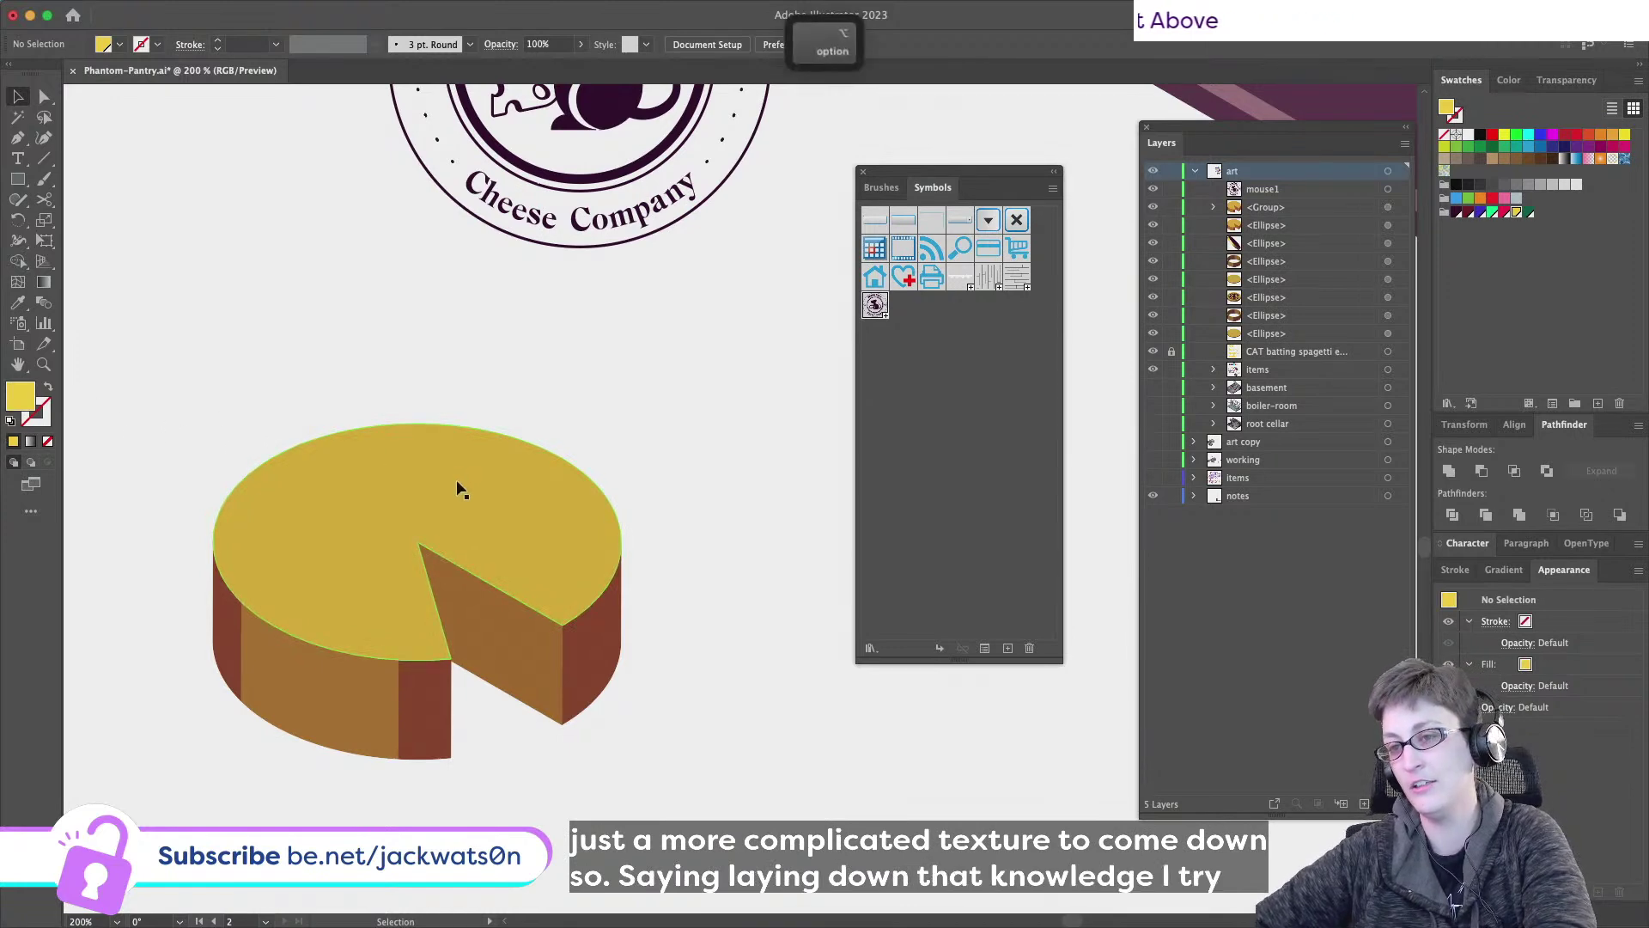
pyautogui.press('super+minus')
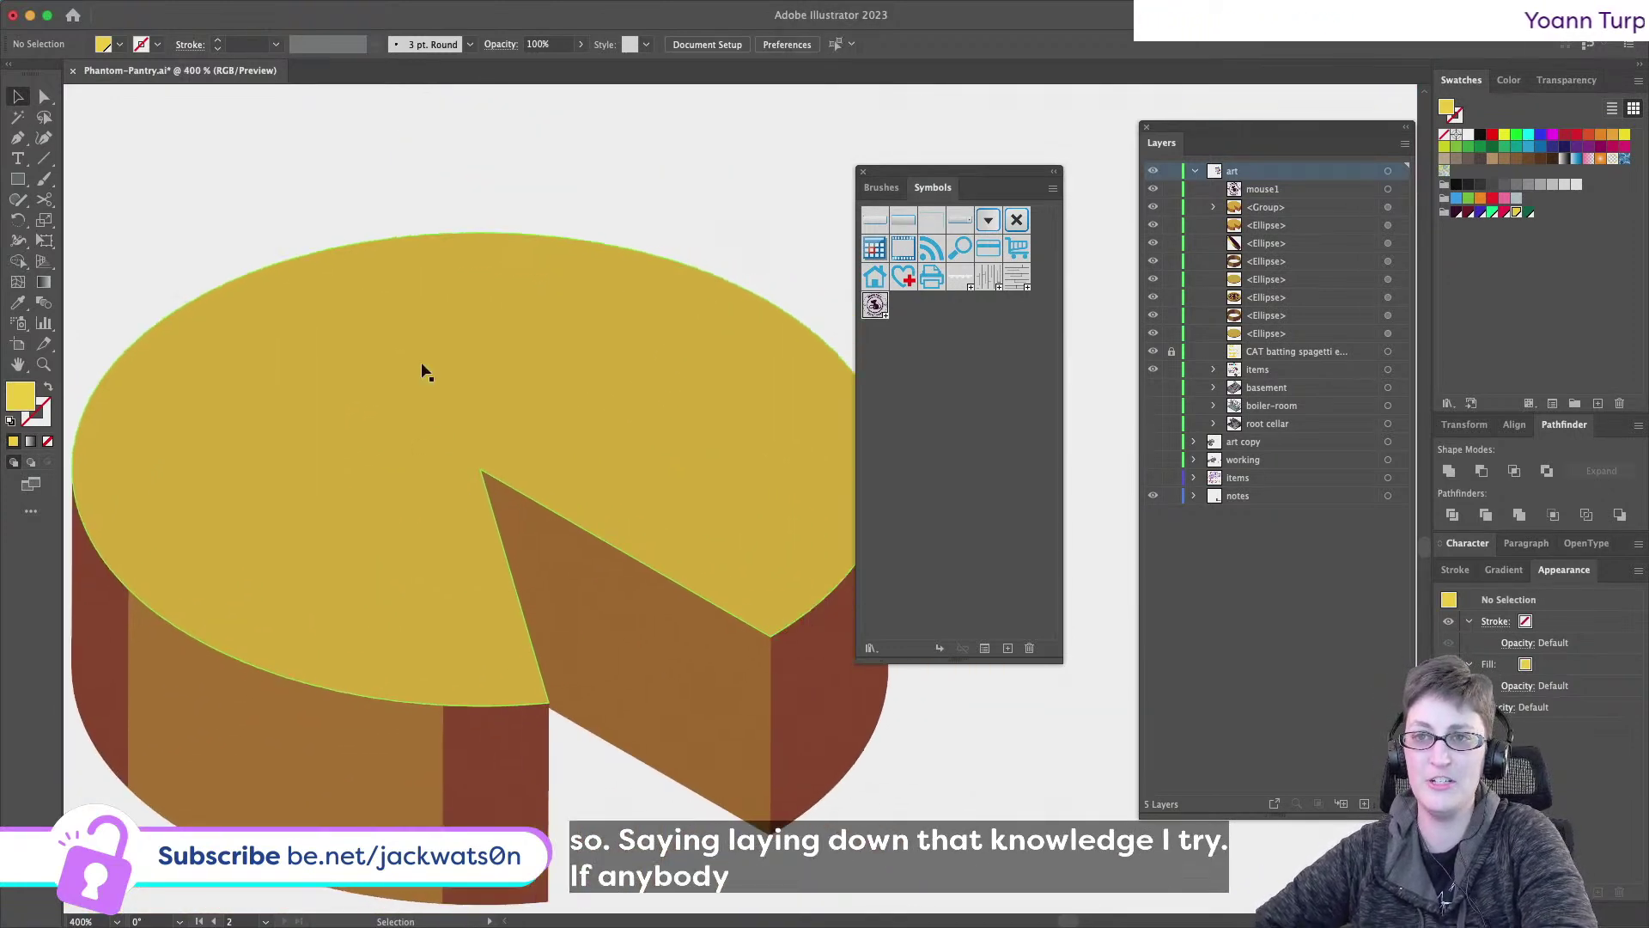
pyautogui.click(424, 368)
pyautogui.click(404, 192)
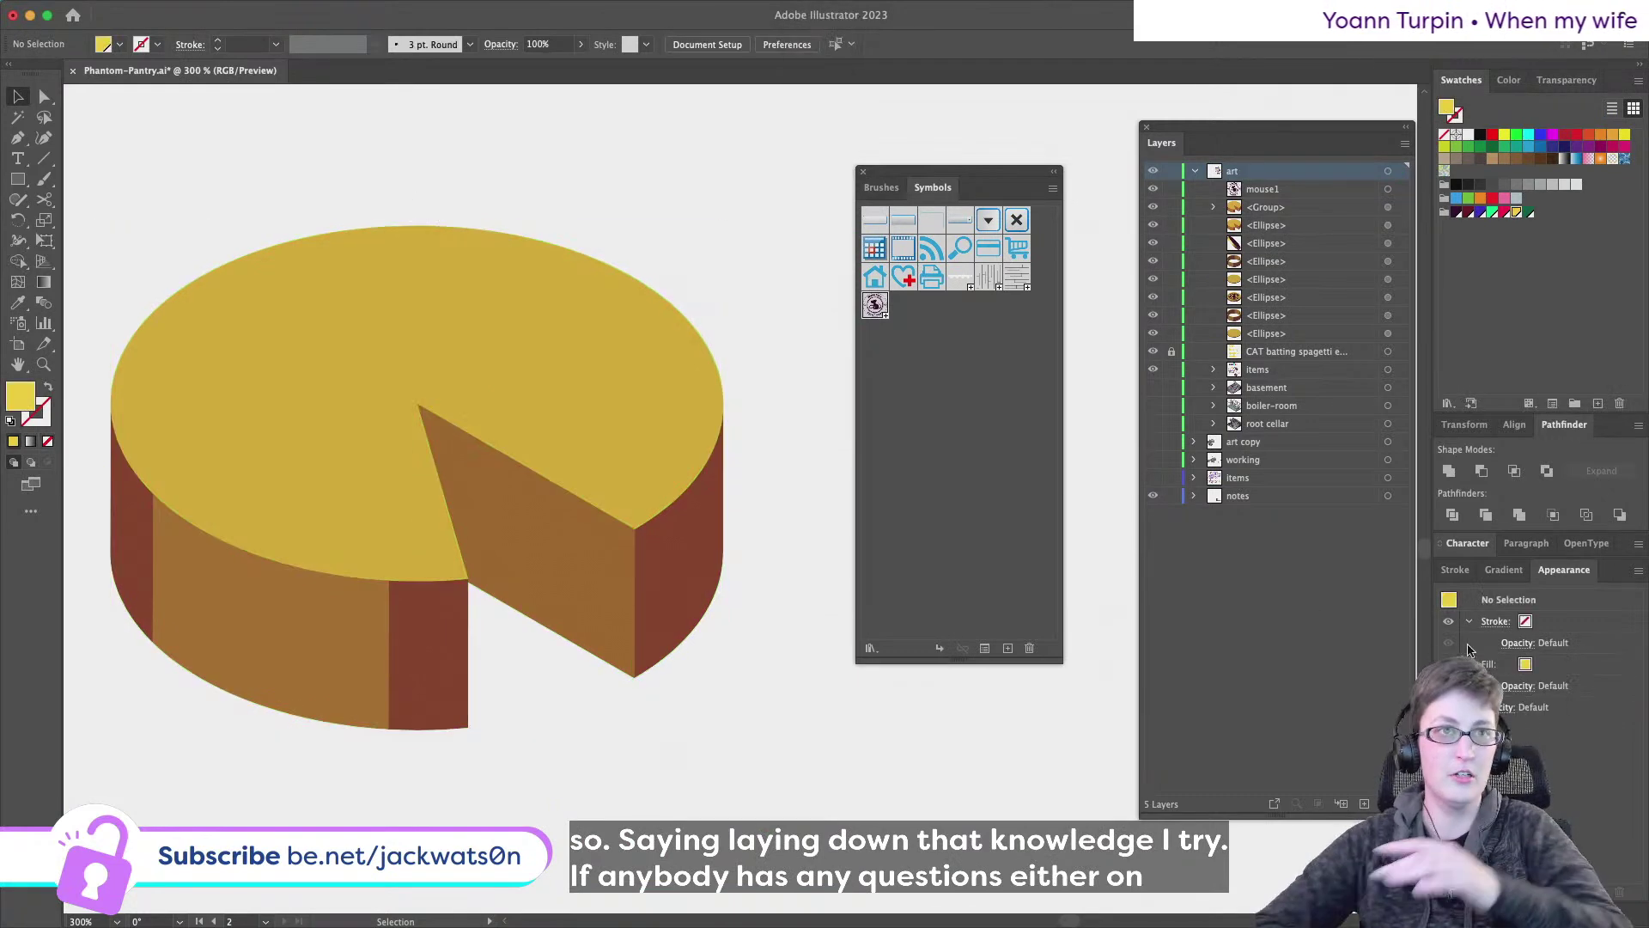
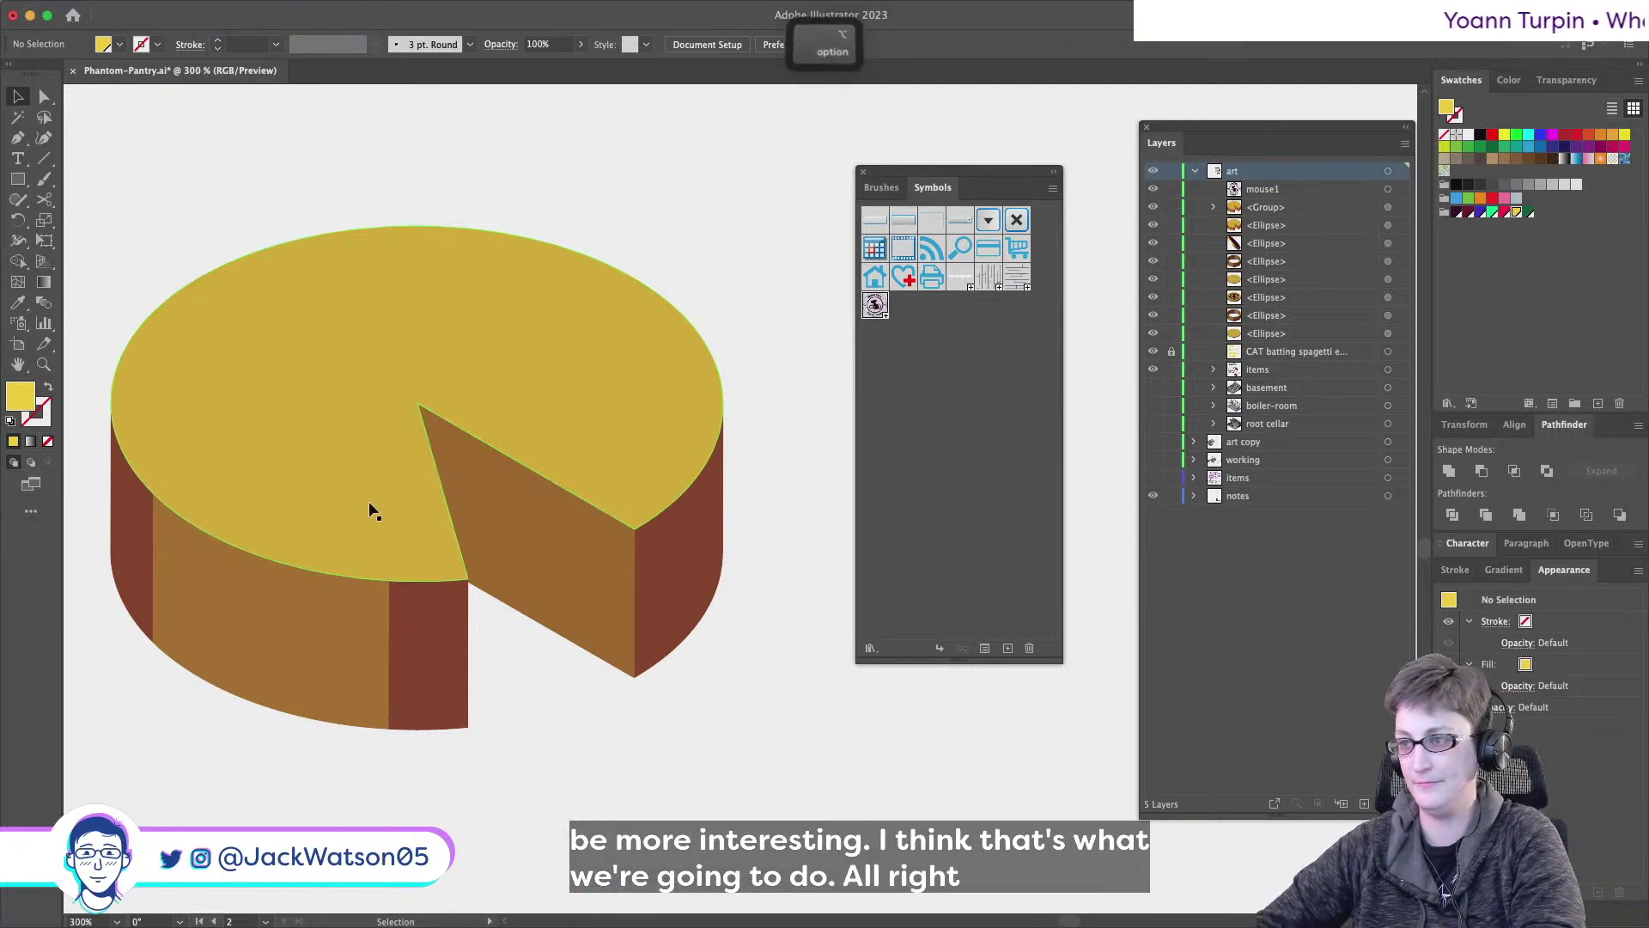
# - Make the basement, boiler-room and root cellar sublayers of the art layer visible
pyautogui.scroll(-4, 371, 508)
pyautogui.scroll(-1, 371, 508)
pyautogui.hscroll(-5, 371, 509)
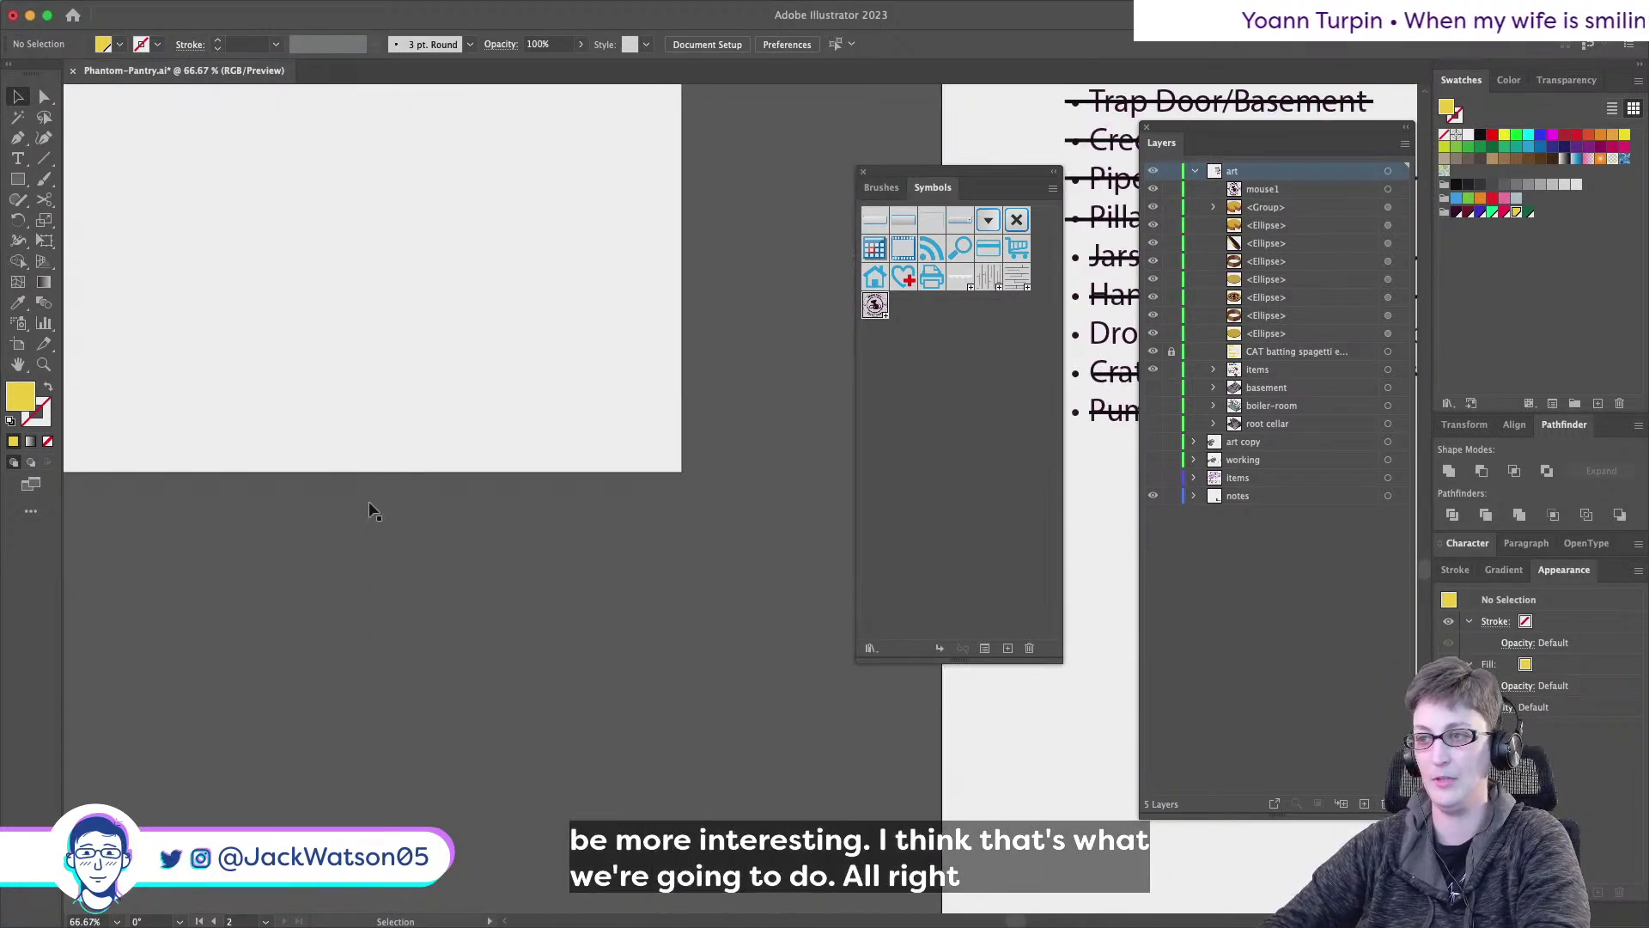
pyautogui.moveTo(1153, 387); pyautogui.dragTo(1153, 423)
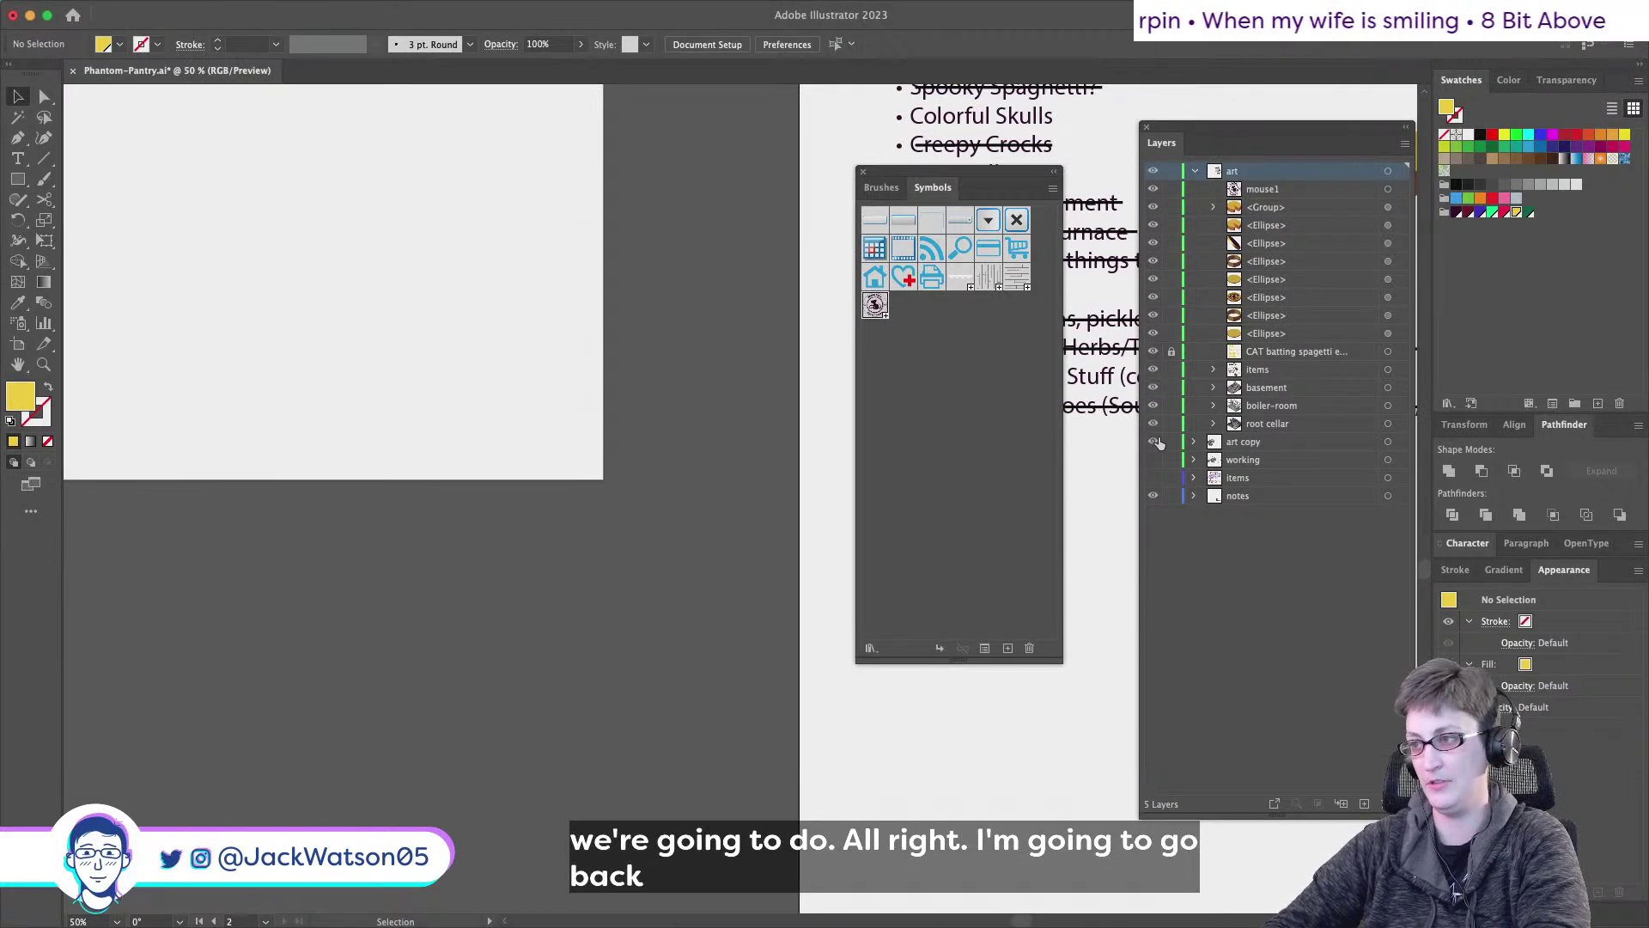
# - Hide everything in the art layer except the cat note and the root cellar sublayer
pyautogui.hscroll(-5, 656, 302)
pyautogui.scroll(2, 656, 302)
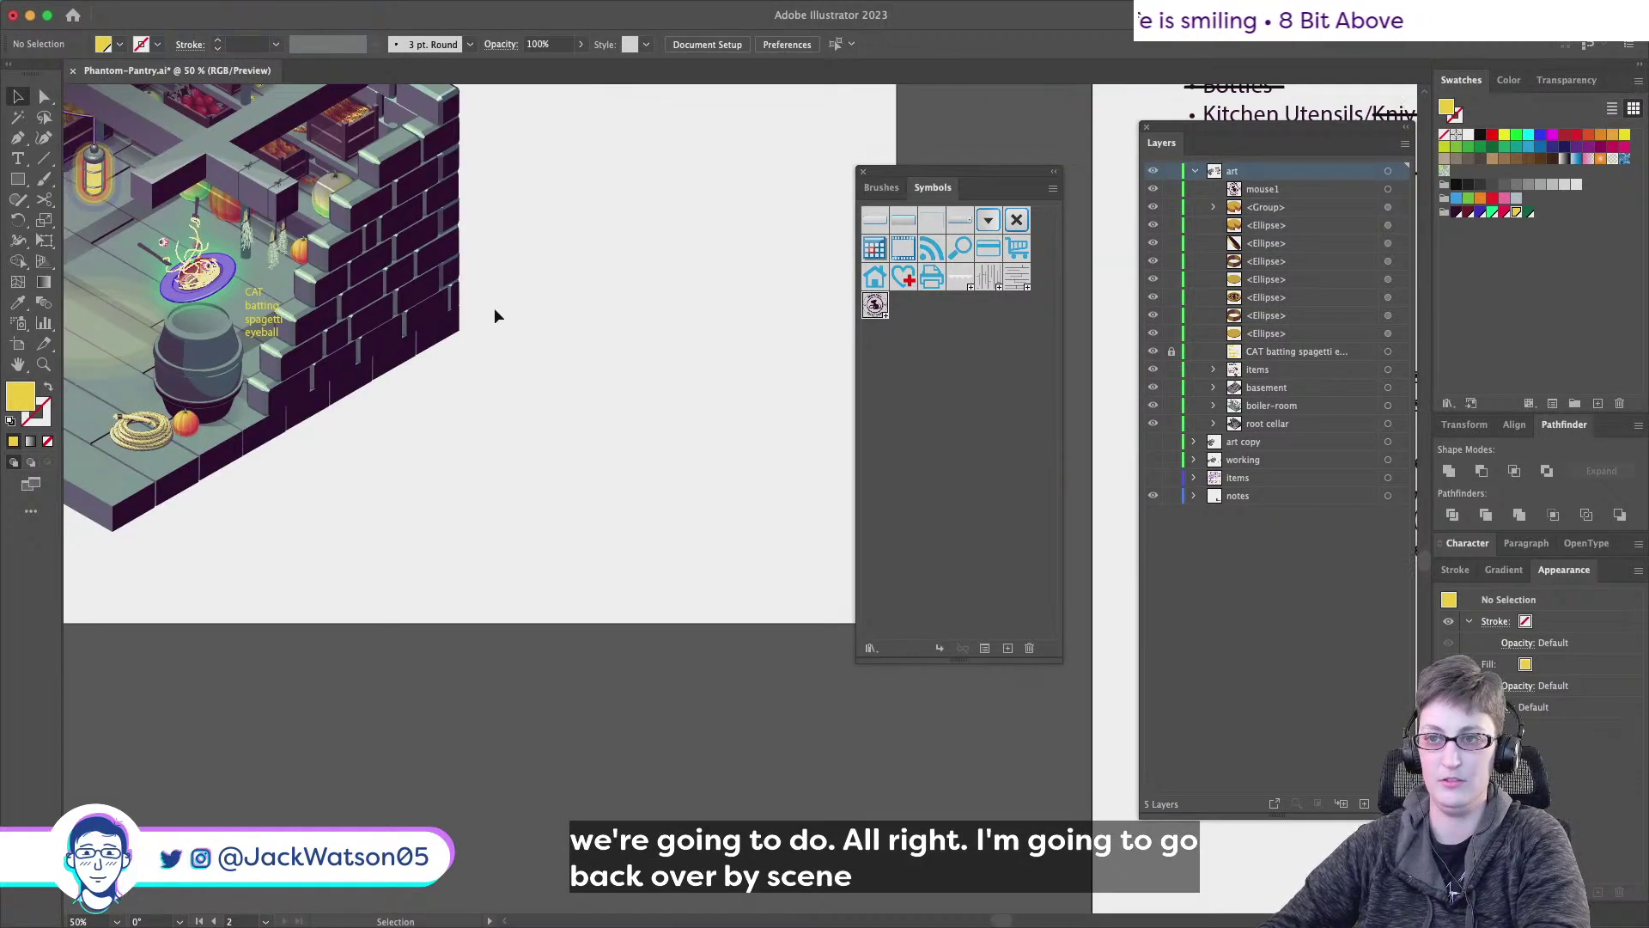
pyautogui.hscroll(-2, 425, 335)
pyautogui.hscroll(-3, 293, 290)
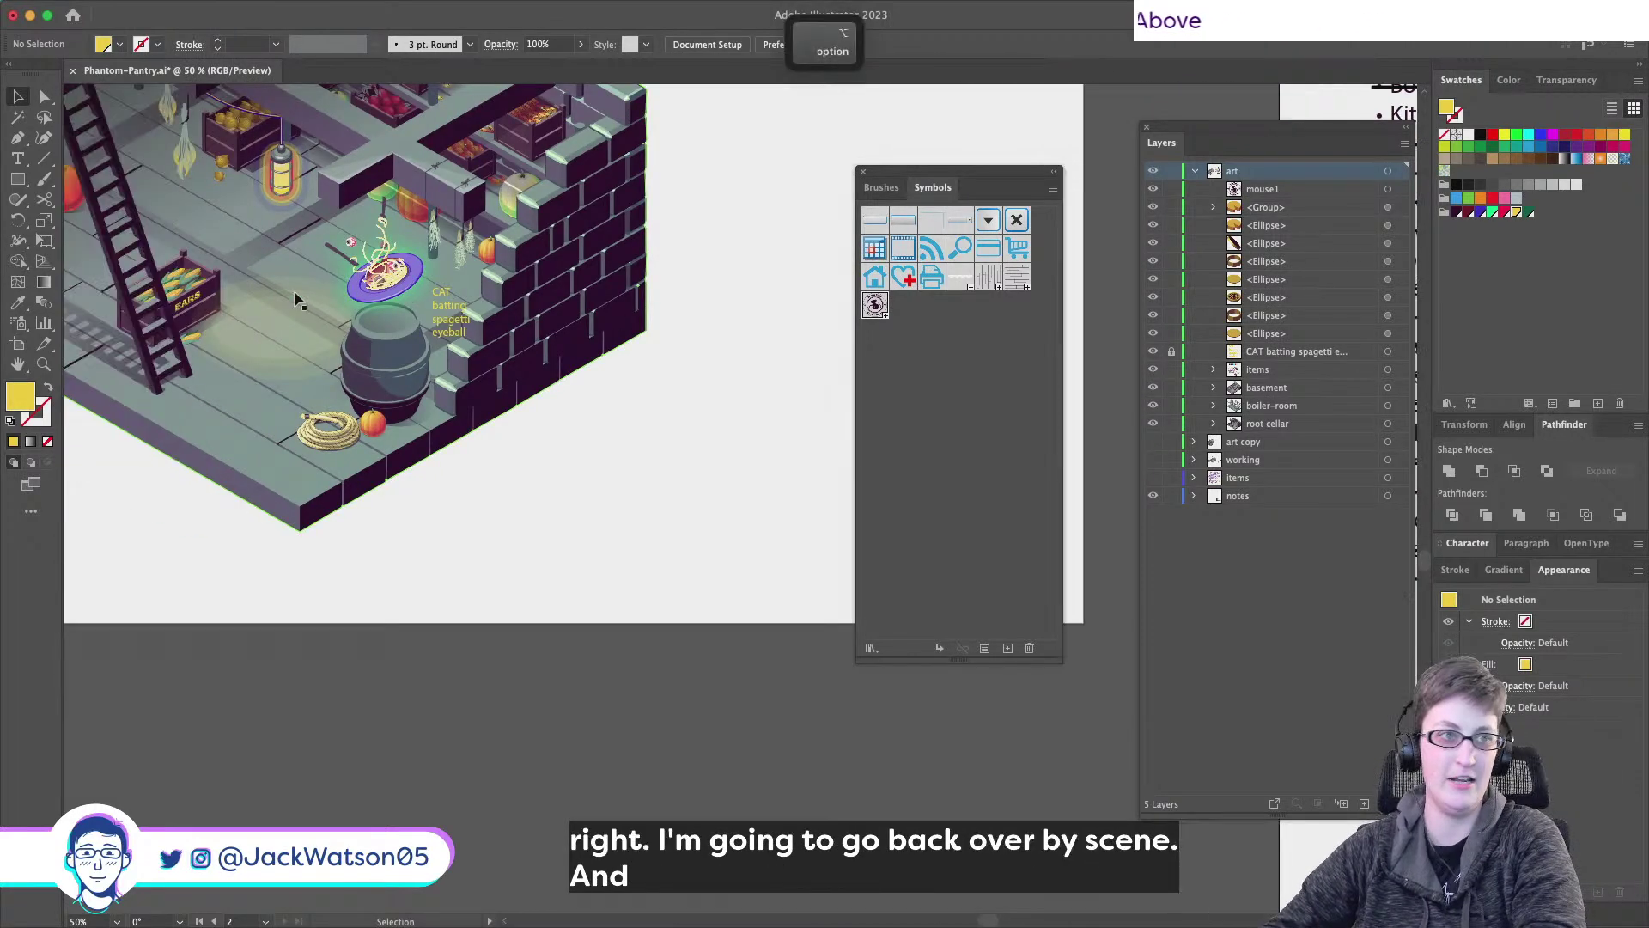
pyautogui.hscroll(-1, 309, 289)
pyautogui.scroll(5, 337, 292)
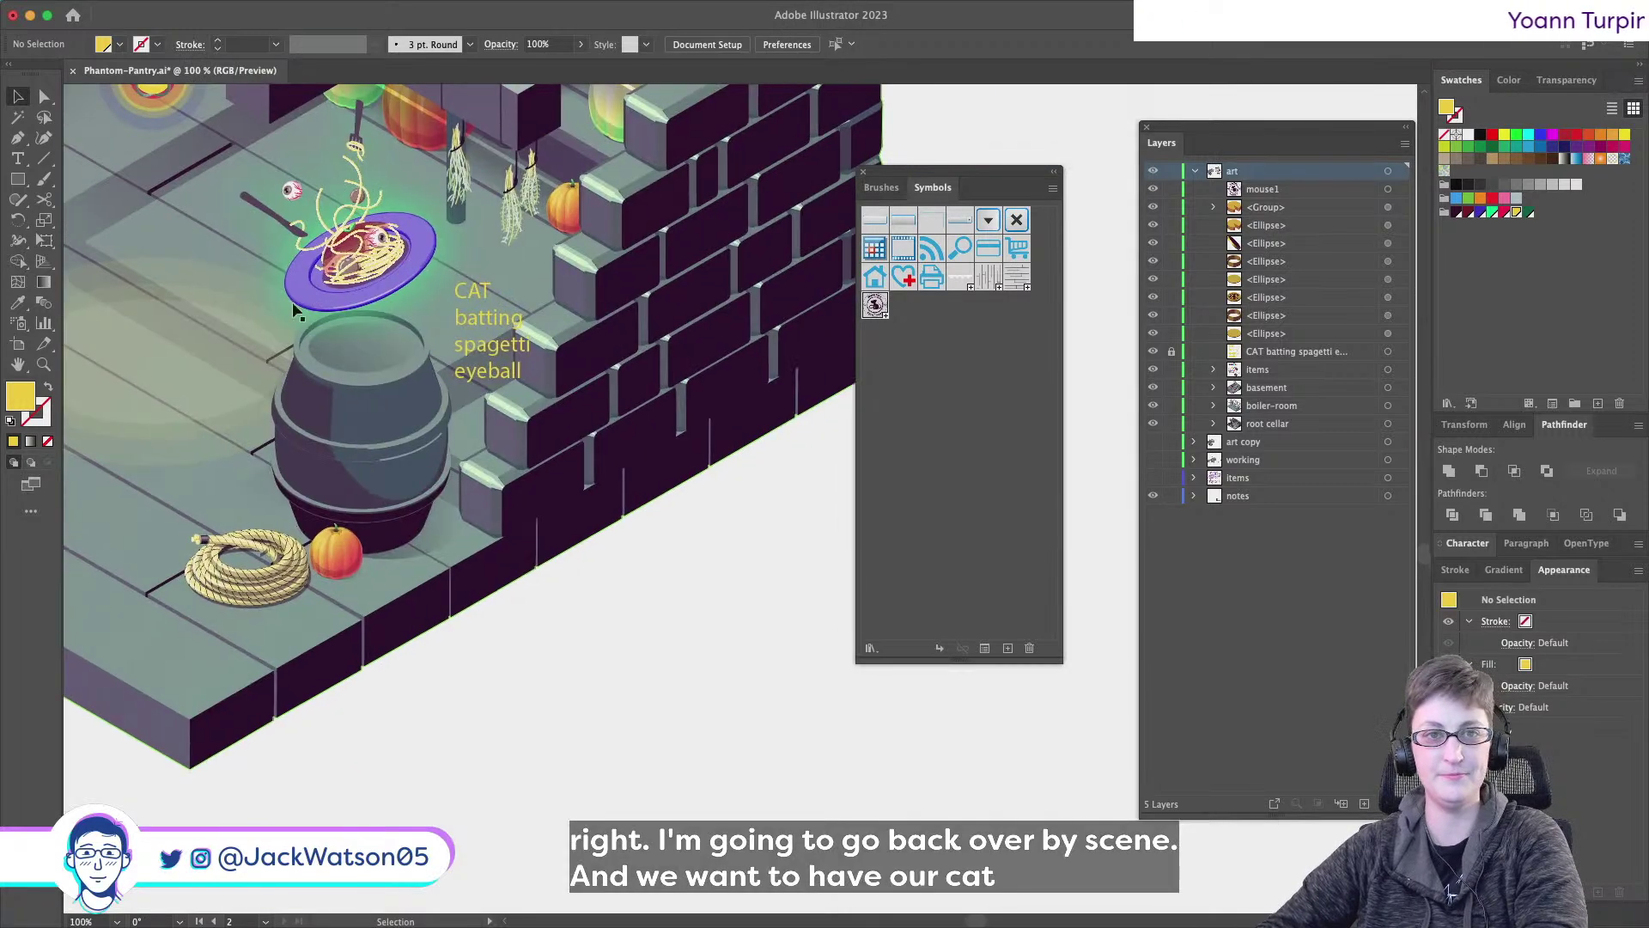
pyautogui.hscroll(3, 265, 323)
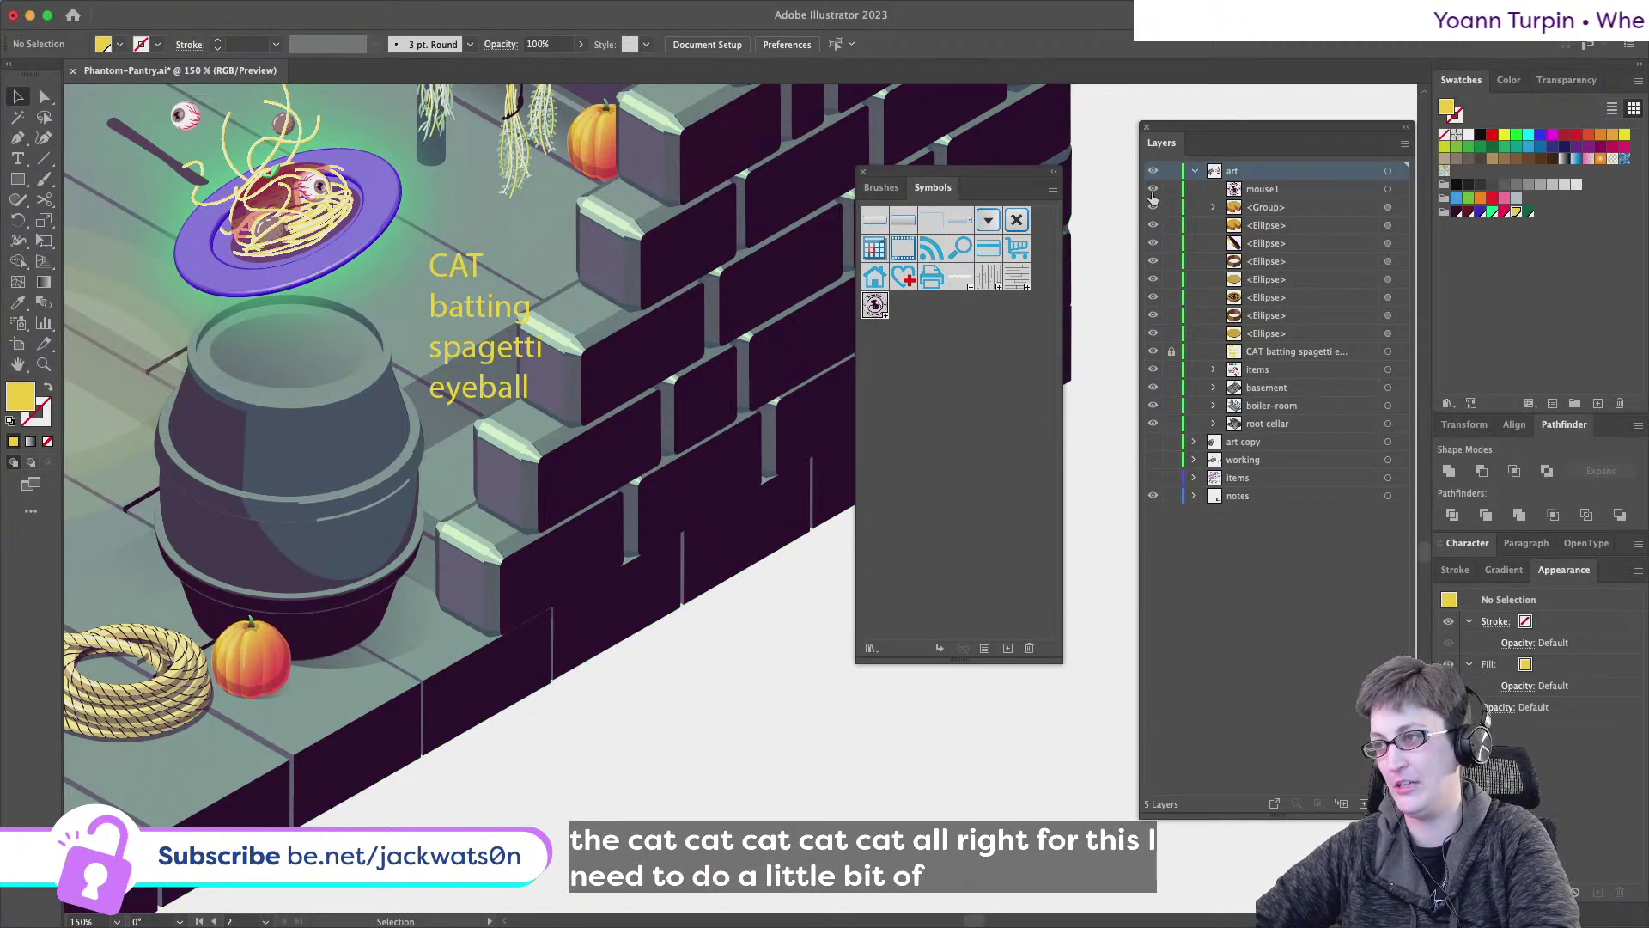
pyautogui.moveTo(1152, 191); pyautogui.dragTo(1152, 365)
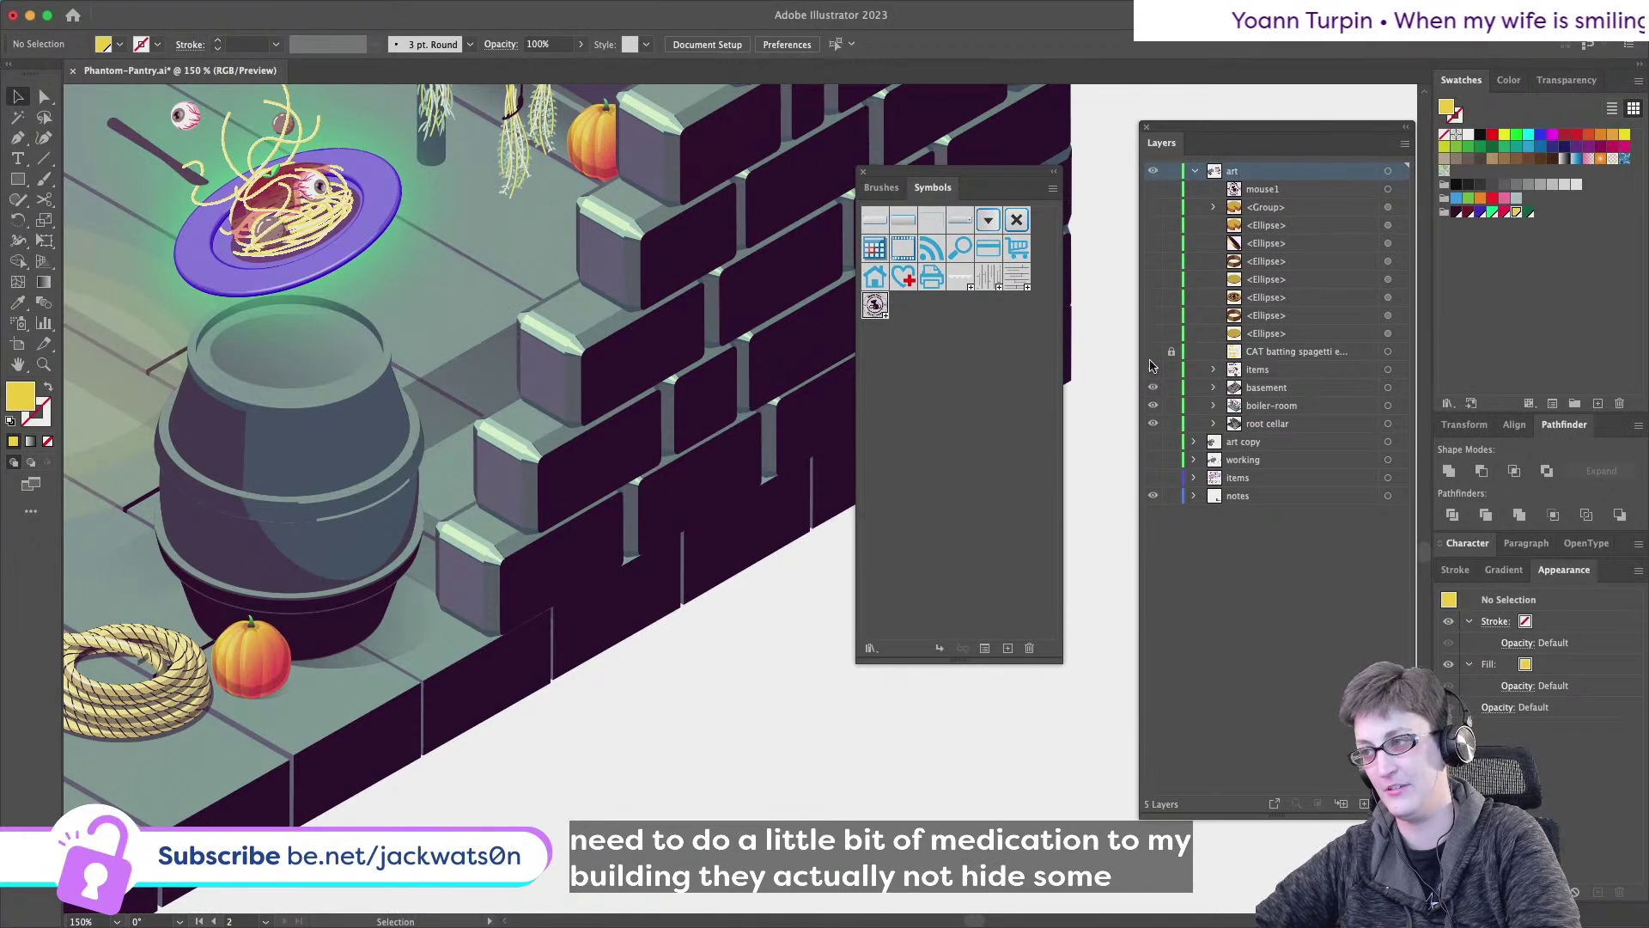
pyautogui.click(1153, 351)
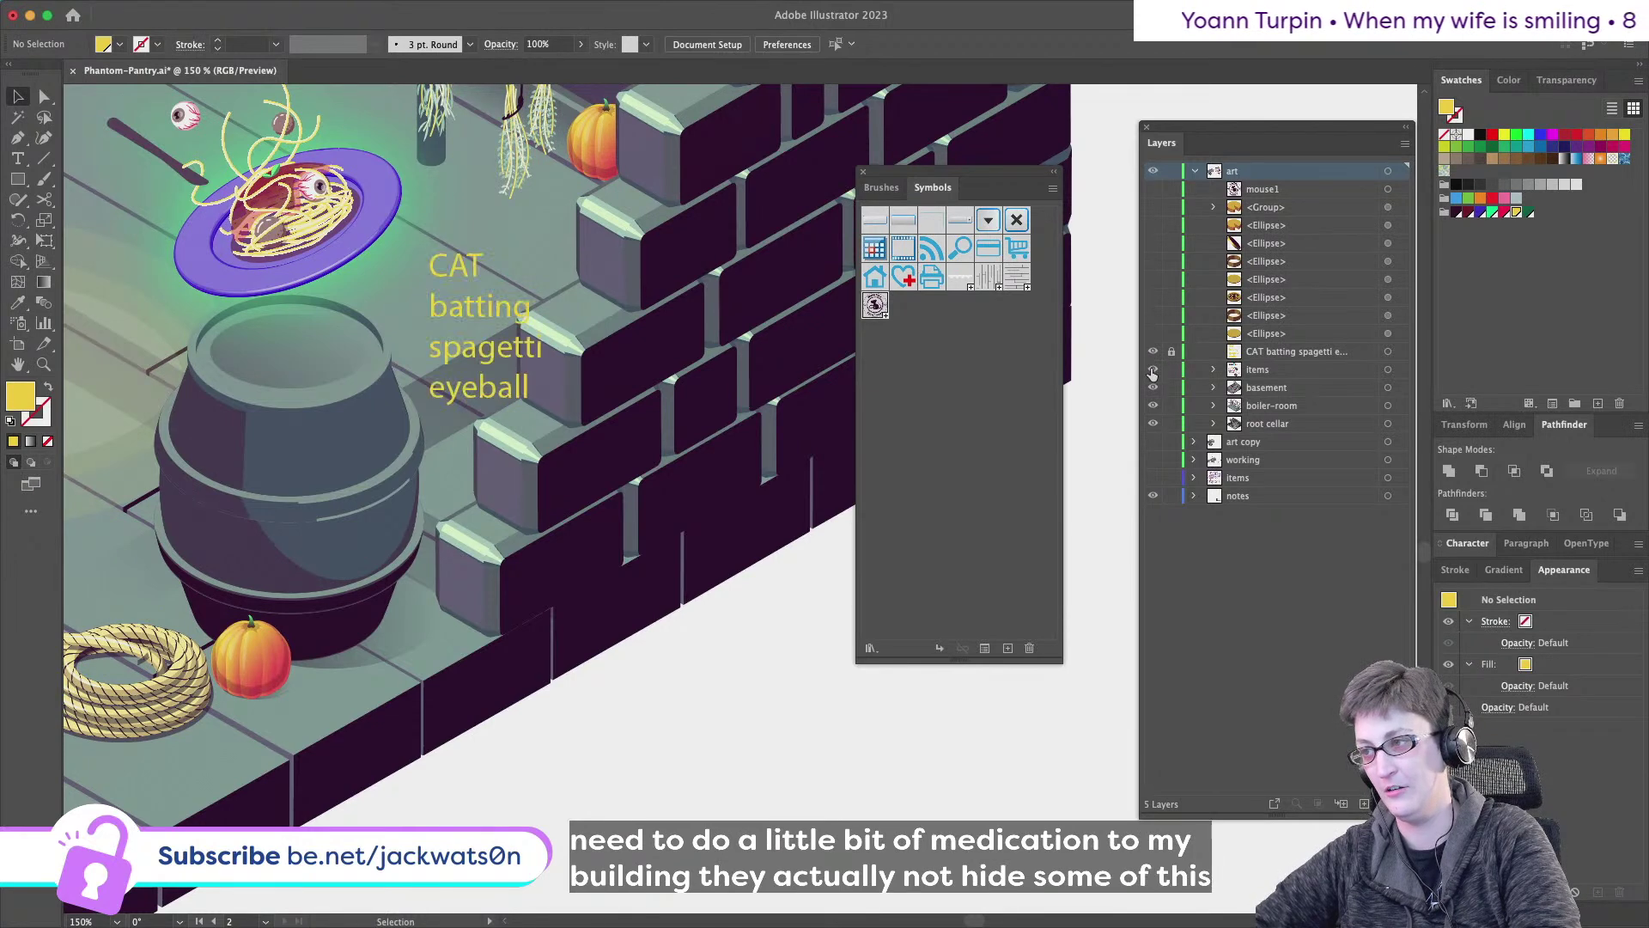
pyautogui.click(1152, 425)
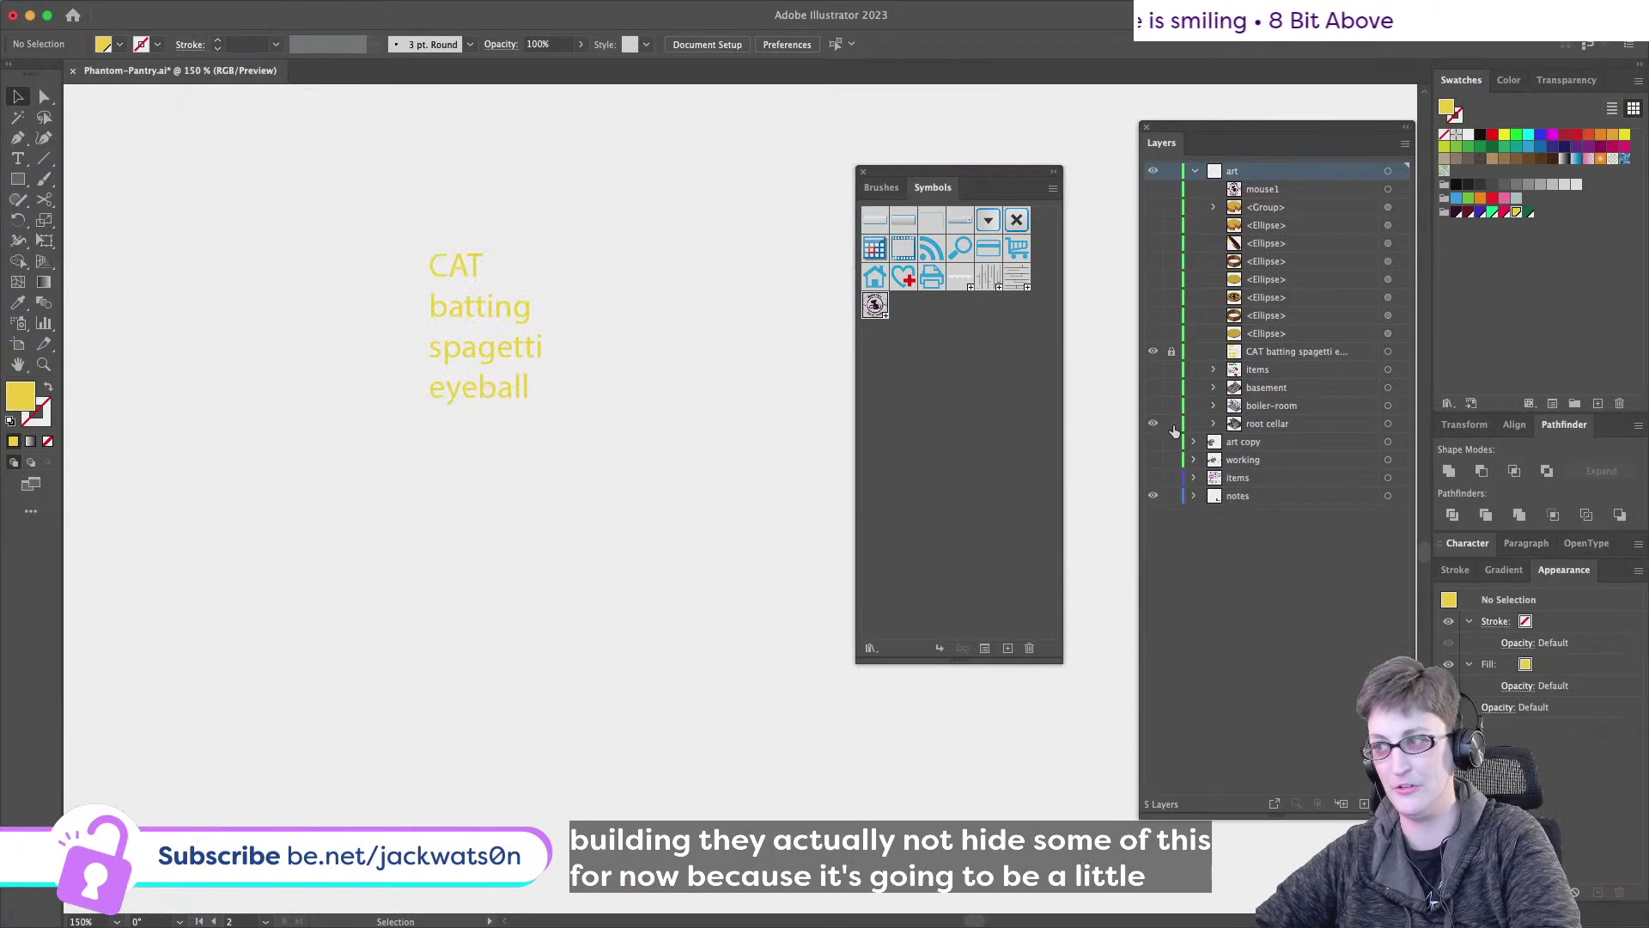
# - Expand the root cellar sublayer and isolate its main group for editing
pyautogui.hscroll(3, 265, 327)
pyautogui.press('super+a')
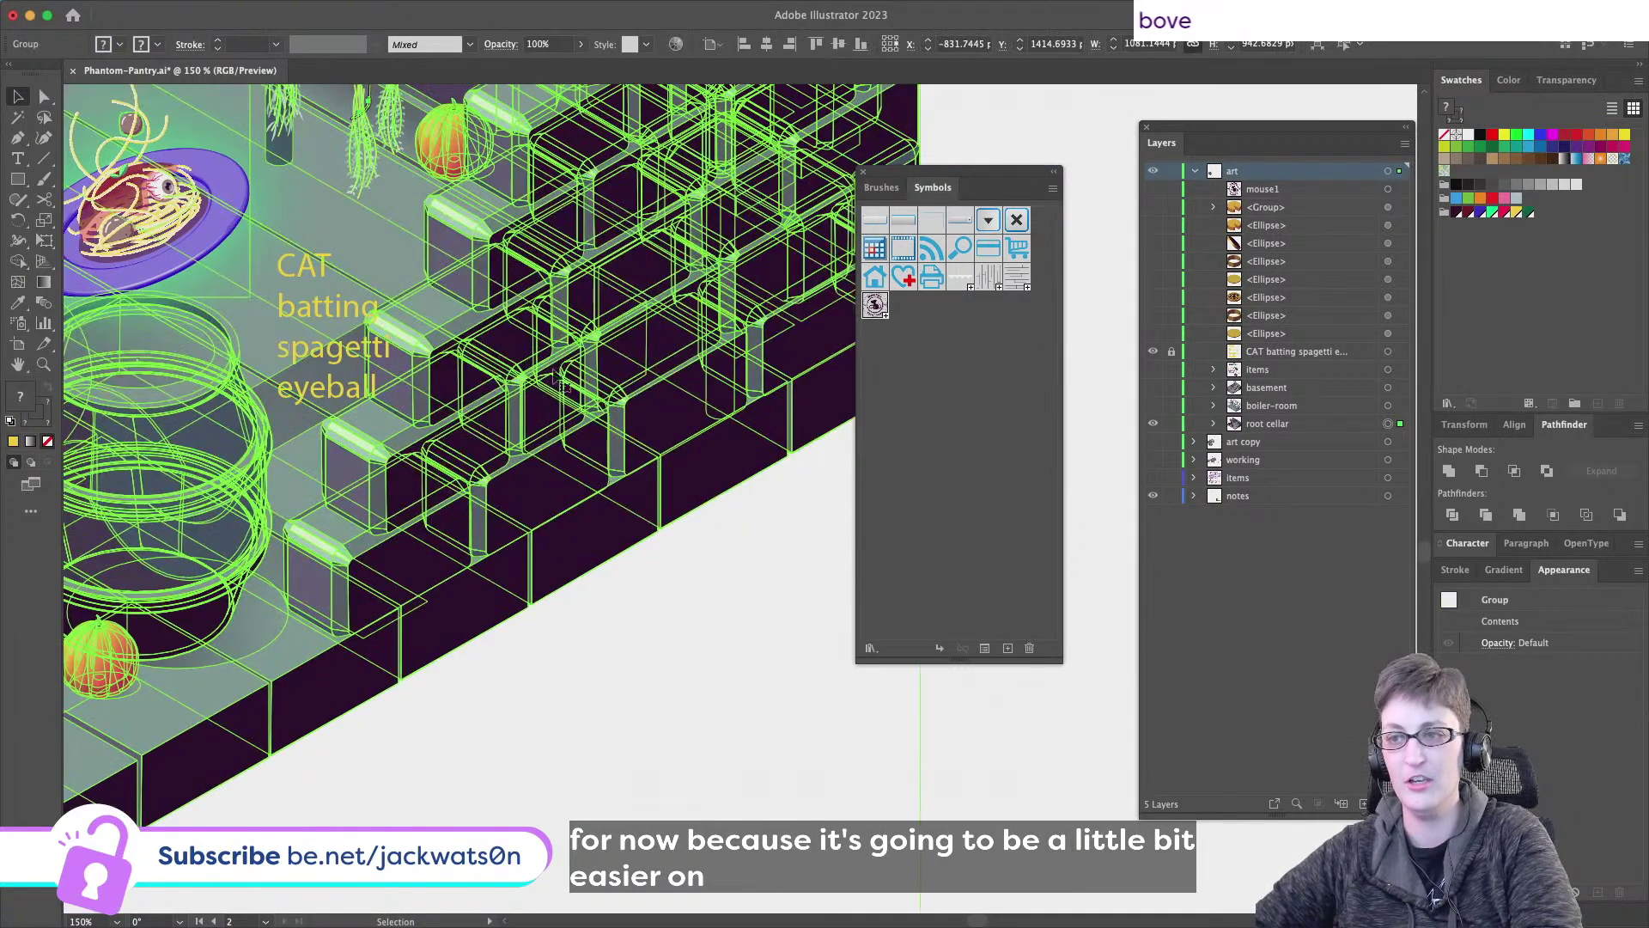
pyautogui.click(1213, 424)
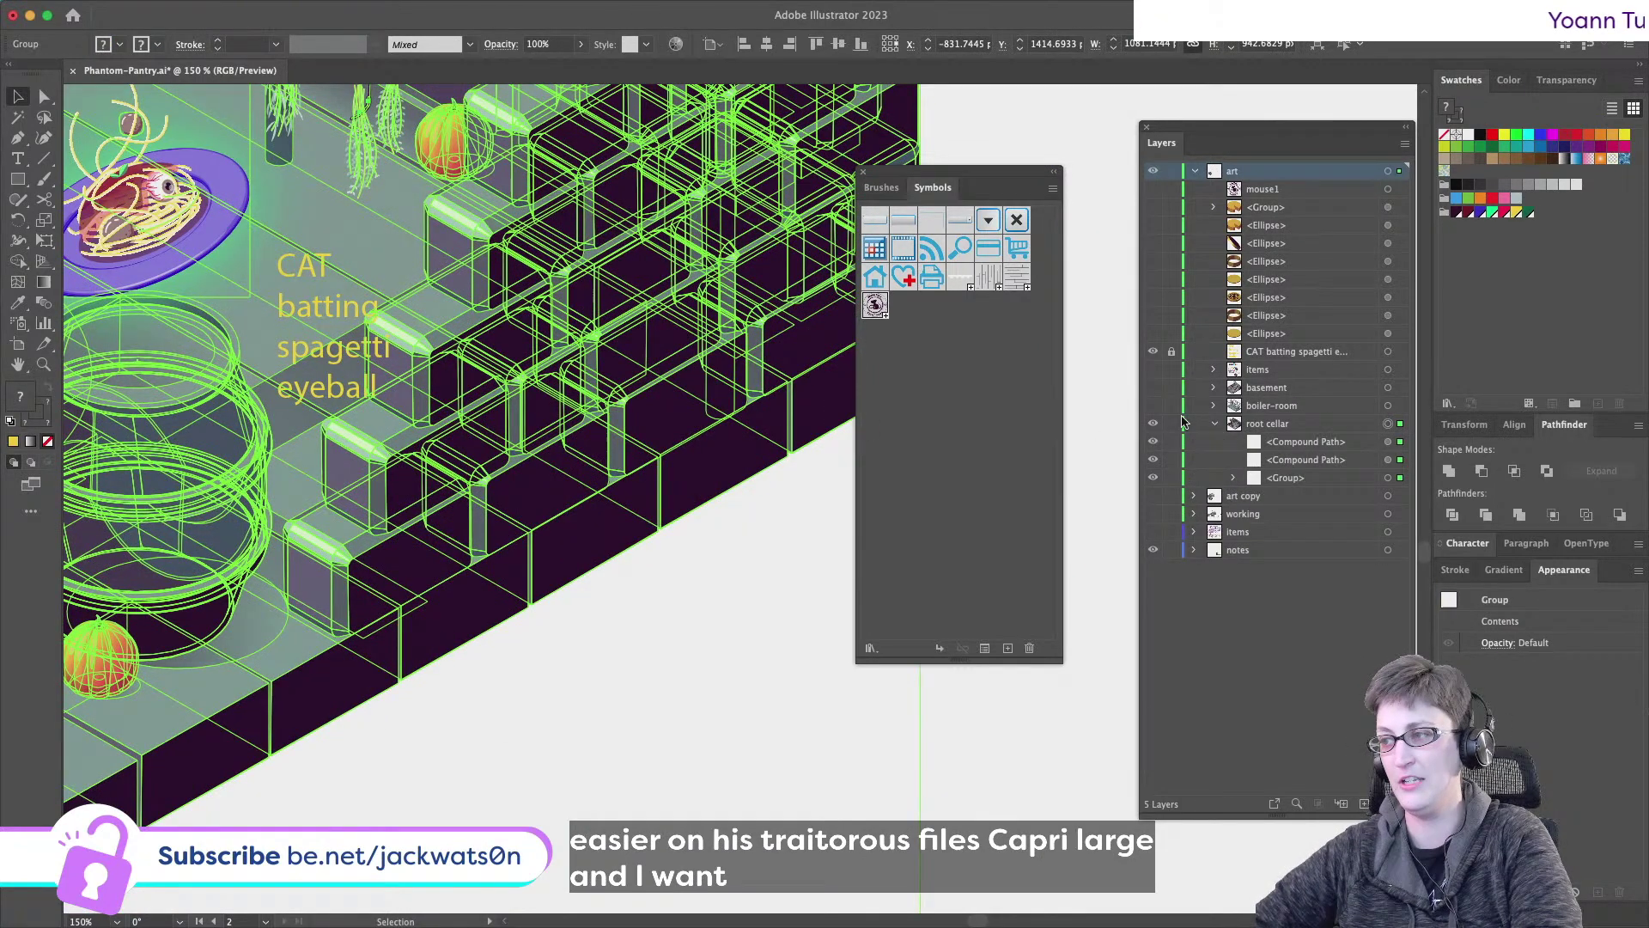
pyautogui.click(1230, 478)
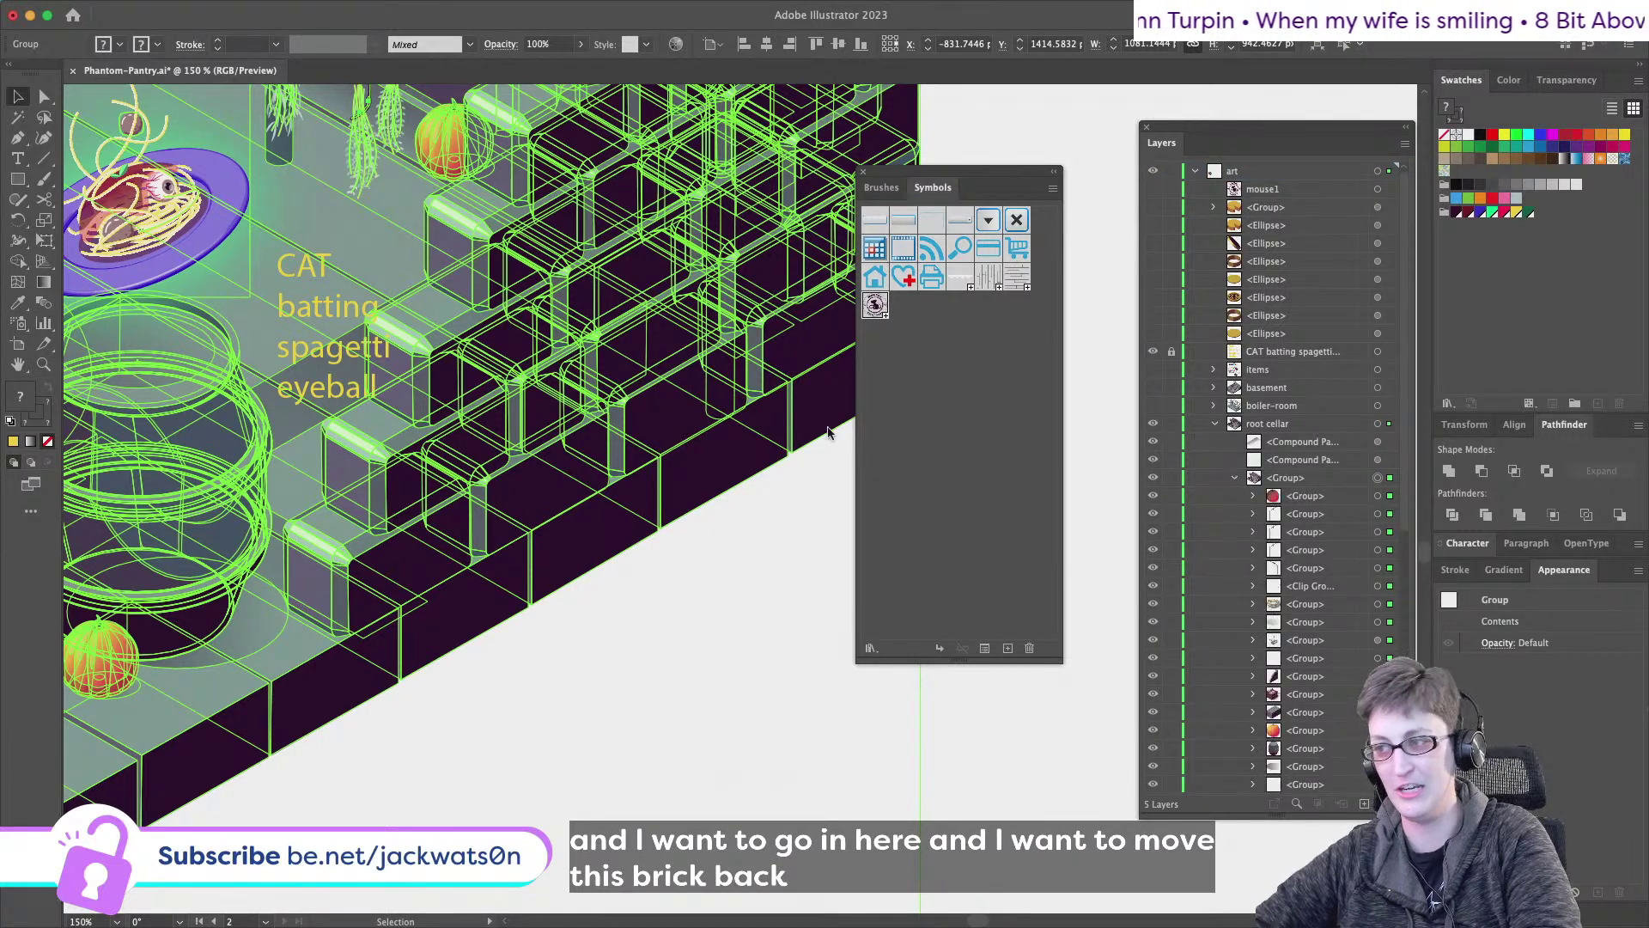
pyautogui.rightClick(416, 400)
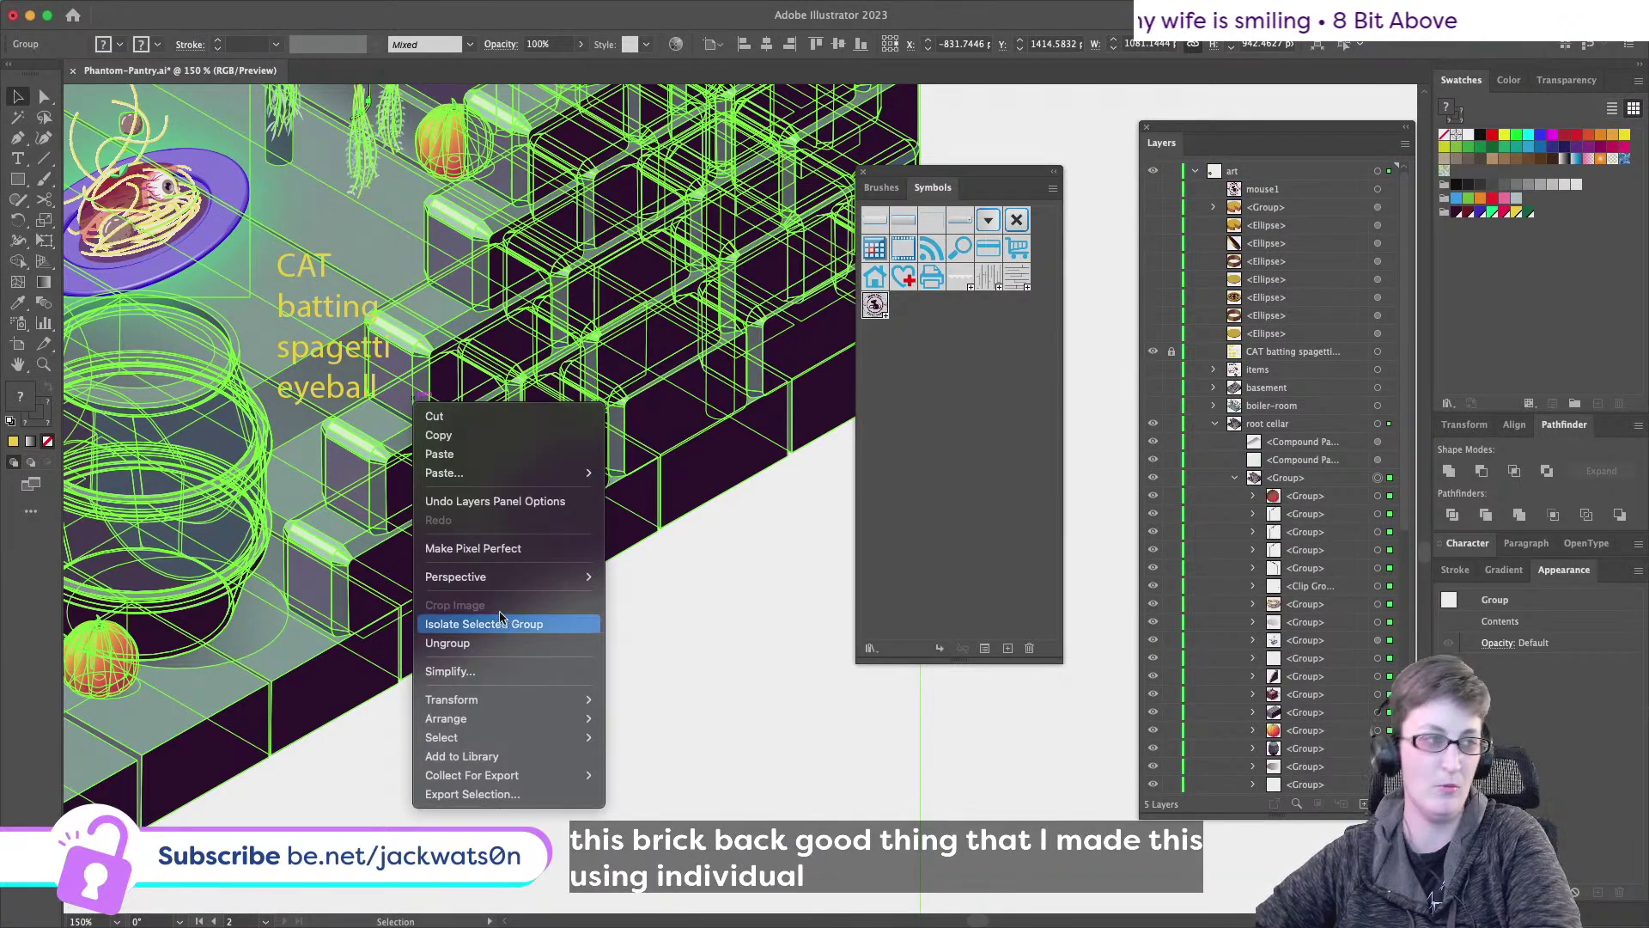
pyautogui.click(504, 624)
# - Isolate the stepped brick wall group beside the barrel and select the brick row next to the cat note
pyautogui.click(515, 516)
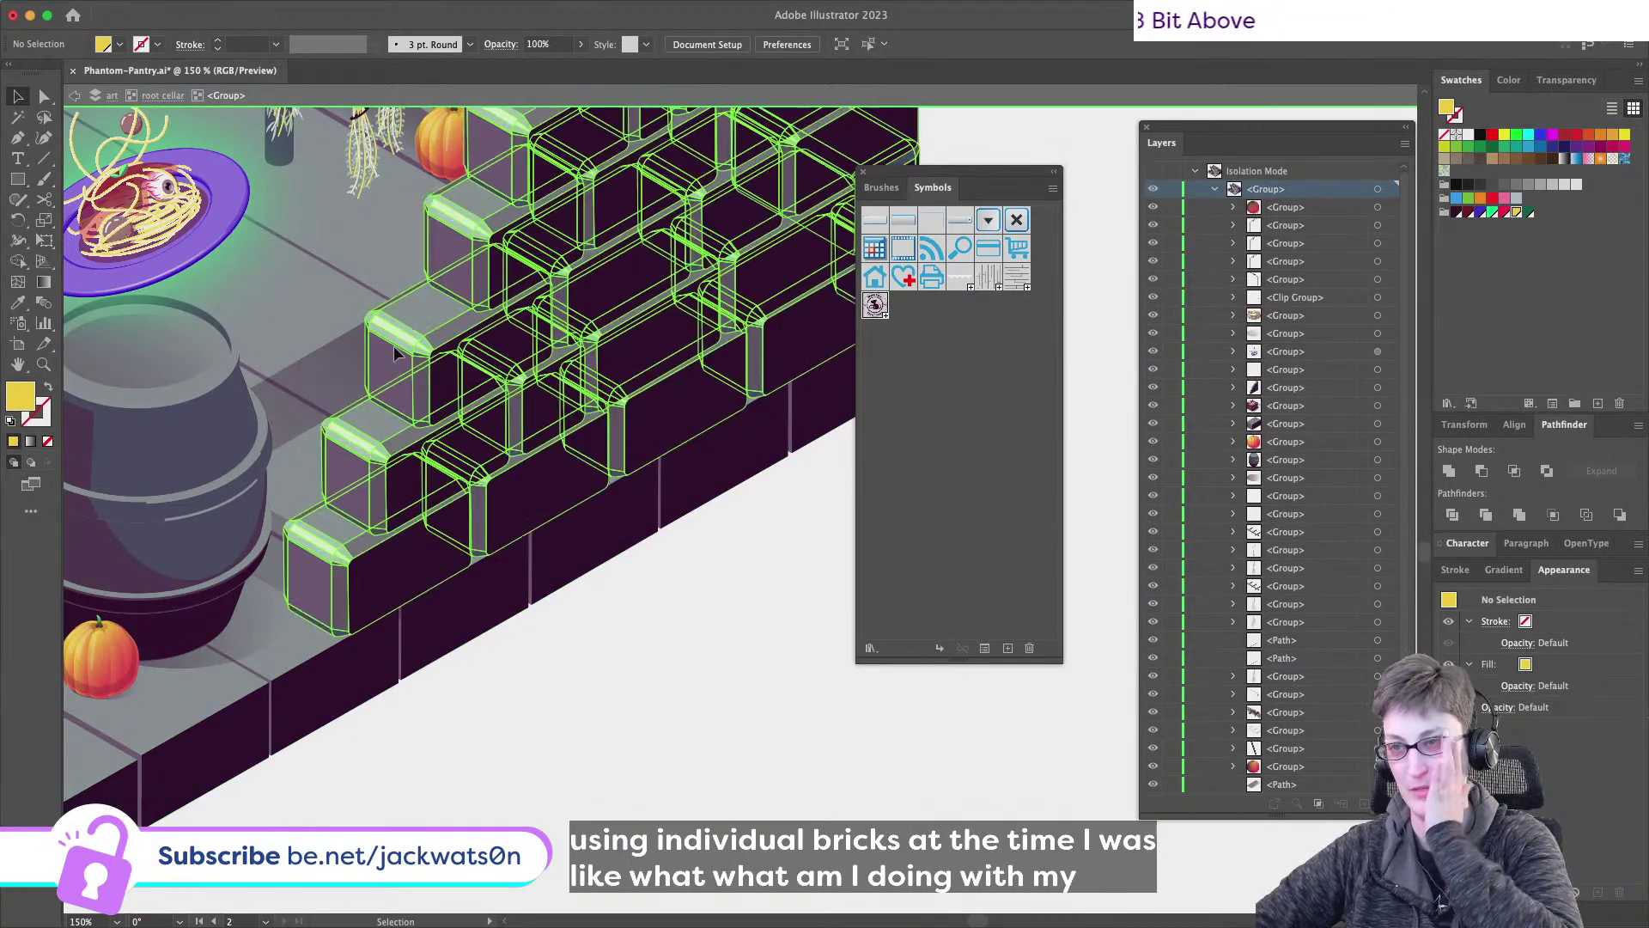
pyautogui.hscroll(-1, 641, 725)
pyautogui.hscroll(-4, 640, 717)
pyautogui.scroll(3, 640, 717)
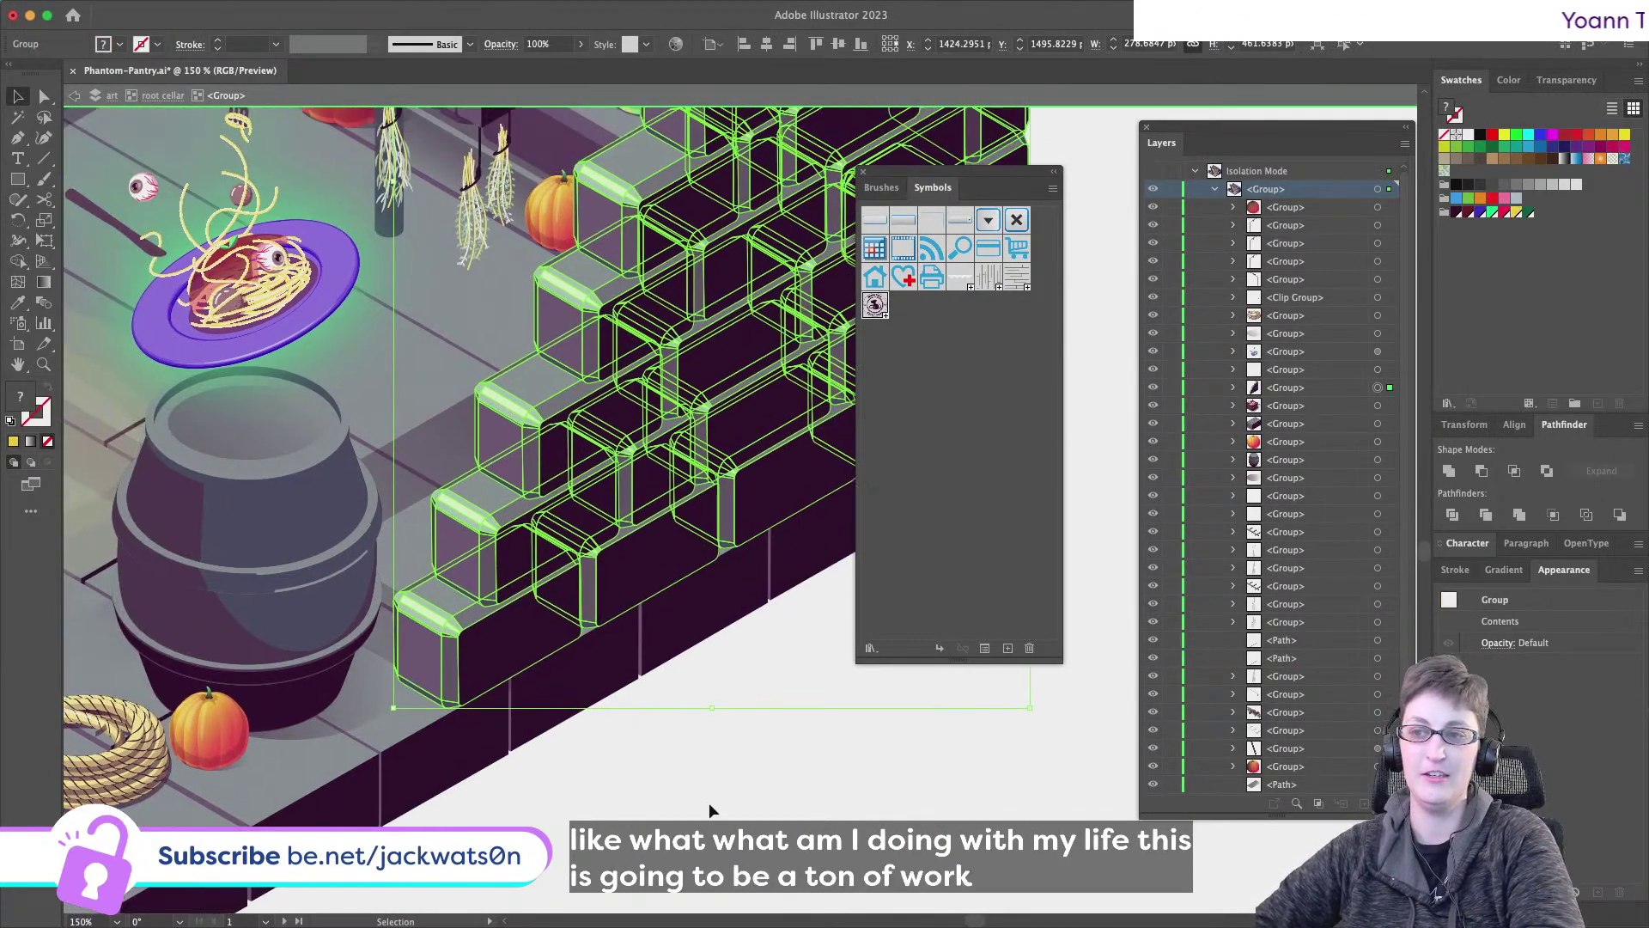
pyautogui.doubleClick(529, 397)
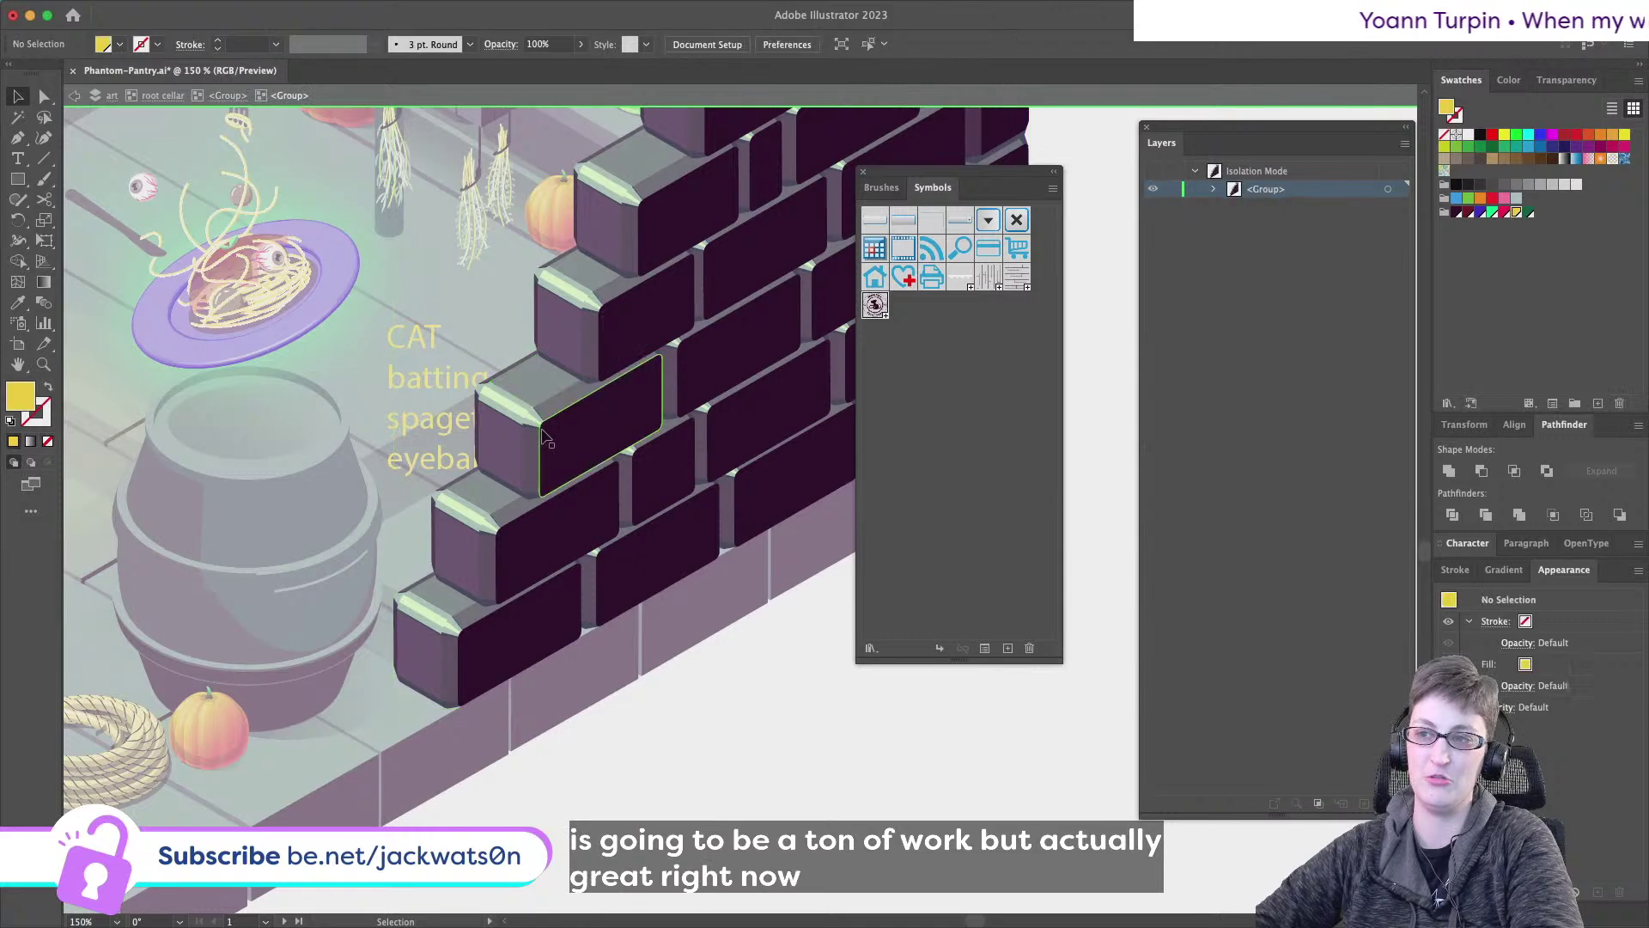
pyautogui.click(542, 431)
pyautogui.hscroll(8, 471, 436)
pyautogui.hscroll(3, 470, 436)
pyautogui.scroll(2, 470, 436)
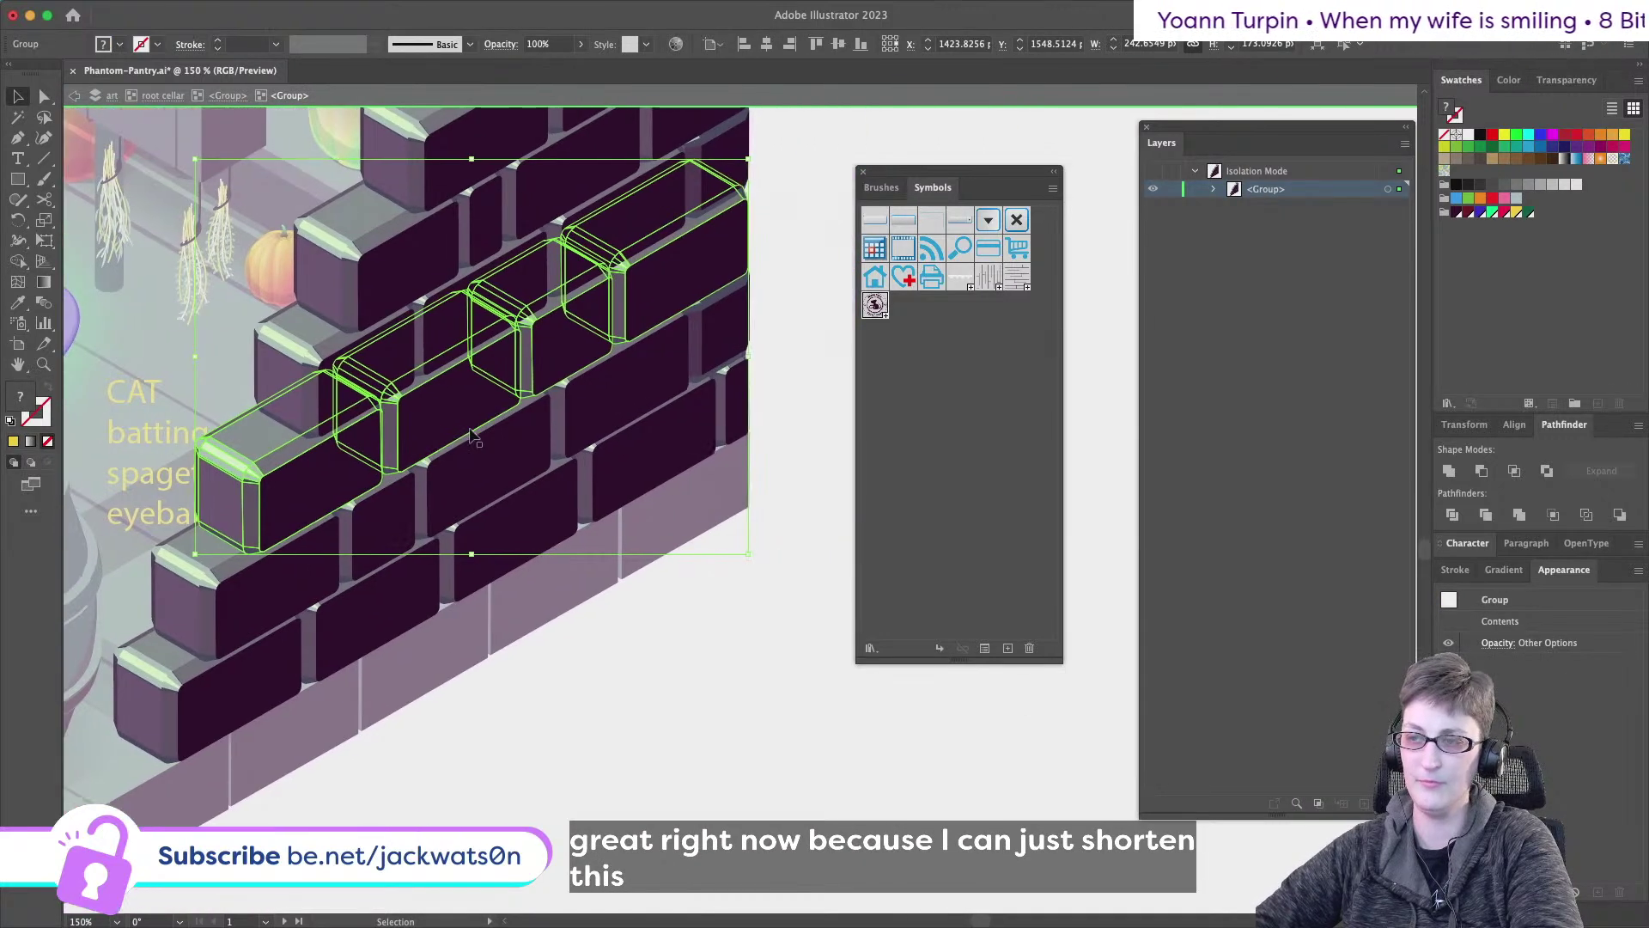
# - Shorten the exposed end brick of the row beside the cat note along the wall's direction, and return to the whole brick wall
pyautogui.doubleClick(248, 452)
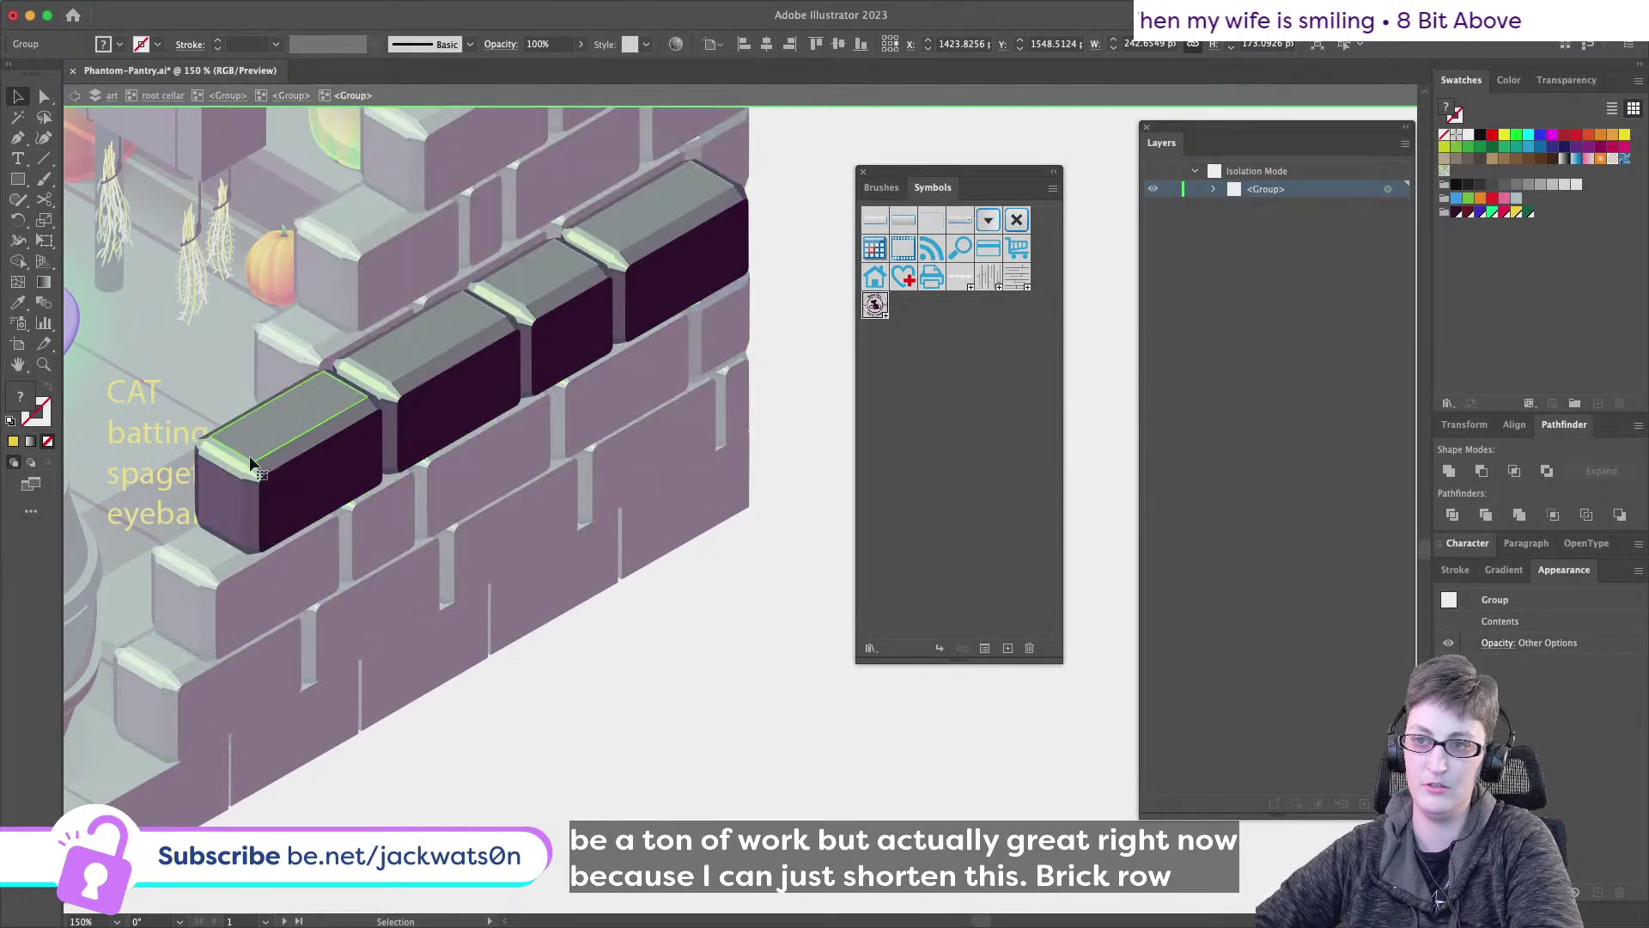
pyautogui.click(266, 473)
pyautogui.press('a')
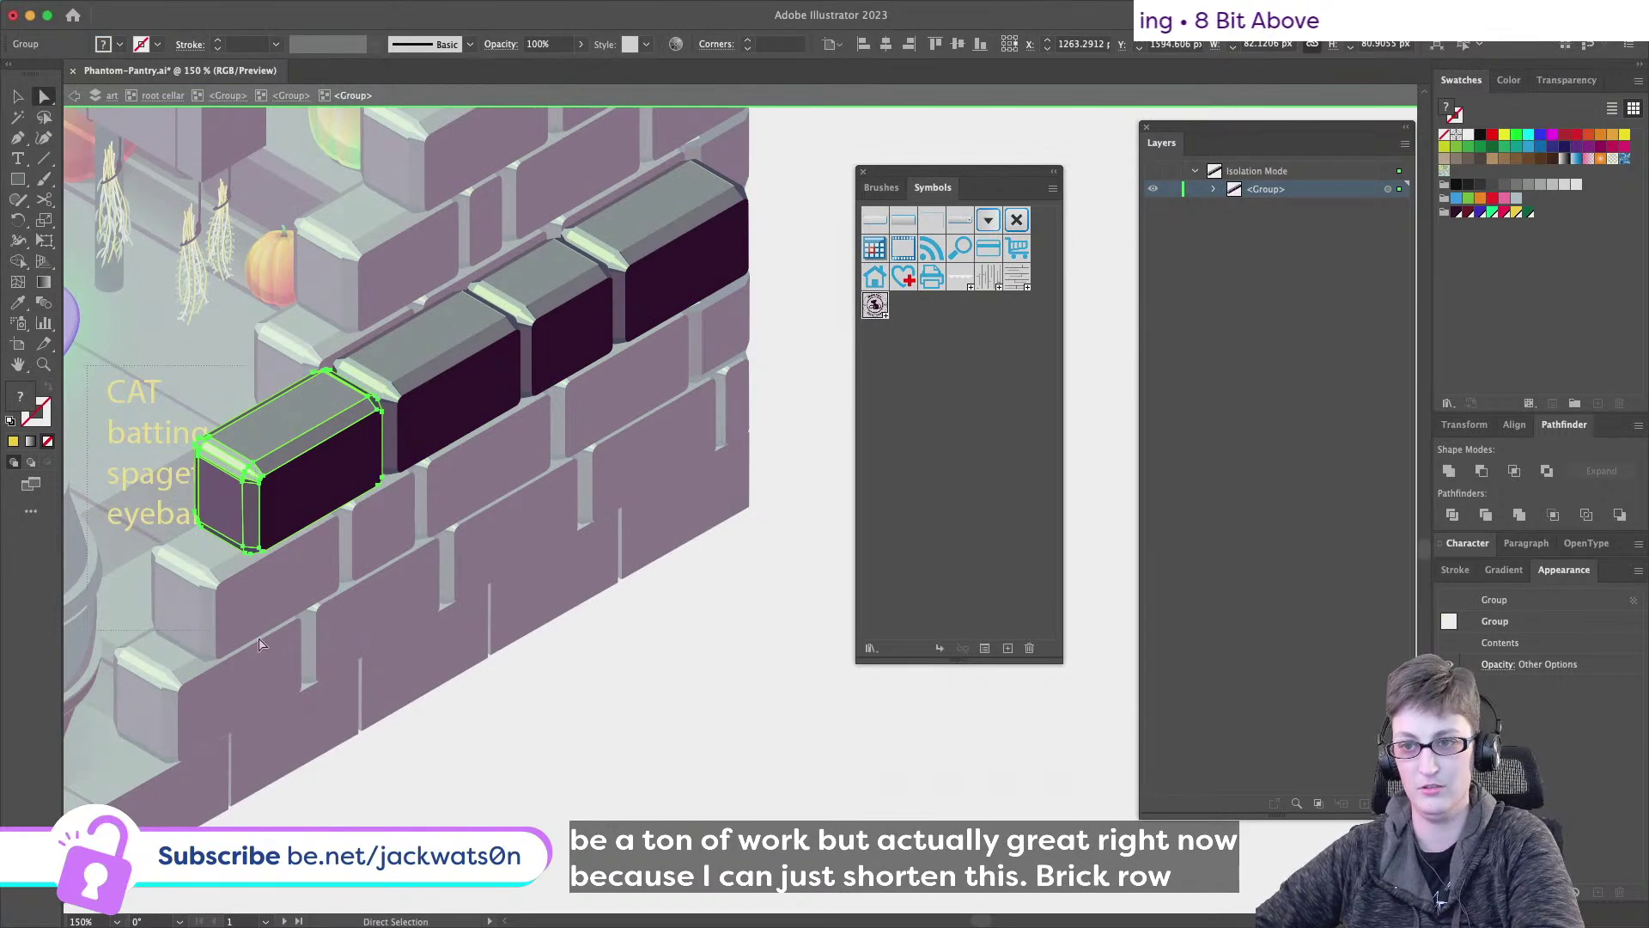
pyautogui.scroll(3, 468, 607)
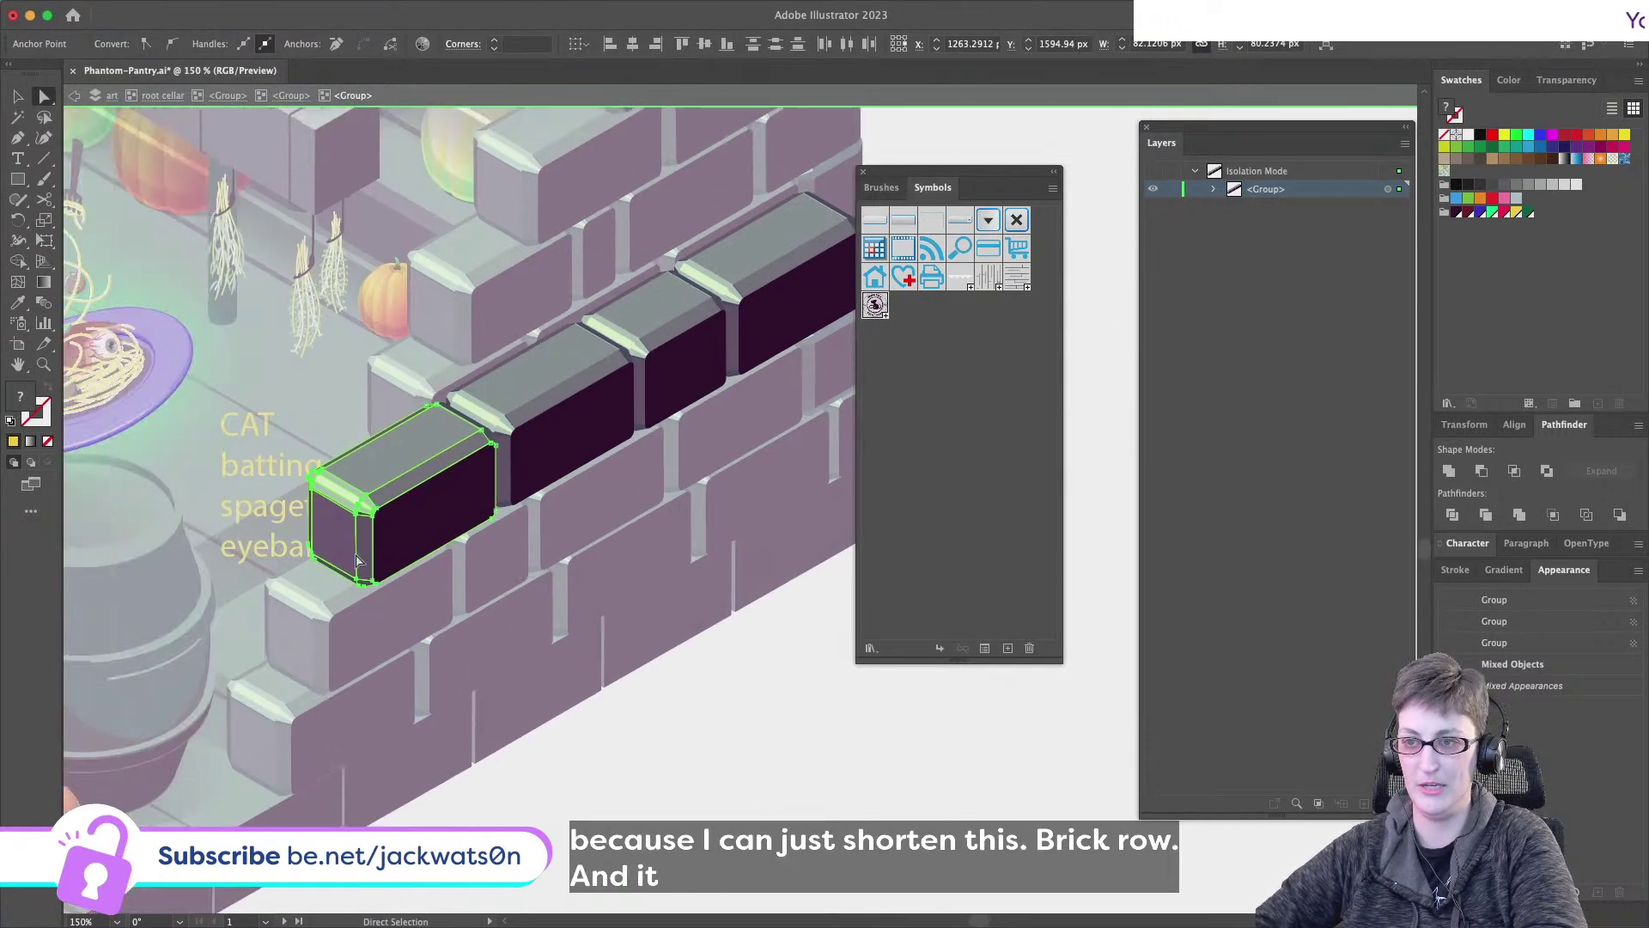
pyautogui.moveTo(358, 579); pyautogui.dragTo(409, 544)
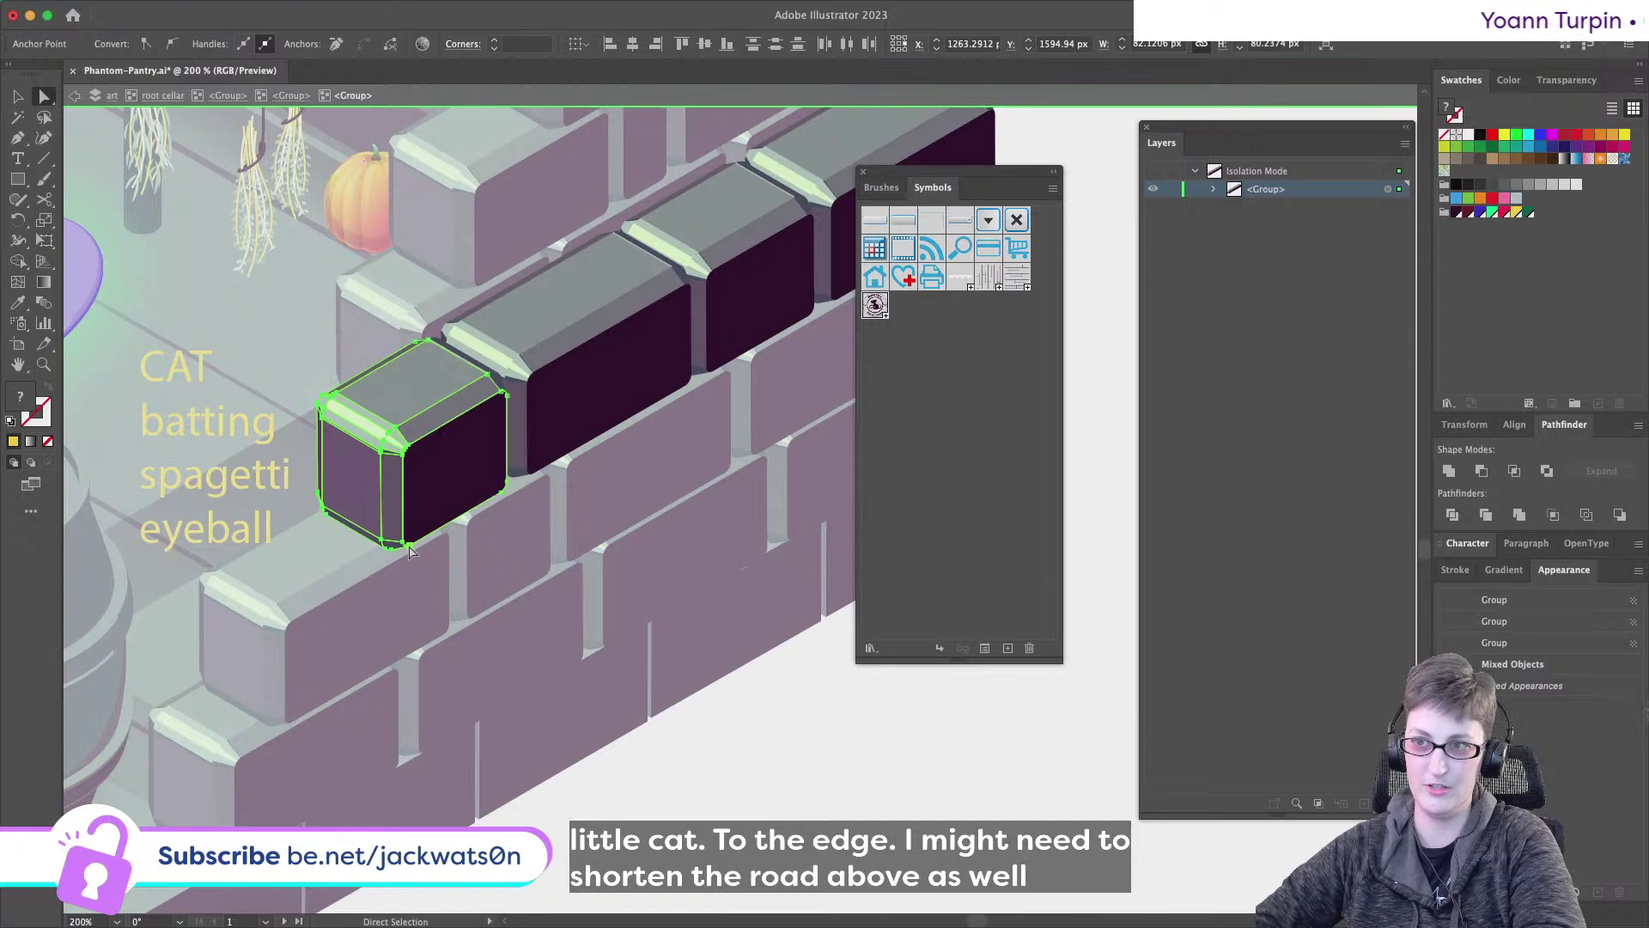
pyautogui.hscroll(3, 409, 548)
pyautogui.scroll(1, 409, 548)
pyautogui.click(75, 96)
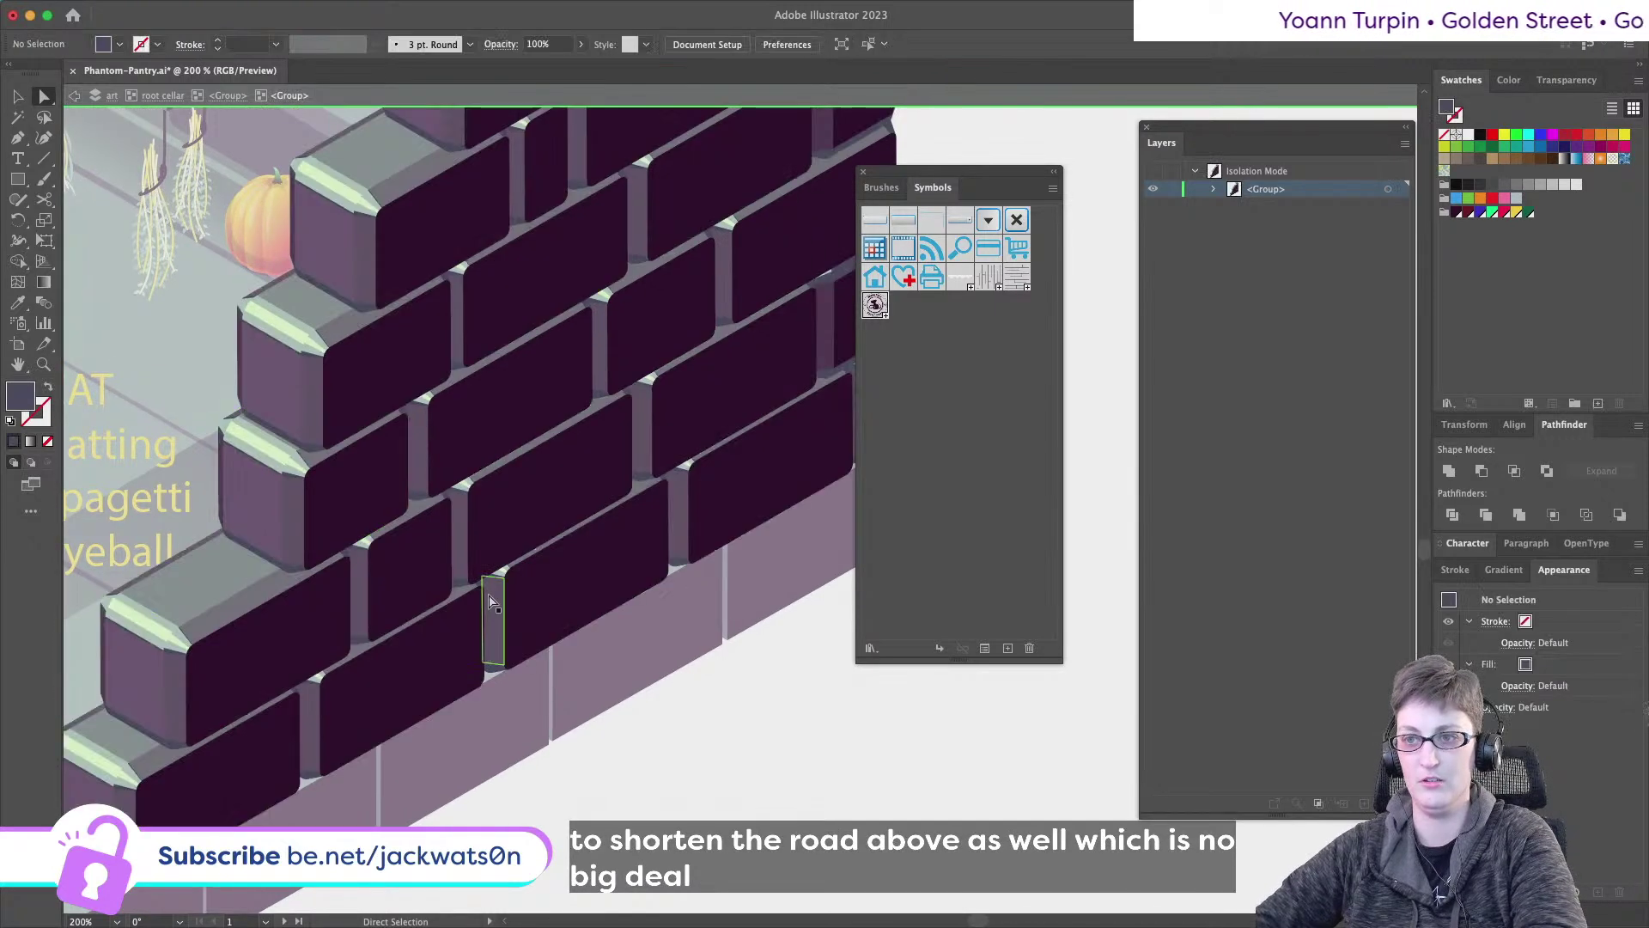
# - Shorten the exposed end brick of the row beside the large pale pumpkin by shifting its front anchor points back along the wall
pyautogui.hscroll(2, 493, 594)
pyautogui.scroll(6, 209, 374)
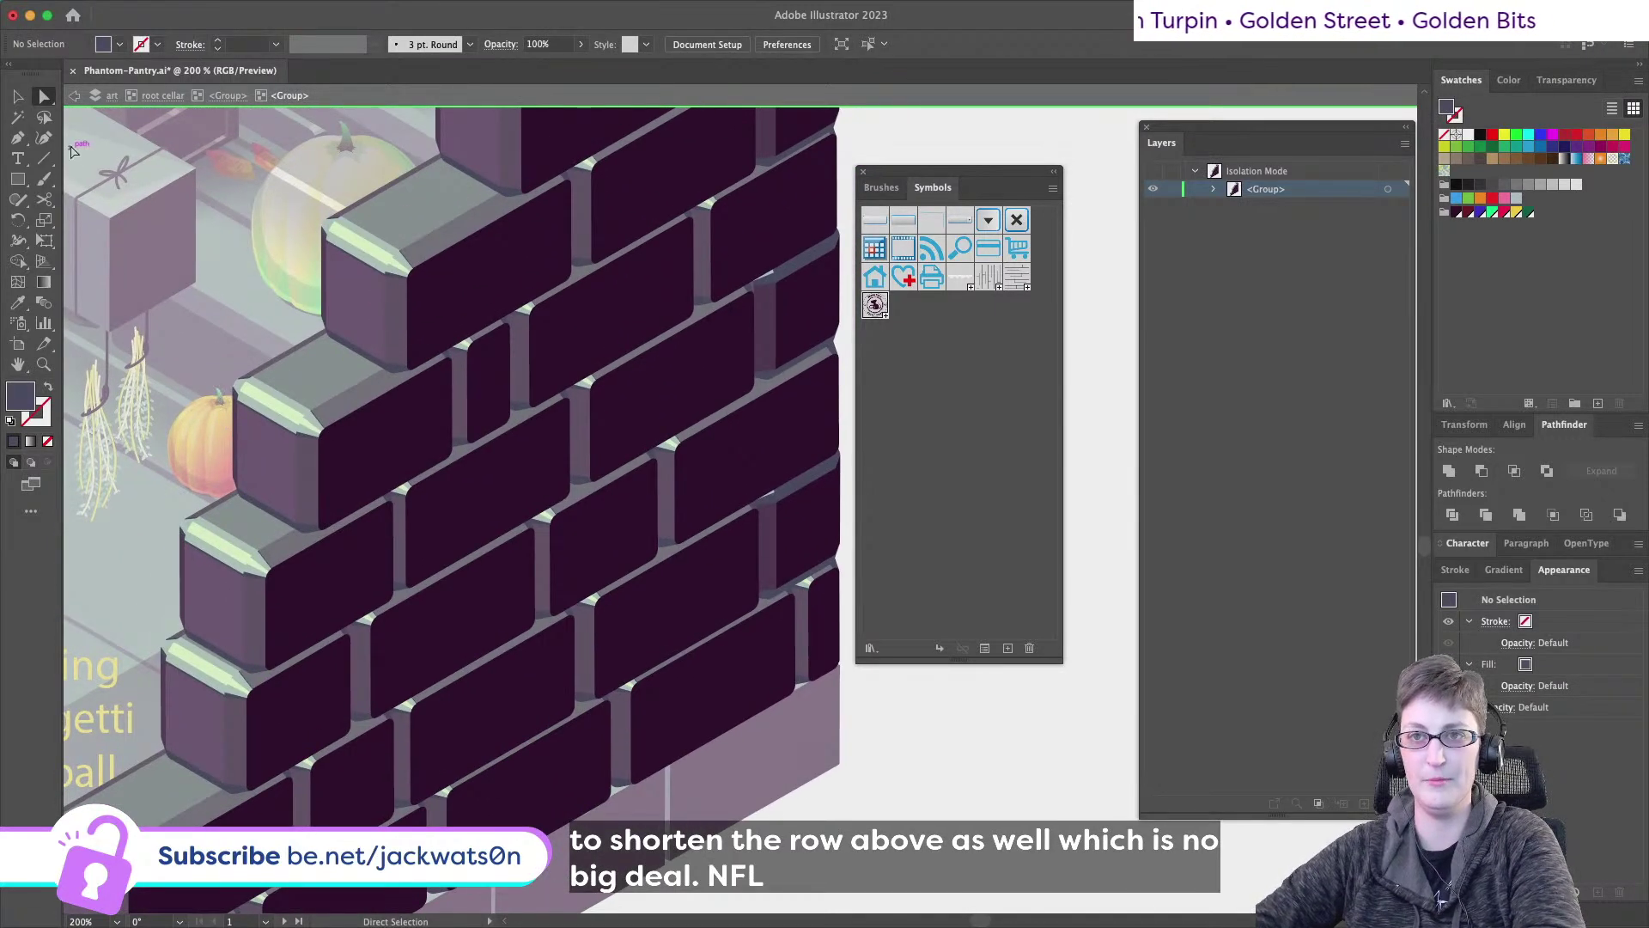
pyautogui.click(17, 96)
pyautogui.hscroll(2, 292, 309)
pyautogui.click(339, 317)
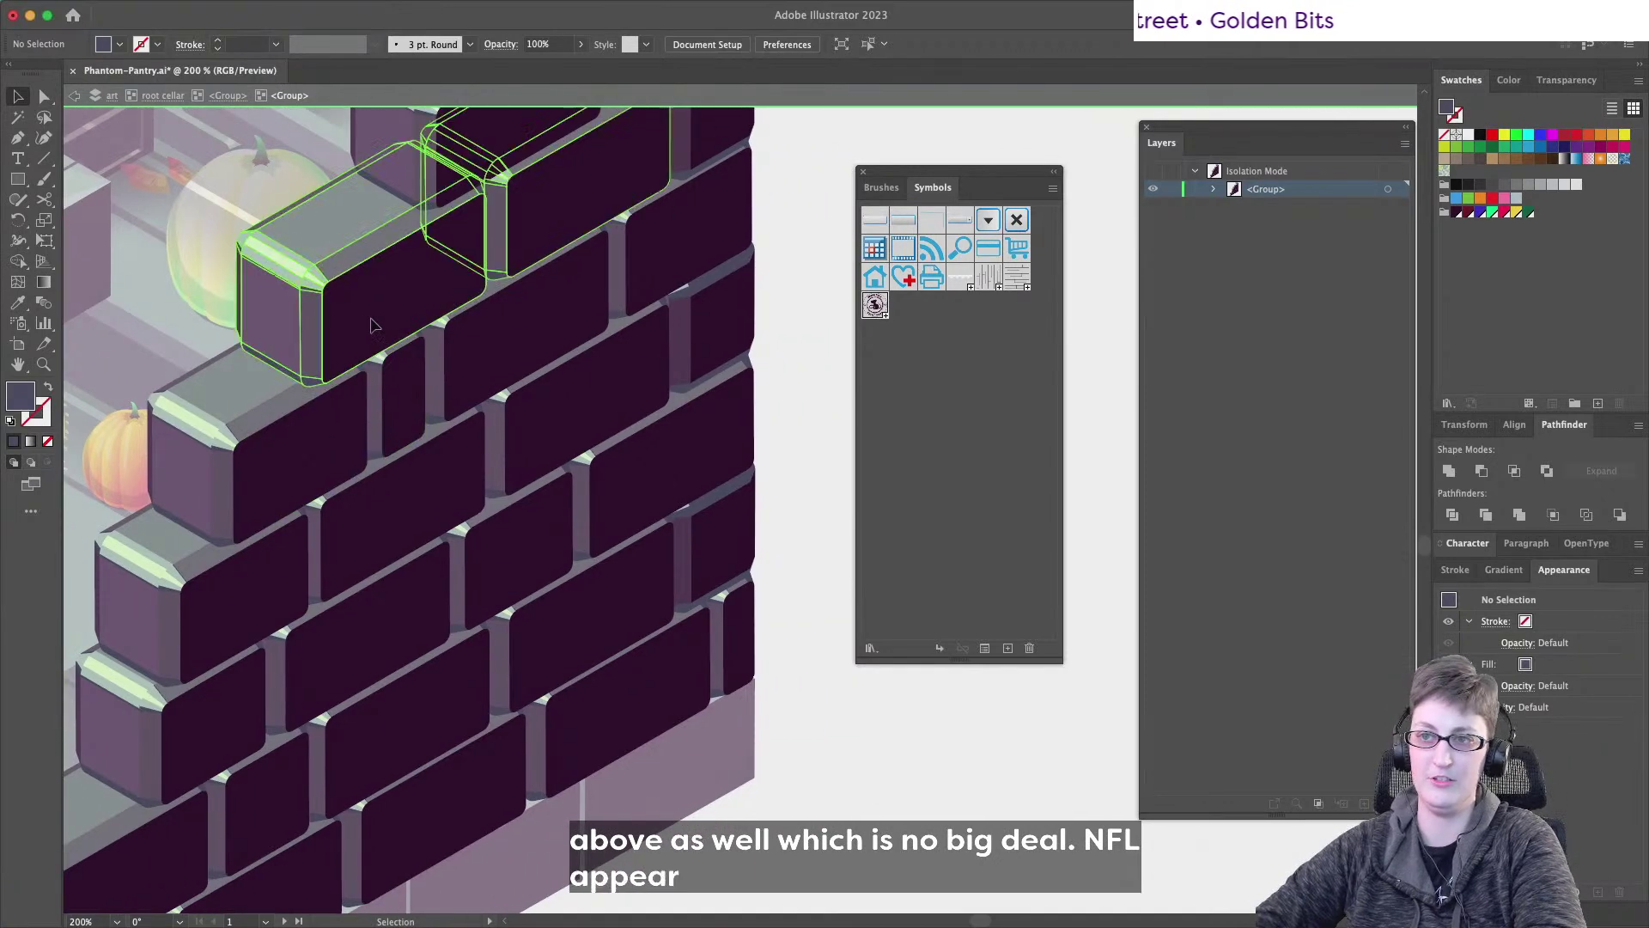
pyautogui.doubleClick(340, 318)
pyautogui.press('a')
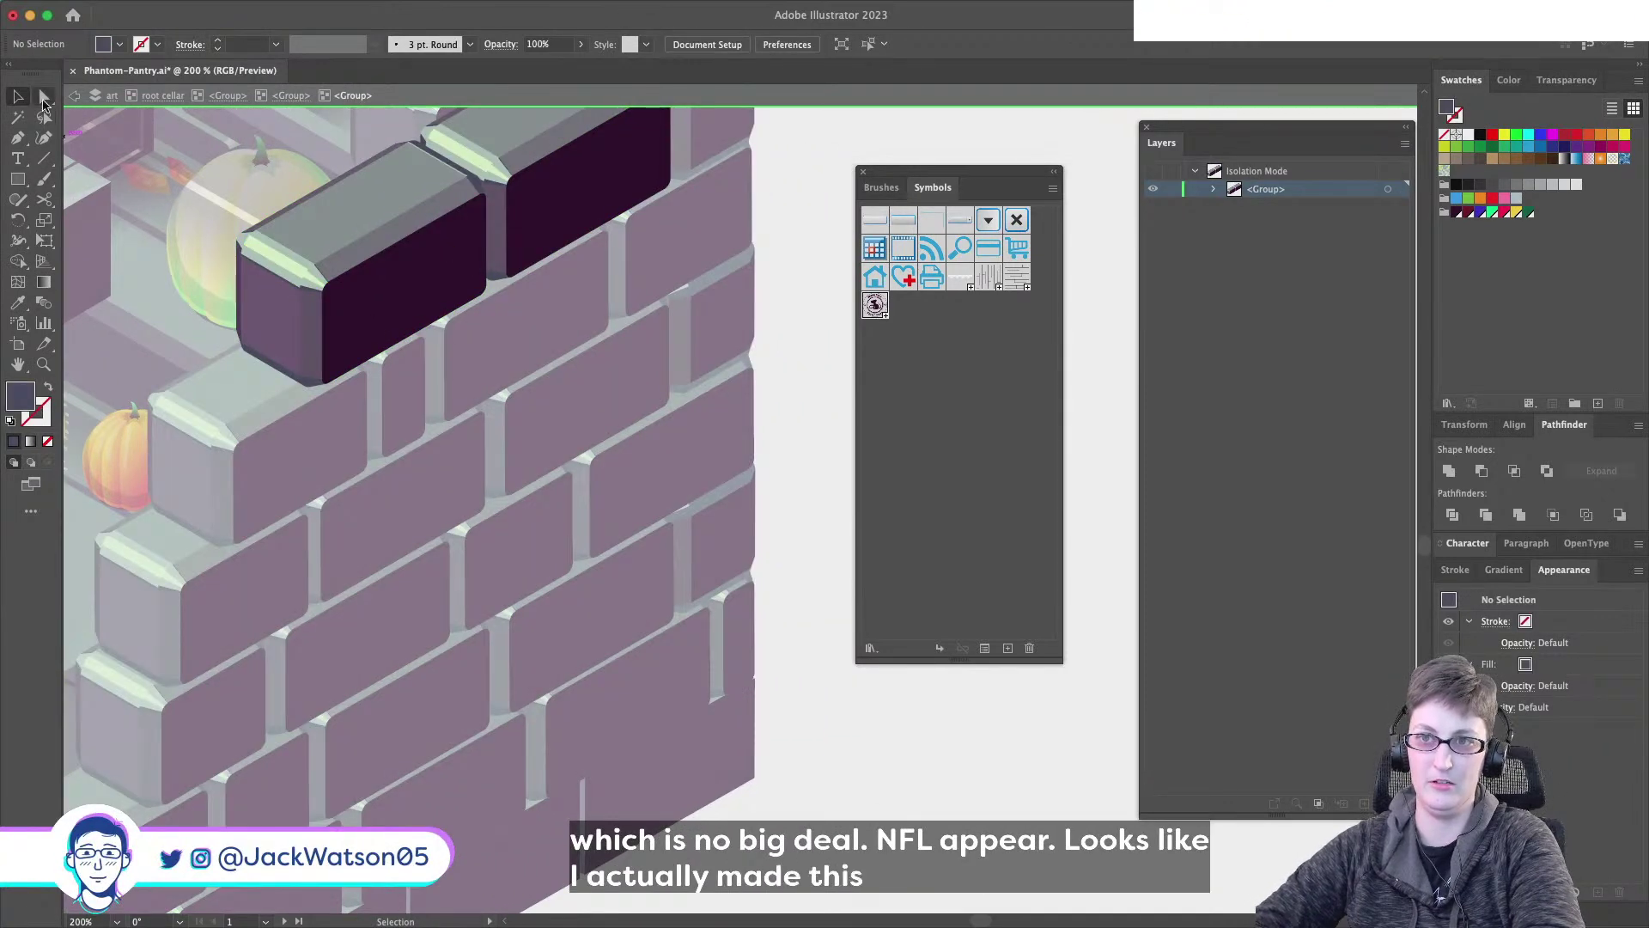
pyautogui.moveTo(190, 225); pyautogui.dragTo(332, 455)
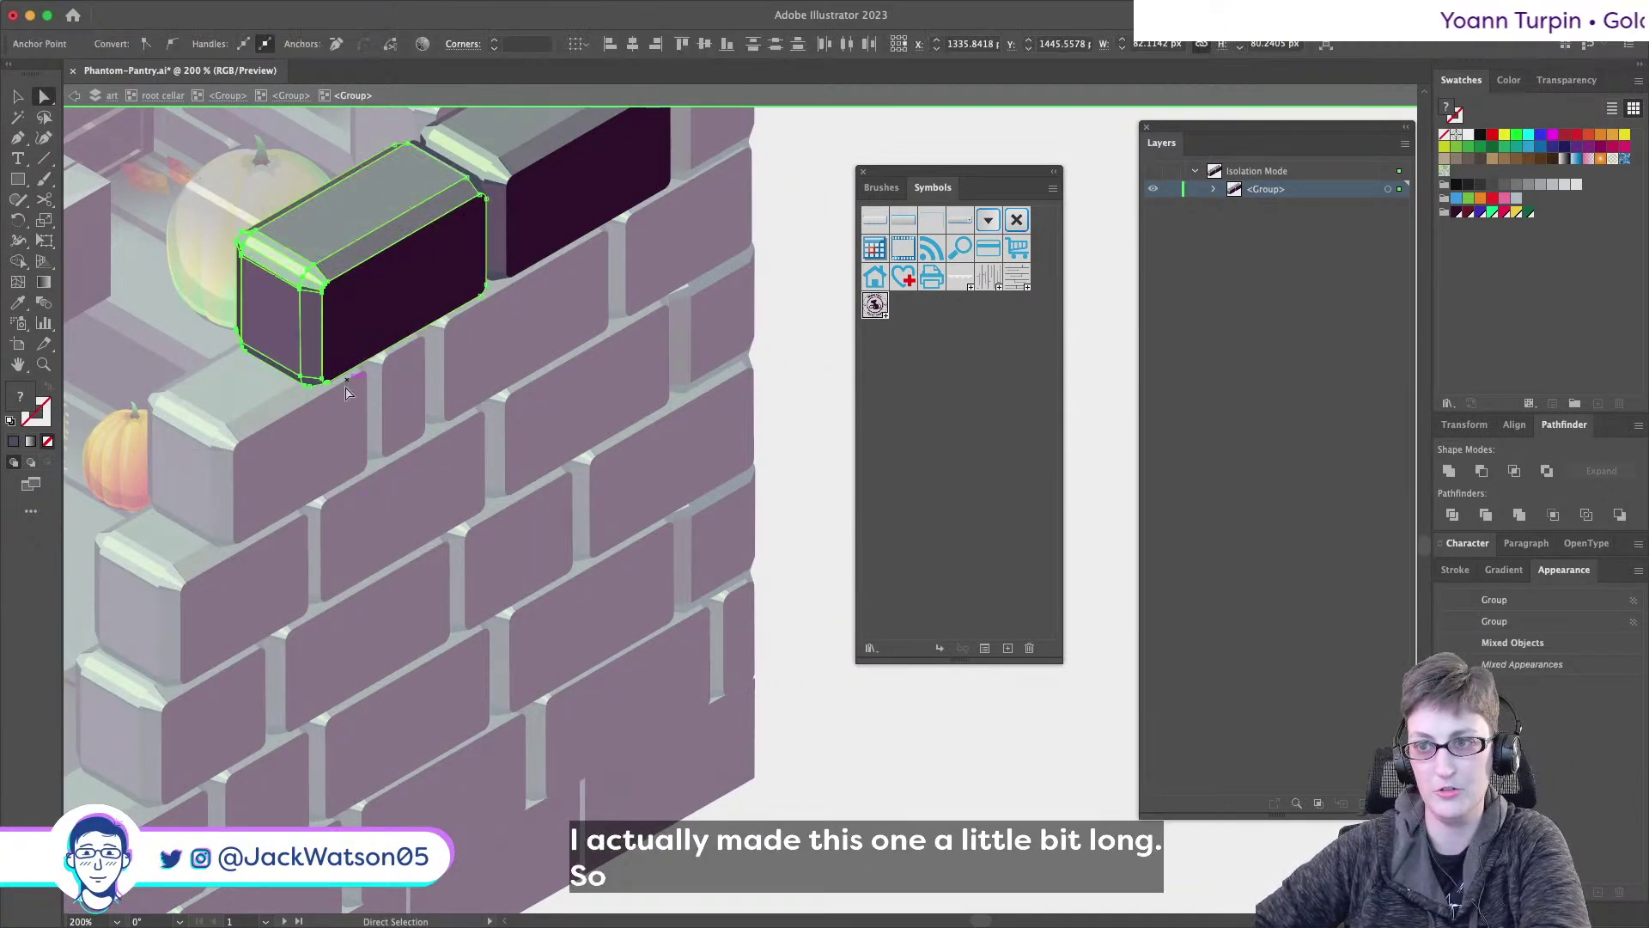
pyautogui.moveTo(326, 386); pyautogui.dragTo(359, 363)
pyautogui.press('Escape')
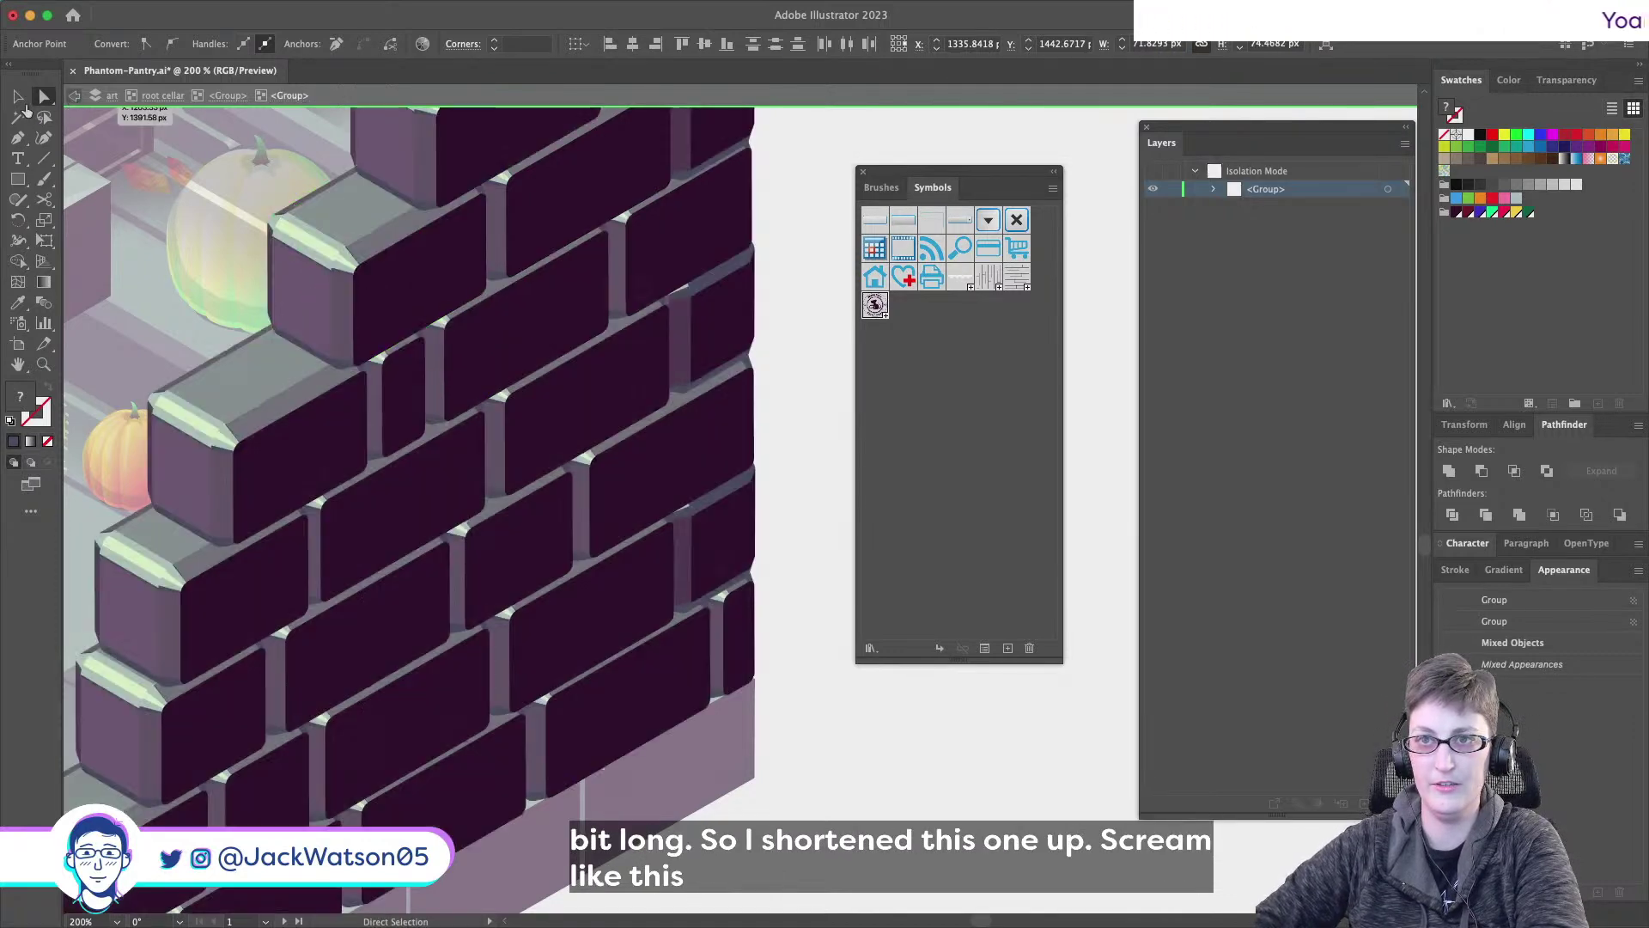
# - Isolate the brick row beside the small orange pumpkin and shorten its exposed end brick along the wall
pyautogui.press('v')
pyautogui.click(221, 488)
pyautogui.doubleClick(252, 471)
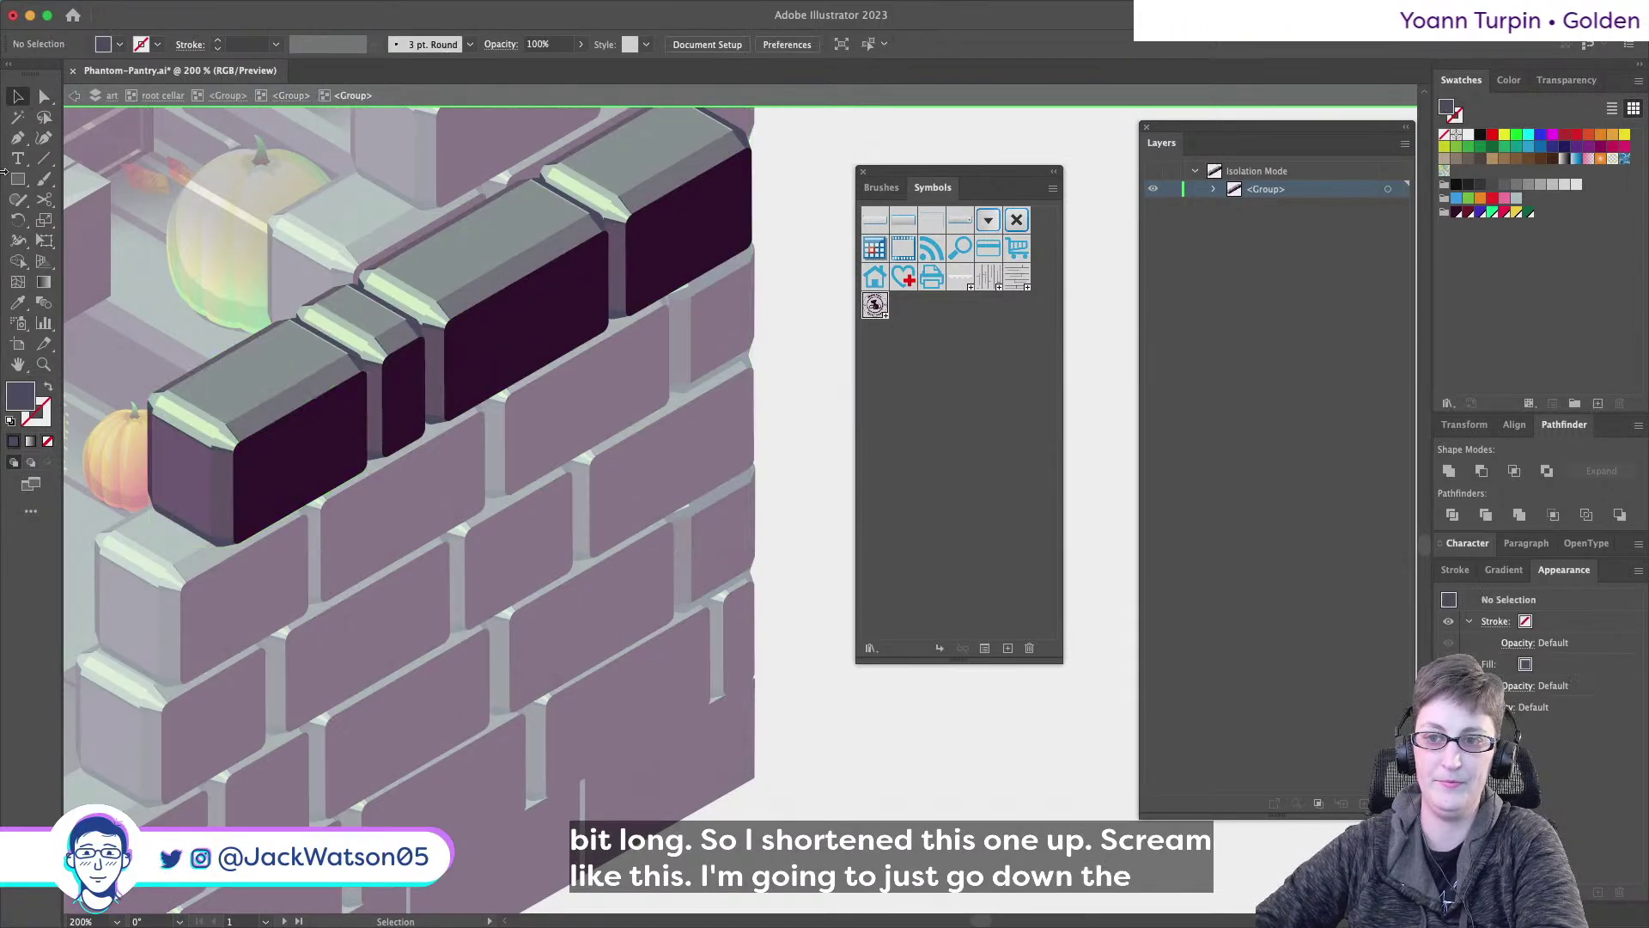
pyautogui.press('a')
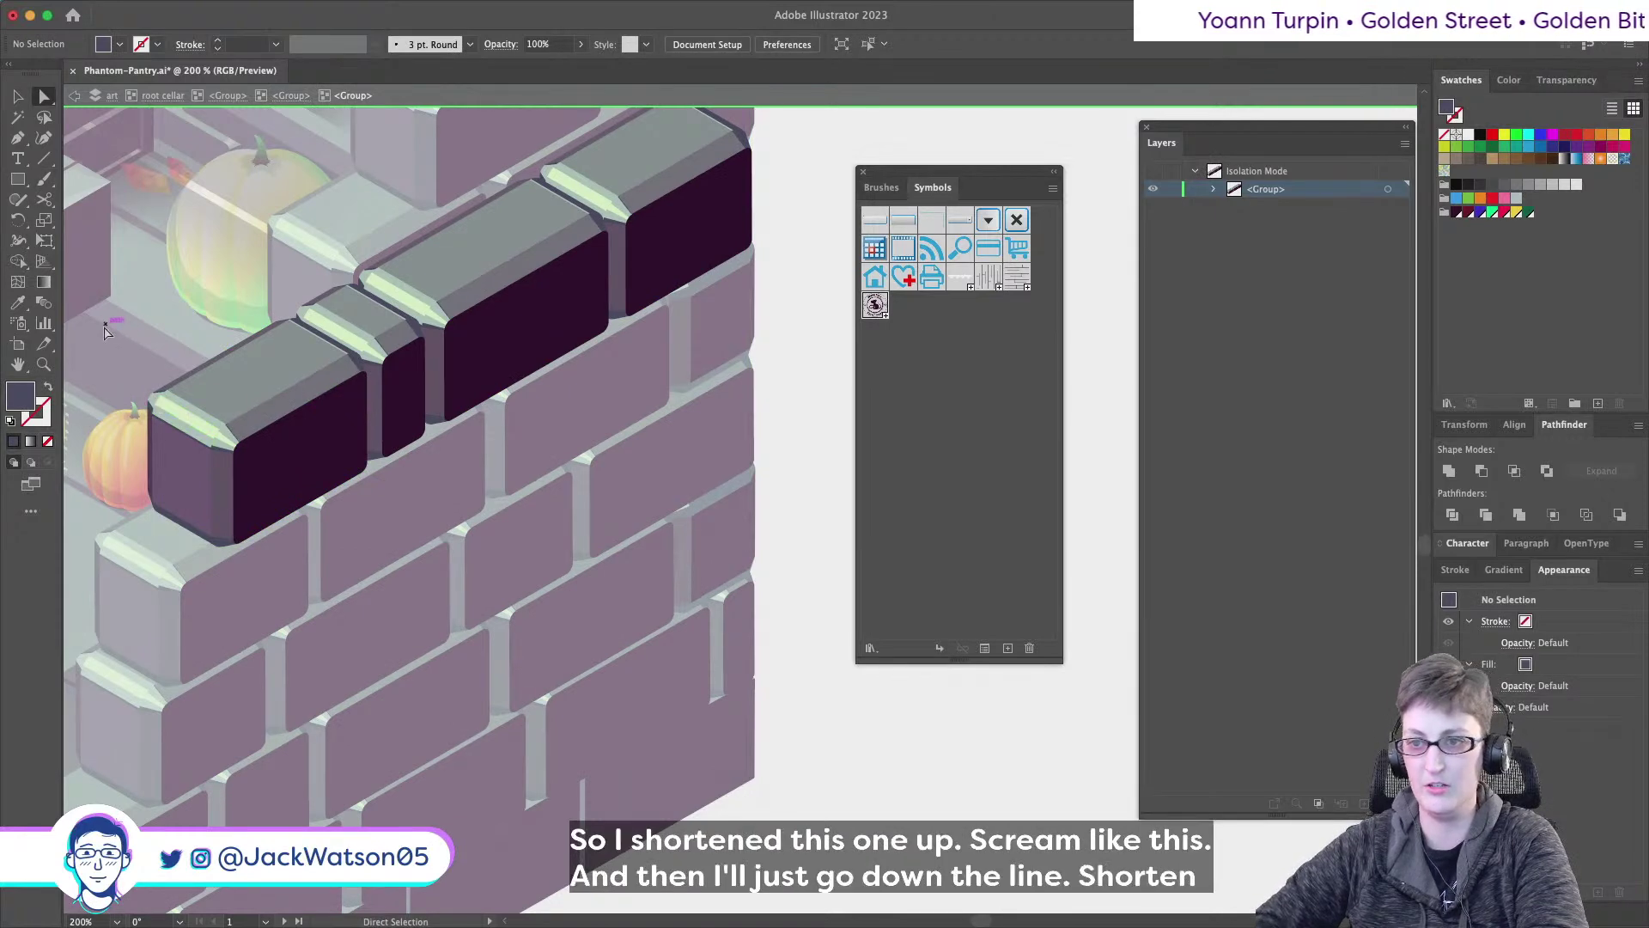
pyautogui.moveTo(105, 319); pyautogui.dragTo(272, 530)
pyautogui.press('Escape')
# - Shorten the exposed end brick of the row just below the small orange pumpkin by moving its front anchor points back
pyautogui.hscroll(-3, 206, 524)
pyautogui.scroll(-1, 206, 524)
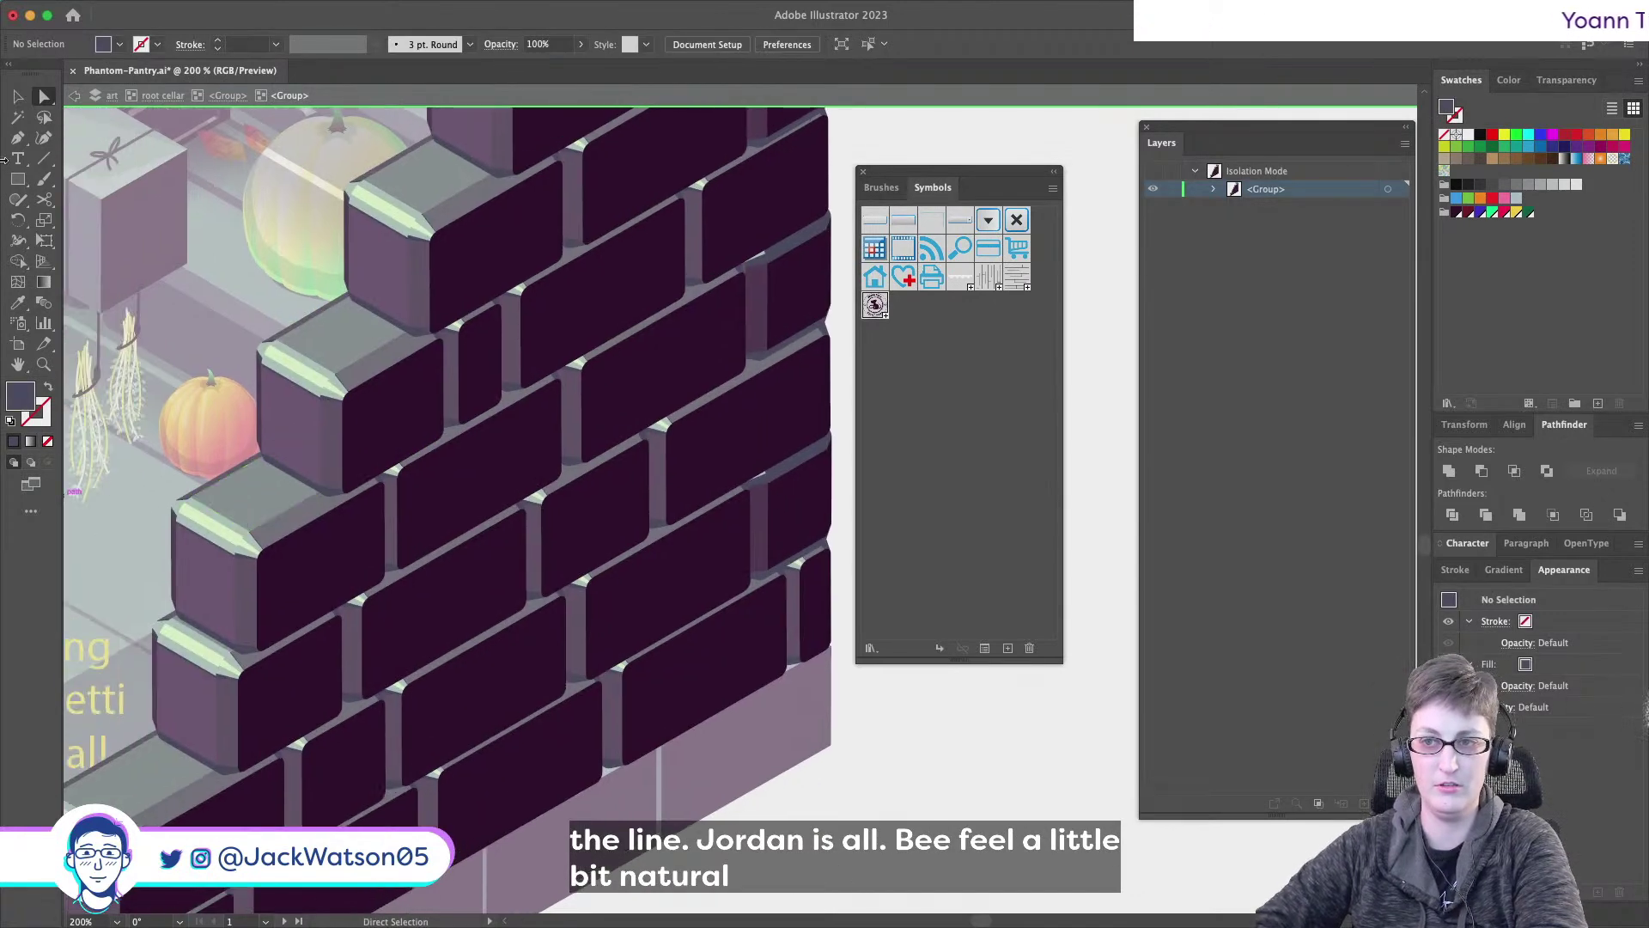
pyautogui.click(18, 96)
pyautogui.click(266, 567)
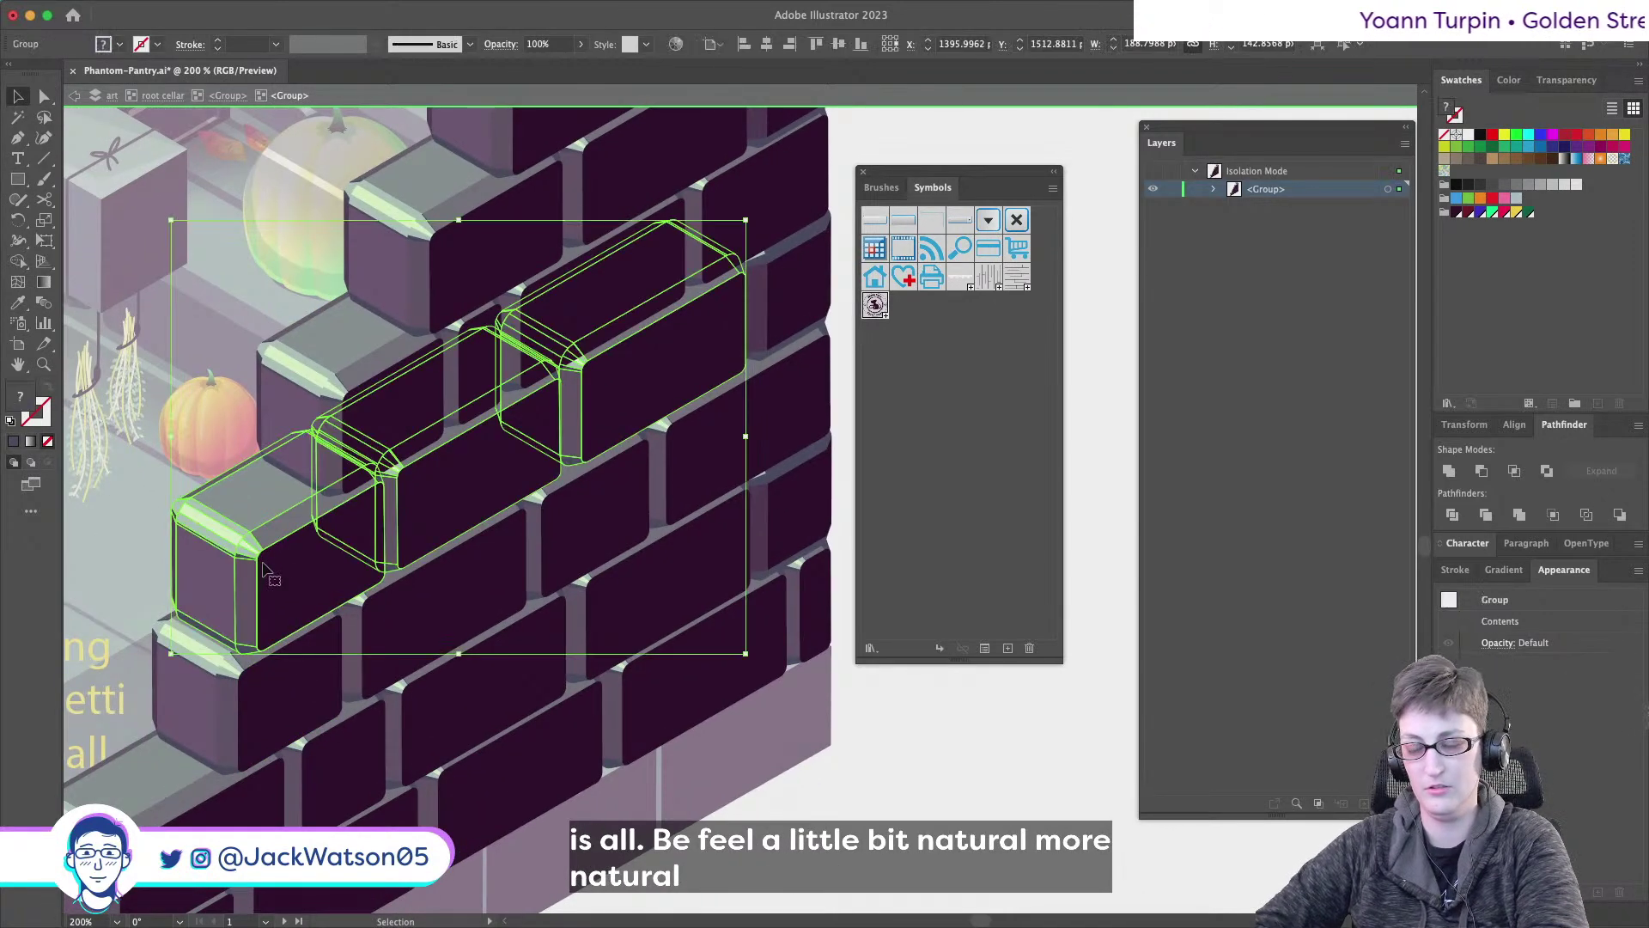
pyautogui.doubleClick(267, 567)
pyautogui.click(44, 96)
pyautogui.moveTo(133, 453); pyautogui.dragTo(293, 746)
pyautogui.moveTo(263, 648); pyautogui.dragTo(295, 631)
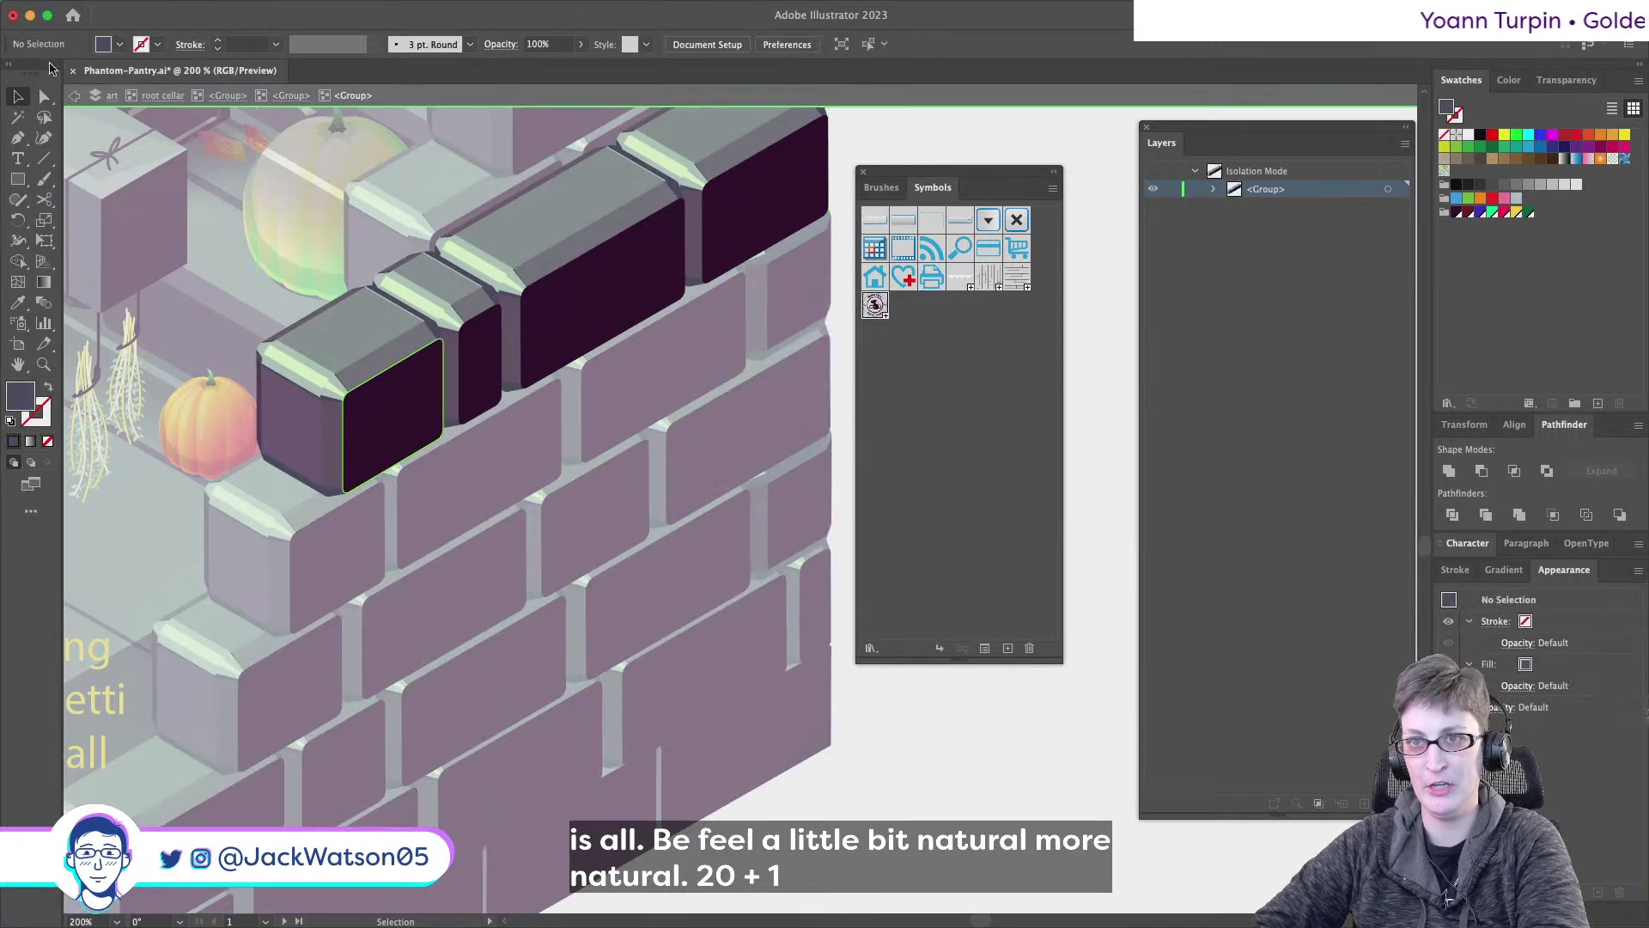
# - Shorten the end brick beside the small orange pumpkin slightly further along the wall
pyautogui.click(44, 96)
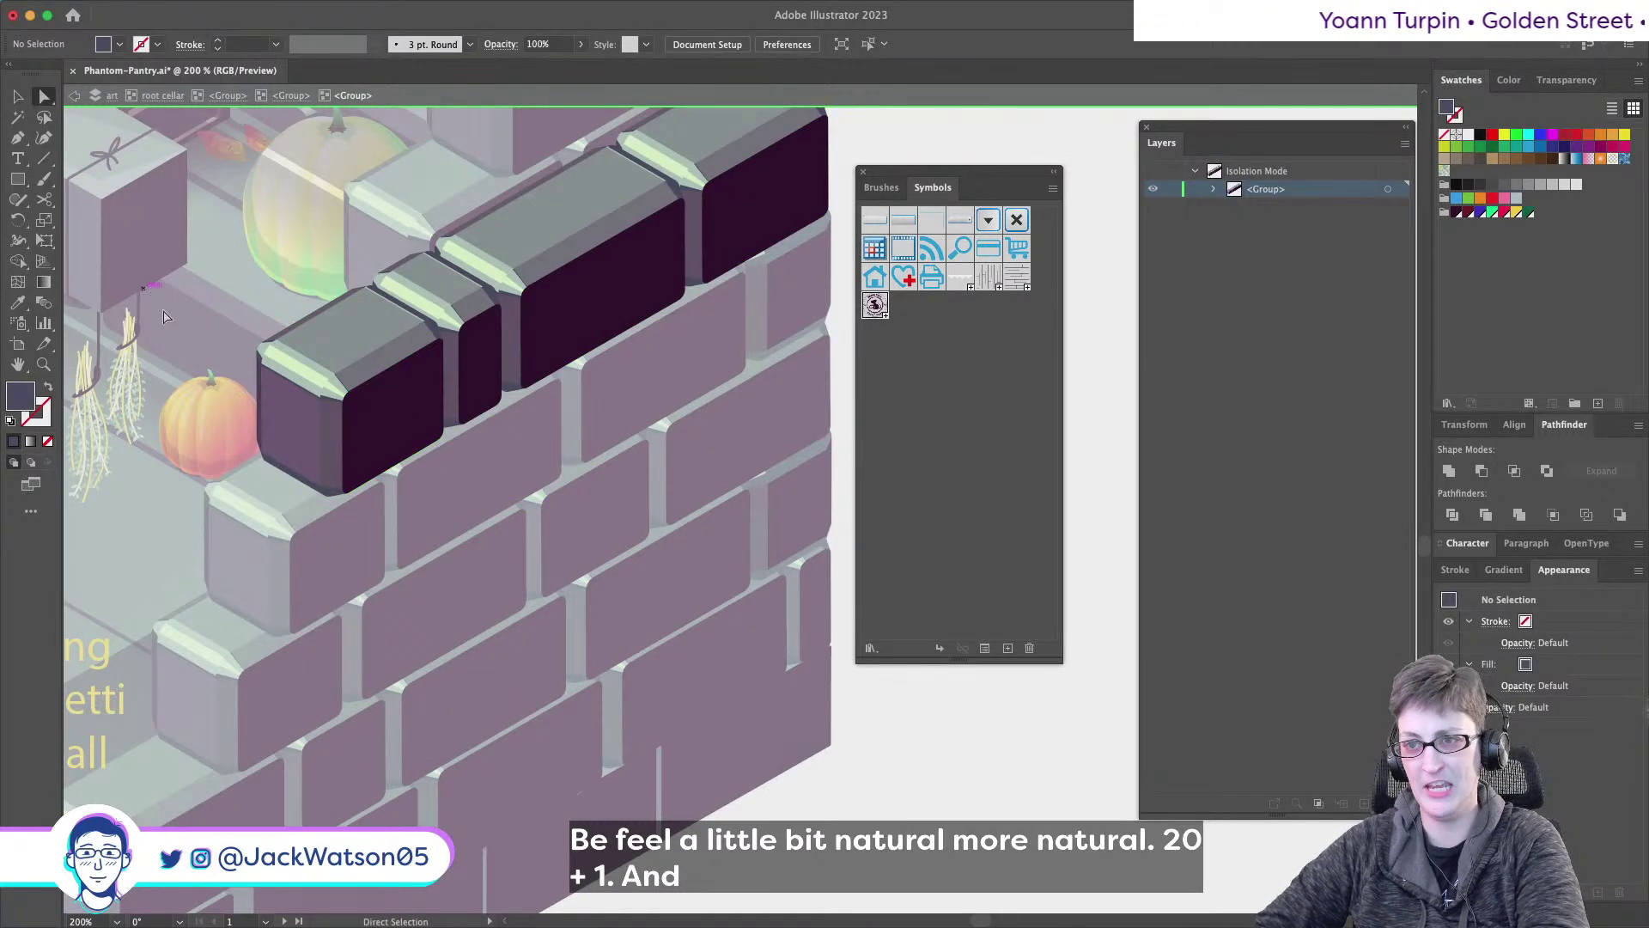
pyautogui.moveTo(353, 508); pyautogui.dragTo(230, 327)
pyautogui.moveTo(348, 492); pyautogui.dragTo(365, 482)
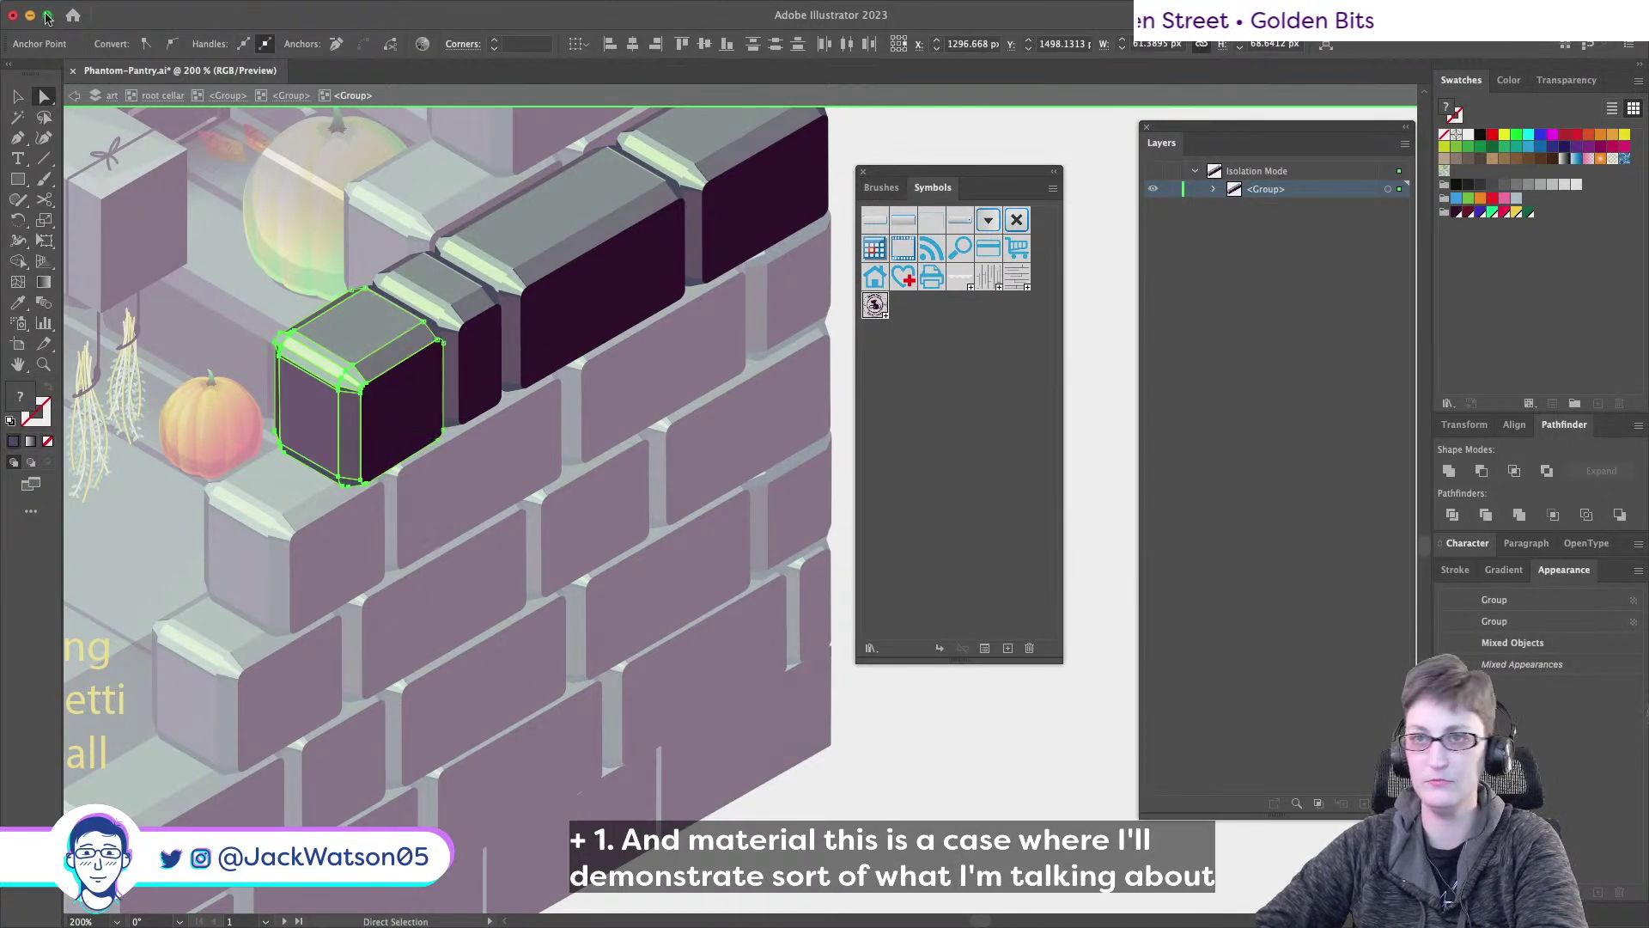
# - Leave the isolated brick row and wall groups, returning to the root cellar group to review the shortened bricks
pyautogui.click(73, 94)
pyautogui.click(74, 94)
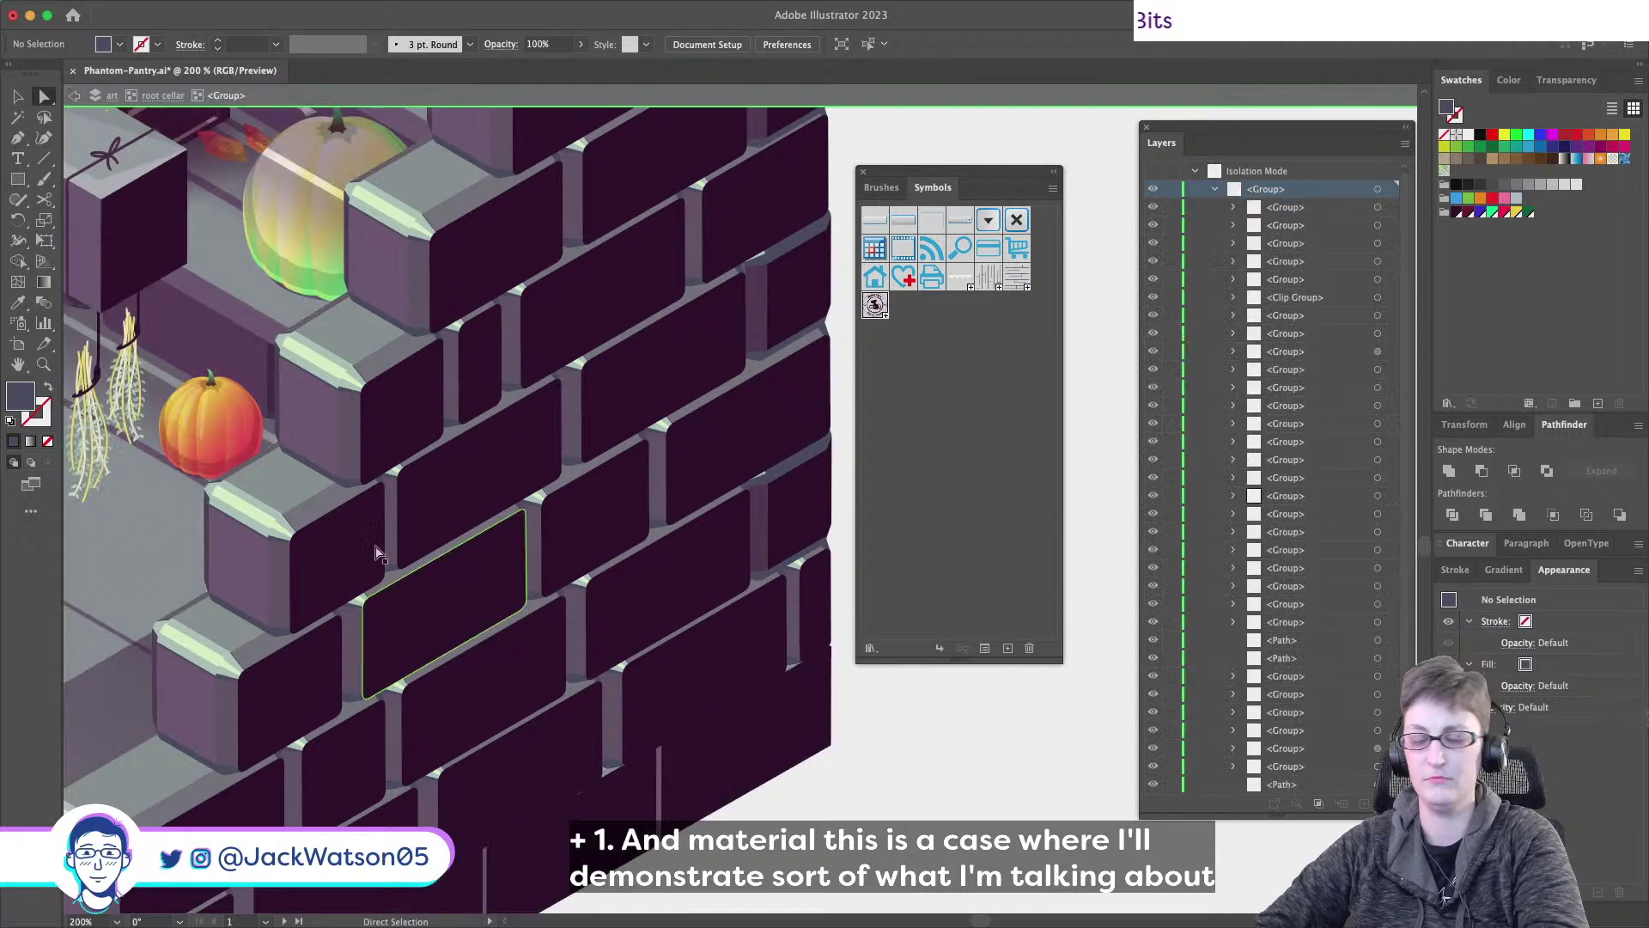
pyautogui.scroll(-2, 348, 536)
pyautogui.hscroll(-8, 430, 541)
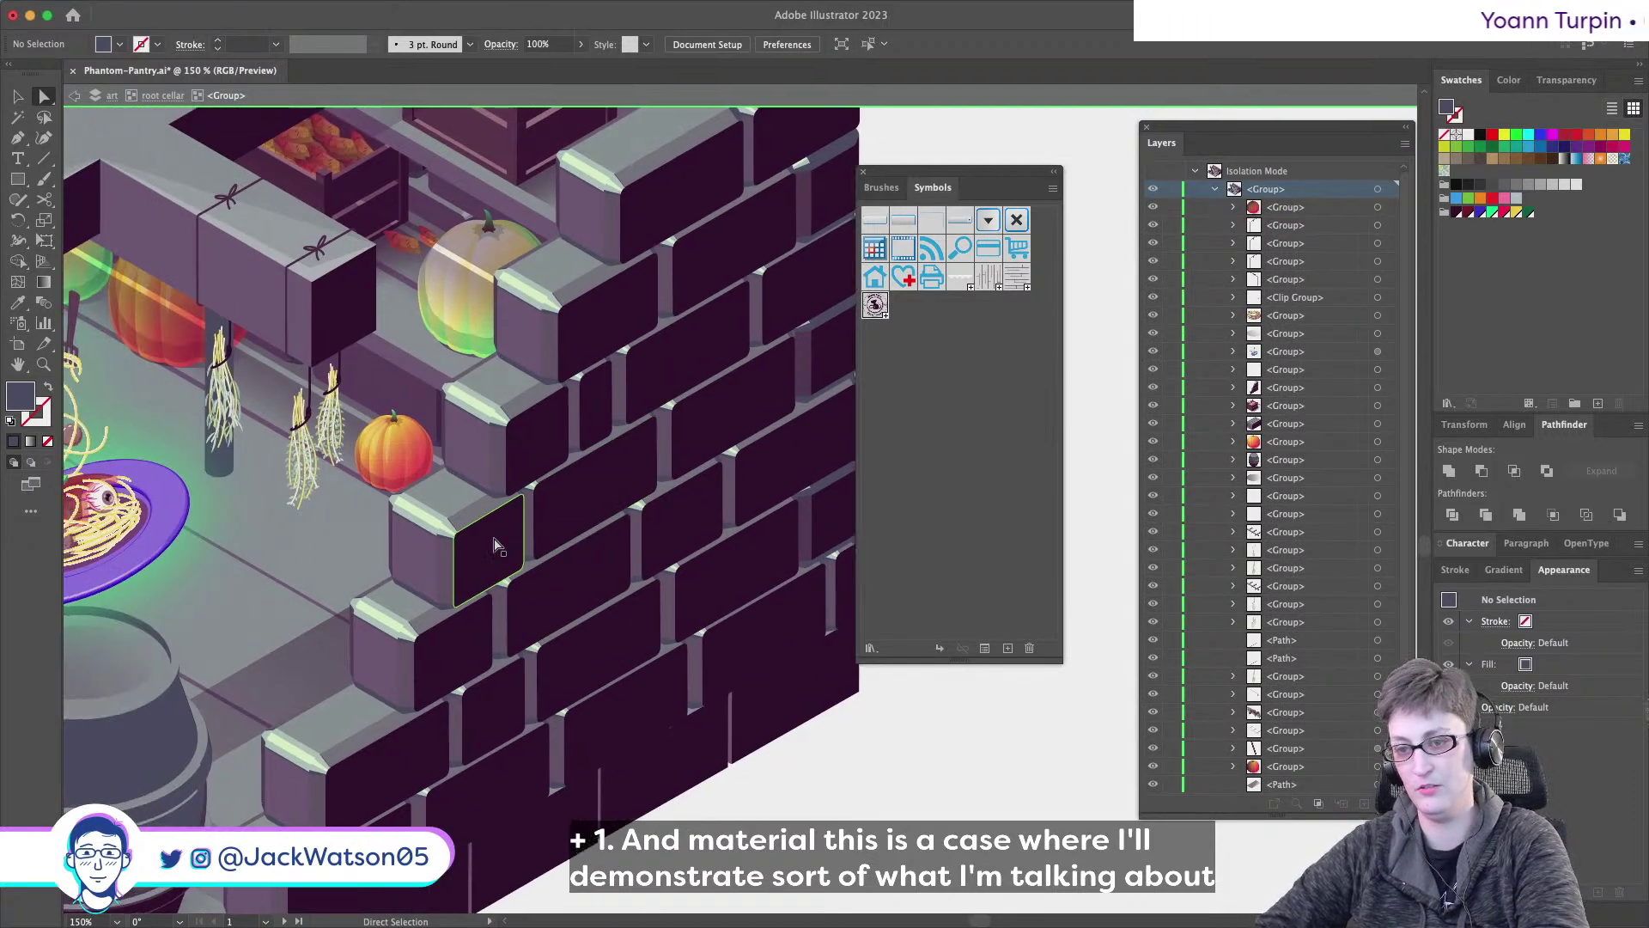
pyautogui.hscroll(6, 496, 545)
pyautogui.hscroll(-4, 481, 602)
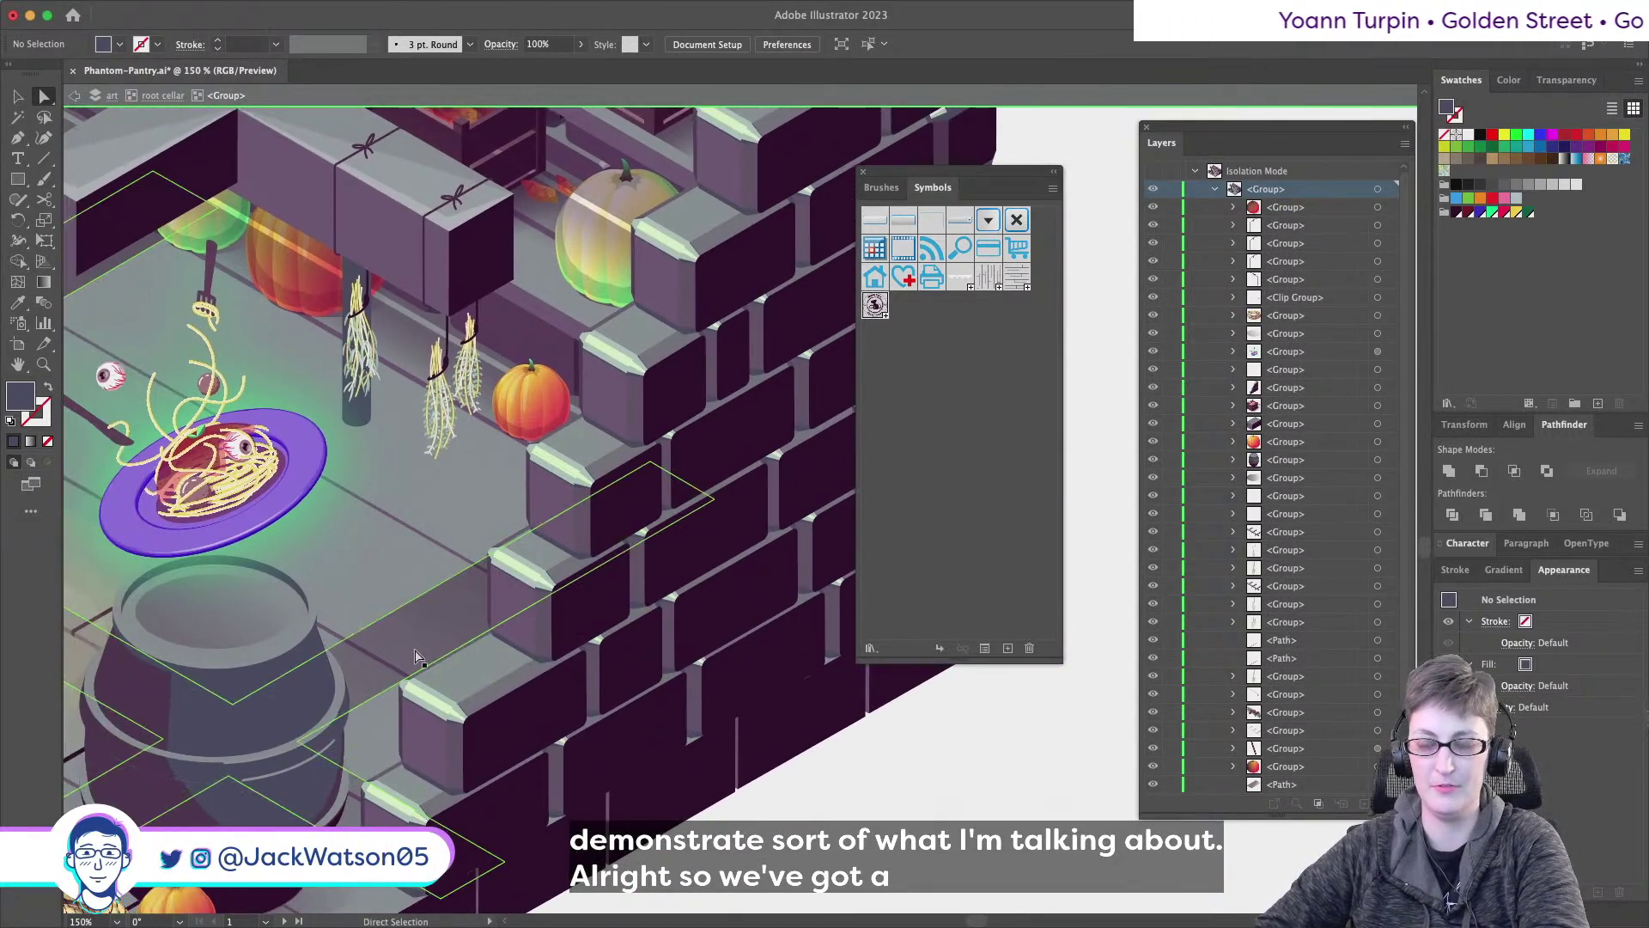
# - Lock the root cellar's stepped brick wall group so it cannot be selected while sketching over it
pyautogui.scroll(-3, 463, 660)
pyautogui.press('alt')
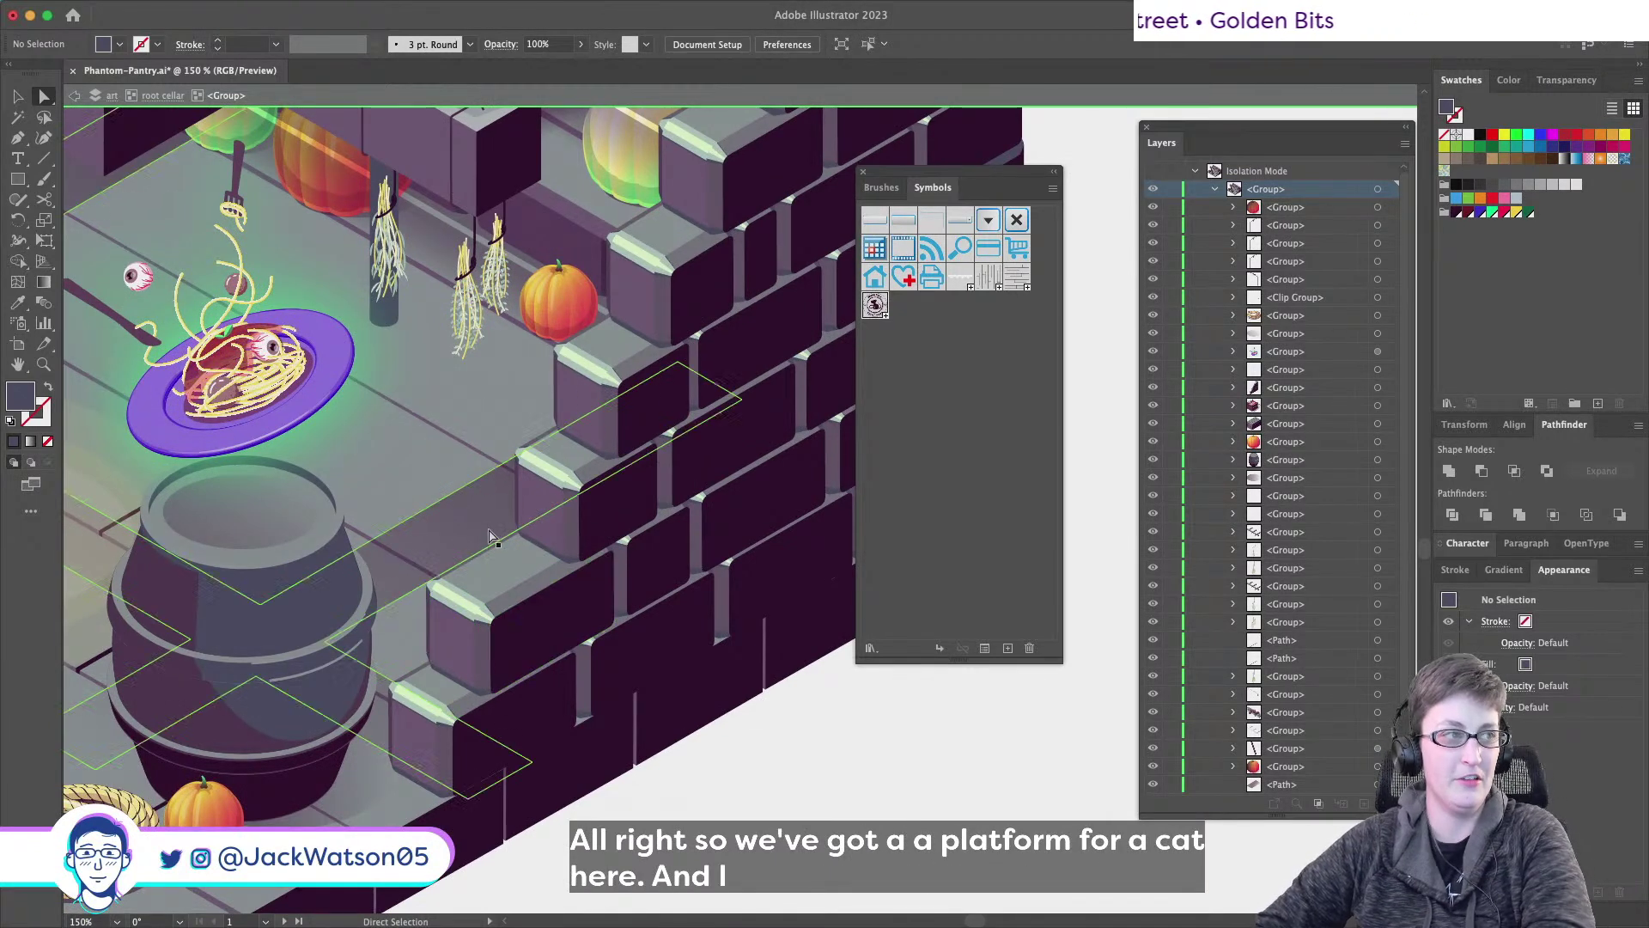
pyautogui.press('alt')
pyautogui.click(15, 95)
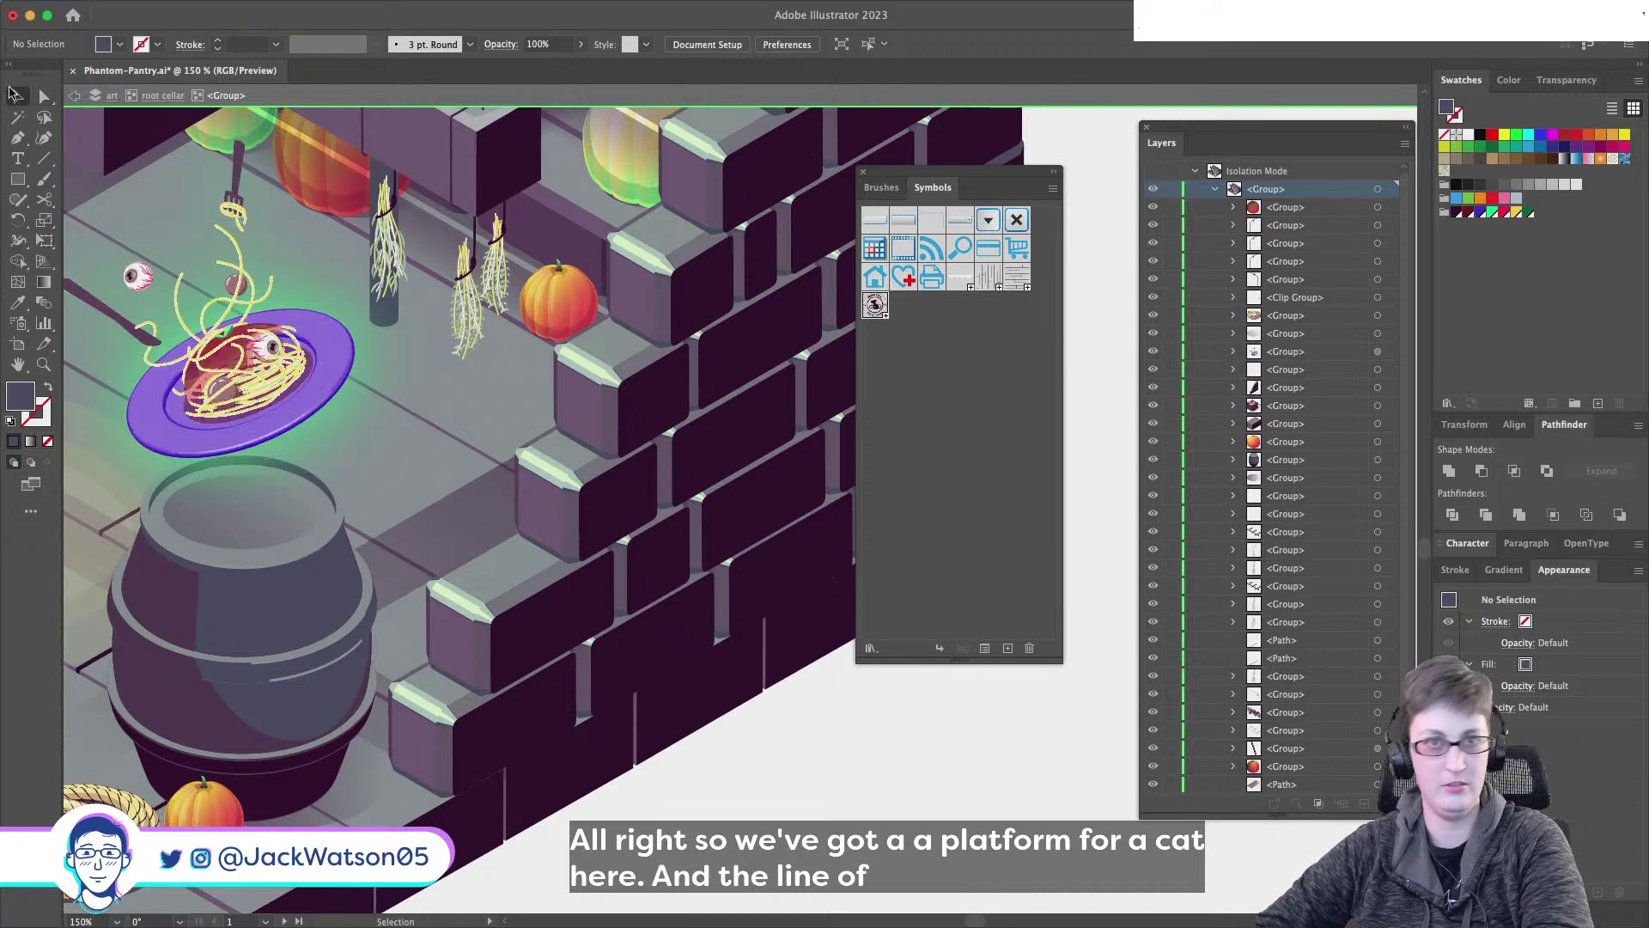
pyautogui.click(507, 586)
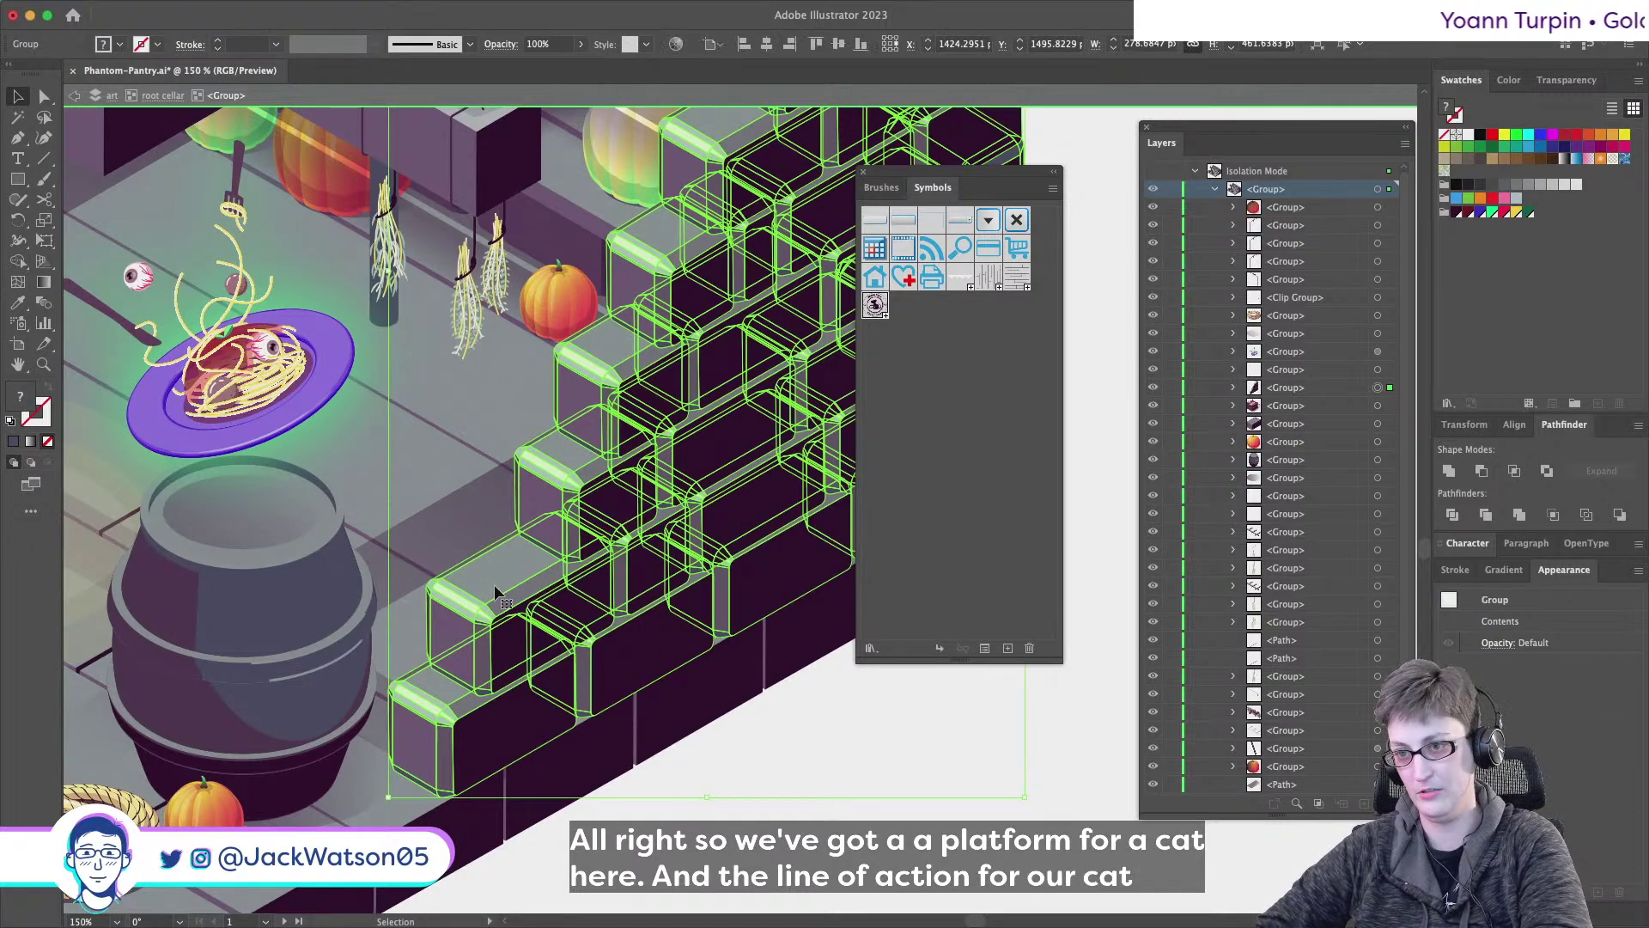
pyautogui.click(675, 764)
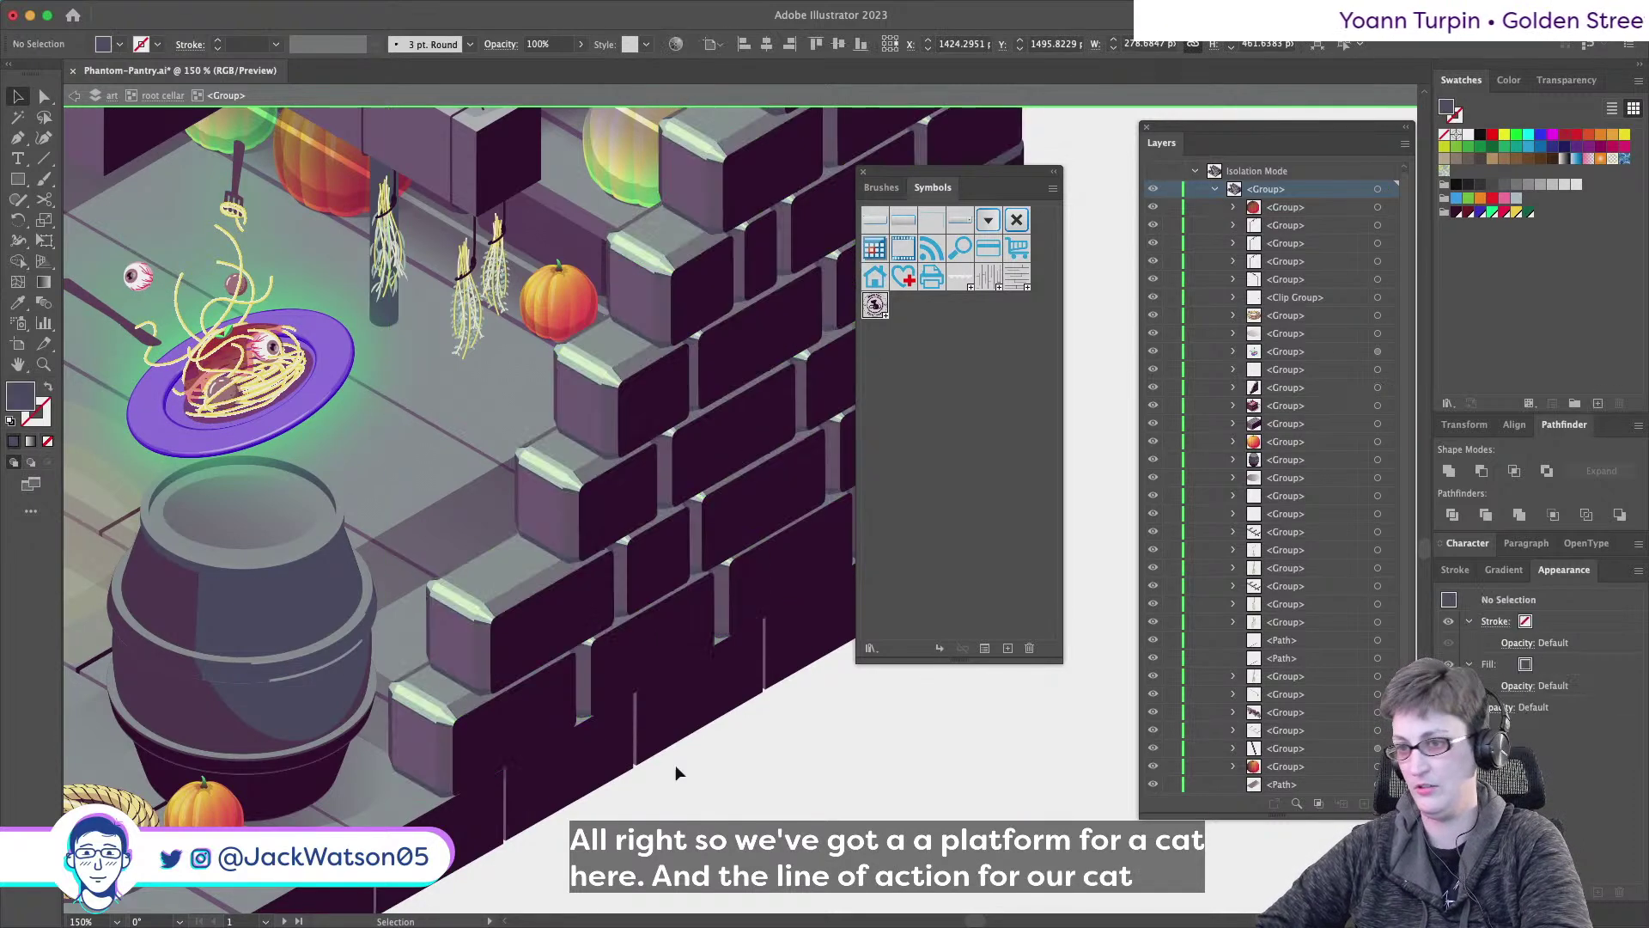
pyautogui.click(1171, 387)
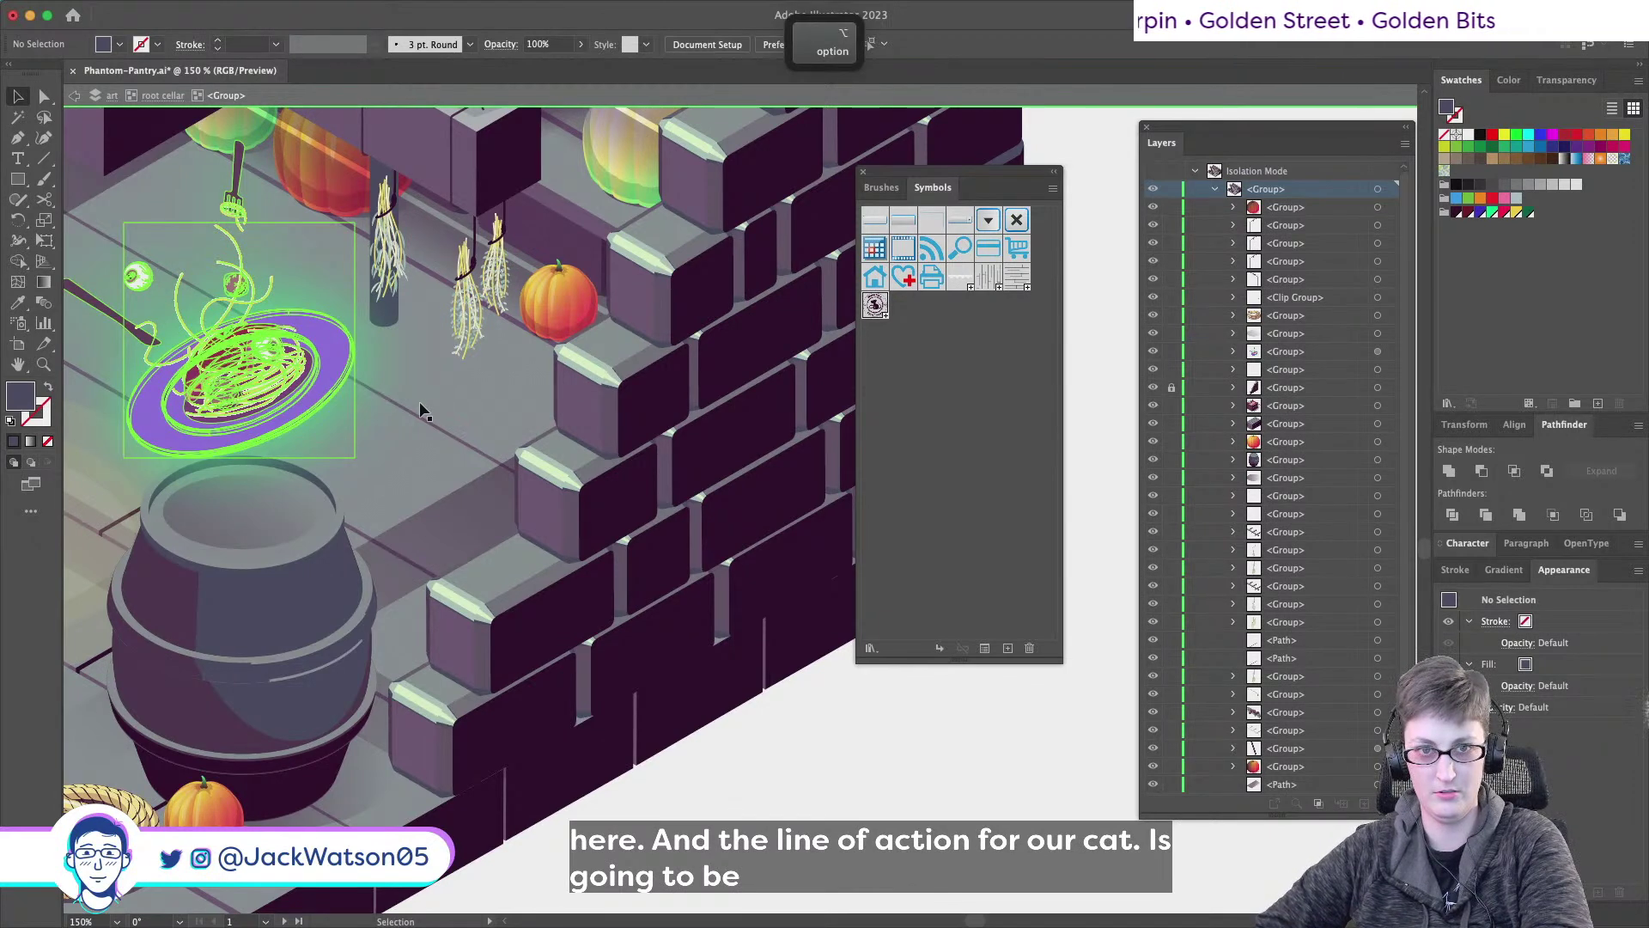
# - Draw the cat's spine as a curved Pen path running from the floor beside the spaghetti plate down to the shortened brick ledge
pyautogui.scroll(3, 420, 404)
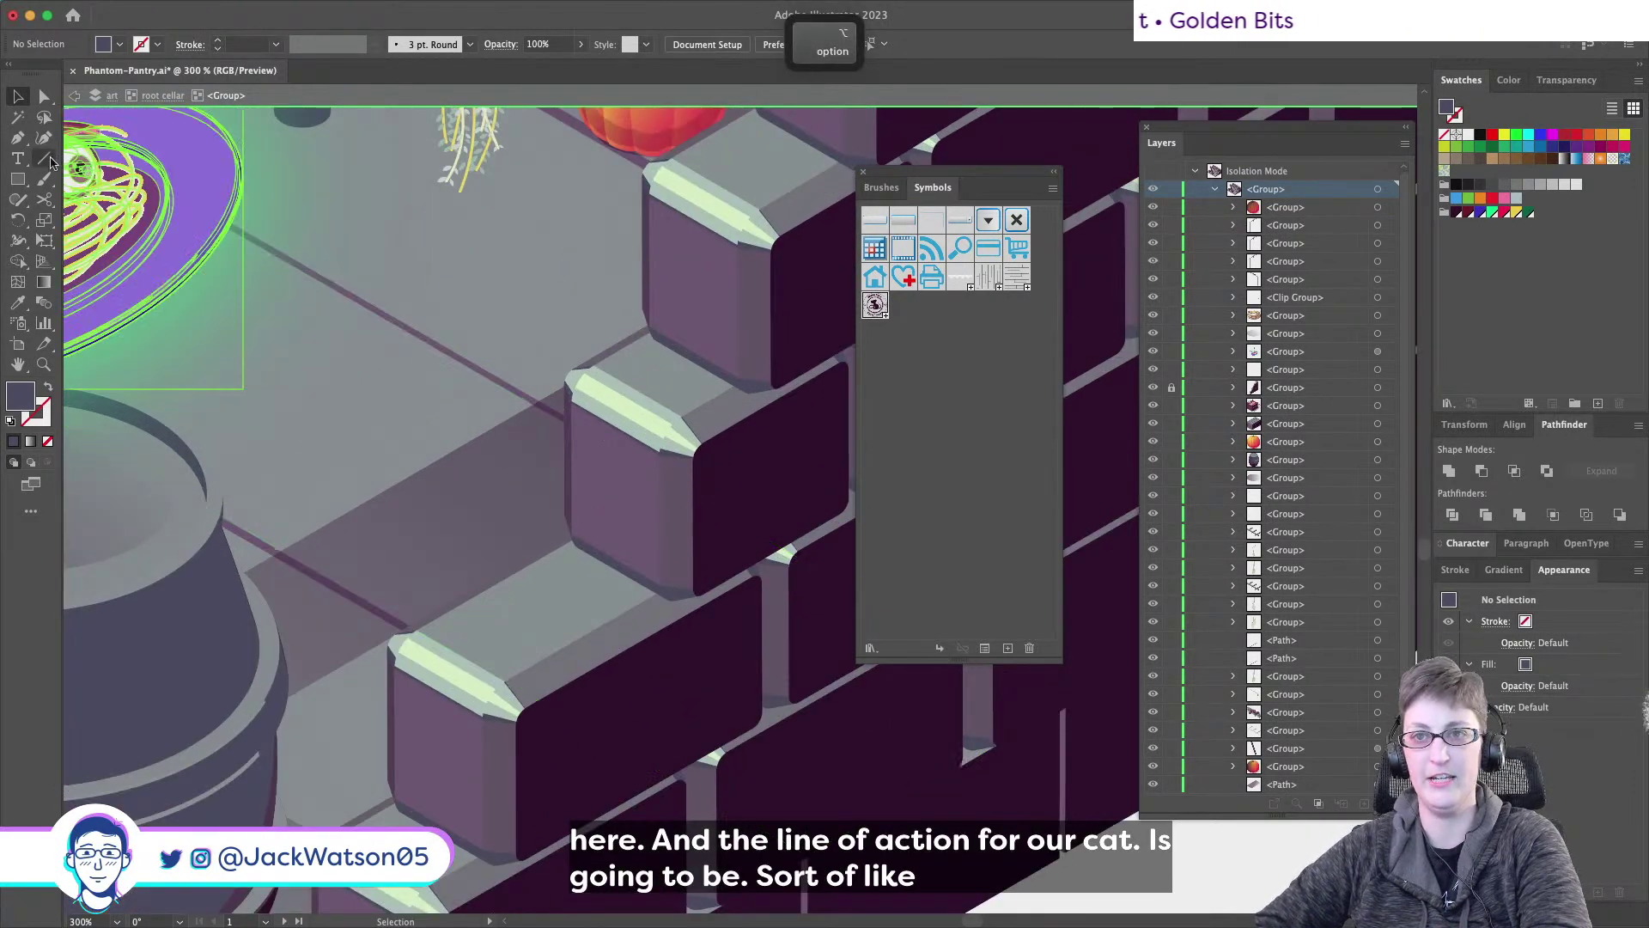
pyautogui.press('p')
pyautogui.hscroll(-2, 379, 295)
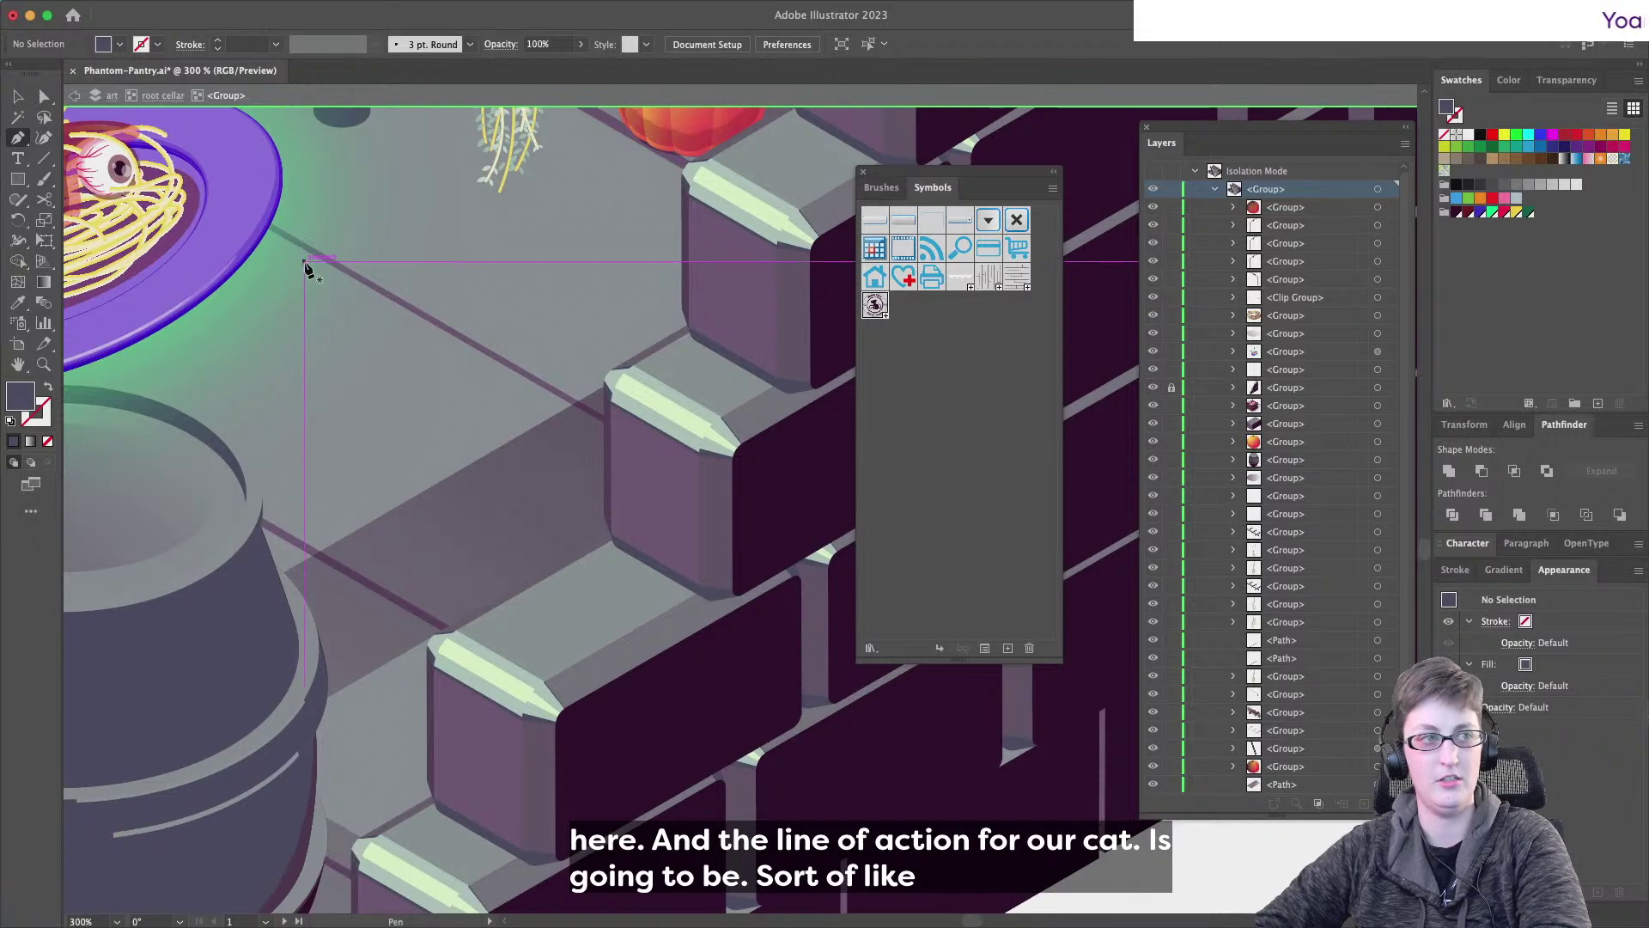
pyautogui.scroll(-2, 323, 276)
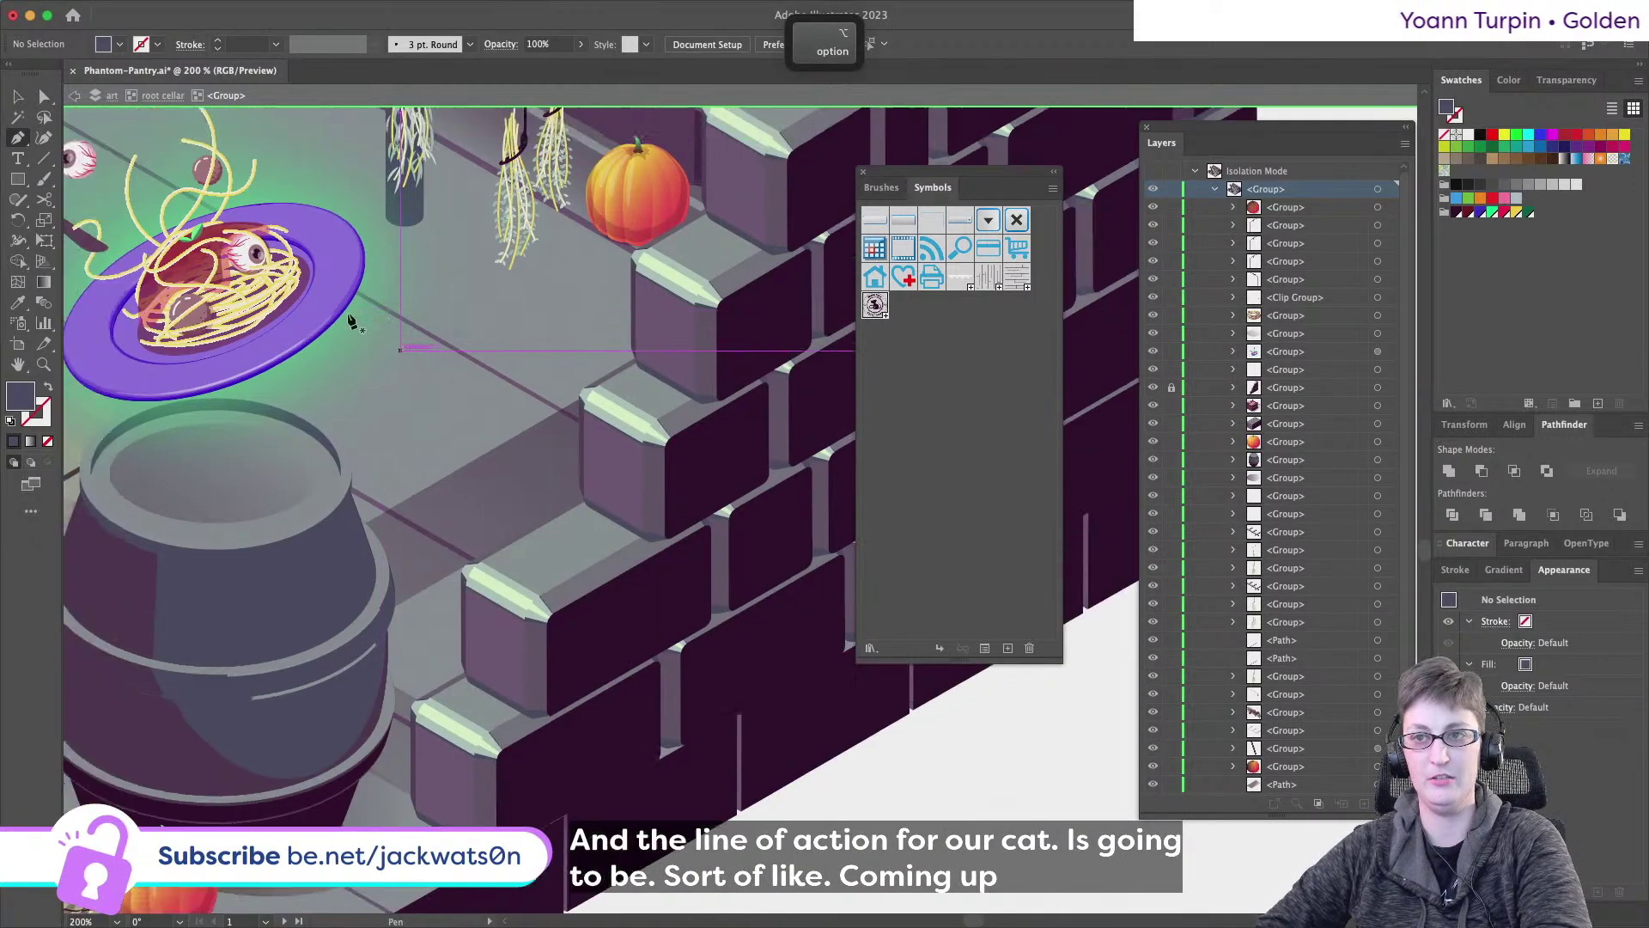
pyautogui.scroll(3, 349, 320)
pyautogui.hscroll(-3, 350, 321)
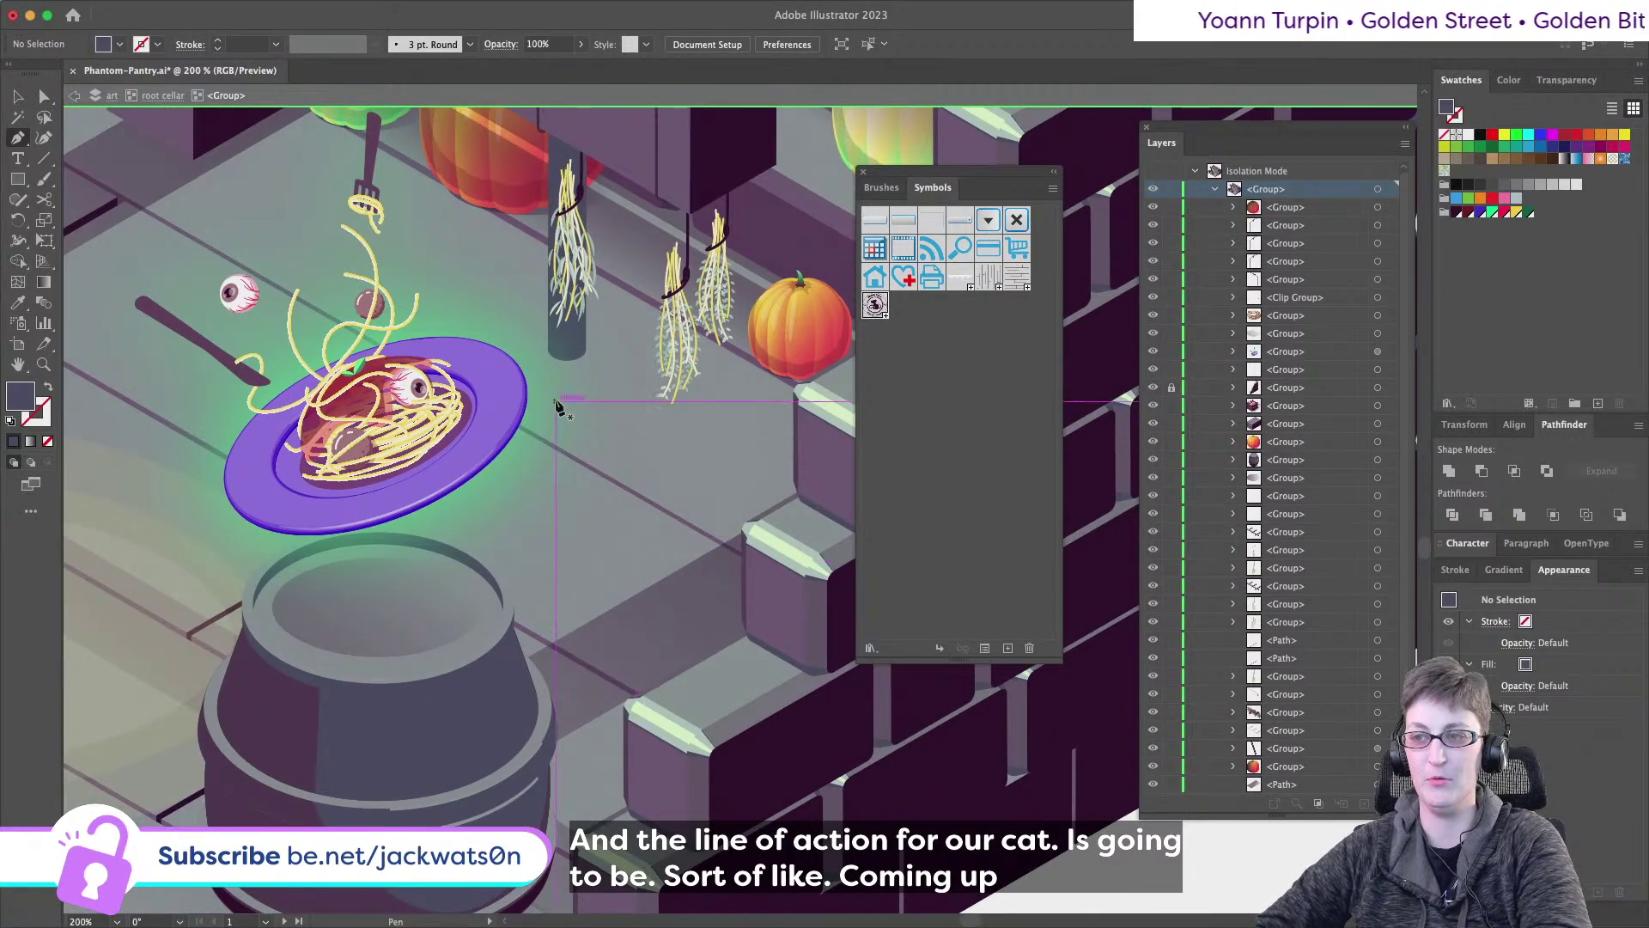
pyautogui.scroll(-3, 556, 404)
pyautogui.hscroll(3, 556, 404)
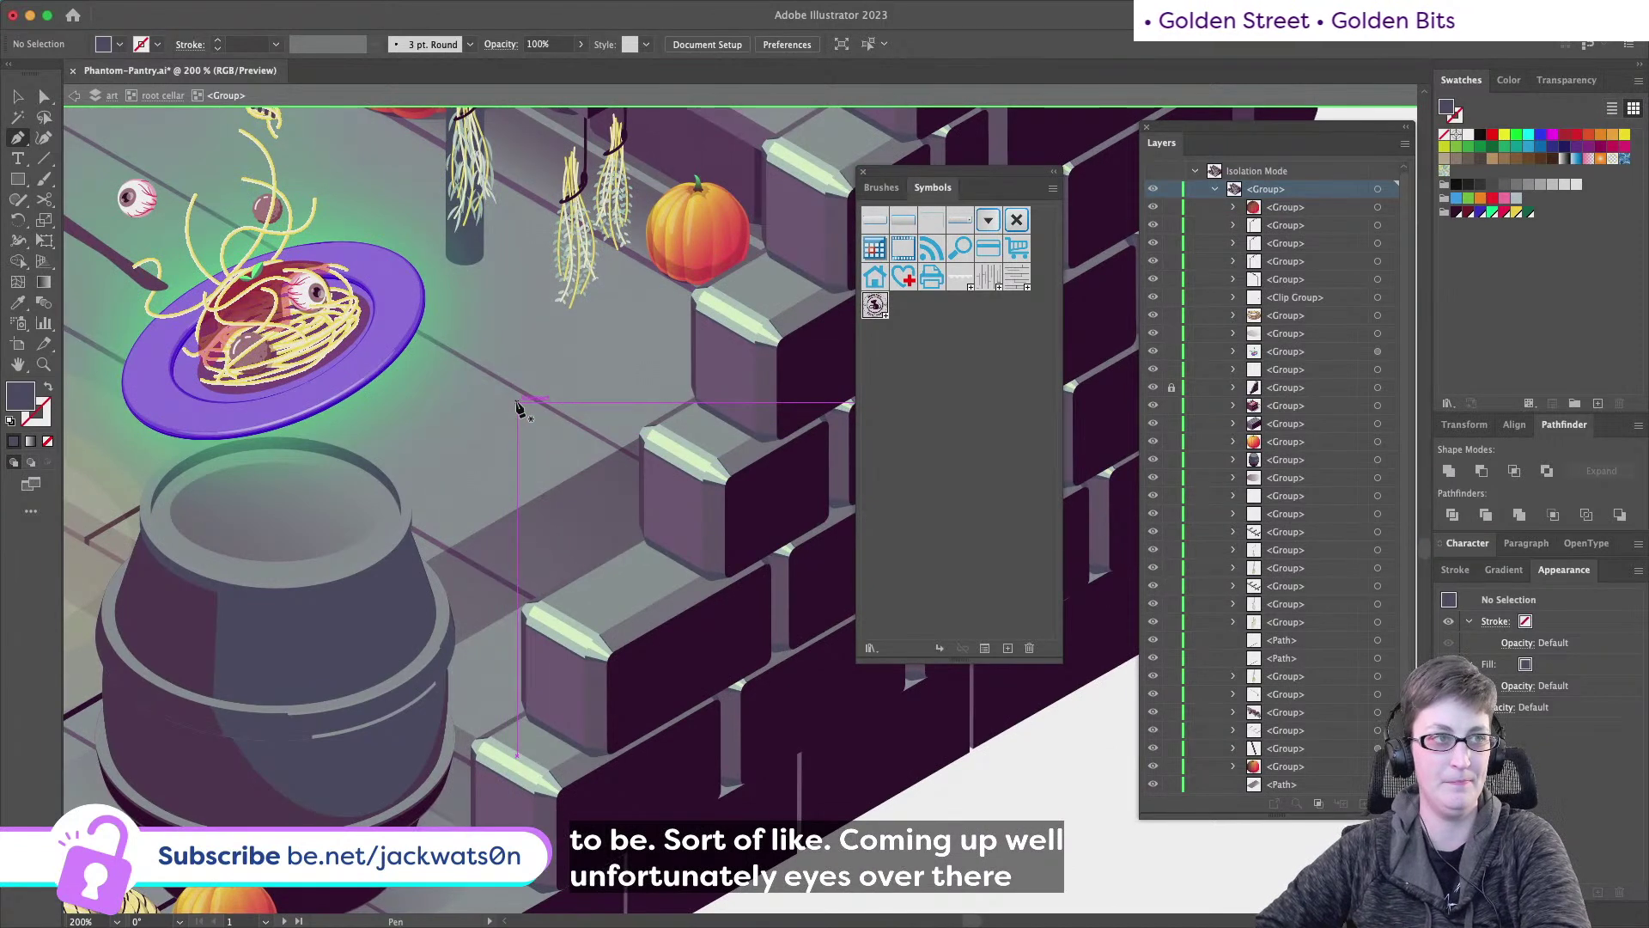
pyautogui.hscroll(1, 518, 406)
pyautogui.scroll(1, 518, 406)
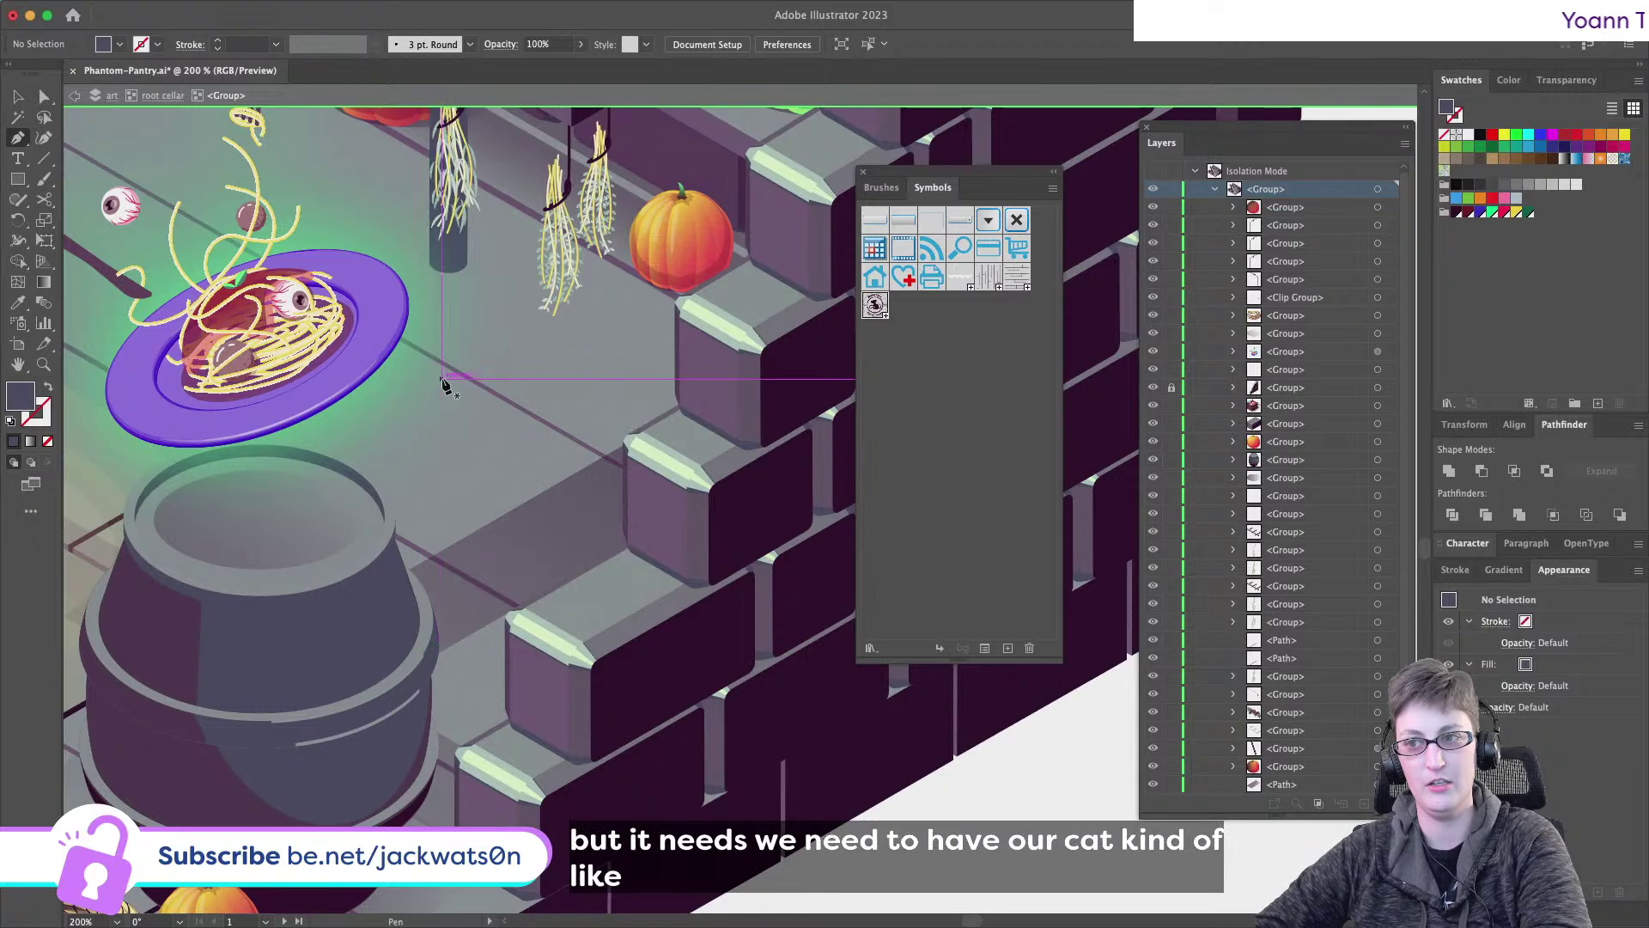
pyautogui.moveTo(443, 419); pyautogui.dragTo(443, 418)
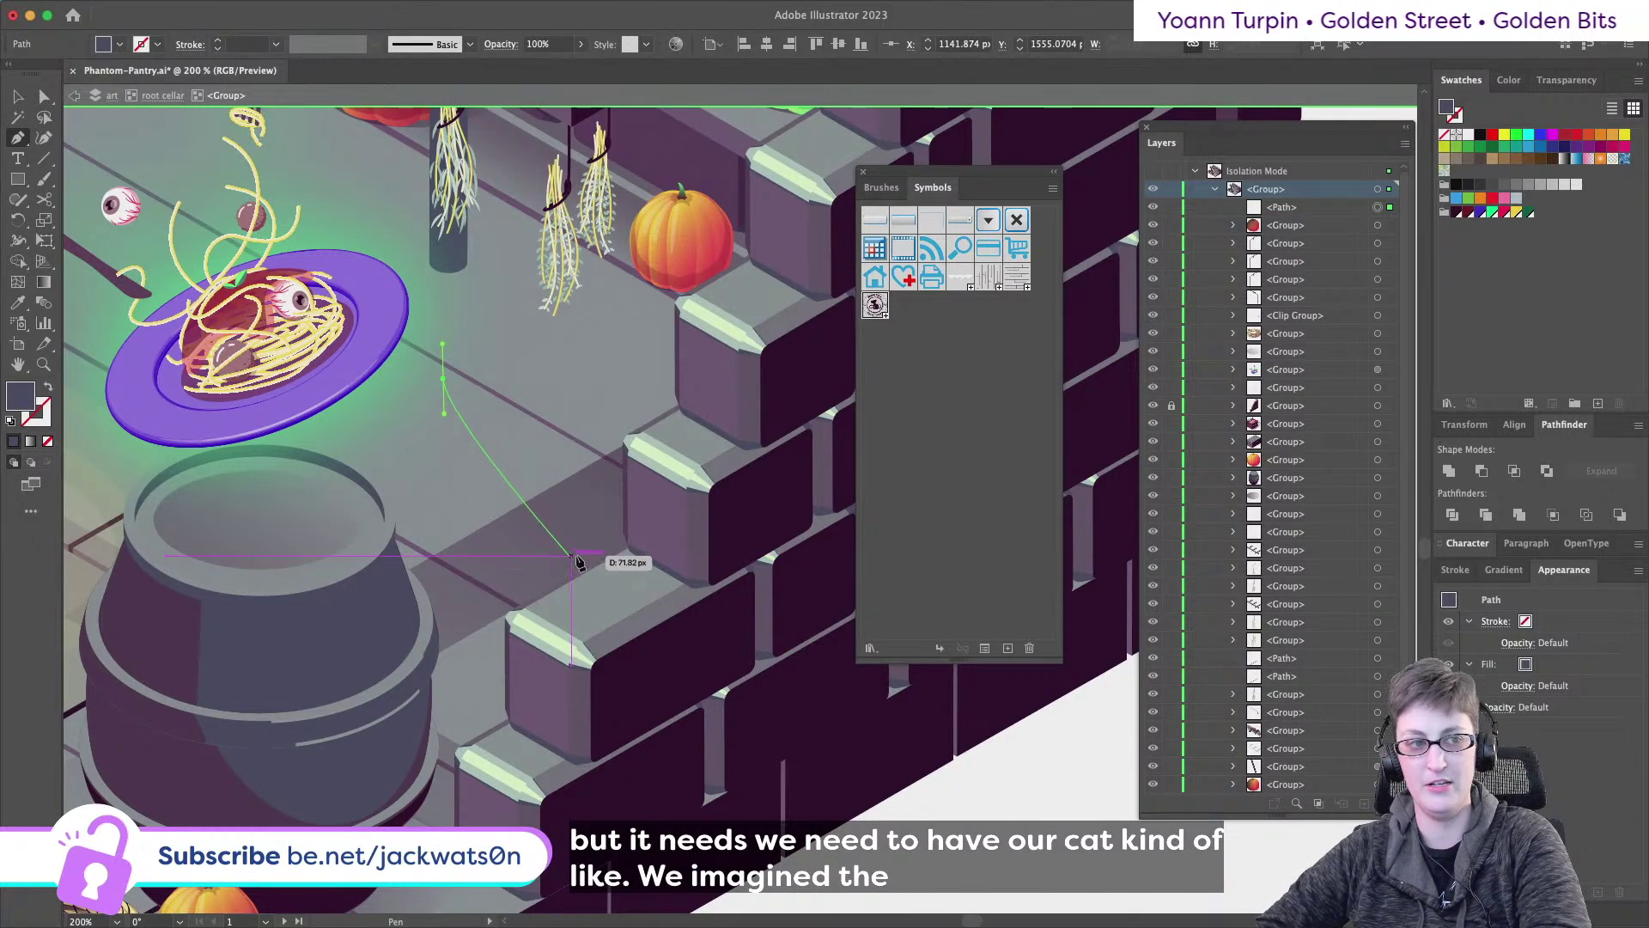
pyautogui.moveTo(573, 552); pyautogui.dragTo(580, 650)
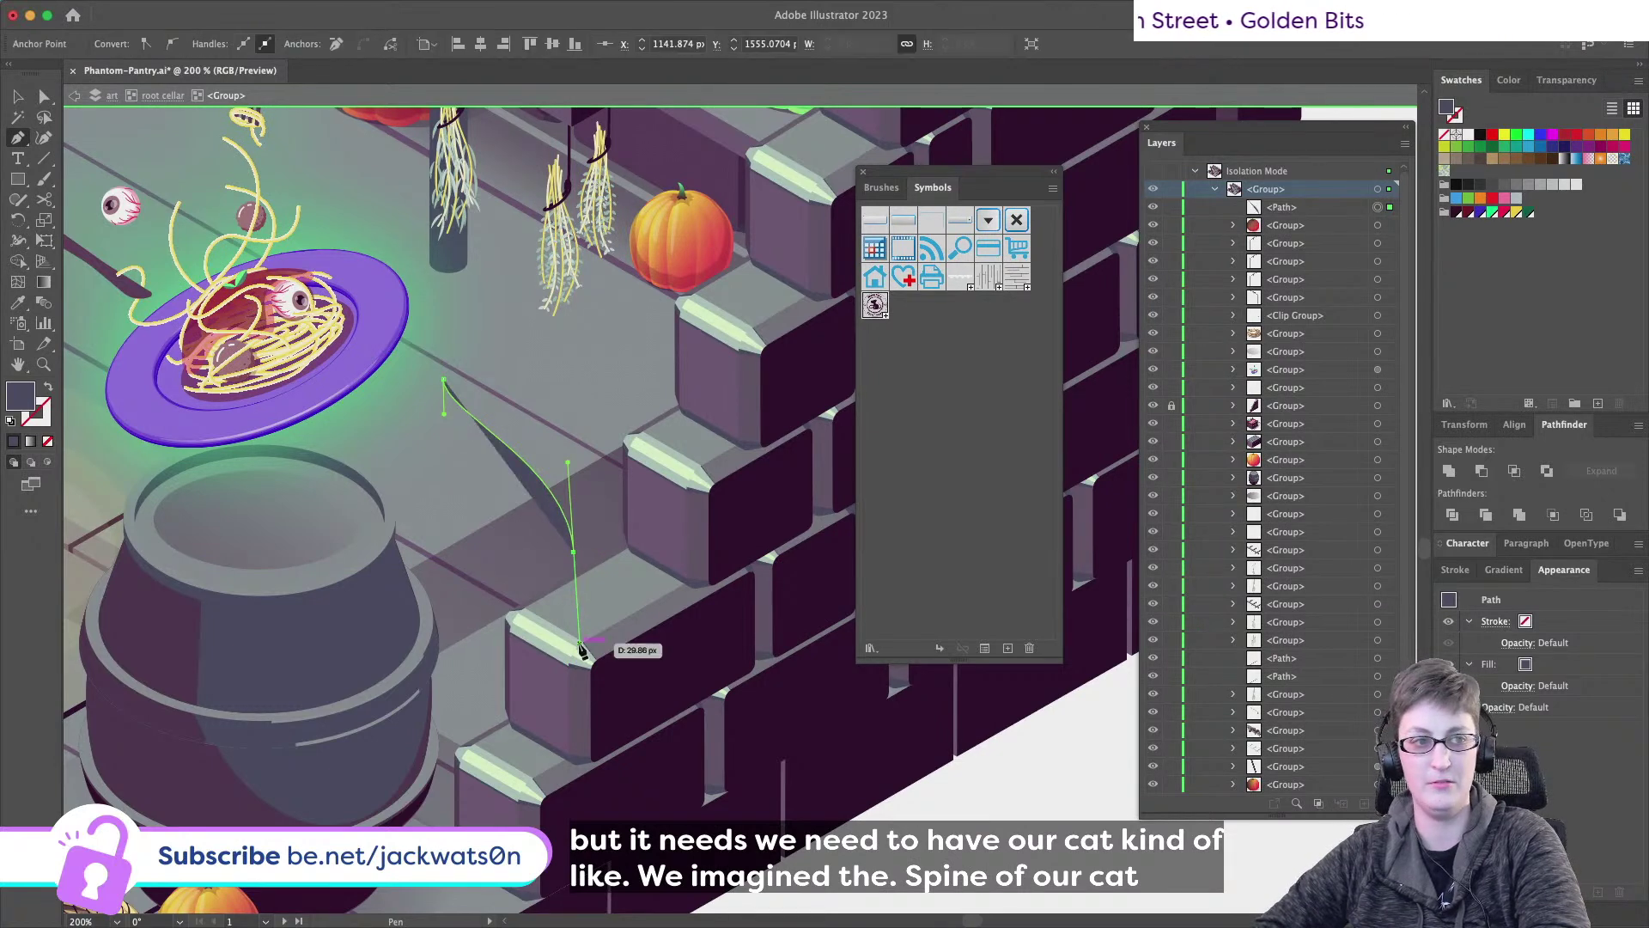
# - Swap the spine path's fill and stroke, colour the stroke bright green, and deselect it
pyautogui.click(47, 386)
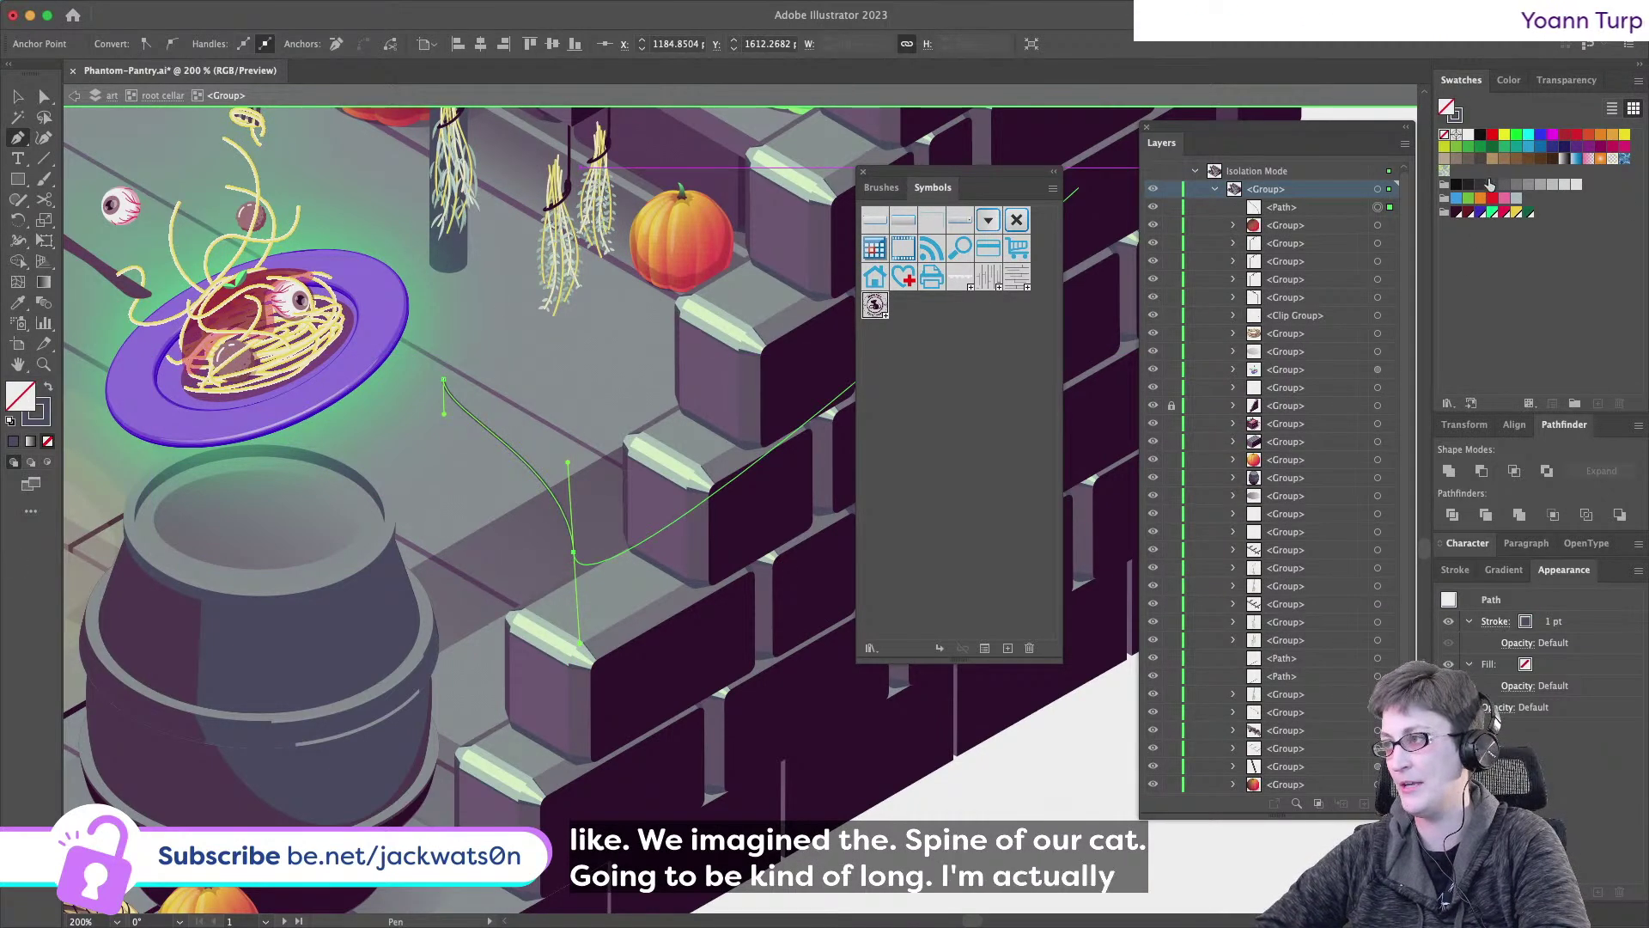
pyautogui.click(1493, 213)
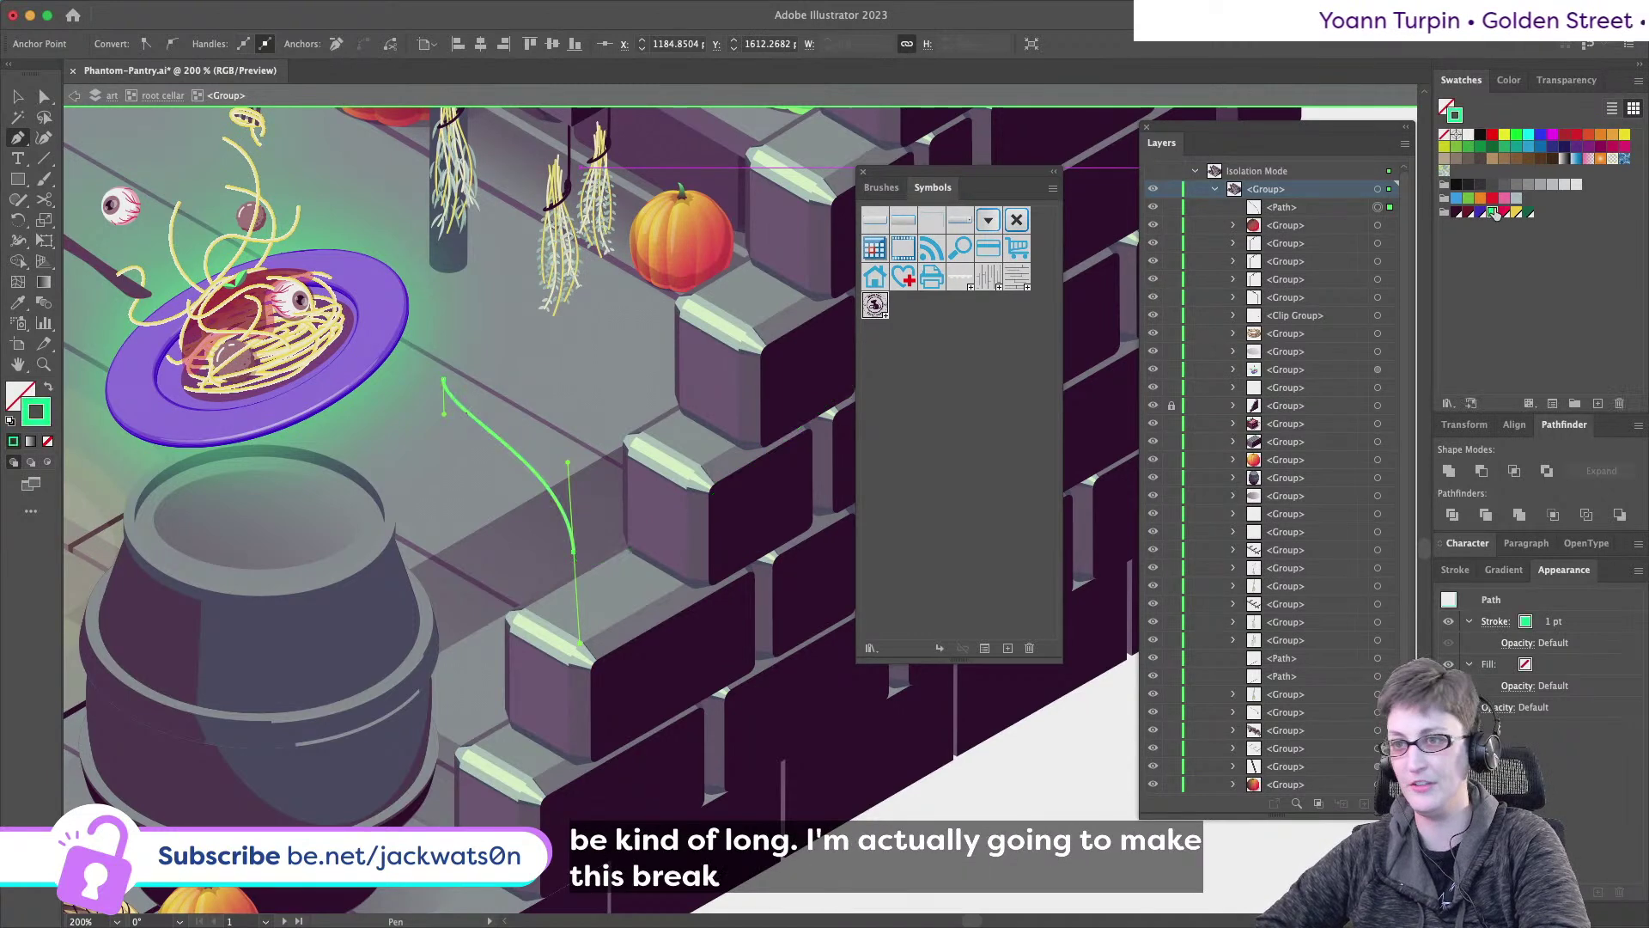
pyautogui.press('super+shift+a')
# - Draw the cat's hind leg as a green Pen path, with a foot along the brick ledge and a curve up to the spine's lower end
pyautogui.hscroll(3, 444, 788)
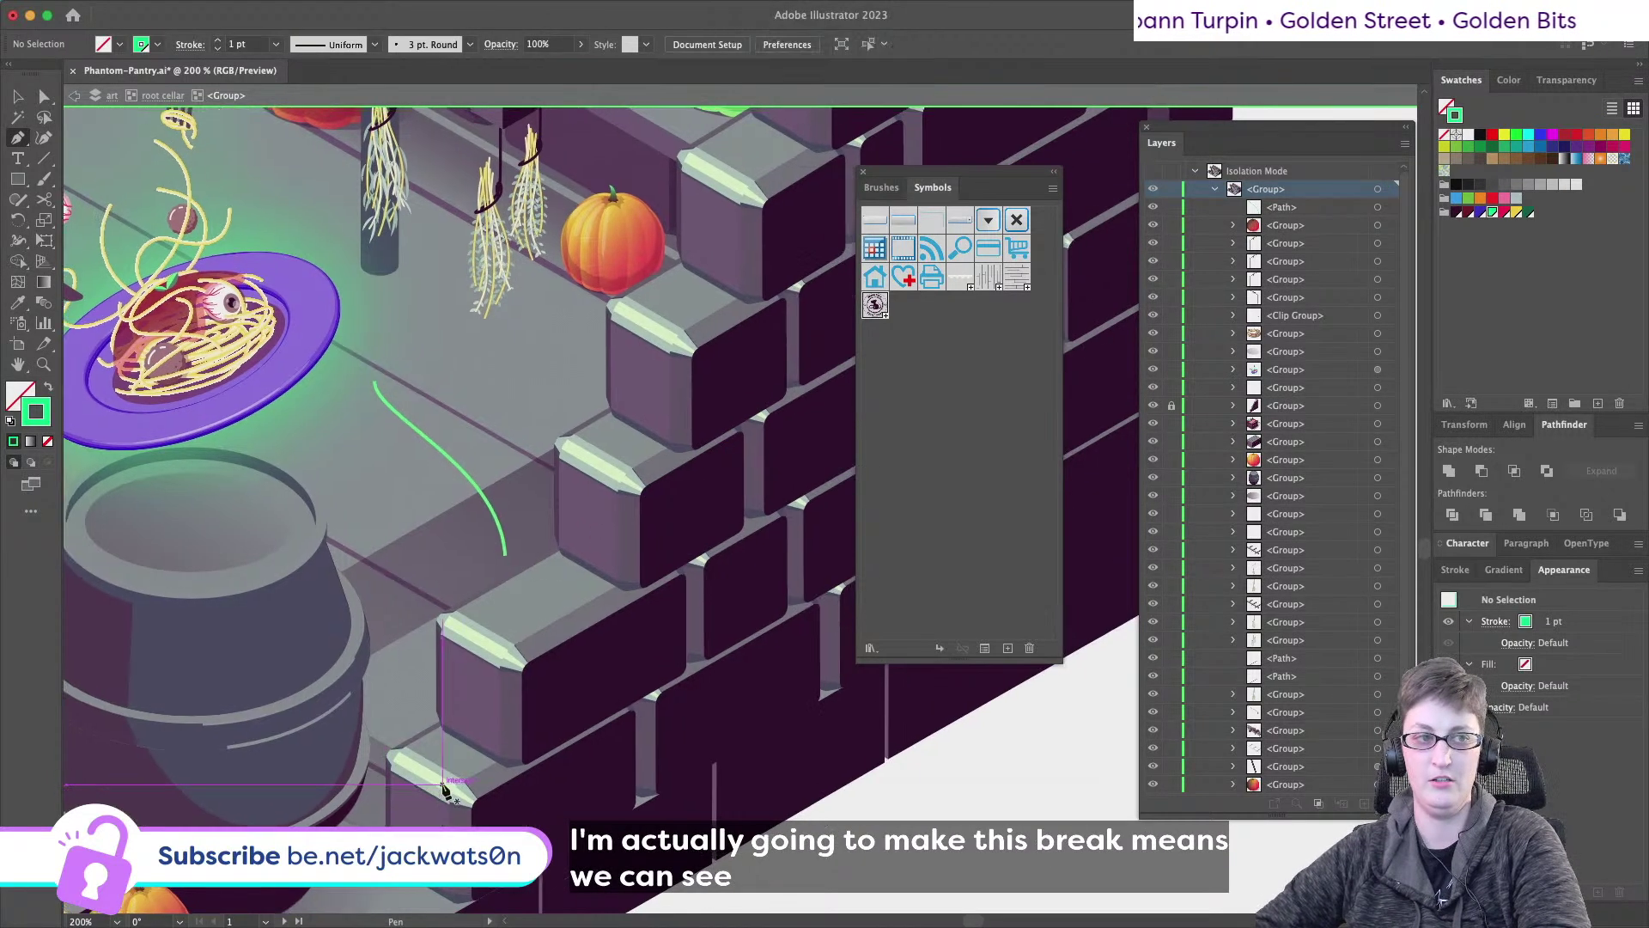
pyautogui.hscroll(1, 444, 789)
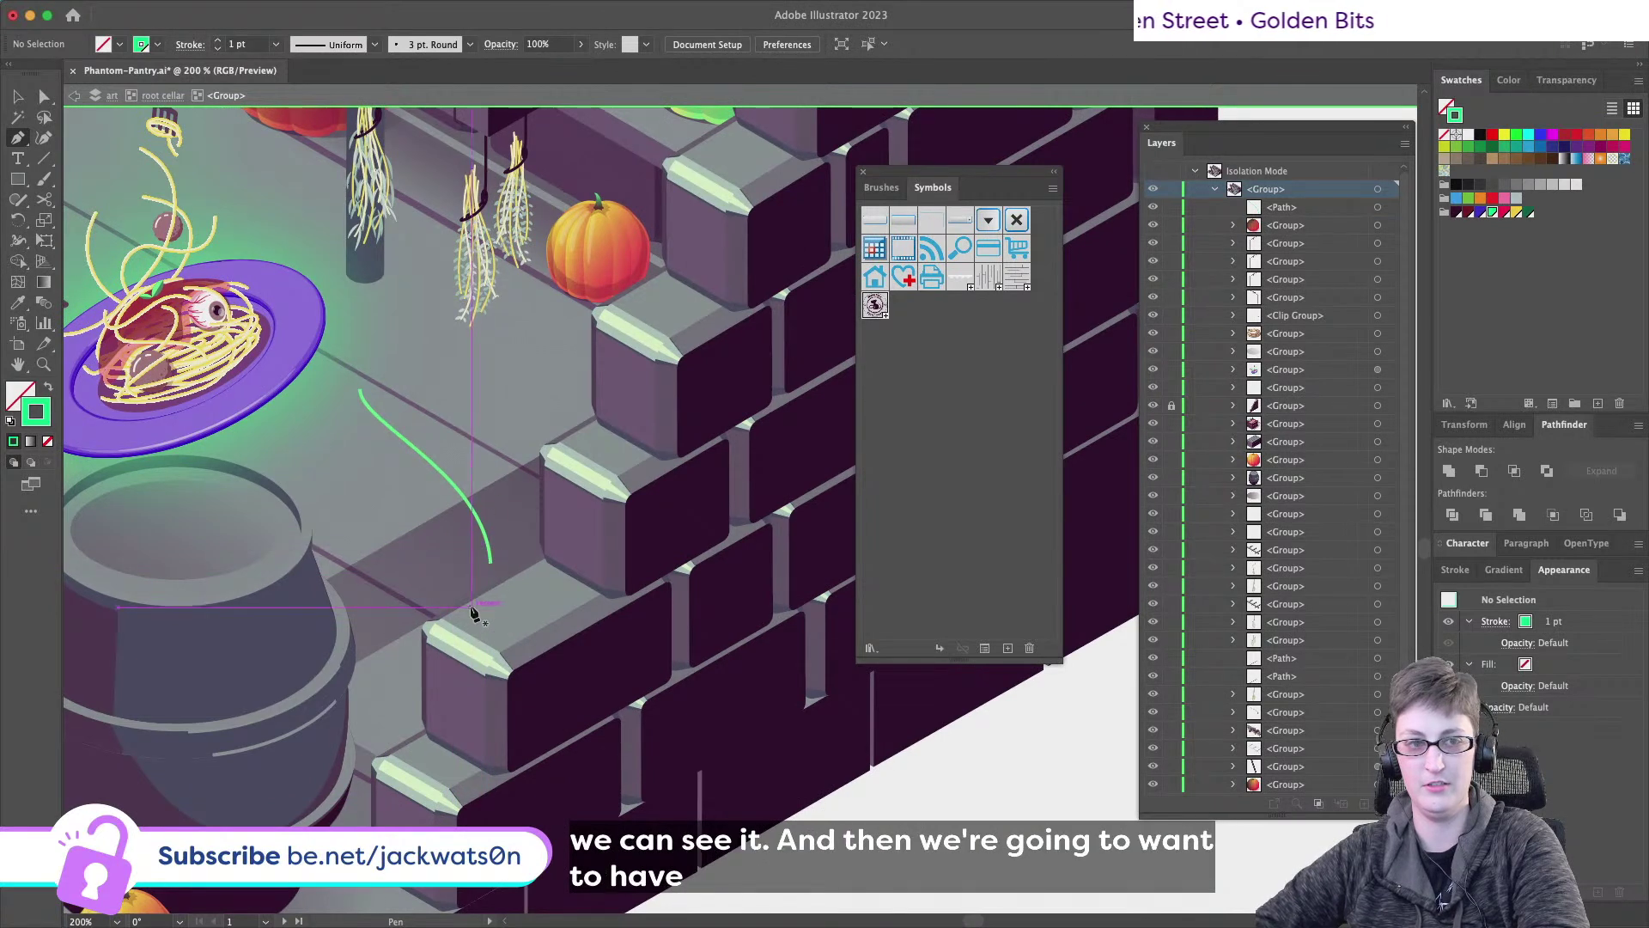
pyautogui.moveTo(487, 637); pyautogui.dragTo(523, 622)
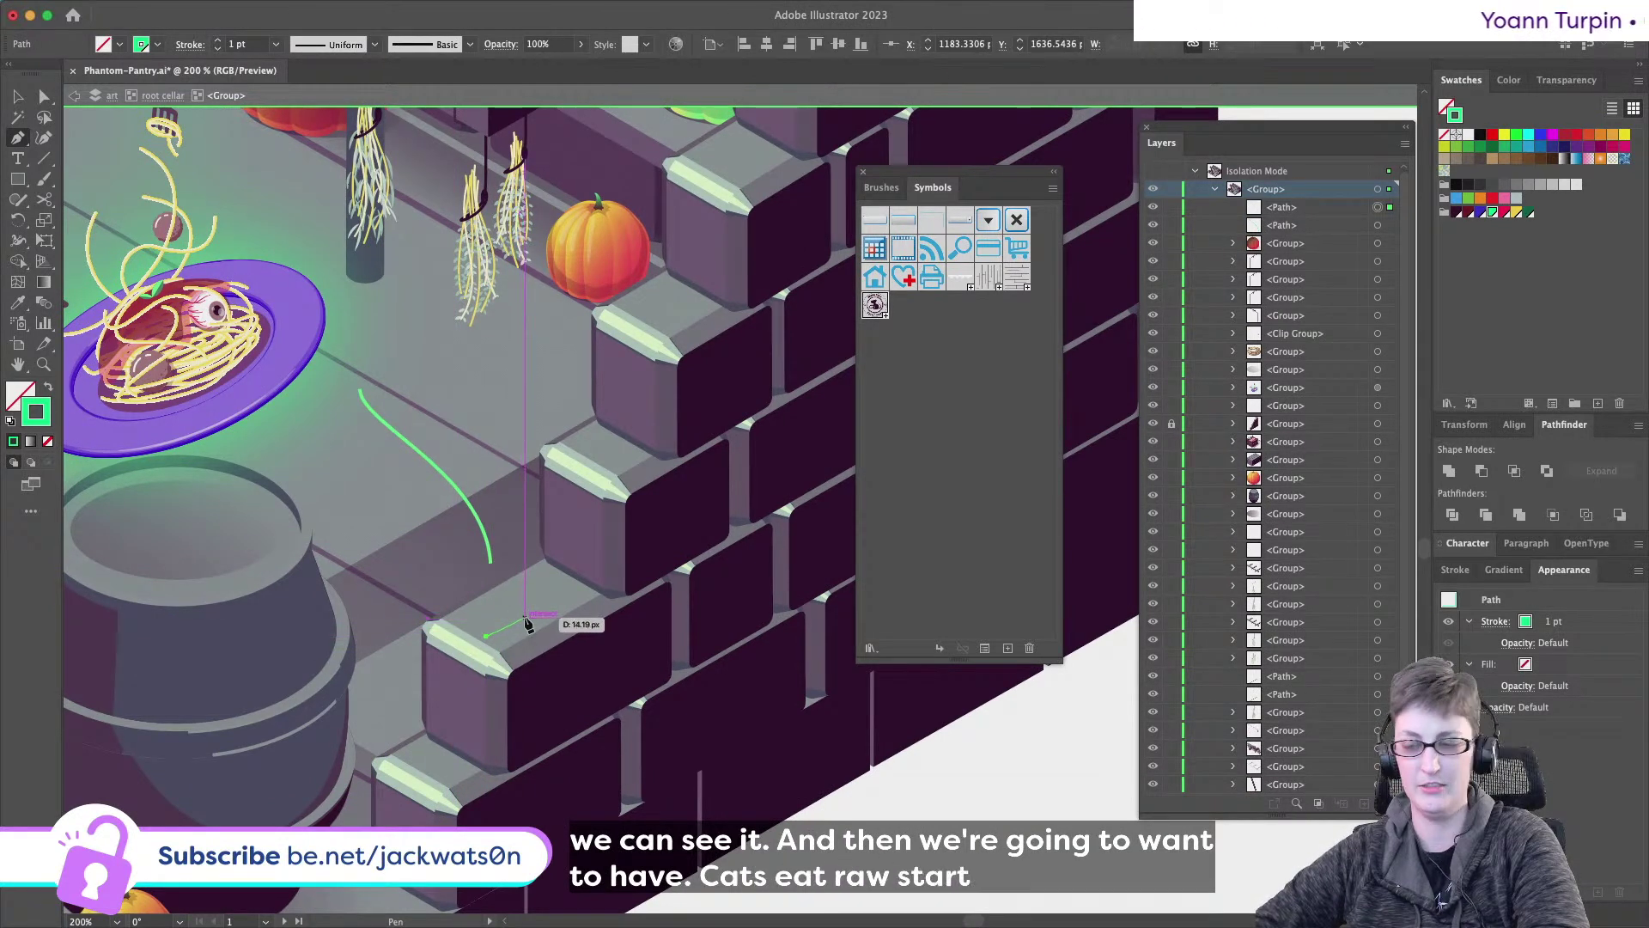
pyautogui.moveTo(505, 540); pyautogui.dragTo(543, 497)
pyautogui.press('shift+super+a')
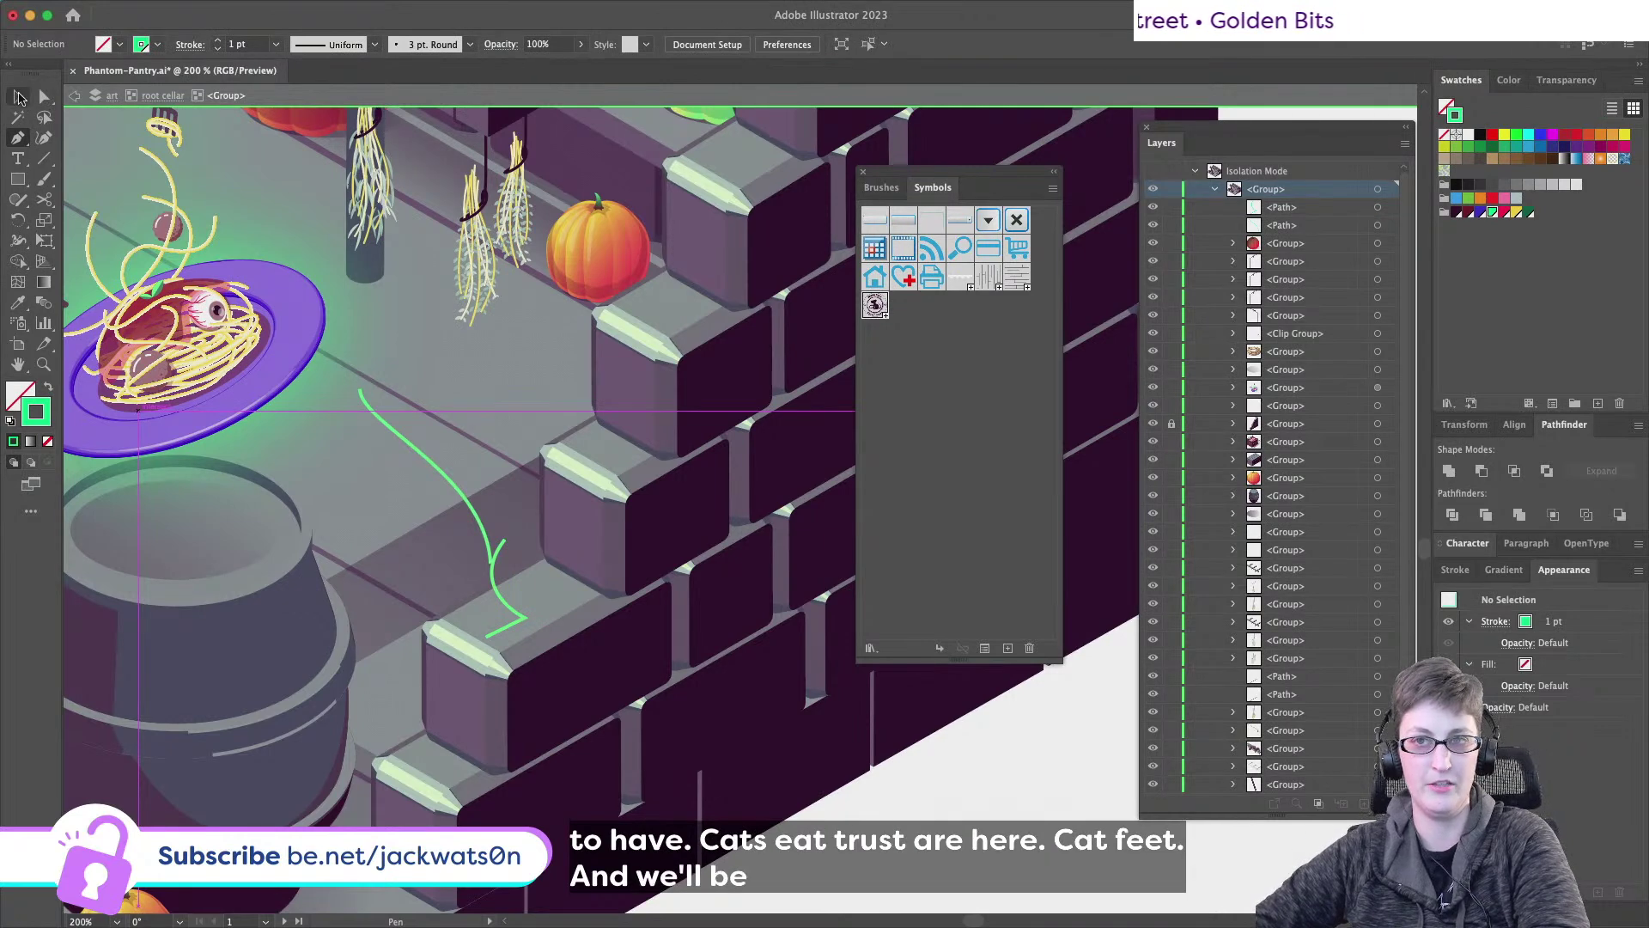
# - Move the spine line closer to the stepped wall, raise its upper end, and adjust its handles into a stronger S-curve
pyautogui.click(19, 98)
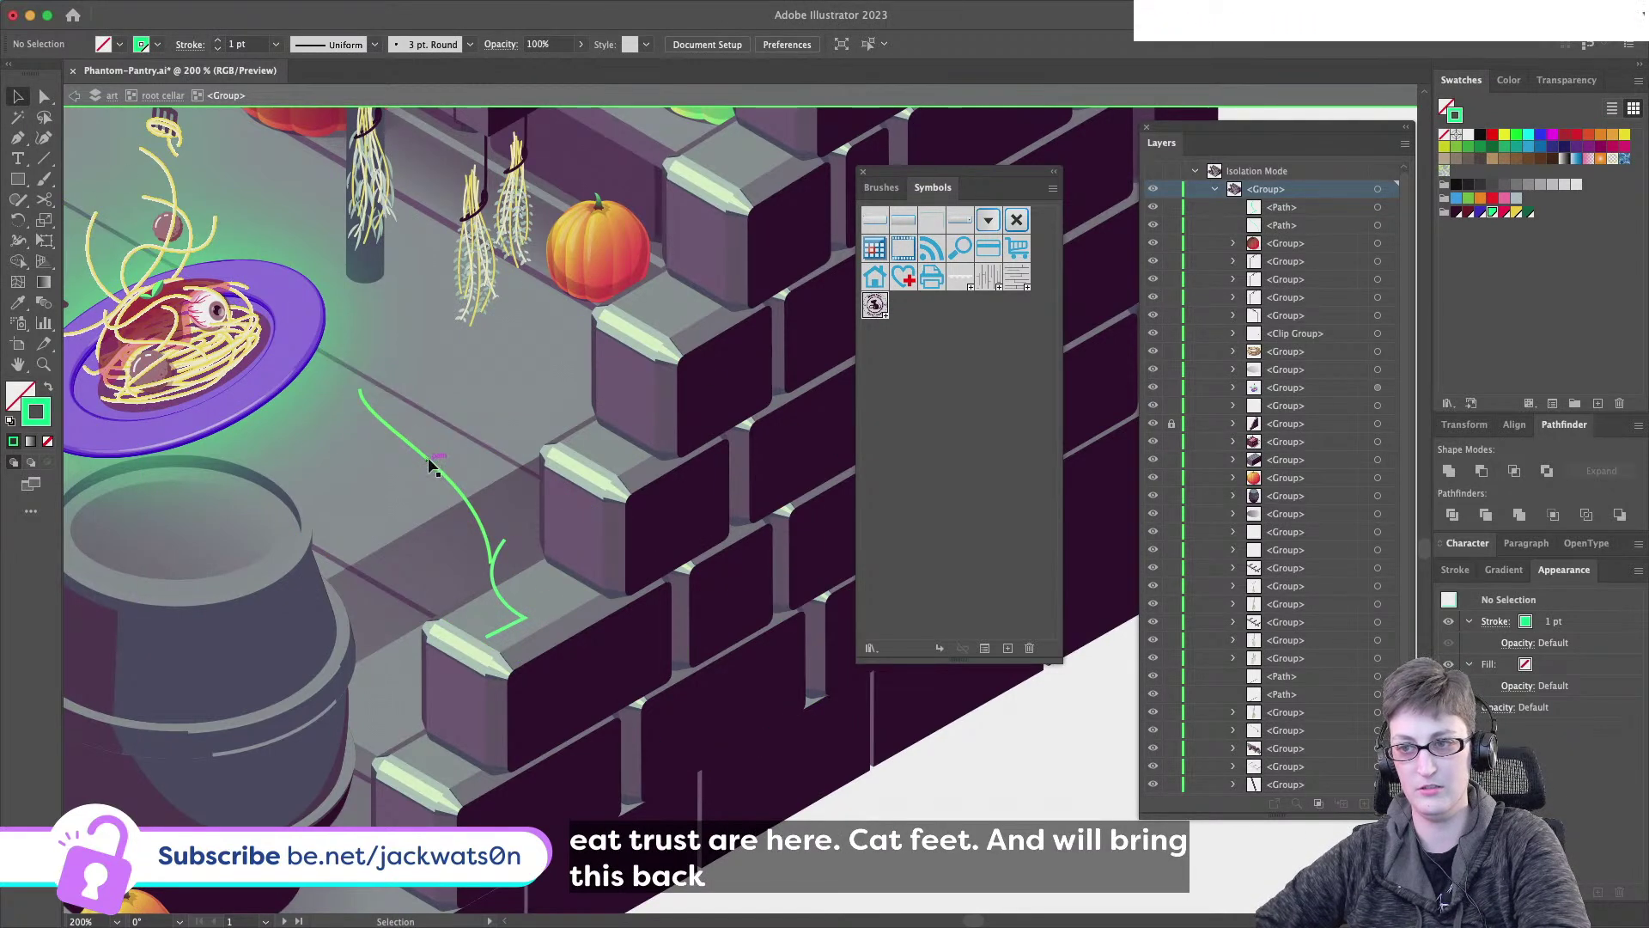
pyautogui.moveTo(428, 457); pyautogui.dragTo(468, 462)
pyautogui.press('a')
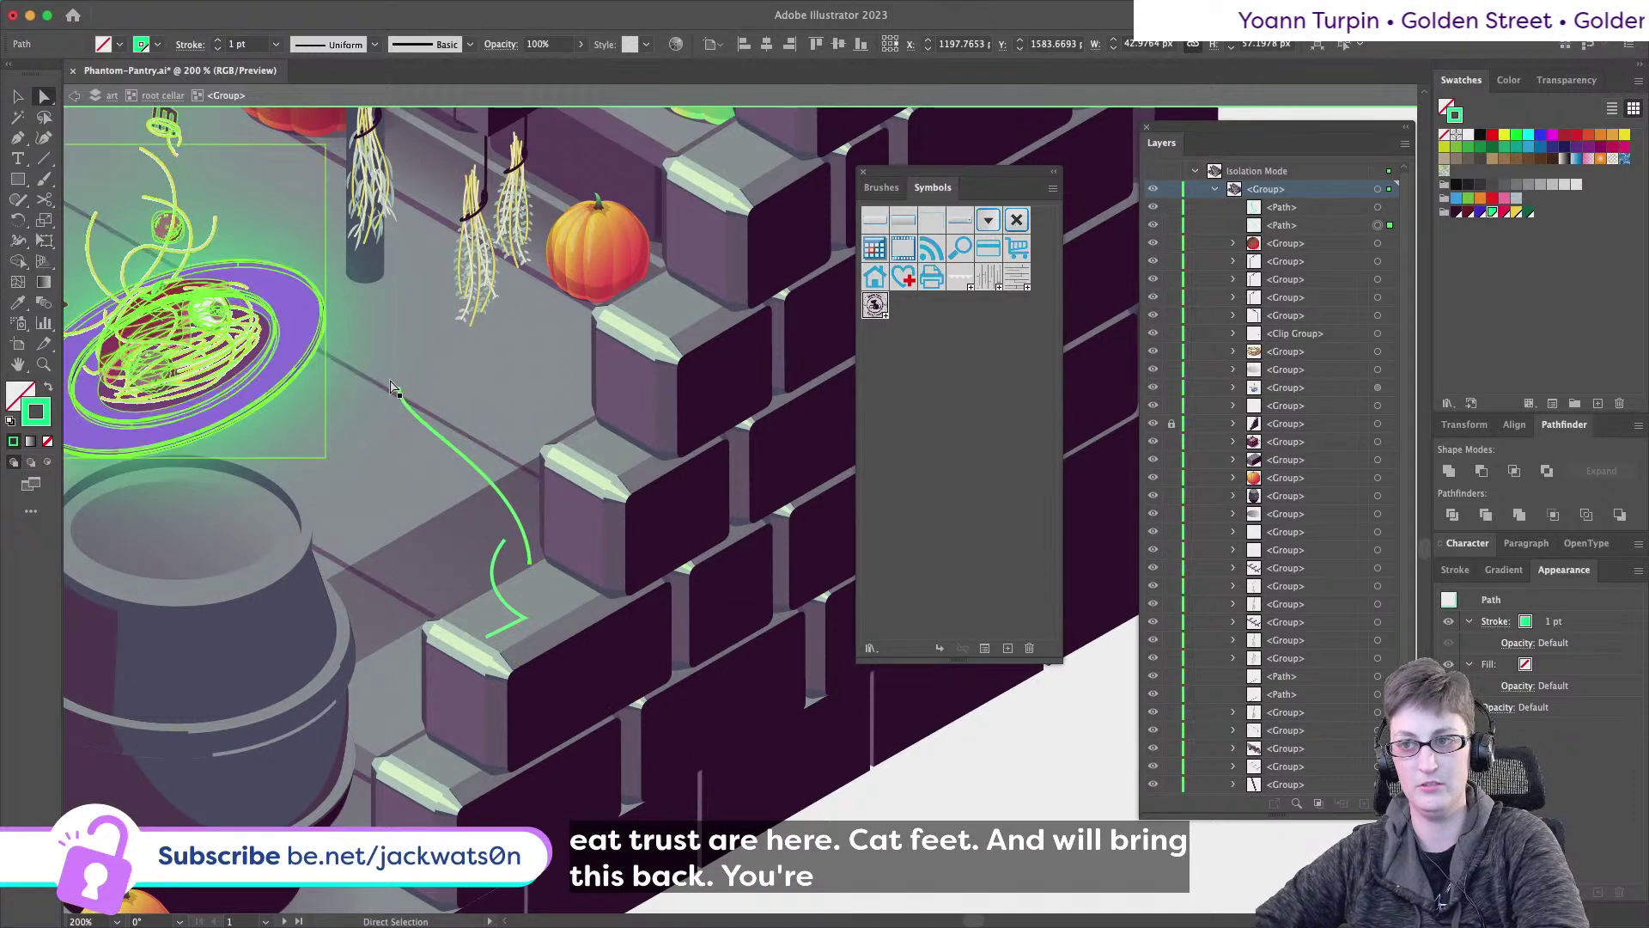
pyautogui.moveTo(402, 397); pyautogui.dragTo(378, 465)
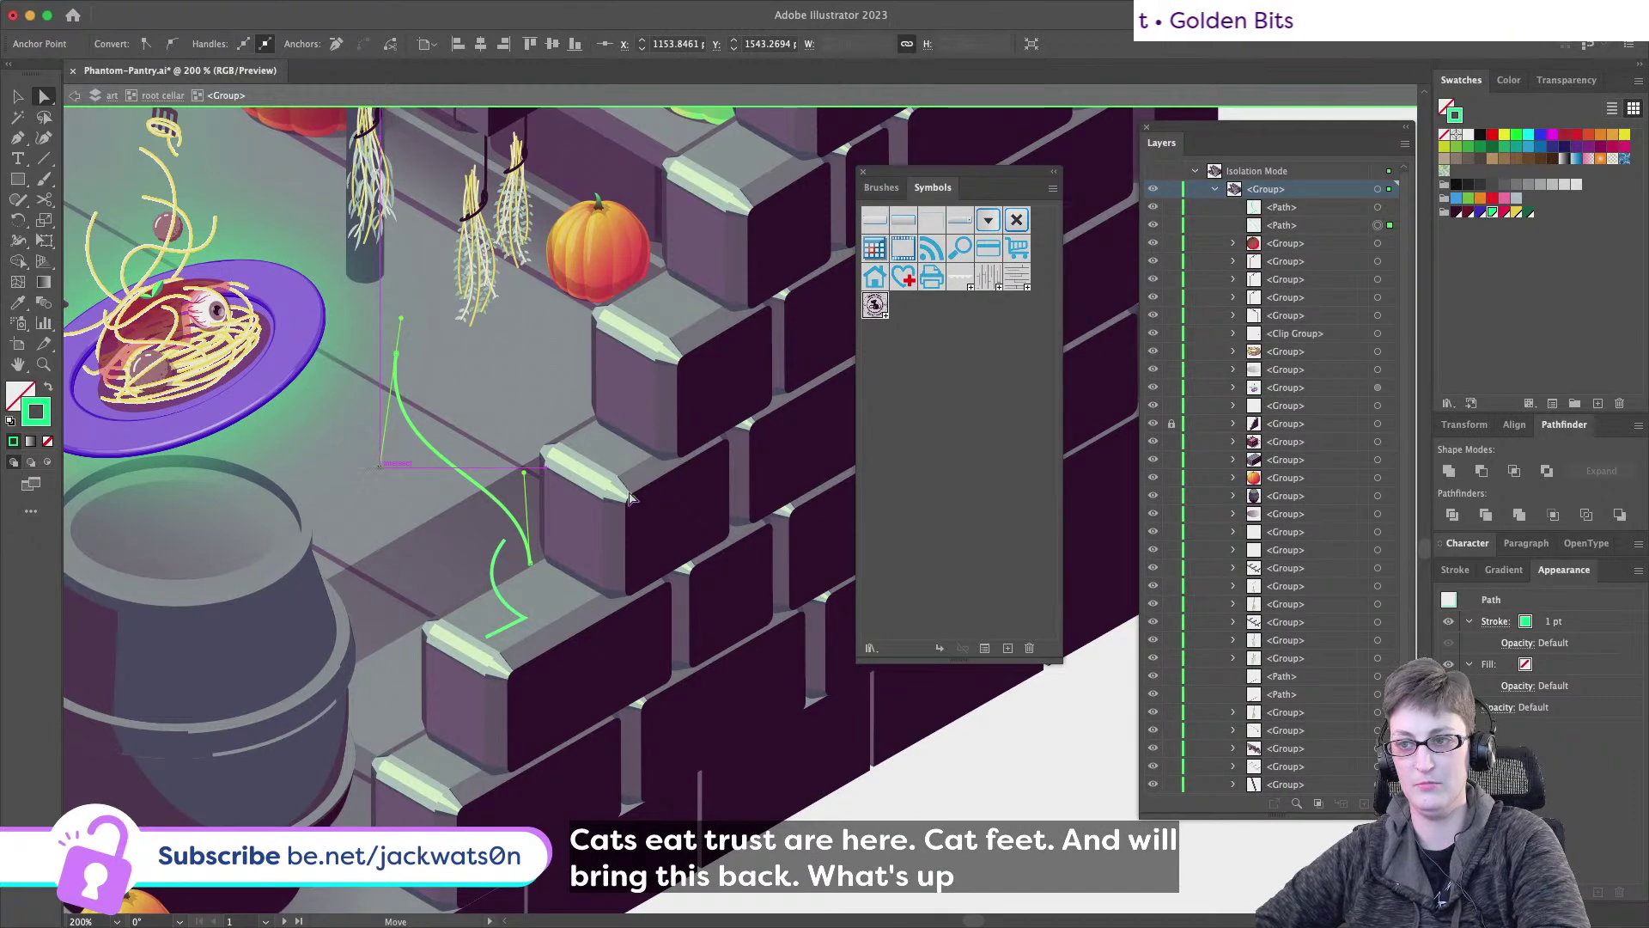
pyautogui.moveTo(530, 479); pyautogui.dragTo(543, 464)
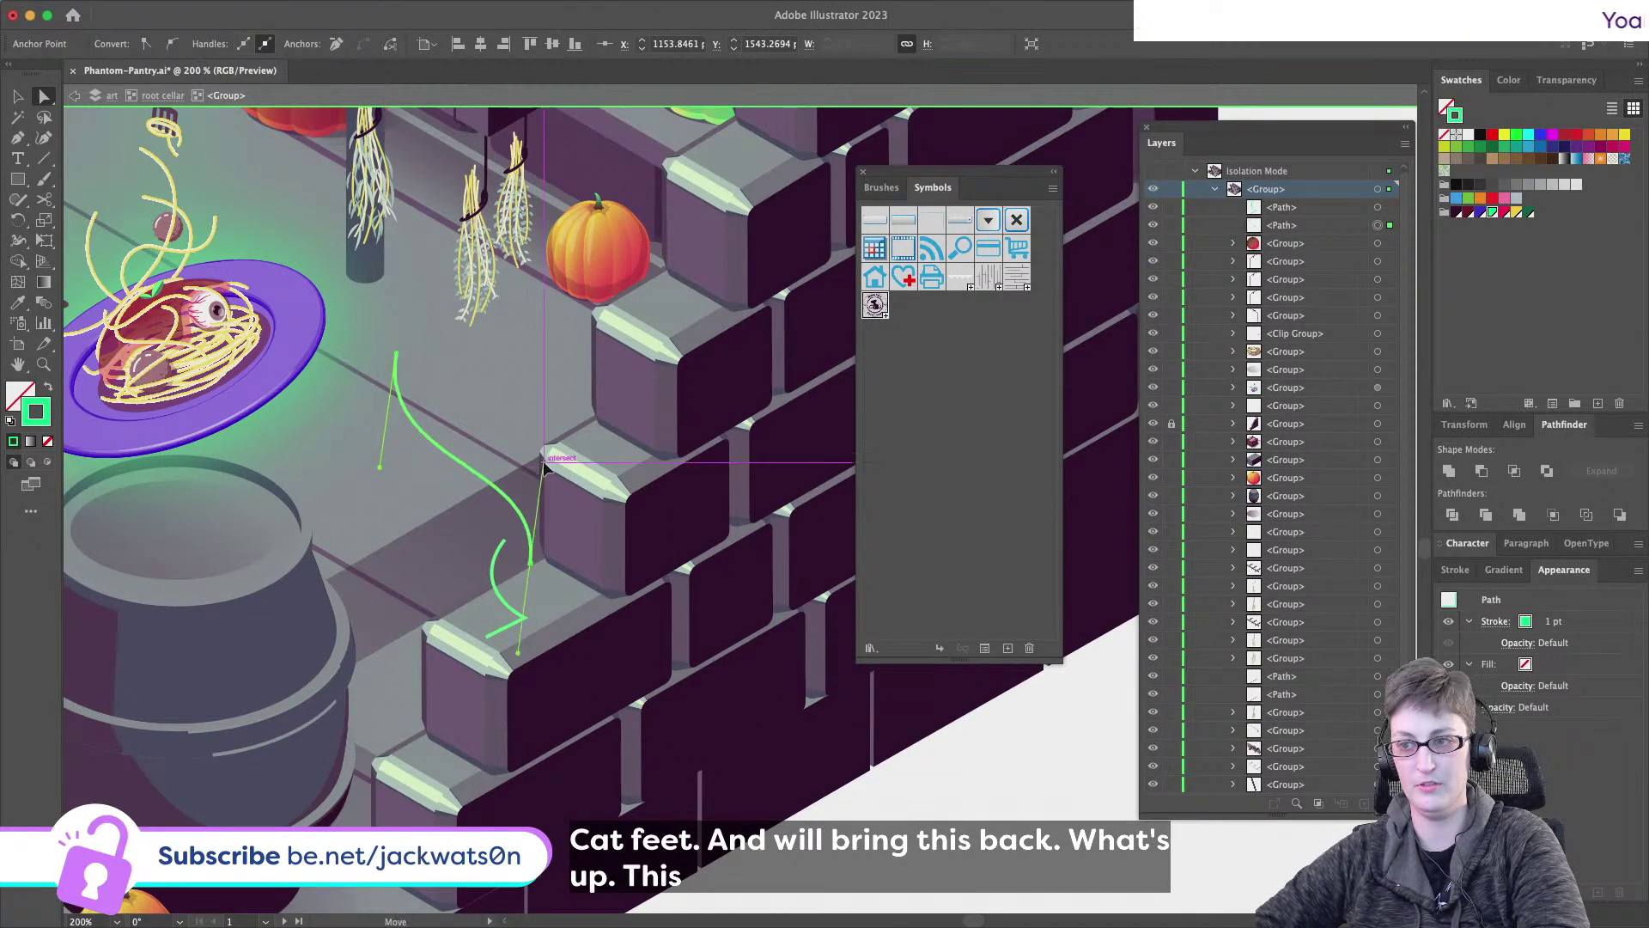
pyautogui.press('super+shift+a')
pyautogui.hscroll(1, 549, 467)
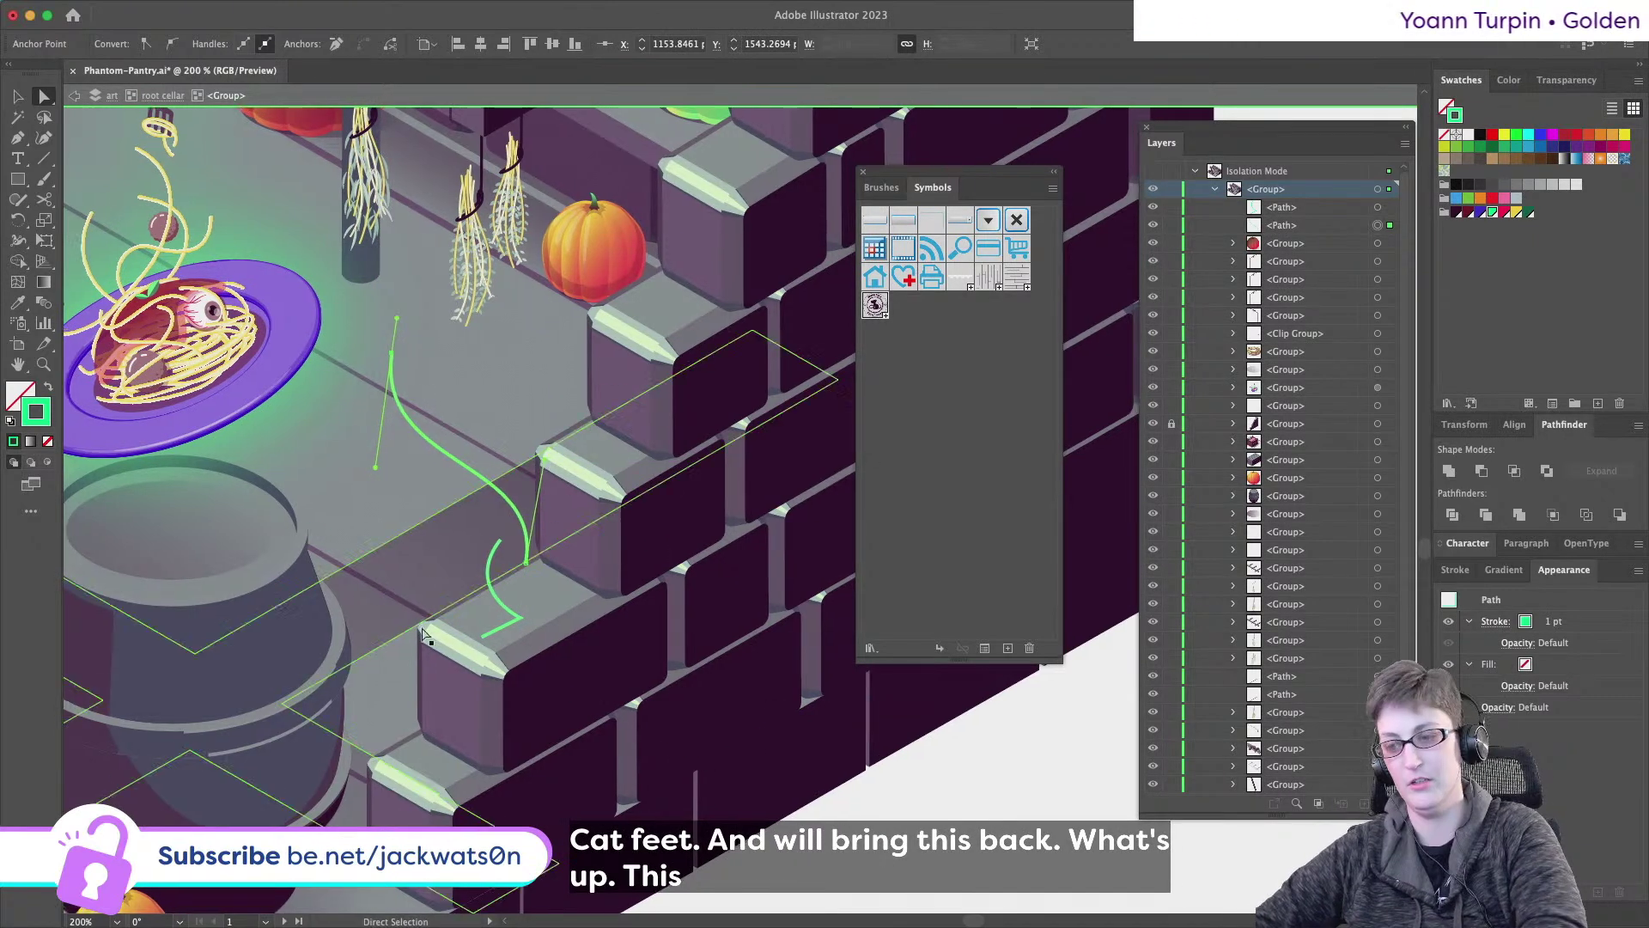
pyautogui.hscroll(2, 196, 323)
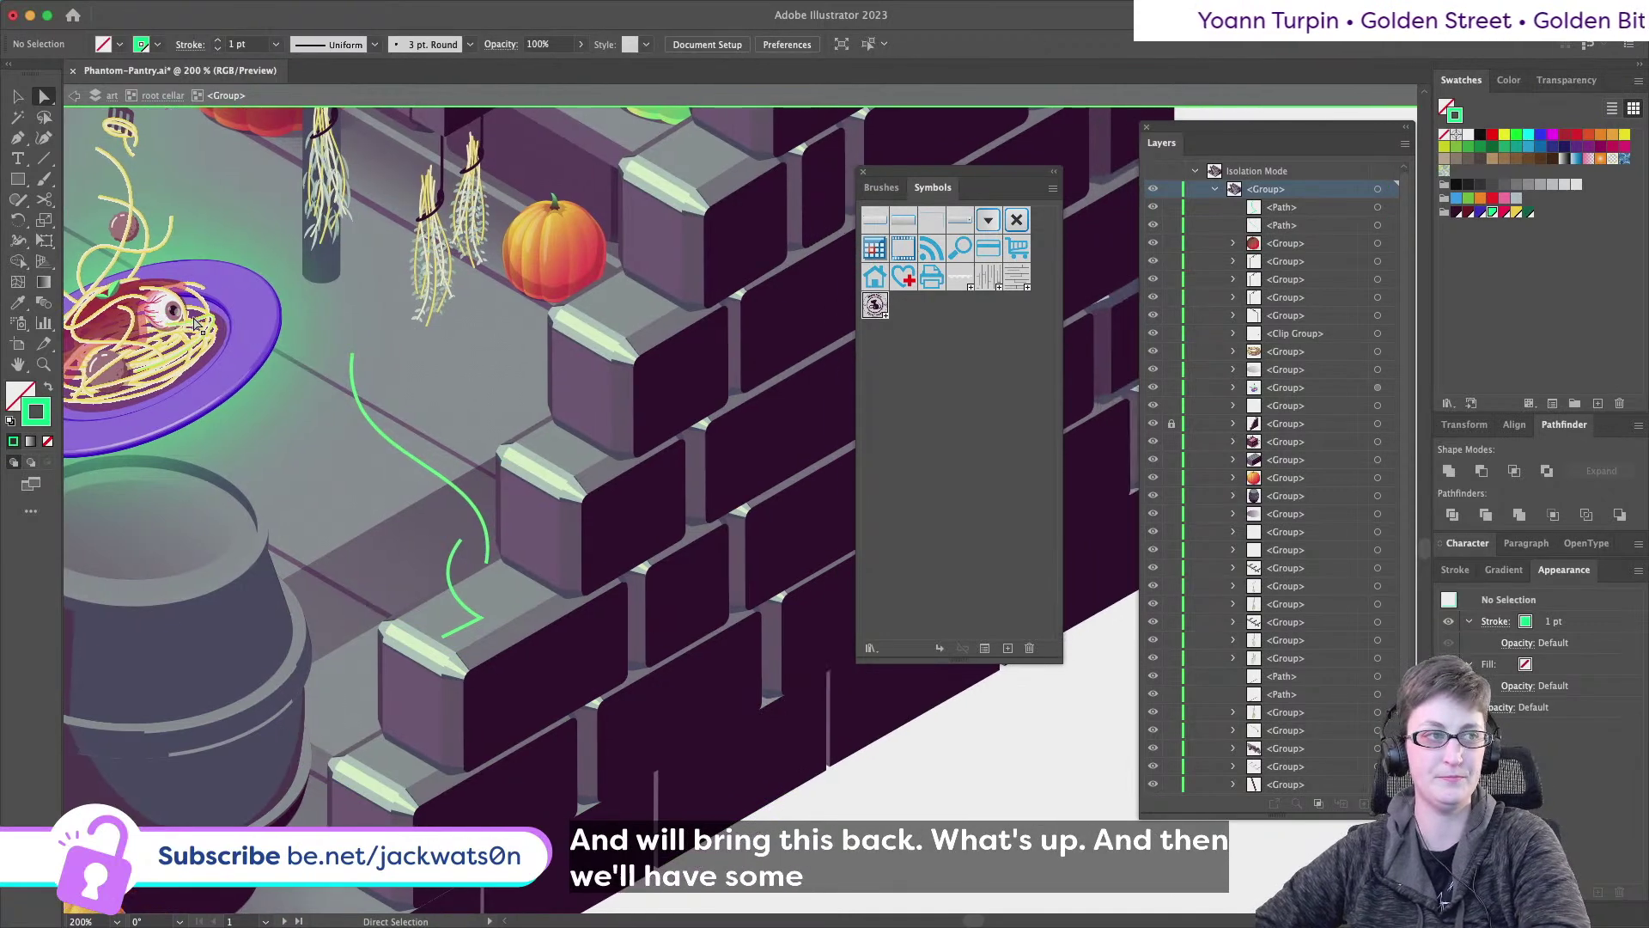
# - Try a bent foreleg line reaching from the spine toward the spaghetti plate, and delete it
pyautogui.click(12, 143)
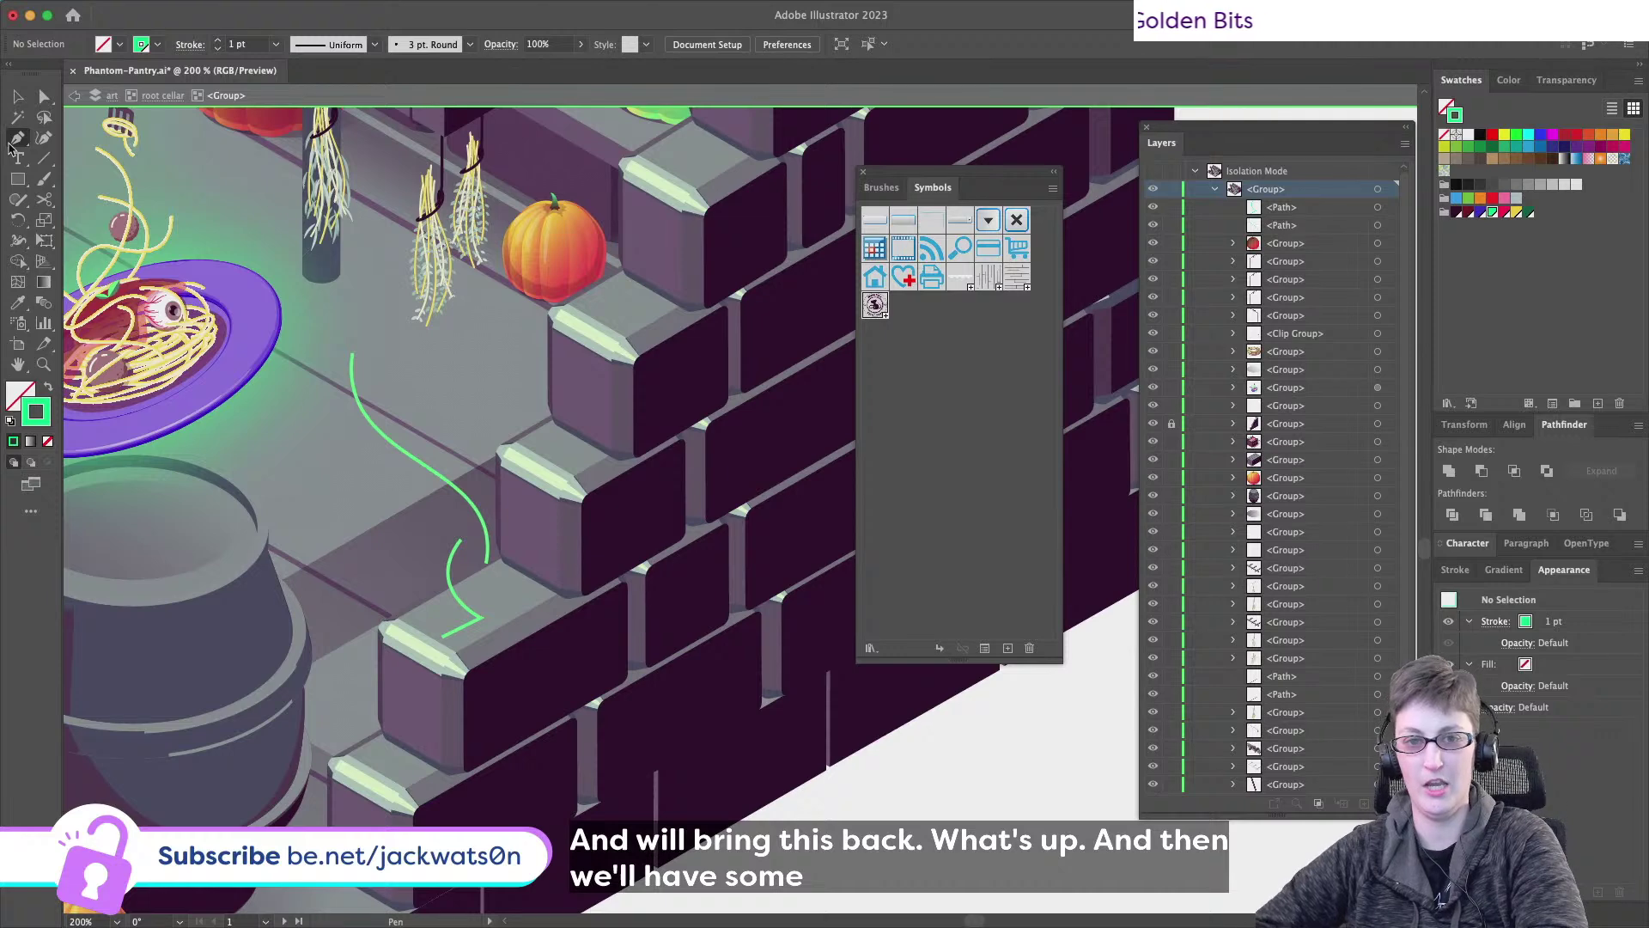
pyautogui.hscroll(-3, 387, 372)
pyautogui.scroll(-1, 441, 382)
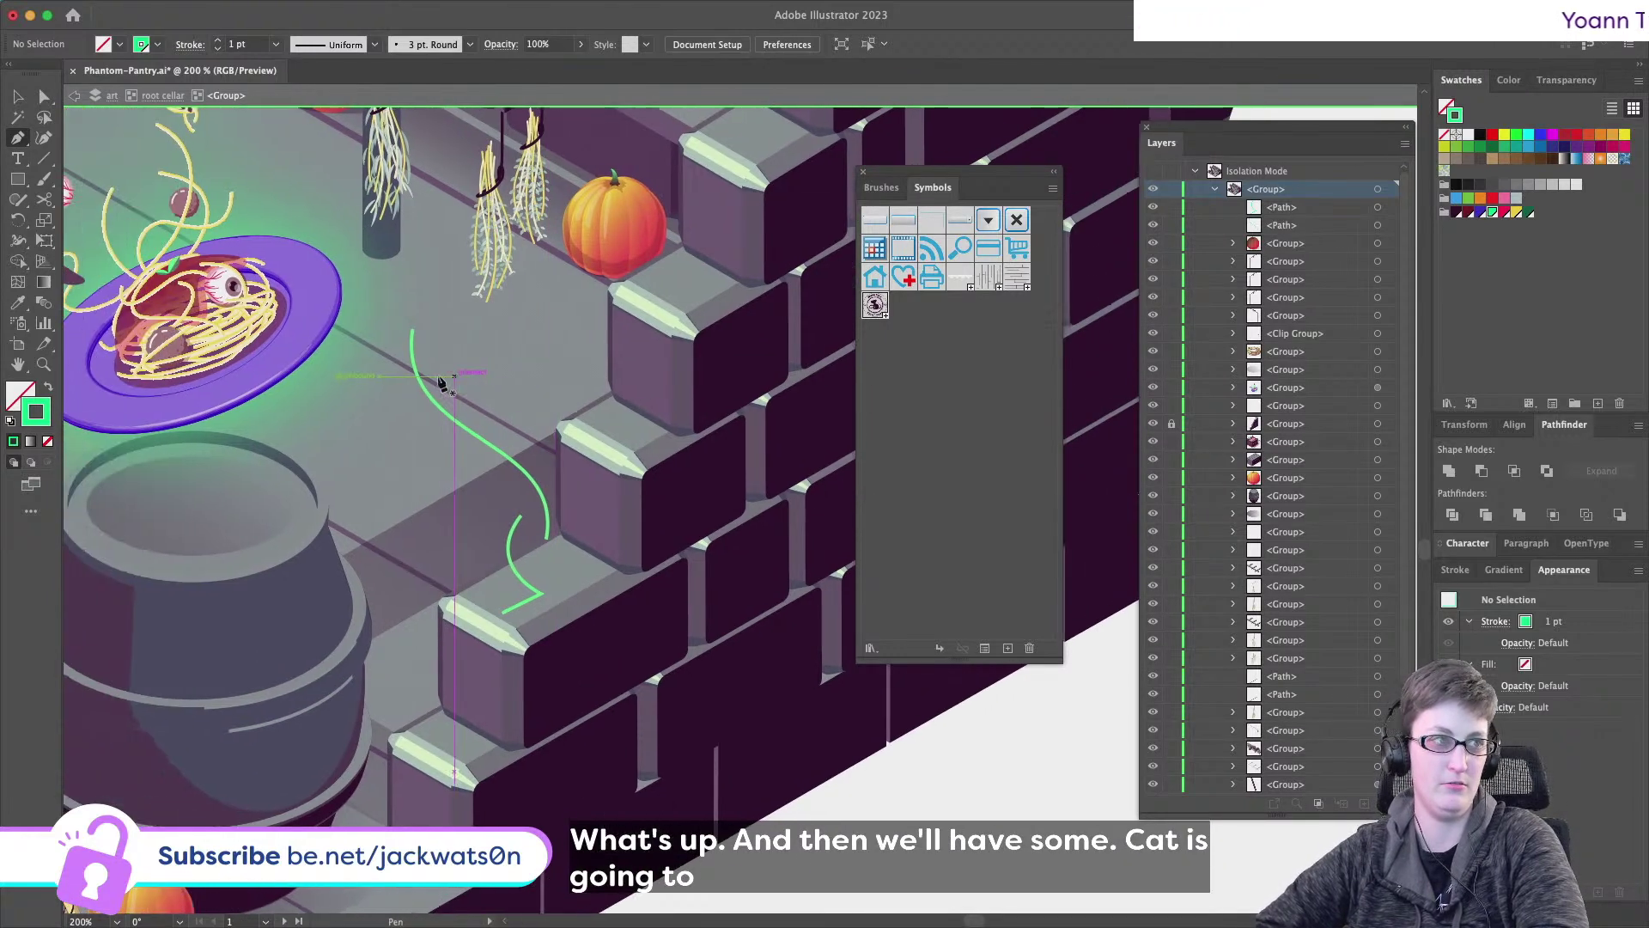
pyautogui.scroll(1, 440, 382)
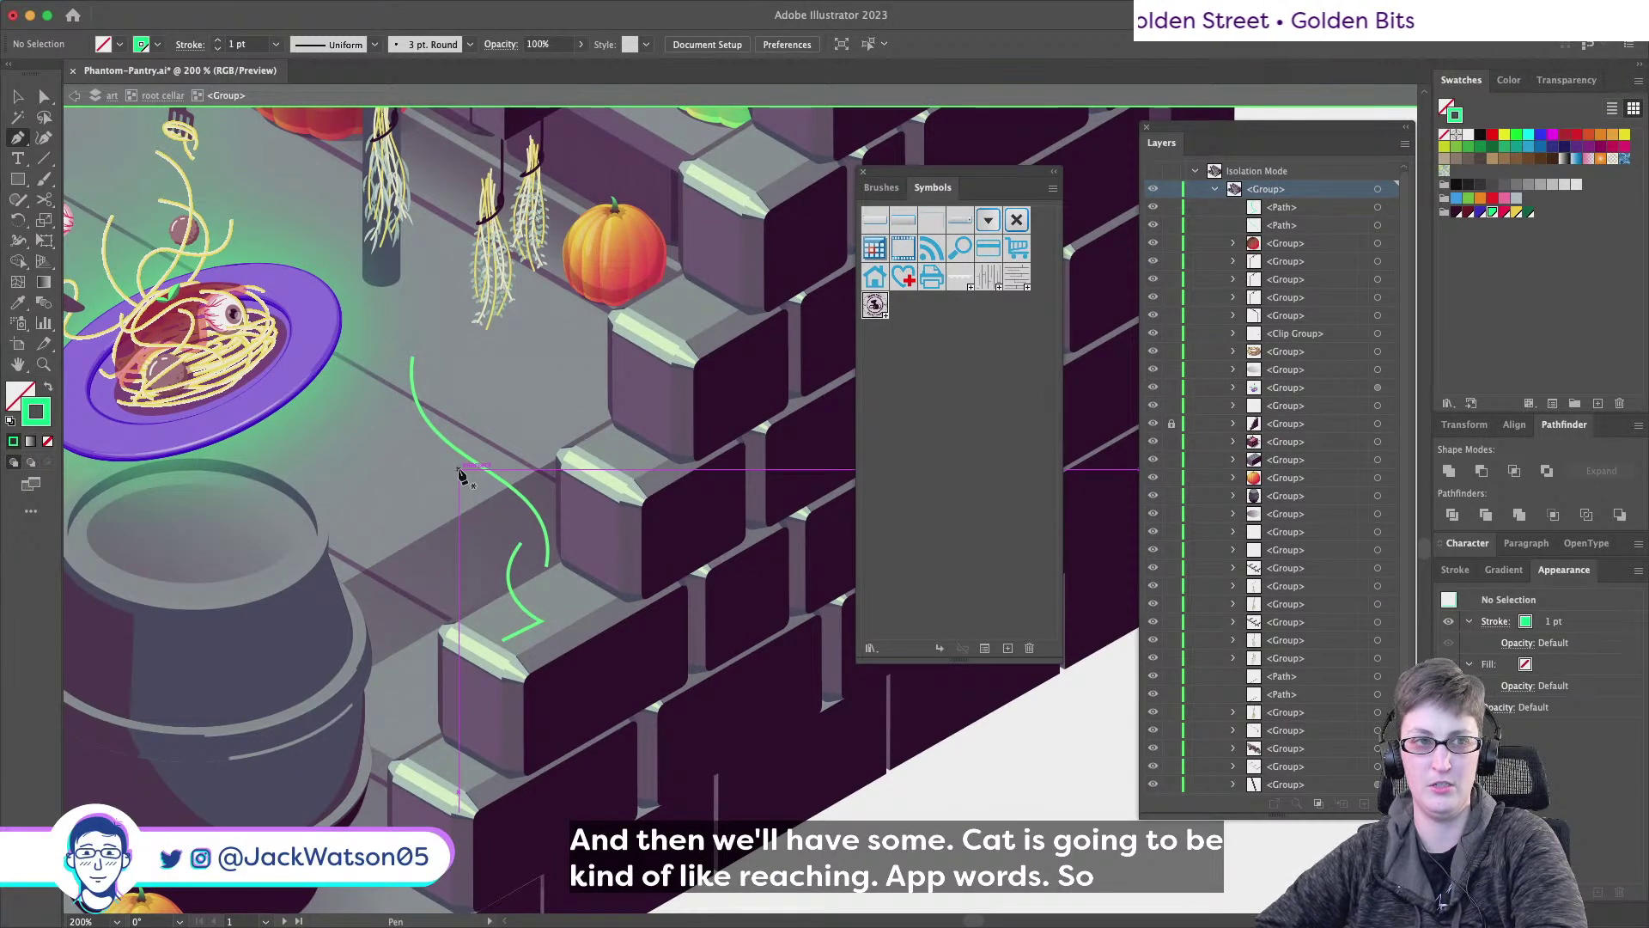
pyautogui.moveTo(457, 468); pyautogui.dragTo(376, 439)
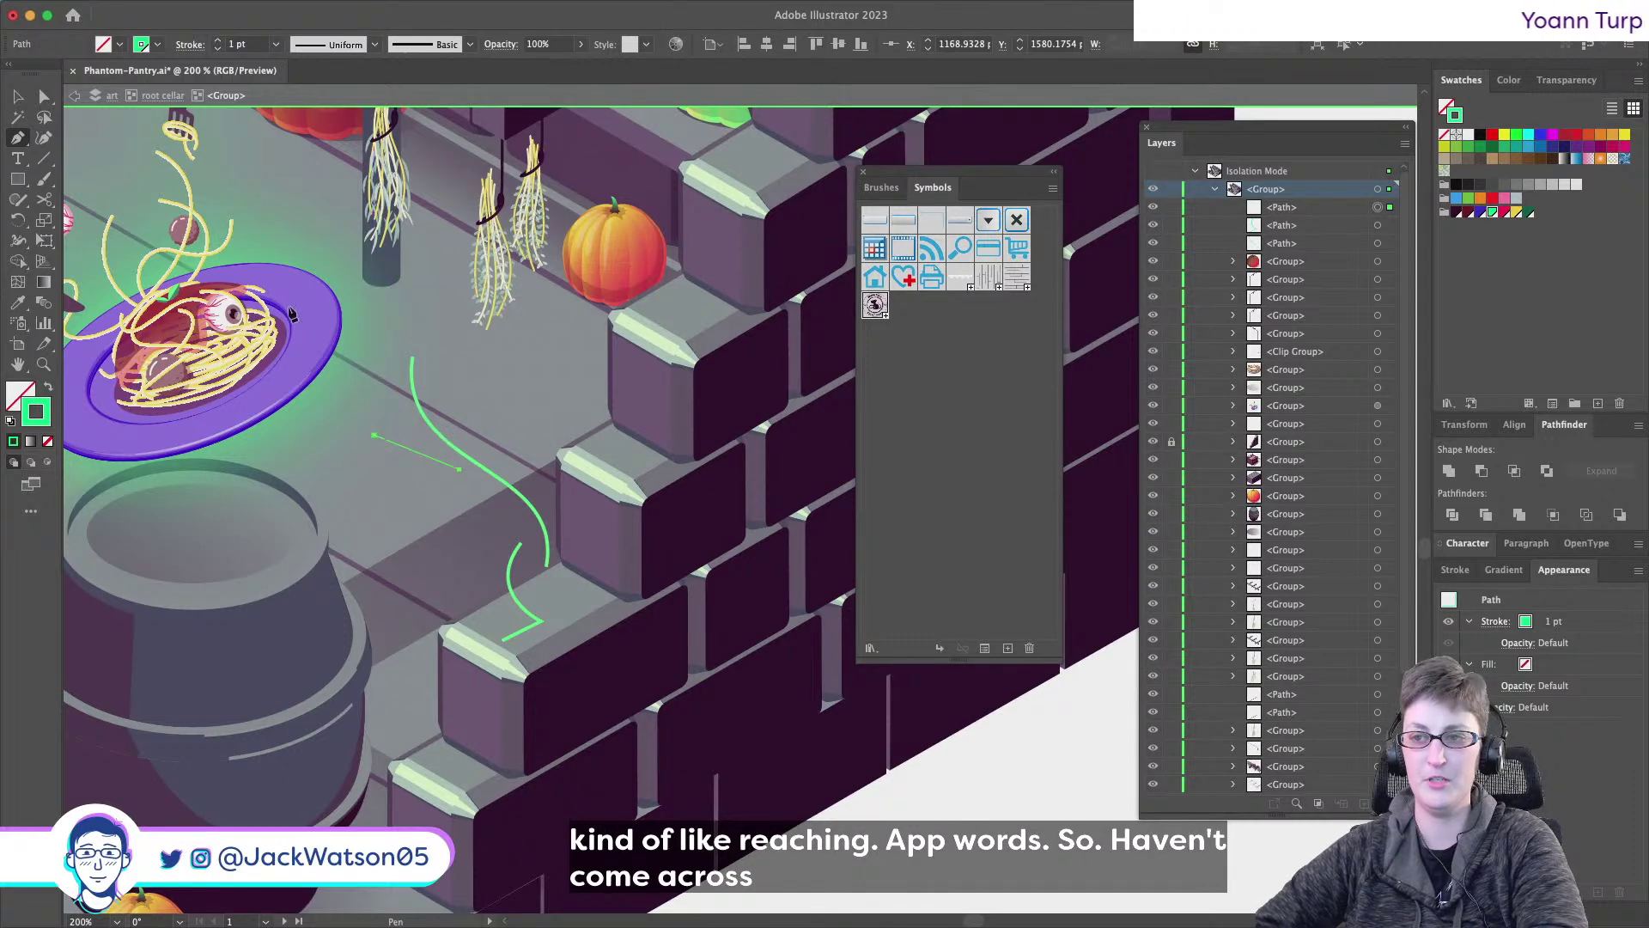
pyautogui.click(335, 353)
pyautogui.scroll(-2, 515, 429)
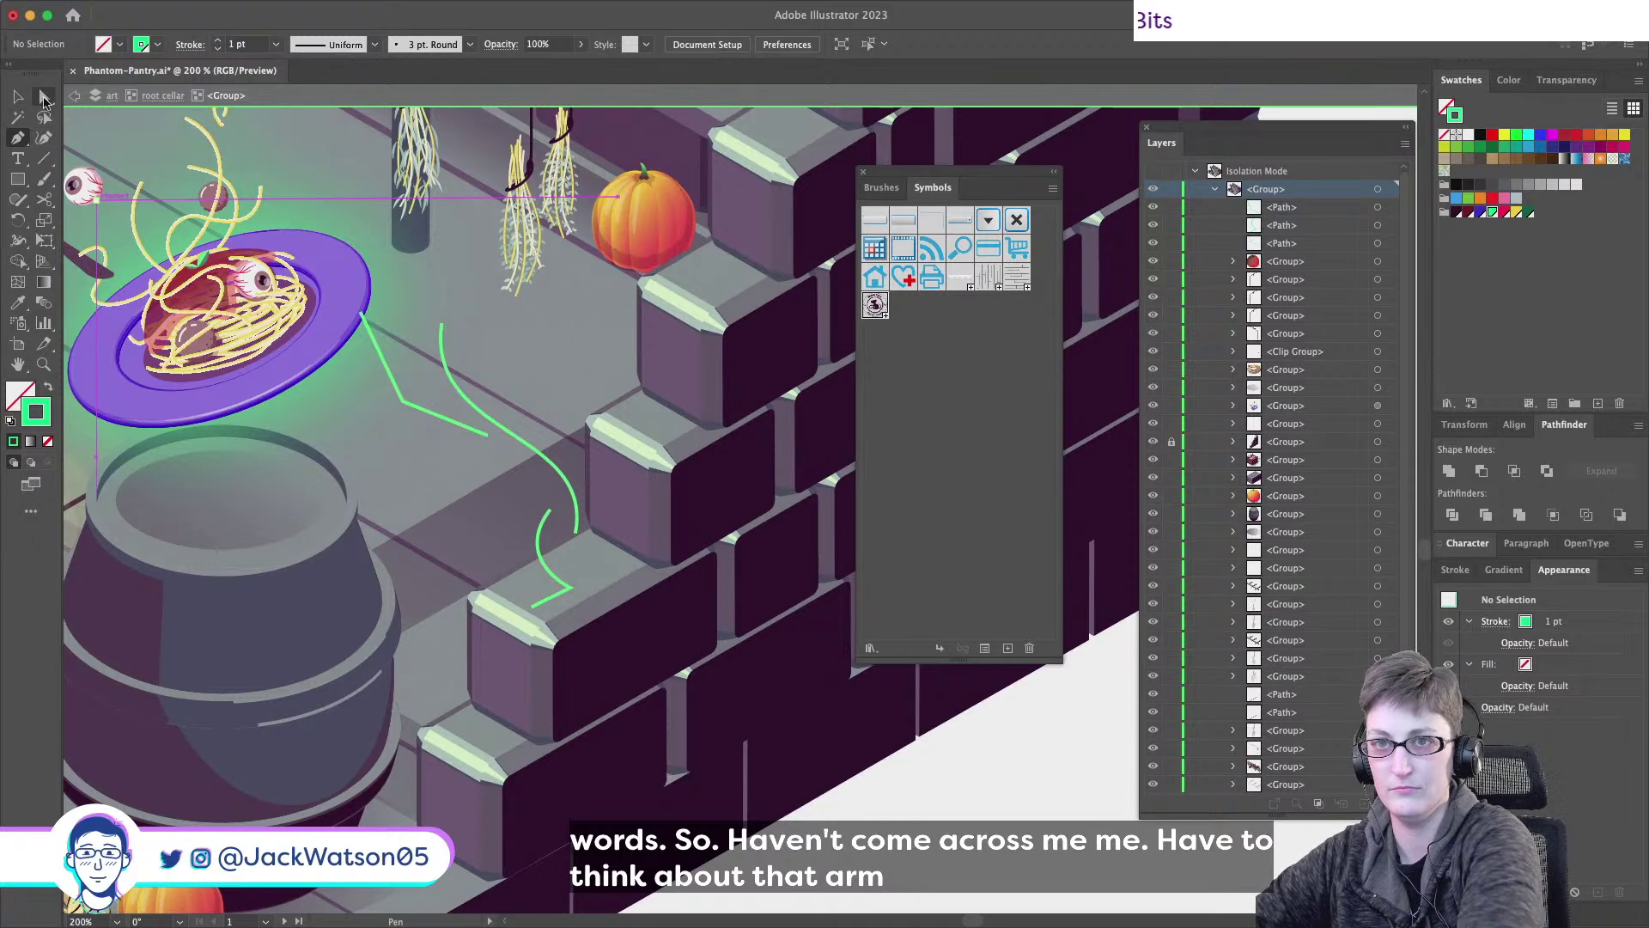
pyautogui.click(45, 99)
pyautogui.press('Delete')
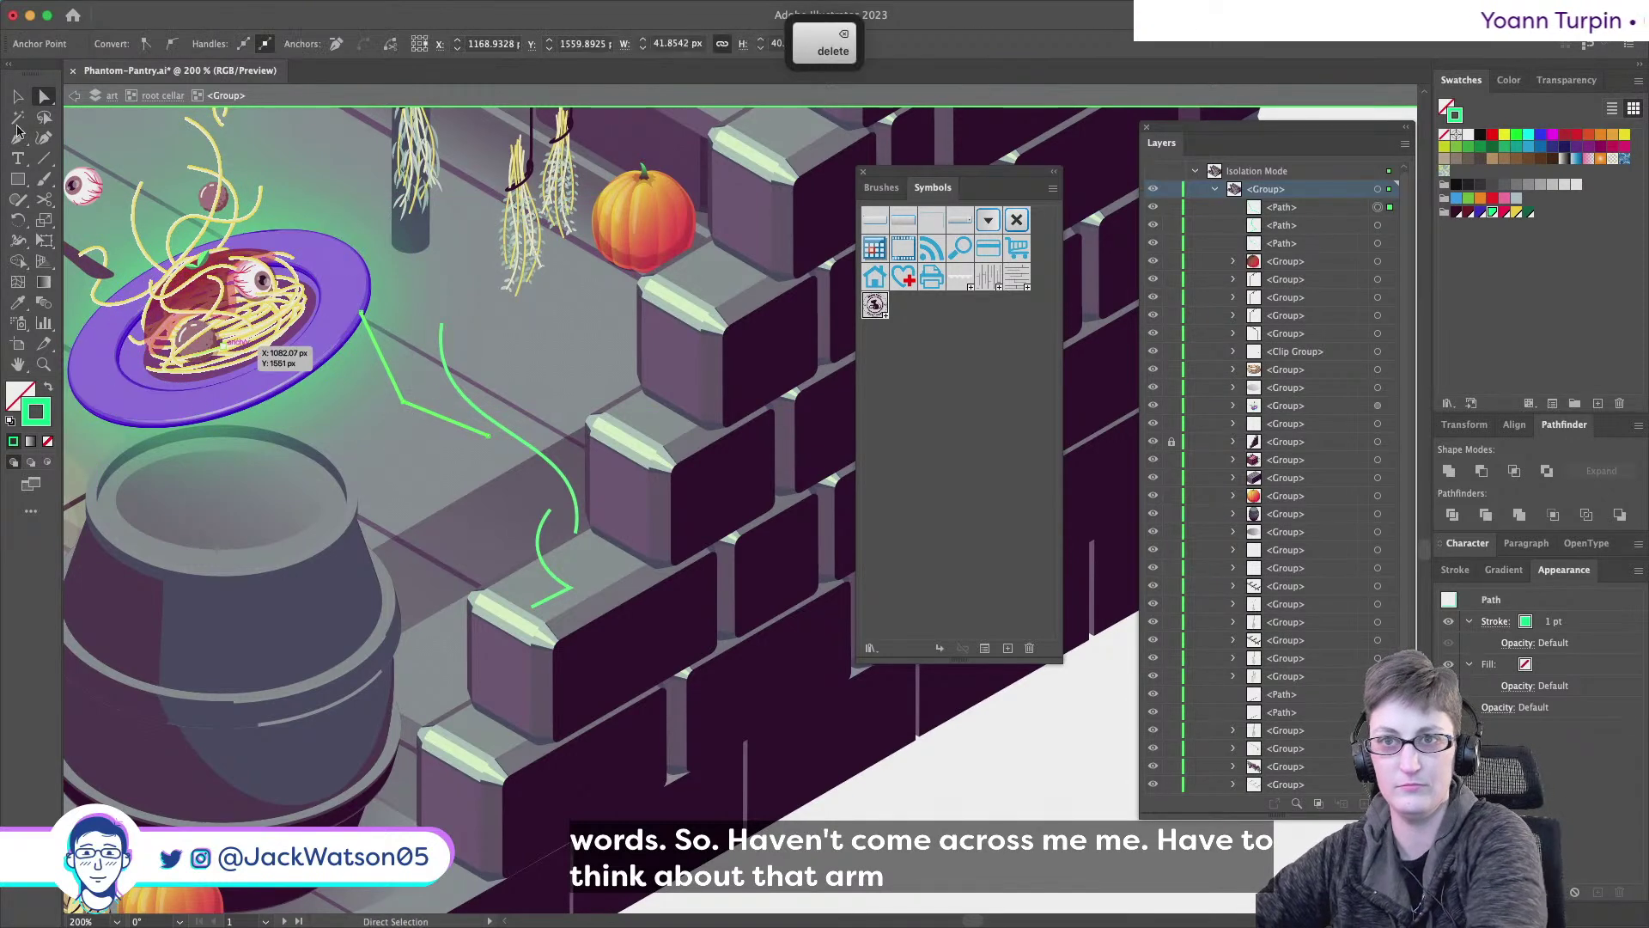
pyautogui.press('p')
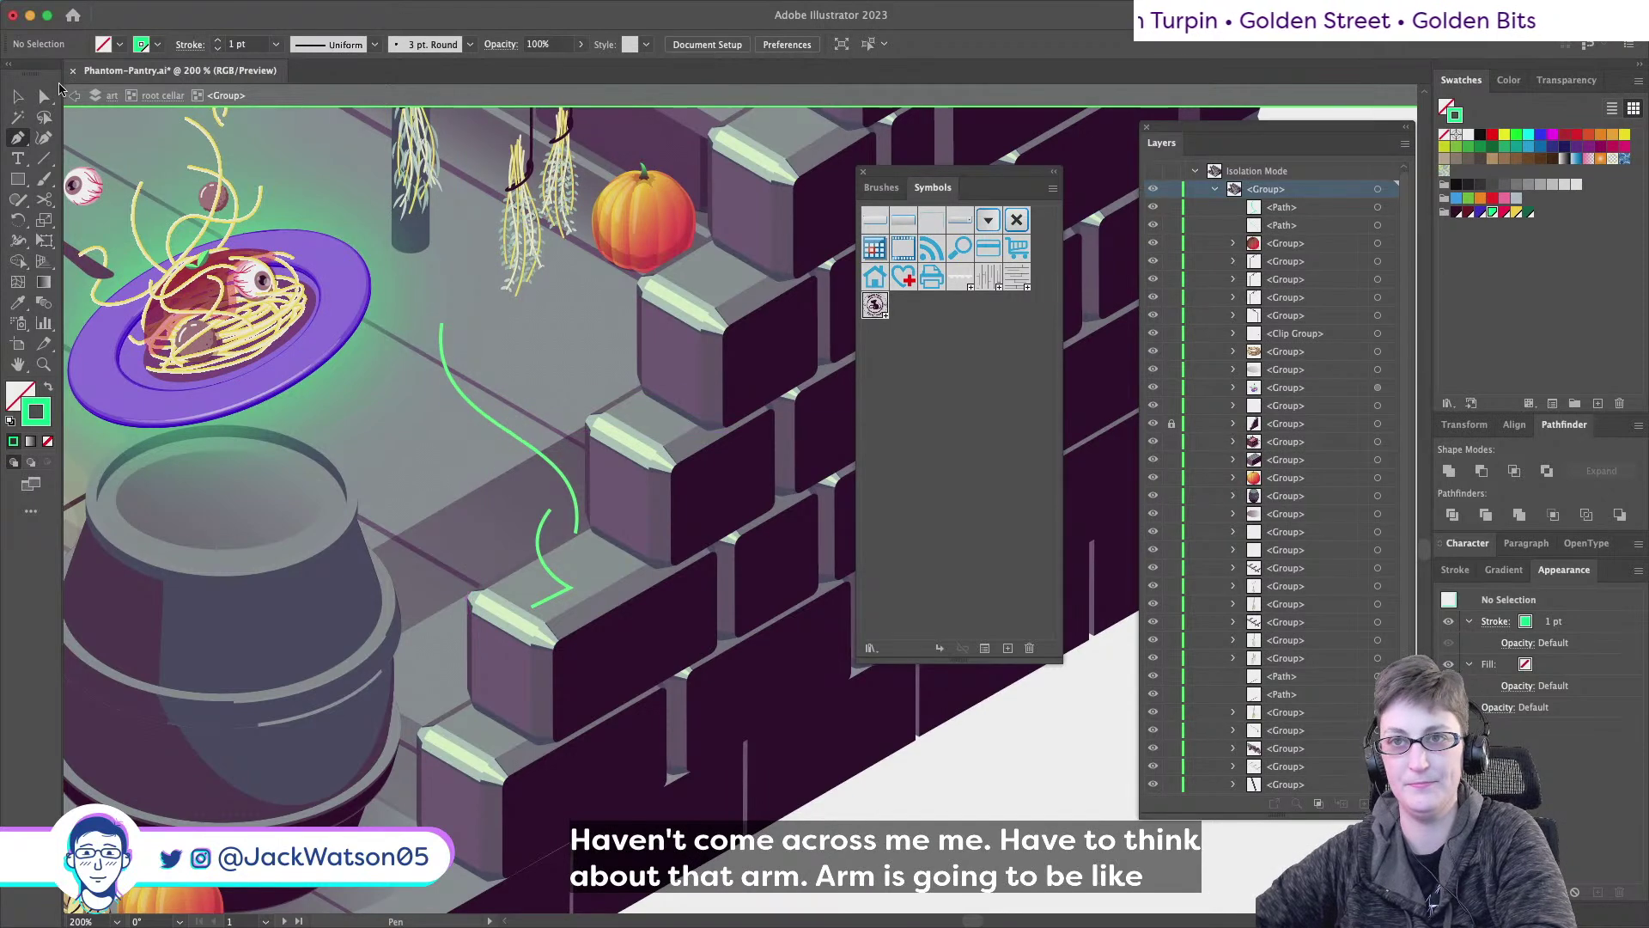
# - Shift the spine line's upper anchor point slightly away from the spaghetti plate and deselect the path
pyautogui.press('a')
pyautogui.moveTo(442, 334); pyautogui.dragTo(467, 331)
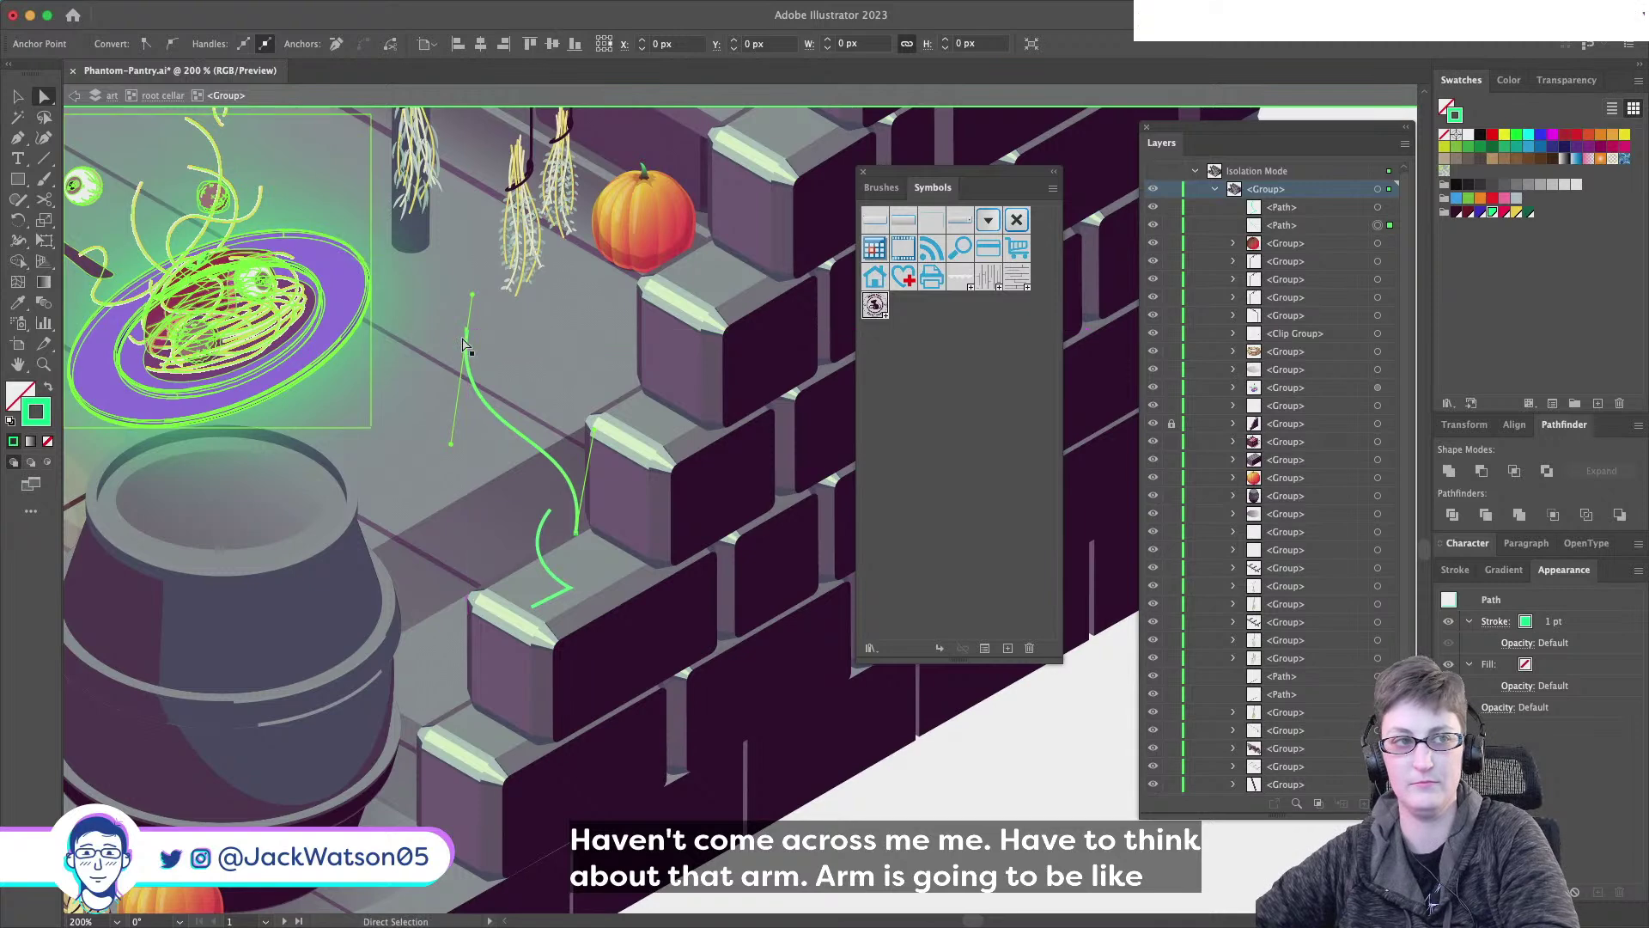
pyautogui.click(413, 379)
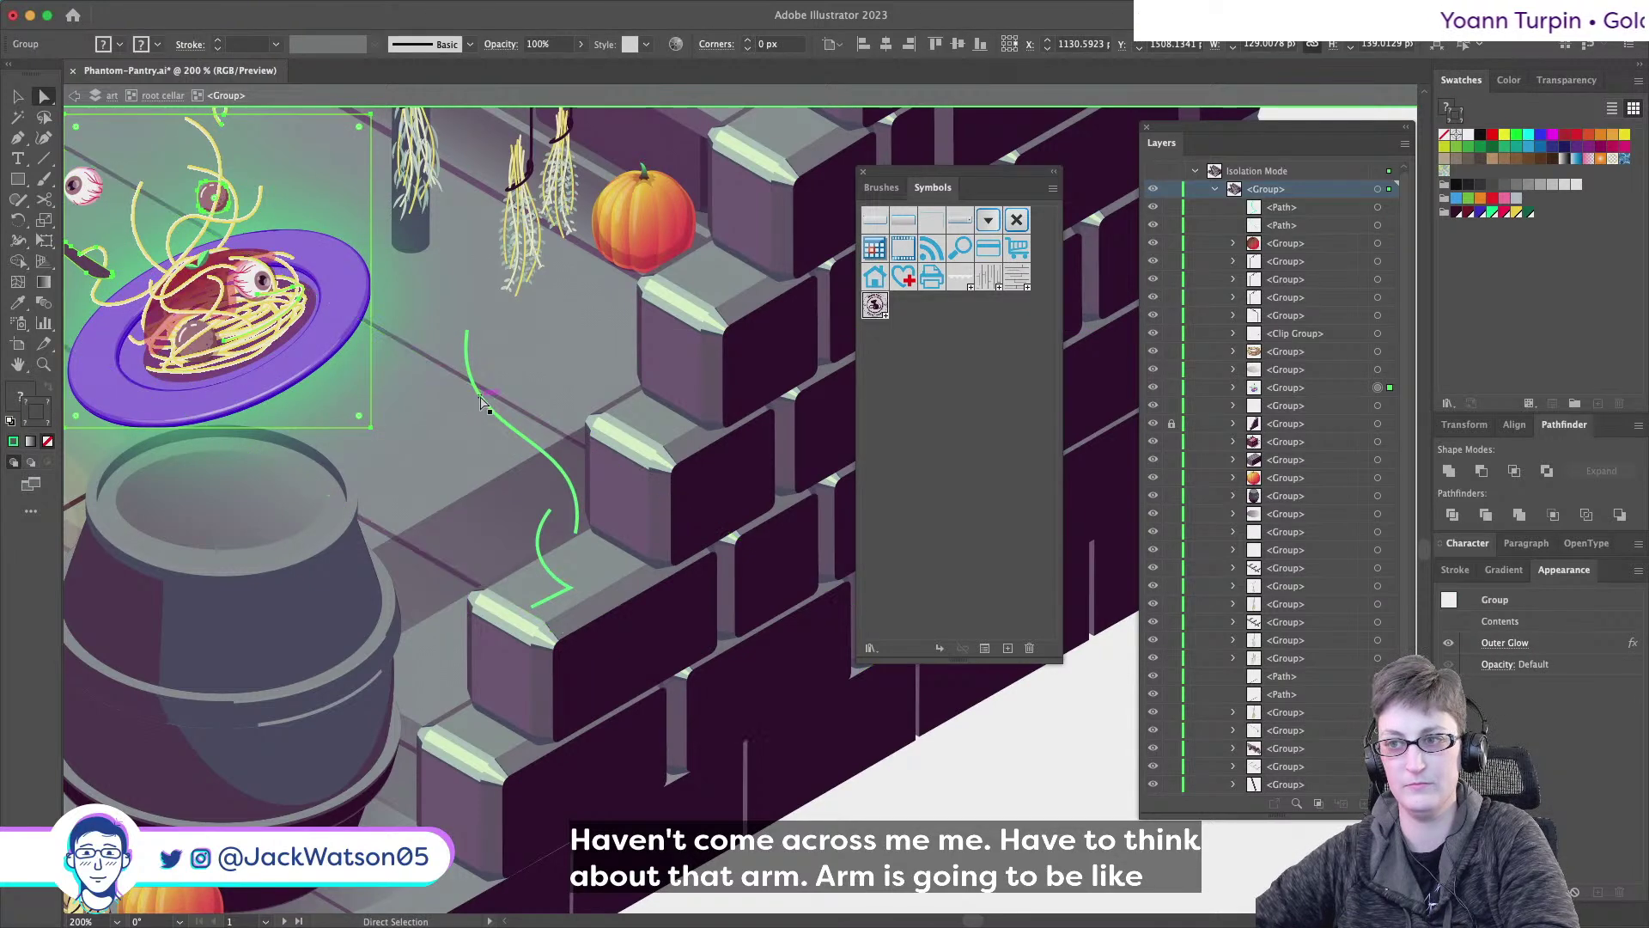
pyautogui.click(486, 393)
pyautogui.click(19, 137)
pyautogui.press('super+shift+a')
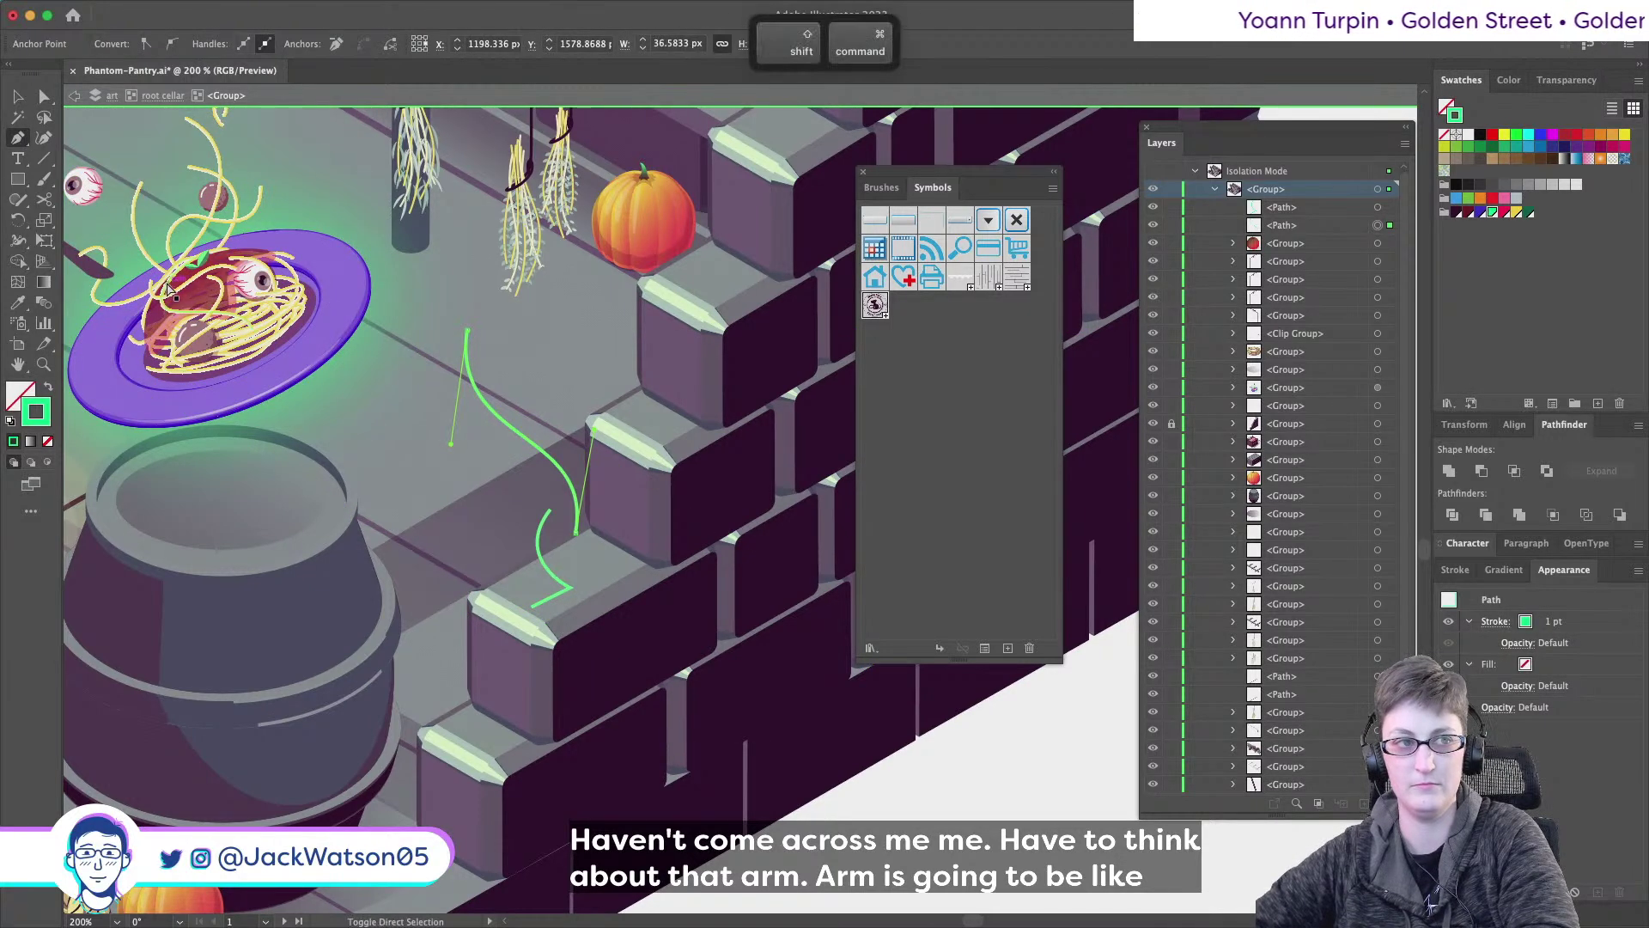
# - Draw the cat's bent foreleg reaching toward the spaghetti plate and a curved belly line below it as separate green Pen paths
pyautogui.moveTo(486, 426); pyautogui.dragTo(410, 365)
pyautogui.press('super+shift+a')
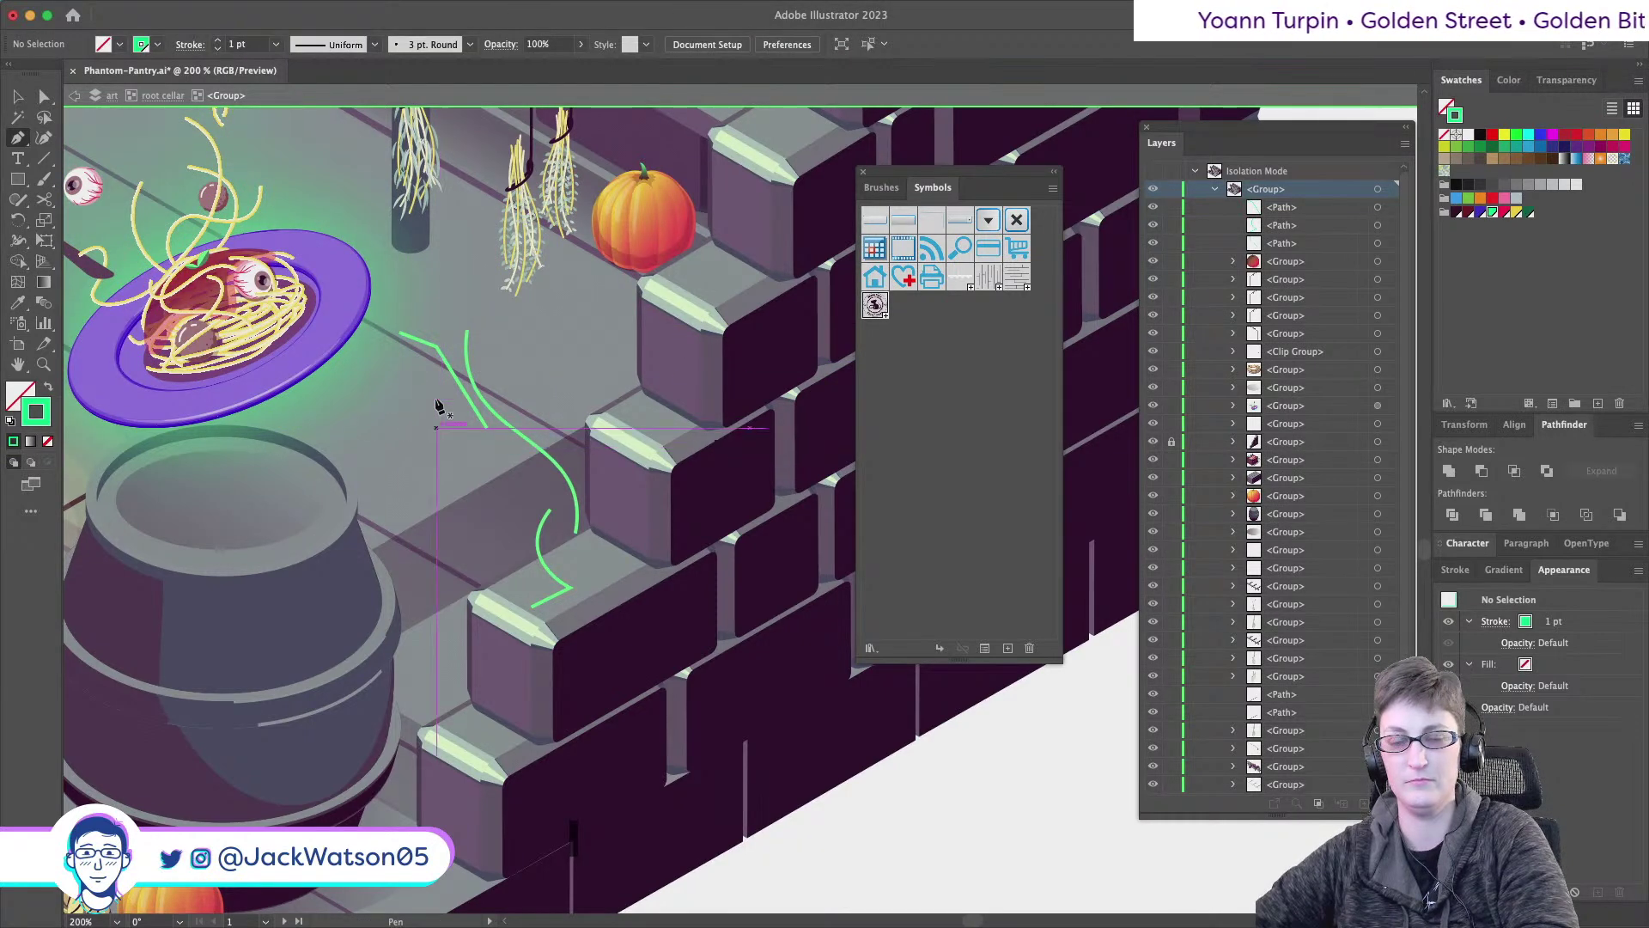
pyautogui.click(434, 380)
pyautogui.moveTo(462, 498); pyautogui.dragTo(501, 509)
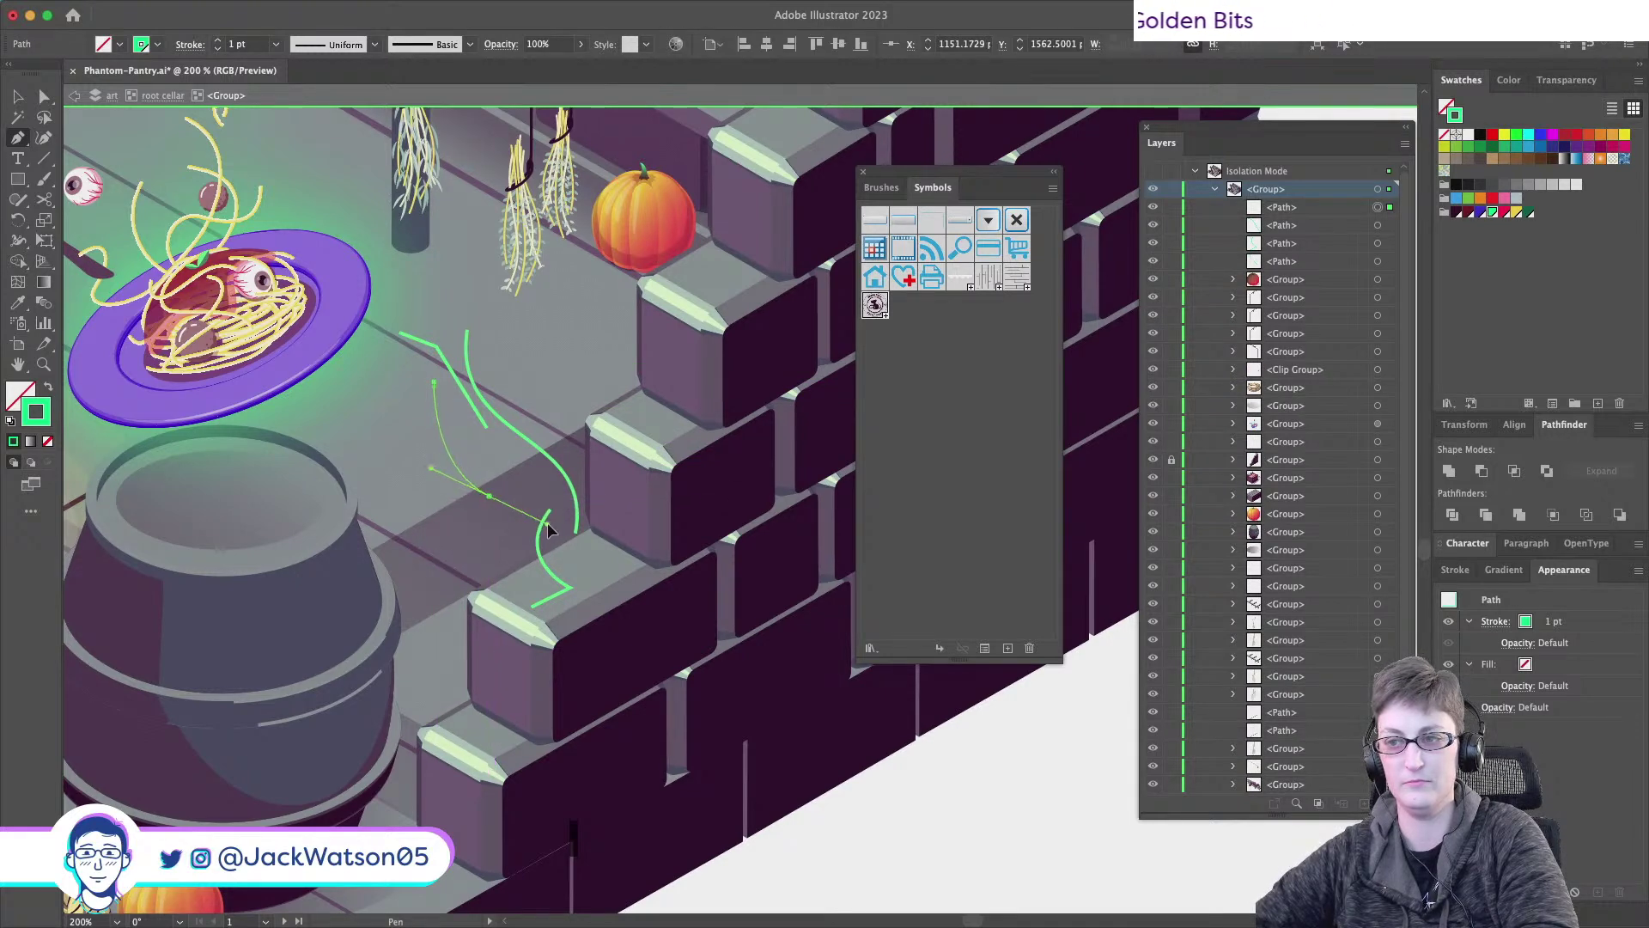
pyautogui.press('super+shift+a')
# - Draw a second bent foreleg as a green Pen path between the first foreleg and the spaghetti plate, and deselect it
pyautogui.hscroll(2, 497, 507)
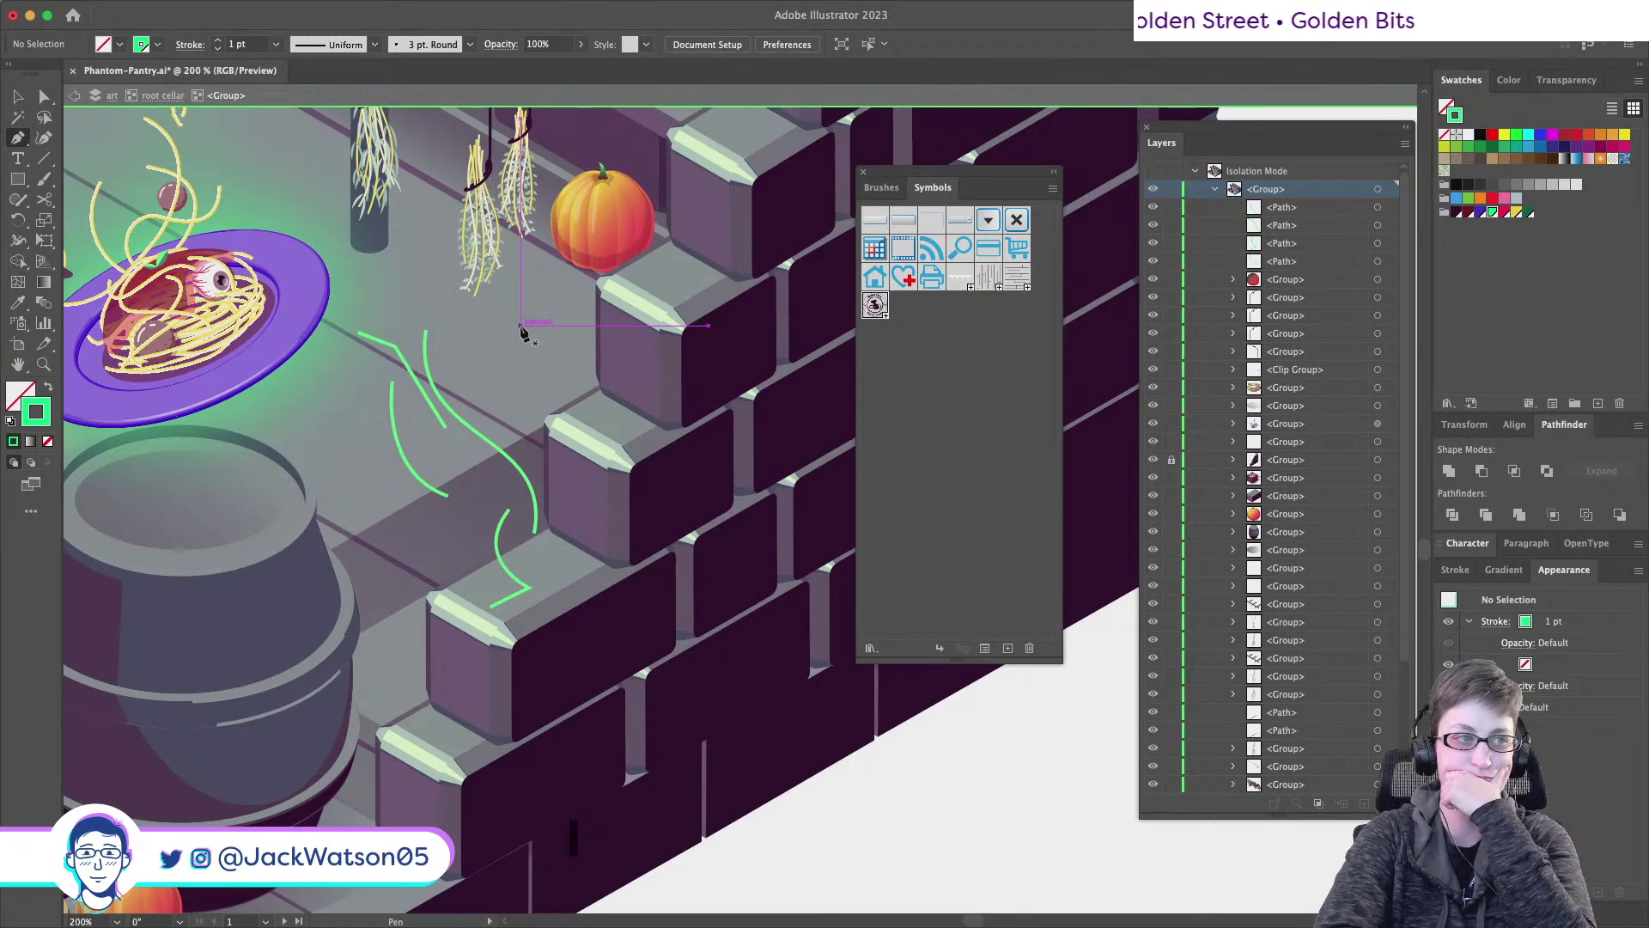
pyautogui.click(384, 429)
pyautogui.click(337, 356)
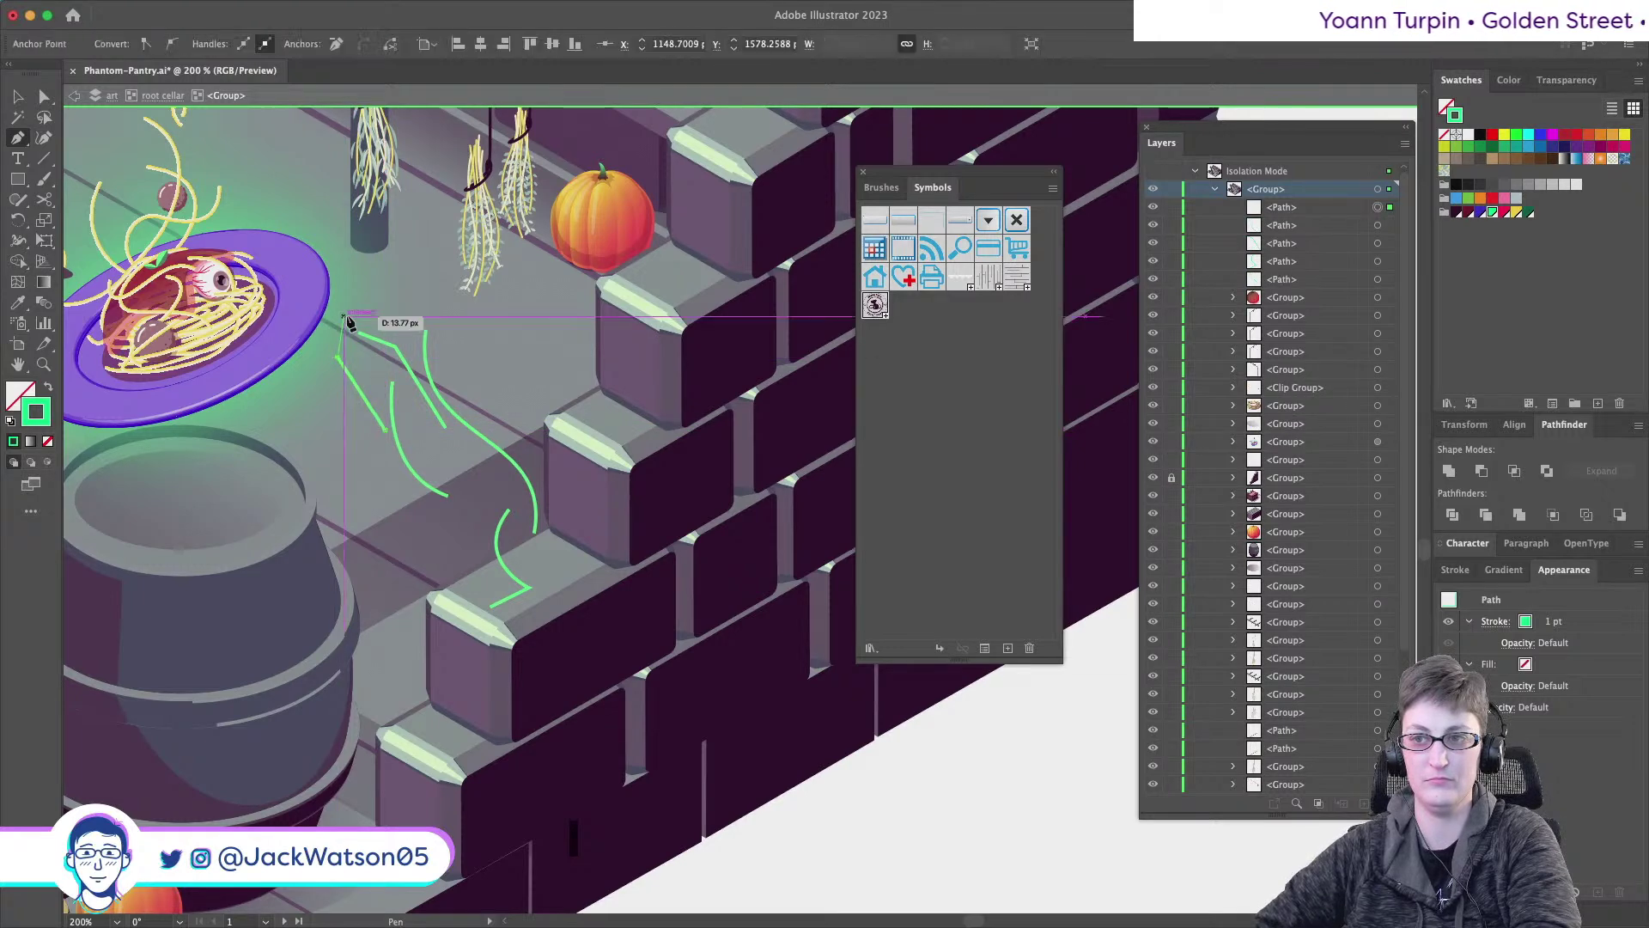
pyautogui.click(344, 316)
pyautogui.press('shift+super+a')
pyautogui.scroll(3, 485, 389)
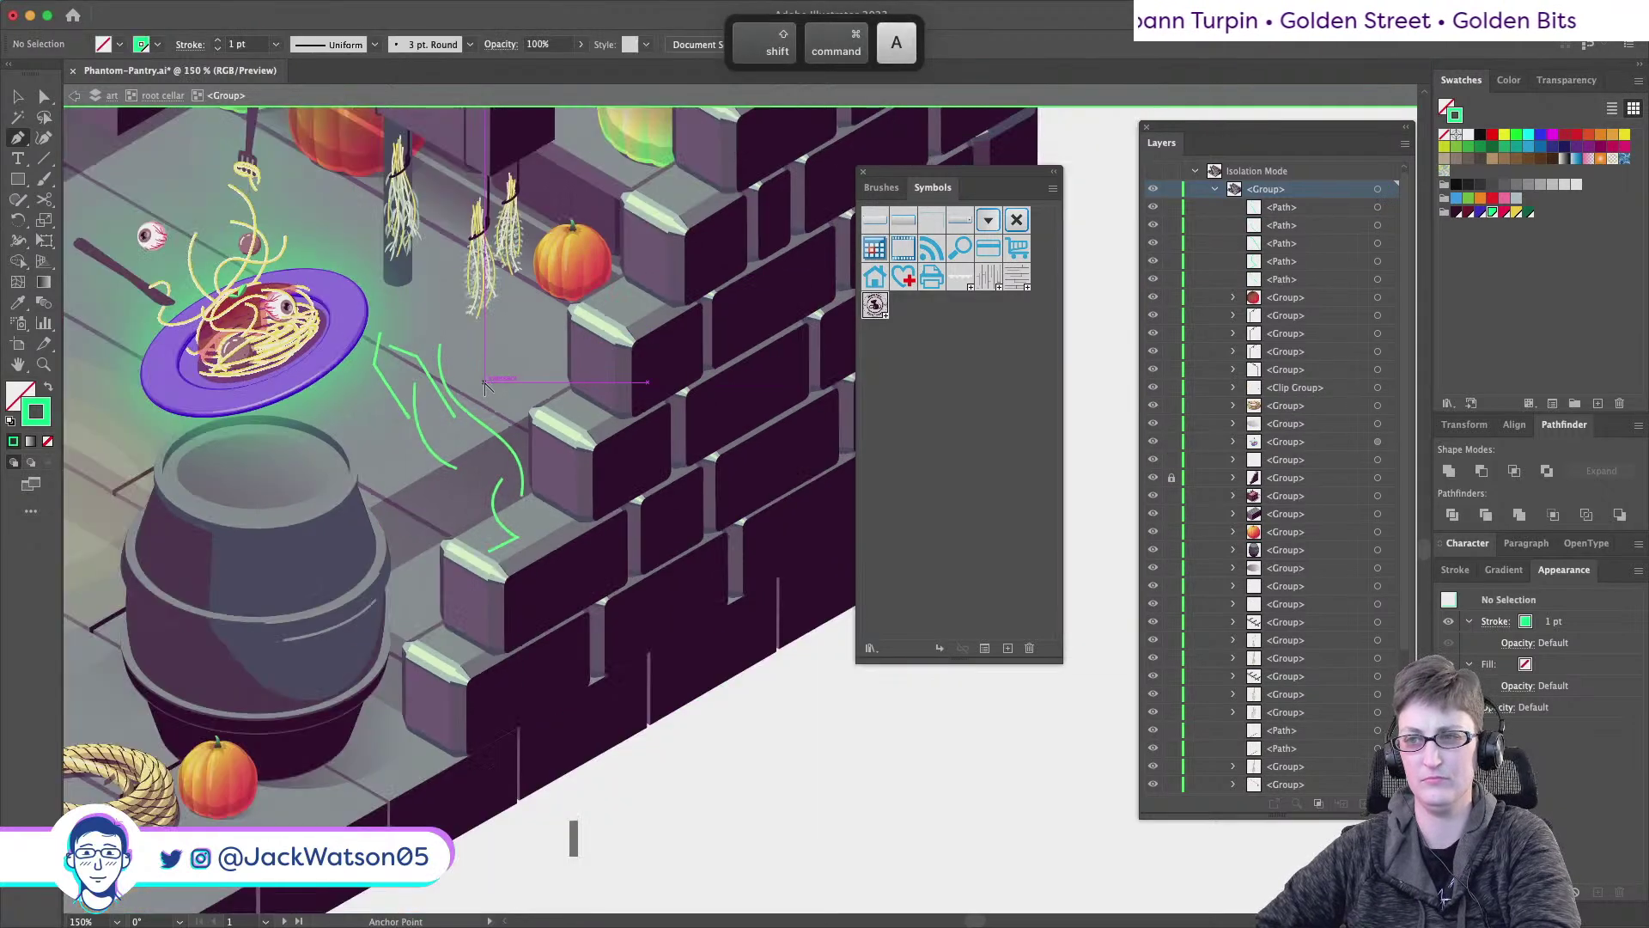
# - Duplicate the cat's hind leg on the brick ledge so the two legs stand side by side, one nearer the barrel
pyautogui.click(15, 97)
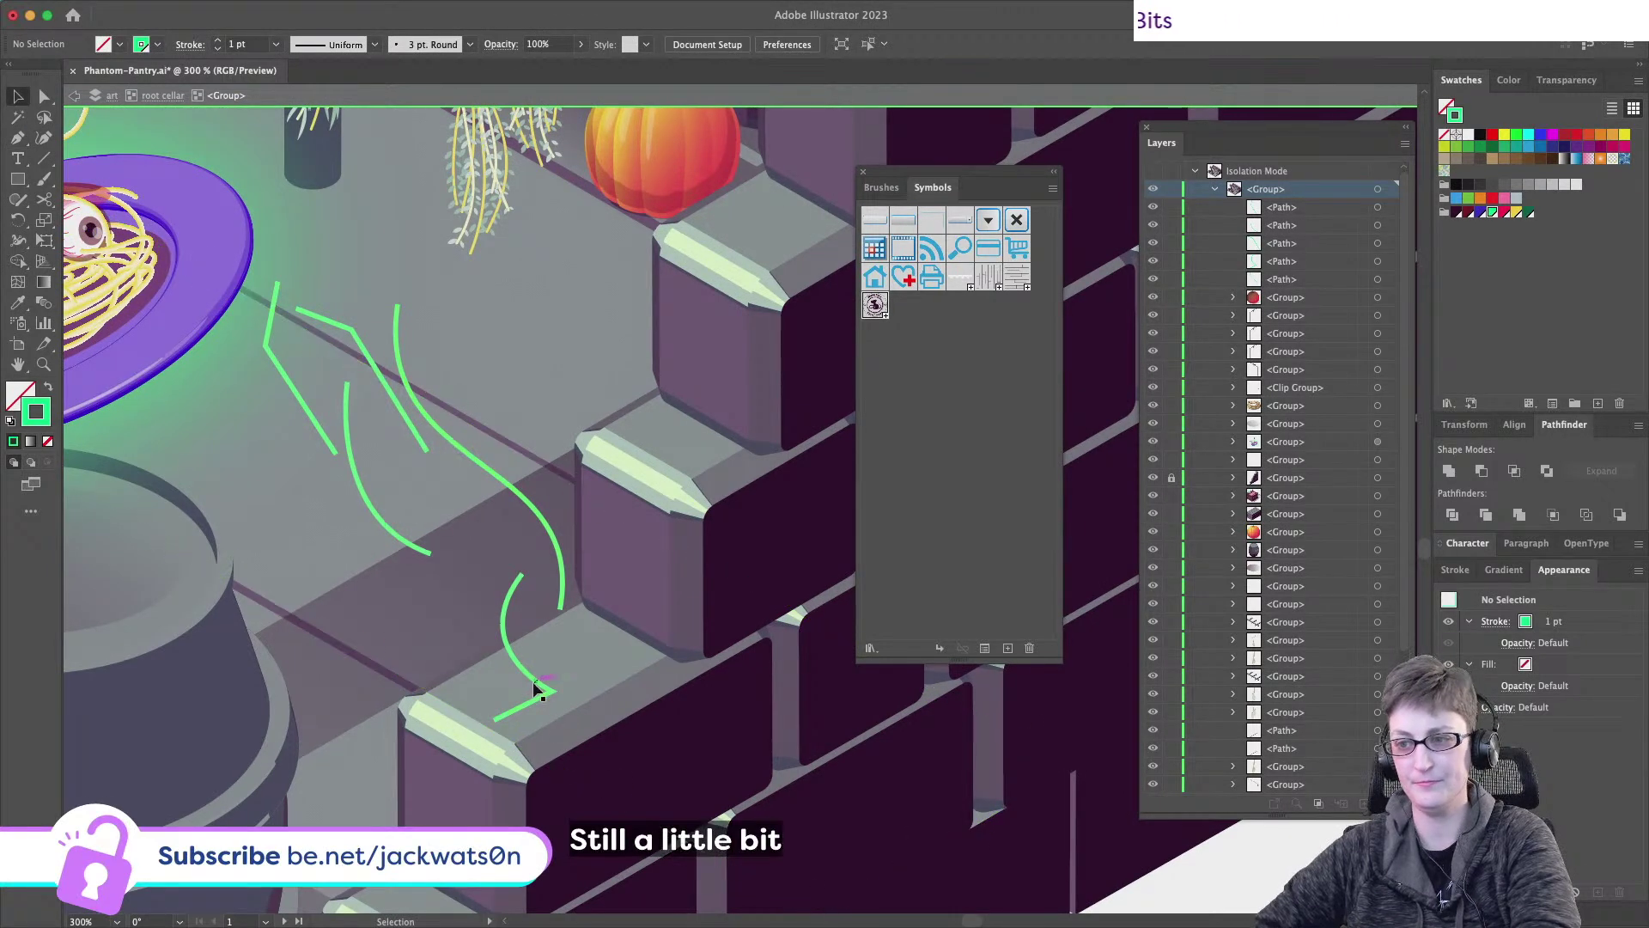
pyautogui.moveTo(523, 668); pyautogui.dragTo(471, 625)
pyautogui.press('super+f')
pyautogui.moveTo(560, 570); pyautogui.dragTo(560, 571)
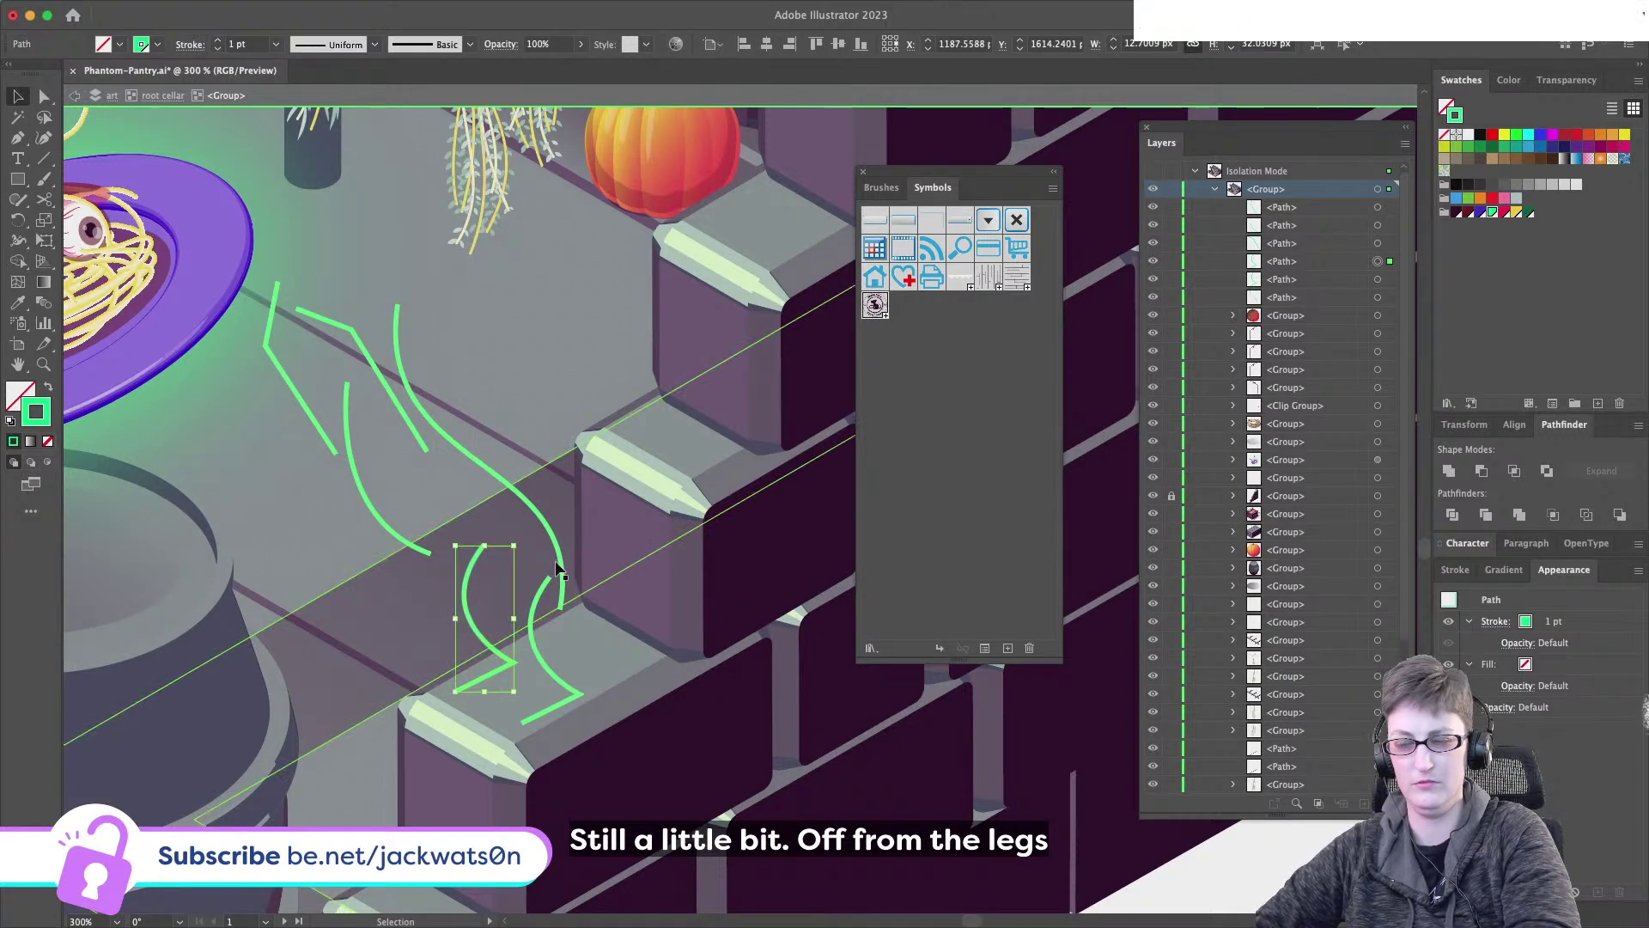
pyautogui.hscroll(3, 256, 378)
pyautogui.press('super+shift+a')
# - Move both forelegs, the belly line and the spine together horizontally about 5.6 px toward the stepped wall
pyautogui.click(283, 394)
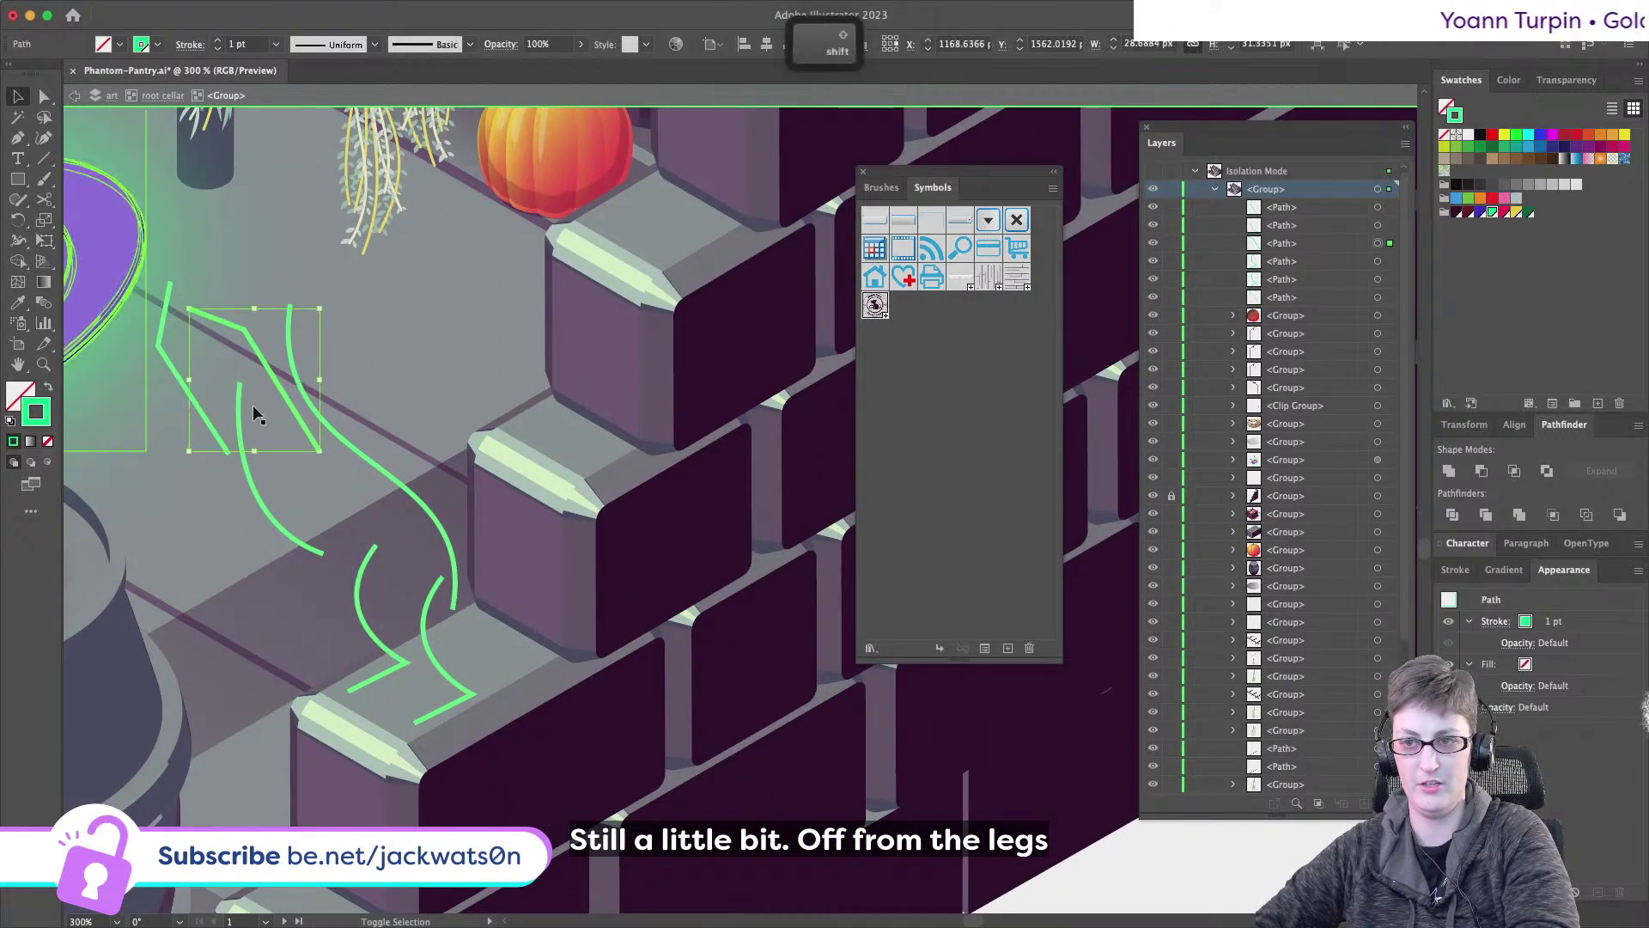
pyautogui.moveTo(157, 344); pyautogui.dragTo(230, 373)
pyautogui.moveTo(395, 478); pyautogui.dragTo(418, 477)
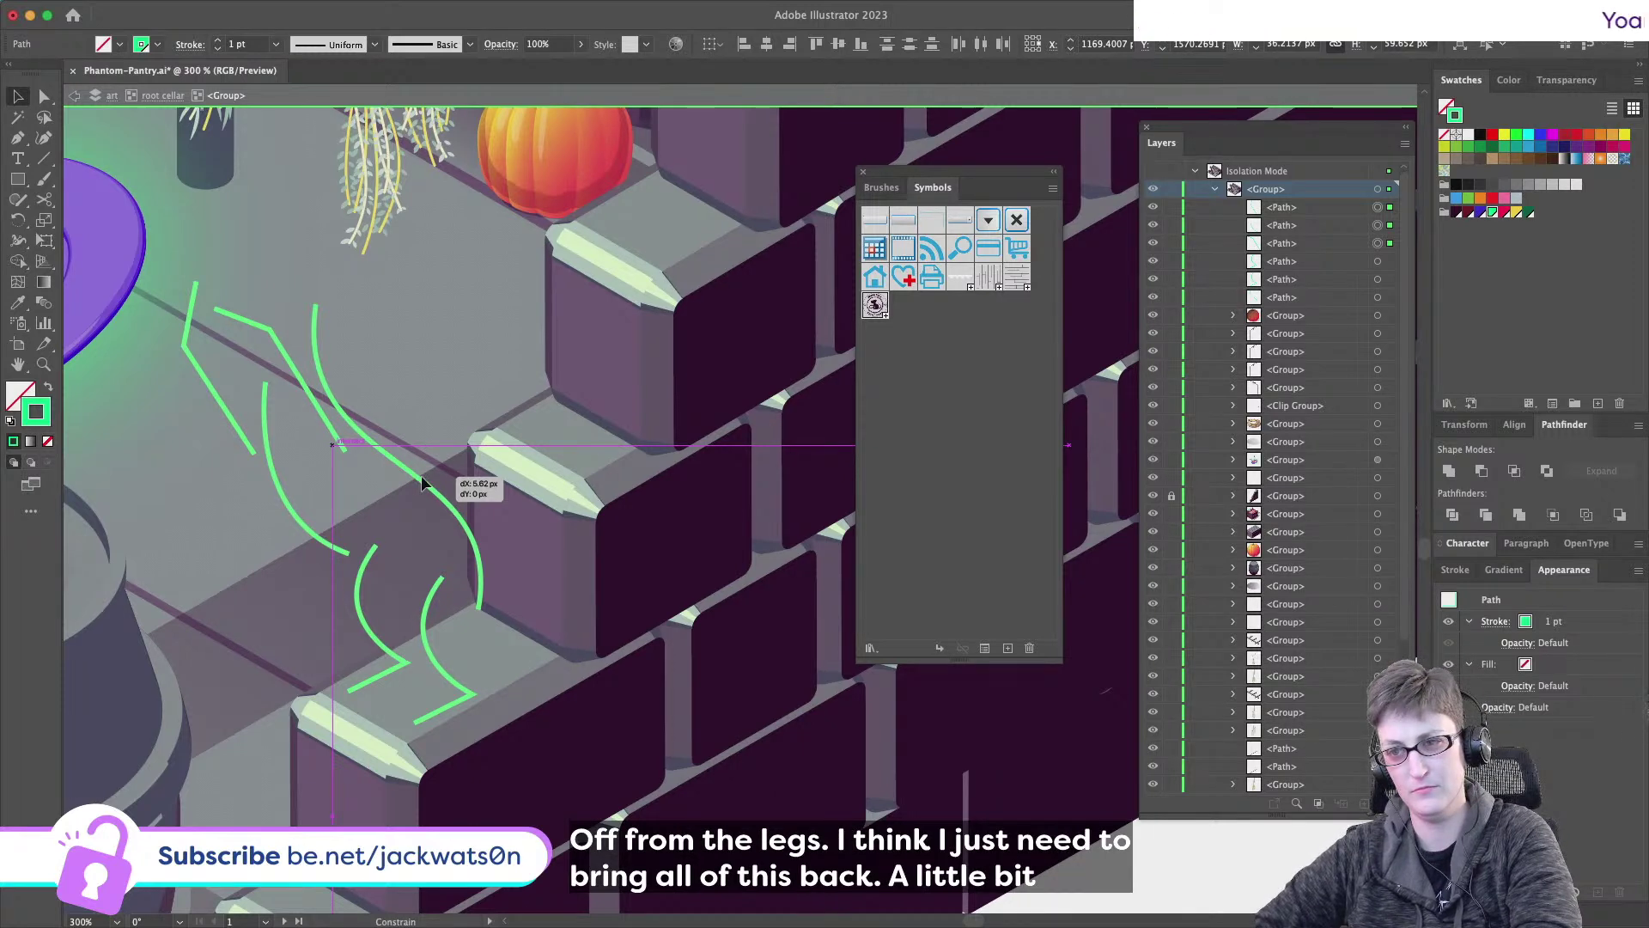
pyautogui.moveTo(421, 484); pyautogui.dragTo(421, 484)
# - Reshape the spine line by shifting its upper anchor toward the wall, extending its lower end and adjusting the handles at both ends
pyautogui.click(316, 318)
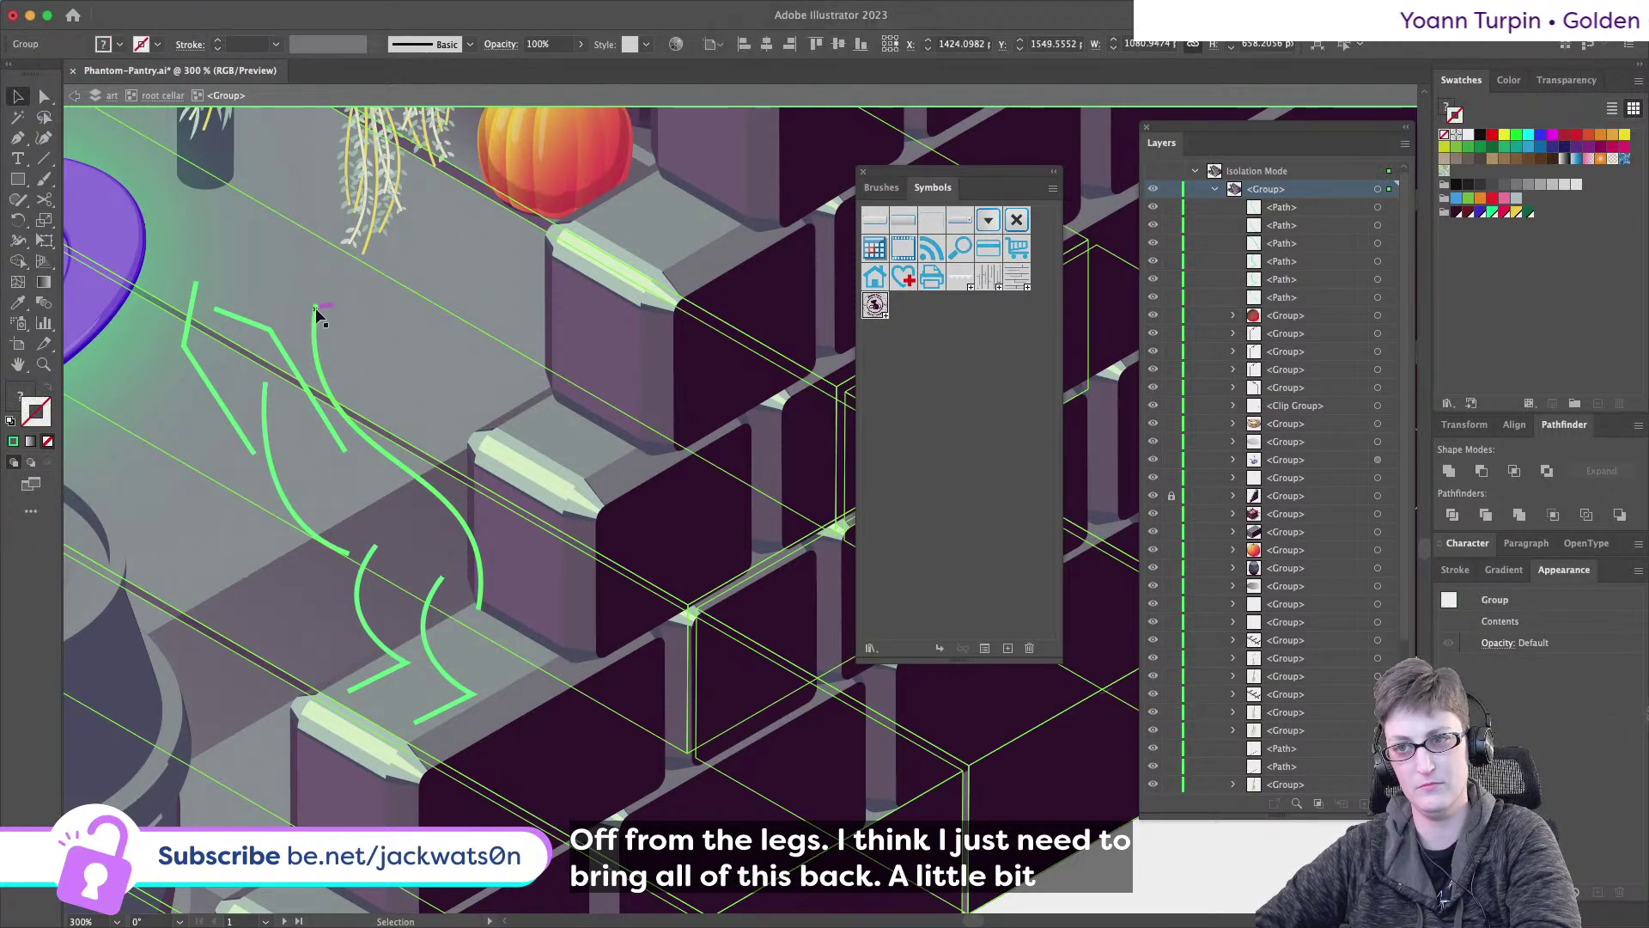
pyautogui.click(316, 314)
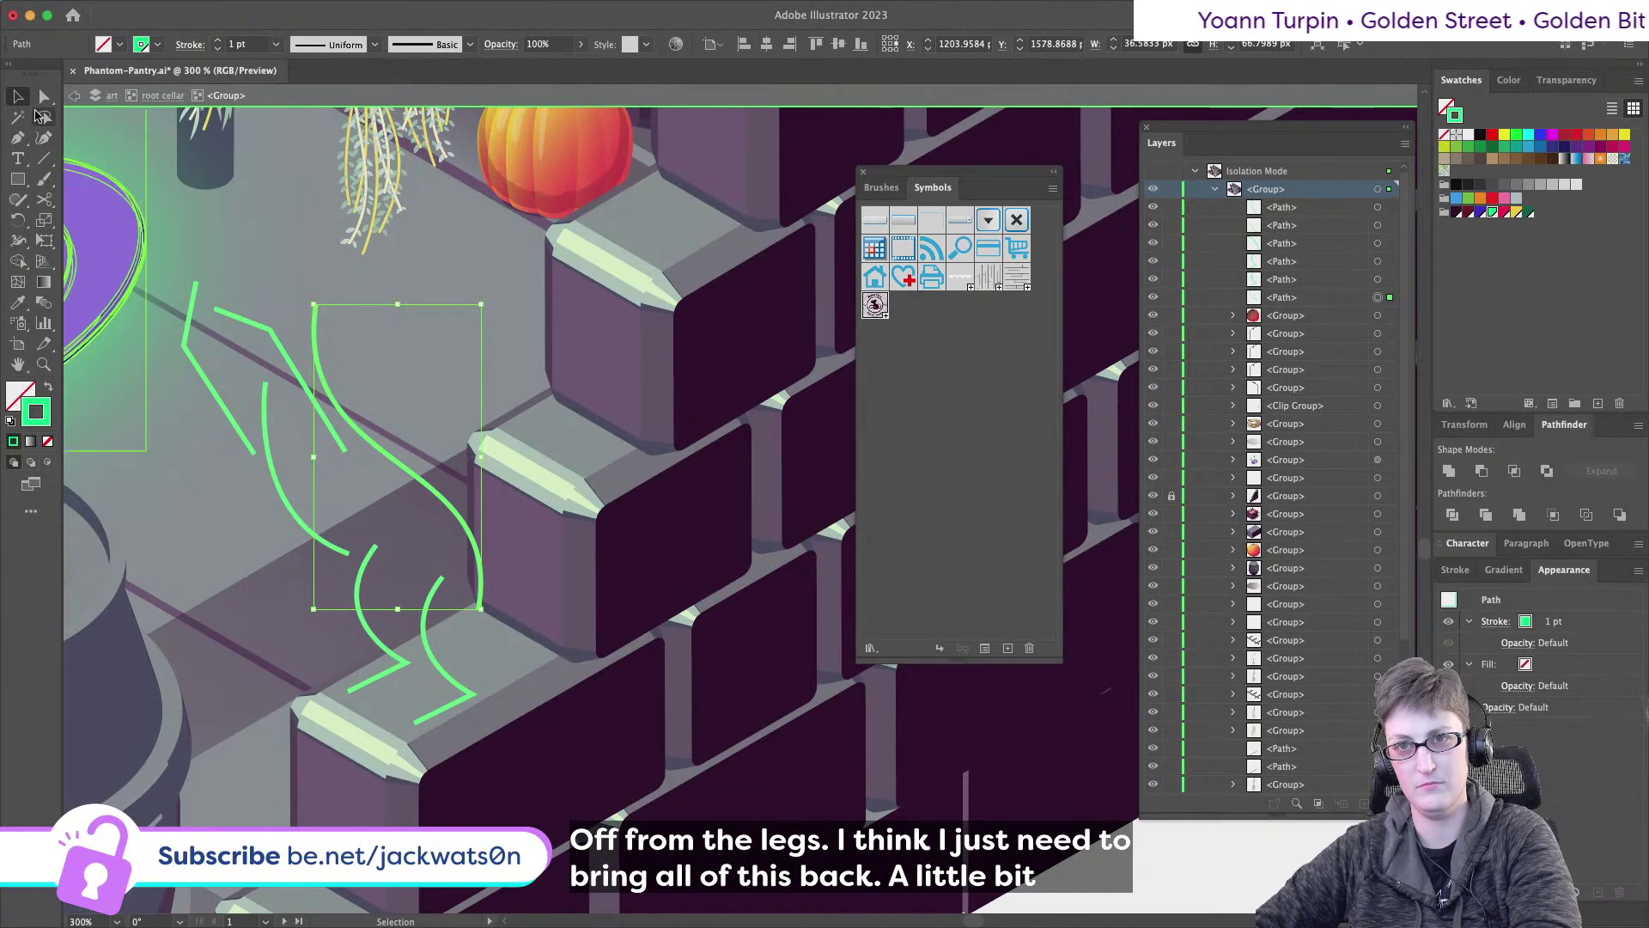
pyautogui.click(44, 97)
pyautogui.click(316, 311)
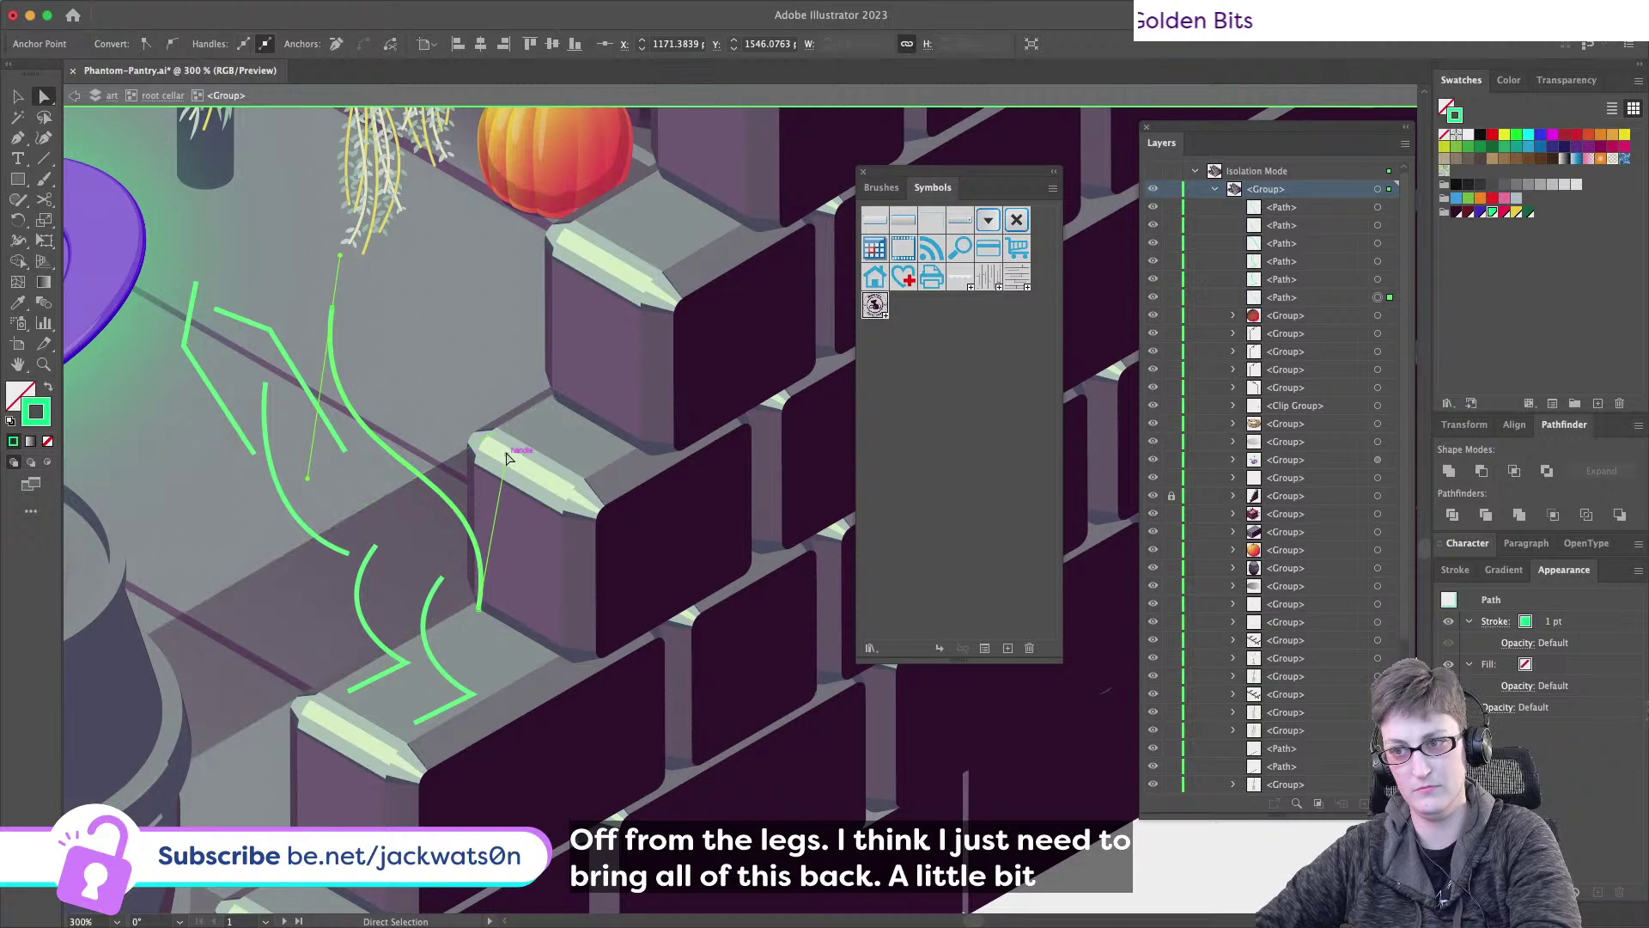
pyautogui.moveTo(508, 455); pyautogui.dragTo(561, 479)
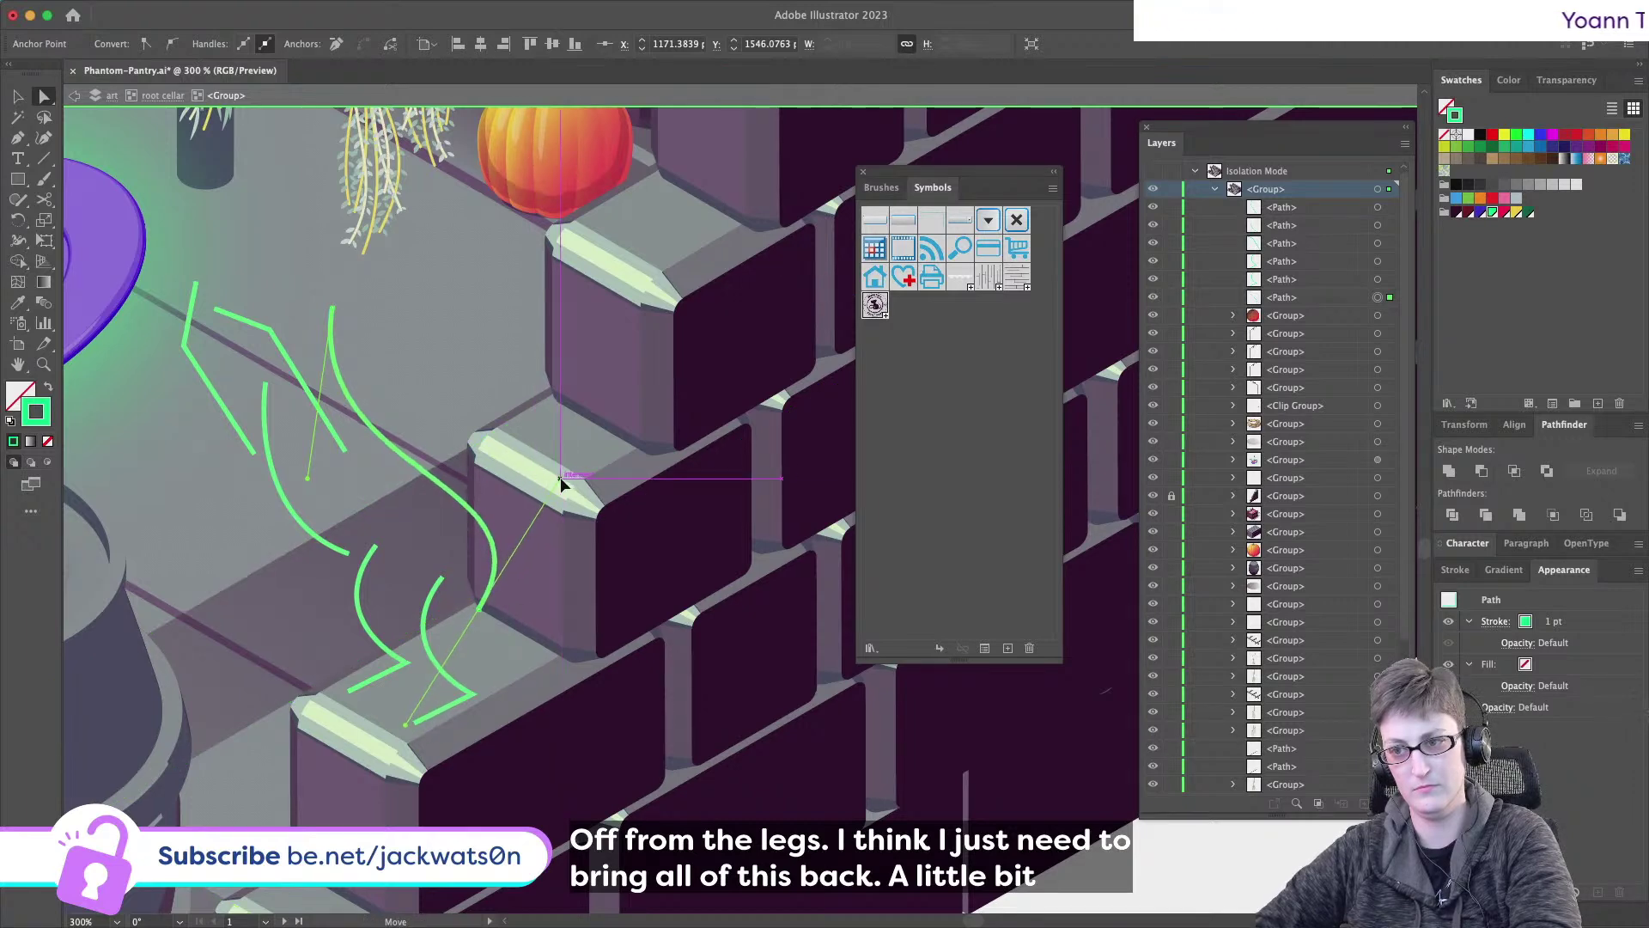
pyautogui.moveTo(486, 625); pyautogui.dragTo(494, 636)
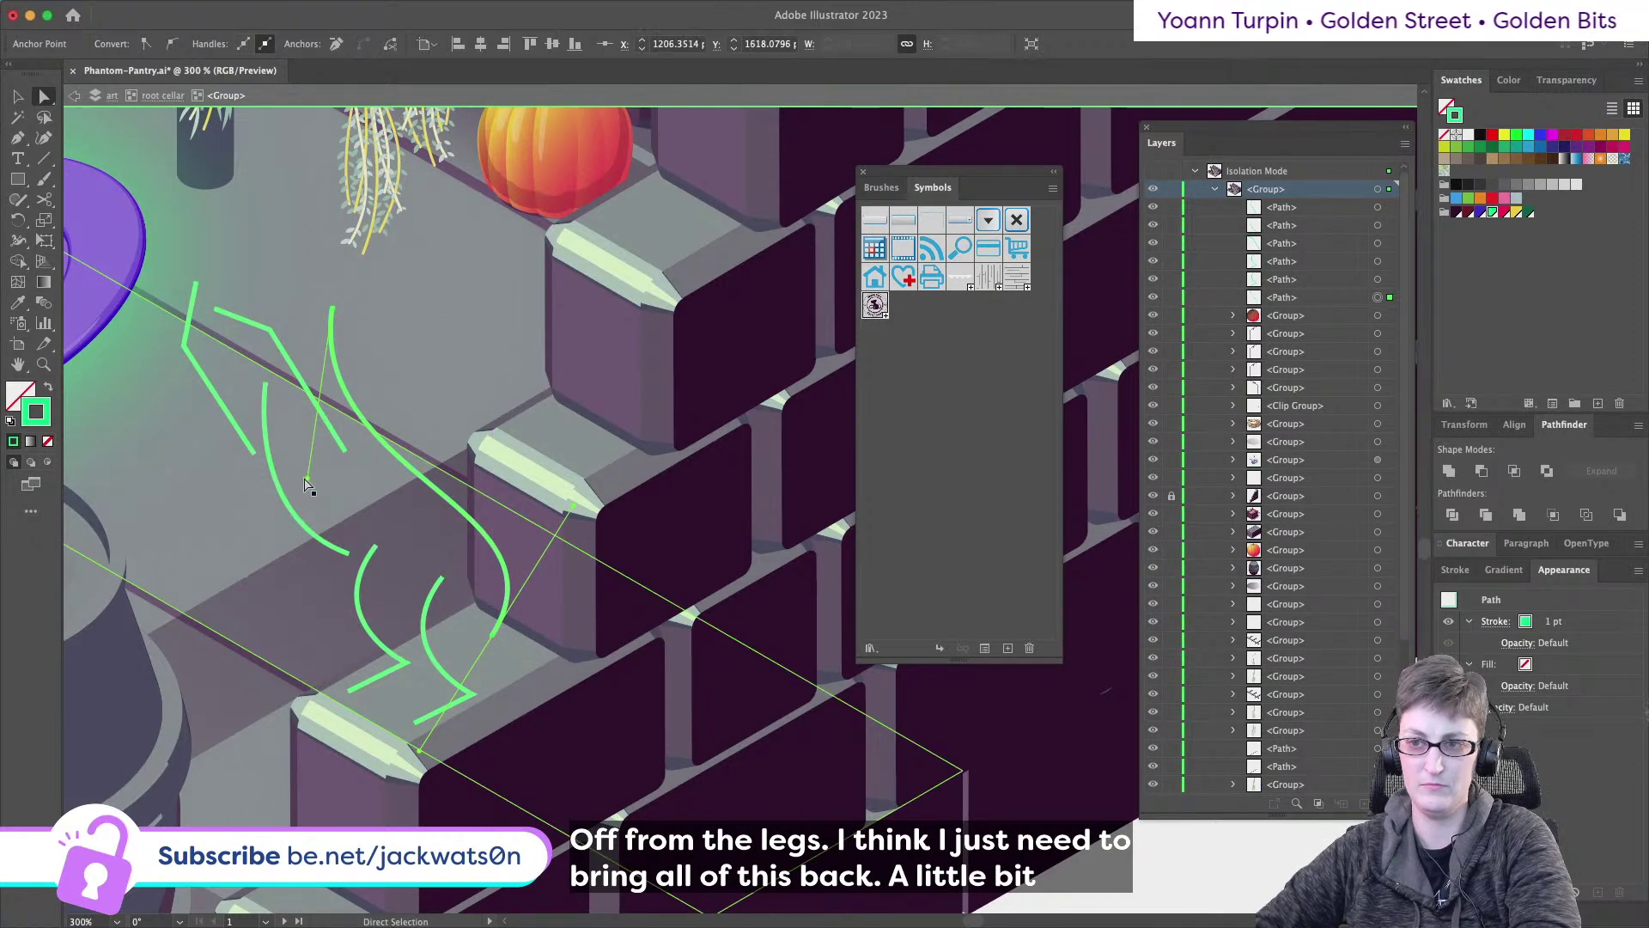
pyautogui.moveTo(305, 485); pyautogui.dragTo(322, 445)
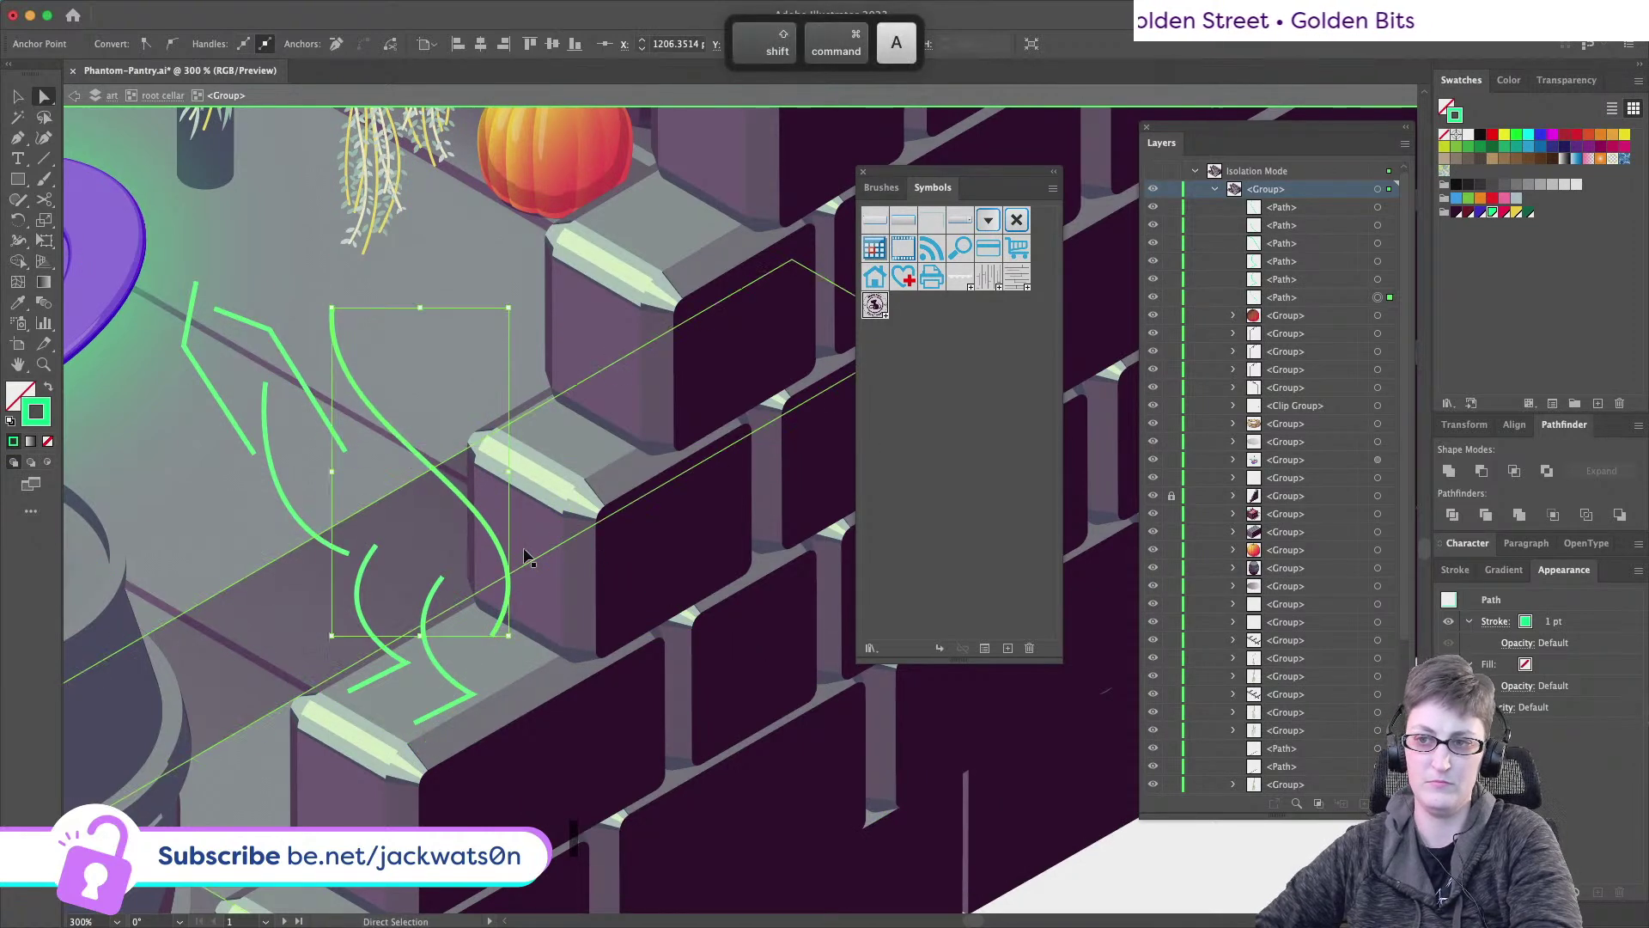
pyautogui.press('super+shift+a')
# - Examine the cat sketch's size and placement against the whole pantry scene
pyautogui.scroll(-3, 525, 554)
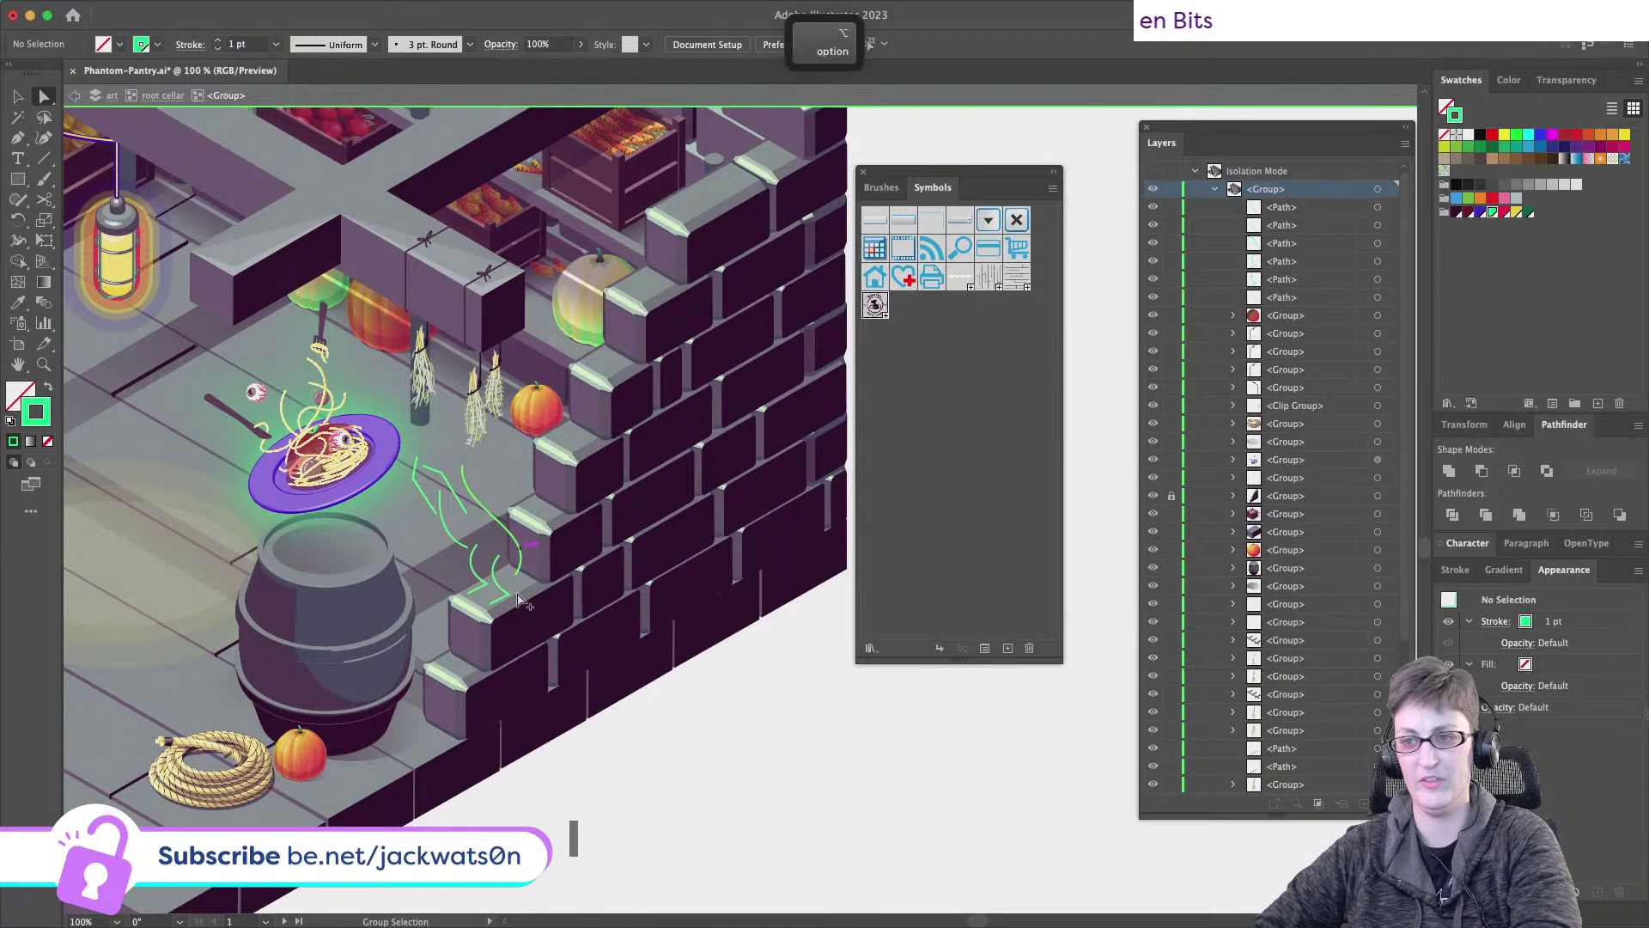
pyautogui.scroll(-2, 530, 576)
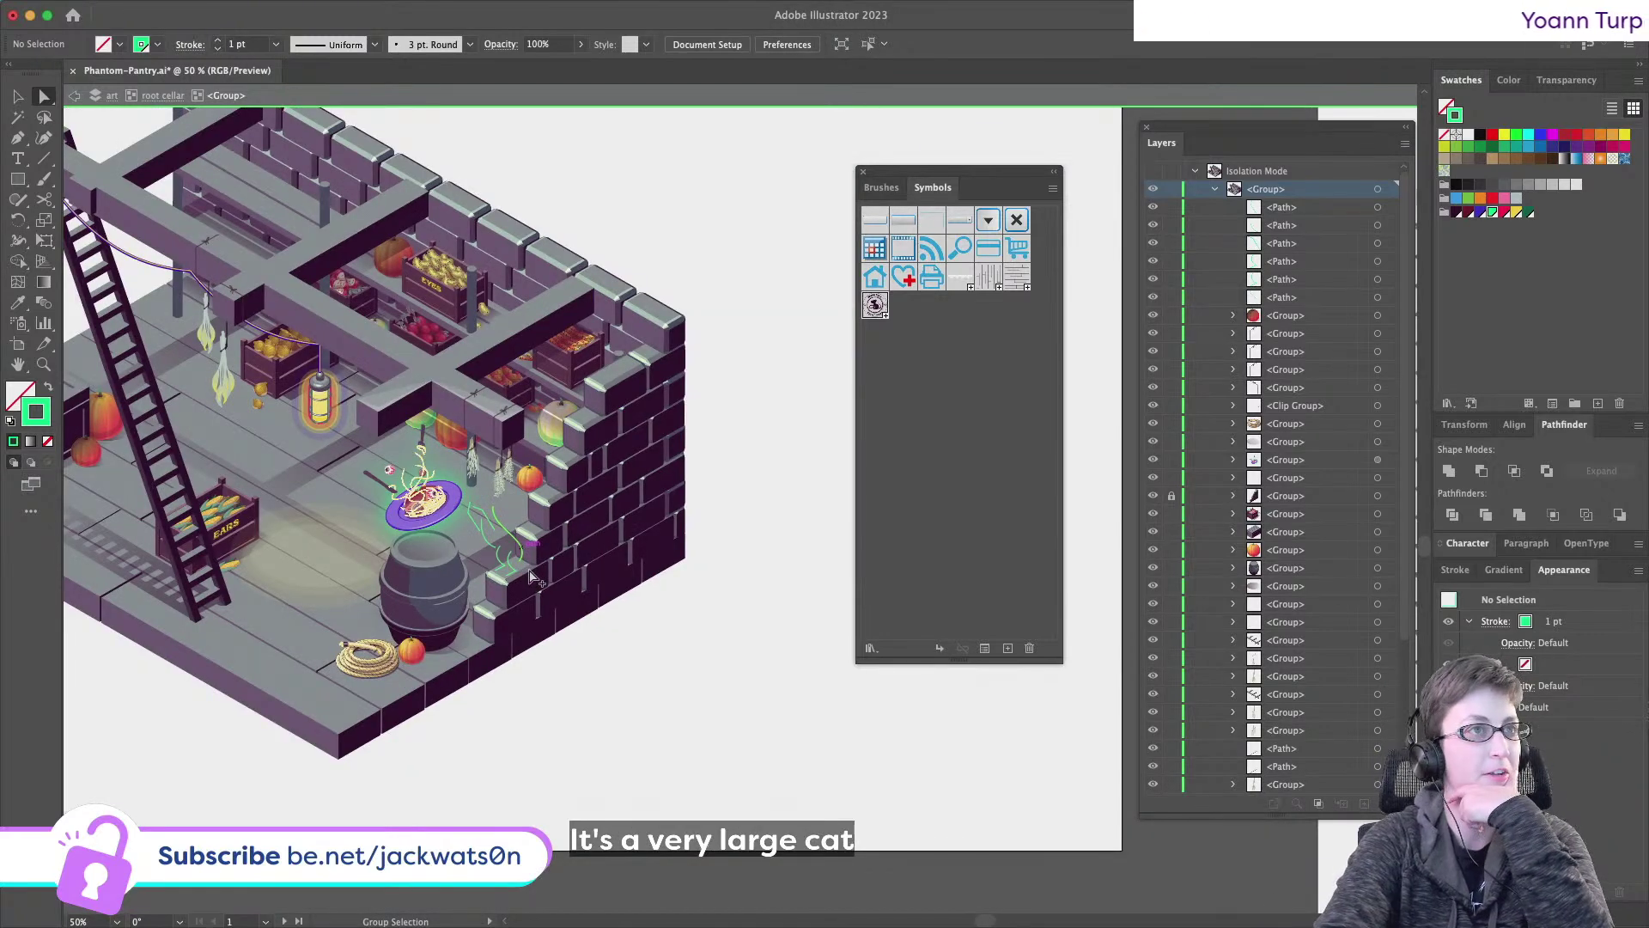
pyautogui.scroll(-1, 530, 575)
pyautogui.click(530, 575)
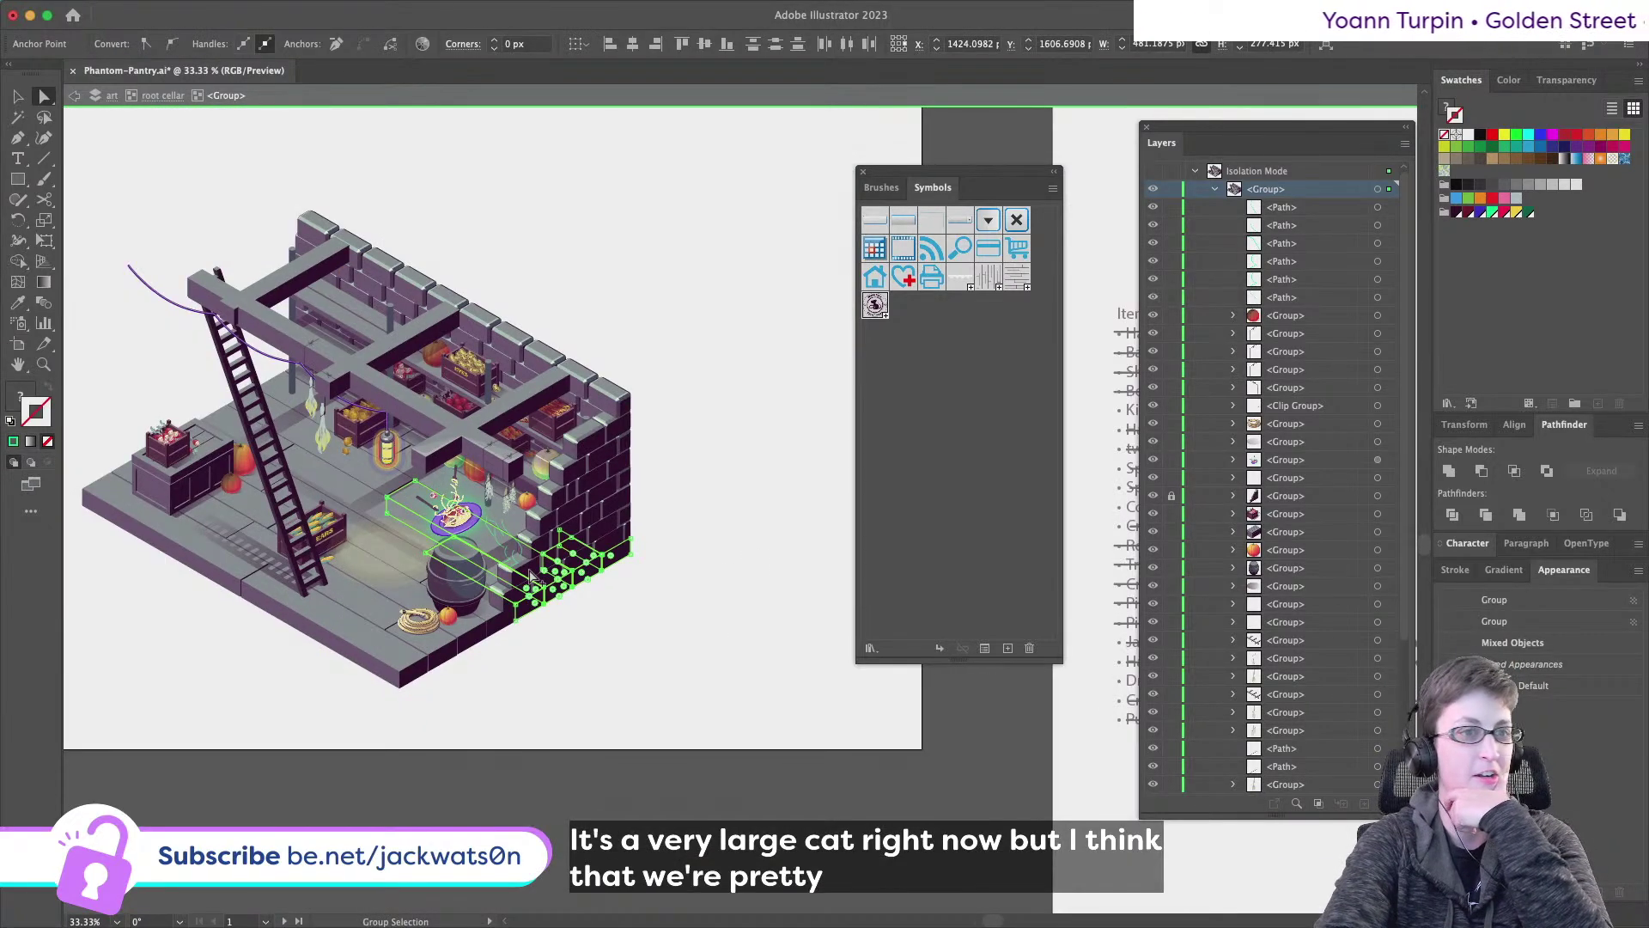
pyautogui.scroll(1, 529, 575)
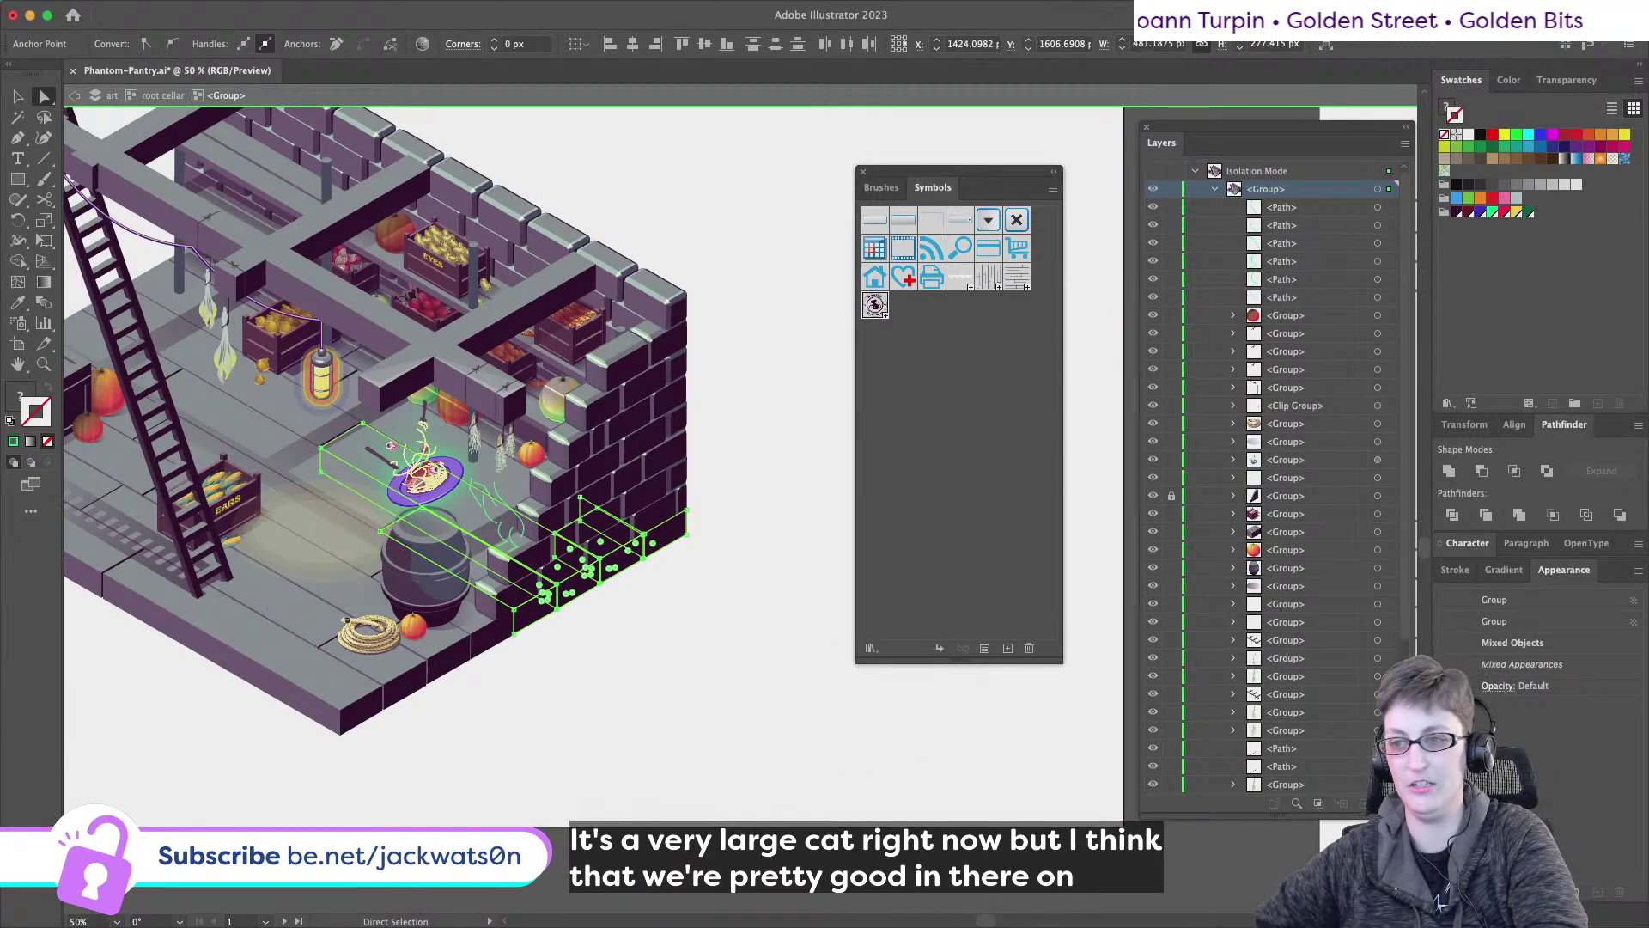
pyautogui.click(663, 626)
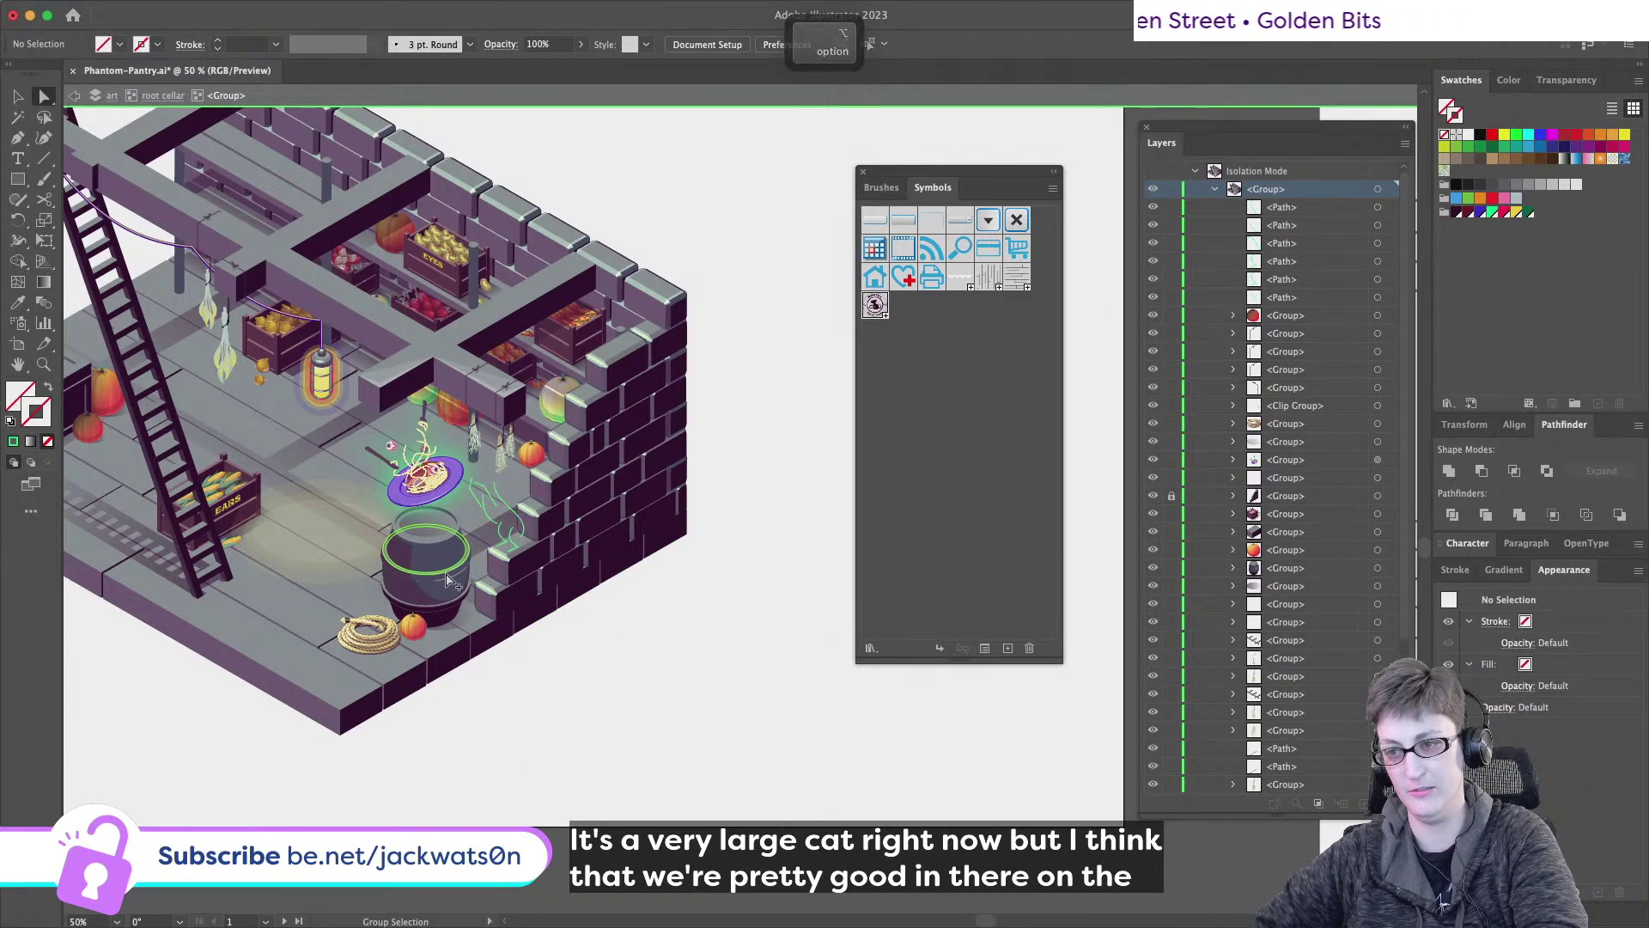
pyautogui.scroll(3, 448, 581)
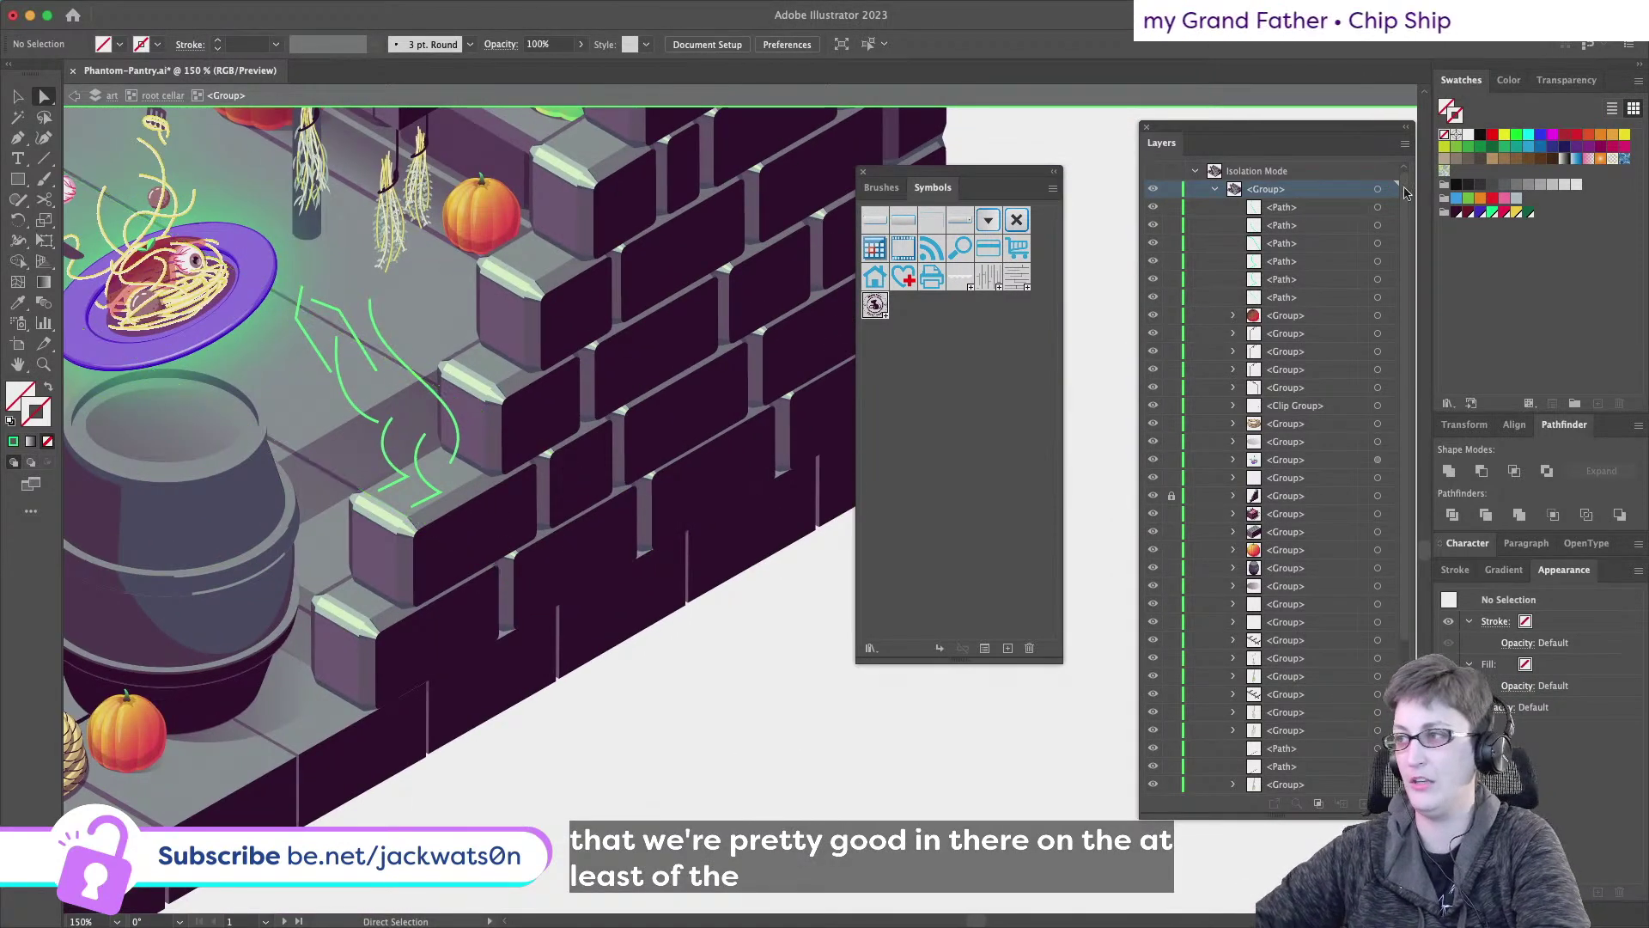
# - Scale all six green cat lines down together to about 58 by 79 px and shift them slightly toward the barrel
pyautogui.moveTo(1384, 206); pyautogui.dragTo(1385, 243)
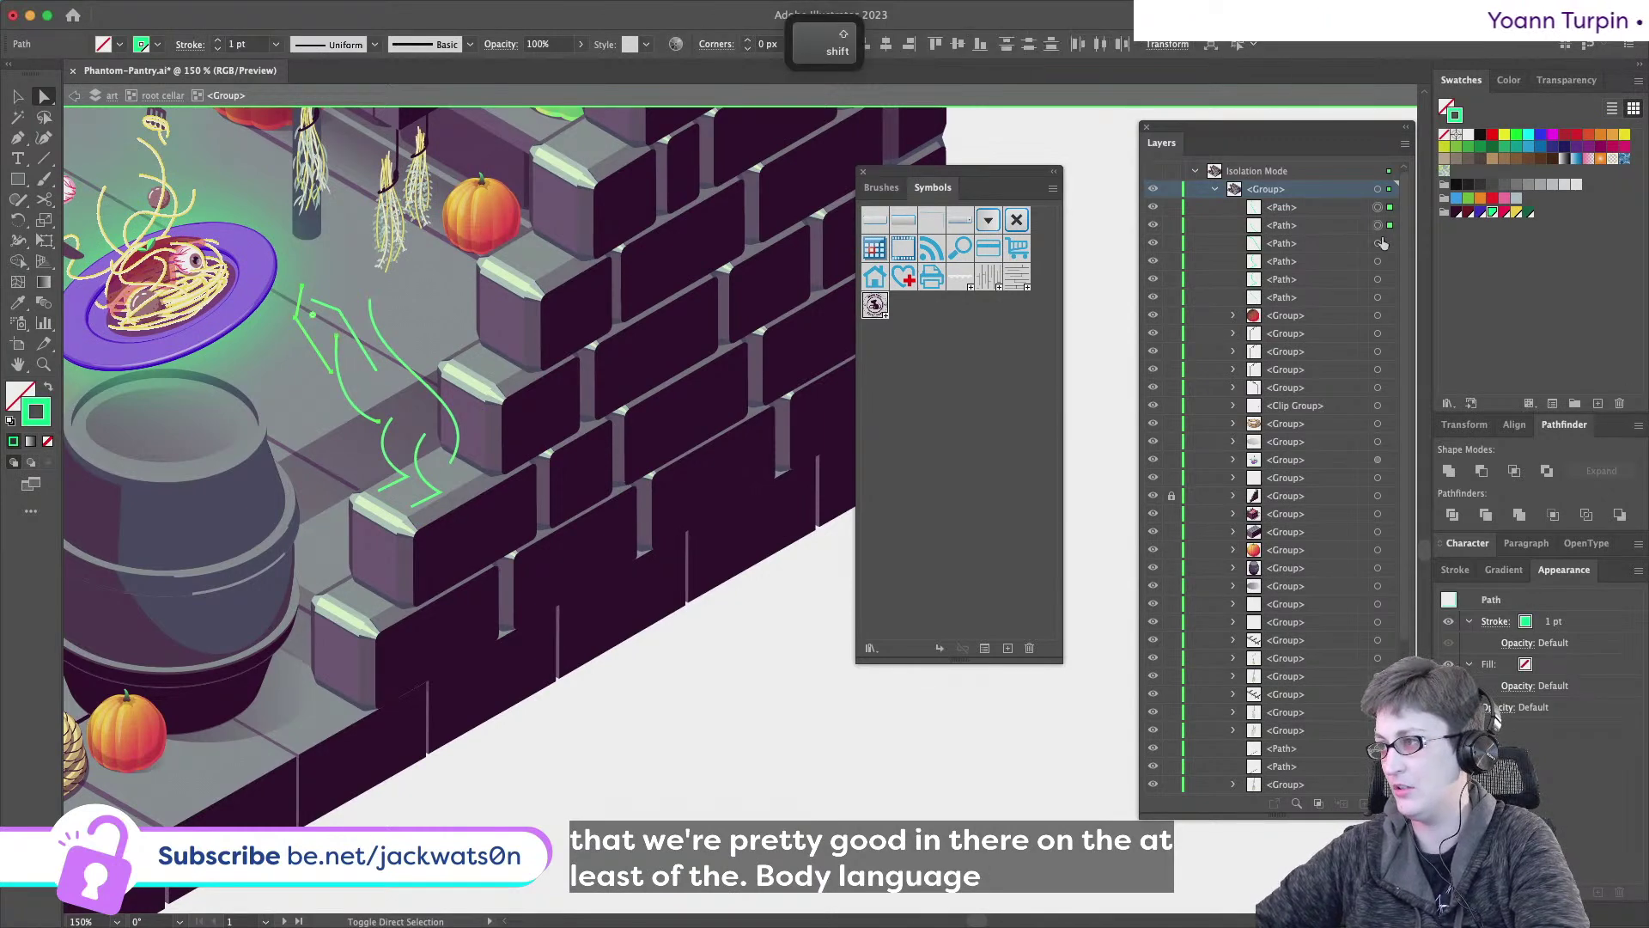
pyautogui.keyDown('shift'); pyautogui.click(1377, 297); pyautogui.keyUp('shift')
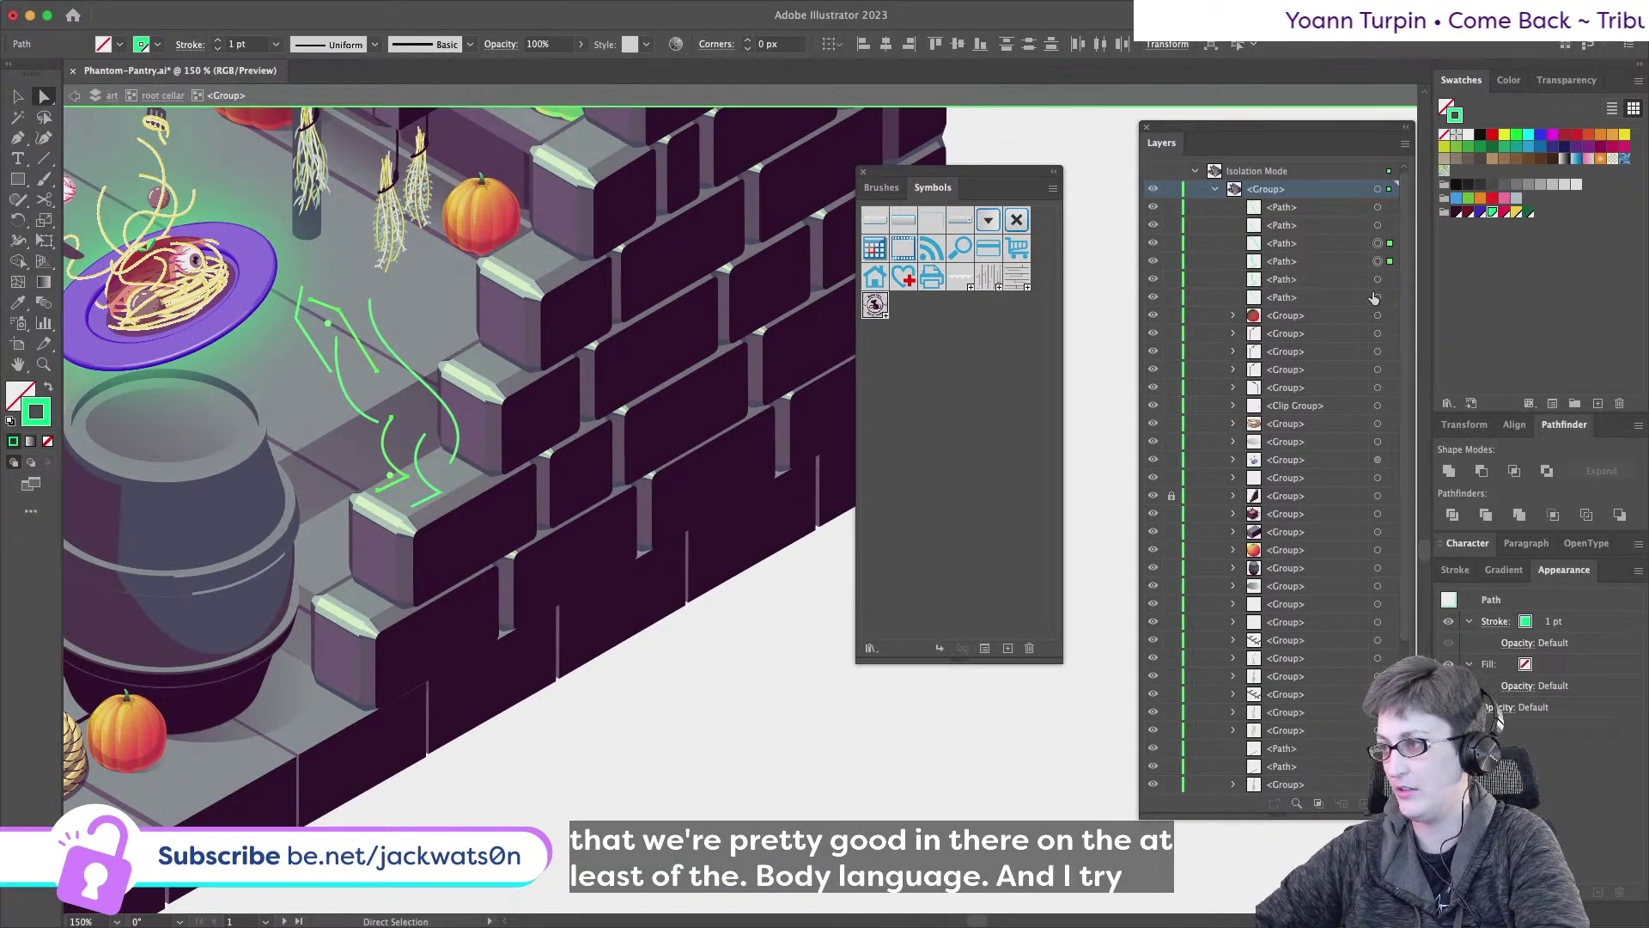
pyautogui.keyDown('shift'); pyautogui.click(1377, 279); pyautogui.keyUp('shift')
pyautogui.keyDown('shift'); pyautogui.click(1378, 225); pyautogui.keyUp('shift')
pyautogui.keyDown('shift'); pyautogui.click(1378, 207); pyautogui.keyUp('shift')
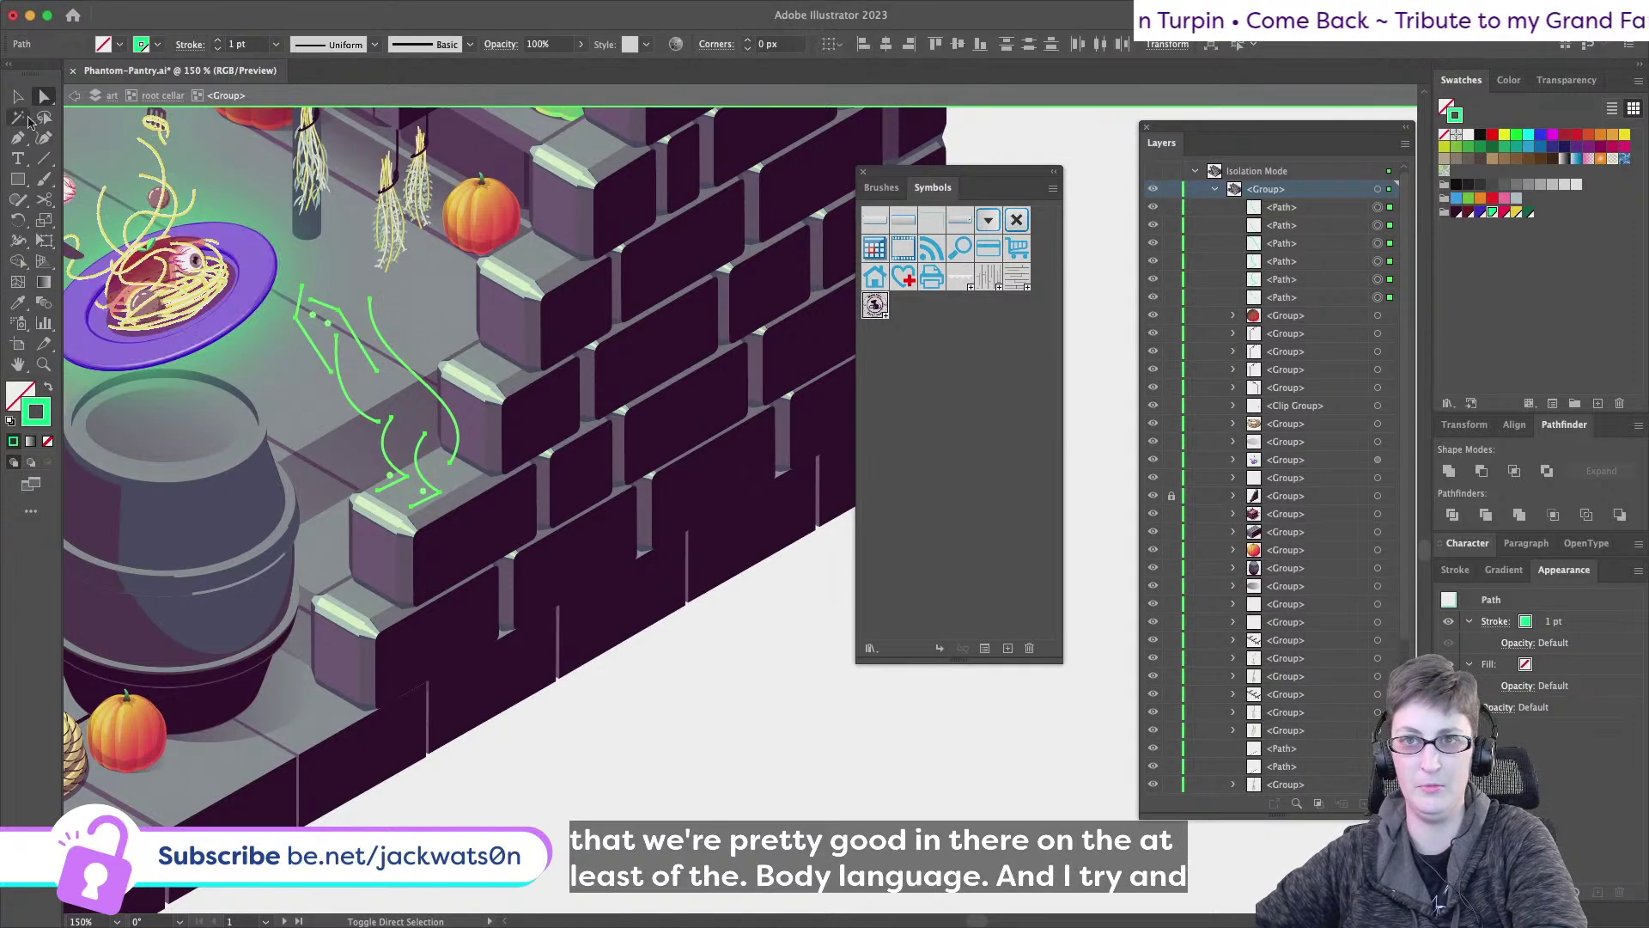
pyautogui.press('v')
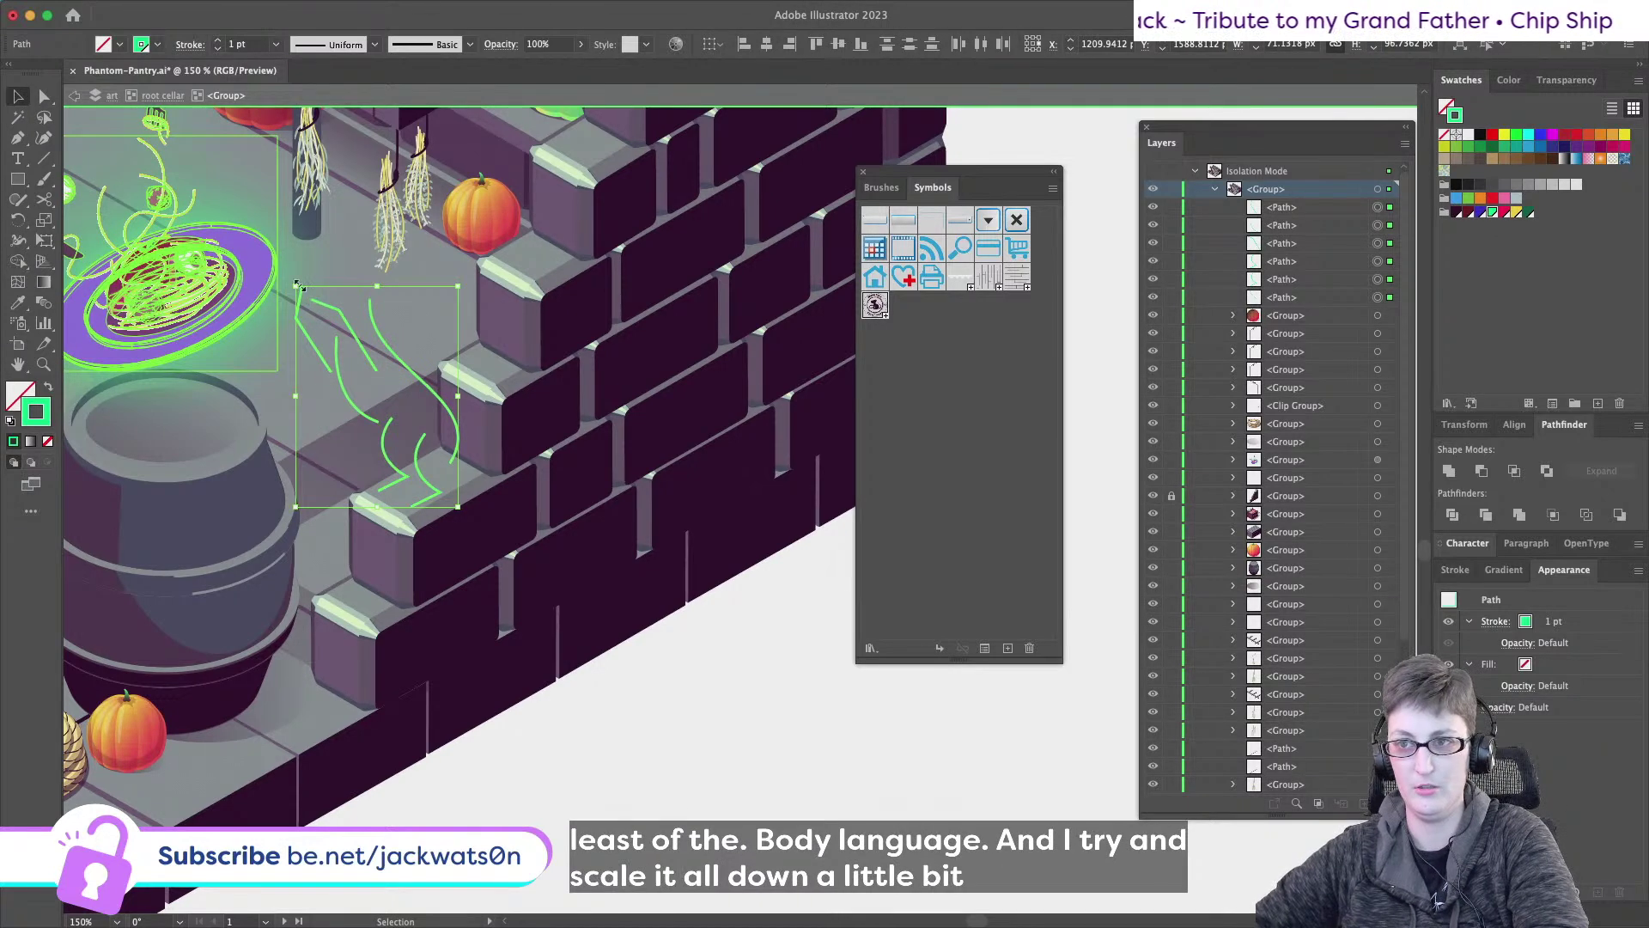
pyautogui.moveTo(295, 287); pyautogui.dragTo(324, 326)
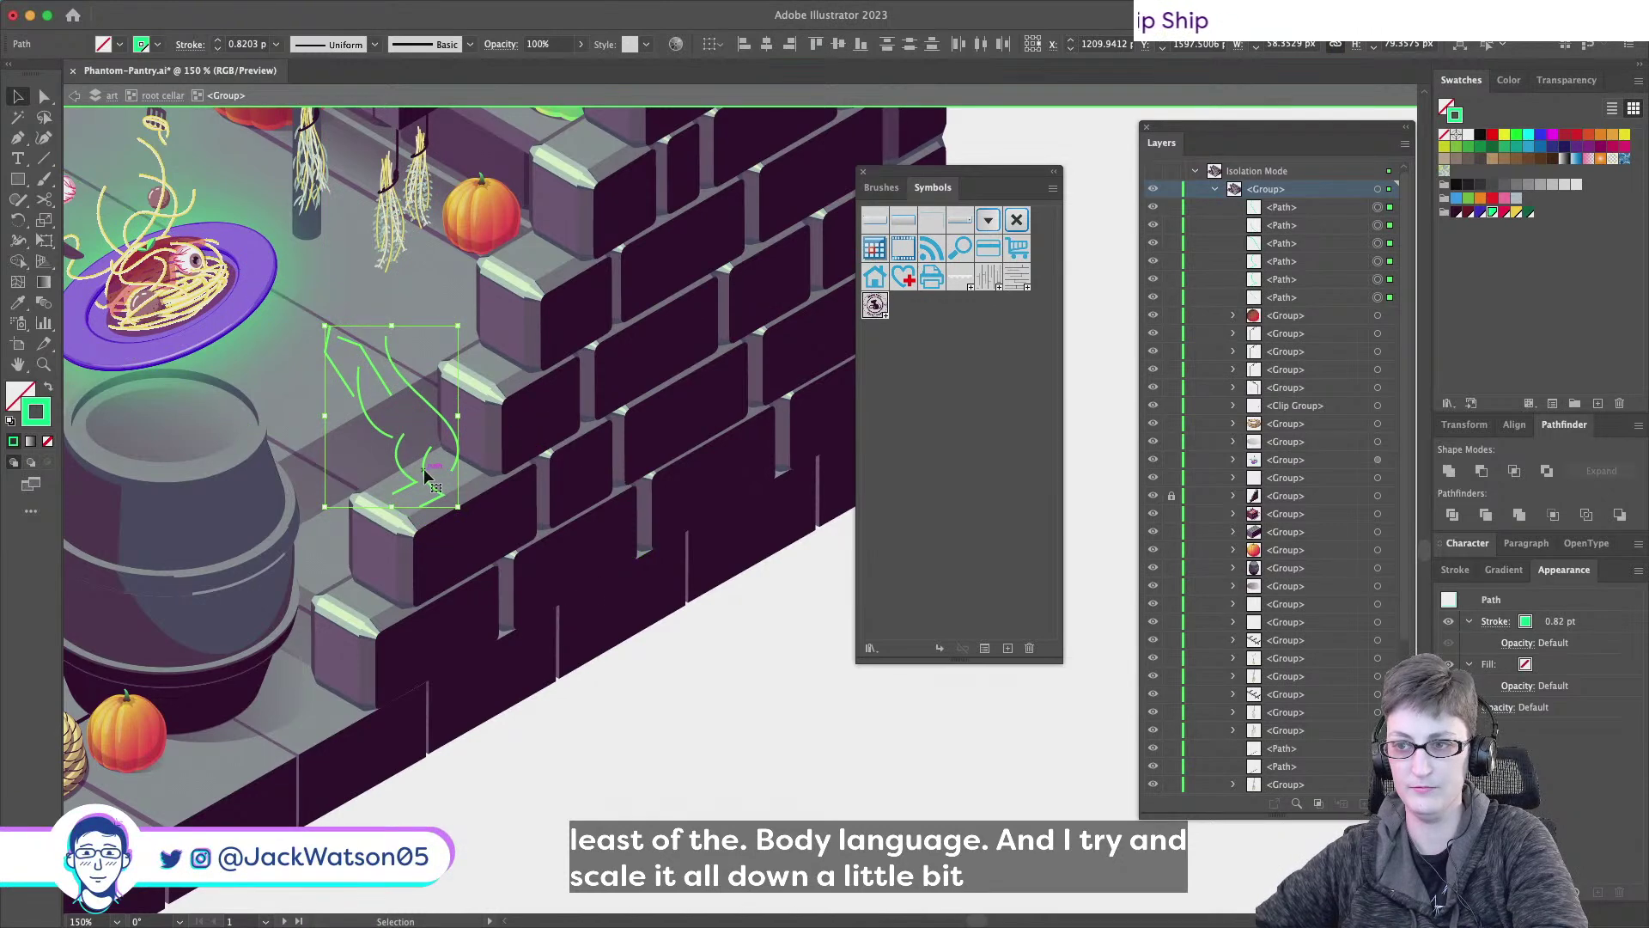
pyautogui.moveTo(424, 471); pyautogui.dragTo(412, 473)
pyautogui.press('super+shift+a')
# - Shift the upper anchor points of the spine and belly lines slightly toward the stepped wall, and deselect the paths
pyautogui.scroll(-2, 550, 603)
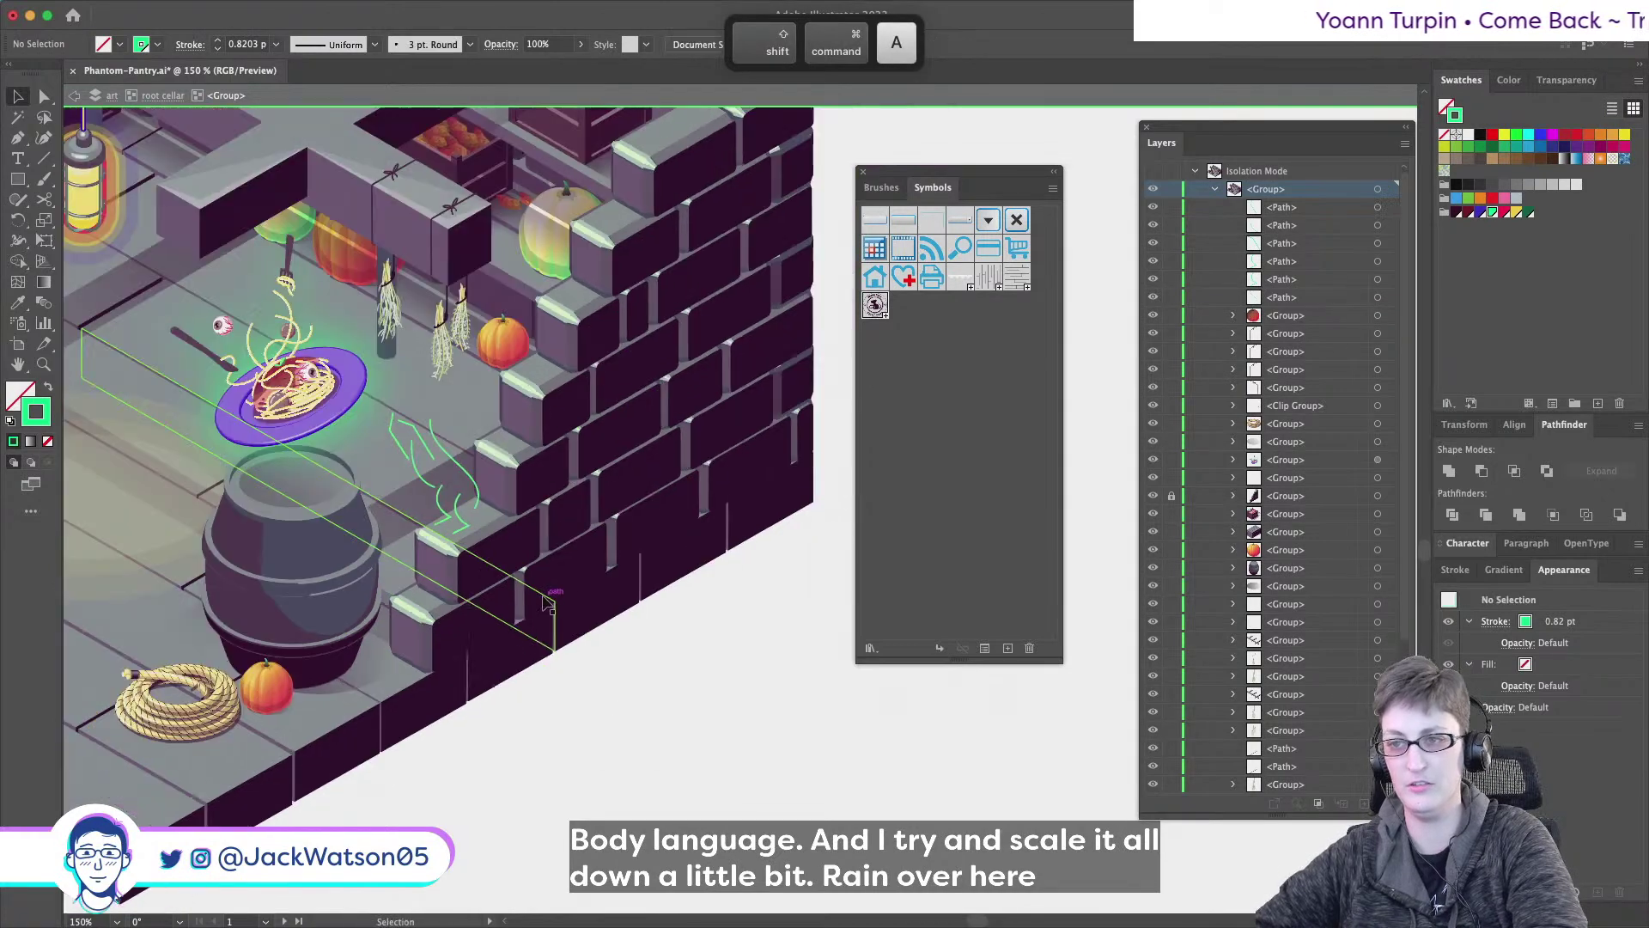
pyautogui.hscroll(-2, 533, 516)
pyautogui.scroll(2, 527, 524)
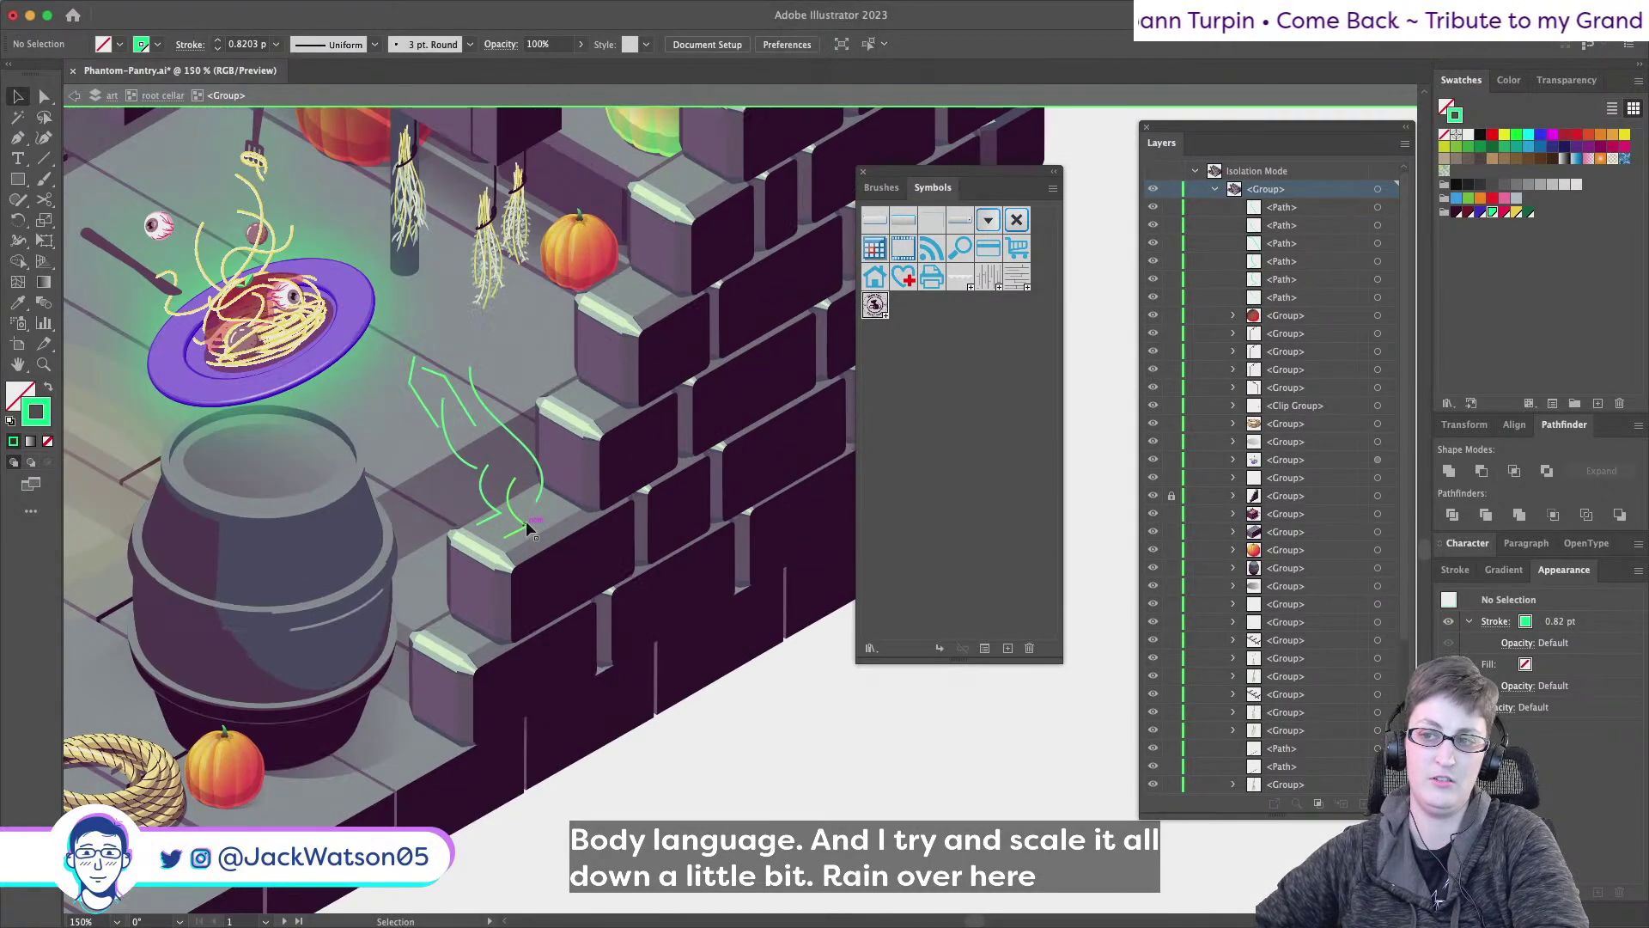
pyautogui.hscroll(2, 481, 516)
pyautogui.scroll(1, 463, 515)
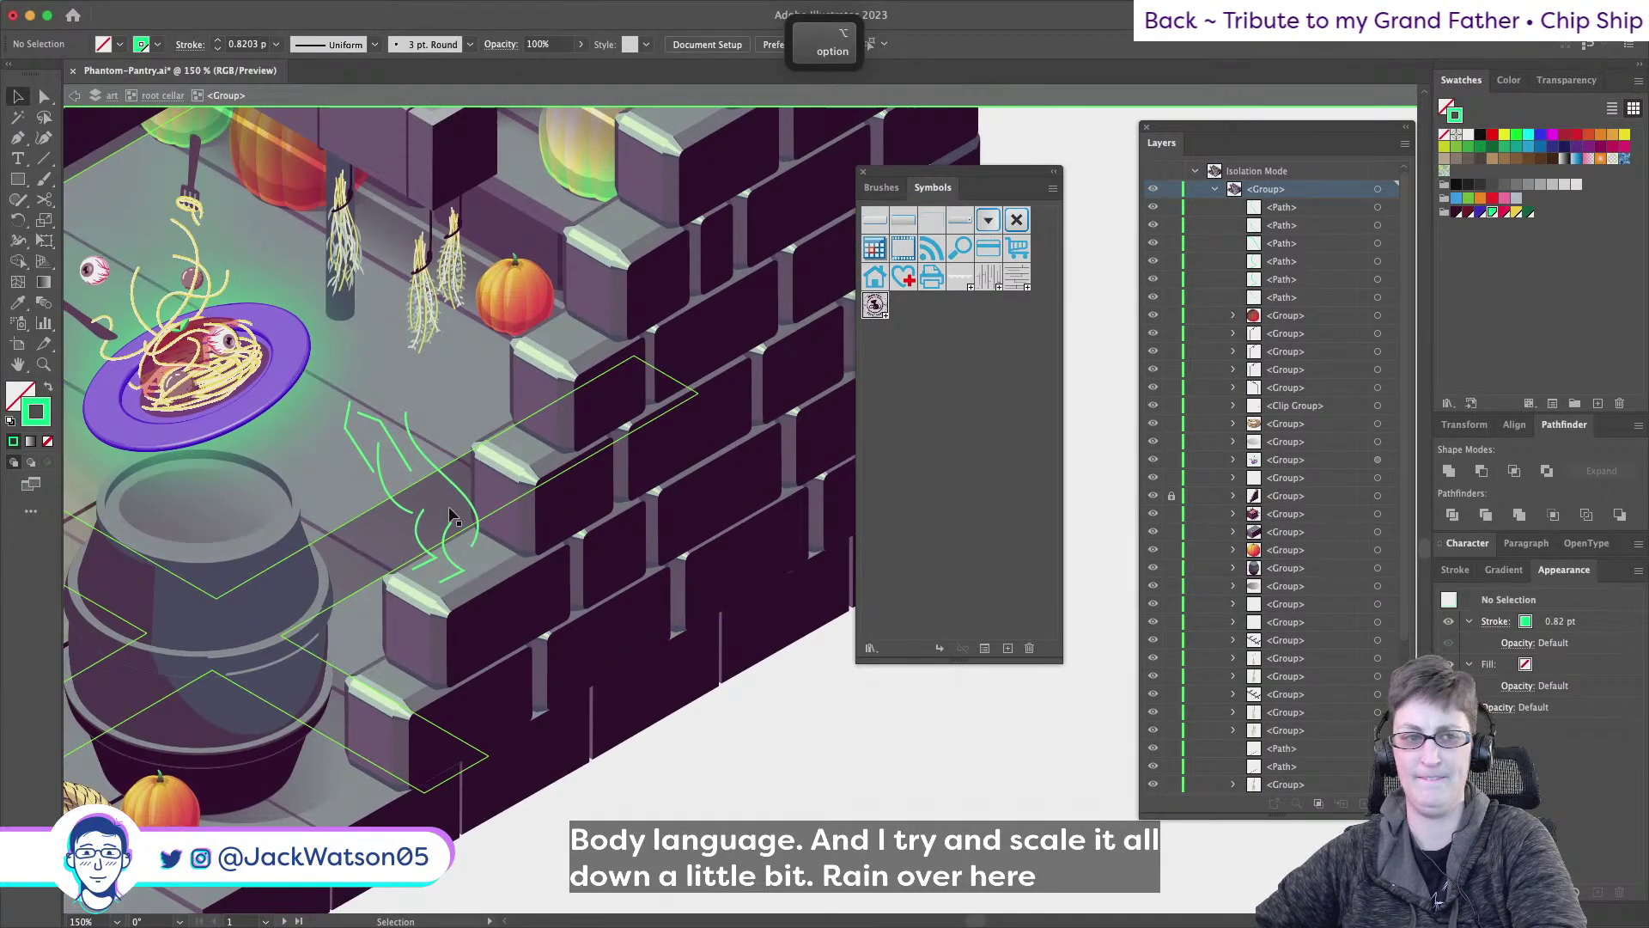
pyautogui.scroll(2, 449, 507)
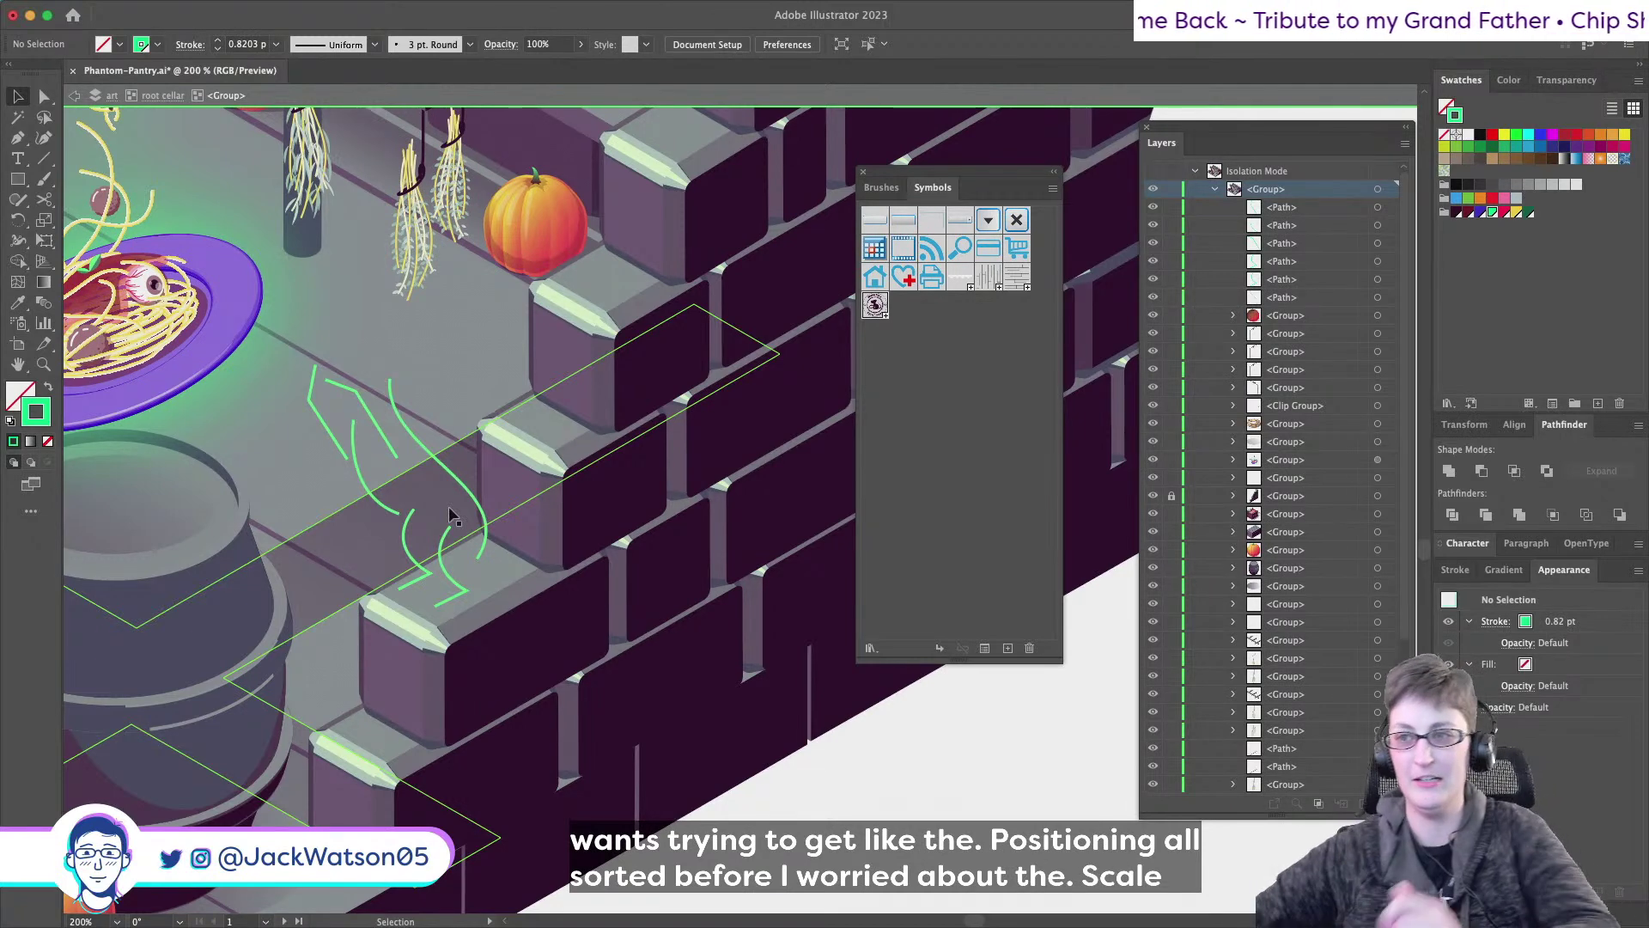
pyautogui.scroll(1, 481, 471)
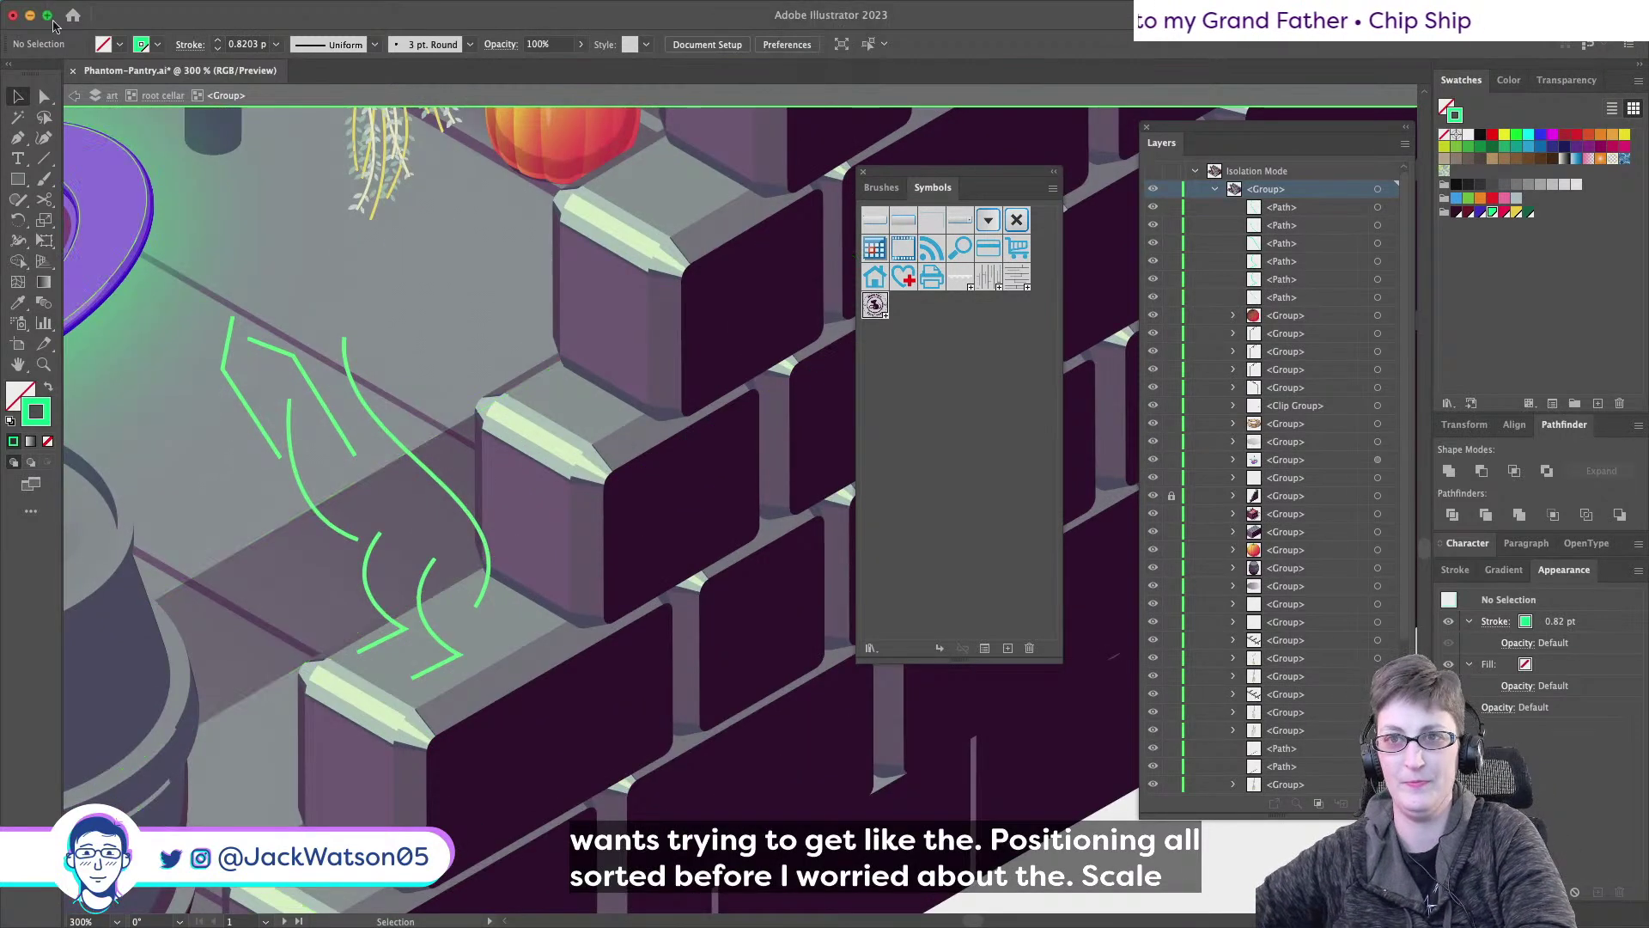
pyautogui.click(43, 98)
pyautogui.click(348, 338)
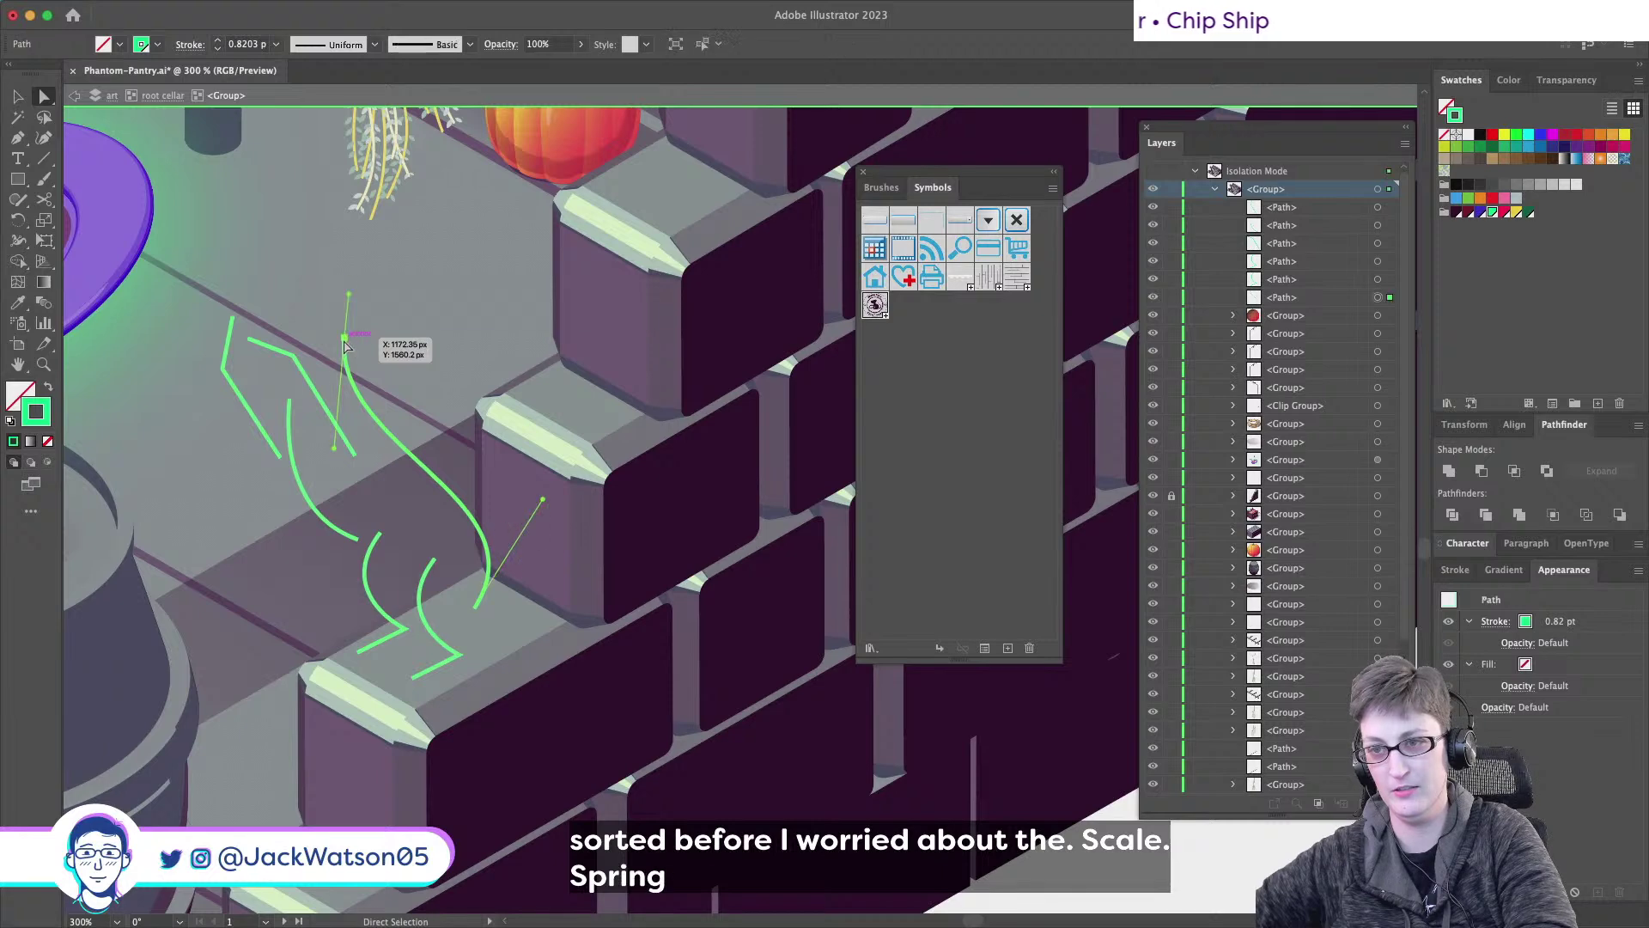
pyautogui.moveTo(345, 338); pyautogui.dragTo(362, 347)
pyautogui.click(289, 403)
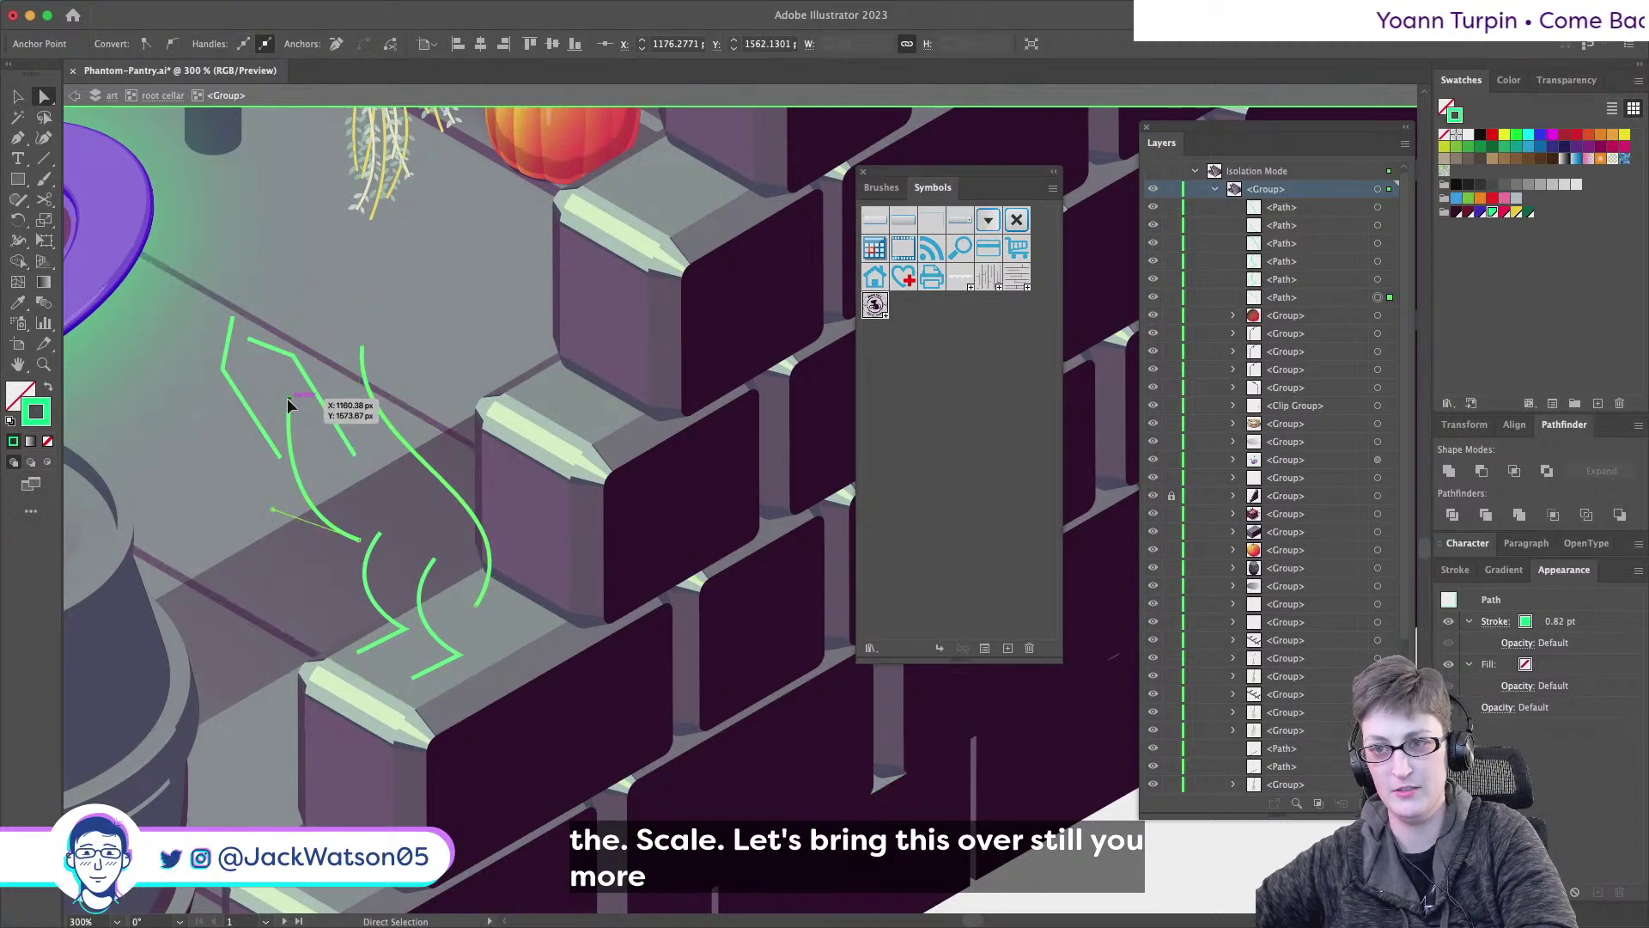
pyautogui.moveTo(289, 404); pyautogui.dragTo(304, 402)
pyautogui.press('super+shift+a')
pyautogui.click(17, 137)
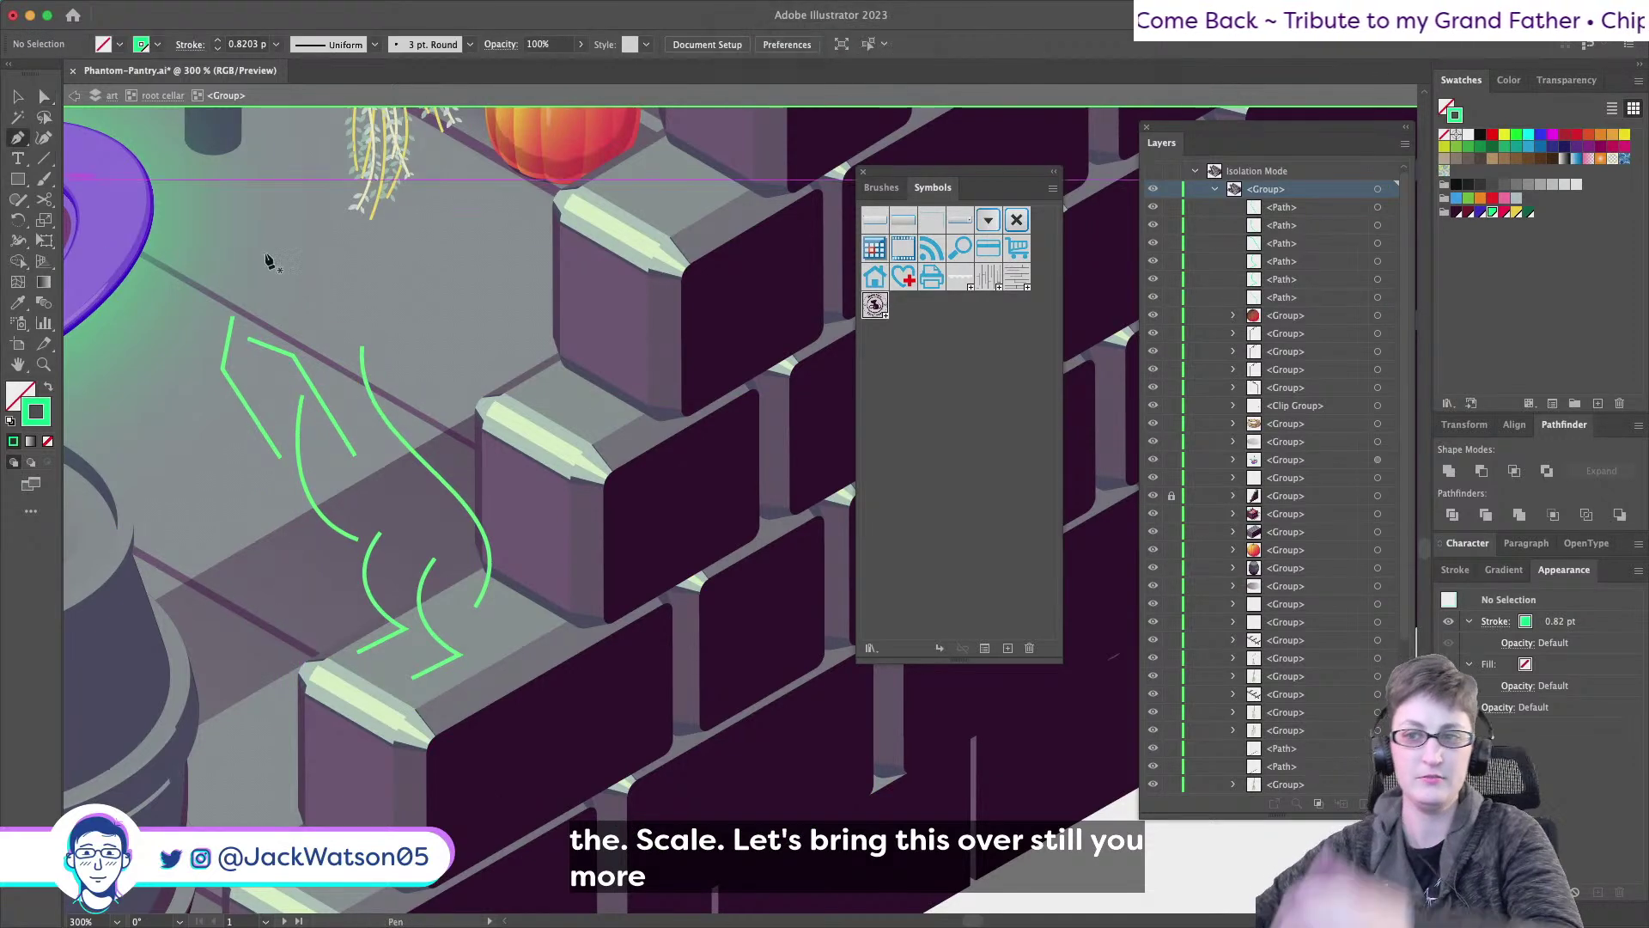
pyautogui.hscroll(-3, 462, 357)
pyautogui.scroll(-2, 461, 357)
pyautogui.hscroll(3, 461, 356)
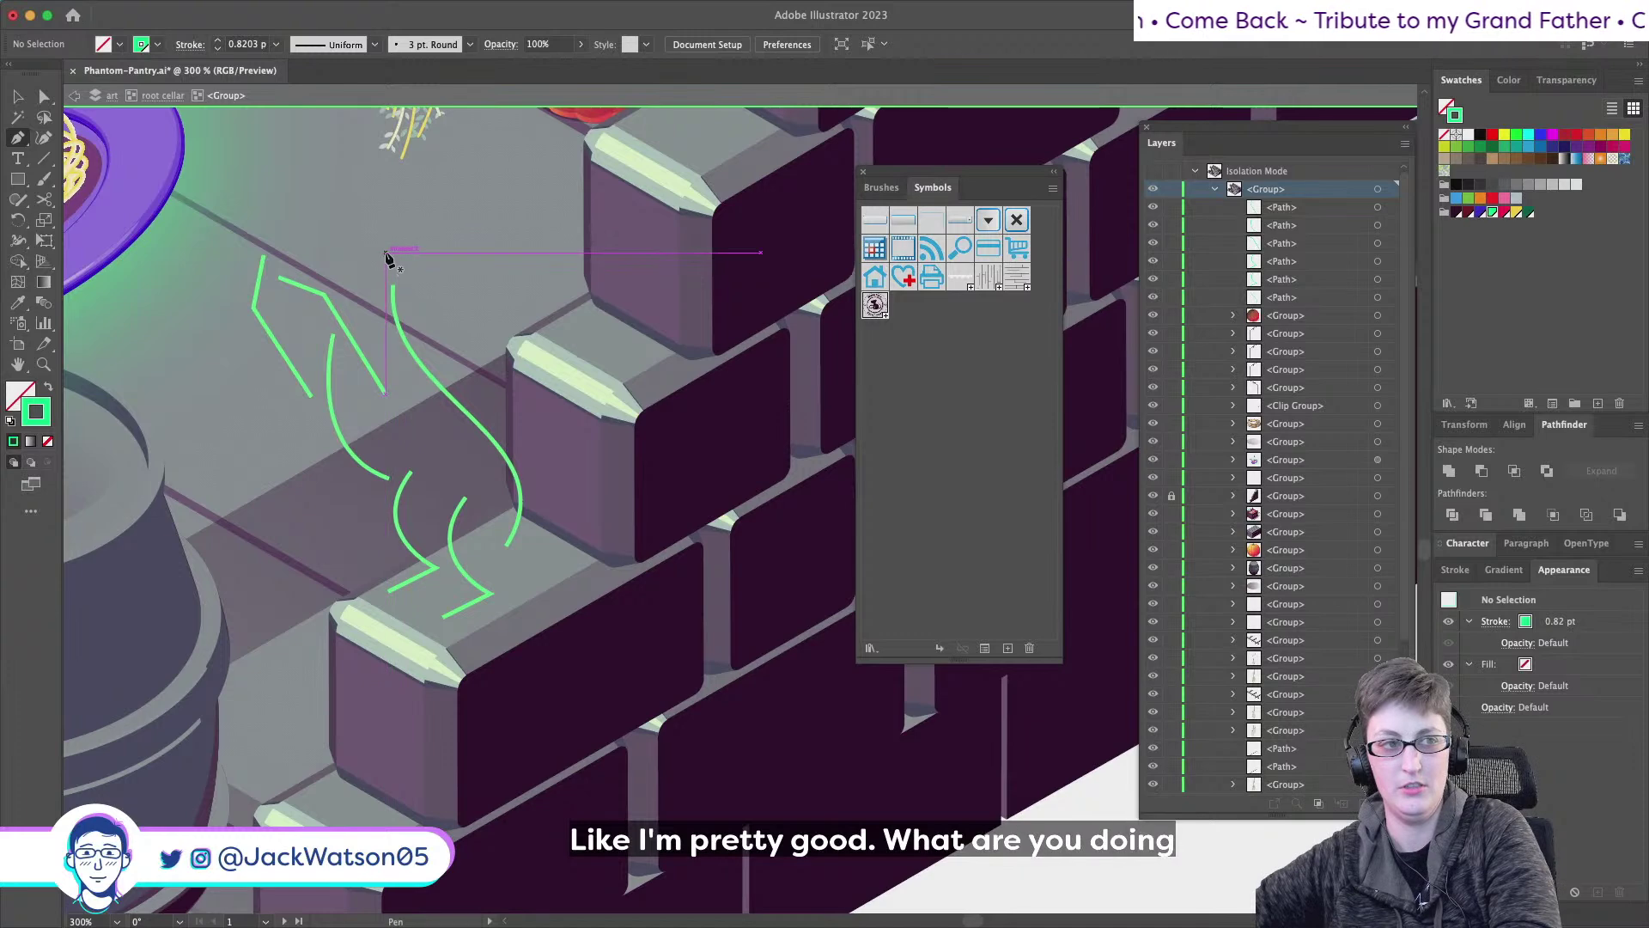
pyautogui.click(378, 313)
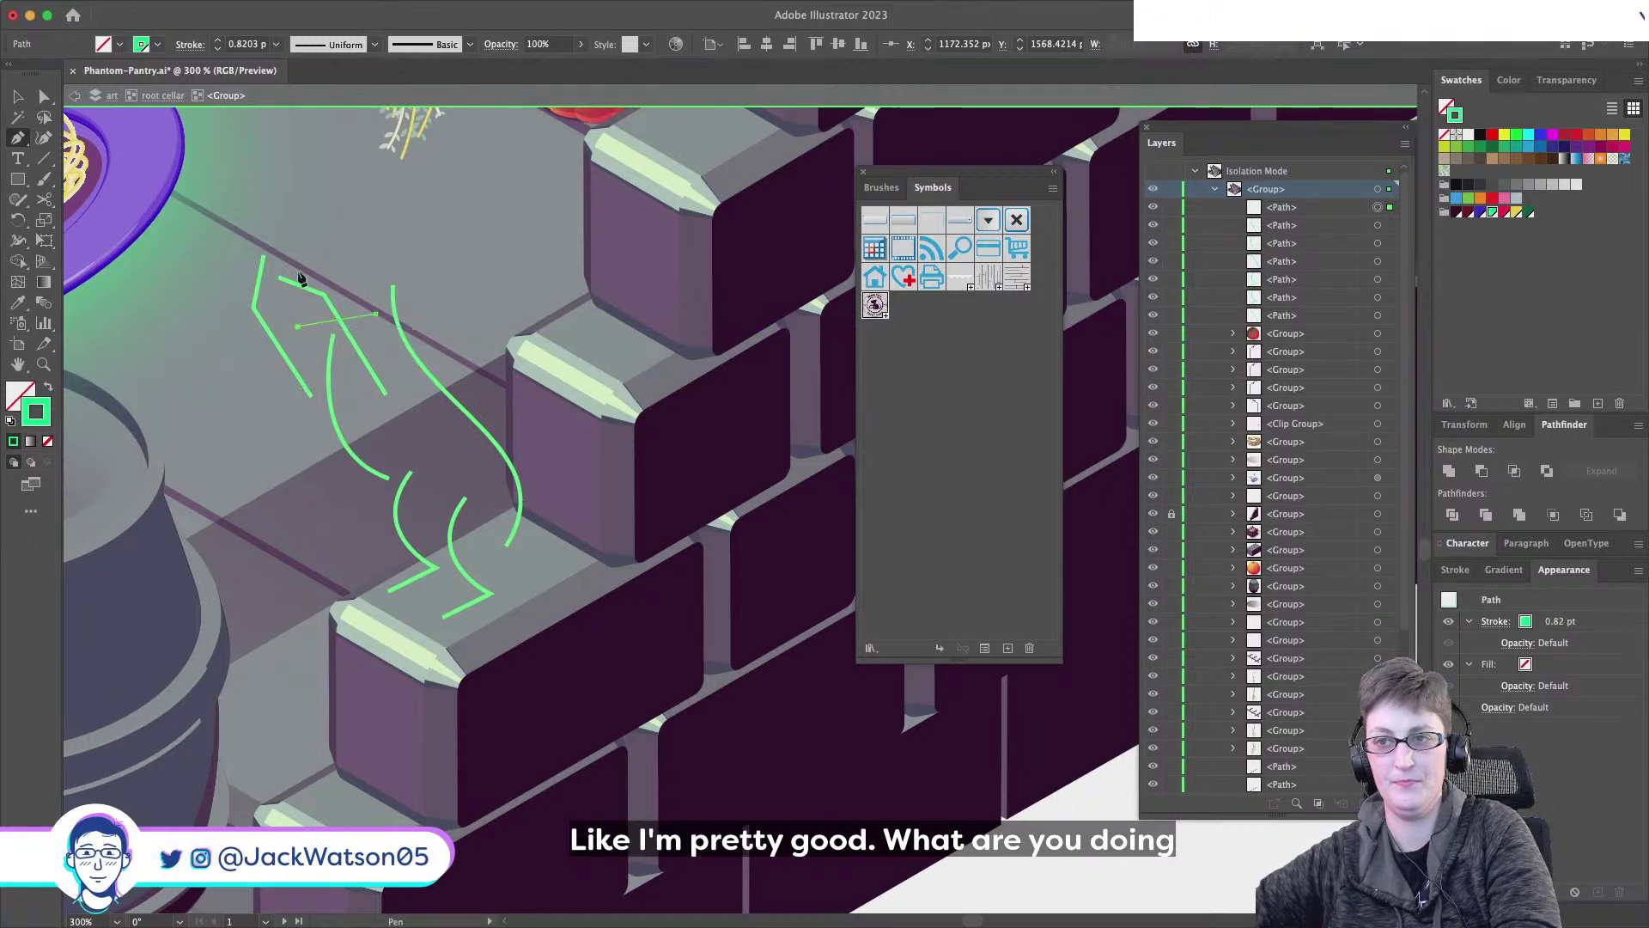
pyautogui.press('super+z')
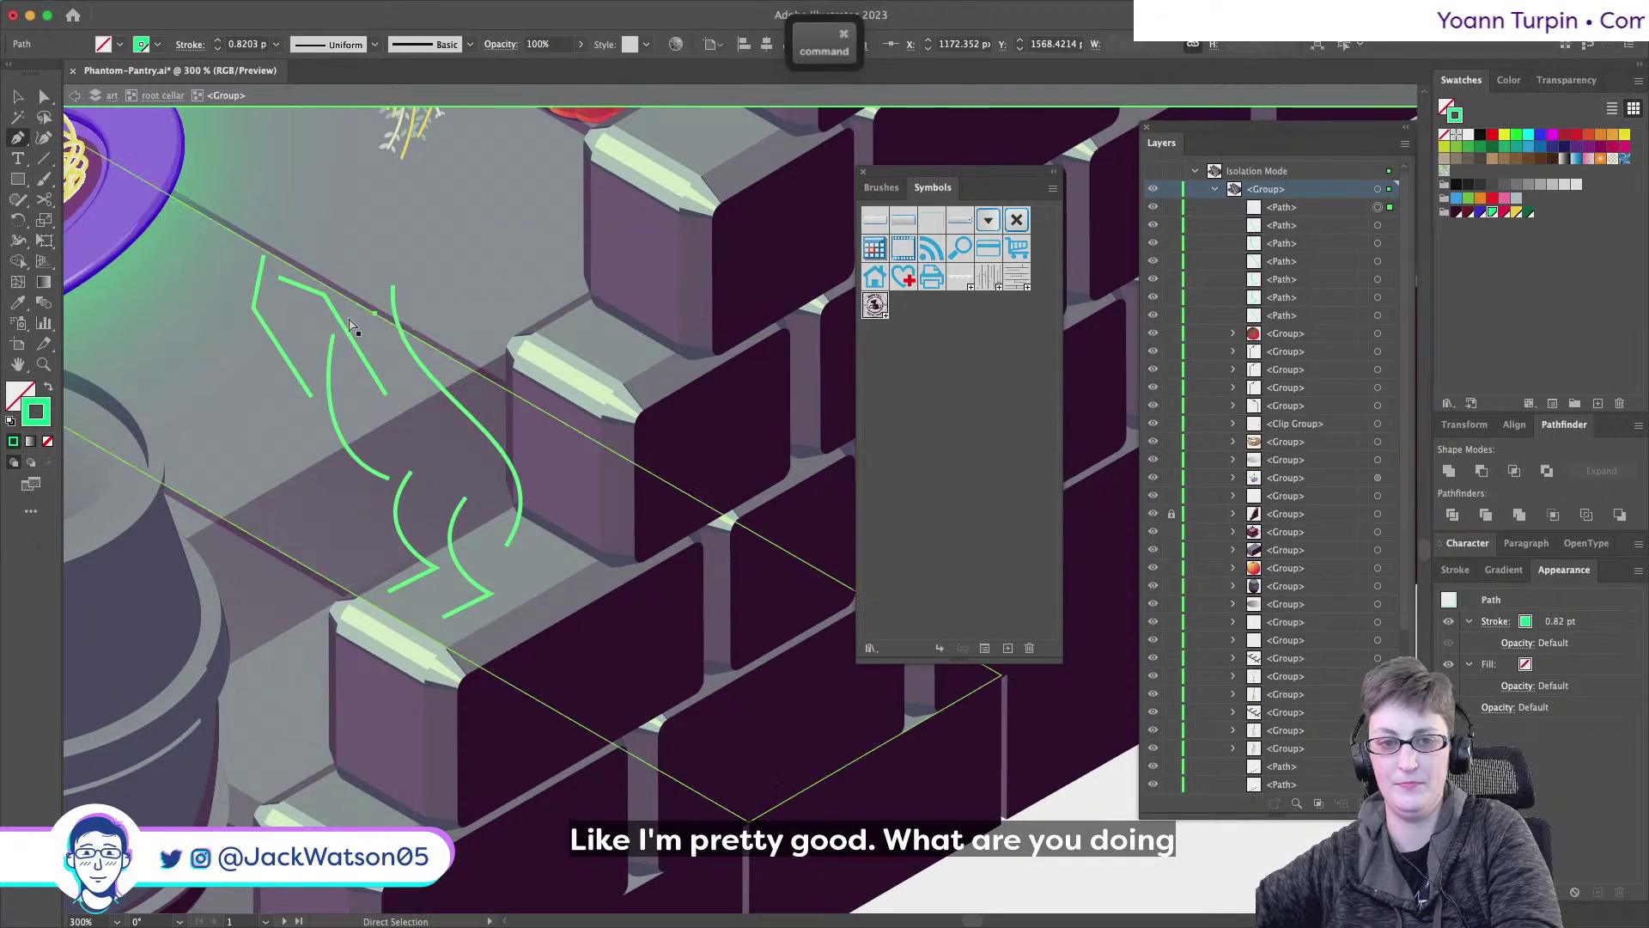
pyautogui.press('super+z')
# - Draw a boxy, open head outline about 30 by 22 px with the Pen tool over the cat's raised paws and upper spine
pyautogui.hscroll(3, 347, 319)
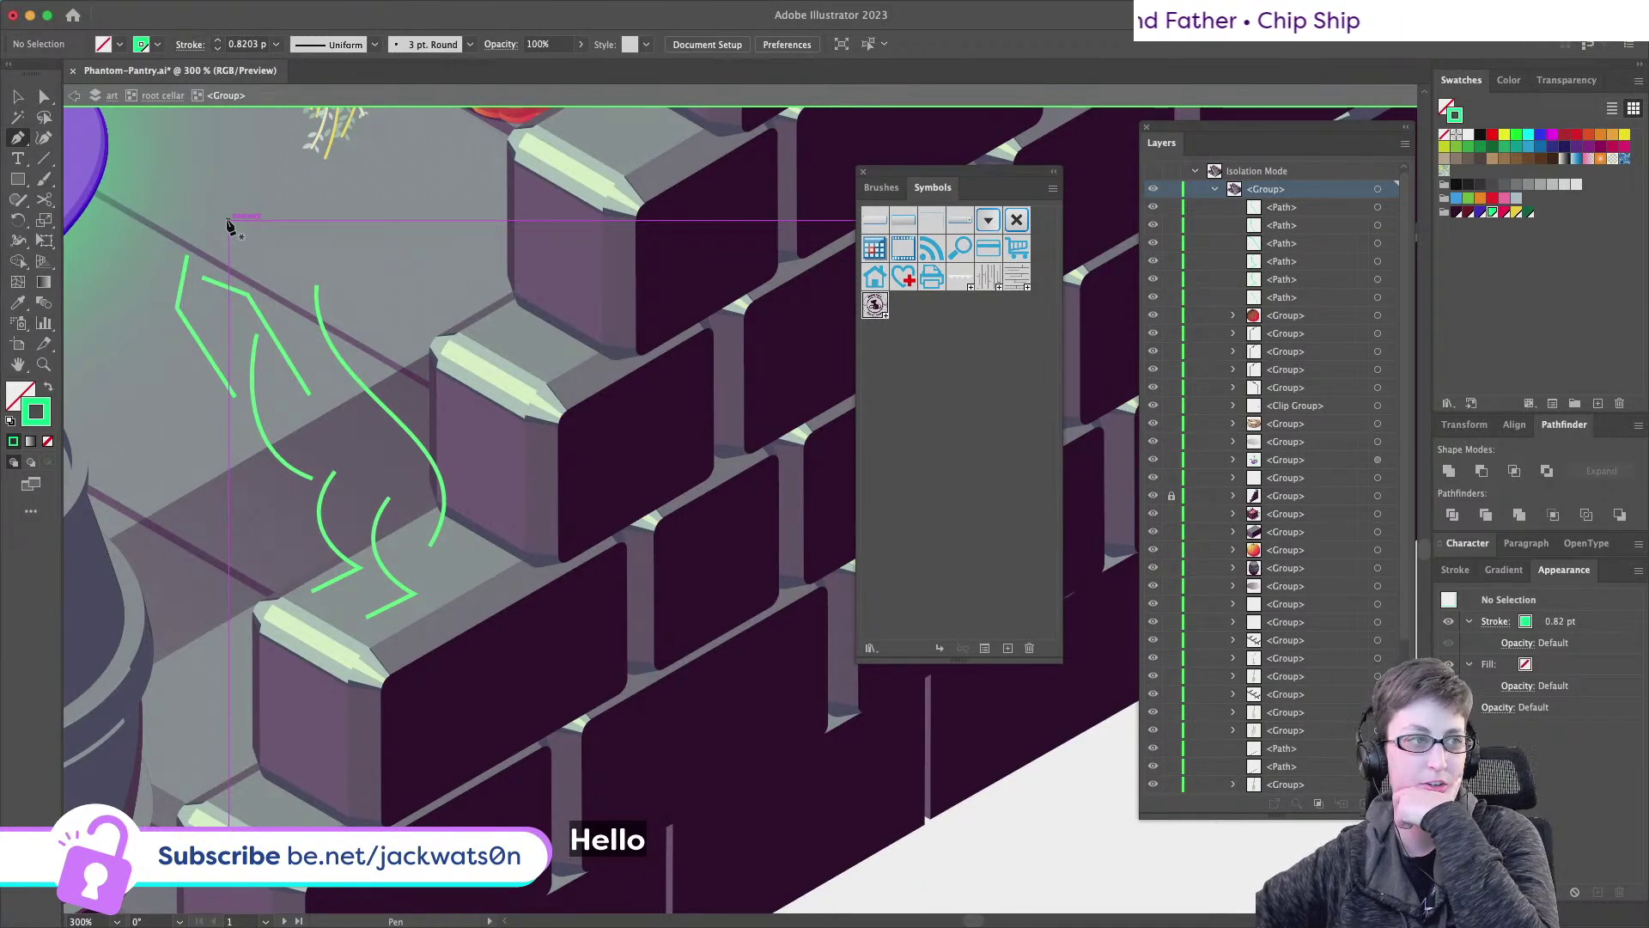
pyautogui.hscroll(1, 227, 225)
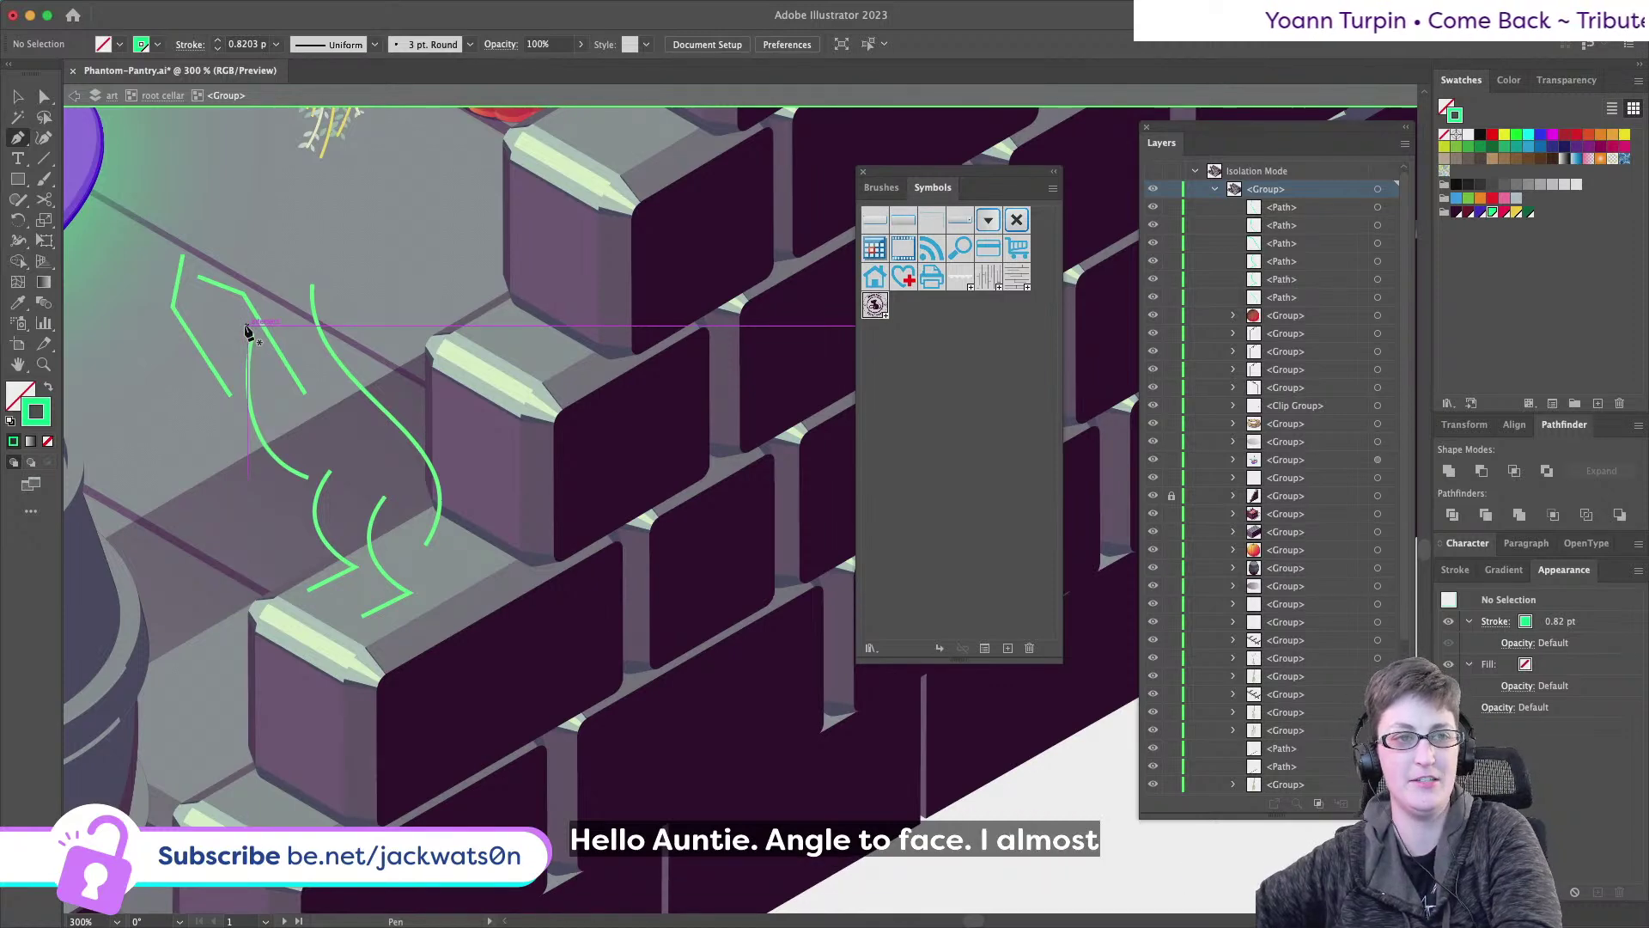
pyautogui.hscroll(1, 247, 333)
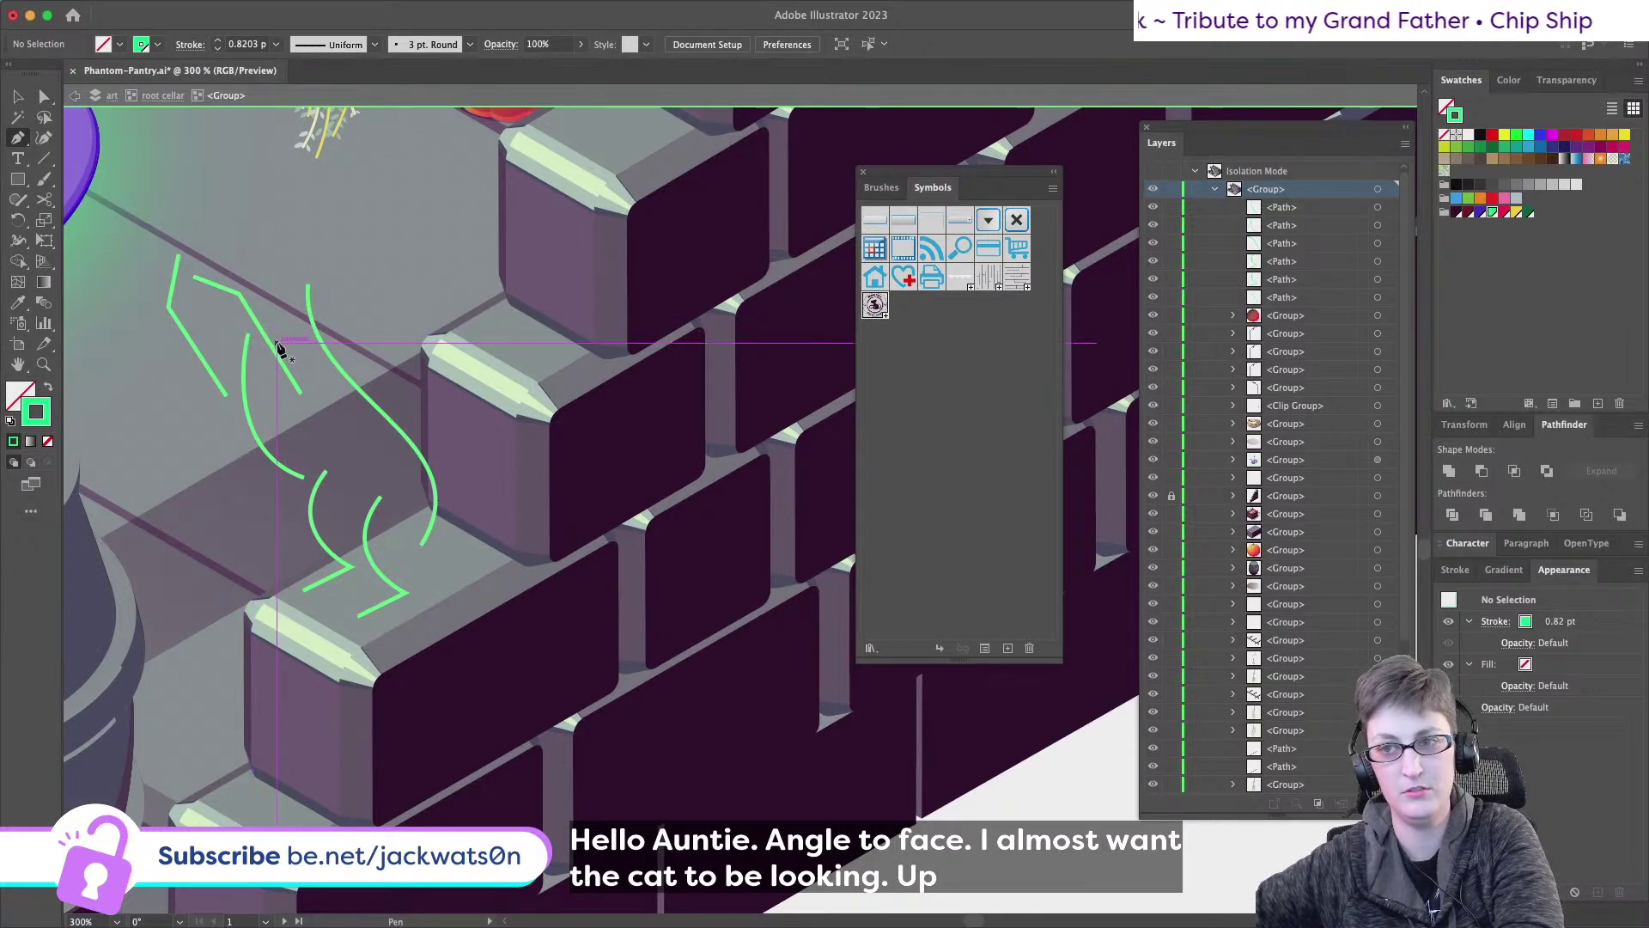
pyautogui.click(275, 343)
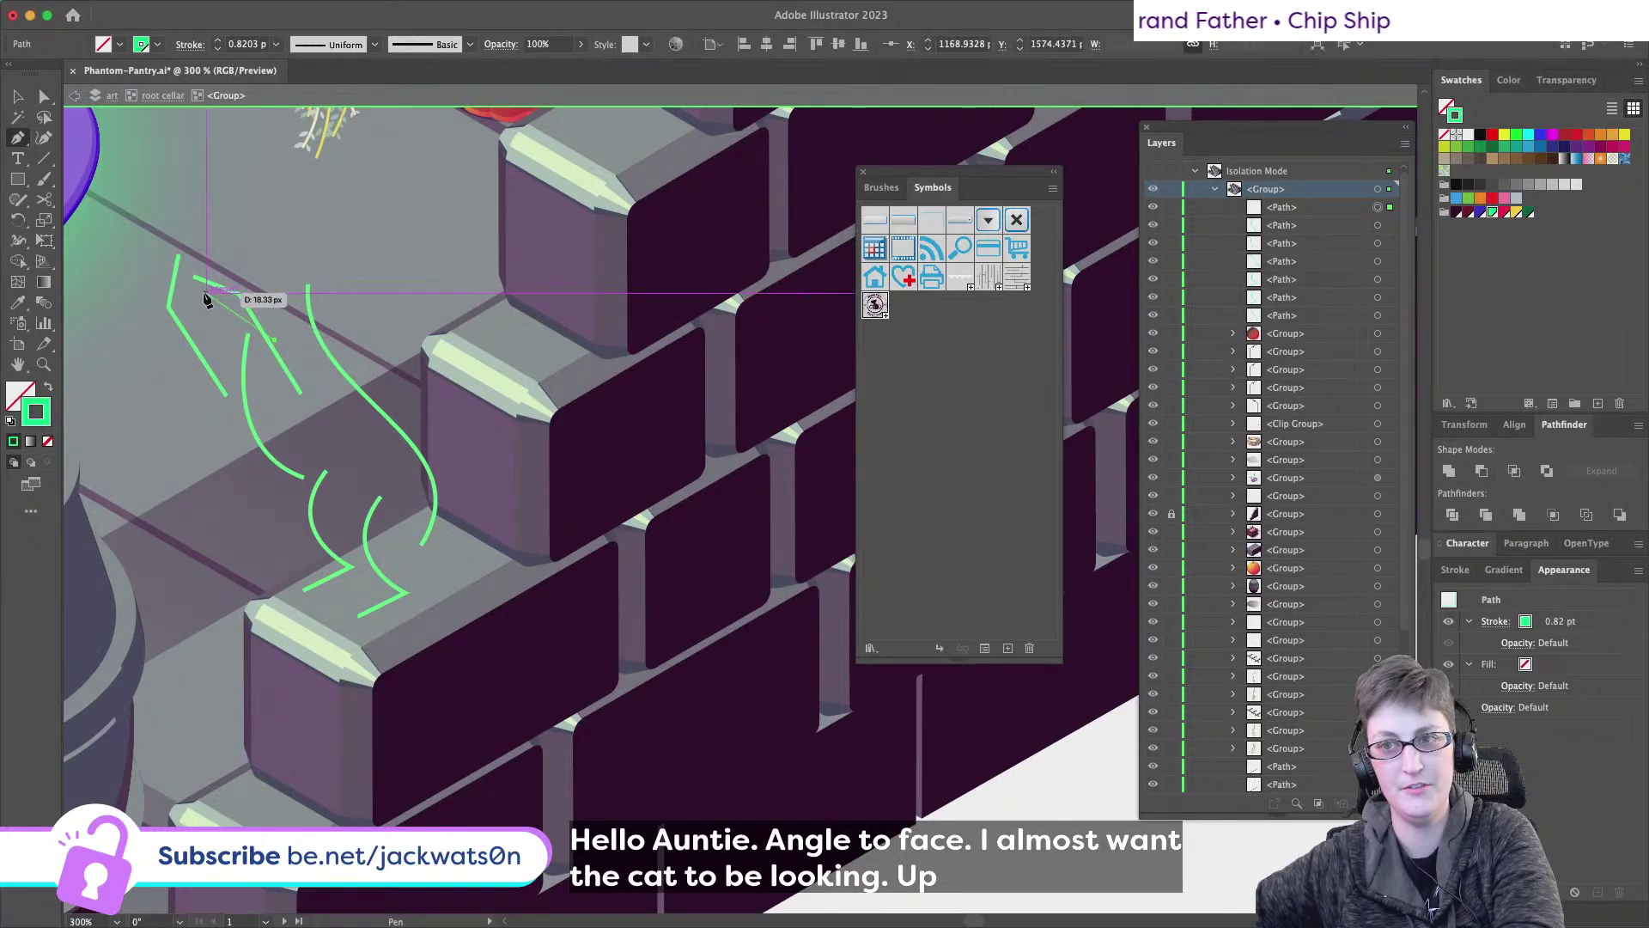
pyautogui.click(207, 295)
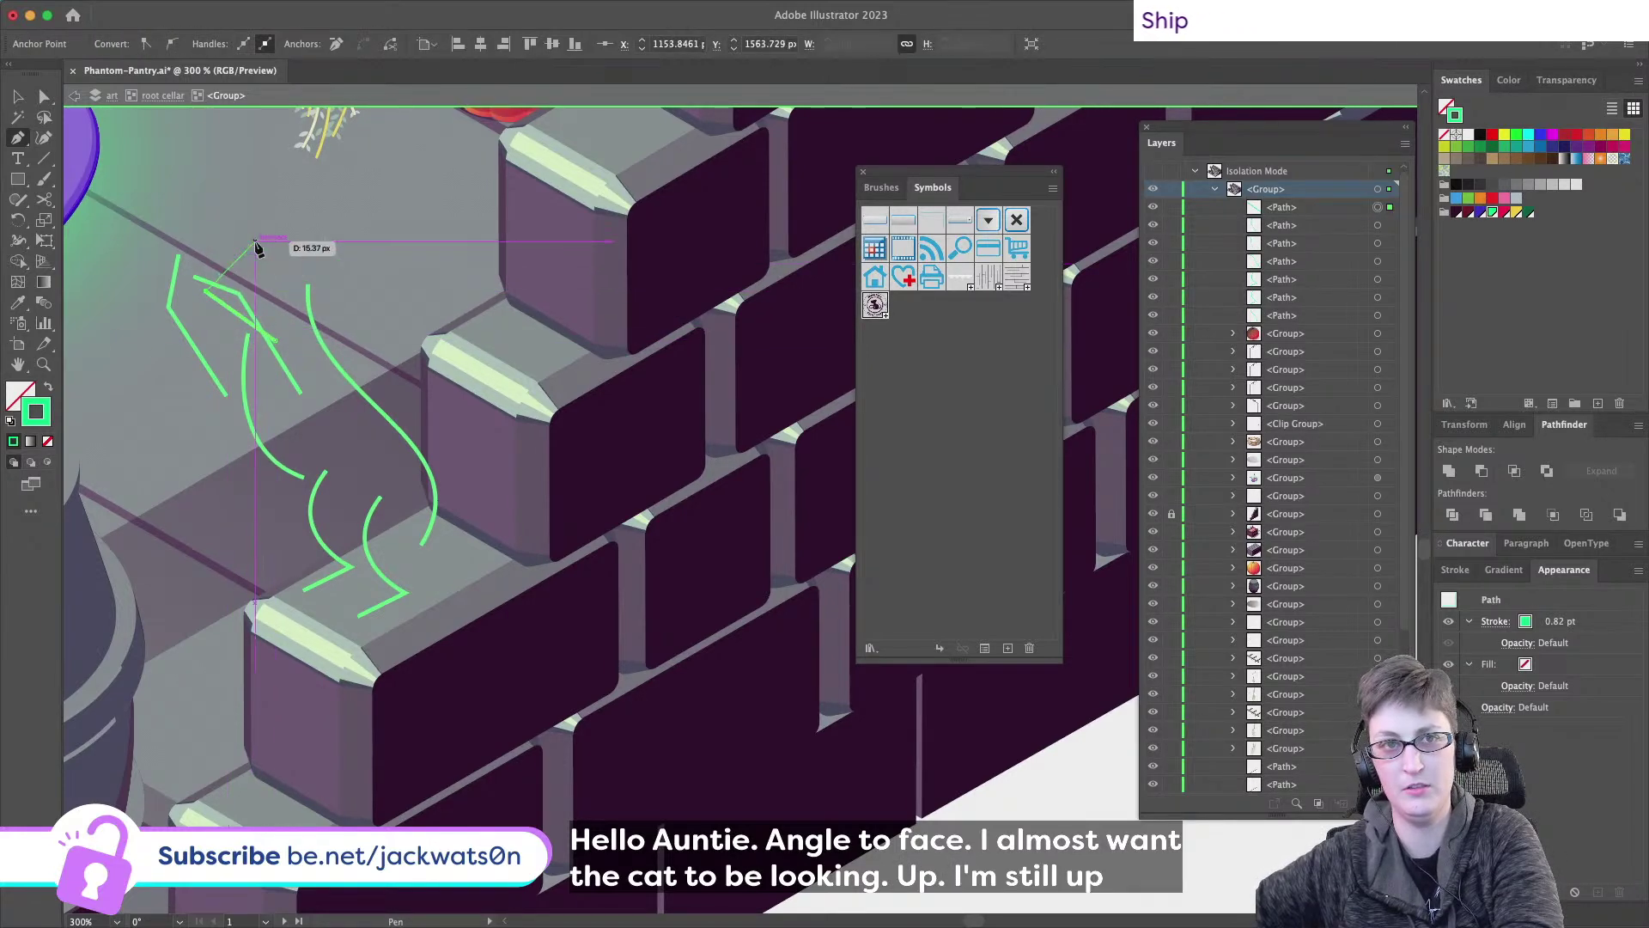
pyautogui.click(255, 242)
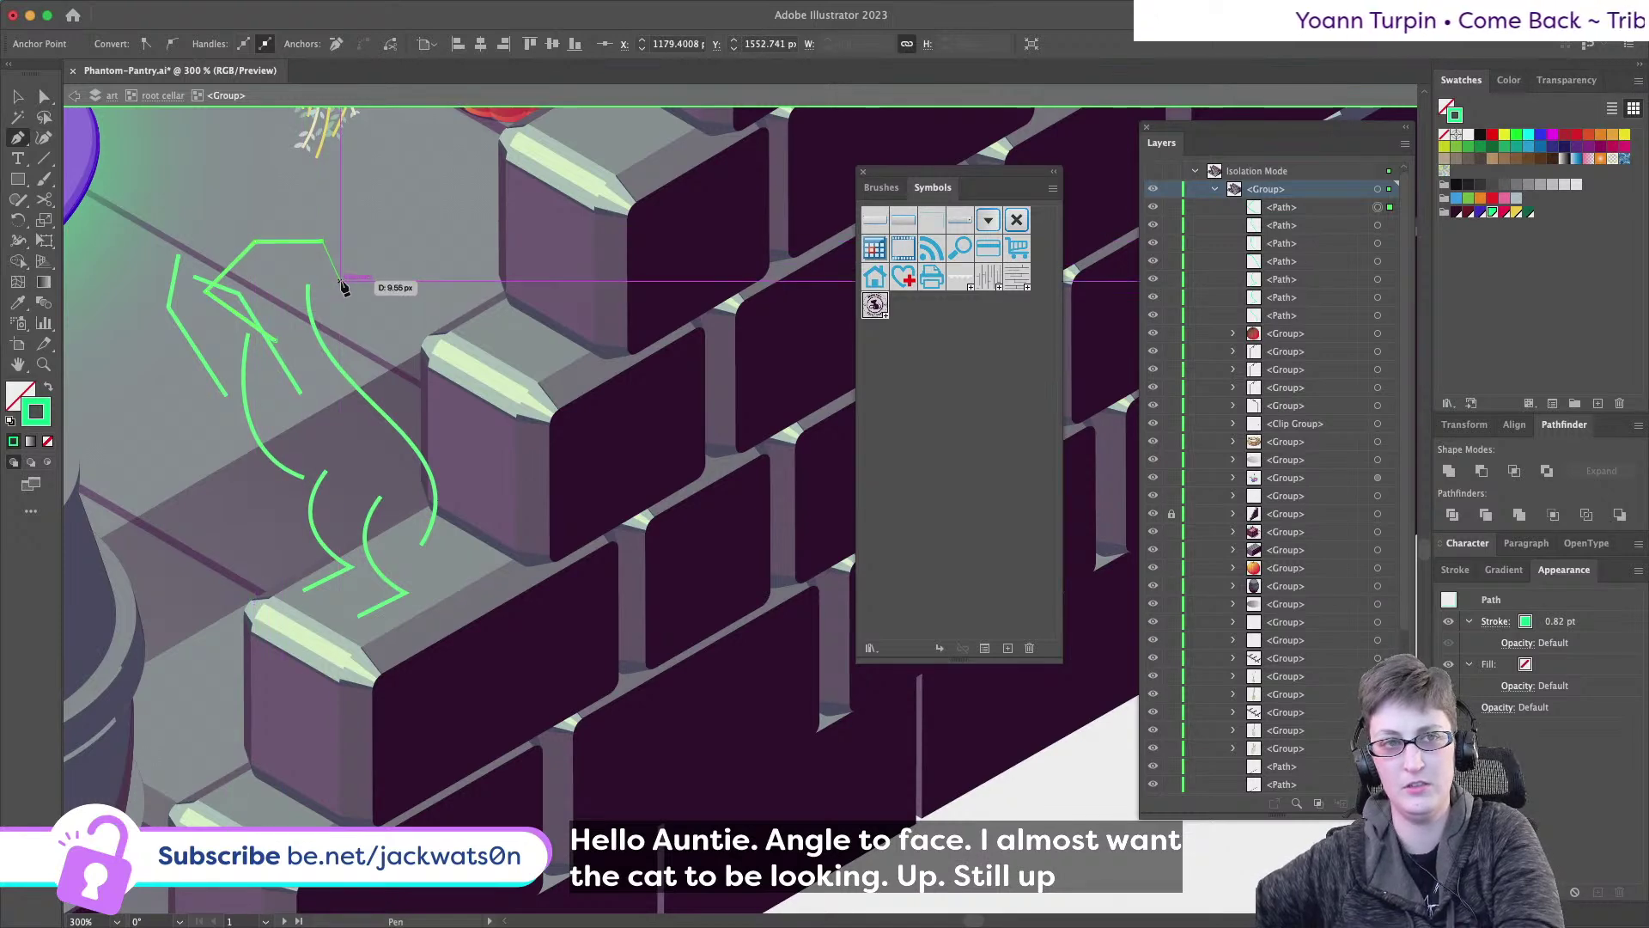
pyautogui.click(341, 284)
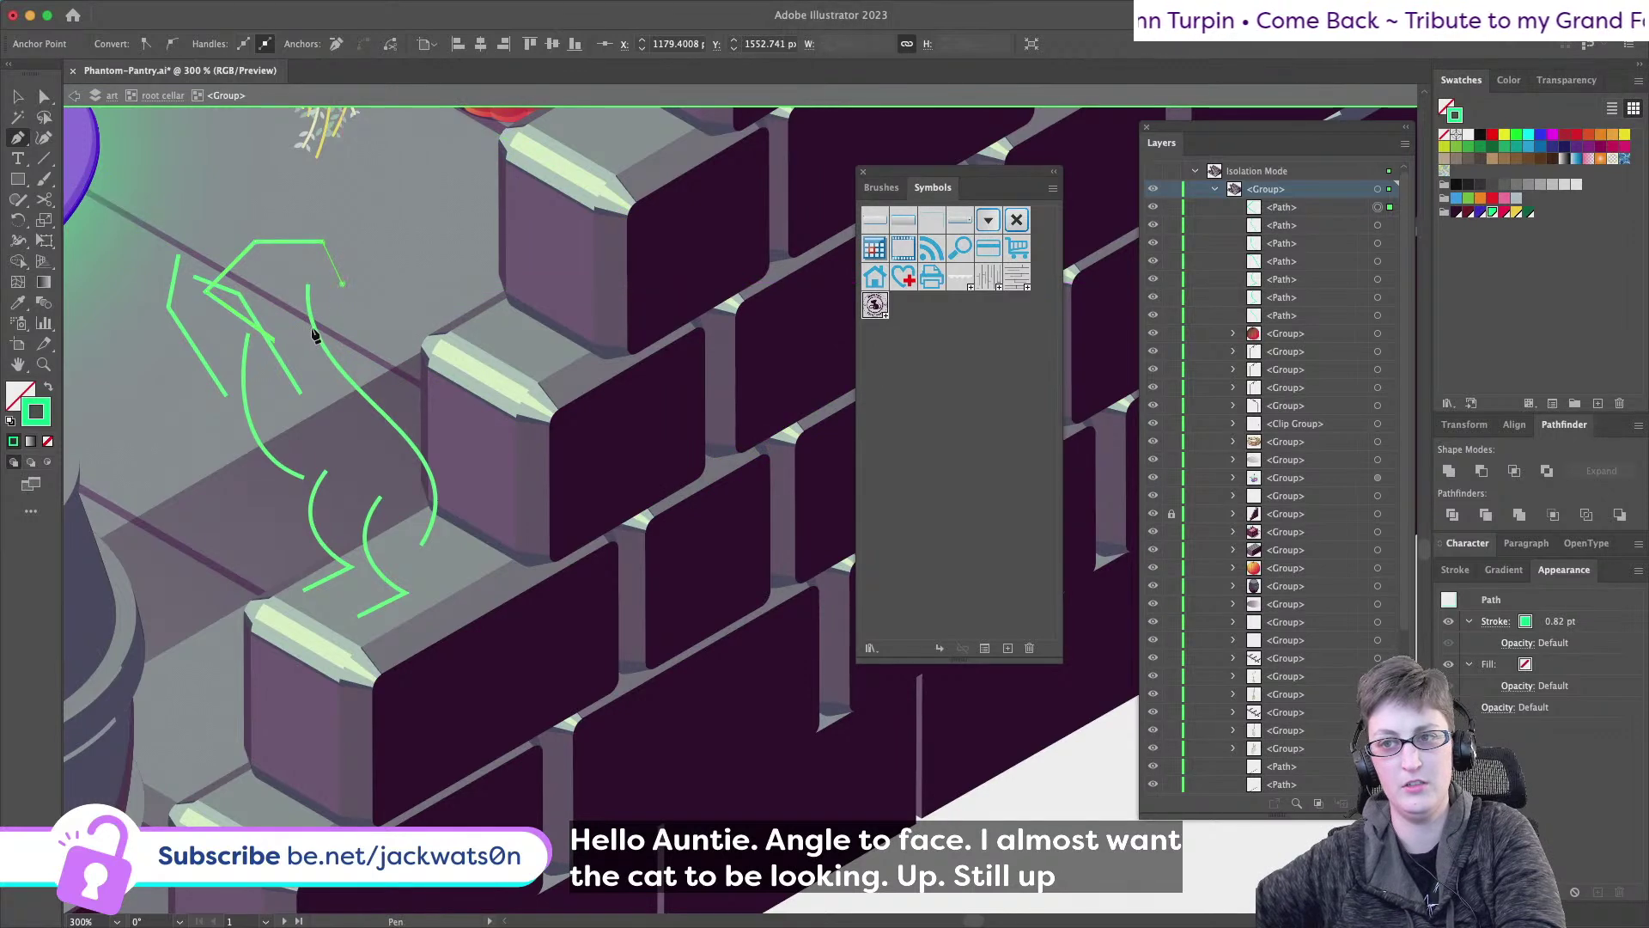
pyautogui.click(308, 327)
# - Tilt the head outline clockwise and shift it slightly toward the plate
pyautogui.click(16, 95)
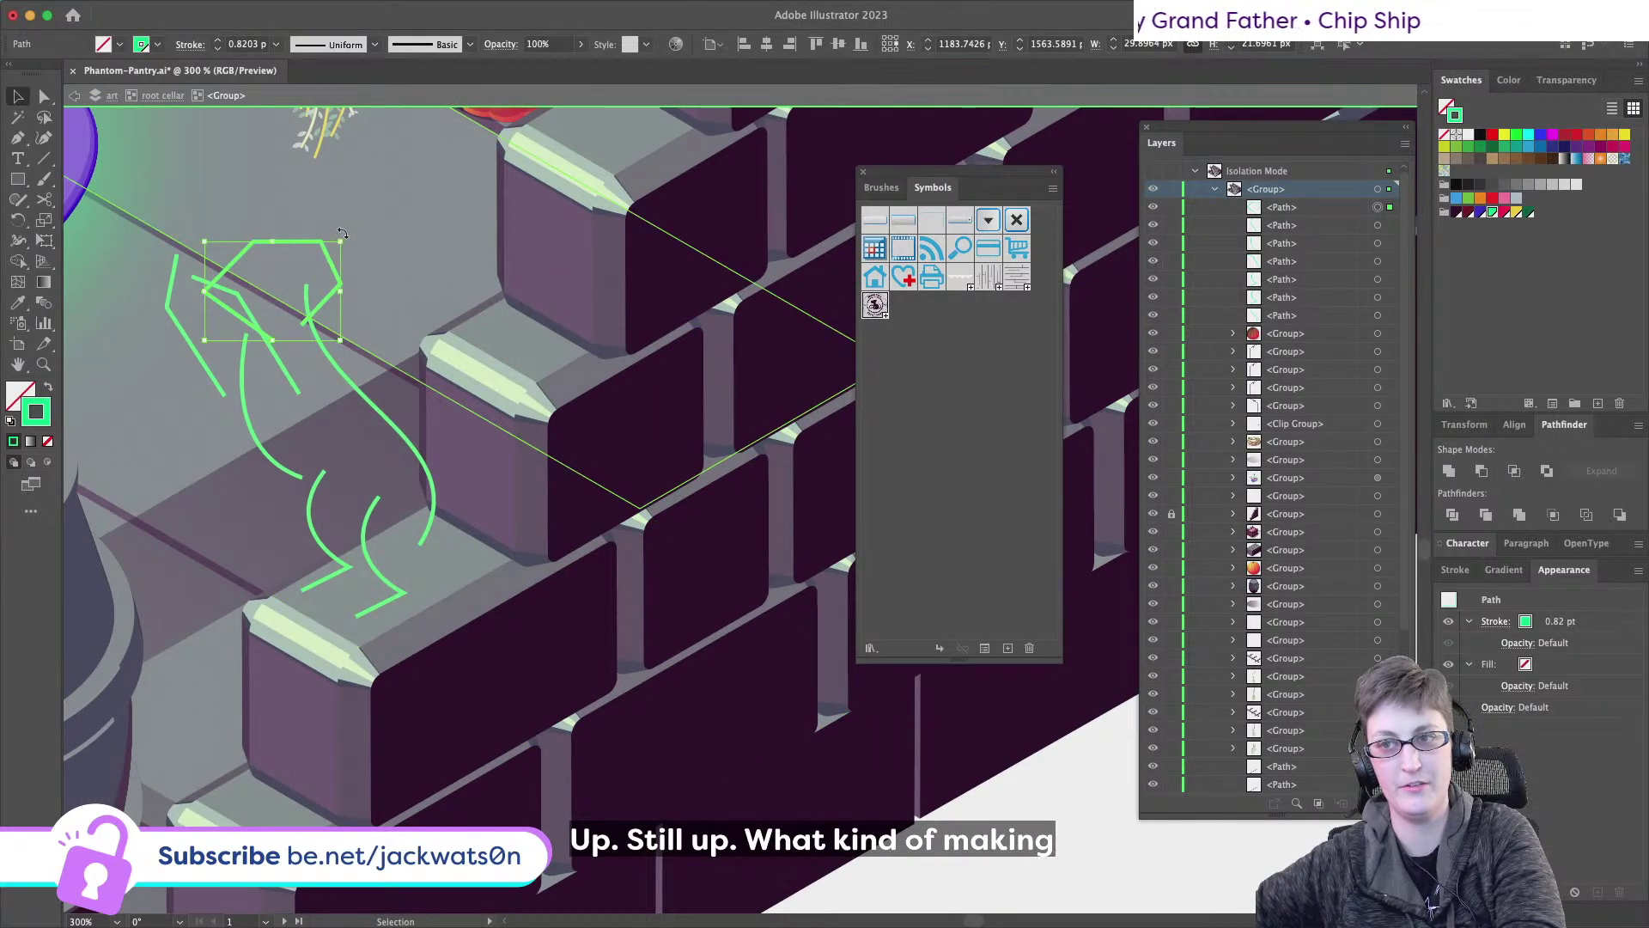
pyautogui.moveTo(341, 243); pyautogui.dragTo(354, 273)
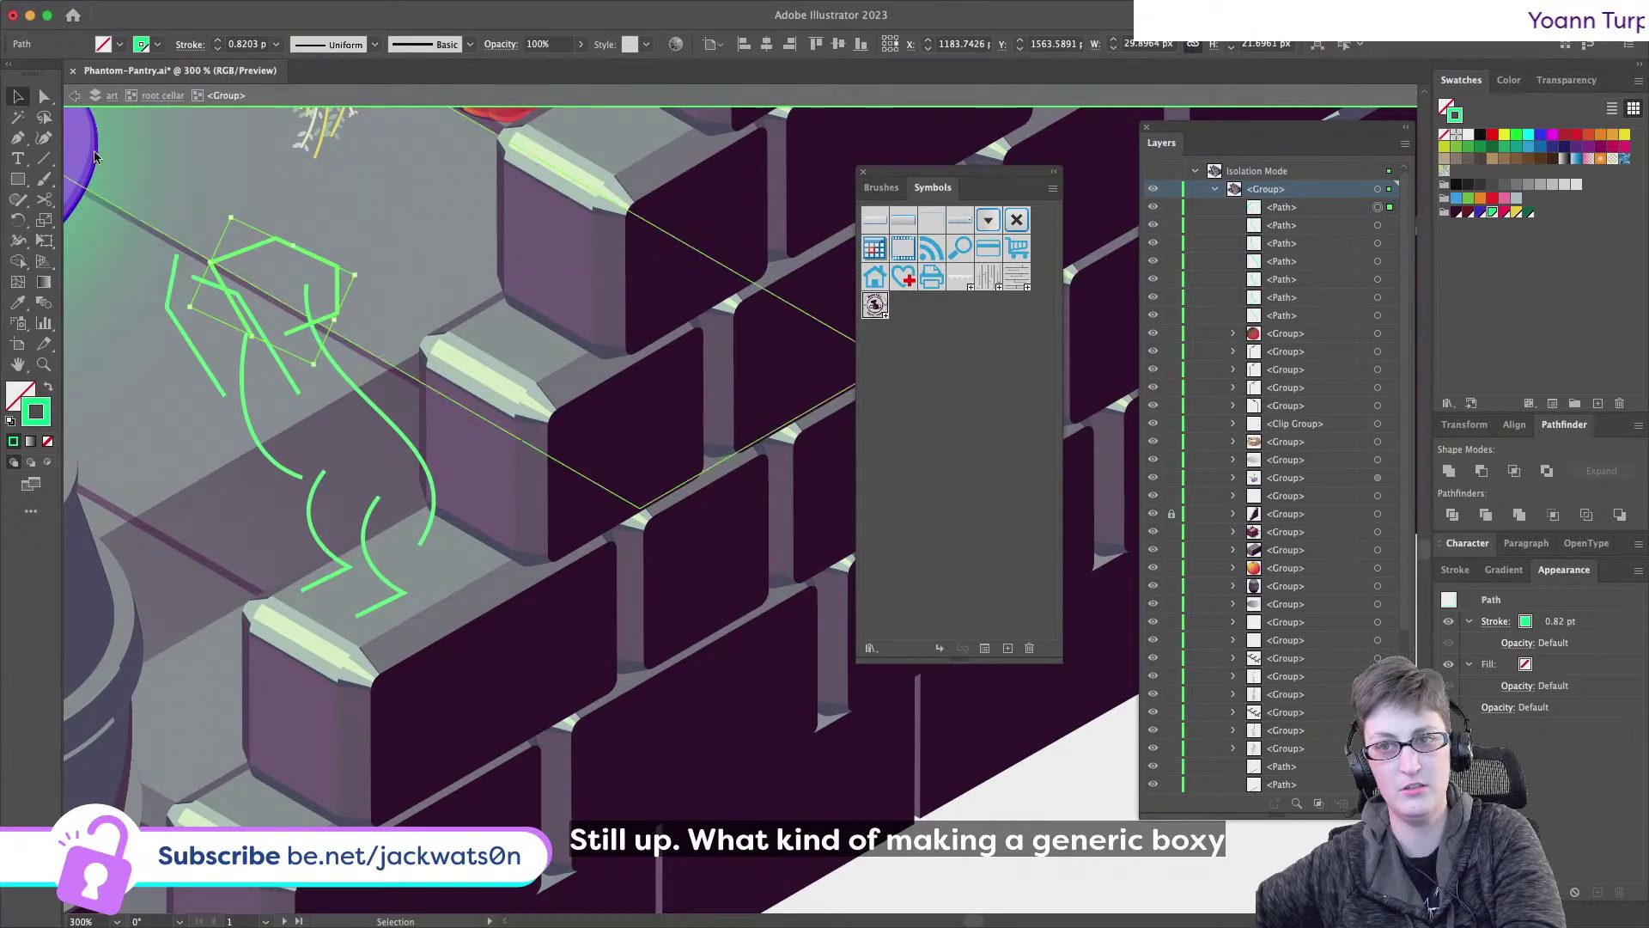
pyautogui.click(44, 98)
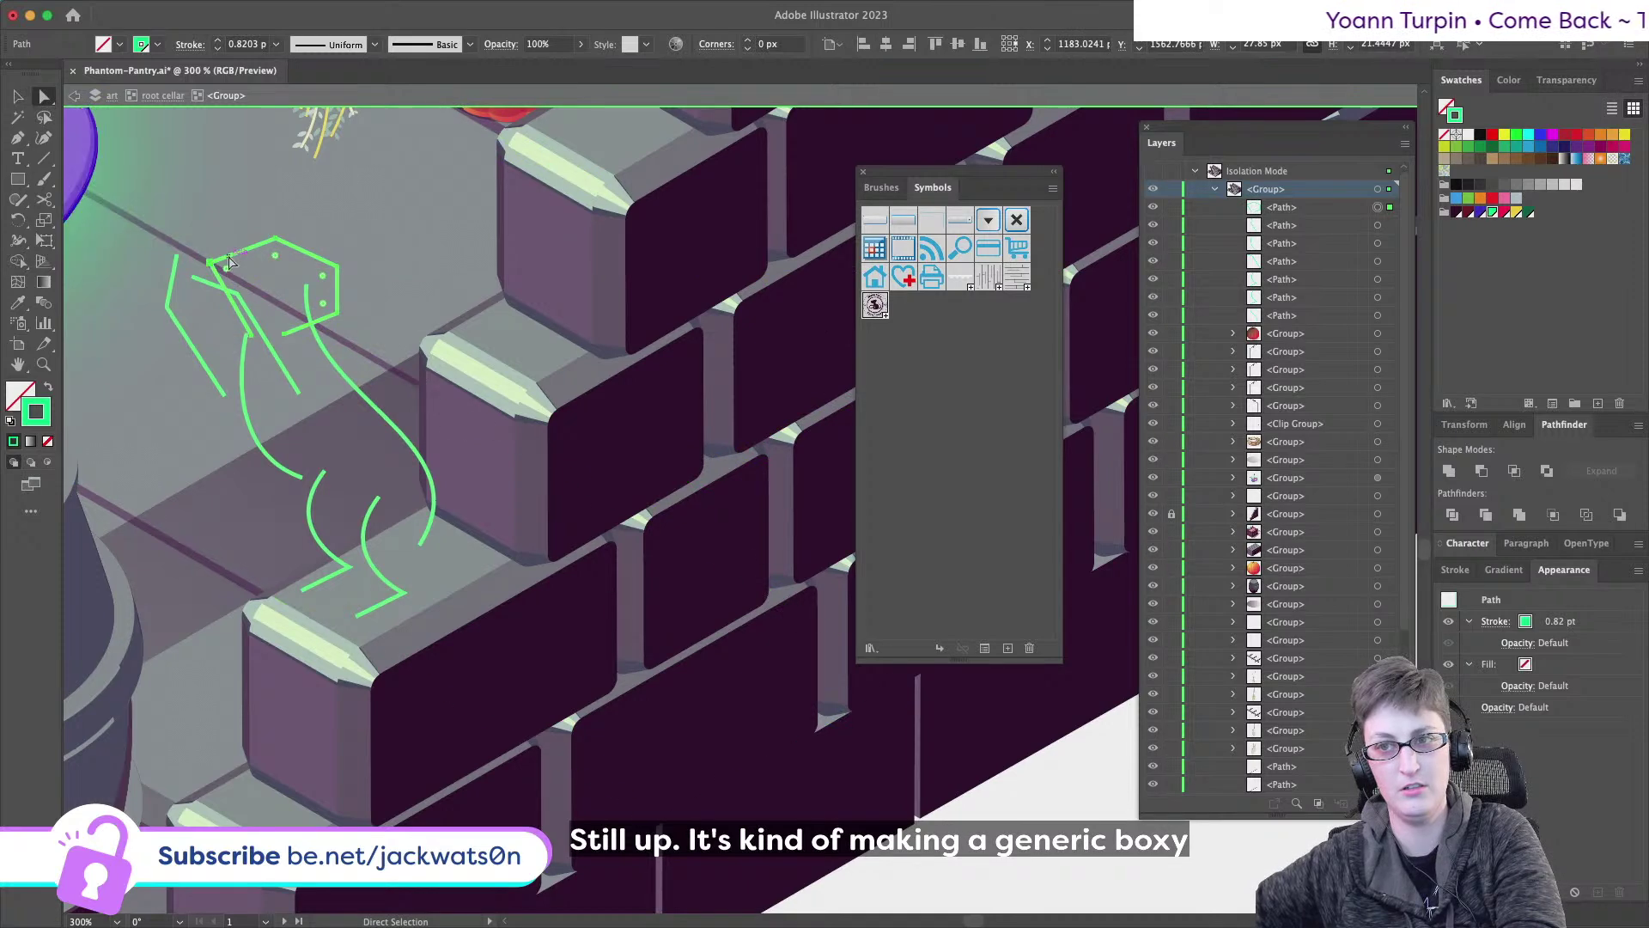
pyautogui.click(290, 254)
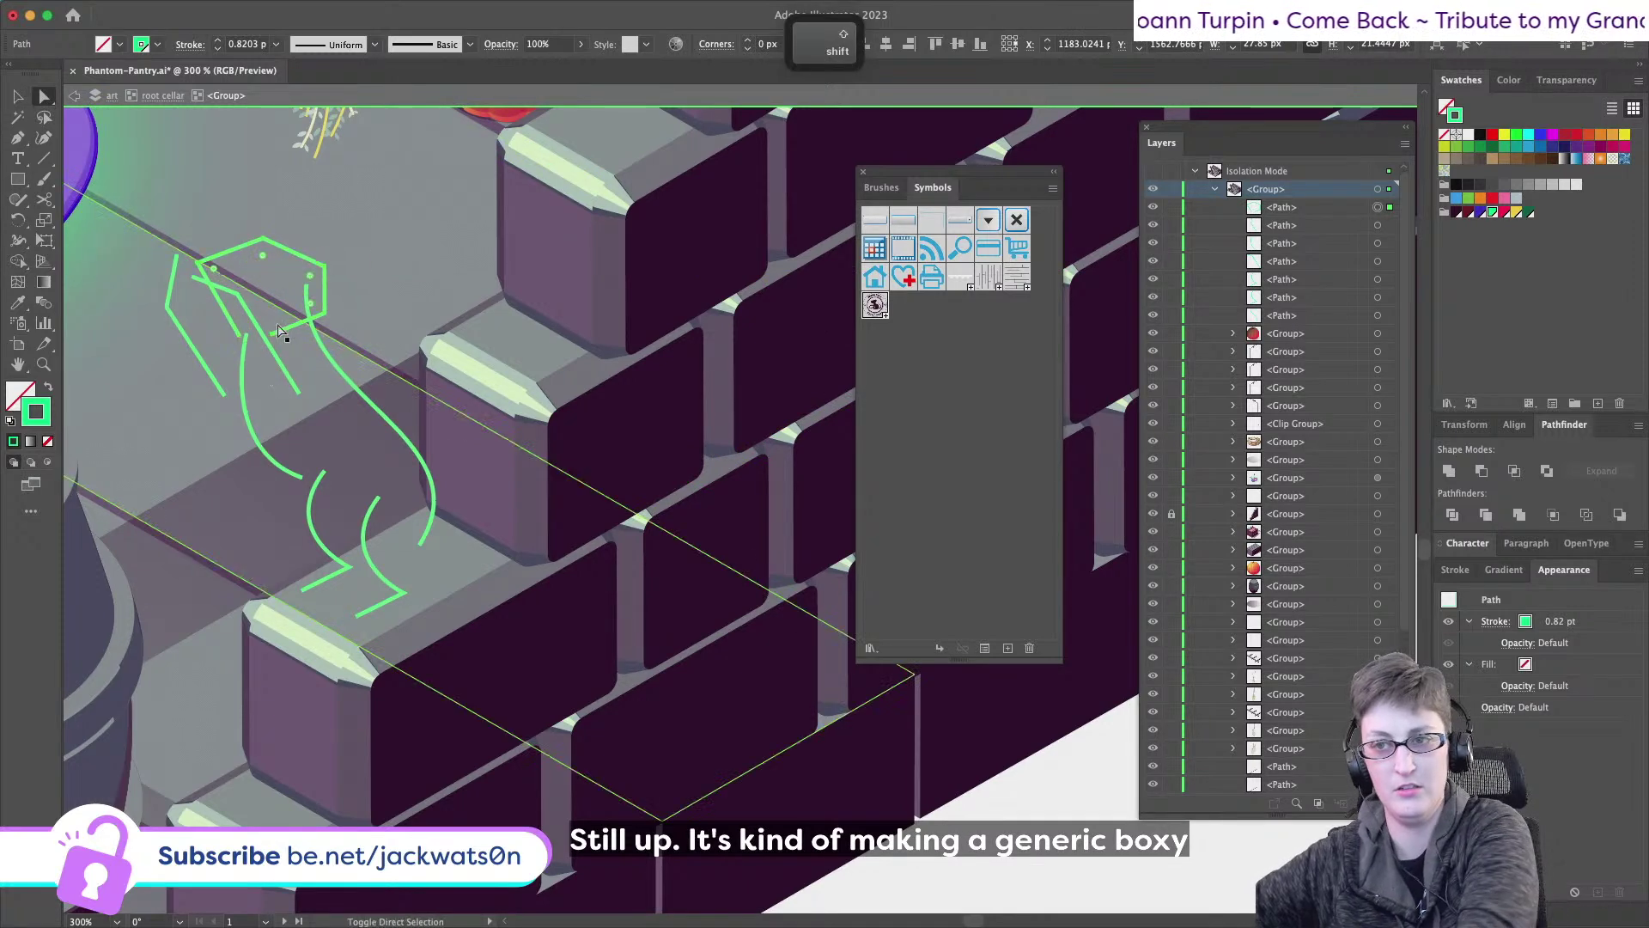
# - Remove the head outline's end segment at the back of the neck and add a short jaw segment about 8 px wide at its muzzle end
pyautogui.press('BackSpace')
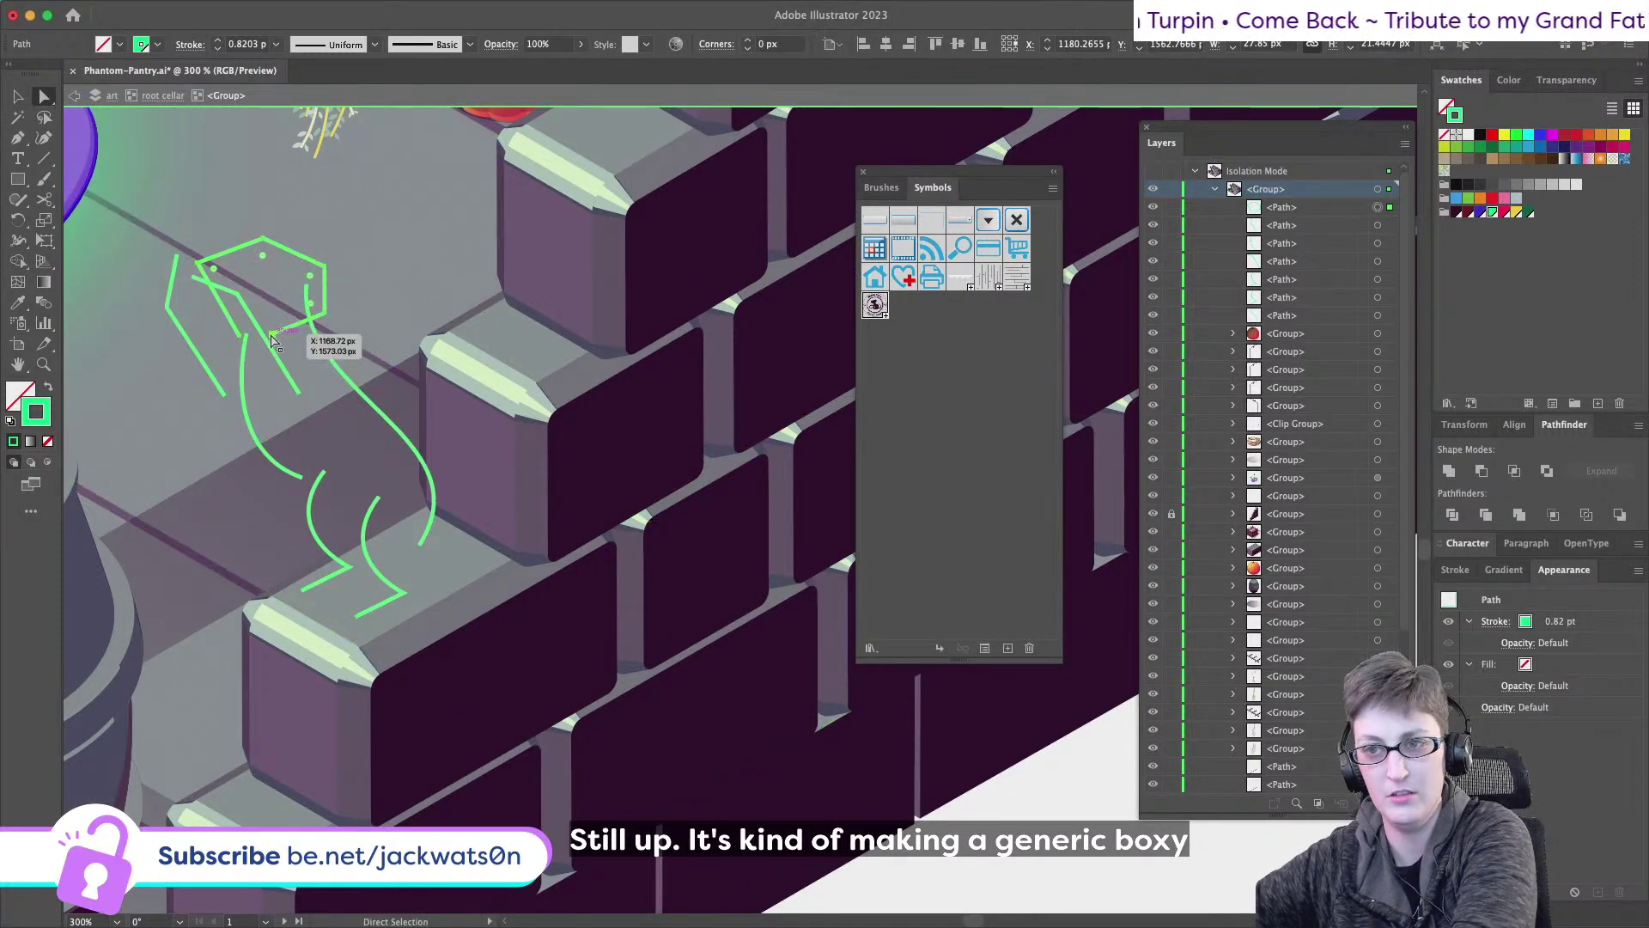
pyautogui.click(16, 139)
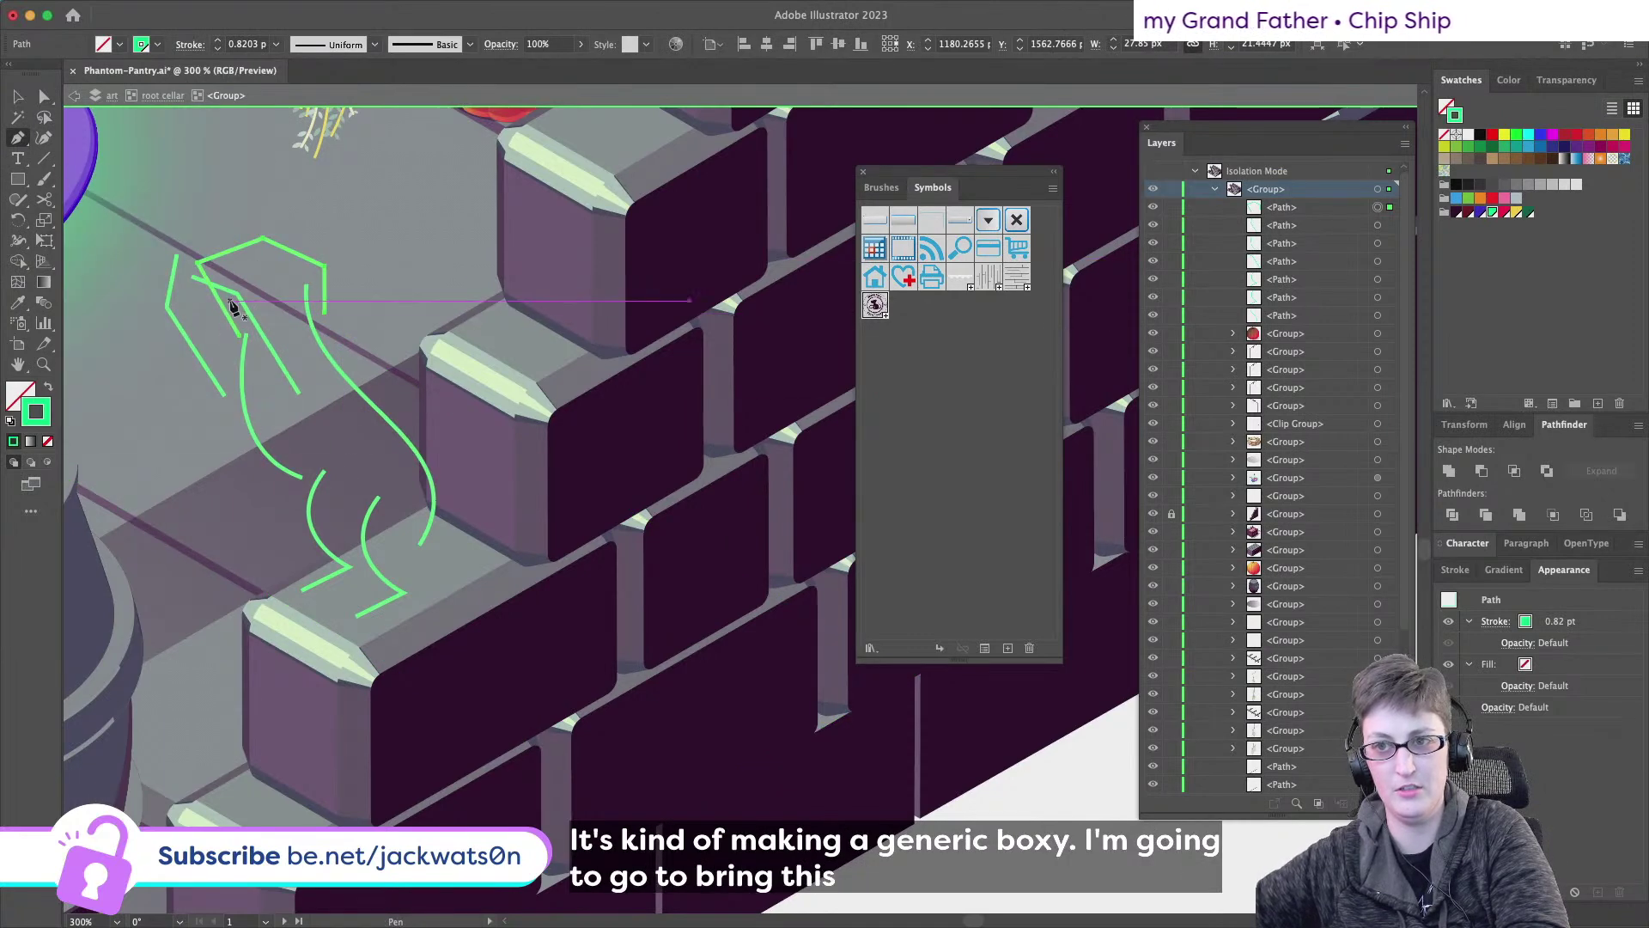
pyautogui.click(258, 332)
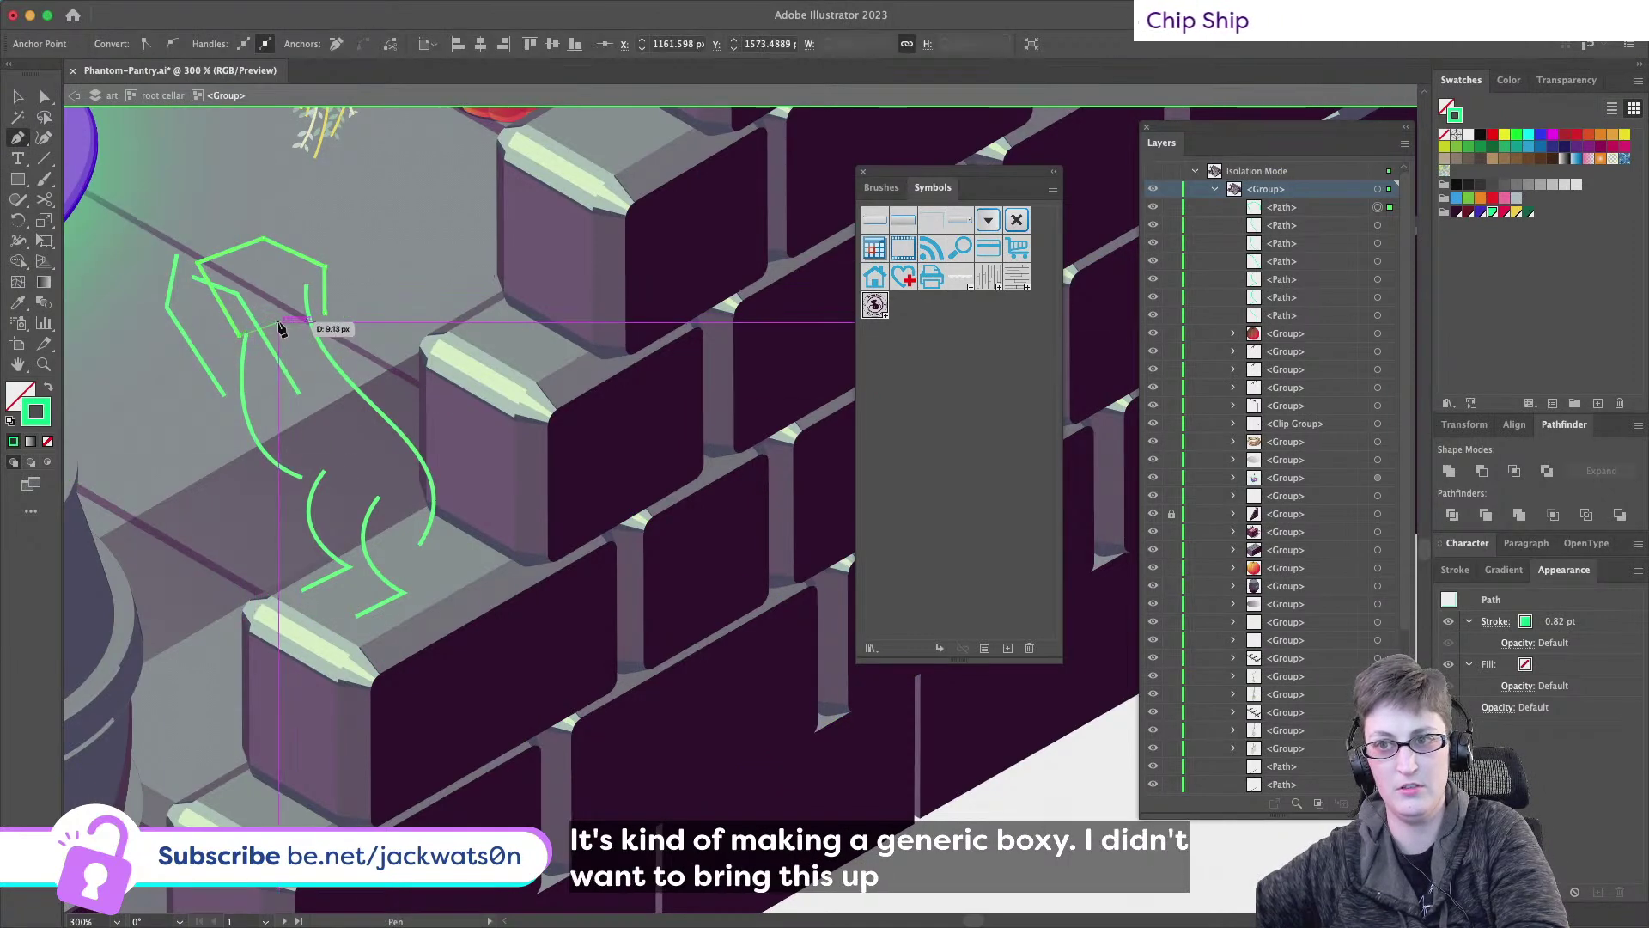
pyautogui.click(277, 324)
pyautogui.press('super+shift+a')
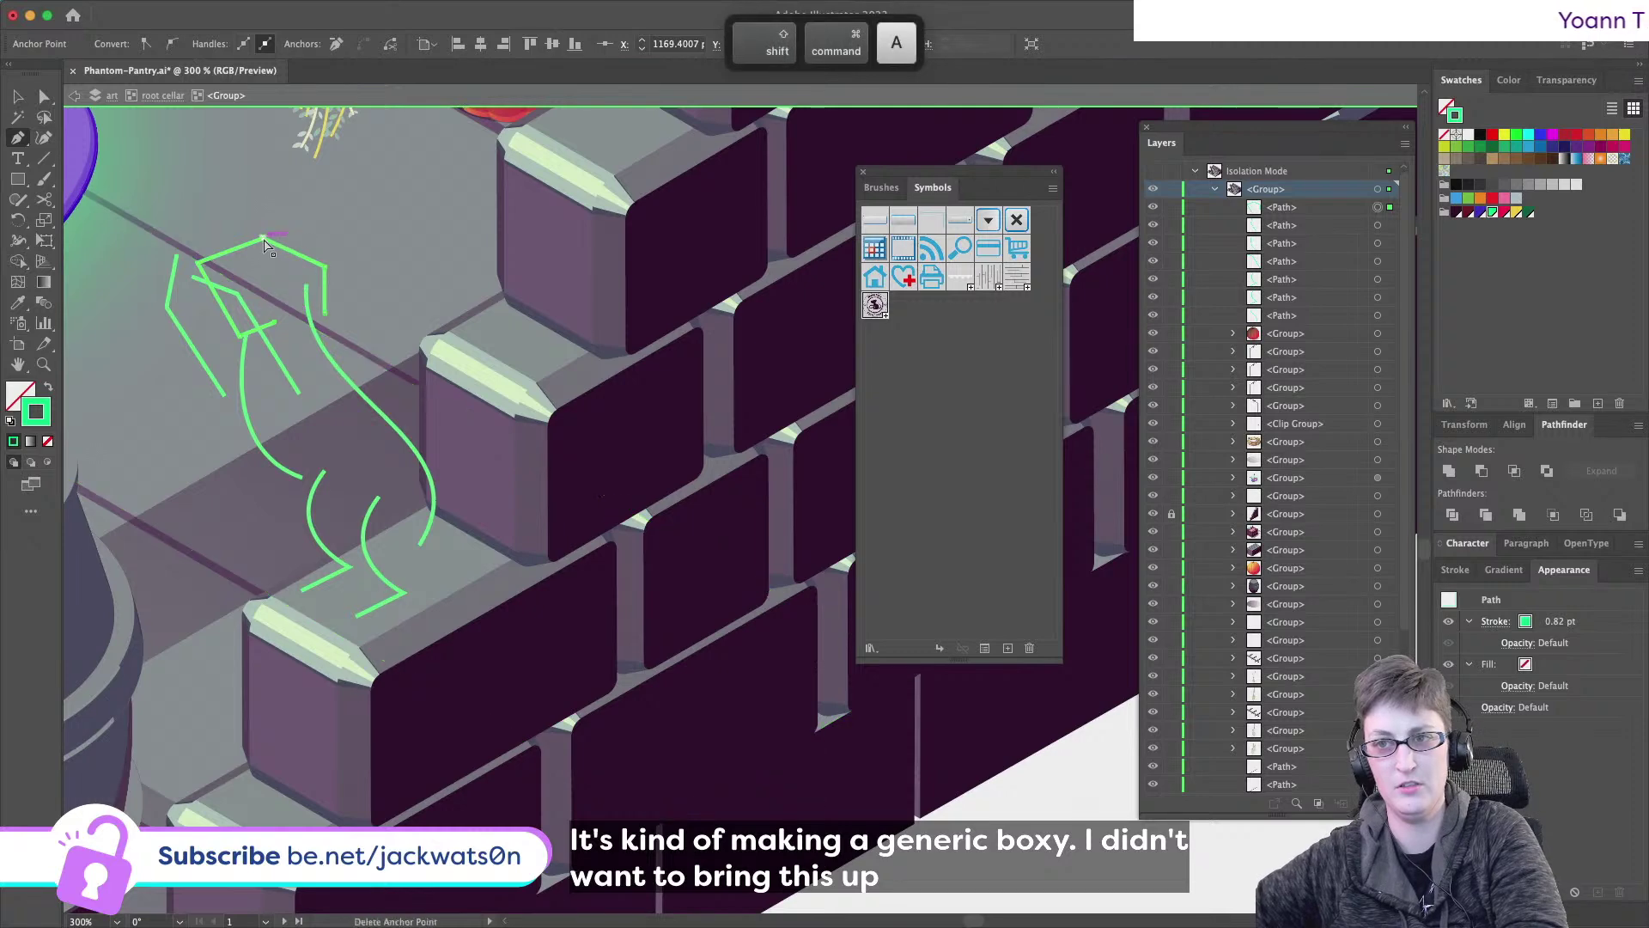
# - Draw two open, pointed ears on top of the head outline as separate Pen paths
pyautogui.click(261, 201)
pyautogui.click(261, 233)
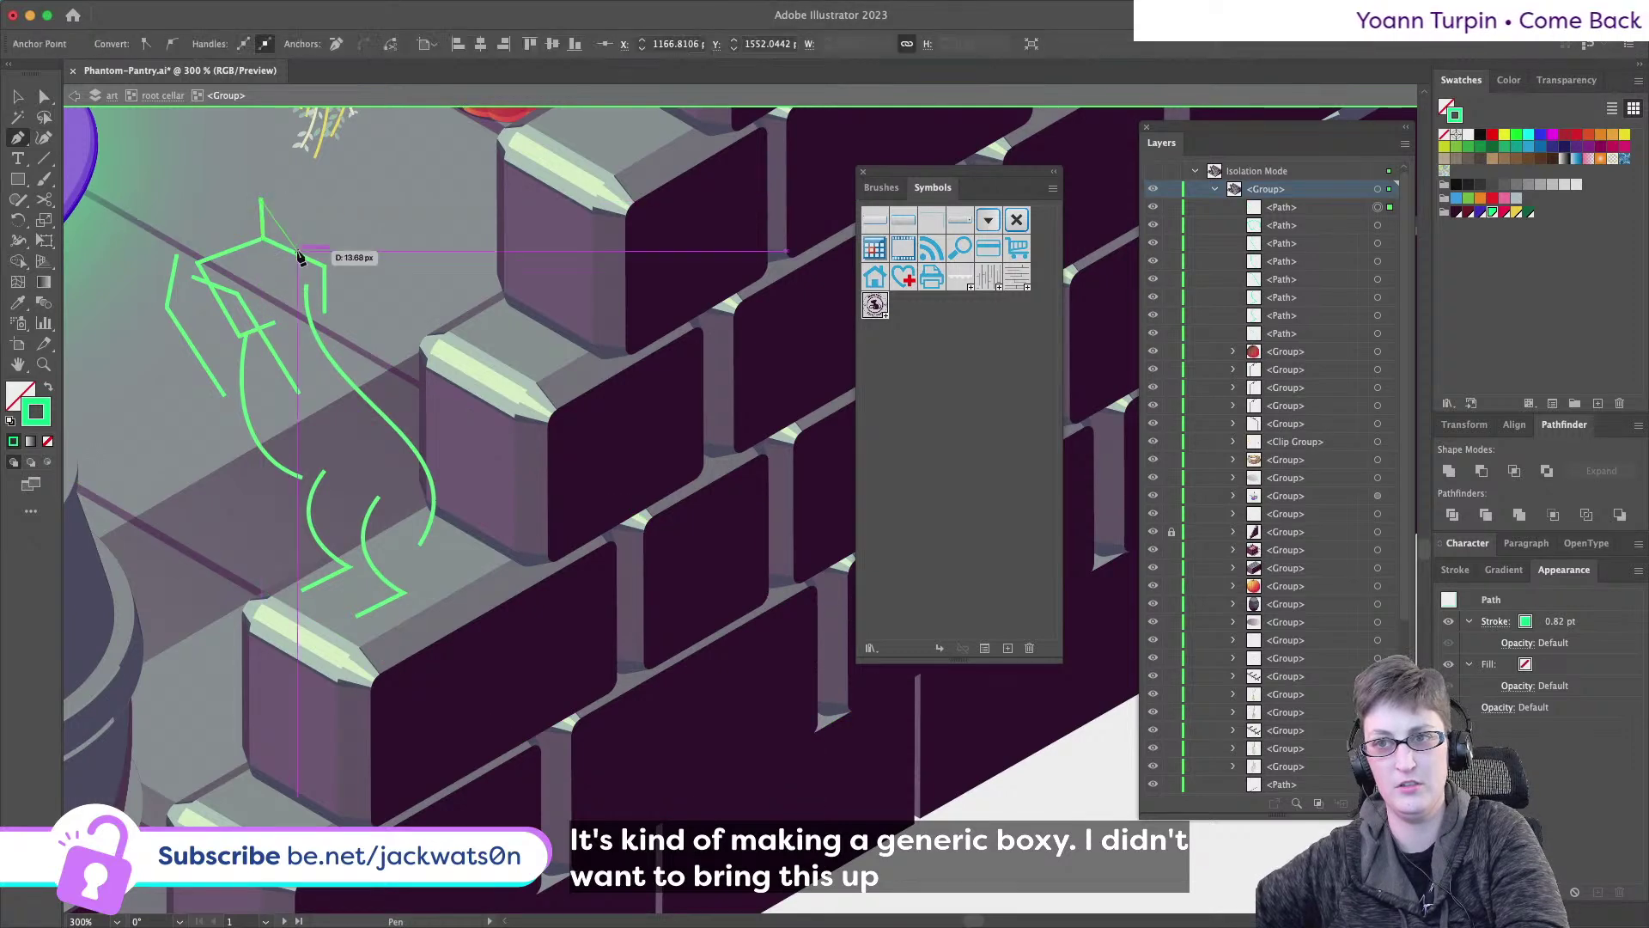
pyautogui.click(285, 247)
pyautogui.press('super+shift+a')
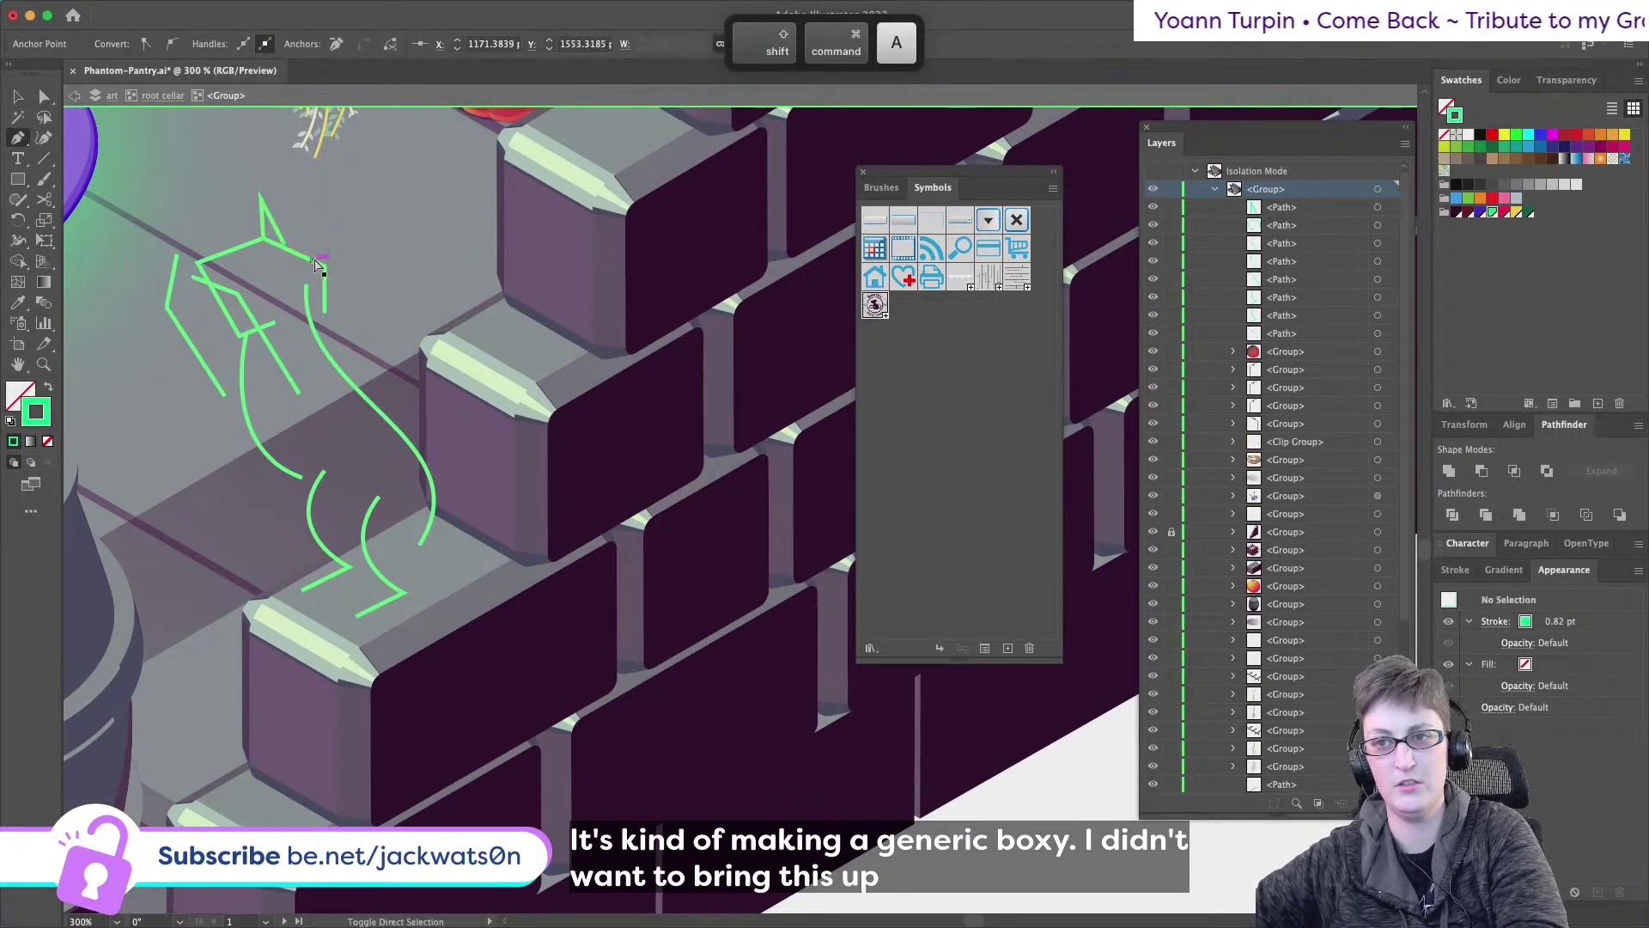
pyautogui.click(307, 260)
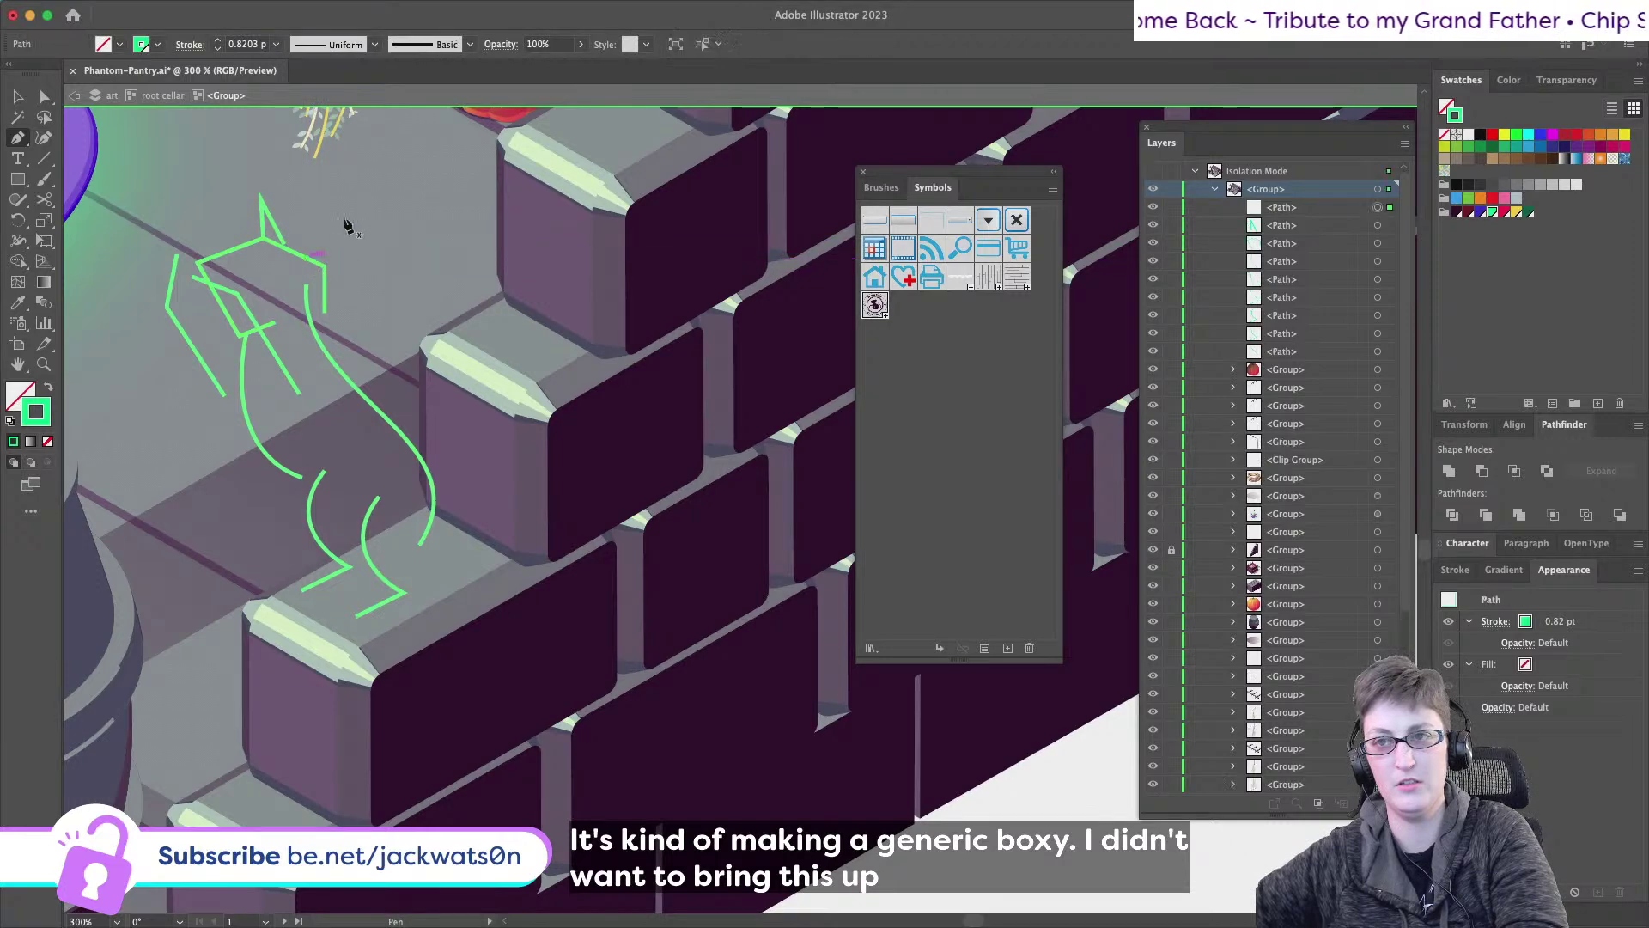
pyautogui.click(341, 212)
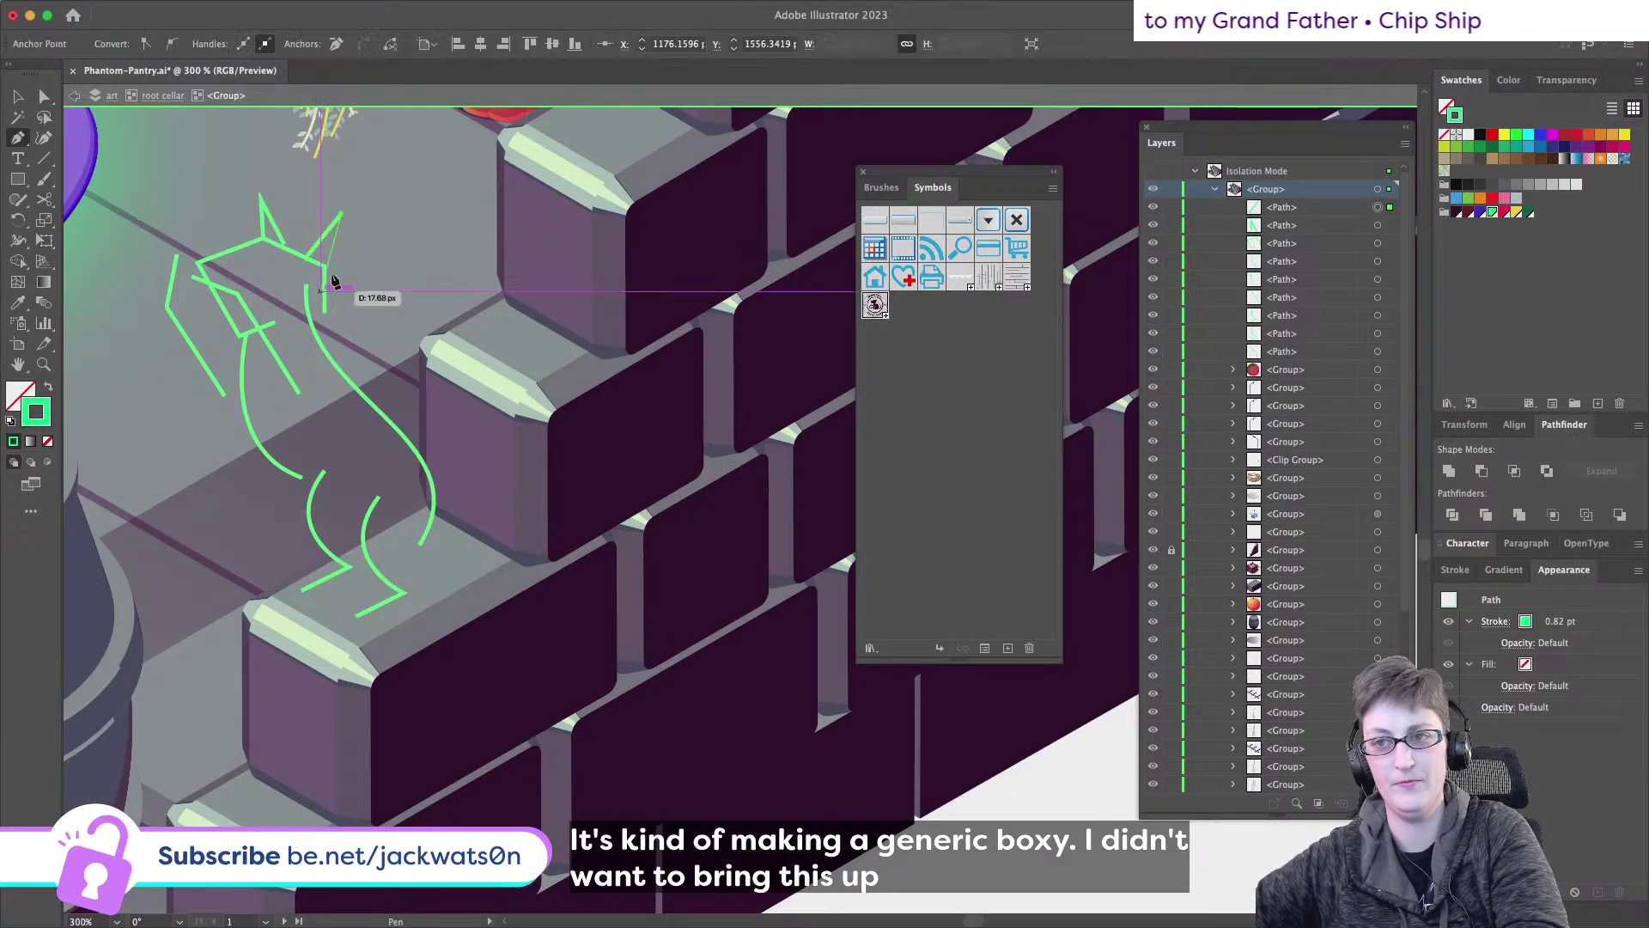
pyautogui.click(341, 273)
pyautogui.press('super+shift+a')
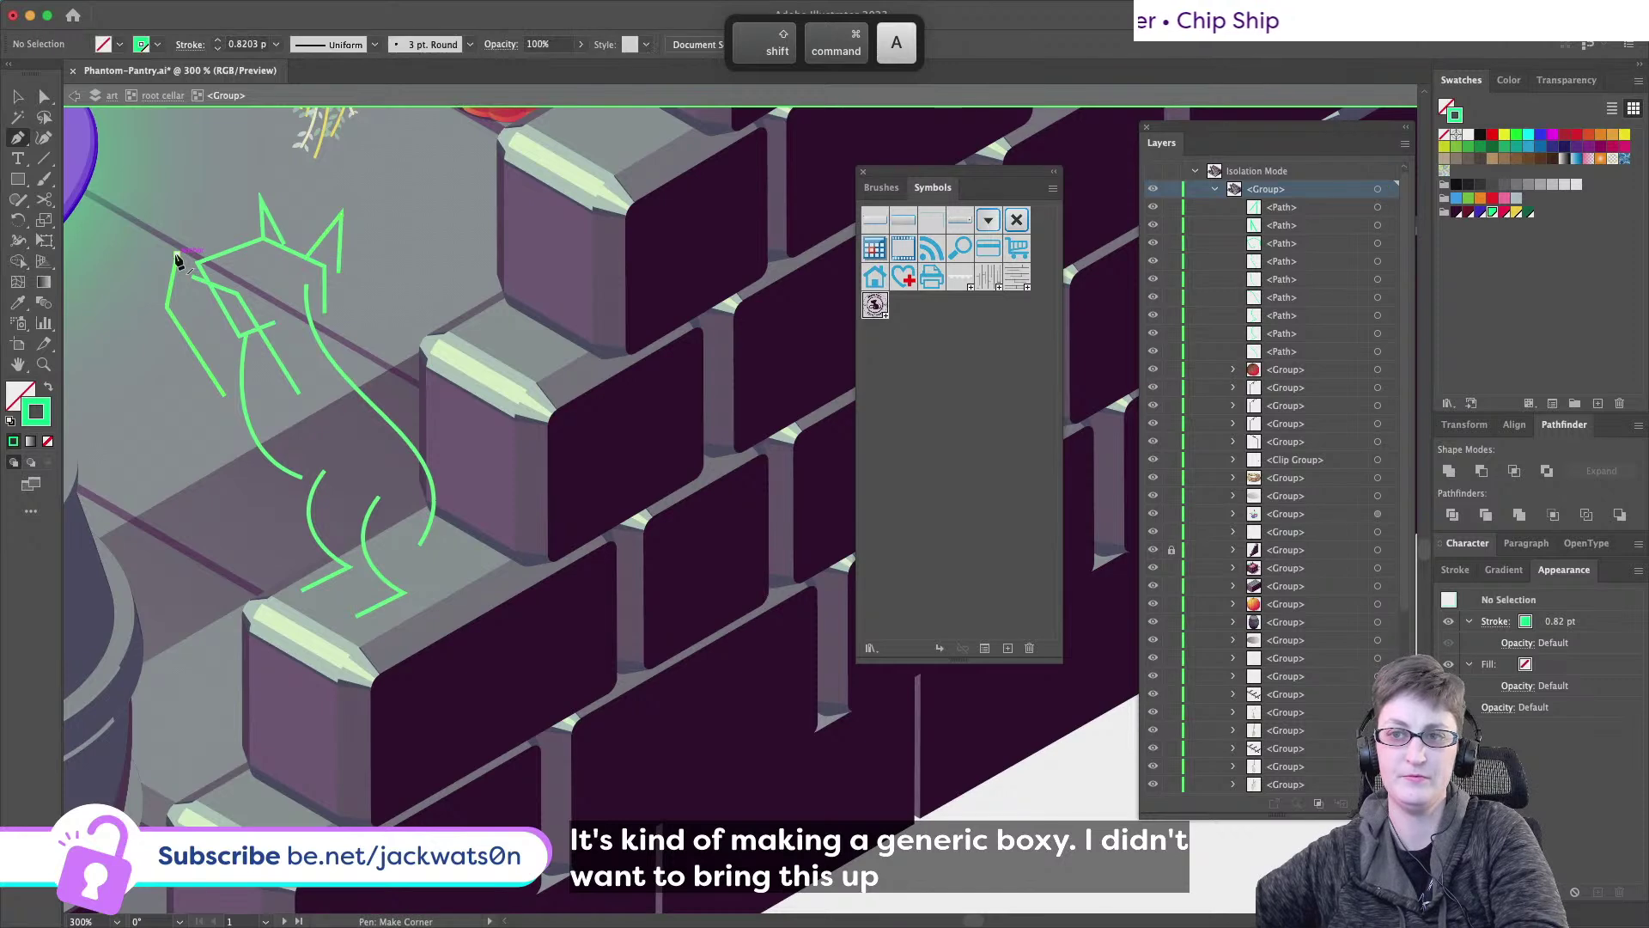
# - Rotate the head outline and both ears together slightly clockwise
pyautogui.scroll(-4, 189, 234)
pyautogui.scroll(4, 187, 232)
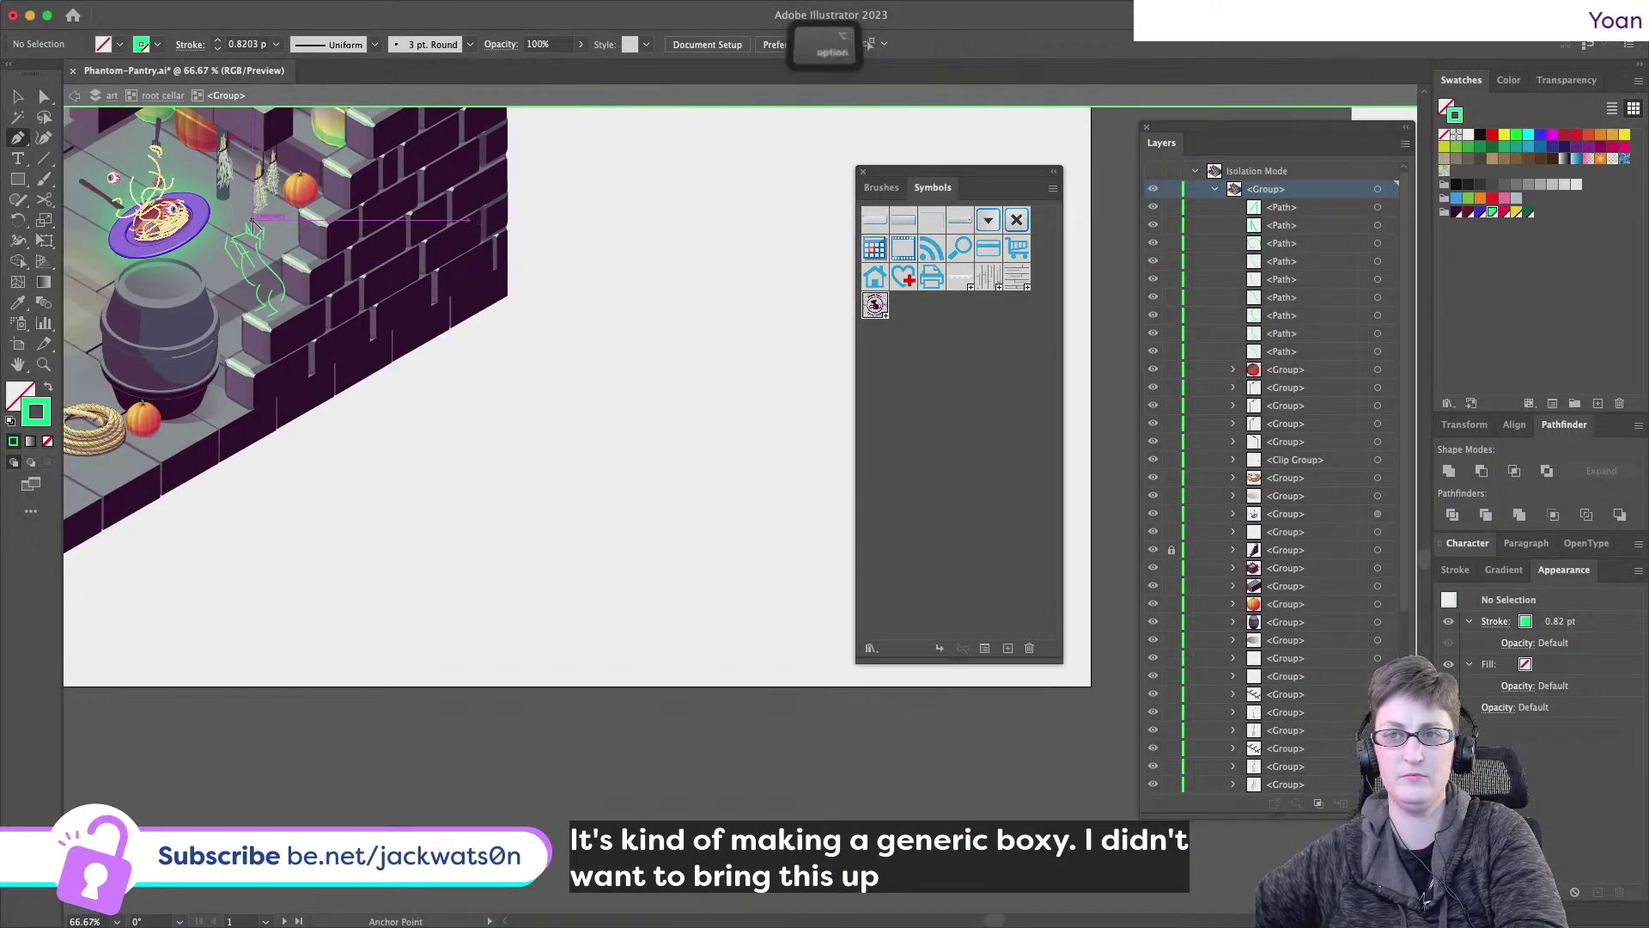
pyautogui.scroll(3, 252, 225)
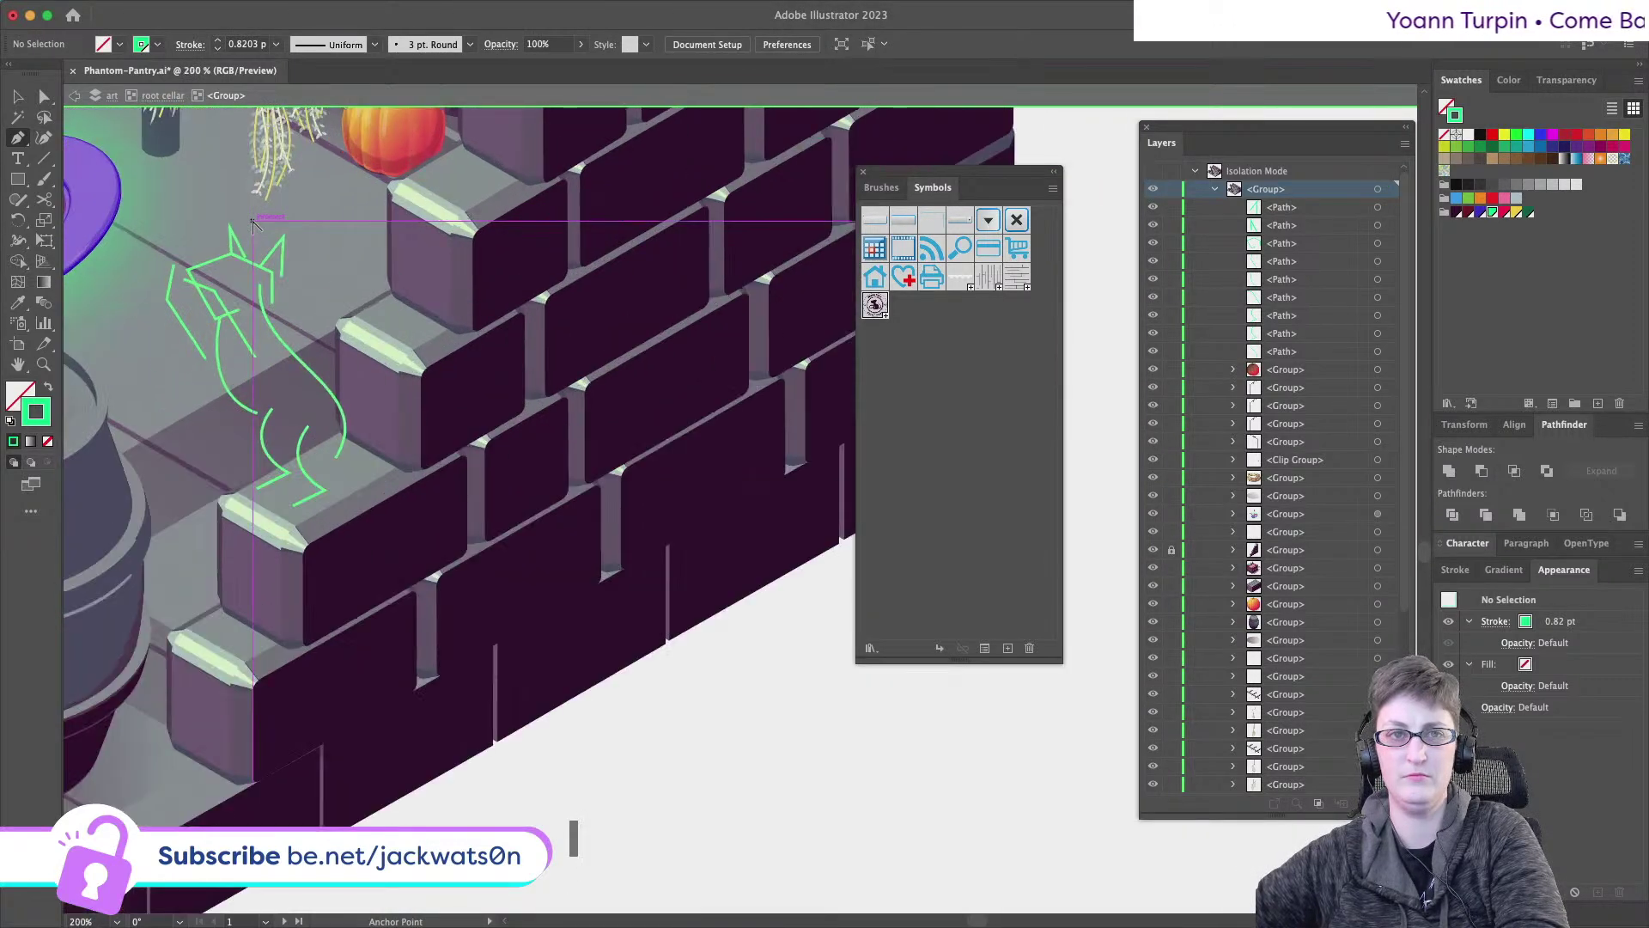
pyautogui.scroll(2, 252, 225)
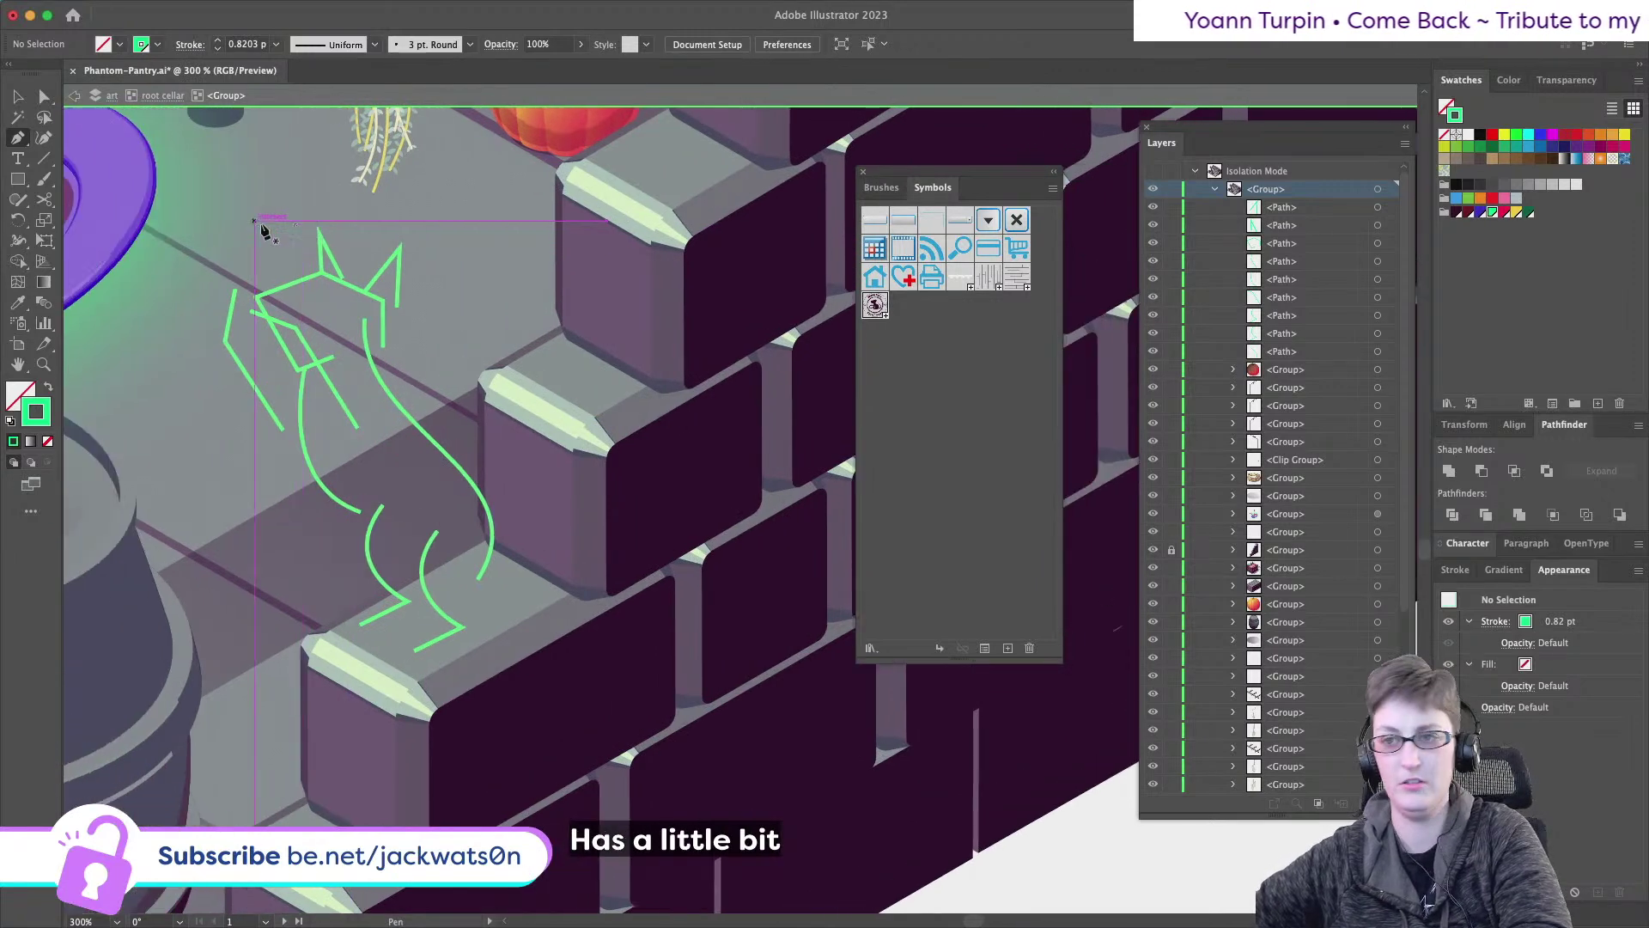
pyautogui.click(20, 98)
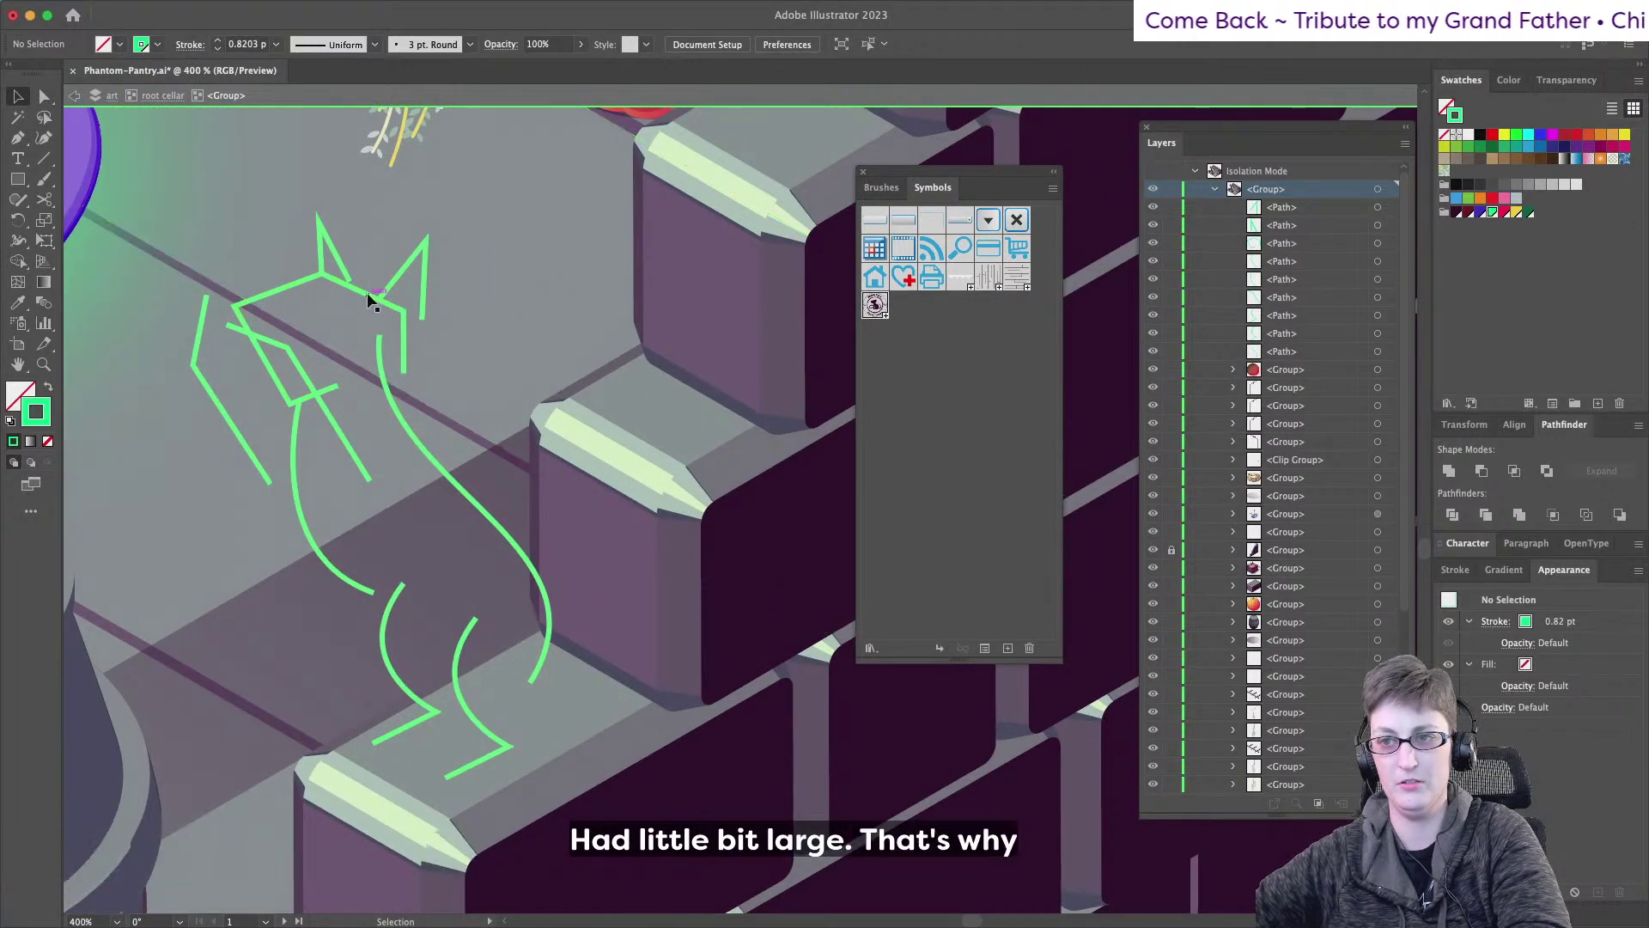
pyautogui.click(342, 265)
pyautogui.keyDown('shift'); pyautogui.click(336, 251); pyautogui.keyUp('shift')
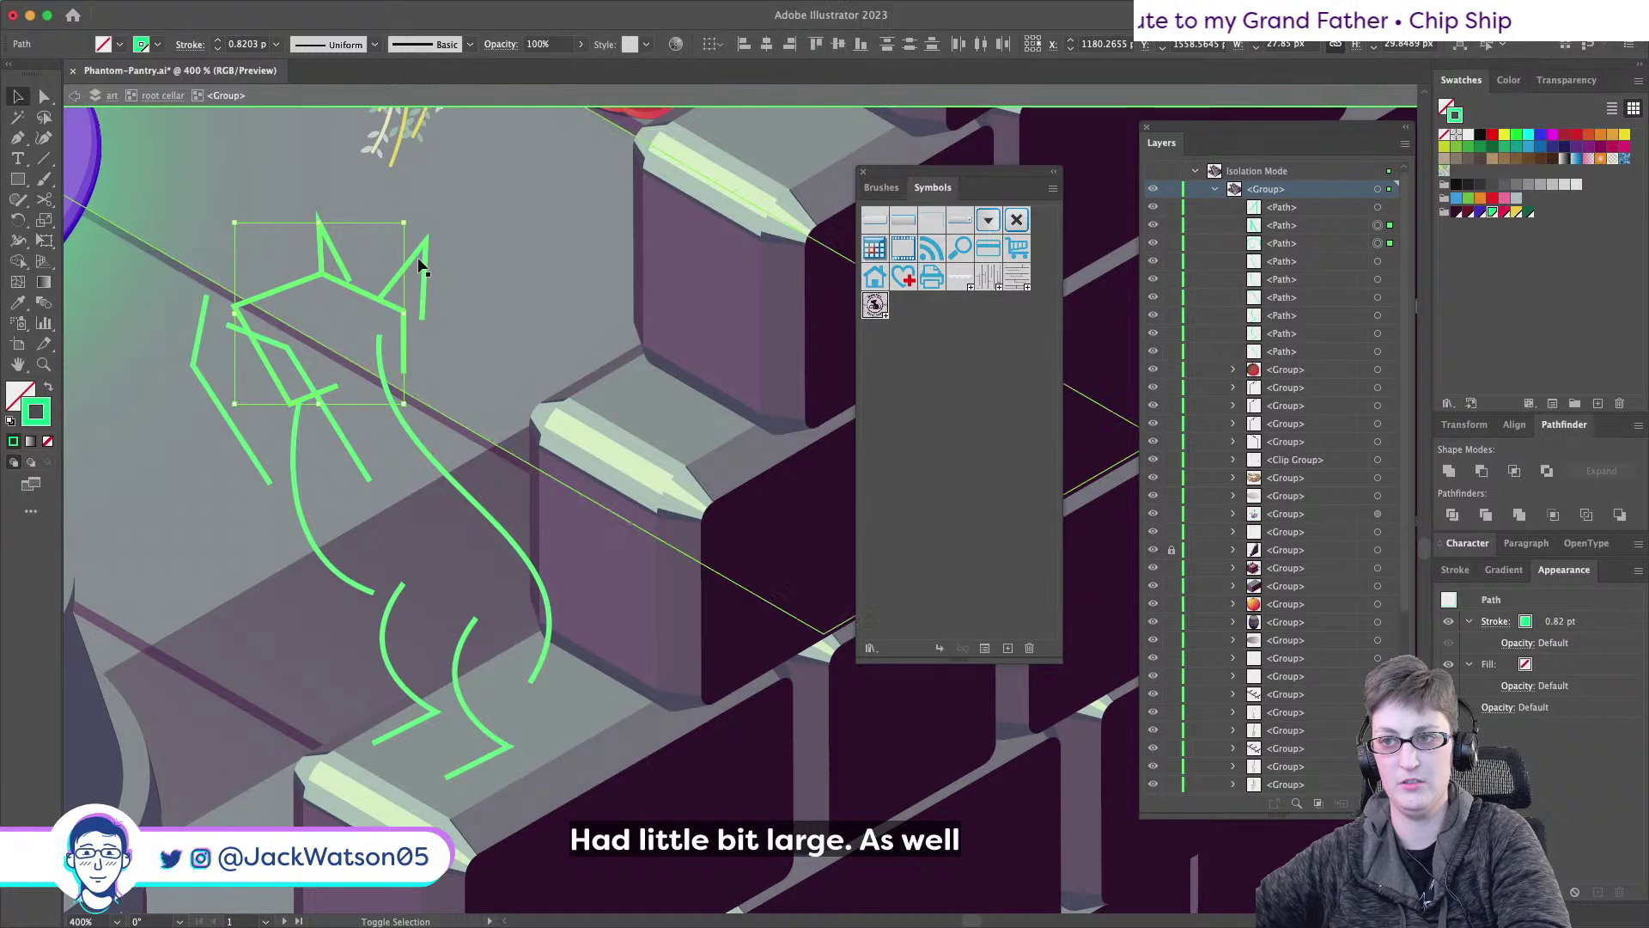
pyautogui.moveTo(427, 253)
pyautogui.mouseDown()
pyautogui.moveTo(407, 256)
pyautogui.moveTo(430, 225)
pyautogui.moveTo(442, 238)
pyautogui.mouseUp()
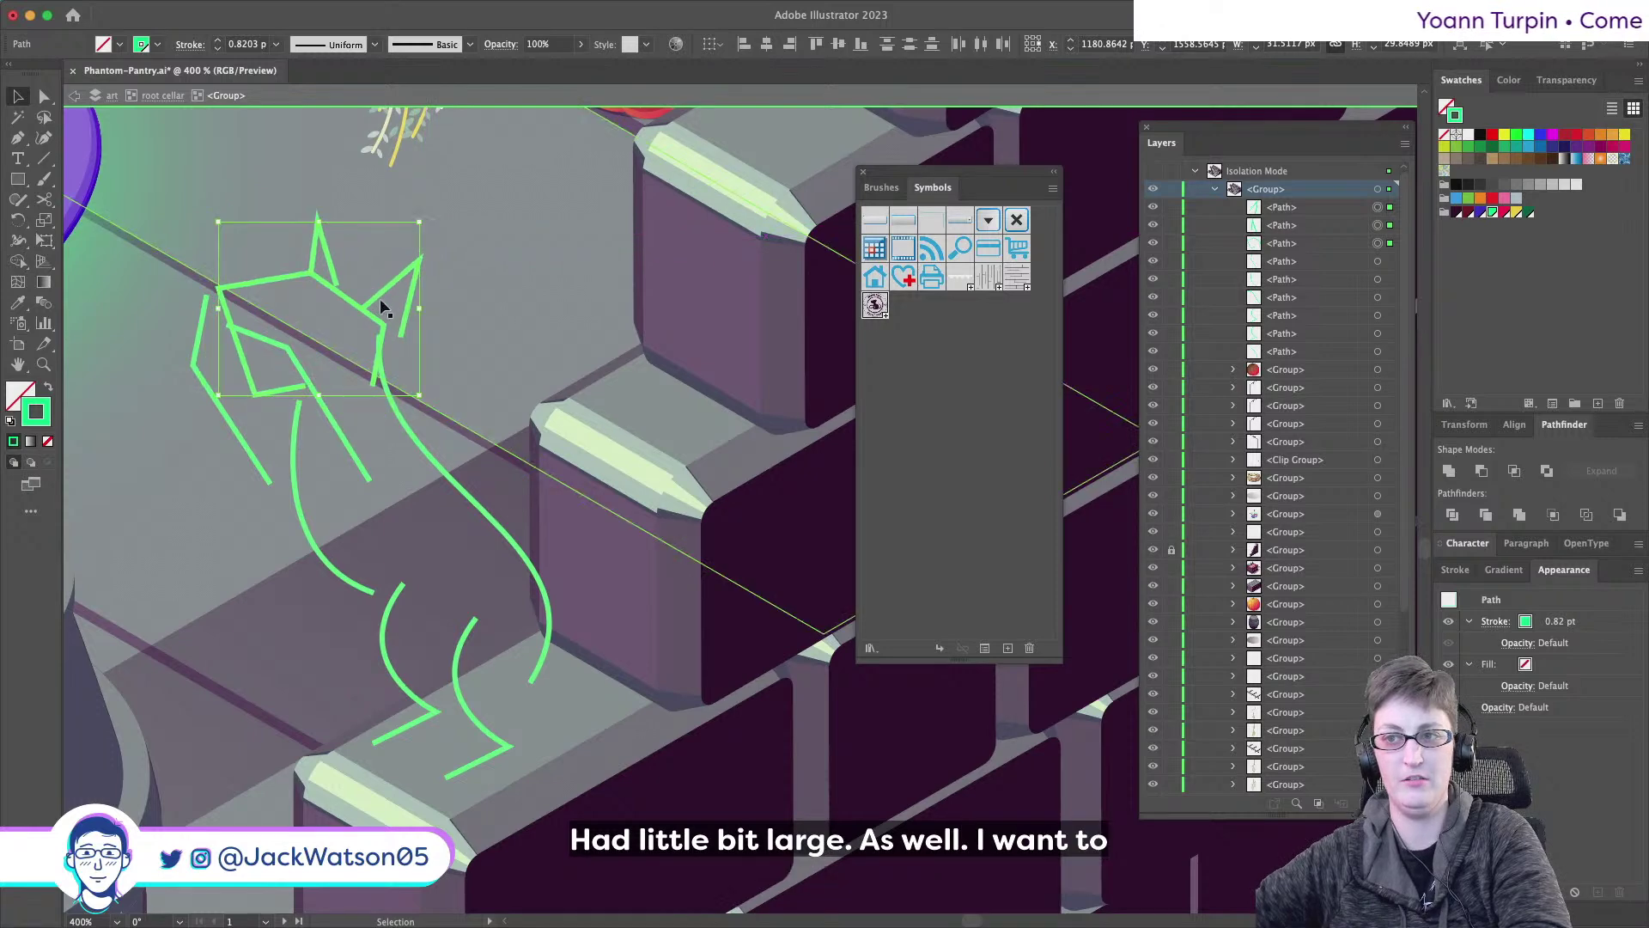
# - Resize the head and ears together to about 33 by 28 px, shift them slightly toward the stepped wall, and deselect them
pyautogui.moveTo(419, 395)
pyautogui.mouseDown()
pyautogui.moveTo(395, 396)
pyautogui.moveTo(417, 397)
pyautogui.moveTo(394, 379)
pyautogui.mouseUp()
pyautogui.press('super+z')
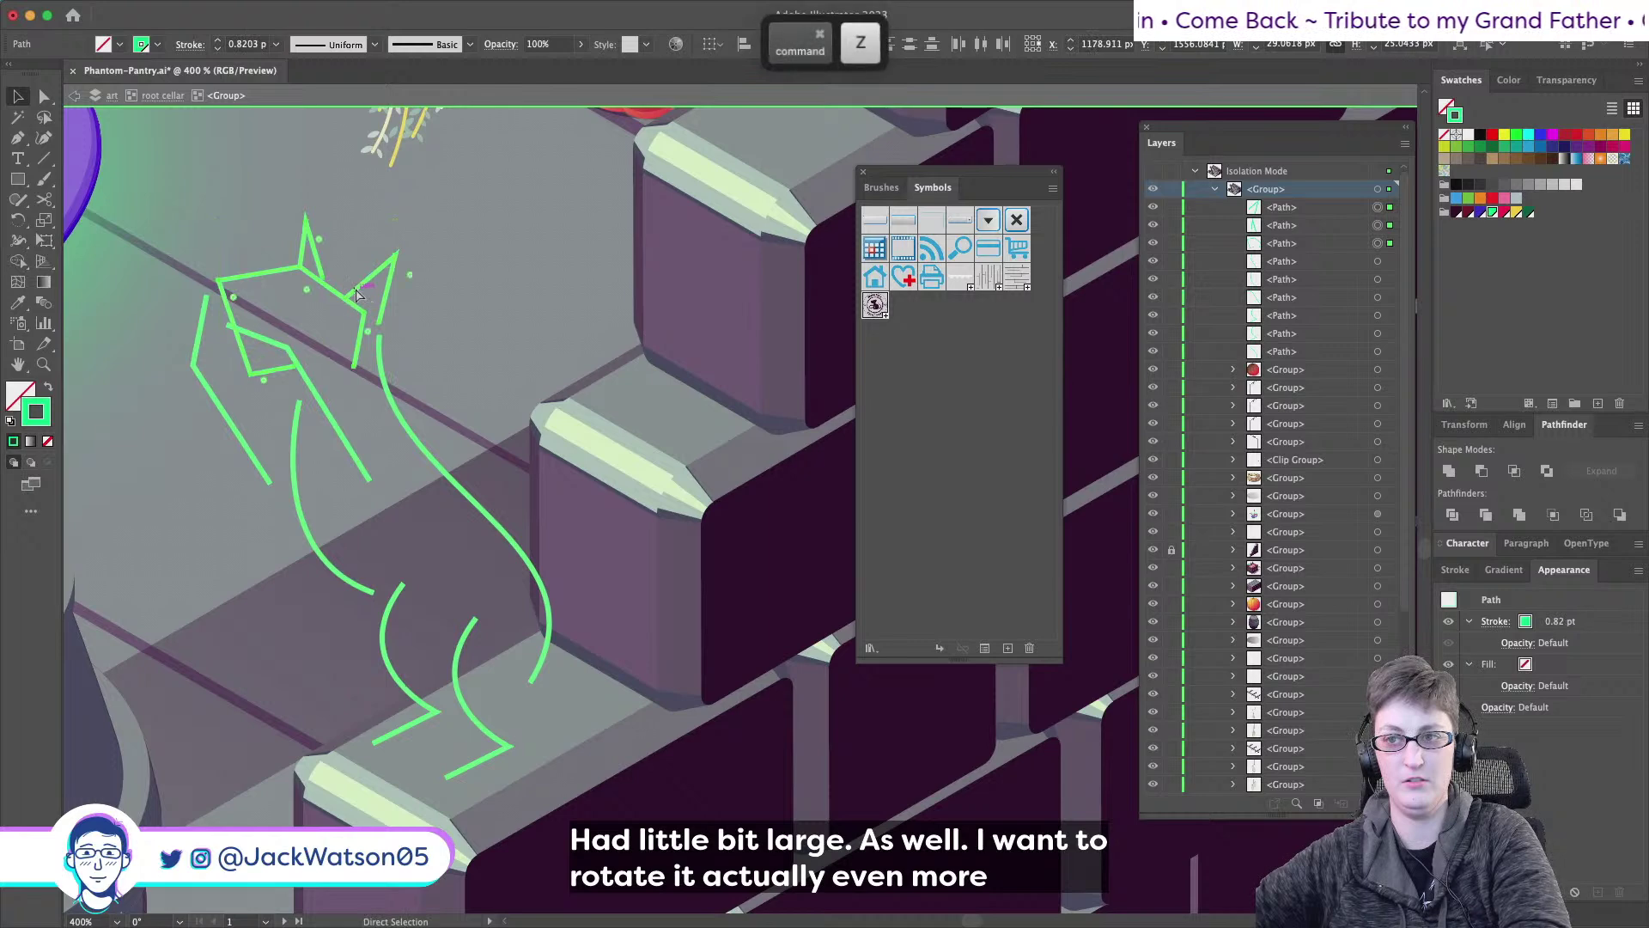
pyautogui.moveTo(373, 298); pyautogui.dragTo(380, 295)
pyautogui.scroll(-2, 484, 500)
pyautogui.scroll(-2, 483, 500)
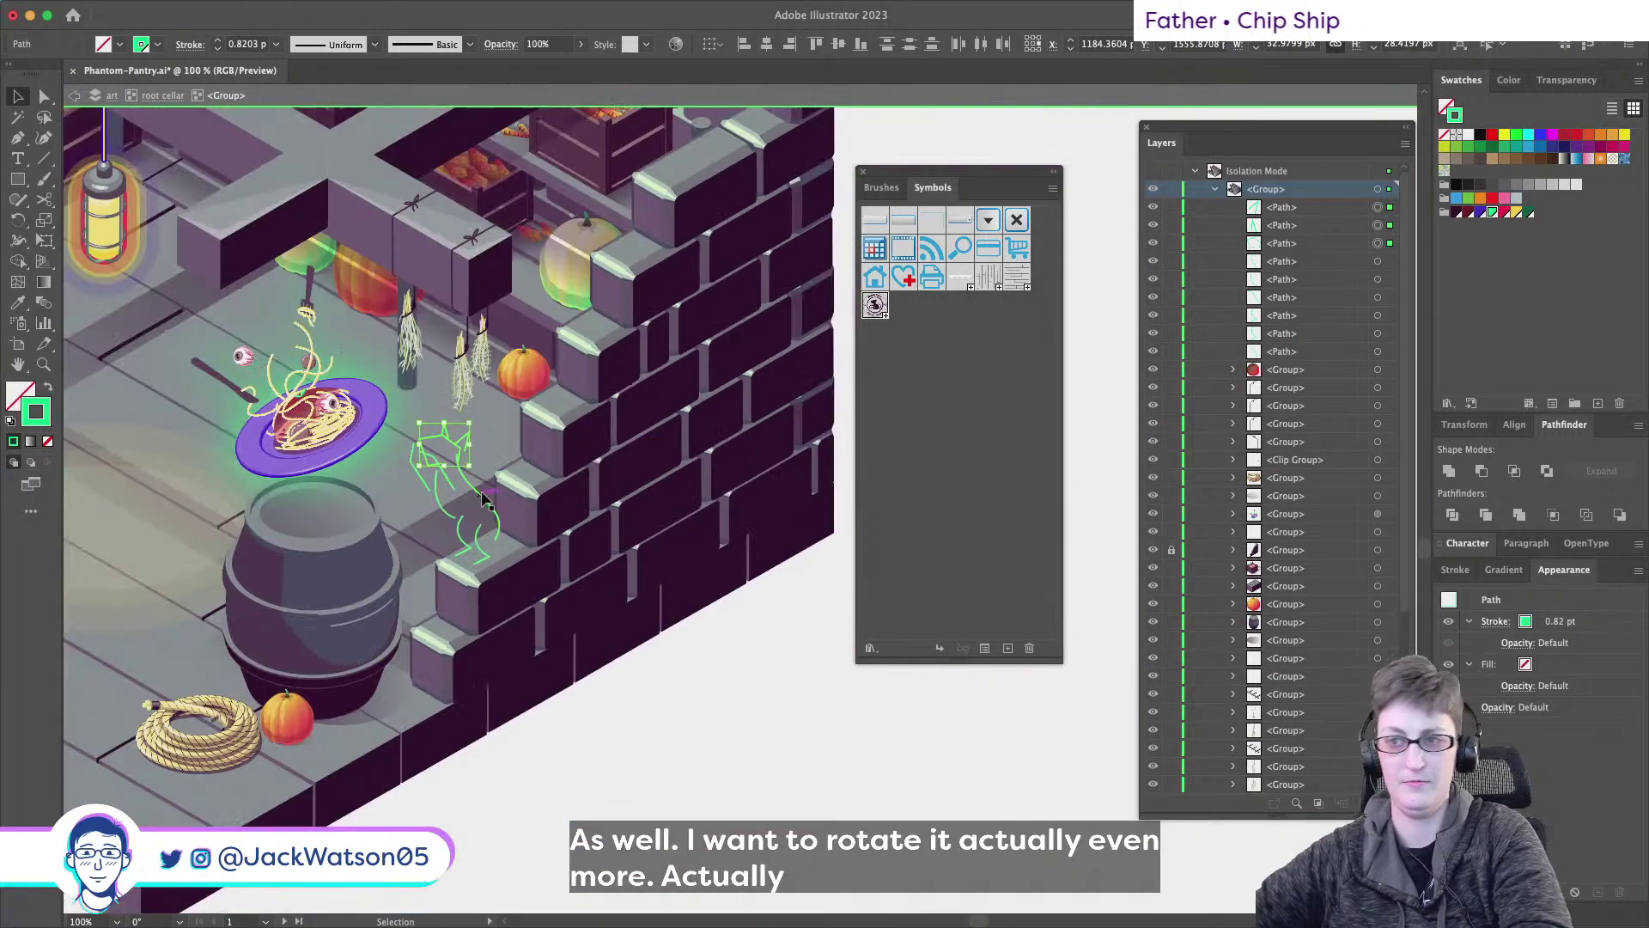
pyautogui.press('shift+super+a')
# - Group all the green cat line paths, scale the group down to about 52 by 83 px, and deselect it
pyautogui.scroll(-1, 592, 520)
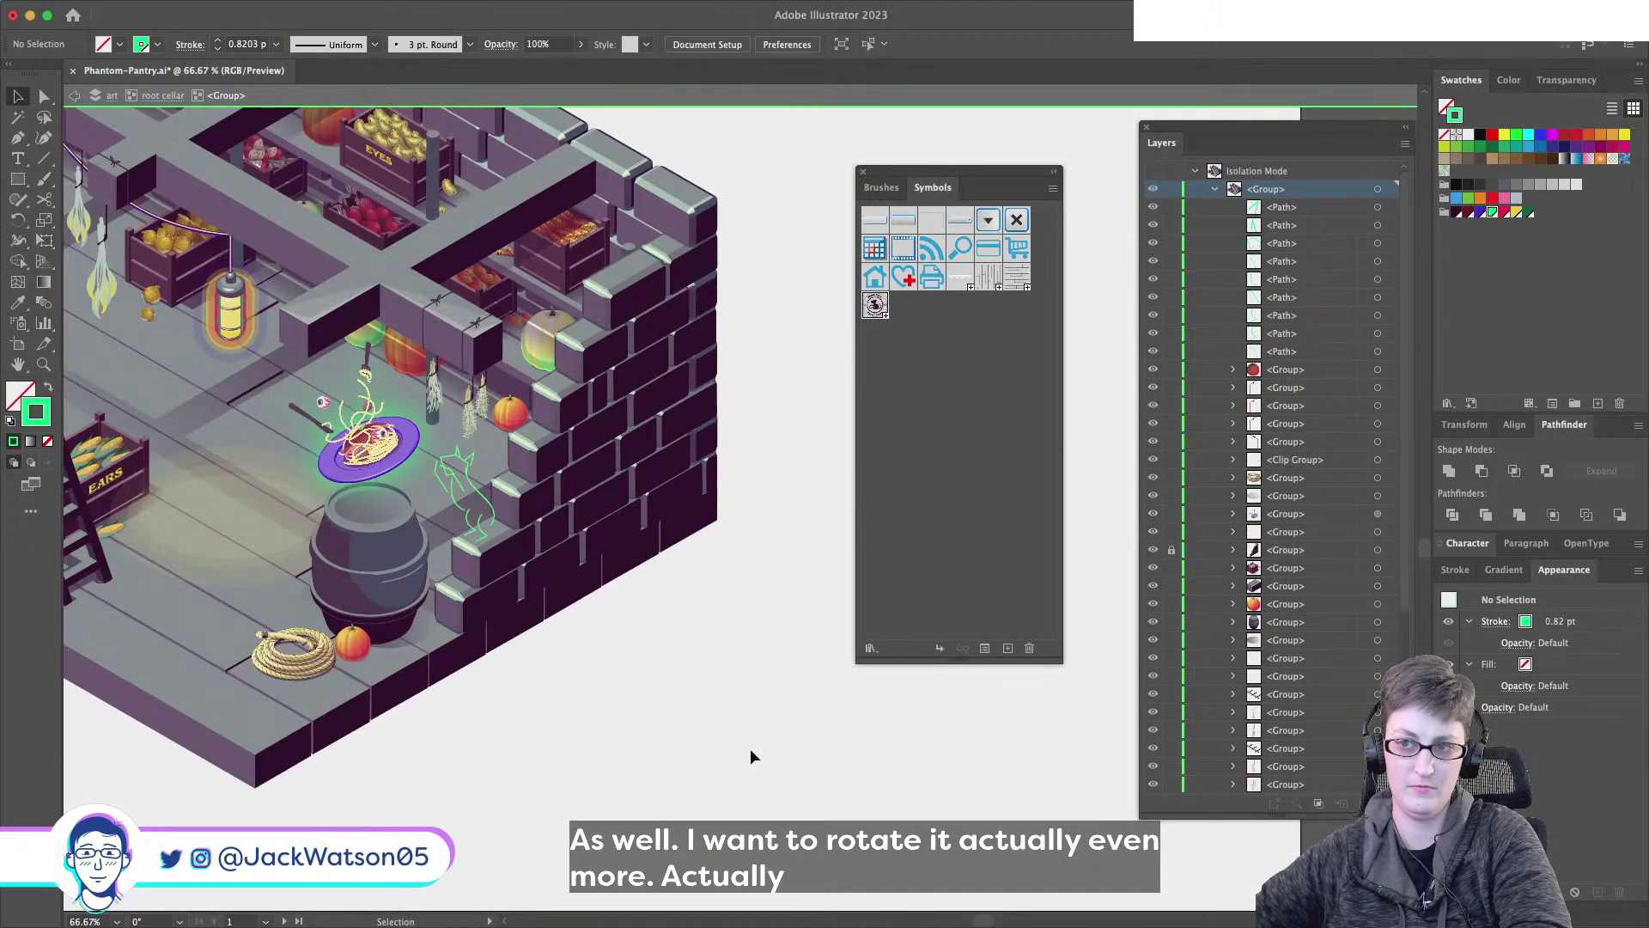
pyautogui.scroll(3, 532, 493)
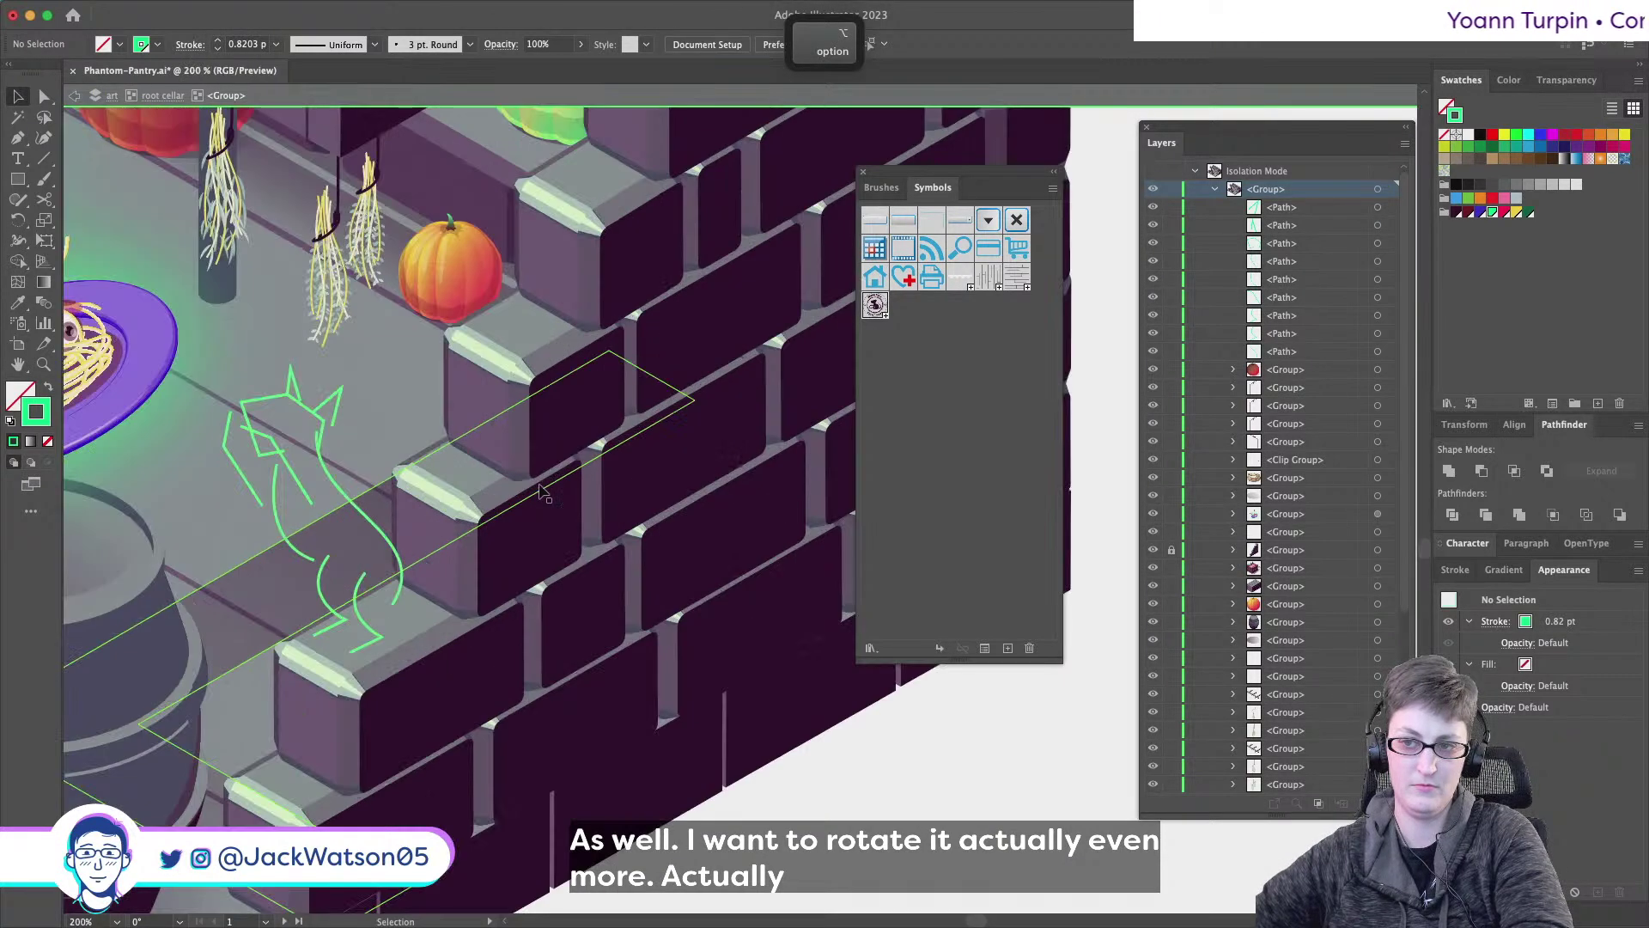
pyautogui.click(1378, 207)
pyautogui.keyDown('shift'); pyautogui.click(1377, 351); pyautogui.keyUp('shift')
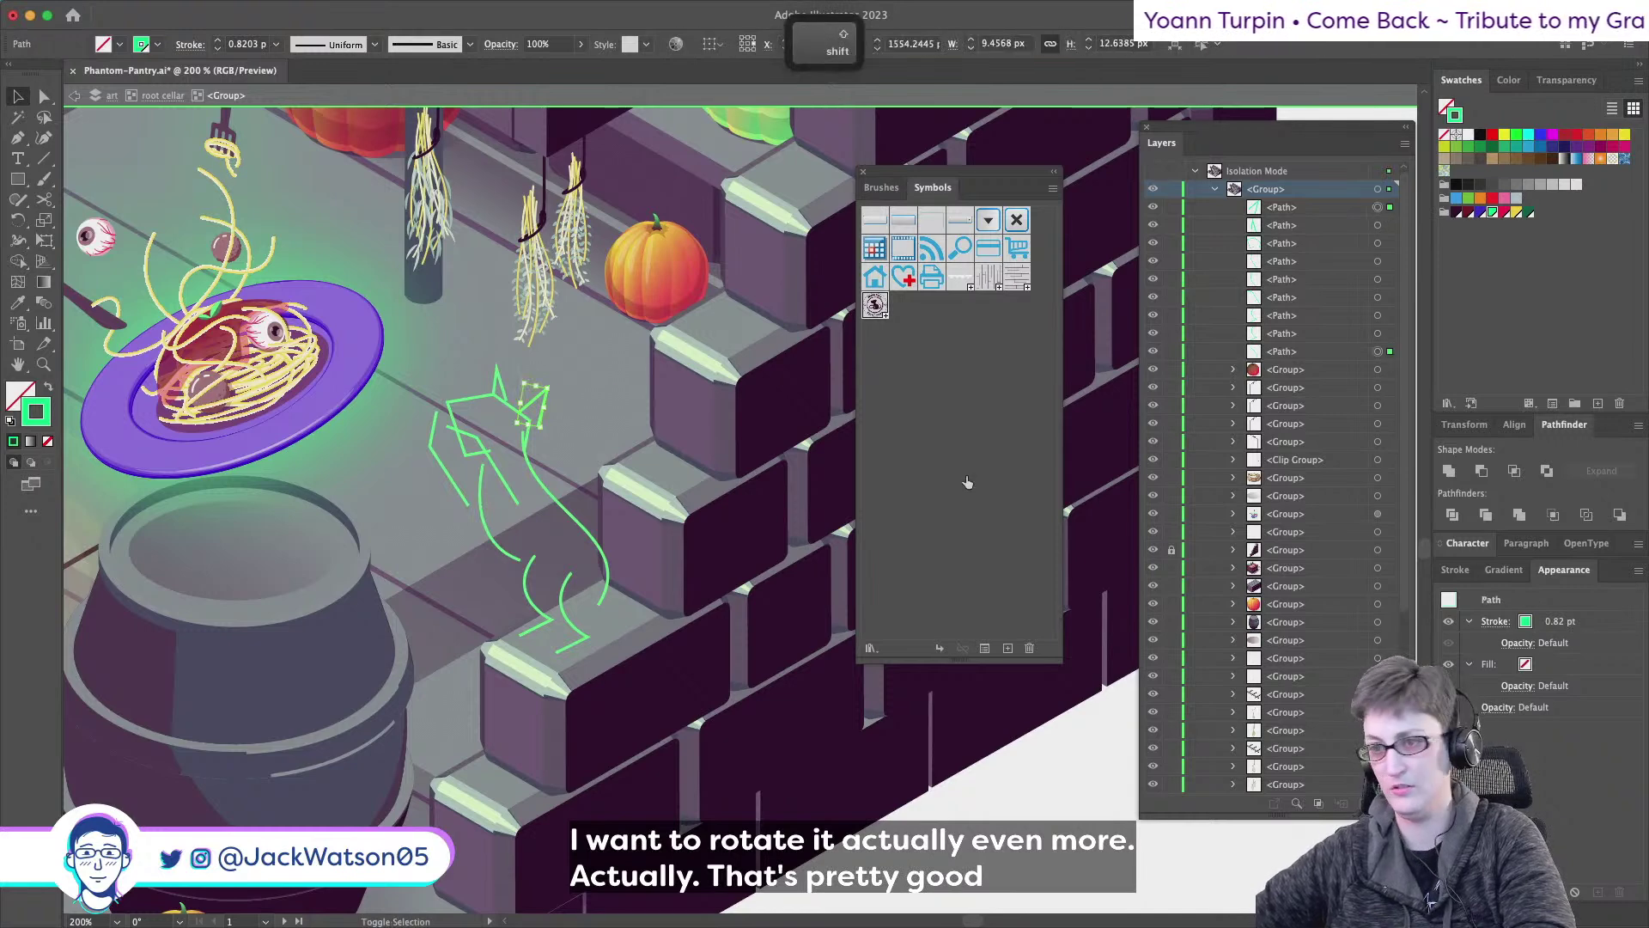
pyautogui.keyDown('shift'); pyautogui.click(1377, 207); pyautogui.keyUp('shift')
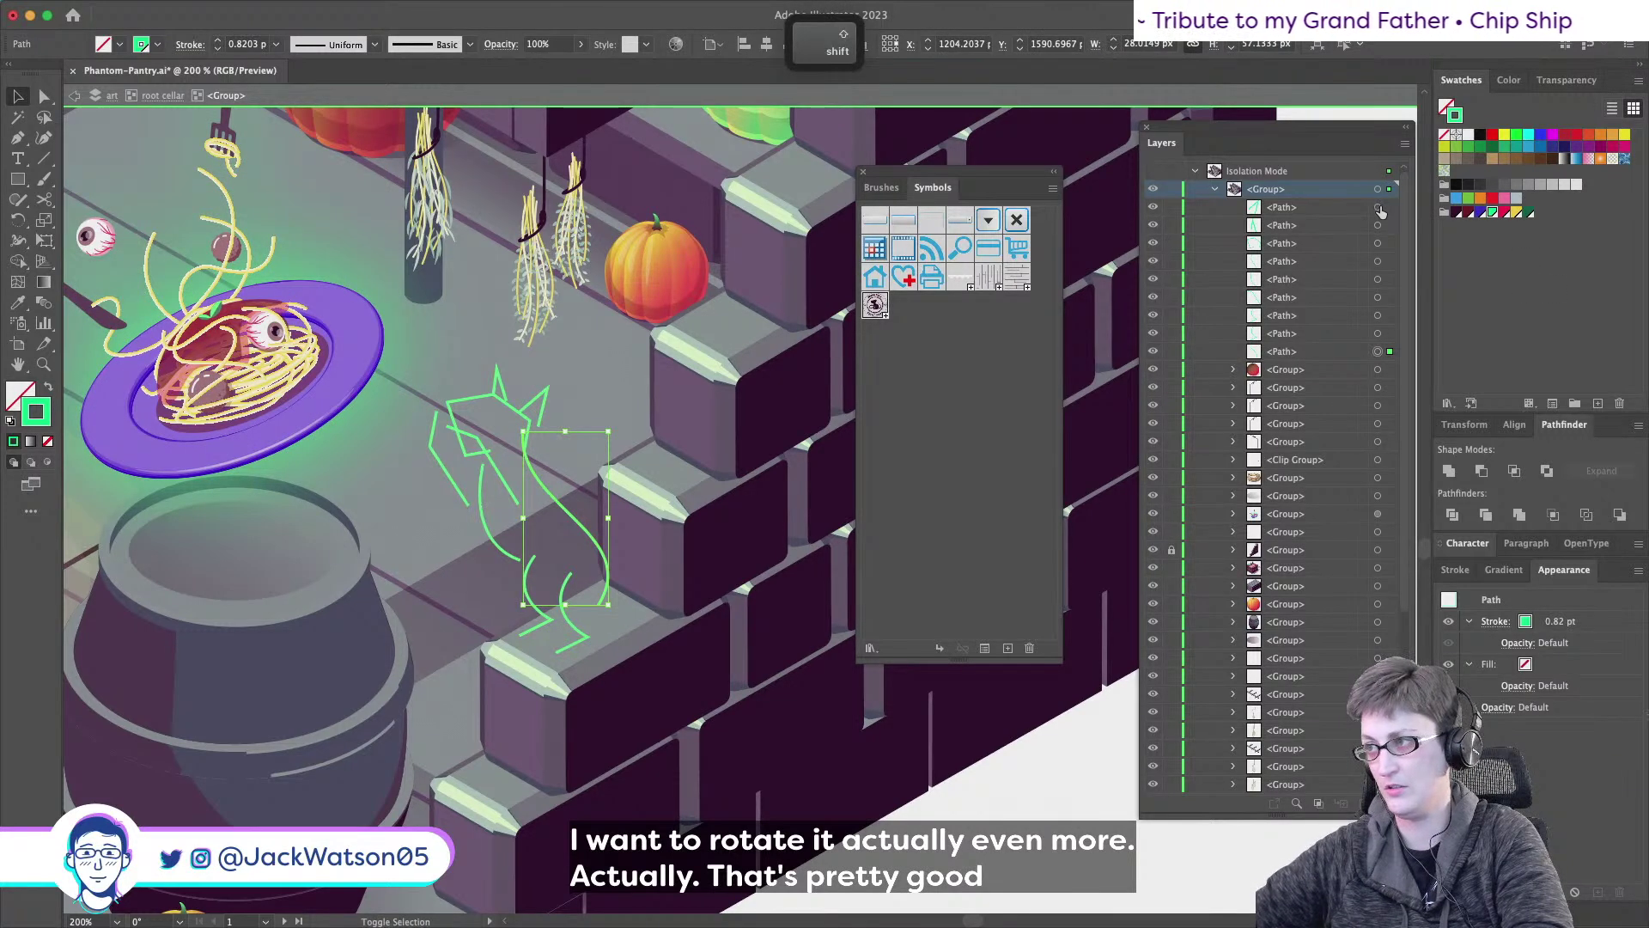
pyautogui.keyDown('shift'); pyautogui.click(1378, 209); pyautogui.keyUp('shift')
pyautogui.press('super+g')
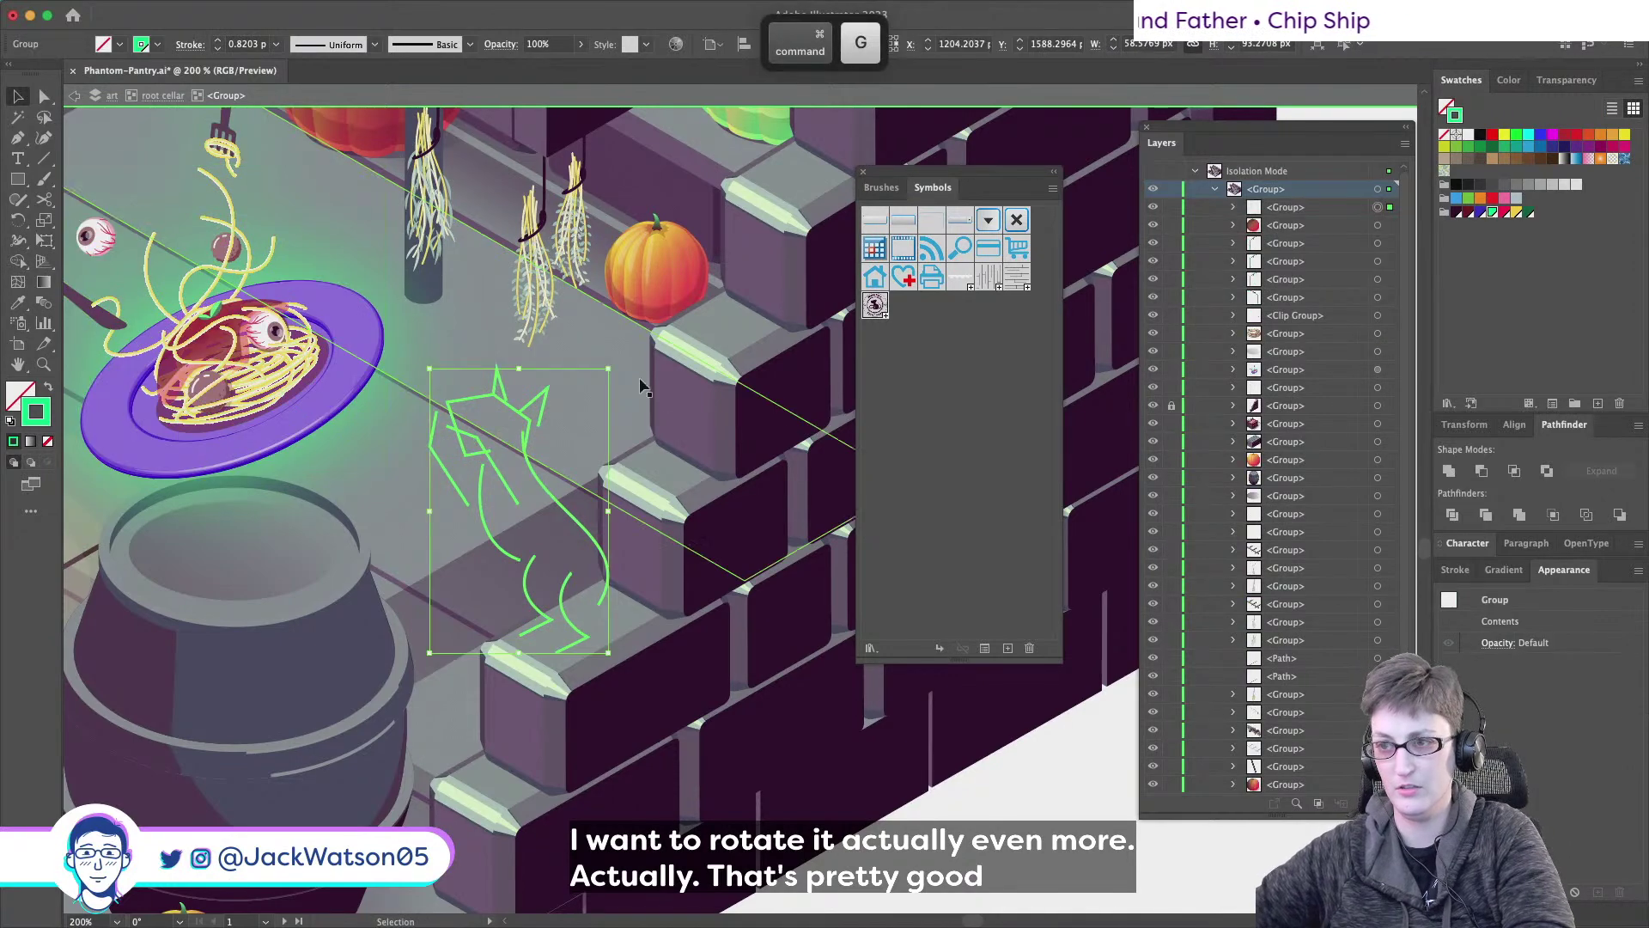
pyautogui.moveTo(430, 369); pyautogui.dragTo(452, 391)
pyautogui.press('shift+super+a')
# - Examine the cat's size and pose against the whole pantry scene and up close
pyautogui.scroll(-2, 577, 535)
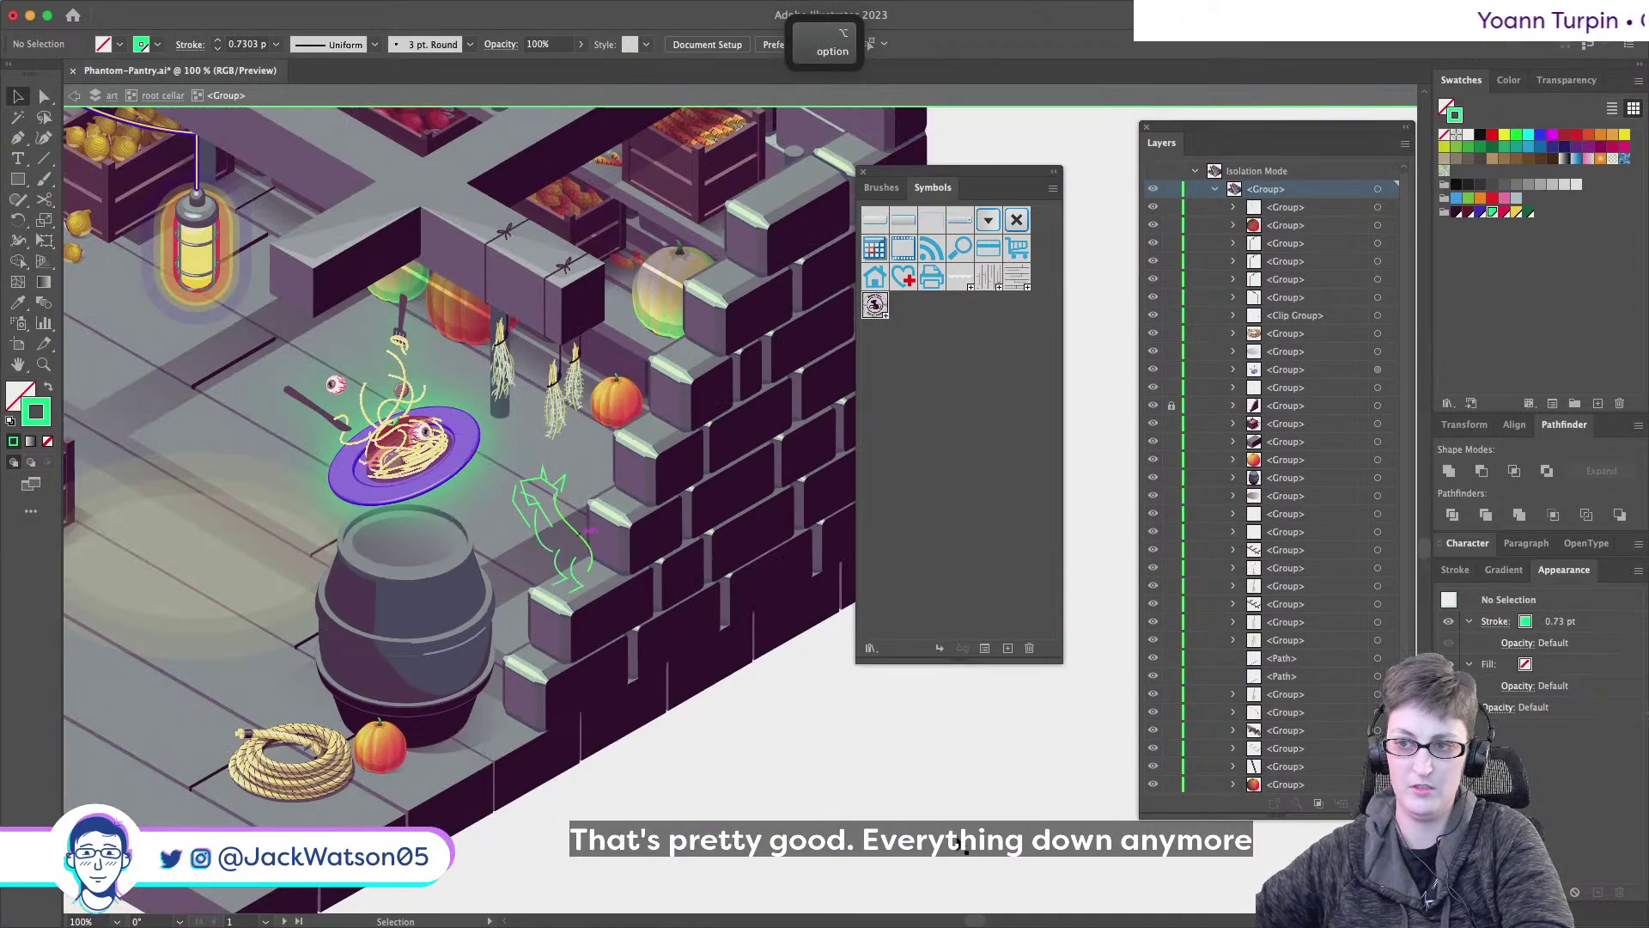
pyautogui.scroll(-1, 916, 850)
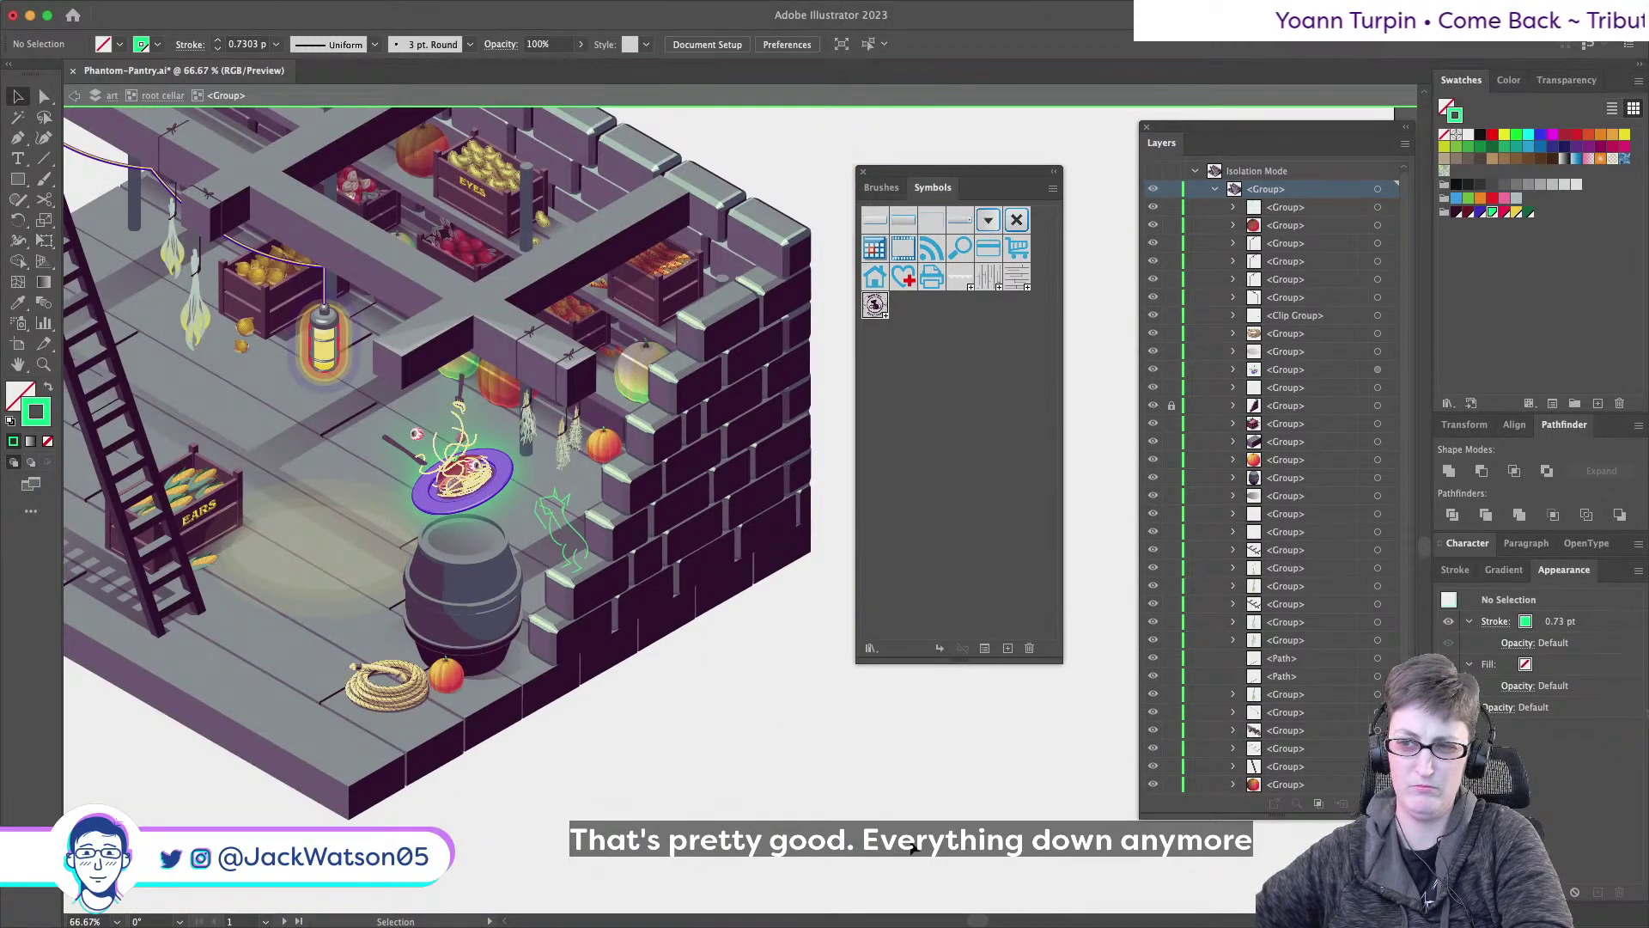
pyautogui.scroll(-2, 515, 533)
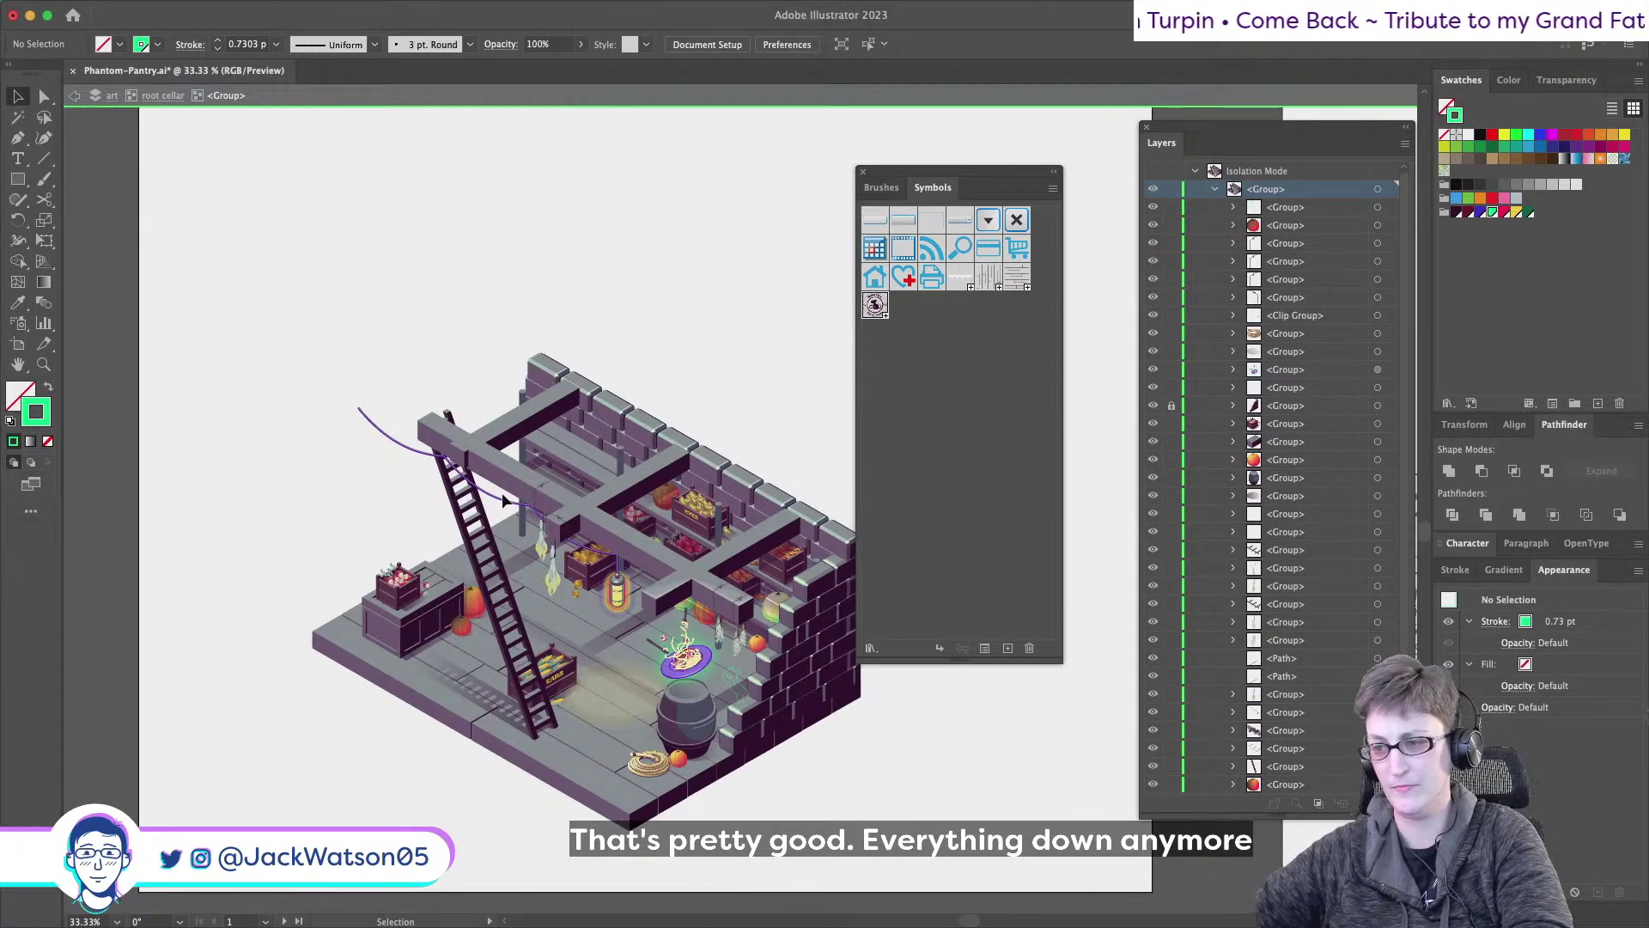
pyautogui.scroll(3, 501, 492)
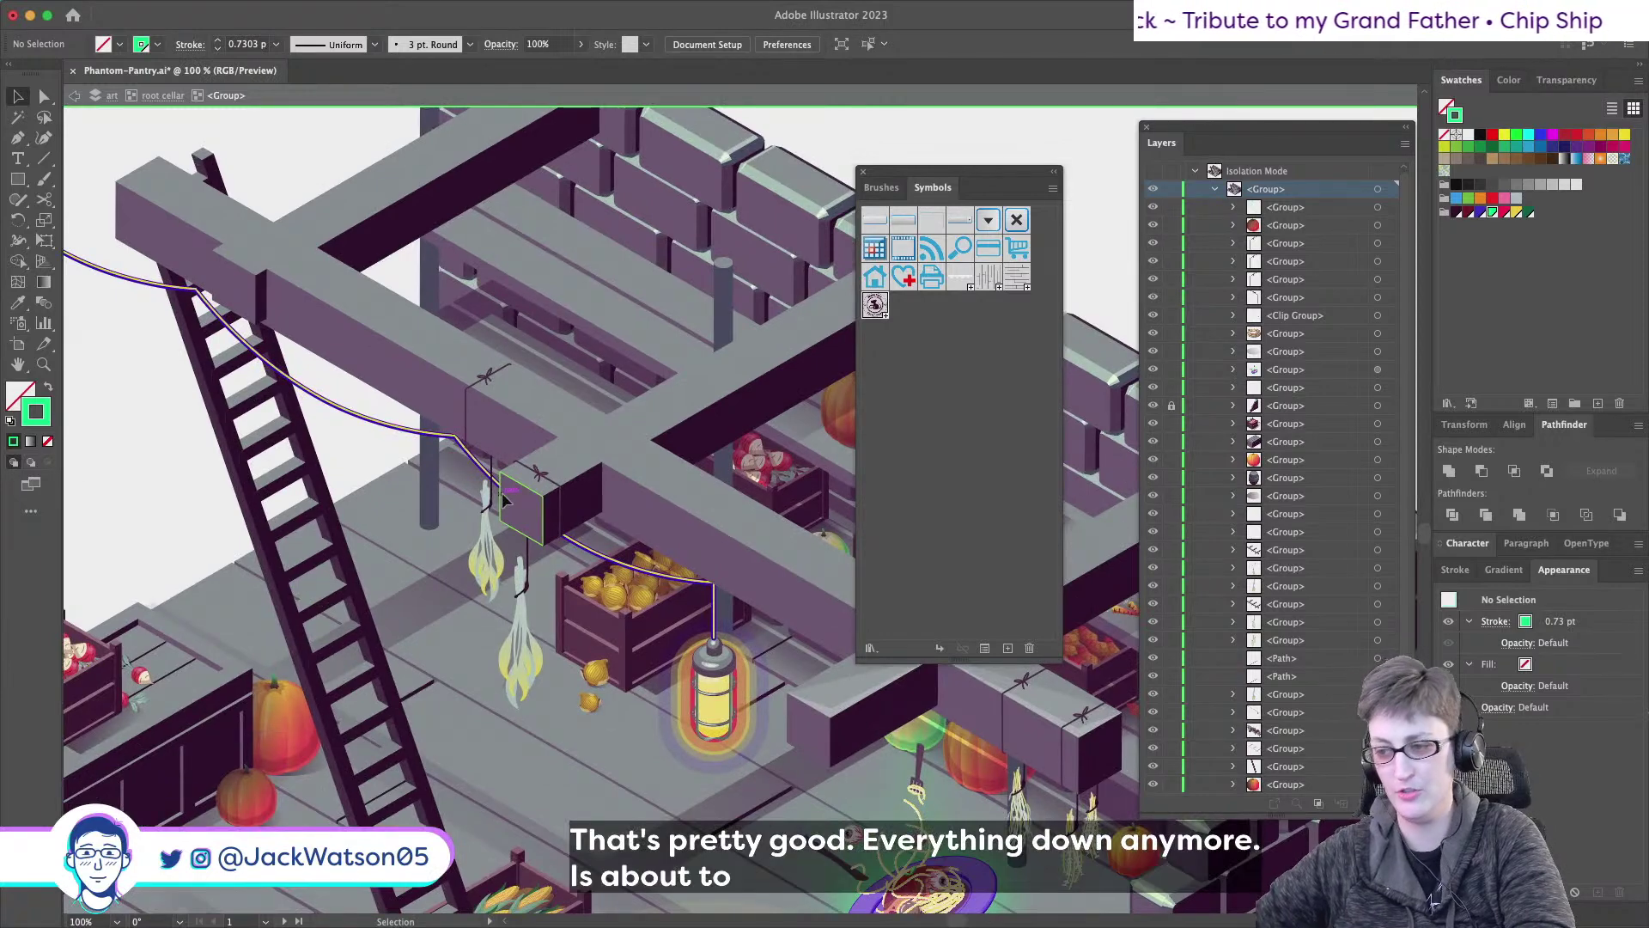
pyautogui.scroll(-5, 505, 498)
pyautogui.hscroll(5, 505, 498)
pyautogui.scroll(5, 516, 364)
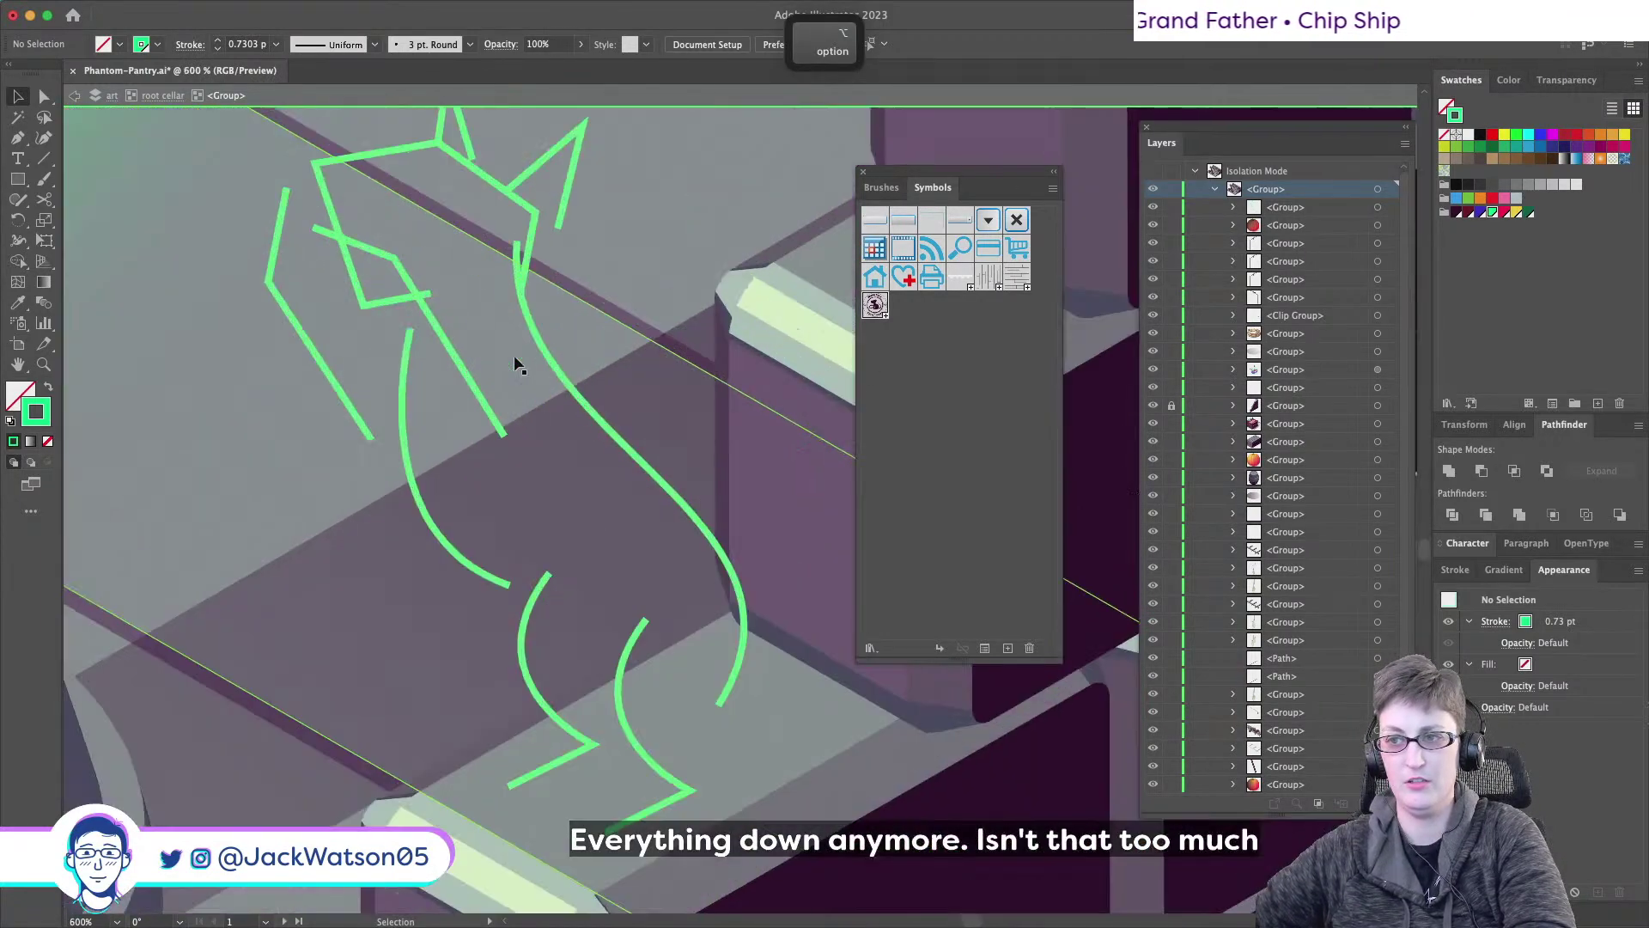
pyautogui.scroll(-2, 515, 364)
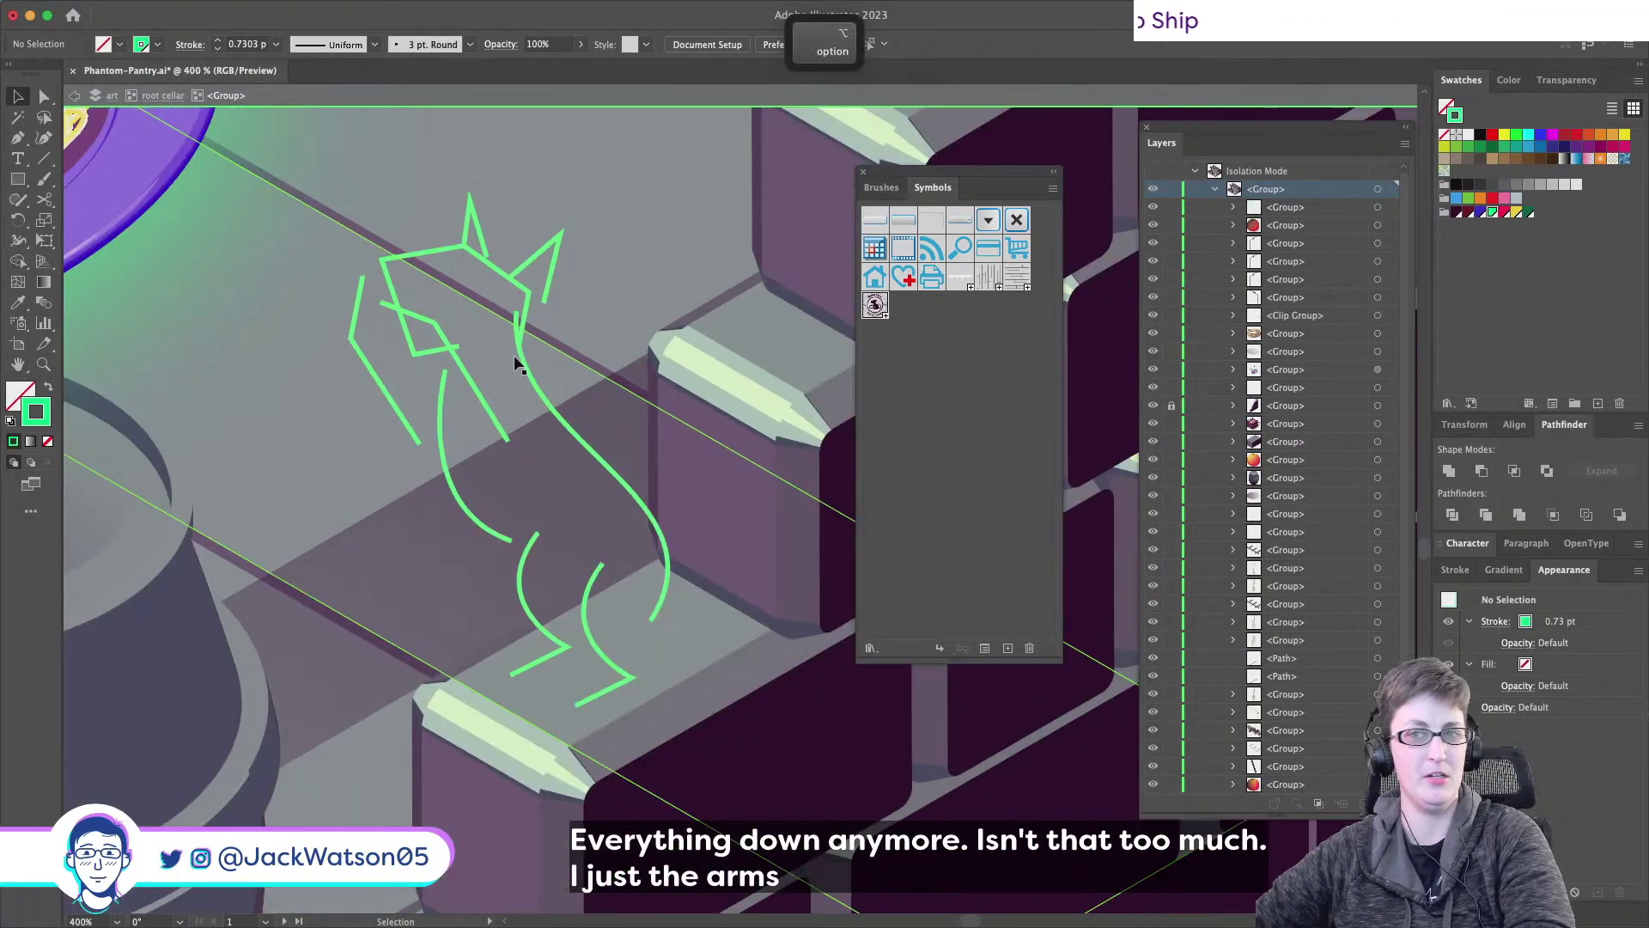
# - Ungroup the cat sketch back into separate paths and deselect them
pyautogui.doubleClick(525, 296)
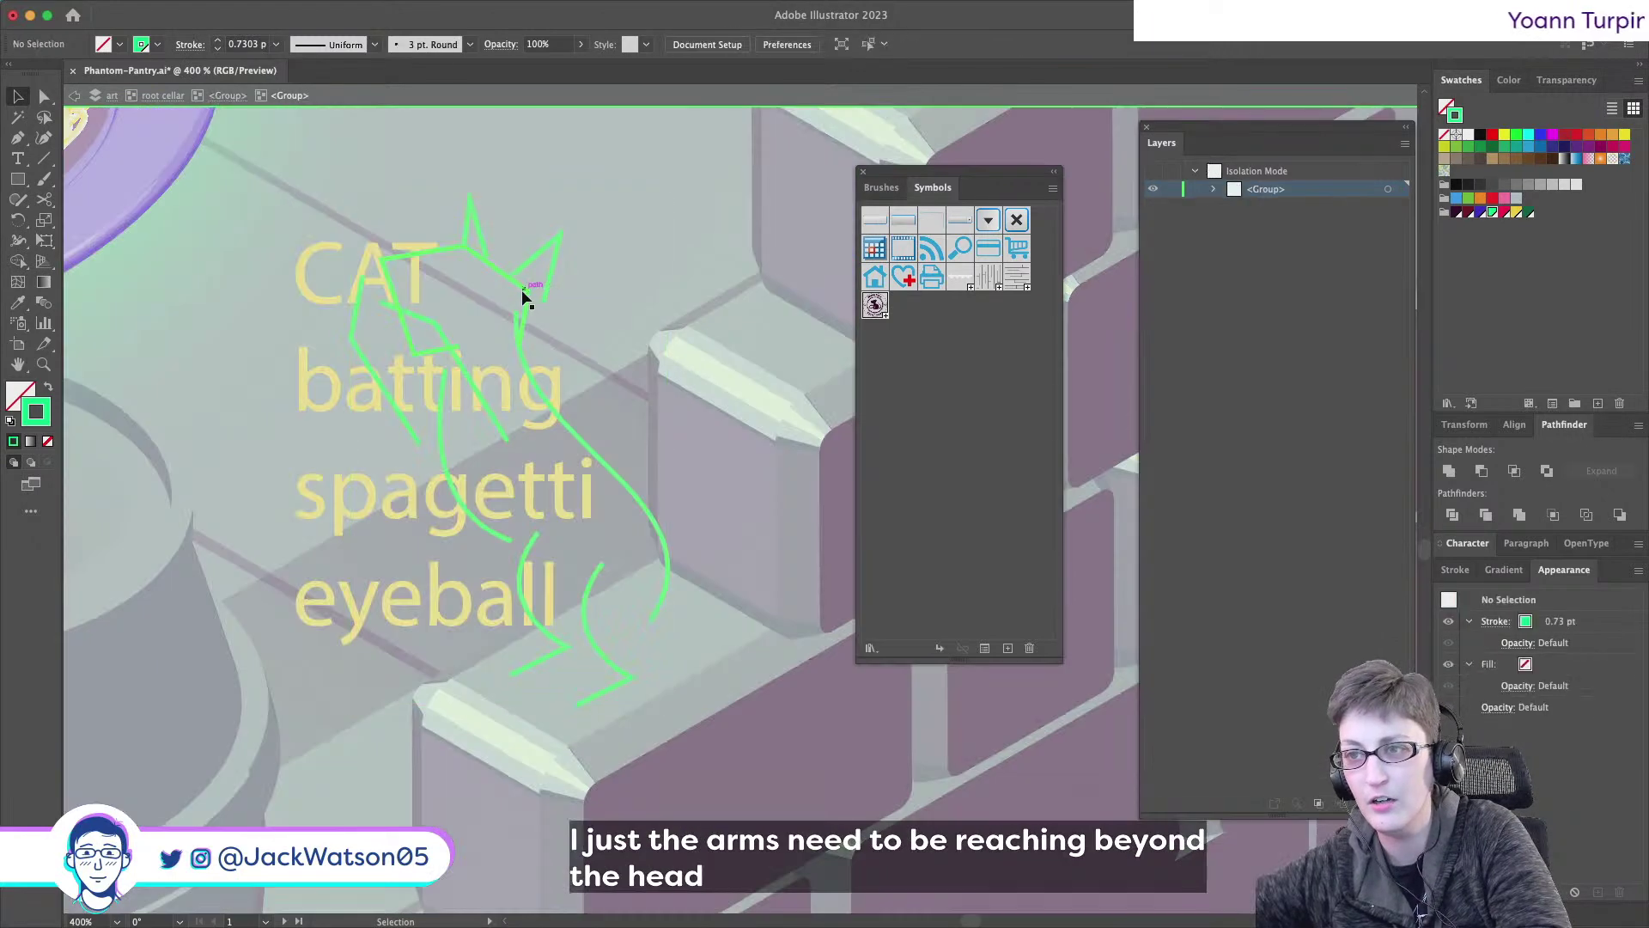
pyautogui.click(76, 97)
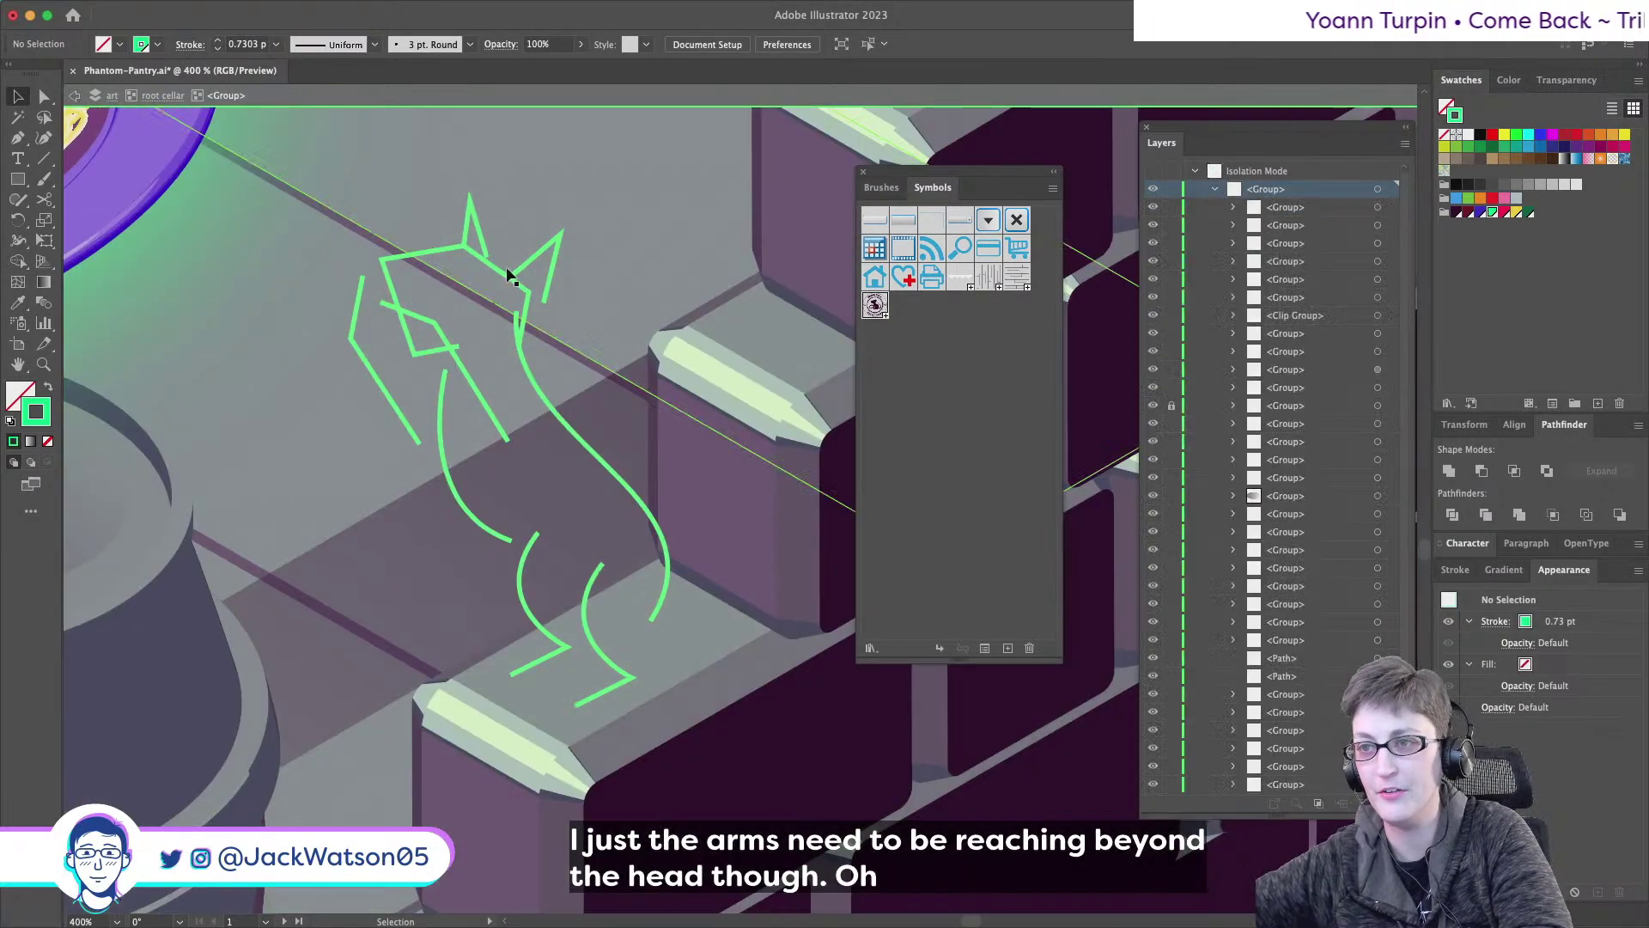
pyautogui.click(508, 270)
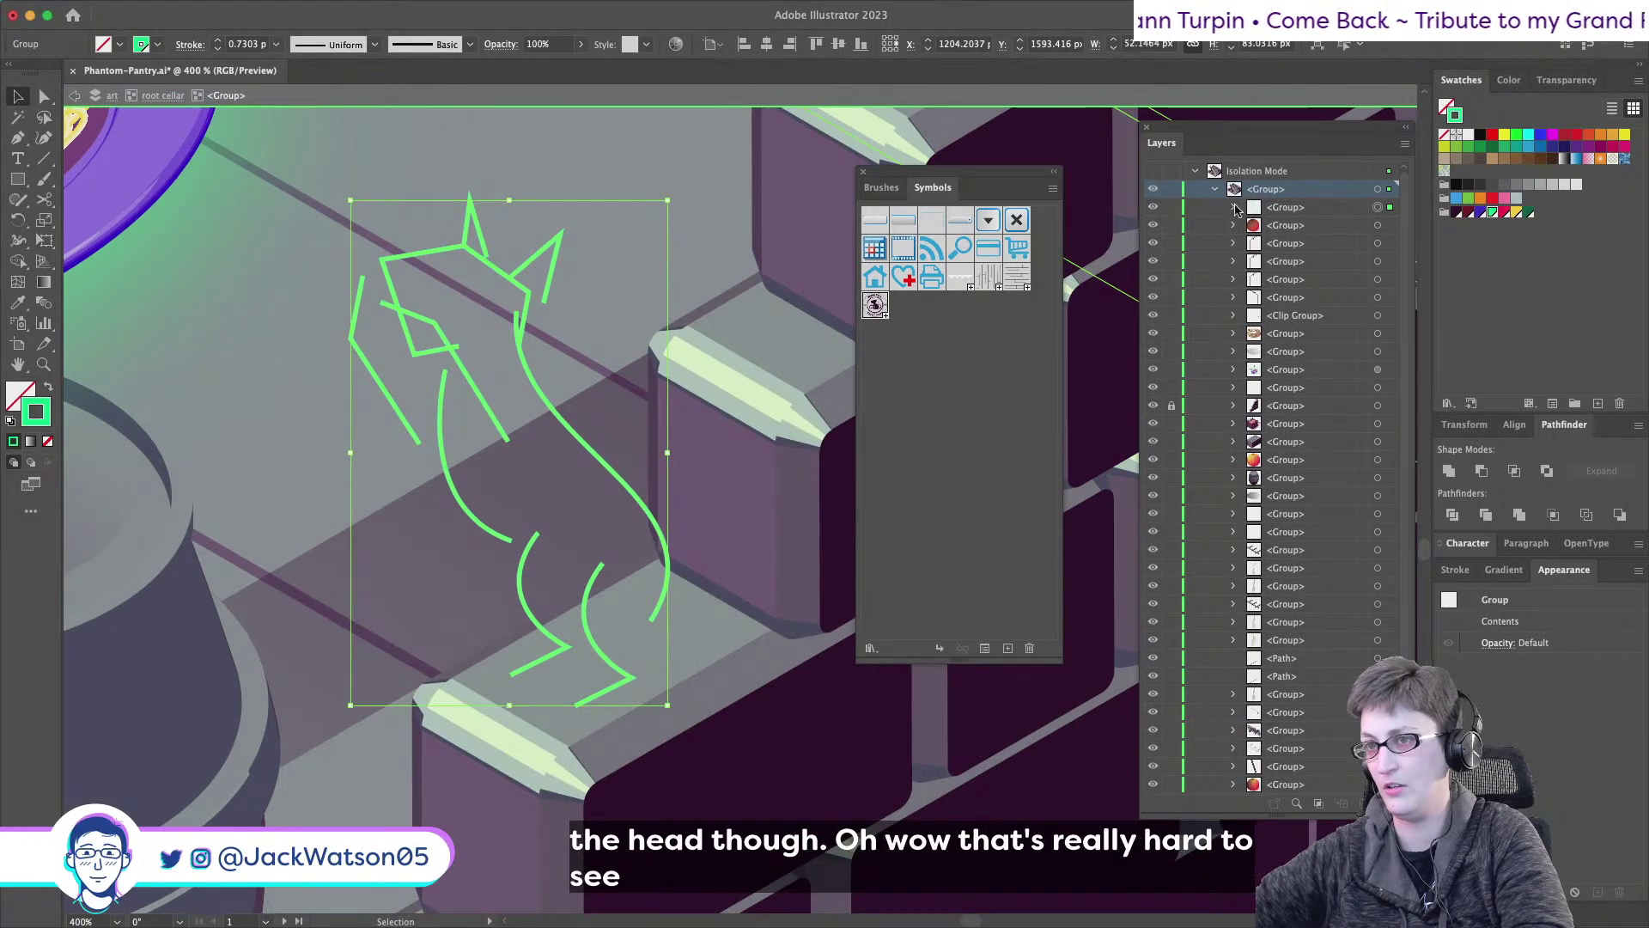
pyautogui.click(1235, 206)
pyautogui.rightClick(578, 270)
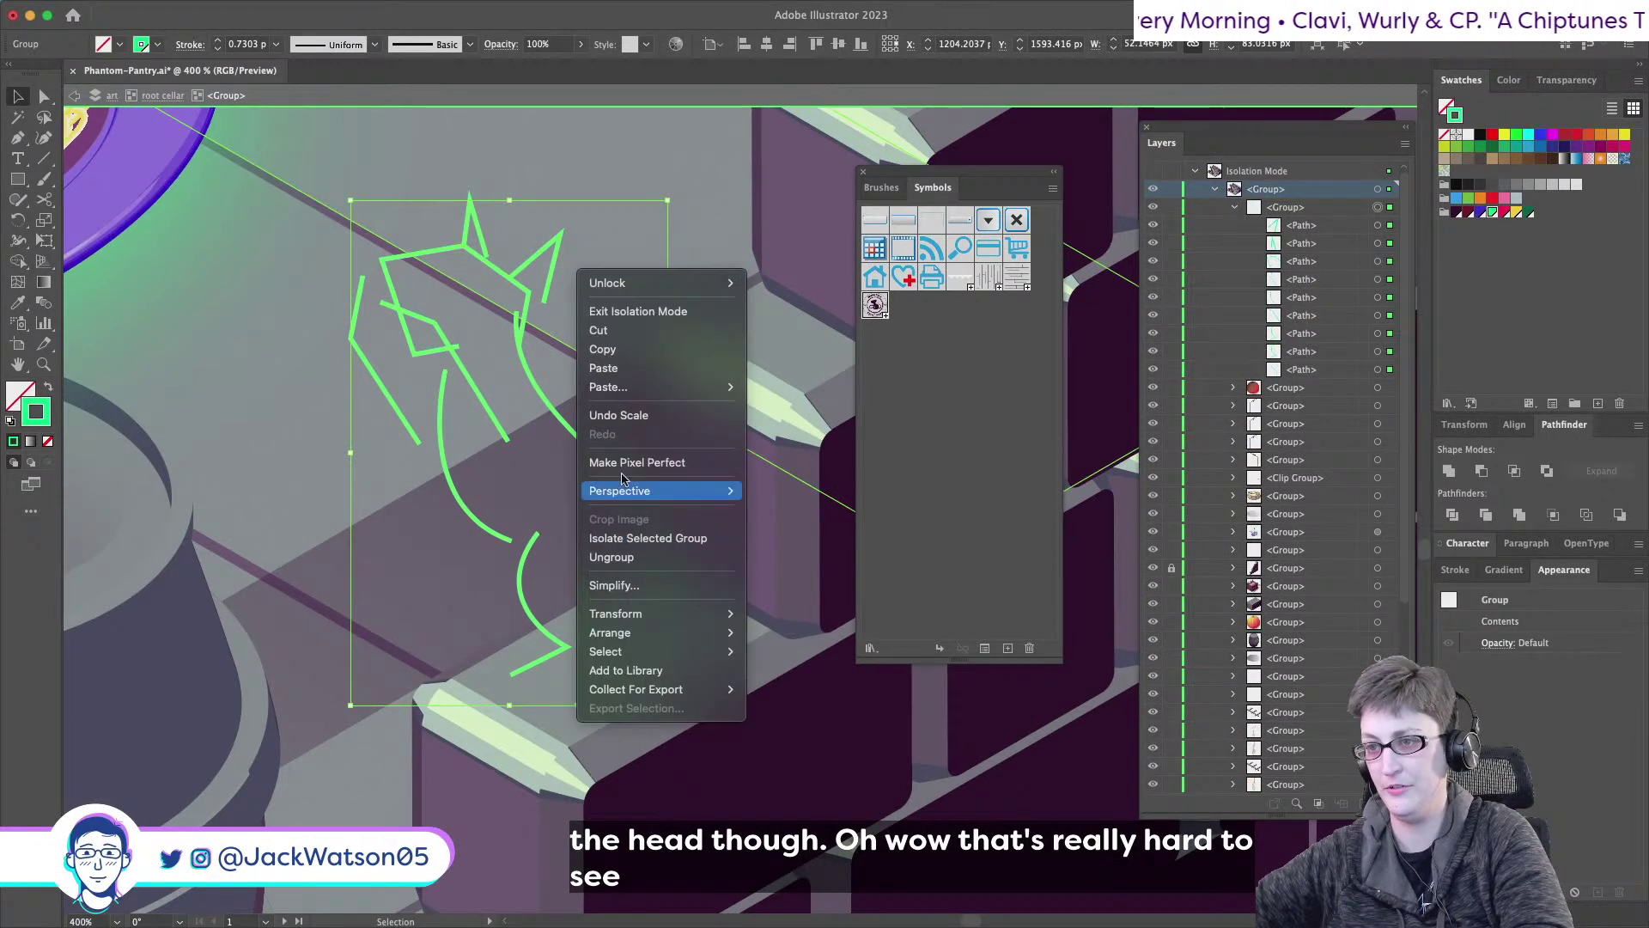
pyautogui.click(611, 556)
pyautogui.press('shift+super+a')
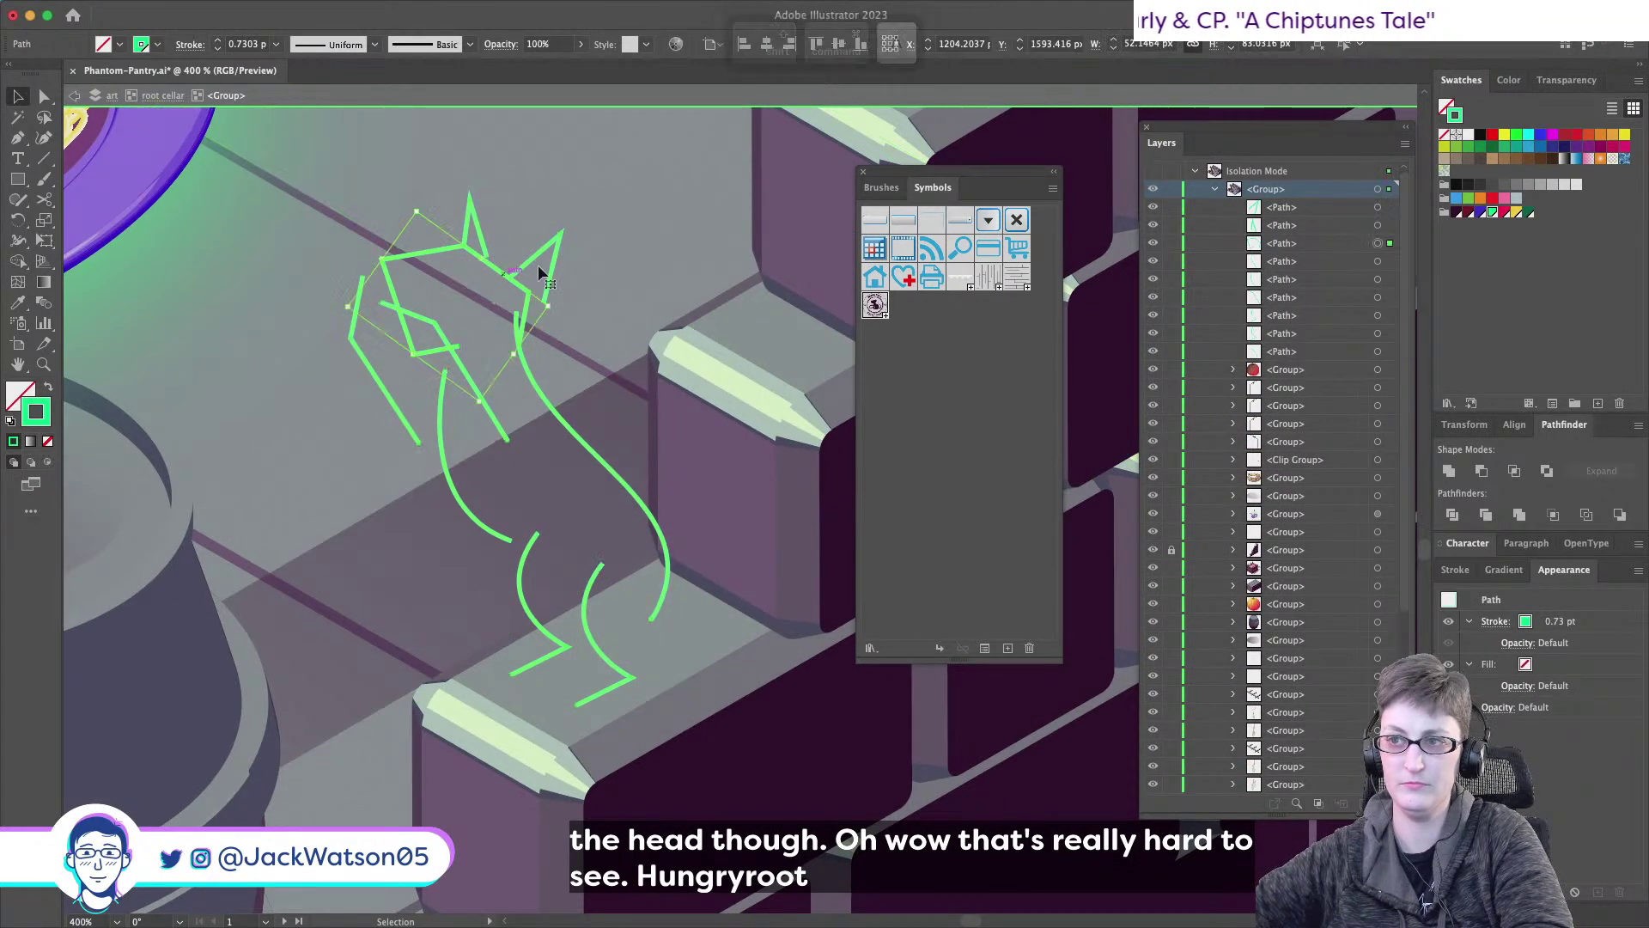
# - Move the head outline and both ears down toward the shoulders, then shrink them slightly and rotate them a little clockwise
pyautogui.click(534, 256)
pyautogui.keyDown('shift'); pyautogui.click(471, 230); pyautogui.keyUp('shift')
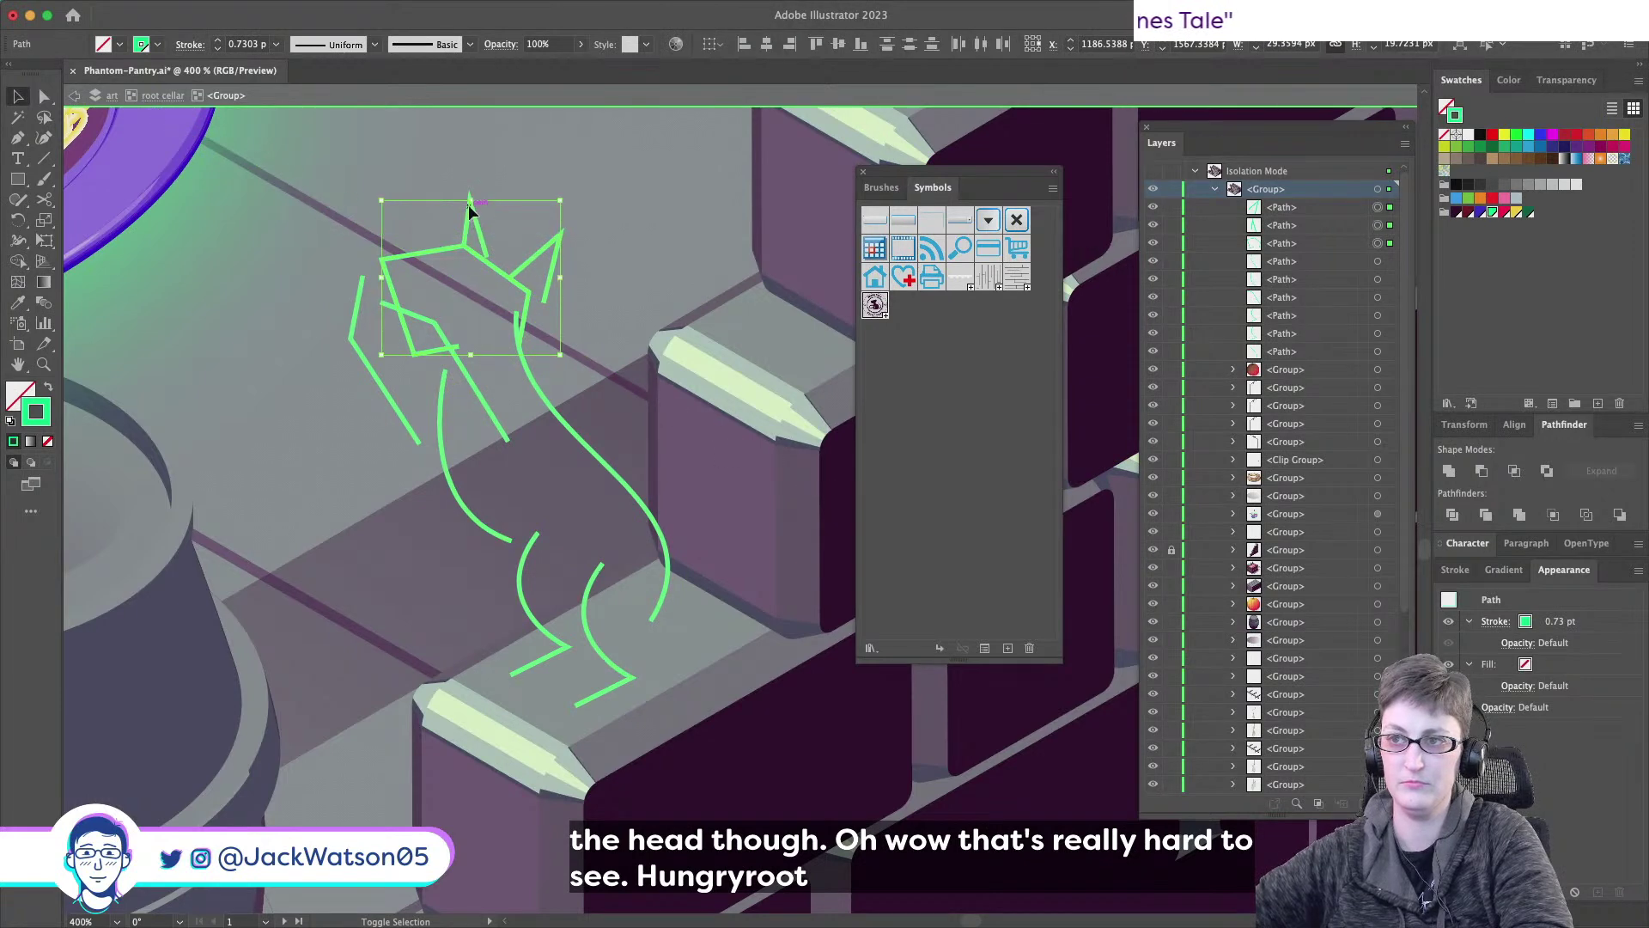
pyautogui.moveTo(471, 215); pyautogui.dragTo(471, 236)
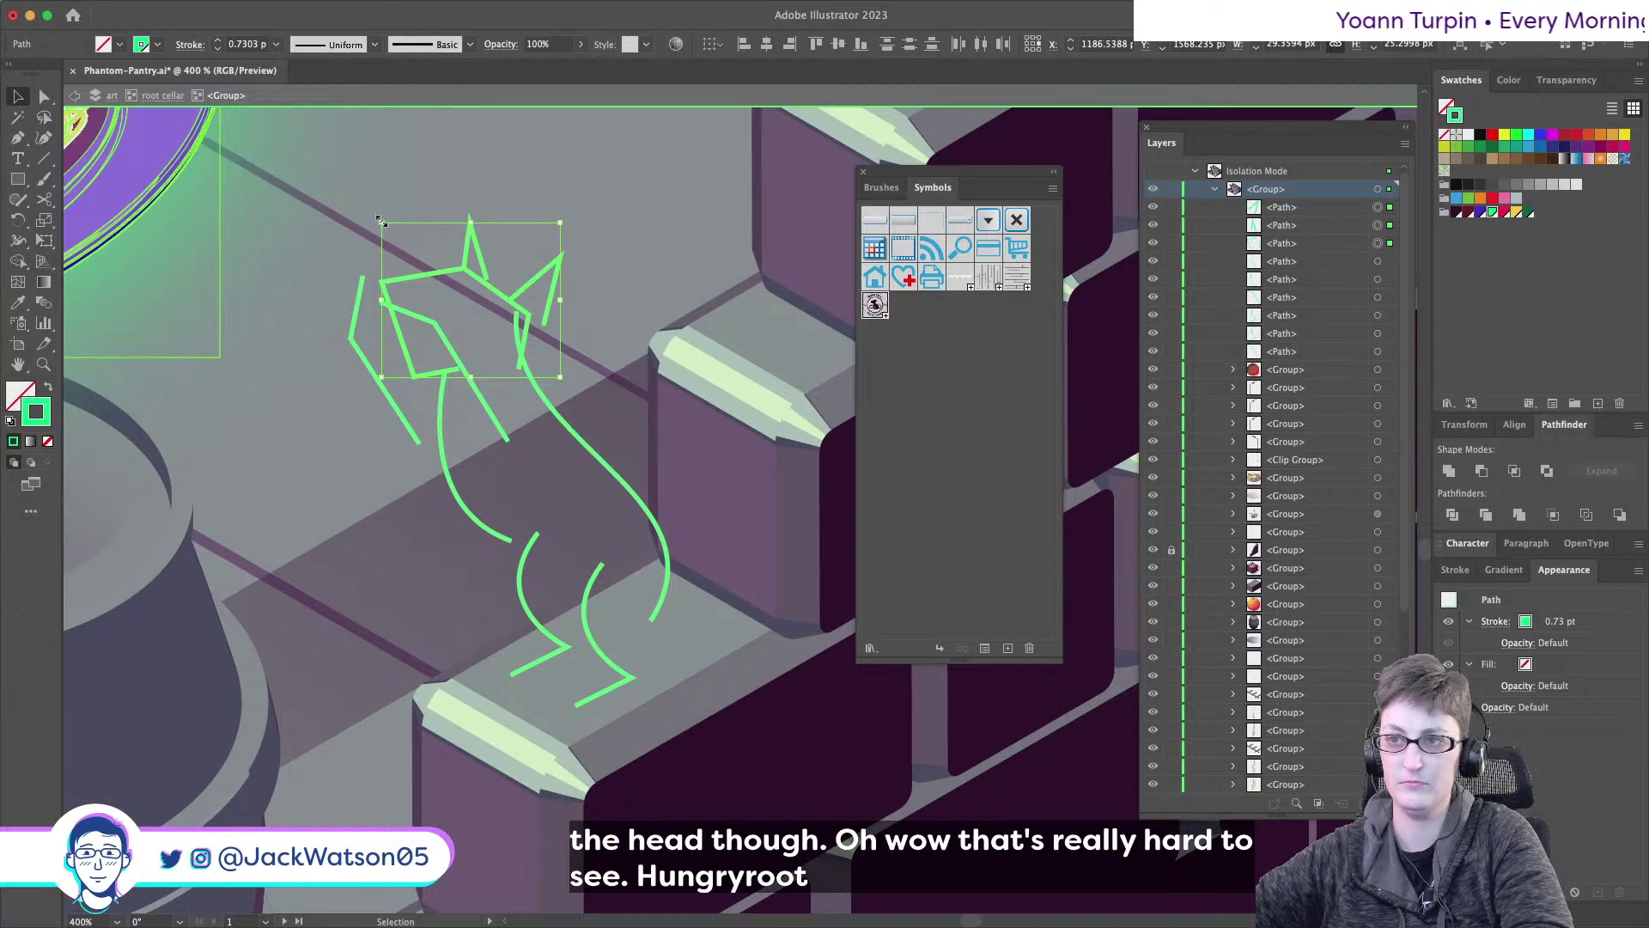
pyautogui.moveTo(373, 219)
pyautogui.mouseDown()
pyautogui.moveTo(408, 213)
pyautogui.moveTo(383, 215)
pyautogui.moveTo(392, 229)
pyautogui.mouseUp()
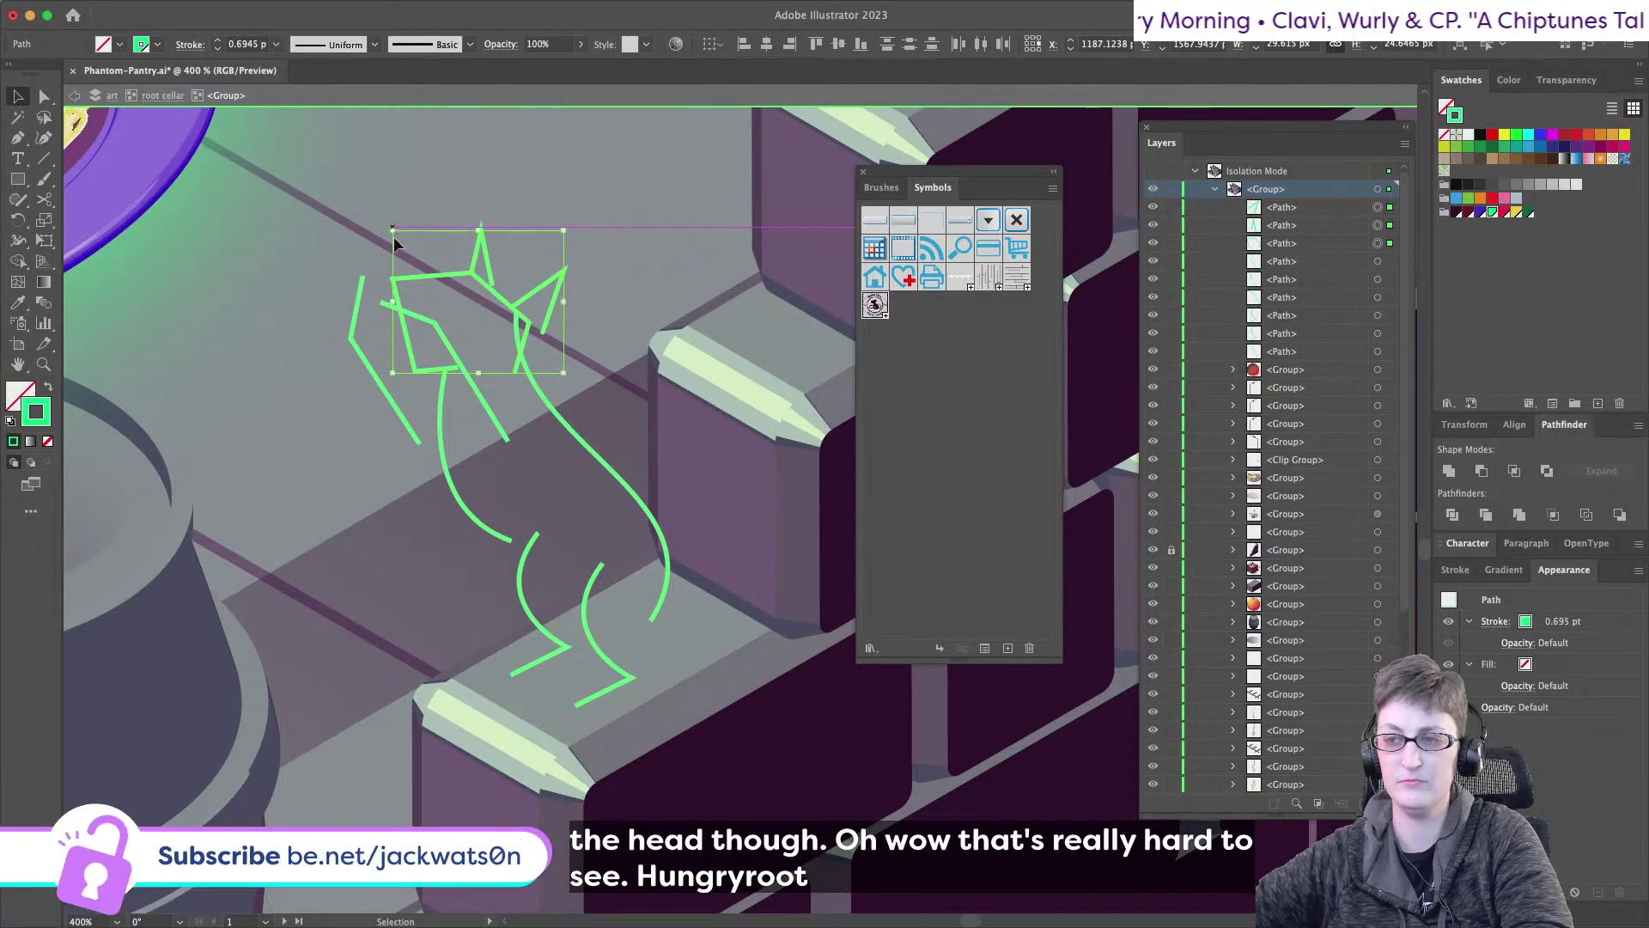
# - Lower the back line's upper anchor to the nape and adjust the curve handles so the lower back bulges farther toward the wall
pyautogui.click(42, 97)
pyautogui.hscroll(5, 311, 391)
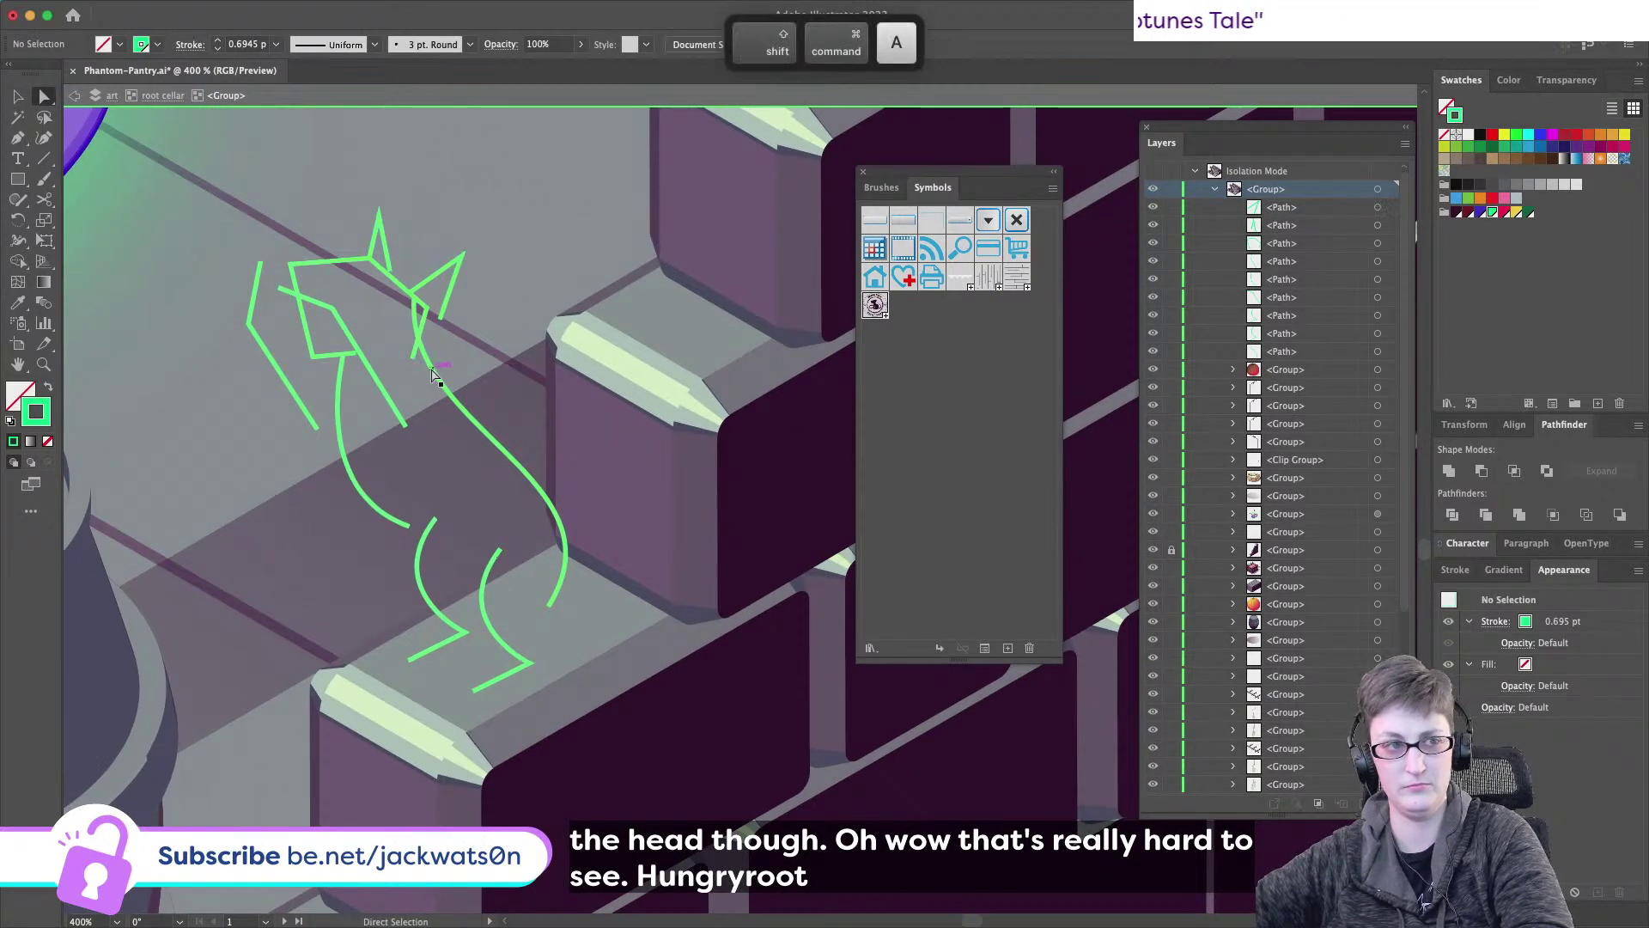
pyautogui.click(412, 317)
pyautogui.moveTo(409, 315)
pyautogui.mouseDown()
pyautogui.moveTo(415, 303)
pyautogui.moveTo(418, 346)
pyautogui.mouseUp()
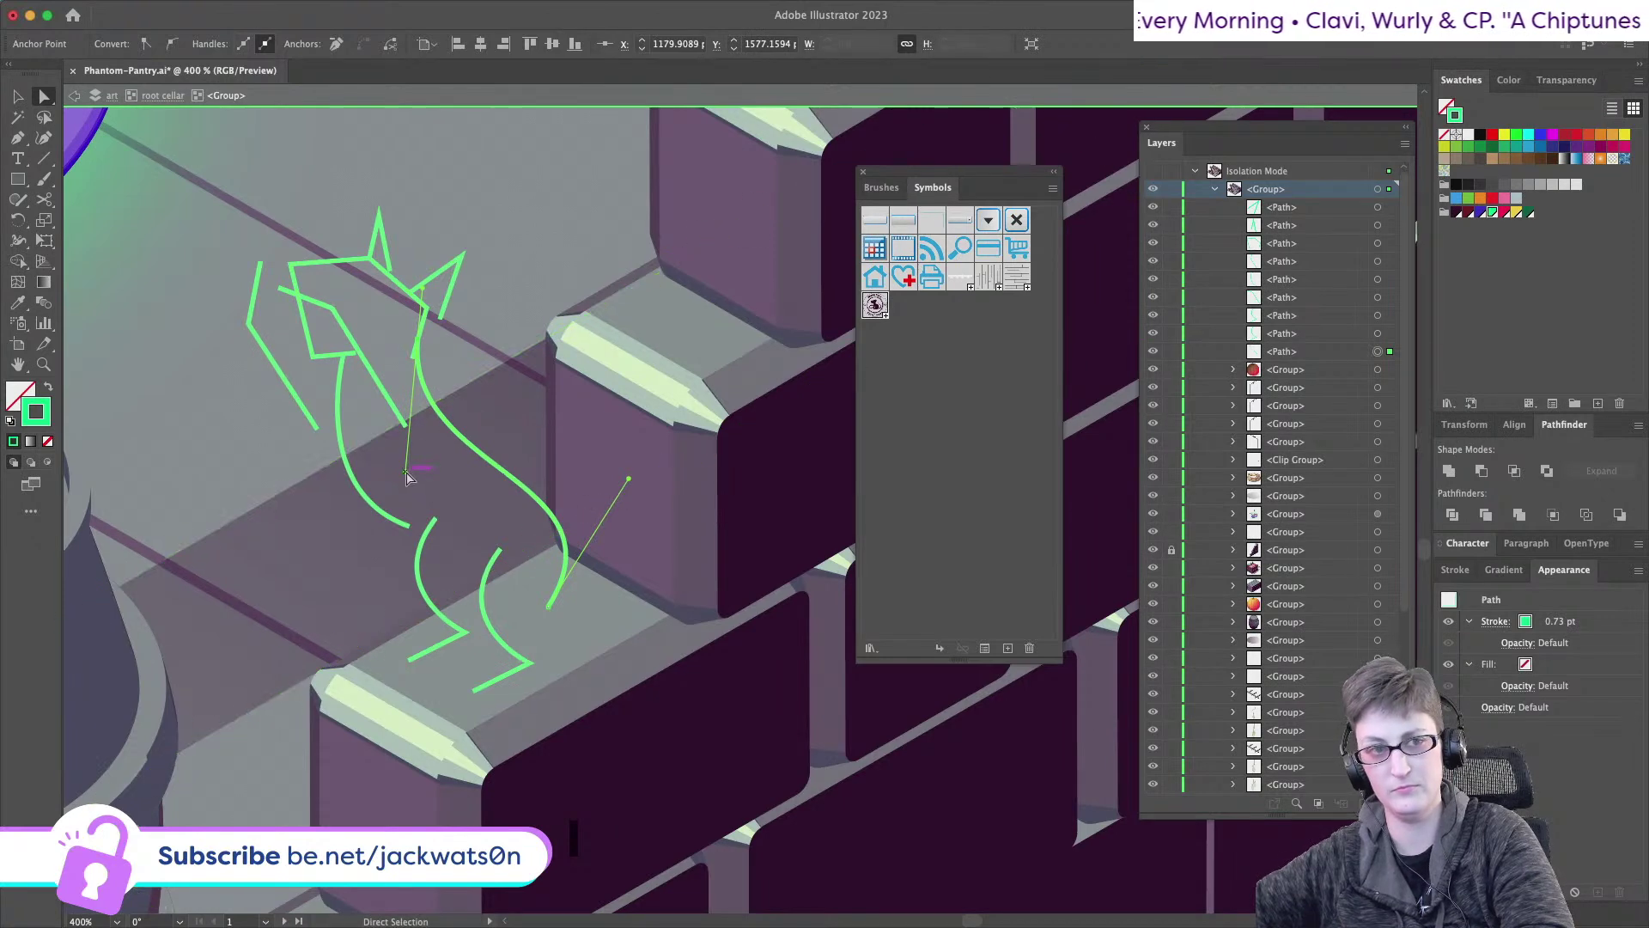
pyautogui.moveTo(409, 473); pyautogui.dragTo(428, 450)
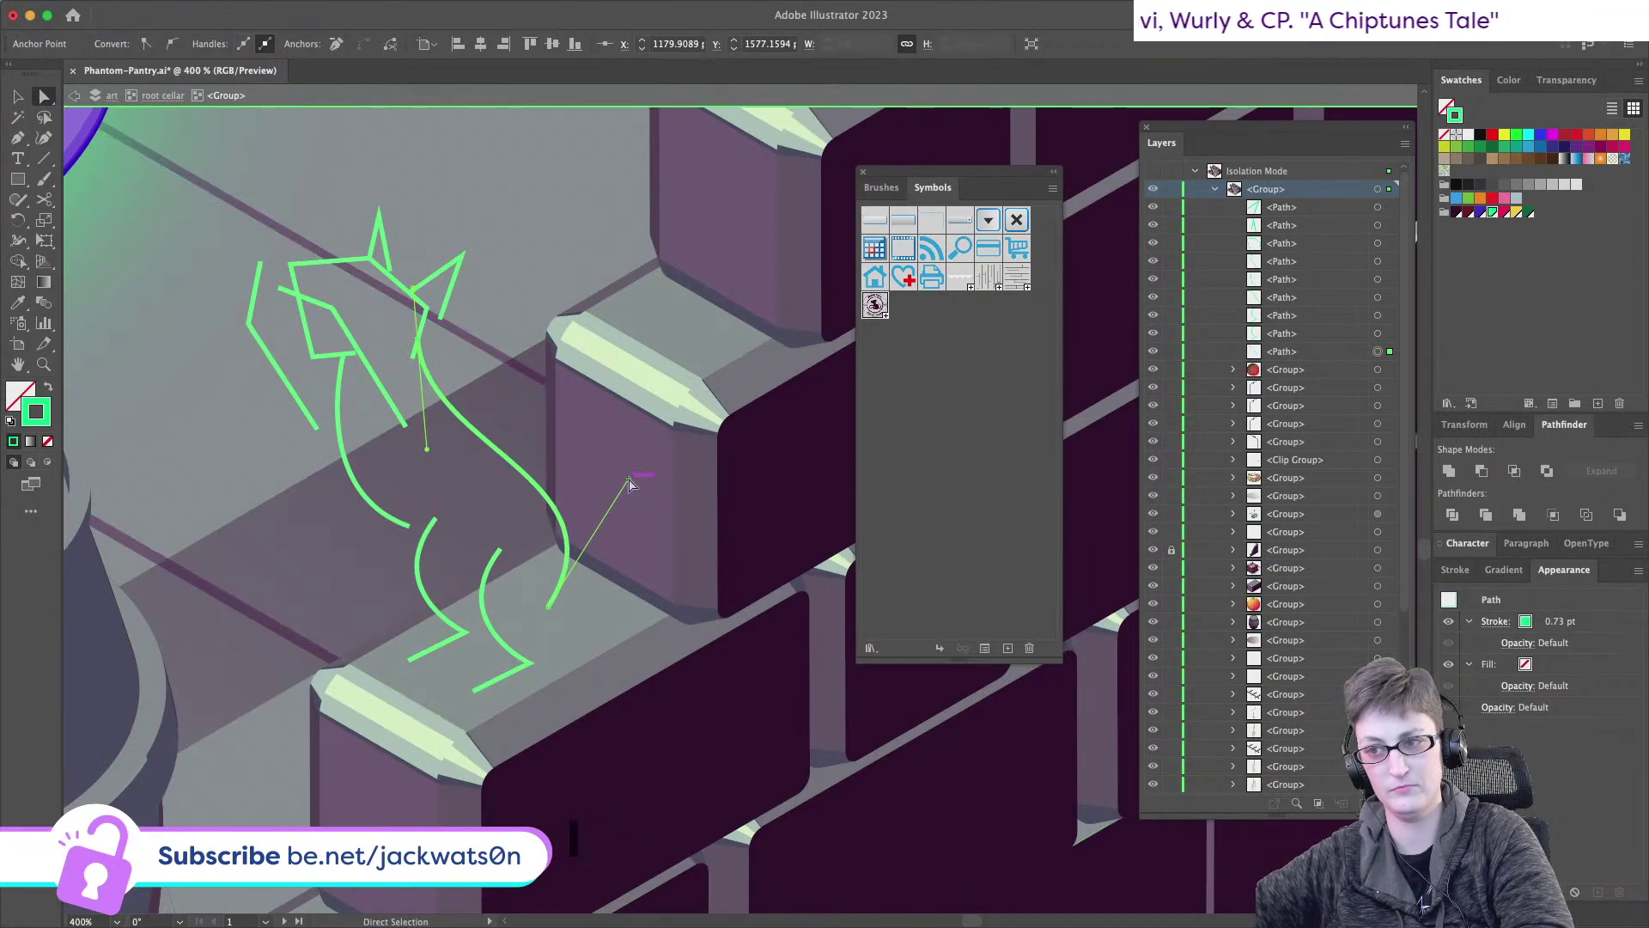
pyautogui.moveTo(633, 479); pyautogui.dragTo(646, 476)
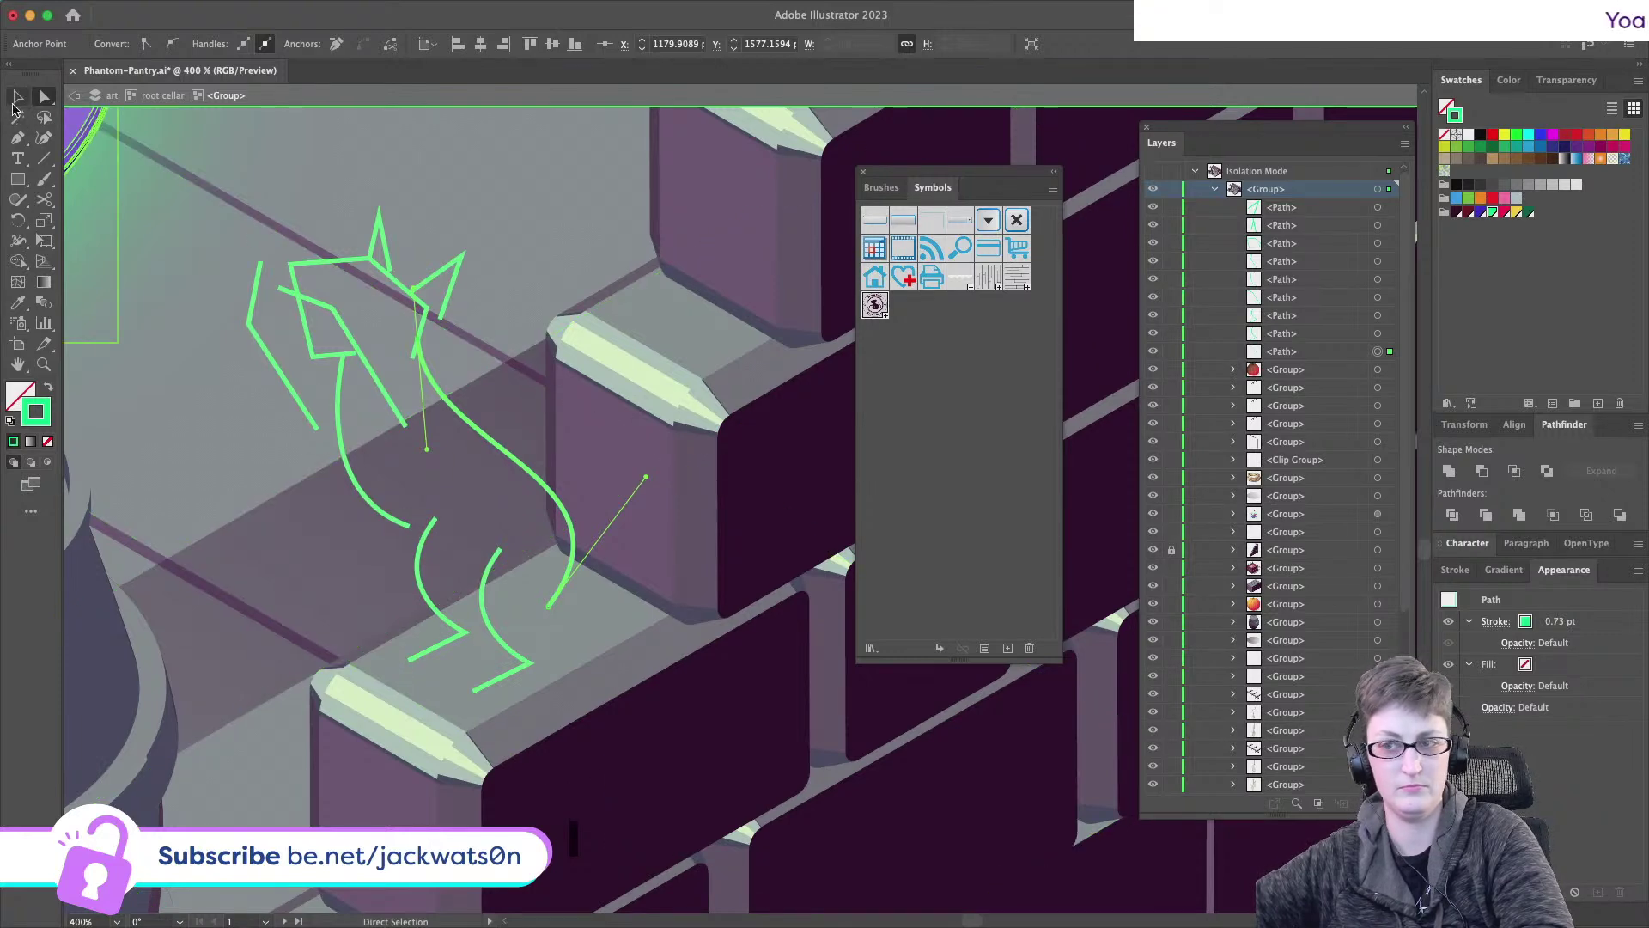
# - Shift both leg paths slightly away from the stepped wall so the front leg meets the end of the belly line
pyautogui.click(17, 99)
pyautogui.click(439, 620)
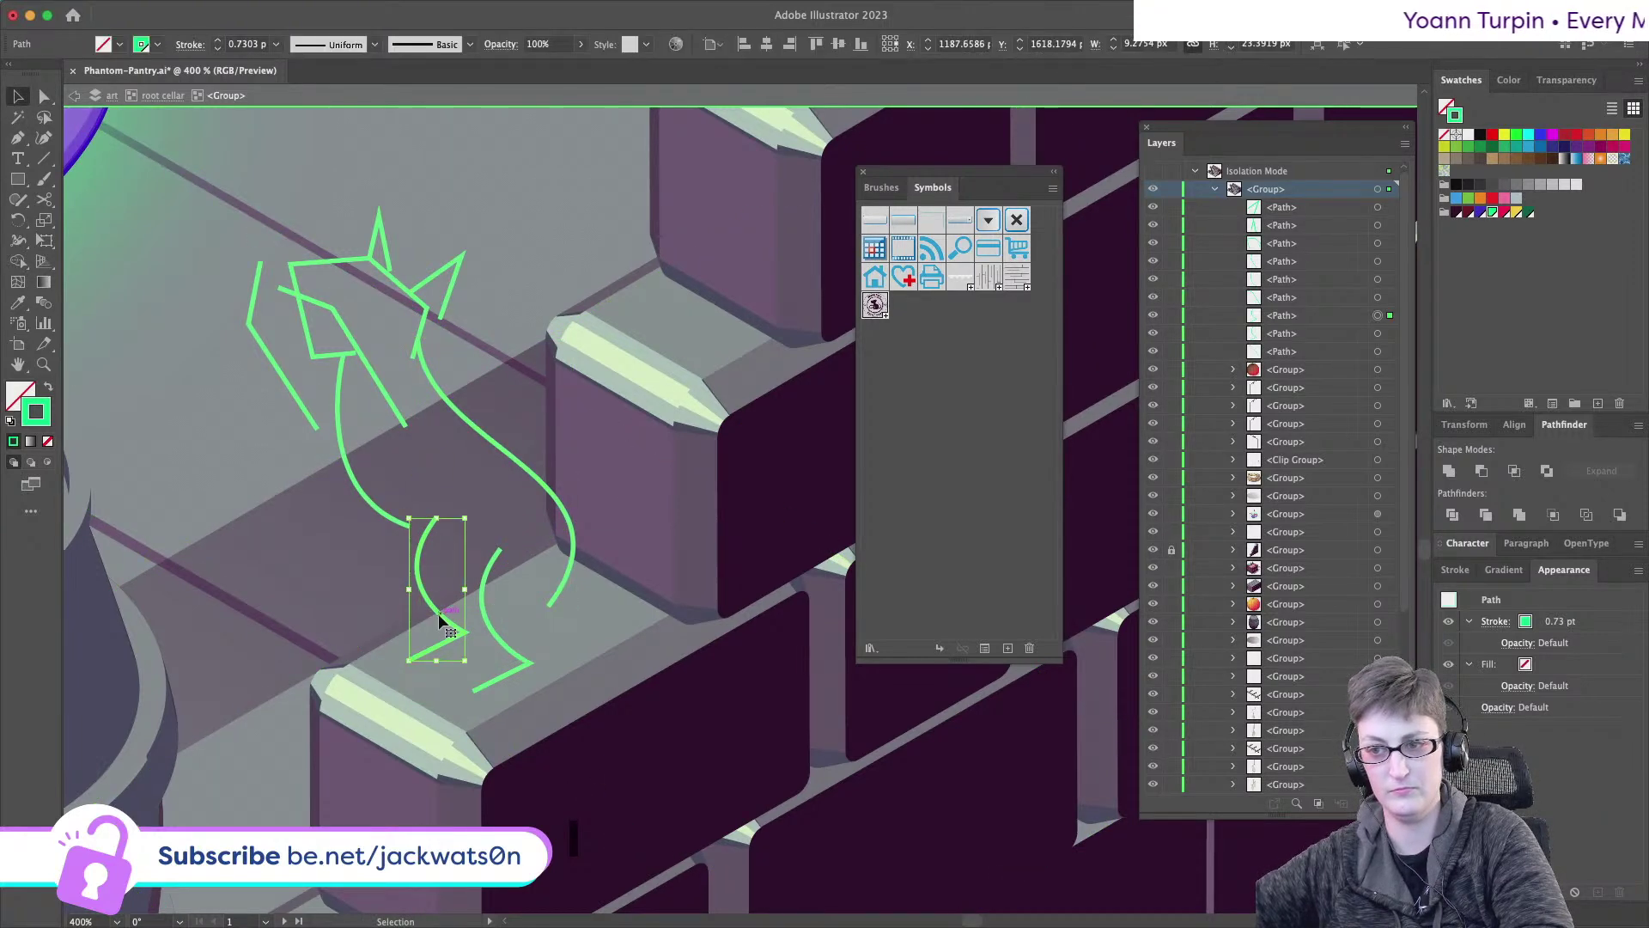
pyautogui.moveTo(439, 621); pyautogui.dragTo(482, 636)
pyautogui.hscroll(3, 326, 387)
pyautogui.scroll(1, 326, 386)
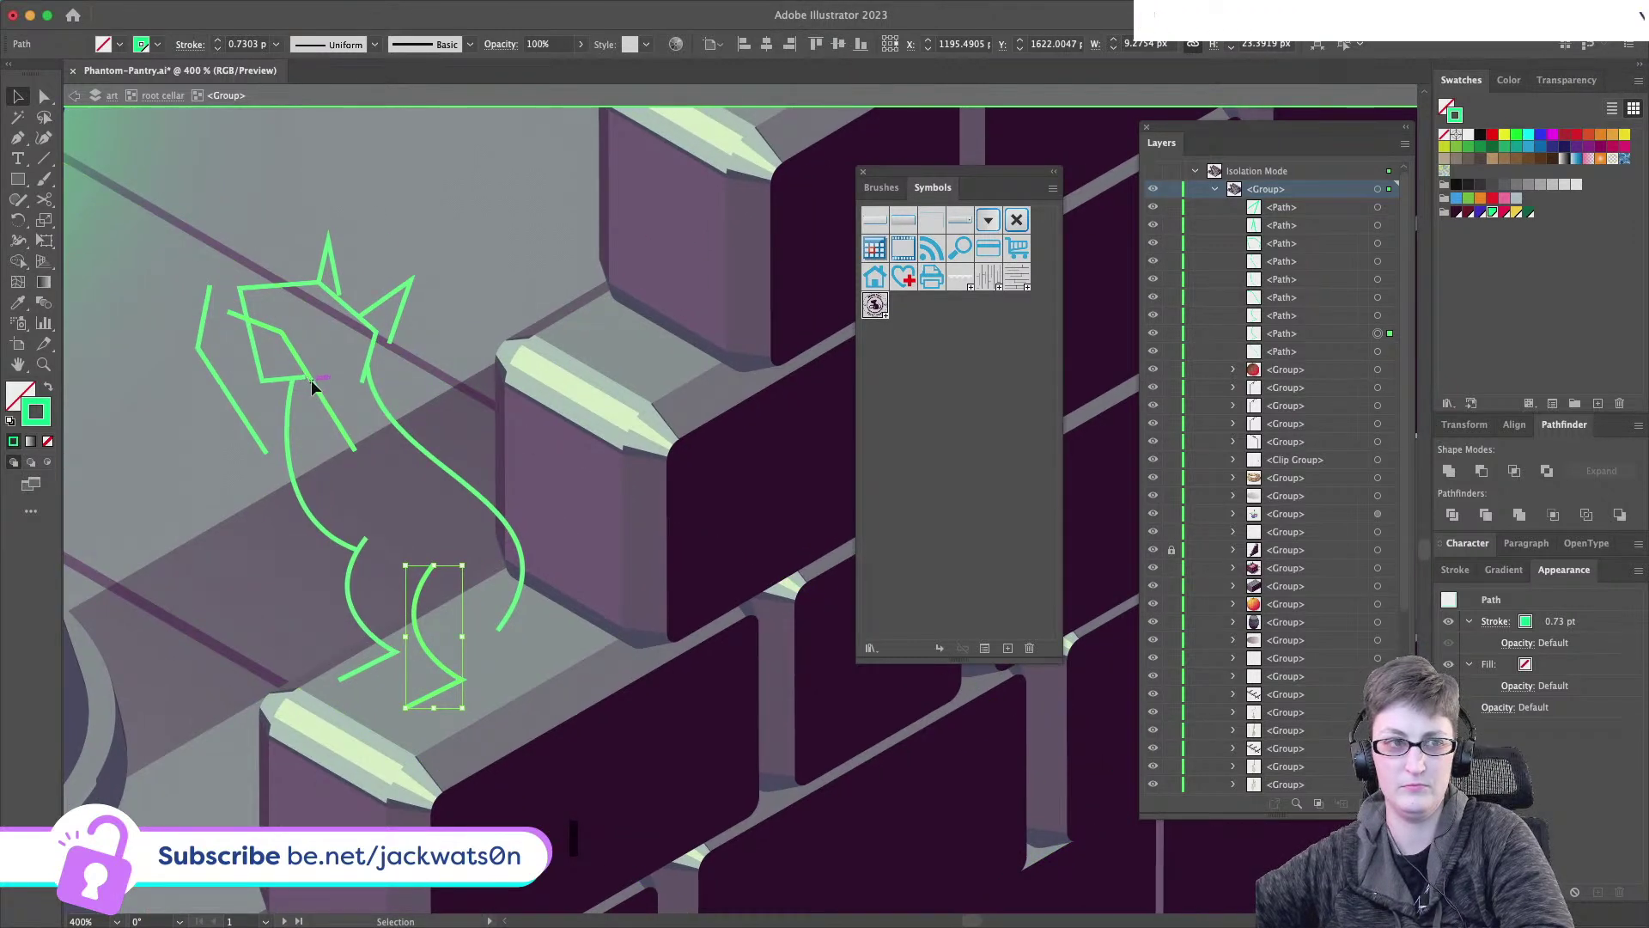
# - Raise both arm paths and bring them closer together so the paws reach past the muzzle, and check the pose in the scene
pyautogui.moveTo(311, 380); pyautogui.dragTo(254, 392)
pyautogui.press('super+minus')
pyautogui.press('super+minus')
pyautogui.press('super+minus')
pyautogui.press('super+minus')
pyautogui.press('super+minus')
pyautogui.press('super+minus')
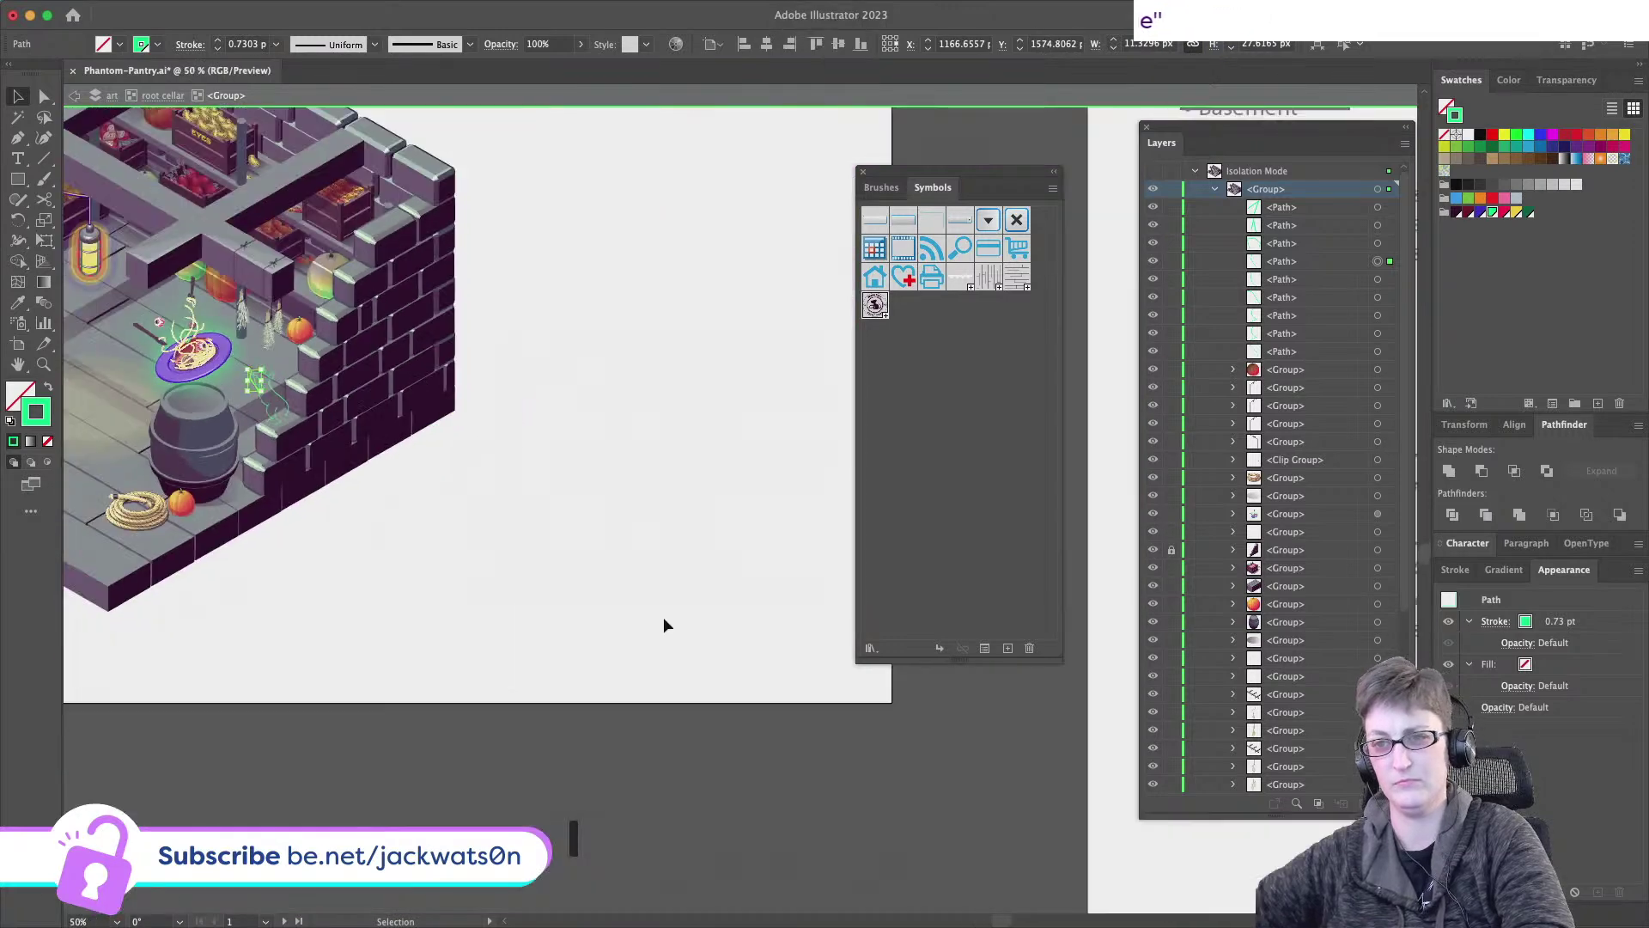
pyautogui.click(578, 570)
pyautogui.scroll(6, 350, 471)
pyautogui.scroll(-3, 348, 459)
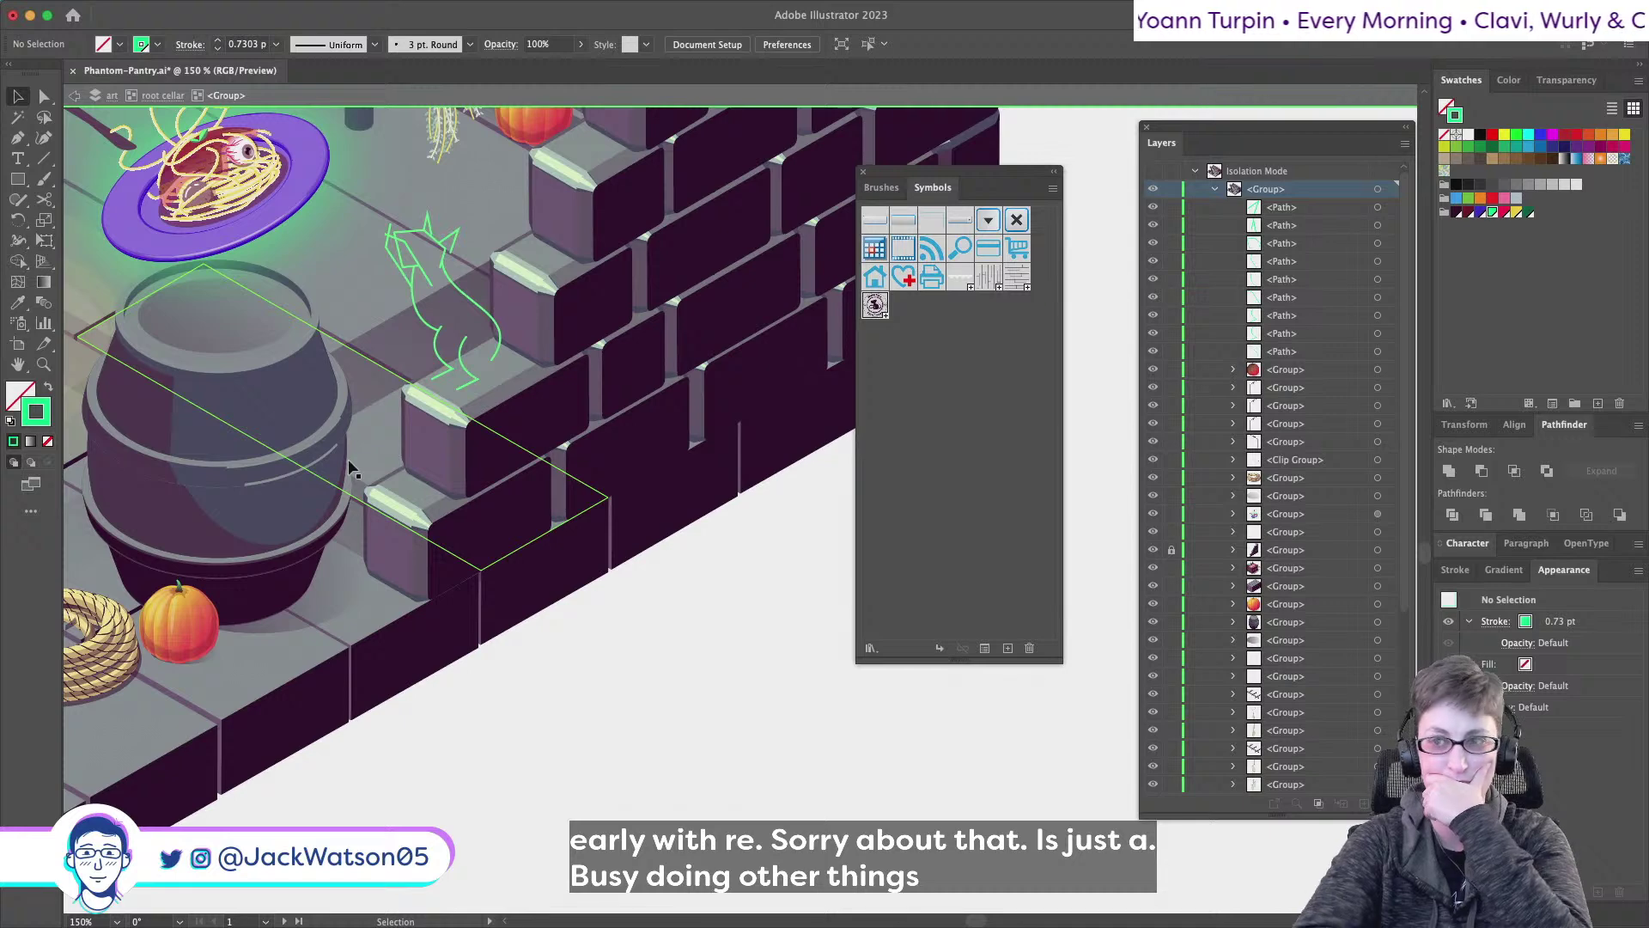
# - Select the two anchors at the ends of the head outline's top edge and move them slightly down toward the wall
pyautogui.scroll(5, 447, 240)
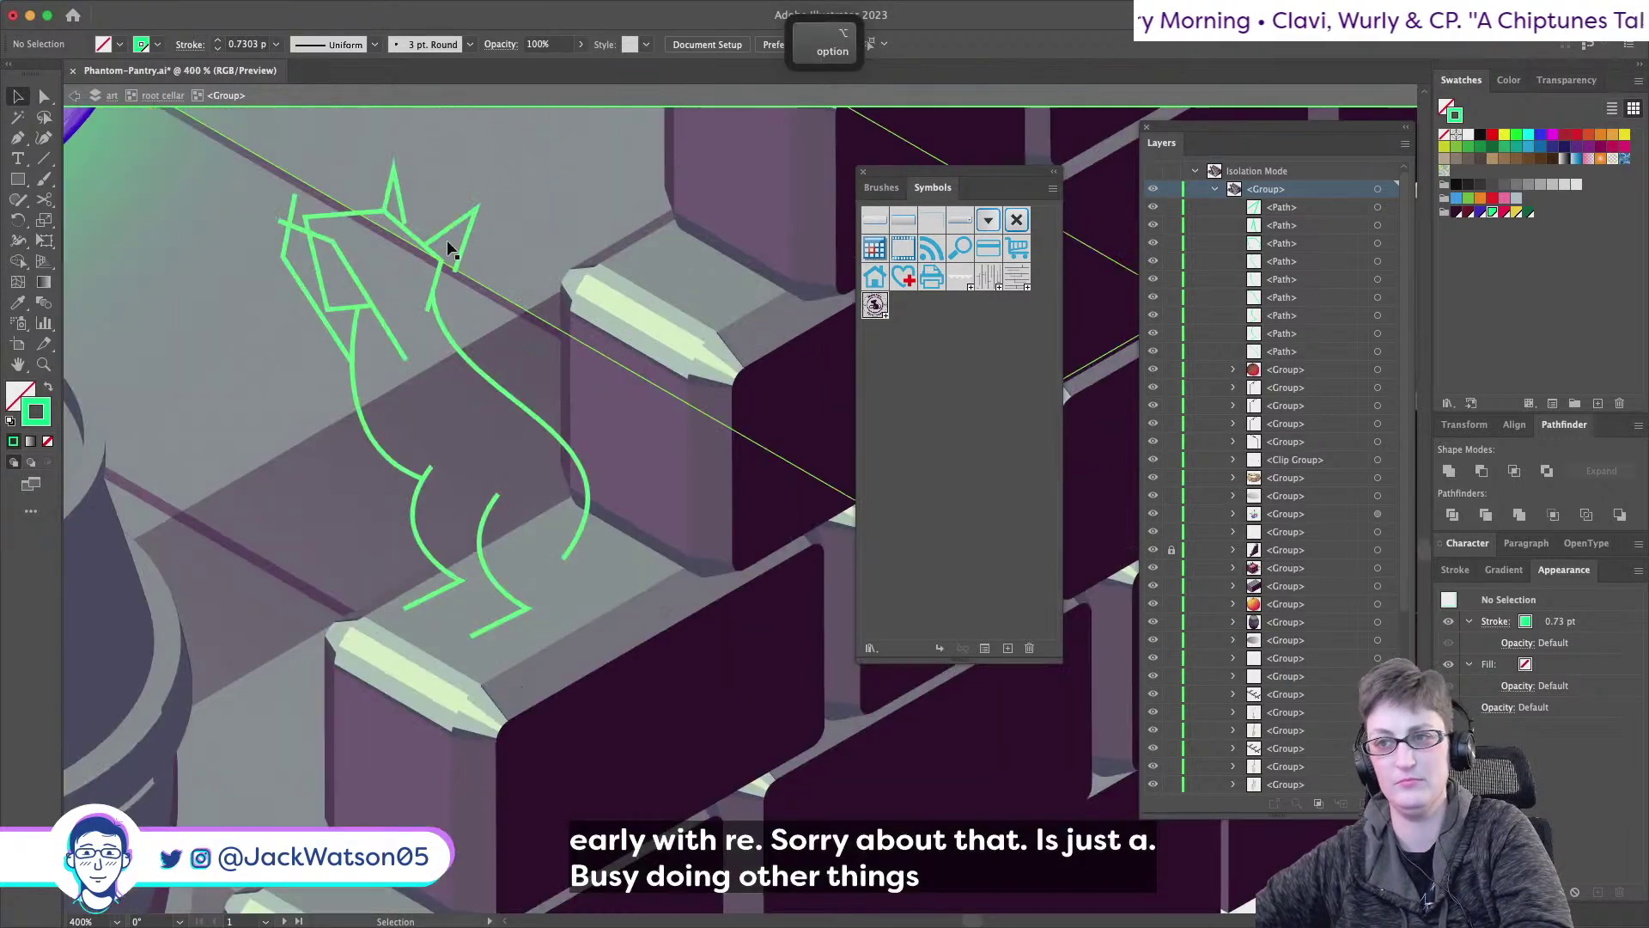
pyautogui.scroll(2, 400, 234)
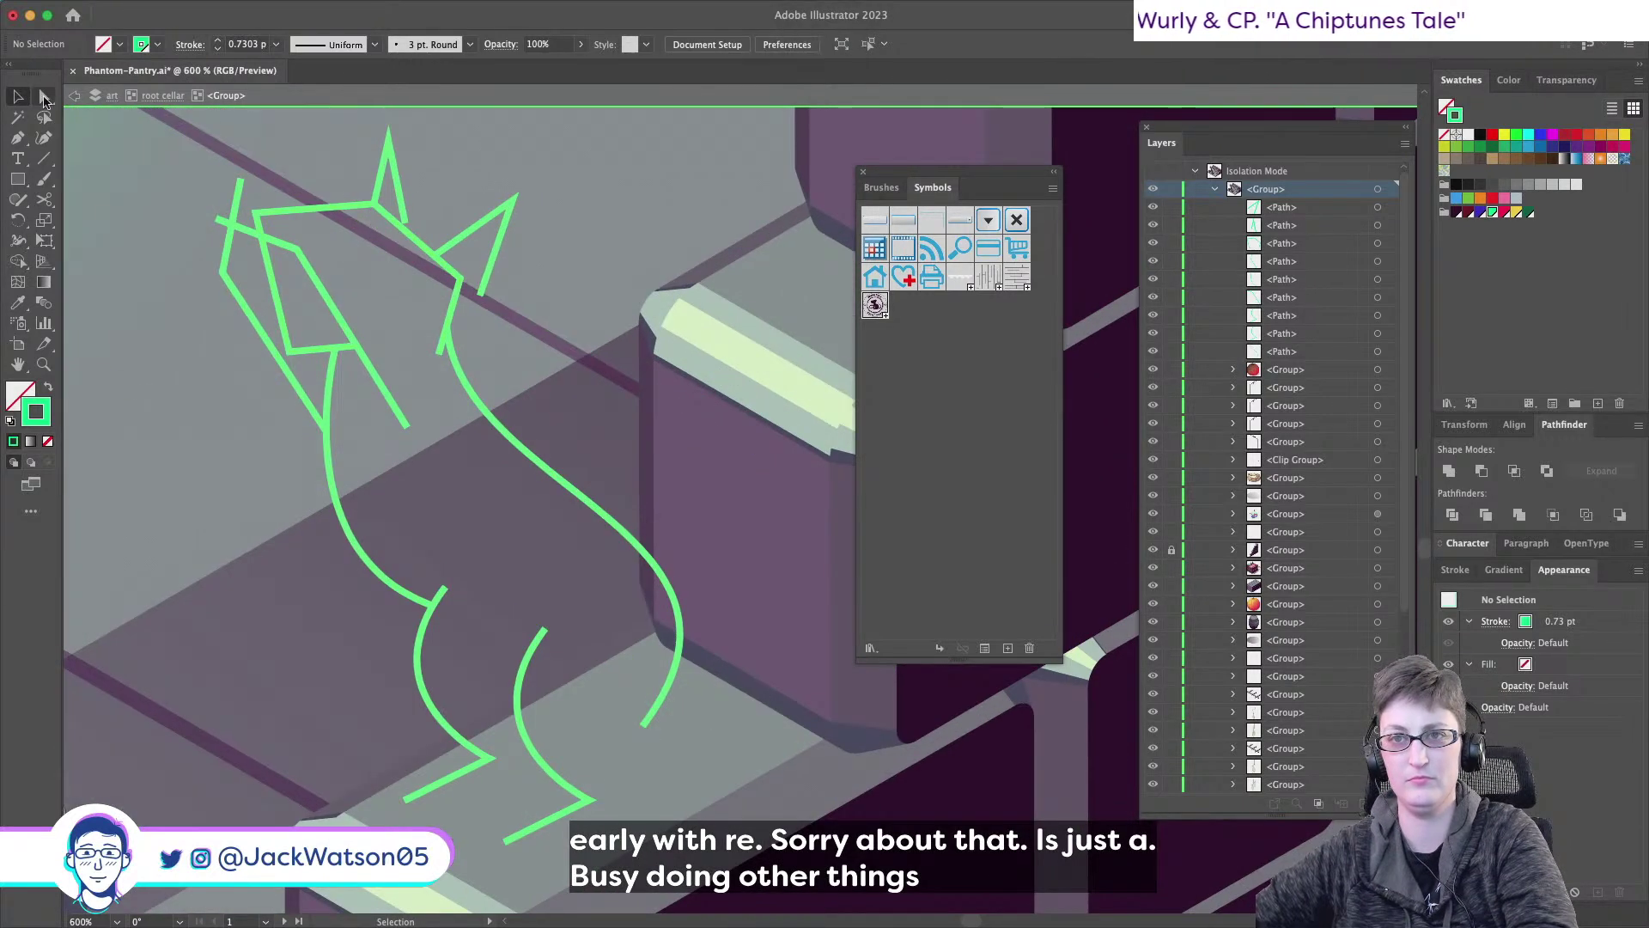
pyautogui.click(45, 99)
pyautogui.click(376, 208)
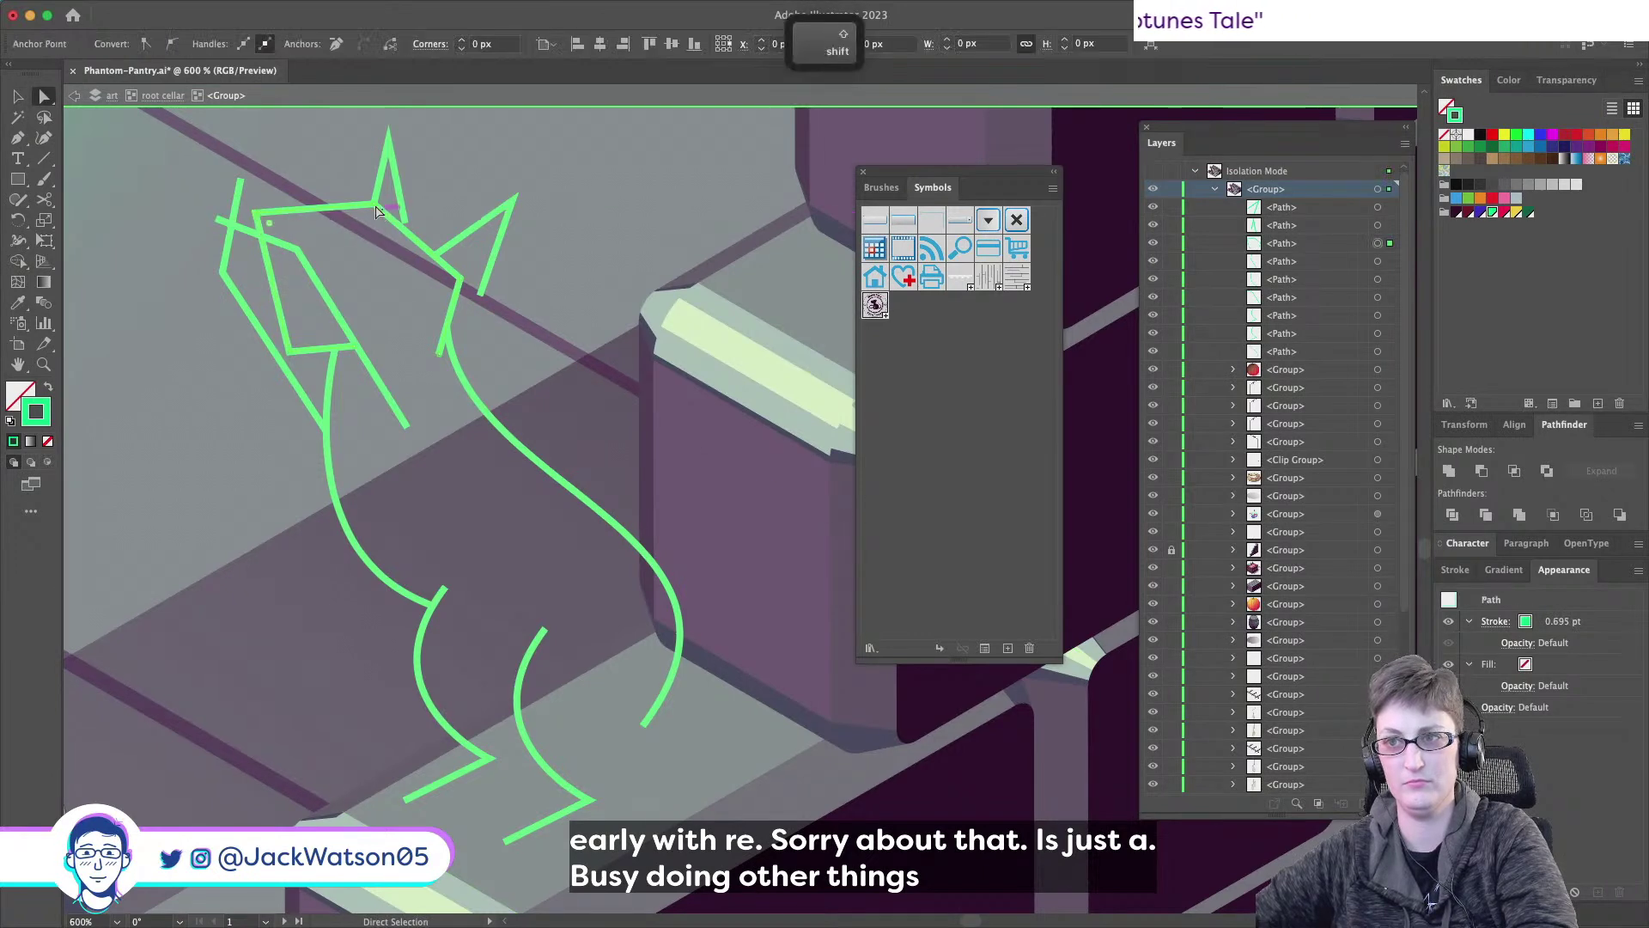
pyautogui.keyDown('shift'); pyautogui.click(366, 208); pyautogui.keyUp('shift')
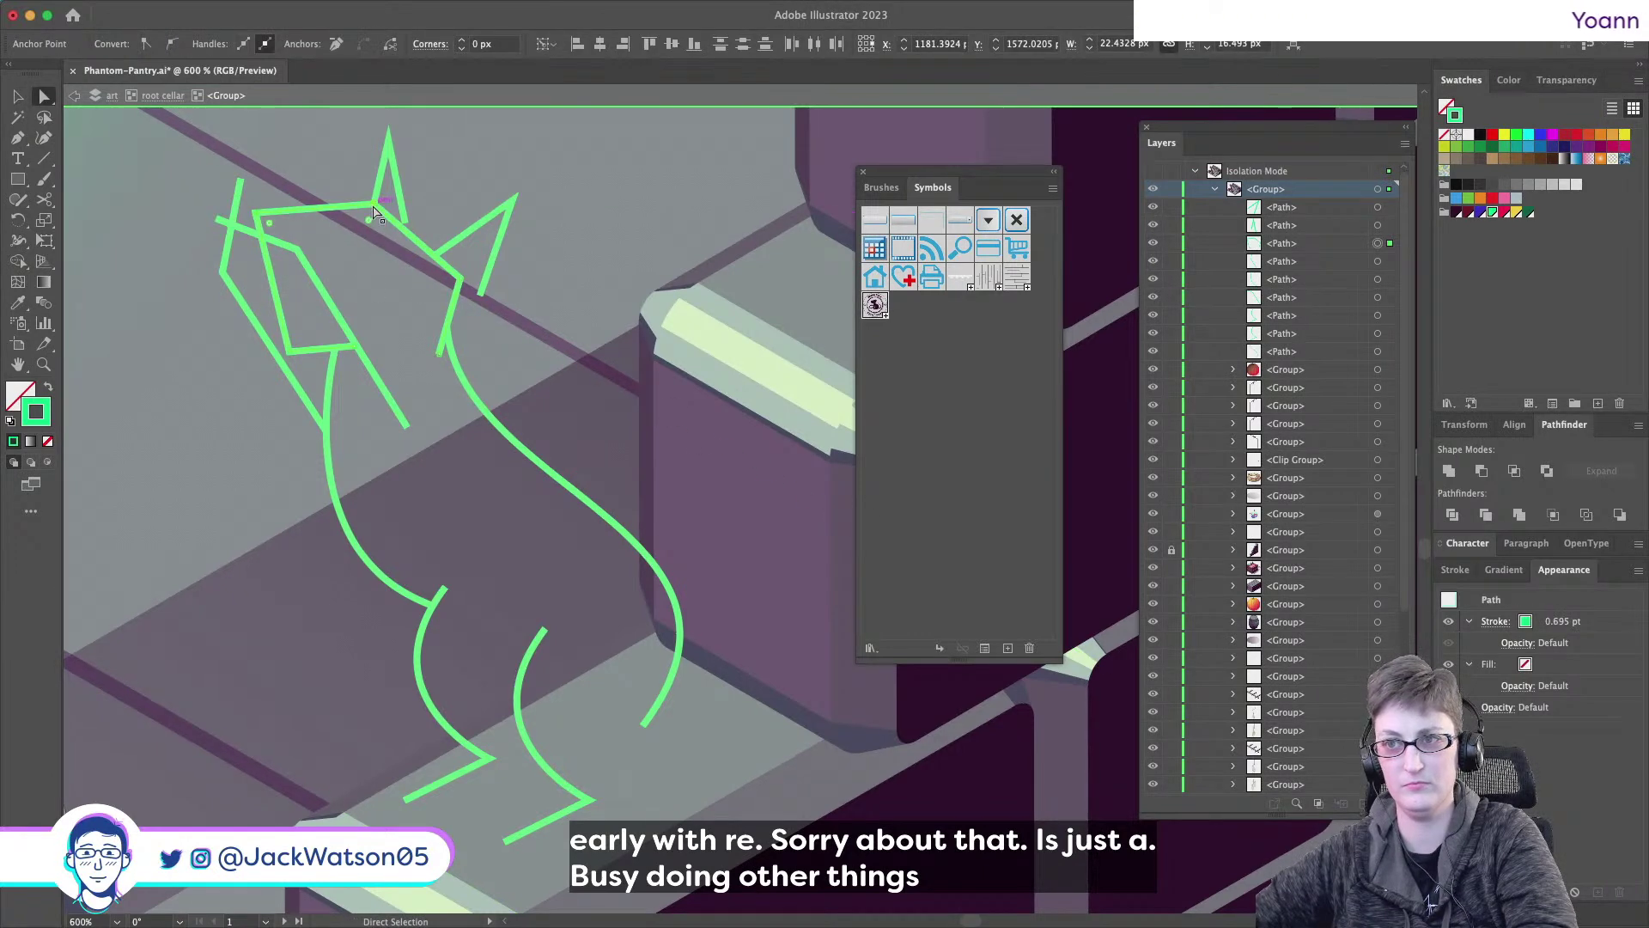
pyautogui.moveTo(375, 211); pyautogui.dragTo(379, 210)
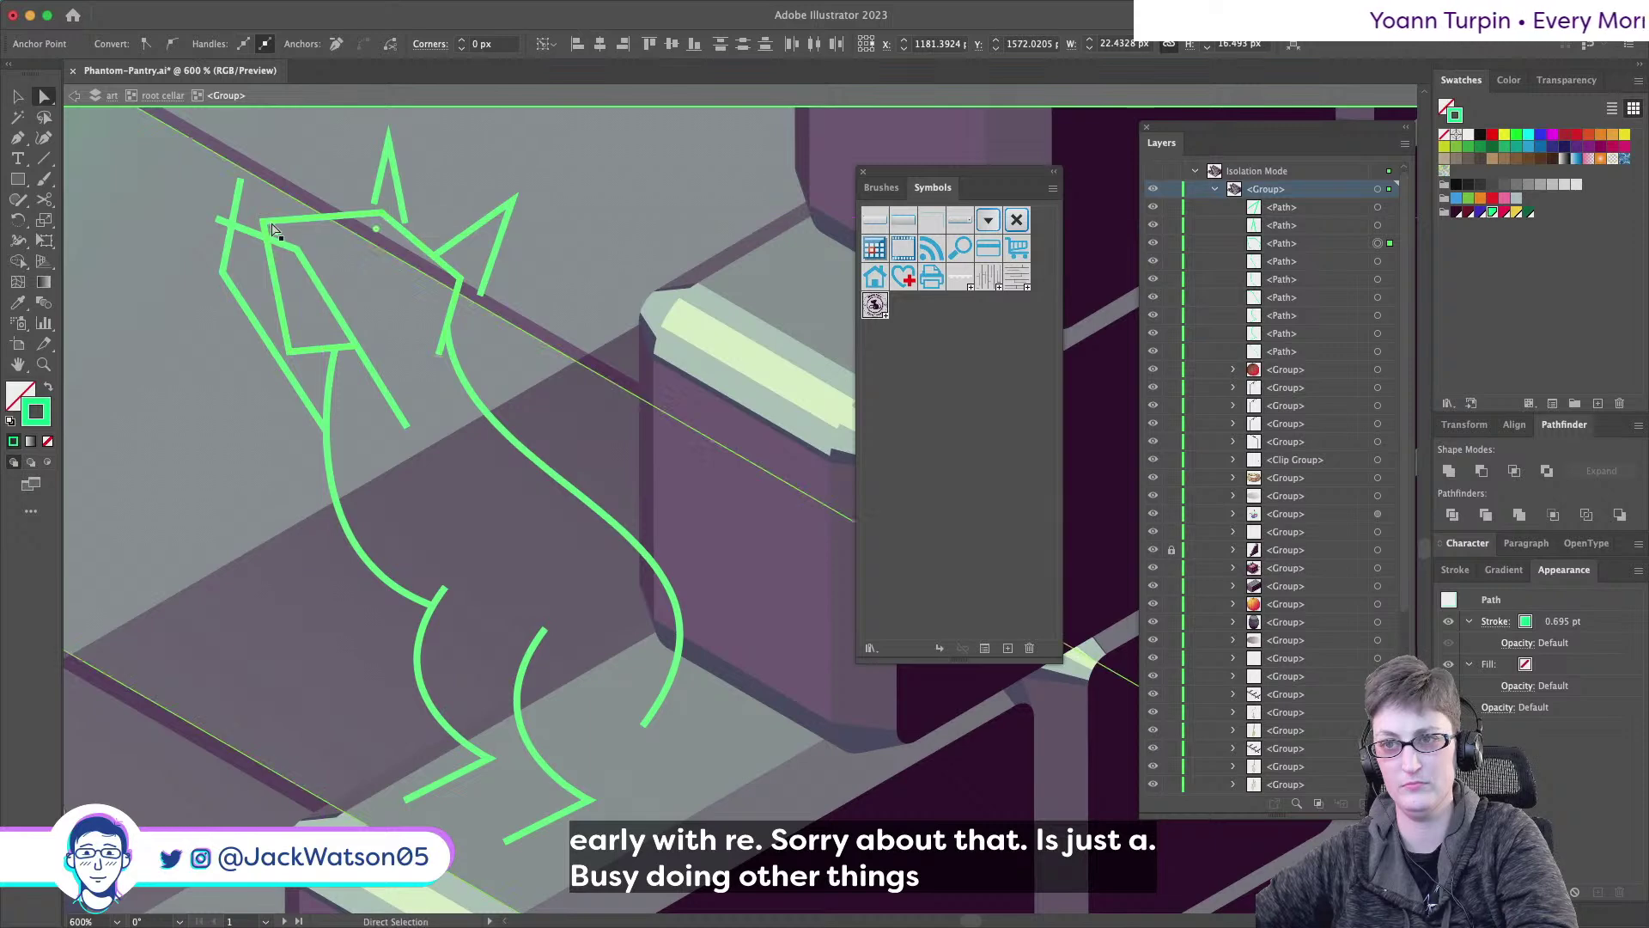
# - Round the upper muzzle corner of the head outline and reshape the jaw segment to slope down and extend farther back
pyautogui.click(265, 225)
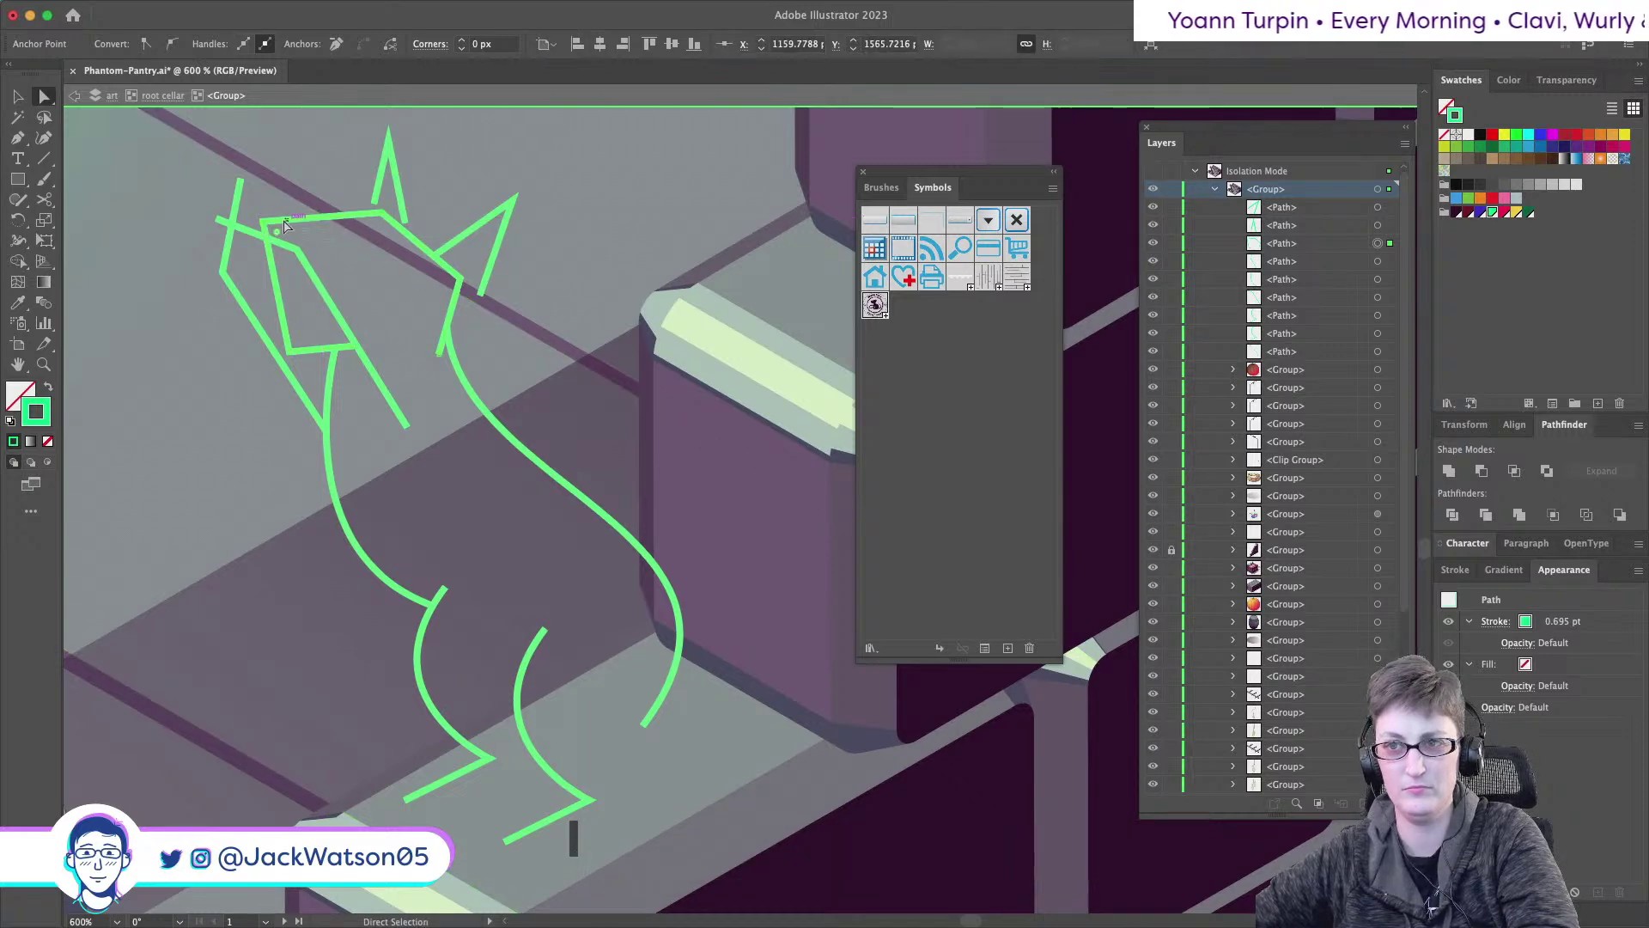
pyautogui.moveTo(278, 239)
pyautogui.mouseDown()
pyautogui.moveTo(317, 279)
pyautogui.moveTo(293, 254)
pyautogui.mouseUp()
pyautogui.moveTo(288, 354); pyautogui.dragTo(371, 354)
pyautogui.hotkey('ctrl', 'shift', 'a')
pyautogui.press('v')
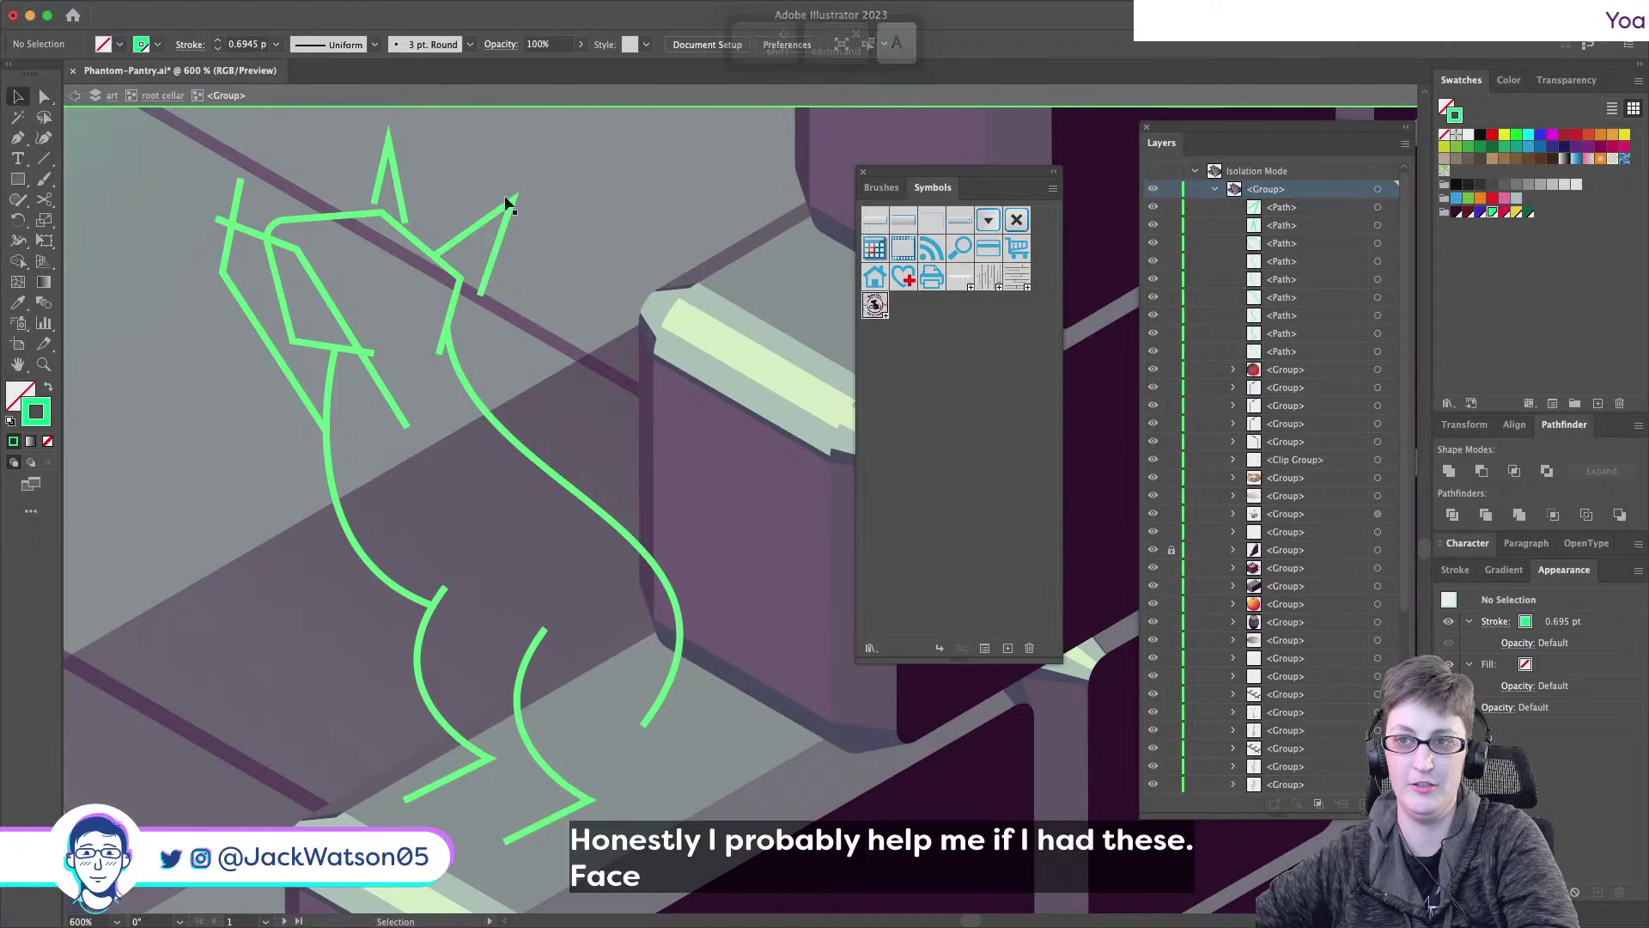
# - Lower the front ear slightly toward the head and rotate the rear ear so it points farther backward
pyautogui.click(397, 173)
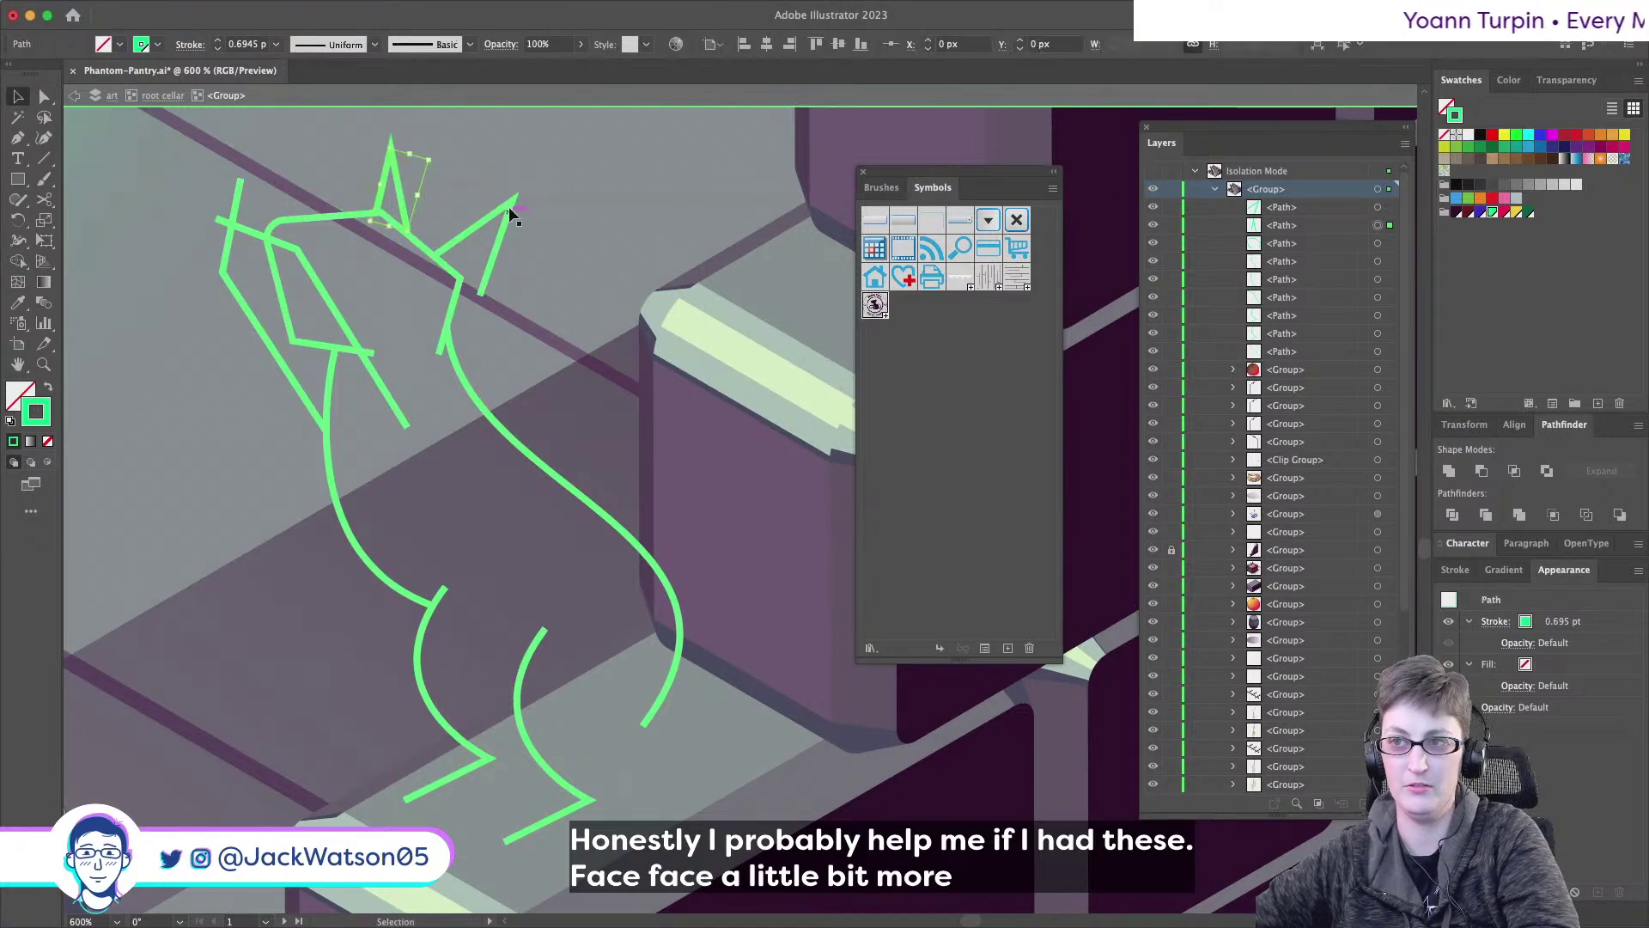
pyautogui.click(514, 199)
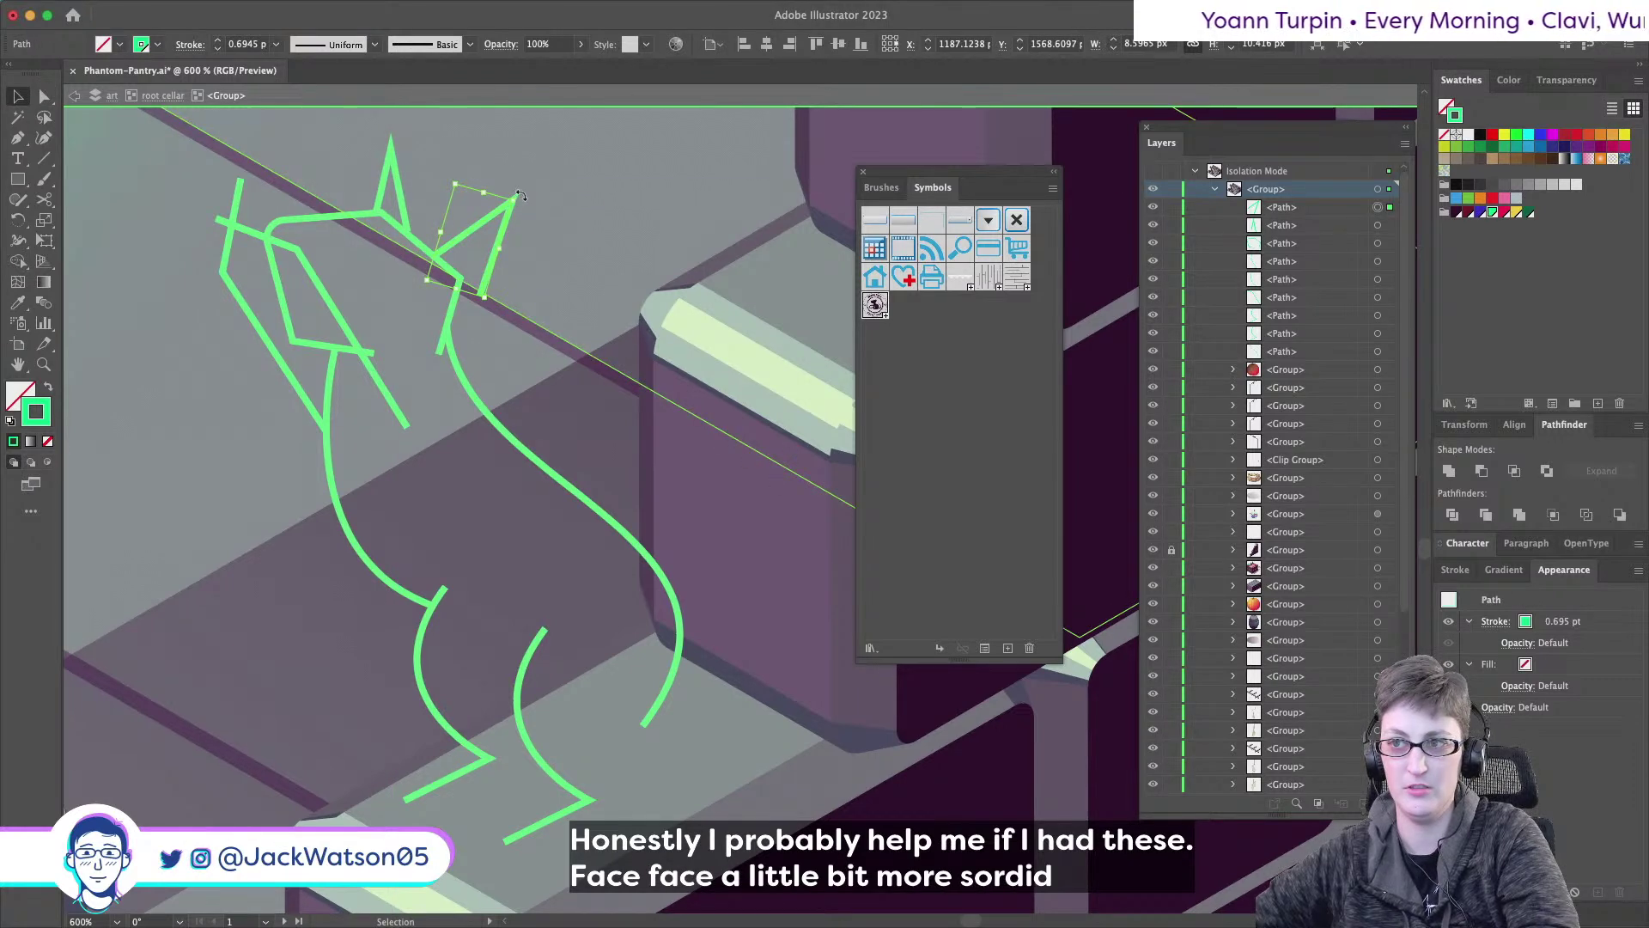
pyautogui.moveTo(520, 195); pyautogui.dragTo(488, 240)
pyautogui.press('super+shift+a')
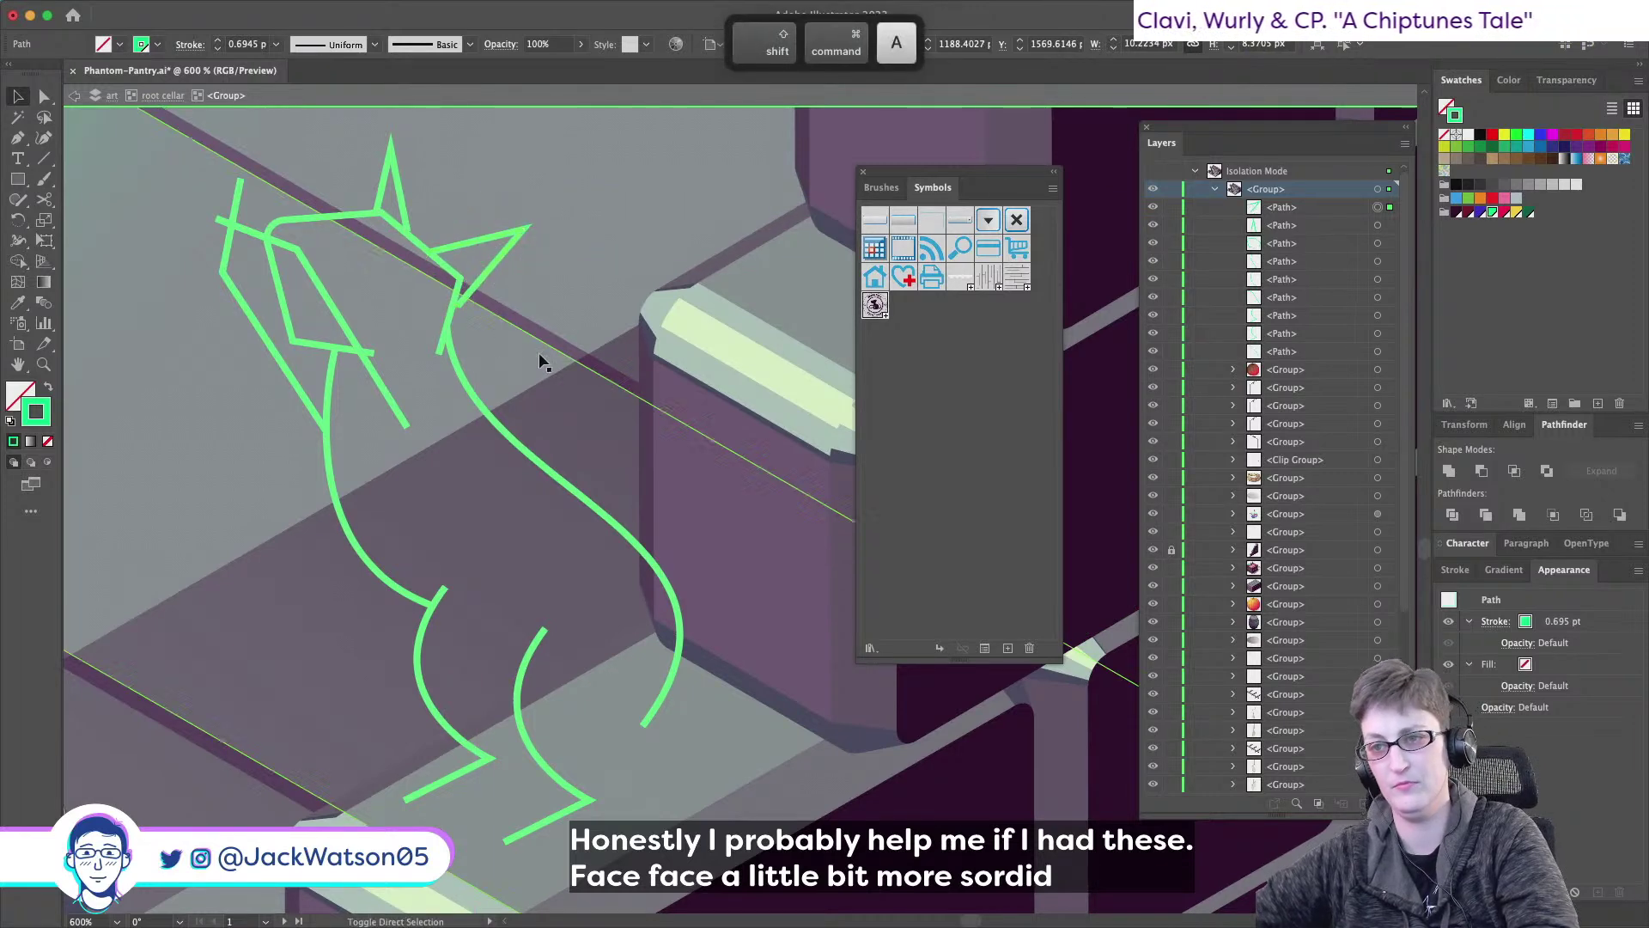
pyautogui.hscroll(3, 544, 356)
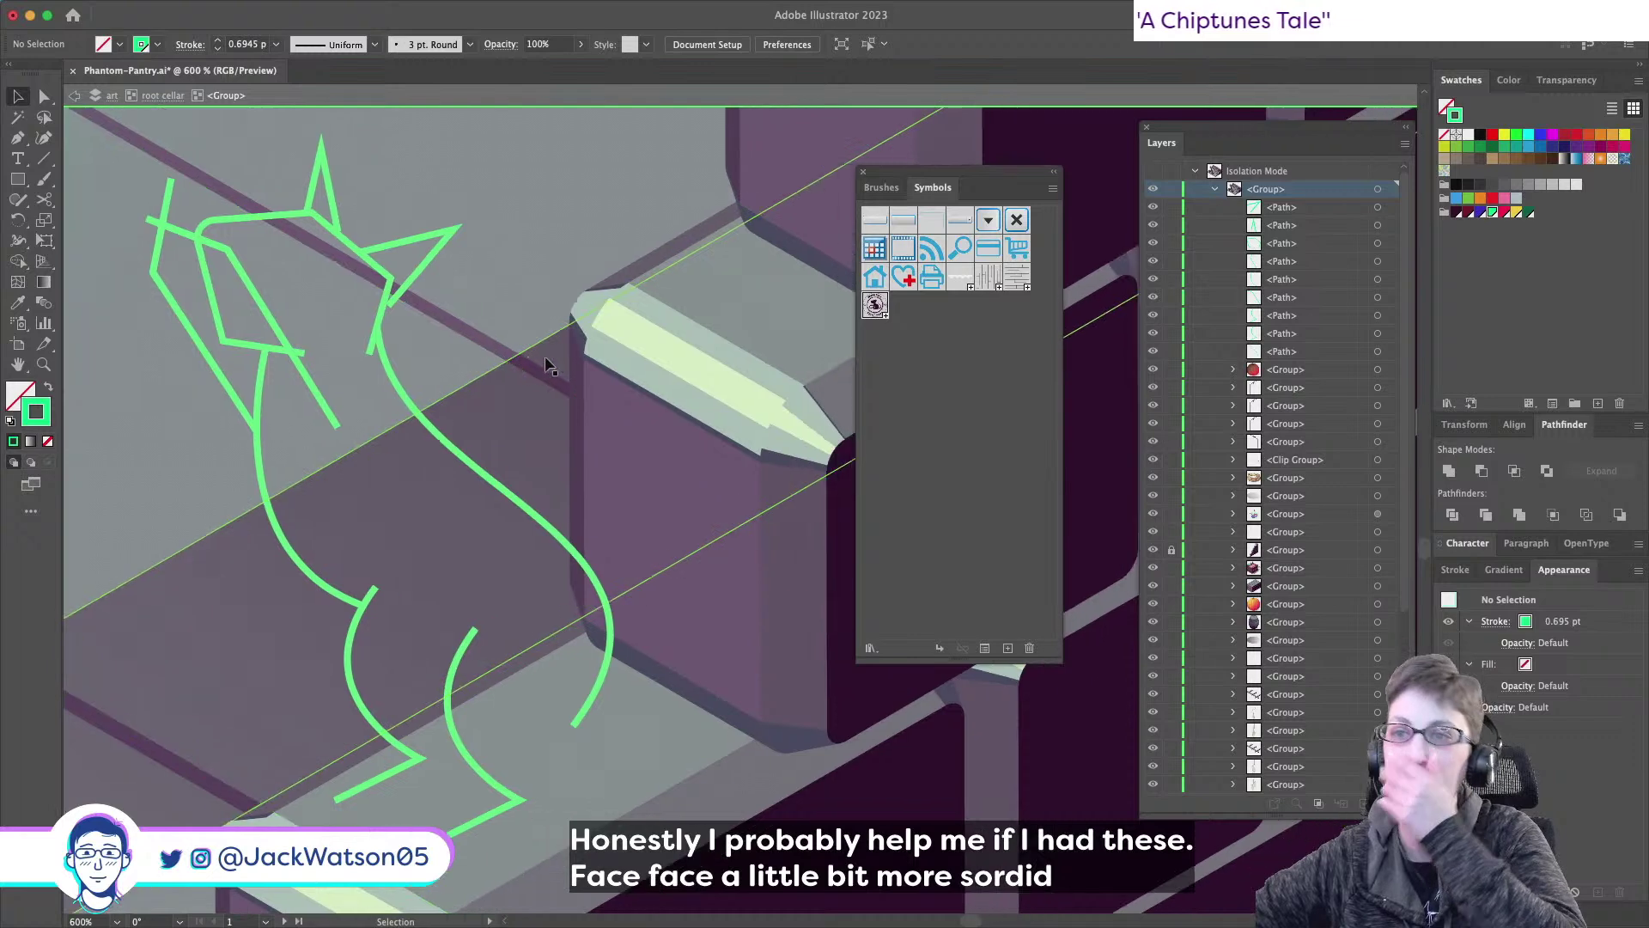
pyautogui.hscroll(-6, 490, 412)
# - Lengthen the lower end of the arm crossing the face and shift that arm up and outward past the muzzle
pyautogui.press('a')
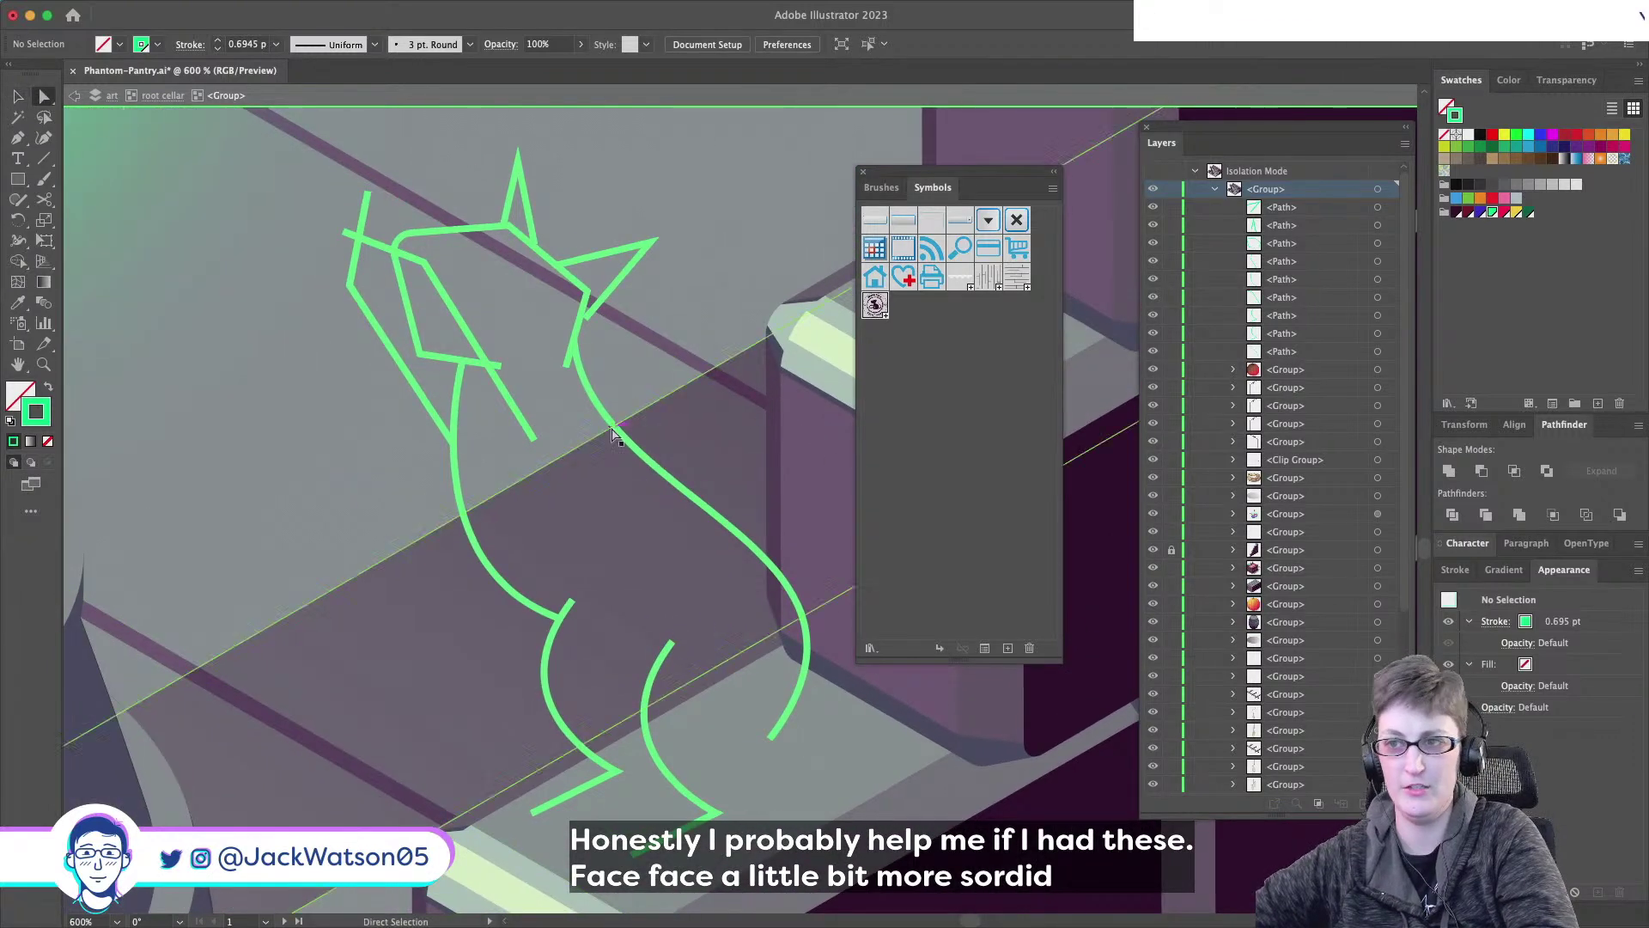
pyautogui.moveTo(536, 441); pyautogui.dragTo(546, 457)
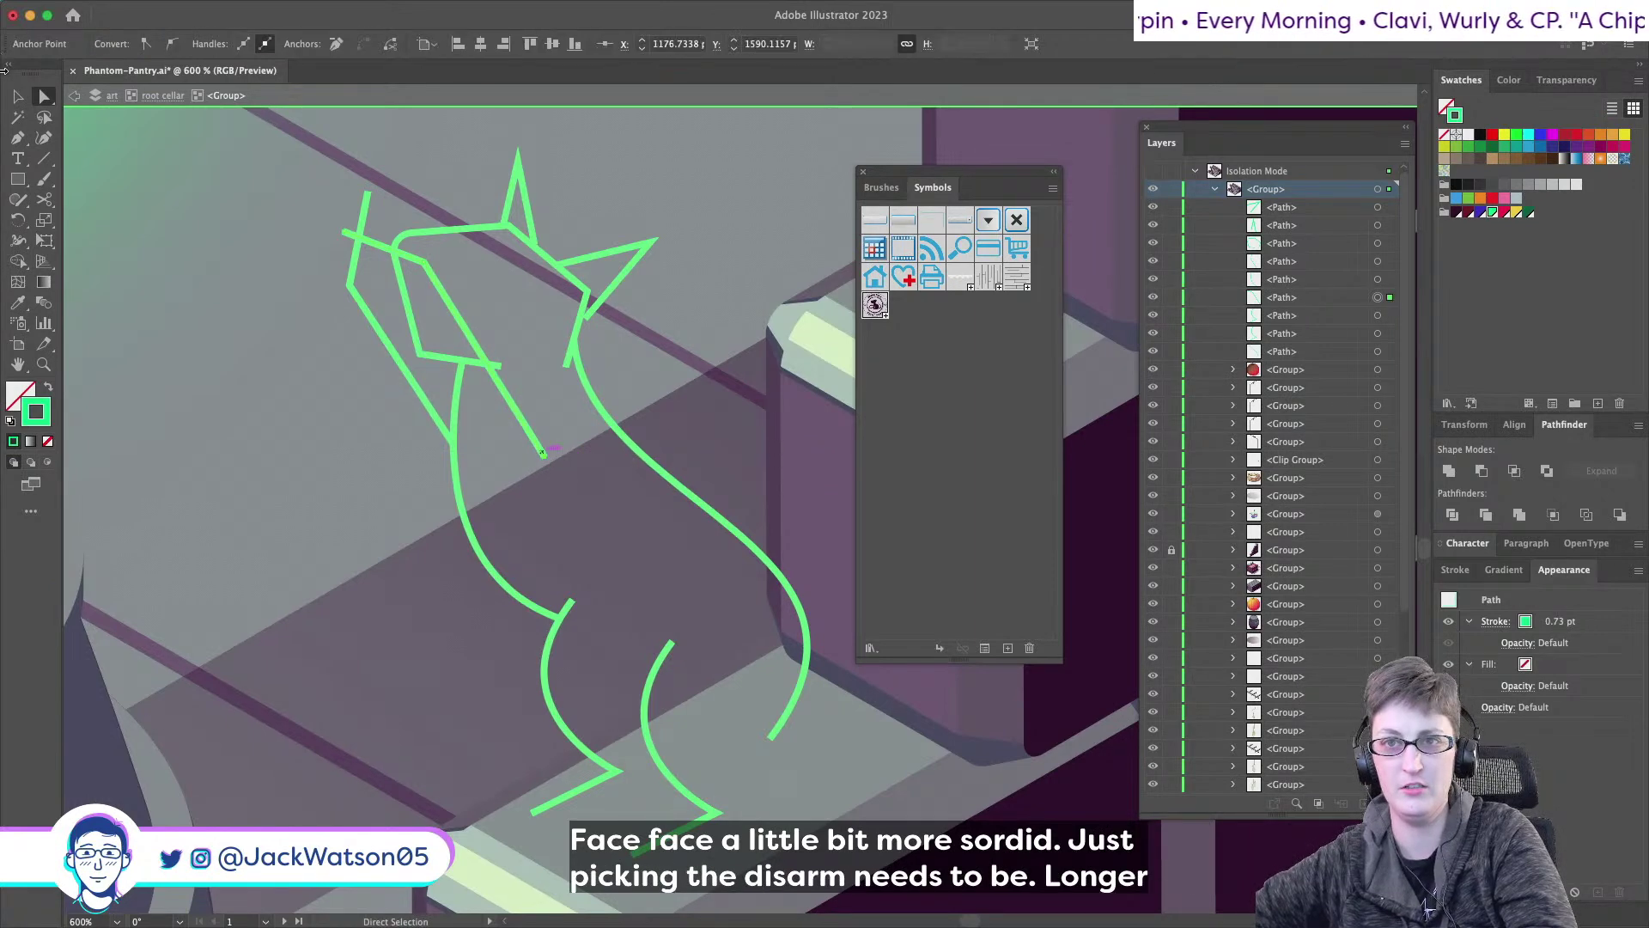
pyautogui.press('super+shift+a')
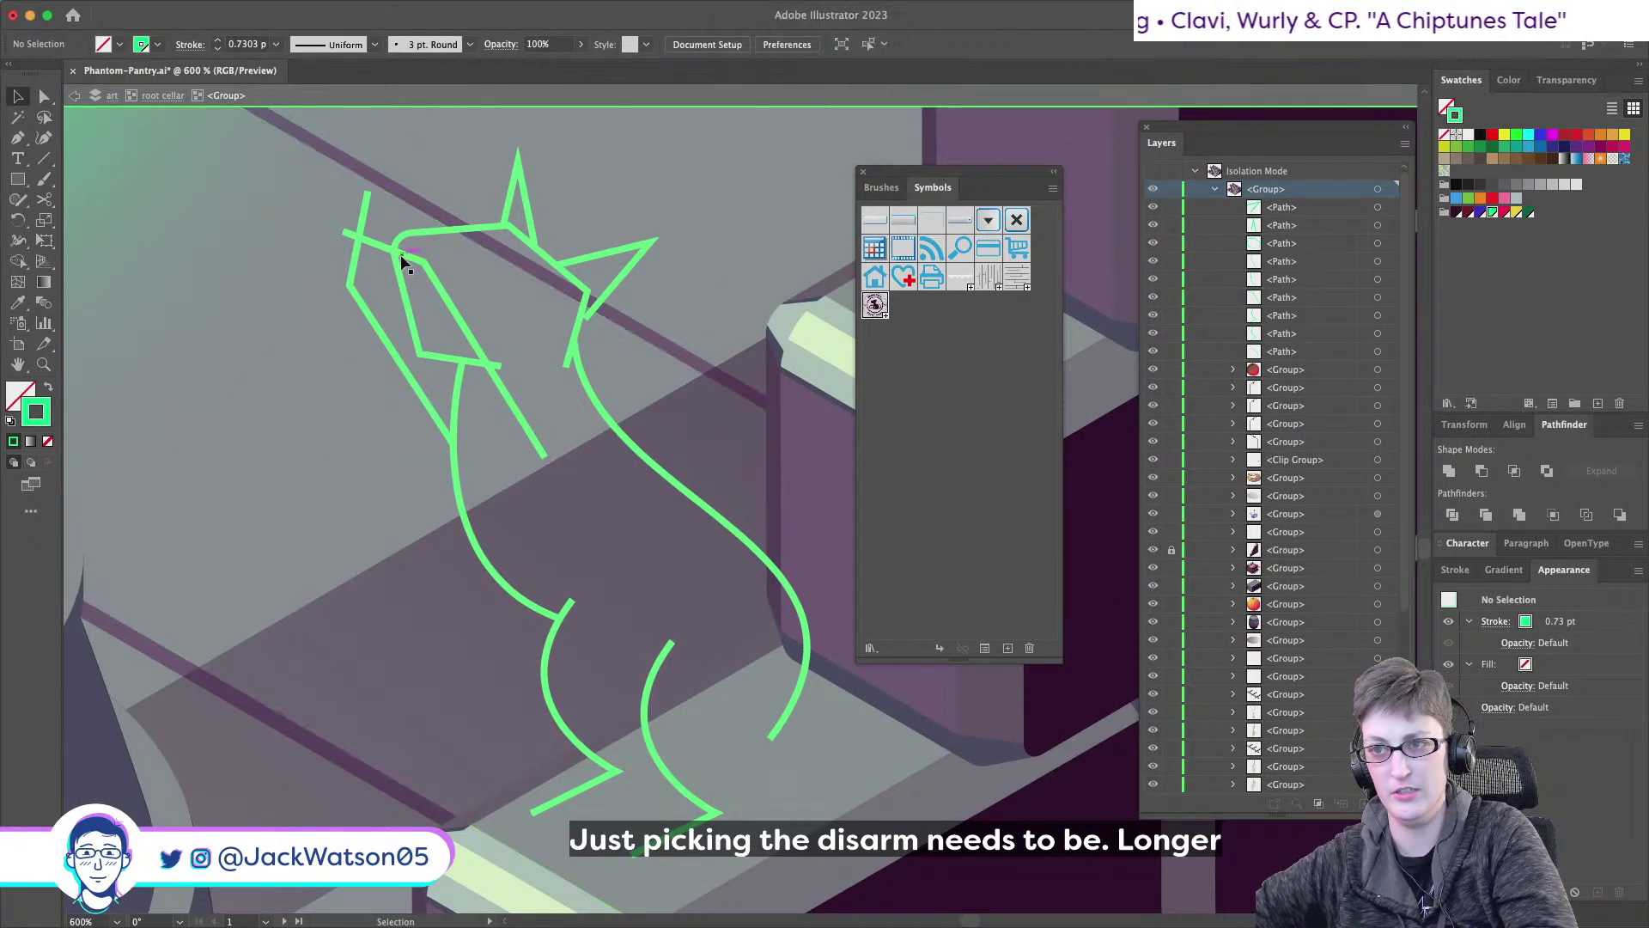
pyautogui.moveTo(396, 234); pyautogui.dragTo(374, 219)
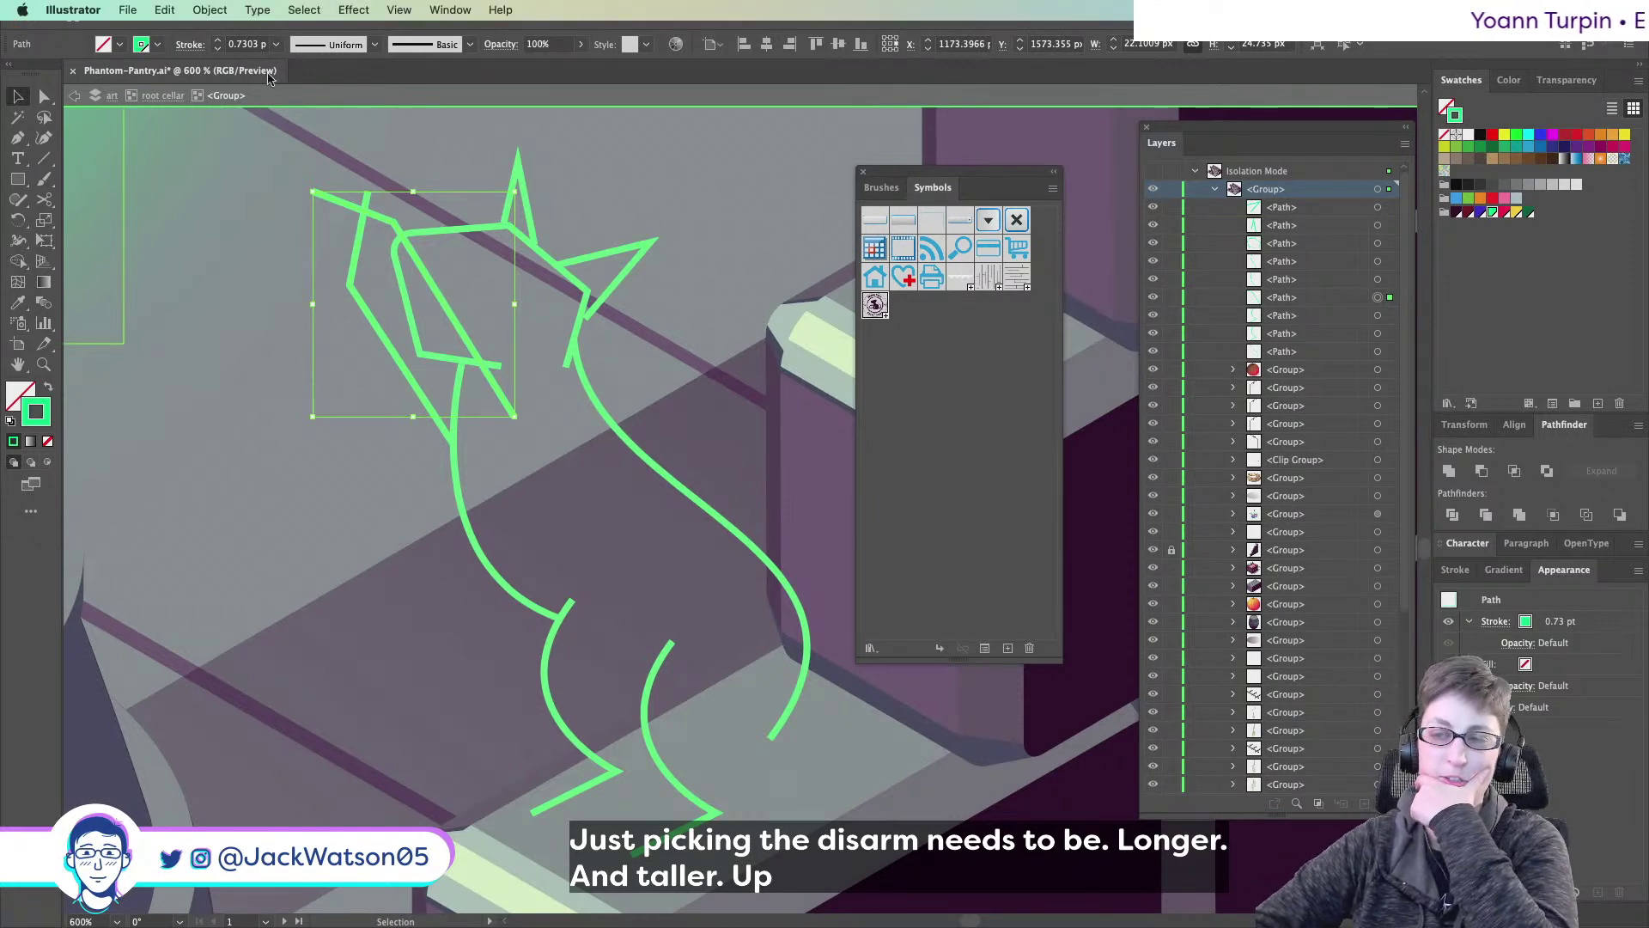
# - Lower the other arm in front of the chest and rotate it slightly counterclockwise to meet the belly line
pyautogui.moveTo(356, 258); pyautogui.dragTo(352, 309)
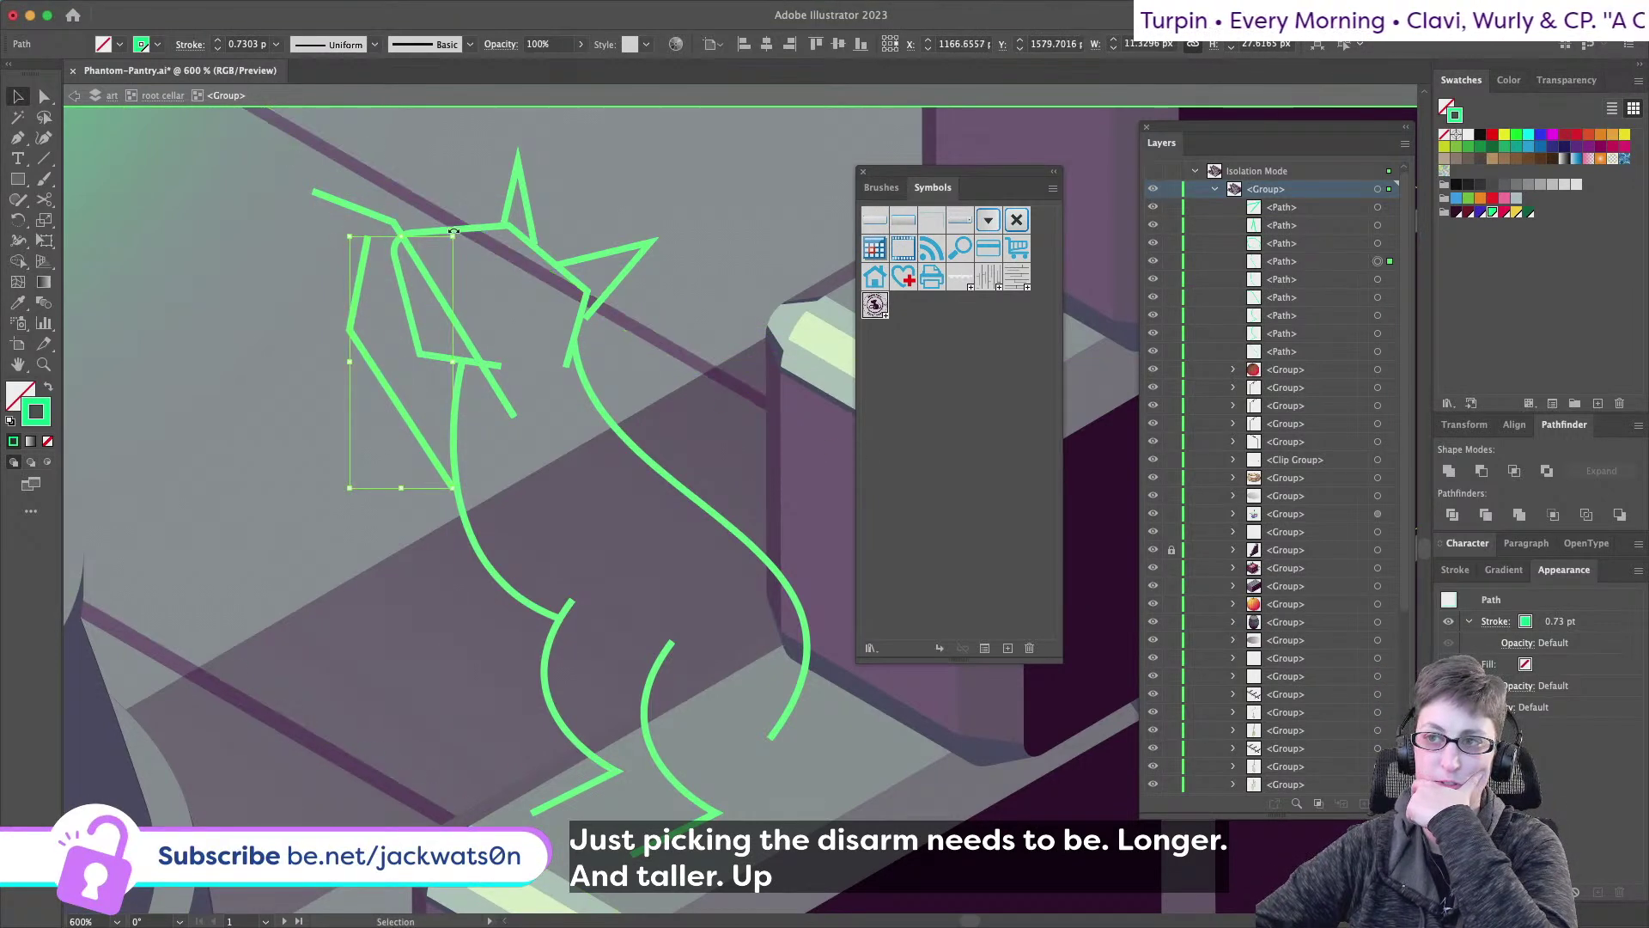
pyautogui.moveTo(452, 230); pyautogui.dragTo(451, 230)
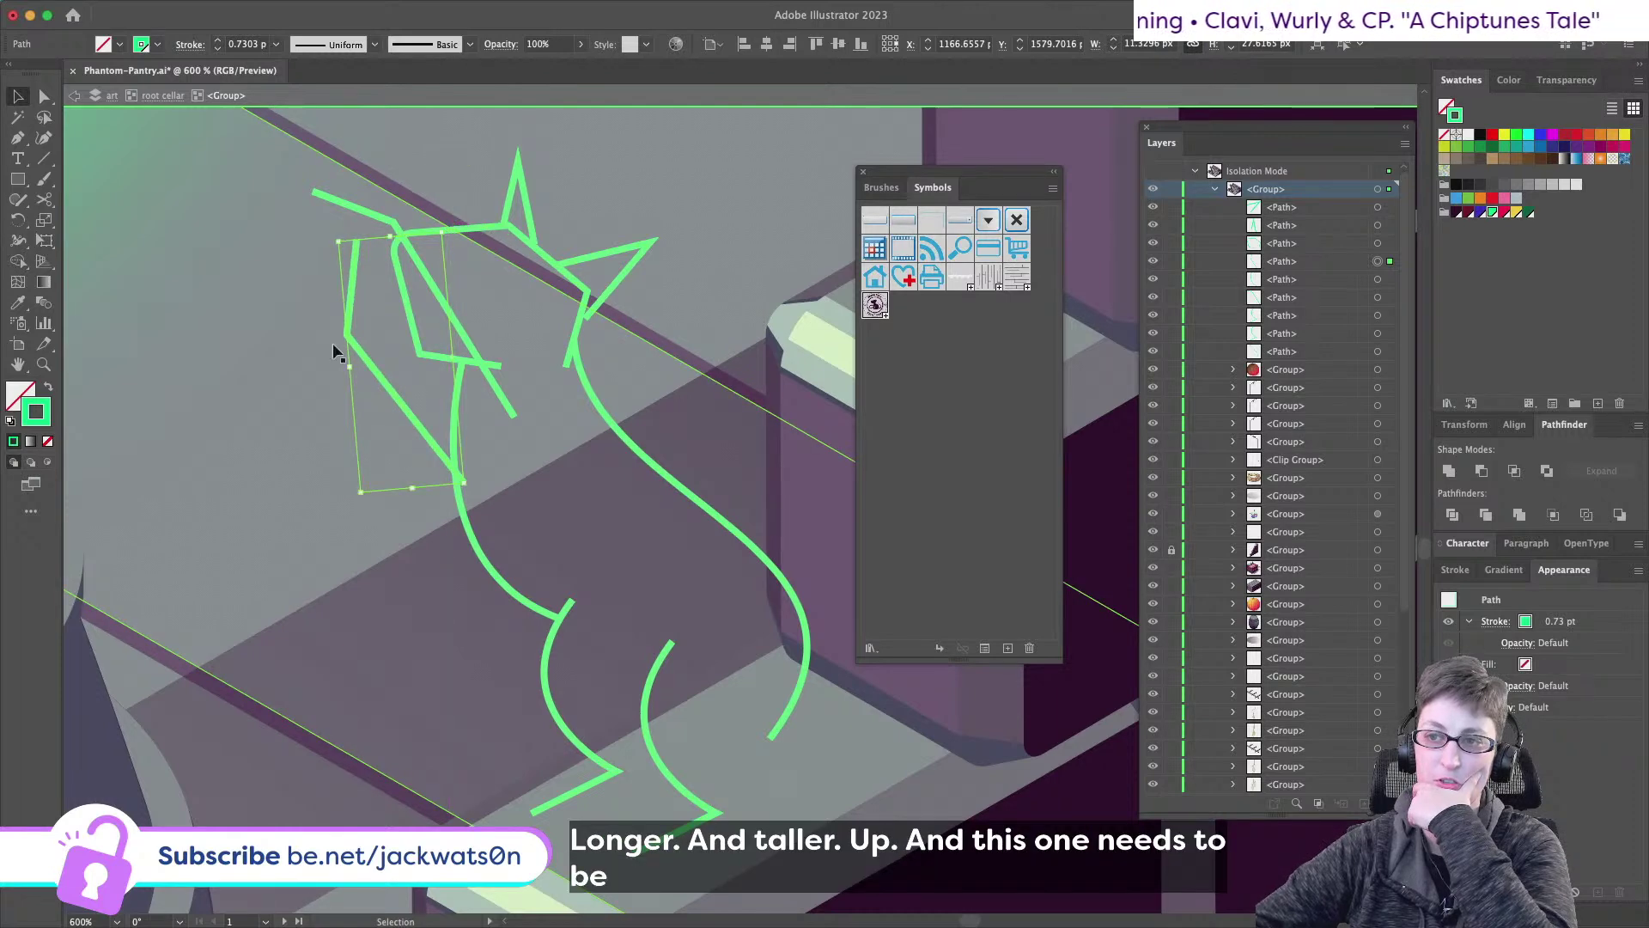
pyautogui.moveTo(352, 349); pyautogui.dragTo(350, 352)
pyautogui.press('super+shift+a')
pyautogui.scroll(-3, 571, 447)
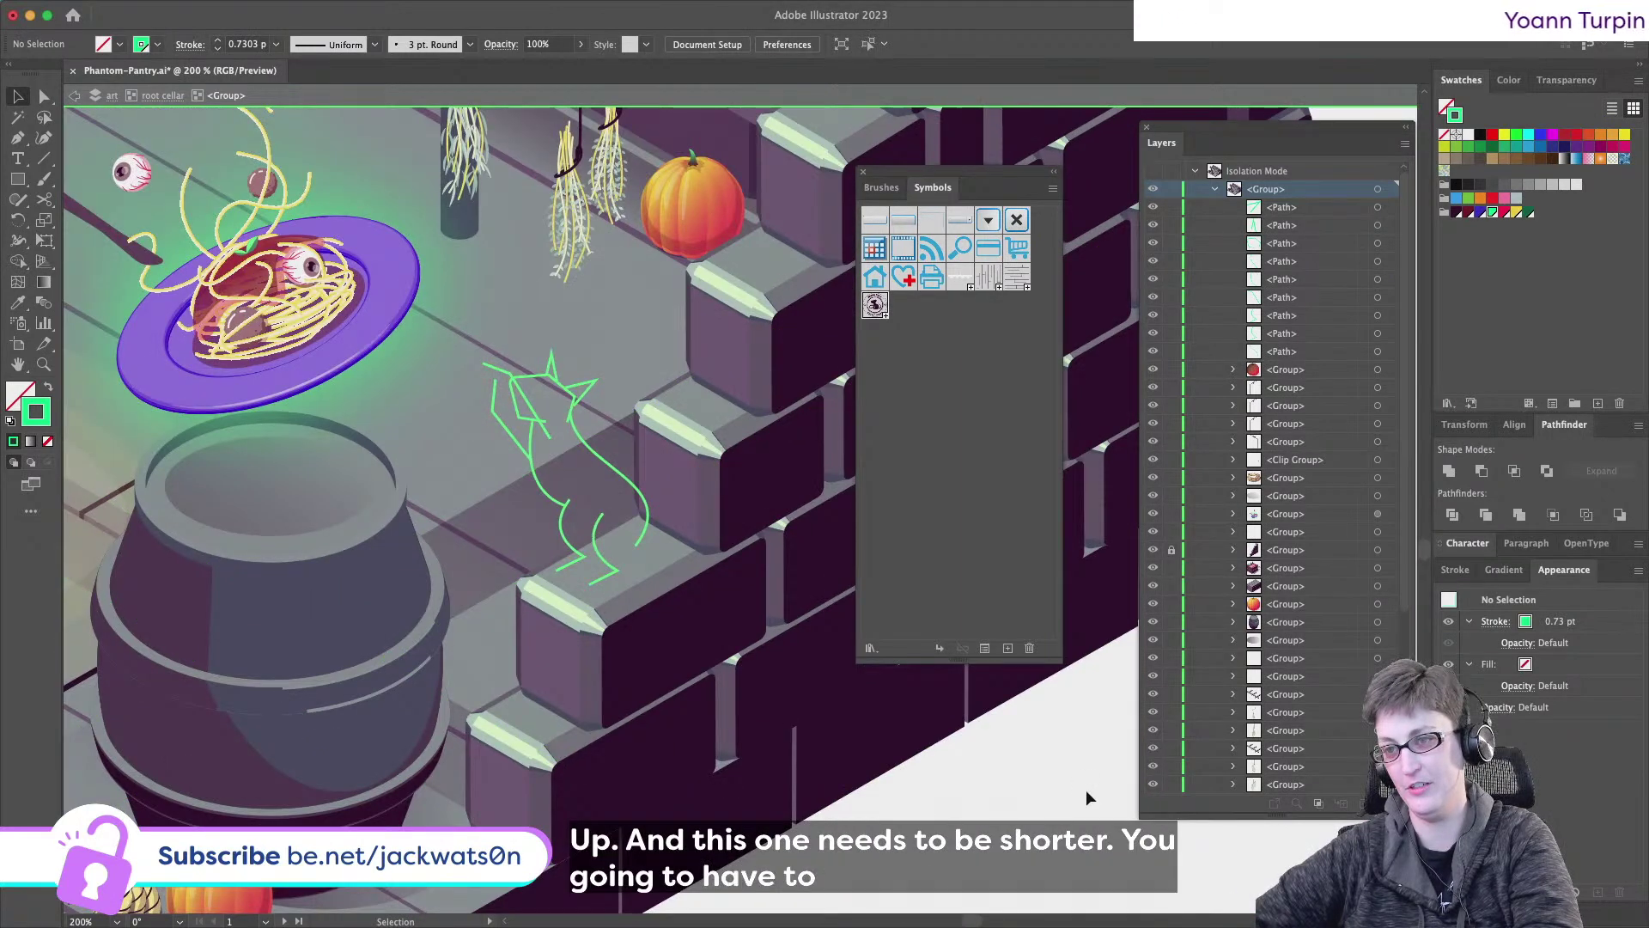
# - Extend the shoulder end of the raised arm diagonally down into the cat's torso
pyautogui.press('super+equal')
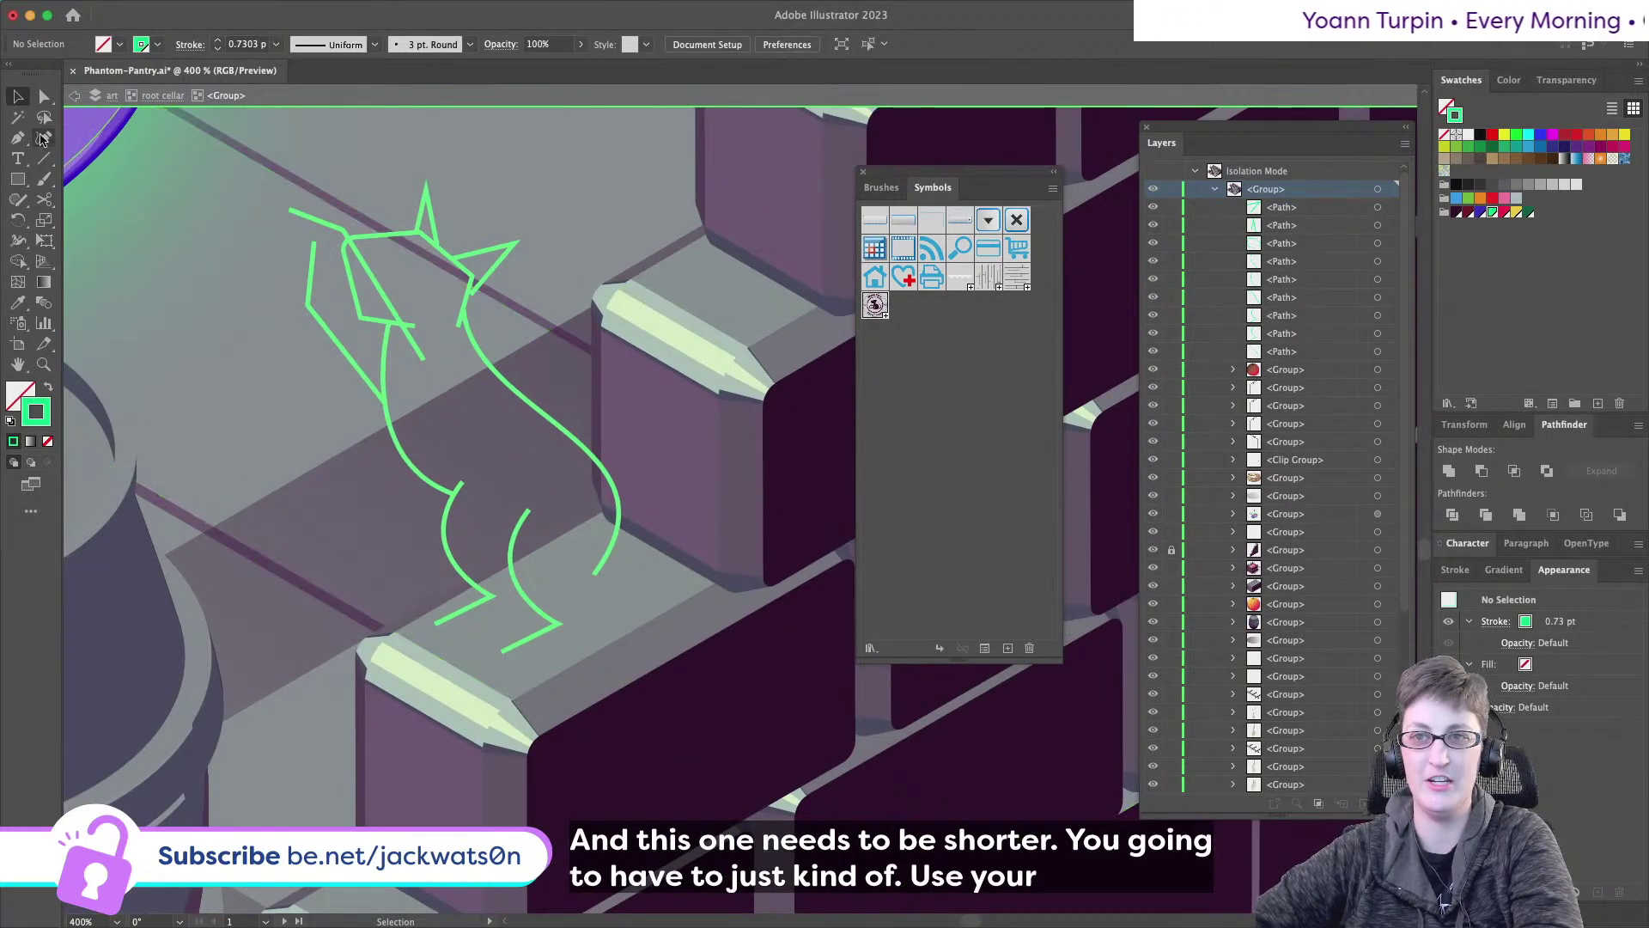
pyautogui.click(44, 96)
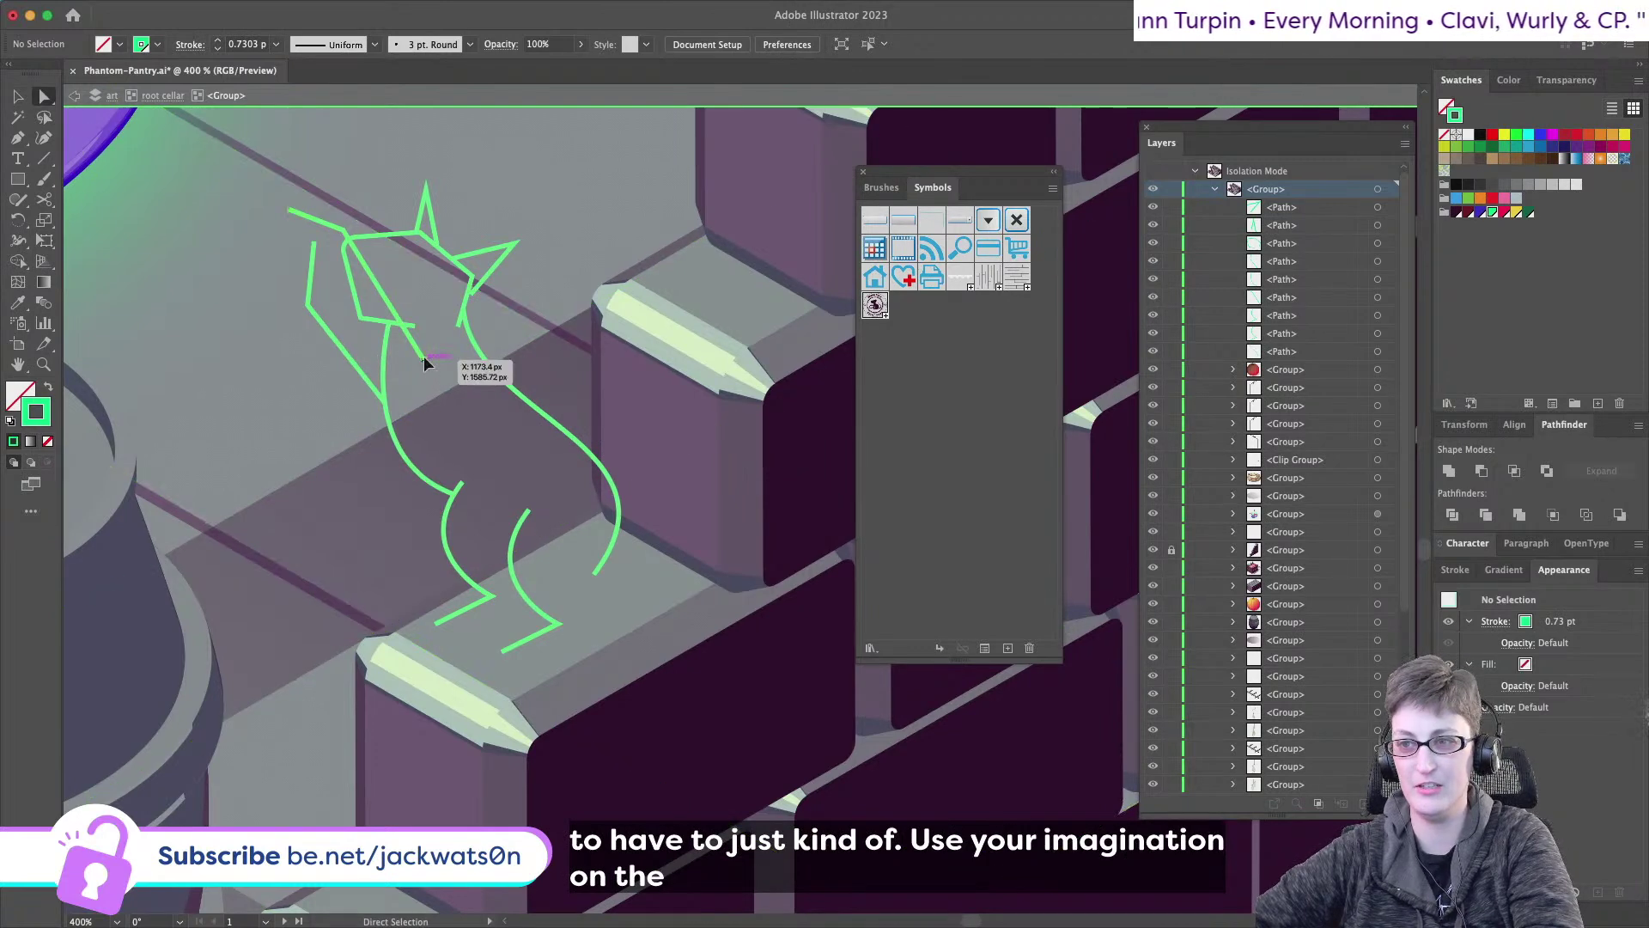
pyautogui.moveTo(424, 363); pyautogui.dragTo(441, 383)
pyautogui.press('super+shift+a')
# - Check the cat's arm pose and proportions against the plate, barrel and stepped wall
pyautogui.press('super+1')
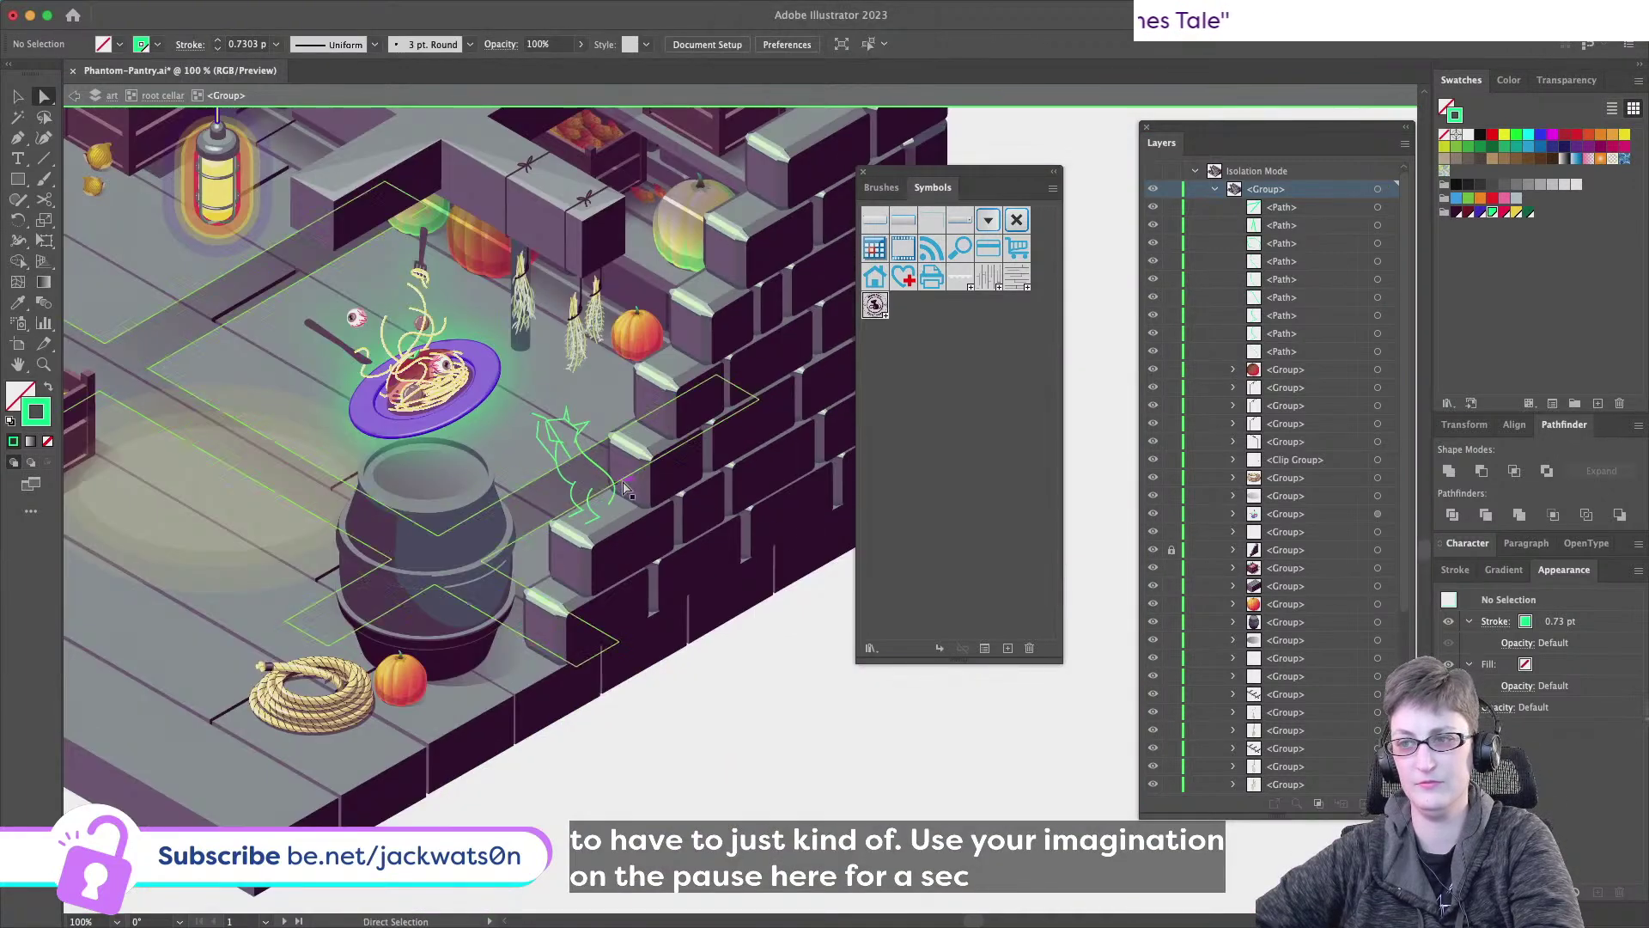
pyautogui.hscroll(3, 819, 667)
pyautogui.press('capslock')
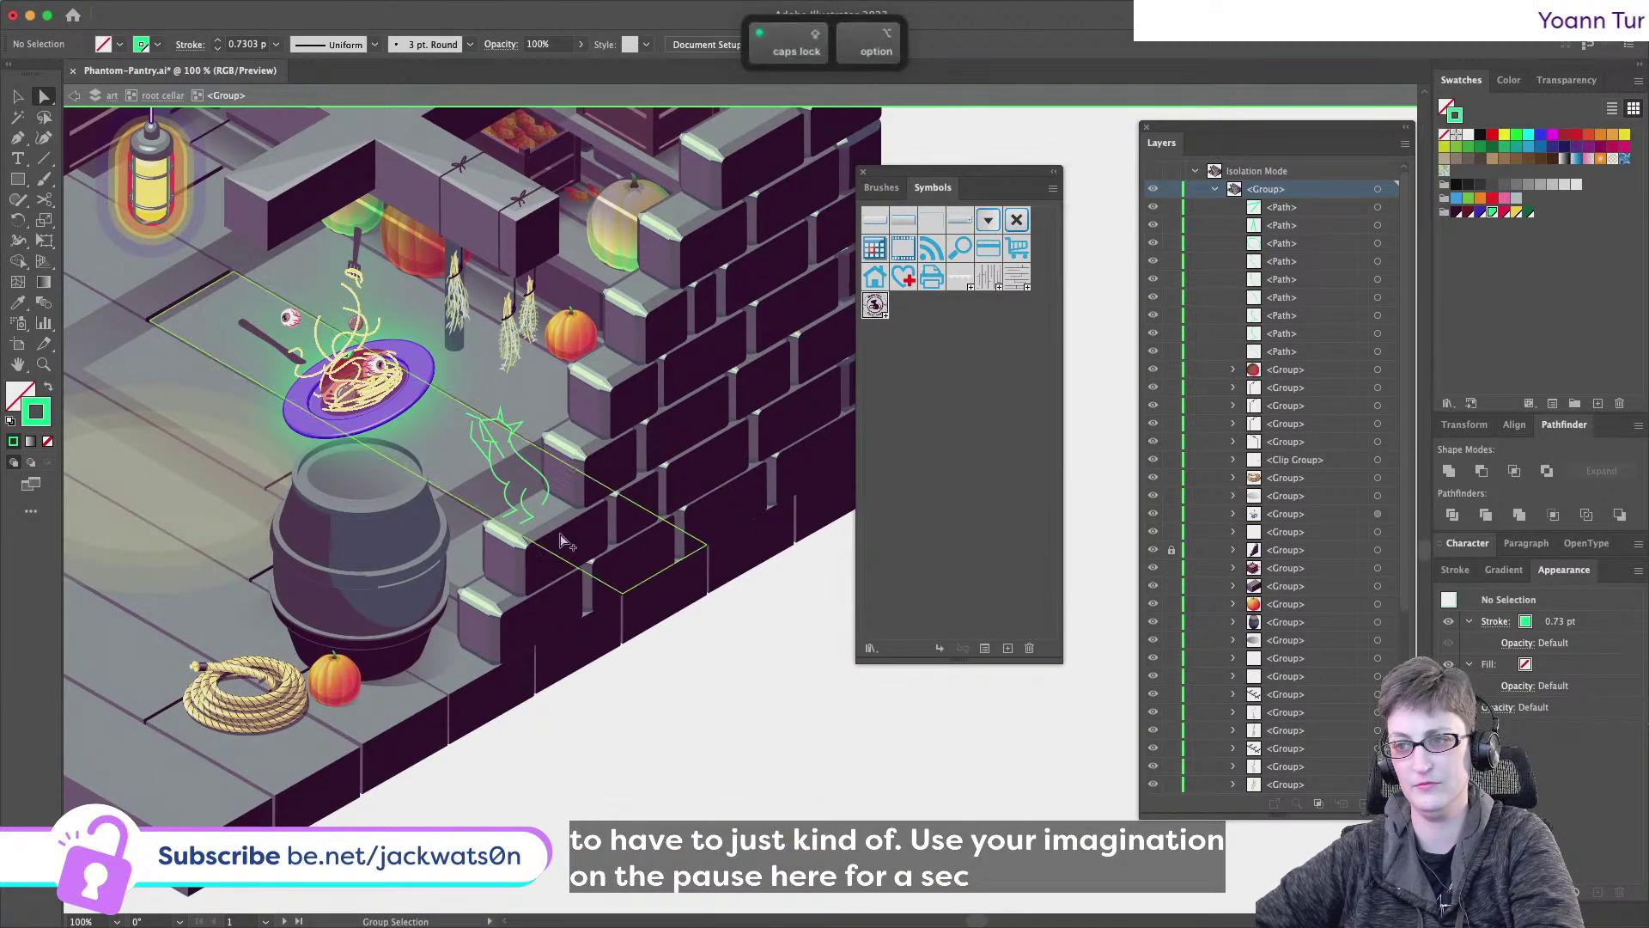
pyautogui.scroll(1, 570, 537)
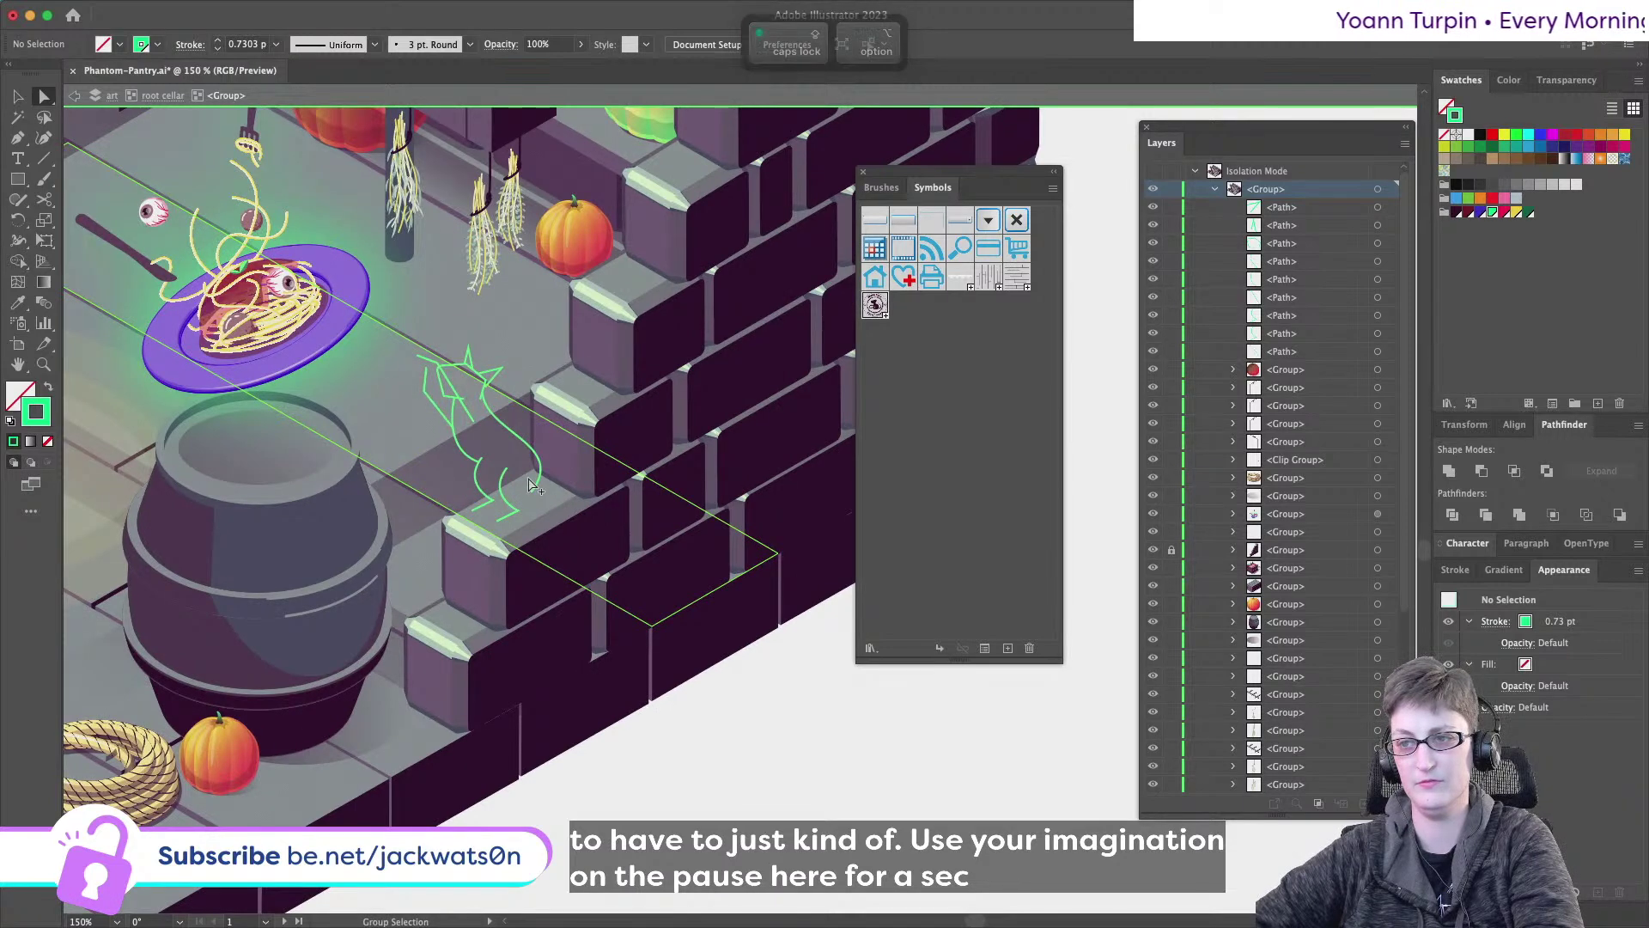
pyautogui.scroll(1, 530, 485)
pyautogui.hscroll(-3, 530, 485)
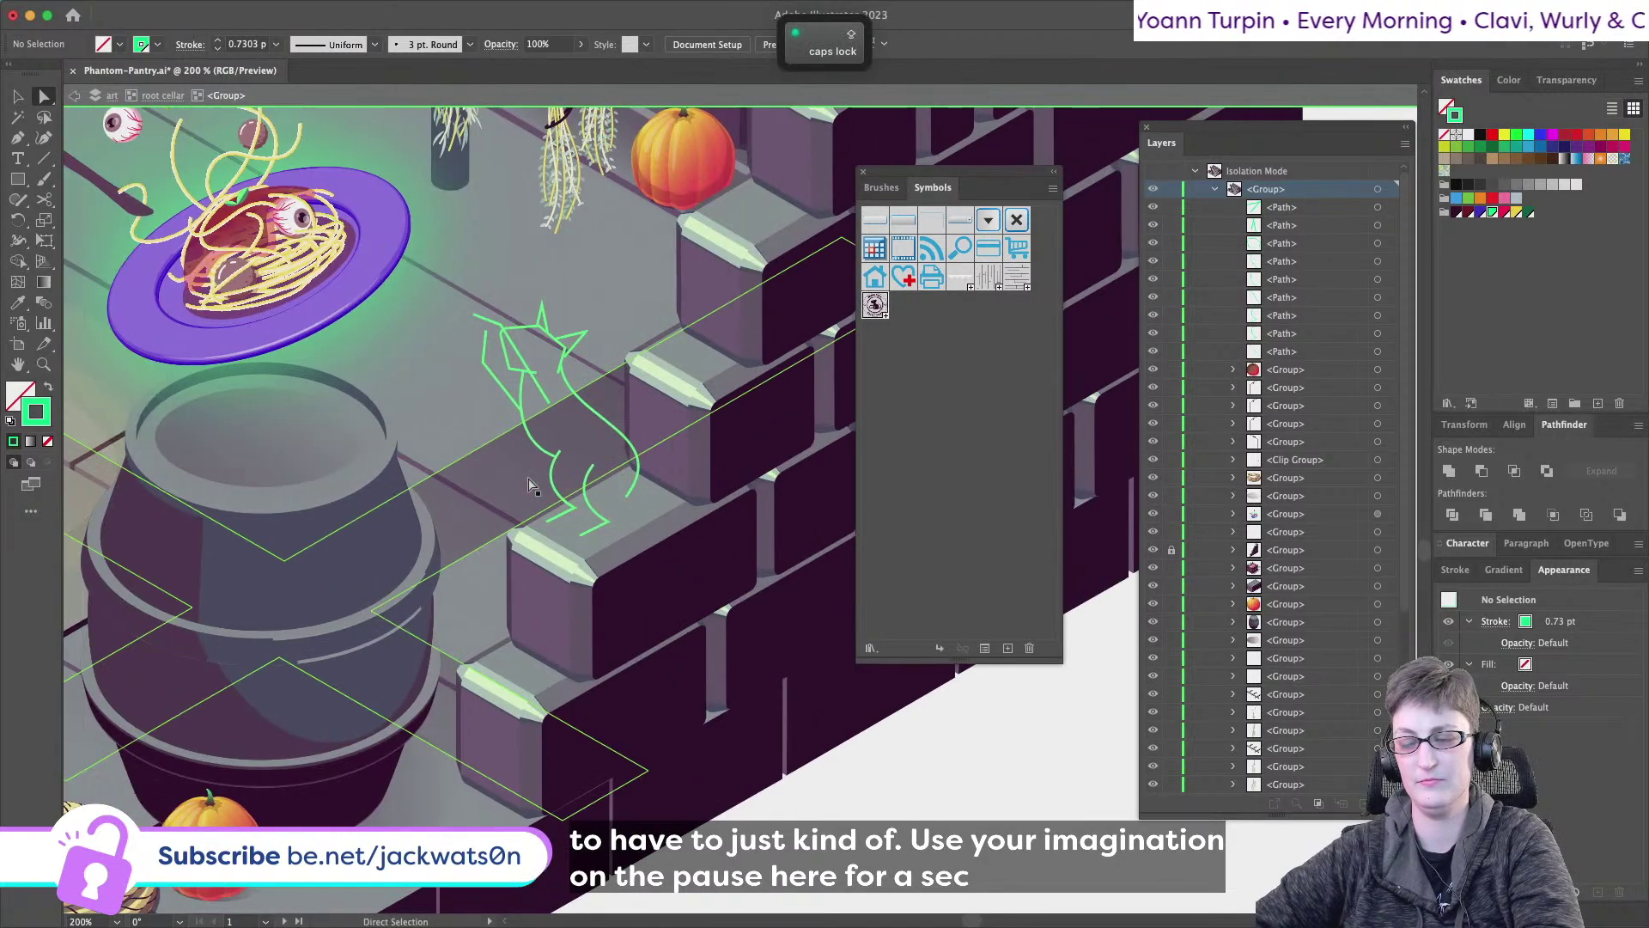
pyautogui.scroll(2, 530, 485)
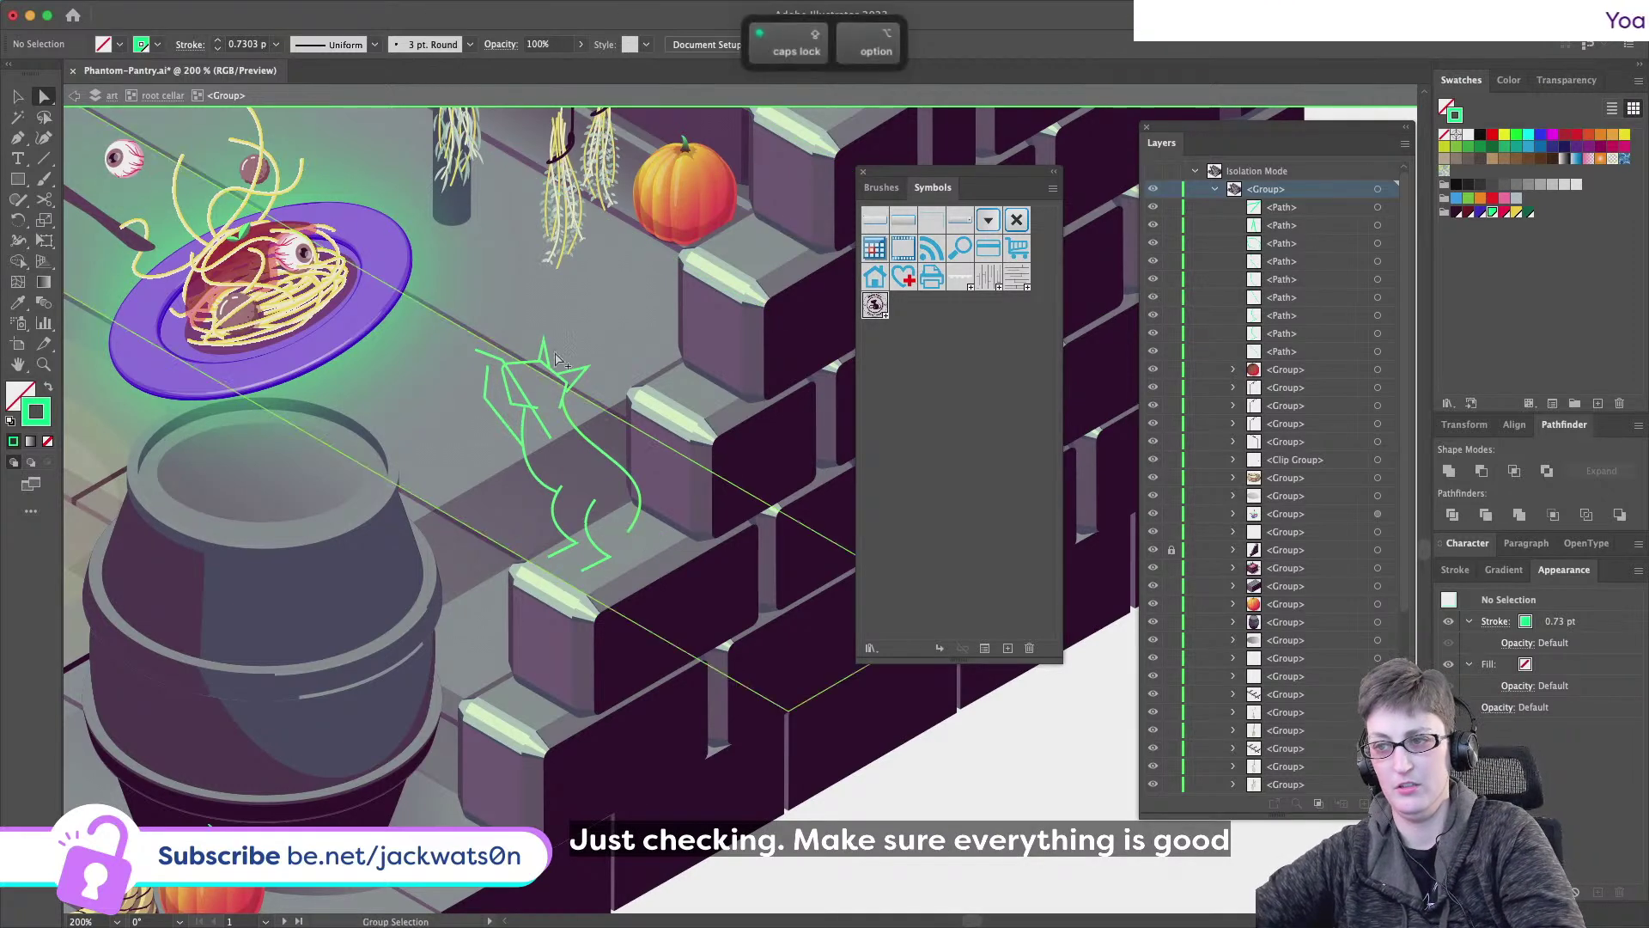
pyautogui.press('capslock')
# - Draw an S-curved tail with the Pen tool, from behind the rump up along the back to a curled tip
pyautogui.press('super+equal')
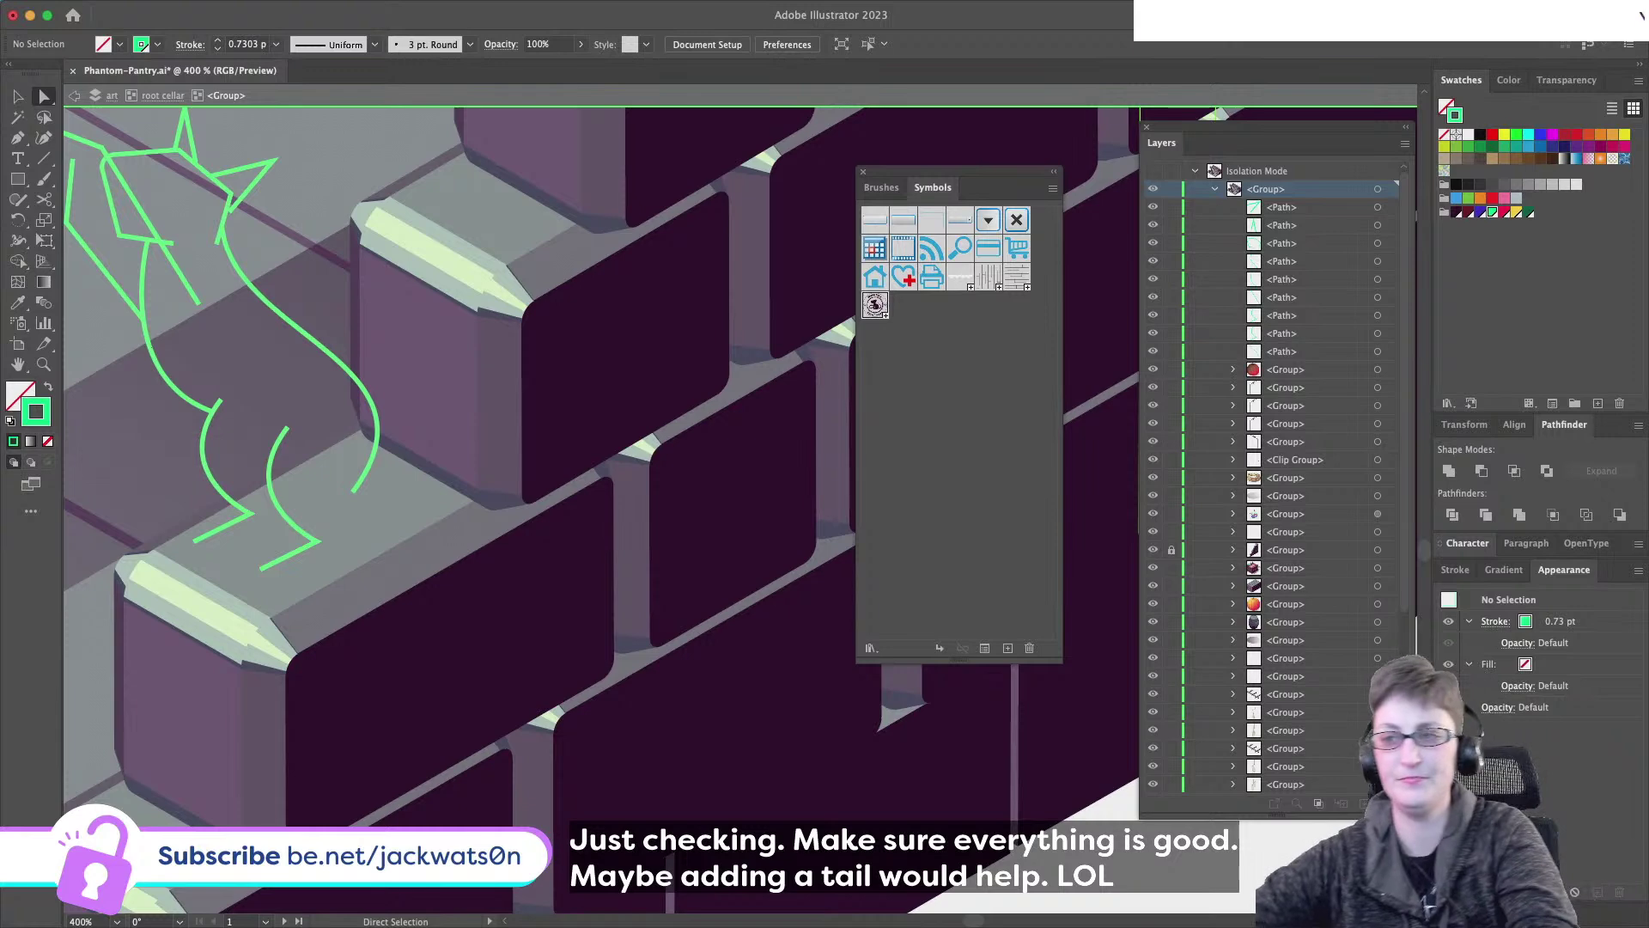
pyautogui.click(18, 138)
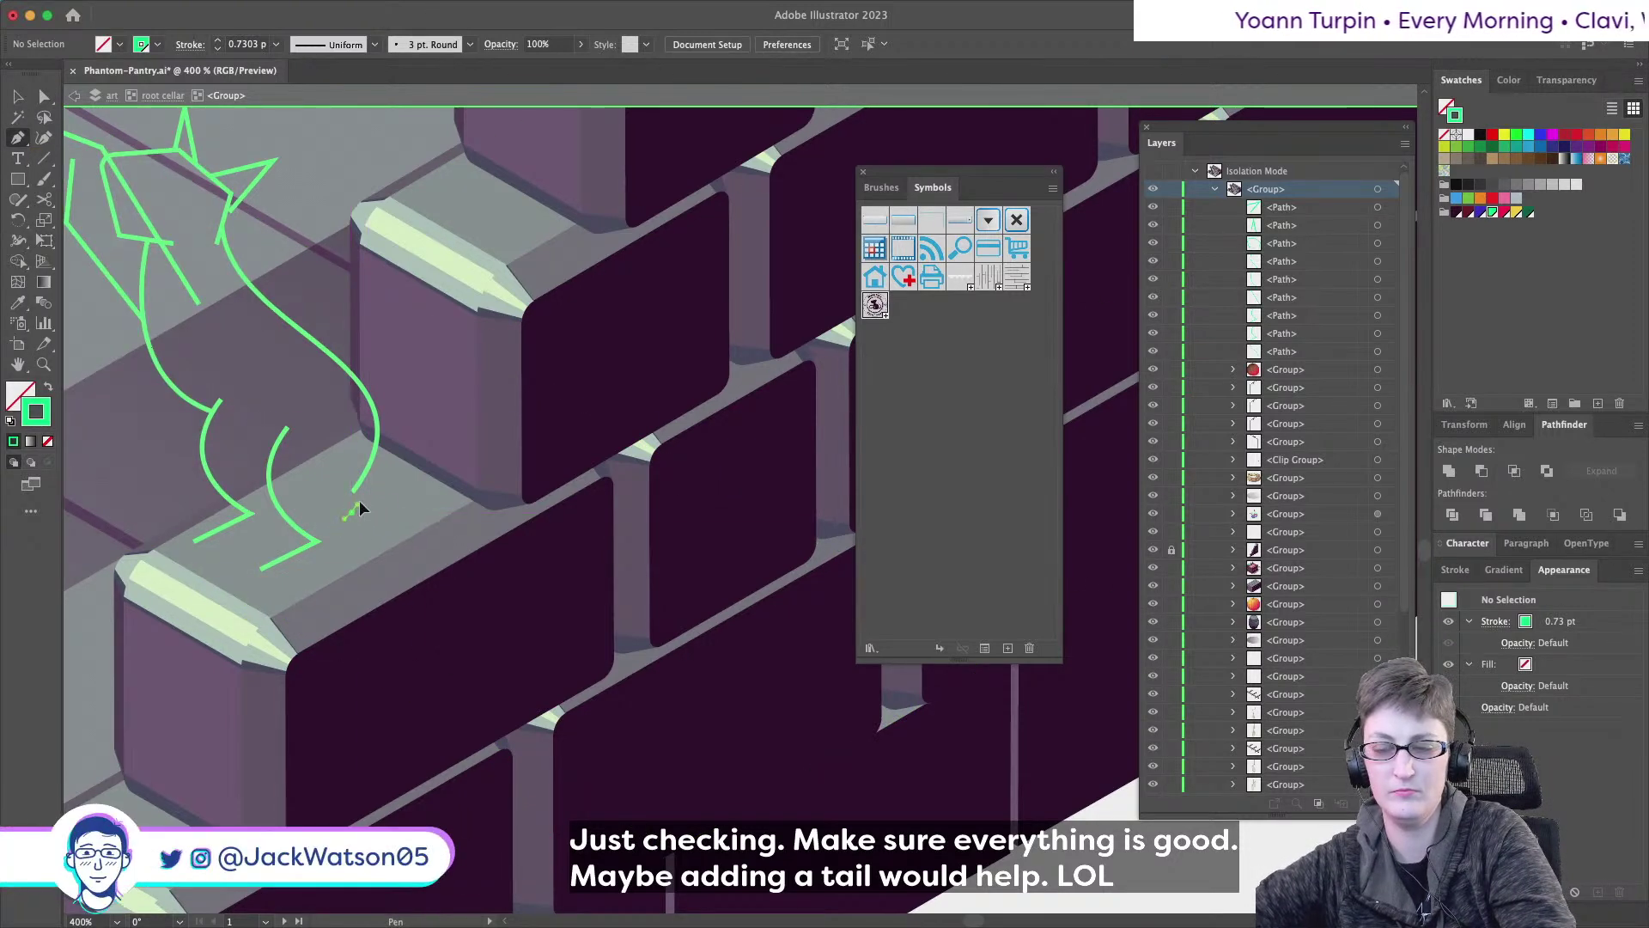
pyautogui.moveTo(386, 488); pyautogui.dragTo(472, 451)
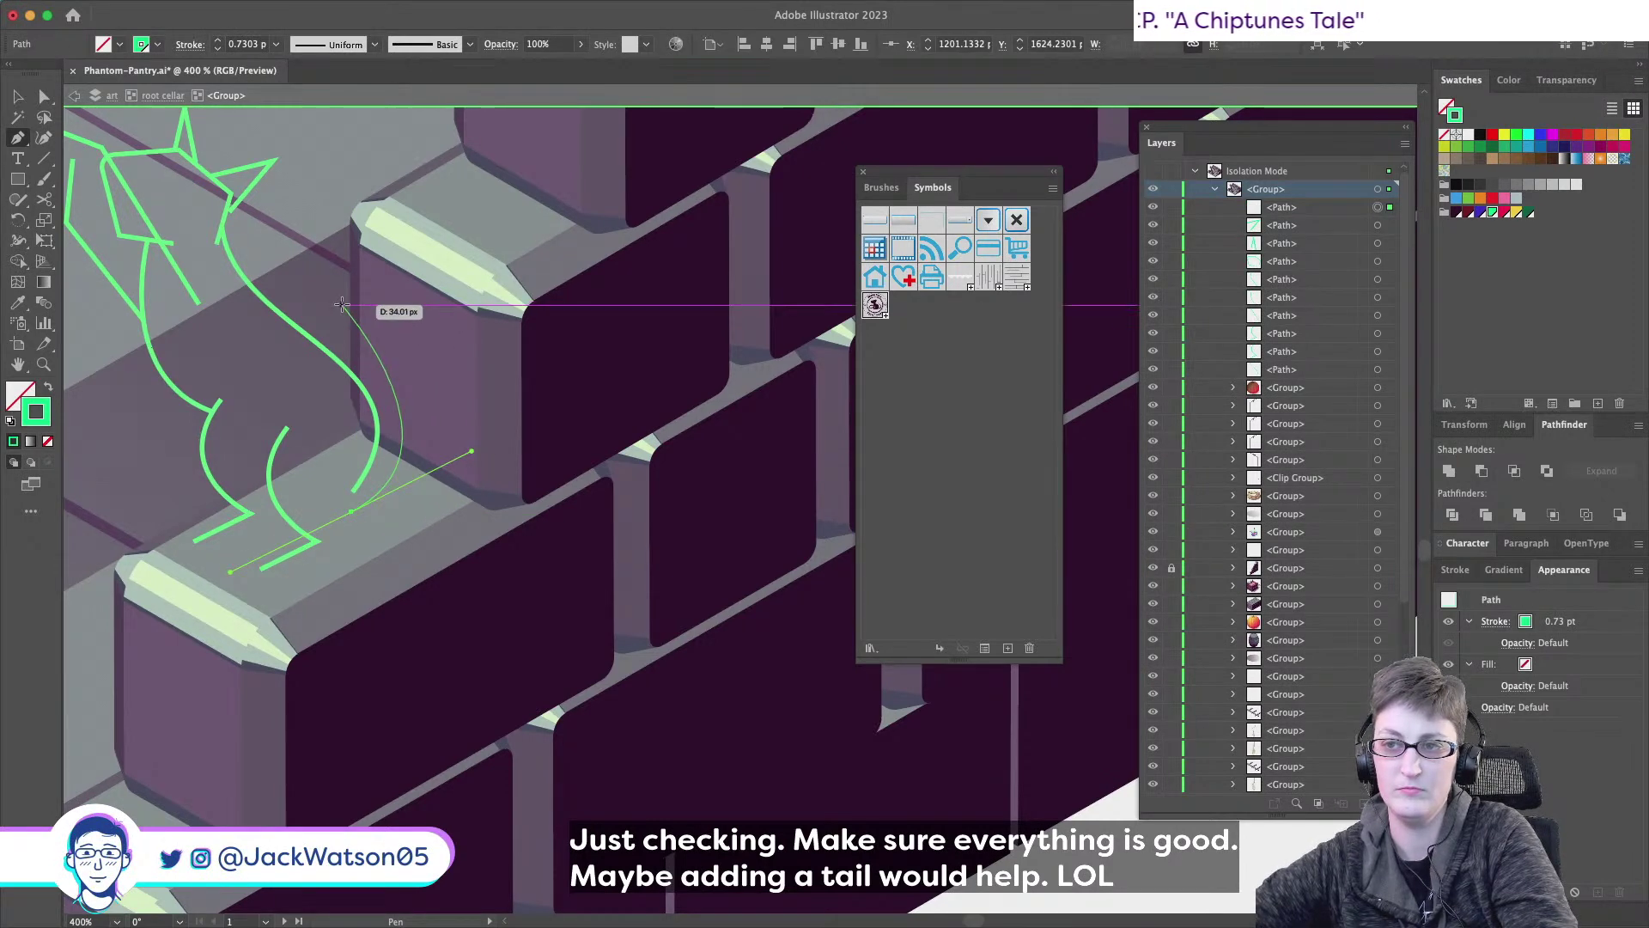
pyautogui.moveTo(341, 305); pyautogui.dragTo(245, 286)
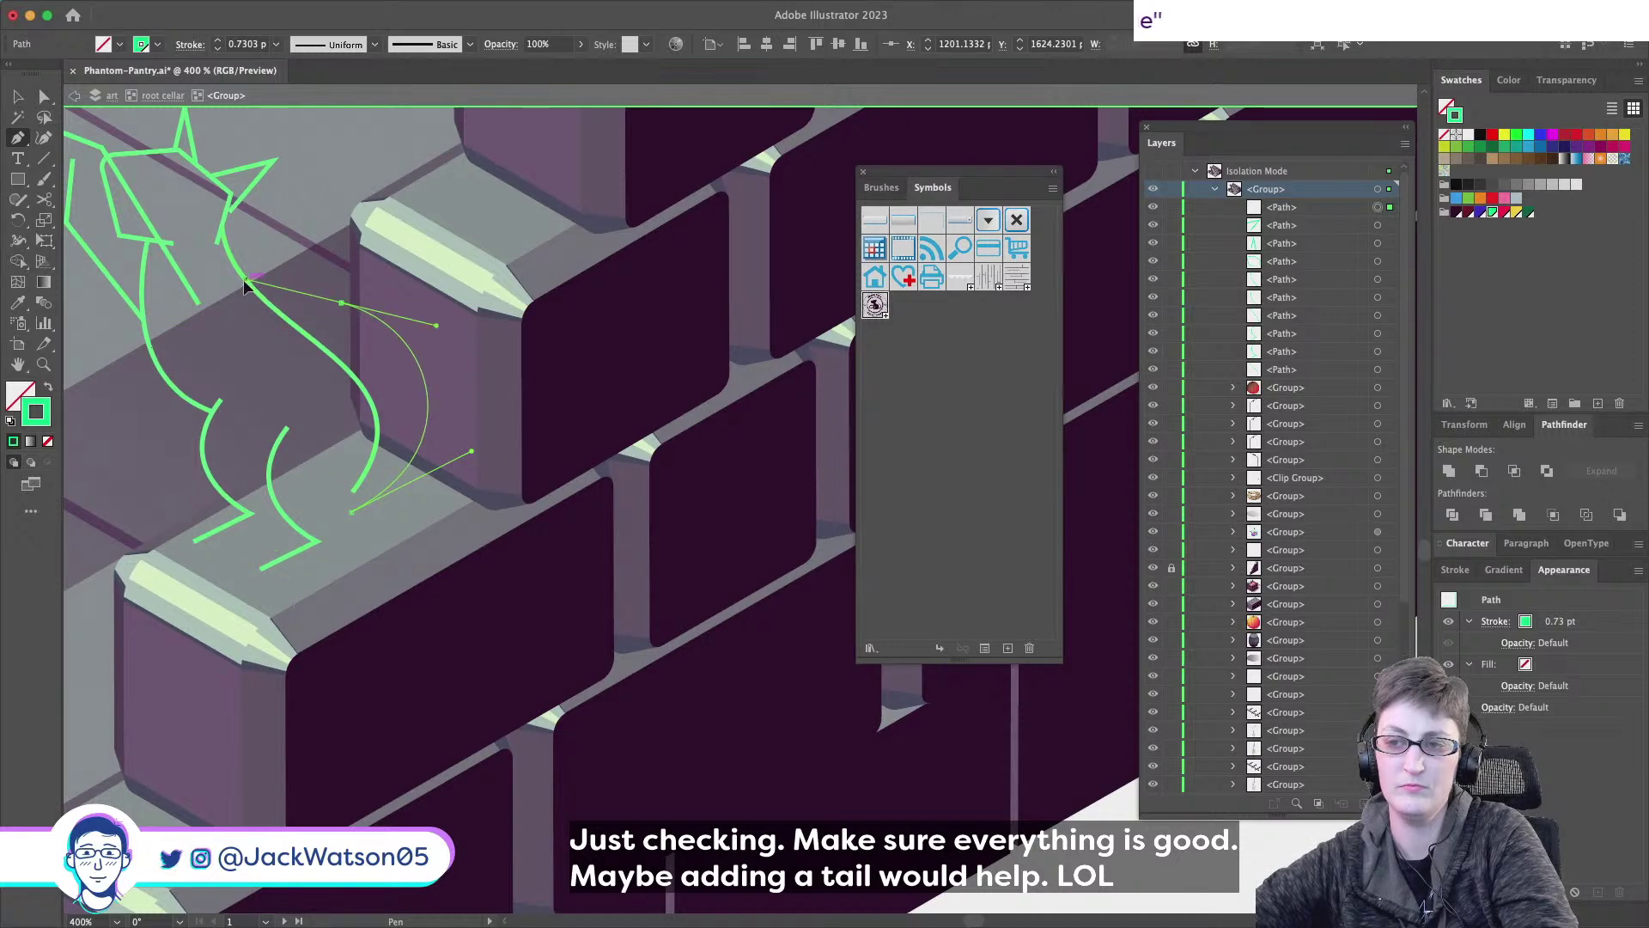
pyautogui.click(334, 251)
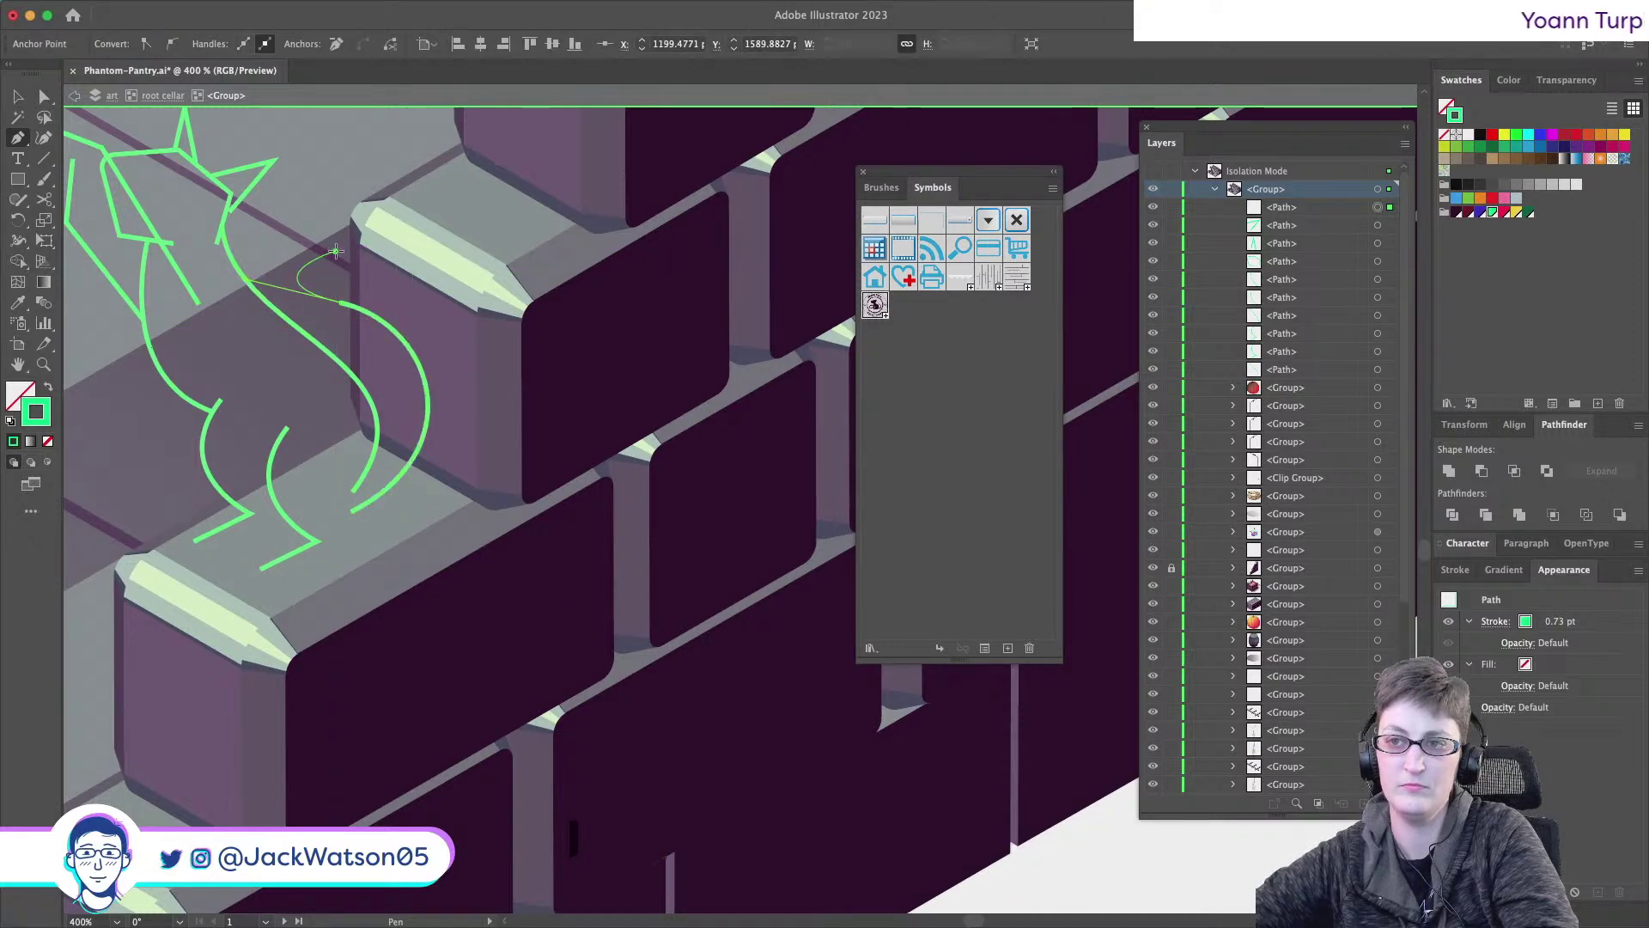
pyautogui.keyDown('alt'); pyautogui.click(585, 486); pyautogui.keyUp('alt')
# - Move the tail slightly away from the back and reshape its tip and outer bend into a fuller S-curve
pyautogui.scroll(-5, 585, 485)
pyautogui.scroll(5, 135, 258)
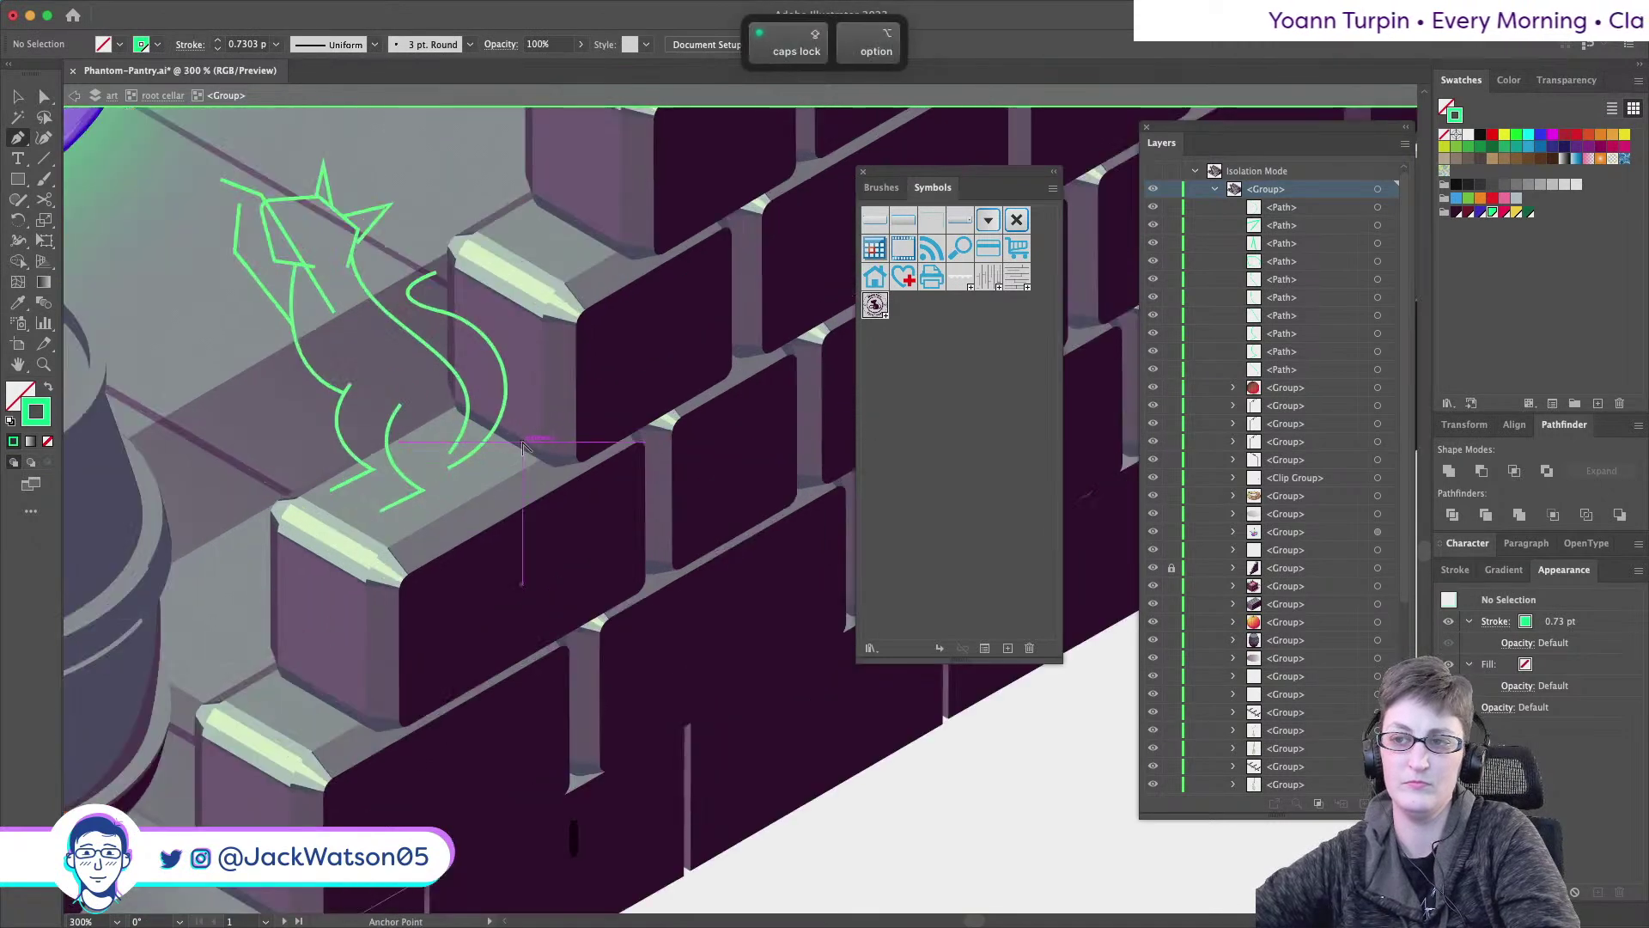
pyautogui.click(18, 96)
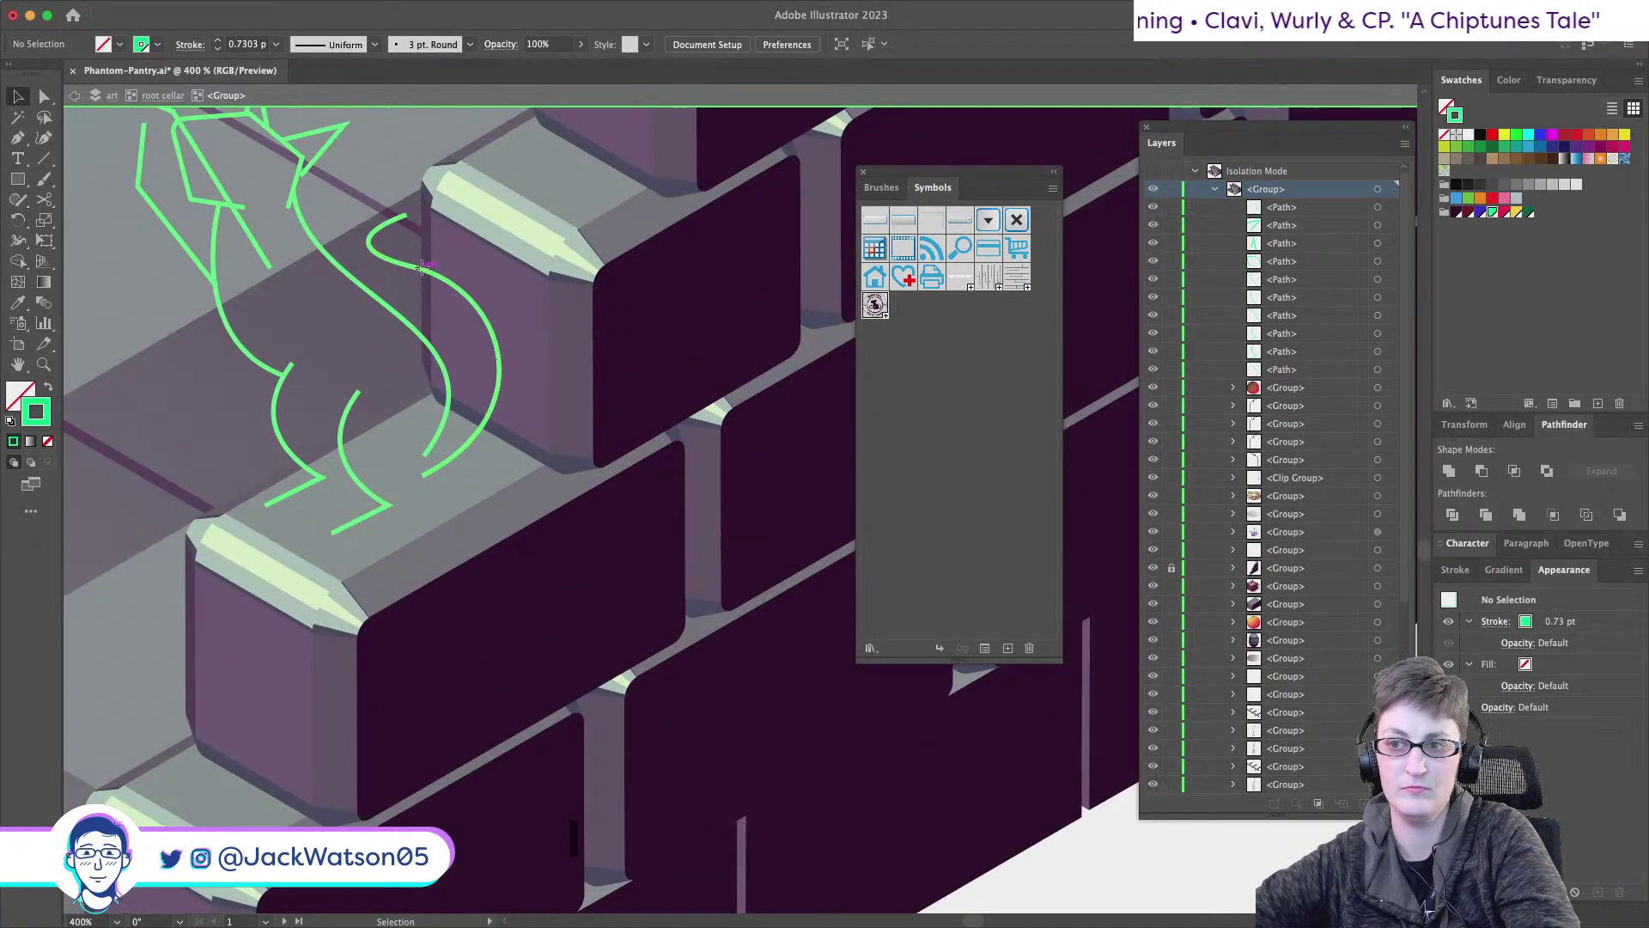
pyautogui.moveTo(422, 267)
pyautogui.mouseDown()
pyautogui.moveTo(436, 266)
pyautogui.moveTo(430, 292)
pyautogui.moveTo(428, 273)
pyautogui.moveTo(459, 262)
pyautogui.moveTo(447, 274)
pyautogui.mouseUp()
pyautogui.press('a')
pyautogui.click(421, 222)
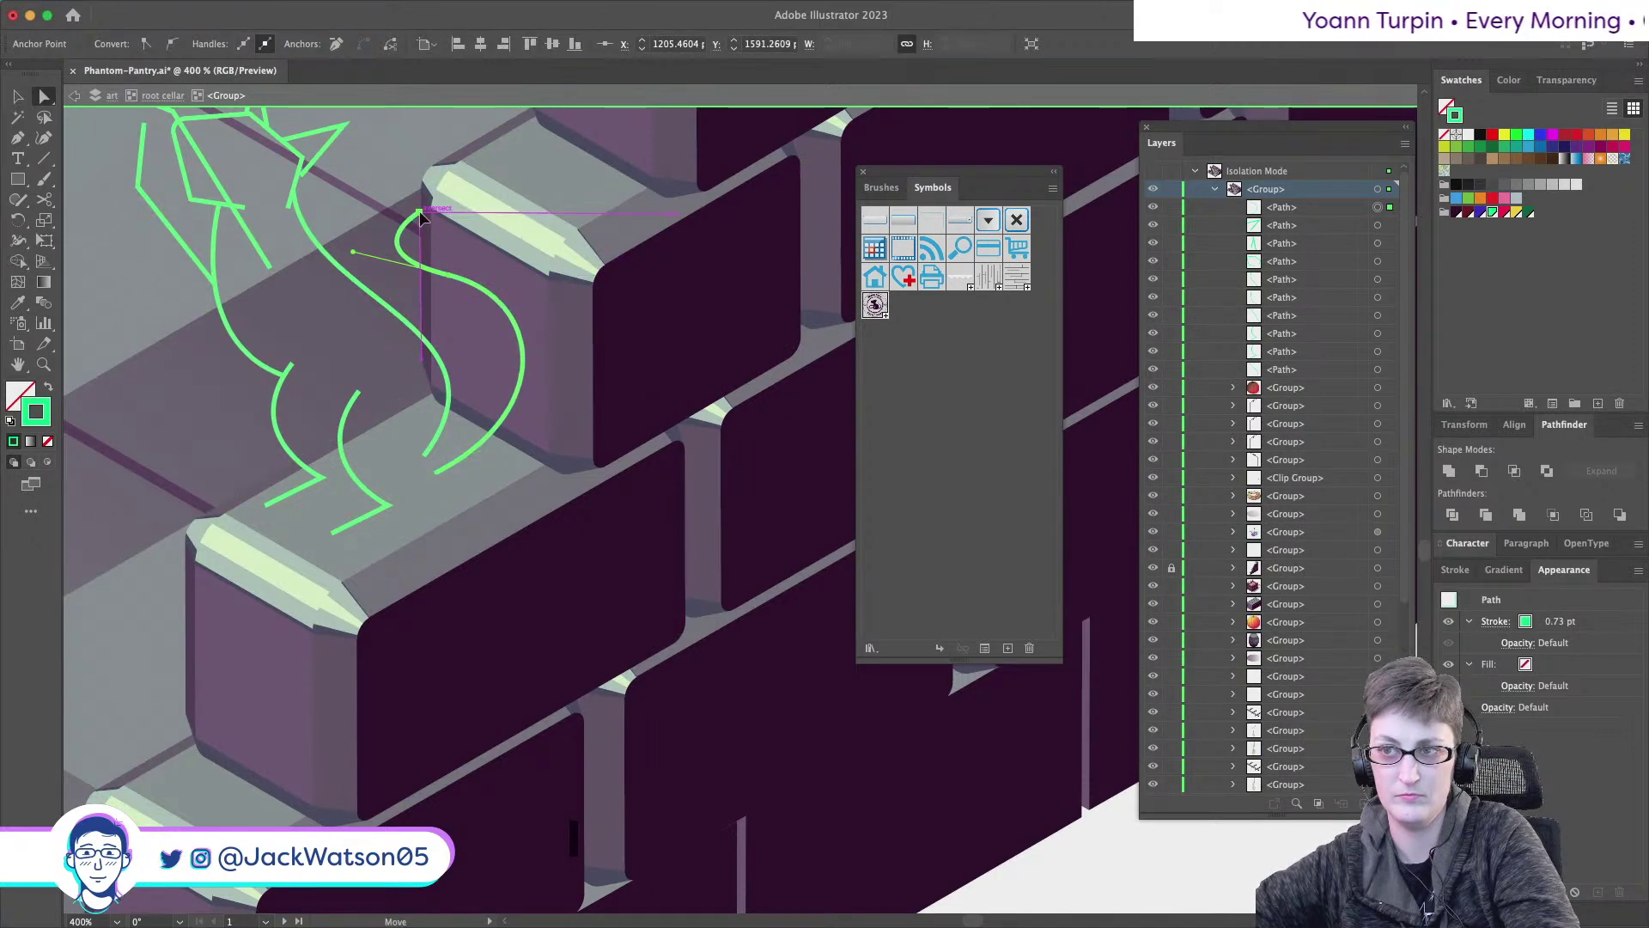
pyautogui.click(434, 473)
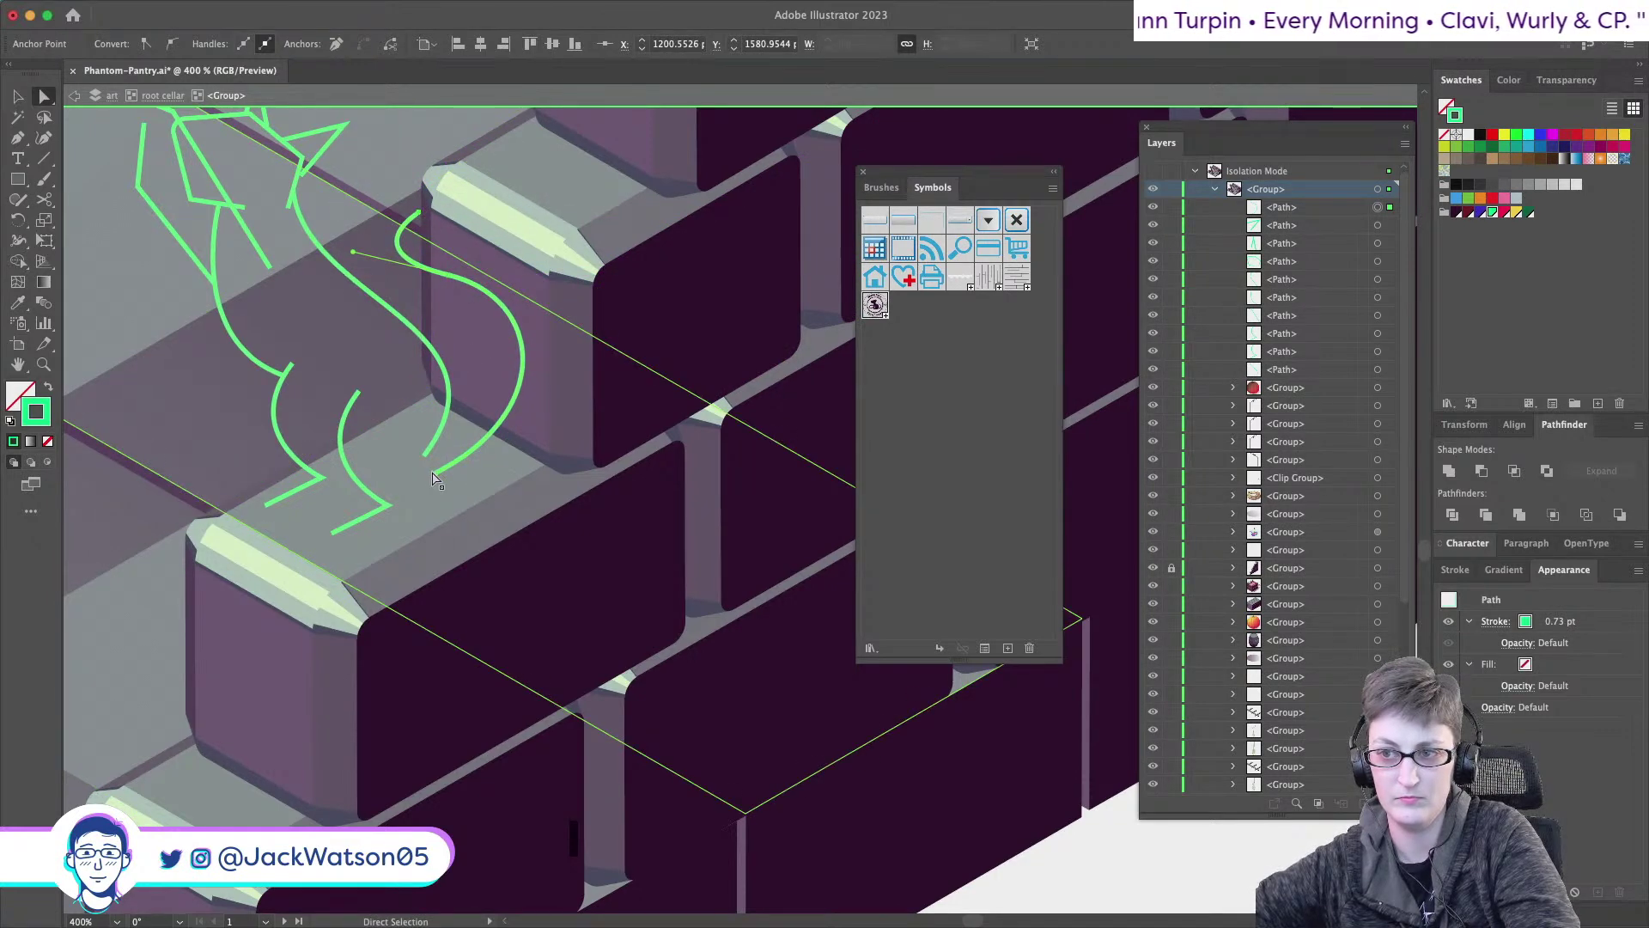
pyautogui.moveTo(546, 298); pyautogui.dragTo(565, 296)
pyautogui.moveTo(555, 418); pyautogui.dragTo(577, 414)
pyautogui.press('super+shift+a')
# - Examine how the cat with its tail reads at different zoom levels within the whole cellar scene
pyautogui.scroll(-4, 567, 417)
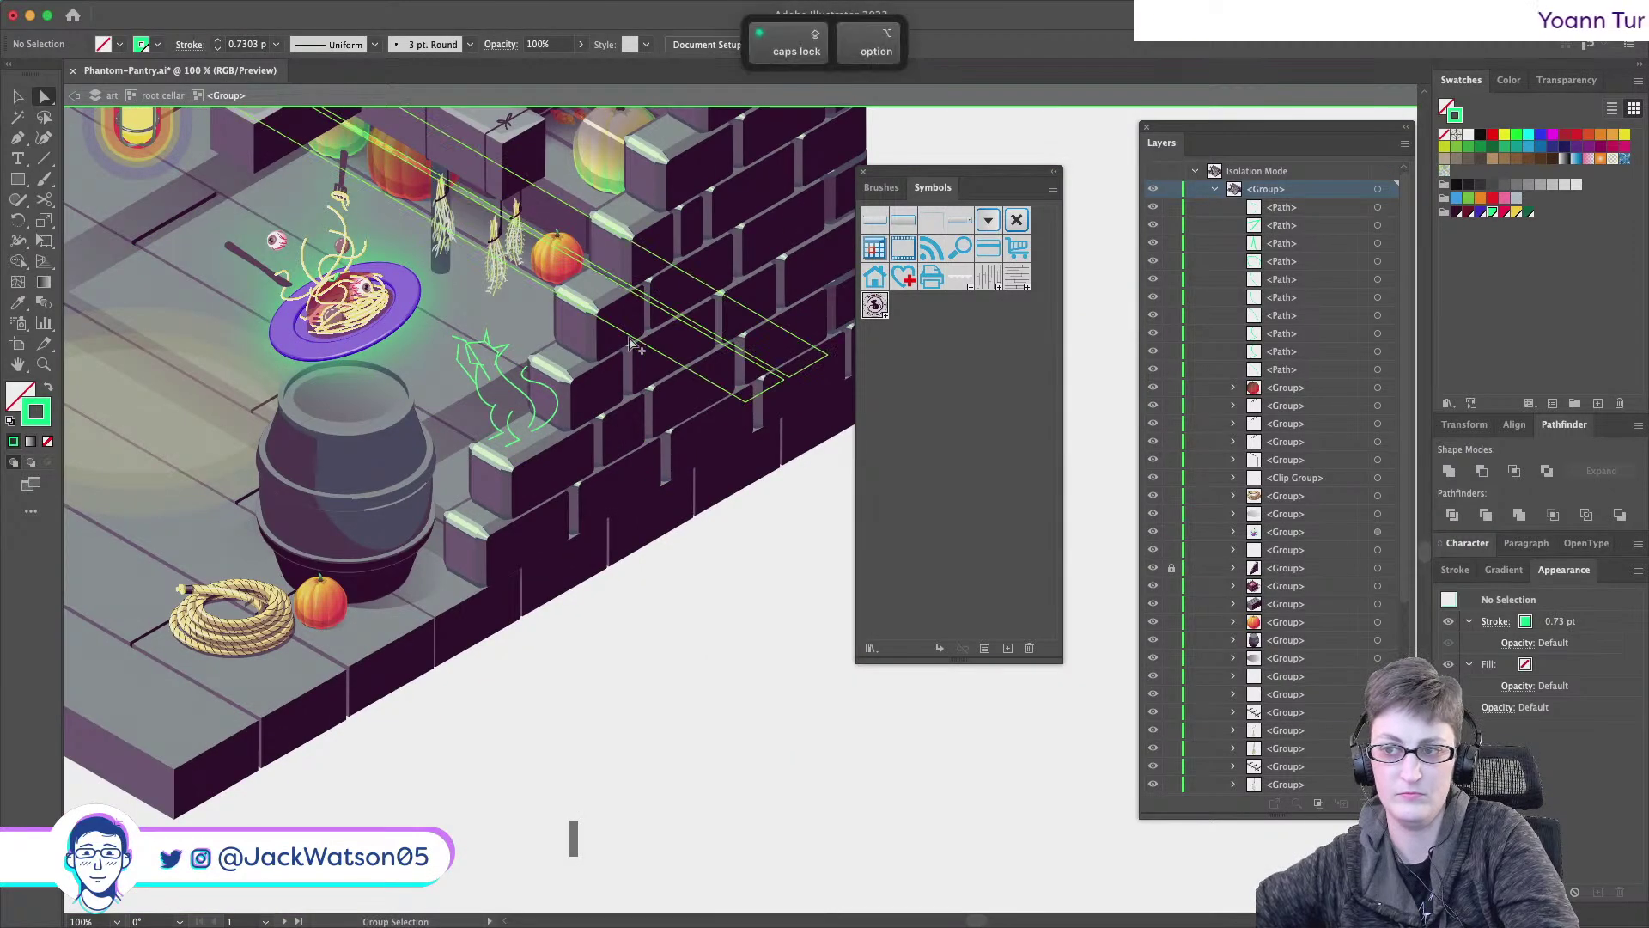
pyautogui.scroll(3, 687, 533)
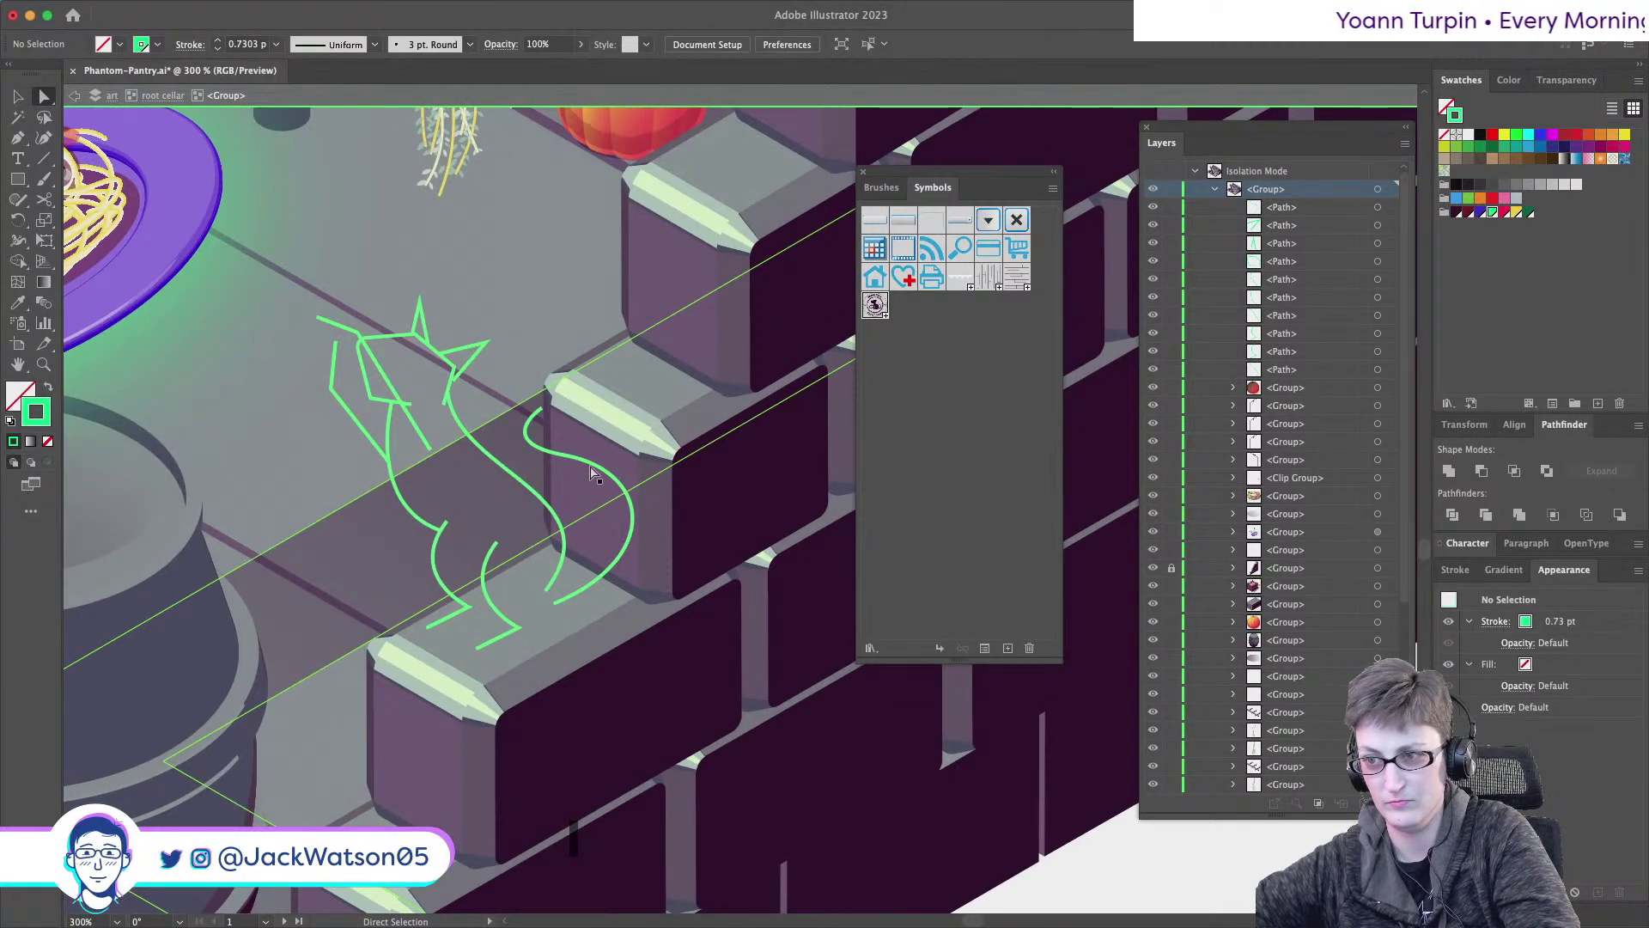
pyautogui.moveTo(593, 474); pyautogui.dragTo(588, 472)
pyautogui.press('v')
pyautogui.press('capslock')
pyautogui.press('alt')
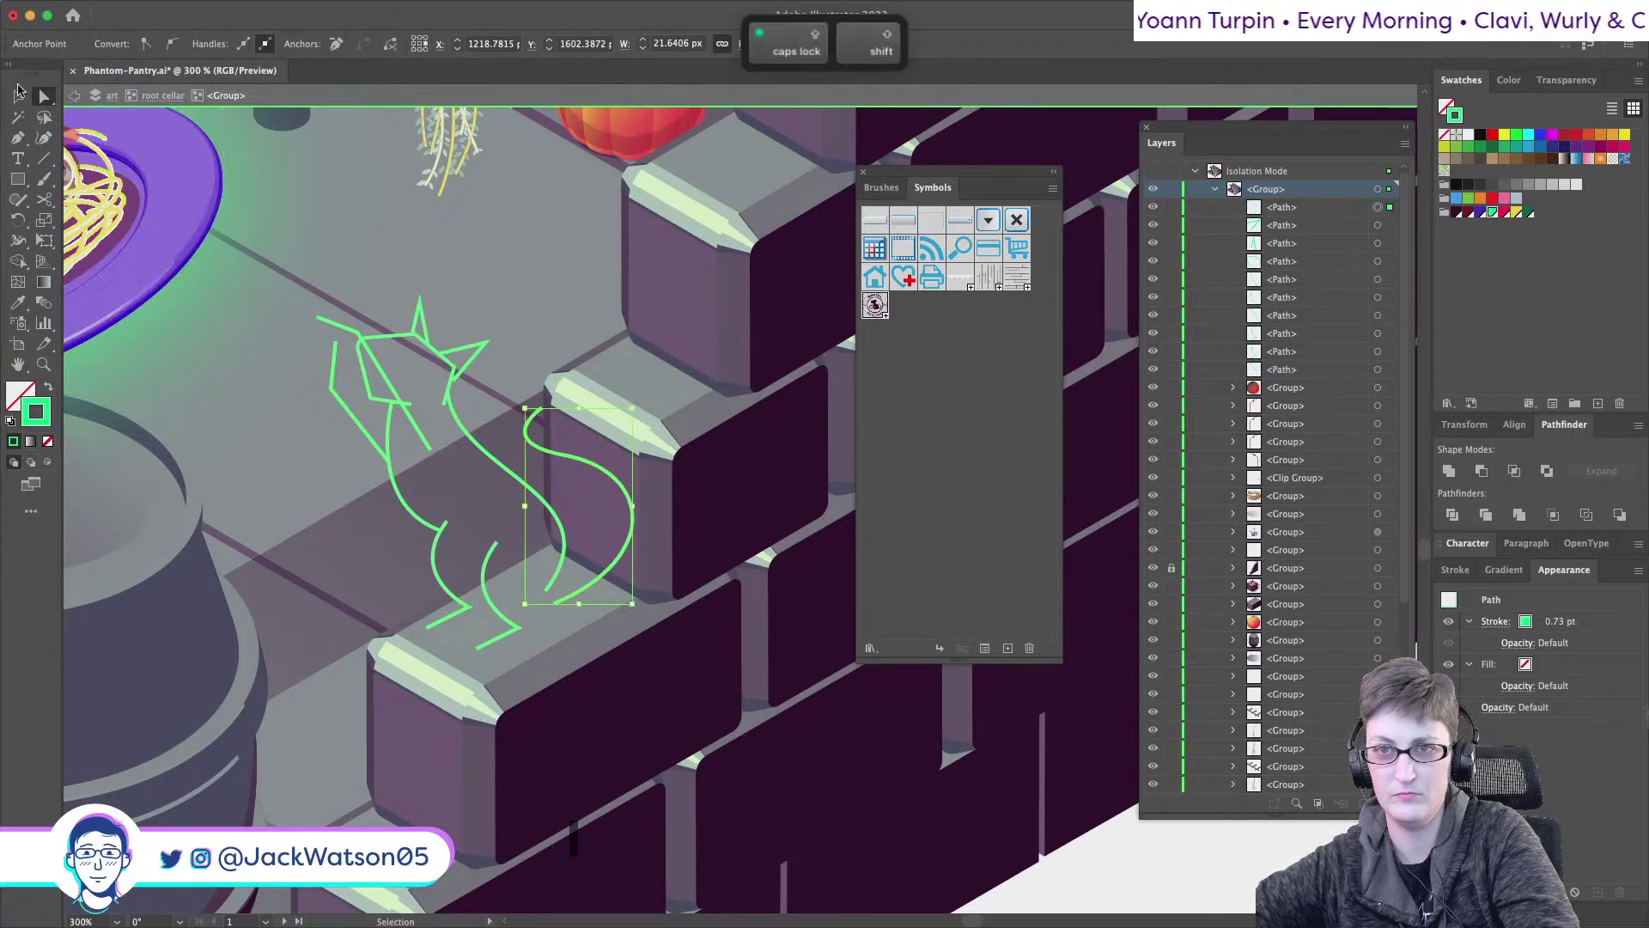
pyautogui.scroll(-4, 412, 464)
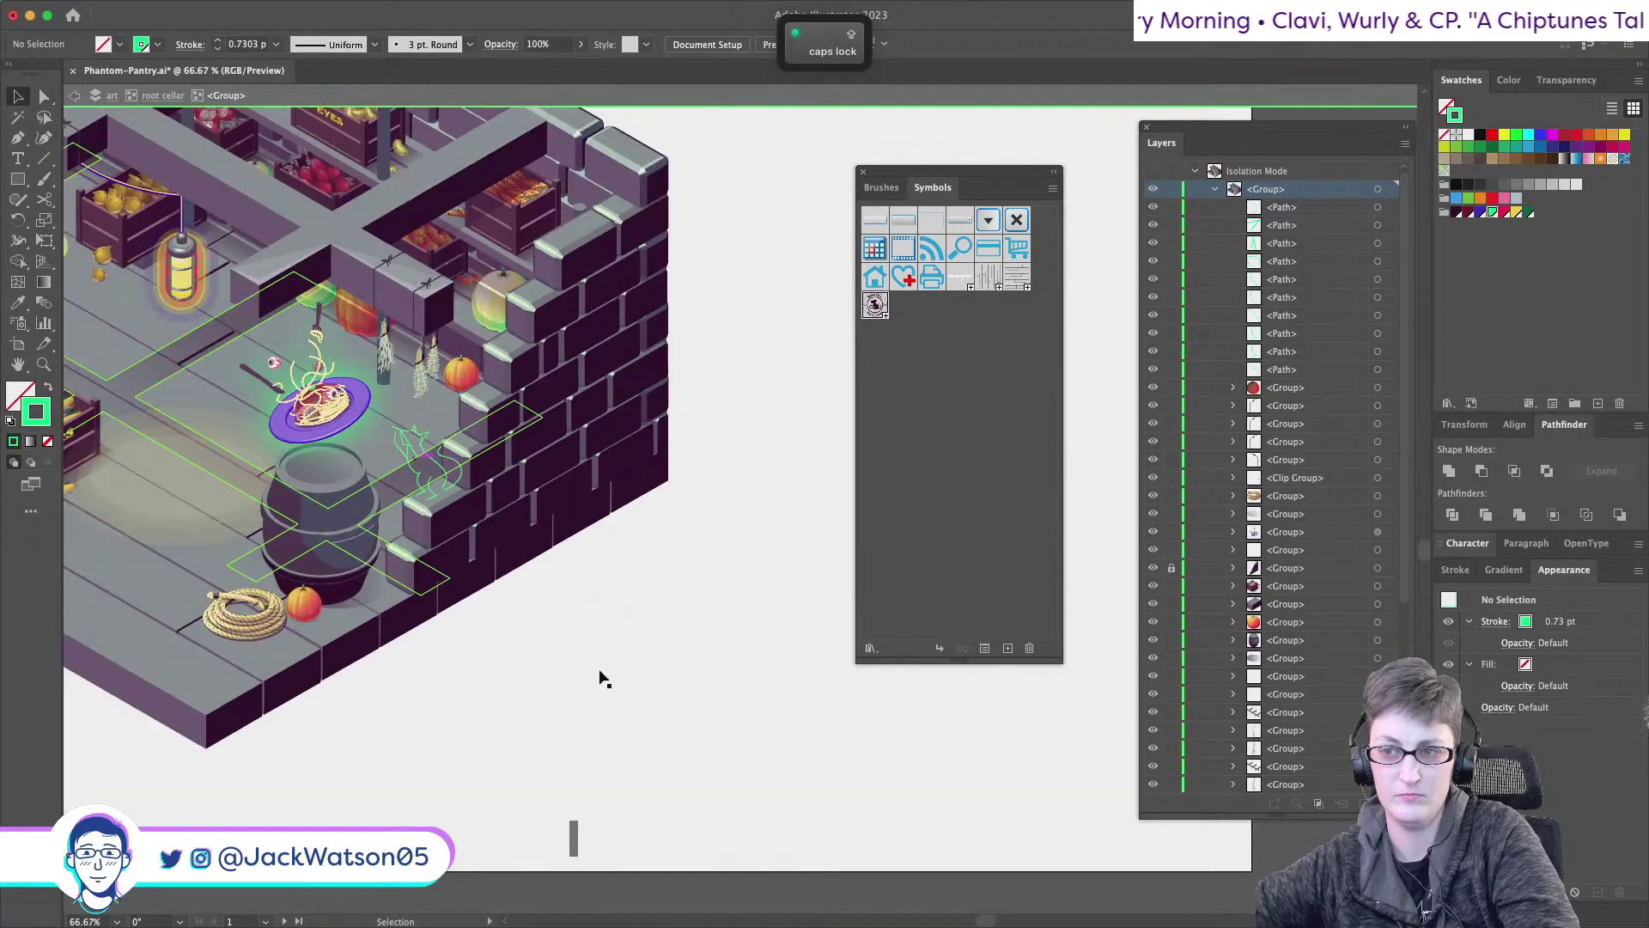
pyautogui.scroll(-2, 631, 655)
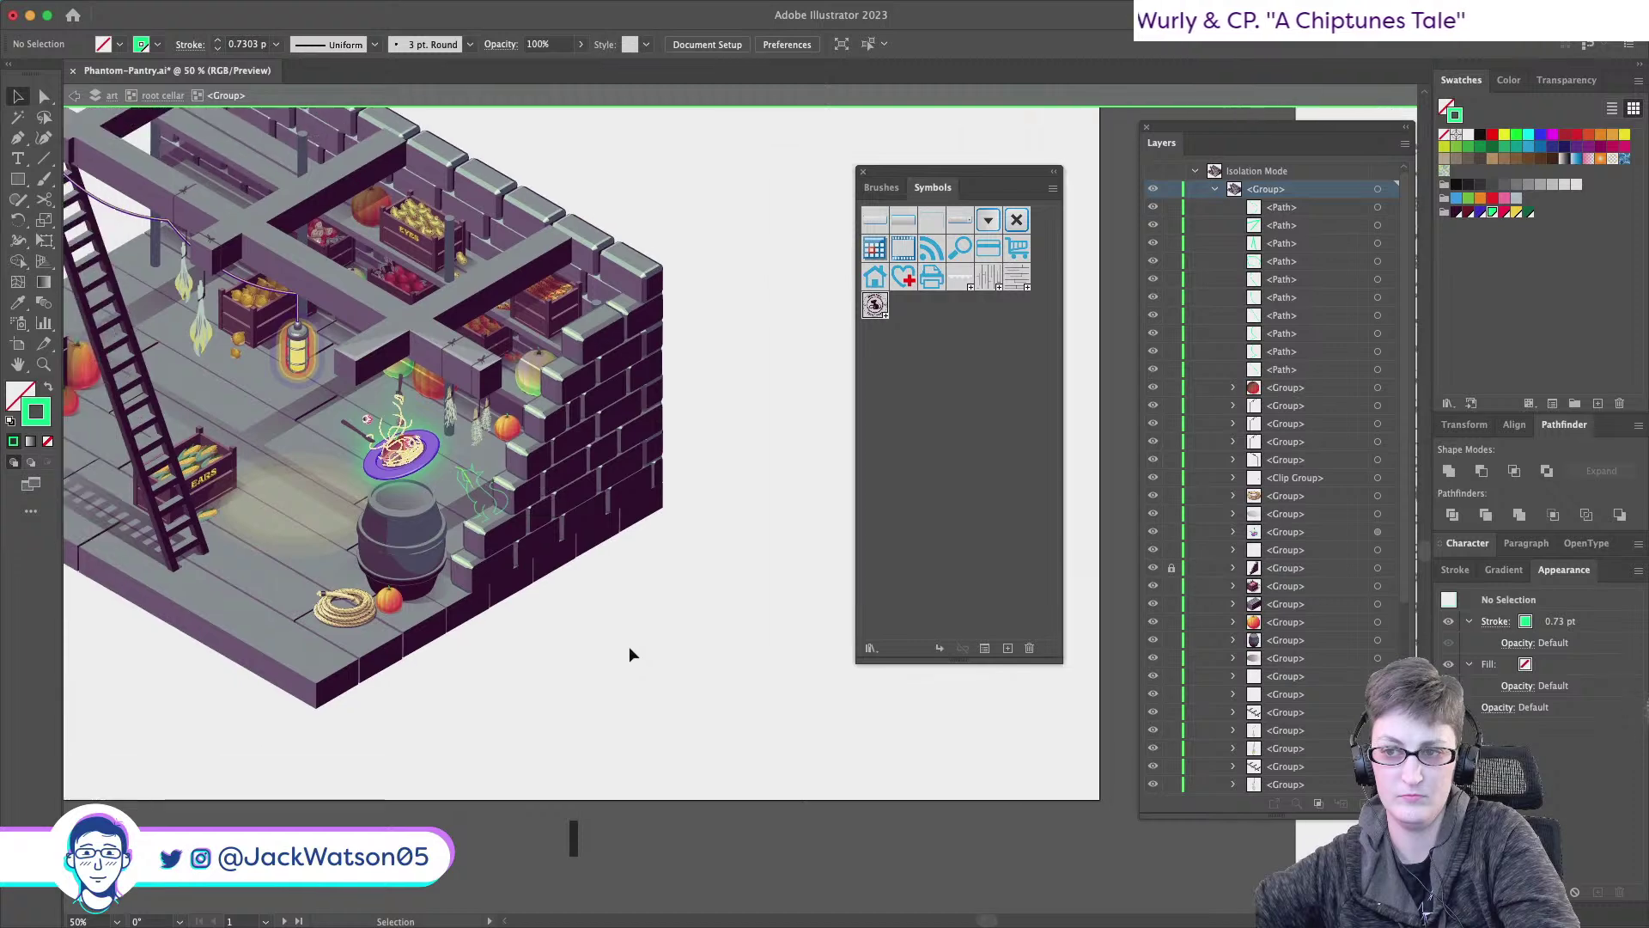
pyautogui.press('alt')
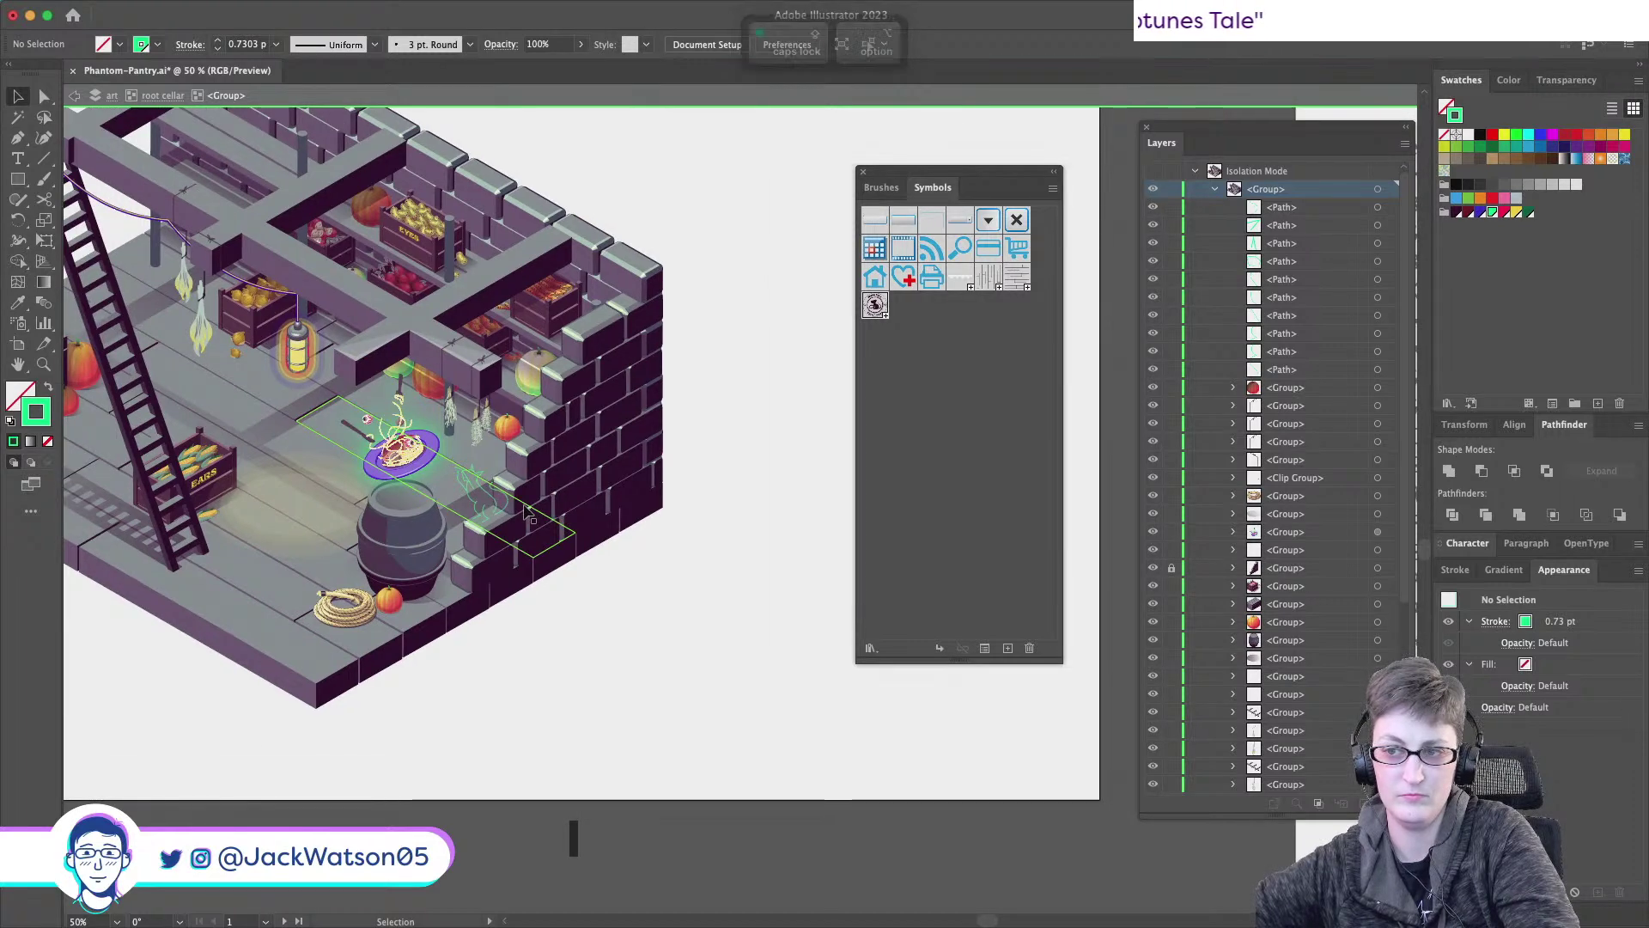
pyautogui.scroll(6, 527, 510)
pyautogui.scroll(-3, 528, 511)
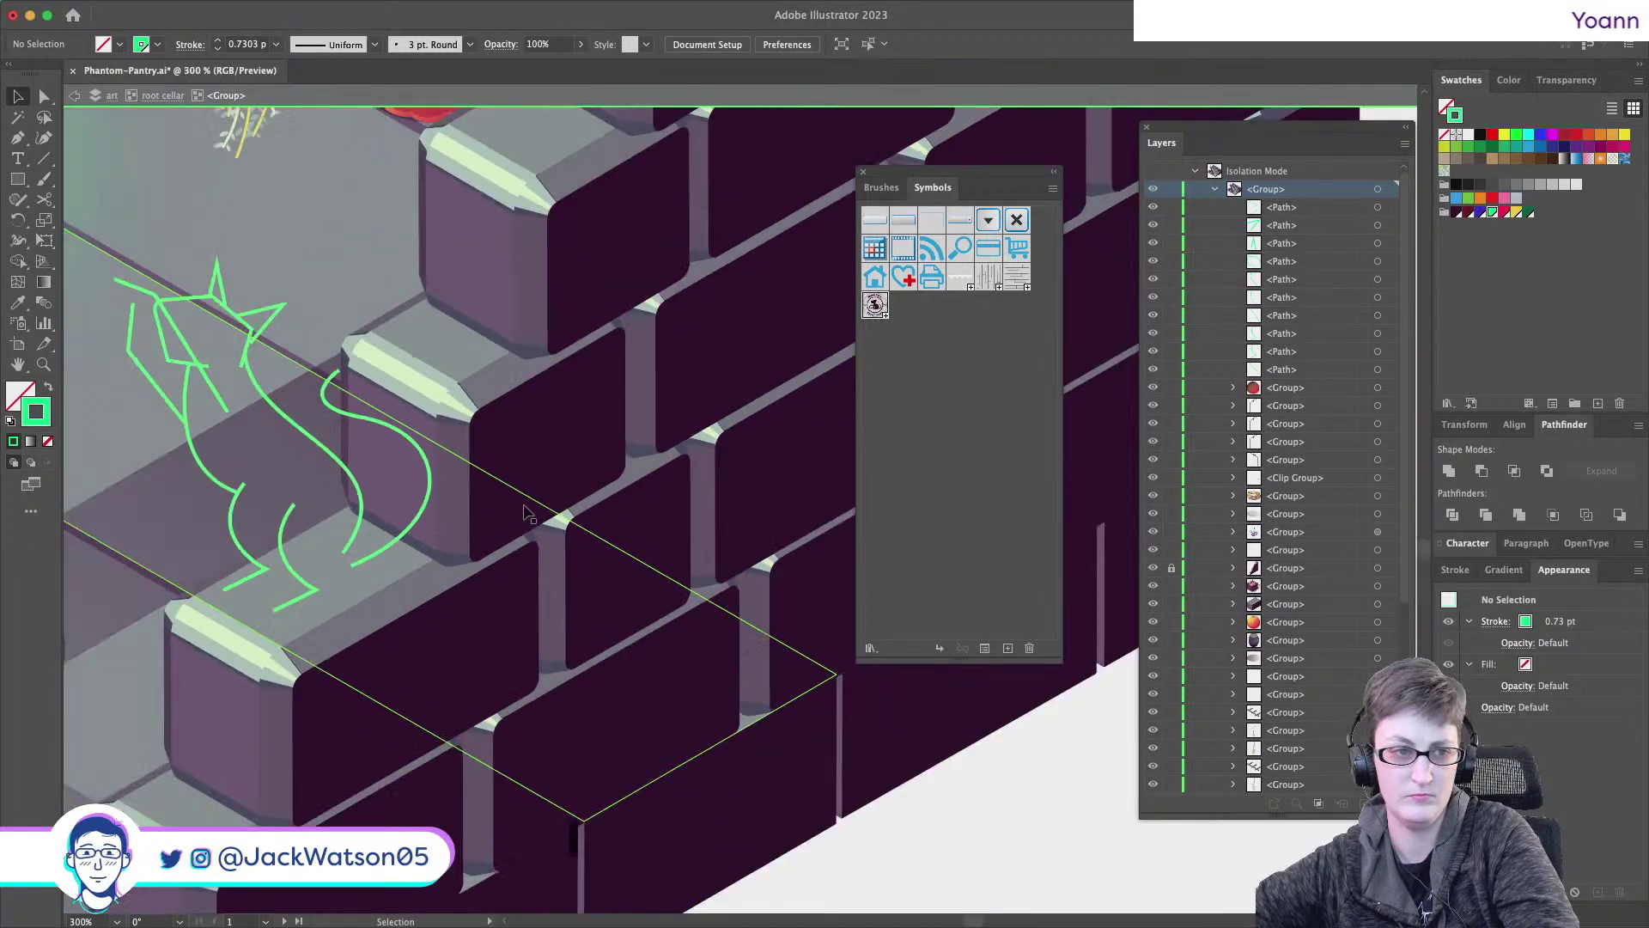
pyautogui.scroll(1, 527, 510)
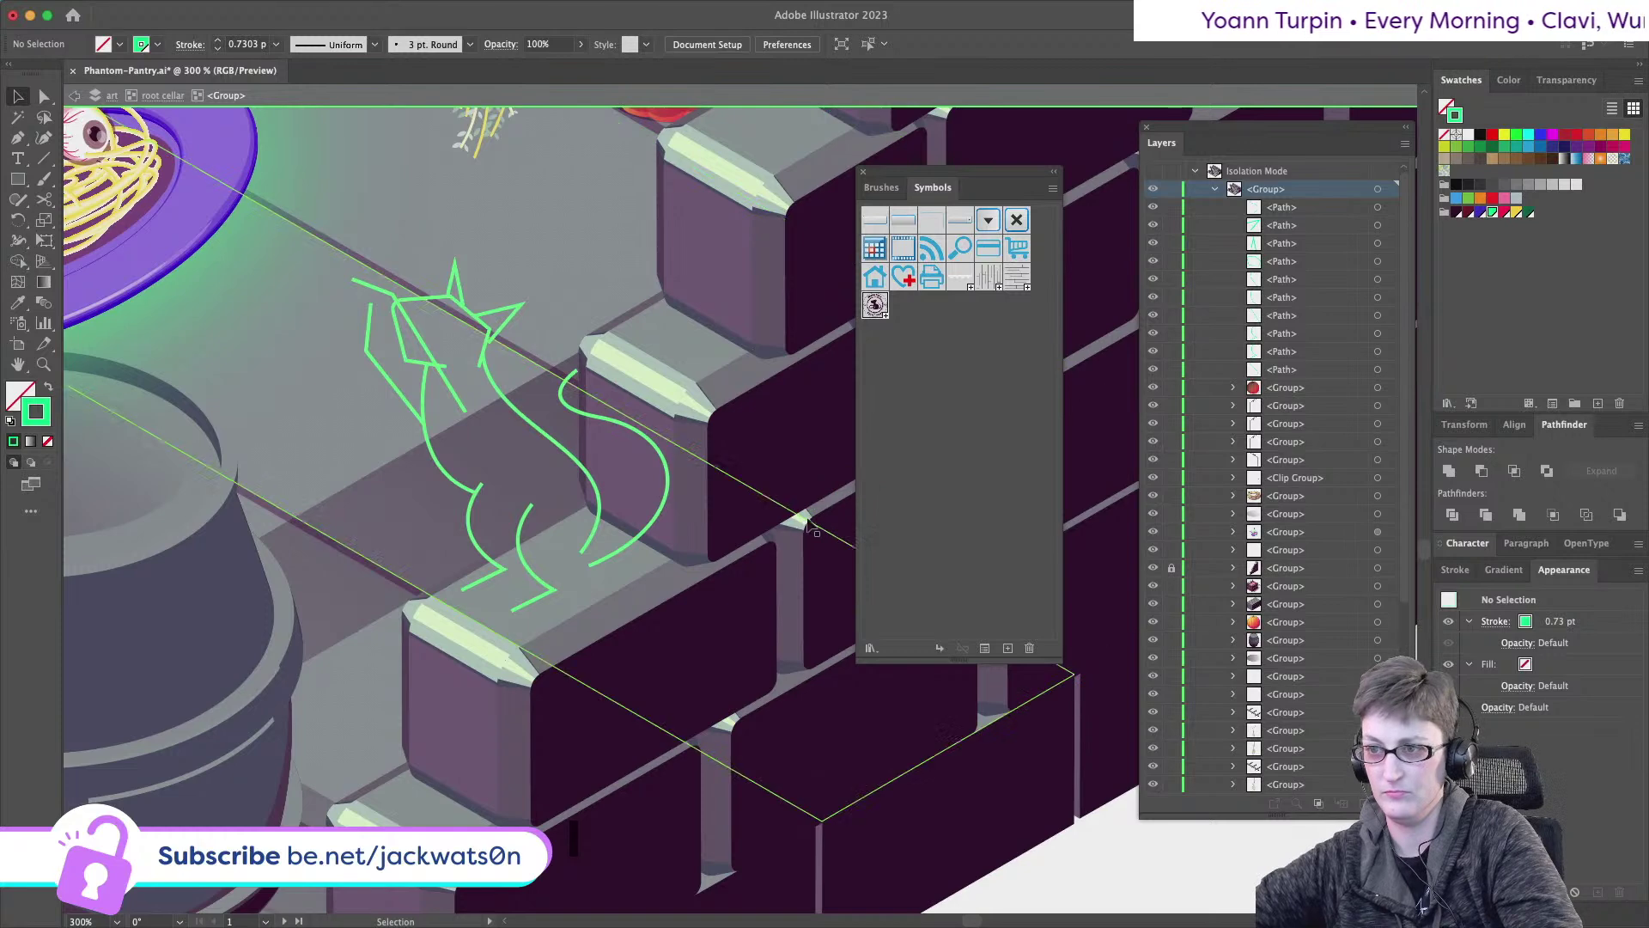
# - Group all the green line paths that make up the cat into a single group
pyautogui.press('alt')
pyautogui.scroll(2, 436, 361)
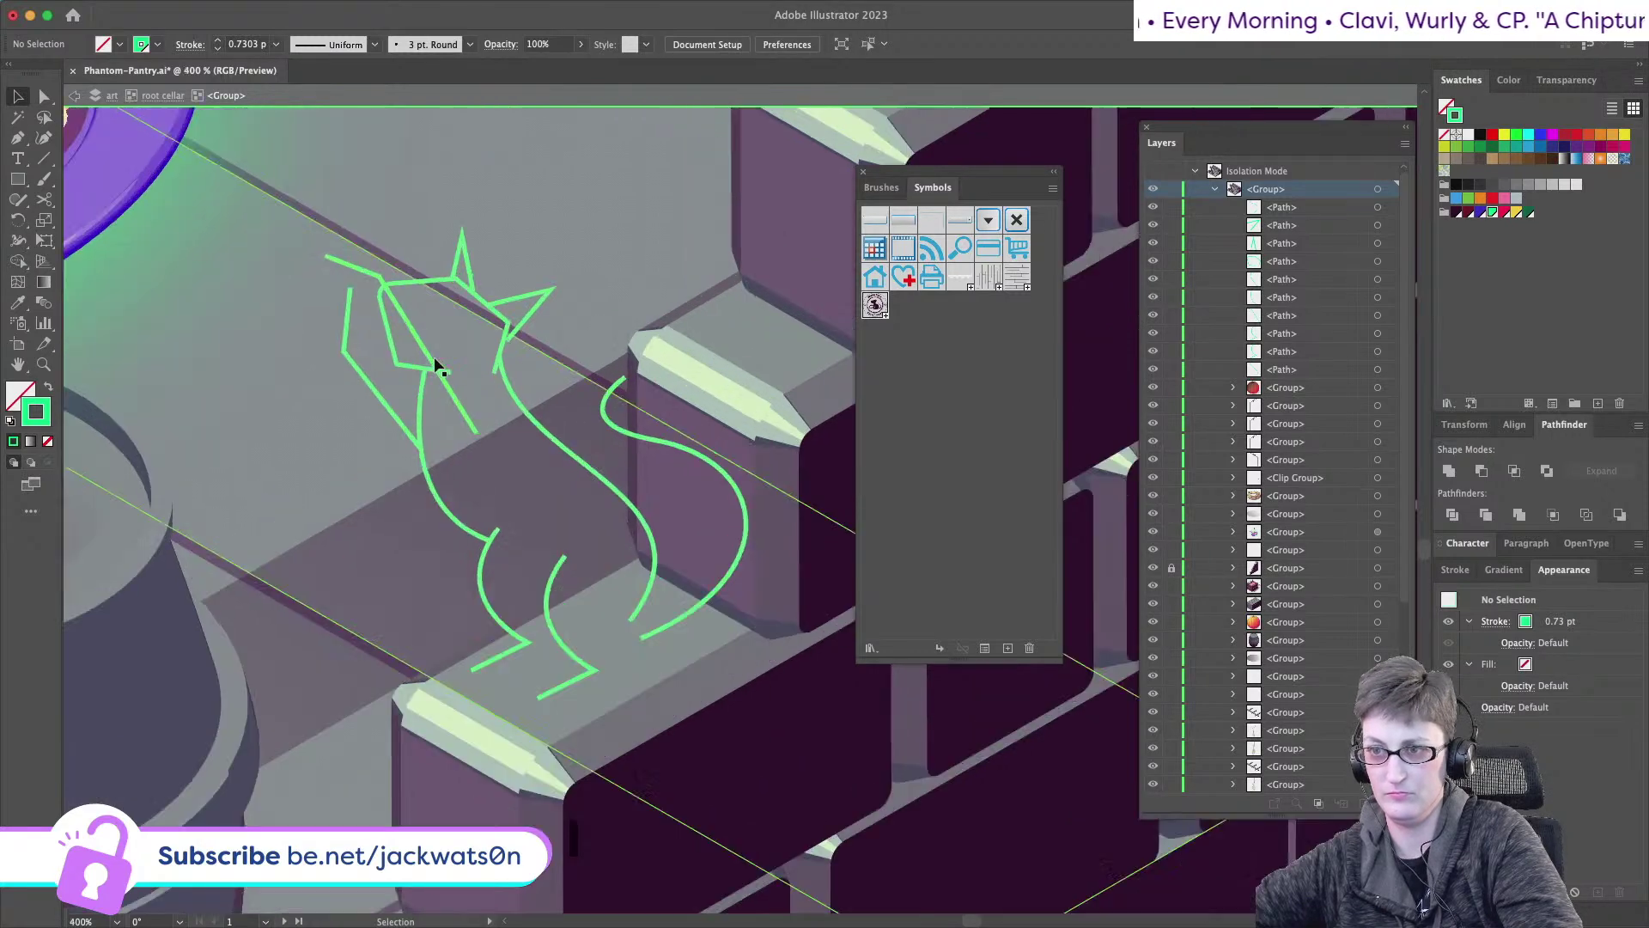
pyautogui.scroll(-2, 435, 357)
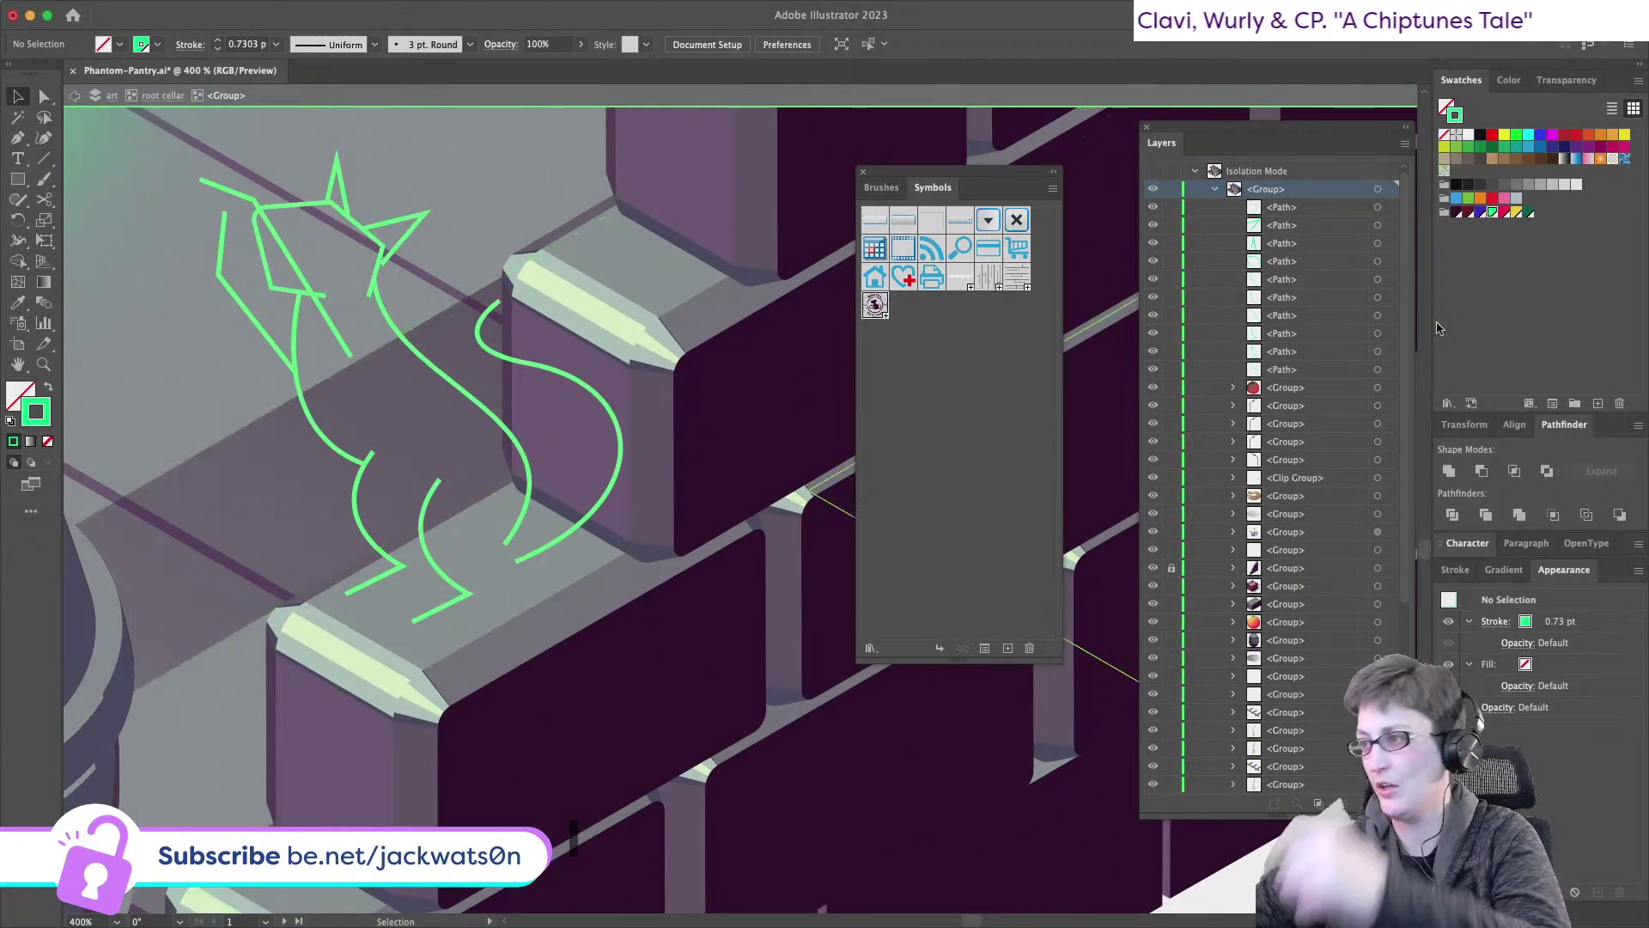
pyautogui.keyDown('shift'); pyautogui.click(1372, 220); pyautogui.keyUp('shift')
pyautogui.press('super+g')
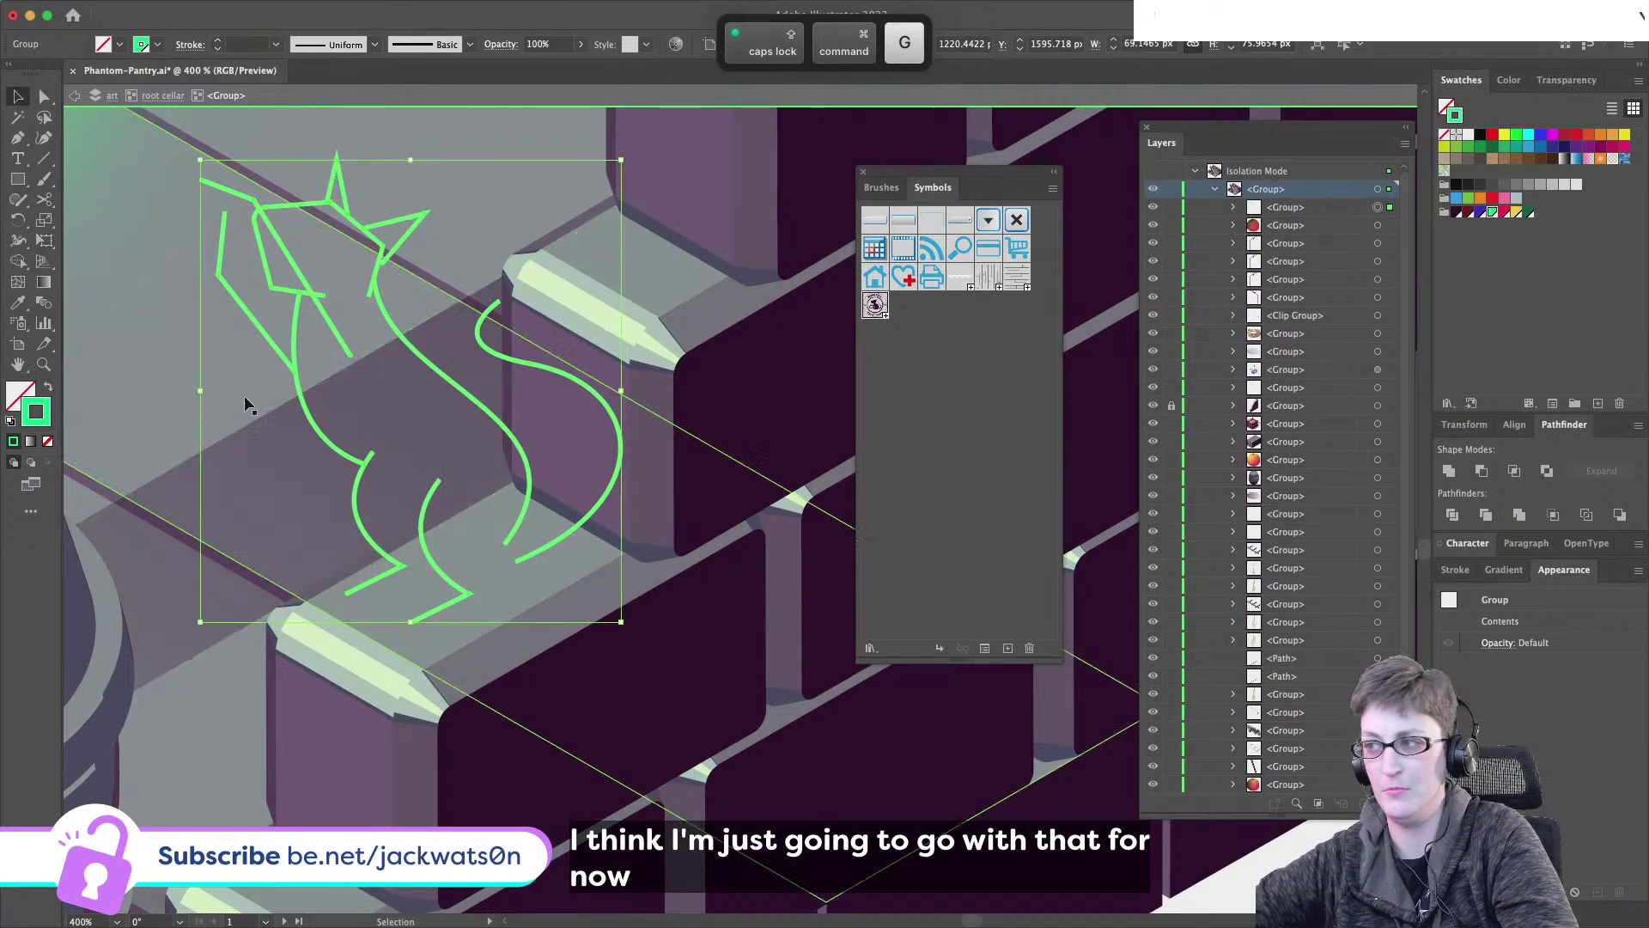
# - Try to isolate the cat line group for editing
pyautogui.rightClick(446, 347)
pyautogui.click(514, 611)
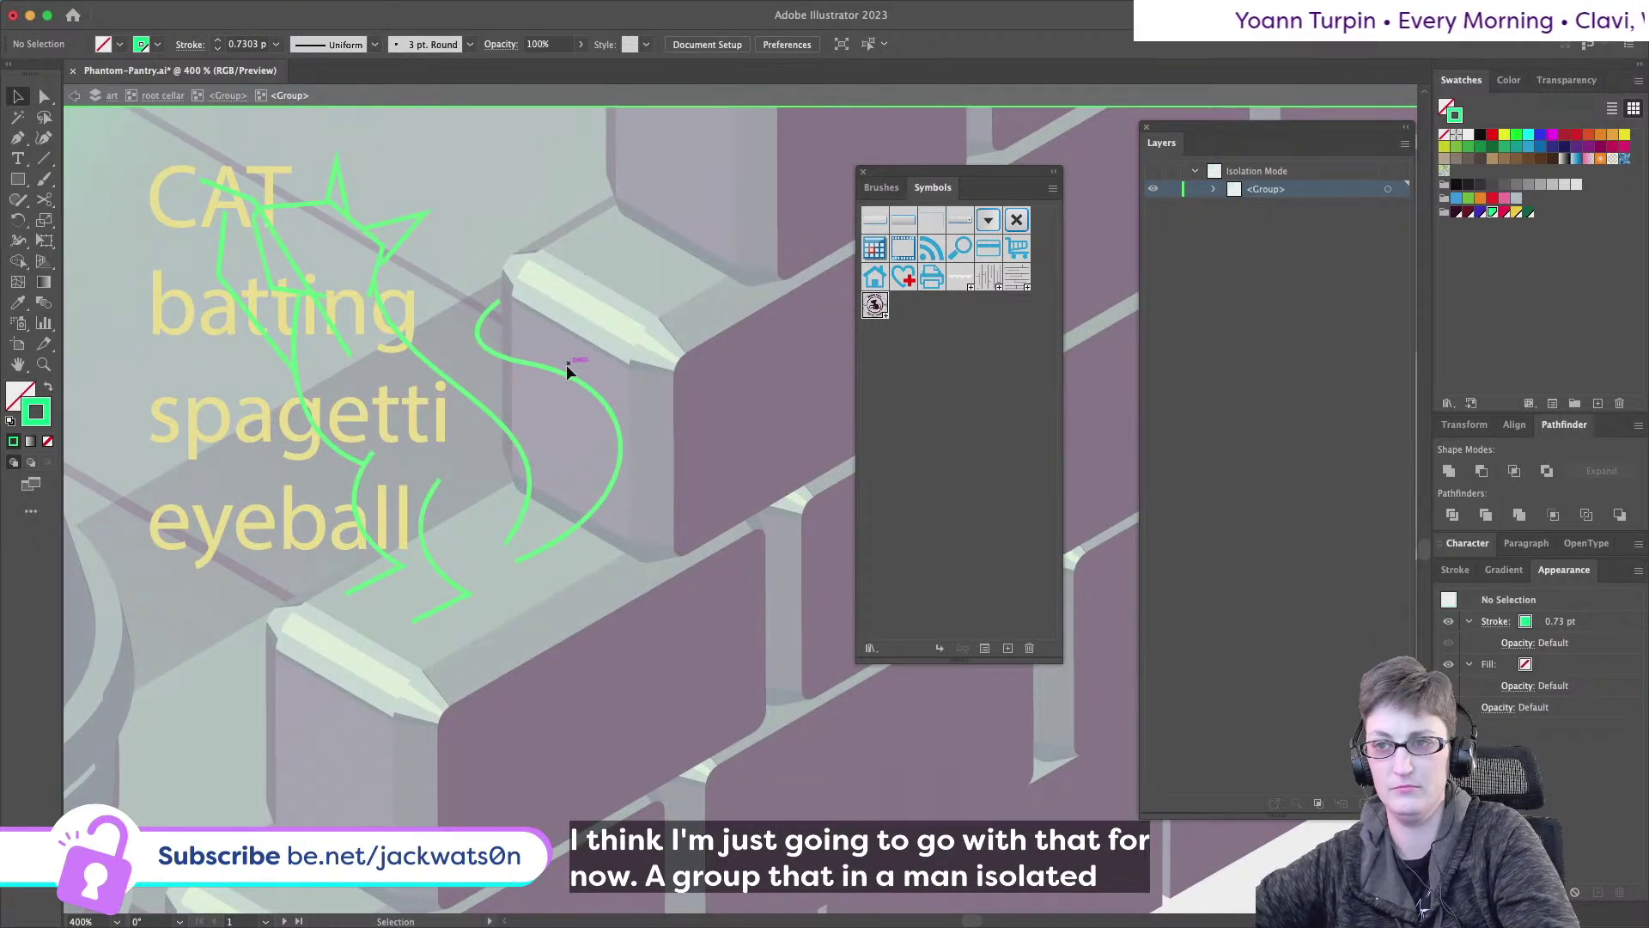
pyautogui.click(72, 97)
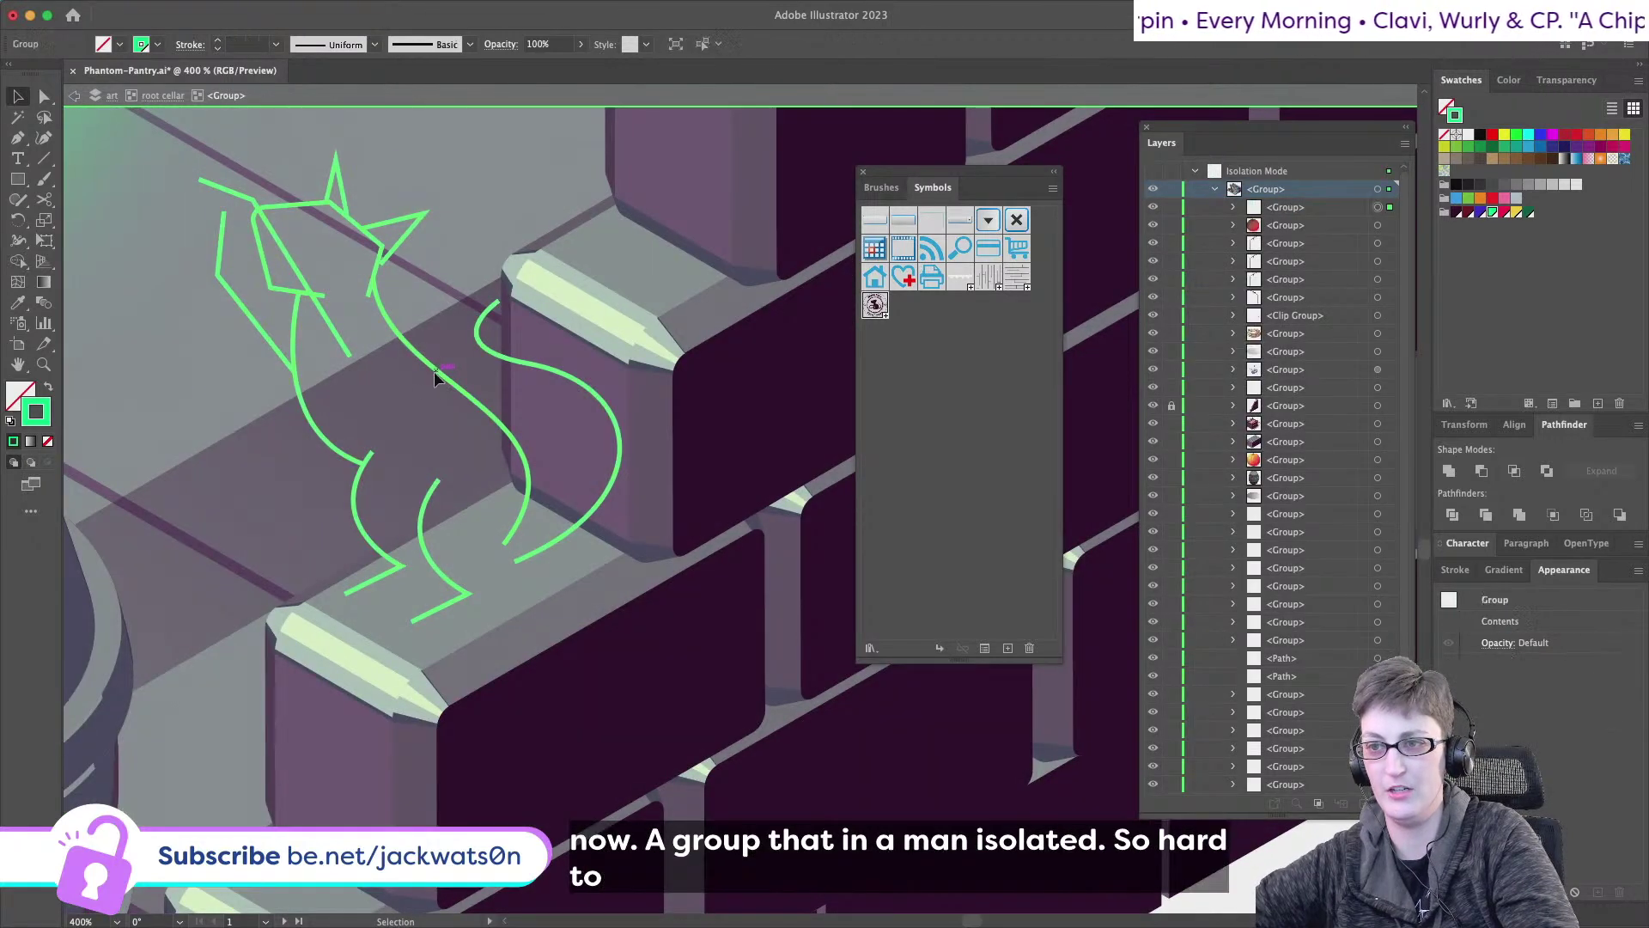
# - Paste a copy of the cat line group in front and try isolating it
pyautogui.click(434, 368)
pyautogui.press('super+c')
pyautogui.press('v')
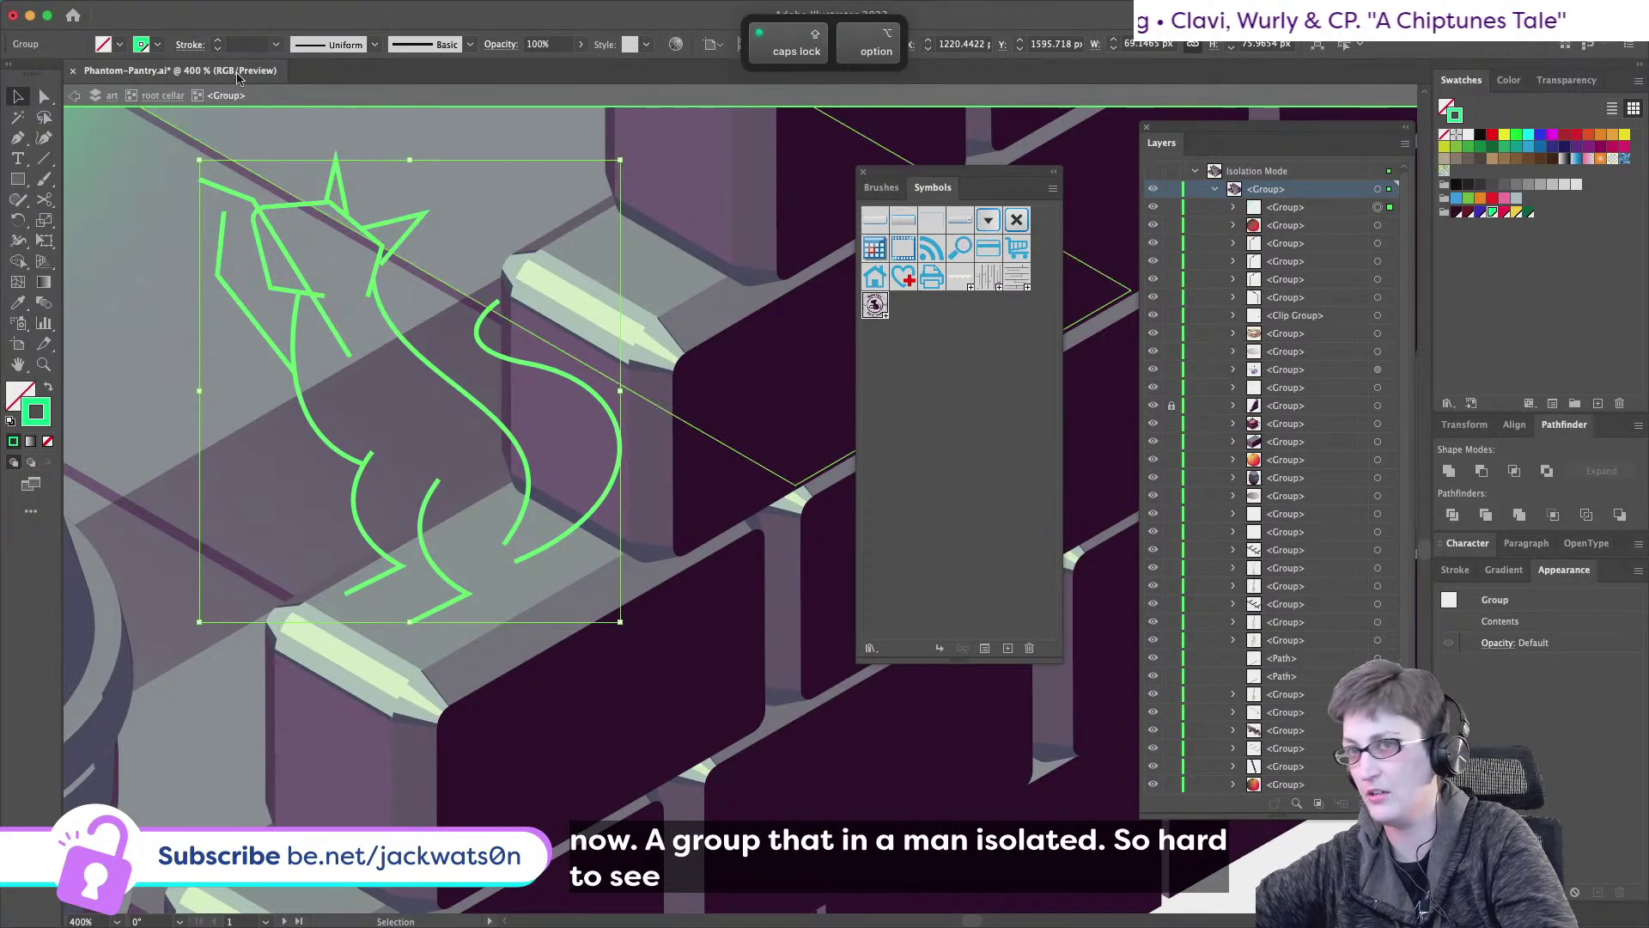
pyautogui.scroll(-2, 613, 295)
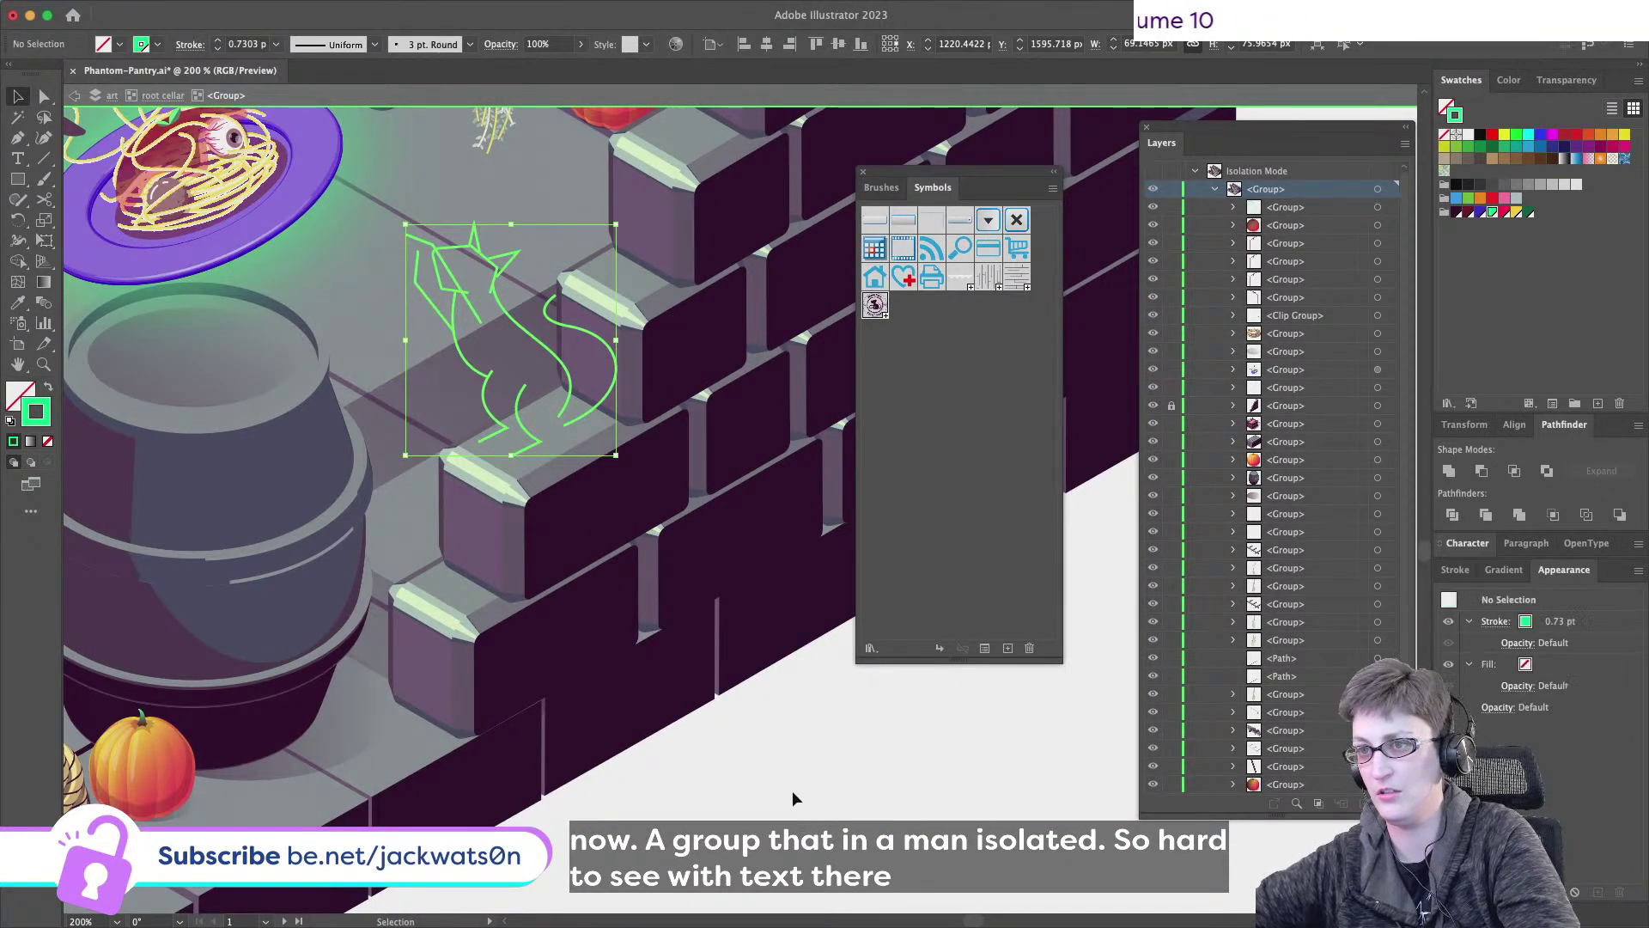
pyautogui.press('super+f')
pyautogui.rightClick(575, 503)
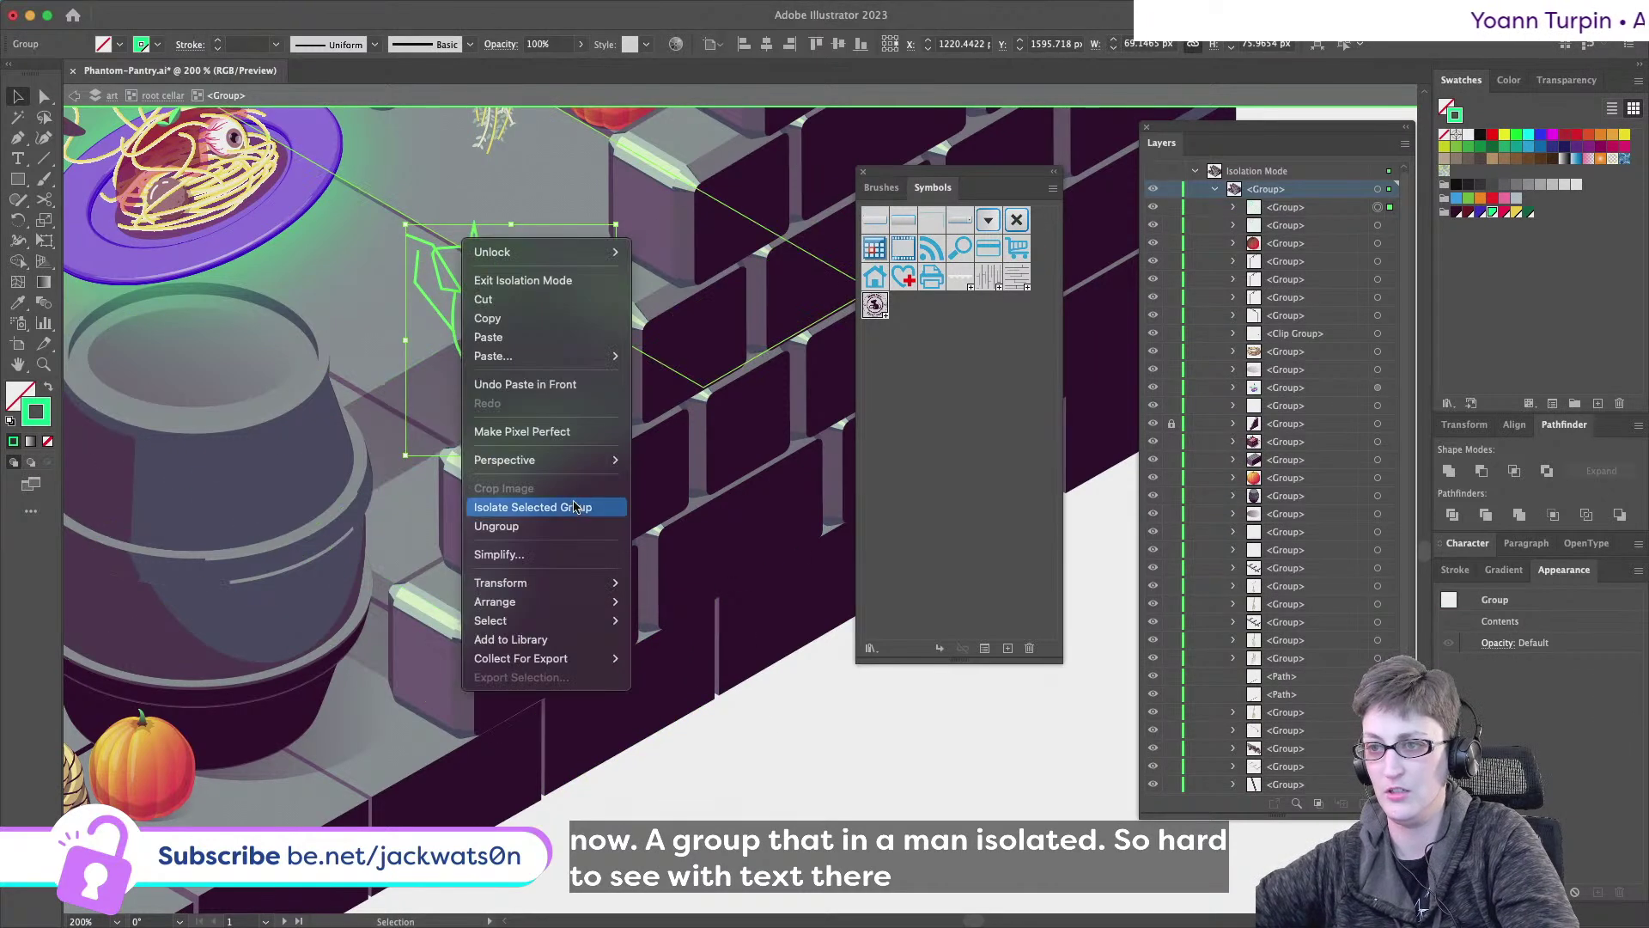
pyautogui.click(574, 505)
# - Exit isolation mode completely and hide the "CAT batting spagetti eyeball" text over the sketch
pyautogui.press('Escape')
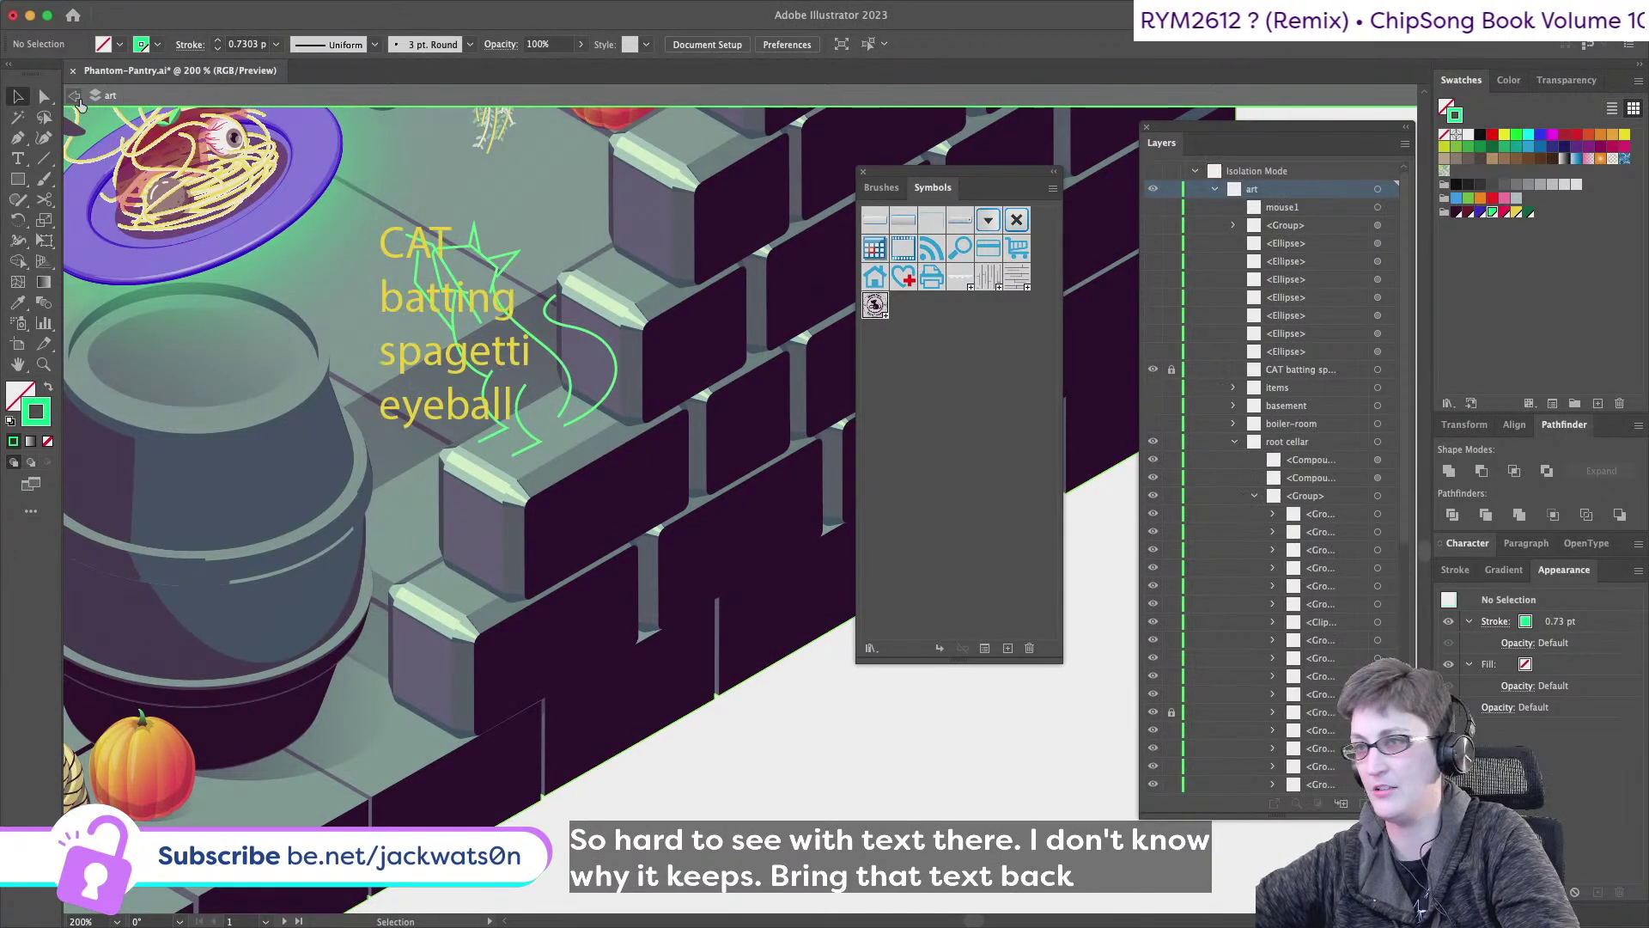
pyautogui.press('Escape')
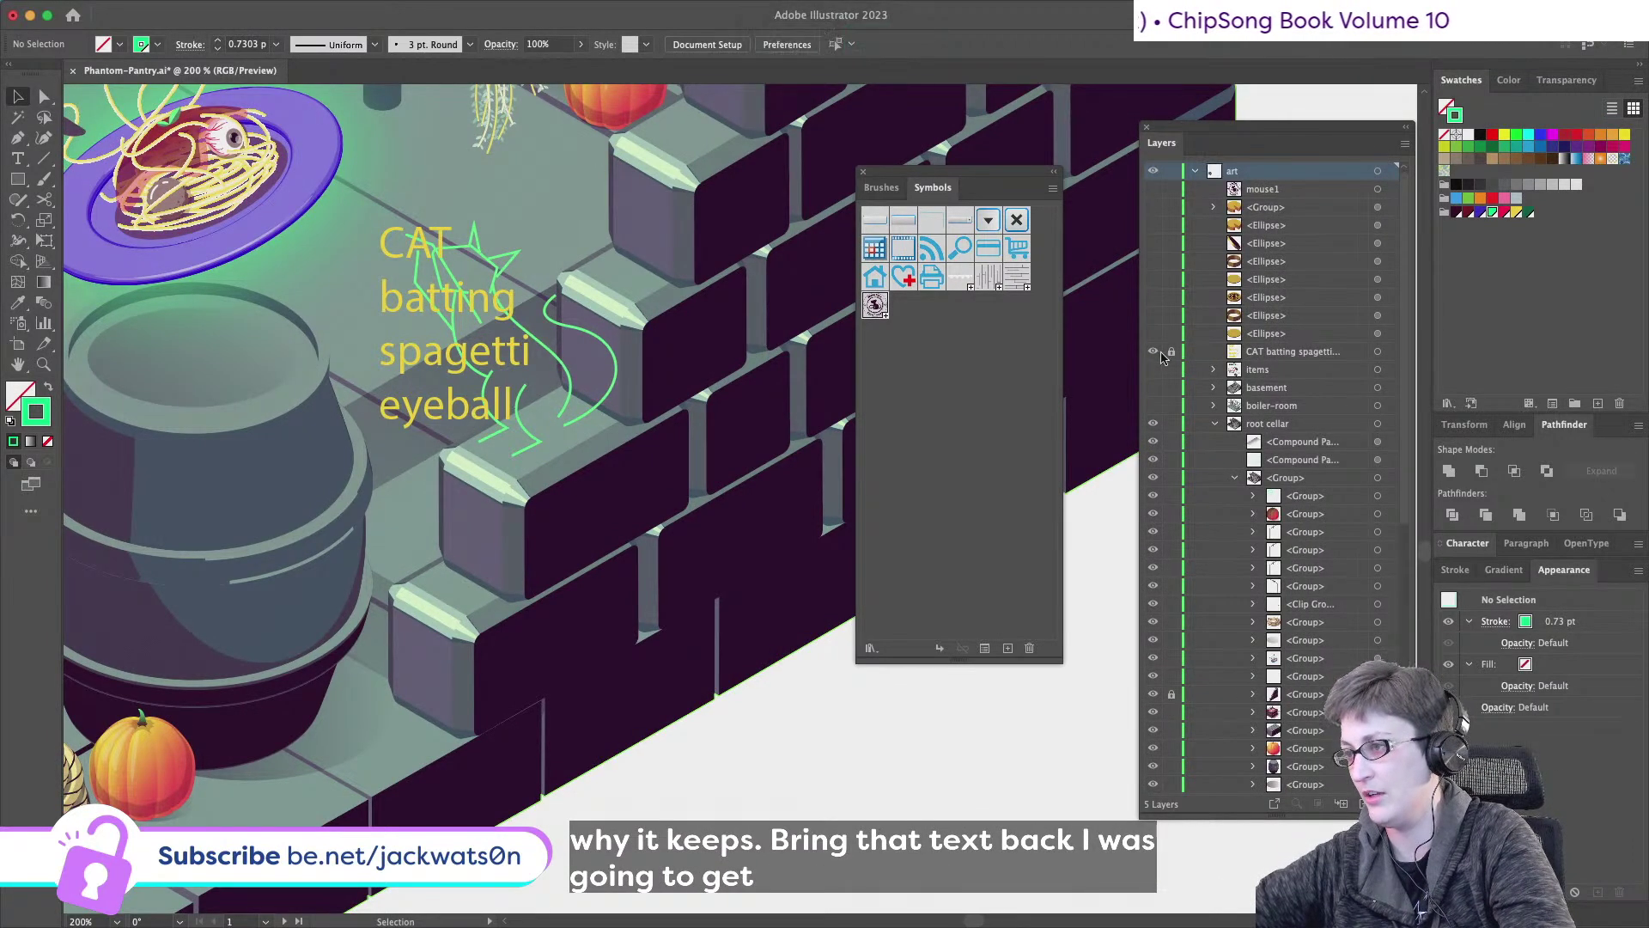
pyautogui.click(1152, 351)
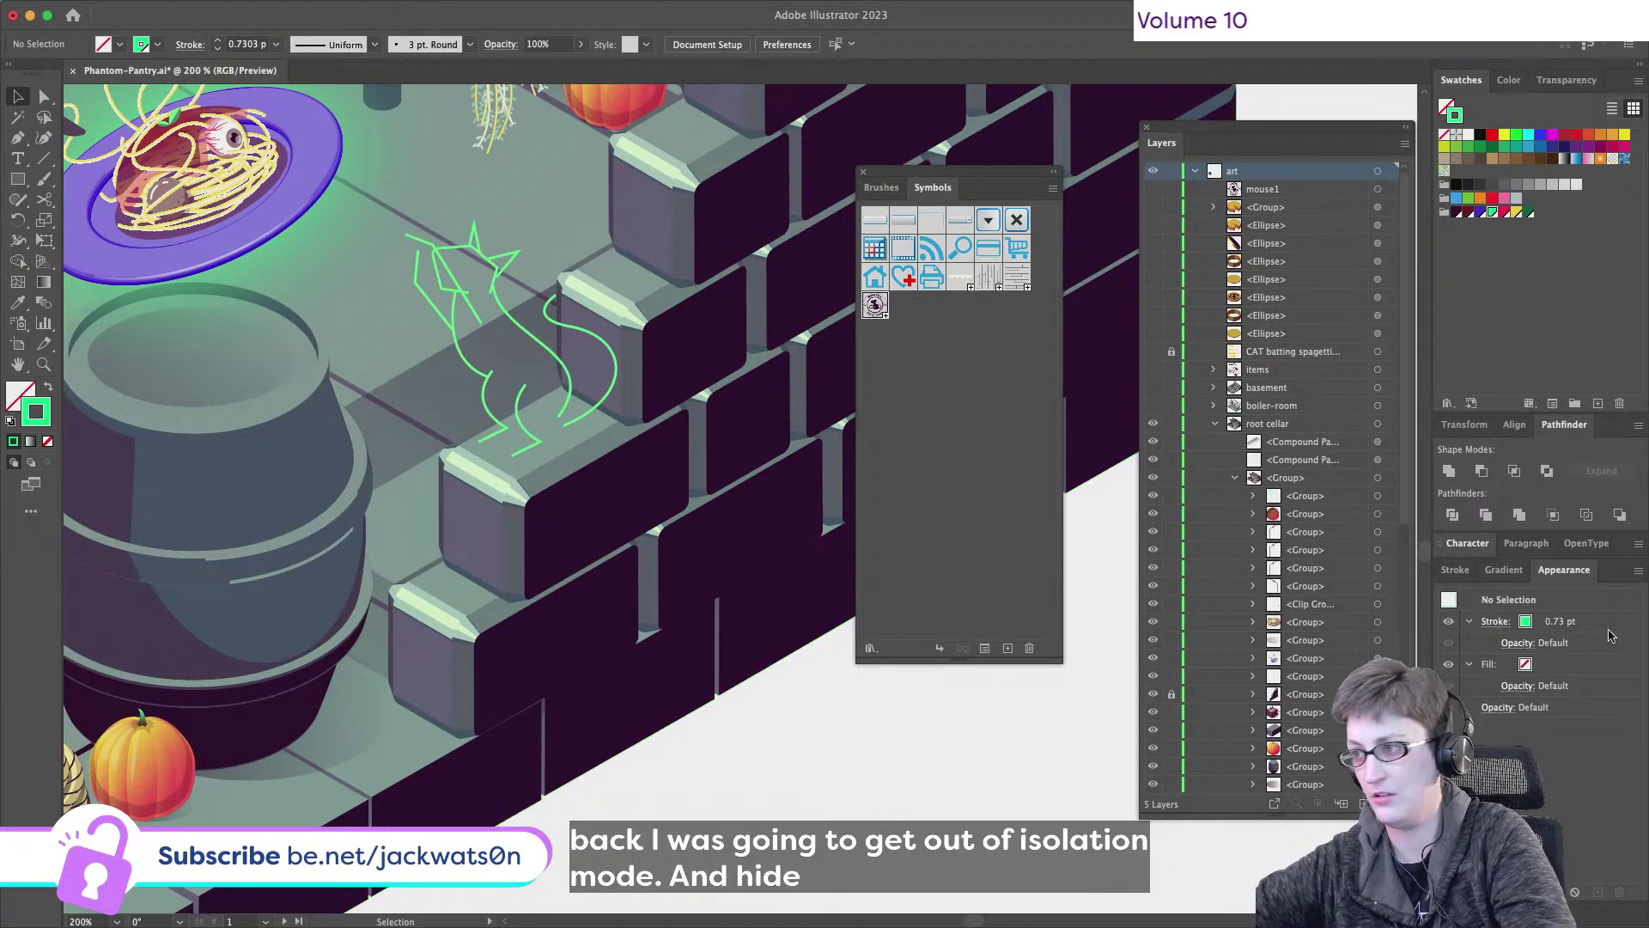
# - Isolate the cat line group inside the root cellar artwork
pyautogui.click(1379, 499)
pyautogui.rightClick(479, 309)
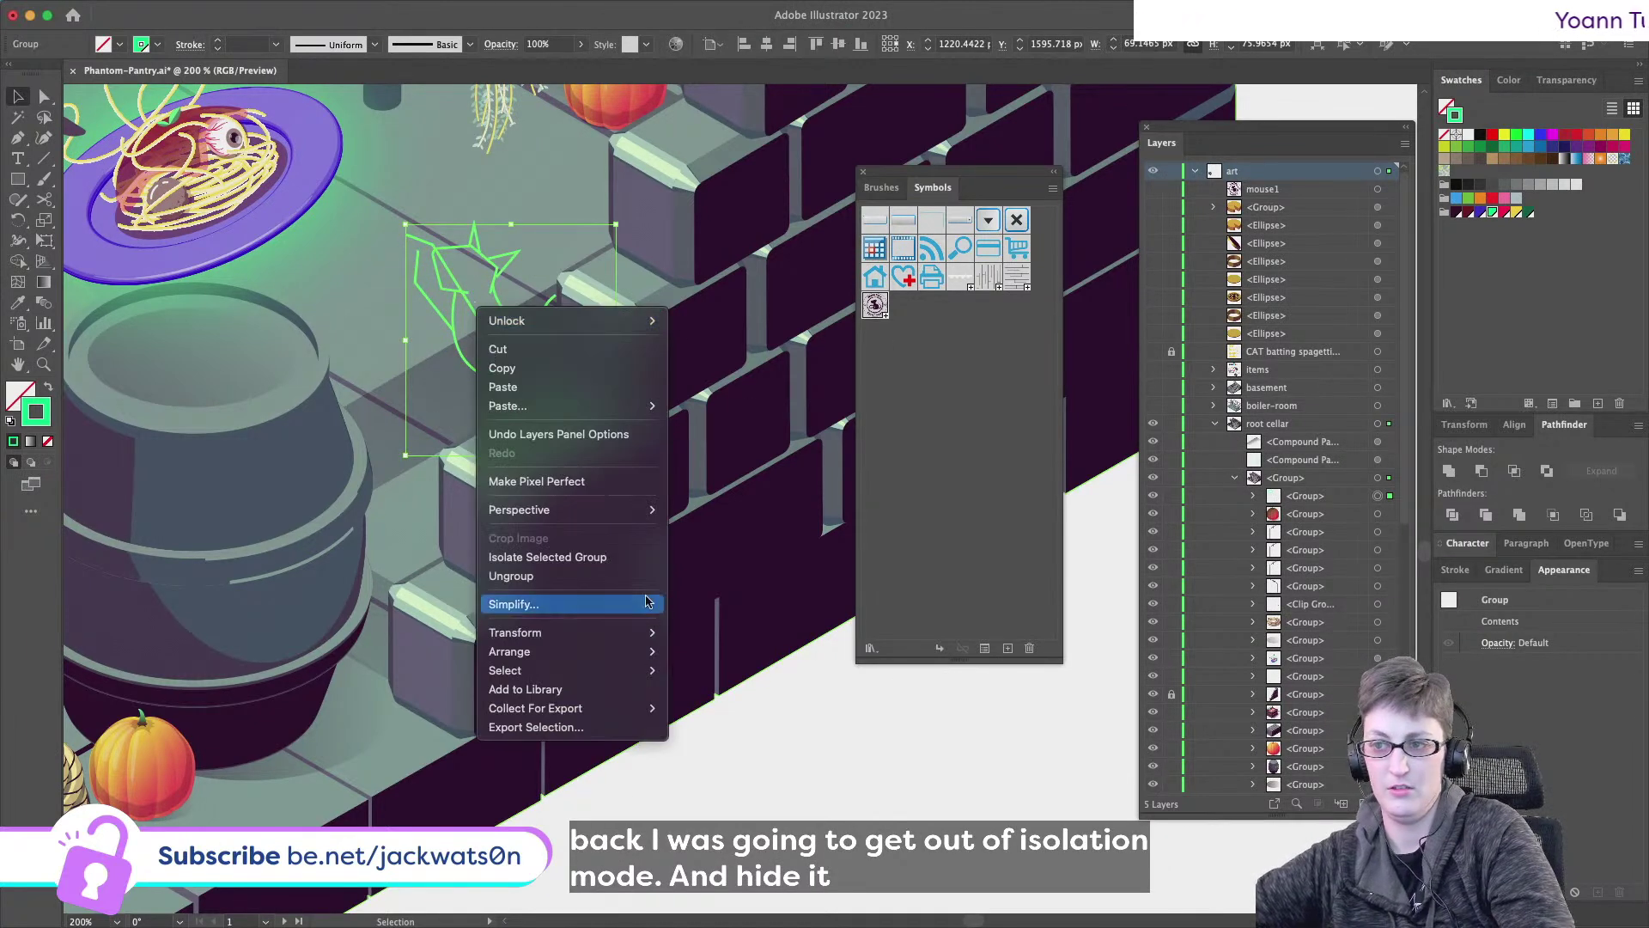
pyautogui.click(614, 567)
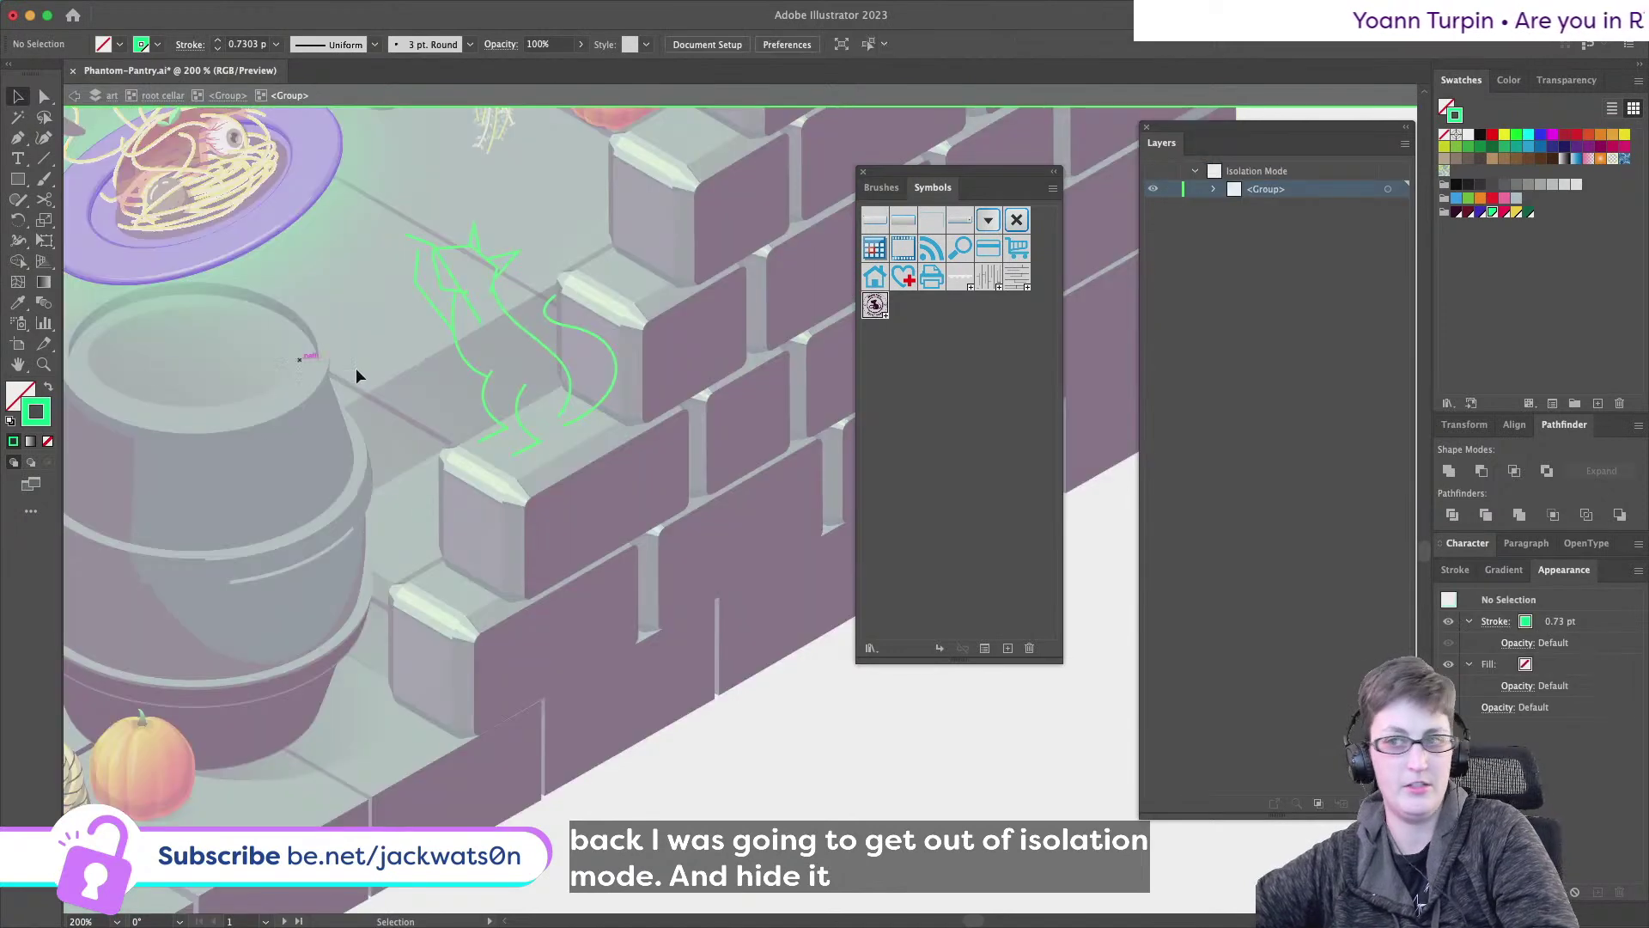
# - Draw a flat-topped hexagon about 29.5 px wide and 25.6 px high over the cat's head with the Polygon tool
pyautogui.press('capslock')
pyautogui.press('super+equal')
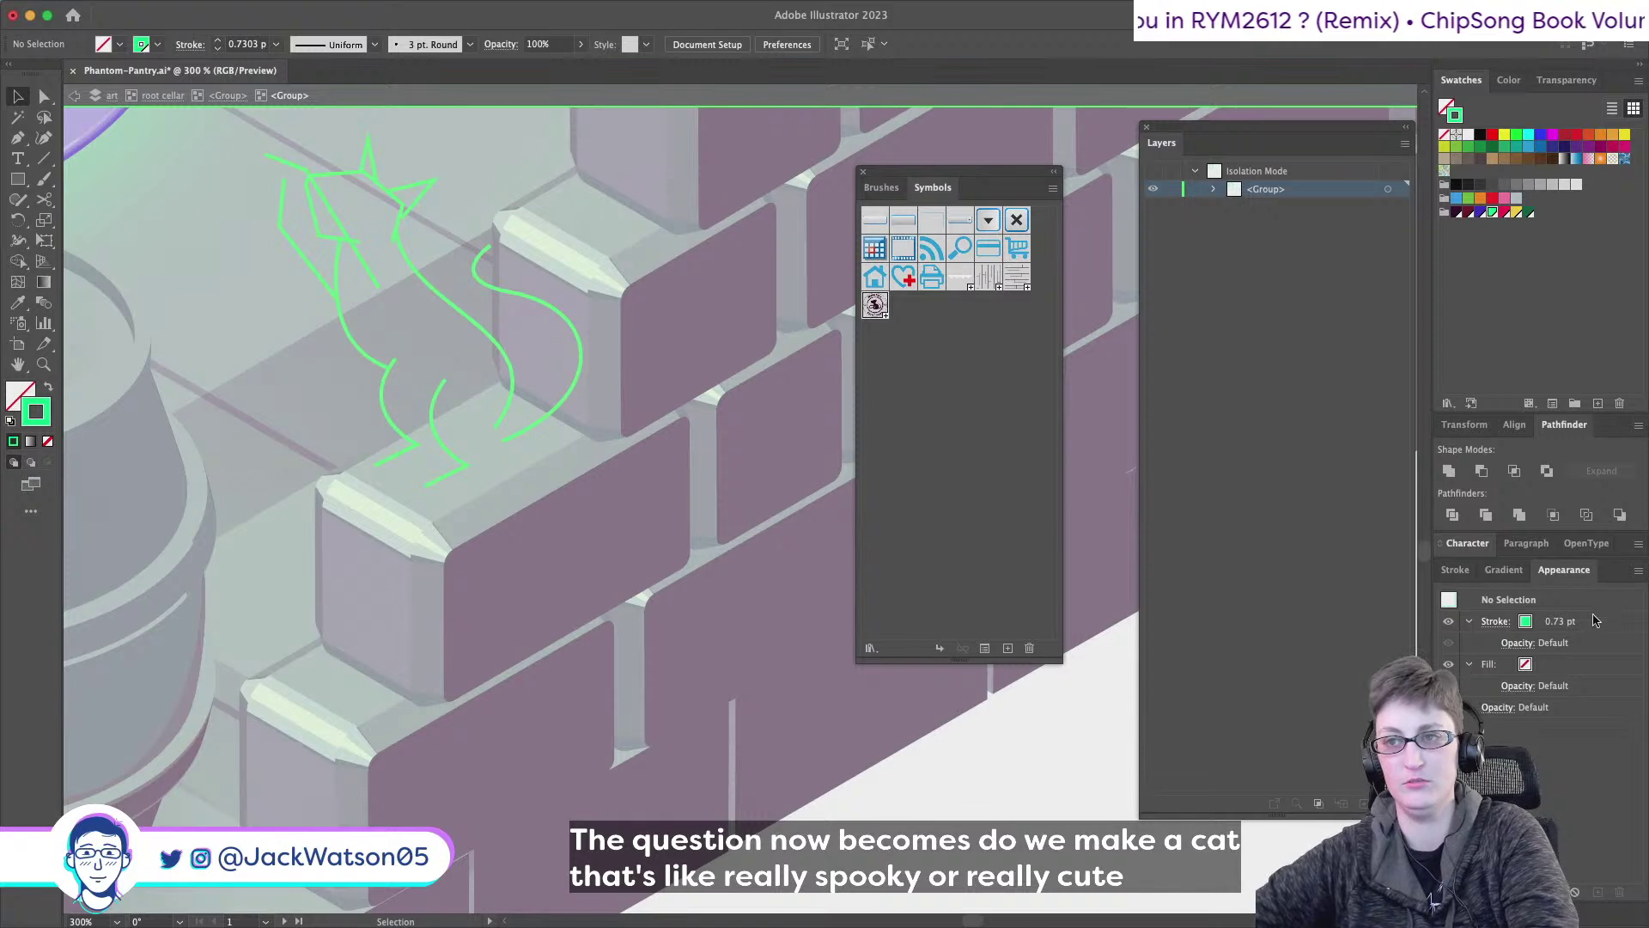
pyautogui.press('capslock')
pyautogui.scroll(2, 390, 194)
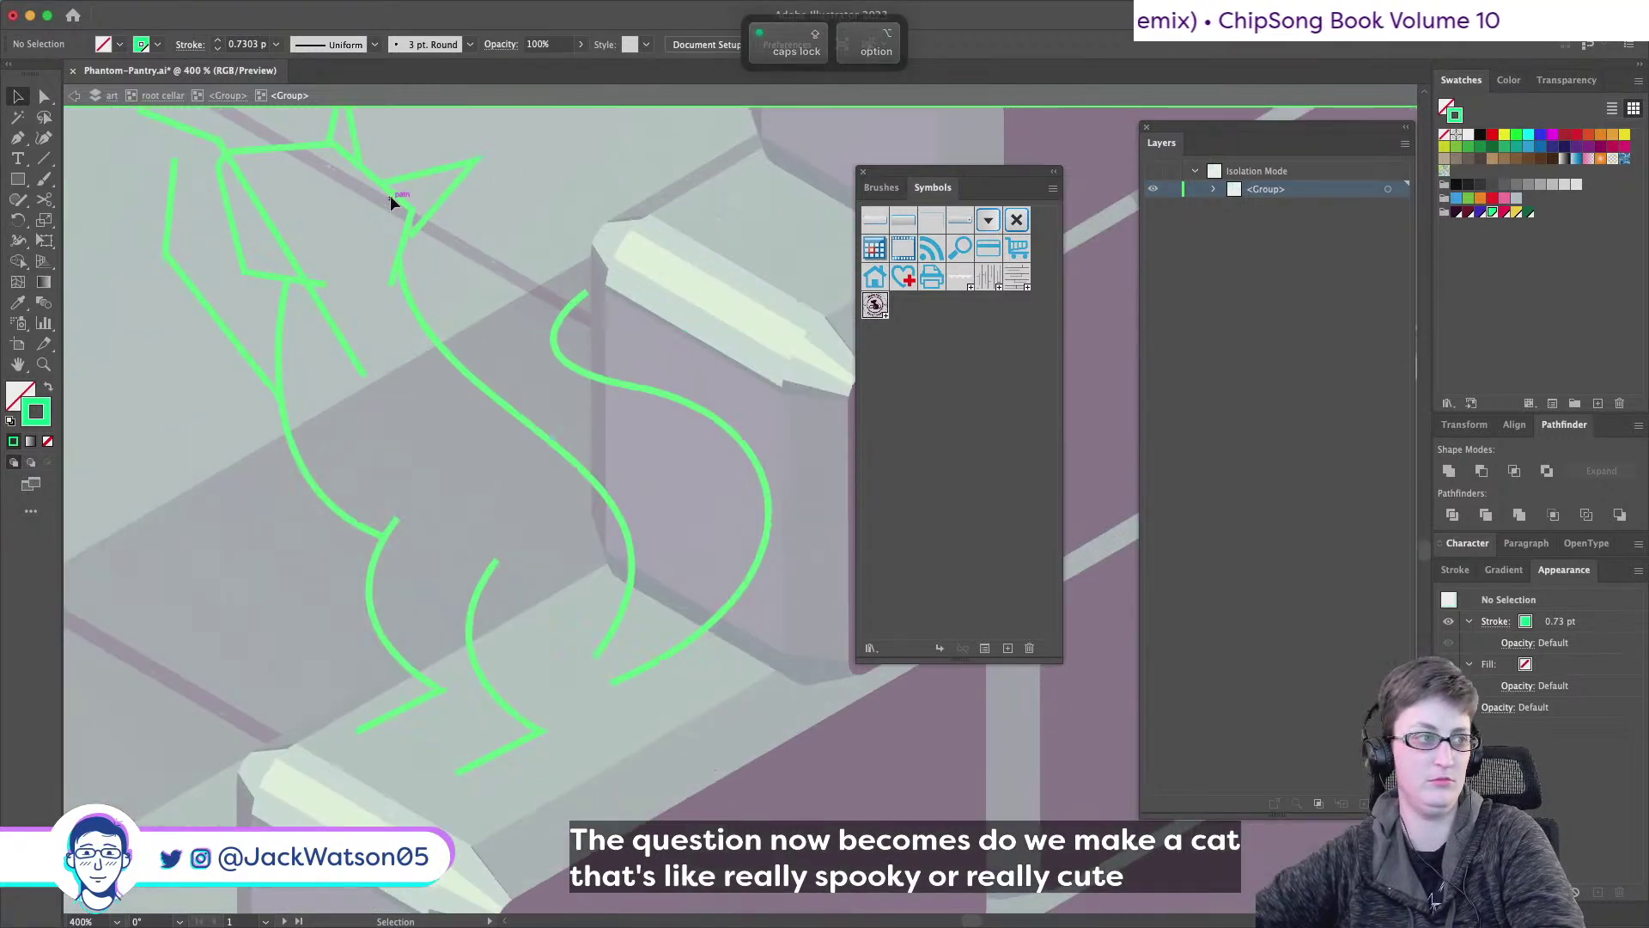
pyautogui.scroll(2, 390, 194)
pyautogui.hscroll(-2, 390, 194)
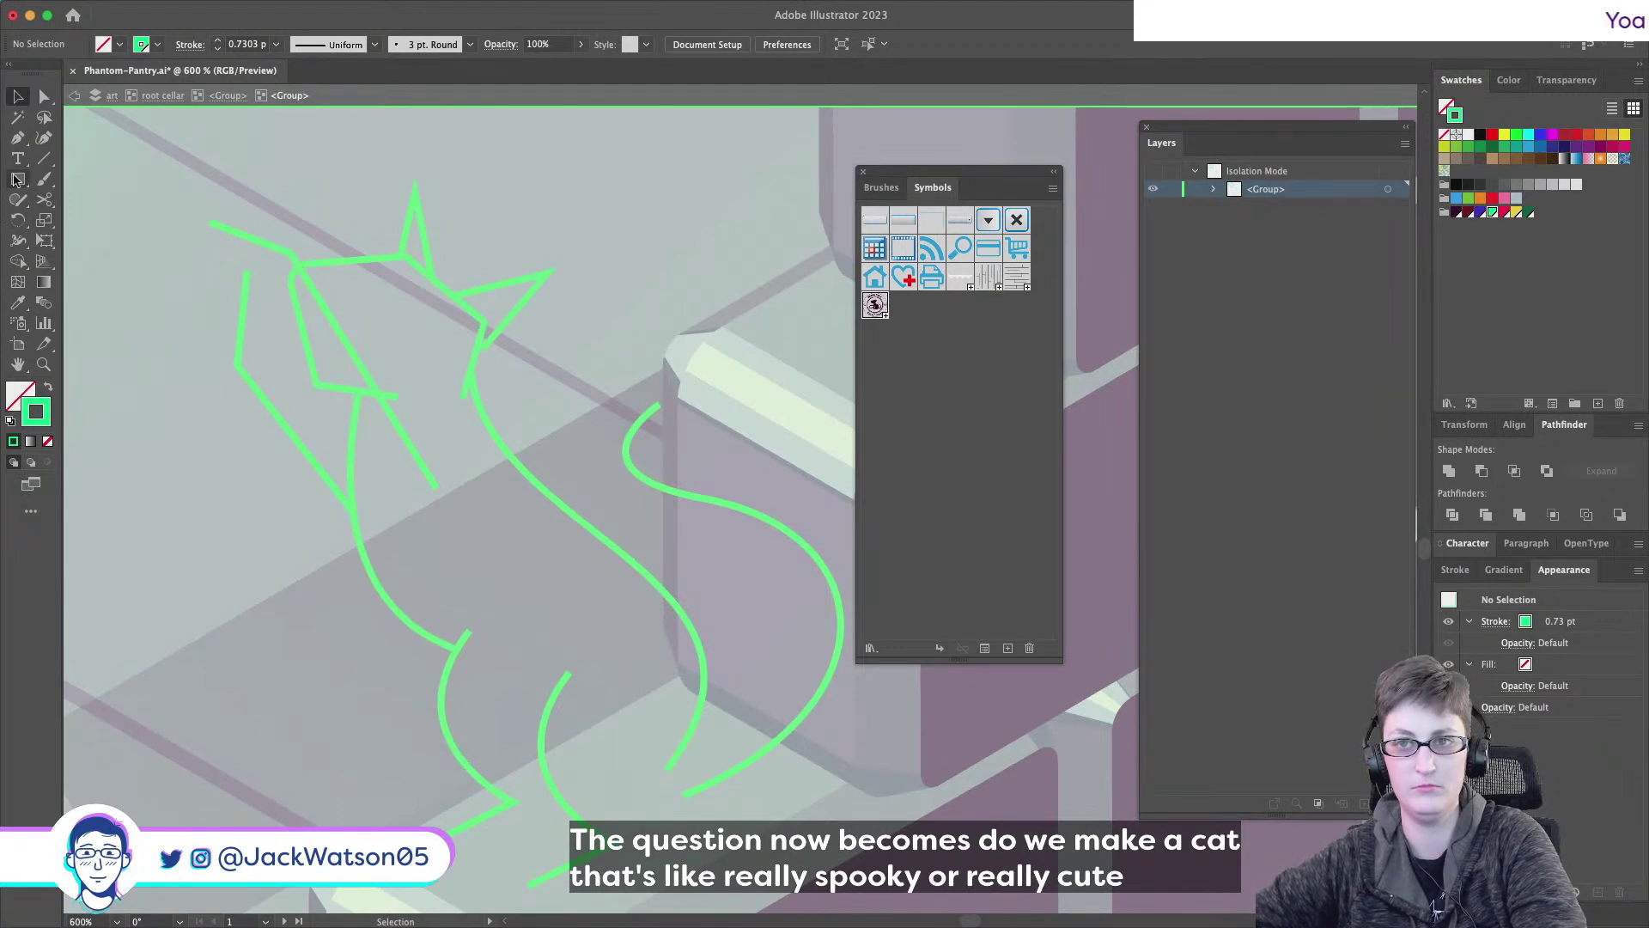
pyautogui.click(17, 139)
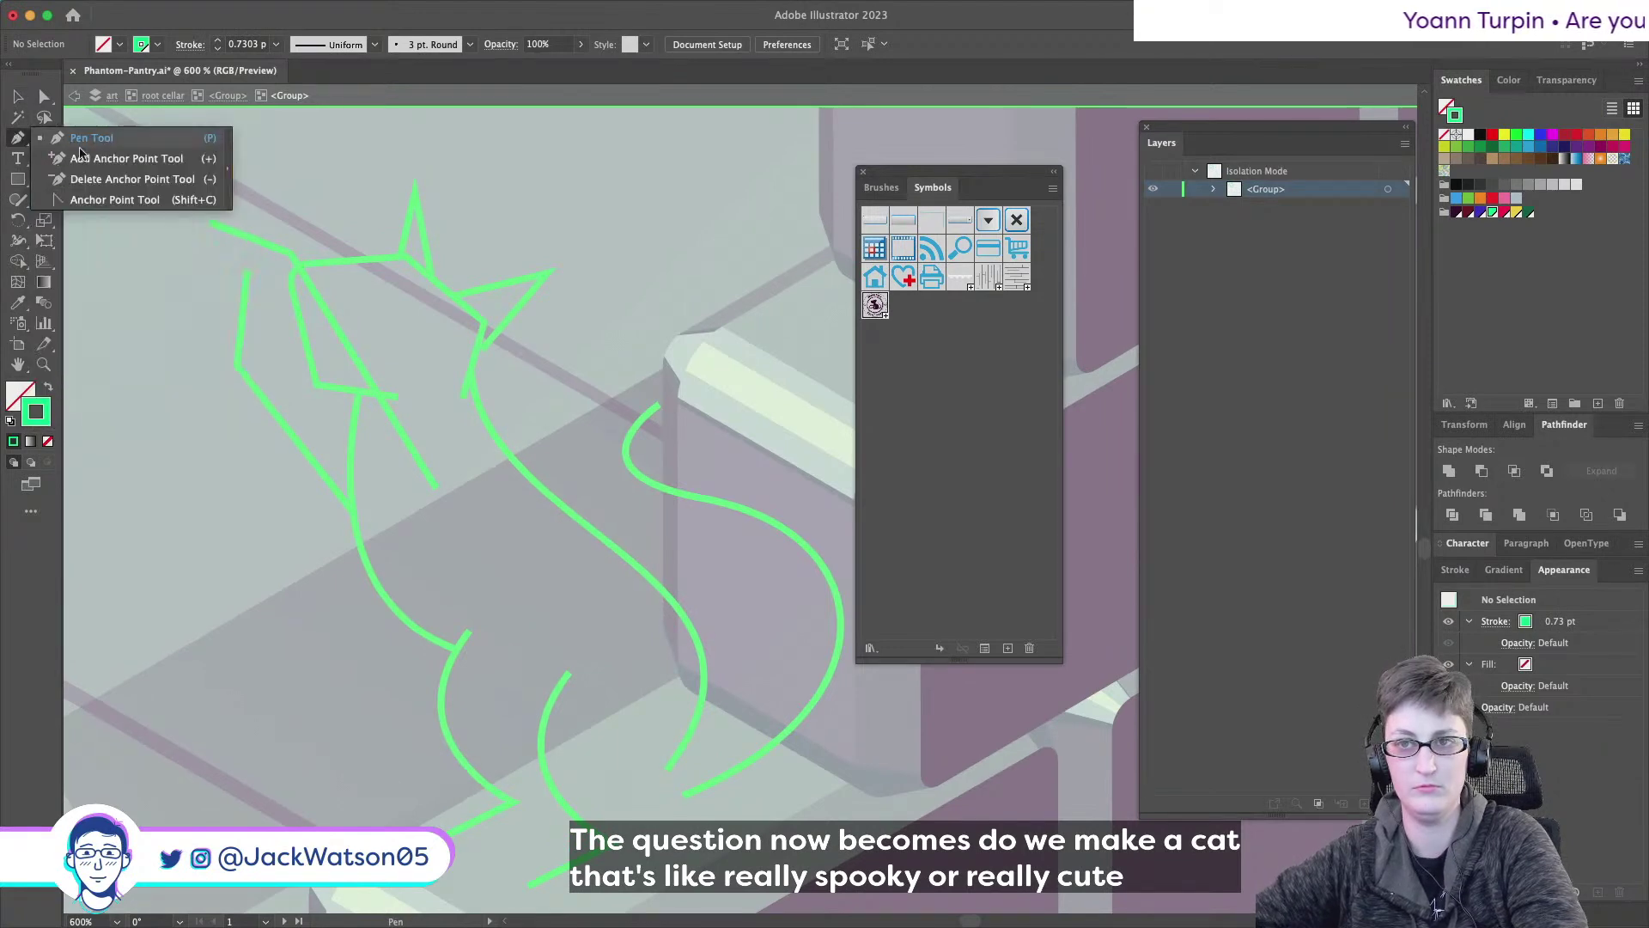
pyautogui.click(17, 180)
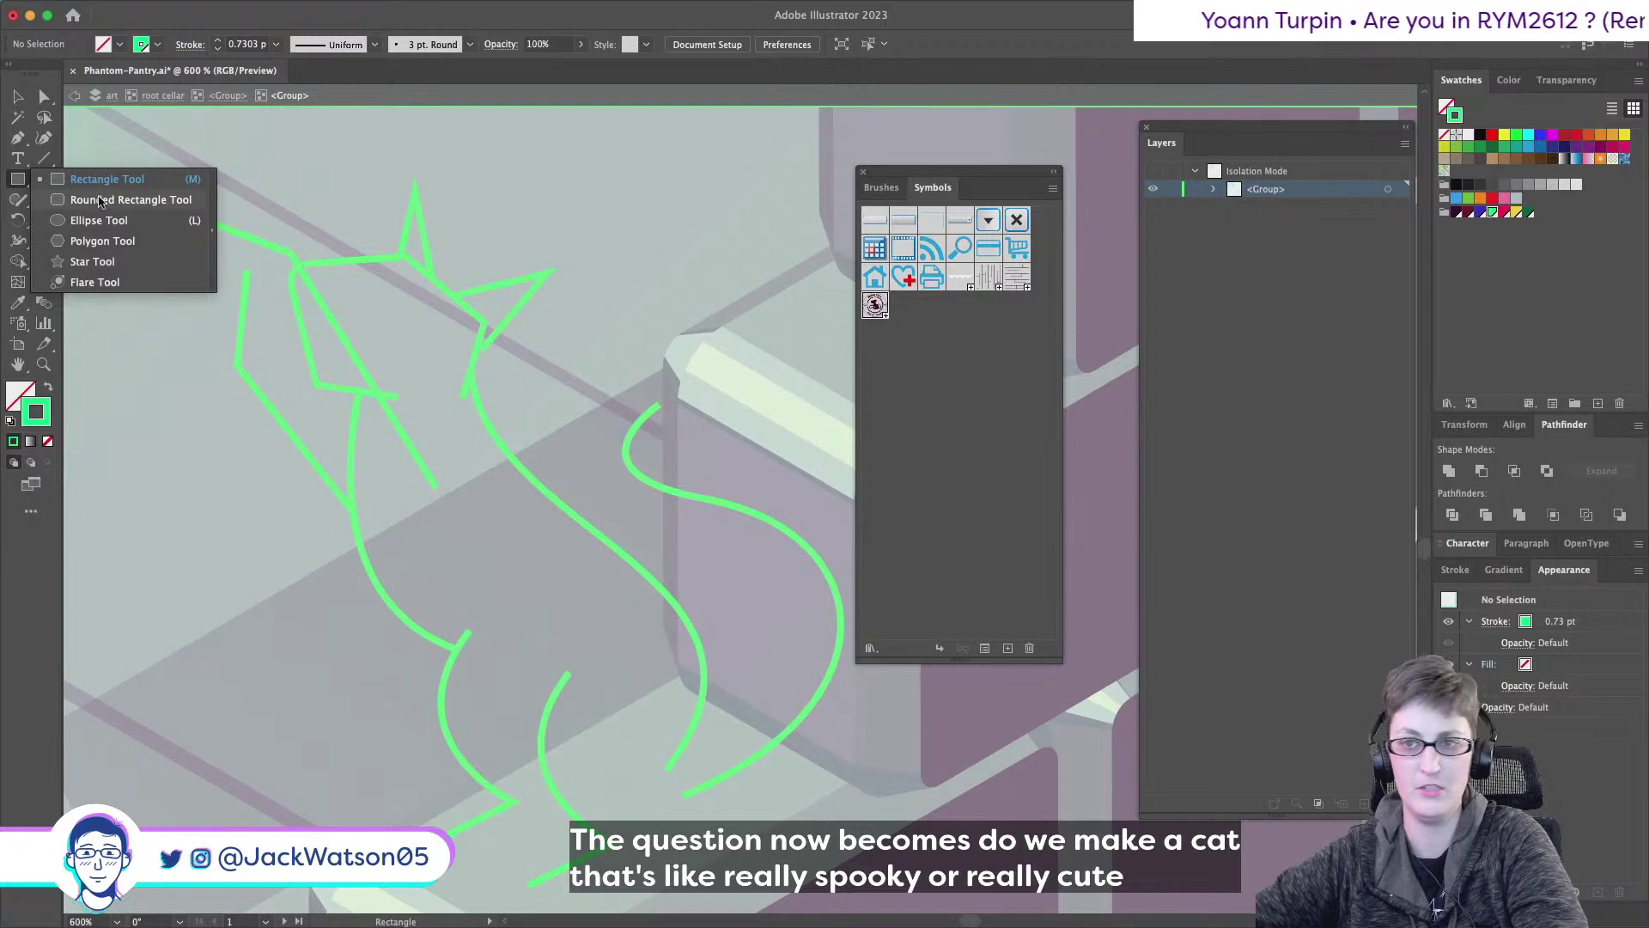
pyautogui.click(102, 240)
pyautogui.moveTo(335, 302); pyautogui.dragTo(464, 382)
pyautogui.press('capslock')
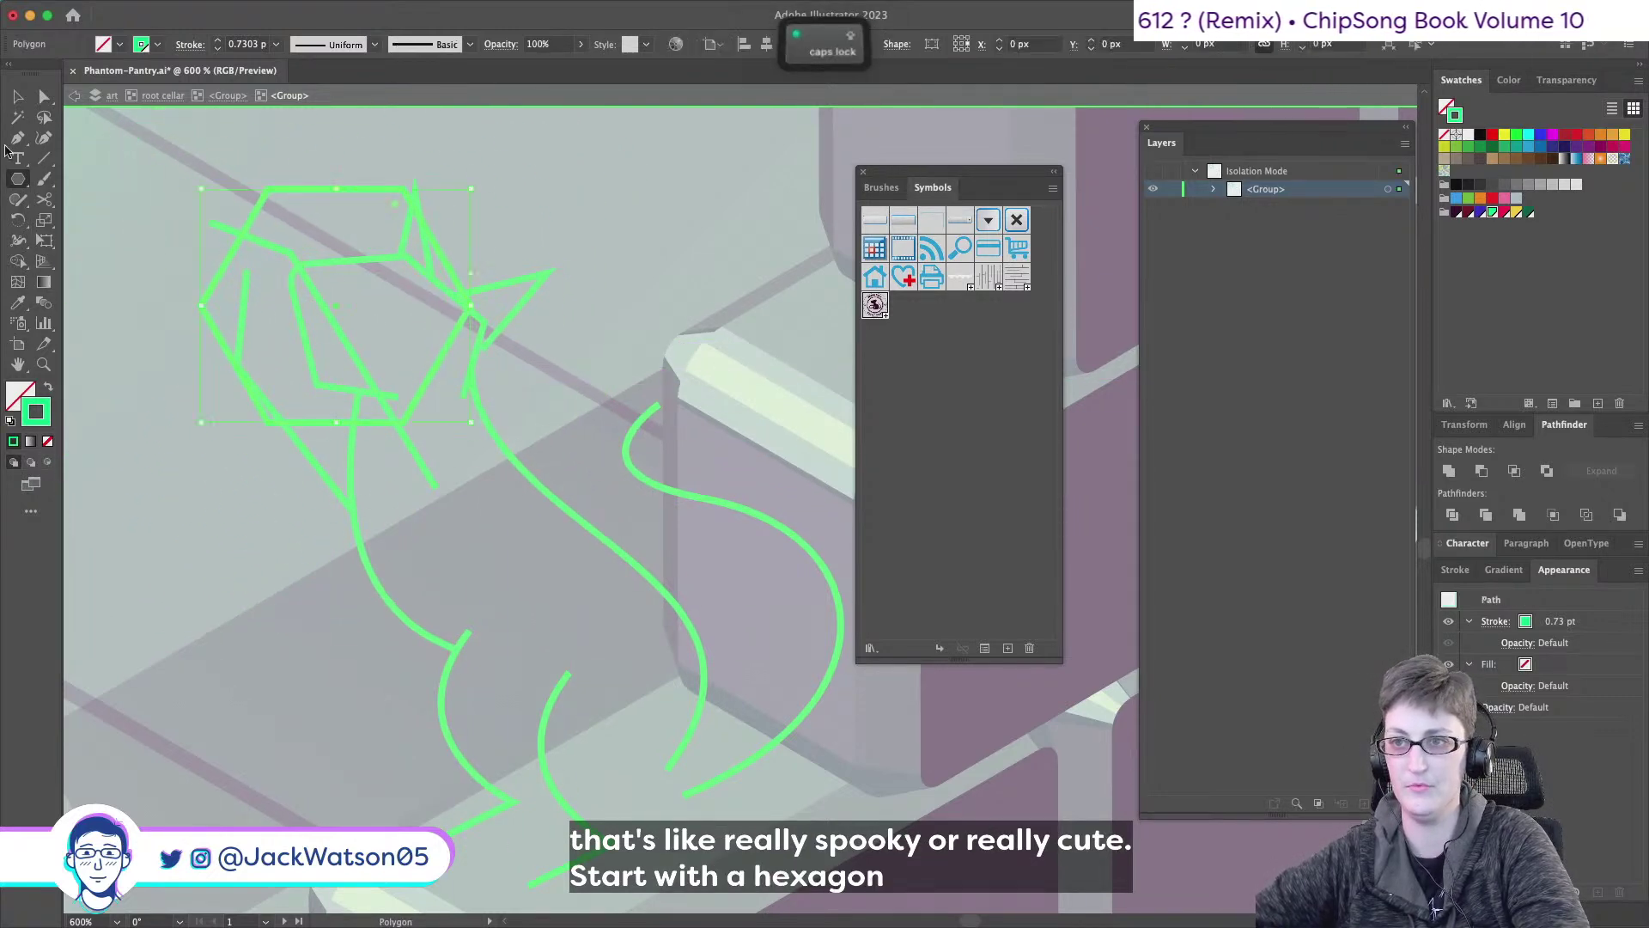
# - Give the head hexagon a solid dark purple fill and no stroke
pyautogui.click(1456, 212)
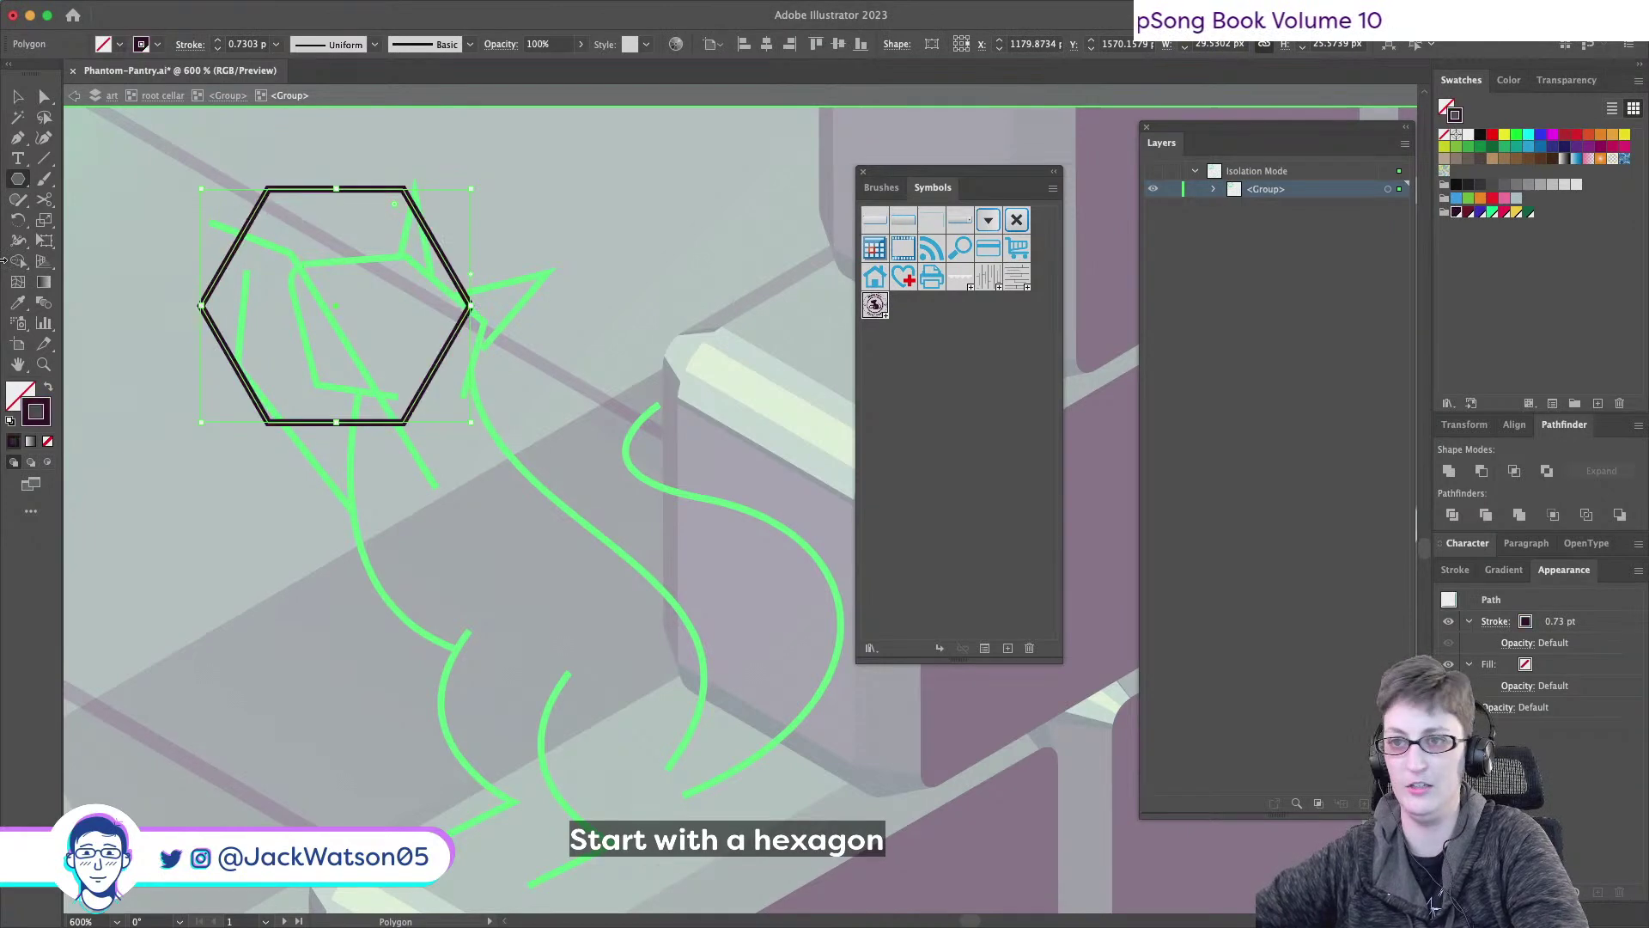
pyautogui.click(48, 386)
pyautogui.scroll(2, 172, 258)
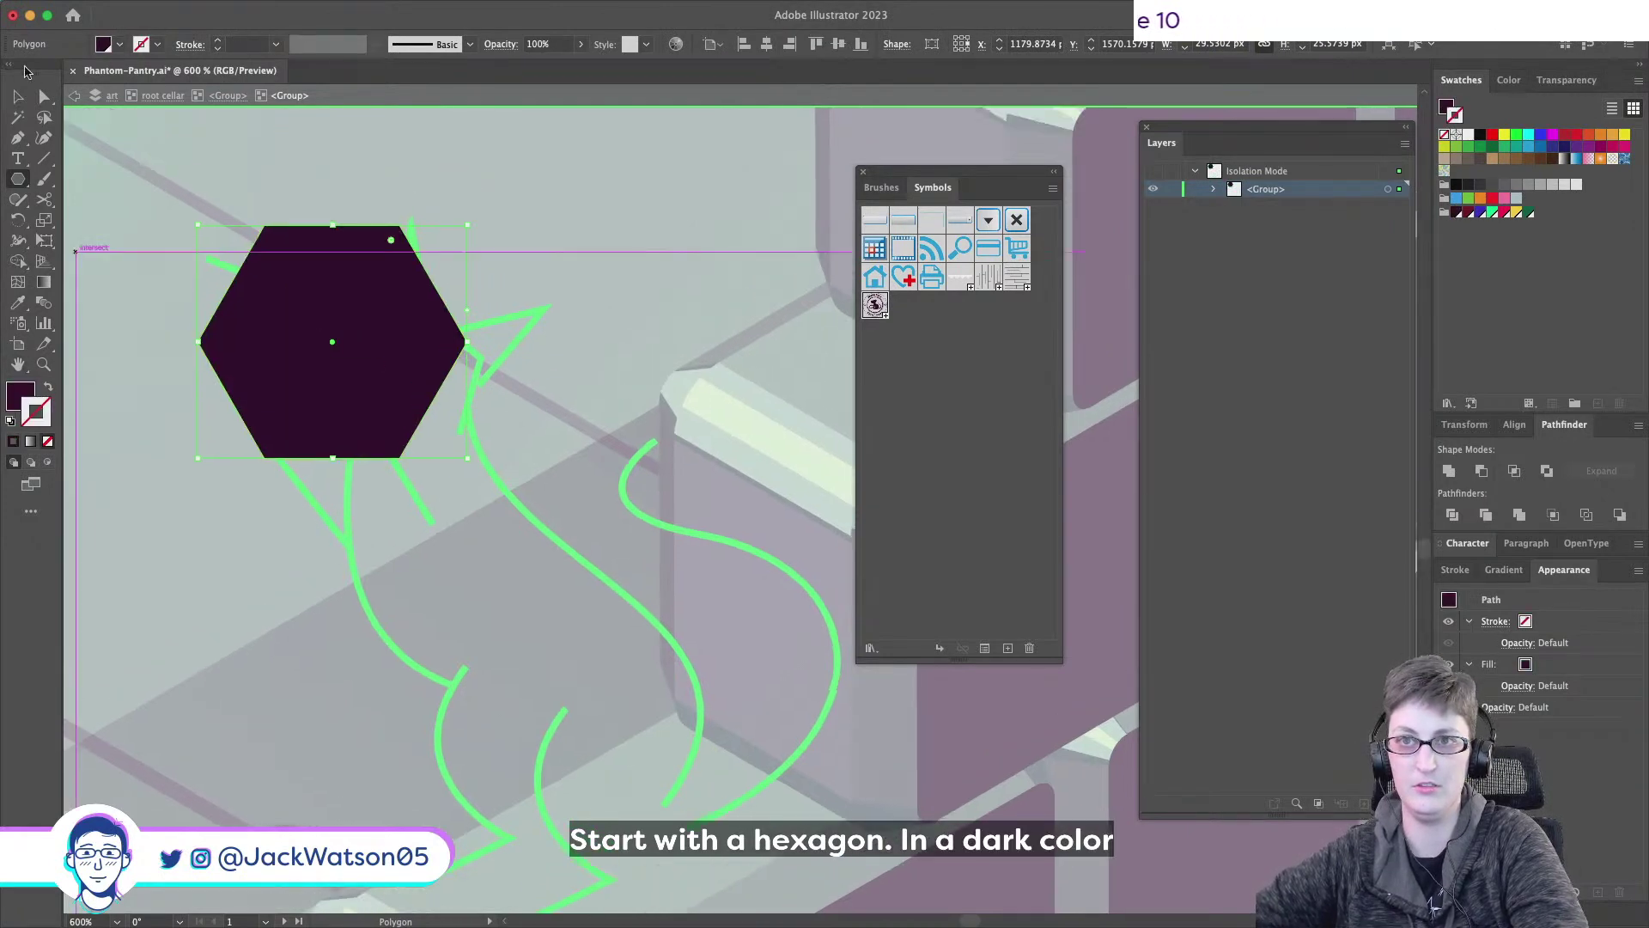
# - Distort the head hexagon in perspective with Free Transform, broadening its base and making it about 33.1 px wide
pyautogui.click(44, 97)
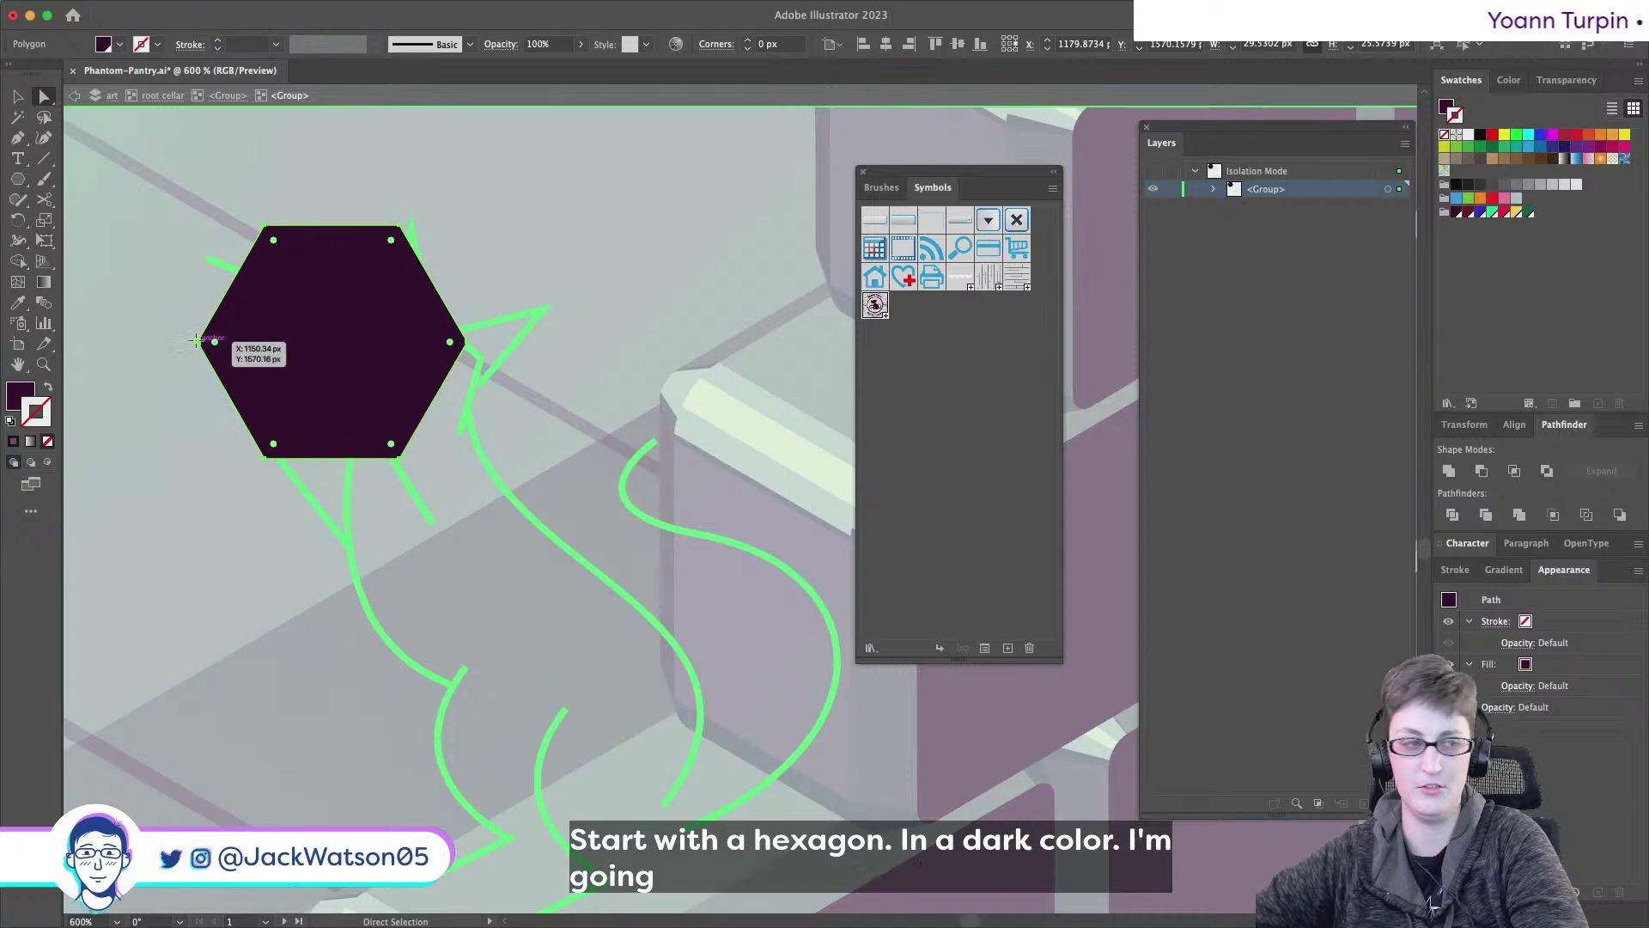
pyautogui.click(201, 342)
pyautogui.keyDown('shift'); pyautogui.click(401, 459); pyautogui.keyUp('shift')
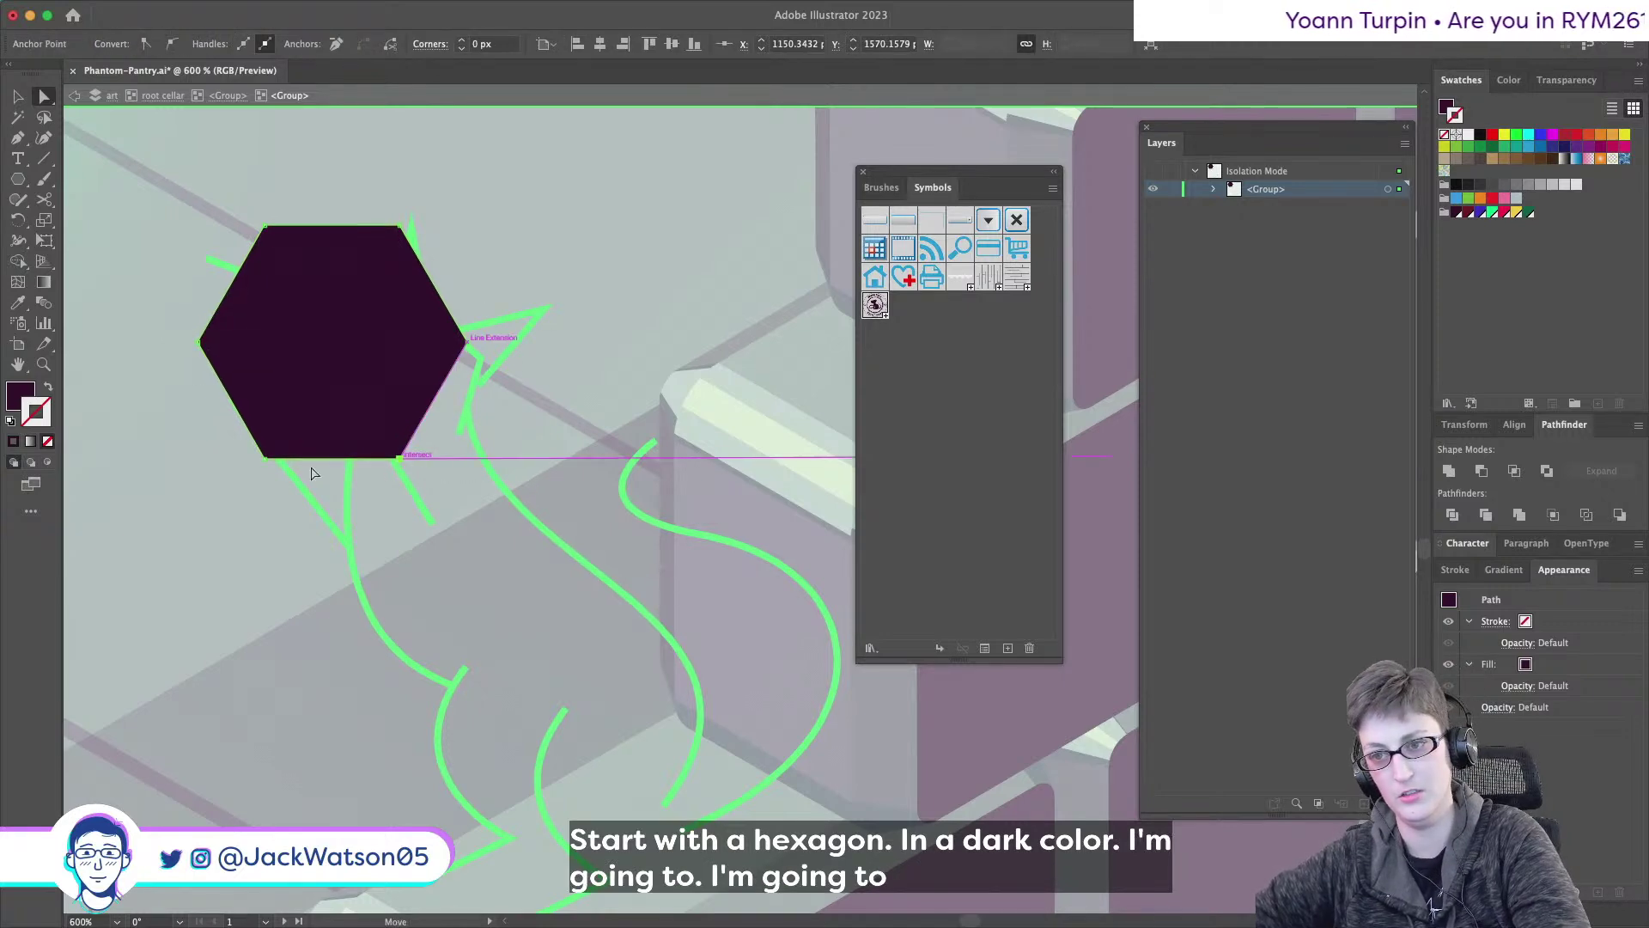
pyautogui.click(365, 288)
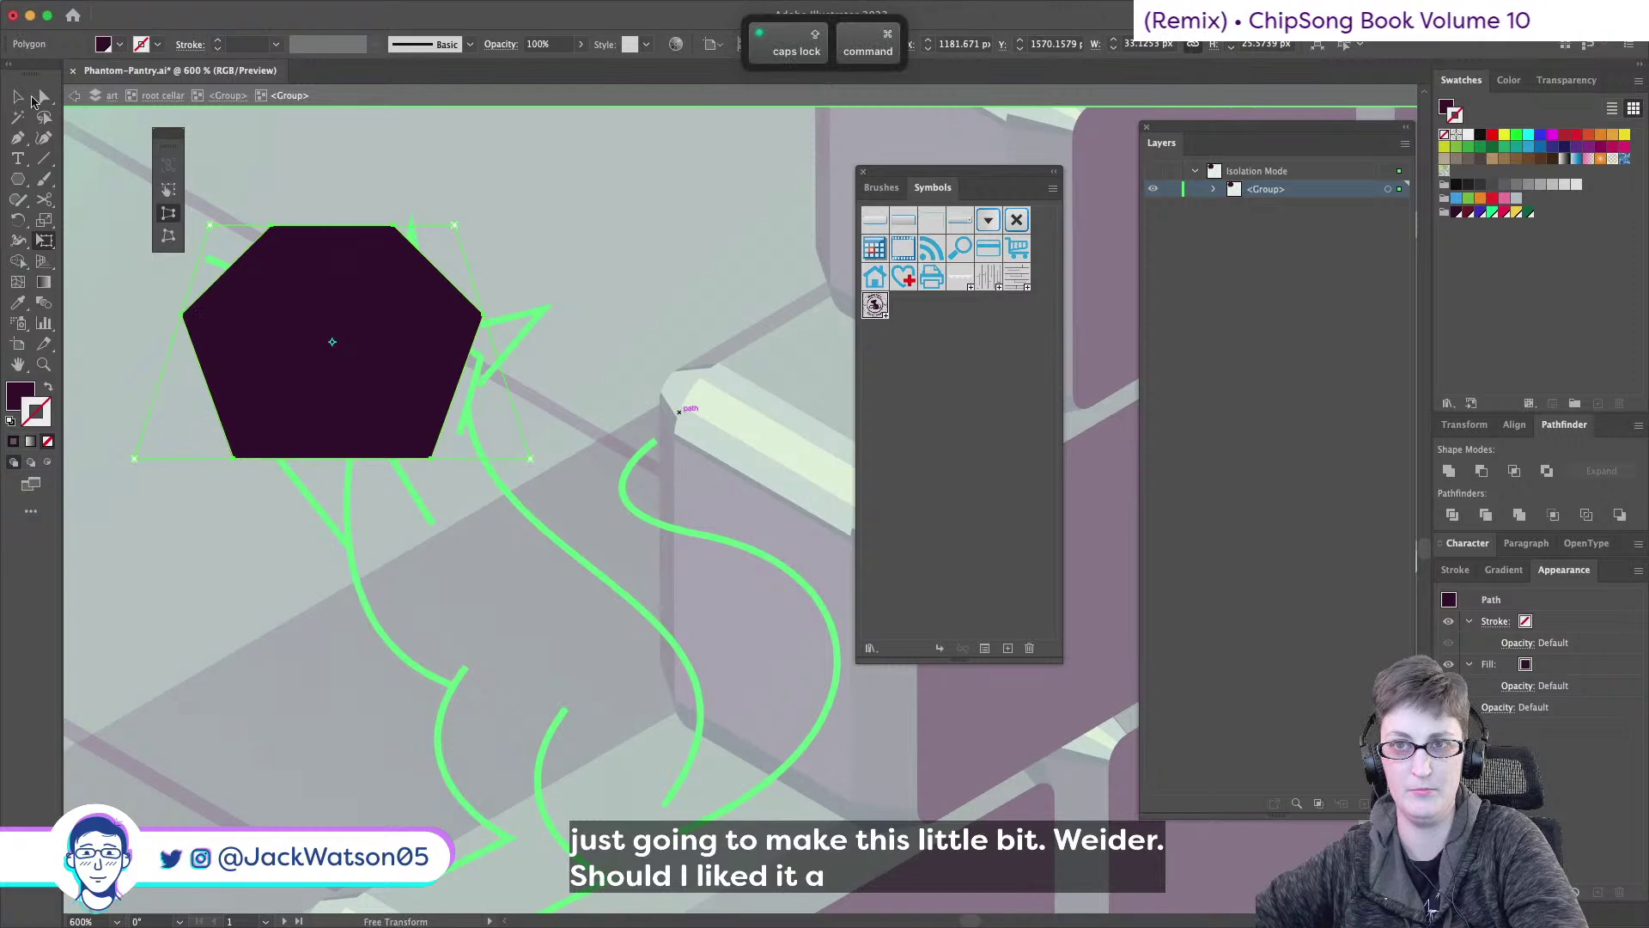
# - Round the two bottom corners of the head shape to about 15.45 px, forming one continuous curved chin
pyautogui.click(44, 116)
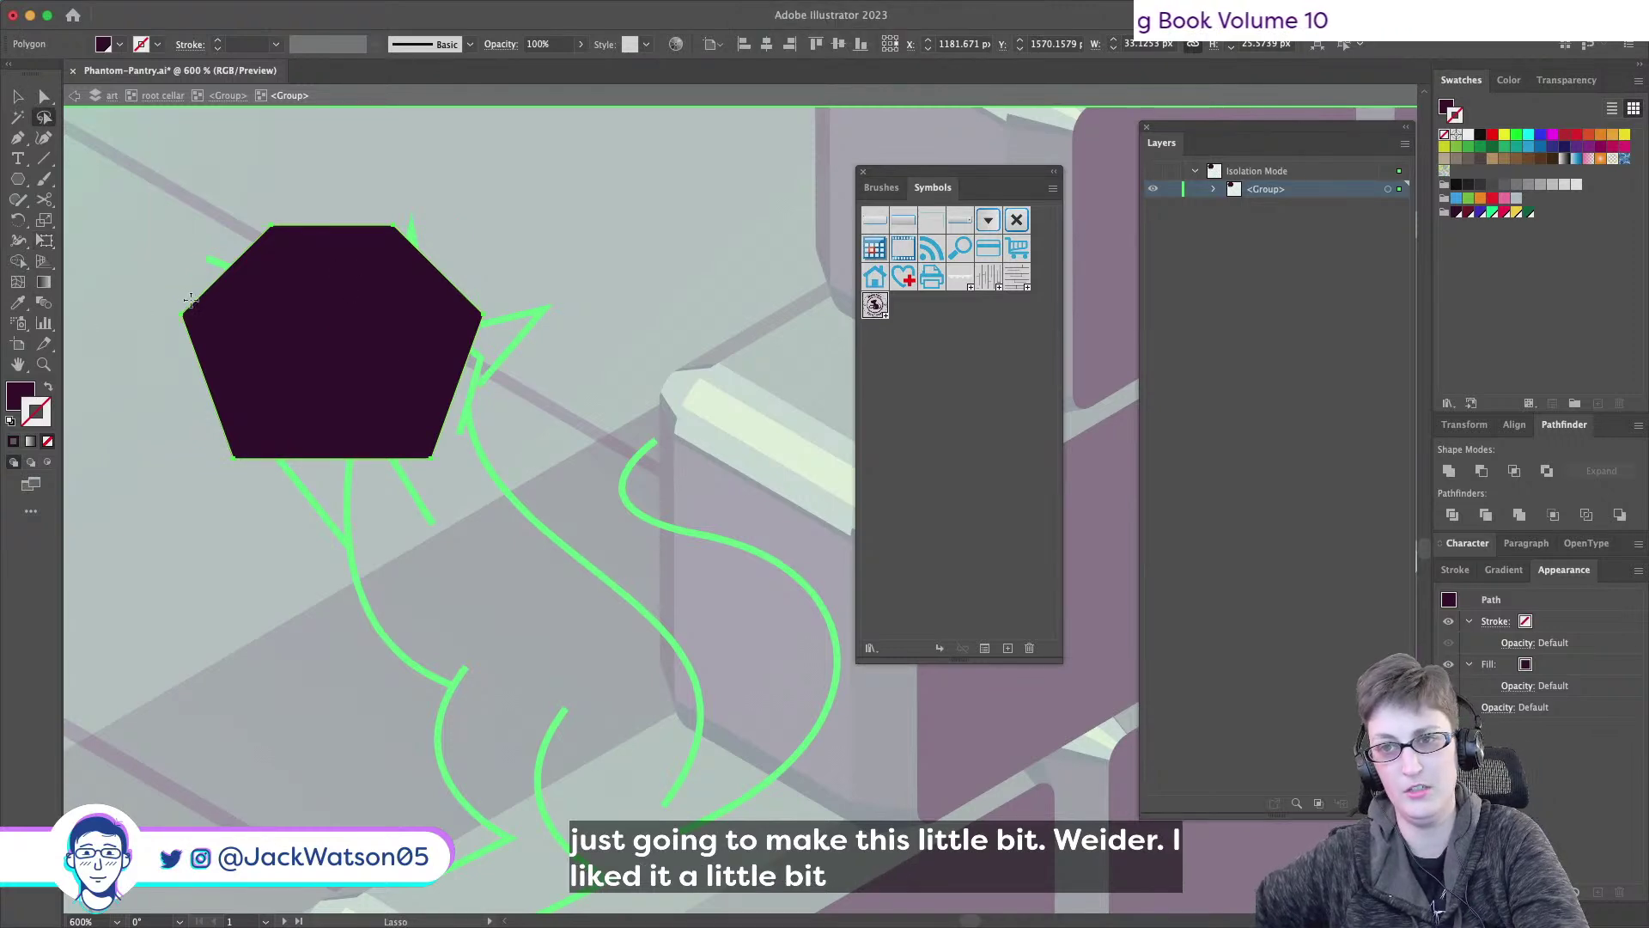
pyautogui.click(42, 100)
pyautogui.hscroll(2, 325, 278)
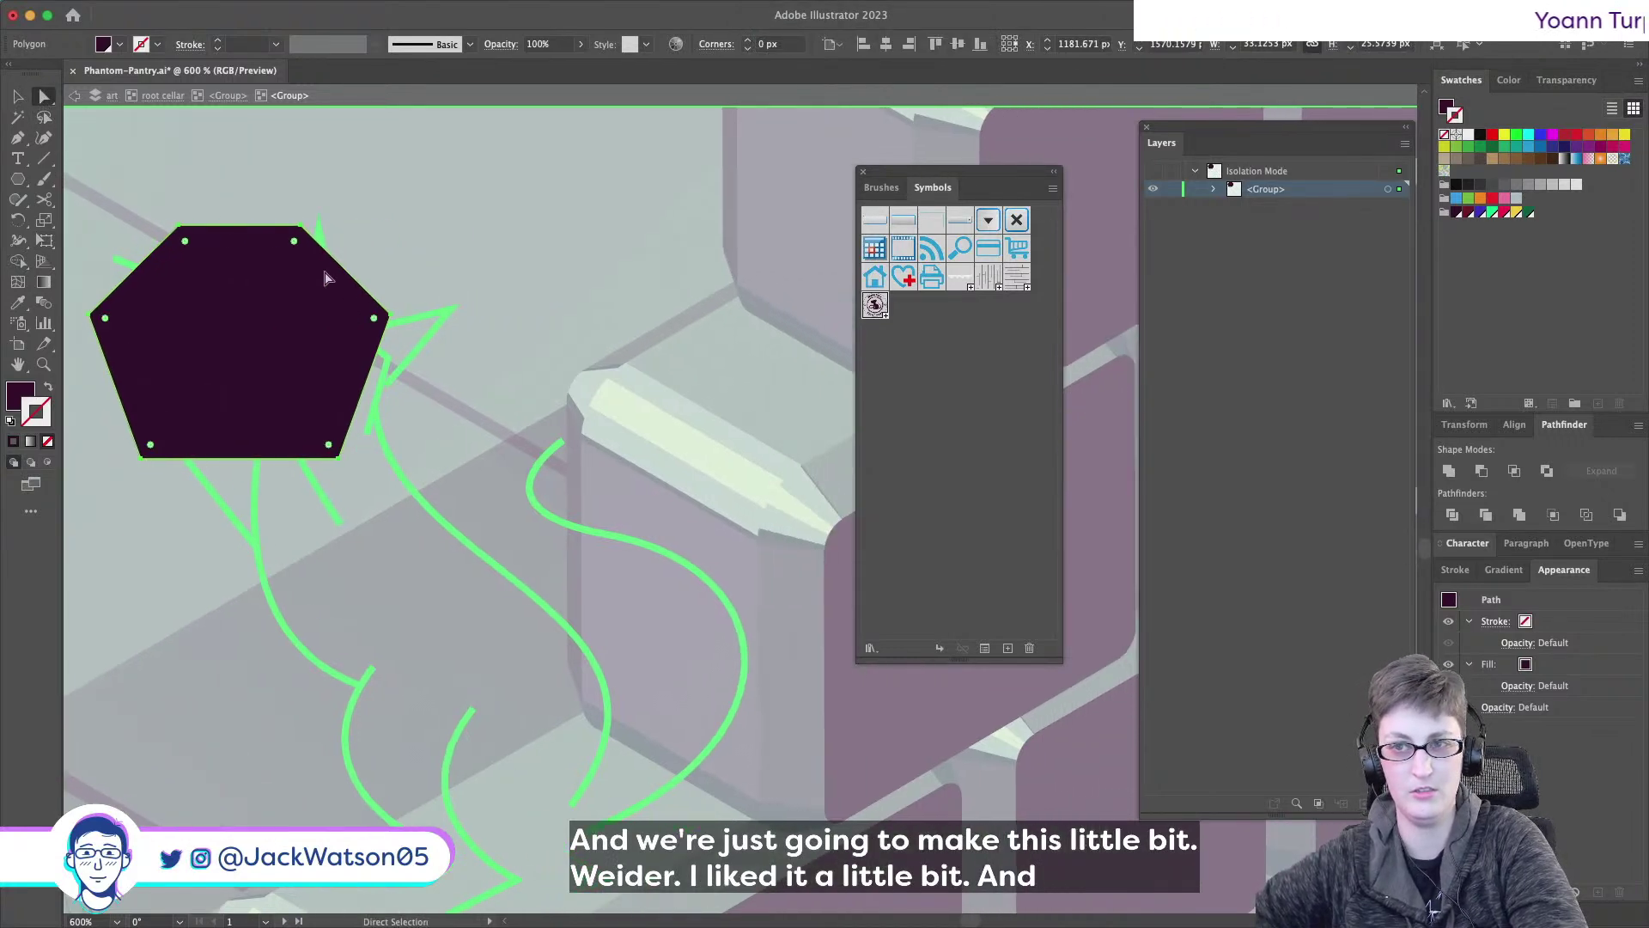
pyautogui.scroll(1, 325, 278)
pyautogui.hscroll(-4, 325, 278)
pyautogui.hscroll(1, 325, 278)
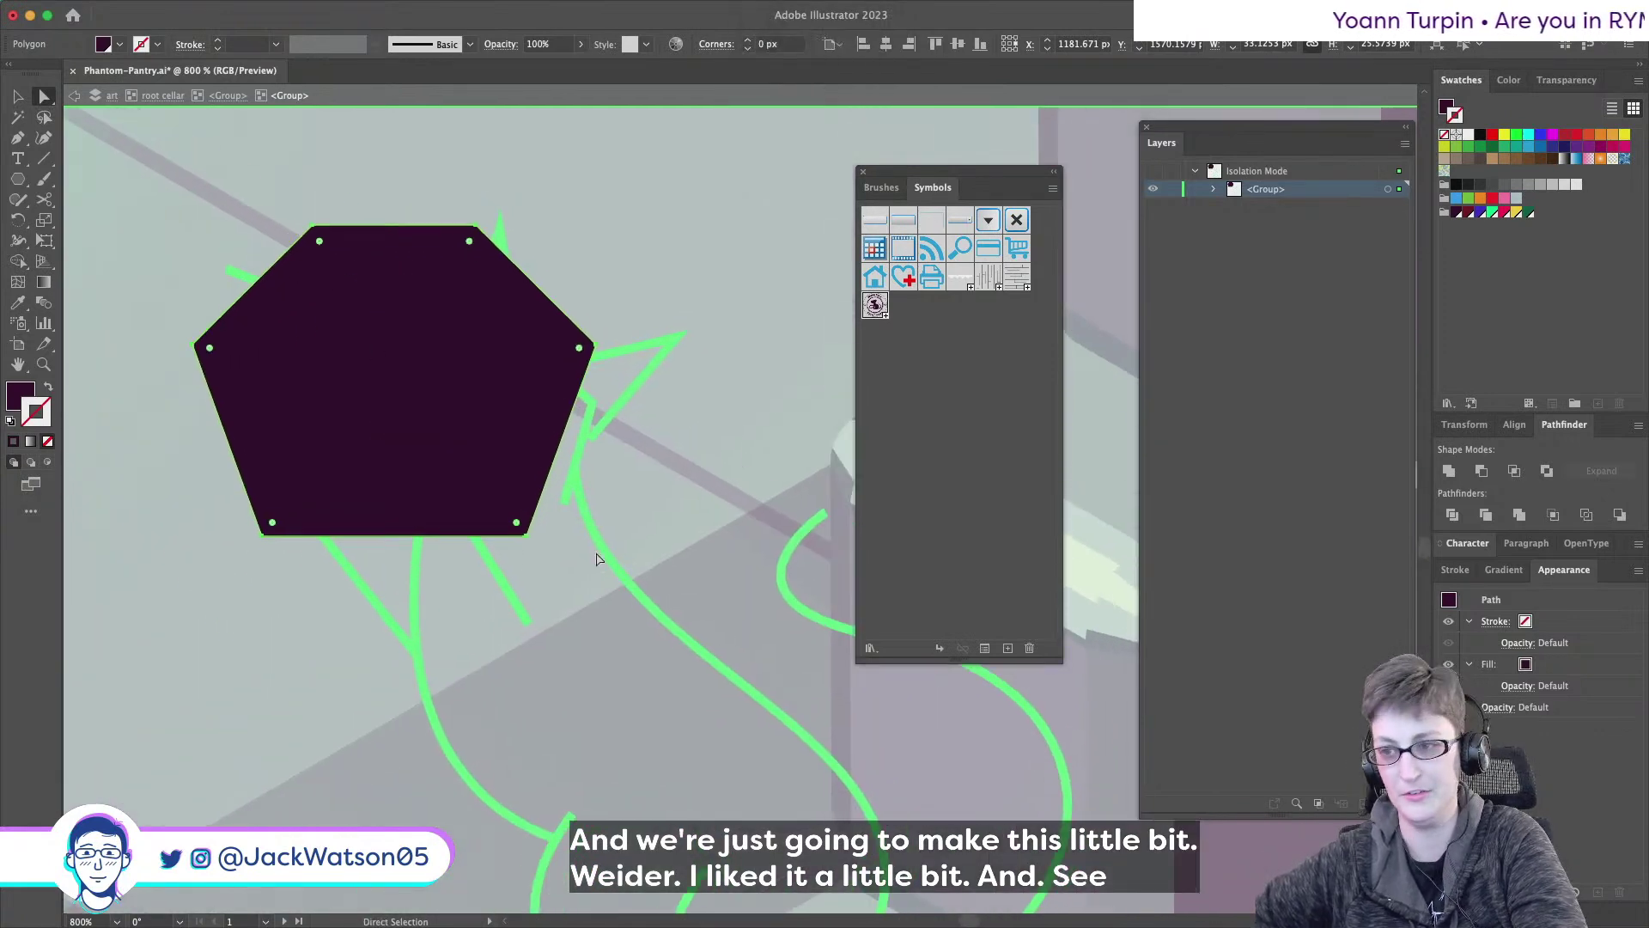
pyautogui.moveTo(324, 278); pyautogui.dragTo(532, 567)
pyautogui.press('super+z')
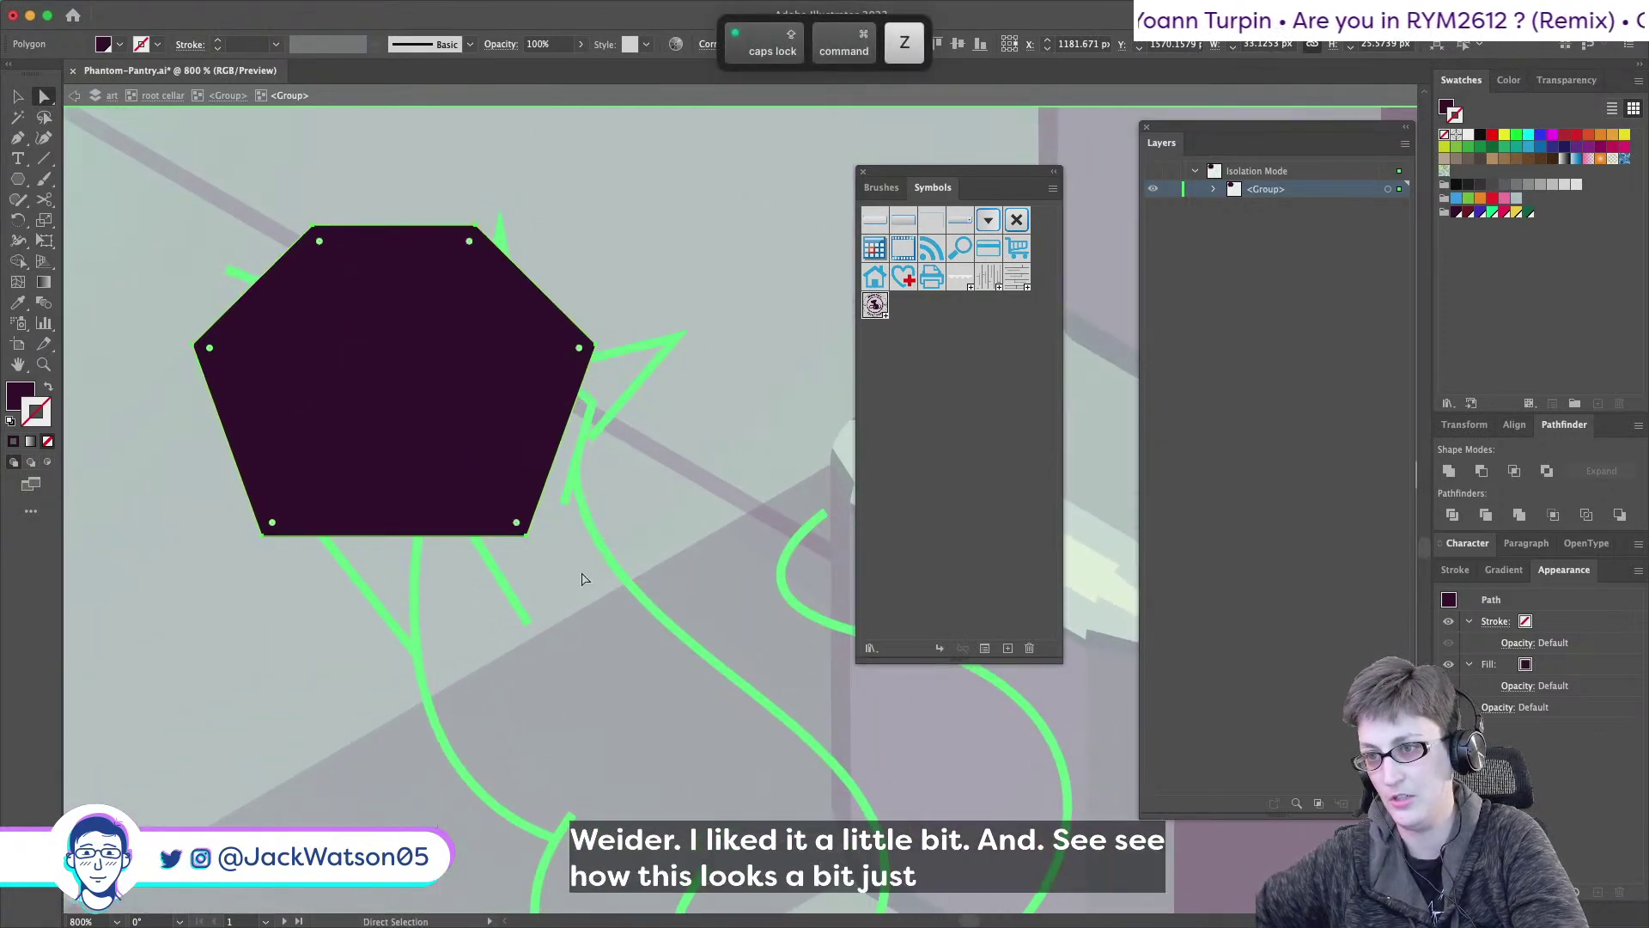
pyautogui.click(272, 518)
pyautogui.moveTo(272, 521); pyautogui.dragTo(302, 214)
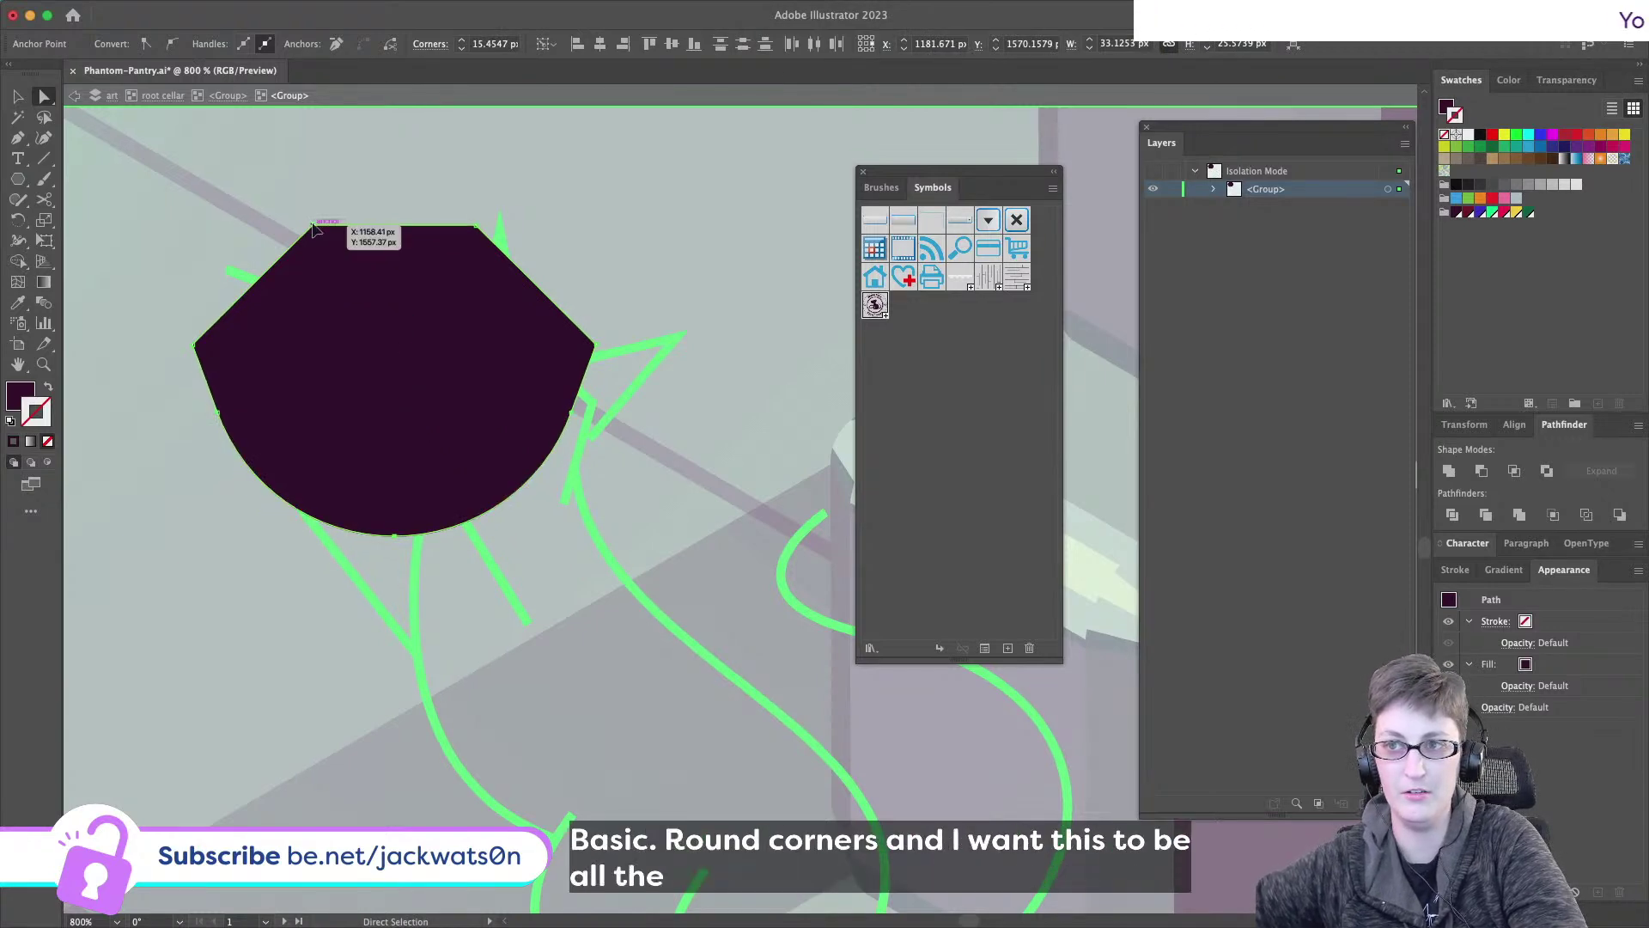
# - Round the two top corners of the head shape slightly and deselect it
pyautogui.click(314, 228)
pyautogui.keyDown('shift'); pyautogui.click(477, 229); pyautogui.keyUp('shift')
pyautogui.moveTo(483, 239); pyautogui.dragTo(464, 277)
pyautogui.click(146, 360)
pyautogui.scroll(3, 258, 378)
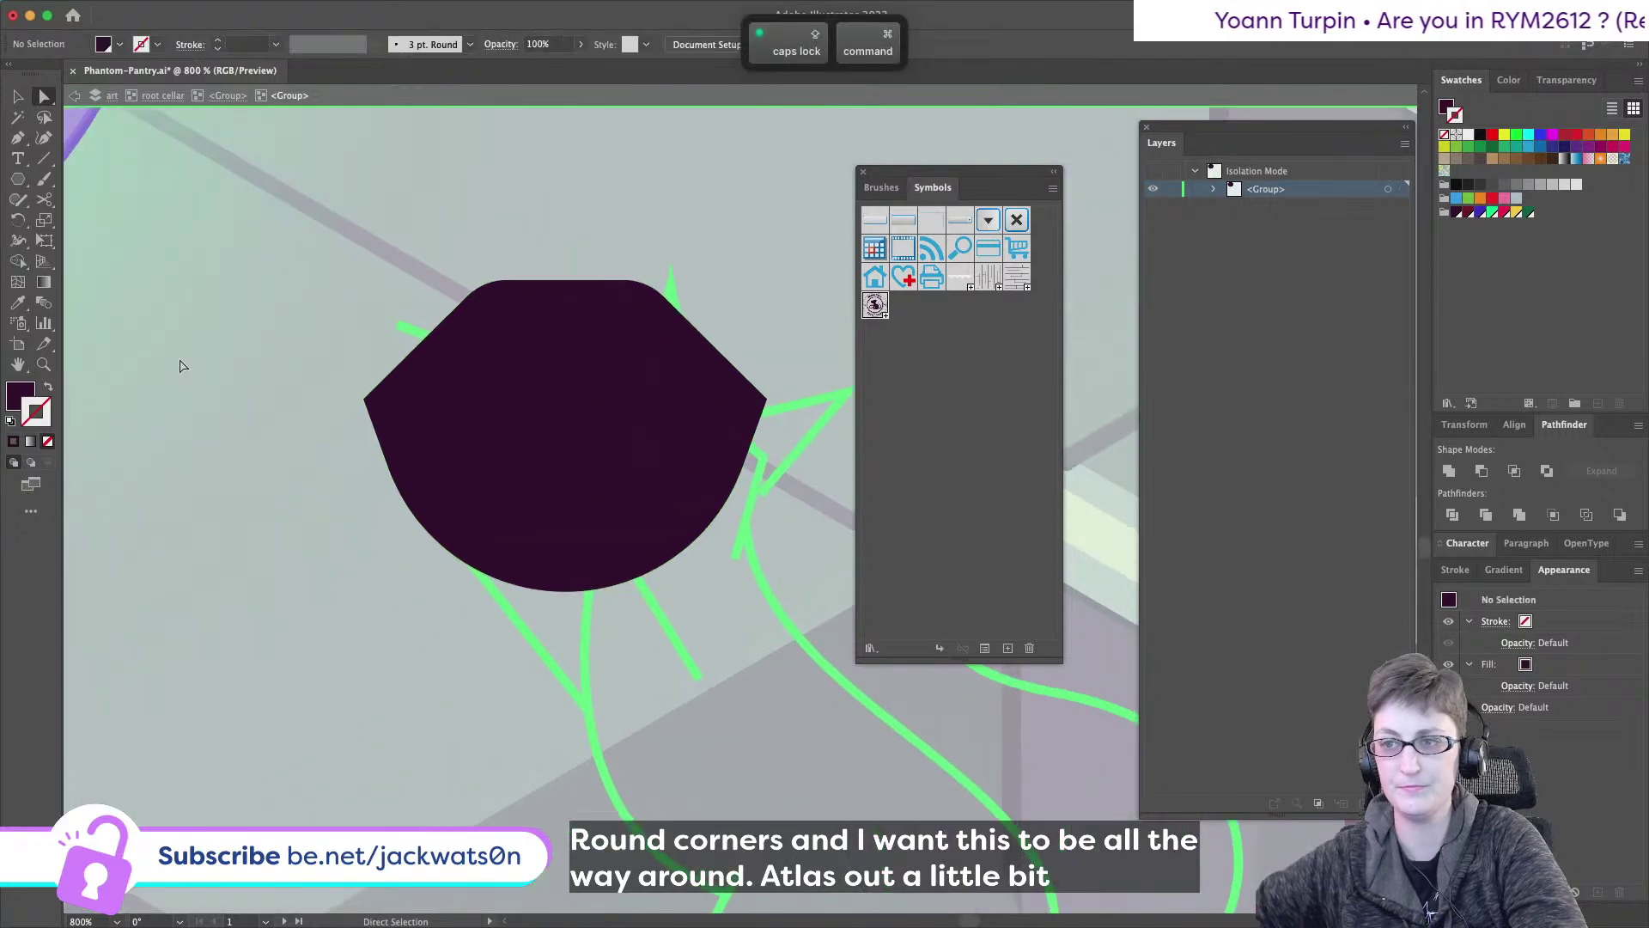
pyautogui.hscroll(3, 329, 397)
pyautogui.scroll(-3, 329, 397)
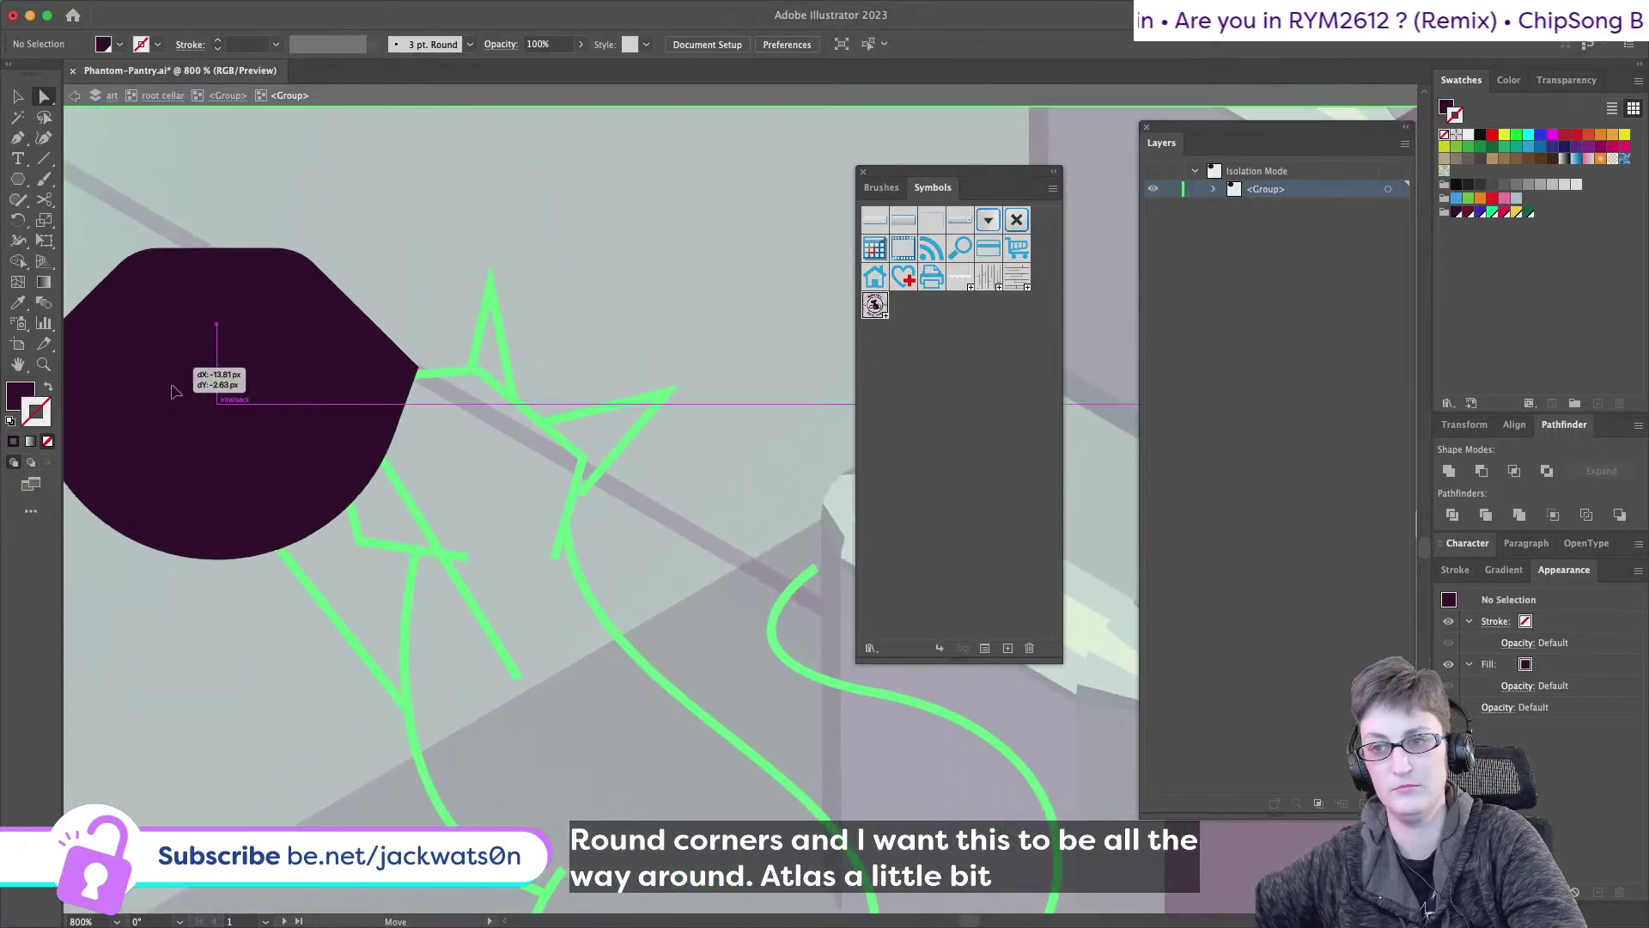
pyautogui.click(276, 480)
pyautogui.click(219, 369)
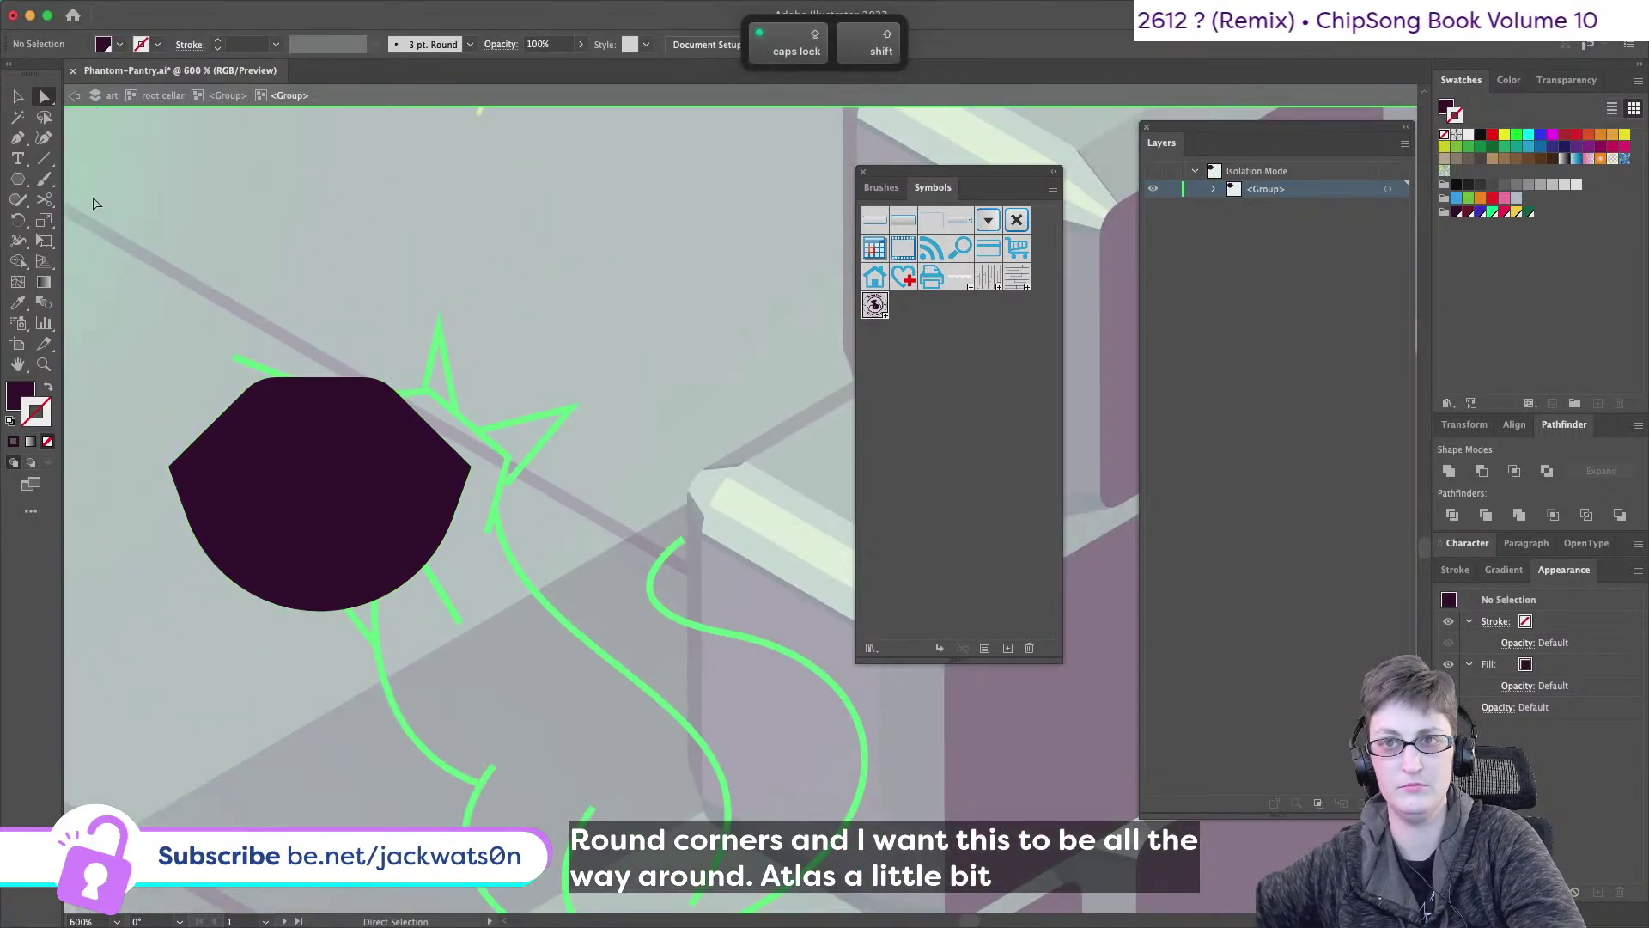
pyautogui.hscroll(-2, 217, 372)
pyautogui.scroll(2, 219, 369)
pyautogui.press('capslock')
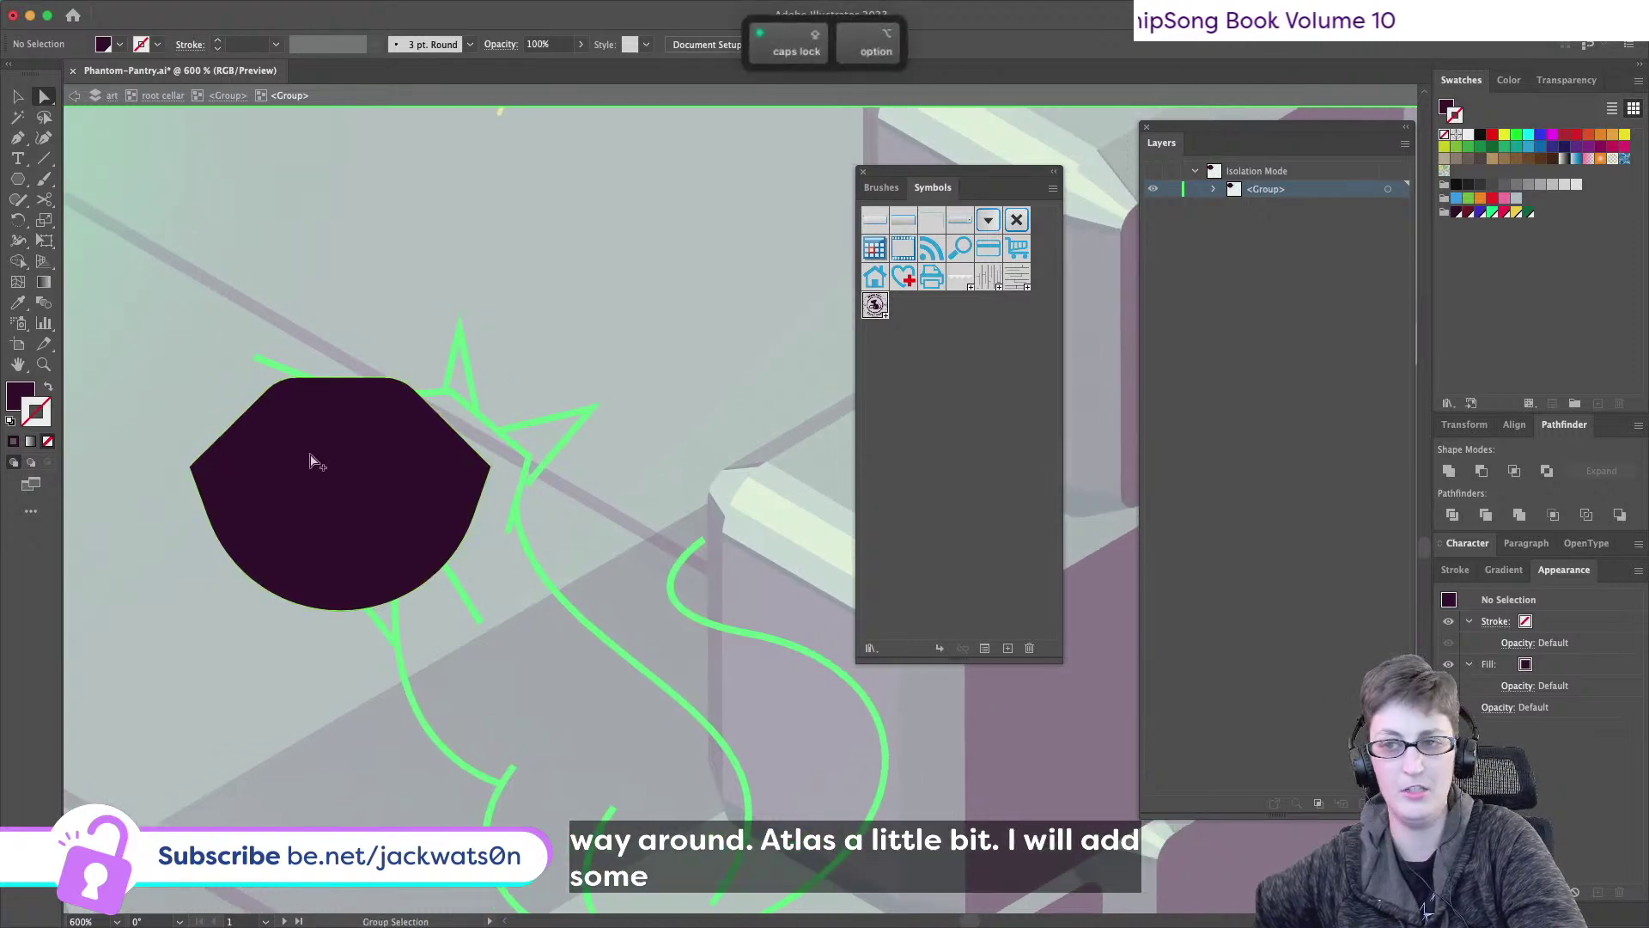
pyautogui.click(17, 139)
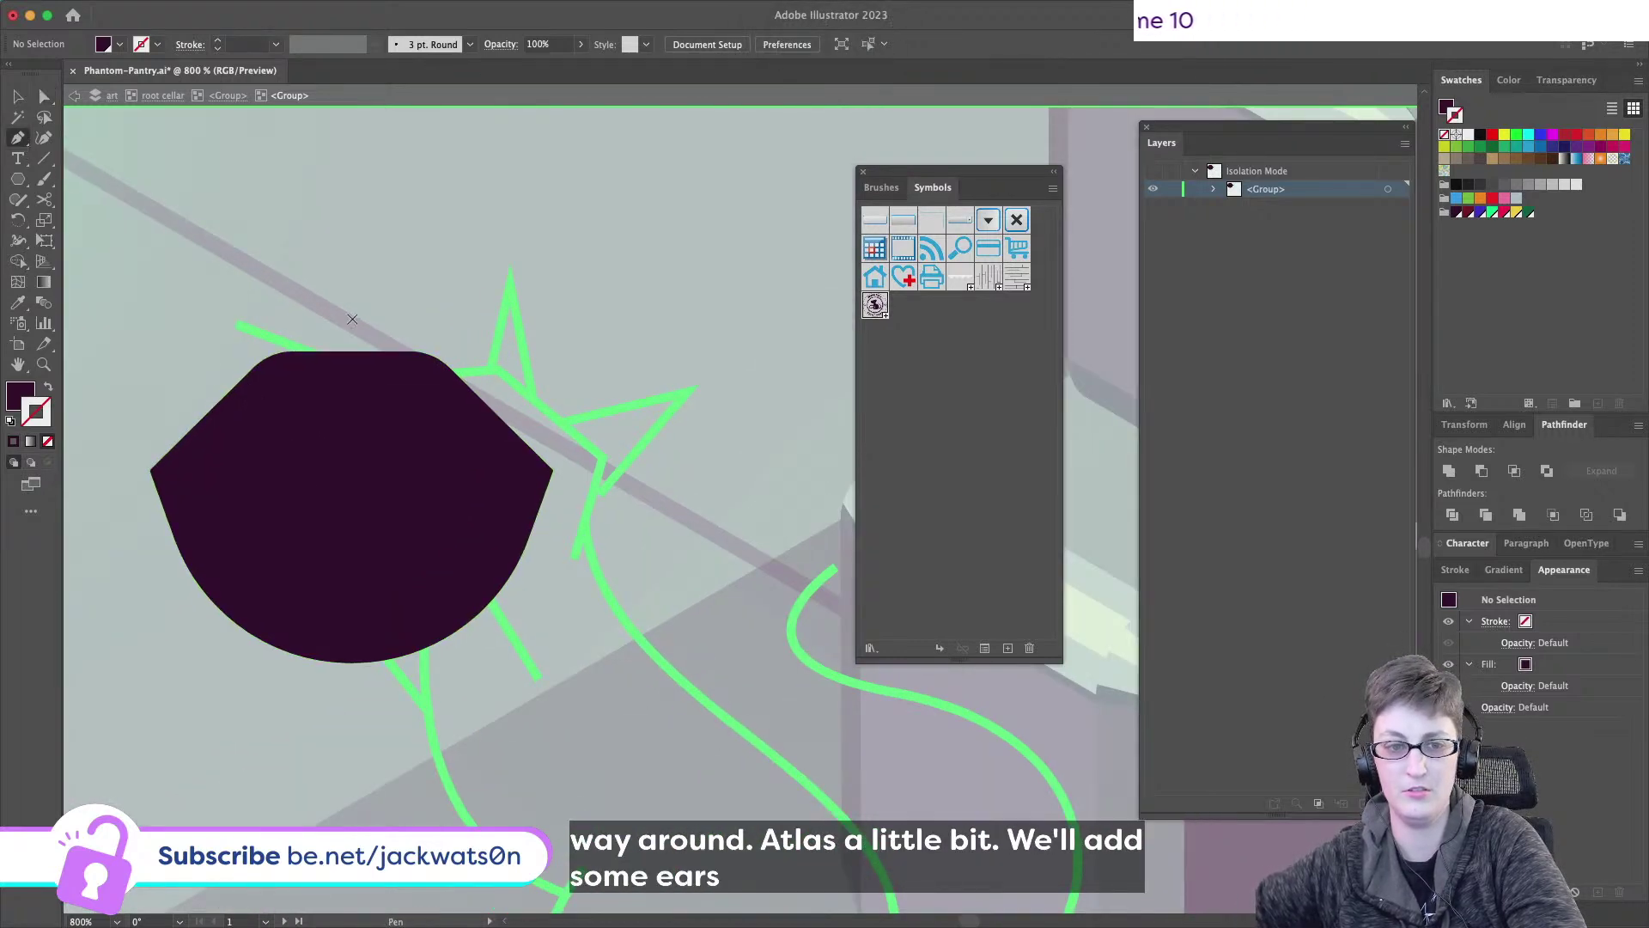
pyautogui.hscroll(3, 330, 331)
pyautogui.hscroll(-3, 281, 361)
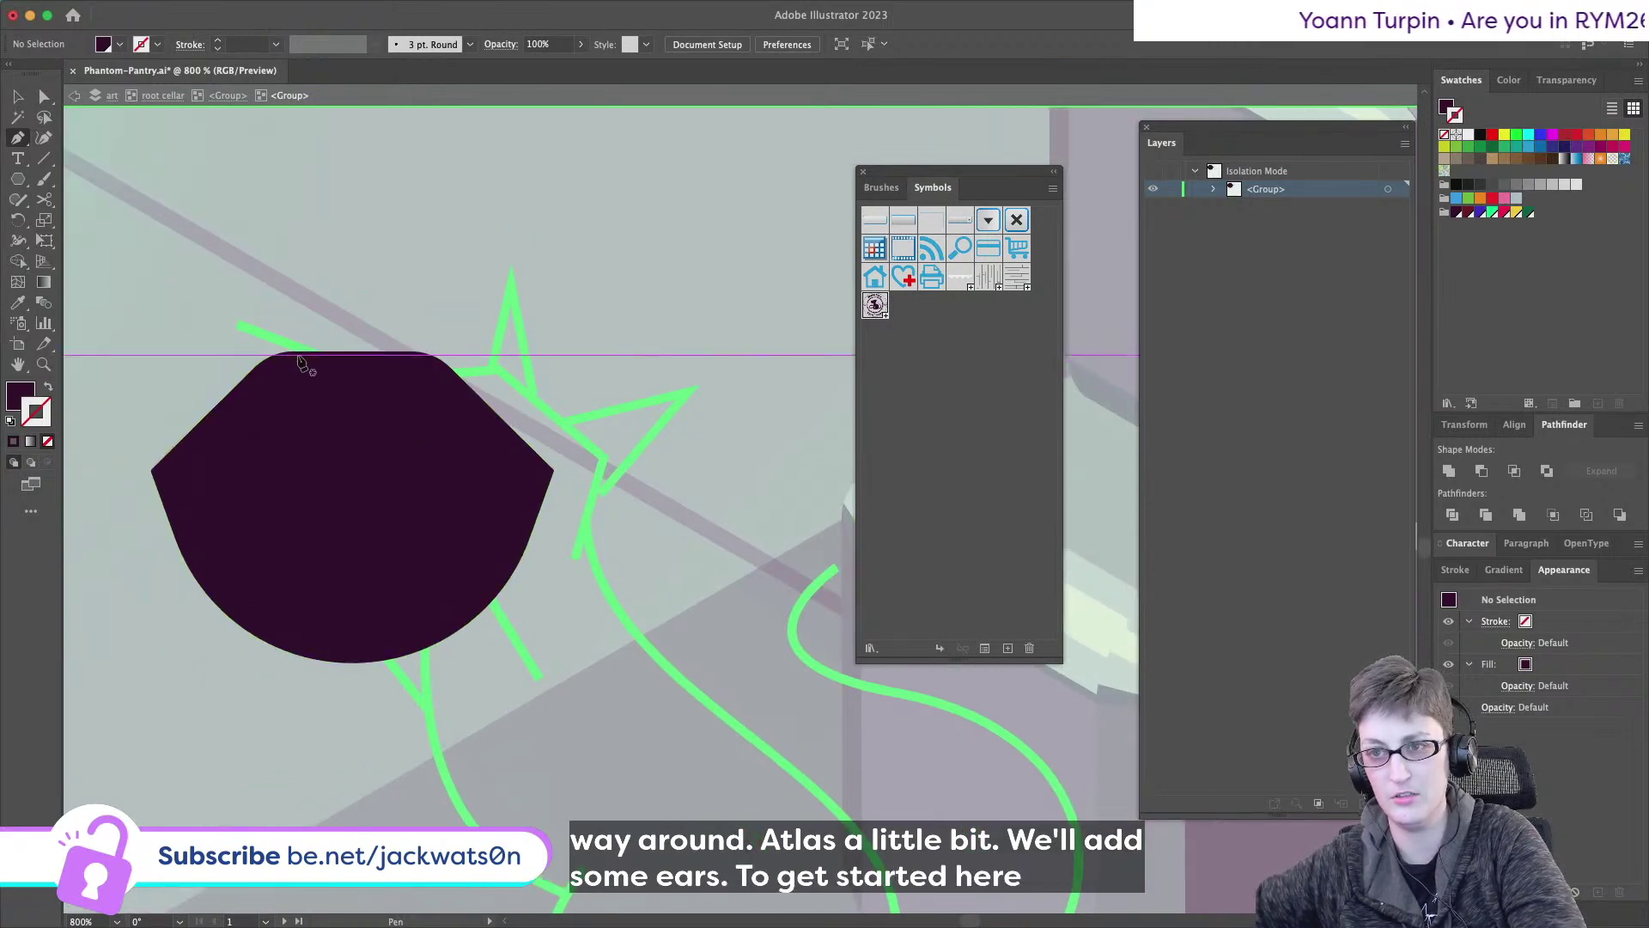
# - Move the dark head shape off the sketch as a spare, and place a copy of it back over the green sketch
pyautogui.click(19, 97)
pyautogui.click(423, 463)
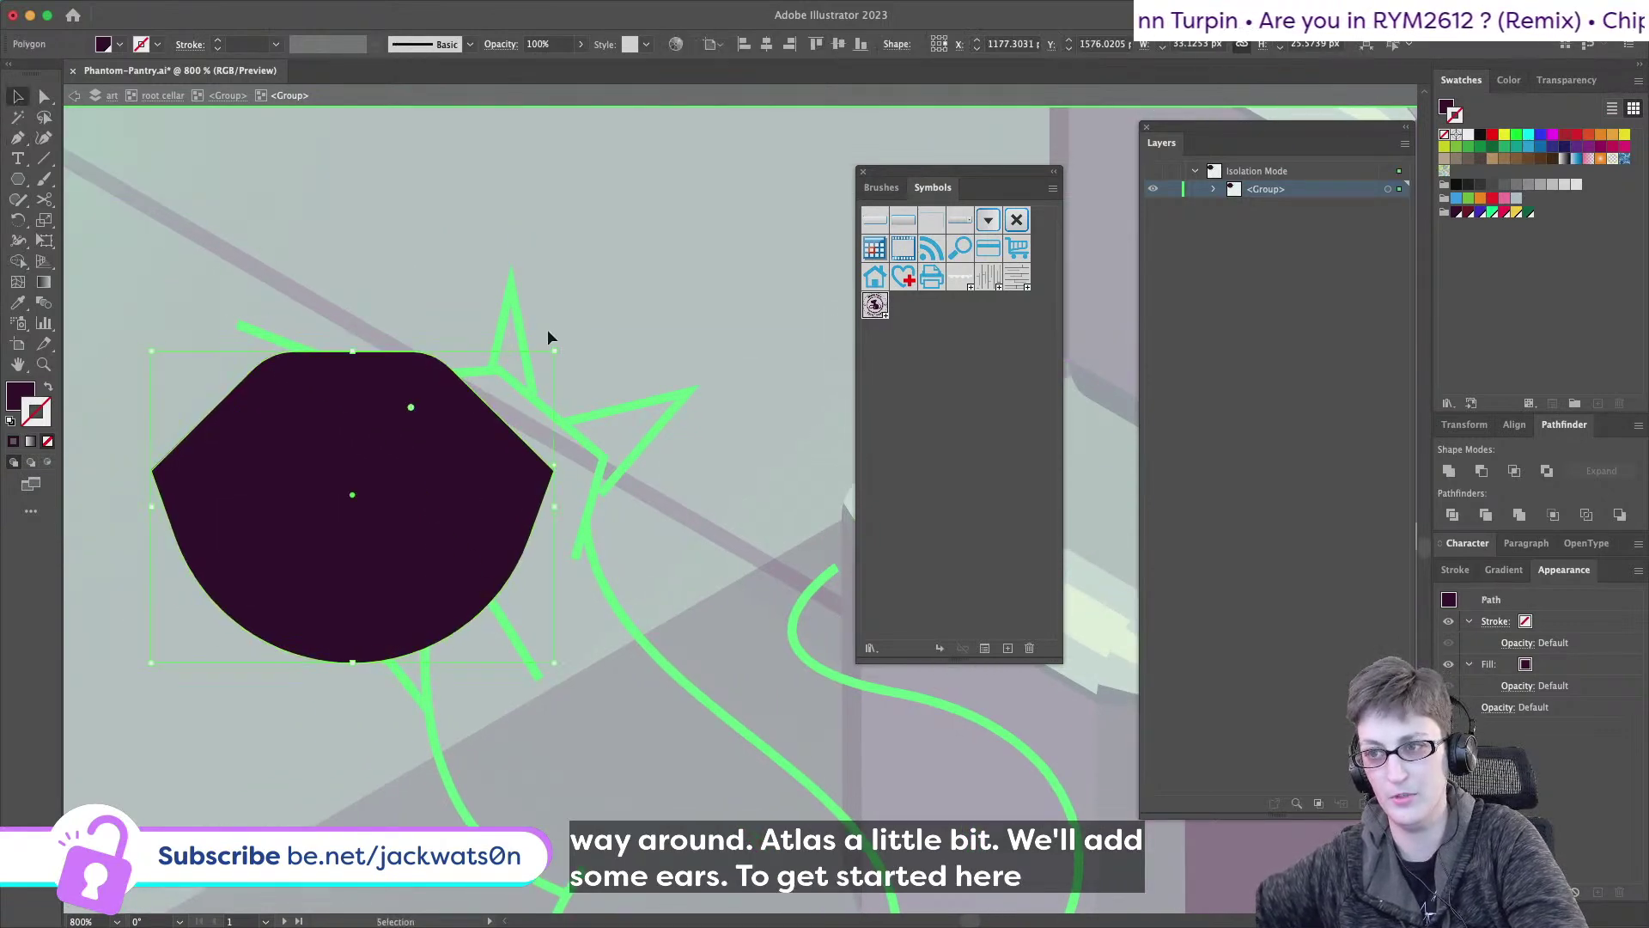
pyautogui.hscroll(6, 559, 344)
pyautogui.moveTo(197, 515); pyautogui.dragTo(831, 275)
pyautogui.press('super+c')
pyautogui.press('super+f')
pyautogui.moveTo(657, 271); pyautogui.dragTo(207, 559)
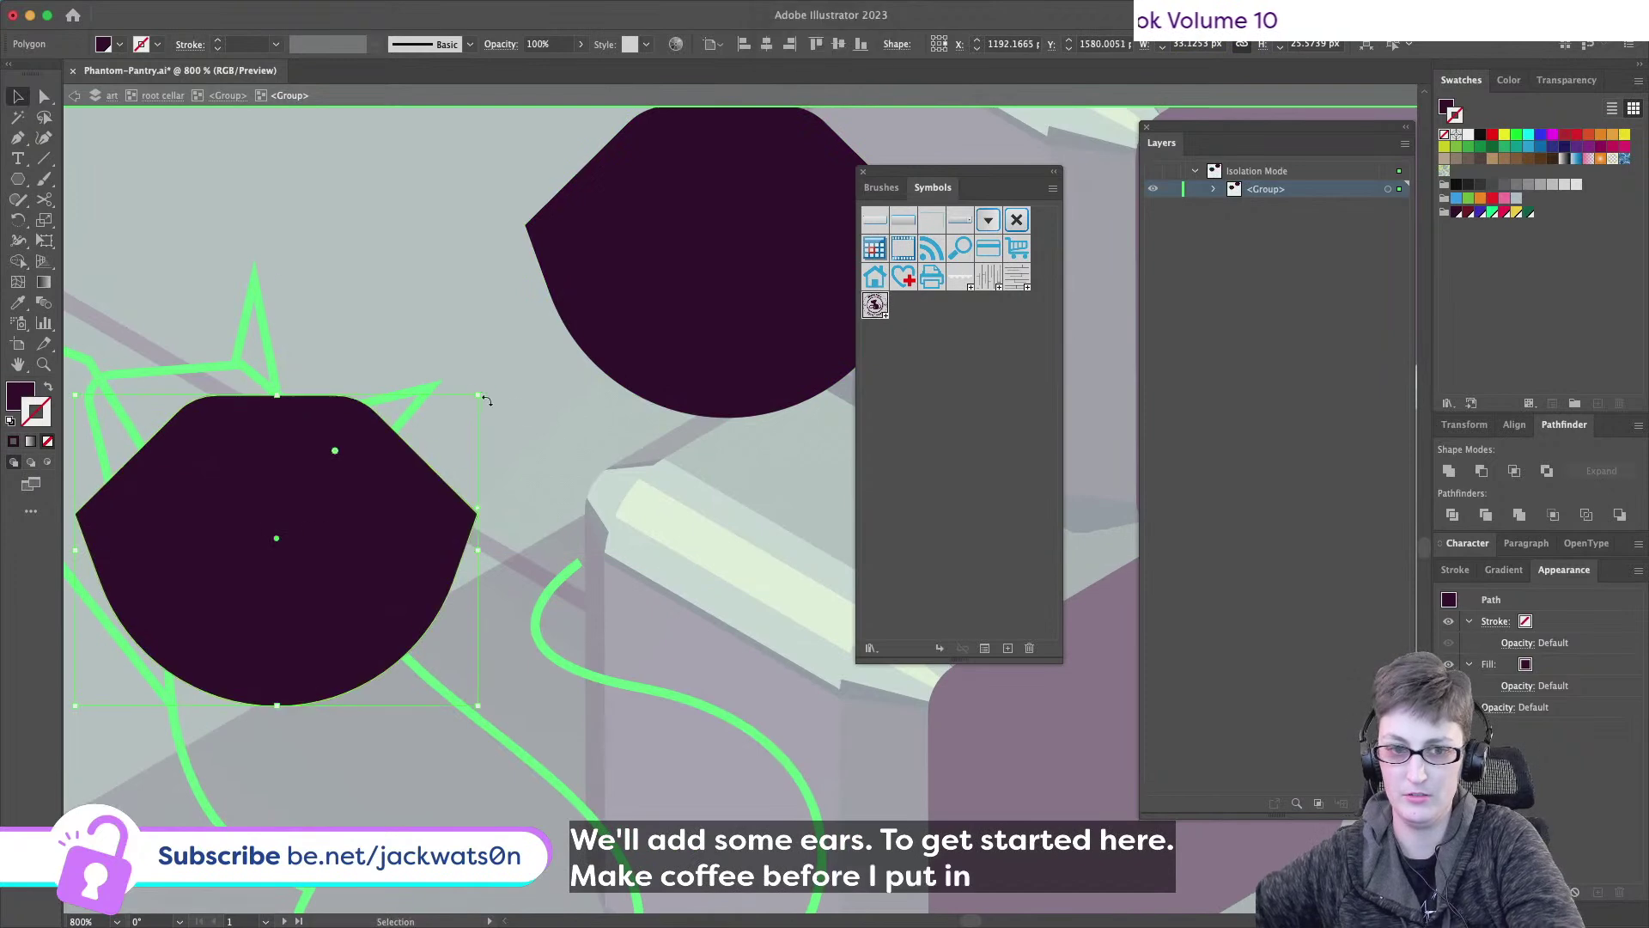
# - Shrink and rotate the copied head shape clockwise, fitting it over the head of the green sketch
pyautogui.moveTo(476, 394)
pyautogui.mouseDown()
pyautogui.moveTo(369, 482)
pyautogui.moveTo(405, 553)
pyautogui.mouseUp()
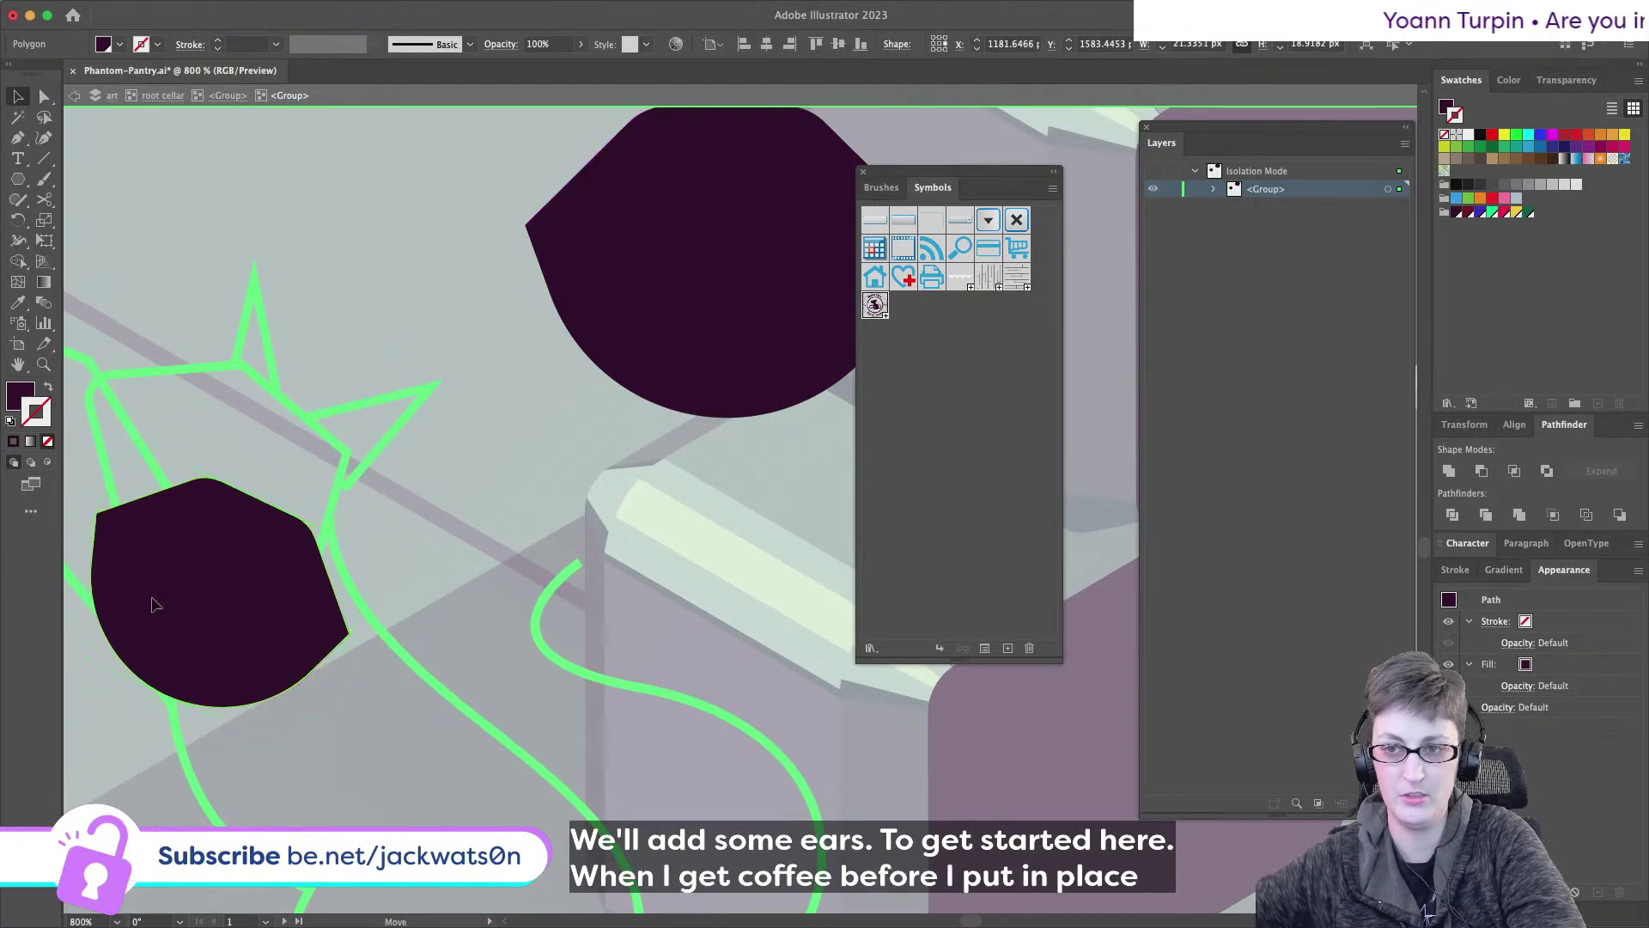
pyautogui.moveTo(154, 601); pyautogui.dragTo(146, 507)
pyautogui.hscroll(-5, 146, 507)
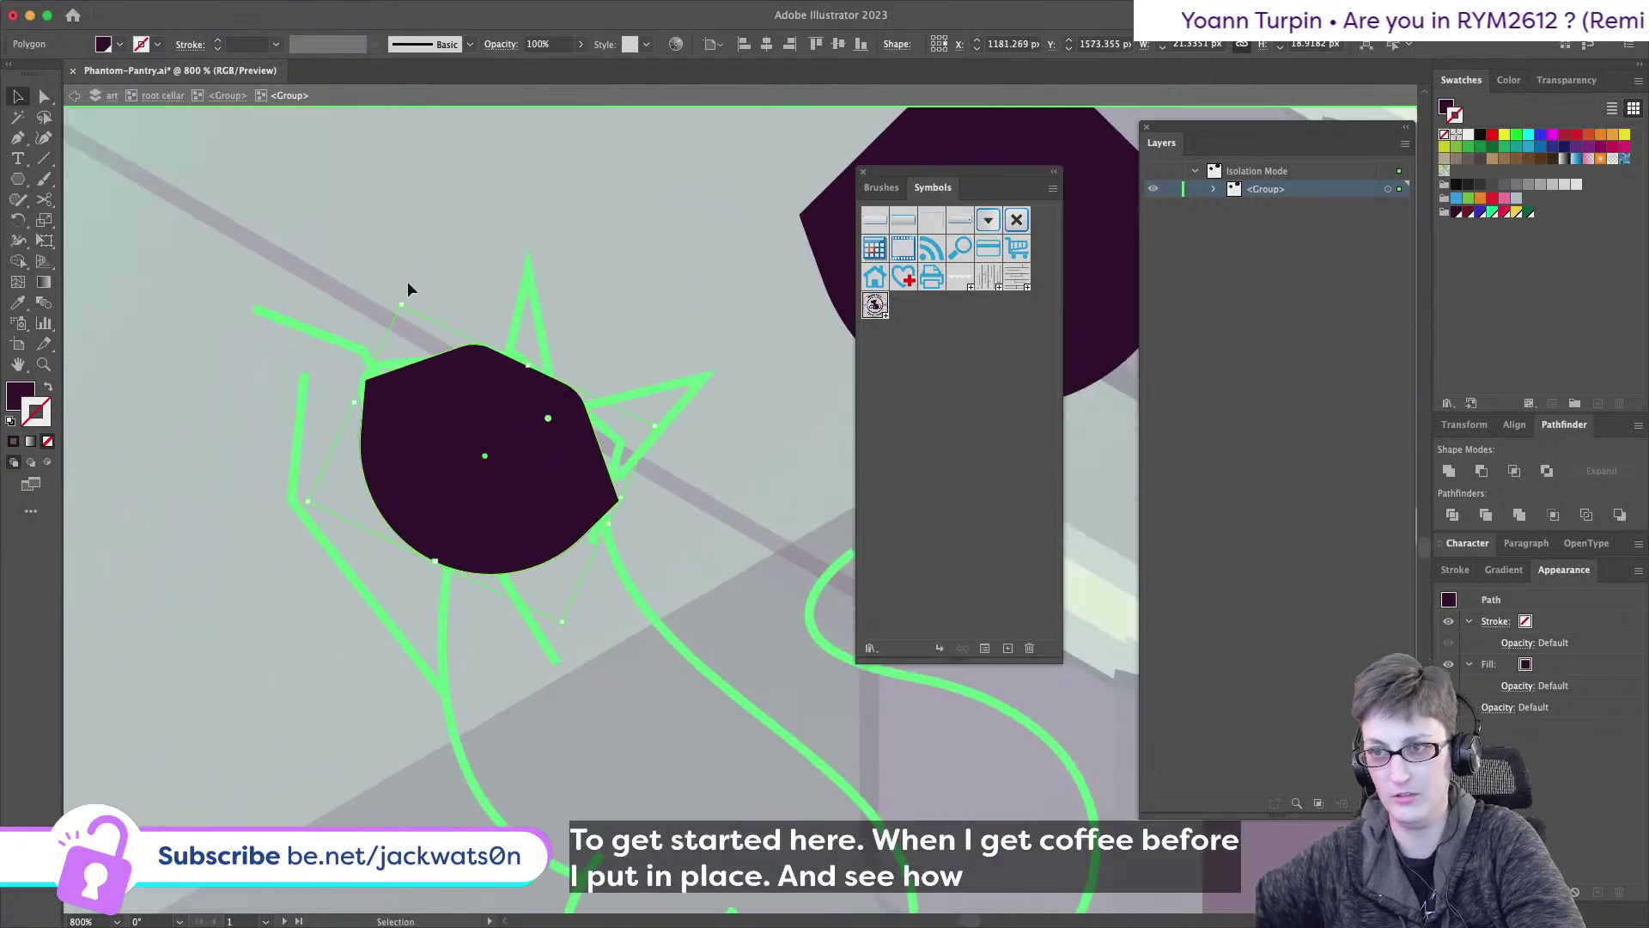
pyautogui.moveTo(398, 302); pyautogui.dragTo(415, 285)
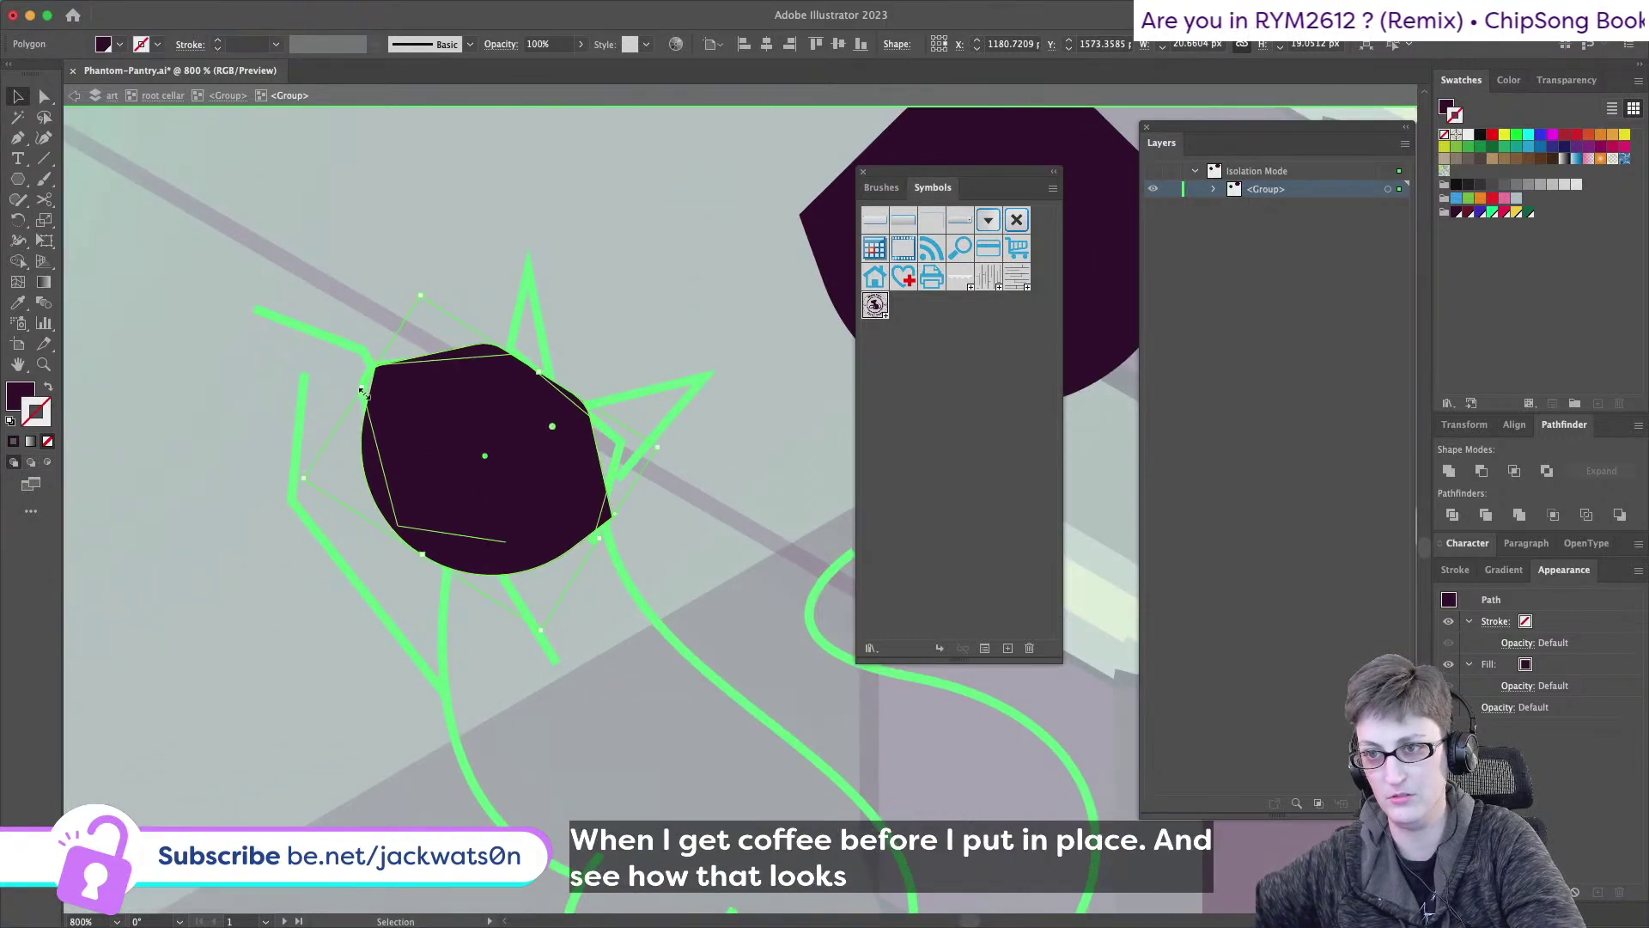
pyautogui.moveTo(357, 379); pyautogui.dragTo(350, 371)
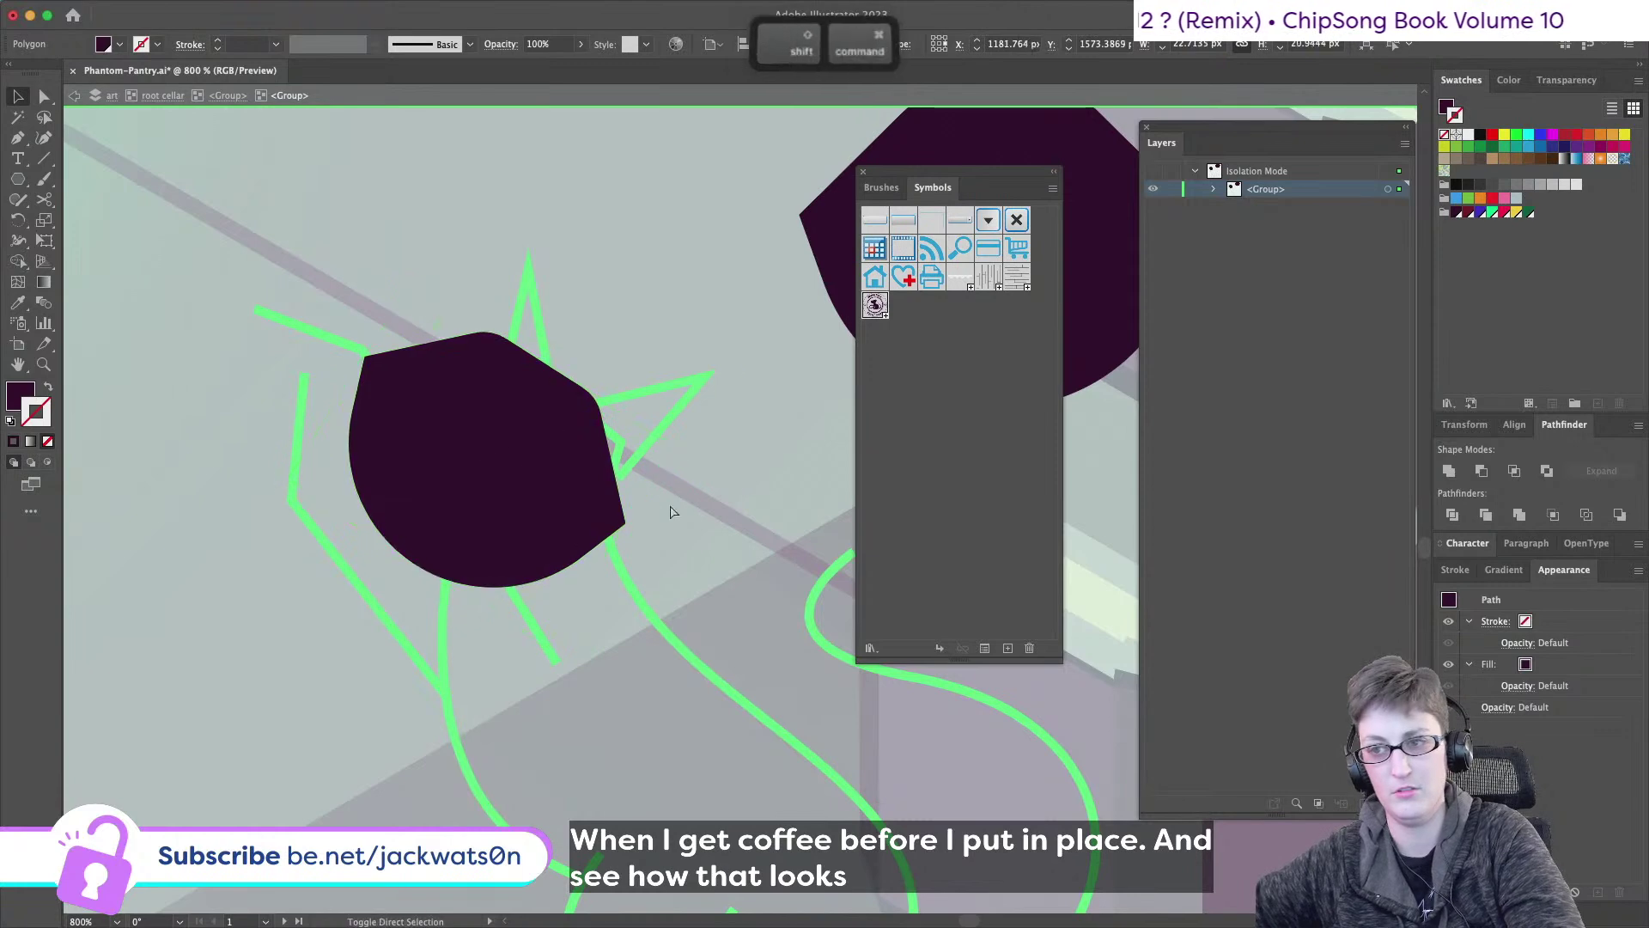
pyautogui.press('shift+super+a')
pyautogui.moveTo(517, 502); pyautogui.dragTo(515, 479)
pyautogui.scroll(1, 461, 478)
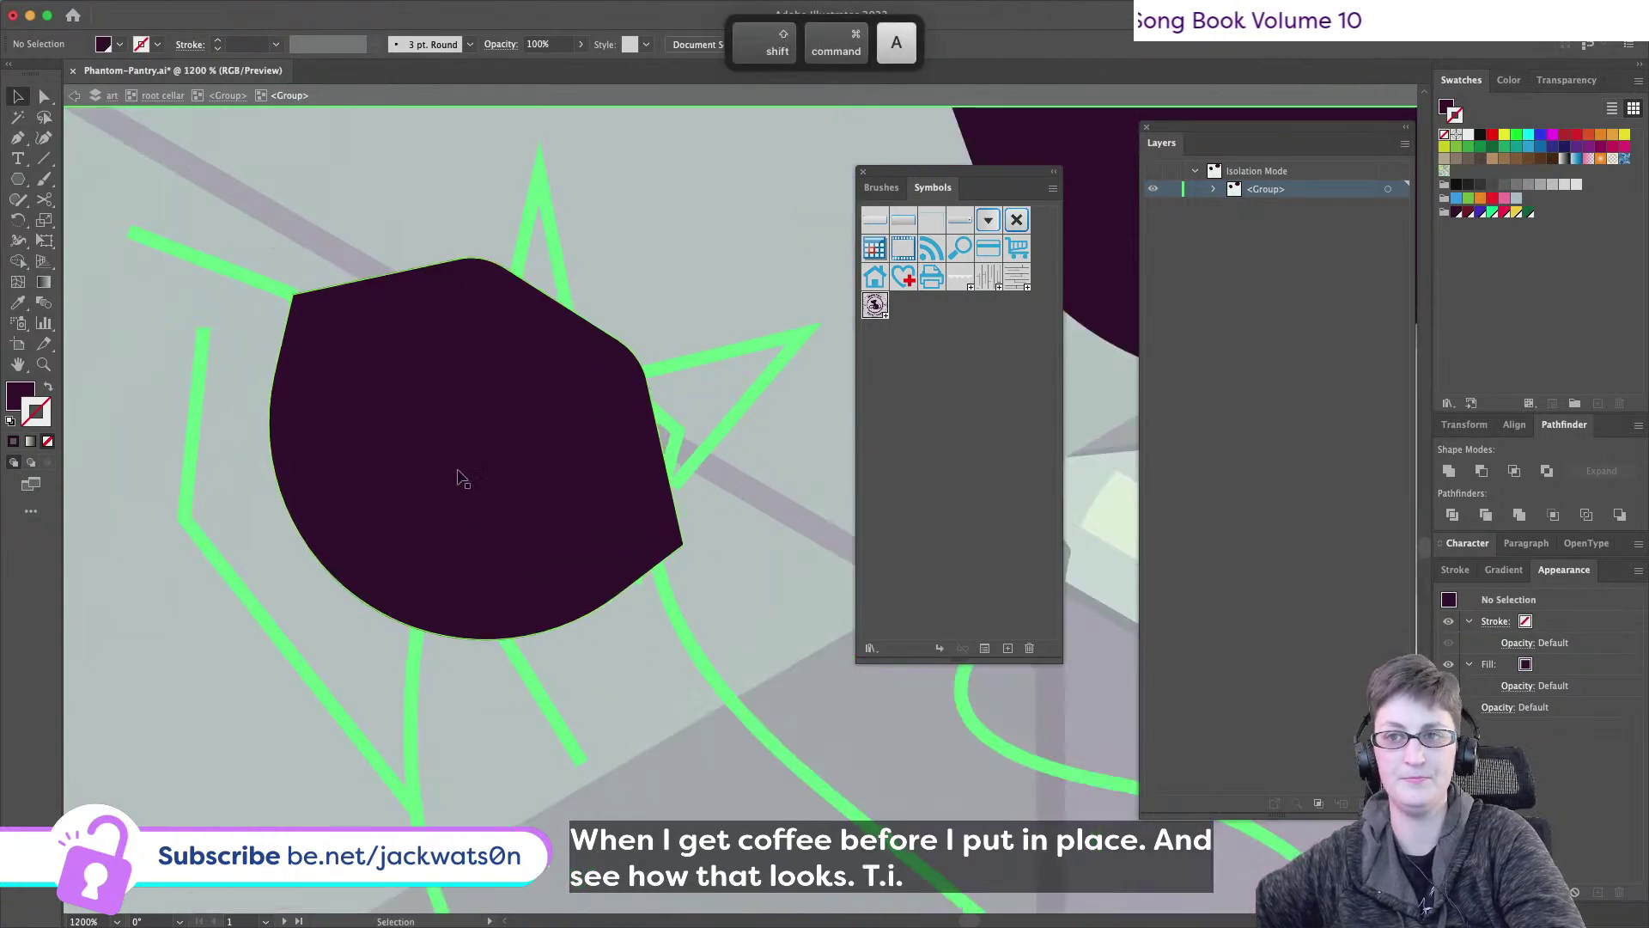
# - Draw a small pentagon about 4.4 px wide with the Polygon tool, just above the head
pyautogui.moveTo(14, 183); pyautogui.dragTo(54, 178)
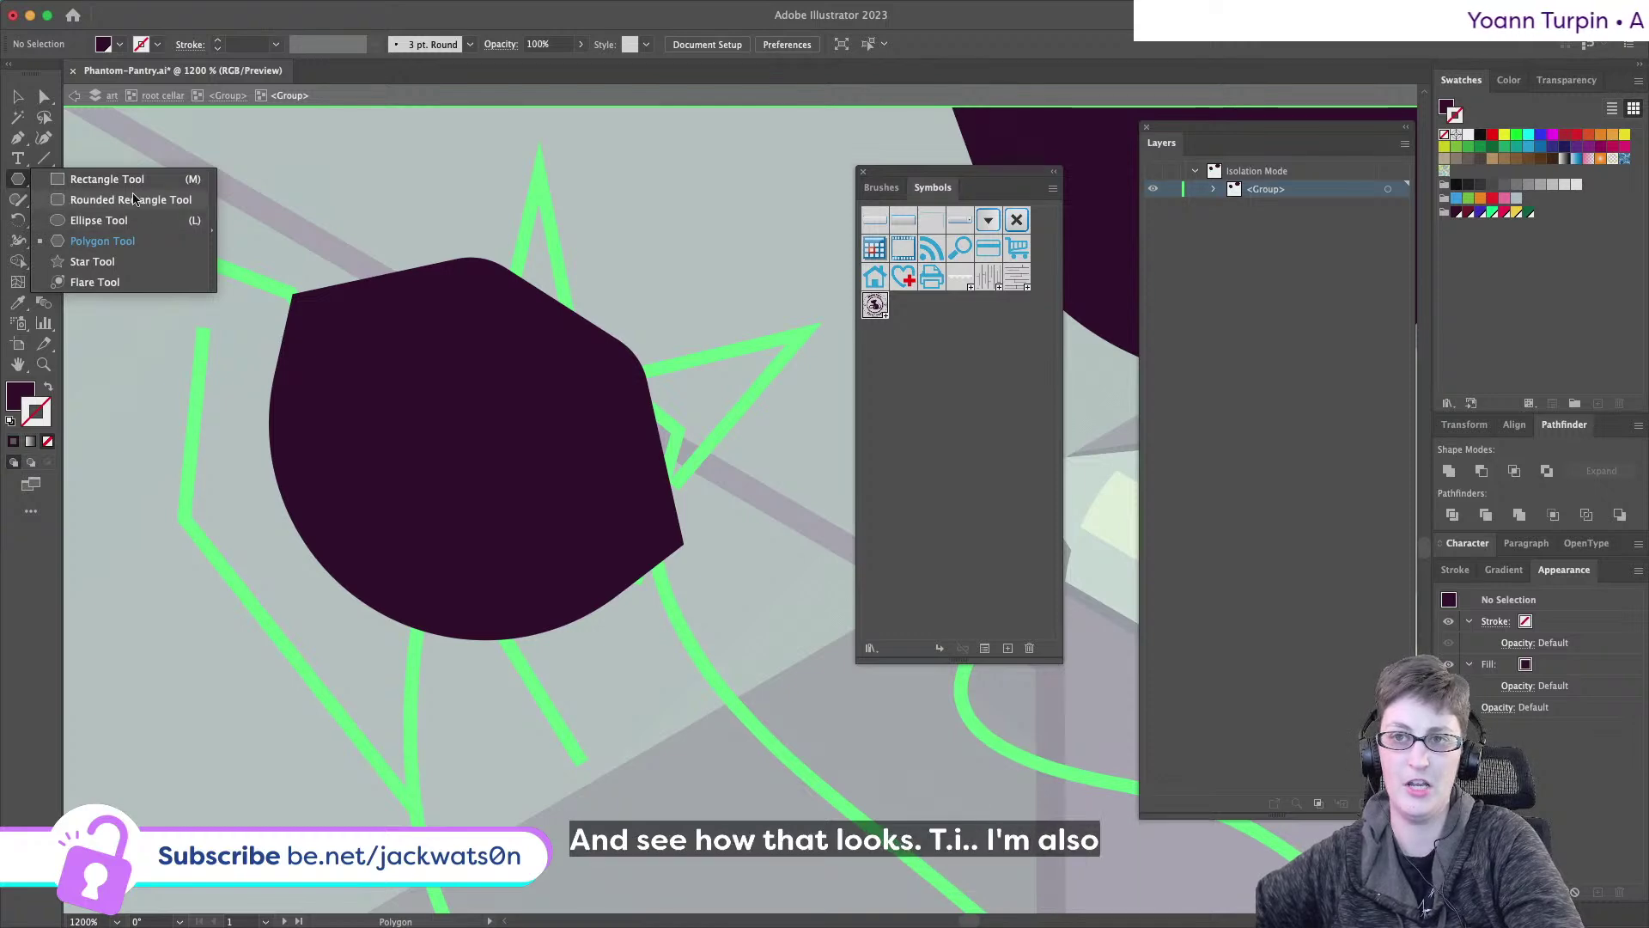
pyautogui.click(129, 241)
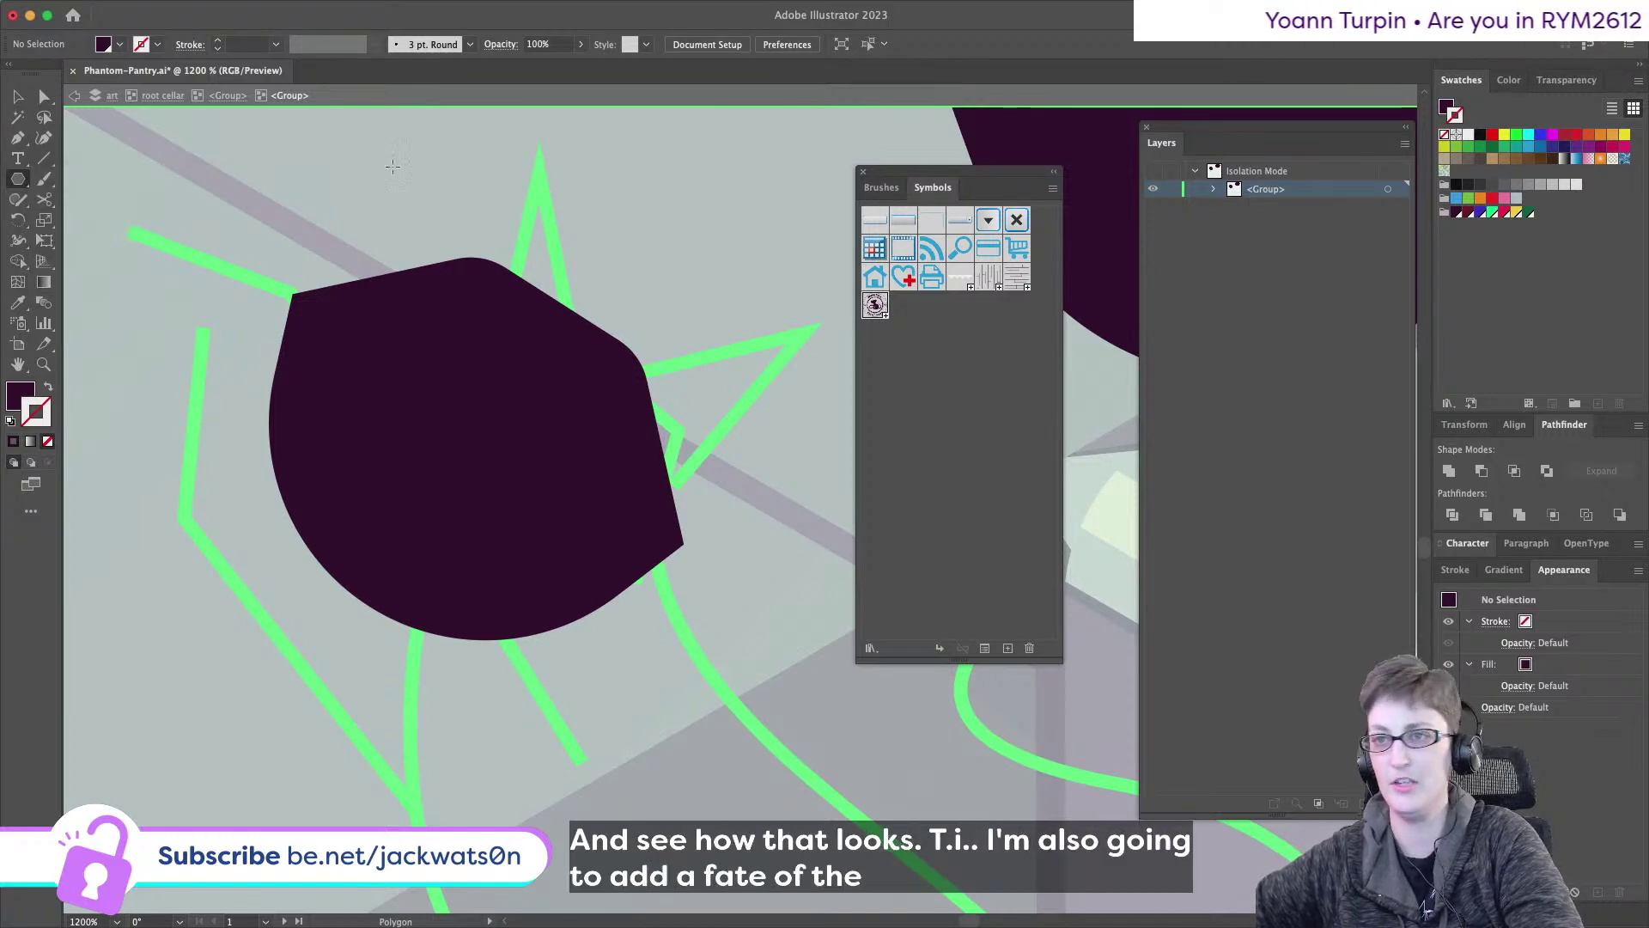
pyautogui.moveTo(391, 164); pyautogui.dragTo(391, 204)
pyautogui.press('Down')
pyautogui.click(17, 96)
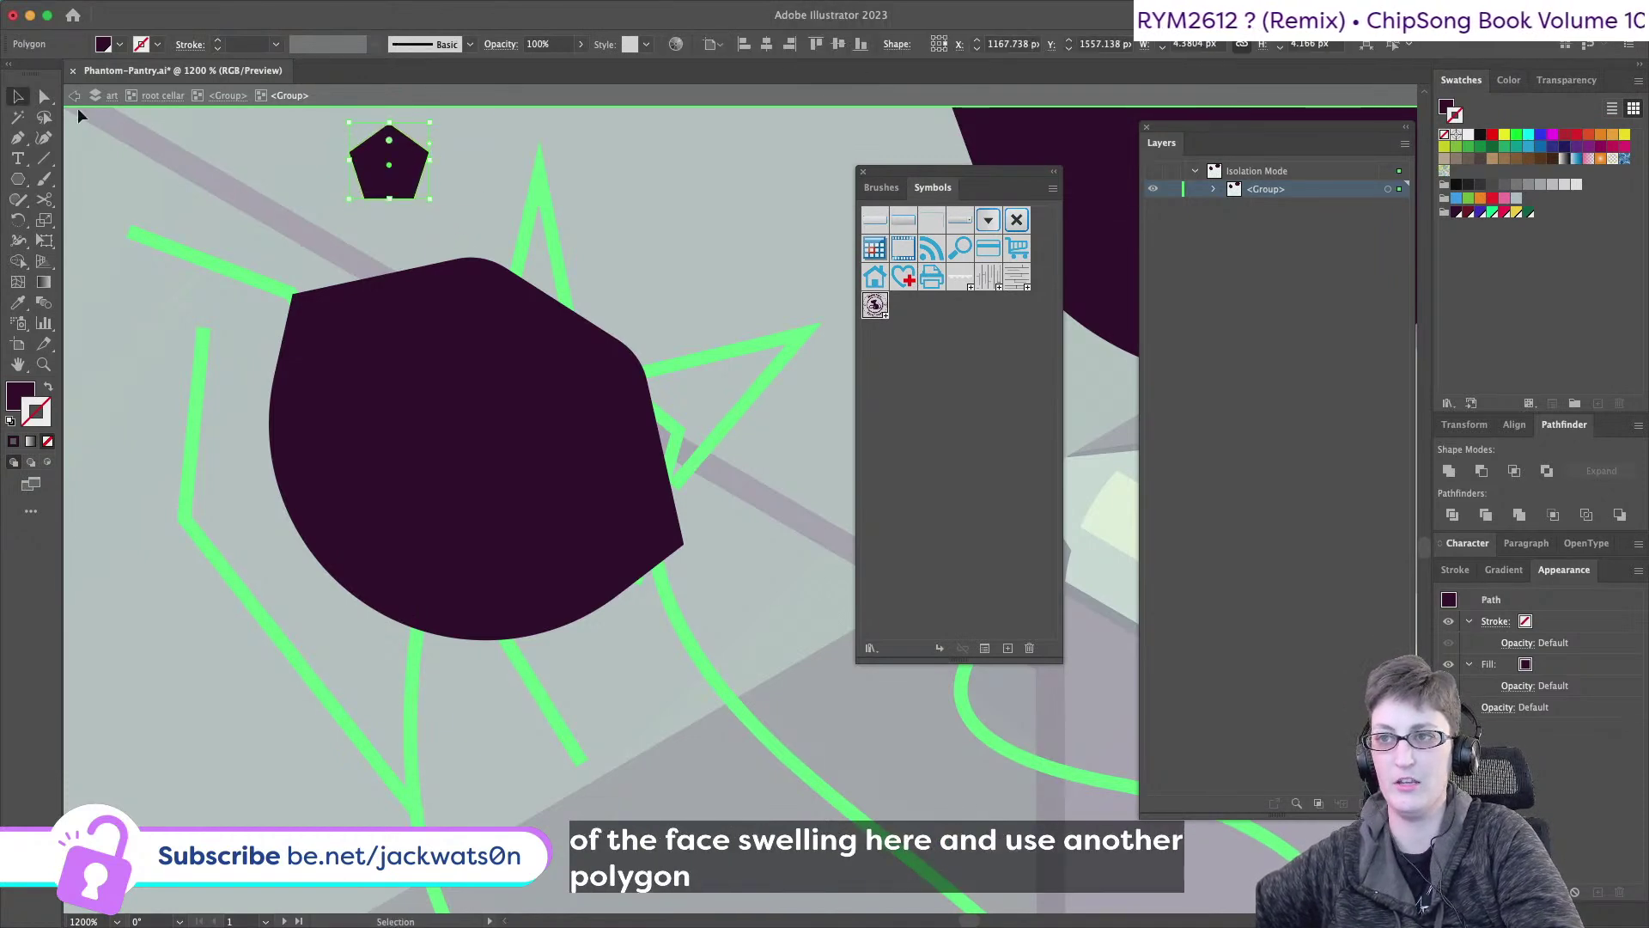
# - Turn the small pentagon upside down and flatten it to about 2.3 px high
pyautogui.hscroll(2, 223, 130)
pyautogui.moveTo(279, 144); pyautogui.dragTo(368, 213)
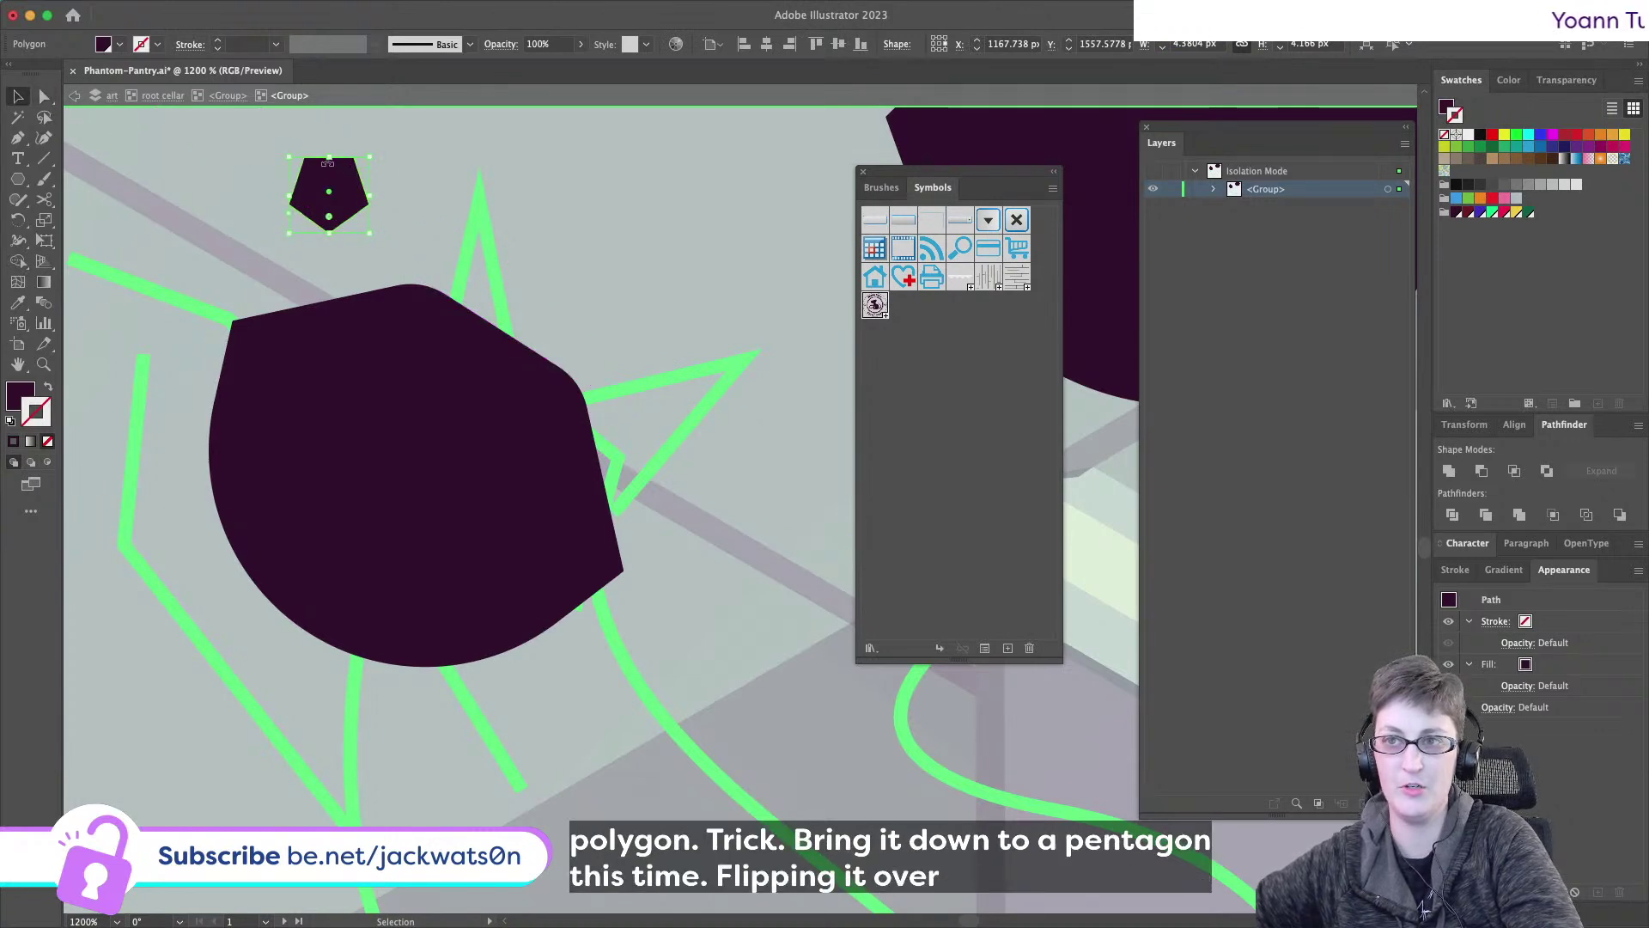
pyautogui.moveTo(330, 160)
pyautogui.mouseDown()
pyautogui.moveTo(344, 111)
pyautogui.moveTo(330, 190)
pyautogui.mouseUp()
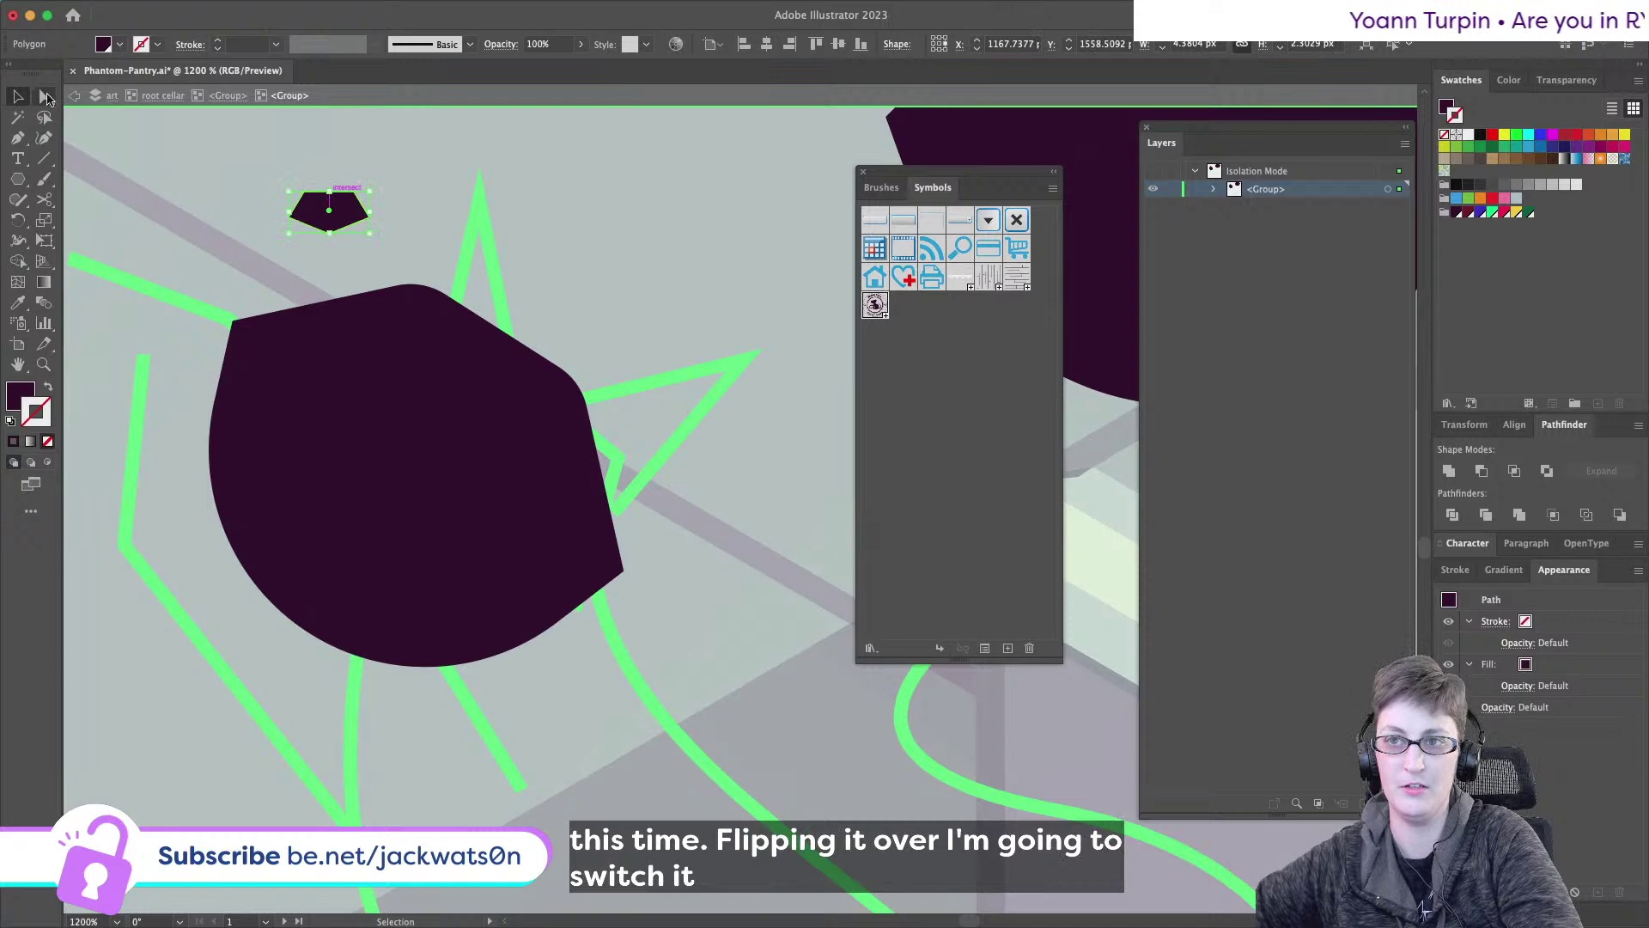
# - Round the flattened pentagon's corners to about 0.89 px and move it onto the upper part of the head
pyautogui.click(47, 97)
pyautogui.scroll(1, 345, 261)
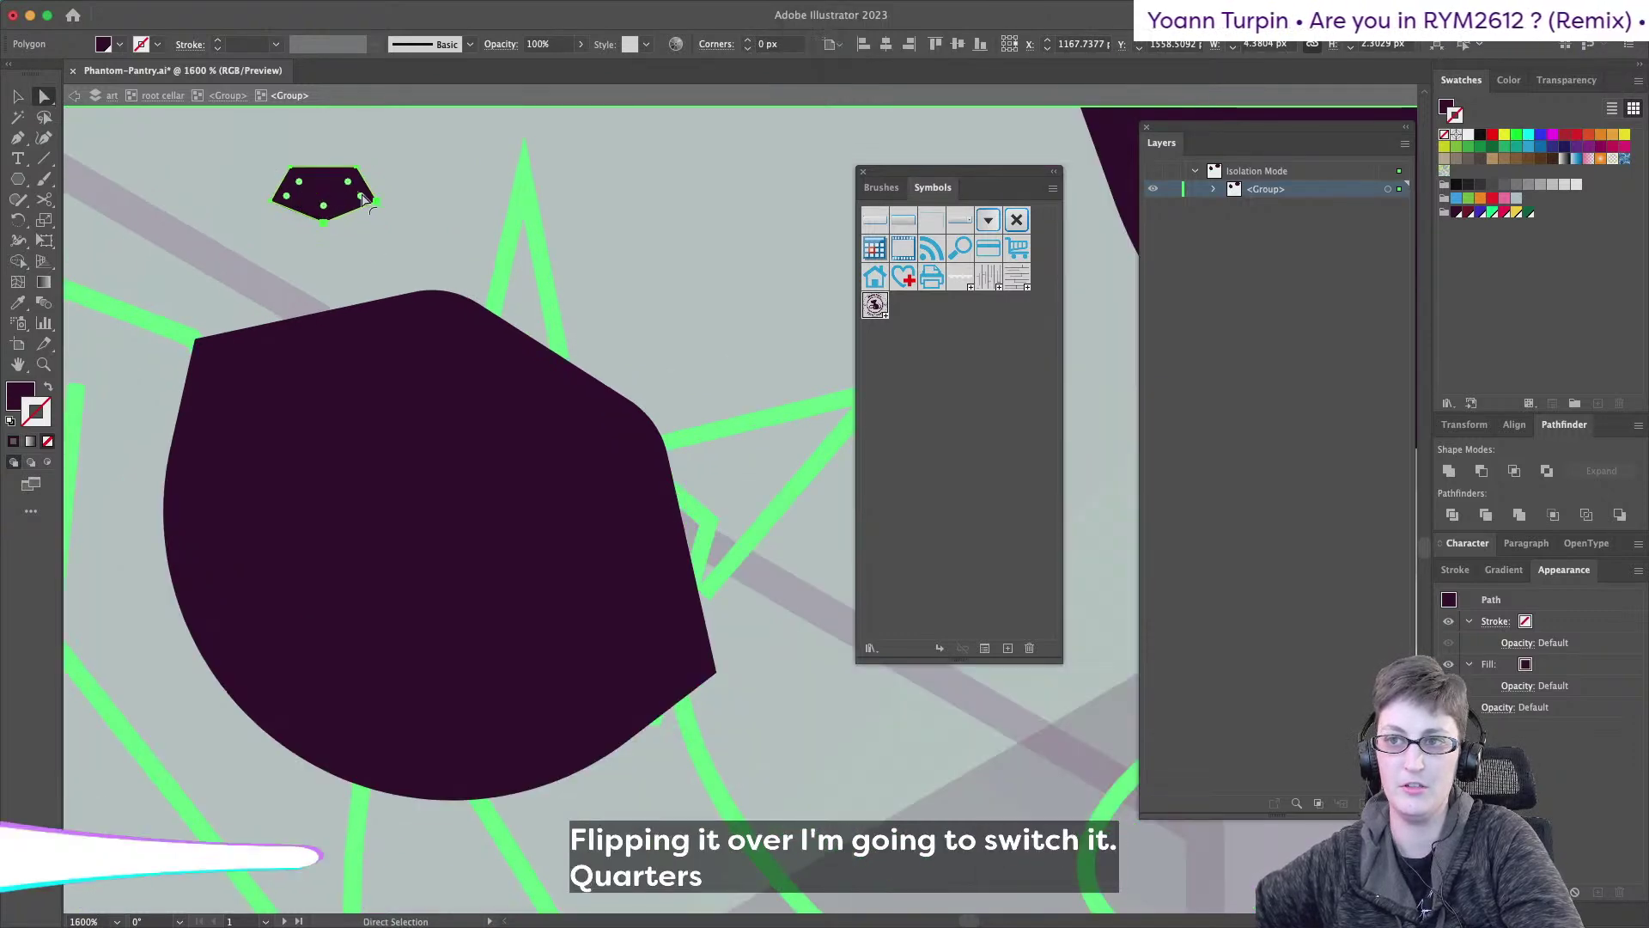
pyautogui.click(349, 230)
pyautogui.moveTo(240, 197); pyautogui.dragTo(327, 203)
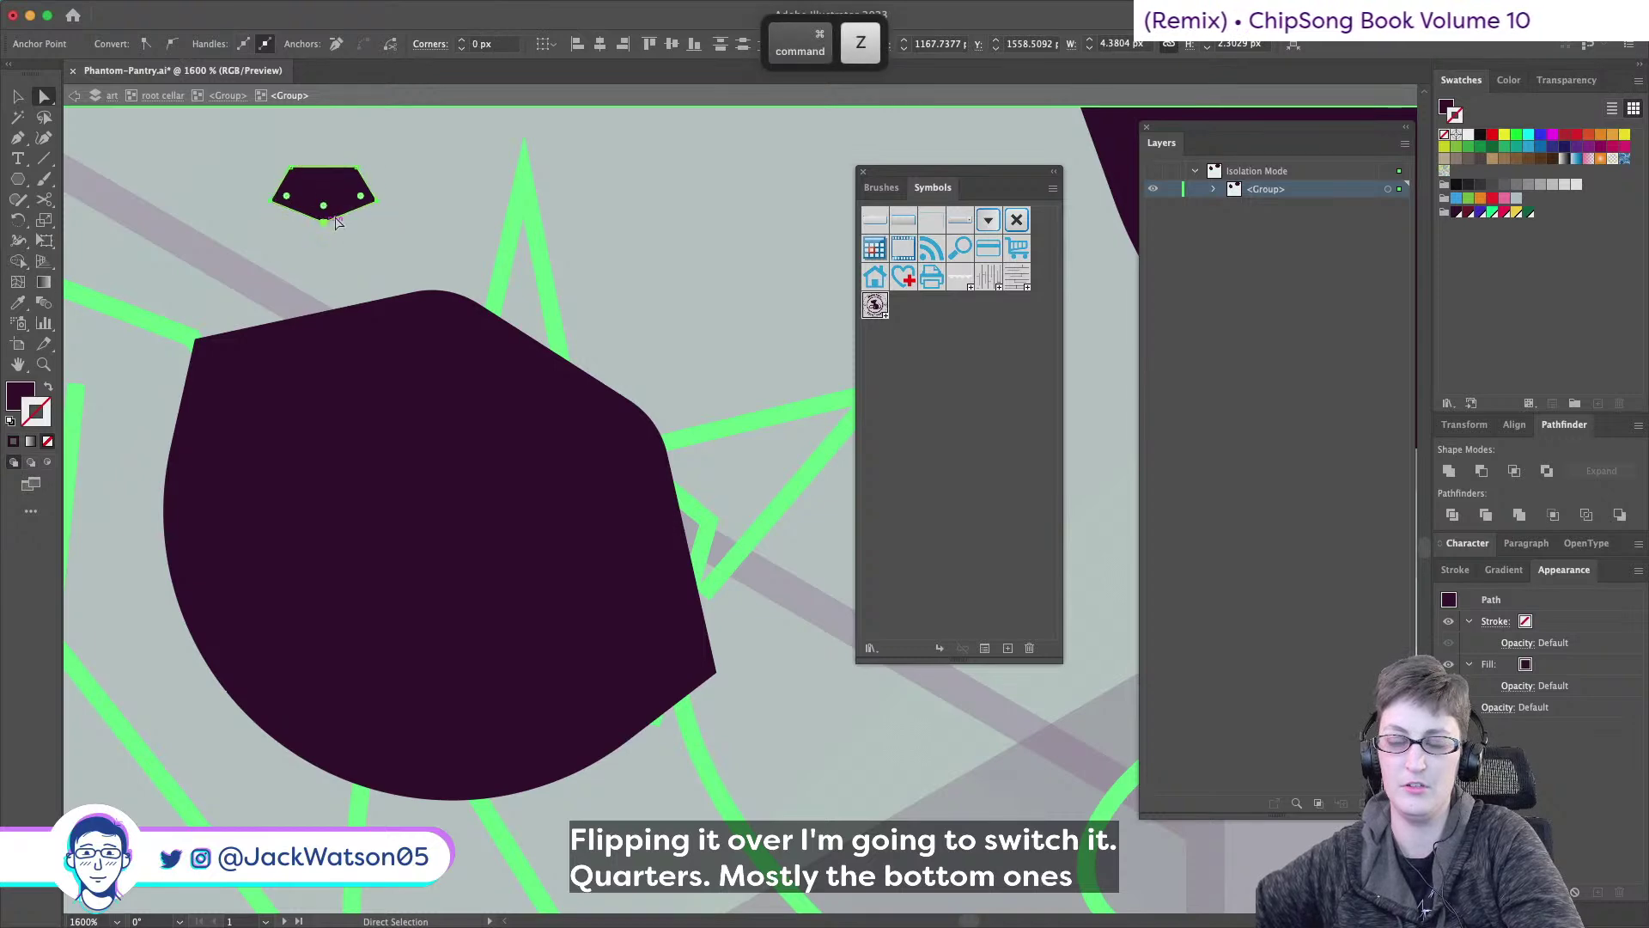
pyautogui.moveTo(402, 206); pyautogui.dragTo(217, 197)
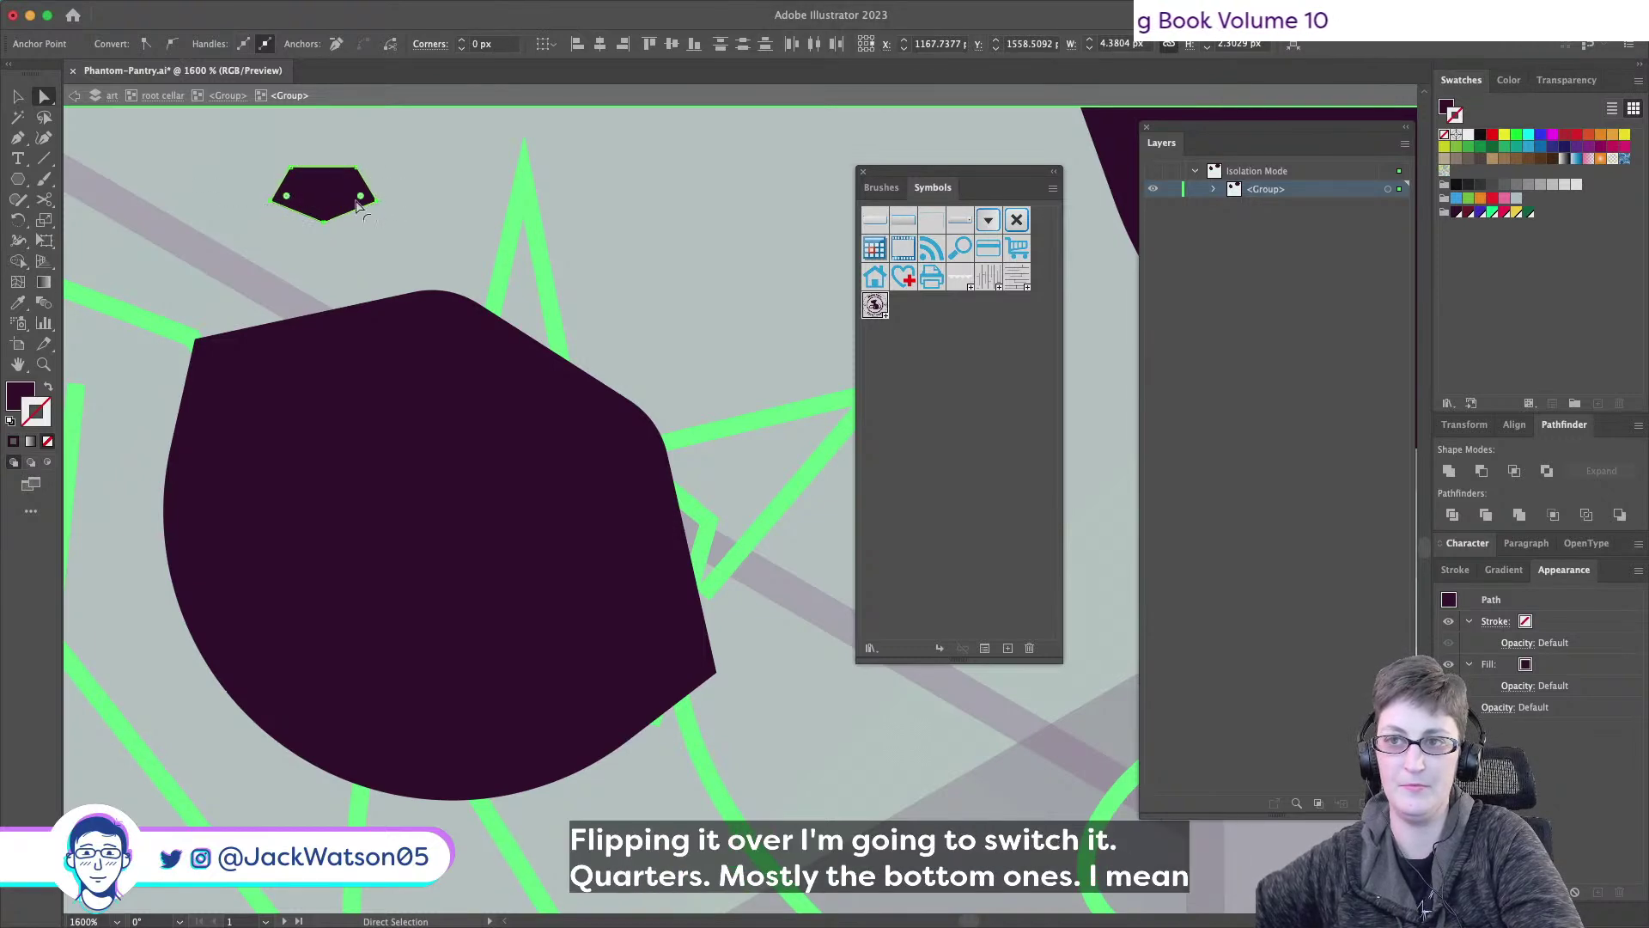
pyautogui.moveTo(364, 199); pyautogui.dragTo(324, 396)
pyautogui.click(323, 220)
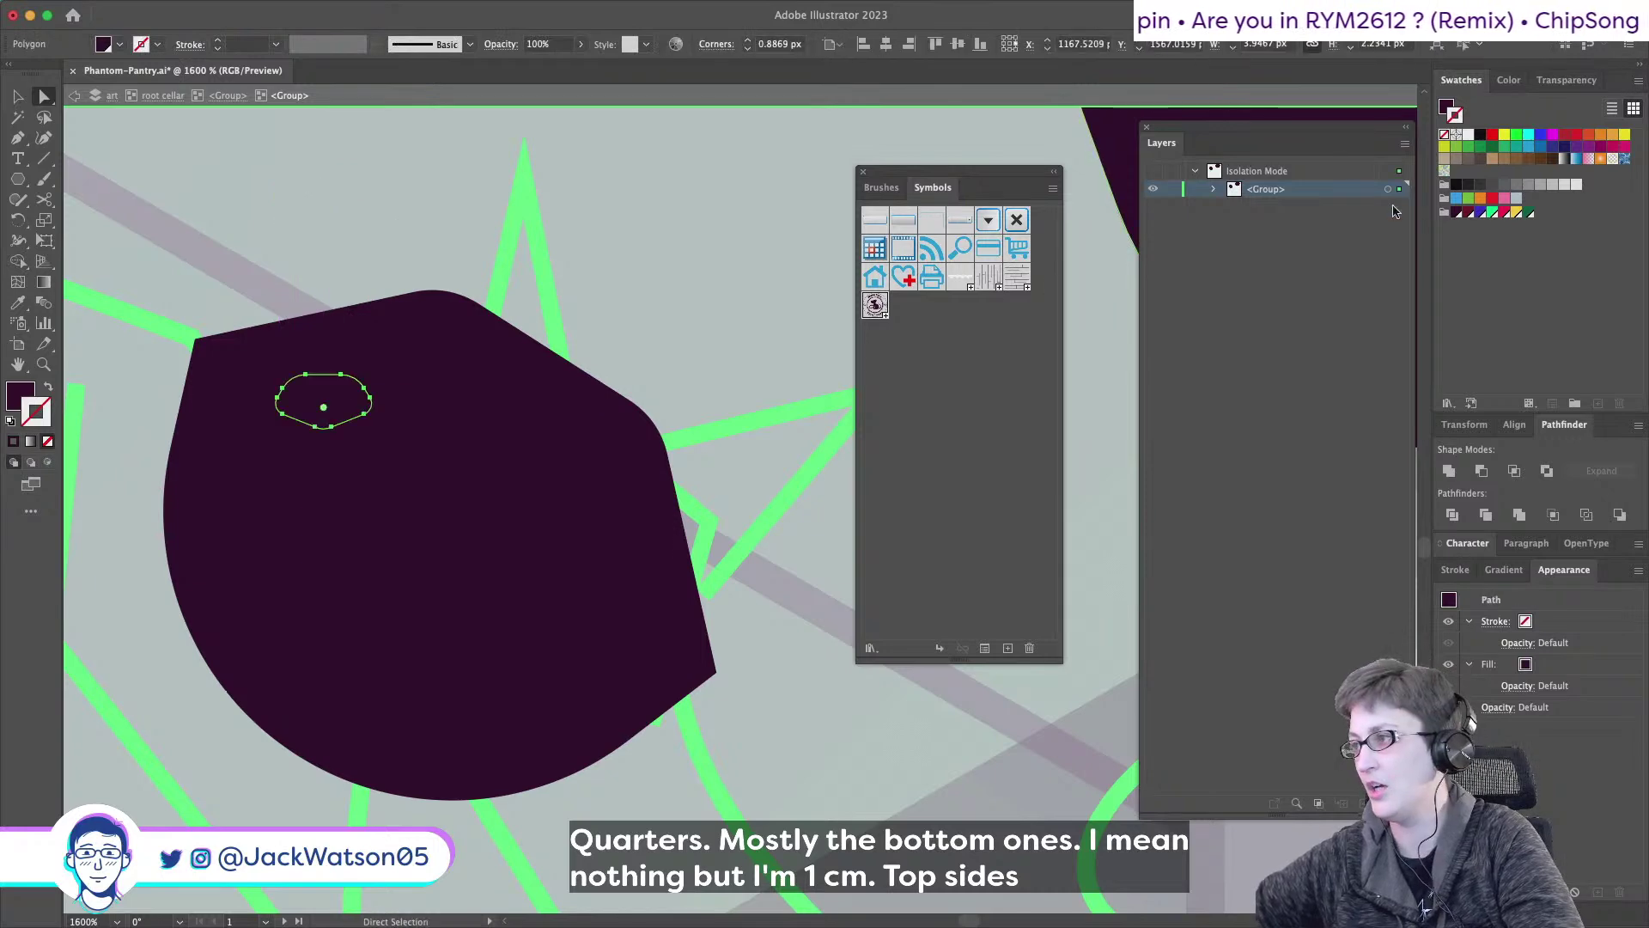
# - Fill the small nose shape with the crimson-pink swatch at a 52% tint and remove its stroke
pyautogui.click(1503, 213)
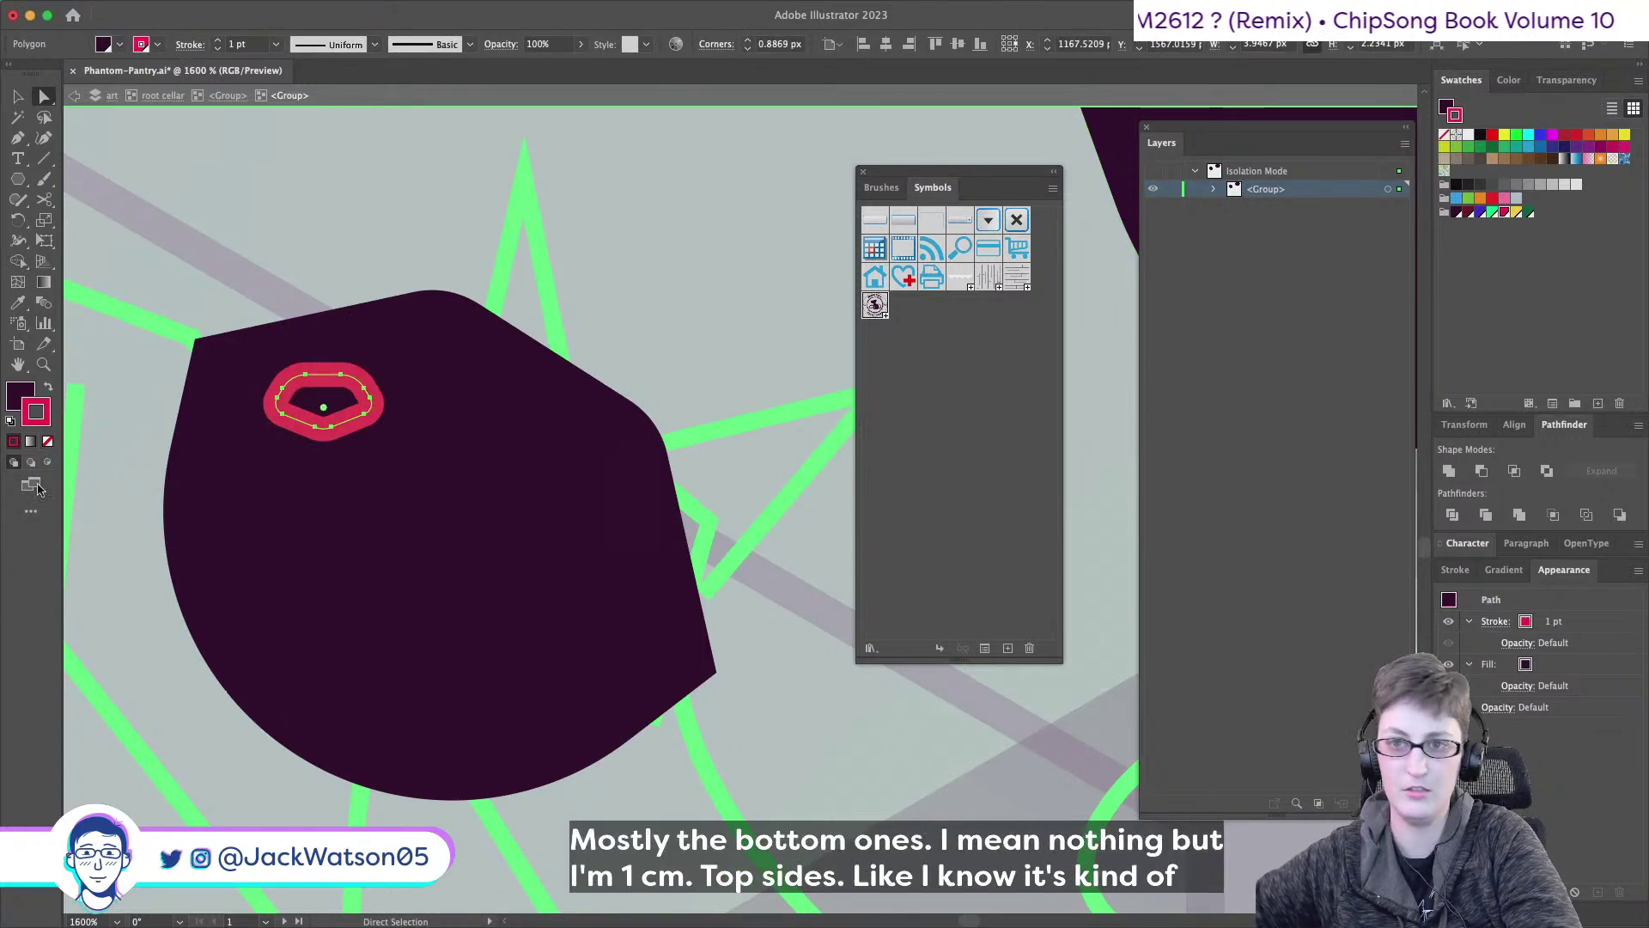
pyautogui.click(48, 387)
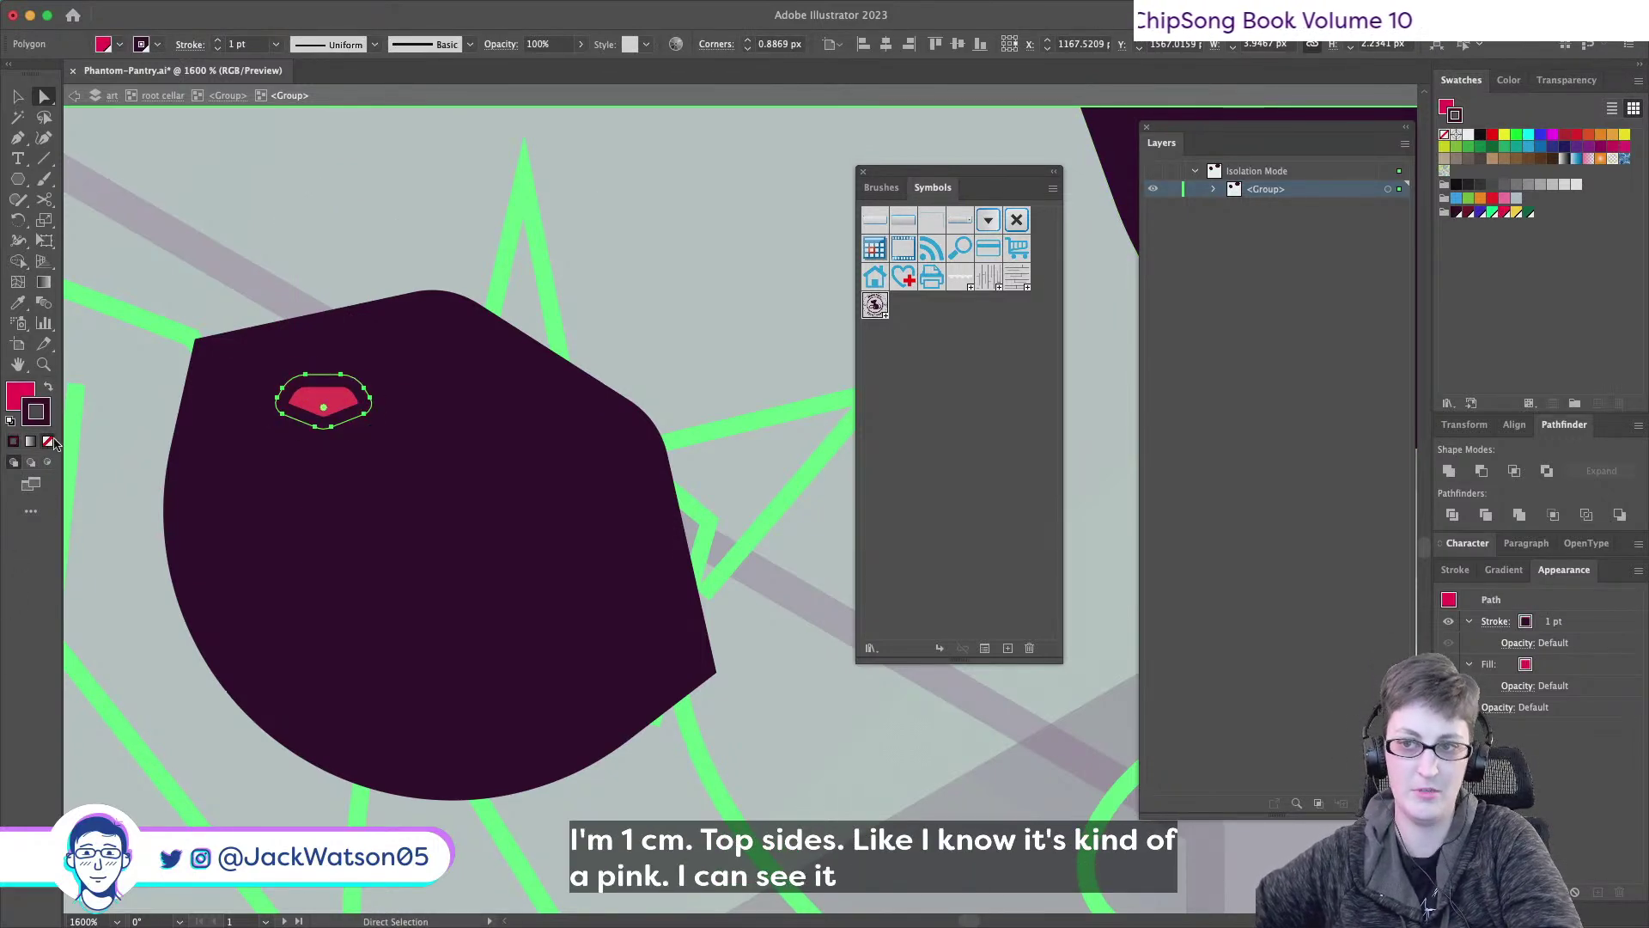
pyautogui.click(47, 440)
pyautogui.click(16, 93)
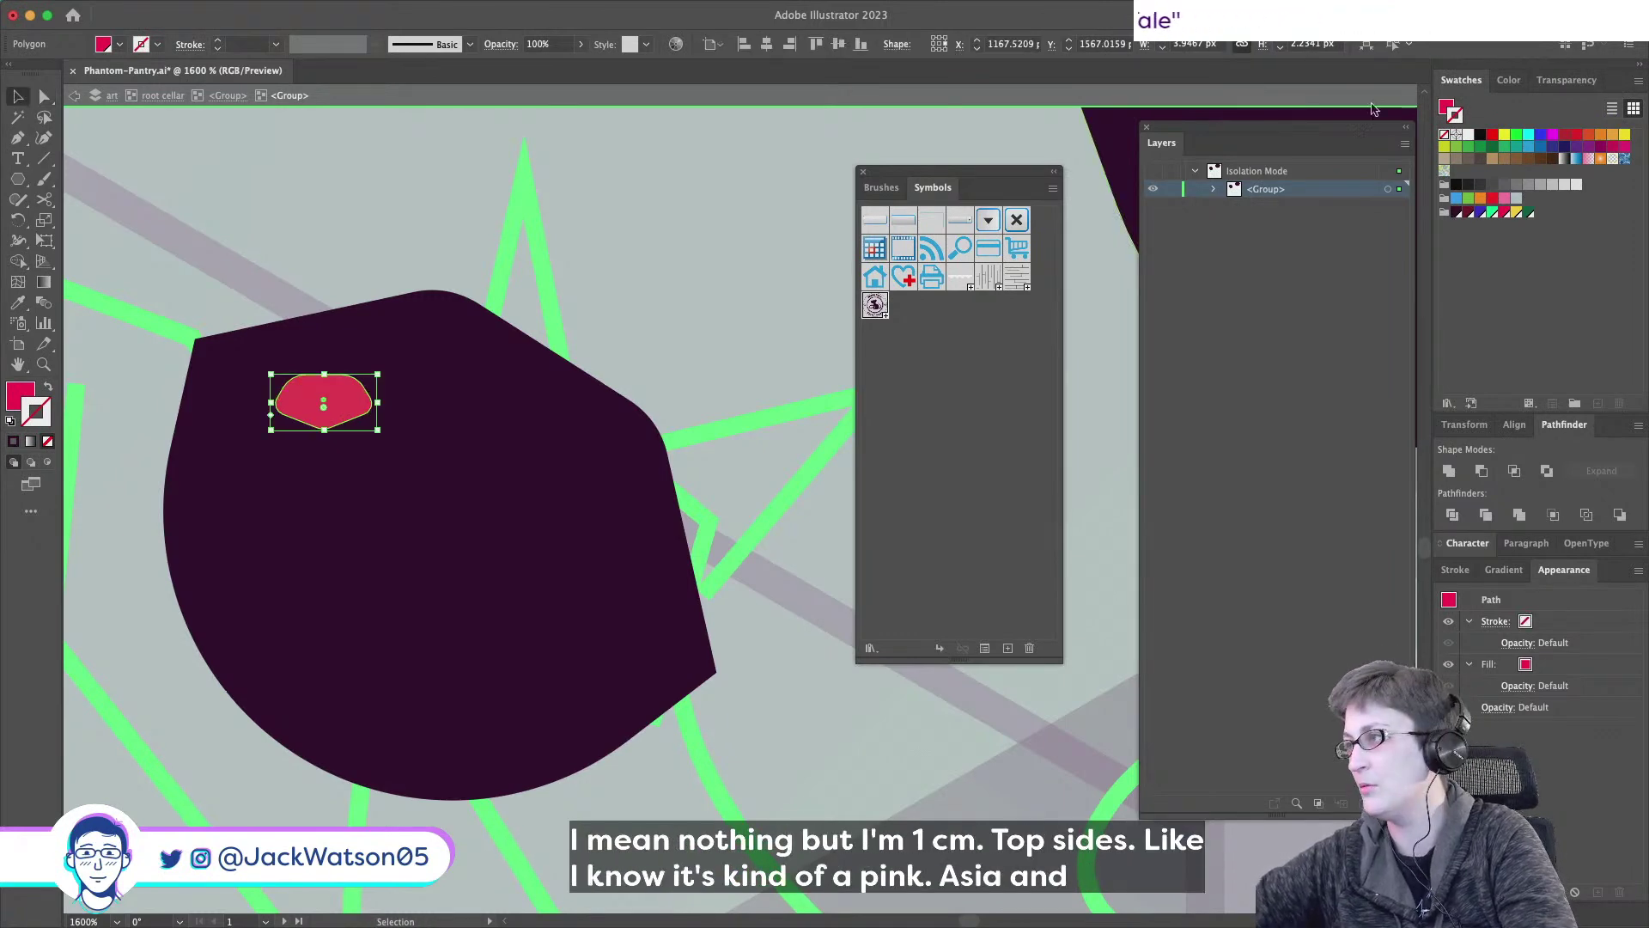
pyautogui.click(1509, 79)
pyautogui.moveTo(1589, 114); pyautogui.dragTo(1544, 113)
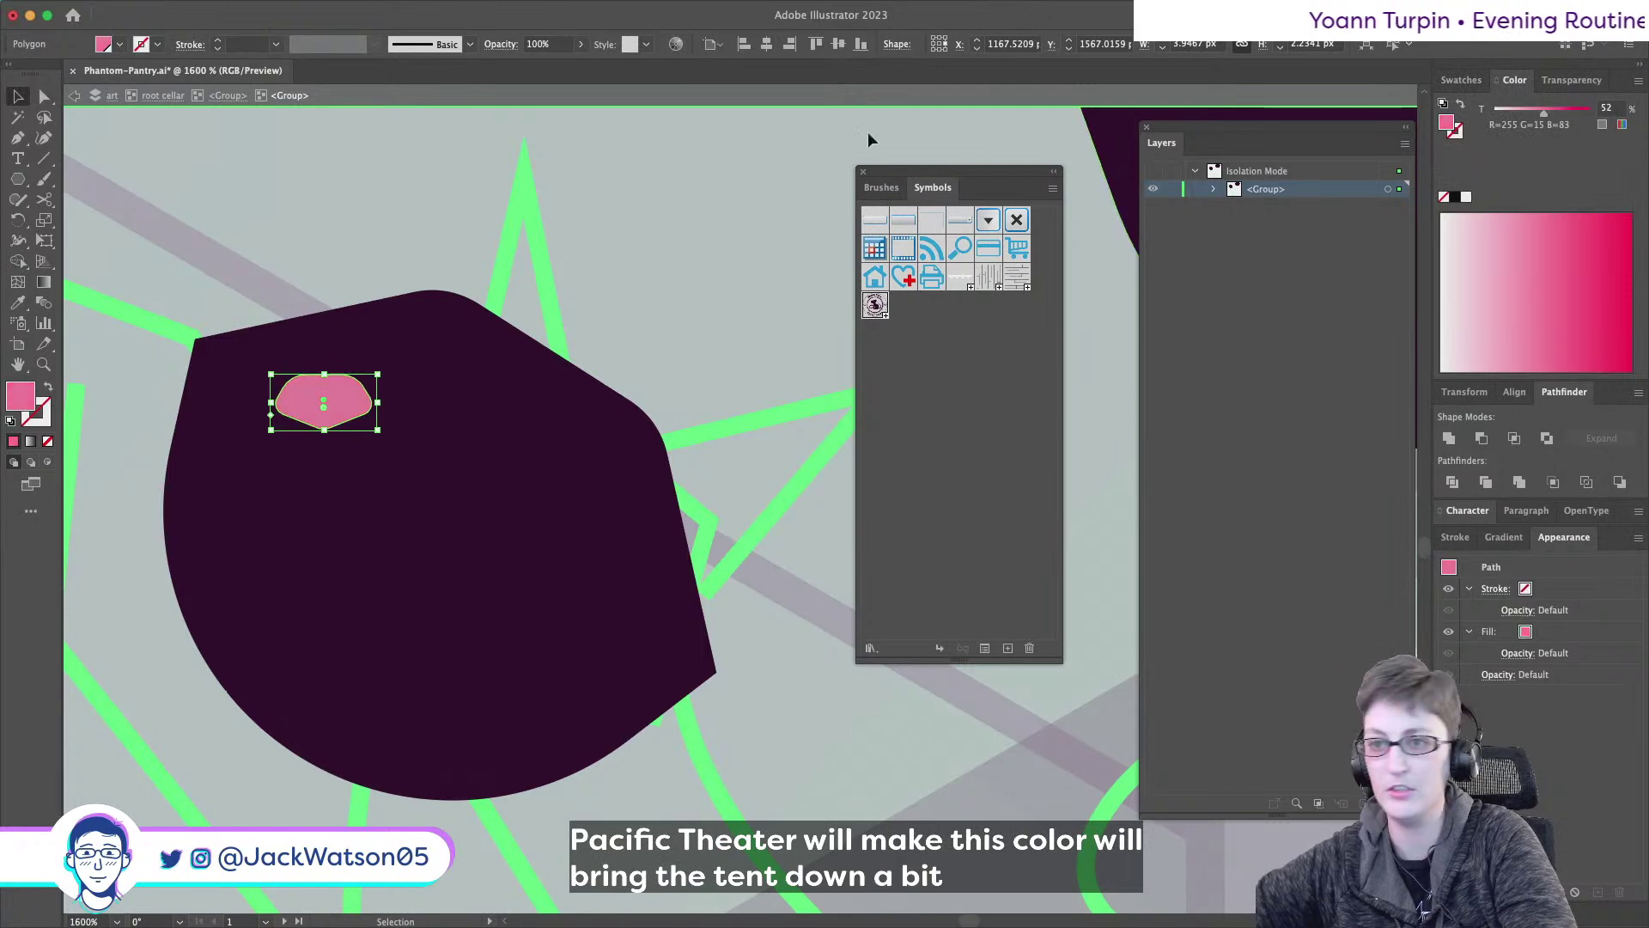
# - Rotate the pink nose to match the head's tilt and position it near the head's upper-left corner
pyautogui.moveTo(385, 370); pyautogui.dragTo(338, 420)
pyautogui.click(246, 227)
pyautogui.keyDown('alt'); pyautogui.scroll(-5, 430, 400); pyautogui.keyUp('alt')
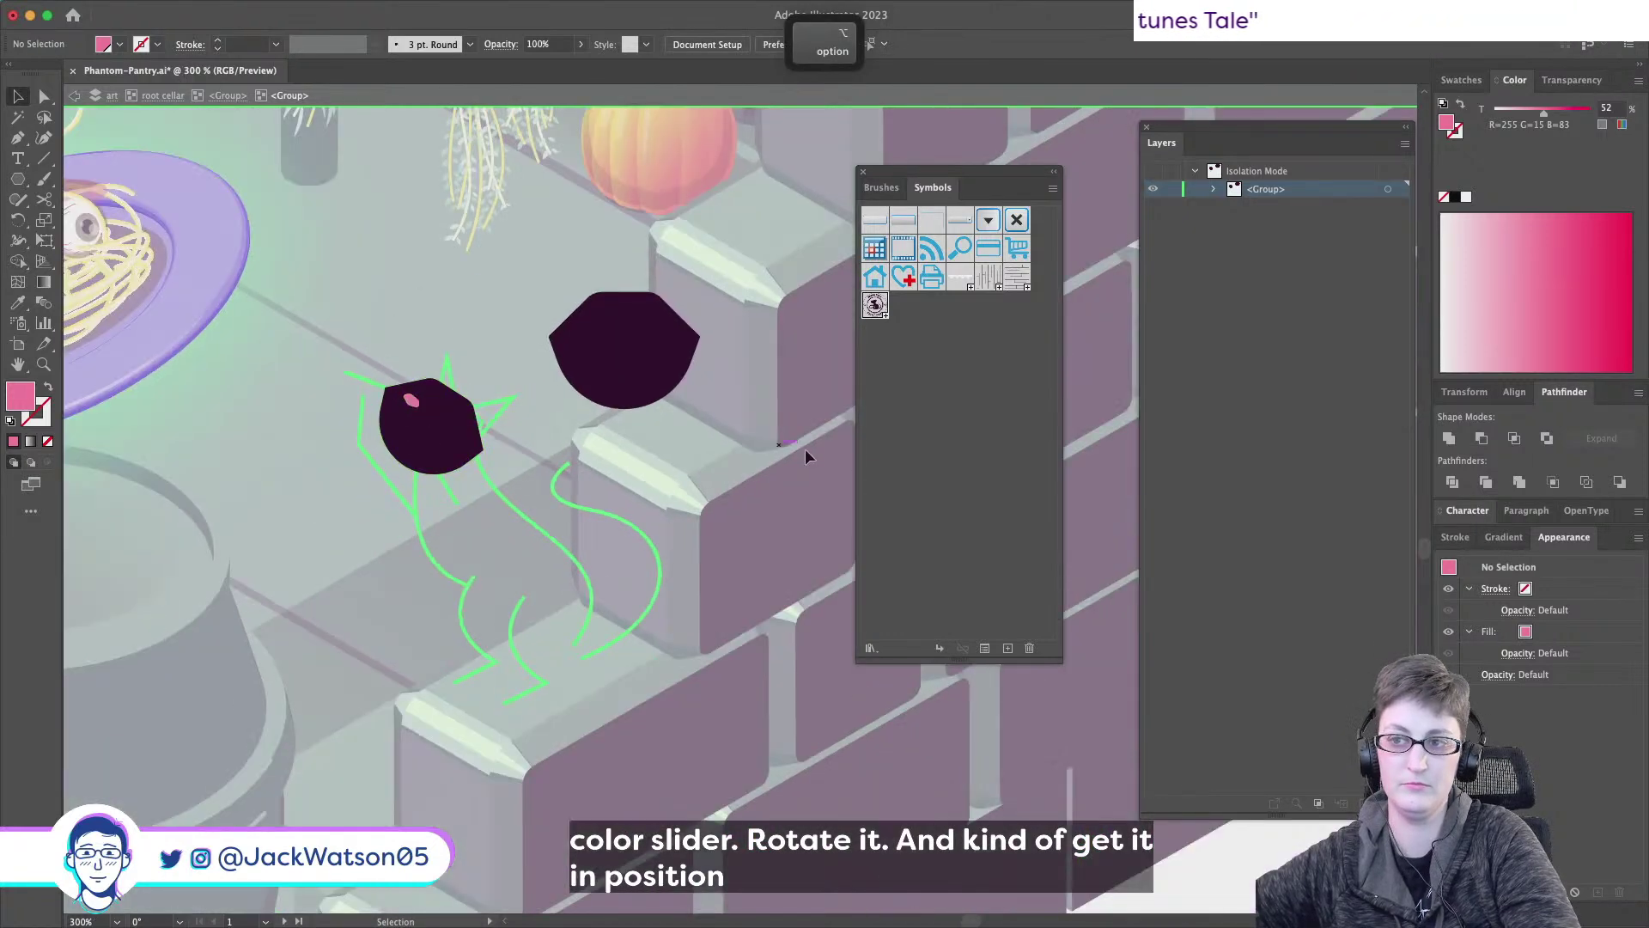
pyautogui.keyDown('alt'); pyautogui.scroll(3, 507, 440); pyautogui.keyUp('alt')
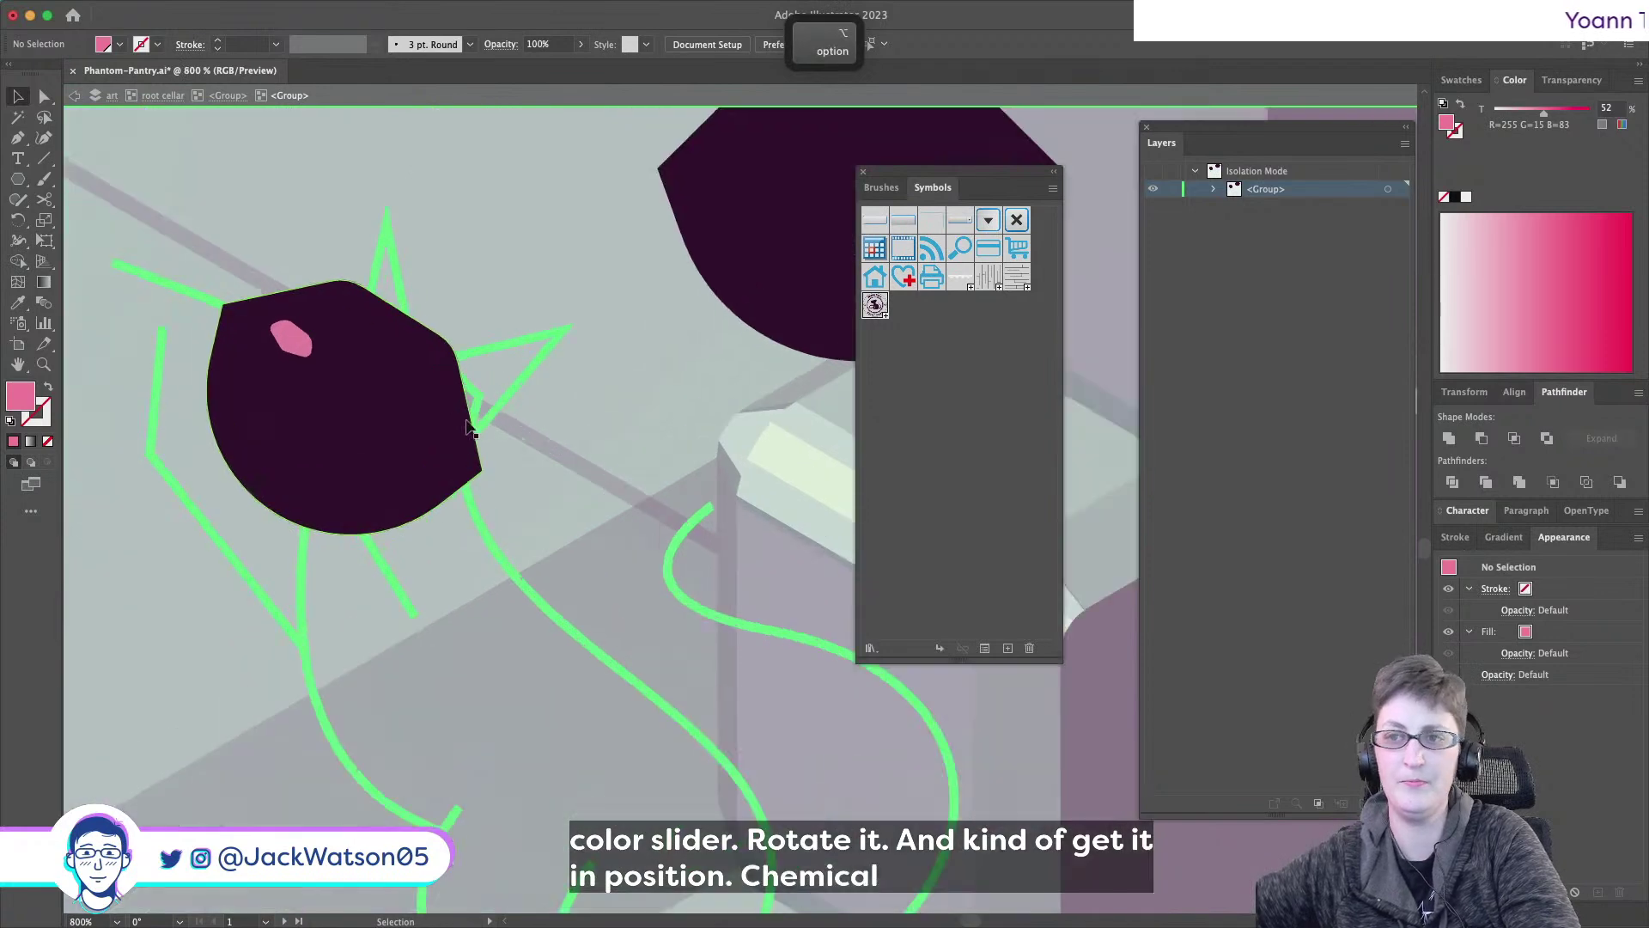
pyautogui.keyDown('alt'); pyautogui.scroll(3, 465, 421); pyautogui.keyUp('alt')
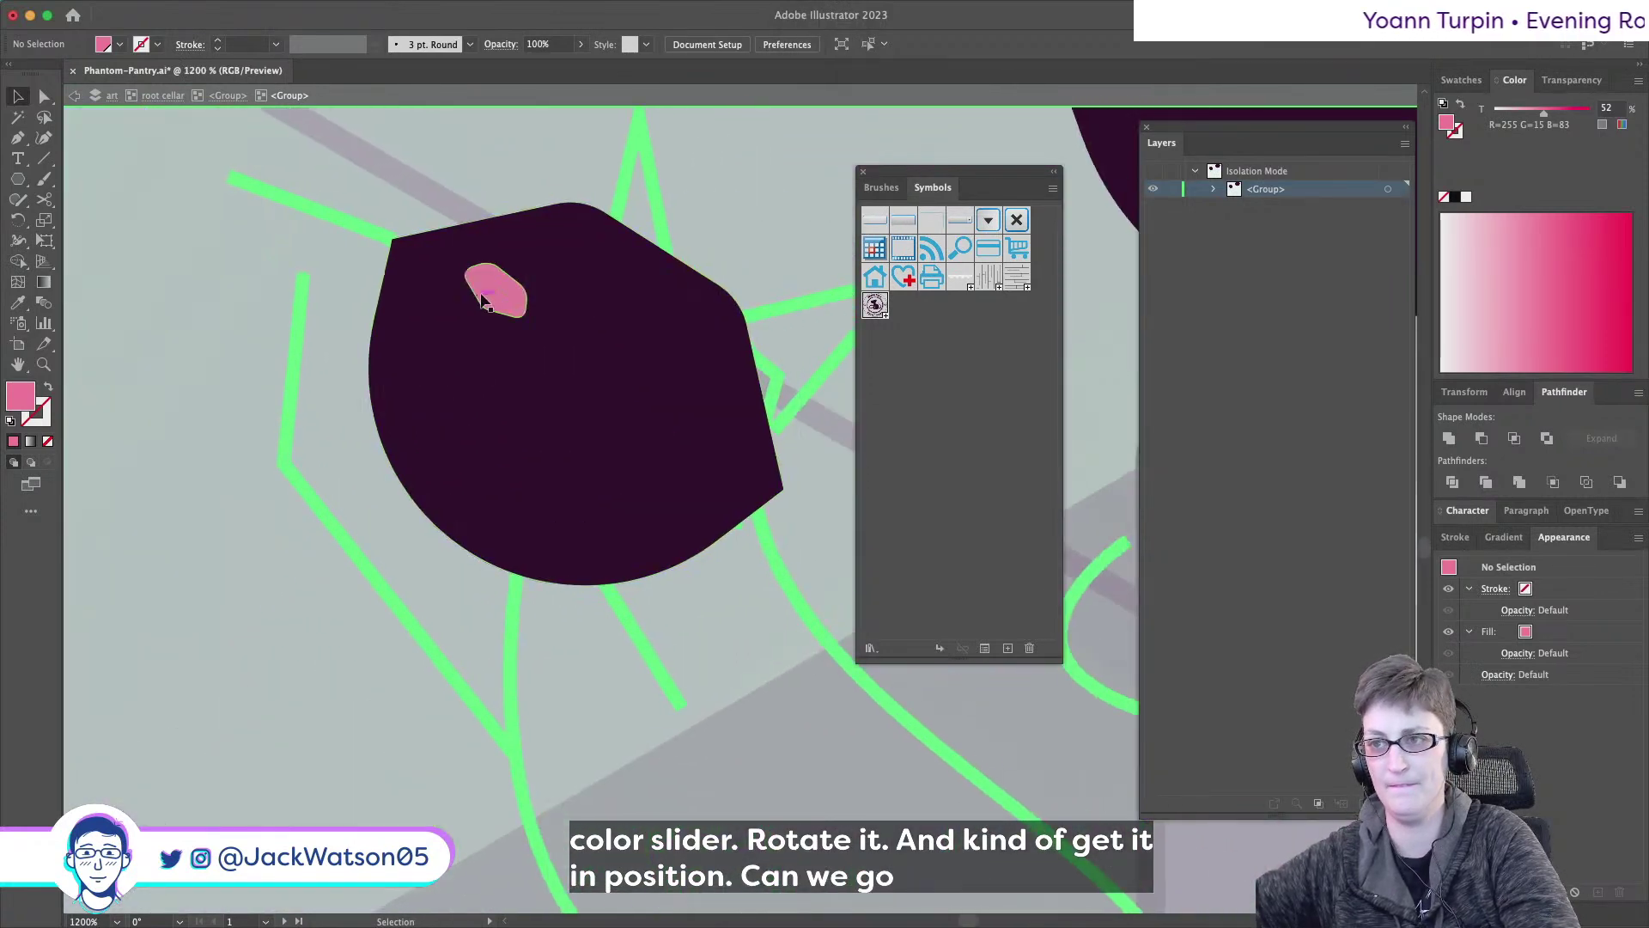
pyautogui.click(486, 299)
pyautogui.moveTo(507, 280); pyautogui.dragTo(485, 306)
pyautogui.scroll(1, 485, 305)
pyautogui.hscroll(1, 485, 306)
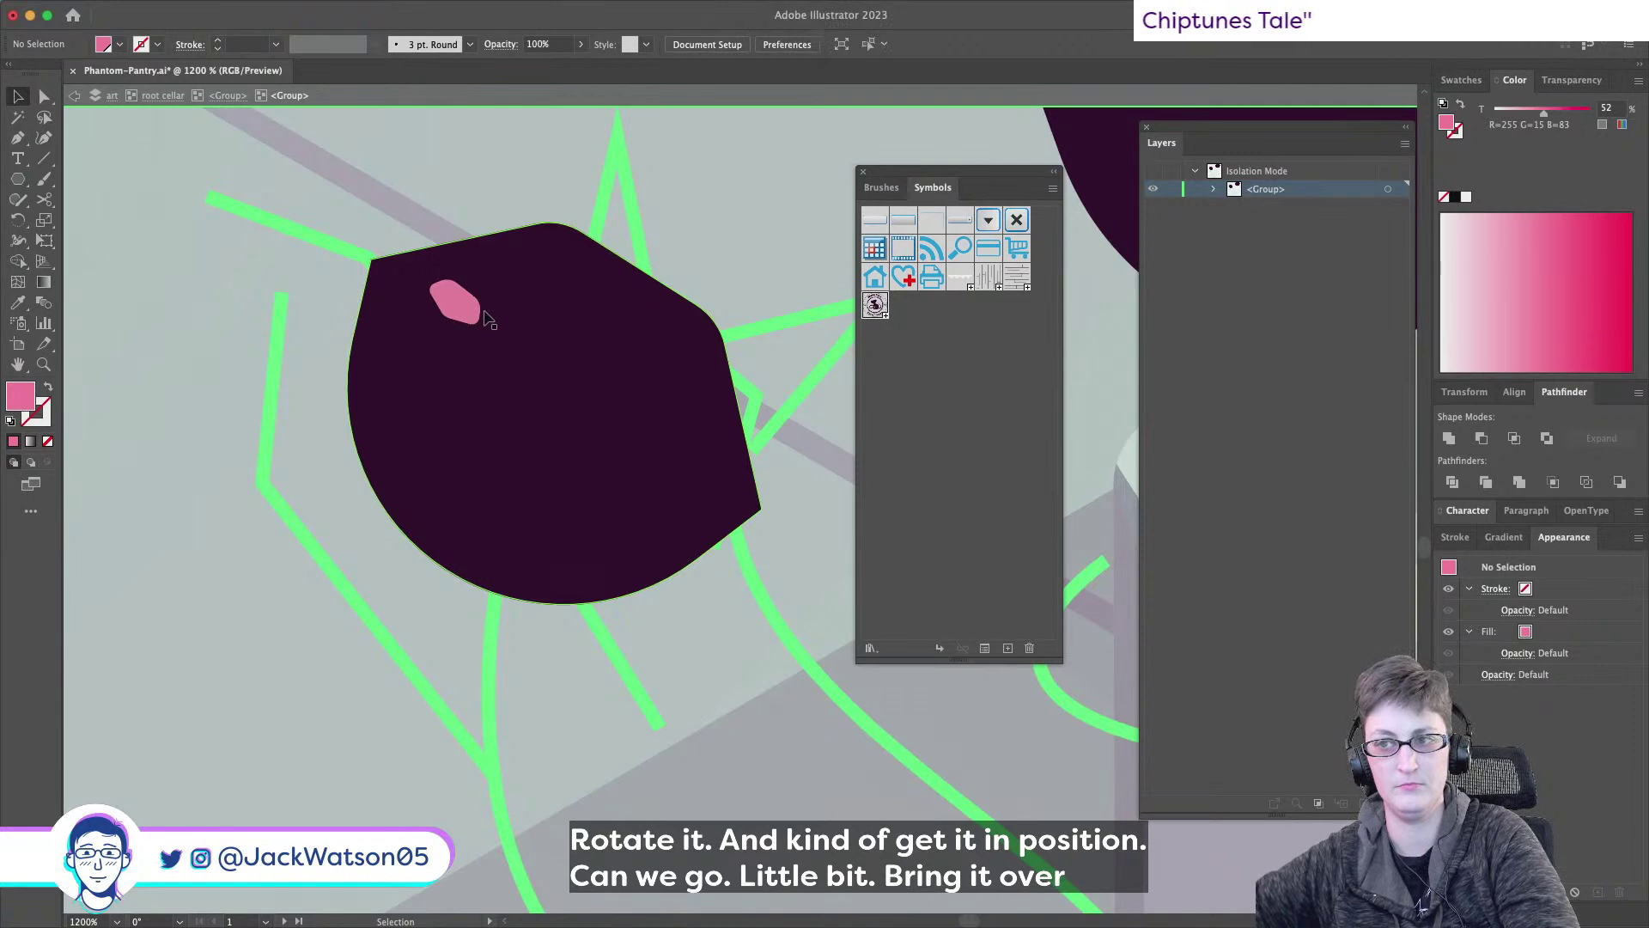
# - Draw a closed triangular ear with the Pen tool on the head's right side, over the sketched side ear
pyautogui.scroll(3, 487, 320)
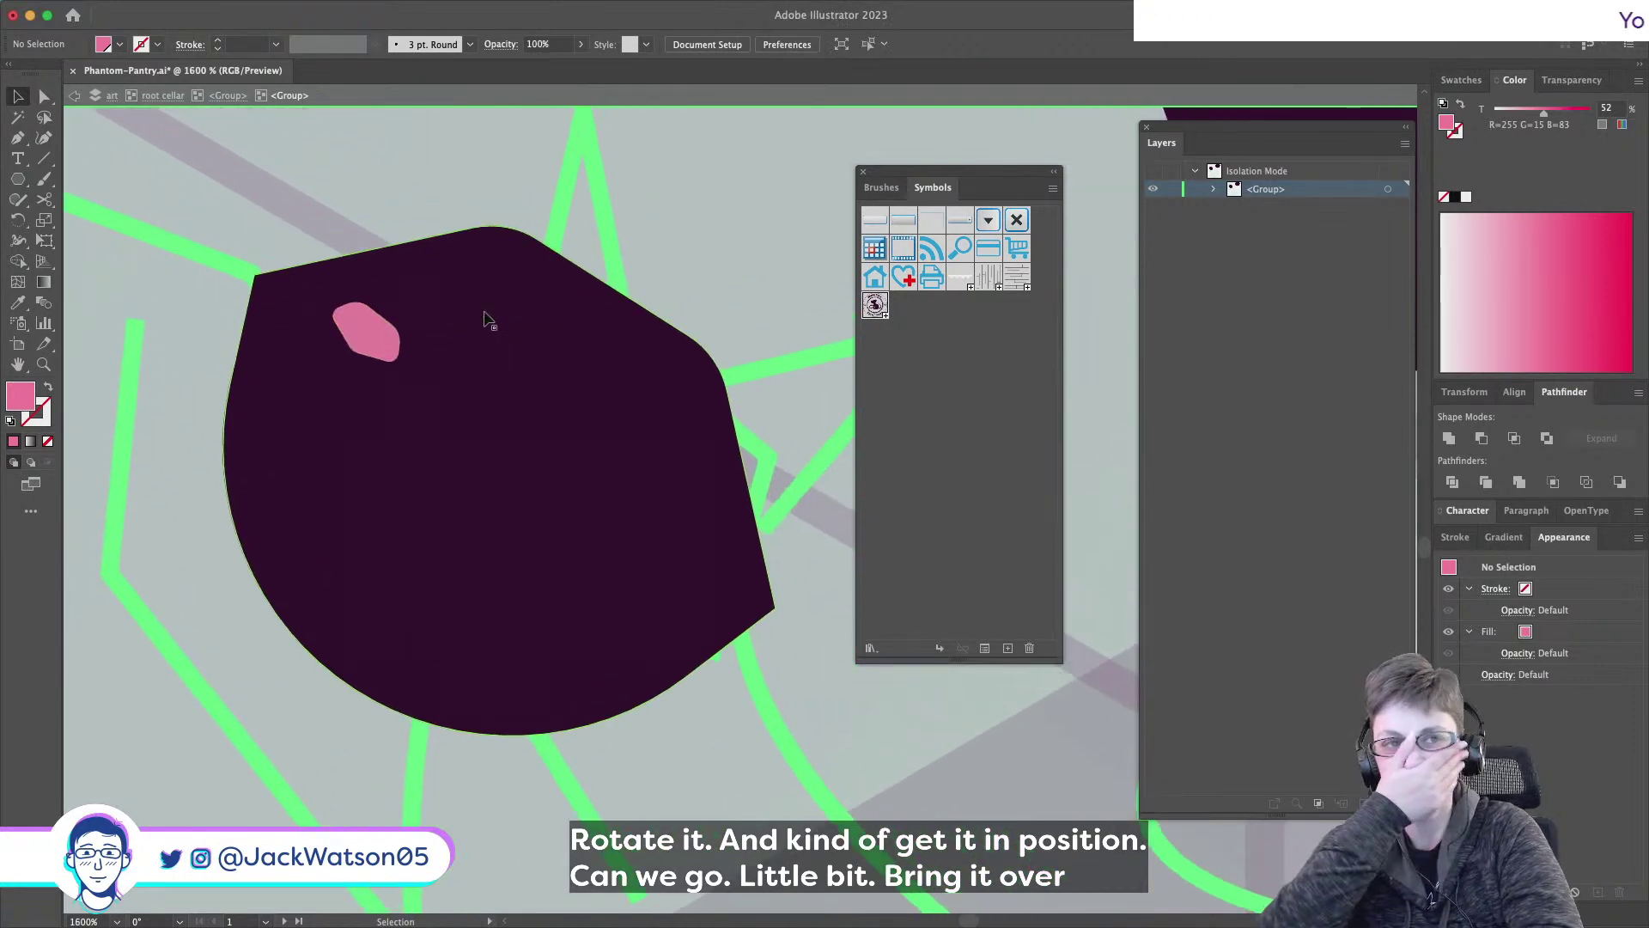
pyautogui.scroll(-1, 486, 321)
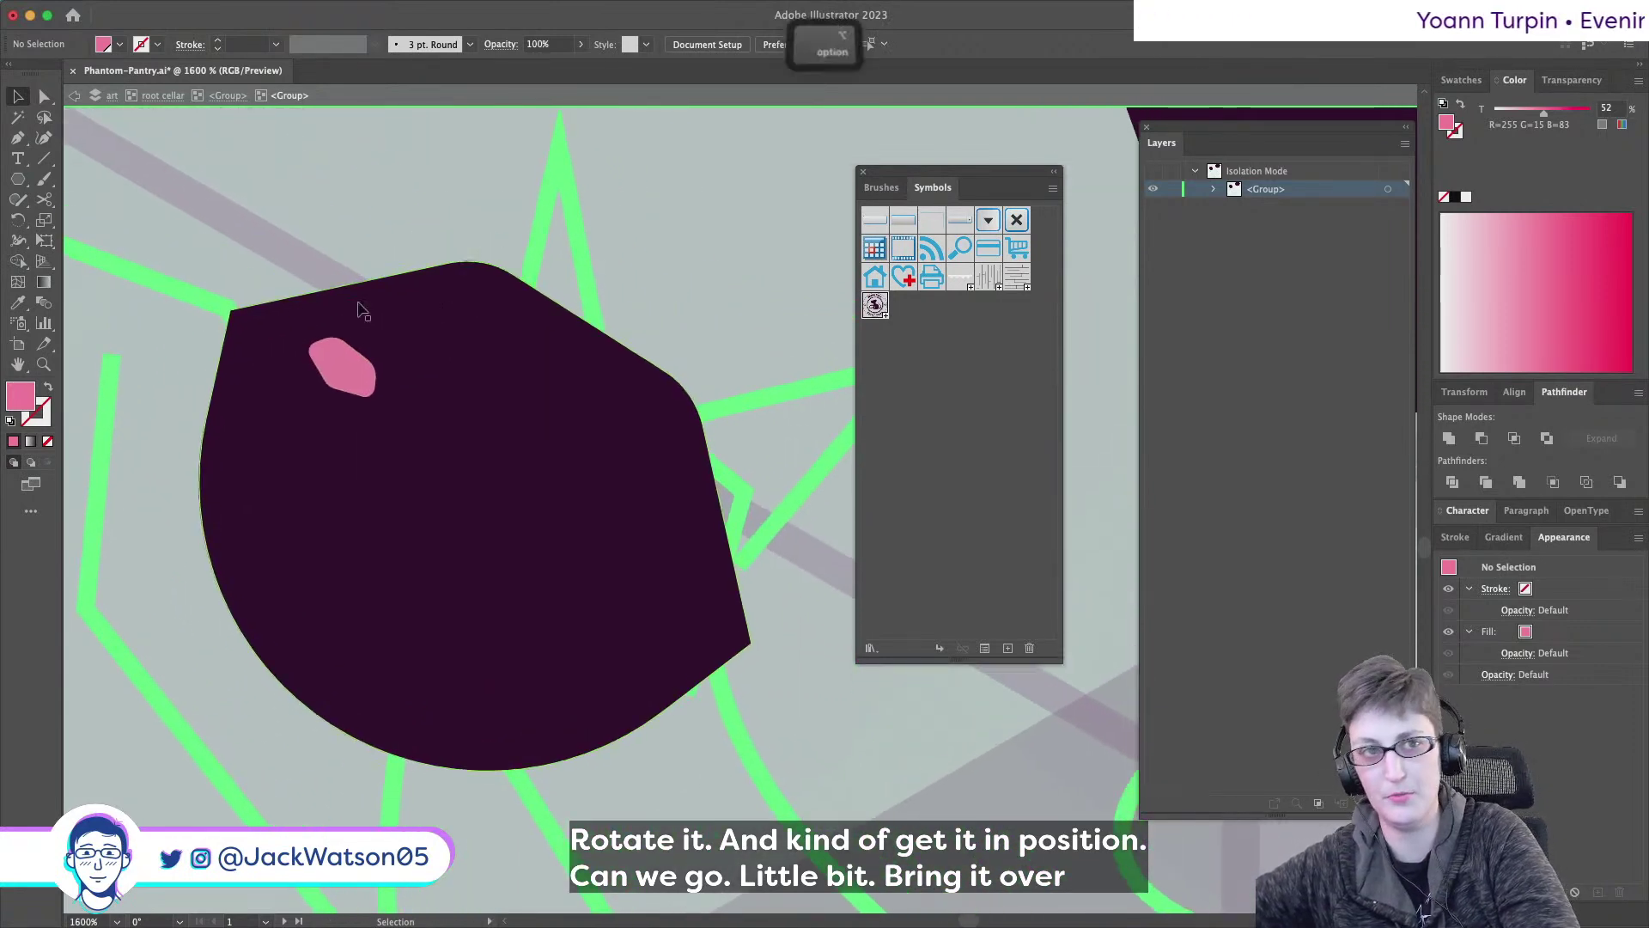
pyautogui.scroll(-2, 361, 310)
pyautogui.hscroll(5, 362, 311)
pyautogui.scroll(2, 362, 311)
pyautogui.press('p')
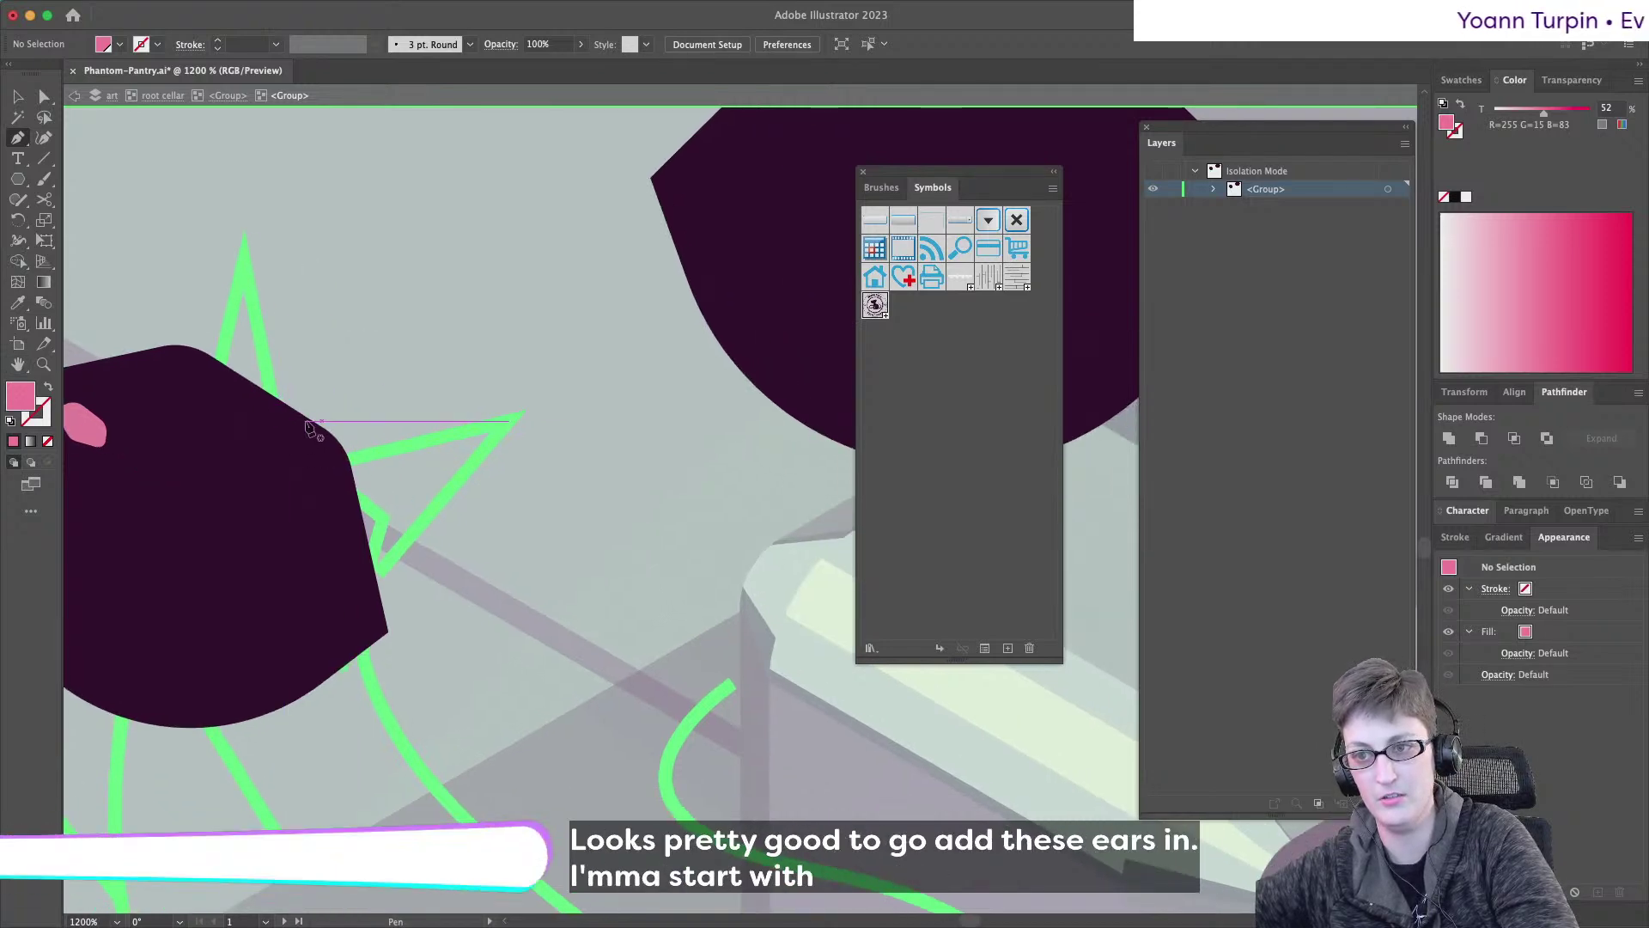
pyautogui.click(315, 422)
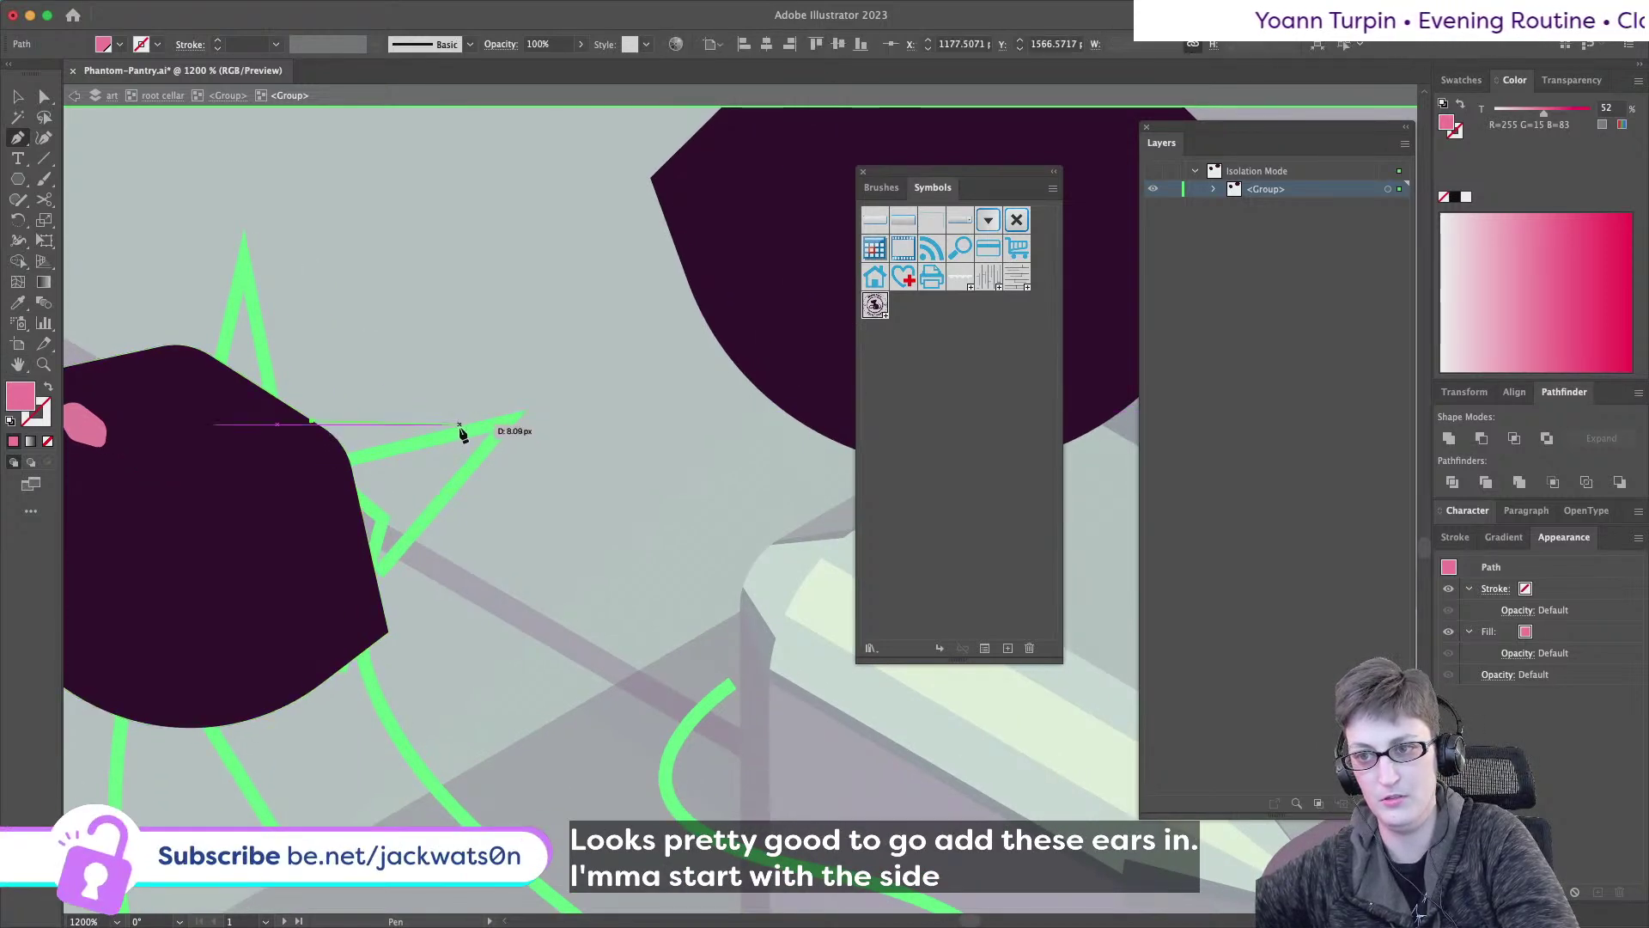
pyautogui.click(461, 426)
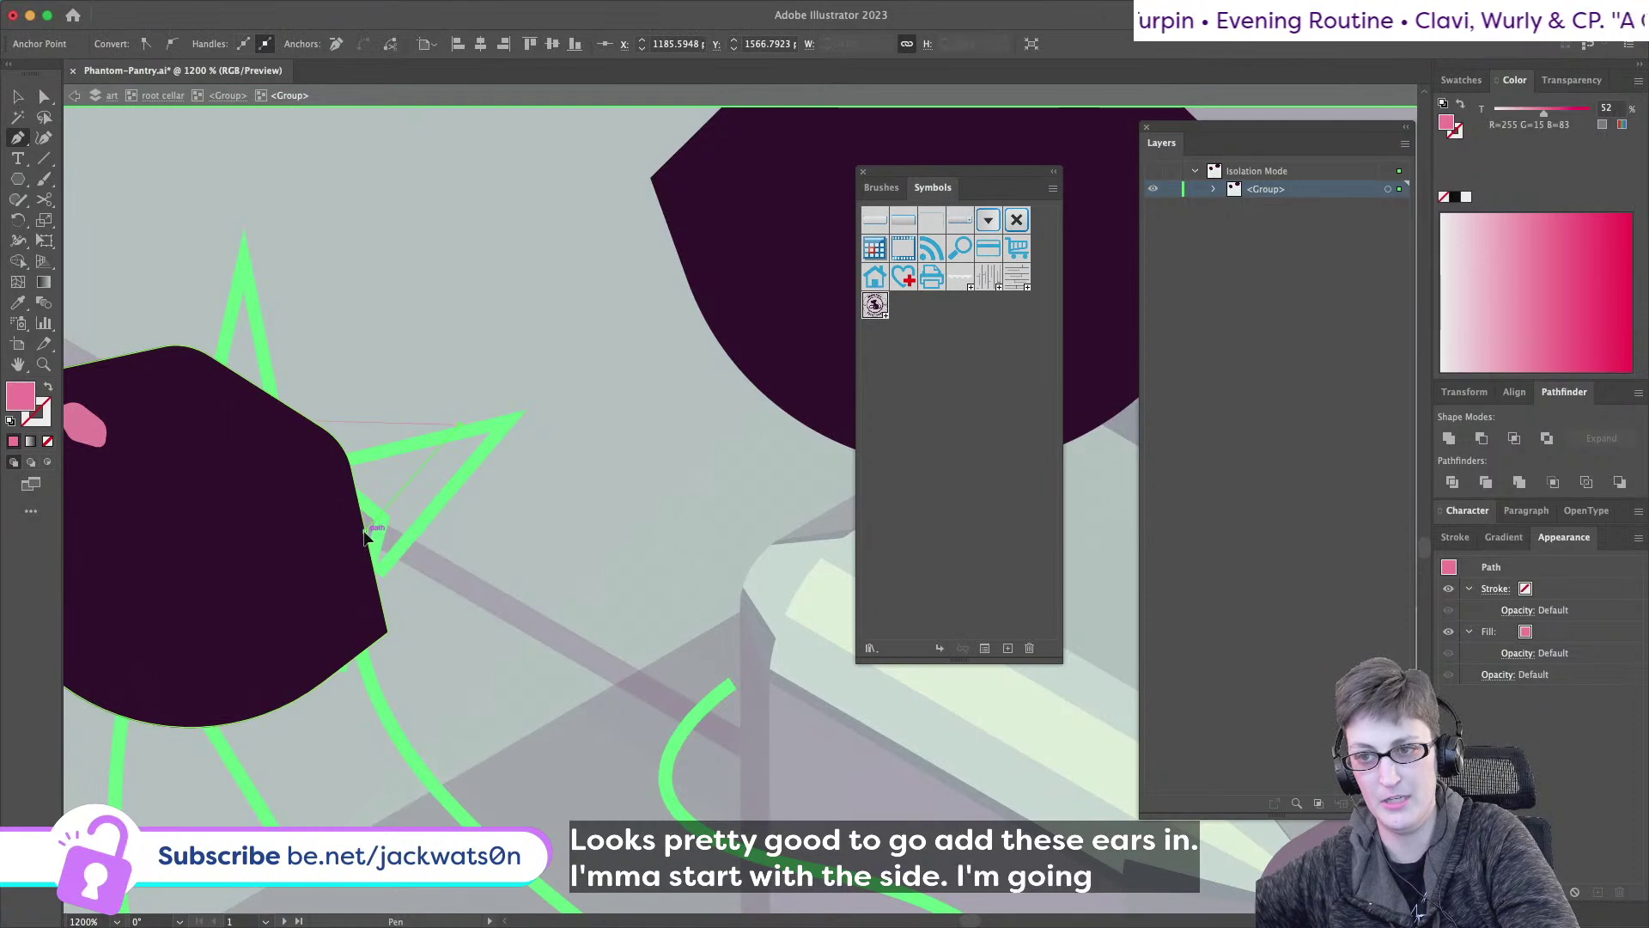
pyautogui.click(364, 531)
pyautogui.click(314, 421)
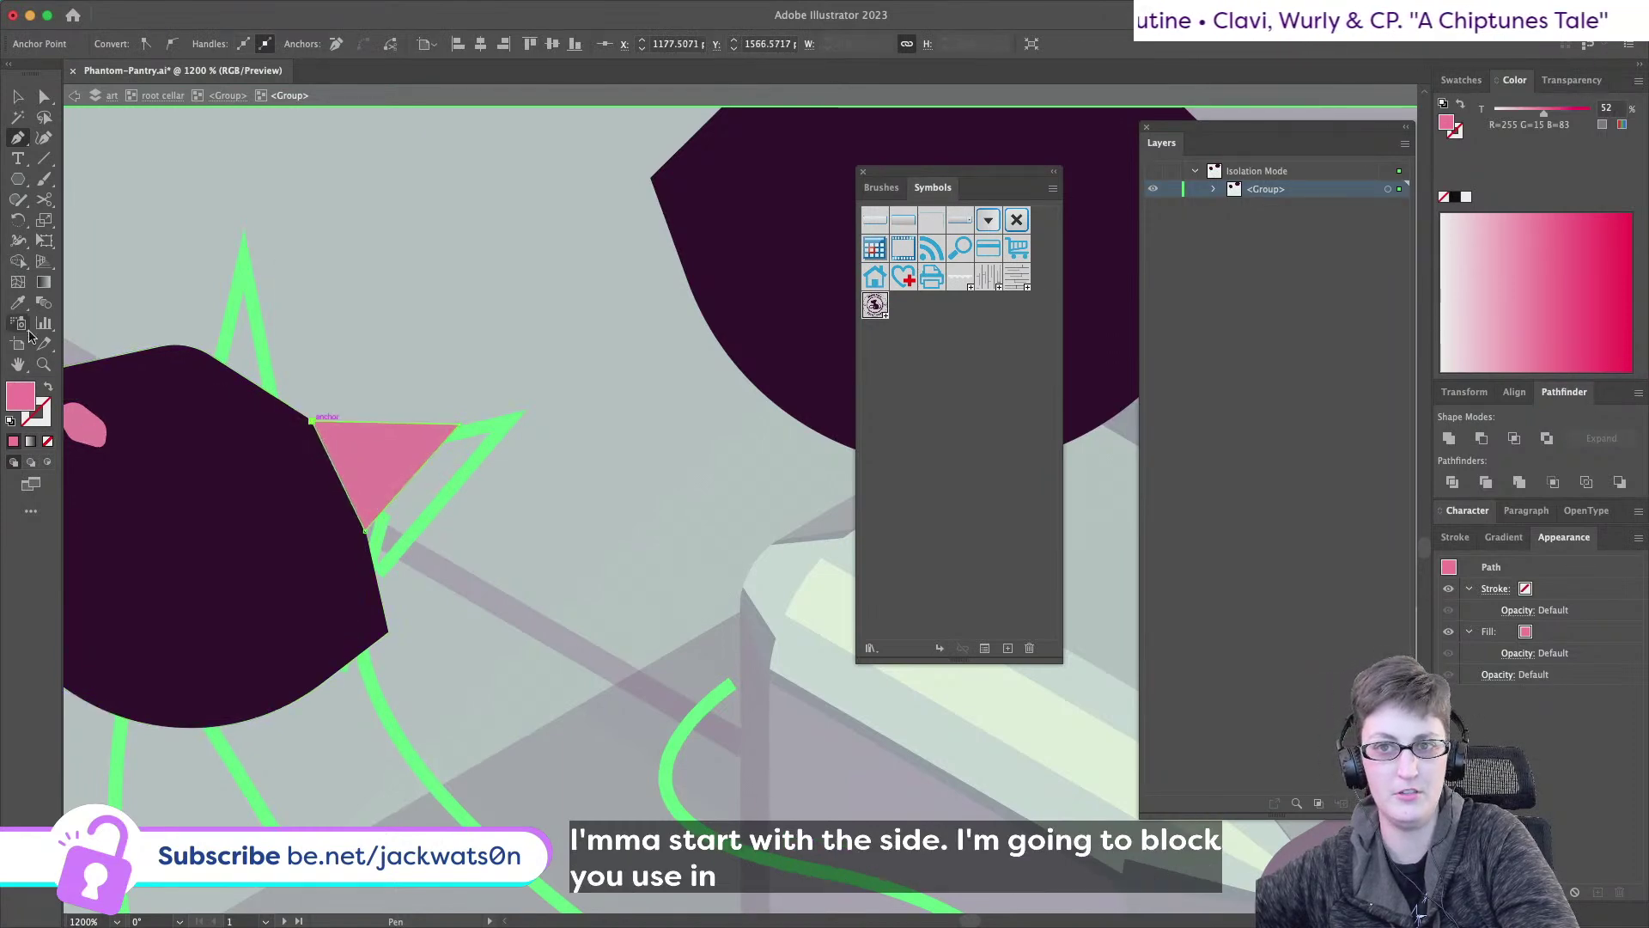
# - Fill the triangular side ear with the head's dark maroon using the Eyedropper
pyautogui.click(17, 302)
pyautogui.click(191, 442)
pyautogui.click(18, 137)
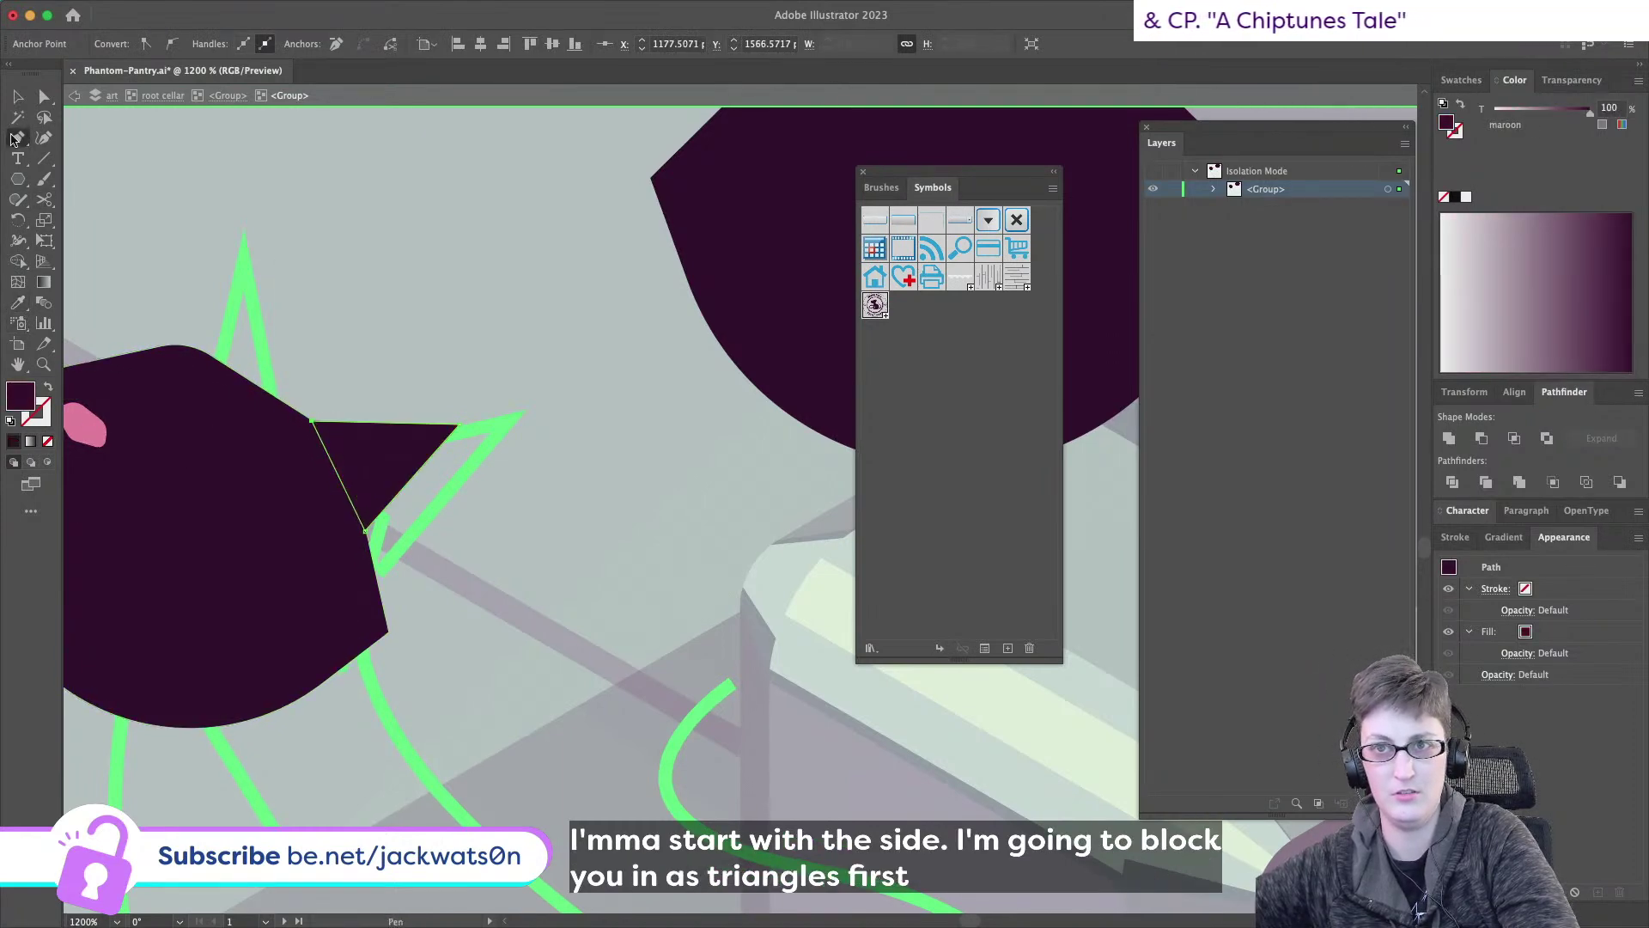
# - Duplicate the ear triangle with a closed path, then rotate and move the copy over the sketched upper ear
pyautogui.hscroll(-5, 272, 349)
pyautogui.click(45, 96)
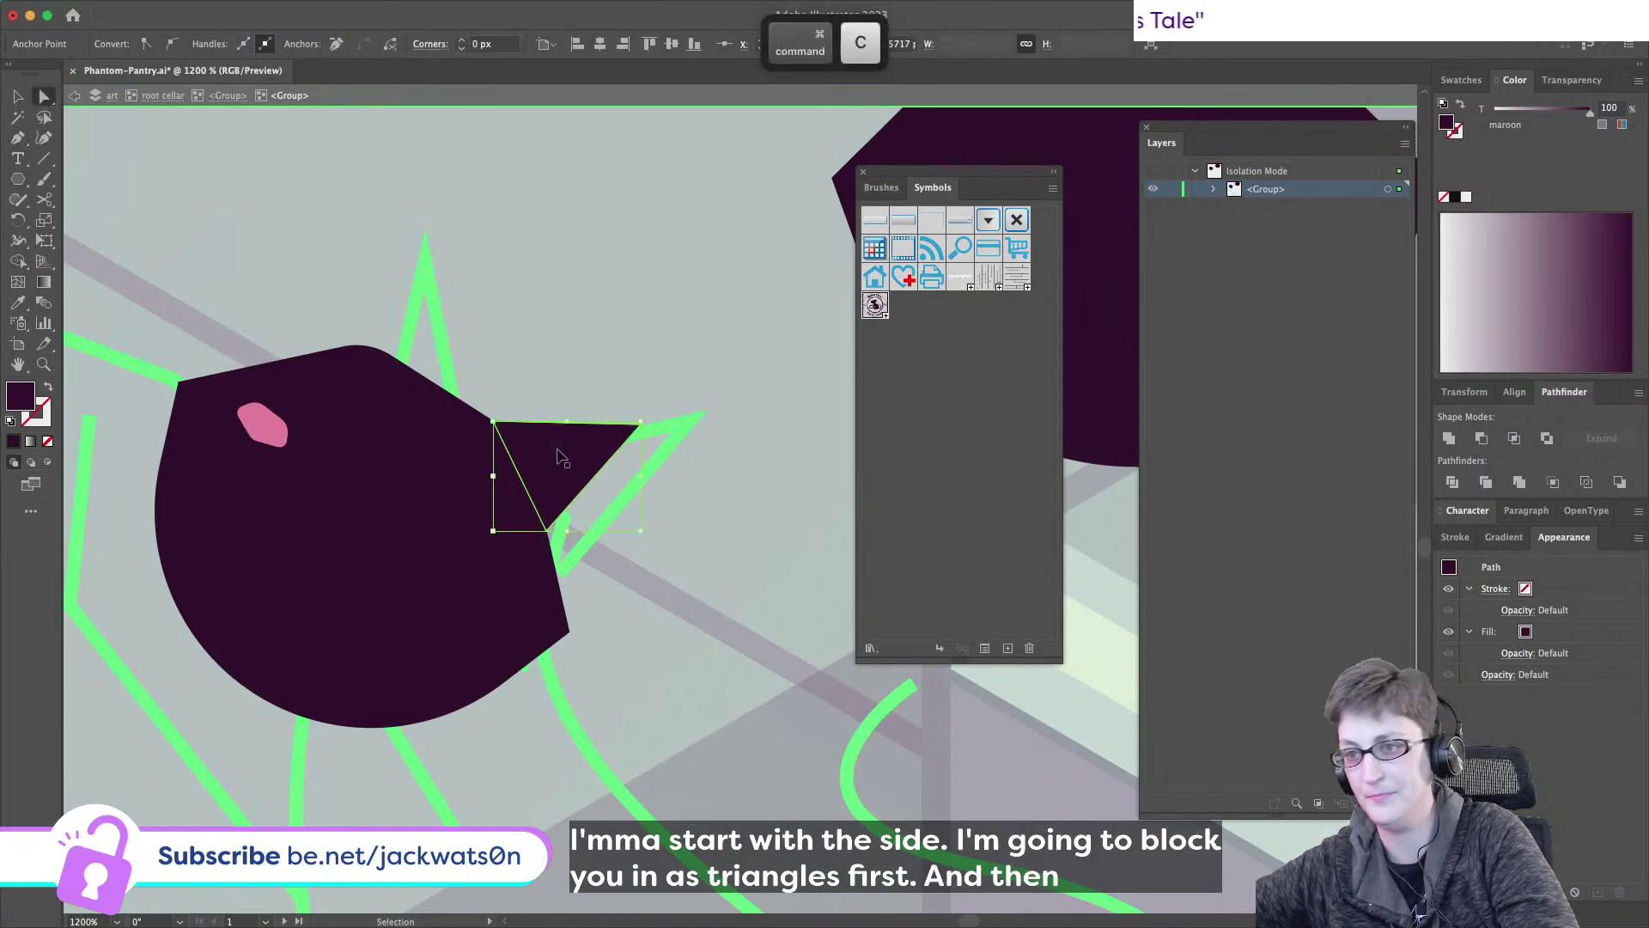
pyautogui.moveTo(508, 428); pyautogui.dragTo(429, 378)
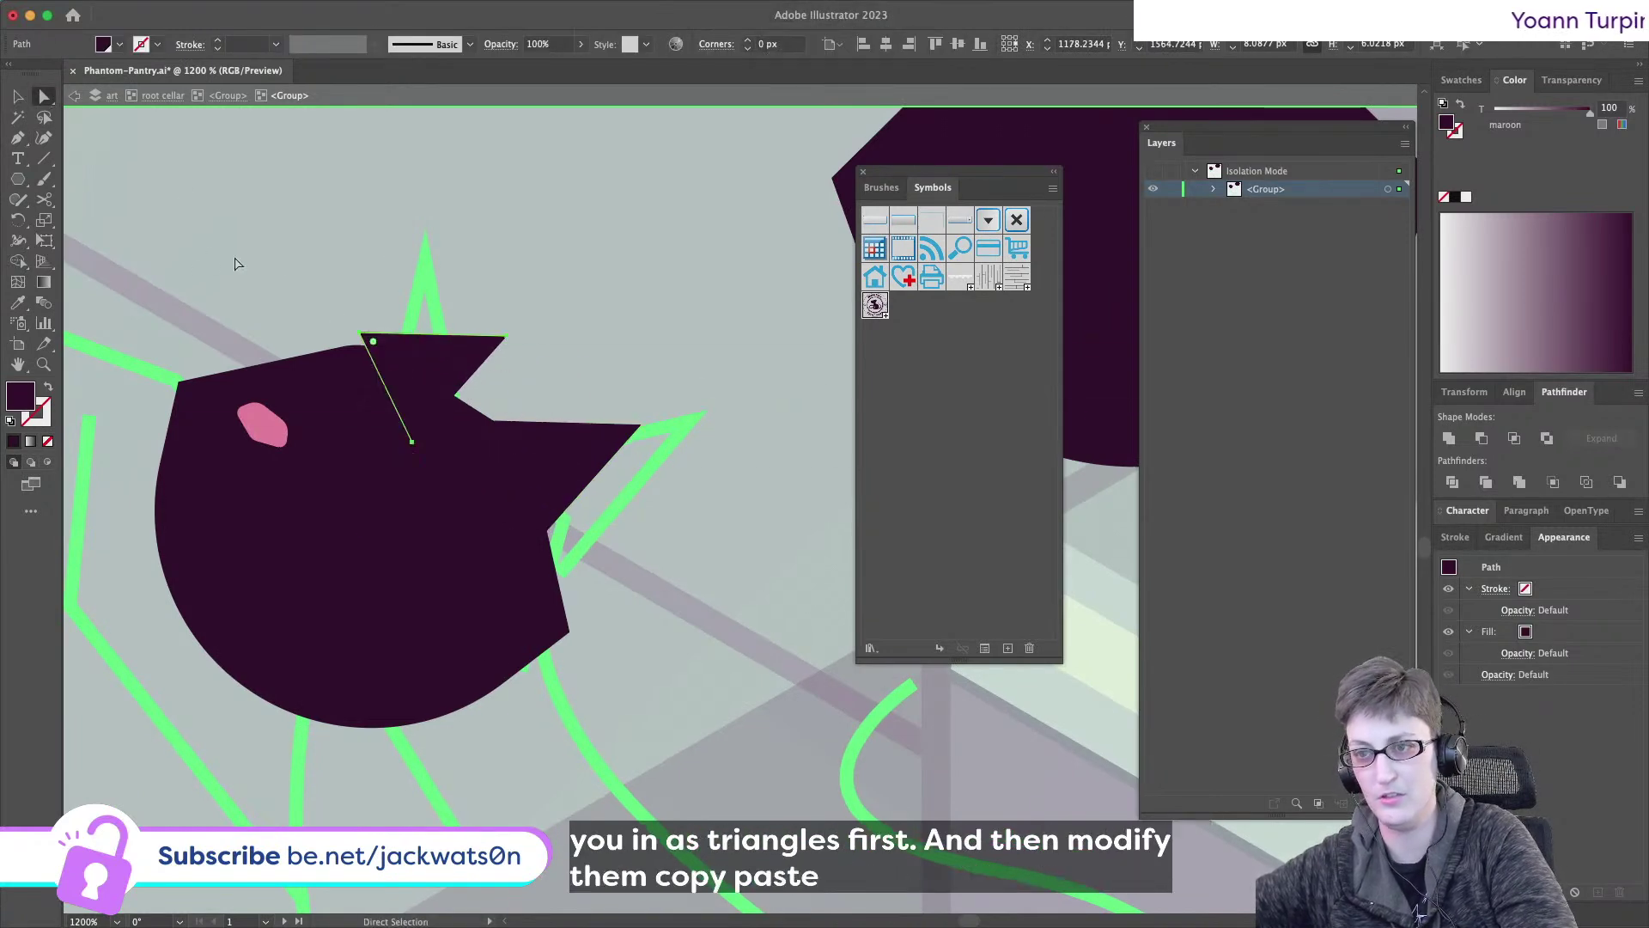
pyautogui.press('v')
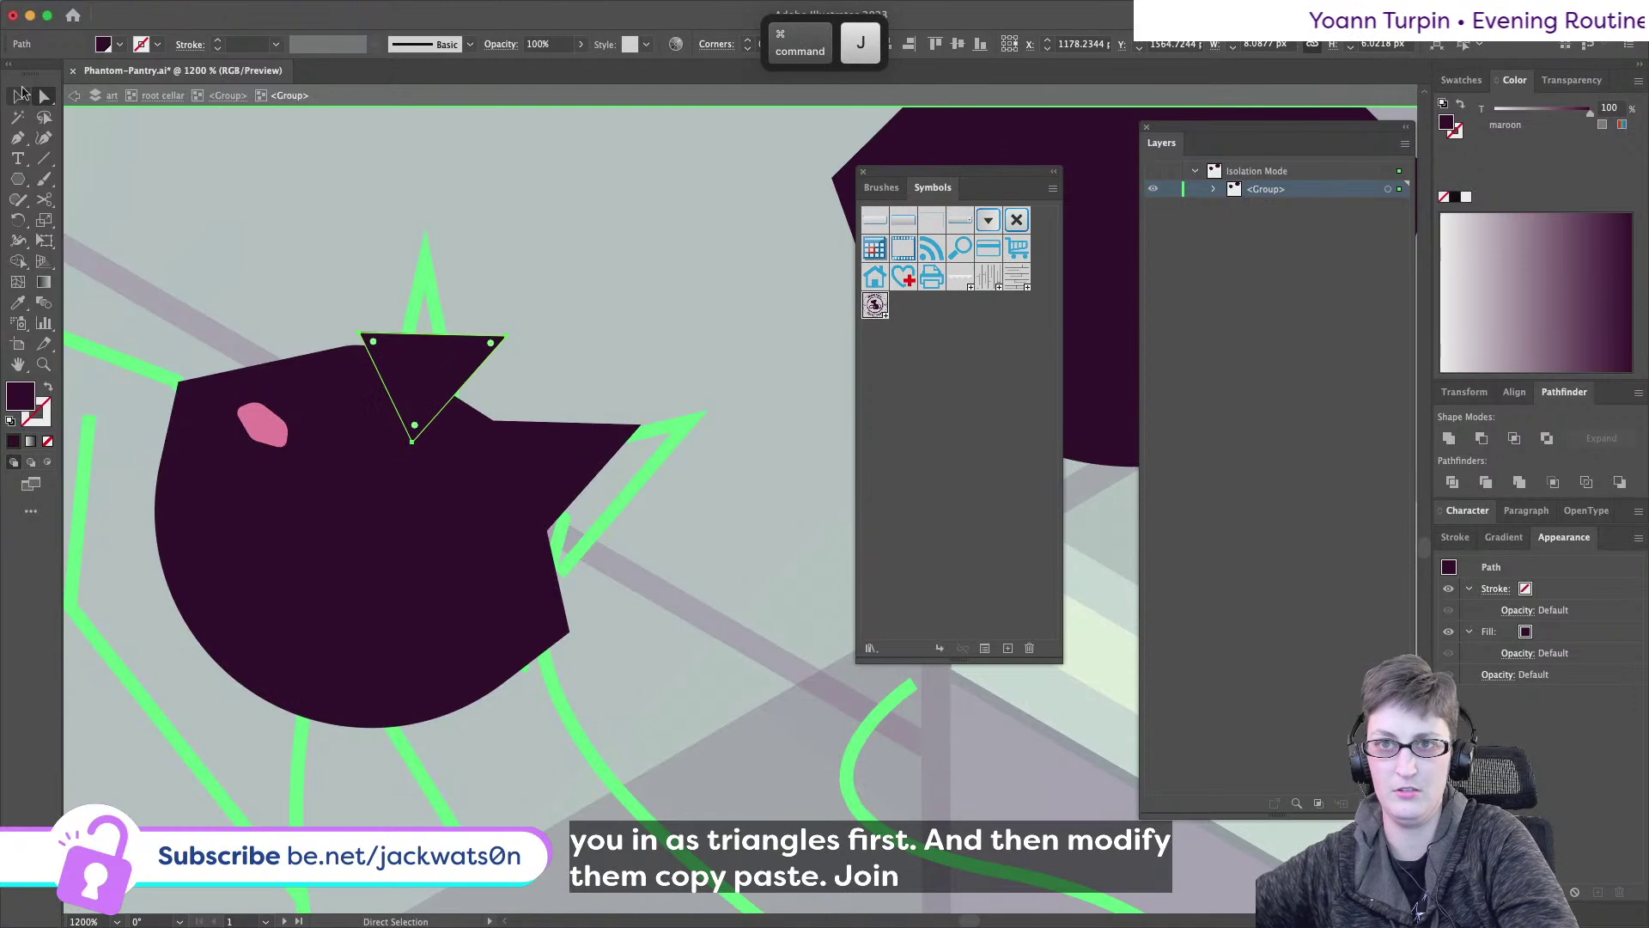
pyautogui.moveTo(516, 328); pyautogui.dragTo(497, 276)
pyautogui.moveTo(421, 378); pyautogui.dragTo(398, 343)
pyautogui.press('shift+super+a')
# - Try an Inflate warp with 50% bend on both ears together
pyautogui.press('a')
pyautogui.keyDown('shift'); pyautogui.click(550, 450); pyautogui.keyUp('shift')
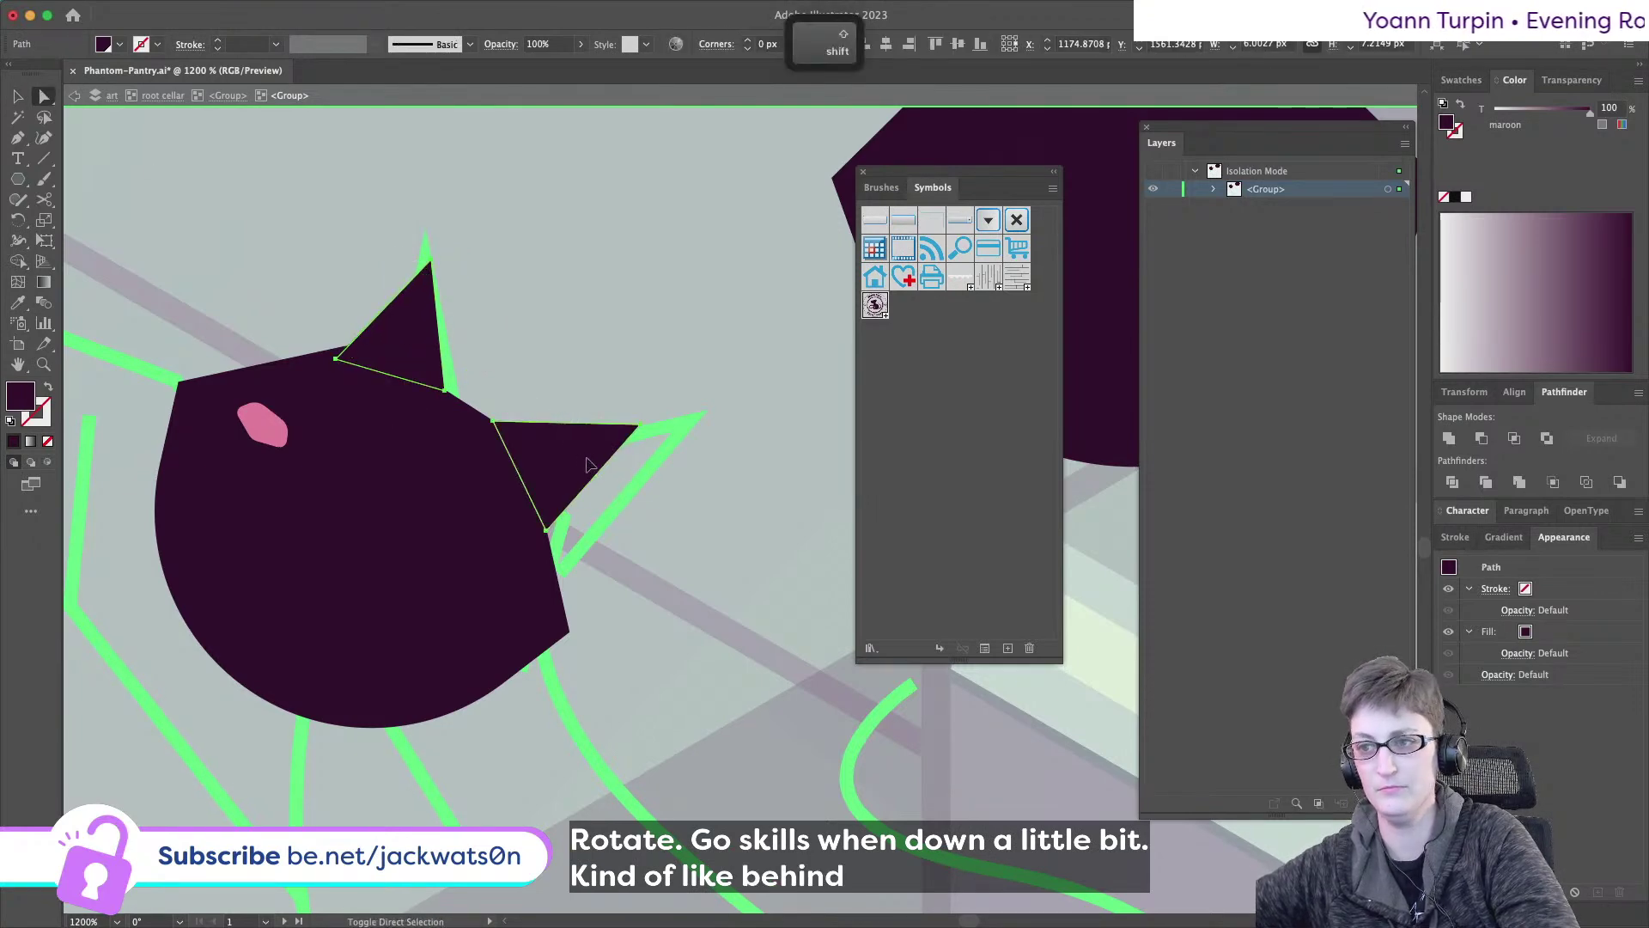
pyautogui.click(254, 7)
pyautogui.moveTo(354, 9)
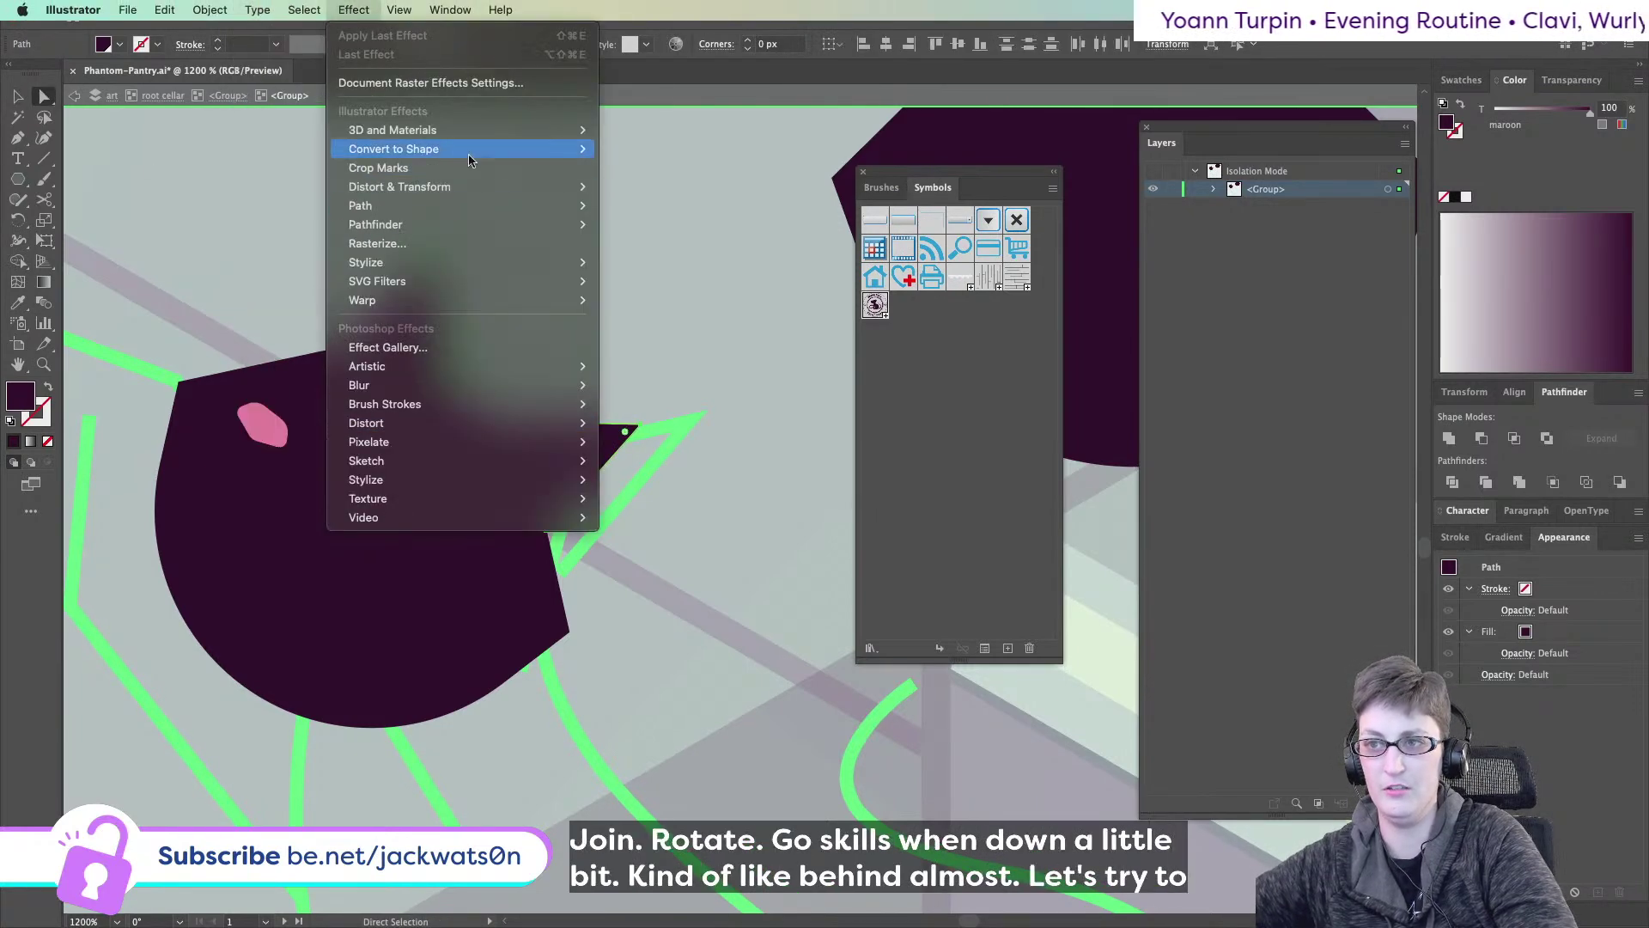
pyautogui.click(653, 527)
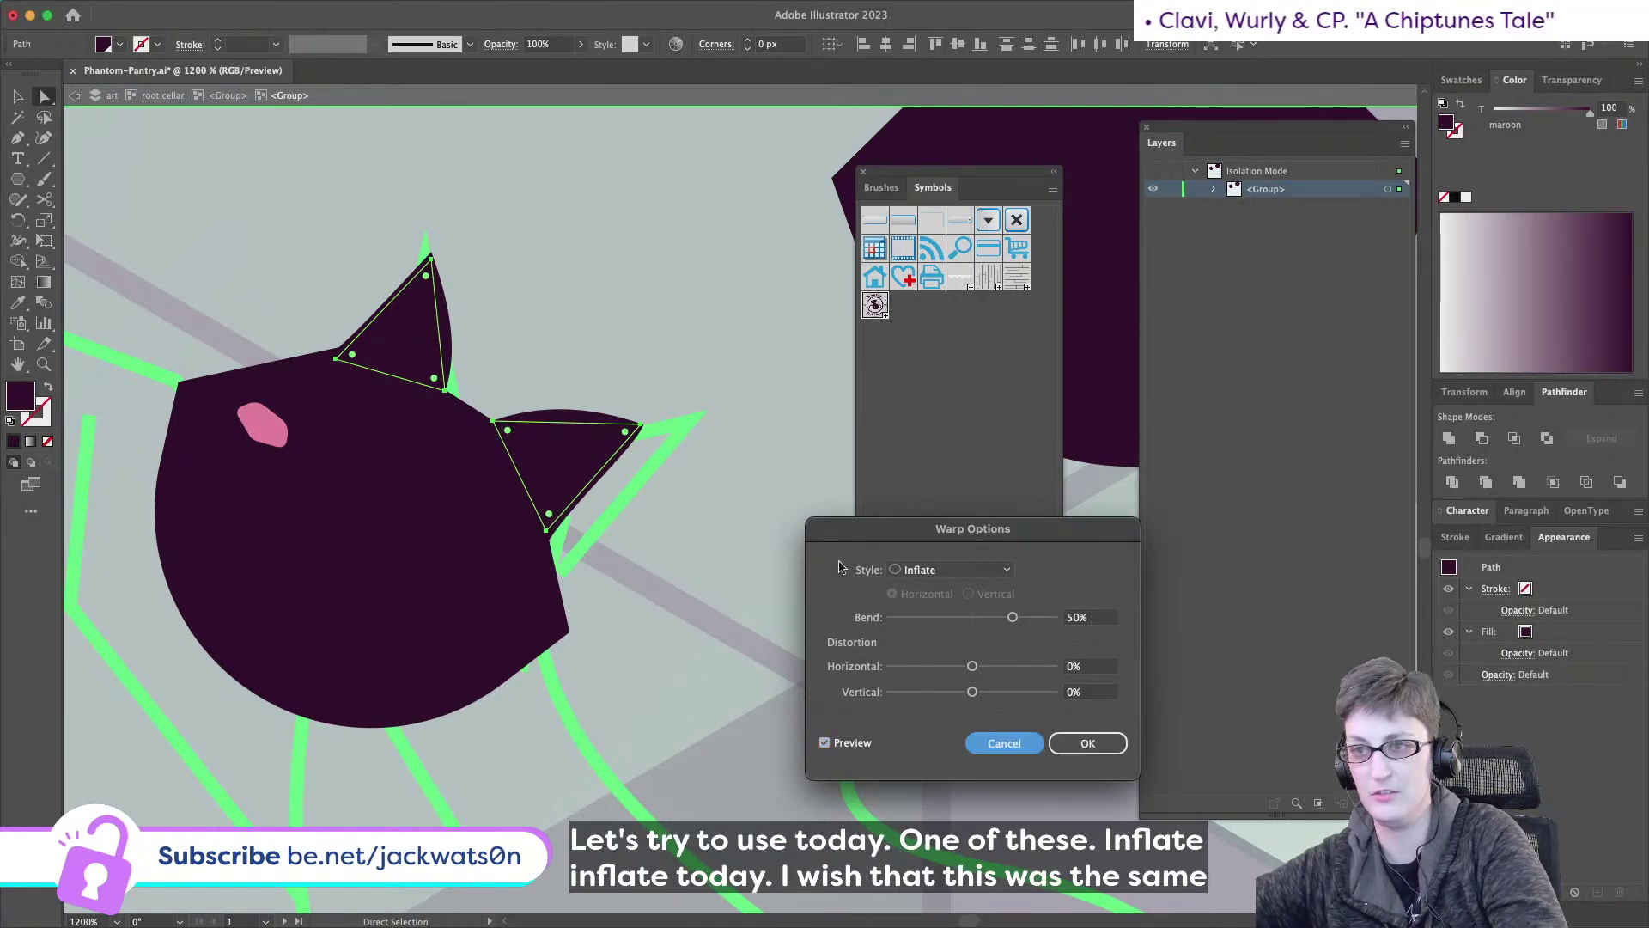
pyautogui.click(1084, 743)
pyautogui.press('super+shift+a')
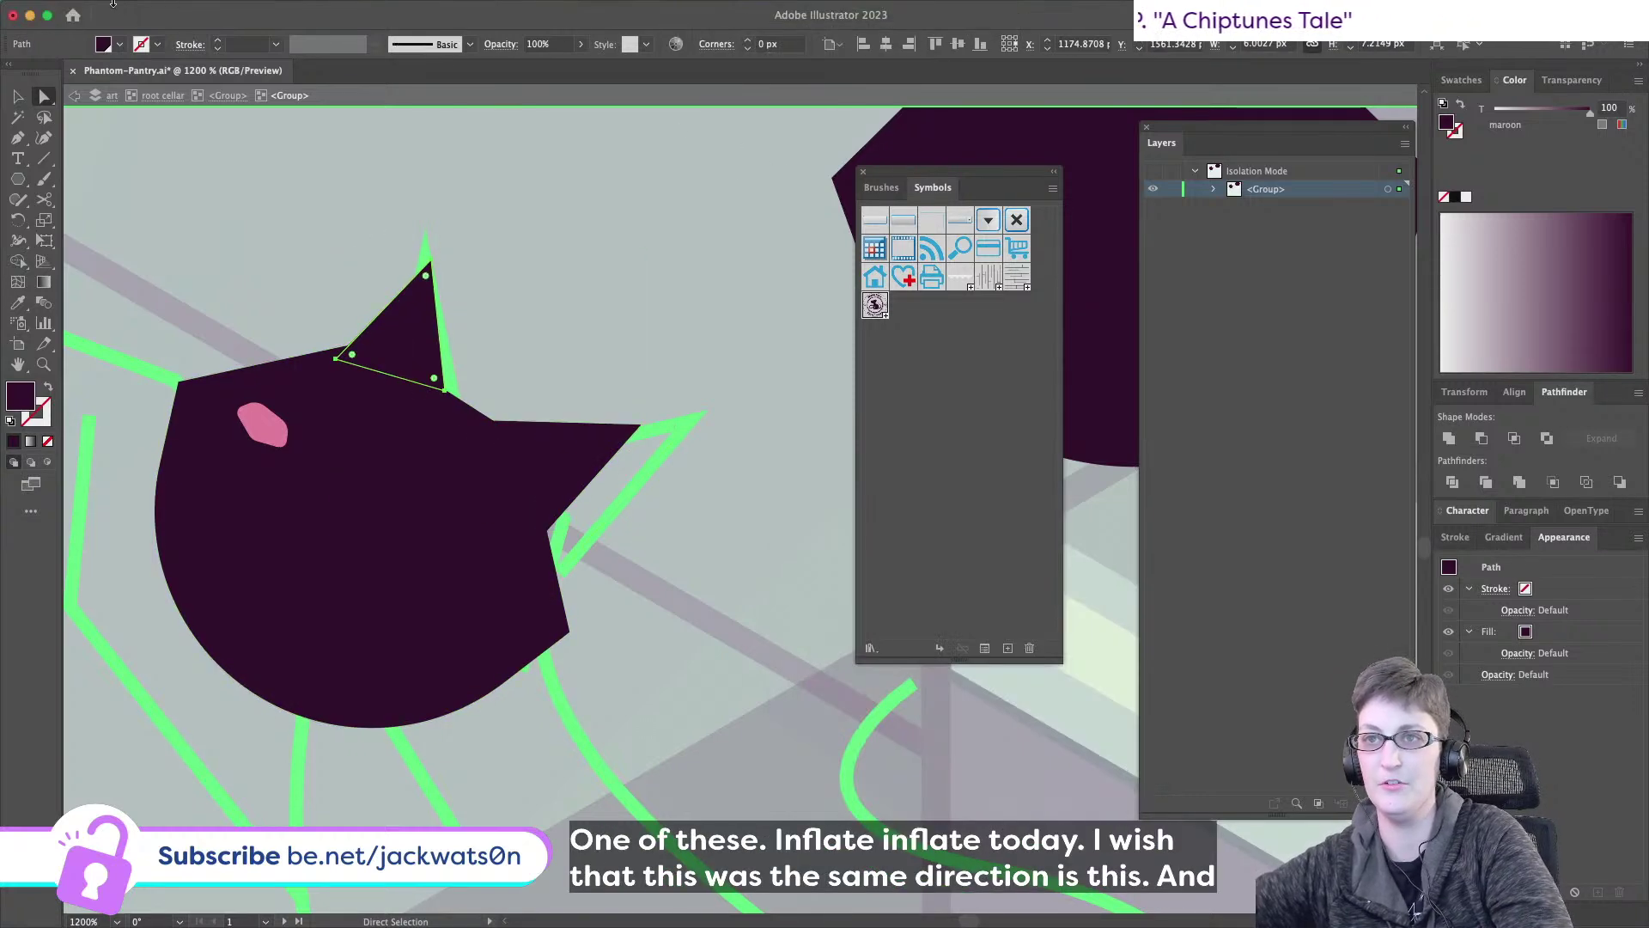
# - Apply an Inflate warp with 50% bend to the upper ear only
pyautogui.click(353, 9)
pyautogui.moveTo(444, 275)
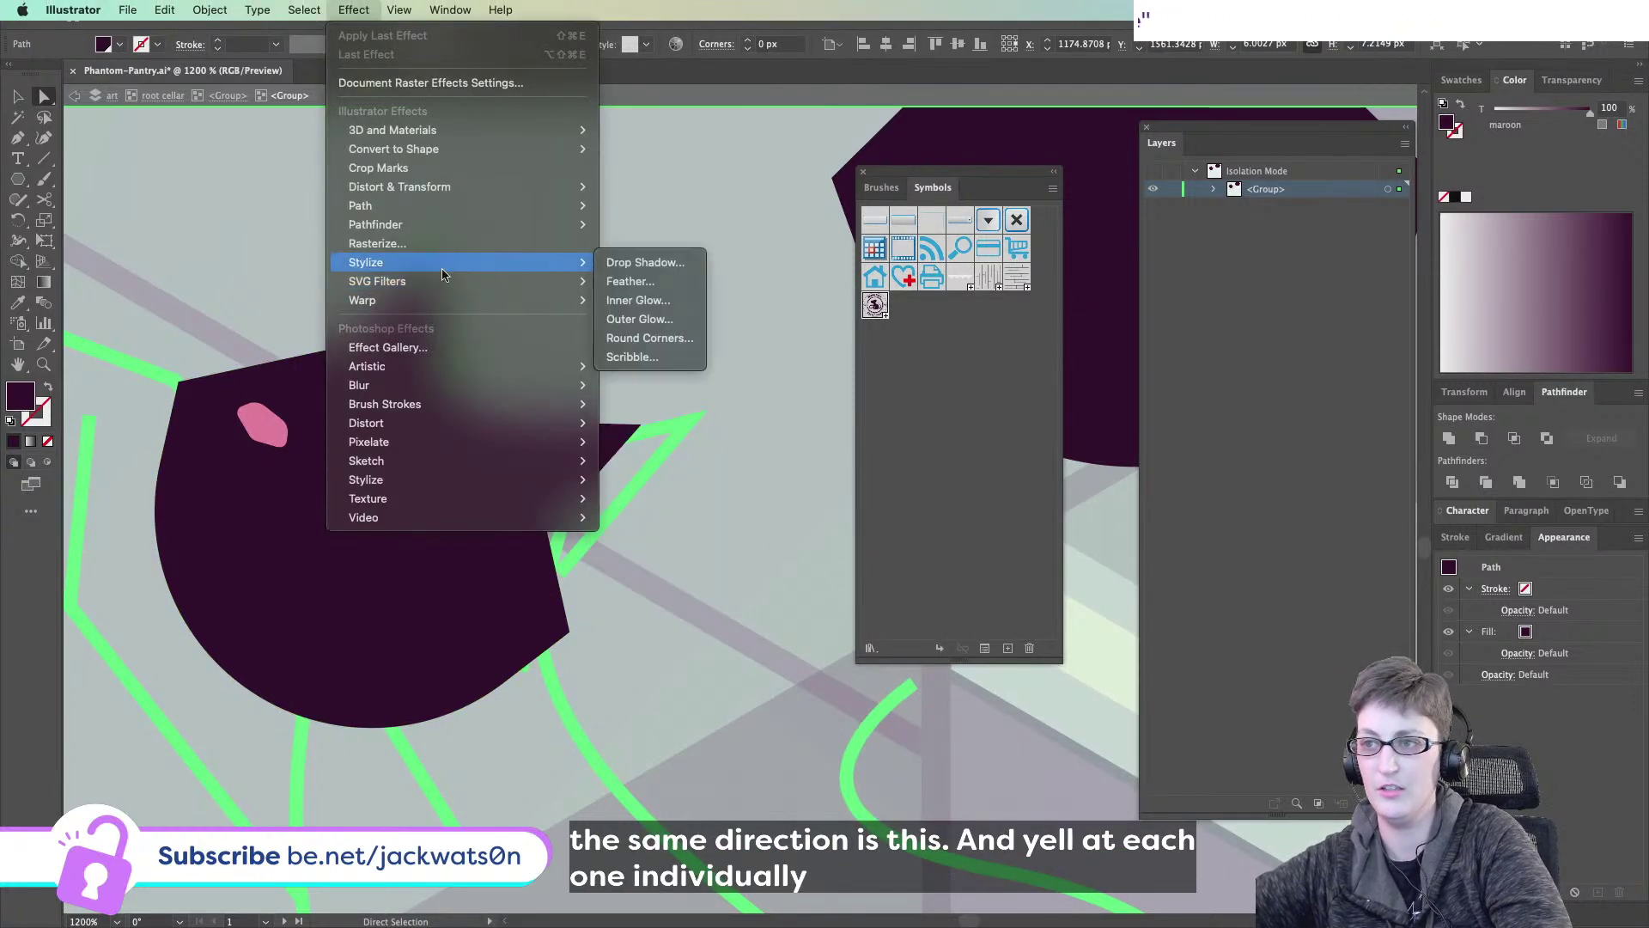
pyautogui.moveTo(481, 300)
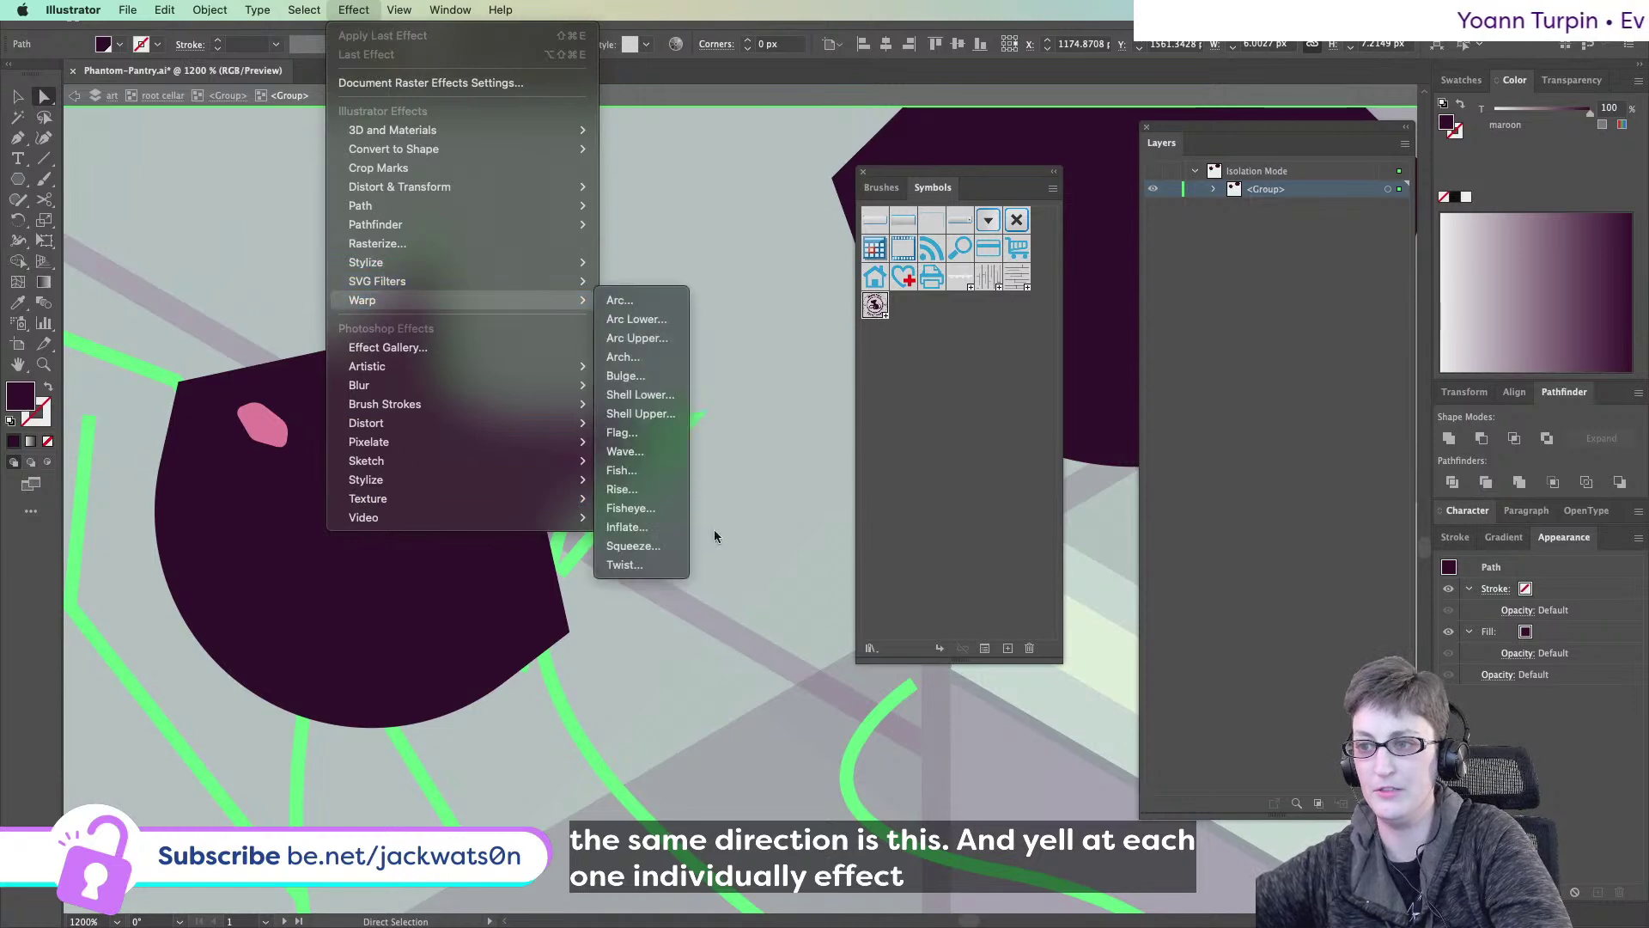
pyautogui.click(622, 527)
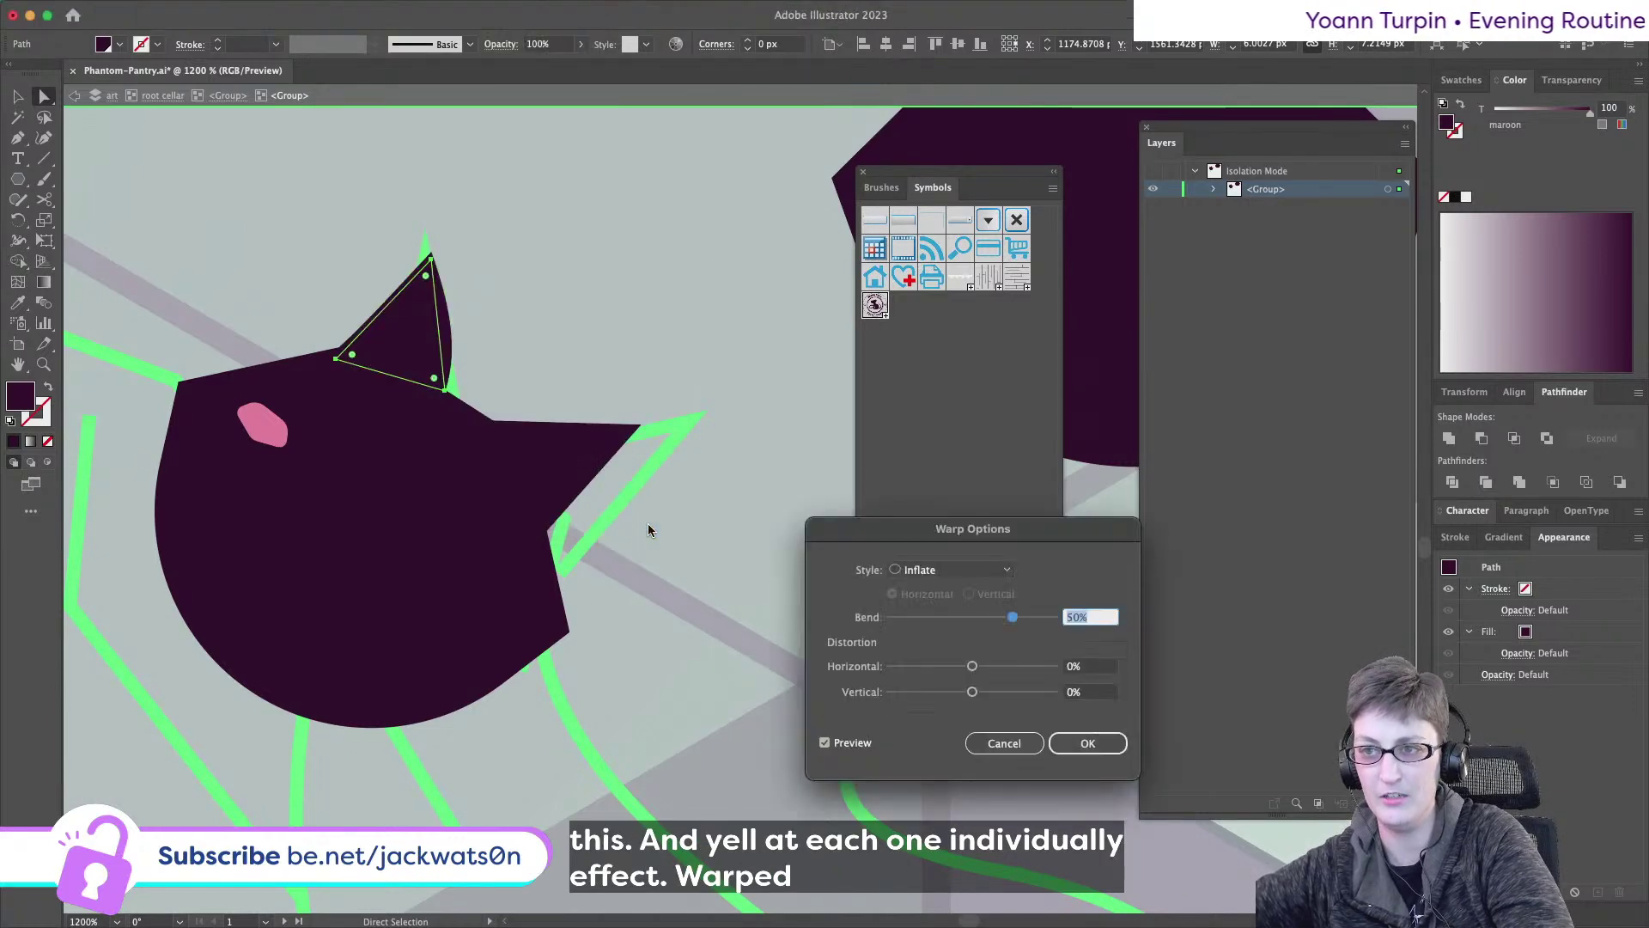
pyautogui.click(1071, 739)
pyautogui.click(559, 264)
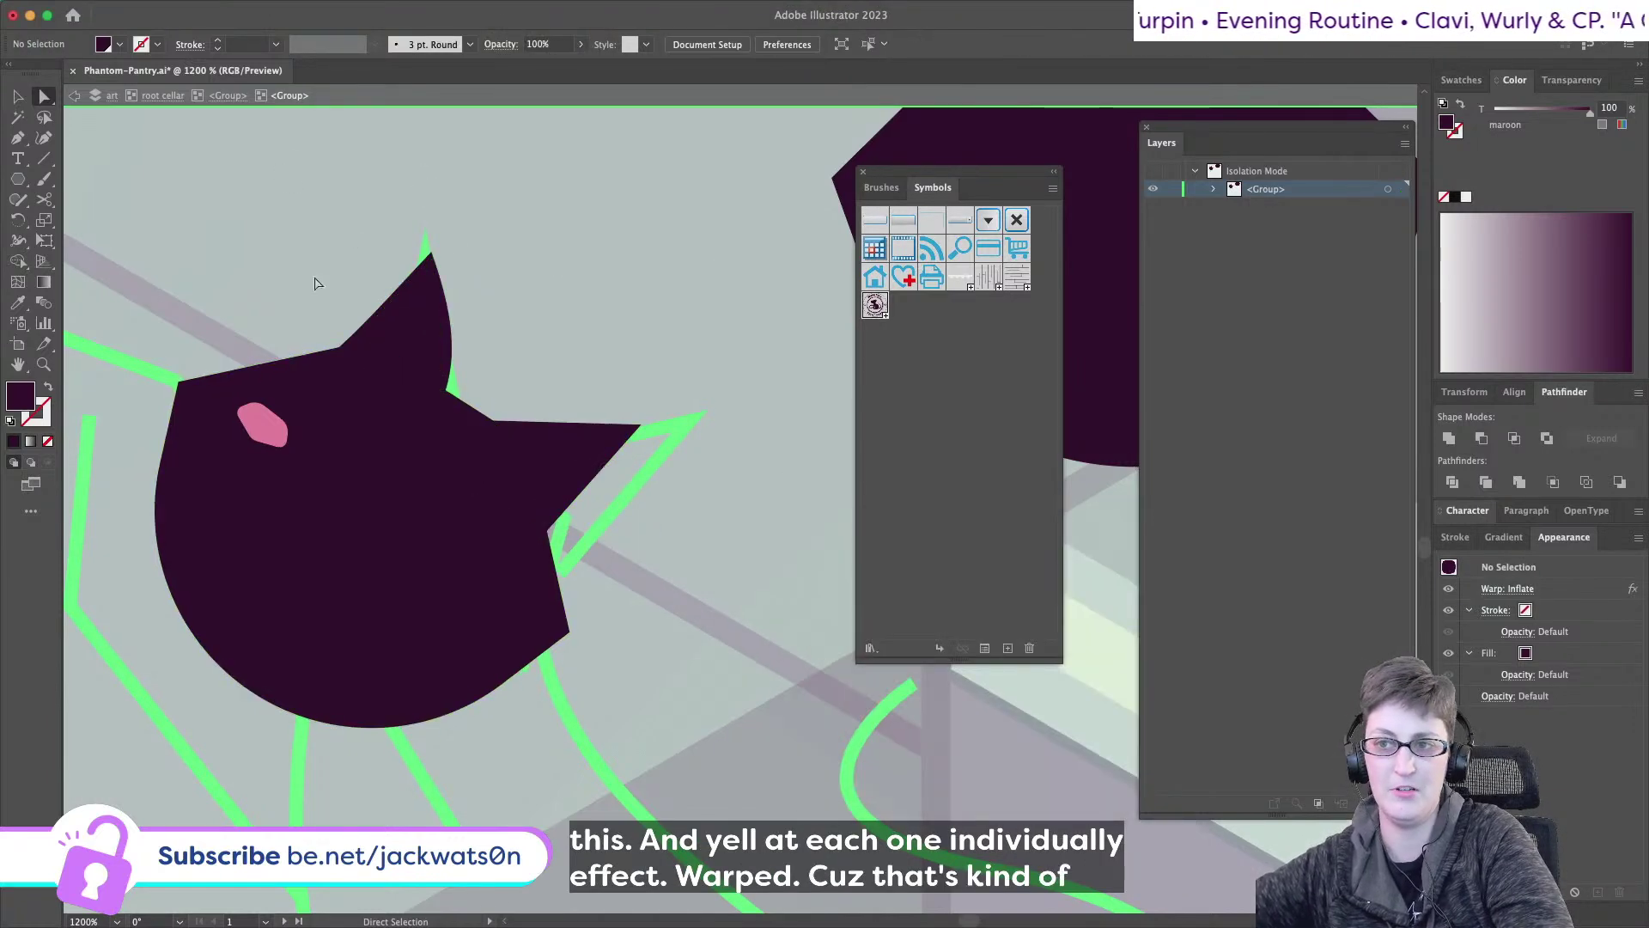
# - Try an Inflate warp on the side ear with the bend reduced to 38%
pyautogui.click(567, 447)
pyautogui.click(353, 8)
pyautogui.click(623, 526)
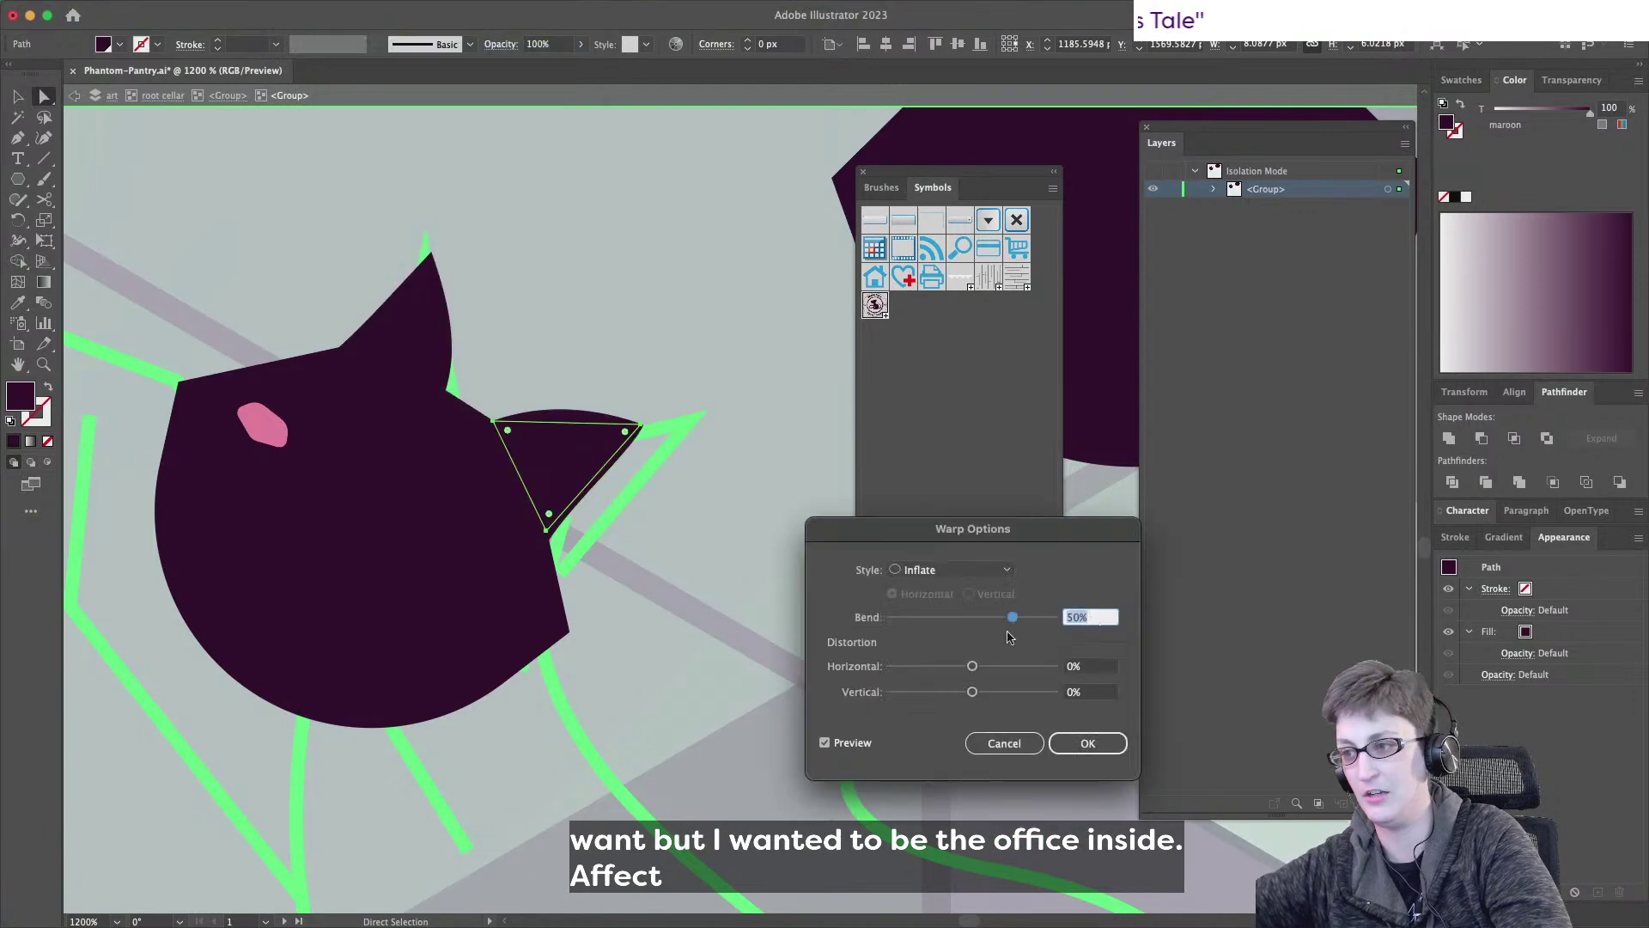
pyautogui.moveTo(1011, 622)
pyautogui.mouseDown()
pyautogui.moveTo(935, 622)
pyautogui.moveTo(1004, 620)
pyautogui.mouseUp()
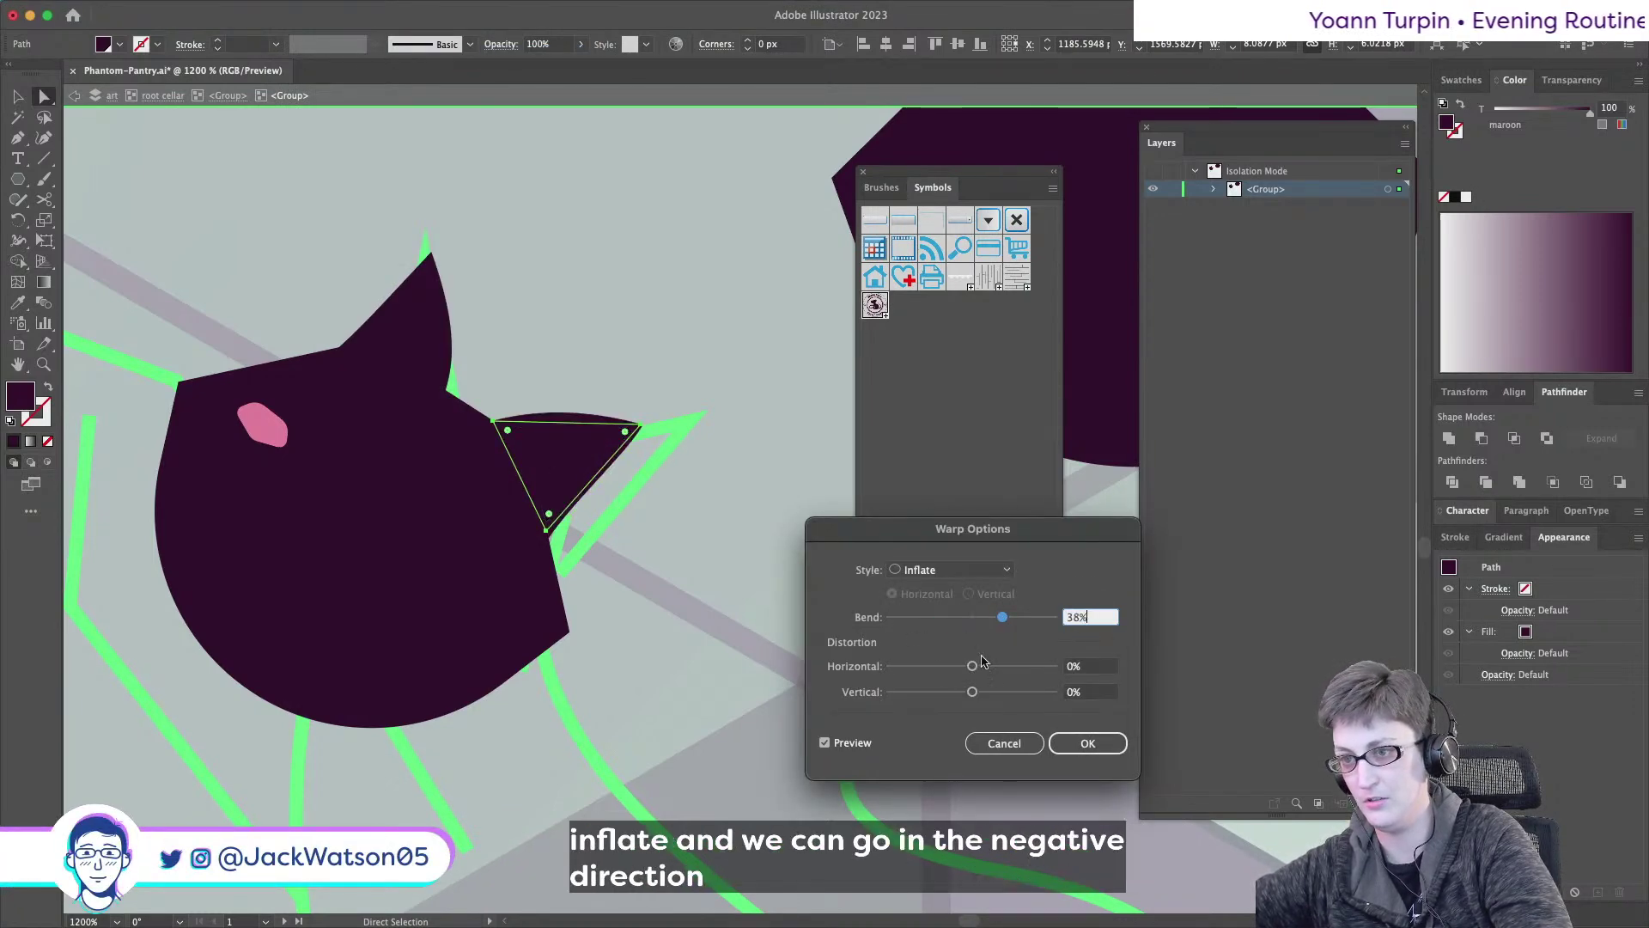
pyautogui.click(1004, 742)
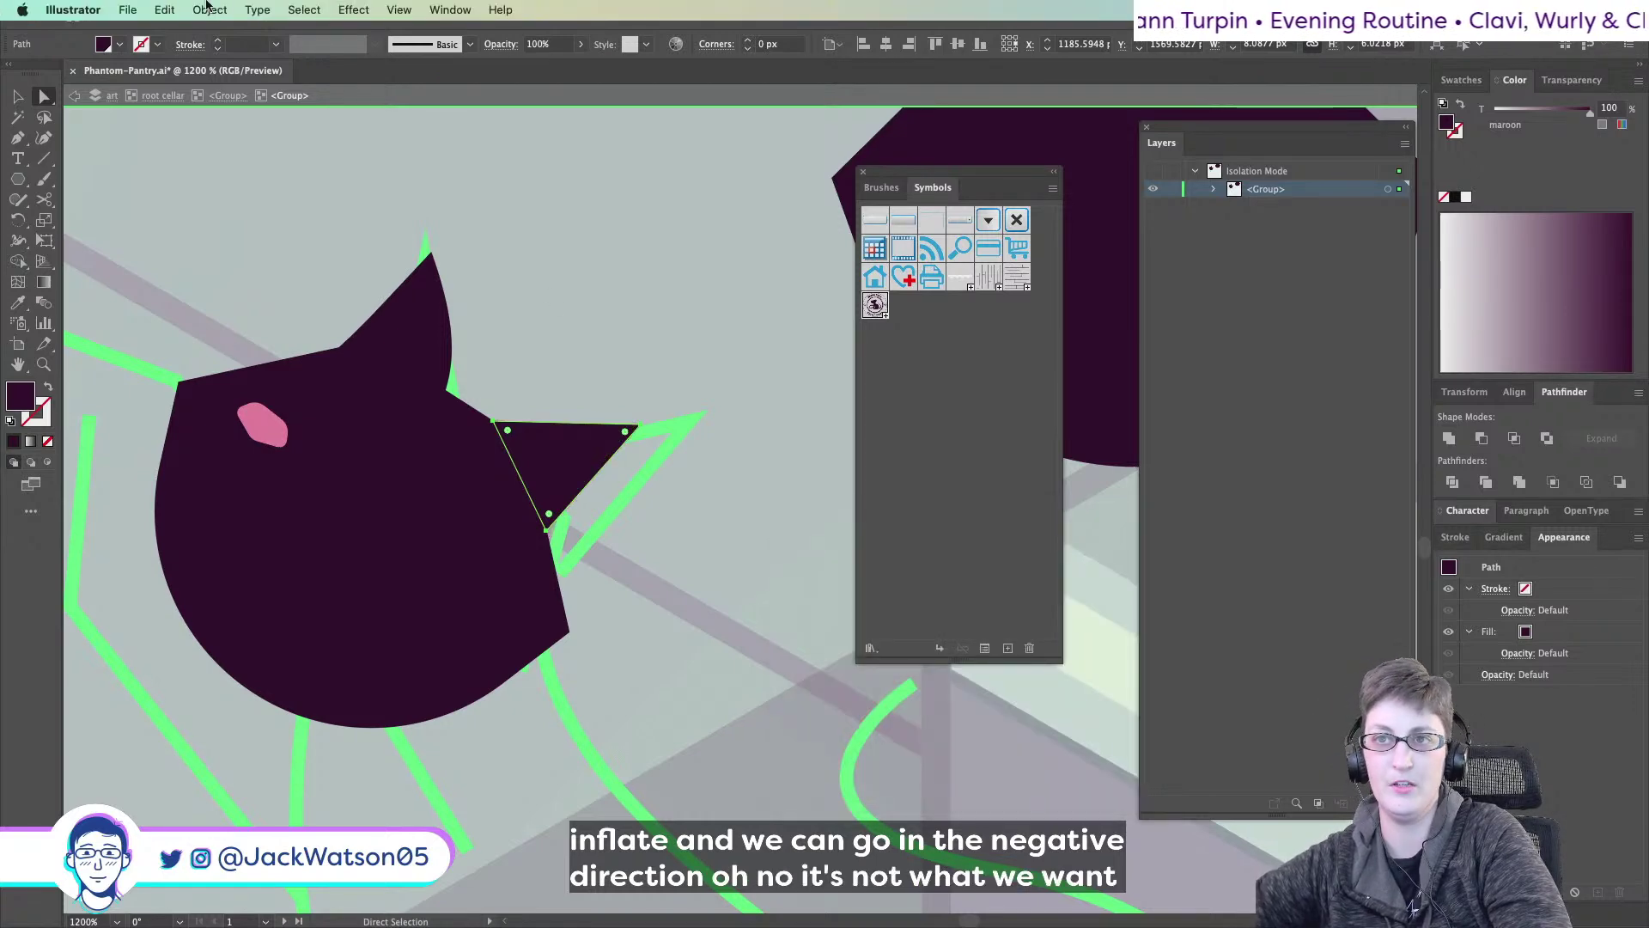
# - Reflect and rotate the side ear to fit its sketch, and apply an Inflate warp with 38% bend
pyautogui.click(207, 9)
pyautogui.moveTo(257, 35)
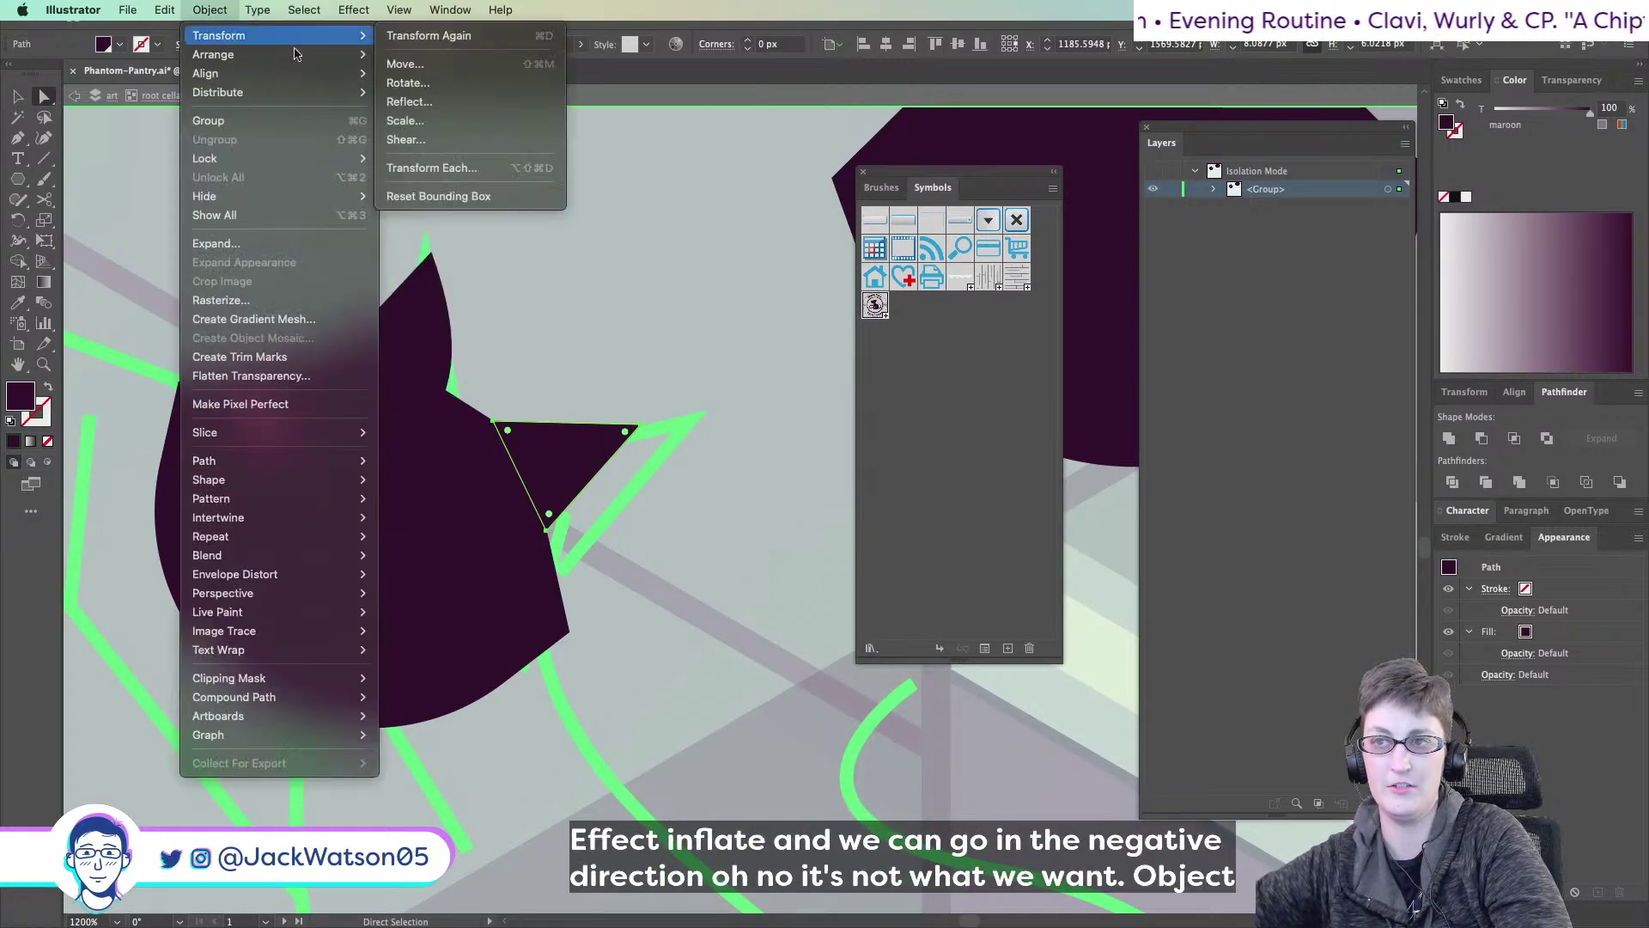
pyautogui.click(474, 101)
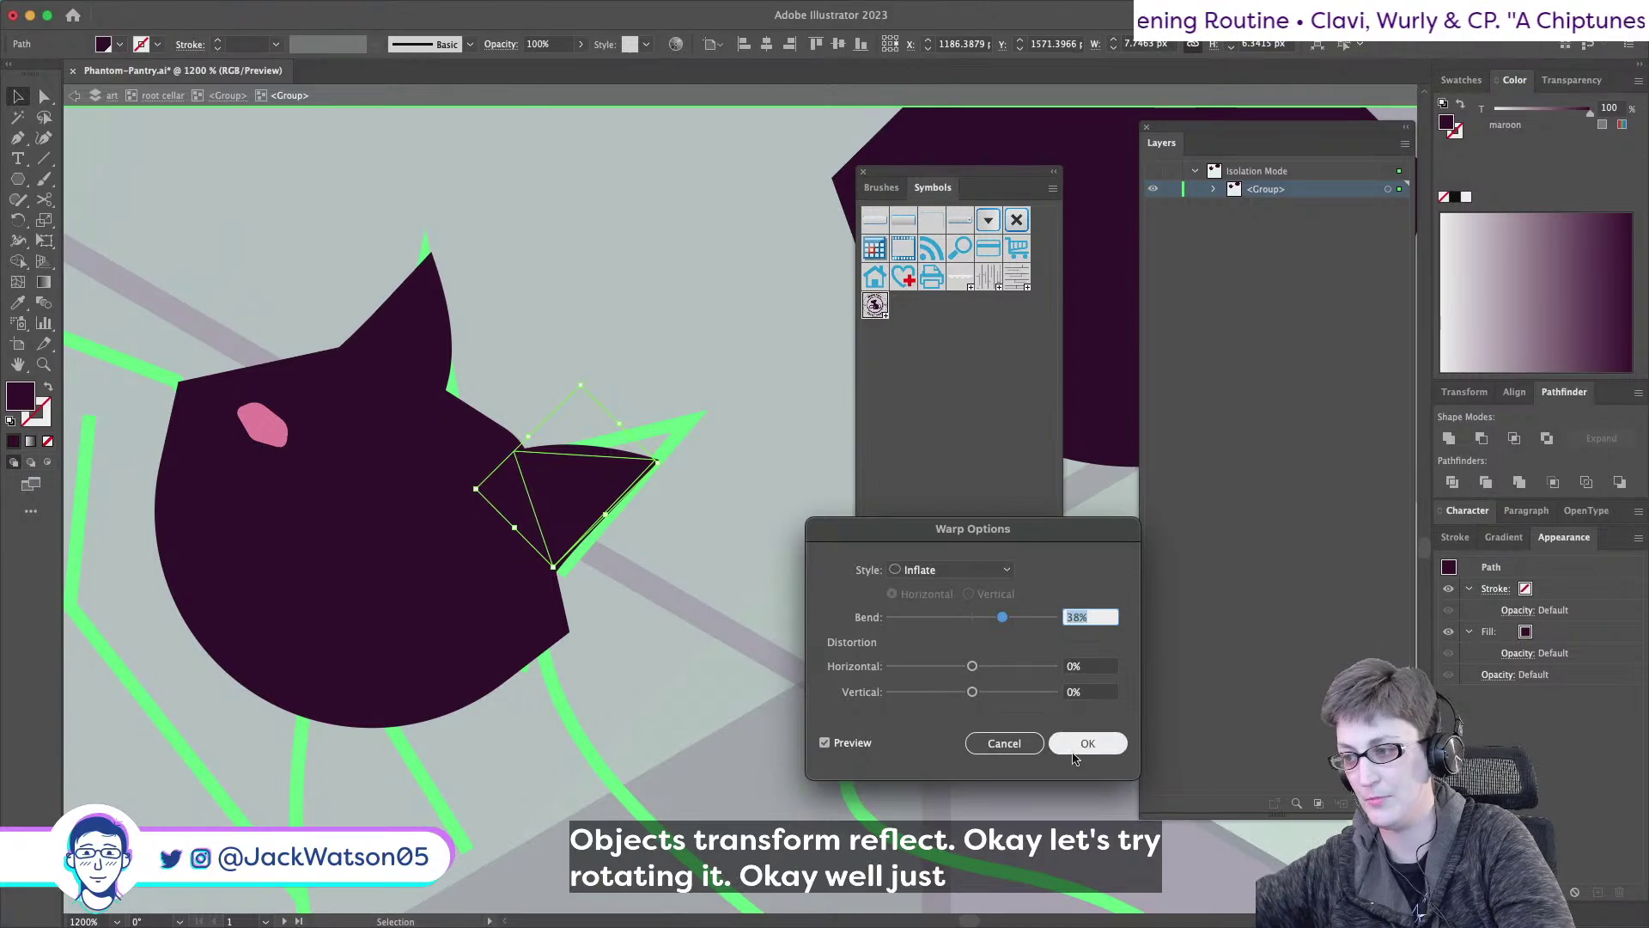
pyautogui.click(1084, 744)
# - Try reflecting the warped side ear across the horizontal axis and rotating it
pyautogui.click(197, 9)
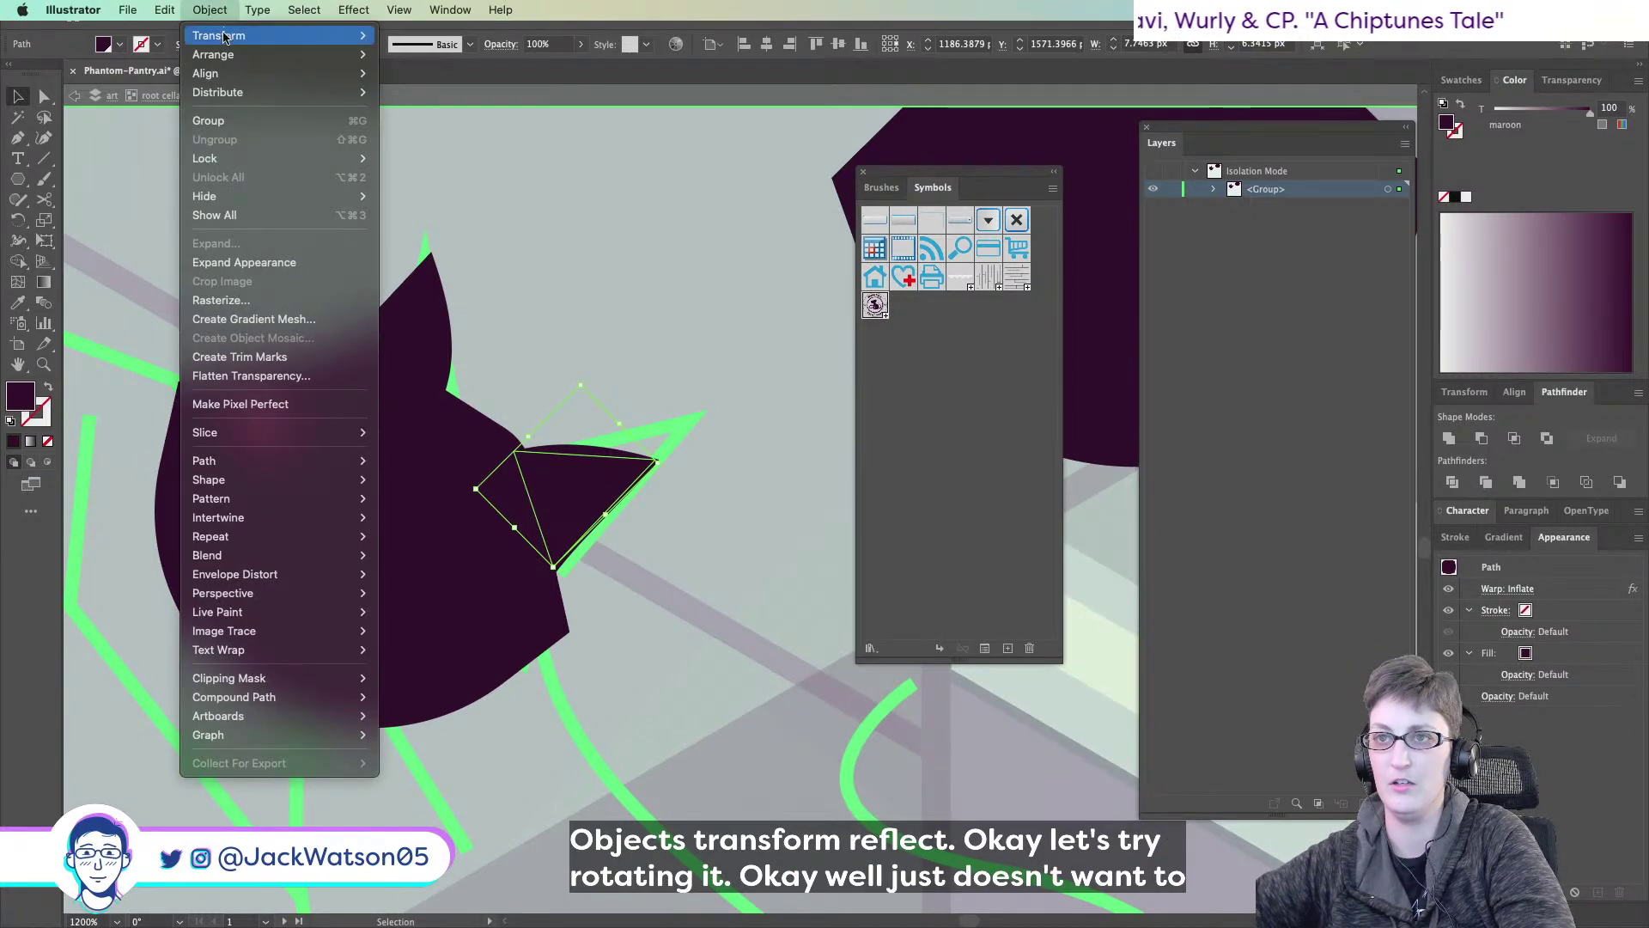
pyautogui.moveTo(258, 35)
pyautogui.click(498, 100)
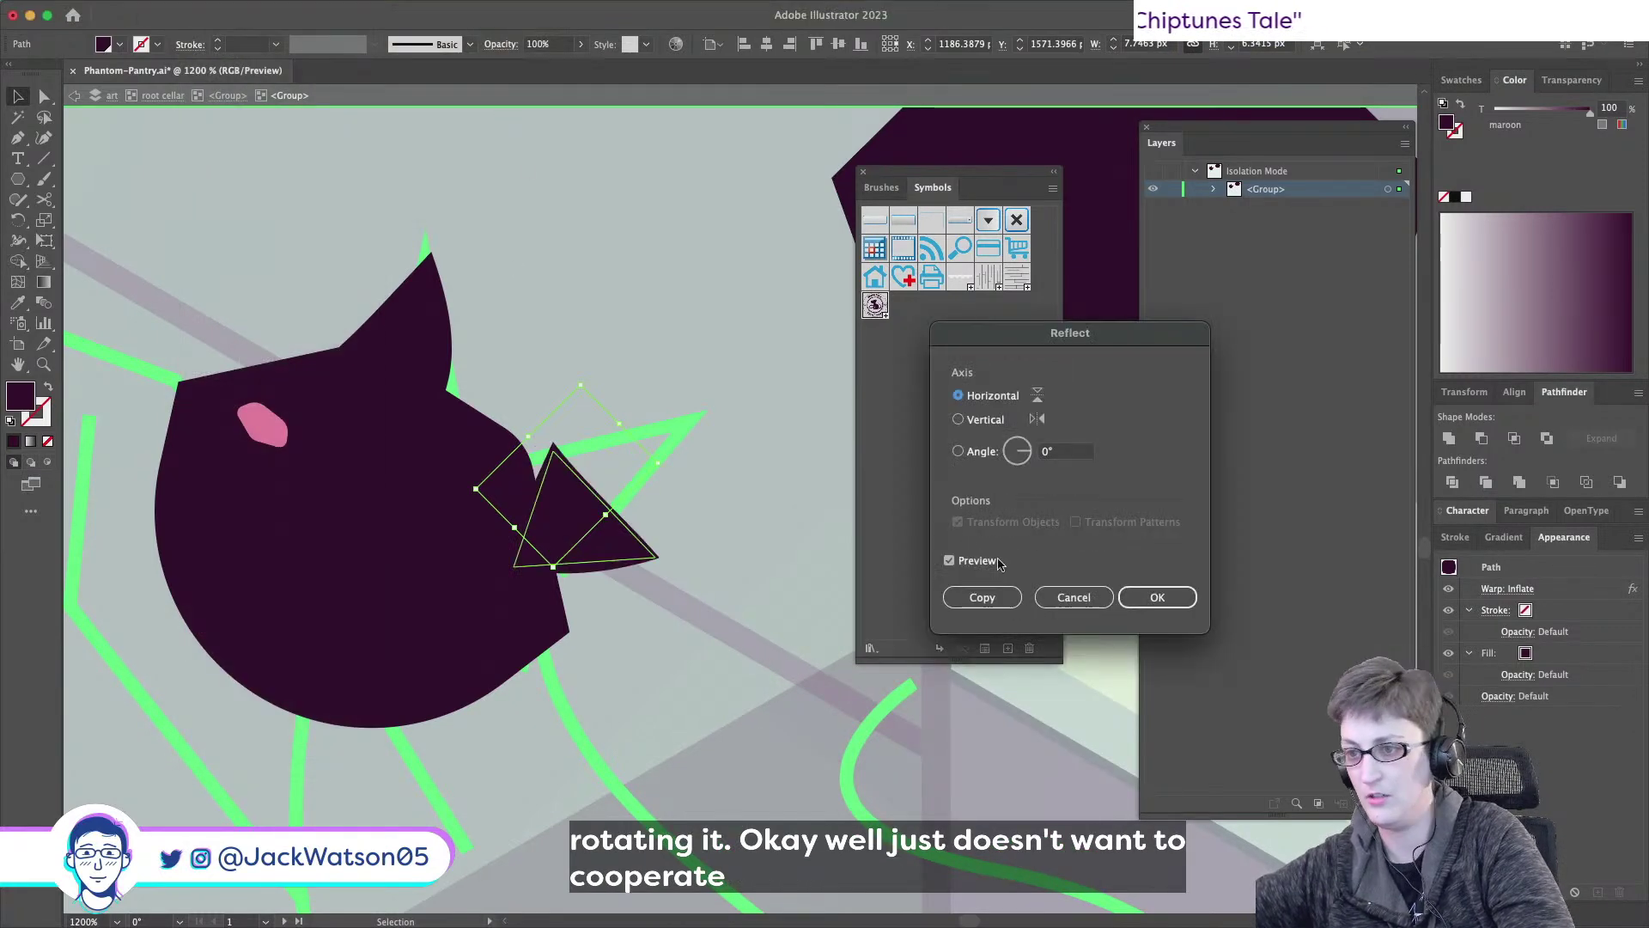
pyautogui.click(1156, 596)
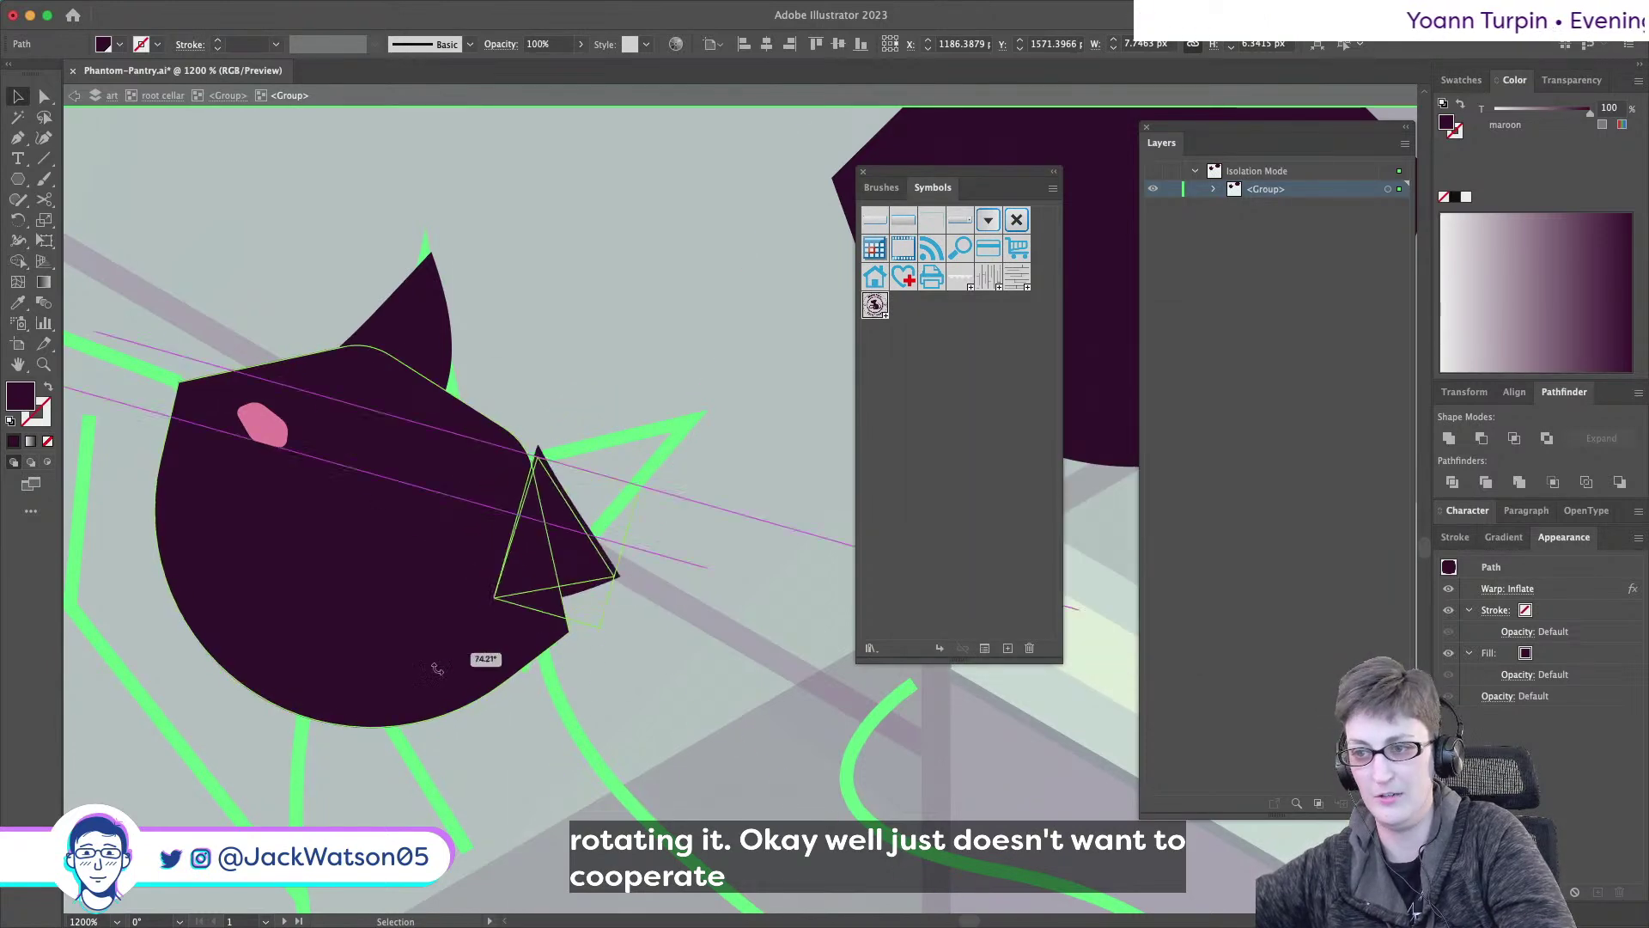
pyautogui.press('super+z')
pyautogui.press('super+z')
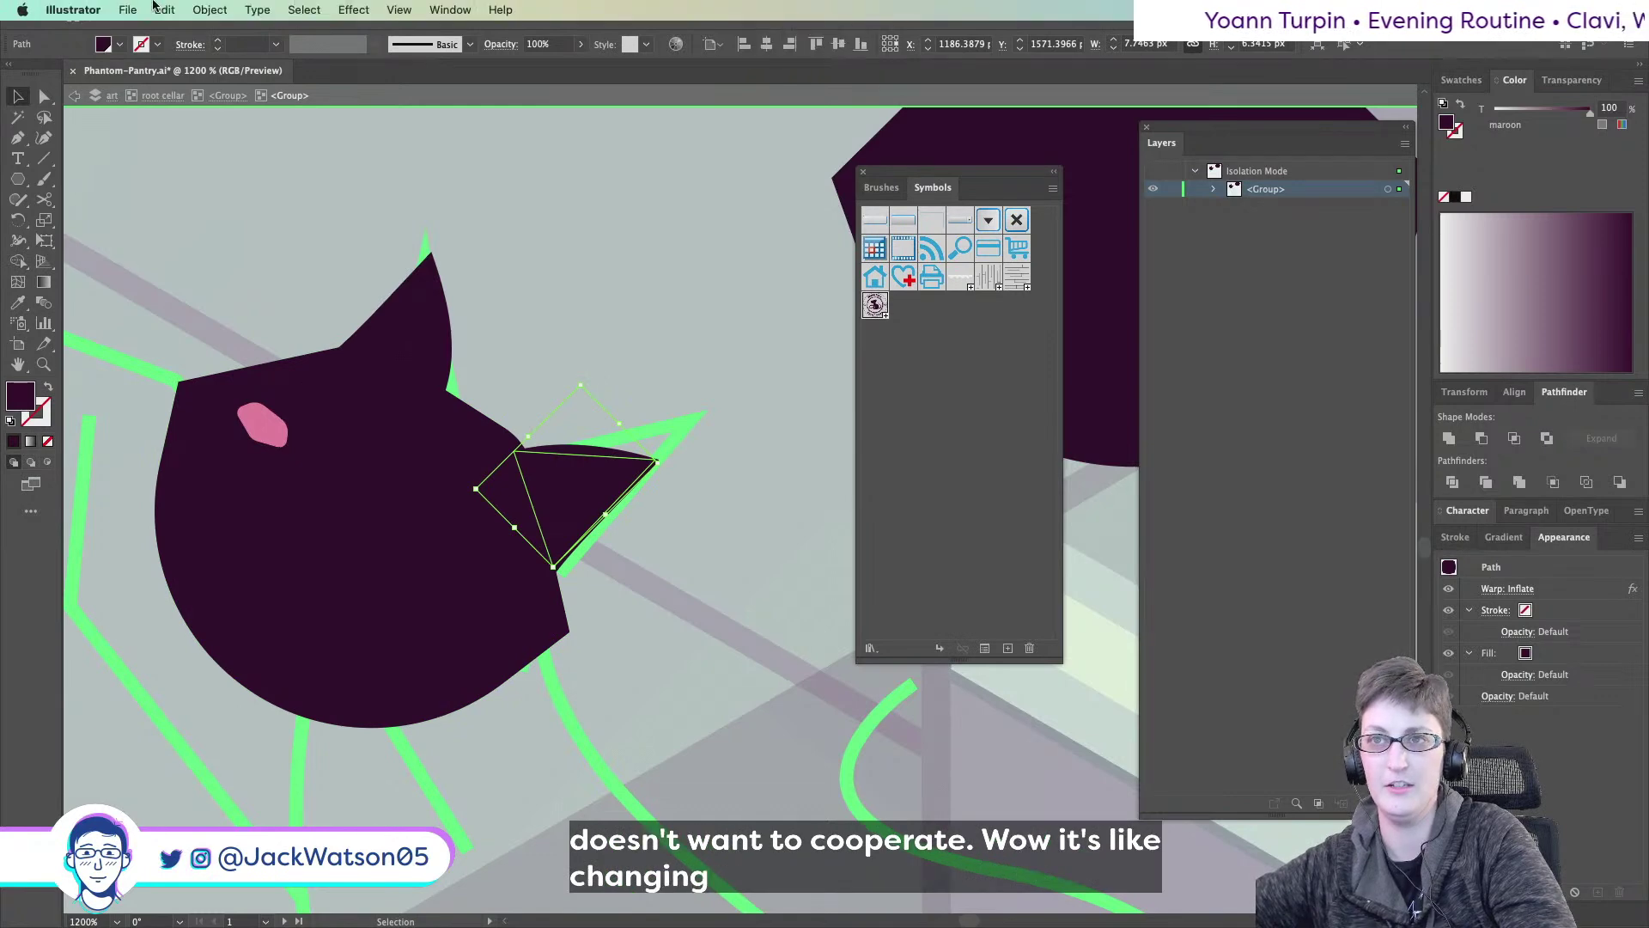
# - Expand the appearance of both warped ears into plain paths
pyautogui.keyDown('shift'); pyautogui.click(387, 322); pyautogui.keyUp('shift')
pyautogui.click(210, 10)
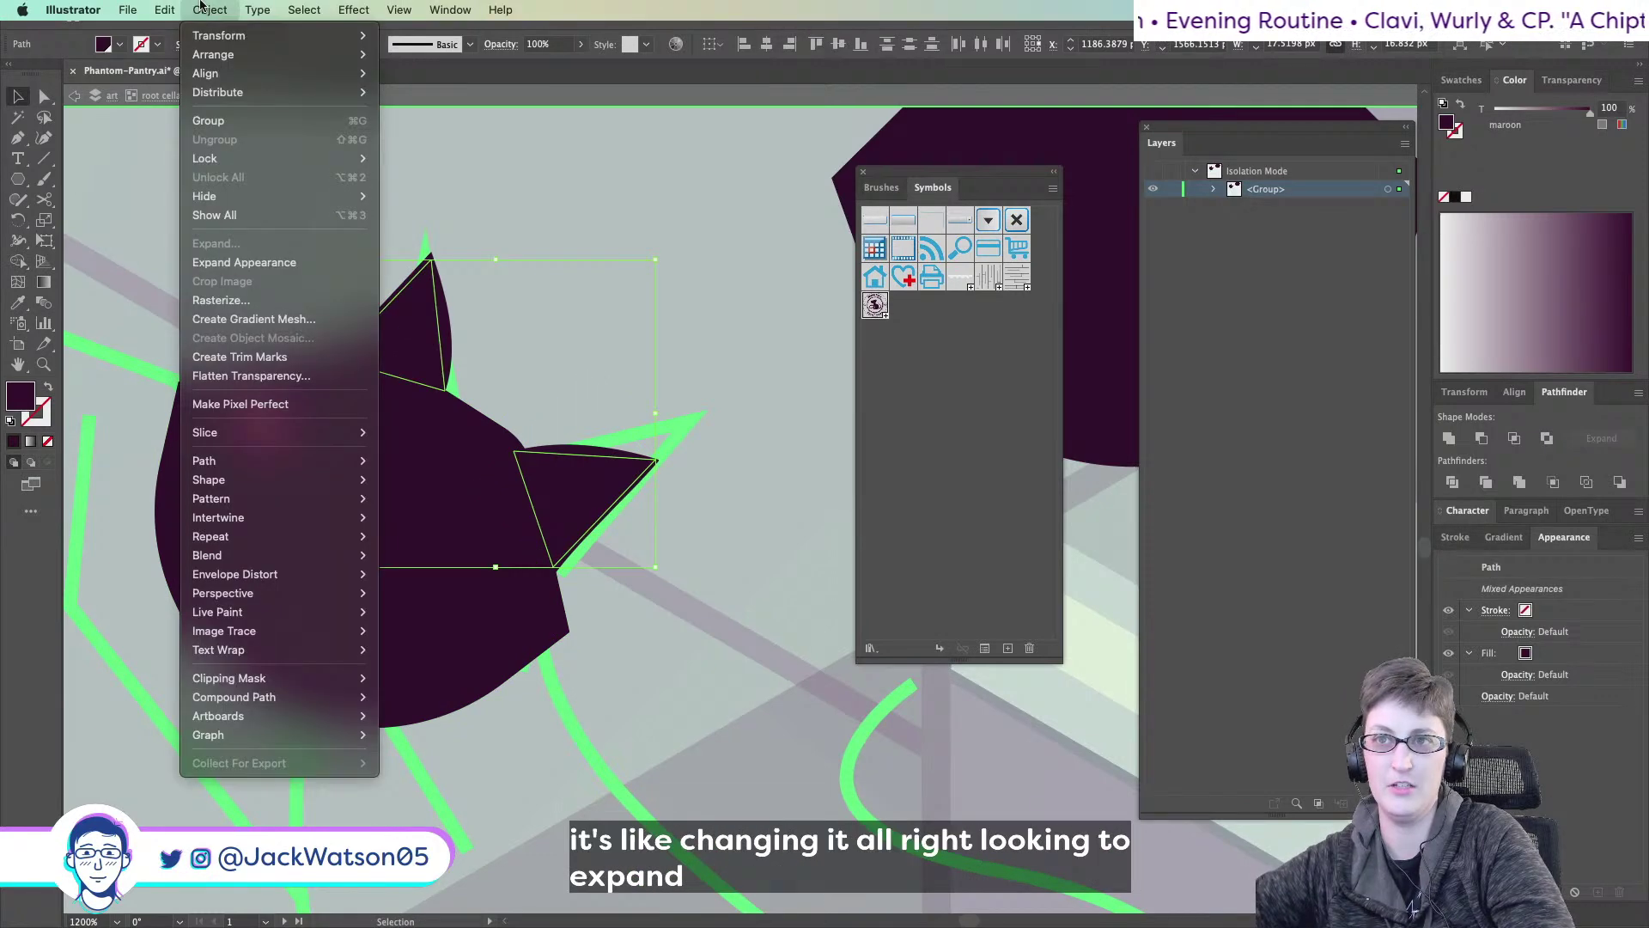
pyautogui.click(304, 262)
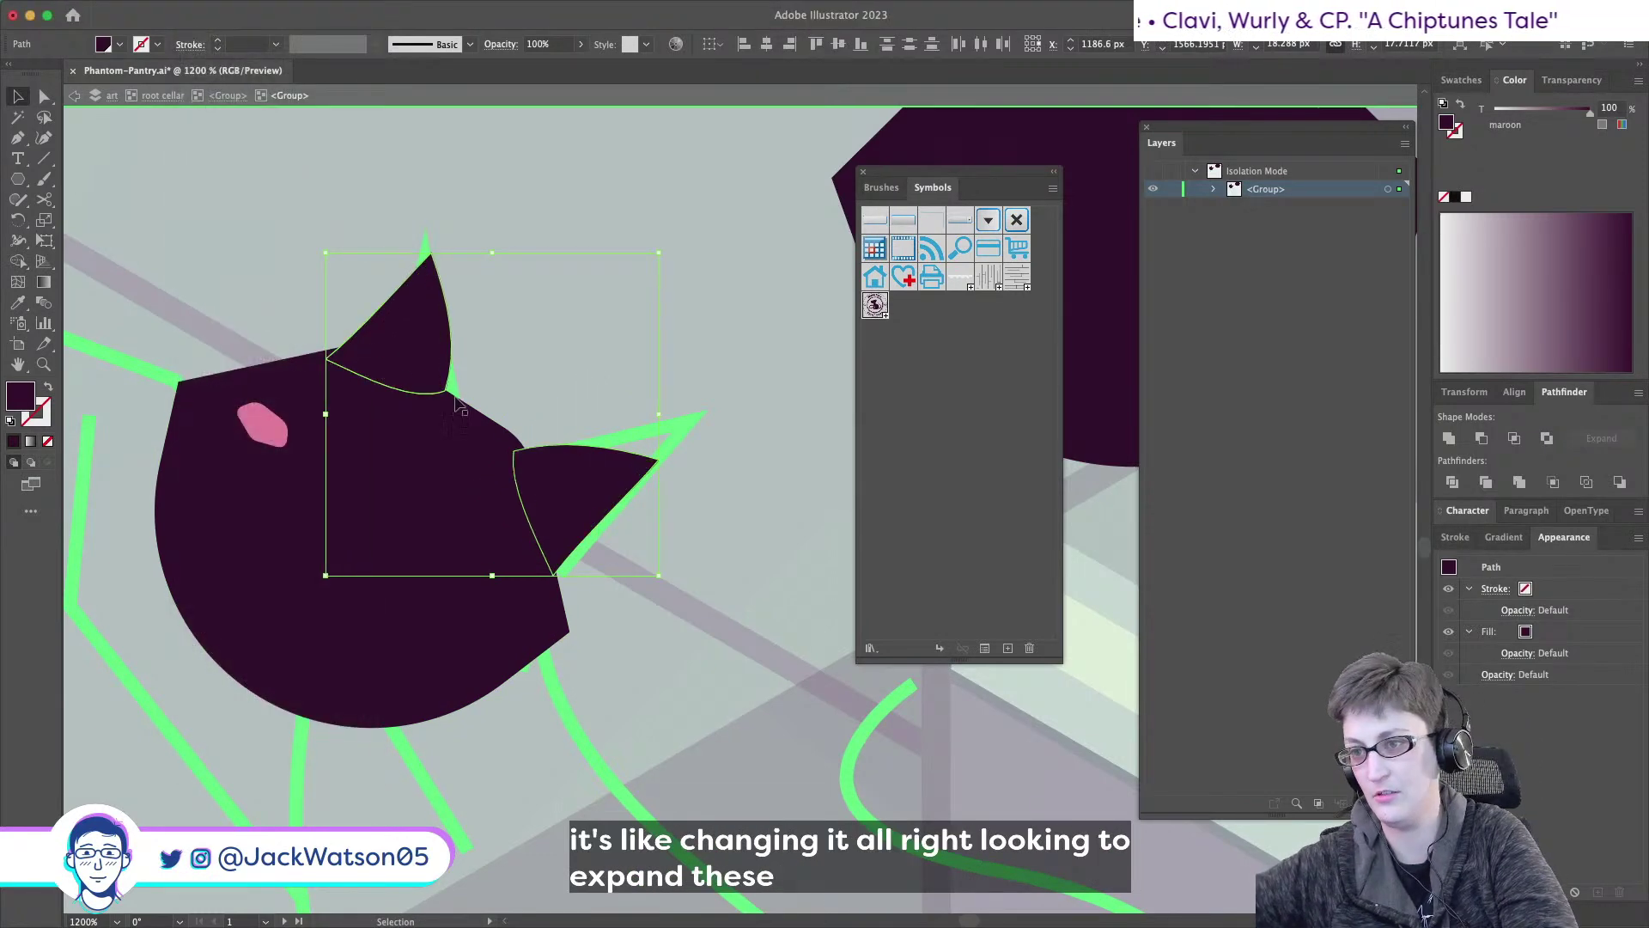
pyautogui.press('shift+super+a')
# - Mirror the expanded side ear so its curved edge faces down, then rotate and move it against the head over the sketch
pyautogui.click(554, 482)
pyautogui.press('o')
pyautogui.moveTo(554, 482); pyautogui.dragTo(477, 493)
pyautogui.press('v')
pyautogui.moveTo(615, 543); pyautogui.dragTo(673, 475)
pyautogui.moveTo(590, 510)
pyautogui.mouseDown()
pyautogui.moveTo(584, 481)
pyautogui.moveTo(580, 505)
pyautogui.mouseUp()
pyautogui.moveTo(461, 428); pyautogui.dragTo(465, 433)
pyautogui.press('a')
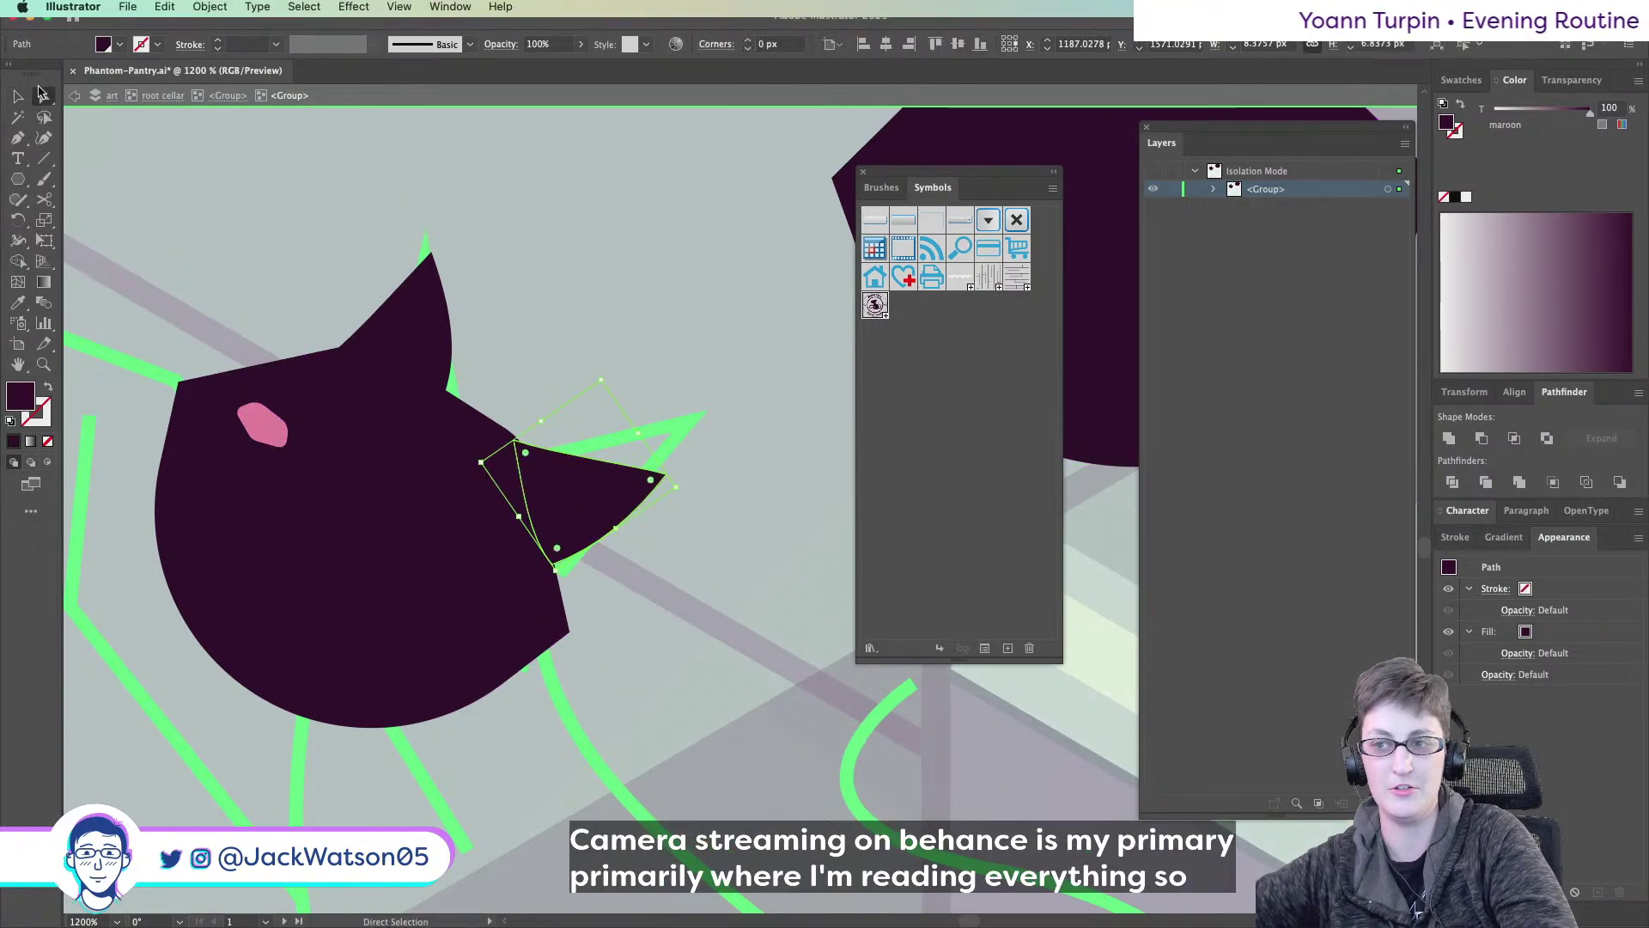
pyautogui.press('super+shift+a')
# - Examine the eared head against the surrounding root cellar scene from afar and up close
pyautogui.scroll(-3, 710, 467)
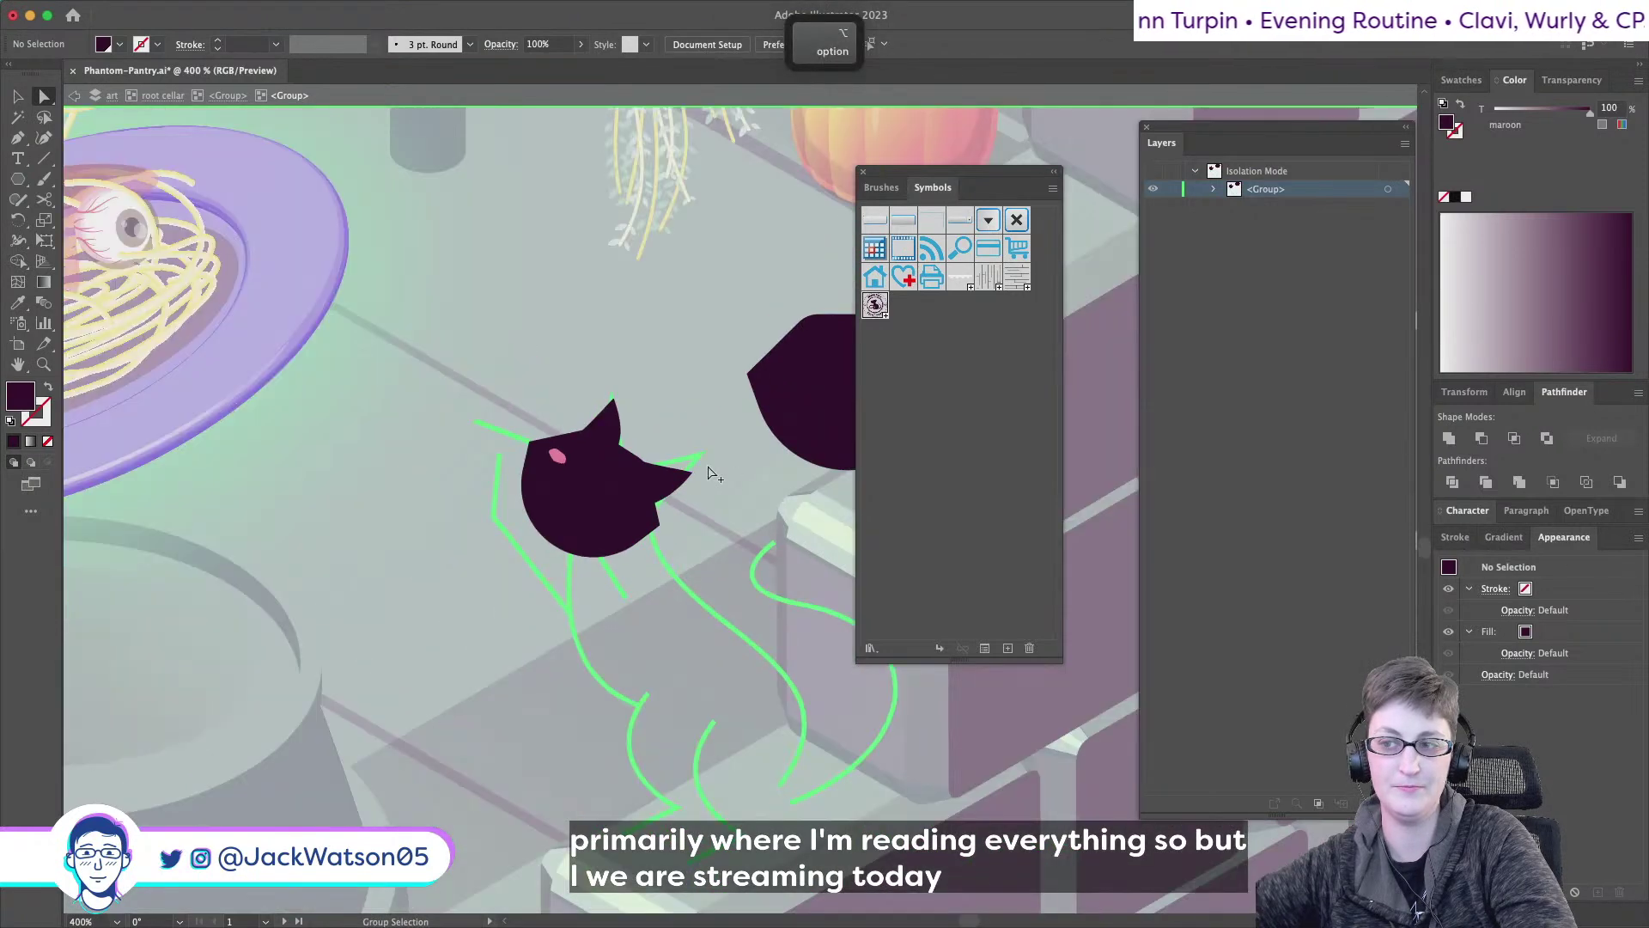
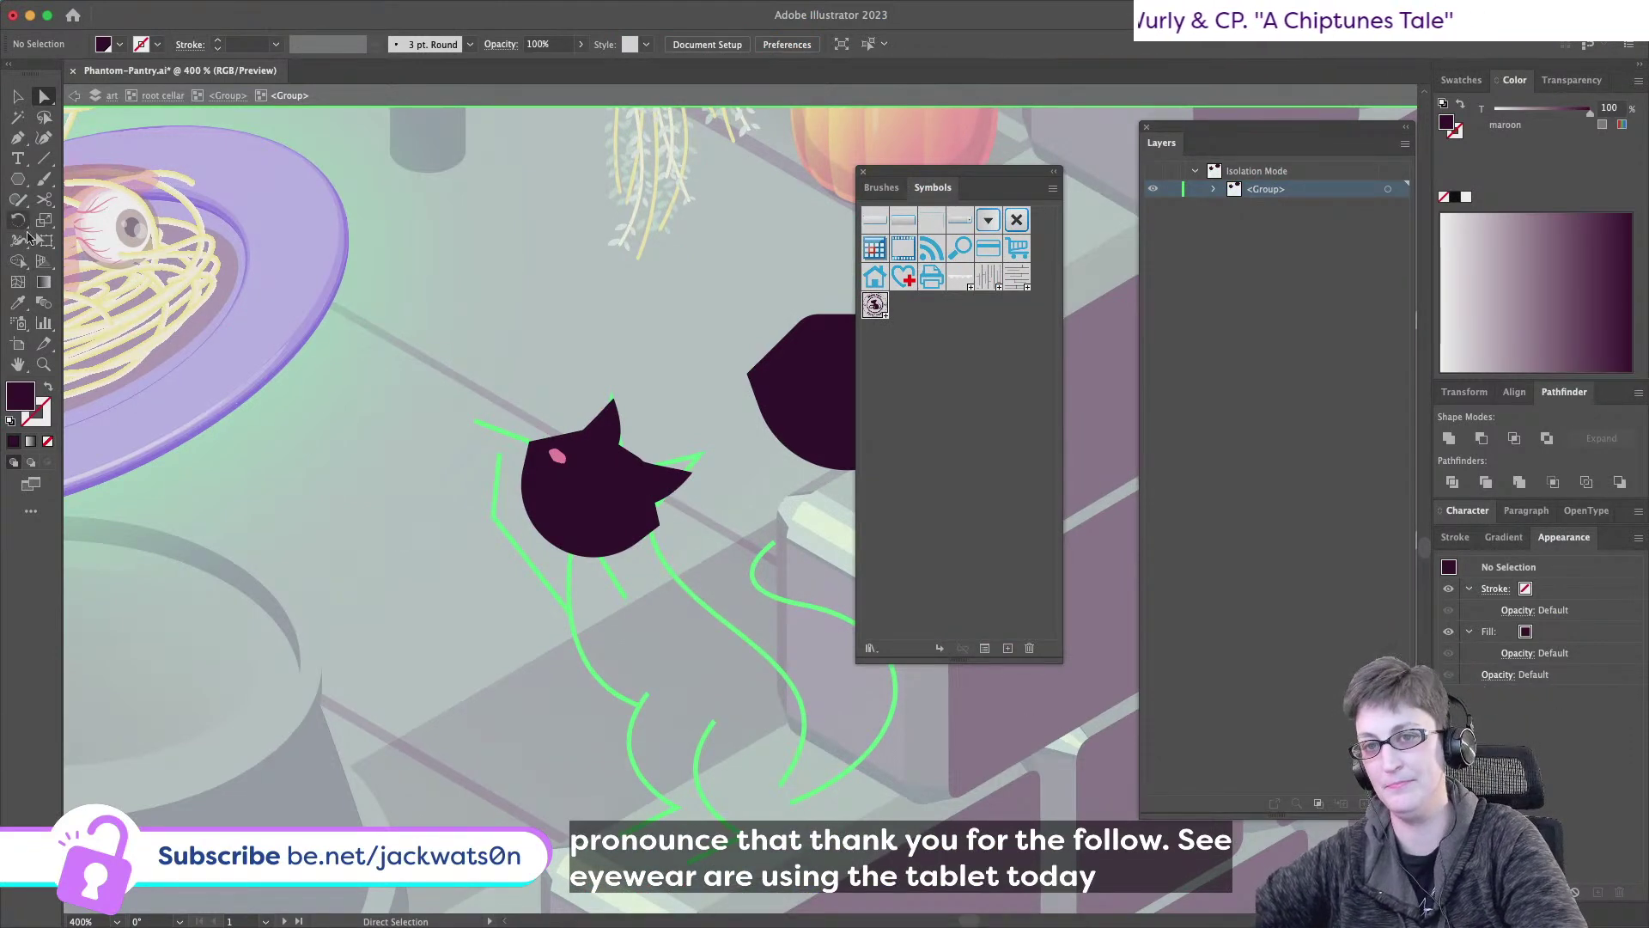
pyautogui.click(43, 363)
pyautogui.keyDown('alt'); pyautogui.click(671, 468); pyautogui.keyUp('alt')
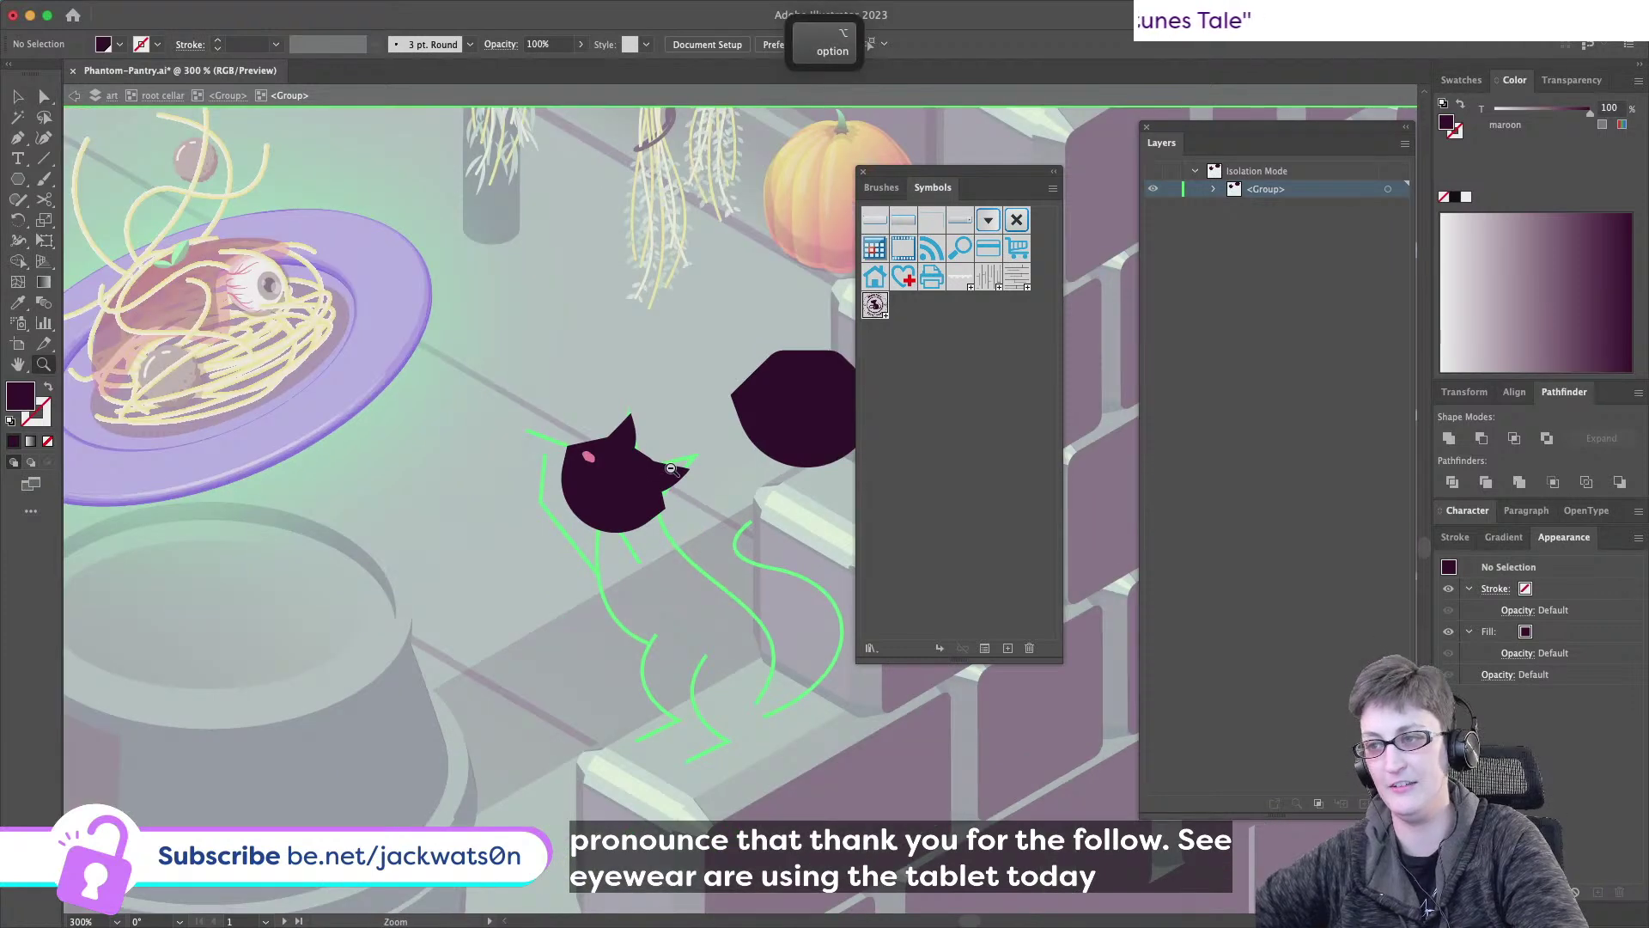
pyautogui.keyDown('alt'); pyautogui.click(671, 468); pyautogui.keyUp('alt')
pyautogui.keyDown('alt'); pyautogui.click(670, 468); pyautogui.keyUp('alt')
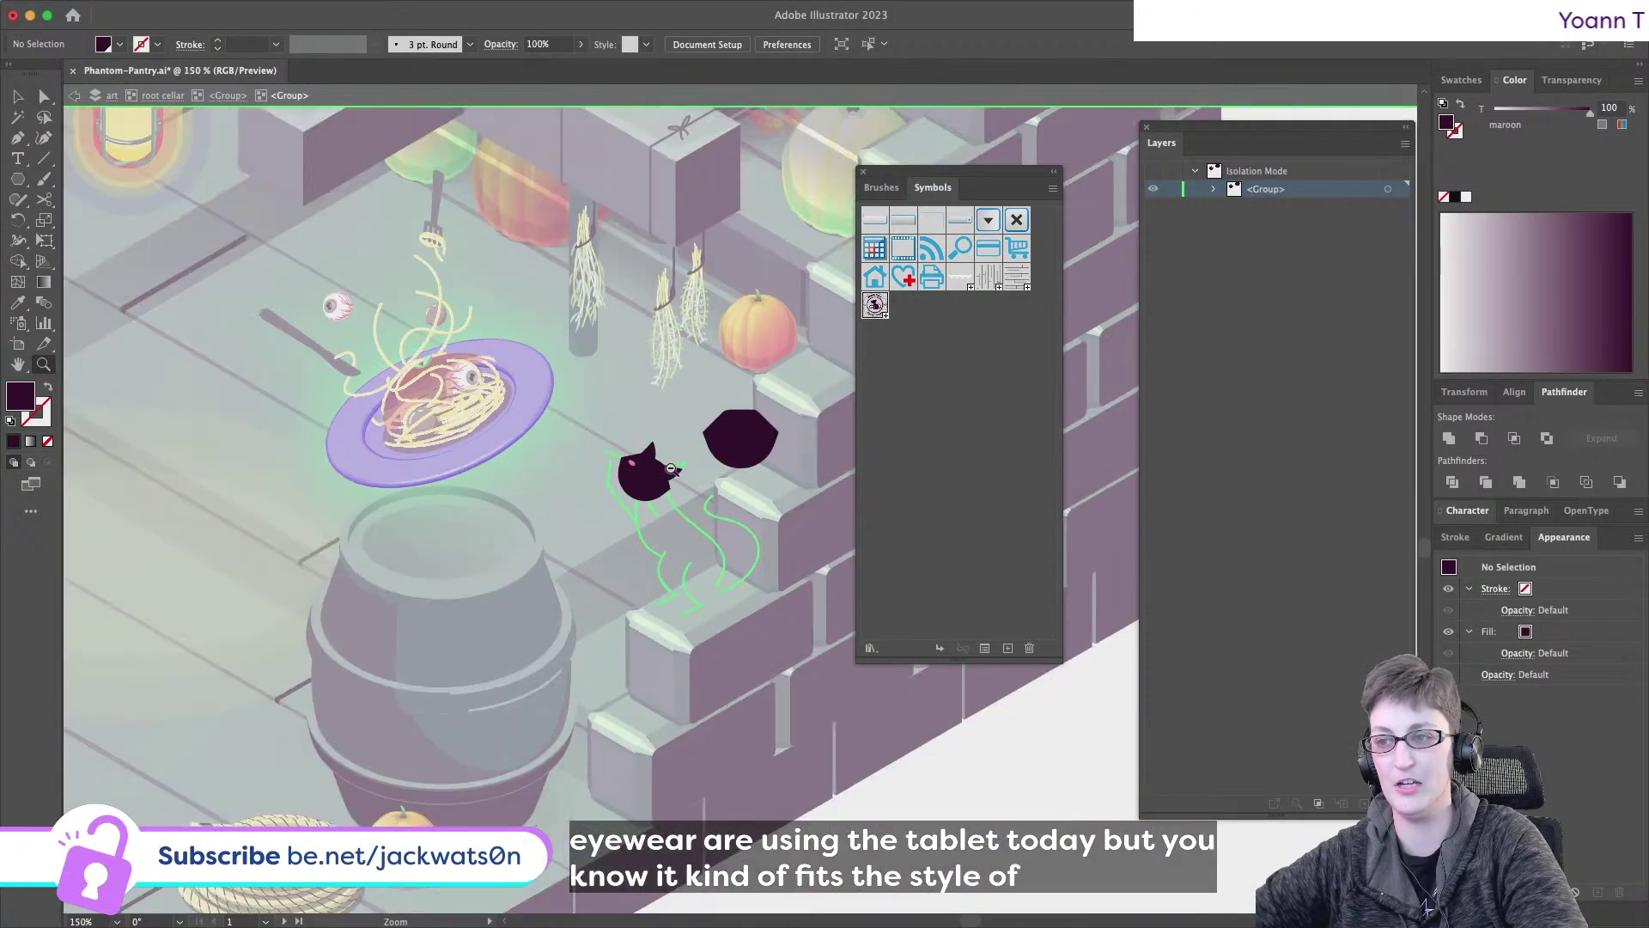
pyautogui.click(671, 468)
pyautogui.click(671, 469)
pyautogui.click(718, 463)
pyautogui.click(718, 463)
pyautogui.click(718, 463)
pyautogui.click(44, 96)
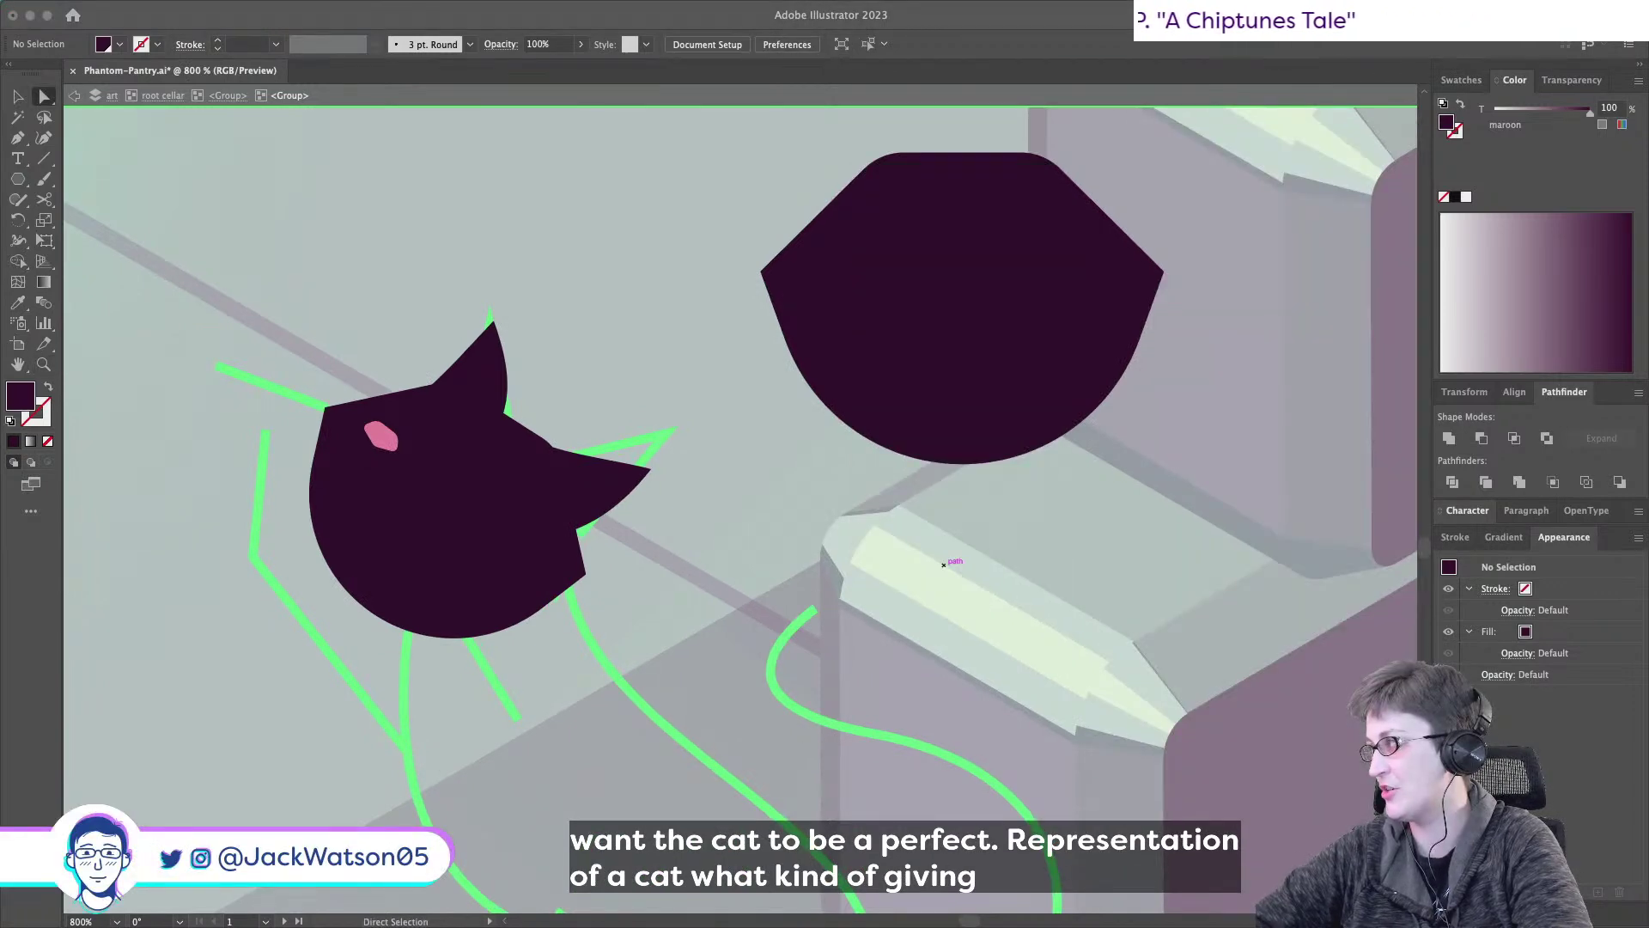
# - Switch to the web browser and look through the sketches and process videos of the Unicornasaurus-Rex project on Behance
pyautogui.press('super+Tab')
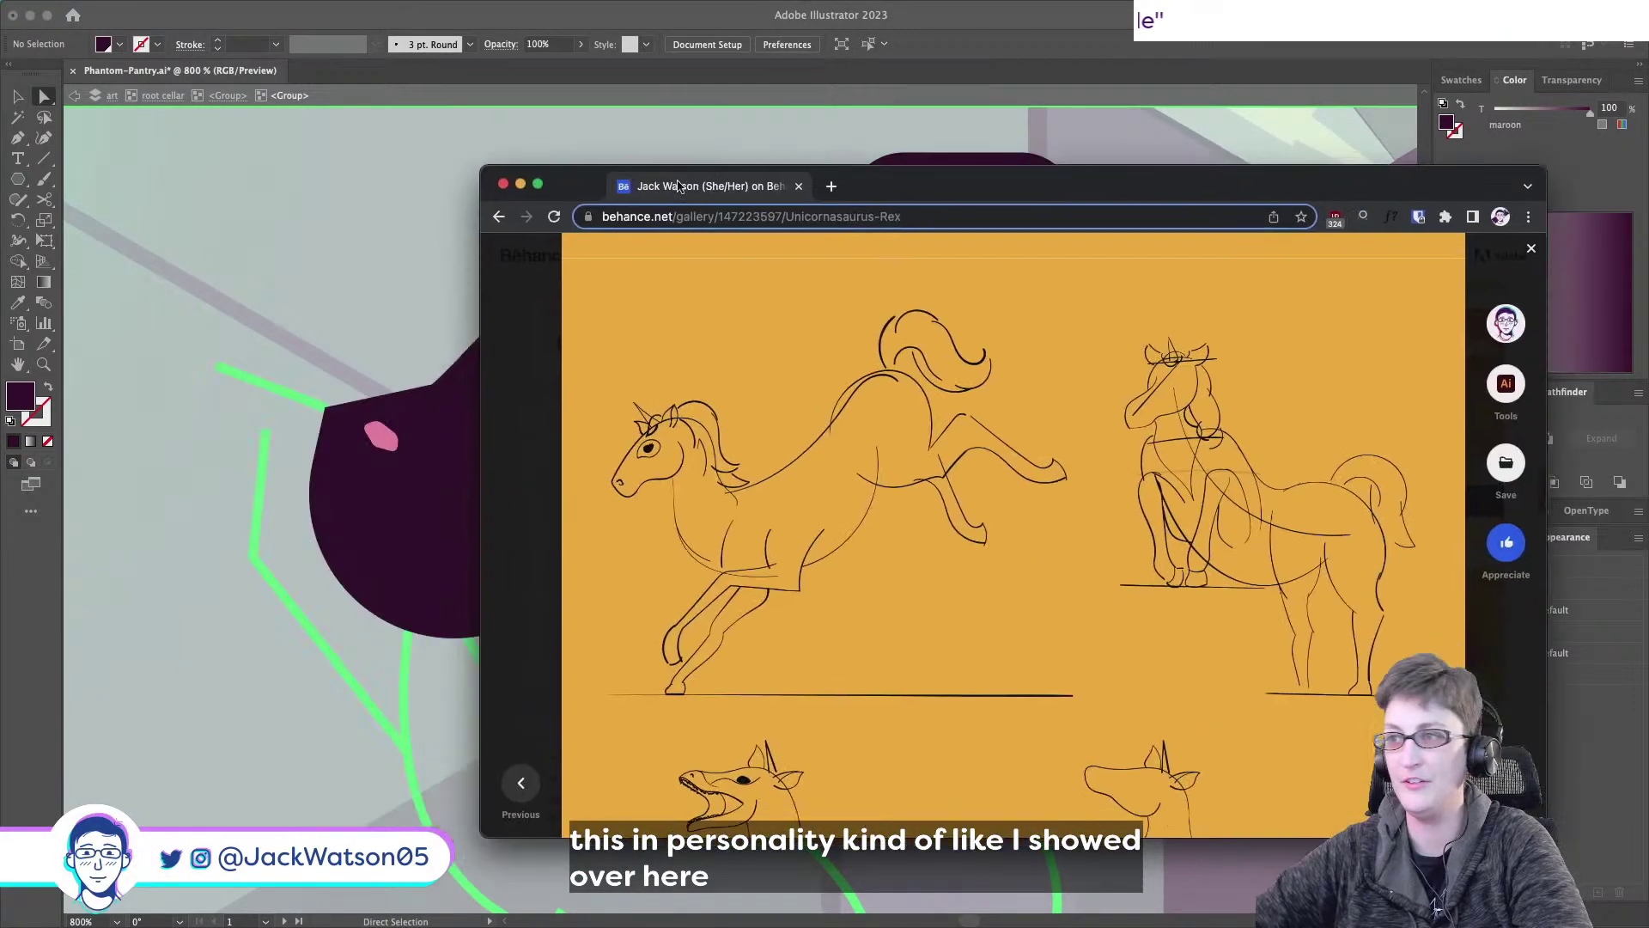
pyautogui.moveTo(678, 186); pyautogui.dragTo(571, 147)
pyautogui.scroll(-3, 737, 350)
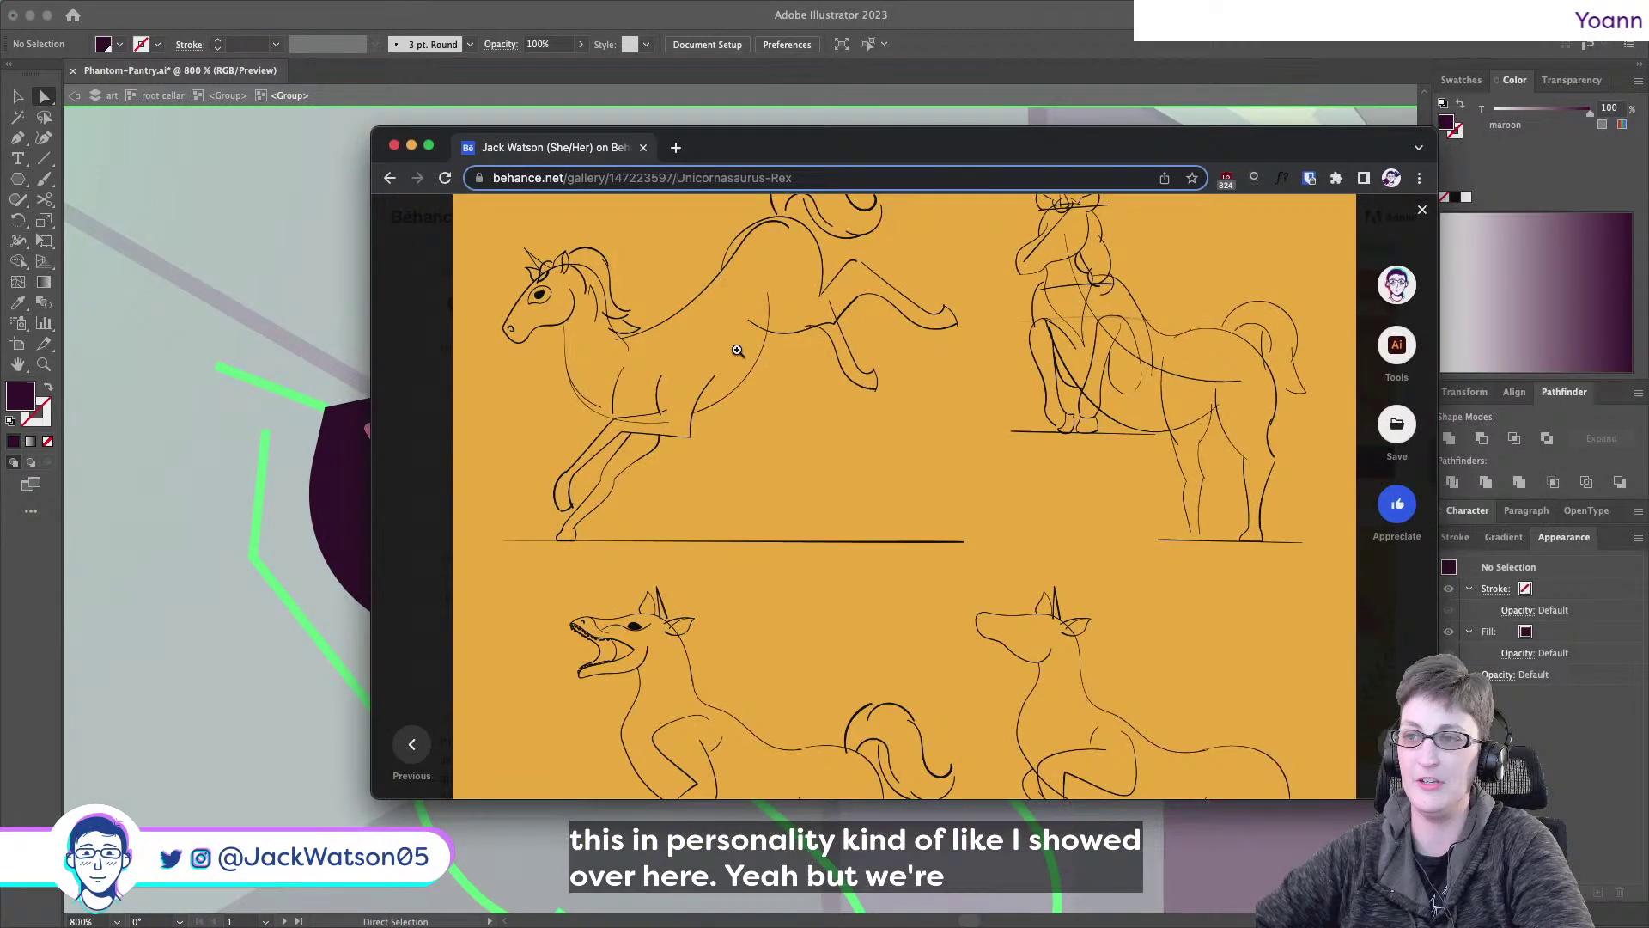
pyautogui.scroll(-10, 736, 350)
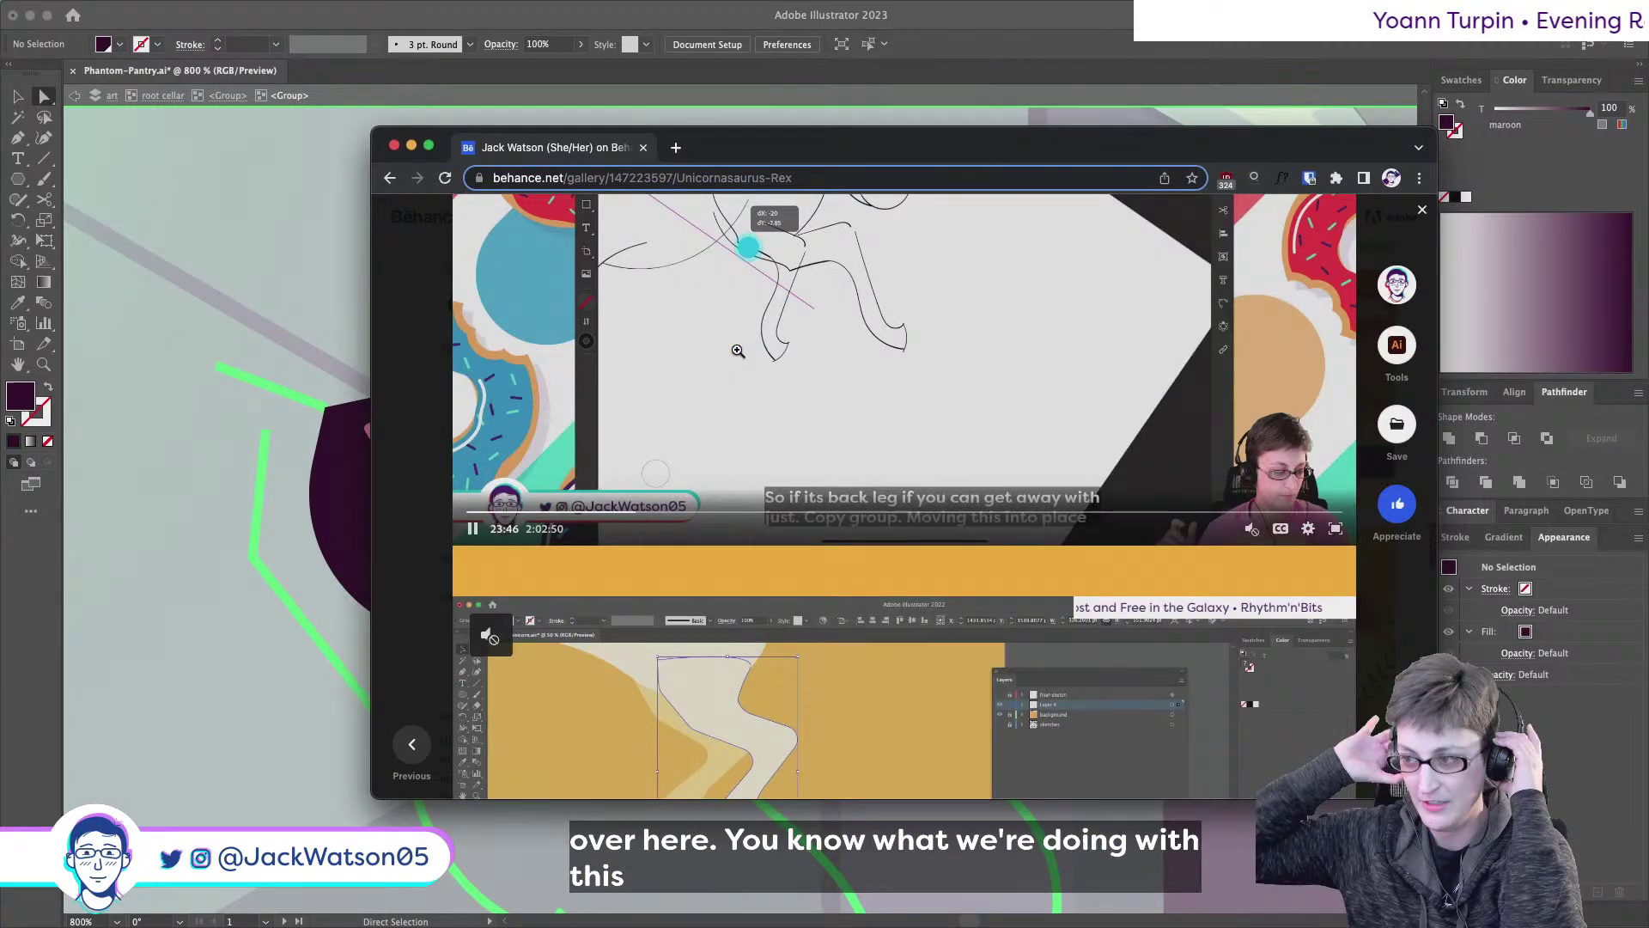
pyautogui.scroll(-4, 740, 350)
pyautogui.scroll(5, 747, 352)
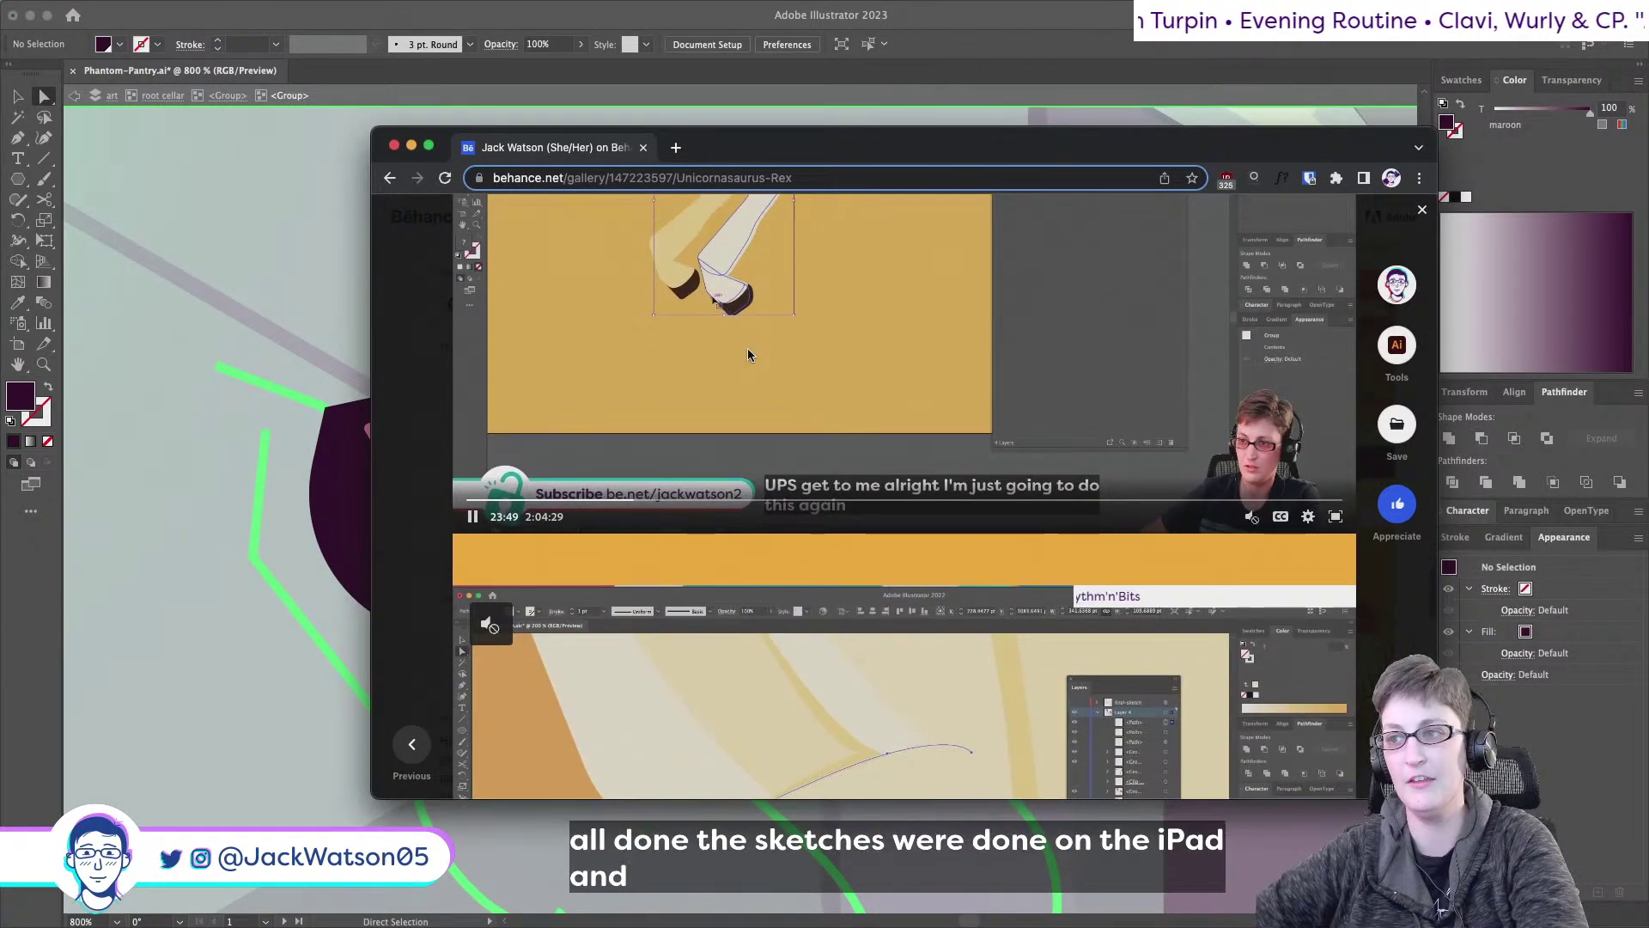
pyautogui.scroll(2, 747, 348)
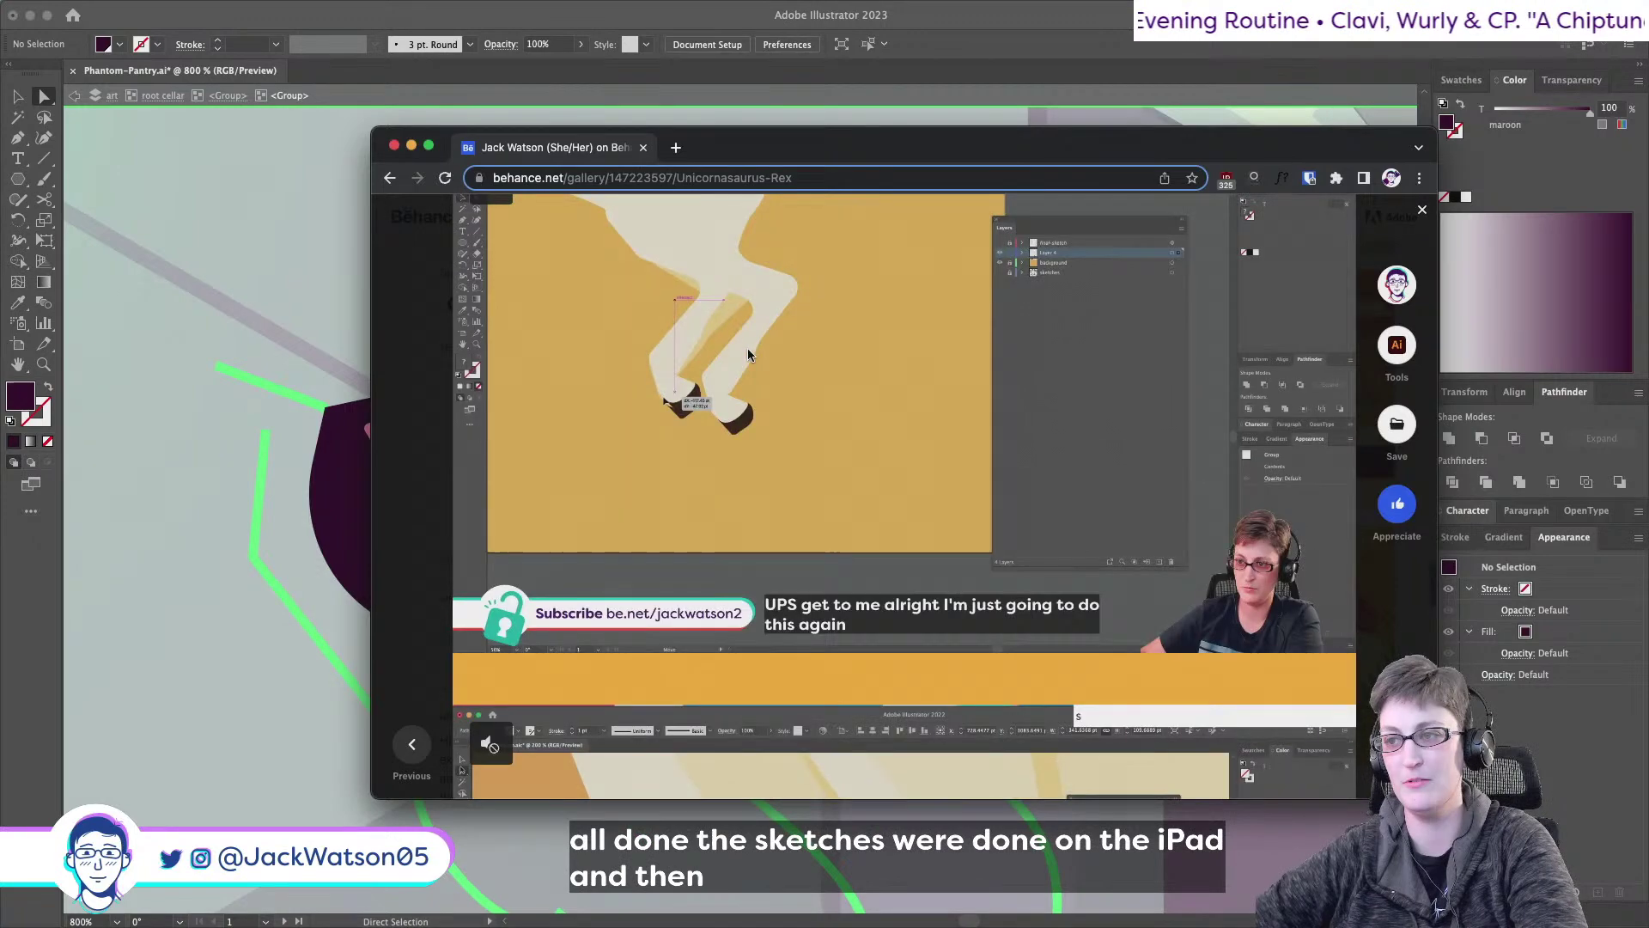
pyautogui.scroll(1, 711, 337)
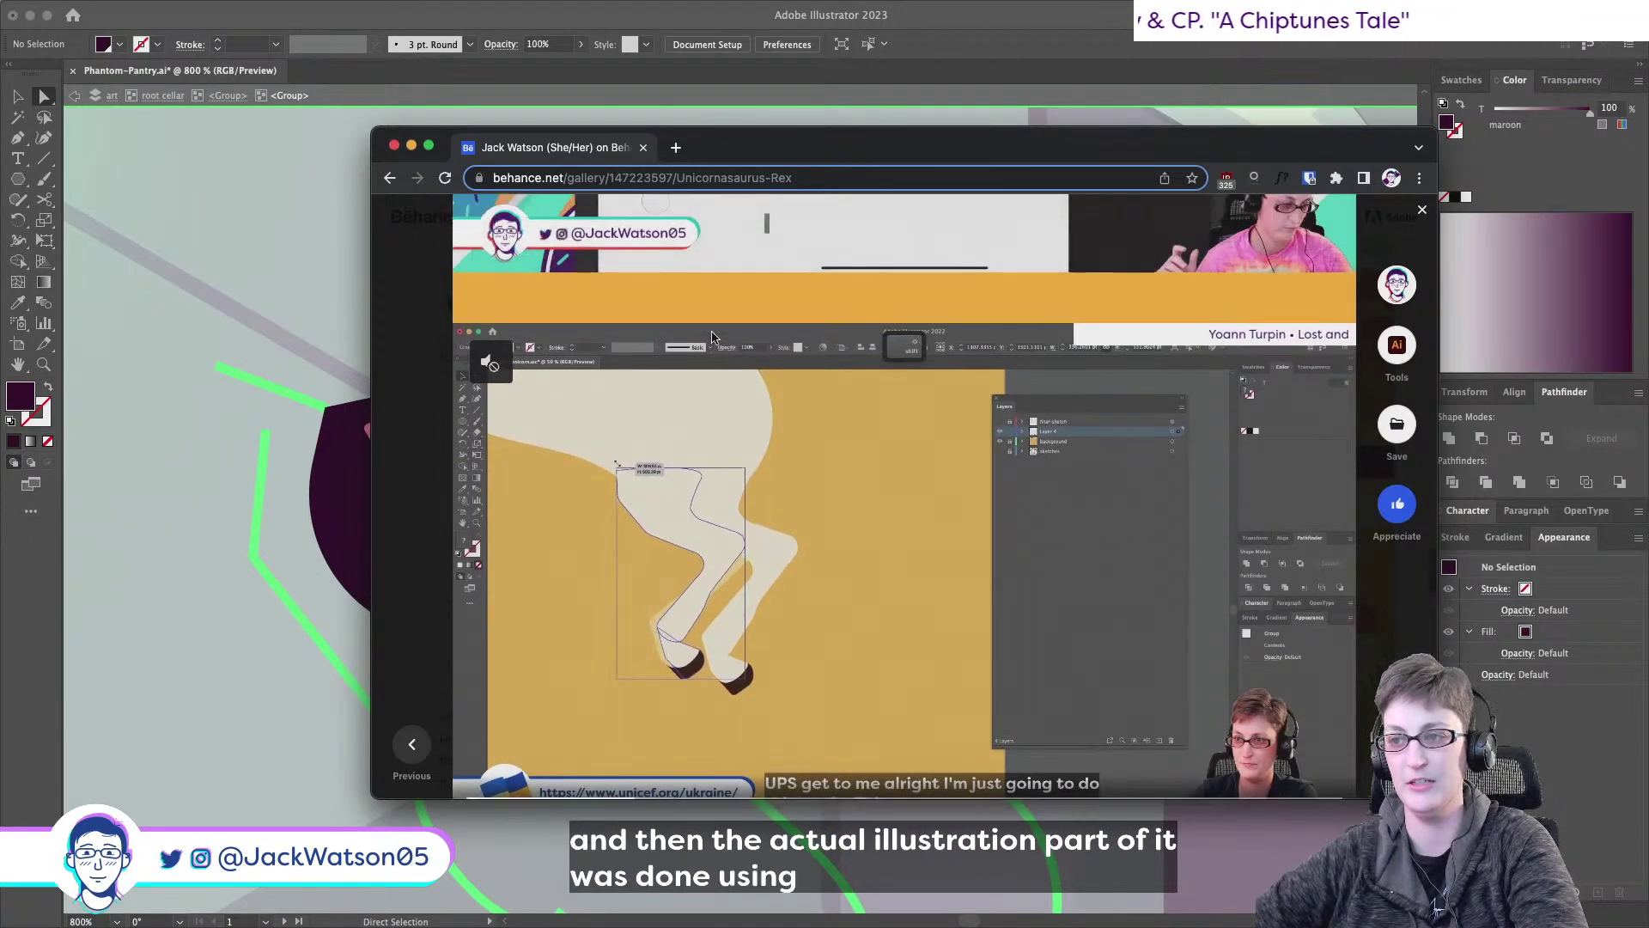
# - Look through the remaining process videos on the Unicornasaurus-Rex project page and return to the cat illustration in Illustrator
pyautogui.scroll(-2, 711, 337)
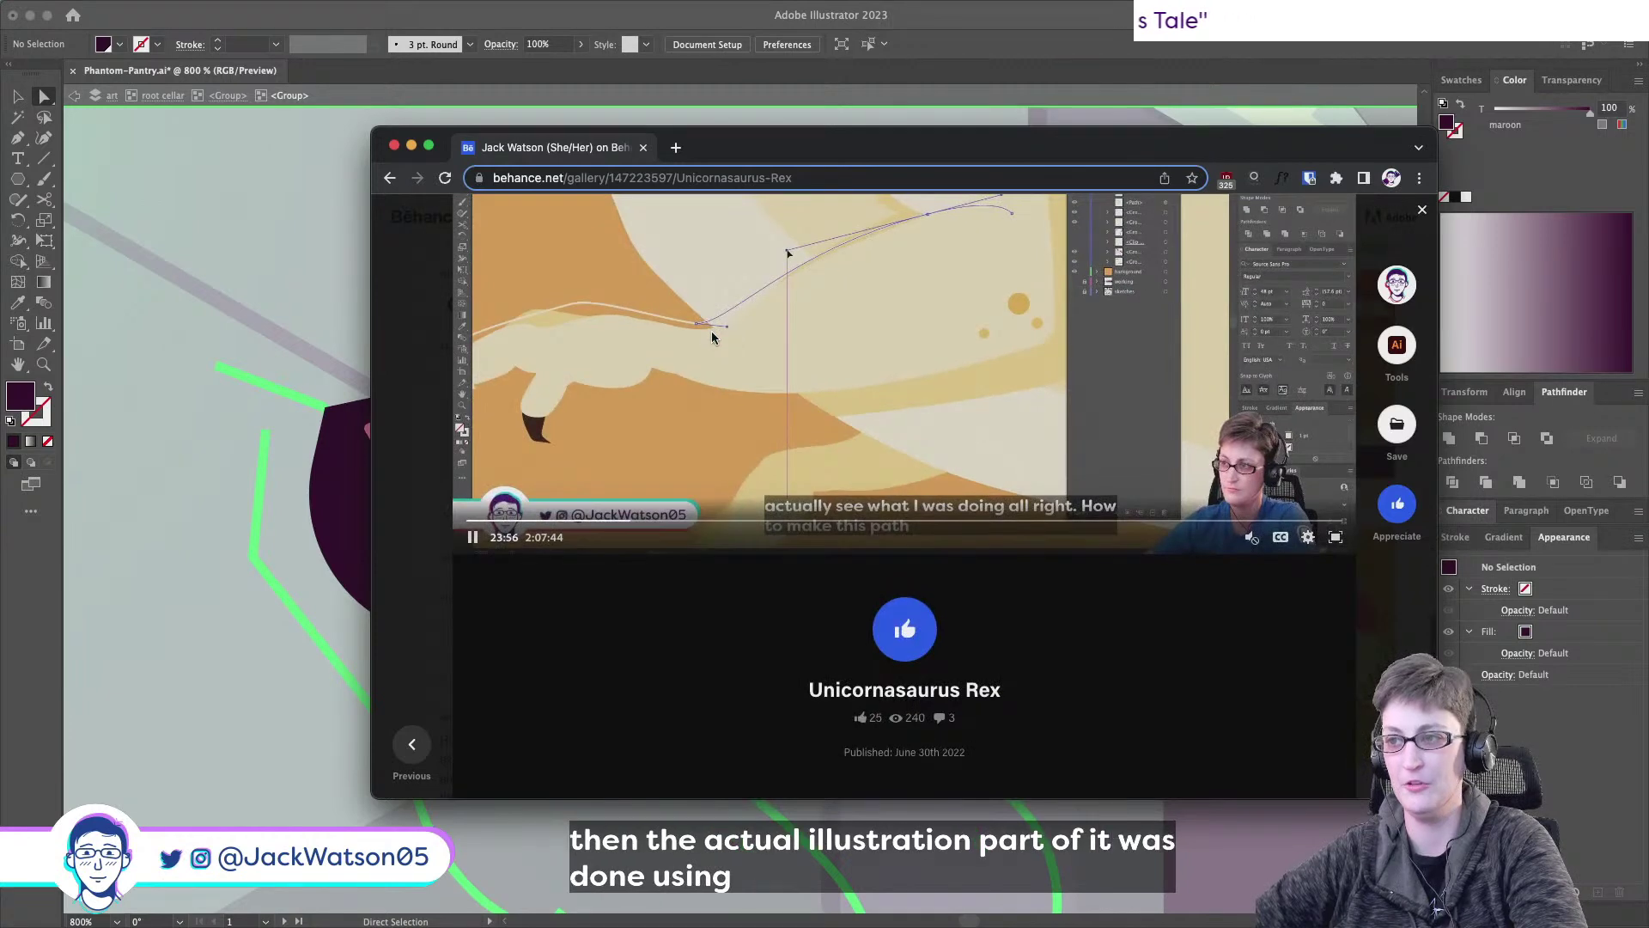
pyautogui.scroll(4, 711, 335)
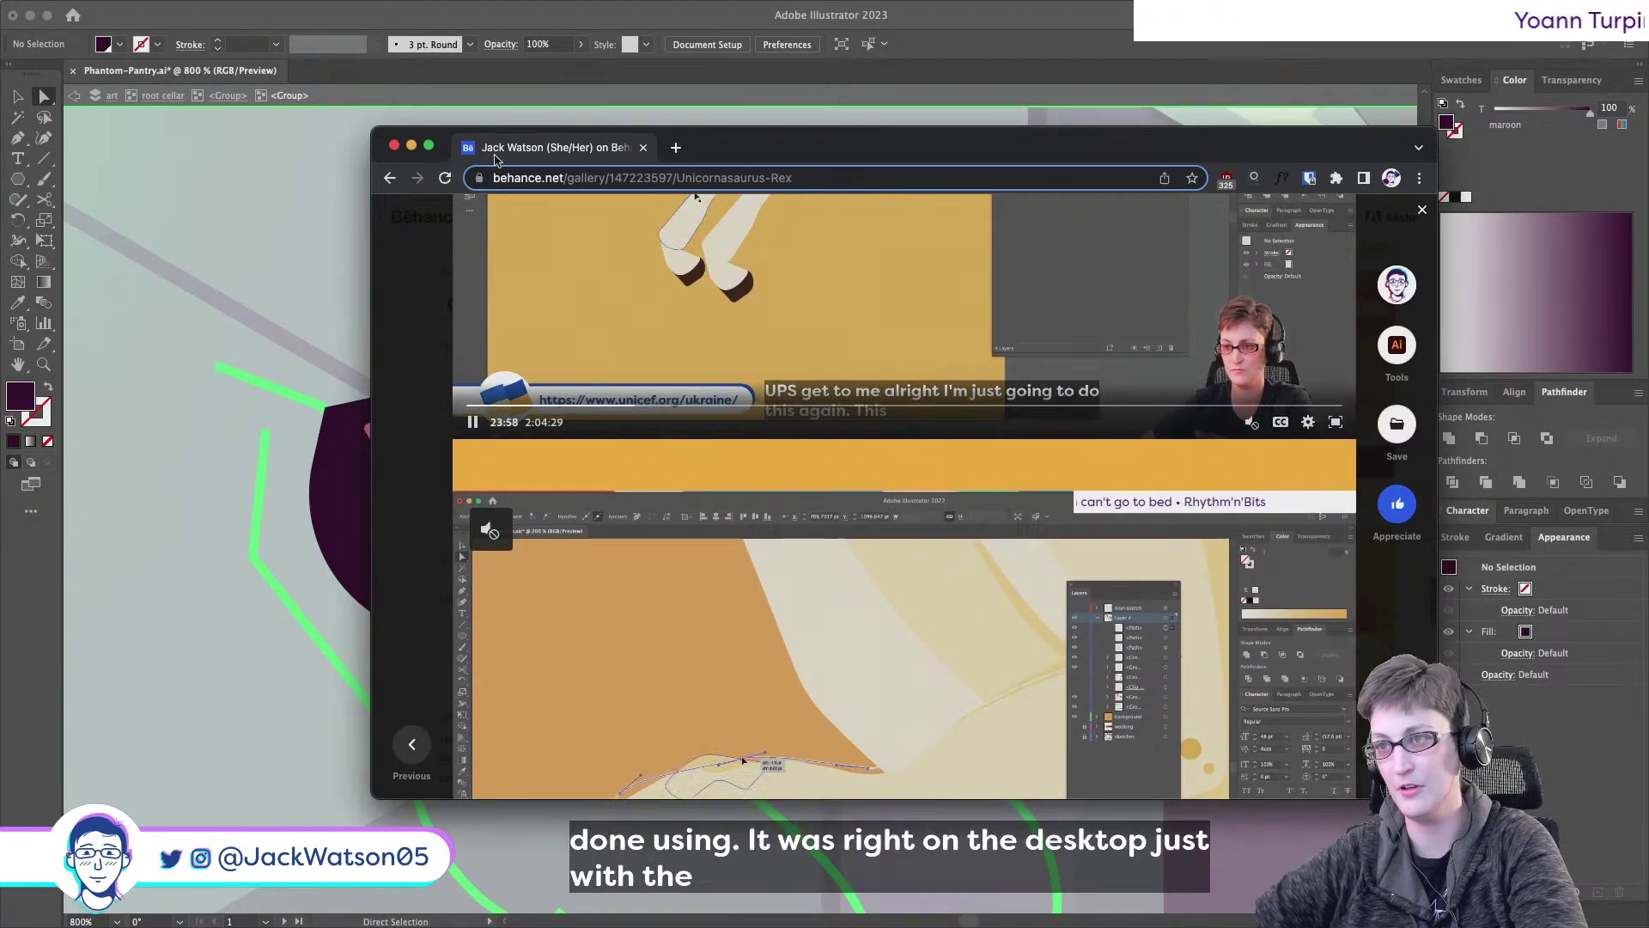
pyautogui.click(493, 122)
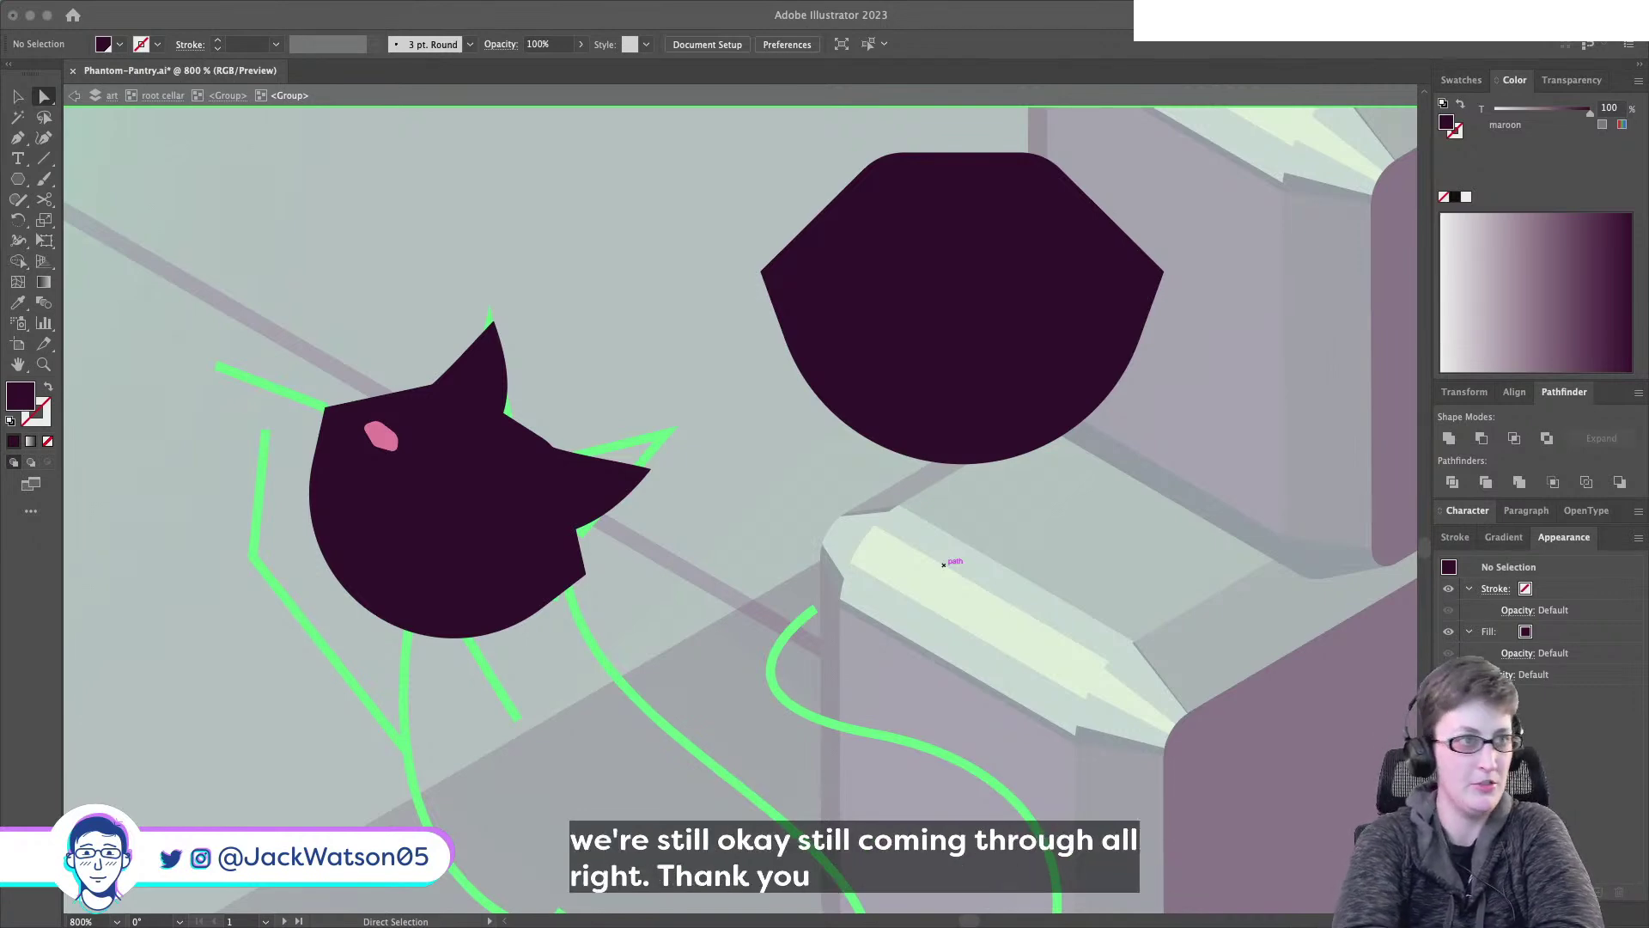
# - Round the inner base corner of the cat's upper ear by about 0.3 px and bend its inner edge into the head outline
pyautogui.press('alt')
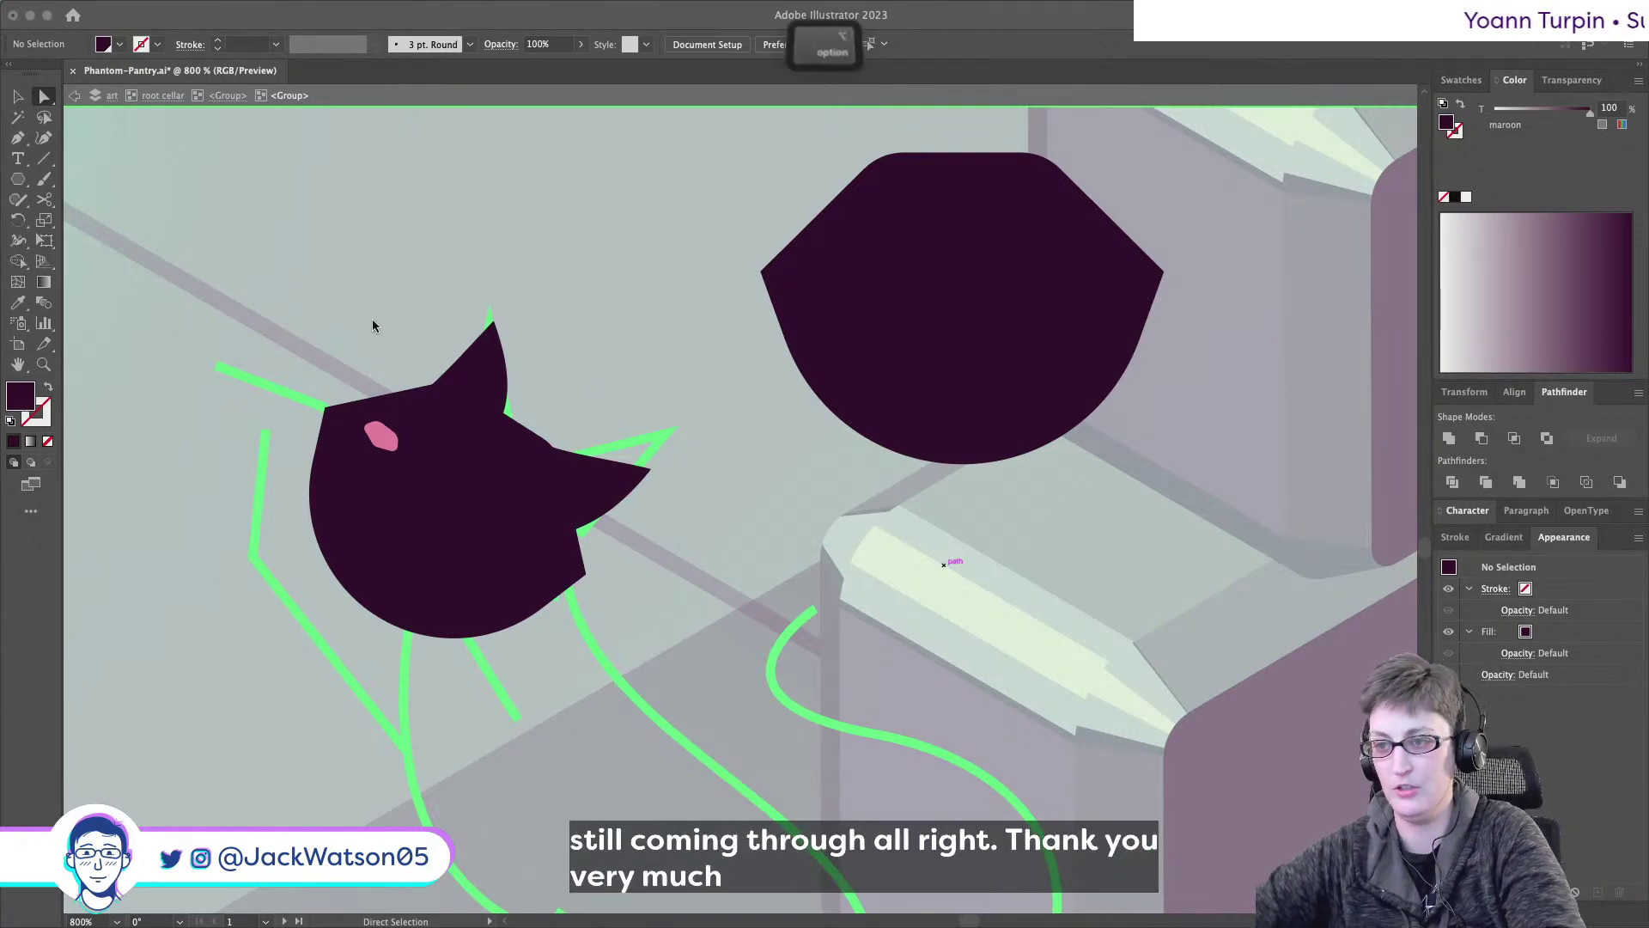
pyautogui.scroll(-1, 373, 328)
pyautogui.hscroll(1, 372, 329)
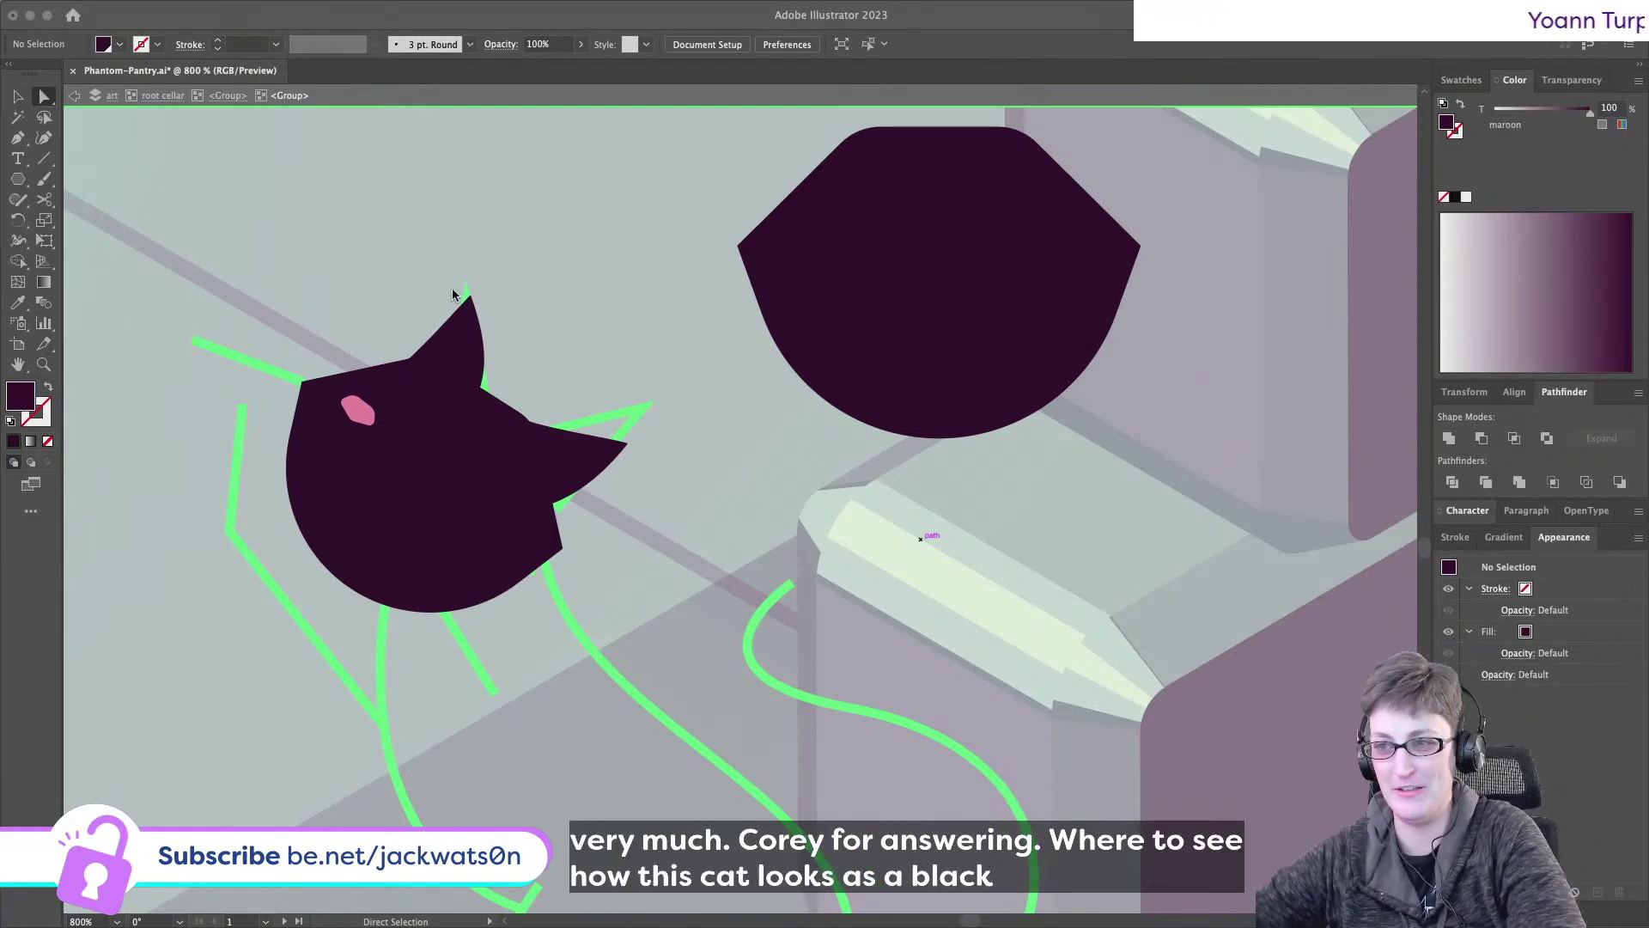
pyautogui.scroll(2, 472, 333)
pyautogui.click(407, 418)
pyautogui.scroll(-1, 344, 400)
pyautogui.hscroll(-1, 344, 400)
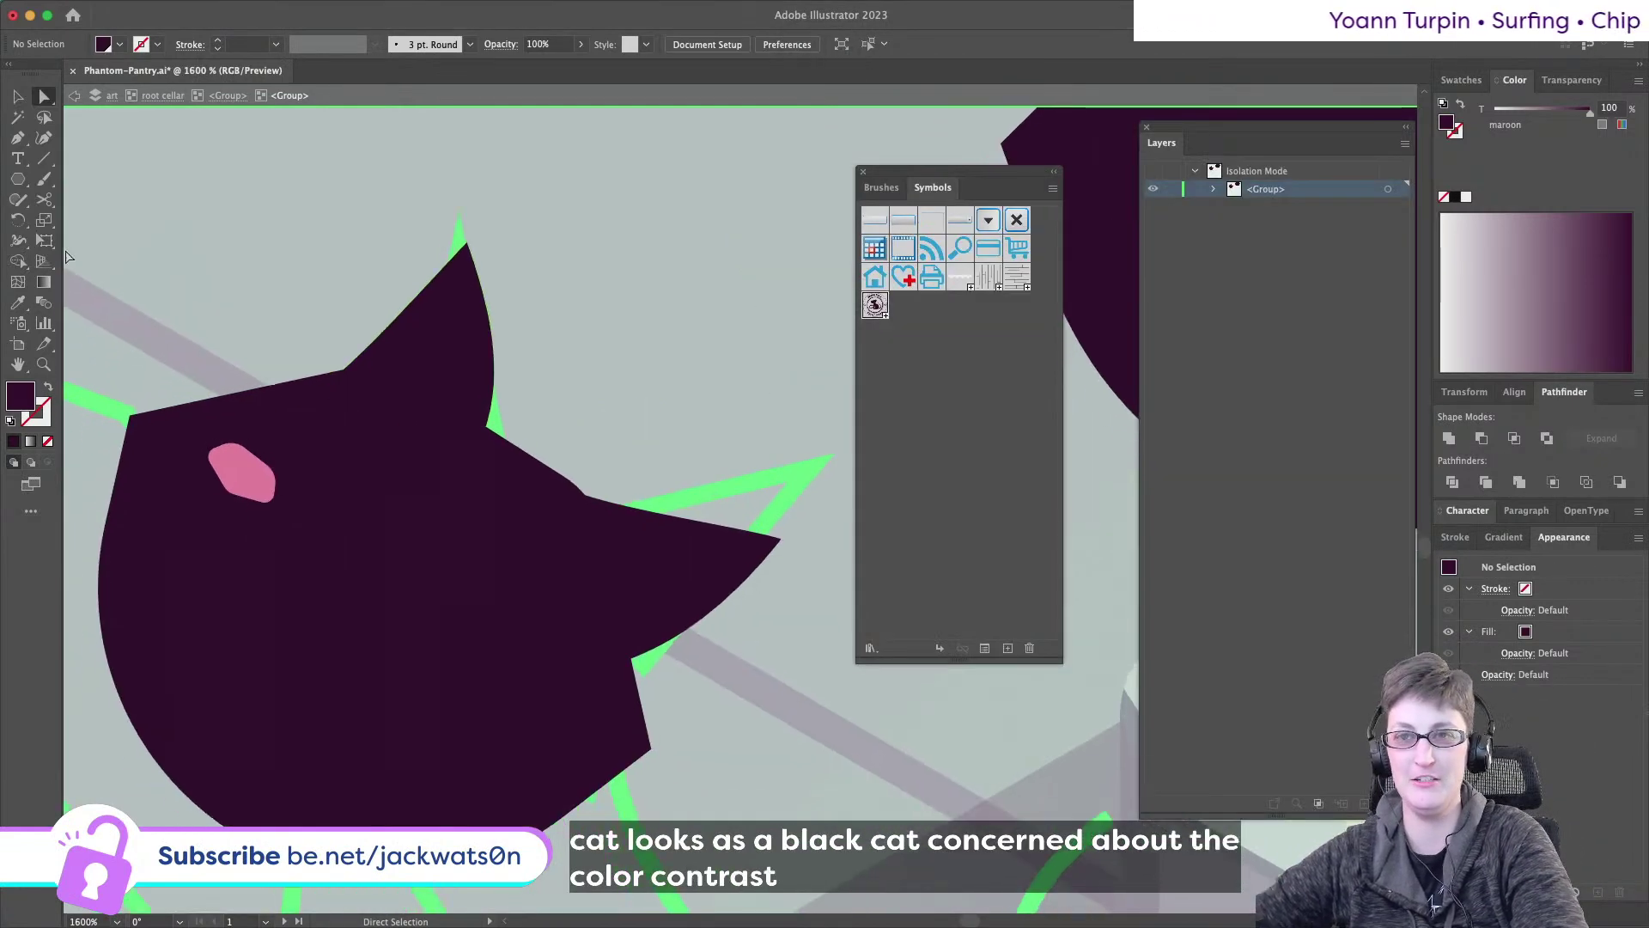
pyautogui.press('q')
pyautogui.moveTo(515, 313)
pyautogui.mouseDown()
pyautogui.moveTo(461, 320)
pyautogui.moveTo(404, 446)
pyautogui.mouseUp()
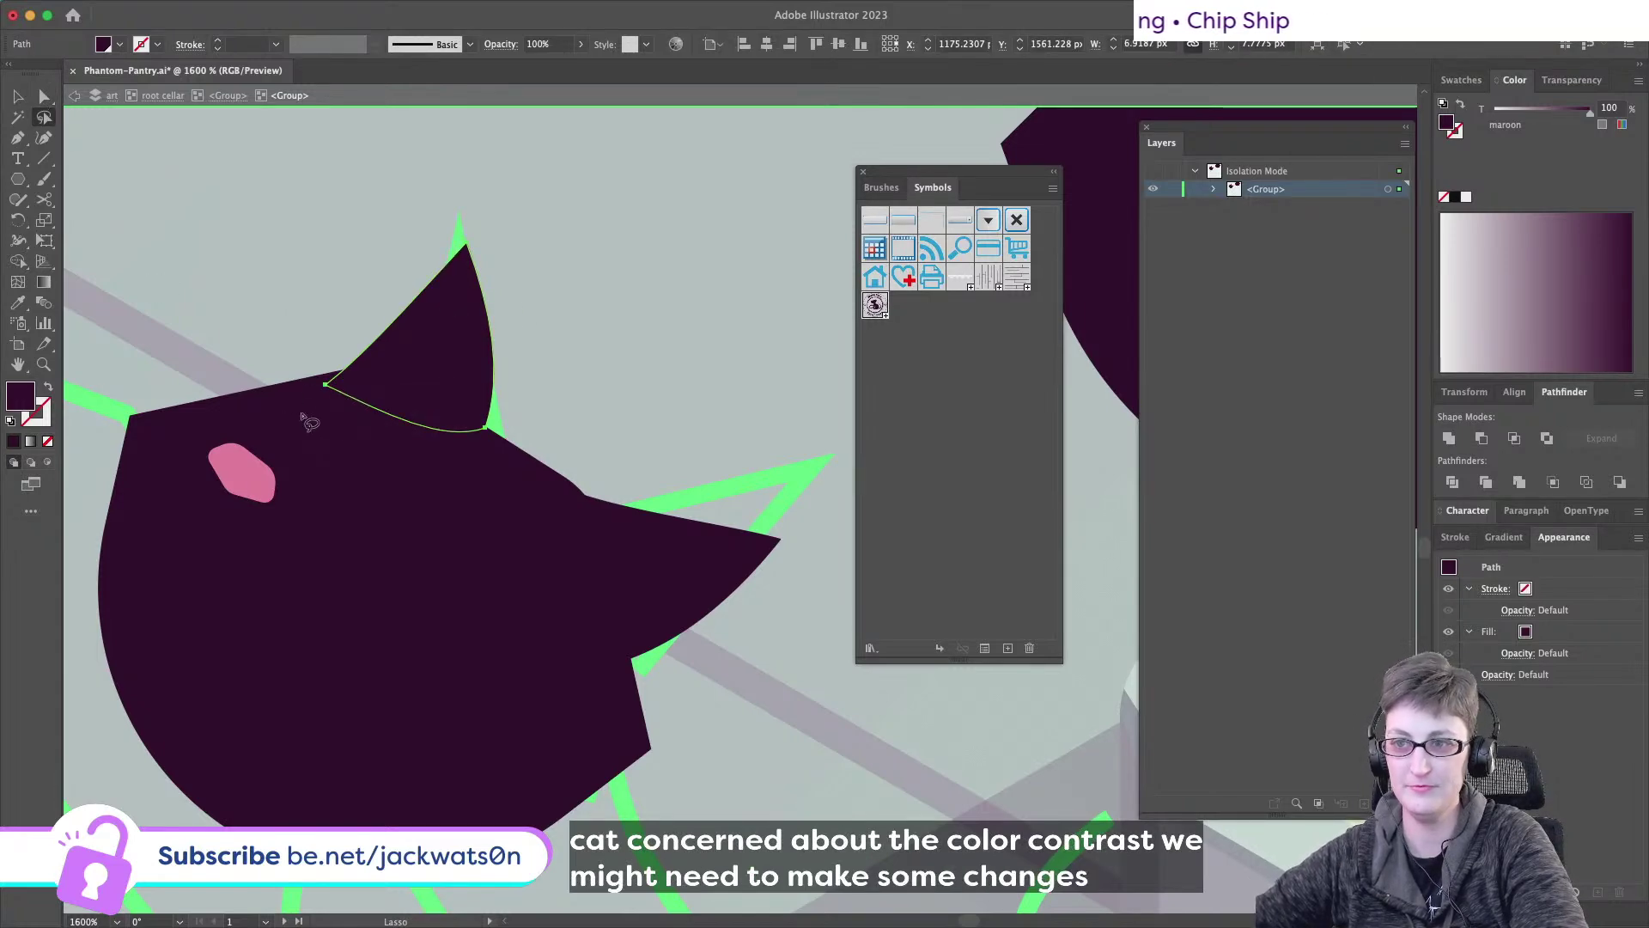
pyautogui.click(44, 96)
pyautogui.moveTo(327, 383)
pyautogui.mouseDown()
pyautogui.moveTo(441, 280)
pyautogui.moveTo(343, 368)
pyautogui.moveTo(369, 355)
pyautogui.moveTo(341, 389)
pyautogui.moveTo(387, 605)
pyautogui.moveTo(442, 361)
pyautogui.mouseUp()
pyautogui.press('super+z')
pyautogui.click(343, 381)
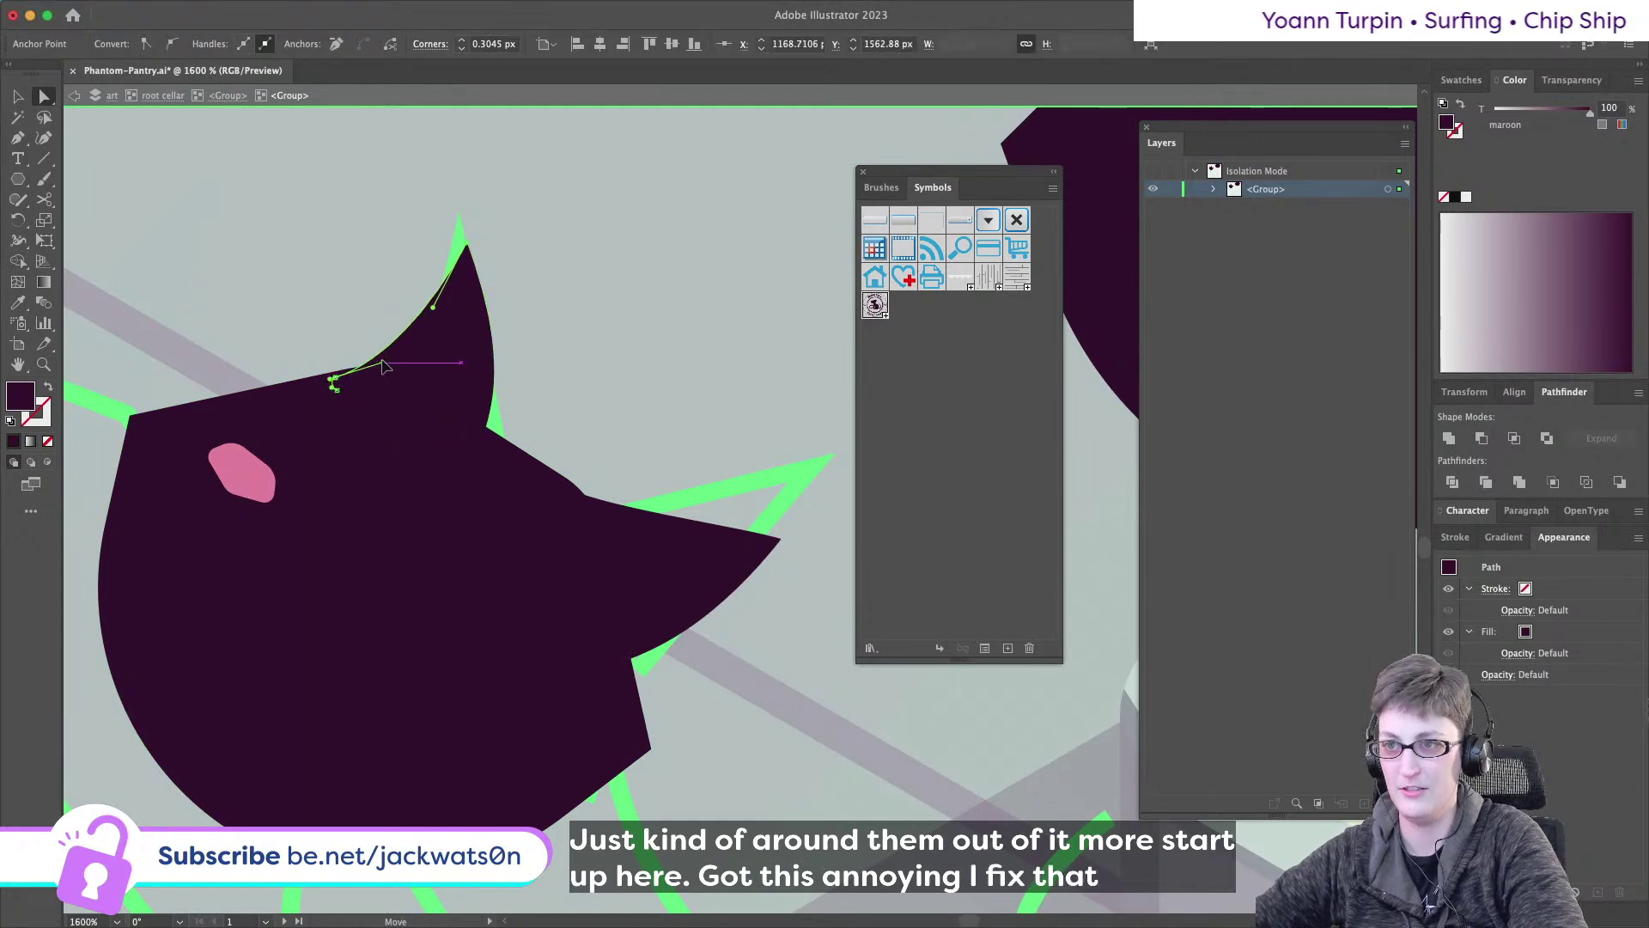
# - Shift and round the side ear's upper base corner by about 0.18 px and curve the ear's upper edge inward from the head
pyautogui.click(604, 521)
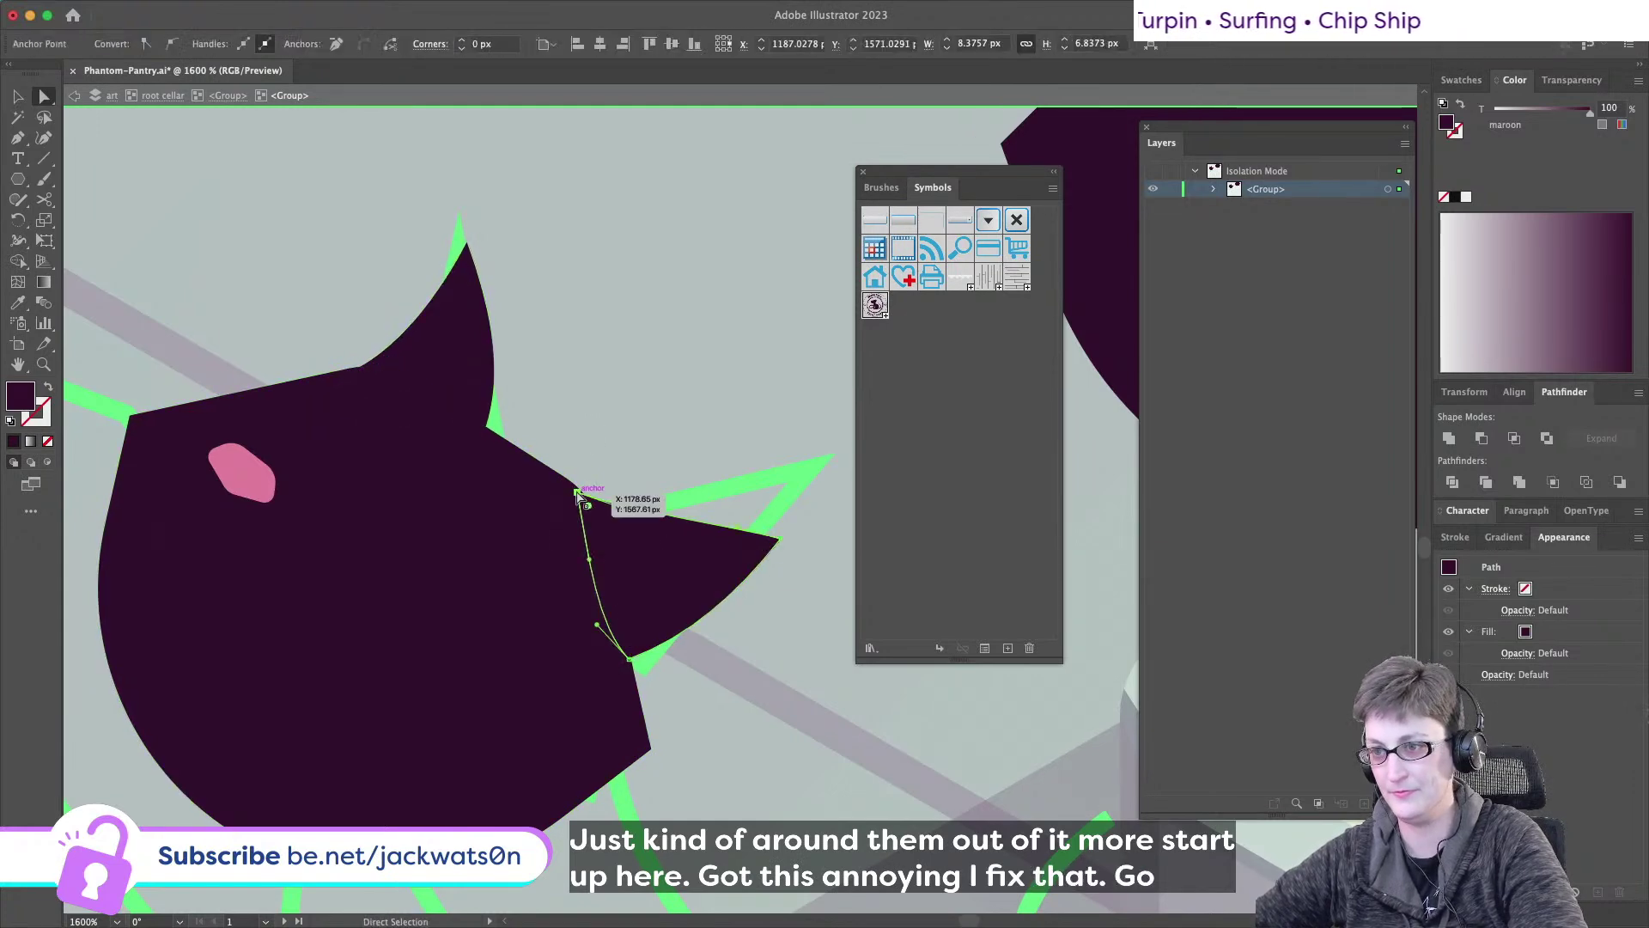
pyautogui.moveTo(576, 493); pyautogui.dragTo(572, 496)
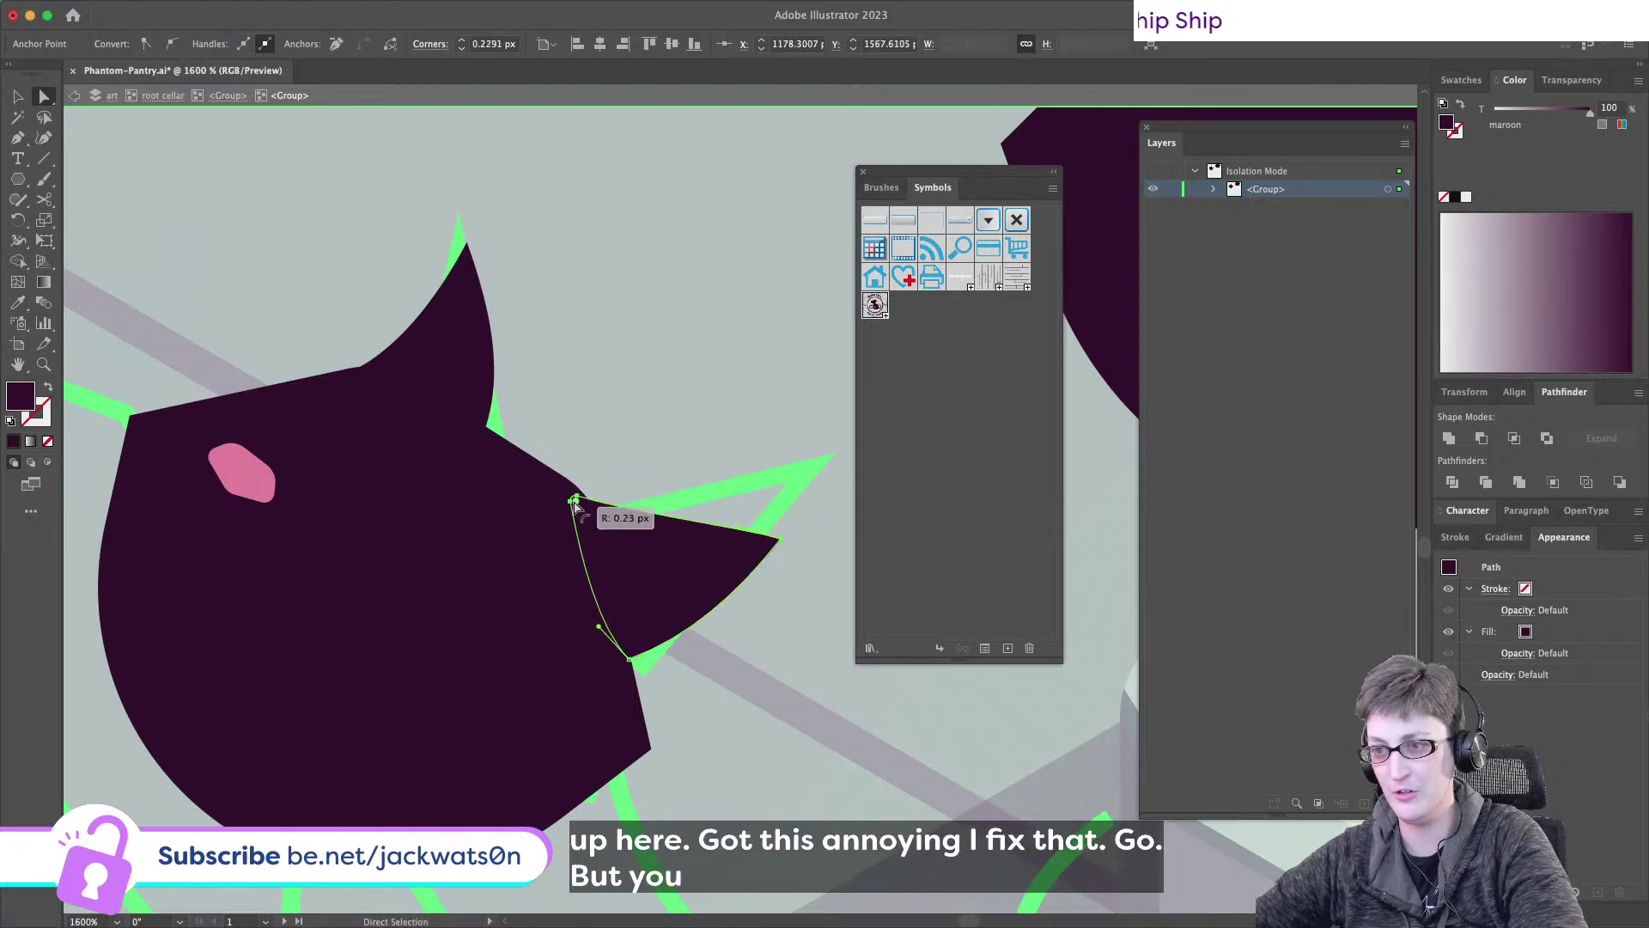
pyautogui.click(577, 500)
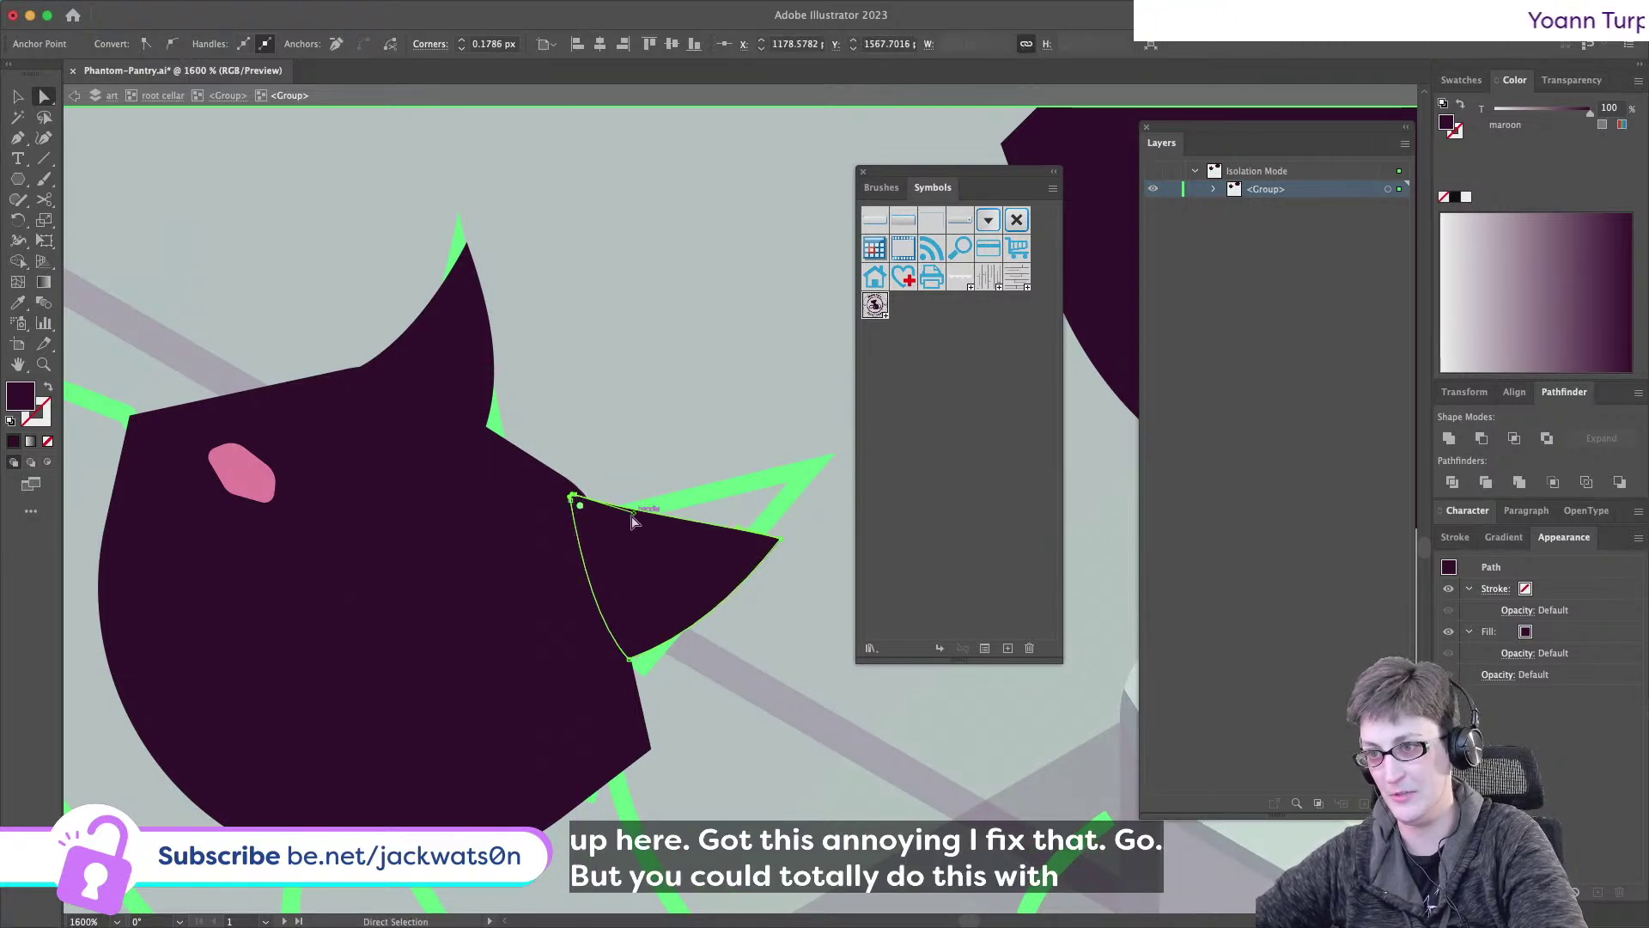
pyautogui.moveTo(634, 524); pyautogui.dragTo(634, 528)
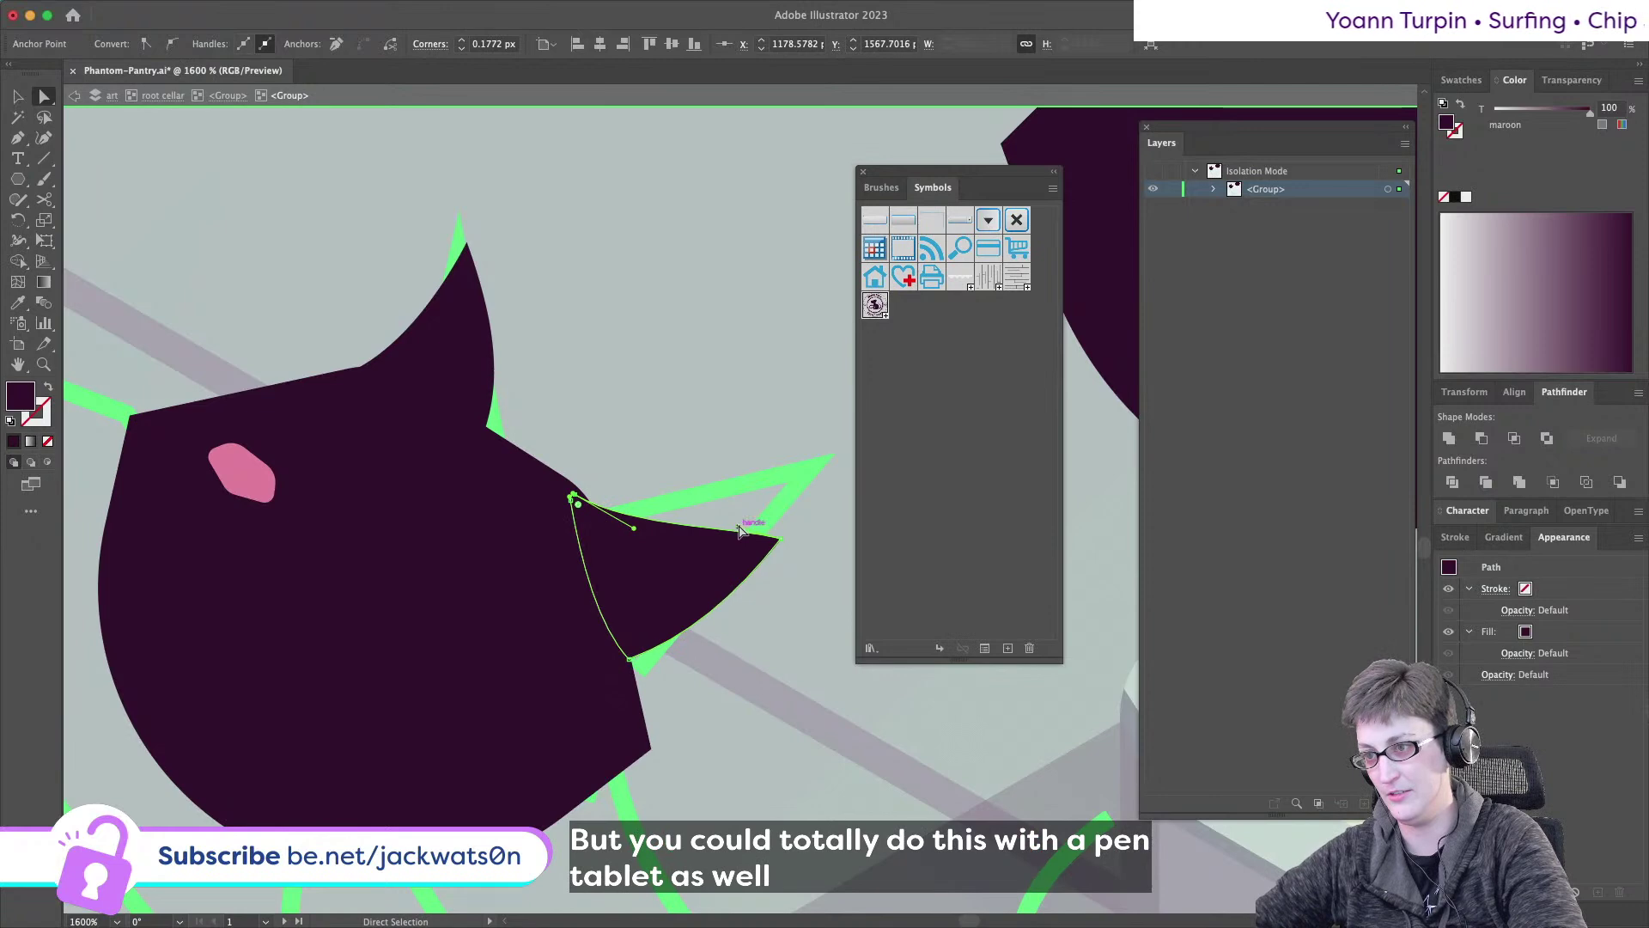
pyautogui.moveTo(740, 532); pyautogui.dragTo(689, 648)
pyautogui.press('super+z')
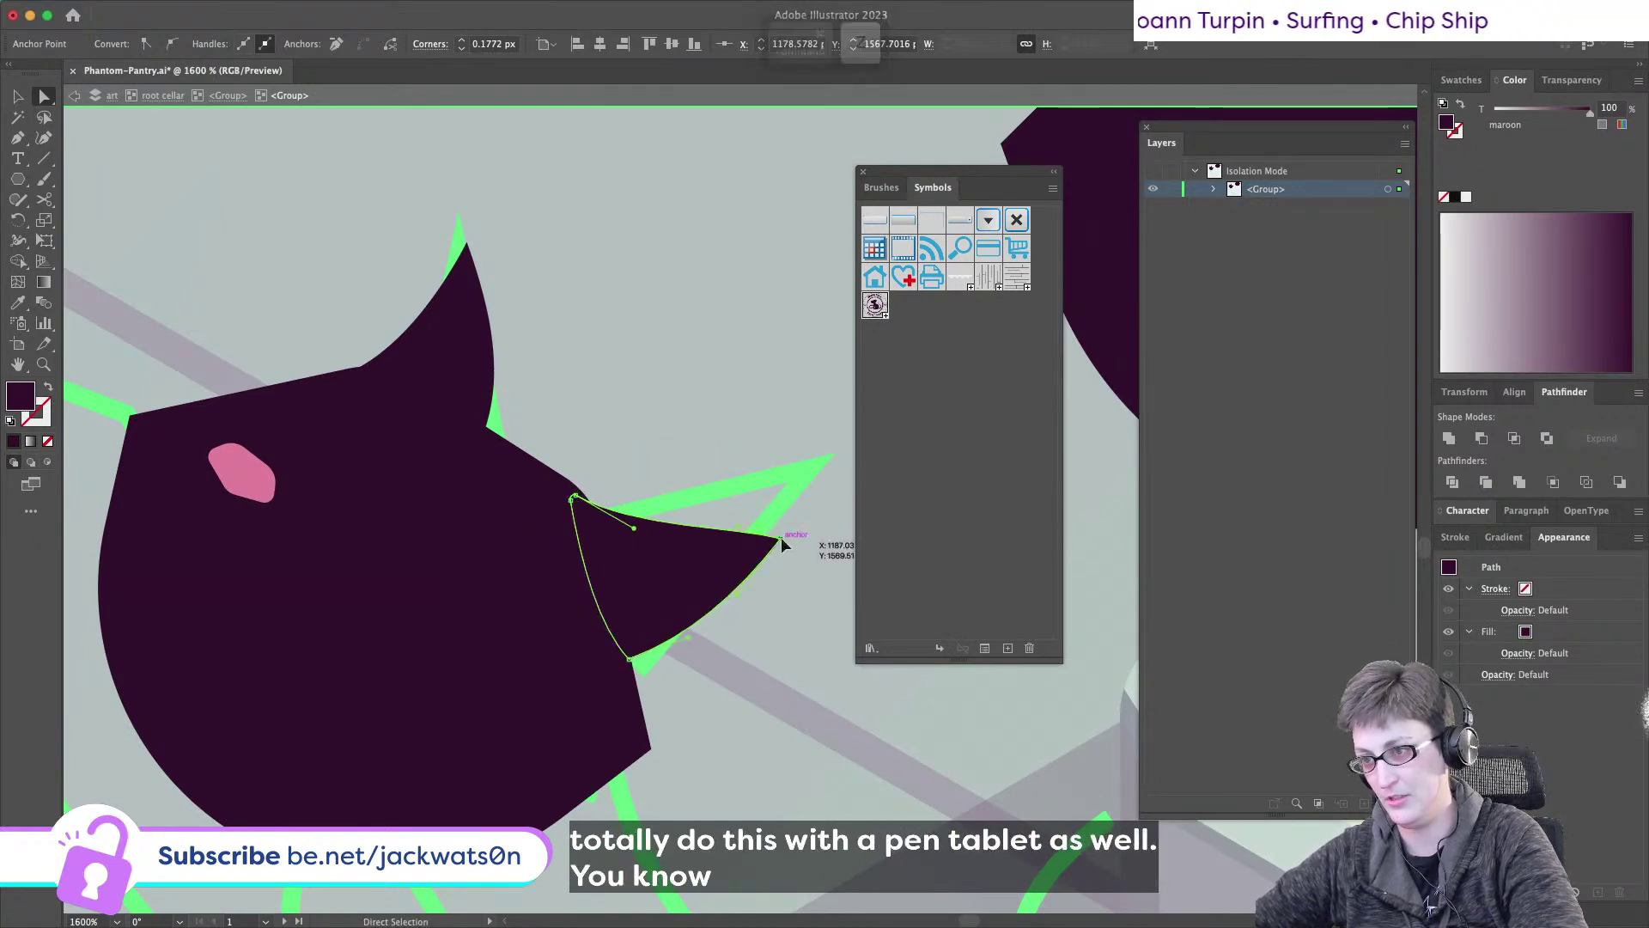
# - Round the tips of both ears, about 0.48 px on the side ear and 0.41 px on the upper ear
pyautogui.keyDown('shift'); pyautogui.click(769, 543); pyautogui.keyUp('shift')
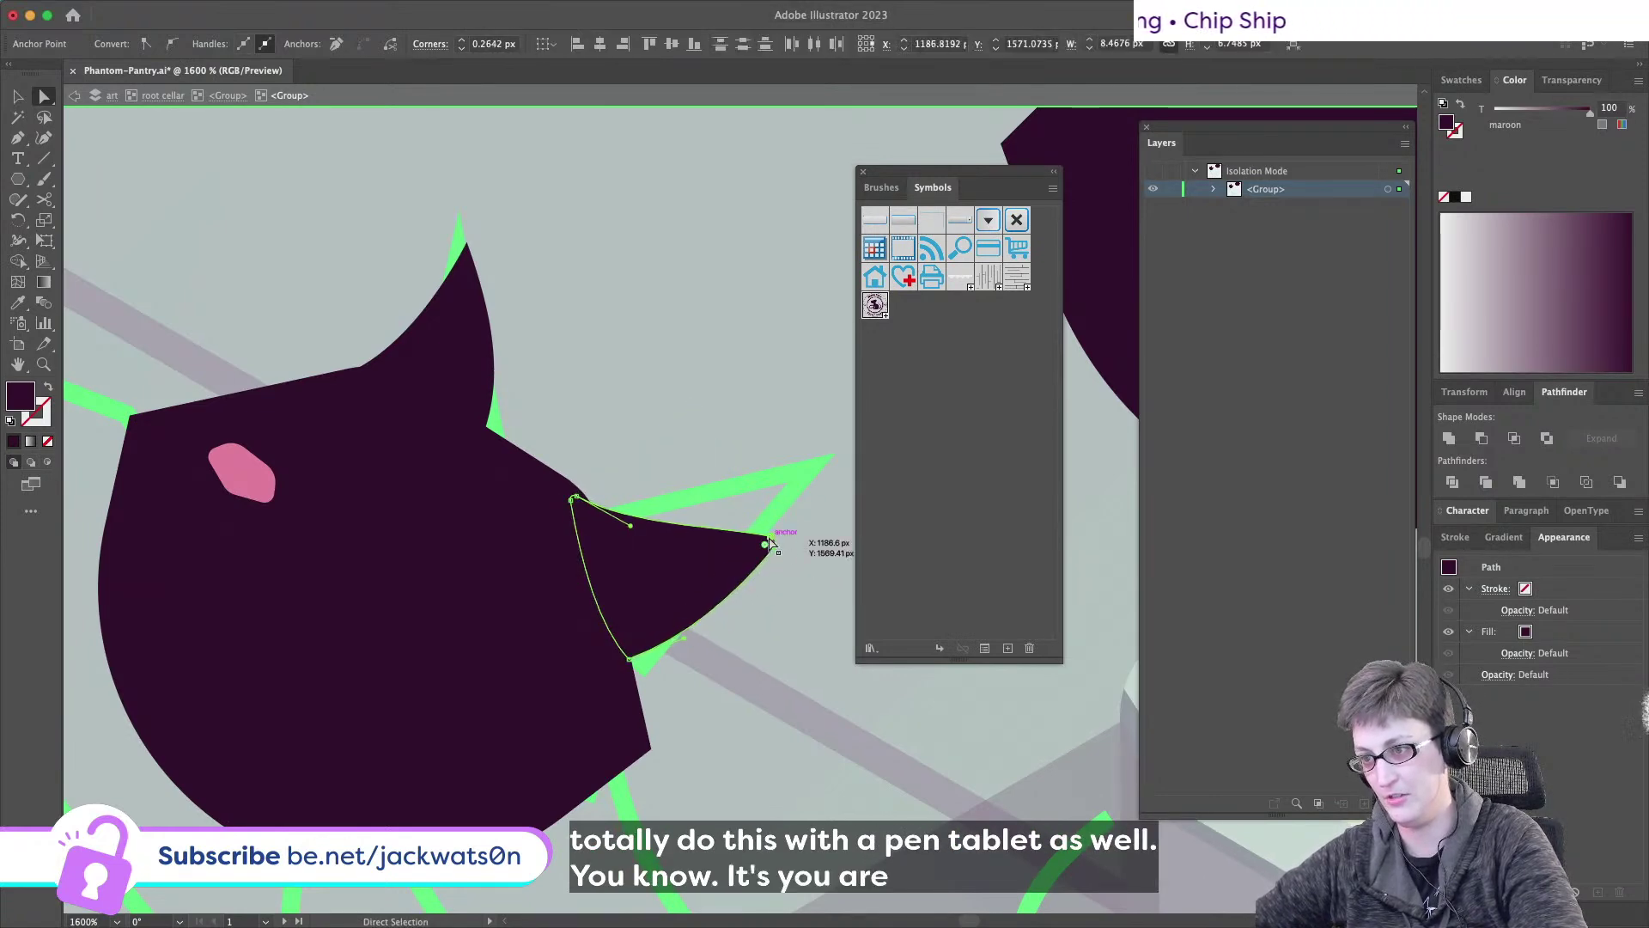
pyautogui.click(761, 543)
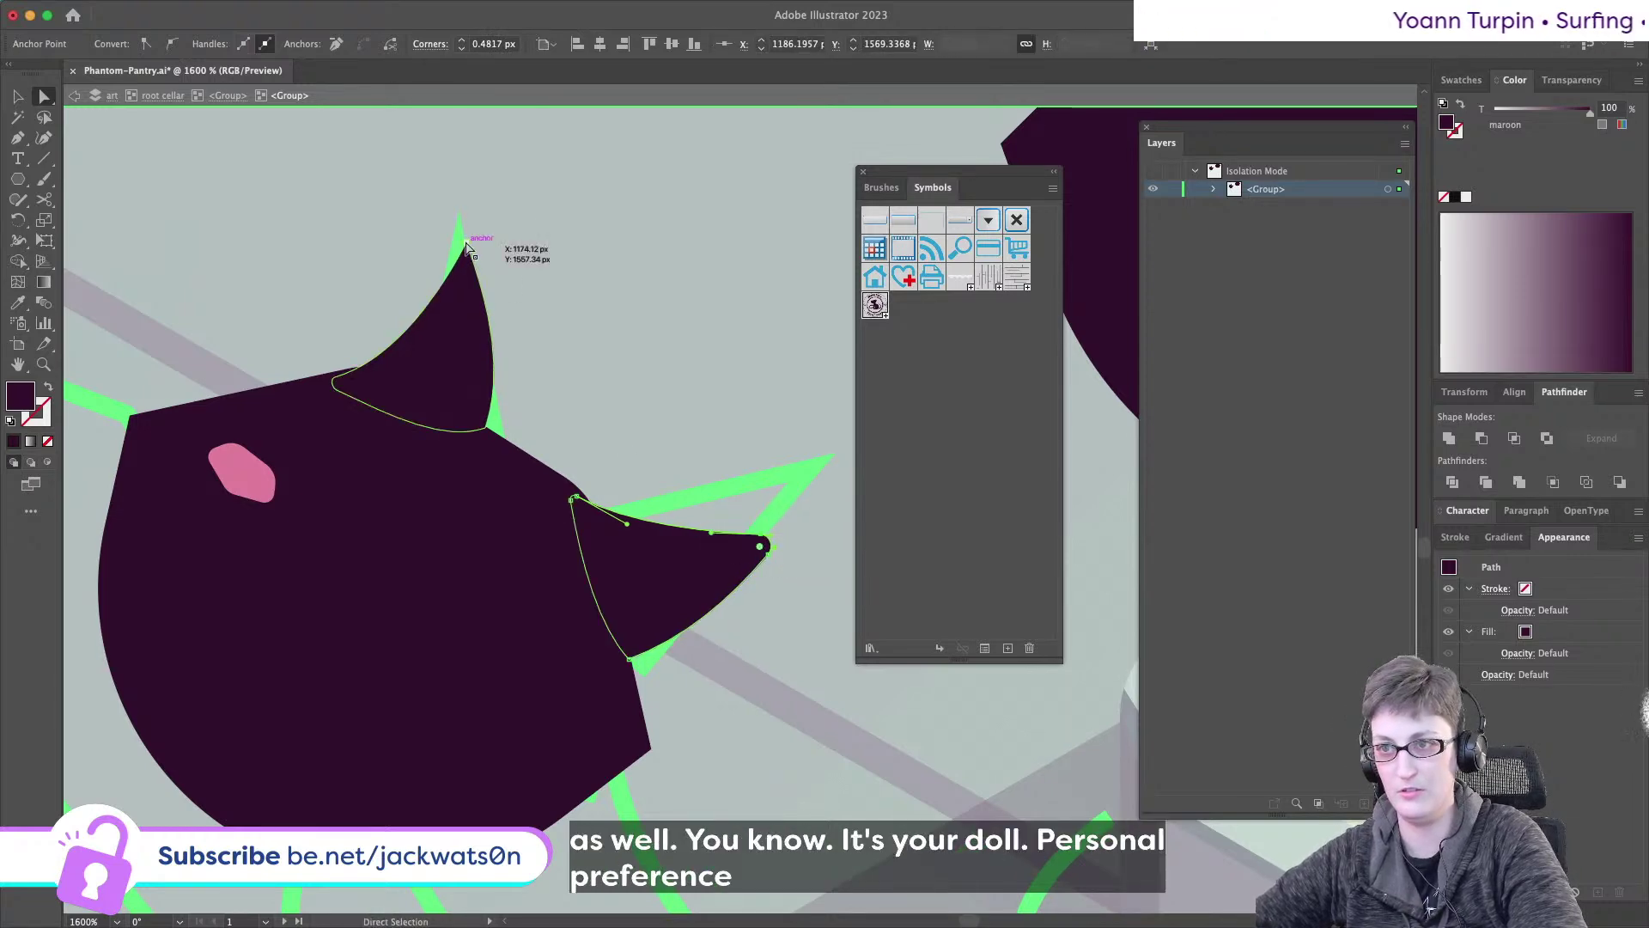
pyautogui.click(465, 263)
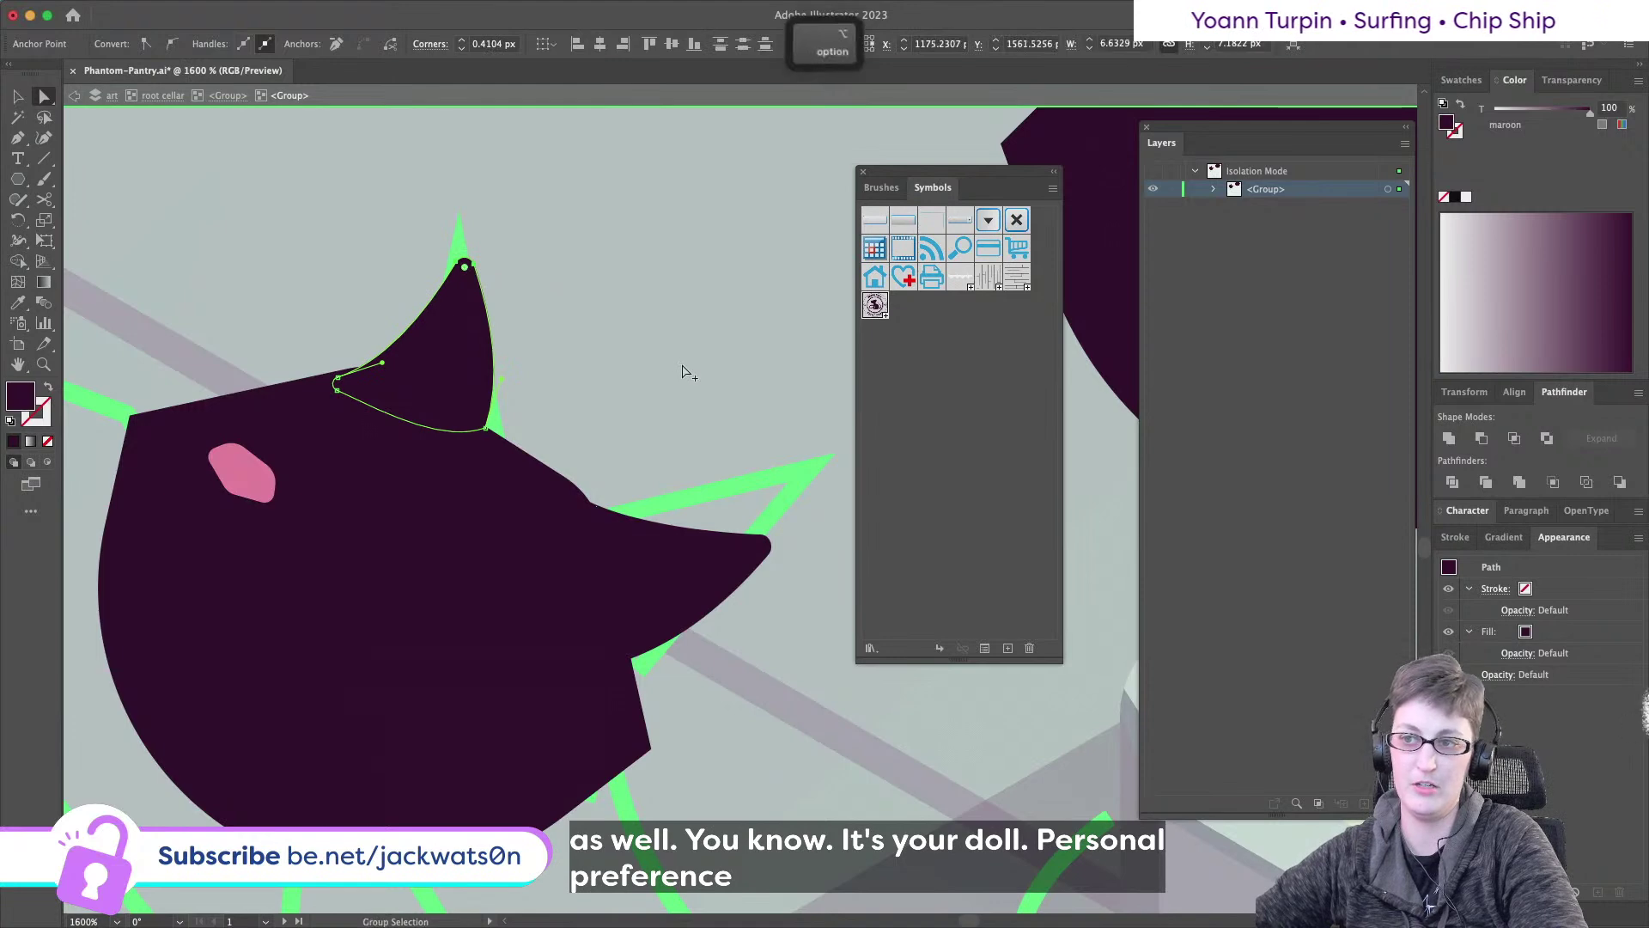
# - Examine the cat's head within the root cellar scene, including the eyeballs on the spaghetti plate as inspiration for its eyes
pyautogui.scroll(-5, 682, 363)
pyautogui.press('shift+super+a')
pyautogui.hscroll(3, 682, 370)
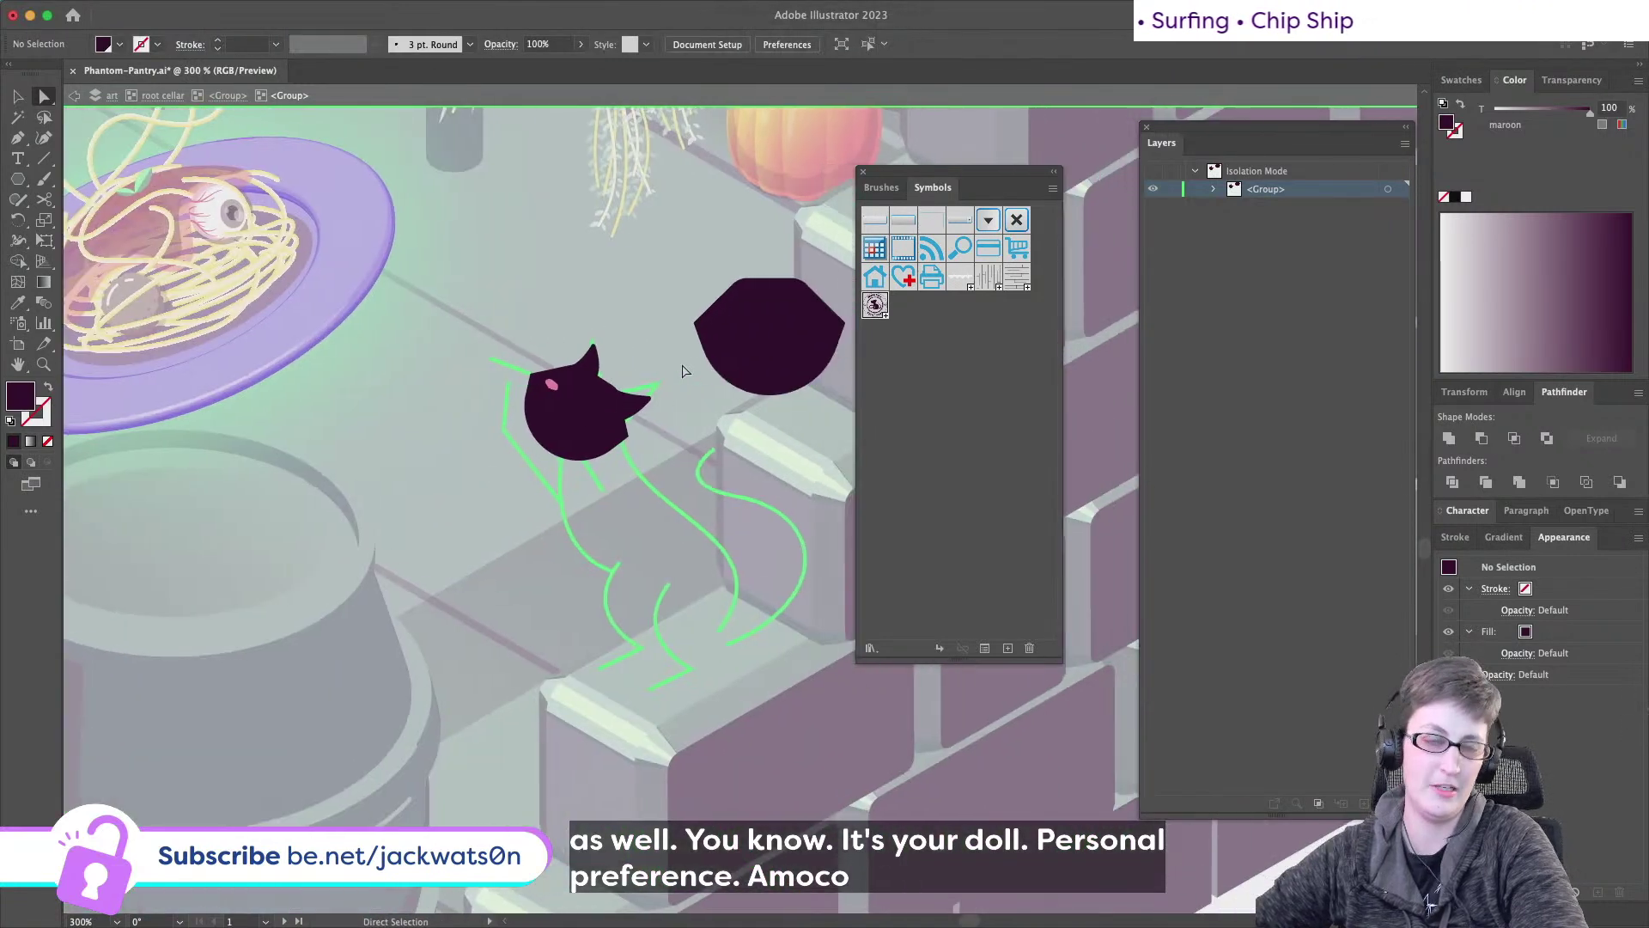
pyautogui.scroll(2, 545, 382)
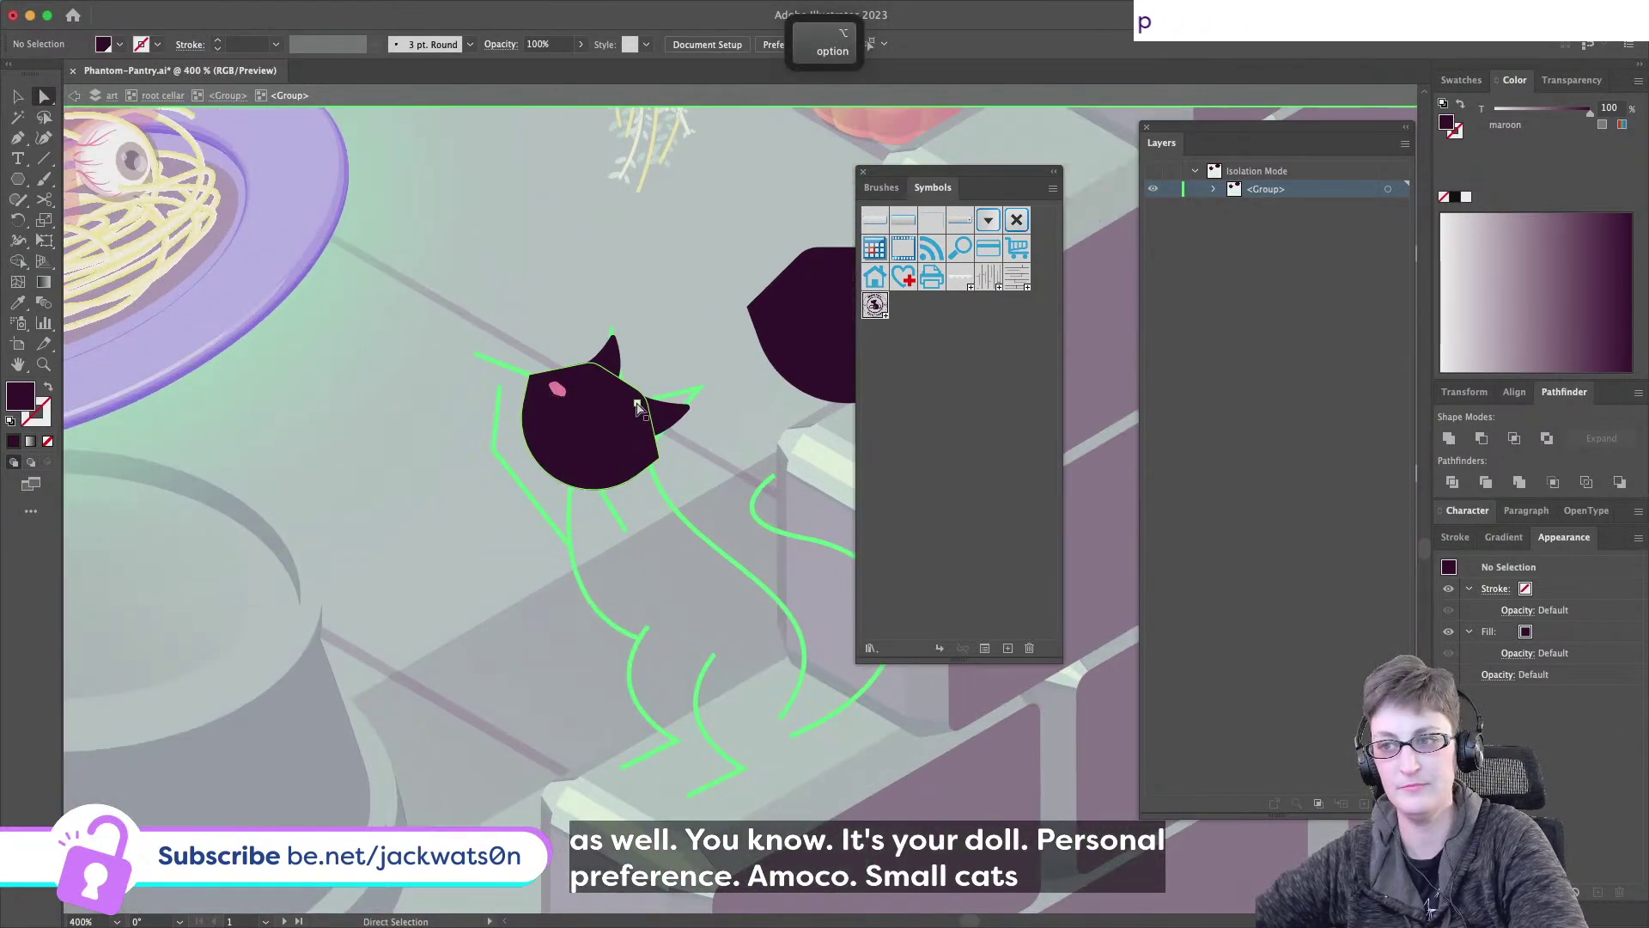
pyautogui.scroll(2, 638, 407)
pyautogui.hscroll(3, 637, 407)
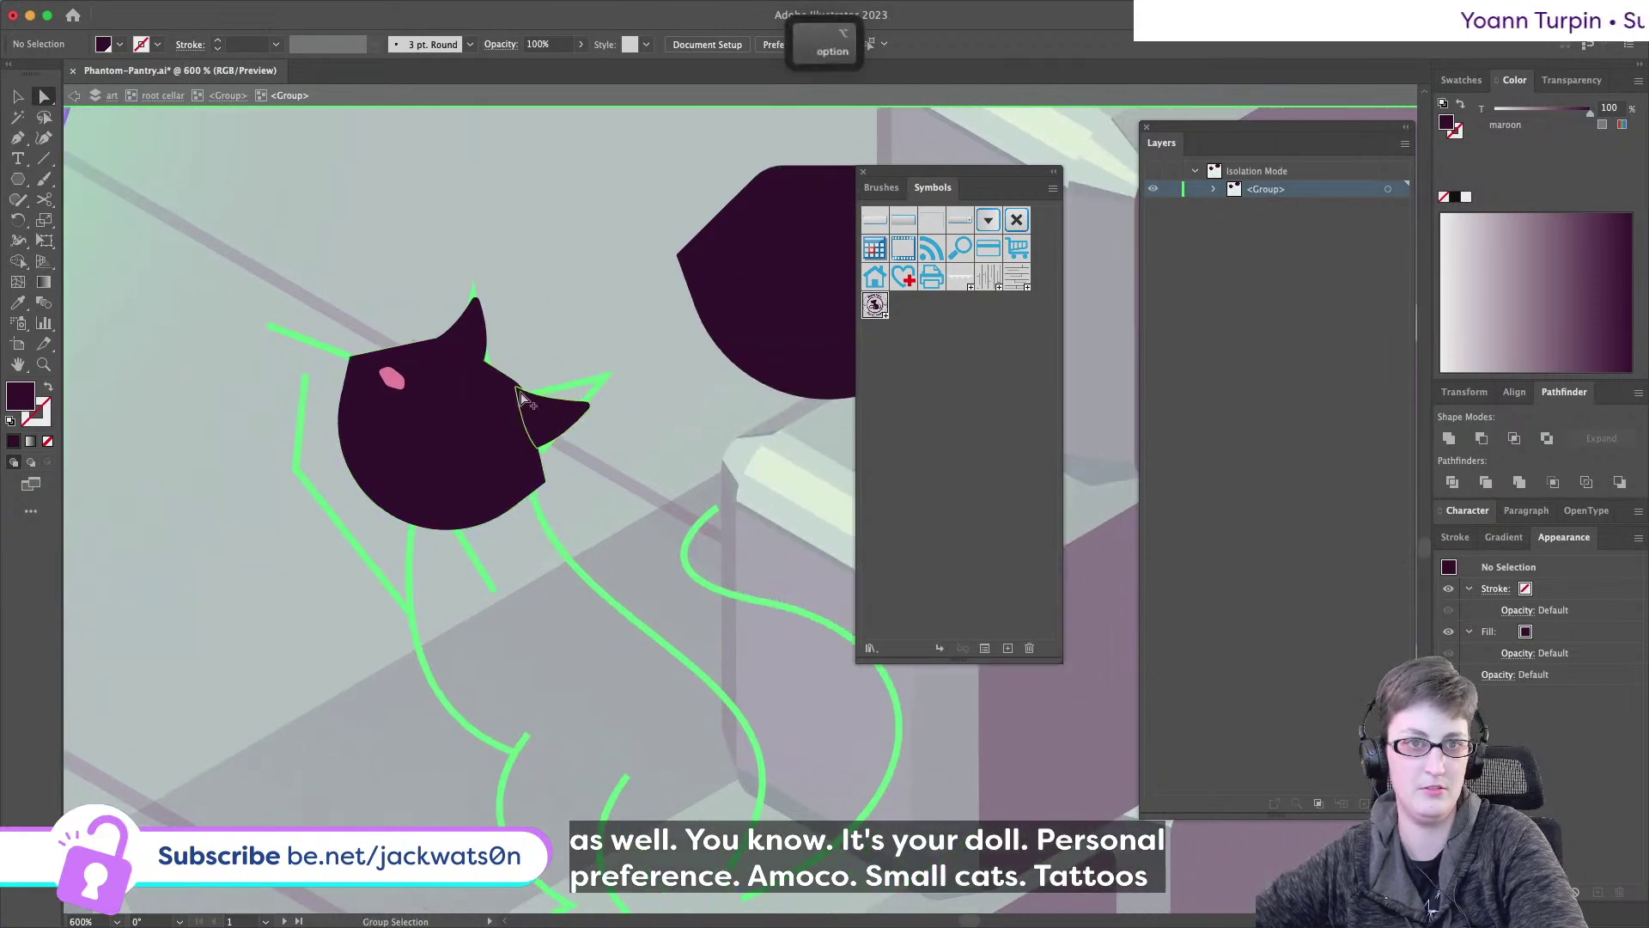
pyautogui.scroll(1, 526, 400)
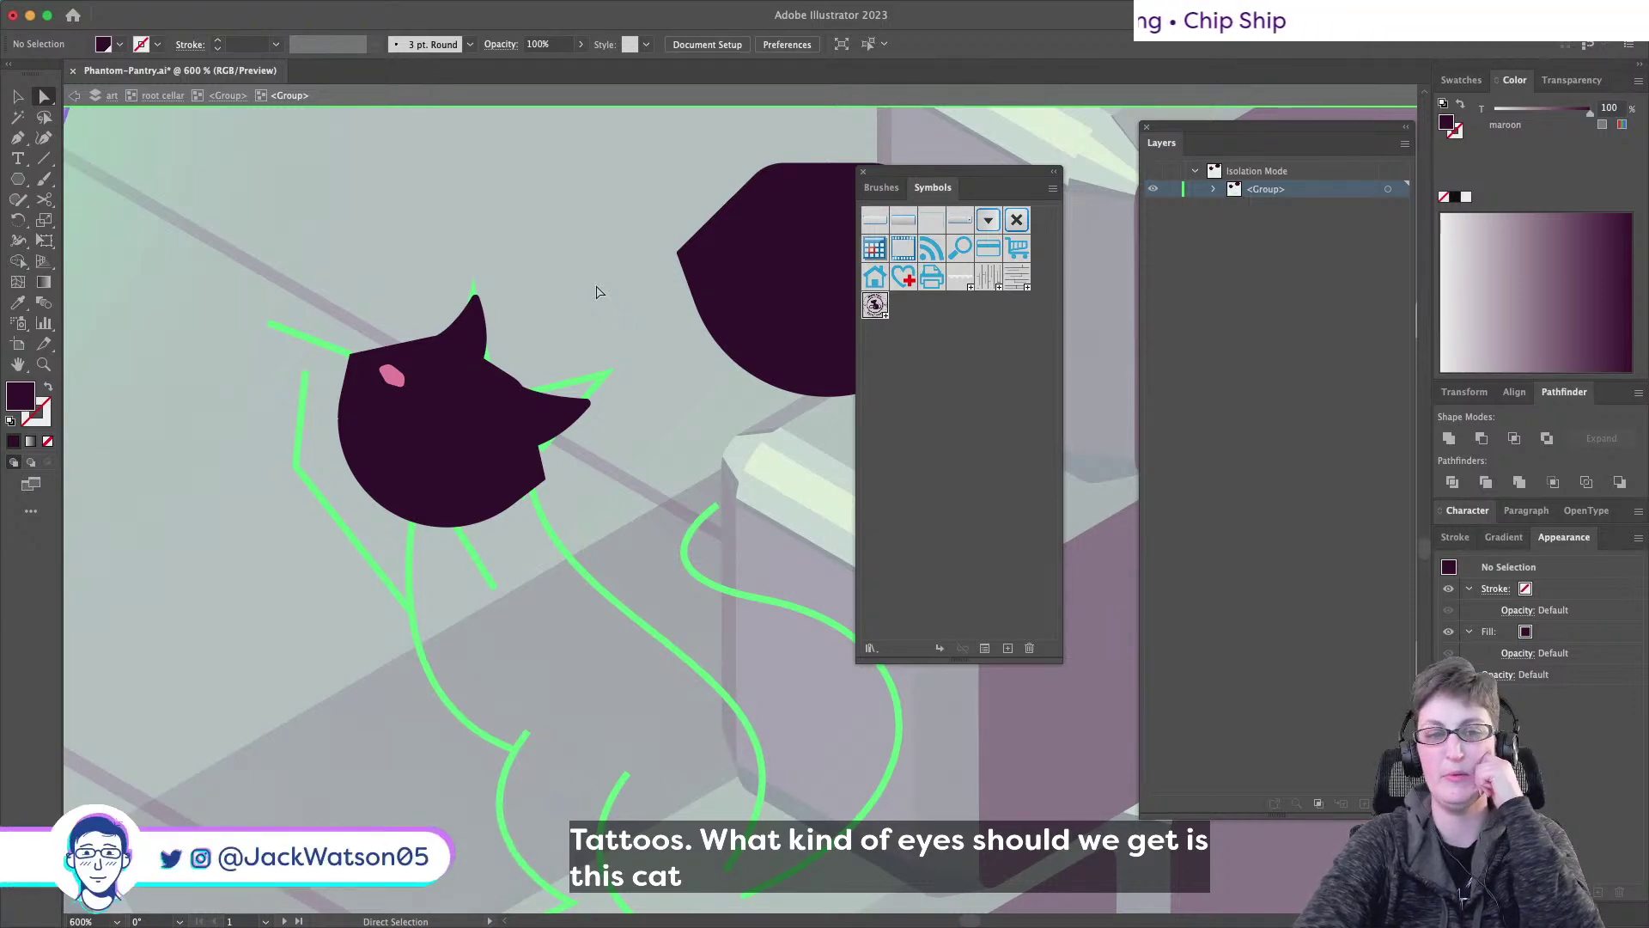
pyautogui.scroll(-10, 515, 300)
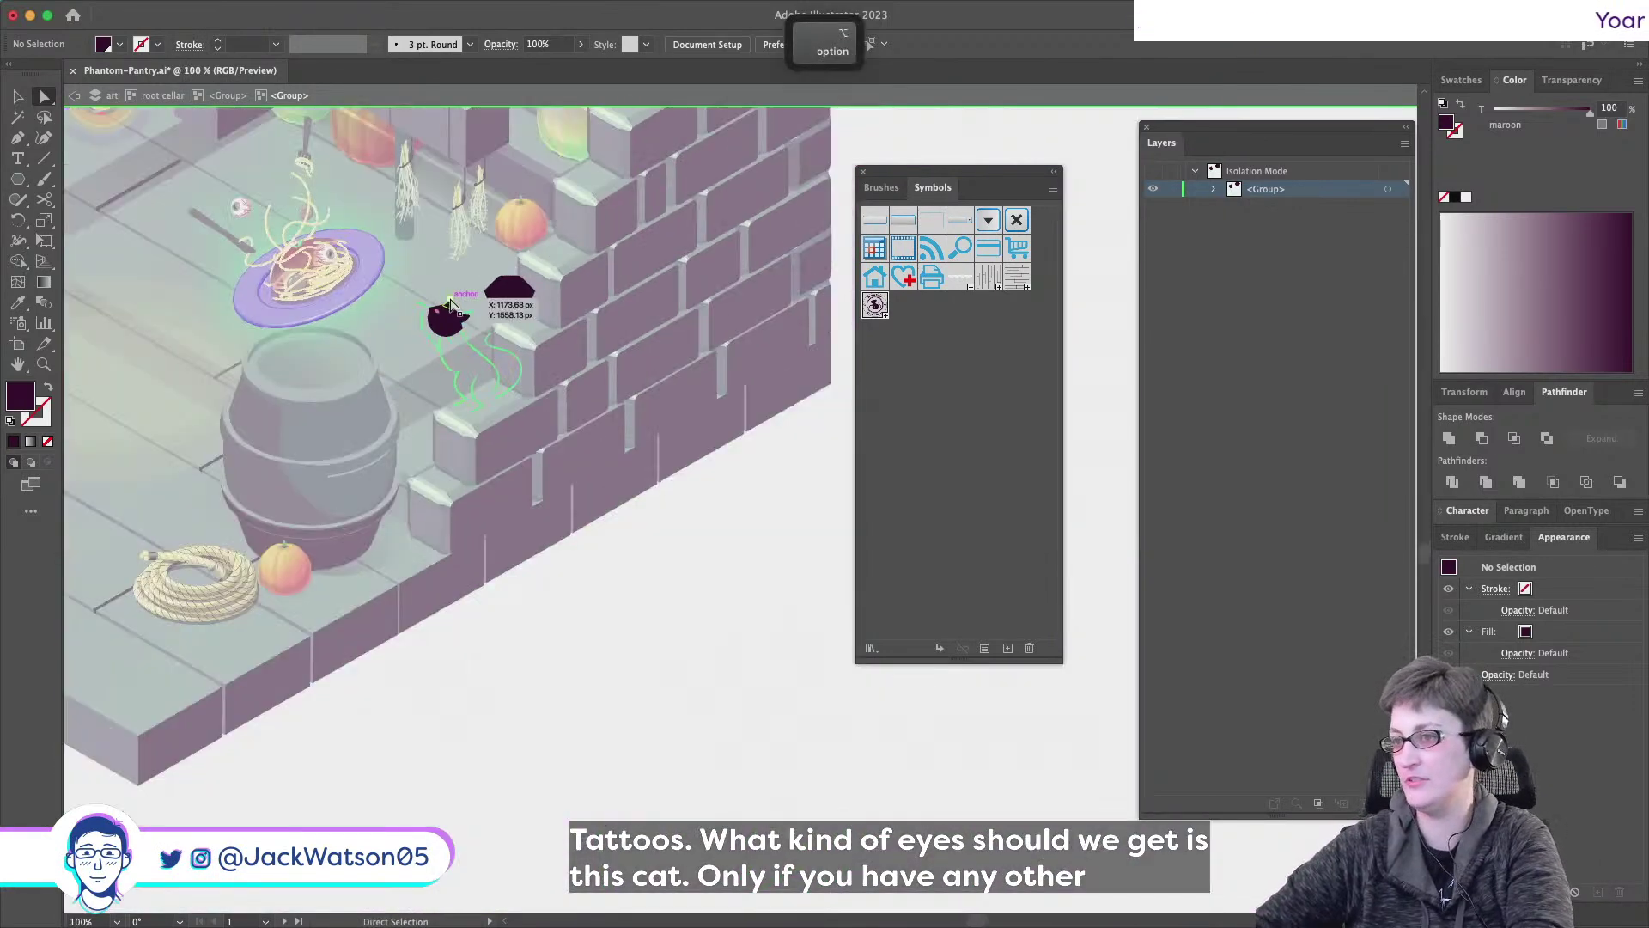
pyautogui.scroll(3, 476, 543)
pyautogui.hscroll(-2, 476, 542)
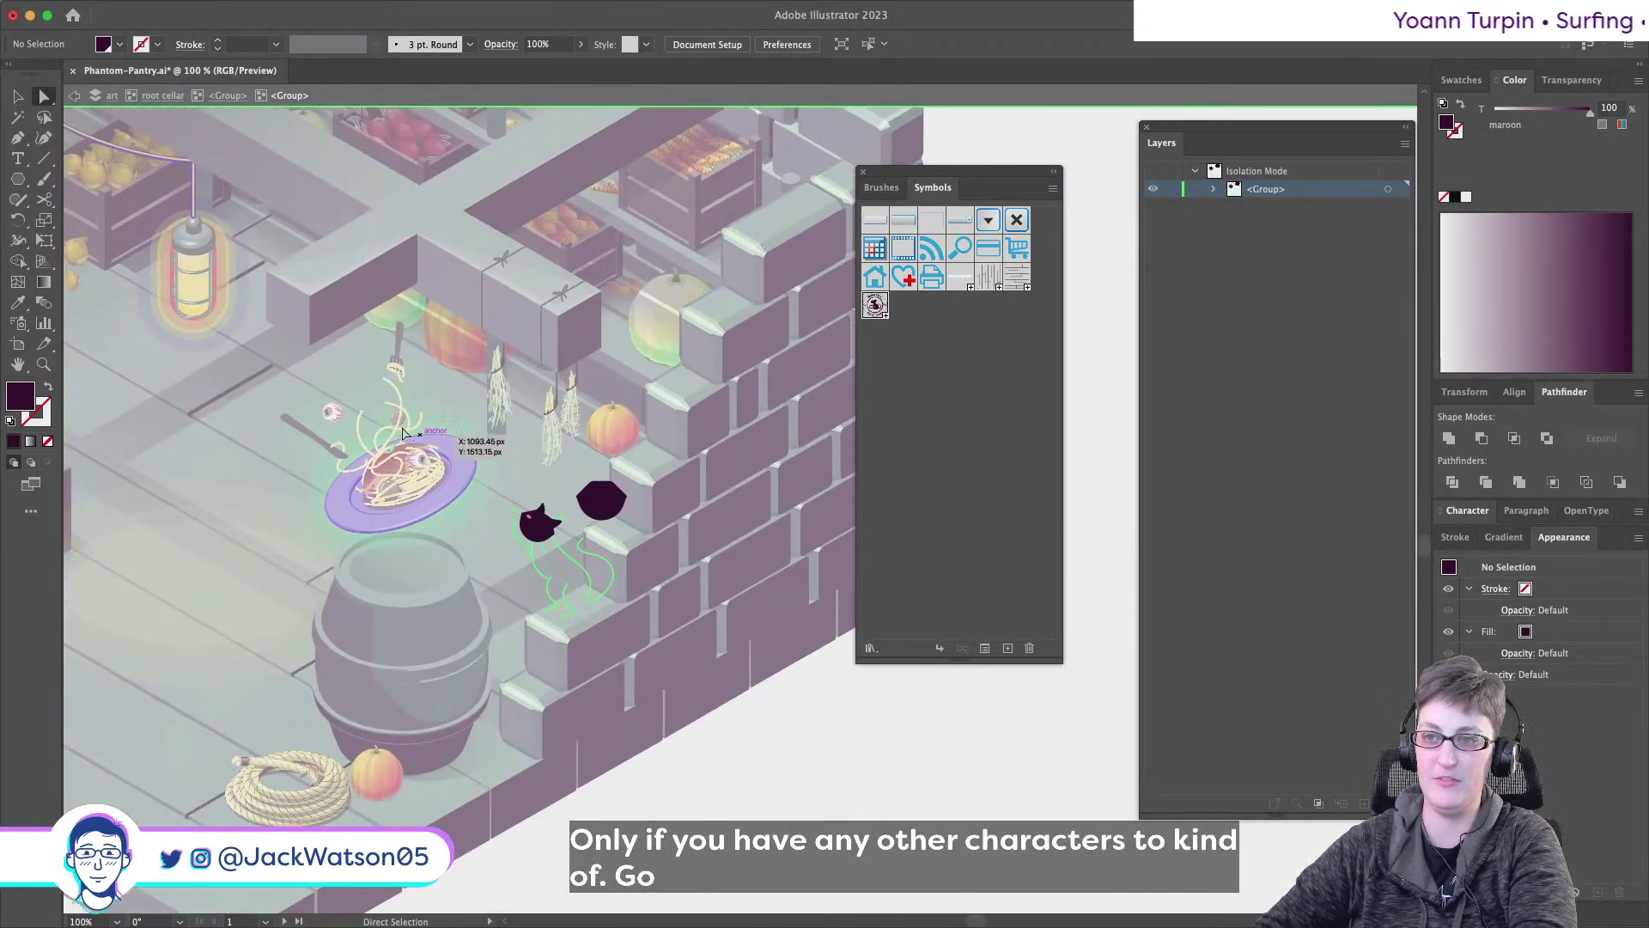
pyautogui.press('alt')
pyautogui.scroll(3, 614, 570)
pyautogui.scroll(3, 600, 482)
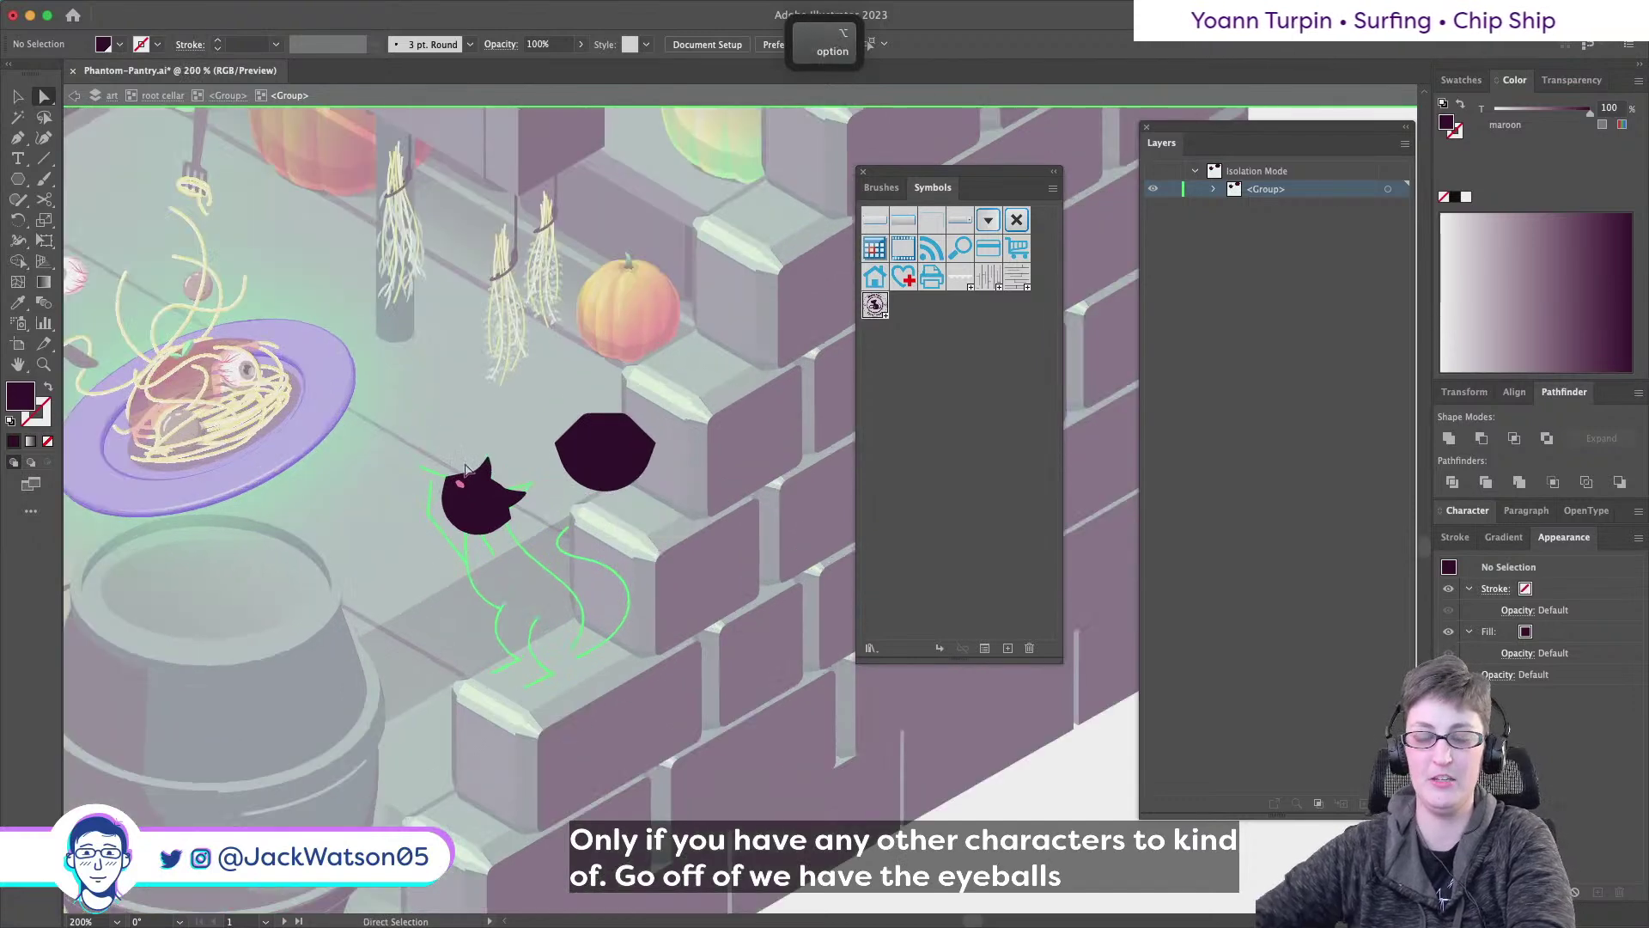
pyautogui.scroll(3, 511, 493)
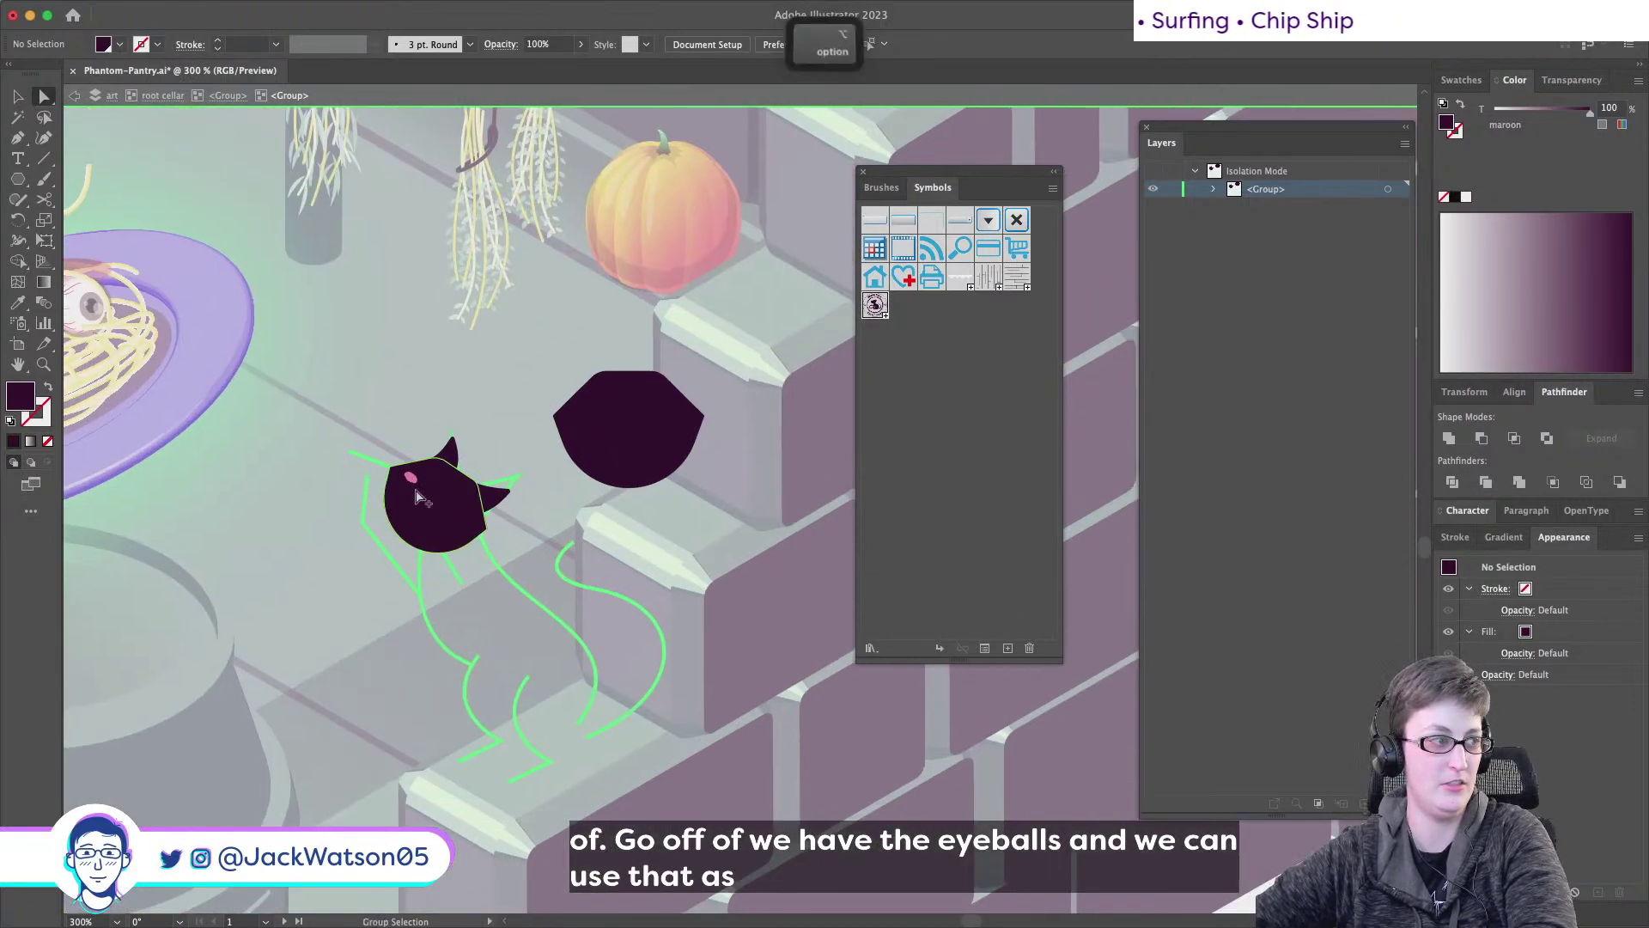
pyautogui.hscroll(2, 419, 497)
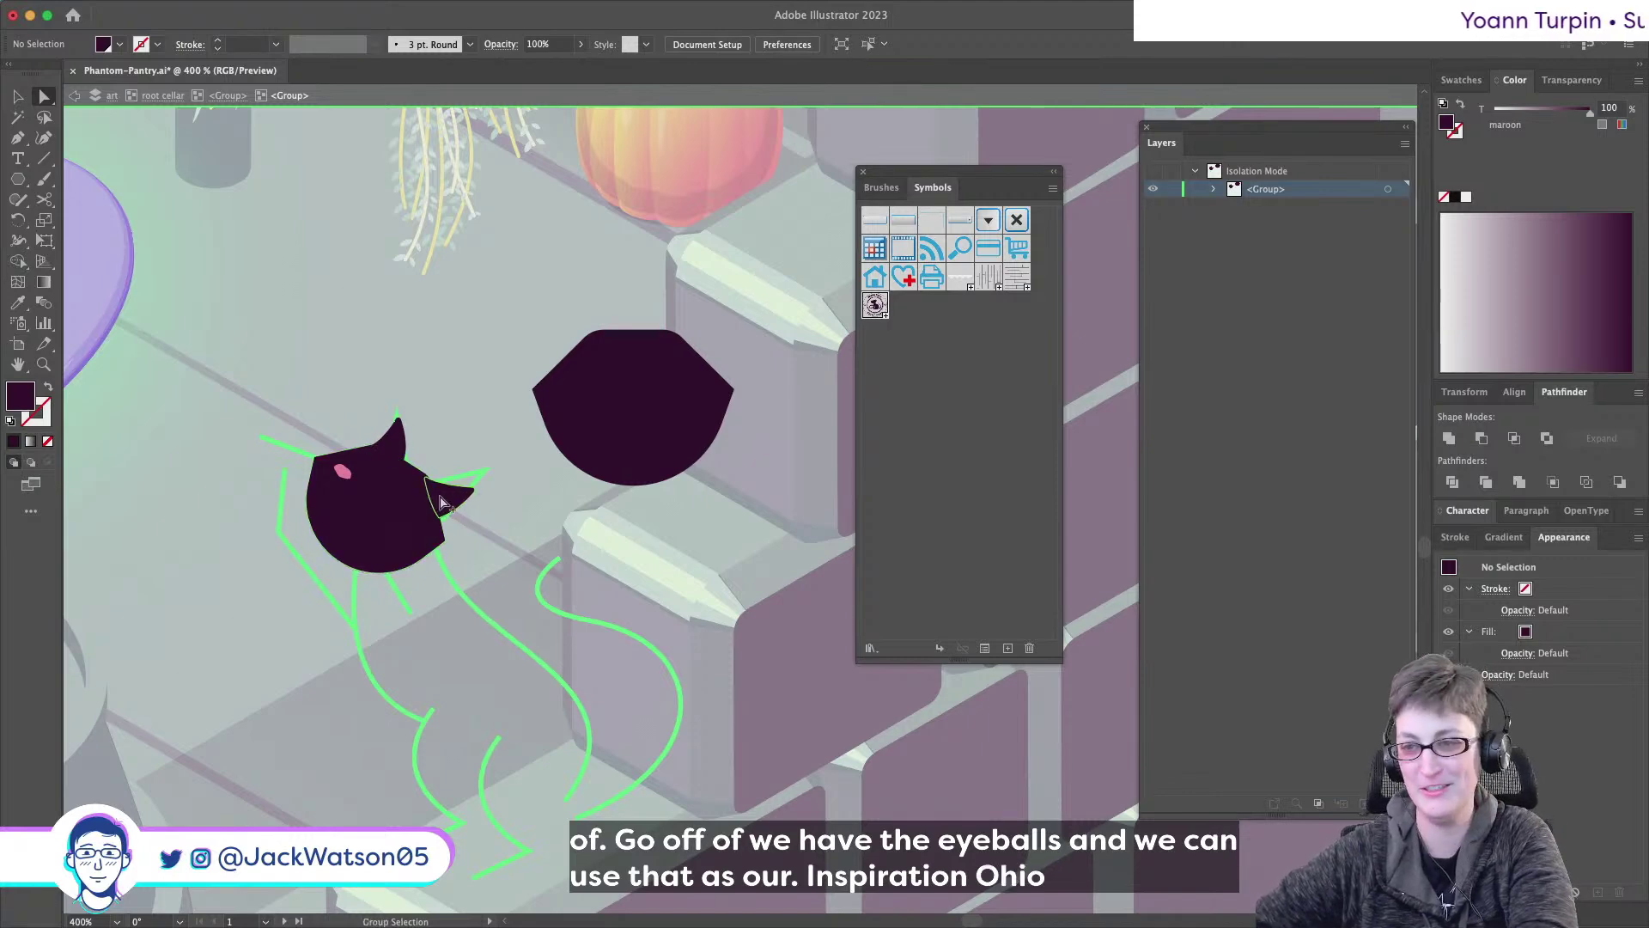
# - Draw a circle about 6.7 px in diameter above the cat's head with the Ellipse tool
pyautogui.scroll(5, 394, 513)
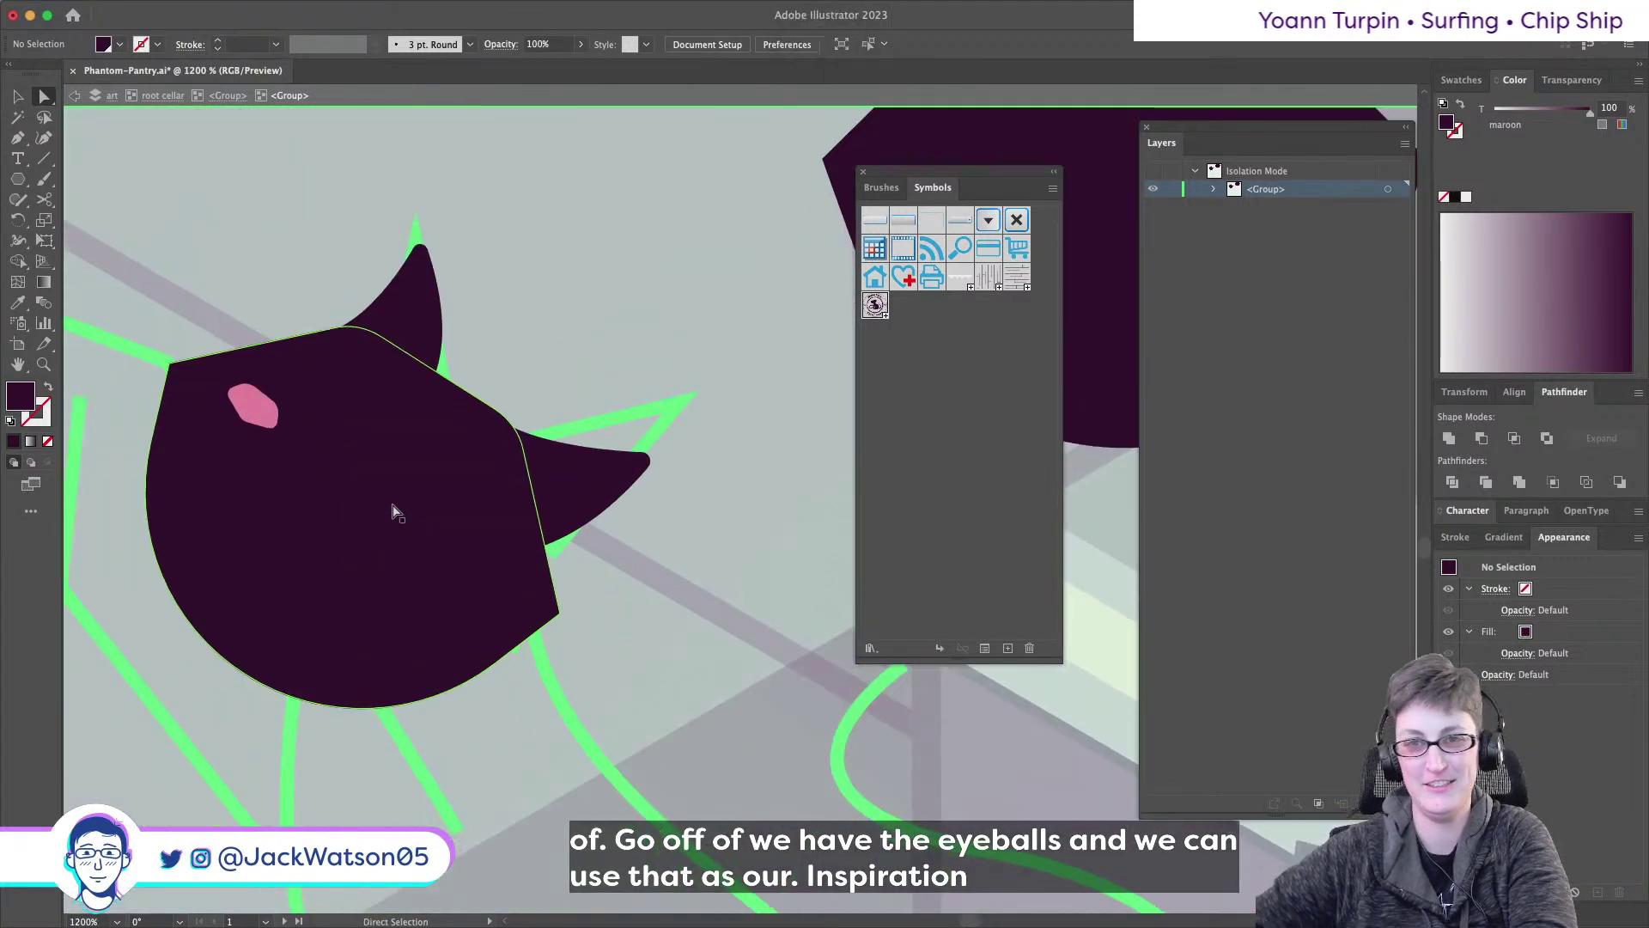
pyautogui.hscroll(-2, 394, 513)
pyautogui.click(17, 182)
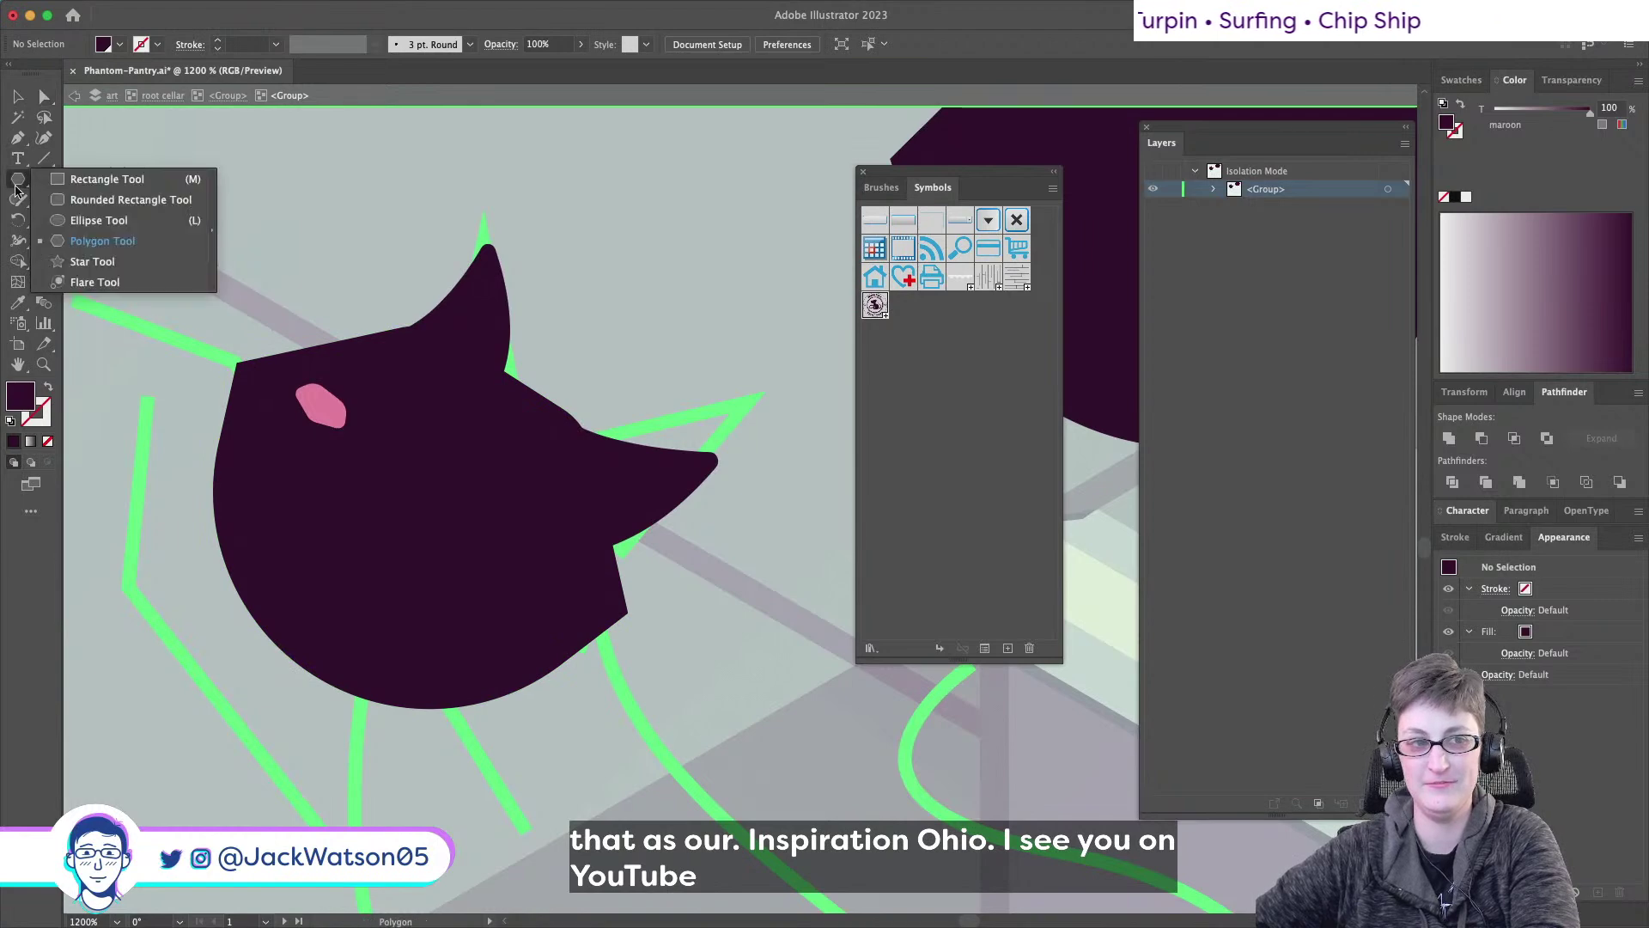
pyautogui.click(157, 223)
pyautogui.moveTo(270, 186); pyautogui.dragTo(393, 310)
pyautogui.click(44, 97)
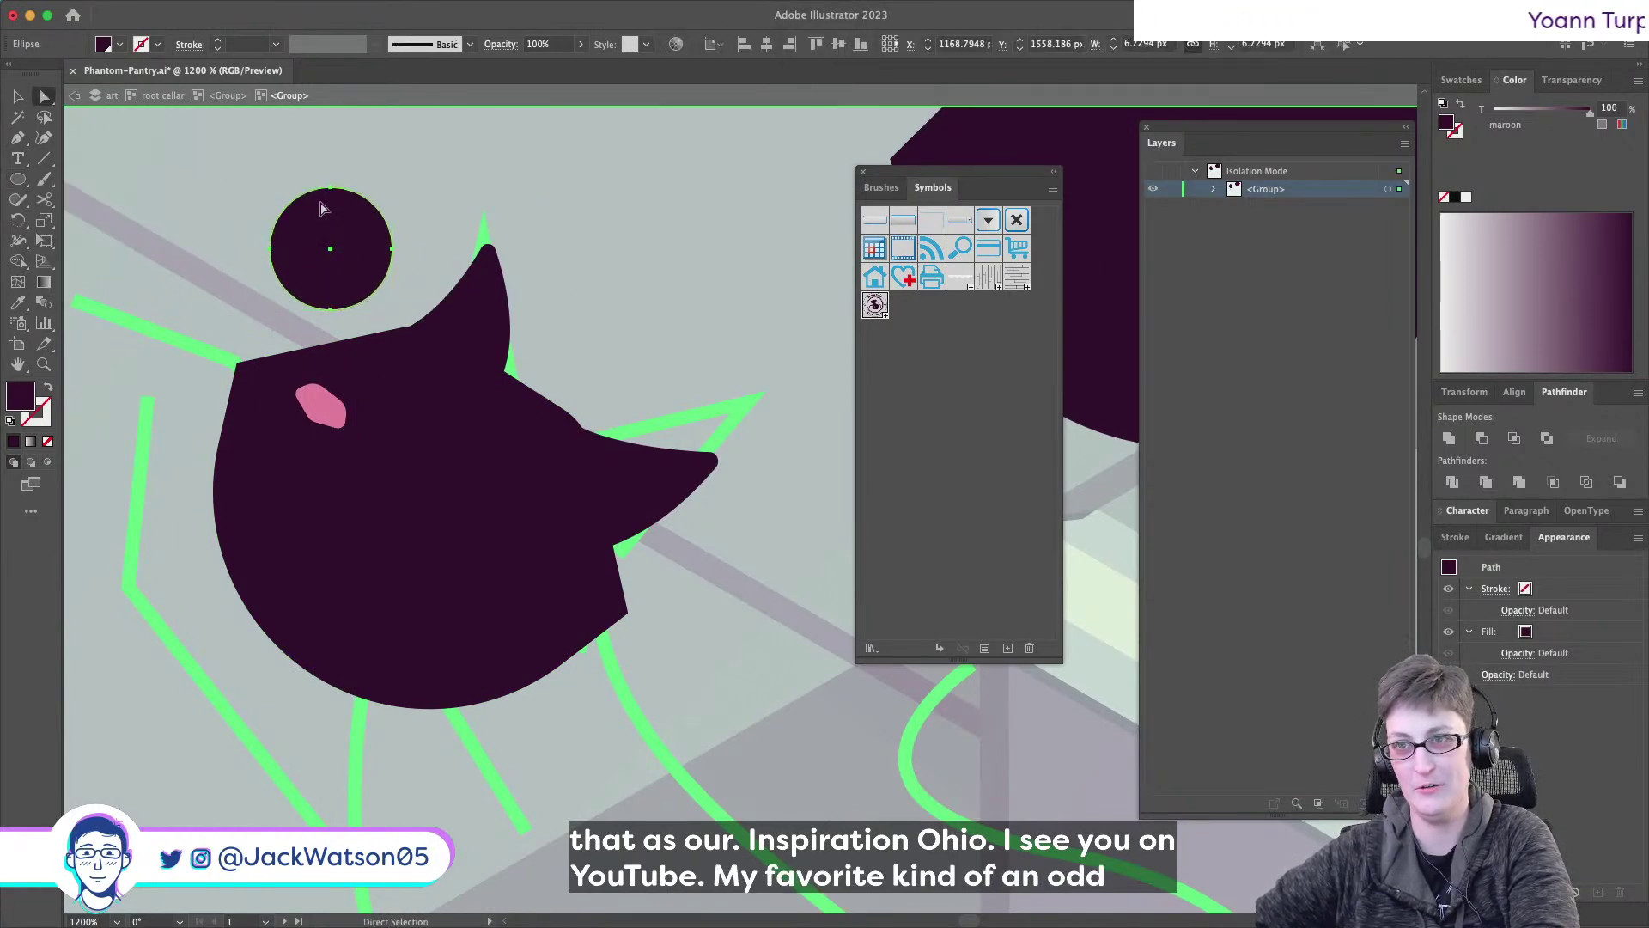
# - Raise the circle's bottom anchor point to flatten its underside, making an eye shape about 5.4 px tall
pyautogui.click(331, 188)
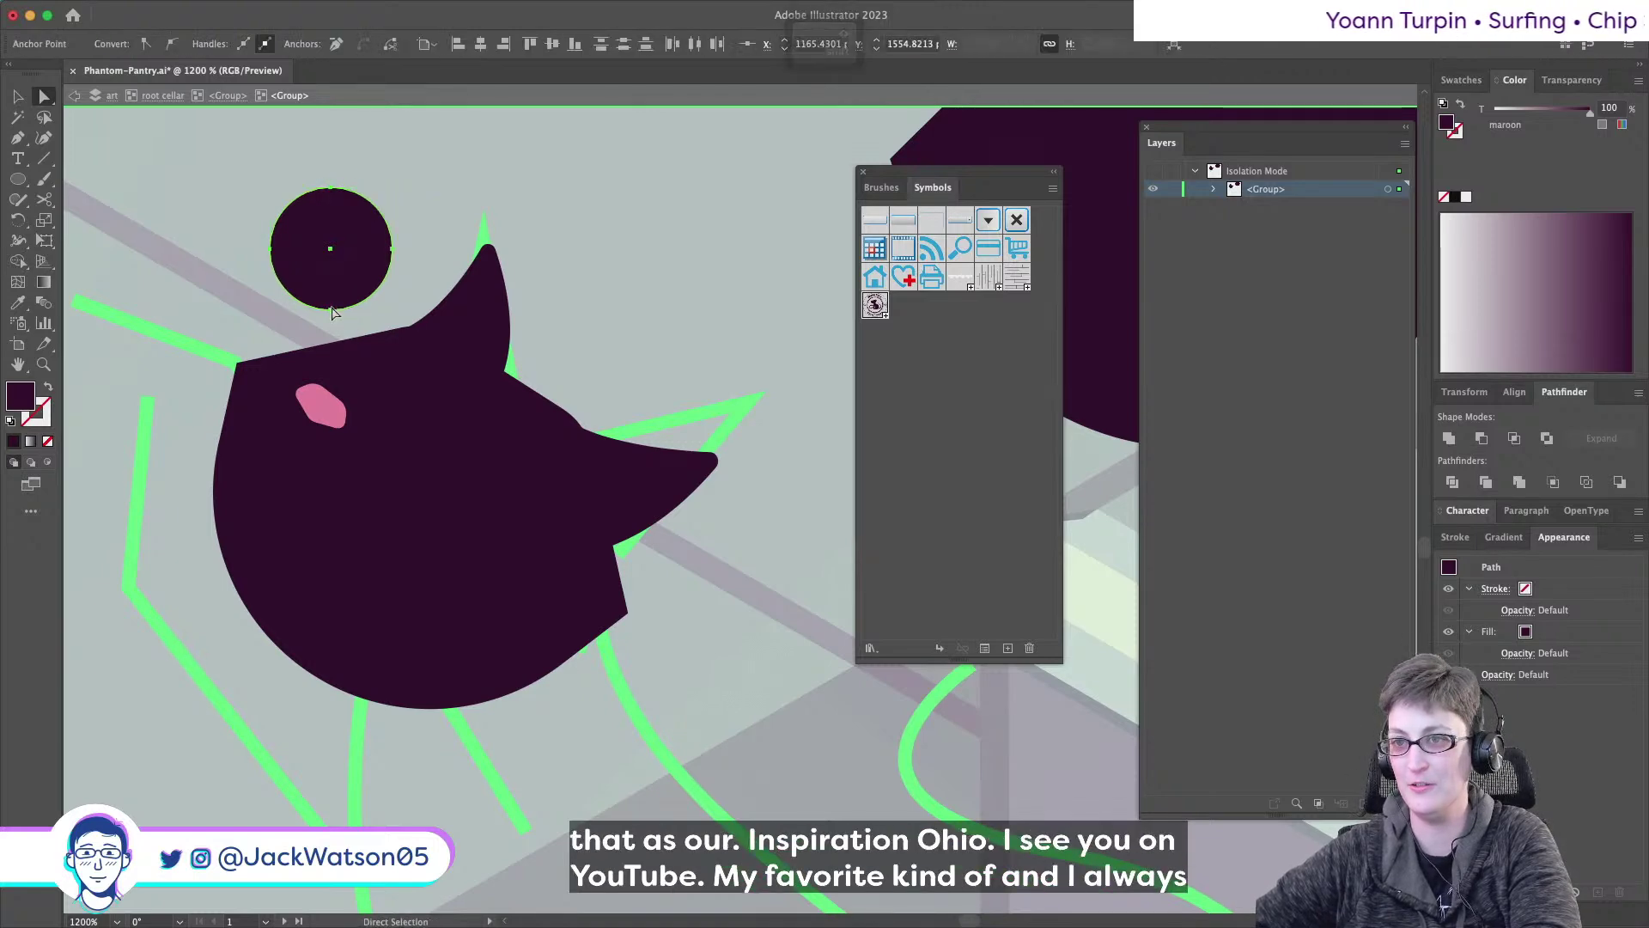
pyautogui.moveTo(338, 319); pyautogui.dragTo(300, 179)
pyautogui.moveTo(326, 289); pyautogui.dragTo(329, 286)
pyautogui.press('super+z')
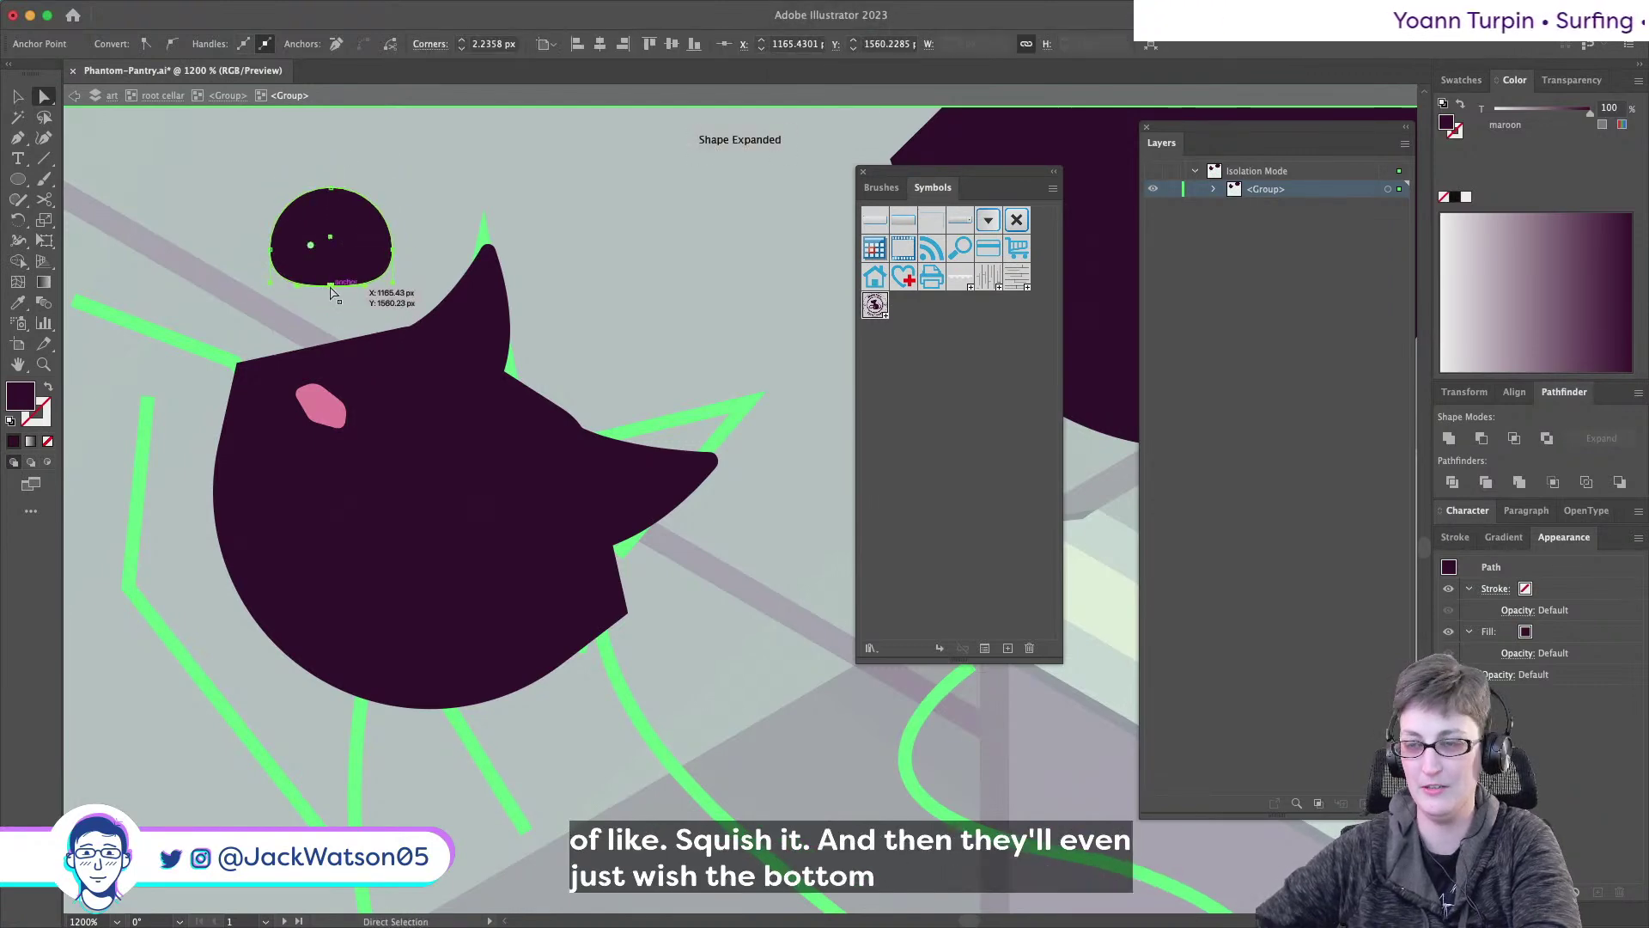
pyautogui.click(201, 270)
# - Set the eye shape's fill to a 0% tint of maroon
pyautogui.press('super+equal')
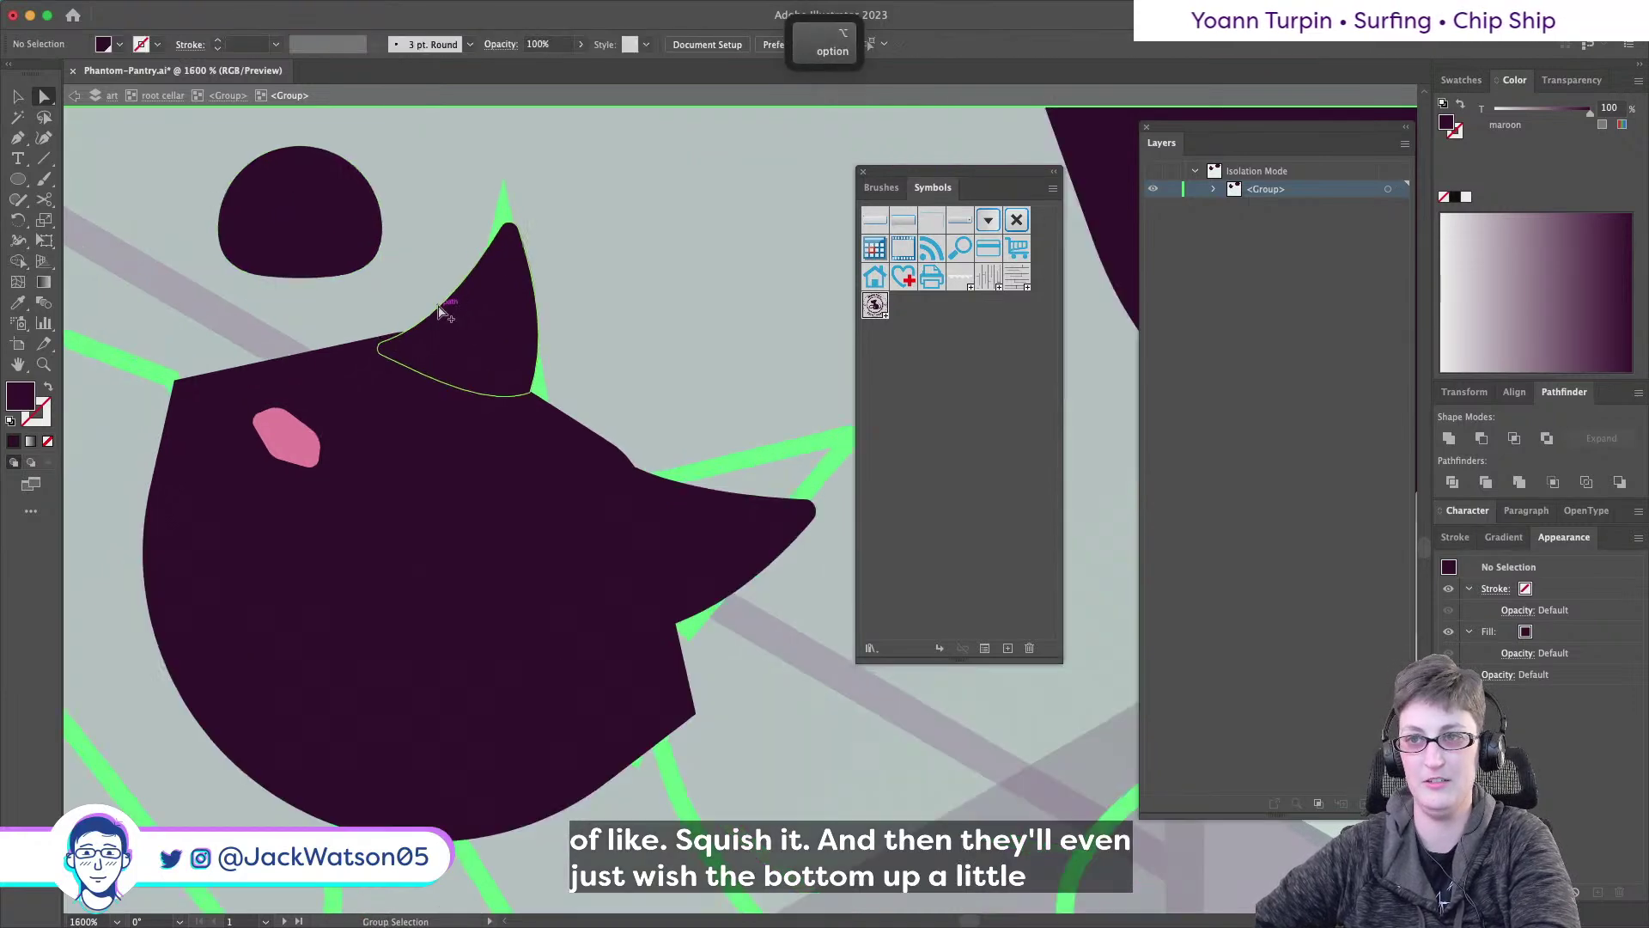
pyautogui.click(333, 257)
pyautogui.moveTo(1513, 105); pyautogui.dragTo(1492, 107)
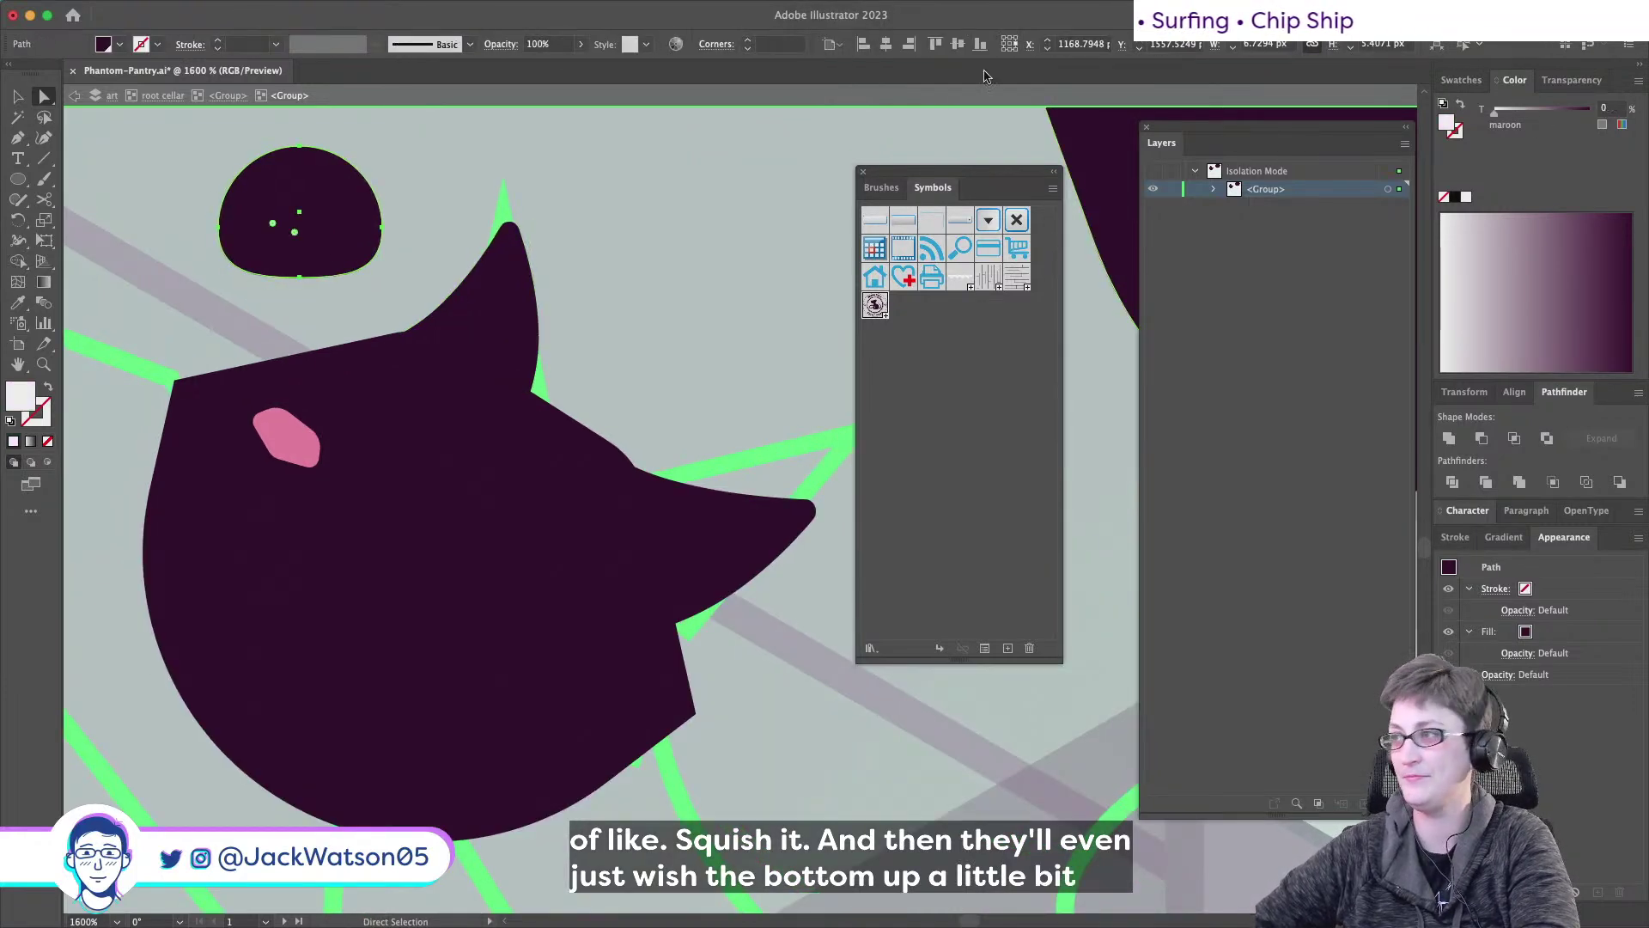
# - Move the white eye shape onto the cat's head and rotate it clockwise to follow the head's tilt
pyautogui.click(17, 97)
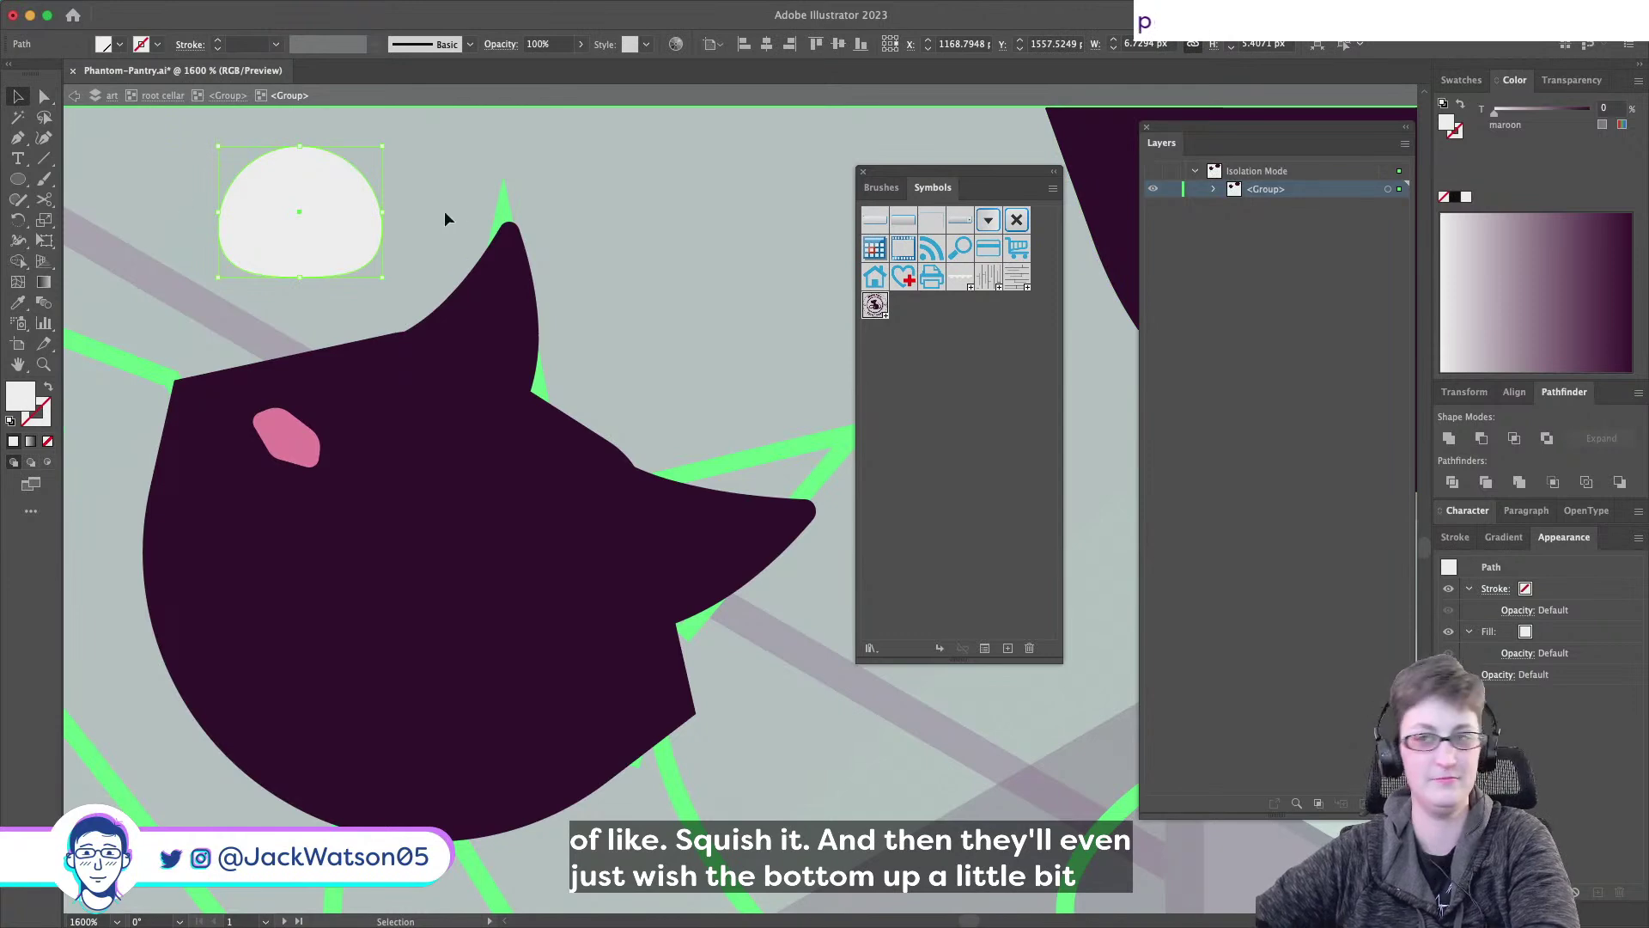
pyautogui.moveTo(333, 298); pyautogui.dragTo(500, 543)
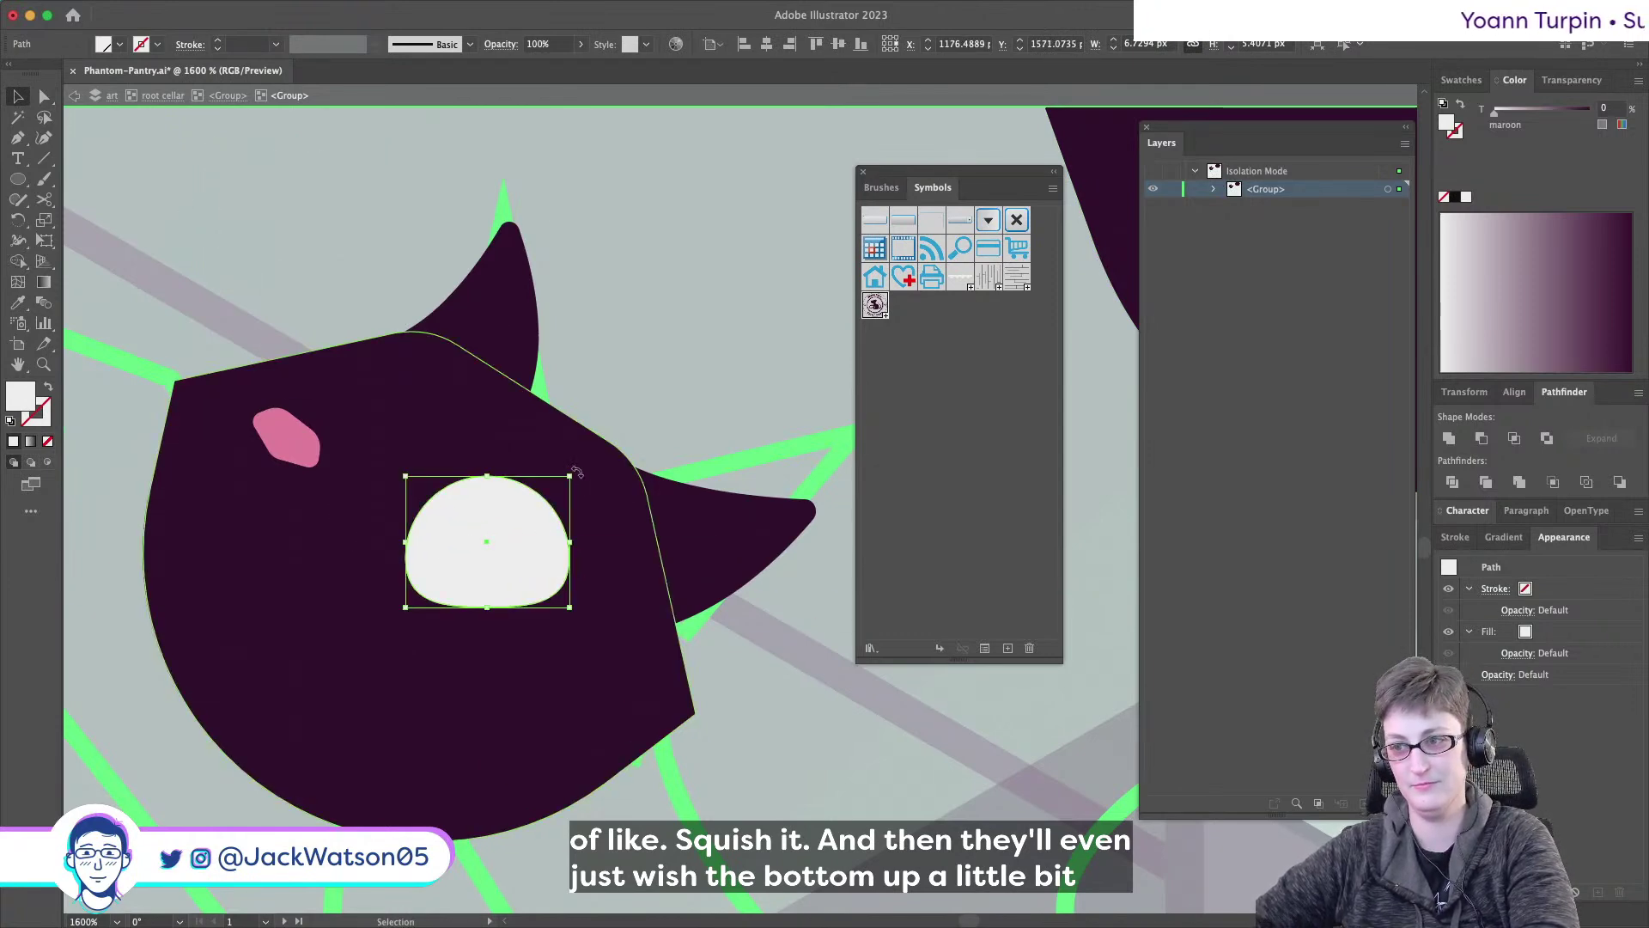
pyautogui.moveTo(575, 472); pyautogui.dragTo(631, 550)
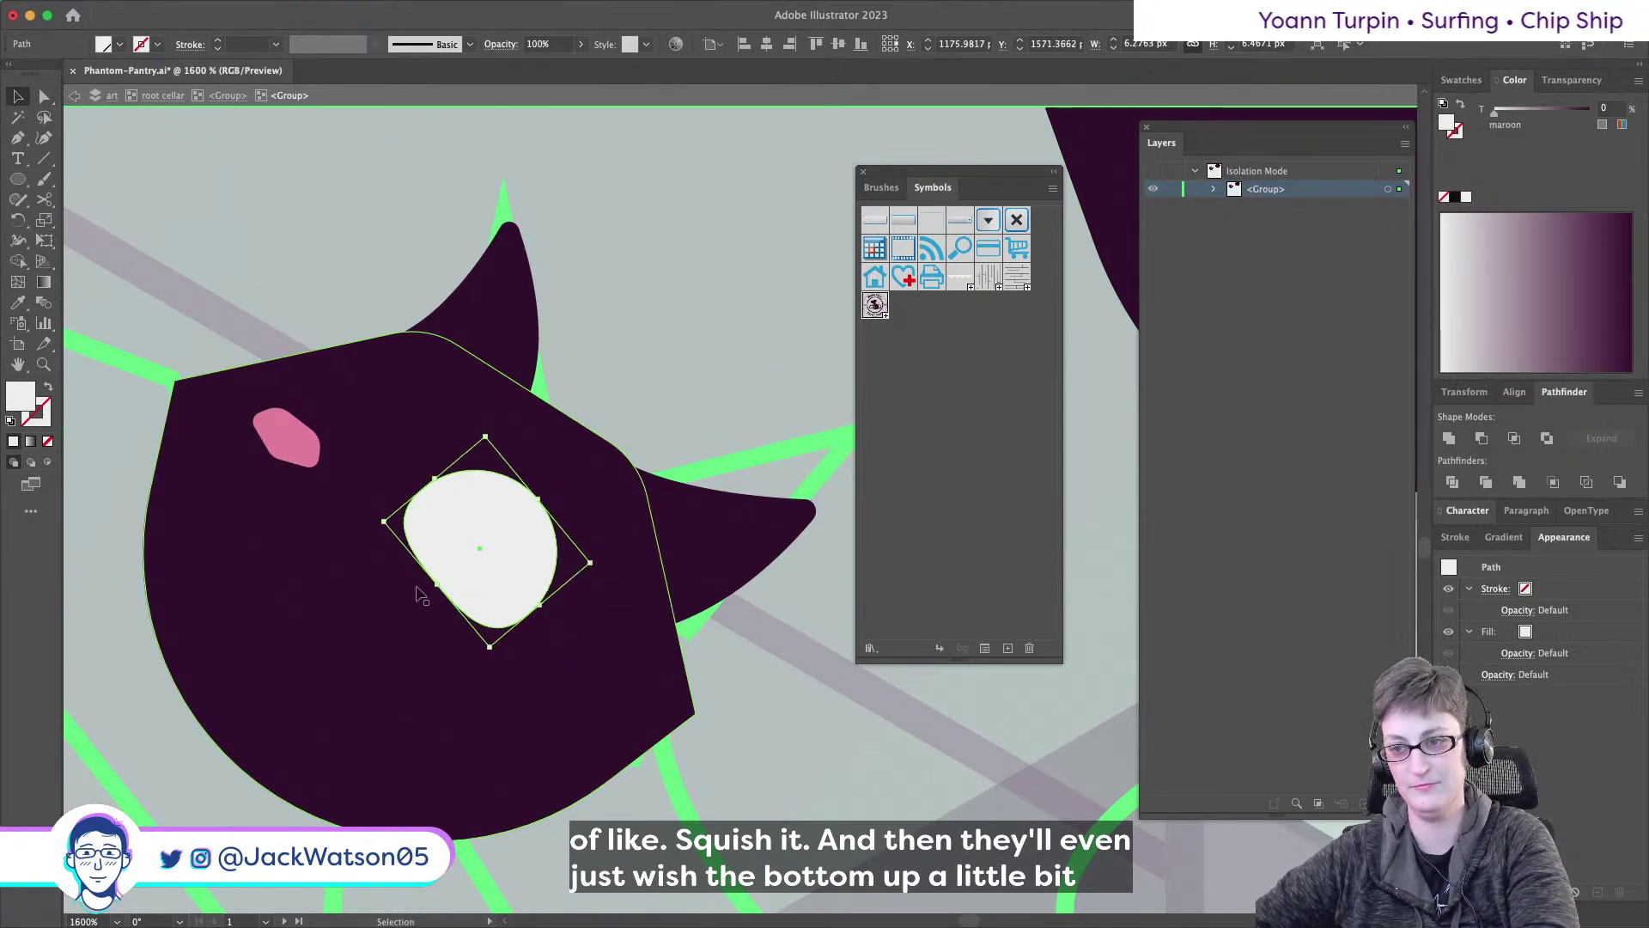
# - Shrink the white eye shape and place a smaller copy beside the pink nose as the second eye
pyautogui.moveTo(435, 586)
pyautogui.mouseDown()
pyautogui.moveTo(438, 631)
pyautogui.moveTo(457, 568)
pyautogui.mouseUp()
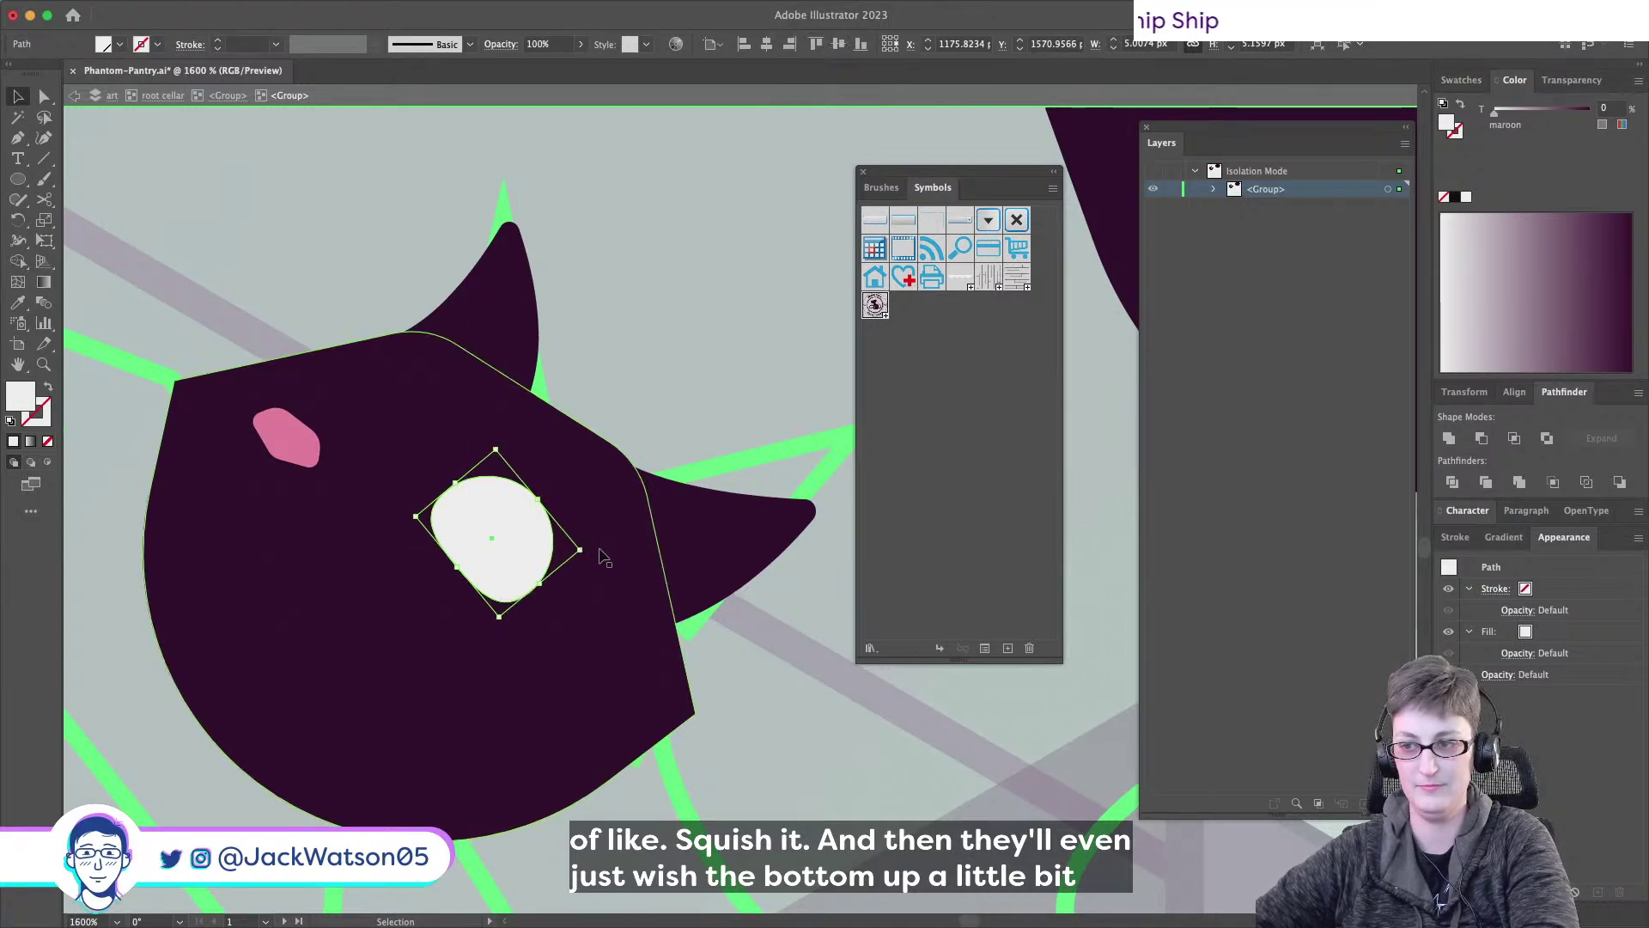
pyautogui.moveTo(591, 544); pyautogui.dragTo(407, 408)
pyautogui.press('super+shift+a')
pyautogui.press('super+c')
pyautogui.press('super+f')
pyautogui.press('super+shift+a')
pyautogui.scroll(-2, 589, 570)
pyautogui.scroll(1, 590, 571)
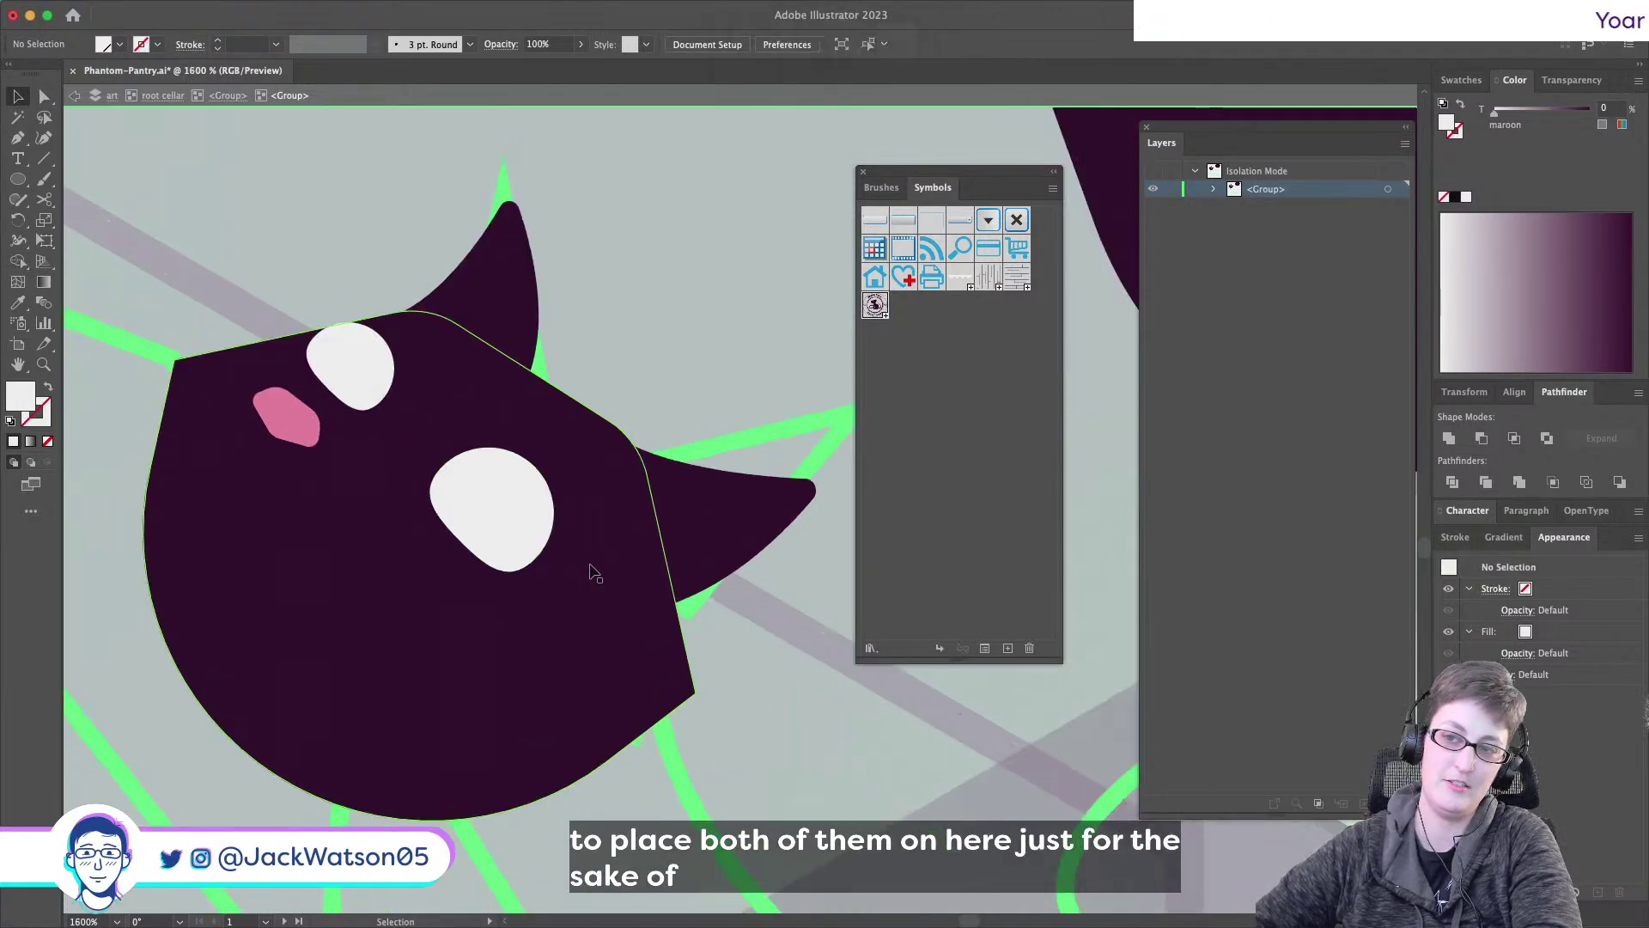
# - Rotate the pink nose slightly and scale both white eyes down together
pyautogui.click(287, 414)
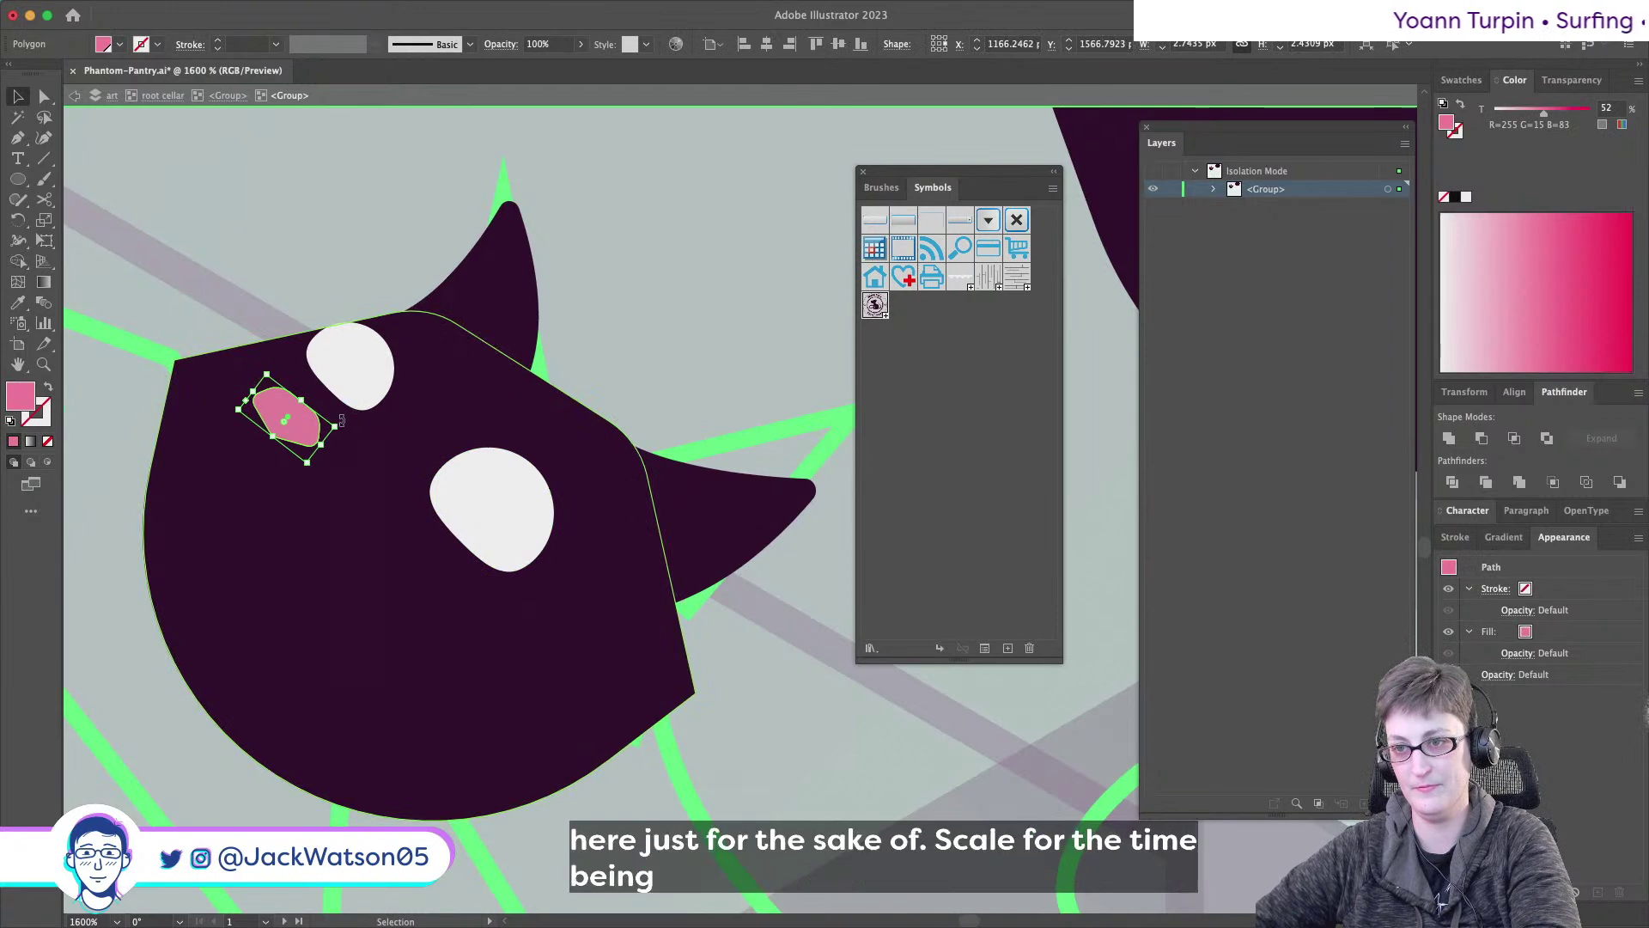
pyautogui.moveTo(352, 408); pyautogui.dragTo(351, 417)
pyautogui.click(511, 509)
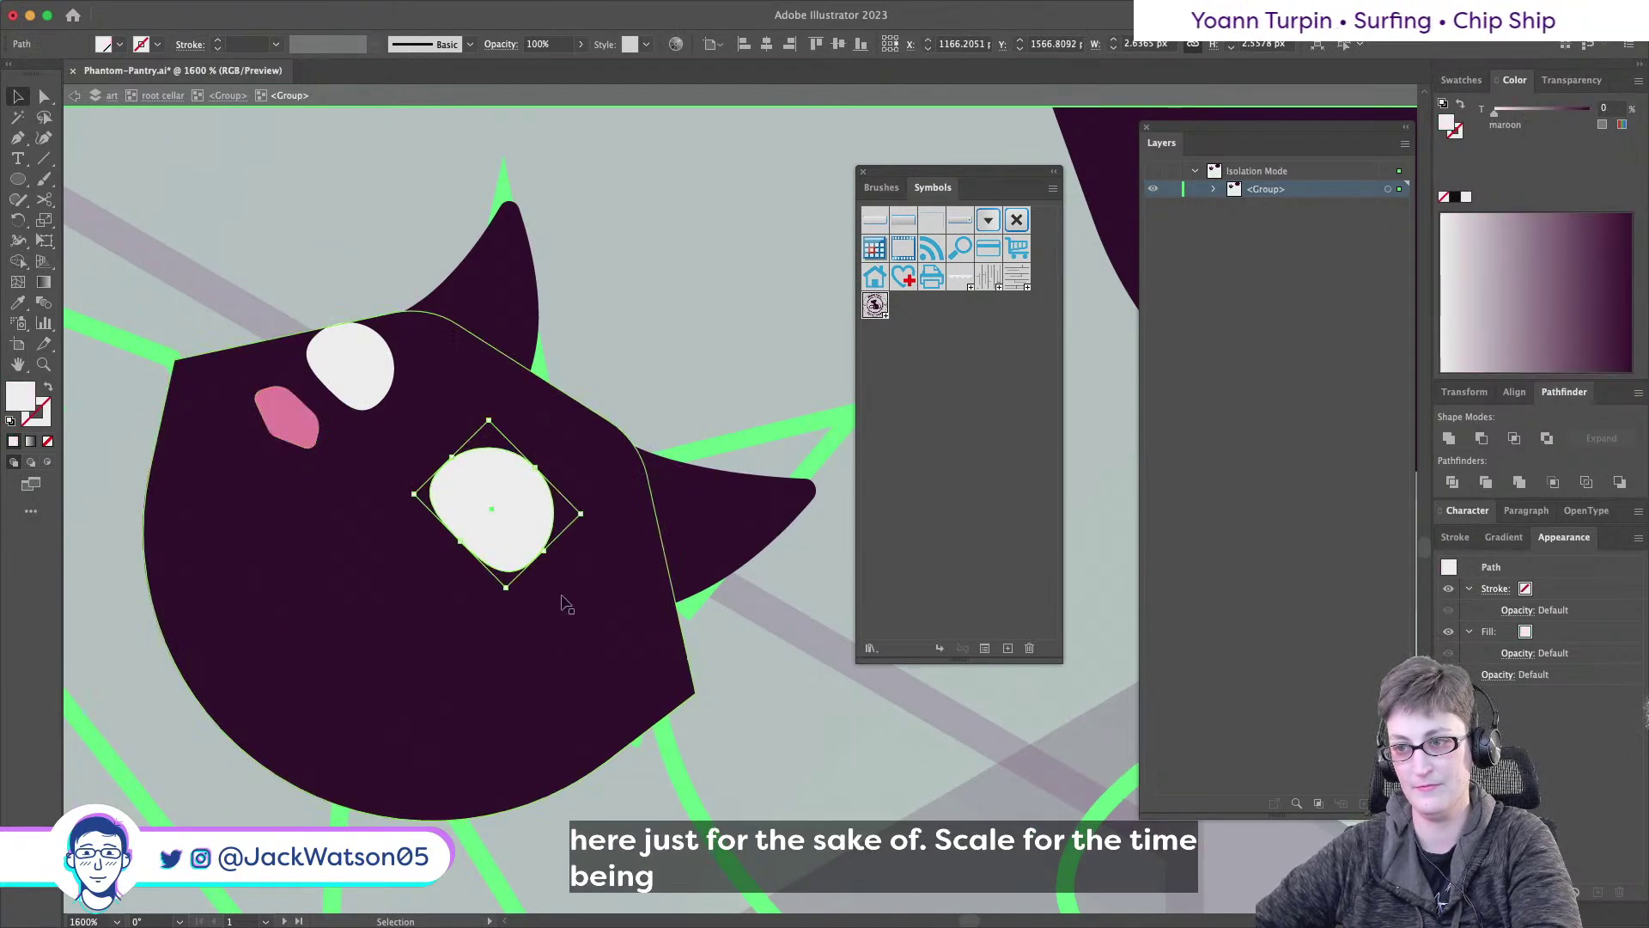
pyautogui.keyDown('shift'); pyautogui.click(340, 361); pyautogui.keyUp('shift')
pyautogui.moveTo(551, 552); pyautogui.dragTo(526, 528)
pyautogui.press('super+shift+a')
pyautogui.press('super+shift+a')
# - Shift both white eyes slightly away from the nose and fine-tune the placement of the smaller one
pyautogui.scroll(-5, 544, 599)
pyautogui.scroll(5, 545, 599)
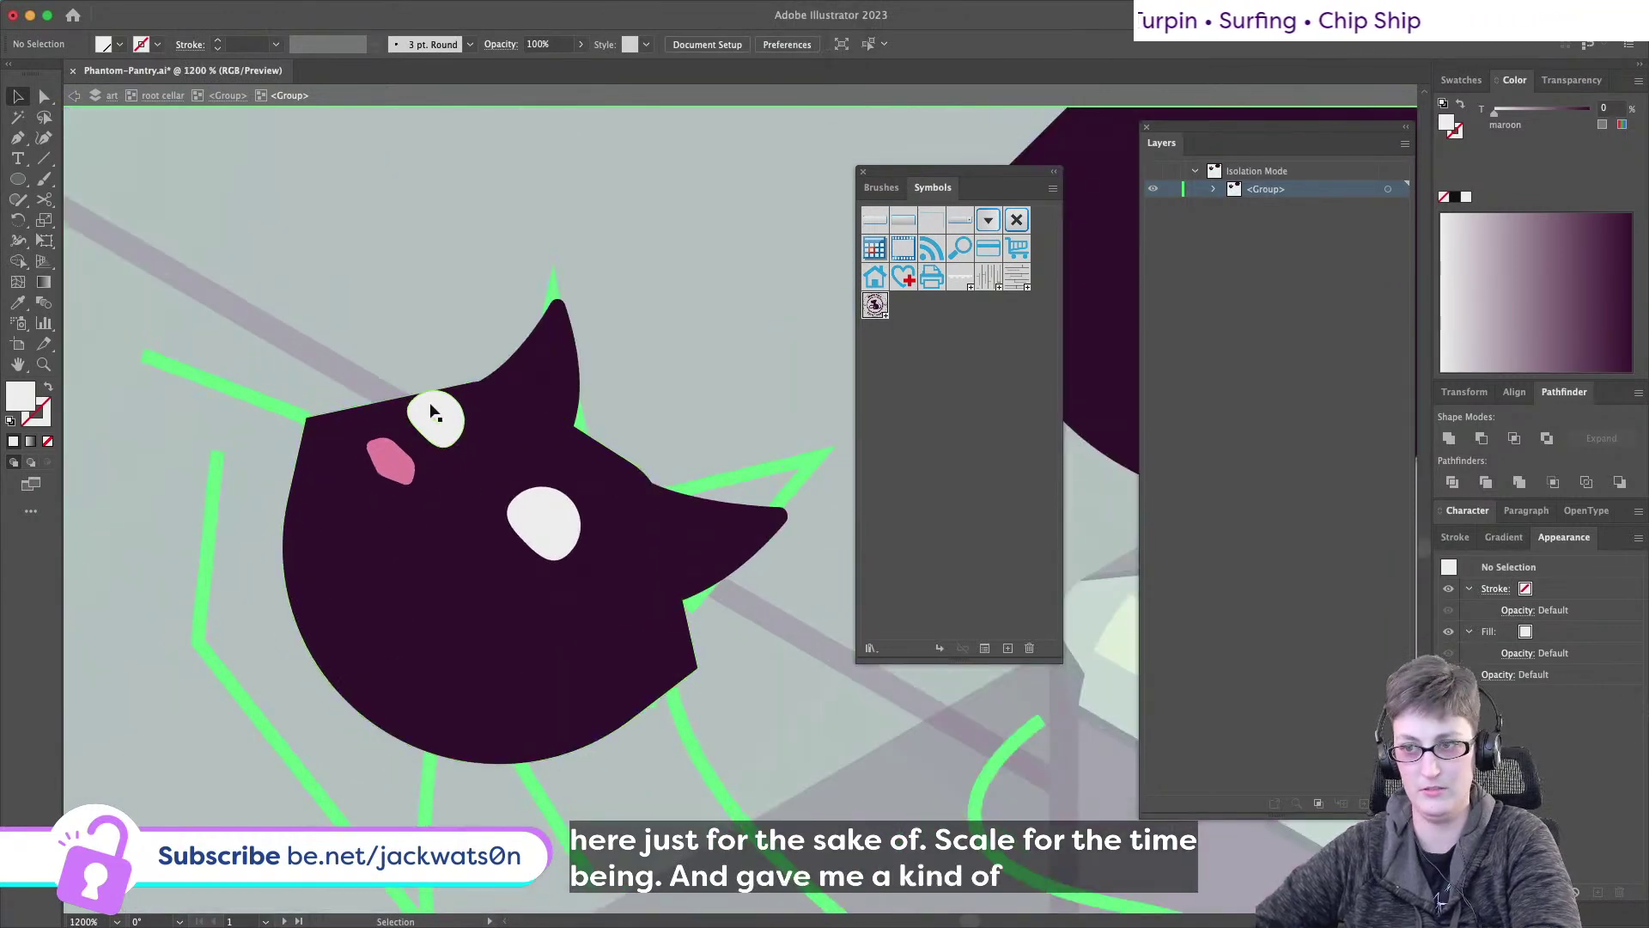
pyautogui.moveTo(550, 548); pyautogui.dragTo(569, 558)
pyautogui.keyDown('shift'); pyautogui.click(441, 423); pyautogui.keyUp('shift')
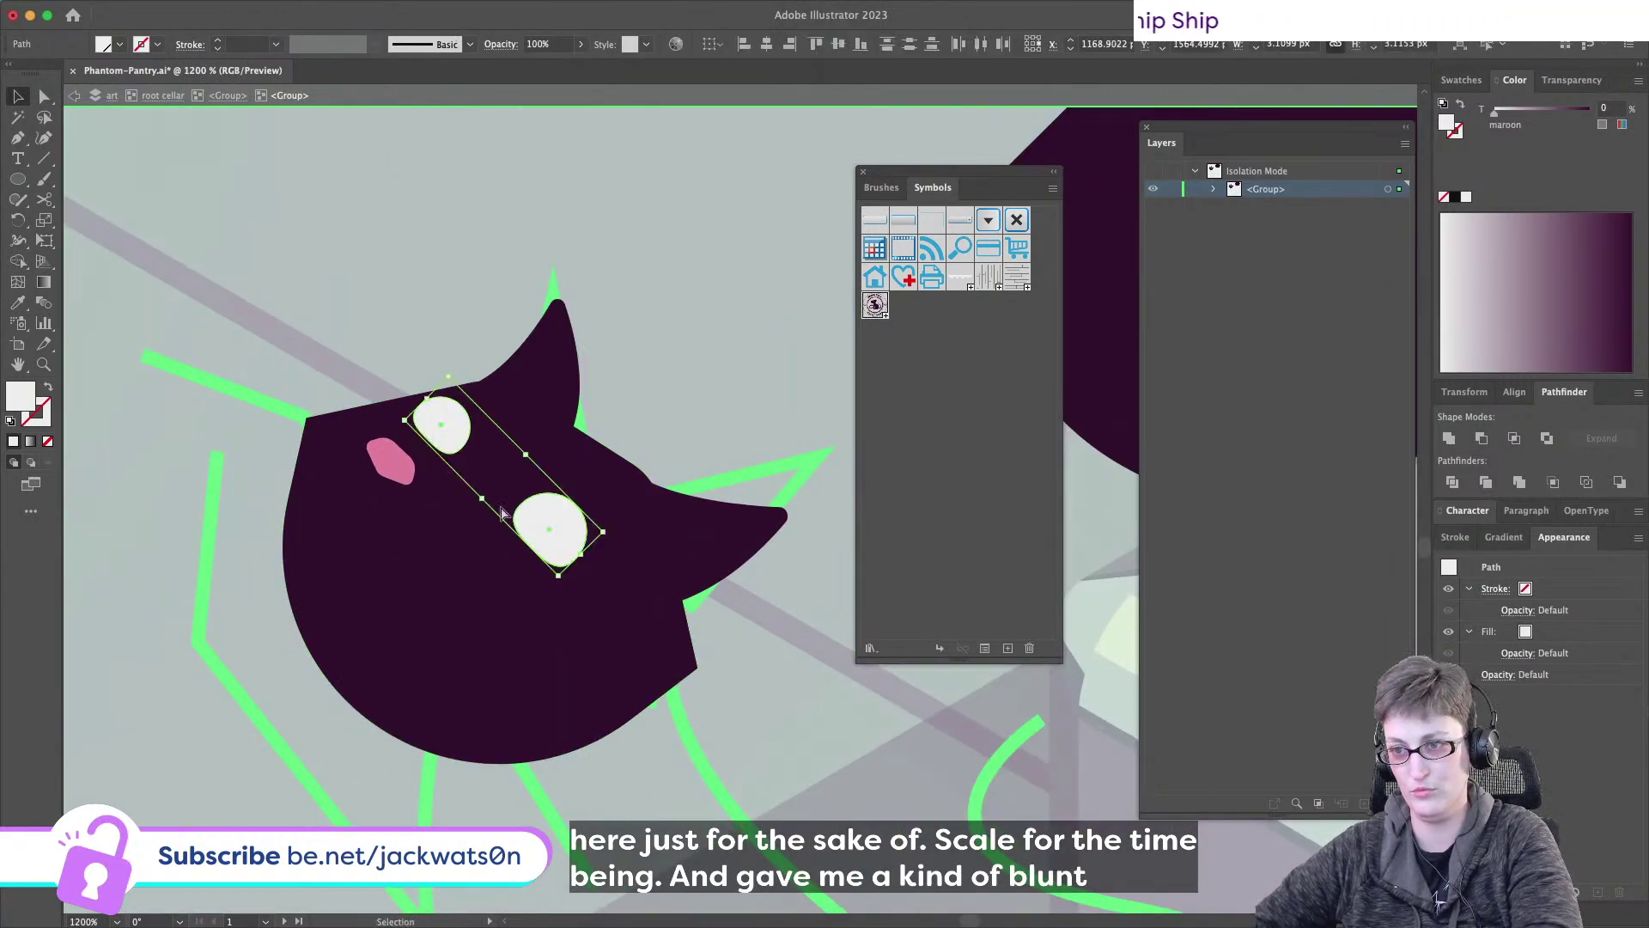
pyautogui.press('super+shift+a')
pyautogui.click(441, 424)
pyautogui.moveTo(468, 446); pyautogui.dragTo(464, 443)
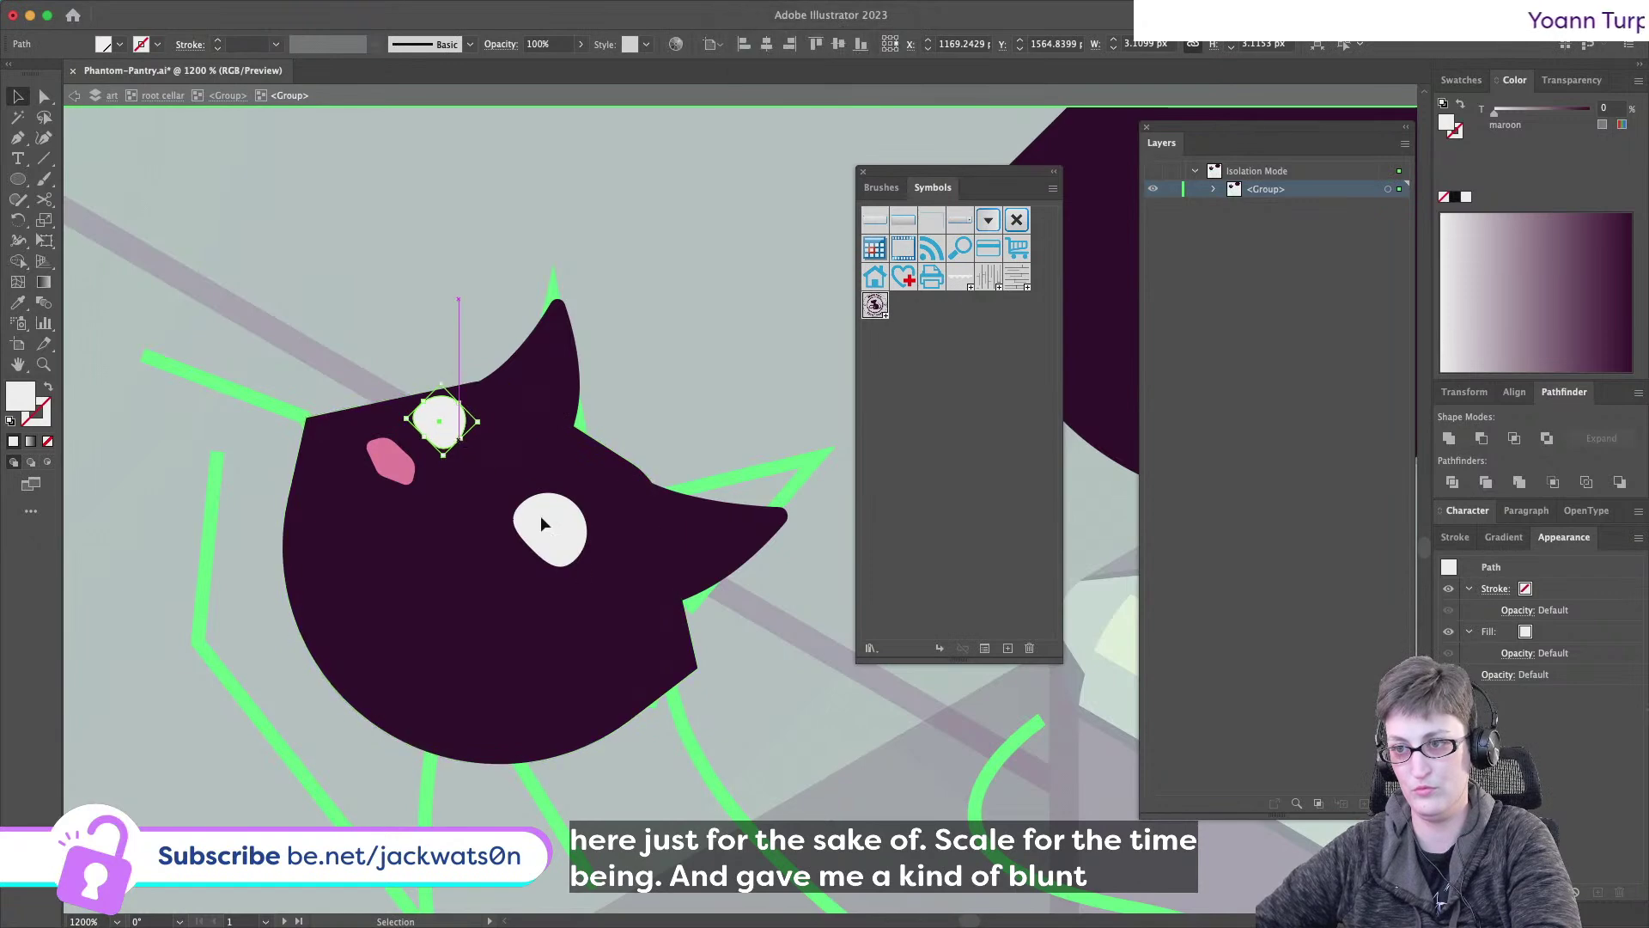
pyautogui.press('super+shift+a')
# - Scale the smaller white eye down to about 2.9 px across
pyautogui.scroll(-3, 589, 626)
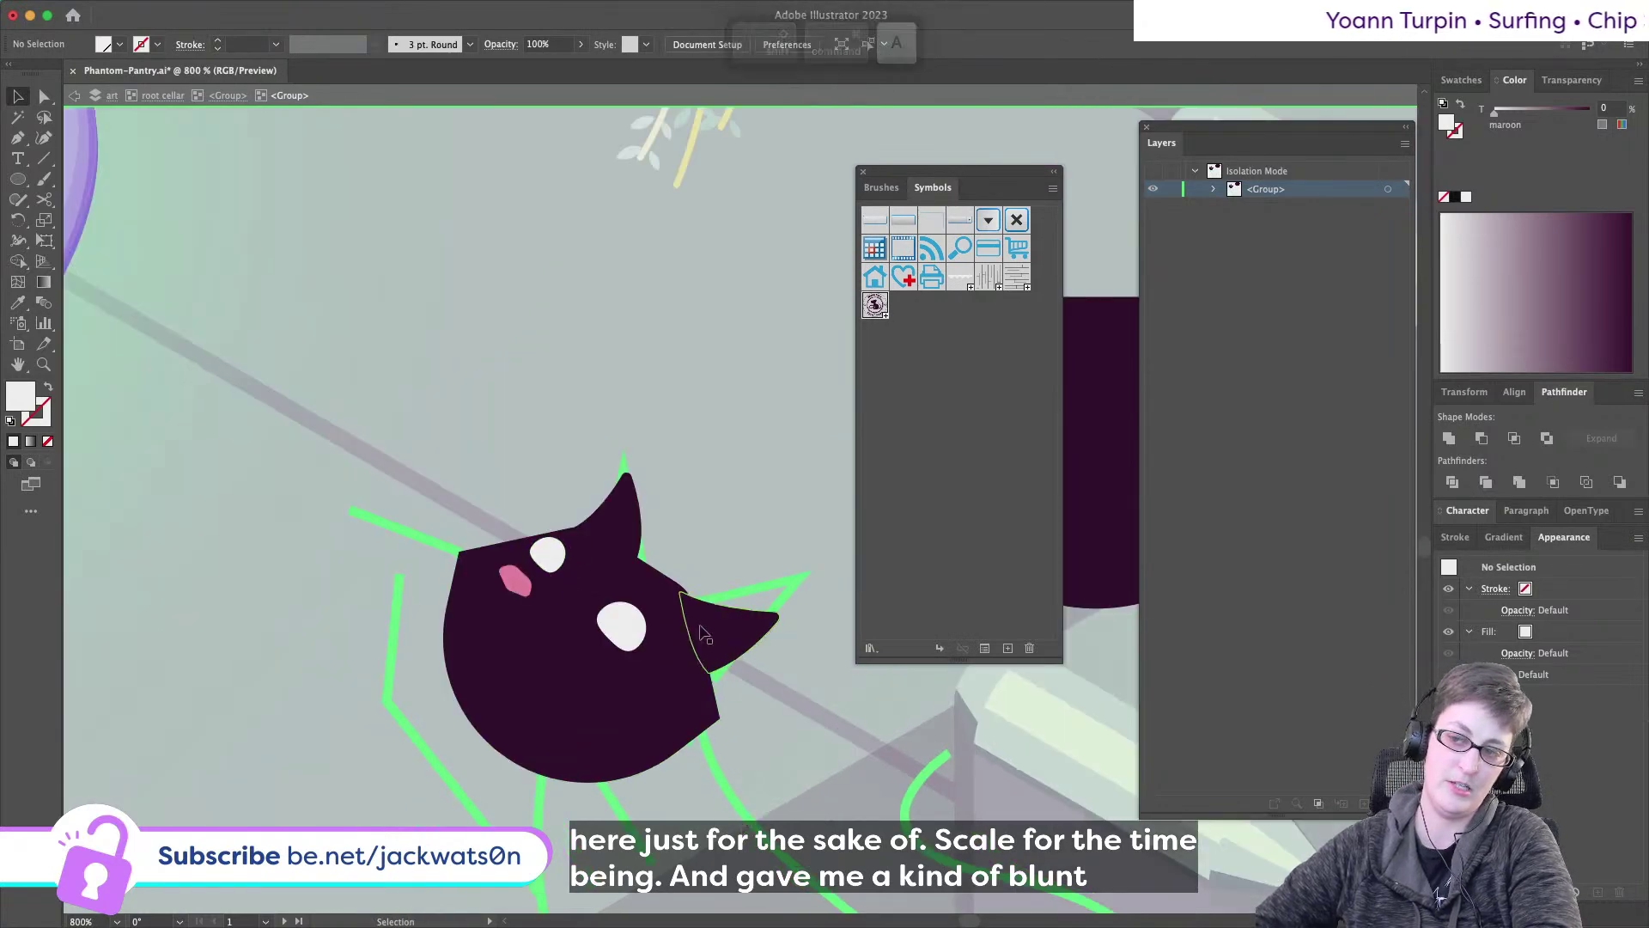
pyautogui.scroll(-3, 703, 634)
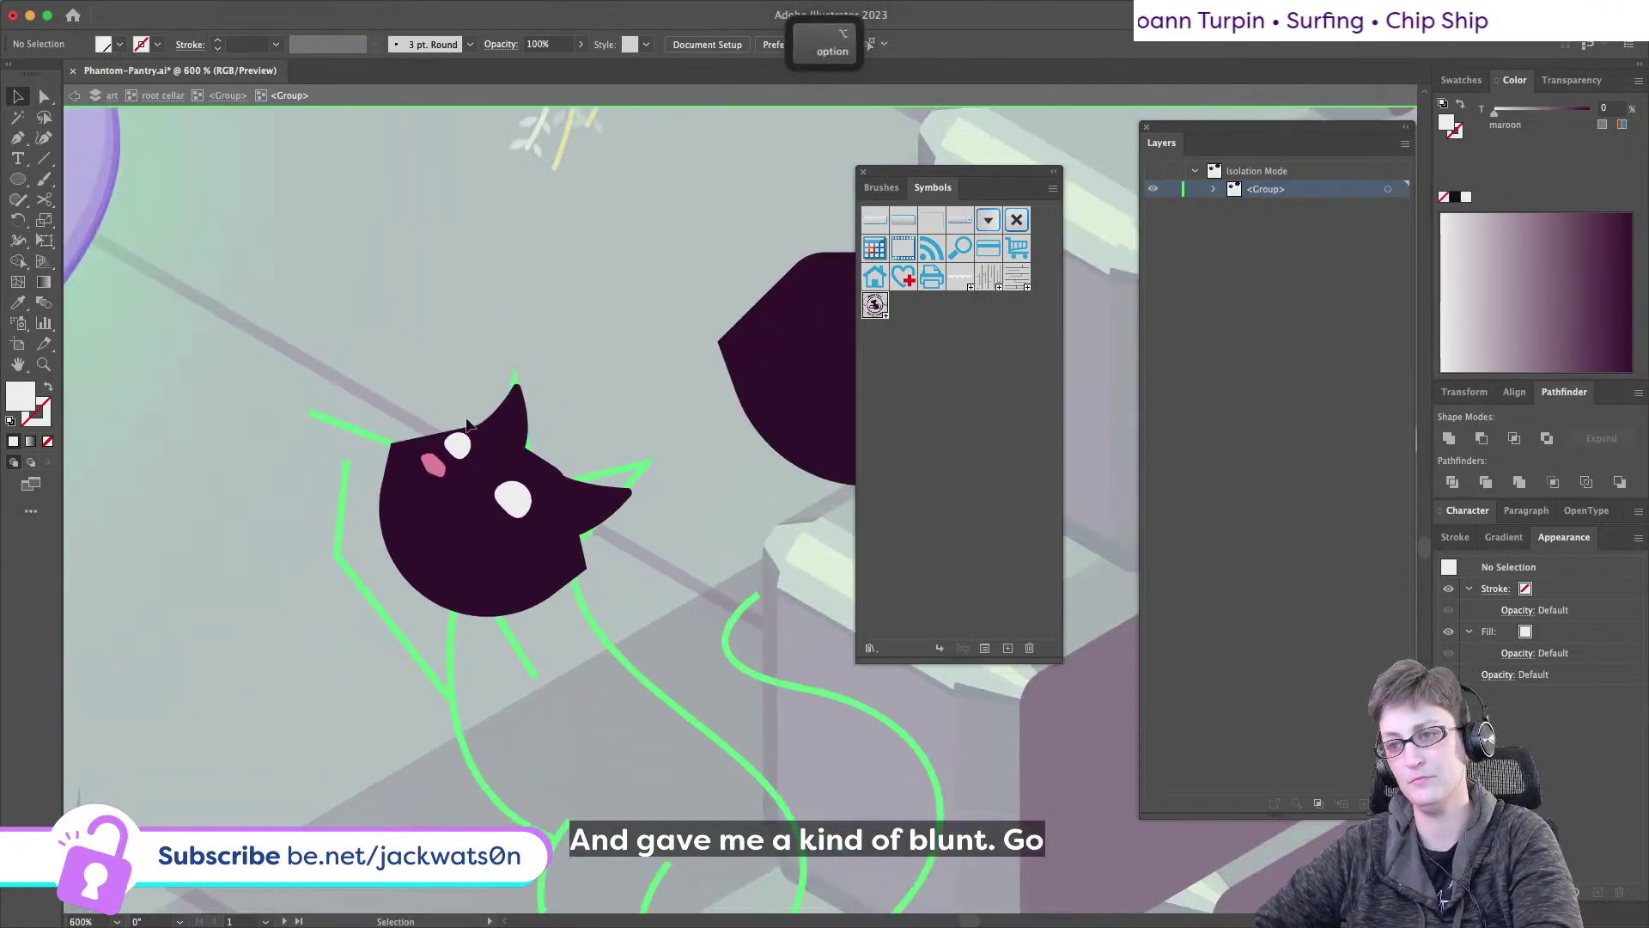
pyautogui.scroll(3, 464, 442)
pyautogui.click(461, 450)
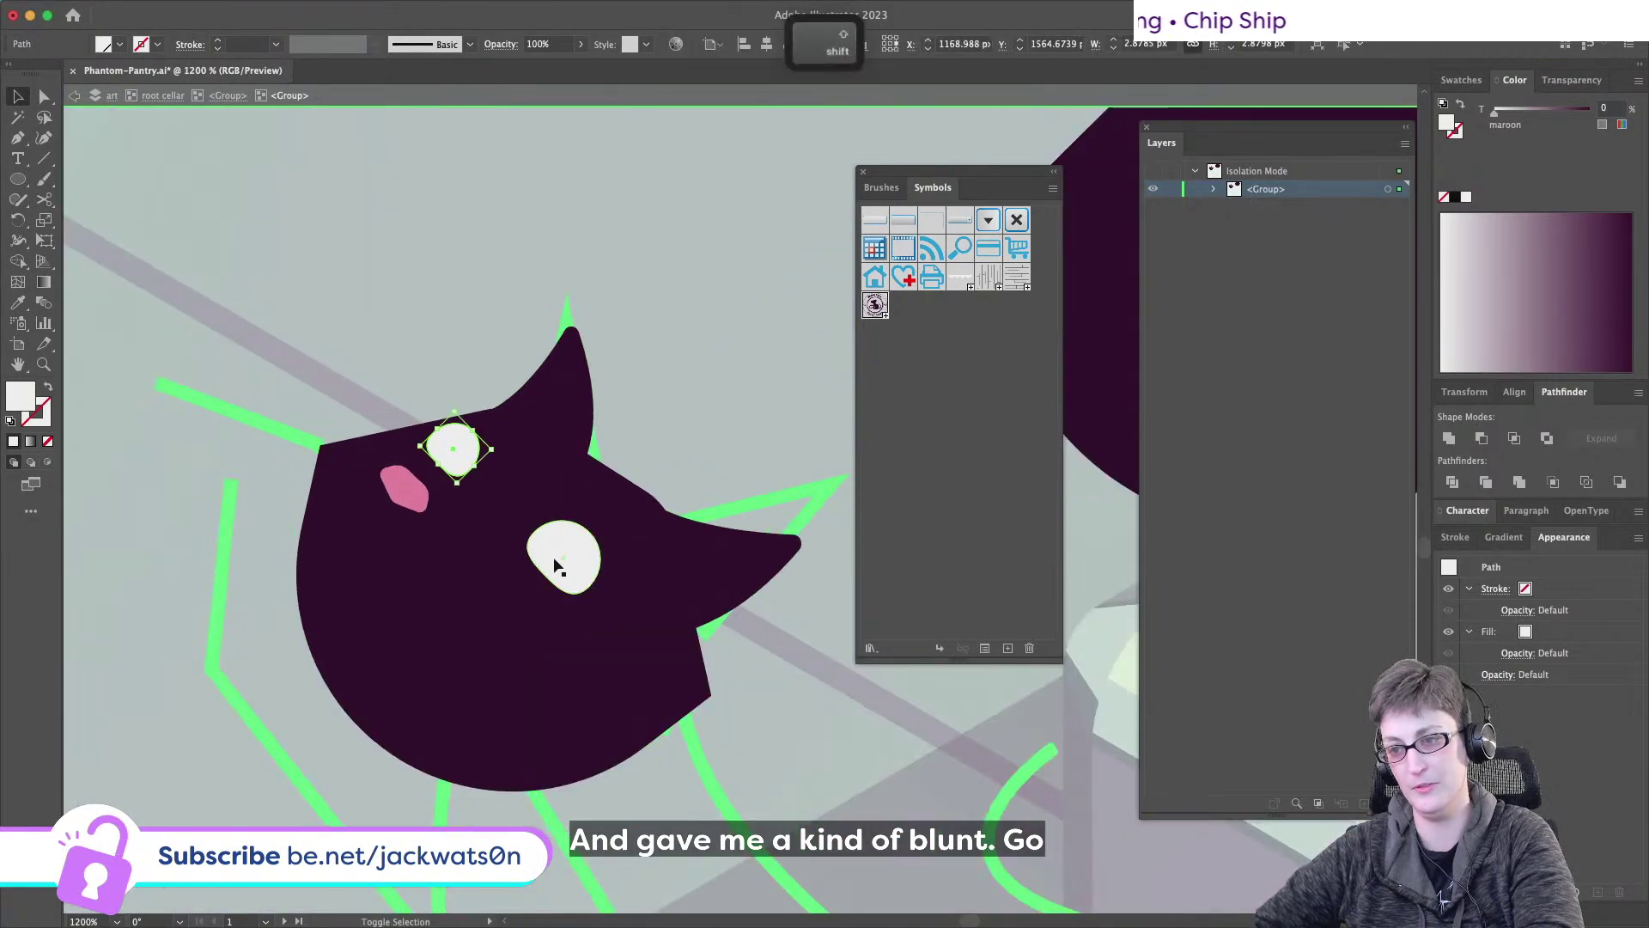
pyautogui.moveTo(478, 465); pyautogui.dragTo(475, 462)
pyautogui.press('super+z')
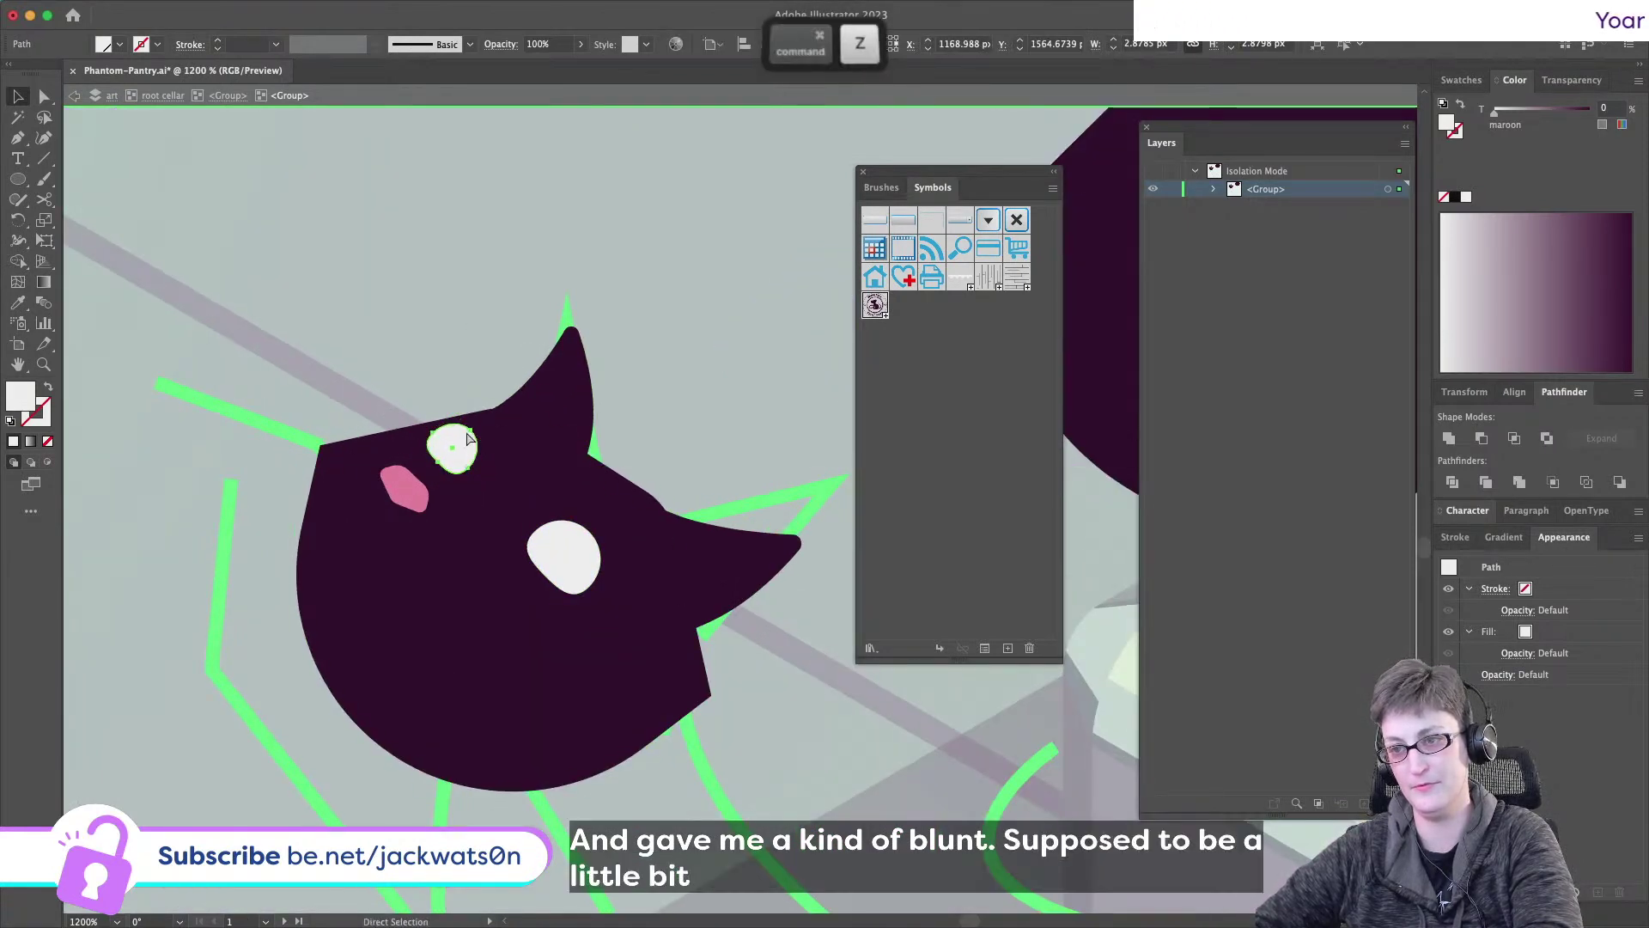
pyautogui.press('super+shift+a')
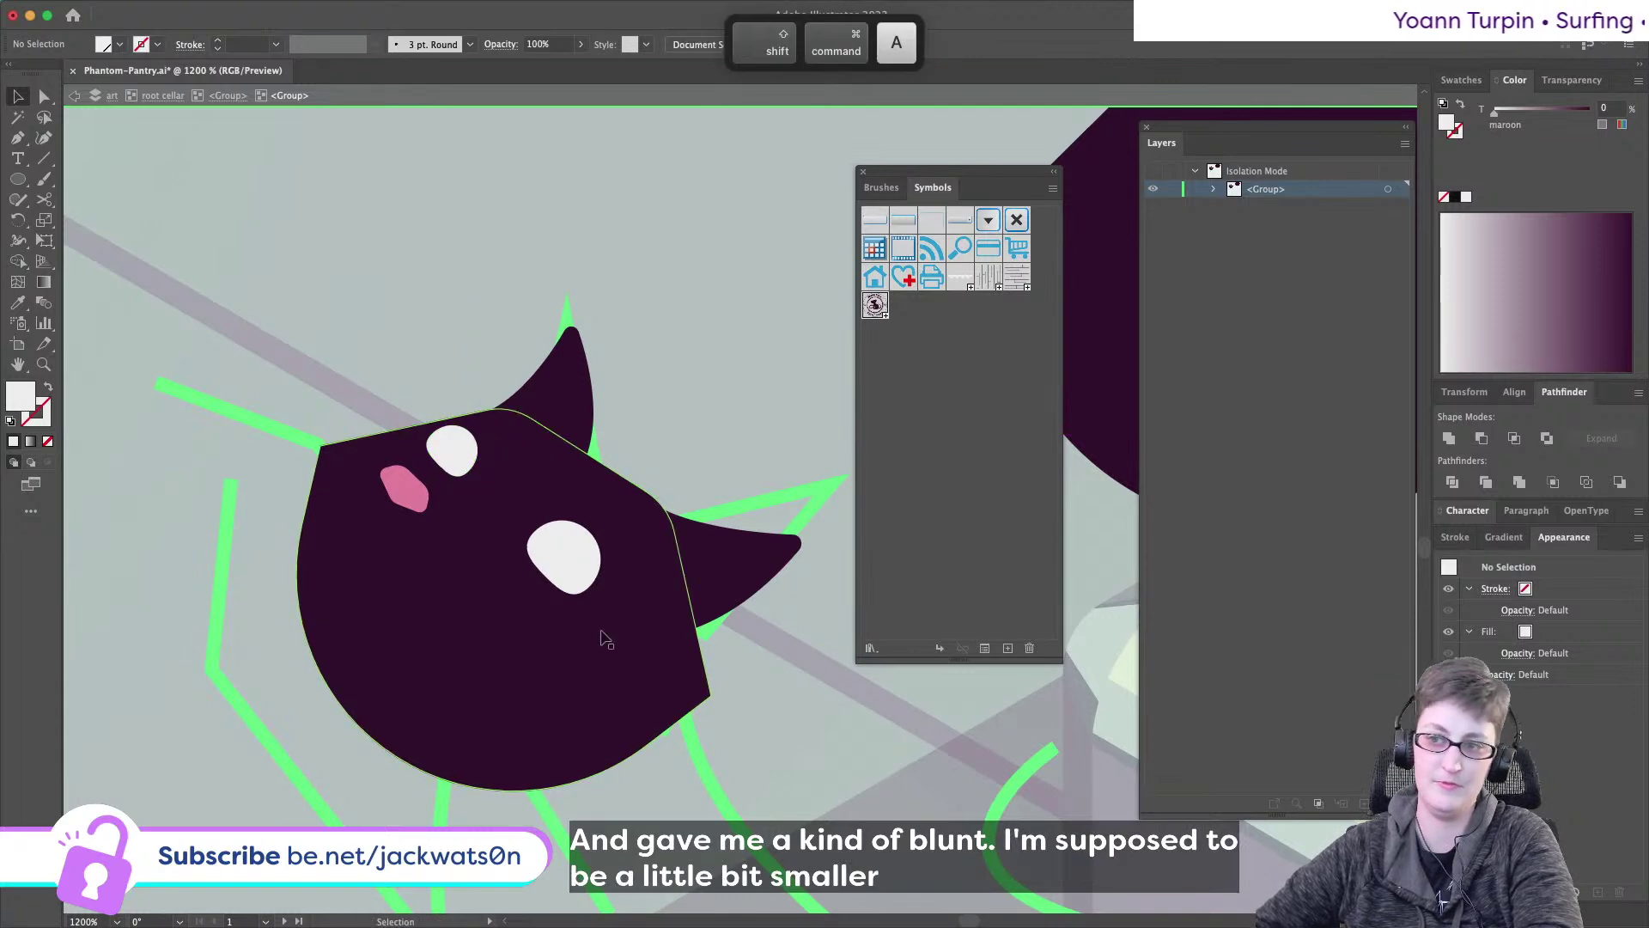
pyautogui.keyDown('alt'); pyautogui.scroll(-2, 600, 636); pyautogui.keyUp('alt')
pyautogui.scroll(-3, 601, 637)
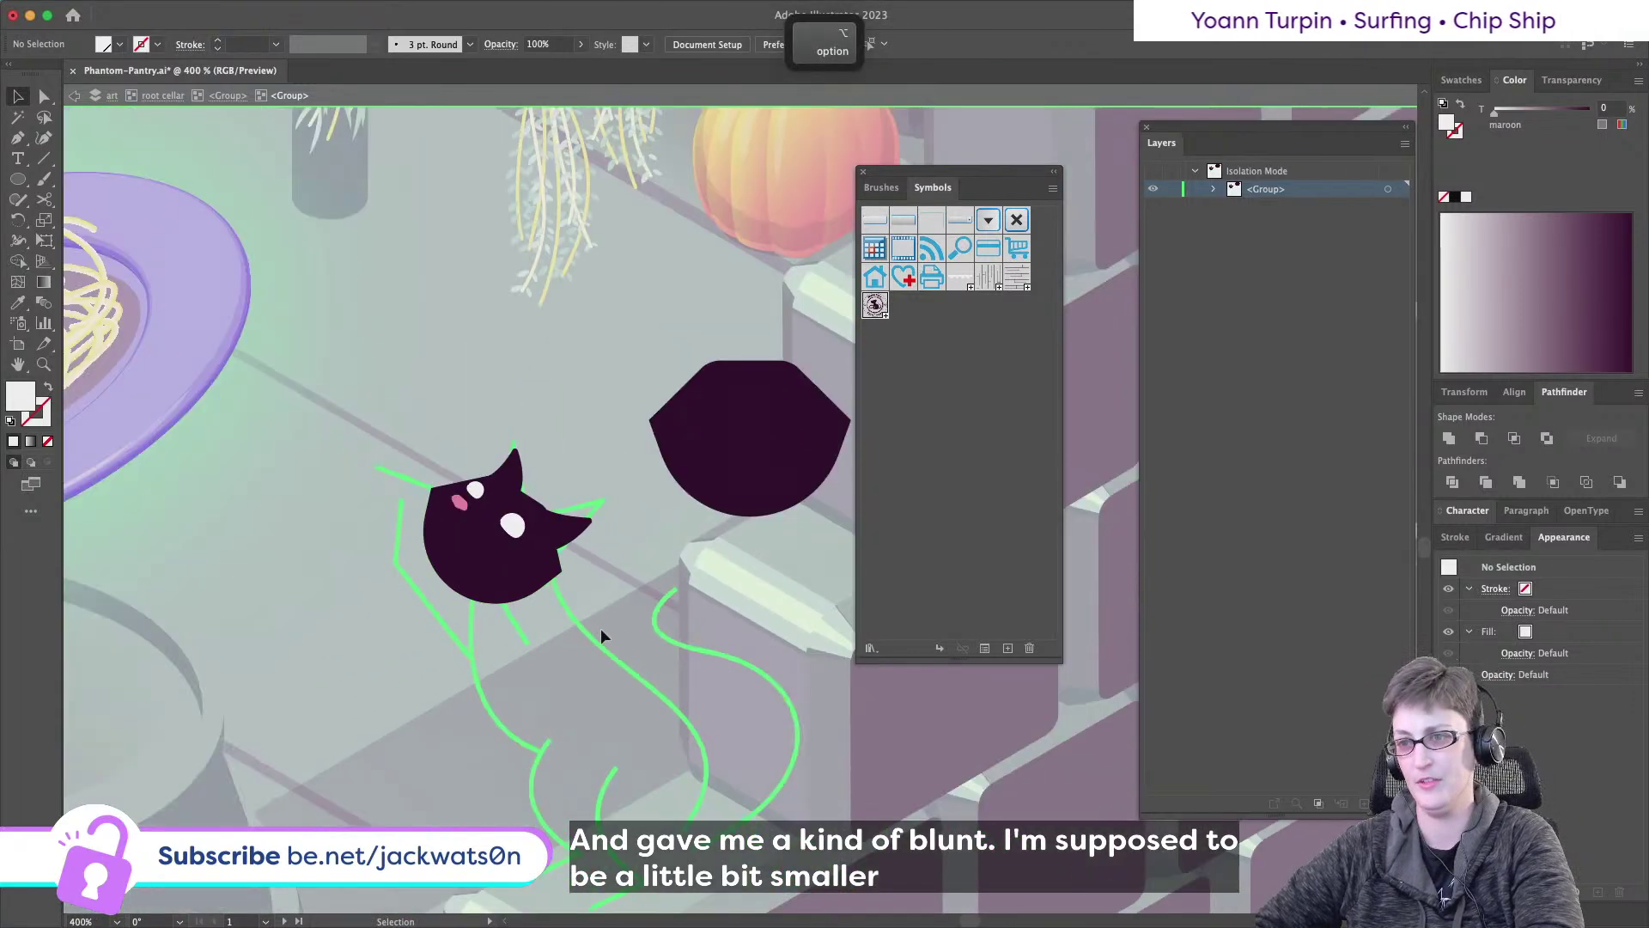
pyautogui.scroll(-3, 600, 635)
pyautogui.scroll(-3, 540, 508)
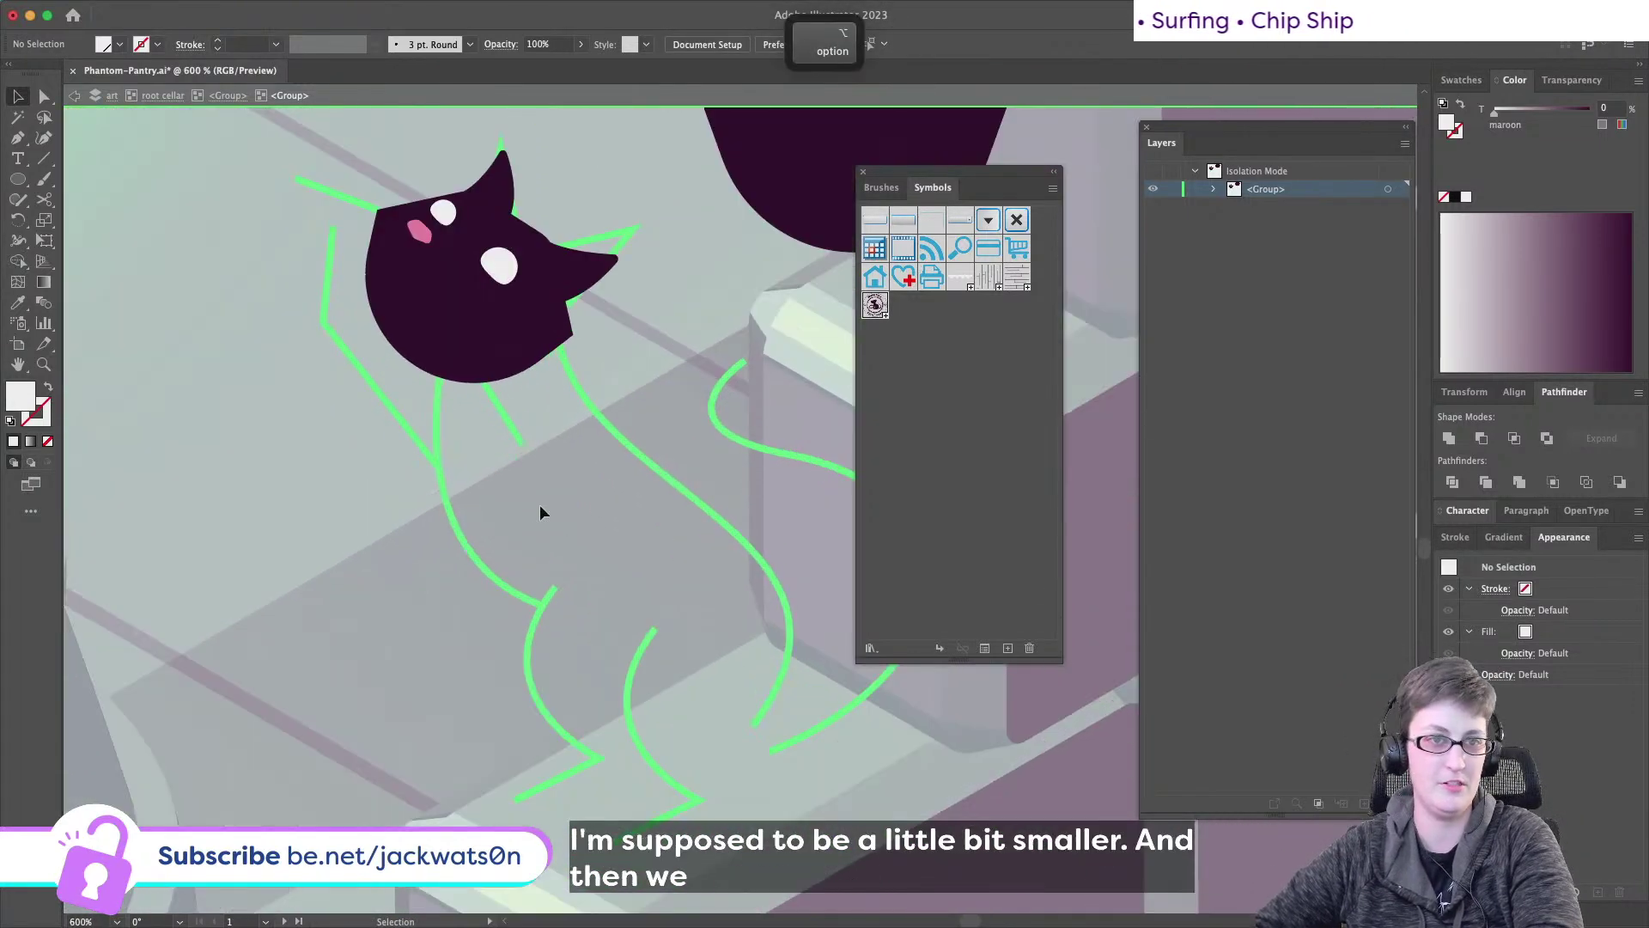
pyautogui.keyDown('alt'); pyautogui.scroll(1, 540, 508); pyautogui.keyUp('alt')
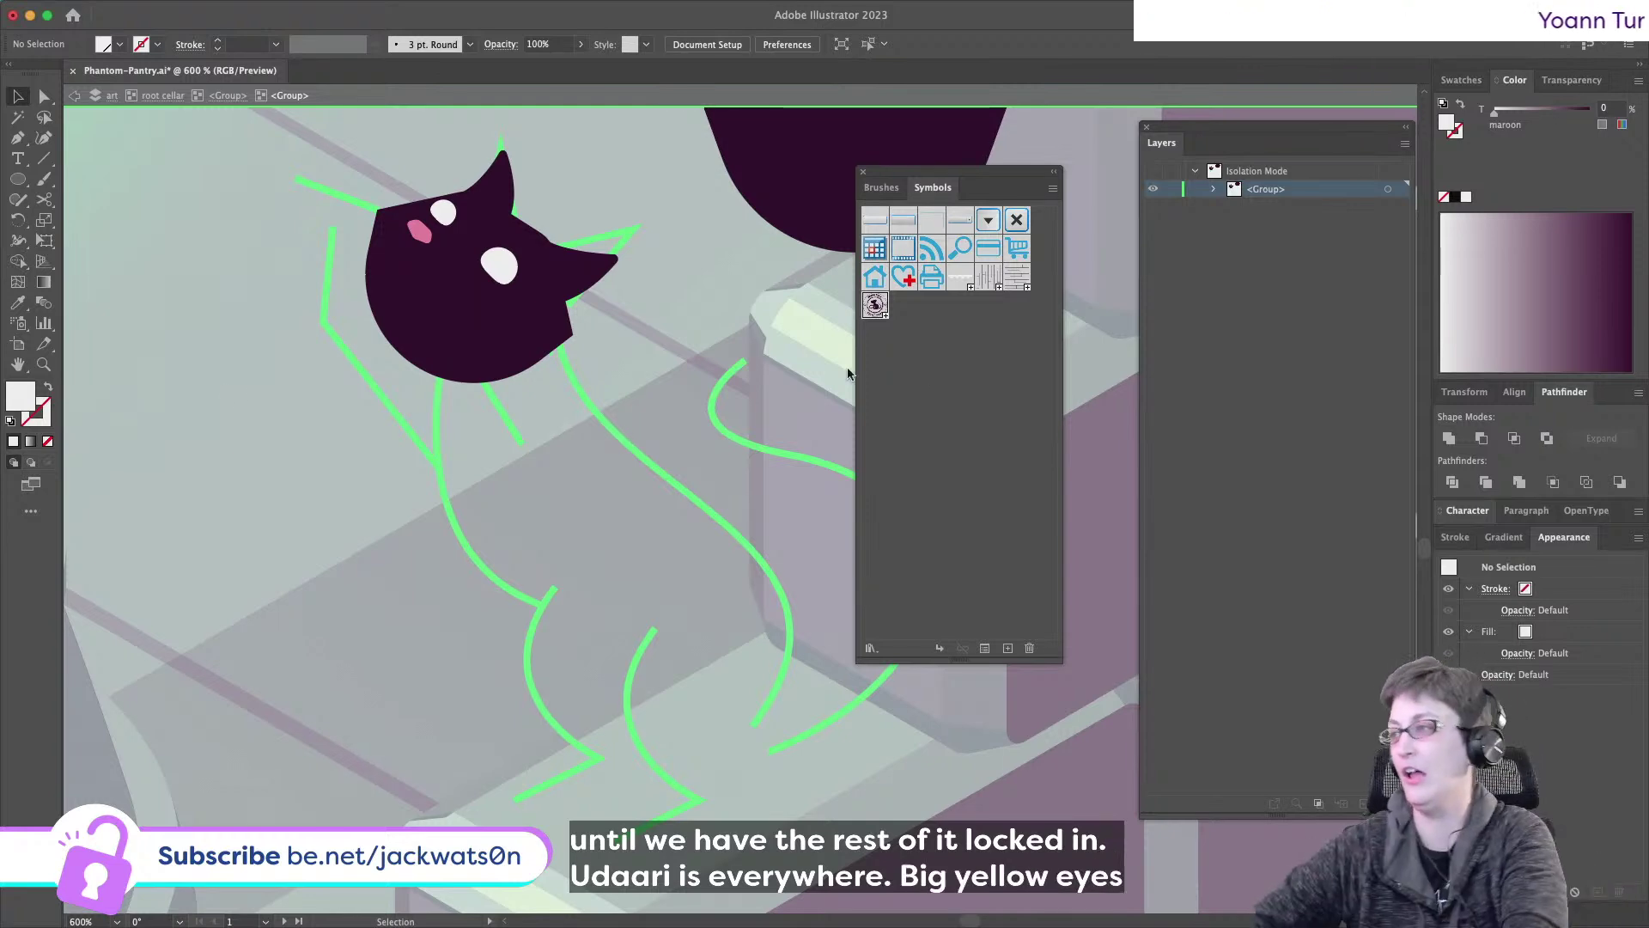
# - Place a copy of the larger white eye above the cat's head, rotated upright with its flat side down
pyautogui.keyDown('alt'); pyautogui.scroll(3, 503, 262); pyautogui.keyUp('alt')
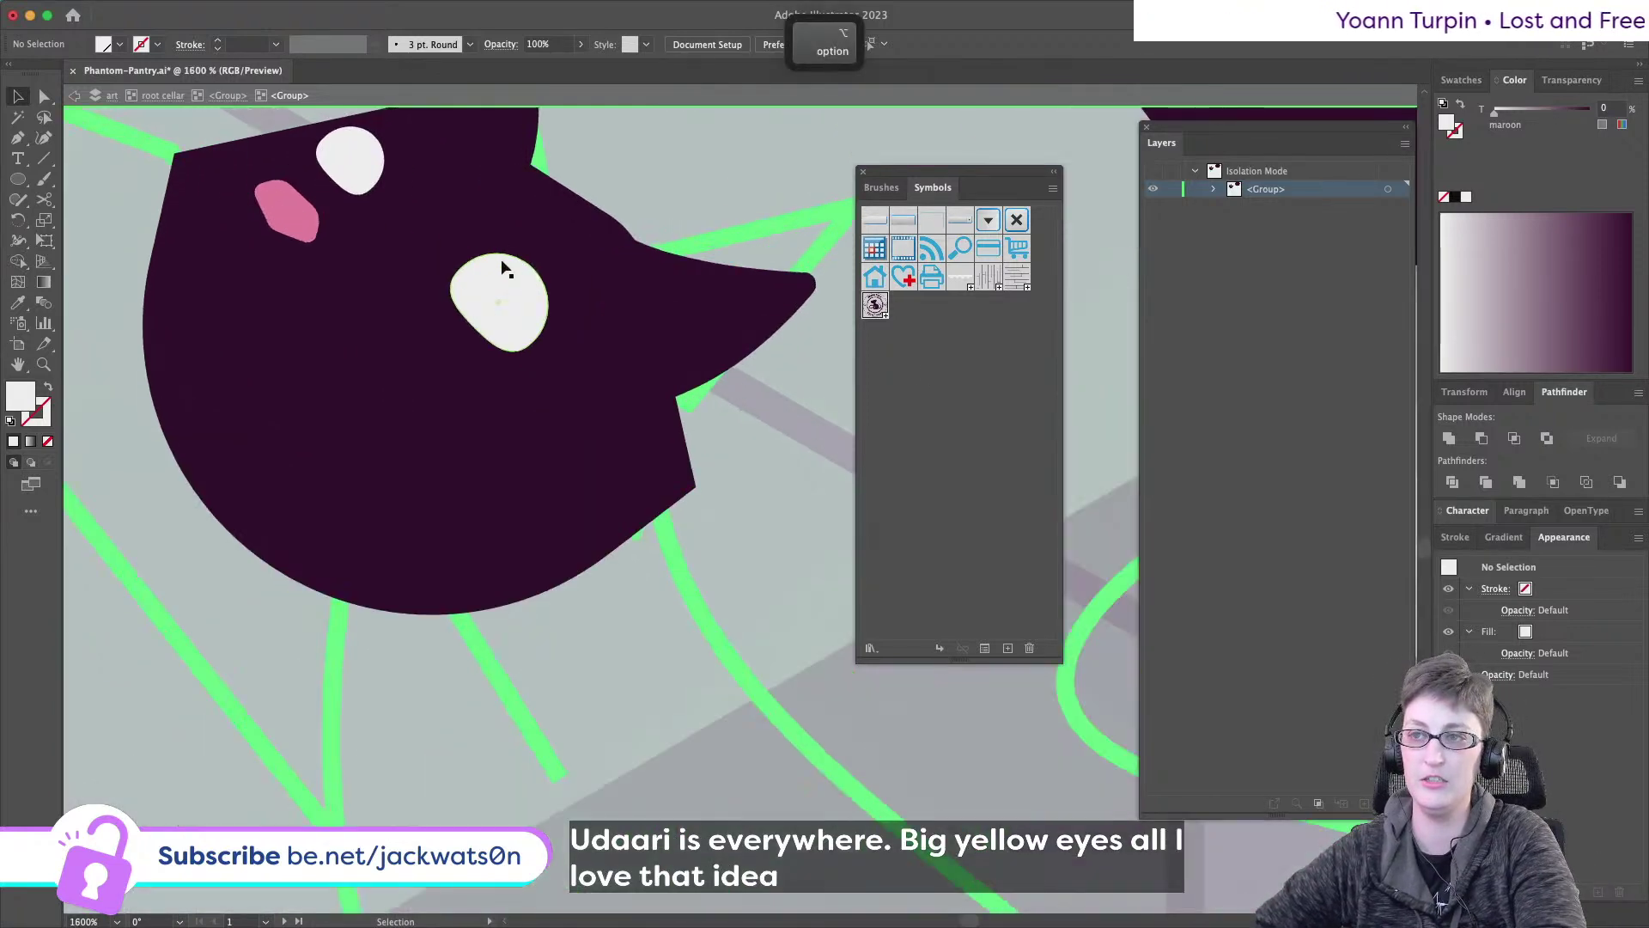
pyautogui.scroll(3, 504, 309)
pyautogui.hscroll(-3, 505, 309)
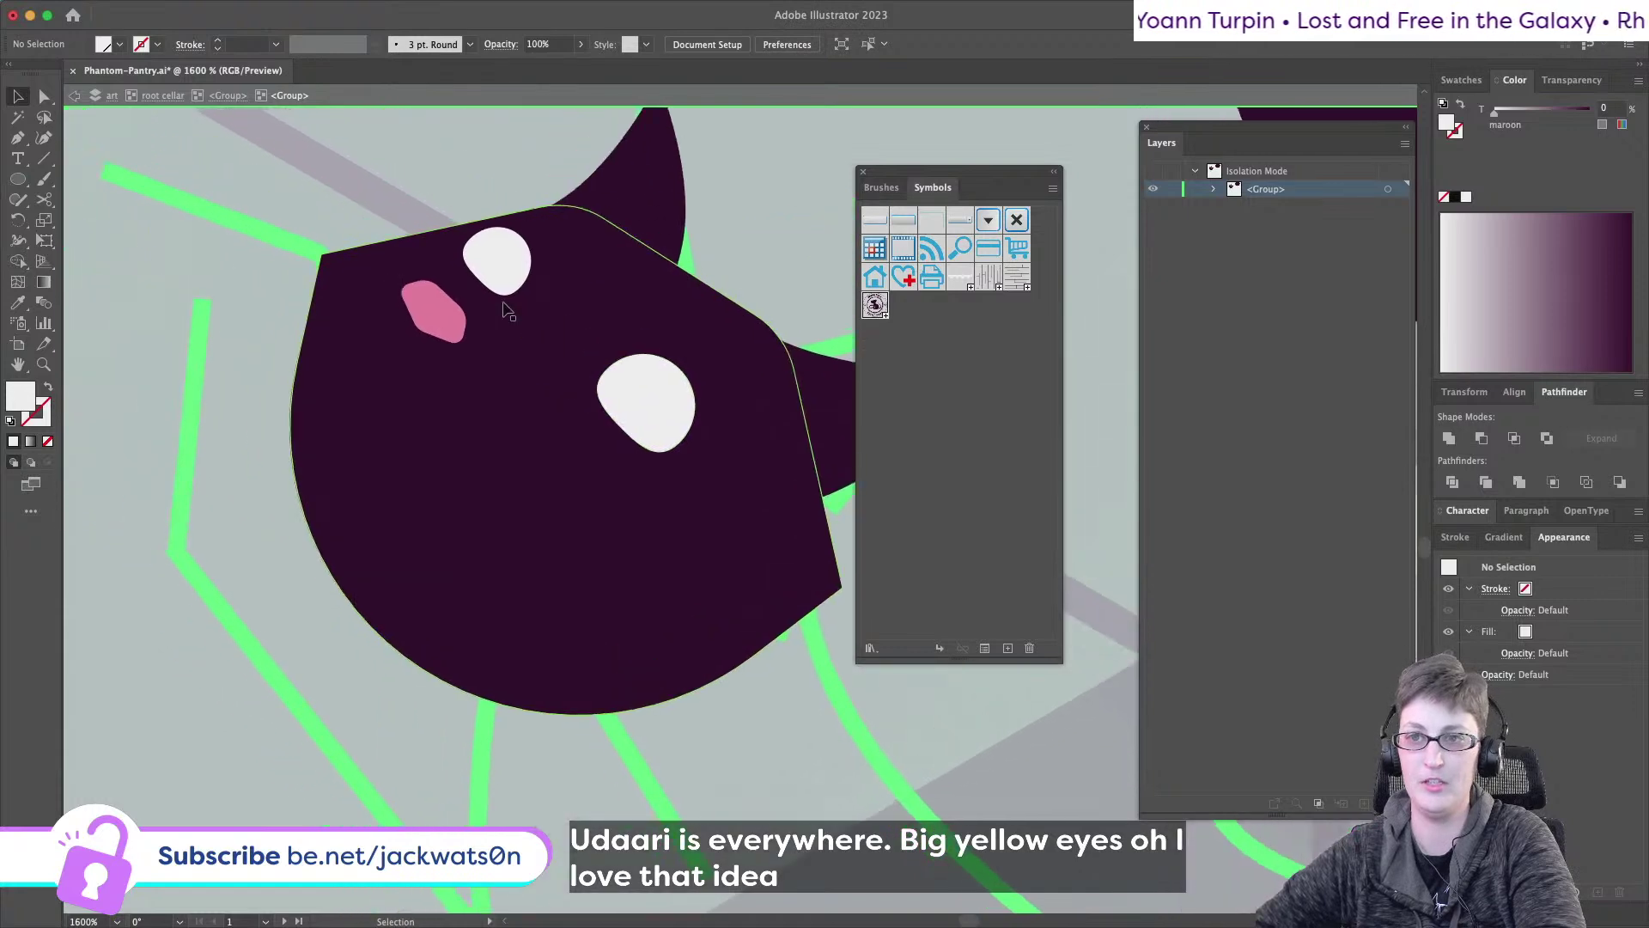
pyautogui.click(22, 185)
pyautogui.keyDown('alt'); pyautogui.scroll(3, 637, 472); pyautogui.keyUp('alt')
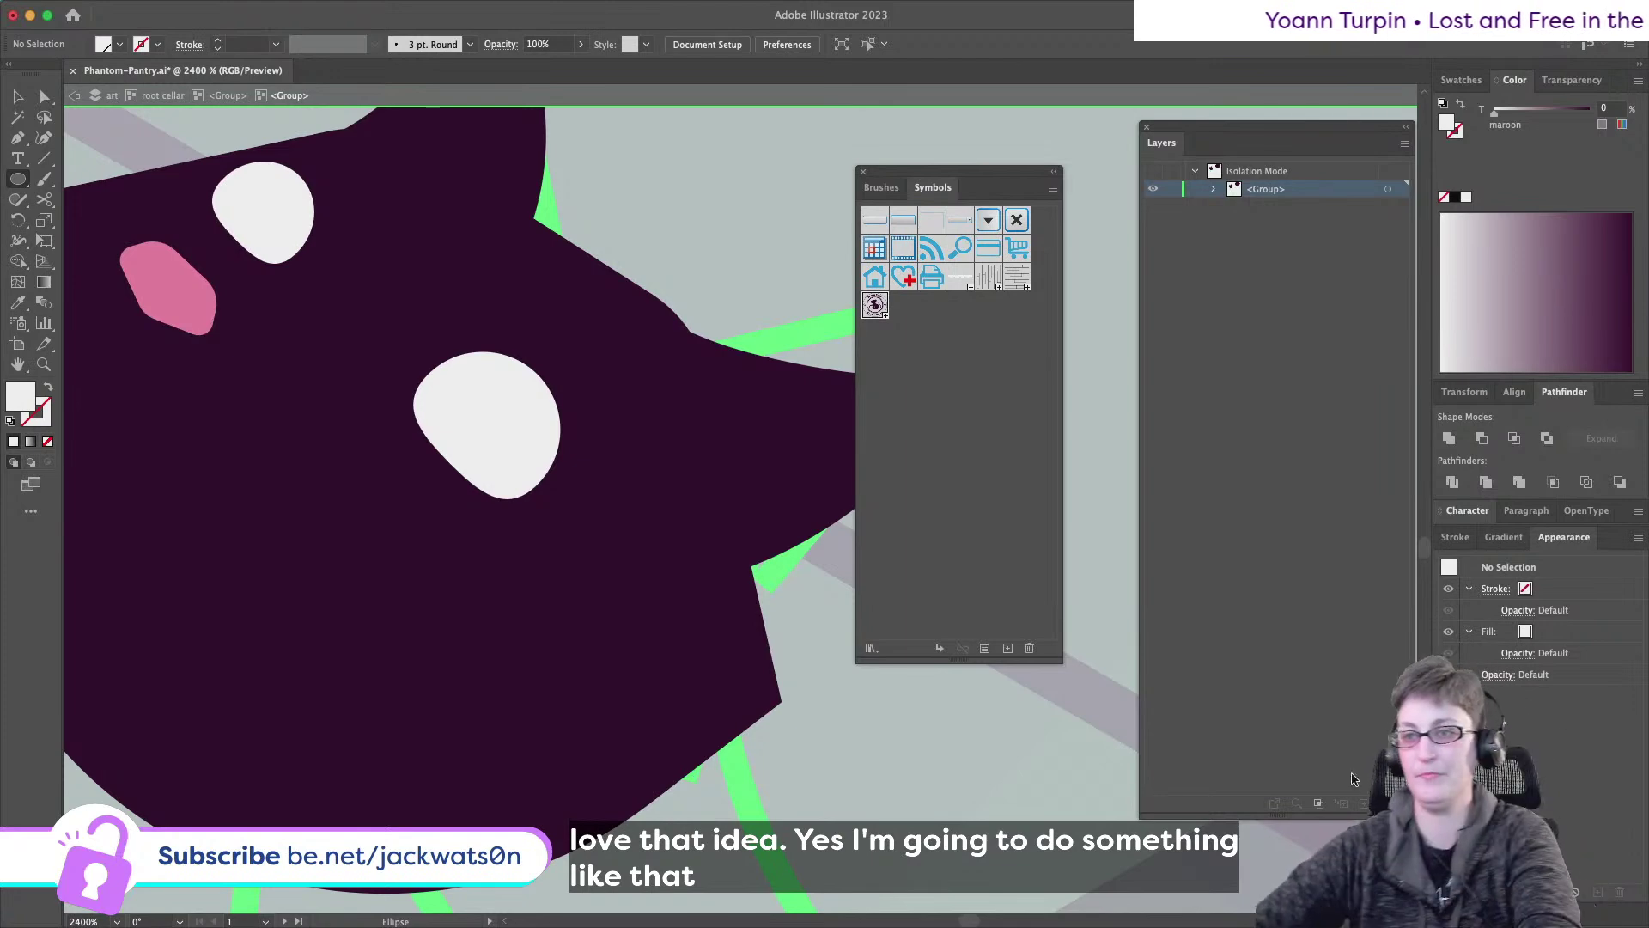
pyautogui.scroll(-2, 394, 390)
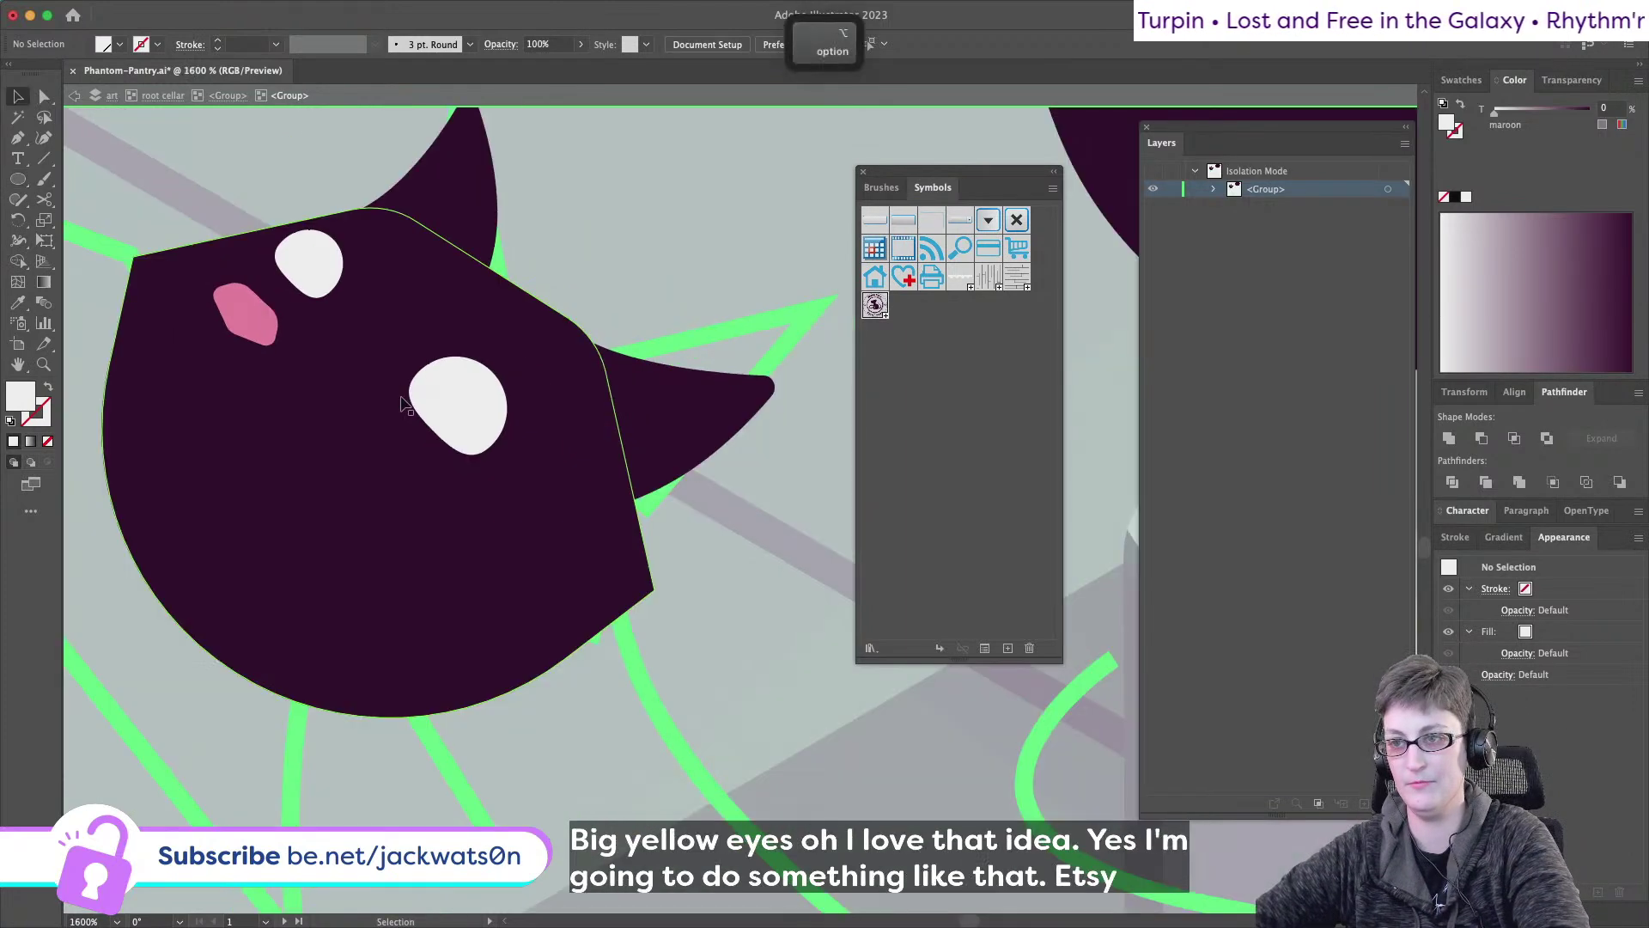
pyautogui.keyDown('super'); pyautogui.click(461, 409); pyautogui.keyUp('super')
pyautogui.press('super+c')
pyautogui.moveTo(461, 409); pyautogui.dragTo(664, 164)
pyautogui.press('v')
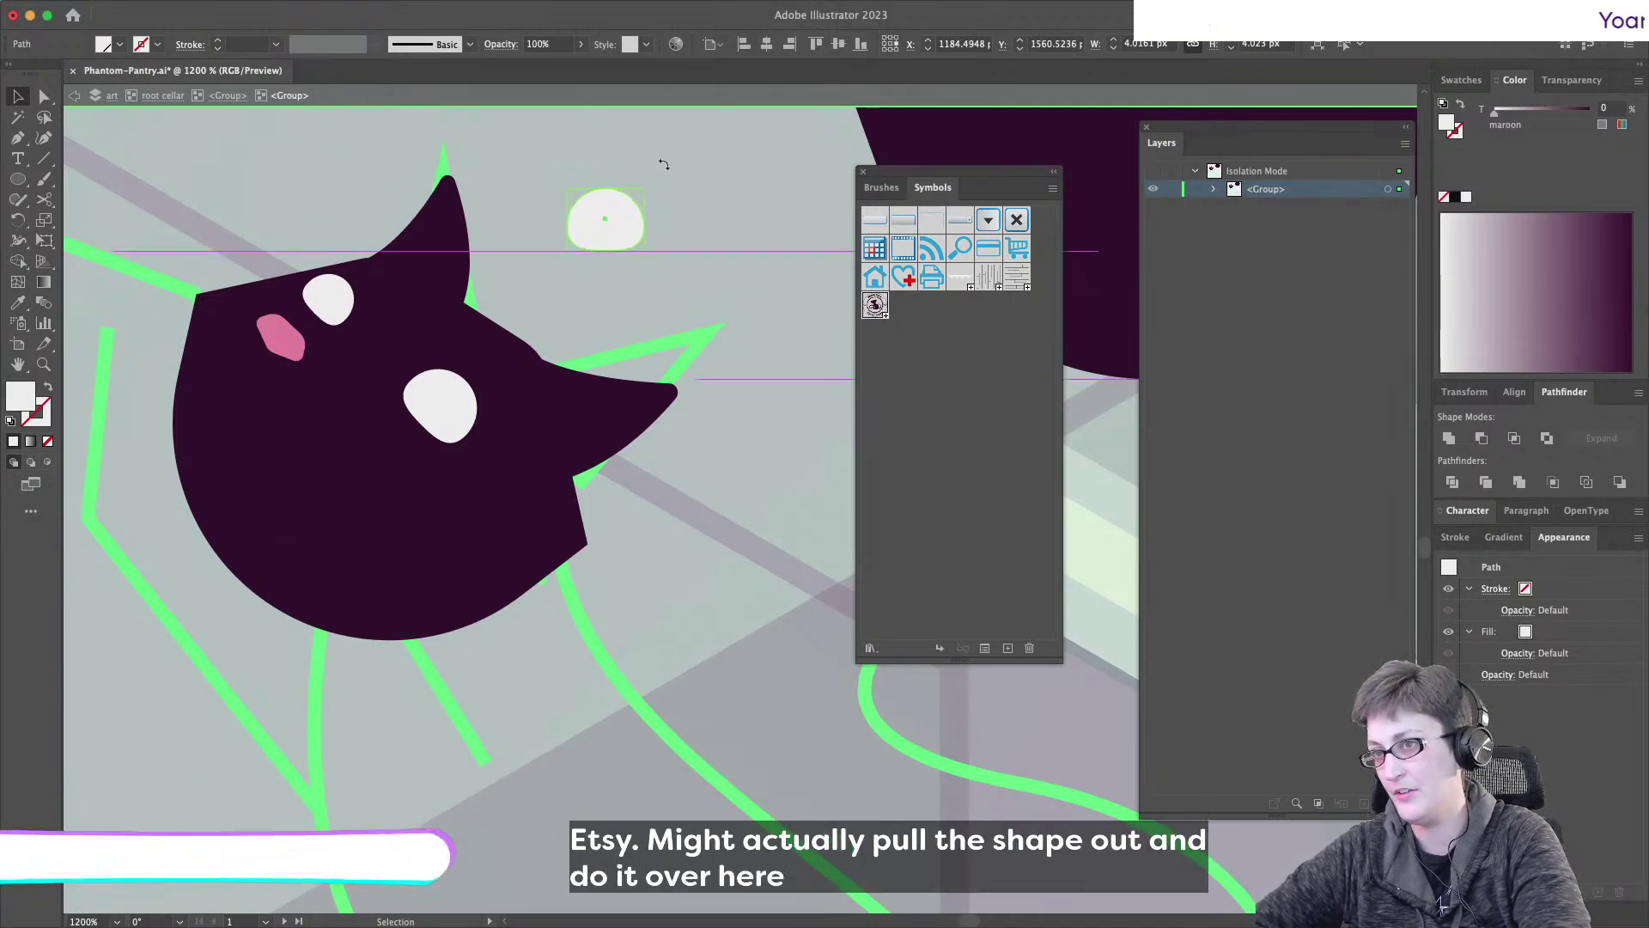
# - Draw a circle about 3.4 px in diameter centred on the upright eye copy and fill it with the yellow swatch
pyautogui.click(706, 225)
pyautogui.scroll(10, 648, 235)
pyautogui.scroll(-5, 647, 236)
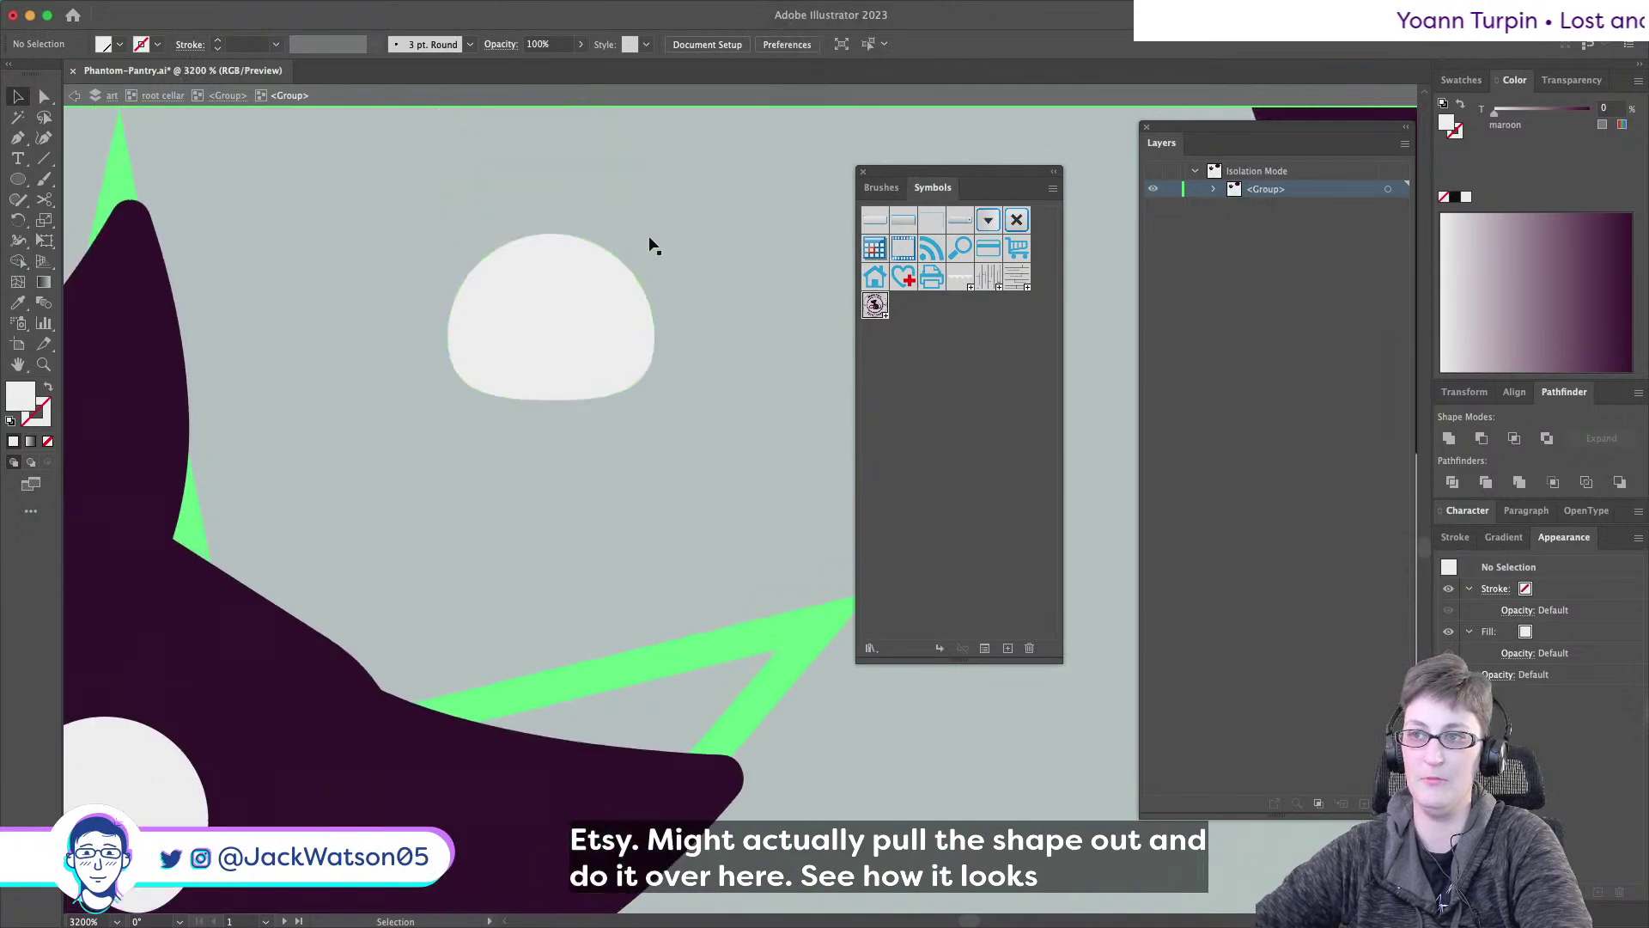
pyautogui.press('l')
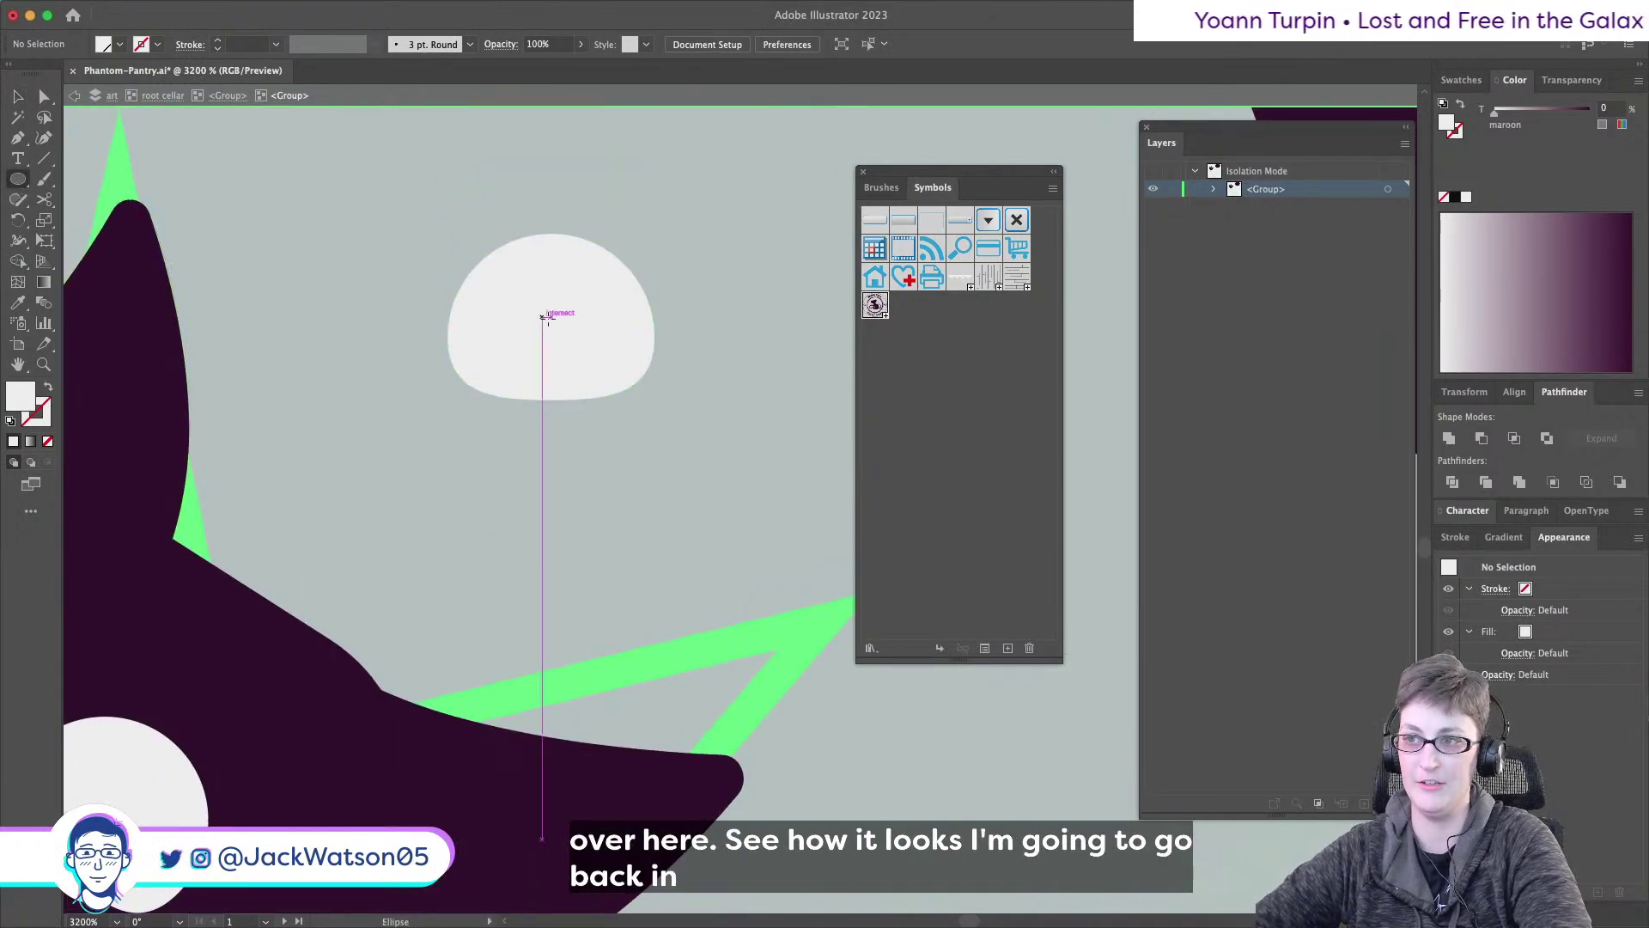
pyautogui.moveTo(550, 316); pyautogui.dragTo(624, 233)
pyautogui.click(45, 96)
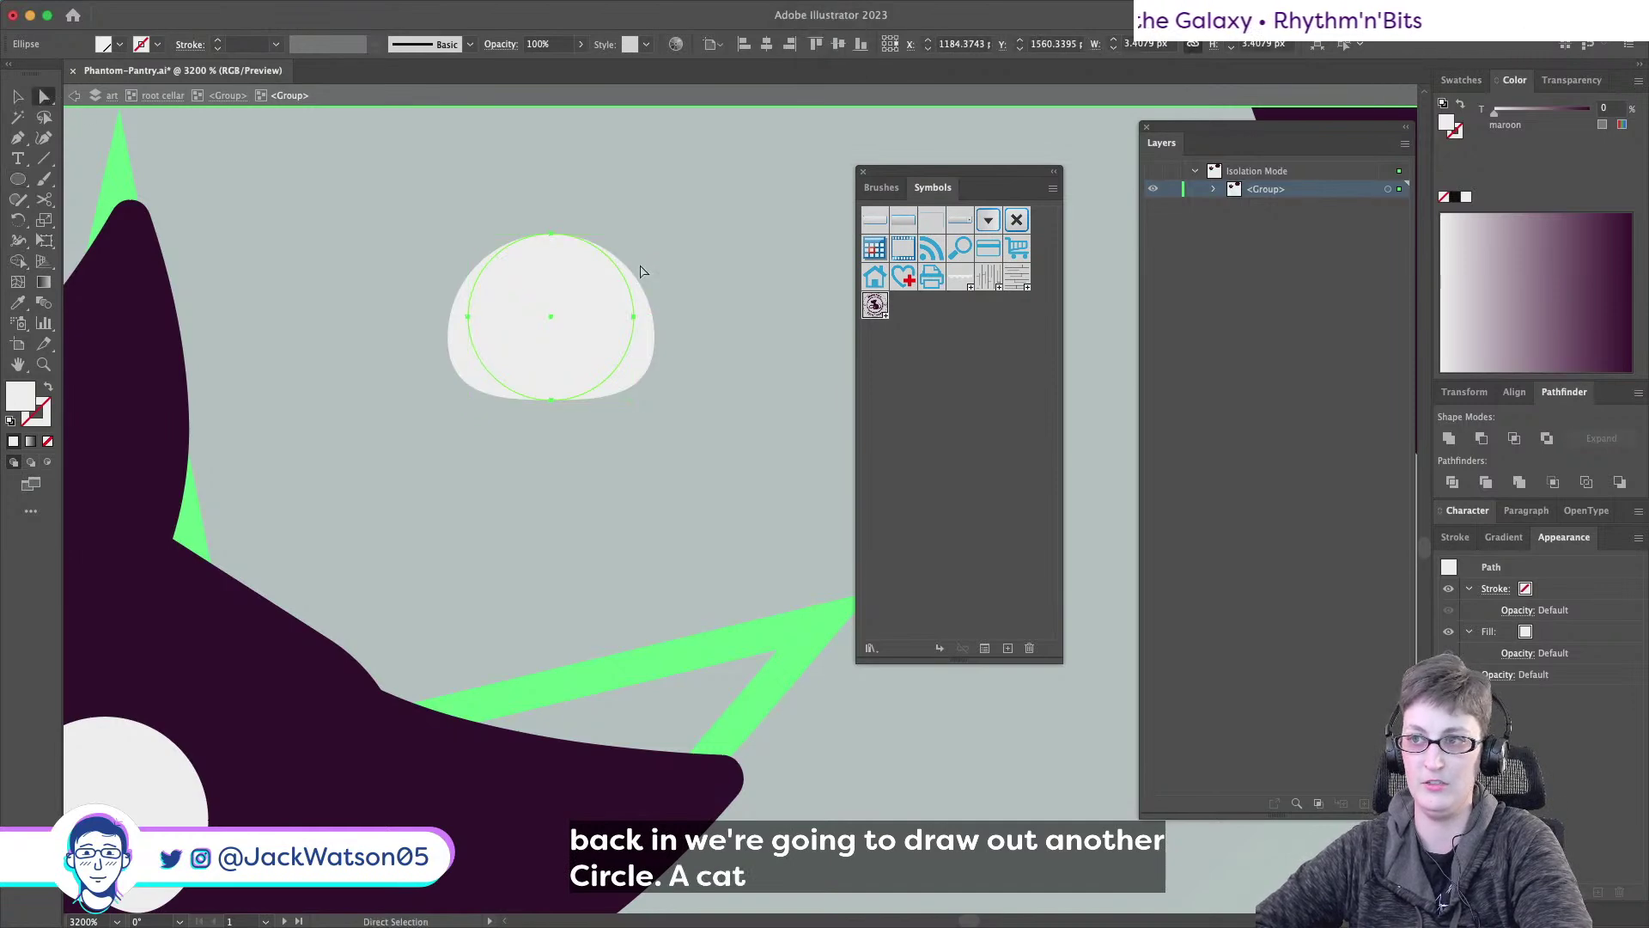
pyautogui.keyDown('shift'); pyautogui.click(552, 400); pyautogui.keyUp('shift')
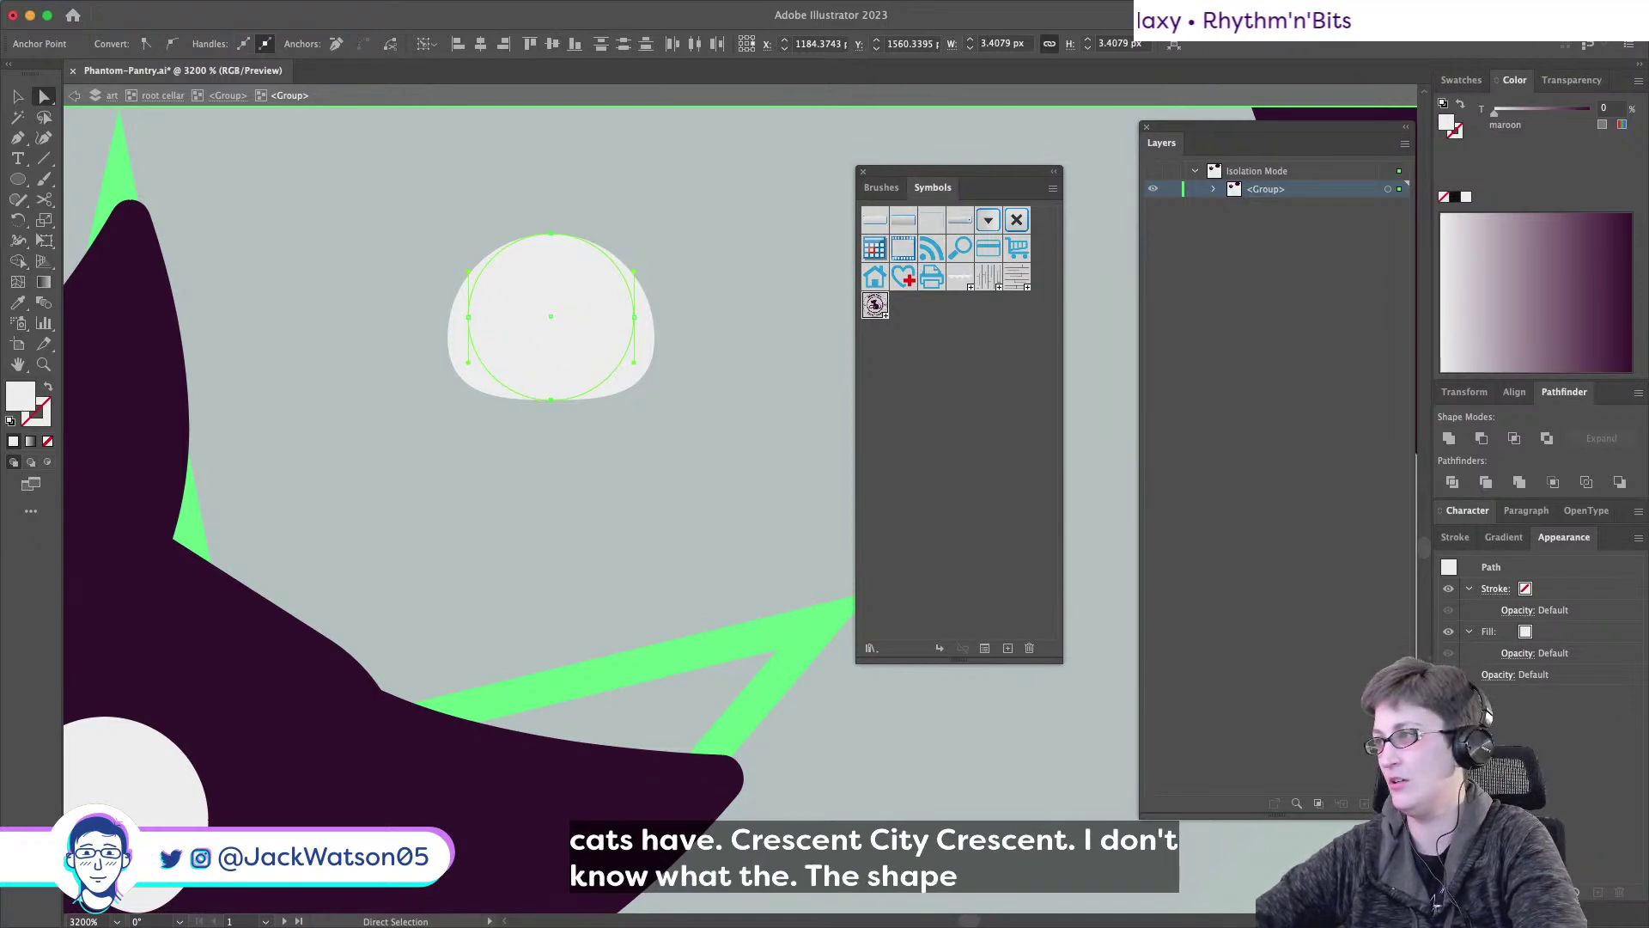
pyautogui.click(1460, 80)
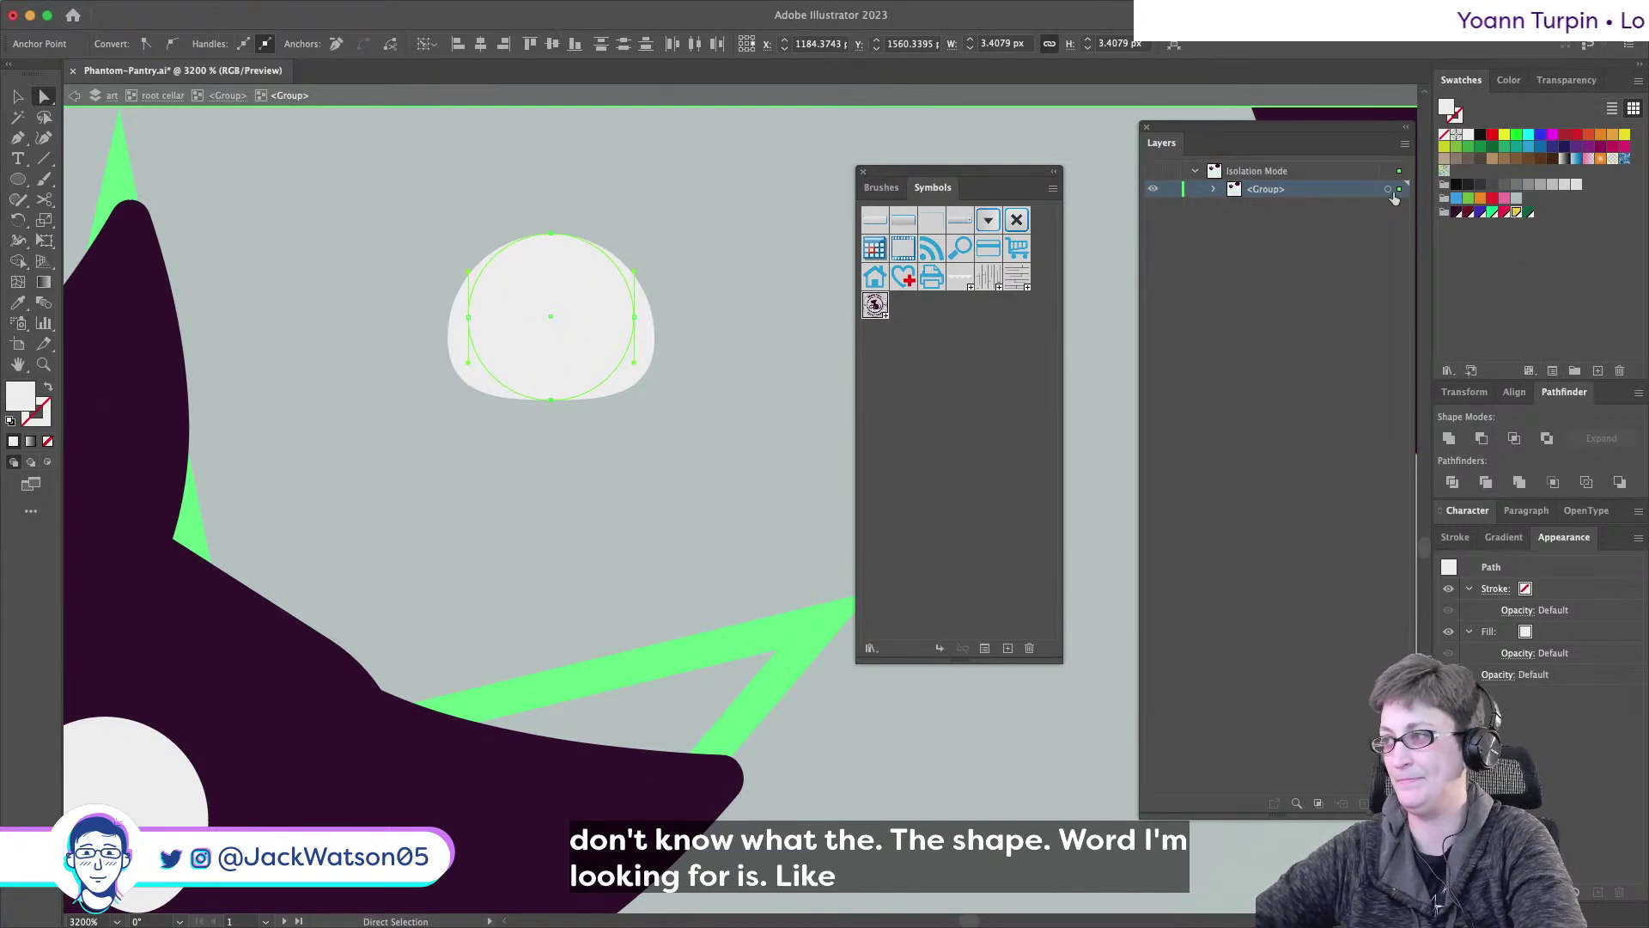
pyautogui.click(1513, 212)
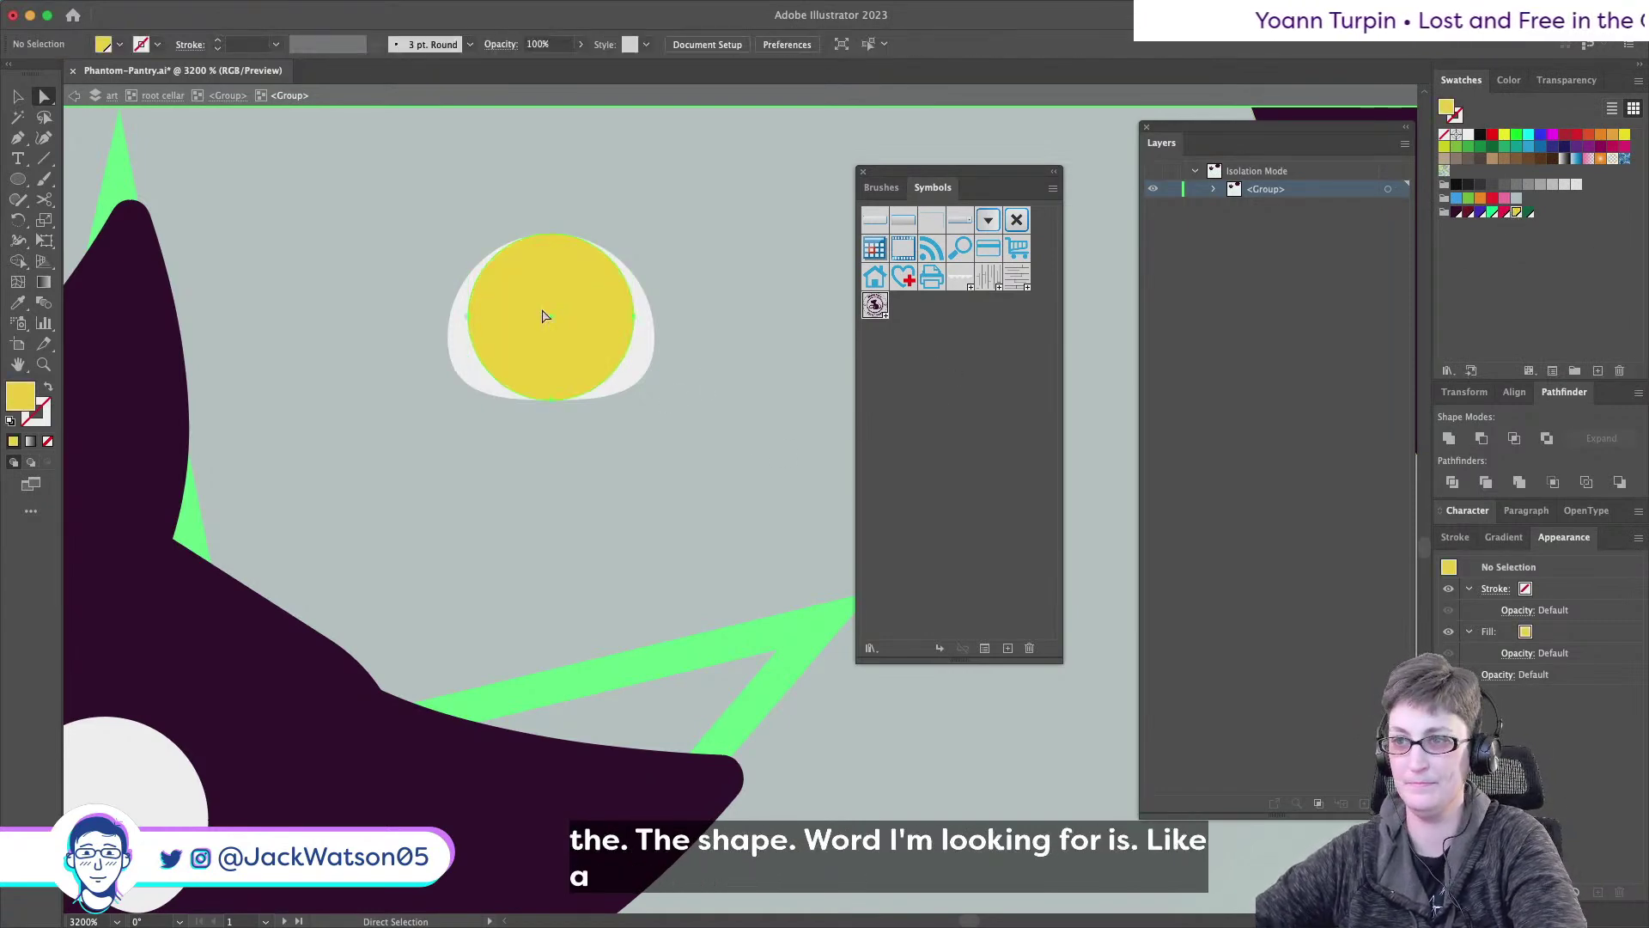
# - Make a slit pupil about 1.6 px wide from a narrowed in-place copy of the yellow iris, filled with the head's dark maroon
pyautogui.press('super+f')
pyautogui.press('v')
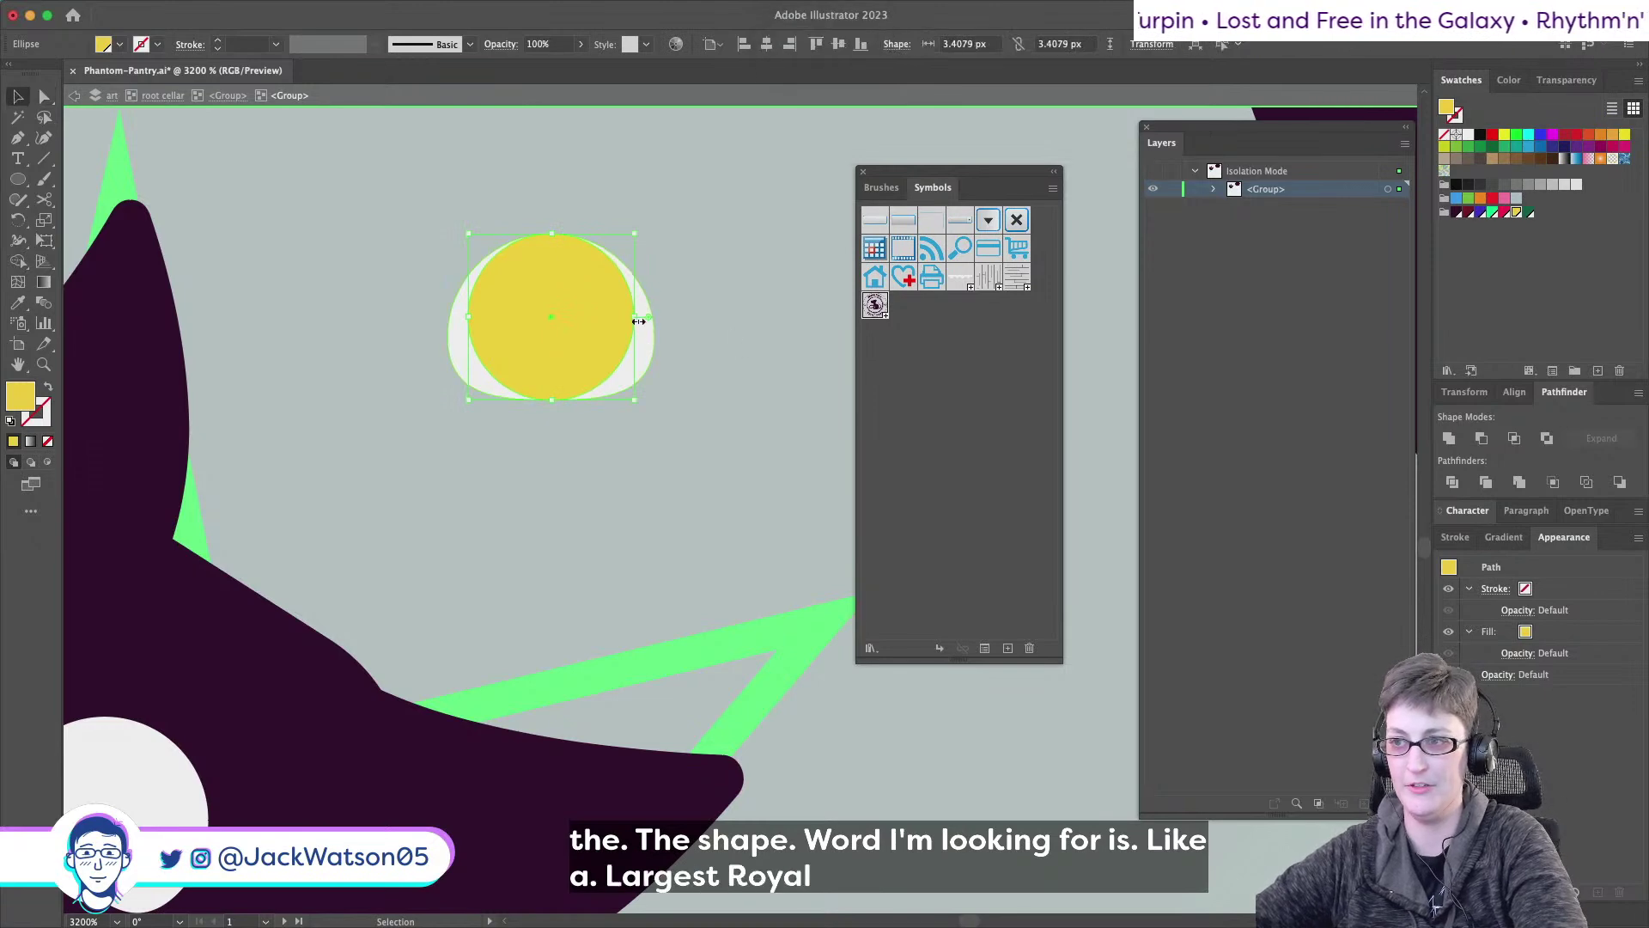
pyautogui.moveTo(634, 318); pyautogui.dragTo(591, 318)
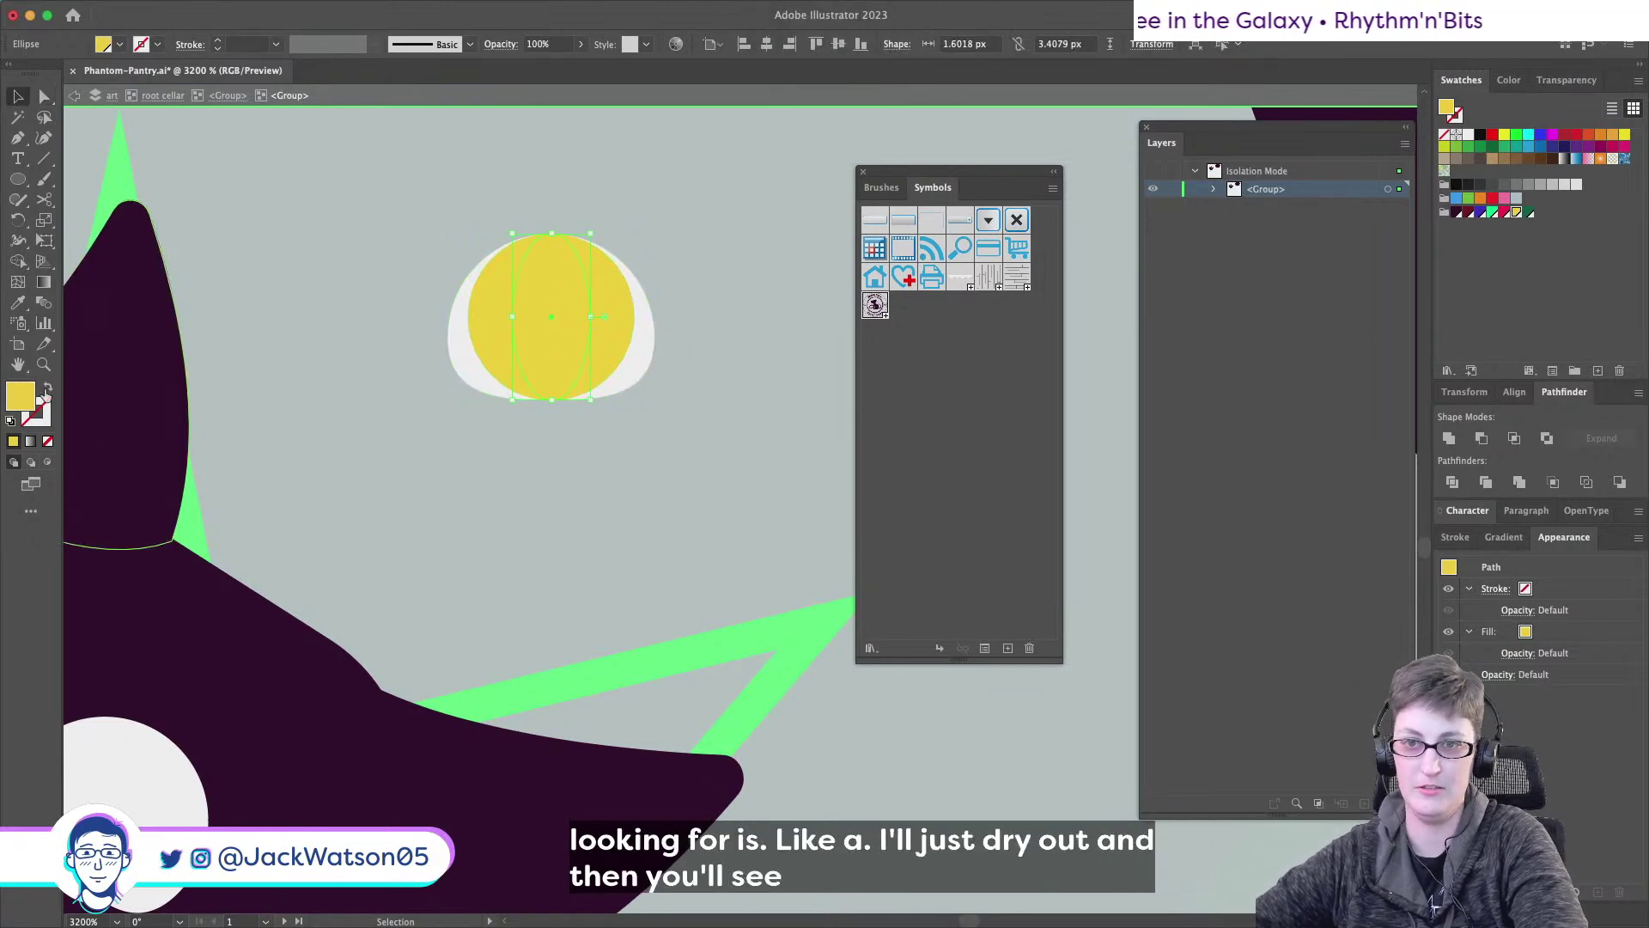
pyautogui.click(18, 302)
pyautogui.click(137, 404)
pyautogui.press('shift+super+a')
pyautogui.scroll(-4, 605, 532)
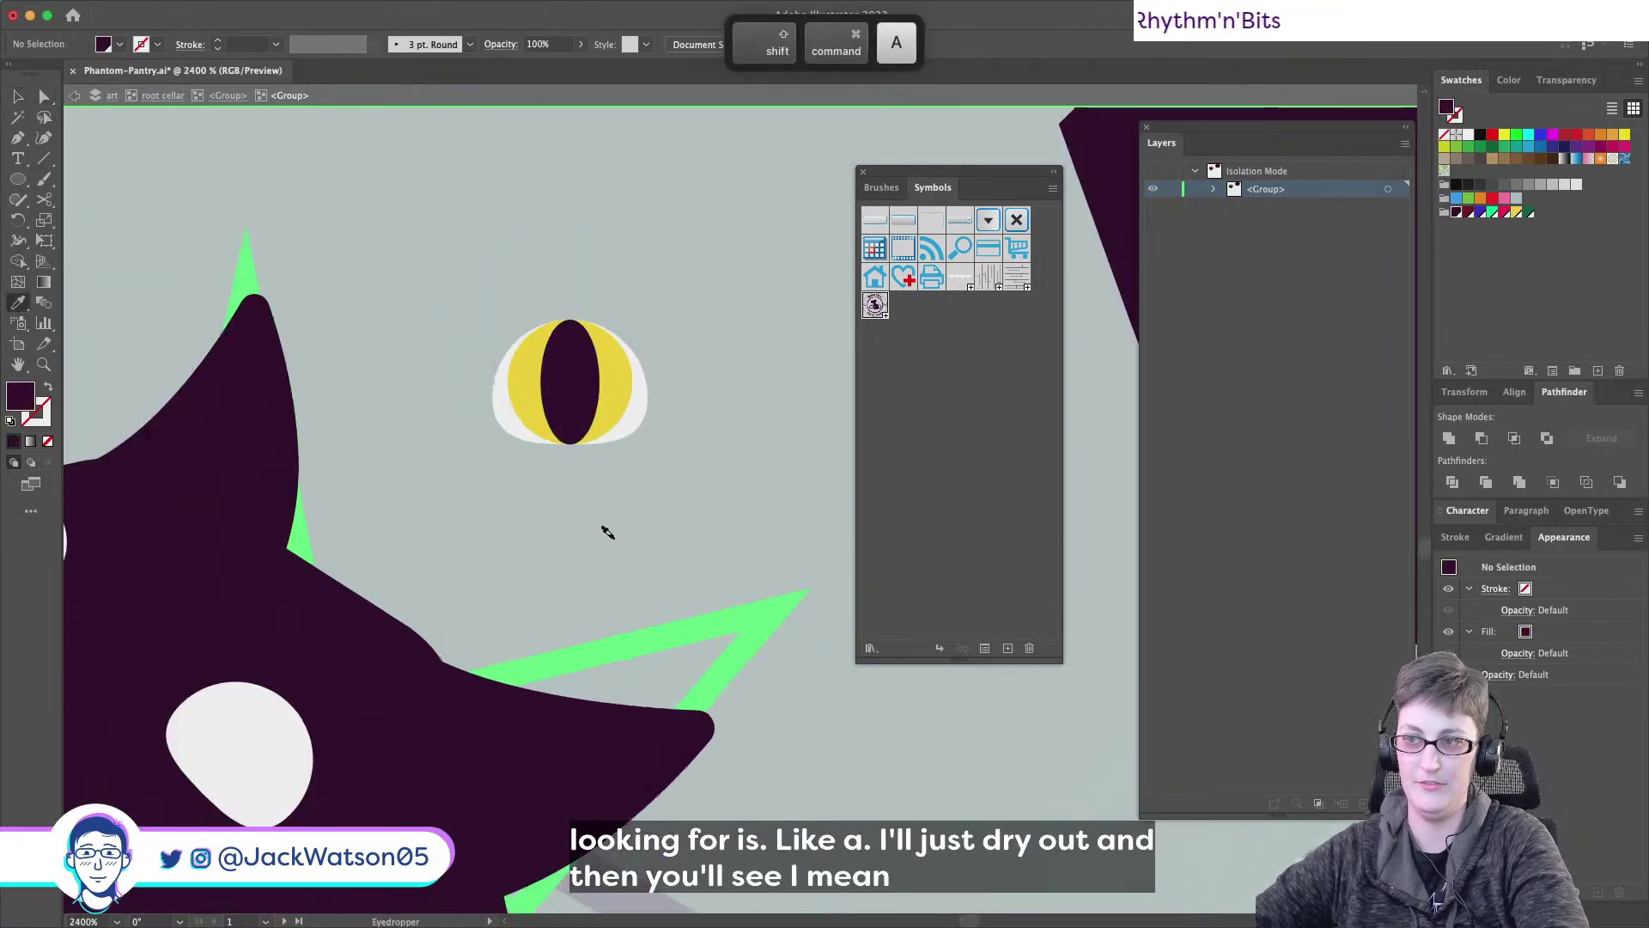
# - Convert the pupil's top and bottom anchor points to corners so the slit has pointed ends
pyautogui.scroll(-1, 605, 532)
pyautogui.scroll(-2, 618, 526)
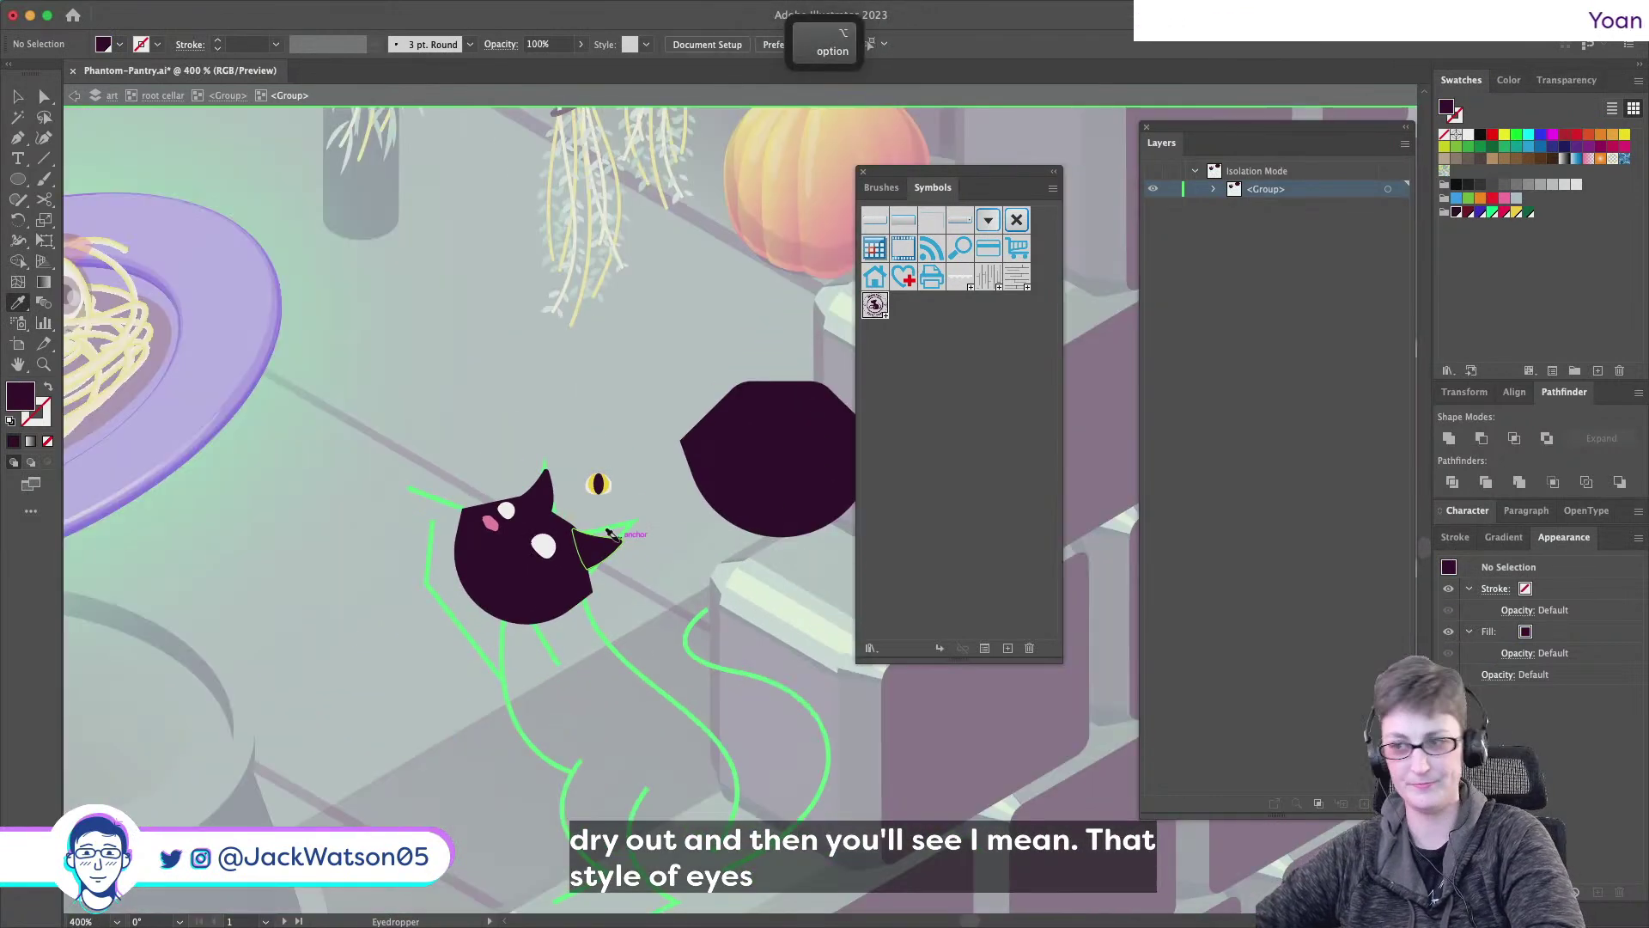
pyautogui.scroll(3, 625, 522)
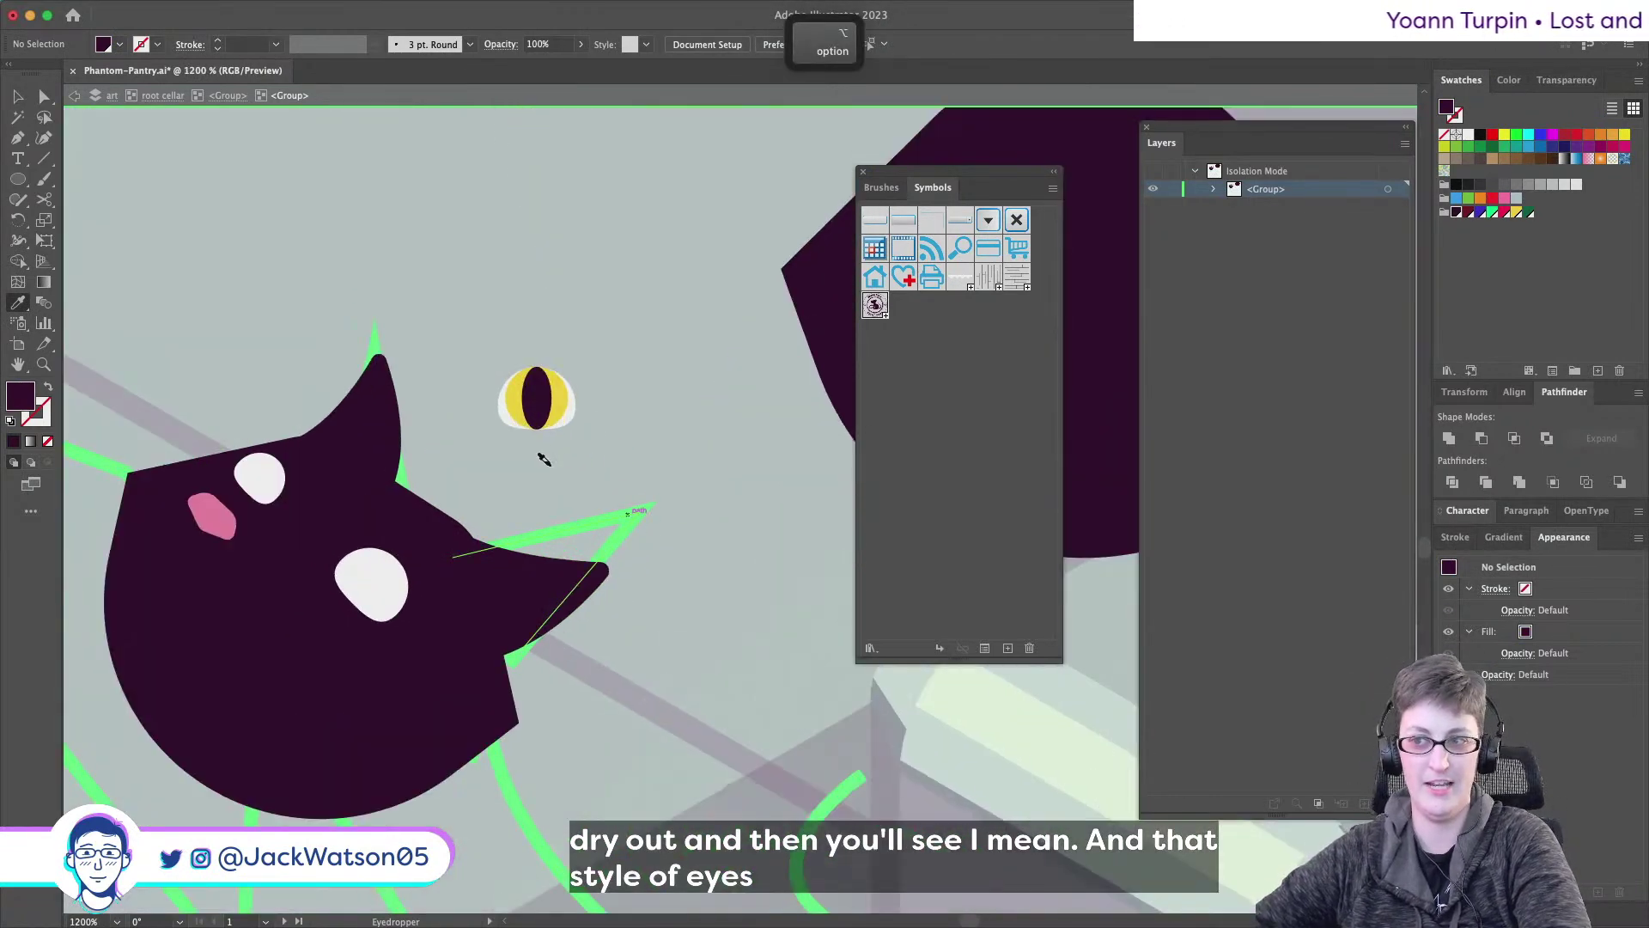
pyautogui.hscroll(-3, 546, 460)
pyautogui.scroll(-2, 550, 460)
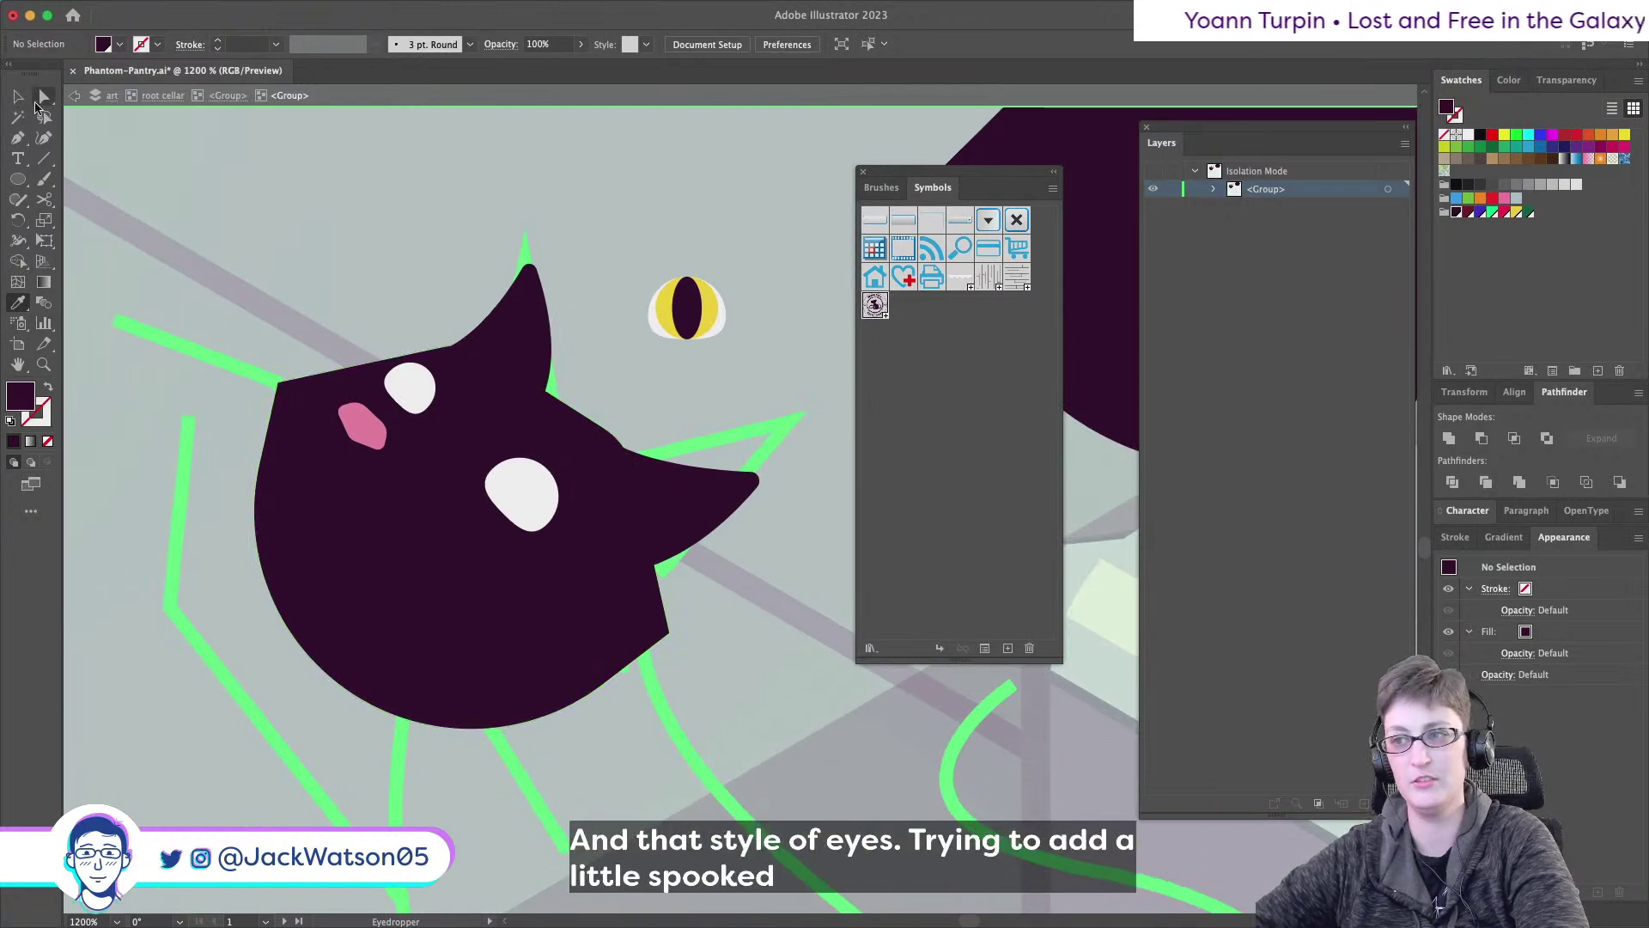
pyautogui.click(39, 100)
pyautogui.hscroll(2, 744, 379)
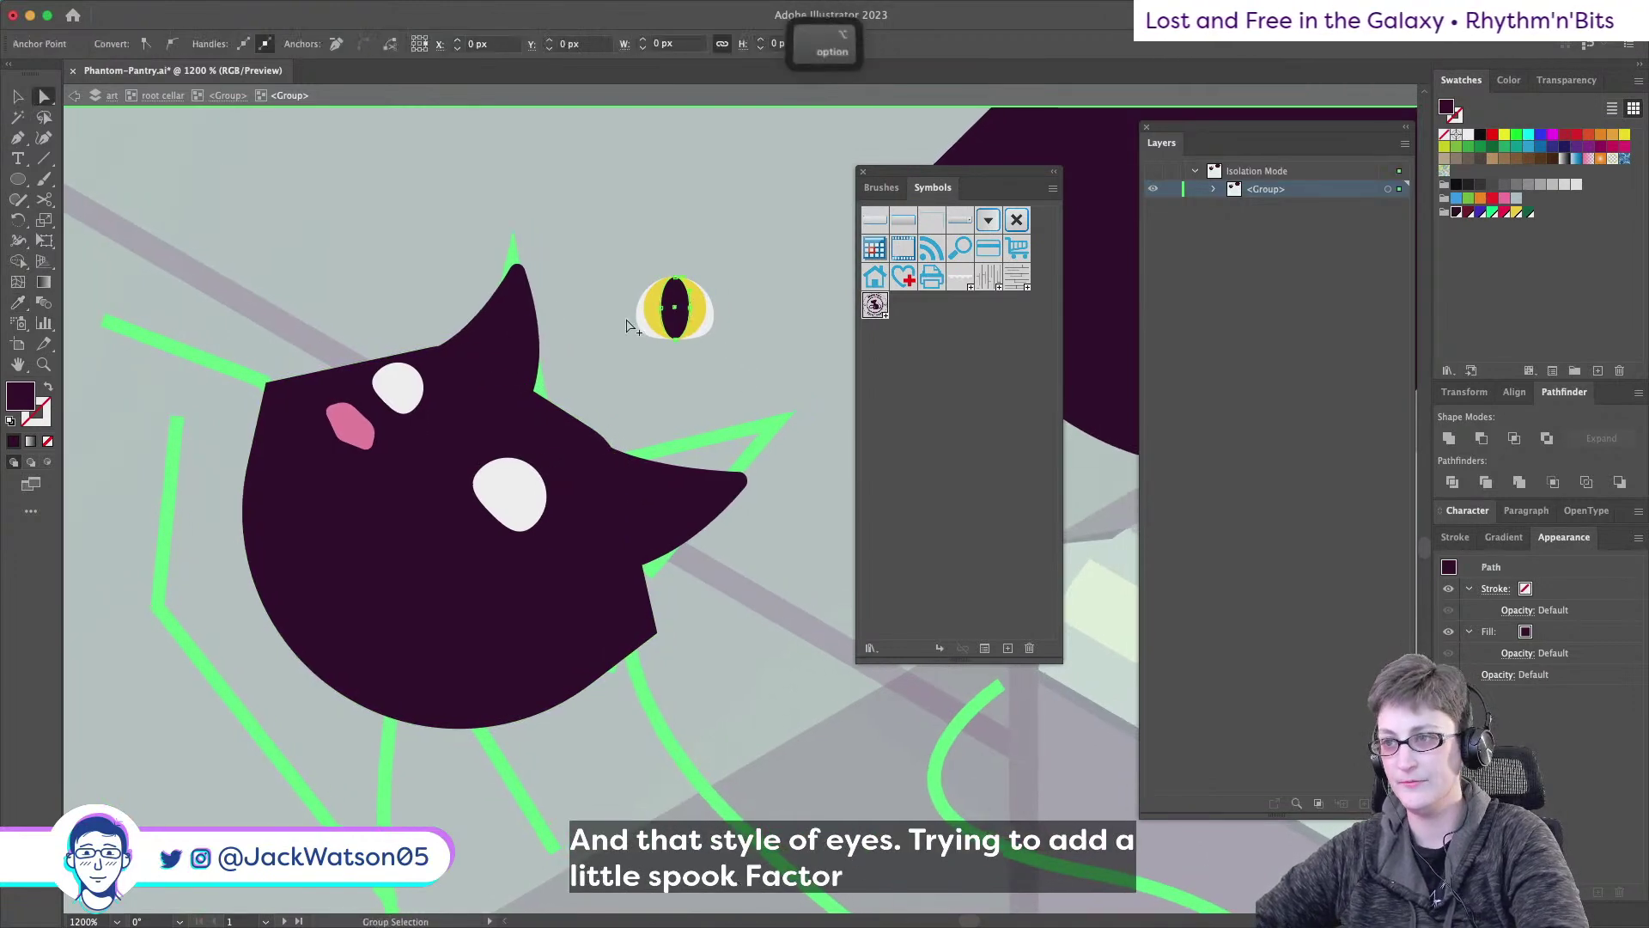
pyautogui.keyDown('shift'); pyautogui.click(679, 344); pyautogui.keyUp('shift')
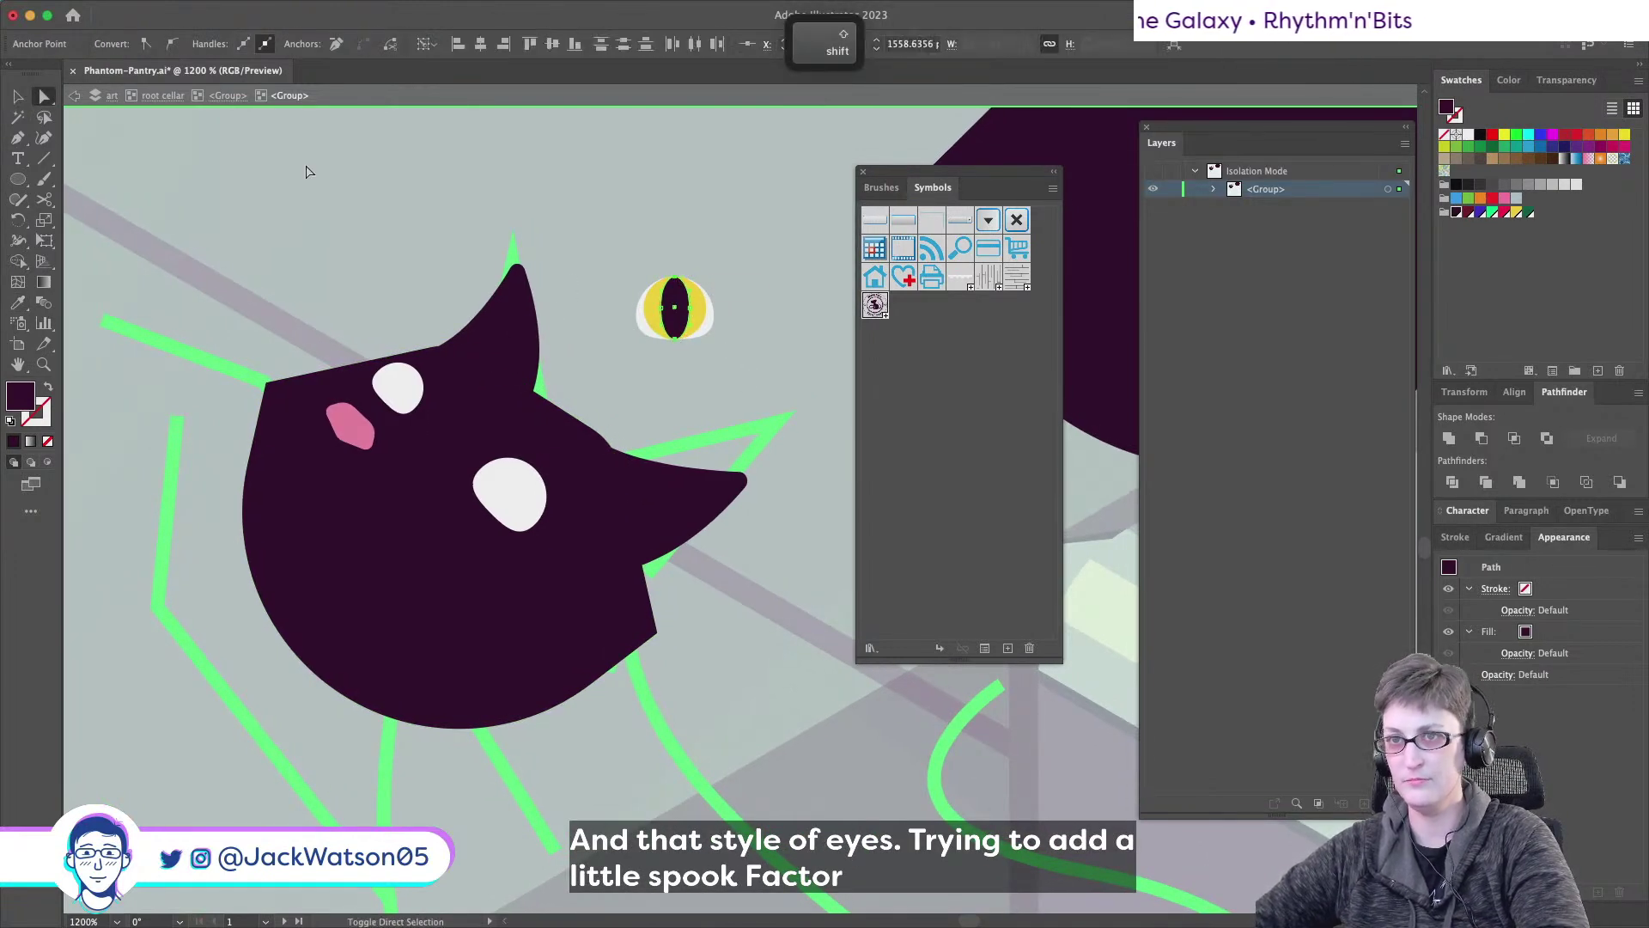
pyautogui.click(734, 323)
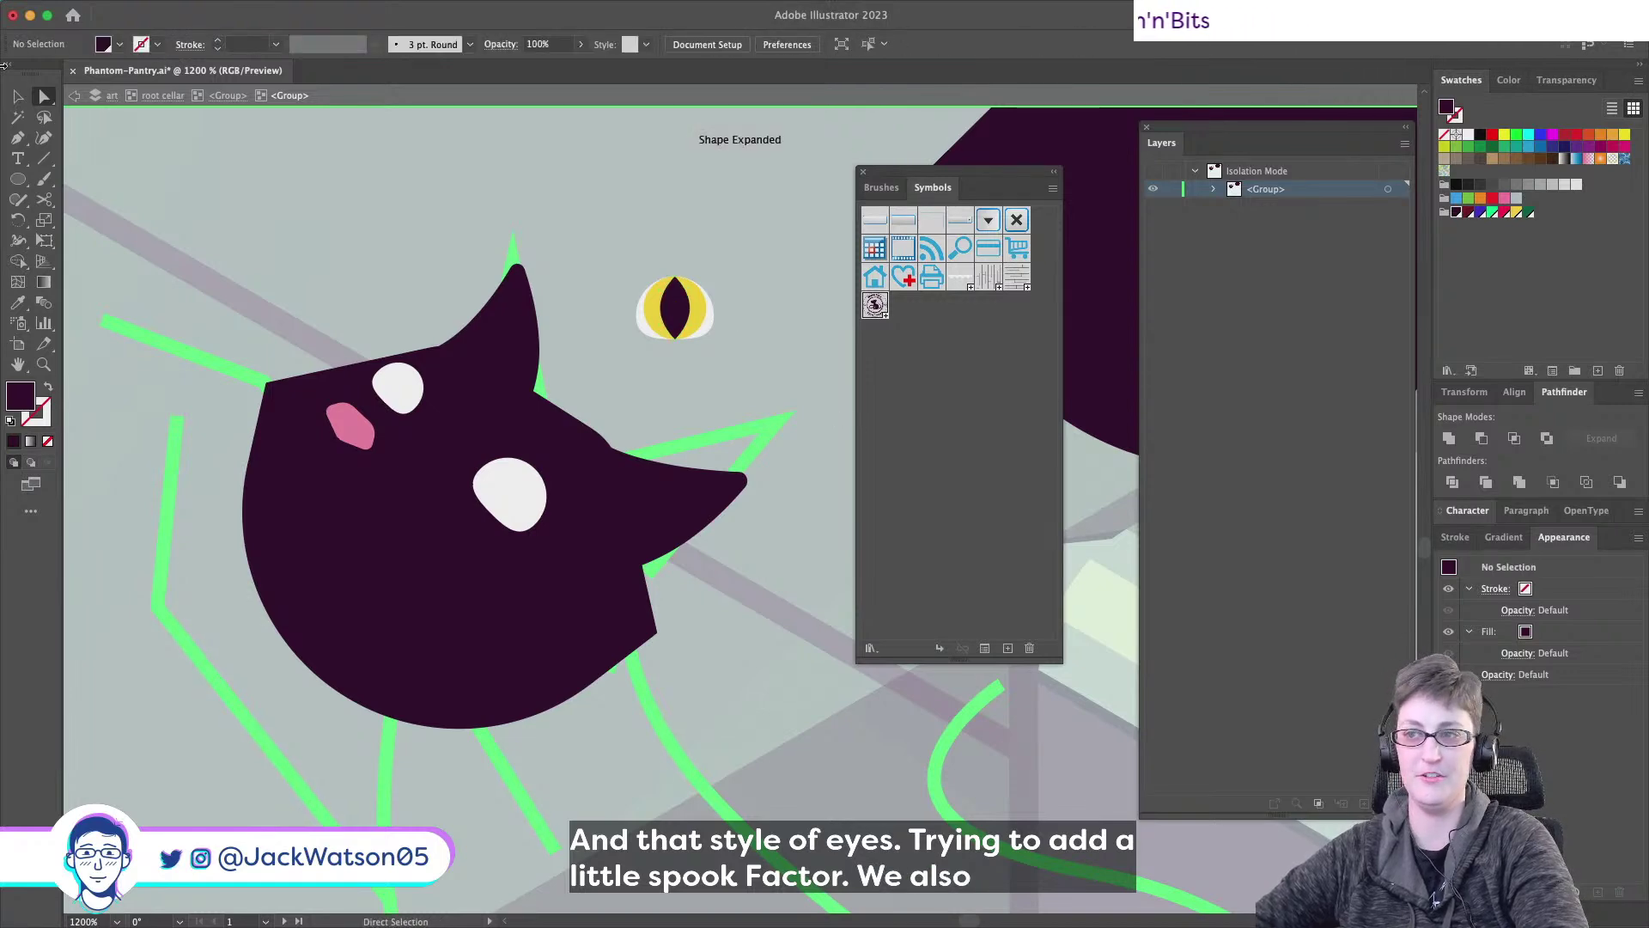
# - Place a copy of the upright yellow eye over the head's larger white eye, tilted to match the head
pyautogui.press('v')
pyautogui.click(698, 317)
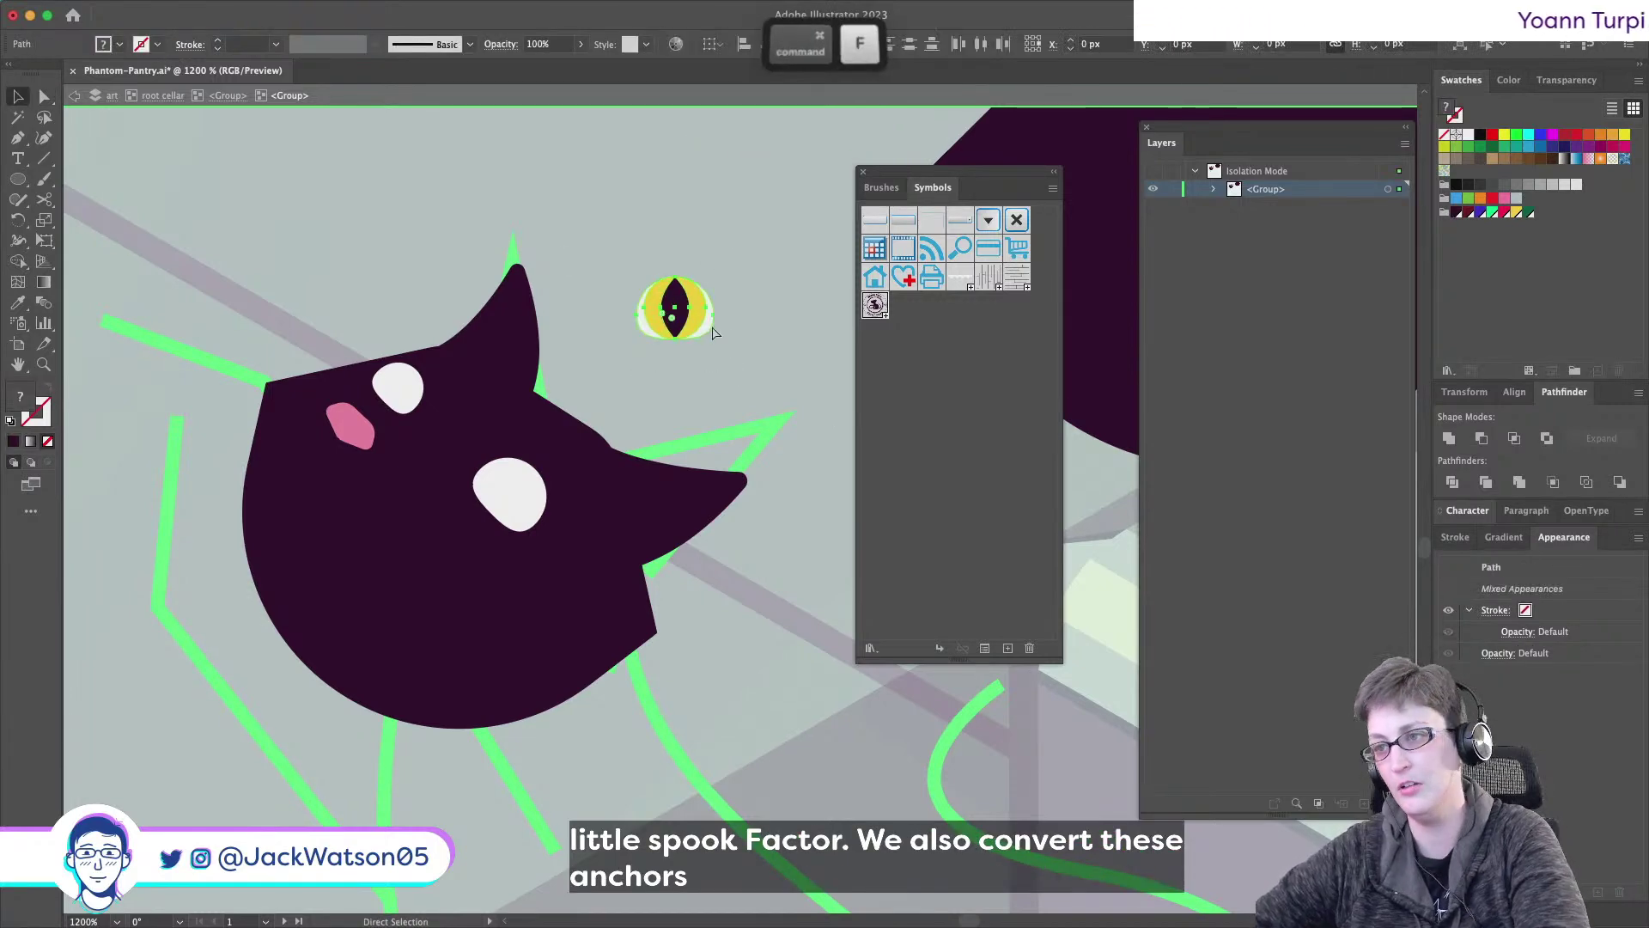
pyautogui.moveTo(698, 317); pyautogui.dragTo(563, 468)
pyautogui.scroll(4, 510, 516)
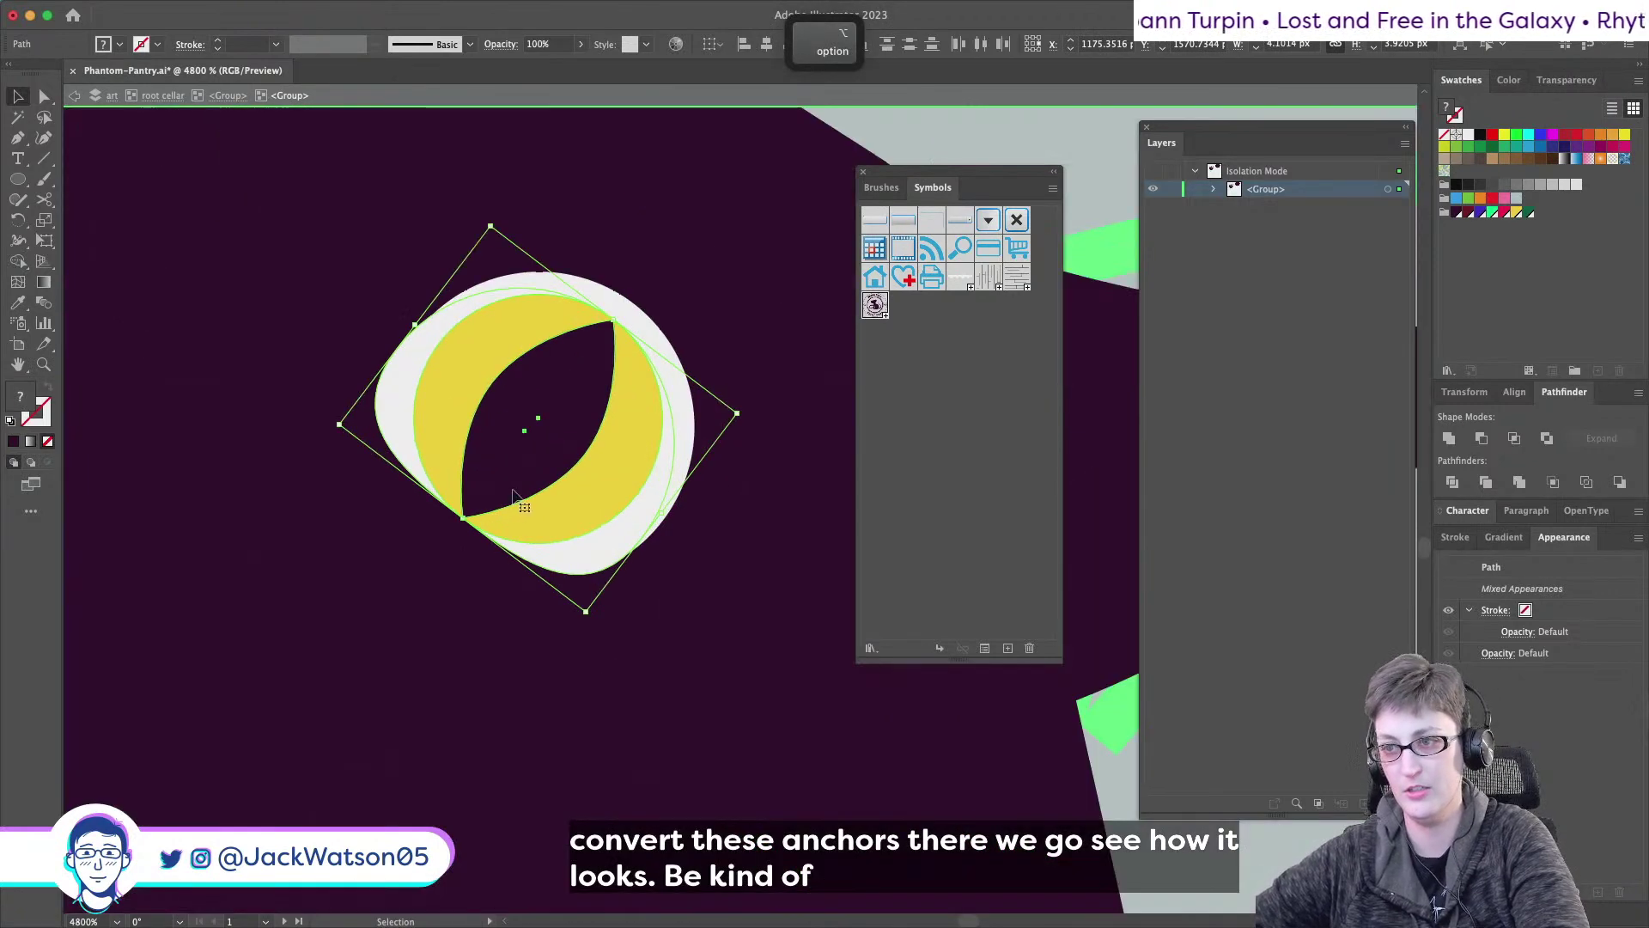
pyautogui.scroll(-6, 524, 481)
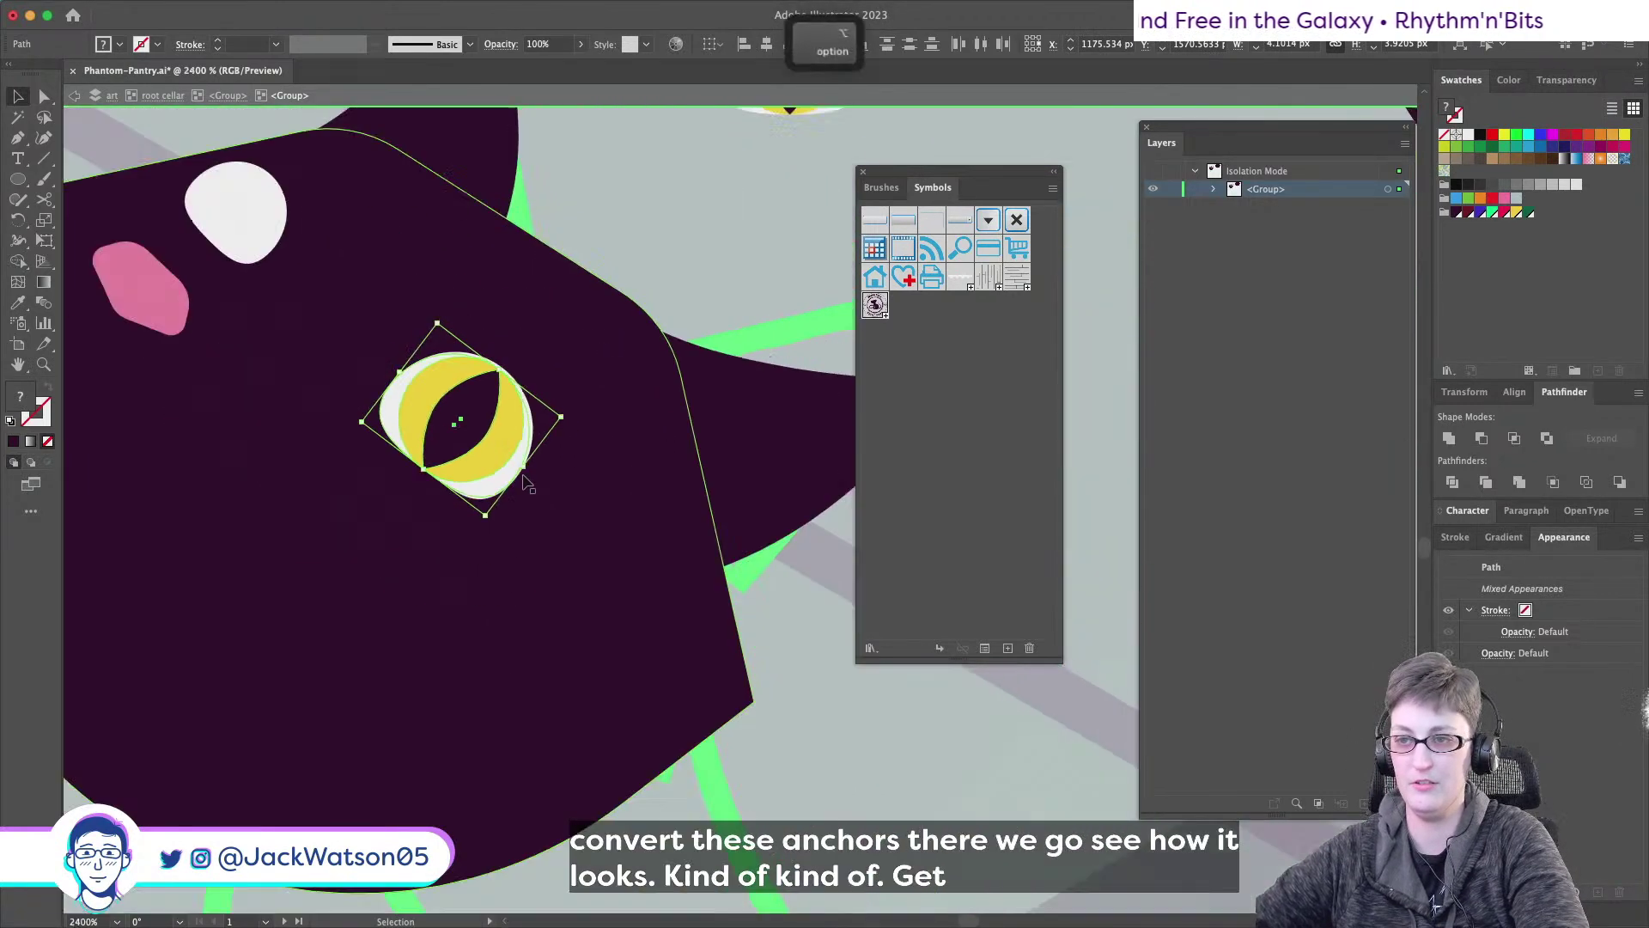
pyautogui.scroll(4, 489, 545)
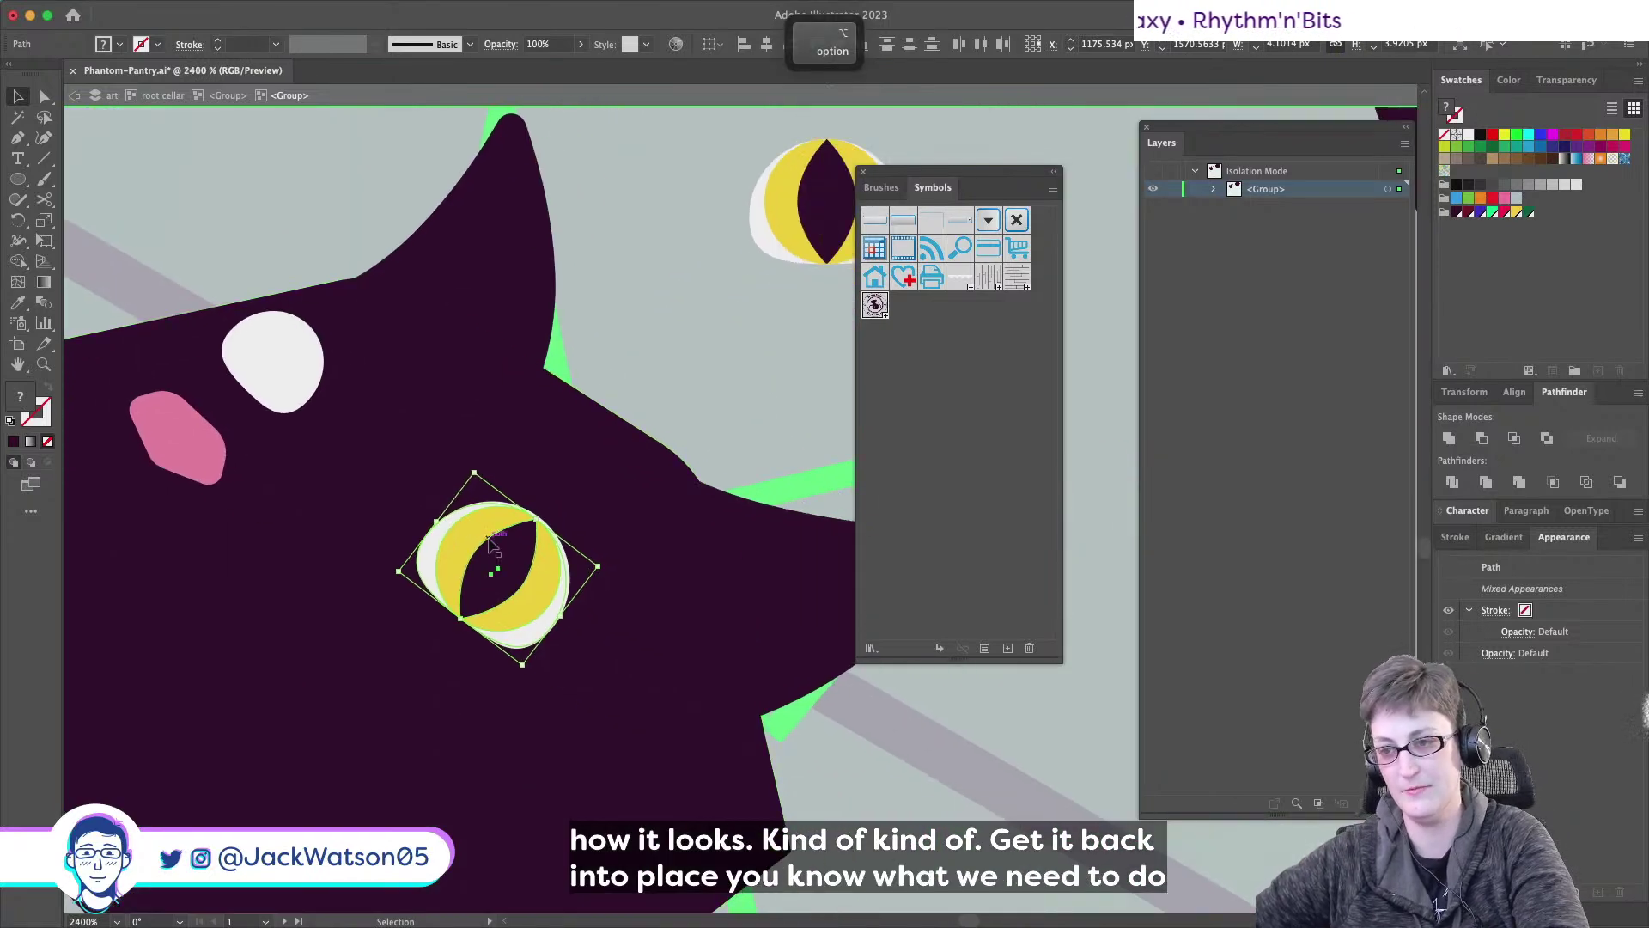
# - Rotate the placed eye slightly further clockwise to fit the larger white eye and remove the duplicate white shape
pyautogui.press('super+z')
pyautogui.press('super+shift+z')
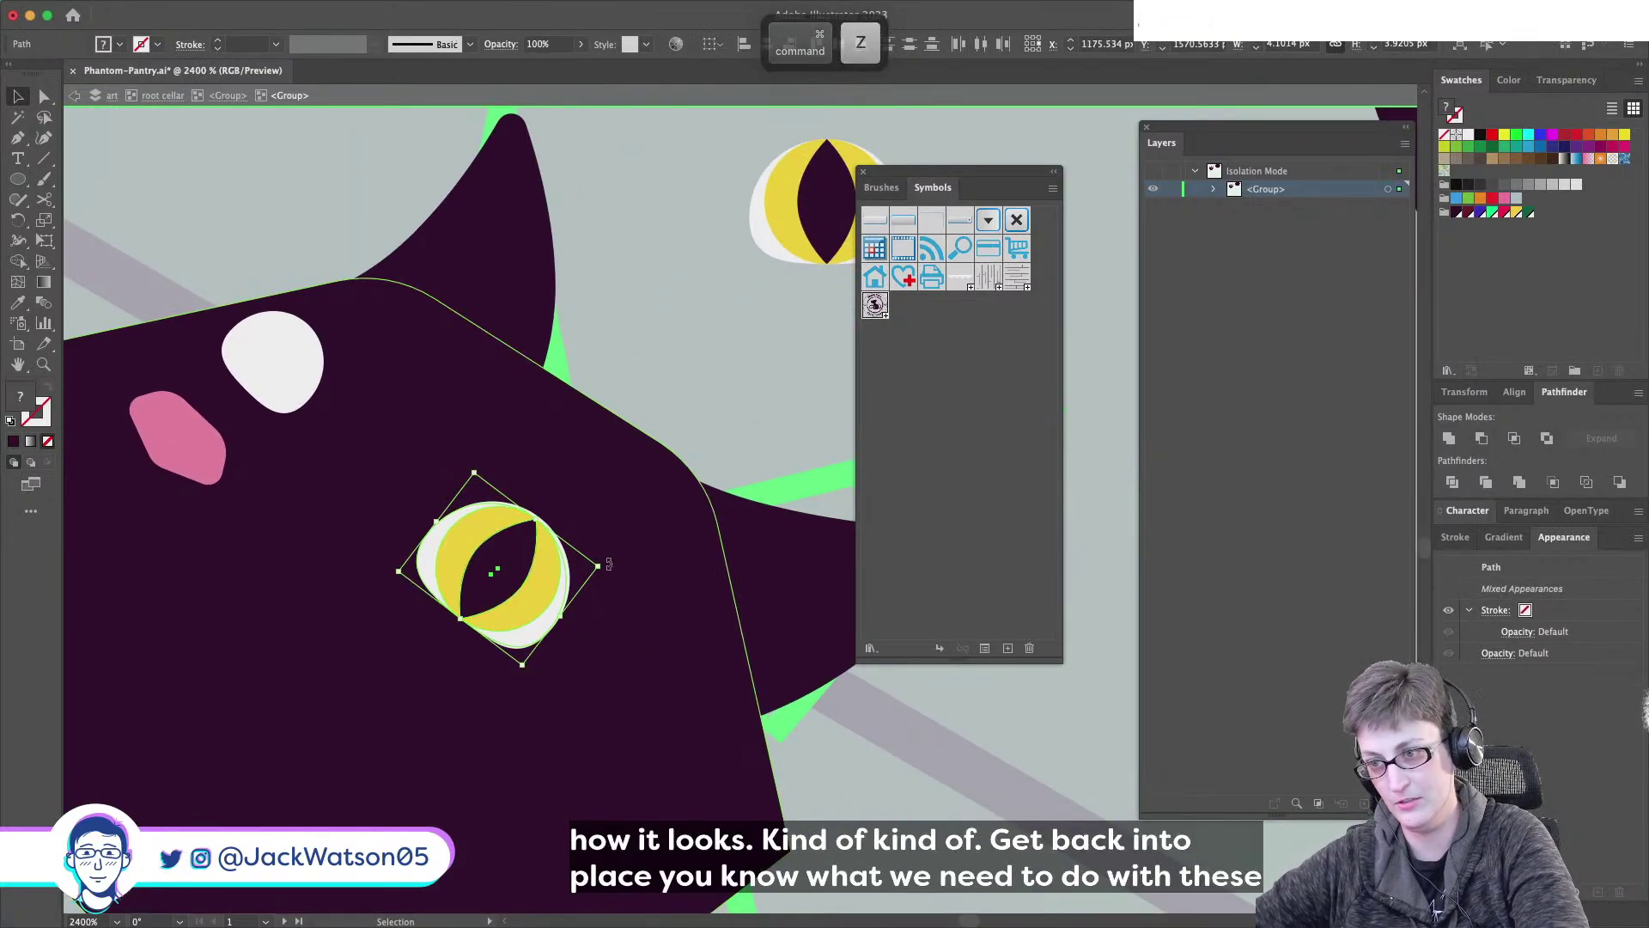
pyautogui.press('super+z')
pyautogui.moveTo(480, 569); pyautogui.dragTo(477, 583)
pyautogui.moveTo(606, 577); pyautogui.dragTo(640, 584)
pyautogui.moveTo(494, 581); pyautogui.dragTo(498, 584)
pyautogui.press('Delete')
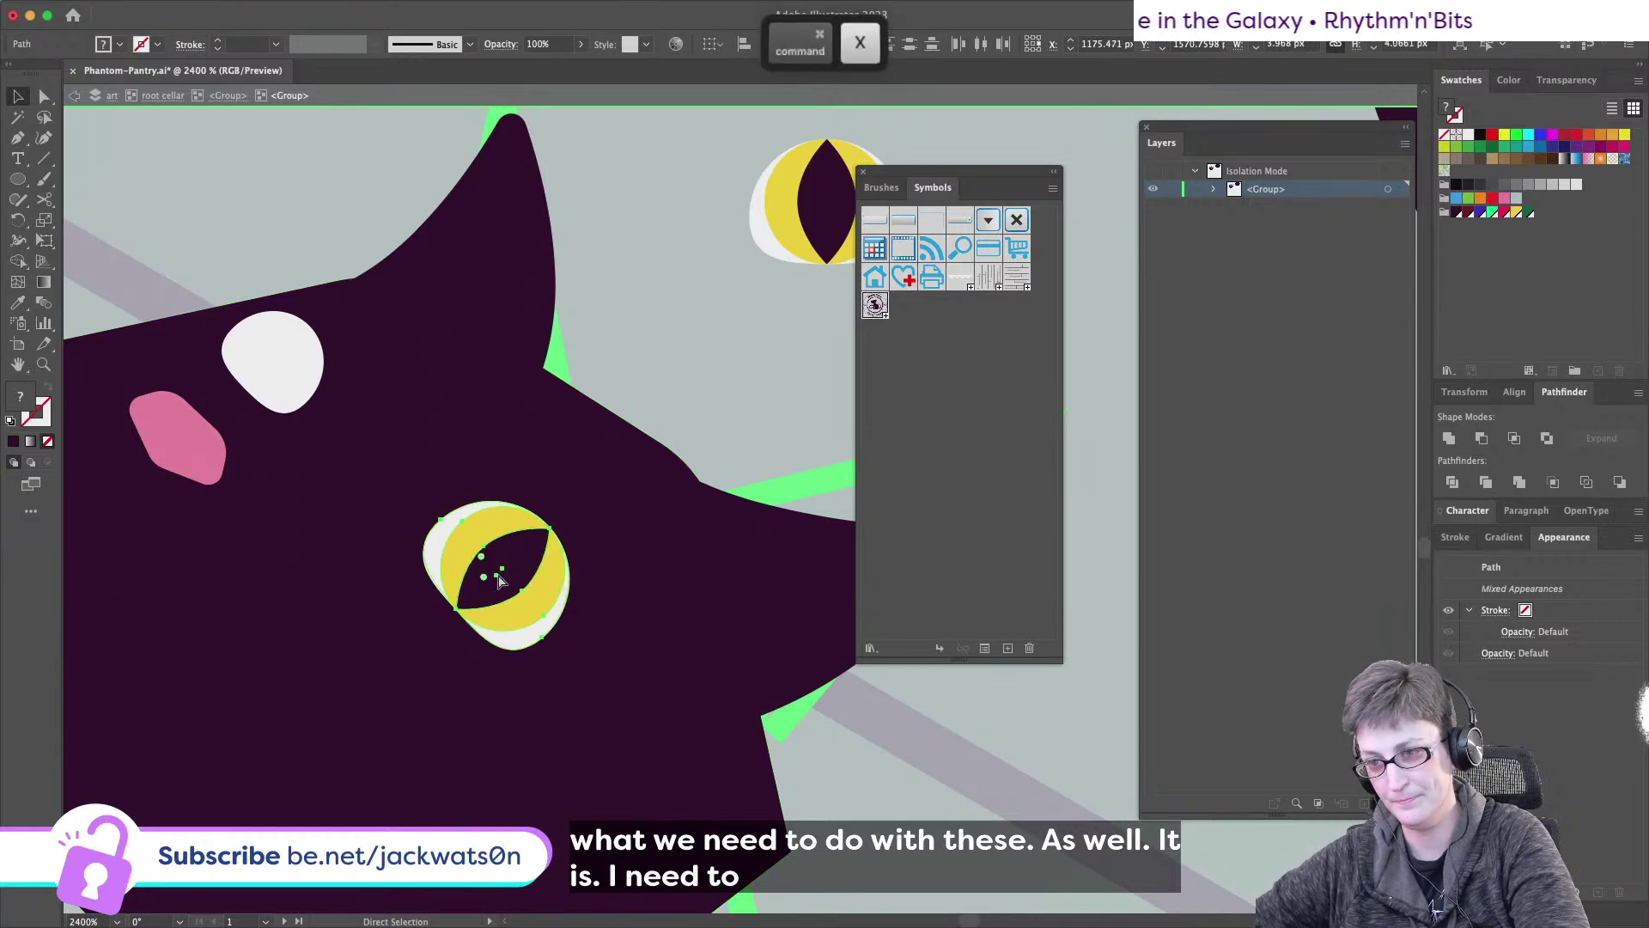
pyautogui.click(497, 574)
pyautogui.press('Delete')
pyautogui.press('super+z')
pyautogui.scroll(1, 481, 549)
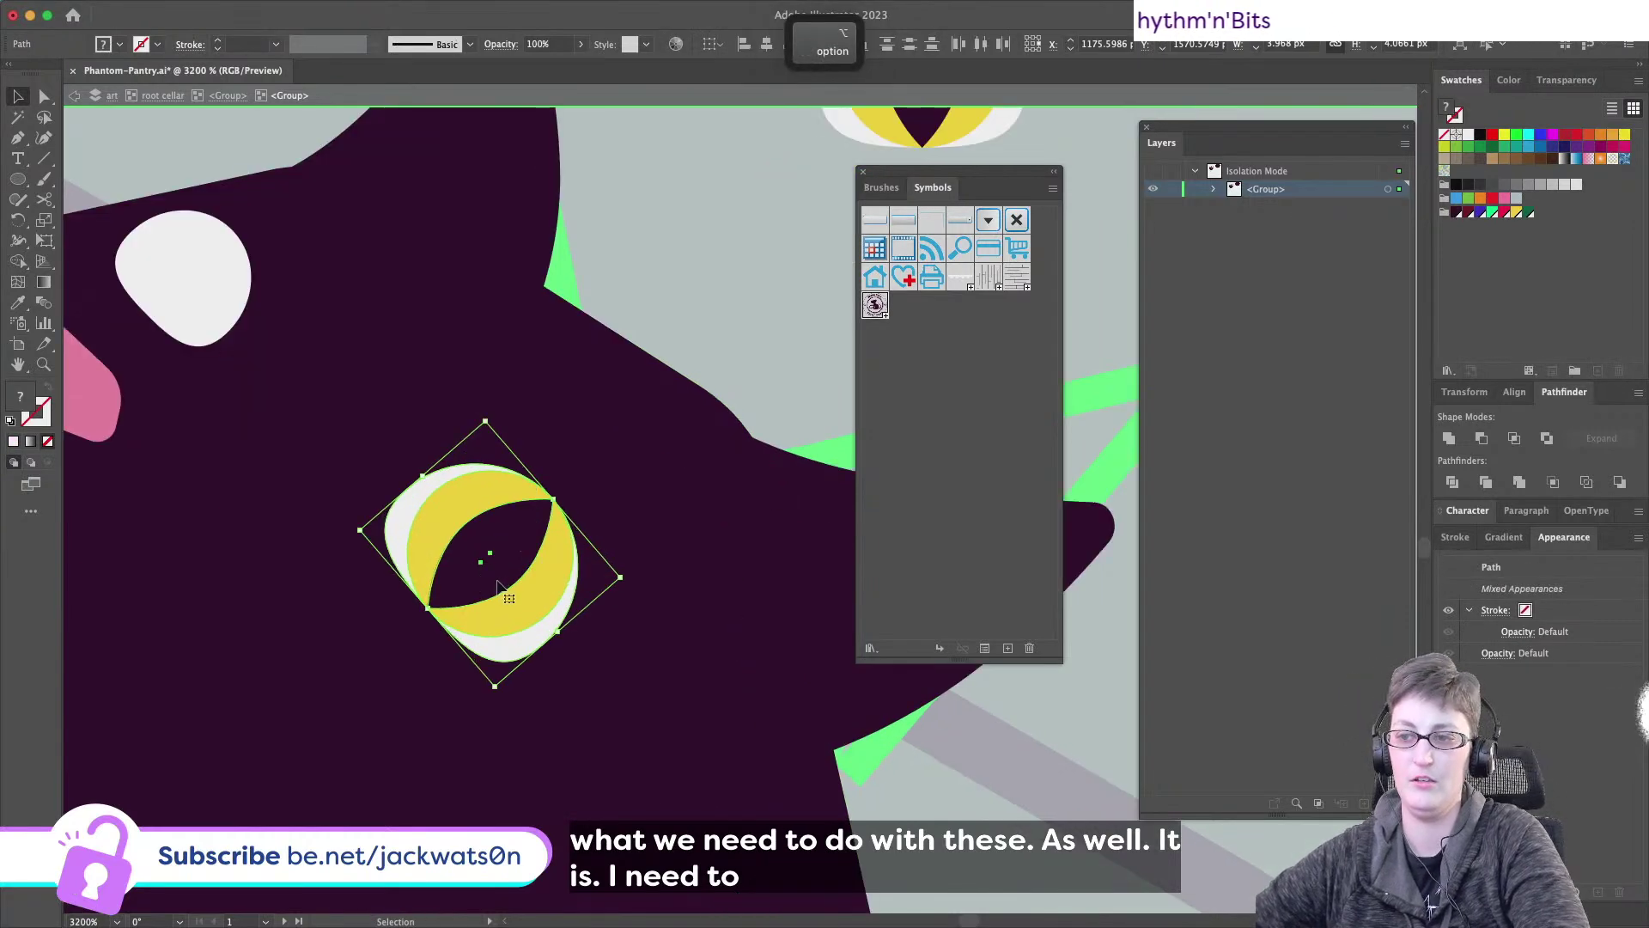
# - Shift the yellow iris and slit pupil together up and to the left within the larger eye's white
pyautogui.press('shift+super+a')
pyautogui.scroll(1, 449, 508)
pyautogui.click(449, 509)
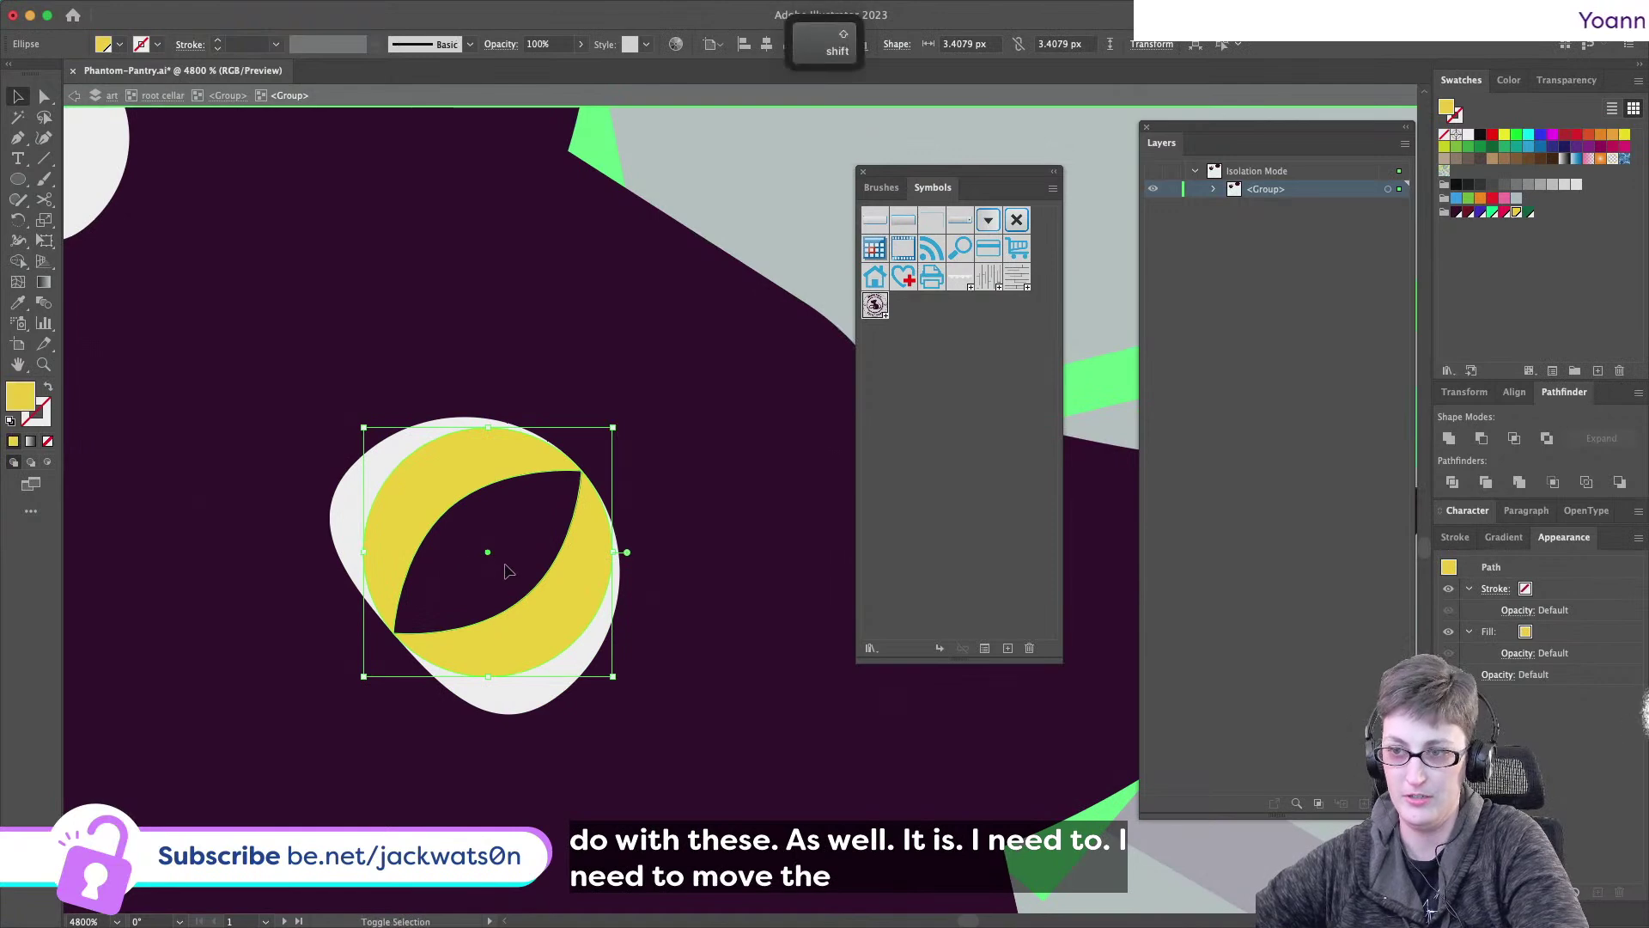
pyautogui.moveTo(489, 559); pyautogui.dragTo(477, 545)
pyautogui.press('shift+super+a')
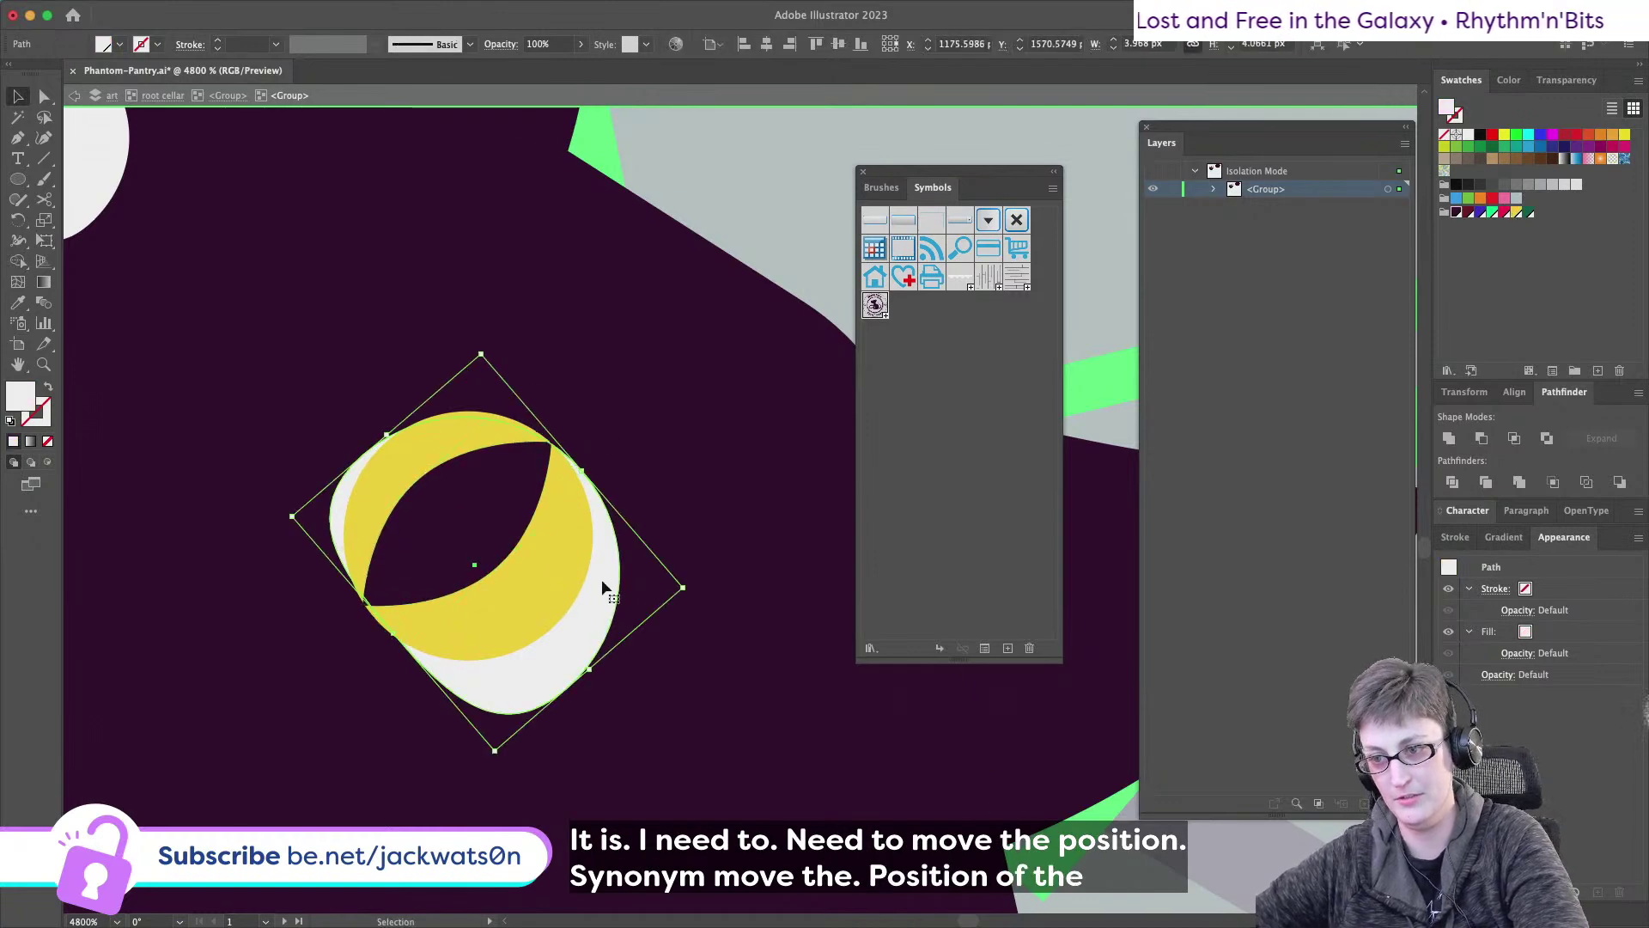
# - Copy the larger eye's white shape and group its iris and pupil
pyautogui.press('shift+super+a')
pyautogui.click(436, 509)
pyautogui.press('super+c')
pyautogui.keyDown('shift'); pyautogui.click(470, 537); pyautogui.keyUp('shift')
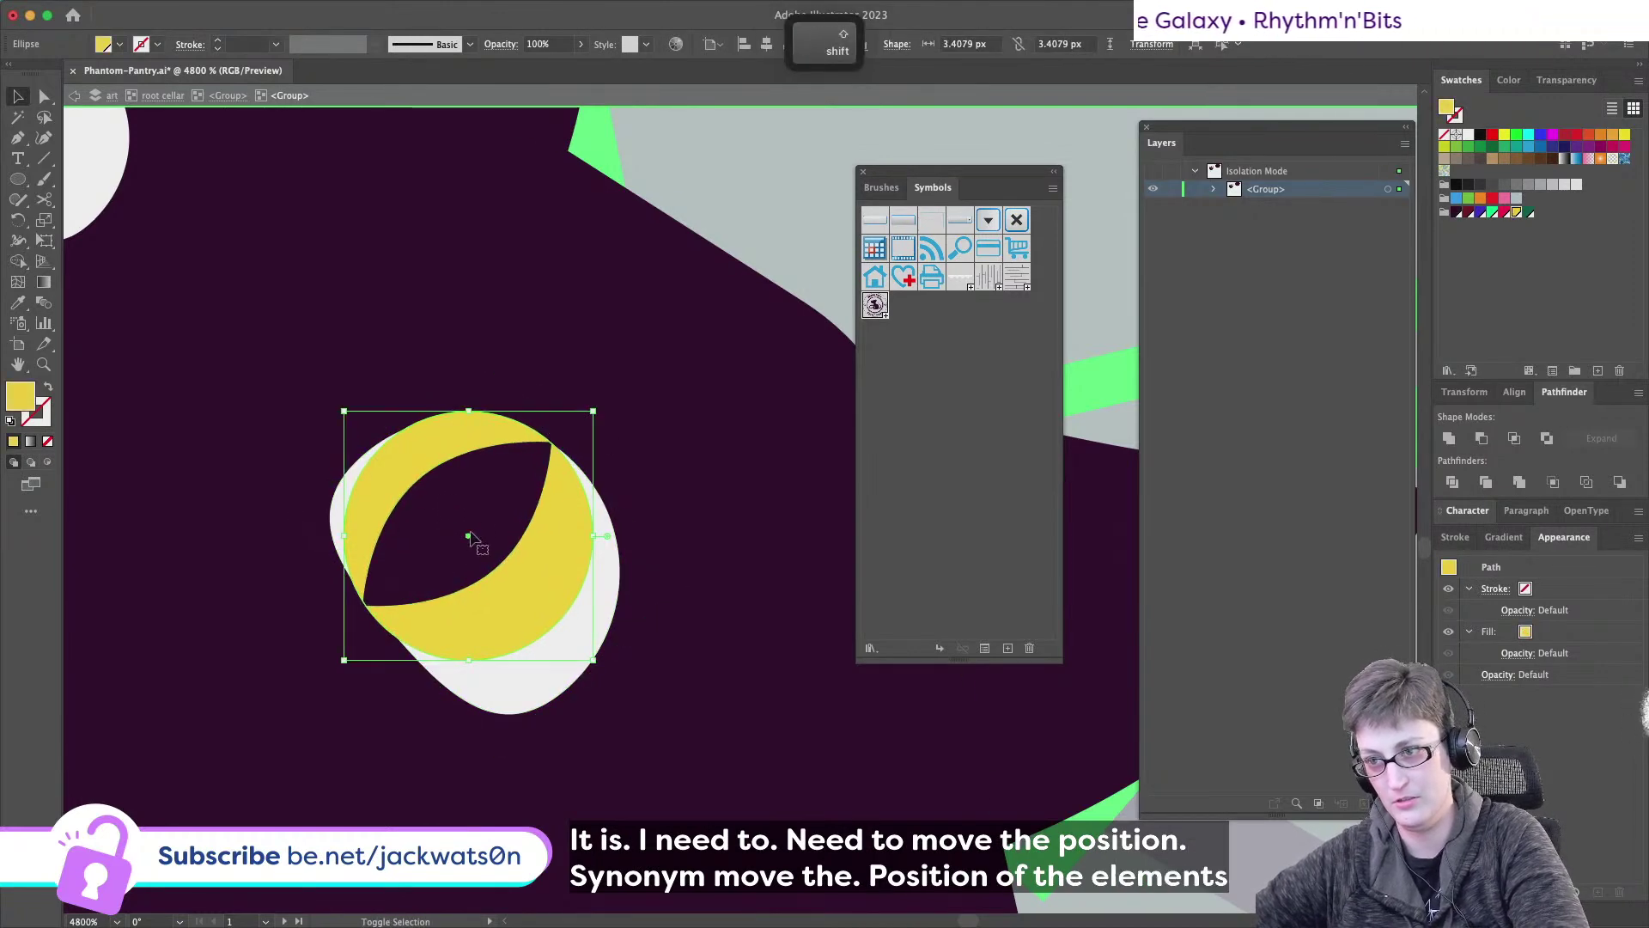
pyautogui.keyDown('shift'); pyautogui.click(471, 537); pyautogui.keyUp('shift')
pyautogui.keyDown('super'); pyautogui.click(473, 526); pyautogui.keyUp('super')
pyautogui.press('shift+super+a')
# - Clip the iris and pupil group with an in-place copy of the eye white using a clipping mask
pyautogui.press('super+f')
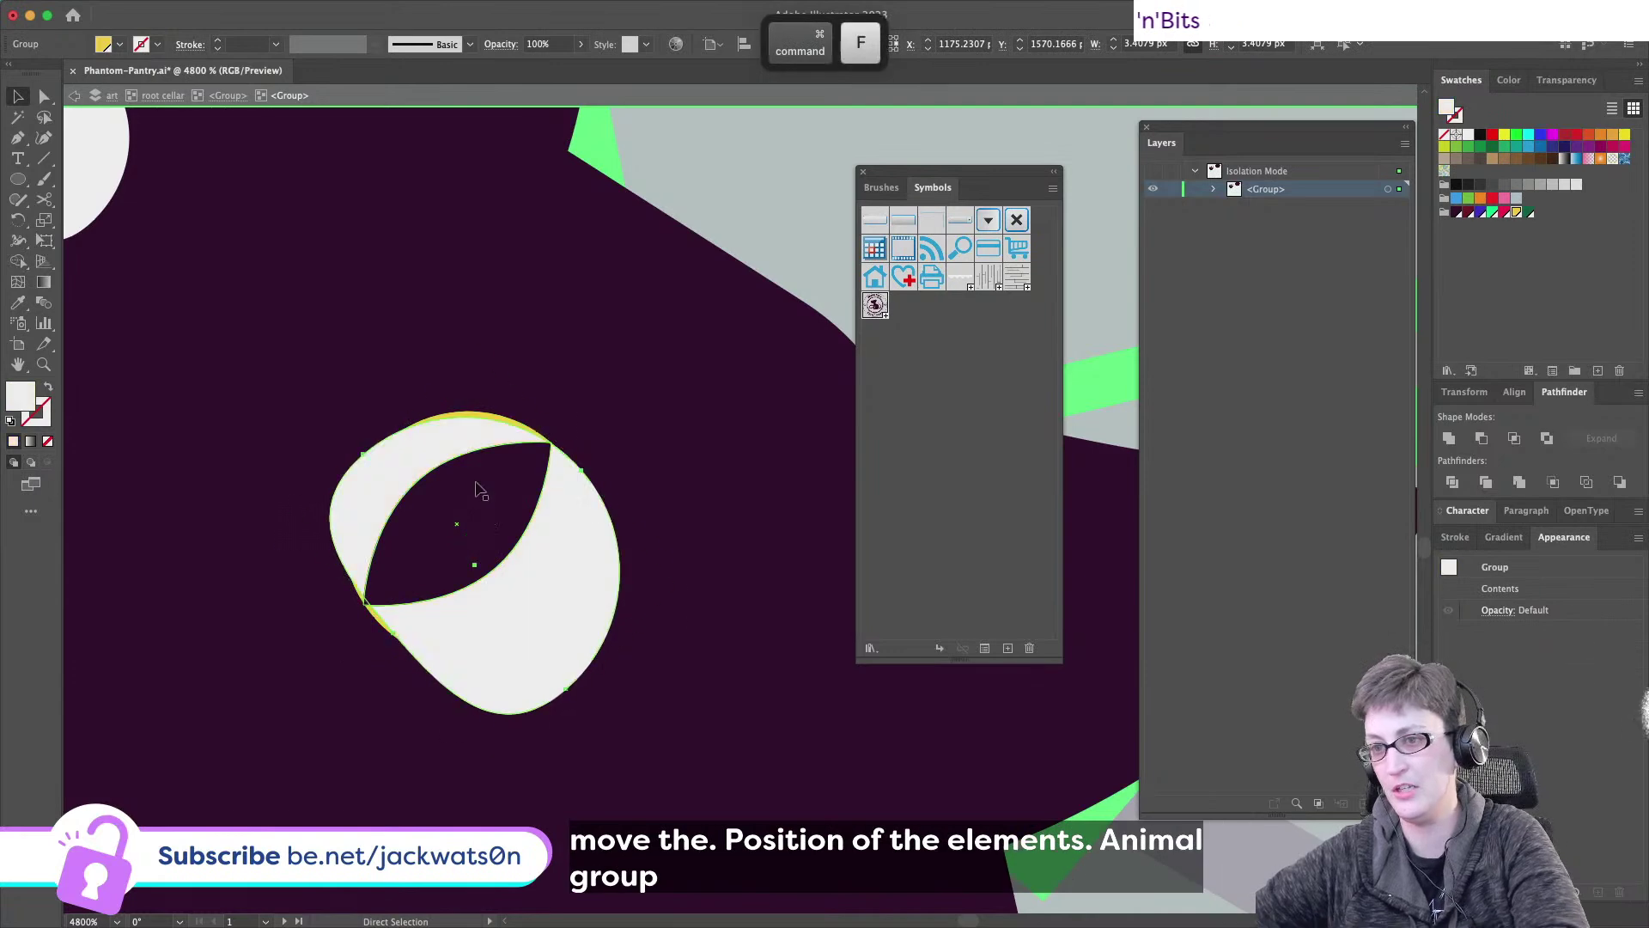
pyautogui.press('v')
pyautogui.press('super+z')
pyautogui.click(507, 515)
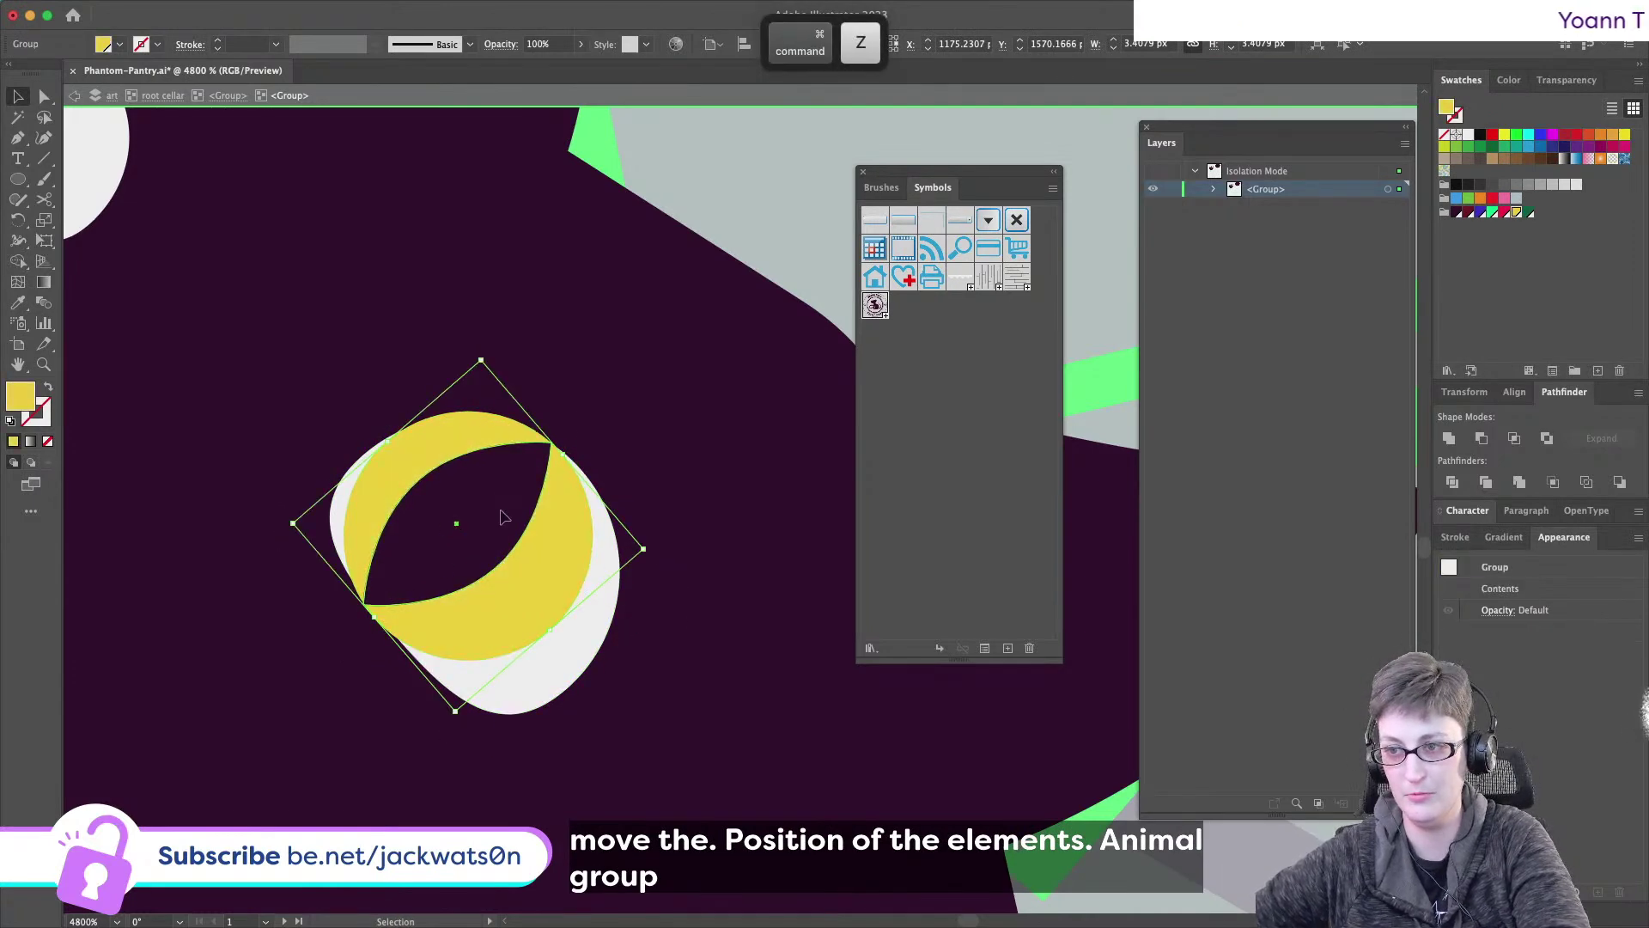
pyautogui.click(545, 575)
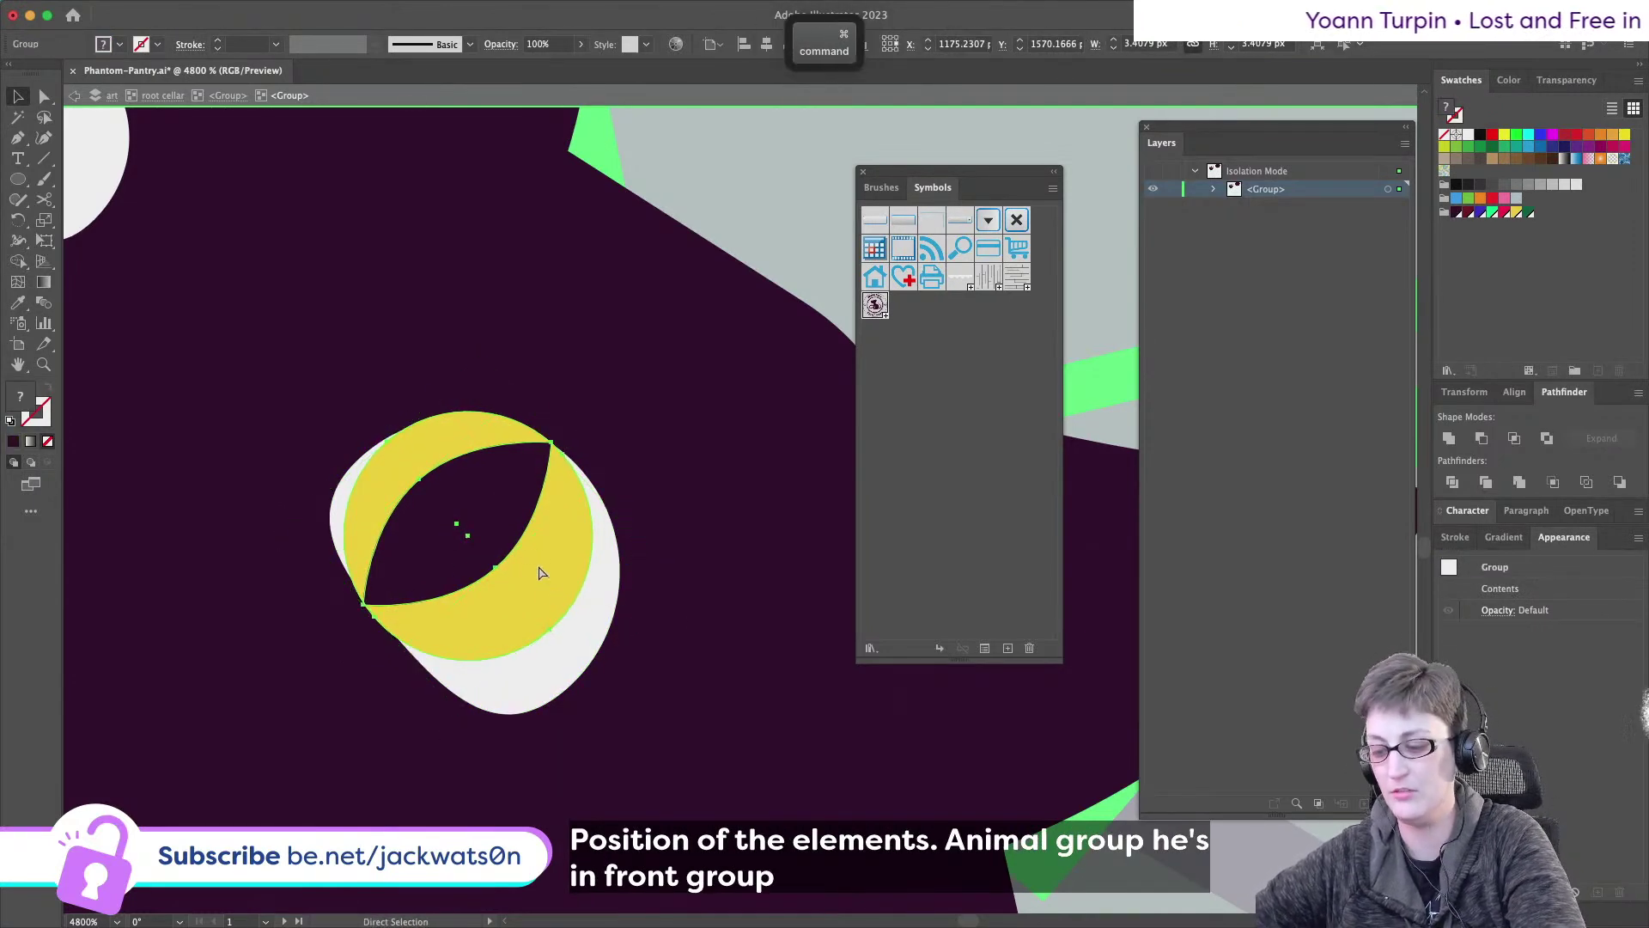
pyautogui.press('super+f')
pyautogui.keyDown('shift'); pyautogui.click(506, 418); pyautogui.keyUp('shift')
pyautogui.rightClick(493, 446)
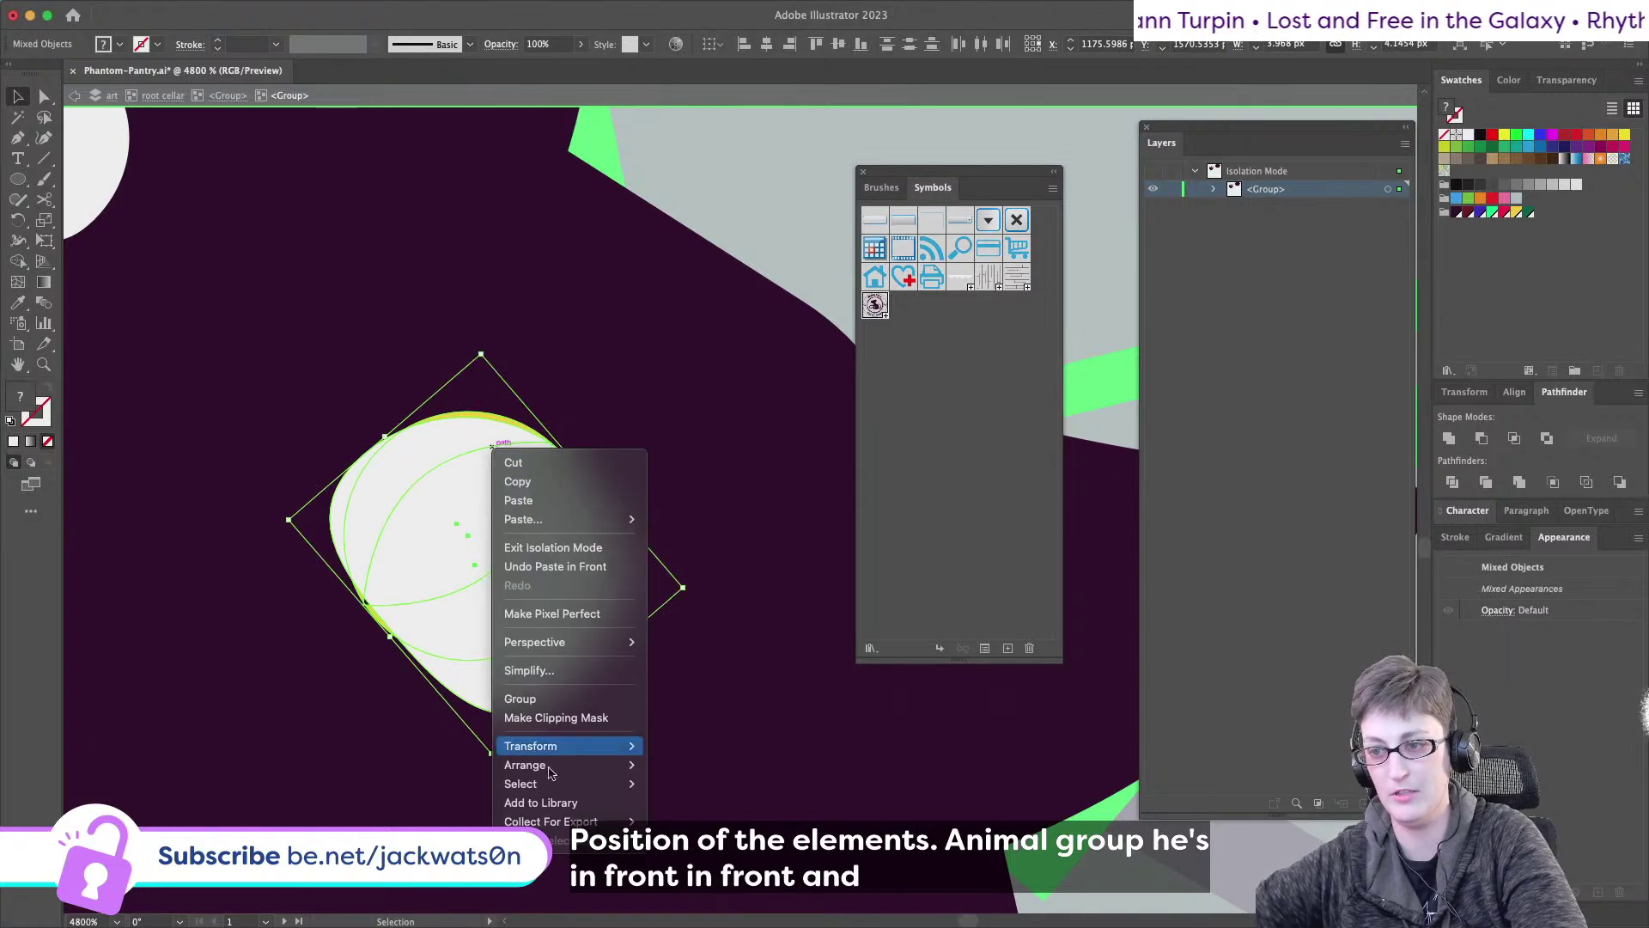
pyautogui.click(554, 717)
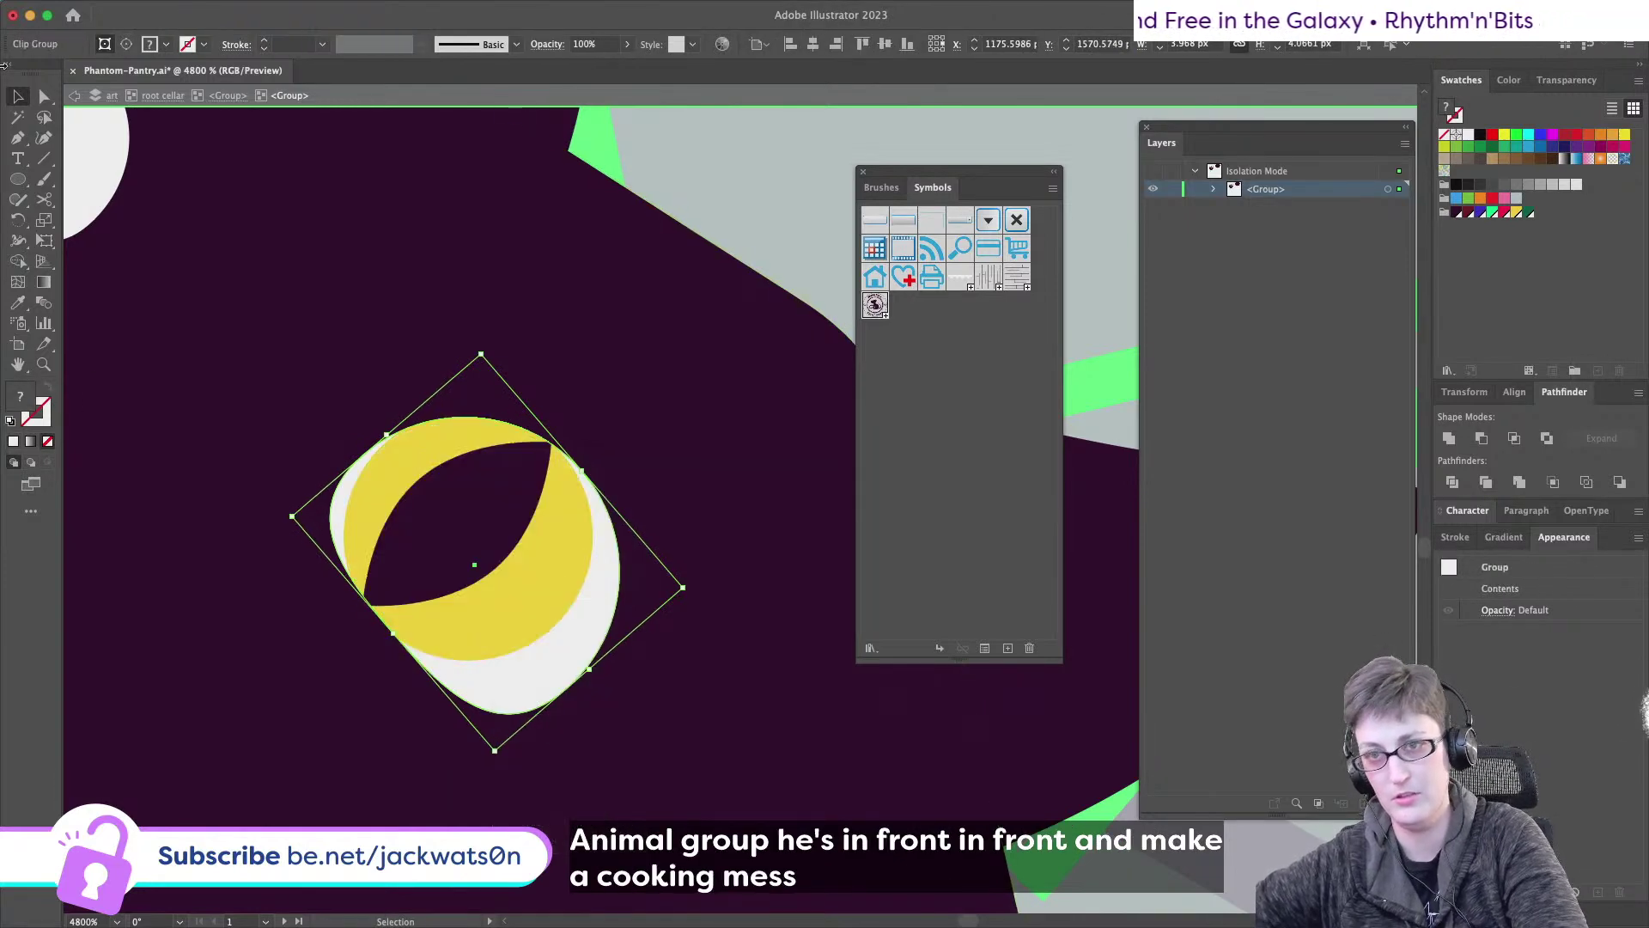
# - Nudge the iris and pupil slightly up and to the left inside the larger eye's clipping mask
pyautogui.click(41, 101)
pyautogui.click(481, 527)
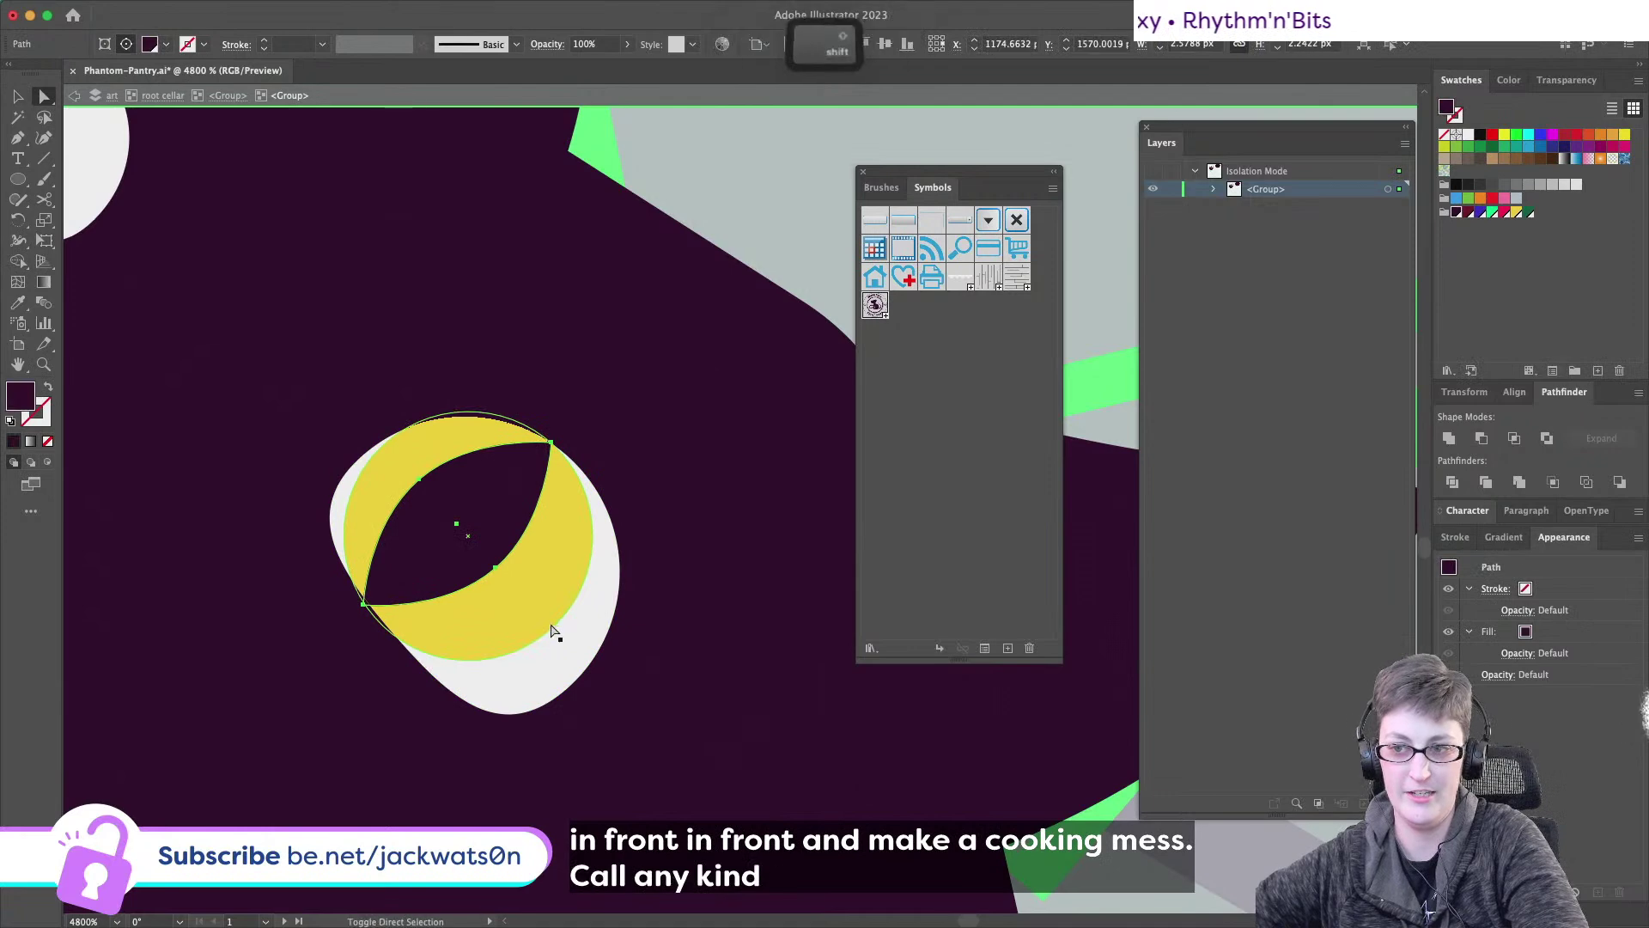
pyautogui.moveTo(534, 612); pyautogui.dragTo(527, 606)
pyautogui.scroll(-6, 527, 605)
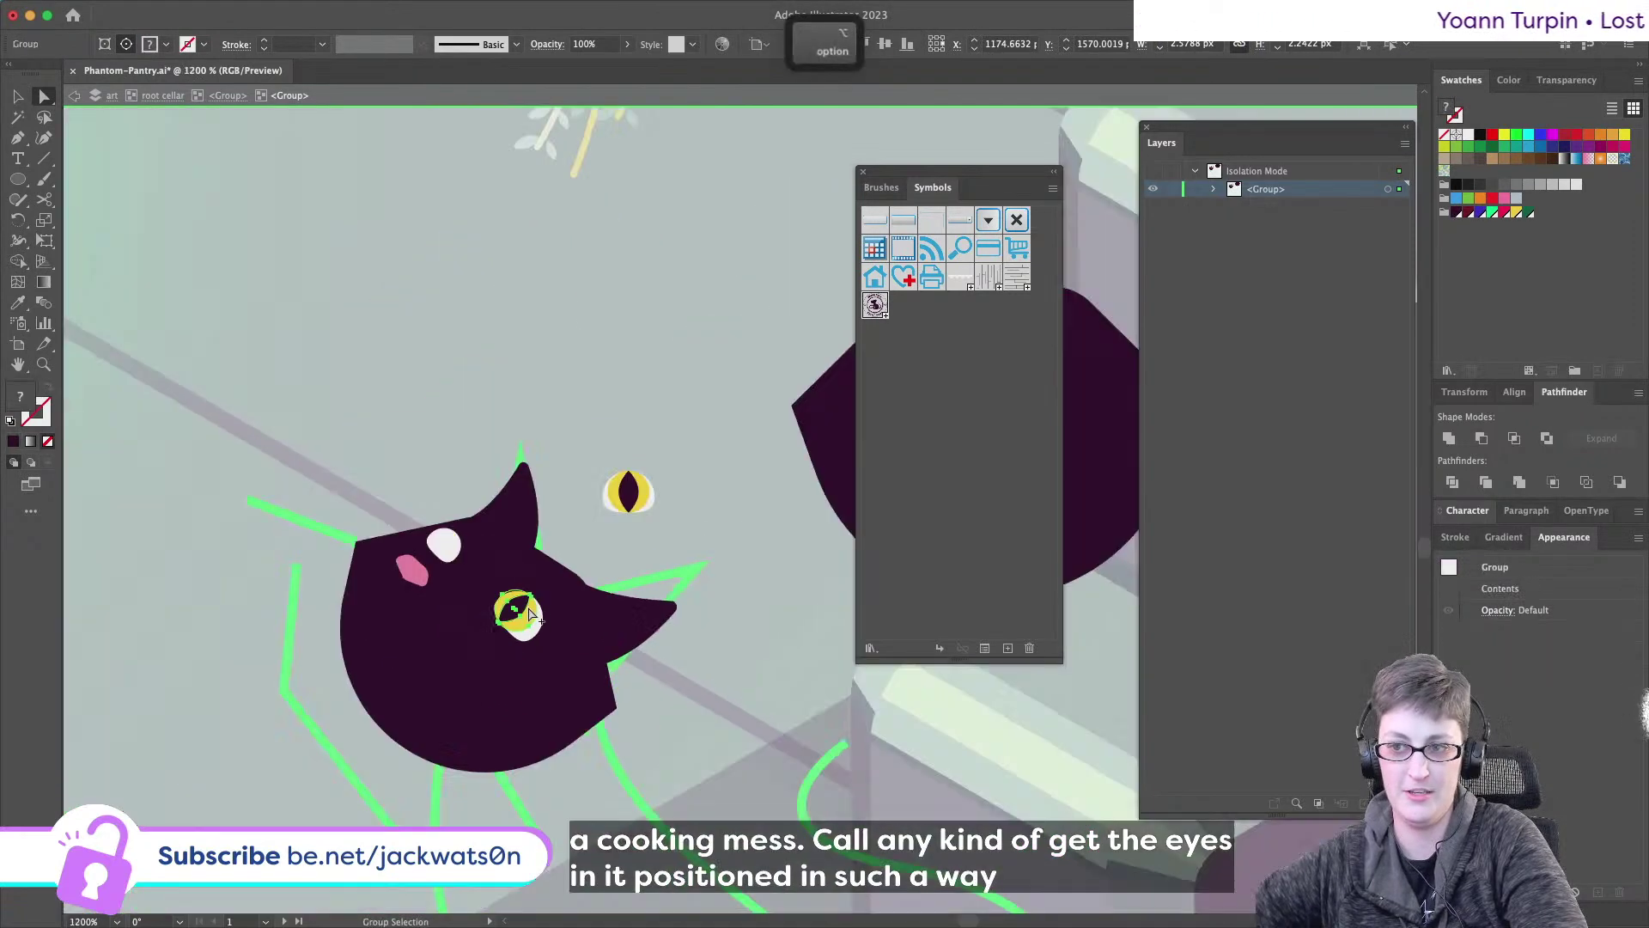
pyautogui.scroll(4, 532, 615)
pyautogui.scroll(-2, 532, 617)
pyautogui.press('shift+super+a')
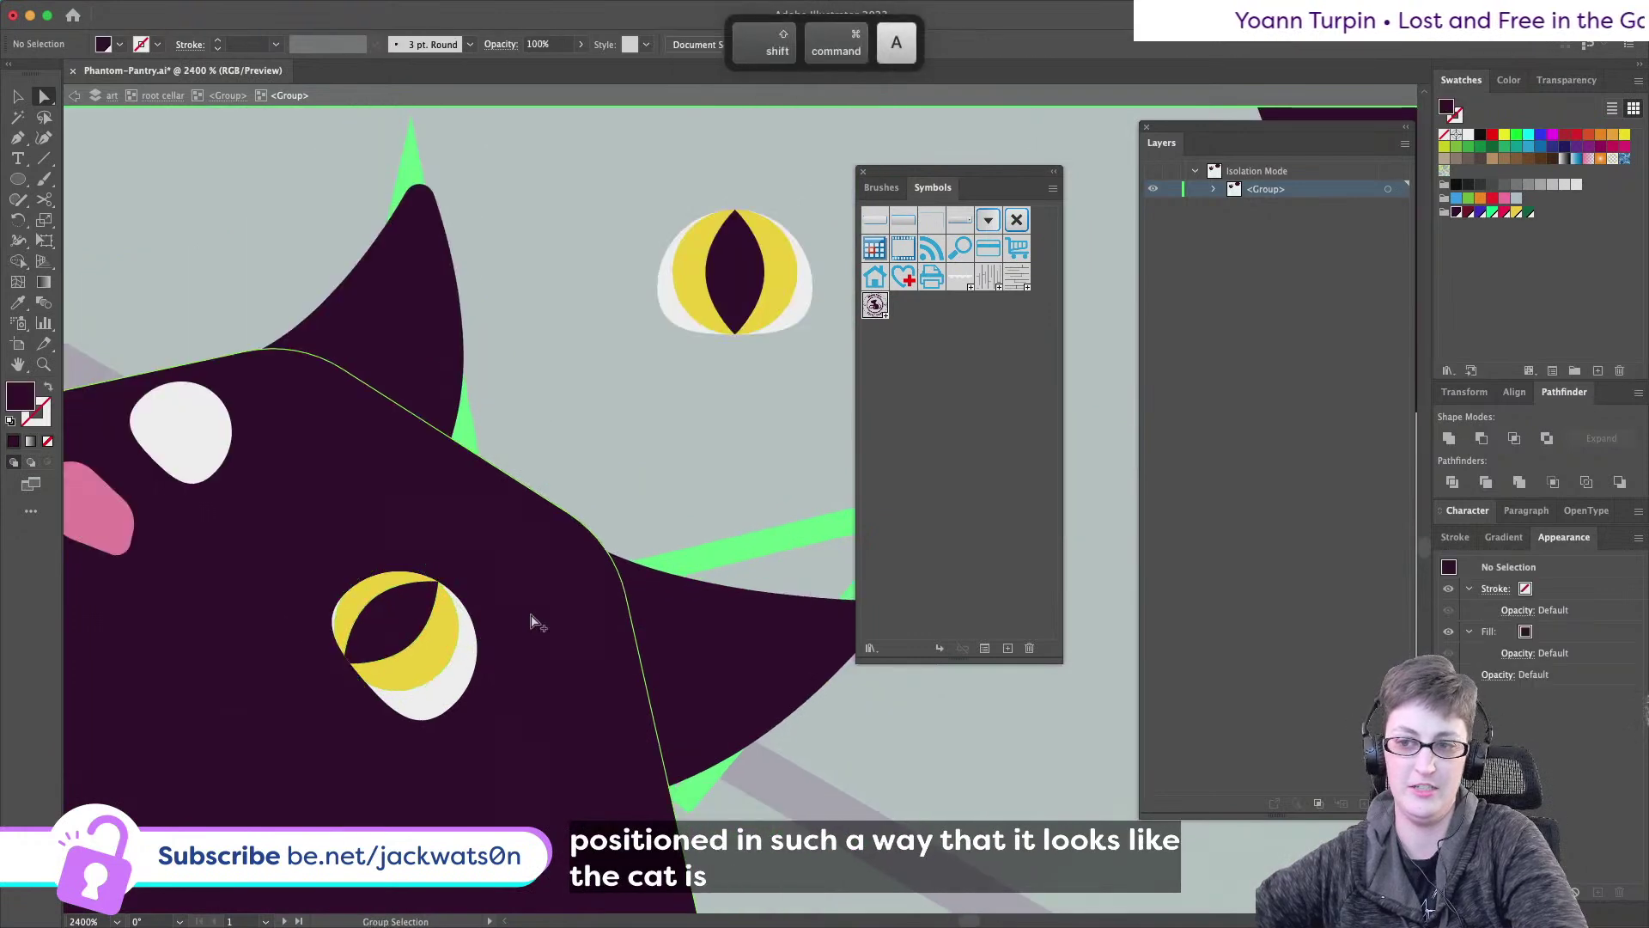
# - Rotate the clipped iris and pupil slightly counterclockwise and nudge them upward so the cat looks up
pyautogui.scroll(-2, 533, 618)
pyautogui.scroll(-3, 533, 620)
pyautogui.scroll(5, 541, 419)
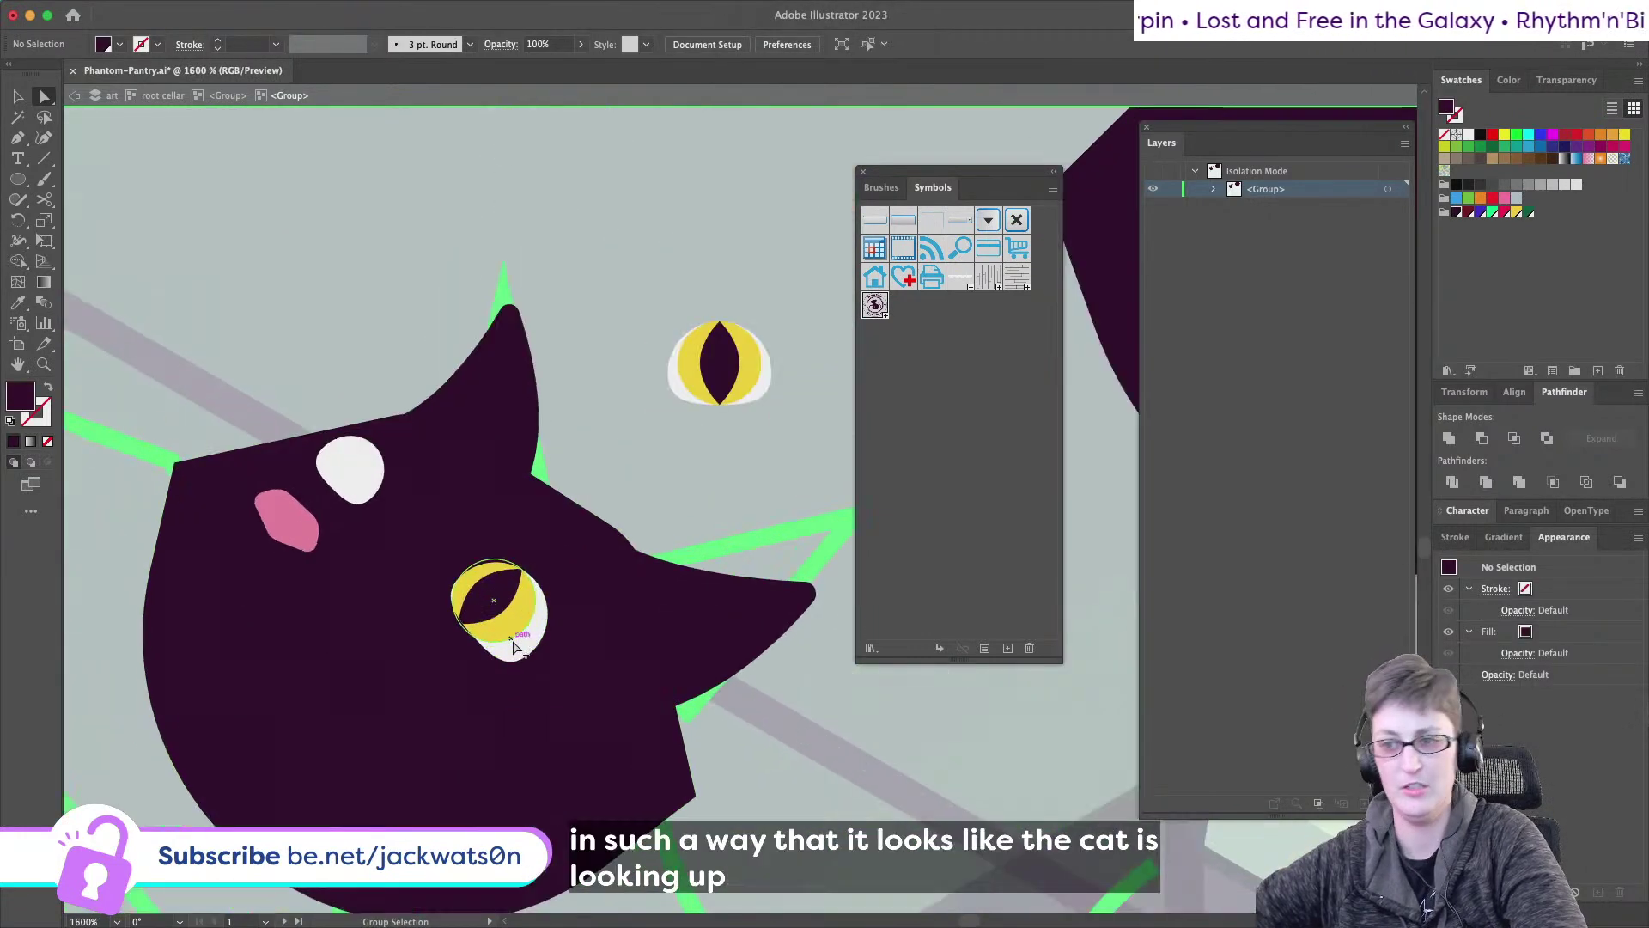
pyautogui.scroll(4, 481, 584)
pyautogui.click(442, 591)
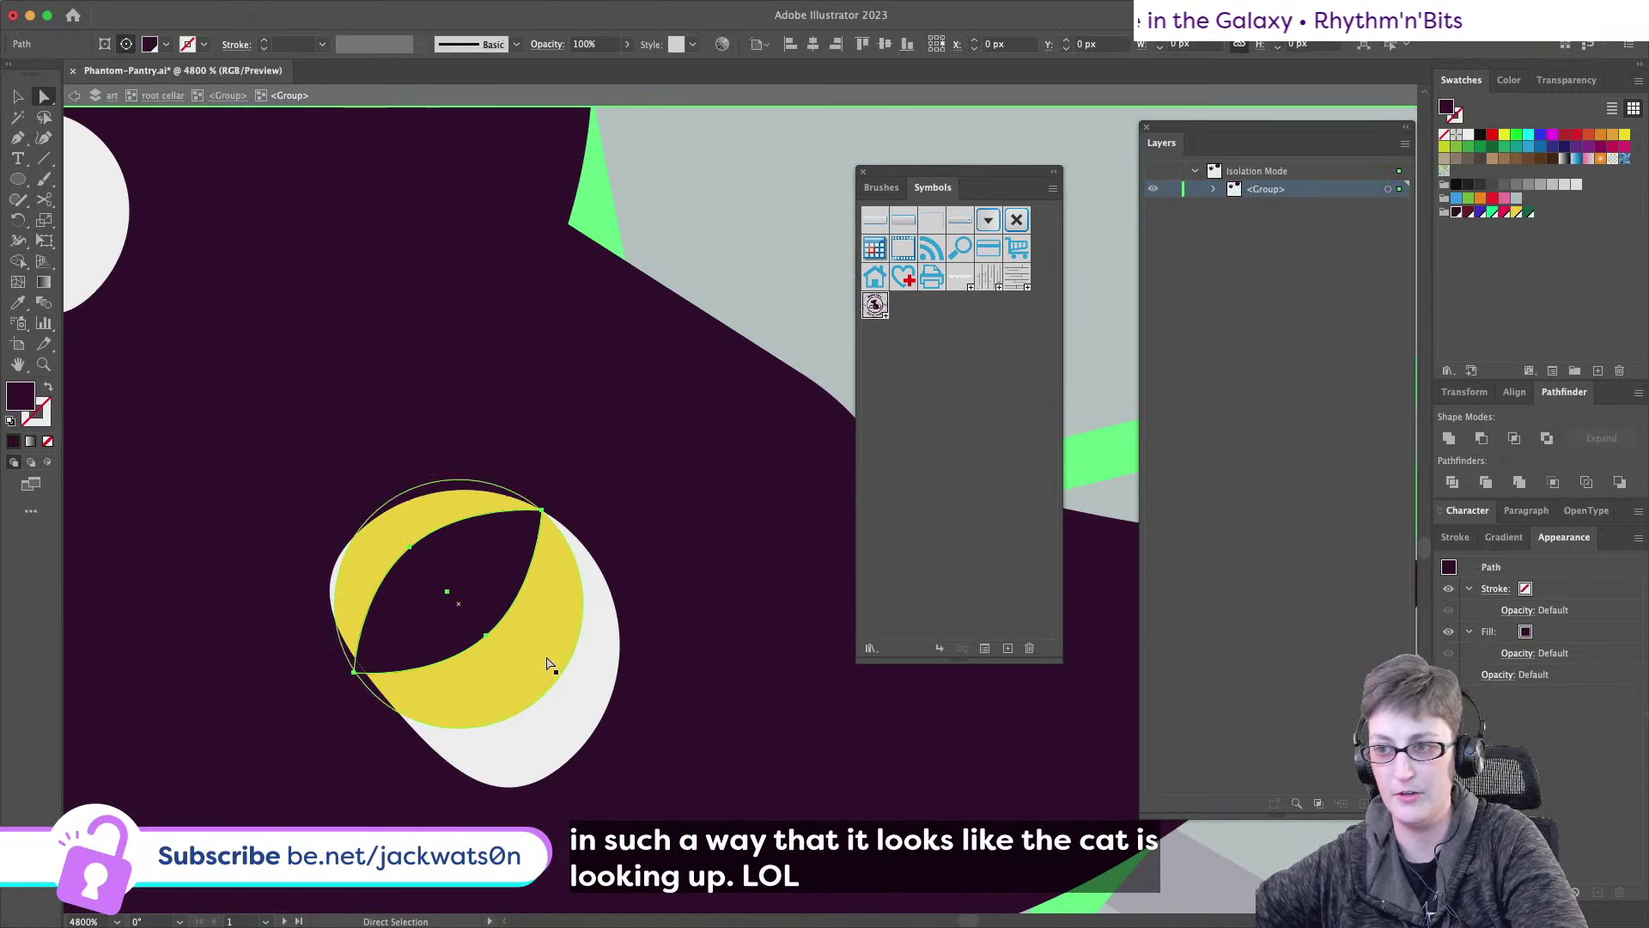
pyautogui.press('v')
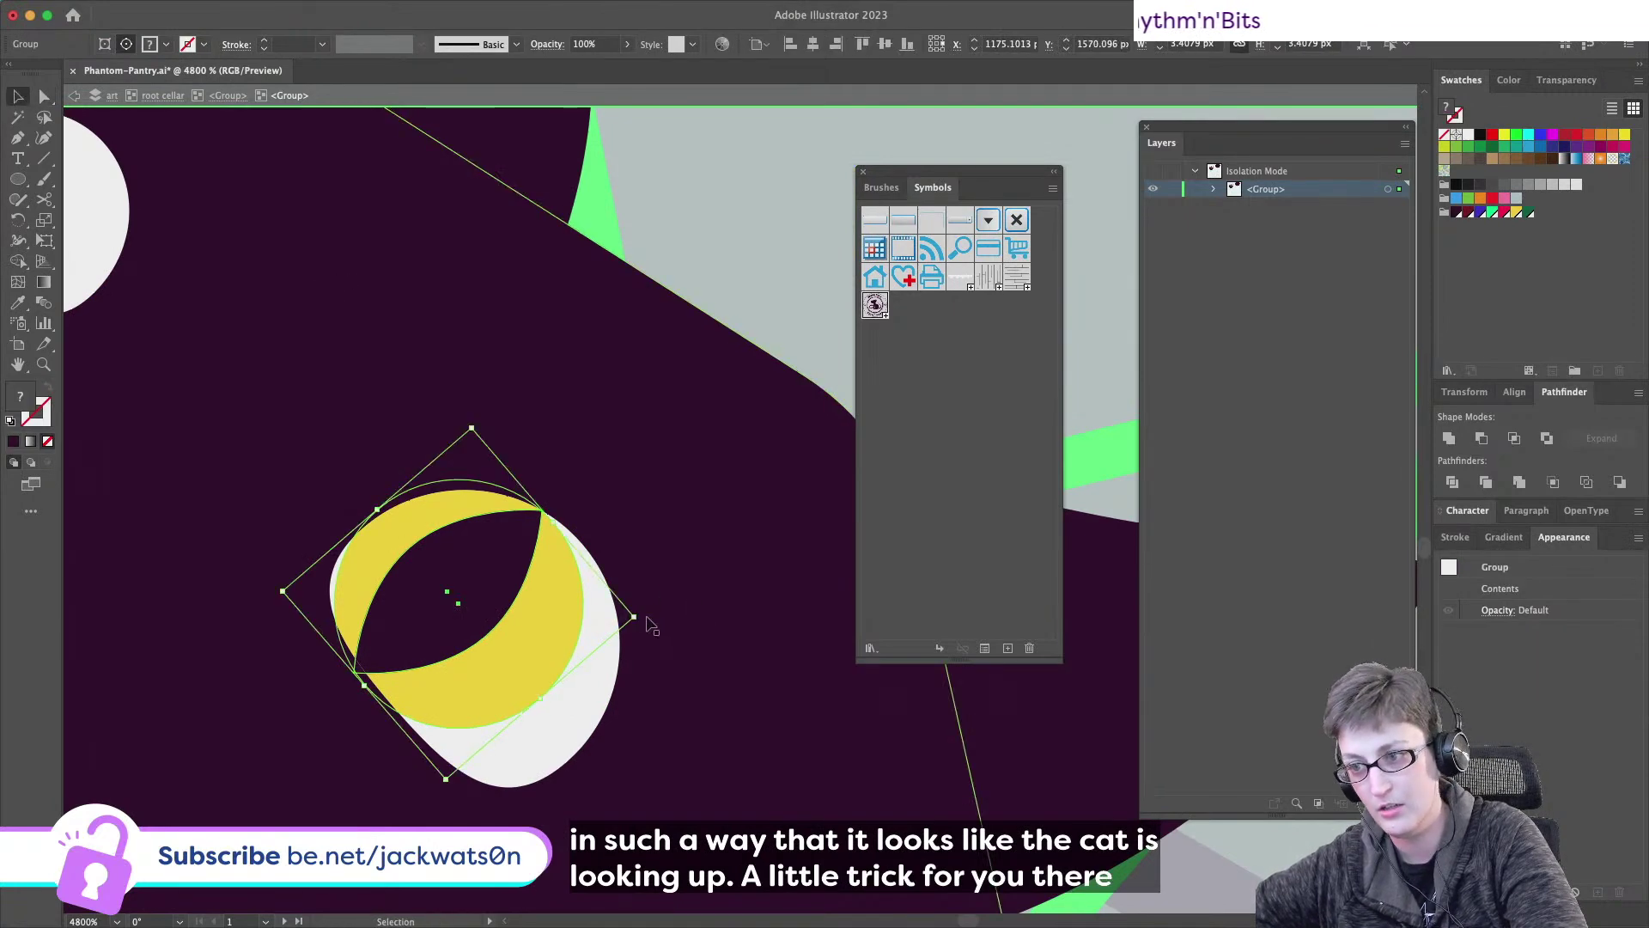
pyautogui.moveTo(645, 618)
pyautogui.mouseDown()
pyautogui.moveTo(675, 606)
pyautogui.moveTo(662, 601)
pyautogui.mouseUp()
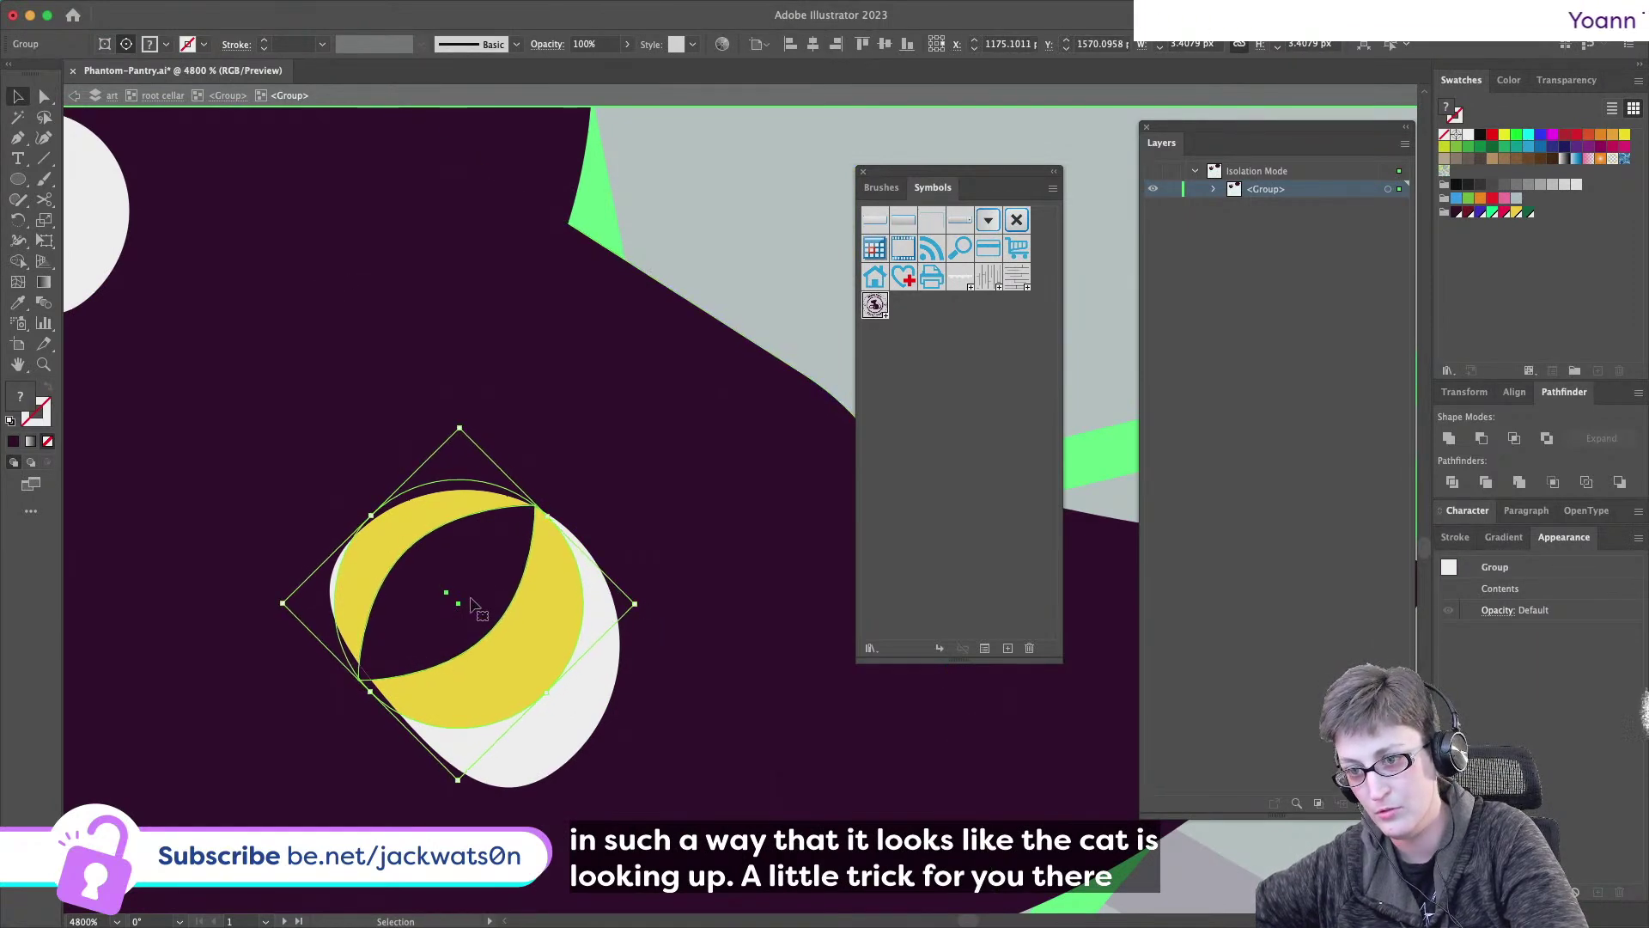
pyautogui.moveTo(474, 600); pyautogui.dragTo(473, 600)
pyautogui.press('super+shift+a')
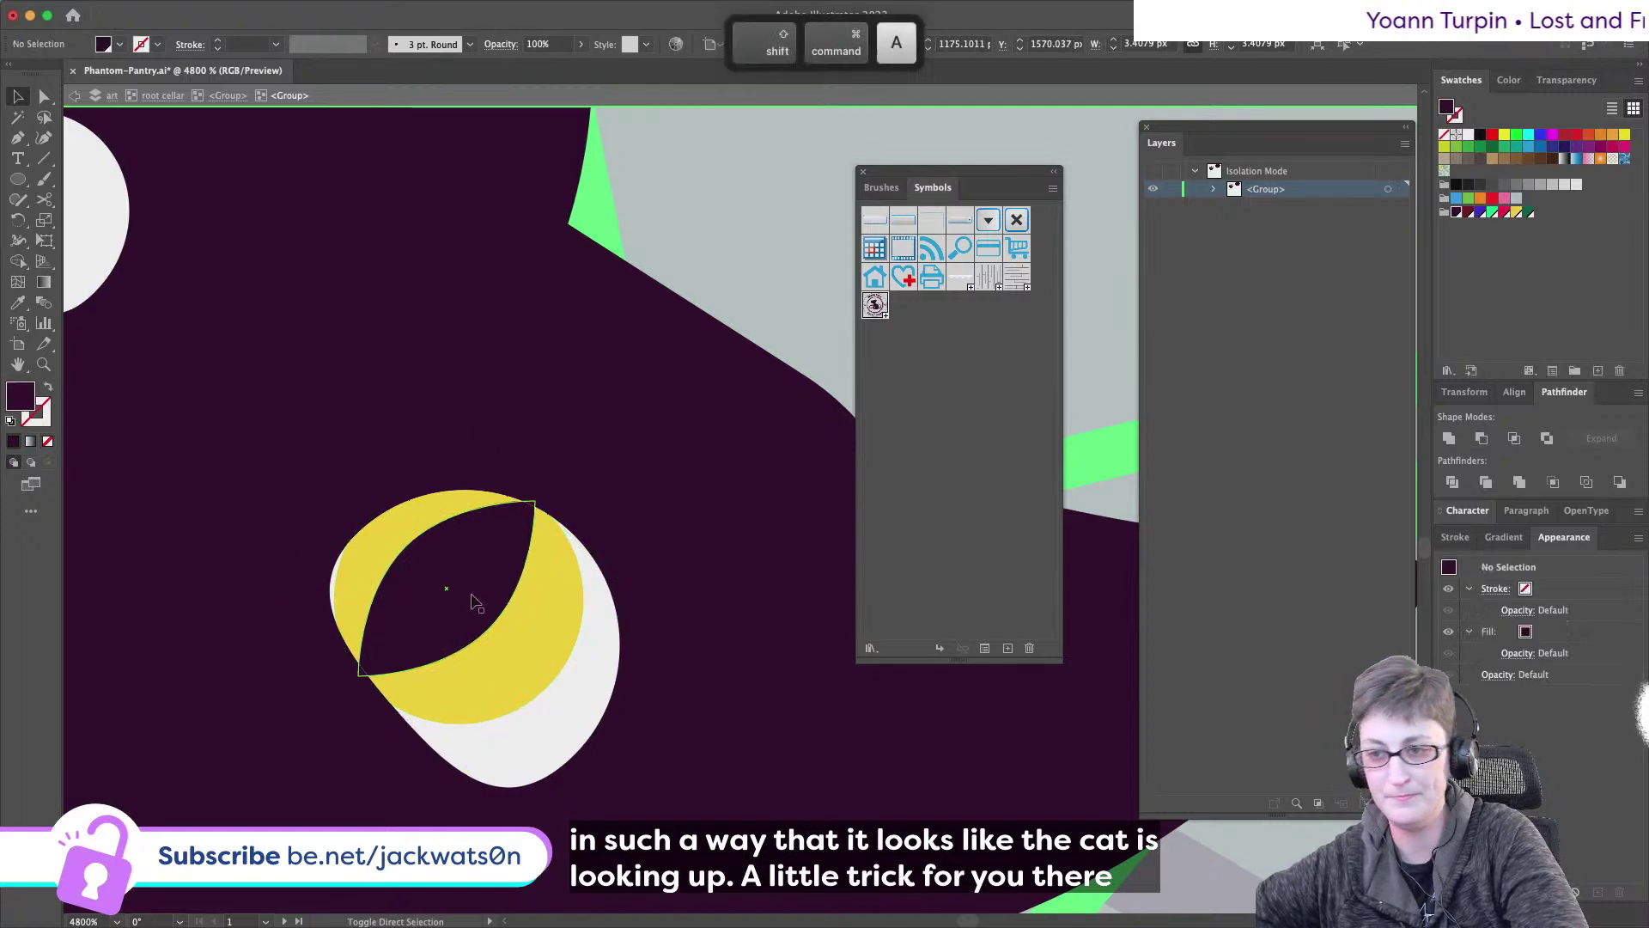
pyautogui.scroll(-3, 470, 589)
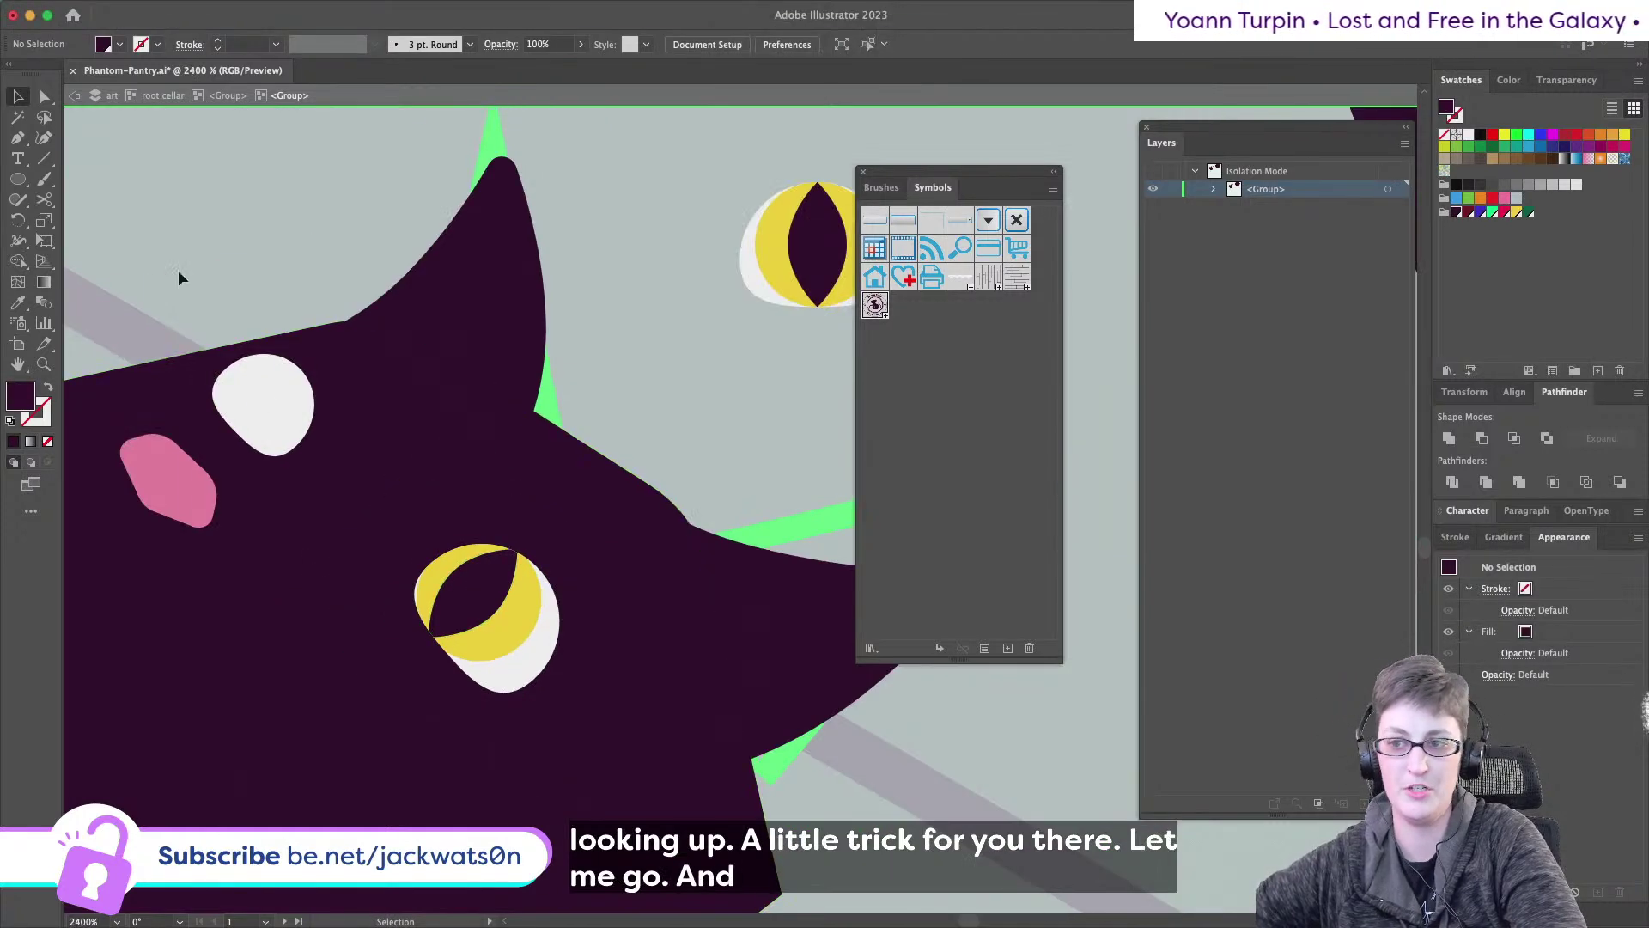
pyautogui.keyDown('super'); pyautogui.click(513, 613); pyautogui.keyUp('super')
pyautogui.moveTo(513, 613); pyautogui.dragTo(407, 529)
pyautogui.press('super+z')
pyautogui.moveTo(542, 666); pyautogui.dragTo(396, 620)
pyautogui.press('super+z')
# - Group the larger eye's white with its clipped iris and place a copy over the head's smaller white eye
pyautogui.keyDown('shift'); pyautogui.click(499, 619); pyautogui.keyUp('shift')
pyautogui.press('super+c')
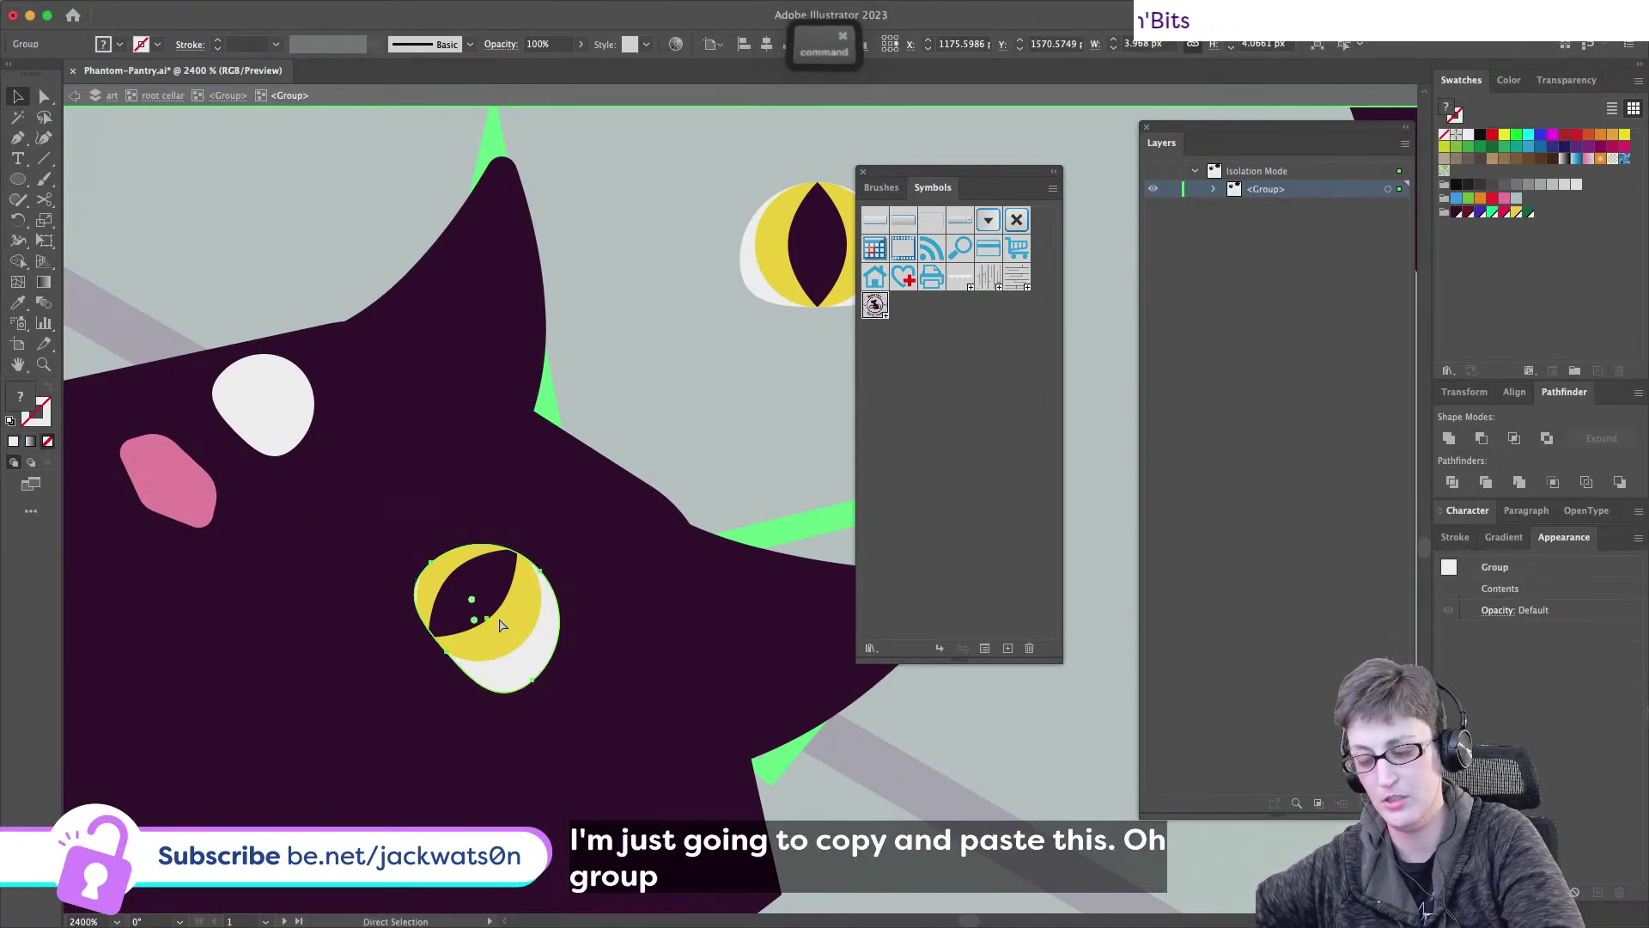
pyautogui.press('super+f')
pyautogui.moveTo(497, 621); pyautogui.dragTo(300, 426)
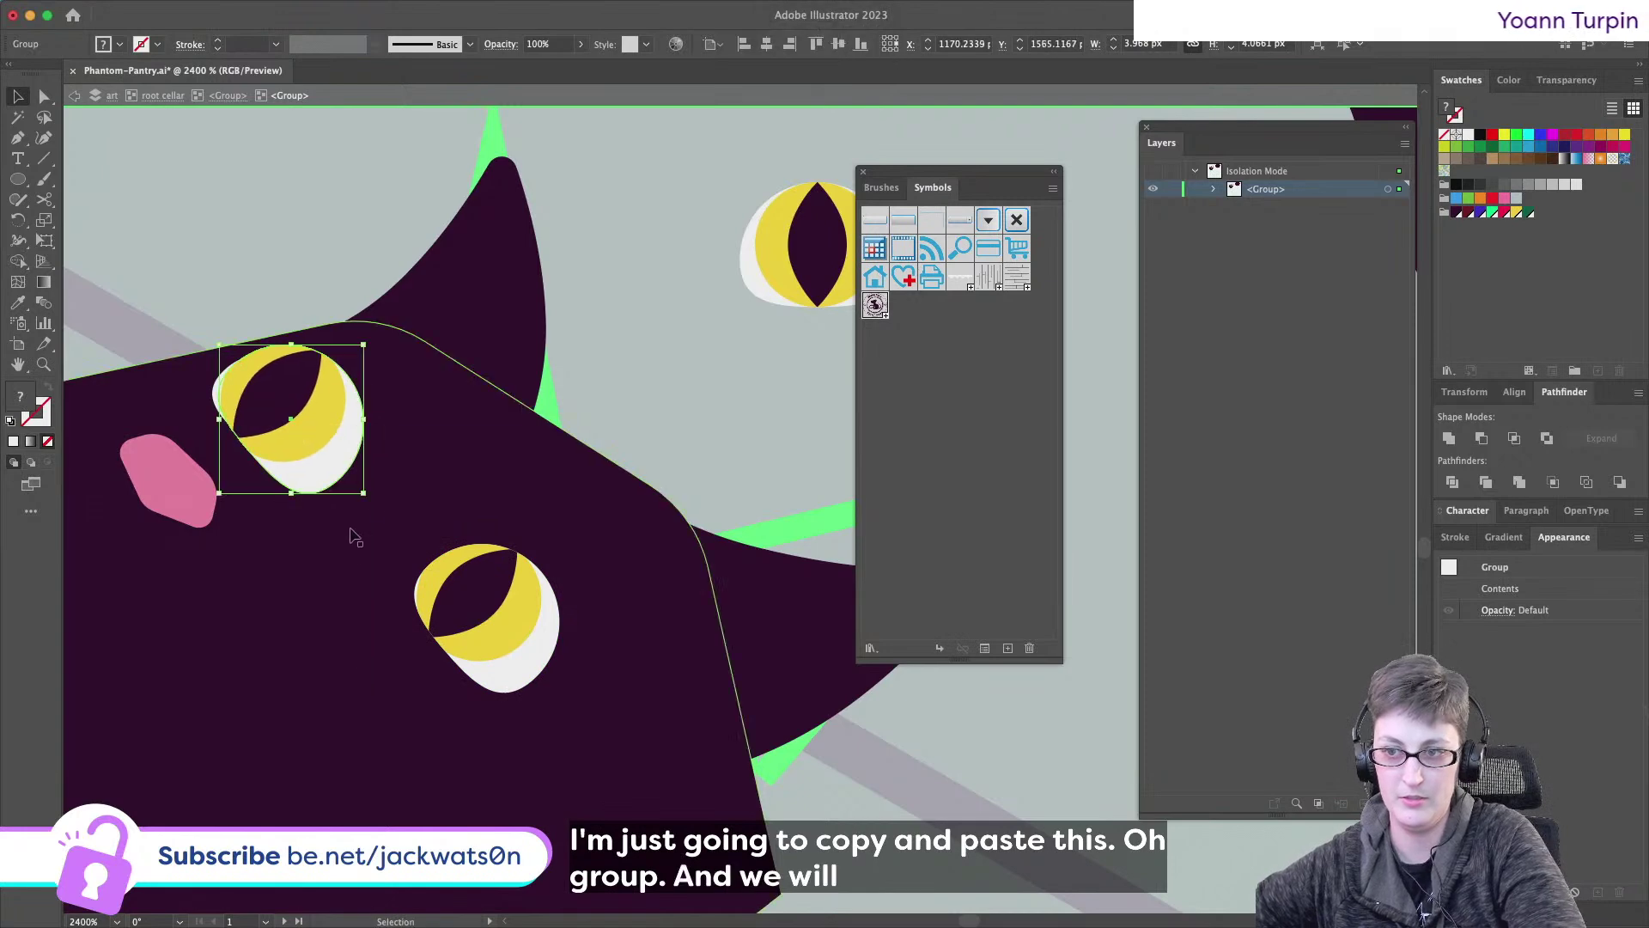
# - Scale the eye copy down to about 2.8 px wide and align it over the smaller white eye
pyautogui.moveTo(361, 486); pyautogui.dragTo(325, 460)
pyautogui.moveTo(302, 378); pyautogui.dragTo(300, 397)
pyautogui.press('super+z')
pyautogui.press('super+z')
pyautogui.press('super+z')
pyautogui.press('super+shift+z')
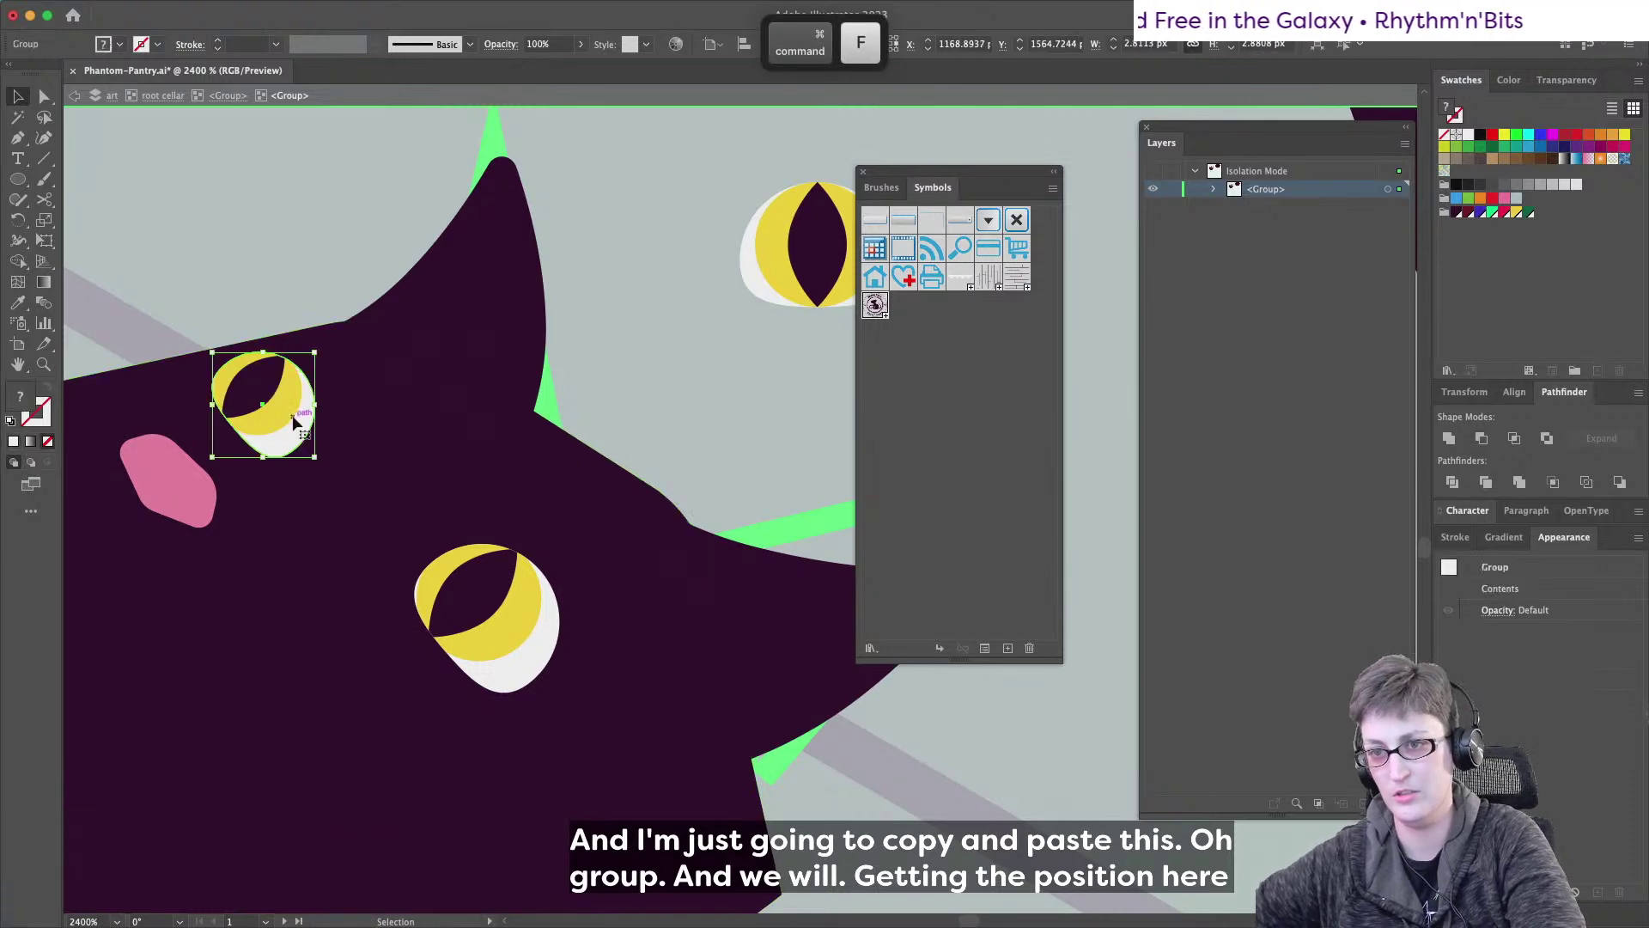
pyautogui.press('super+shift+a')
pyautogui.scroll(-5, 329, 481)
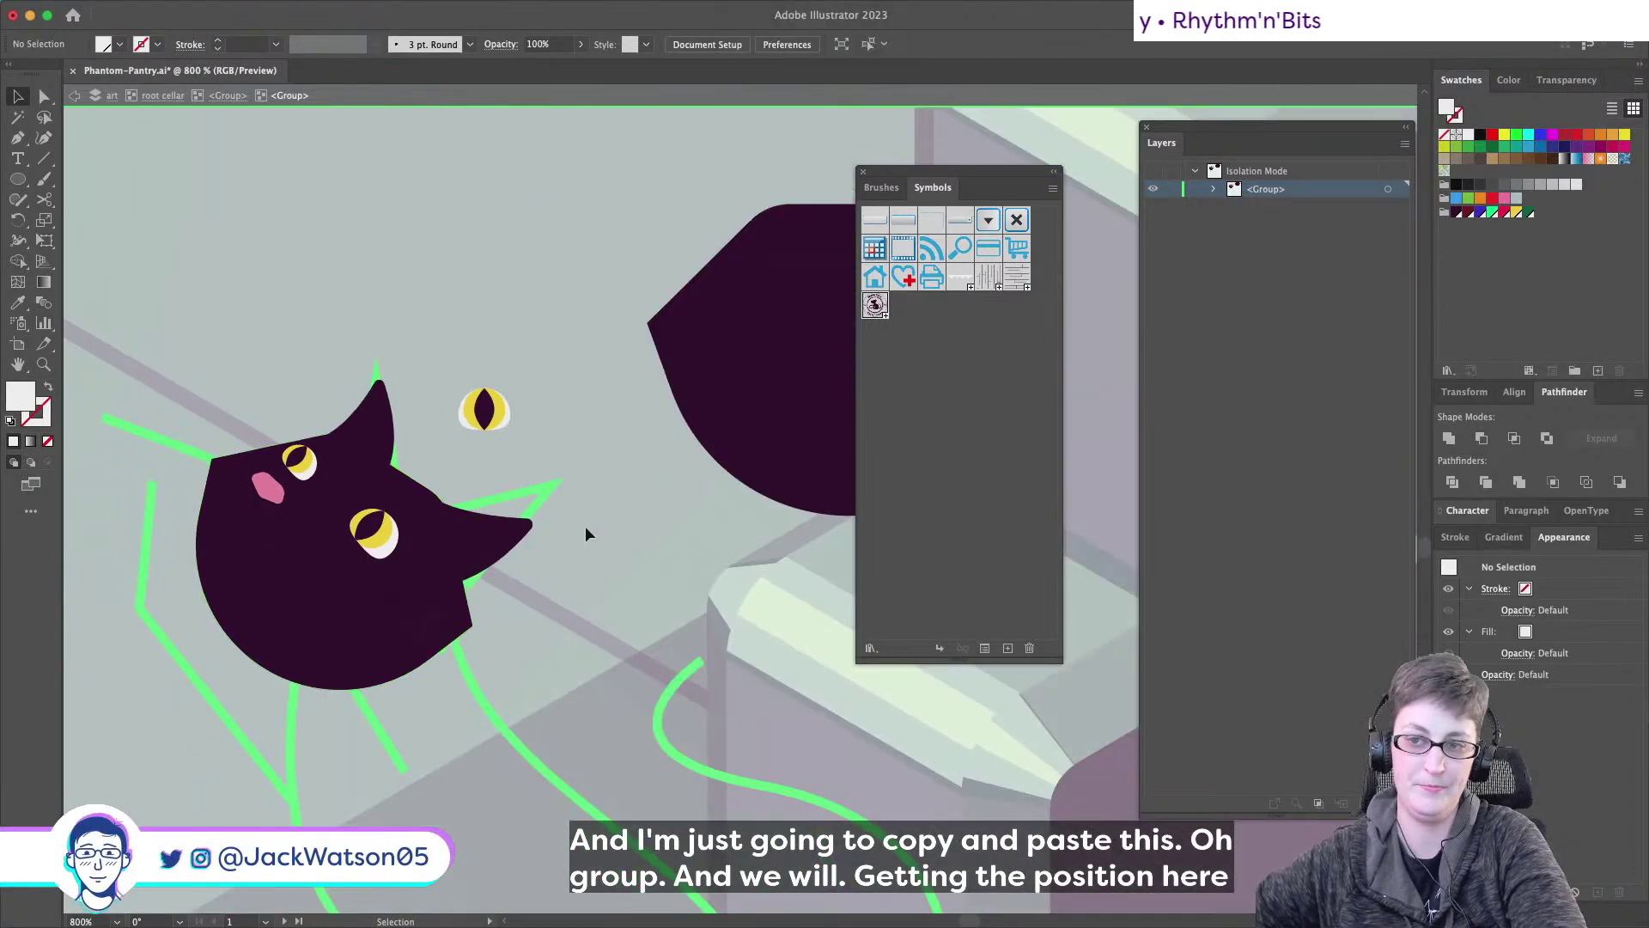
# - Start the cat's body outline with the Pen tool from beneath the head, along the back and rump, down to the stair ledge
pyautogui.scroll(-2, 585, 526)
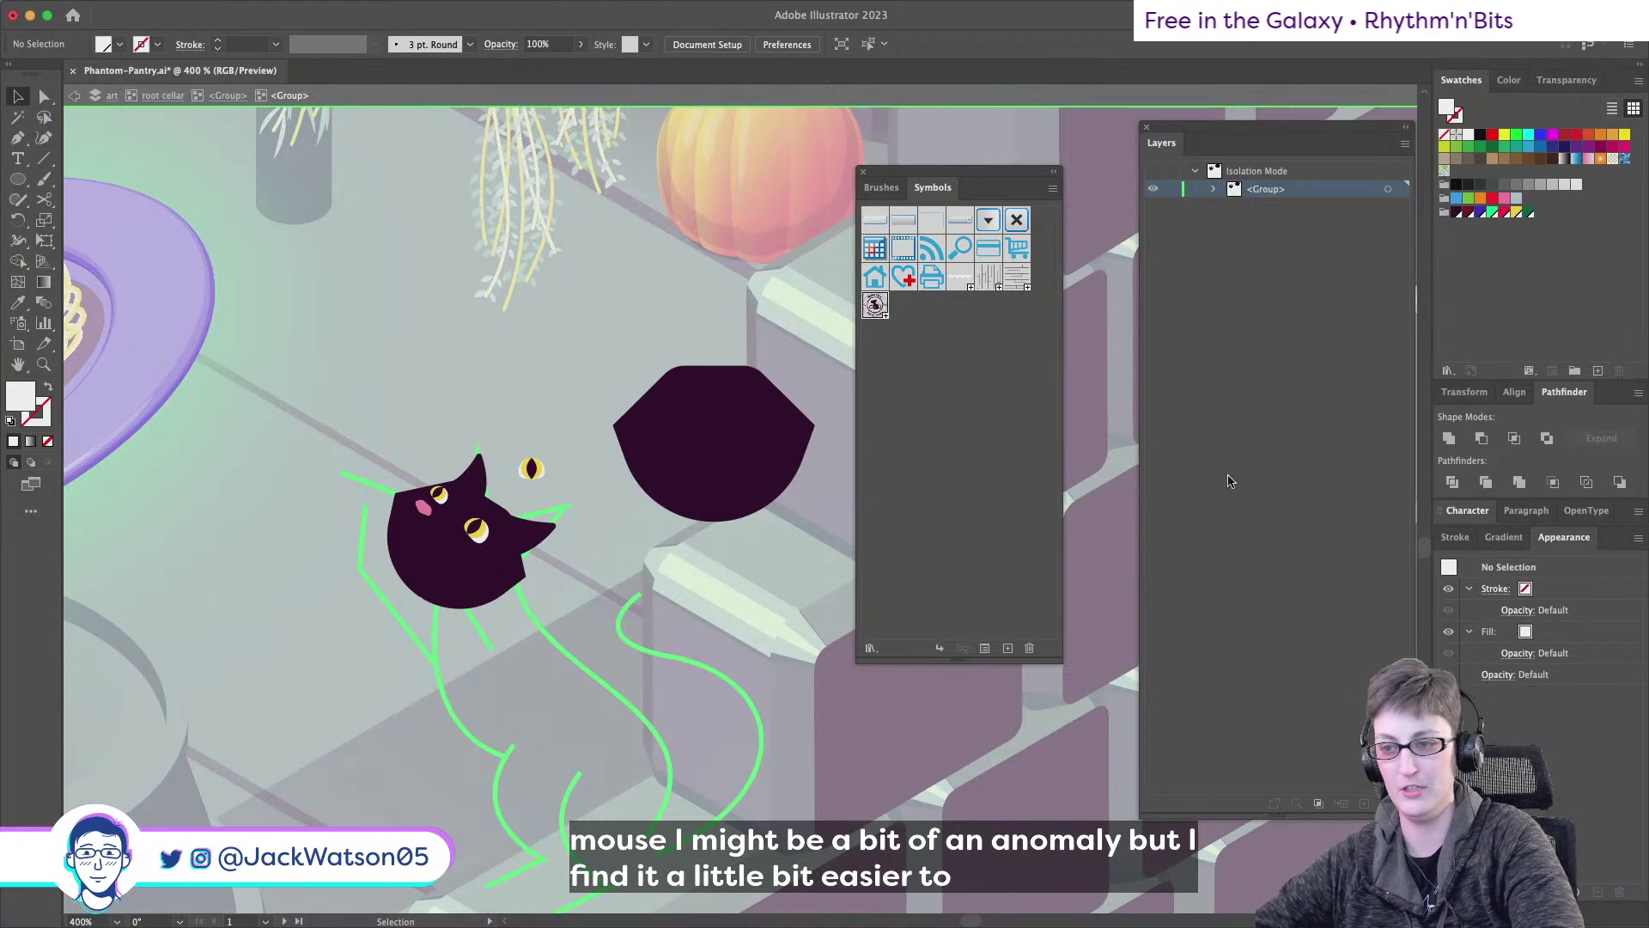
pyautogui.scroll(-2, 749, 631)
pyautogui.press('alt')
pyautogui.scroll(5, 564, 583)
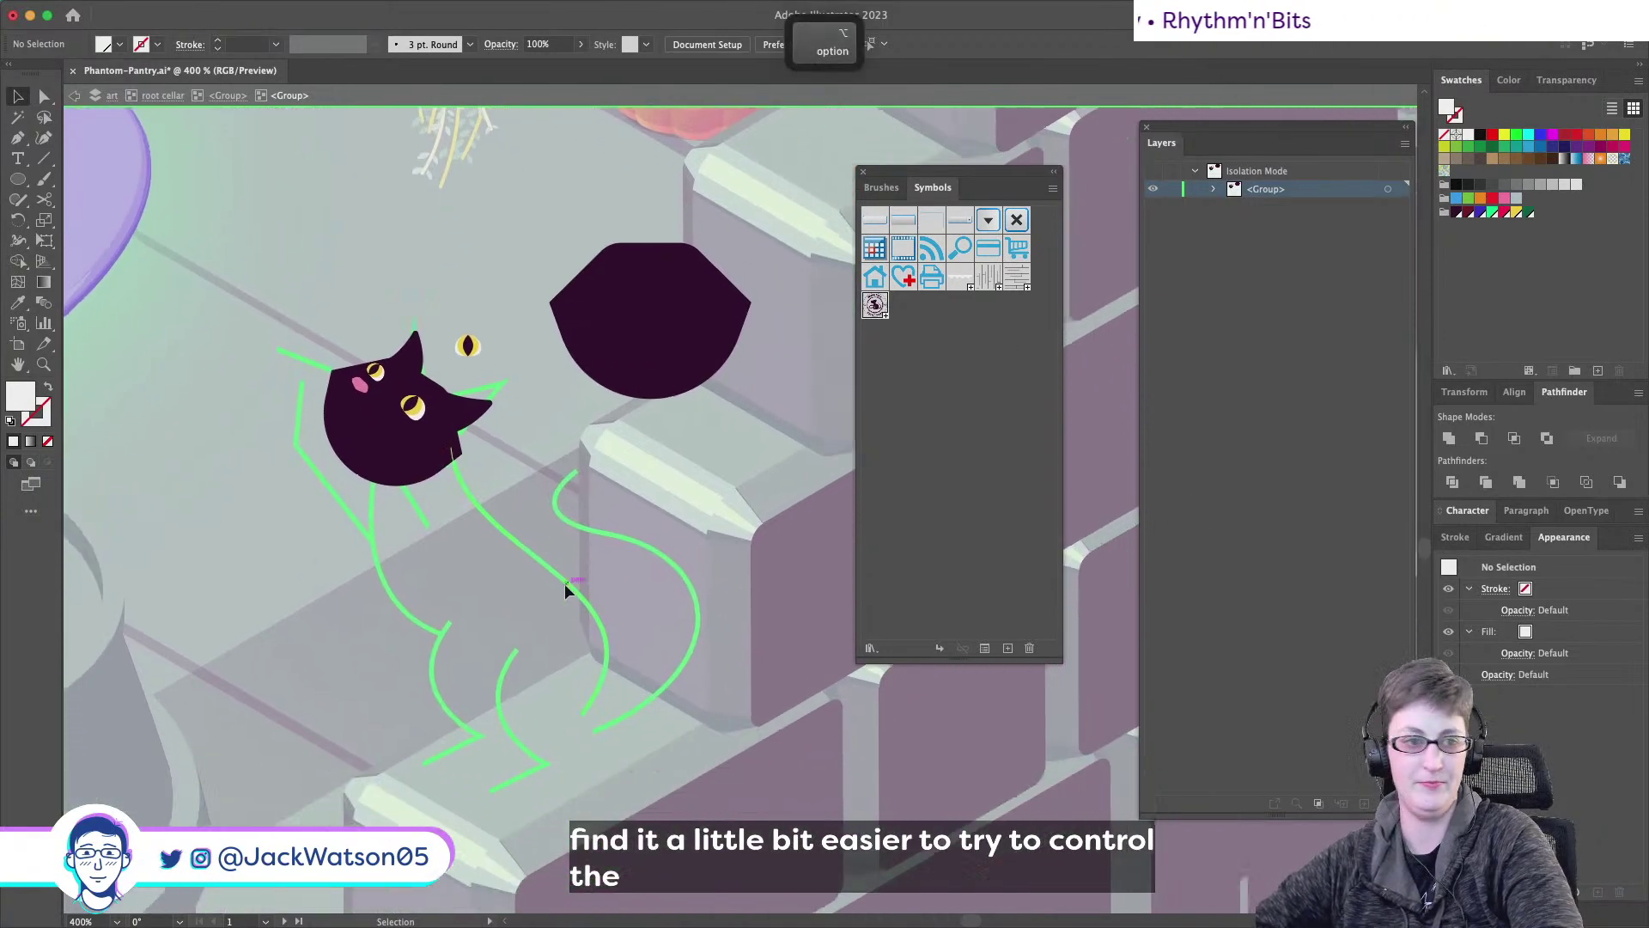
pyautogui.press('alt')
pyautogui.scroll(-5, 559, 586)
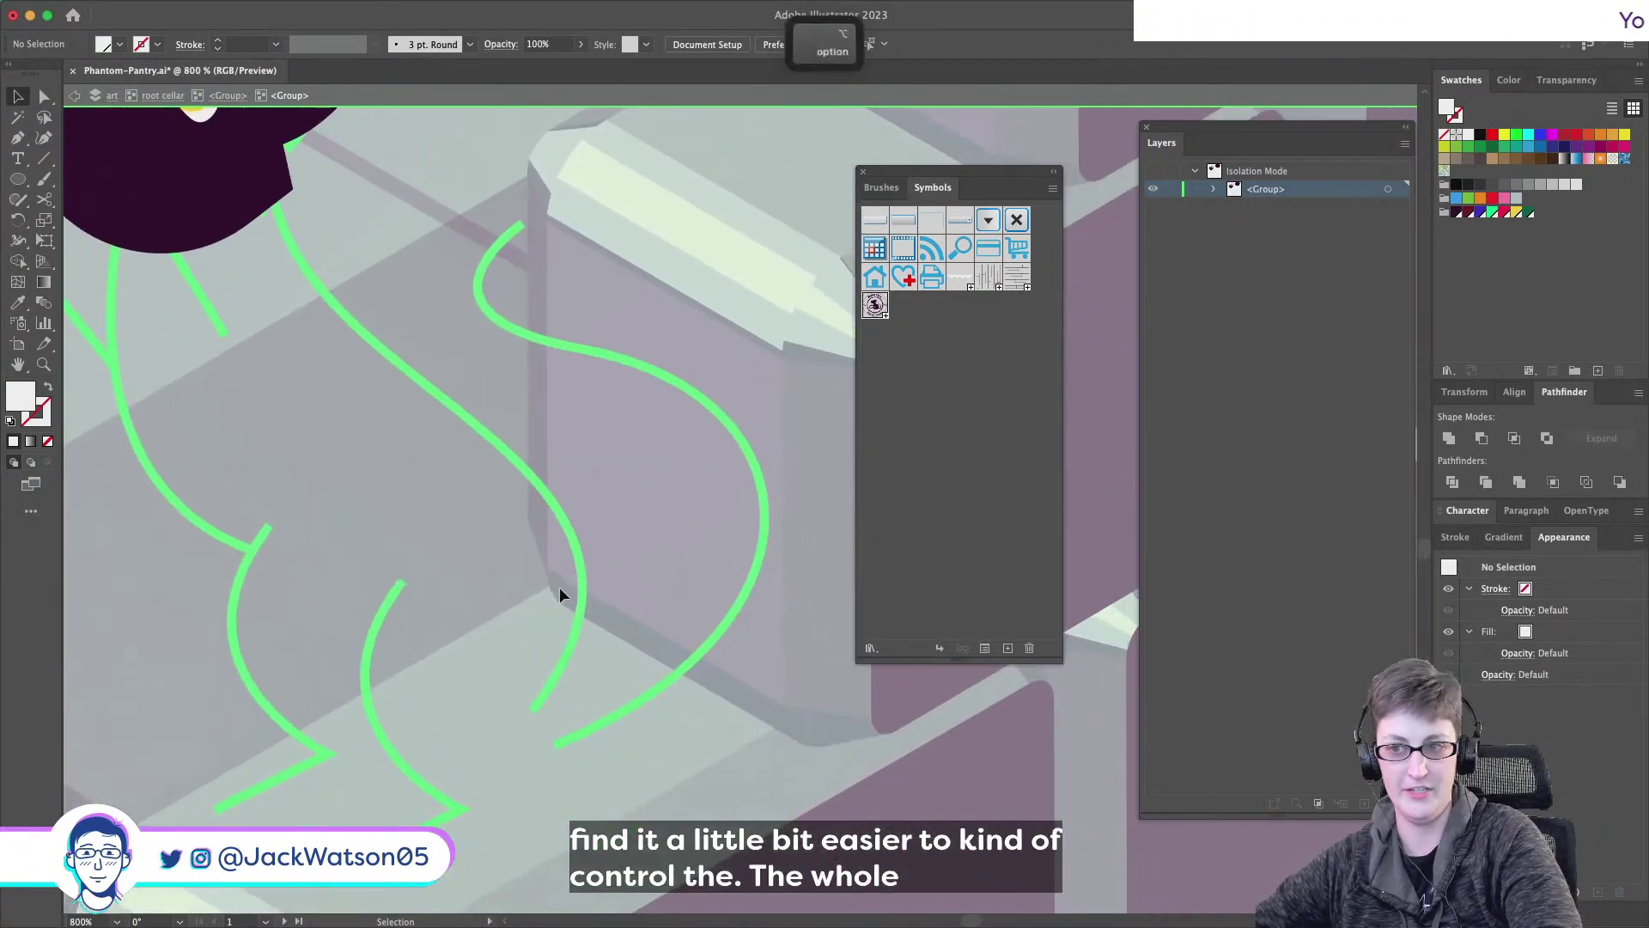
pyautogui.click(20, 139)
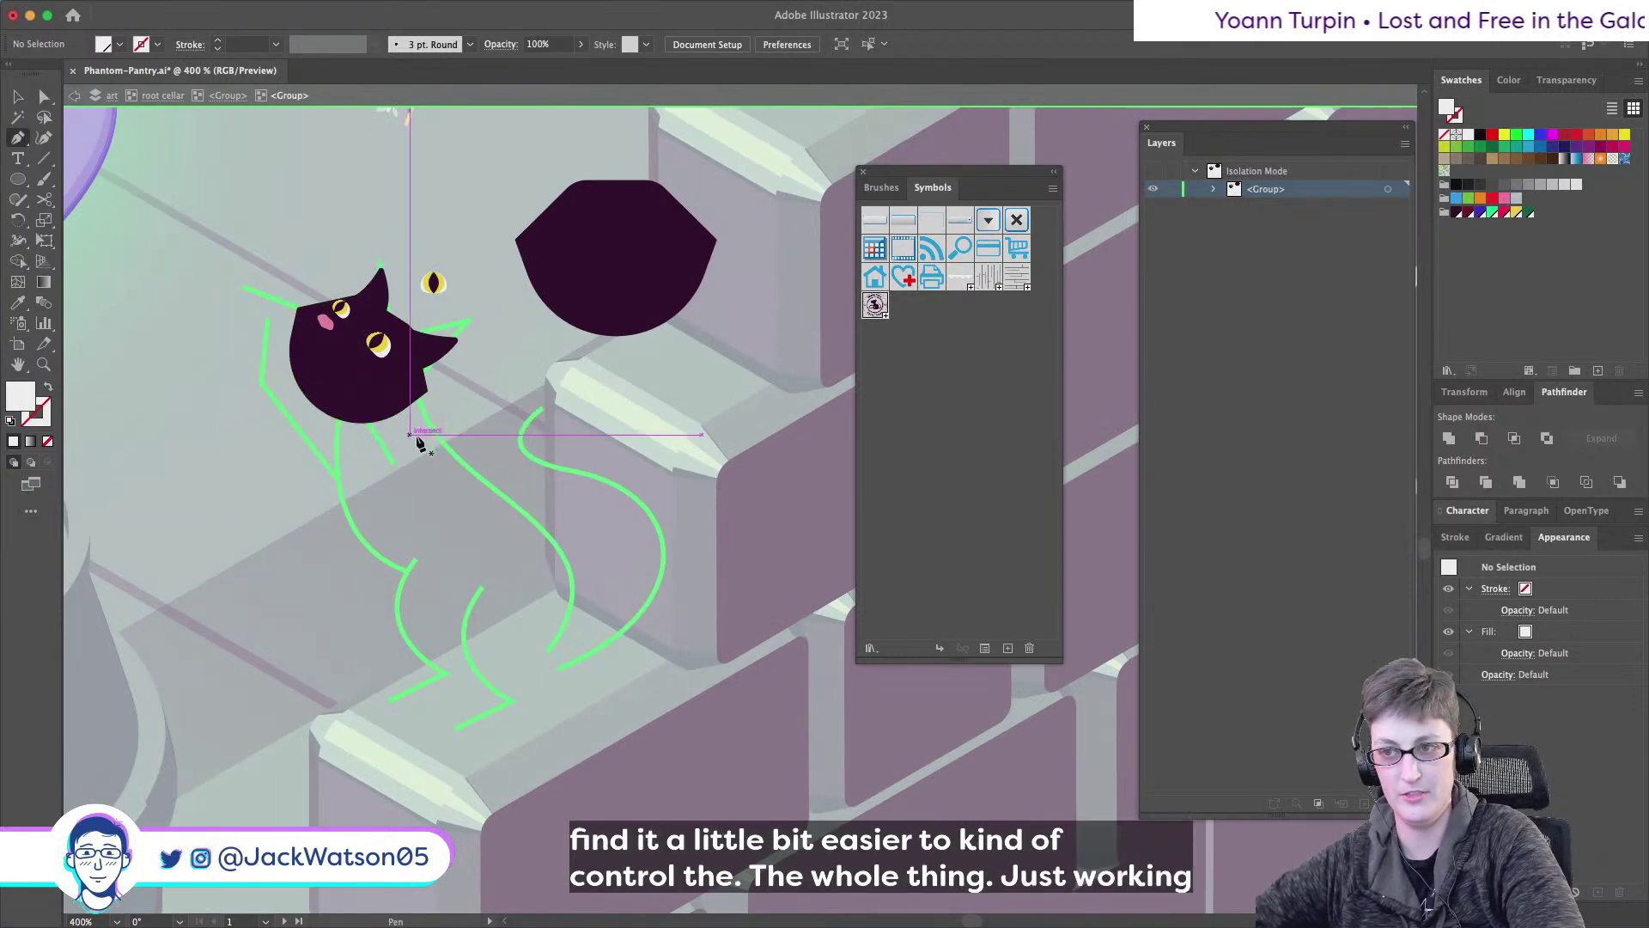
pyautogui.click(403, 412)
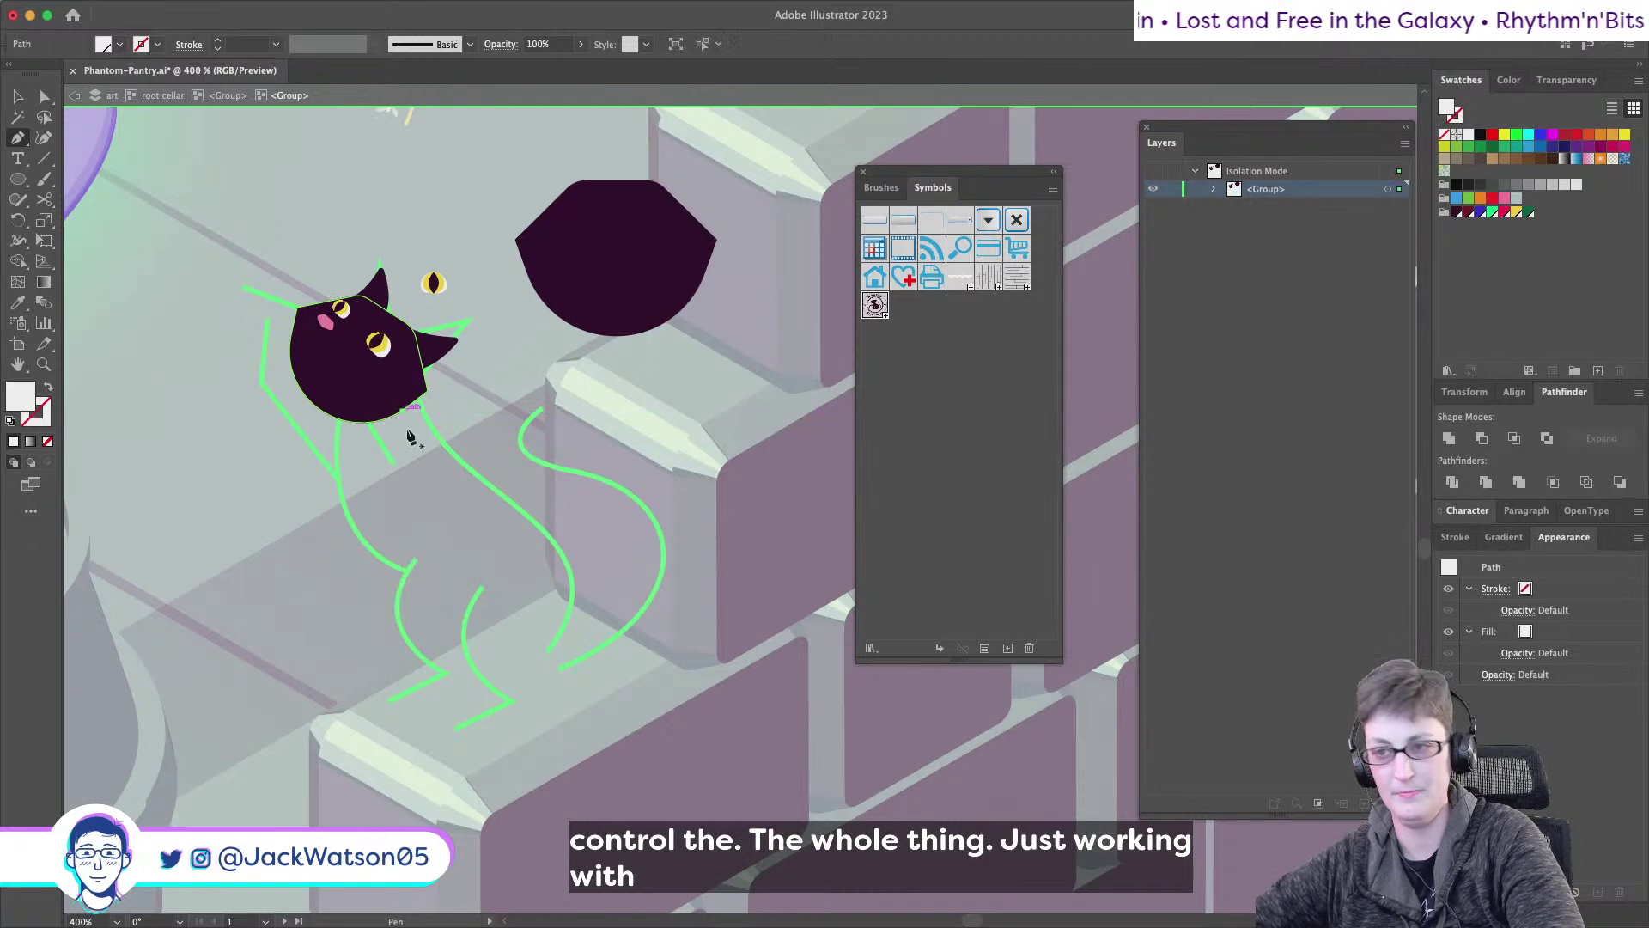
pyautogui.click(440, 486)
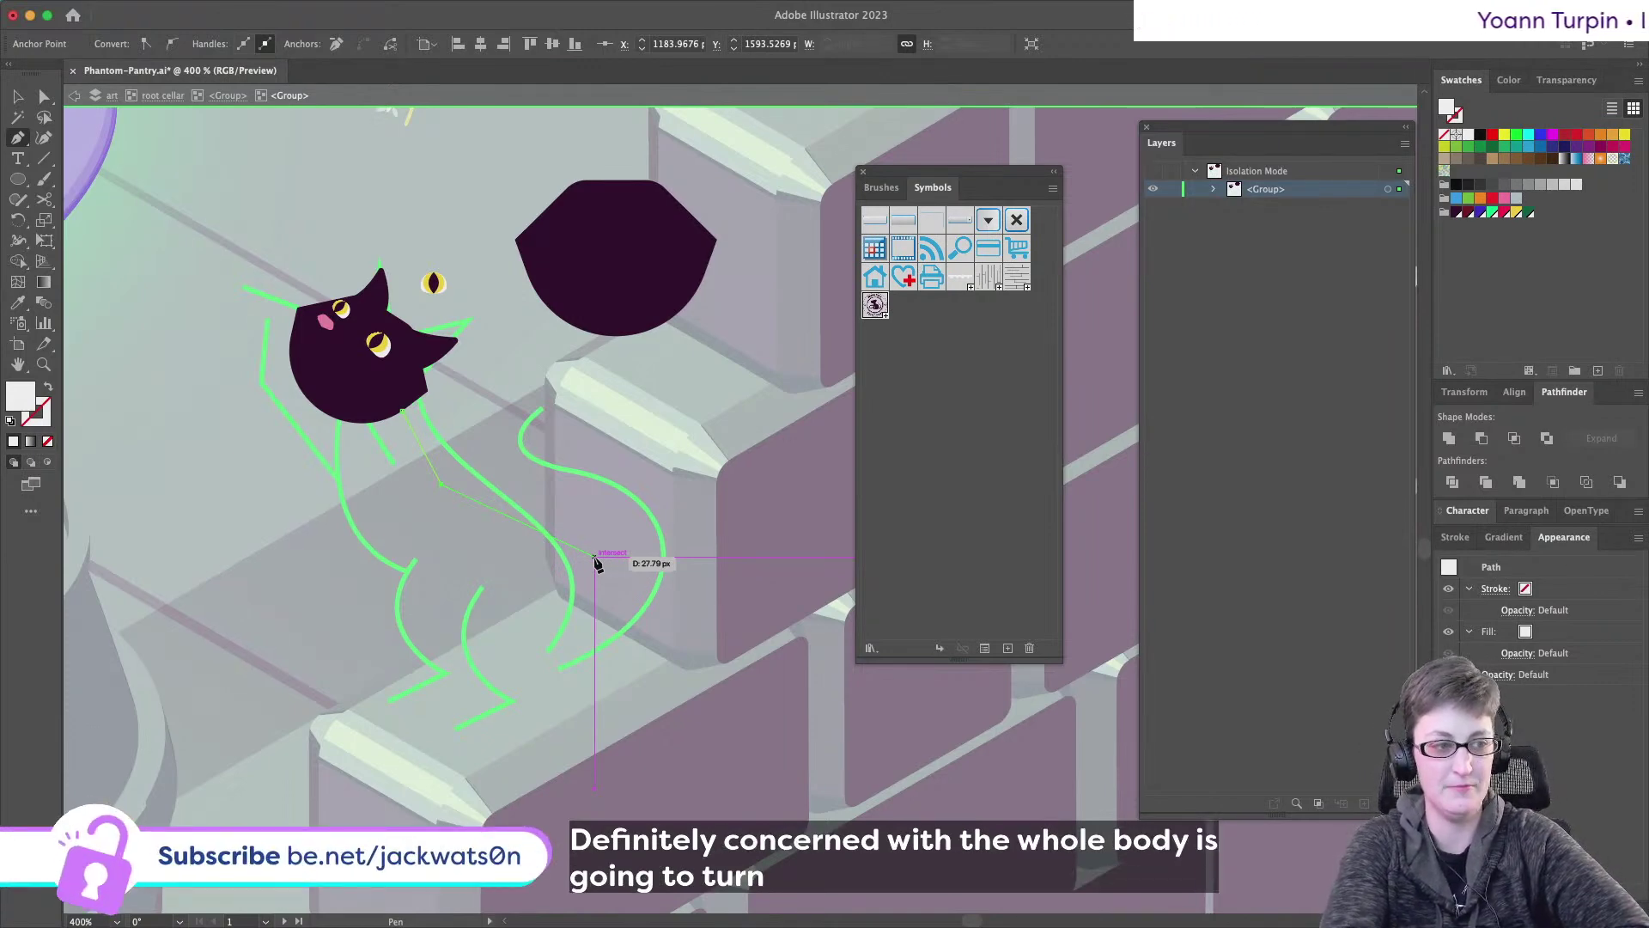
pyautogui.press('super')
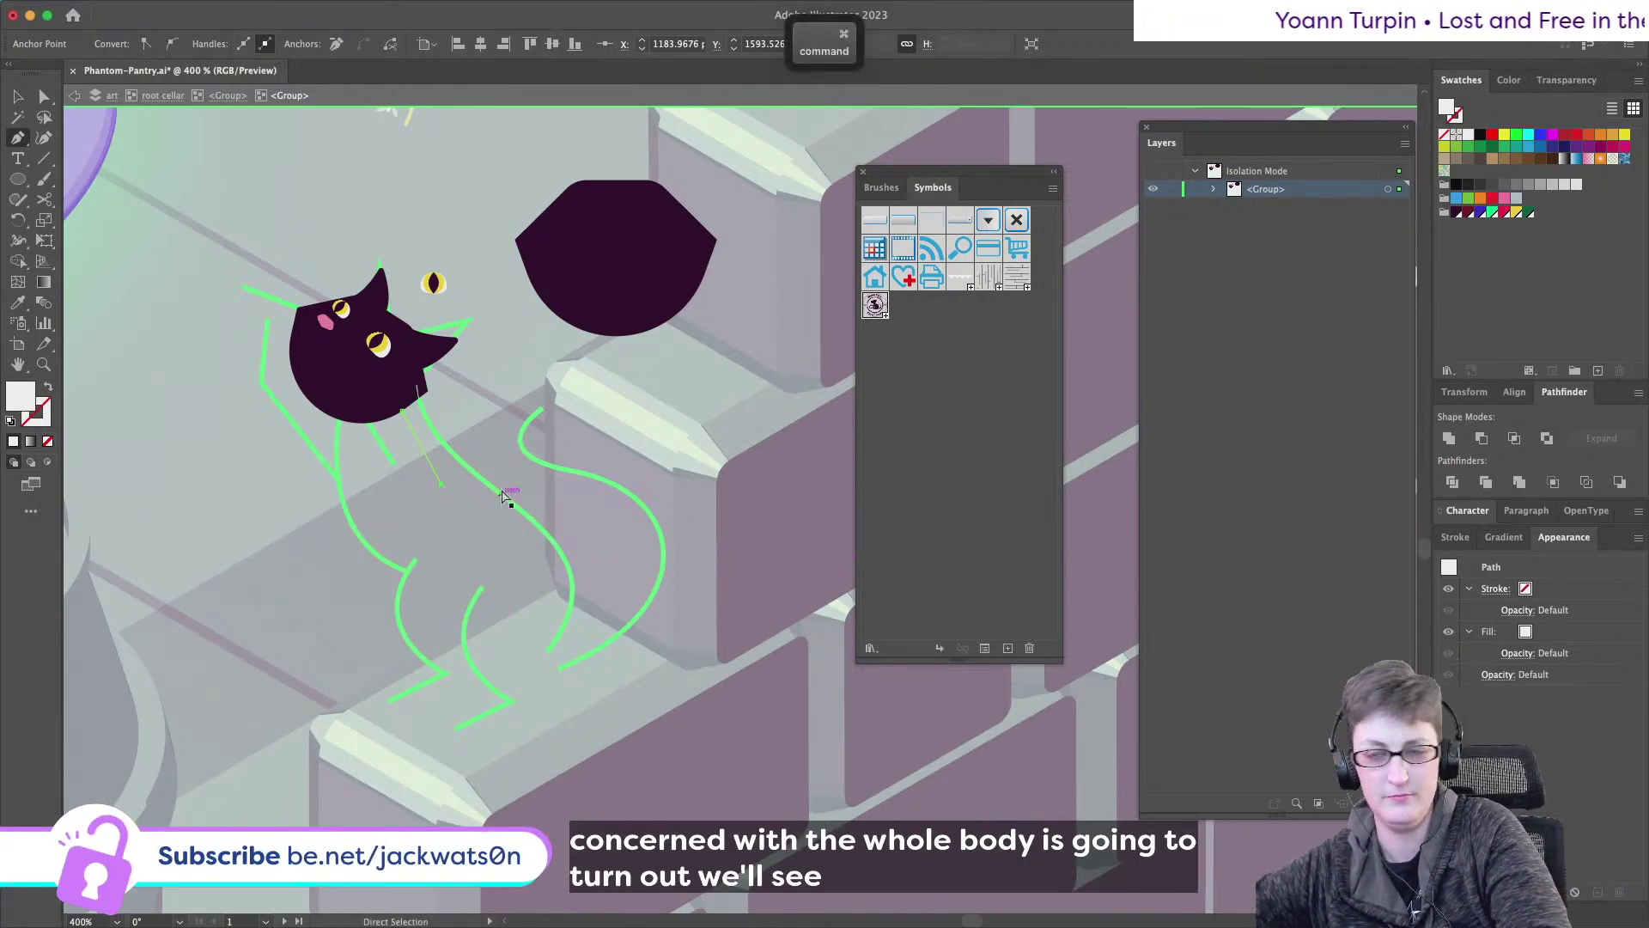
pyautogui.press('super+z')
pyautogui.click(438, 465)
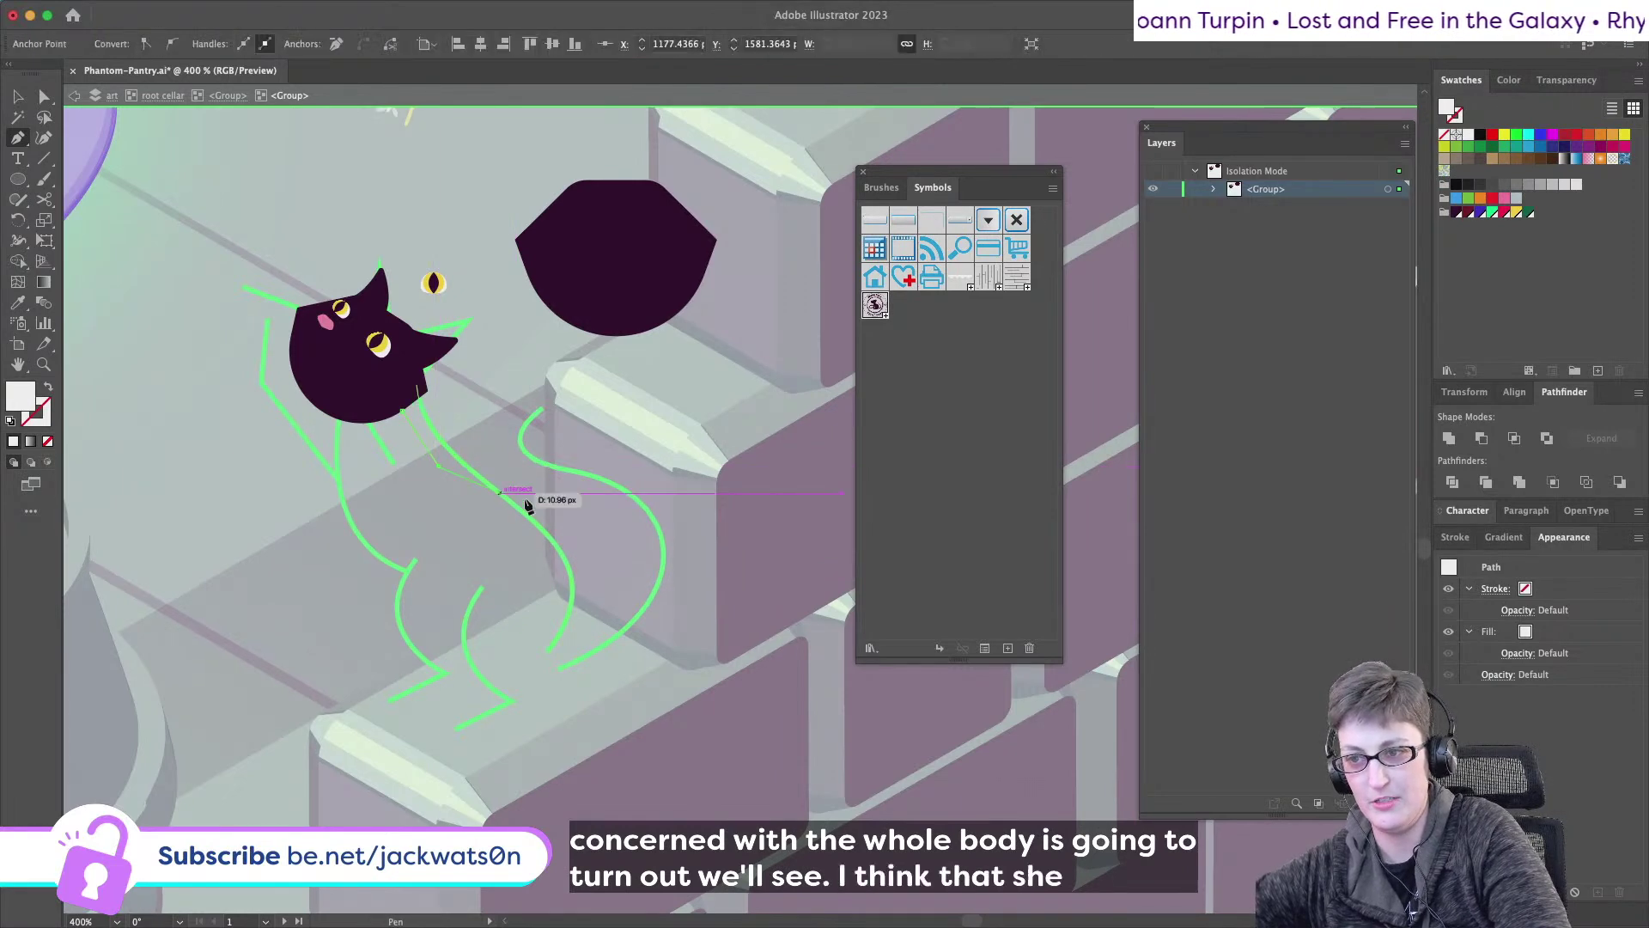
pyautogui.click(602, 546)
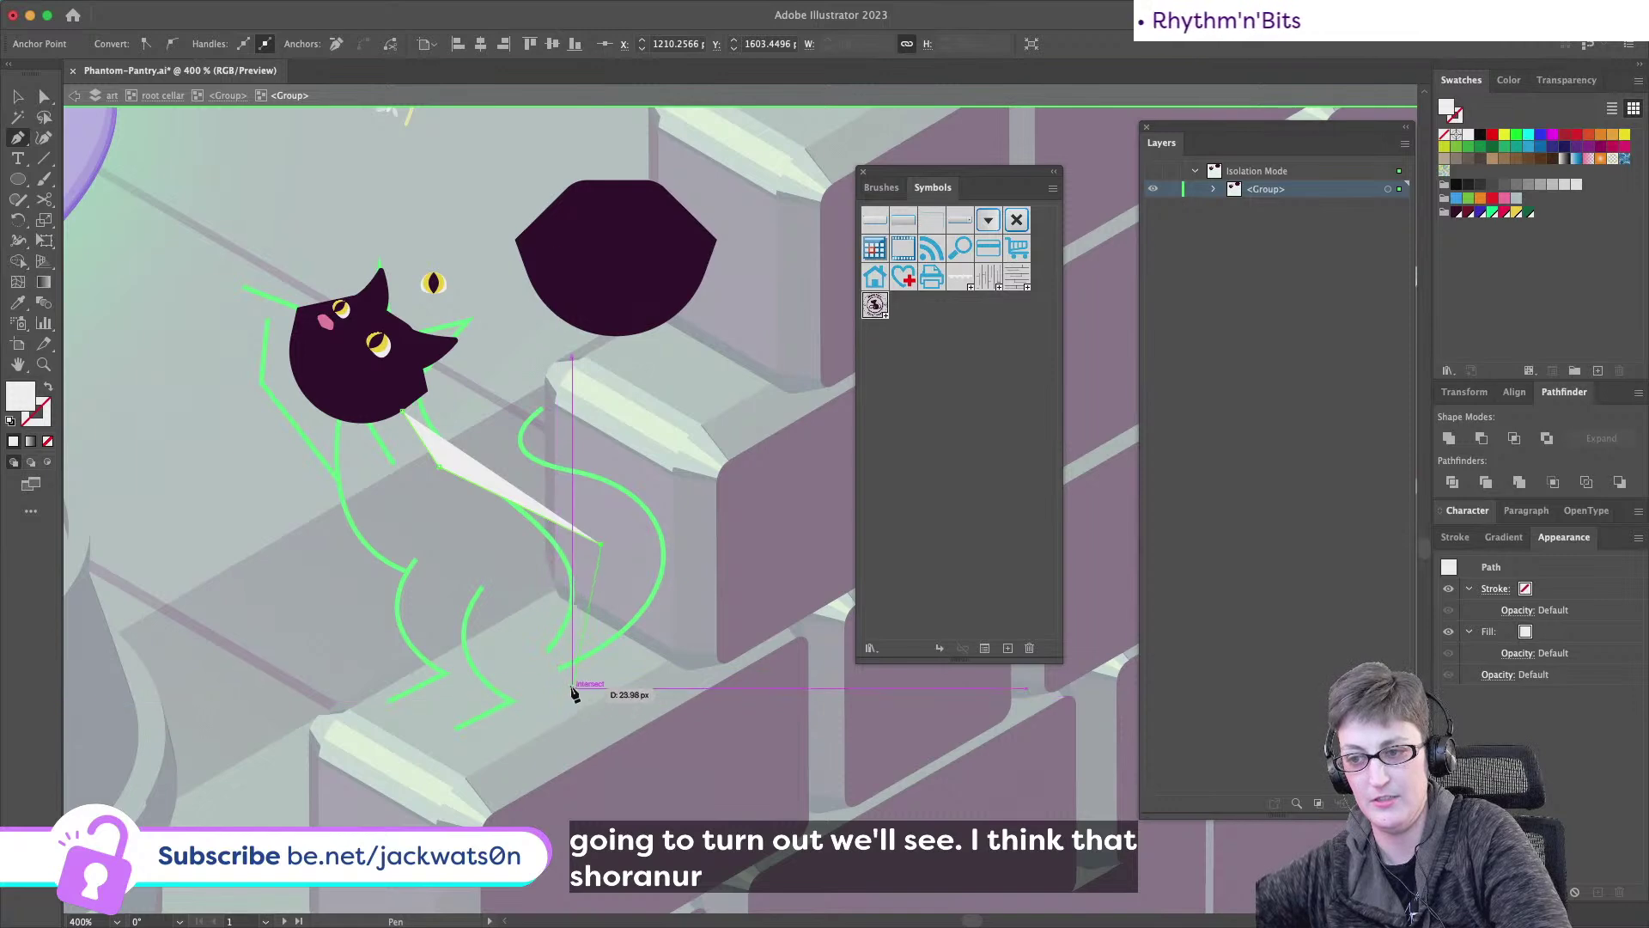
pyautogui.click(572, 687)
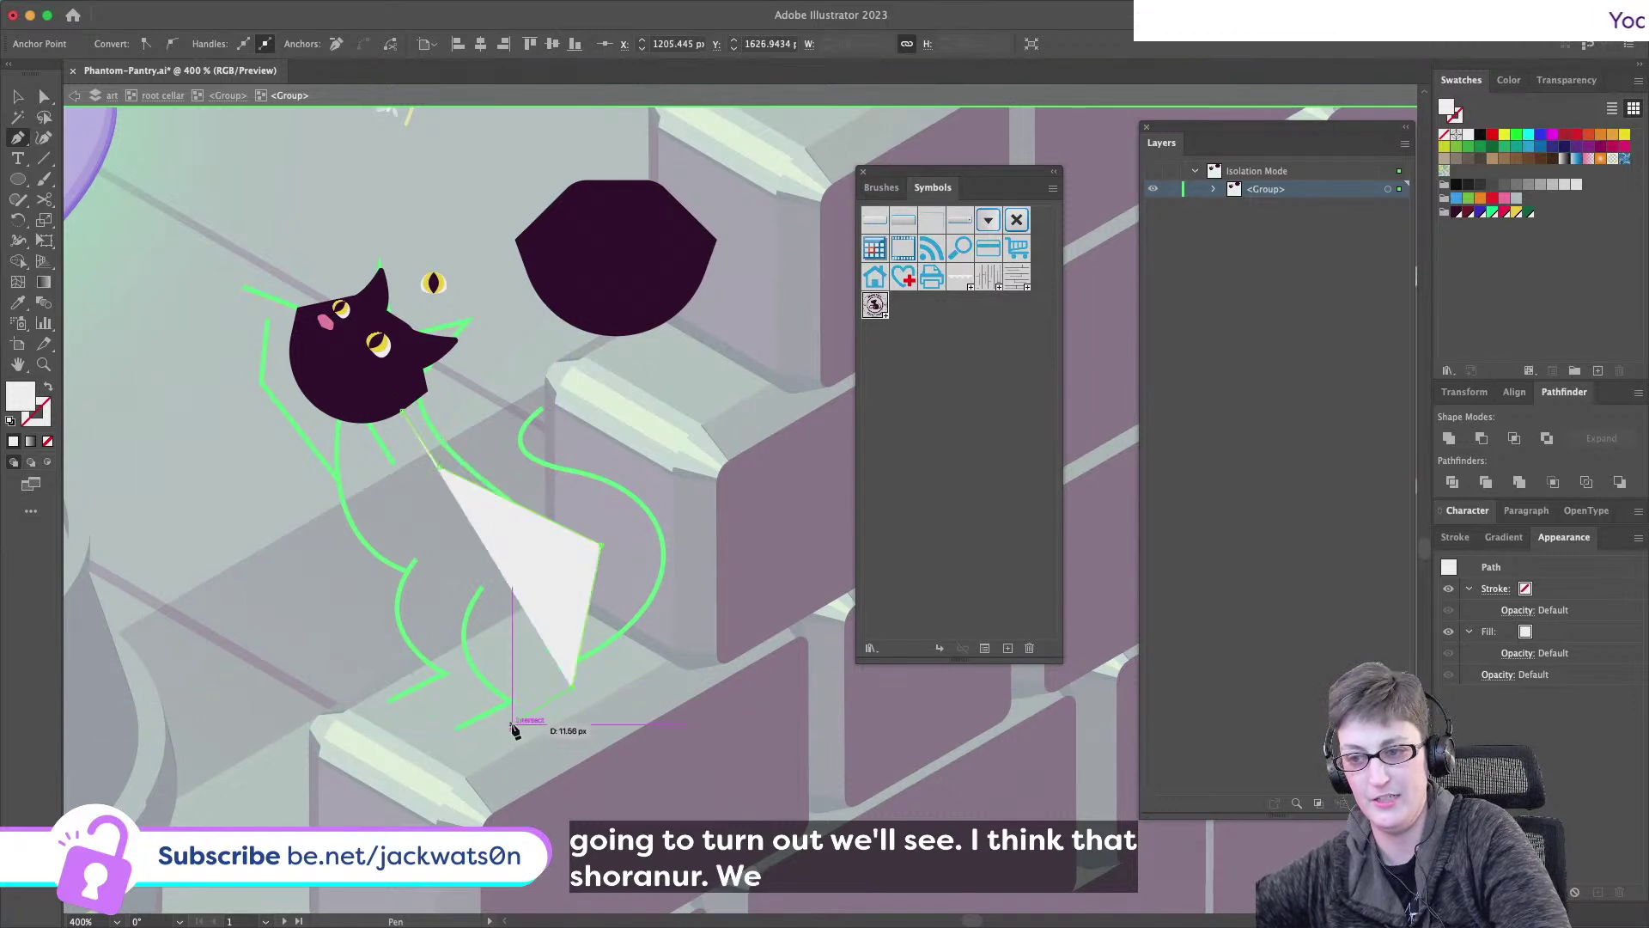
# - Close the body outline around the base, belly, chest and neck, and fill it with the head's dark purple
pyautogui.click(507, 726)
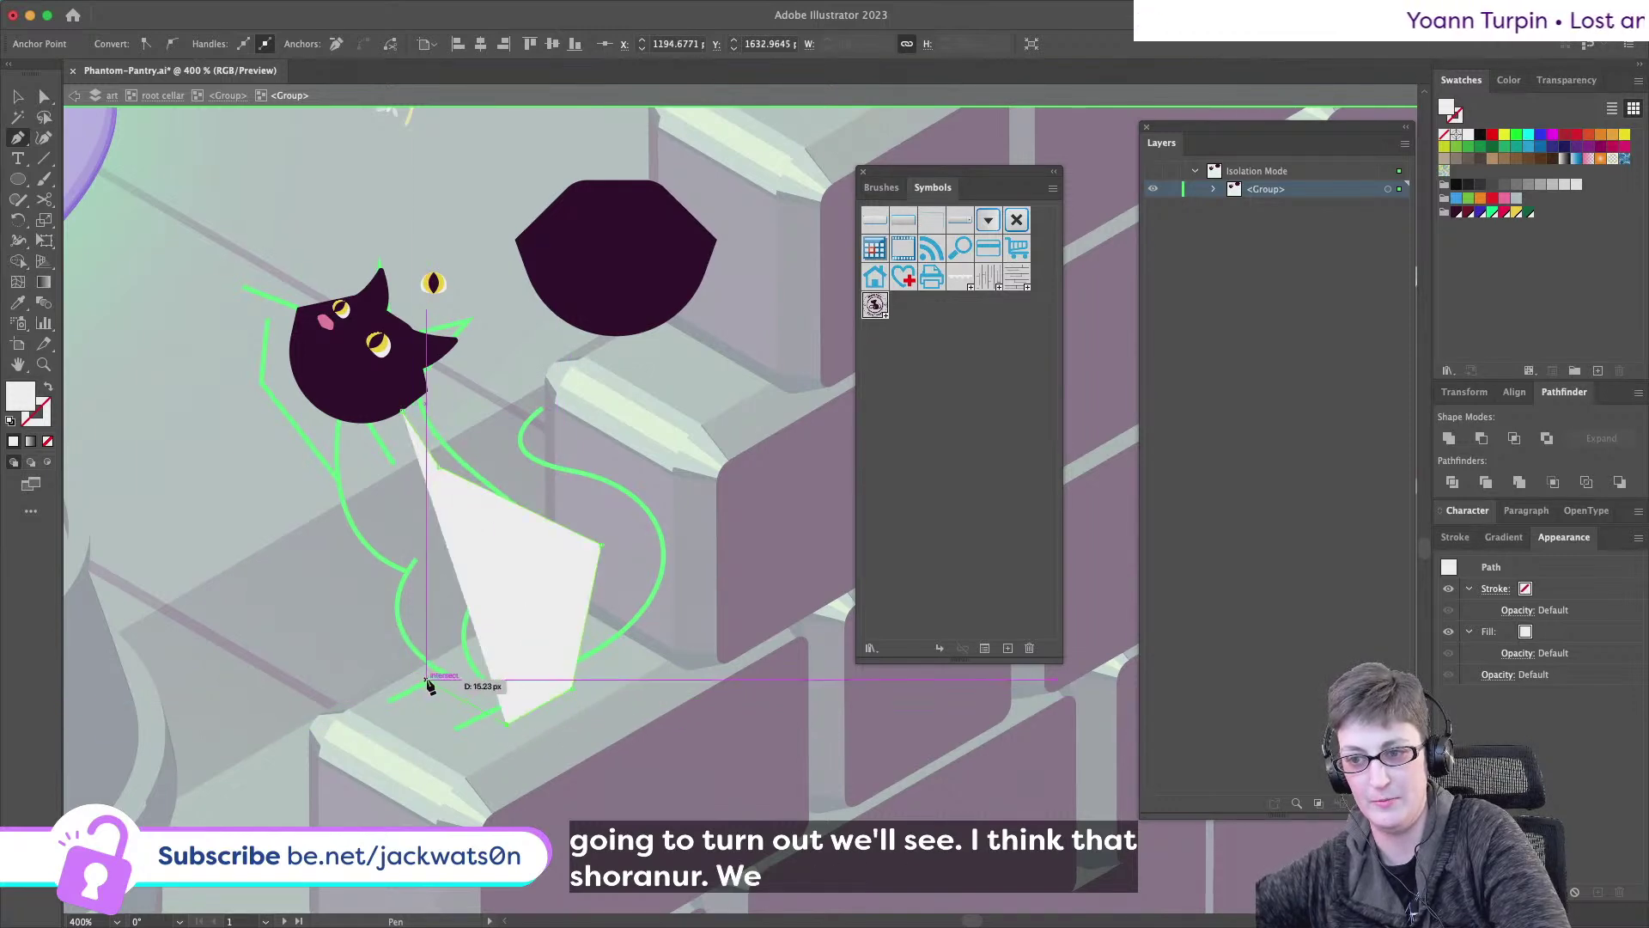
pyautogui.click(426, 682)
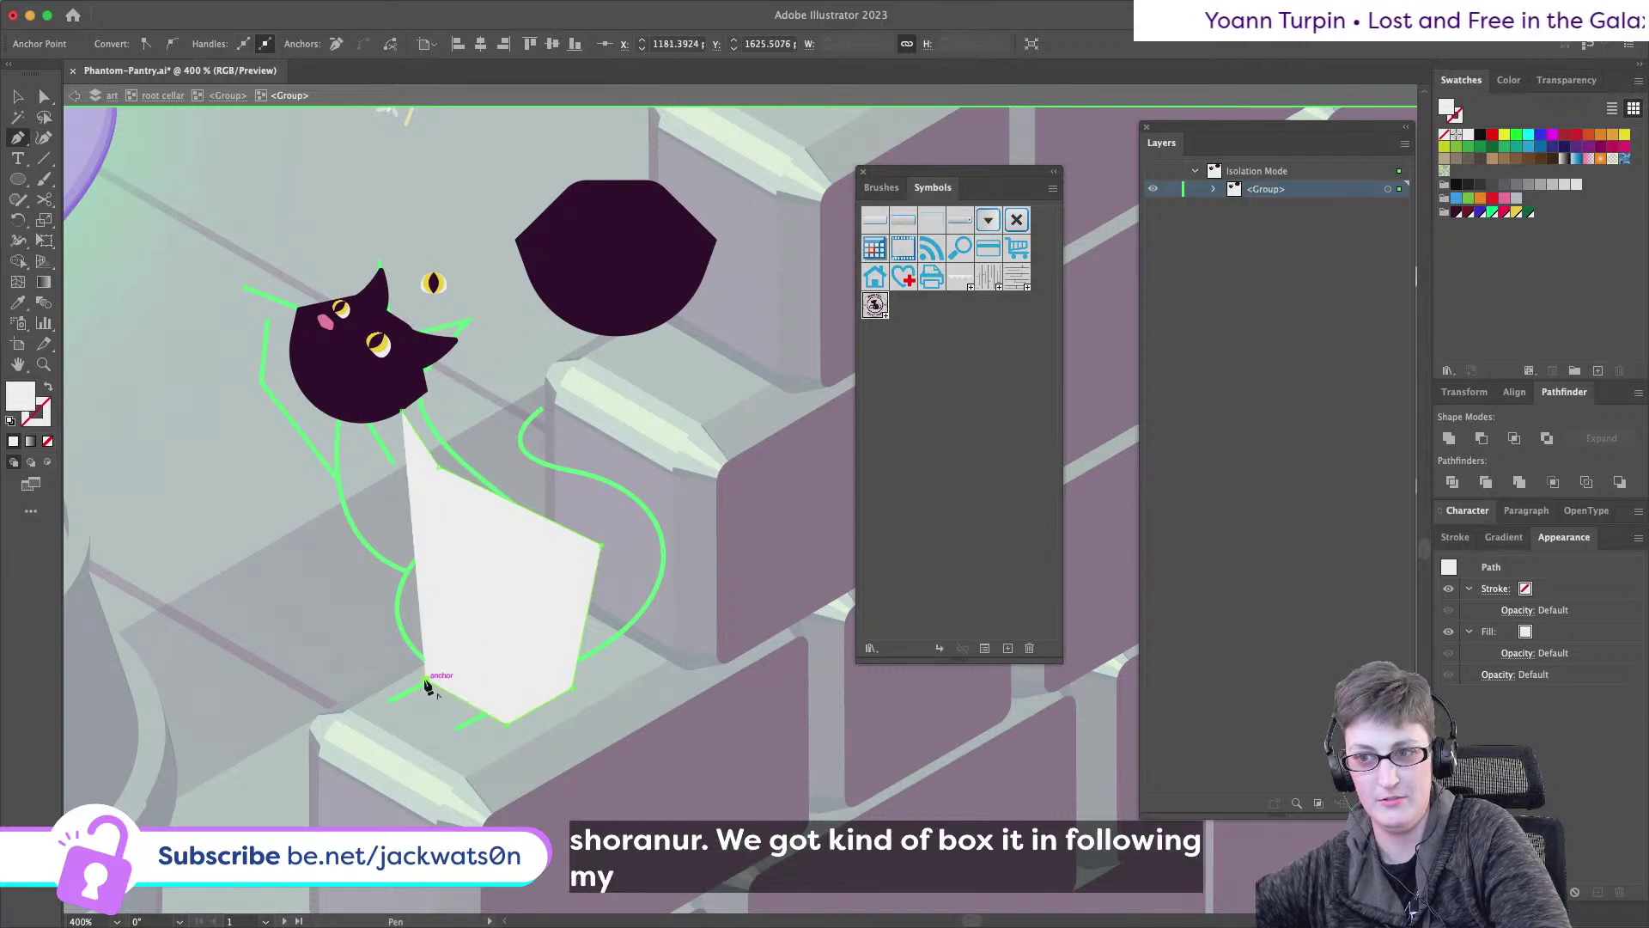
pyautogui.click(430, 608)
pyautogui.click(353, 523)
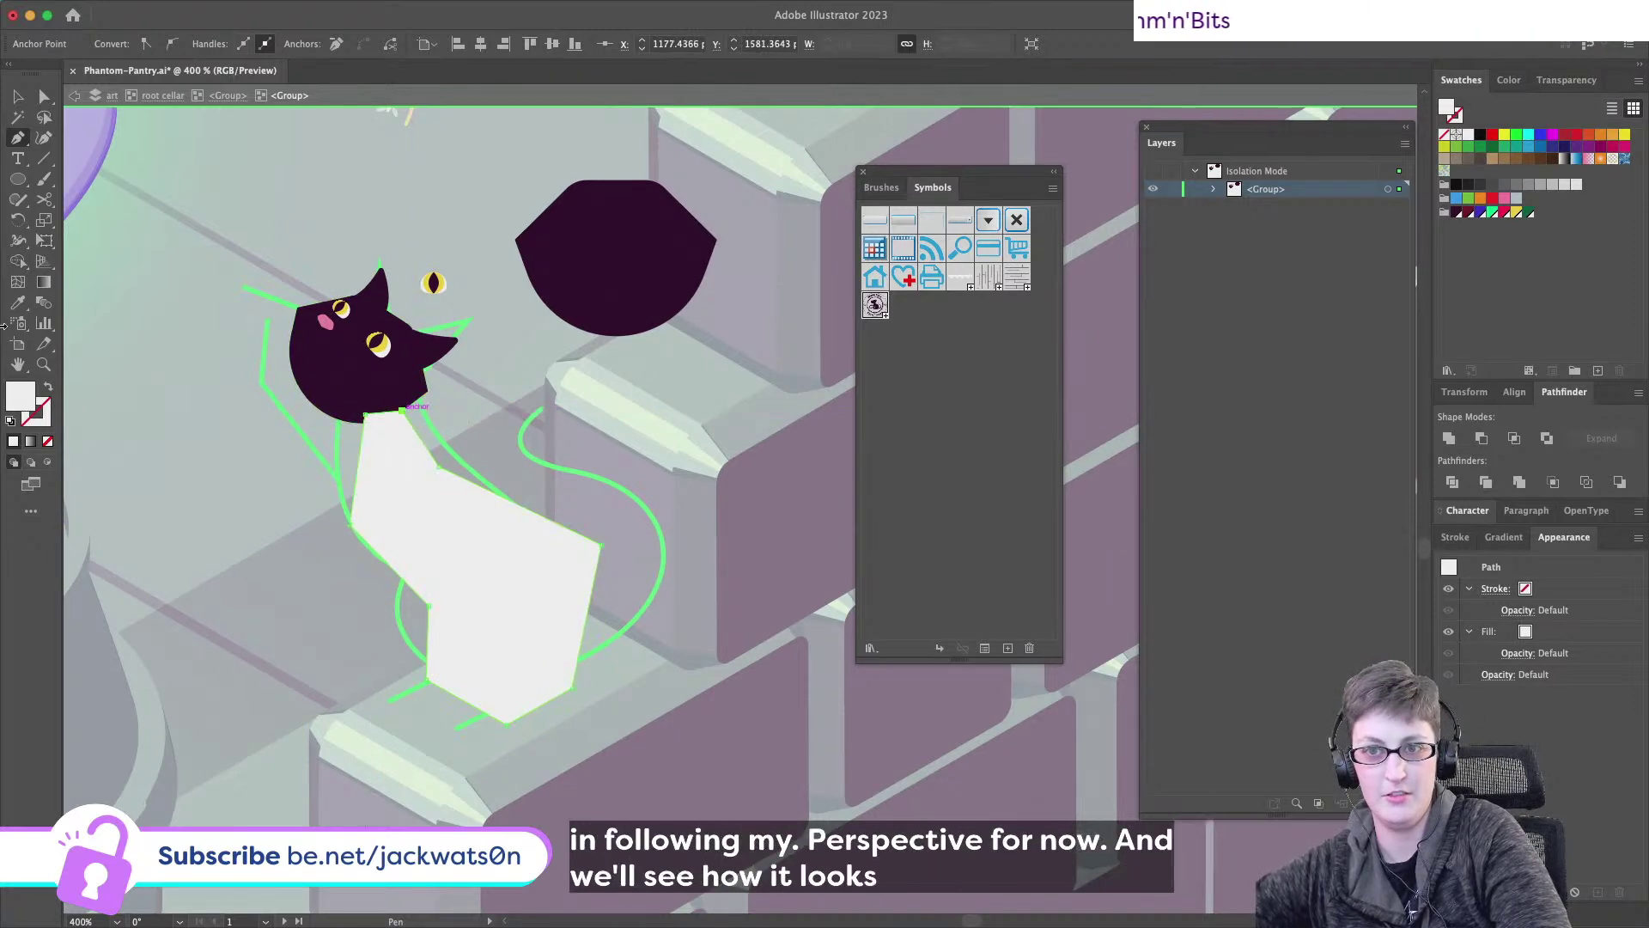
pyautogui.click(355, 389)
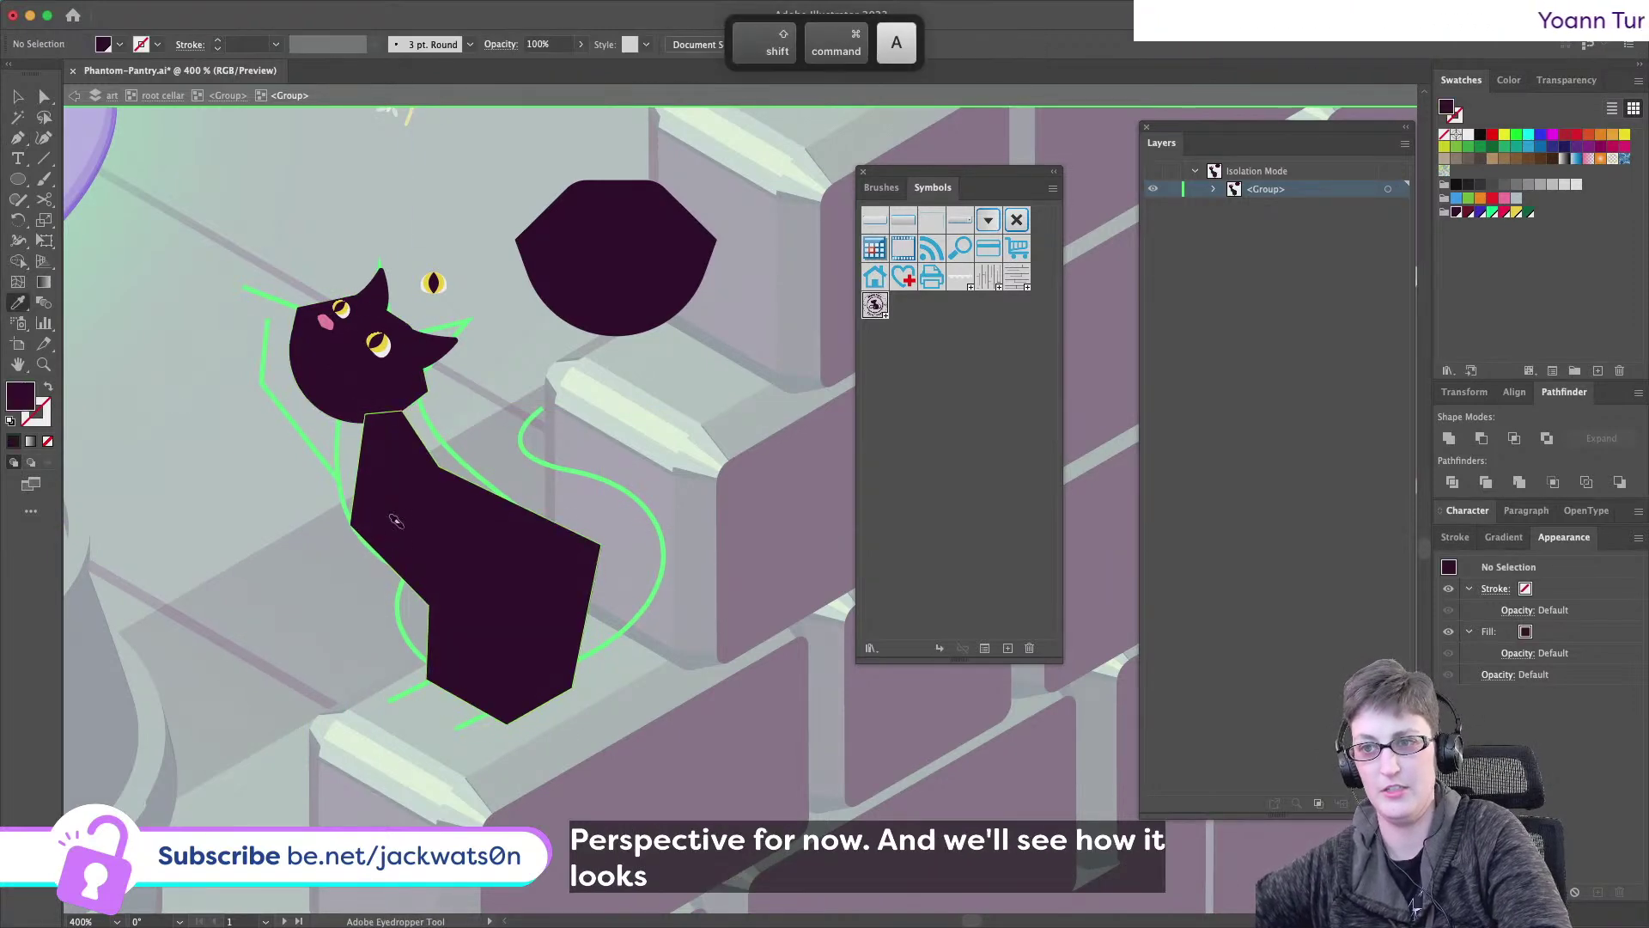
# - Try to round all the body's corners together except the two at the neck
pyautogui.press('super+shift+a')
pyautogui.scroll(1, 396, 541)
pyautogui.hscroll(2, 375, 505)
pyautogui.press('a')
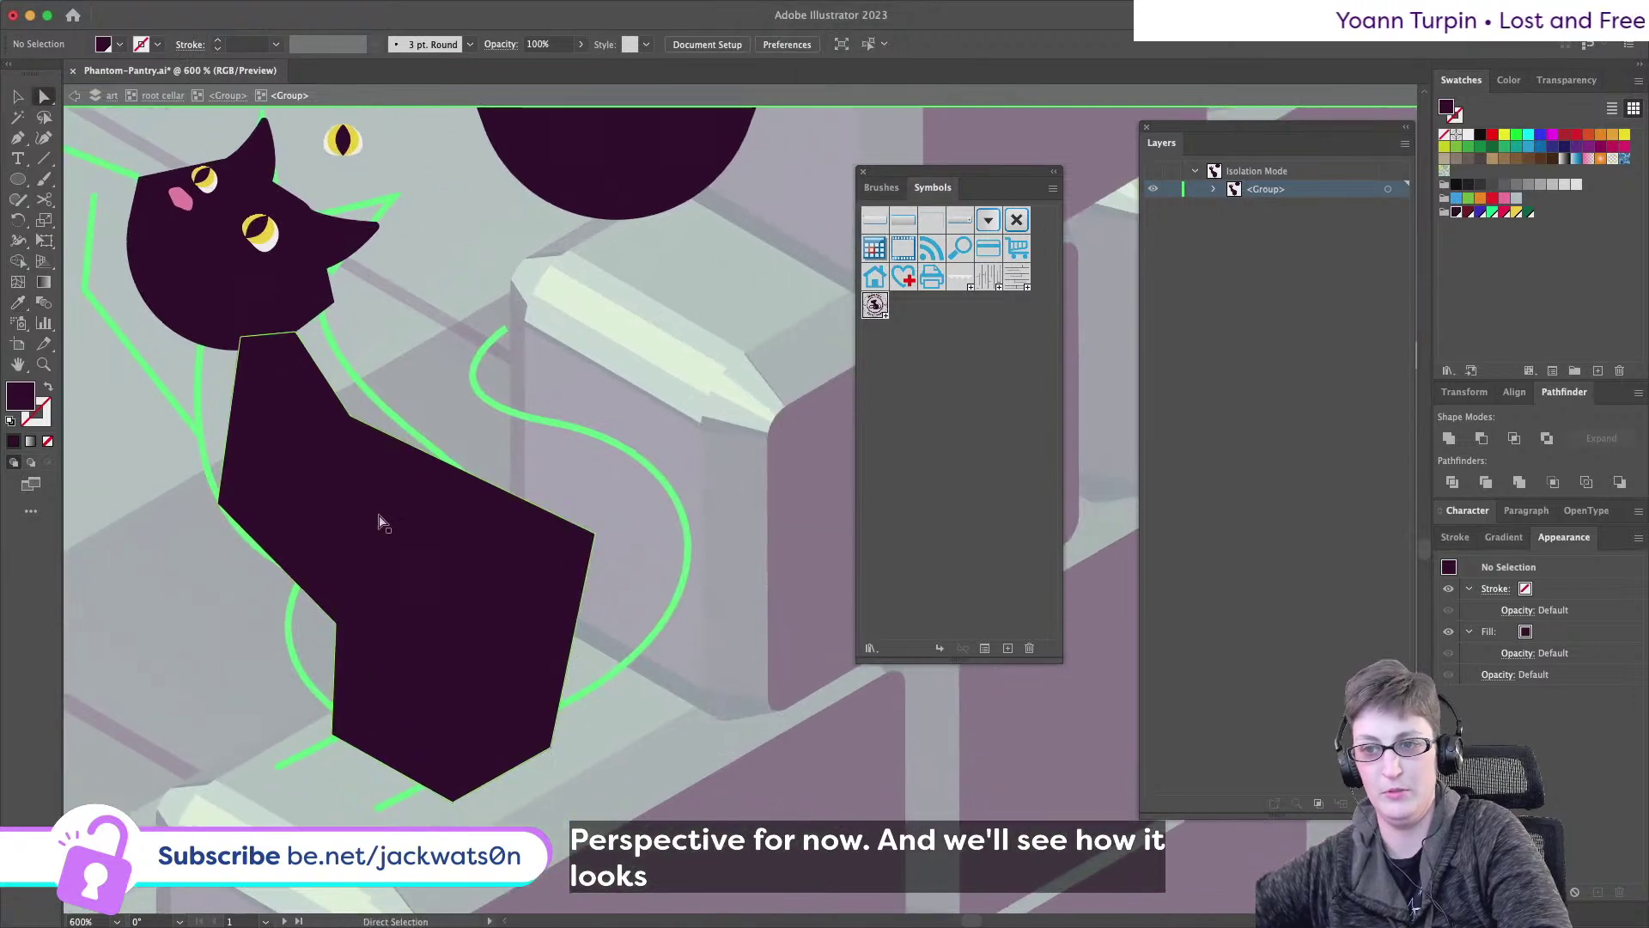
pyautogui.click(372, 468)
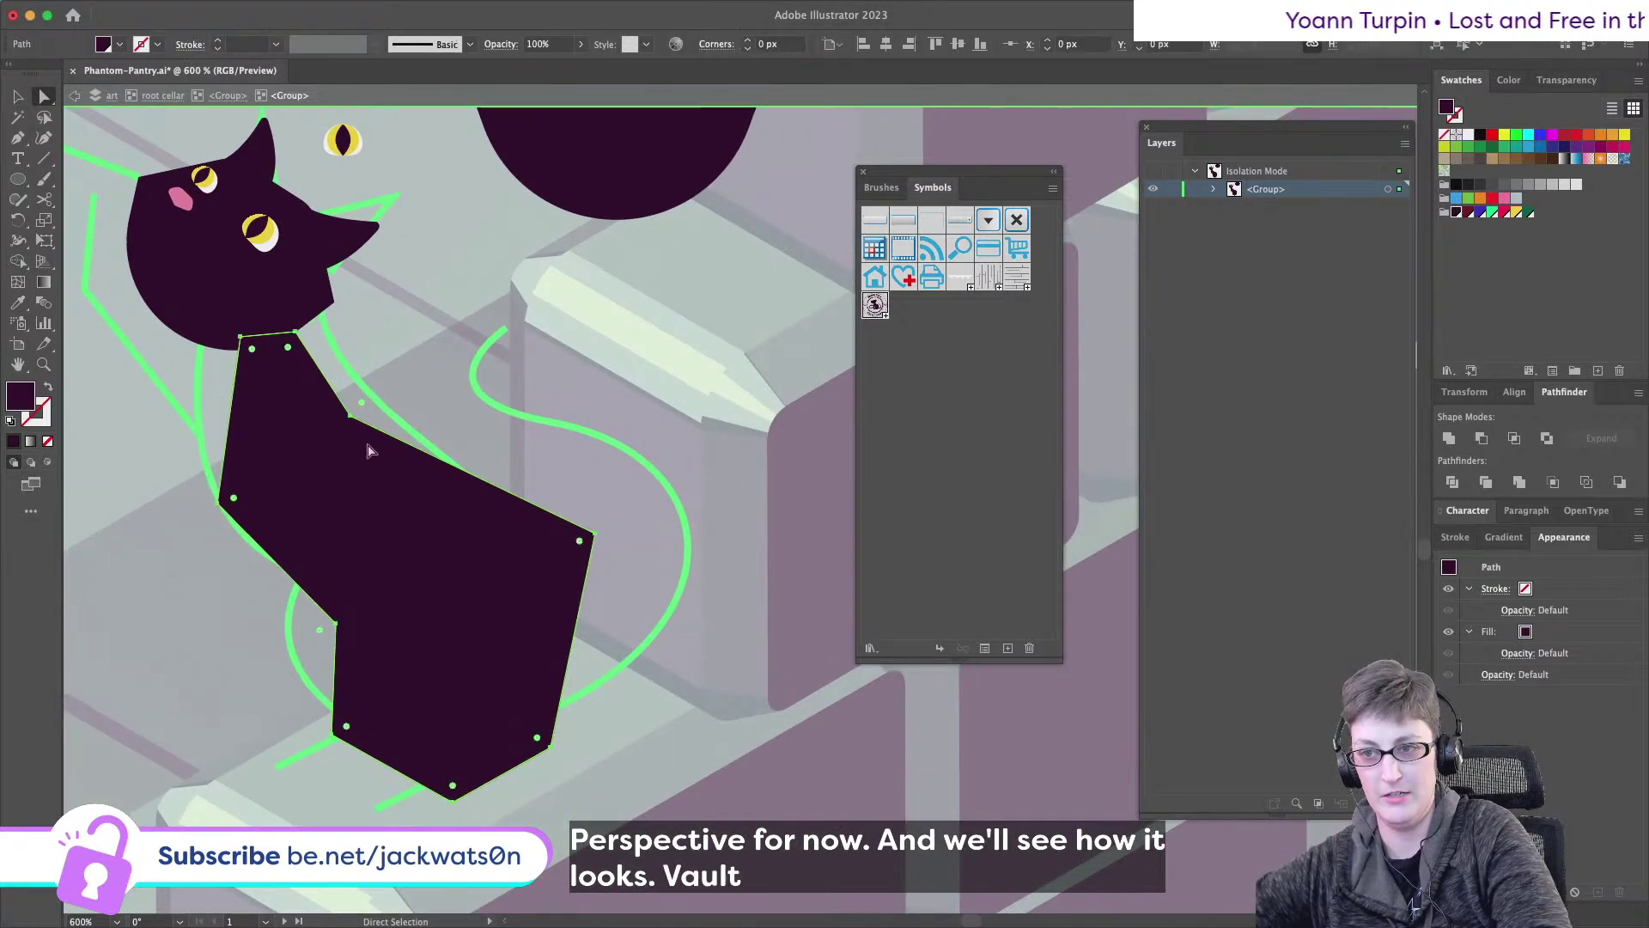
pyautogui.keyDown('shift'); pyautogui.click(297, 335); pyautogui.keyUp('shift')
pyautogui.keyDown('shift'); pyautogui.click(241, 337); pyautogui.keyUp('shift')
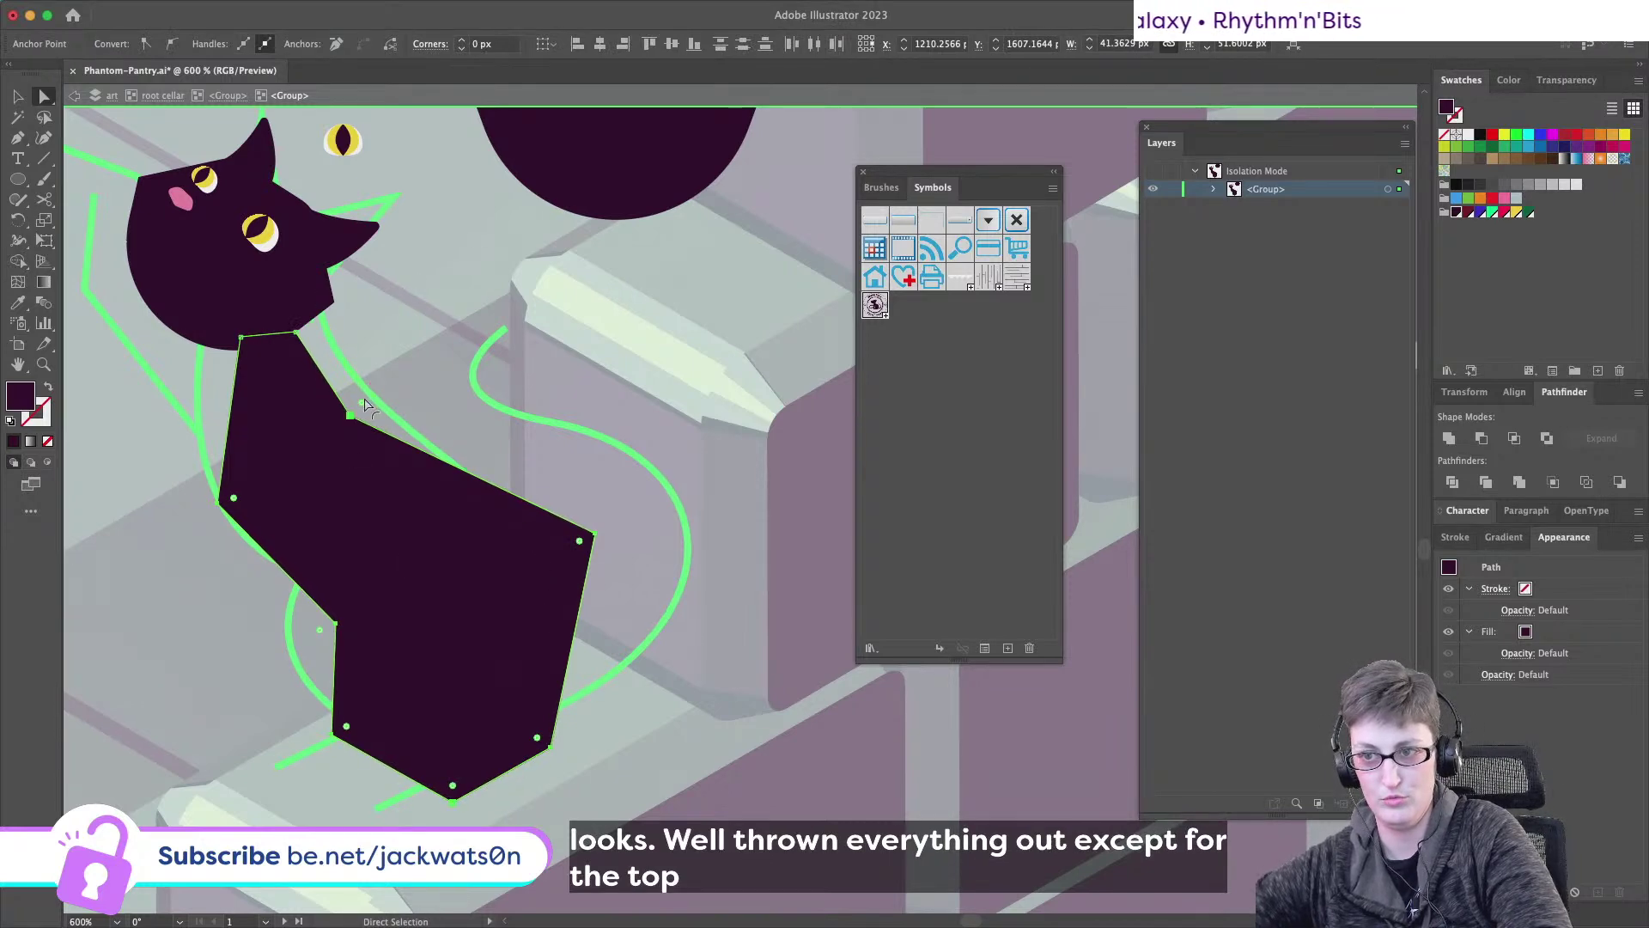
pyautogui.moveTo(368, 403); pyautogui.dragTo(391, 389)
pyautogui.press('super+z')
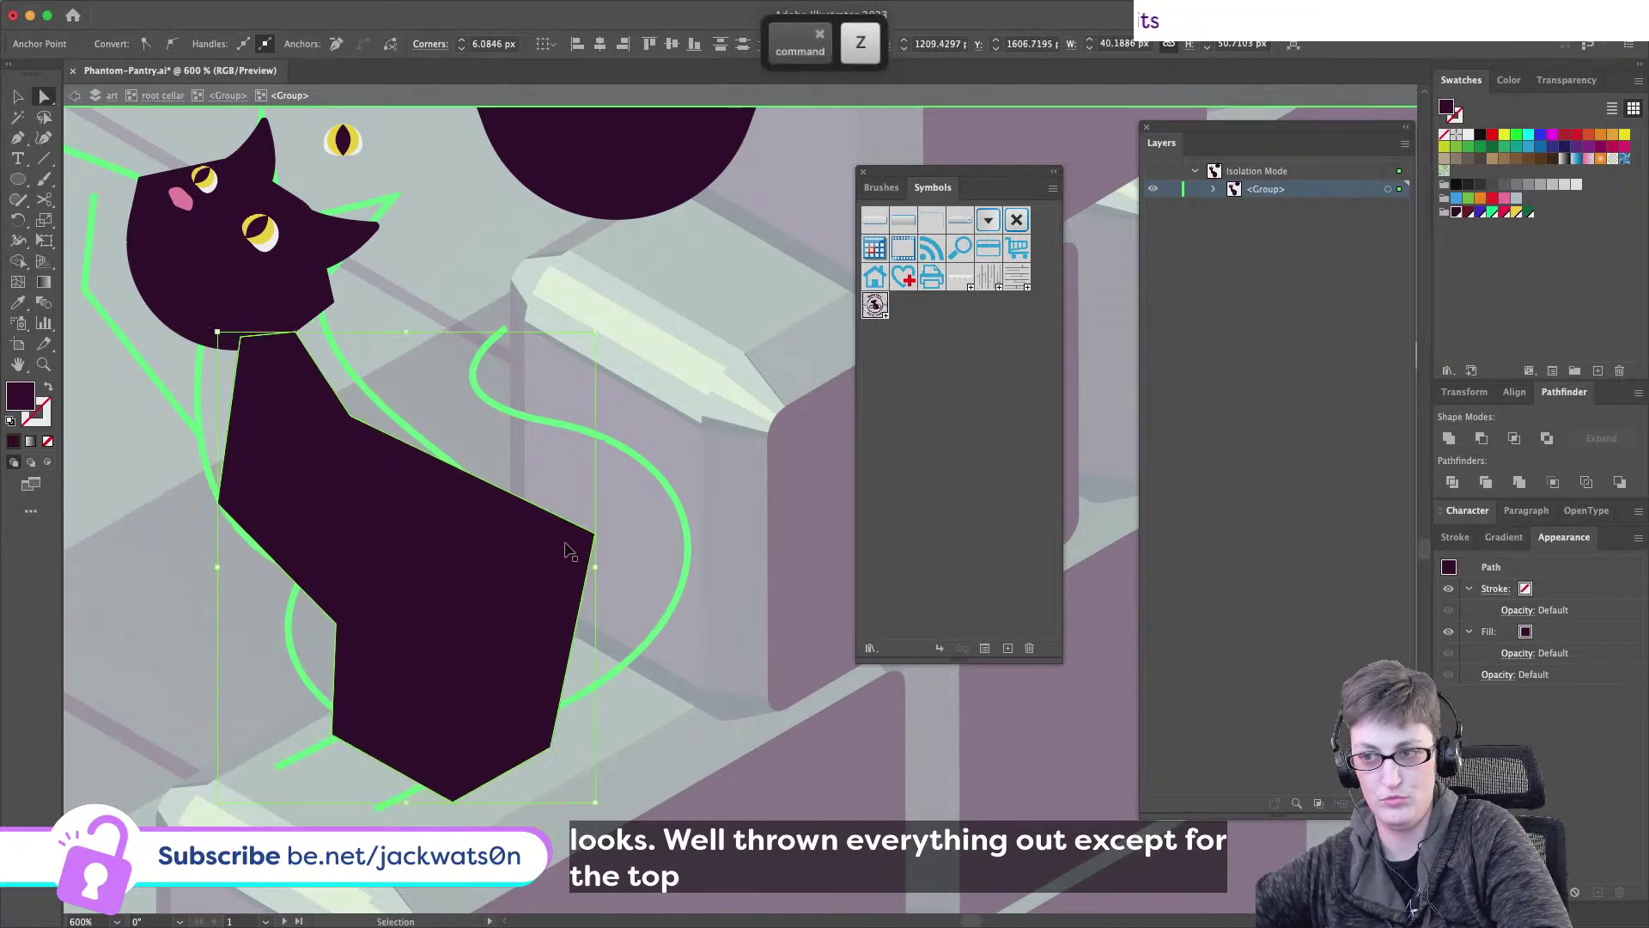
# - Move the body's rump corner outward and round it to a radius of about 20.6 px
pyautogui.press('shift+super+a')
pyautogui.click(579, 541)
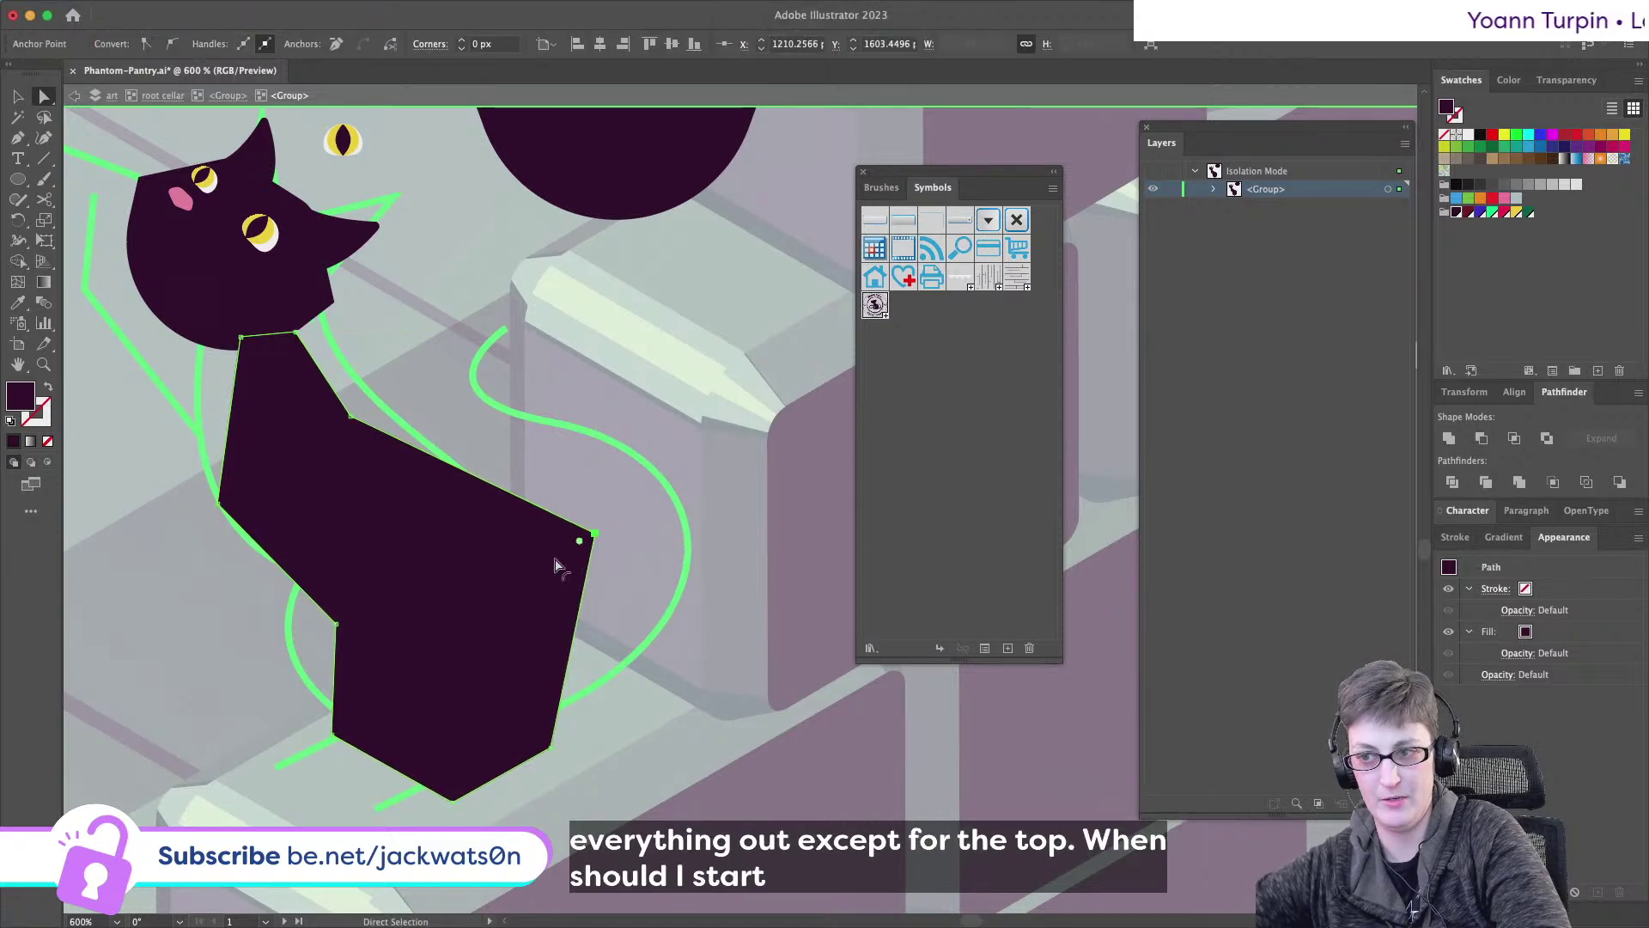
pyautogui.moveTo(554, 566); pyautogui.dragTo(327, 699)
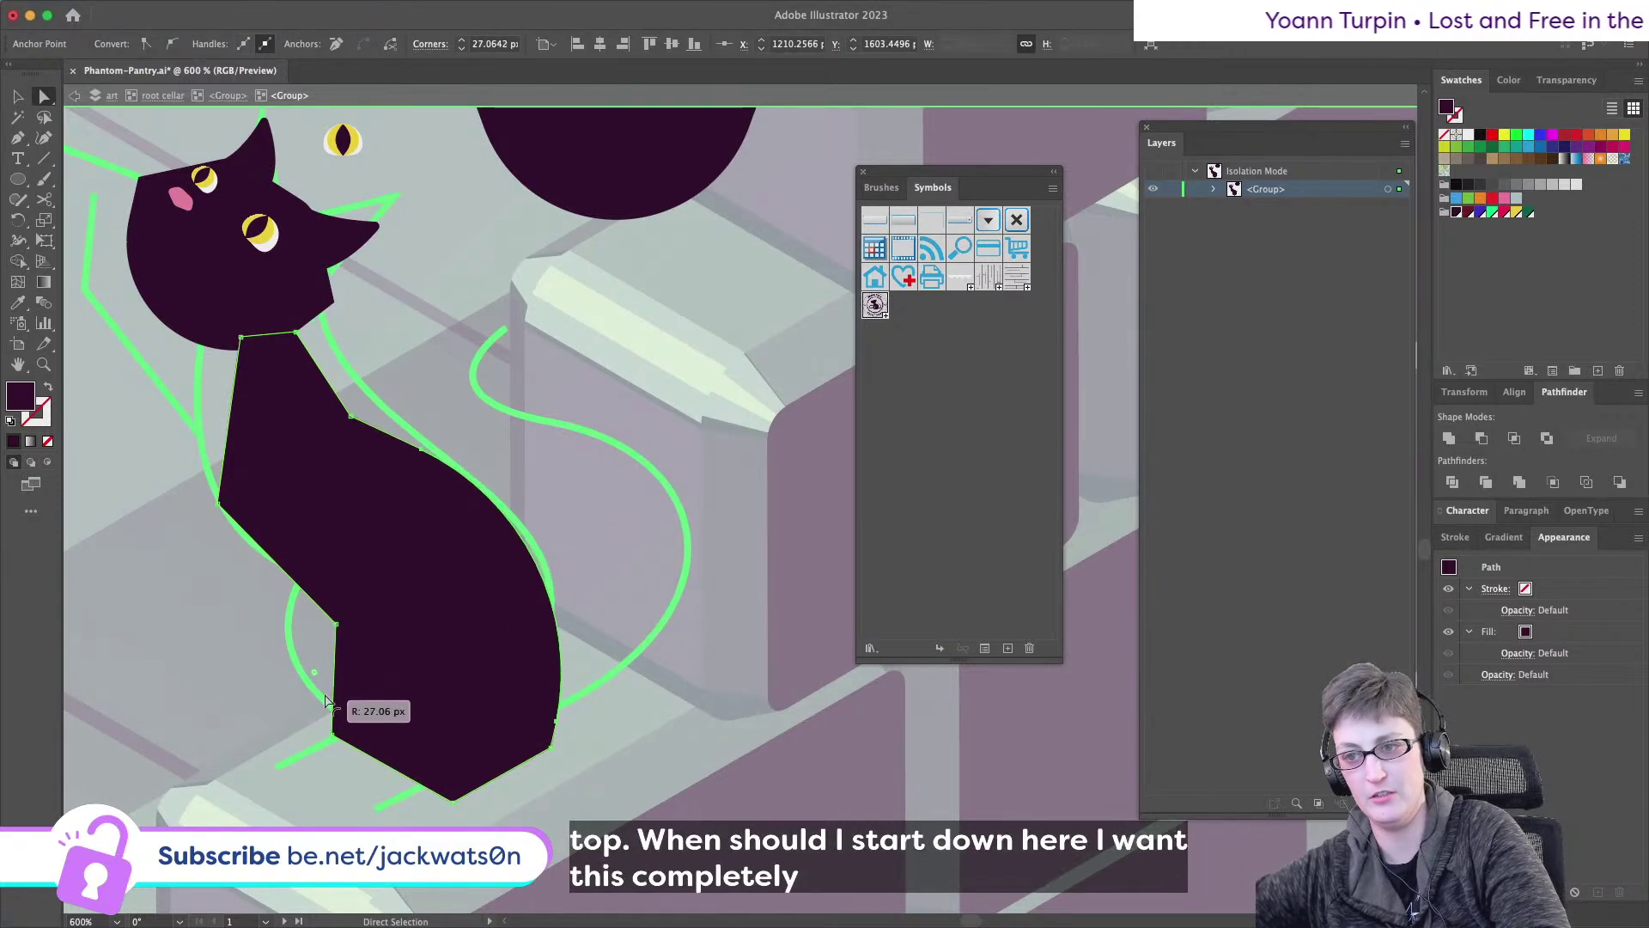
pyautogui.press('super+z')
pyautogui.moveTo(578, 537); pyautogui.dragTo(665, 515)
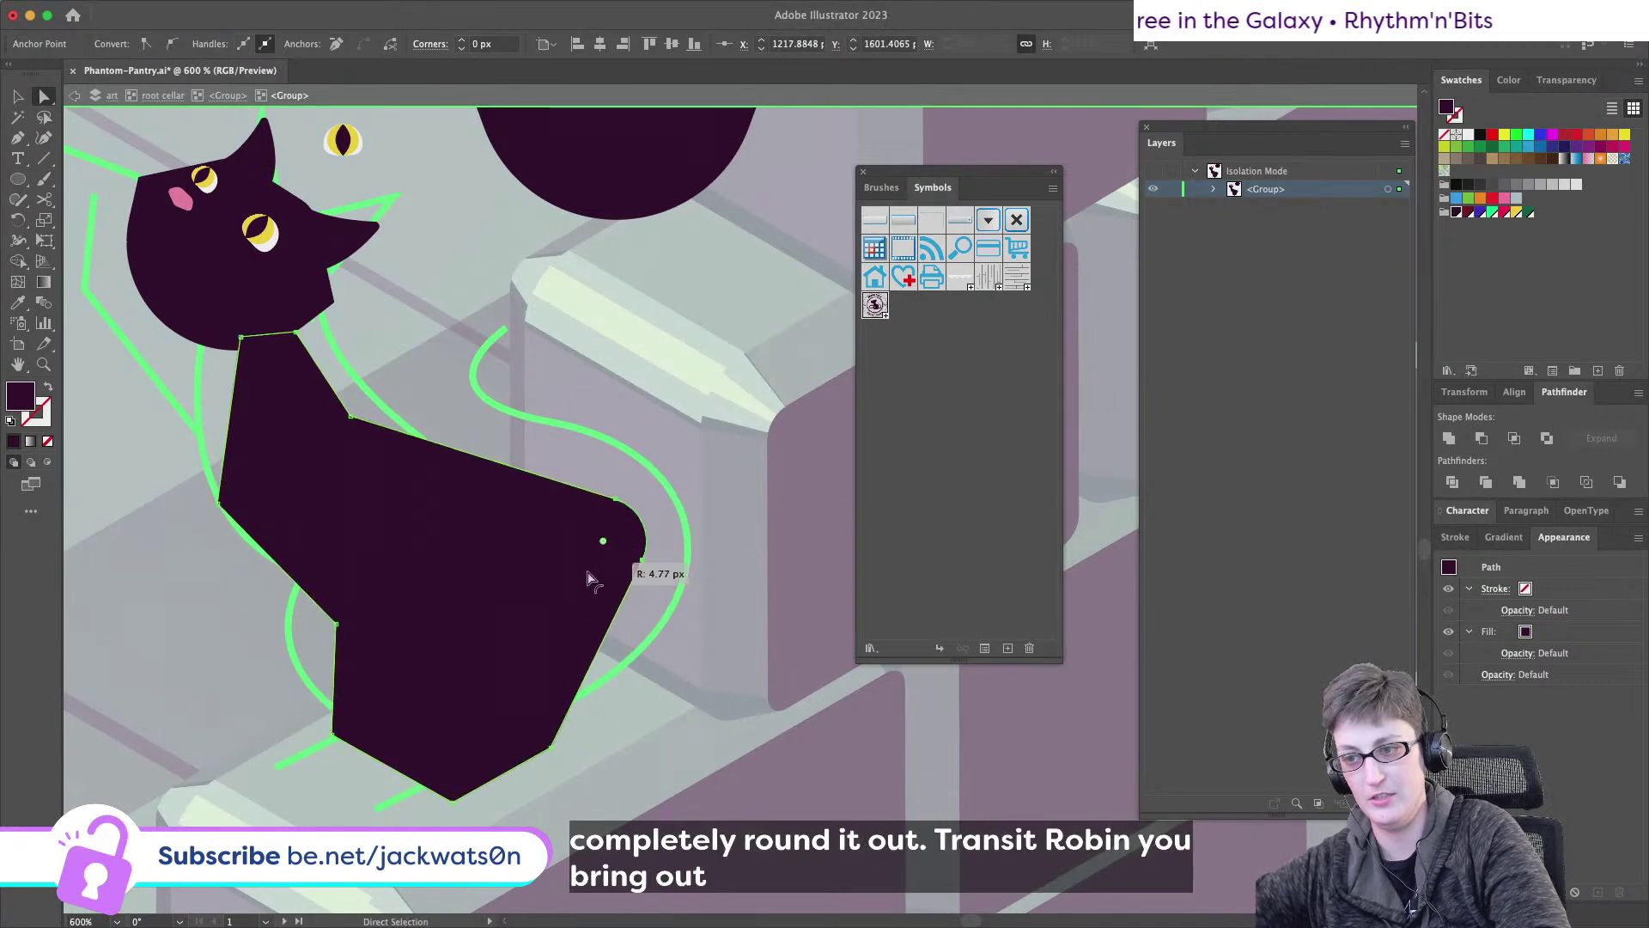
pyautogui.moveTo(588, 574); pyautogui.dragTo(403, 635)
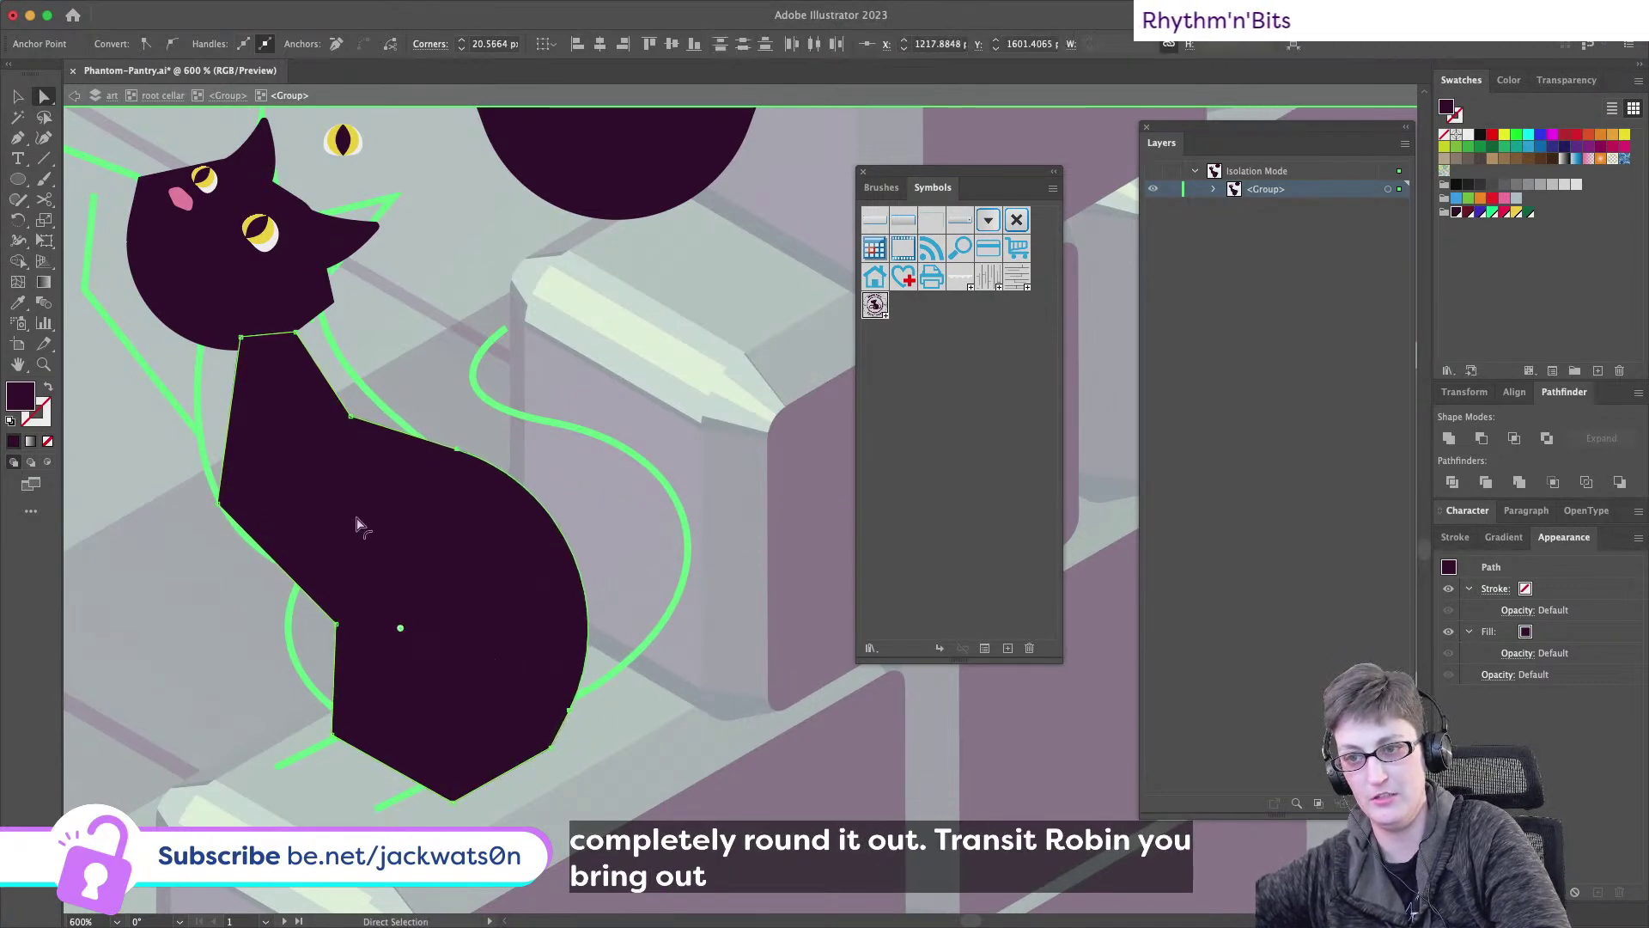
# - Round the inward corner below the nape to about 21 px and smooth the chest and belly corners into curves
pyautogui.click(352, 420)
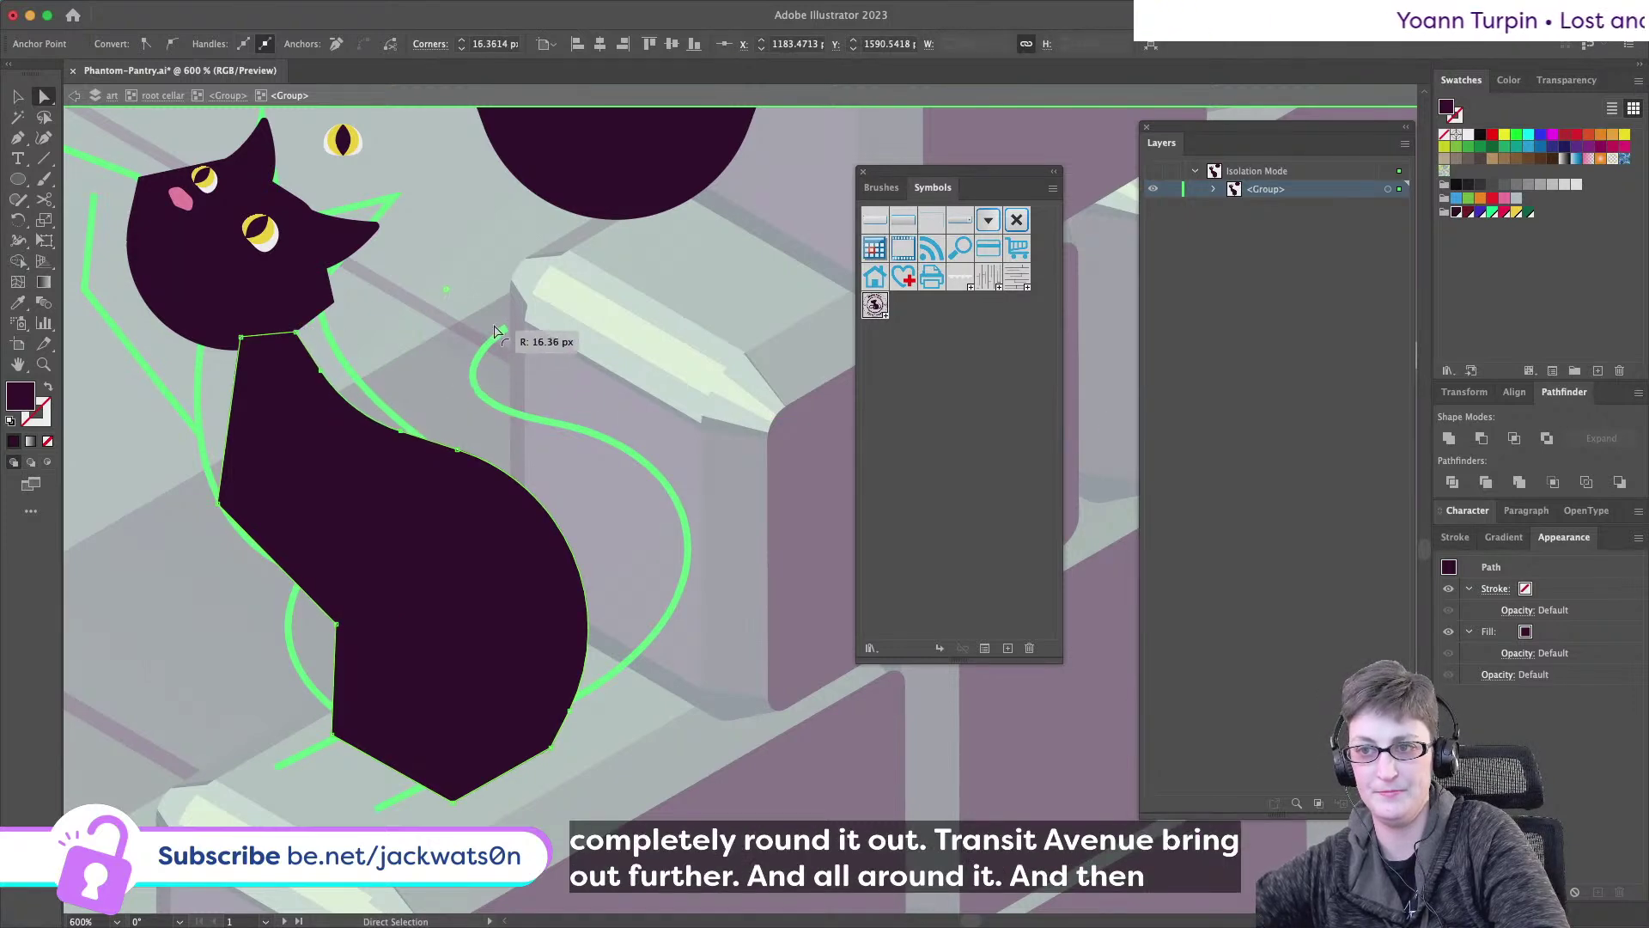
pyautogui.moveTo(515, 322); pyautogui.dragTo(516, 324)
pyautogui.keyDown('shift'); pyautogui.click(225, 505); pyautogui.keyUp('shift')
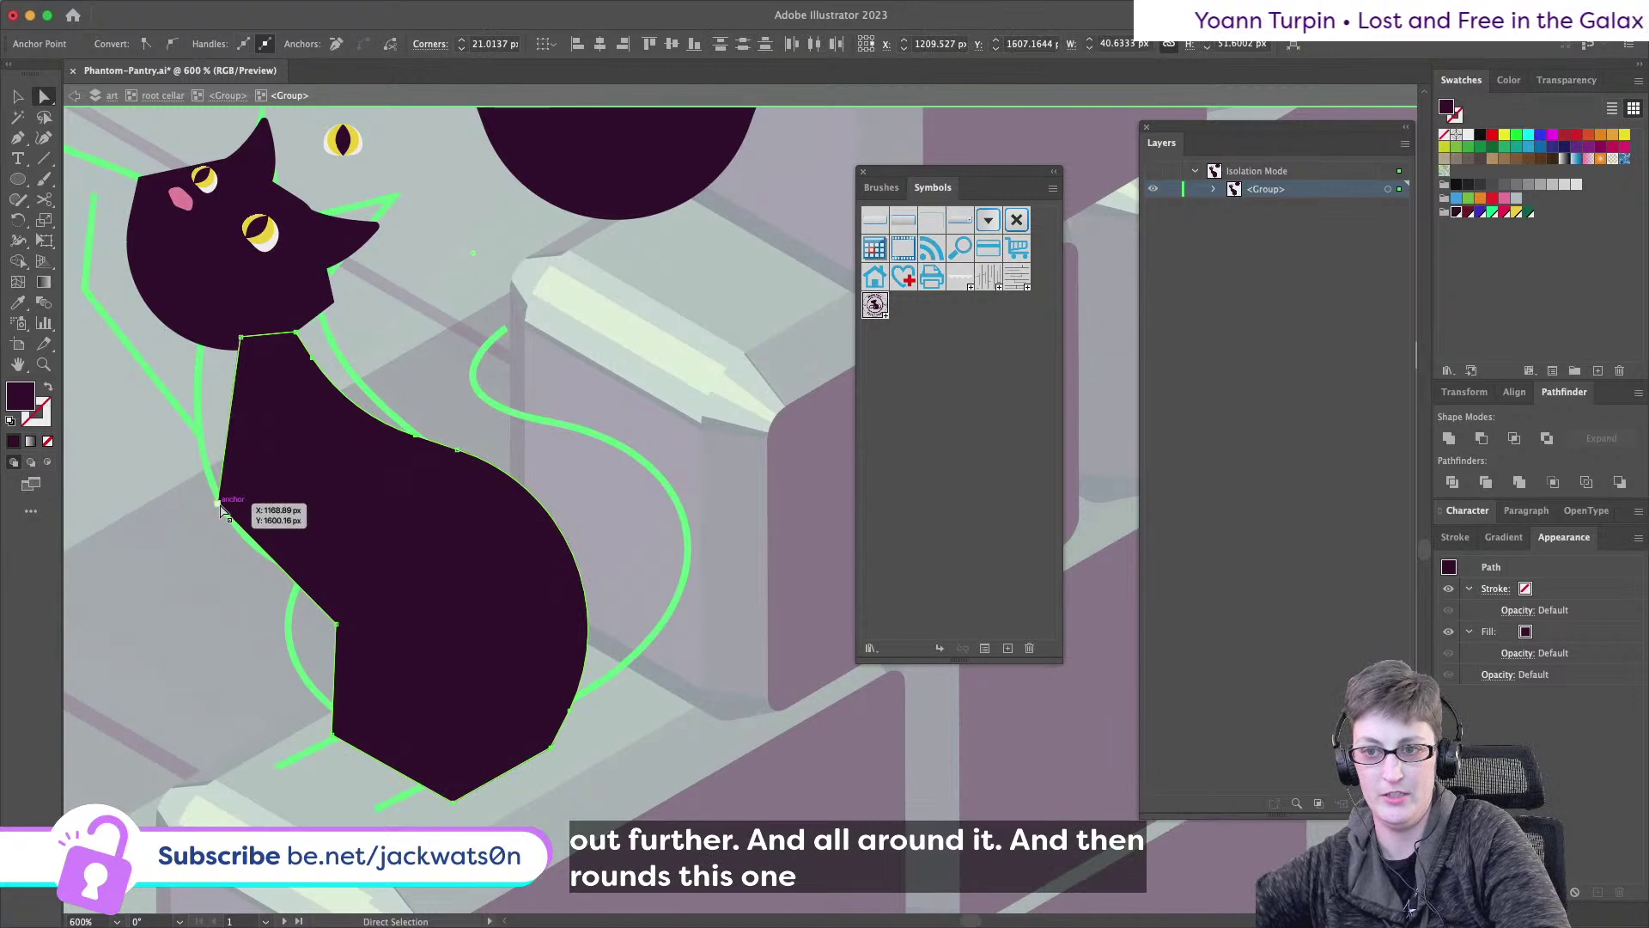
pyautogui.click(220, 507)
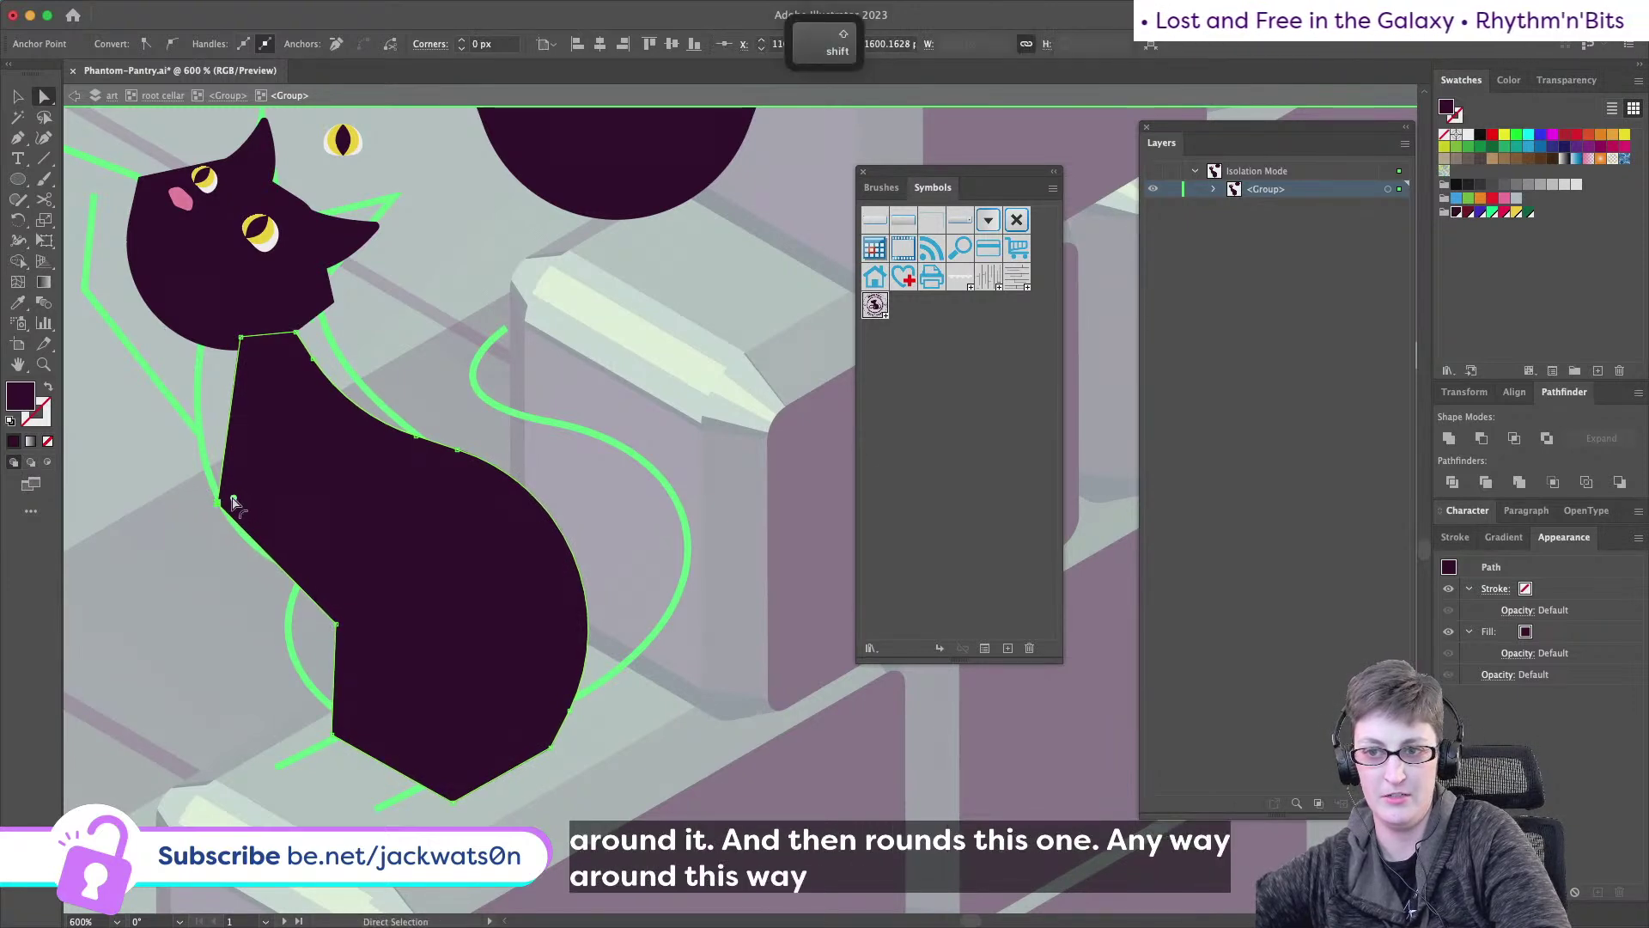
pyautogui.moveTo(234, 503); pyautogui.dragTo(477, 550)
pyautogui.moveTo(335, 632); pyautogui.dragTo(230, 683)
pyautogui.click(230, 683)
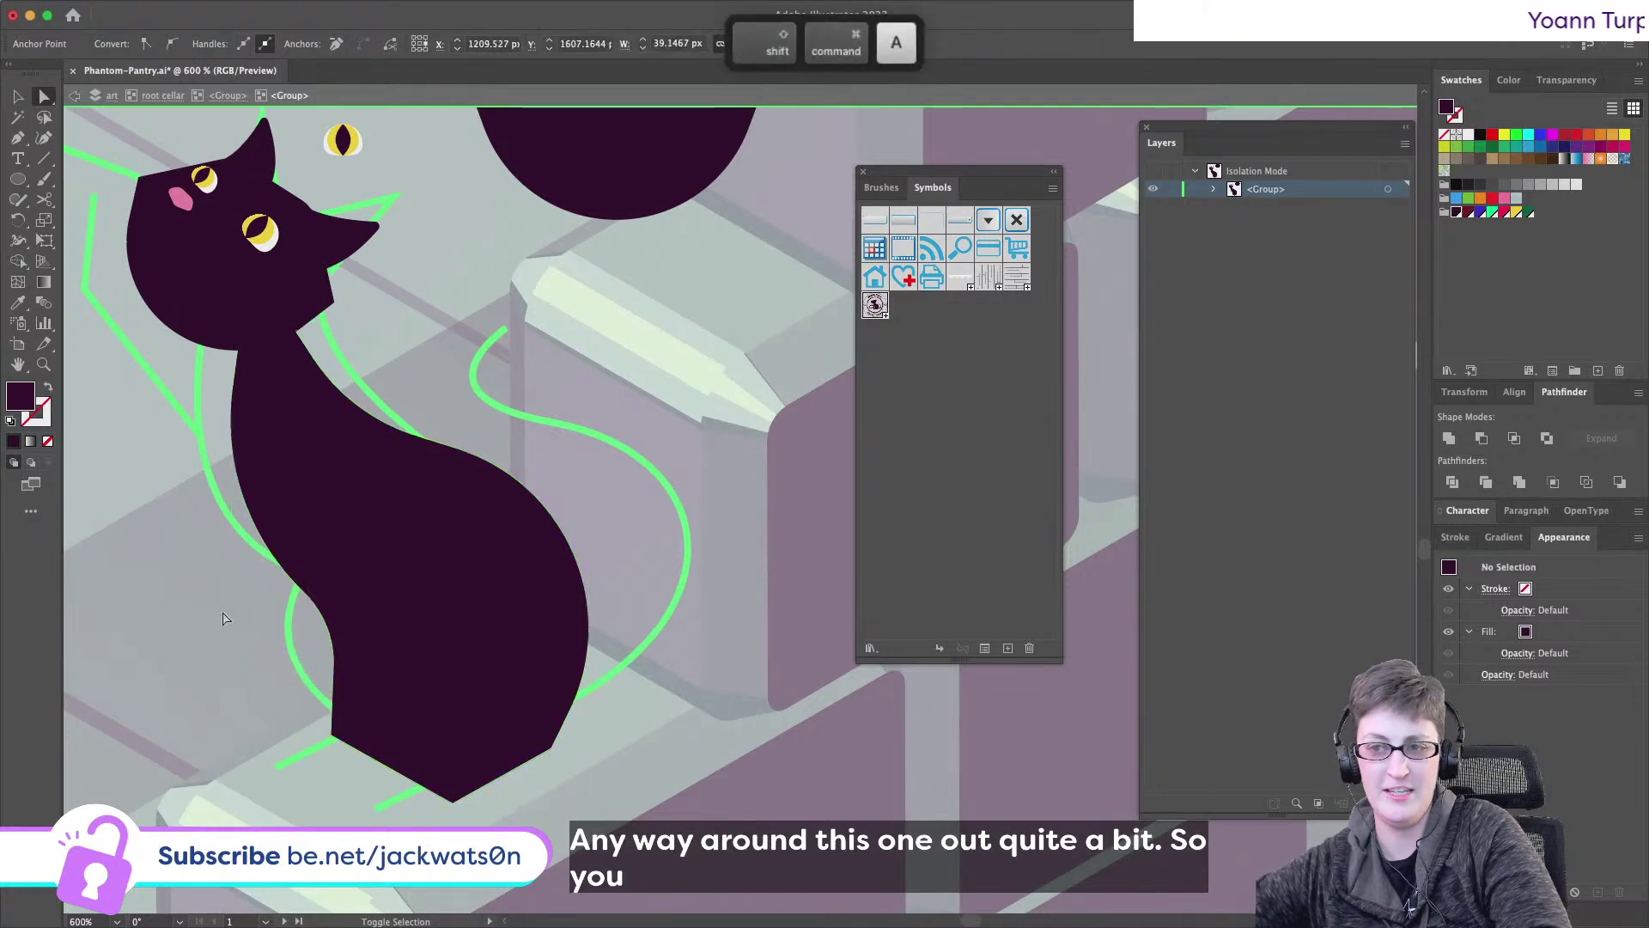
# - Nudge the body shape slightly left, and cut and paste it back in place to reorder it behind the head
pyautogui.scroll(-5, 225, 653)
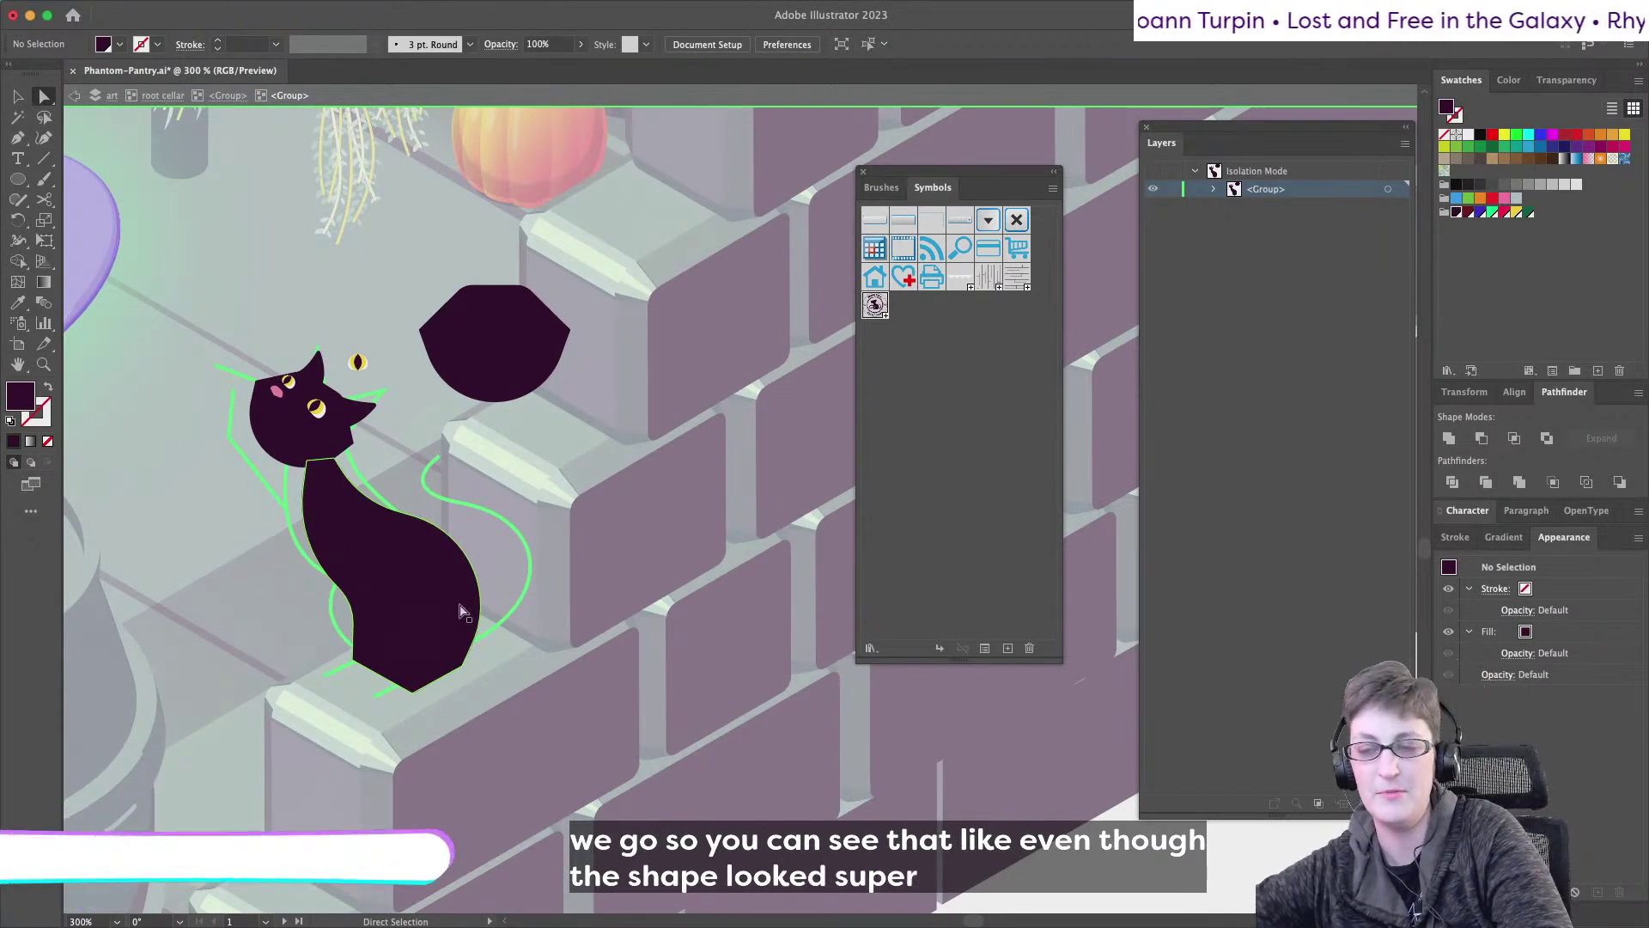
pyautogui.scroll(1, 453, 610)
pyautogui.scroll(-1, 452, 610)
pyautogui.scroll(1, 453, 613)
pyautogui.scroll(2, 452, 613)
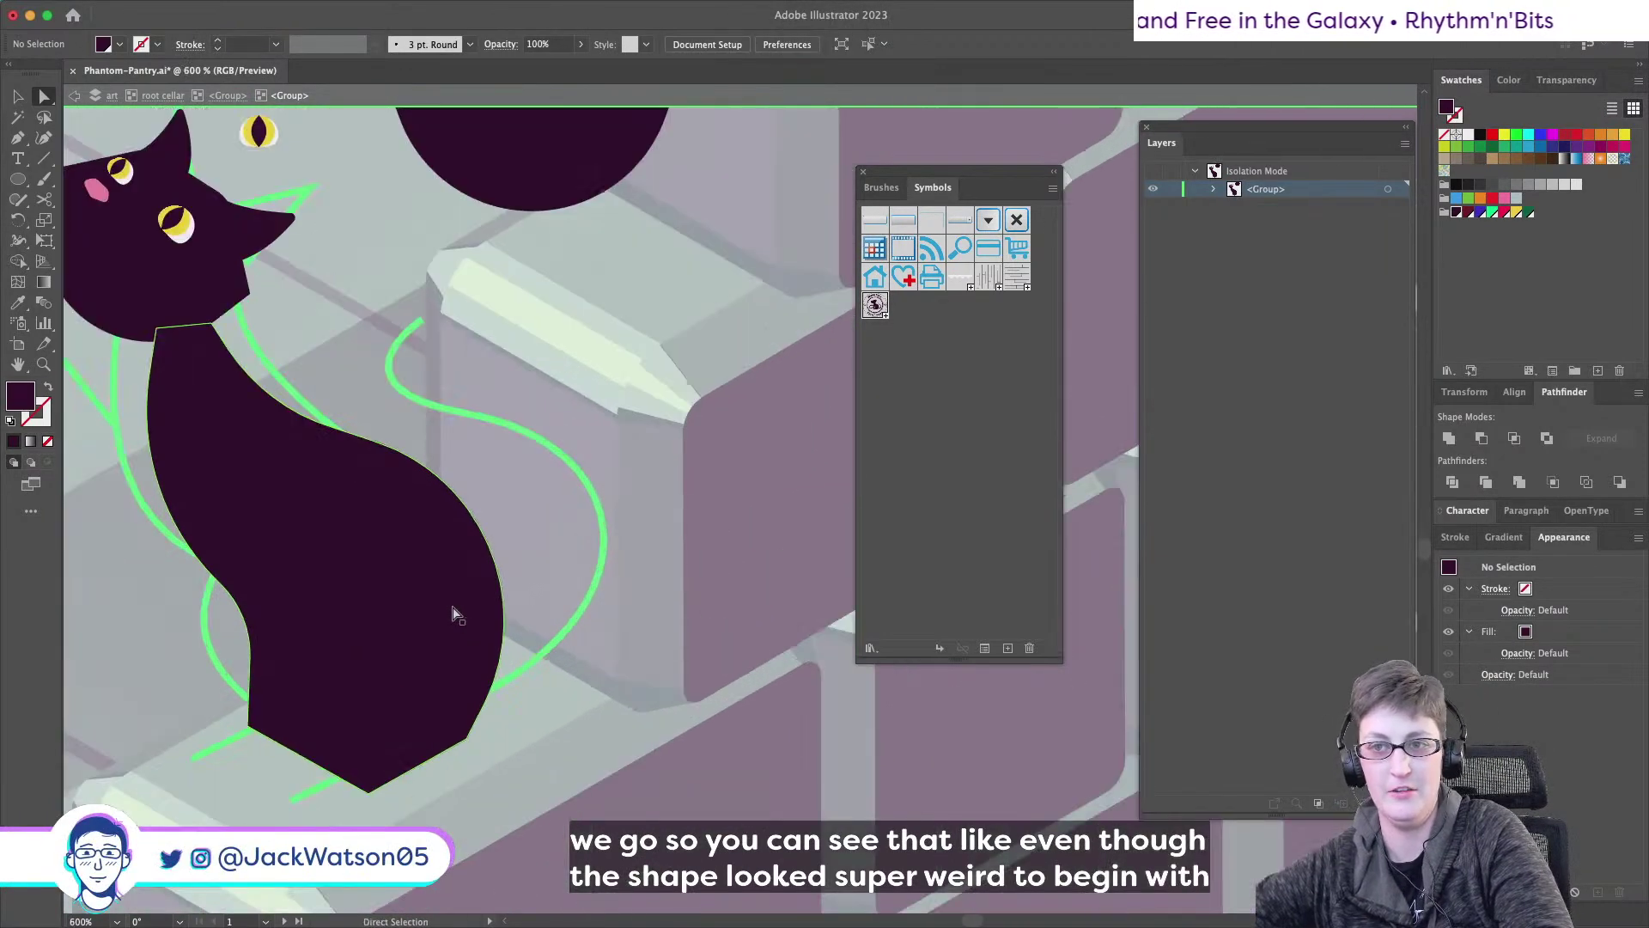
pyautogui.moveTo(485, 616); pyautogui.dragTo(479, 616)
pyautogui.press('super+x')
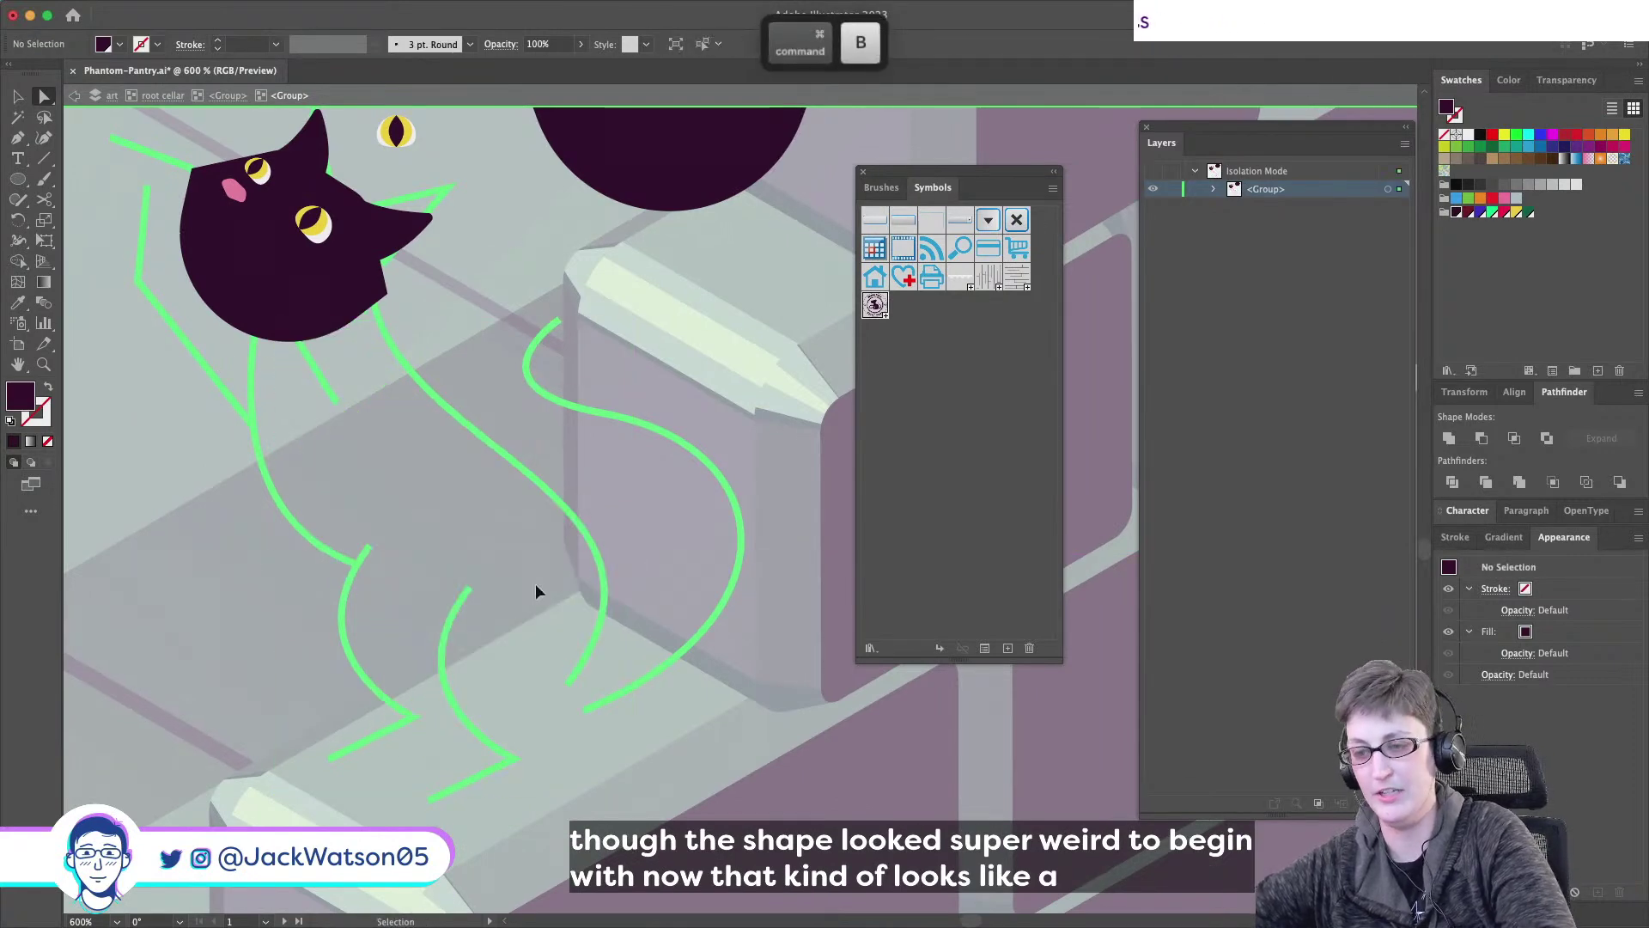
pyautogui.press('super+b')
pyautogui.press('super+shift+a')
pyautogui.press('super+x')
pyautogui.press('super+f')
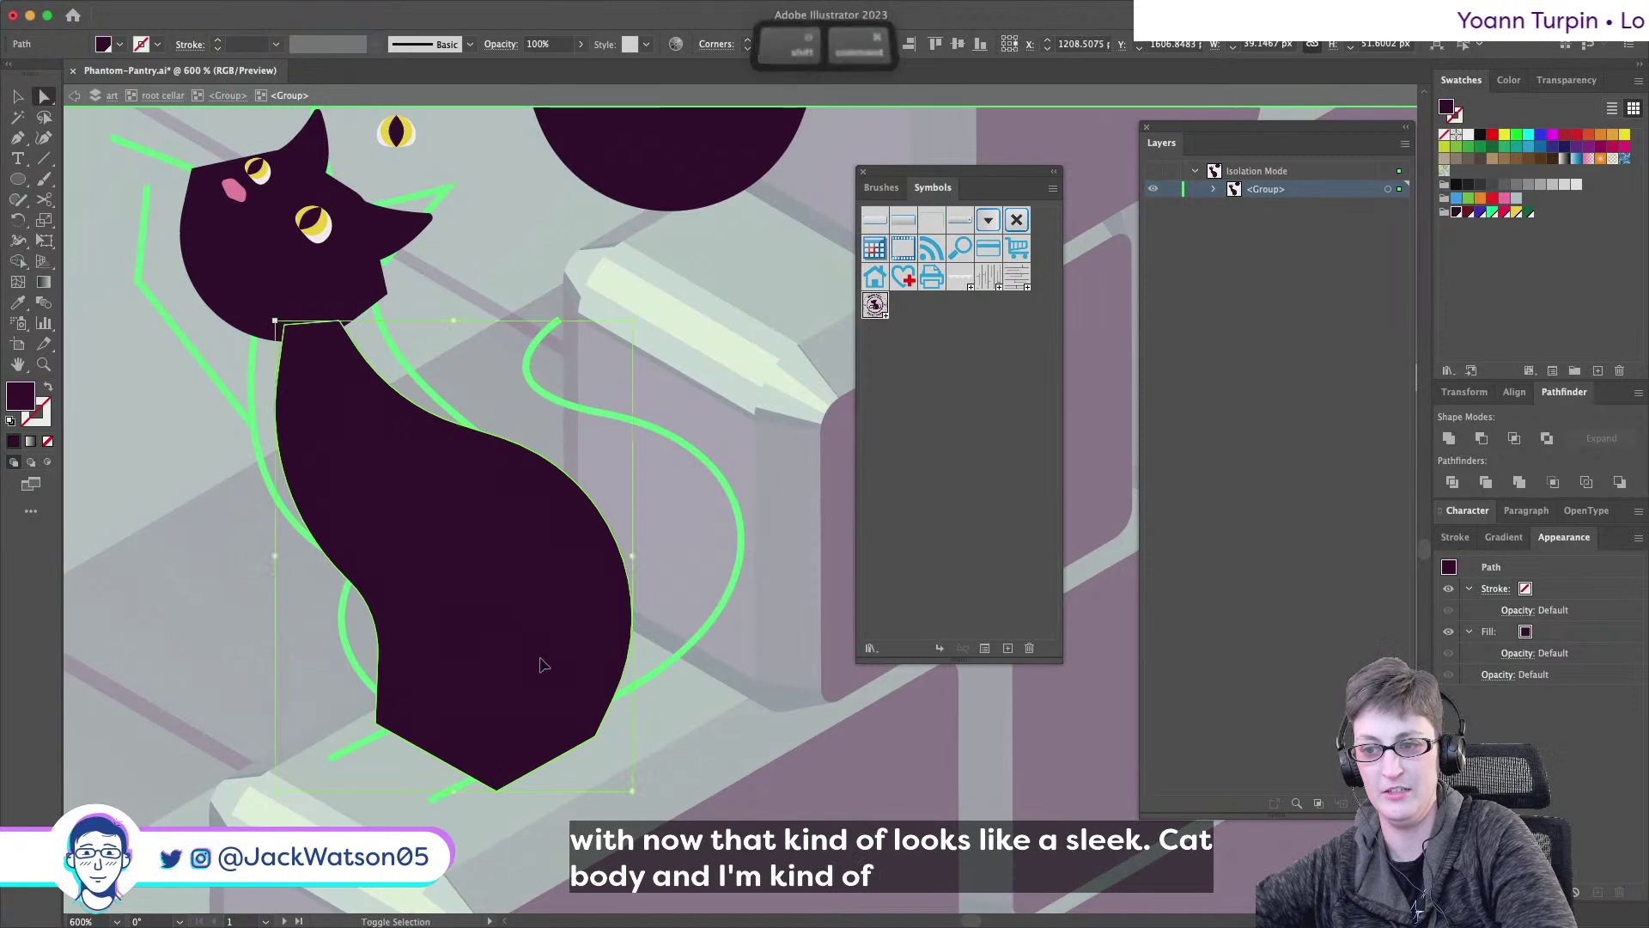
pyautogui.press('super+shift+a')
pyautogui.scroll(-2, 388, 731)
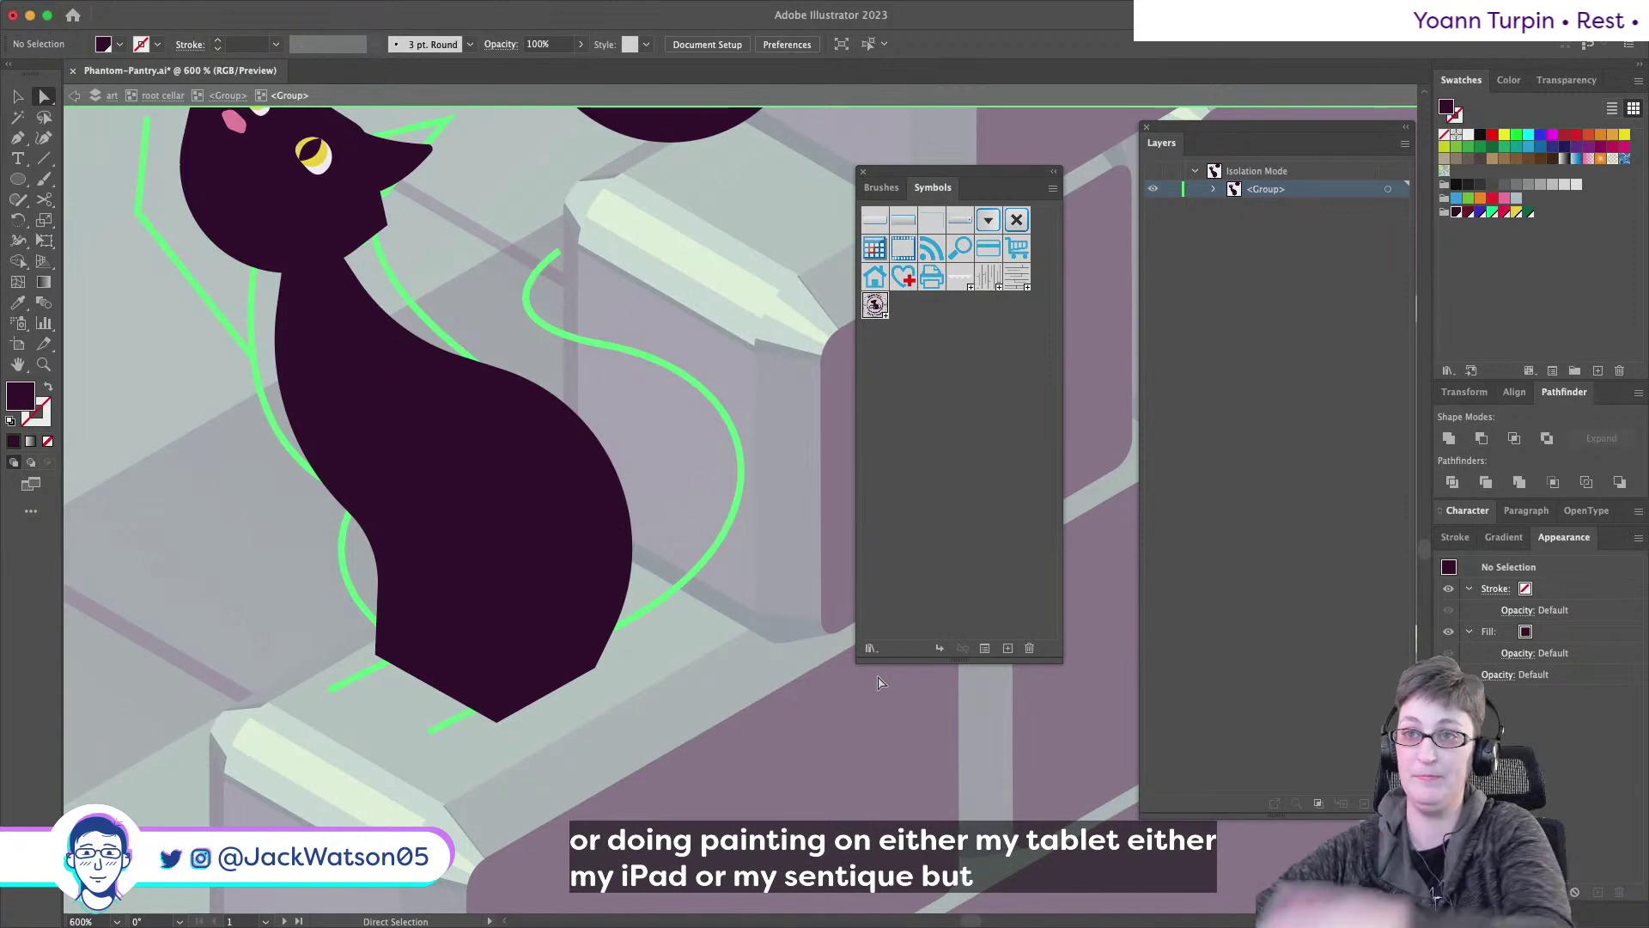
pyautogui.press('alt')
pyautogui.scroll(-5, 563, 581)
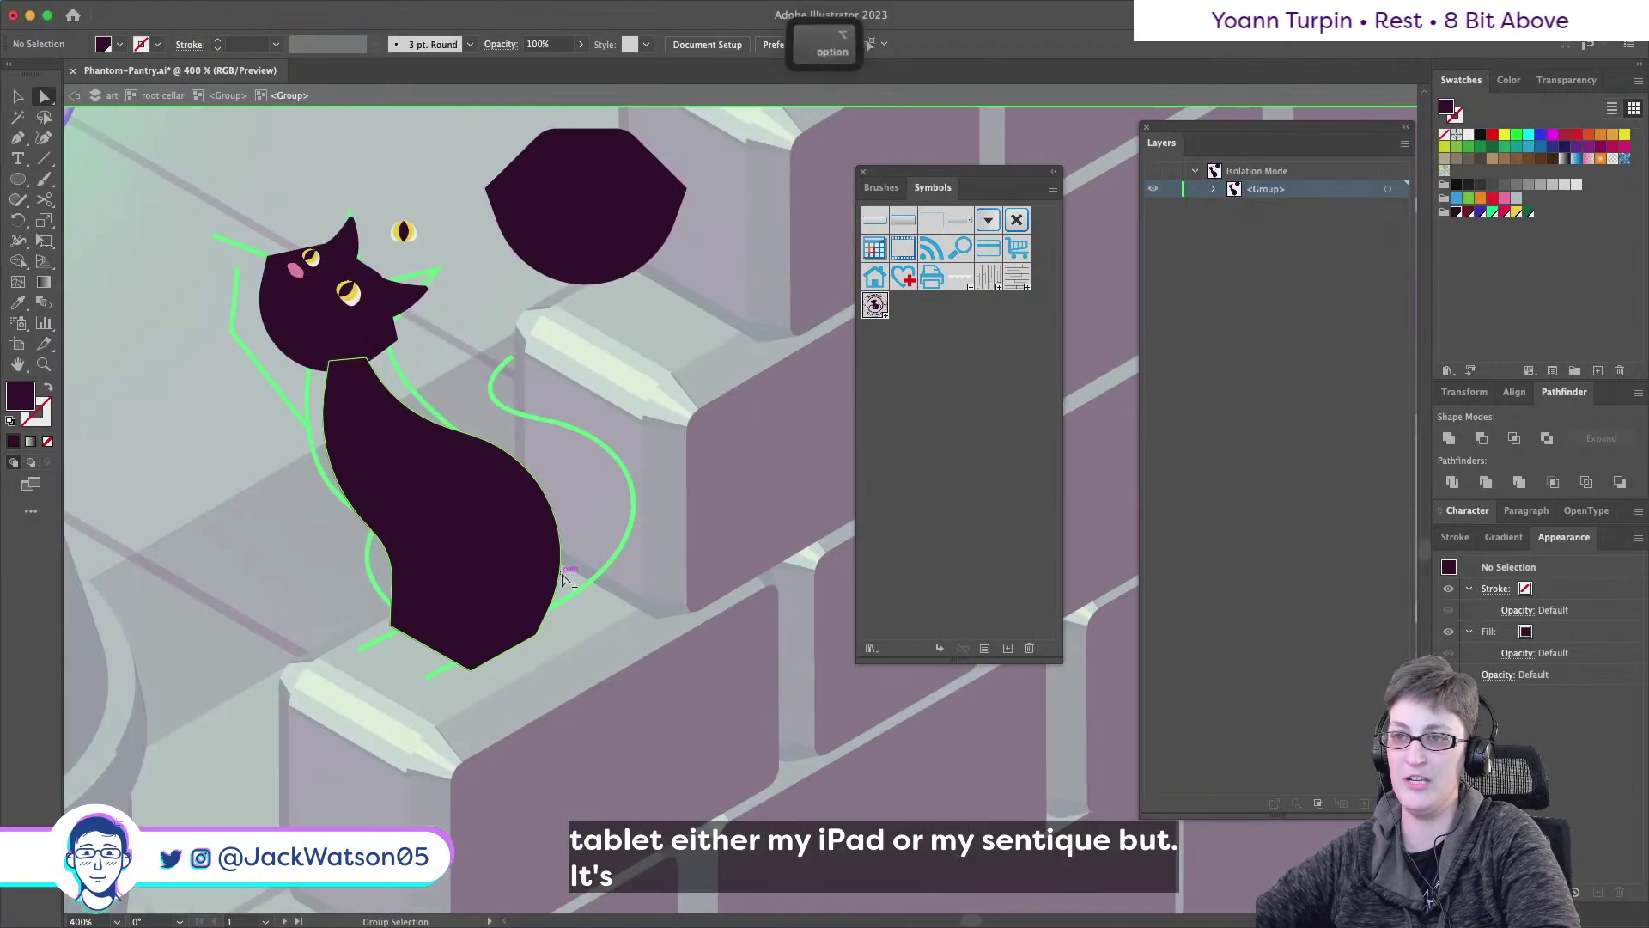
pyautogui.scroll(2, 563, 581)
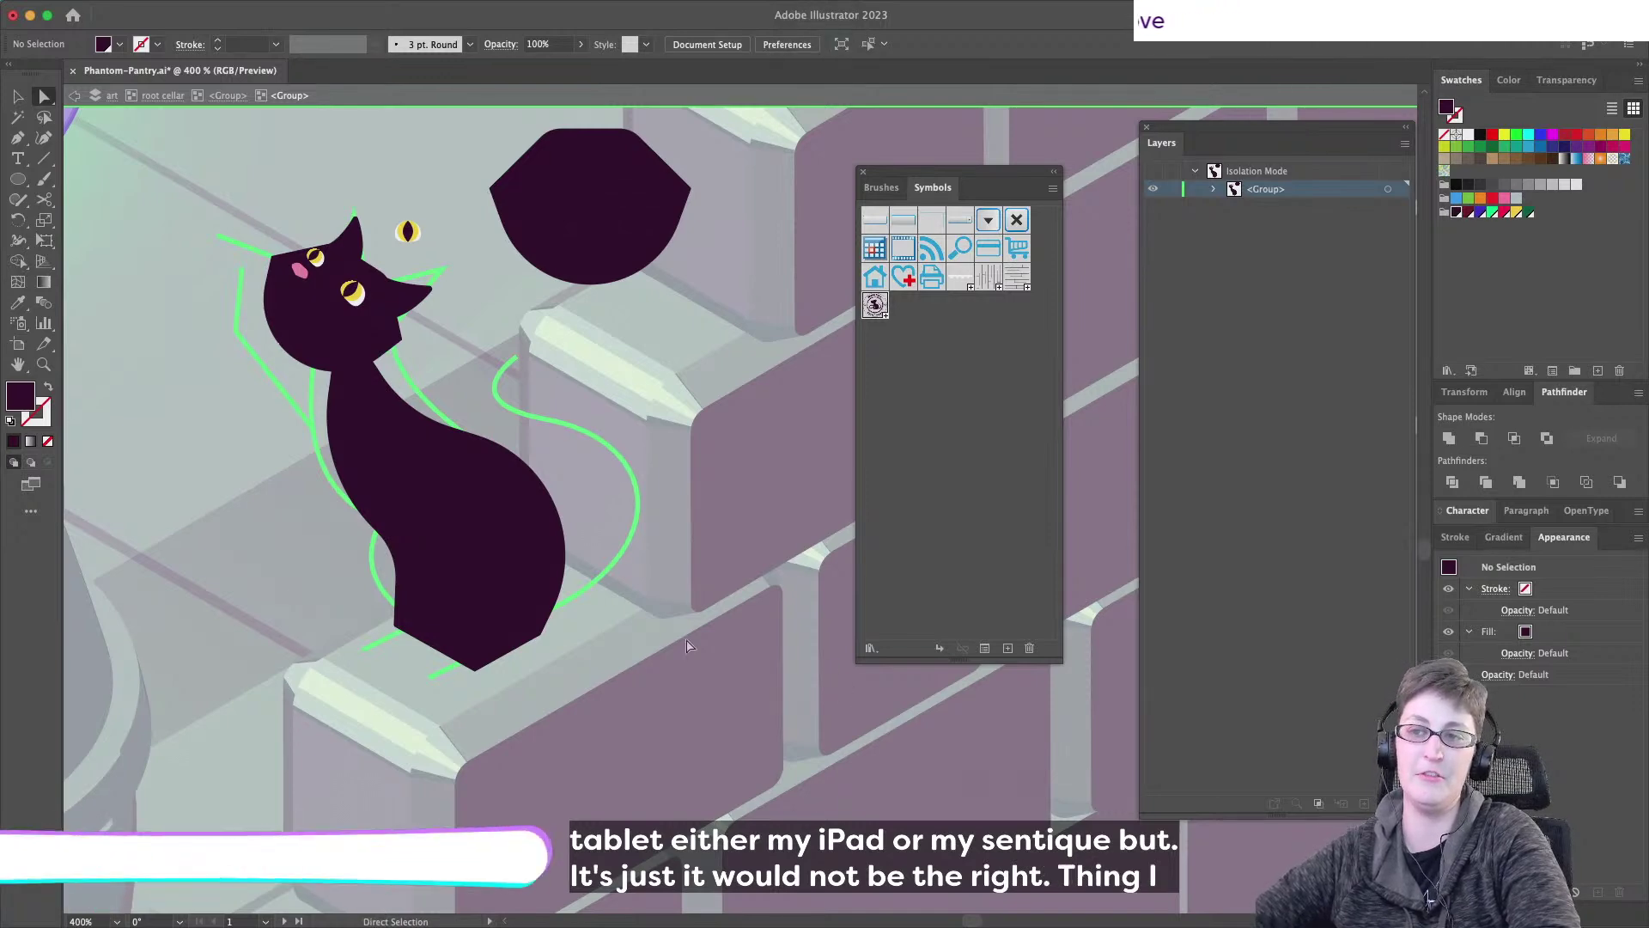
pyautogui.hscroll(-3, 434, 554)
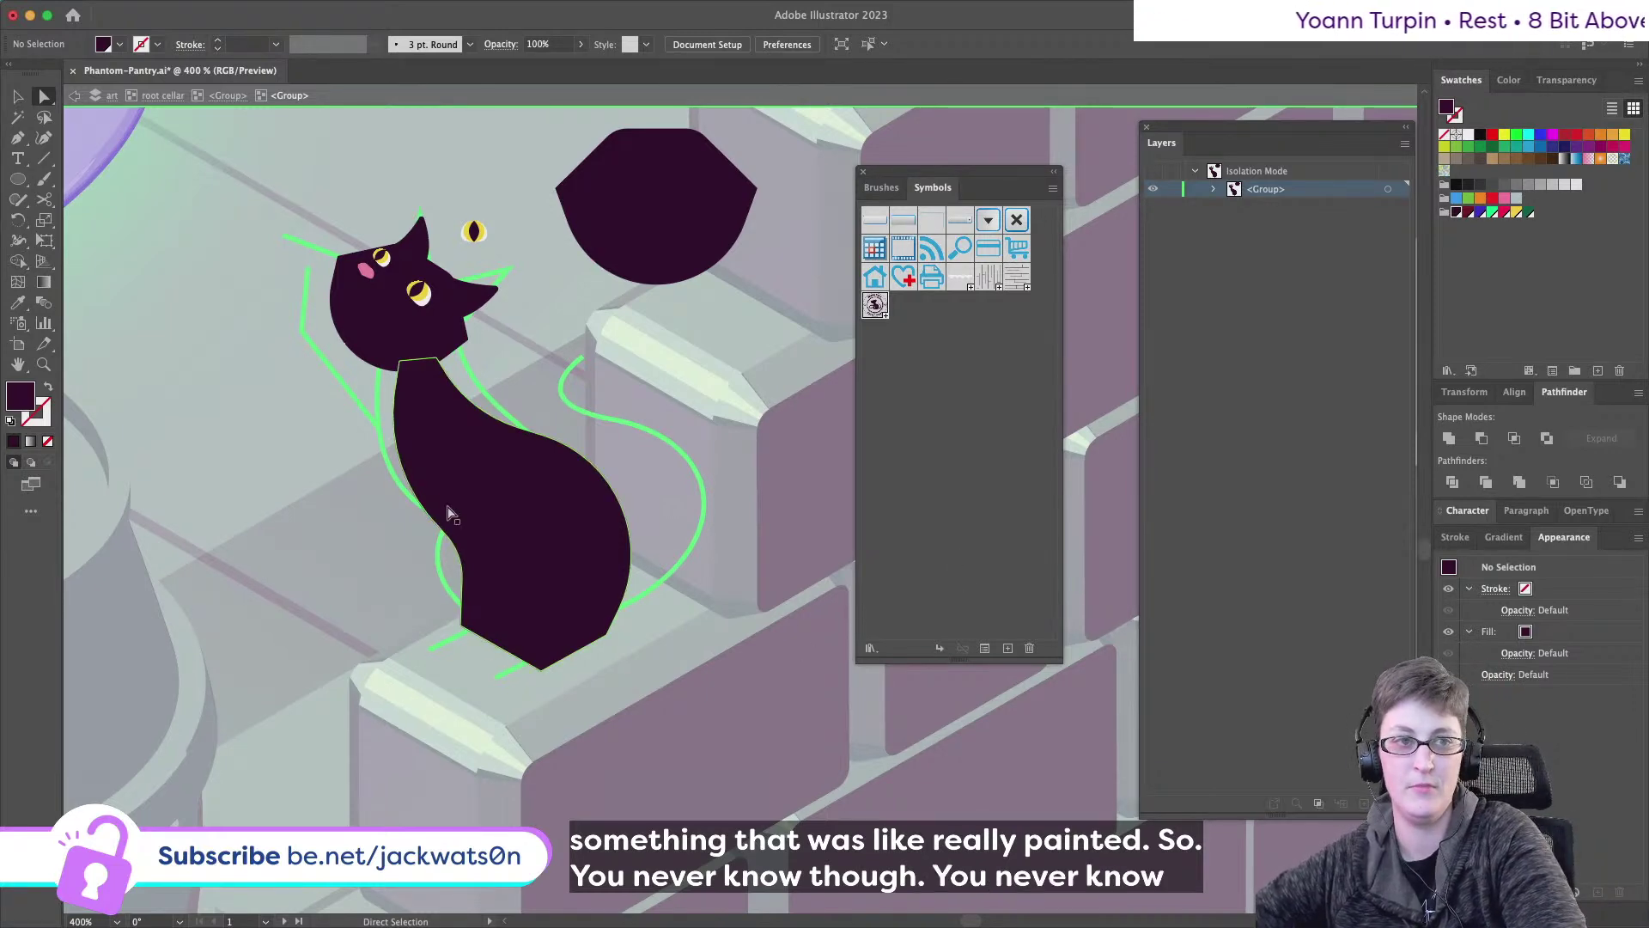
pyautogui.hscroll(1, 429, 463)
pyautogui.press('alt')
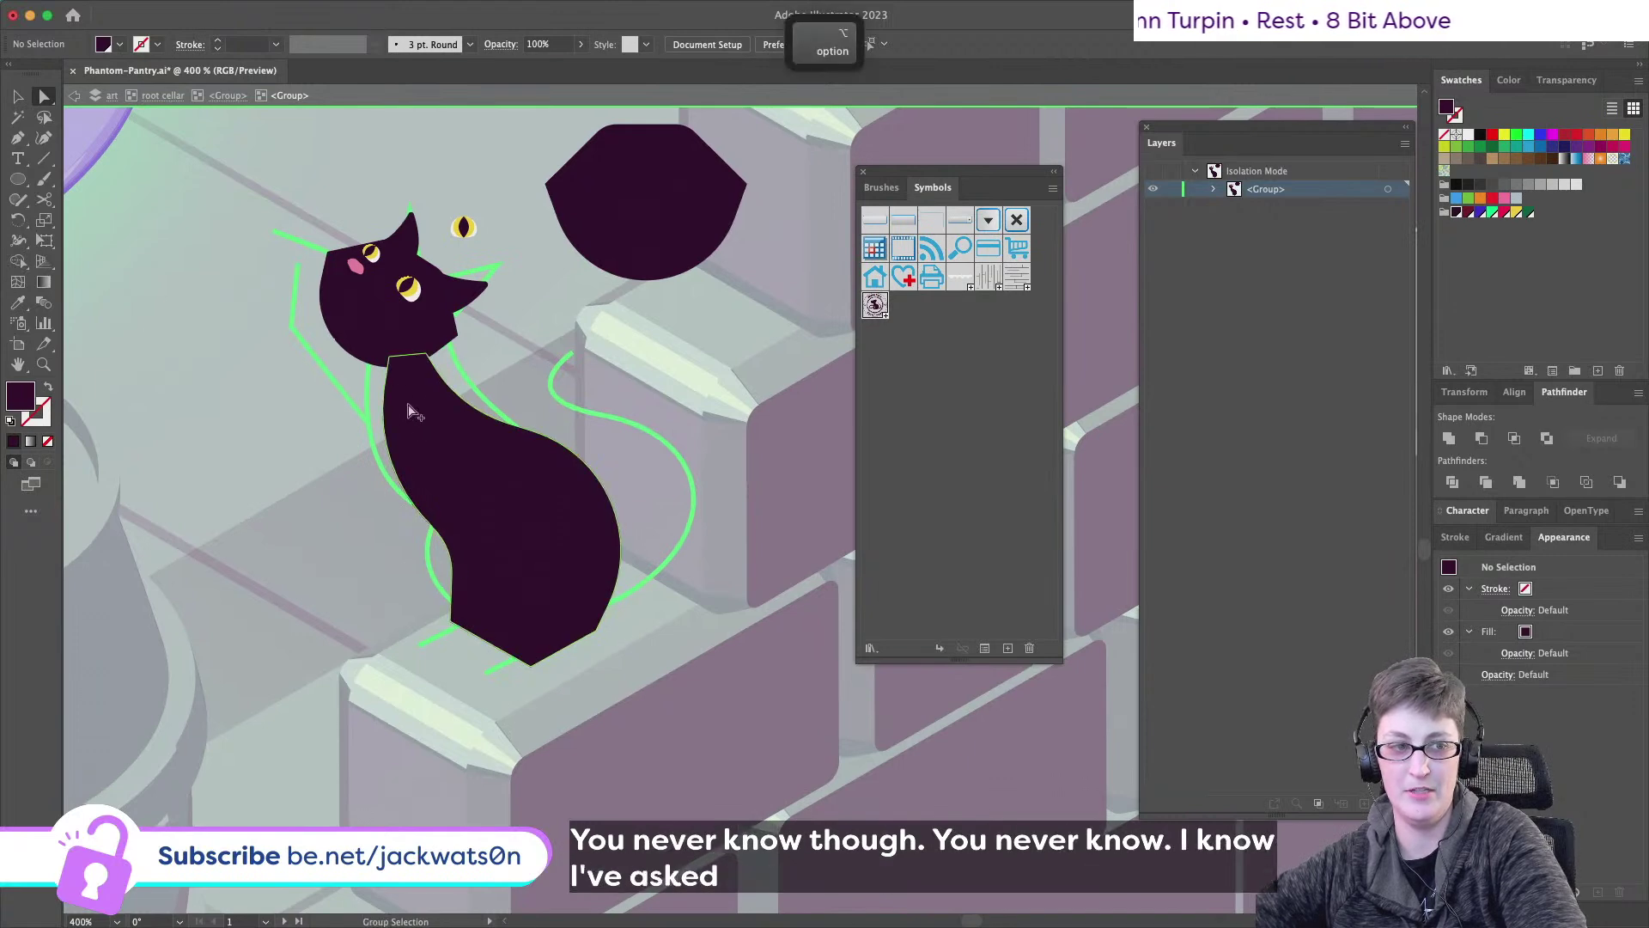
# - Group all the green sketch paths of the cat and move the group to the front of the cat's artwork
pyautogui.scroll(5, 409, 411)
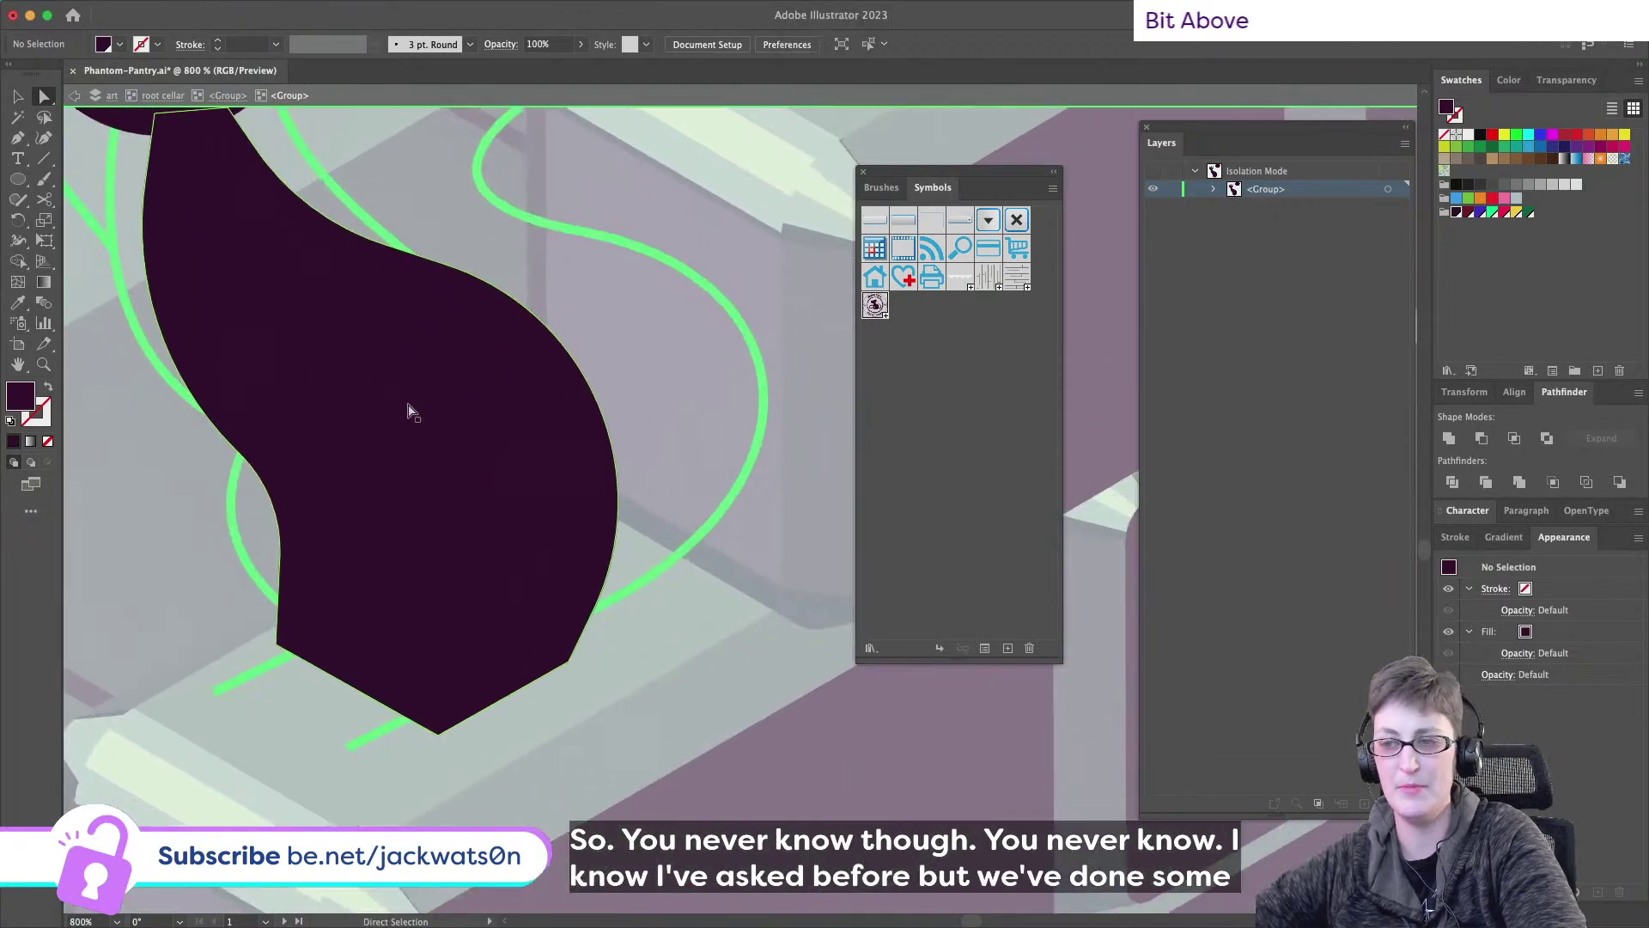
pyautogui.click(1213, 189)
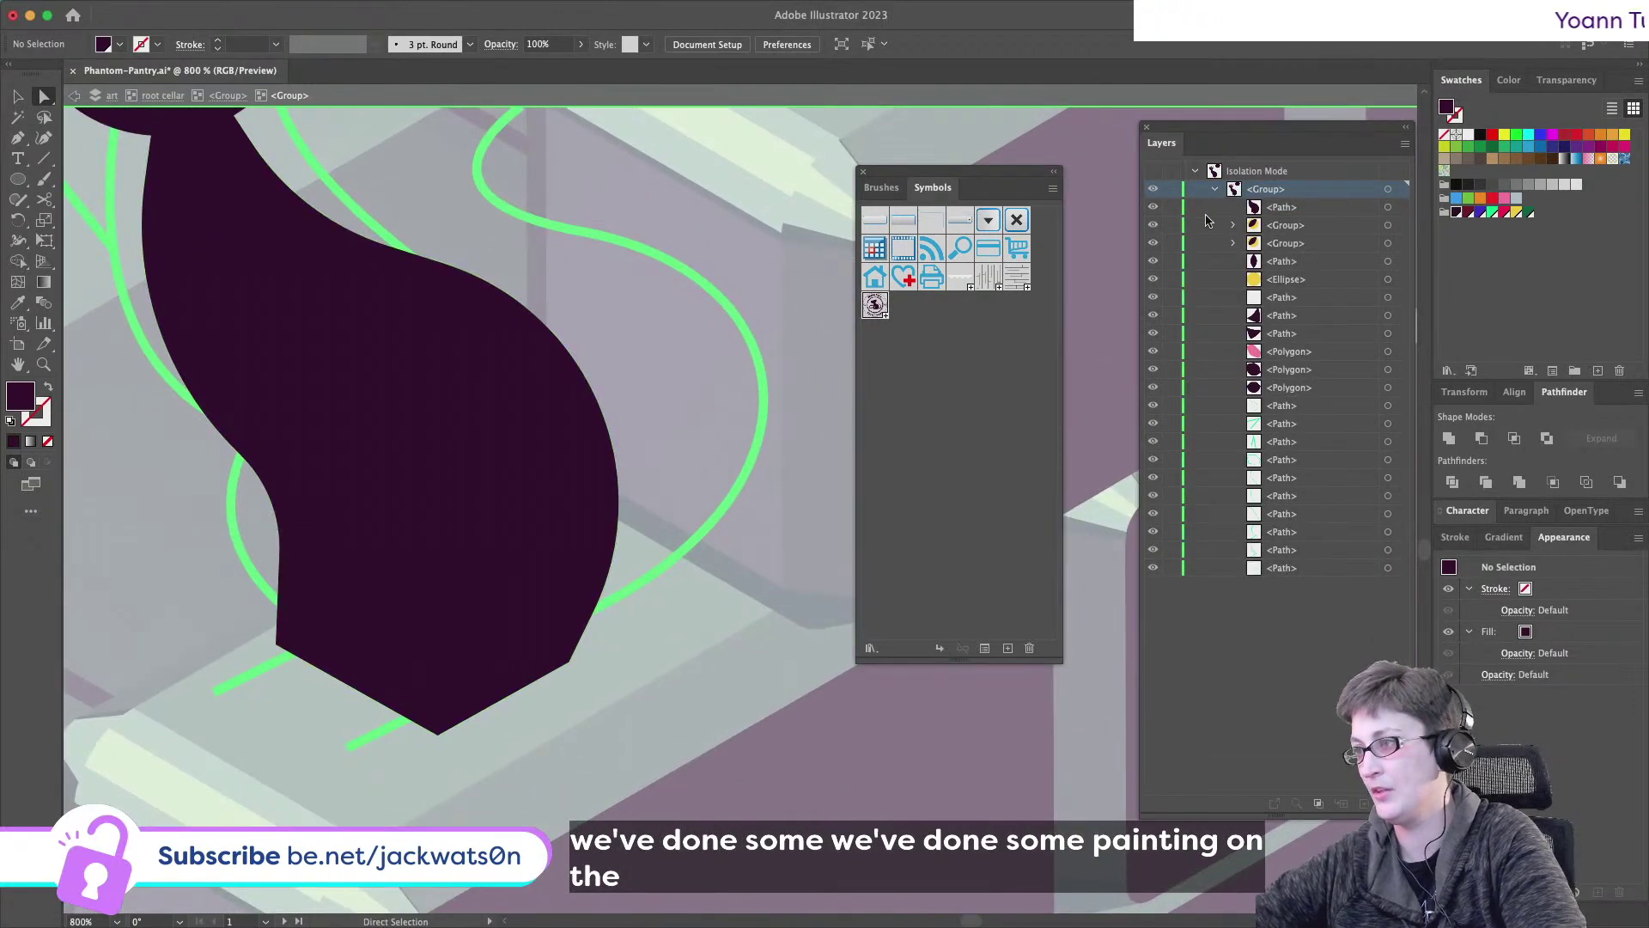
pyautogui.click(1388, 409)
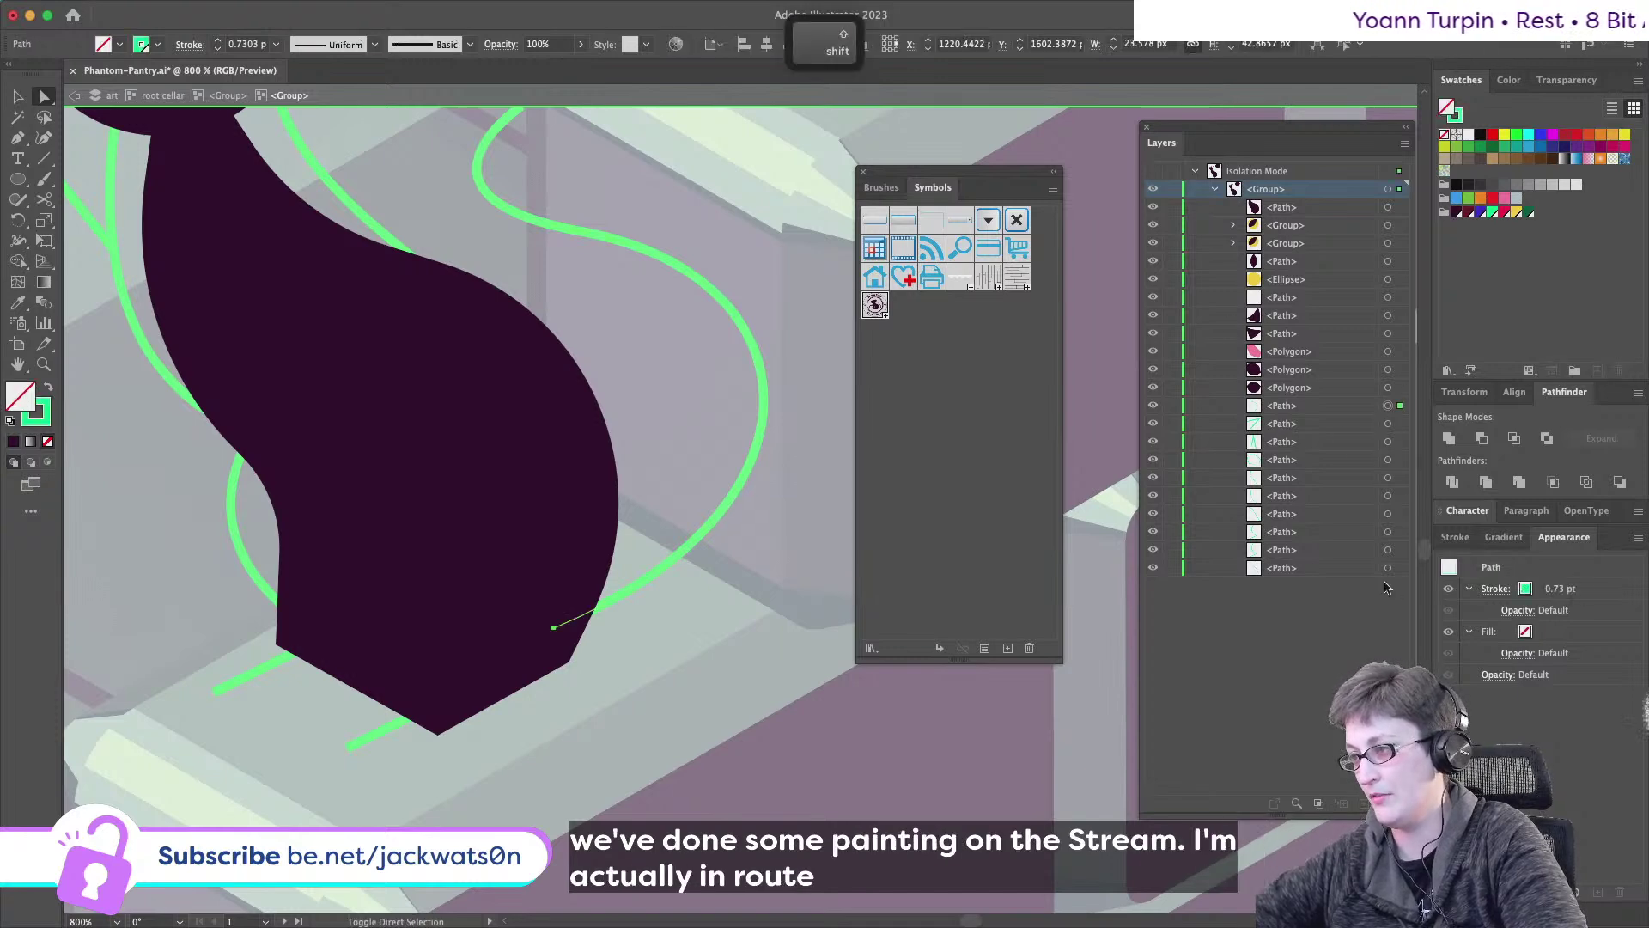
pyautogui.keyDown('shift'); pyautogui.click(1387, 568); pyautogui.keyUp('shift')
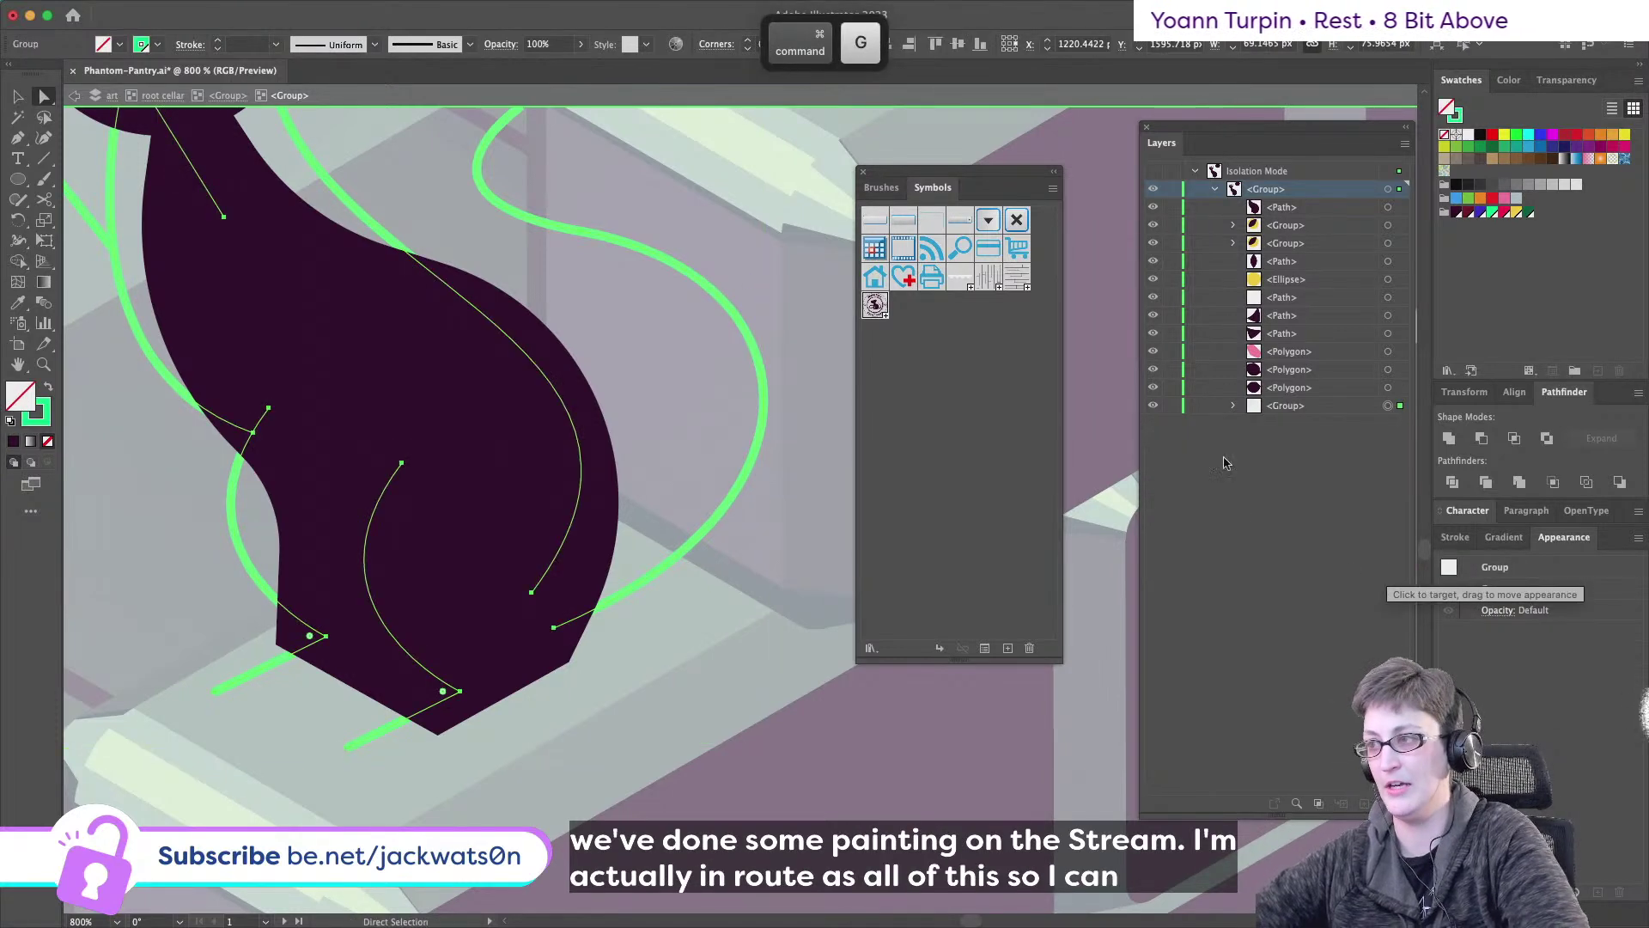
pyautogui.press('super+g')
pyautogui.moveTo(1280, 198); pyautogui.dragTo(1280, 200)
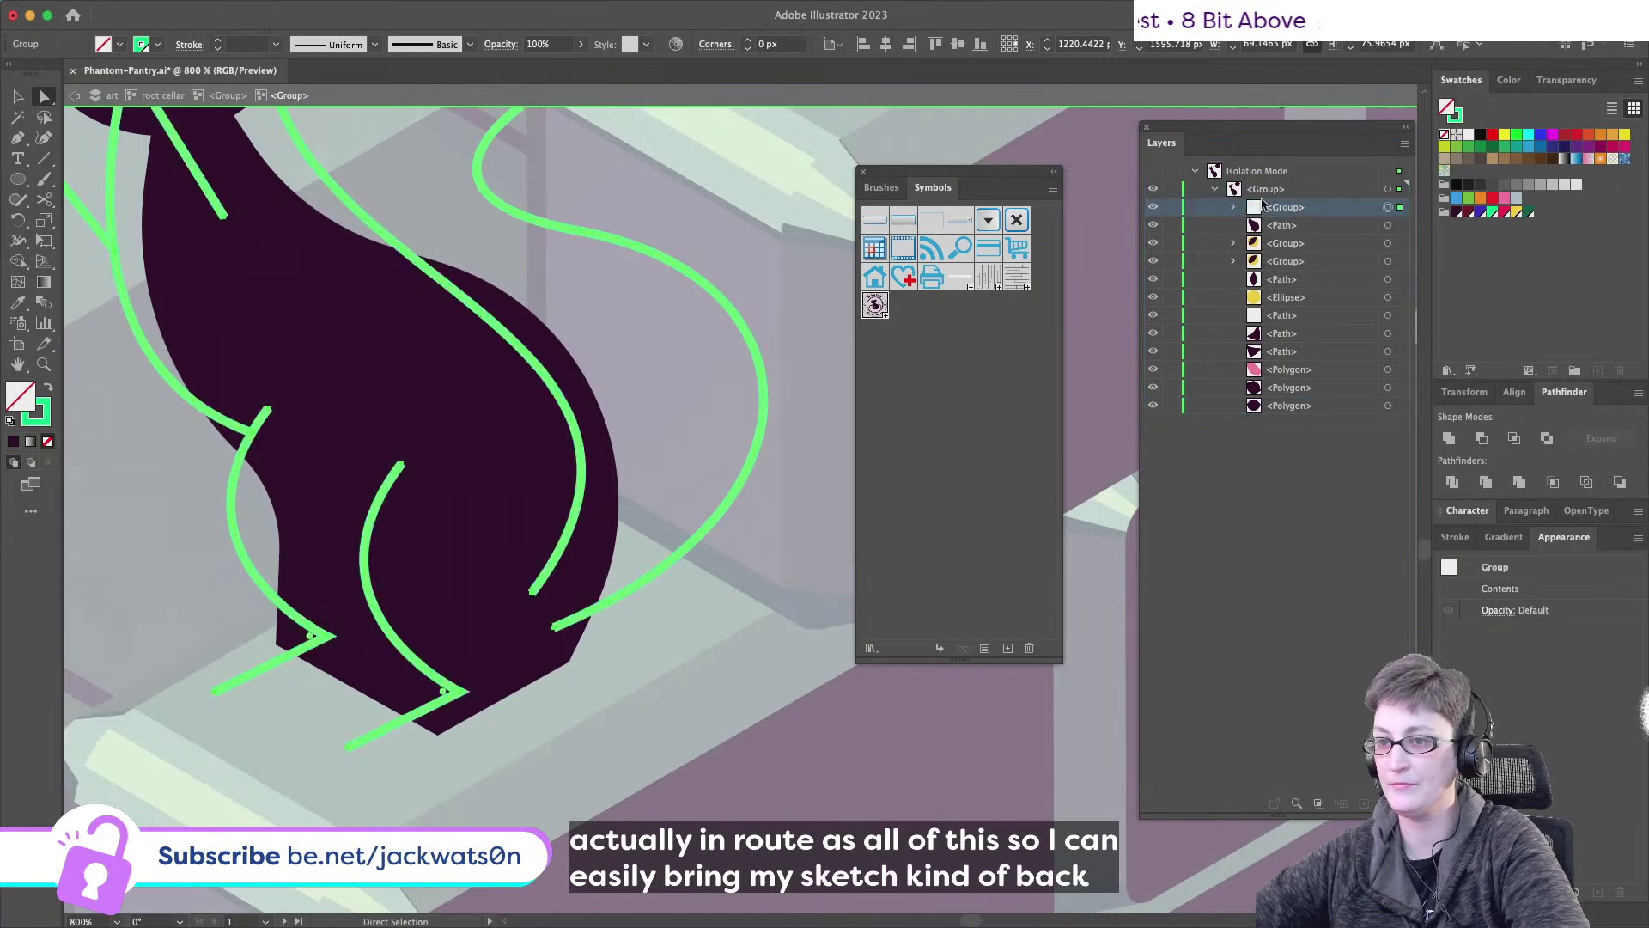
# - Lower the sketch group's opacity so it overlays the body faintly, and lock the group
pyautogui.click(581, 44)
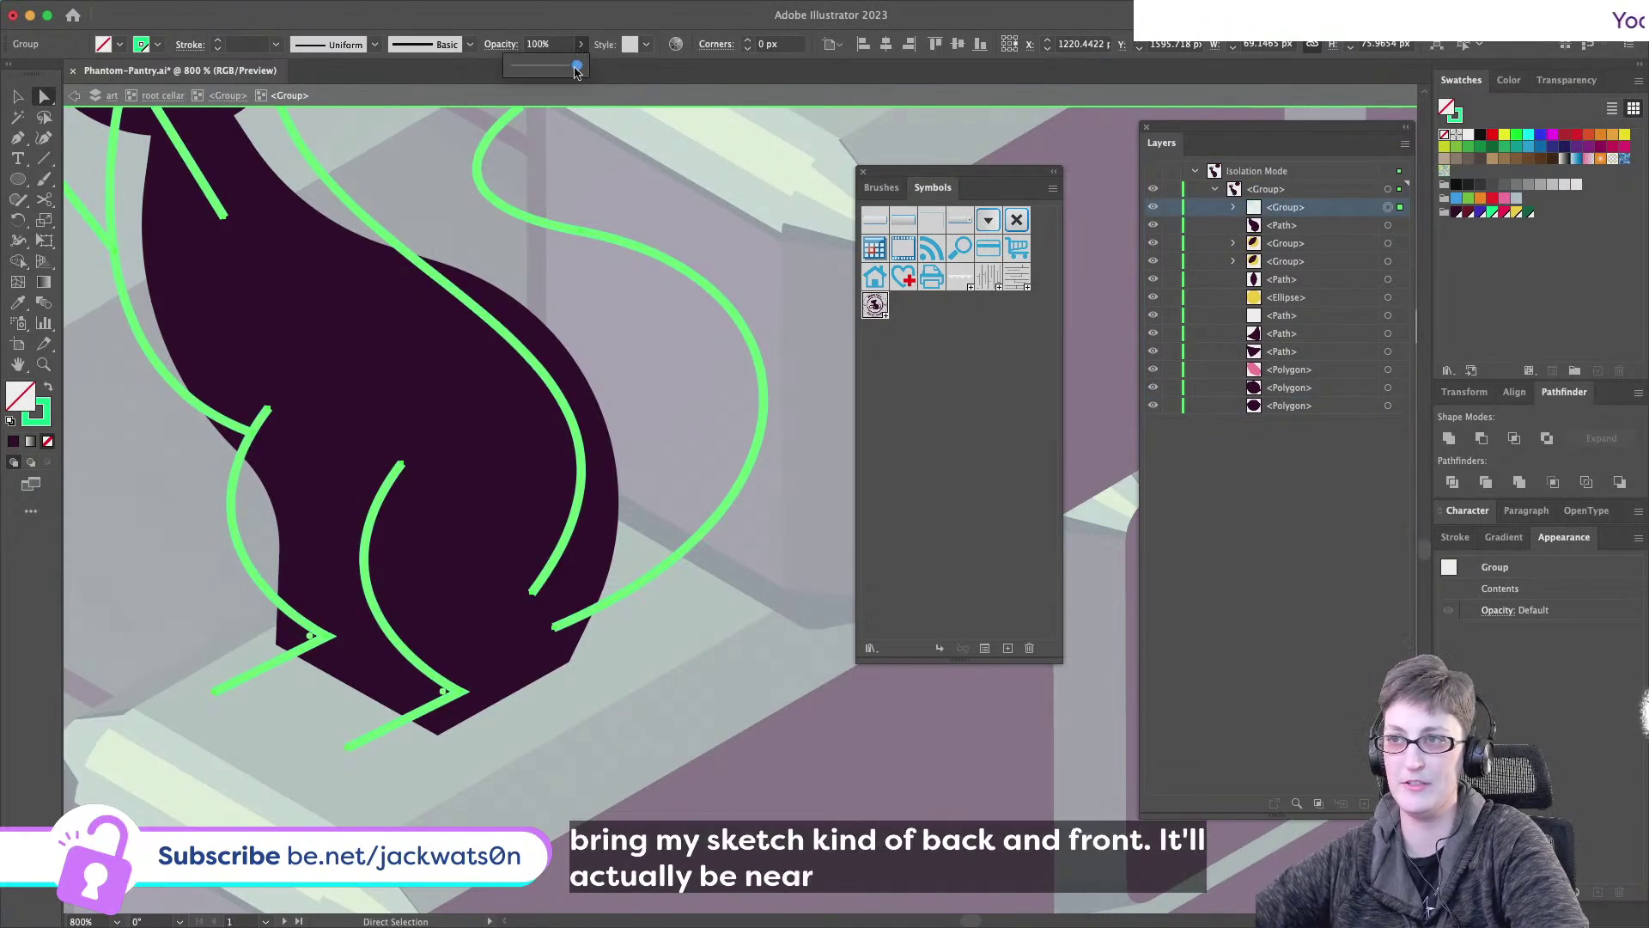
pyautogui.moveTo(532, 66); pyautogui.dragTo(532, 66)
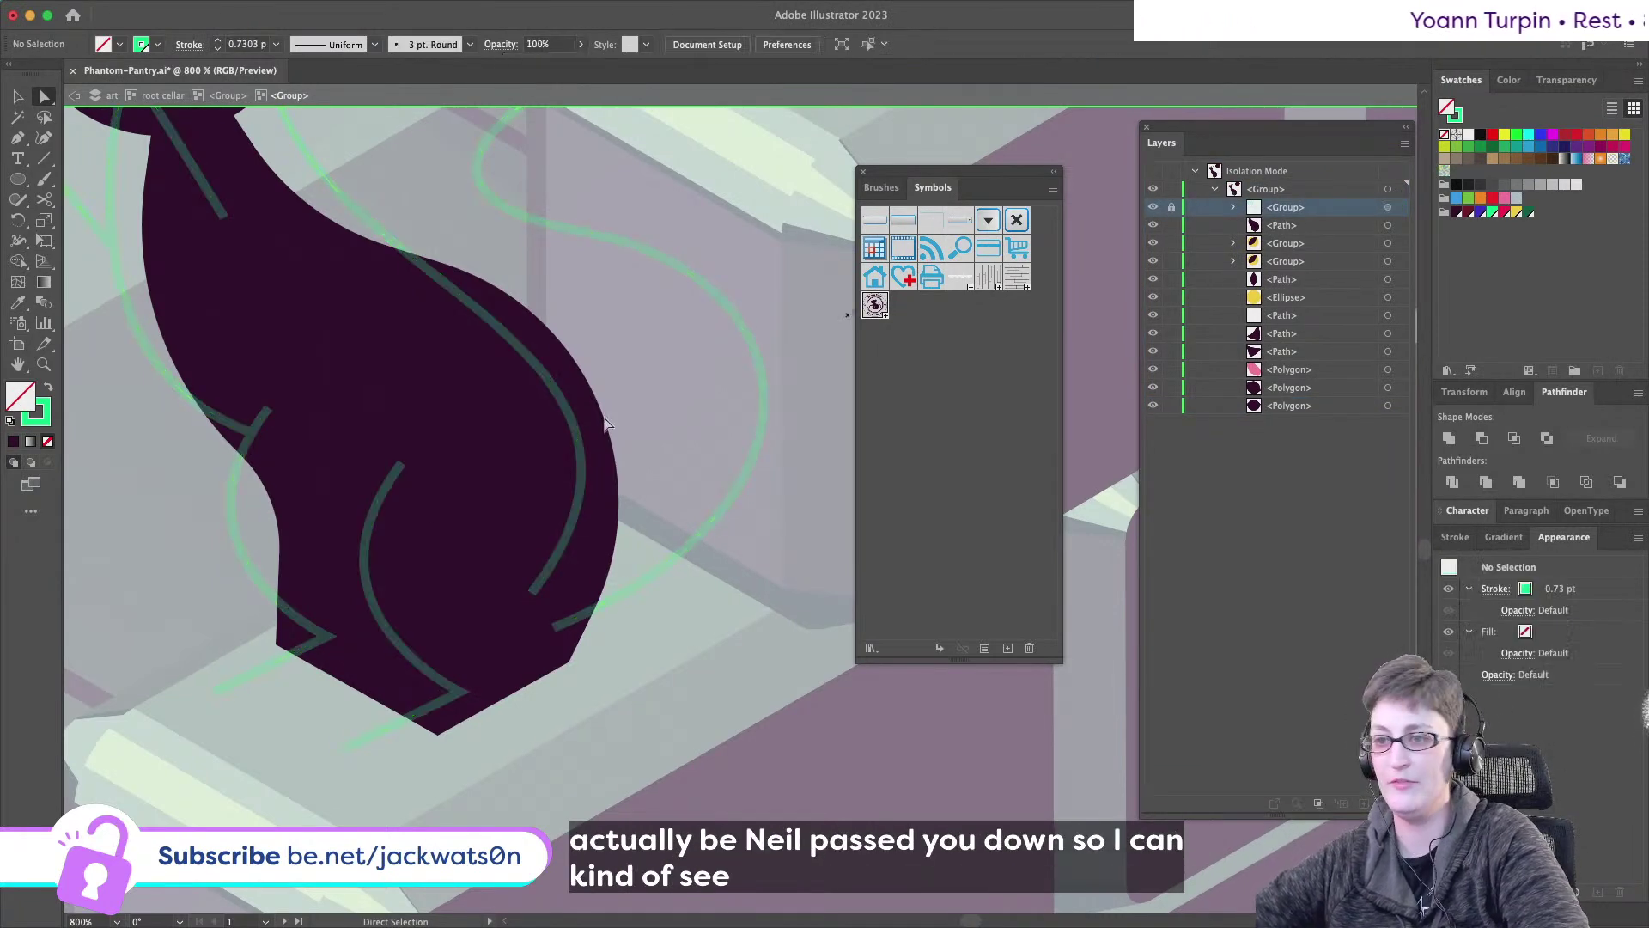
pyautogui.press('super+2')
pyautogui.press('super+shift+a')
pyautogui.scroll(-1, 342, 509)
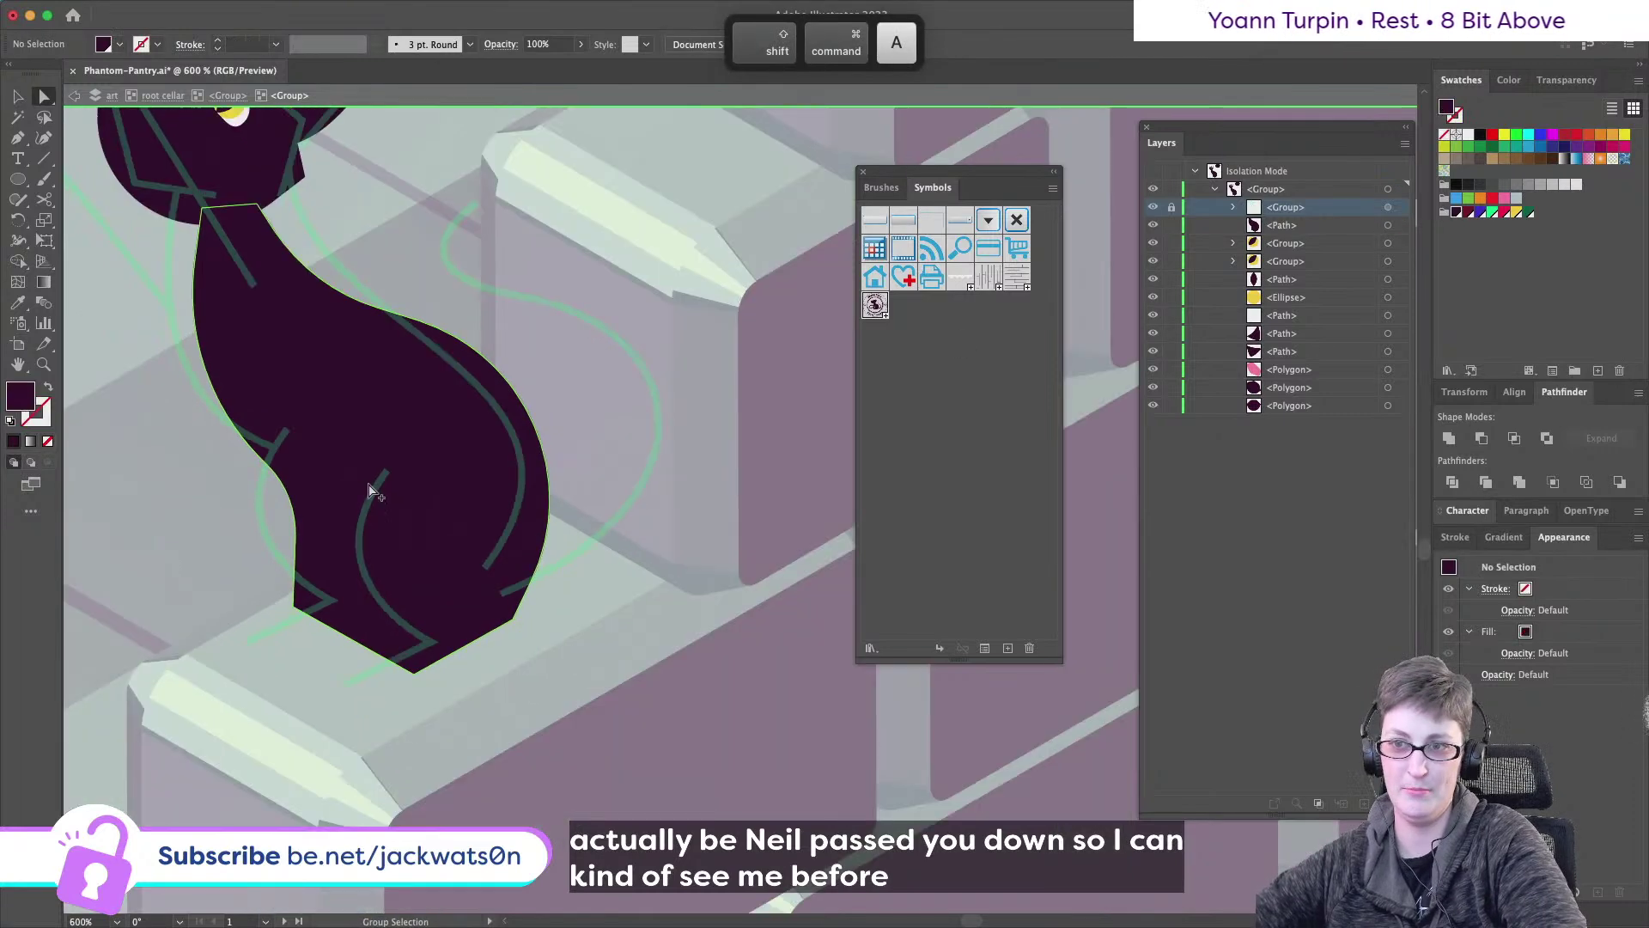
pyautogui.scroll(2, 361, 525)
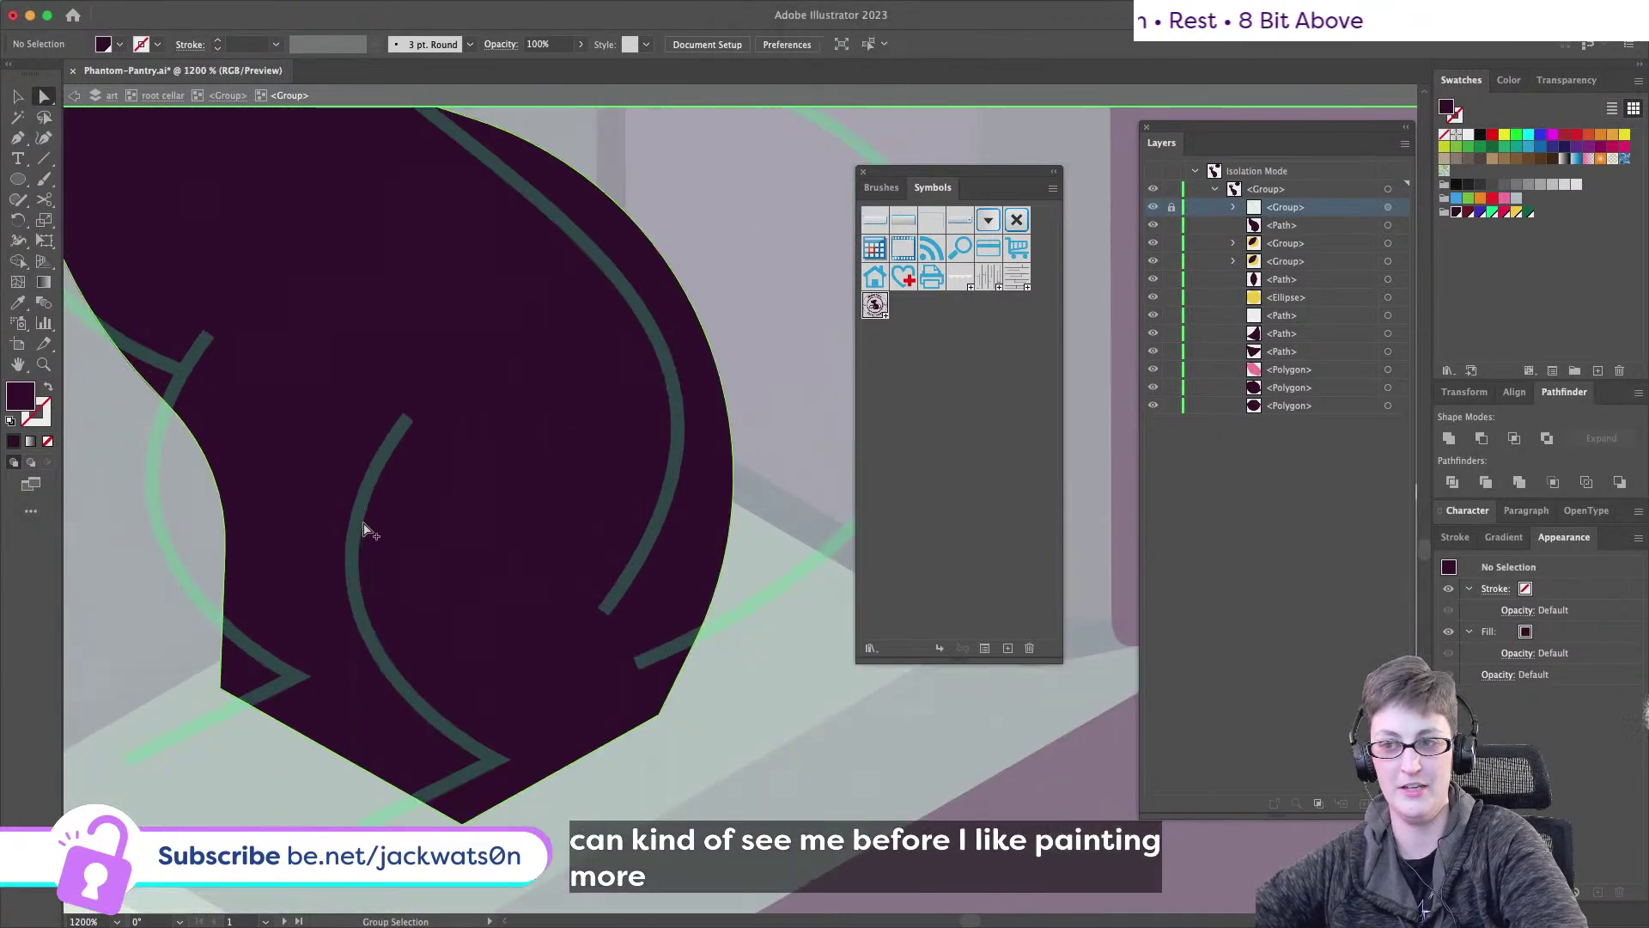
# - Draw a dark circle about 22 px across and place it over the lower rear of the cat's body as the haunch
pyautogui.scroll(-2, 365, 531)
pyautogui.press('l')
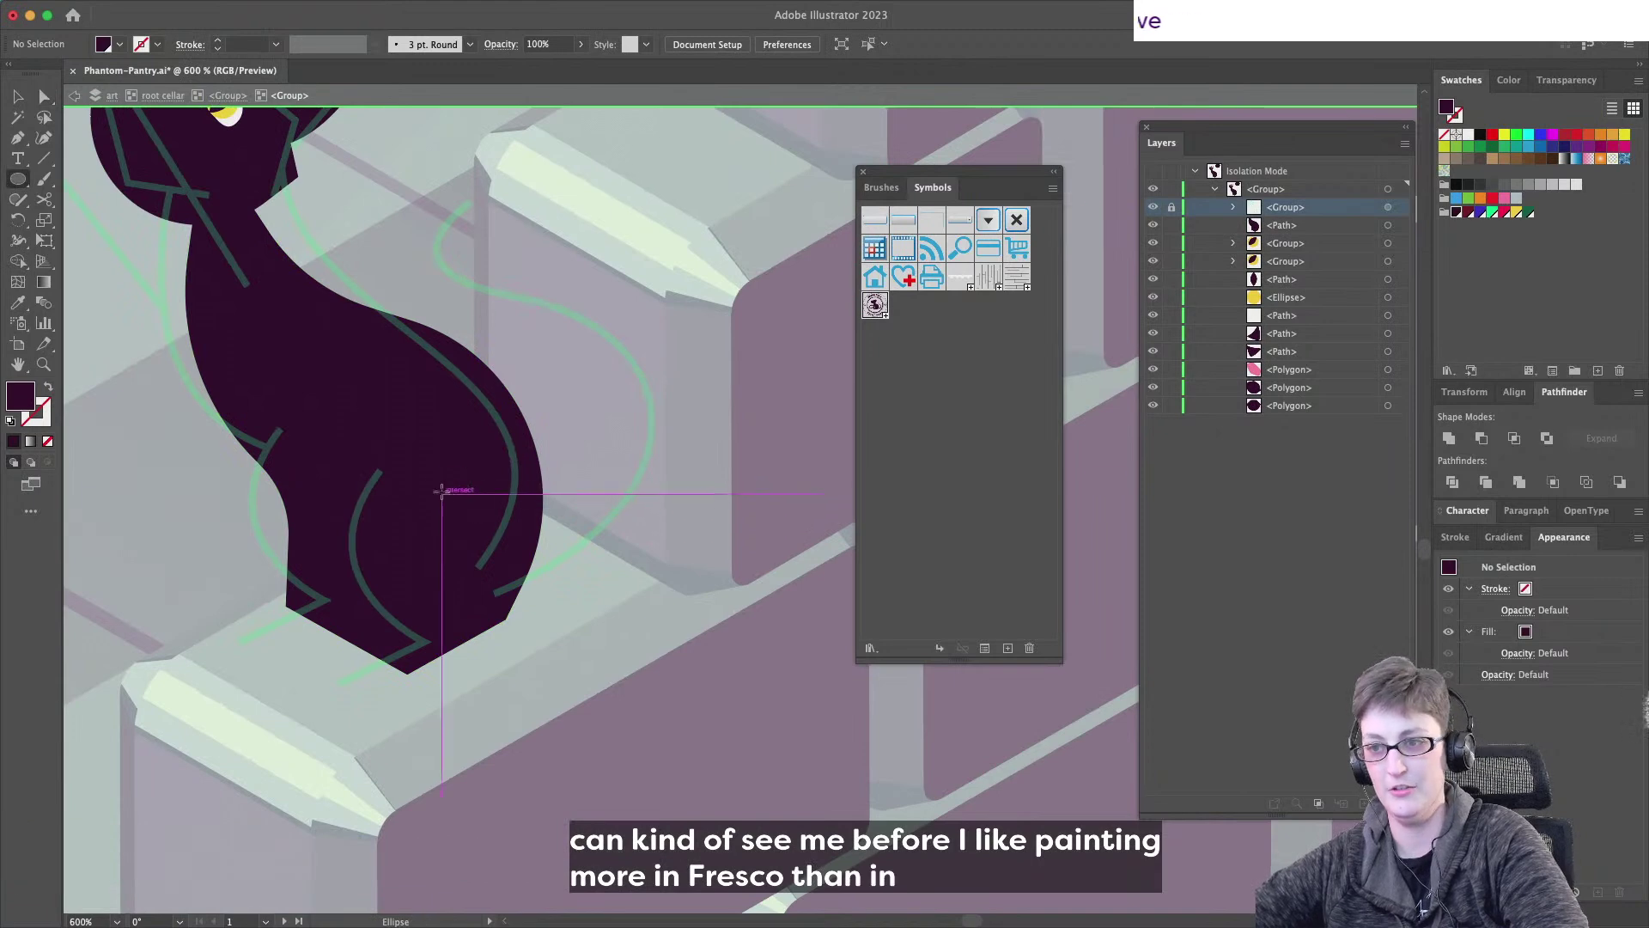
pyautogui.moveTo(419, 475)
pyautogui.mouseDown()
pyautogui.moveTo(496, 601)
pyautogui.moveTo(616, 676)
pyautogui.mouseUp()
pyautogui.press('super+shift+a')
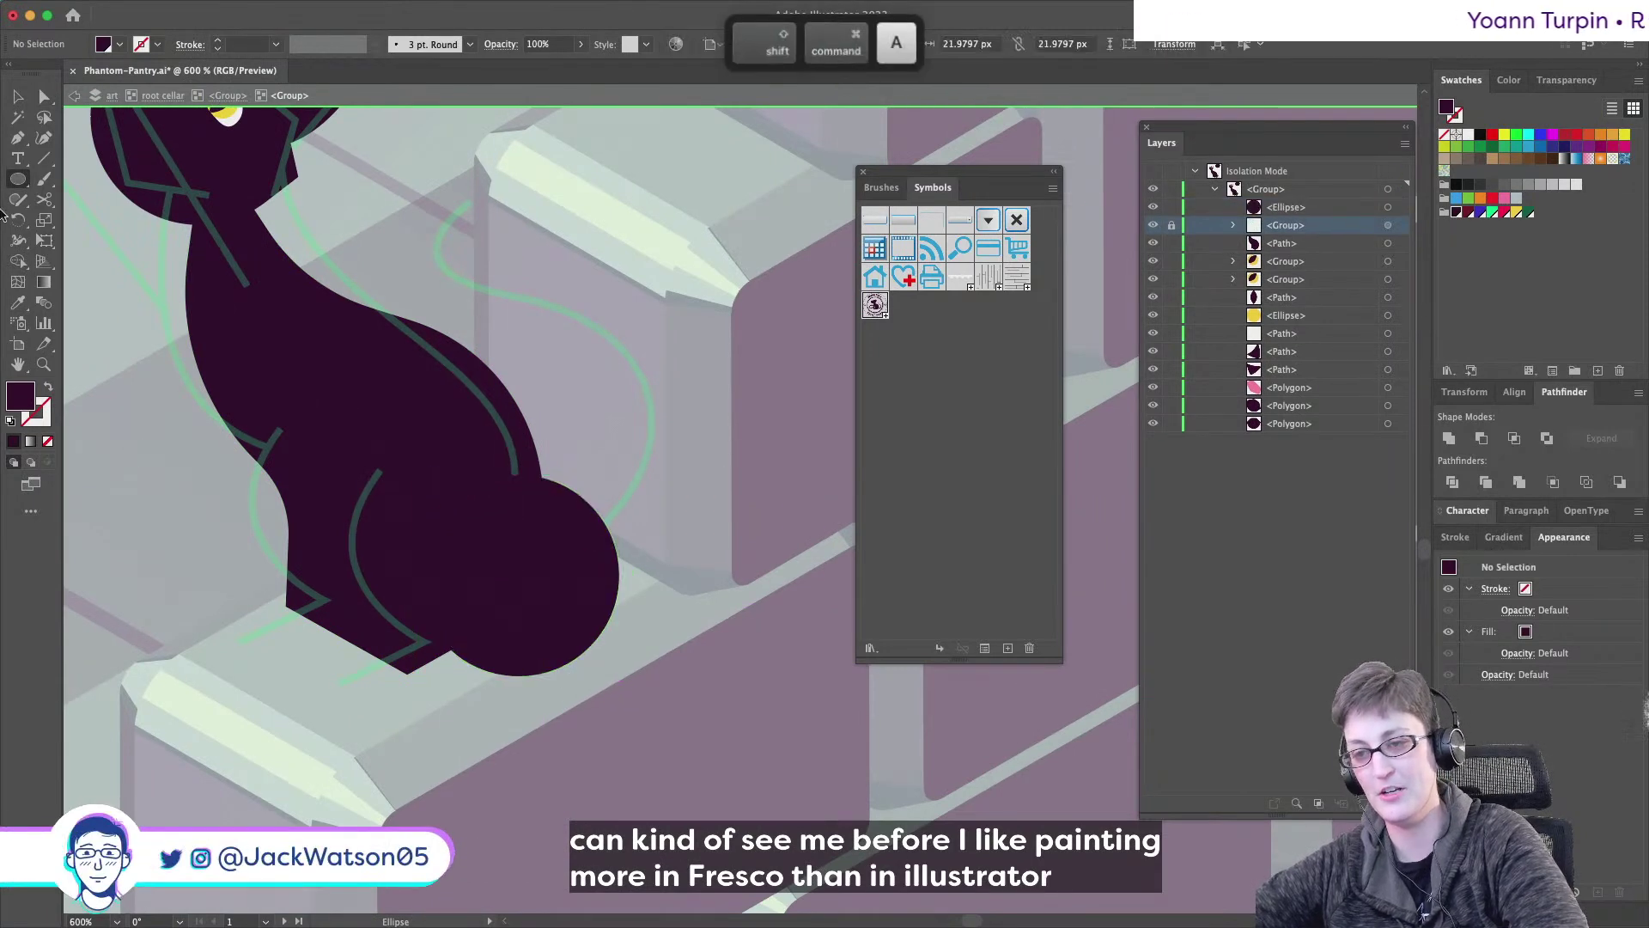
pyautogui.press('v')
pyautogui.moveTo(520, 589); pyautogui.dragTo(468, 567)
pyautogui.click(479, 571)
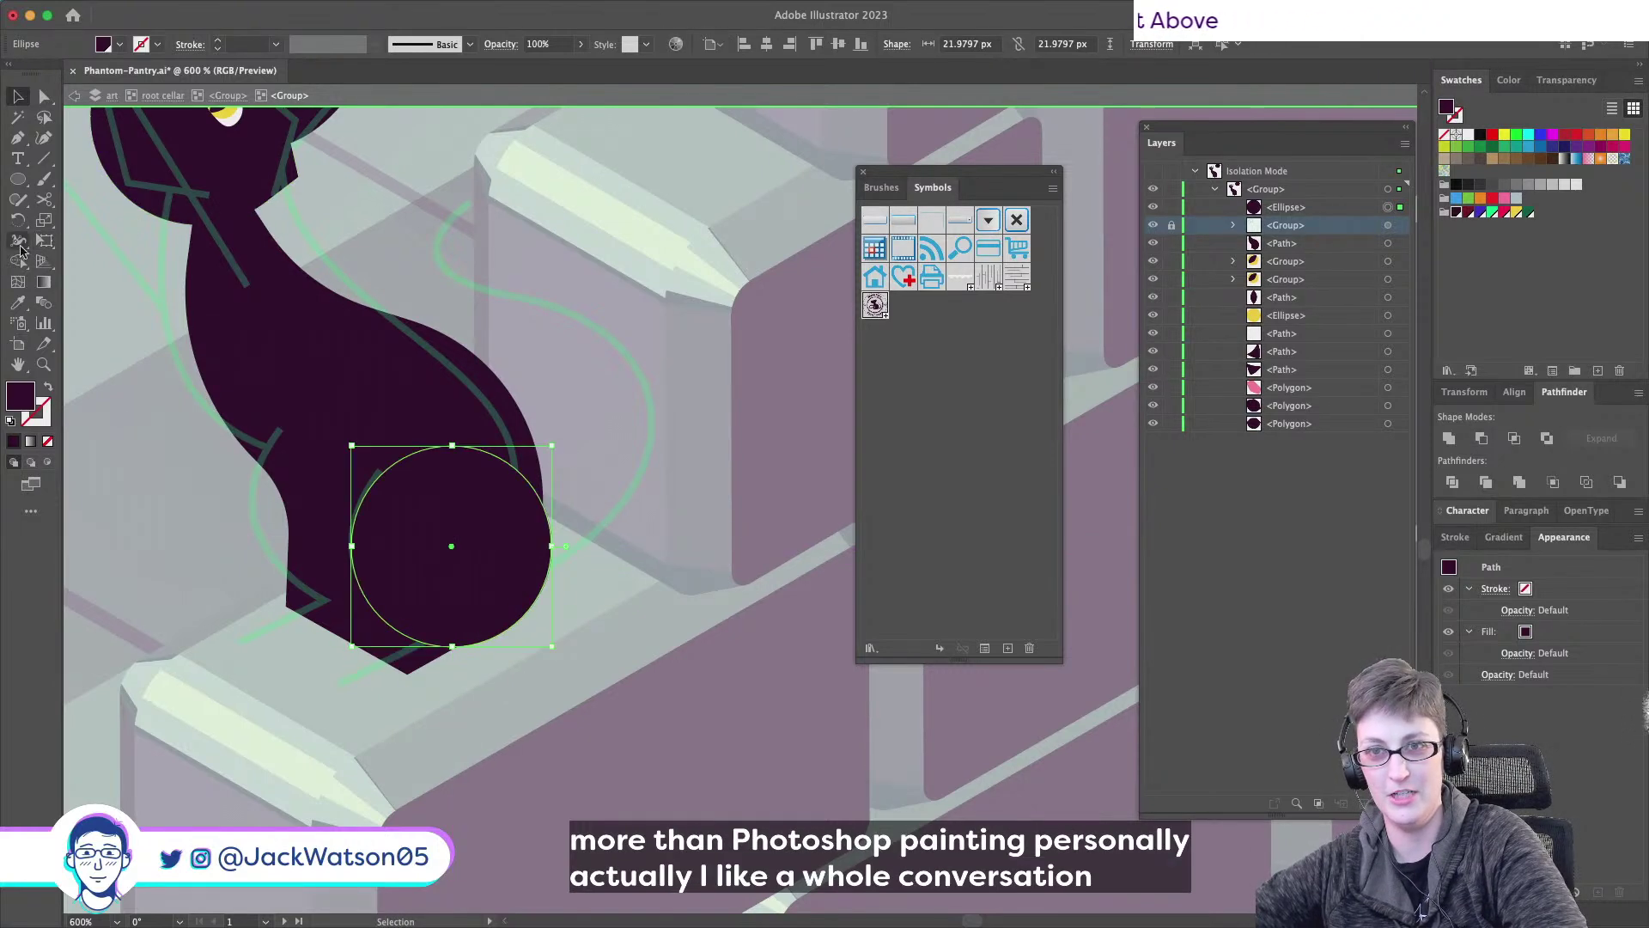
# - Skew the haunch circle with Free Transform into a tilted ellipse of about 15.8 by 26.6 px and move it down onto the body's base
pyautogui.click(44, 238)
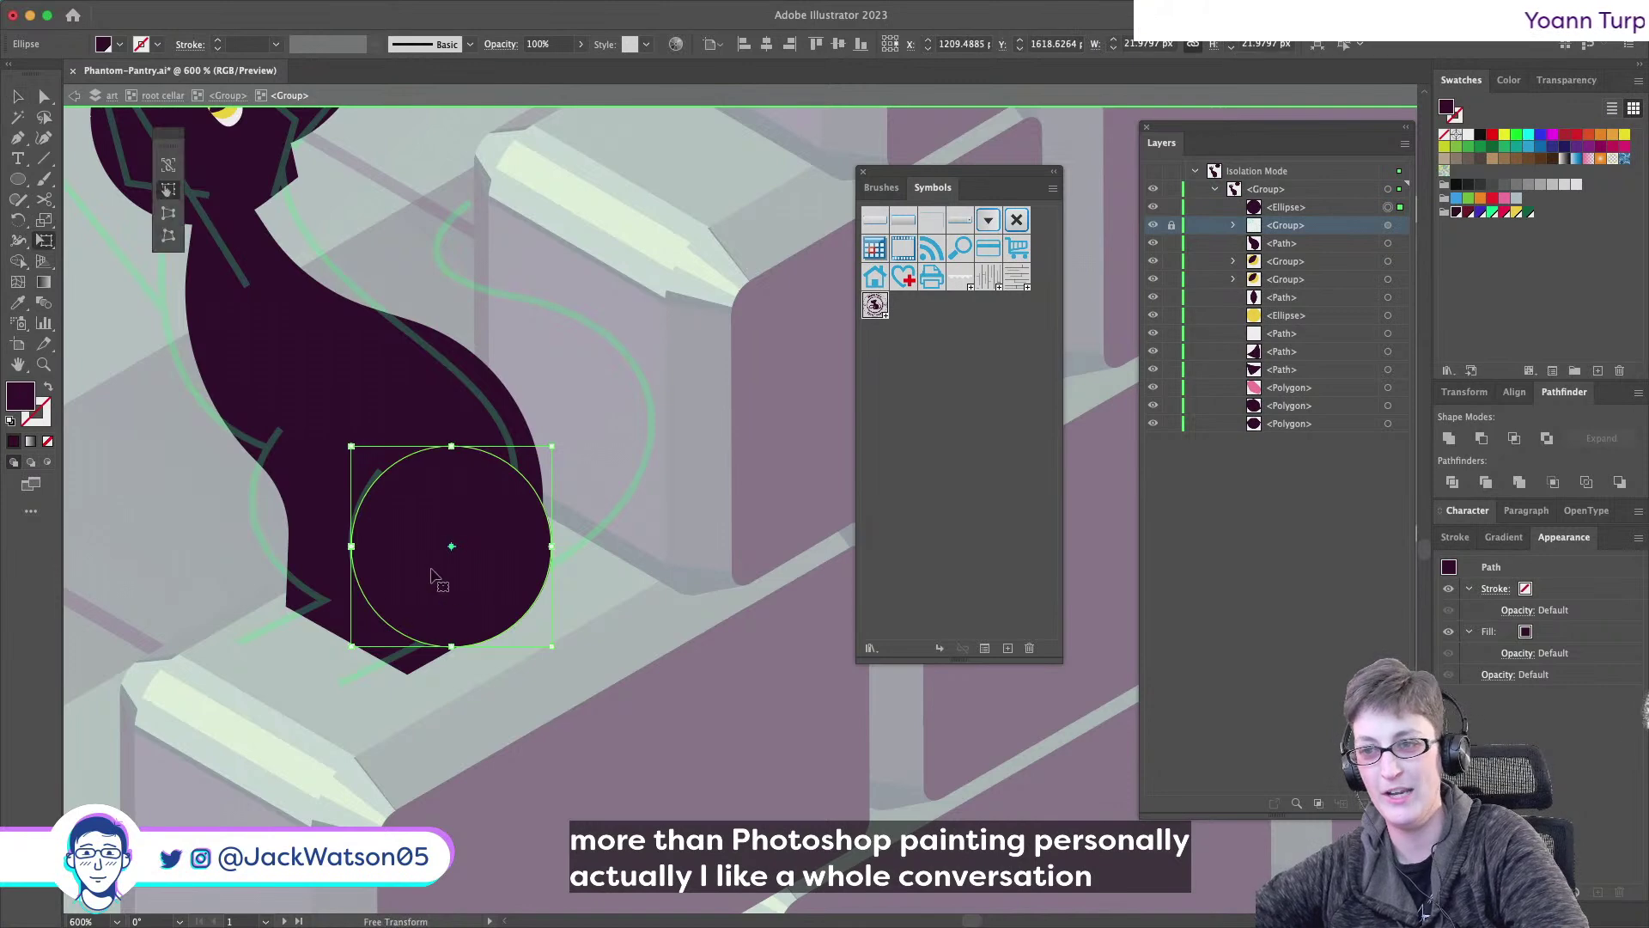
pyautogui.moveTo(552, 547); pyautogui.dragTo(525, 450)
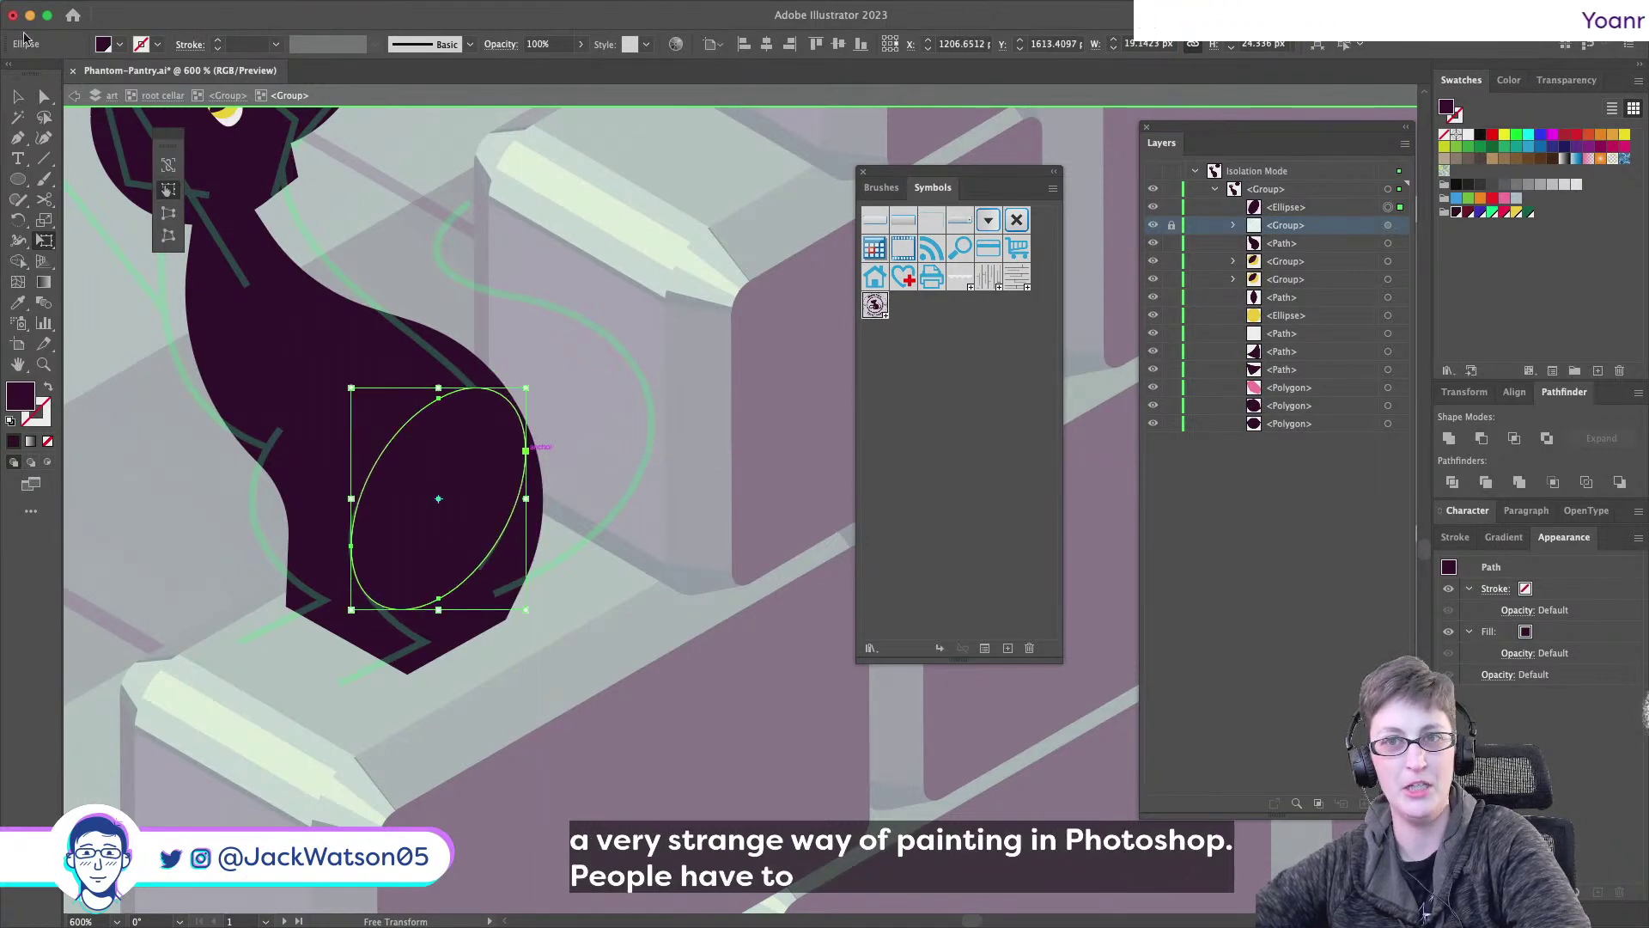
pyautogui.click(15, 96)
pyautogui.moveTo(414, 563); pyautogui.dragTo(415, 601)
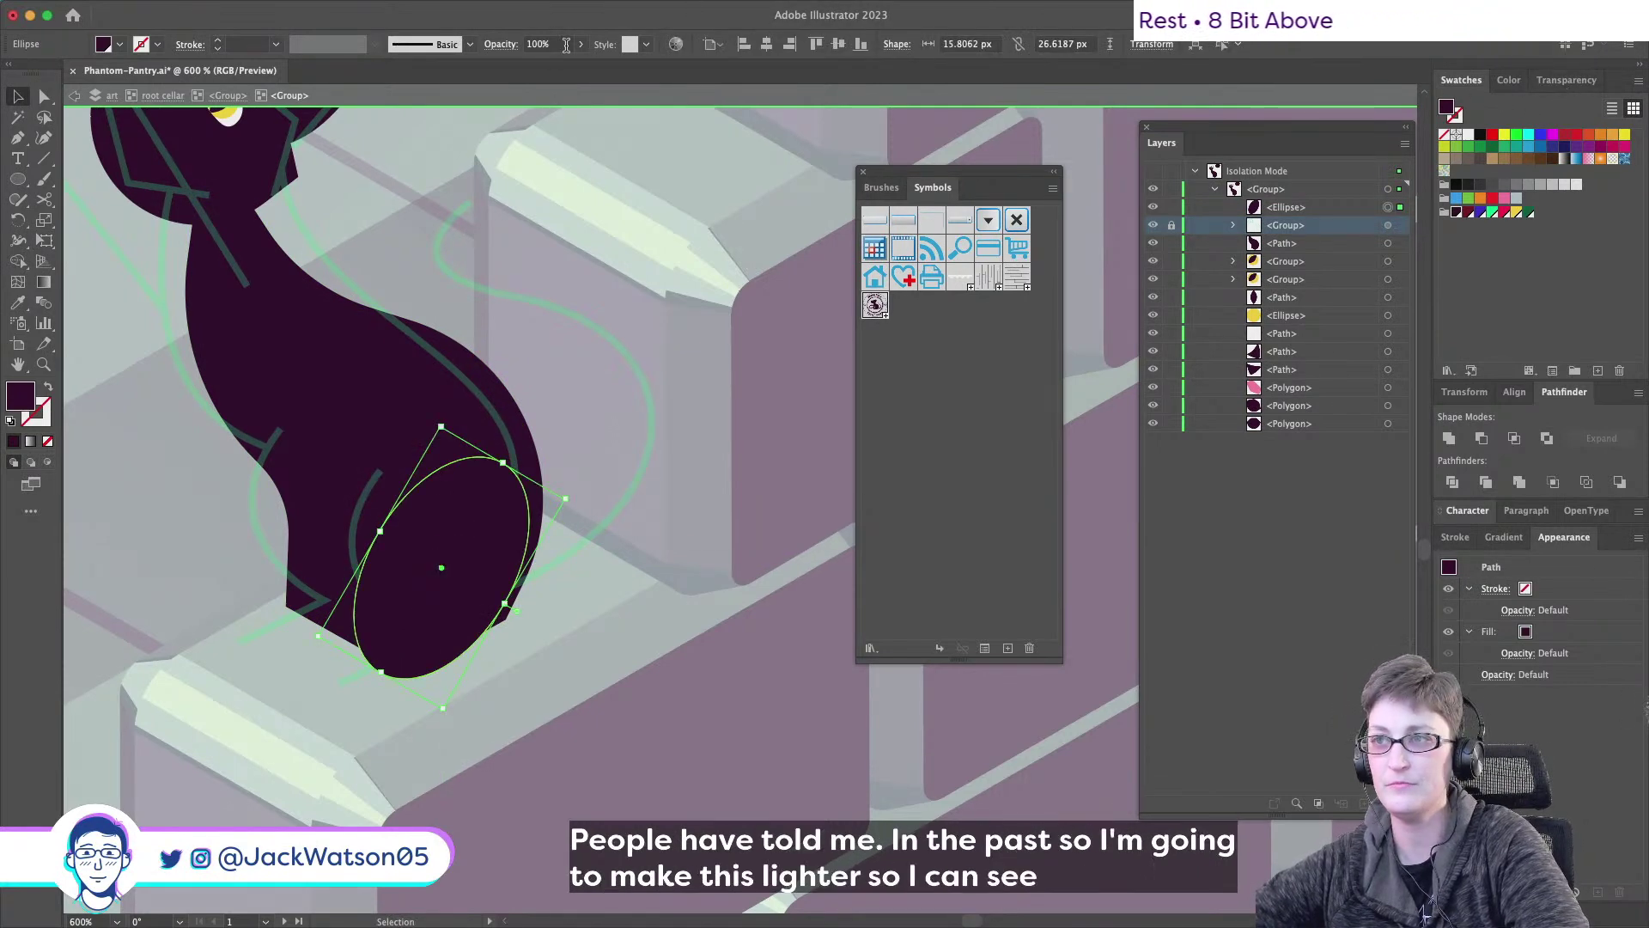
# - Lighten the haunch ellipse's maroon fill to a 66% tint and adjust the ellipse to about 16.6 by 28 px
pyautogui.click(1511, 80)
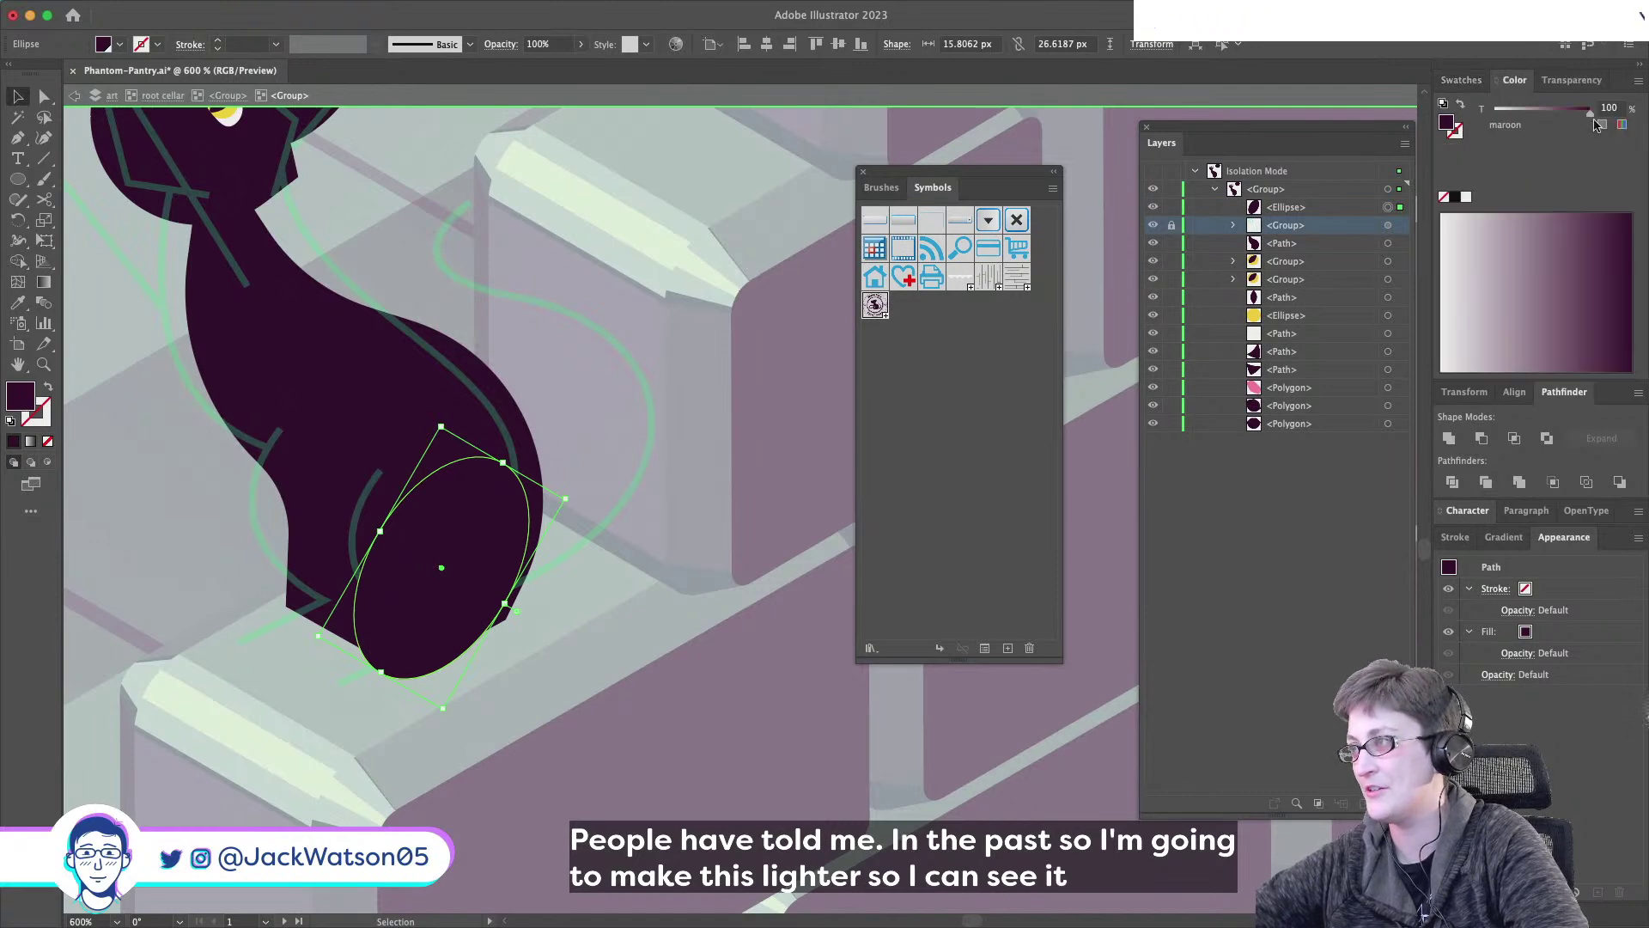
pyautogui.moveTo(1589, 111); pyautogui.dragTo(1551, 115)
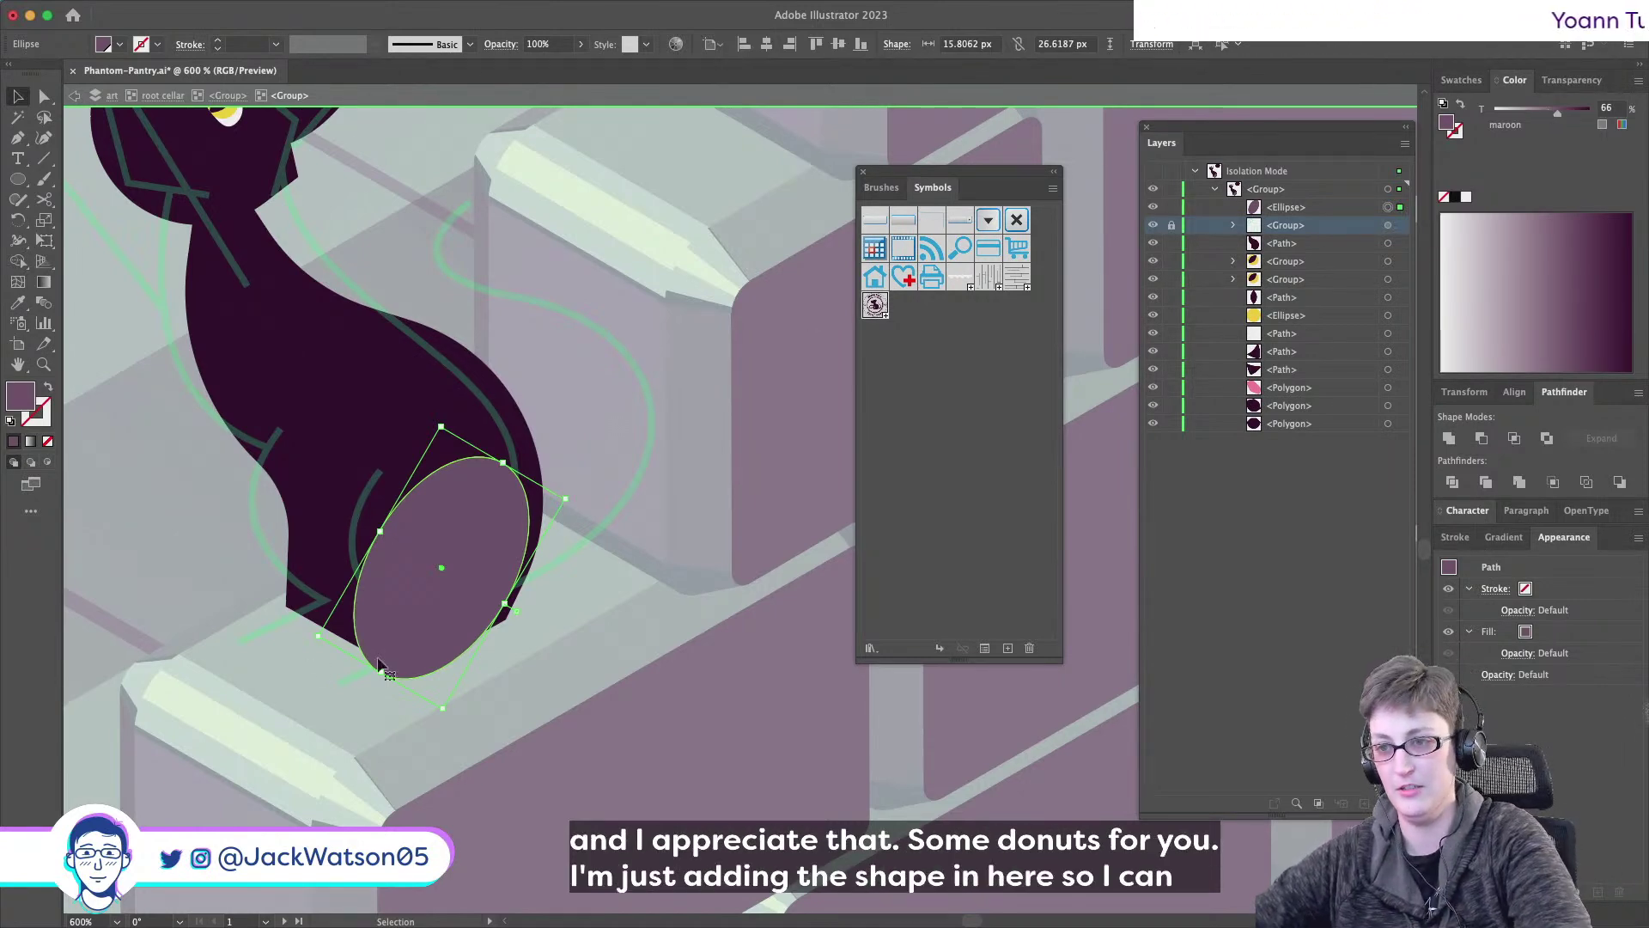
pyautogui.moveTo(398, 607); pyautogui.dragTo(405, 613)
pyautogui.keyDown('shift'); pyautogui.click(452, 423); pyautogui.keyUp('shift')
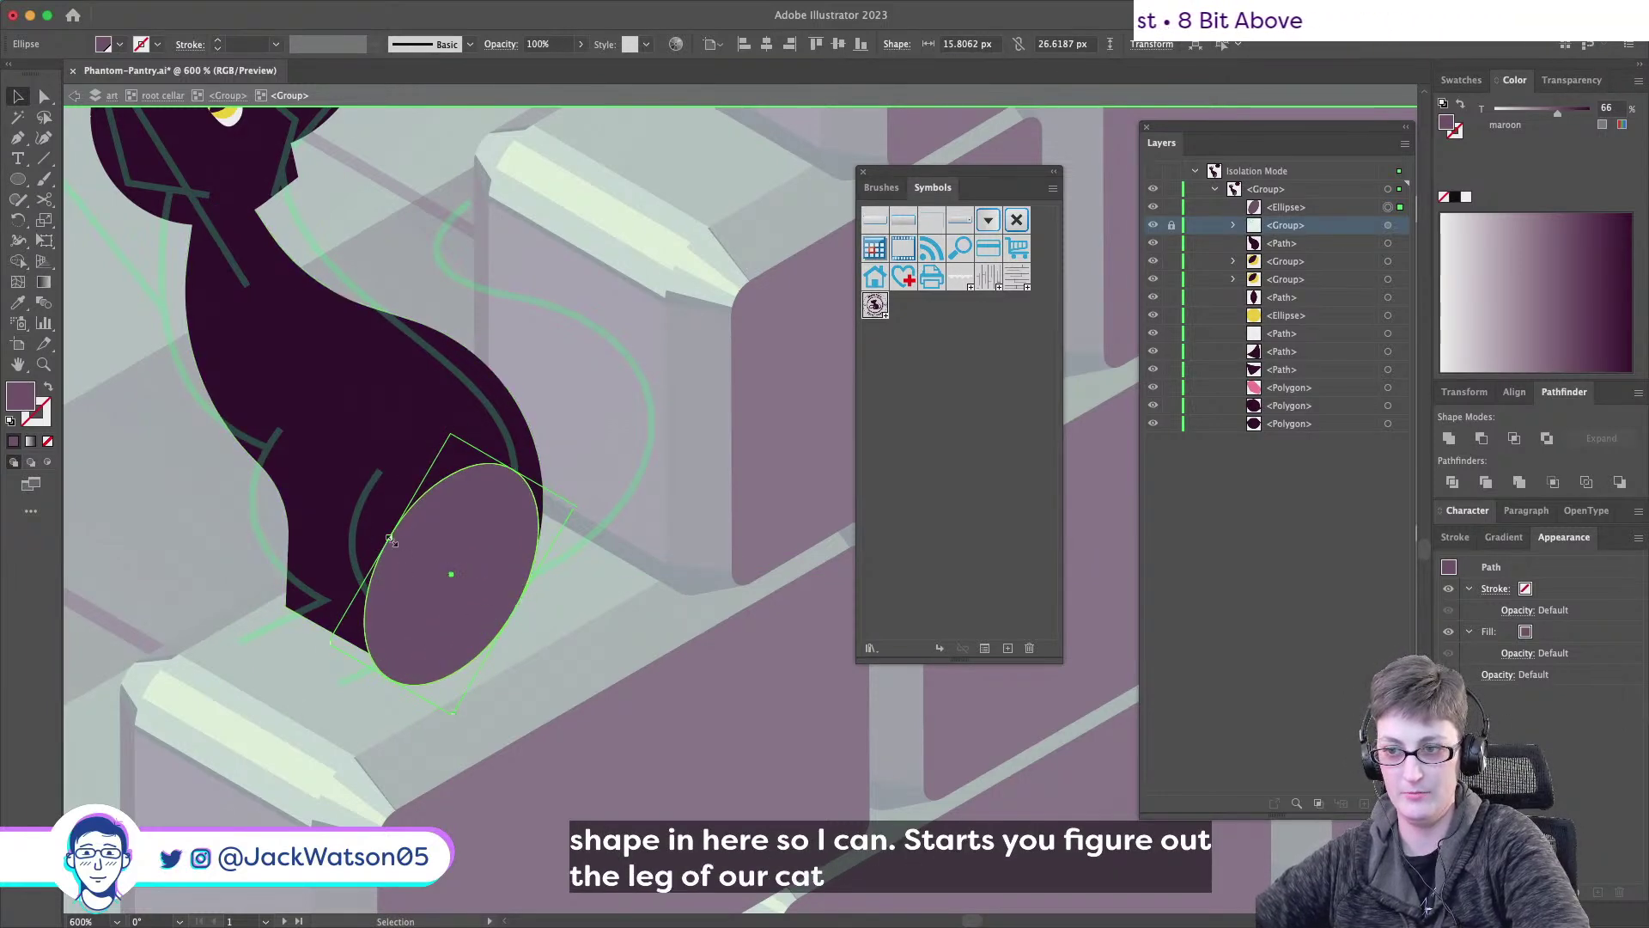
pyautogui.moveTo(389, 537); pyautogui.dragTo(387, 541)
pyautogui.press('shift+super+a')
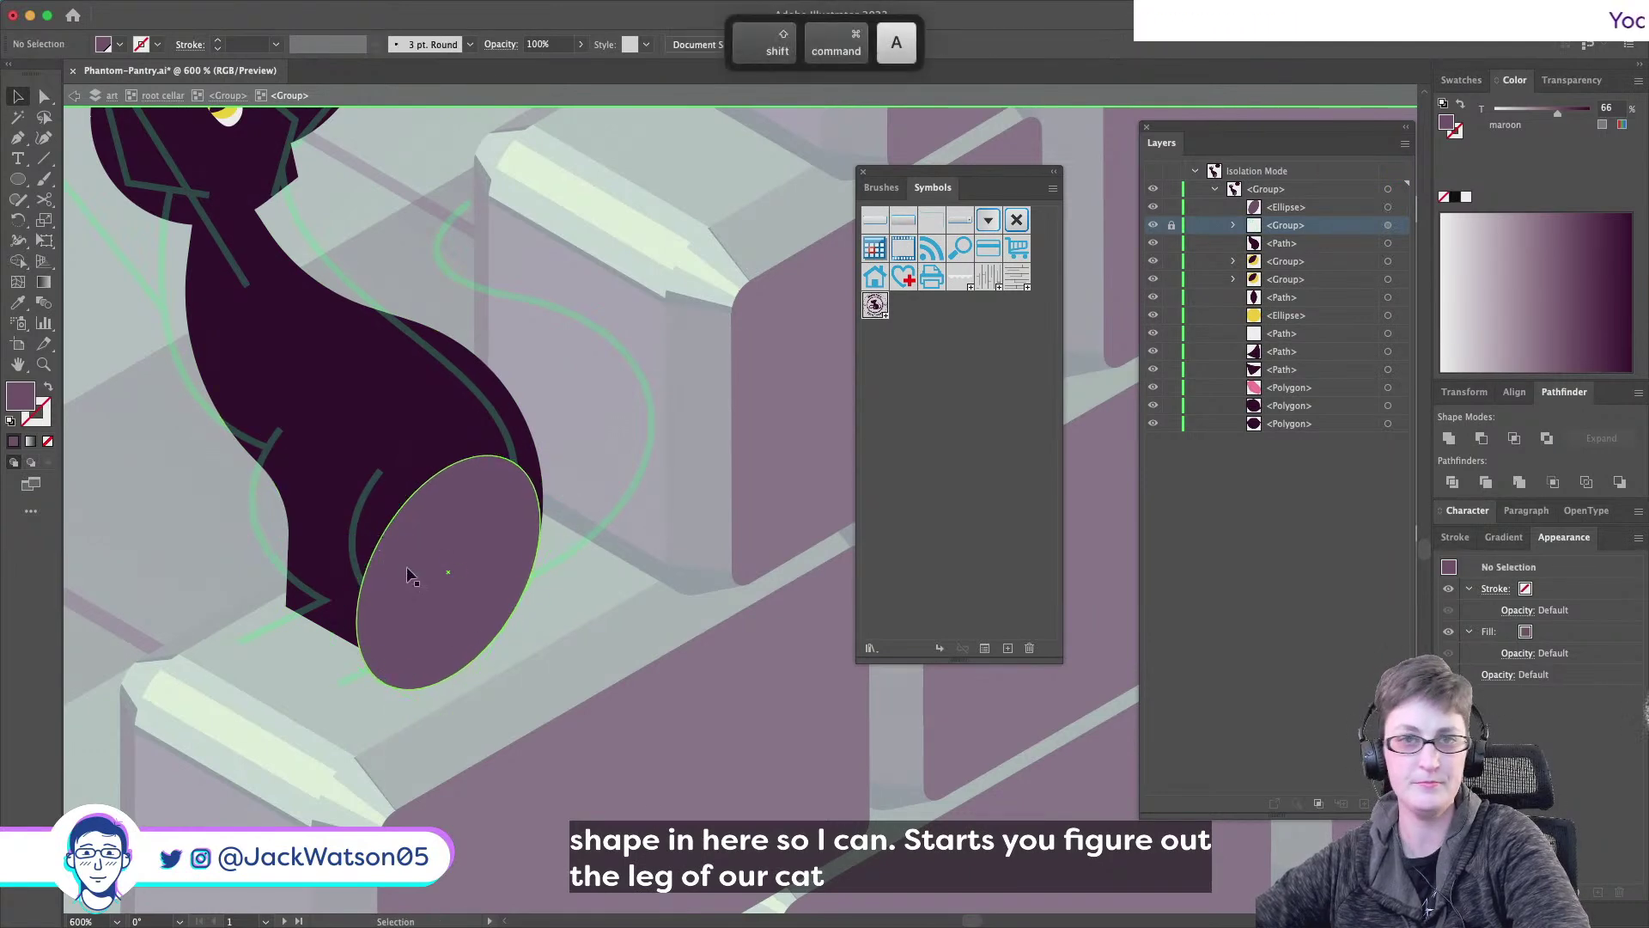
# - Widen the haunch ellipse toward the sketched thigh line and nudge it within the rump
pyautogui.scroll(-2, 412, 571)
pyautogui.click(424, 578)
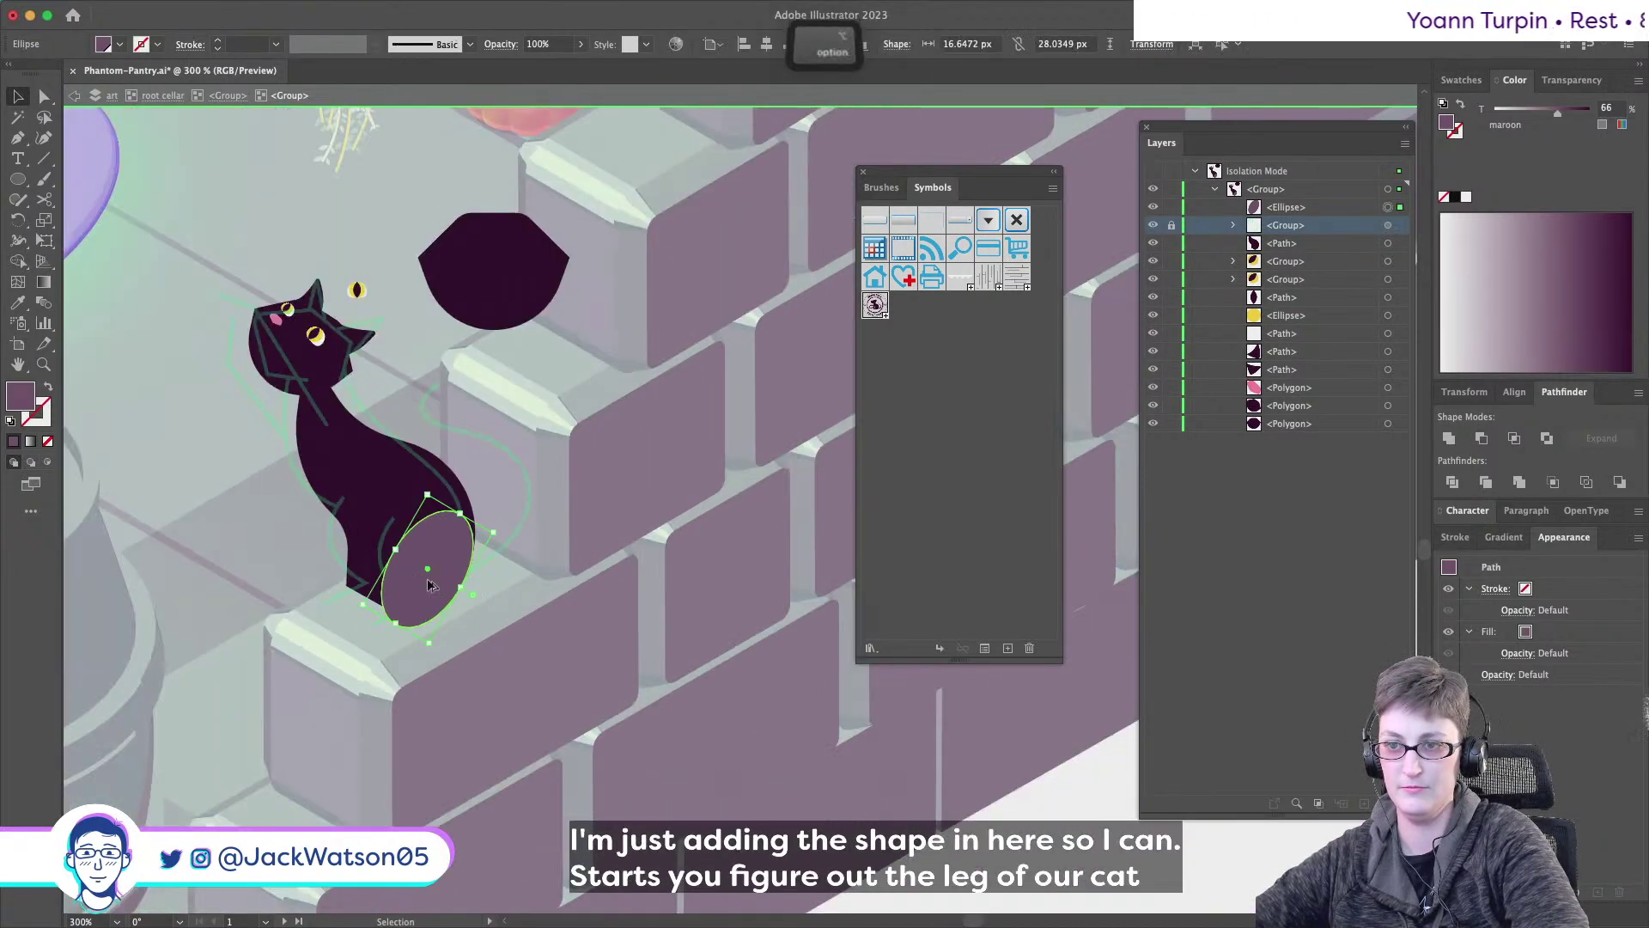
pyautogui.scroll(1, 426, 579)
pyautogui.scroll(1, 430, 586)
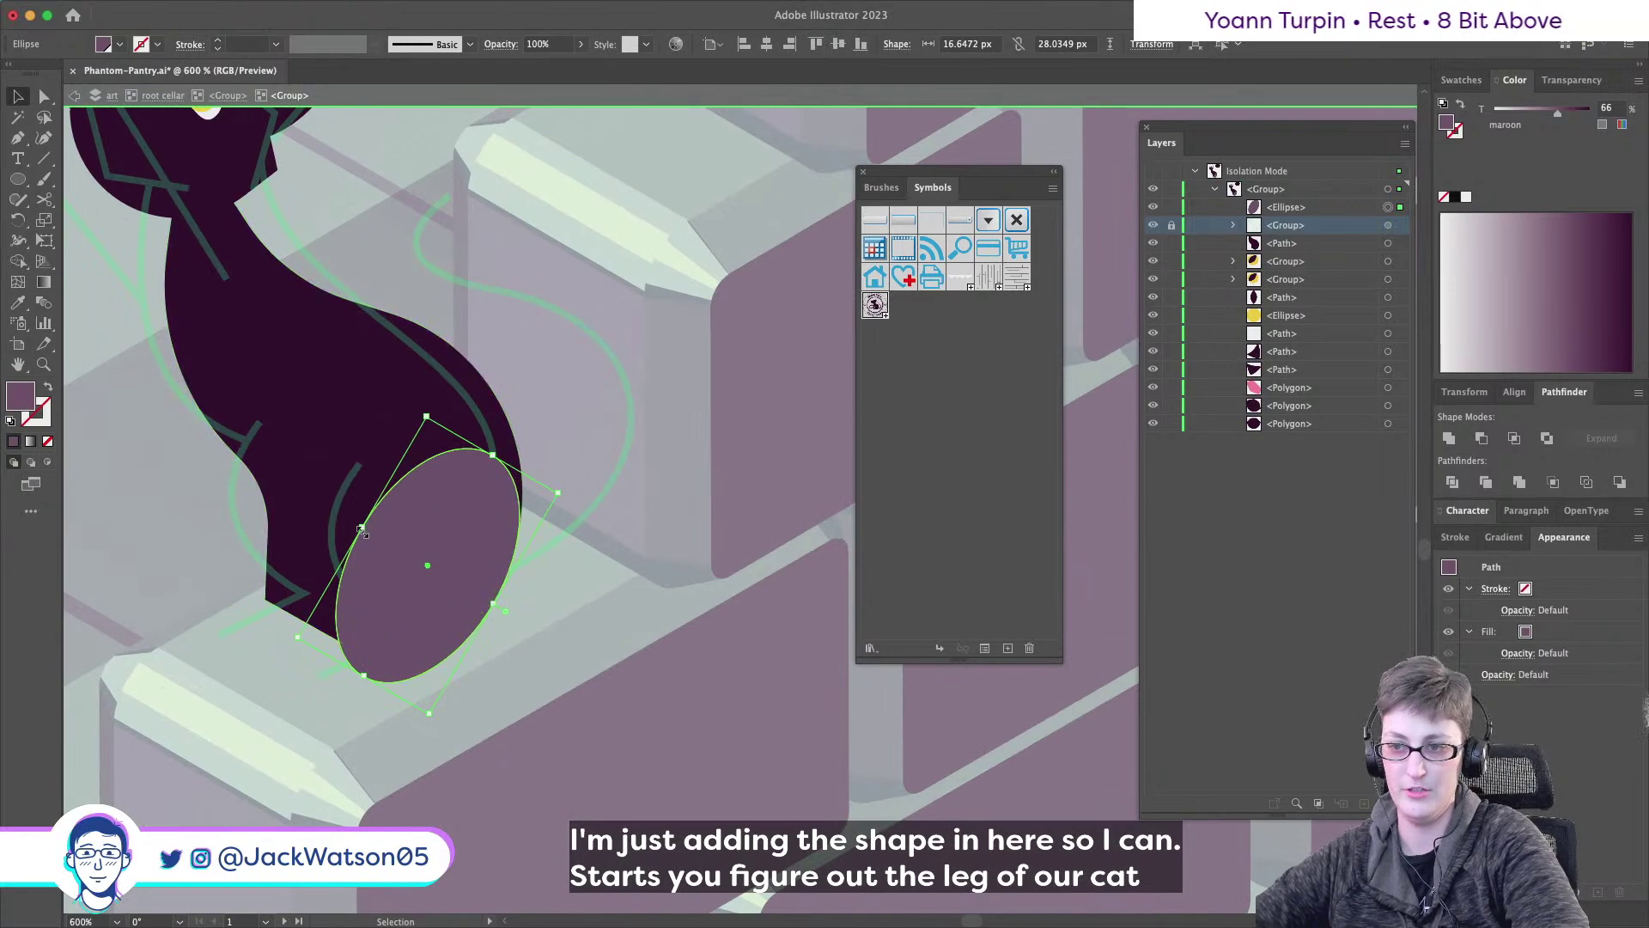
pyautogui.moveTo(358, 526); pyautogui.dragTo(340, 513)
pyautogui.moveTo(397, 559)
pyautogui.mouseDown()
pyautogui.moveTo(342, 513)
pyautogui.moveTo(383, 560)
pyautogui.moveTo(405, 559)
pyautogui.mouseUp()
# - Round the body's lower rear corner and shift the haunch ellipse slightly left
pyautogui.press('a')
pyautogui.click(318, 421)
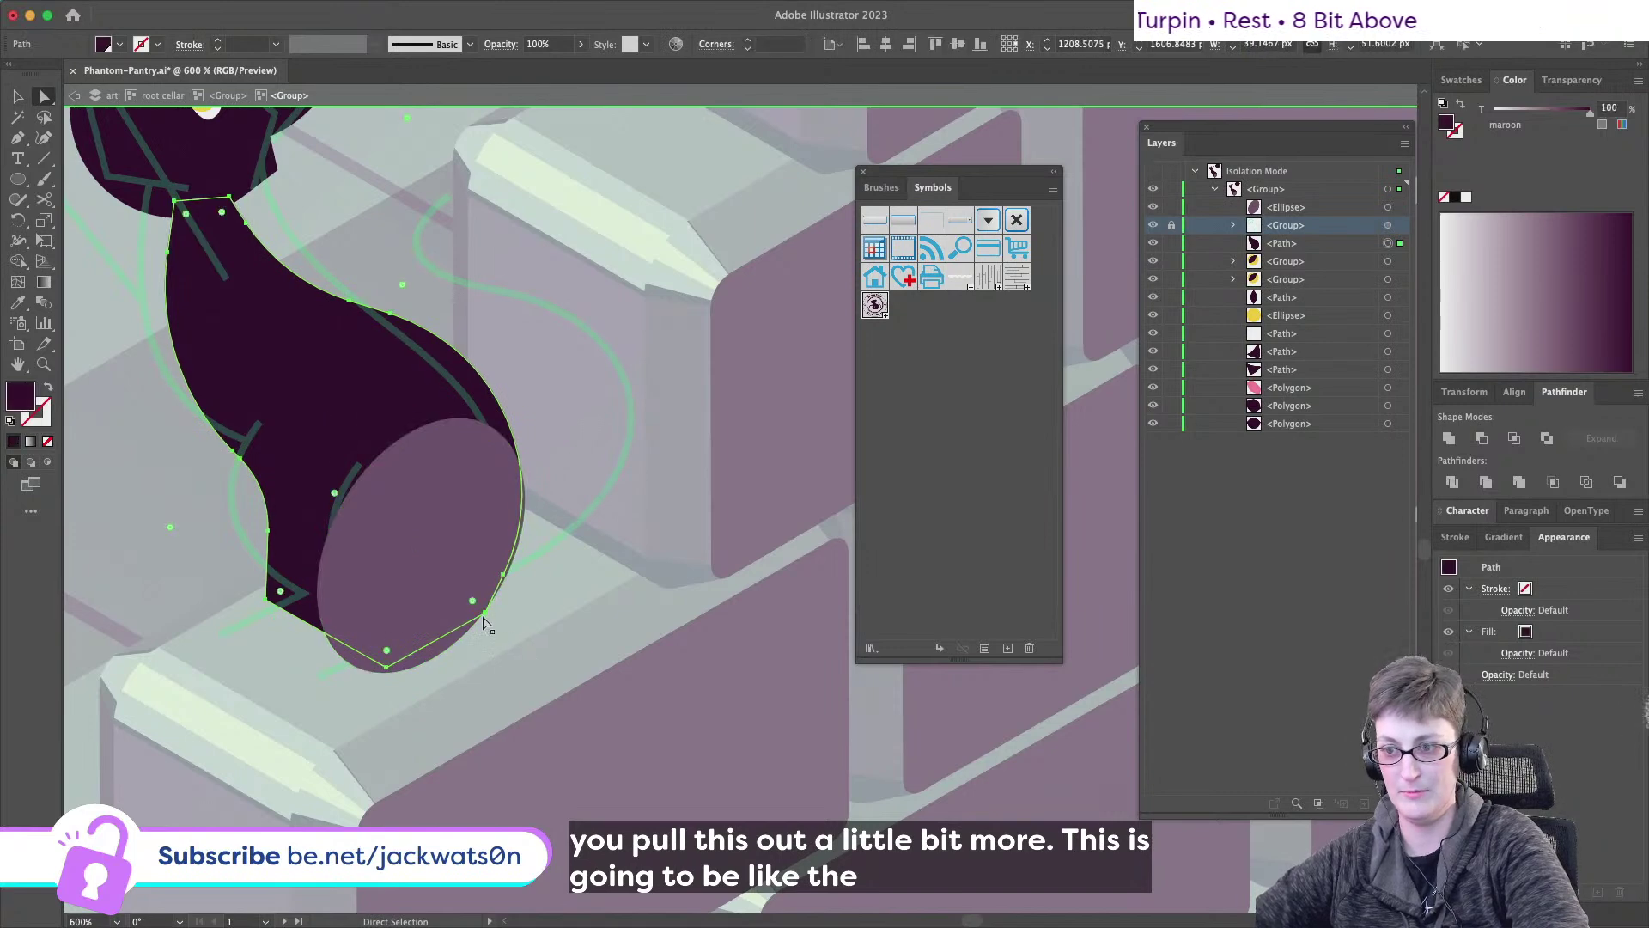
pyautogui.click(483, 618)
pyautogui.moveTo(471, 596); pyautogui.dragTo(388, 563)
pyautogui.press('super+shift+a')
pyautogui.moveTo(920, 923)
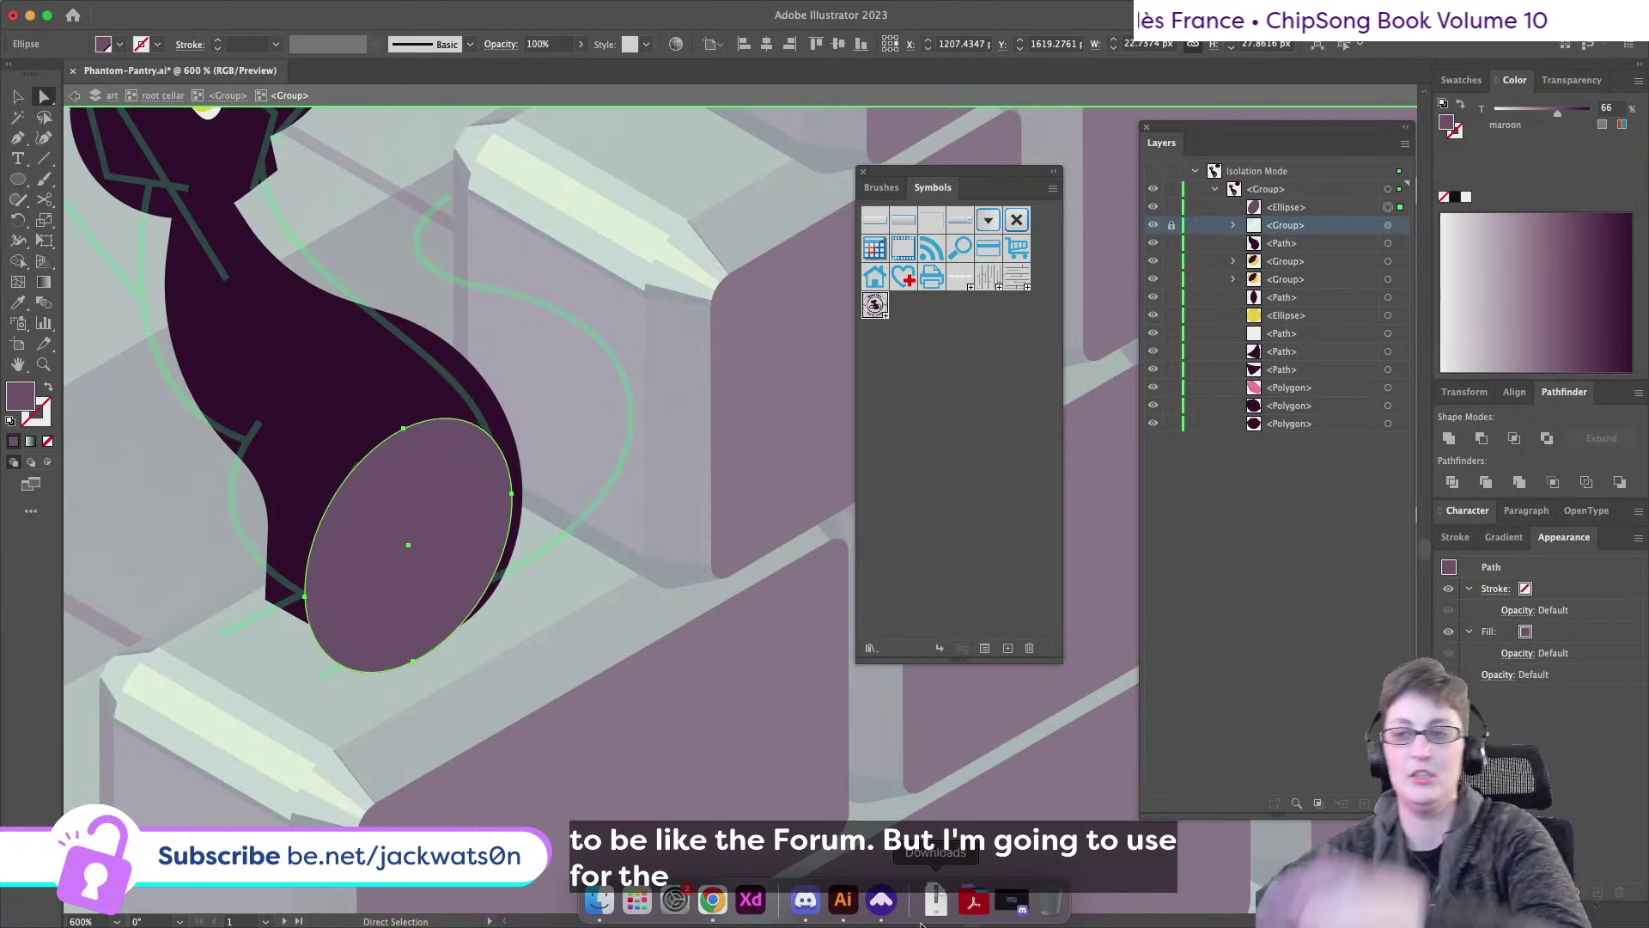
pyautogui.press('super+shift+a')
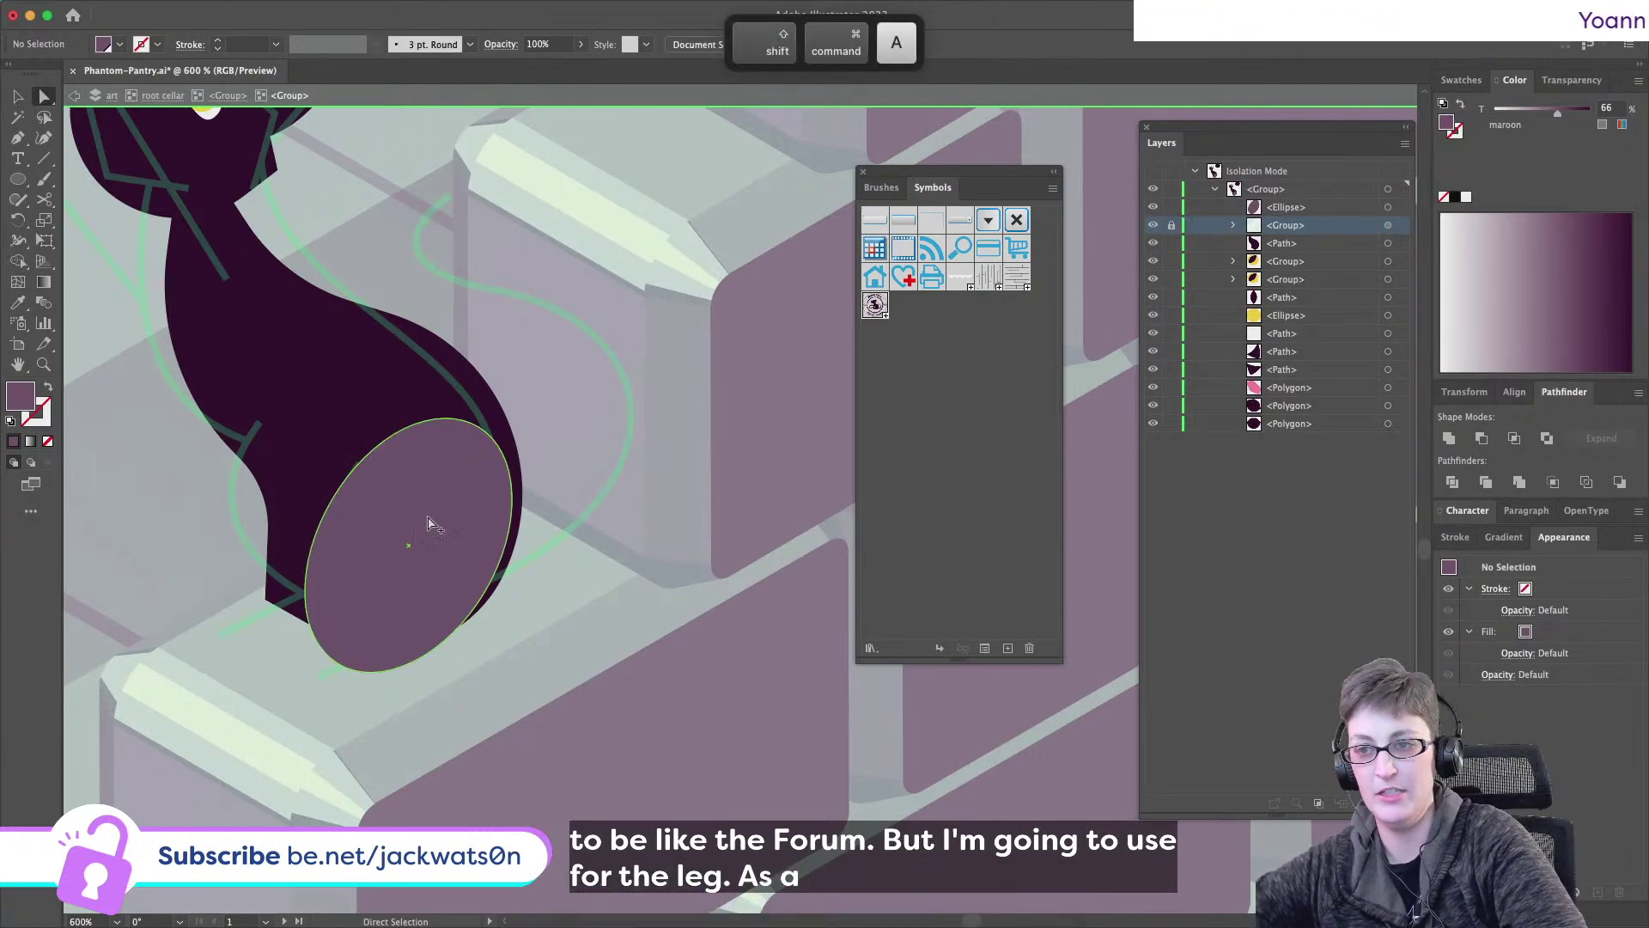
# - Start the hind paw outline with the Pen tool, from the haunch's front edge into the ellipse and out to the toe
pyautogui.press('alt')
pyautogui.scroll(3, 427, 524)
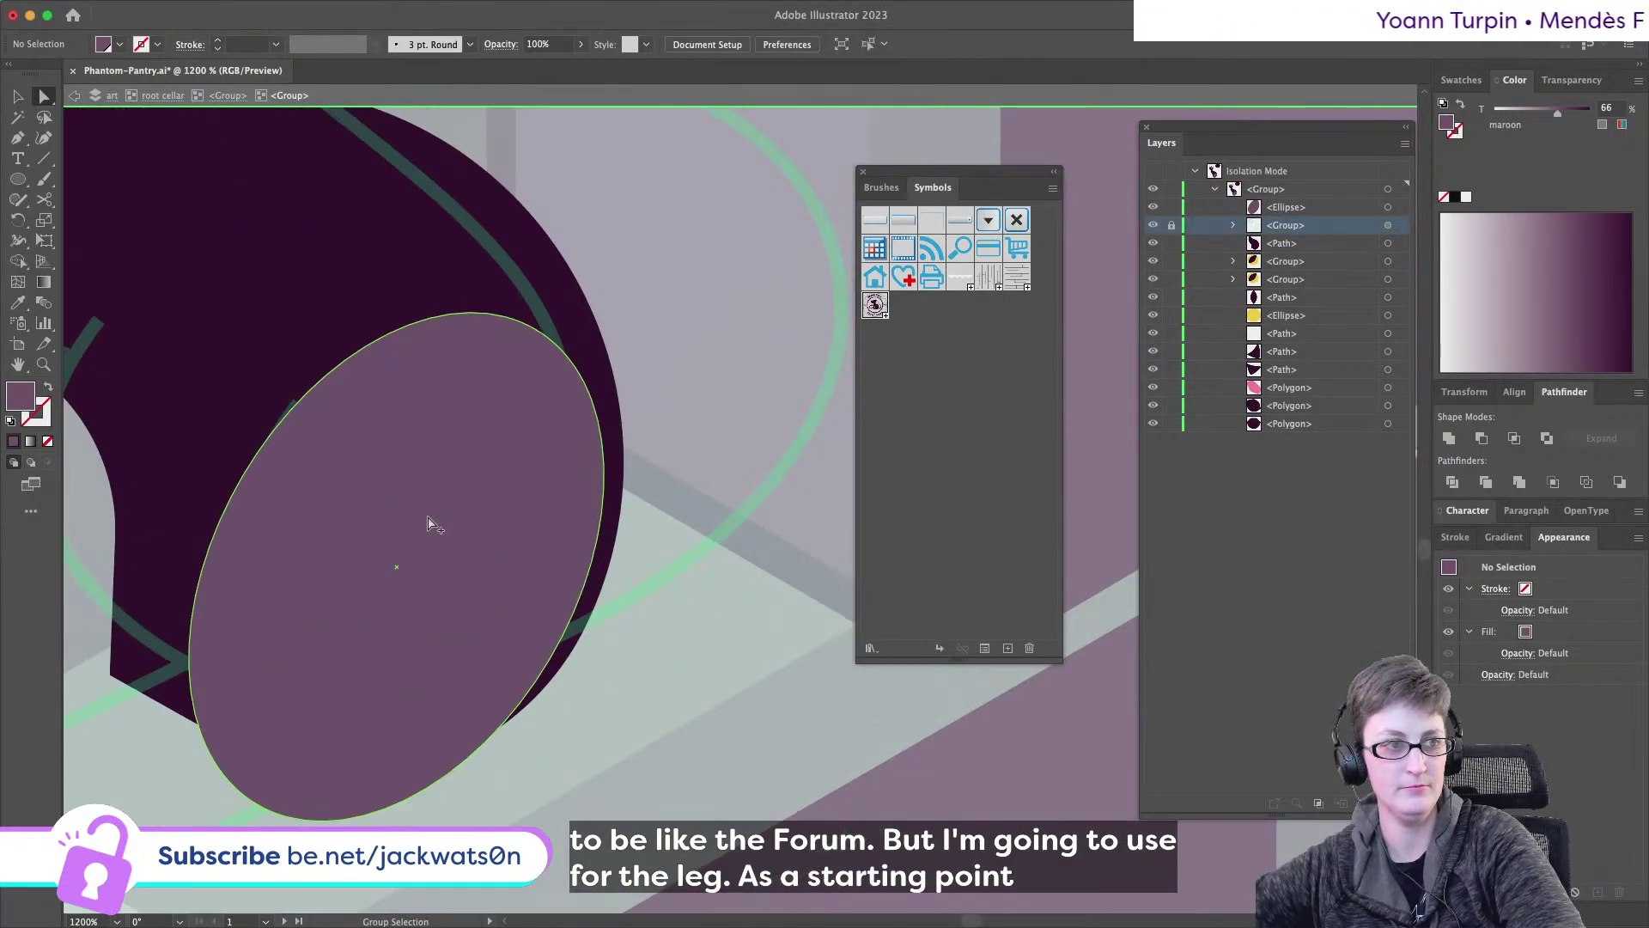
pyautogui.click(389, 528)
pyautogui.press('p')
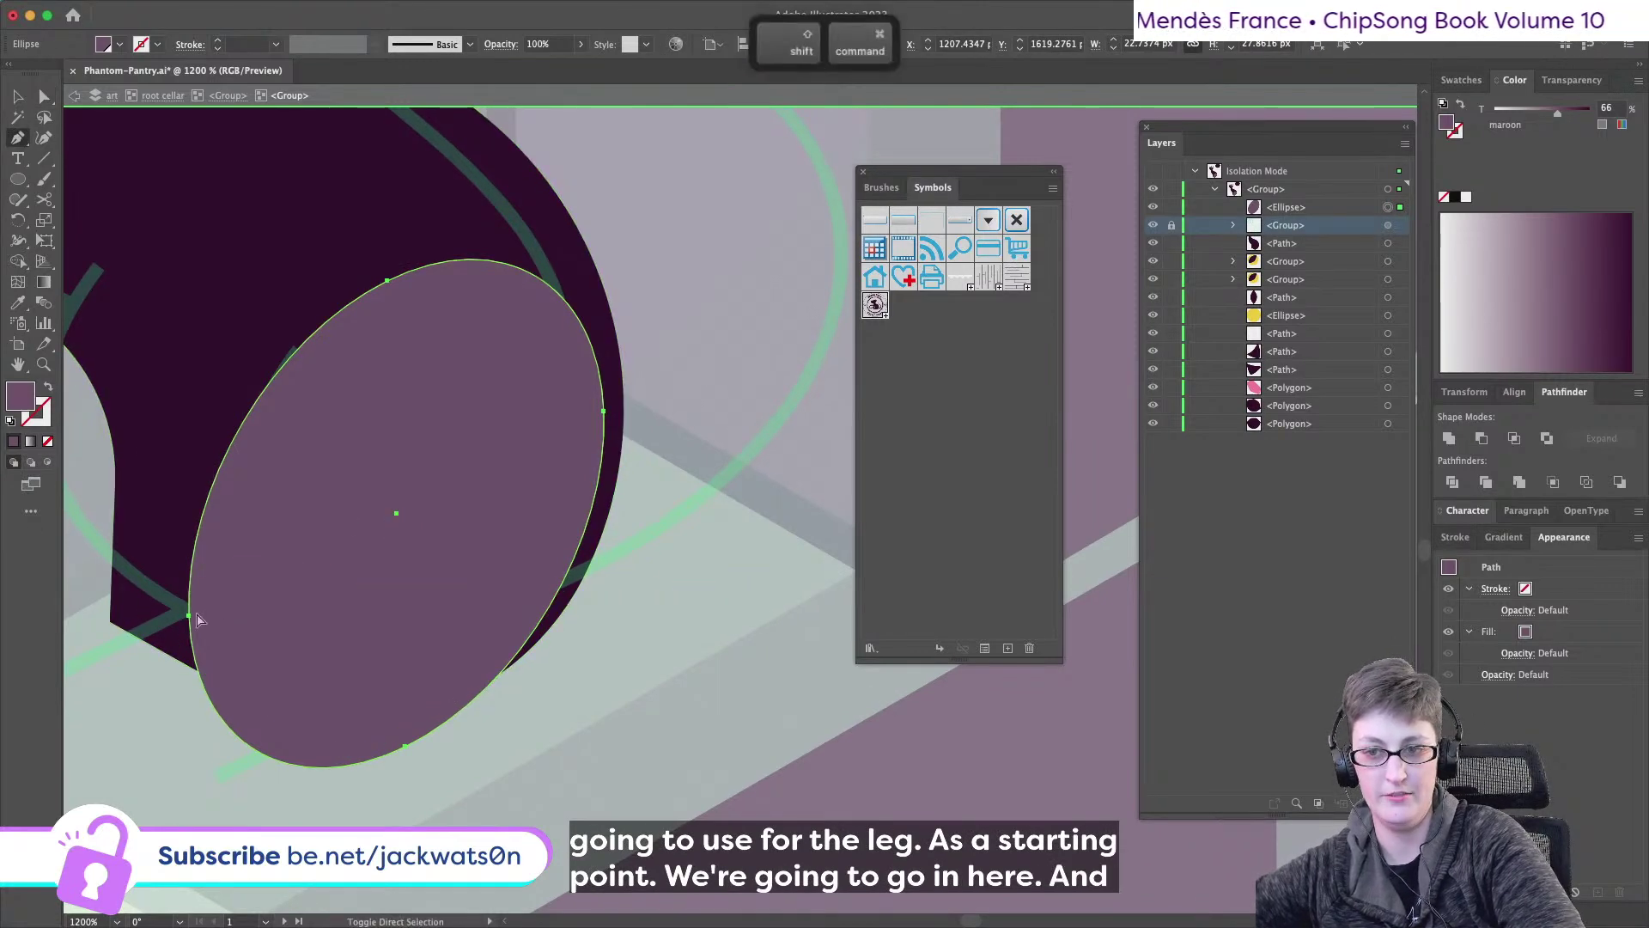
pyautogui.press('super+shift+a')
pyautogui.click(189, 617)
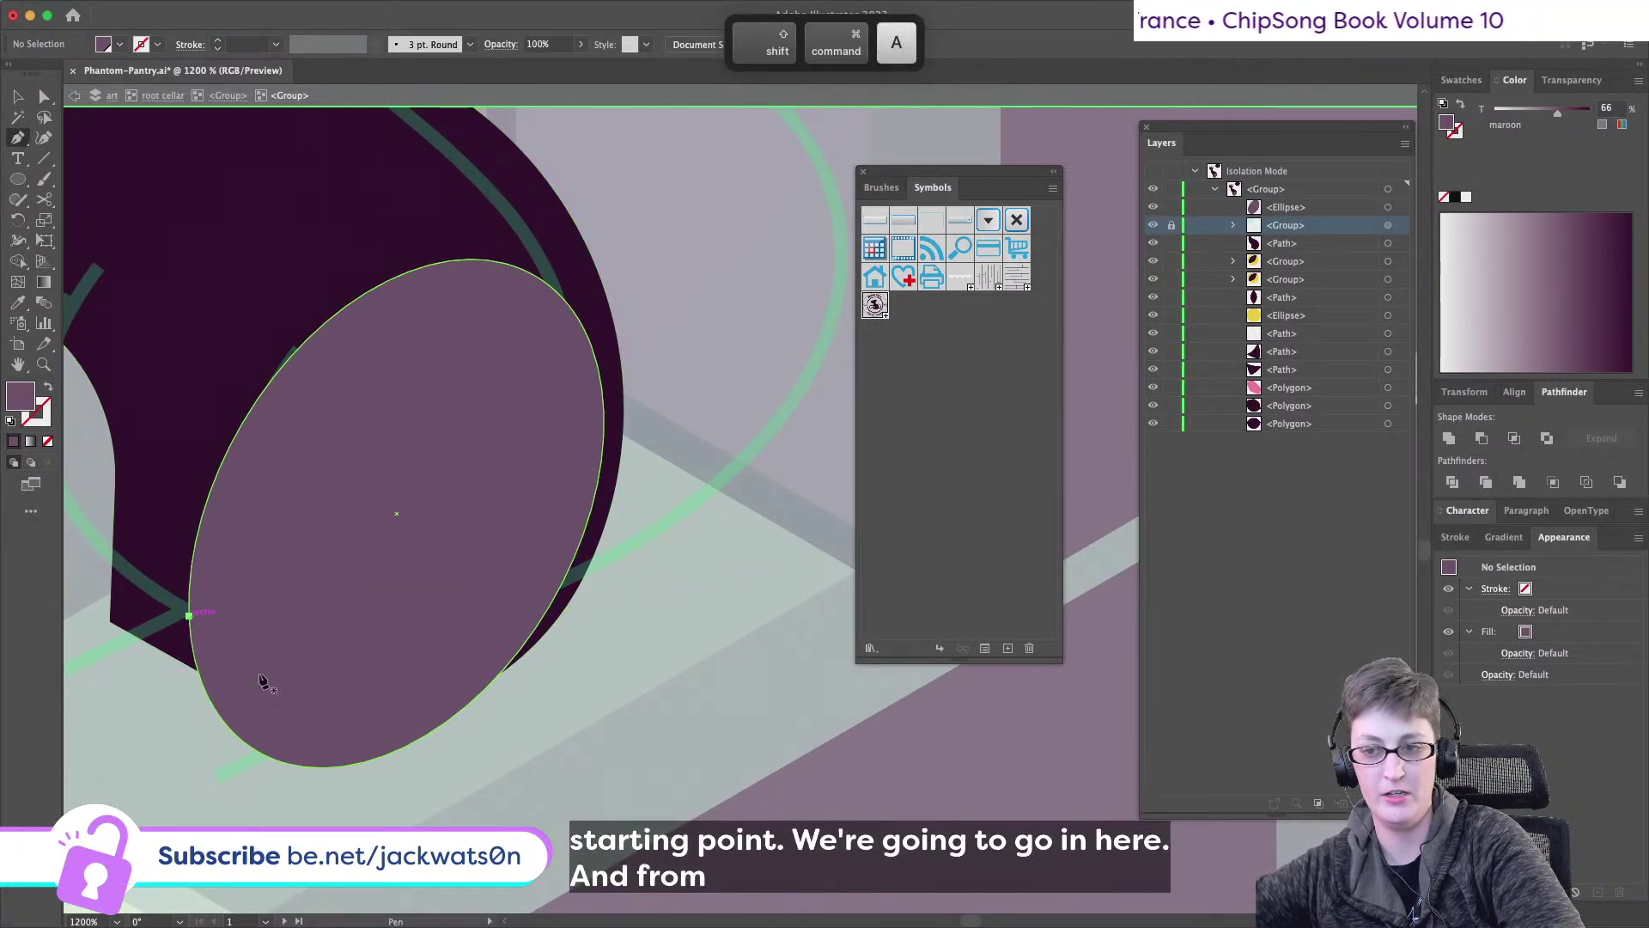
pyautogui.click(305, 706)
pyautogui.hscroll(-3, 343, 726)
pyautogui.scroll(-1, 343, 726)
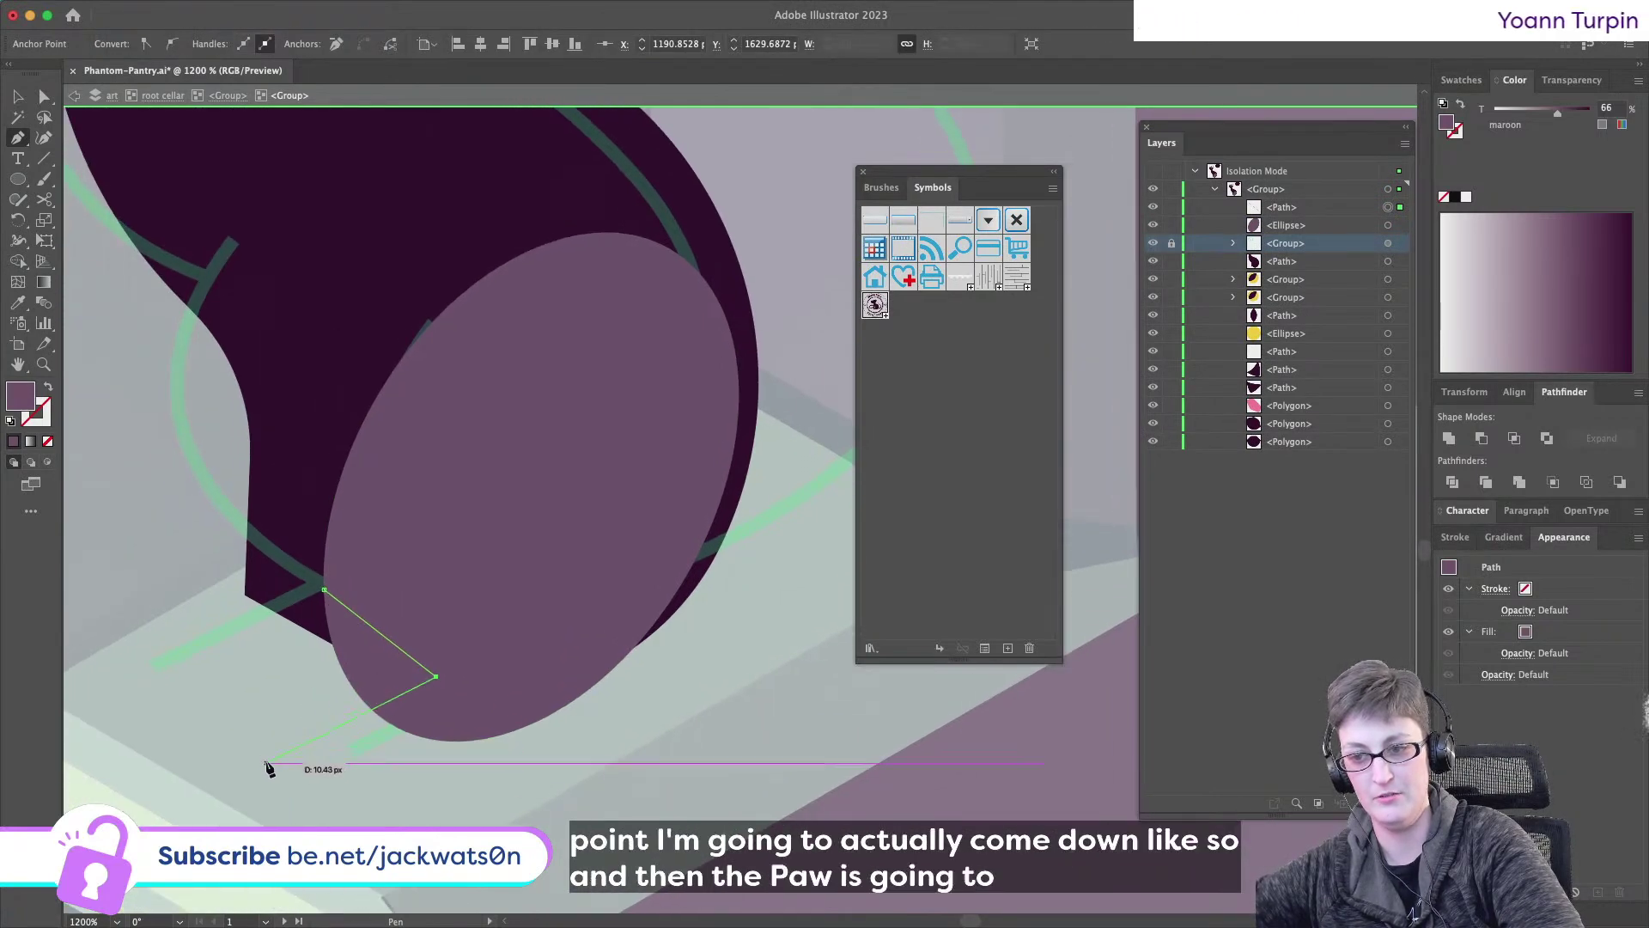
pyautogui.click(265, 763)
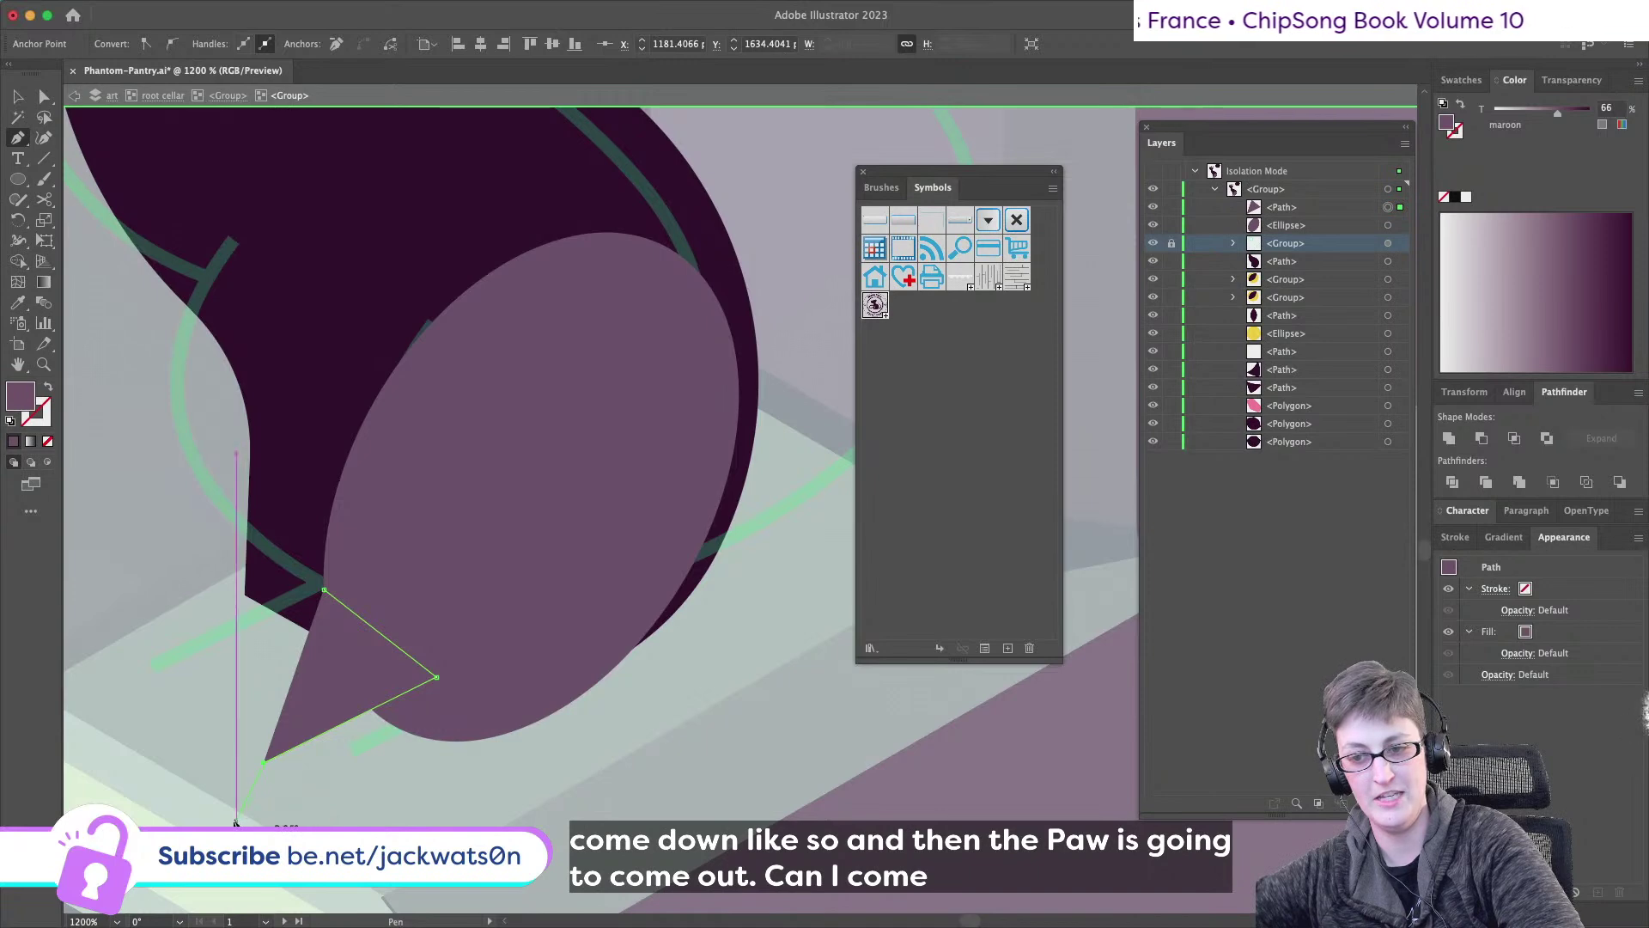
# - Place the toe's lower corner and run the paw outline's underside back to the haunch ellipse's lower edge
pyautogui.click(242, 823)
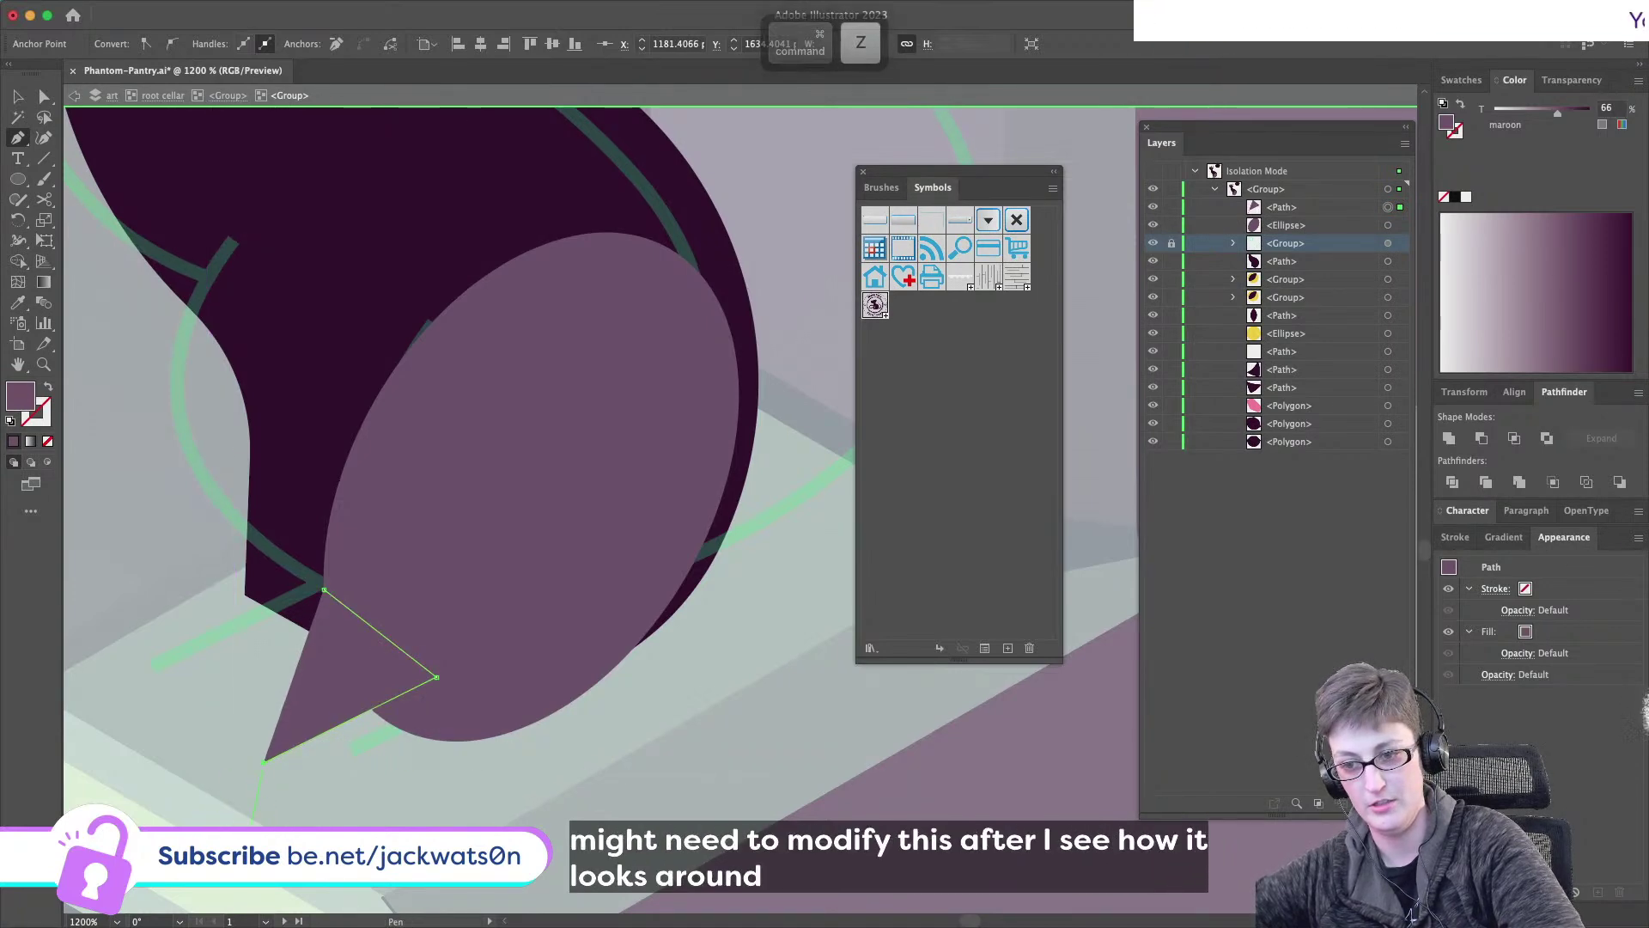
pyautogui.hotkey('ctrl', 'z')
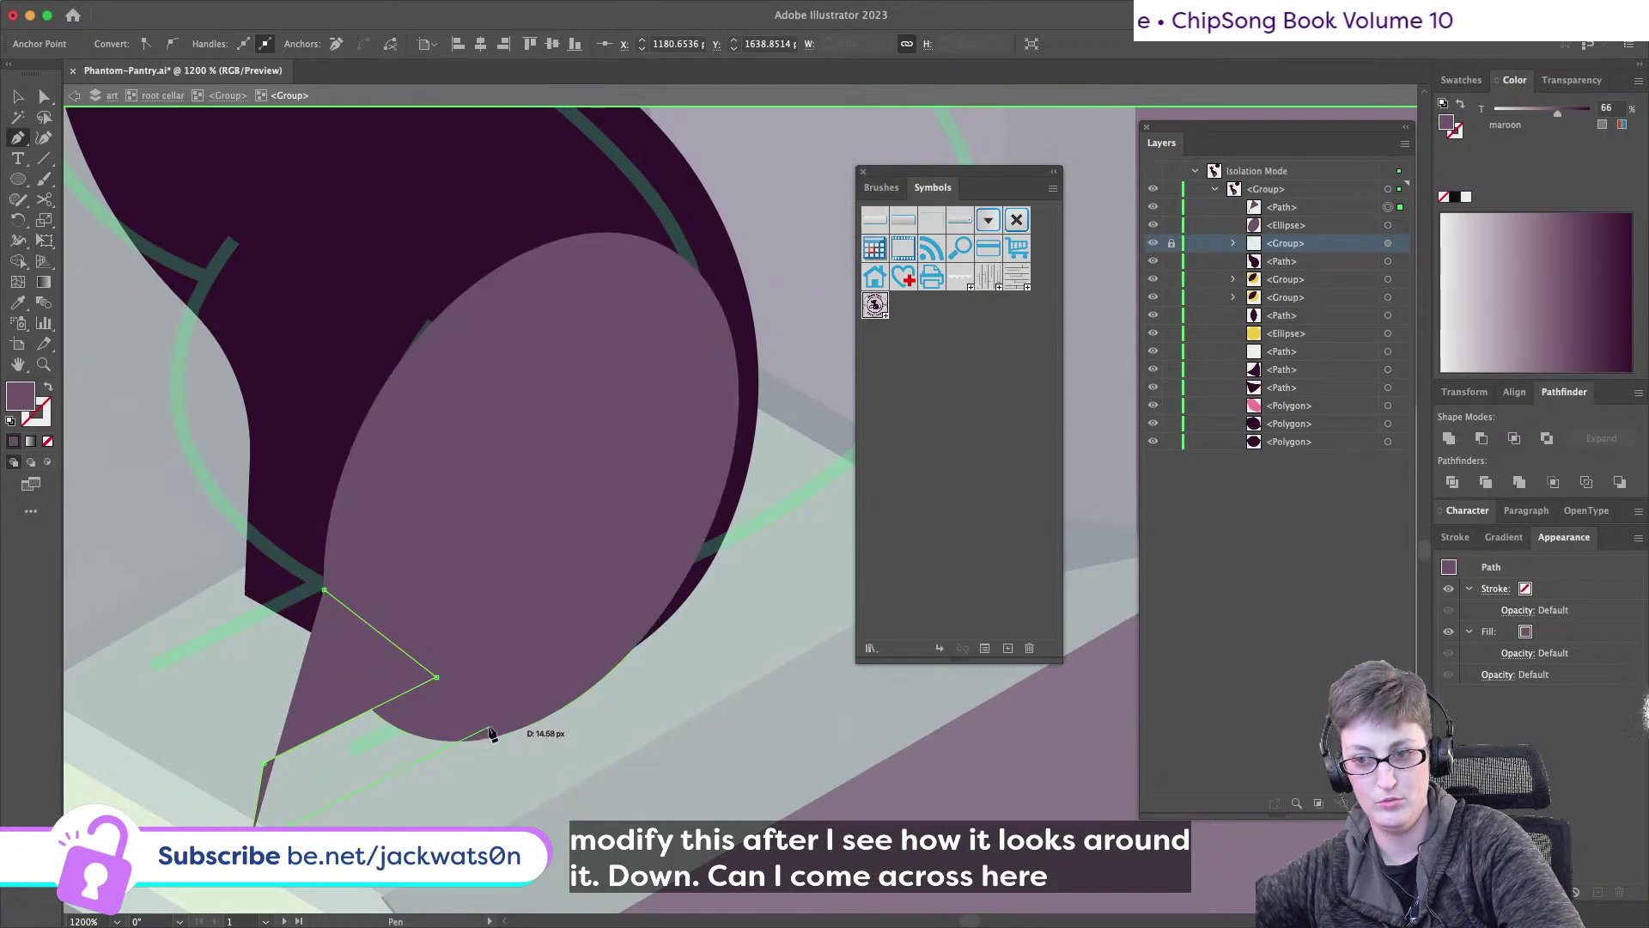
pyautogui.scroll(-1, 497, 726)
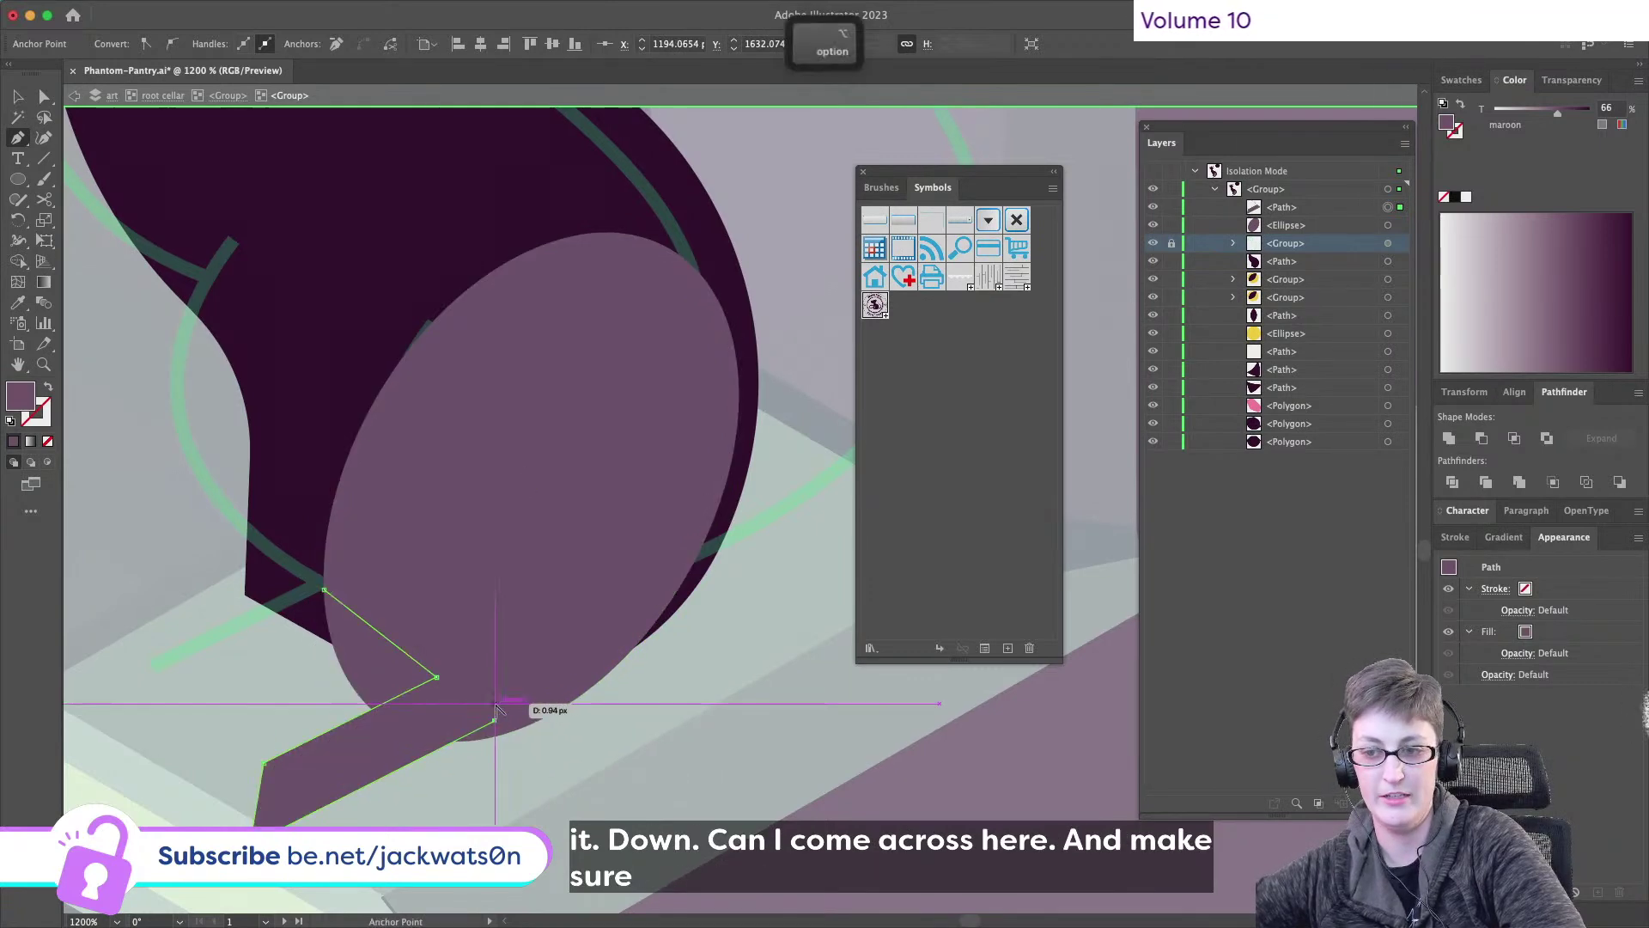
pyautogui.click(494, 708)
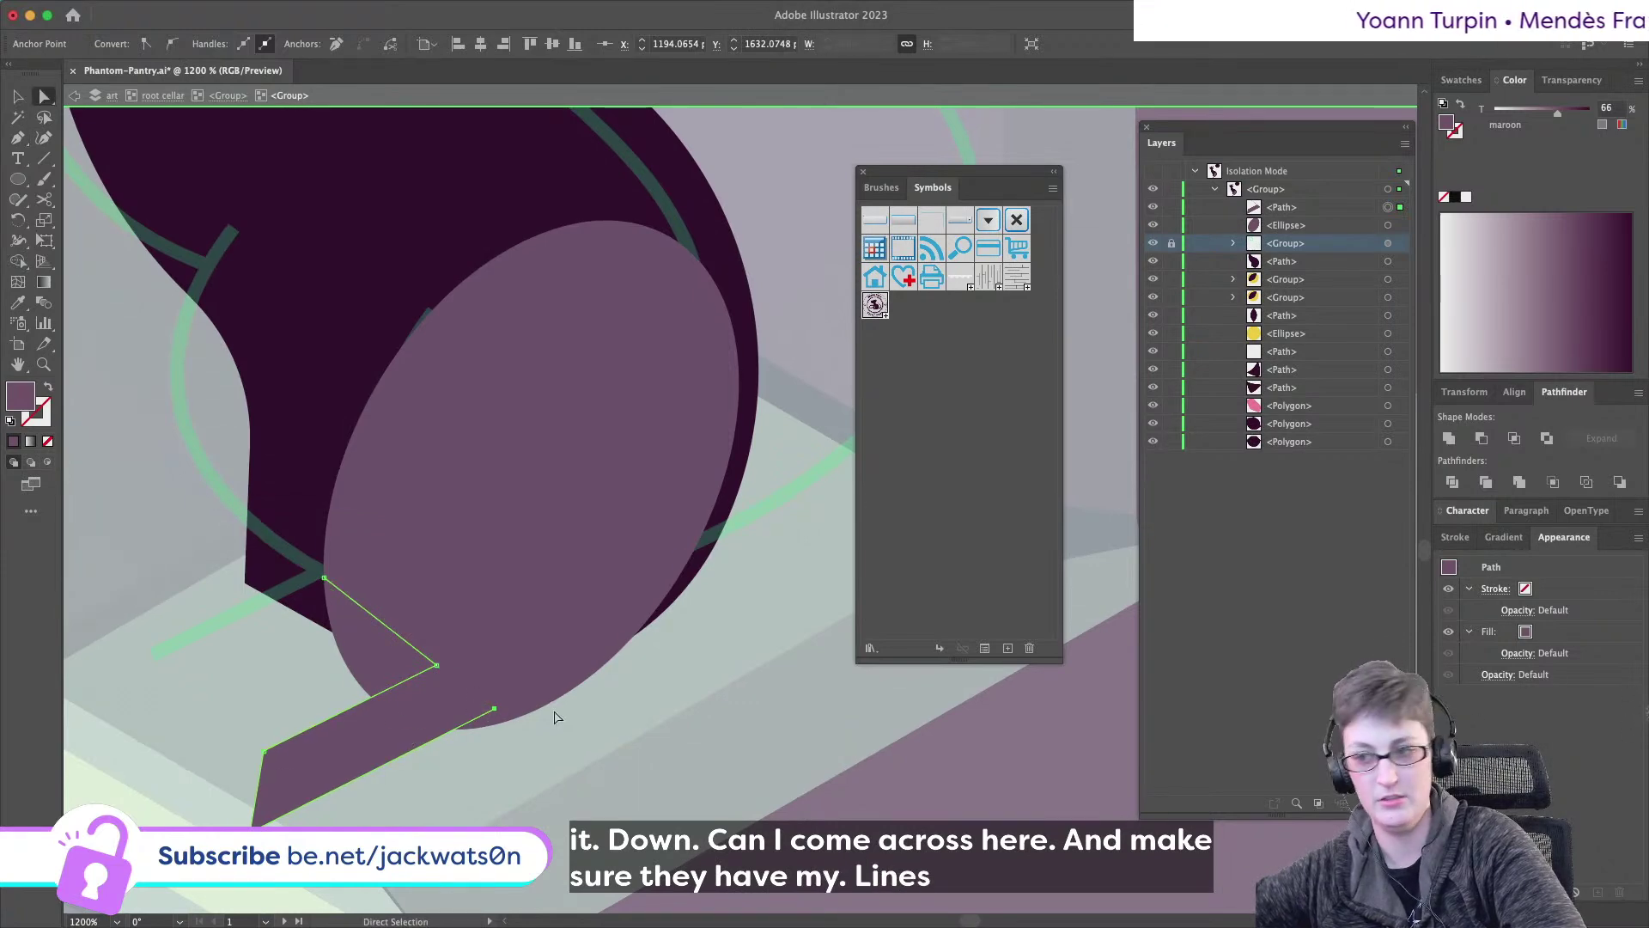
# - Shift the paw underside's end anchor back along the haunch ellipse's lower edge and pull the toe's lower corner down and forward
pyautogui.press('shift')
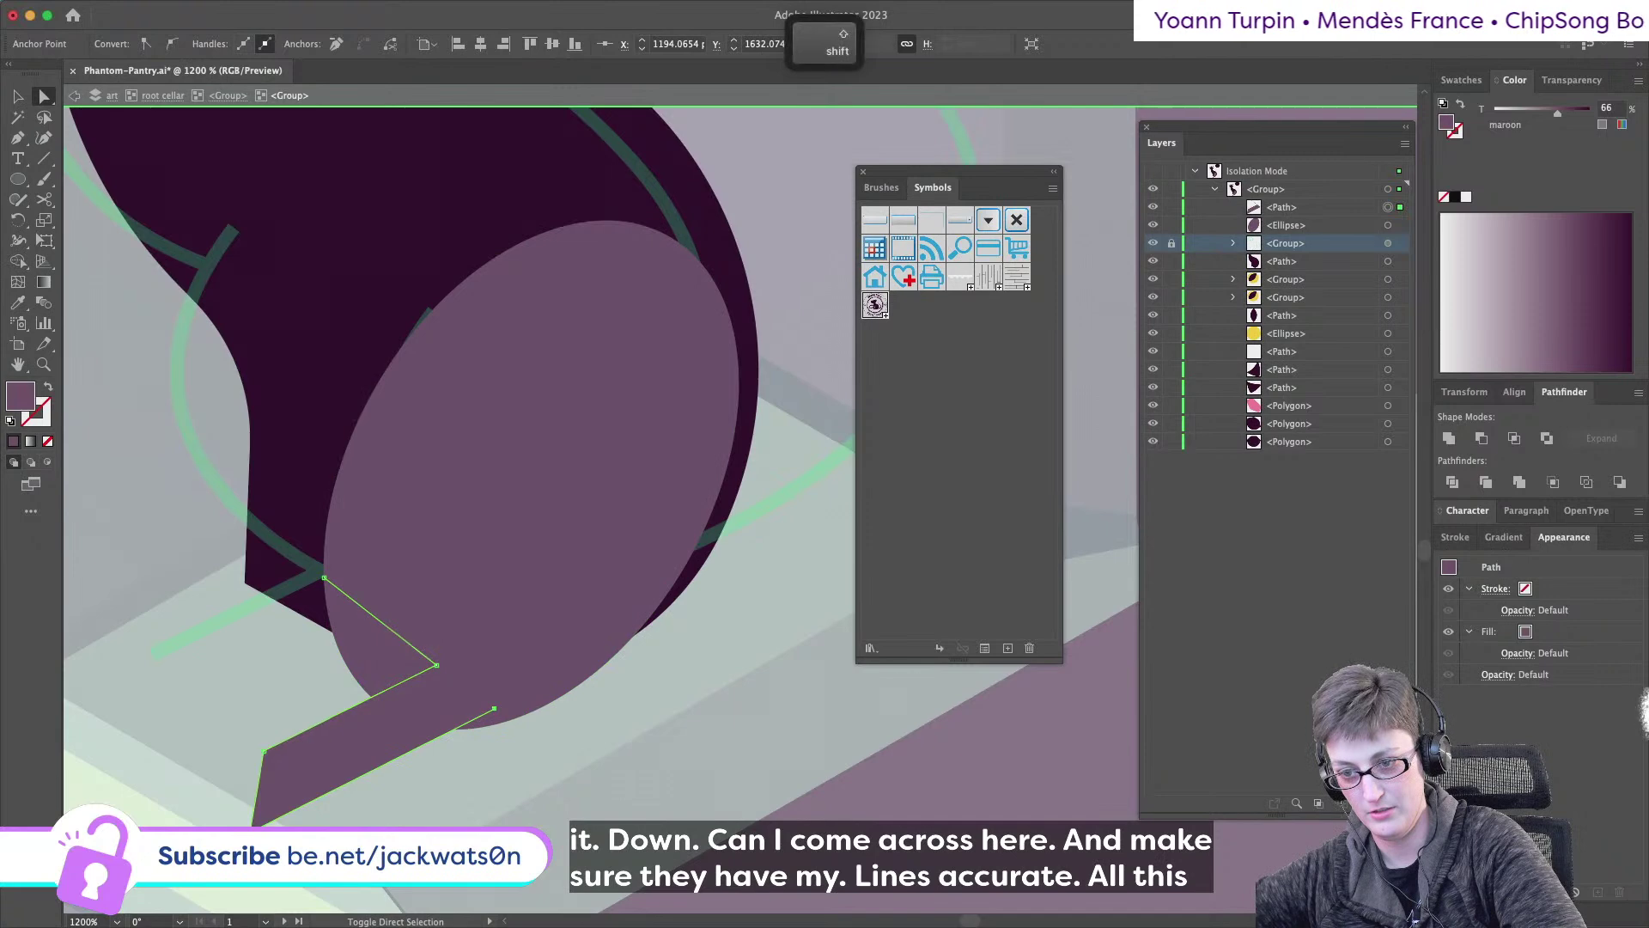
pyautogui.moveTo(494, 708)
pyautogui.mouseDown()
pyautogui.moveTo(923, 718)
pyautogui.moveTo(506, 720)
pyautogui.mouseUp()
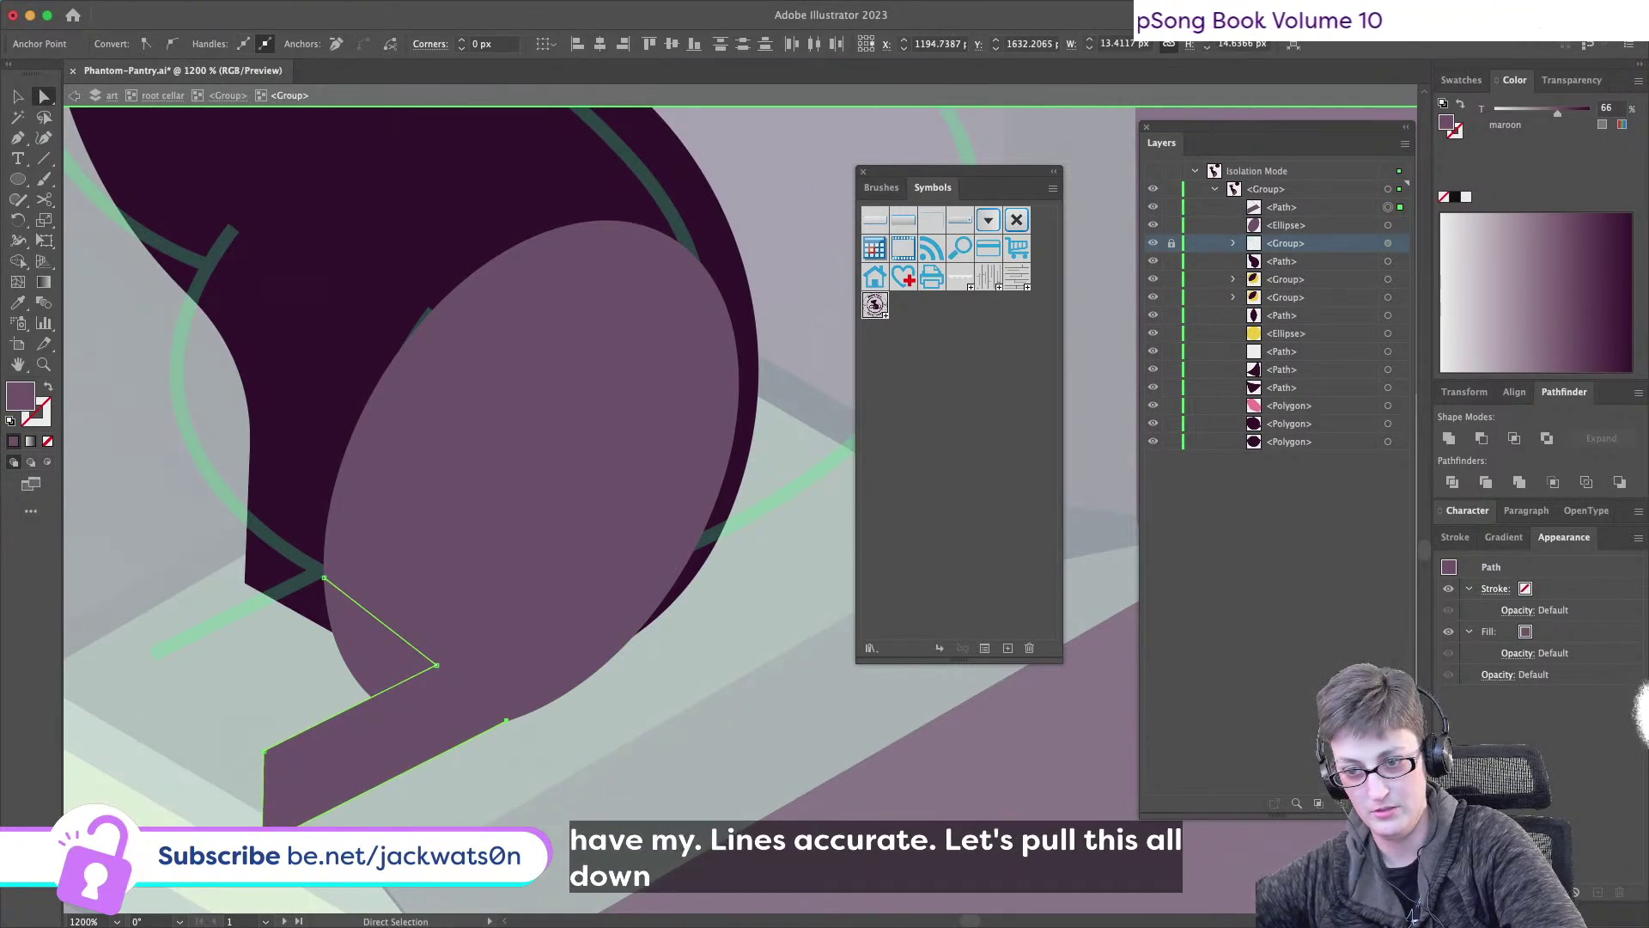
pyautogui.moveTo(262, 845); pyautogui.dragTo(208, 885)
pyautogui.hscroll(5, 341, 818)
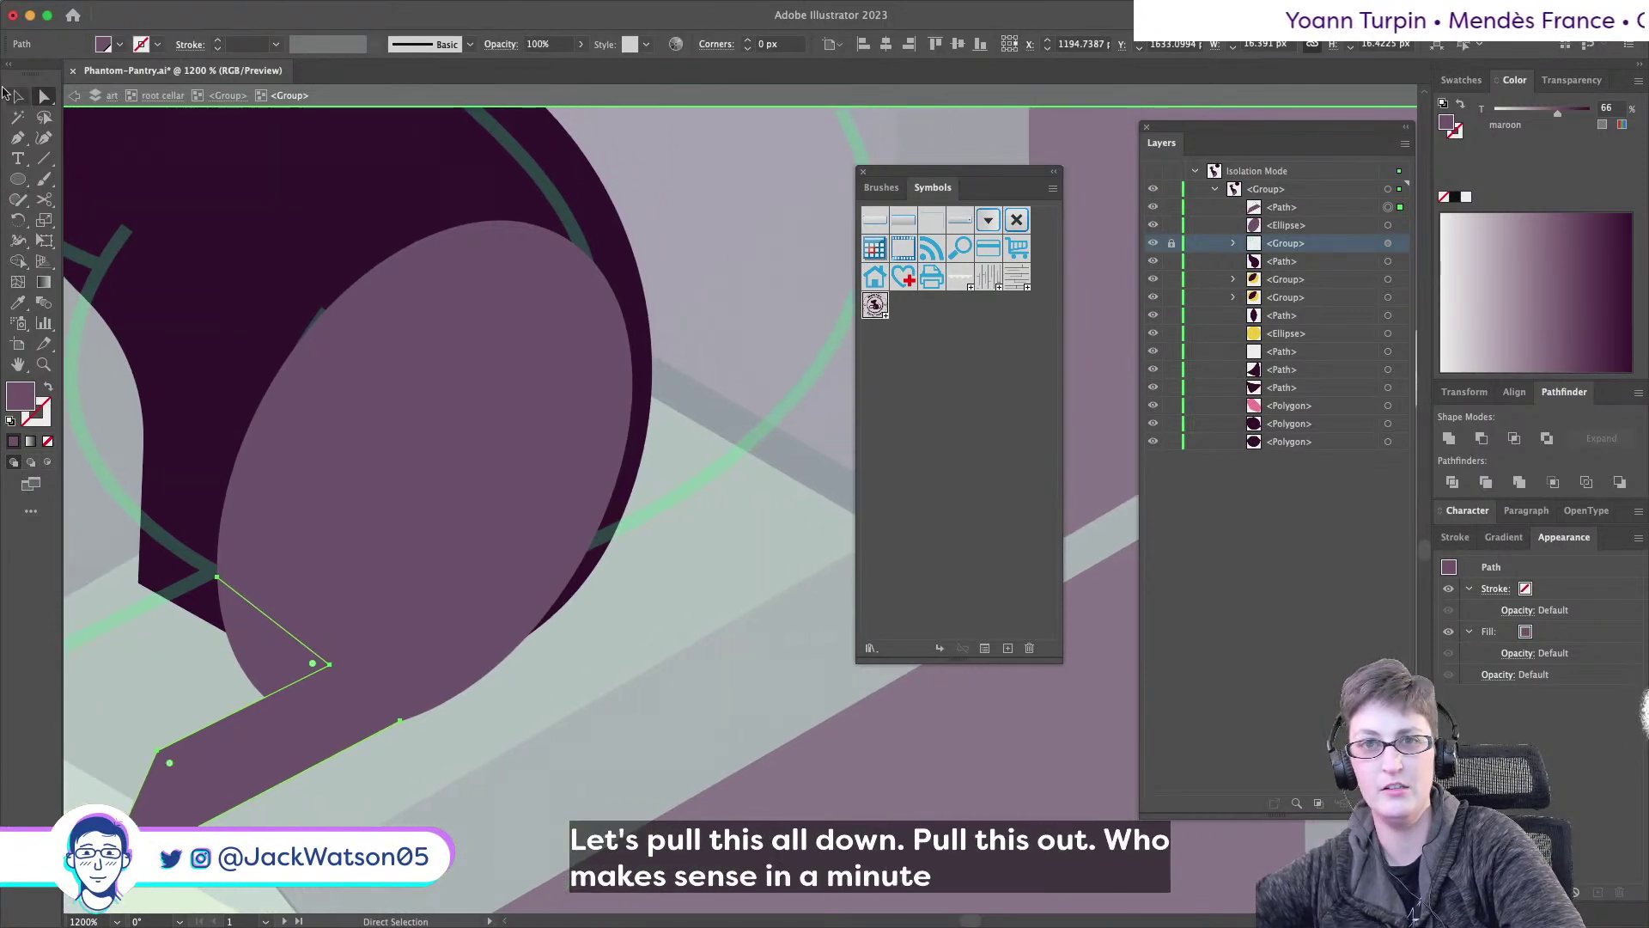
pyautogui.click(17, 137)
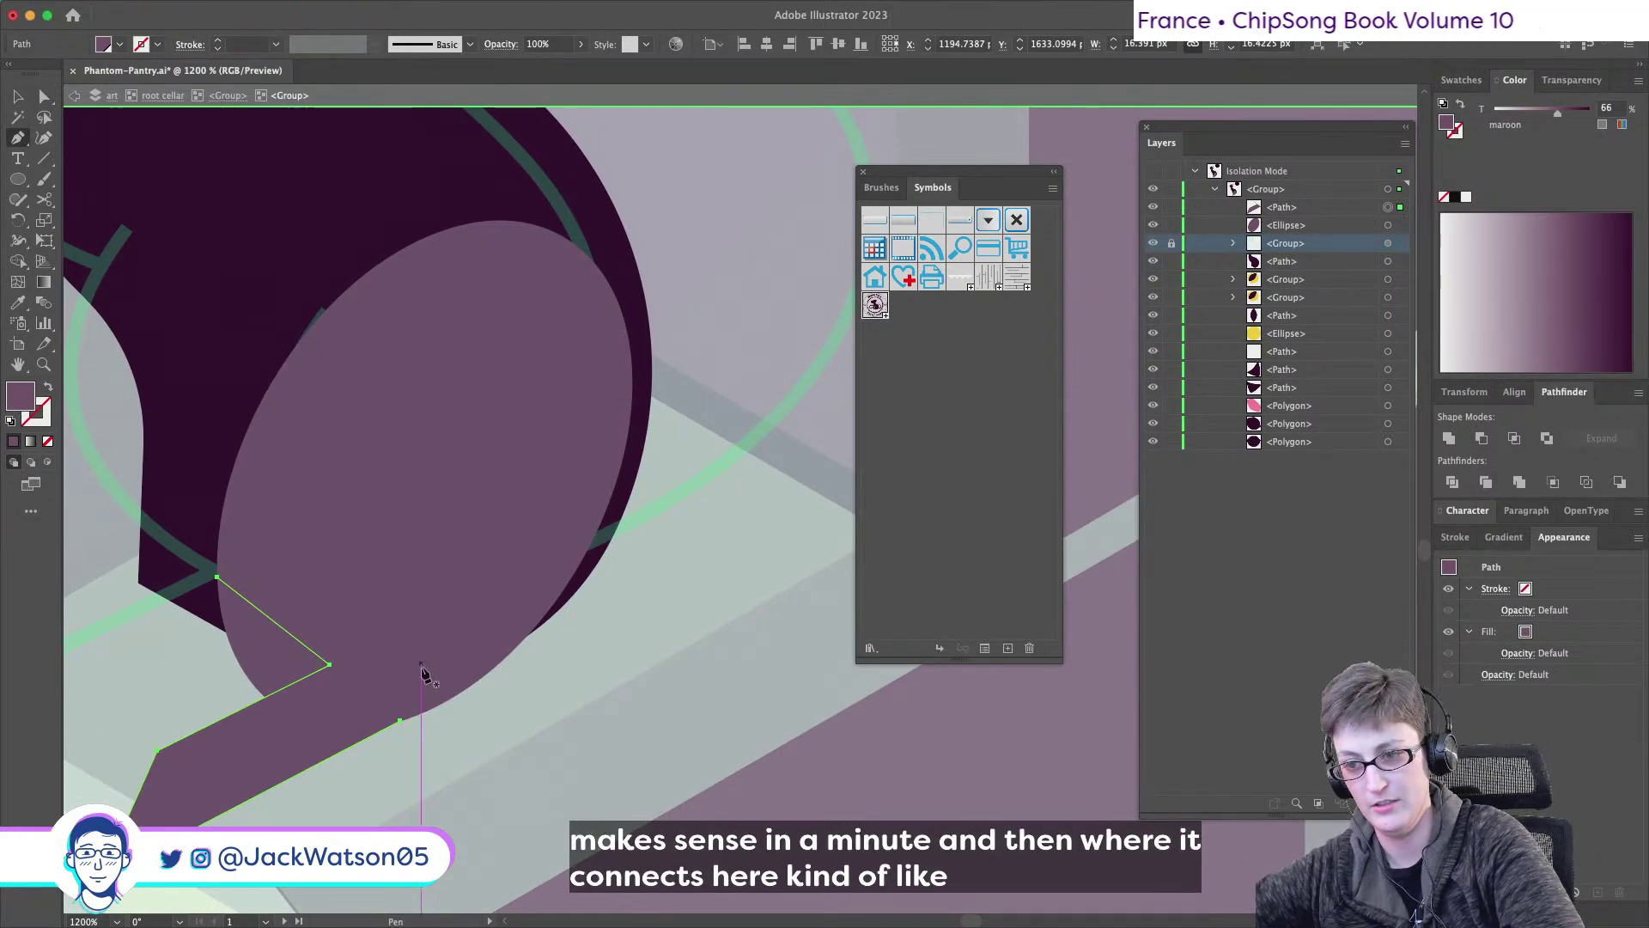
pyautogui.click(44, 98)
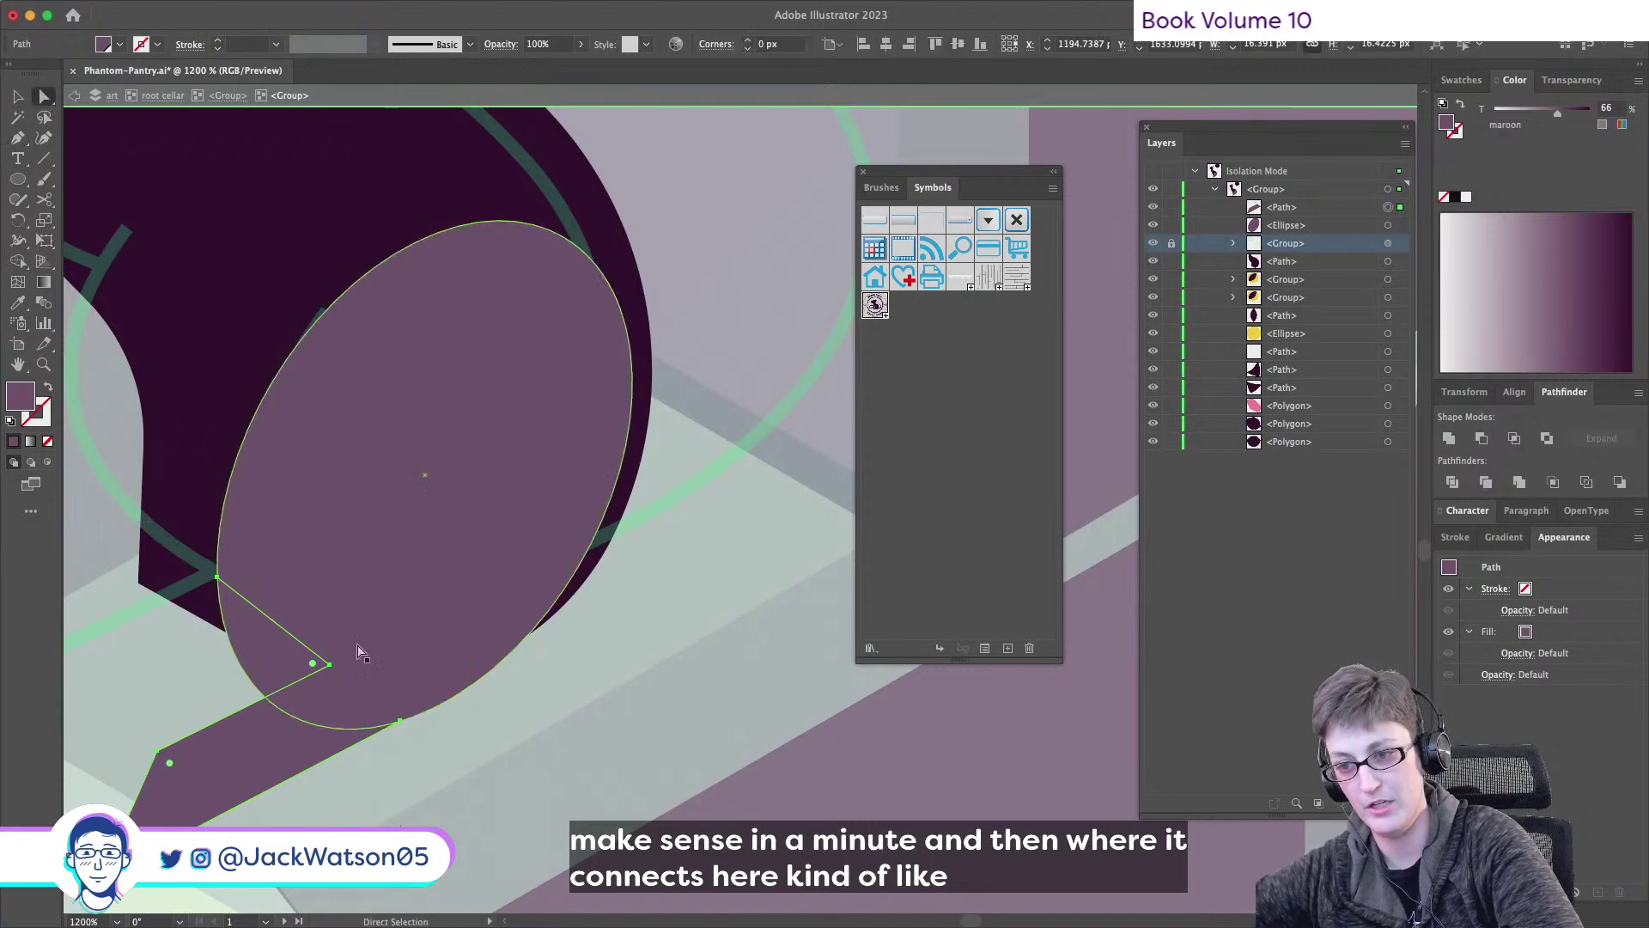
pyautogui.moveTo(399, 721); pyautogui.dragTo(431, 709)
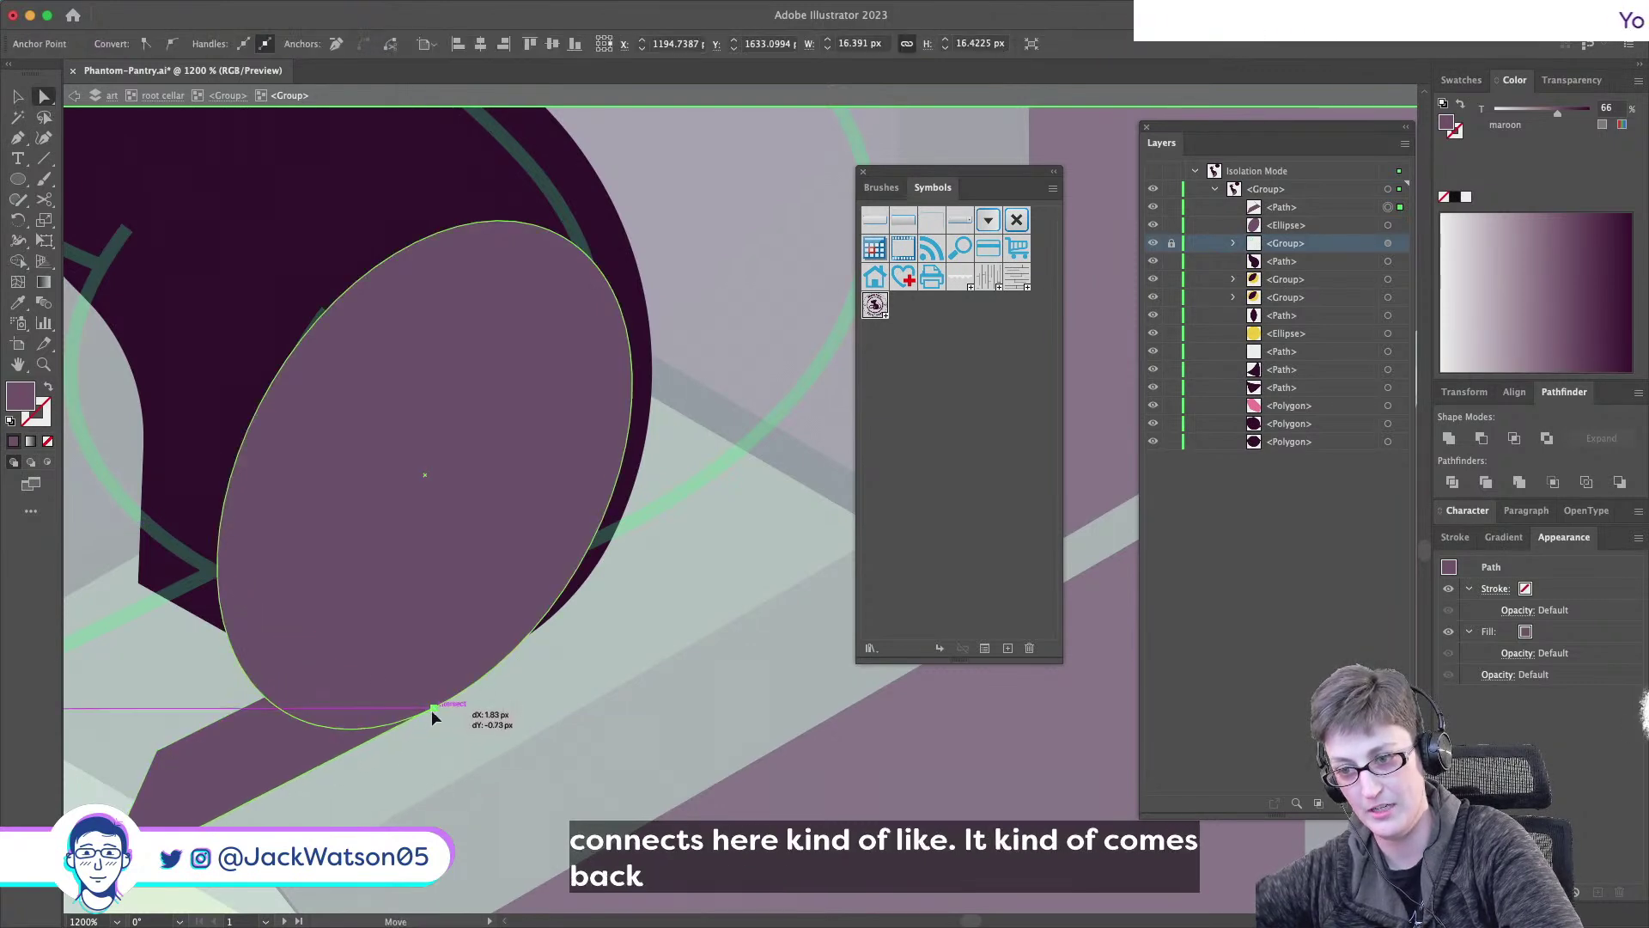
# - Continue the paw outline with a small heel notch, meet the ellipse's rear edge, and close the path at its starting point
pyautogui.click(13, 137)
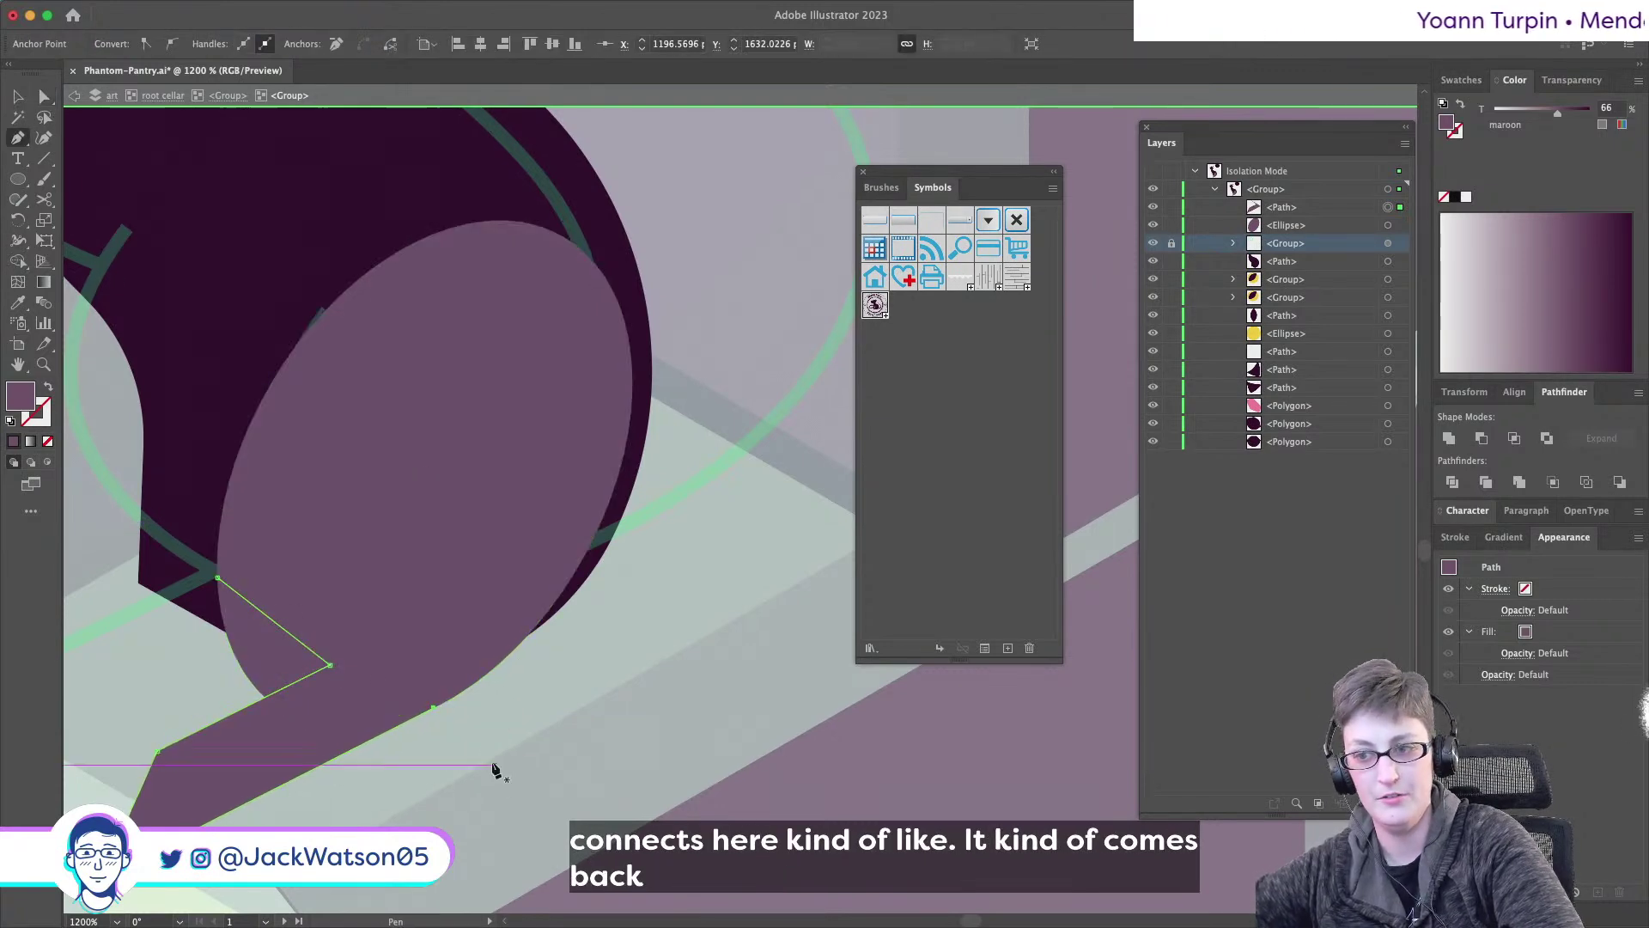
pyautogui.click(434, 706)
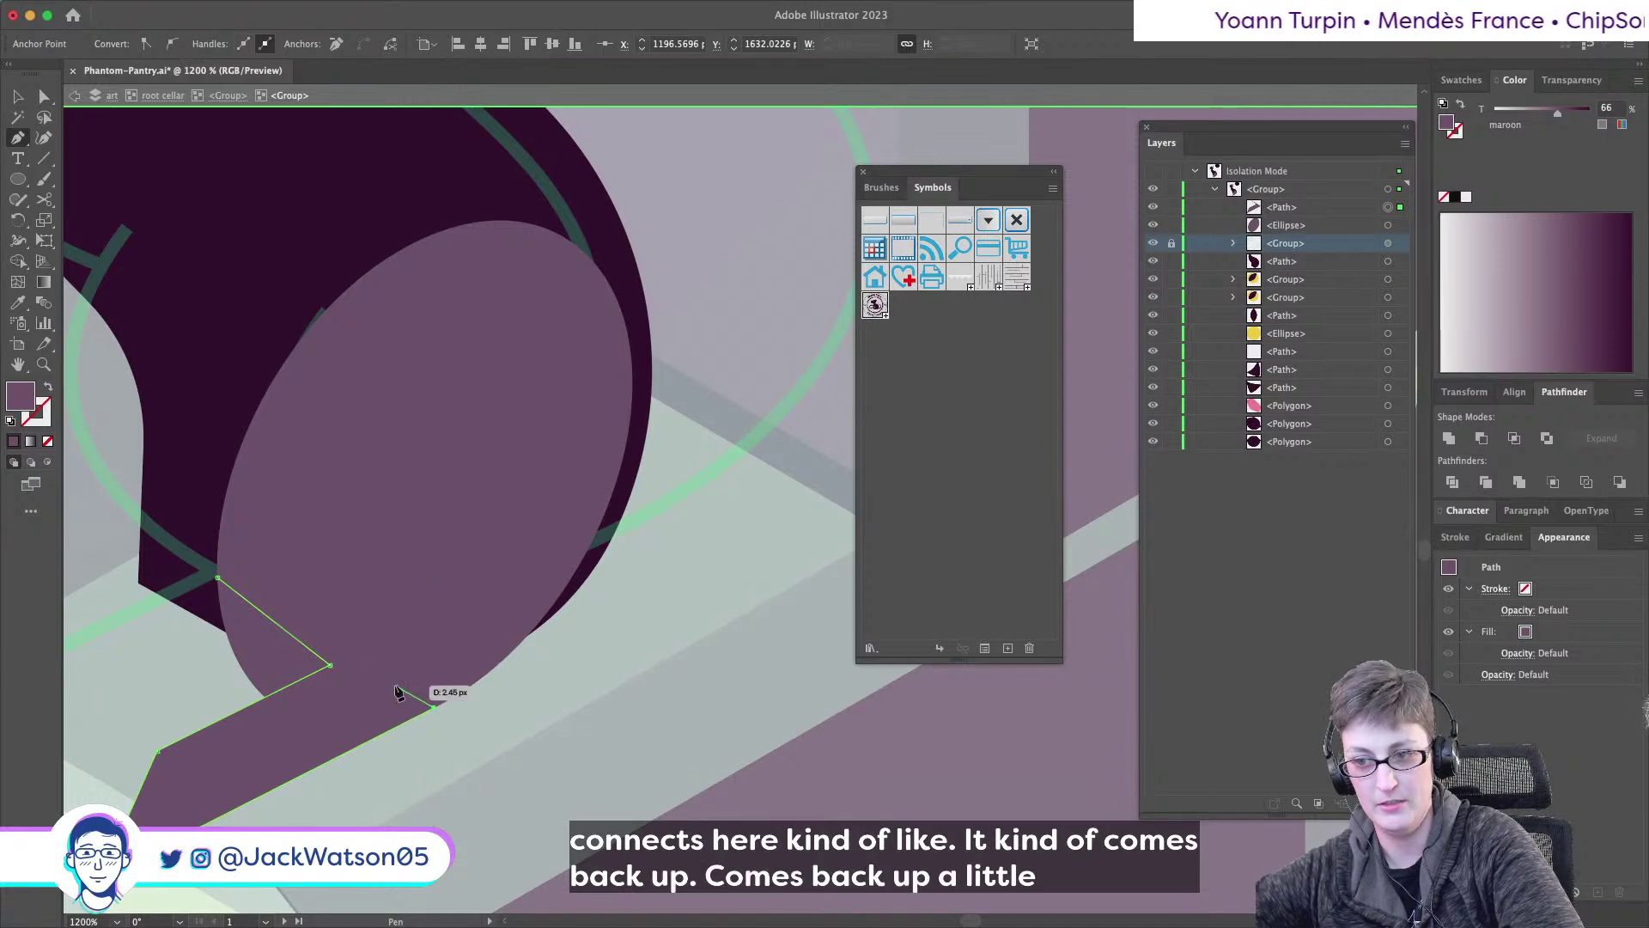
pyautogui.click(414, 691)
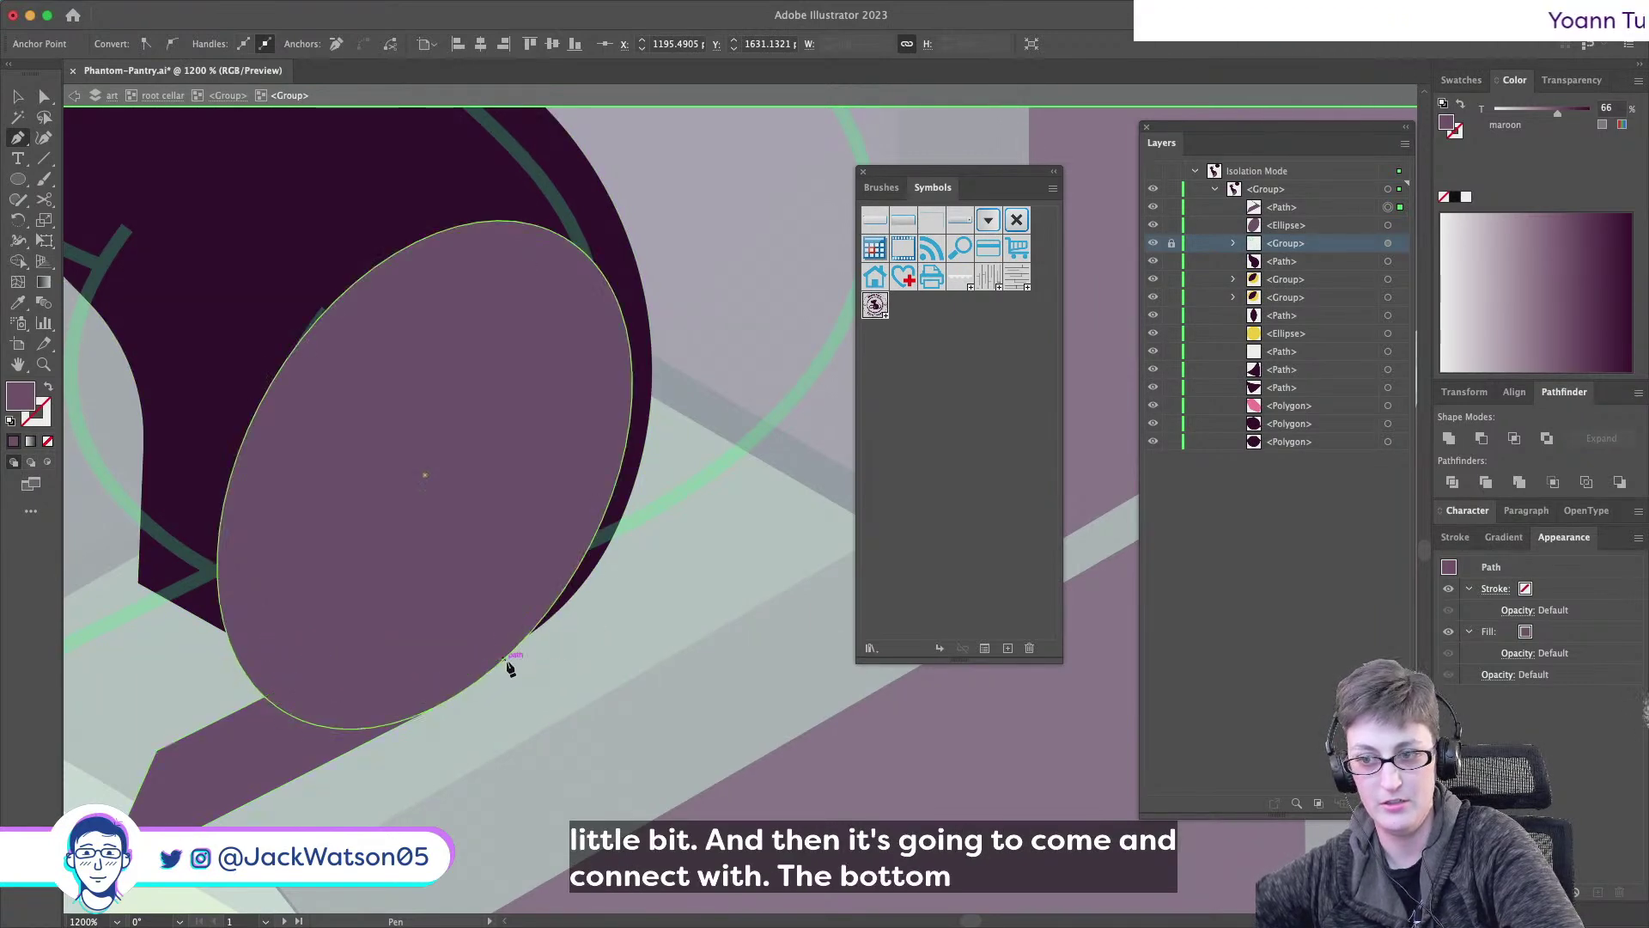
pyautogui.click(504, 659)
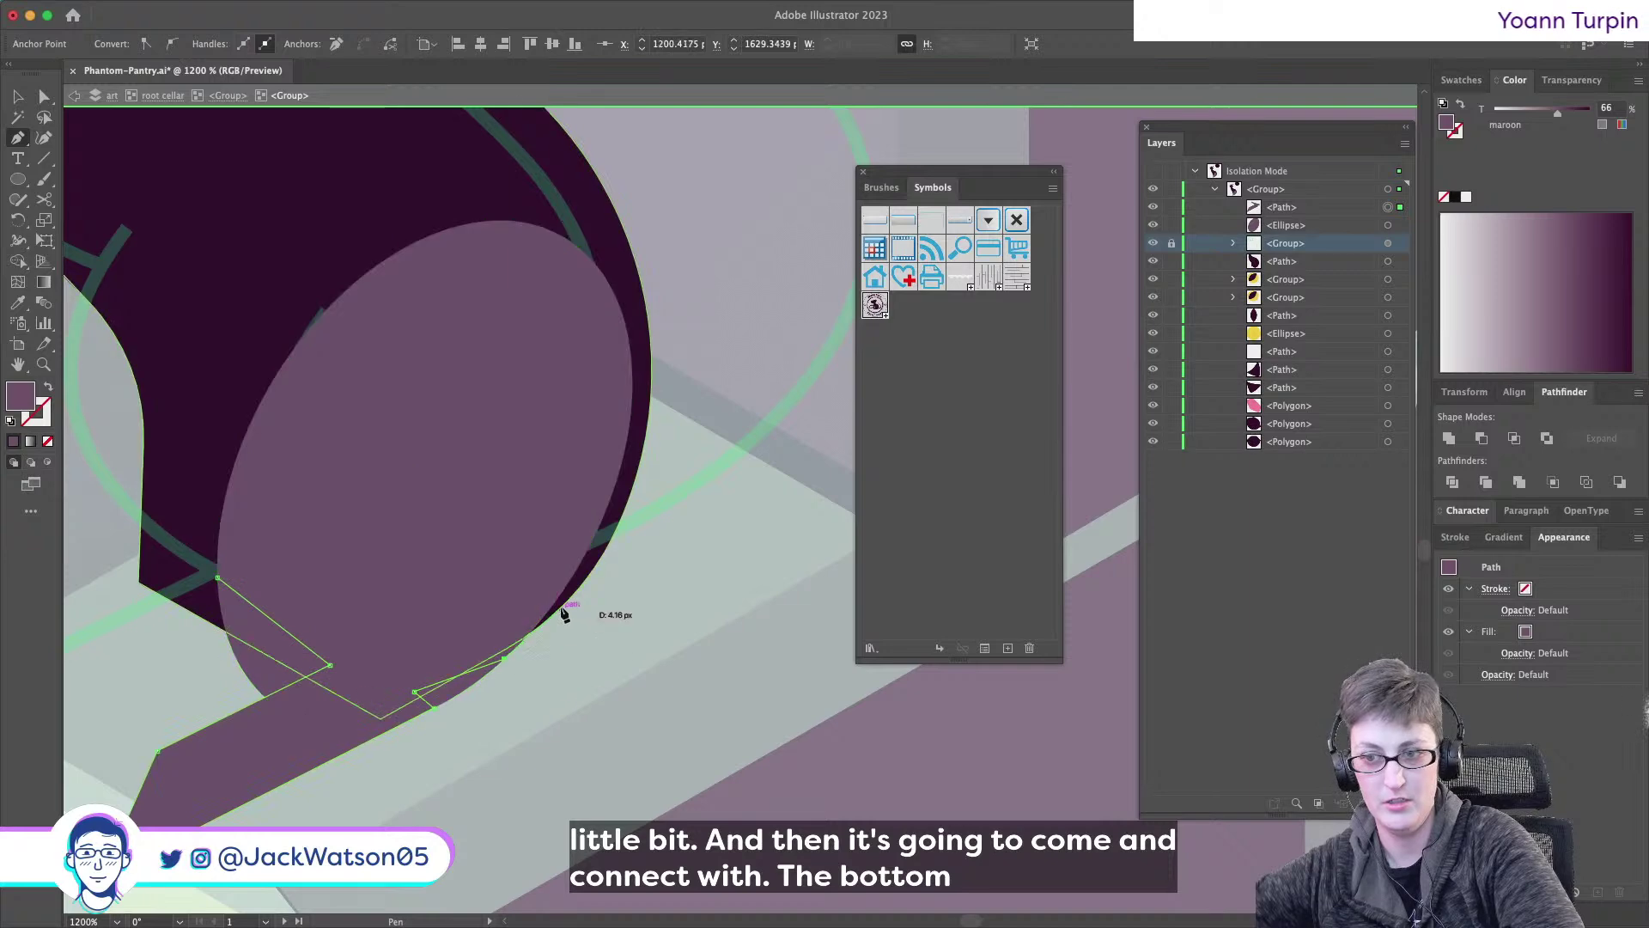
pyautogui.click(217, 578)
# - Cut the haunch ellipse with the Scissors tool at the two points where the paw outline meets its edge
pyautogui.press('a')
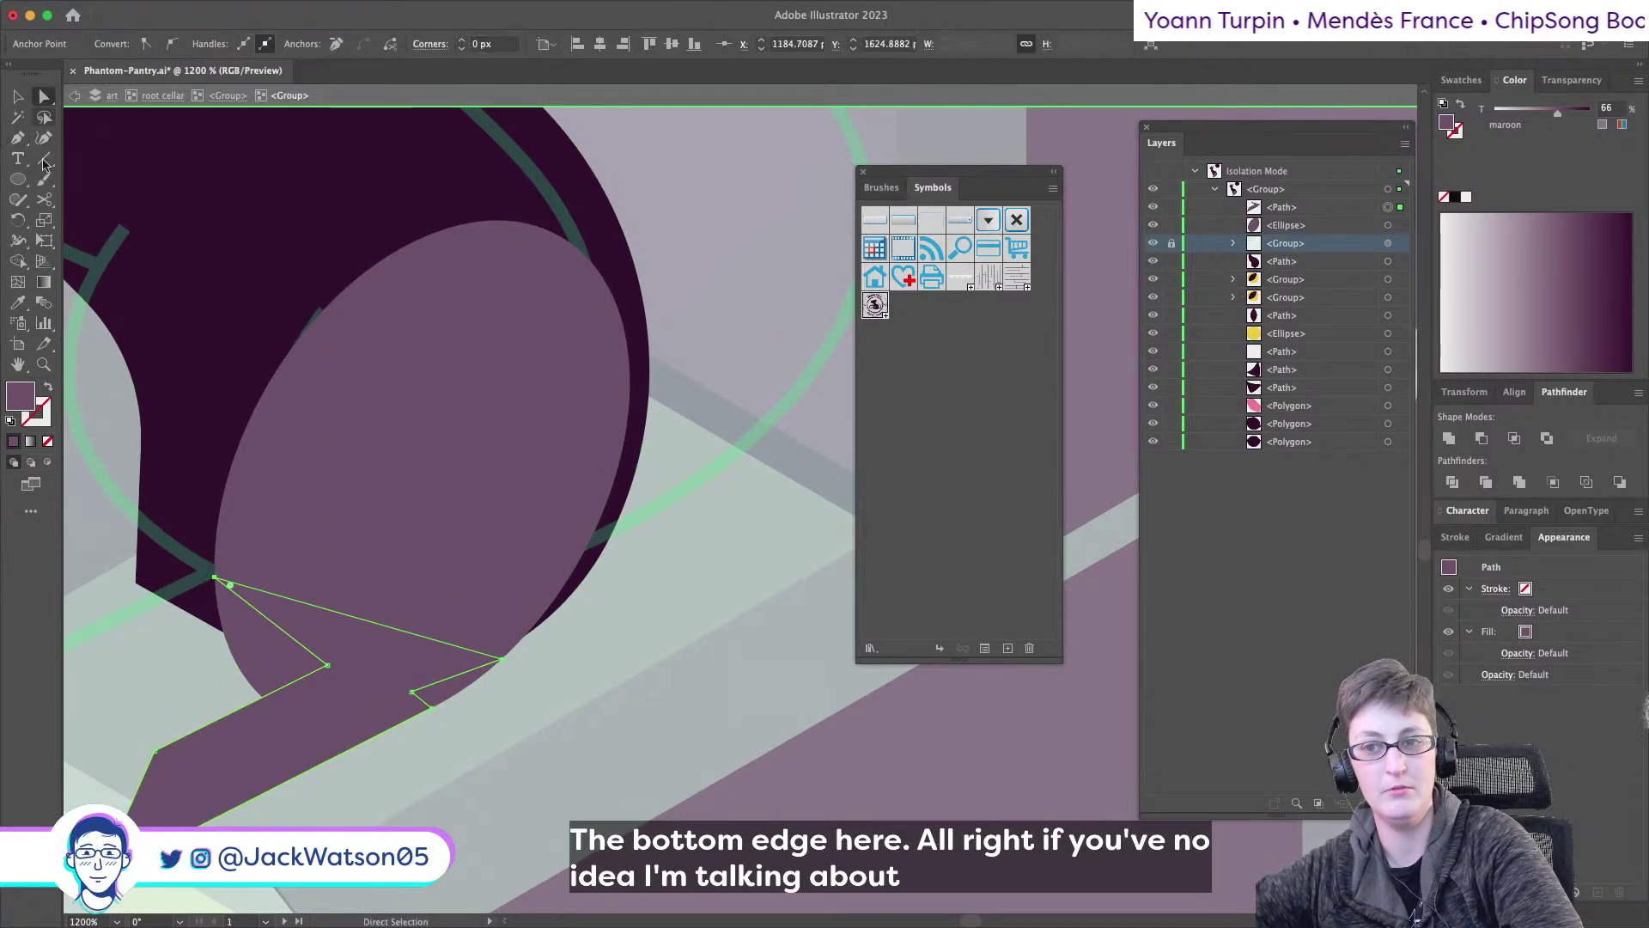
pyautogui.click(244, 659)
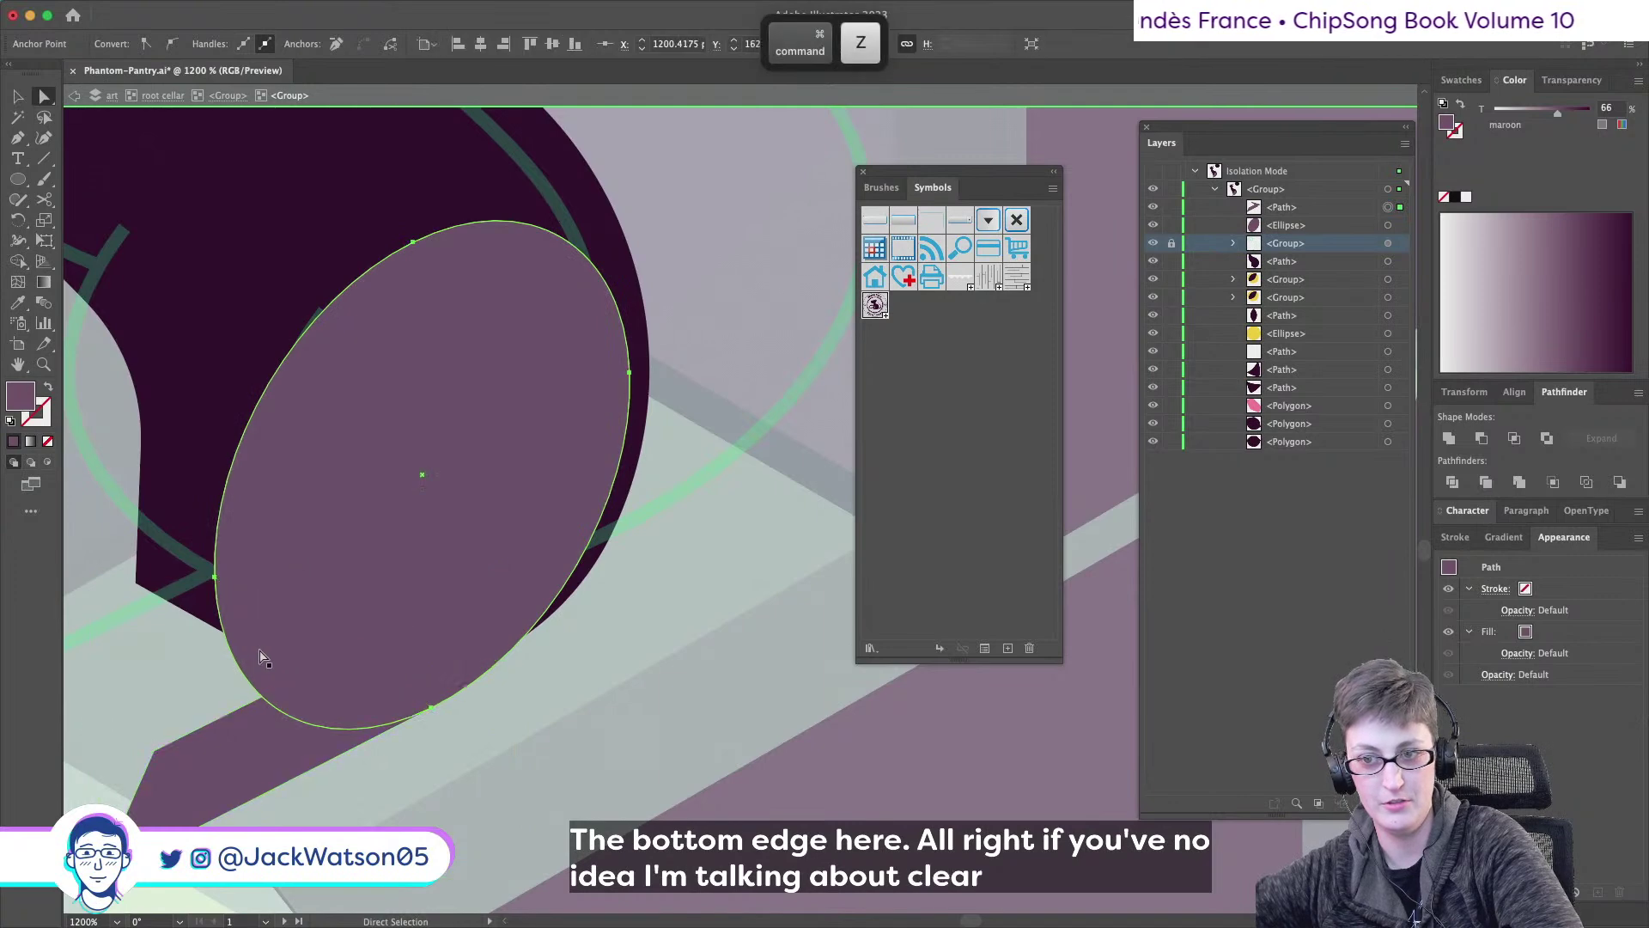
pyautogui.click(256, 656)
pyautogui.click(42, 203)
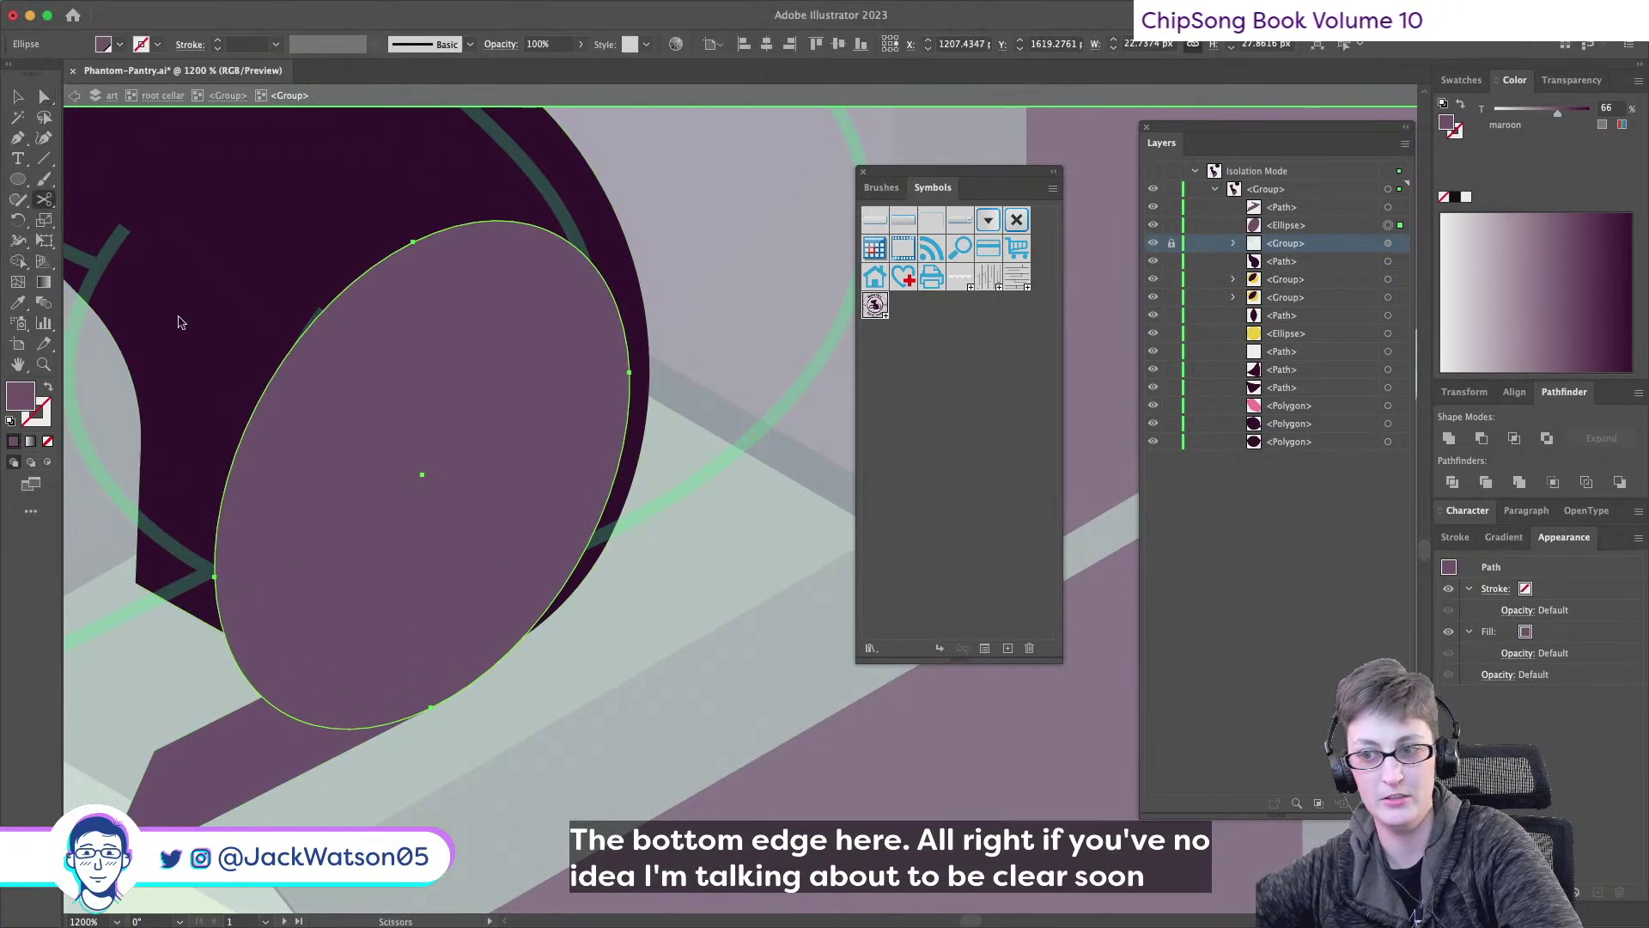
pyautogui.click(500, 659)
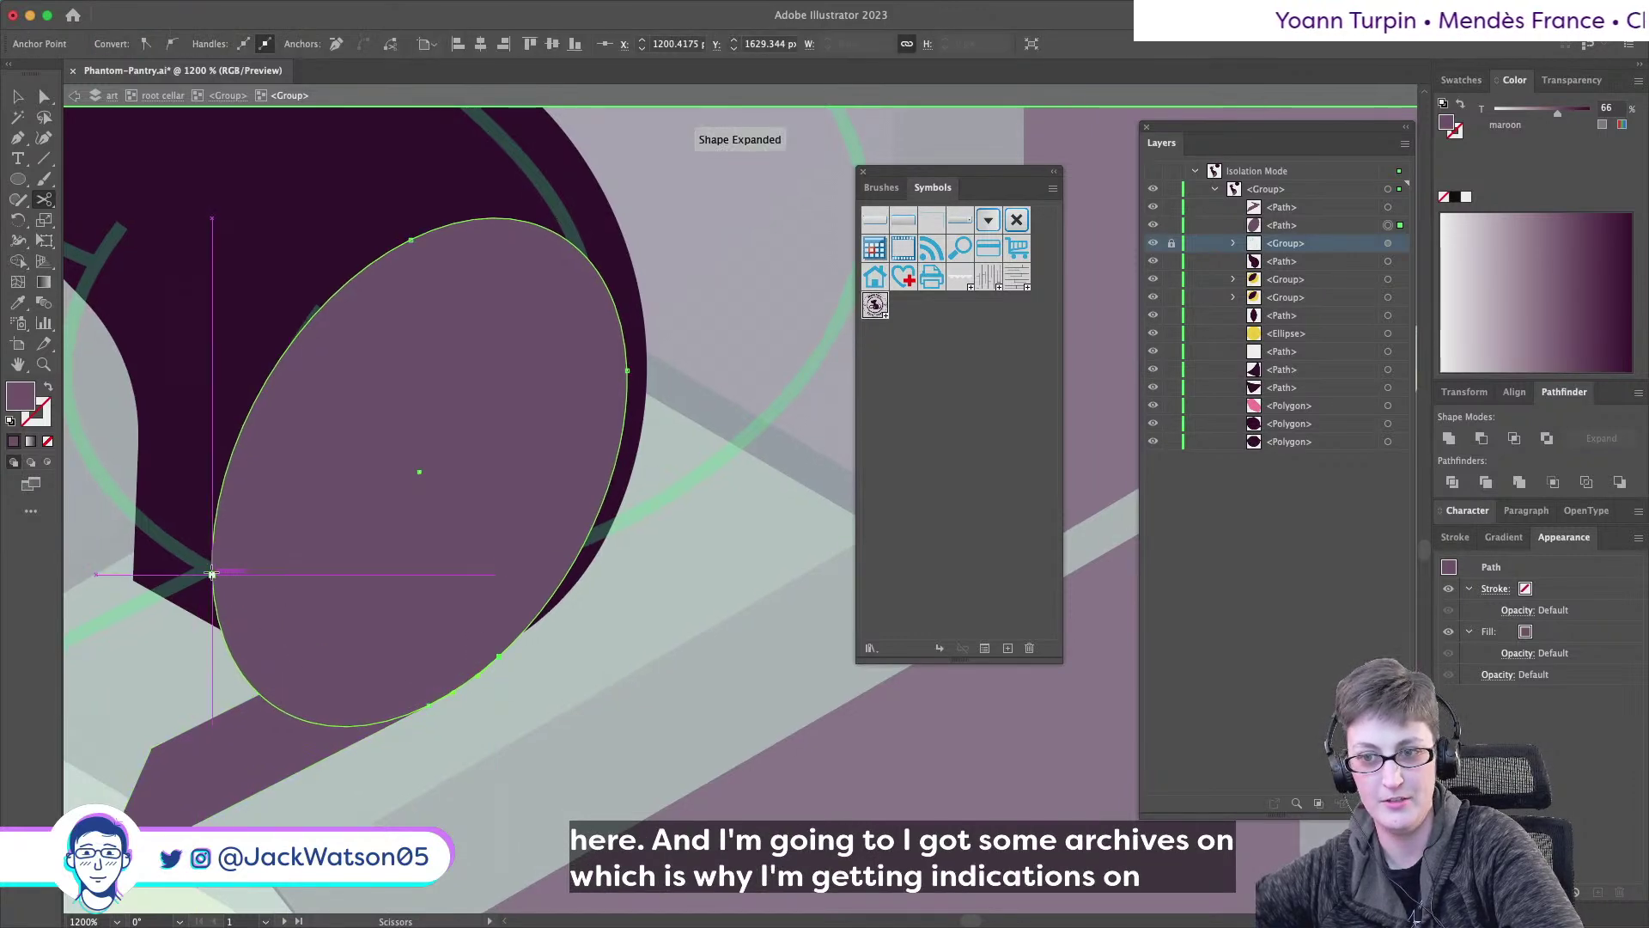
pyautogui.click(212, 572)
# - Delete the ellipse's lower arc and join the open haunch path to the paw outline
pyautogui.click(44, 97)
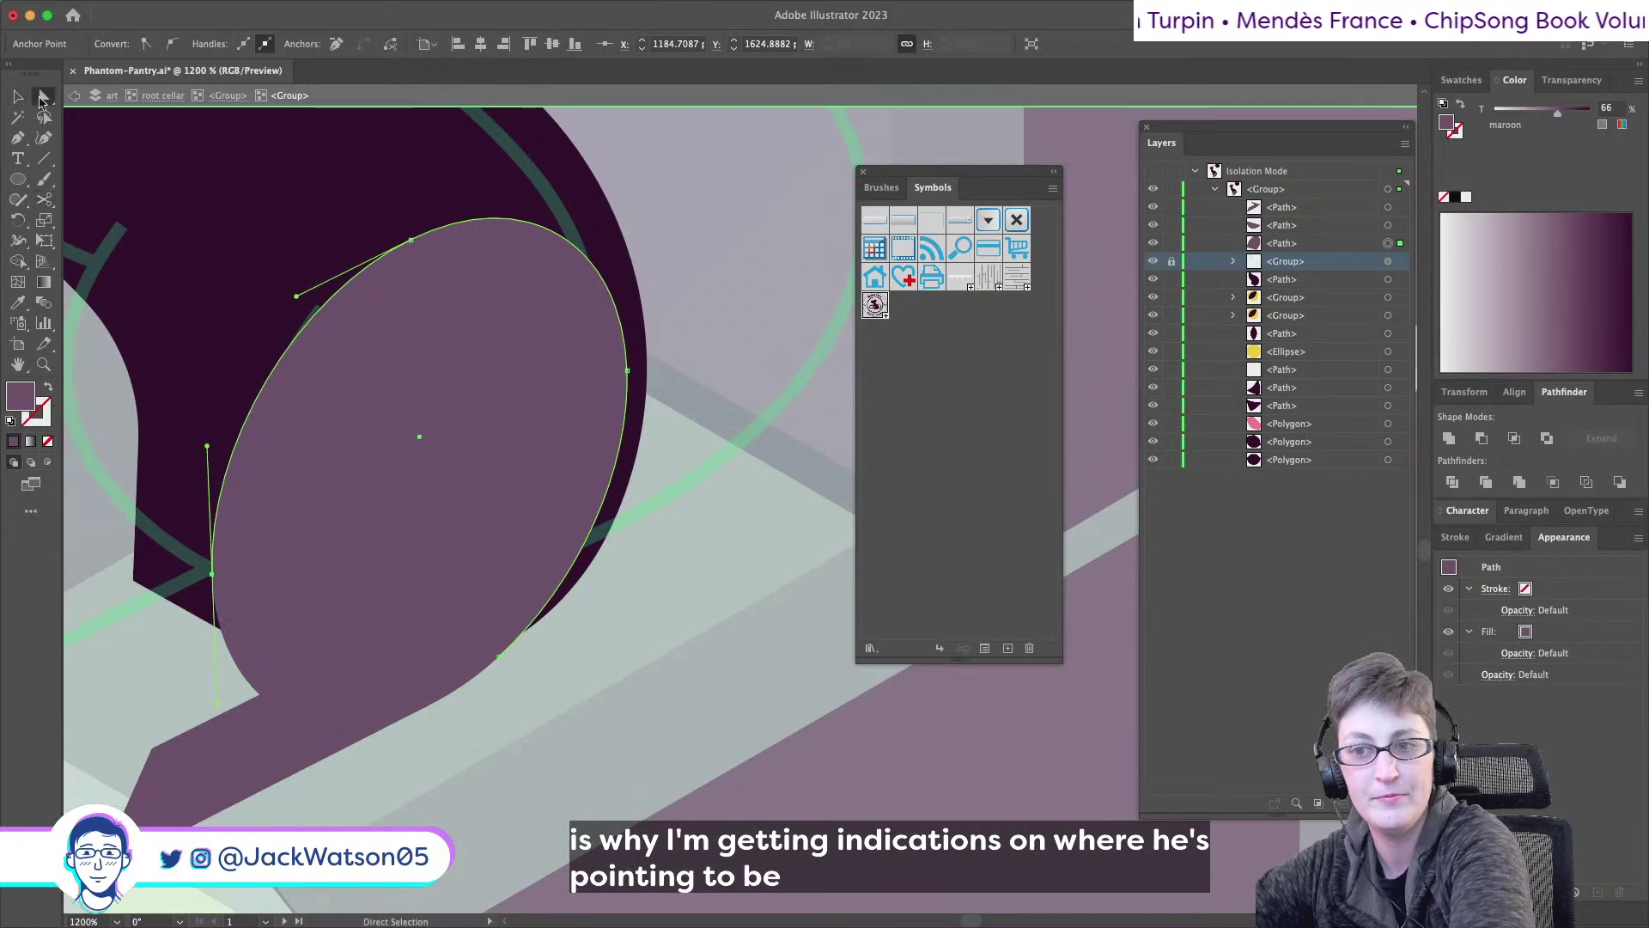
pyautogui.press('Delete')
pyautogui.press('Delete')
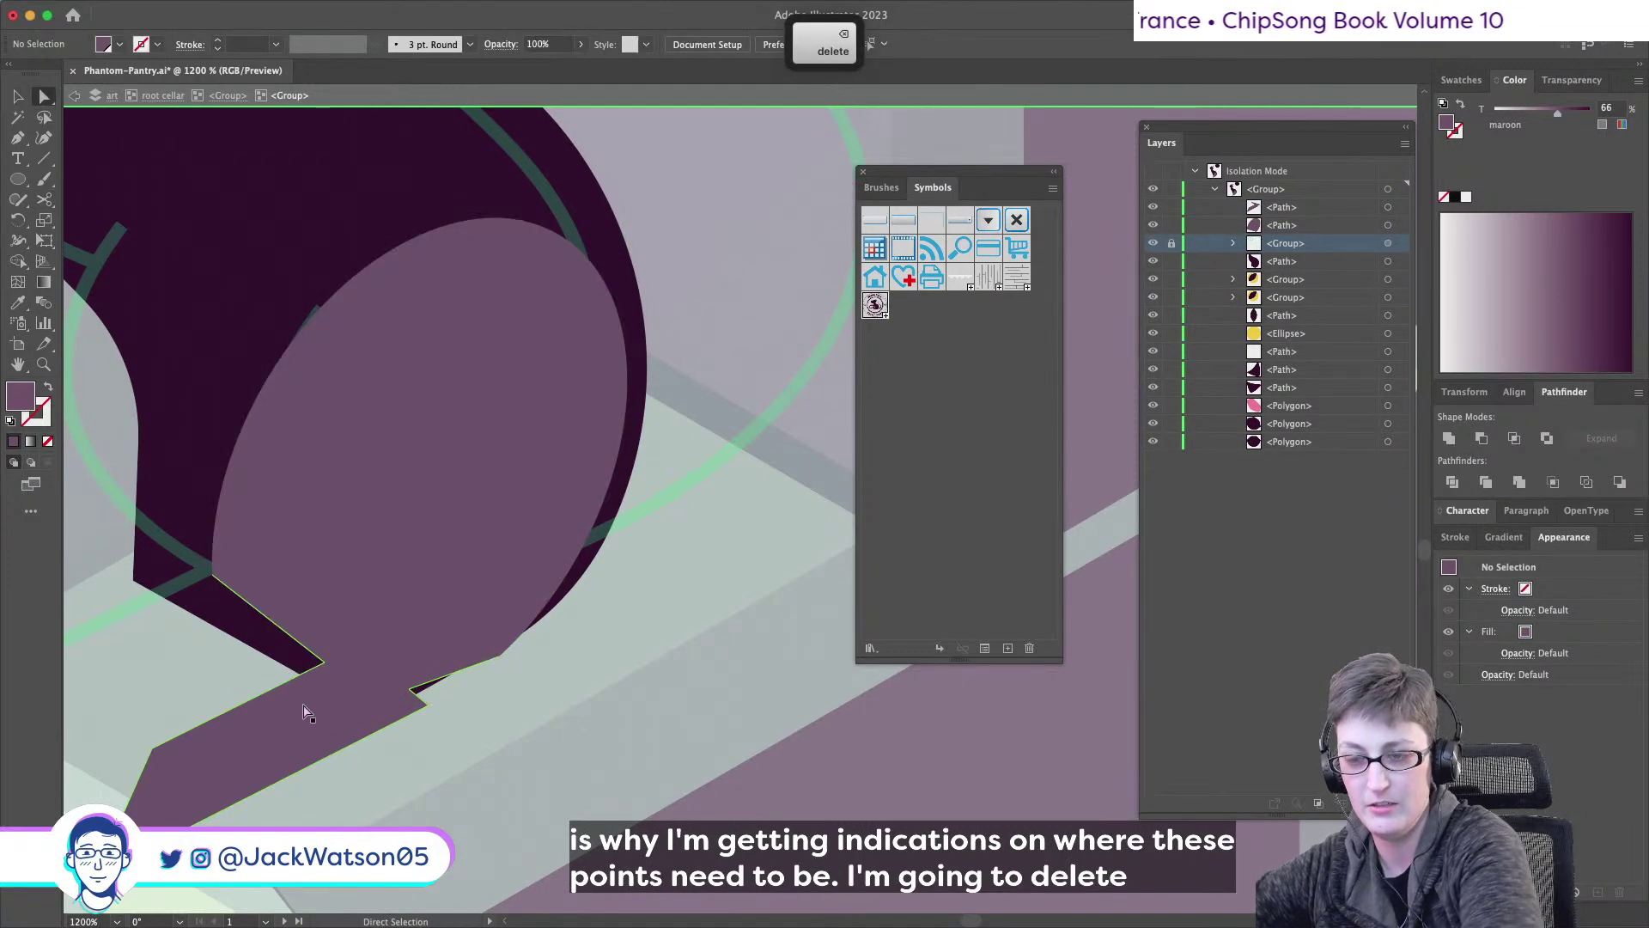
pyautogui.click(307, 708)
pyautogui.press('super+j')
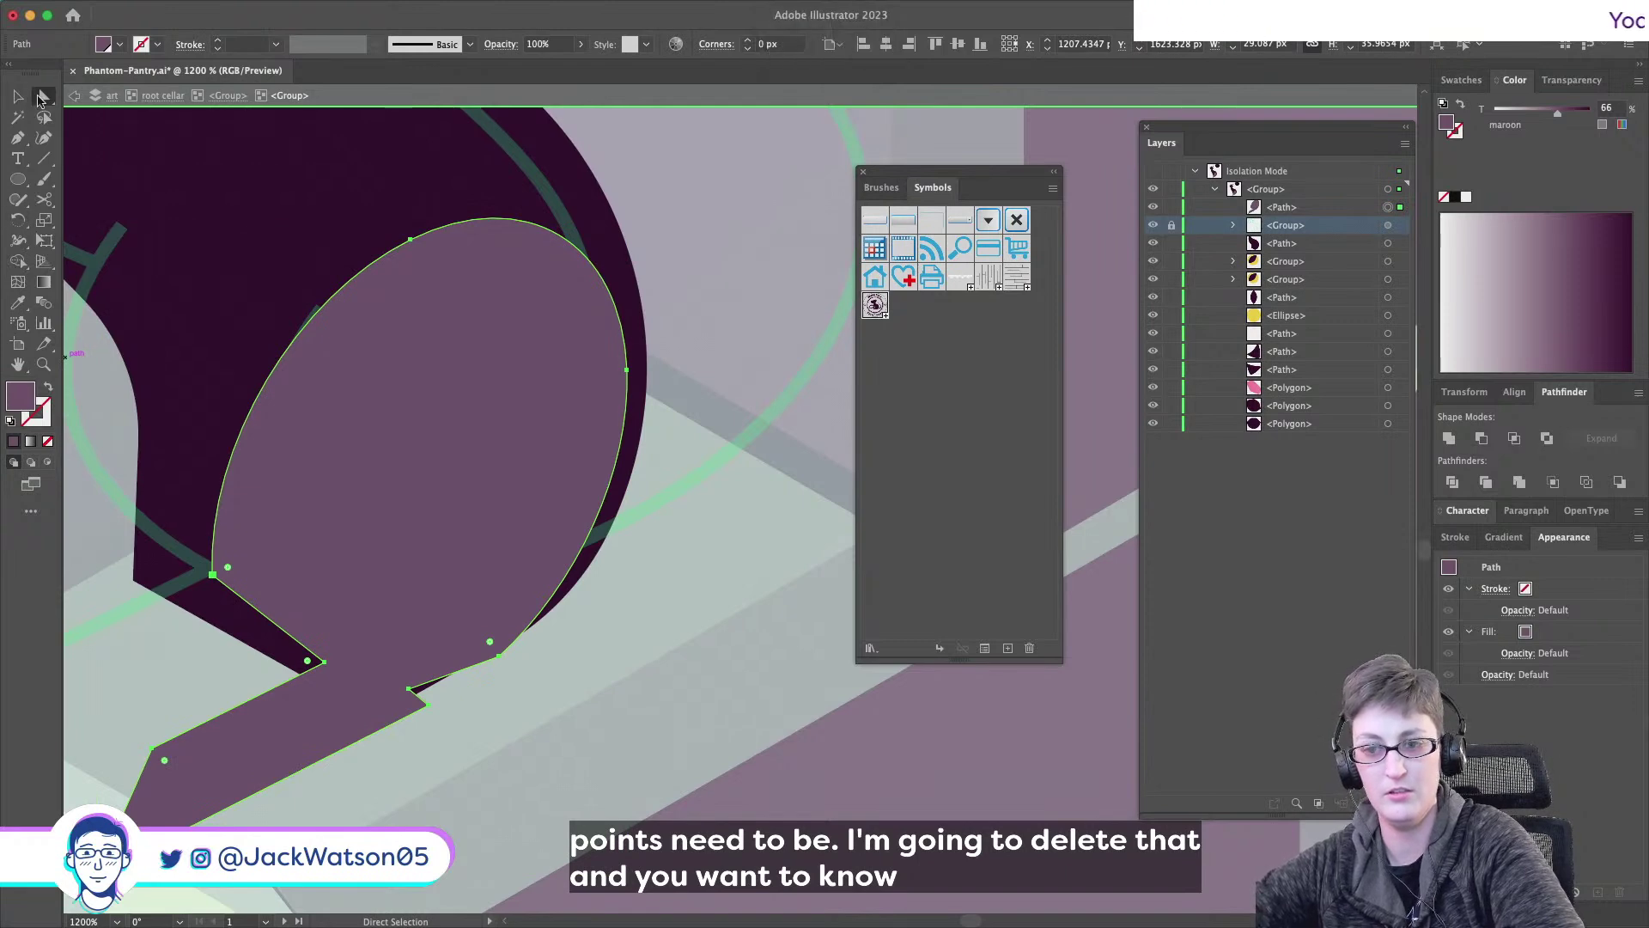
# - Try to round the paw's toe corners to a radius of about 5.49 px
pyautogui.hscroll(-4, 459, 466)
pyautogui.scroll(-1, 460, 467)
pyautogui.click(259, 814)
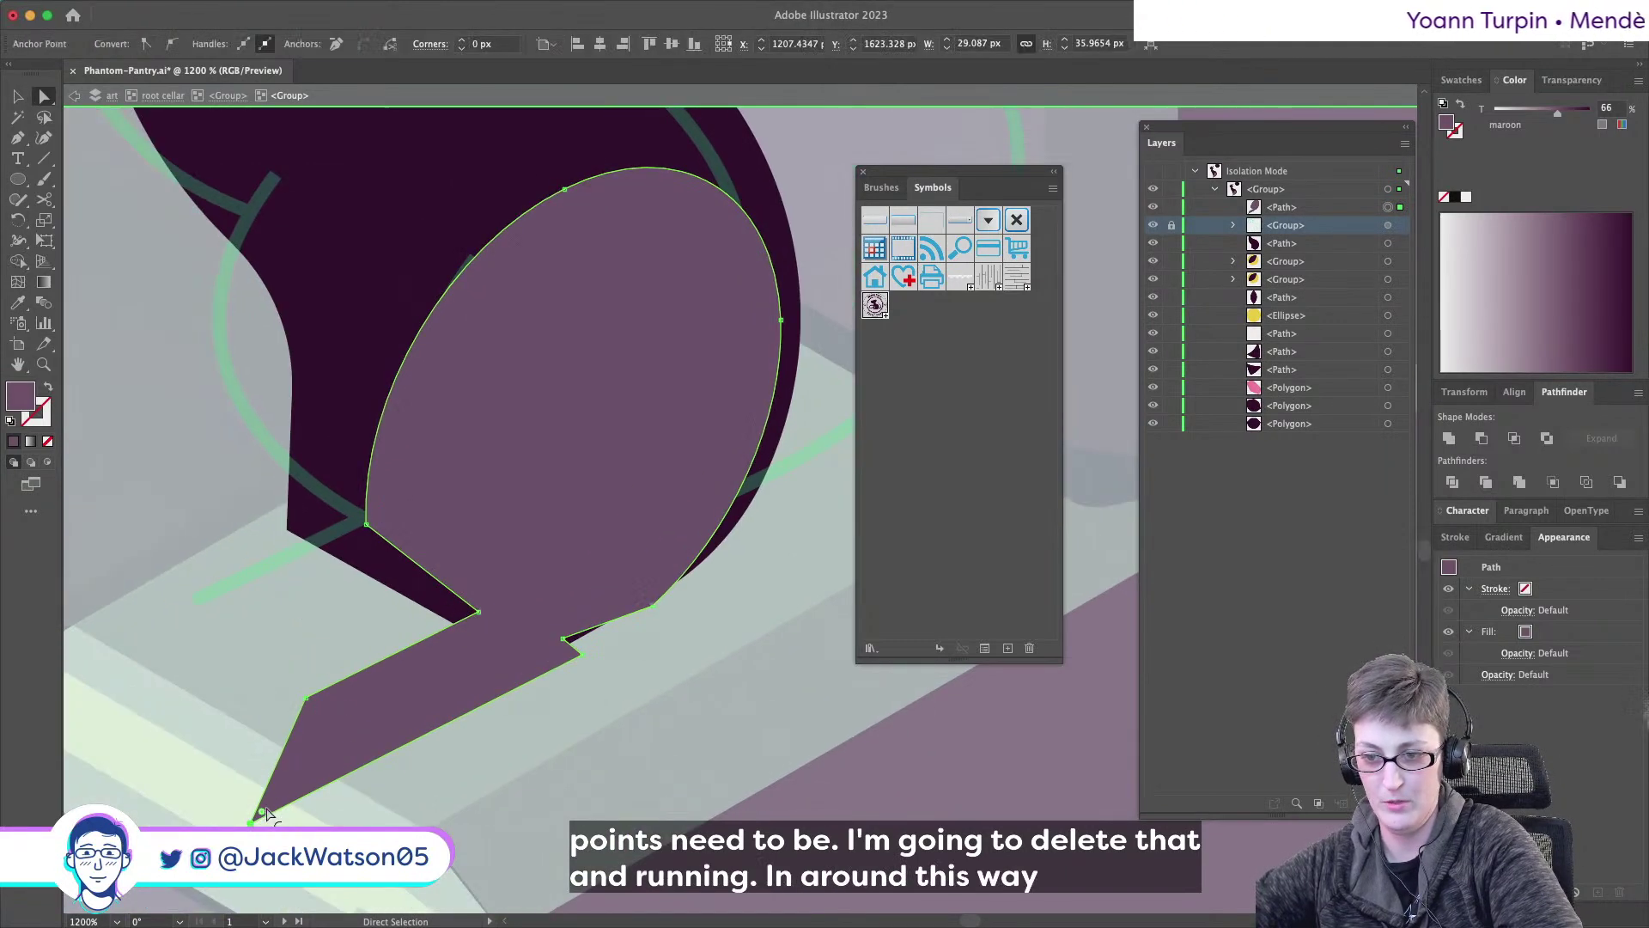
pyautogui.moveTo(285, 799); pyautogui.dragTo(515, 784)
pyautogui.click(309, 699)
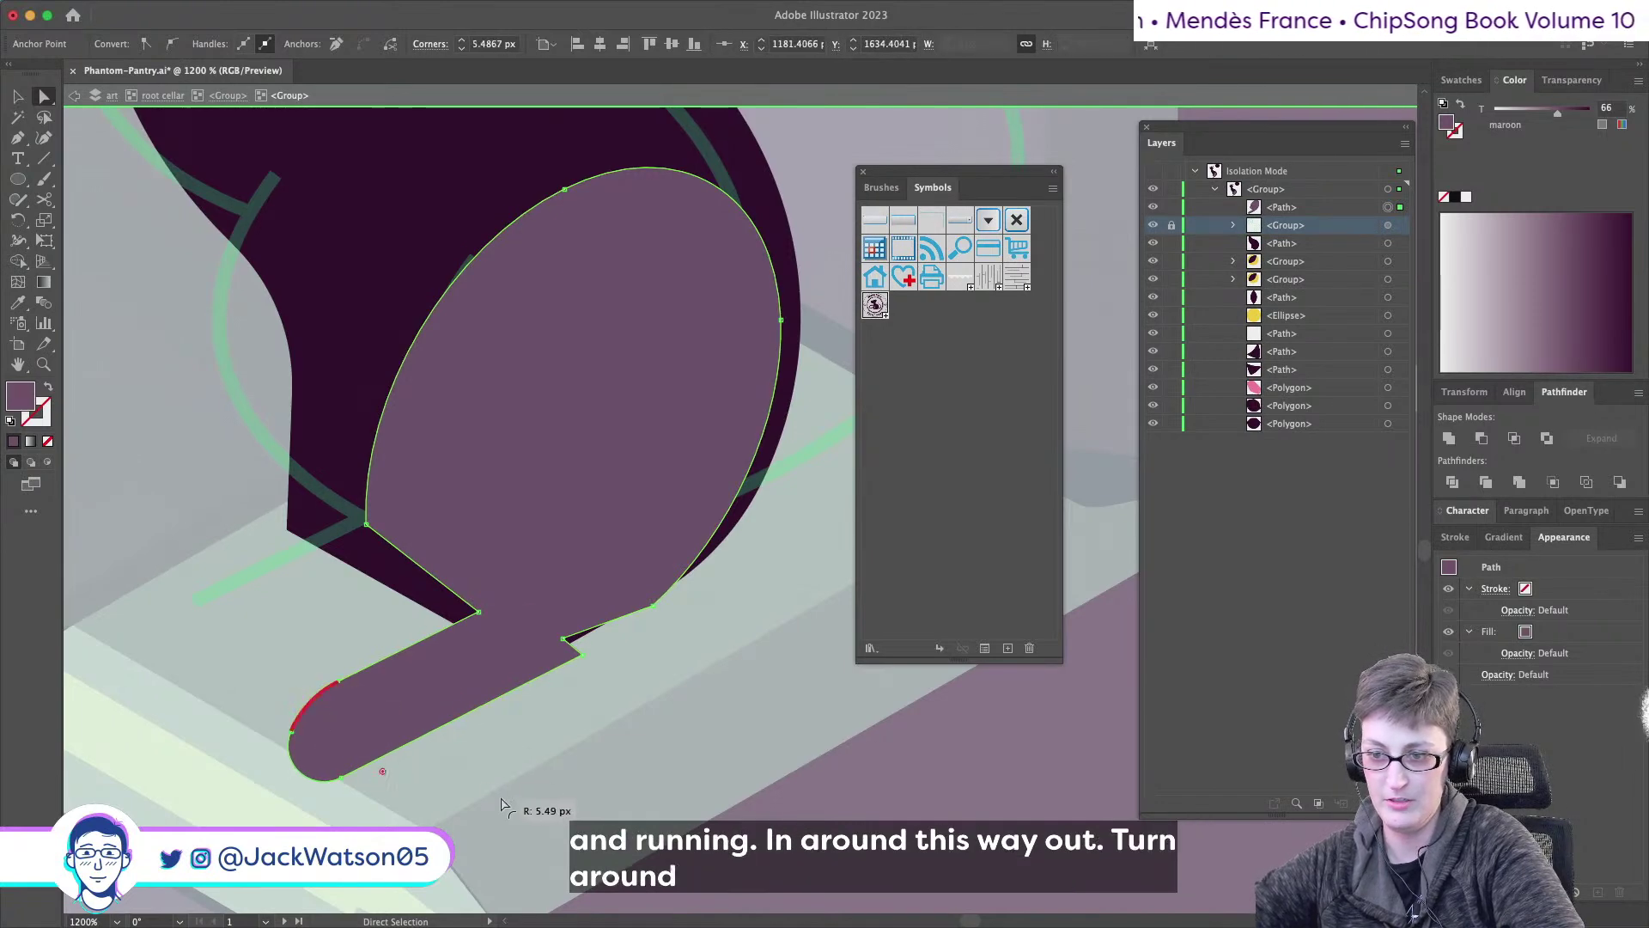
pyautogui.press('cmd+z')
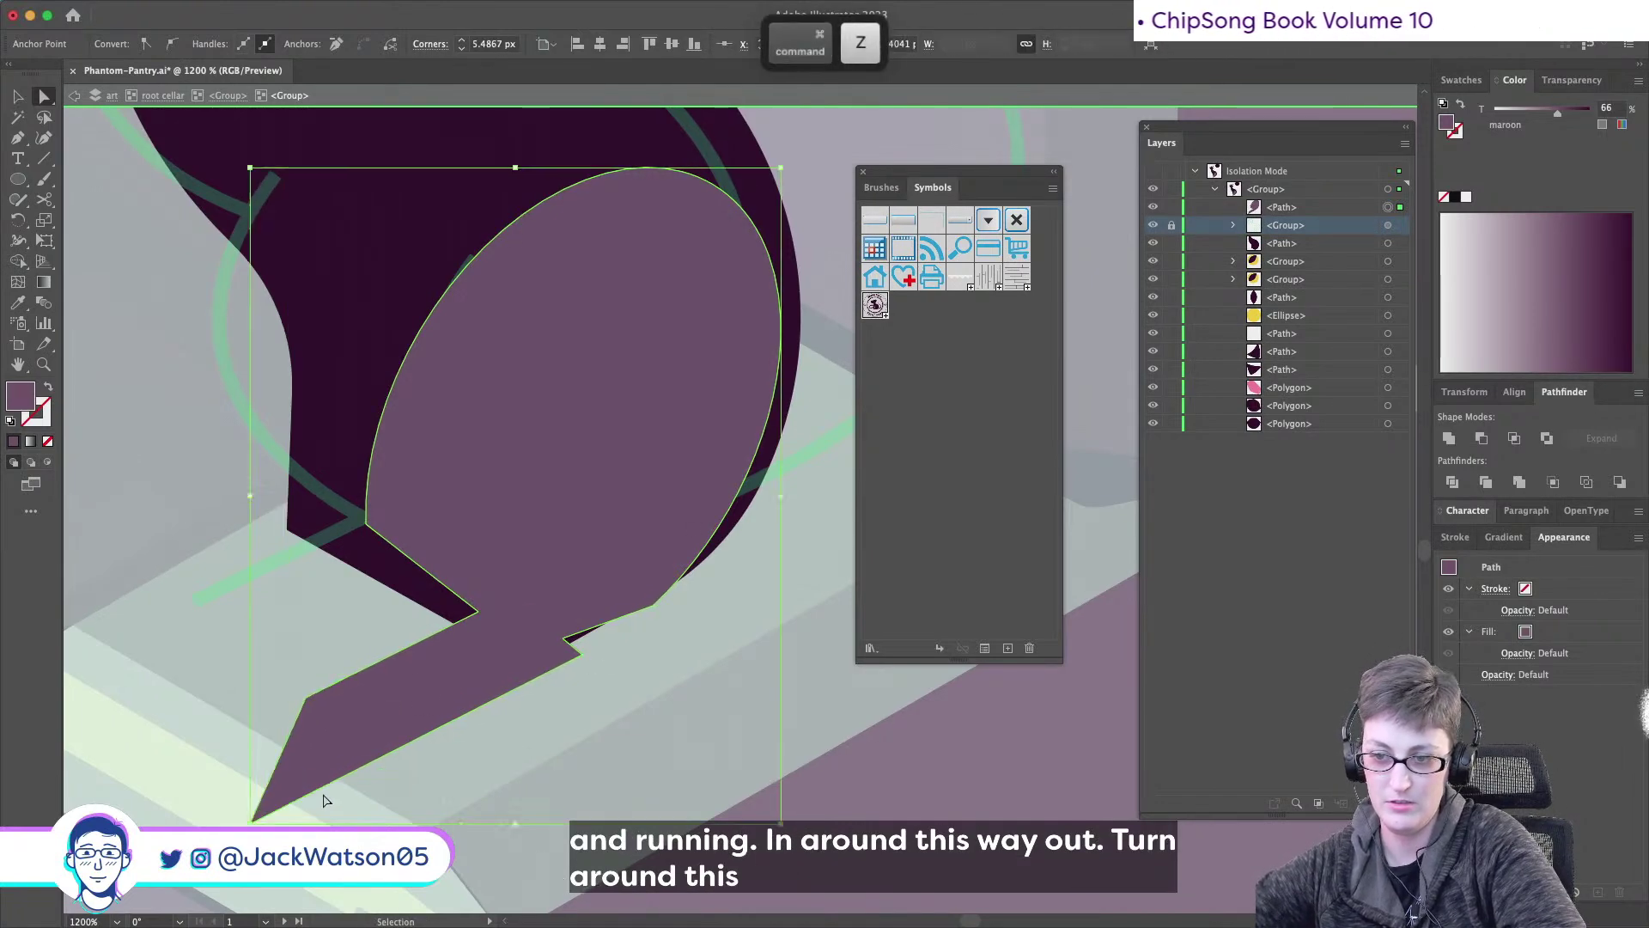
pyautogui.press('super+z')
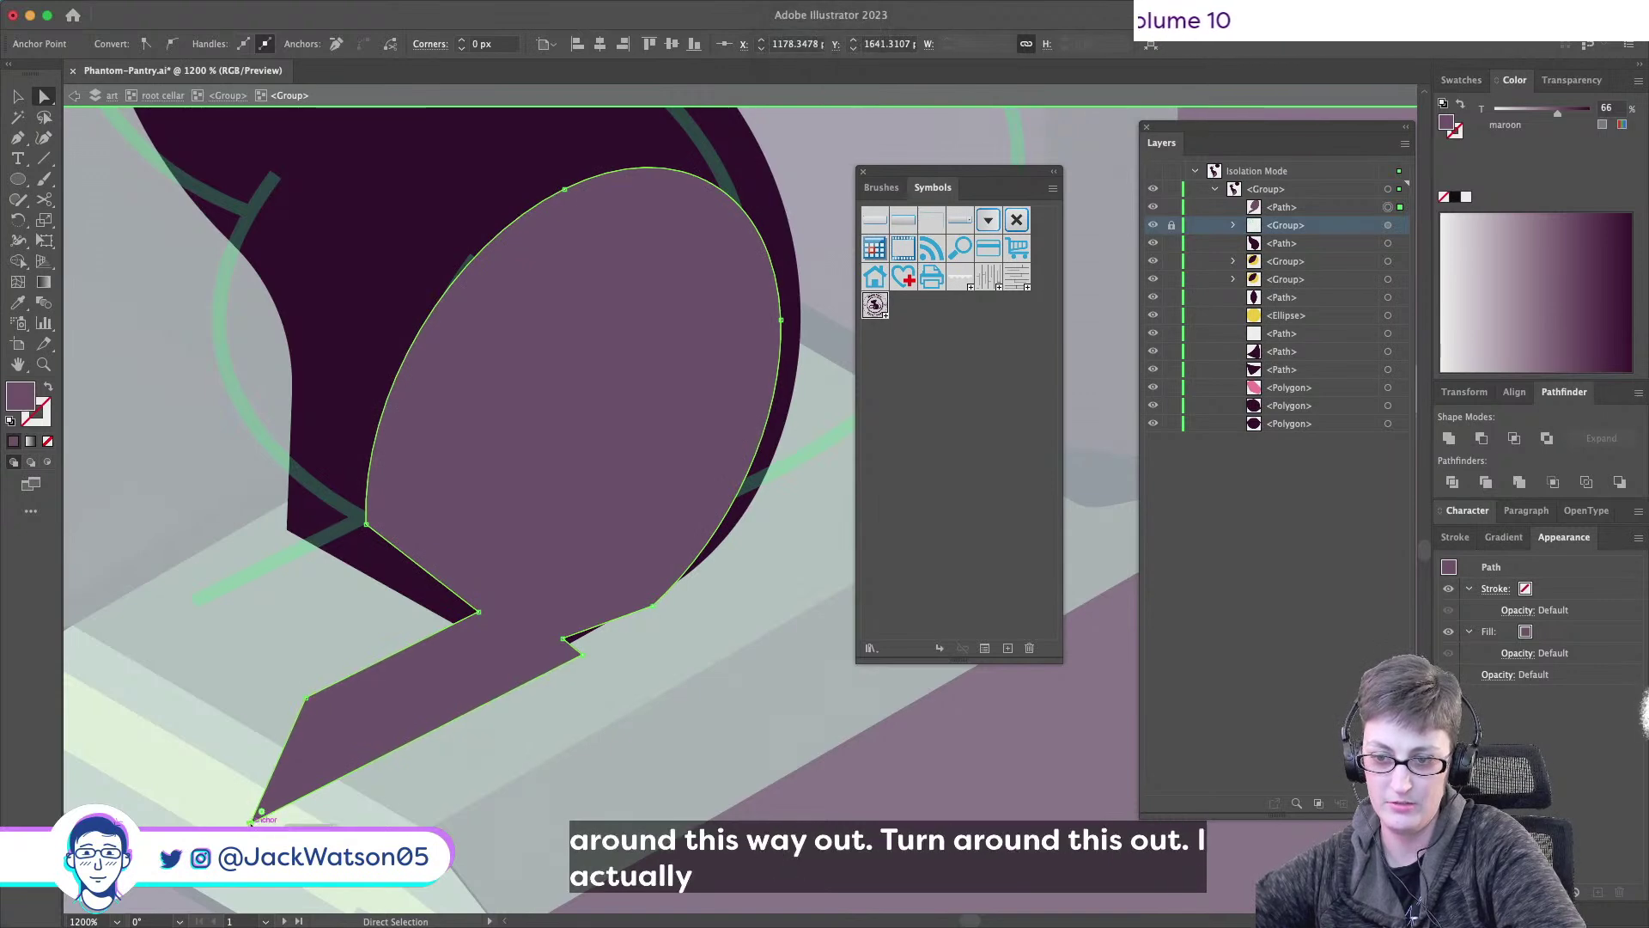
# - Move the toe's lower corner directly beneath its upper corner, keeping the rest of the leg in place
pyautogui.moveTo(250, 822); pyautogui.dragTo(304, 795)
pyautogui.press('super+z')
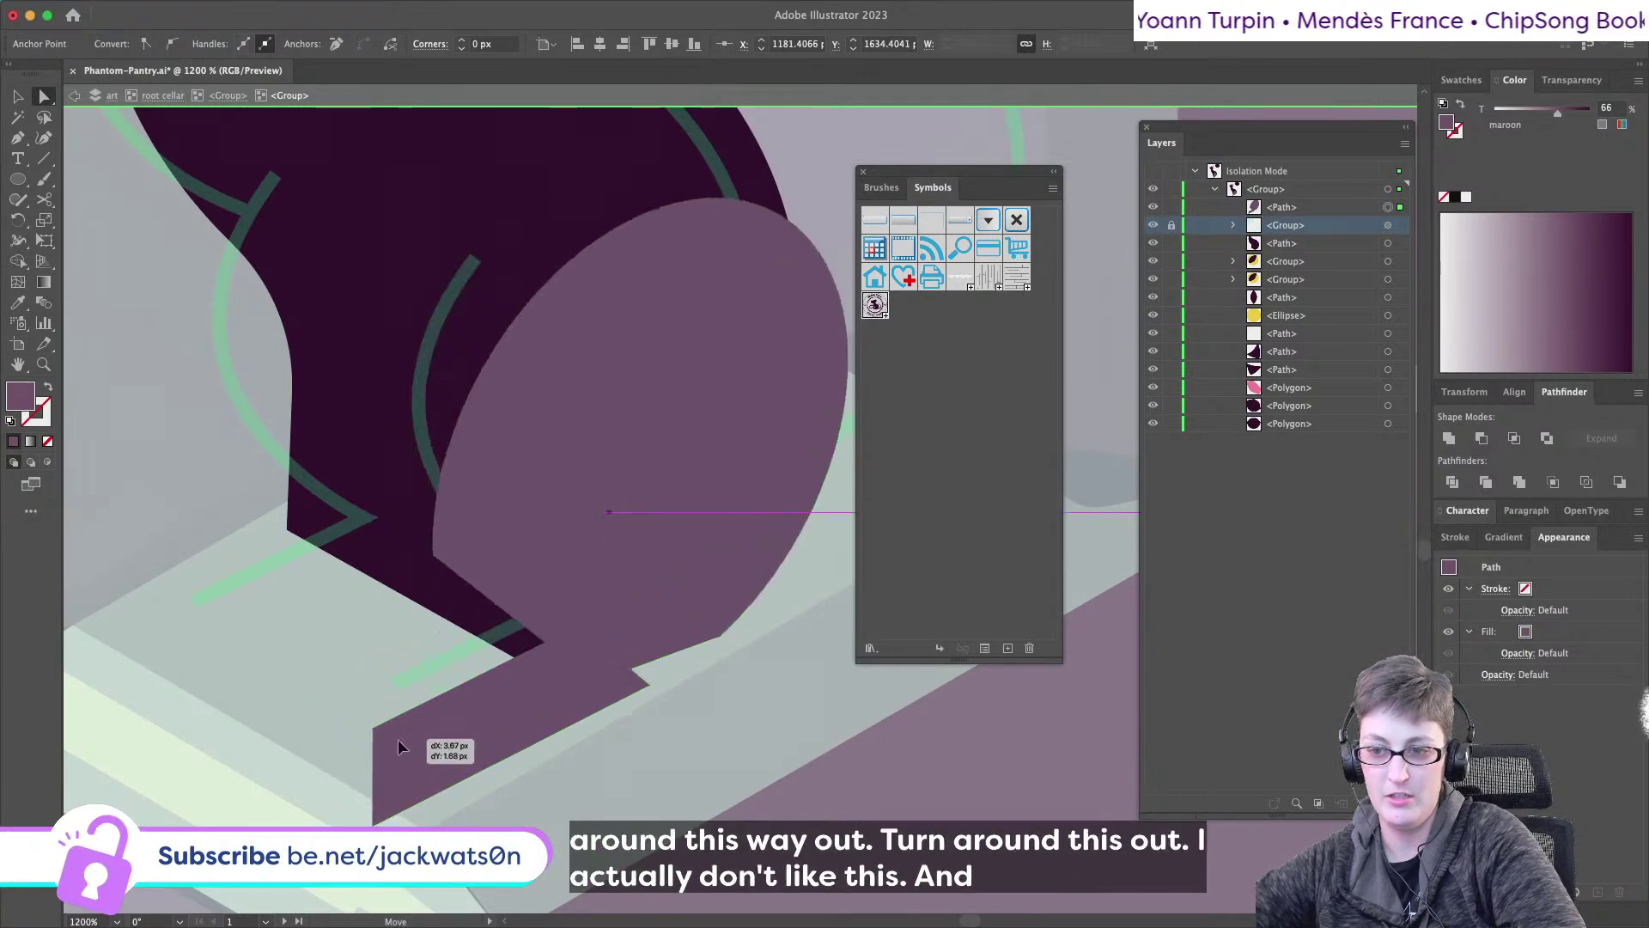
pyautogui.press('super+z')
# - Round the toe's upper corner to about 6 px and its lower corner to about 1 px
pyautogui.click(306, 700)
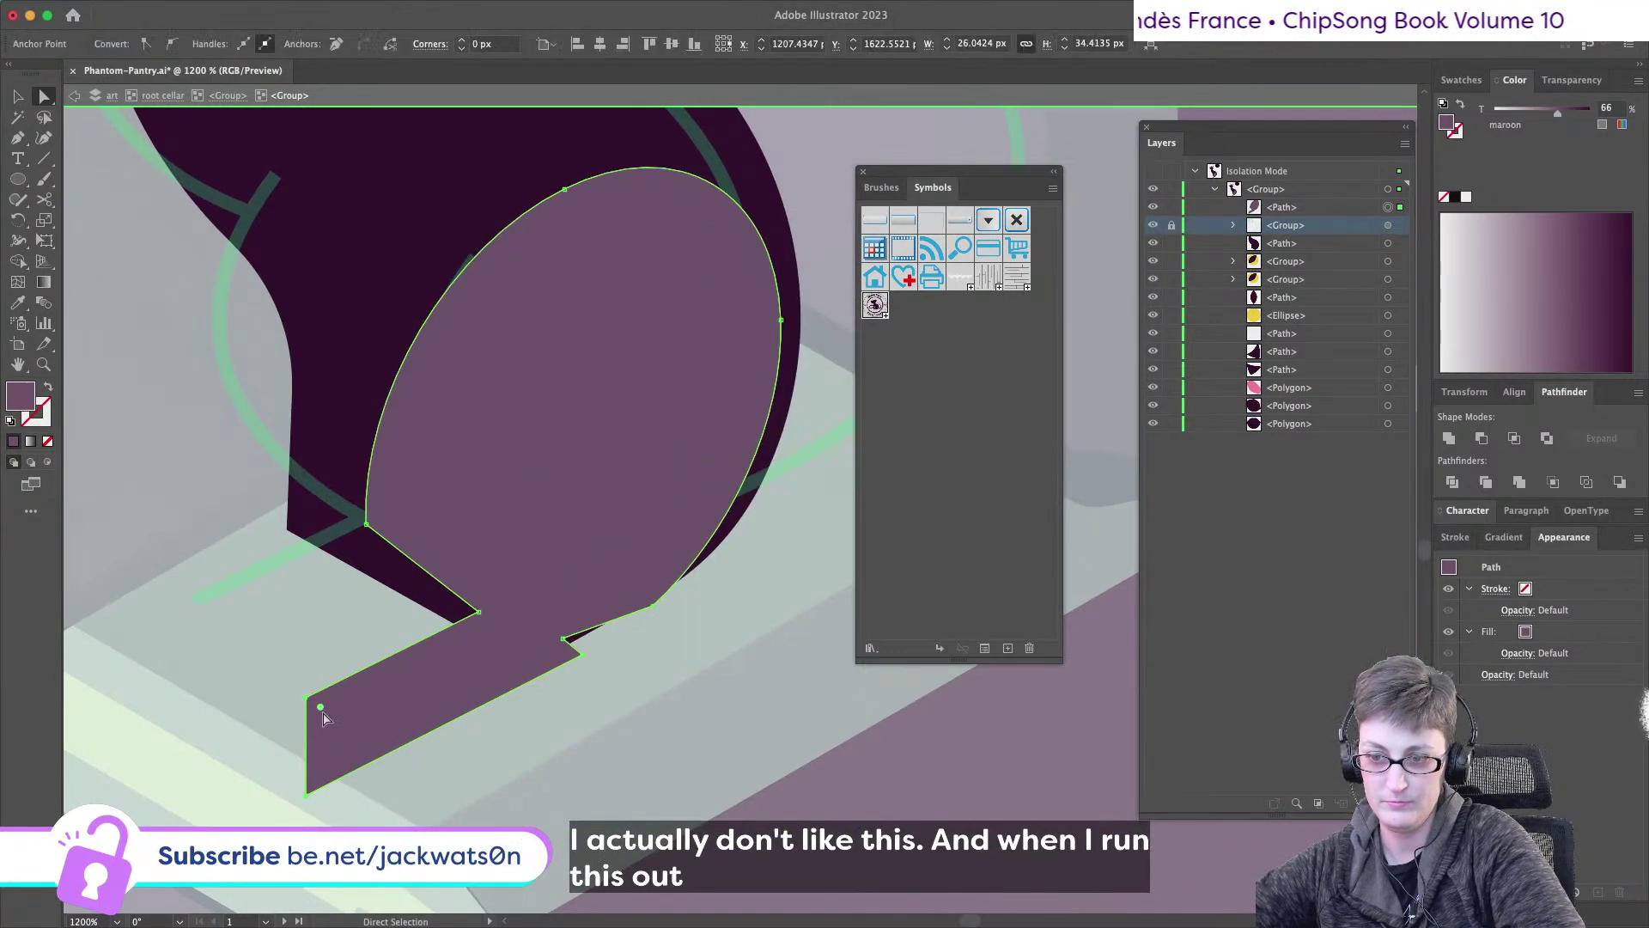
pyautogui.click(316, 792)
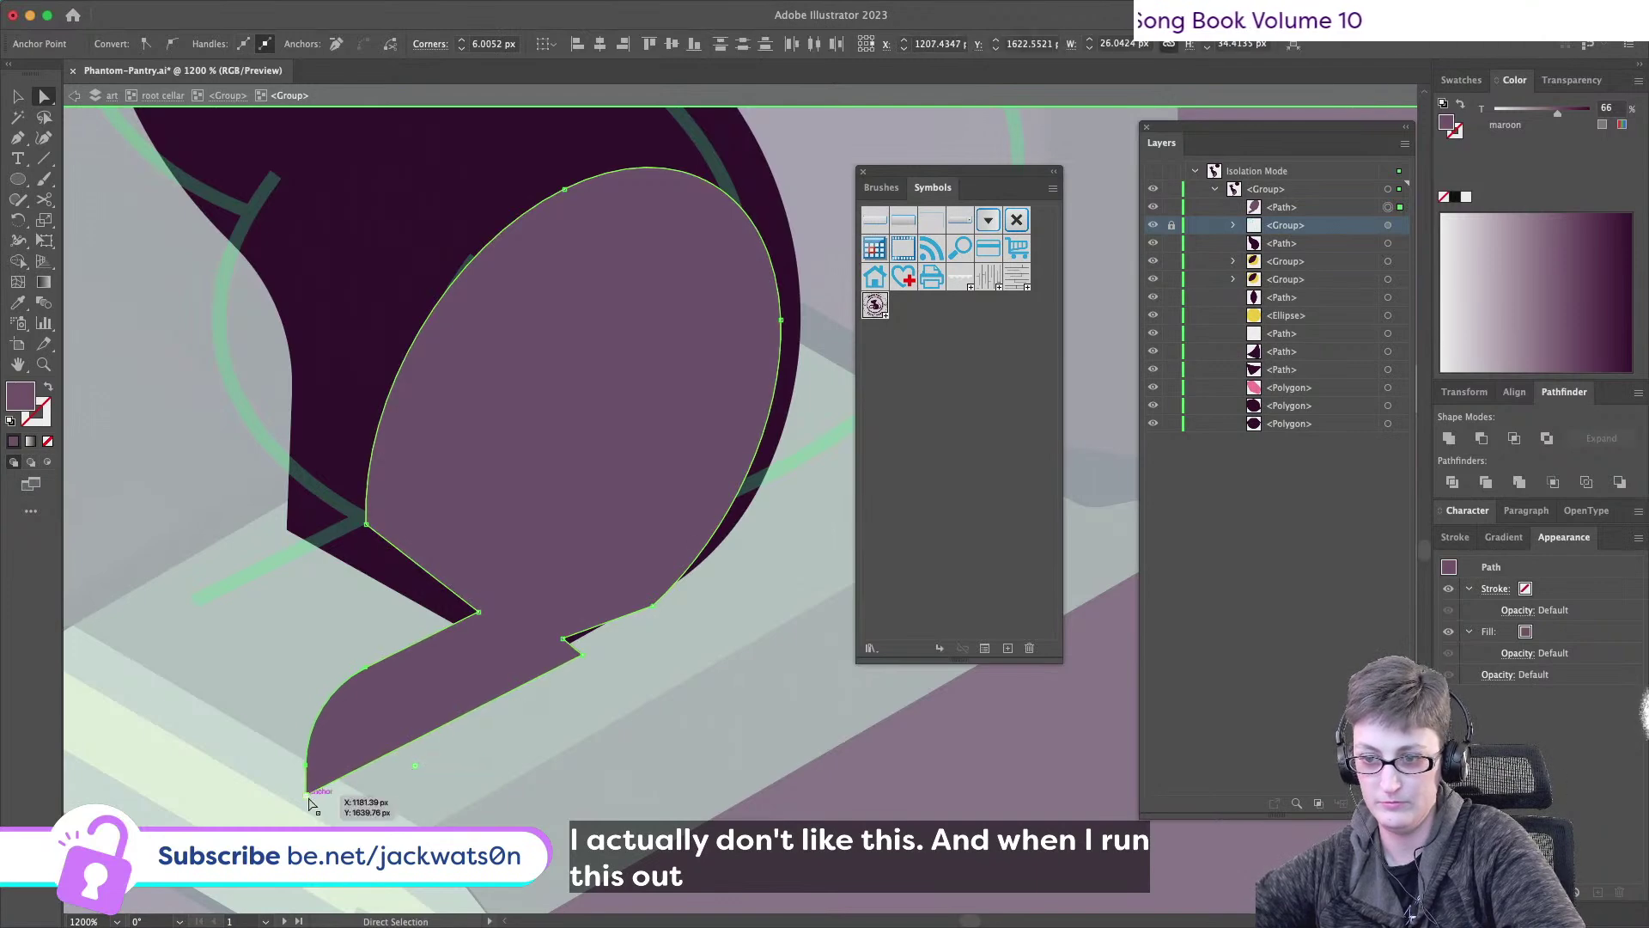
pyautogui.click(309, 795)
pyautogui.click(322, 756)
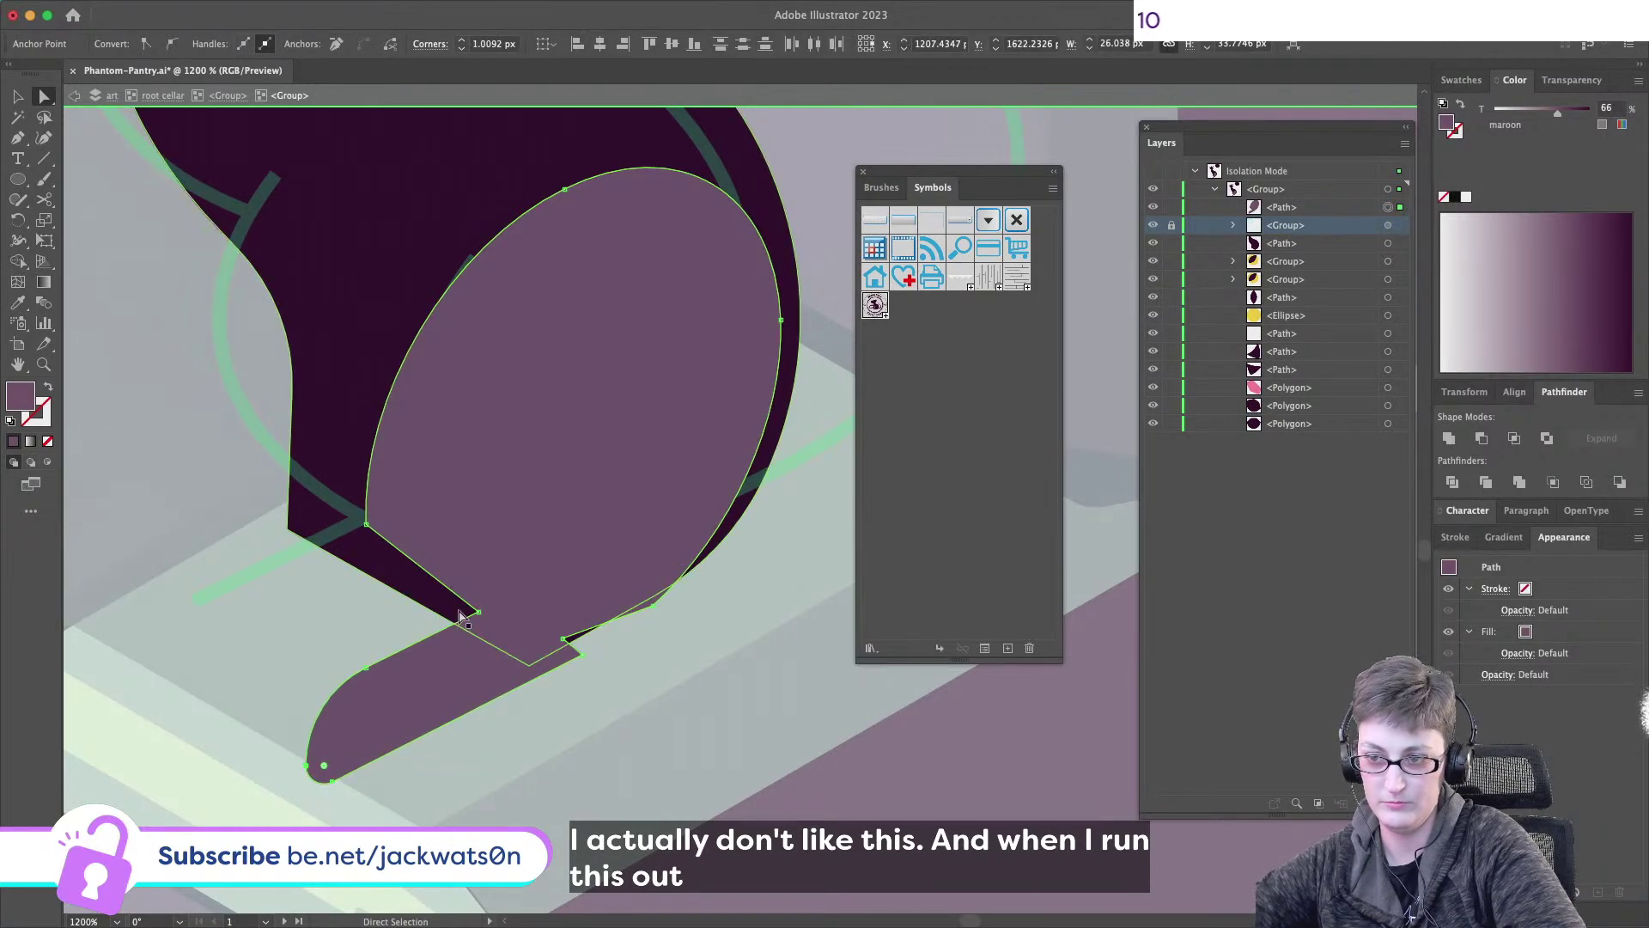
# - Round the haunch's front corner broadly and the inner ankle corner to a radius of about 1 px
pyautogui.click(366, 520)
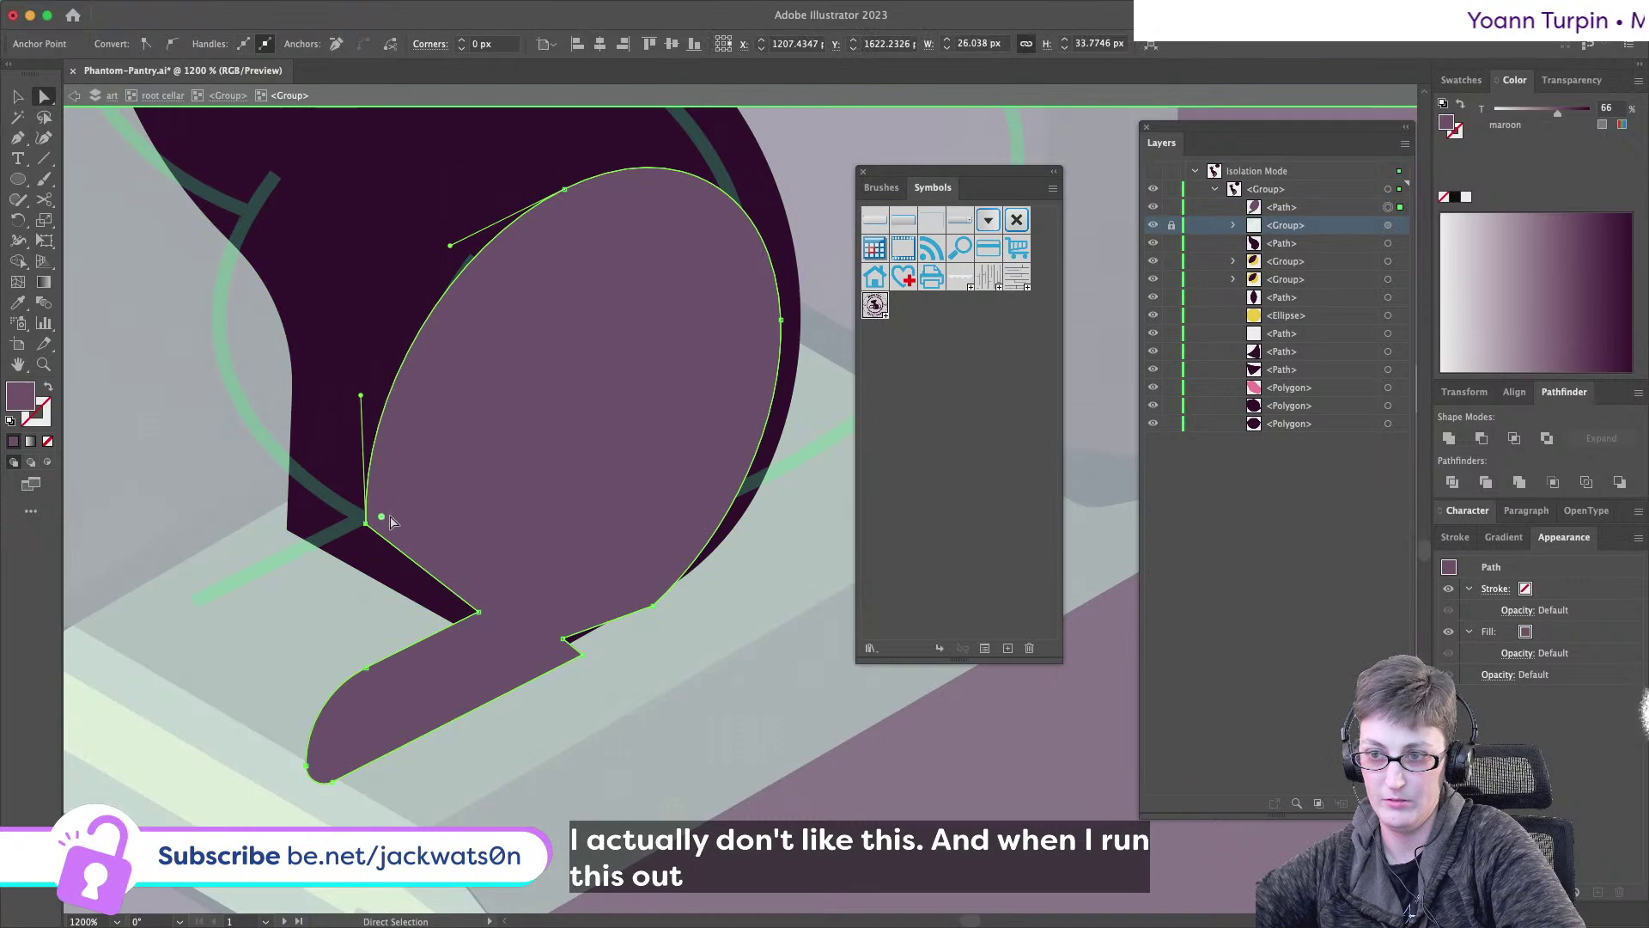
pyautogui.moveTo(382, 519); pyautogui.dragTo(518, 514)
pyautogui.click(475, 613)
pyautogui.click(478, 611)
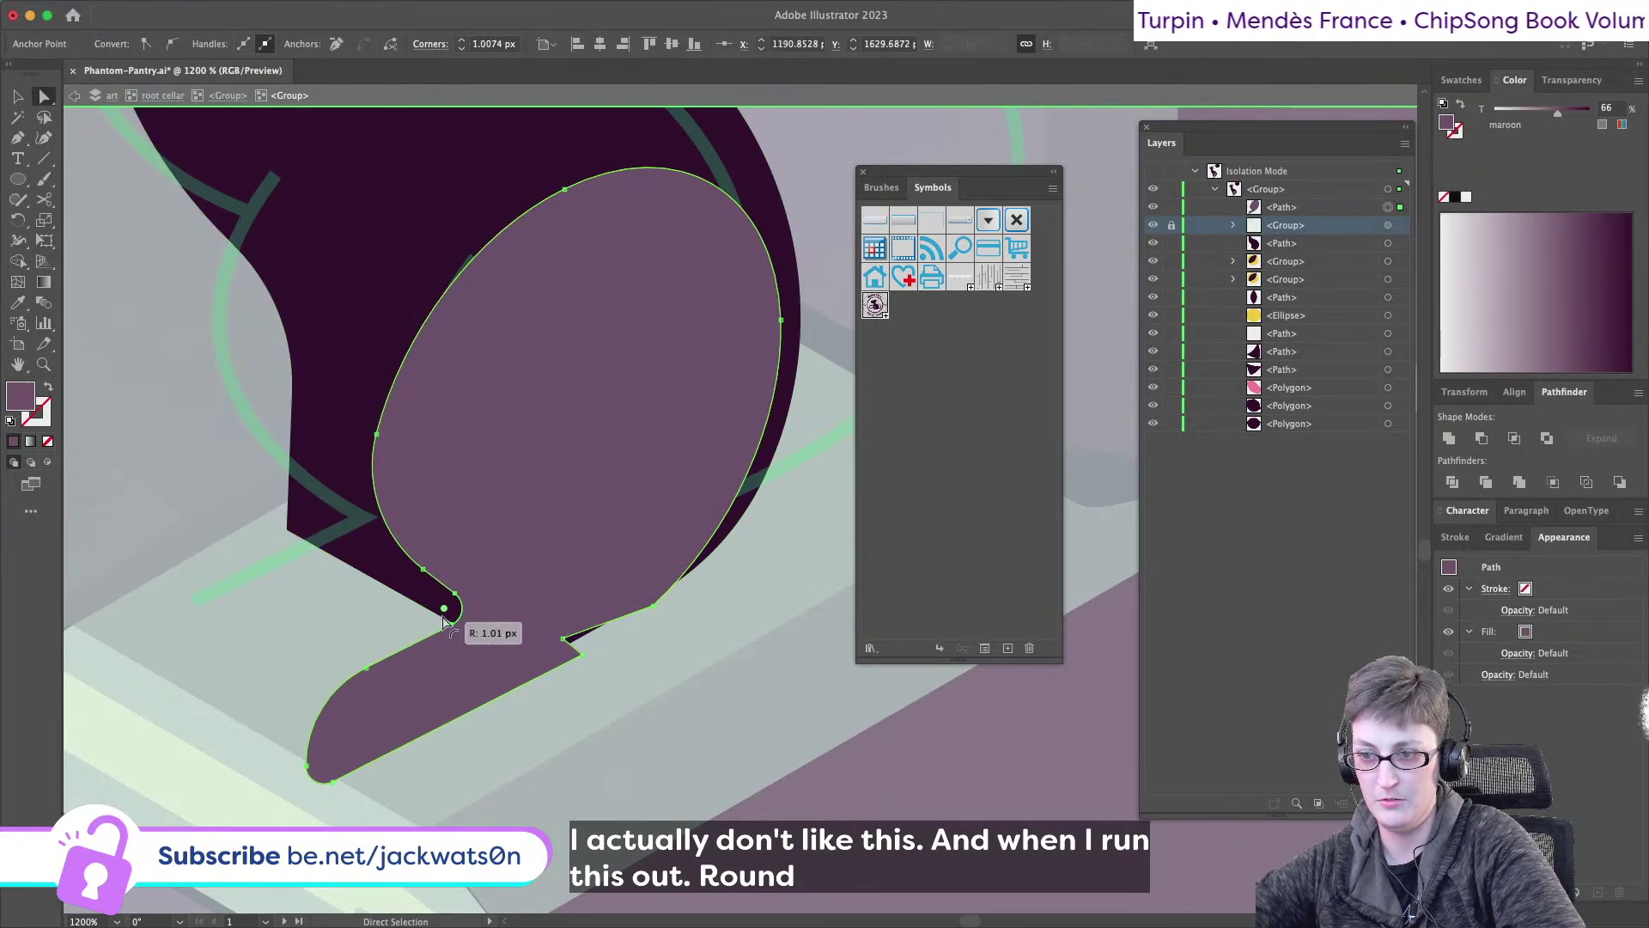
pyautogui.moveTo(446, 622); pyautogui.dragTo(447, 622)
# - Round the haunch's lower rear corner above the heel notch to a radius of about 11.95 px
pyautogui.click(653, 607)
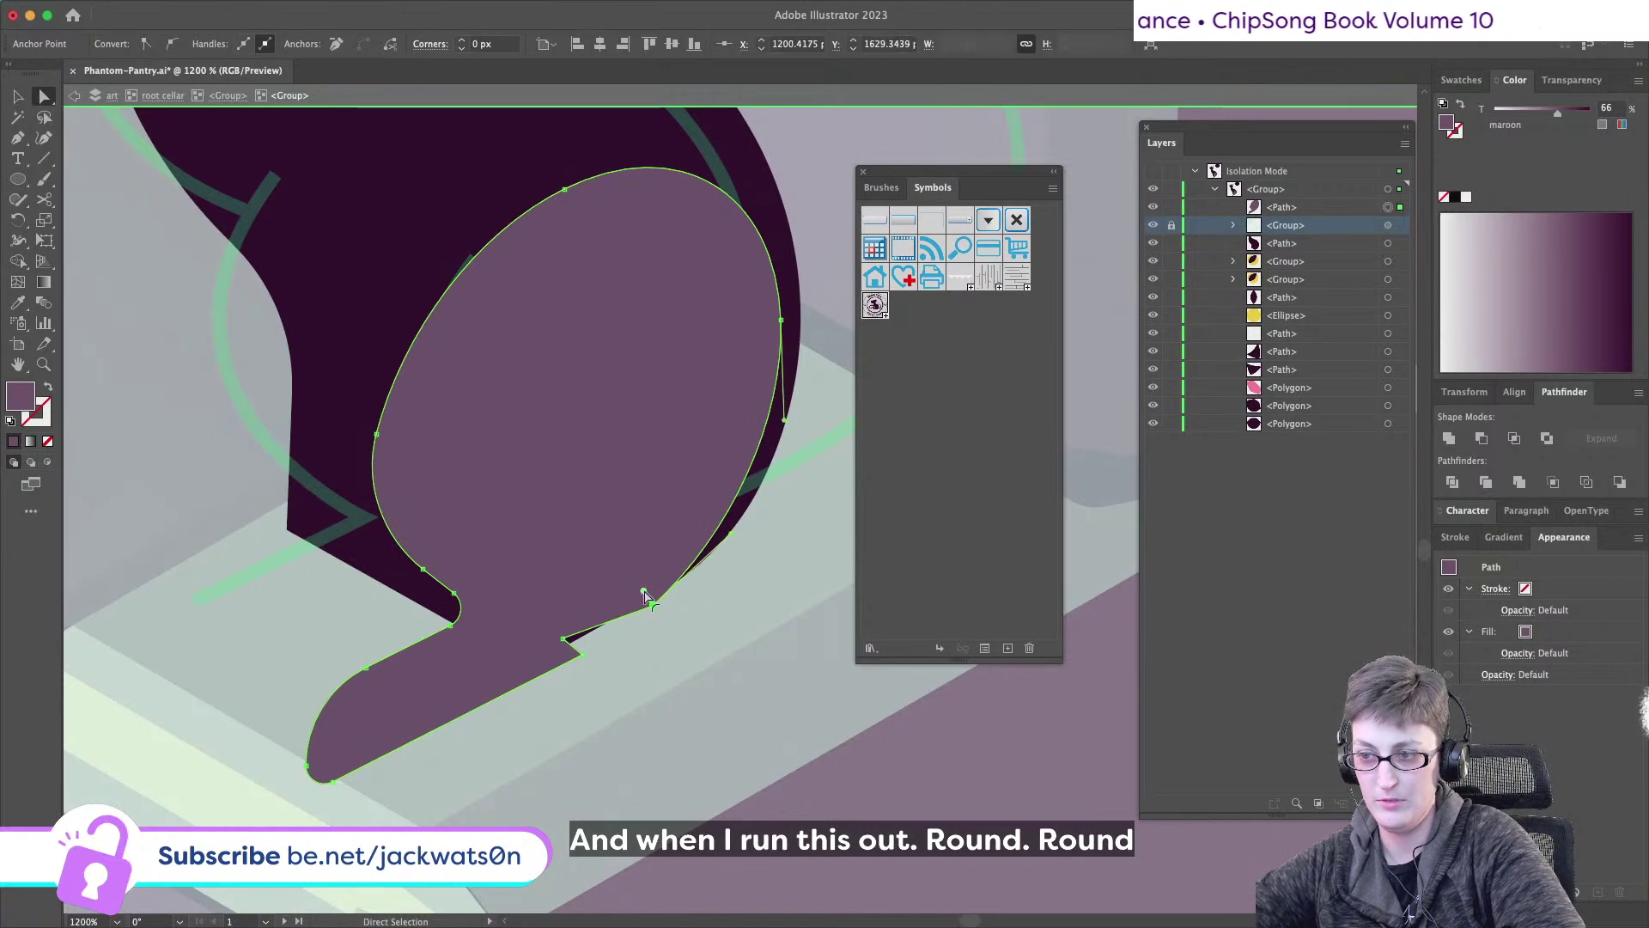
pyautogui.moveTo(600, 503); pyautogui.dragTo(529, 419)
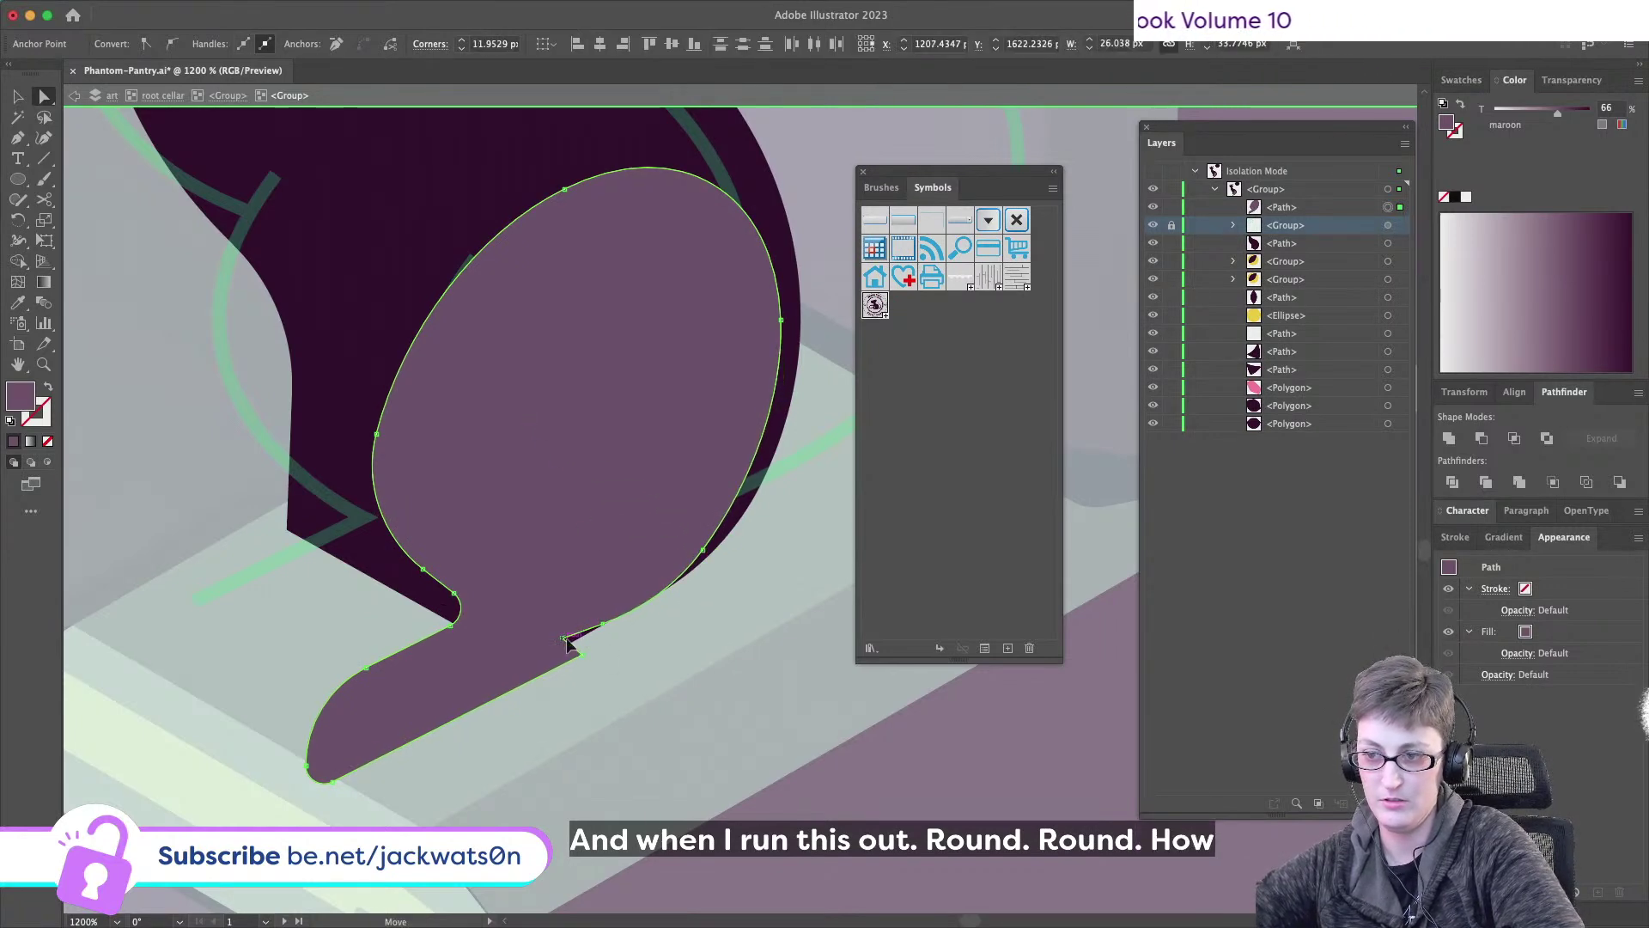
pyautogui.scroll(4, 567, 646)
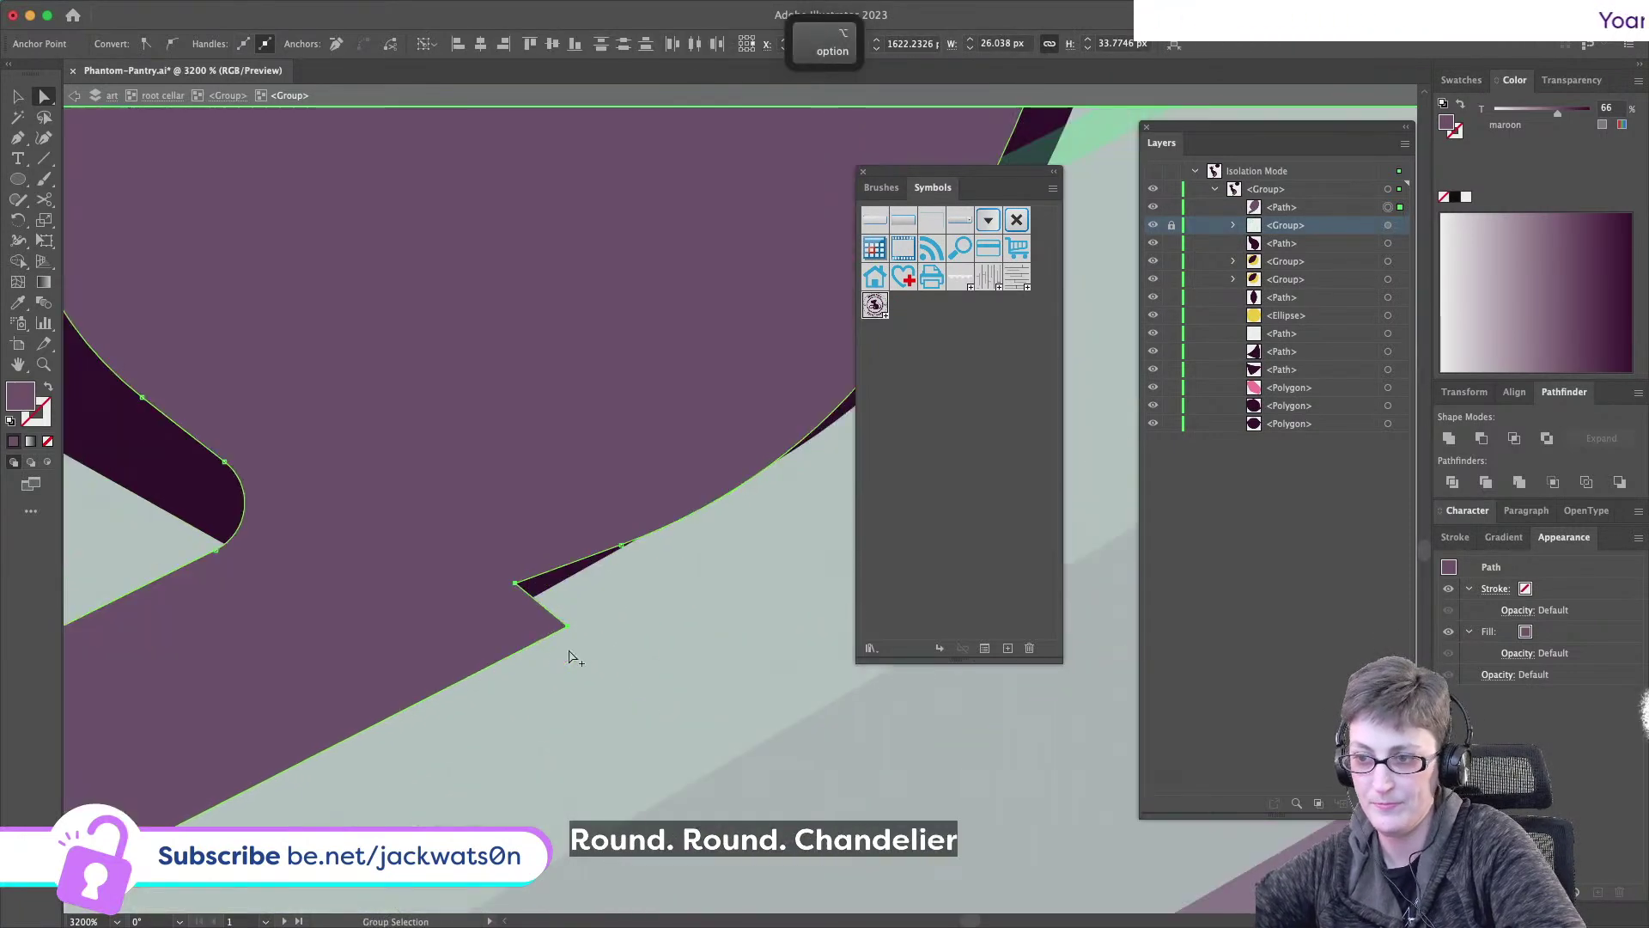
pyautogui.press('super+z')
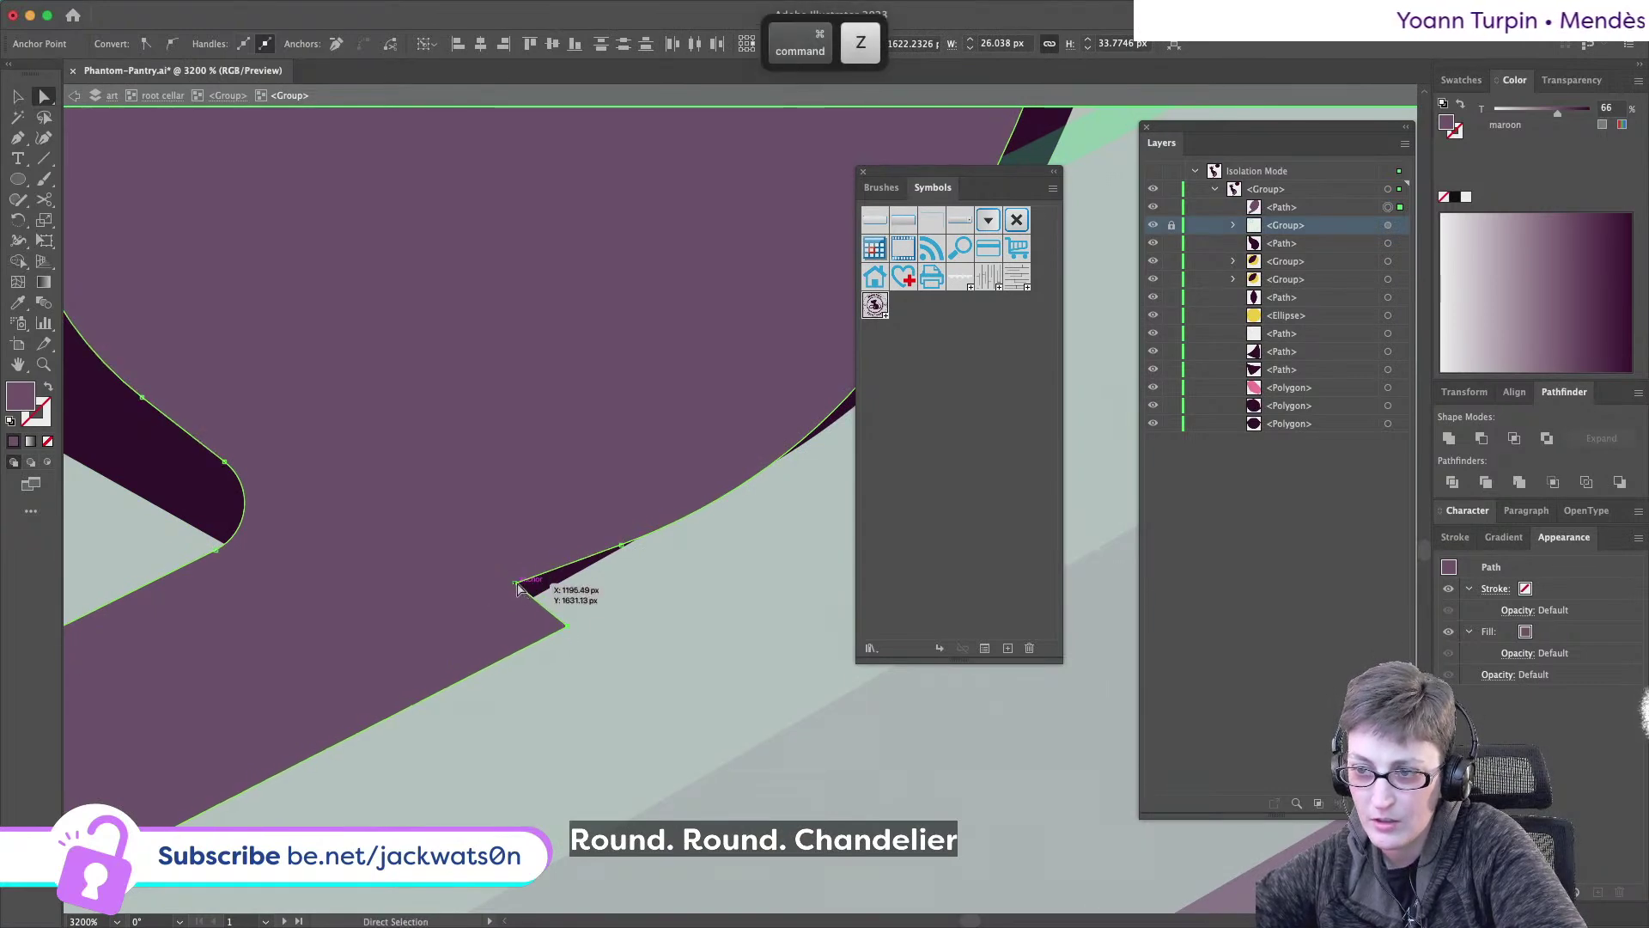
# - Try to select the heel notch's inner corner and the heel tip for rounding, and clear the selection
pyautogui.moveTo(518, 587); pyautogui.dragTo(590, 630)
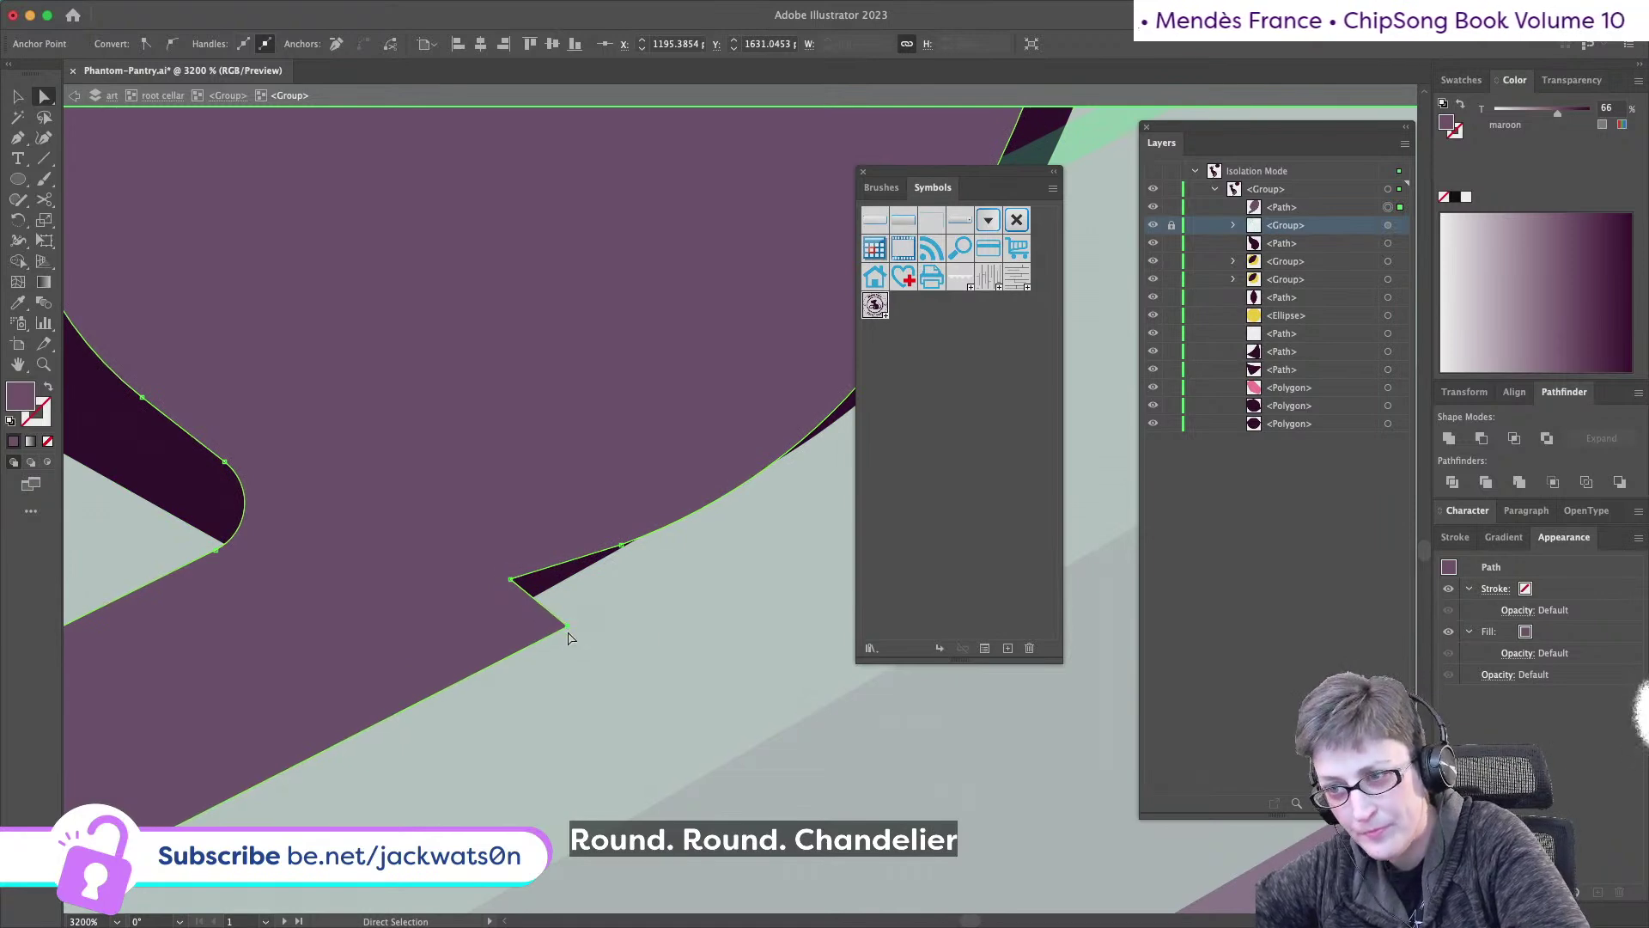
pyautogui.scroll(5, 568, 637)
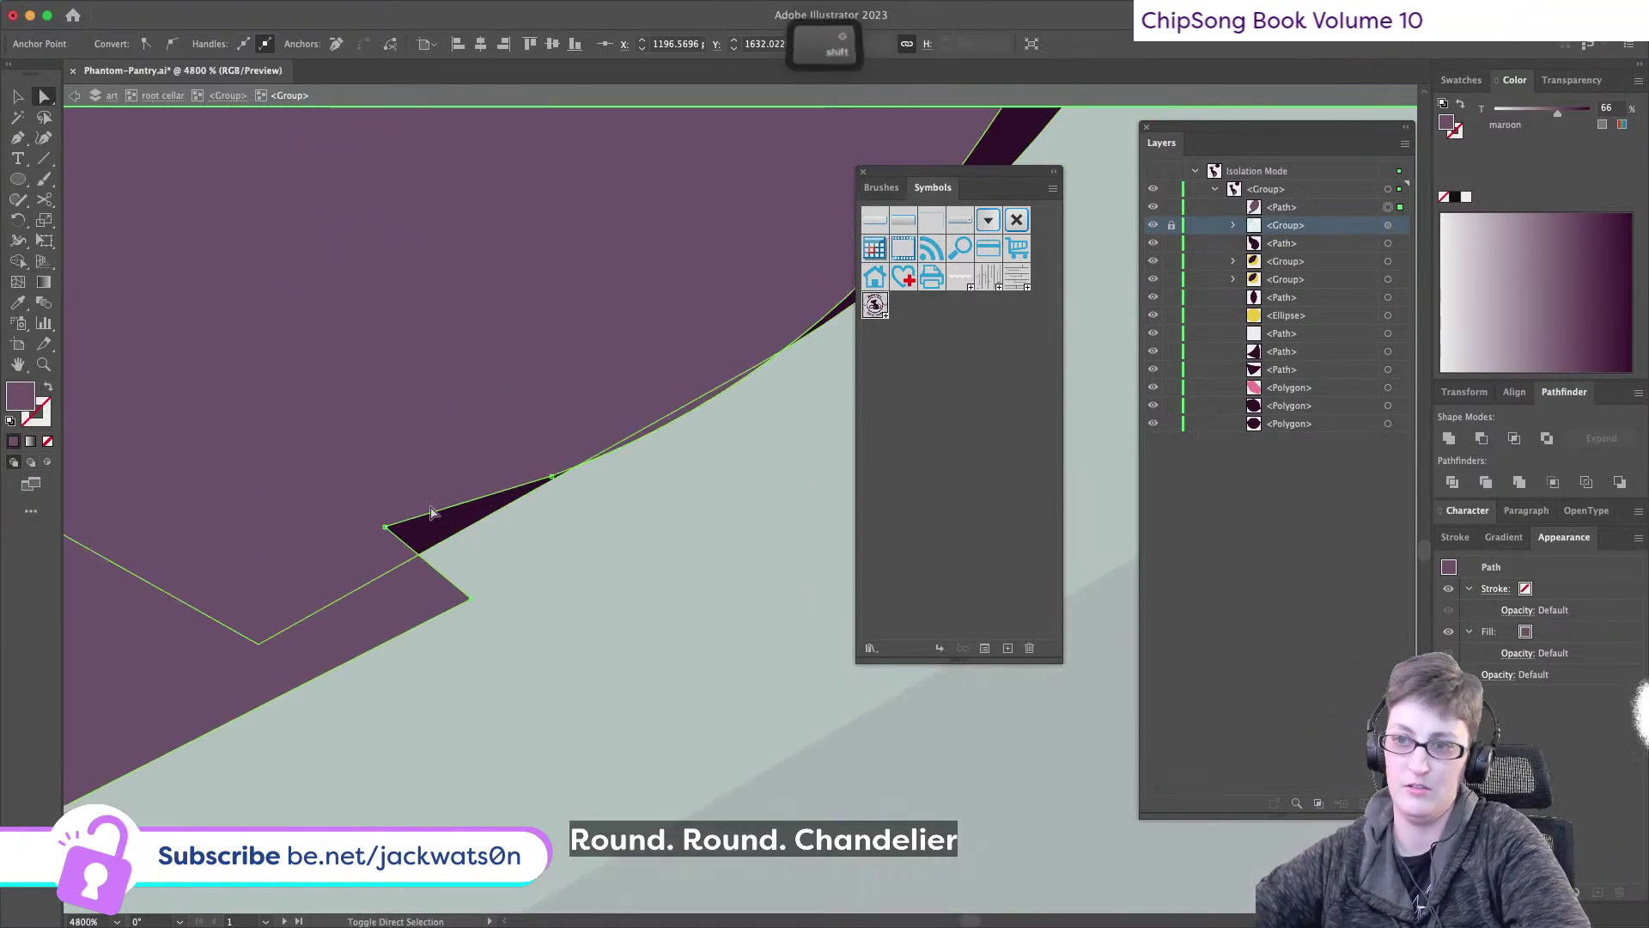
pyautogui.keyDown('alt'); pyautogui.click(398, 522); pyautogui.keyUp('alt')
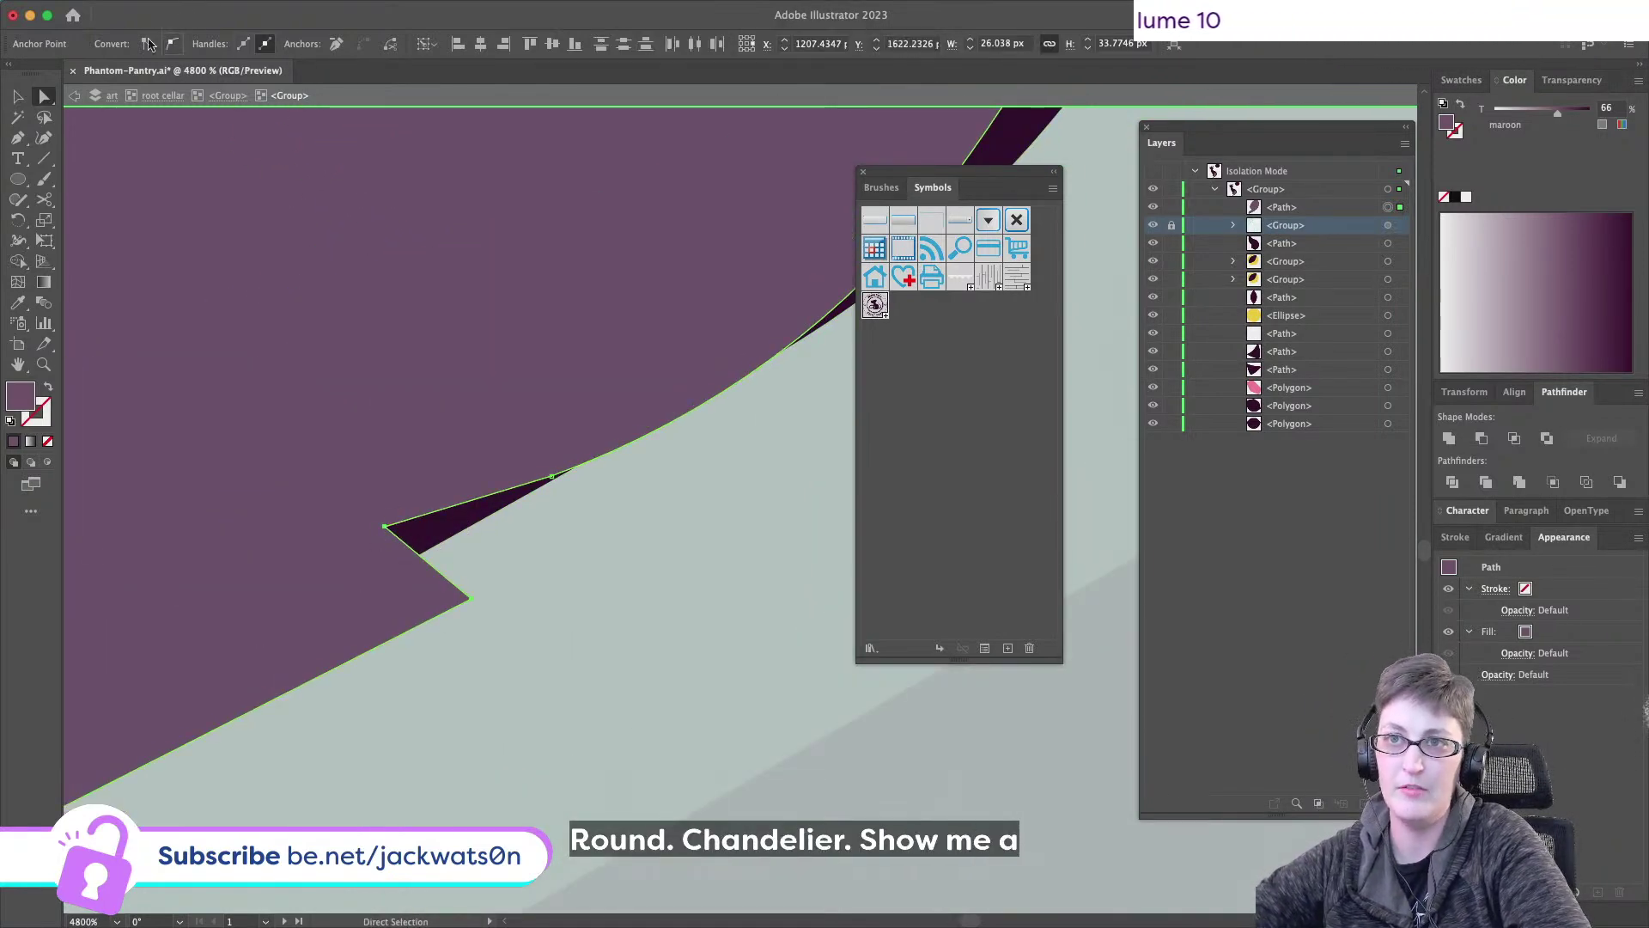
pyautogui.press('shift+super+a')
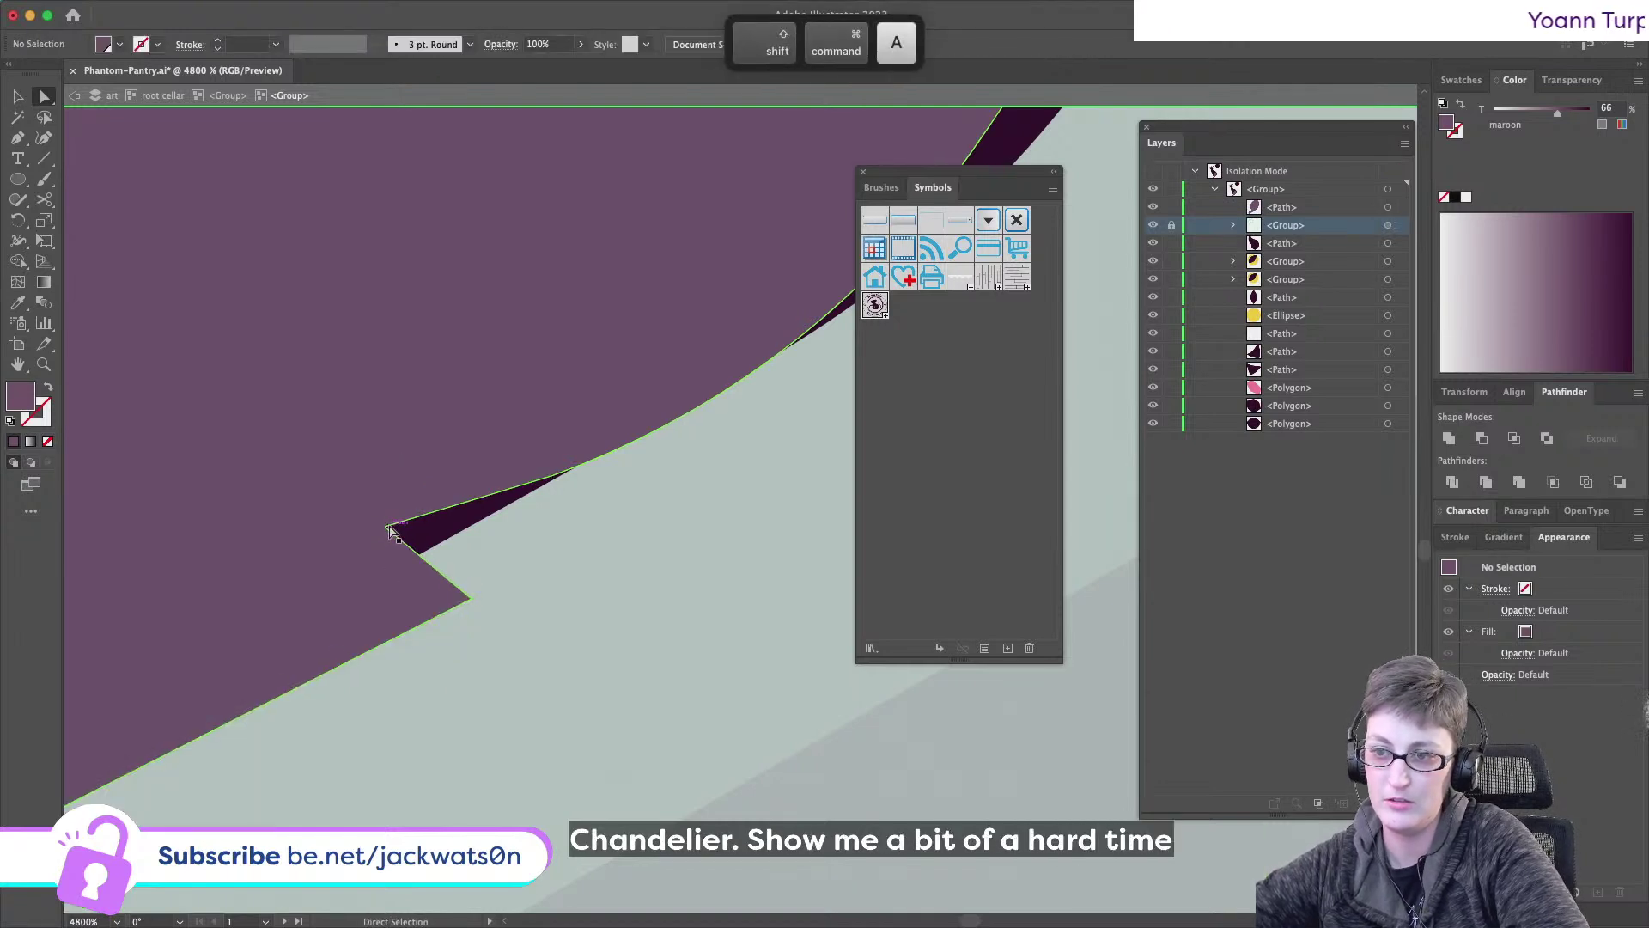
pyautogui.keyDown('alt'); pyautogui.click(388, 534); pyautogui.keyUp('alt')
pyautogui.scroll(-1, 352, 583)
pyautogui.press('shift+super+a')
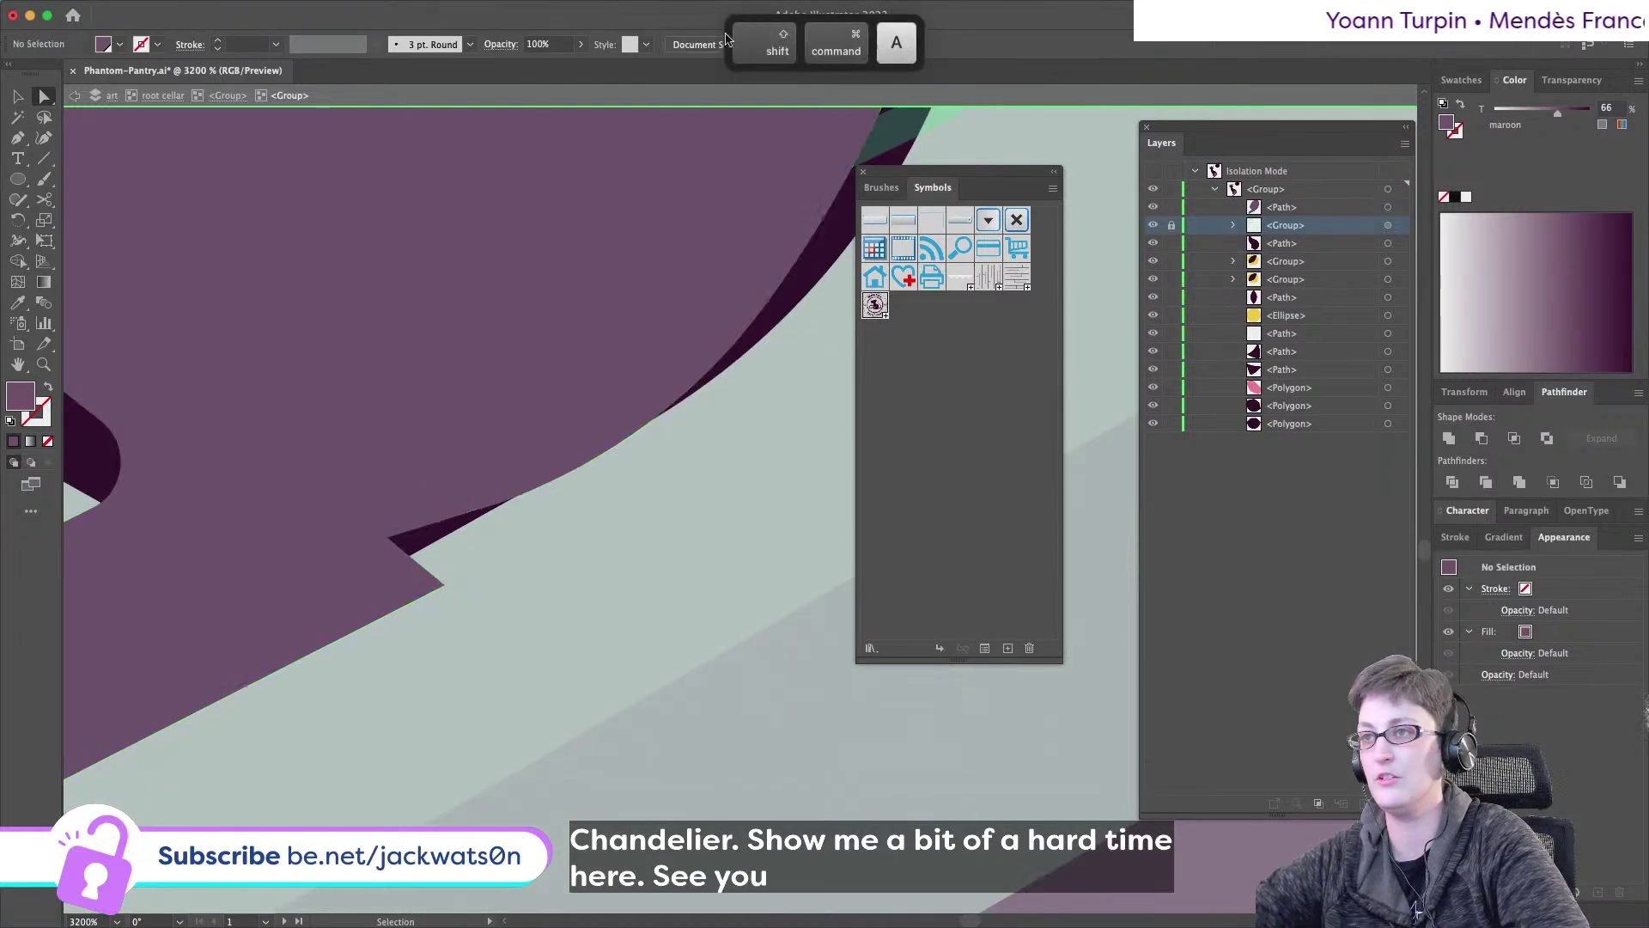
# - Check the corner widget options in the Selection & Anchor Display preferences
pyautogui.click(786, 44)
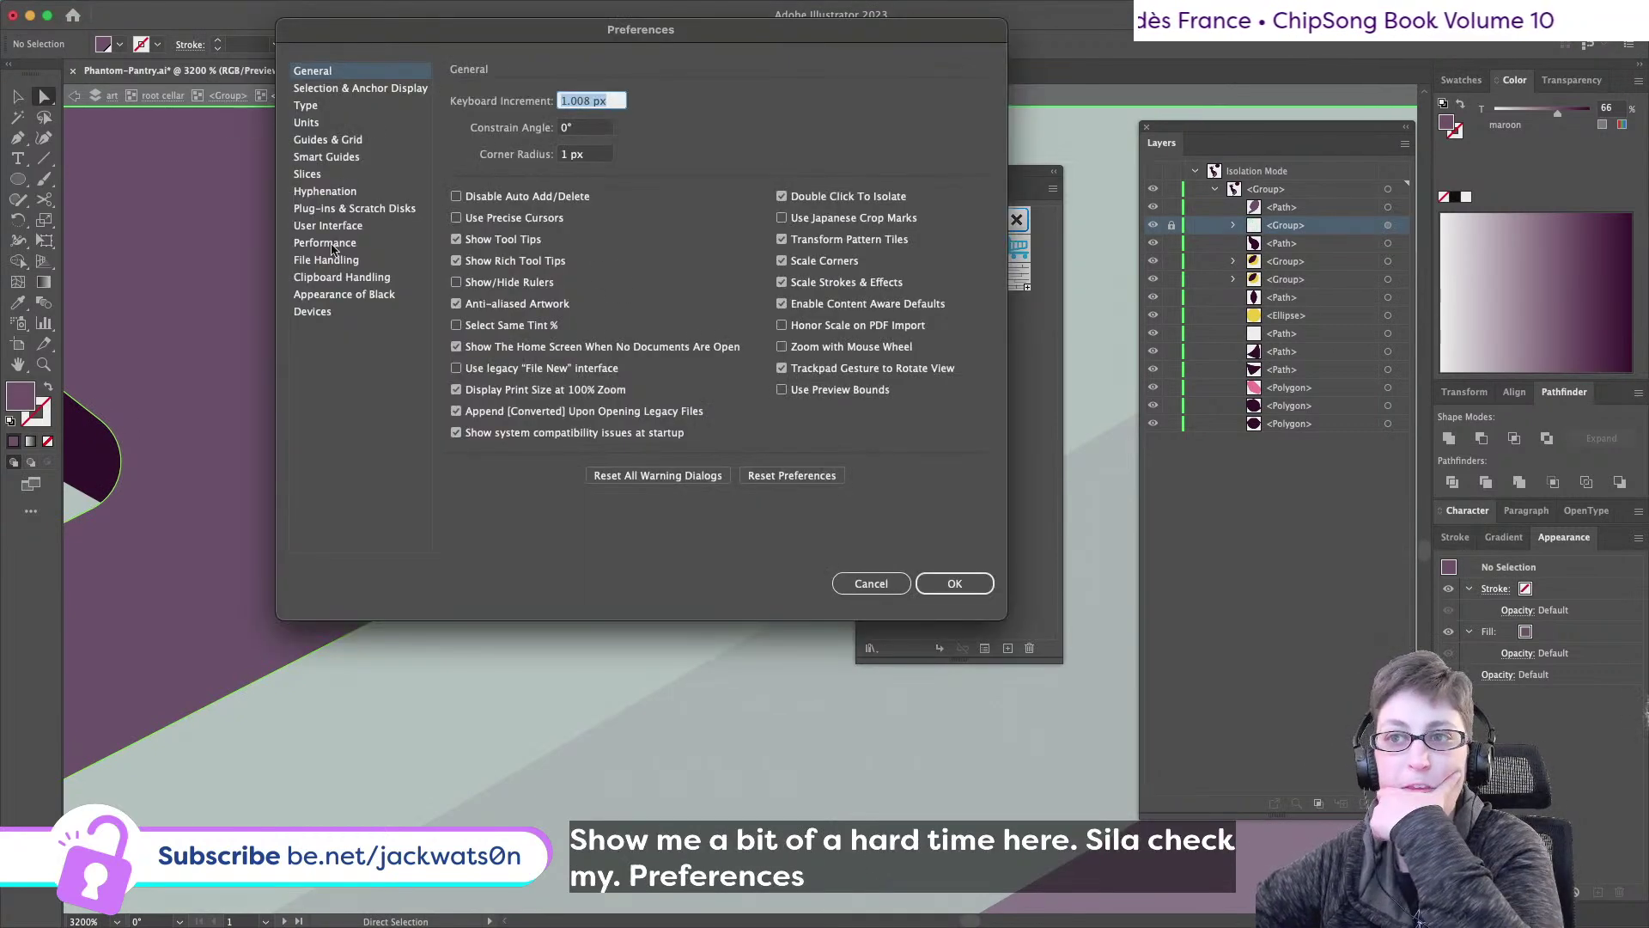
pyautogui.click(341, 104)
pyautogui.click(330, 90)
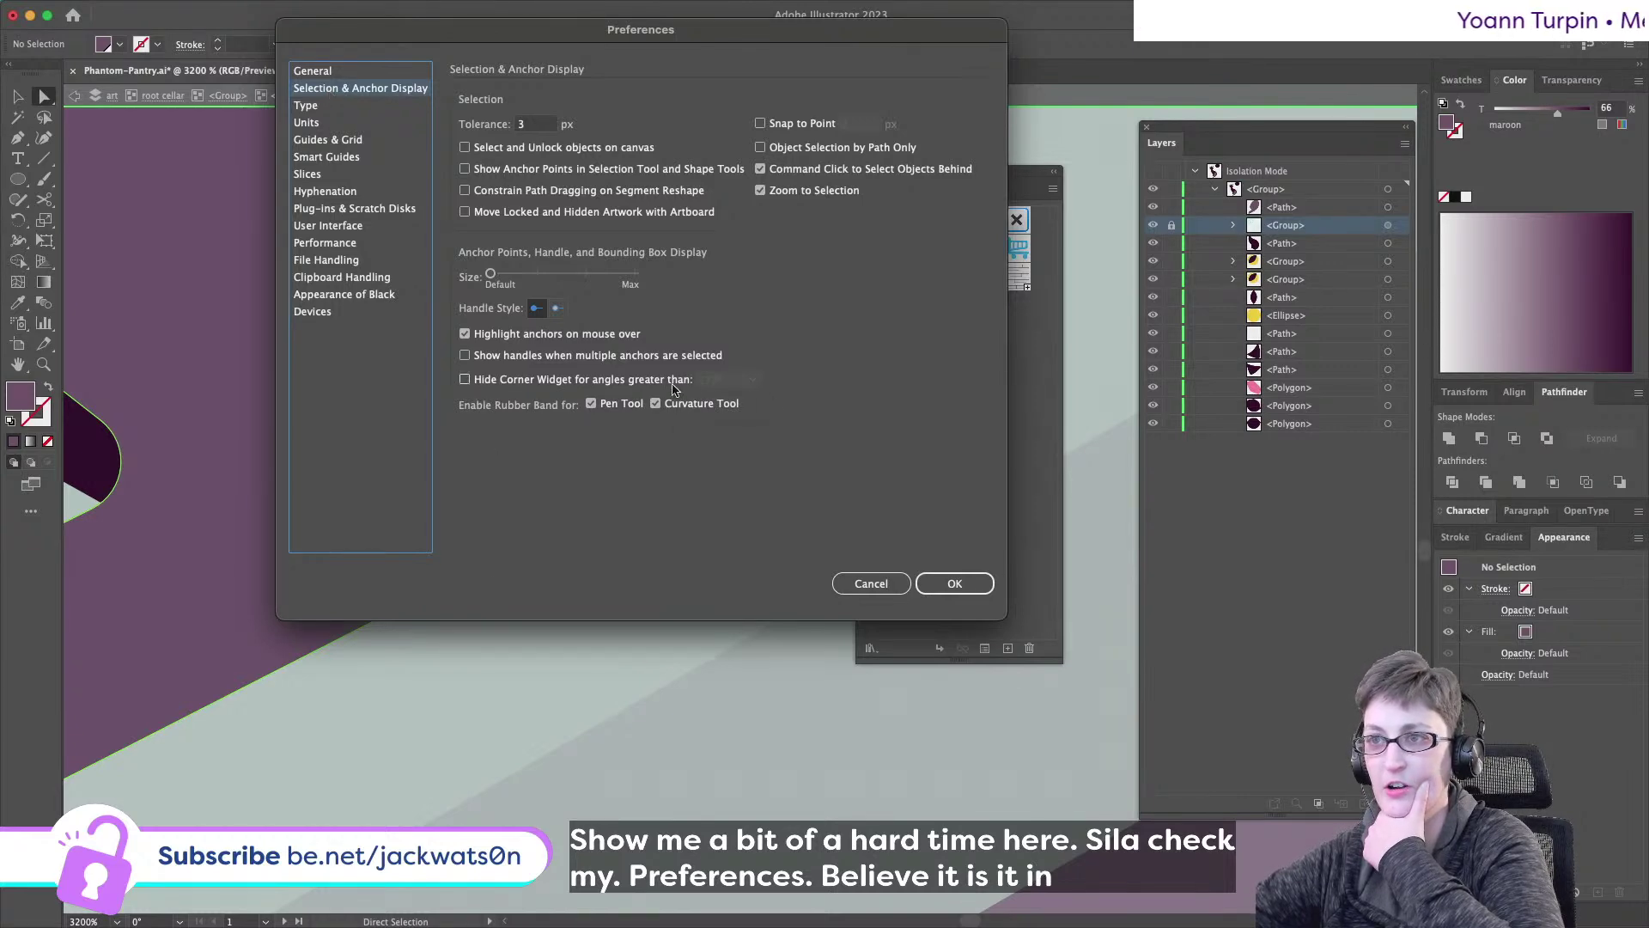
pyautogui.click(871, 584)
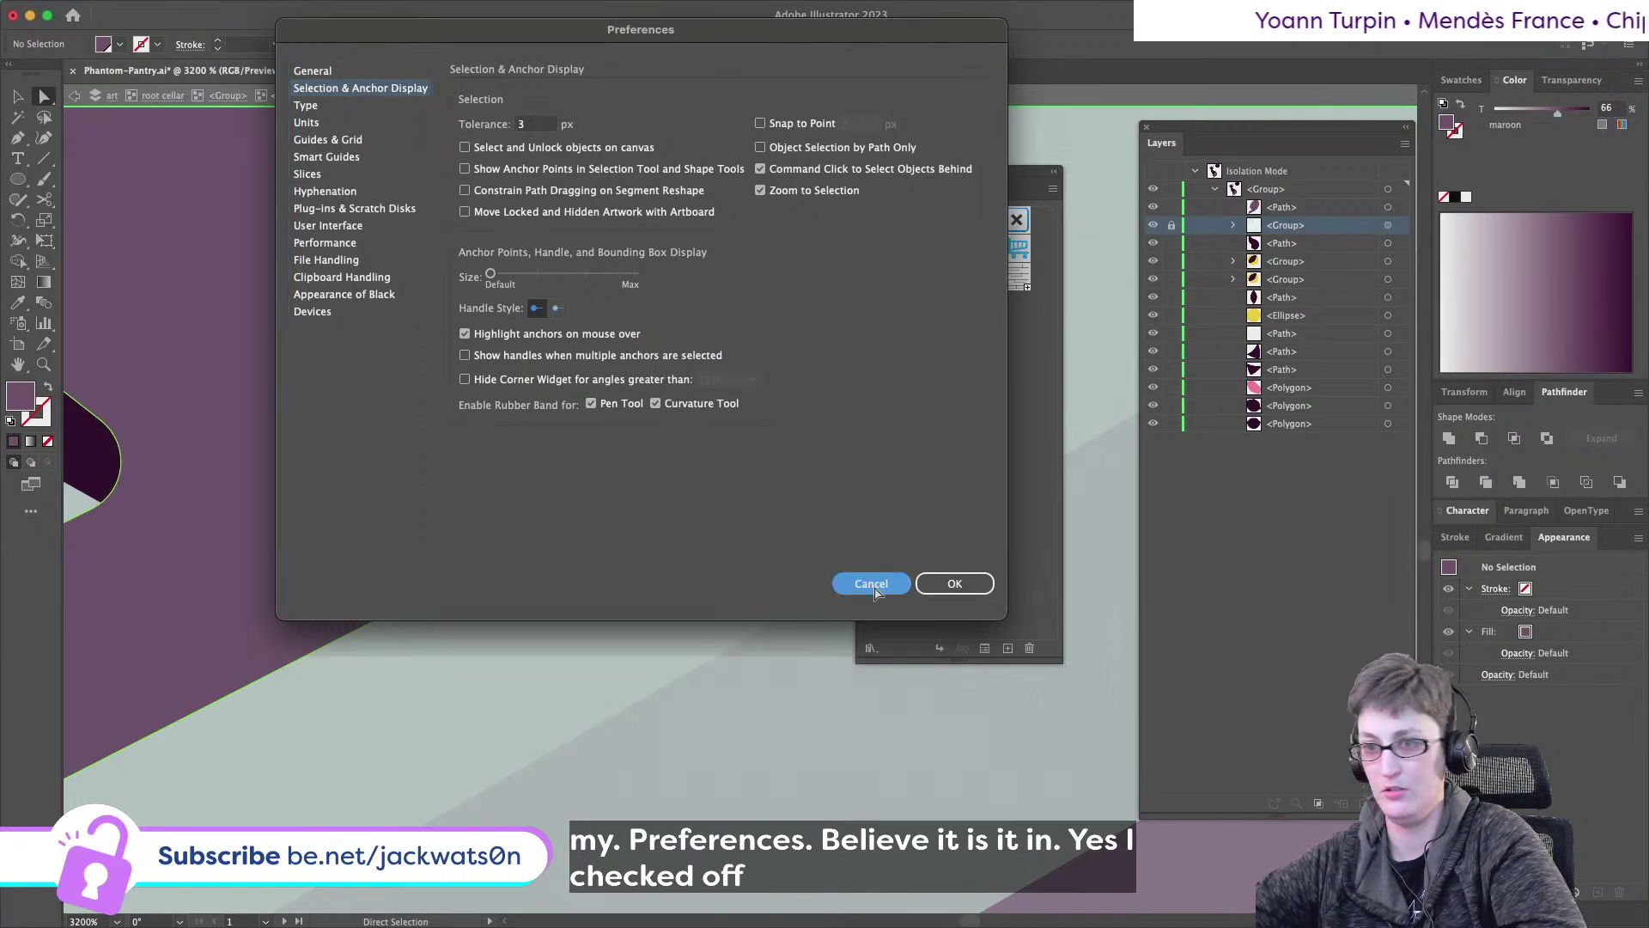
# - Try to cut off the heel notch's inner corner with added anchor points, and undo the change
pyautogui.click(412, 531)
pyautogui.press('p')
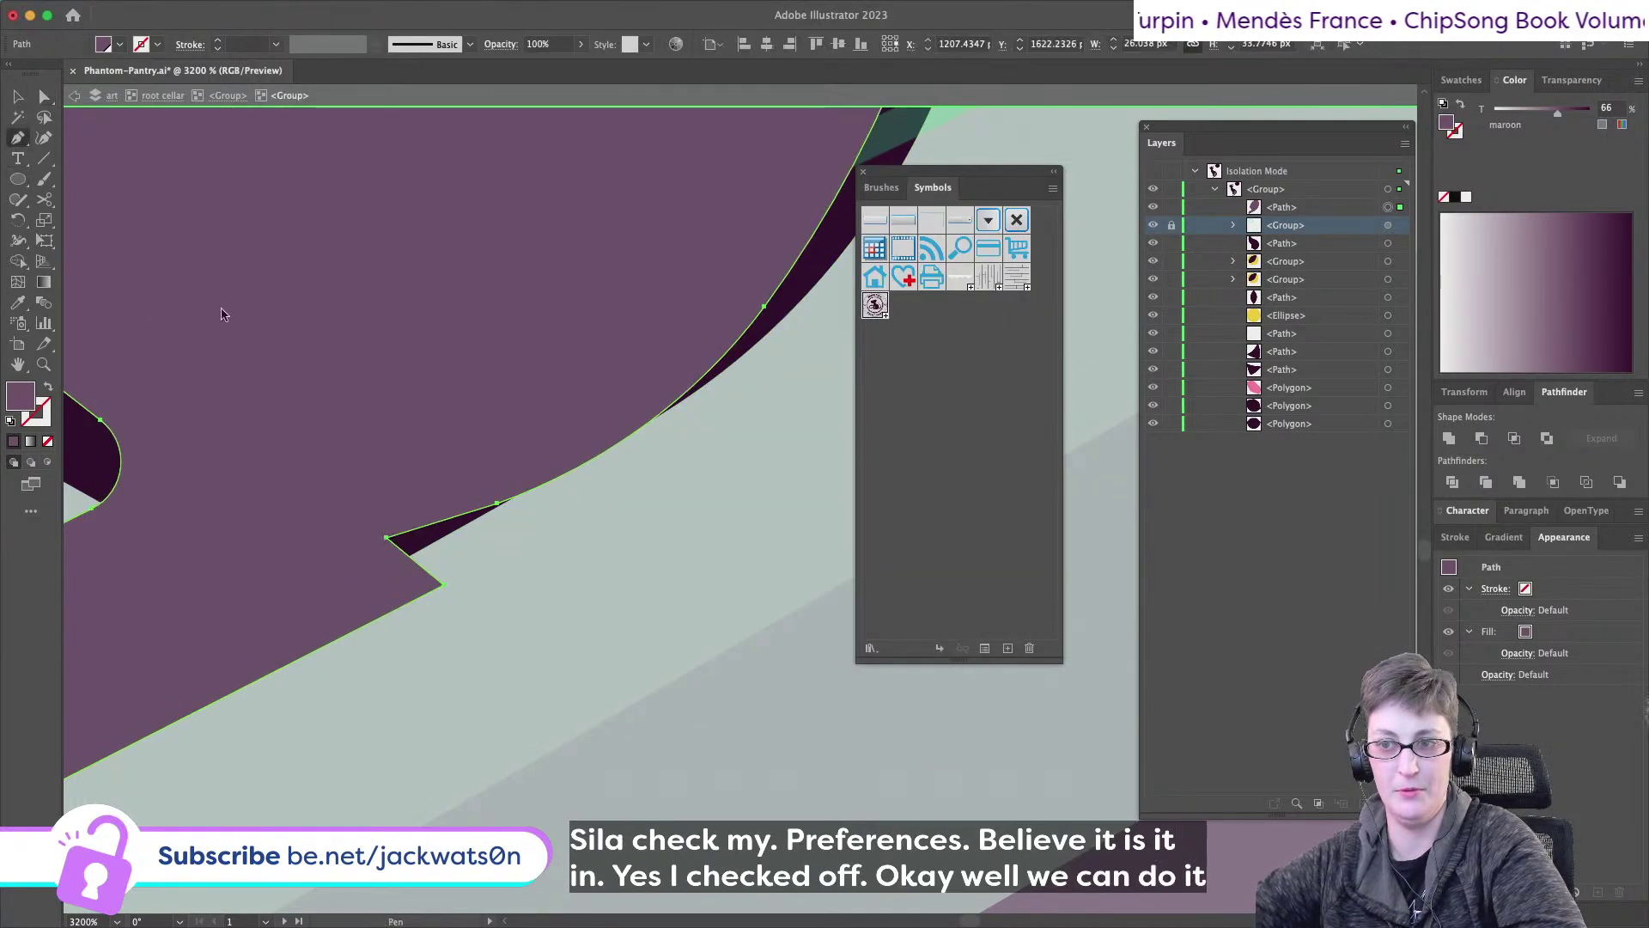
pyautogui.click(405, 533)
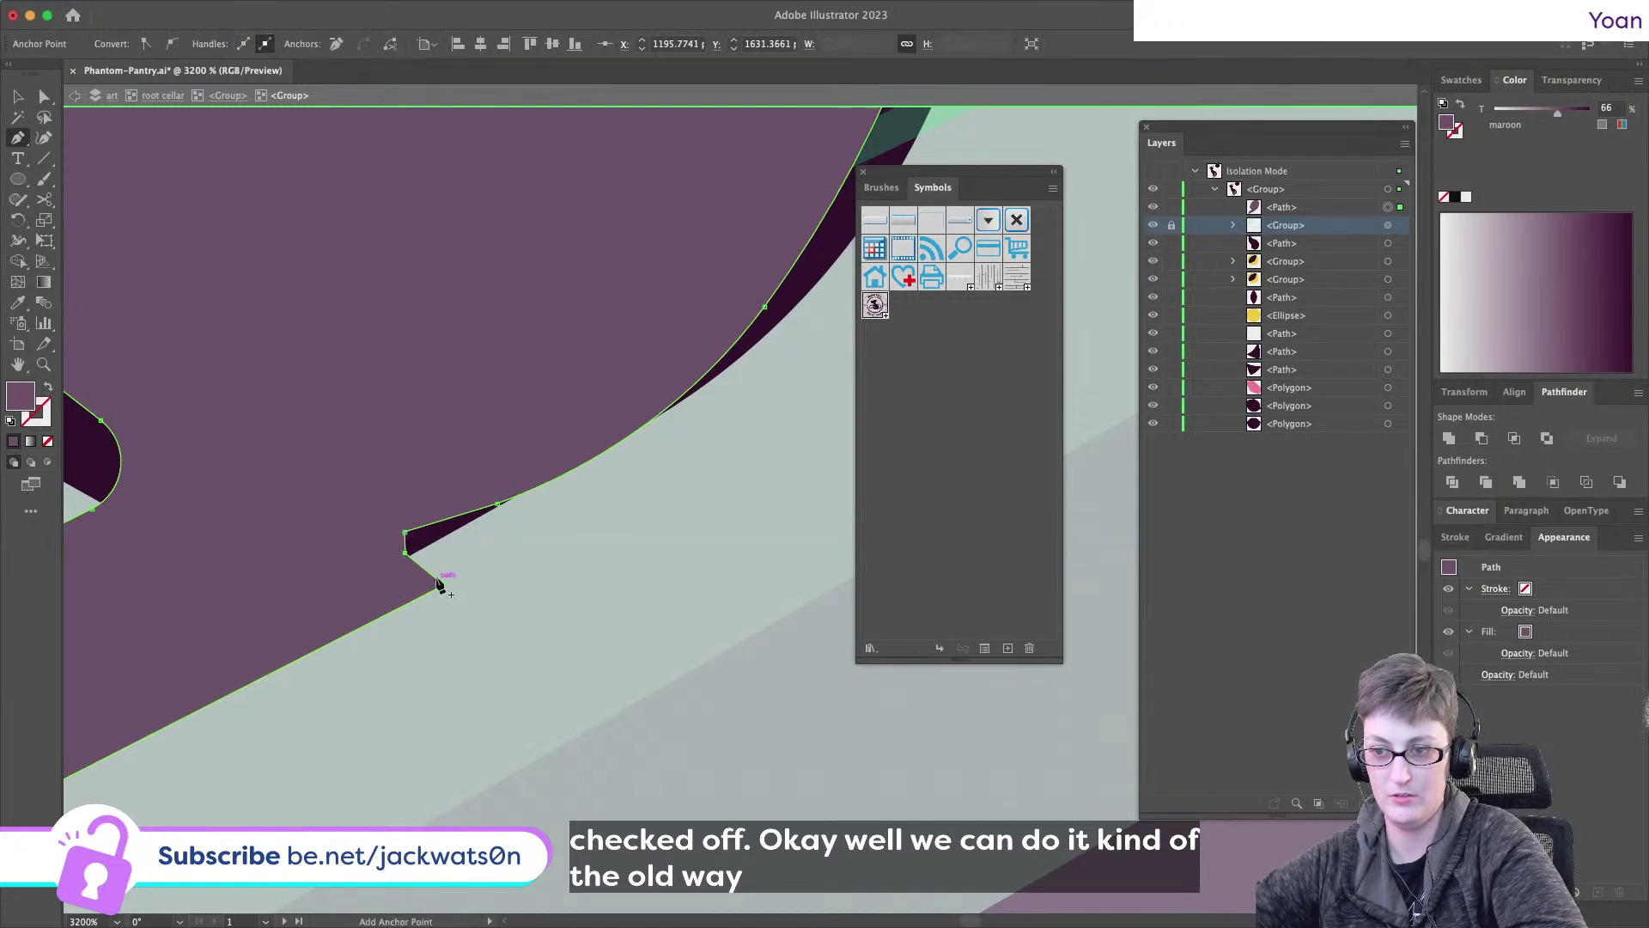
pyautogui.press('super+z')
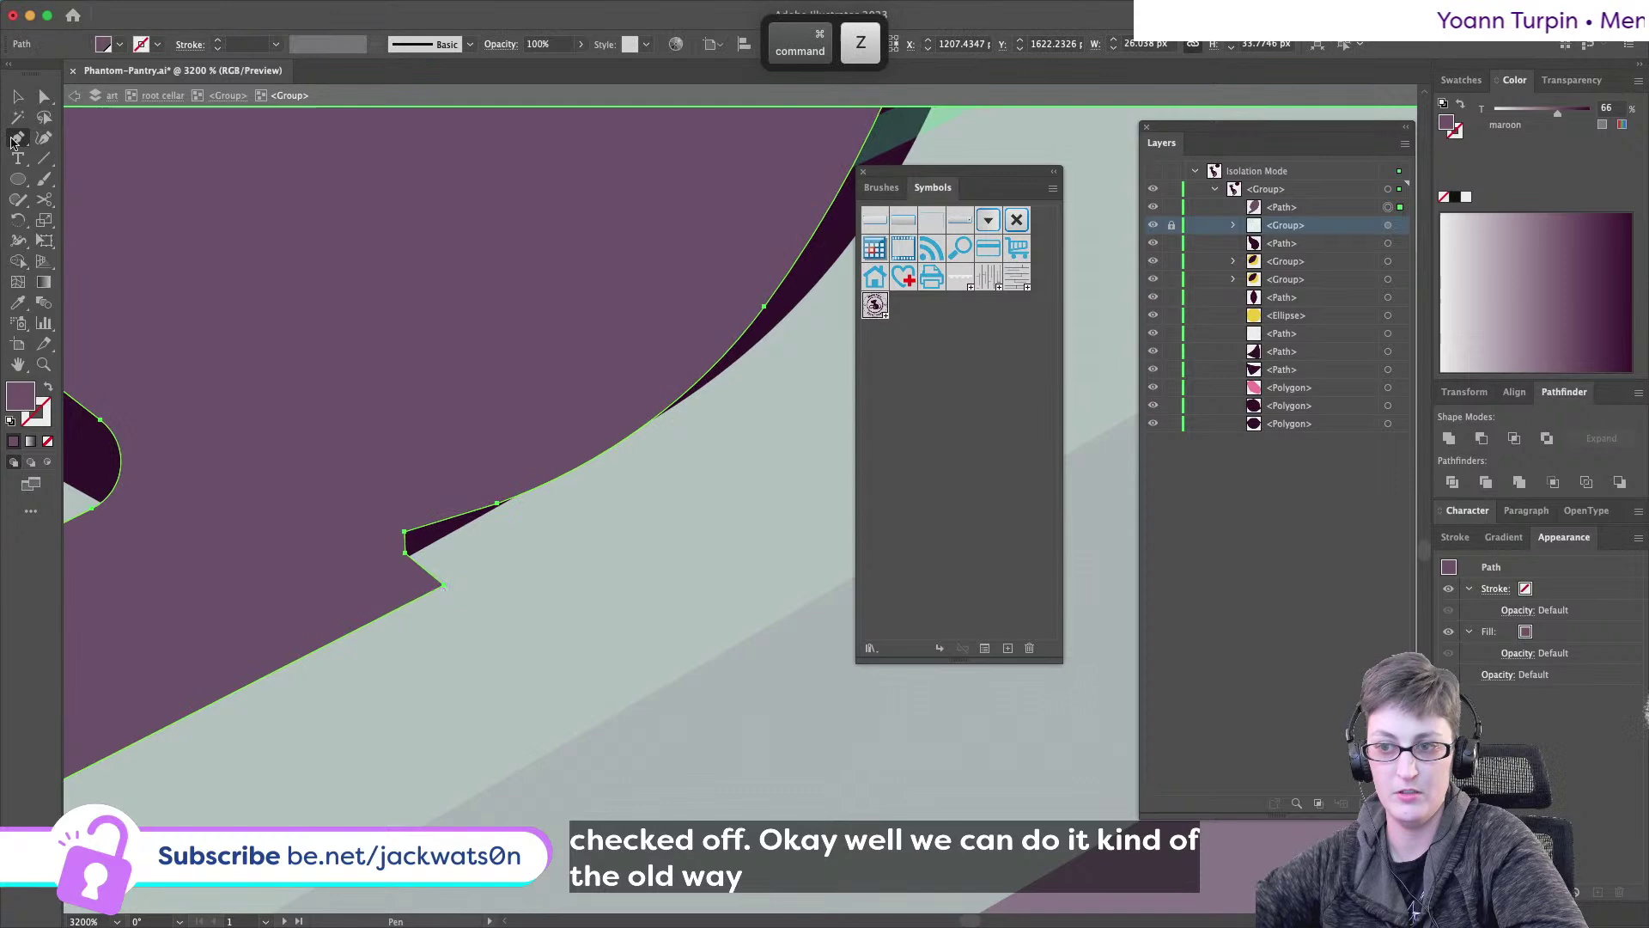
pyautogui.click(44, 96)
pyautogui.scroll(2, 438, 616)
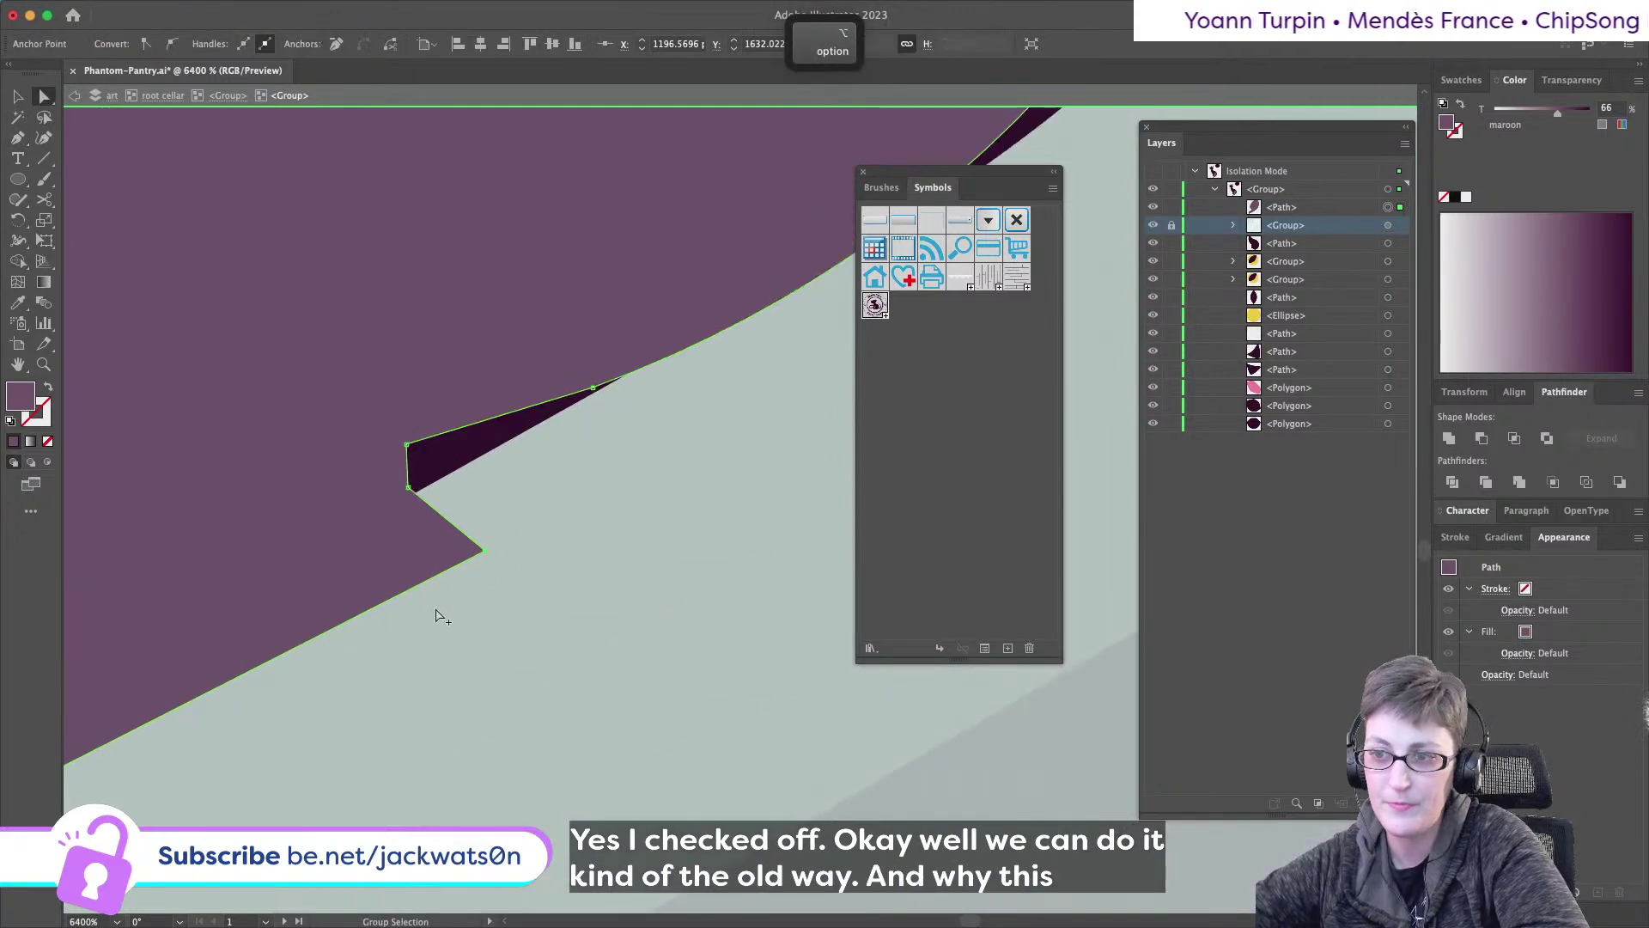
pyautogui.scroll(-3, 438, 616)
pyautogui.press('super+z')
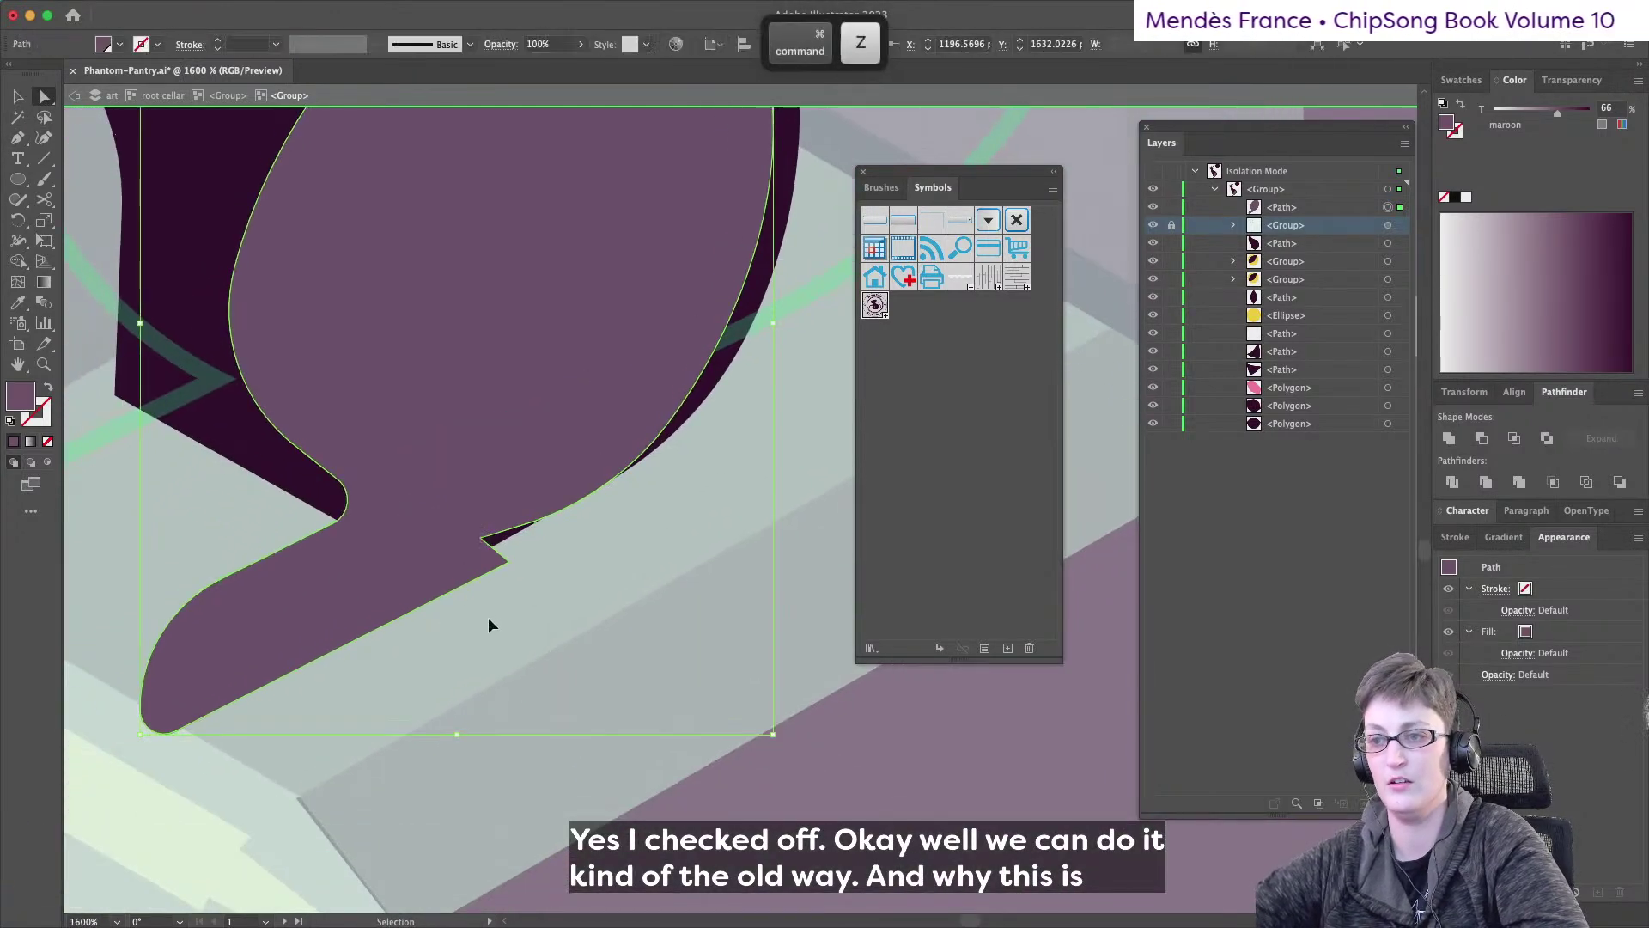
# - Inspect the corner and transform properties of the heel notch's points and the inner ankle corner
pyautogui.click(479, 540)
pyautogui.keyDown('shift'); pyautogui.click(509, 562); pyautogui.keyUp('shift')
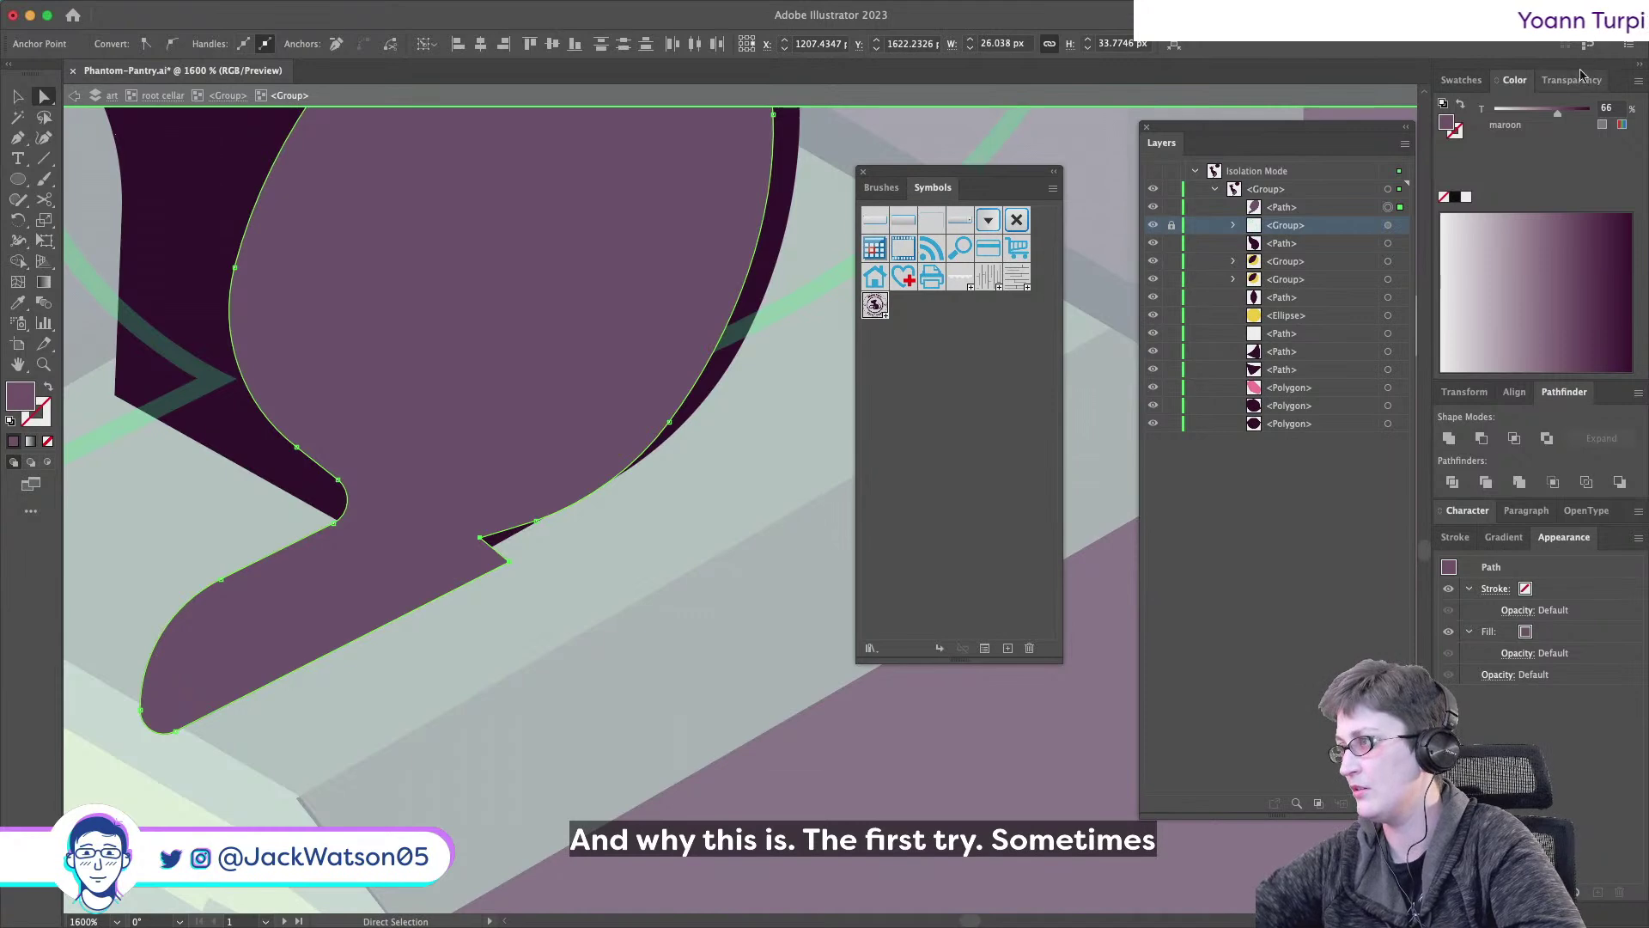
pyautogui.click(1466, 393)
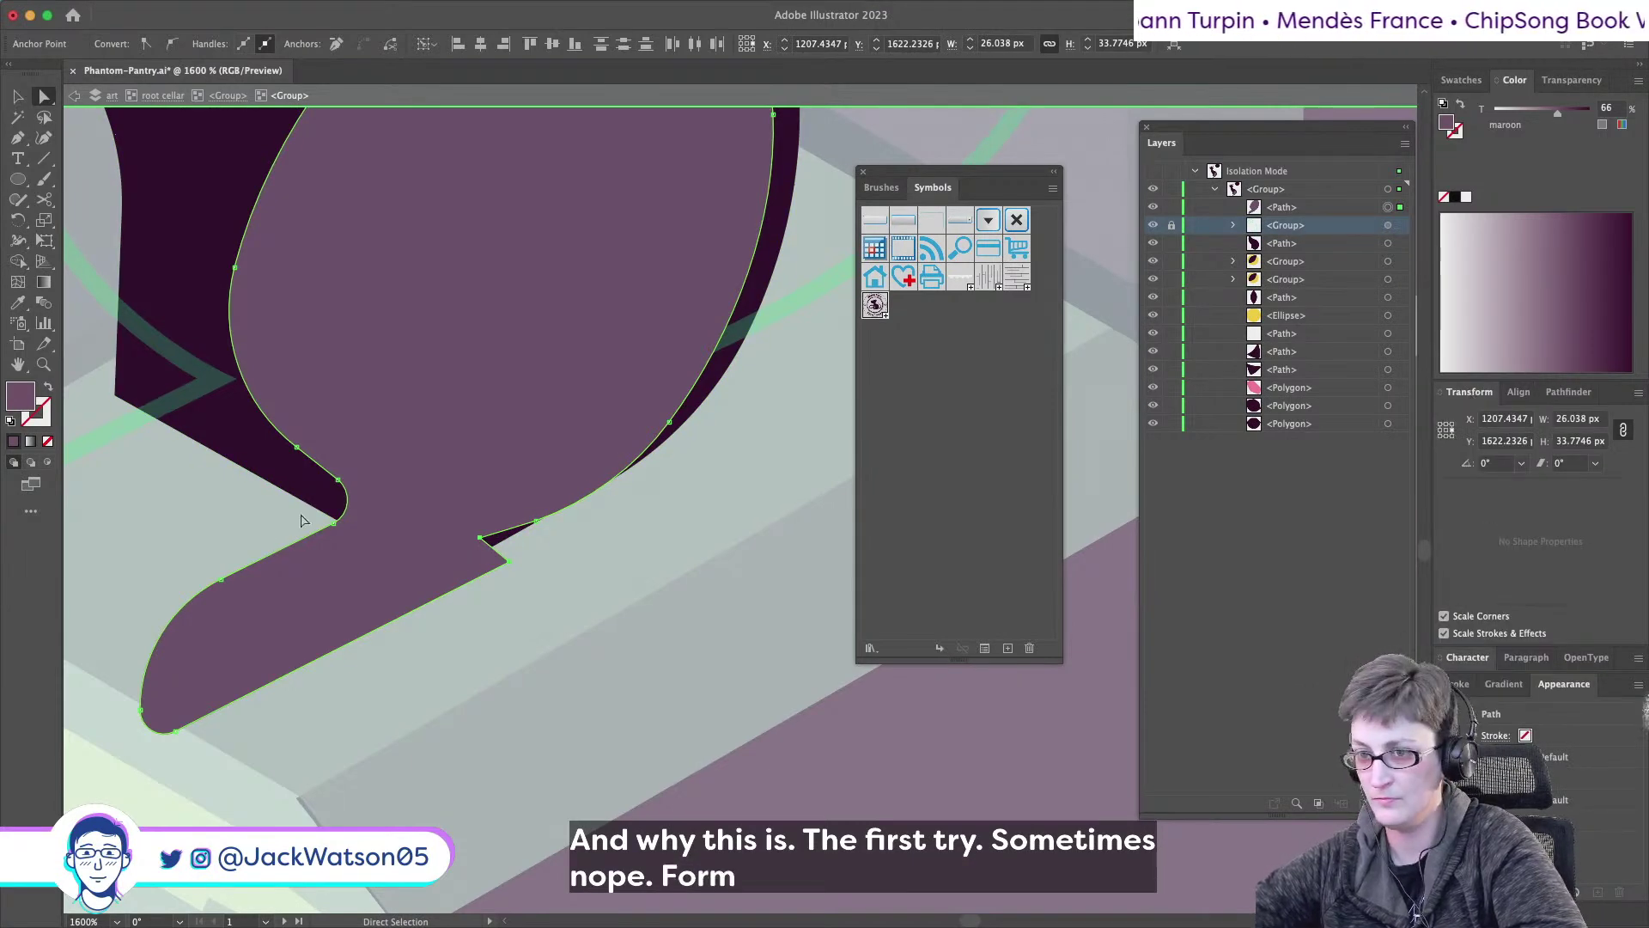
pyautogui.click(337, 519)
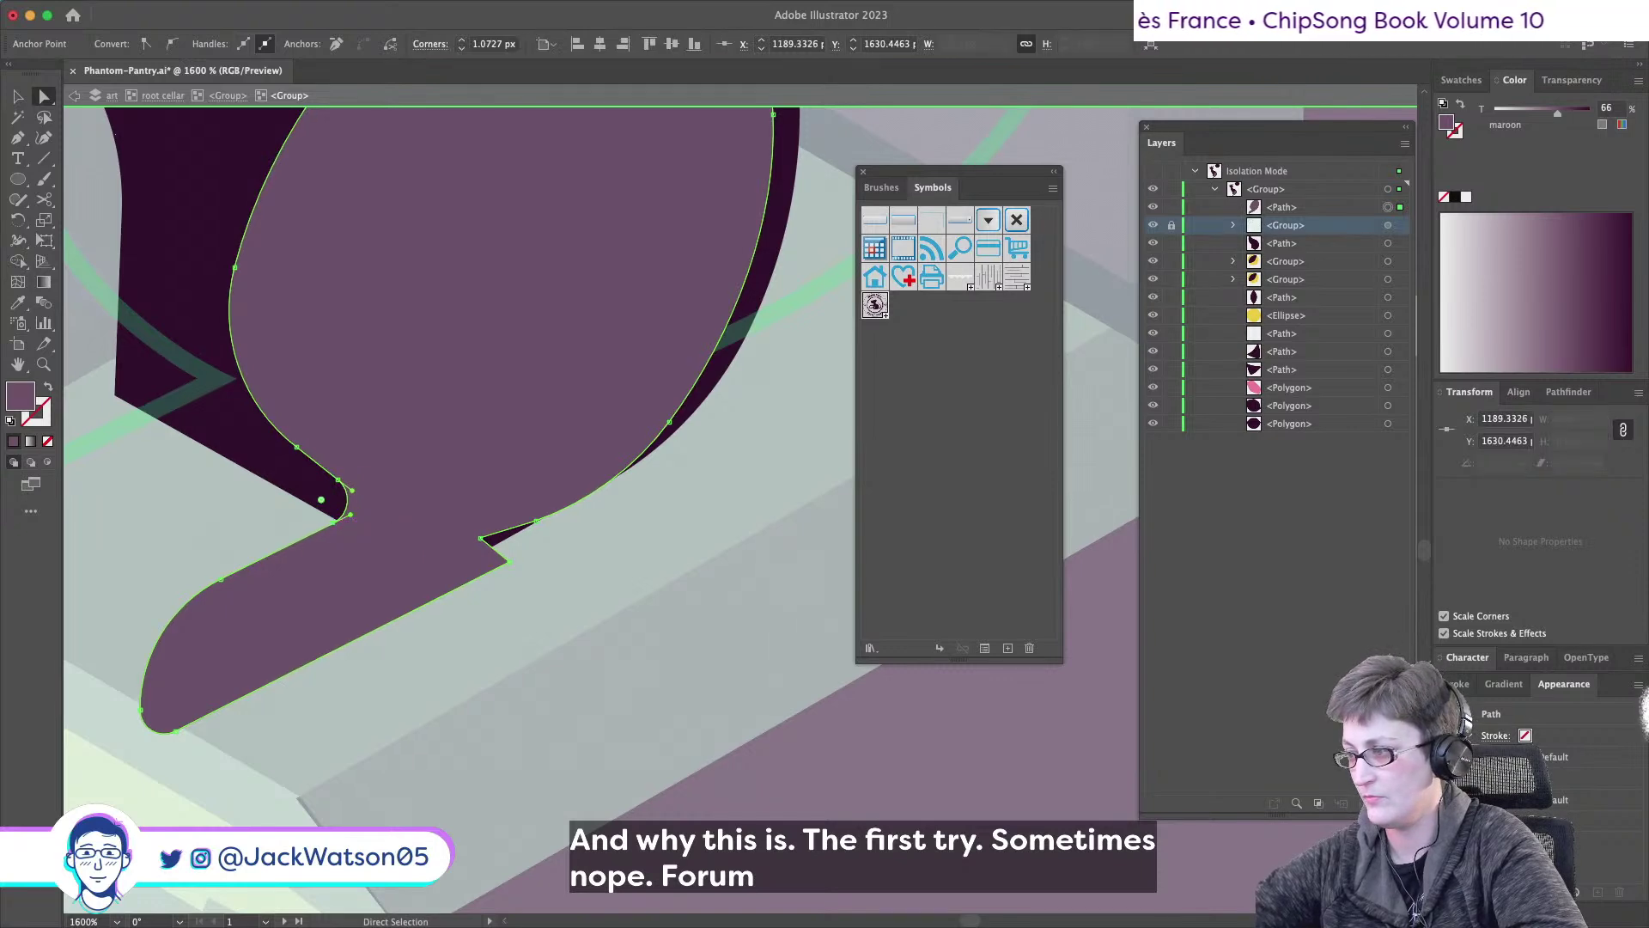
# - Undo the rounding of the haunch's lower rear corner and the inner ankle corner
pyautogui.press('super+z')
pyautogui.press('super+z')
pyautogui.press('super+z')
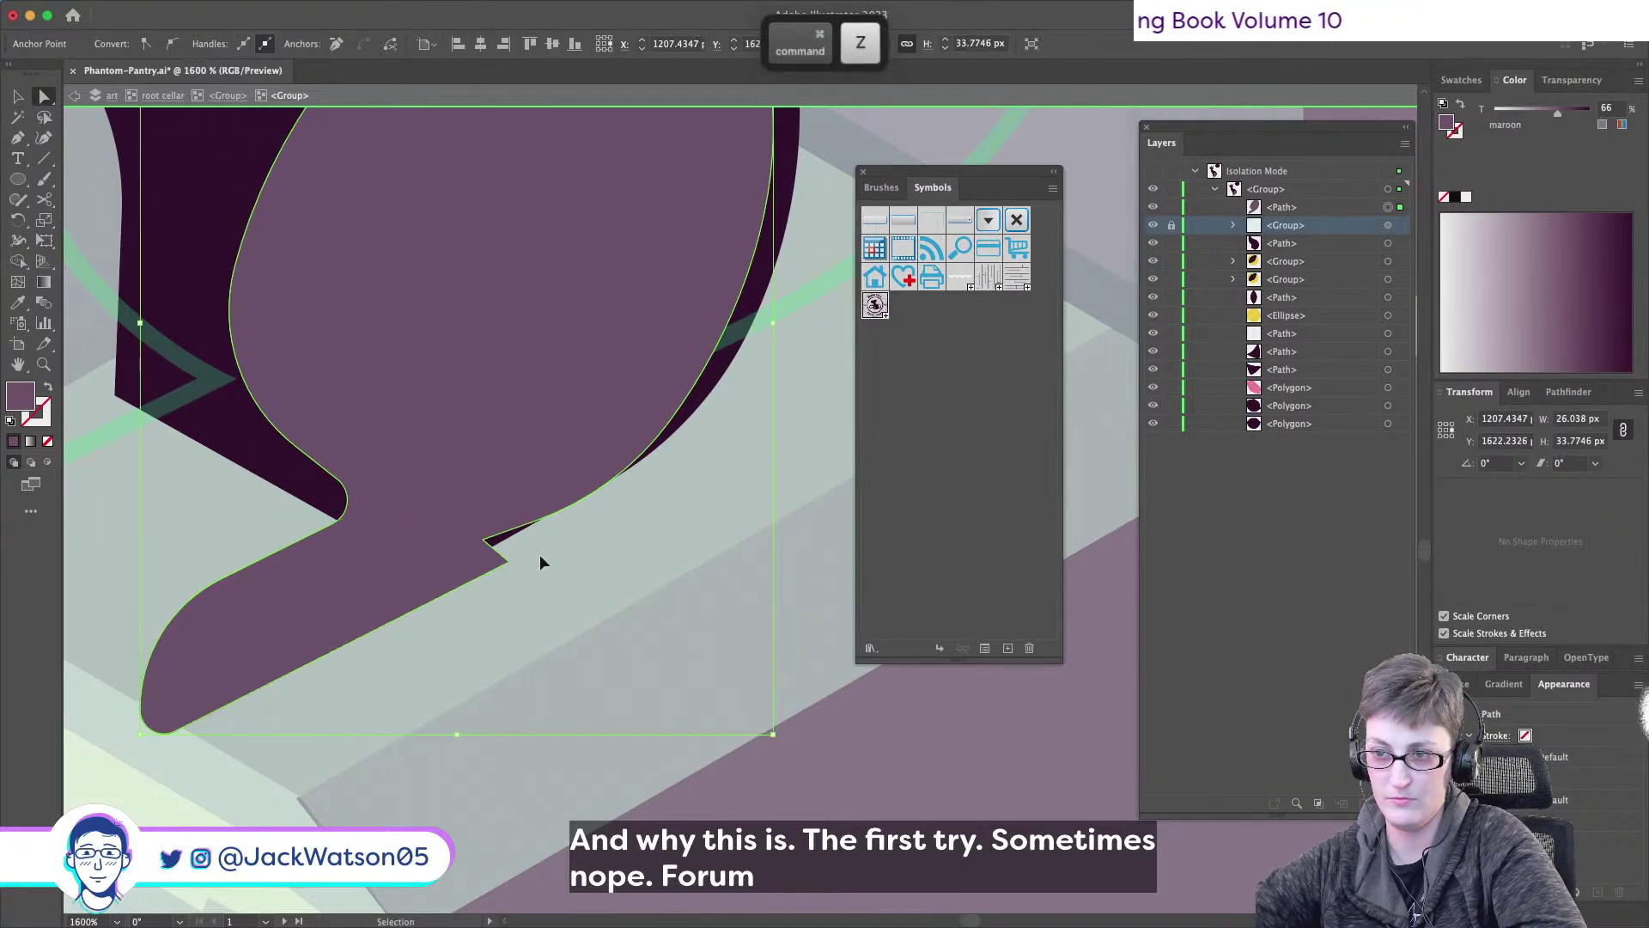
pyautogui.press('super+z')
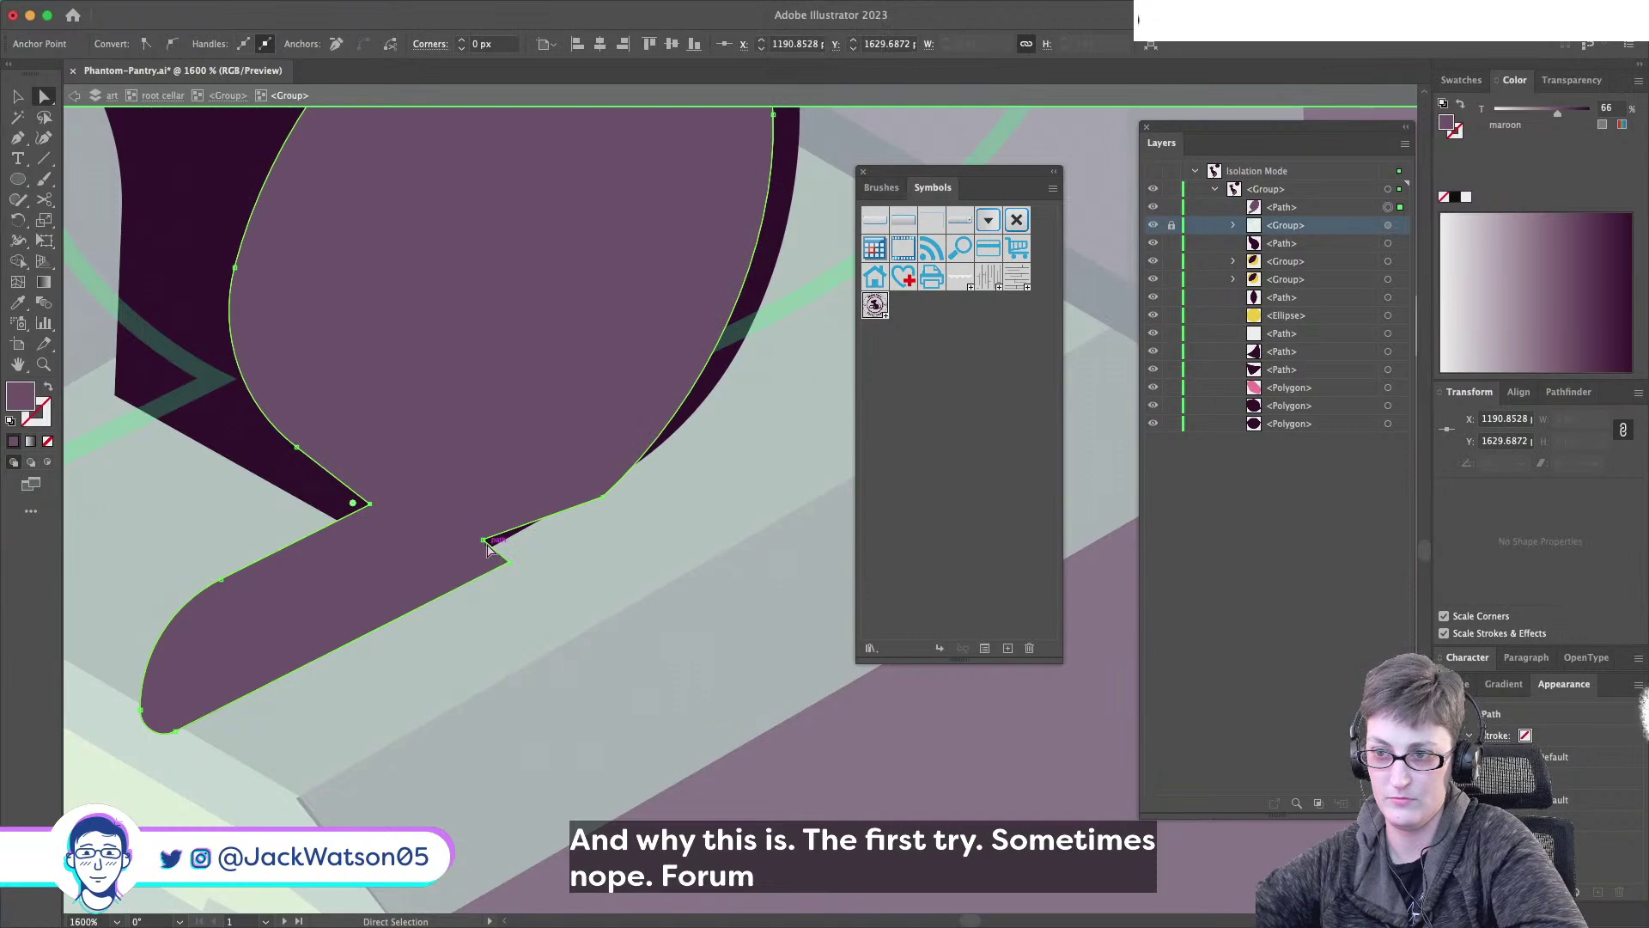
pyautogui.press('shift+super+z')
pyautogui.press('shift+super+z')
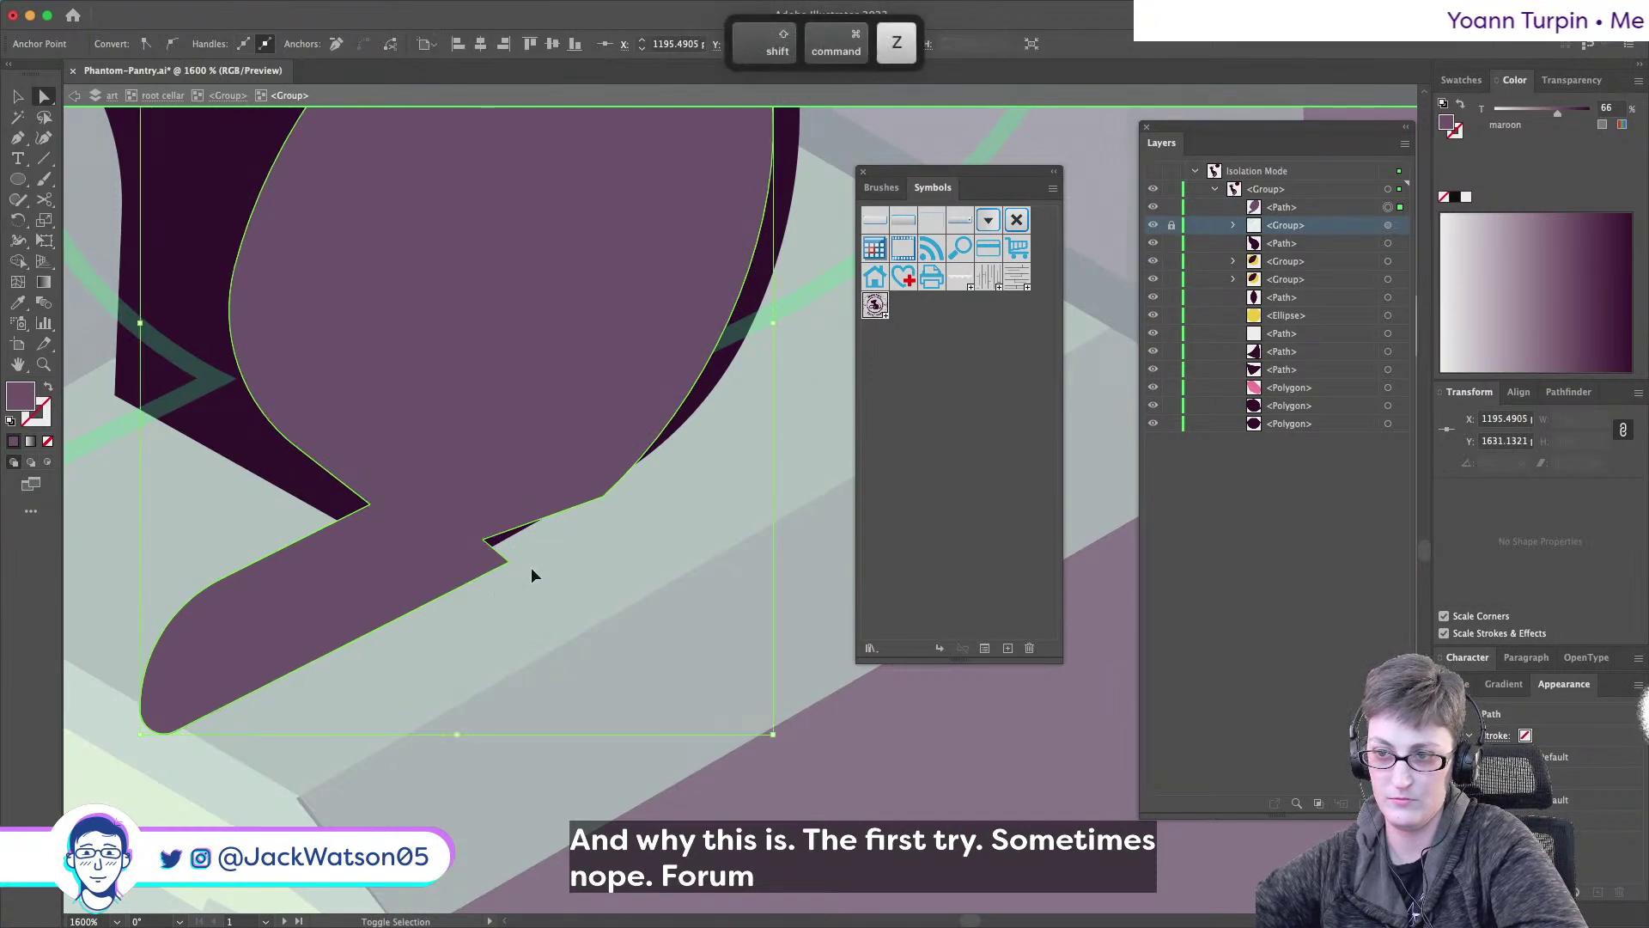
# - Round the haunch's lower rear corner and the inner ankle corner again
pyautogui.click(602, 495)
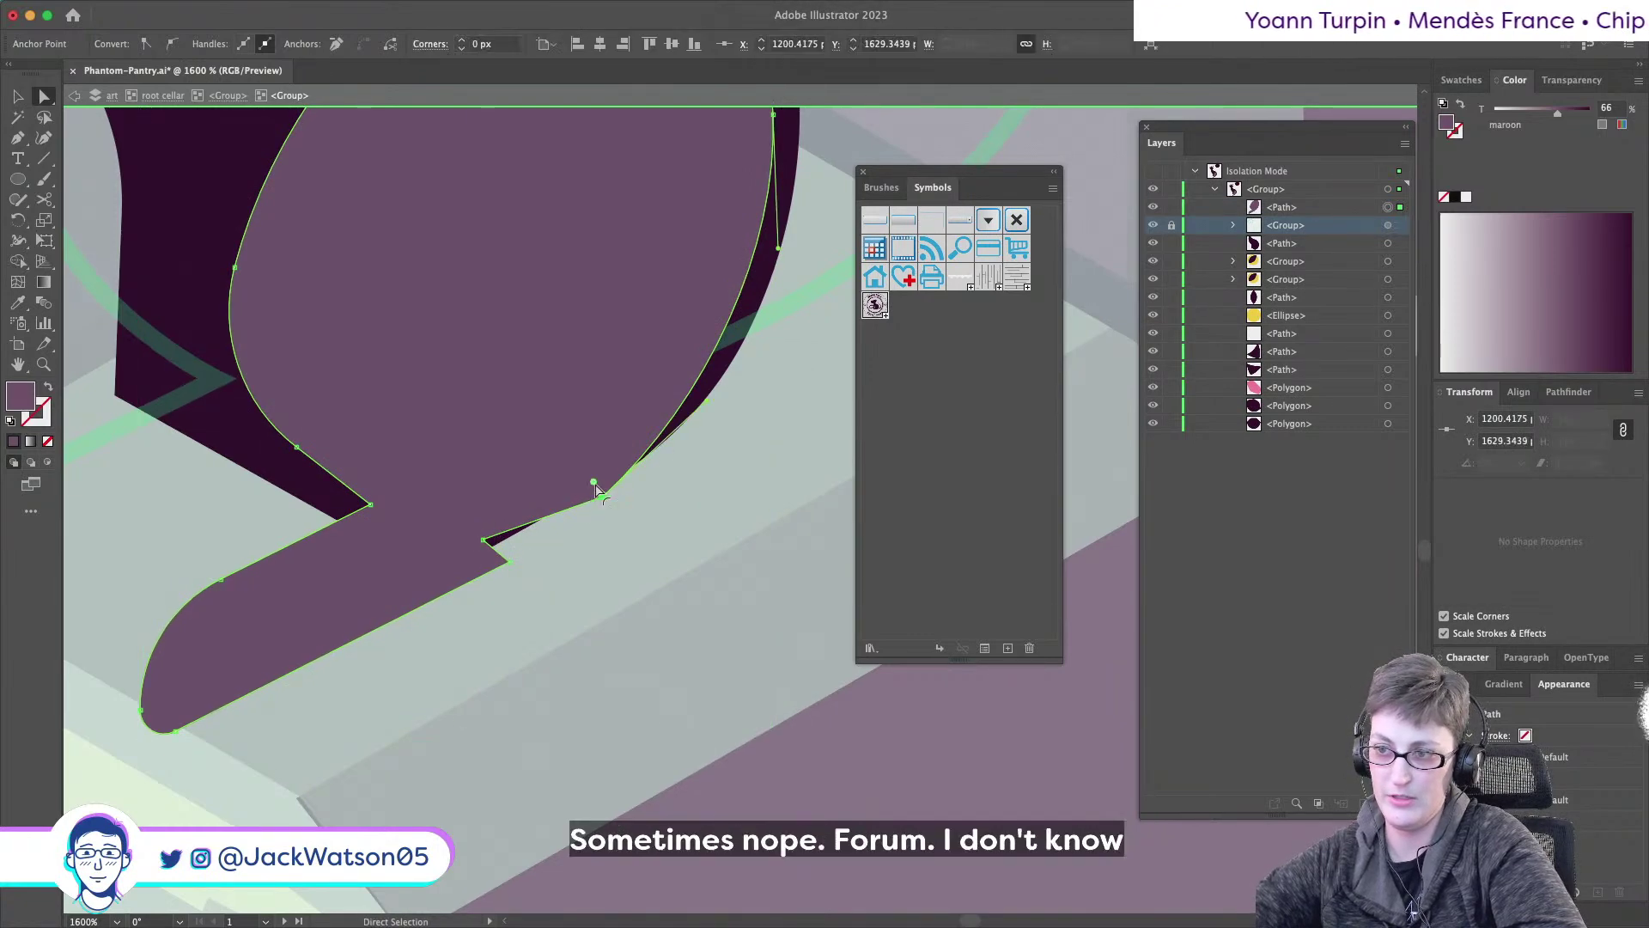
pyautogui.moveTo(598, 490); pyautogui.dragTo(333, 506)
pyautogui.click(370, 505)
# - Bevel the heel tip and the notch's inner corner by adding anchor points on both sides and deleting the original corner points
pyautogui.click(510, 567)
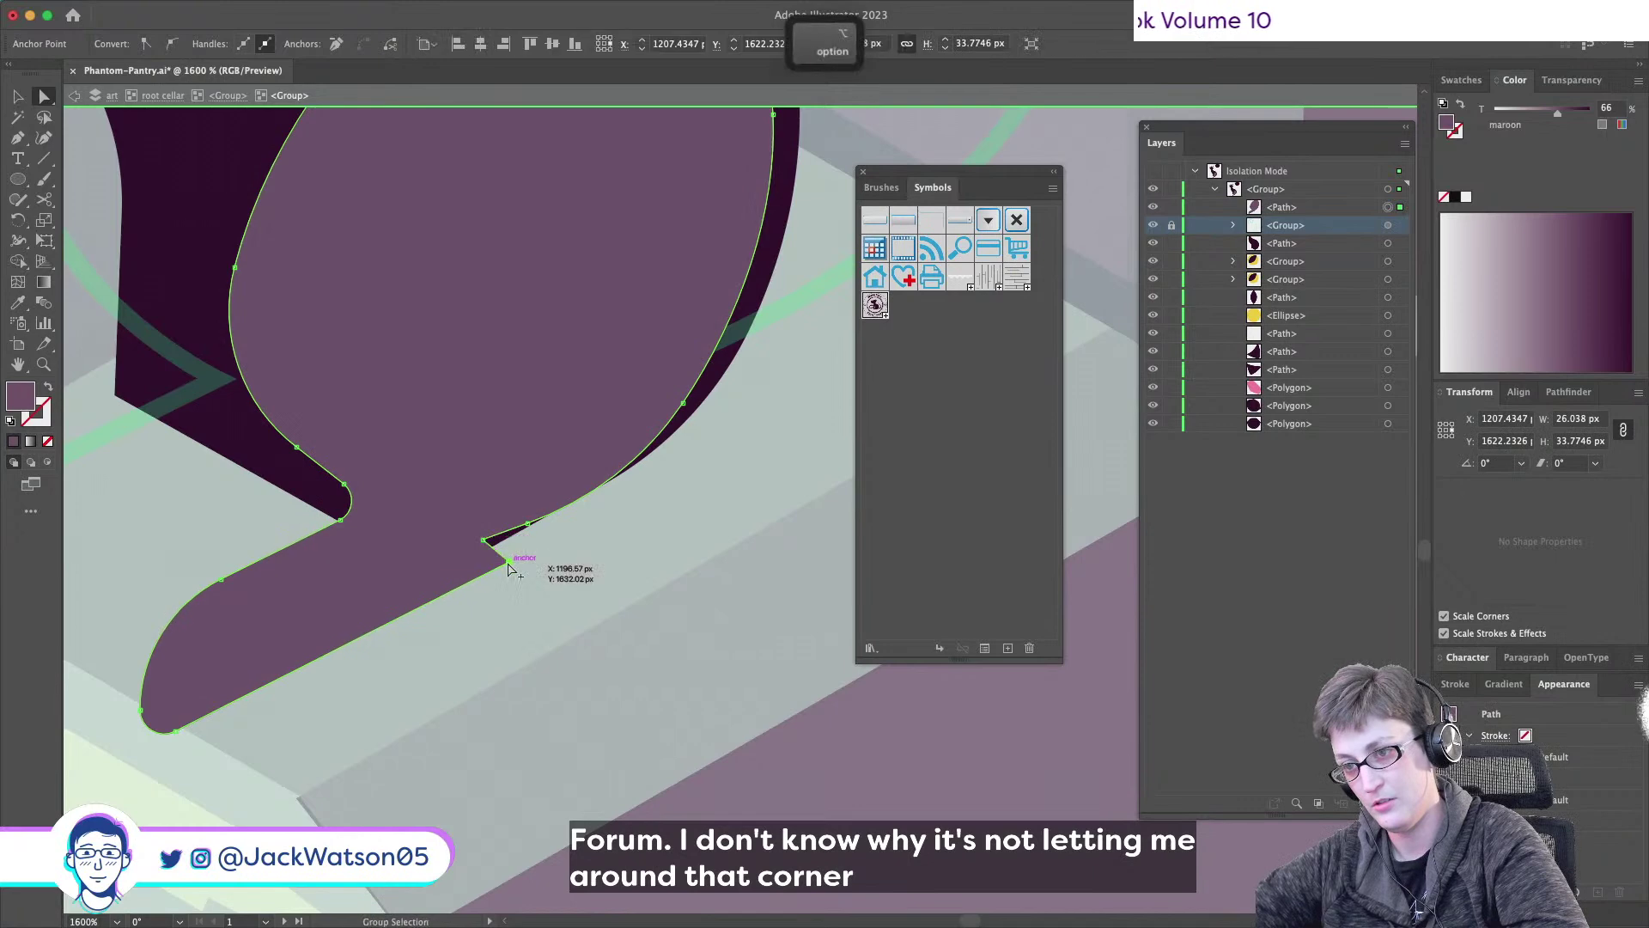
pyautogui.scroll(1, 510, 568)
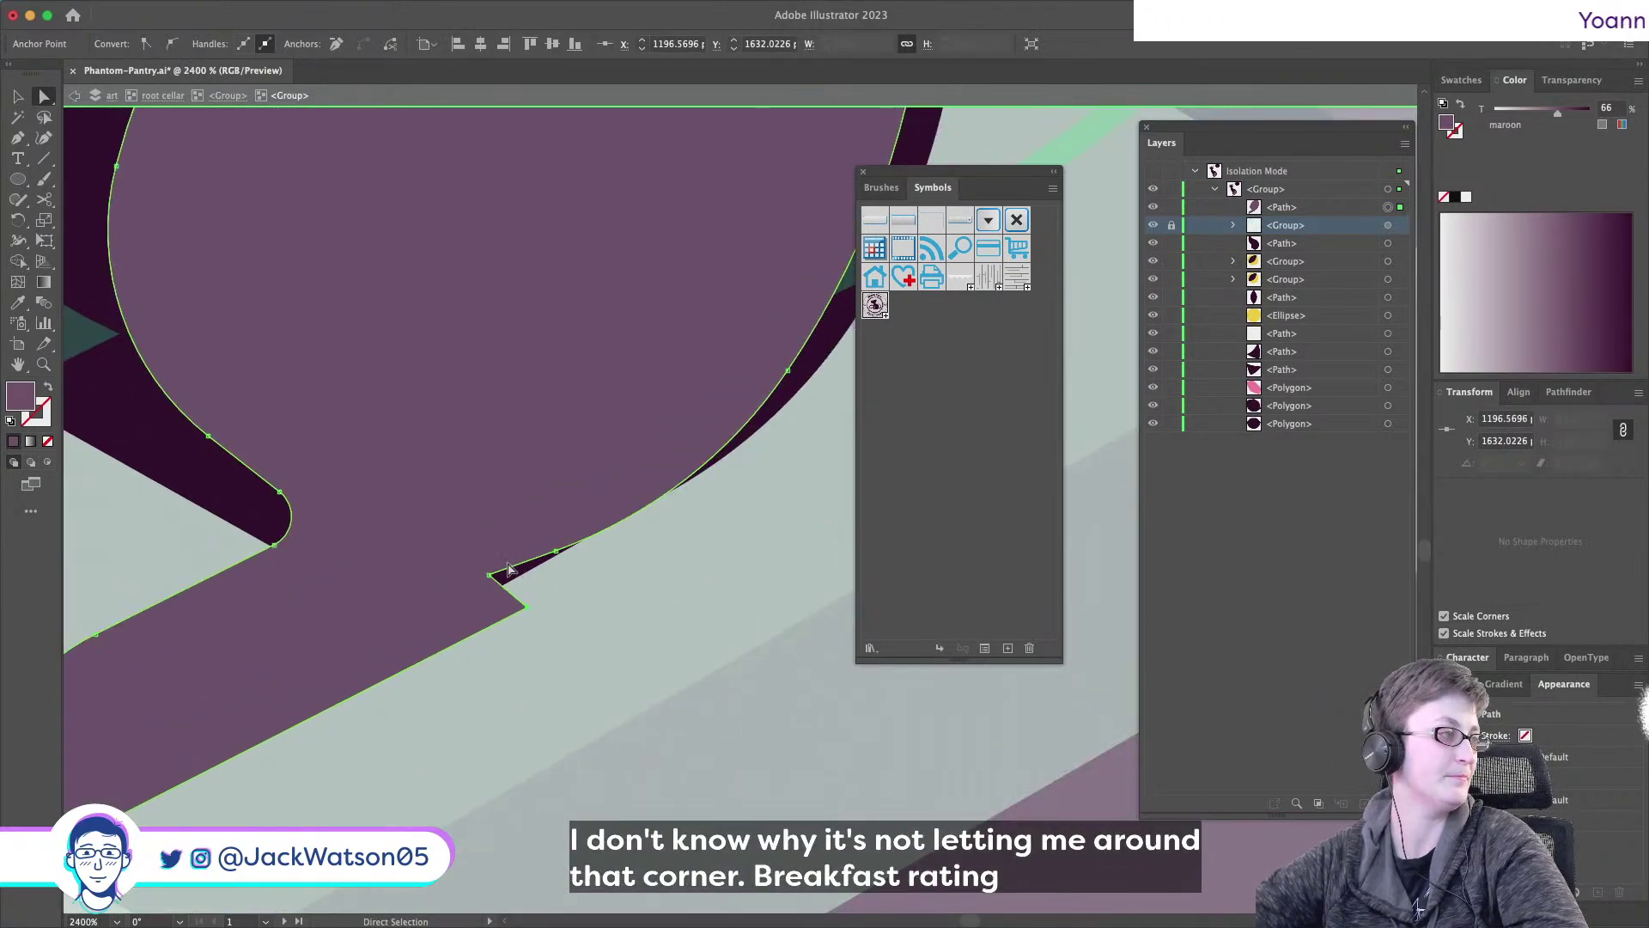
pyautogui.scroll(4, 514, 570)
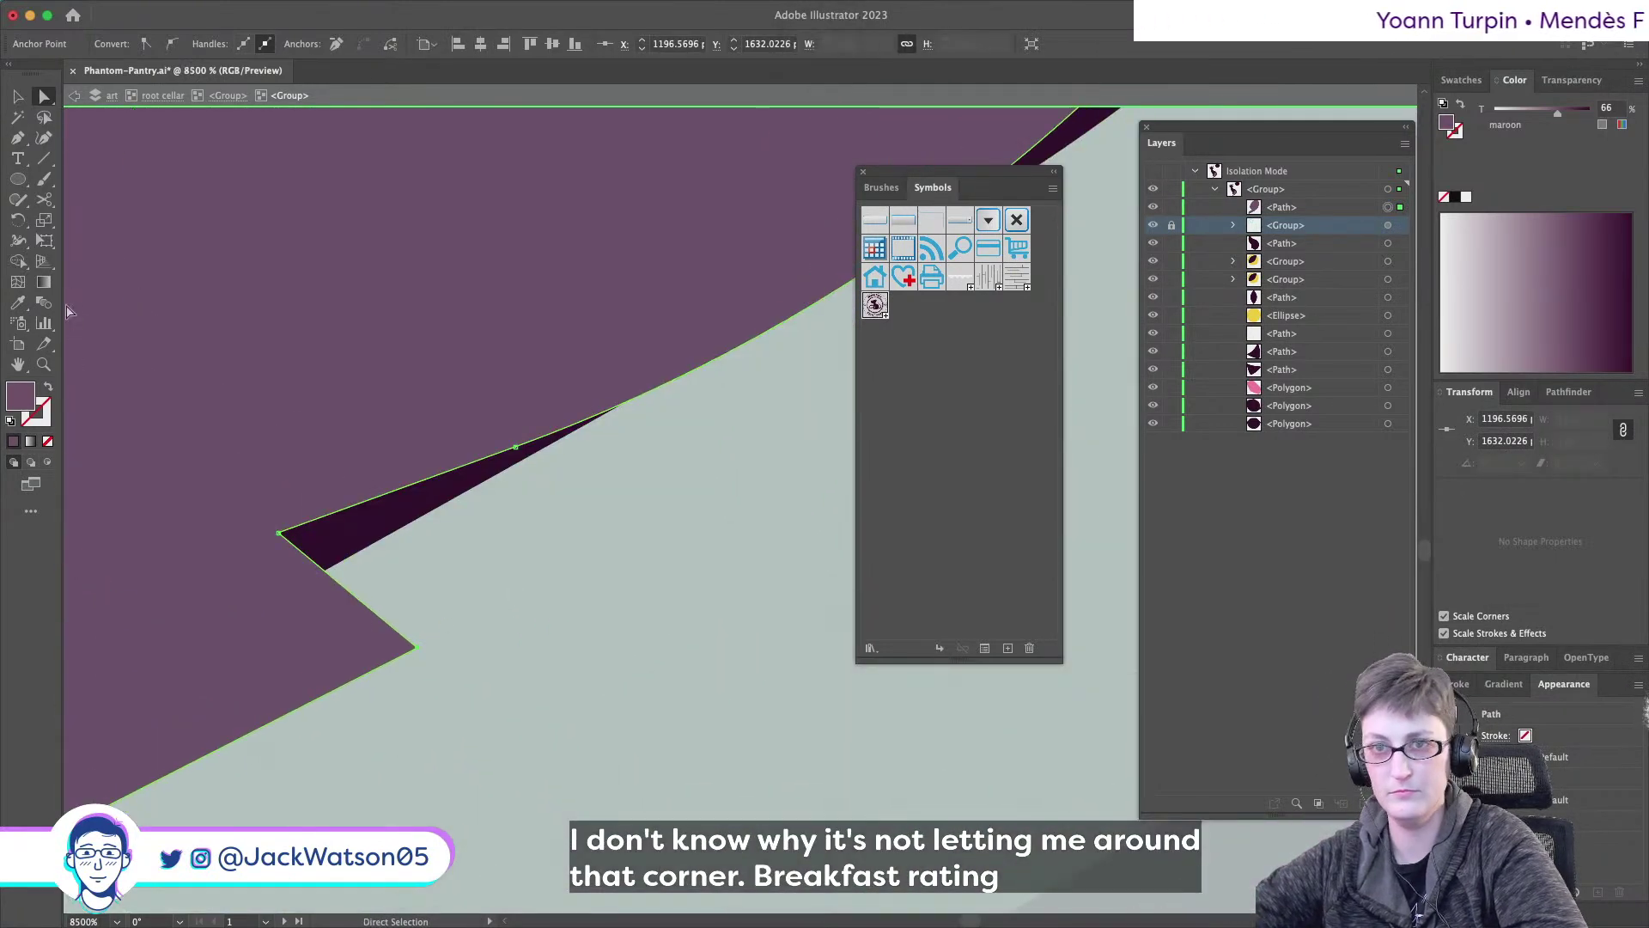
pyautogui.click(17, 138)
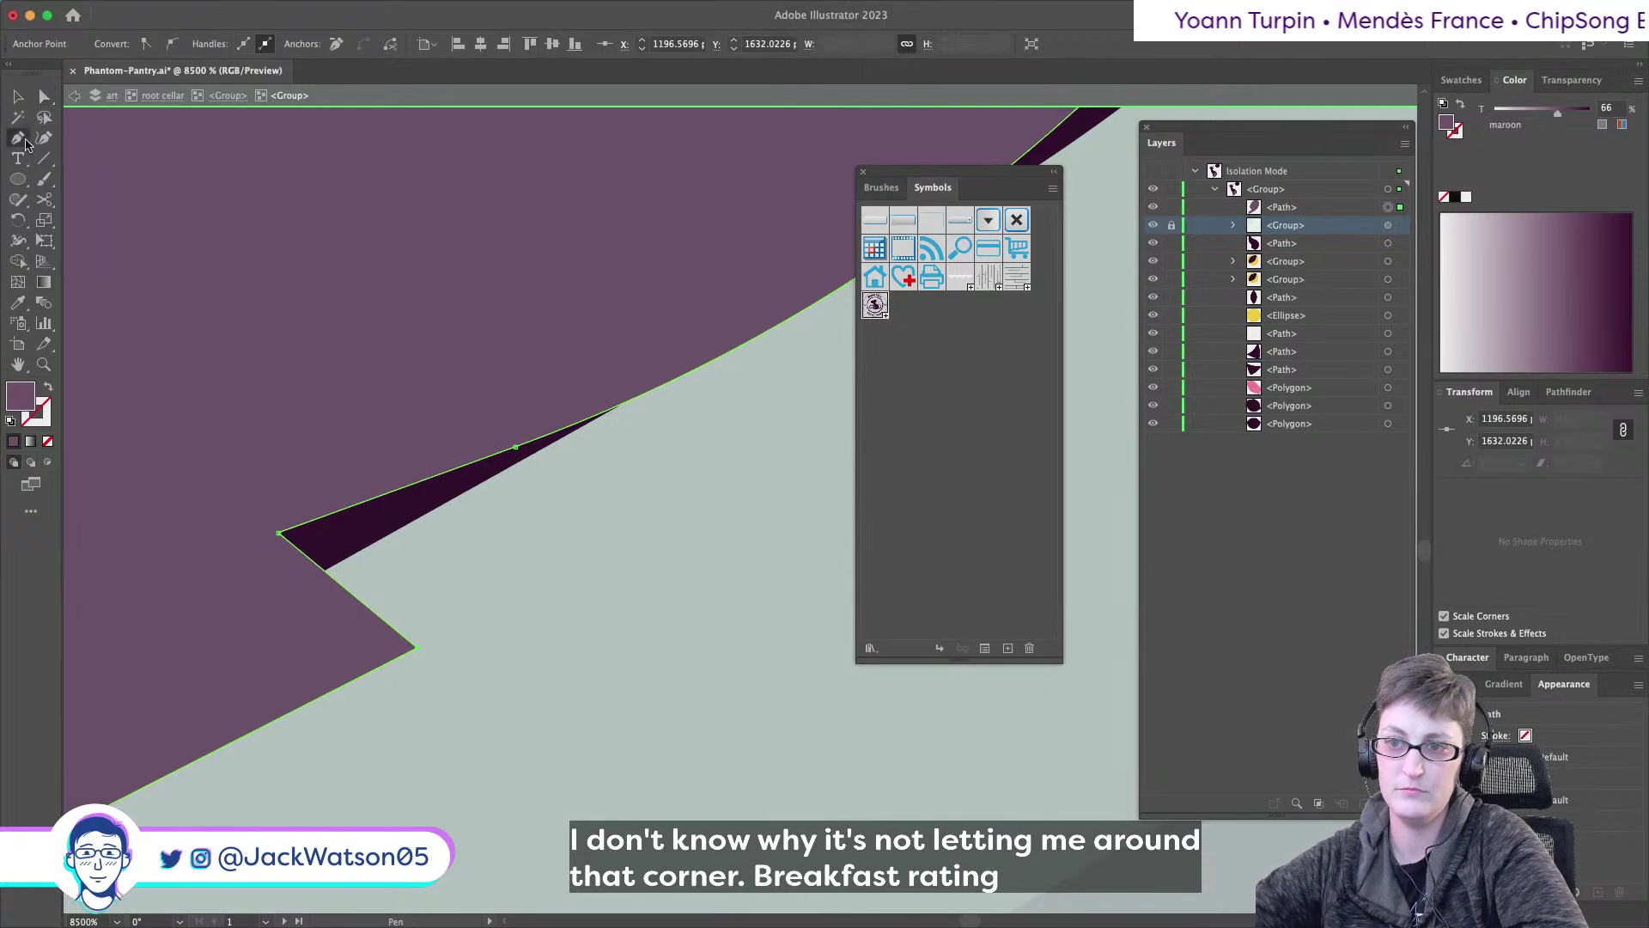
pyautogui.click(317, 518)
pyautogui.click(308, 556)
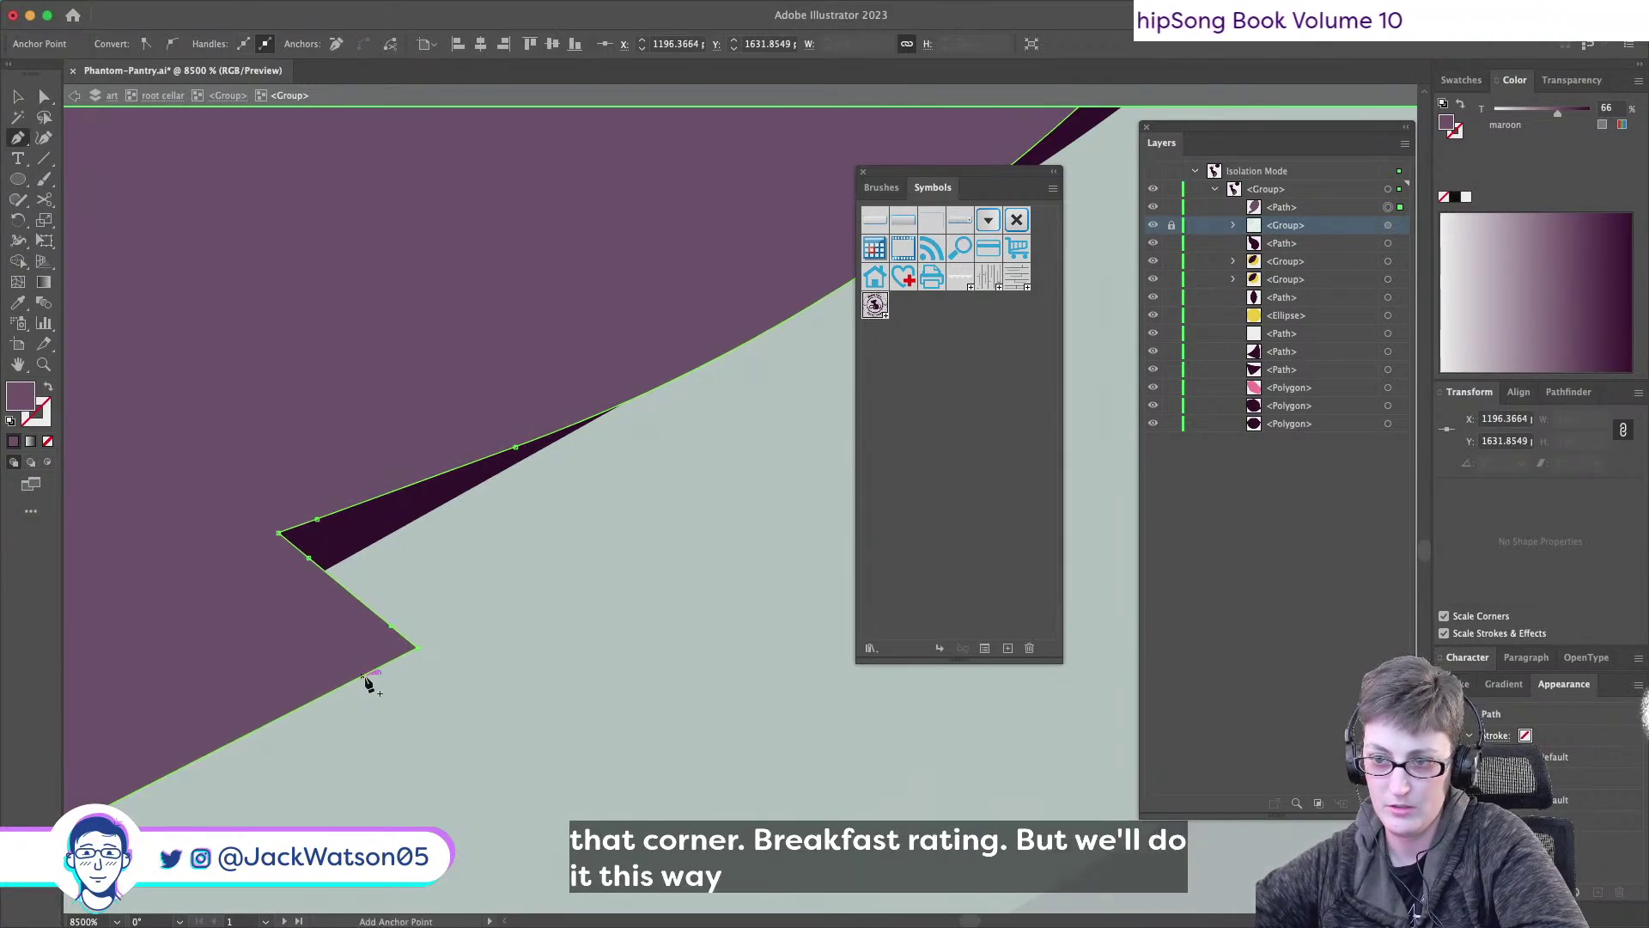
pyautogui.click(417, 647)
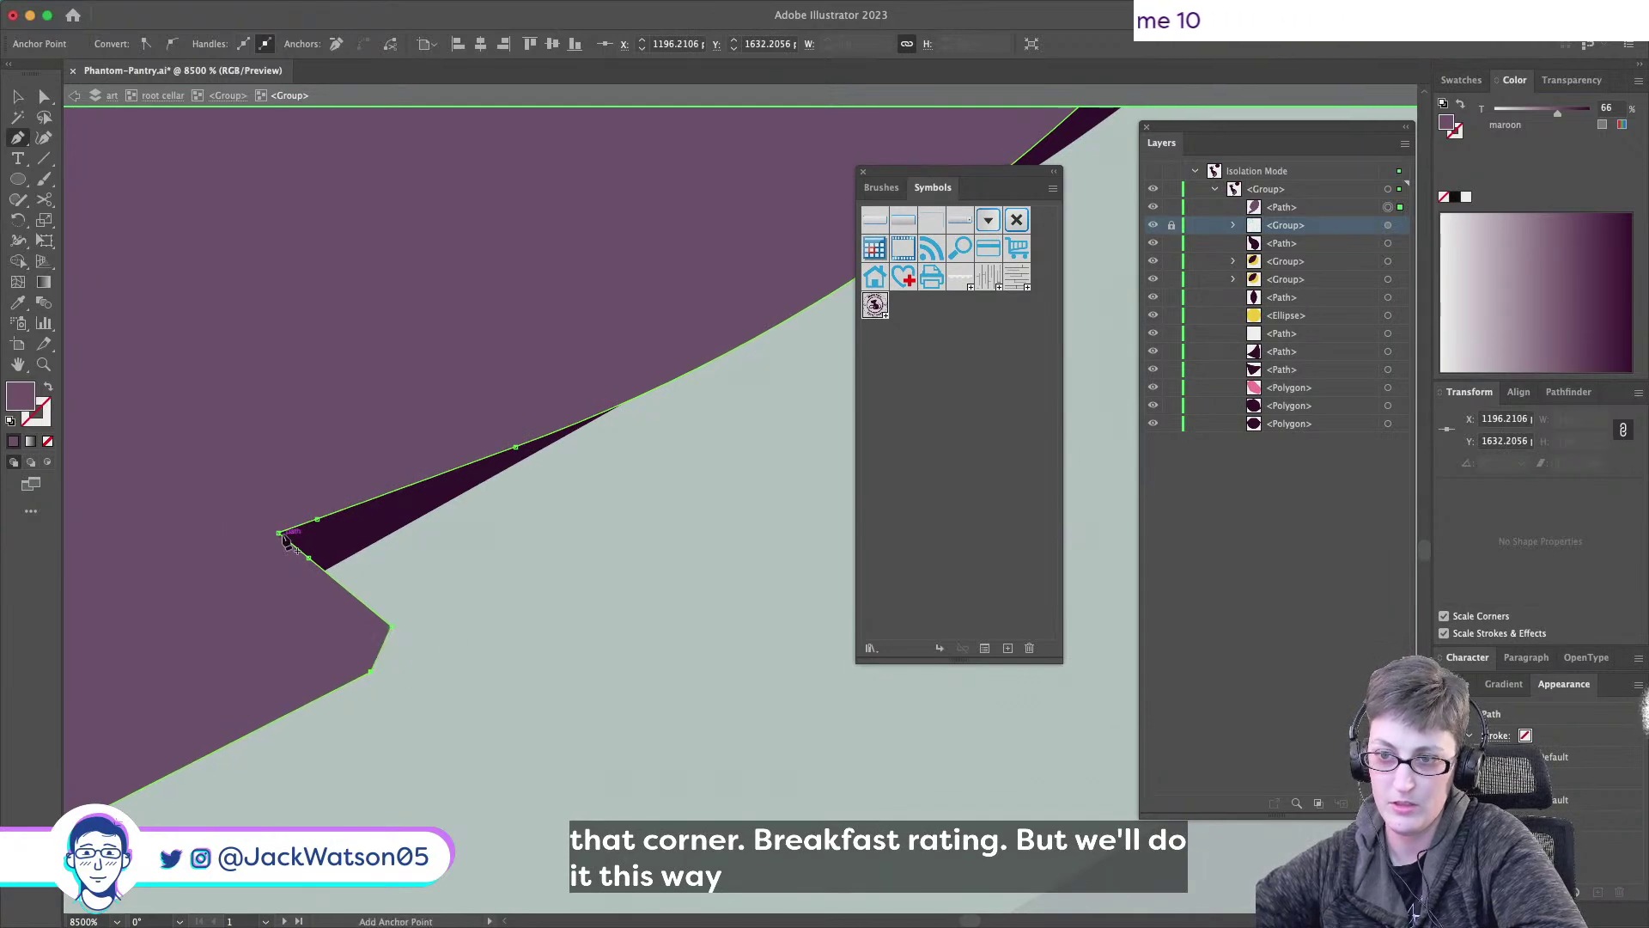
pyautogui.click(279, 533)
# - Convert the four new anchor points at the heel notch and heel tip to smooth points
pyautogui.click(47, 102)
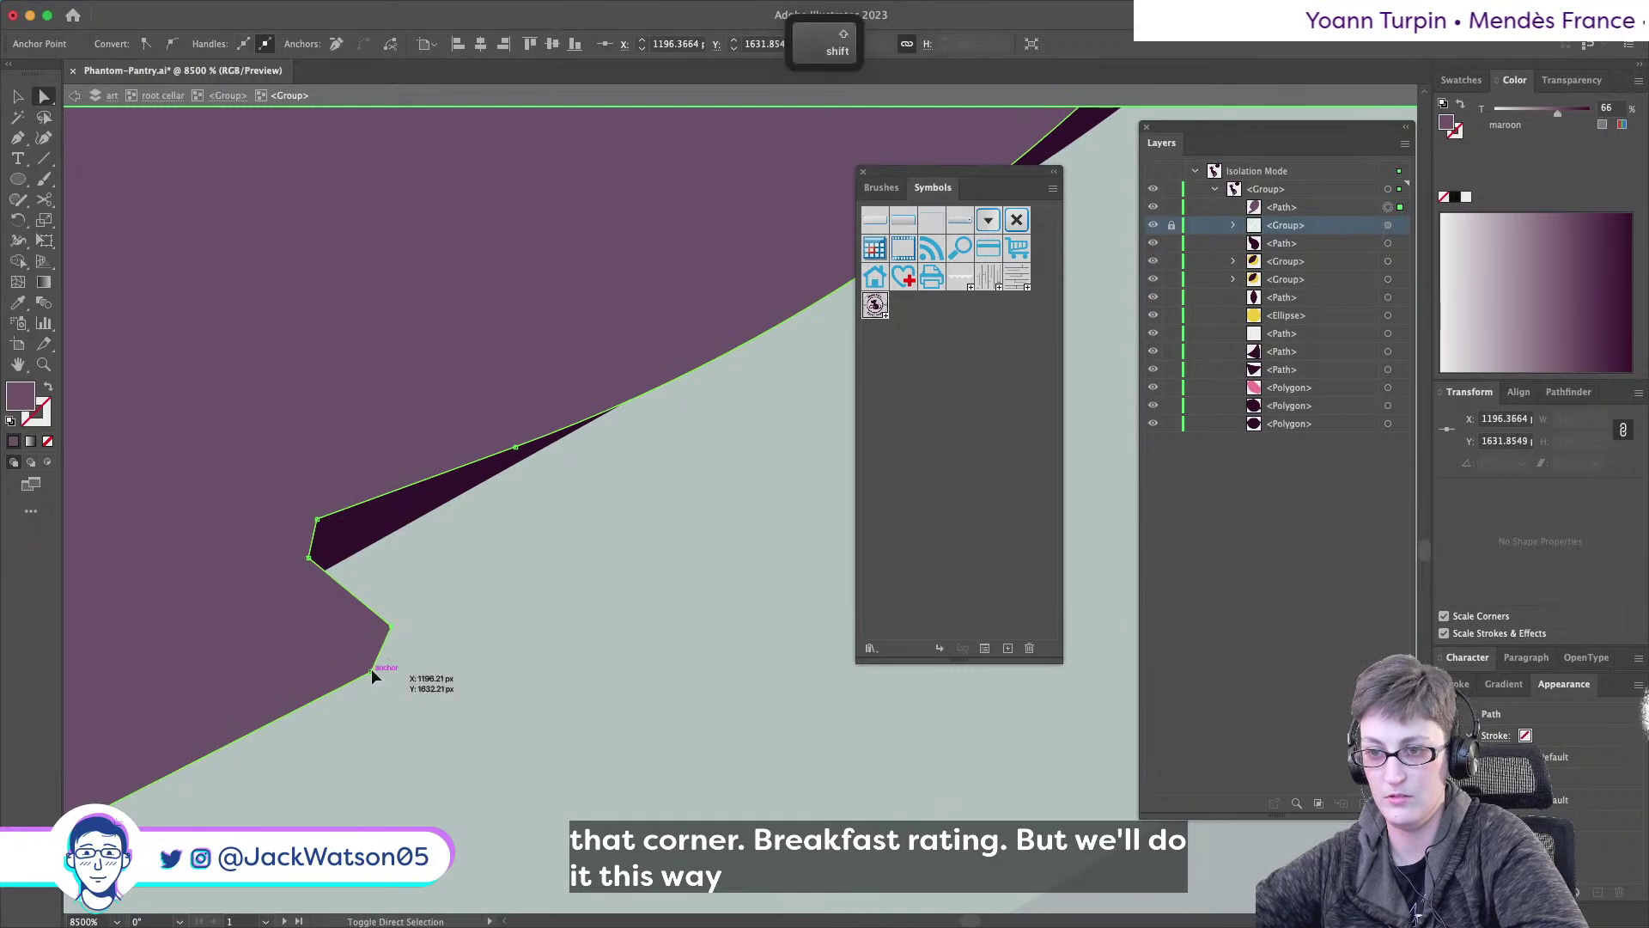
pyautogui.keyDown('shift'); pyautogui.click(308, 560); pyautogui.keyUp('shift')
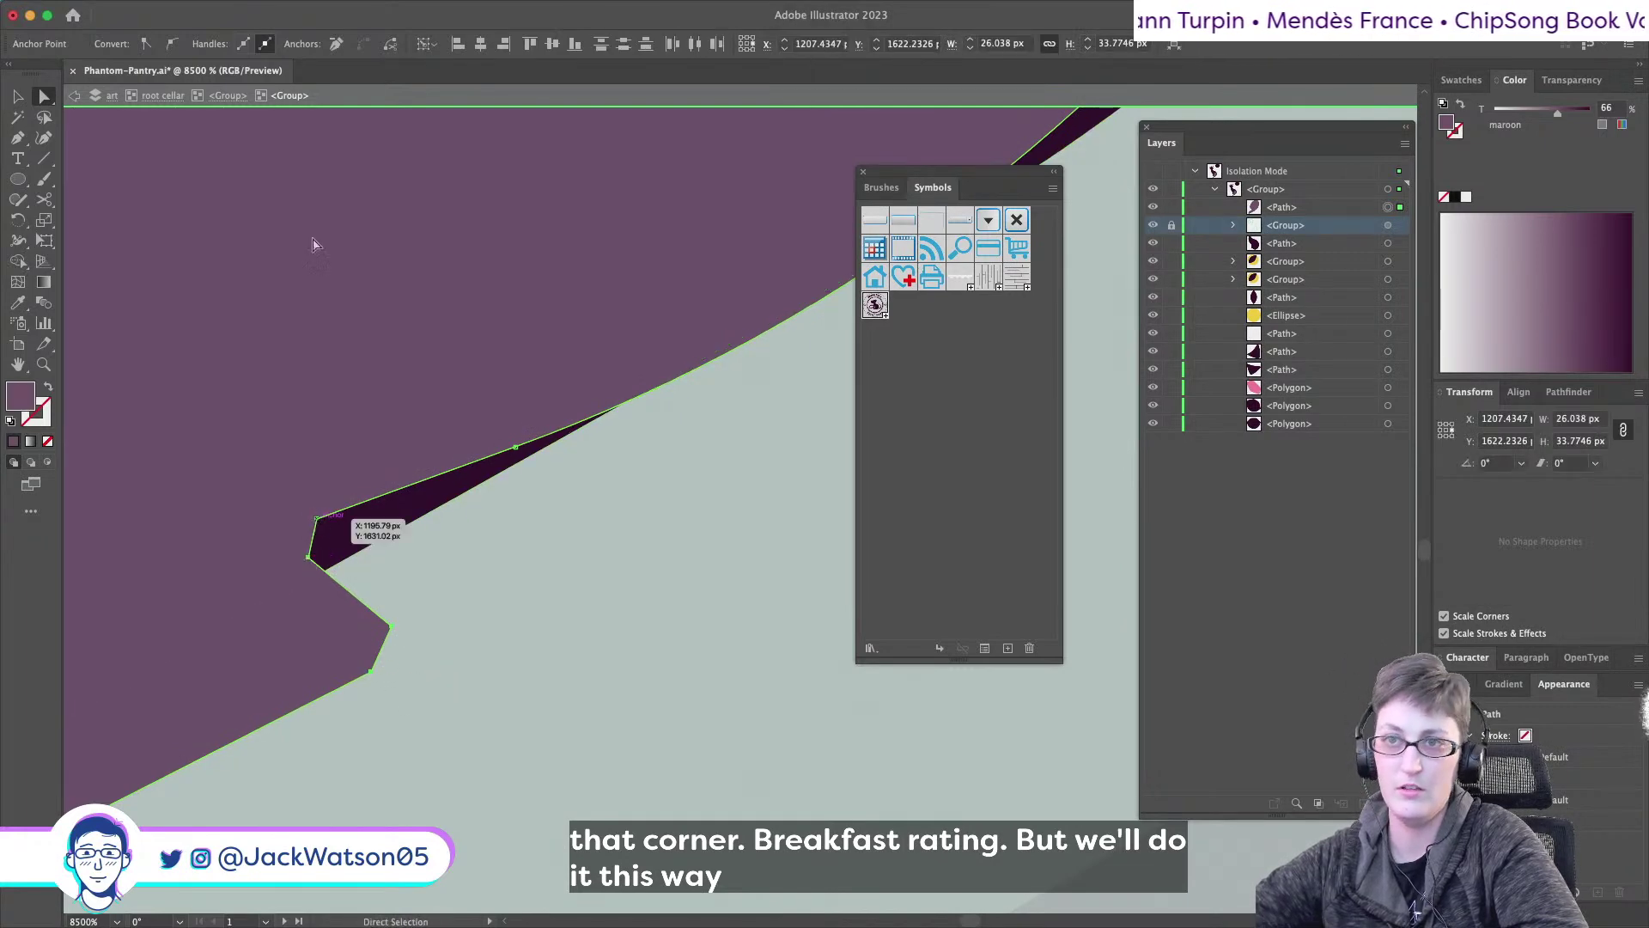
pyautogui.click(172, 44)
# - Delete the upper of the two smooth anchor points inside the heel notch
pyautogui.click(317, 518)
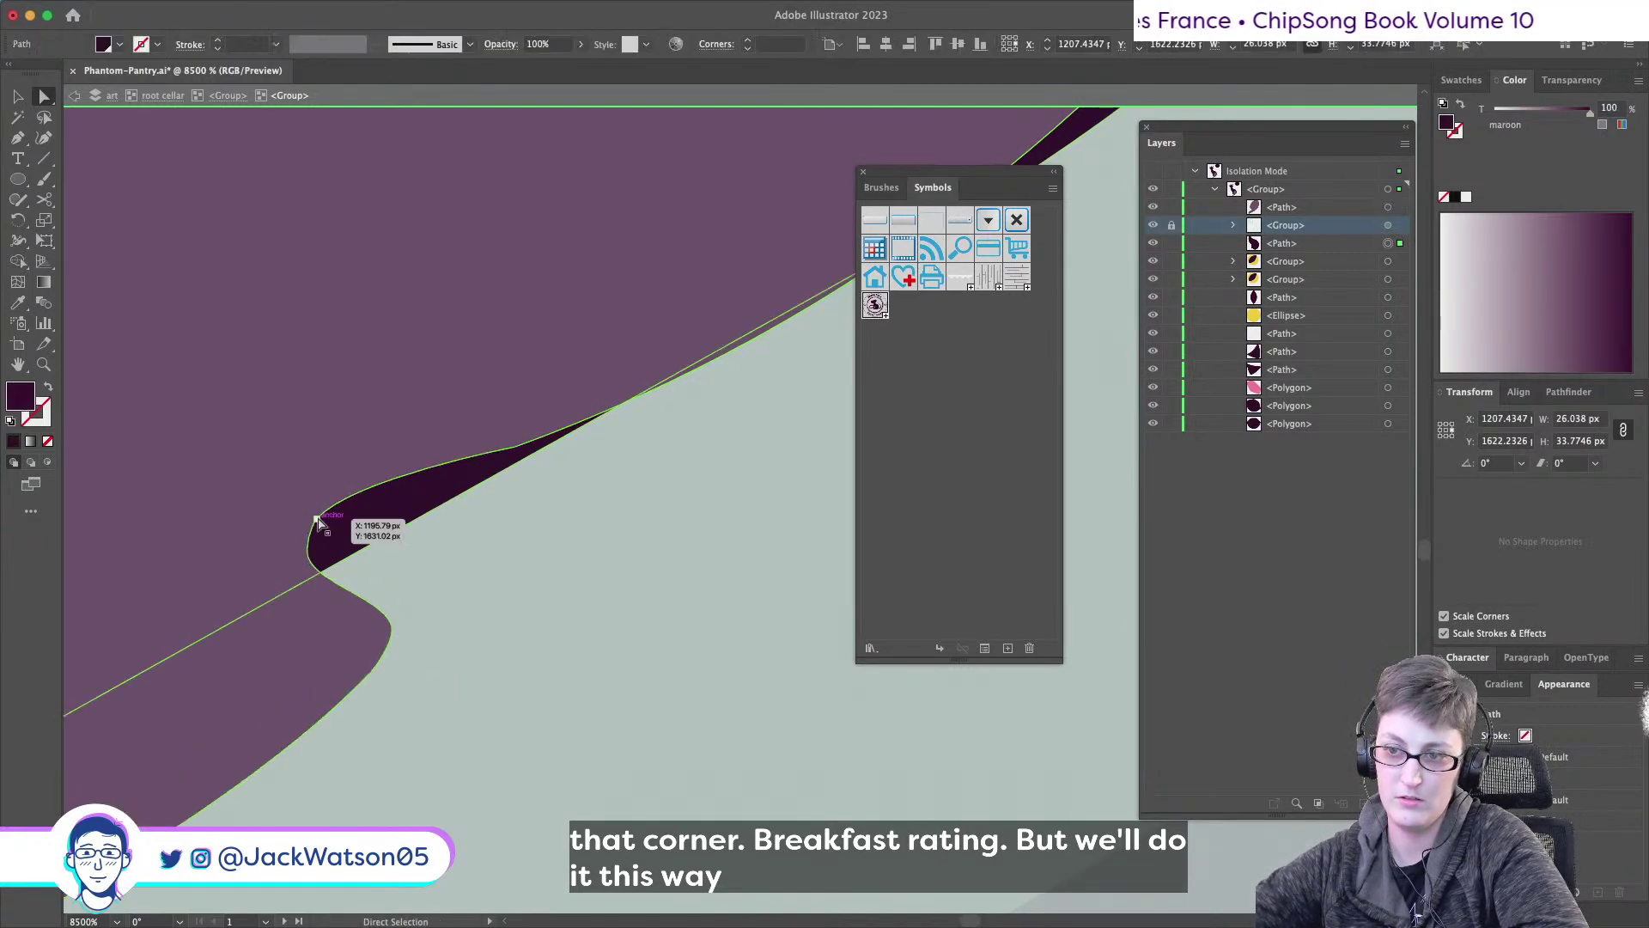
pyautogui.click(17, 139)
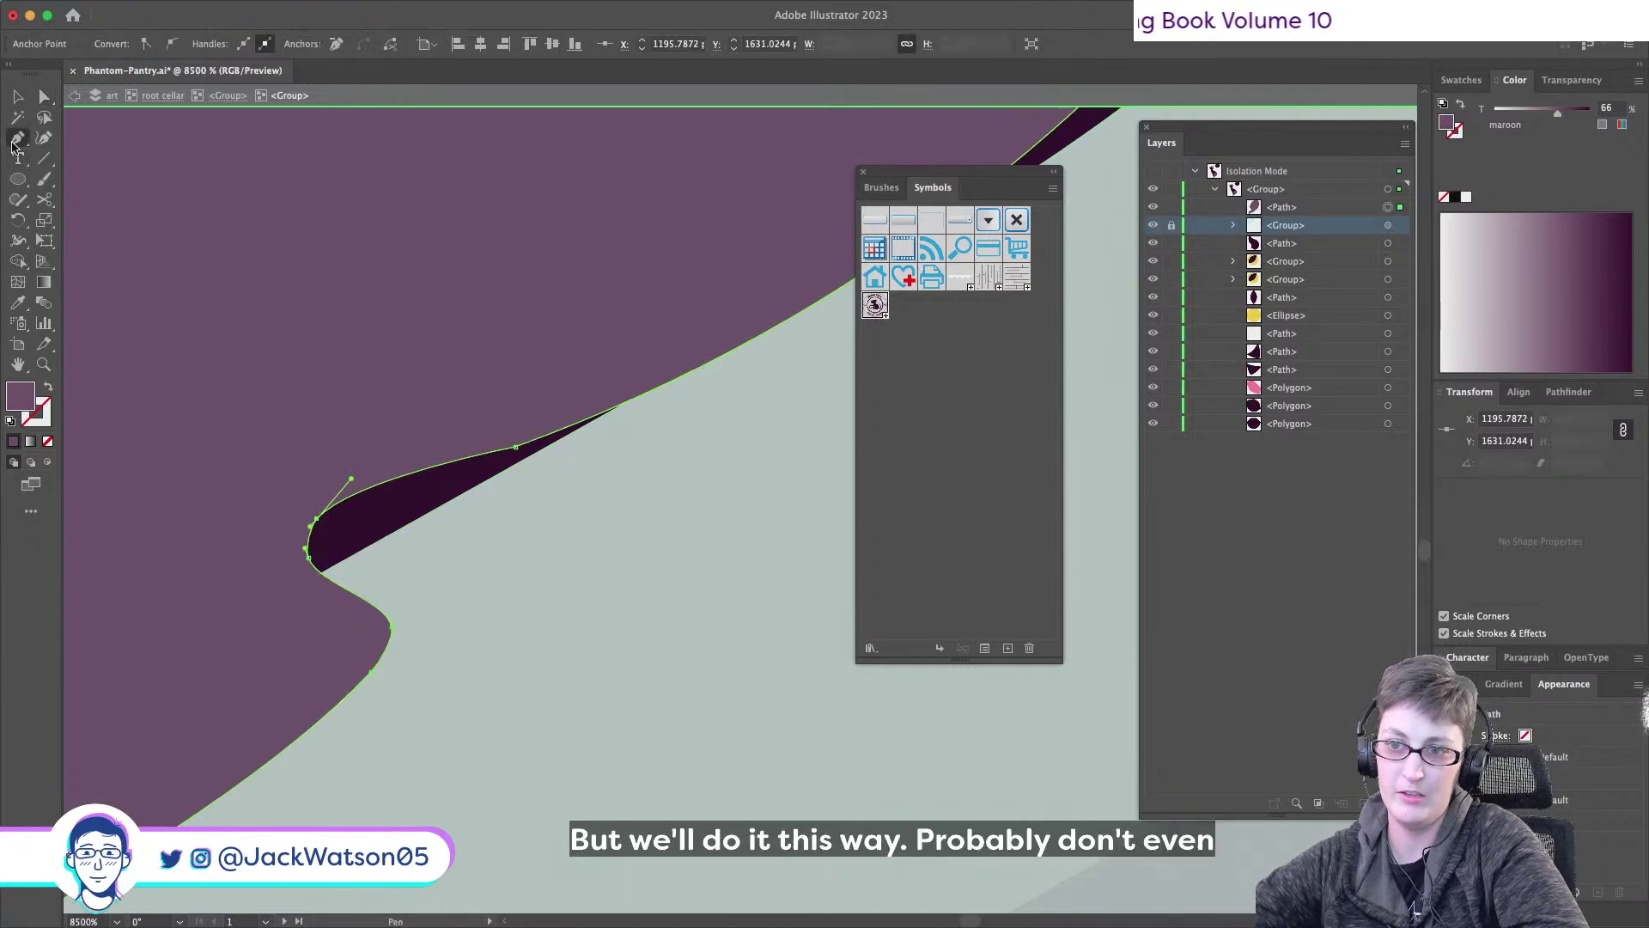
pyautogui.click(316, 519)
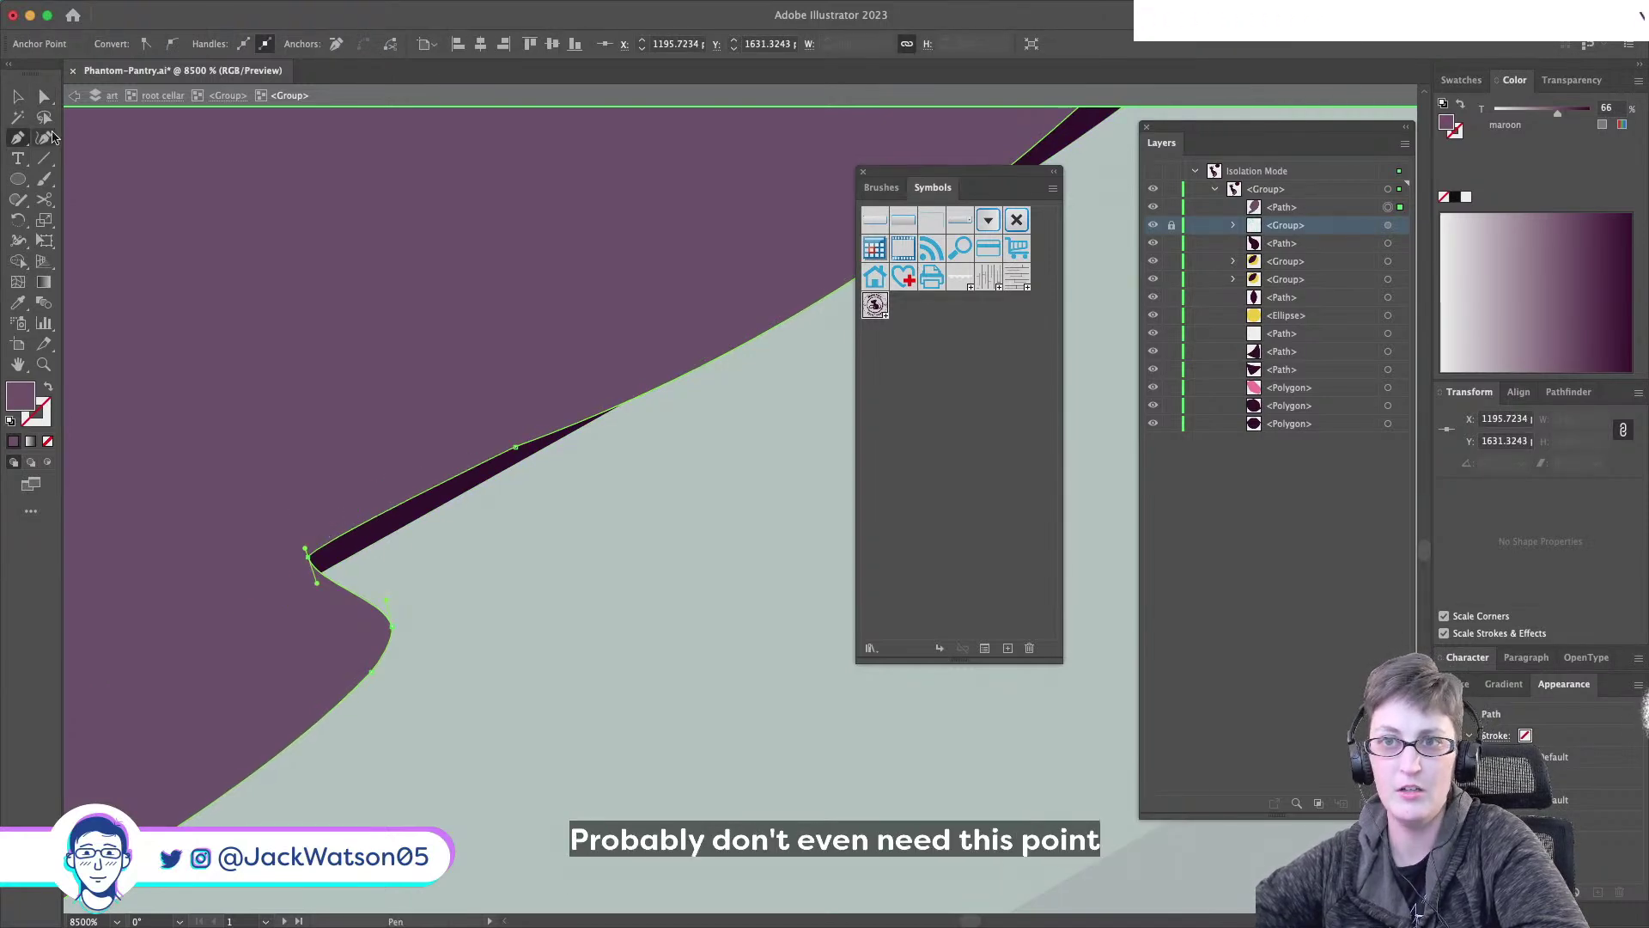
# - Smooth the haunch anchor above the notch, extend its handle toward the notch, and move the notch anchor to about X 1195.8, Y 1631.28 px
pyautogui.press('a')
pyautogui.click(514, 447)
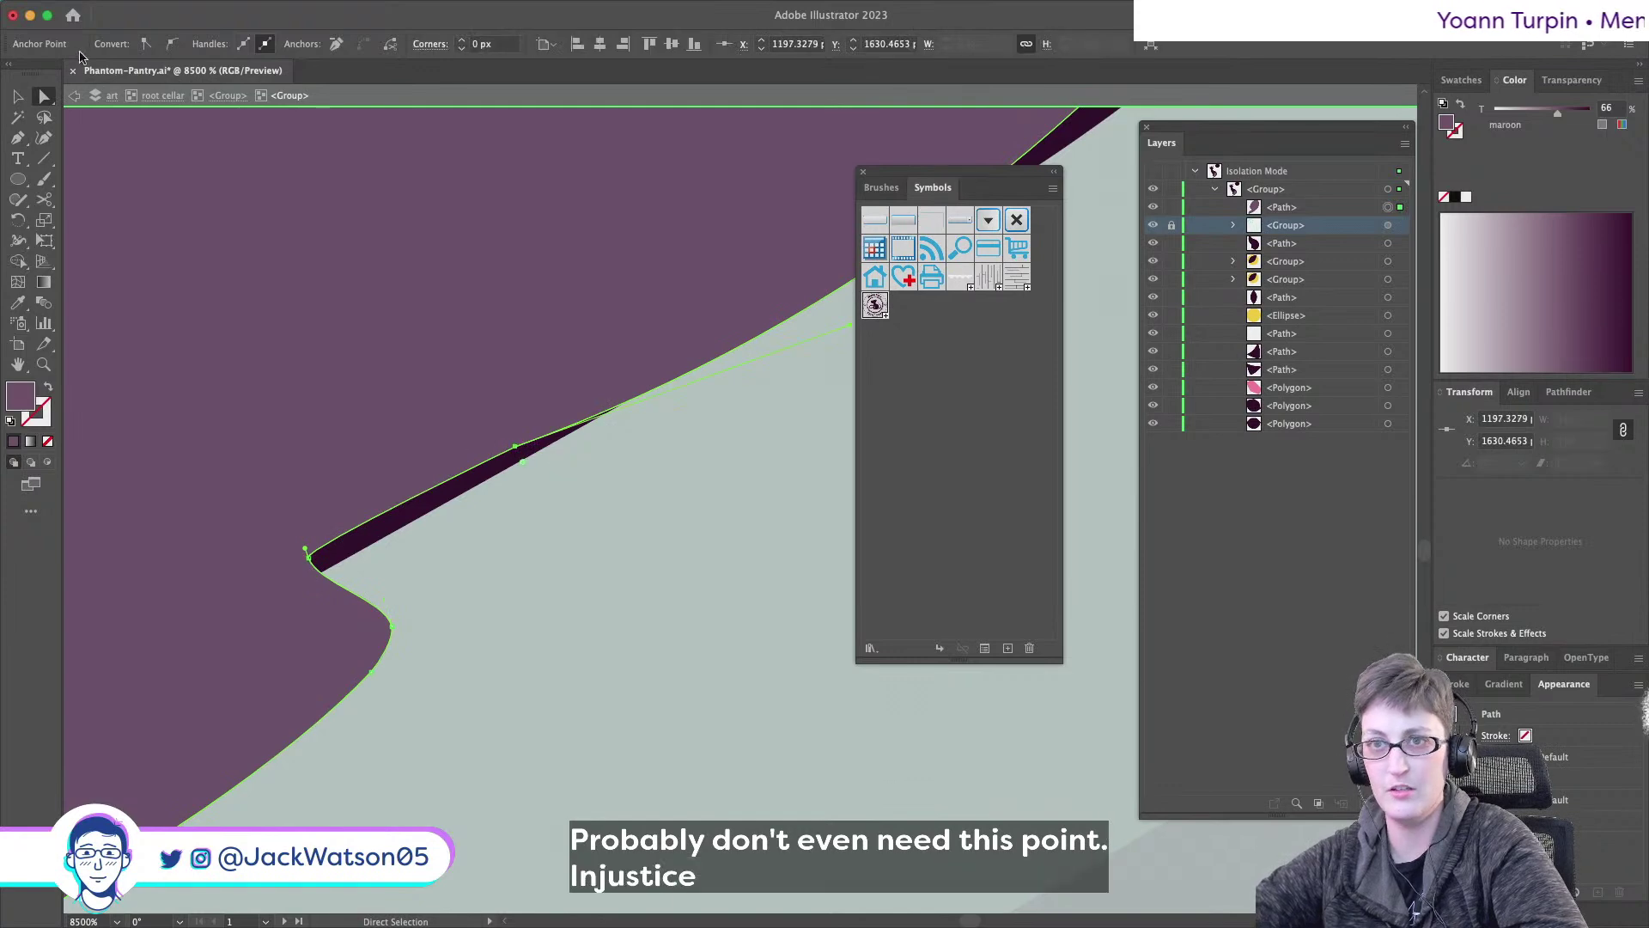
pyautogui.click(171, 43)
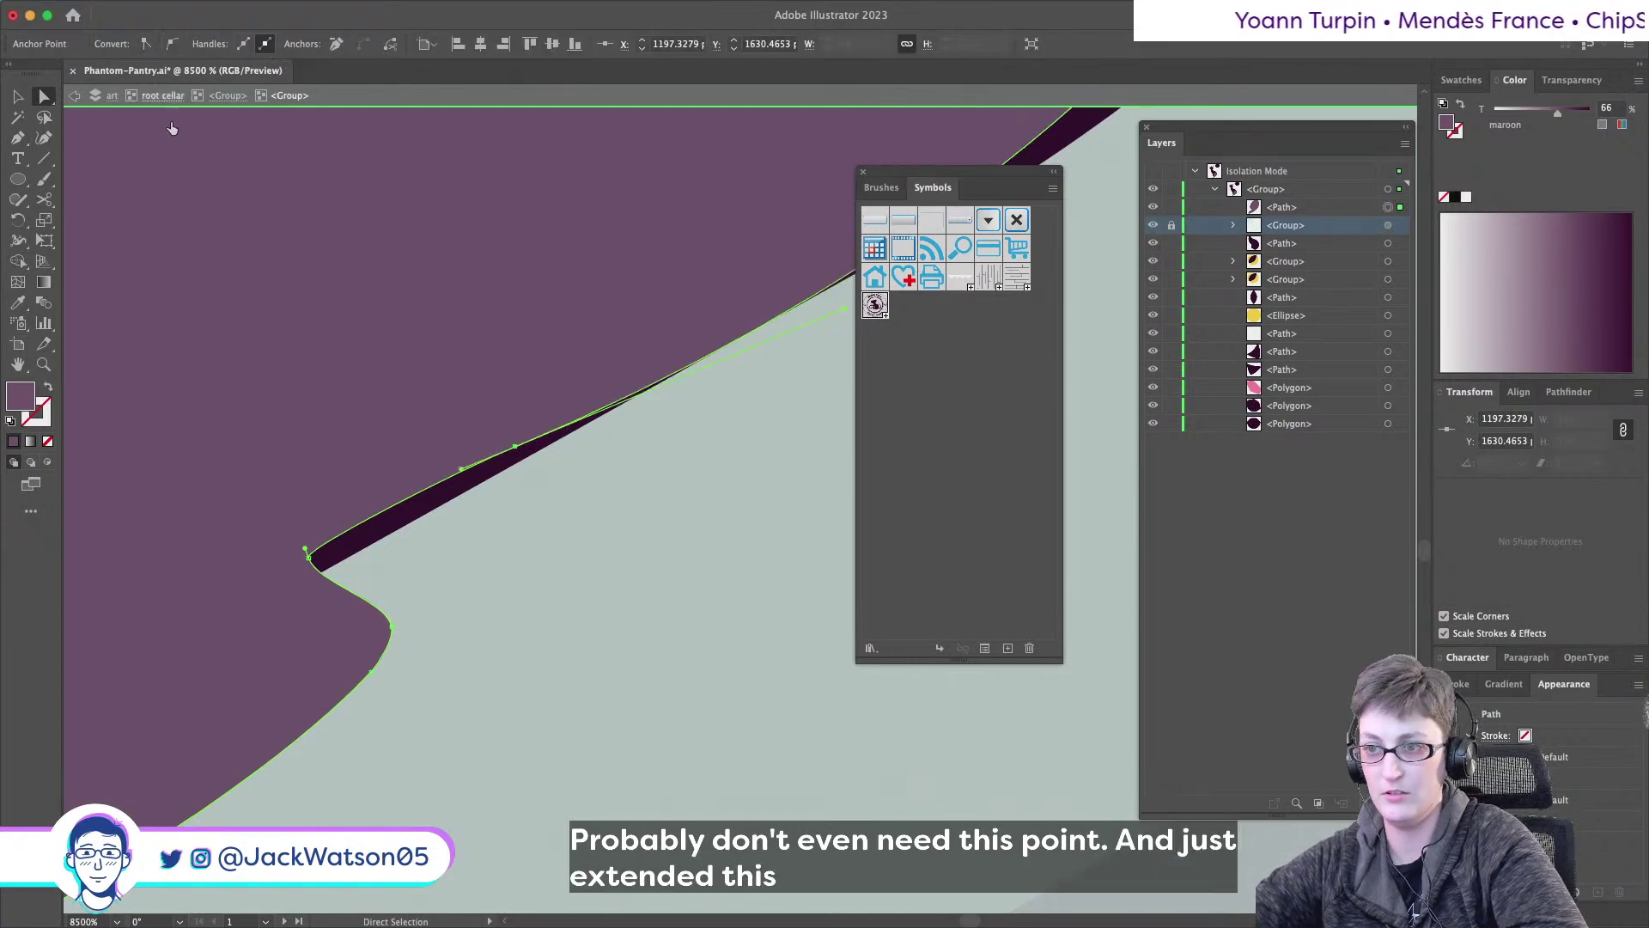
pyautogui.moveTo(460, 471); pyautogui.dragTo(368, 508)
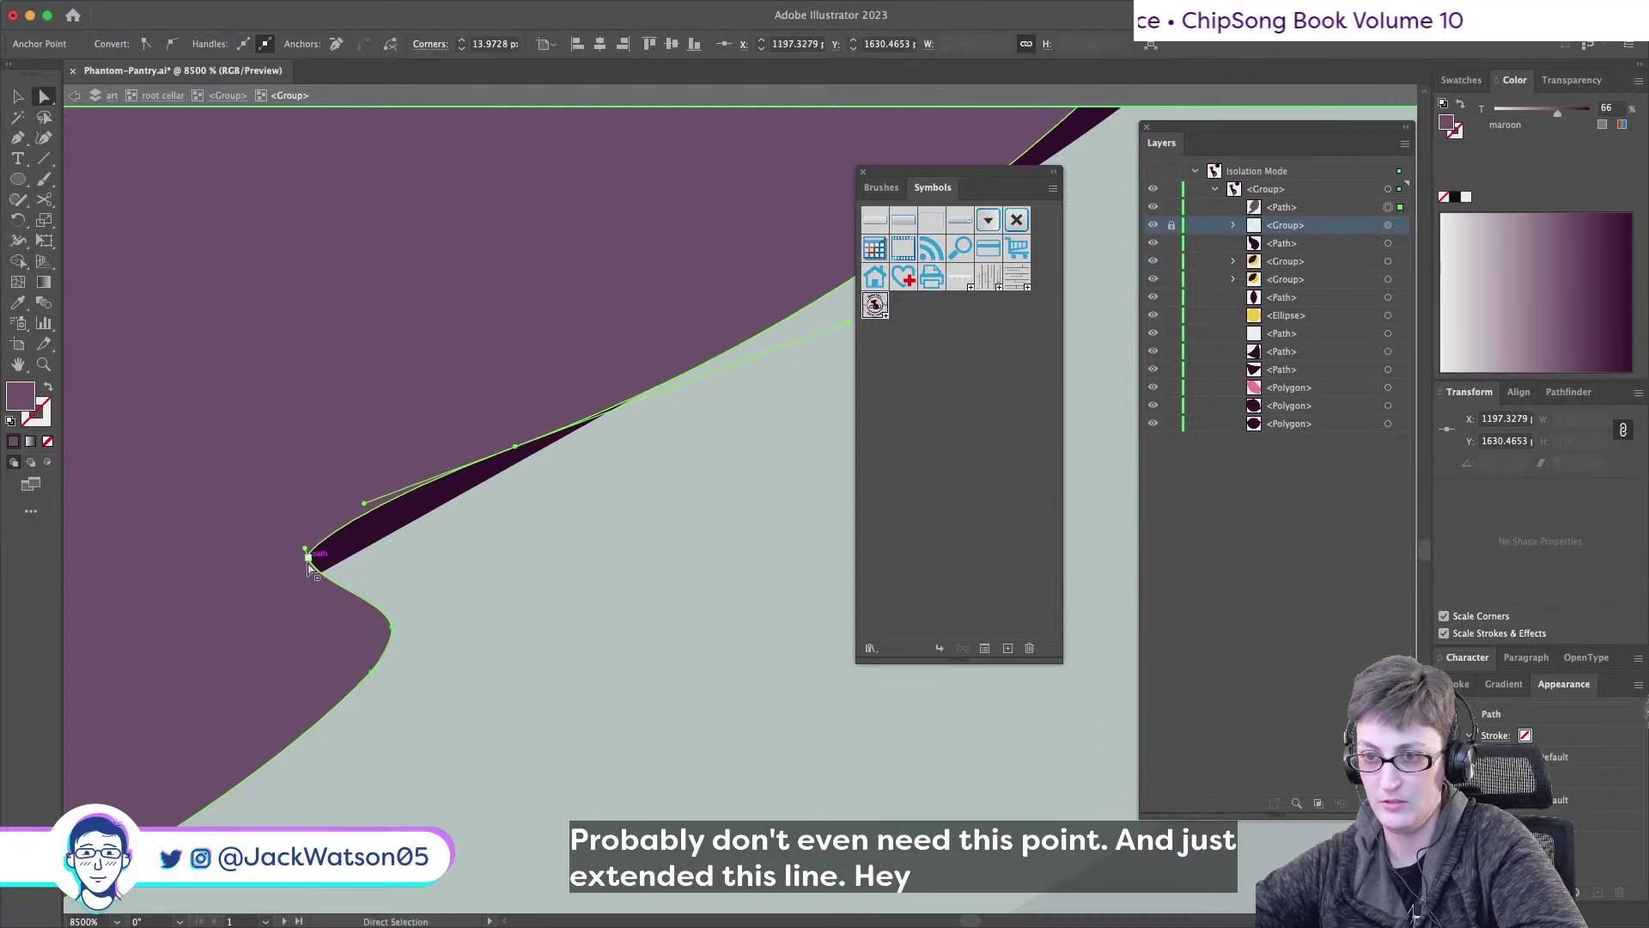
pyautogui.moveTo(307, 559)
pyautogui.mouseDown()
pyautogui.moveTo(317, 578)
pyautogui.moveTo(324, 534)
pyautogui.mouseUp()
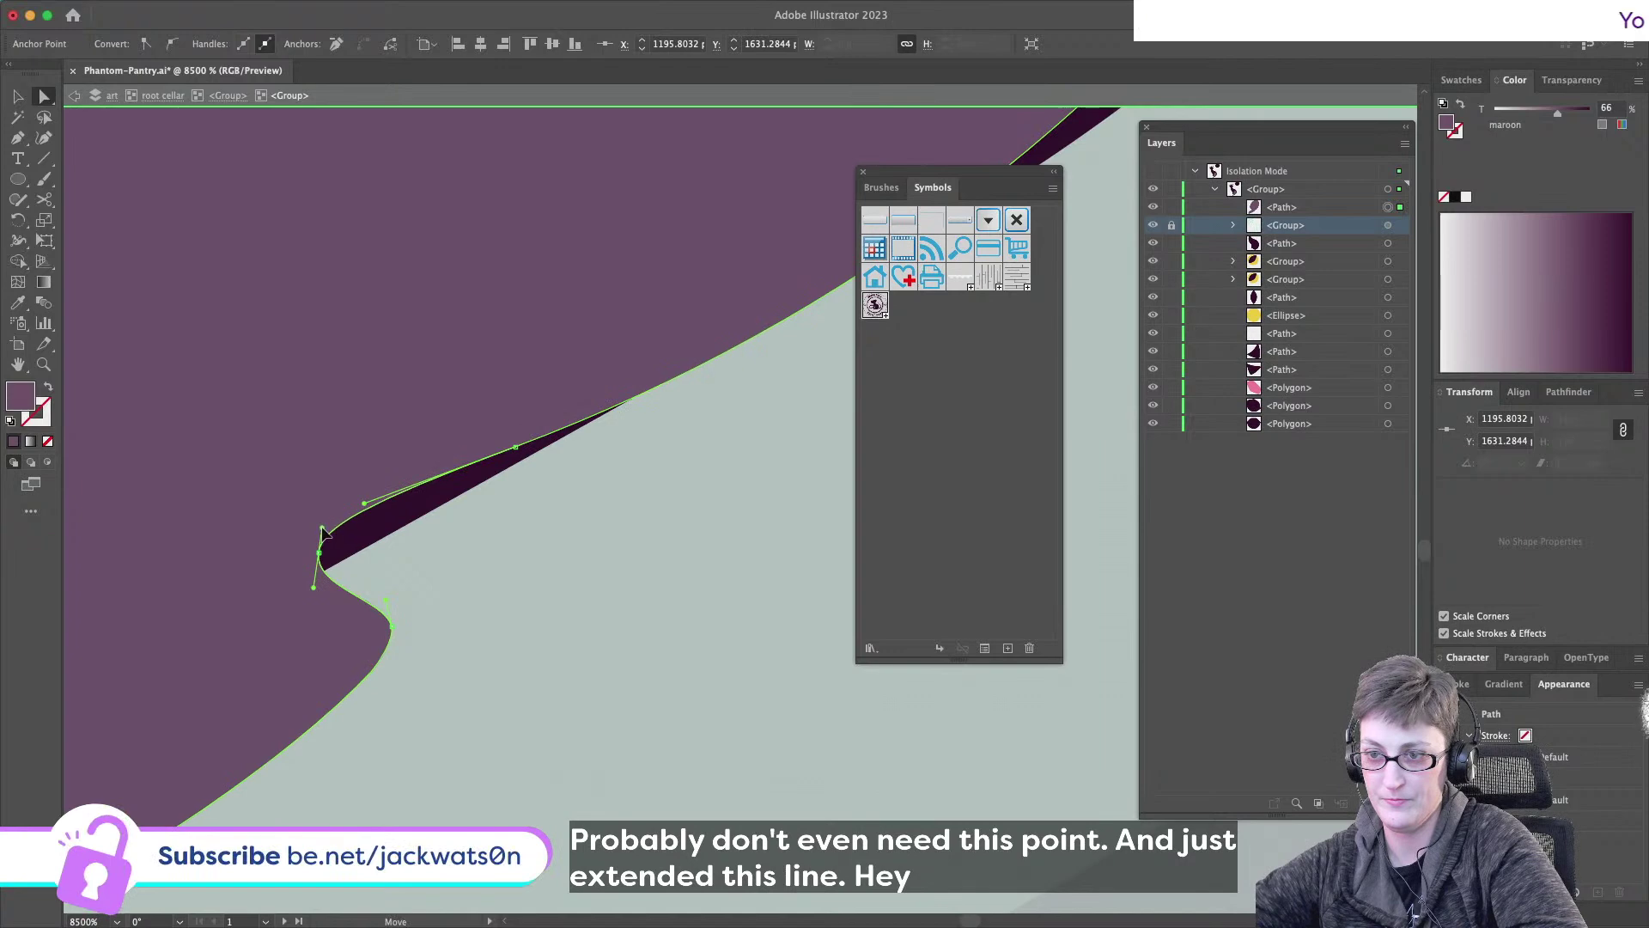
# - Pull up the lower handle of the anchor below the heel tip so the sole runs straight toward the toe
pyautogui.click(392, 628)
pyautogui.hscroll(-5, 389, 664)
pyautogui.scroll(-2, 375, 682)
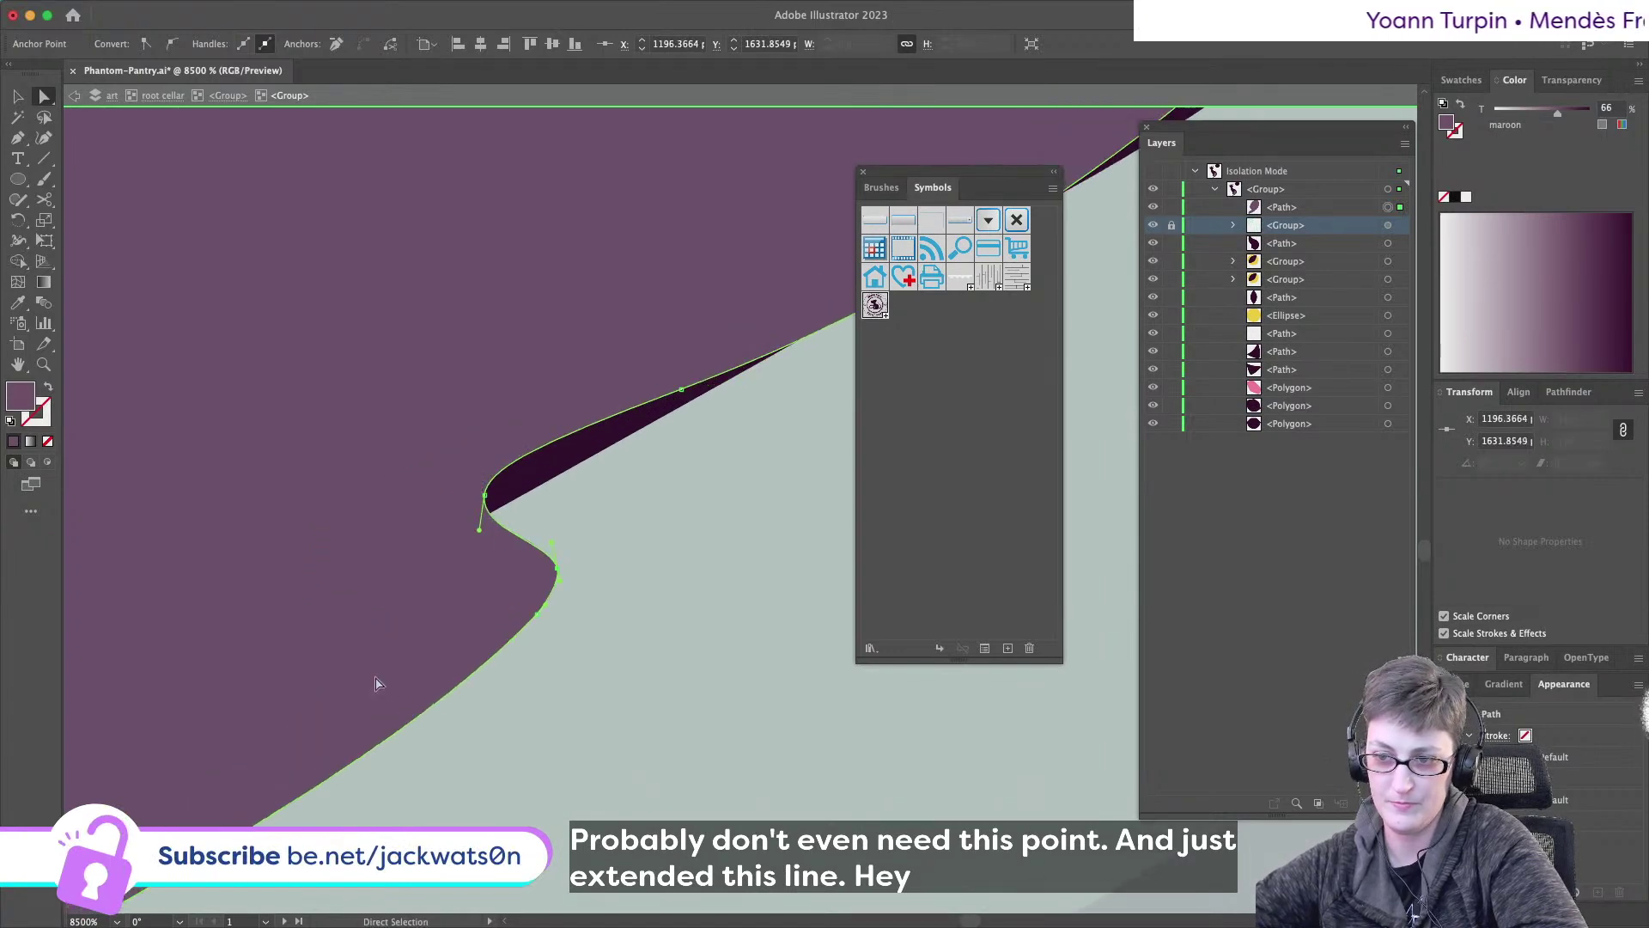
pyautogui.click(537, 615)
pyautogui.scroll(-7, 545, 633)
pyautogui.hscroll(-3, 171, 697)
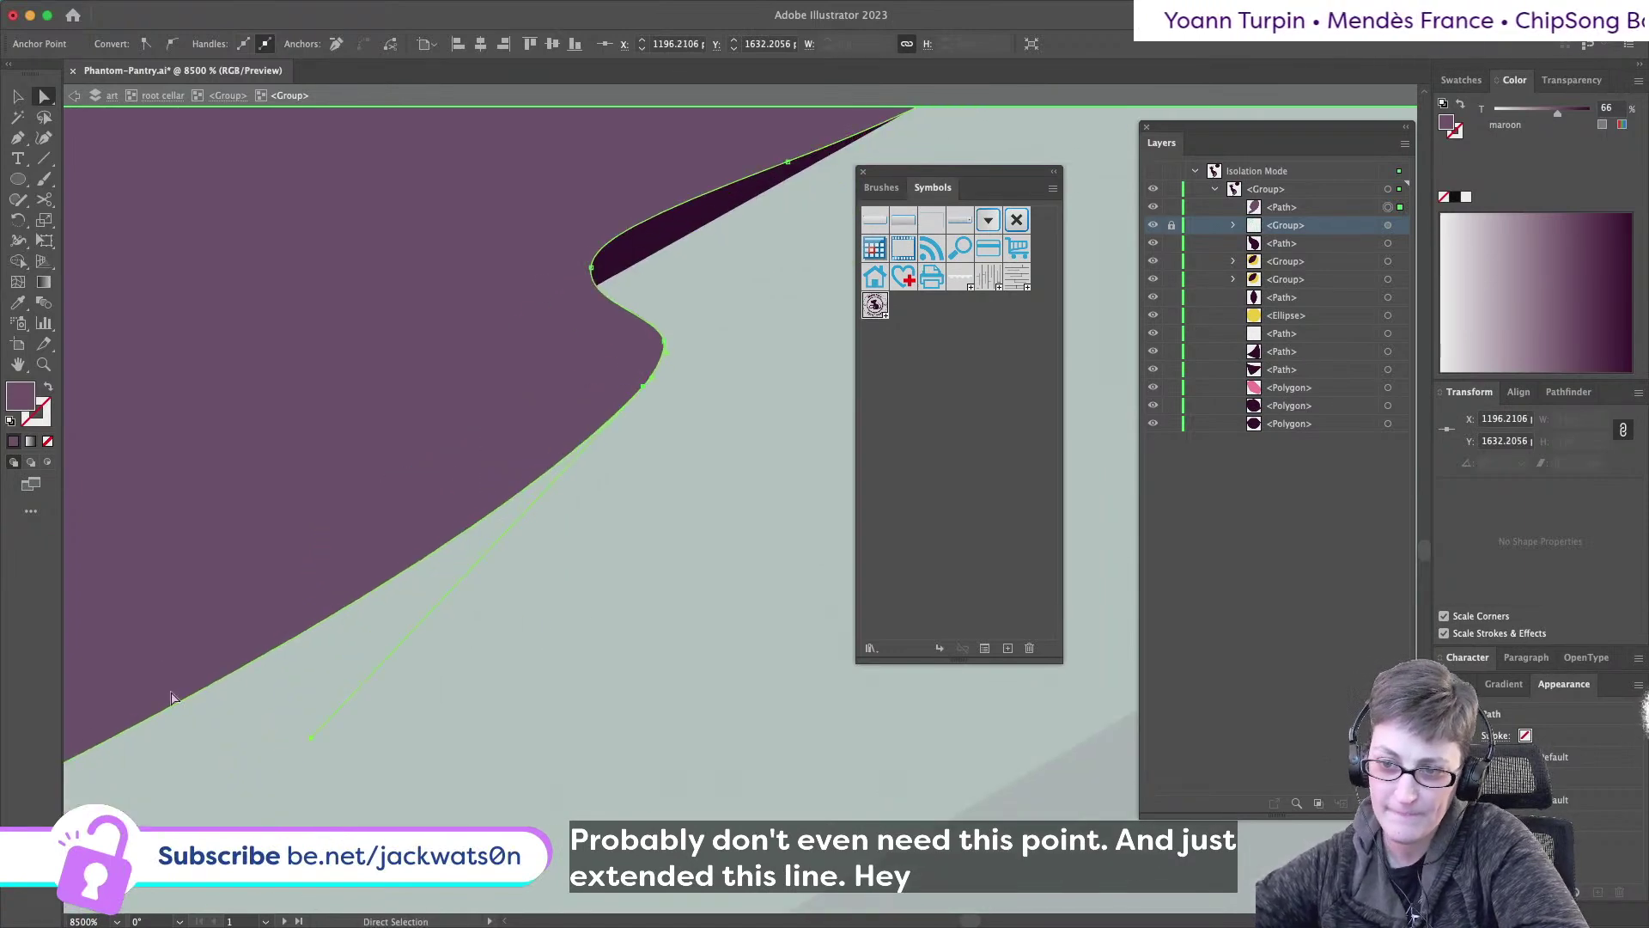
pyautogui.moveTo(312, 744); pyautogui.dragTo(313, 551)
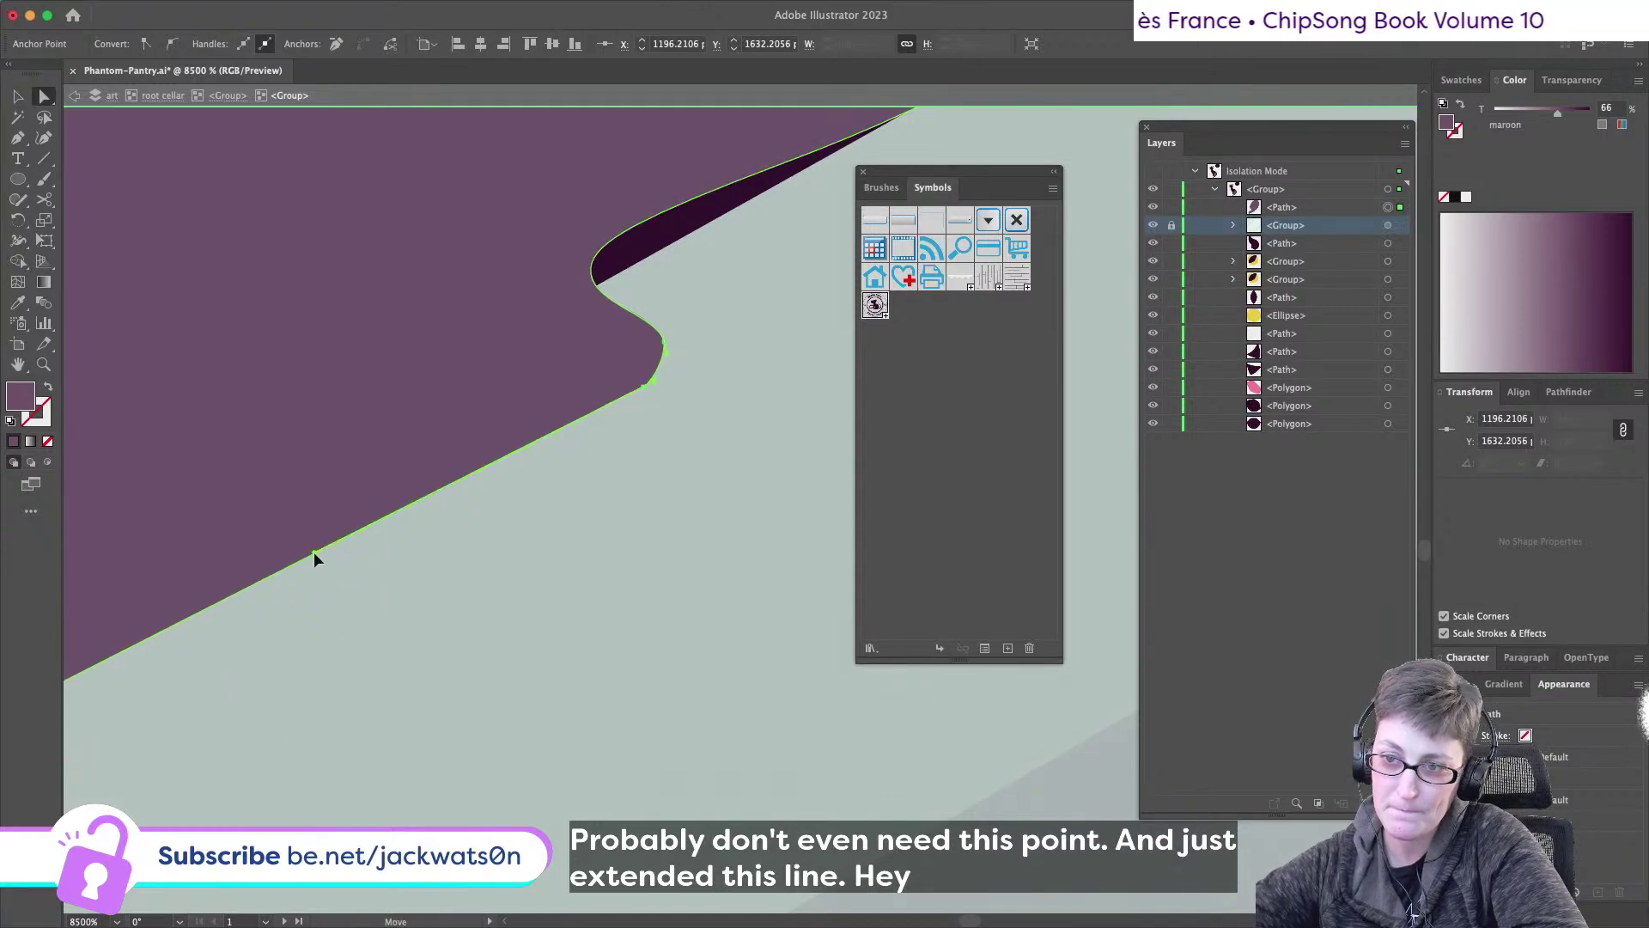
pyautogui.click(666, 352)
pyautogui.press('super+shift+a')
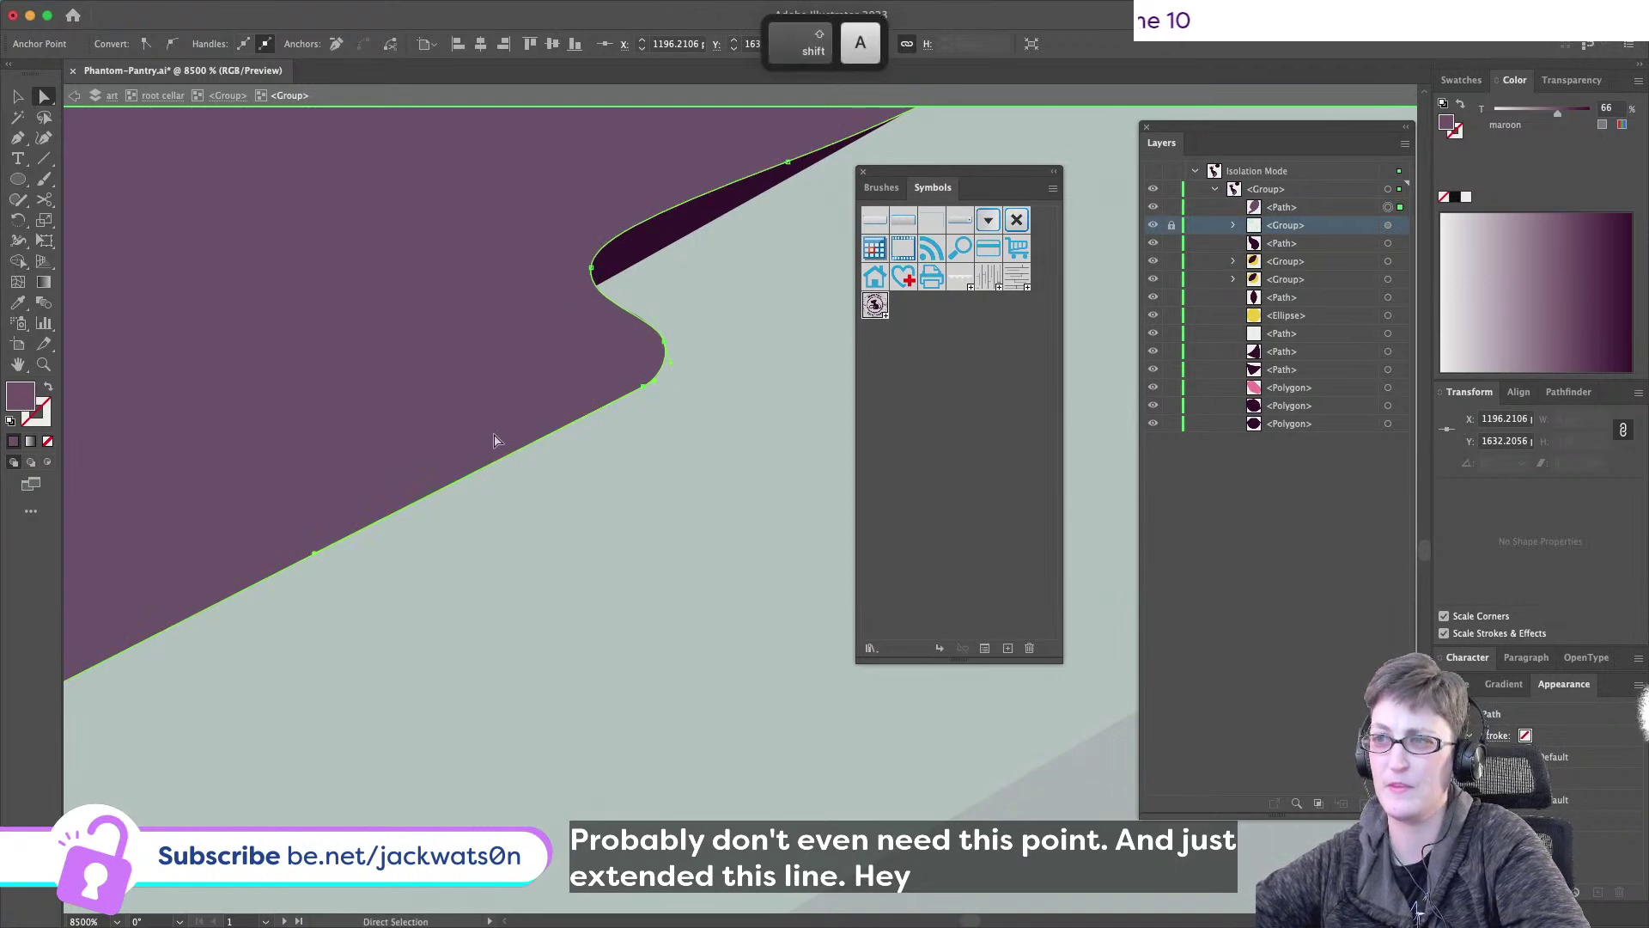
# - Try to adjust the rounding of the hind paw's upper toe corner
pyautogui.scroll(-6, 436, 443)
pyautogui.scroll(-3, 438, 438)
pyautogui.scroll(6, 515, 464)
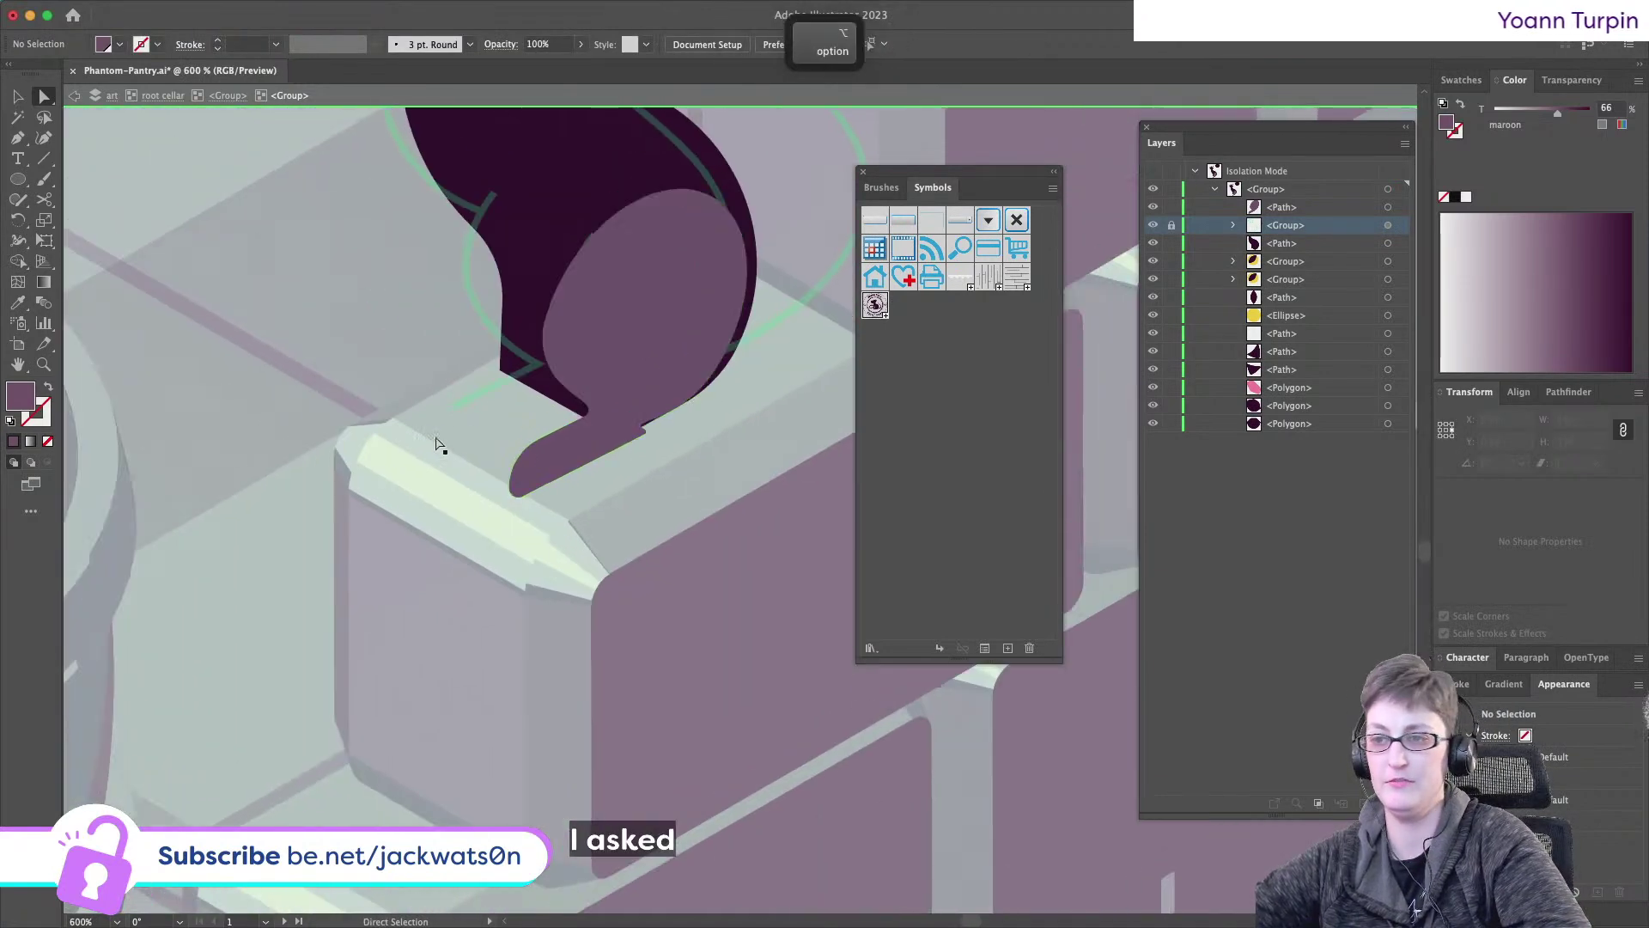
pyautogui.click(355, 641)
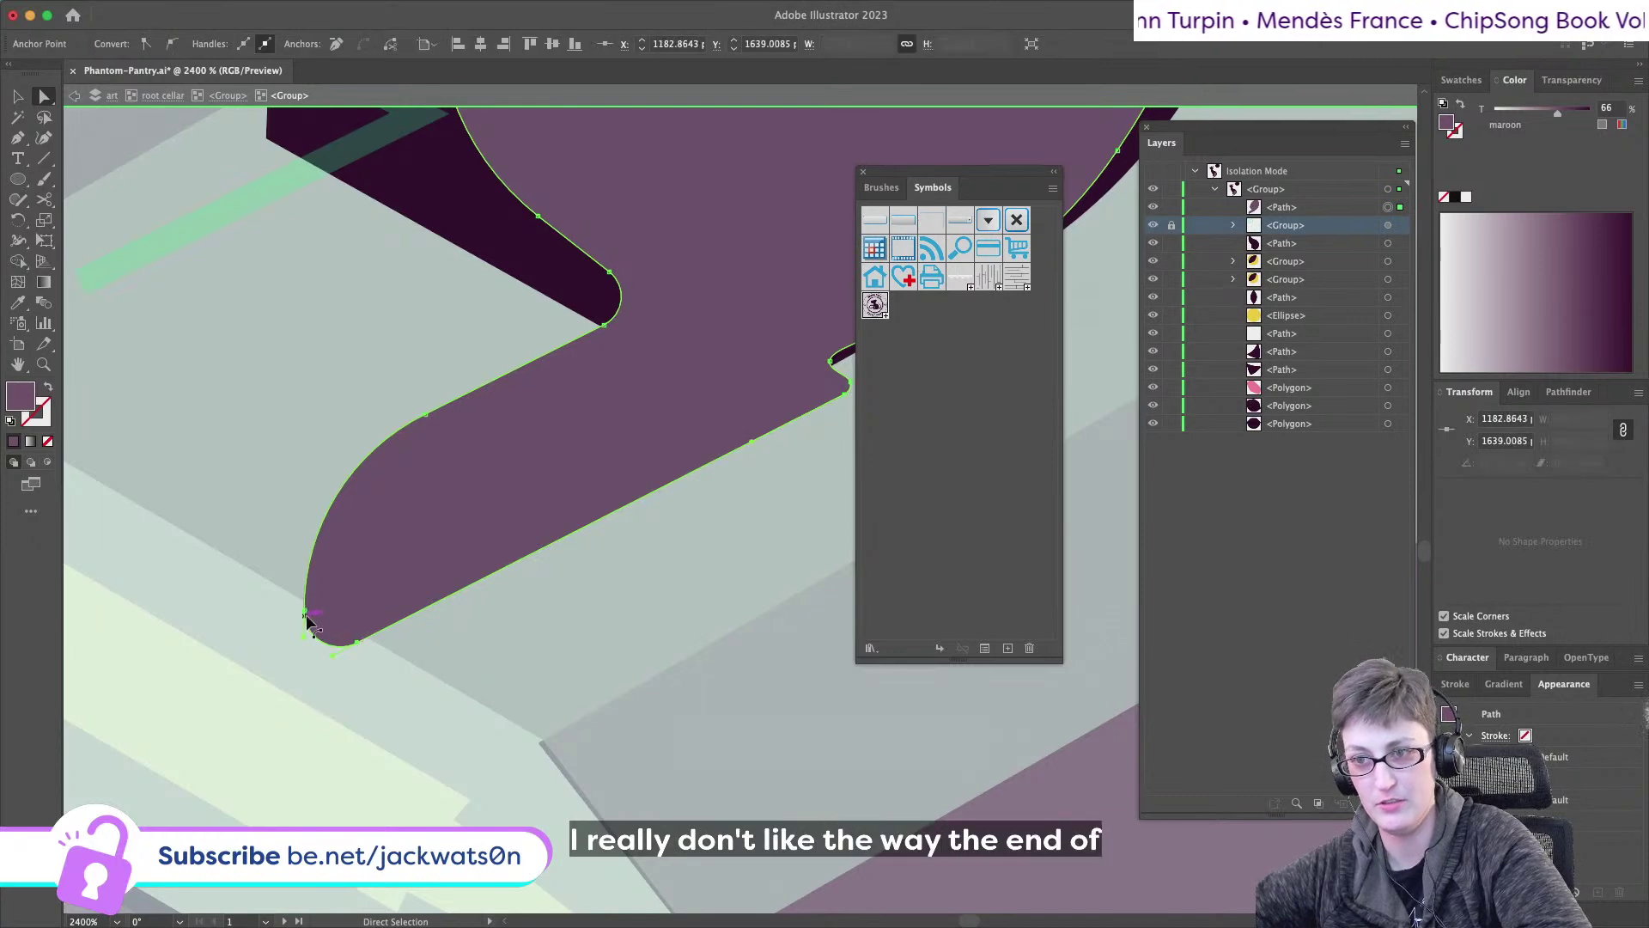
pyautogui.scroll(-3, 311, 621)
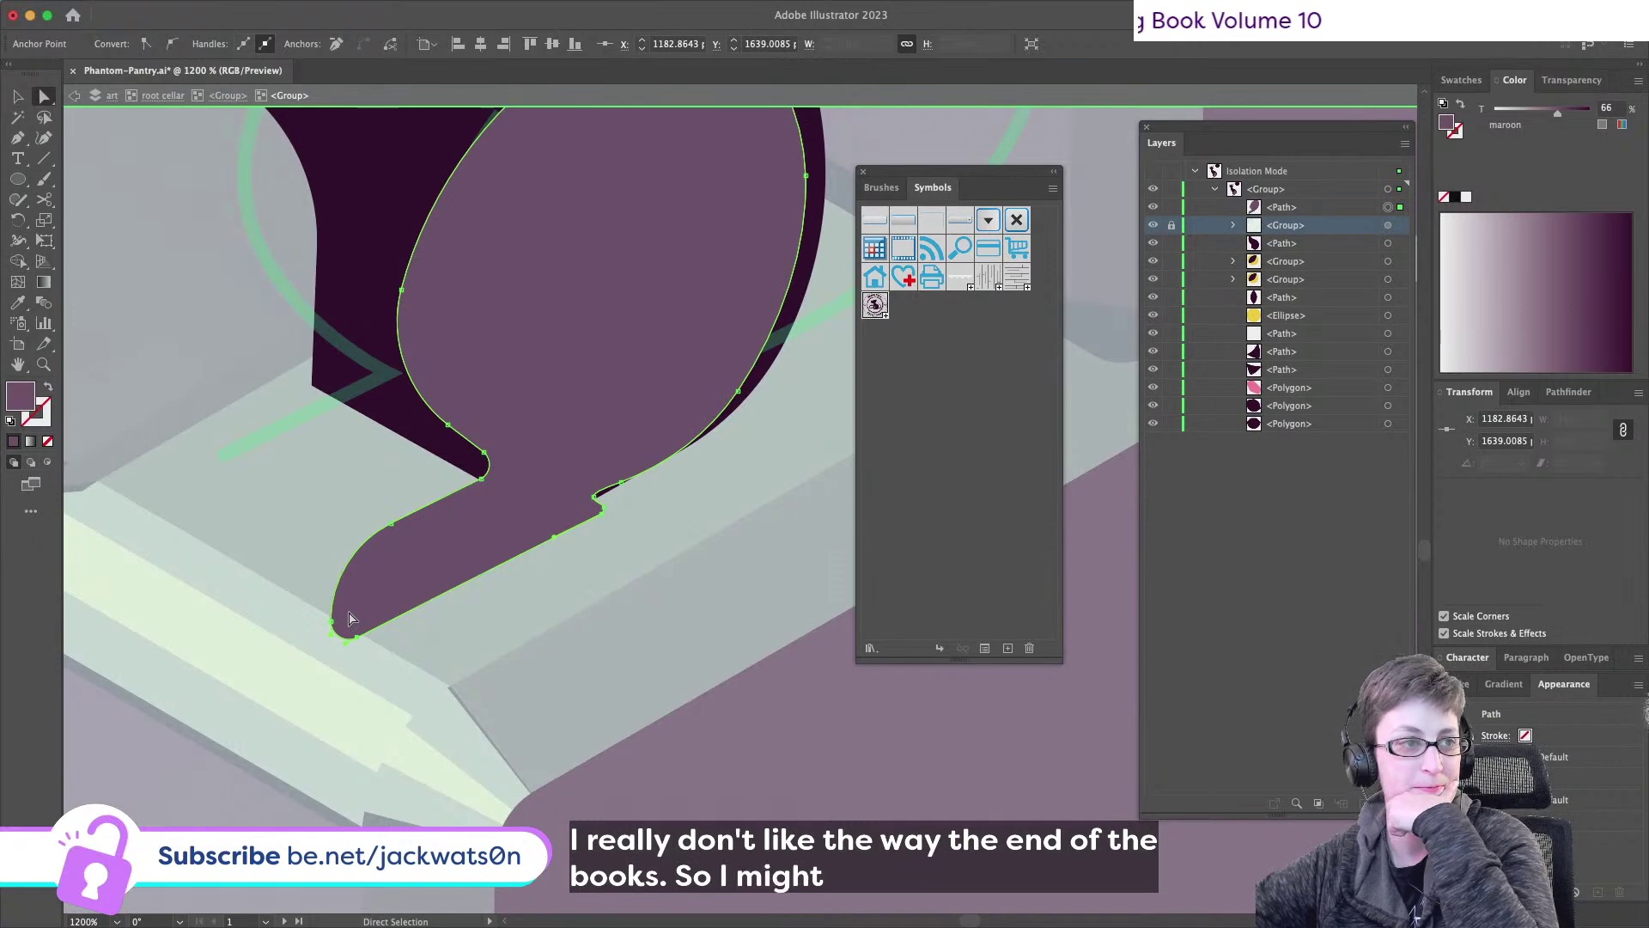
pyautogui.click(367, 572)
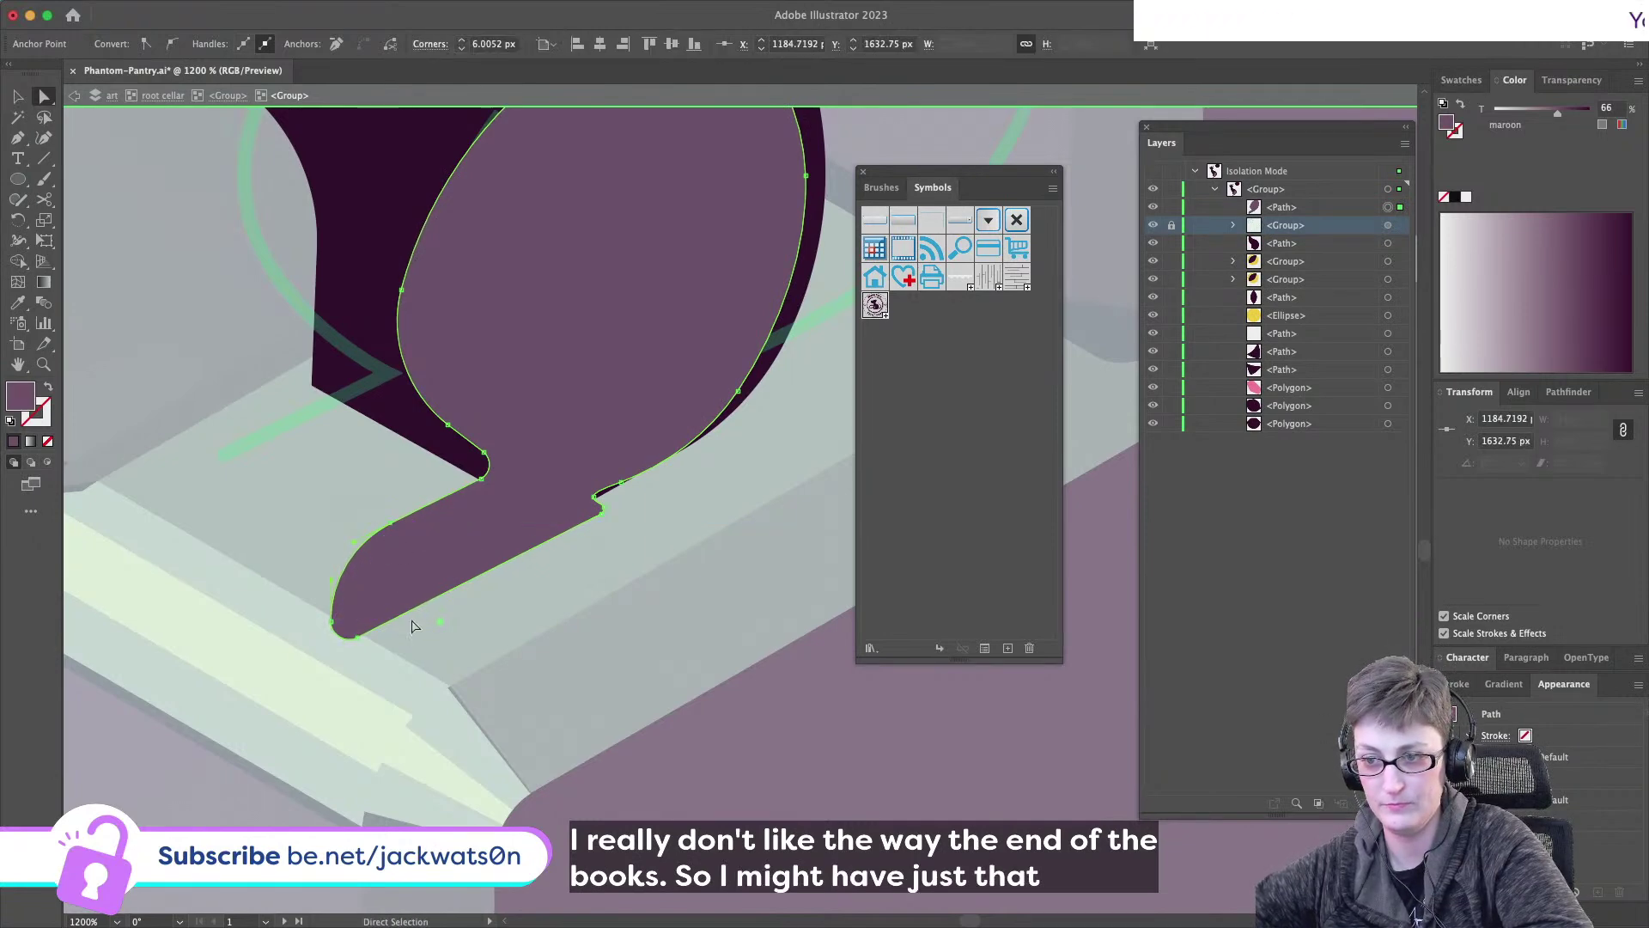
pyautogui.moveTo(438, 630); pyautogui.dragTo(397, 592)
pyautogui.press('super+z')
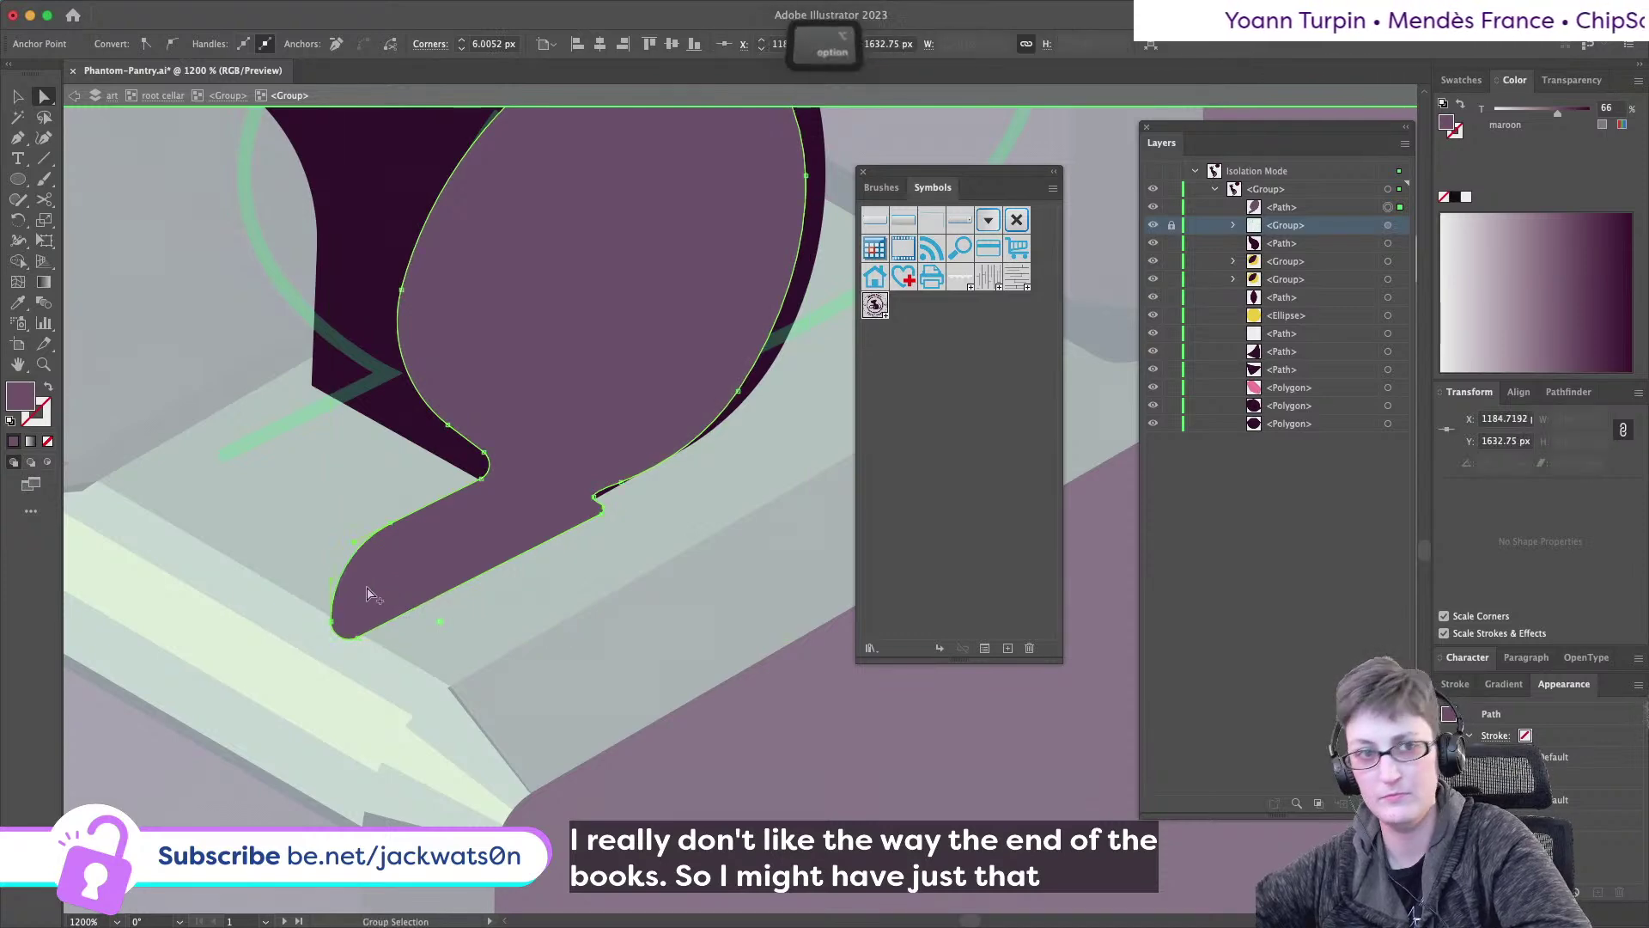
# - Square the toe's upper corner to 0 px, then delete the anchor at the toe's front and close the path
pyautogui.scroll(2, 373, 594)
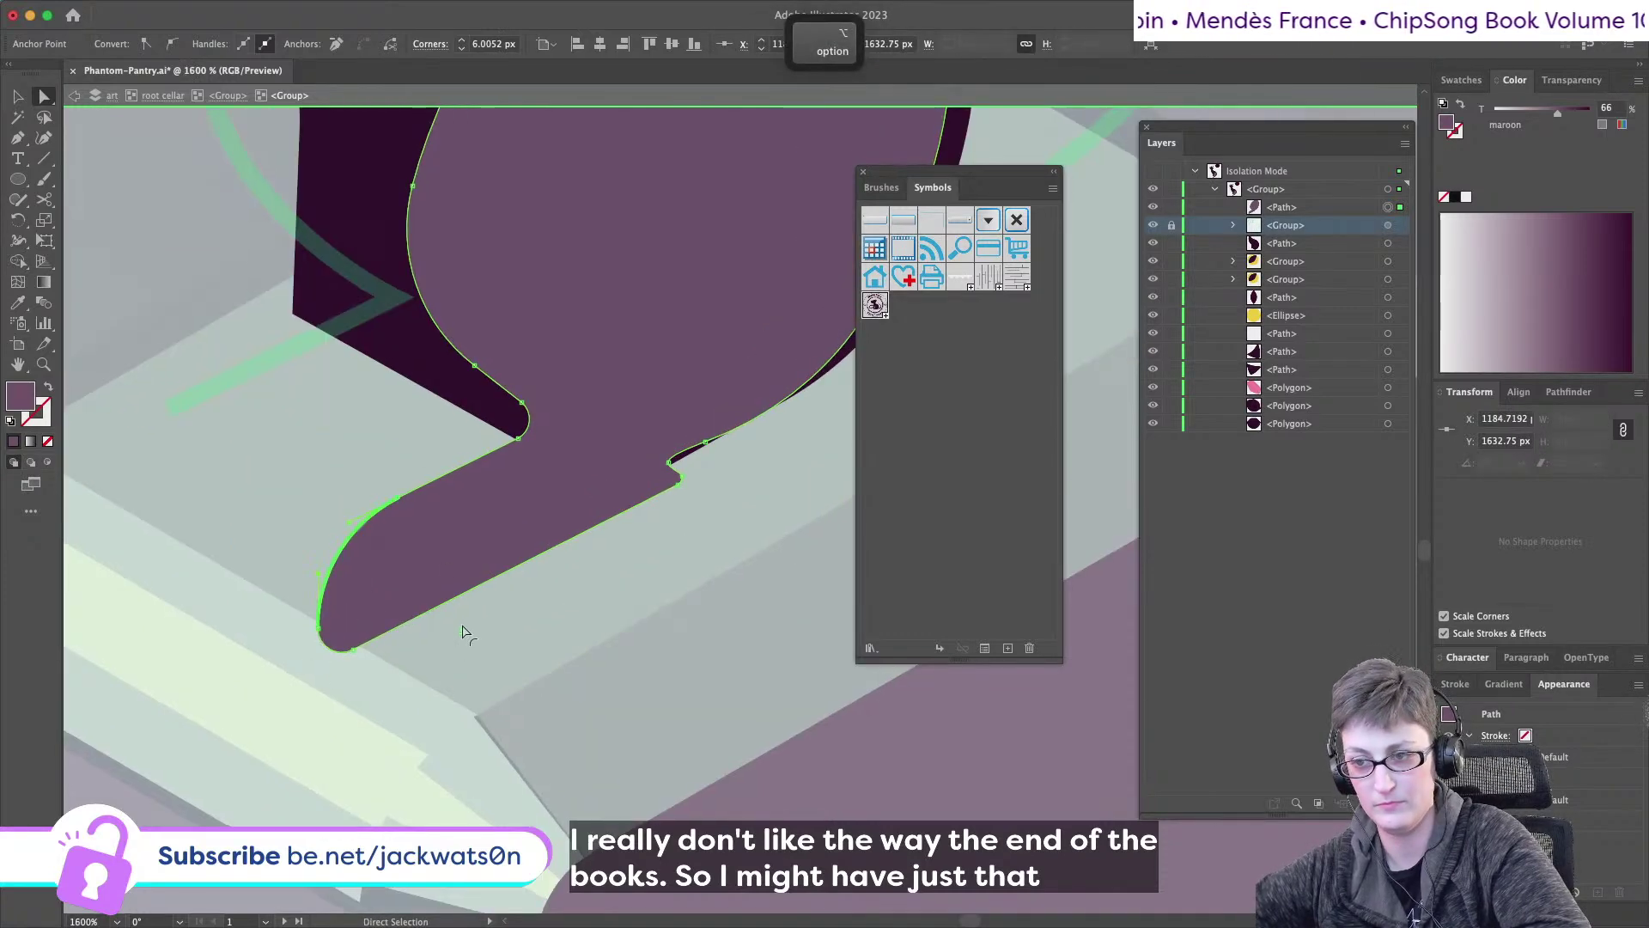
pyautogui.press('super+z')
pyautogui.click(319, 632)
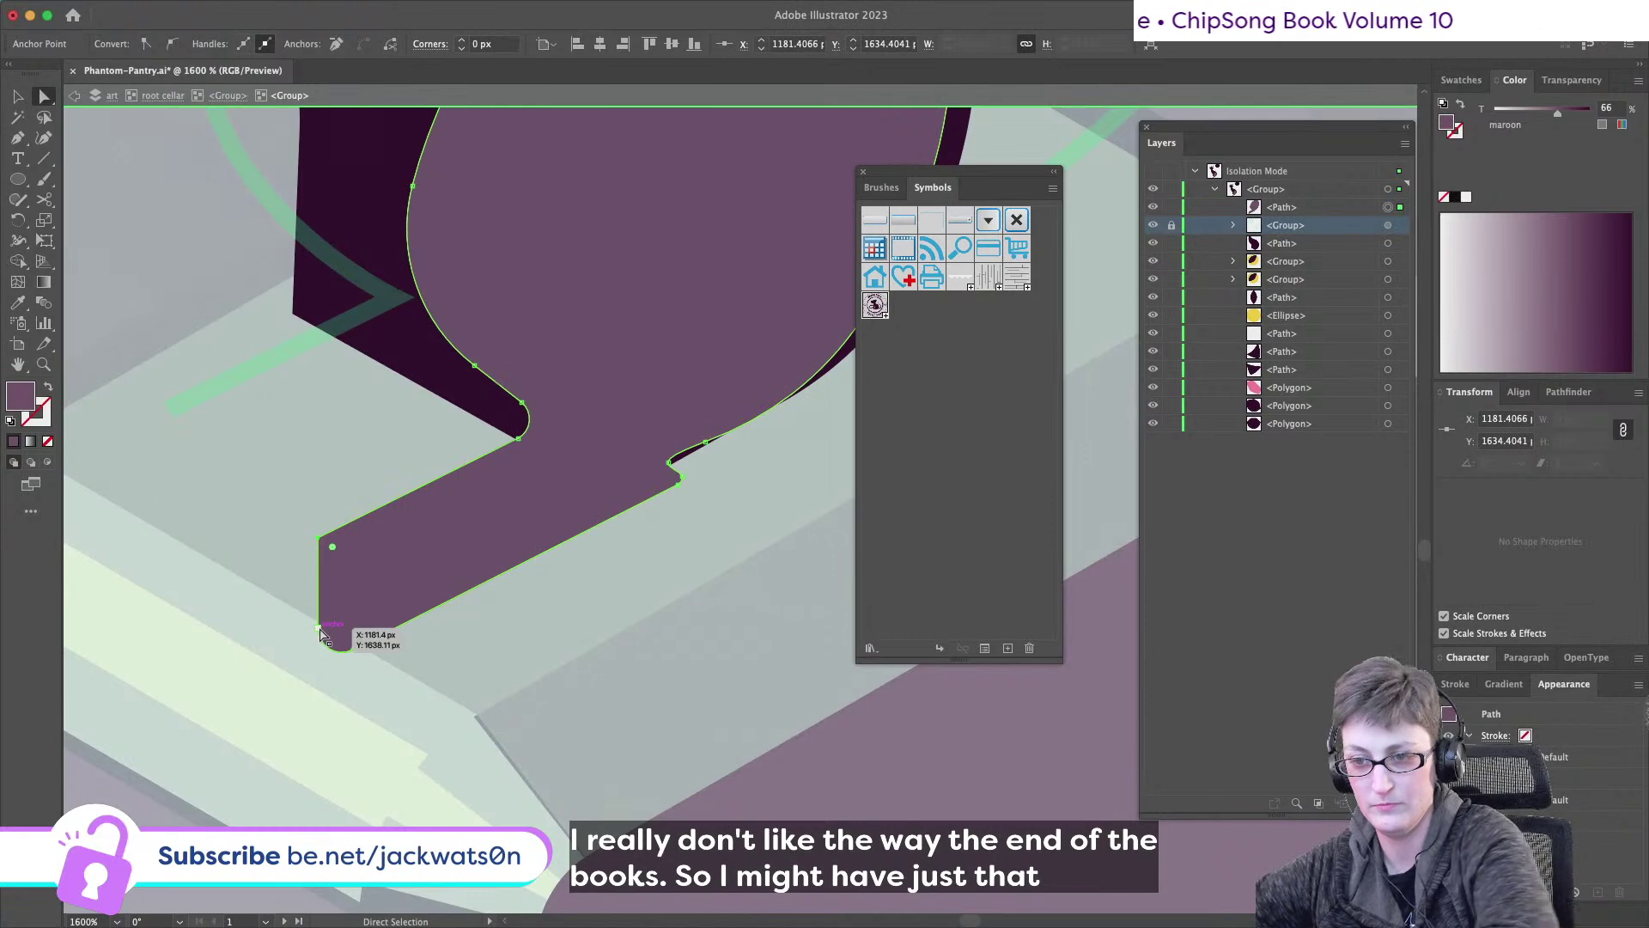
pyautogui.press('Delete')
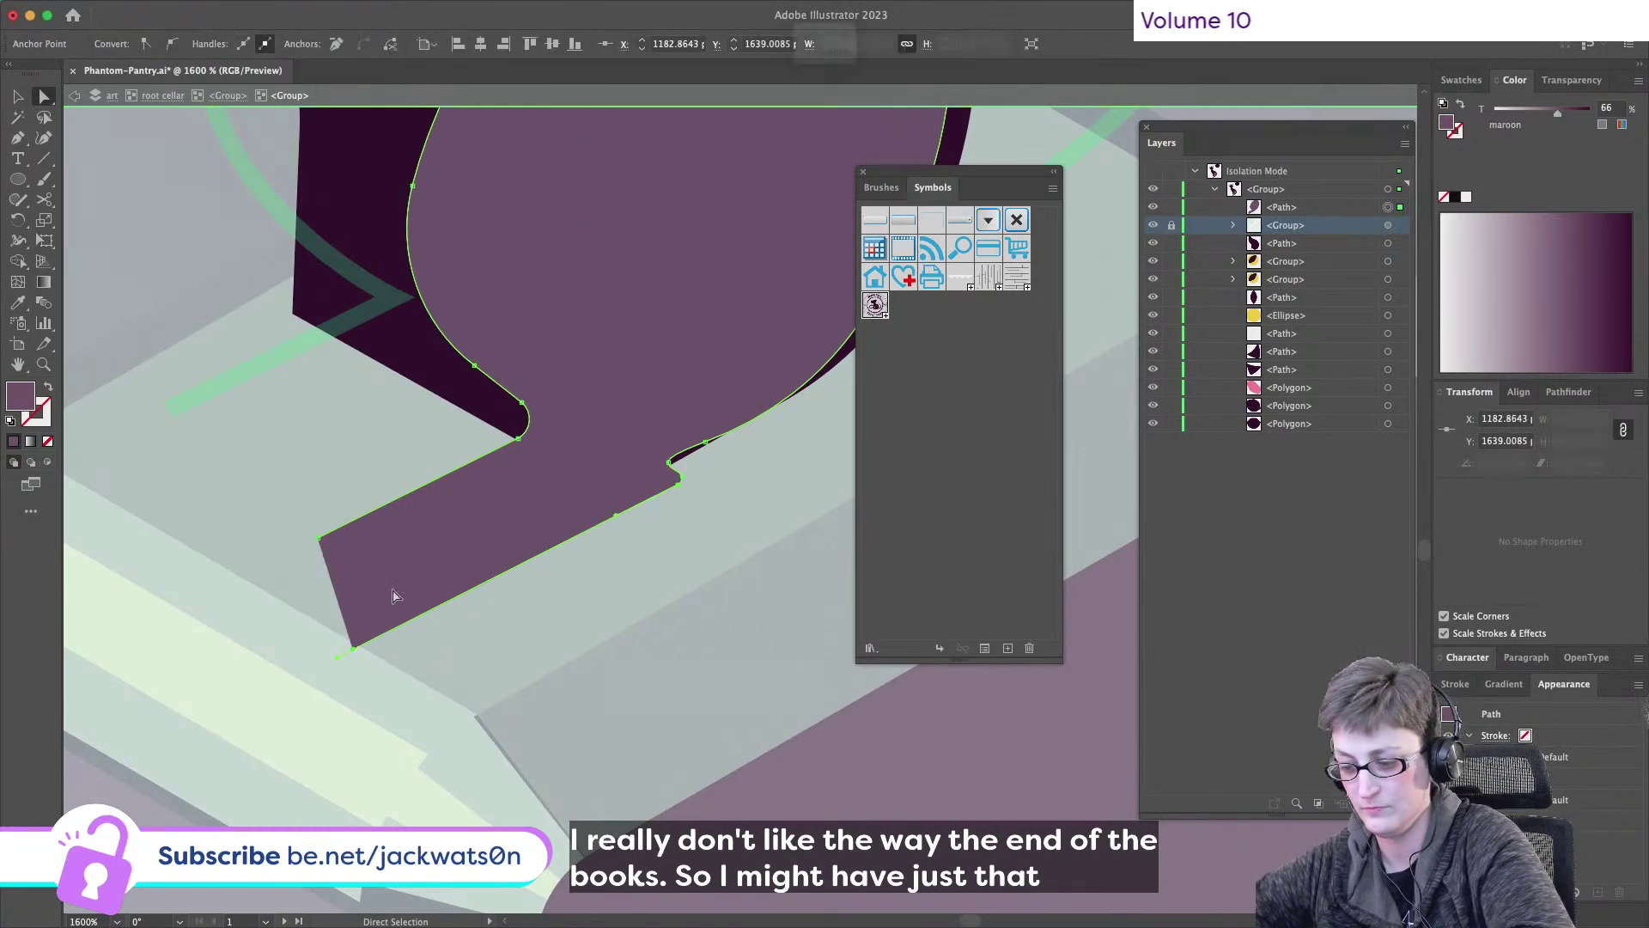
pyautogui.press('super+j')
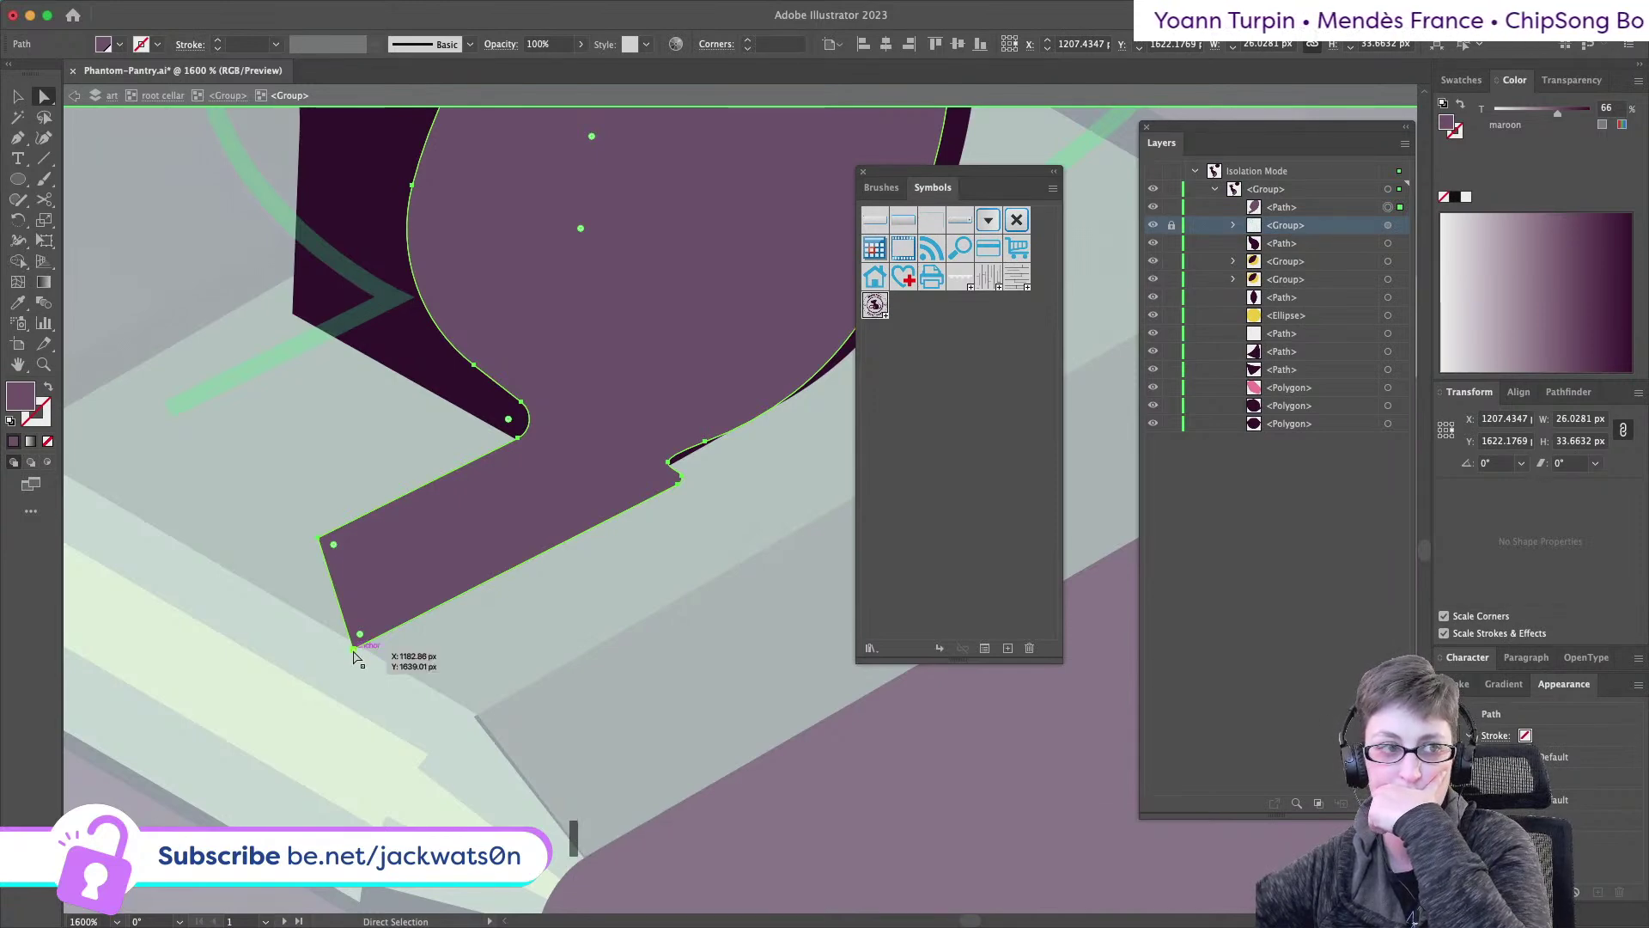
# - Round the toe's lower corner to about 0.51 px and give the upper toe corner a much larger rounding
pyautogui.click(354, 650)
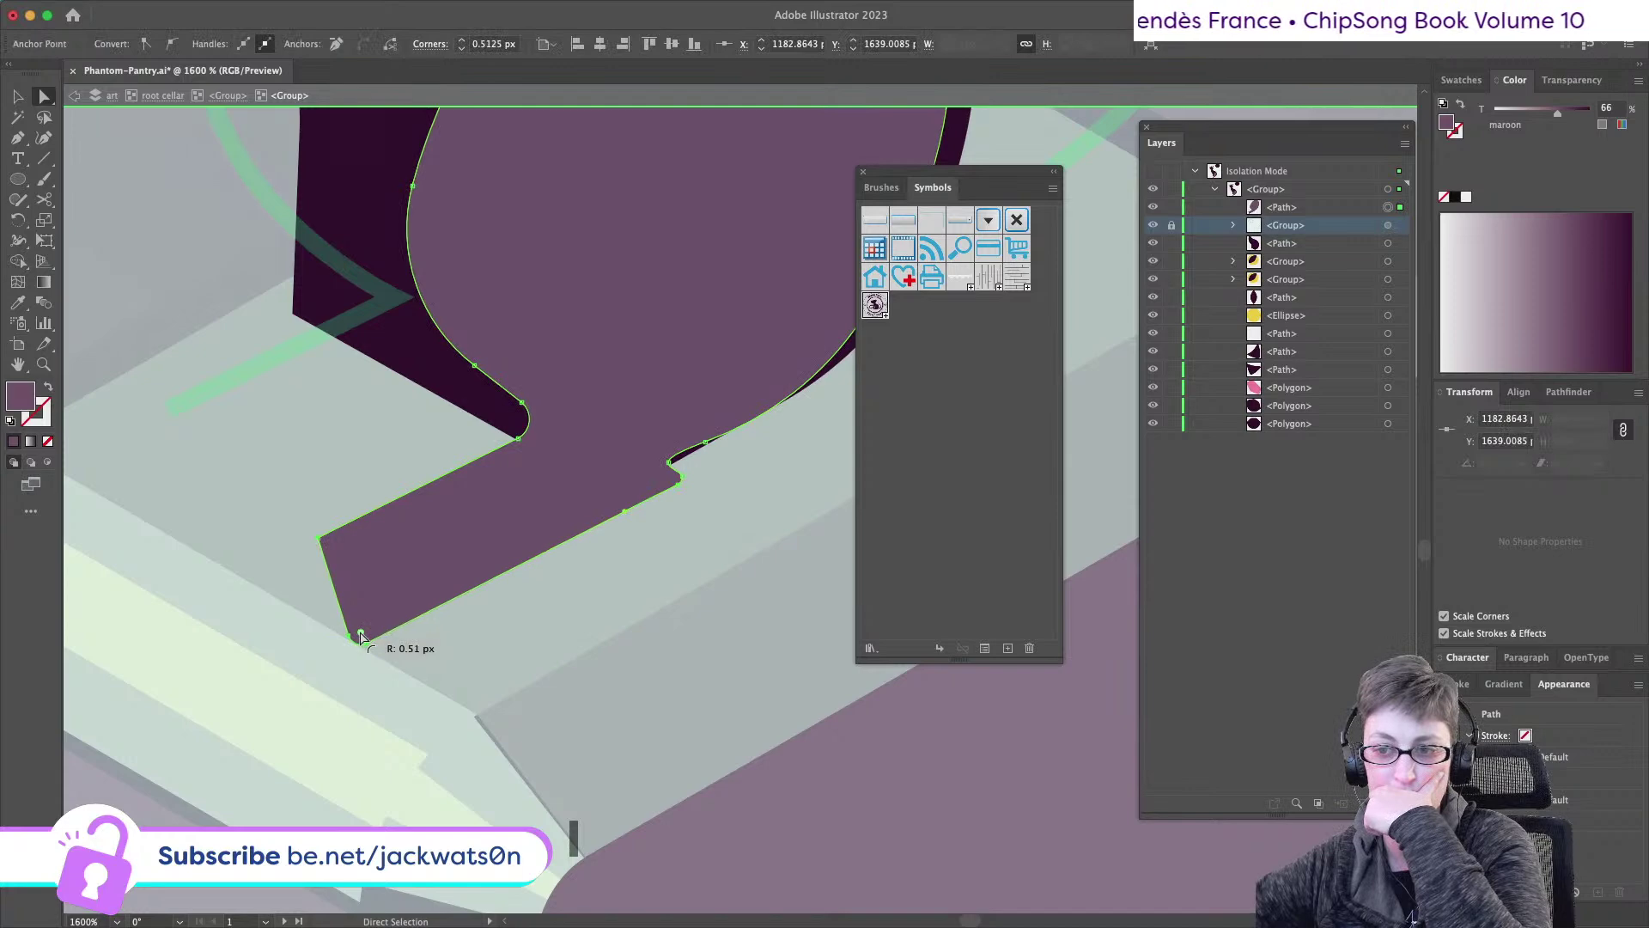
pyautogui.keyDown('shift'); pyautogui.click(319, 538); pyautogui.keyUp('shift')
pyautogui.click(320, 539)
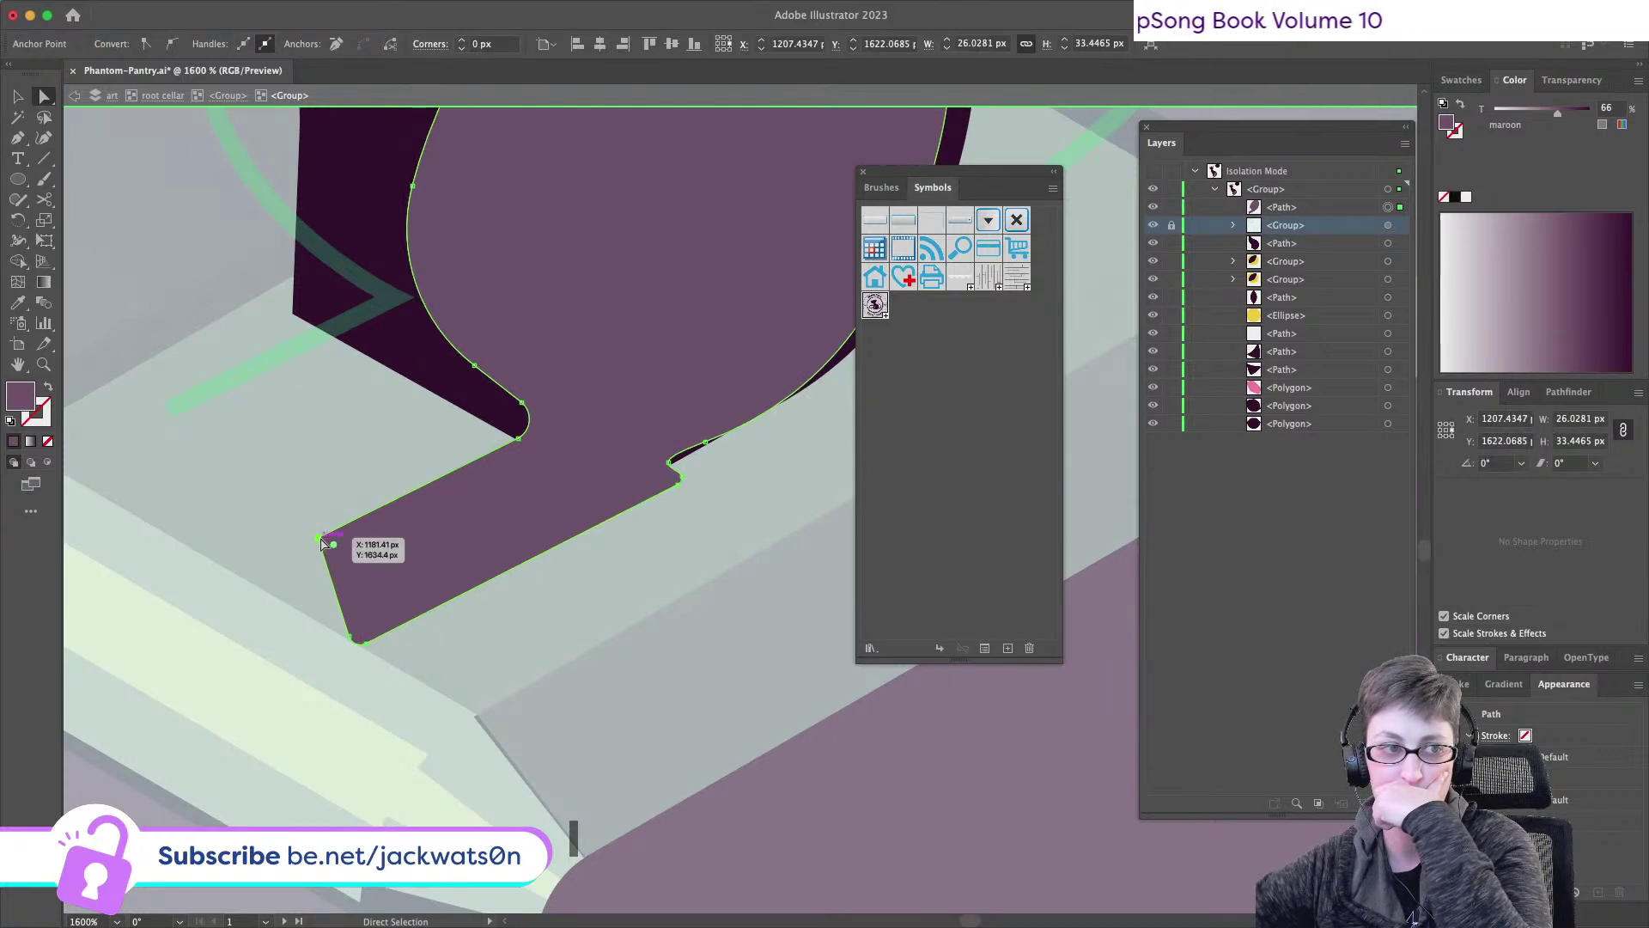
pyautogui.moveTo(338, 537); pyautogui.dragTo(450, 587)
pyautogui.click(364, 643)
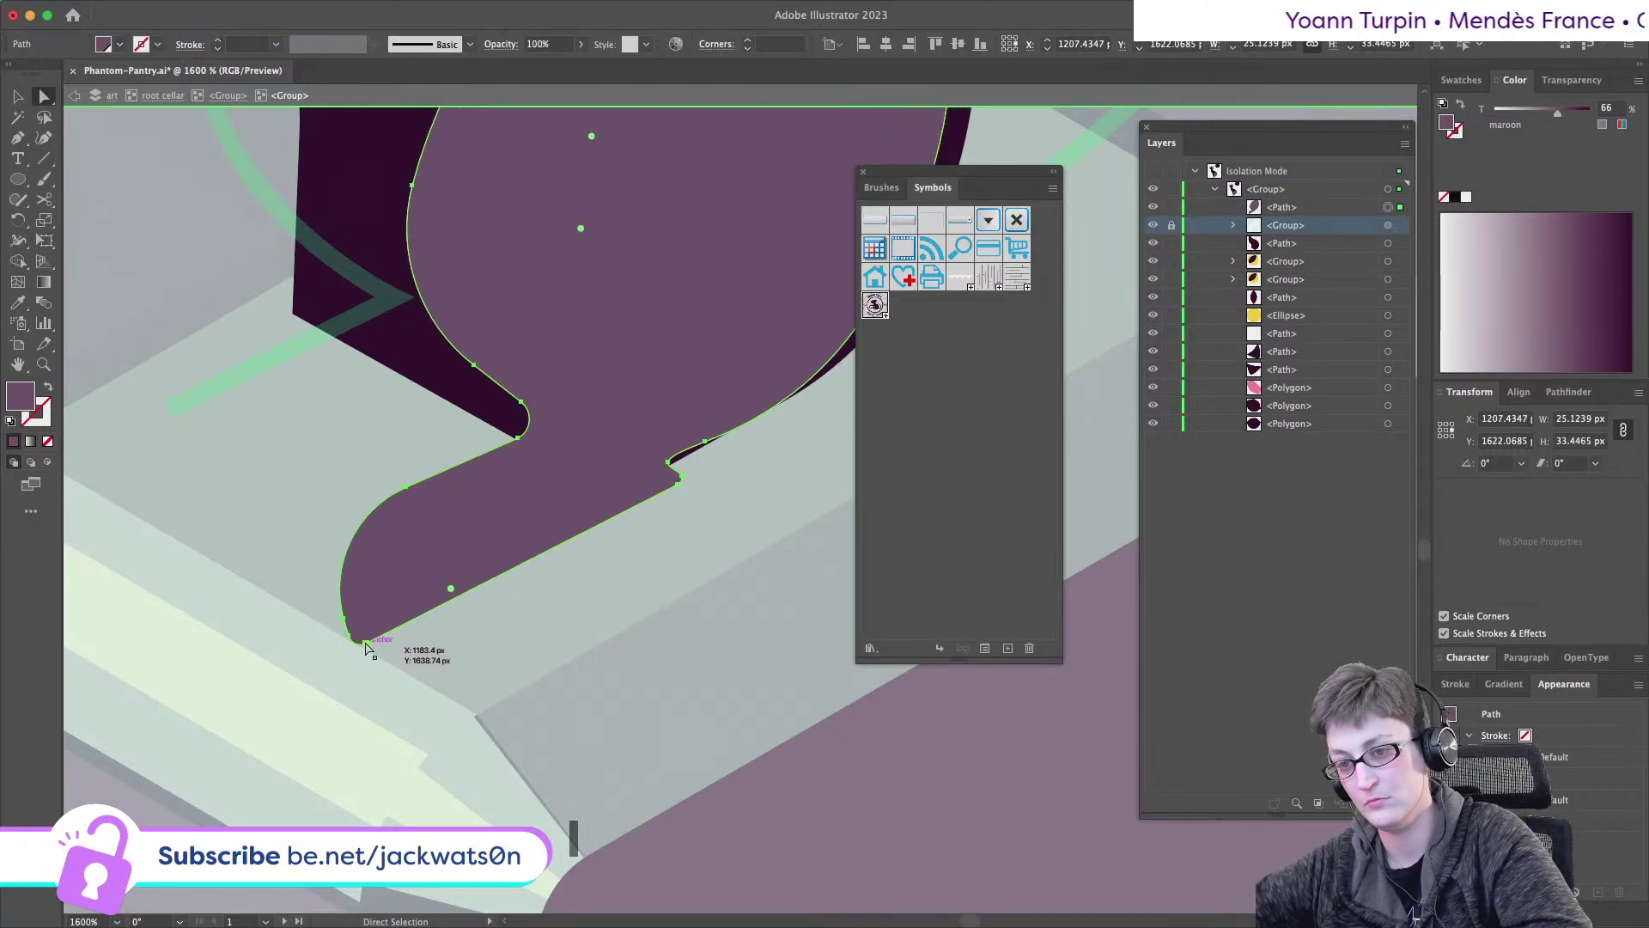
# - Compare the squared and rounded toe against the whole cat, keeping the rounded version
pyautogui.scroll(-5, 386, 632)
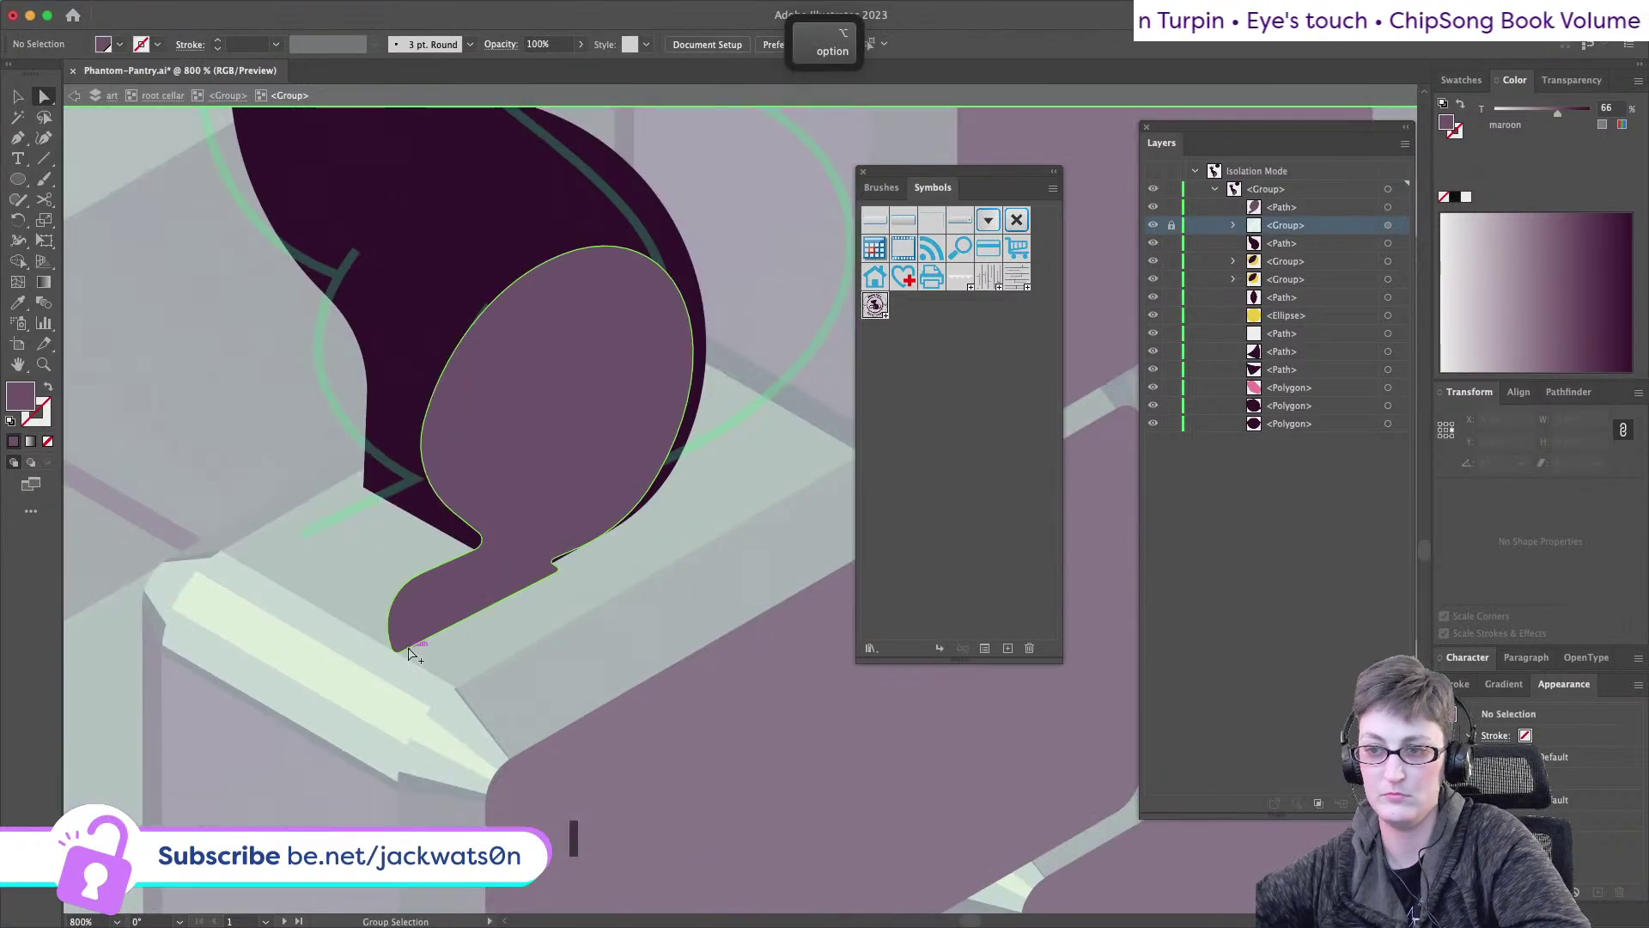
pyautogui.scroll(-1, 408, 654)
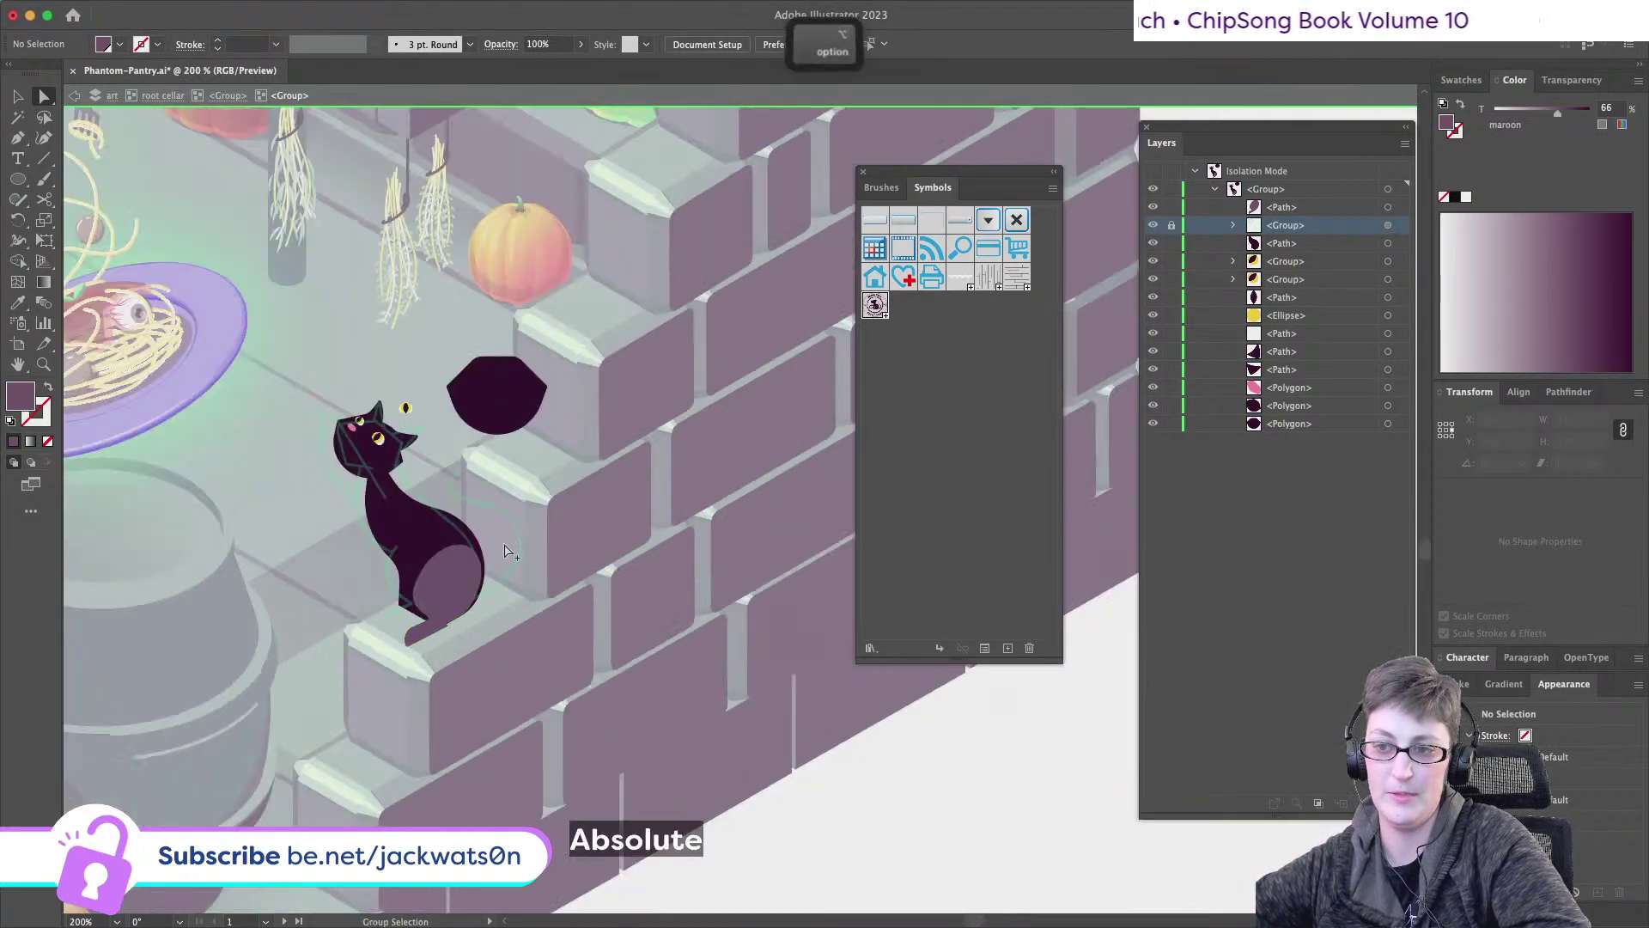
pyautogui.scroll(1, 510, 552)
pyautogui.click(357, 687)
pyautogui.scroll(4, 365, 713)
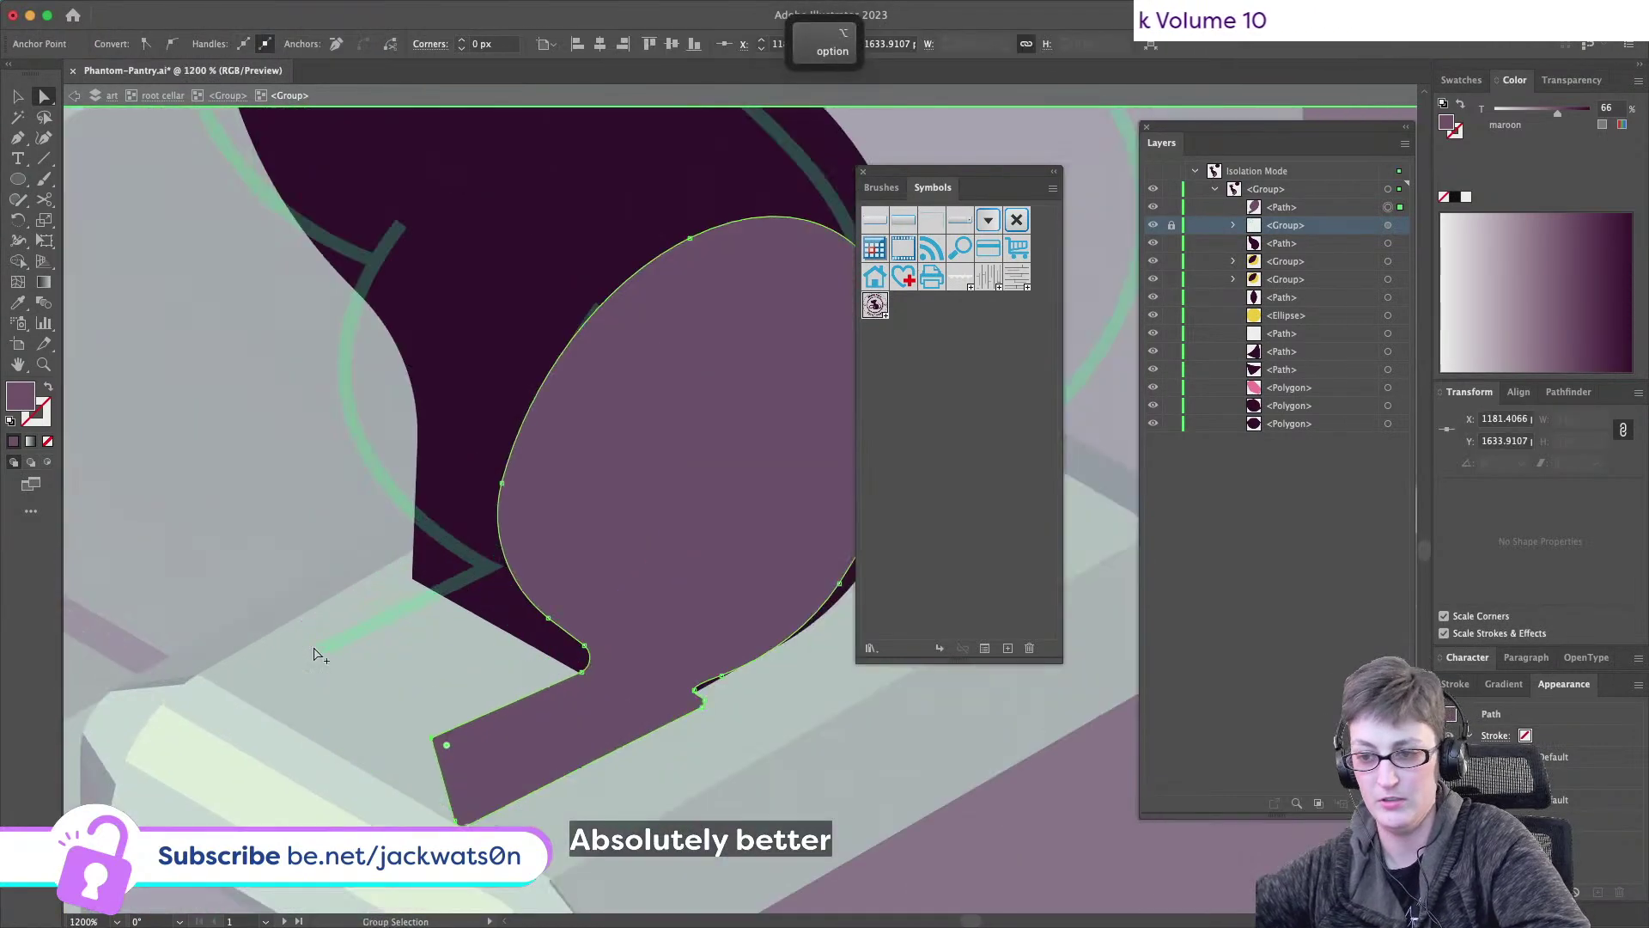
pyautogui.scroll(-4, 483, 644)
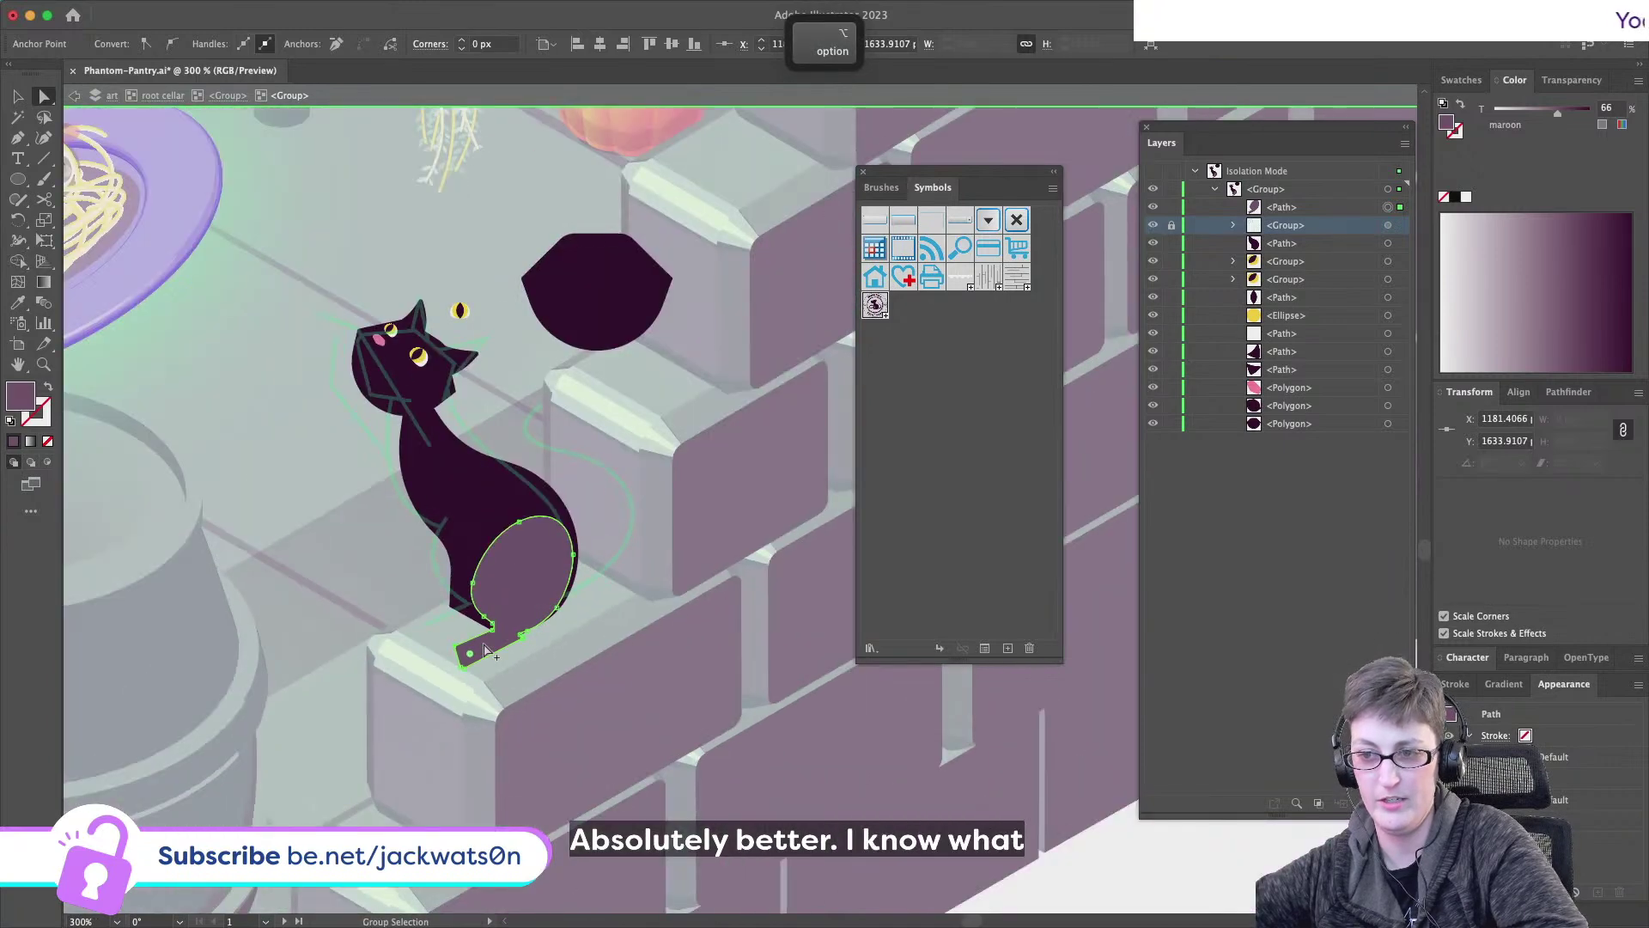
pyautogui.press('shift+super+z')
pyautogui.press('shift+super+a')
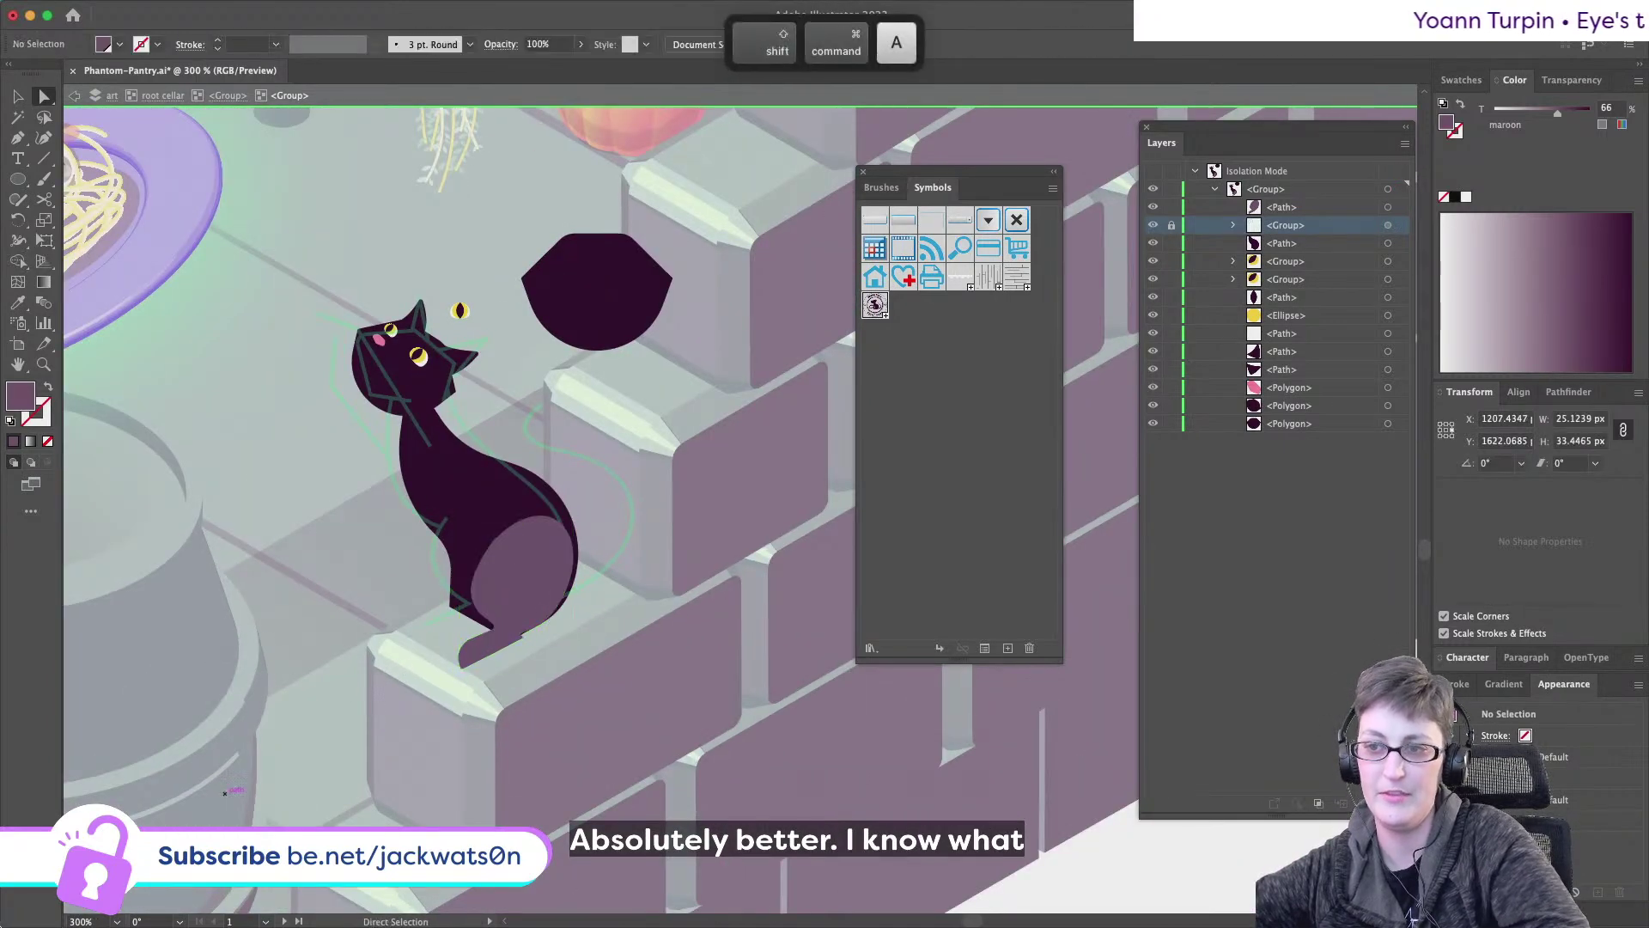
# - Duplicate the haunch-and-paw shape, offset the copy toward the cat's front, and place it behind the dark body as the far hind leg
pyautogui.scroll(3, 528, 601)
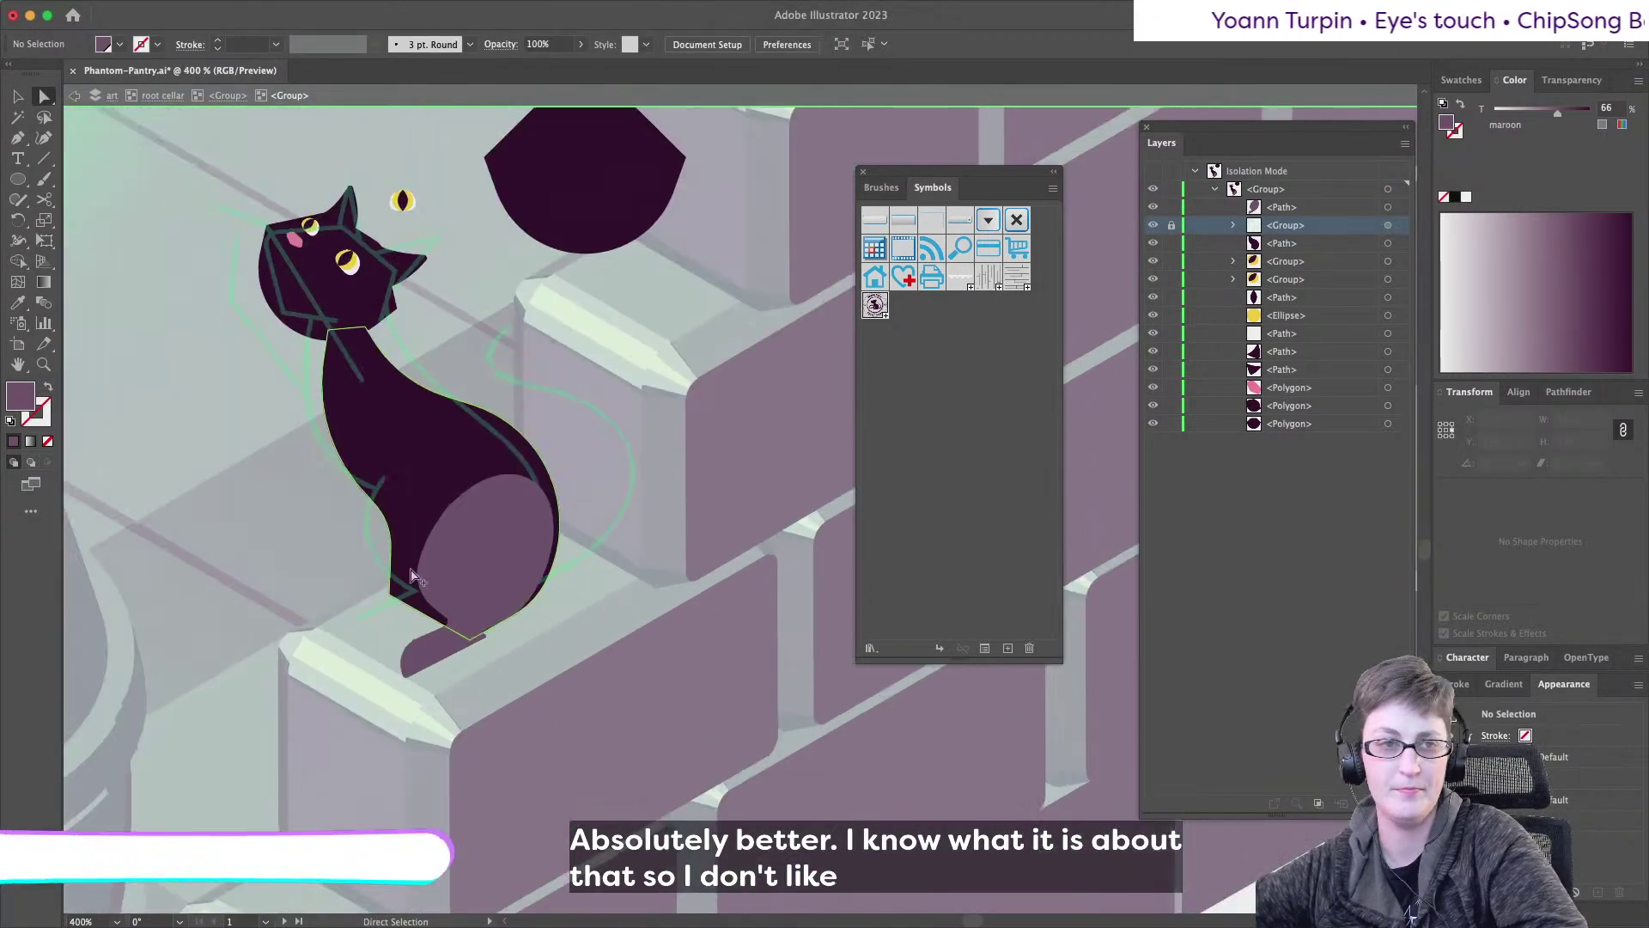
pyautogui.click(471, 581)
pyautogui.press('super+c')
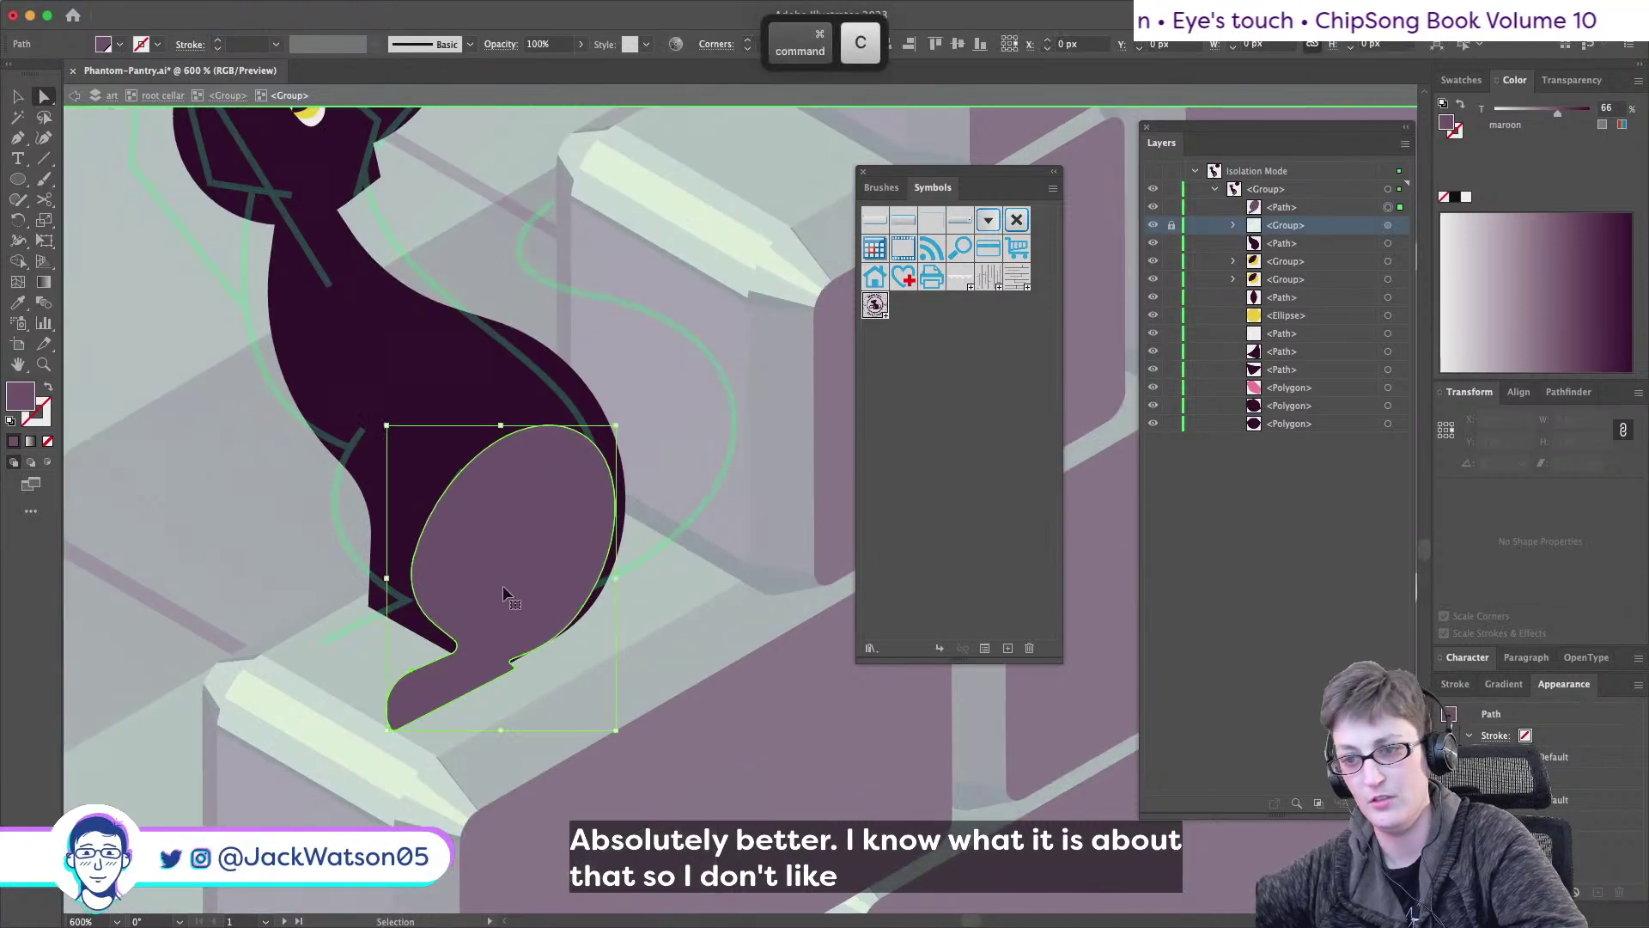
pyautogui.press('super+f')
pyautogui.moveTo(474, 582); pyautogui.dragTo(438, 571)
pyautogui.press('super+x')
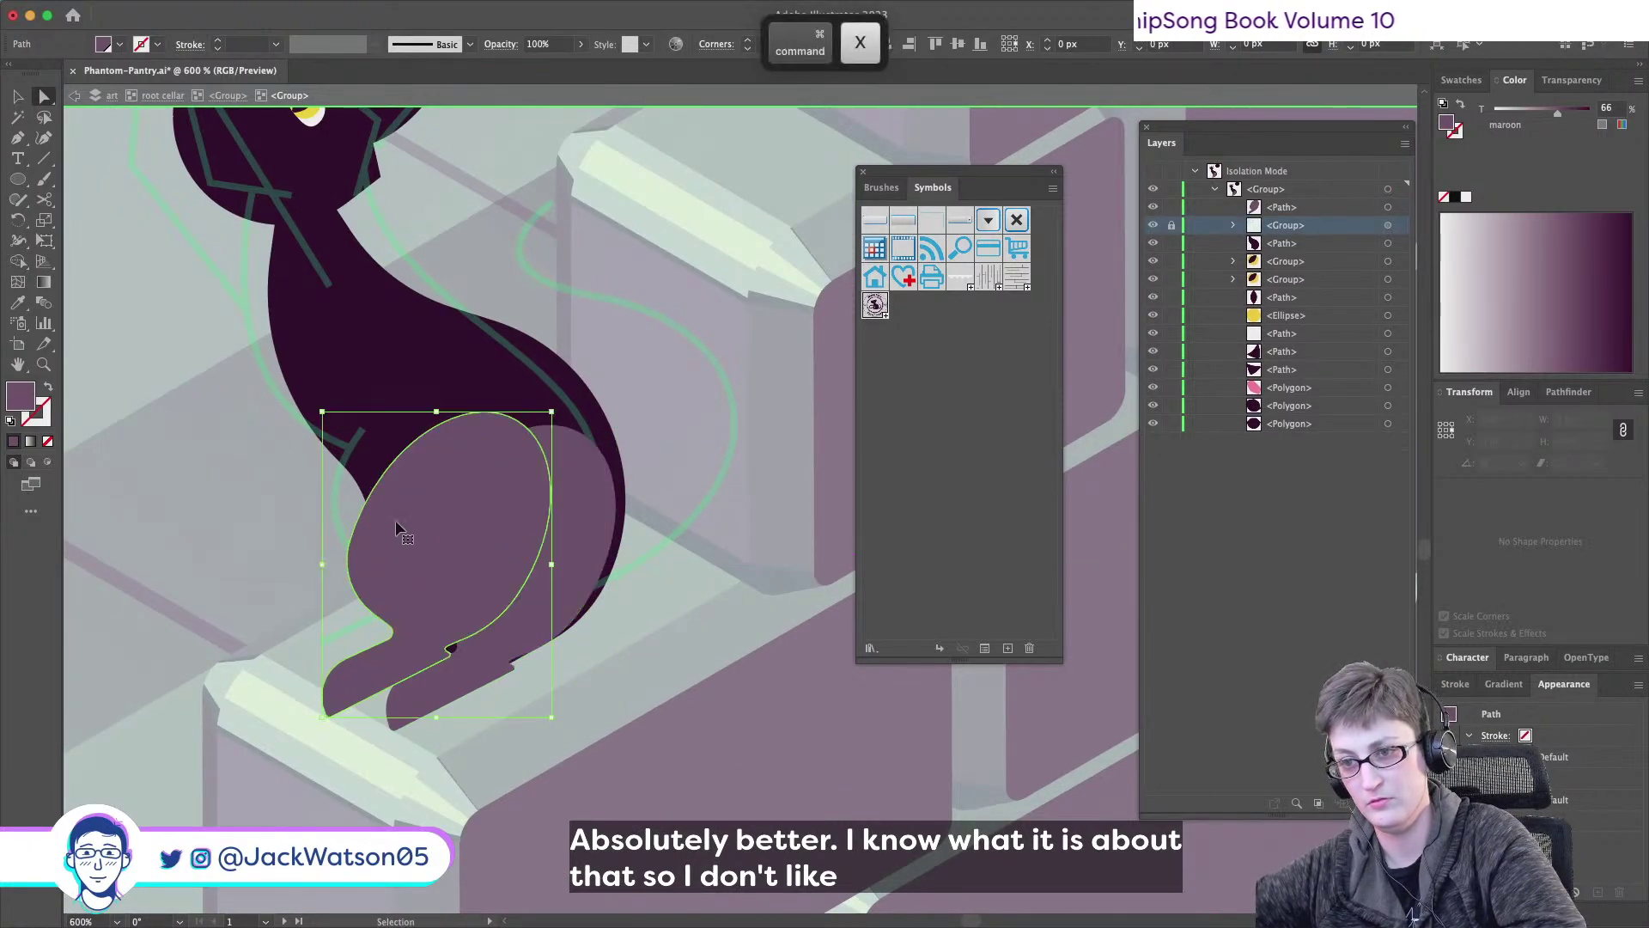
pyautogui.click(399, 522)
pyautogui.press('super+b')
pyautogui.press('super+shift+a')
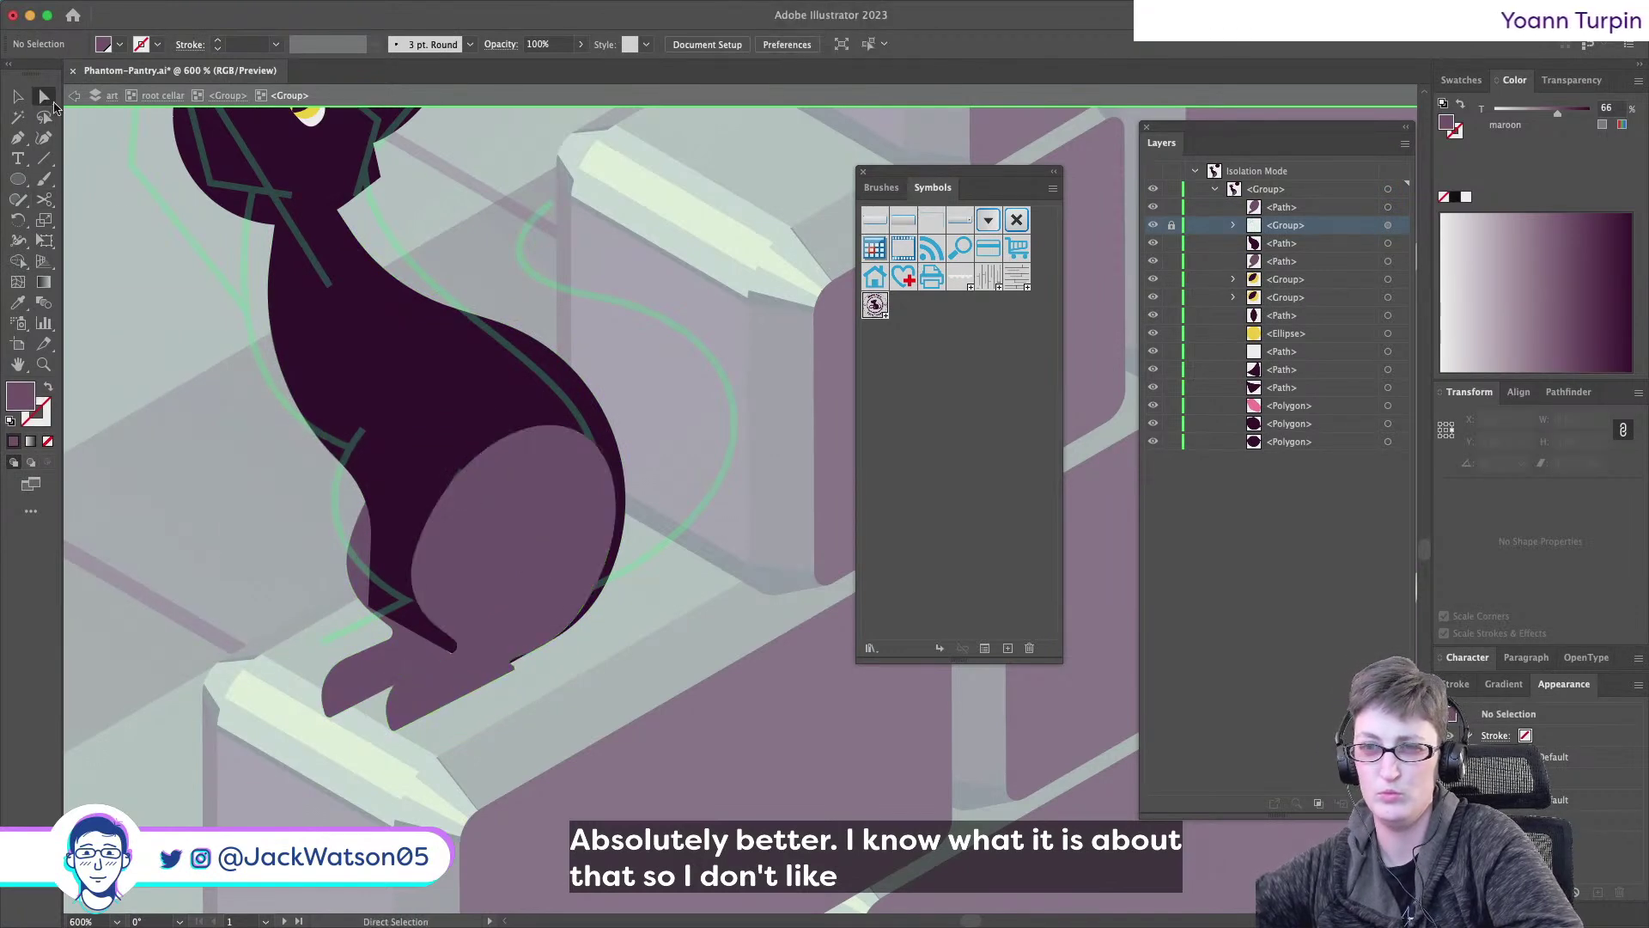
# - Recolor the far hind leg with the 100% maroon tint and shift both hind legs slightly down and forward on the stone block
pyautogui.moveTo(365, 685); pyautogui.dragTo(357, 659)
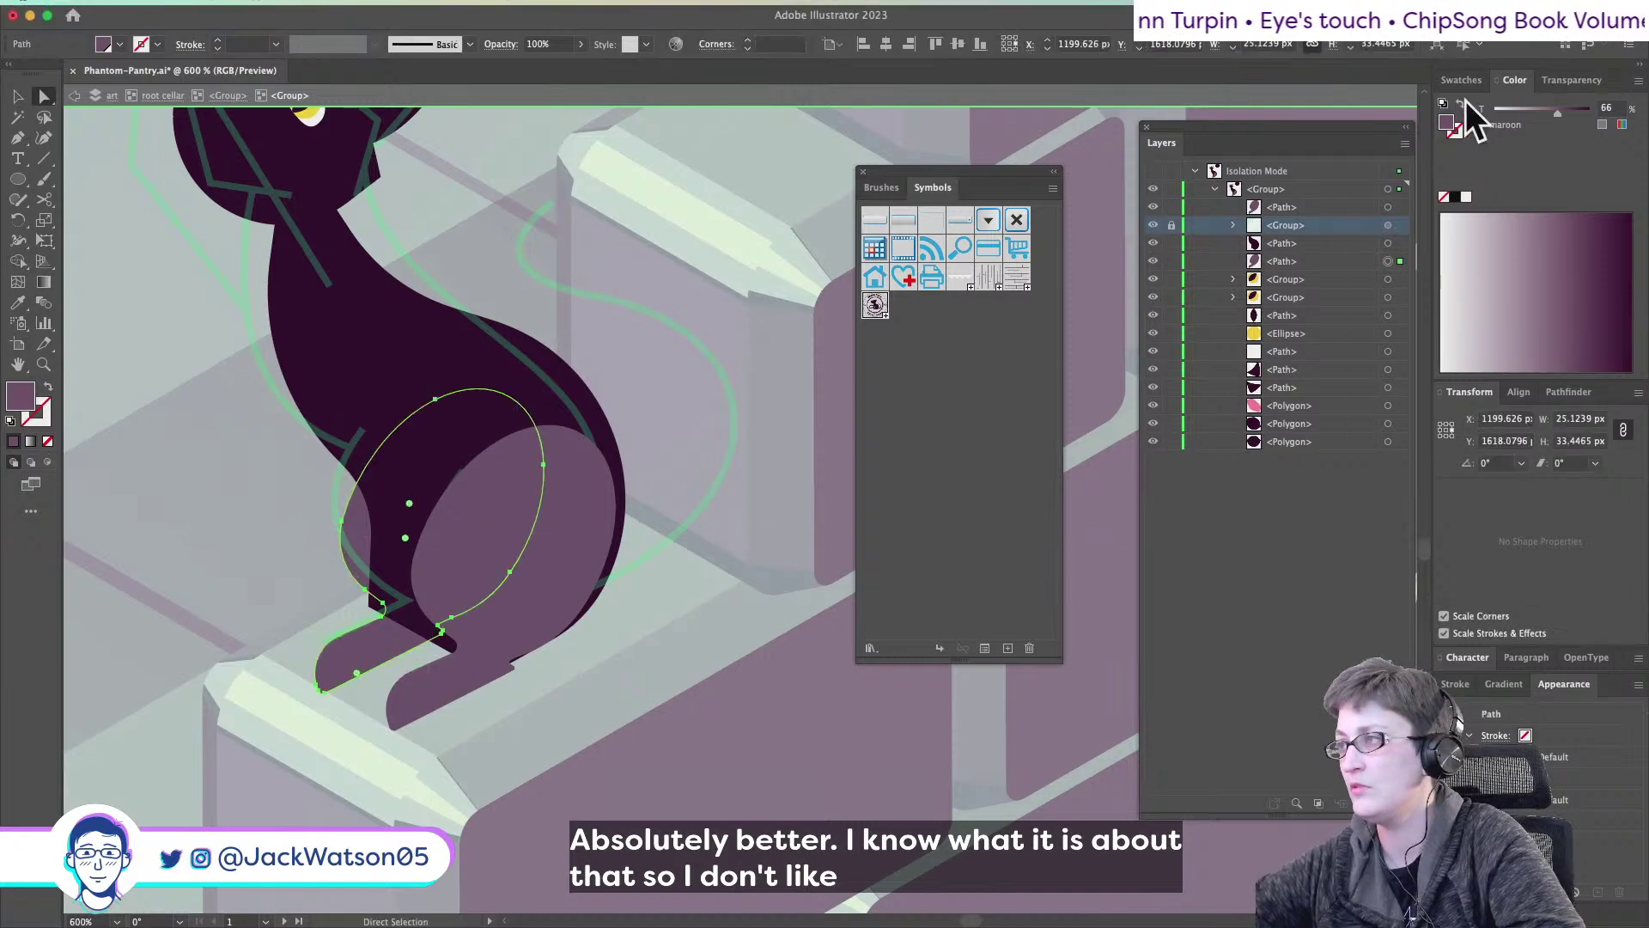
pyautogui.press('super+shift+a')
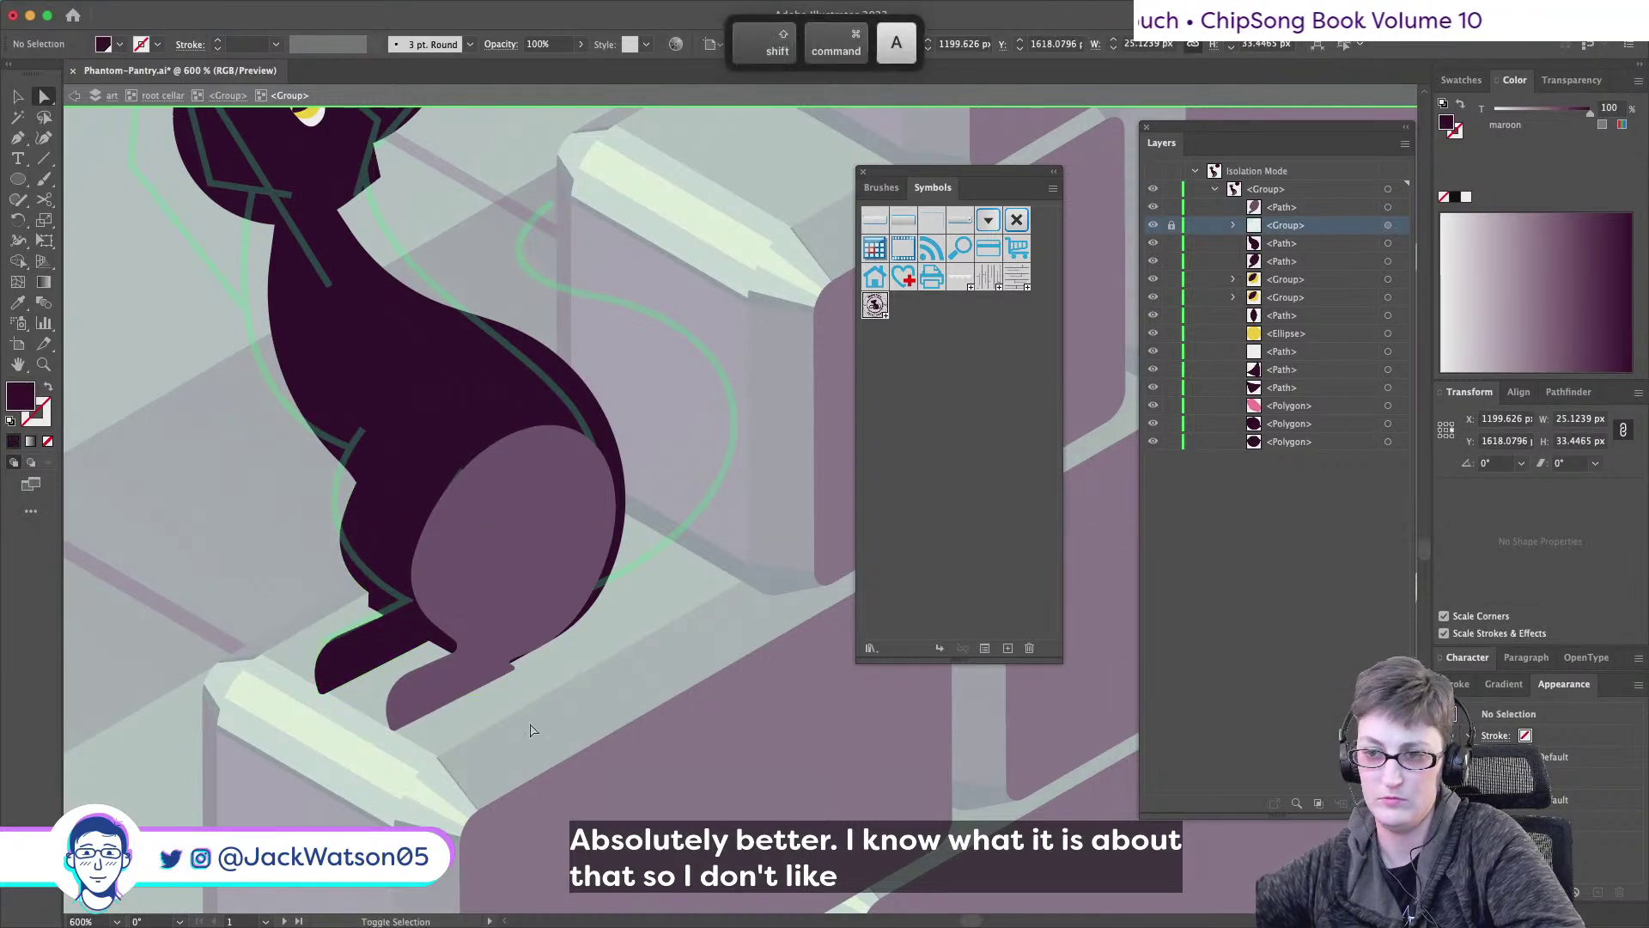
pyautogui.moveTo(357, 648); pyautogui.dragTo(354, 662)
pyautogui.moveTo(451, 677); pyautogui.dragTo(442, 691)
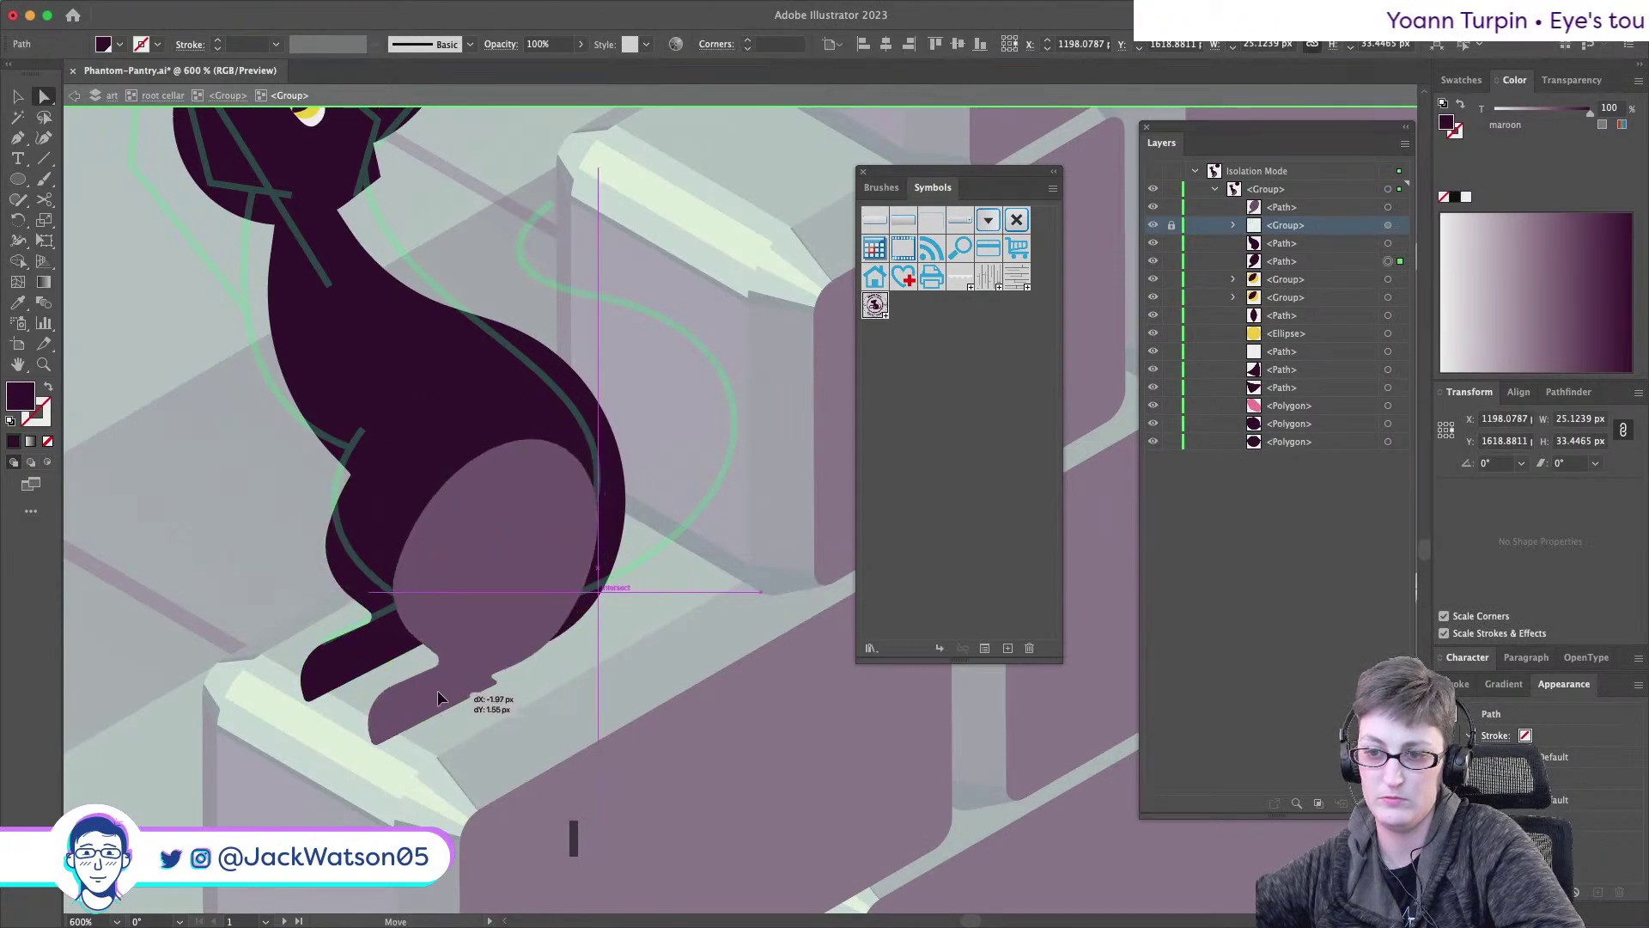
pyautogui.press('super+shift+a')
# - Examine the two hind legs up close and the cat's silhouette against the surrounding brickwork
pyautogui.scroll(-3, 547, 697)
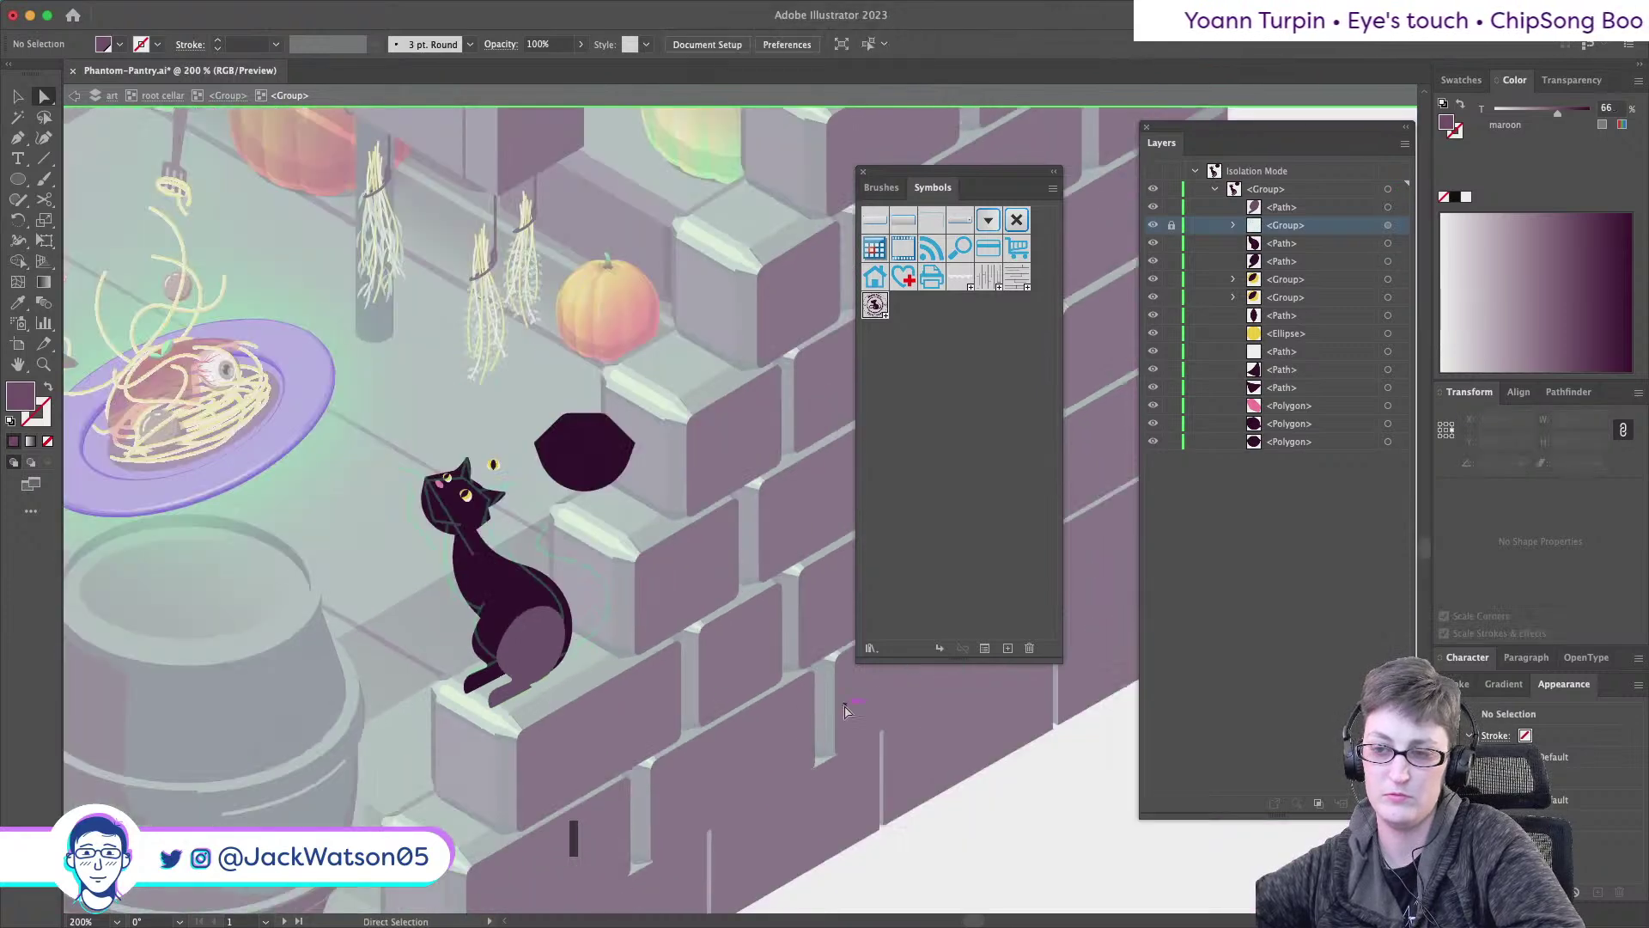
pyautogui.scroll(5, 511, 676)
pyautogui.scroll(-3, 511, 676)
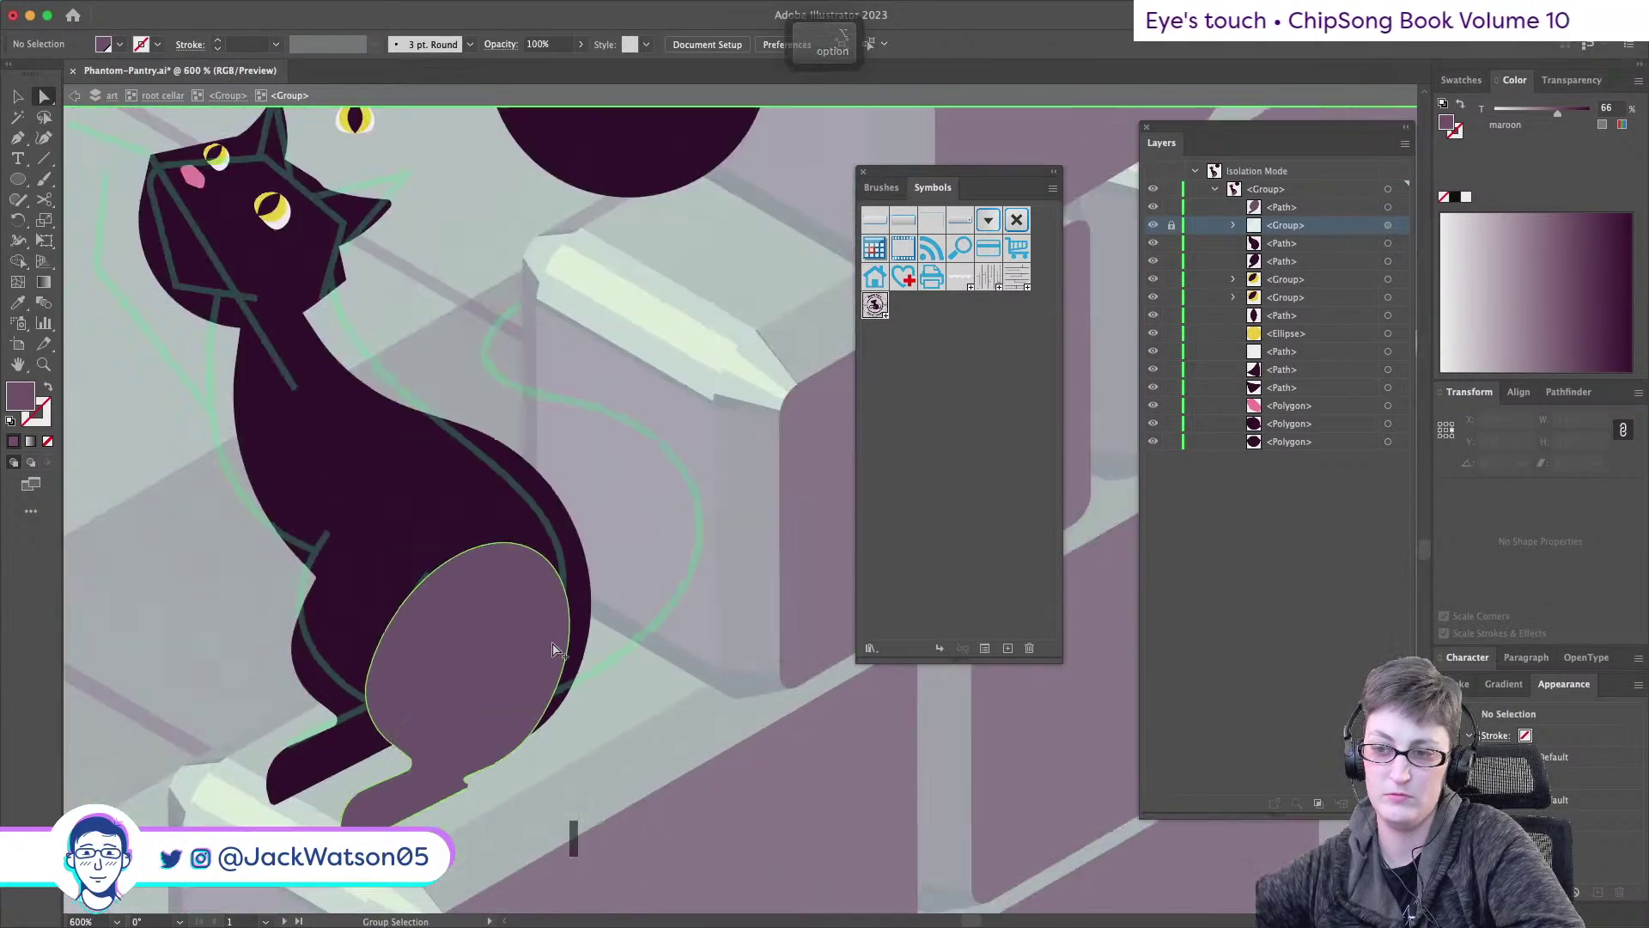
pyautogui.scroll(3, 511, 676)
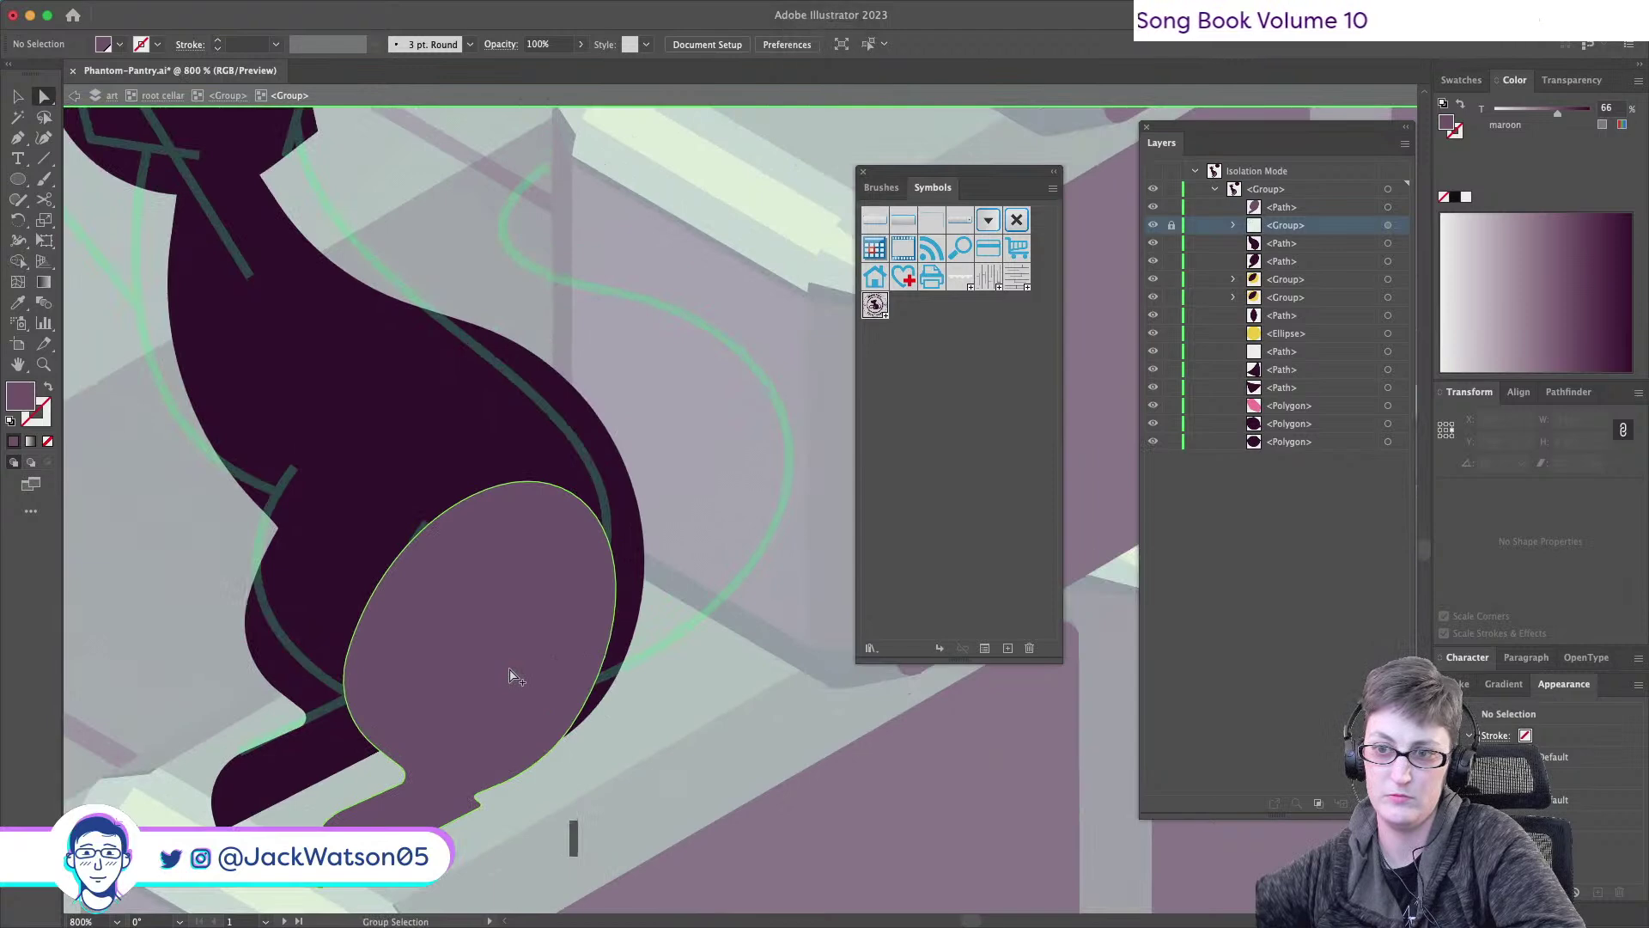
pyautogui.scroll(-1, 512, 676)
pyautogui.scroll(-2, 511, 676)
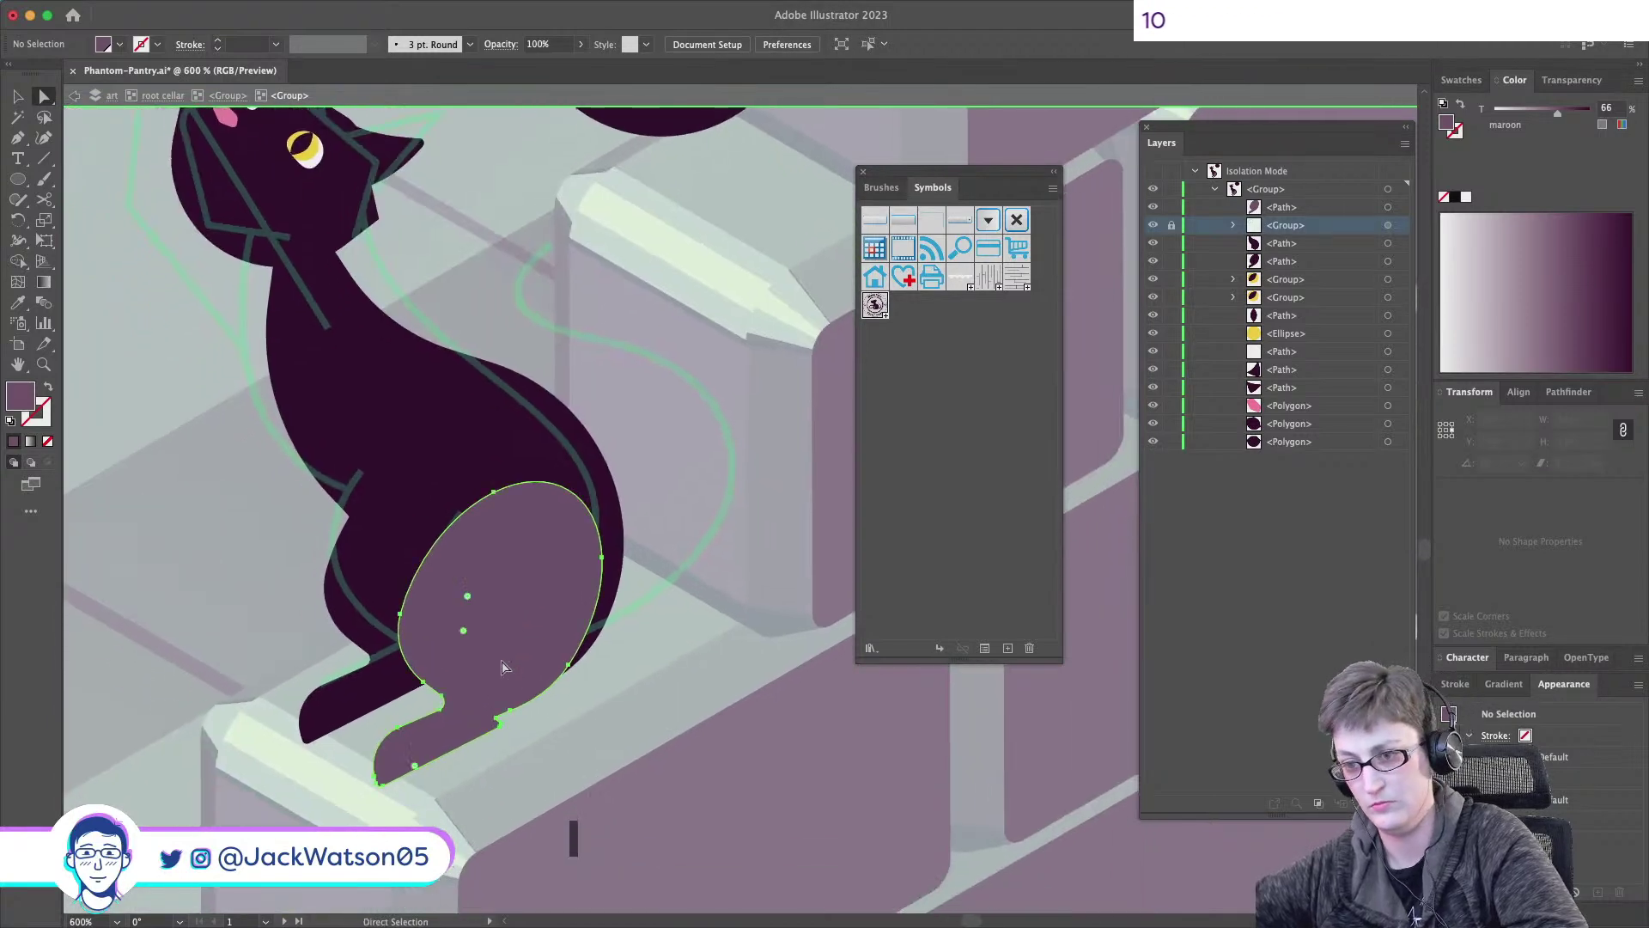
pyautogui.click(511, 676)
pyautogui.press('shift+super+a')
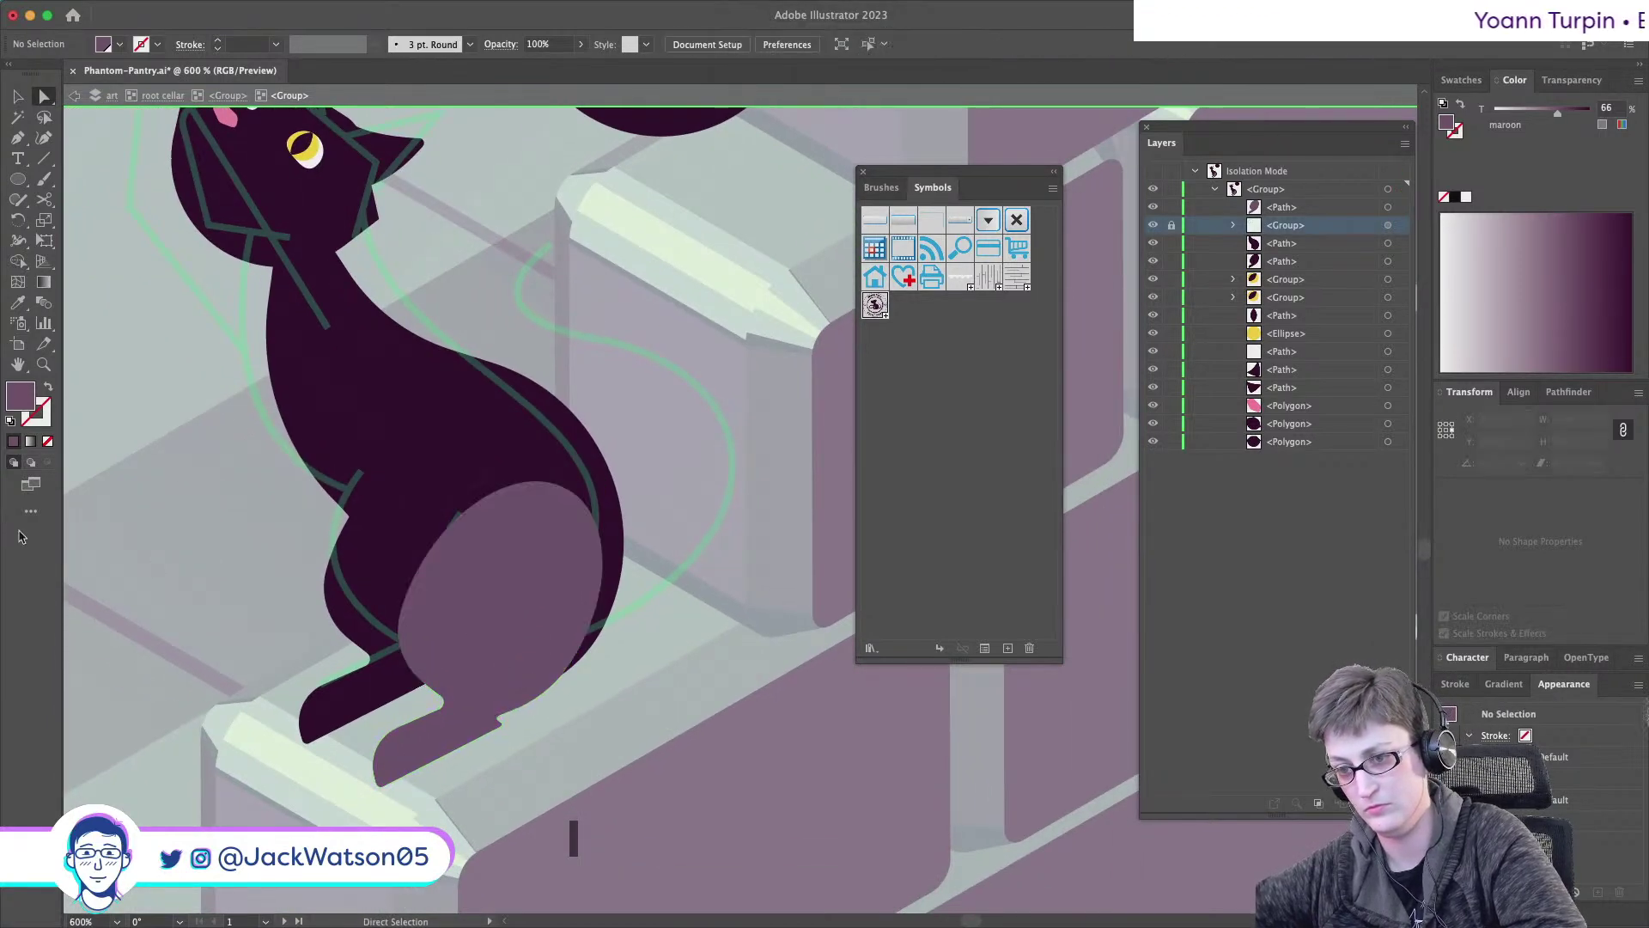
pyautogui.press('super+minus')
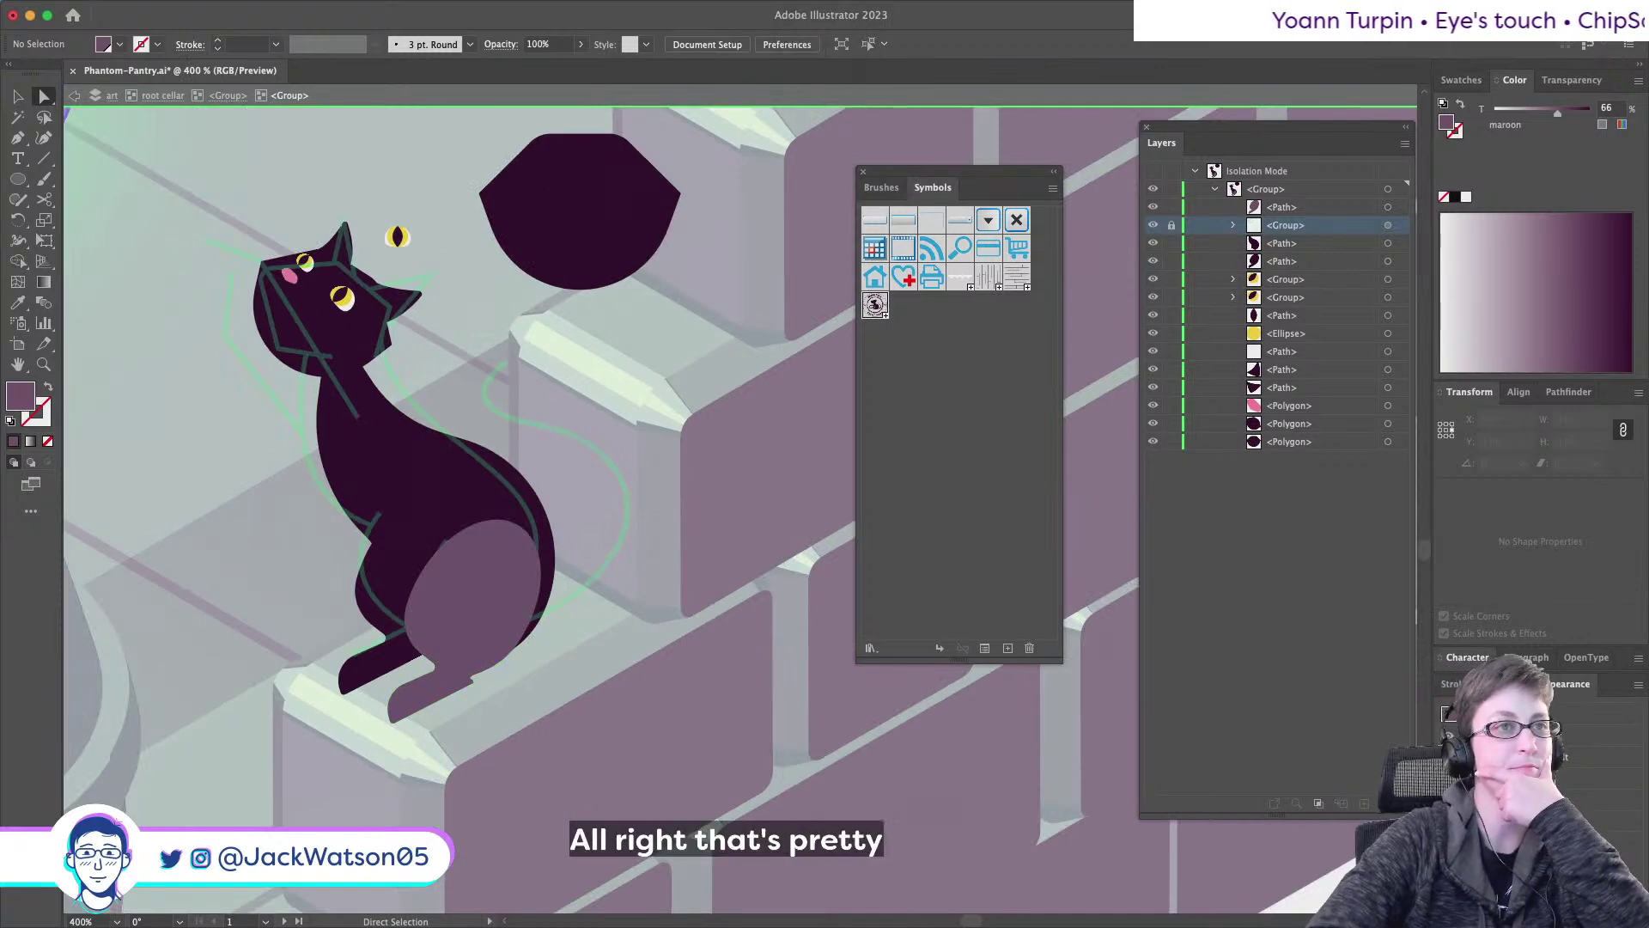
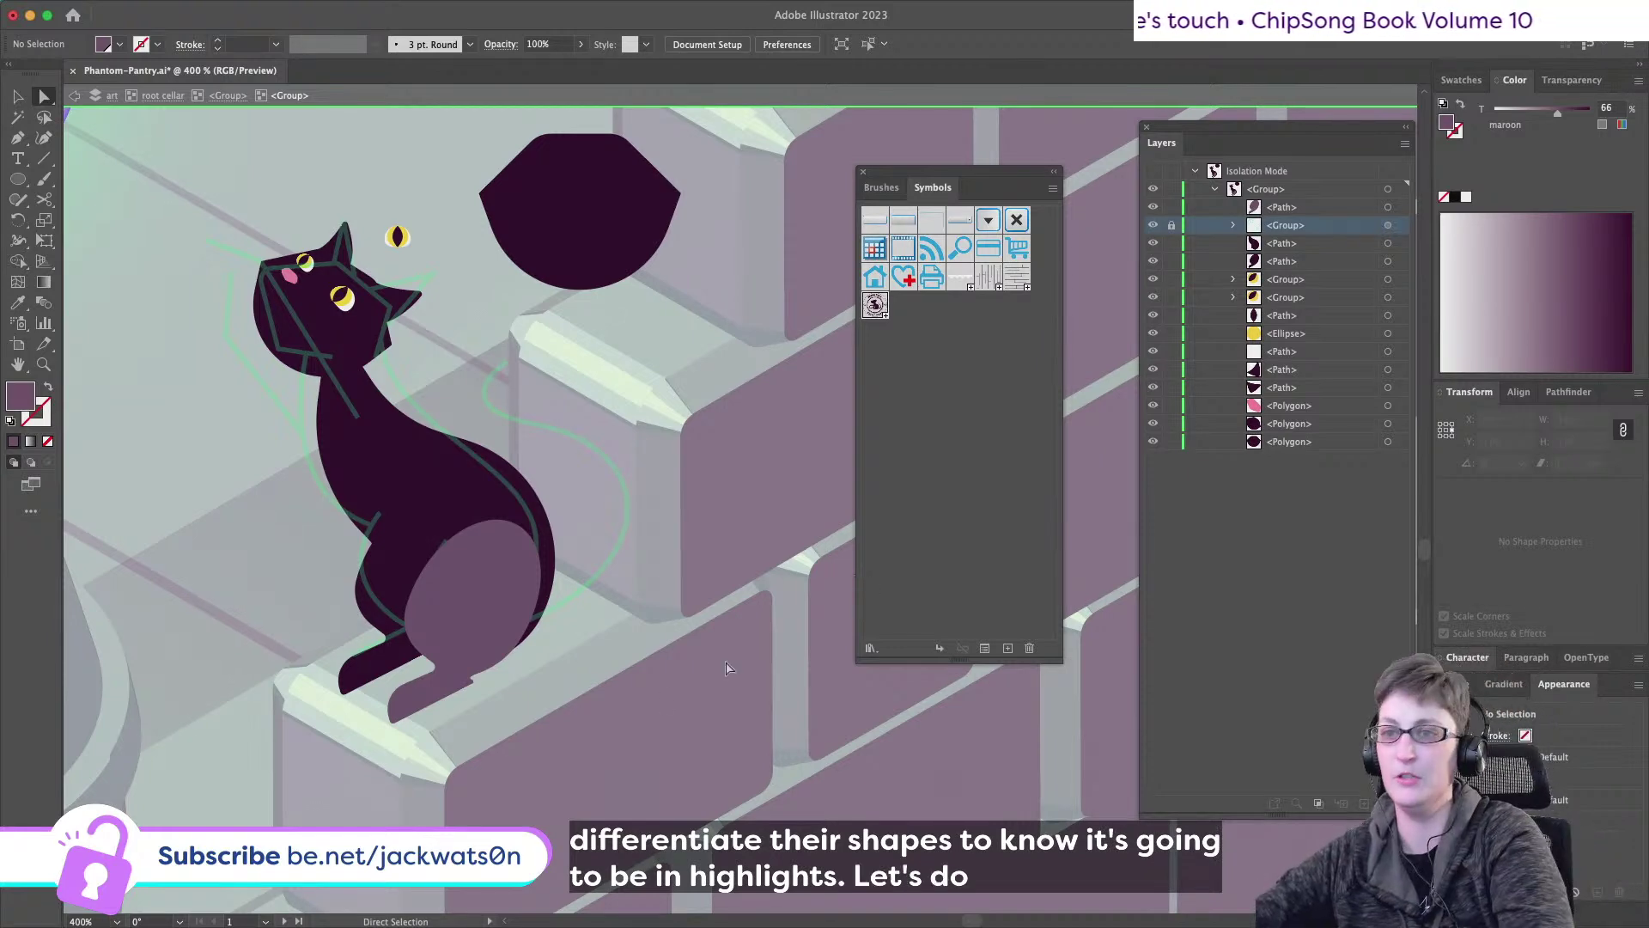
# - Pick up the haunch's 66% maroon fill for drawing the foreleg, leaving nothing selected
pyautogui.press('alt')
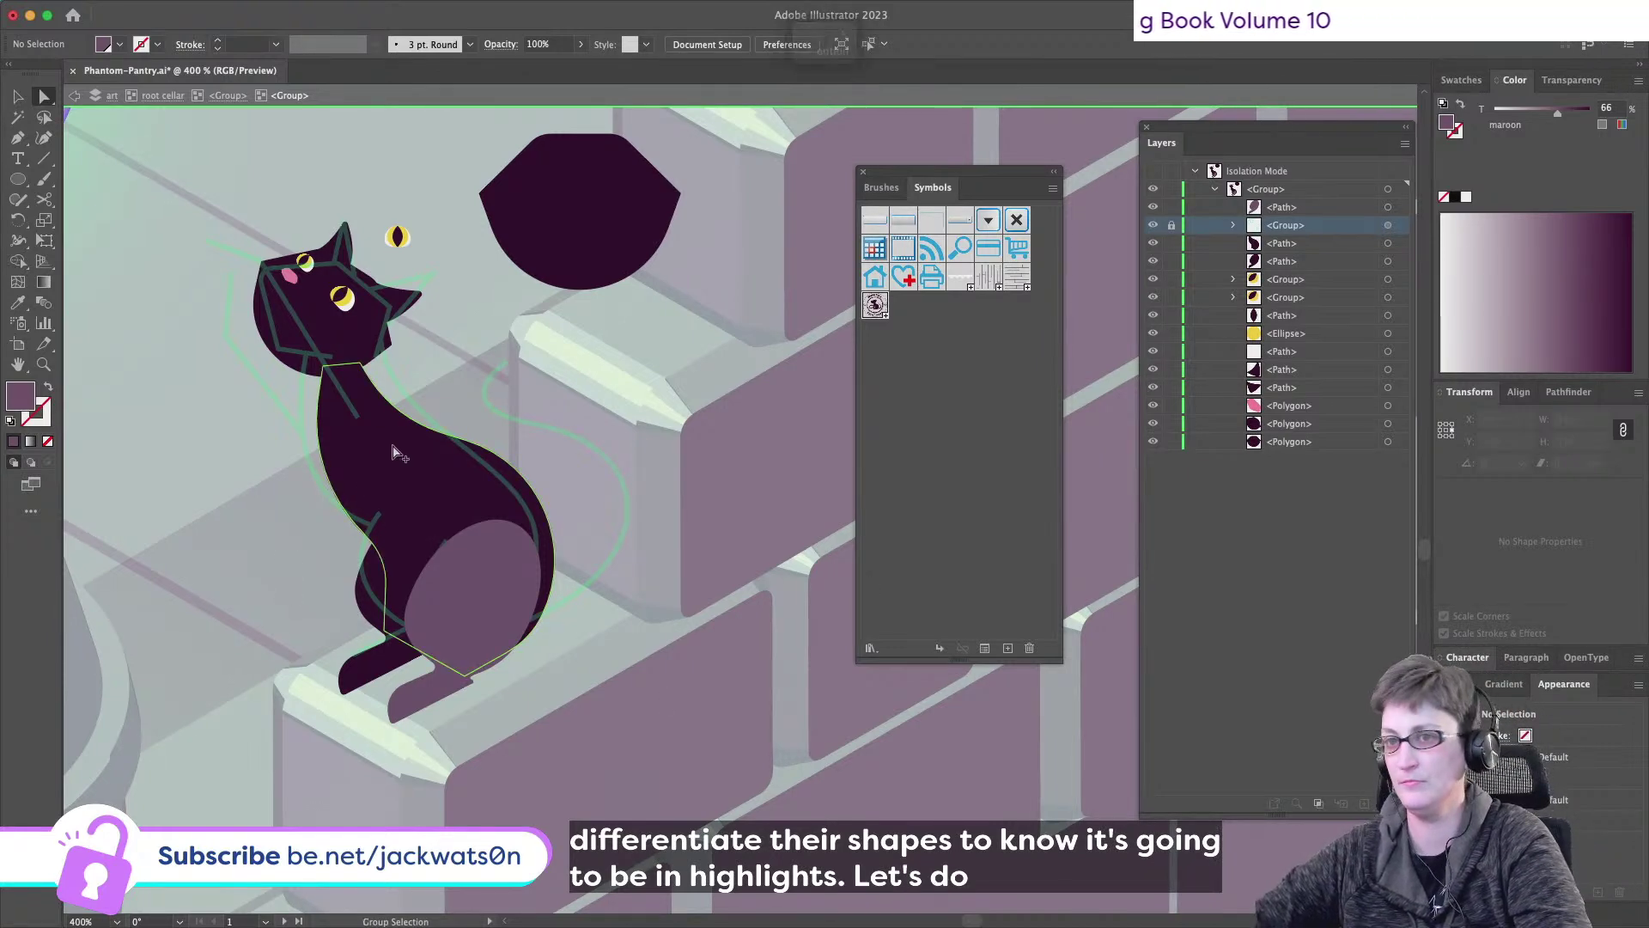
pyautogui.scroll(2, 398, 453)
pyautogui.hscroll(-4, 397, 453)
pyautogui.scroll(3, 397, 453)
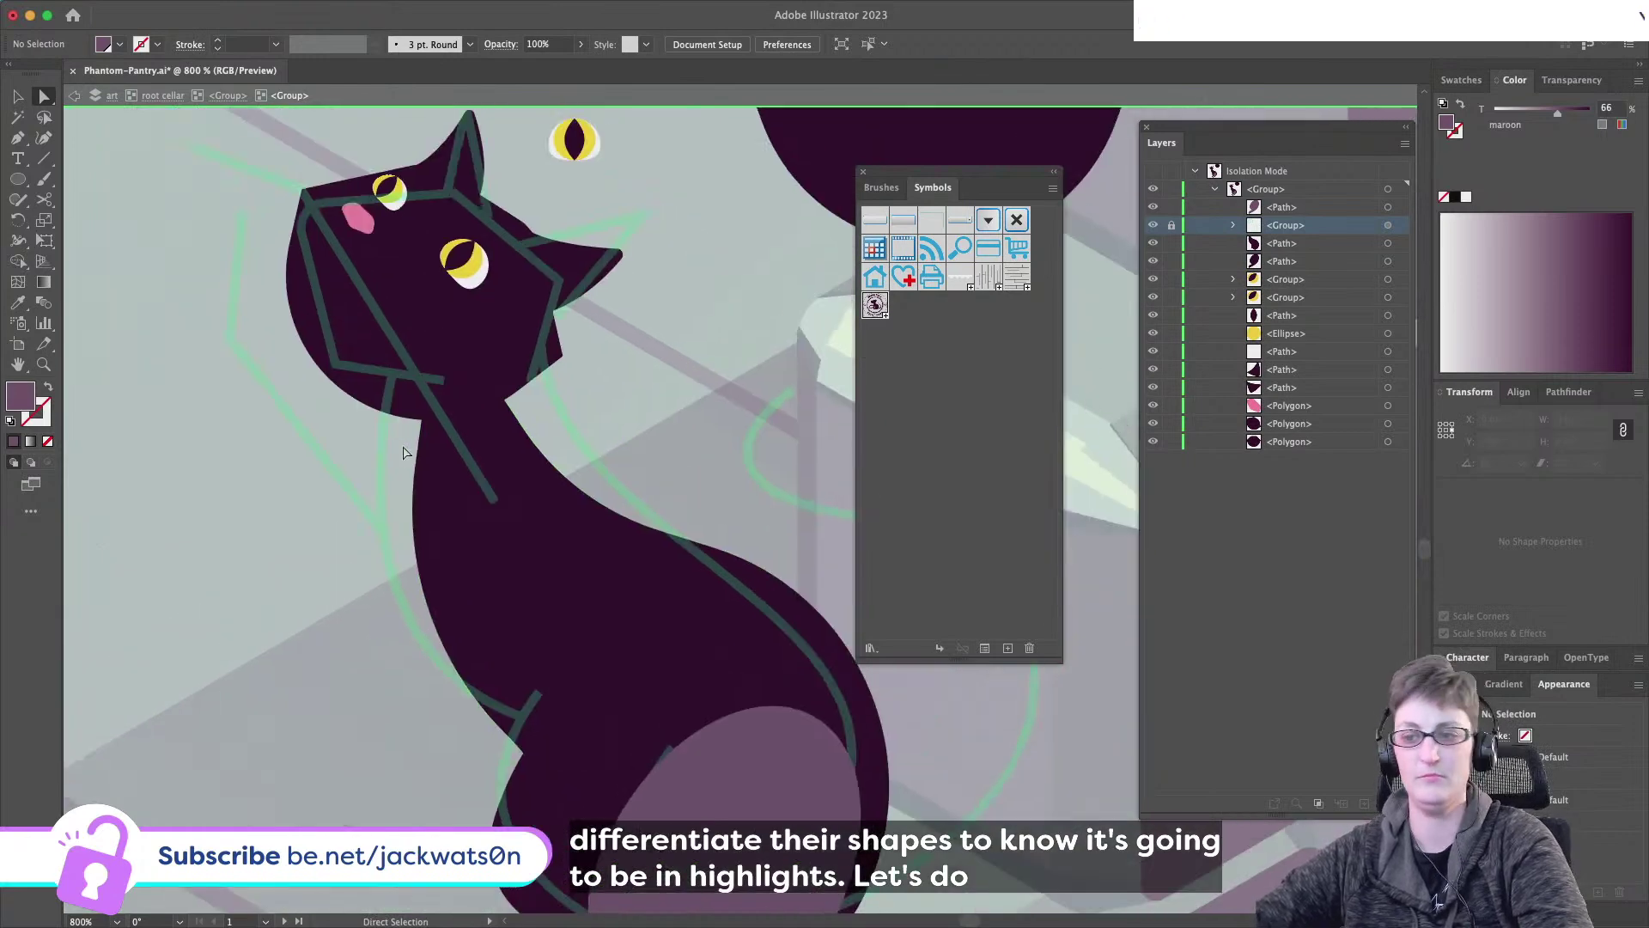
pyautogui.click(740, 814)
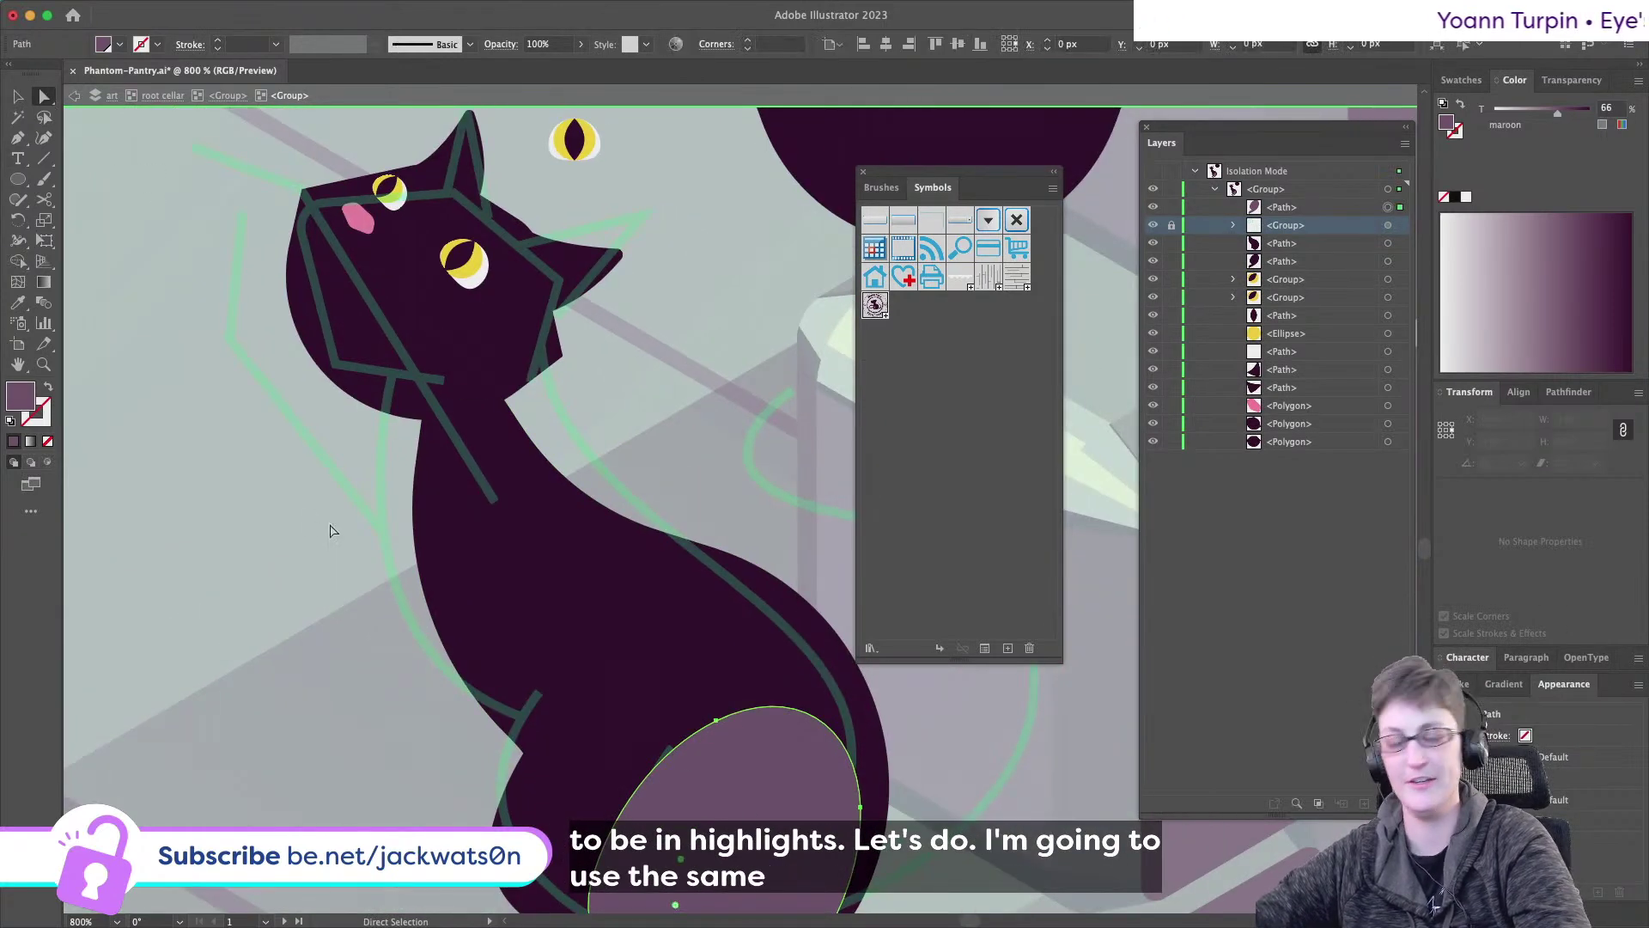
pyautogui.press('super+shift+a')
pyautogui.hscroll(3, 305, 515)
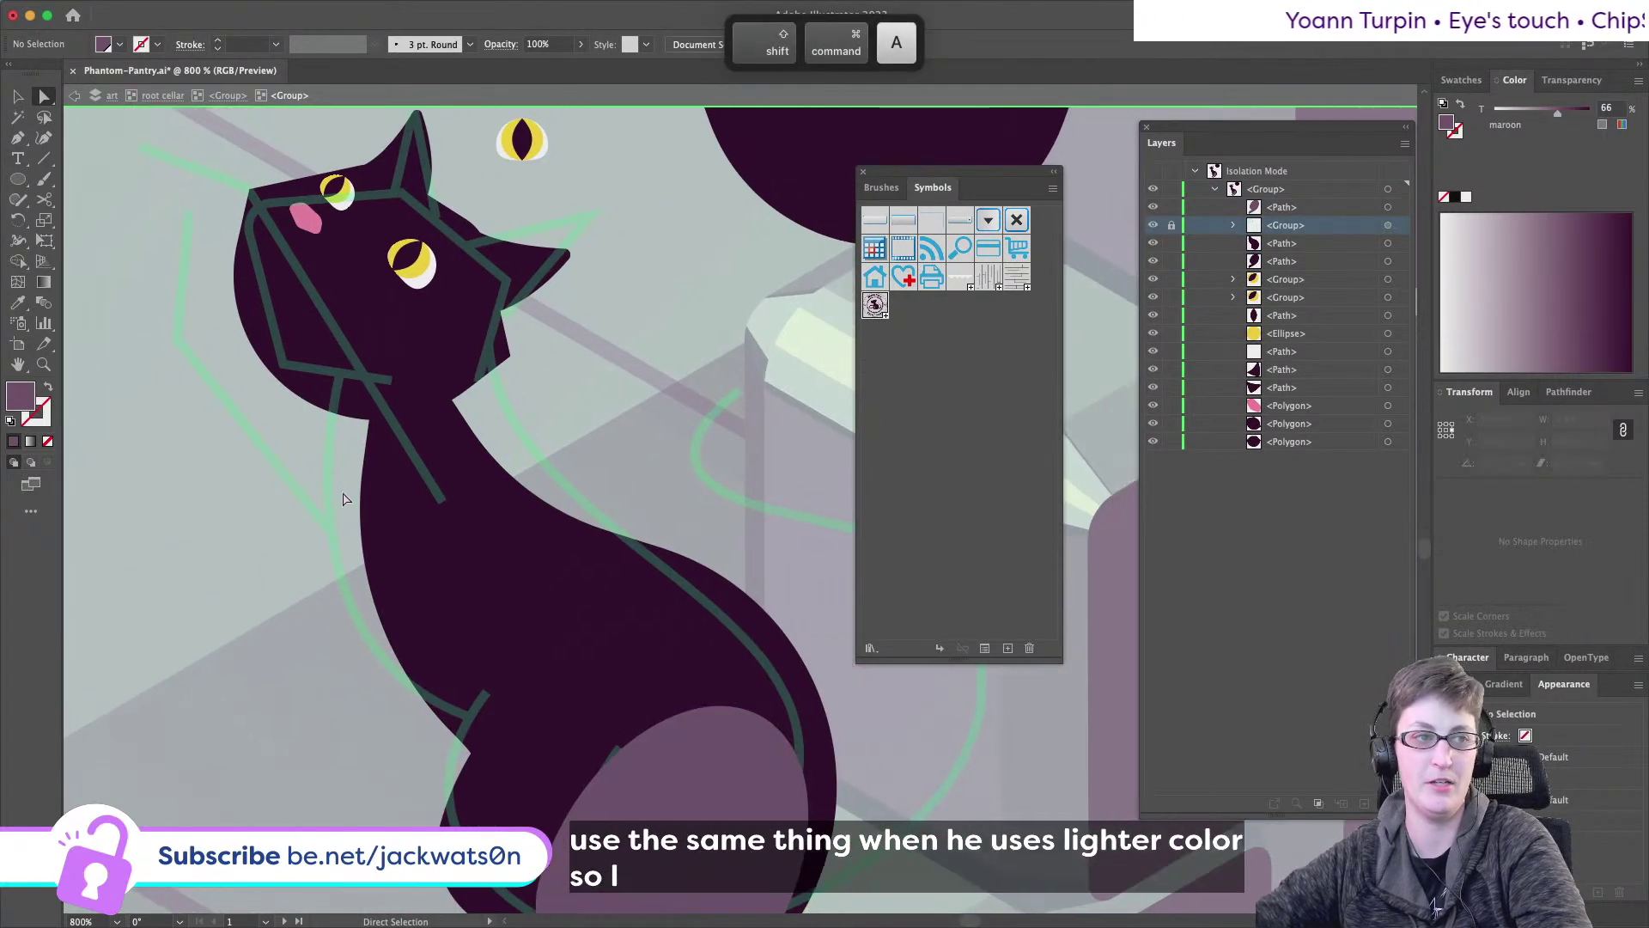
# - Start the foreleg outline with the Pen tool, running across the shoulder to the chest and adding a small notch there
pyautogui.click(16, 139)
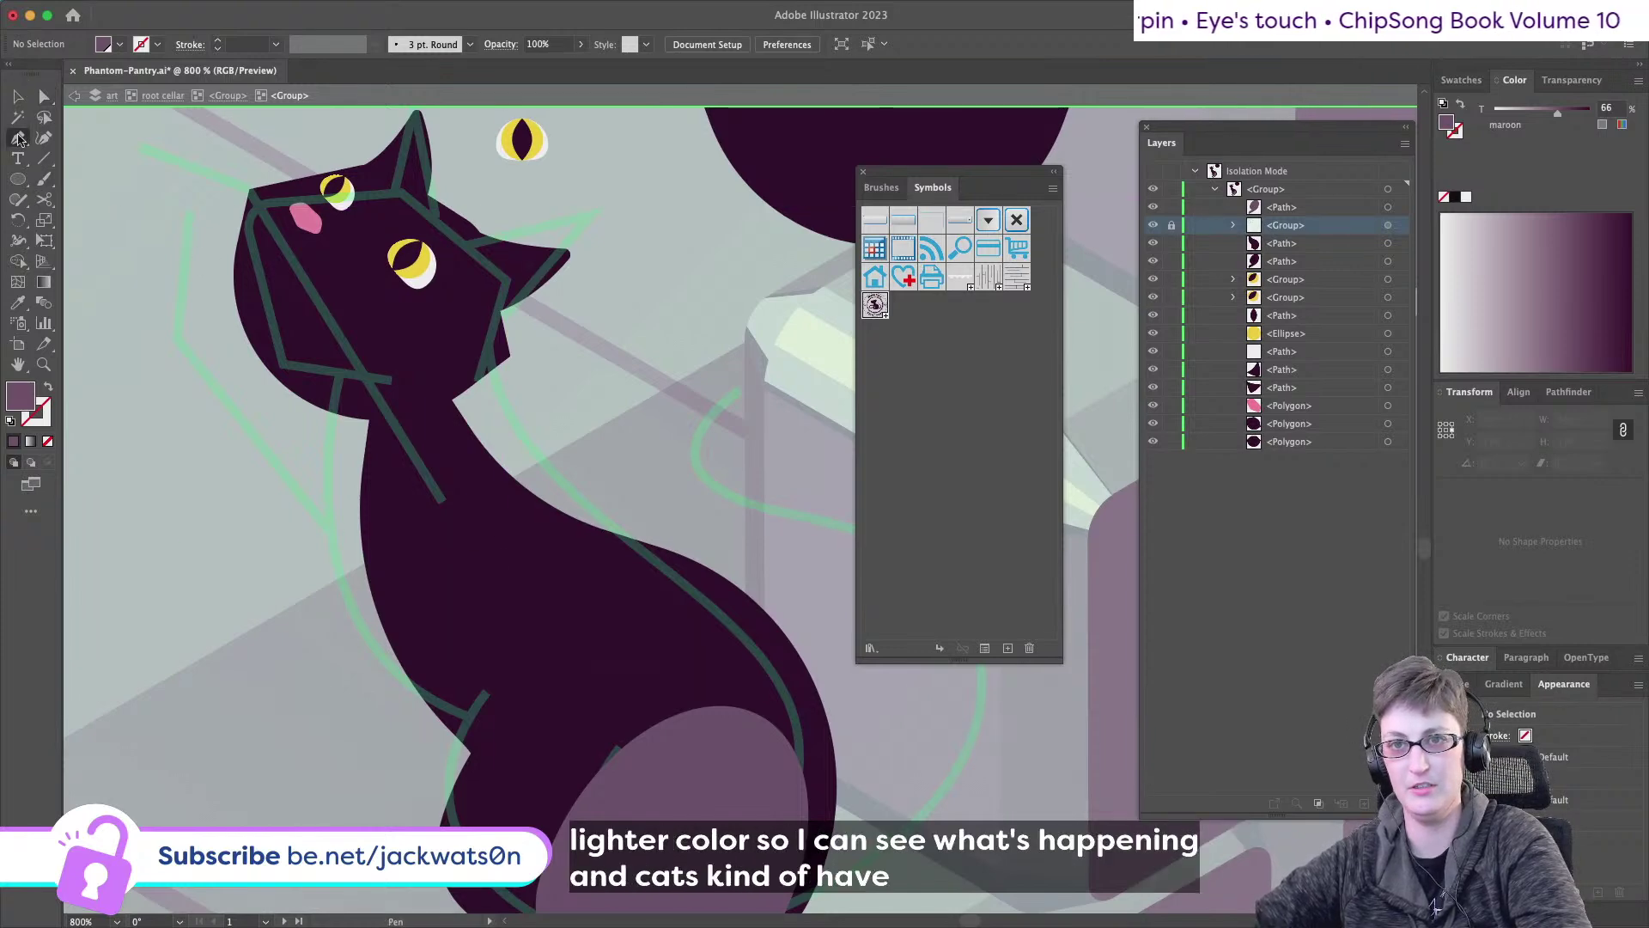
pyautogui.click(522, 522)
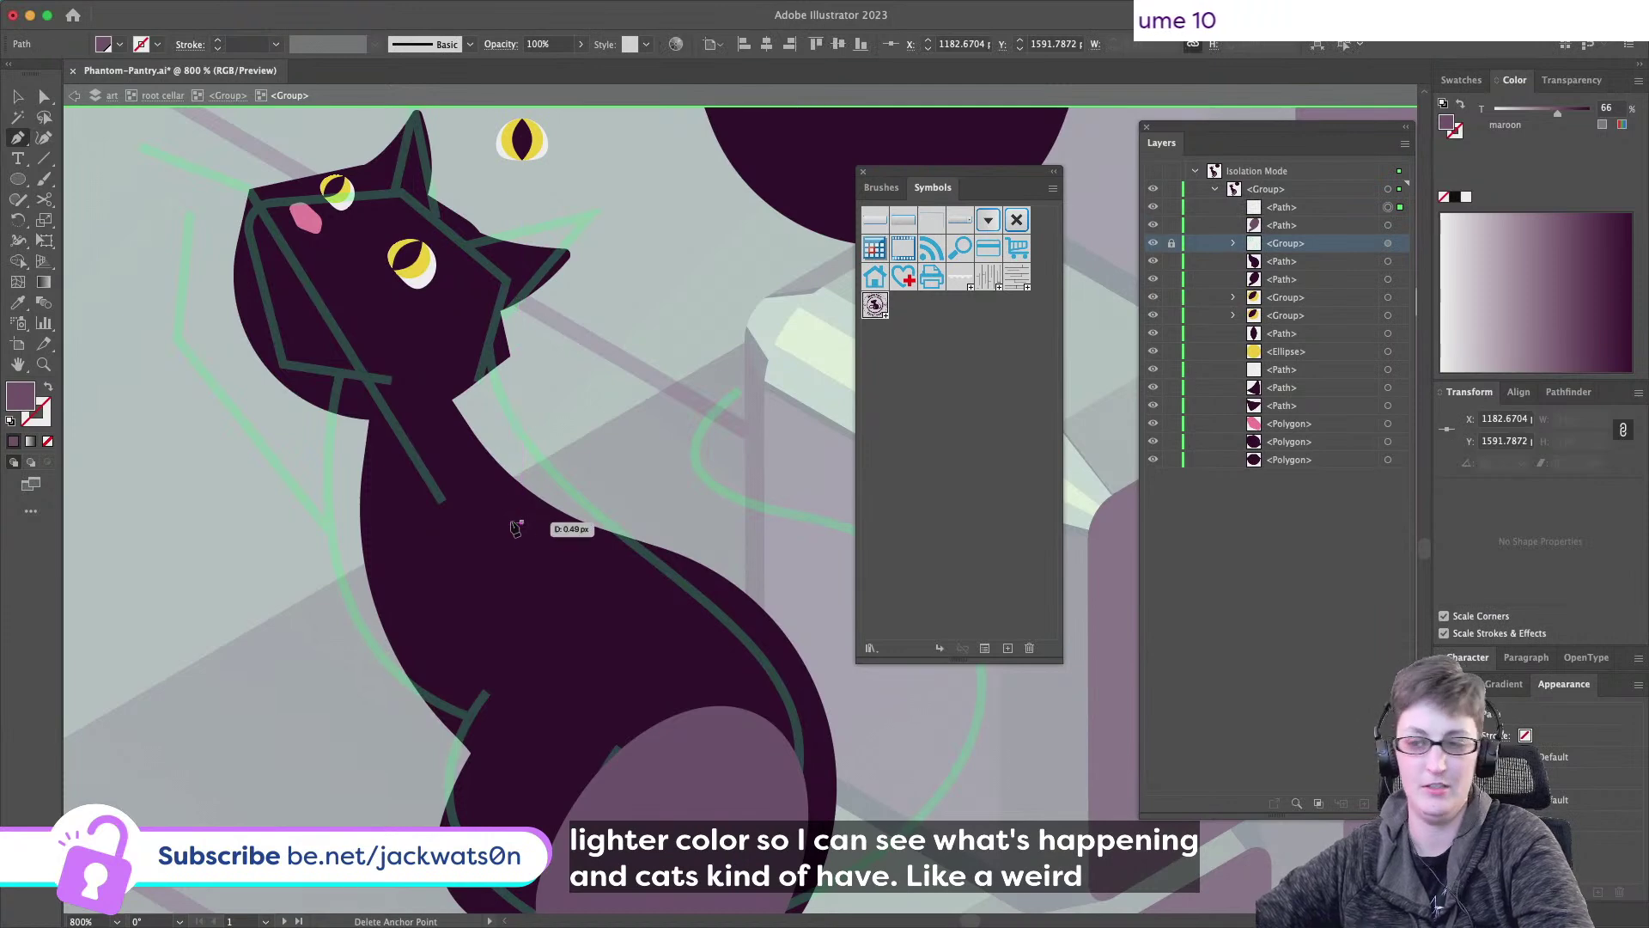
pyautogui.click(394, 547)
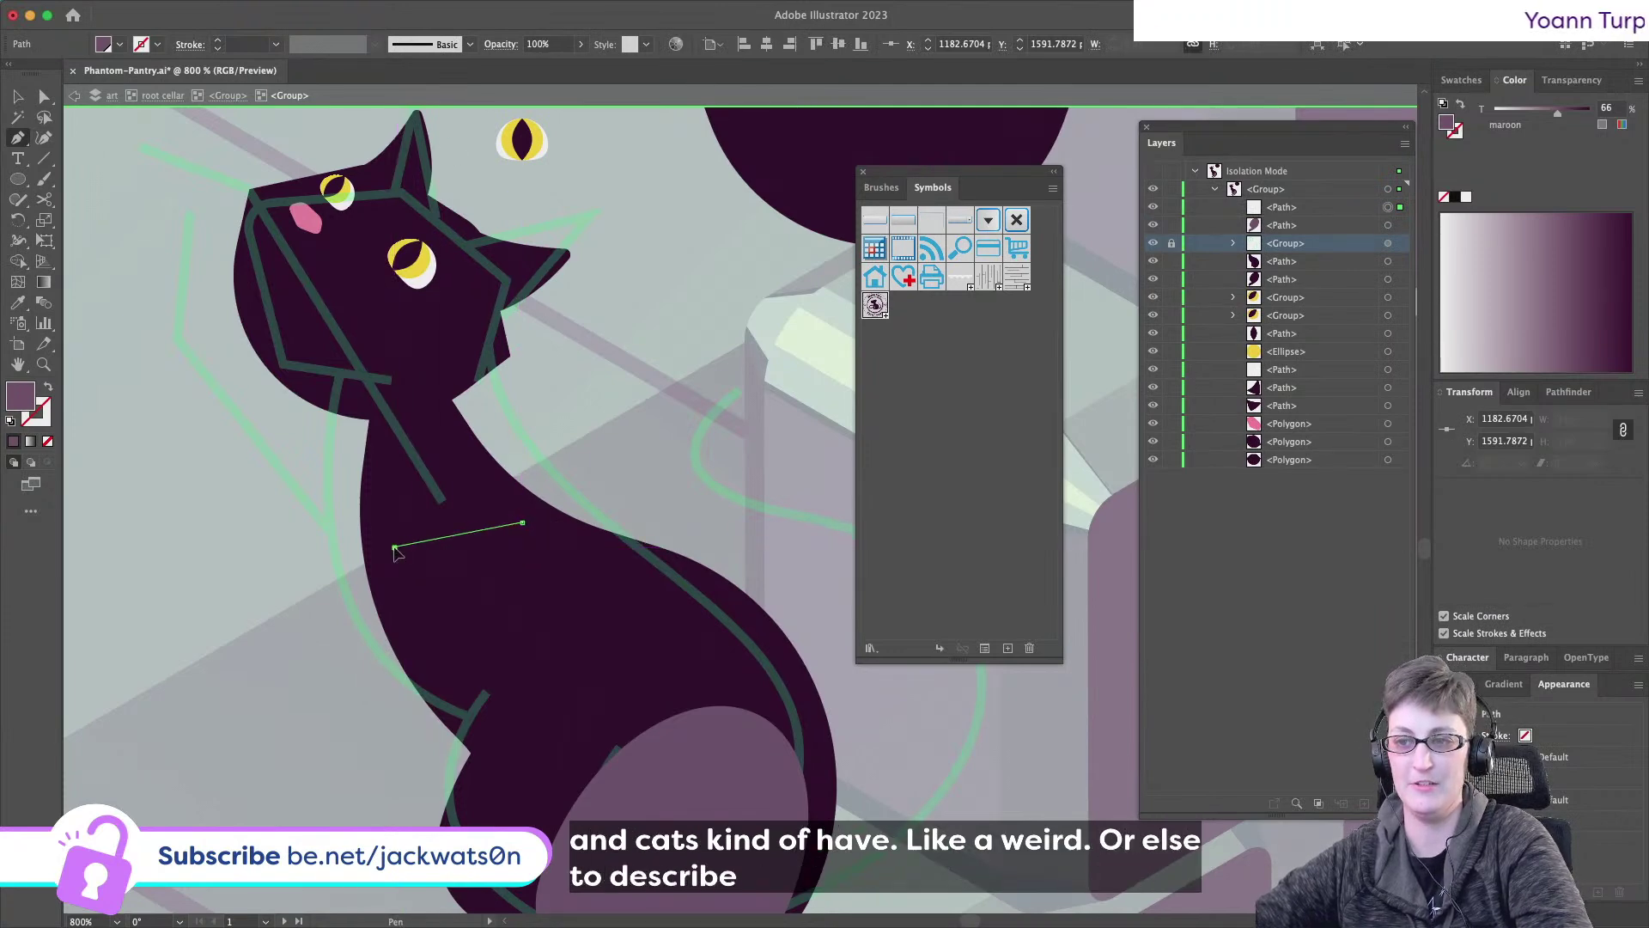
pyautogui.moveTo(394, 547); pyautogui.dragTo(377, 440)
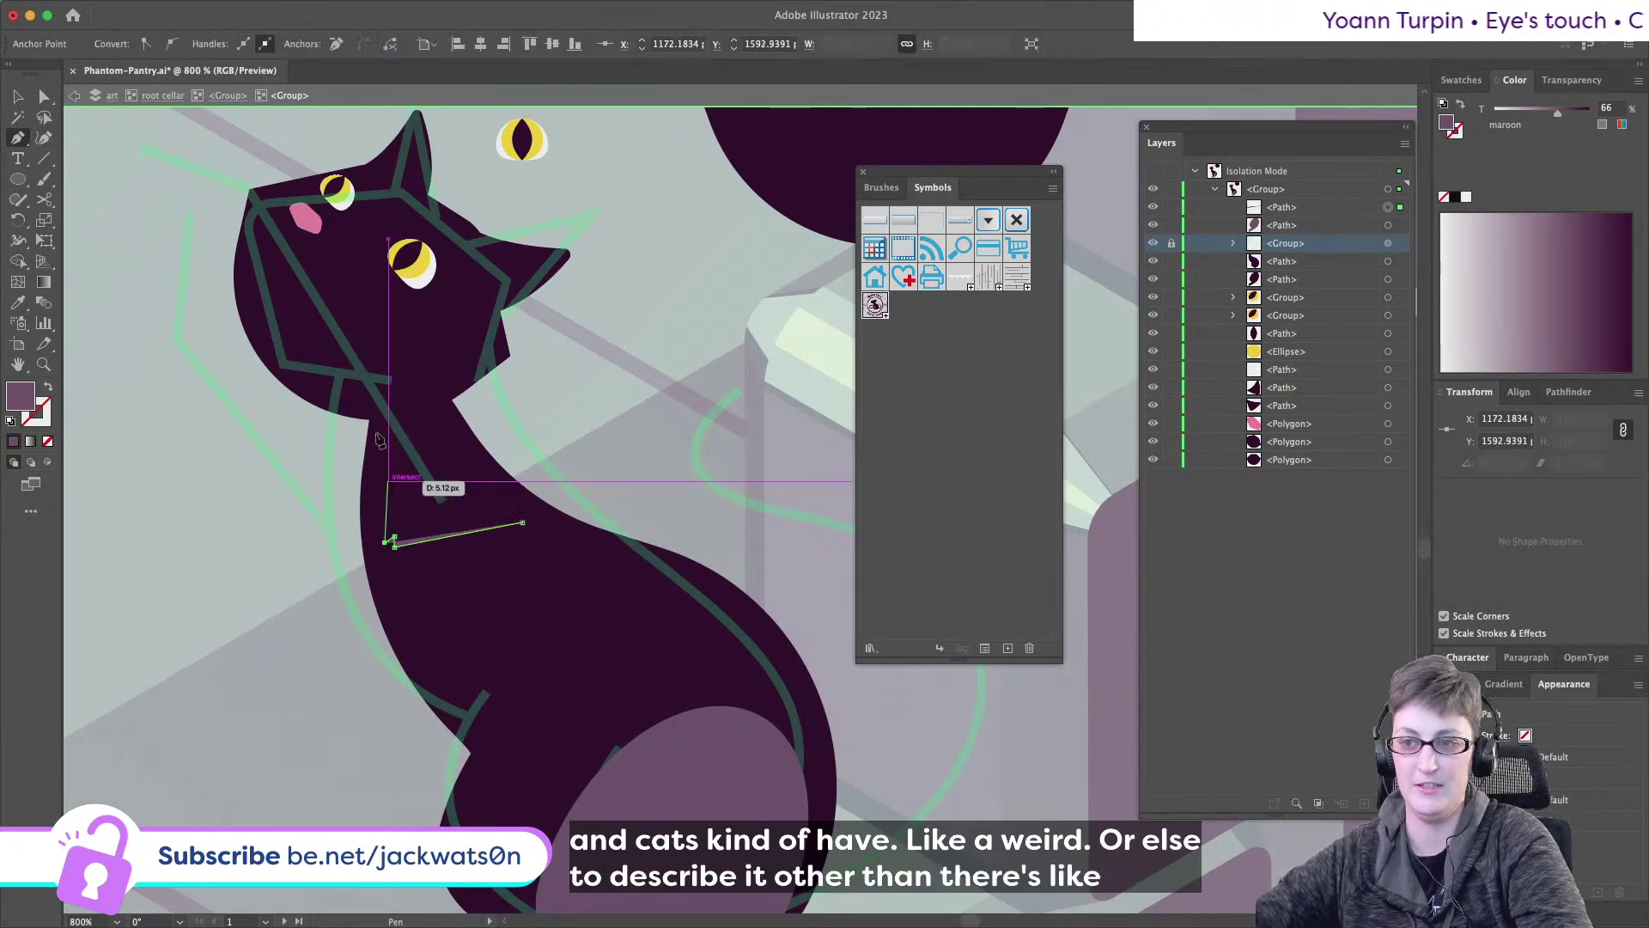
pyautogui.scroll(2, 257, 258)
pyautogui.hscroll(-1, 257, 257)
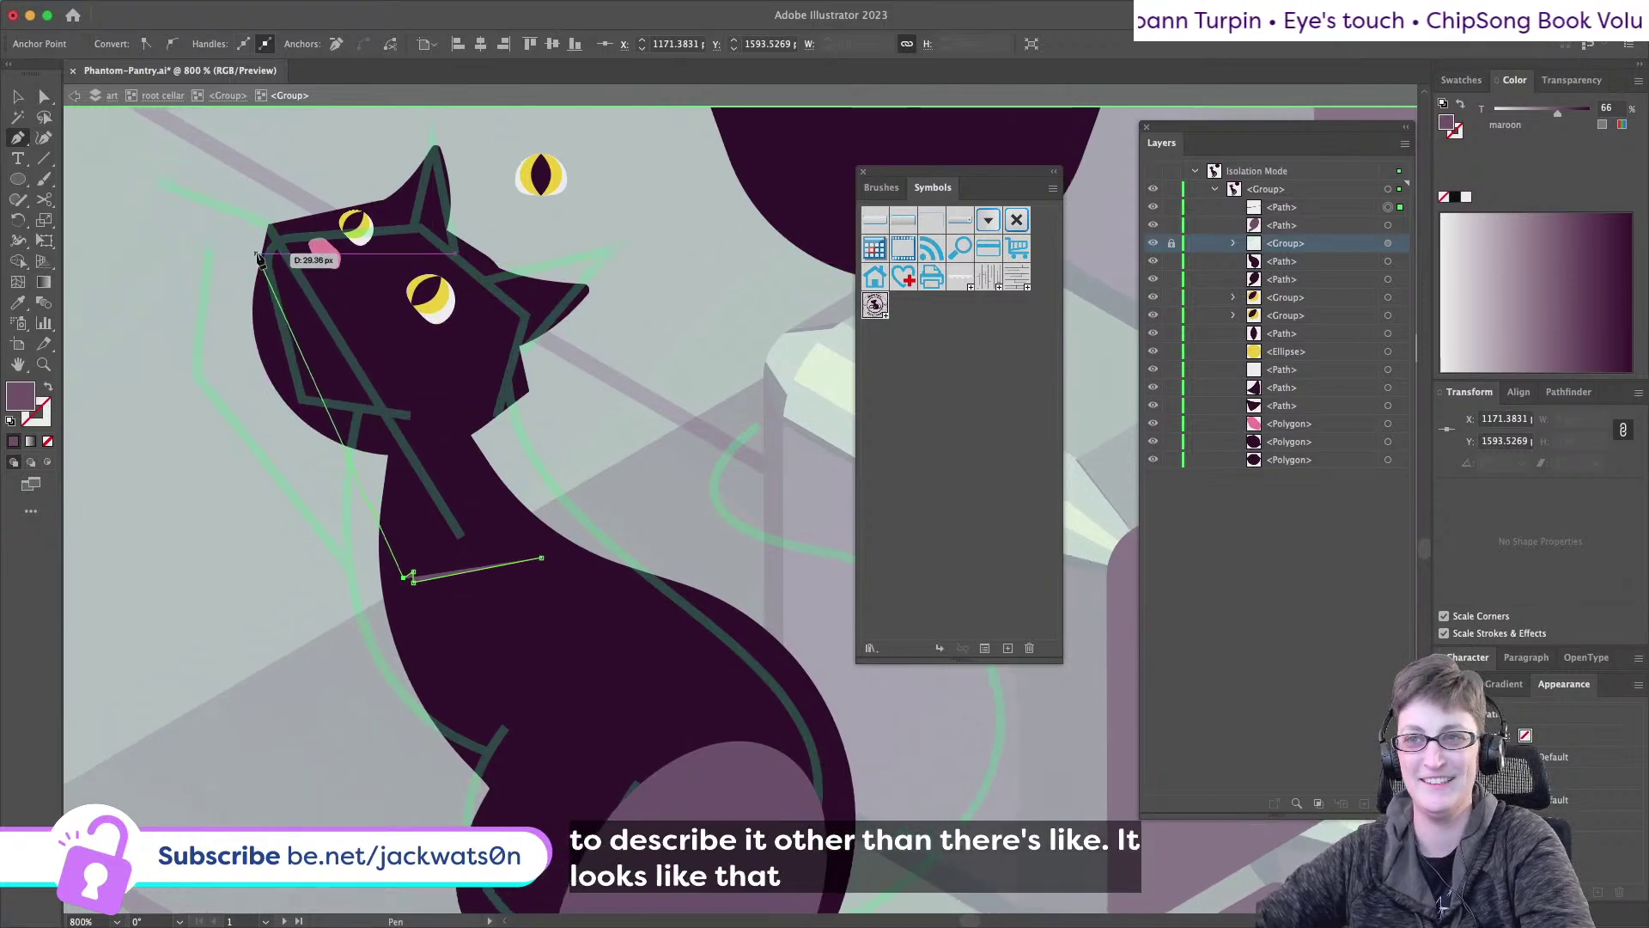
# - Extend the foreleg outline up past the muzzle, curve it around an outstretched paw, and bring it back down to the shoulder
pyautogui.click(264, 255)
pyautogui.hscroll(-4, 266, 262)
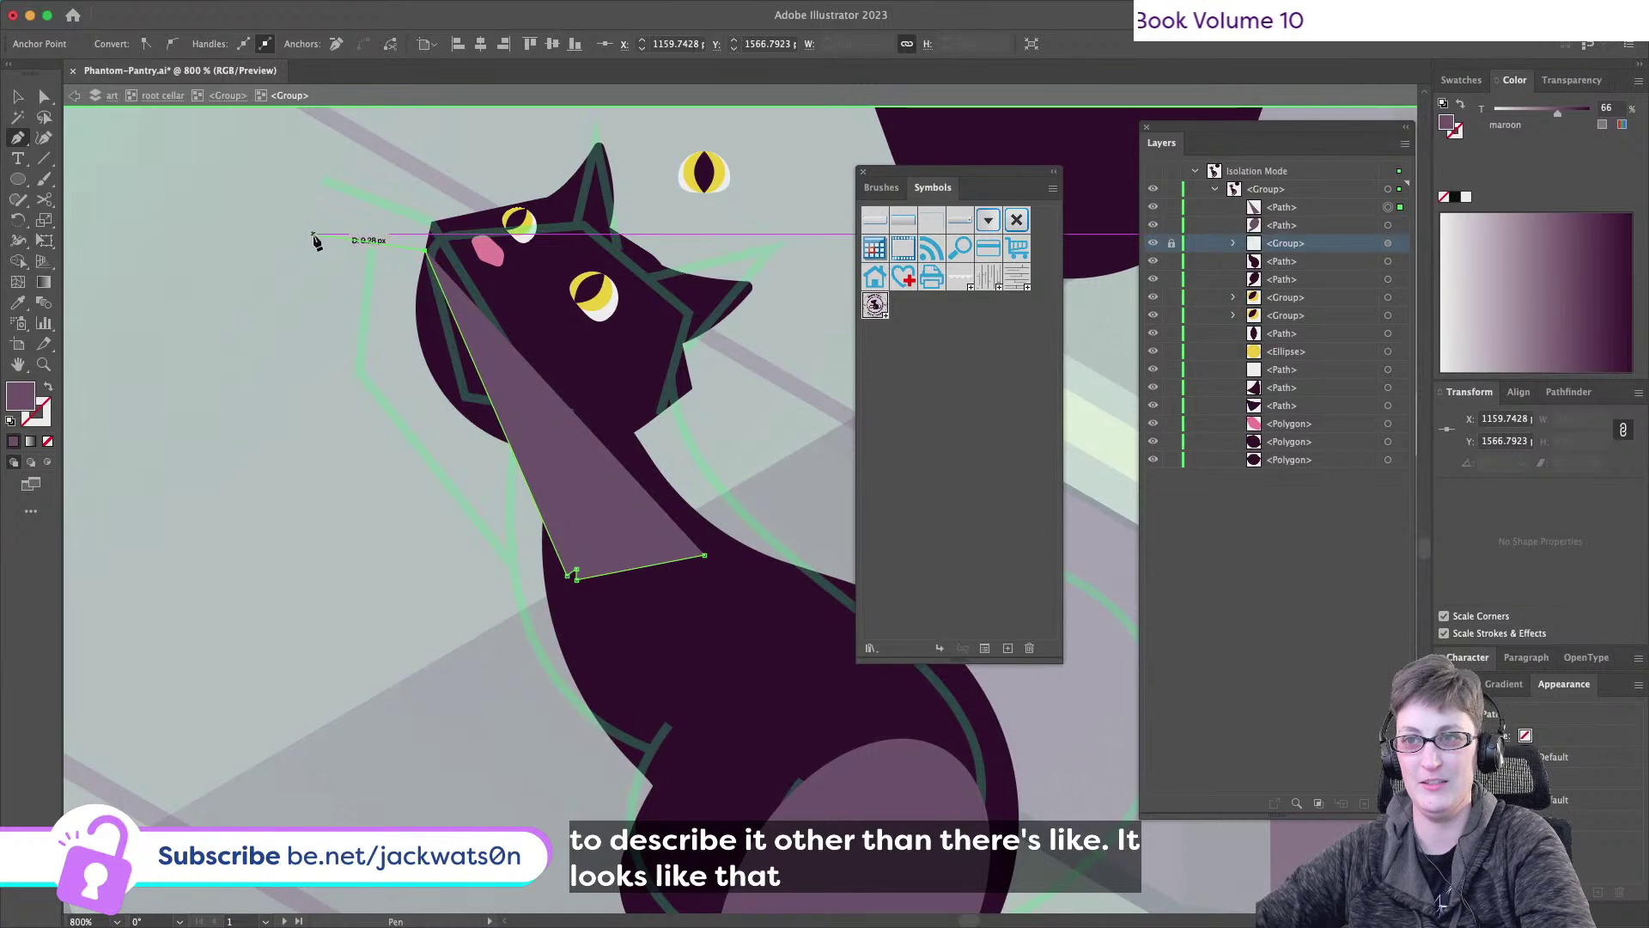
pyautogui.click(296, 241)
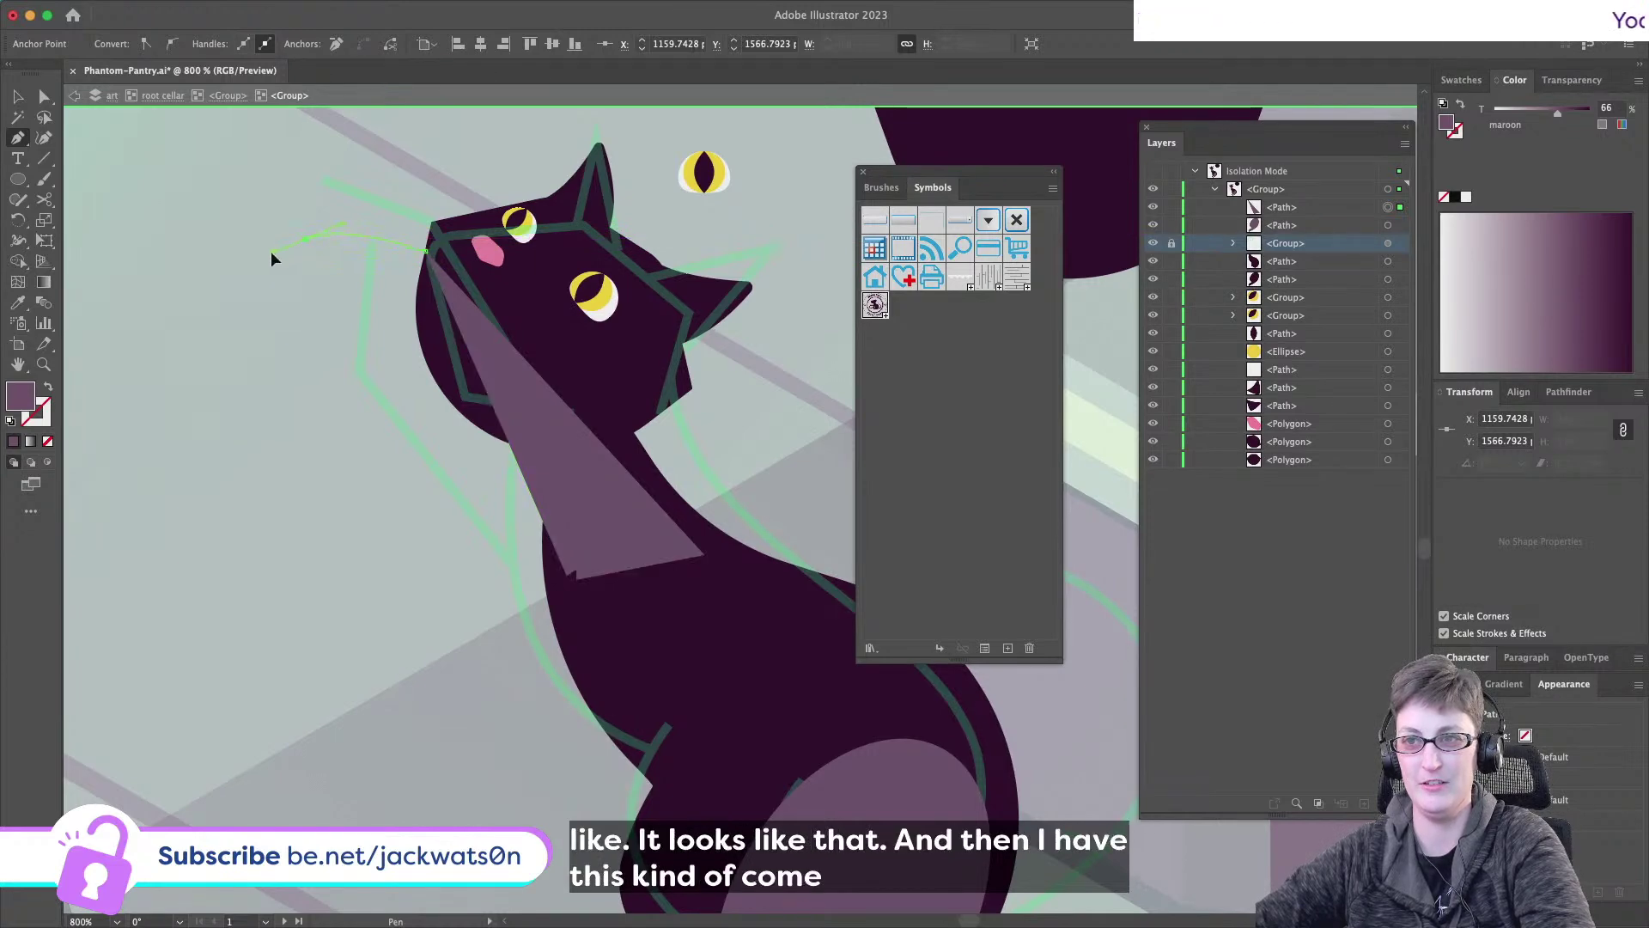
pyautogui.click(302, 234)
pyautogui.keyDown('ctrl'); pyautogui.click(302, 192); pyautogui.keyUp('ctrl')
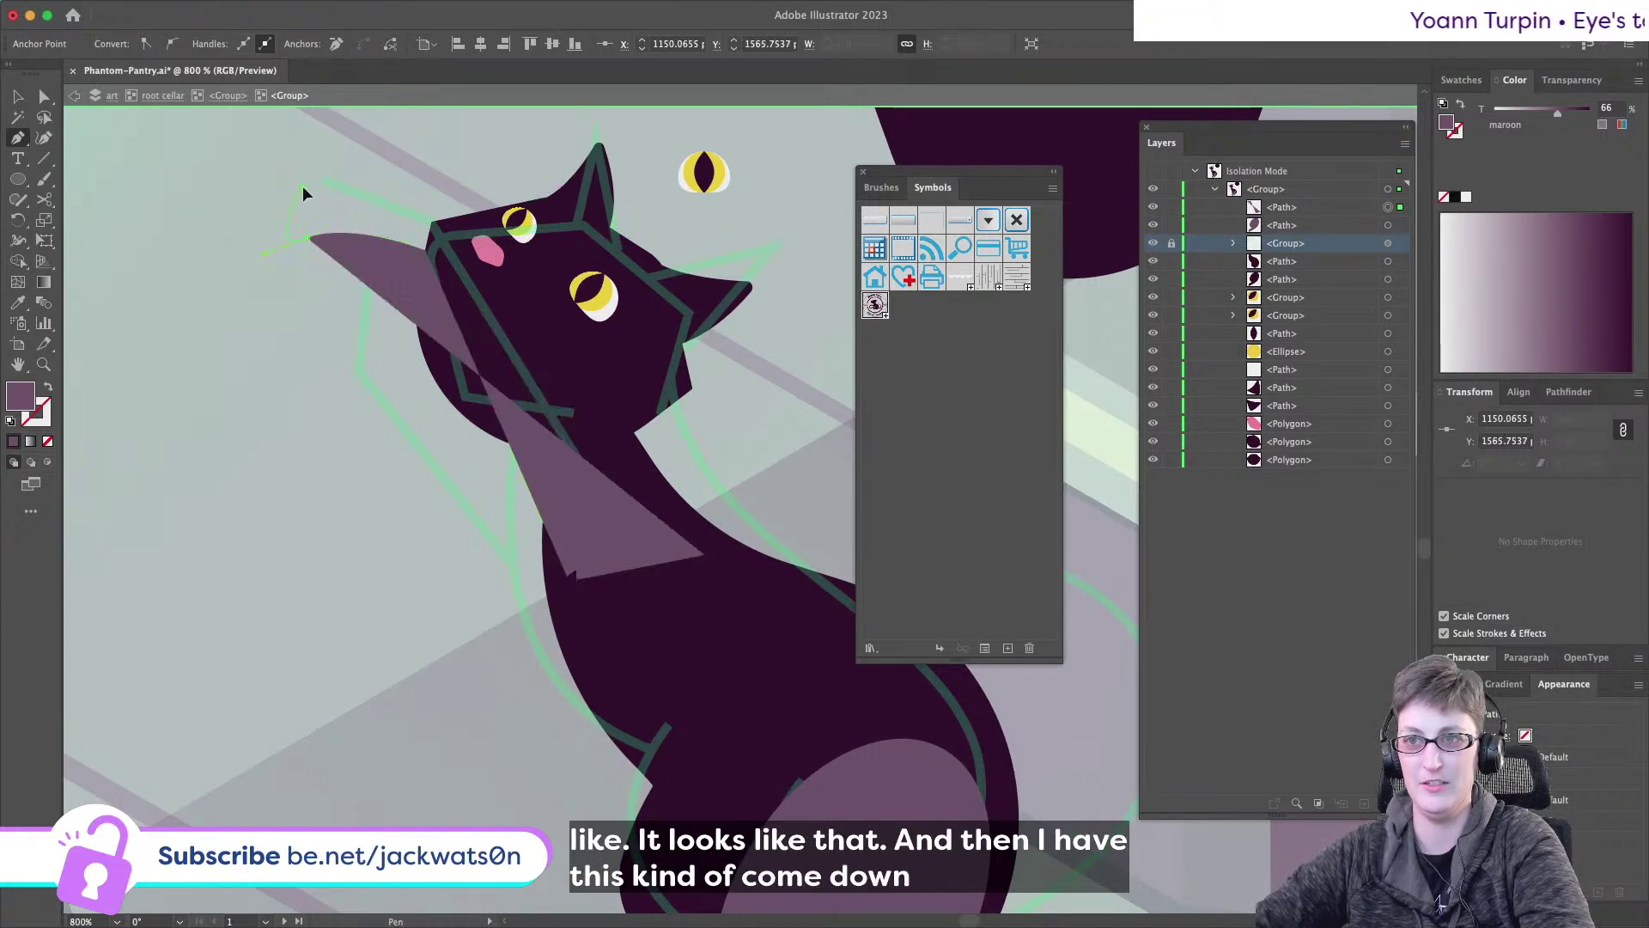
pyautogui.keyDown('ctrl'); pyautogui.click(328, 169); pyautogui.keyUp('ctrl')
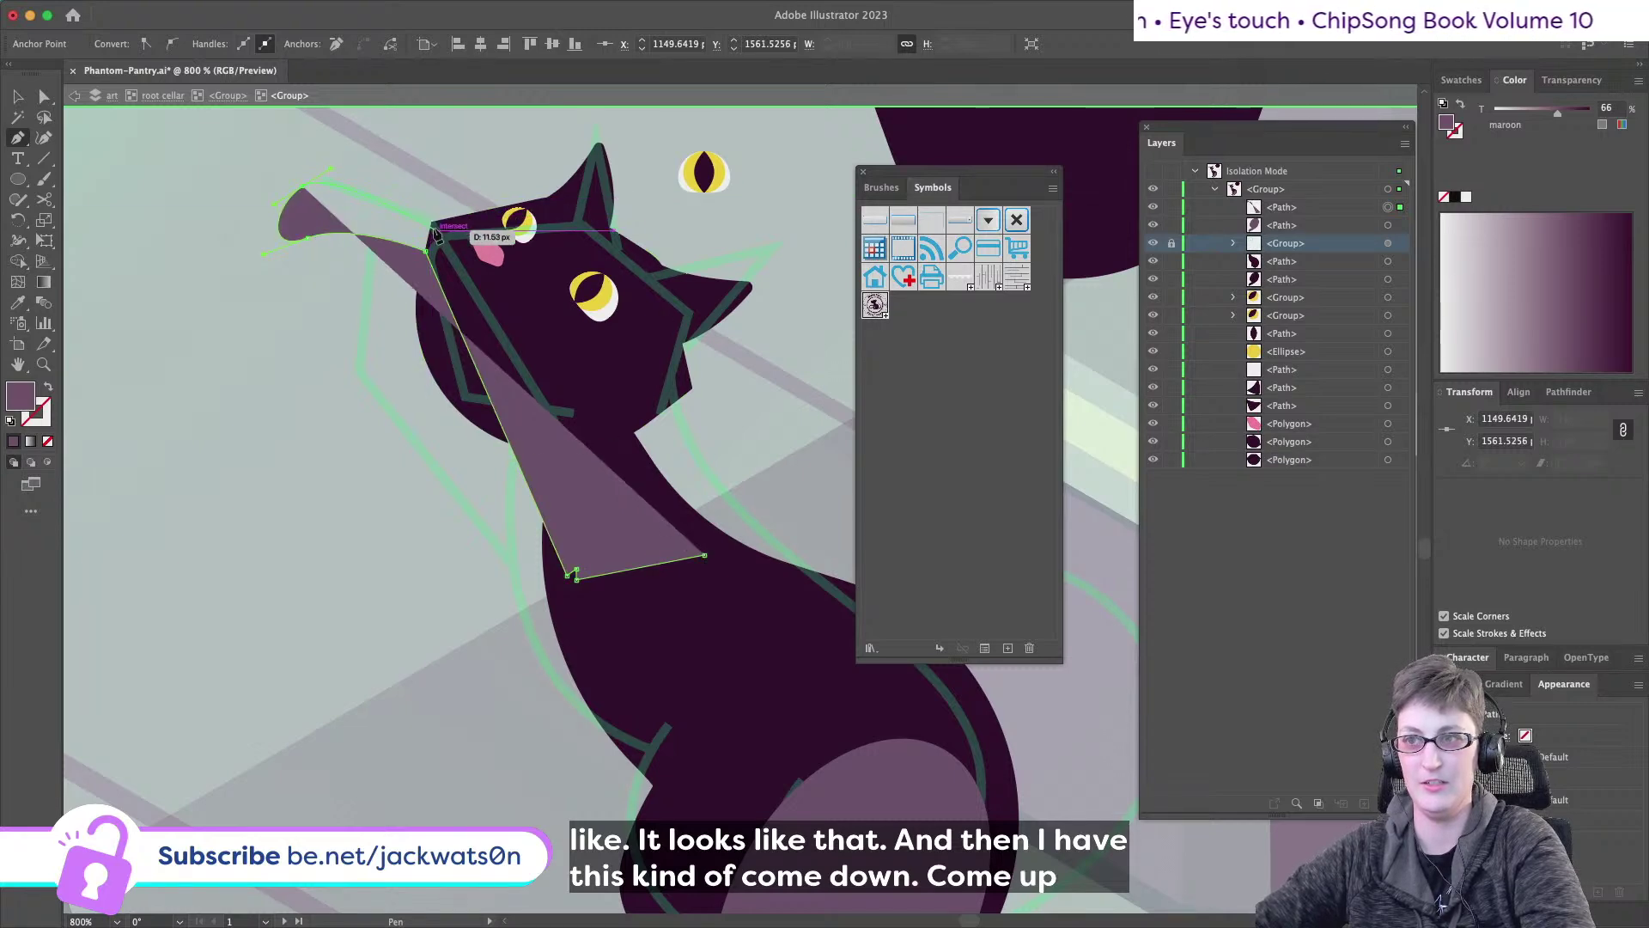
pyautogui.click(435, 228)
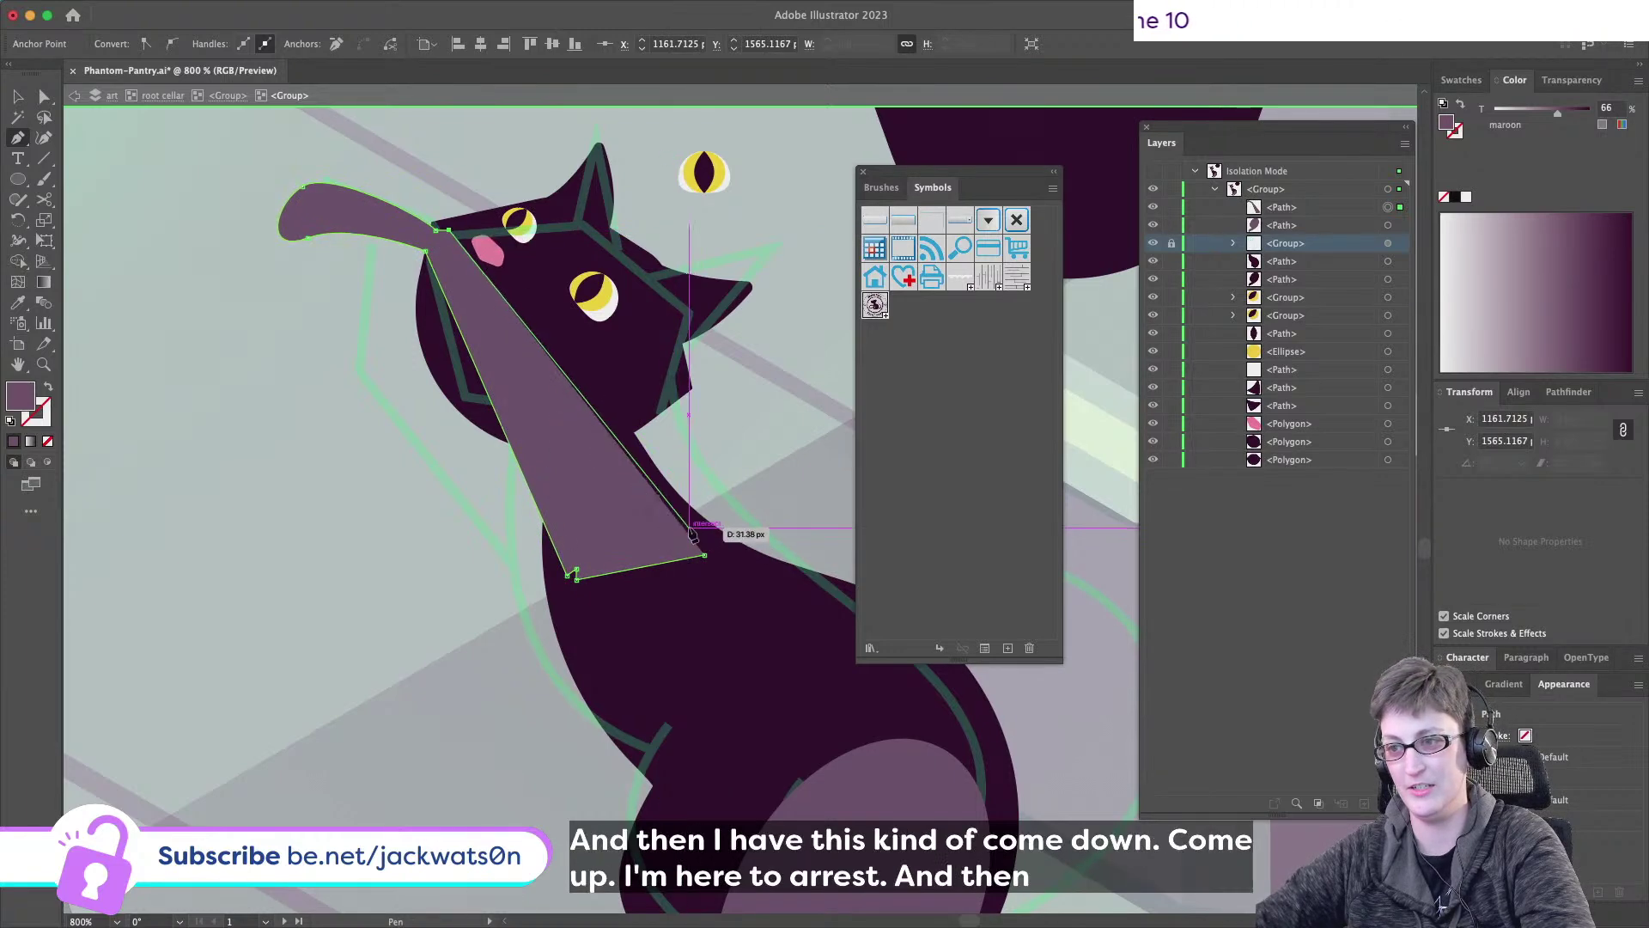
pyautogui.press('super+shift+a')
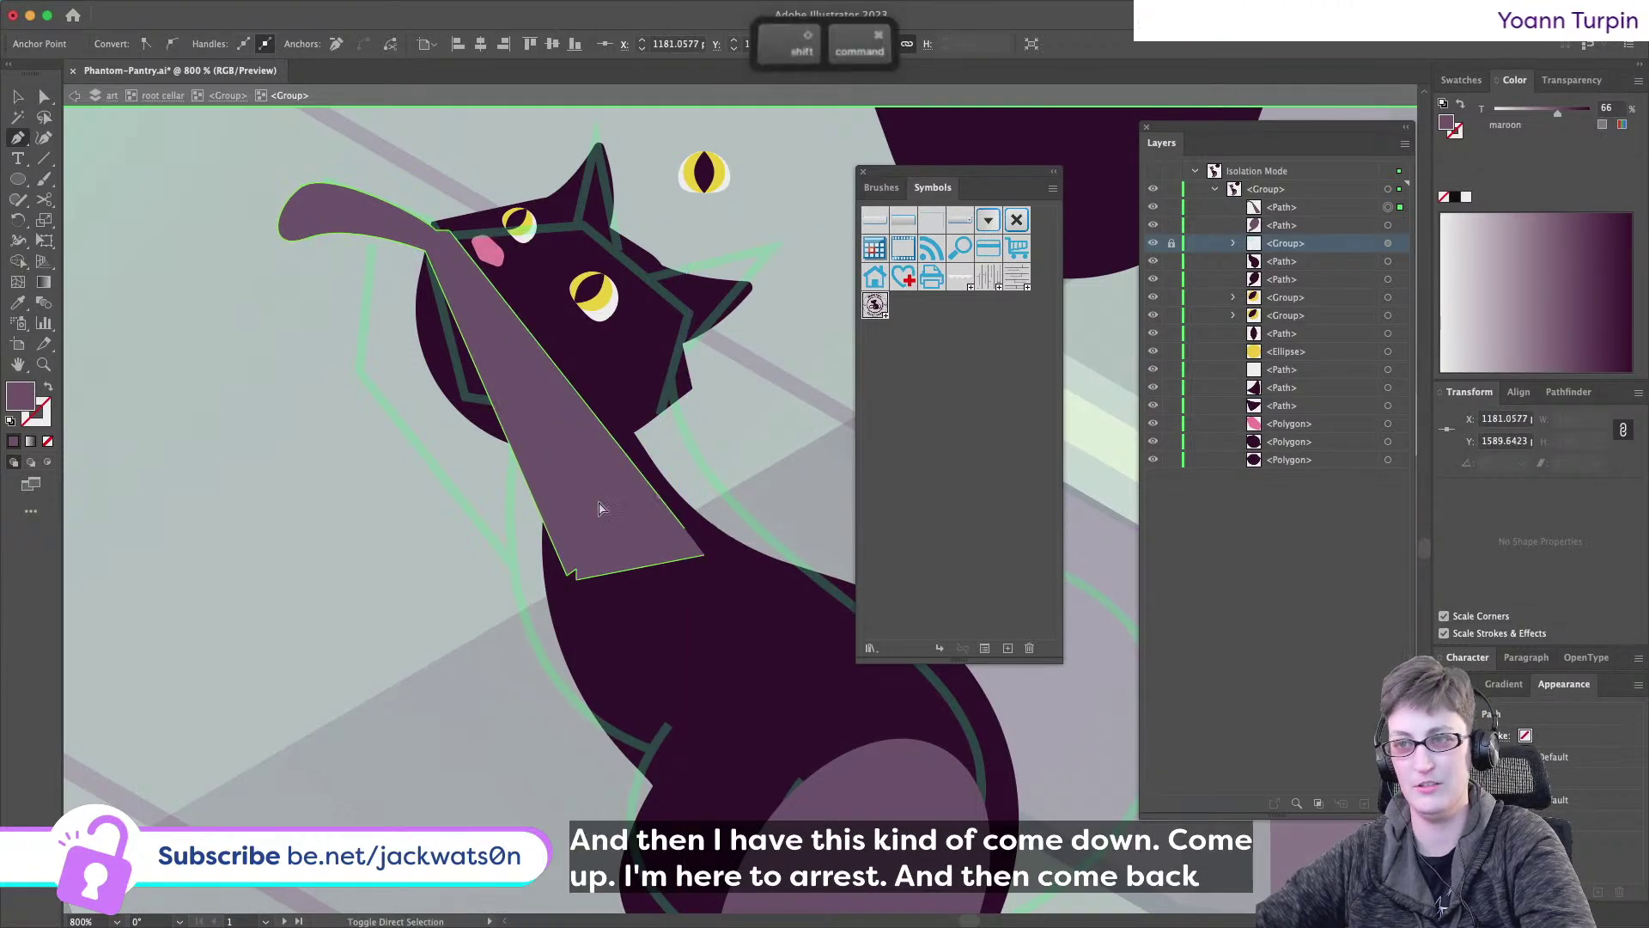
# - Curve the foreleg's upper edge inward near the shoulder by reshaping the anchor point's handle
pyautogui.scroll(-4, 679, 529)
pyautogui.scroll(4, 654, 513)
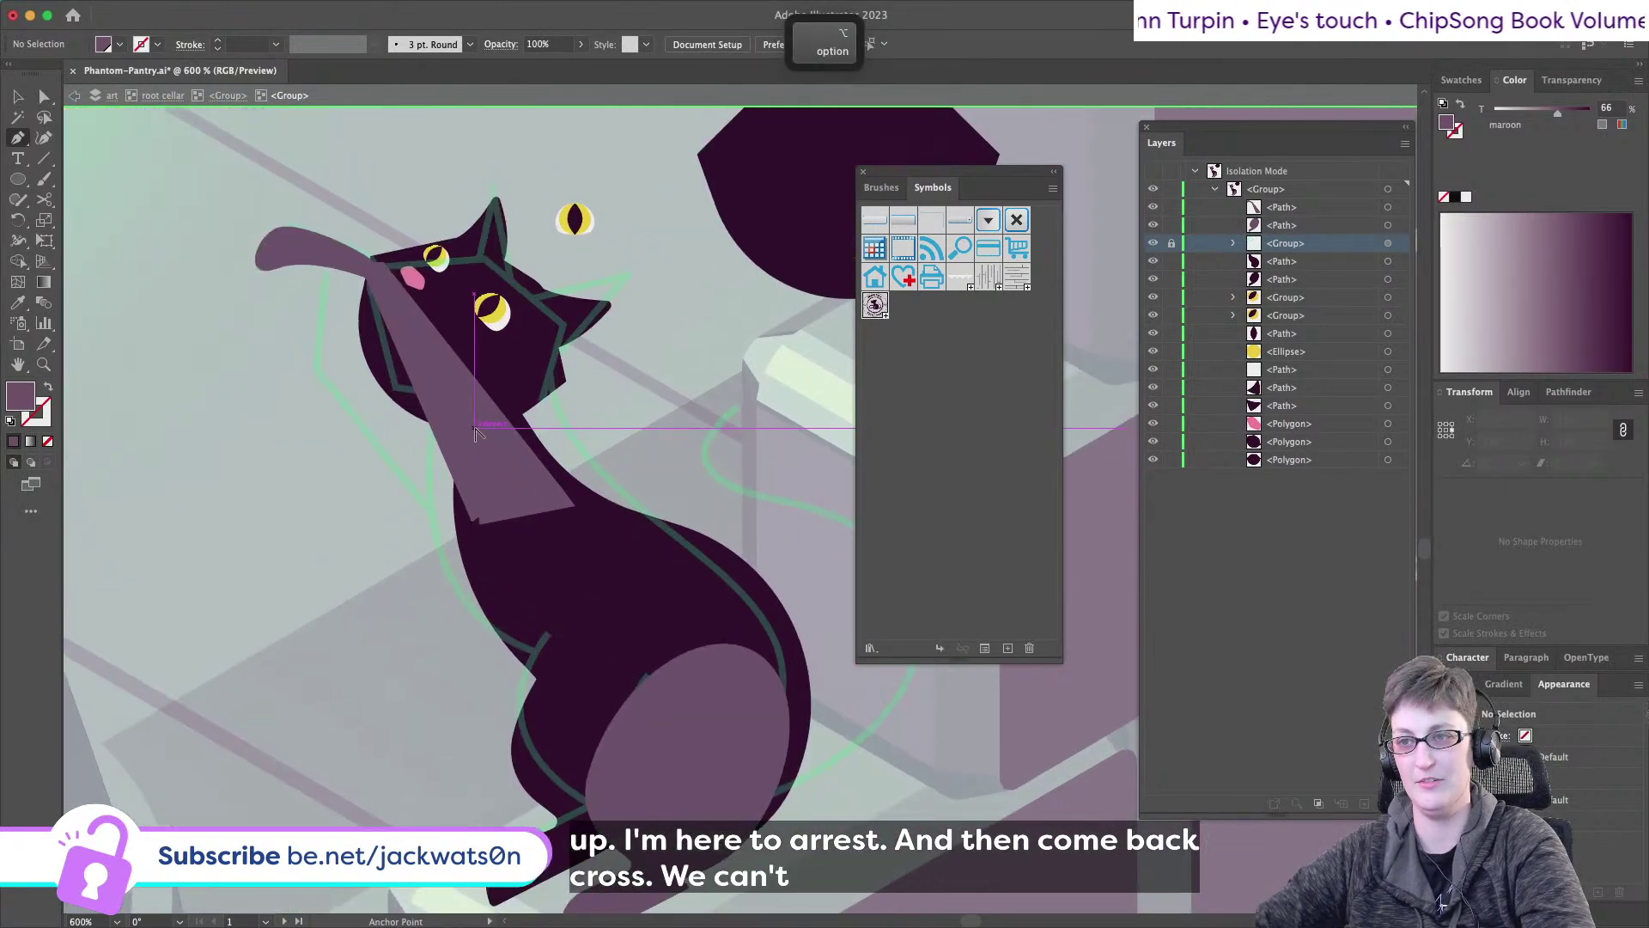
pyautogui.press('a')
pyautogui.click(574, 507)
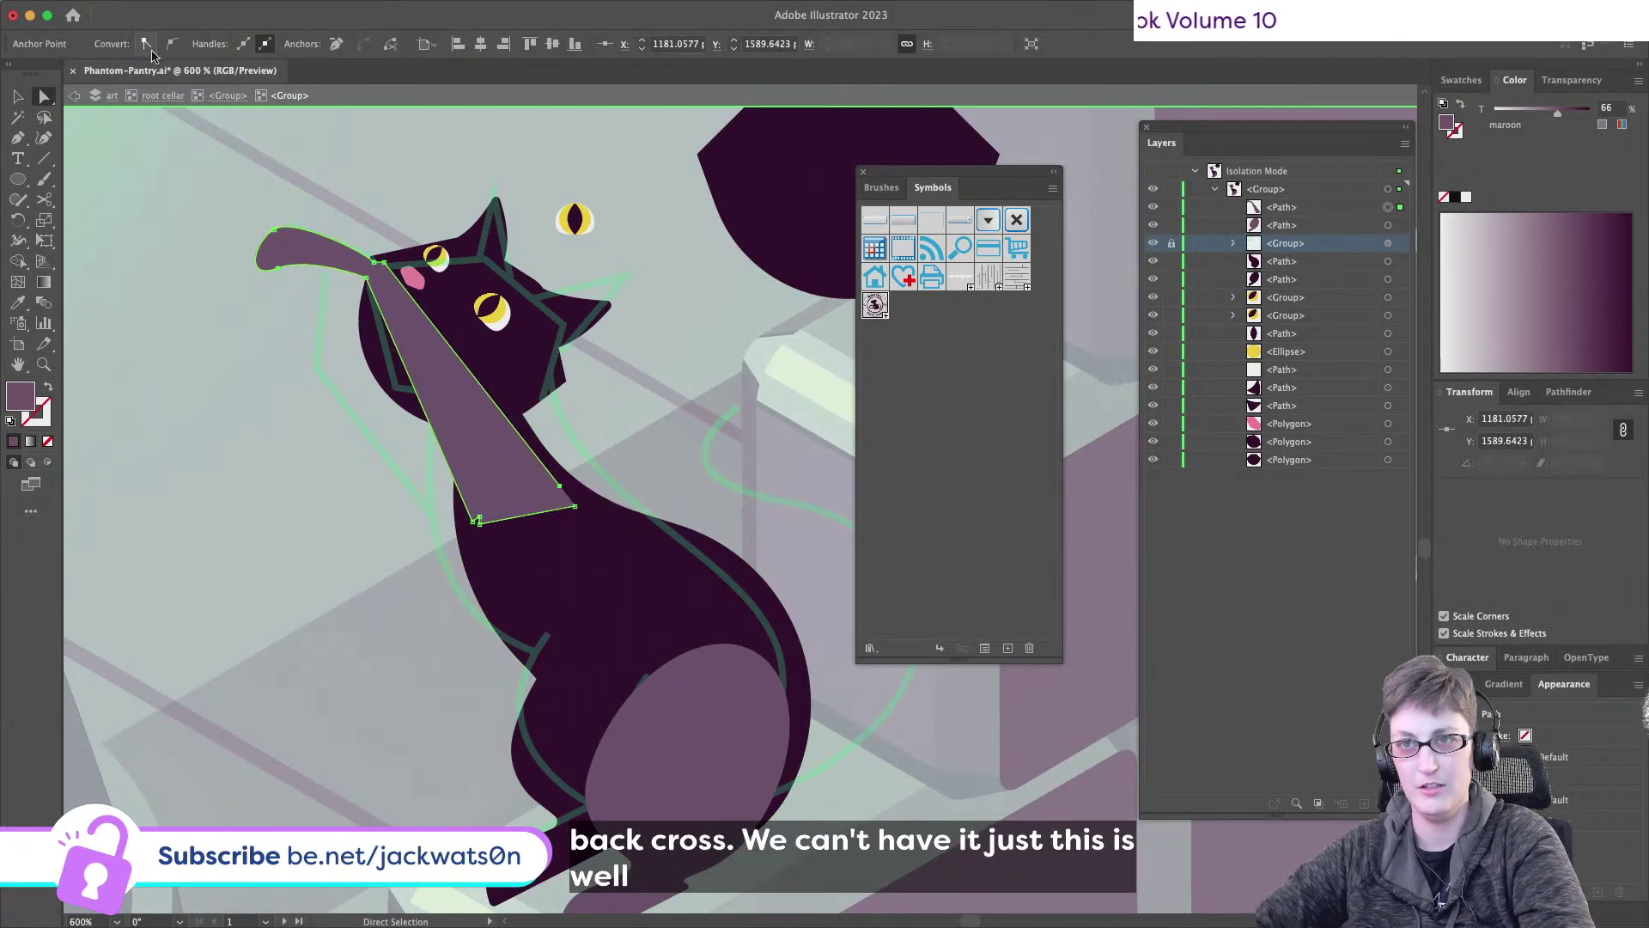
pyautogui.click(148, 46)
pyautogui.moveTo(561, 417); pyautogui.dragTo(481, 460)
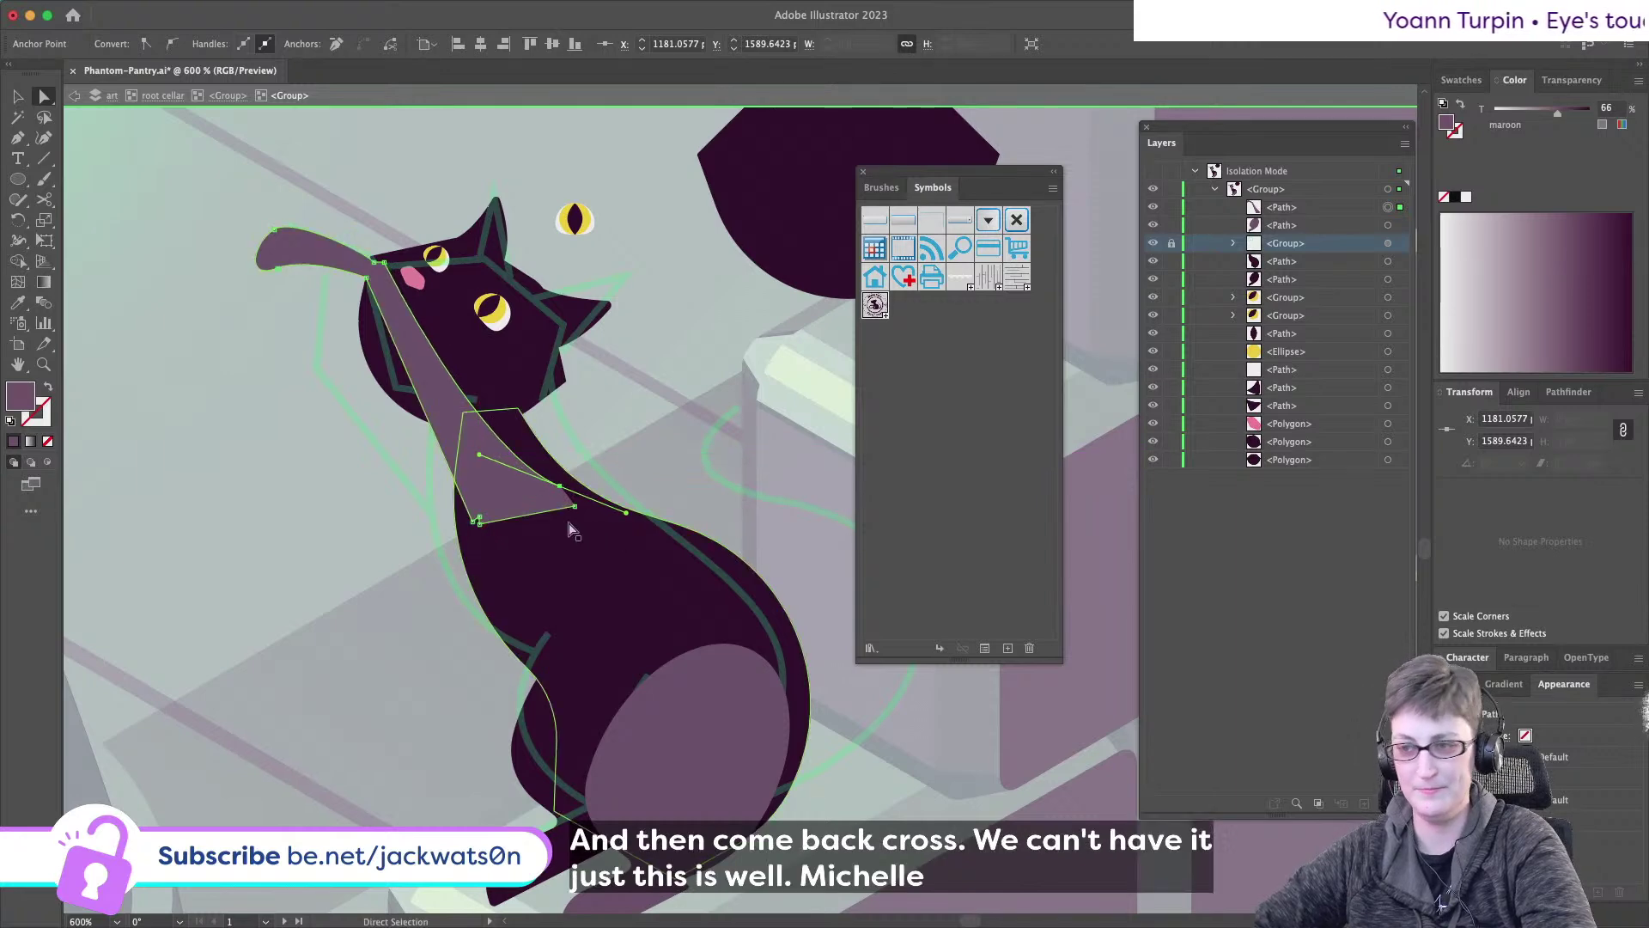
pyautogui.press('super+shift+a')
# - Shorten the foreleg's paw by moving its end points slightly toward the face
pyautogui.scroll(1, 544, 543)
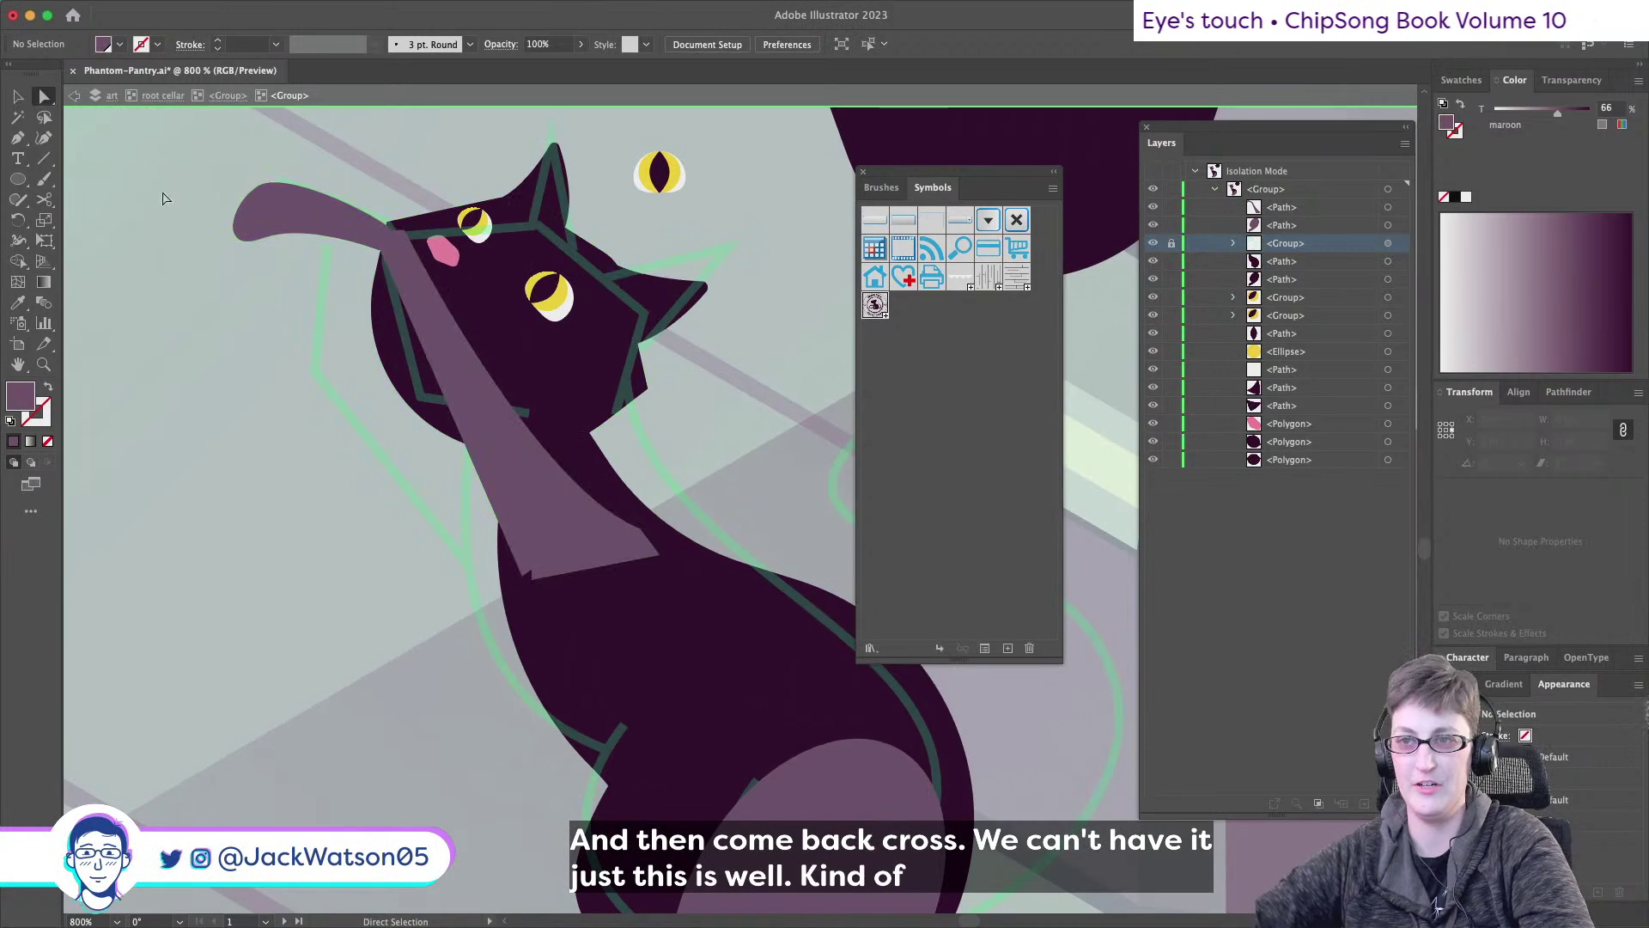
pyautogui.scroll(1, 374, 282)
pyautogui.moveTo(184, 165); pyautogui.dragTo(315, 294)
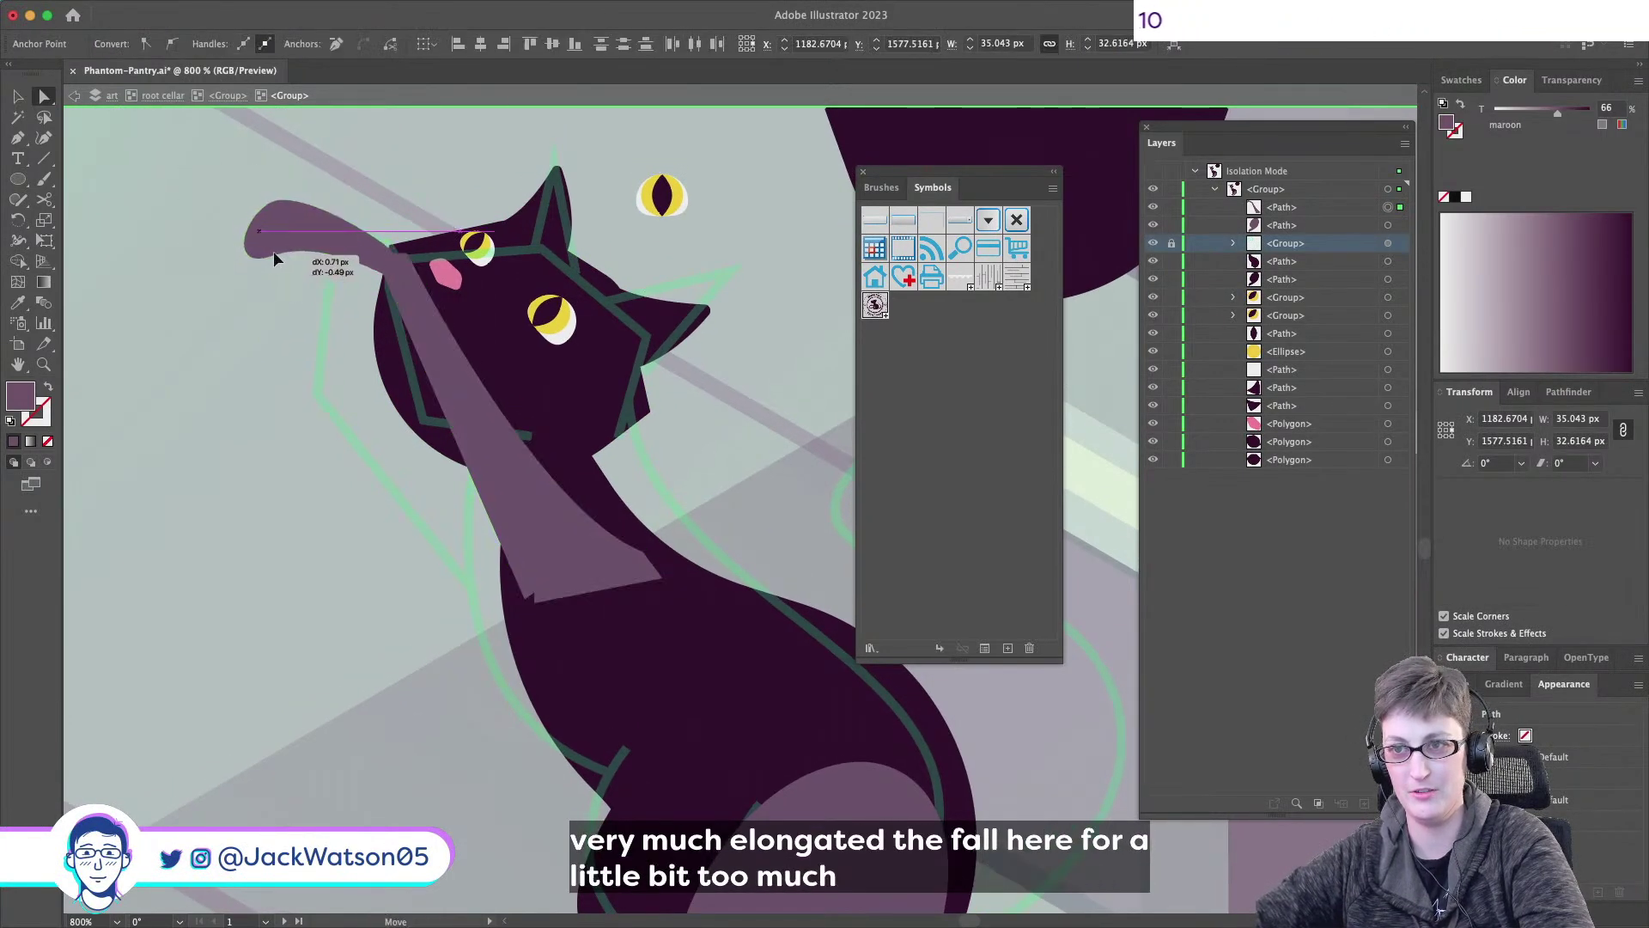
pyautogui.moveTo(274, 269); pyautogui.dragTo(295, 268)
# - Isolate the foreleg path, shift its paw and wrist points down and away from the face, and exit the path's isolation
pyautogui.click(400, 291)
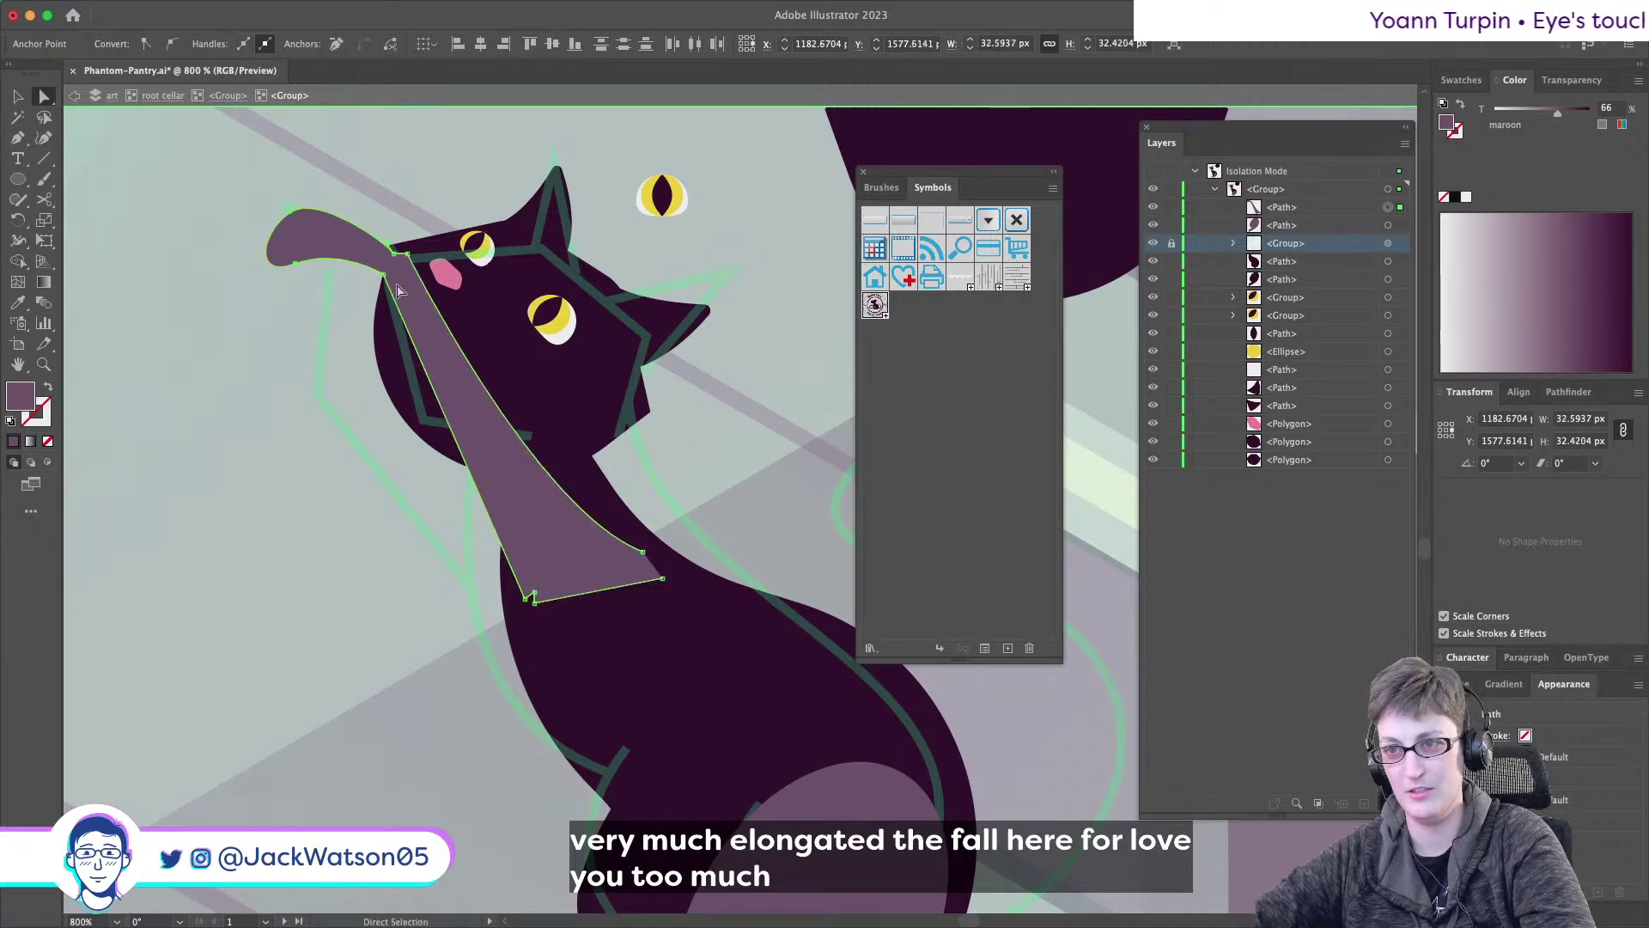
pyautogui.rightClick(481, 427)
pyautogui.click(498, 639)
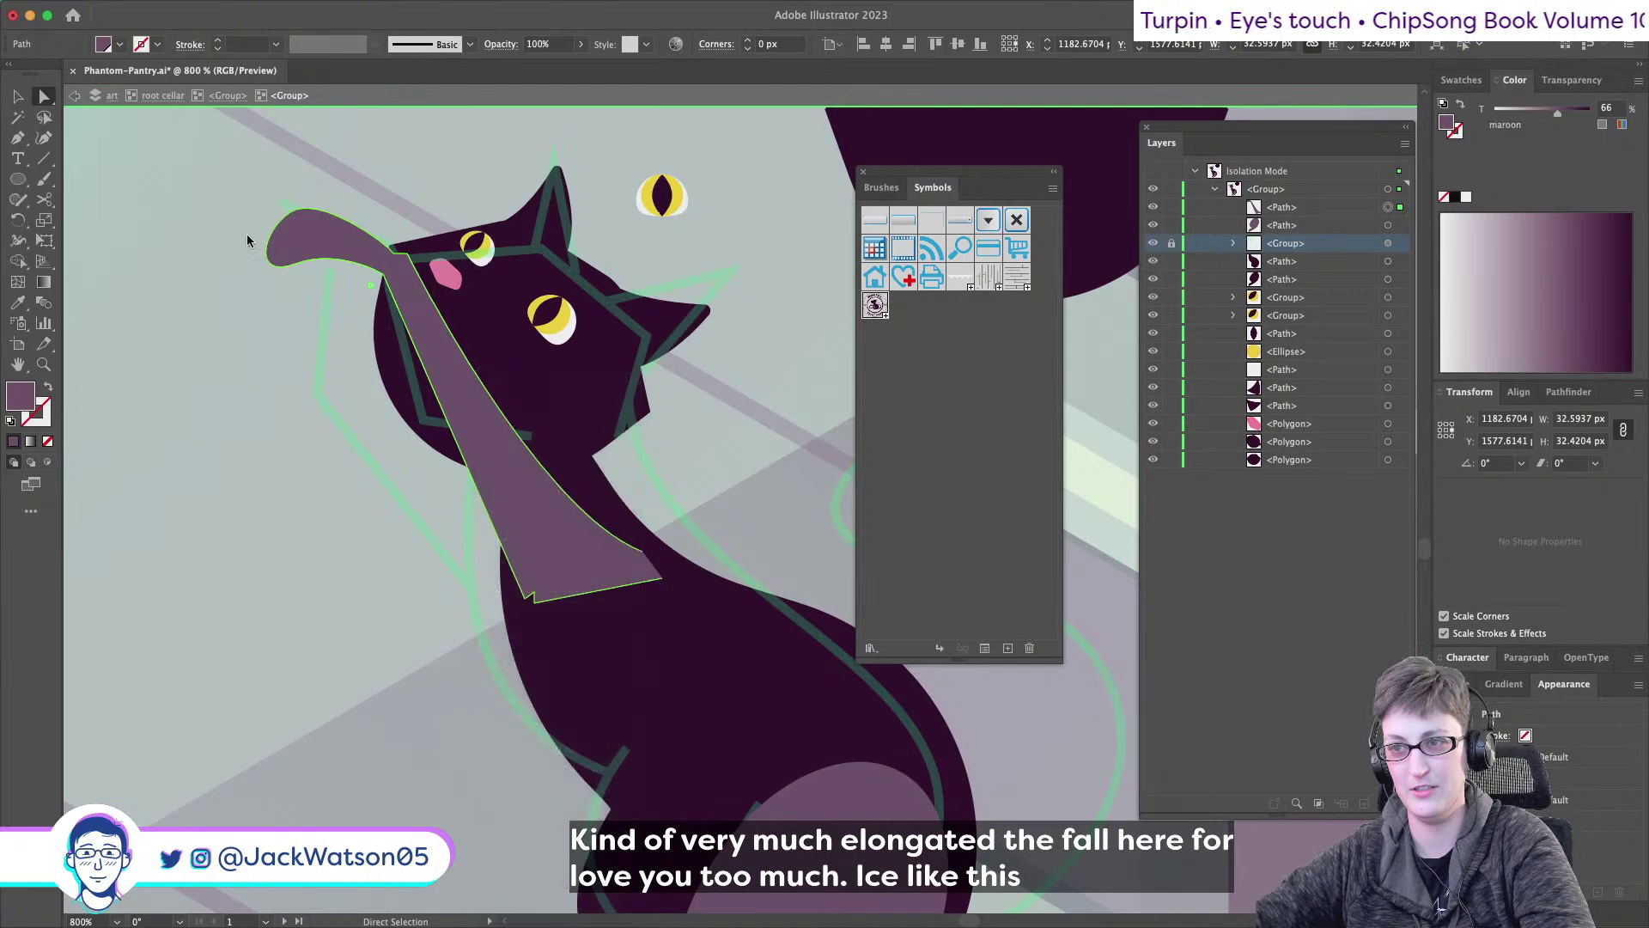
pyautogui.moveTo(195, 183); pyautogui.dragTo(431, 272)
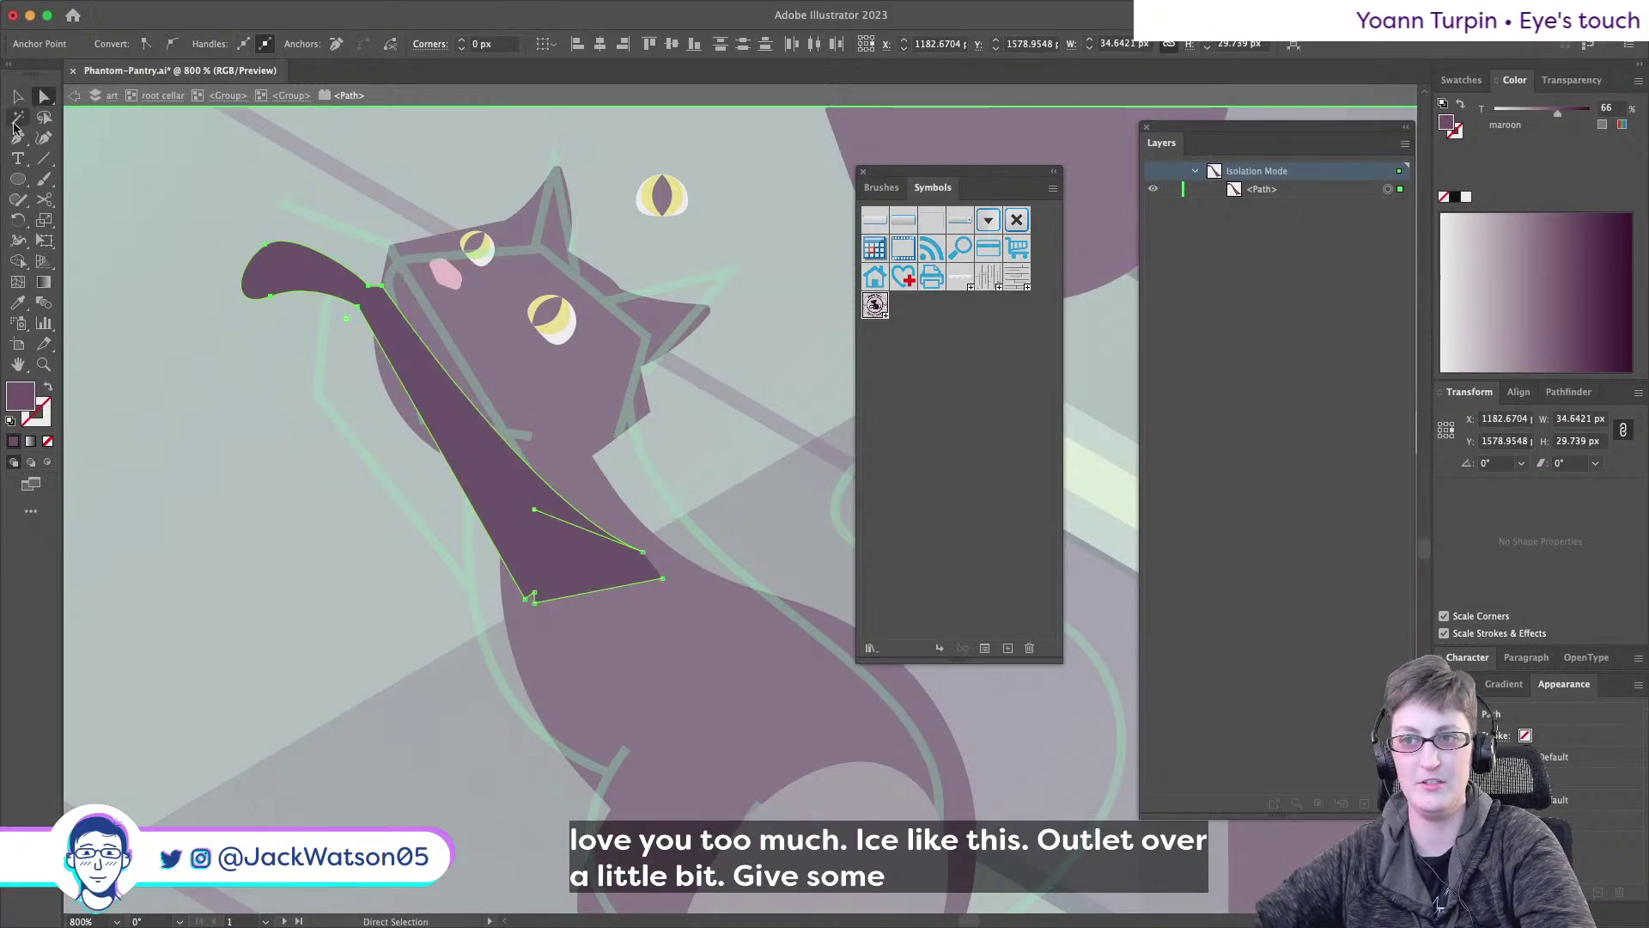
pyautogui.click(75, 95)
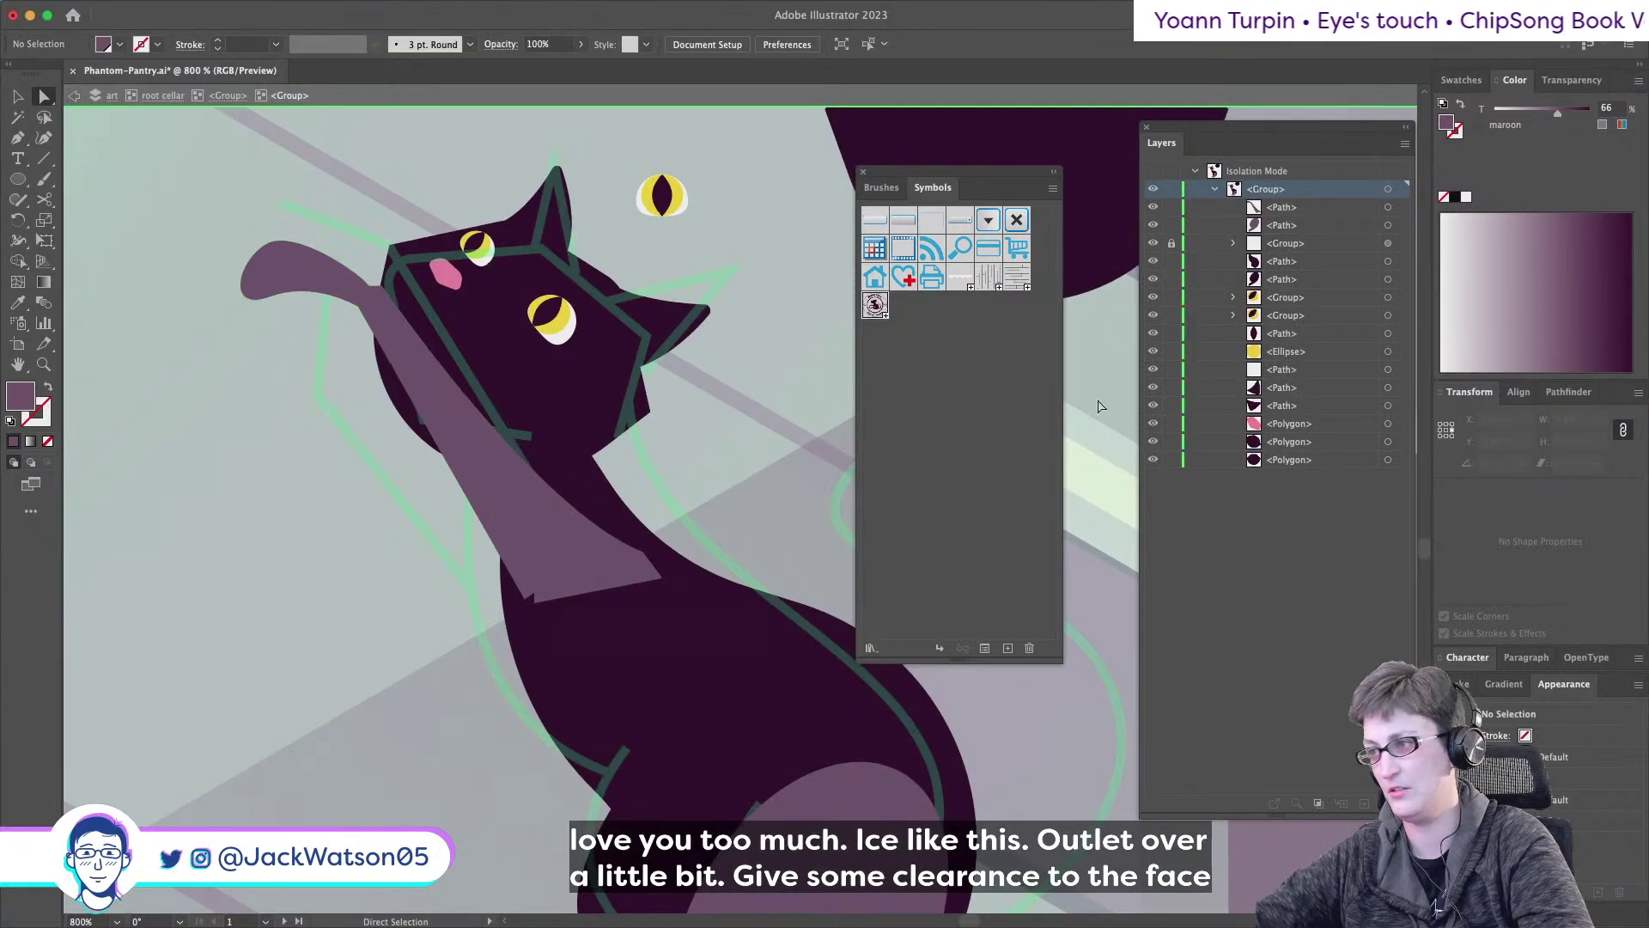
# - Hide the green sketch and check the raised foreleg against the rest of the cat
pyautogui.scroll(-5, 534, 524)
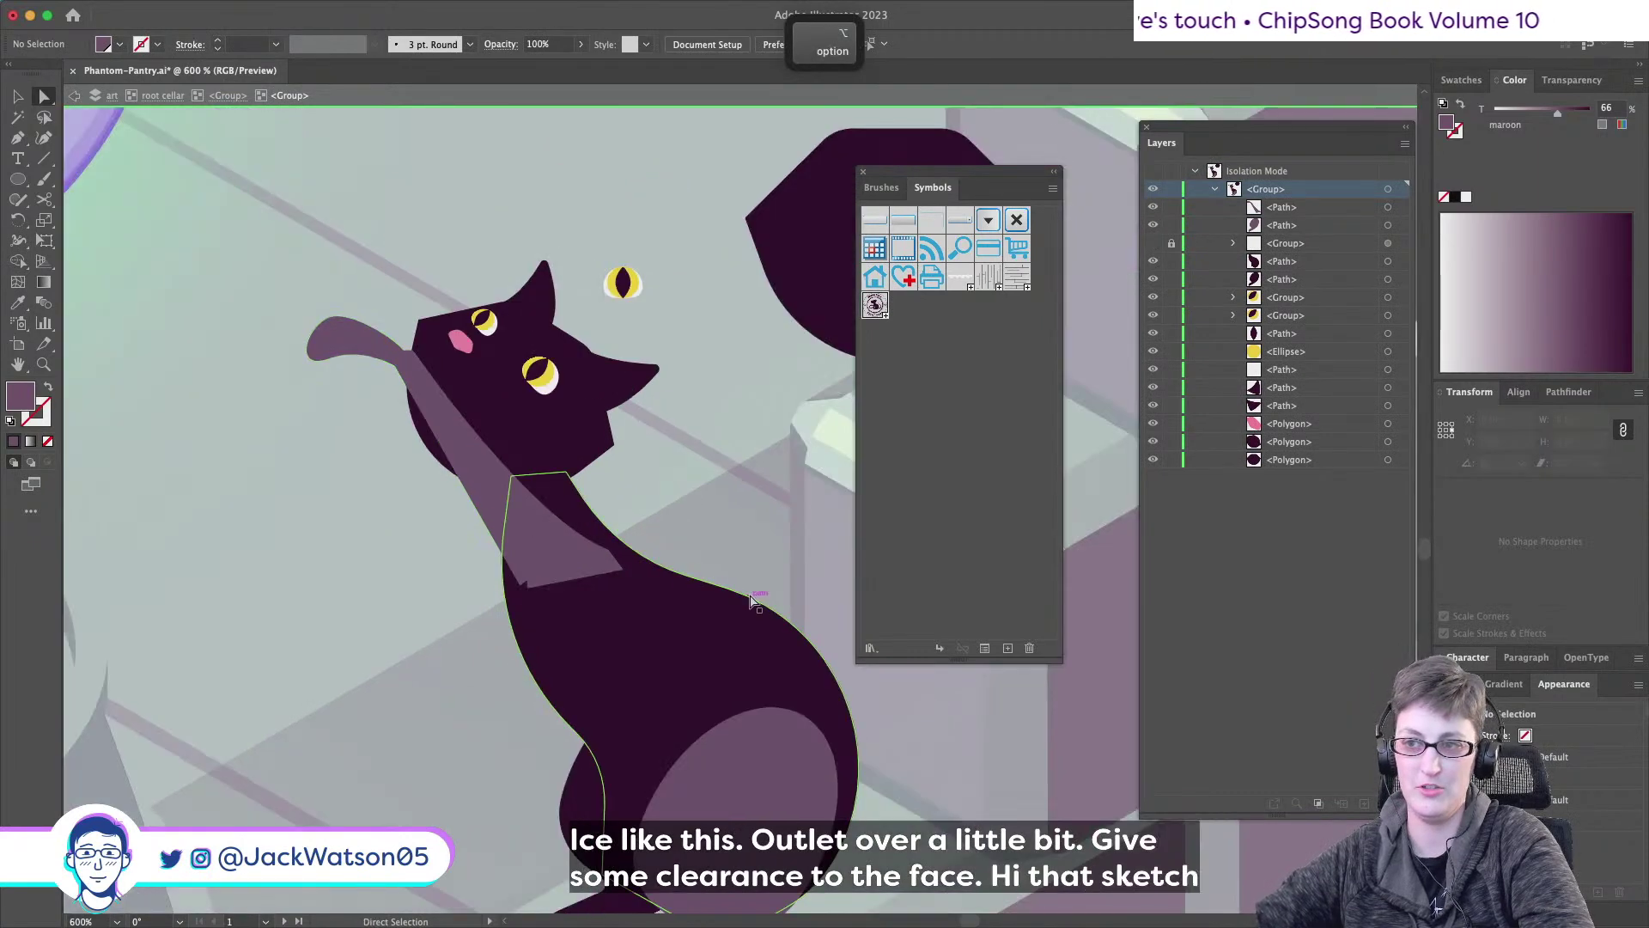
pyautogui.scroll(3, 620, 532)
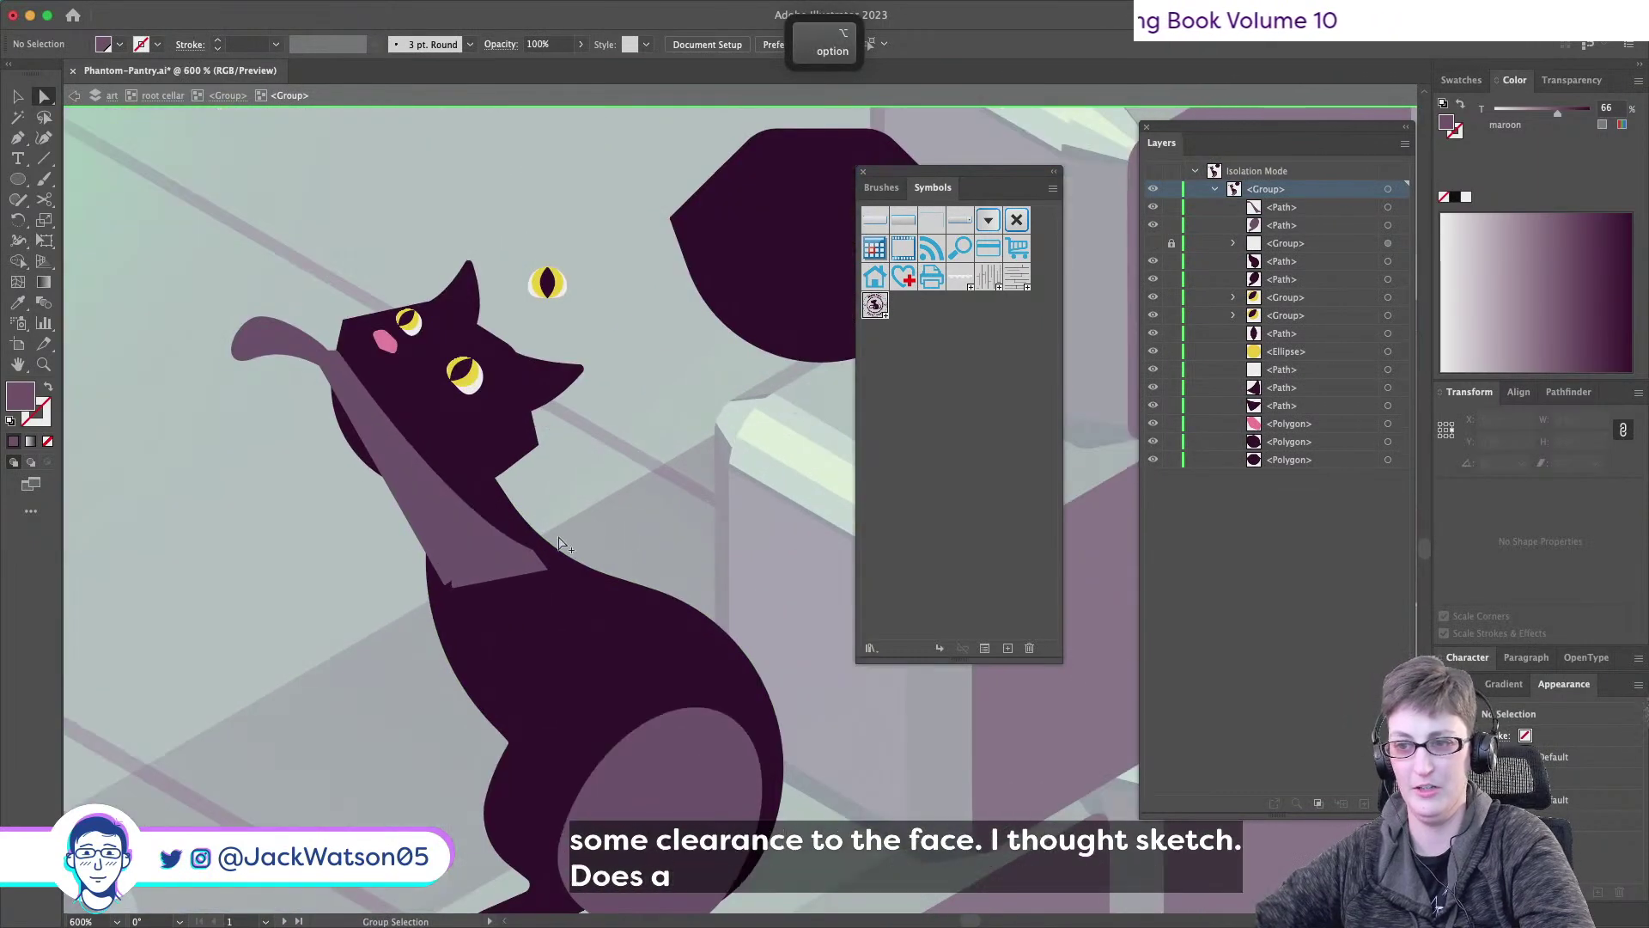
pyautogui.click(438, 533)
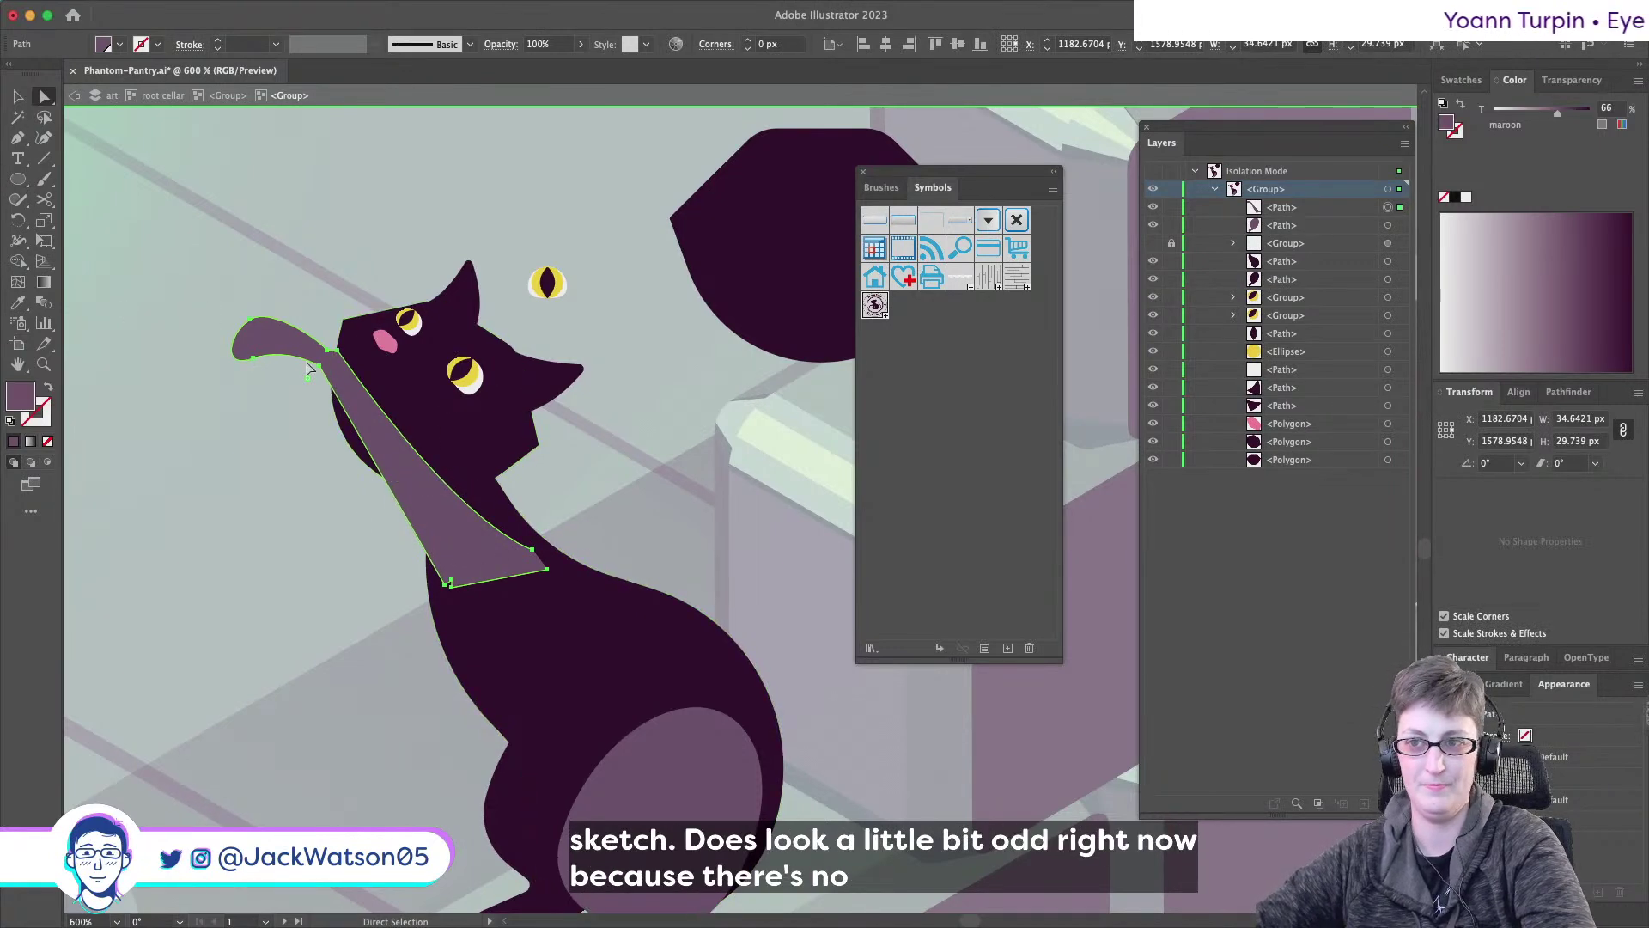
pyautogui.hscroll(3, 474, 529)
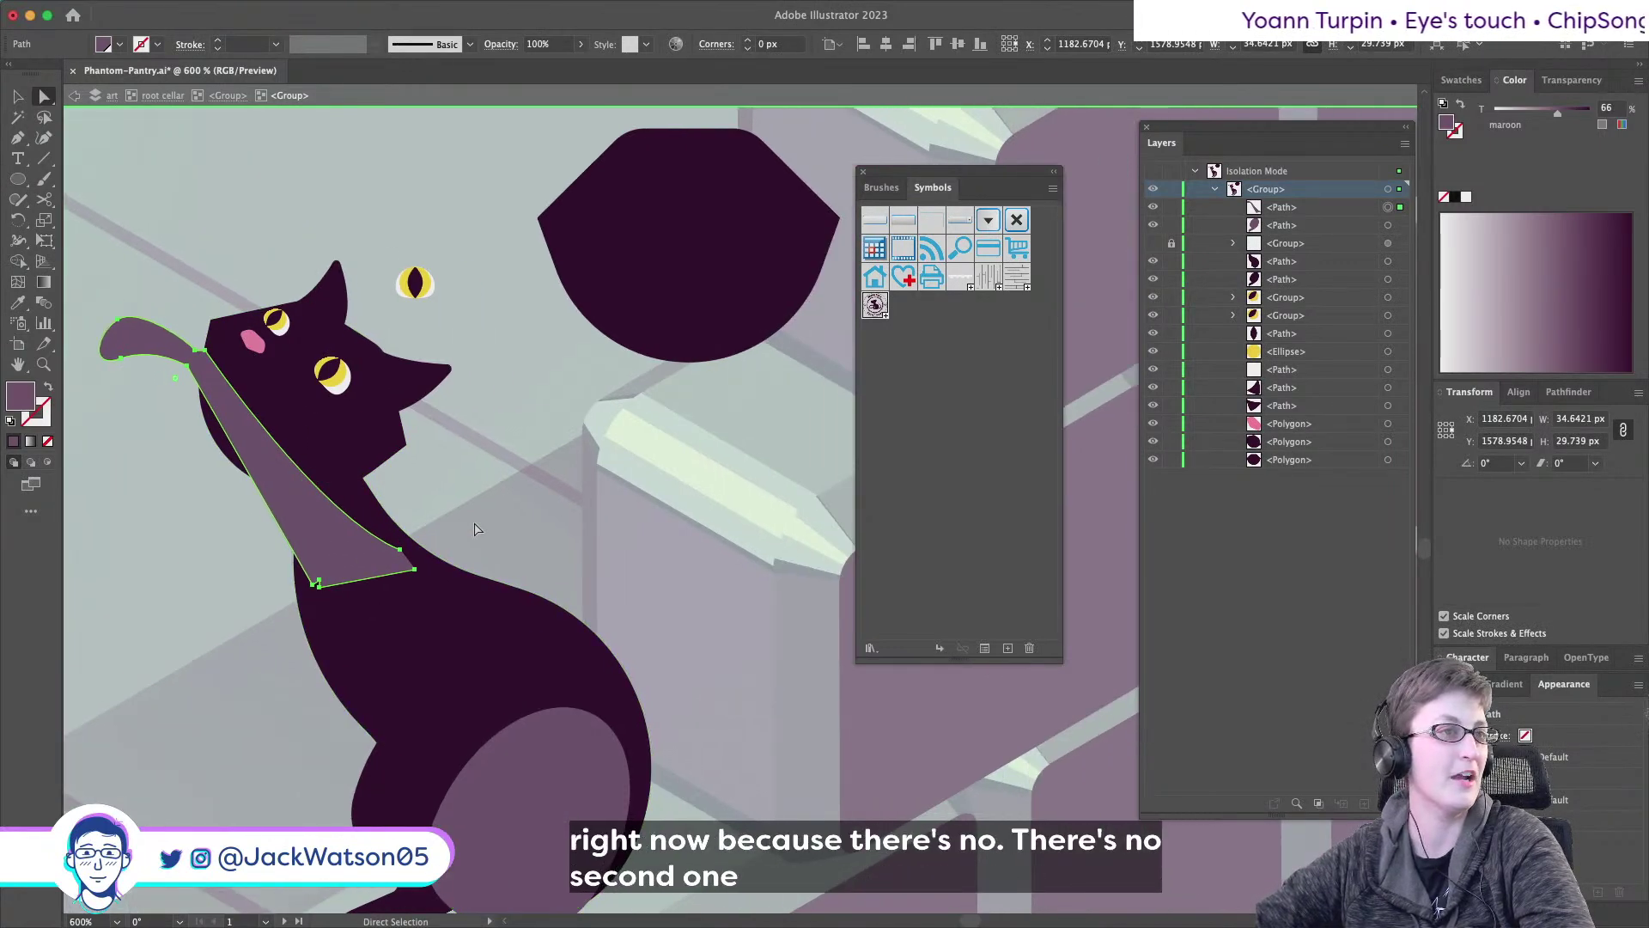
# - Add an anchor point partway along the foreleg's upper edge, where it crosses the jaw, and select it
pyautogui.scroll(2, 472, 532)
pyautogui.hscroll(-9, 382, 544)
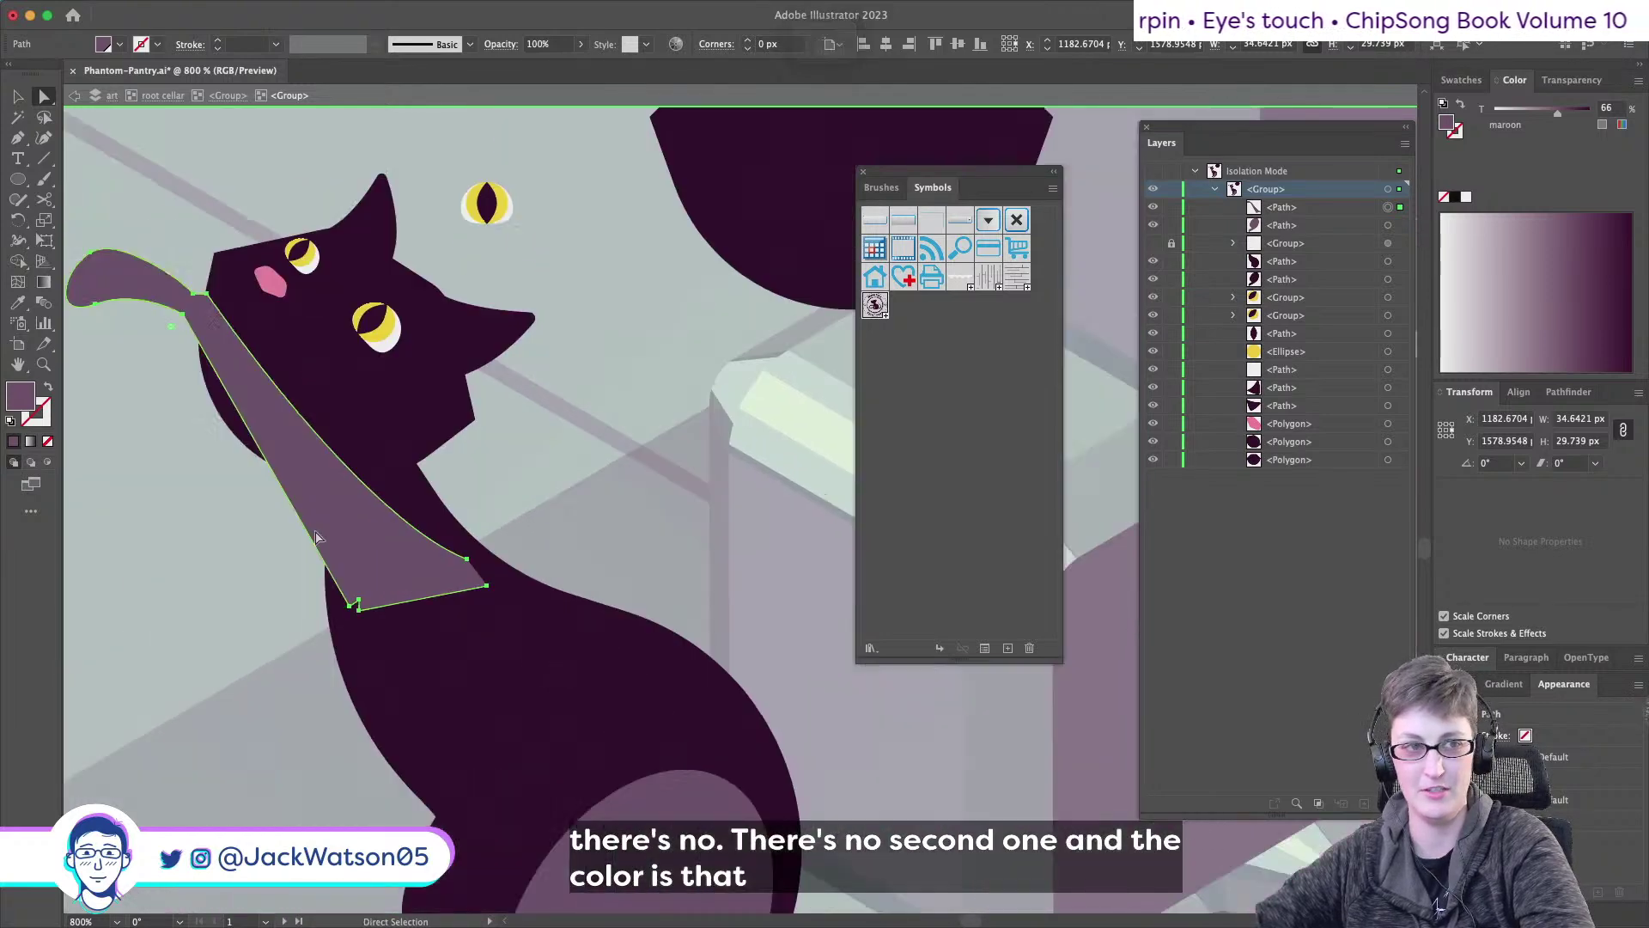
pyautogui.click(28, 146)
pyautogui.click(558, 464)
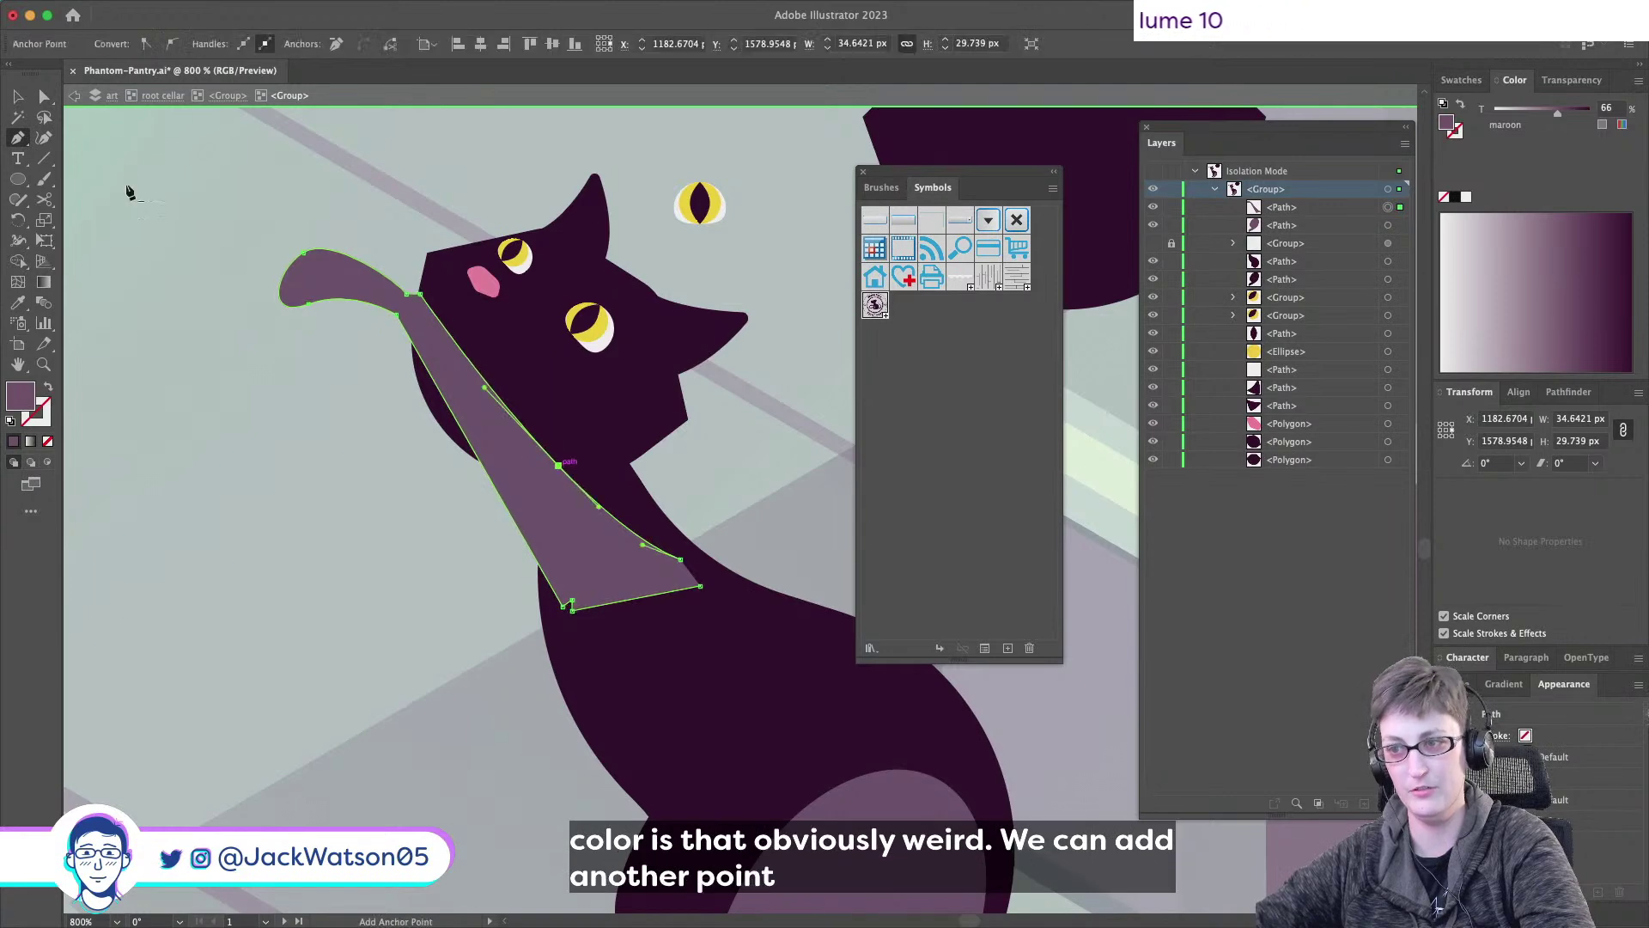
pyautogui.press('a')
pyautogui.click(559, 466)
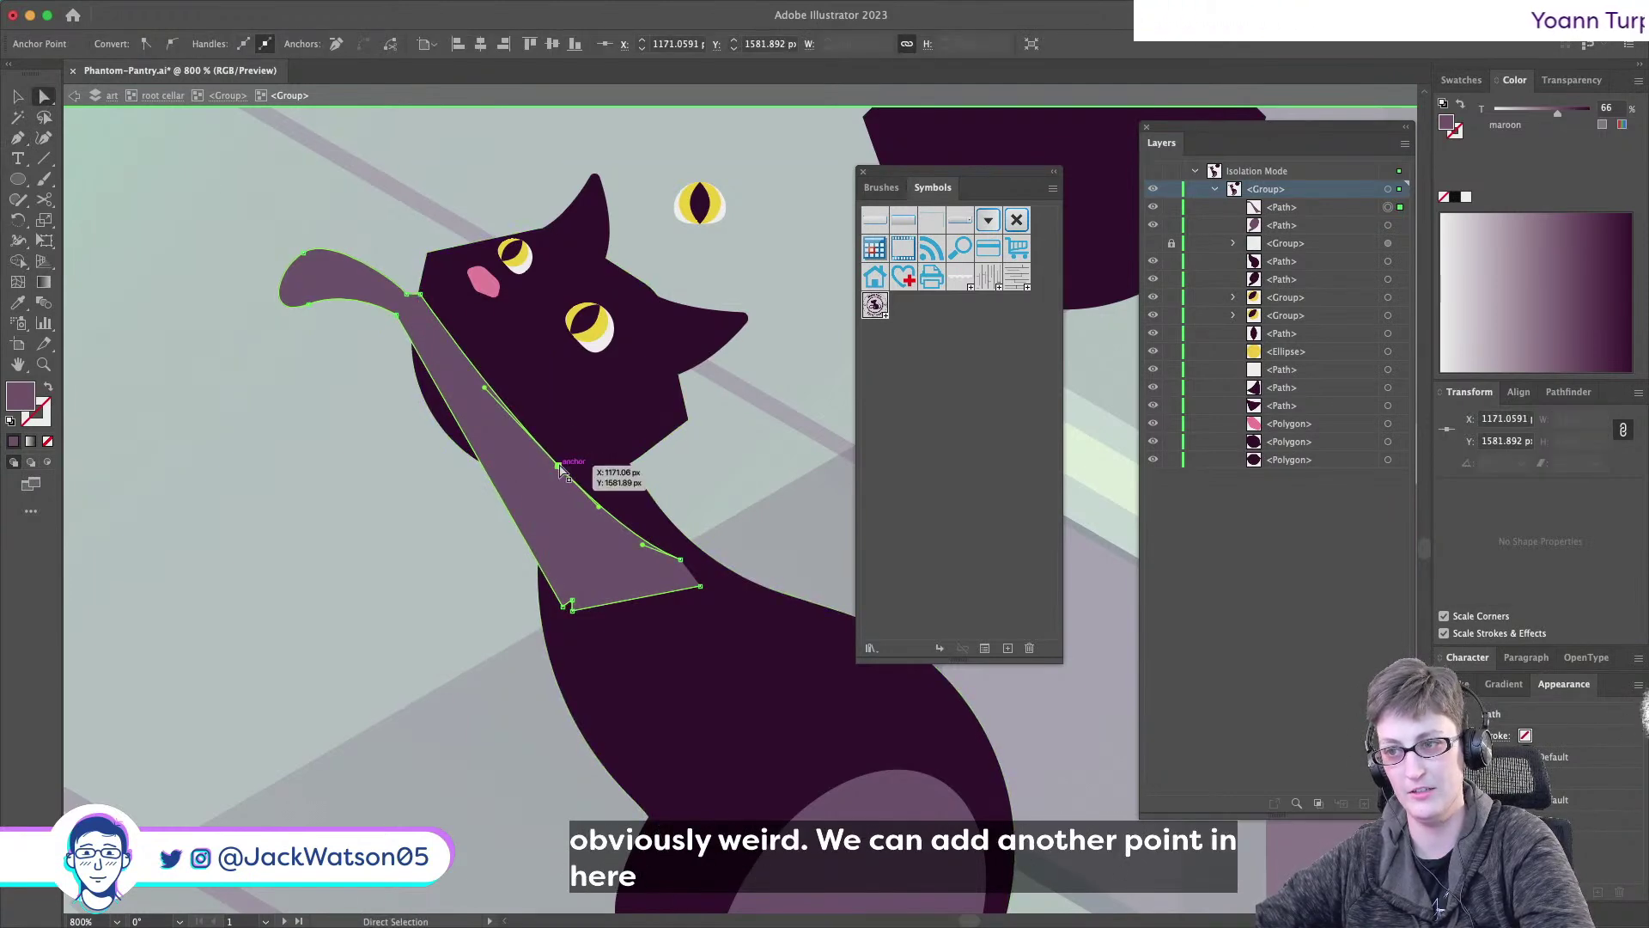
# - Try bulging the foreleg's upper edge outward with the added anchor point and its handle, and undo the change
pyautogui.moveTo(558, 464); pyautogui.dragTo(503, 371)
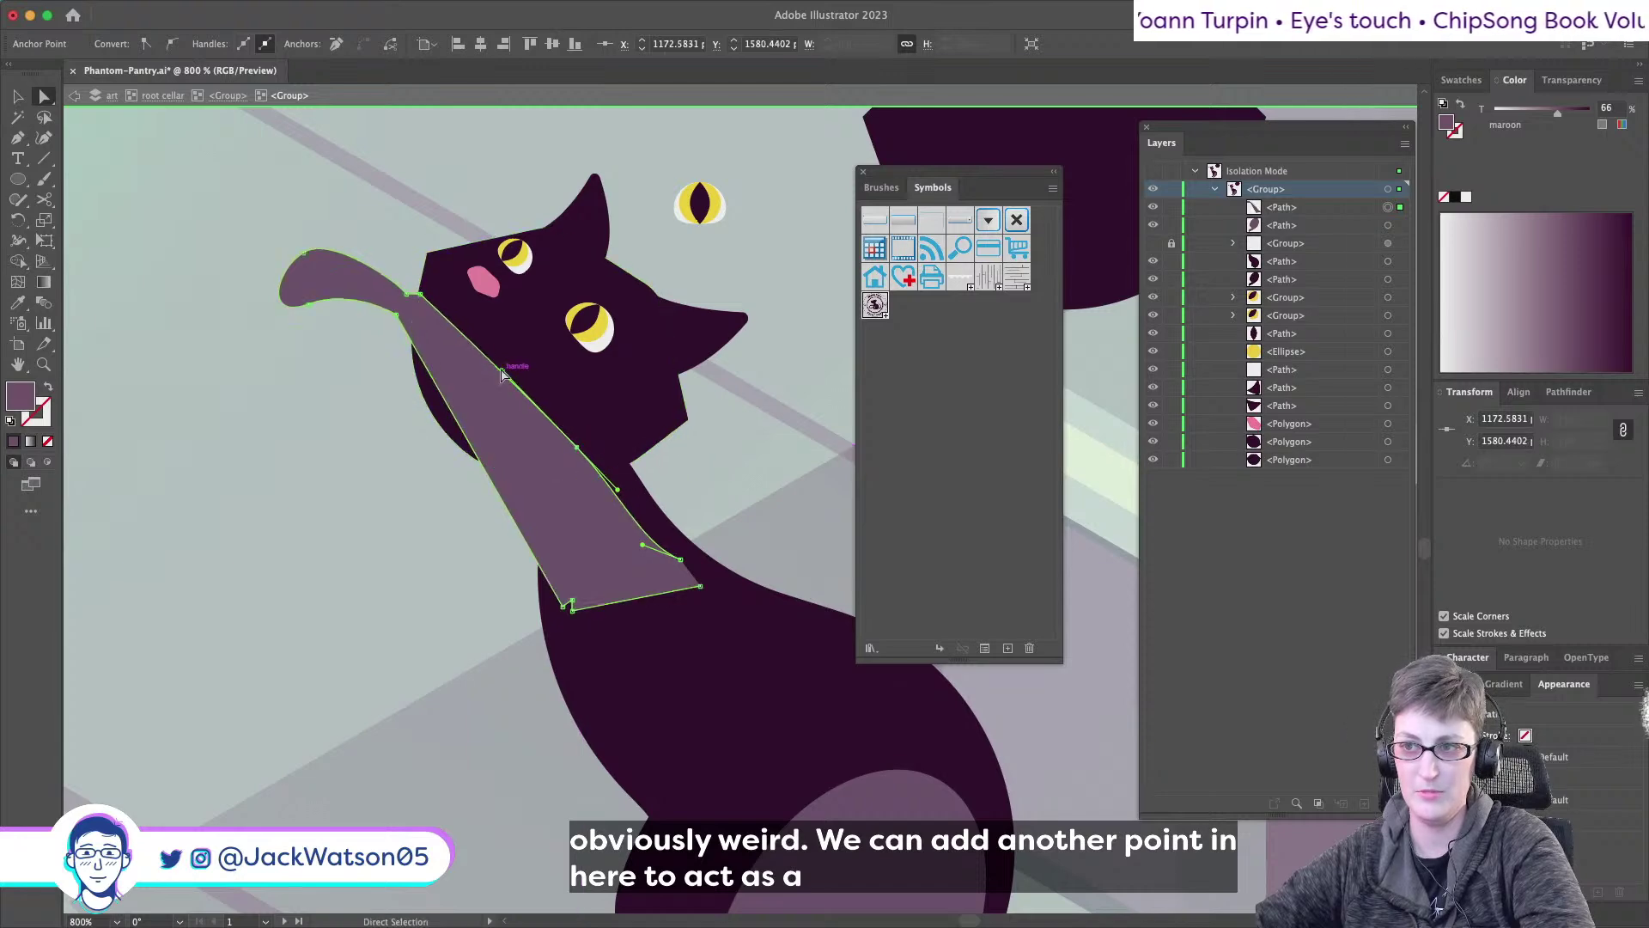
pyautogui.click(737, 479)
pyautogui.scroll(-1, 739, 481)
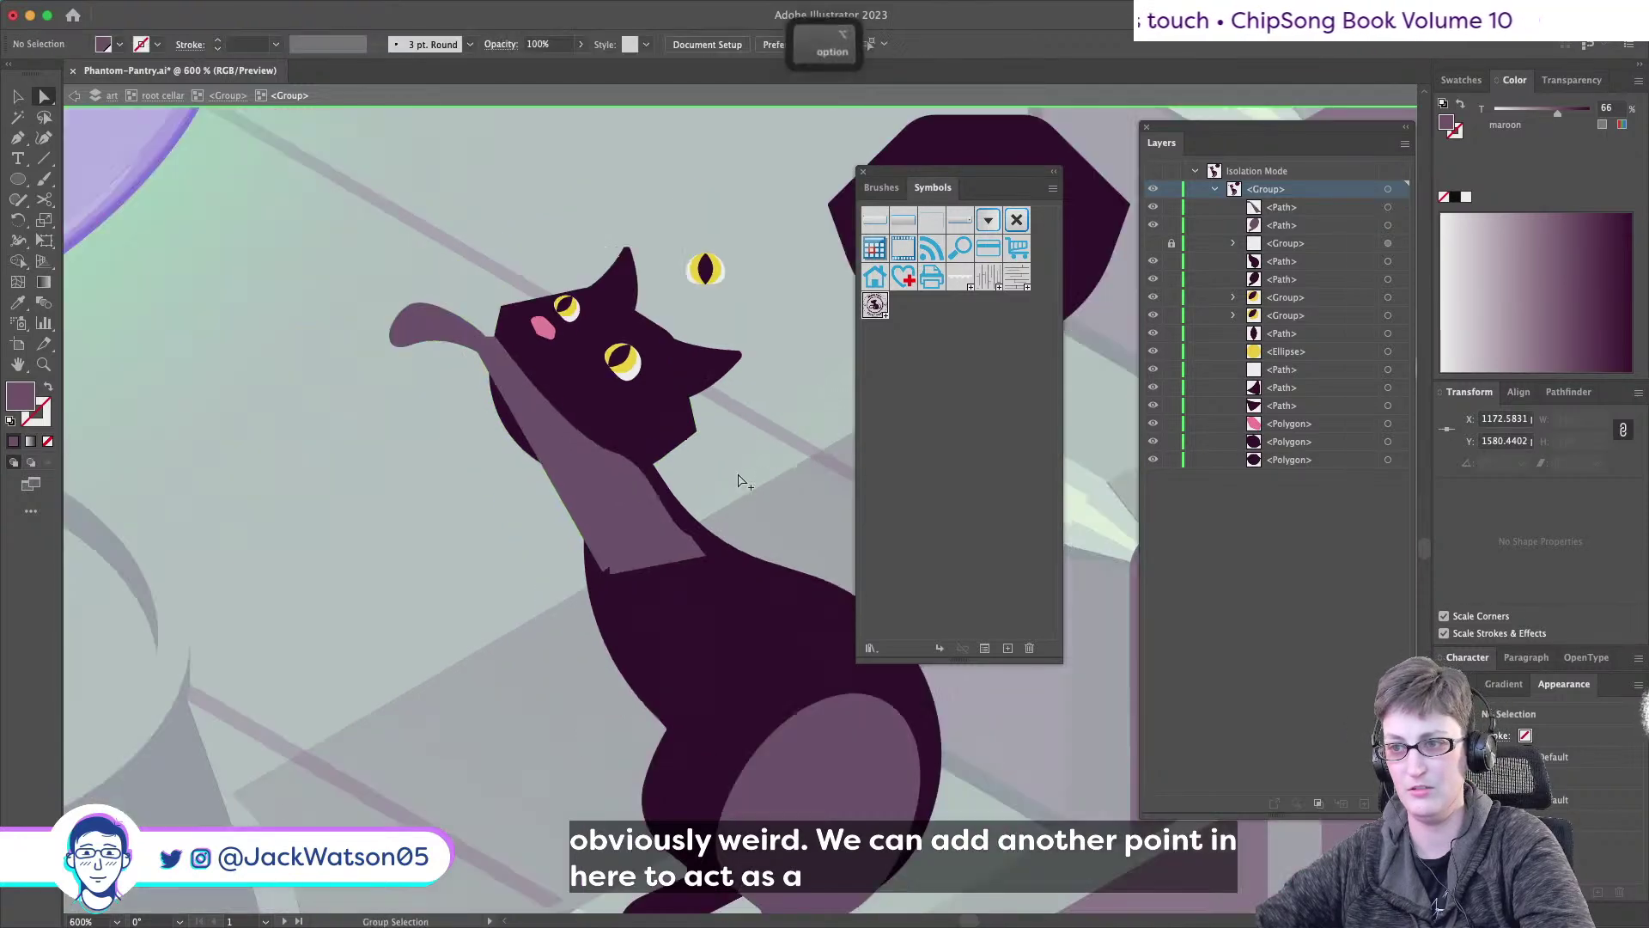
pyautogui.click(737, 472)
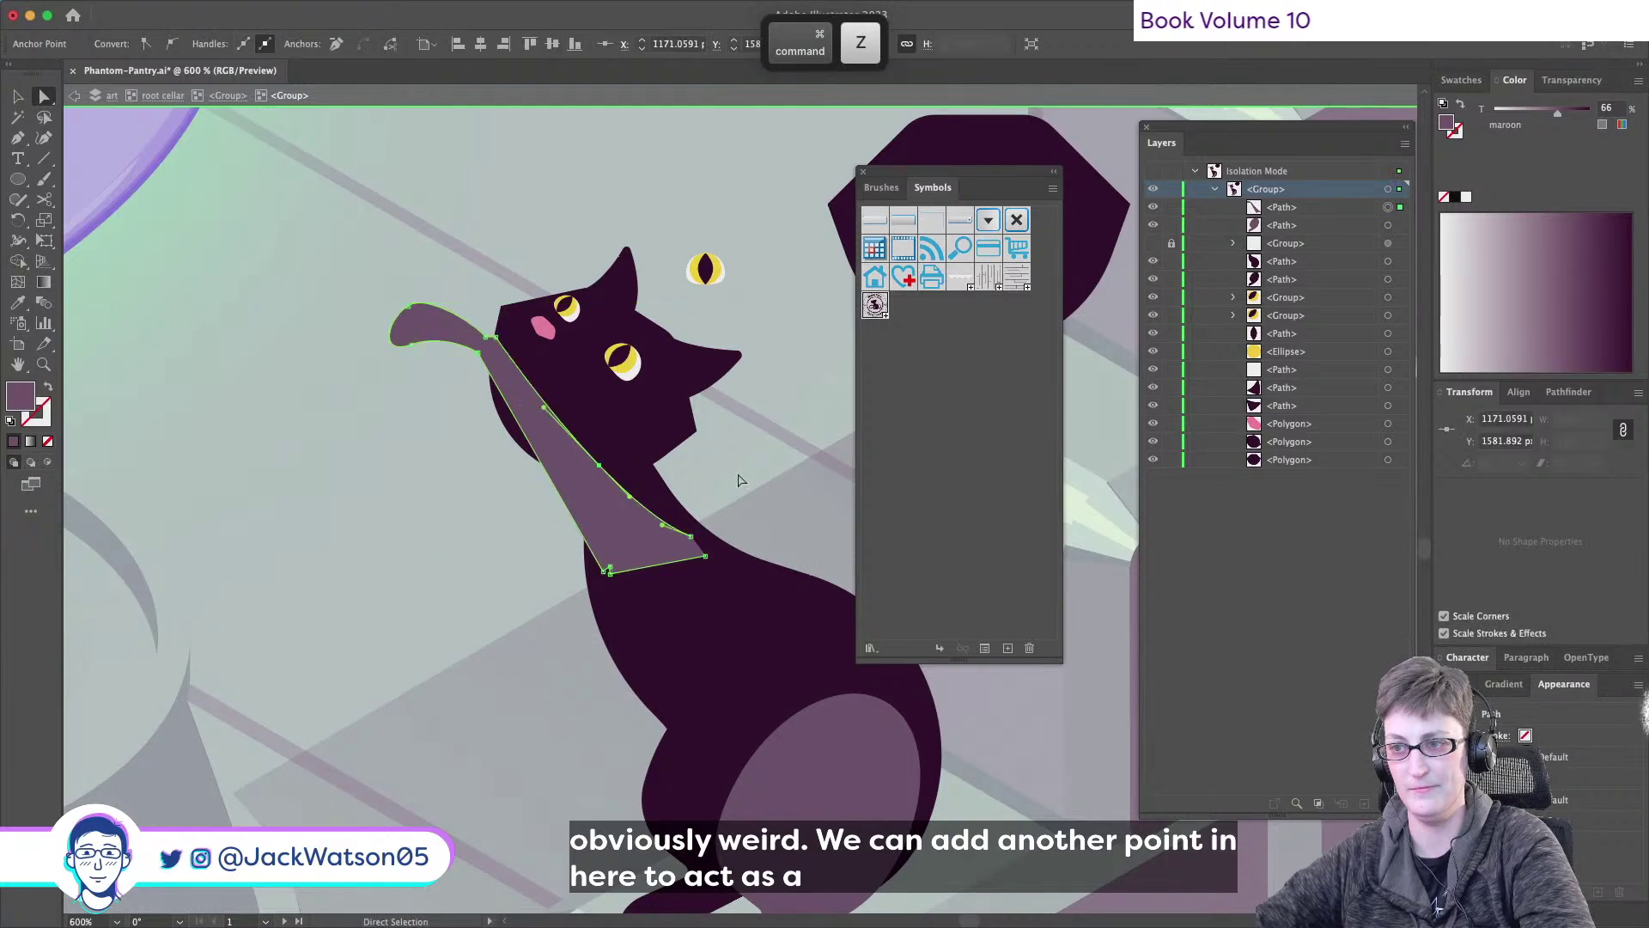
# - Deselect the raised foreleg and step back and forth through its recent edits to compare the shapes
pyautogui.hotkey('ctrl', 'shift', 'a')
pyautogui.click(740, 477)
pyautogui.hotkey('ctrl', 'shift', 'a')
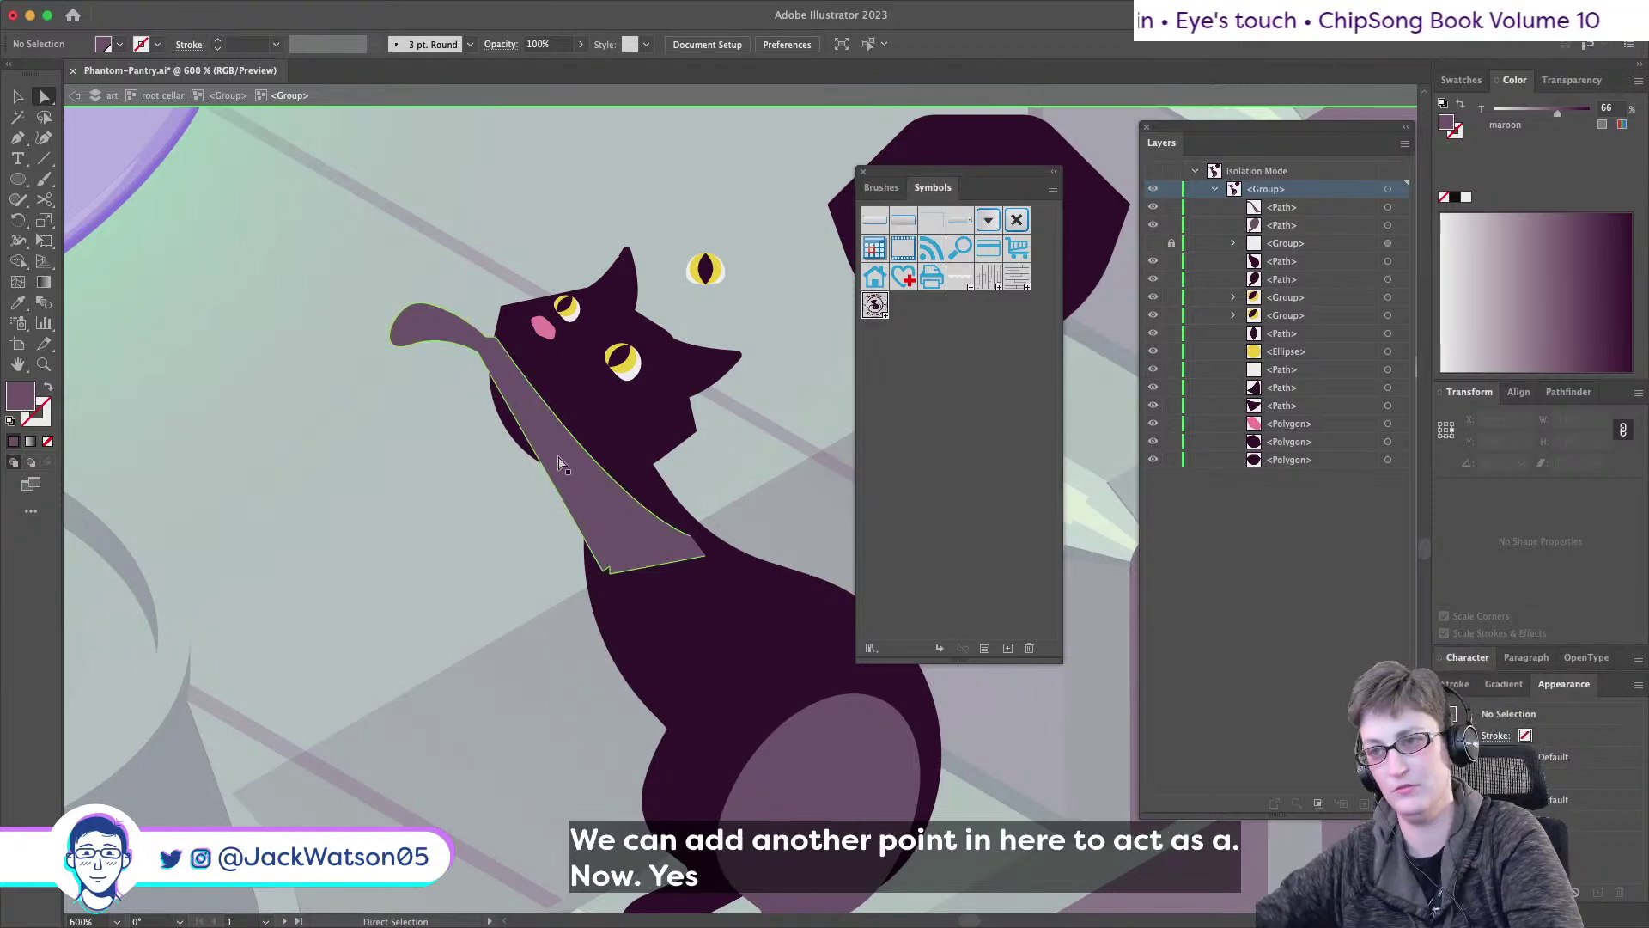
pyautogui.scroll(-4, 560, 461)
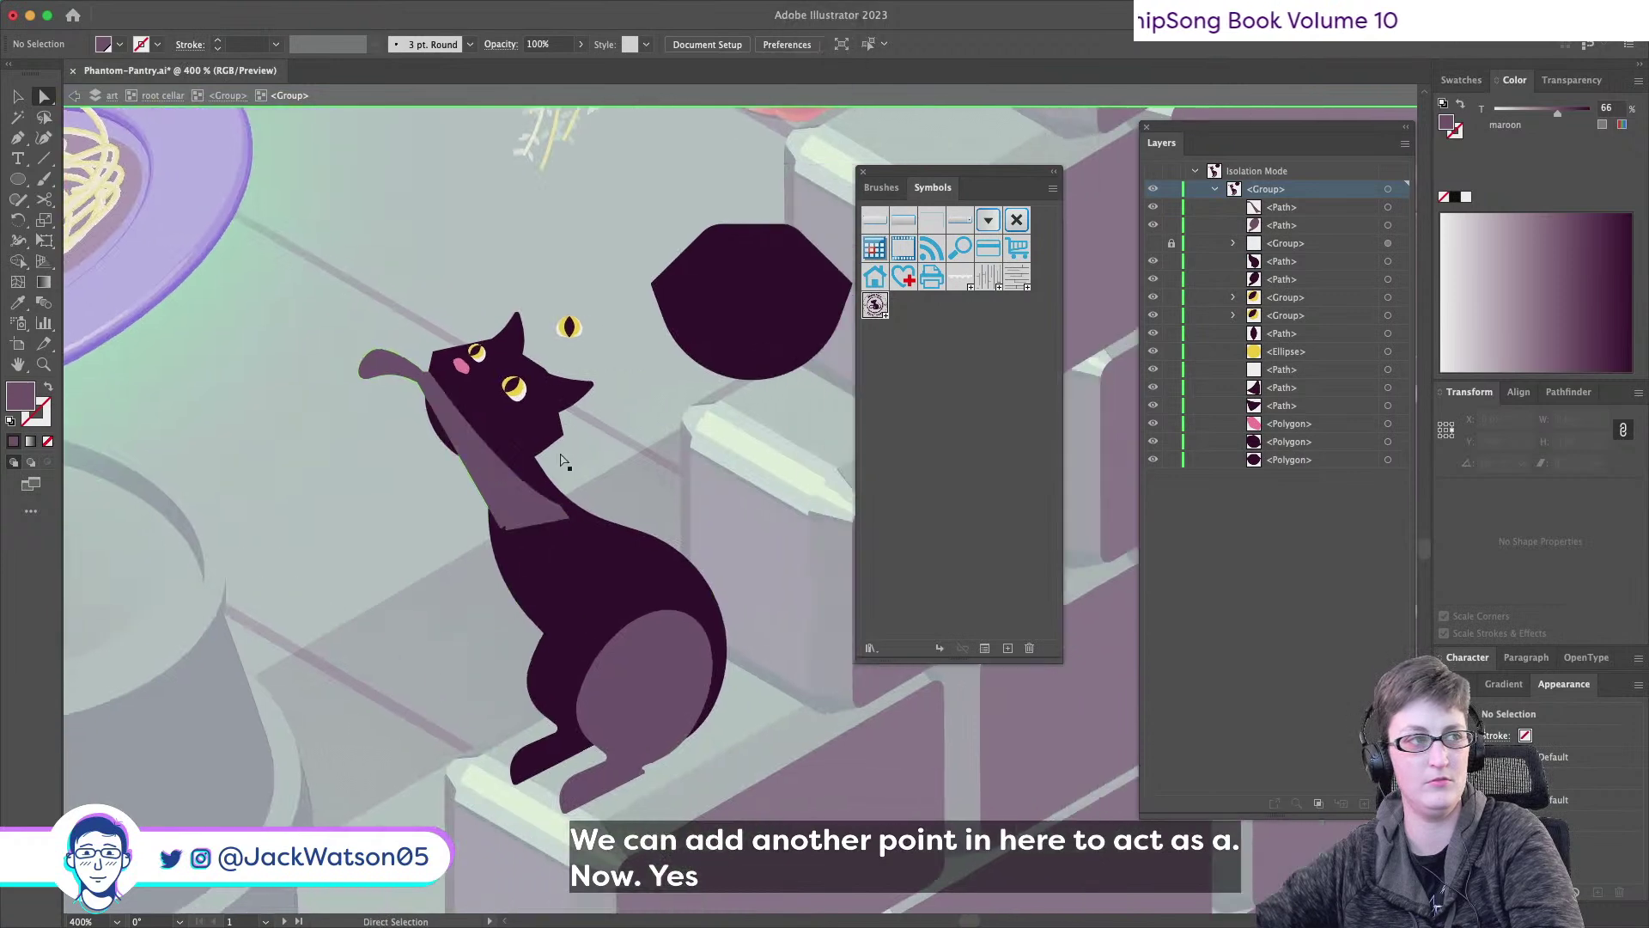
pyautogui.scroll(2, 491, 503)
pyautogui.hotkey('ctrl', 'z')
pyautogui.hotkey('ctrl', 'z')
pyautogui.hotkey('ctrl', 'z')
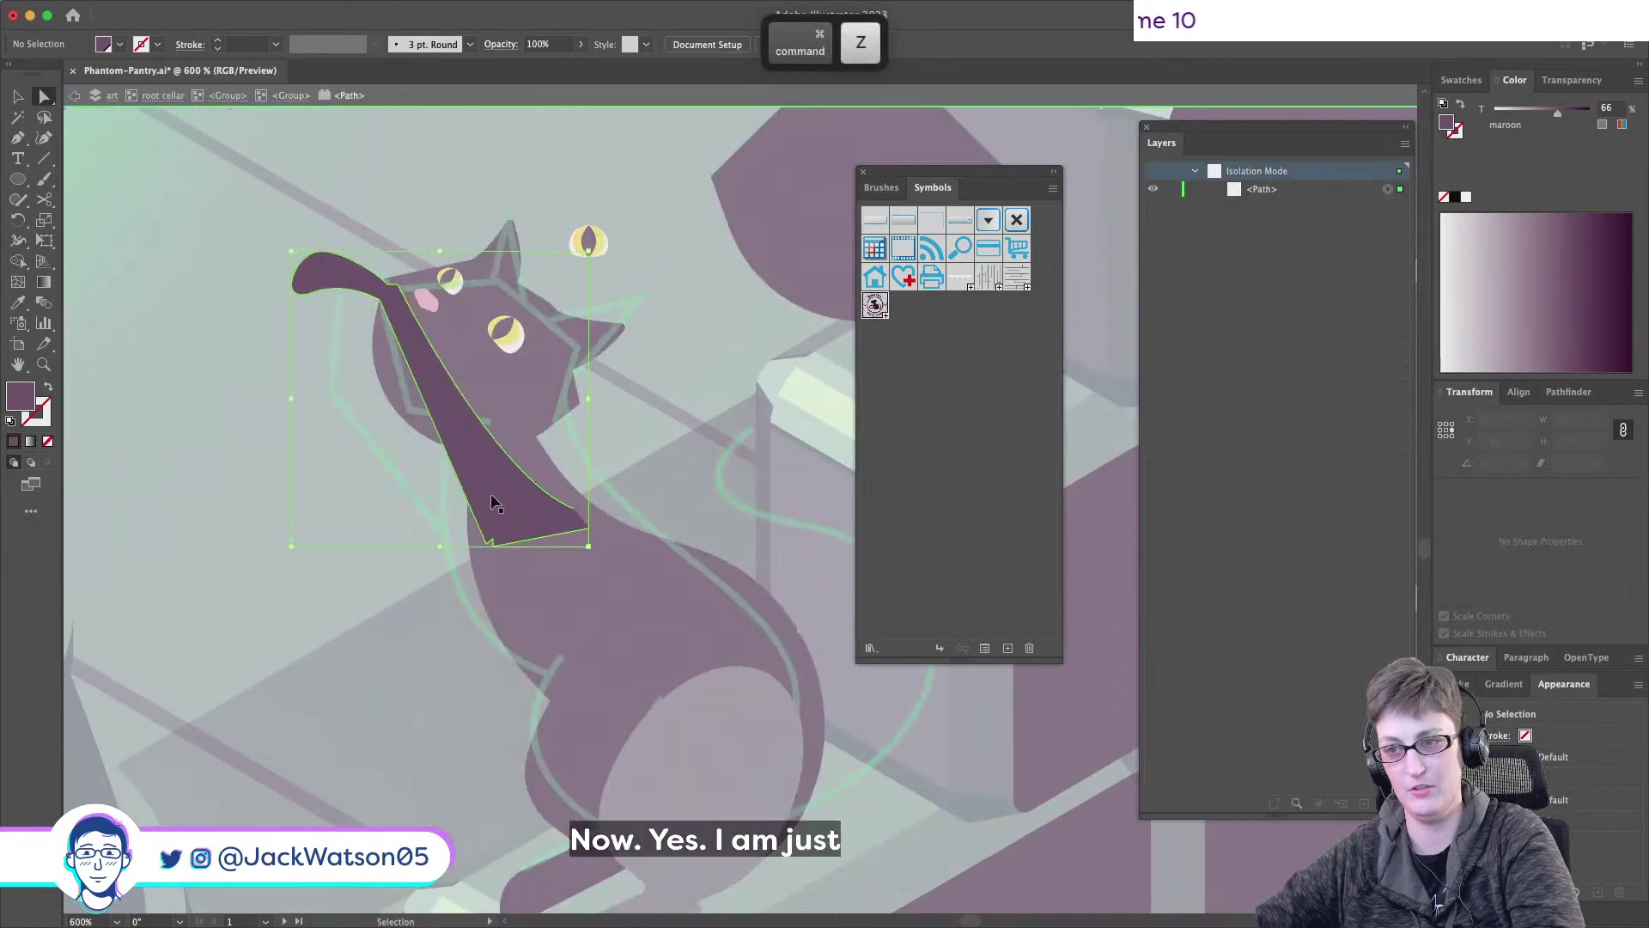
pyautogui.hotkey('ctrl', 'shift', 'z')
pyautogui.hotkey('ctrl', 'shift', 'z')
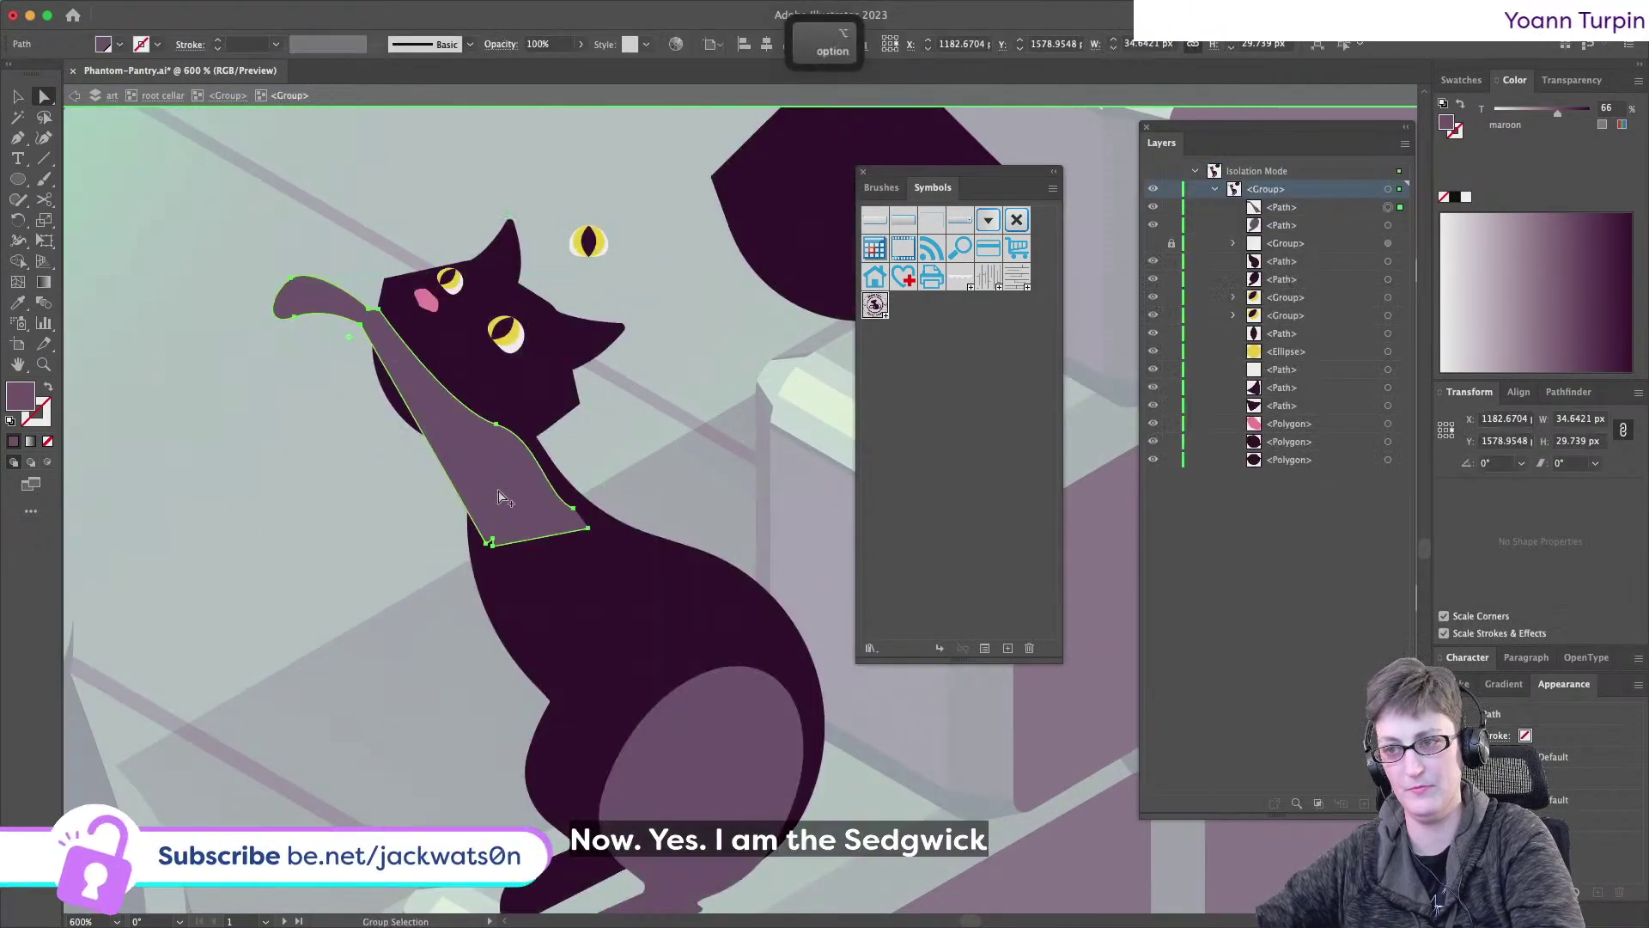
# - Try to reshape the raised foreleg's upper edge by adjusting its curve at the middle anchor and near the shoulder
pyautogui.scroll(1, 494, 490)
pyautogui.moveTo(495, 405); pyautogui.dragTo(508, 445)
pyautogui.moveTo(563, 498); pyautogui.dragTo(589, 516)
pyautogui.press('super+shift+a')
pyautogui.scroll(-4, 703, 457)
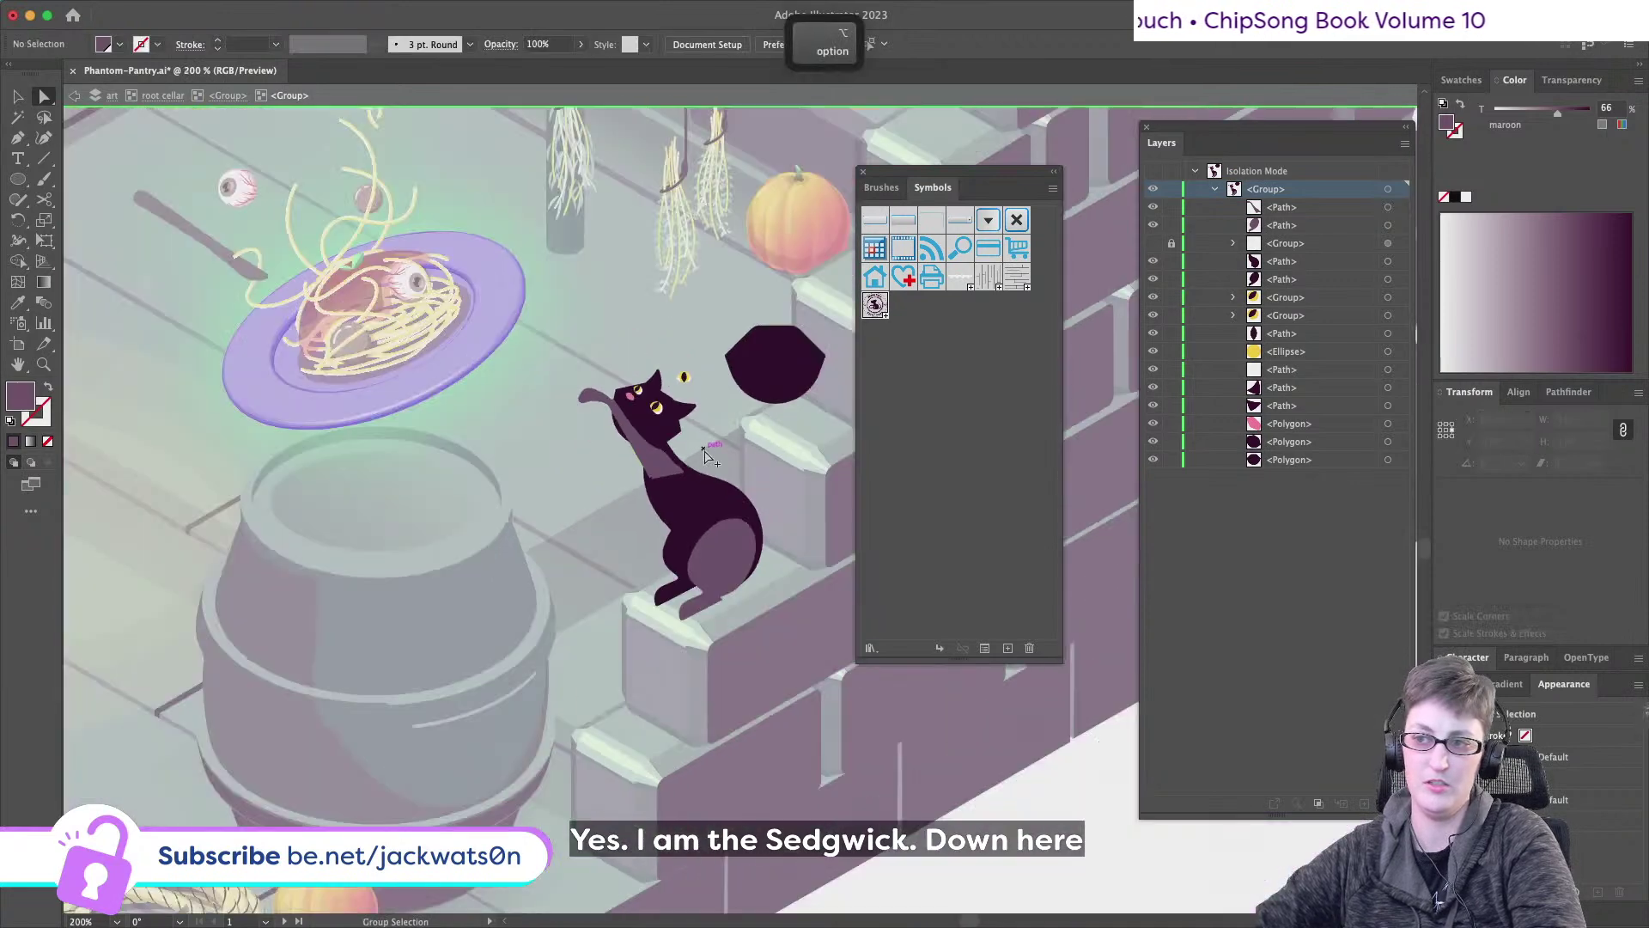
# - Try to smooth the foreleg's upper edge by shifting its middle anchor point toward the neck and adjusting the curve handles
pyautogui.scroll(2, 704, 455)
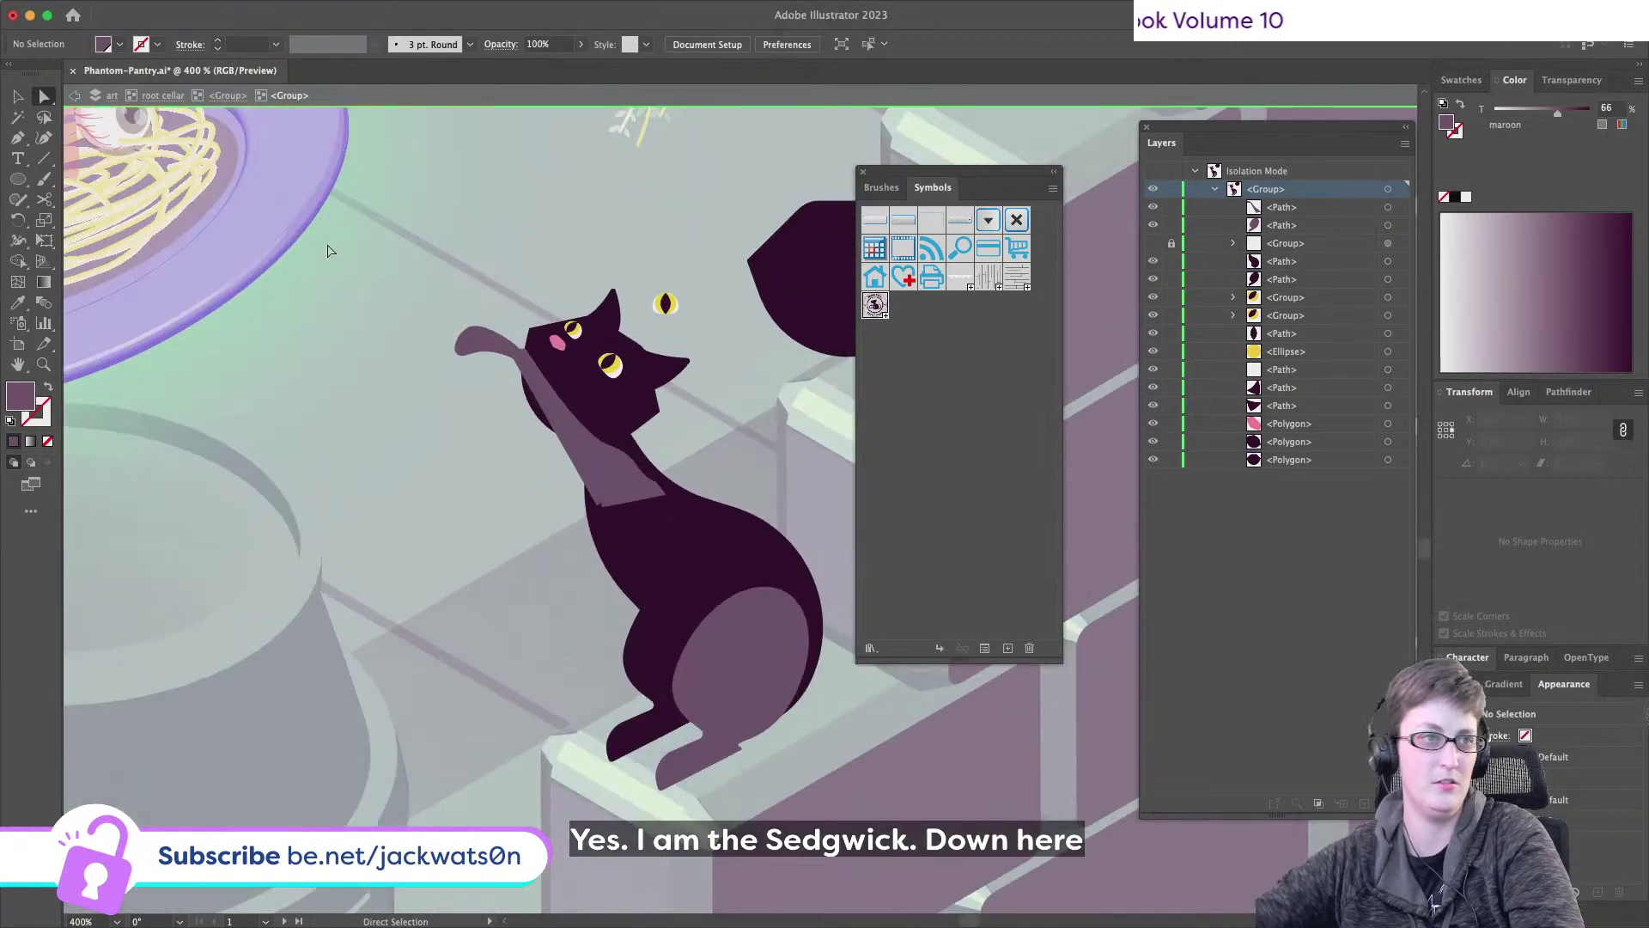
pyautogui.hscroll(3, 180, 558)
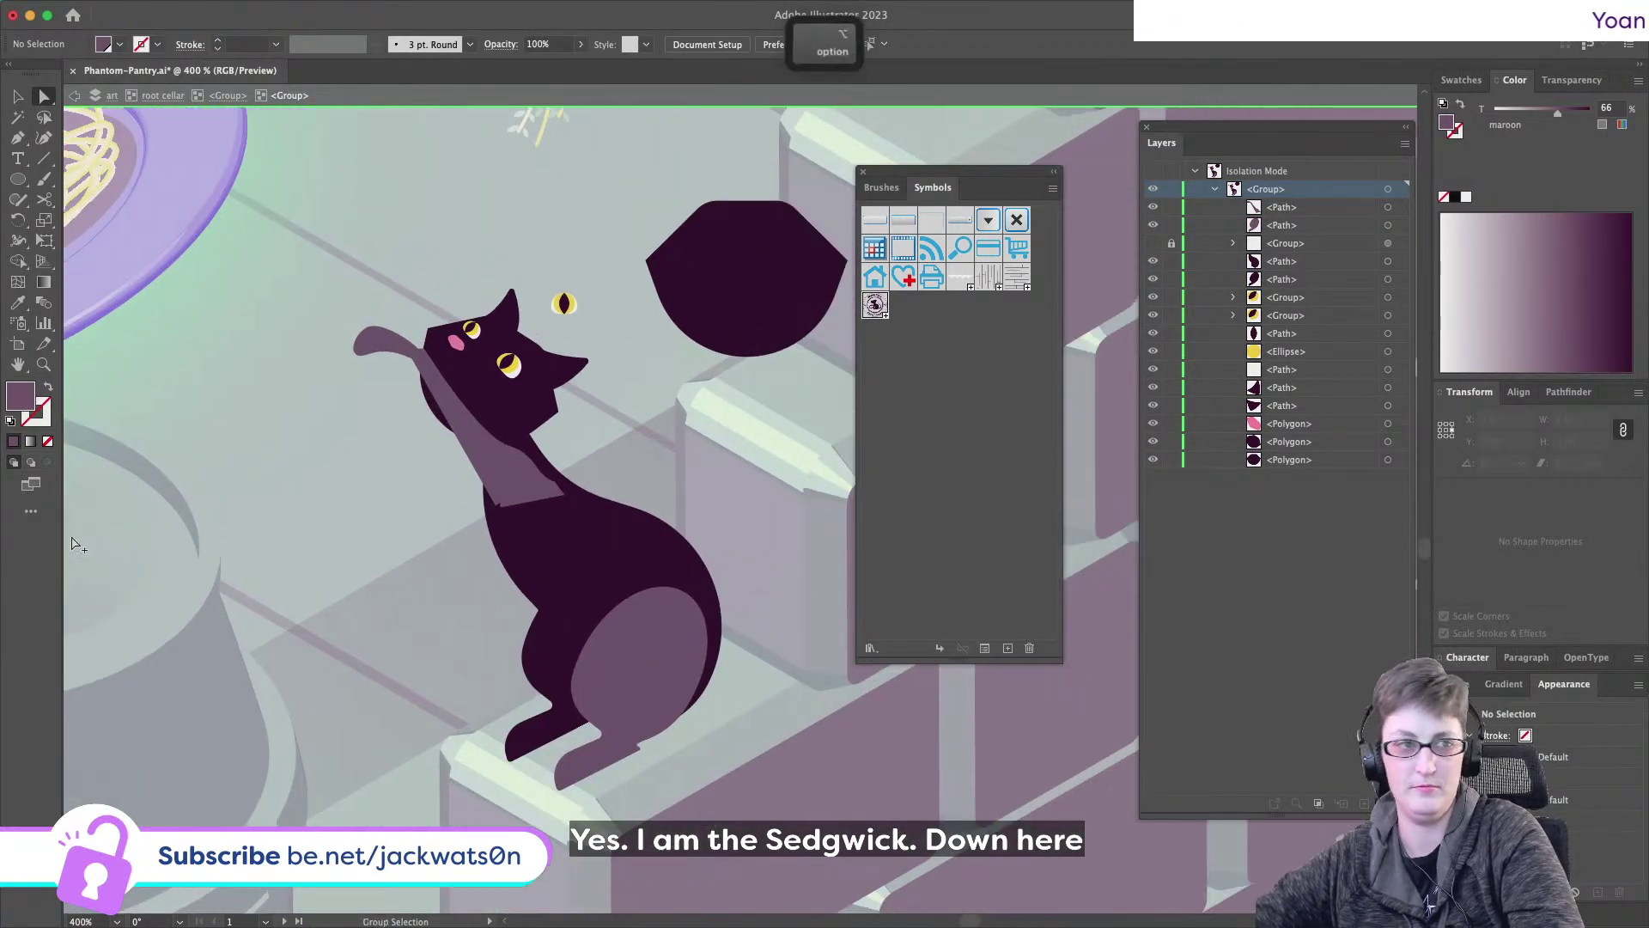
pyautogui.scroll(2, 591, 439)
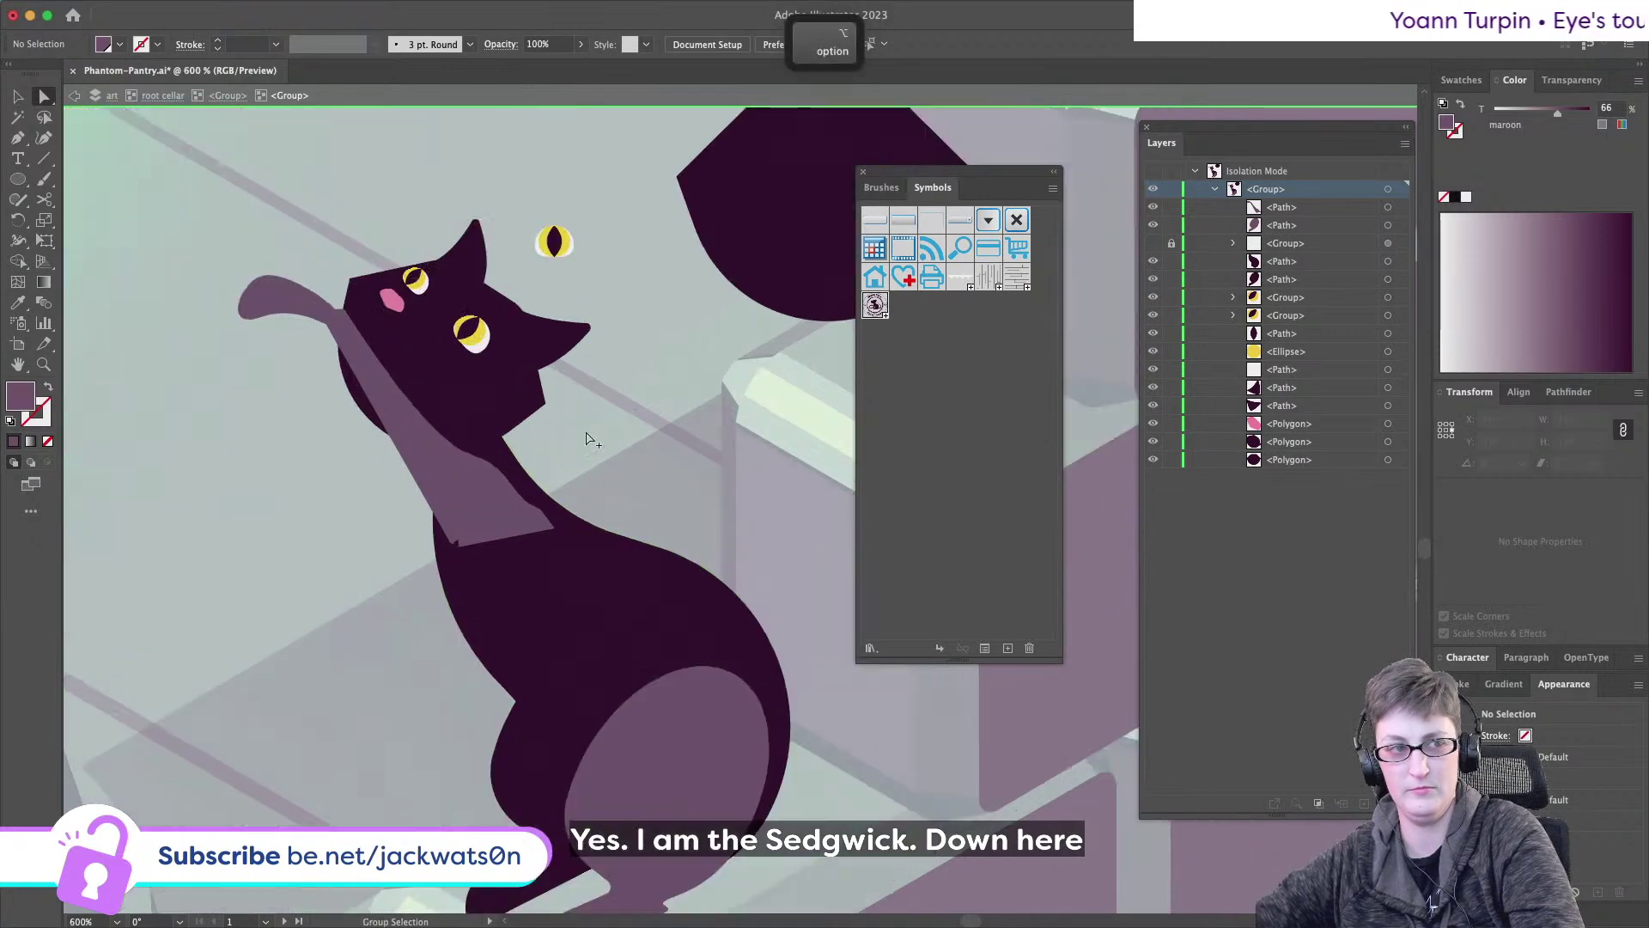
pyautogui.click(440, 466)
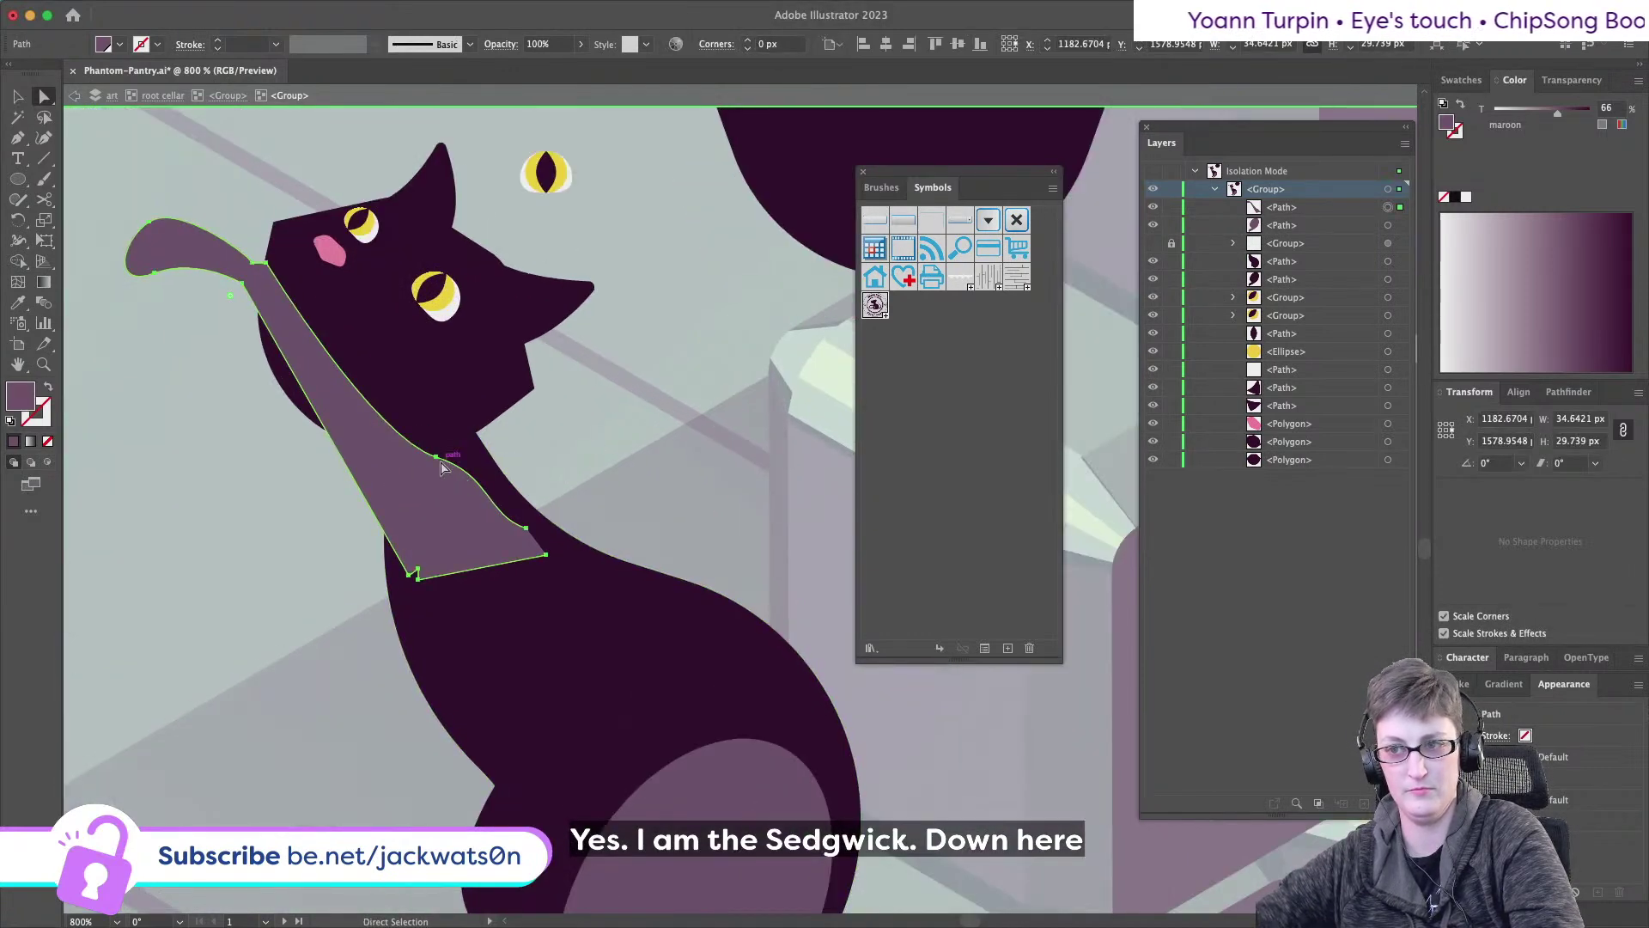
pyautogui.moveTo(435, 462)
pyautogui.mouseDown()
pyautogui.moveTo(461, 479)
pyautogui.moveTo(447, 464)
pyautogui.mouseUp()
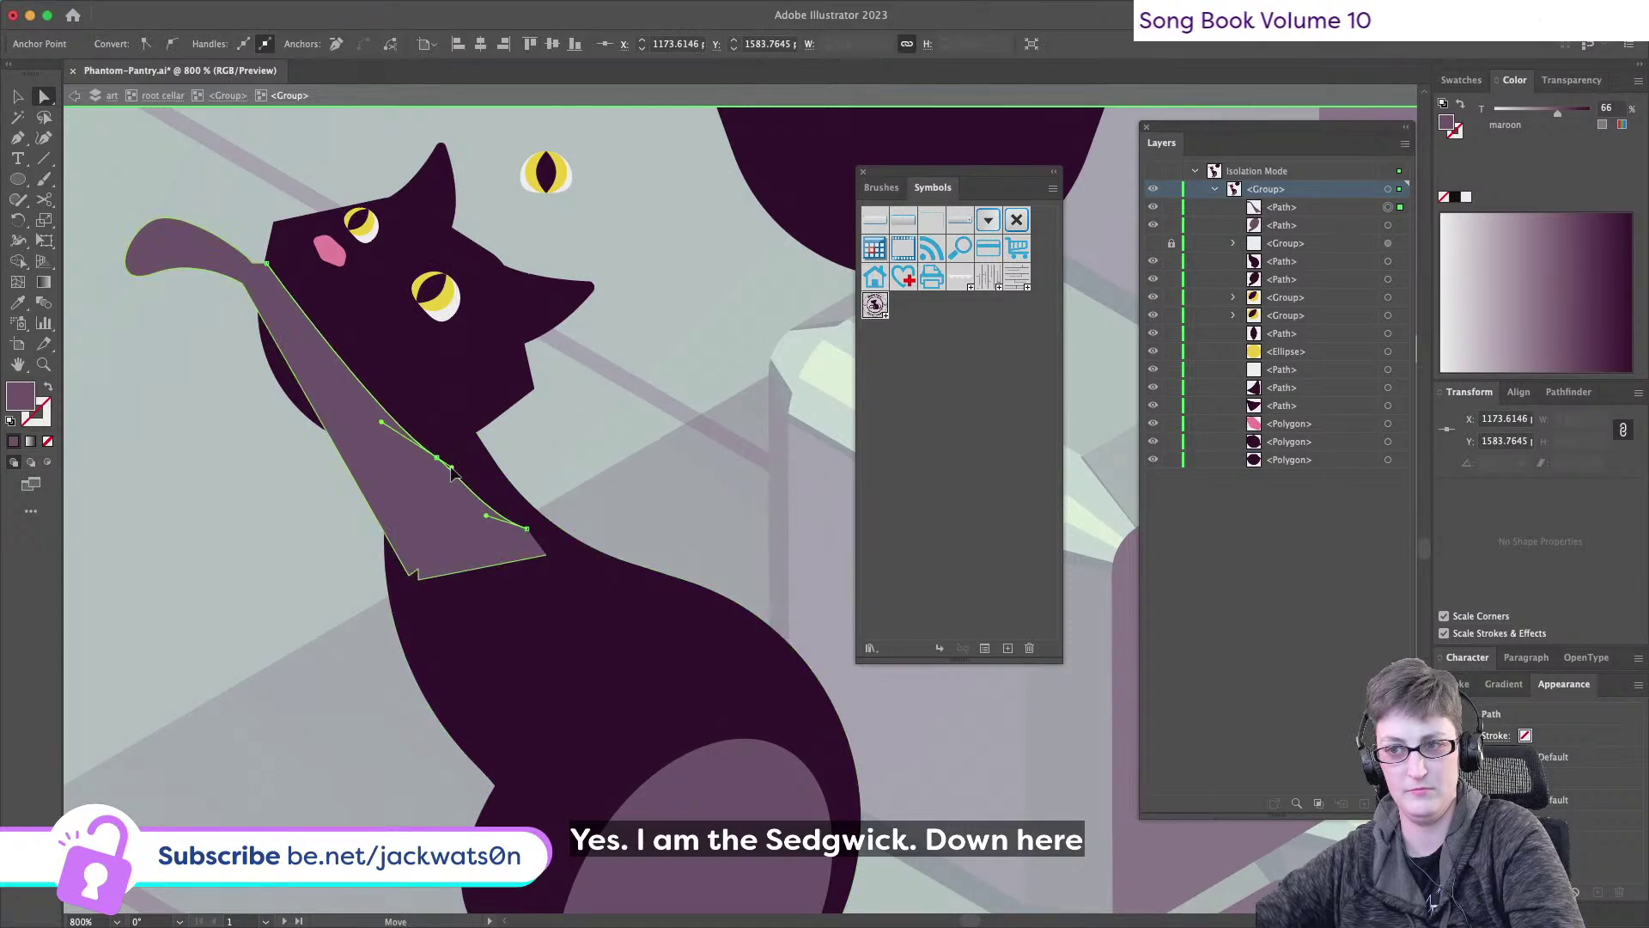
pyautogui.moveTo(487, 520); pyautogui.dragTo(368, 422)
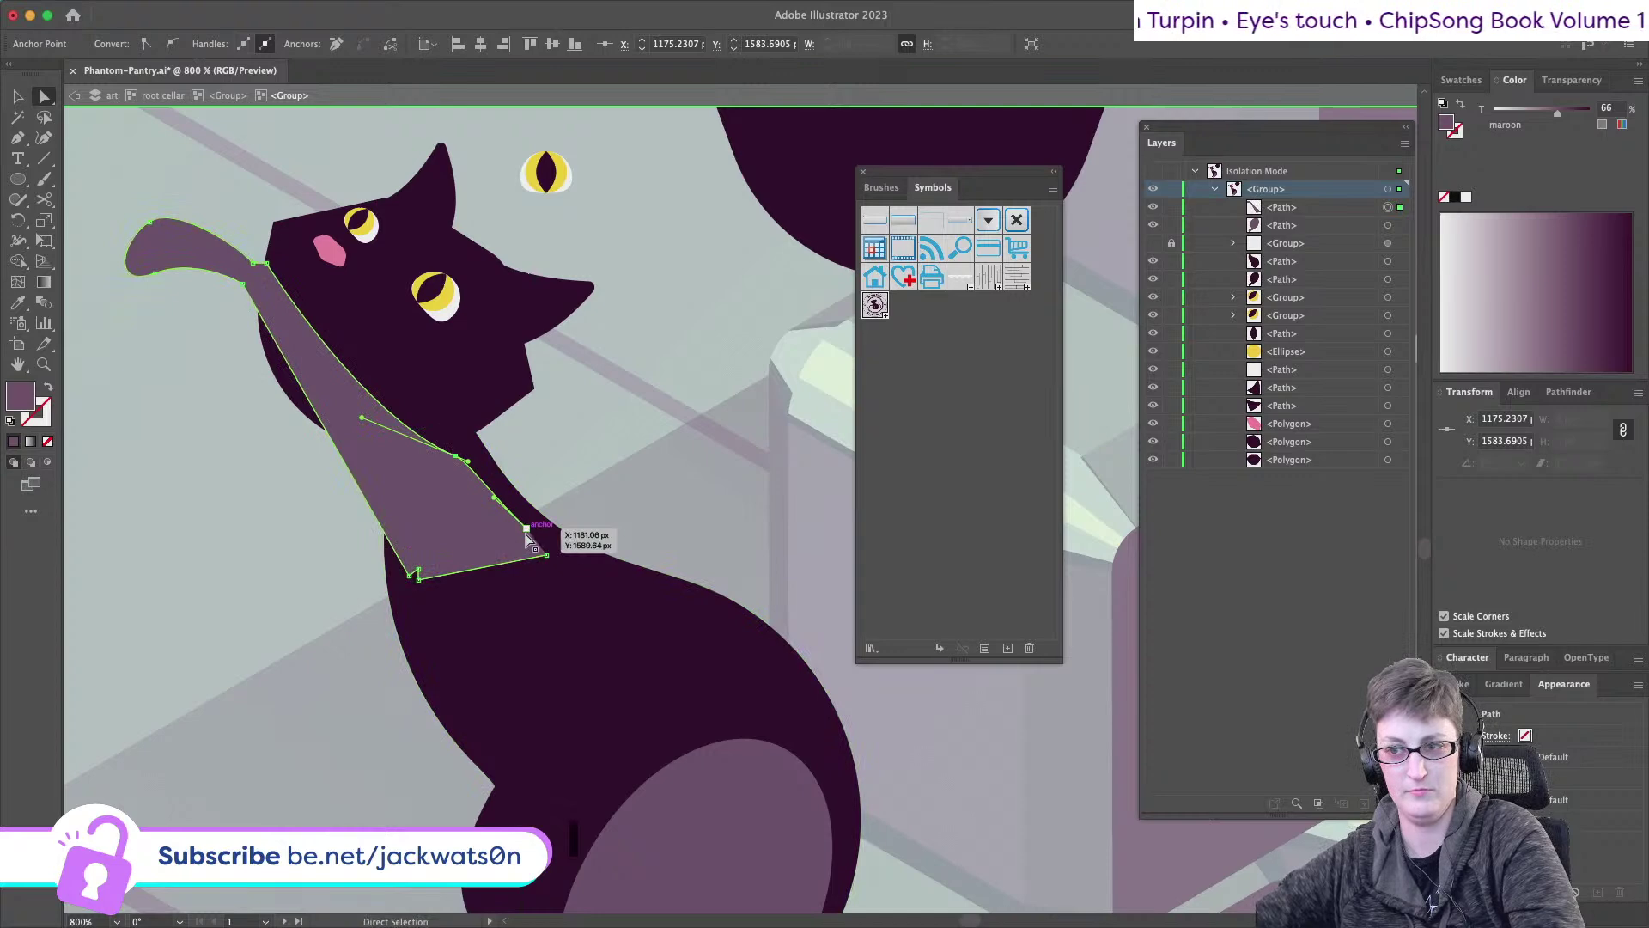
pyautogui.press('super+shift+a')
pyautogui.scroll(-5, 457, 587)
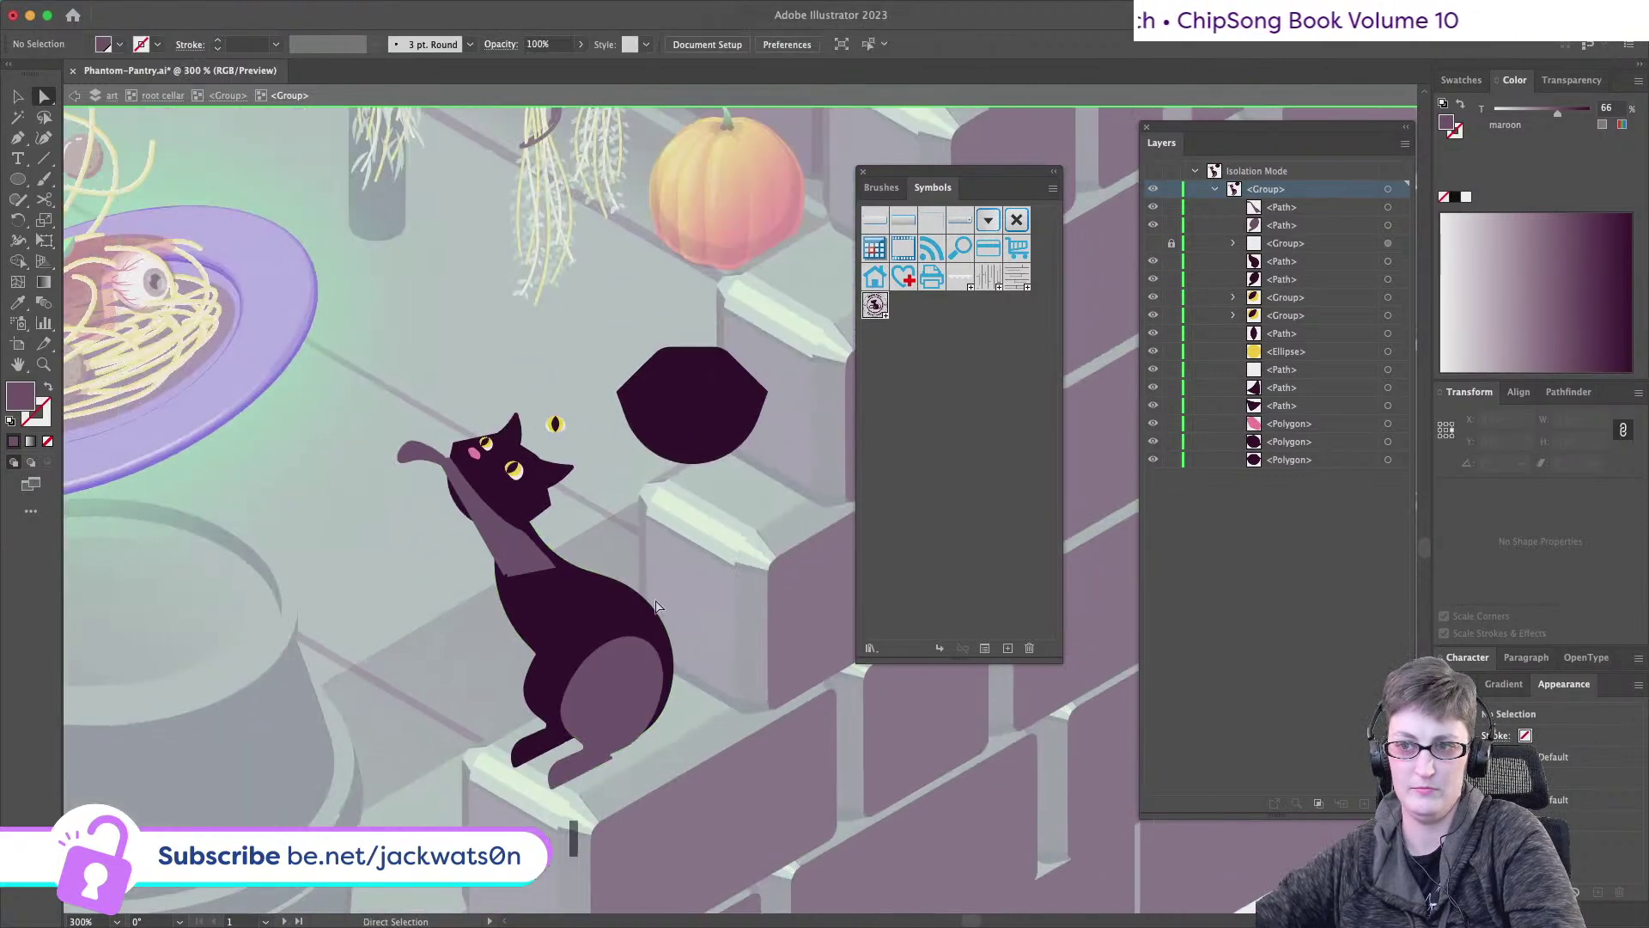
# - Try to narrow the foreleg near the shoulder by moving its middle and lower upper-edge anchors inward
pyautogui.press('super+equal')
pyautogui.press('super+equal')
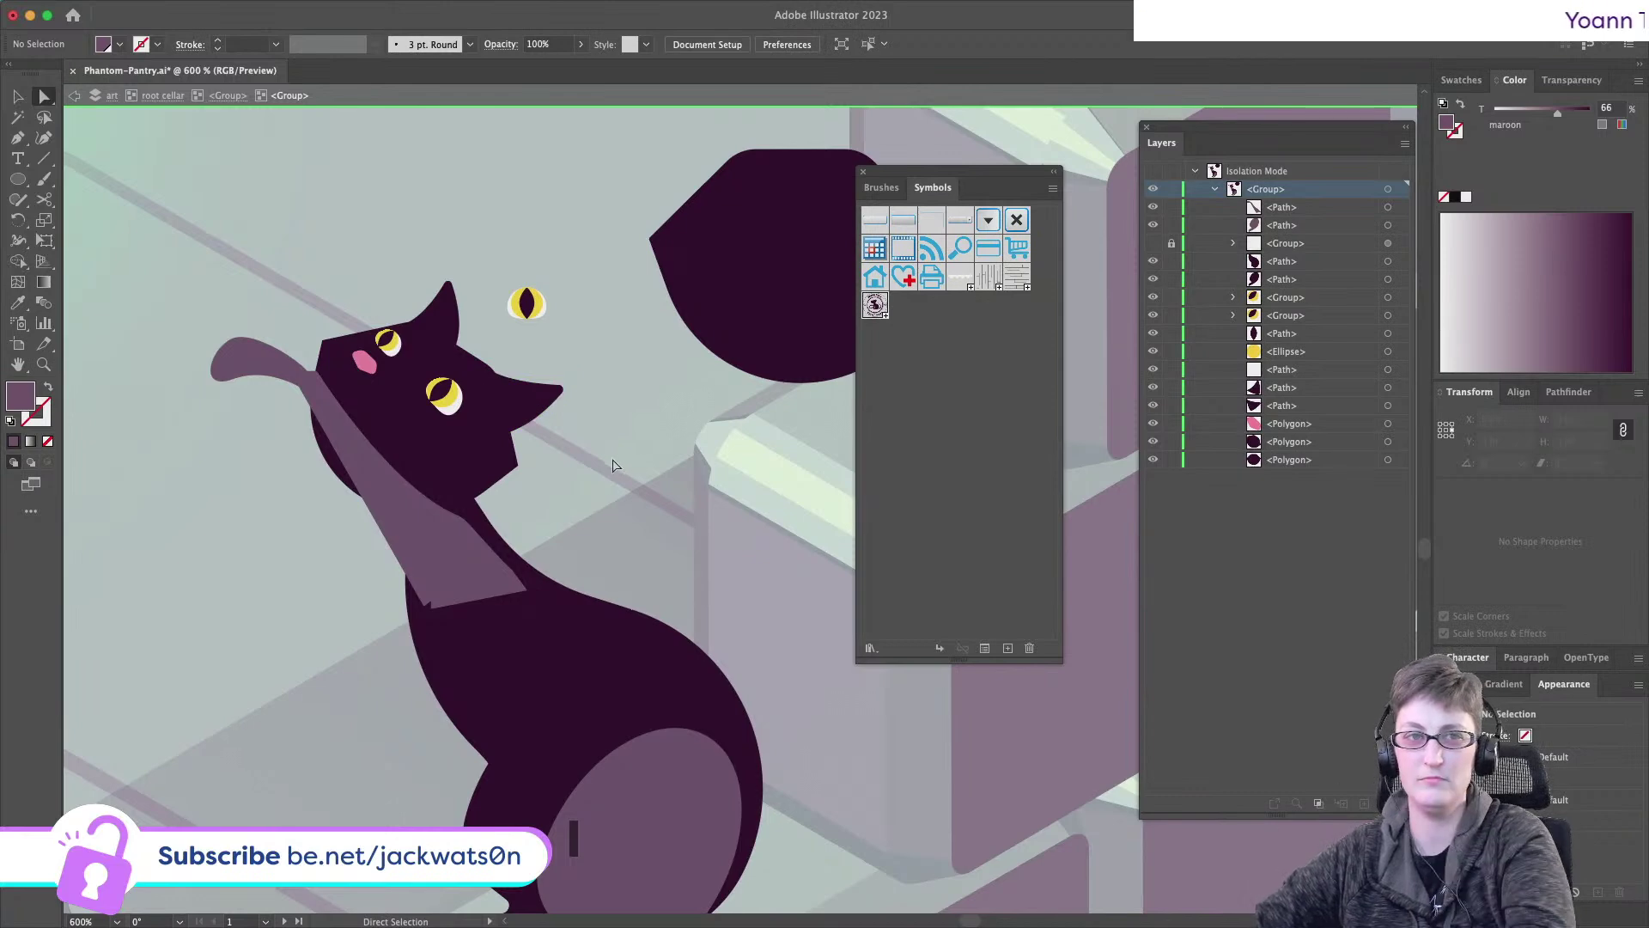
pyautogui.press('super+equal')
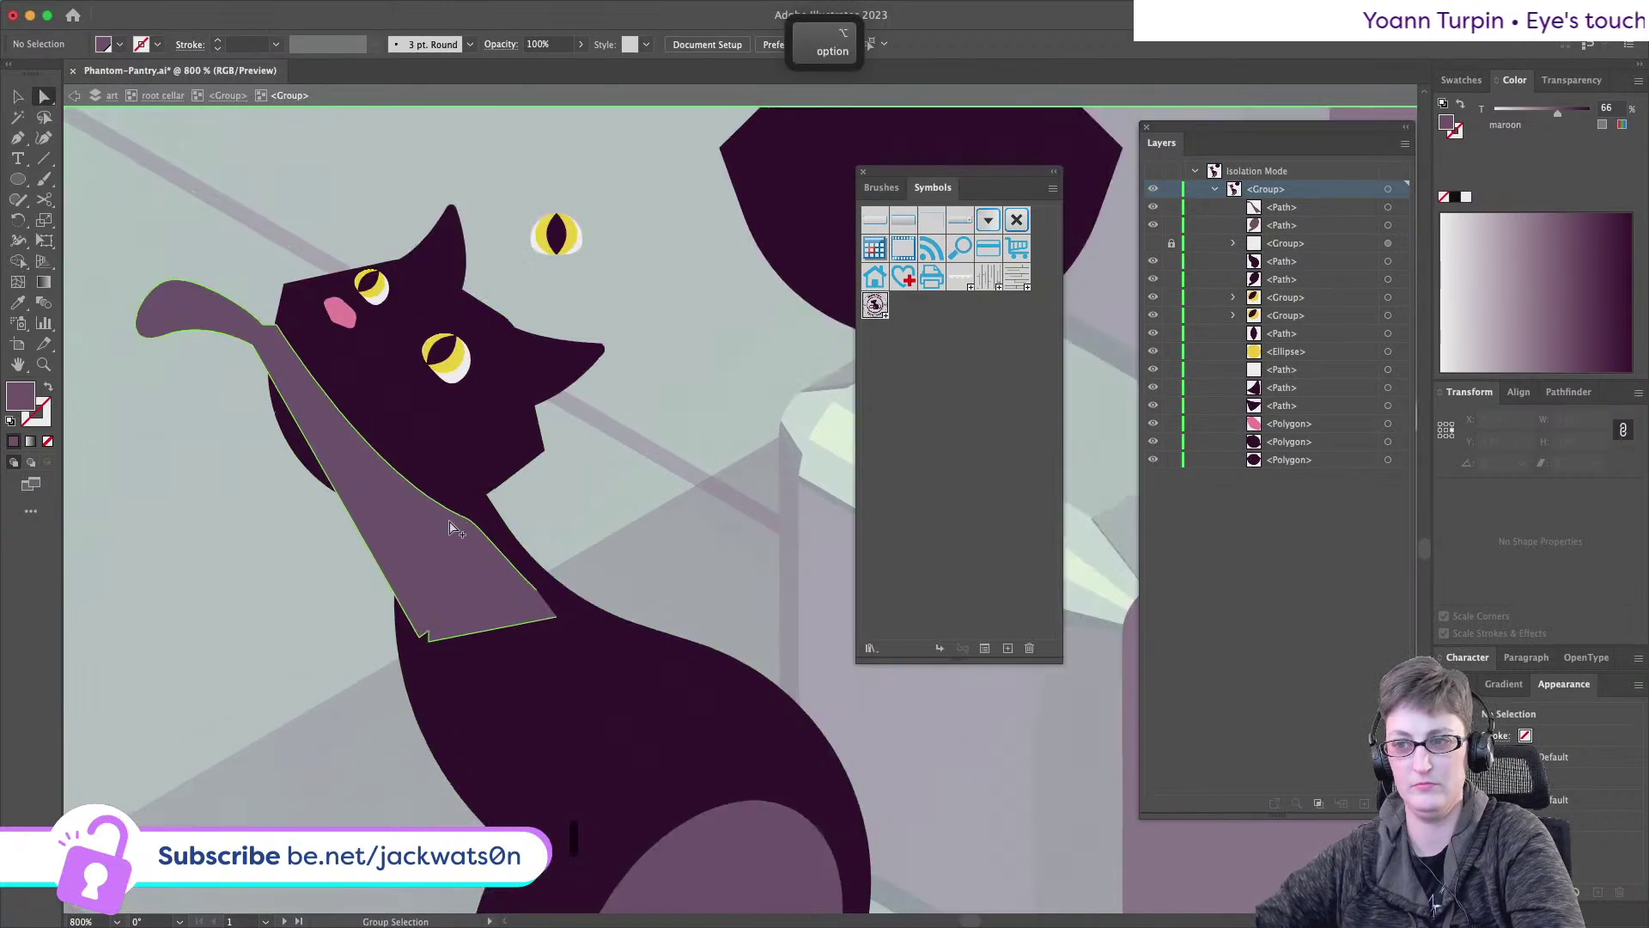
pyautogui.click(466, 525)
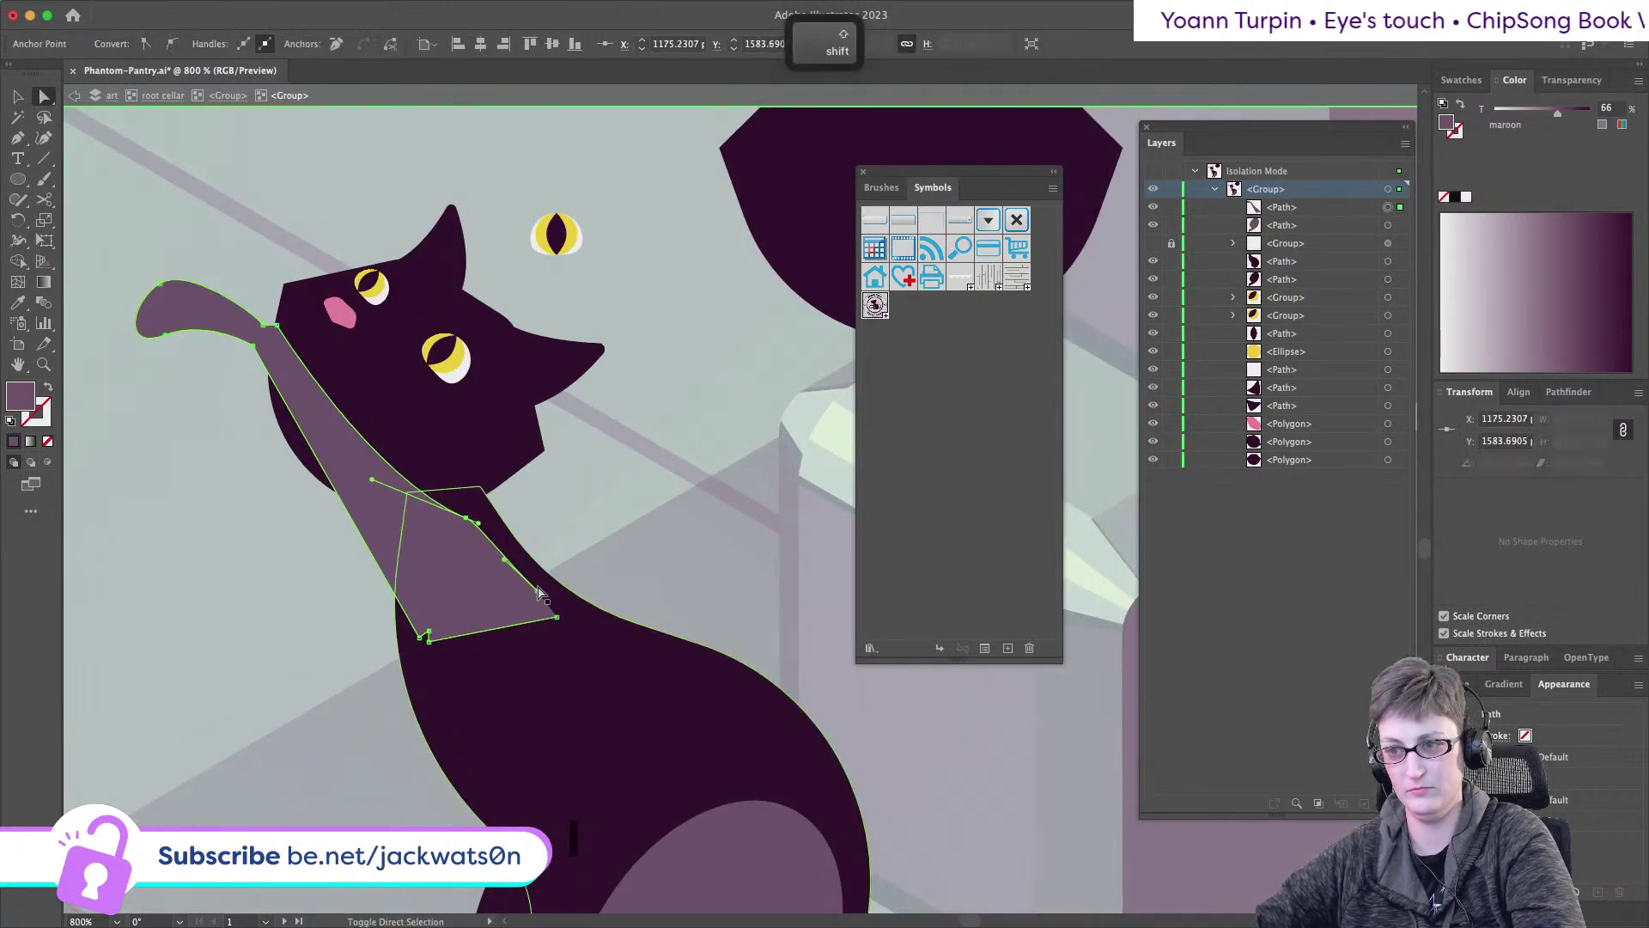
pyautogui.moveTo(534, 591); pyautogui.dragTo(520, 592)
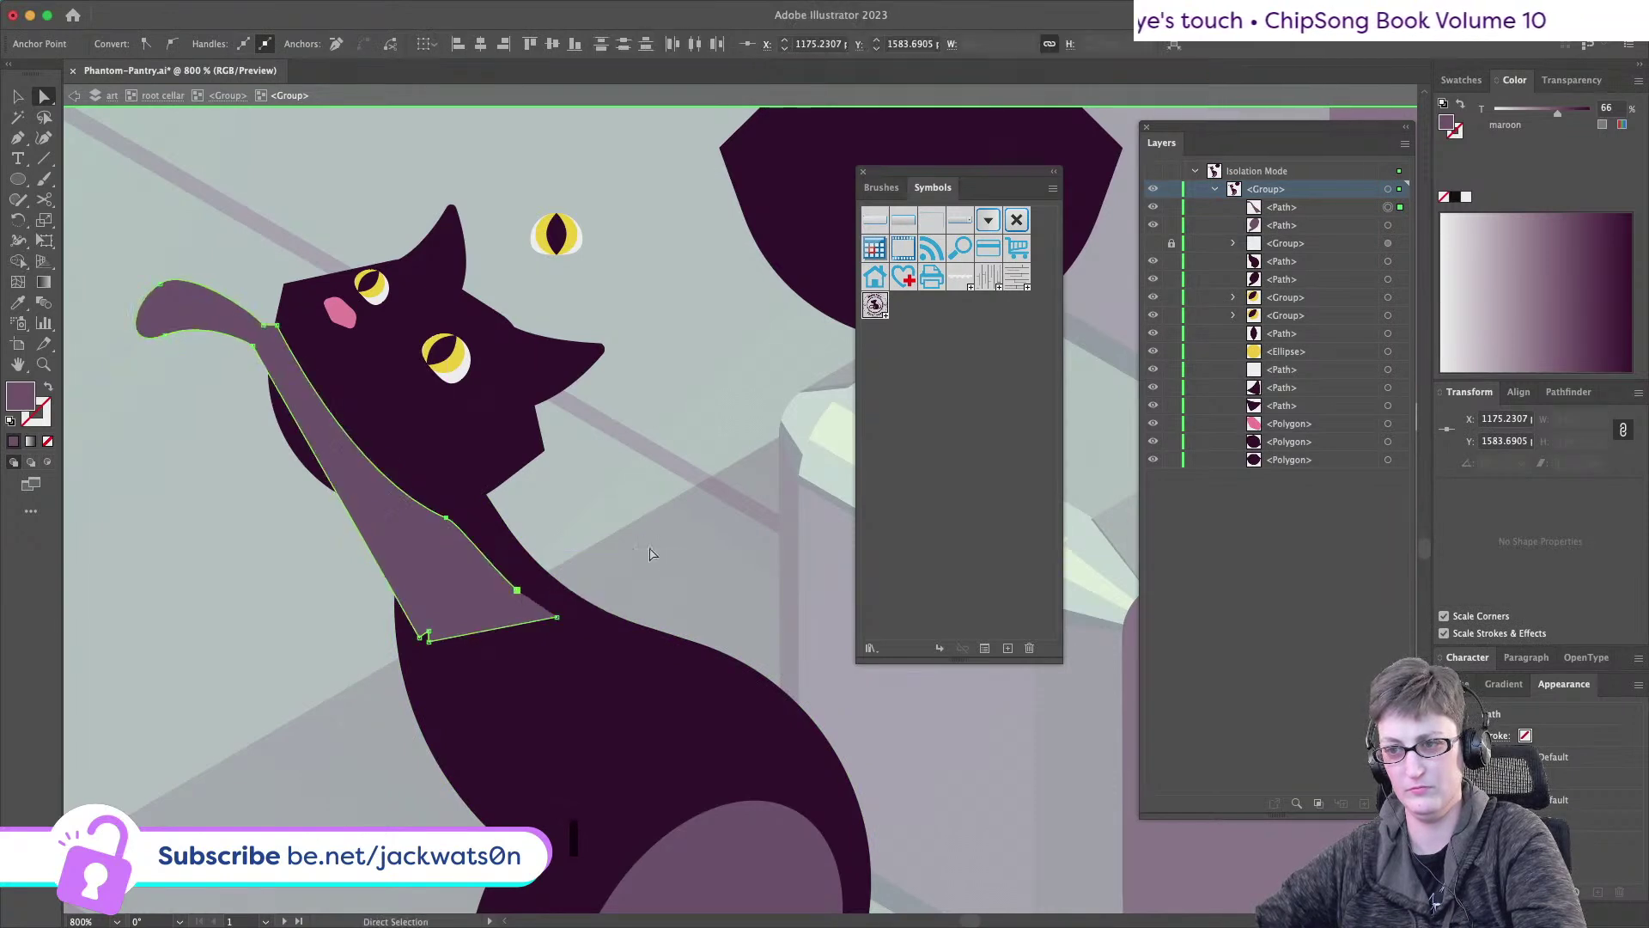
pyautogui.click(654, 552)
pyautogui.scroll(-2, 654, 551)
pyautogui.scroll(-2, 654, 551)
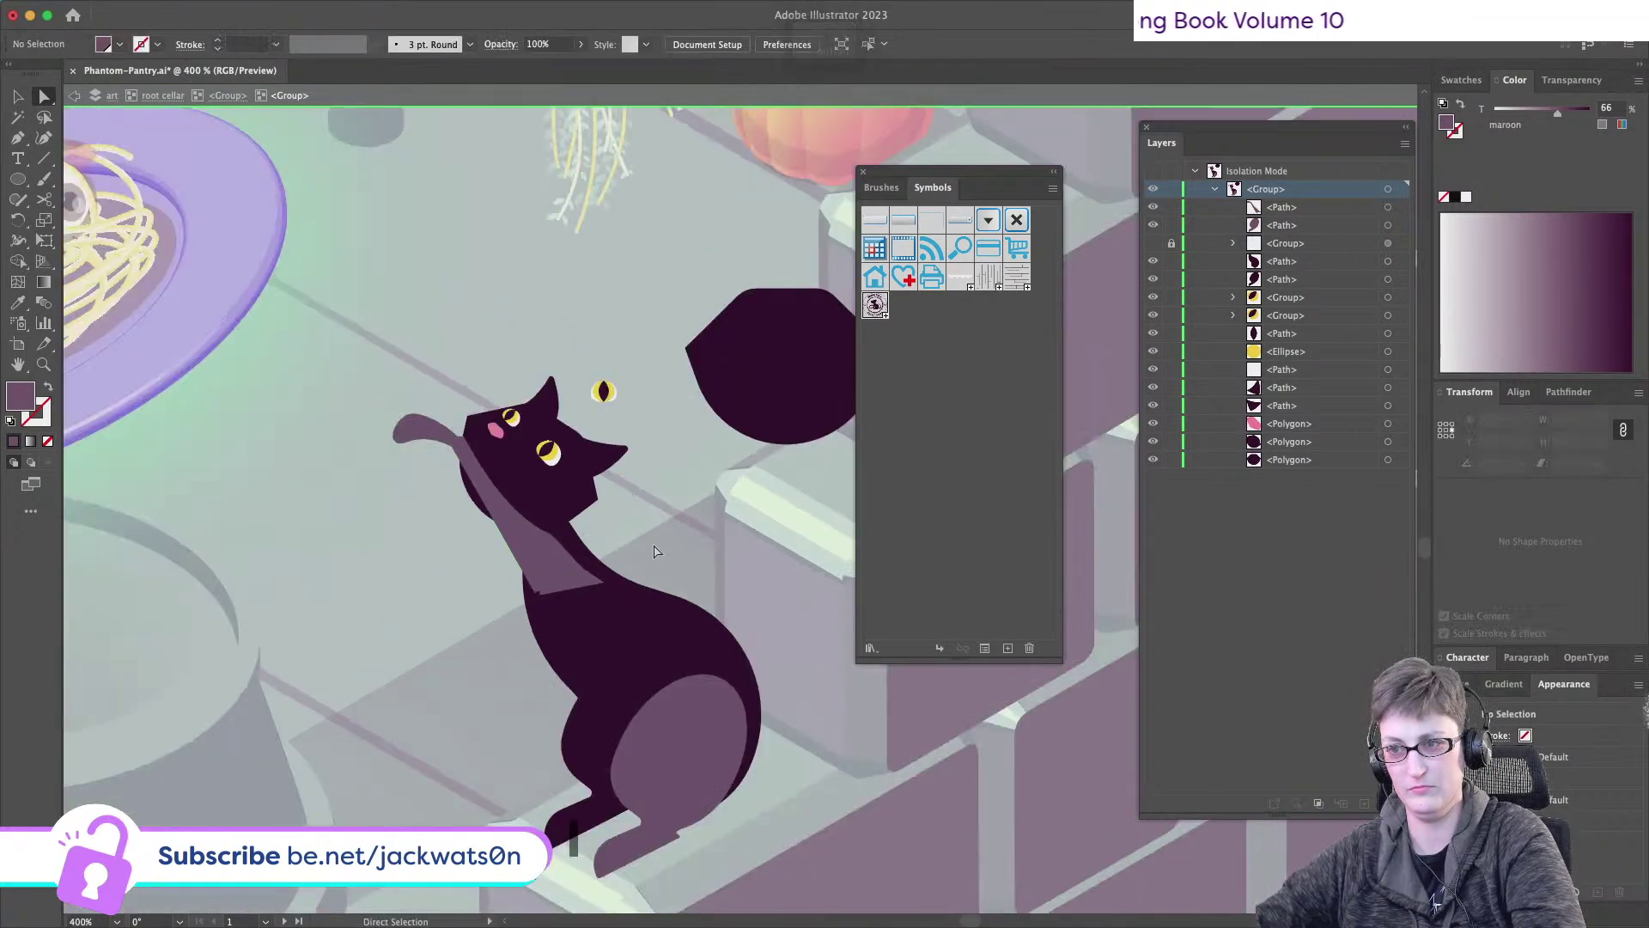
pyautogui.scroll(-3, 655, 551)
# - Undo the recent anchor and handle edits on the raised foreleg, keeping the group isolated
pyautogui.press('super+z')
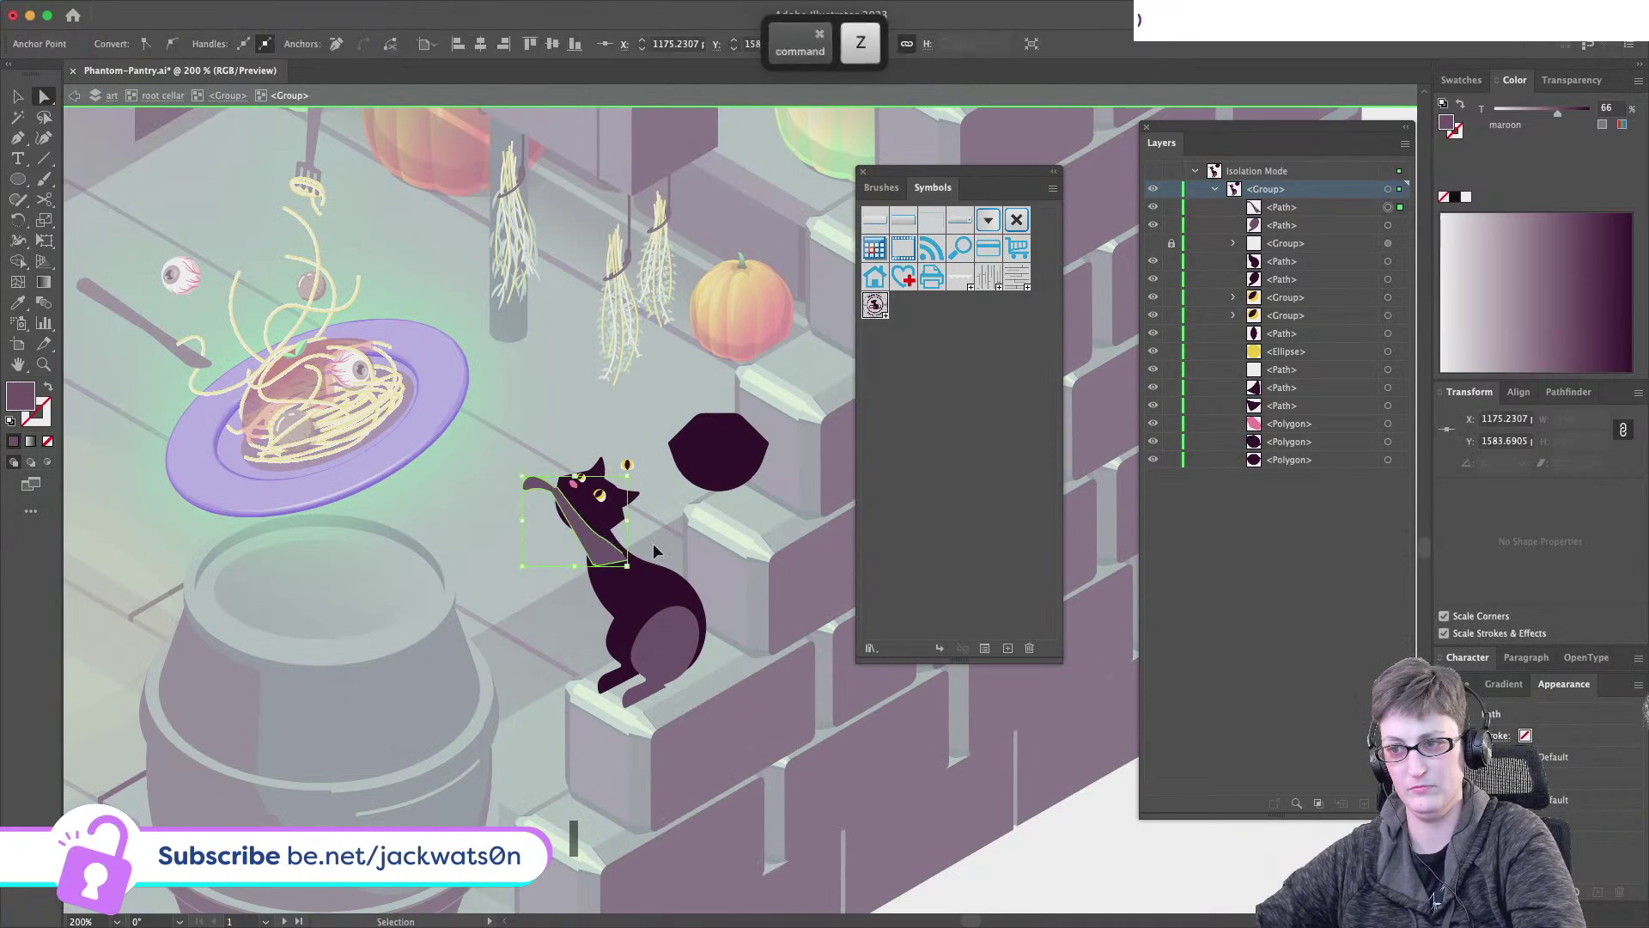
pyautogui.press('super+z')
pyautogui.press('super+z')
pyautogui.press('super+z')
pyautogui.press('super+z')
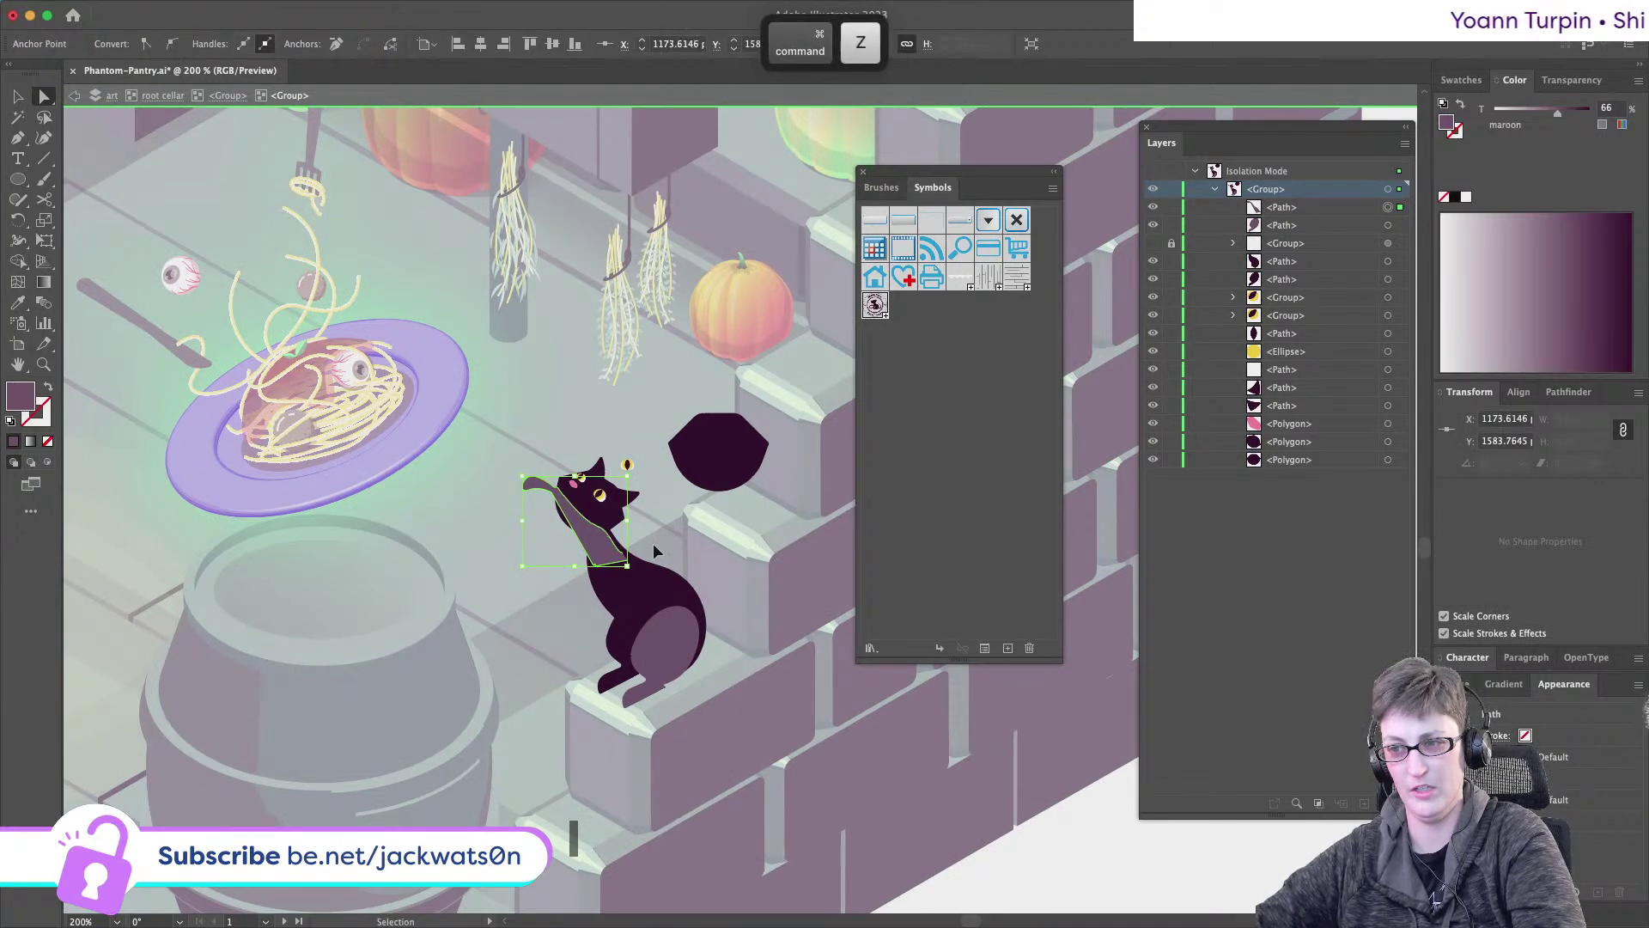
pyautogui.press('super+z')
pyautogui.press('super+z')
pyautogui.press('super+z')
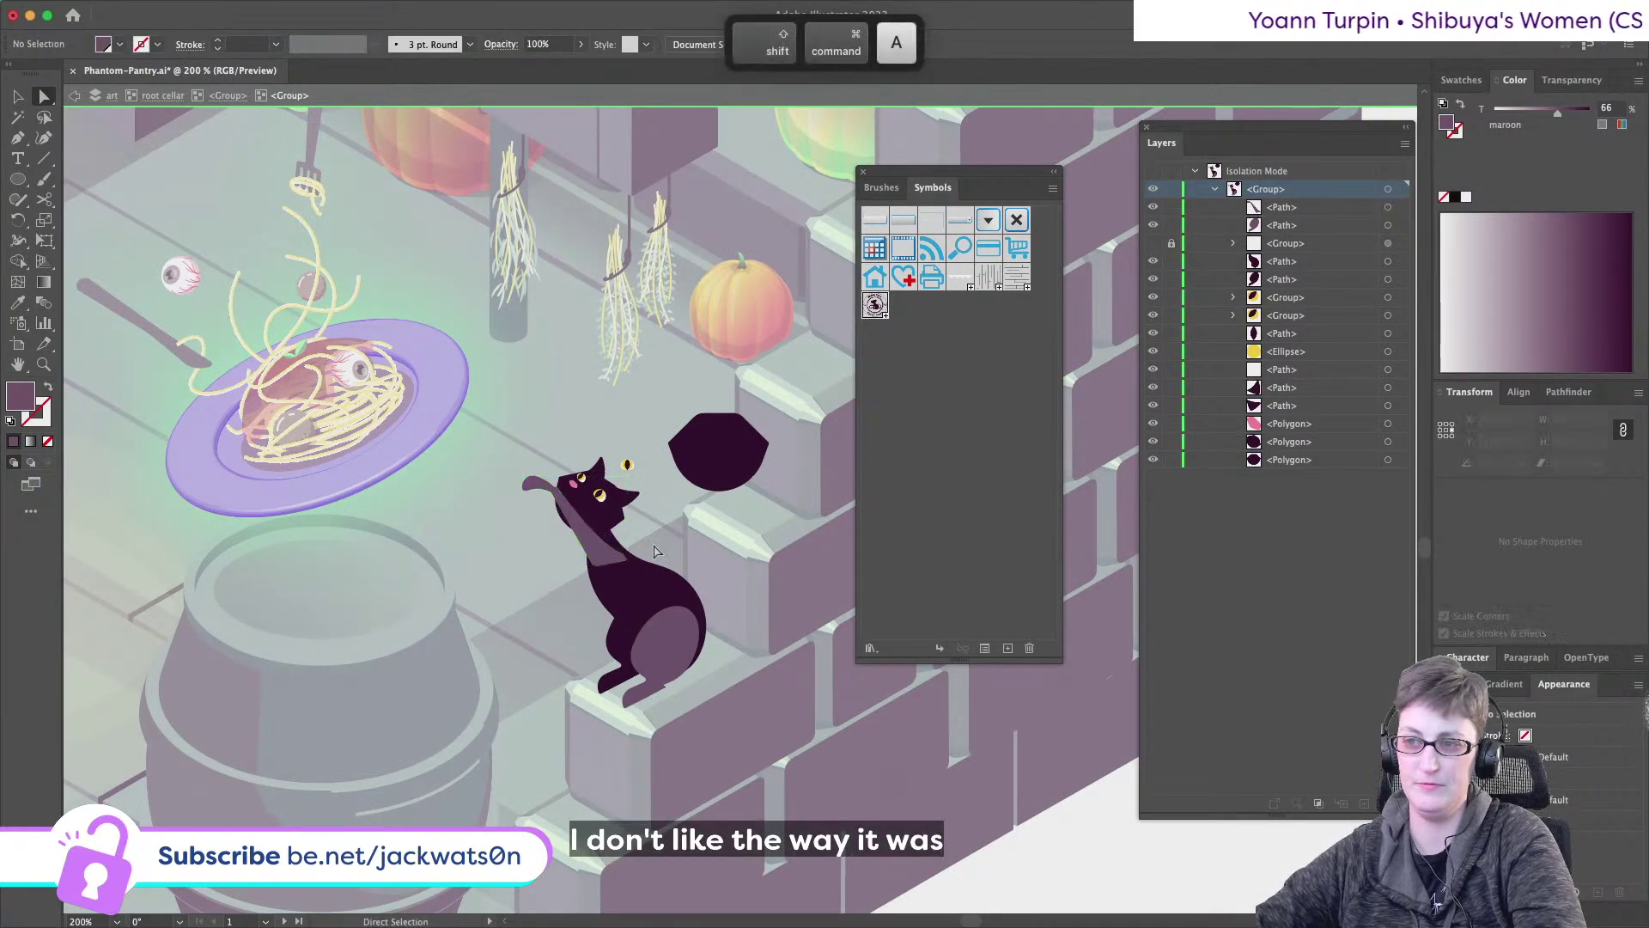
pyautogui.press('super+z')
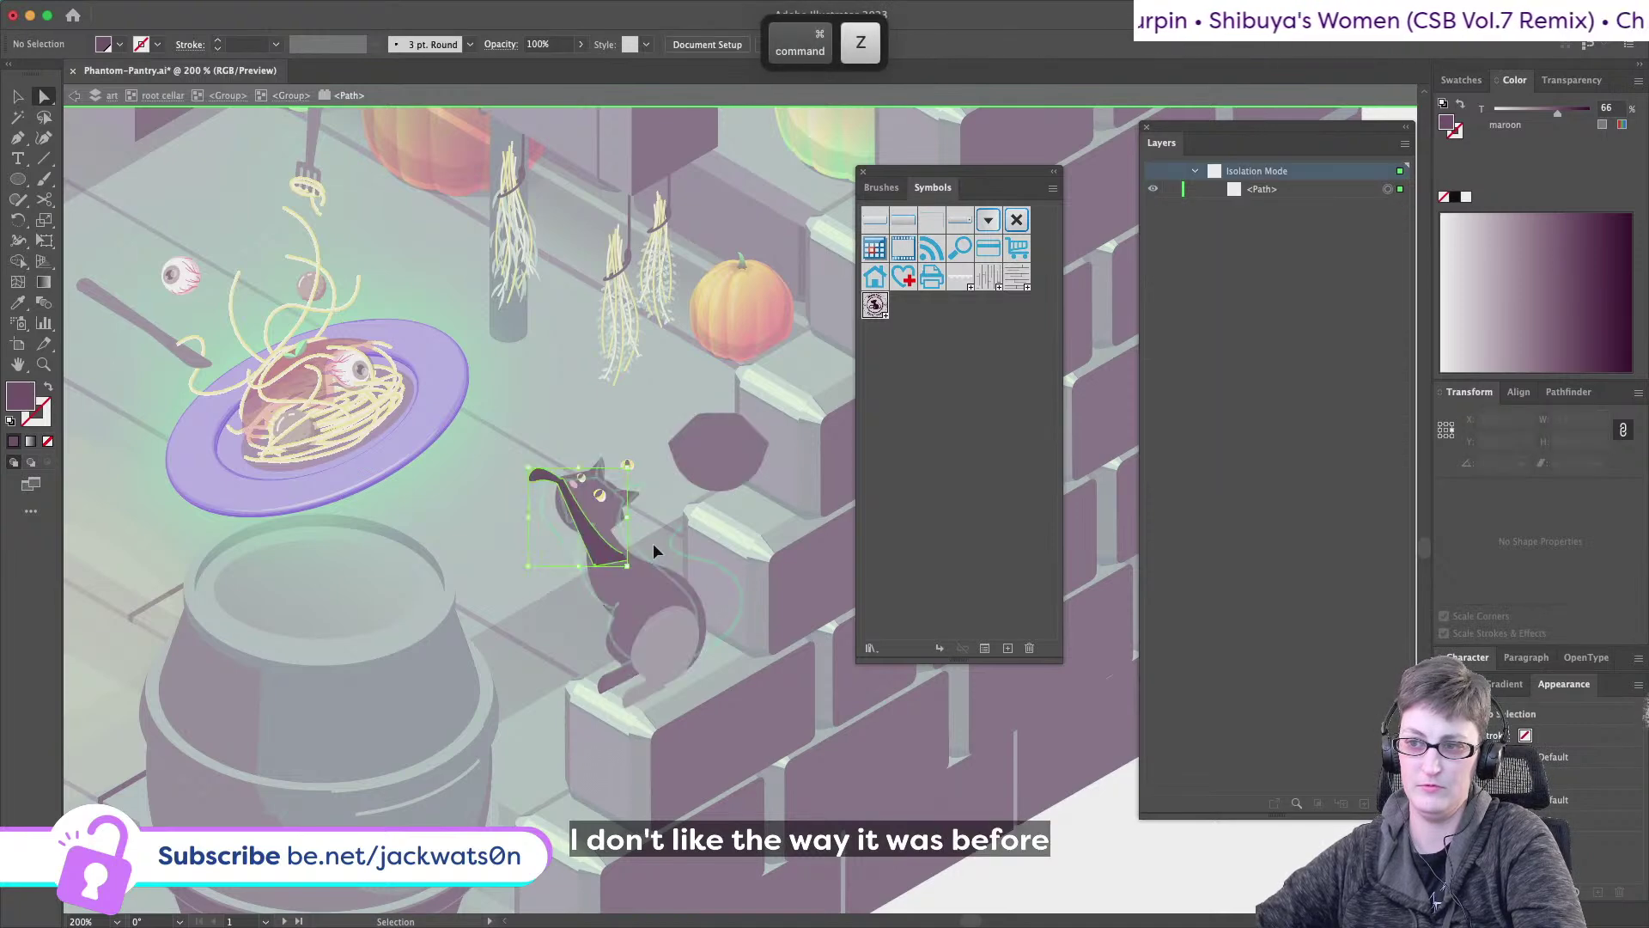
pyautogui.press('shift+super+z')
pyautogui.press('super+z')
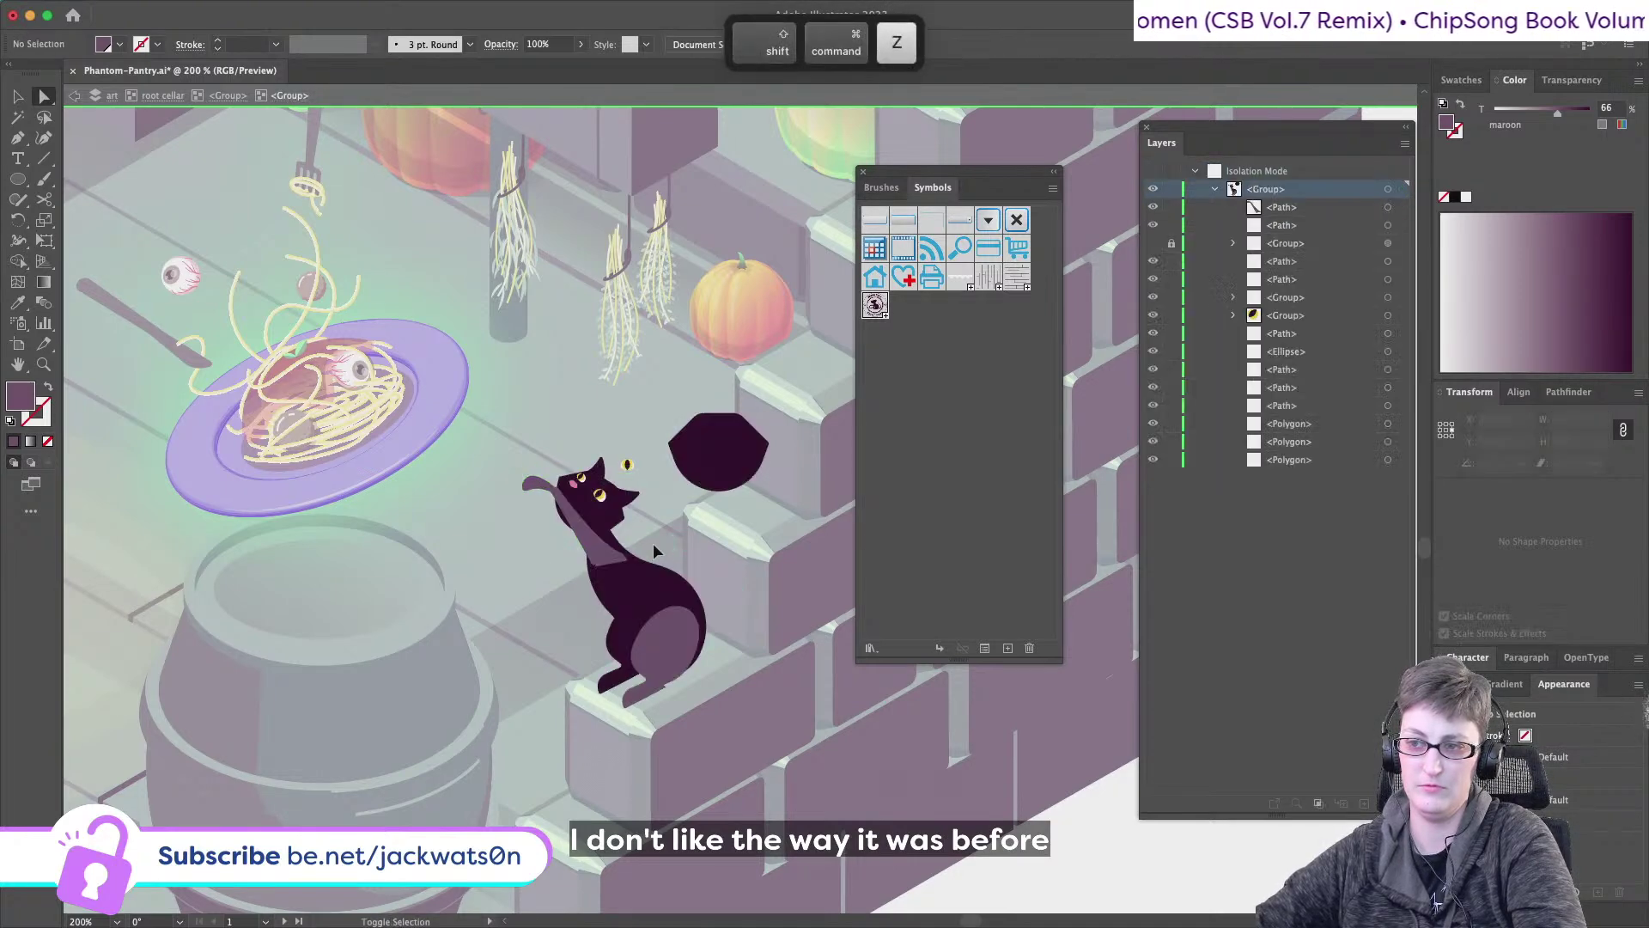
# - Show the locked sketch guide group and draw a four-point Pen shape beside the cat's chest for the second foreleg
pyautogui.scroll(5, 653, 551)
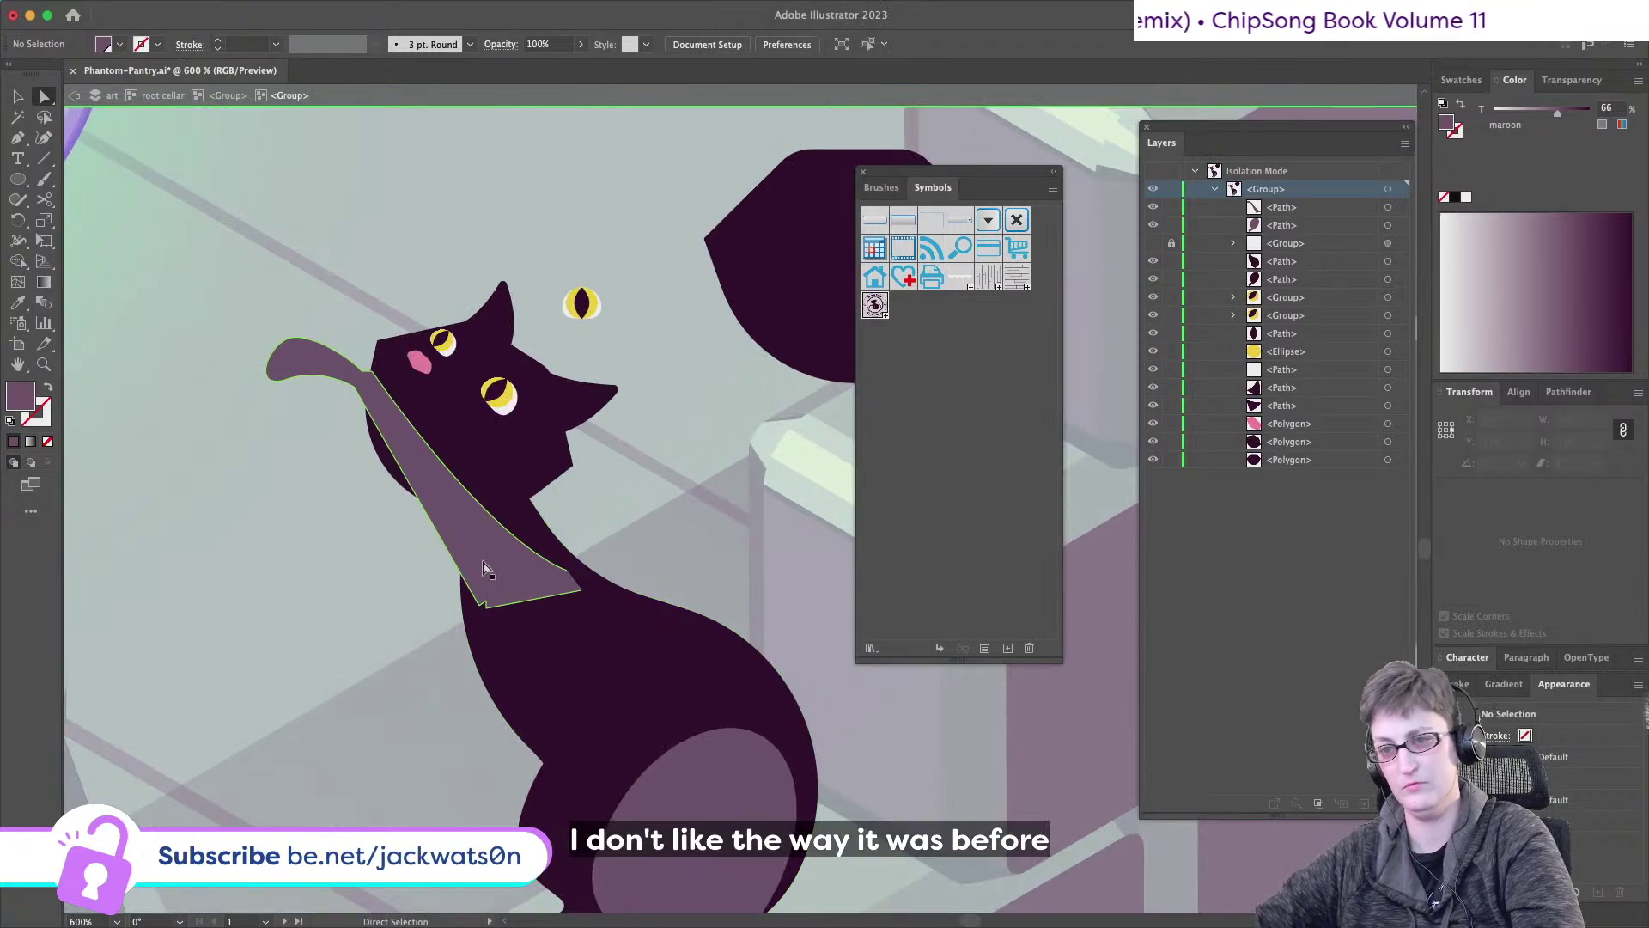
pyautogui.click(1151, 244)
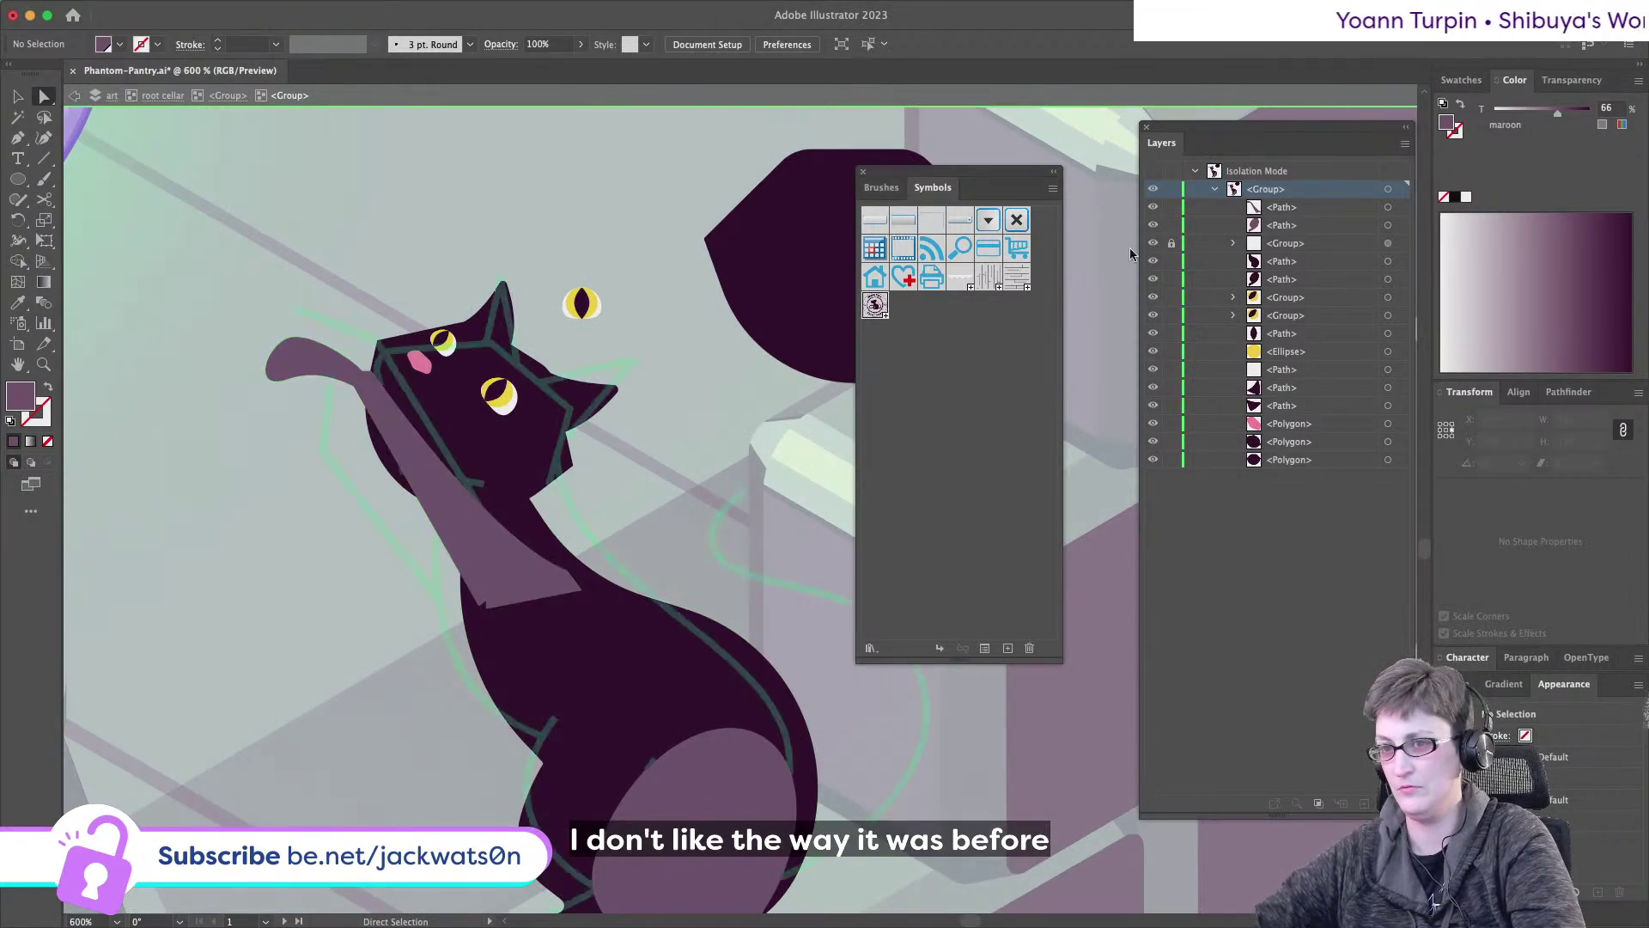
pyautogui.click(18, 137)
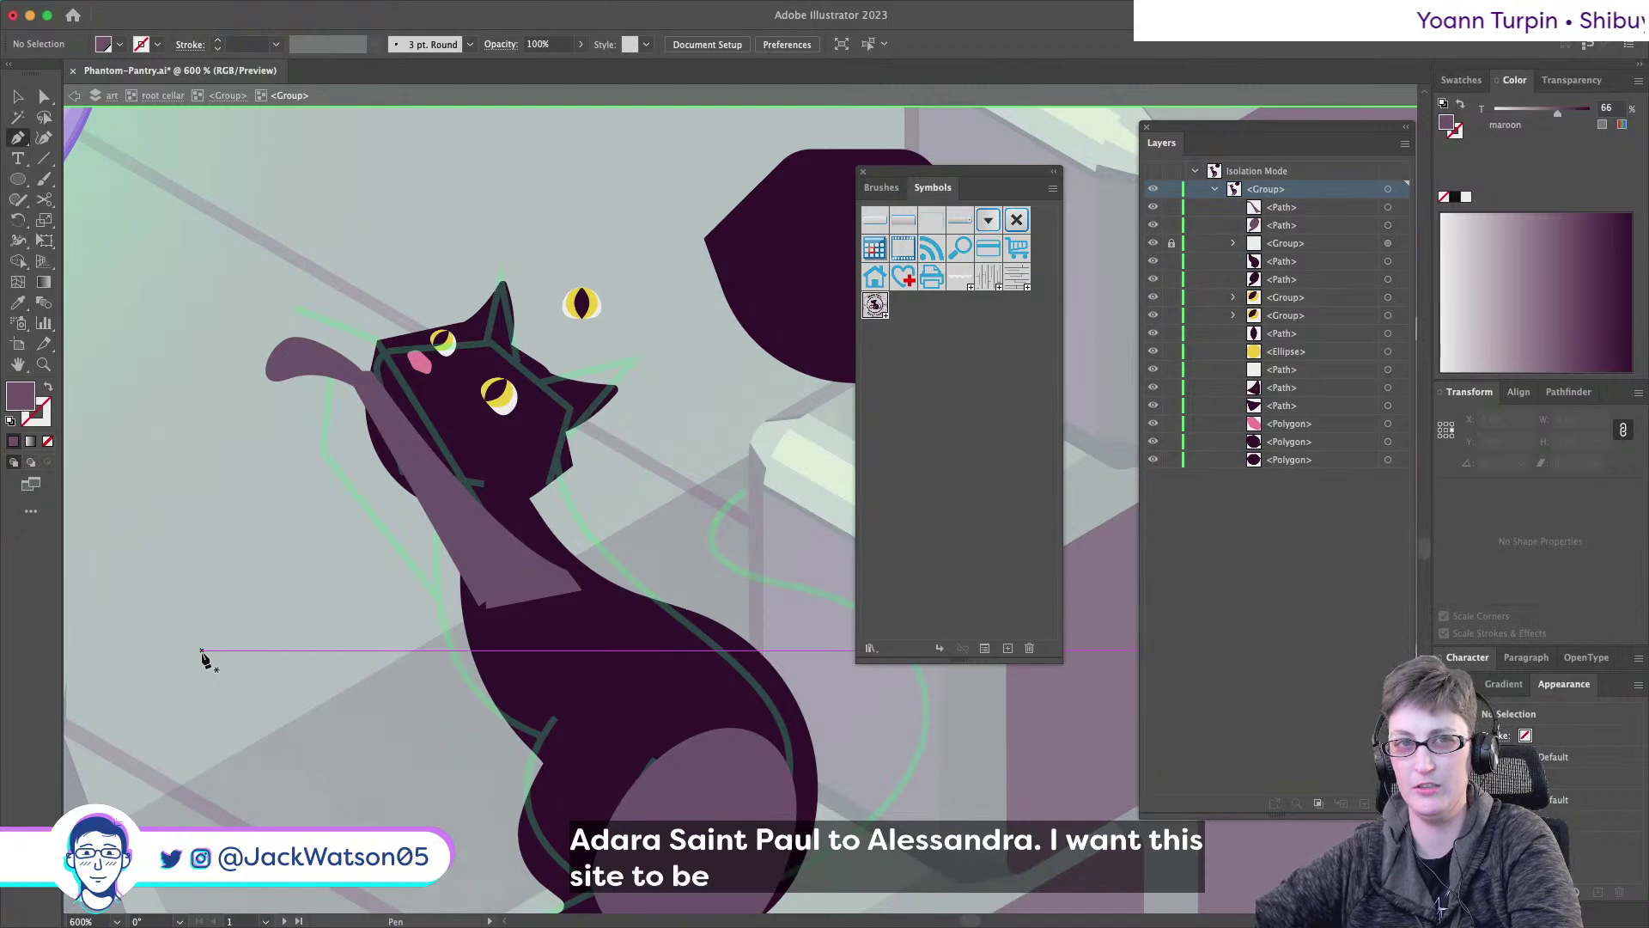
pyautogui.click(464, 616)
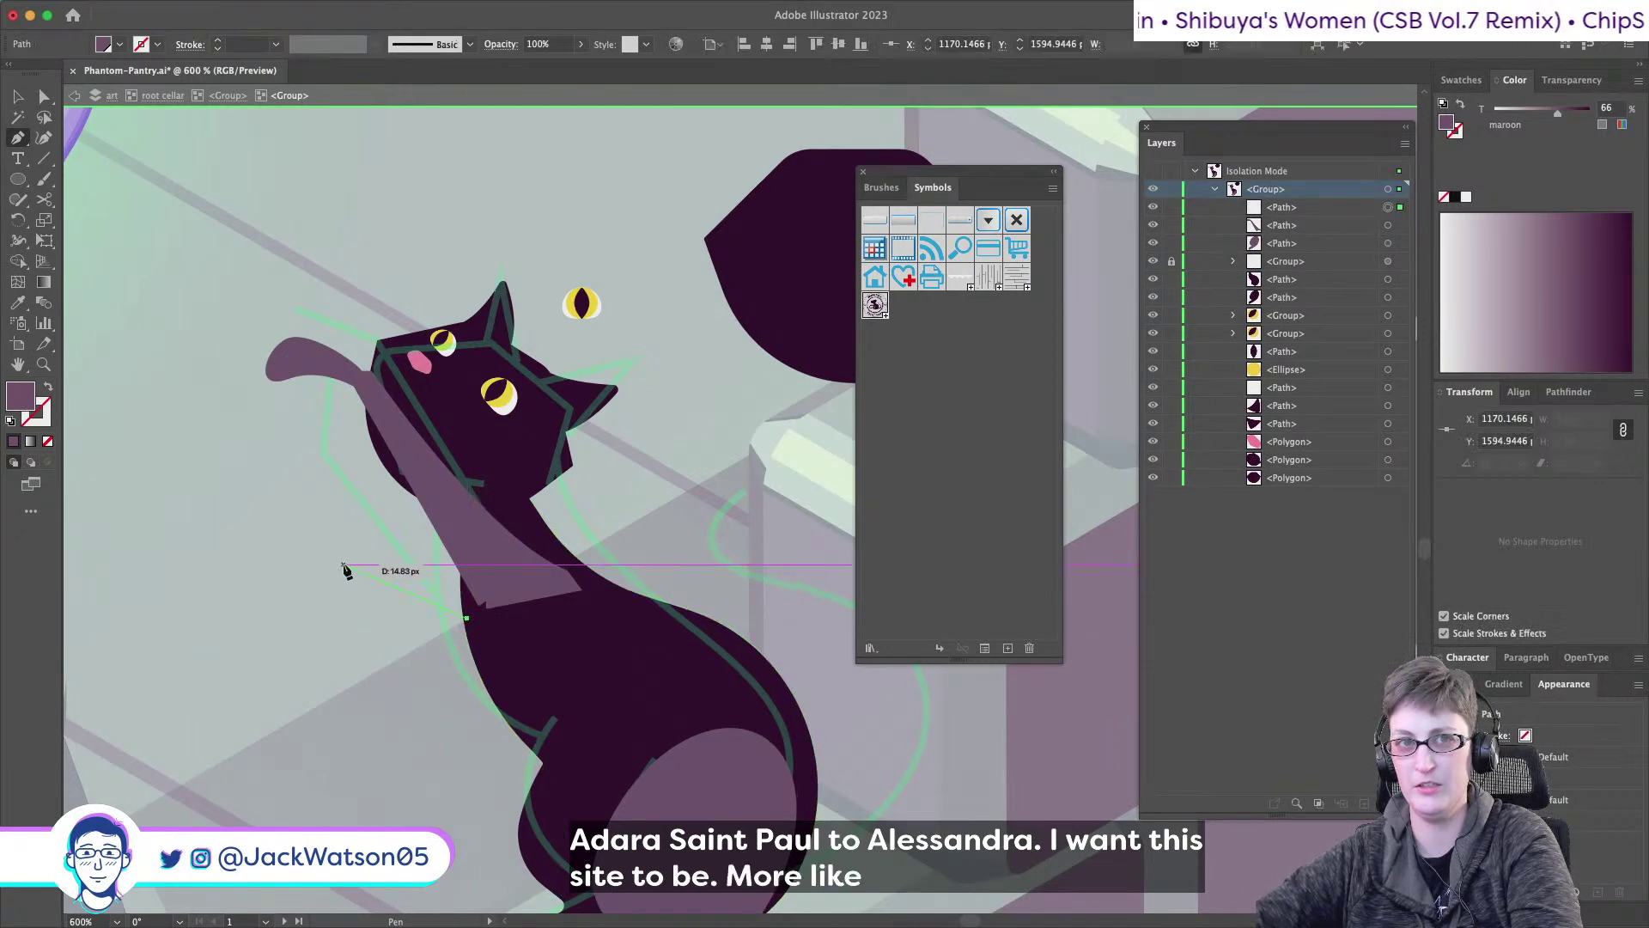
pyautogui.click(342, 564)
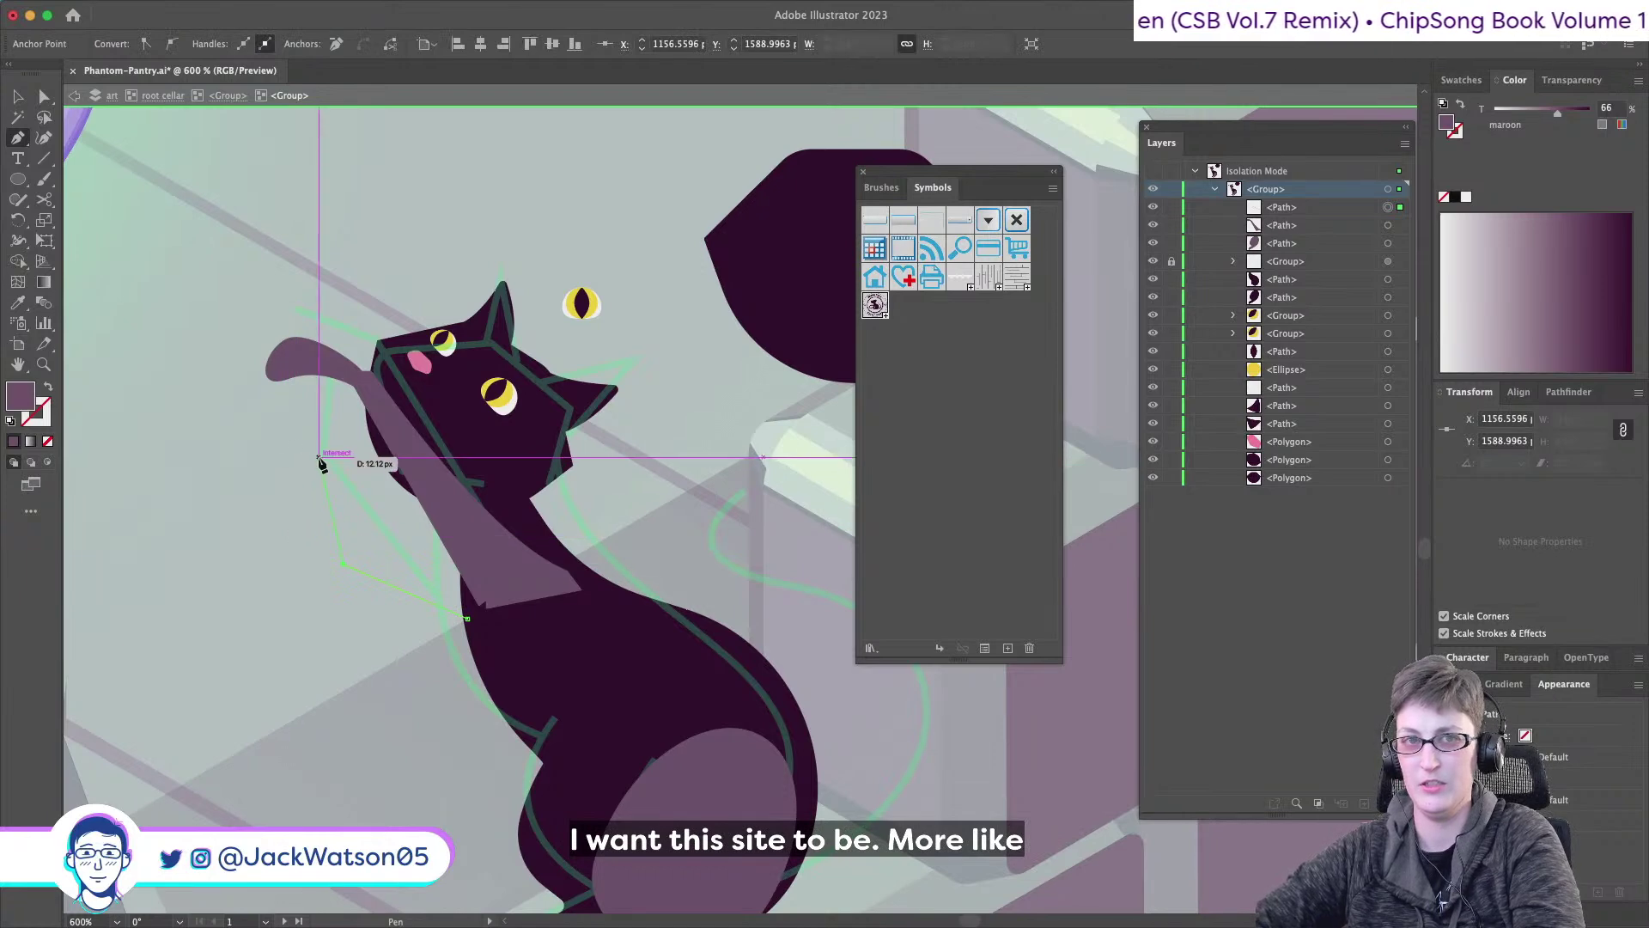
pyautogui.click(320, 459)
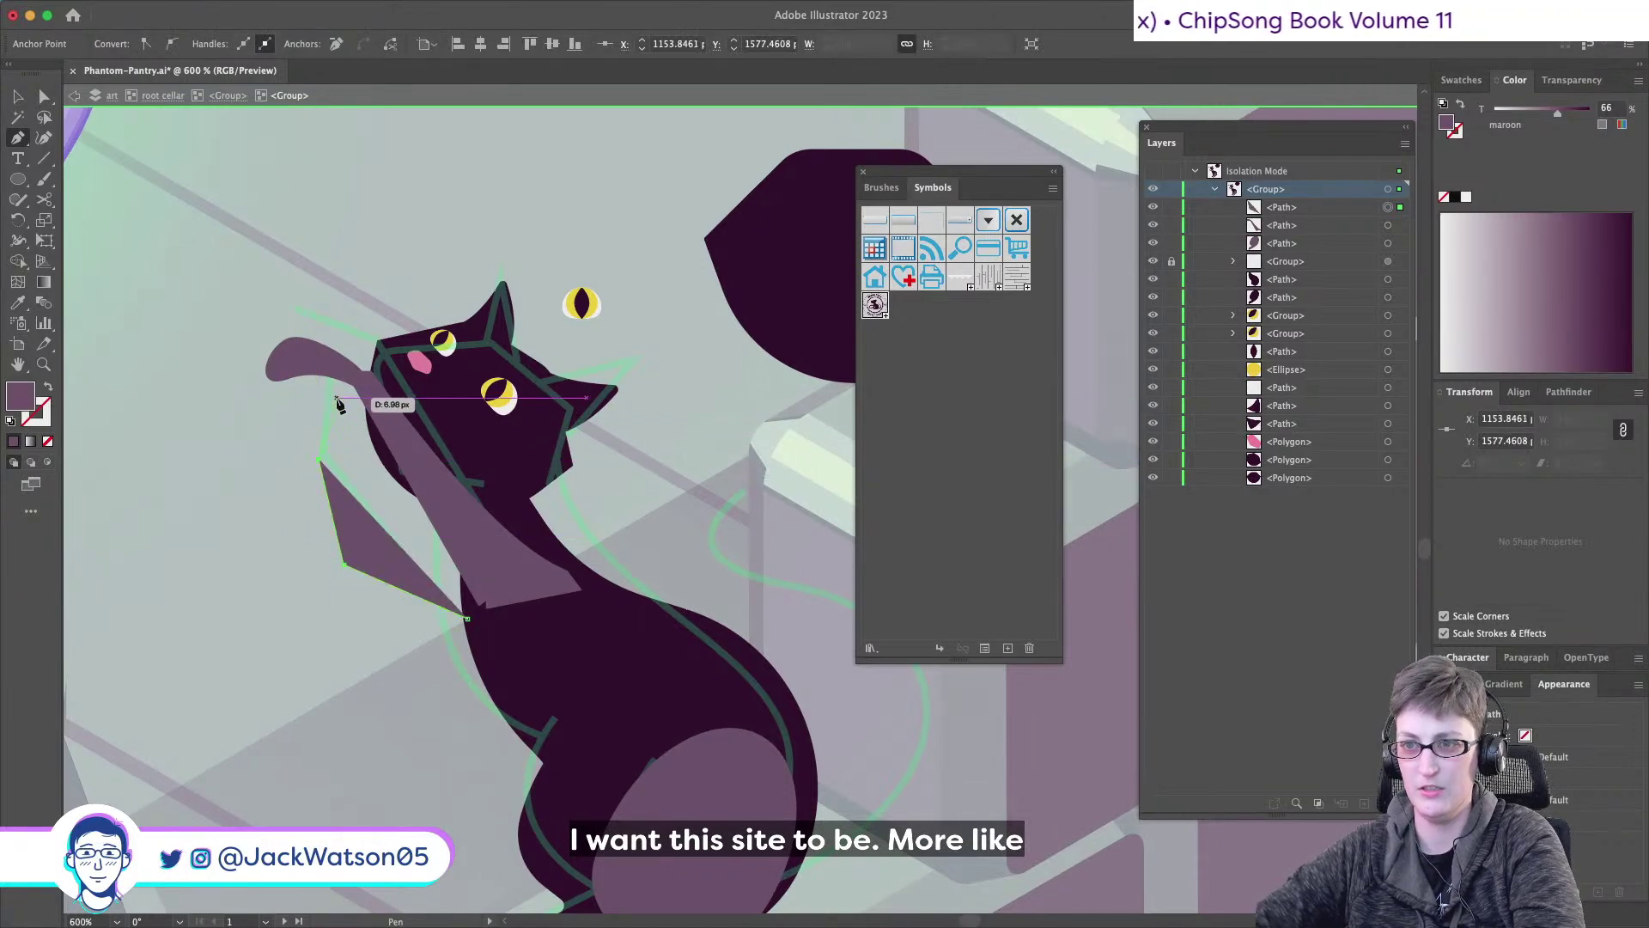
pyautogui.click(350, 400)
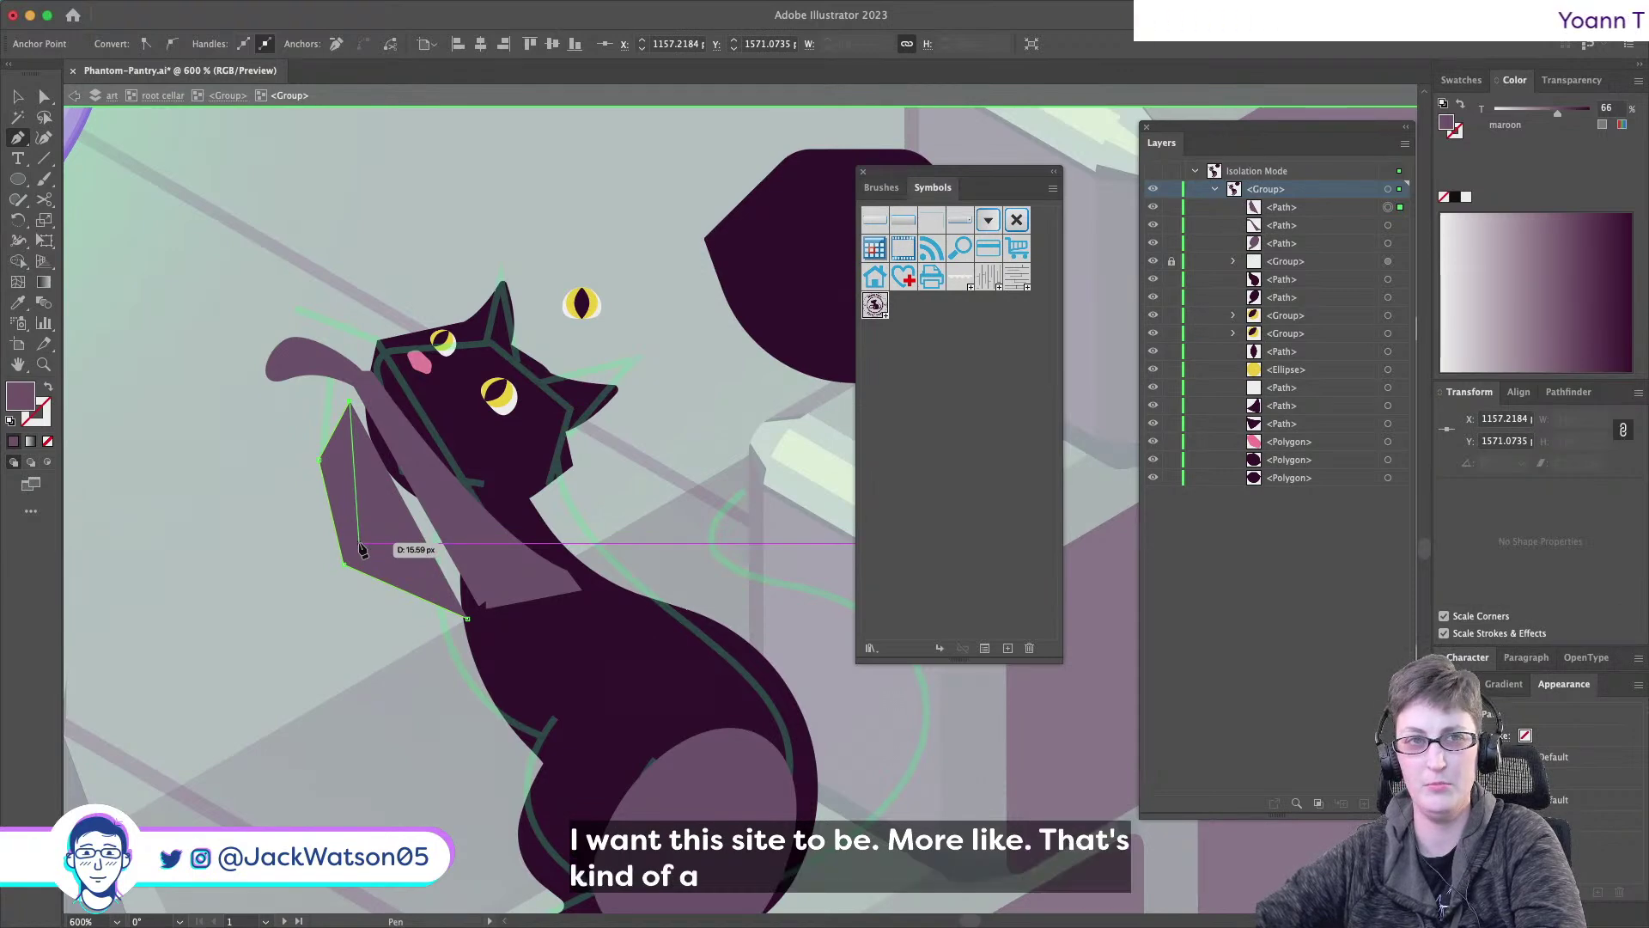
pyautogui.press('shift+super+a')
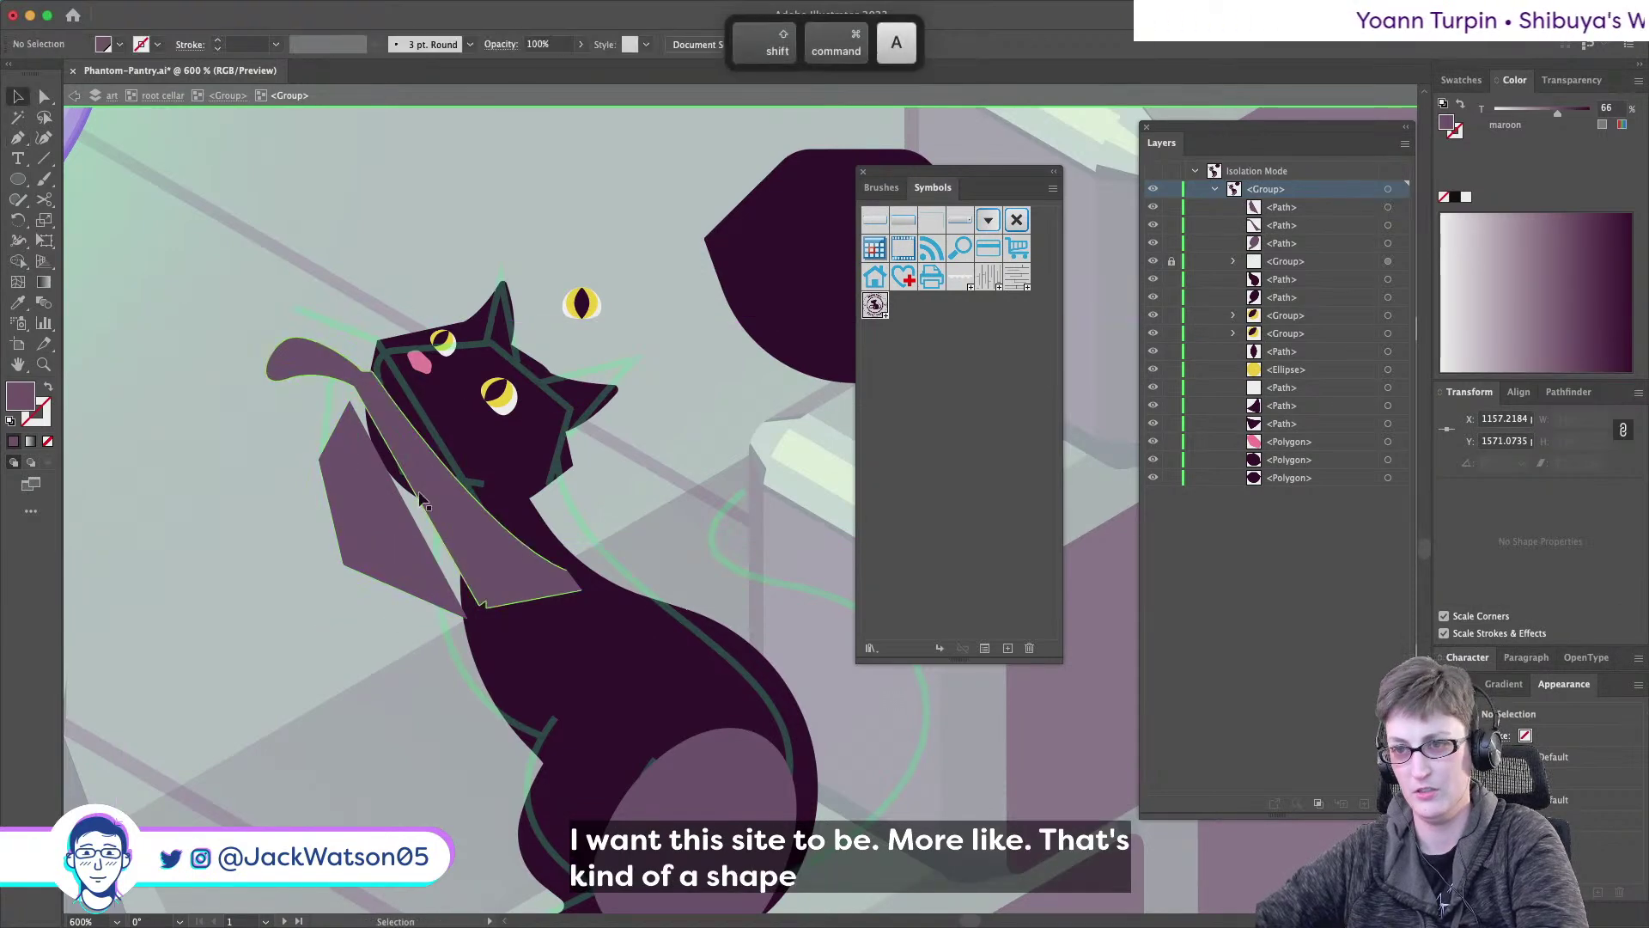
# - Move the new foreleg shape slightly away from the chest and pull its lower corner anchor back onto the cat's body
pyautogui.moveTo(368, 516); pyautogui.dragTo(347, 513)
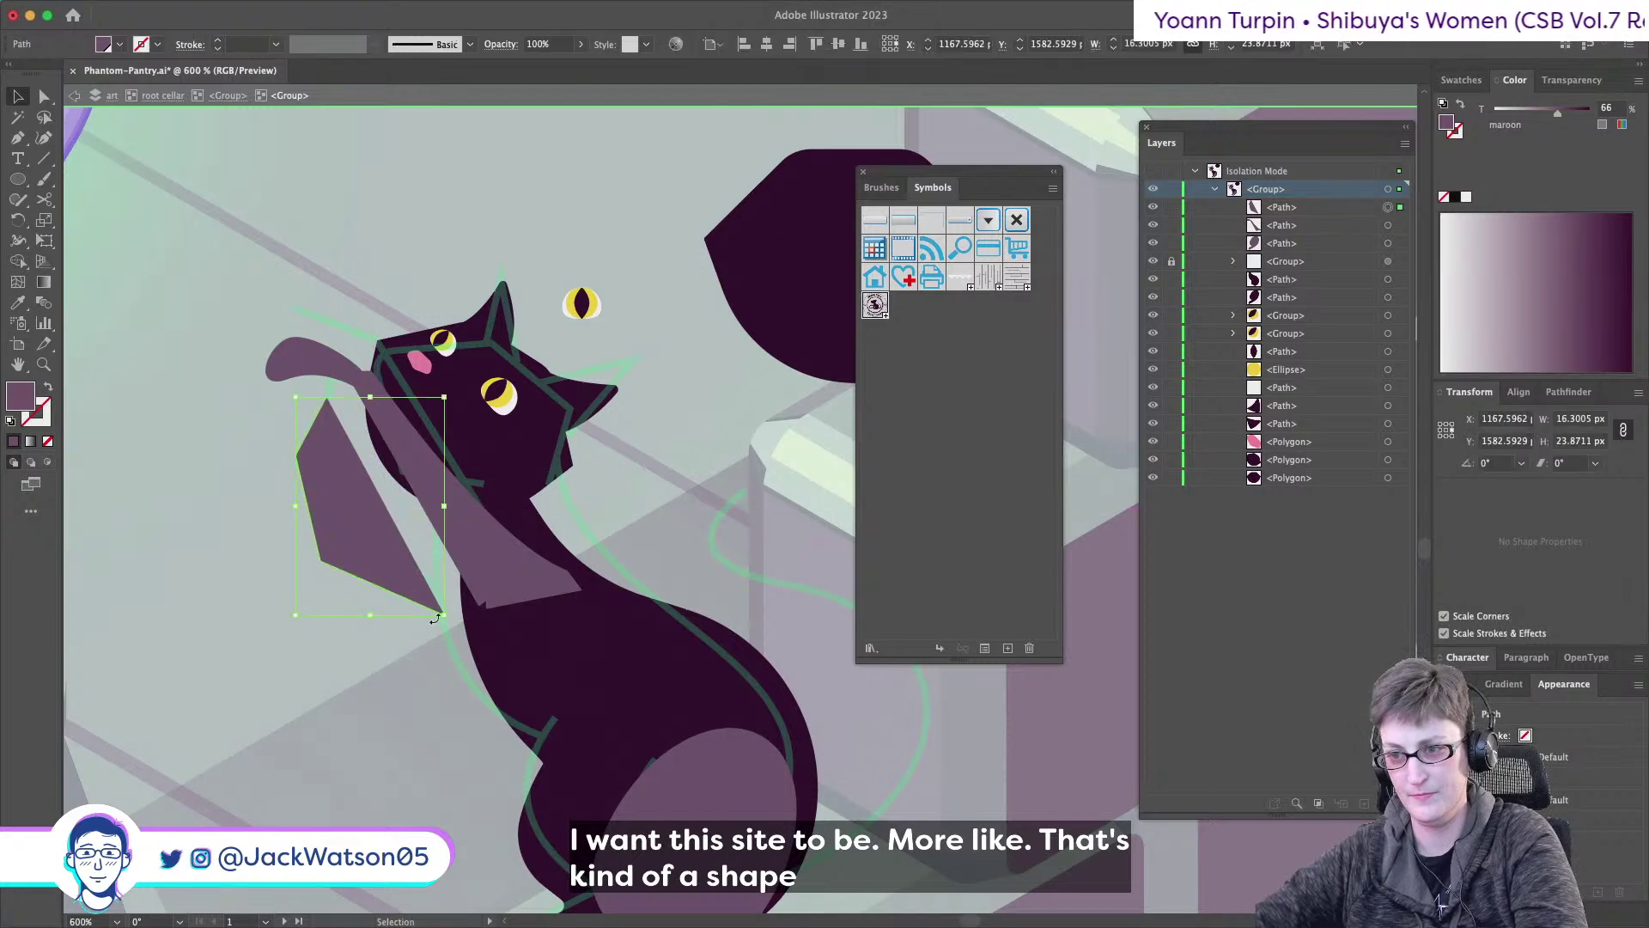
pyautogui.moveTo(443, 617)
pyautogui.mouseDown()
pyautogui.moveTo(471, 655)
pyautogui.moveTo(444, 615)
pyautogui.mouseUp()
pyautogui.scroll(1, 473, 667)
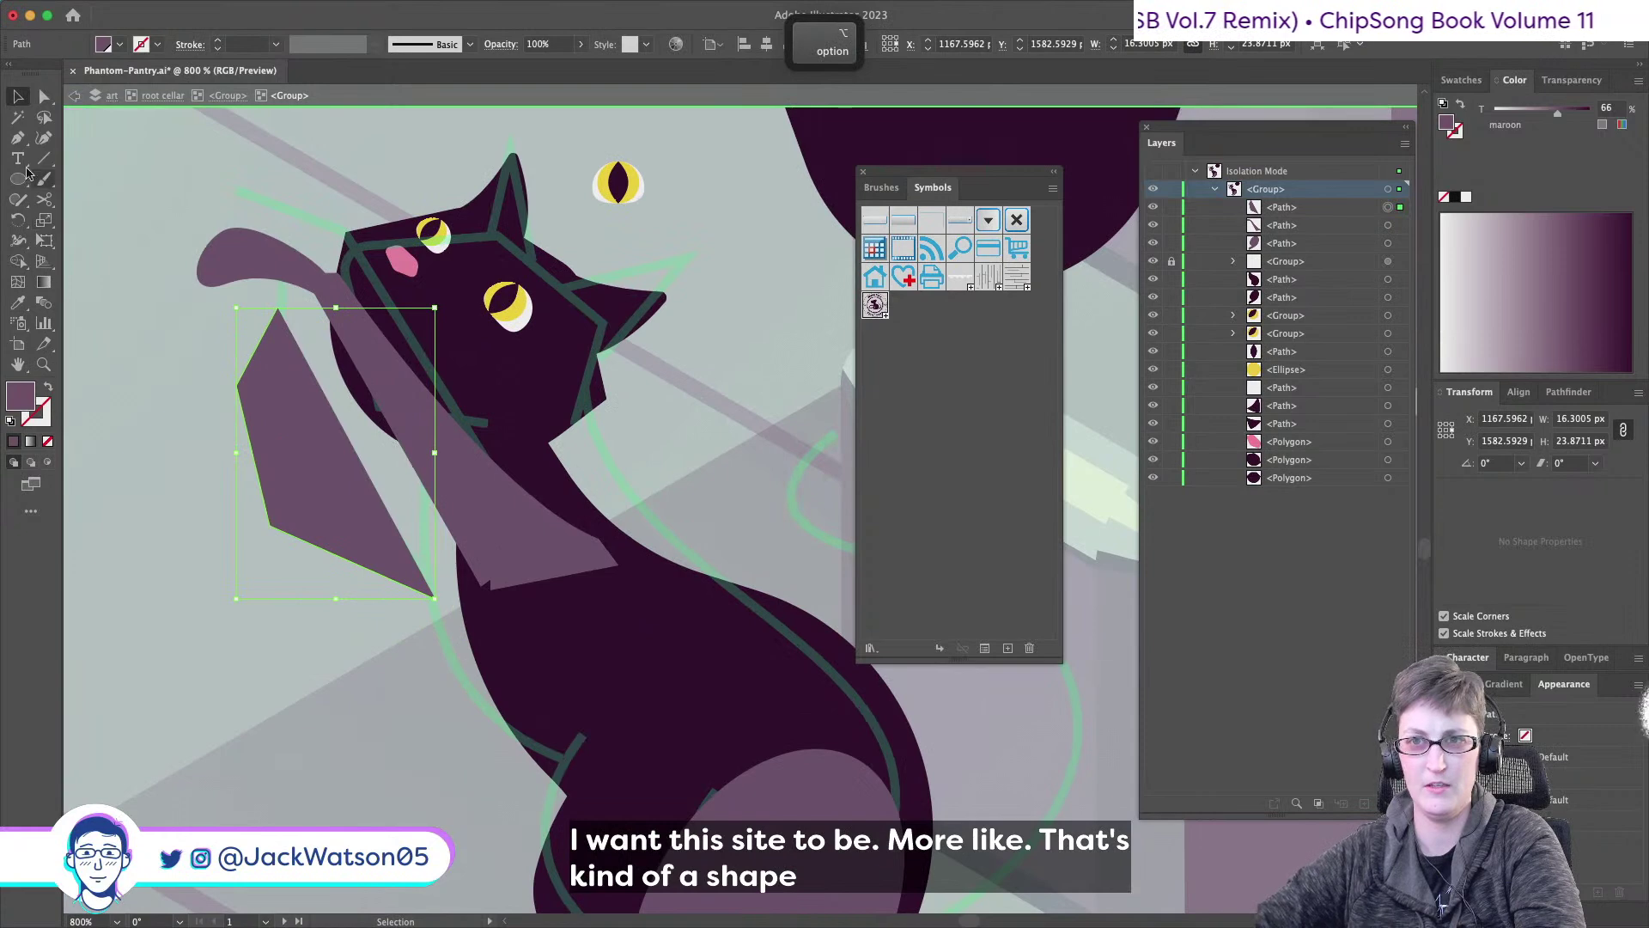
pyautogui.click(45, 96)
pyautogui.moveTo(427, 594); pyautogui.dragTo(461, 609)
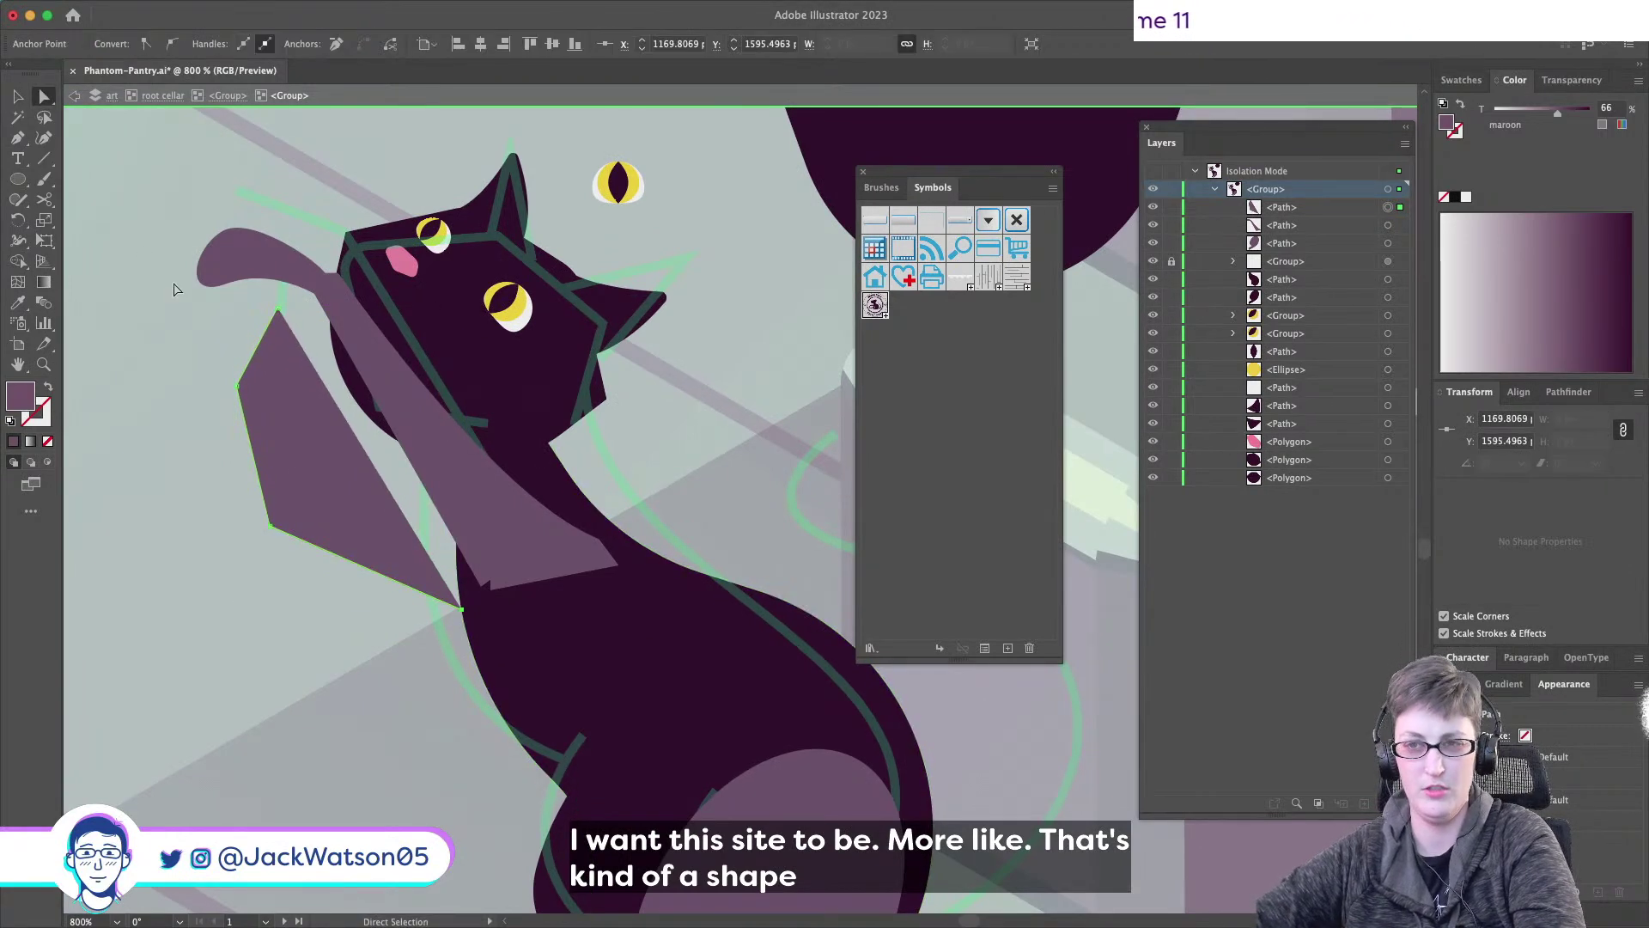
# - Continue the second foreleg's path with the Pen tool, adding the paw tip and inner edge to form a bent leg overlapping the chest
pyautogui.press('p')
pyautogui.moveTo(281, 311); pyautogui.dragTo(264, 392)
pyautogui.moveTo(268, 479); pyautogui.dragTo(324, 497)
pyautogui.moveTo(360, 528); pyautogui.dragTo(455, 501)
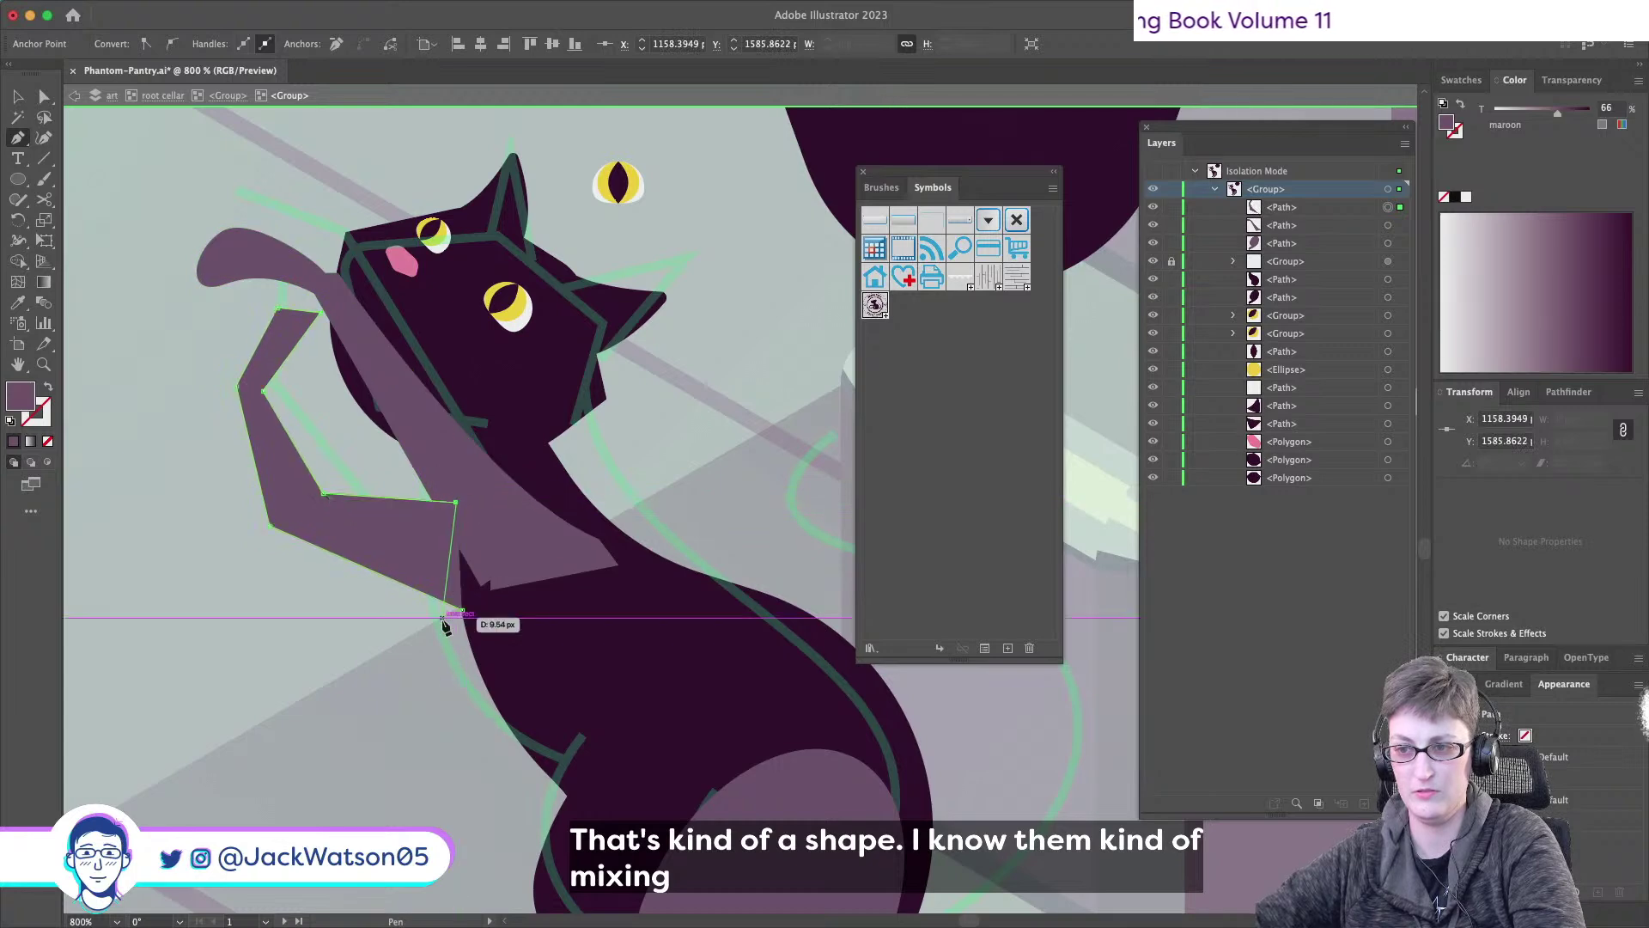
pyautogui.press('super+shift+a')
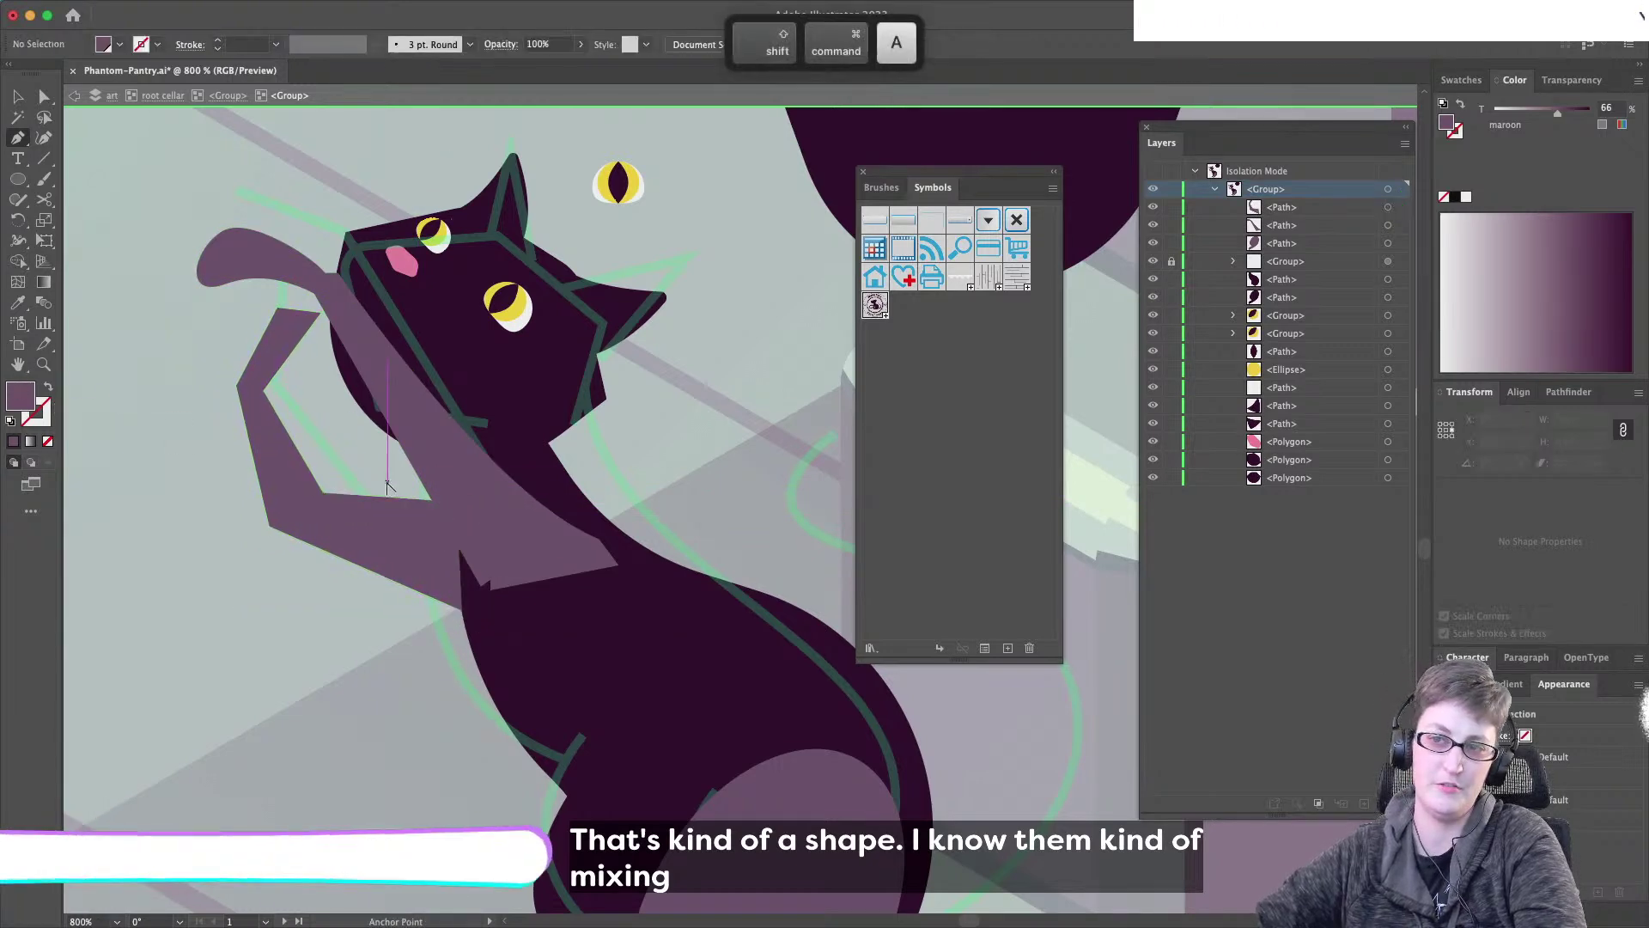
# - Reposition the second foreleg's two paw-tip anchors outward, away from the cat's head, using direct selection
pyautogui.scroll(-3, 388, 487)
pyautogui.scroll(3, 388, 487)
pyautogui.press('a')
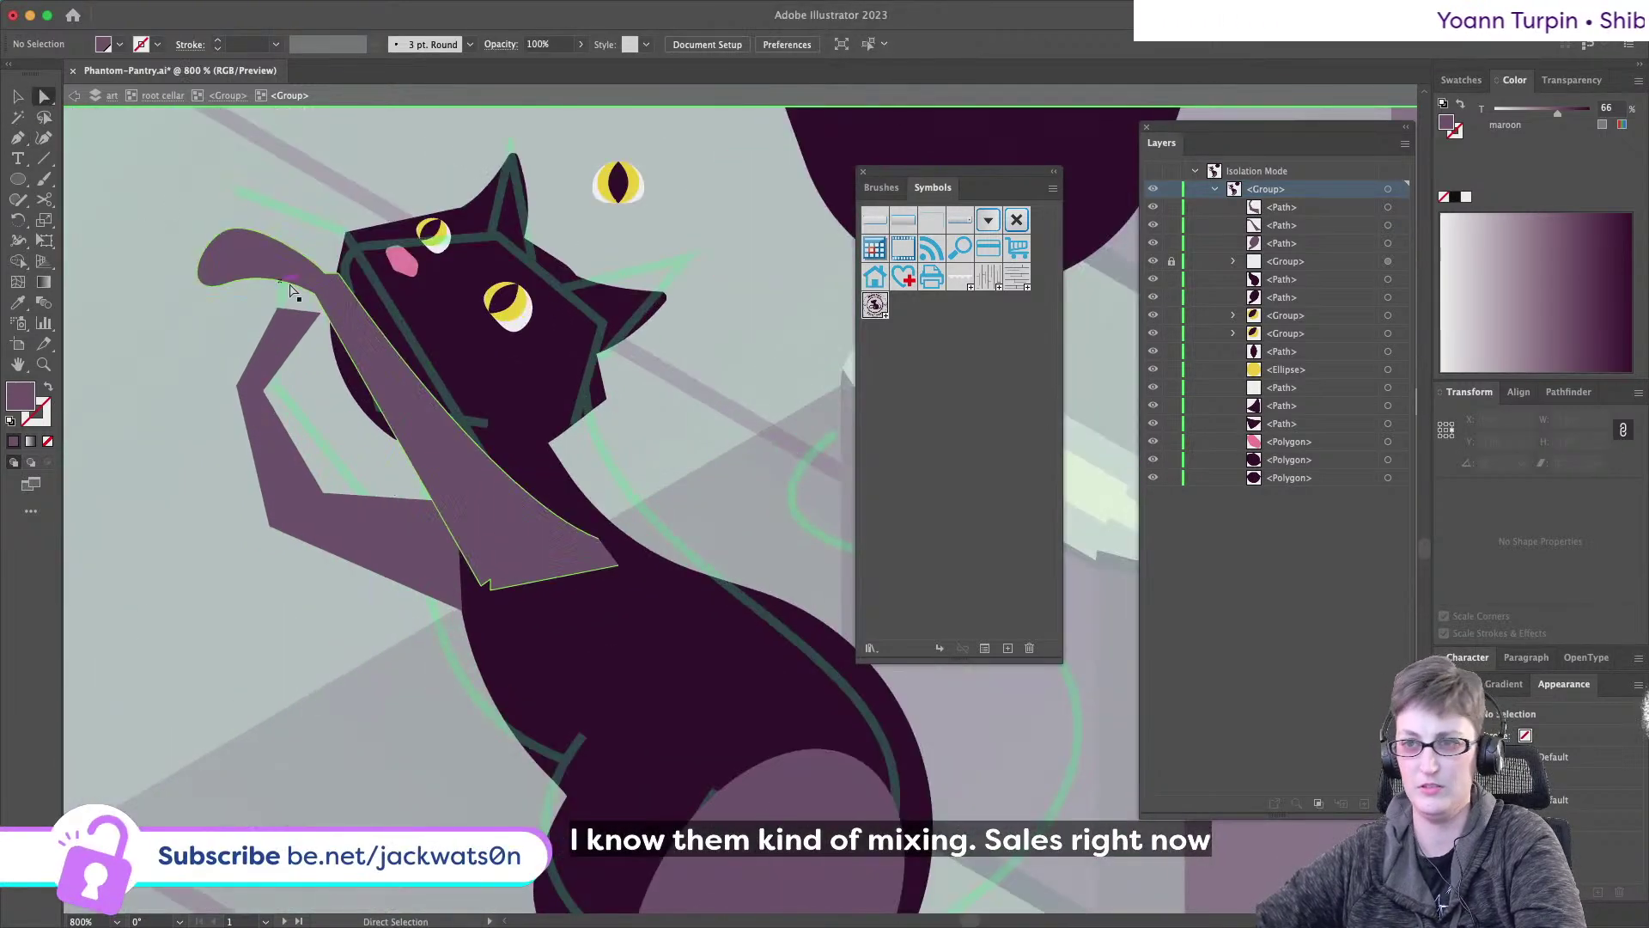
pyautogui.moveTo(285, 315)
pyautogui.mouseDown()
pyautogui.moveTo(251, 299)
pyautogui.moveTo(268, 330)
pyautogui.mouseUp()
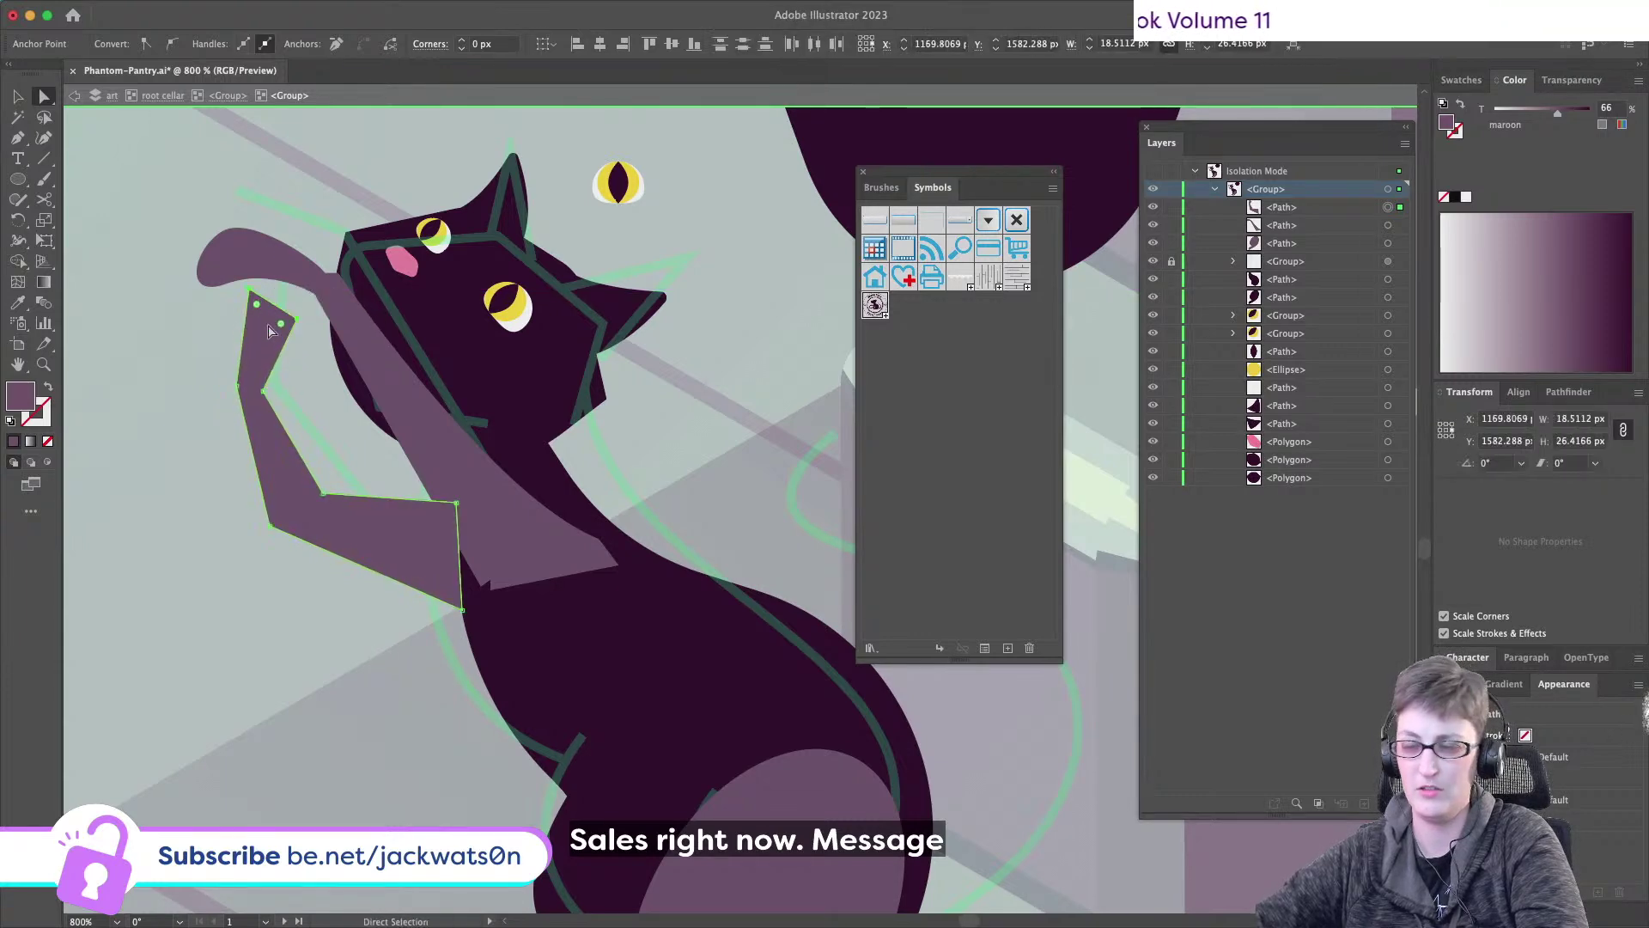
# - Place the second foreleg behind the other cat shapes and set its maroon fill tint to 100%
pyautogui.press('cmd+x')
pyautogui.press('cmd+b')
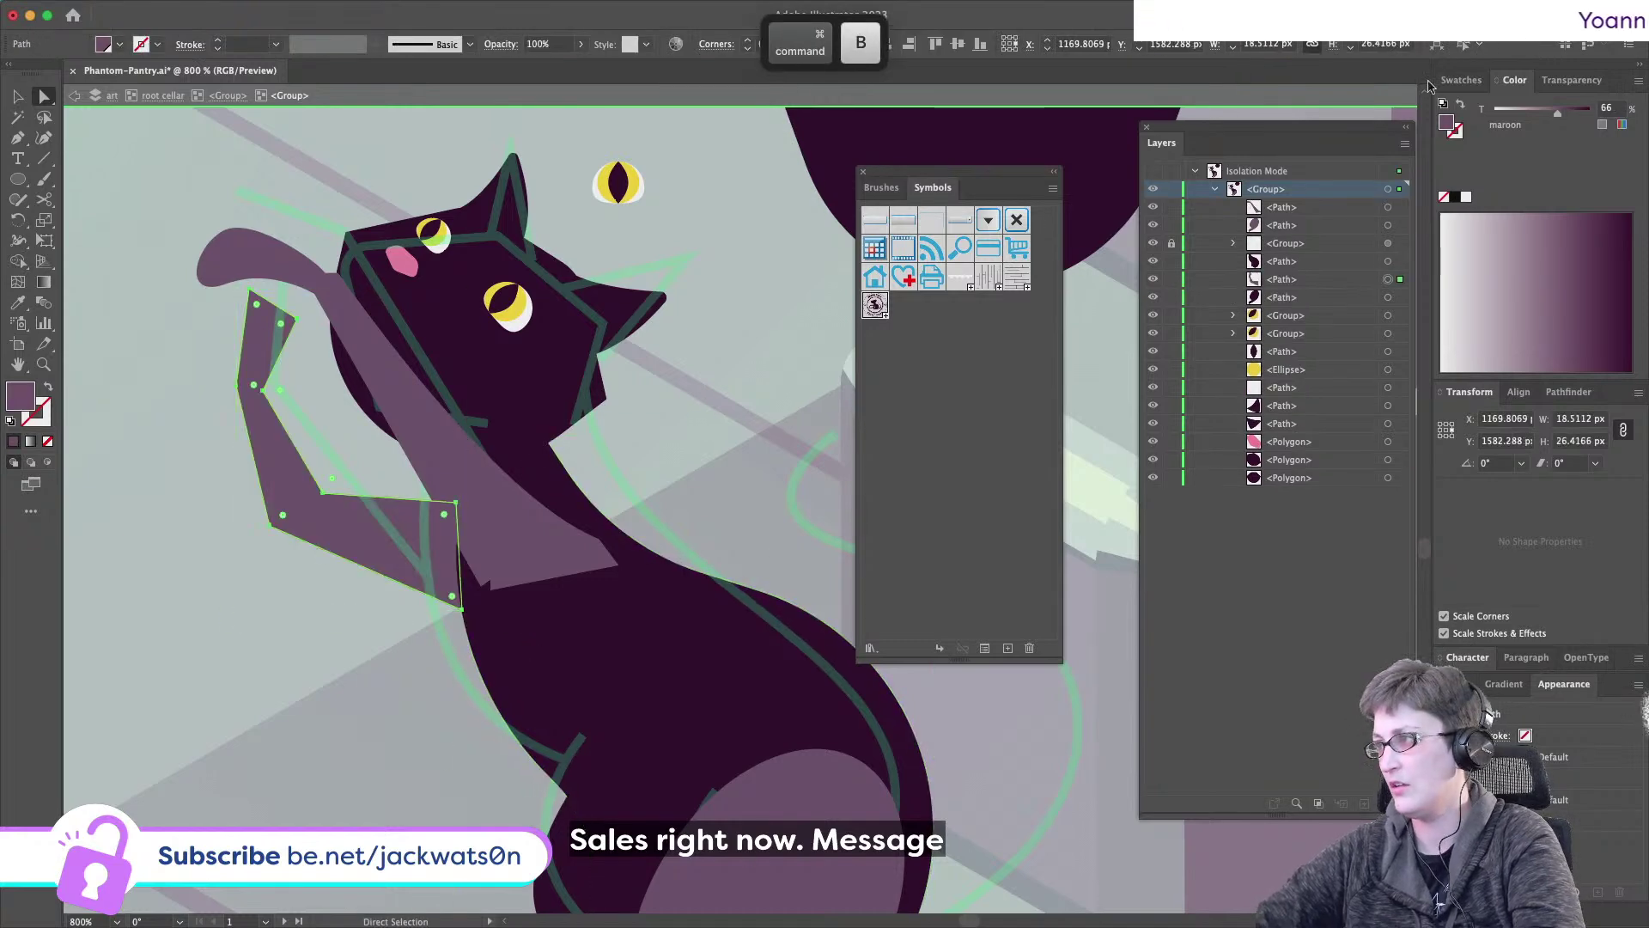
pyautogui.moveTo(1583, 117); pyautogui.dragTo(1596, 117)
pyautogui.press('super+shift+a')
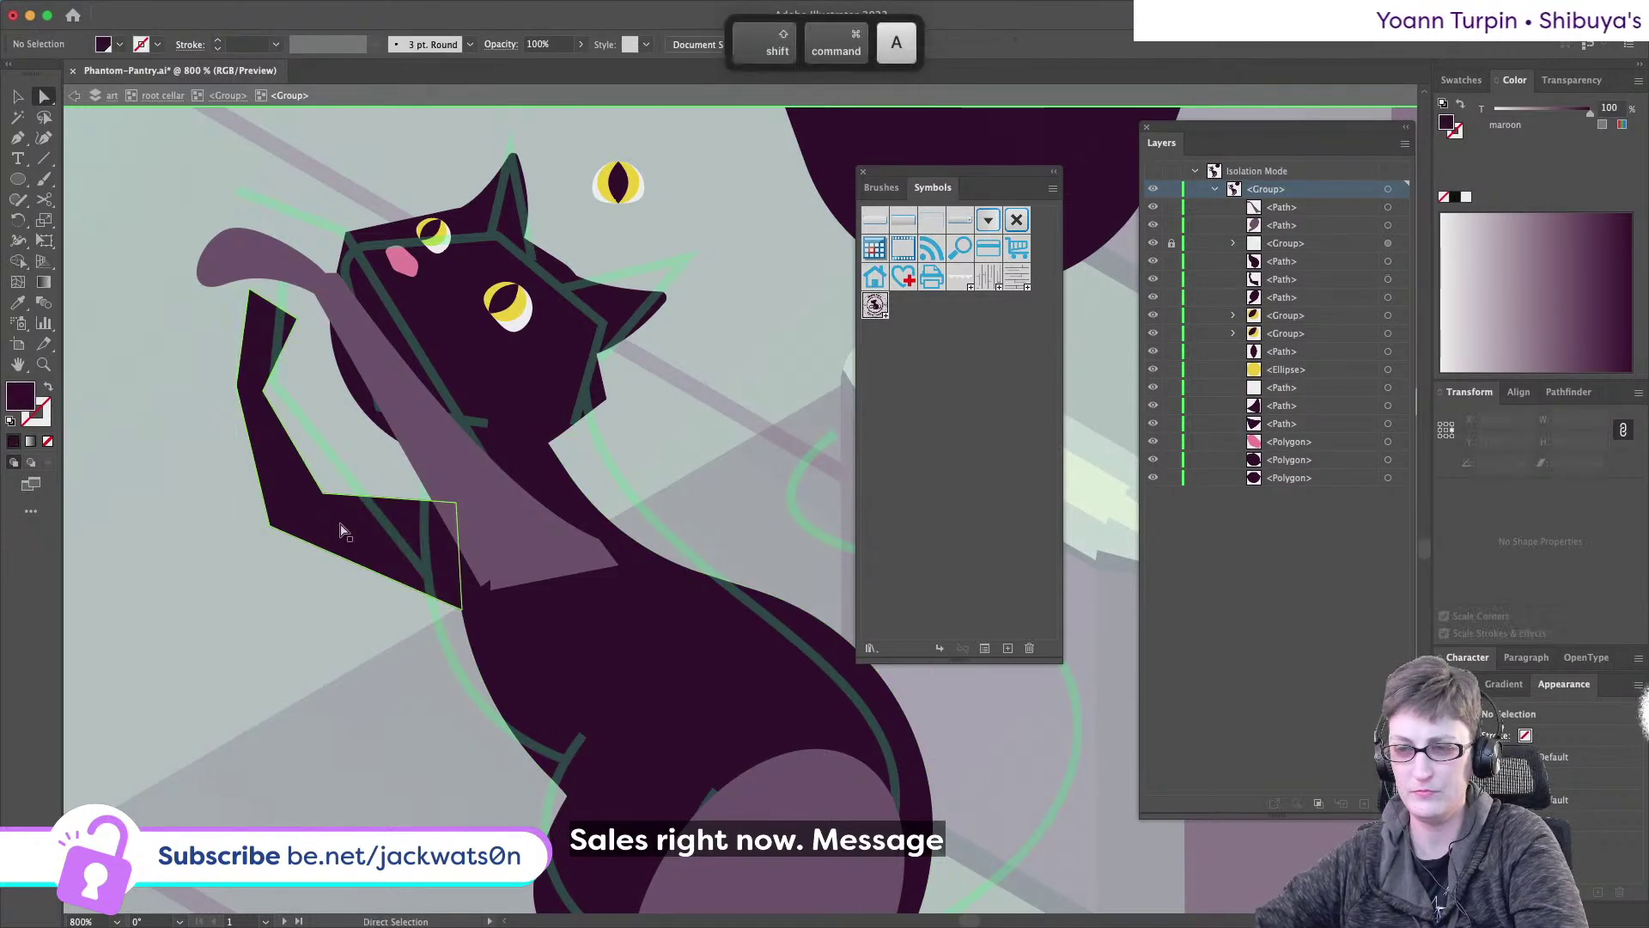
pyautogui.moveTo(343, 532); pyautogui.dragTo(343, 532)
pyautogui.press('super+z')
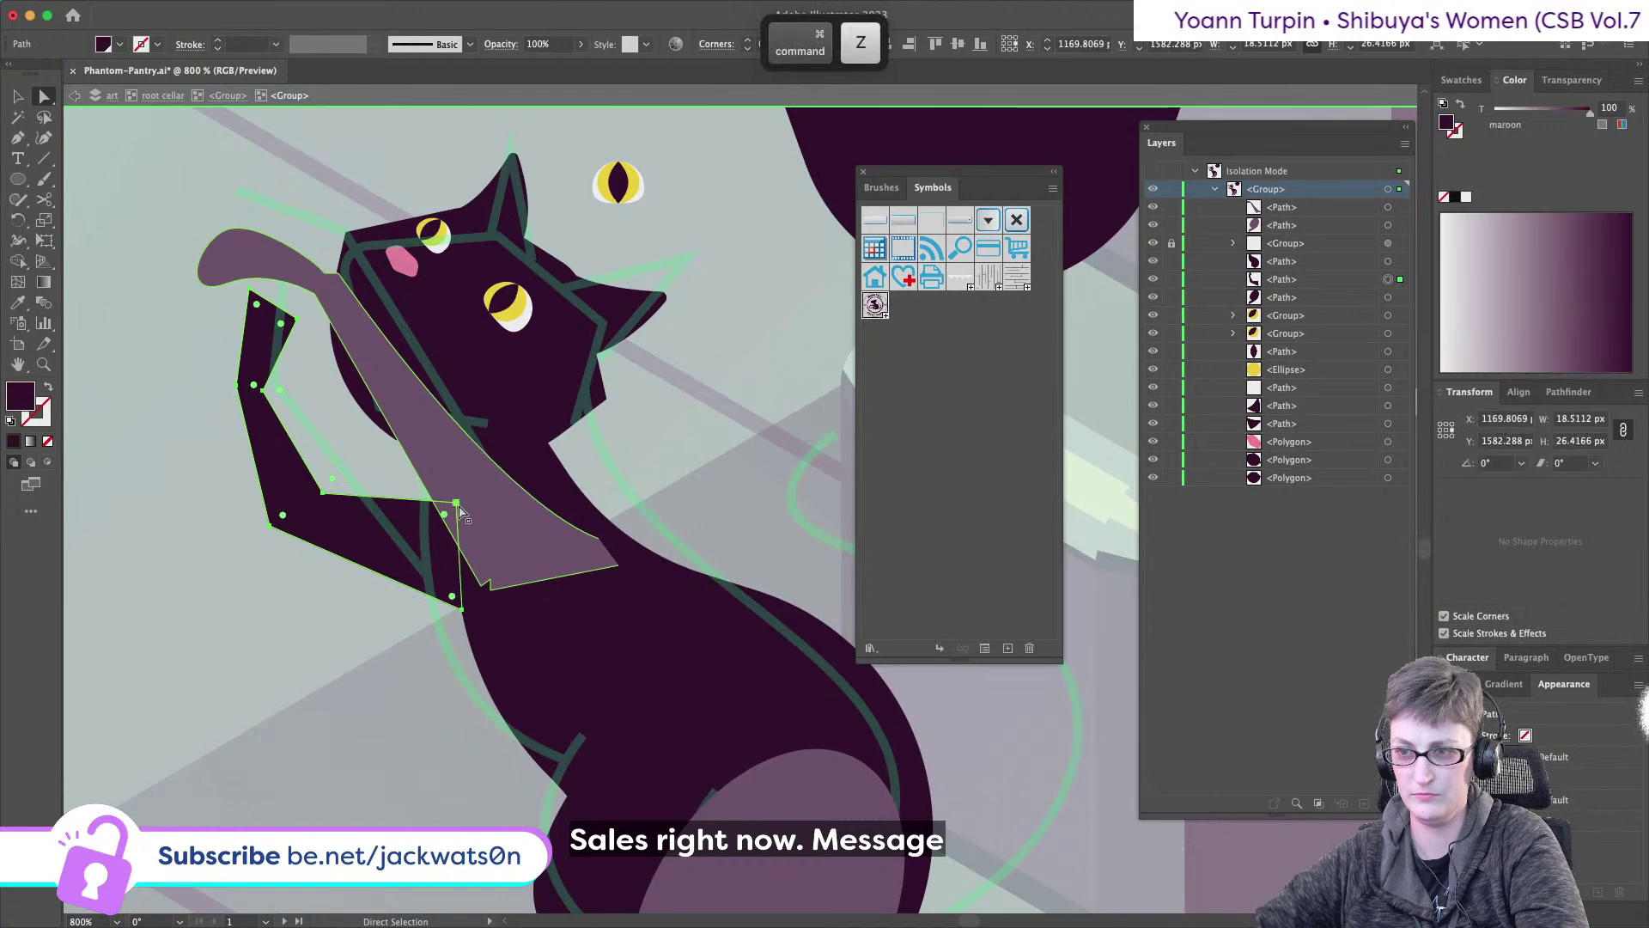
# - Shift the second foreleg's two chest-end anchors downward and round the corners at its elbow
pyautogui.moveTo(462, 610); pyautogui.dragTo(475, 633)
pyautogui.moveTo(456, 502); pyautogui.dragTo(459, 523)
pyautogui.moveTo(327, 480); pyautogui.dragTo(393, 436)
pyautogui.press('super+shift+a')
pyautogui.click(324, 486)
pyautogui.click(251, 640)
pyautogui.scroll(-3, 251, 640)
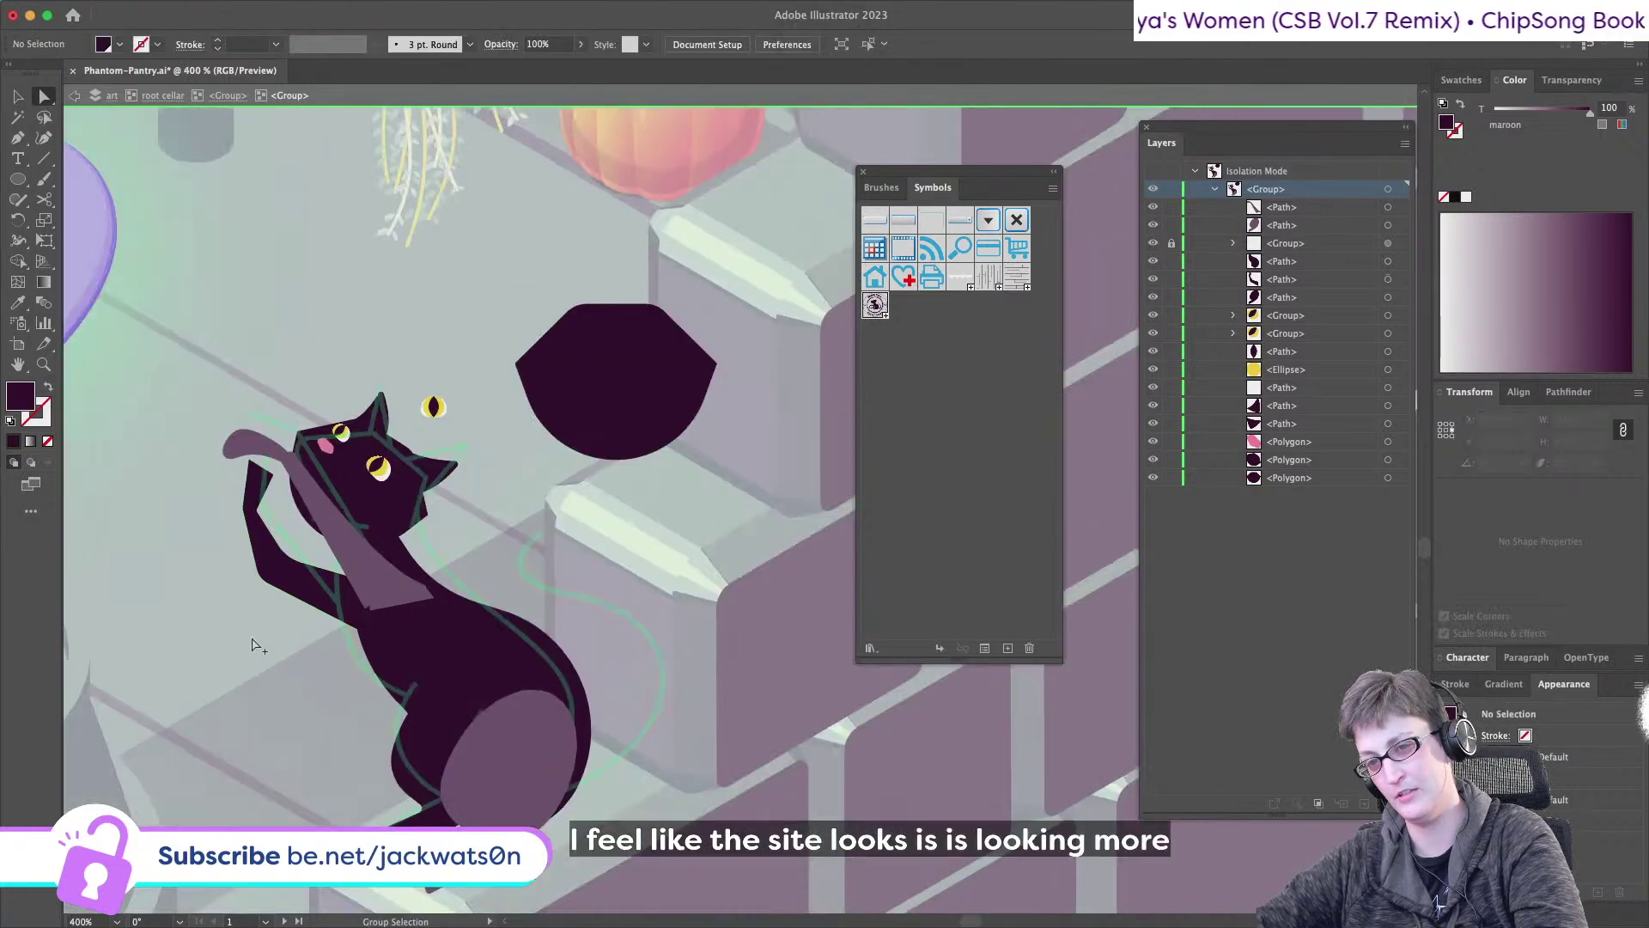
pyautogui.press('super+z')
pyautogui.click(290, 675)
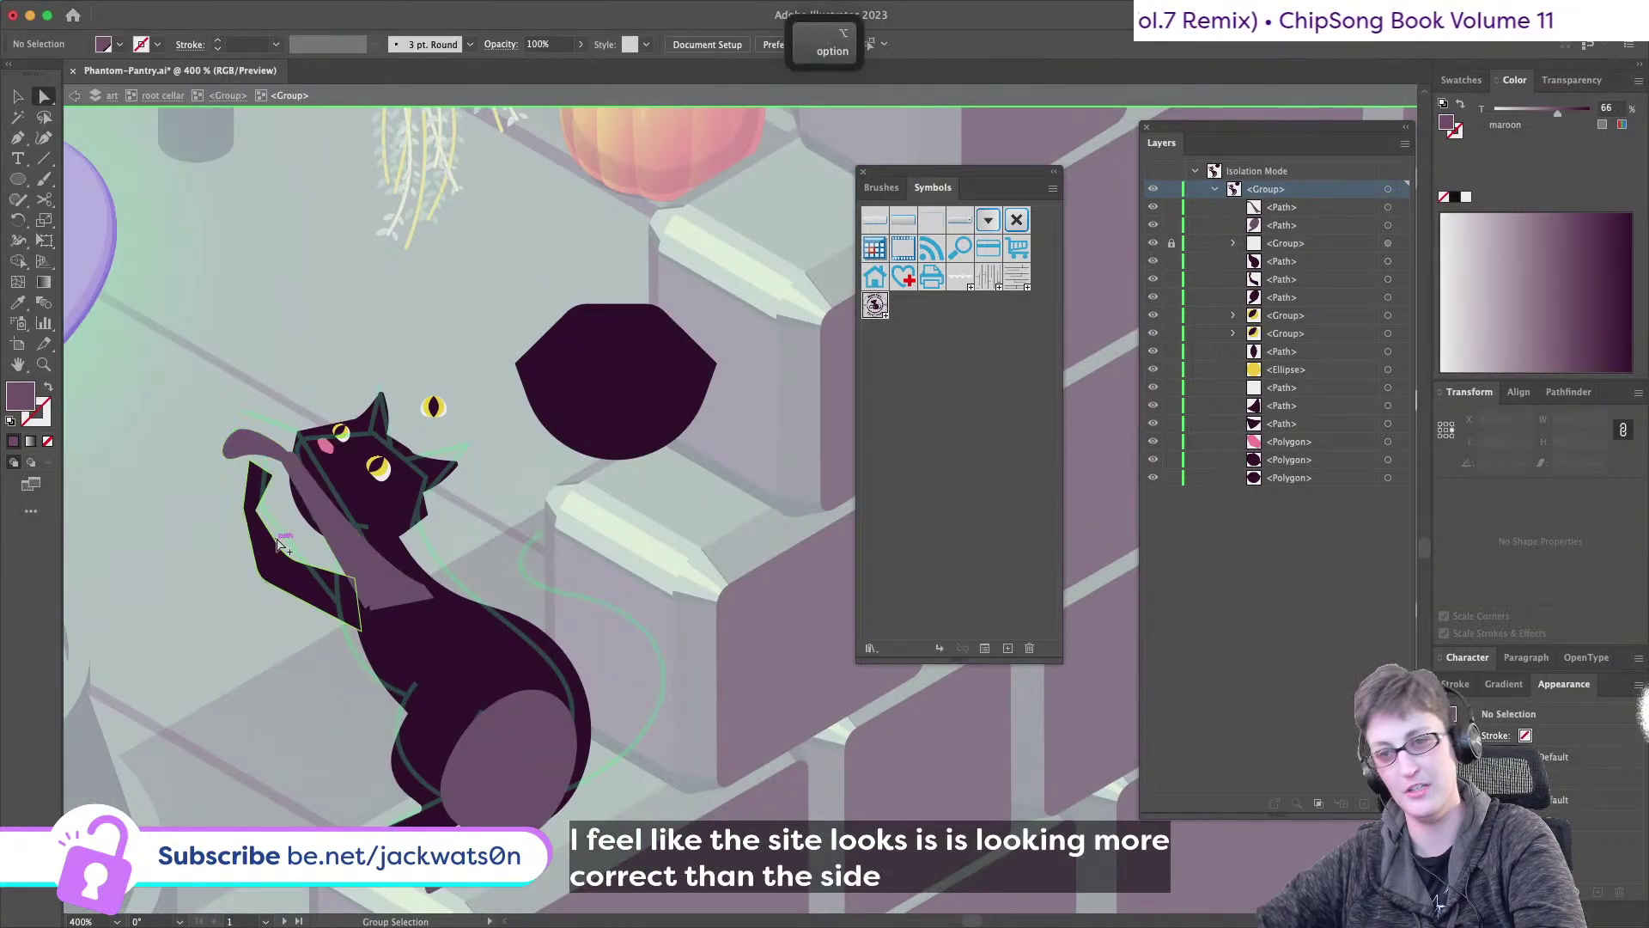
# - Draw a closed, rounded paw shape with the Pen tool over the second foreleg's angular tip, extending down the outer forearm
pyautogui.scroll(3, 275, 532)
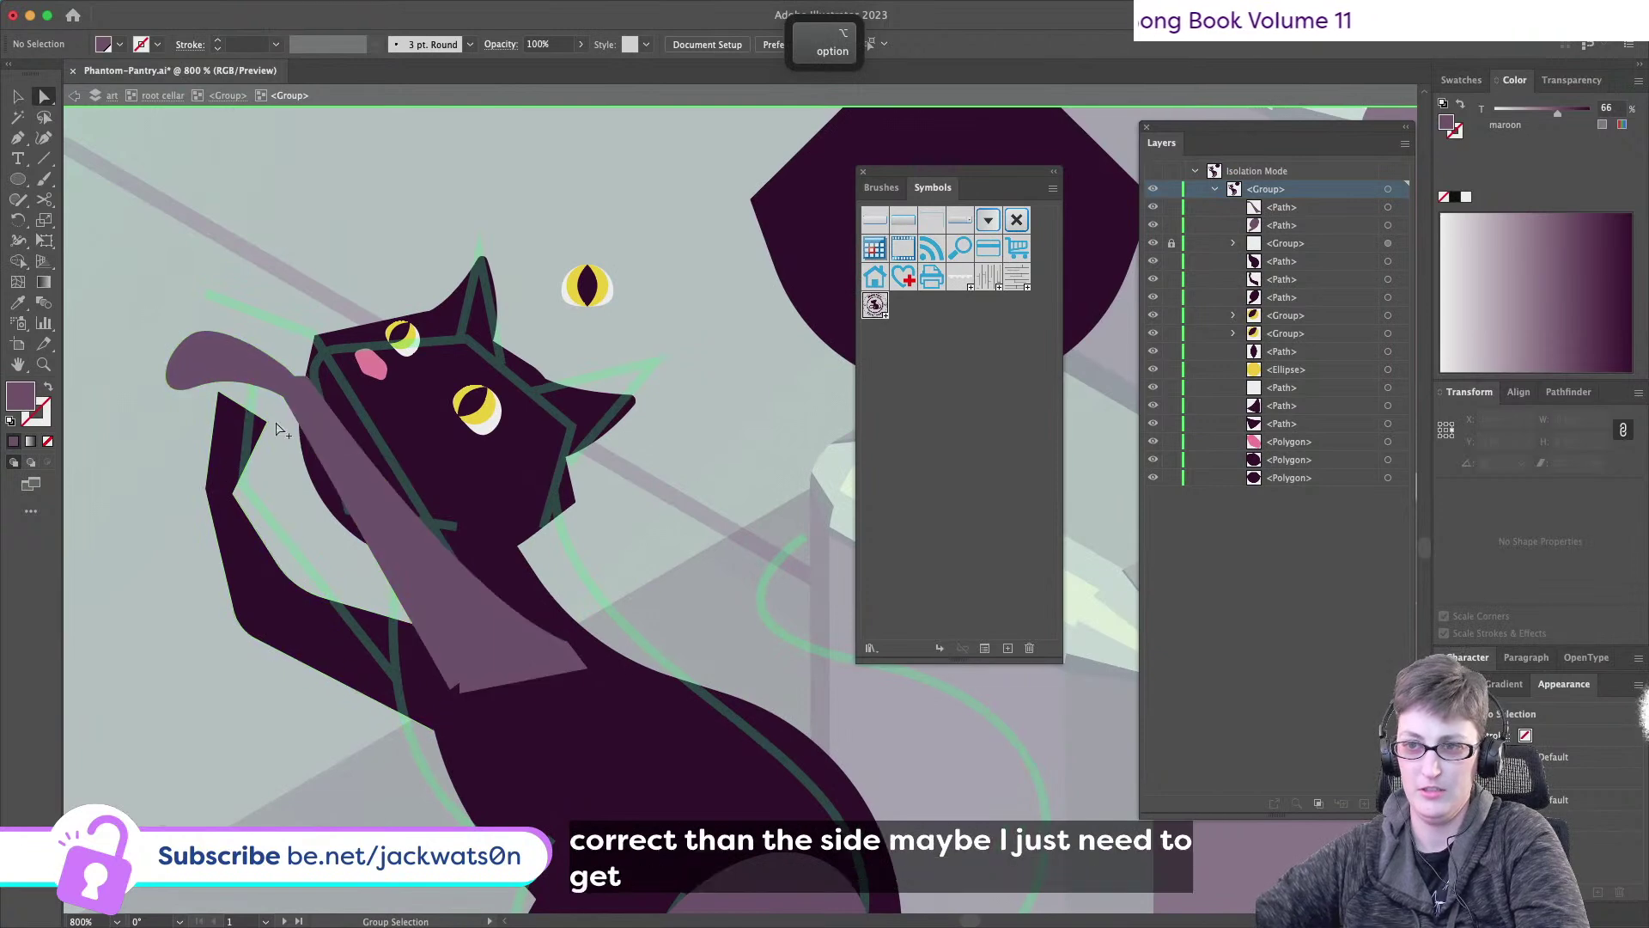
pyautogui.scroll(1, 246, 419)
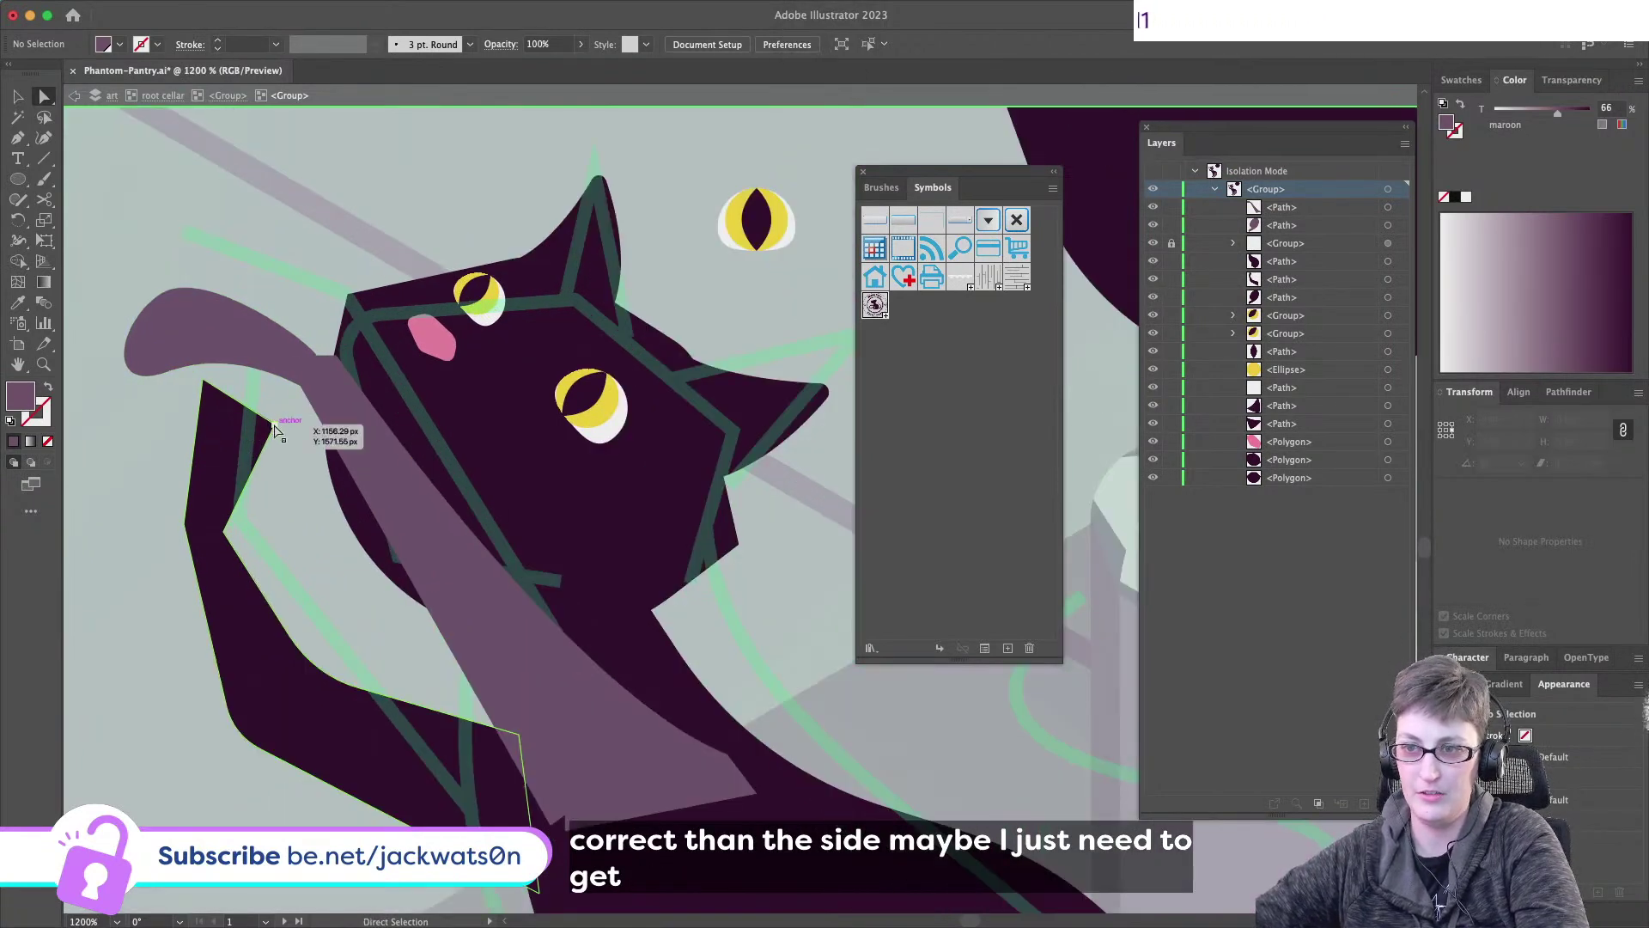
pyautogui.click(258, 427)
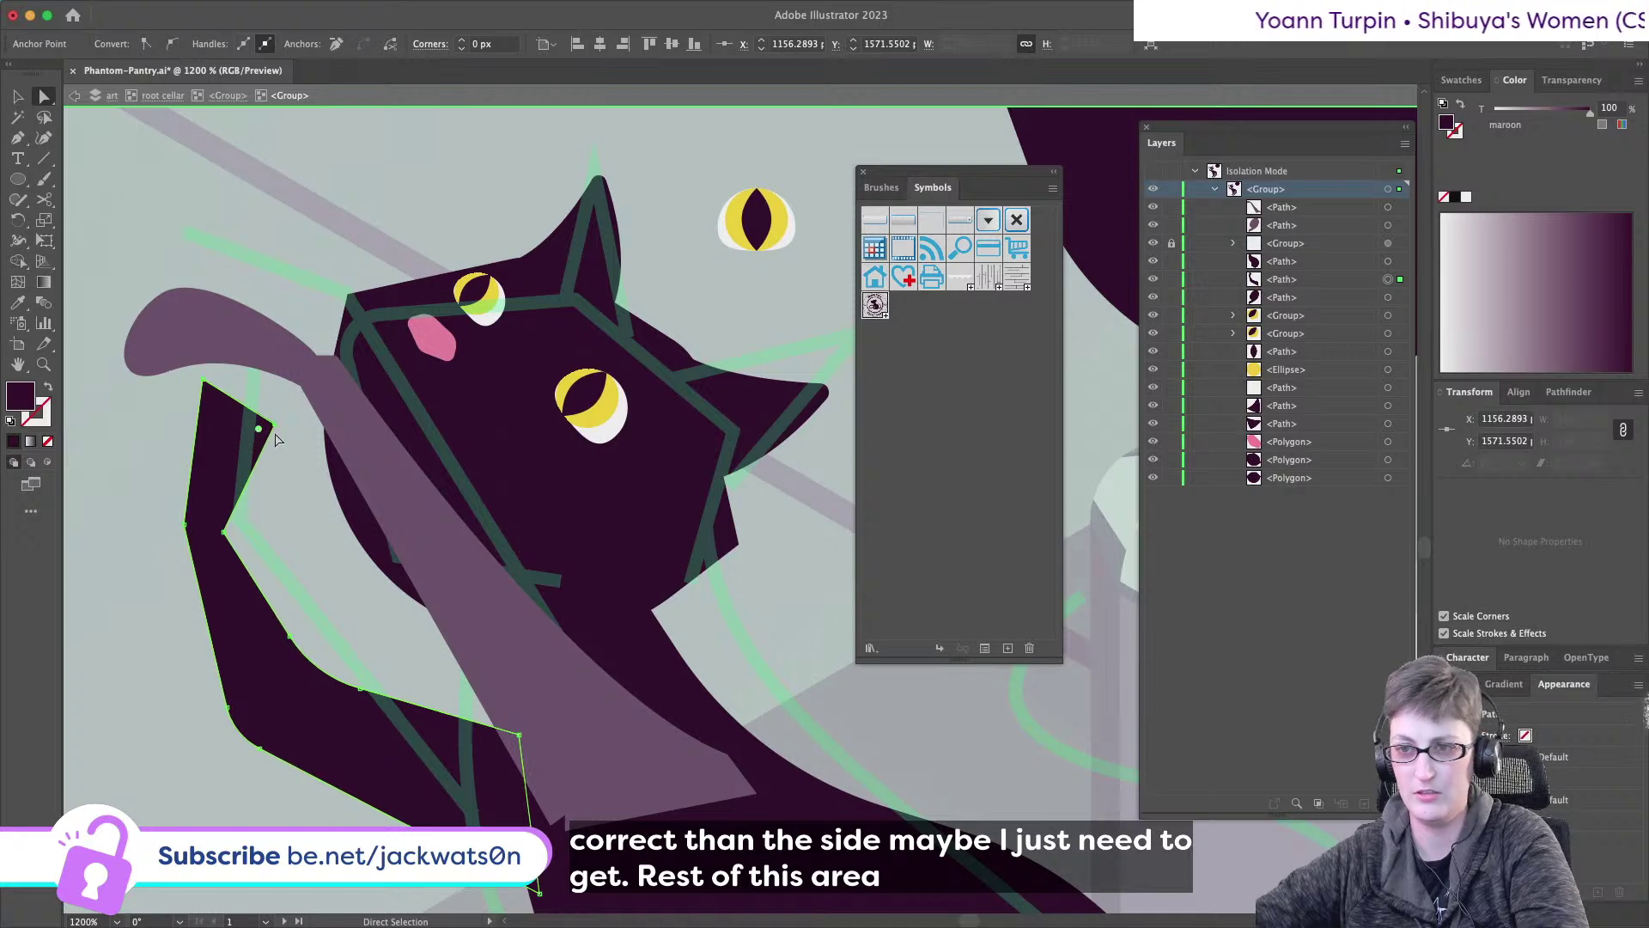
pyautogui.press('p')
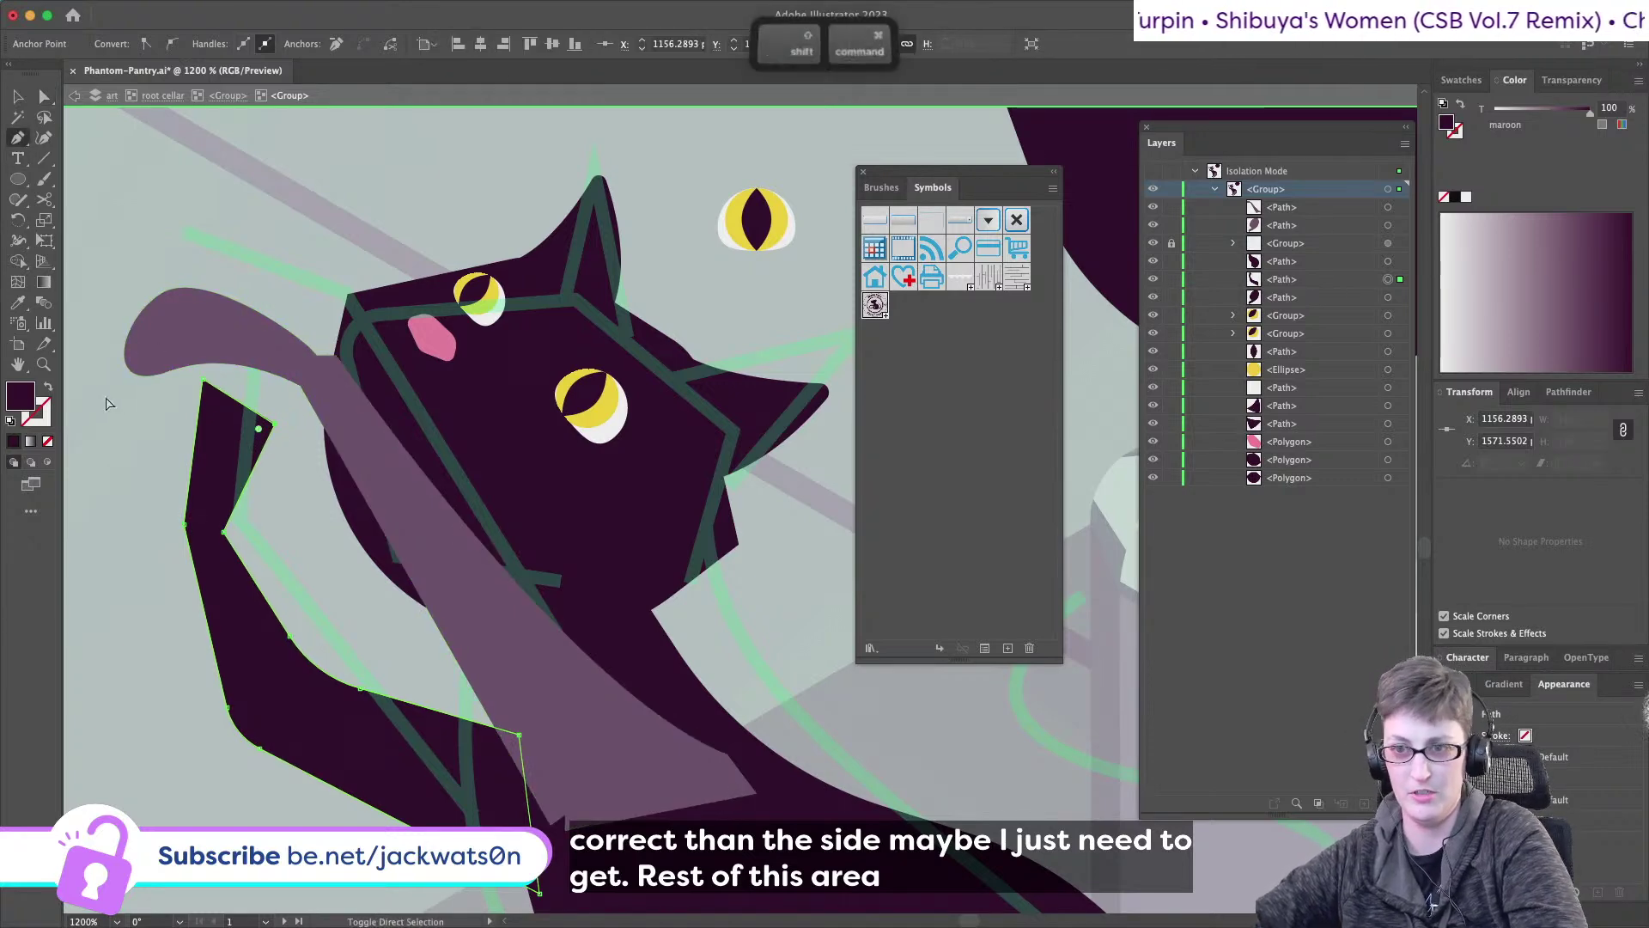
pyautogui.press('super+shift+a')
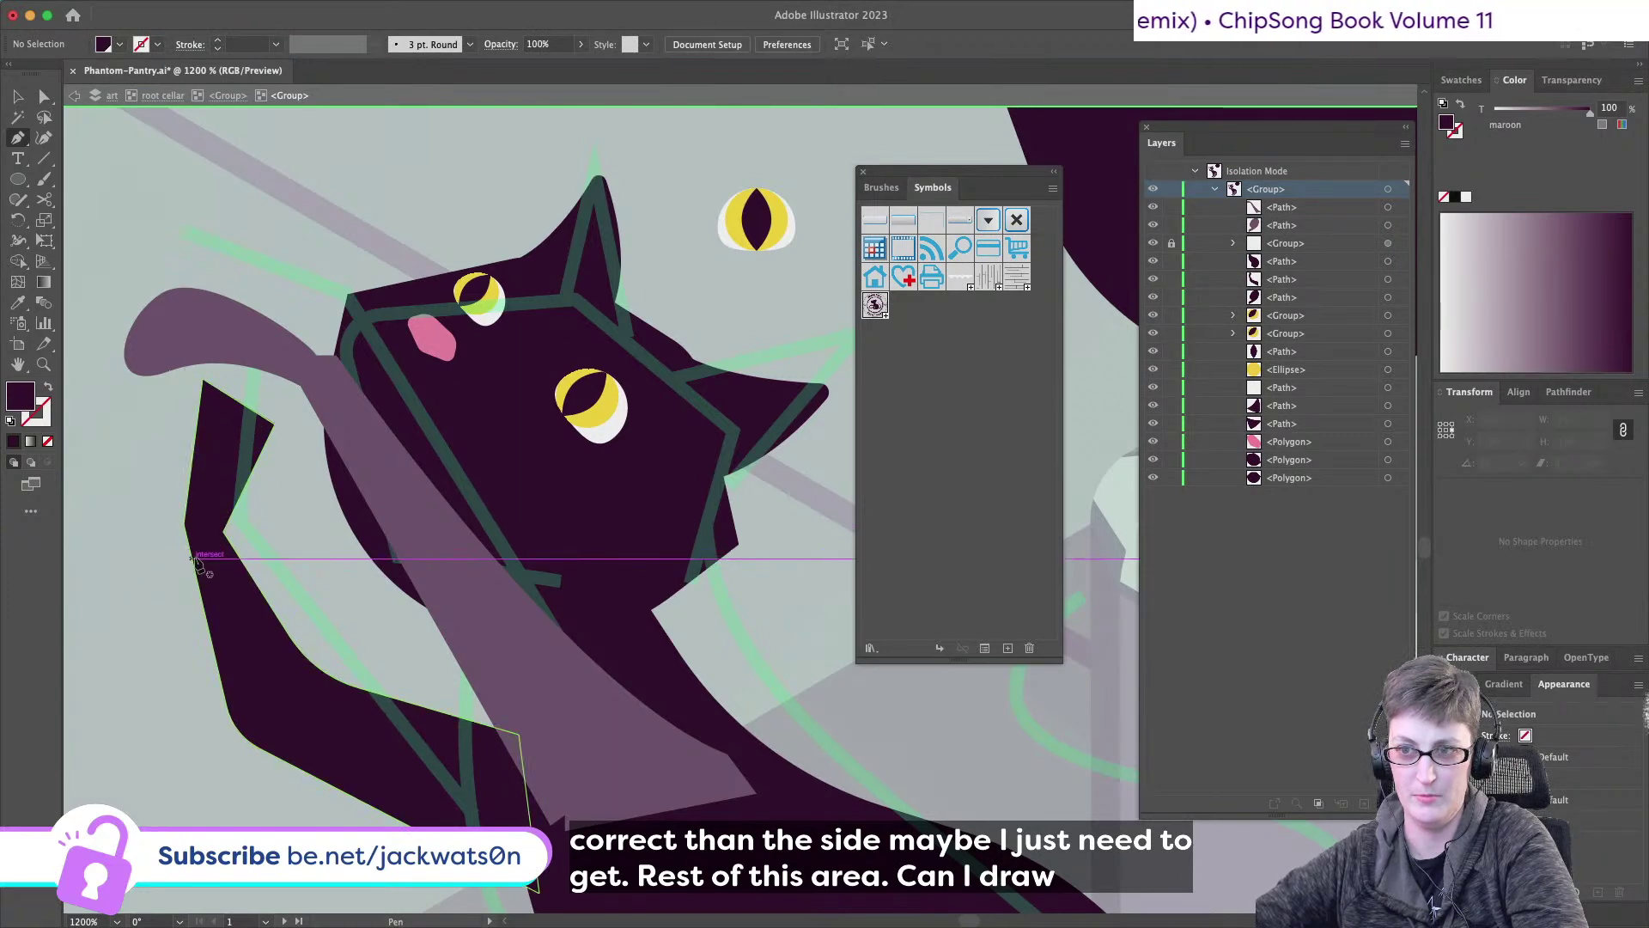
pyautogui.click(215, 661)
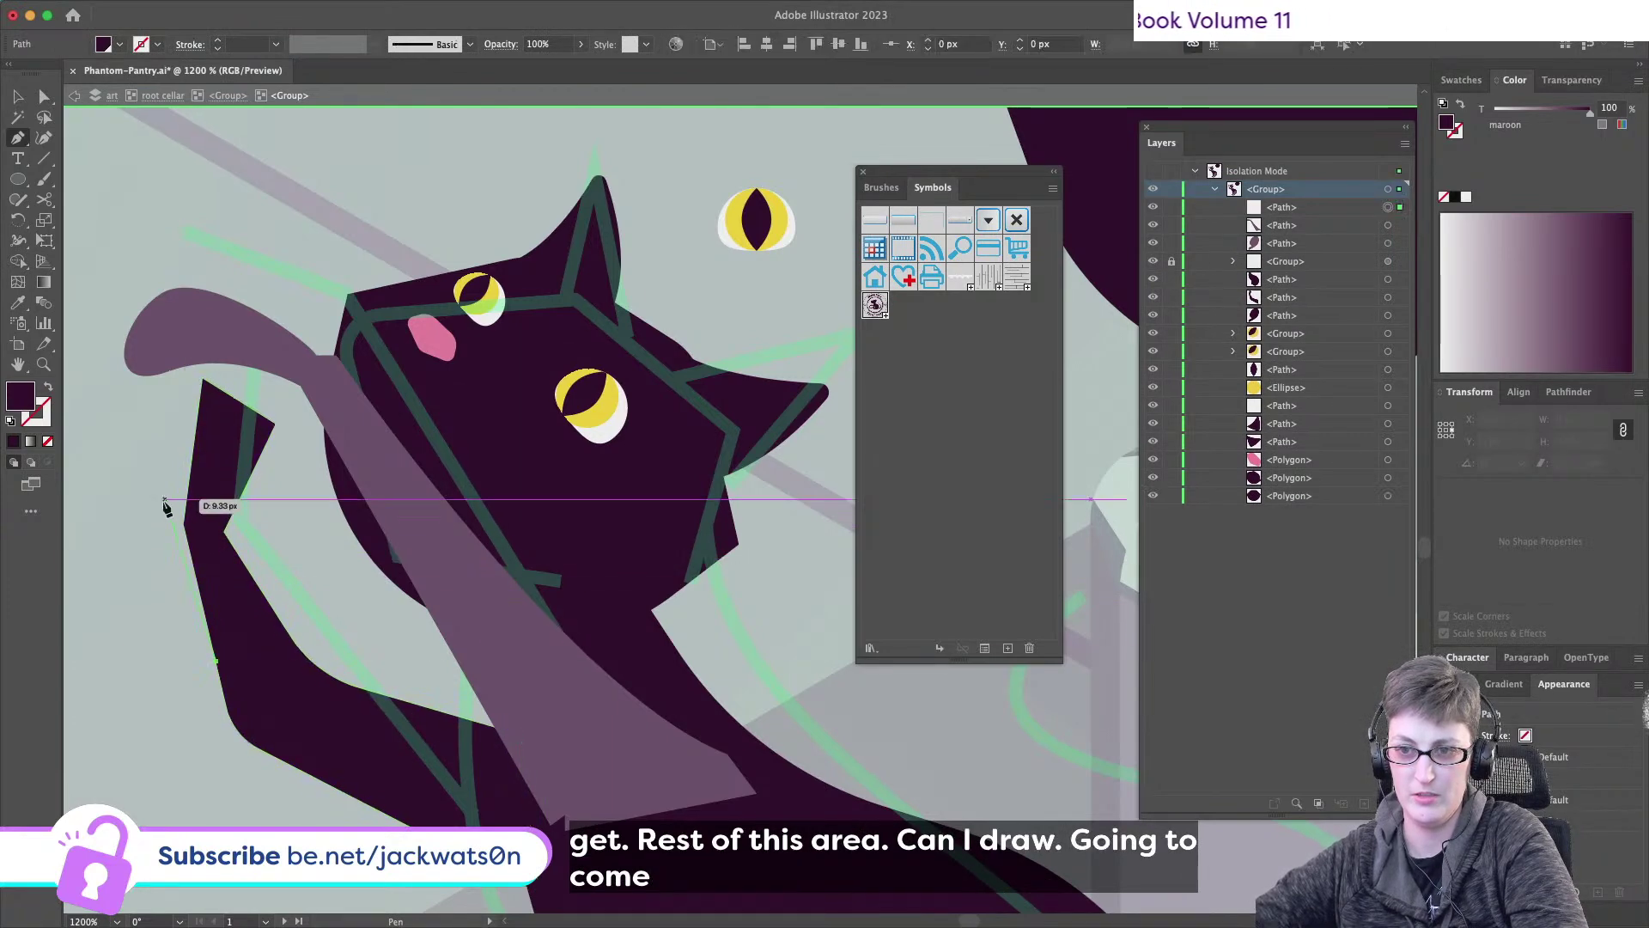
pyautogui.click(171, 525)
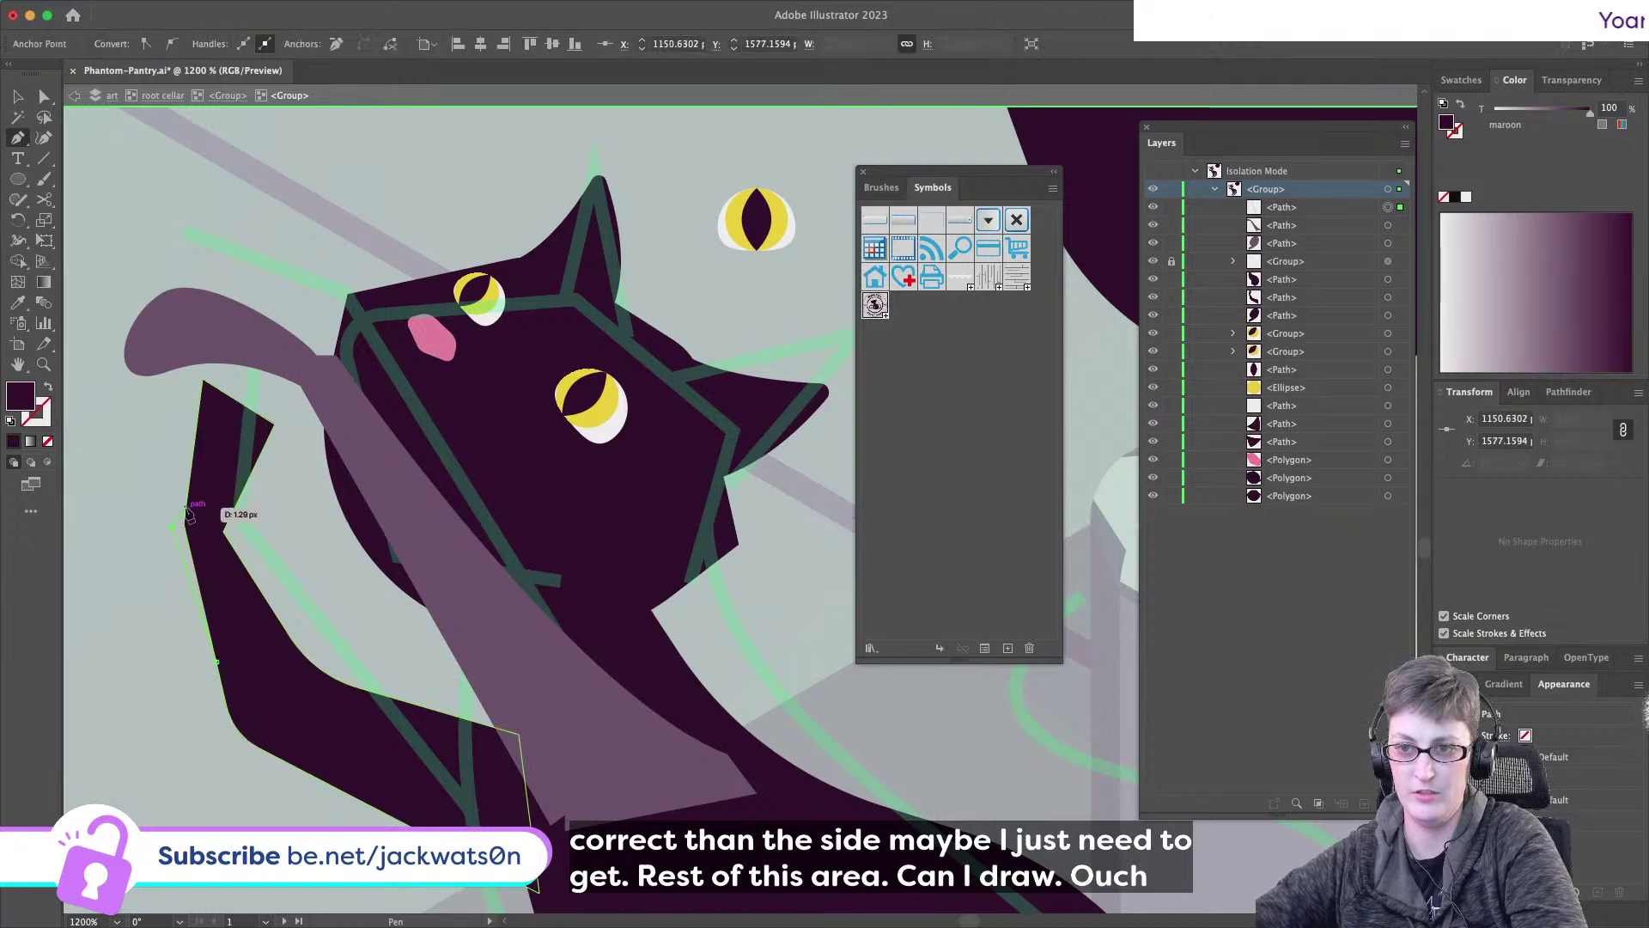
pyautogui.click(186, 508)
pyautogui.moveTo(212, 384); pyautogui.dragTo(244, 355)
pyautogui.click(270, 434)
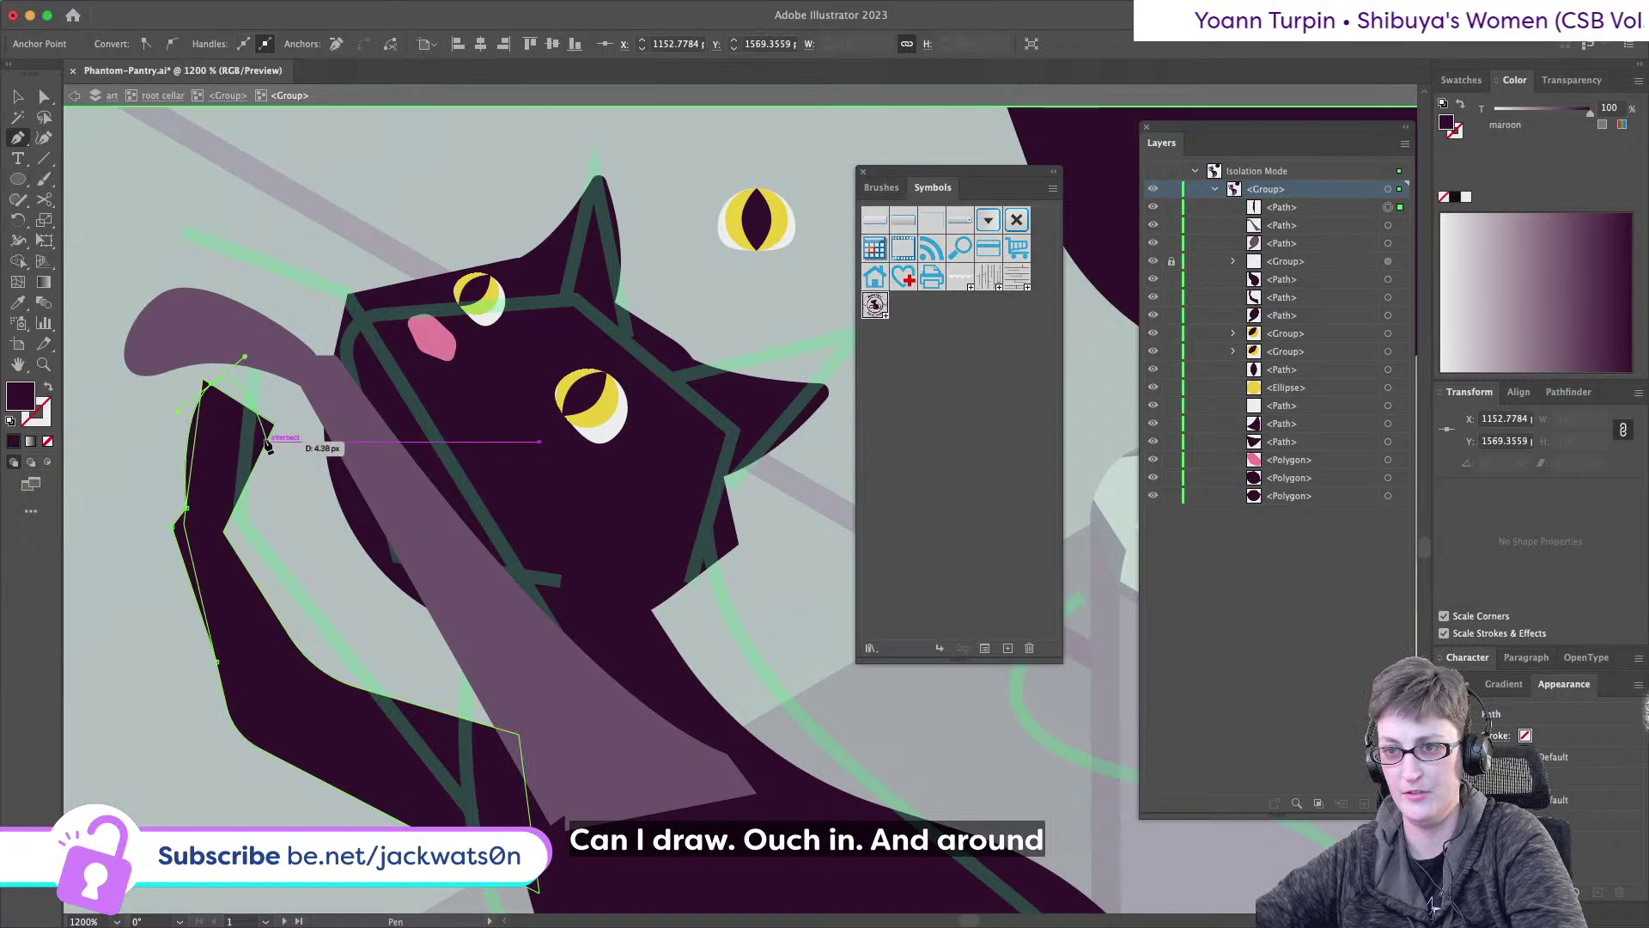
pyautogui.moveTo(223, 531); pyautogui.dragTo(221, 665)
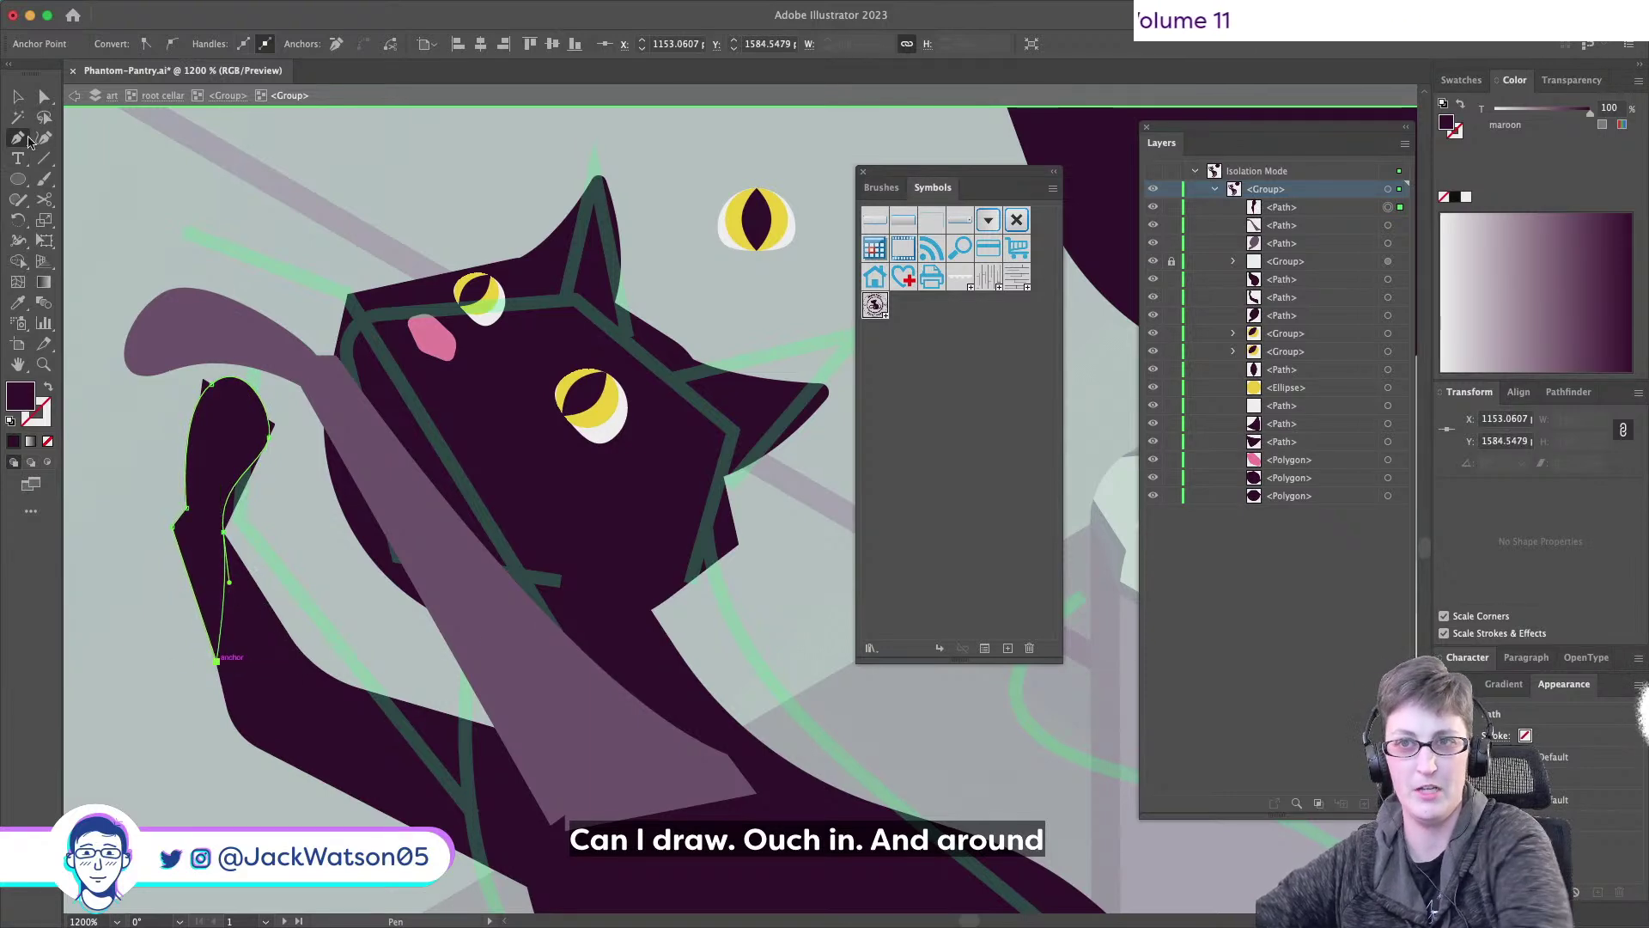
# - Delete the foreleg's old angular paw tip, close the remaining path and unite it with the new rounded paw shape
pyautogui.click(45, 97)
pyautogui.click(257, 378)
pyautogui.press('BackSpace')
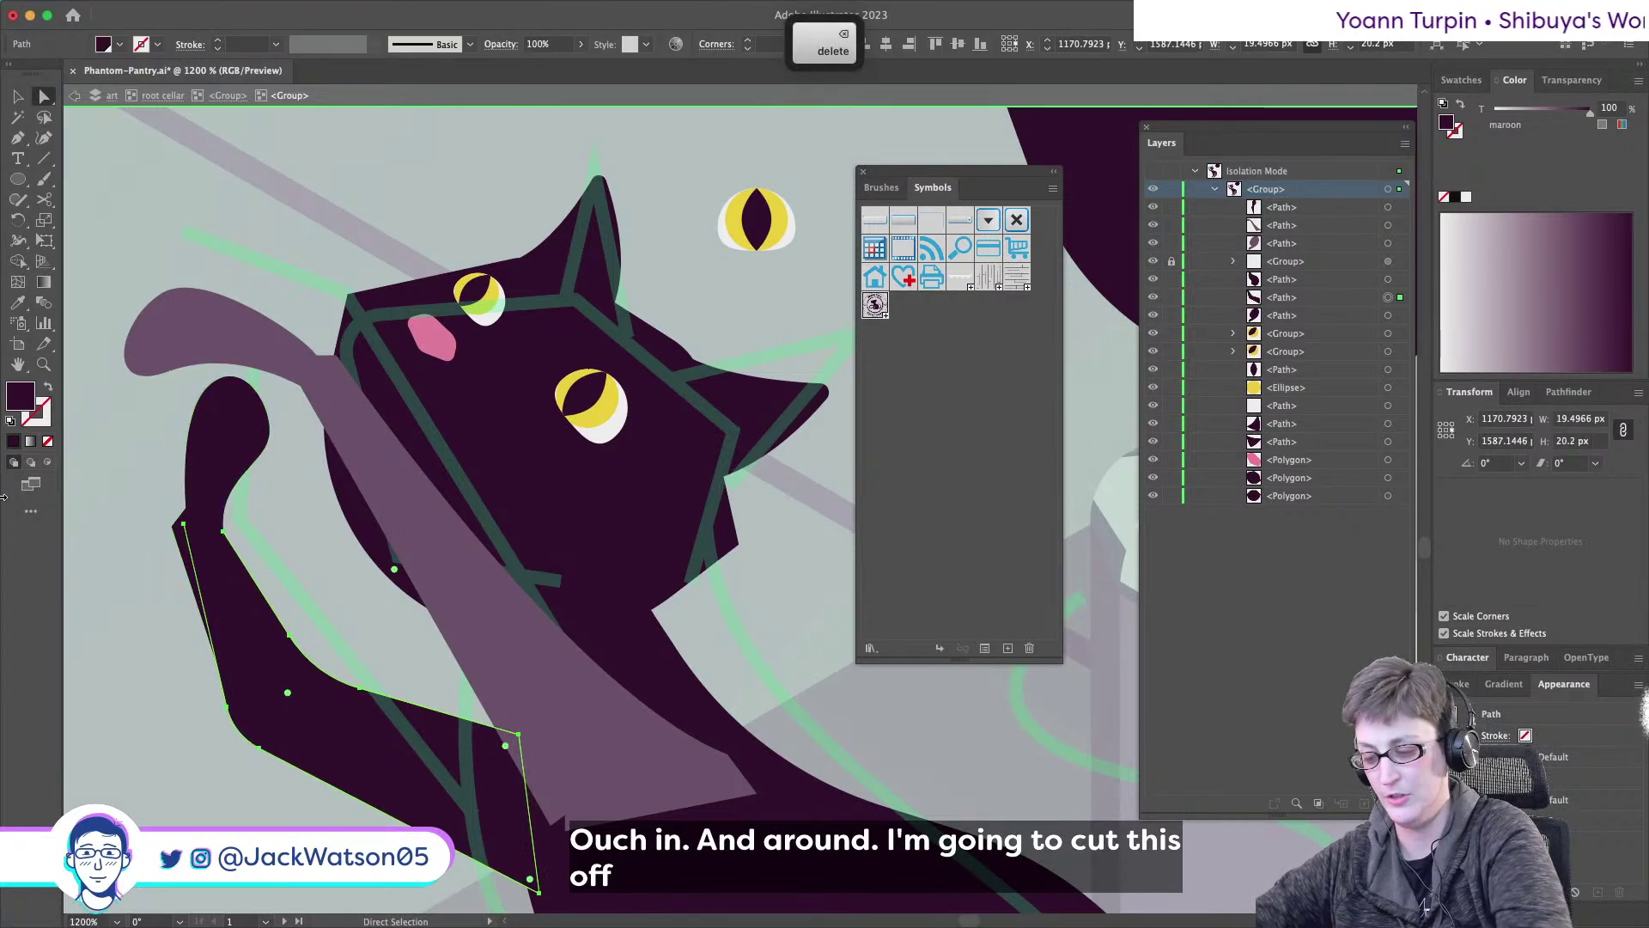
pyautogui.hotkey('ctrl', 'j')
pyautogui.keyDown('shift'); pyautogui.click(225, 438); pyautogui.keyUp('shift')
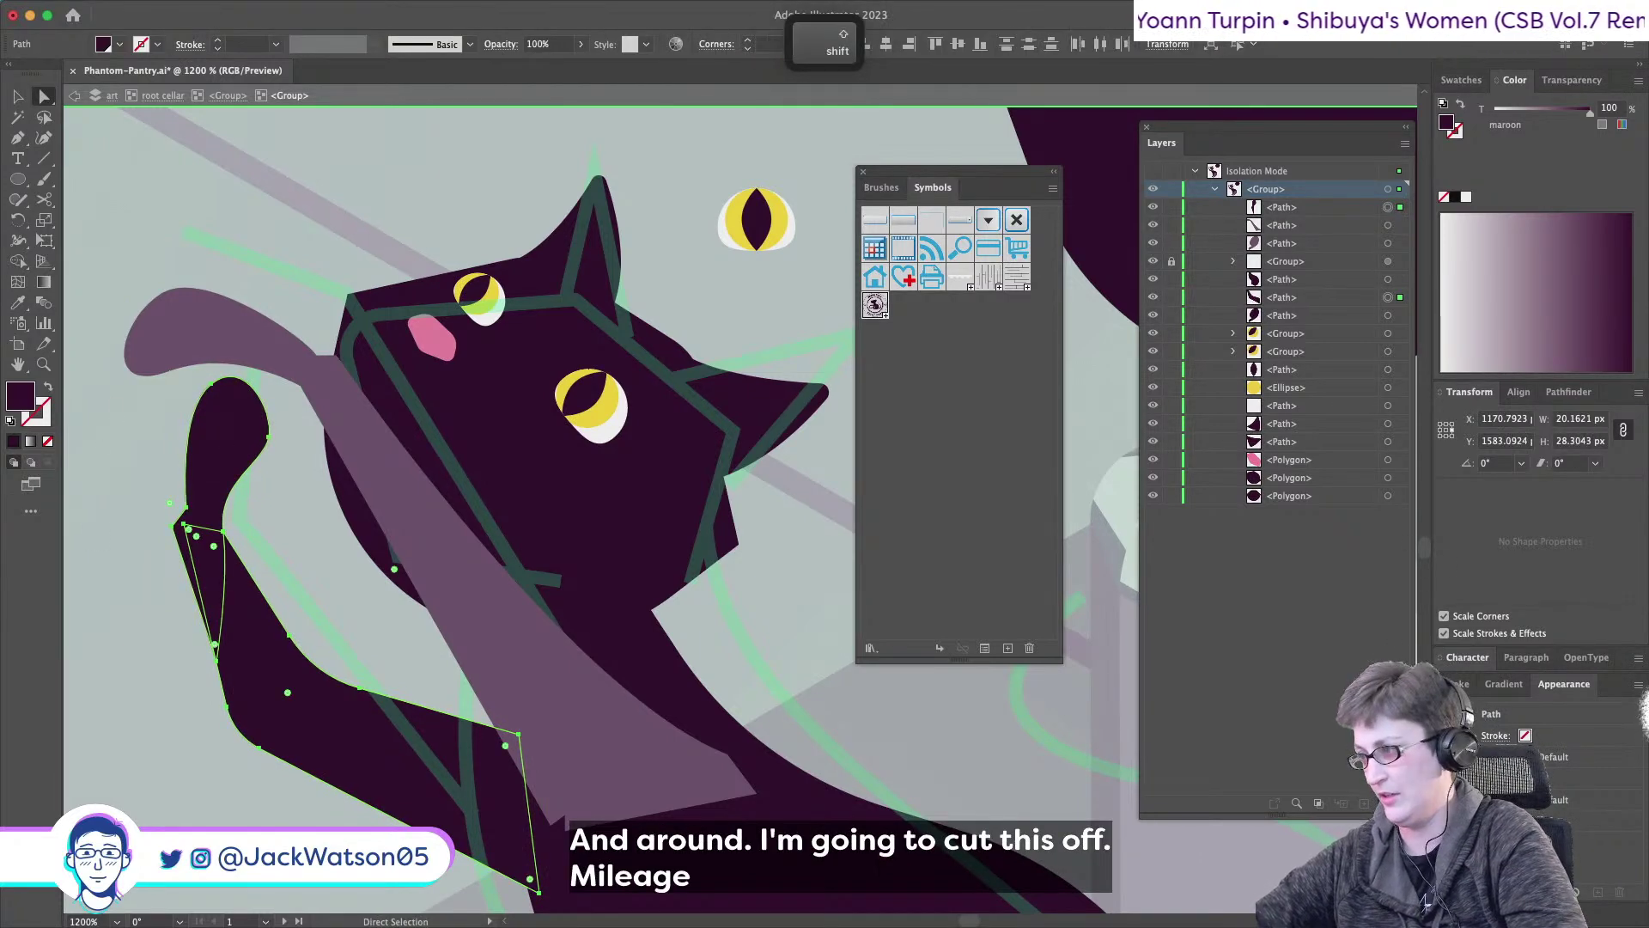
pyautogui.click(1559, 393)
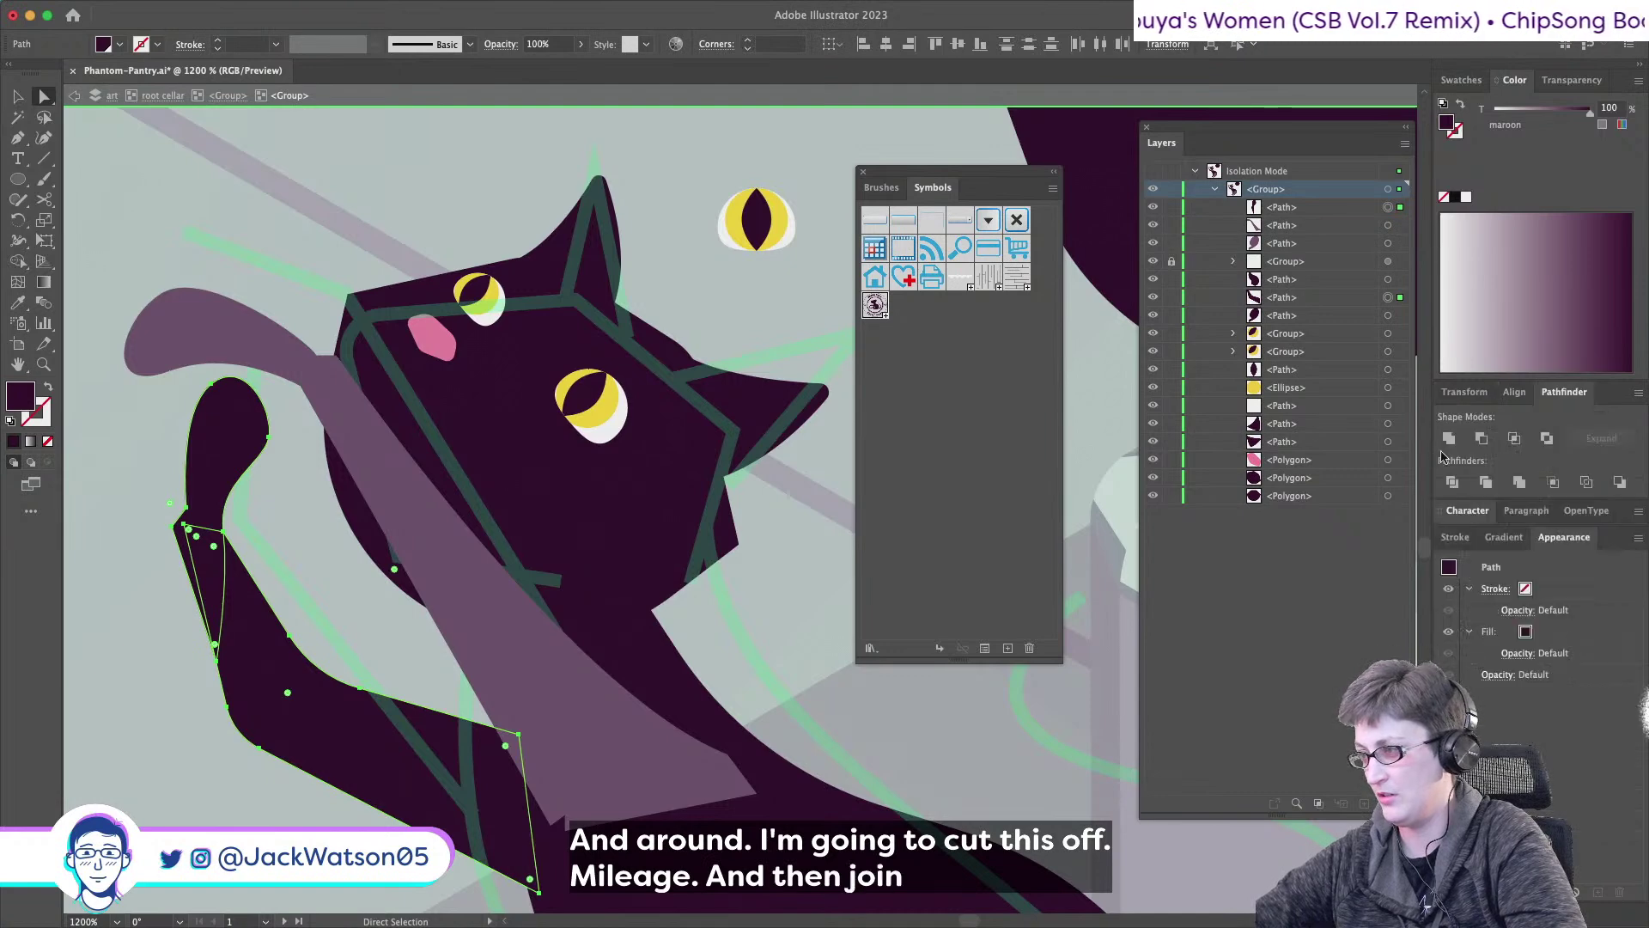
pyautogui.click(1449, 438)
pyautogui.press('shift+super+a')
# - Cut the united second foreleg and paste it directly behind the cat's body shape
pyautogui.scroll(-2, 436, 540)
pyautogui.scroll(-3, 435, 539)
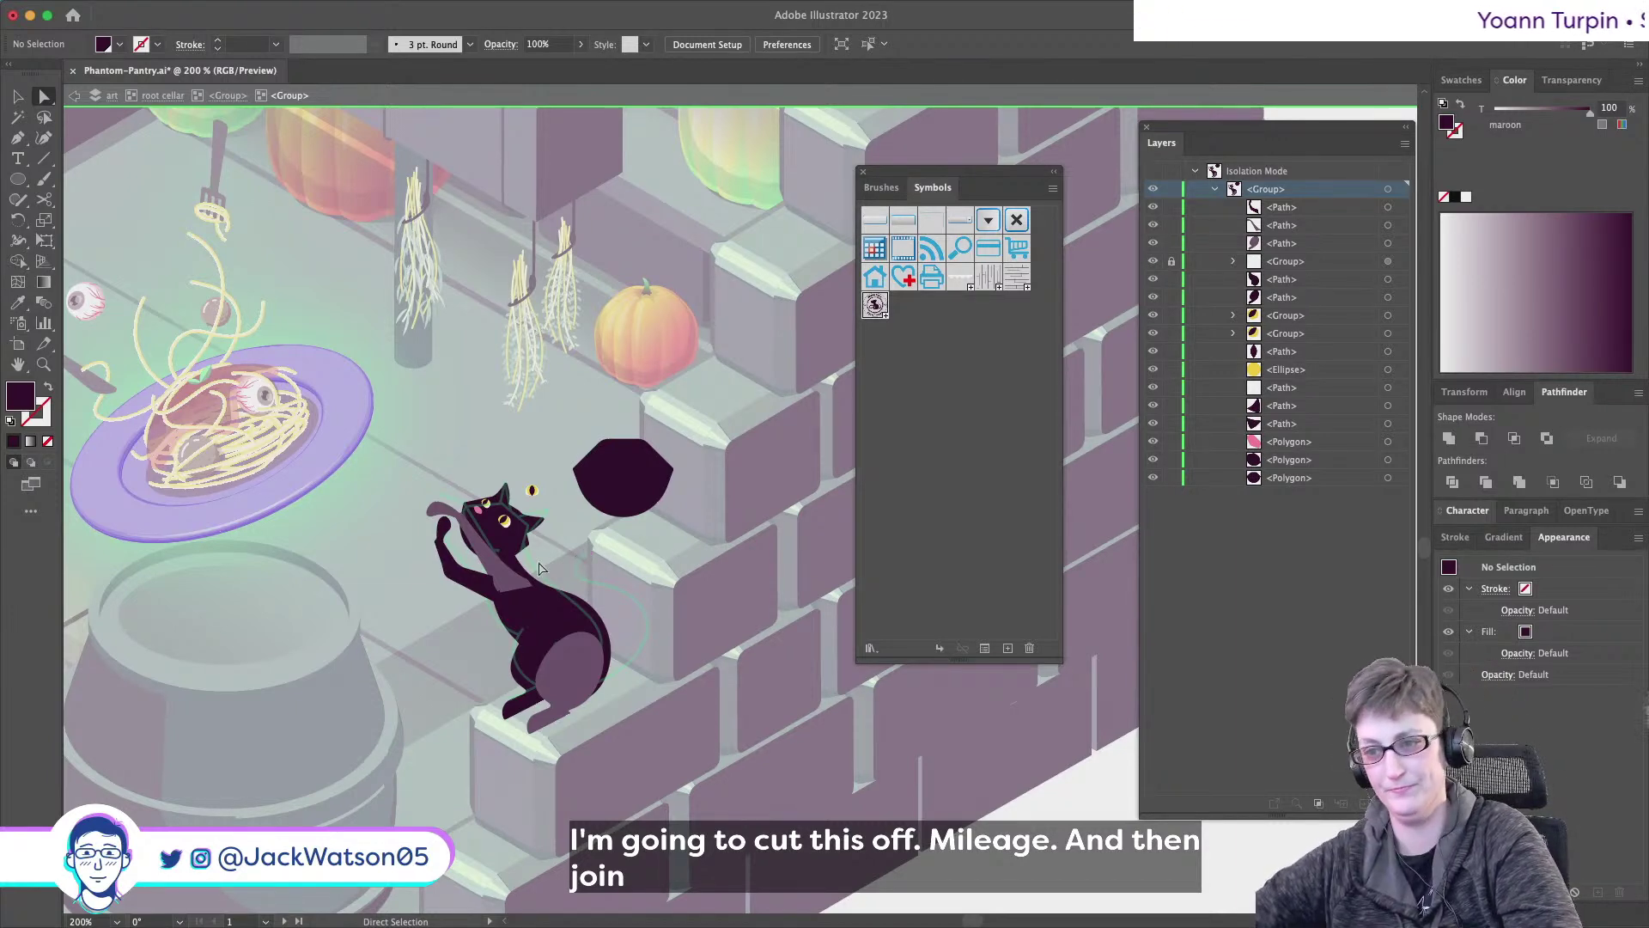
pyautogui.scroll(3, 539, 569)
pyautogui.keyDown('super'); pyautogui.click(549, 702); pyautogui.keyUp('super')
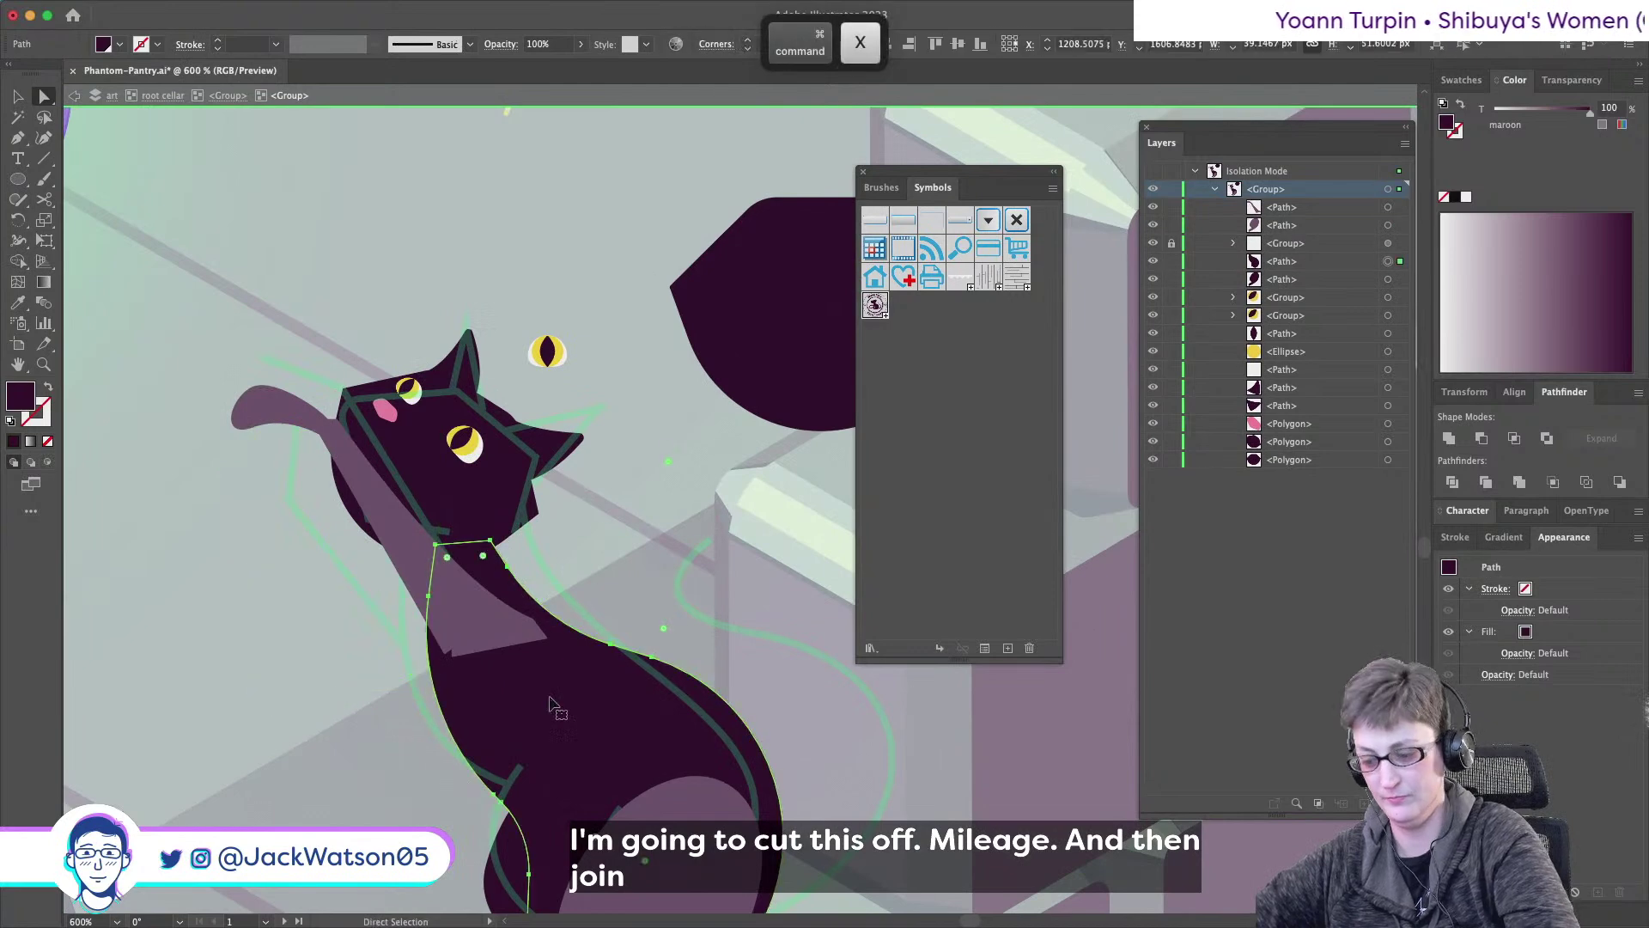
pyautogui.press('super+b')
pyautogui.press('shift+super+a')
pyautogui.scroll(-1, 319, 728)
pyautogui.scroll(2, 319, 729)
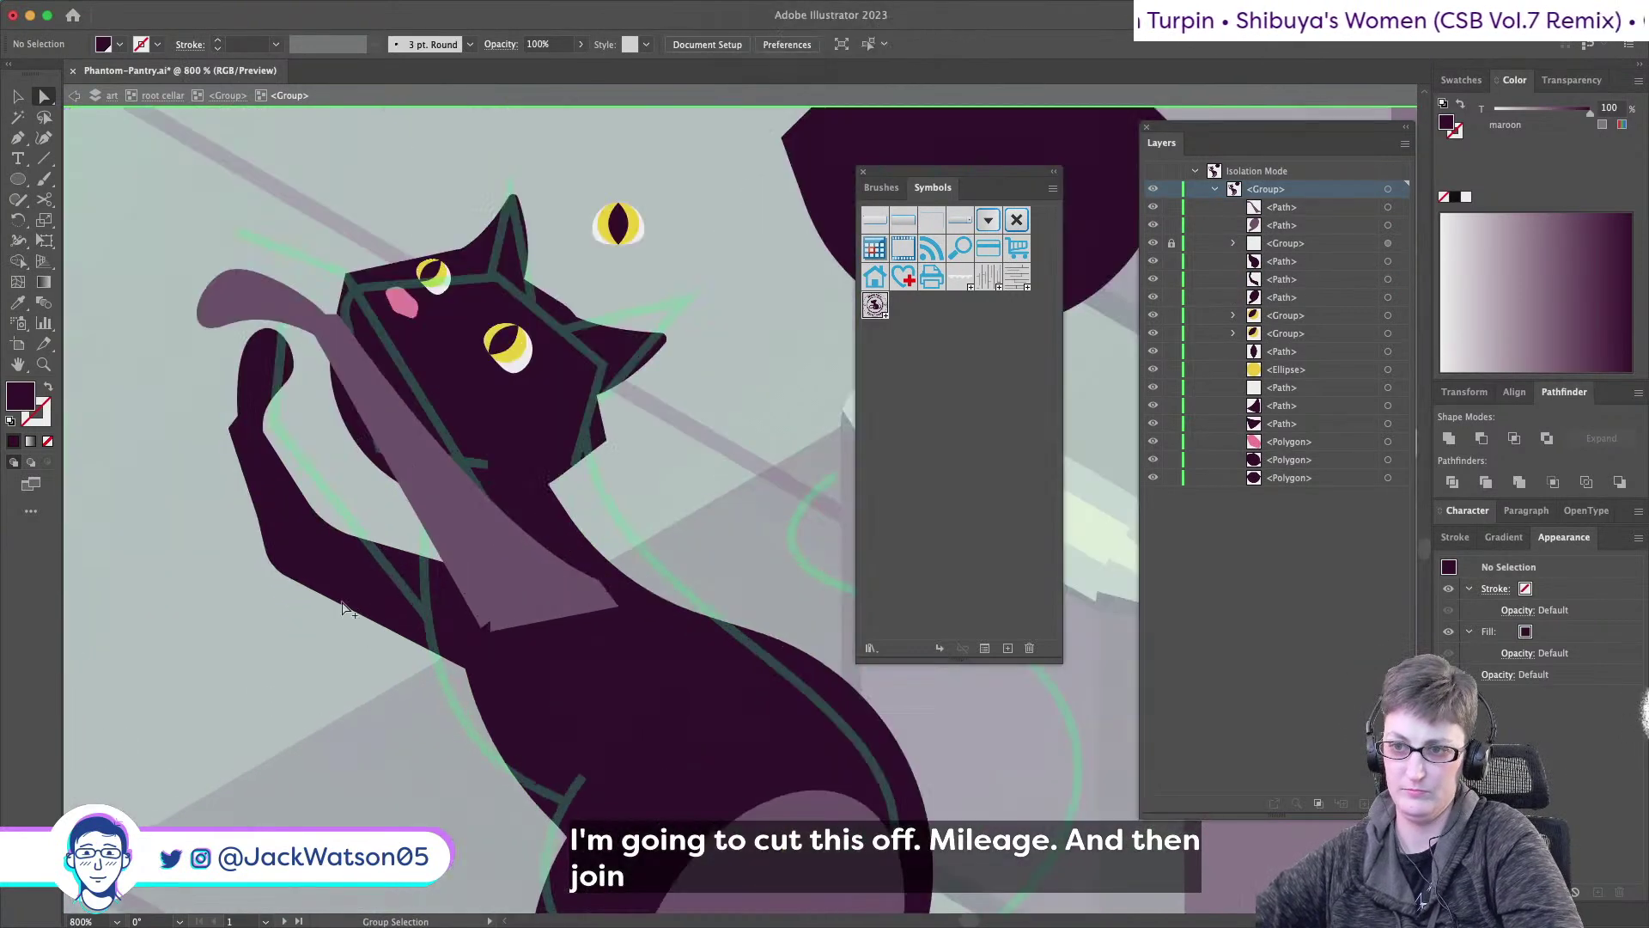
# - Nudge the whole second foreleg slightly toward the chest, keeping its lower corner anchor in its original shape
pyautogui.press('a')
pyautogui.click(345, 604)
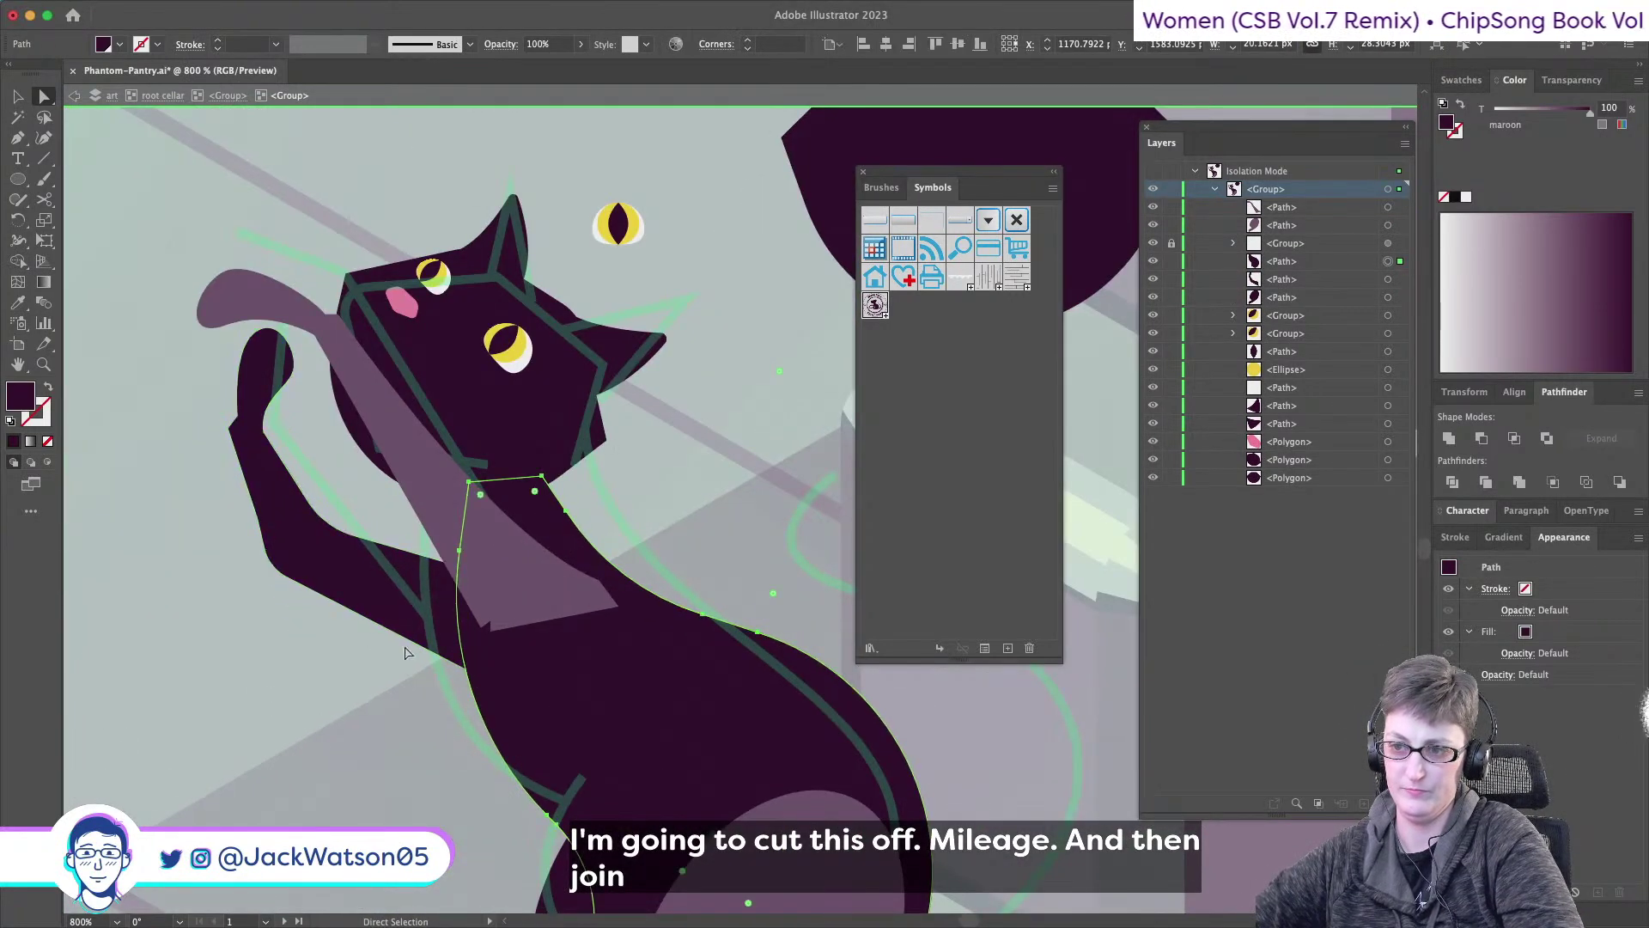
pyautogui.click(346, 602)
pyautogui.moveTo(462, 663); pyautogui.dragTo(463, 588)
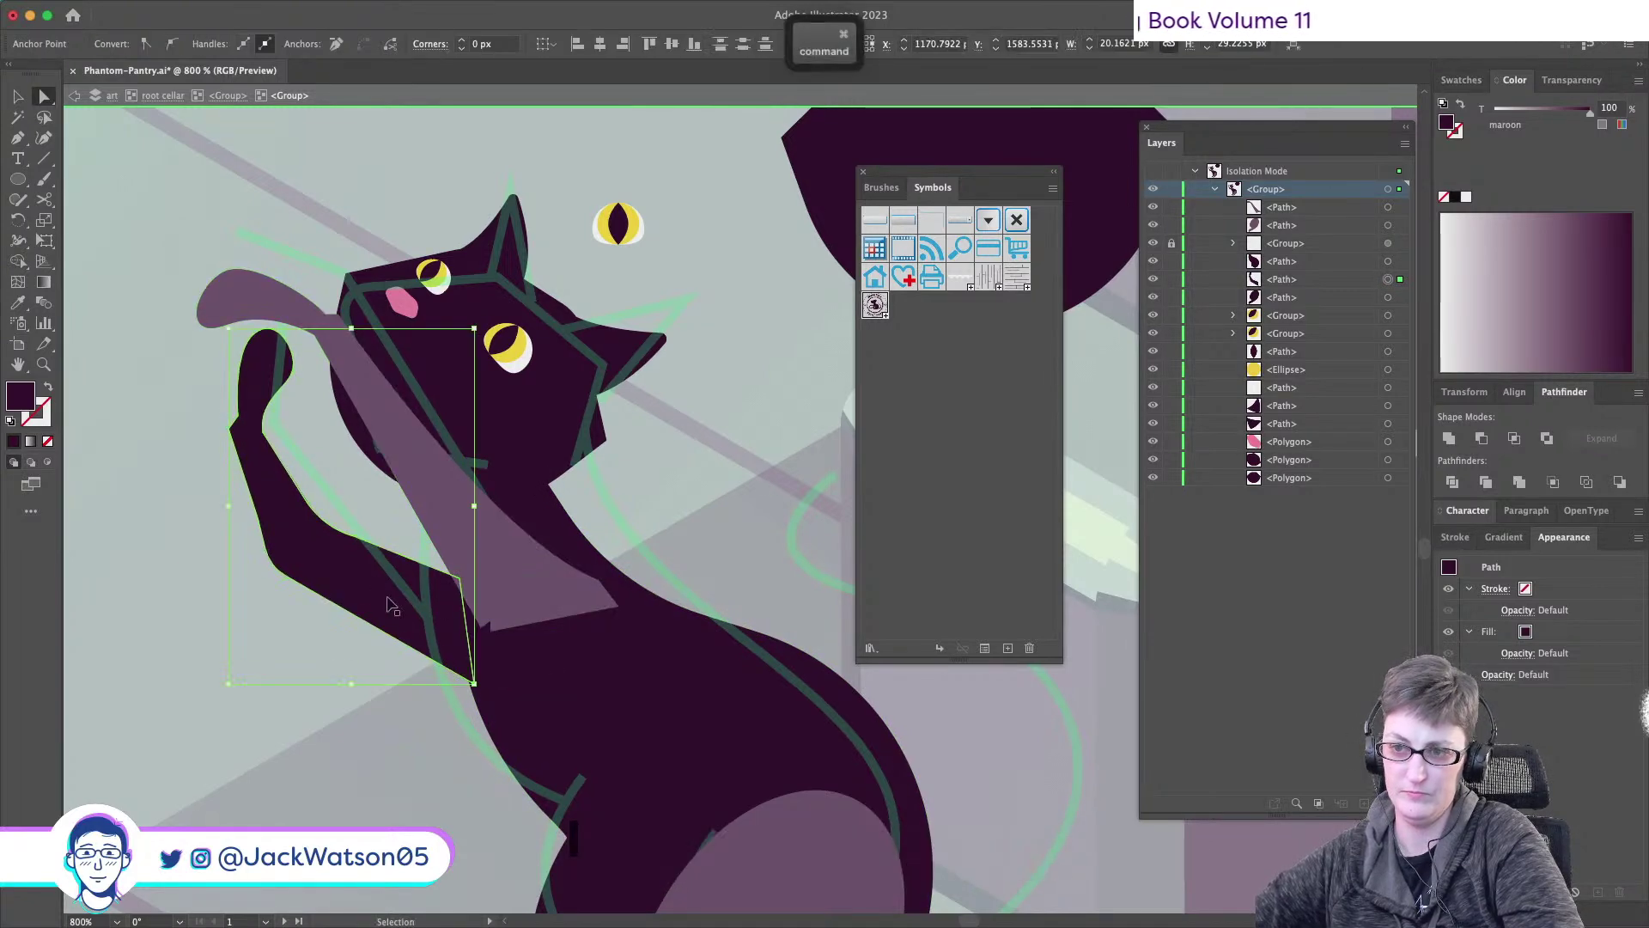
pyautogui.press('super+z')
pyautogui.moveTo(357, 589); pyautogui.dragTo(361, 591)
pyautogui.click(370, 750)
# - Try a maroon fill tint of 87% on the first foreleg, and undo the change
pyautogui.scroll(-4, 369, 750)
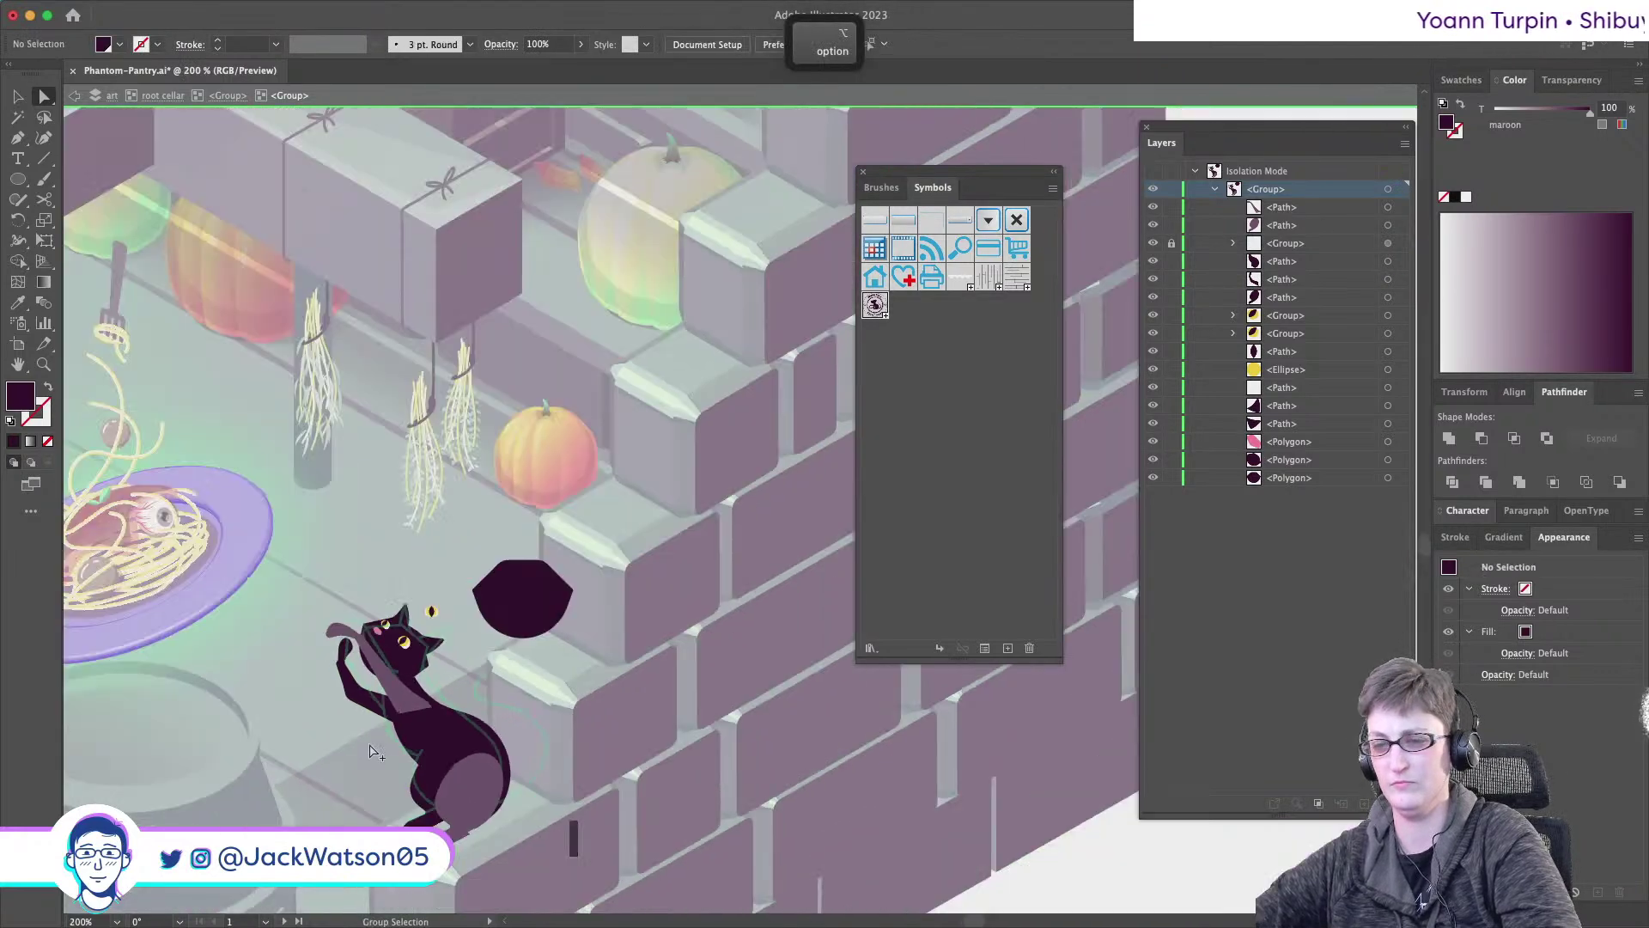
pyautogui.scroll(-3, 486, 566)
pyautogui.scroll(-2, 486, 567)
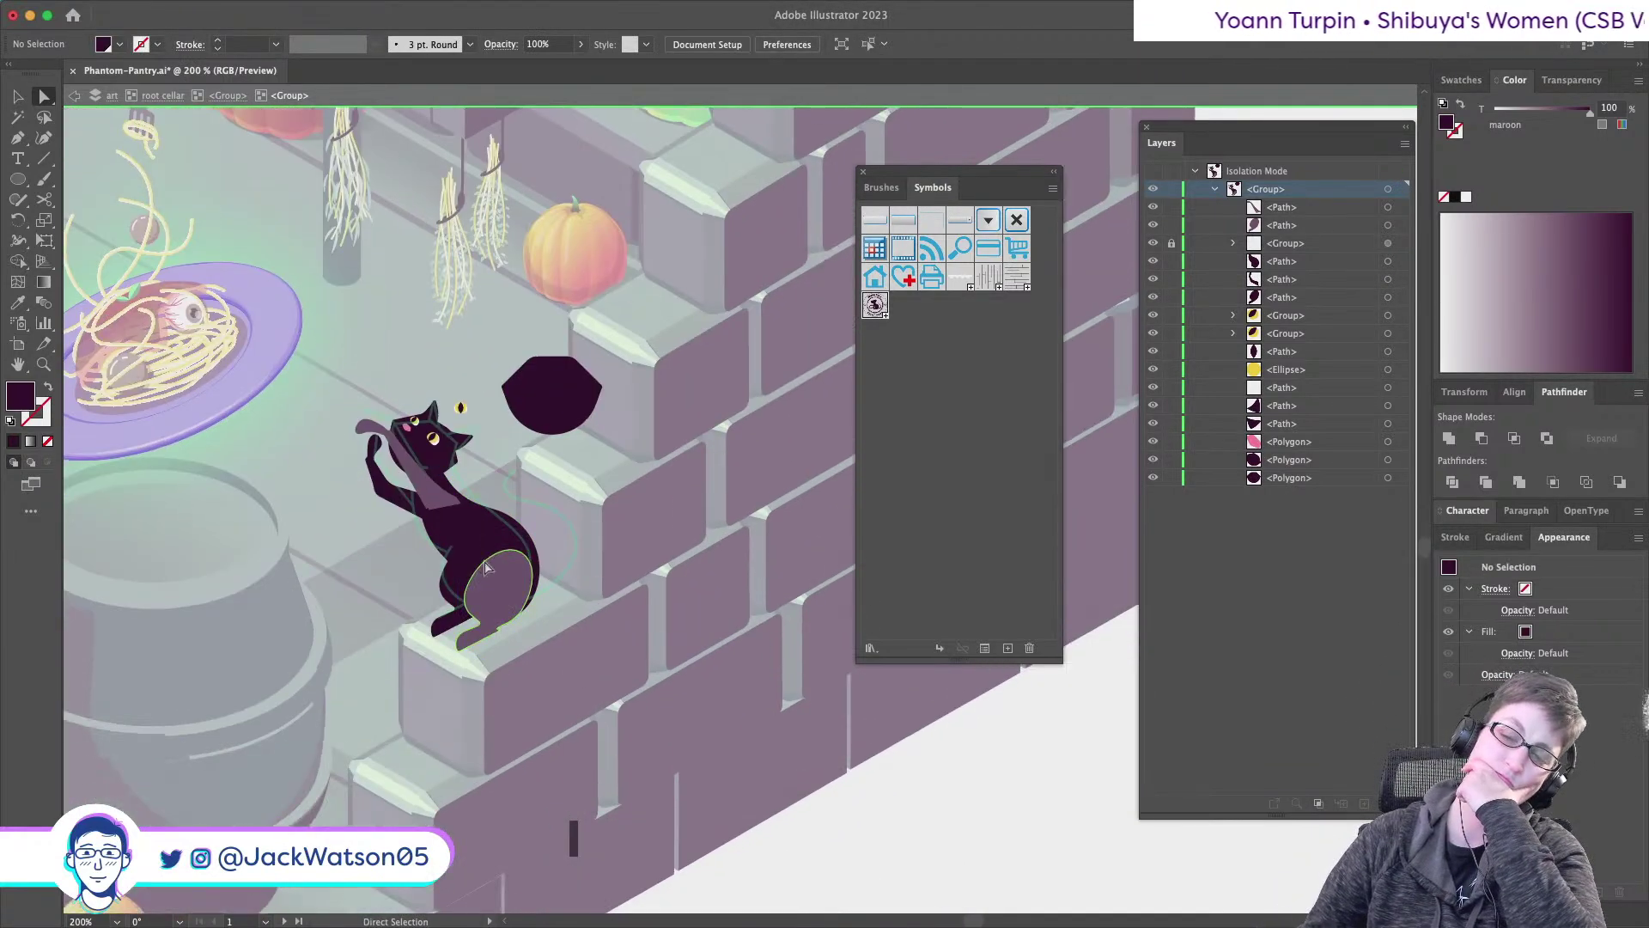
pyautogui.scroll(-1, 485, 567)
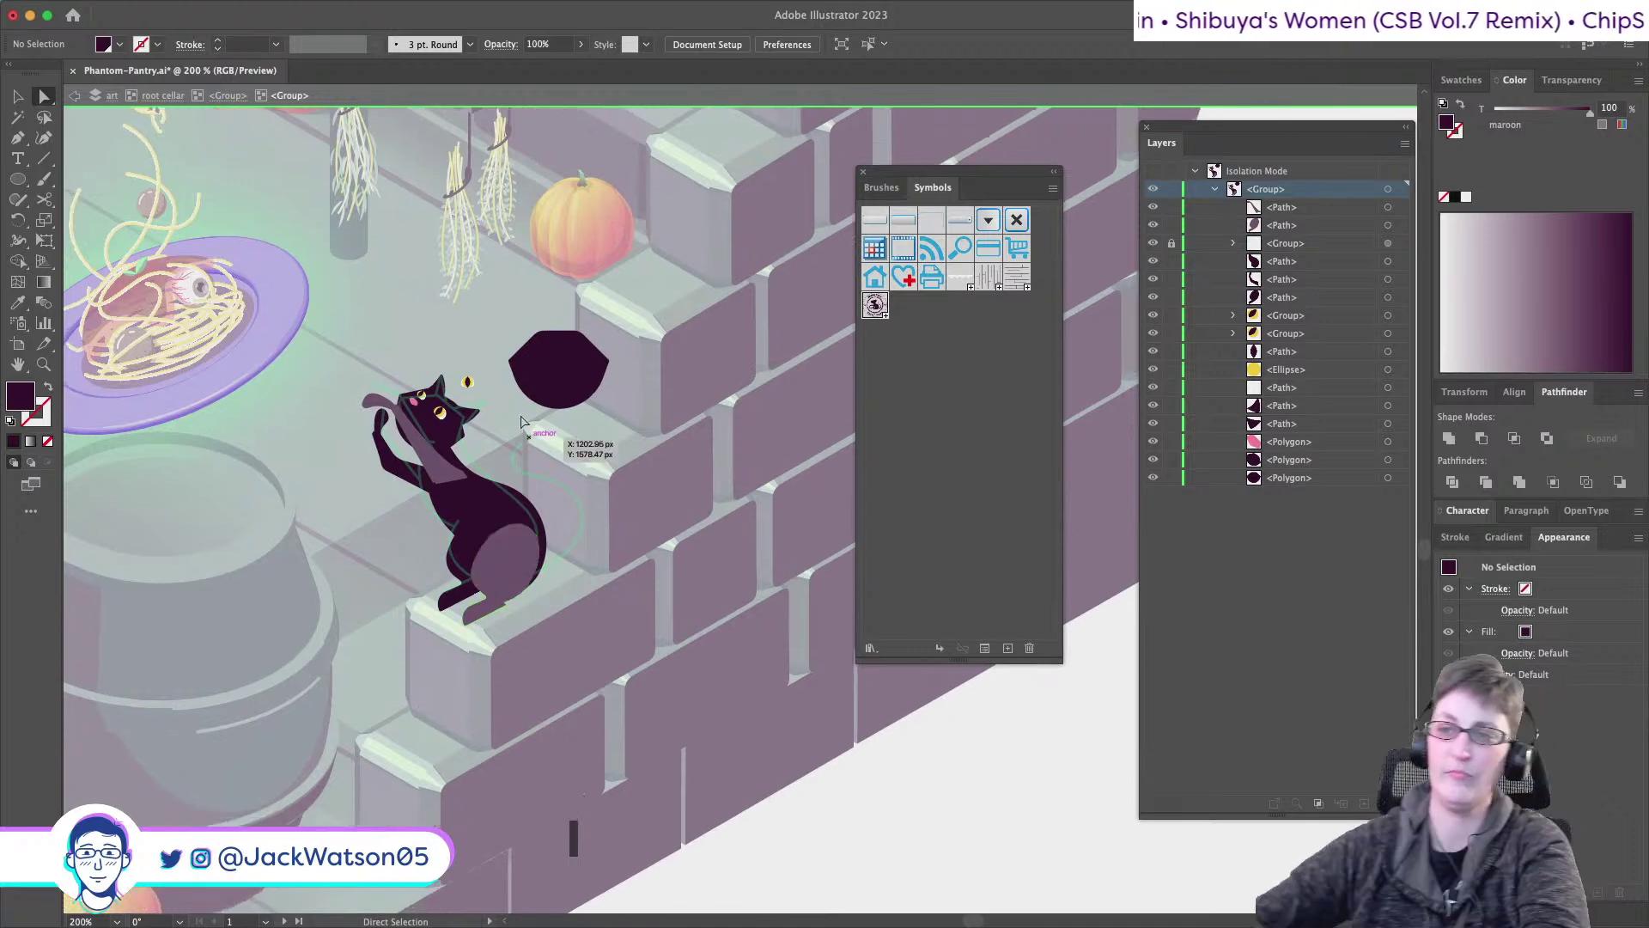
pyautogui.click(440, 484)
pyautogui.moveTo(1589, 110)
pyautogui.mouseDown()
pyautogui.moveTo(1557, 112)
pyautogui.moveTo(1577, 113)
pyautogui.mouseUp()
pyautogui.press('super+shift+a')
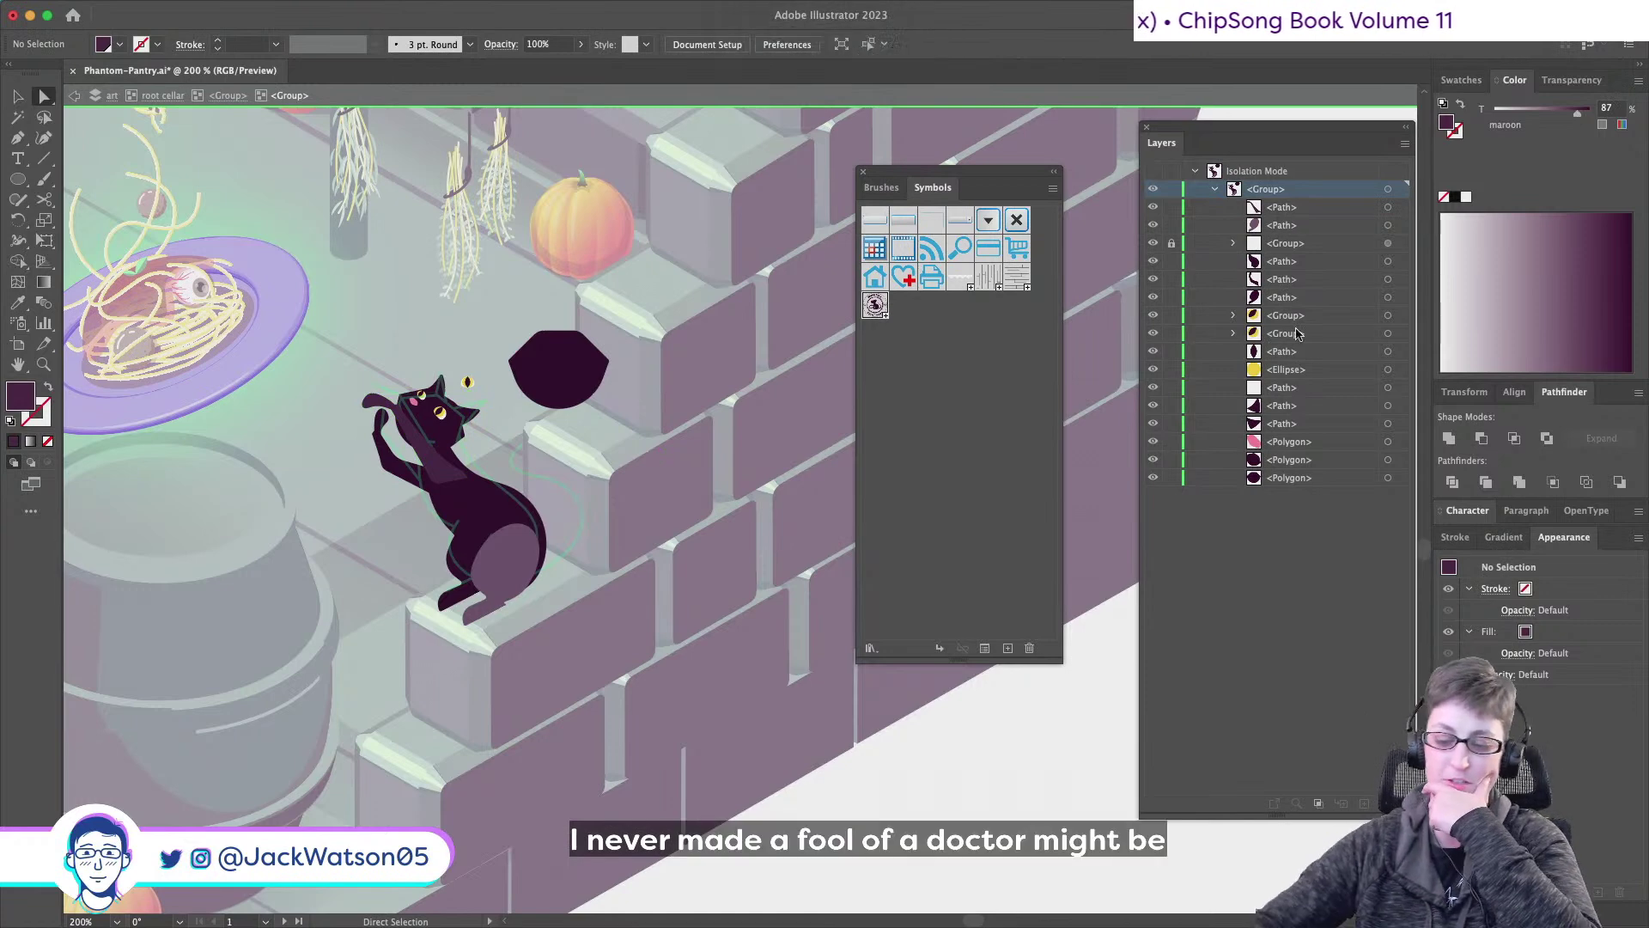
pyautogui.press('super+z')
pyautogui.press('super+z')
pyautogui.press('super+z')
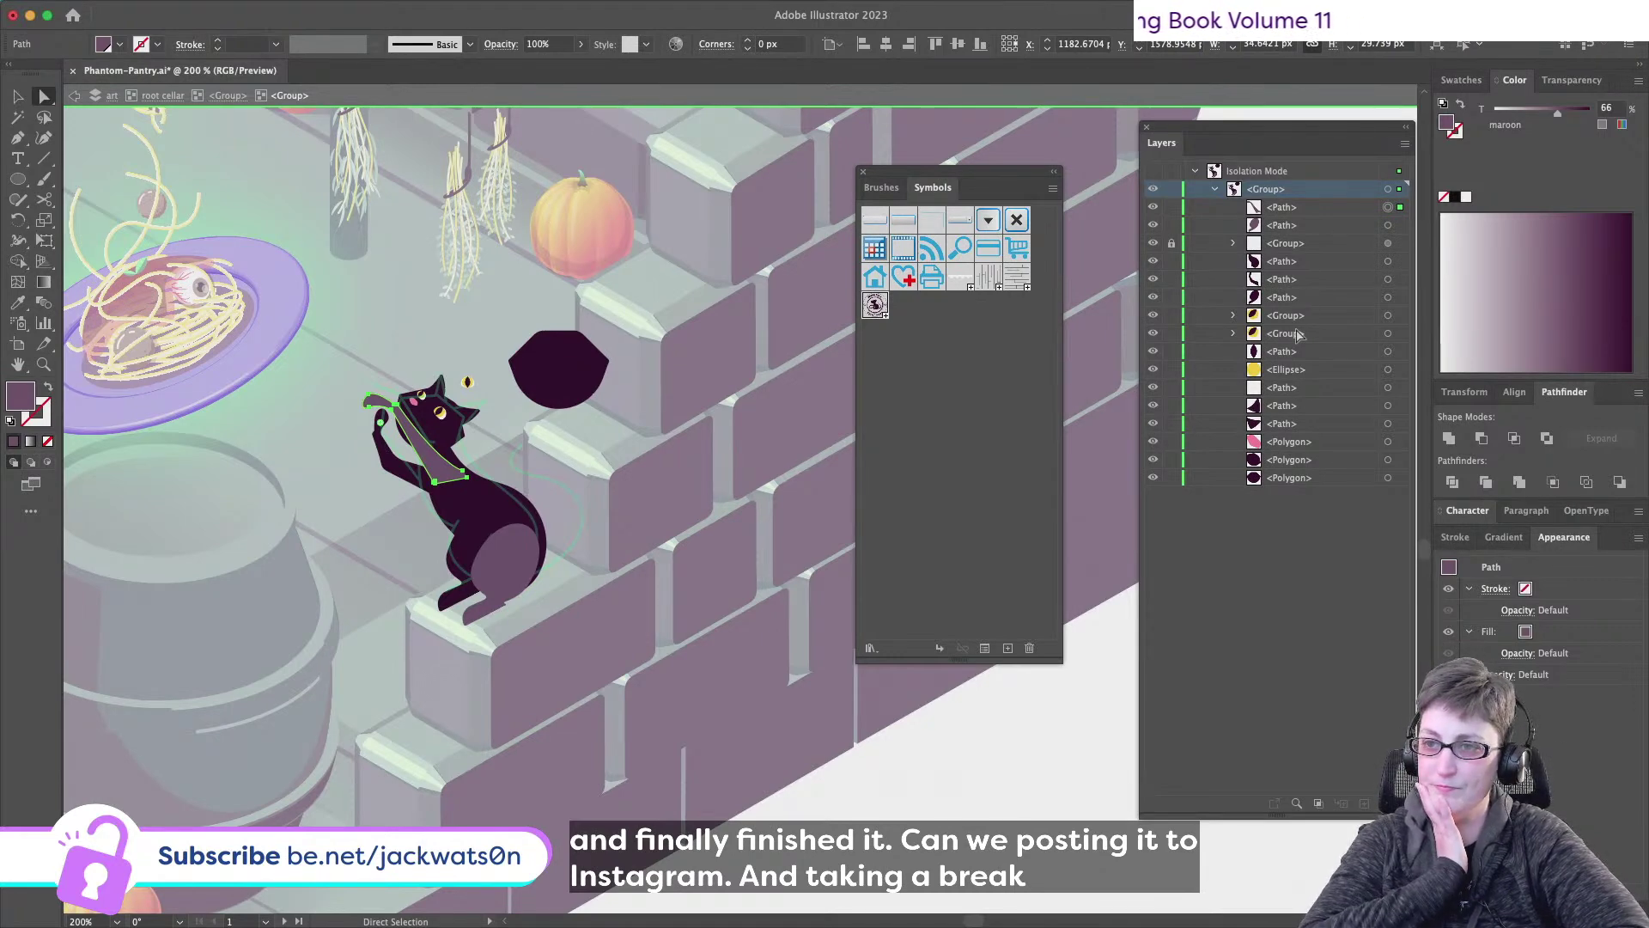
# - Move both raised forelegs together slightly down the cat's chest
pyautogui.click(309, 515)
pyautogui.keyDown('alt'); pyautogui.scroll(-2, 353, 504); pyautogui.keyUp('alt')
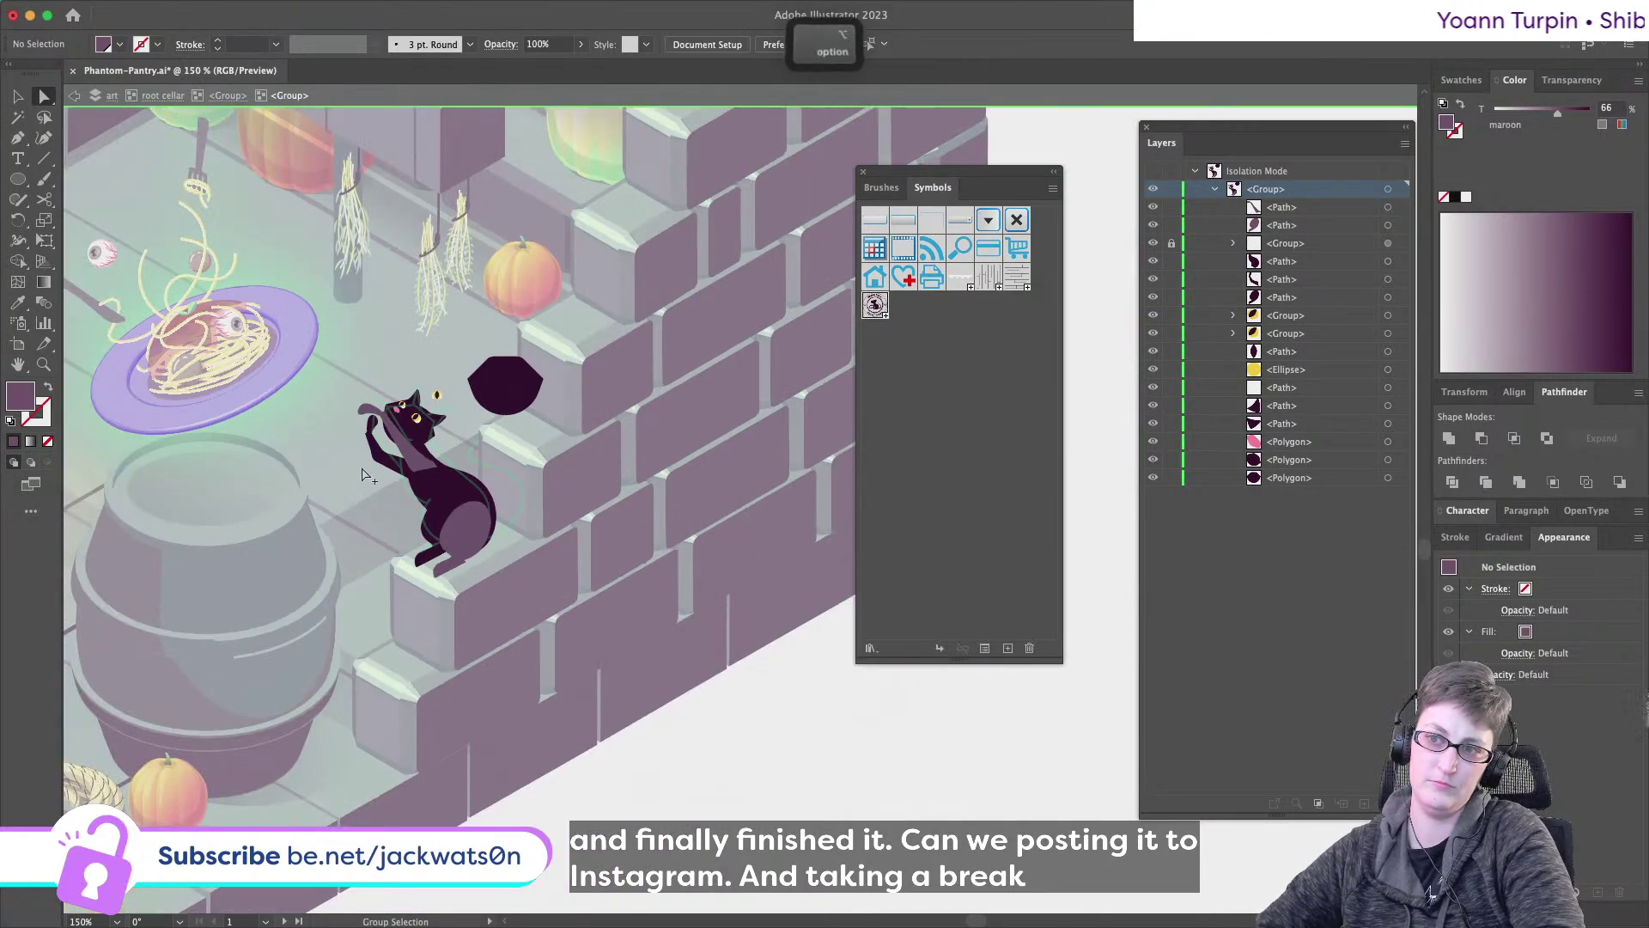
pyautogui.scroll(3, 362, 475)
pyautogui.click(370, 378)
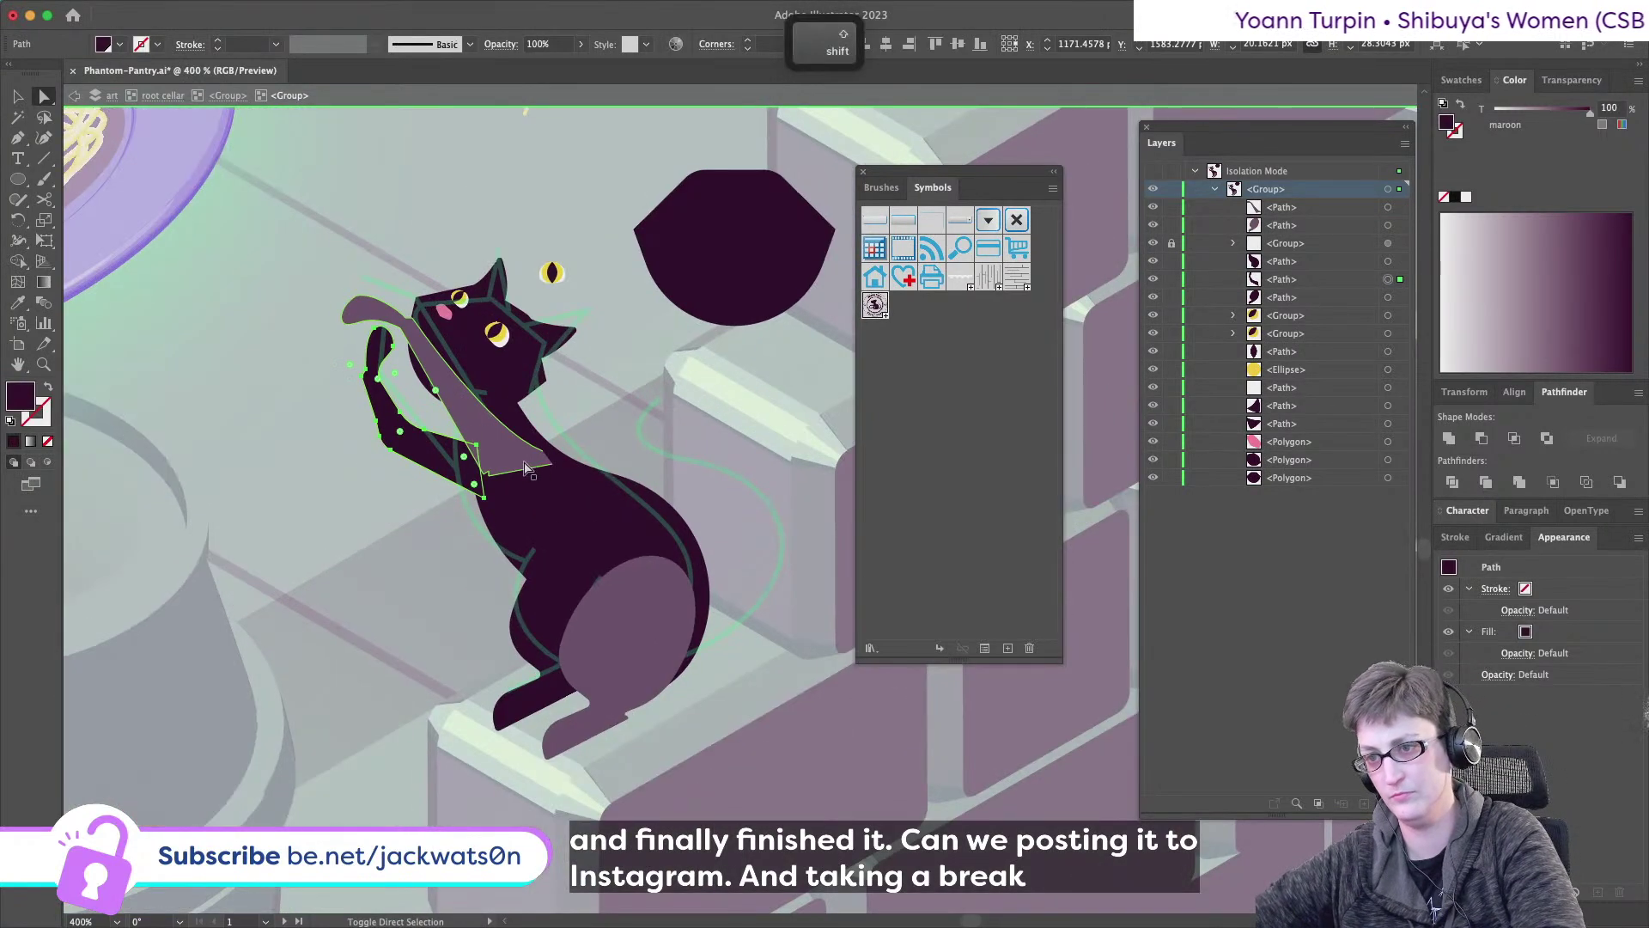
pyautogui.moveTo(526, 468); pyautogui.dragTo(526, 488)
pyautogui.scroll(-3, 525, 488)
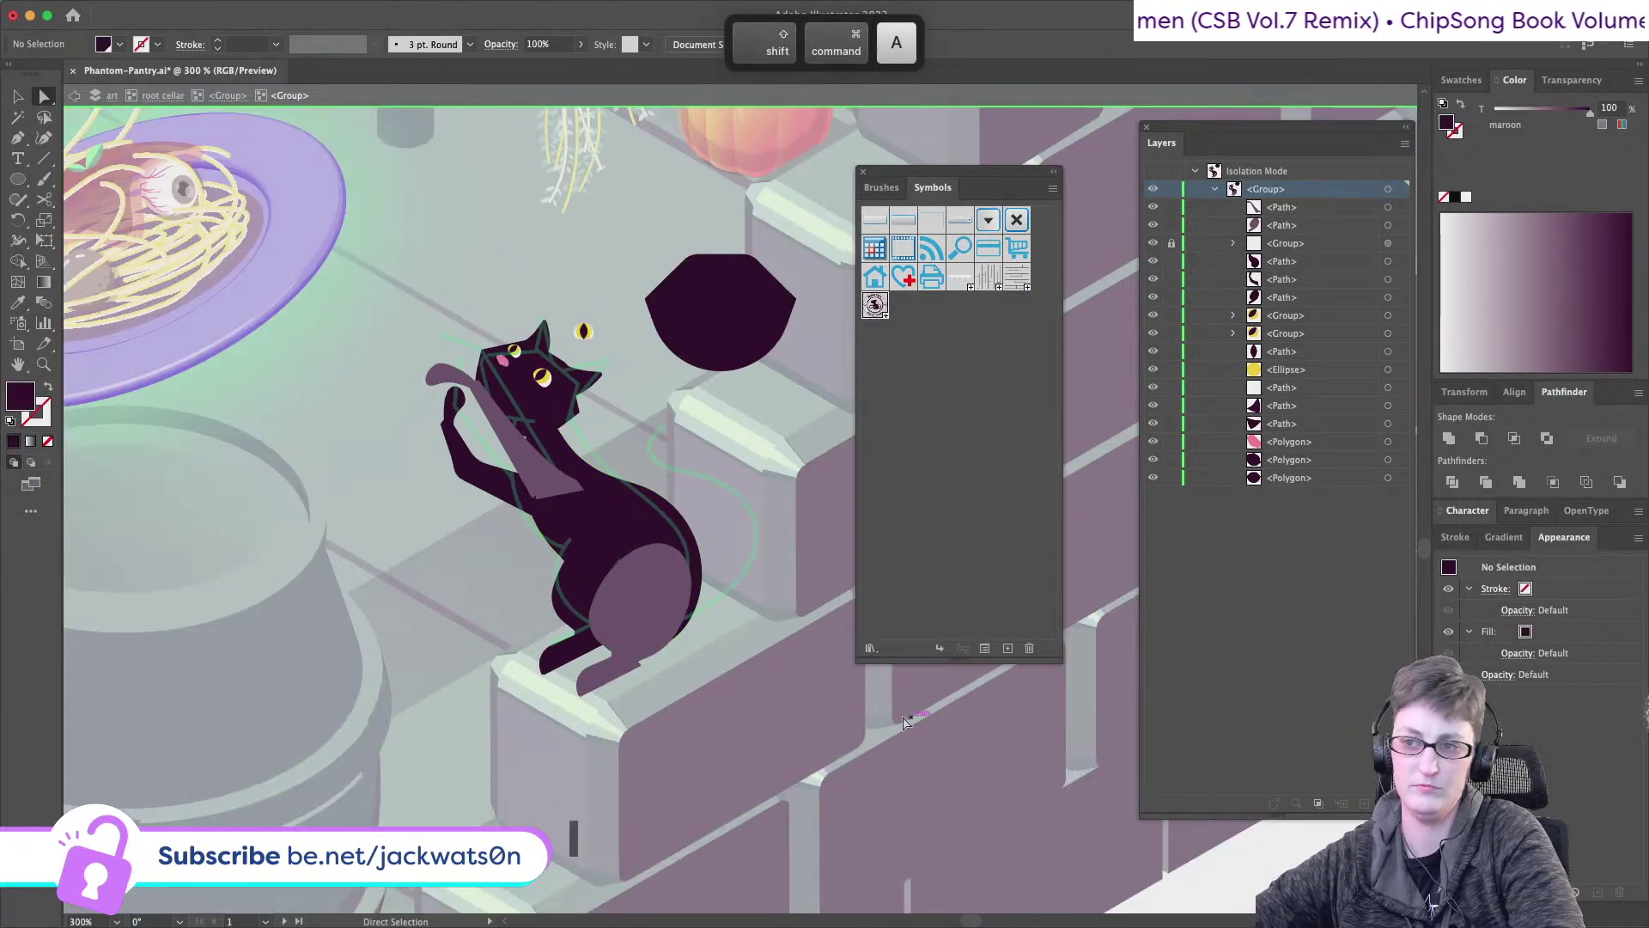
pyautogui.scroll(-2, 767, 664)
pyautogui.scroll(2, 767, 664)
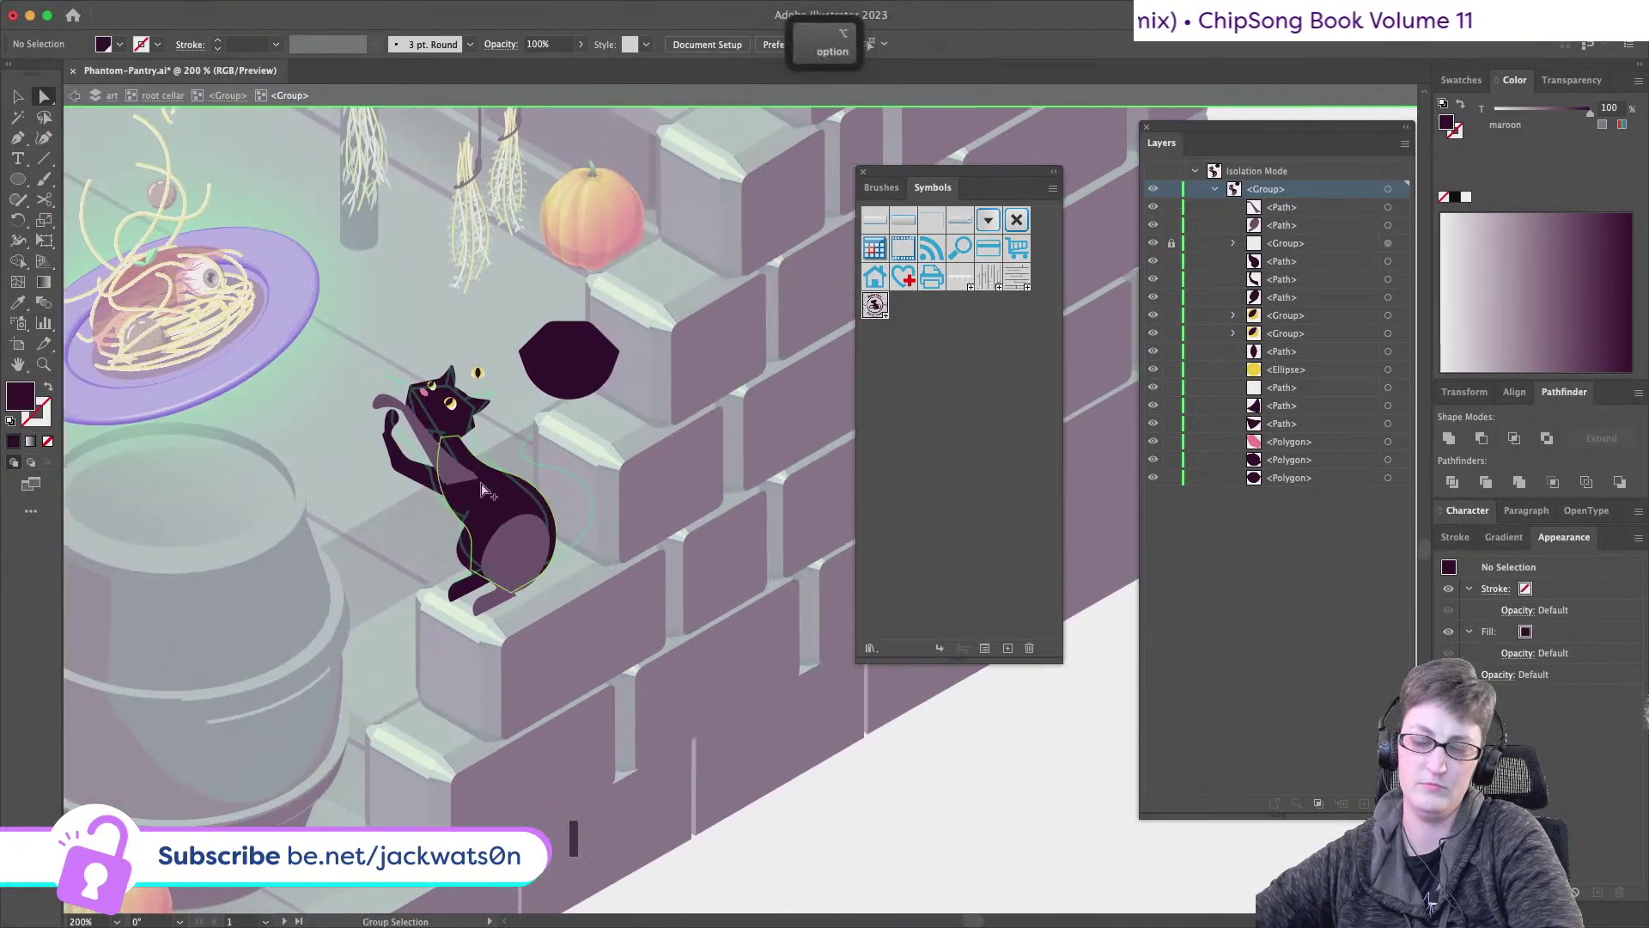
# - Set the maroon fill tint of the first foreleg and the near hind leg to 100%
pyautogui.scroll(4, 478, 478)
pyautogui.scroll(-2, 483, 490)
pyautogui.keyDown('alt'); pyautogui.click(416, 450); pyautogui.keyUp('alt')
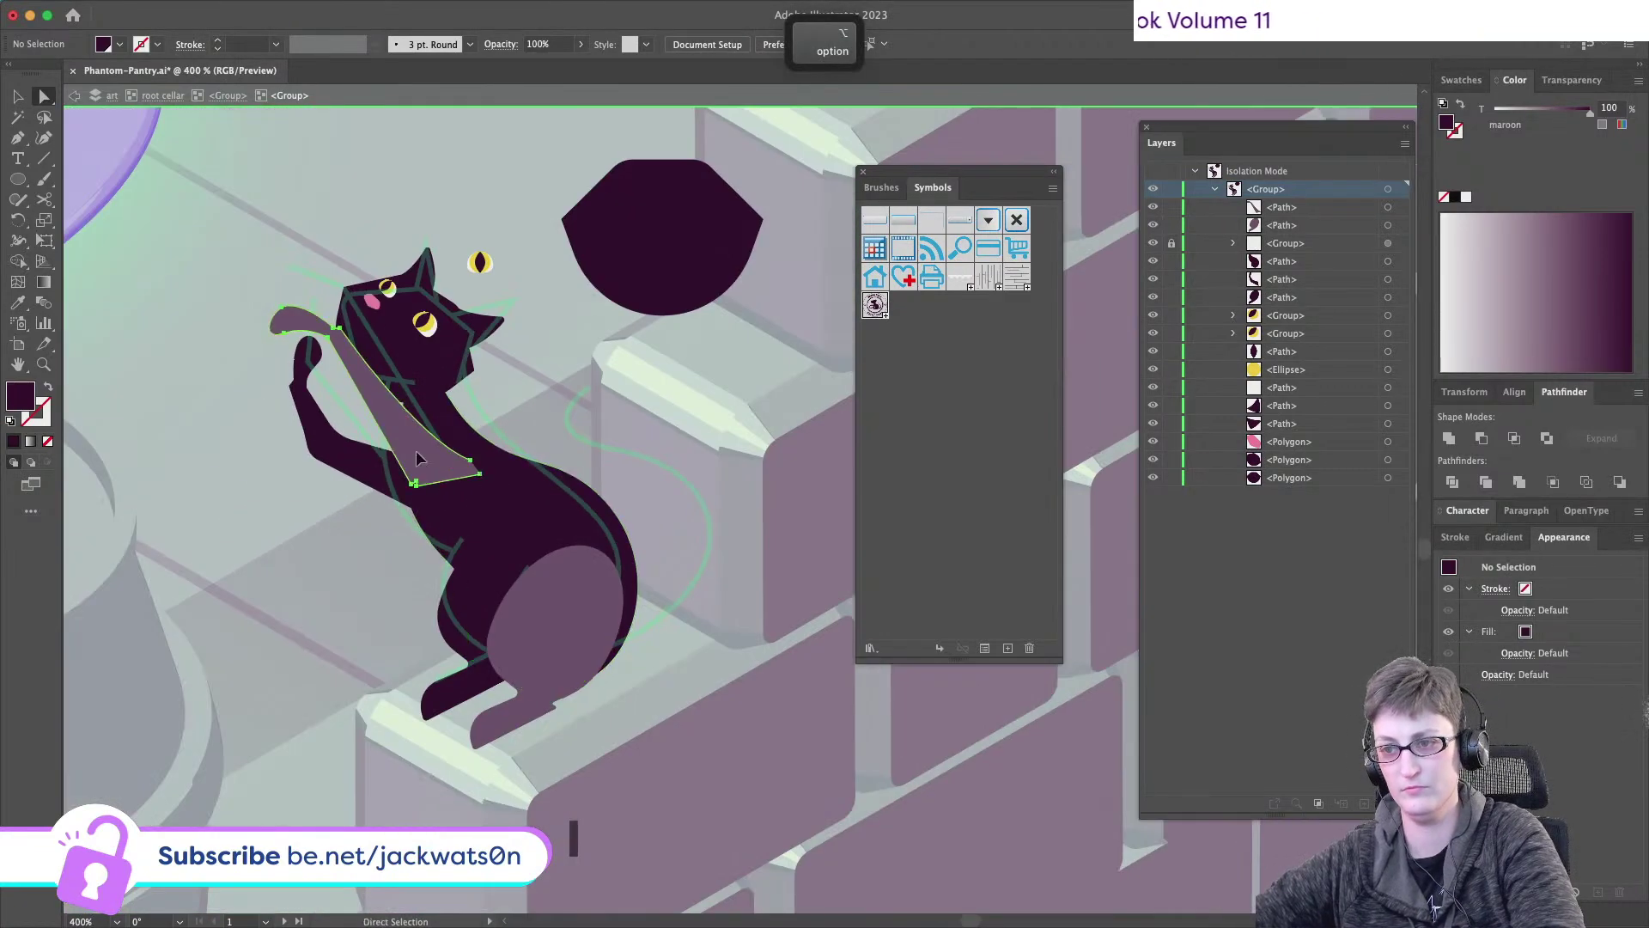
pyautogui.keyDown('shift'); pyautogui.click(572, 617); pyautogui.keyUp('shift')
pyautogui.moveTo(1557, 112); pyautogui.dragTo(1590, 112)
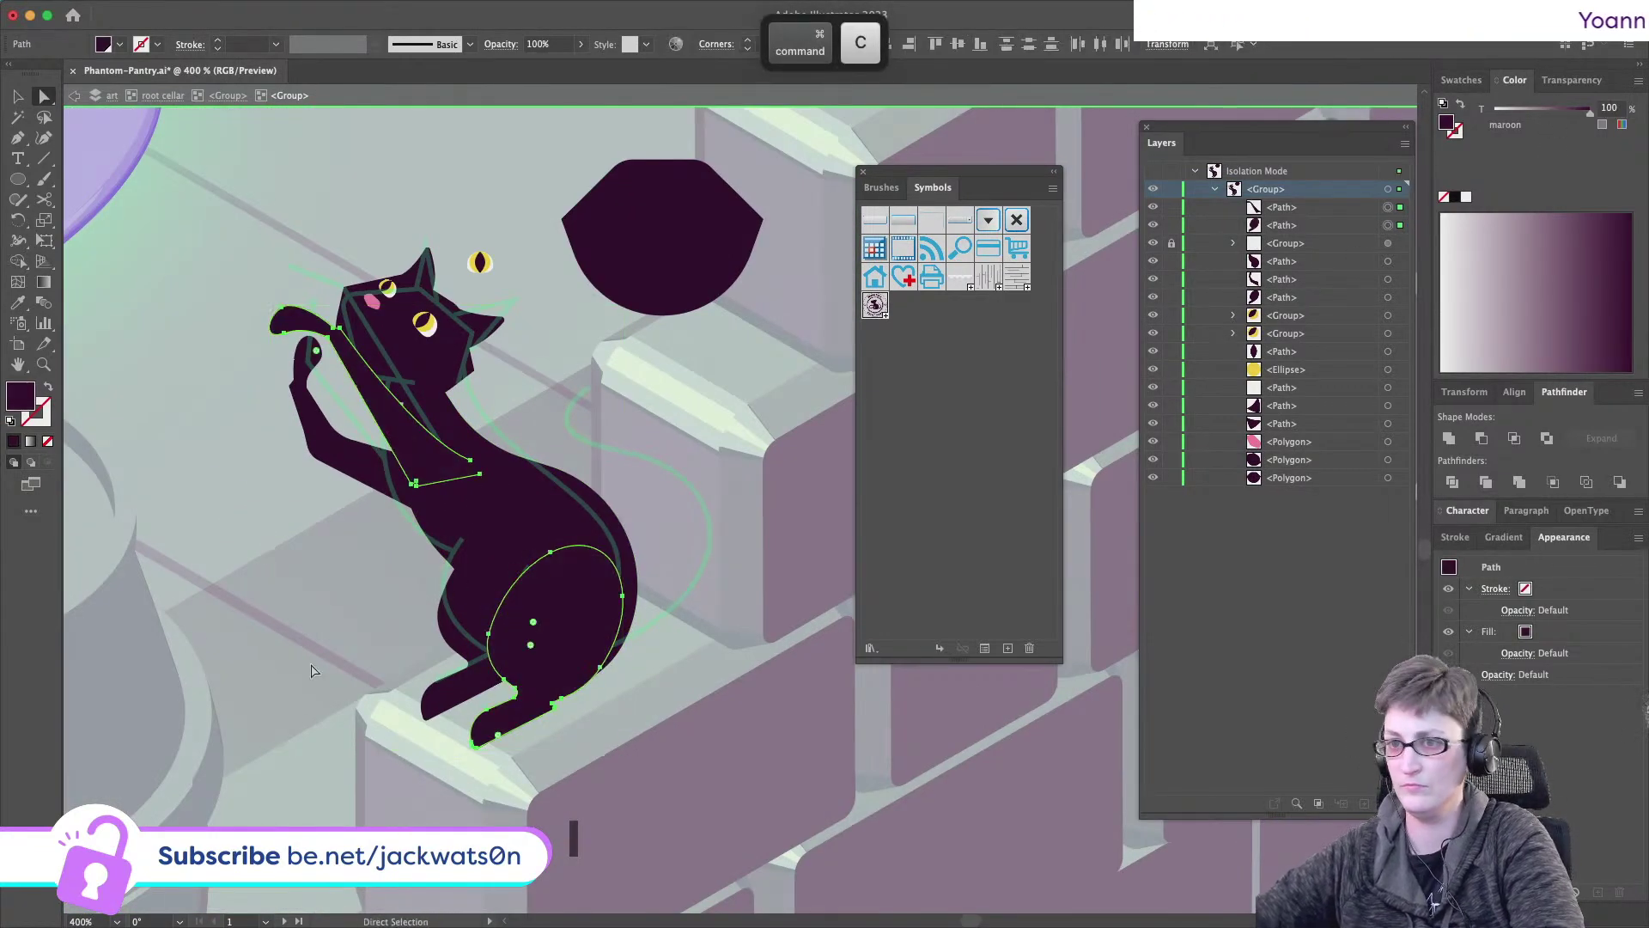
pyautogui.press('cmd+shift+a')
pyautogui.scroll(-2, 418, 681)
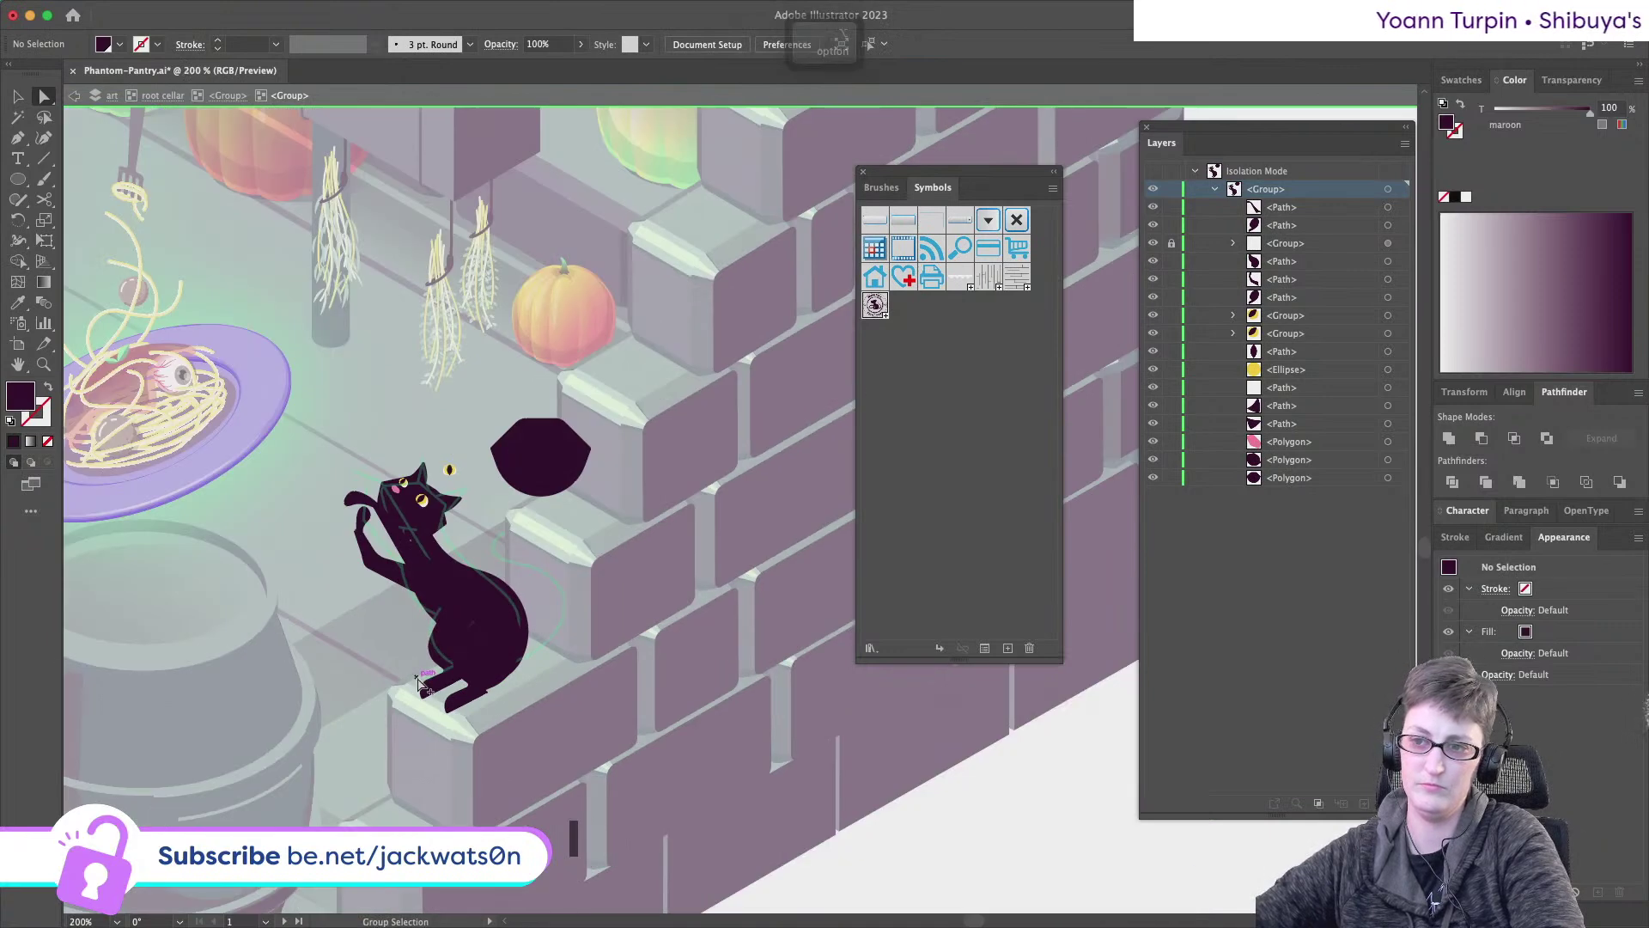
pyautogui.scroll(3, 418, 681)
pyautogui.click(397, 408)
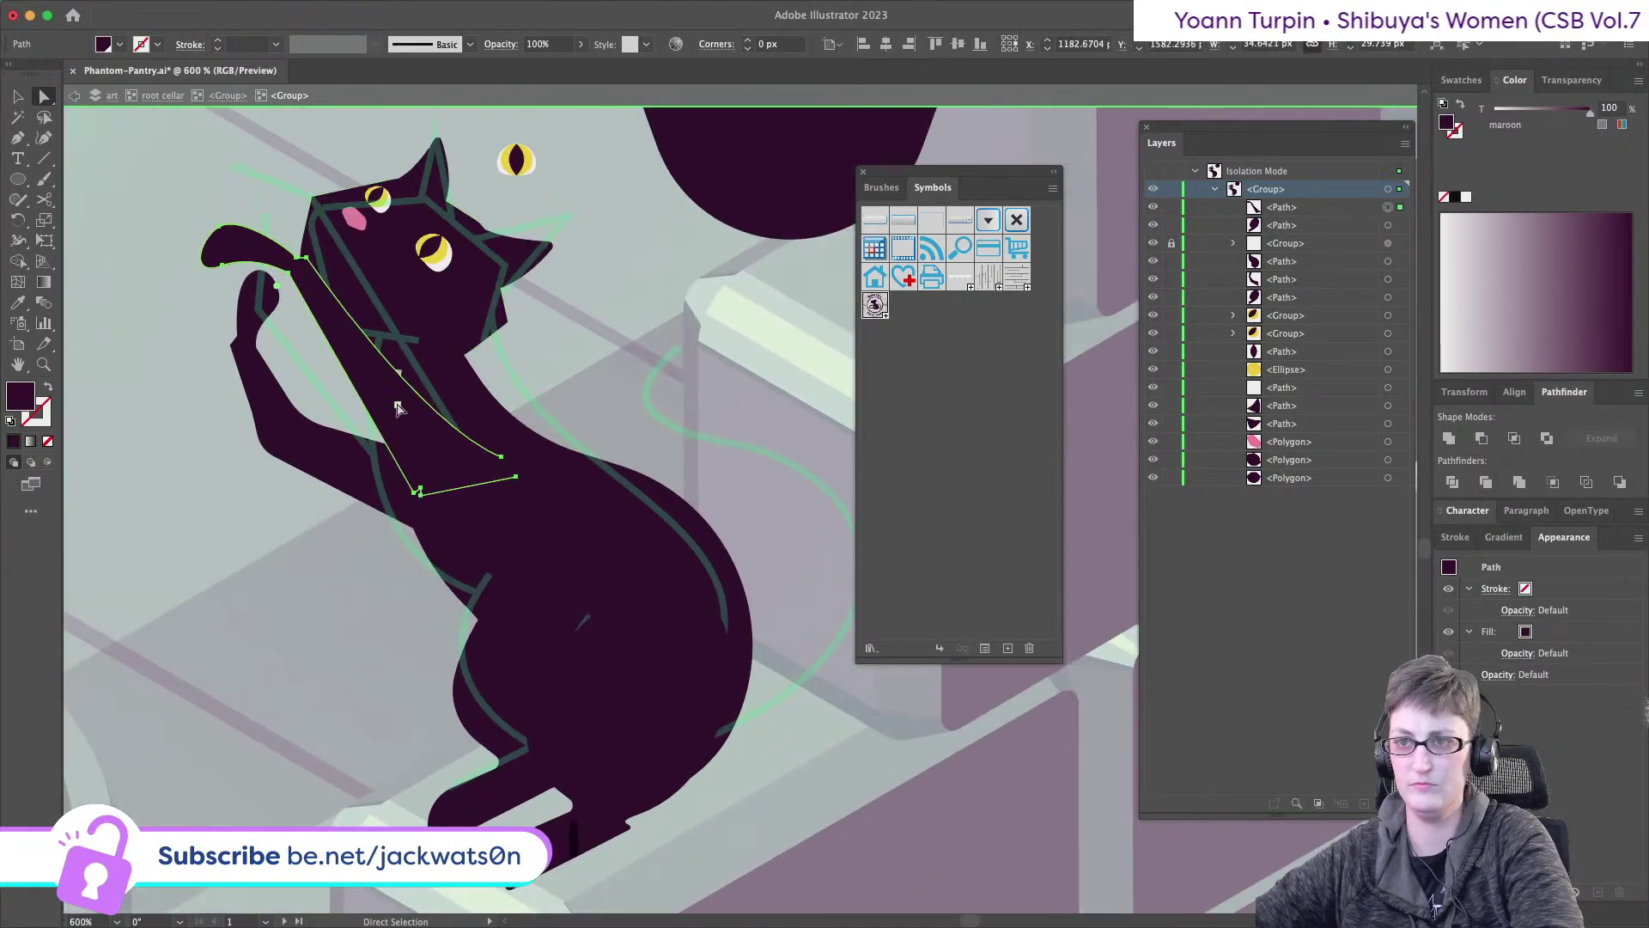
pyautogui.scroll(2, 397, 408)
pyautogui.press('super+c')
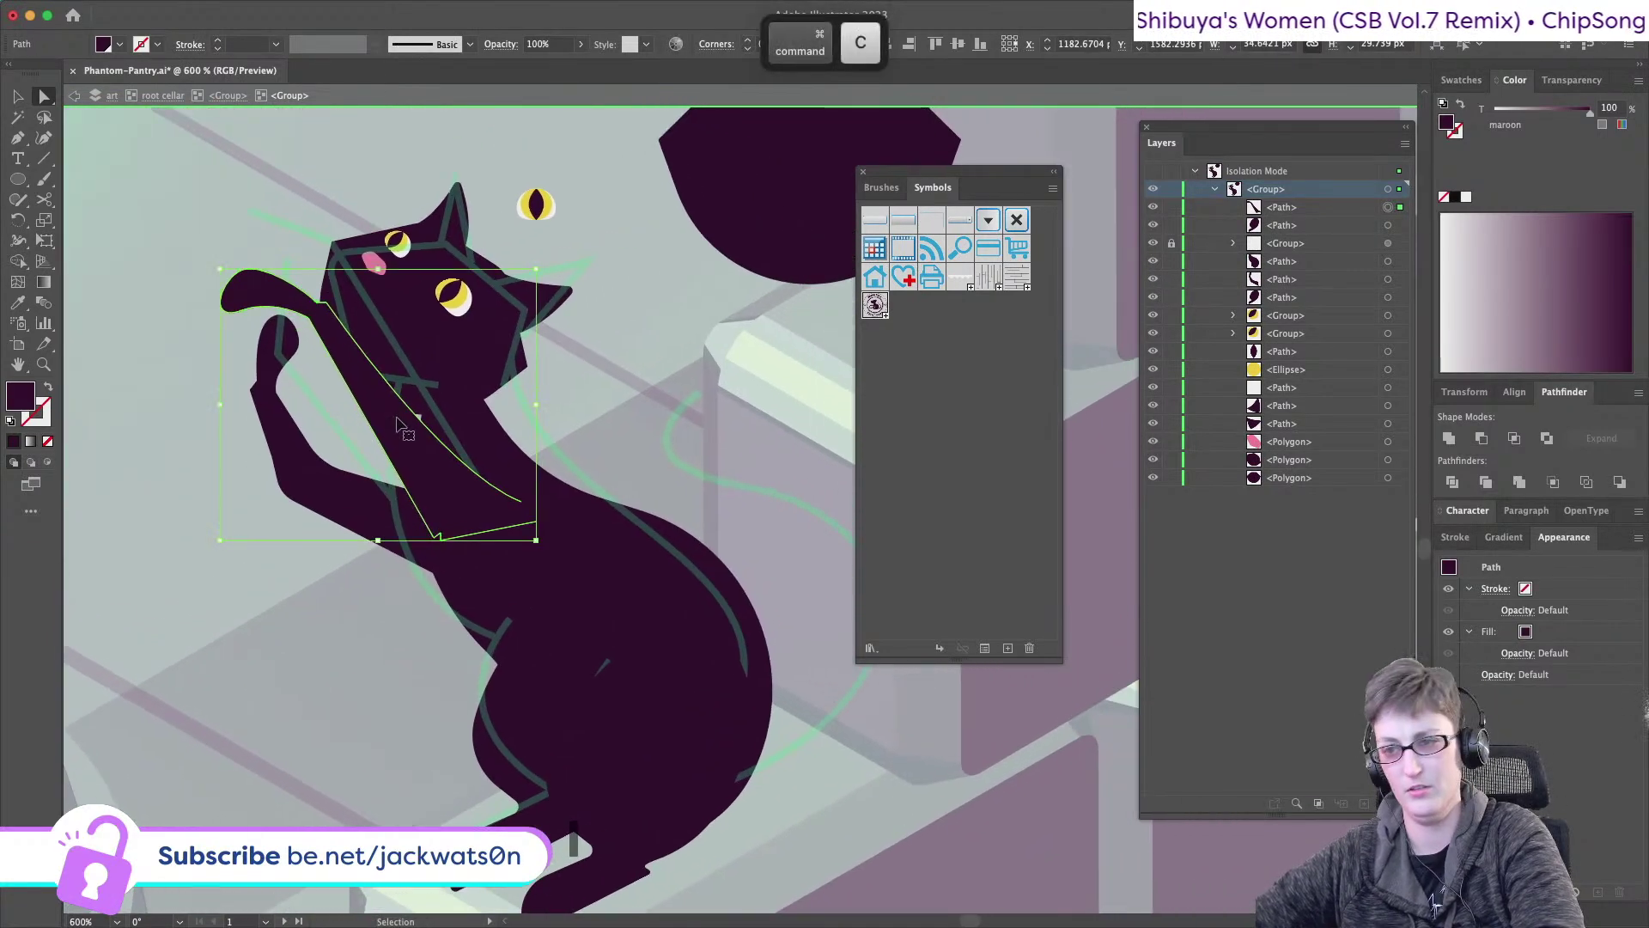
pyautogui.press('super+f')
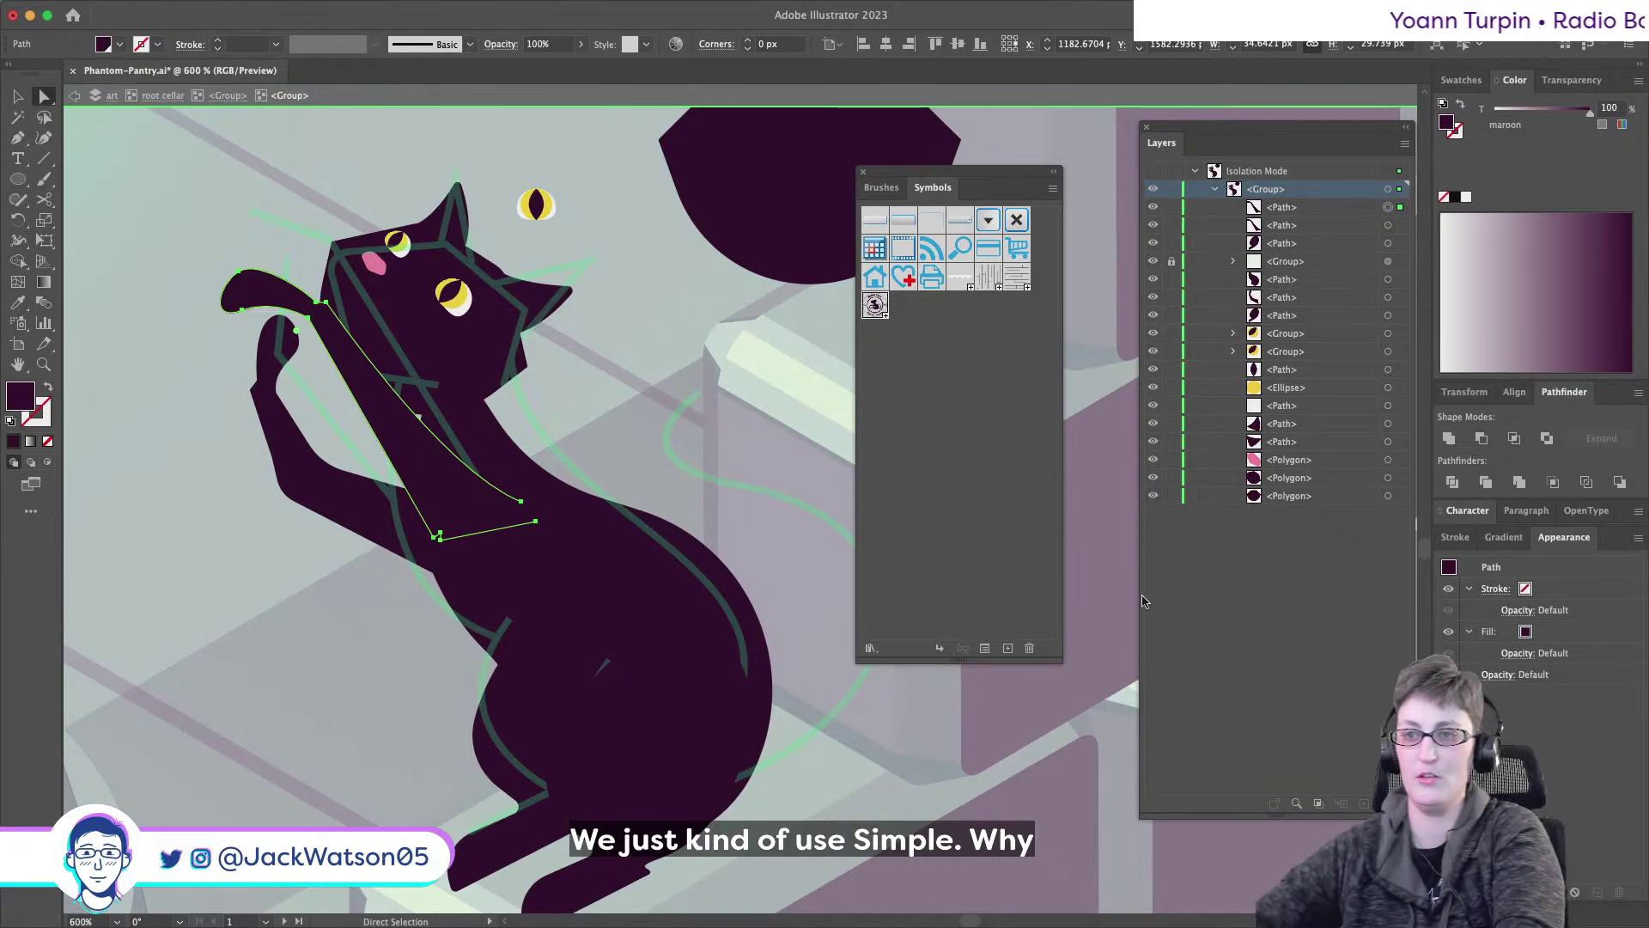
pyautogui.press('Delete')
pyautogui.scroll(-3, 329, 562)
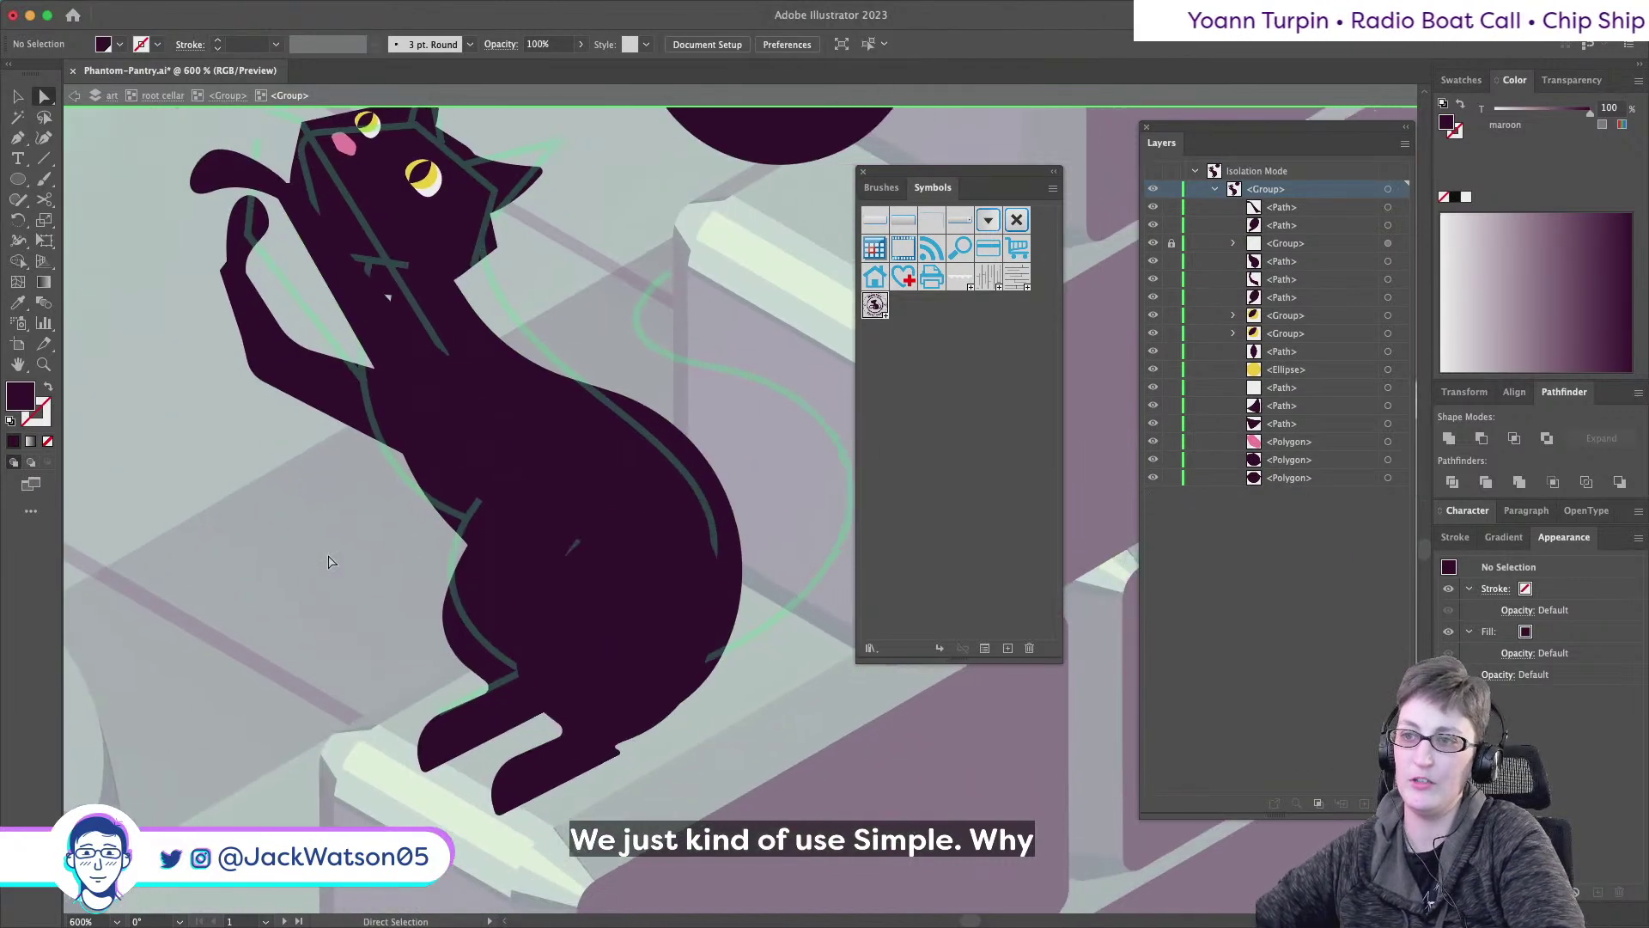
# - Duplicate the cat's near hind leg in place and isolate the duplicate path
pyautogui.click(522, 644)
pyautogui.scroll(2, 522, 644)
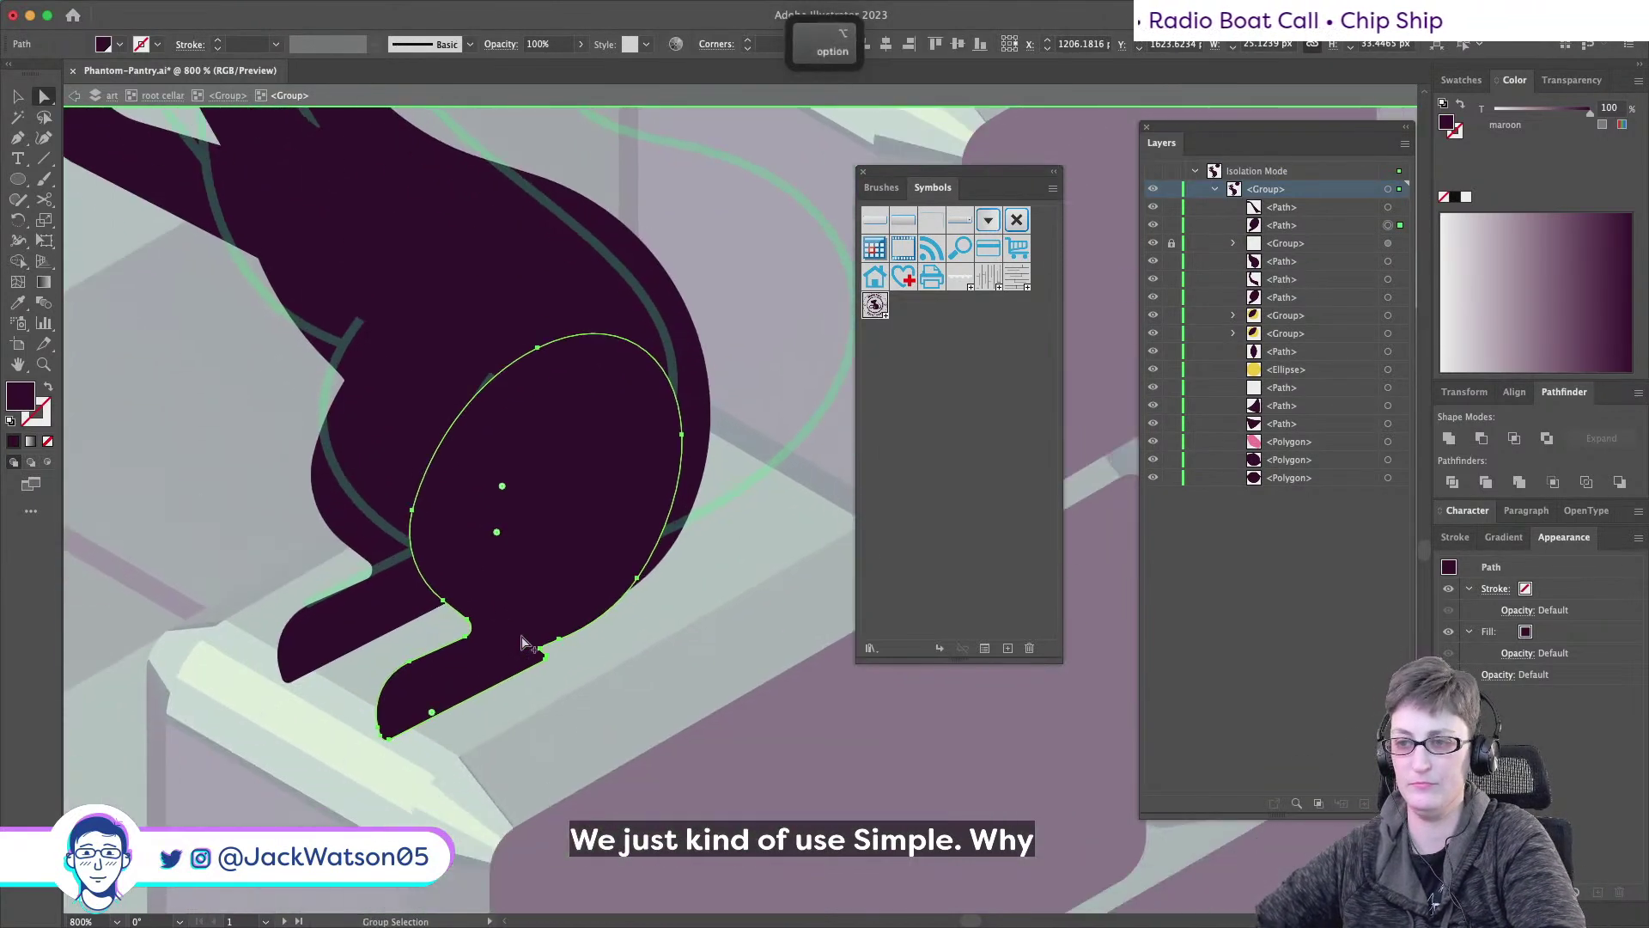
pyautogui.scroll(2, 523, 644)
pyautogui.press('super')
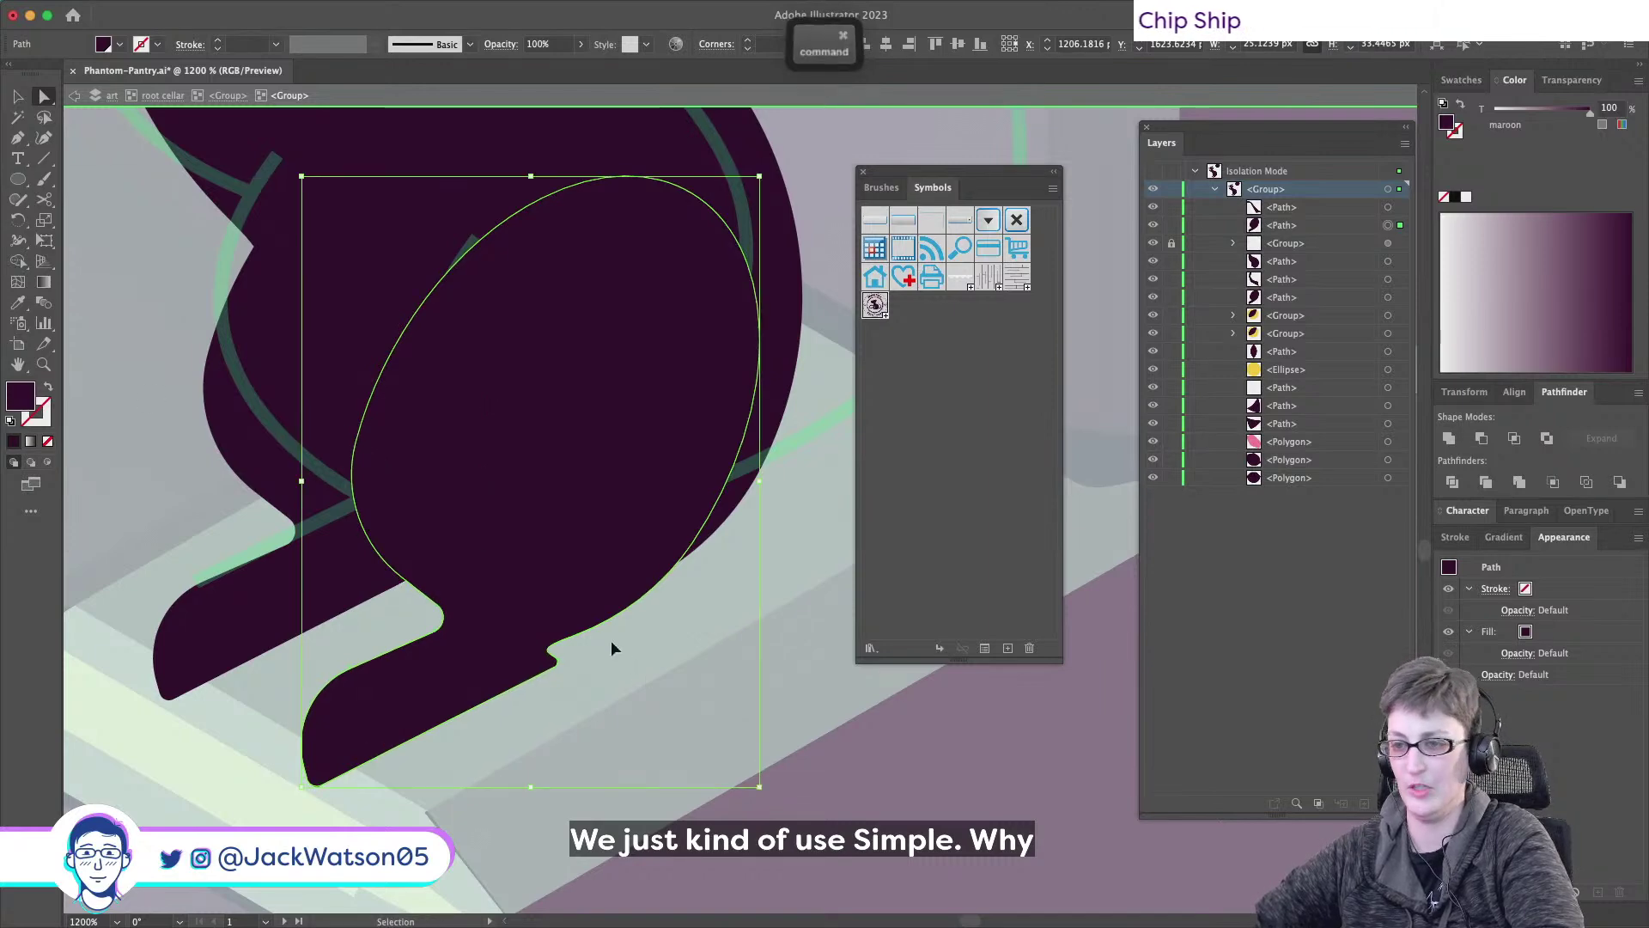
pyautogui.press('super+c')
pyautogui.press('super+f')
pyautogui.rightClick(536, 679)
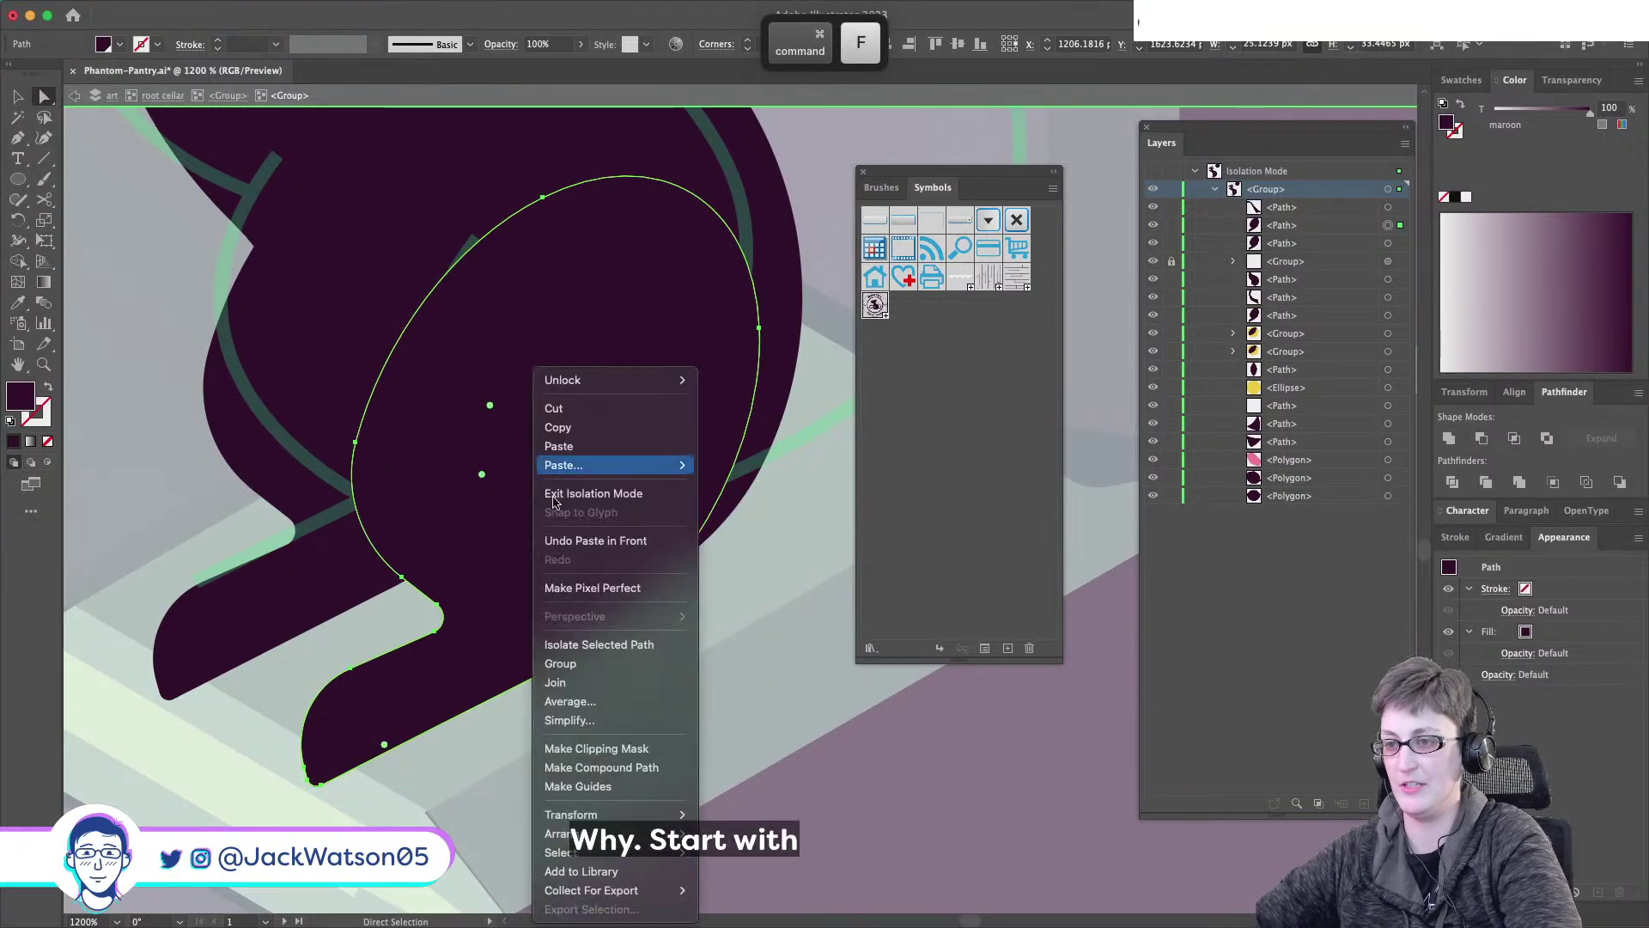
pyautogui.click(623, 646)
# - Delete the underside and lower rear edge of the isolated leg copy, keeping its front and upper outline
pyautogui.click(543, 626)
pyautogui.press('Delete')
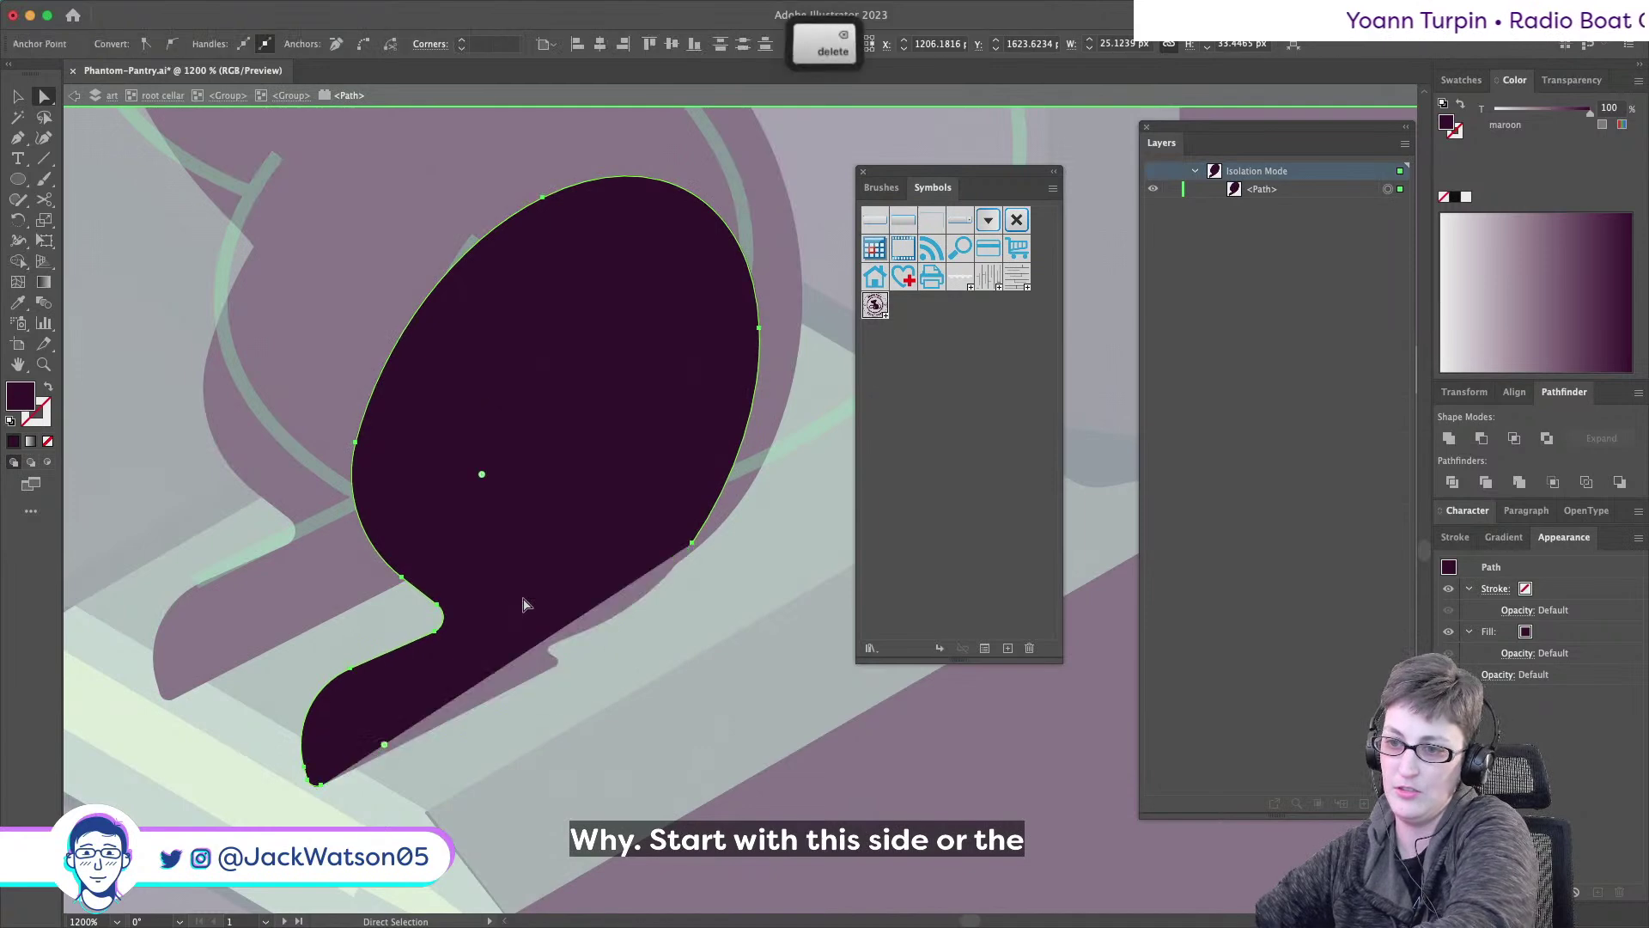
pyautogui.press('Delete')
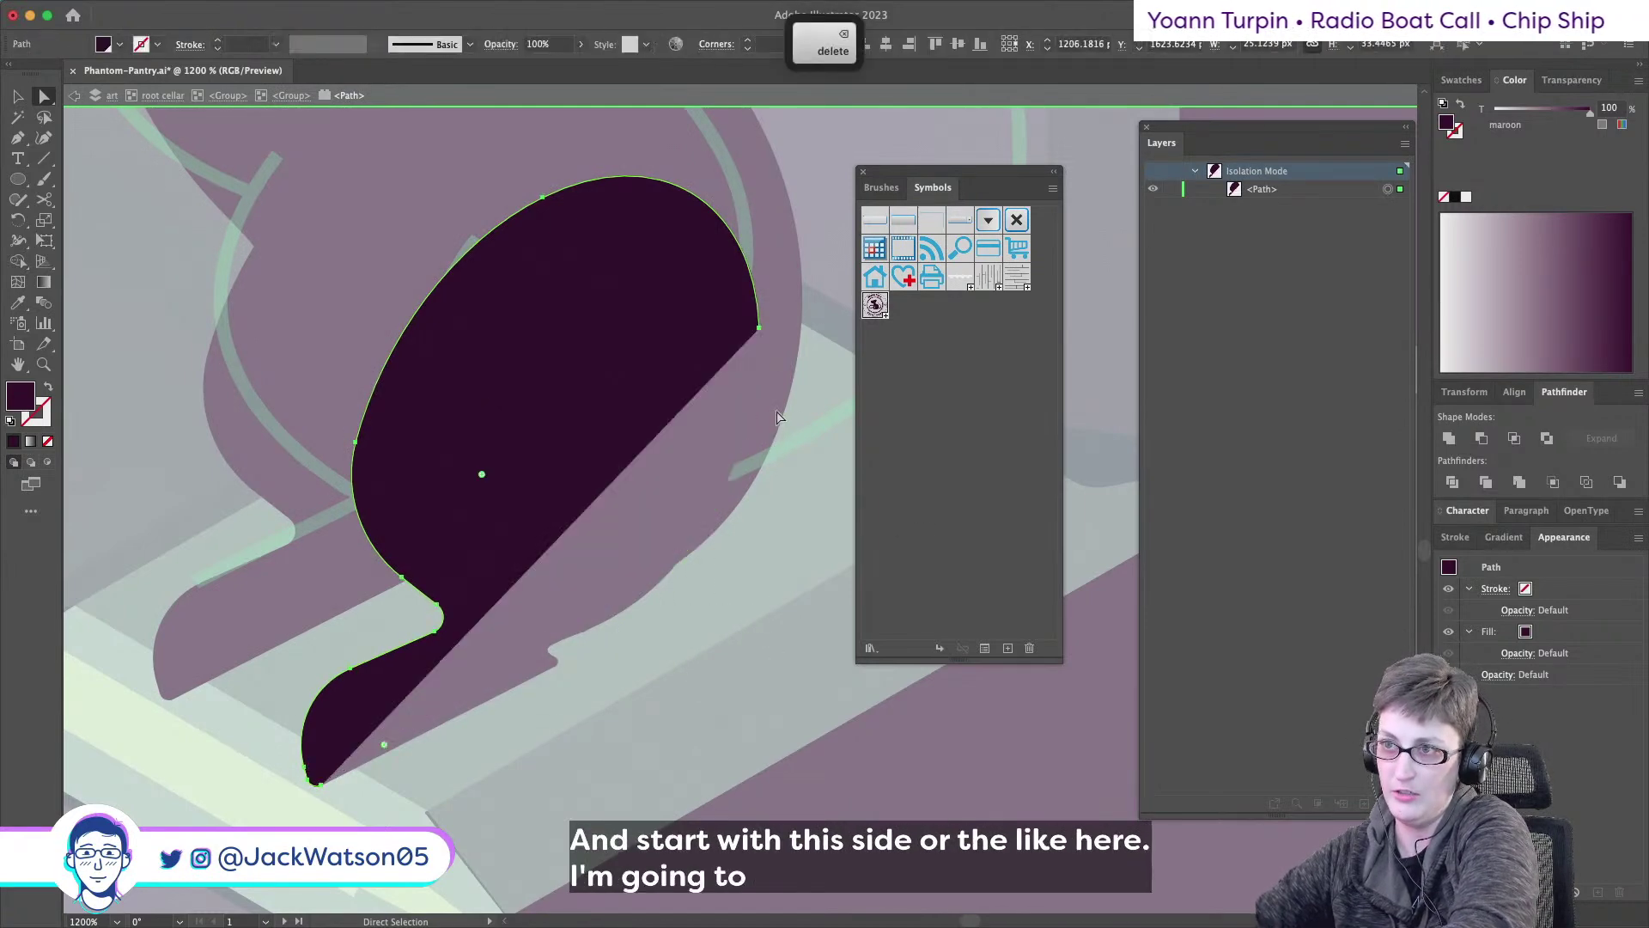
# - Cut the open leg outline with Scissors at the front of the paw and delete the short toe piece below the cut
pyautogui.press('c')
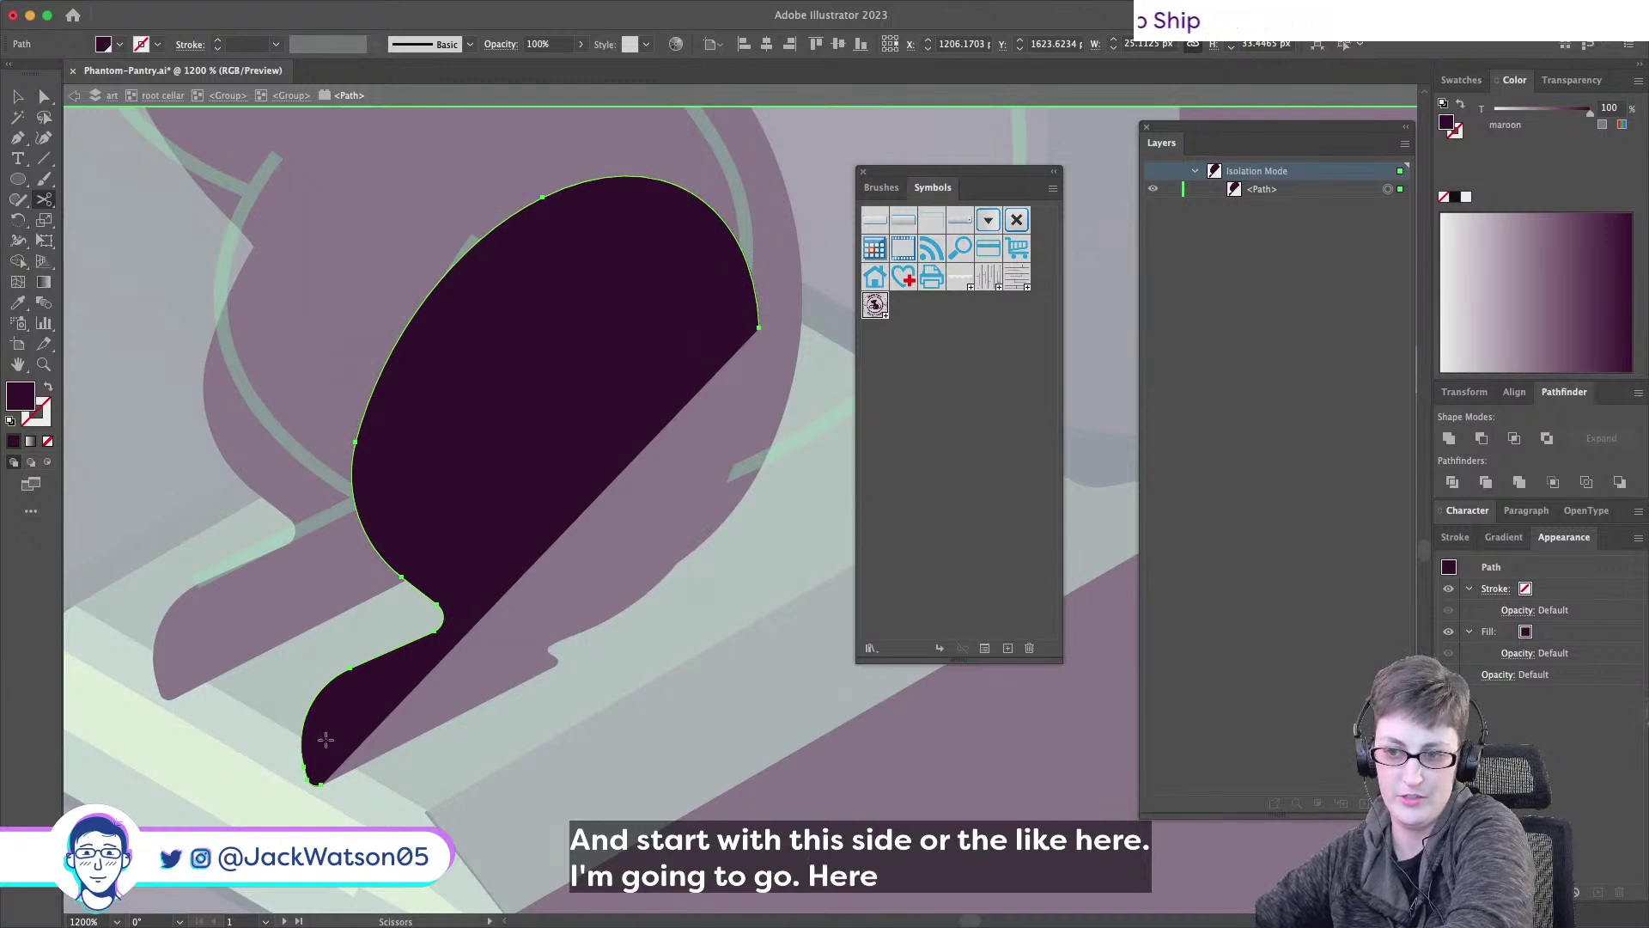
pyautogui.click(307, 709)
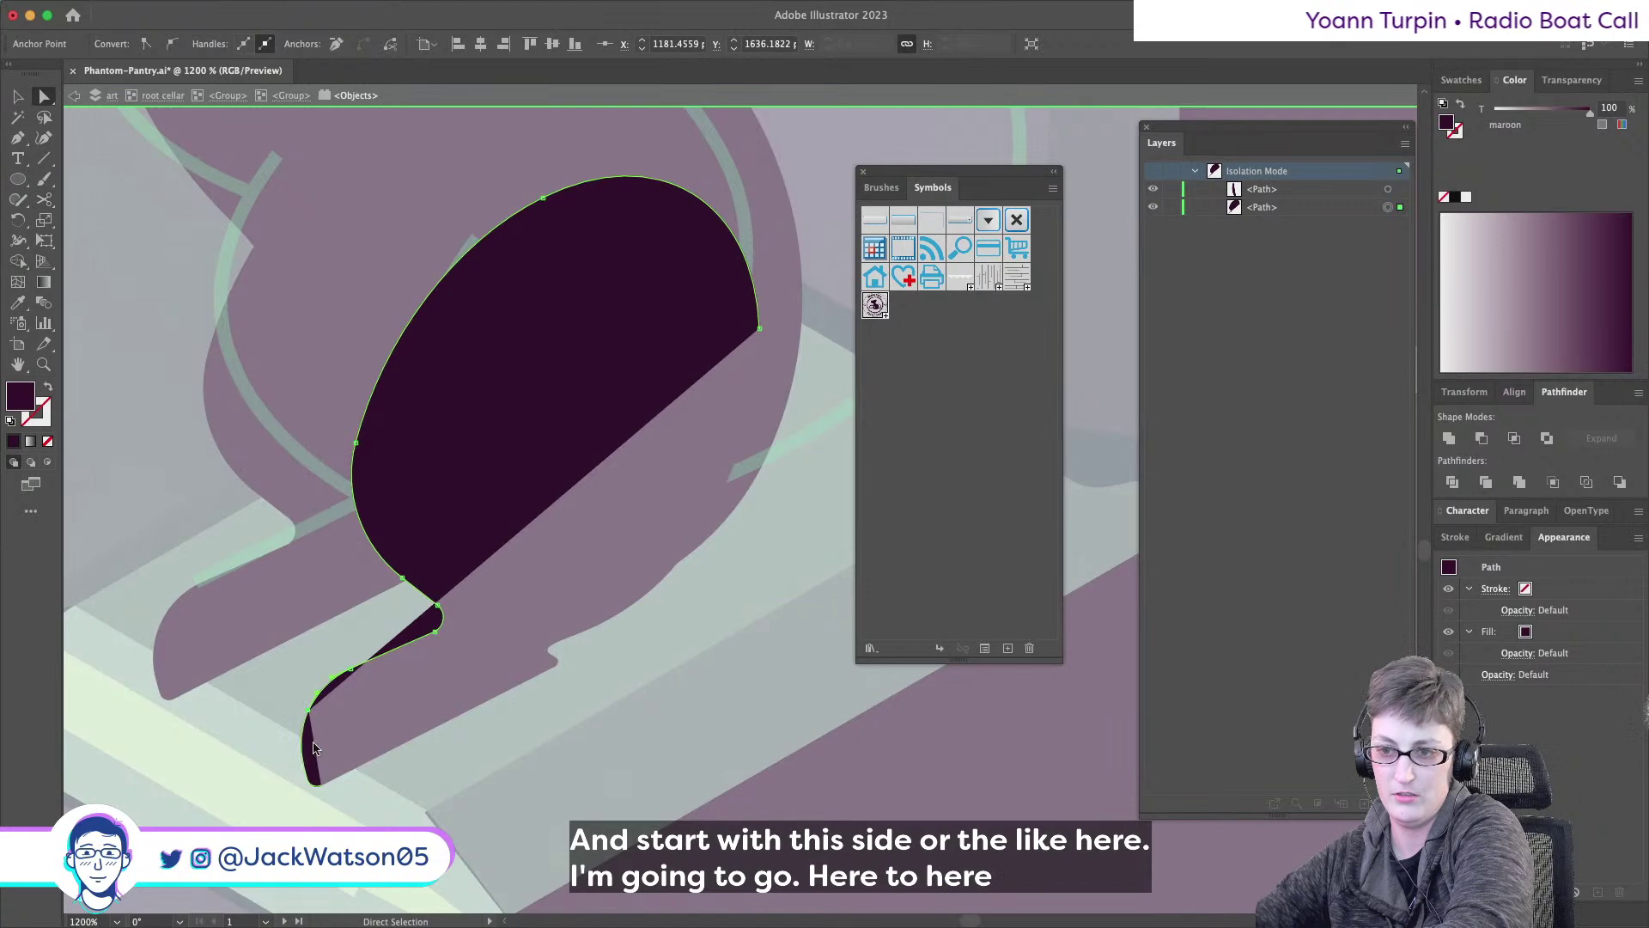
pyautogui.rightClick(313, 748)
pyautogui.press('BackSpace')
pyautogui.click(314, 747)
pyautogui.press('BackSpace')
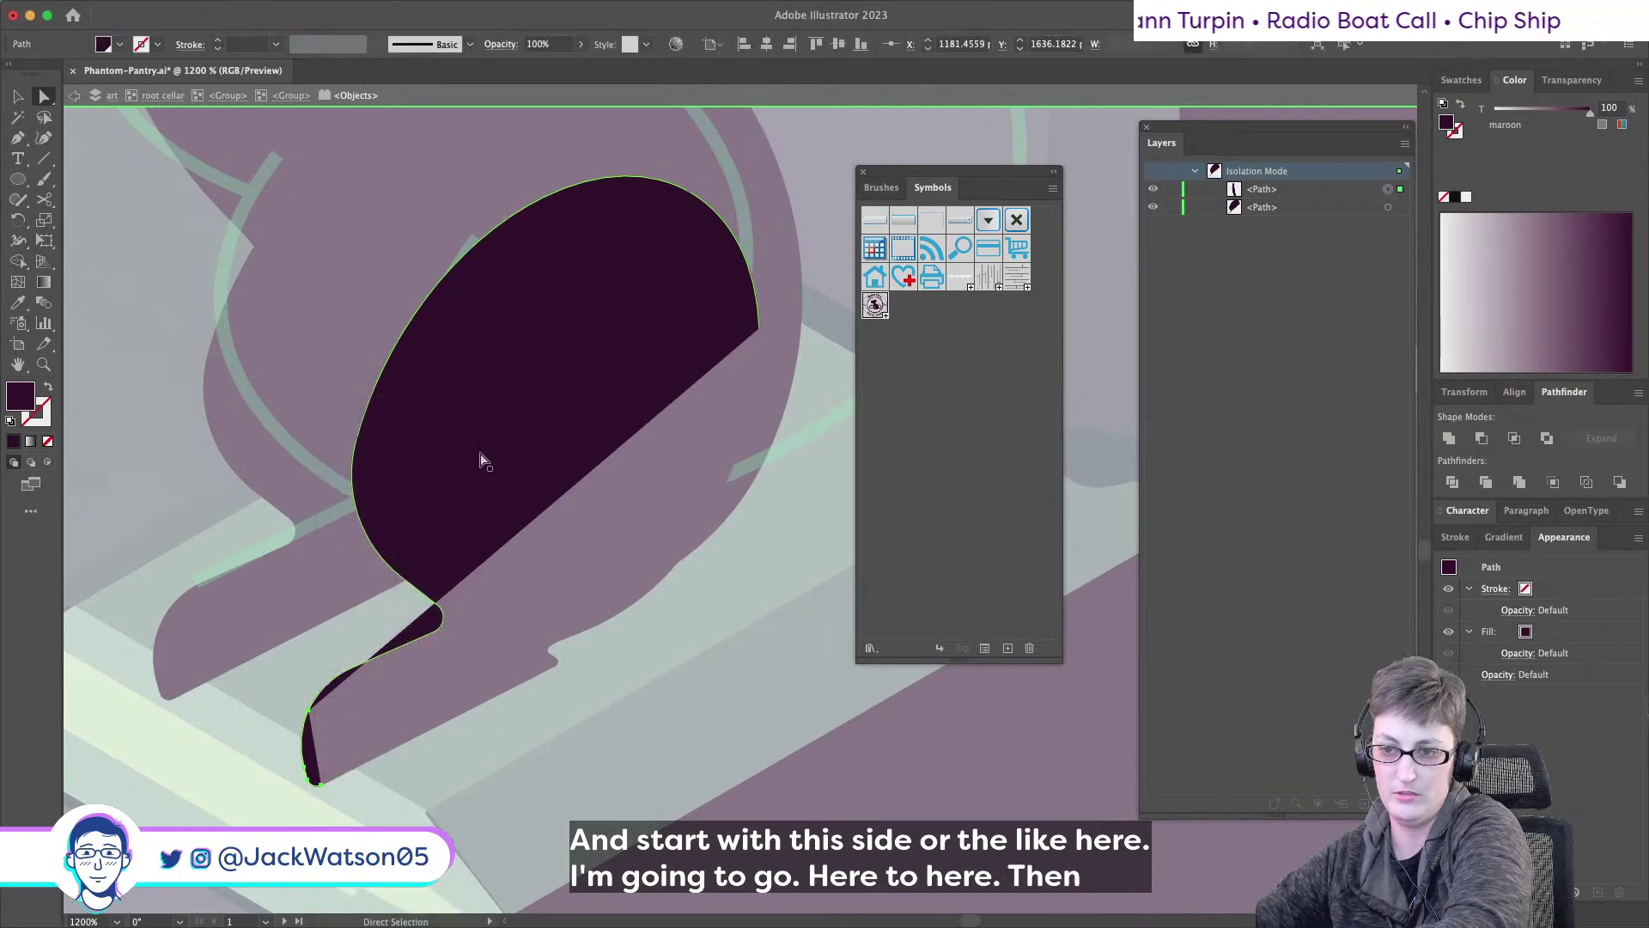
# - Turn the leg outline into an unfilled maroon stroke at 50% tint with a width profile tapered at both ends, and leave the path's isolation
pyautogui.click(49, 392)
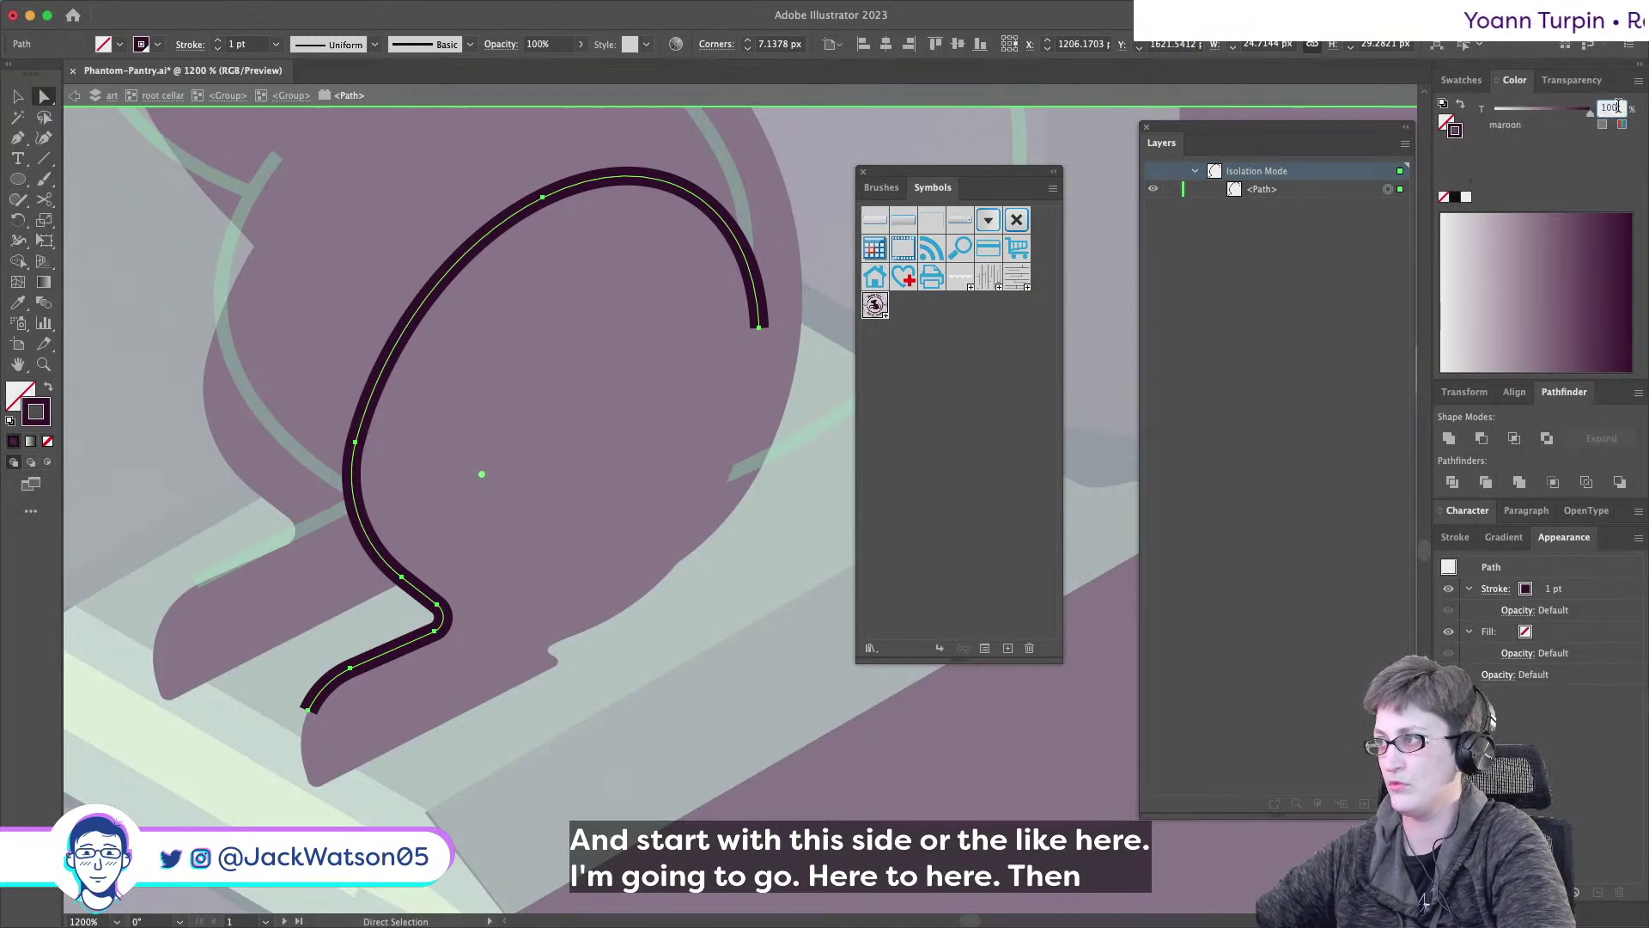
pyautogui.write('50')
pyautogui.press('Tab')
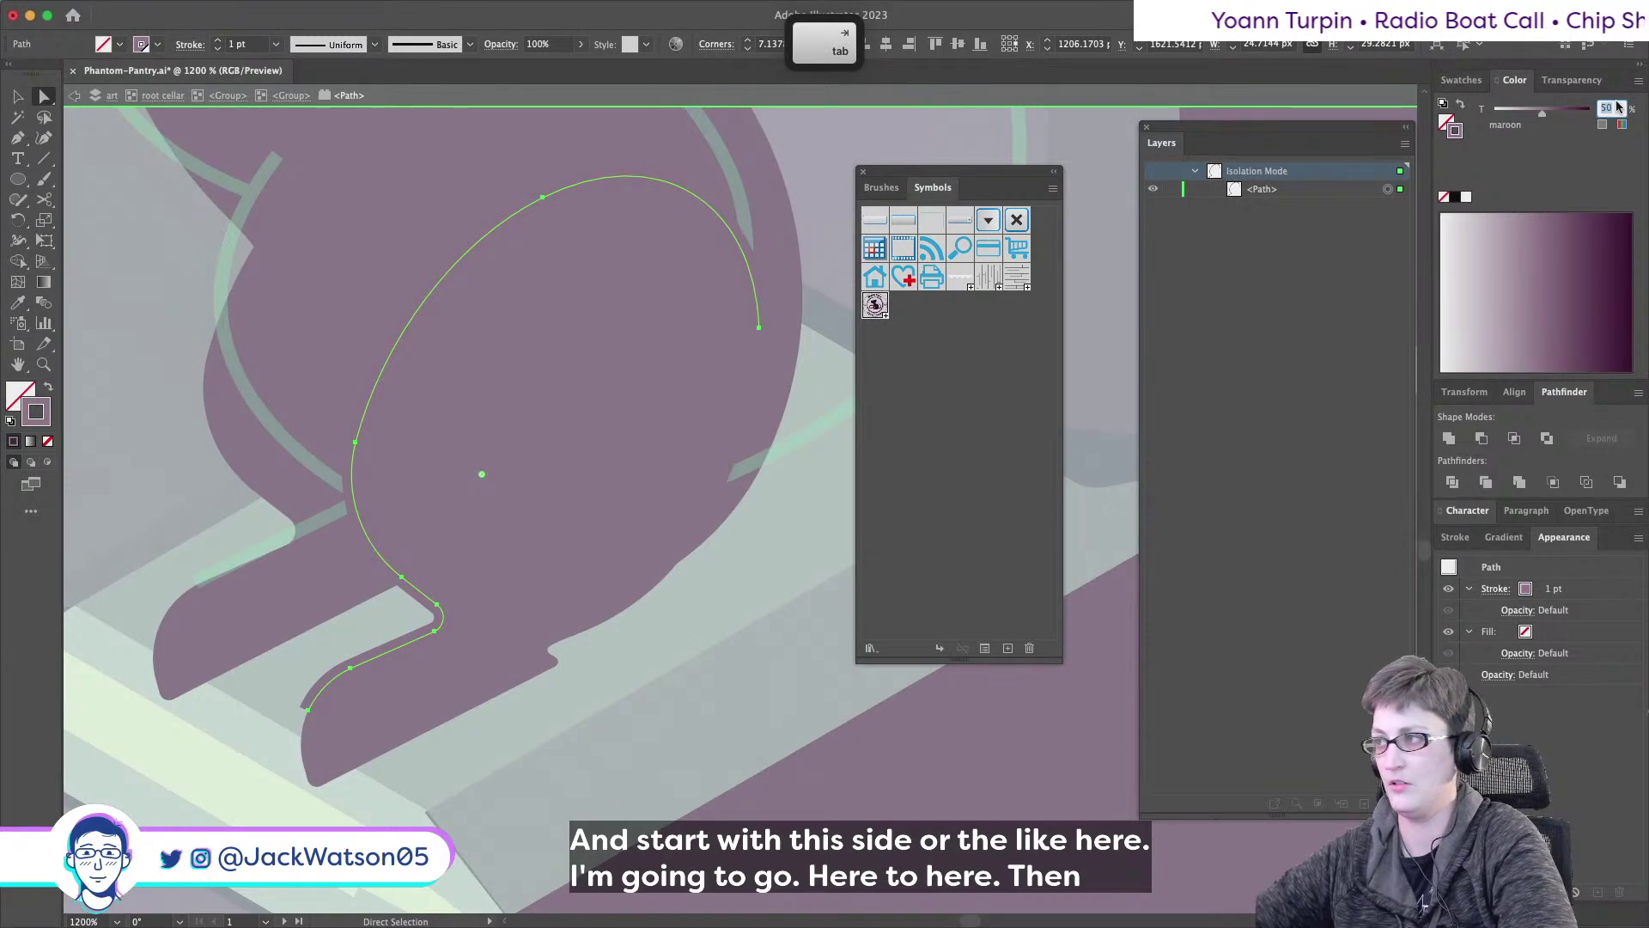
pyautogui.click(1461, 80)
pyautogui.click(1453, 537)
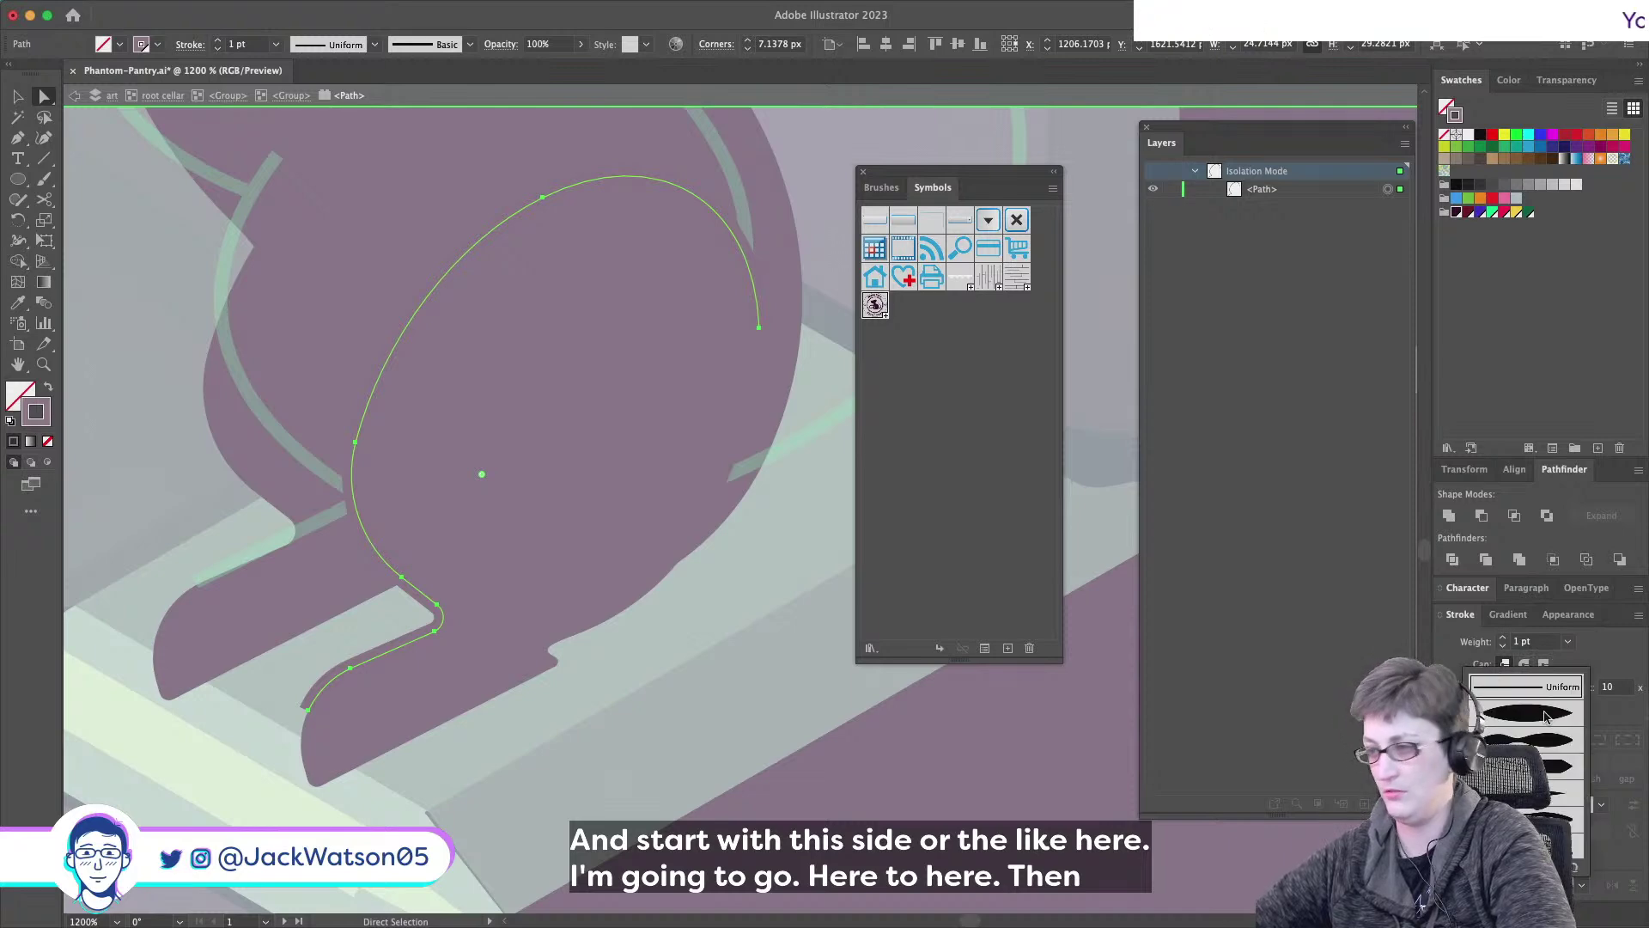
pyautogui.click(290, 95)
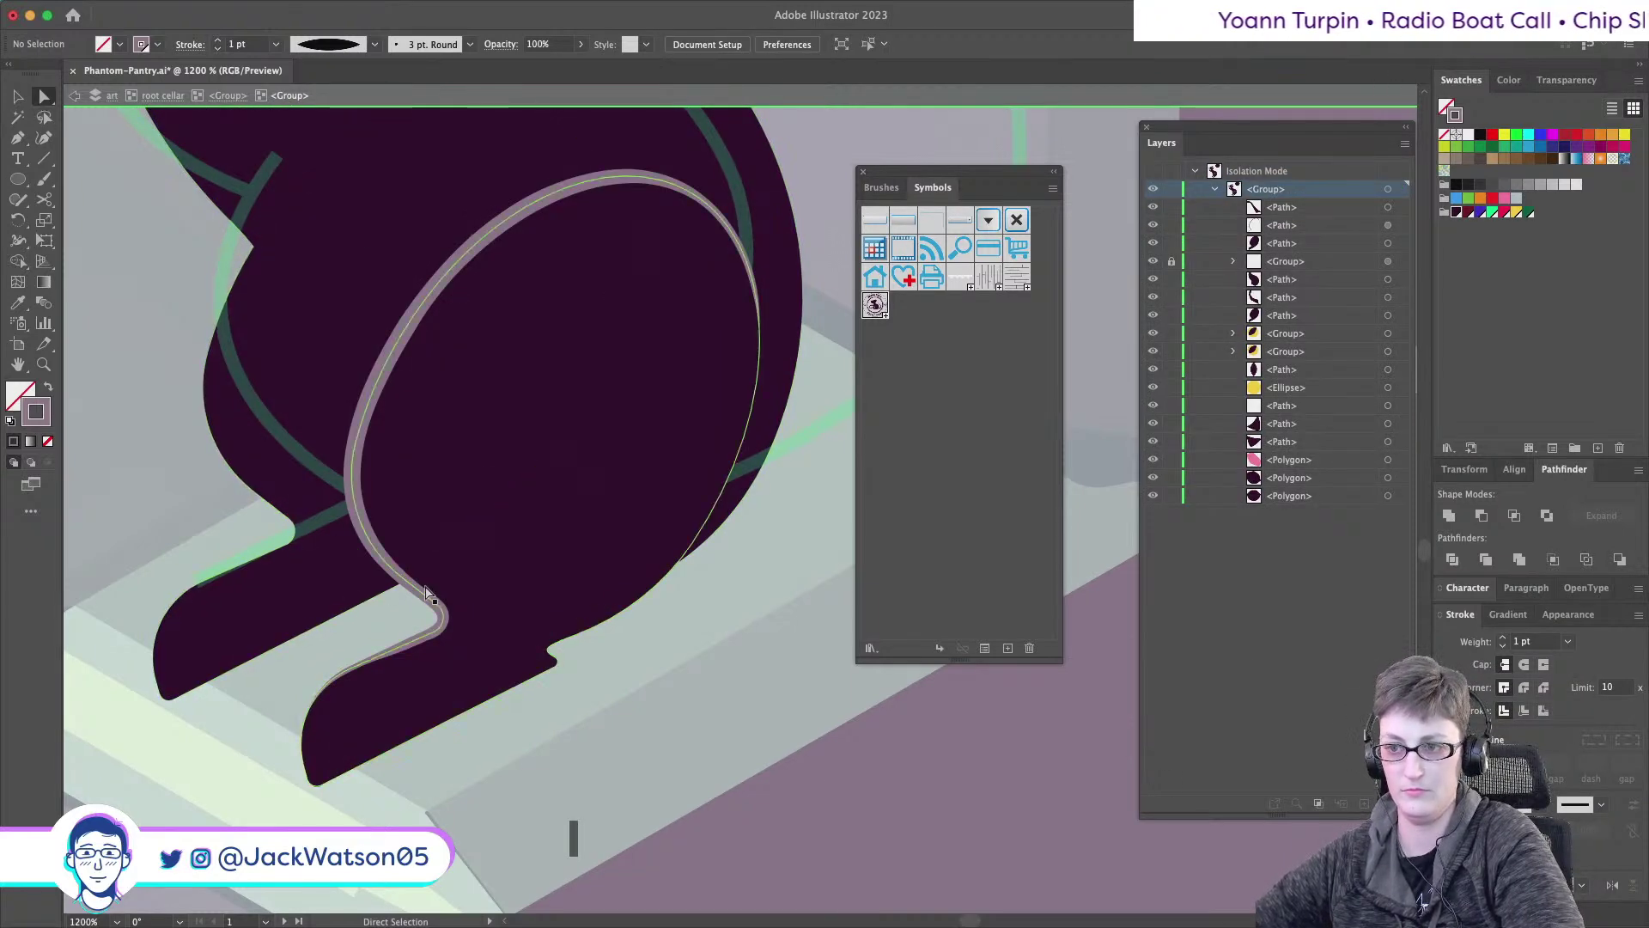
# - Delete the stroke segment around the ankle bend to split the outline into separate thigh and paw strokes
pyautogui.click(359, 620)
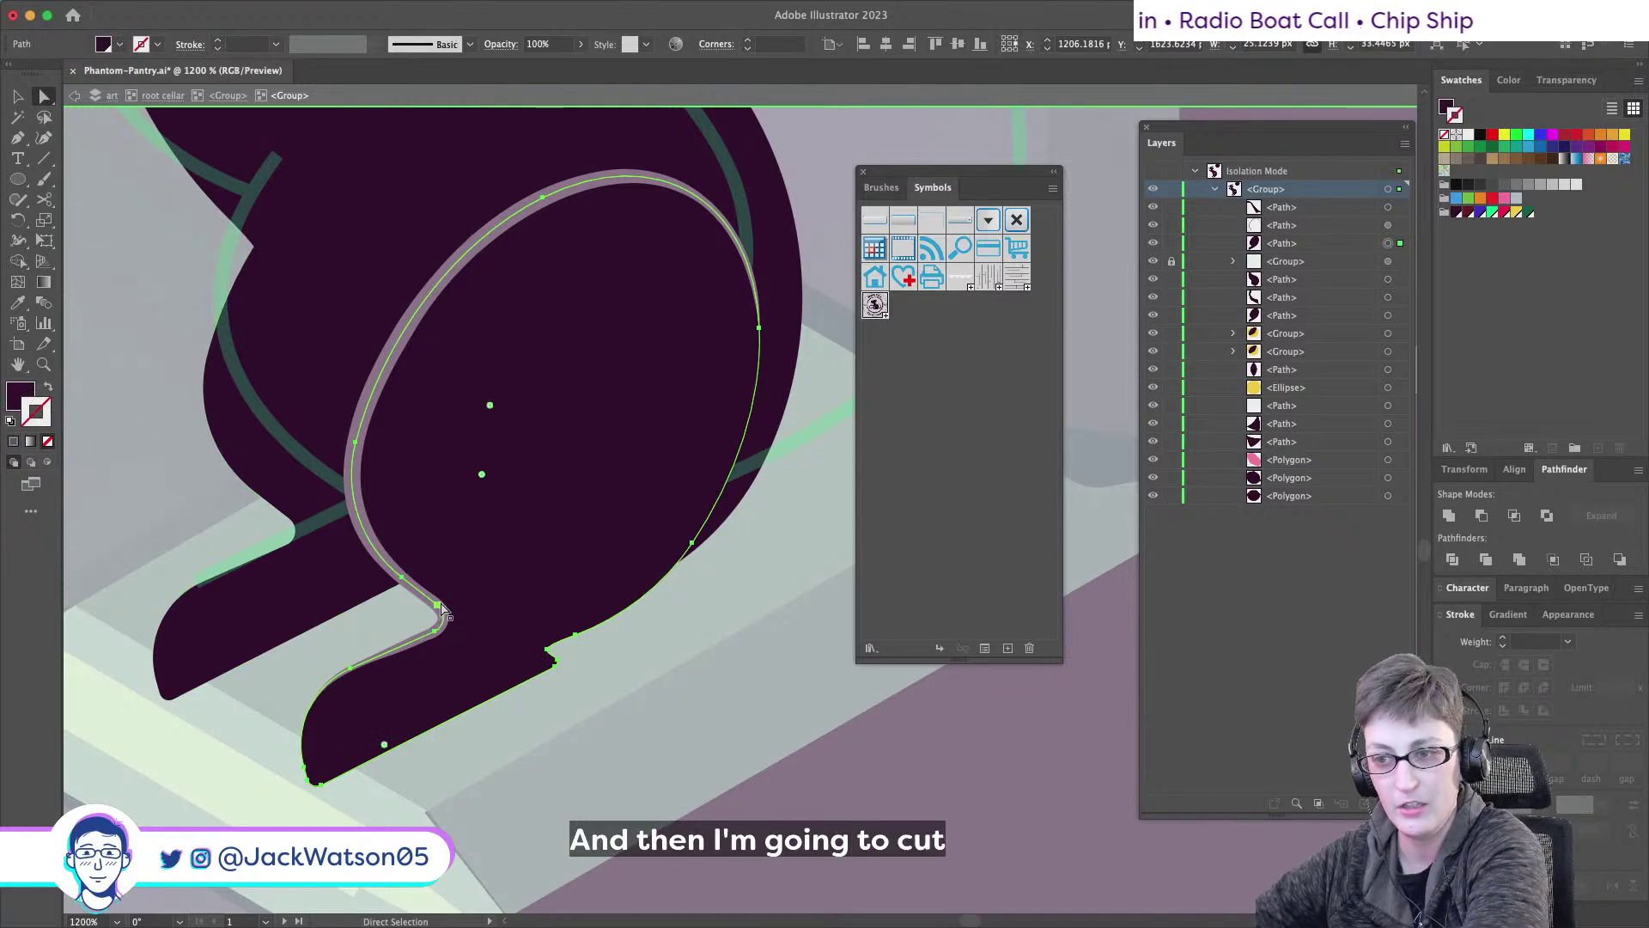
pyautogui.click(437, 611)
pyautogui.press('BackSpace')
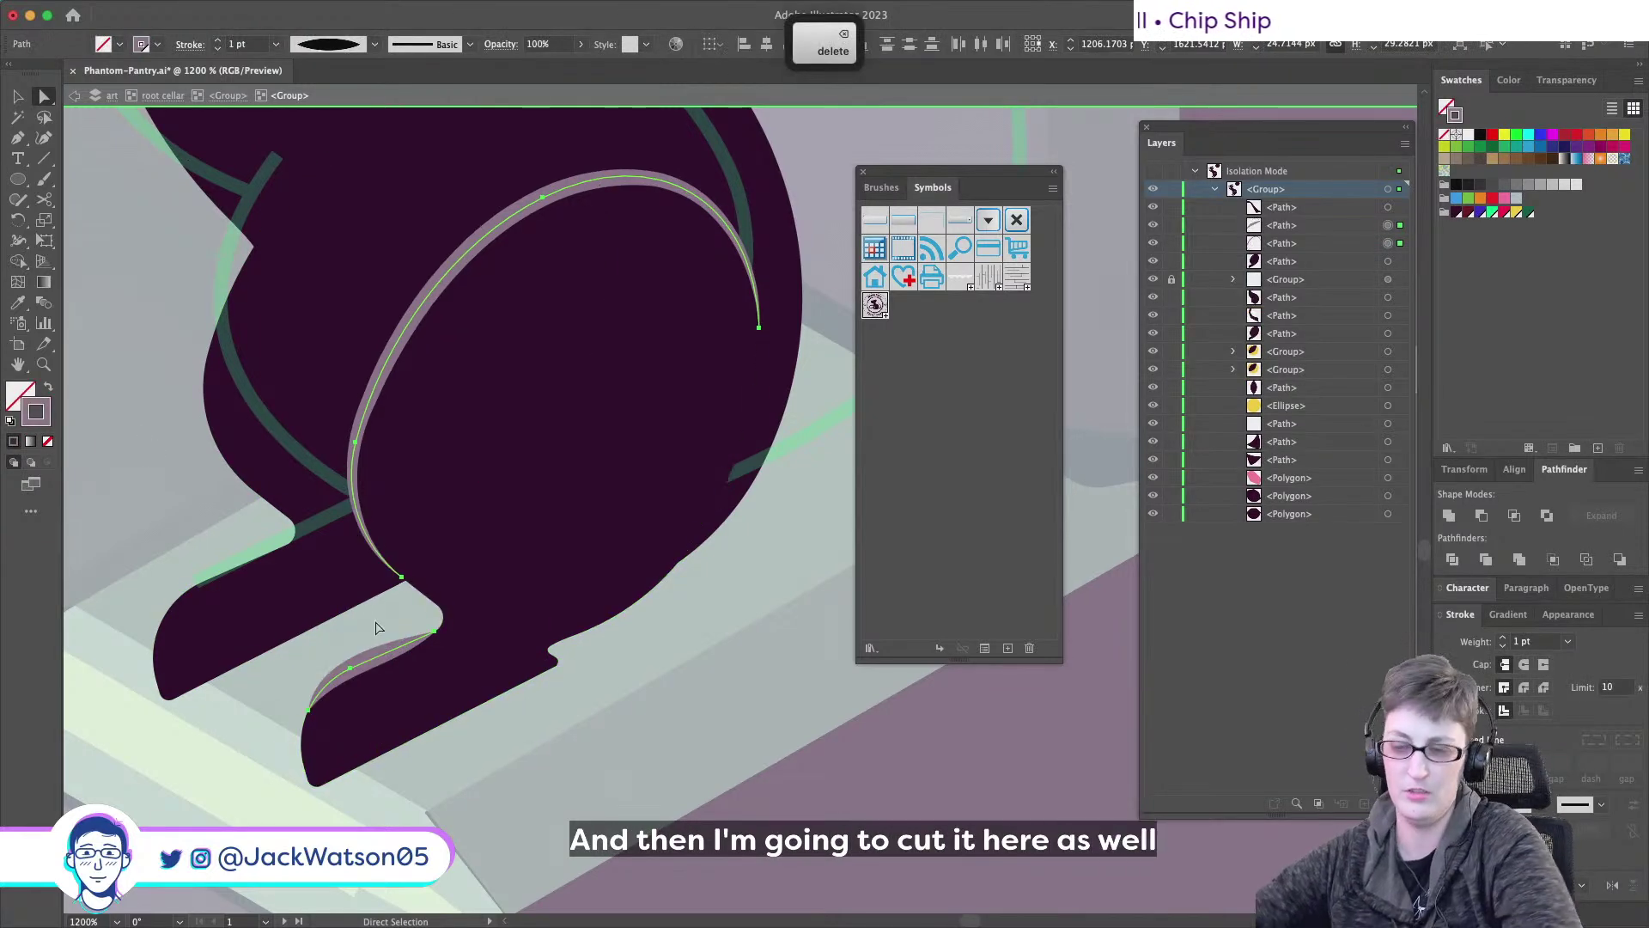
# - Examine how the tapered thigh and paw strokes define the near hind leg
pyautogui.scroll(1, 384, 730)
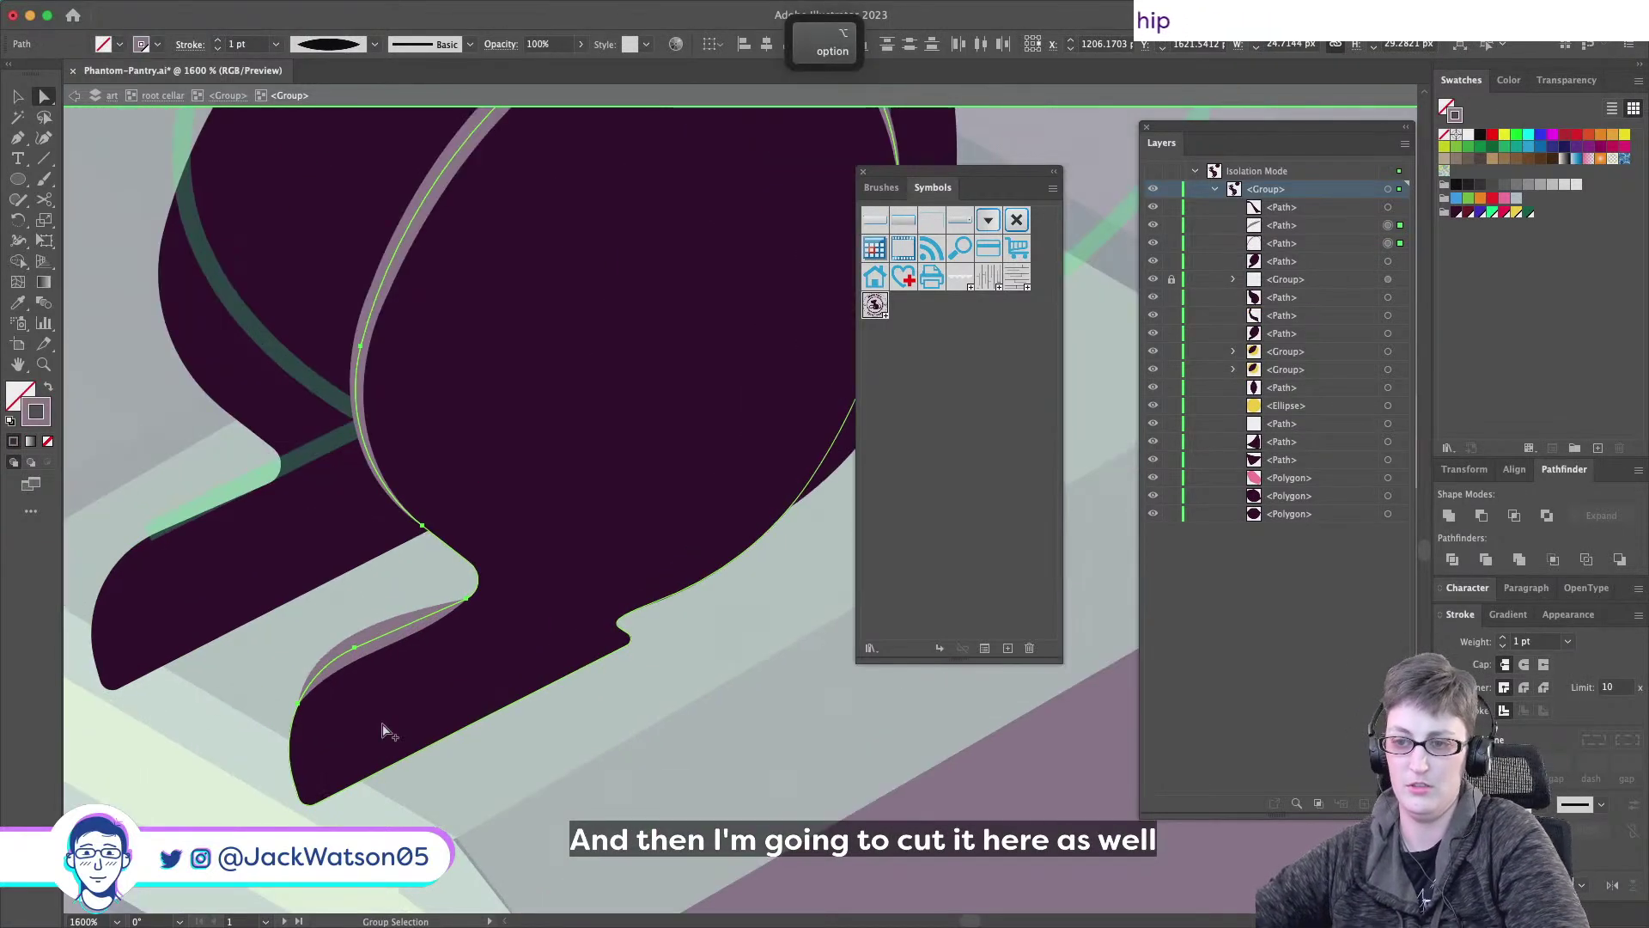
pyautogui.click(298, 705)
pyautogui.scroll(-1, 300, 711)
pyautogui.press('super+shift+a')
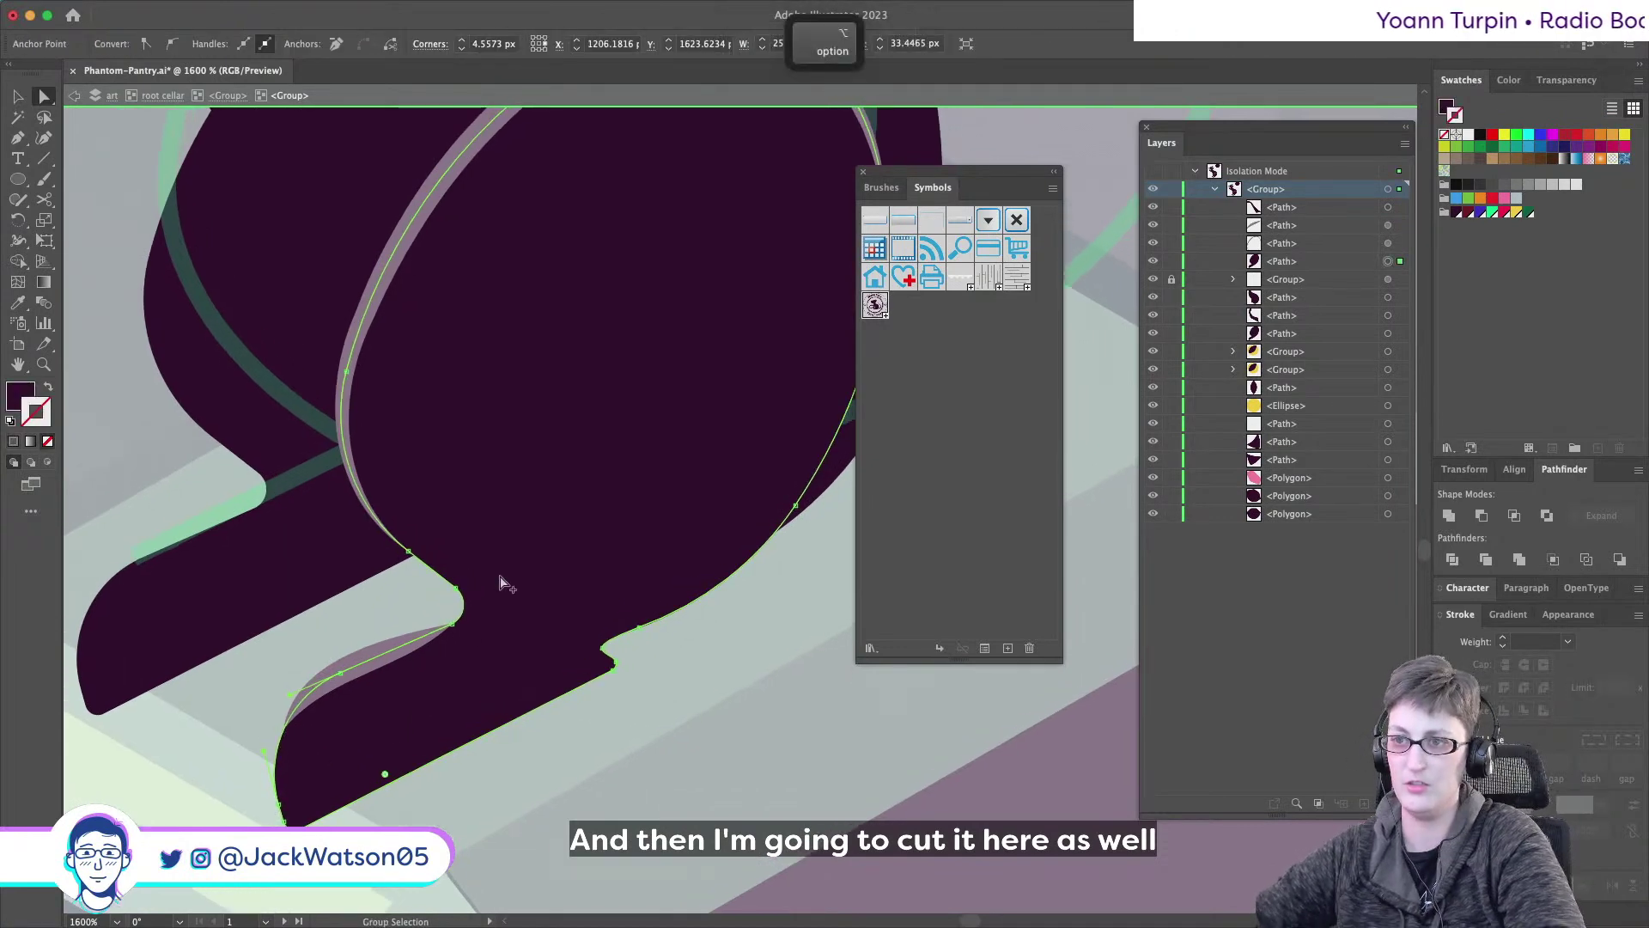
pyautogui.scroll(-1, 504, 578)
pyautogui.scroll(3, 552, 479)
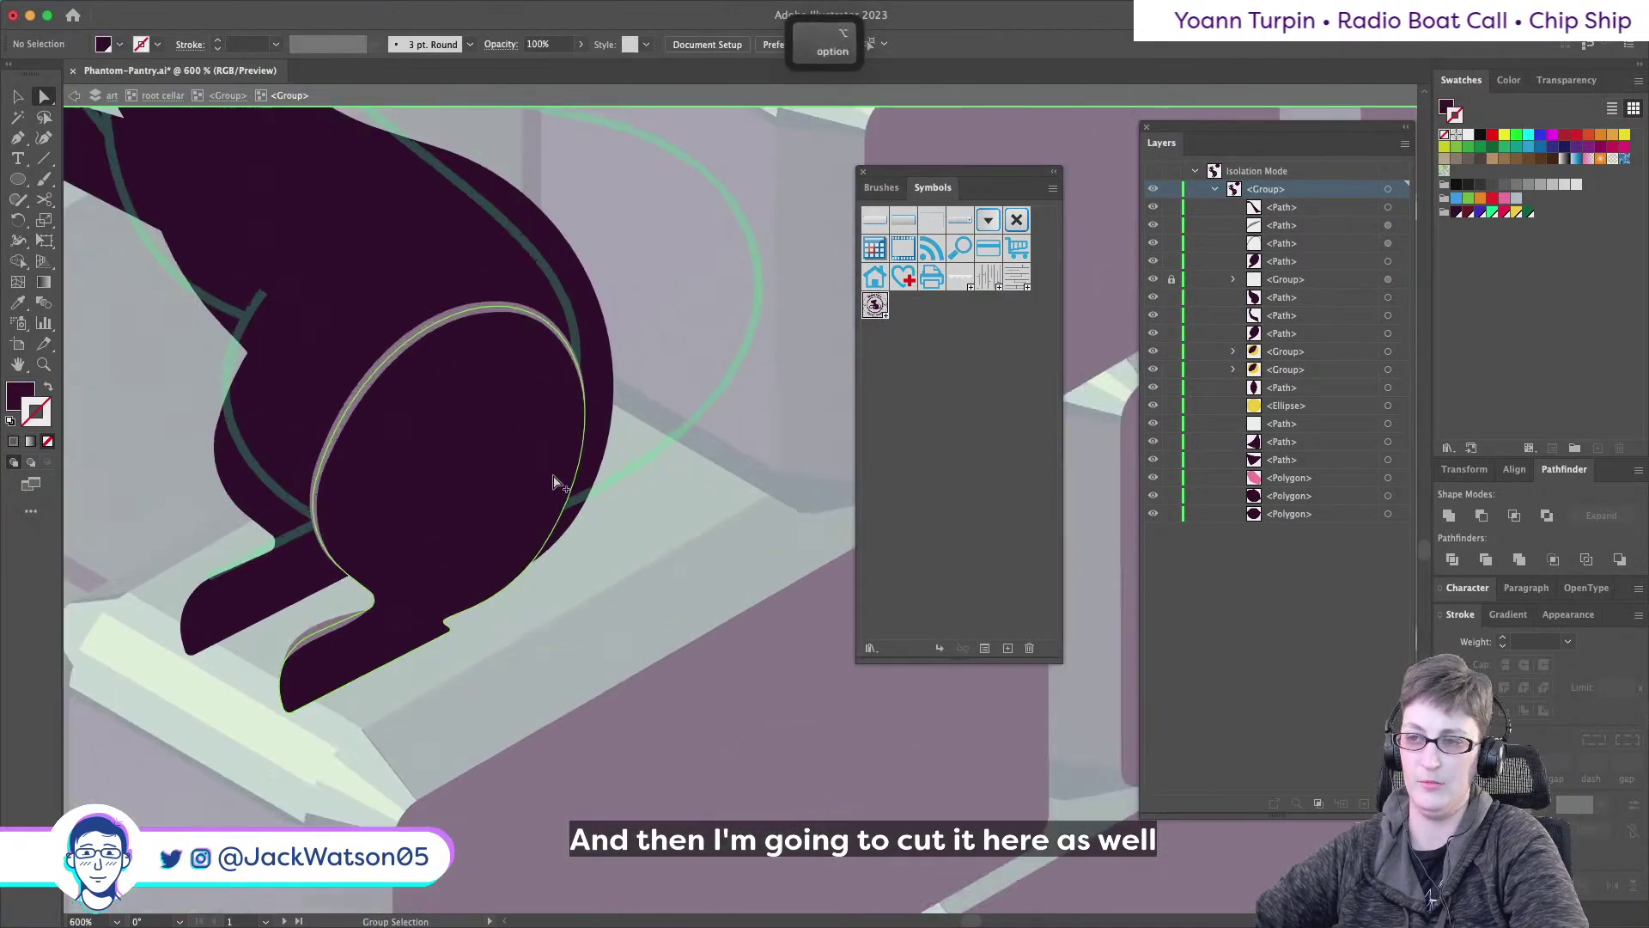
pyautogui.click(599, 384)
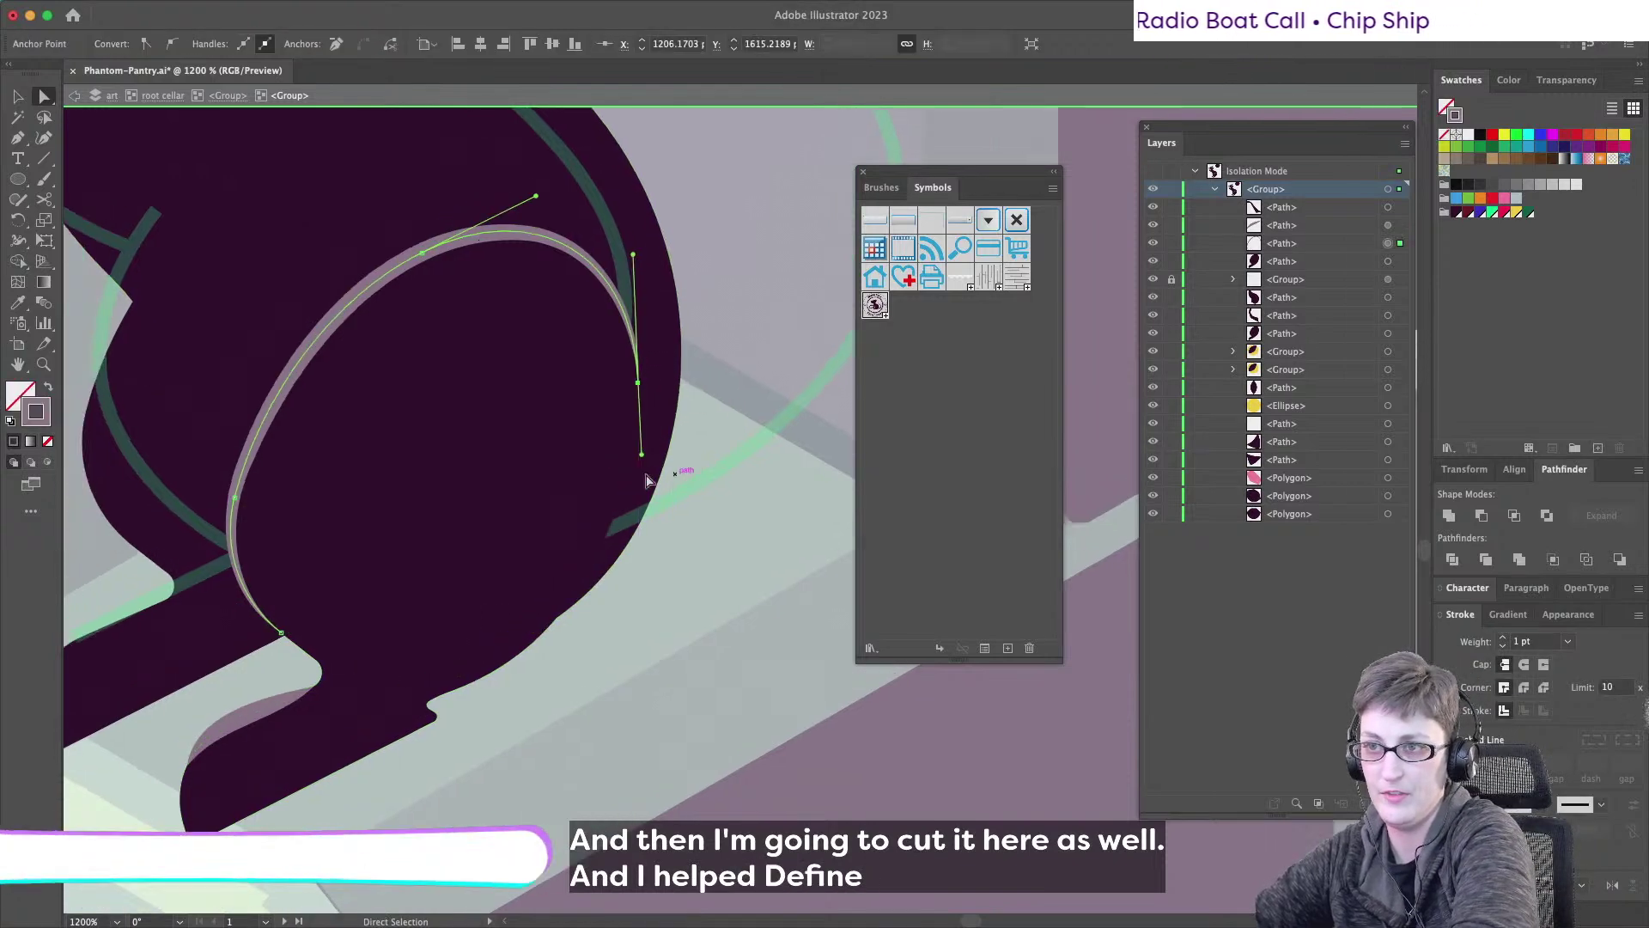
pyautogui.hscroll(-5, 602, 515)
pyautogui.scroll(-2, 429, 760)
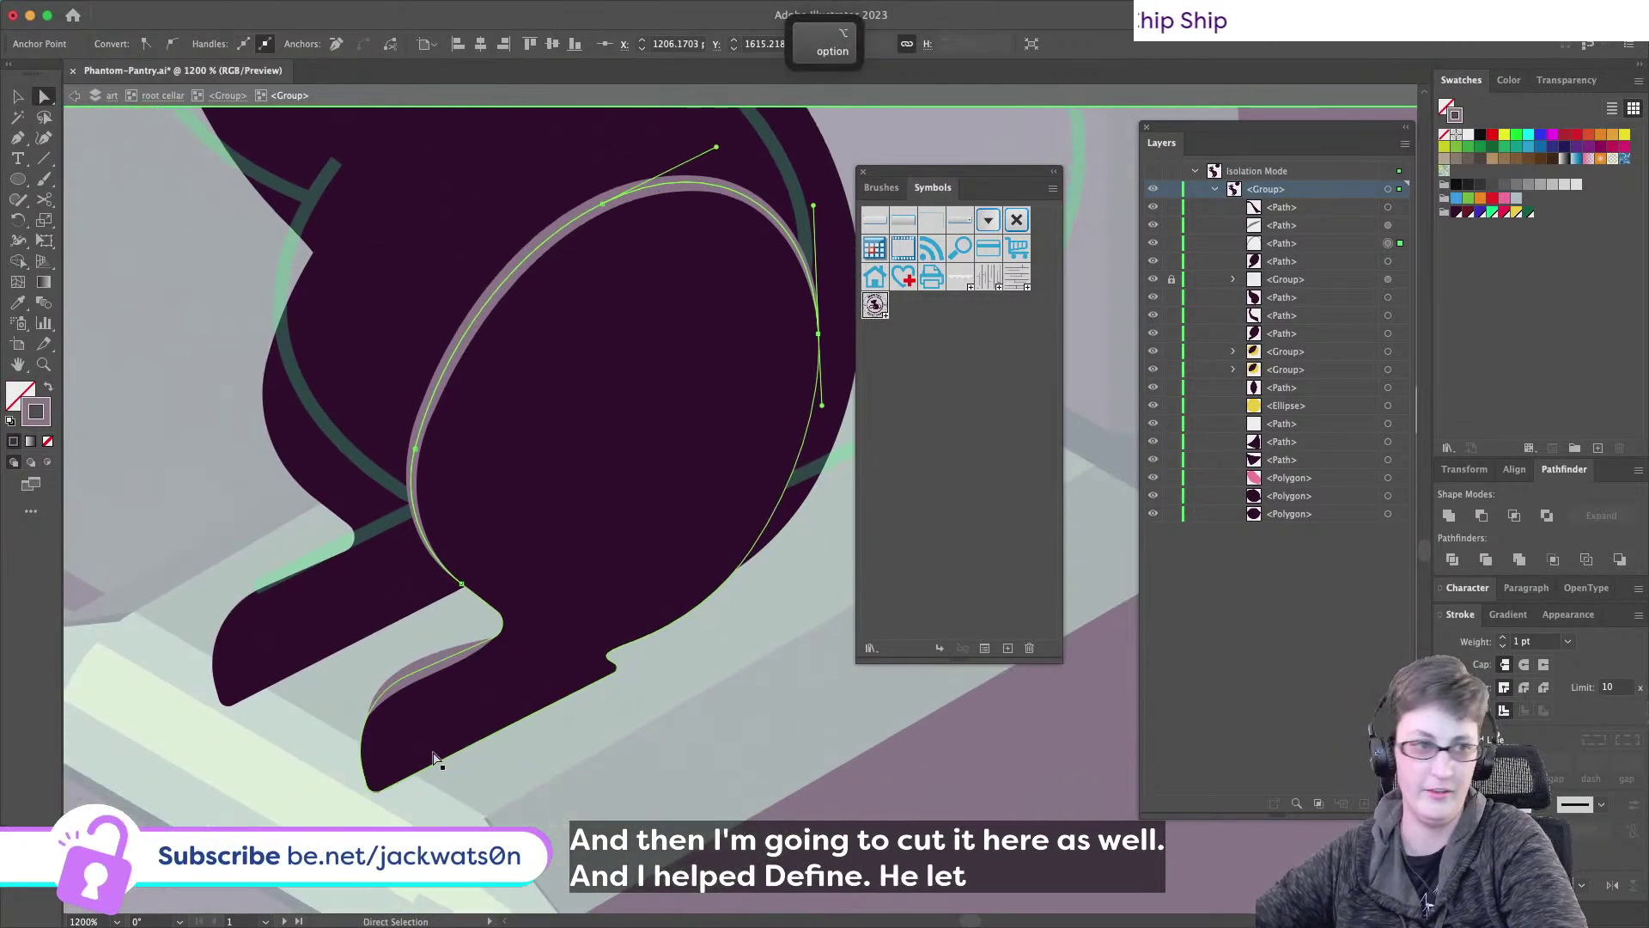
# - Move the paw stroke's front end down to the tip of the toes and its inner end into the leg below the ankle
pyautogui.press('super+shift+a')
pyautogui.scroll(2, 434, 652)
pyautogui.scroll(-2, 430, 653)
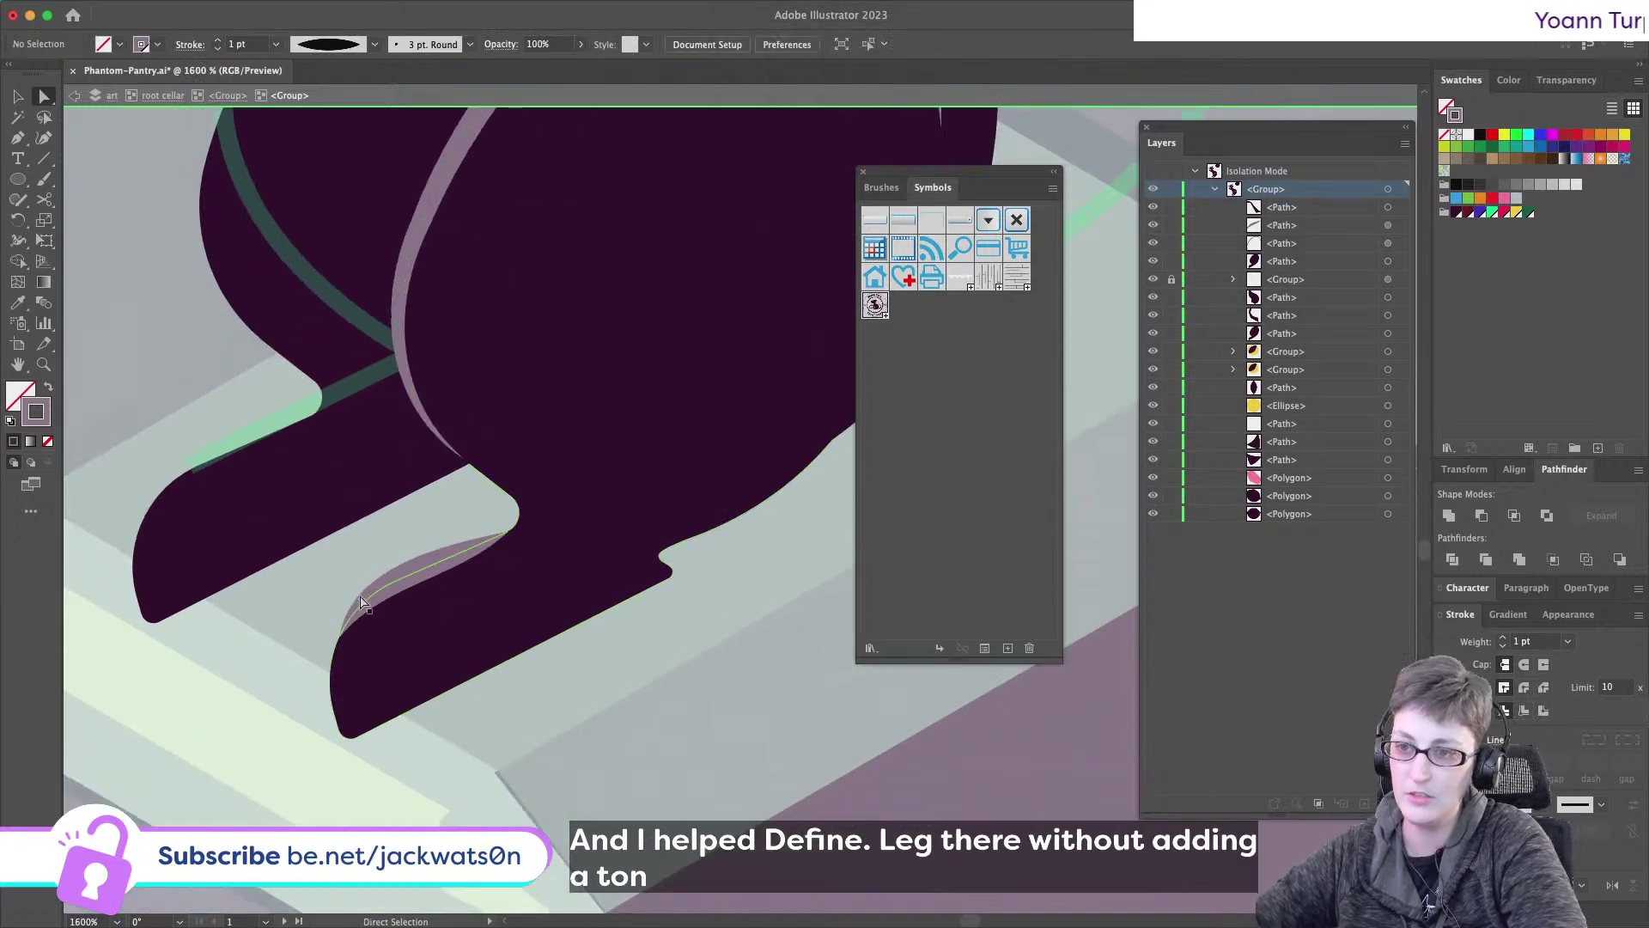
pyautogui.click(340, 641)
pyautogui.moveTo(340, 641); pyautogui.dragTo(307, 638)
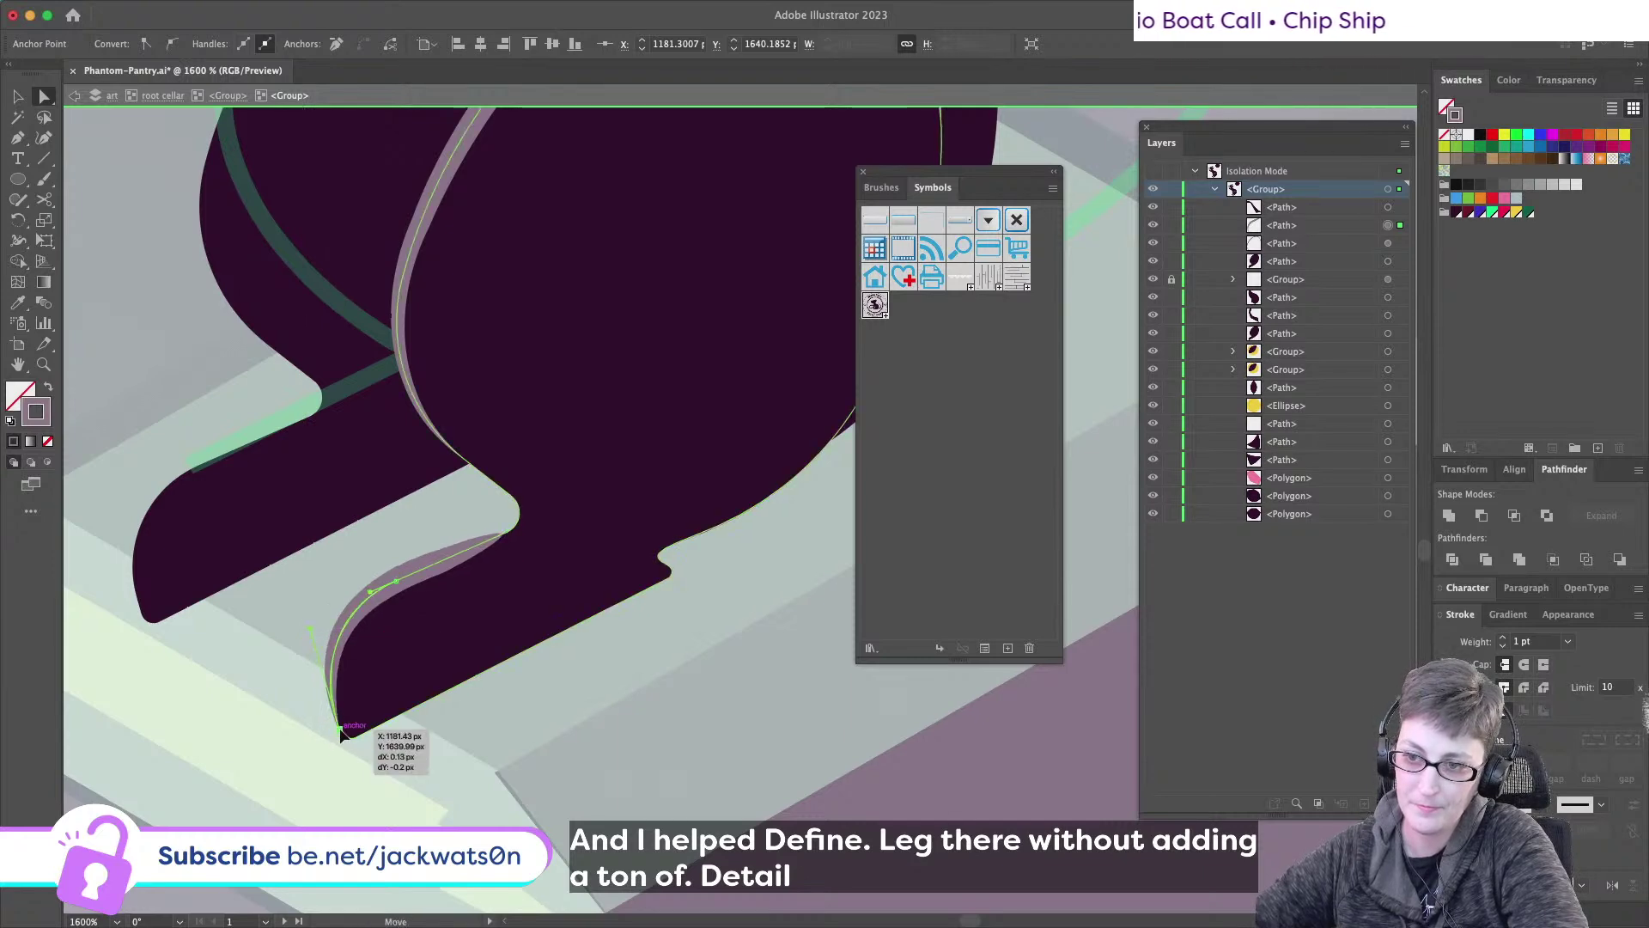
pyautogui.press('shift+super+a')
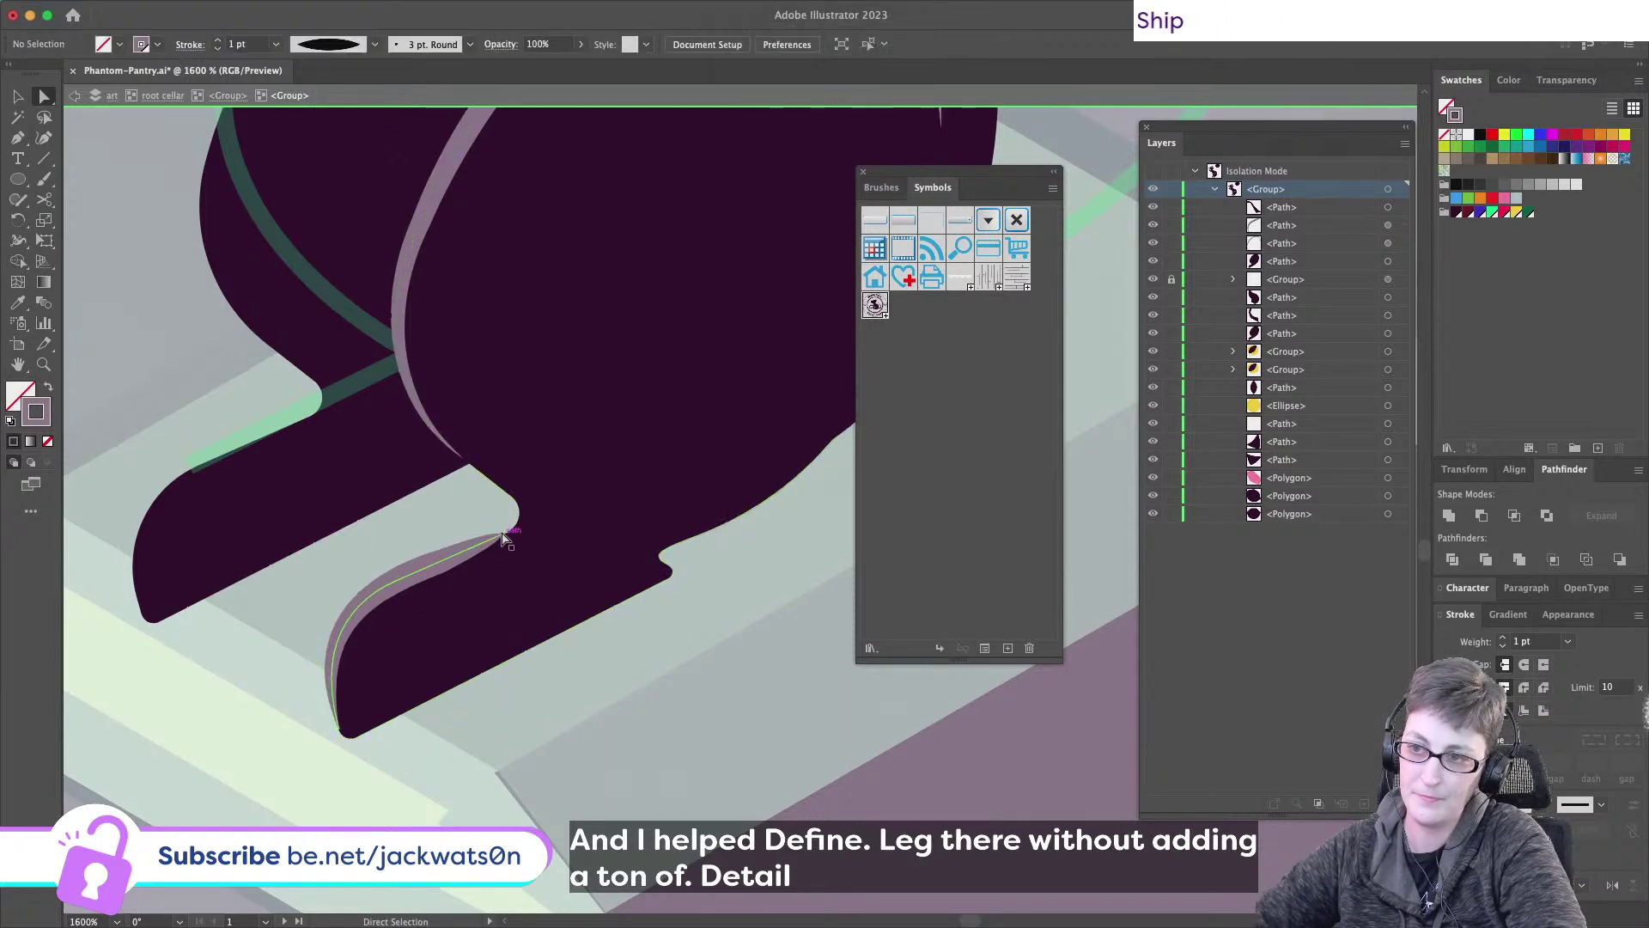
pyautogui.click(505, 535)
pyautogui.moveTo(507, 535); pyautogui.dragTo(533, 522)
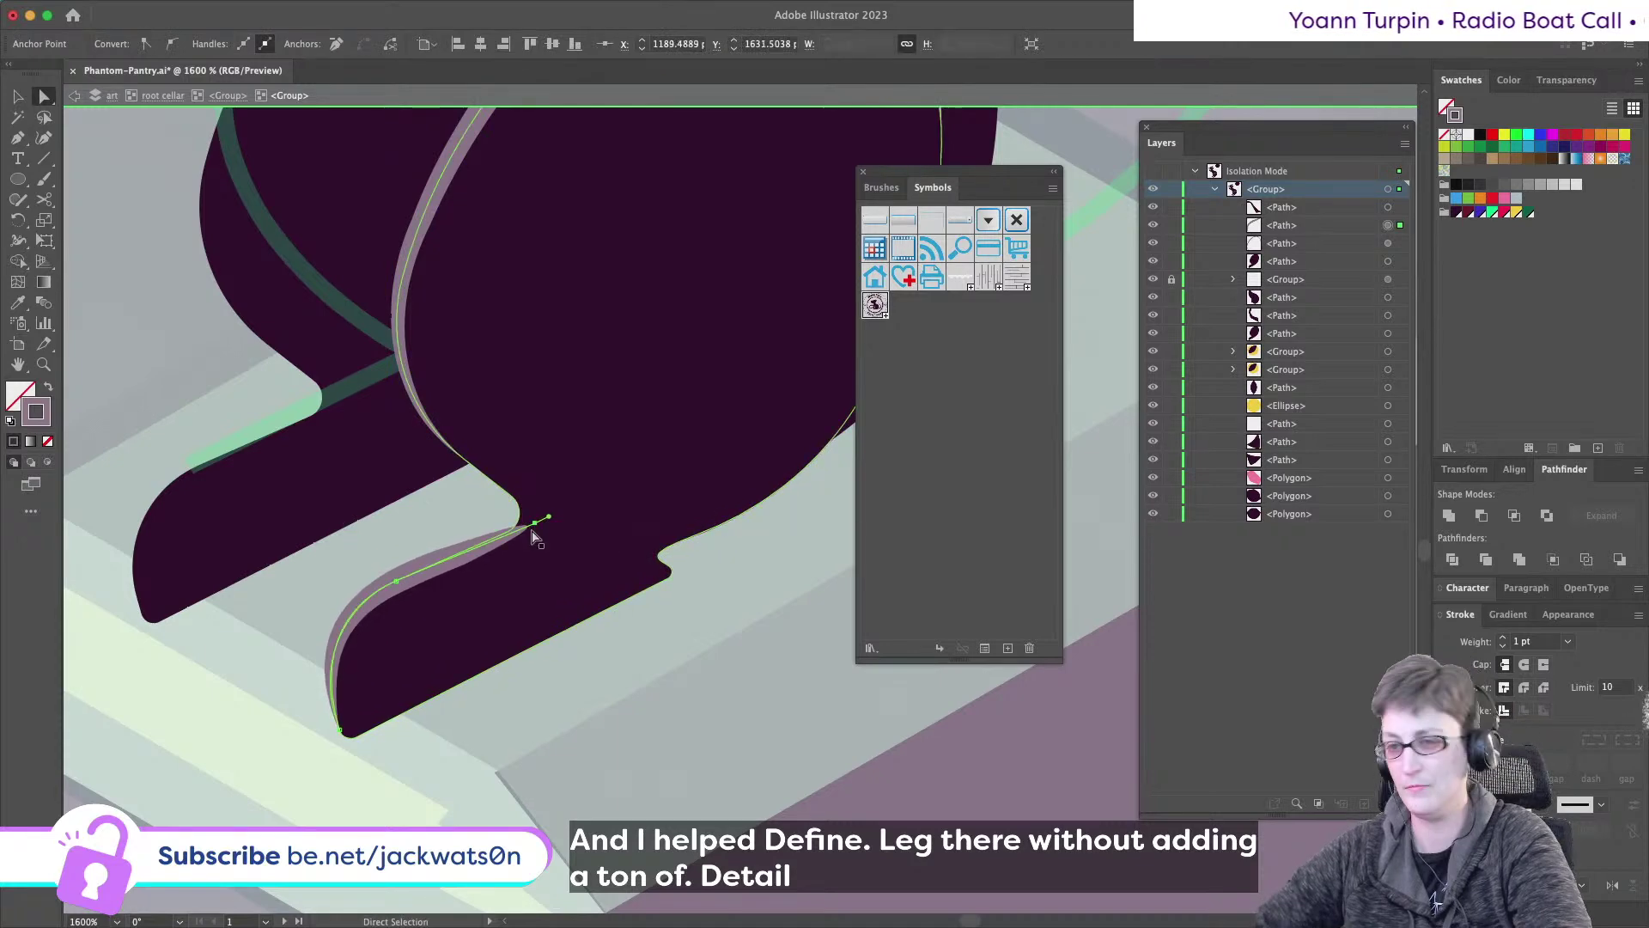
pyautogui.click(533, 540)
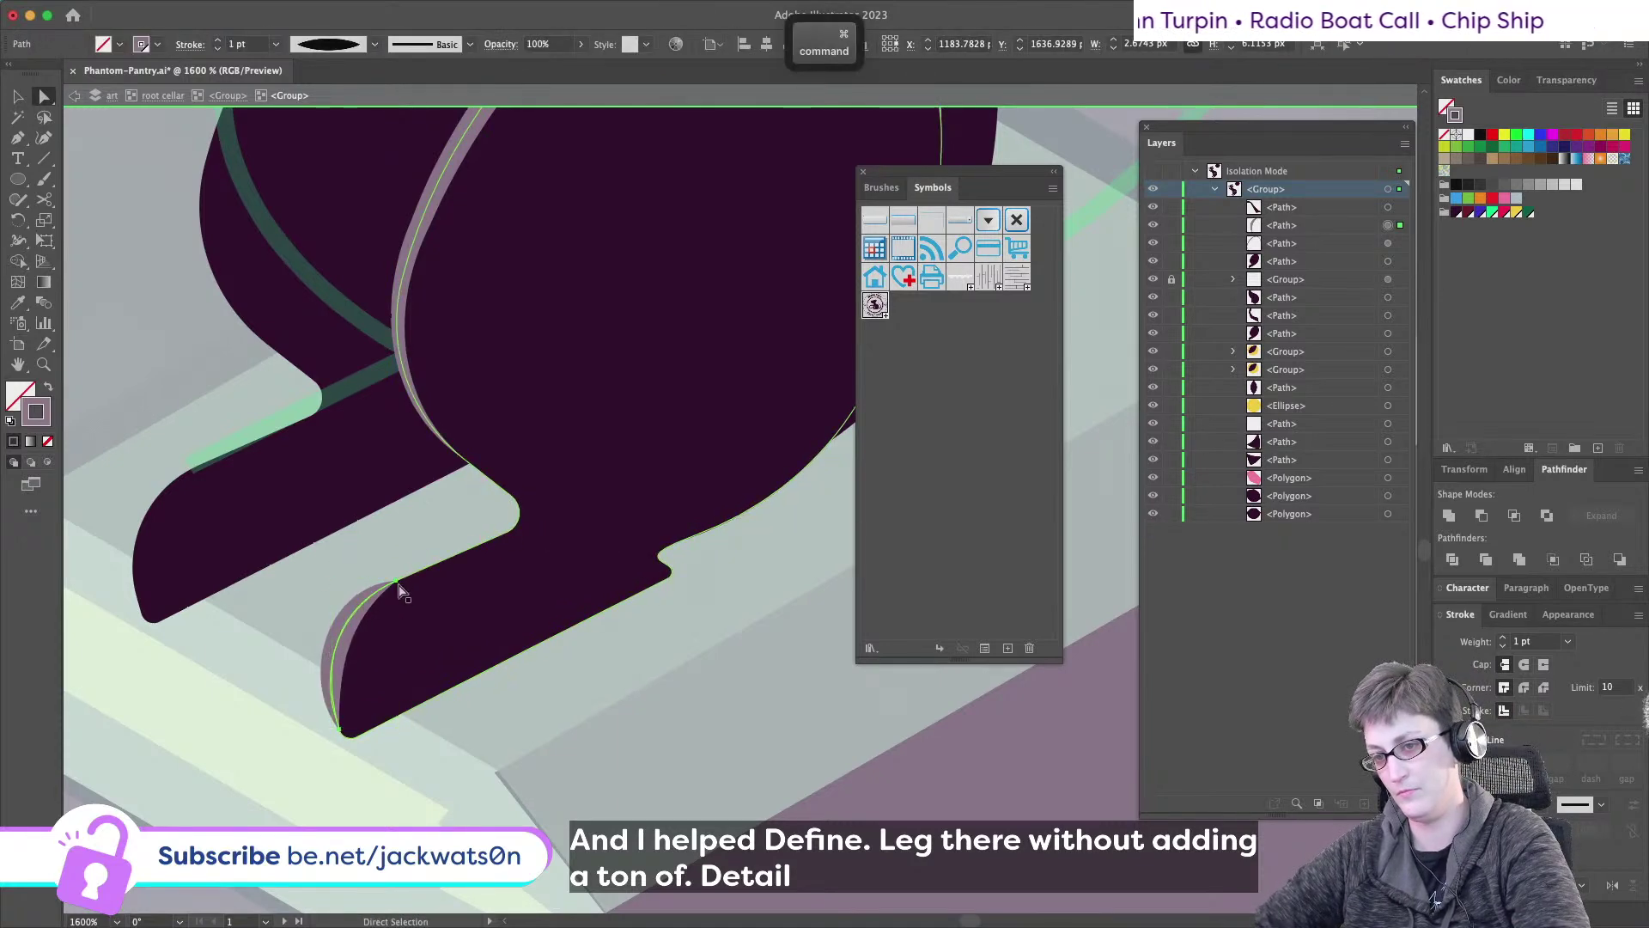
pyautogui.press('super+z')
pyautogui.press('super+z')
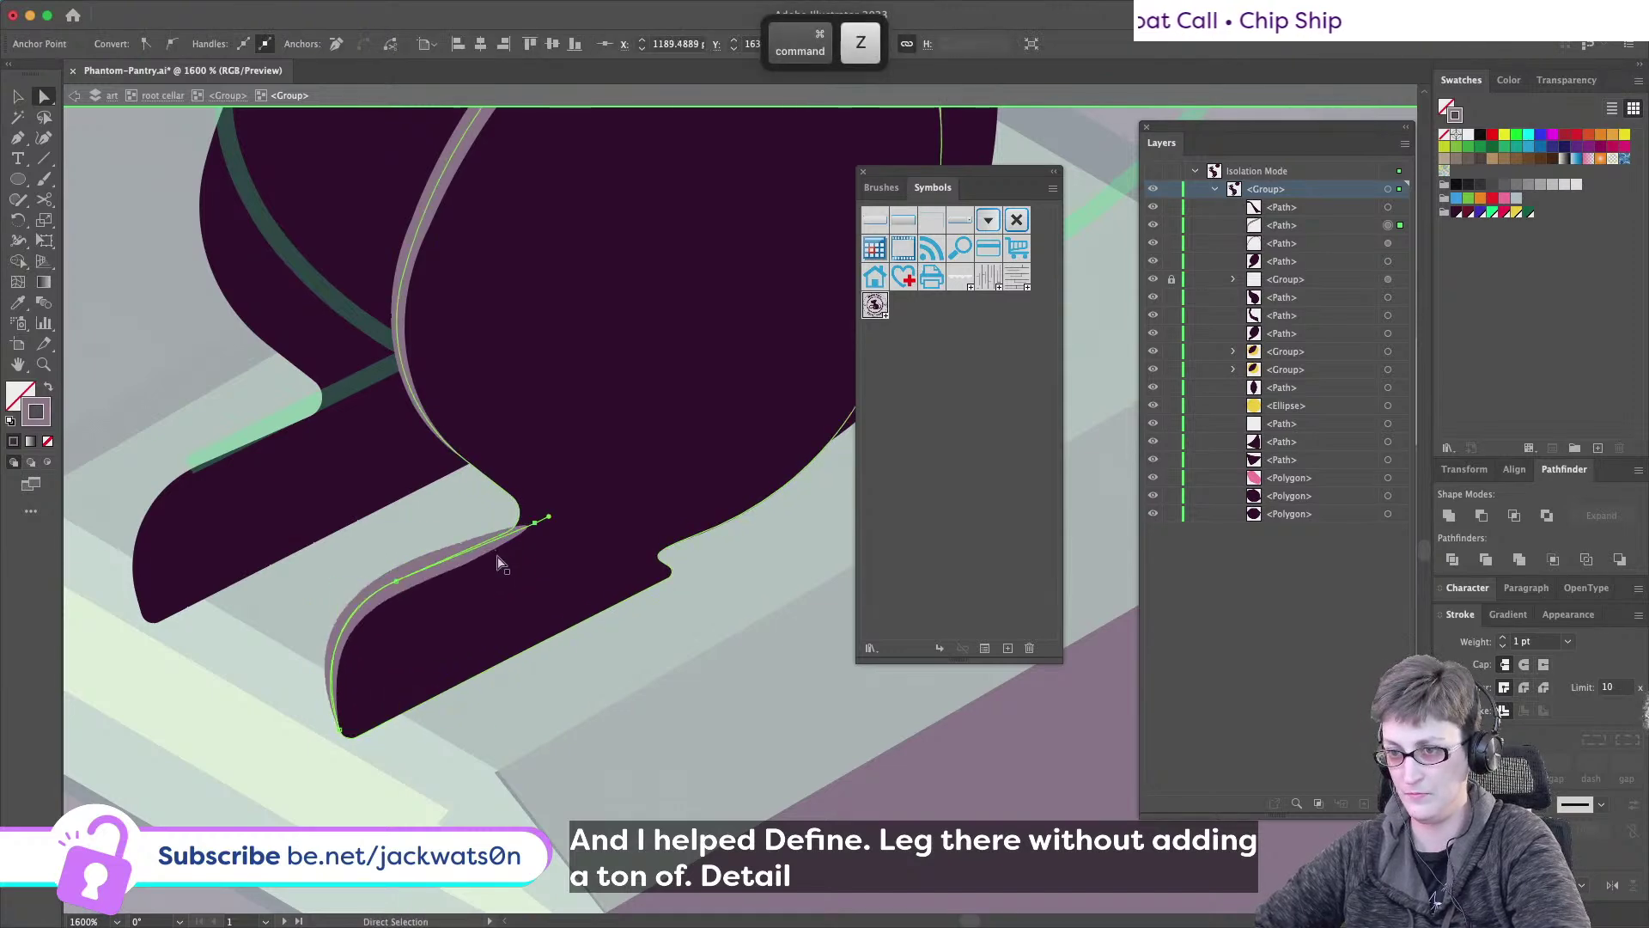
# - Extend the paw stroke's inner end slightly further into the leg
pyautogui.moveTo(546, 523); pyautogui.dragTo(557, 519)
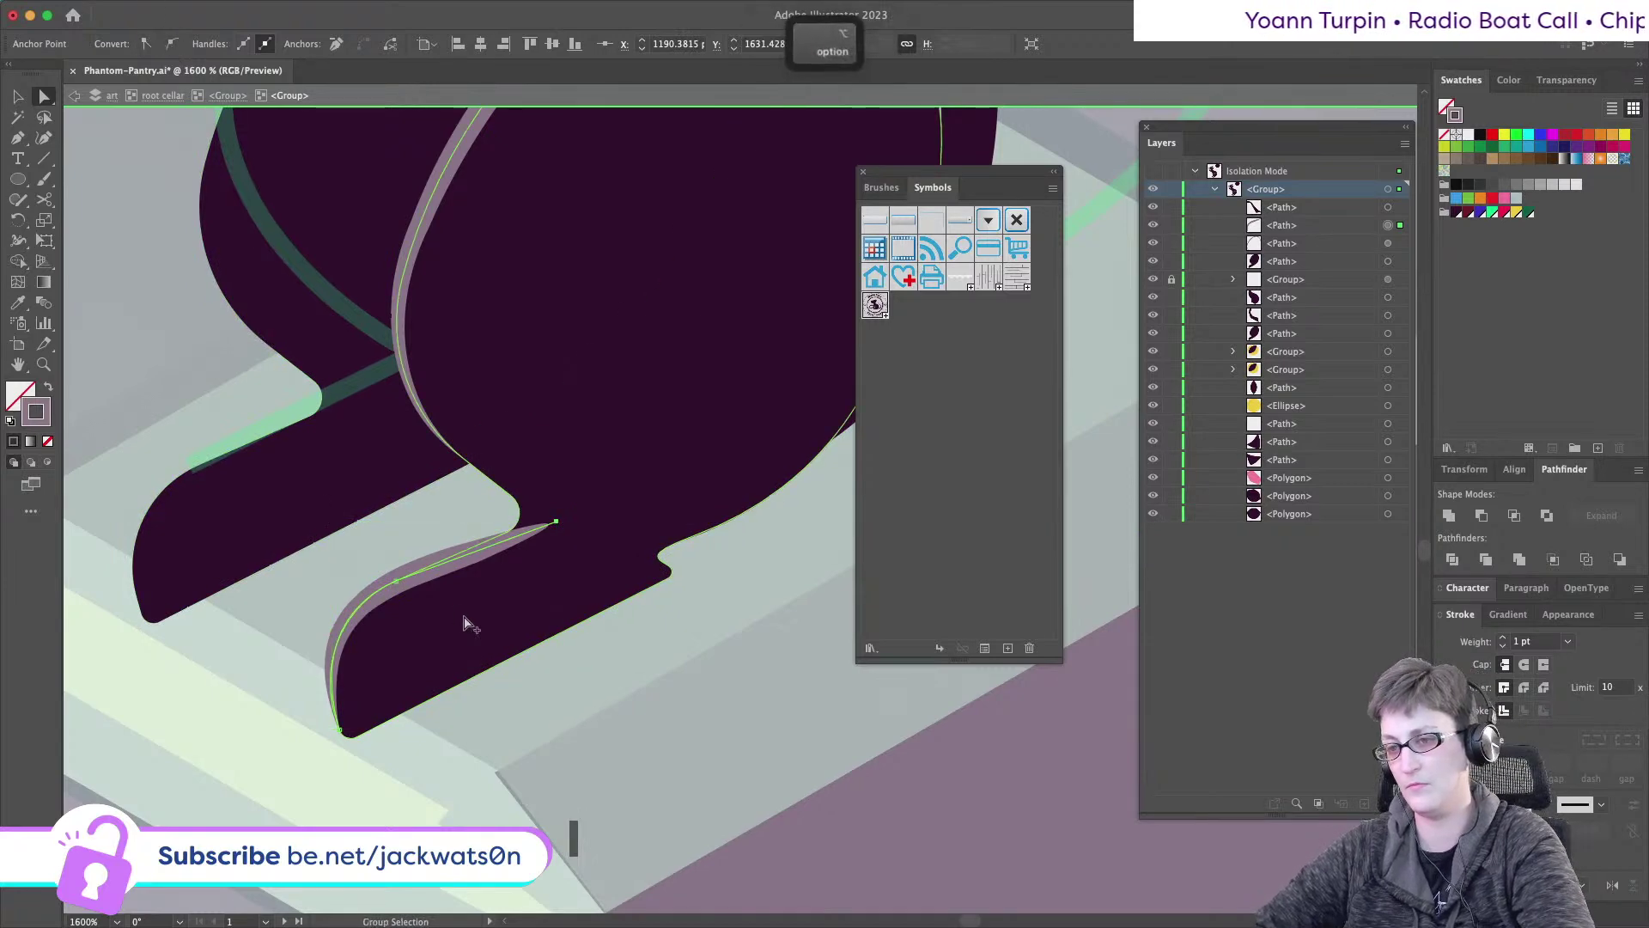
pyautogui.scroll(5, 455, 627)
pyautogui.scroll(-3, 385, 560)
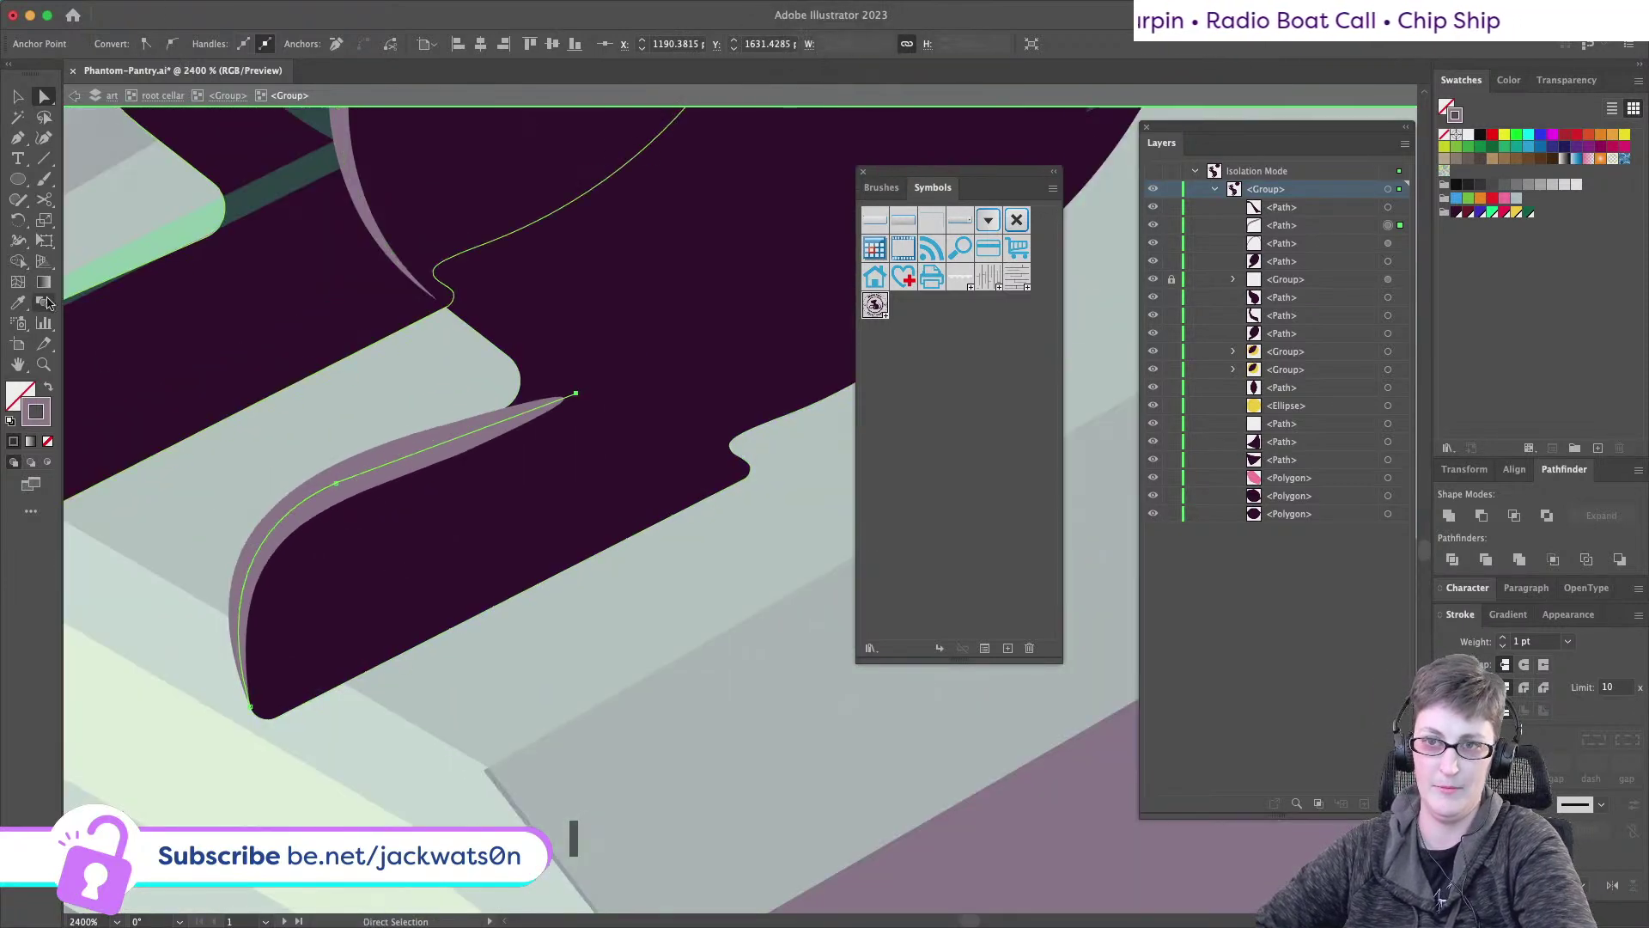
# - Delete the paw stroke's inner end anchor, keeping only the curve around the front of the toes
pyautogui.hotkey('shift', 'w')
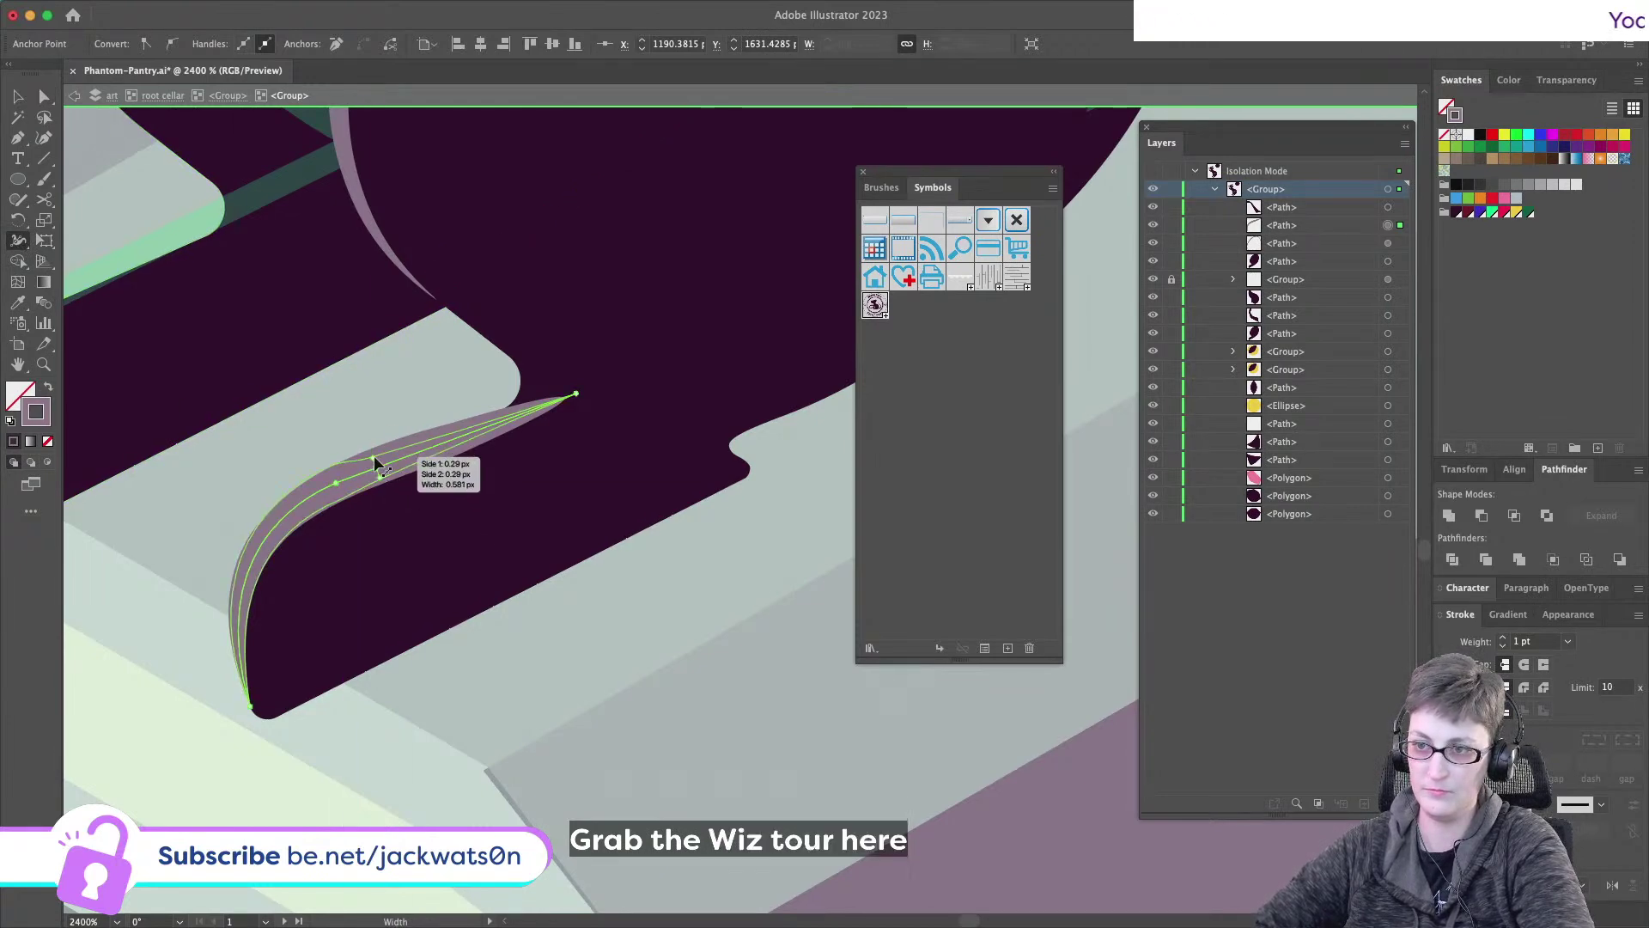
pyautogui.press('super+z')
pyautogui.click(336, 481)
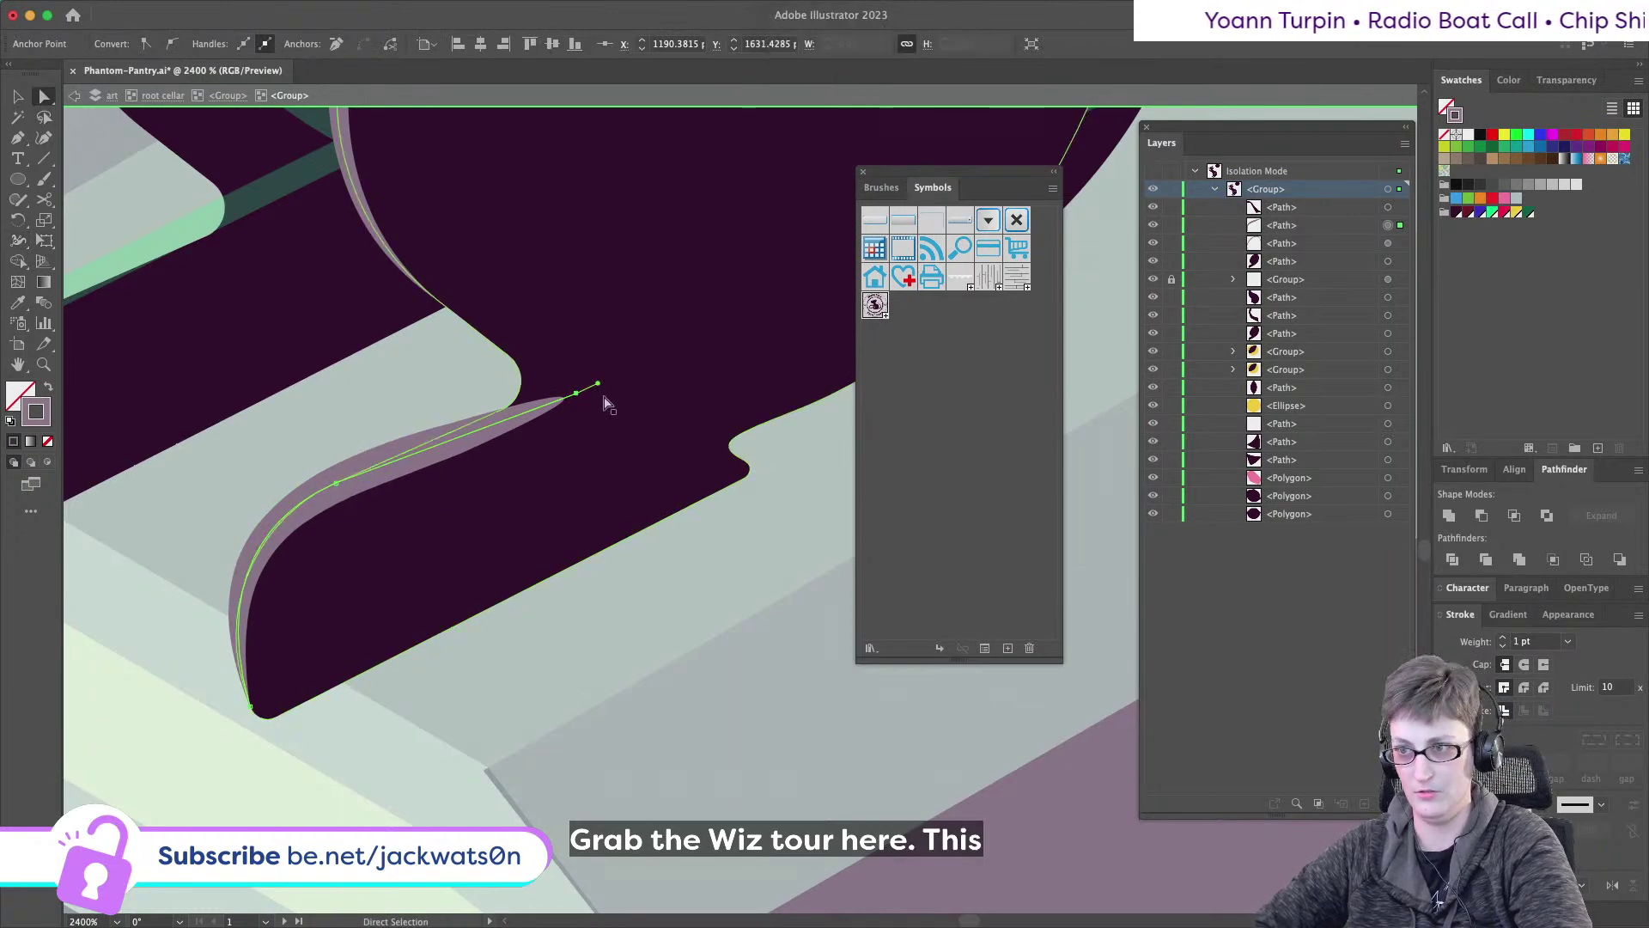
pyautogui.press('BackSpace')
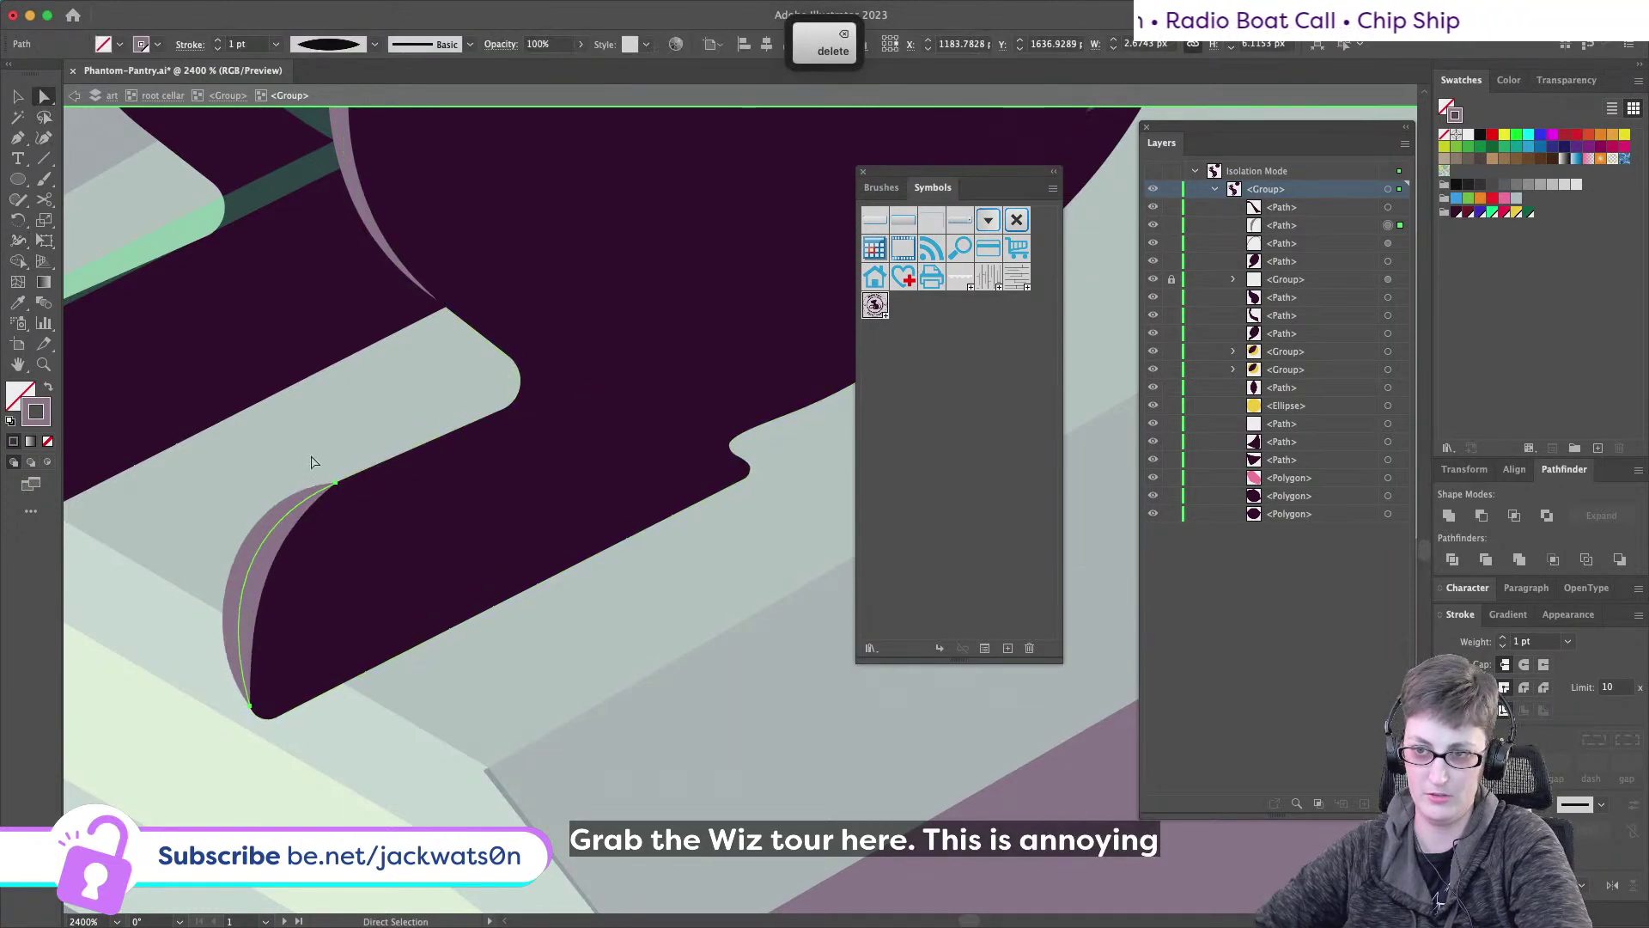
# - Extend the paw stroke's upper end to the ankle bend and adjust its curve to follow the top edge of the foot
pyautogui.moveTo(336, 484); pyautogui.dragTo(505, 414)
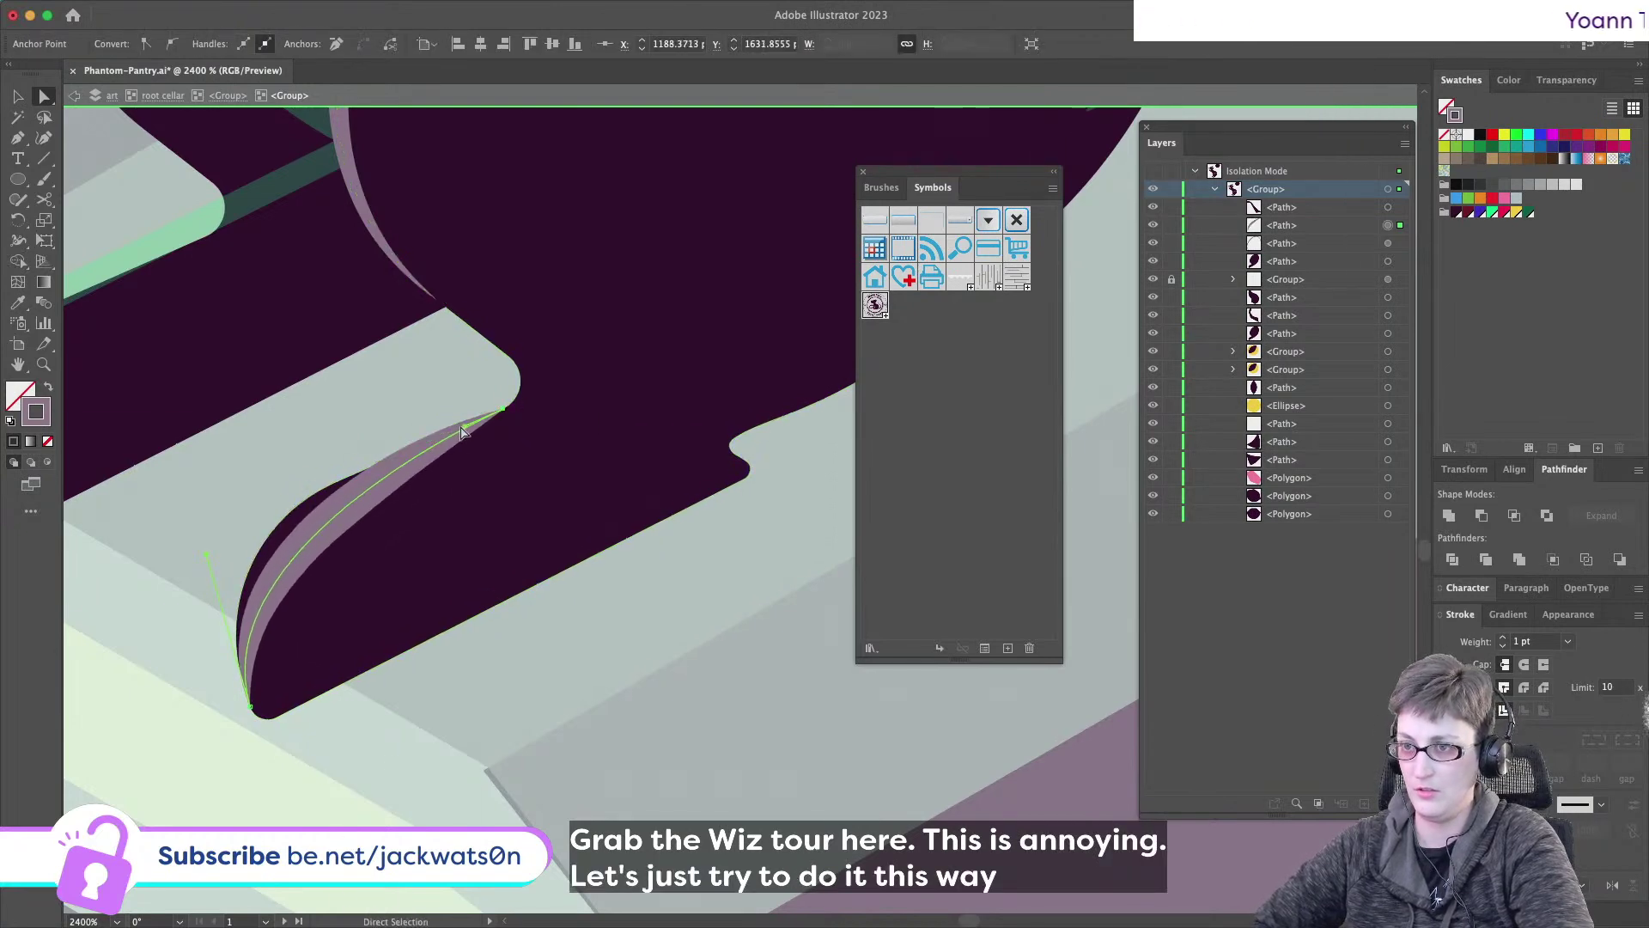
pyautogui.moveTo(286, 507); pyautogui.dragTo(277, 501)
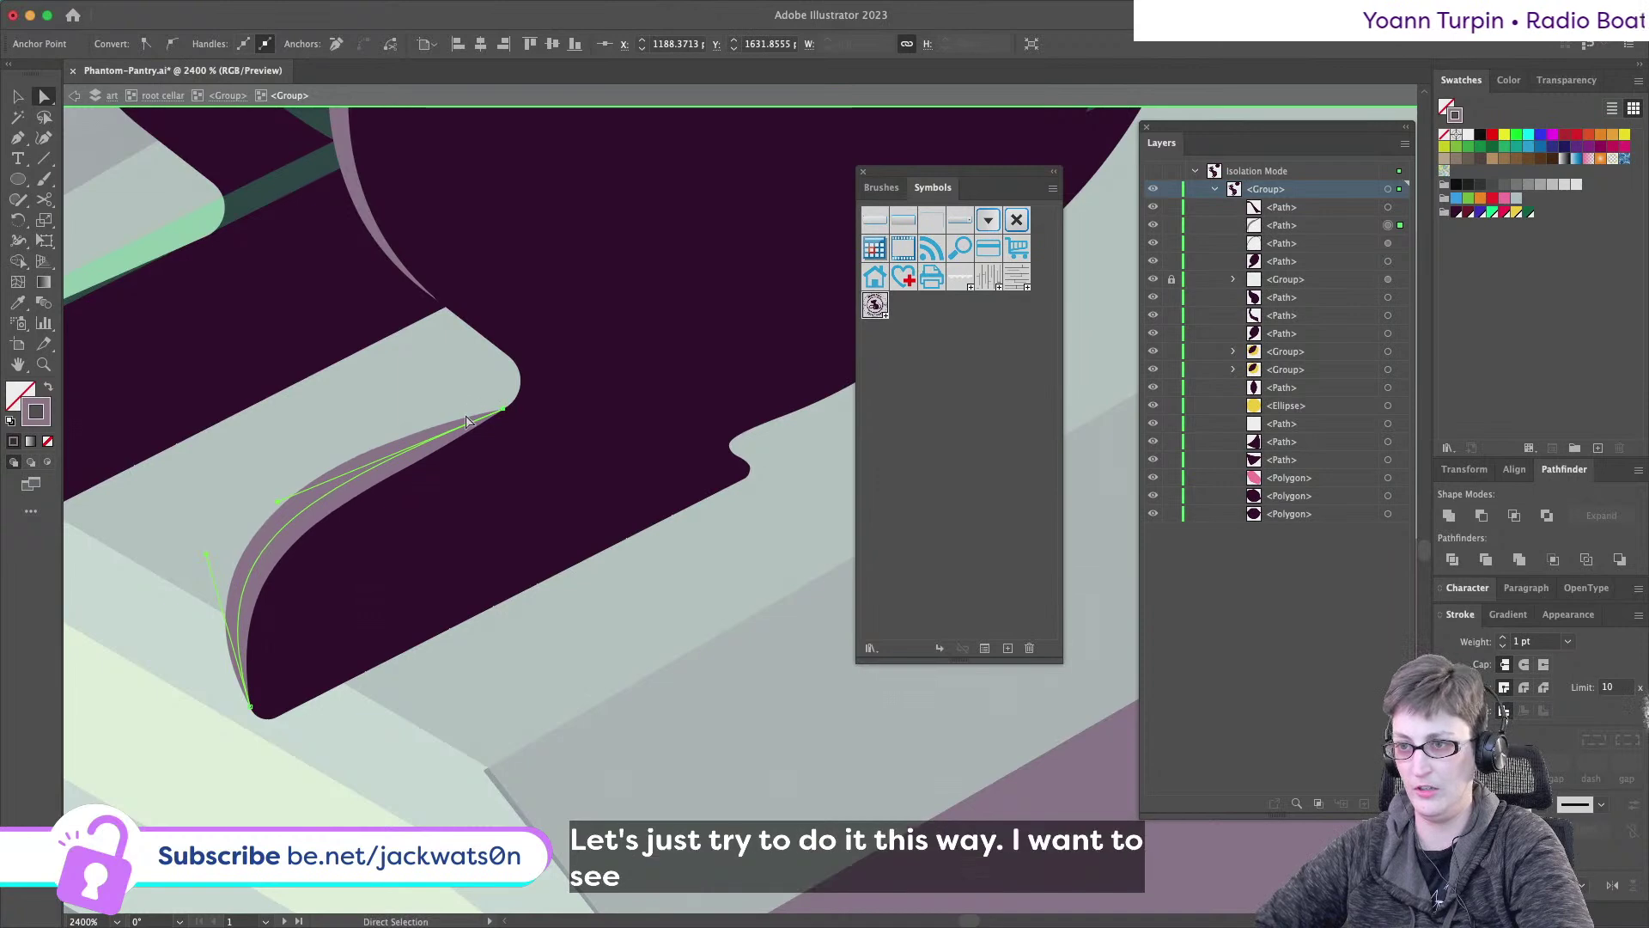
pyautogui.press('super+shift+a')
pyautogui.scroll(-10, 541, 551)
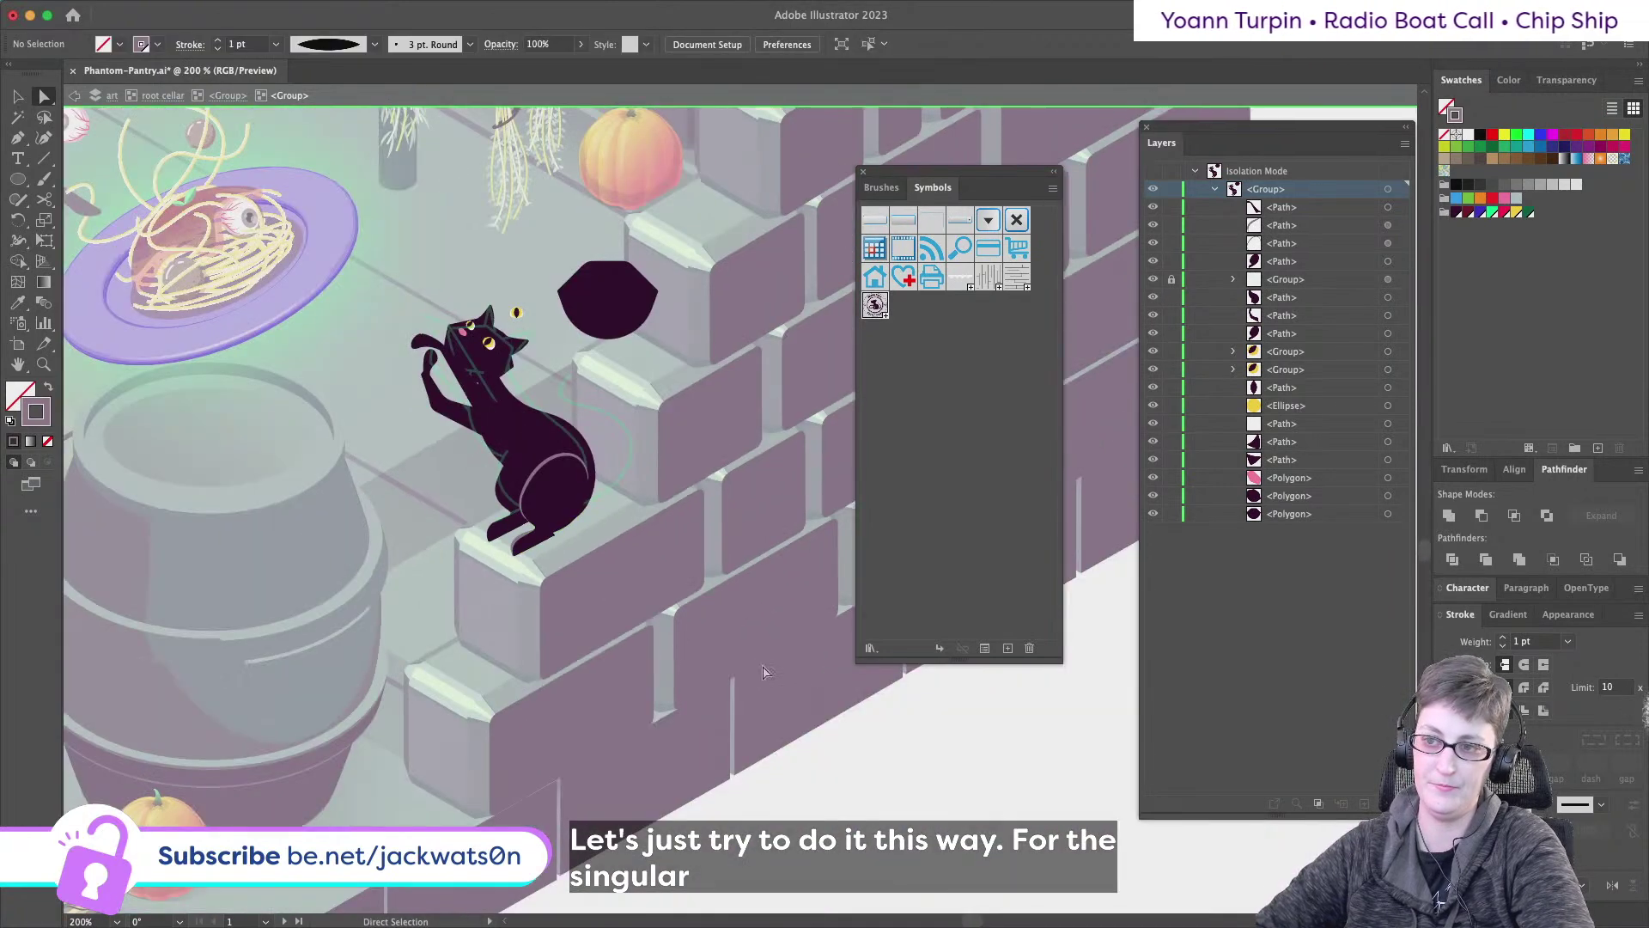
# - Draw a short curved toe stroke with the Pen tool from inside the near hind paw down to its tip
pyautogui.scroll(7, 547, 577)
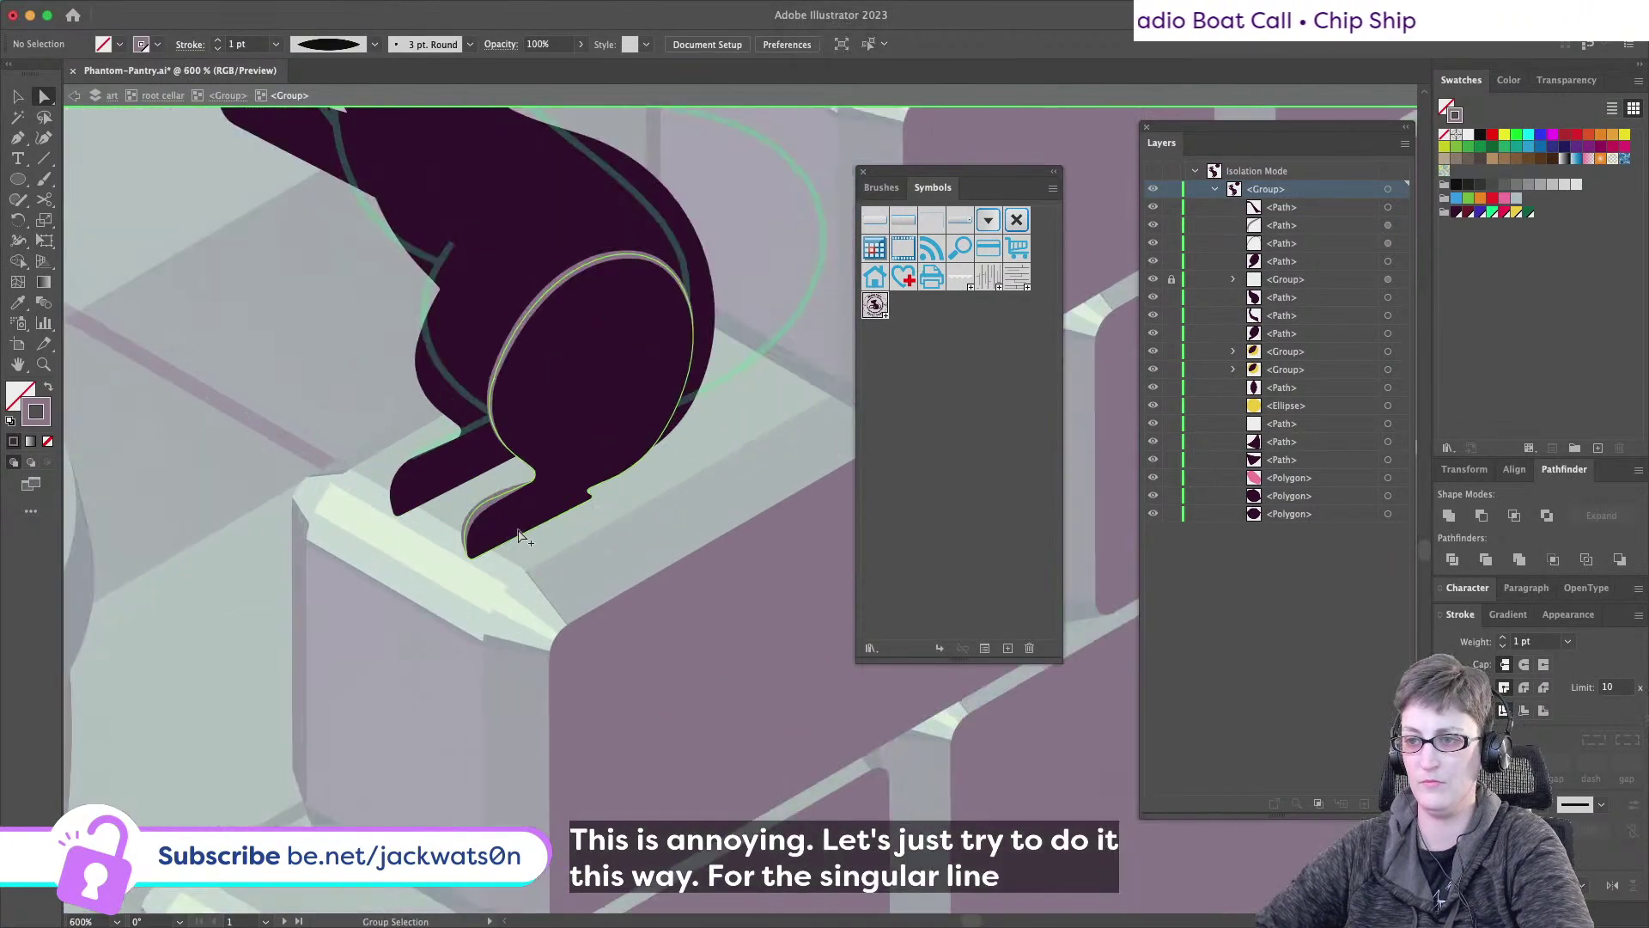
pyautogui.scroll(1, 524, 538)
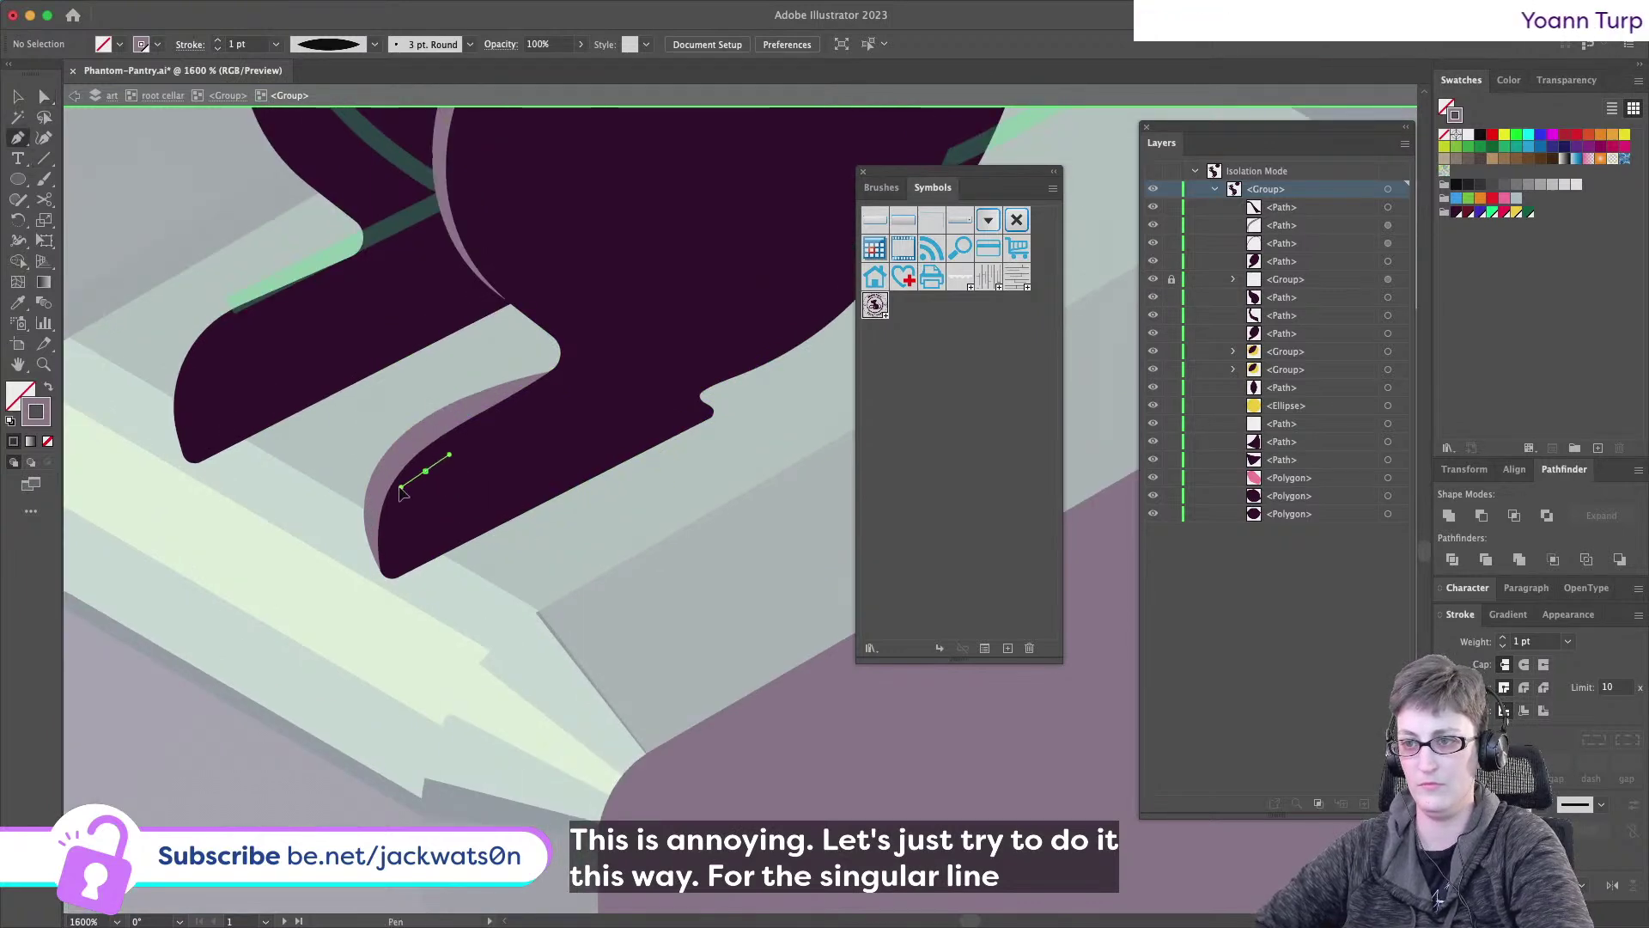
pyautogui.moveTo(393, 577); pyautogui.dragTo(423, 581)
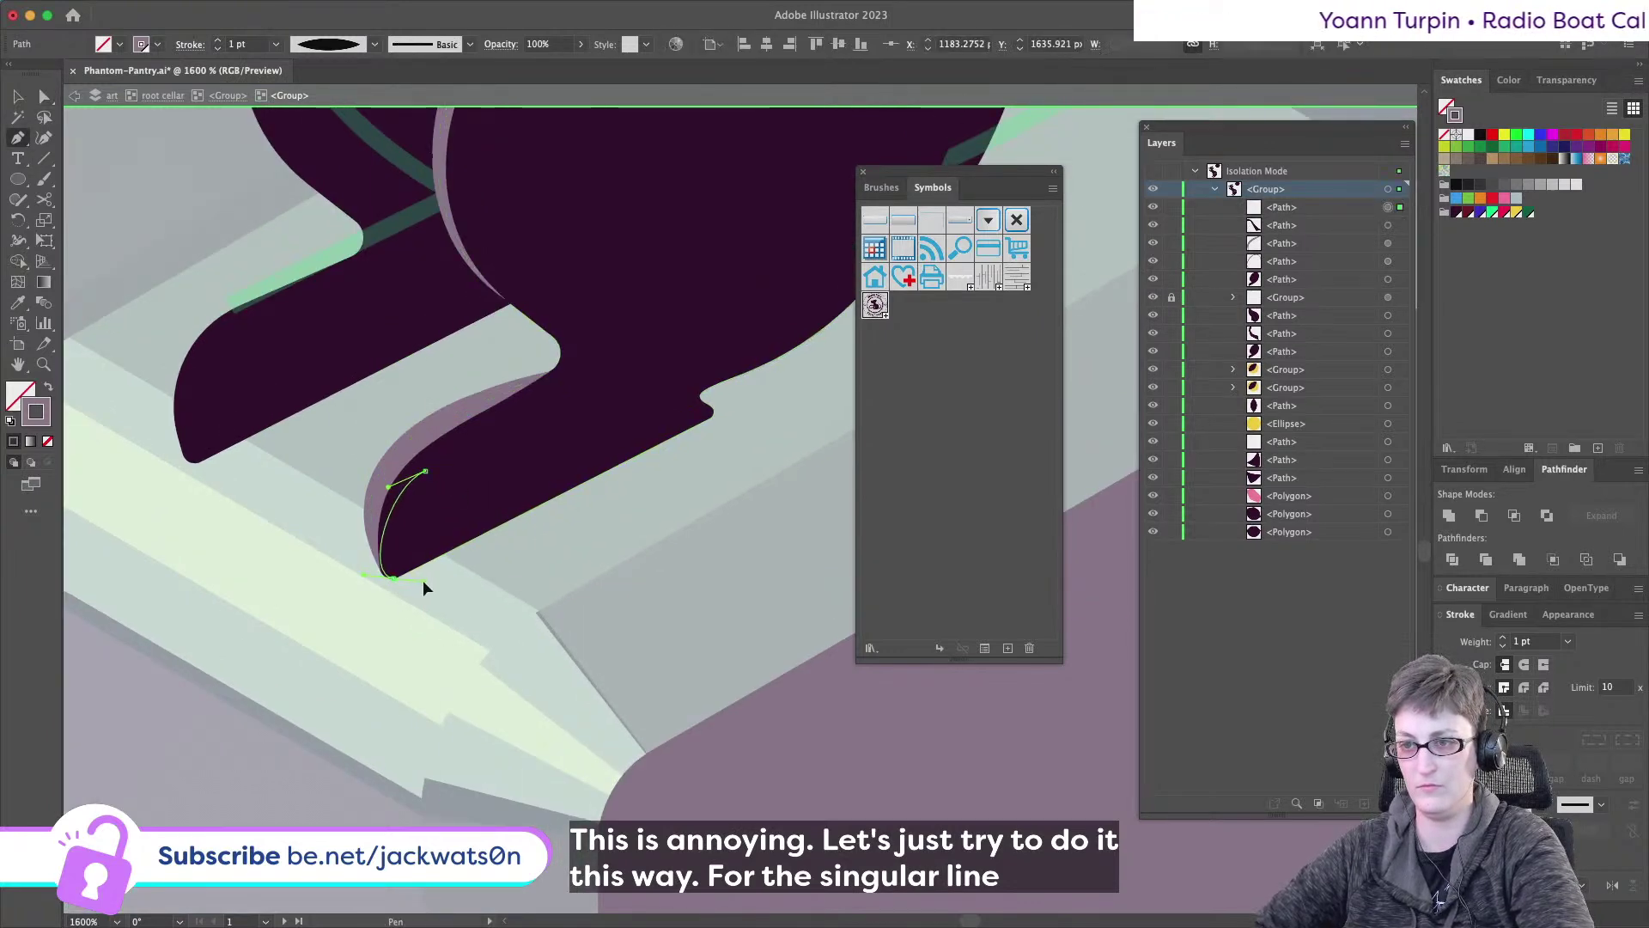
pyautogui.press('super+shift+a')
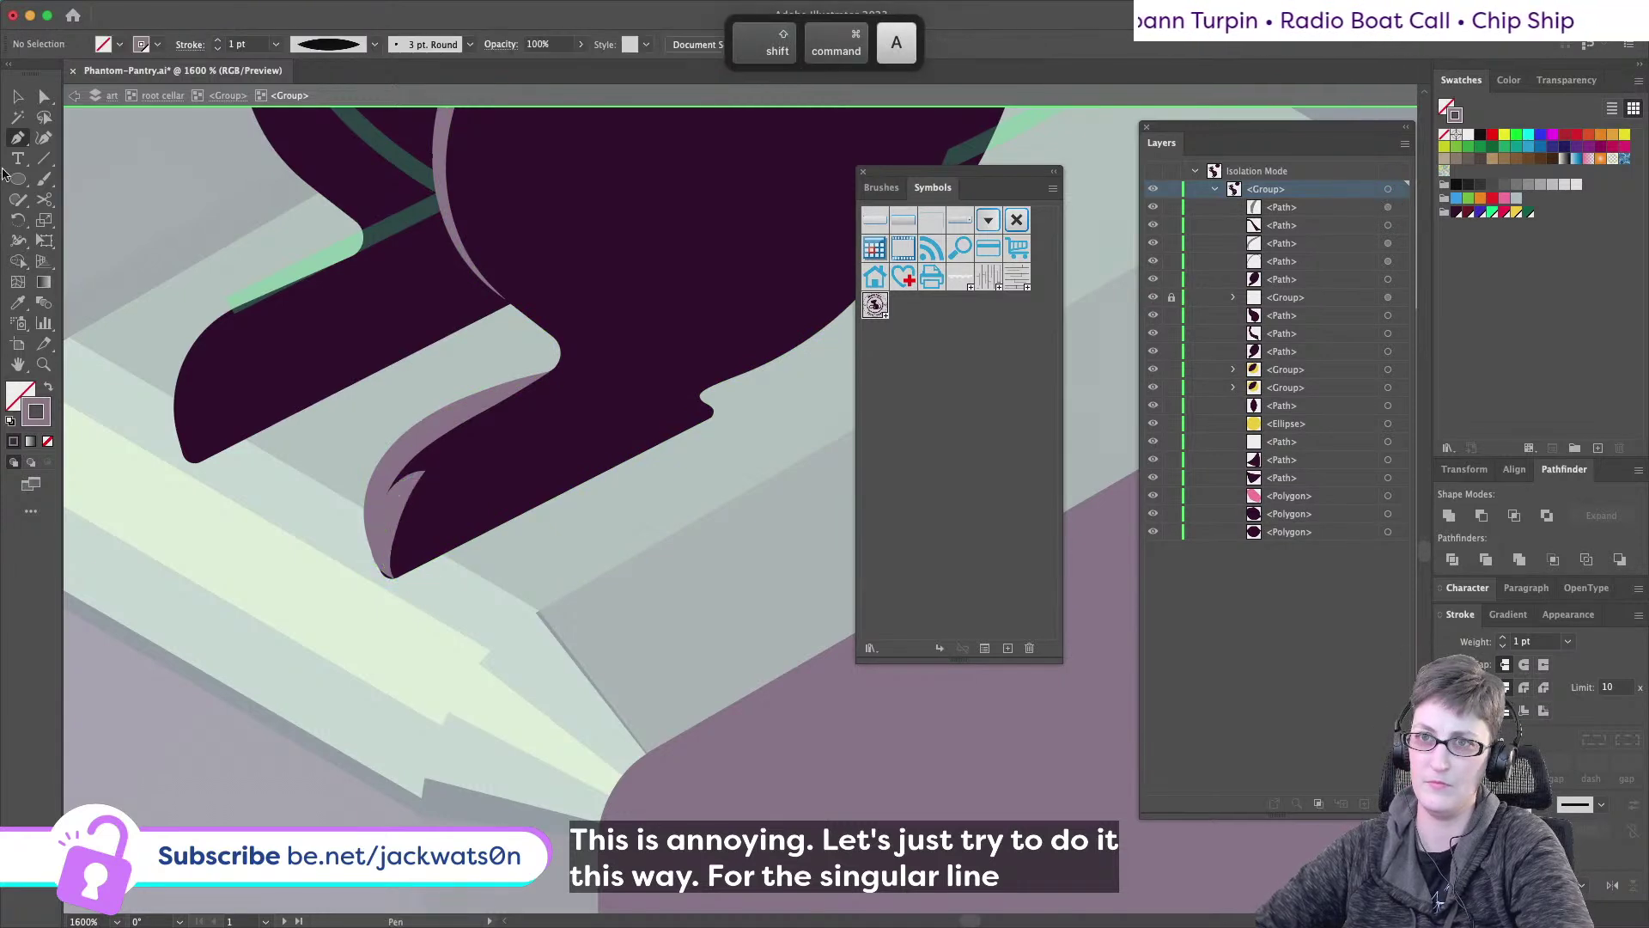
# - Set the stroke weight of both the paw outline stroke and the short toe stroke to 0.5 pt
pyautogui.press('a')
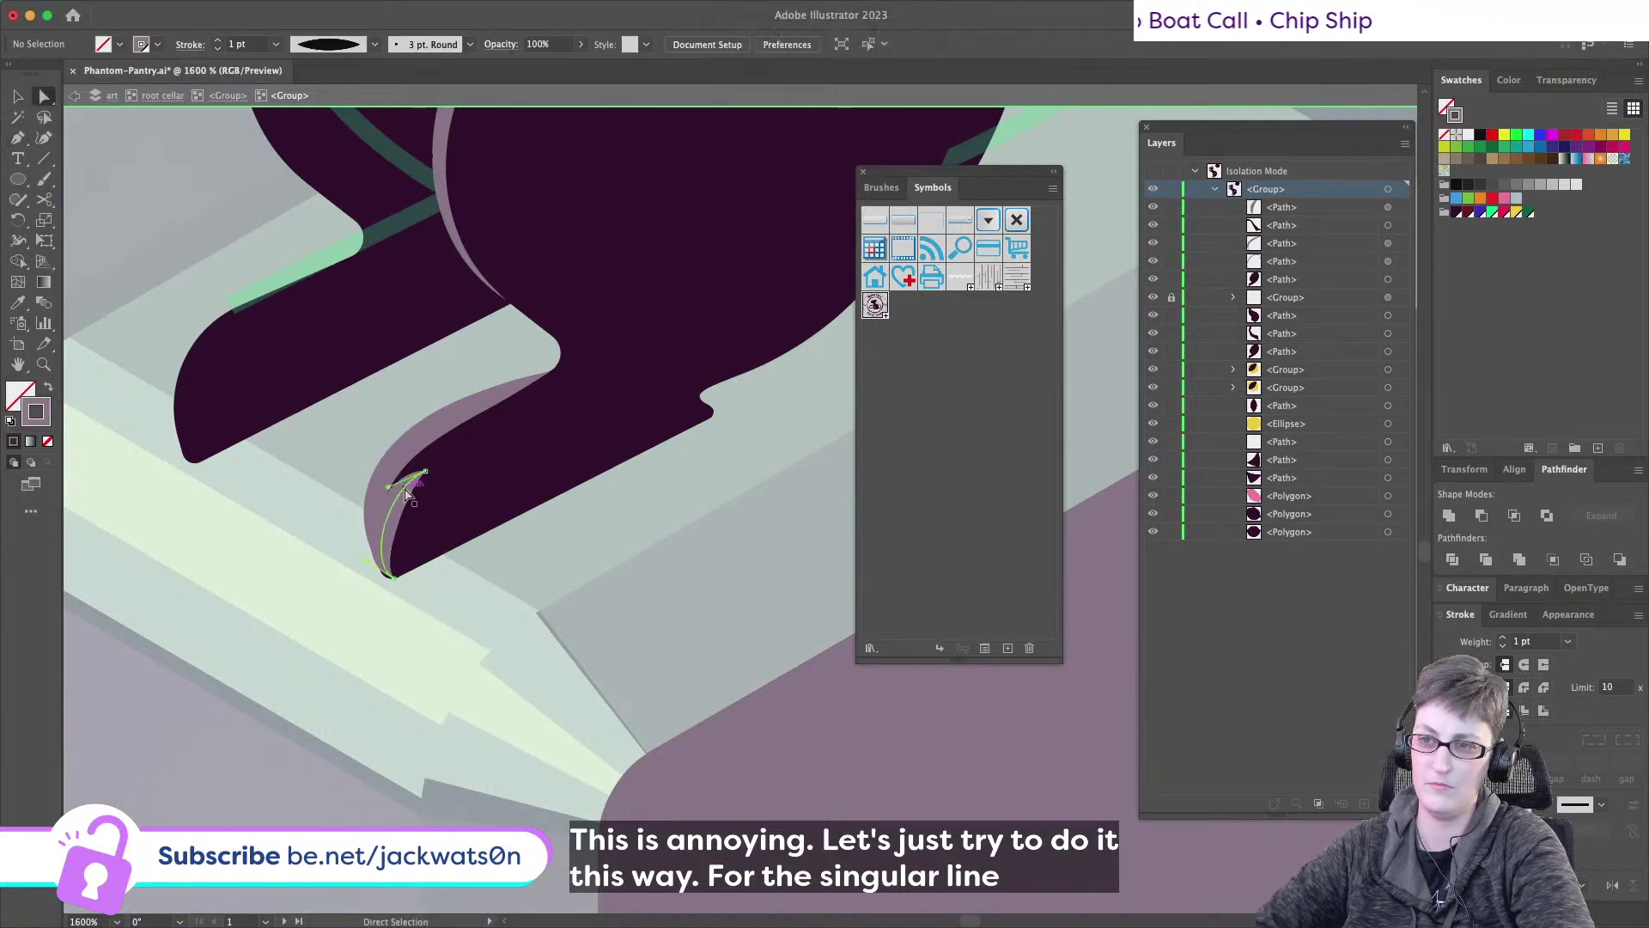
pyautogui.click(408, 494)
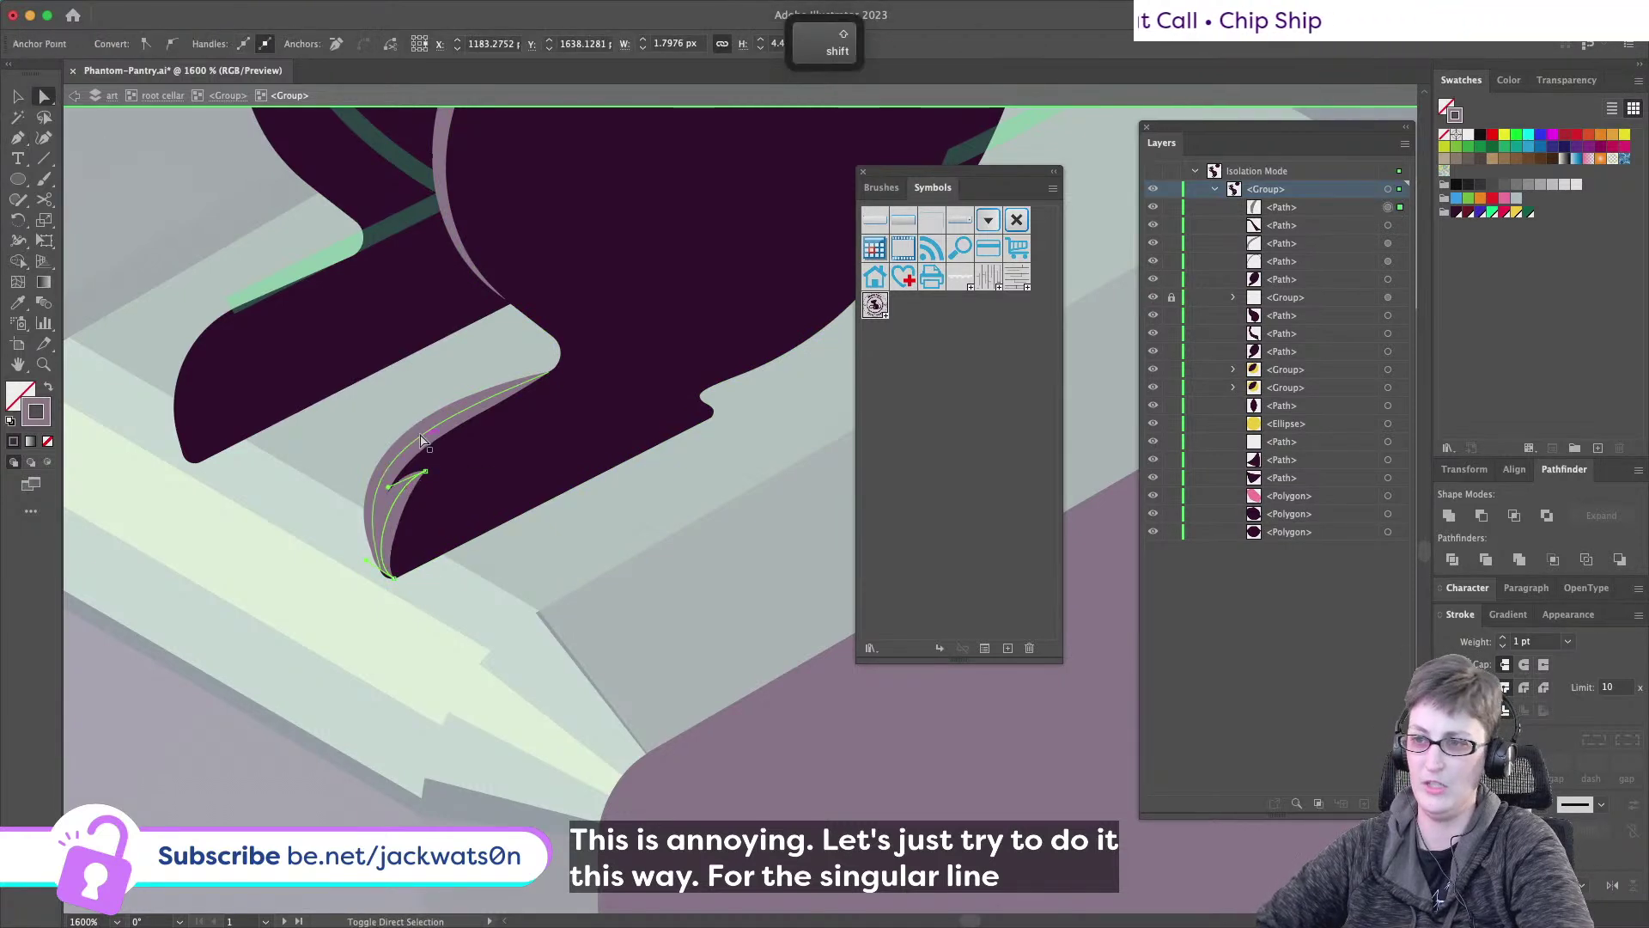
pyautogui.click(1568, 643)
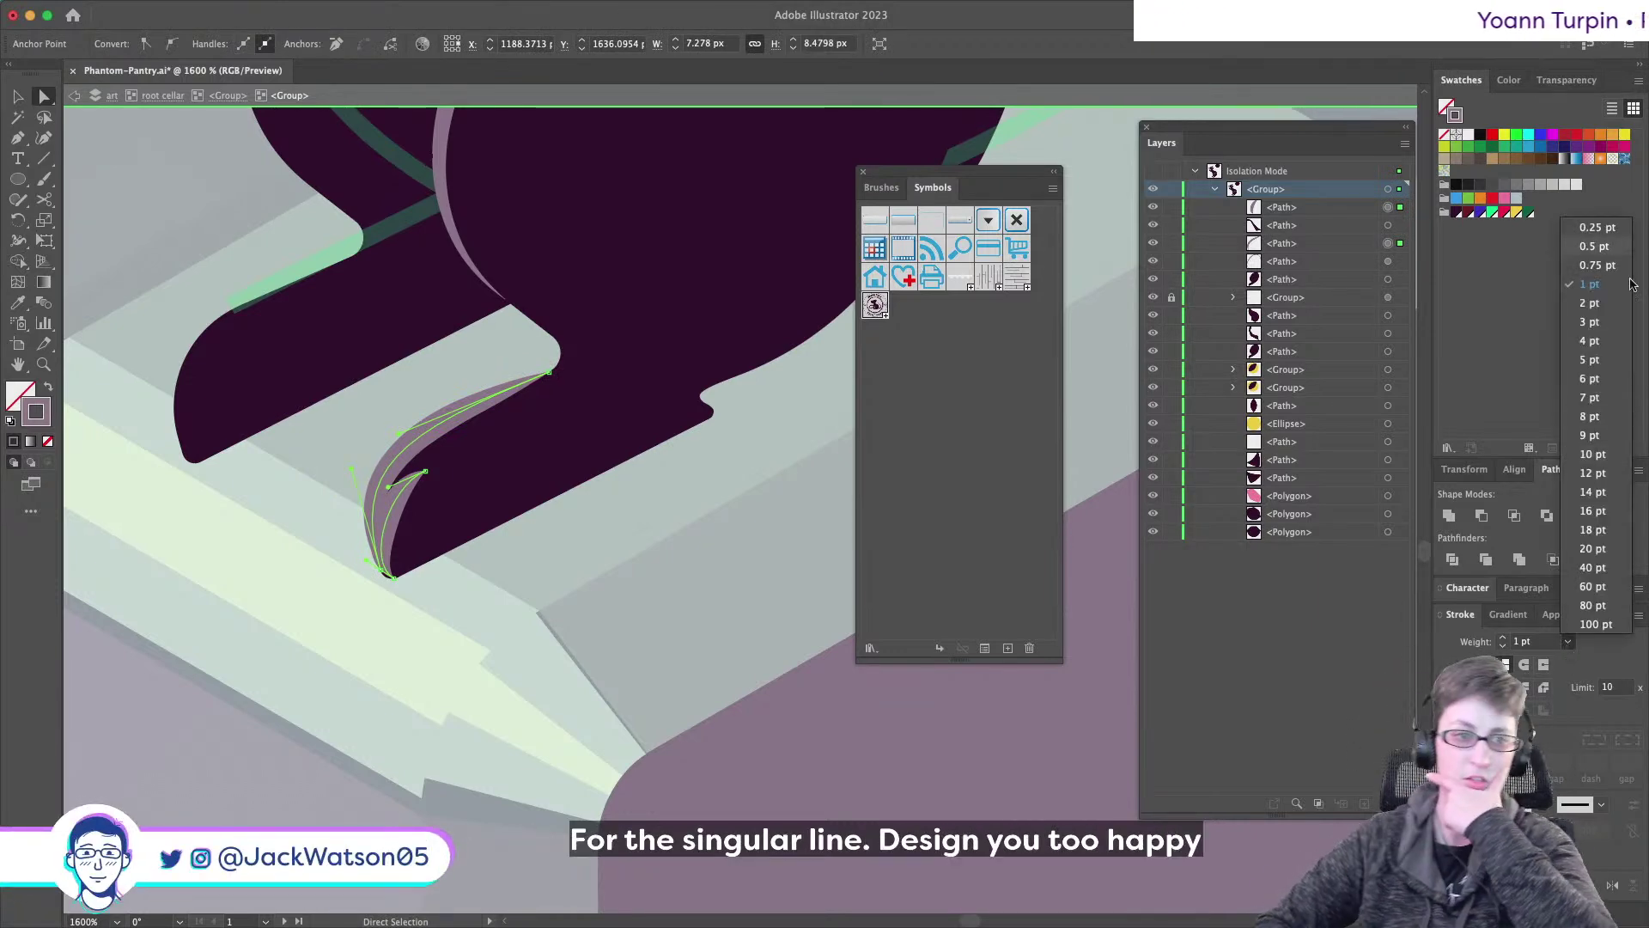
pyautogui.click(1594, 247)
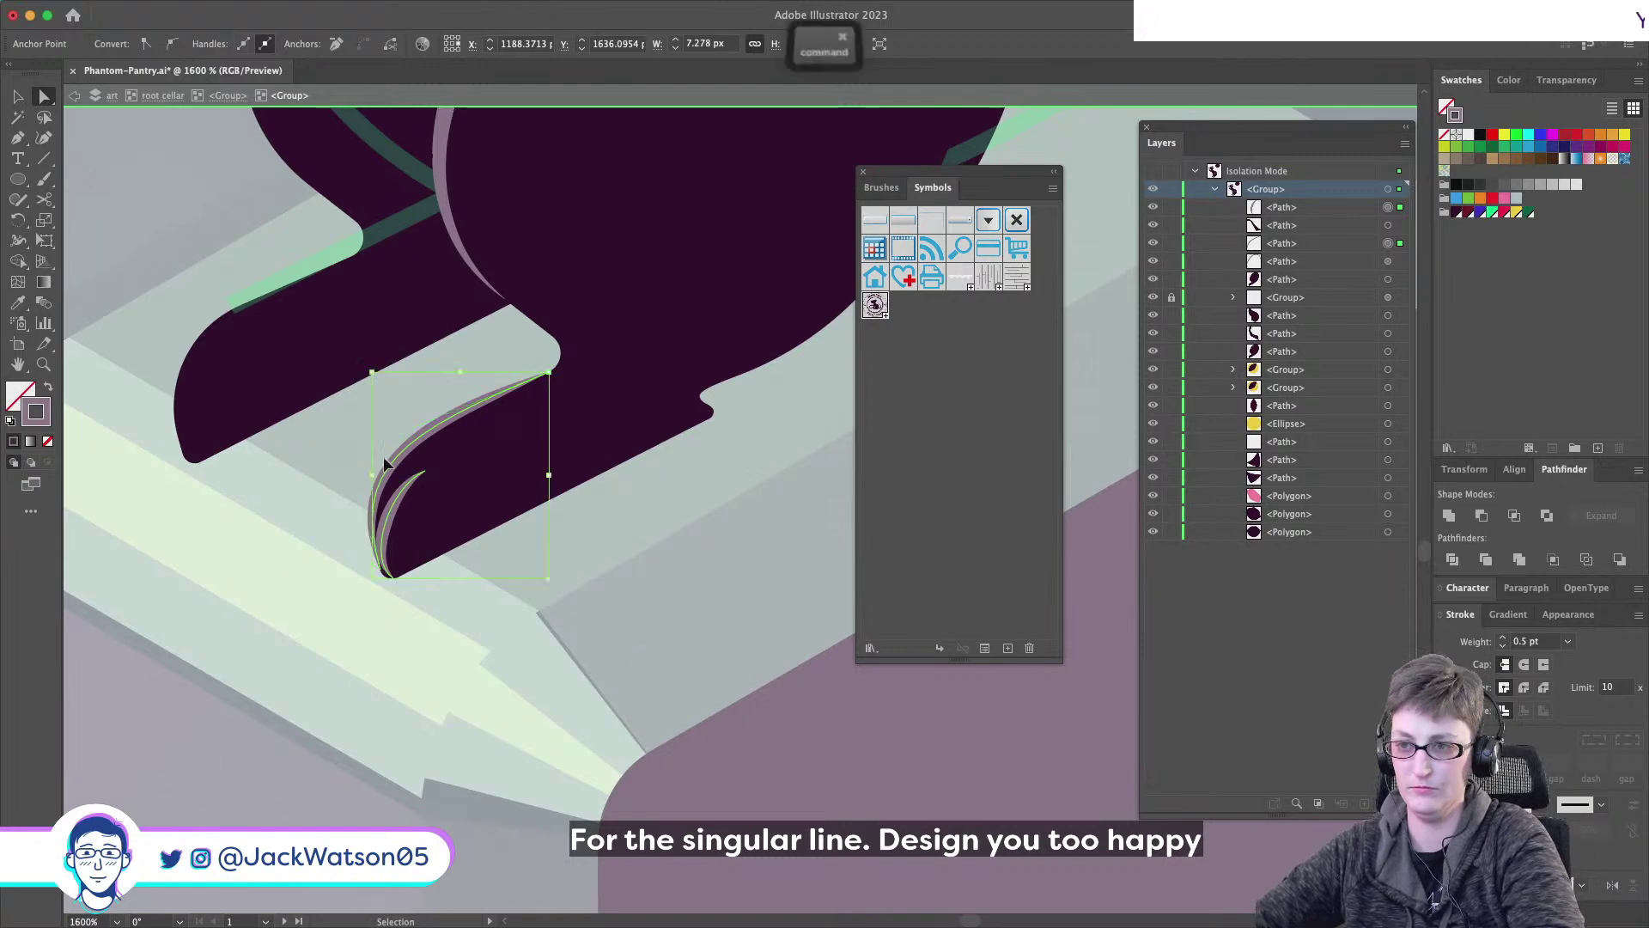
# - Move the toe stroke back from the paw tip onto the sole edge and shorten it by lowering its upper end
pyautogui.click(422, 474)
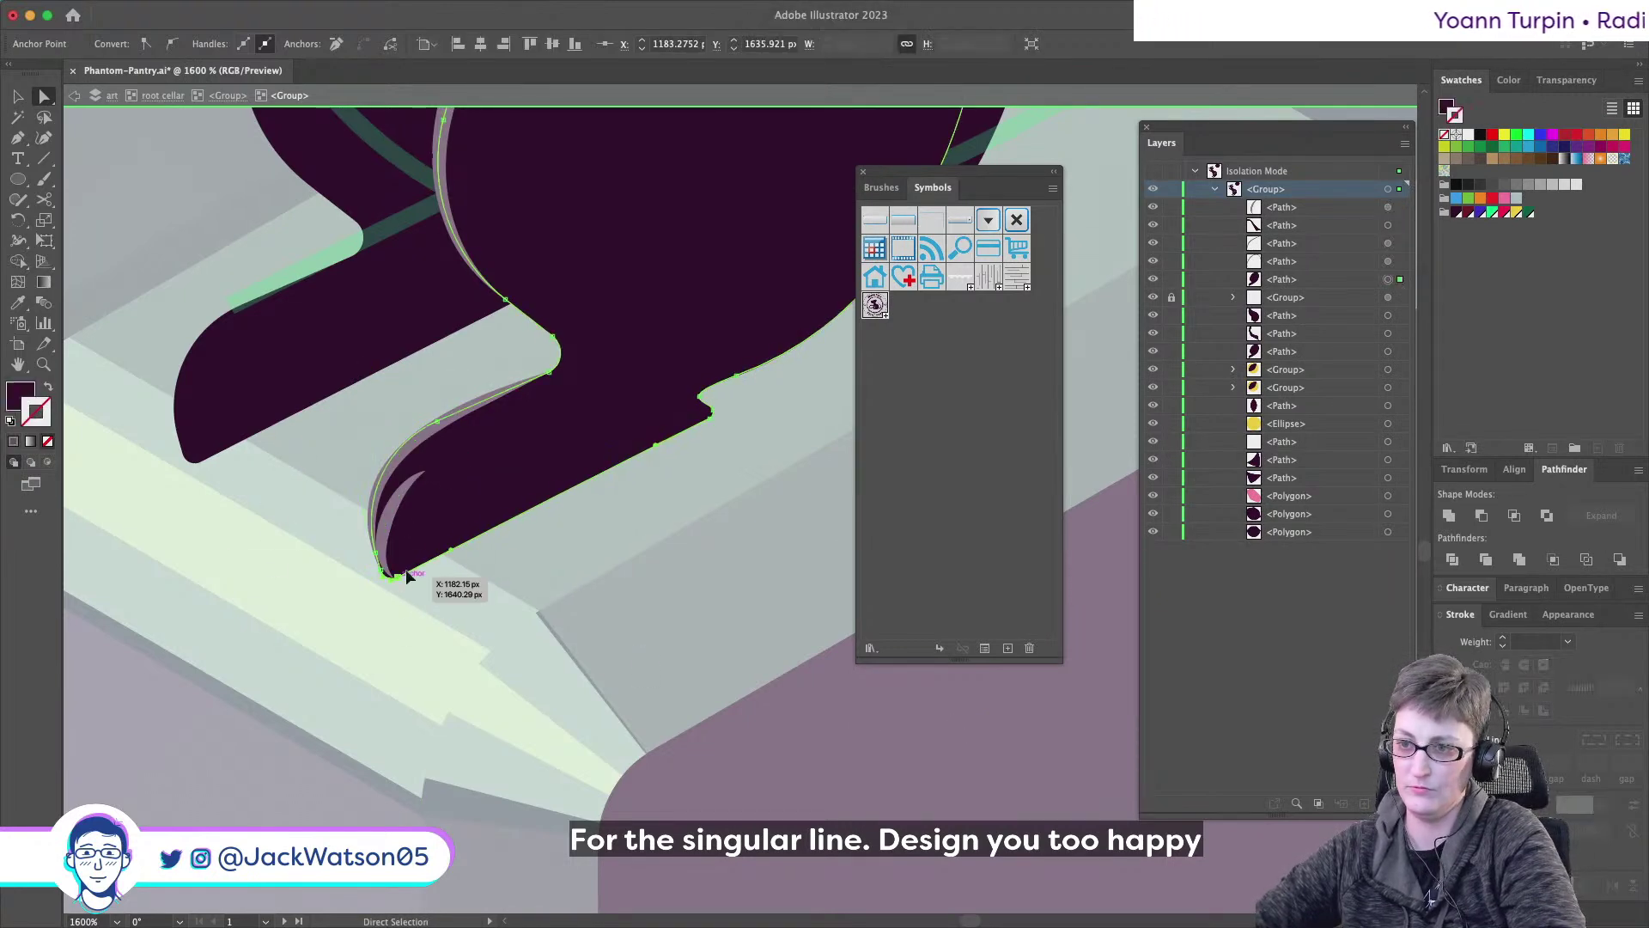
pyautogui.press('super+z')
pyautogui.moveTo(385, 593); pyautogui.dragTo(439, 554)
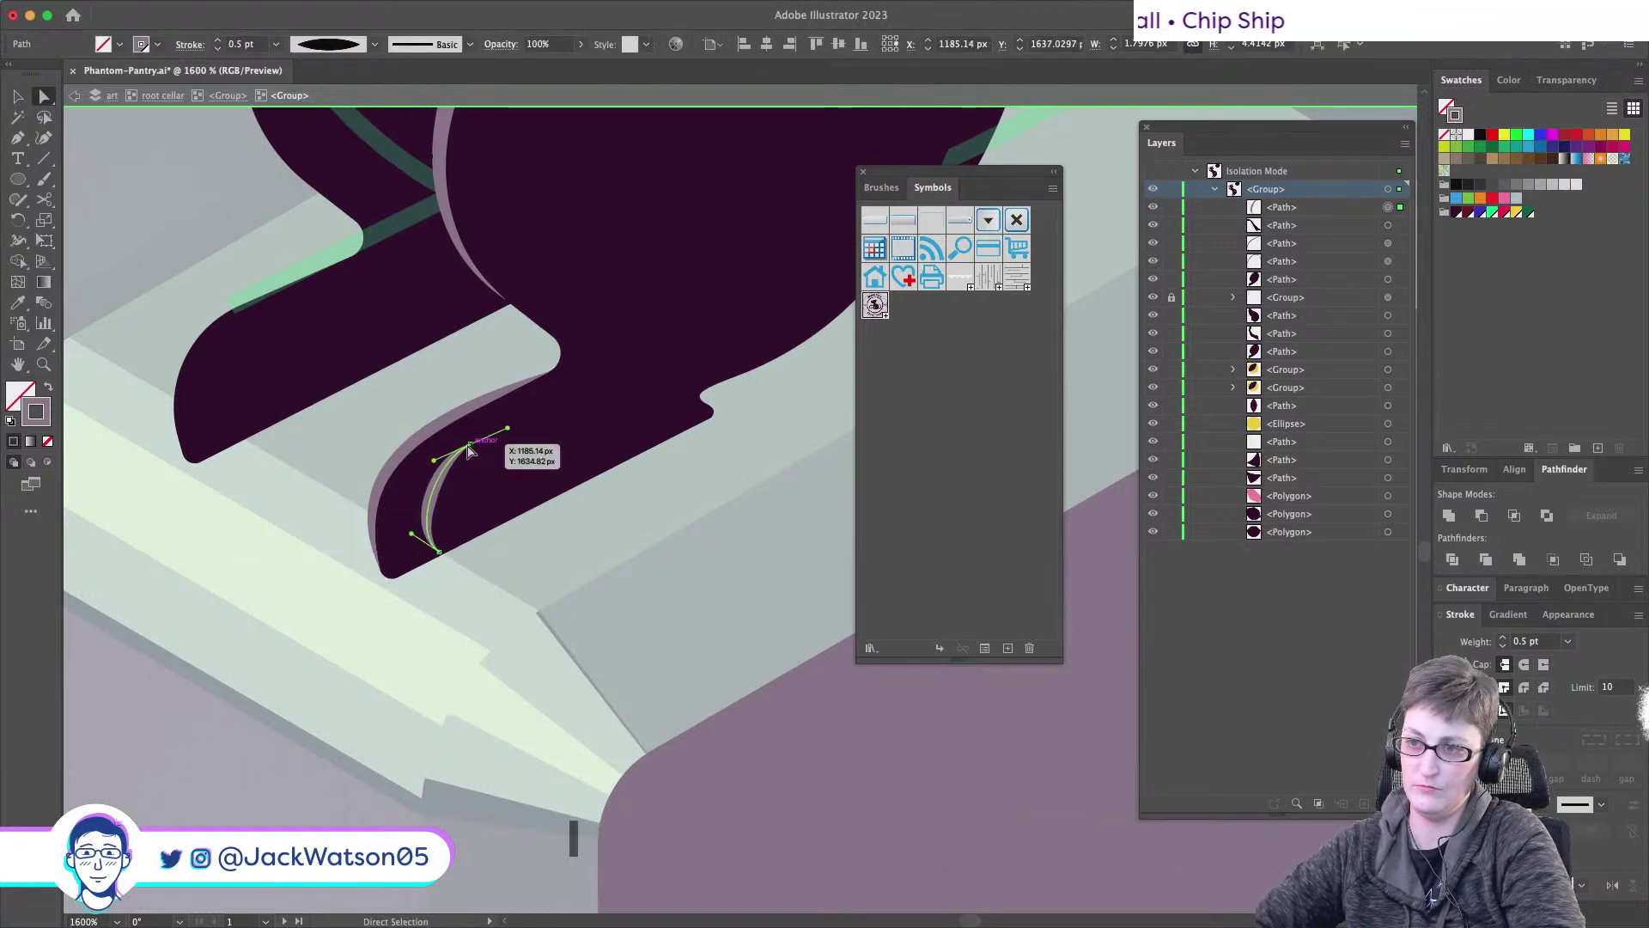
pyautogui.moveTo(469, 451); pyautogui.dragTo(448, 479)
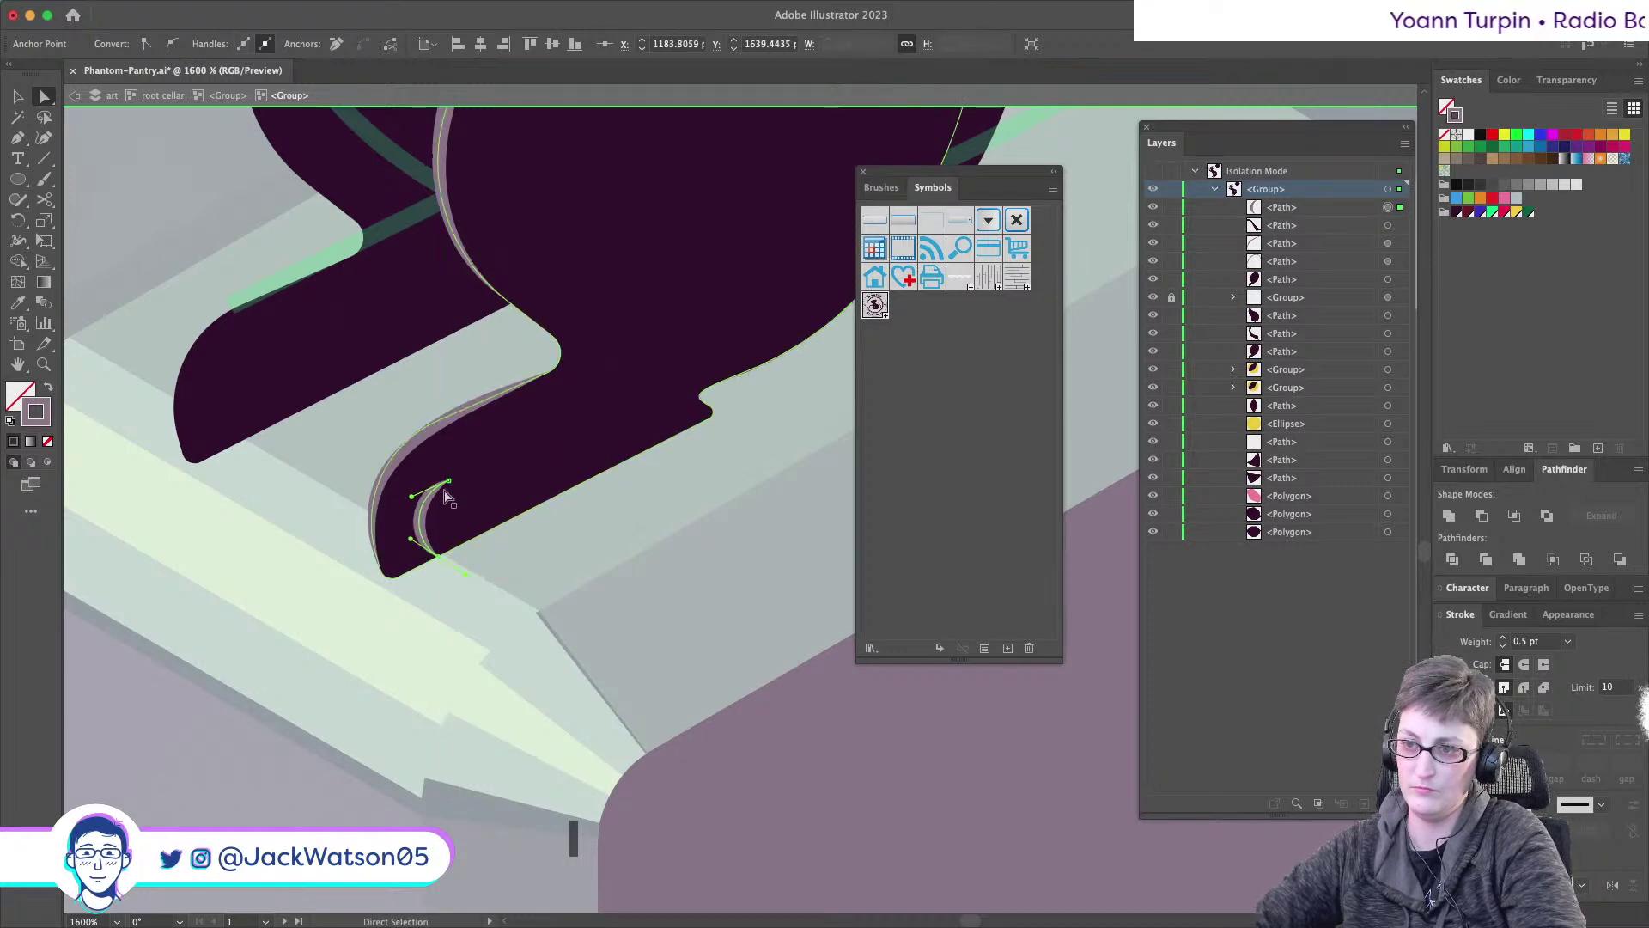
pyautogui.press('super+shift+a')
# - Duplicate the toe stroke nearer the tip of the paw and stretch the copy upward to make it taller
pyautogui.scroll(-2, 496, 590)
pyautogui.scroll(2, 423, 379)
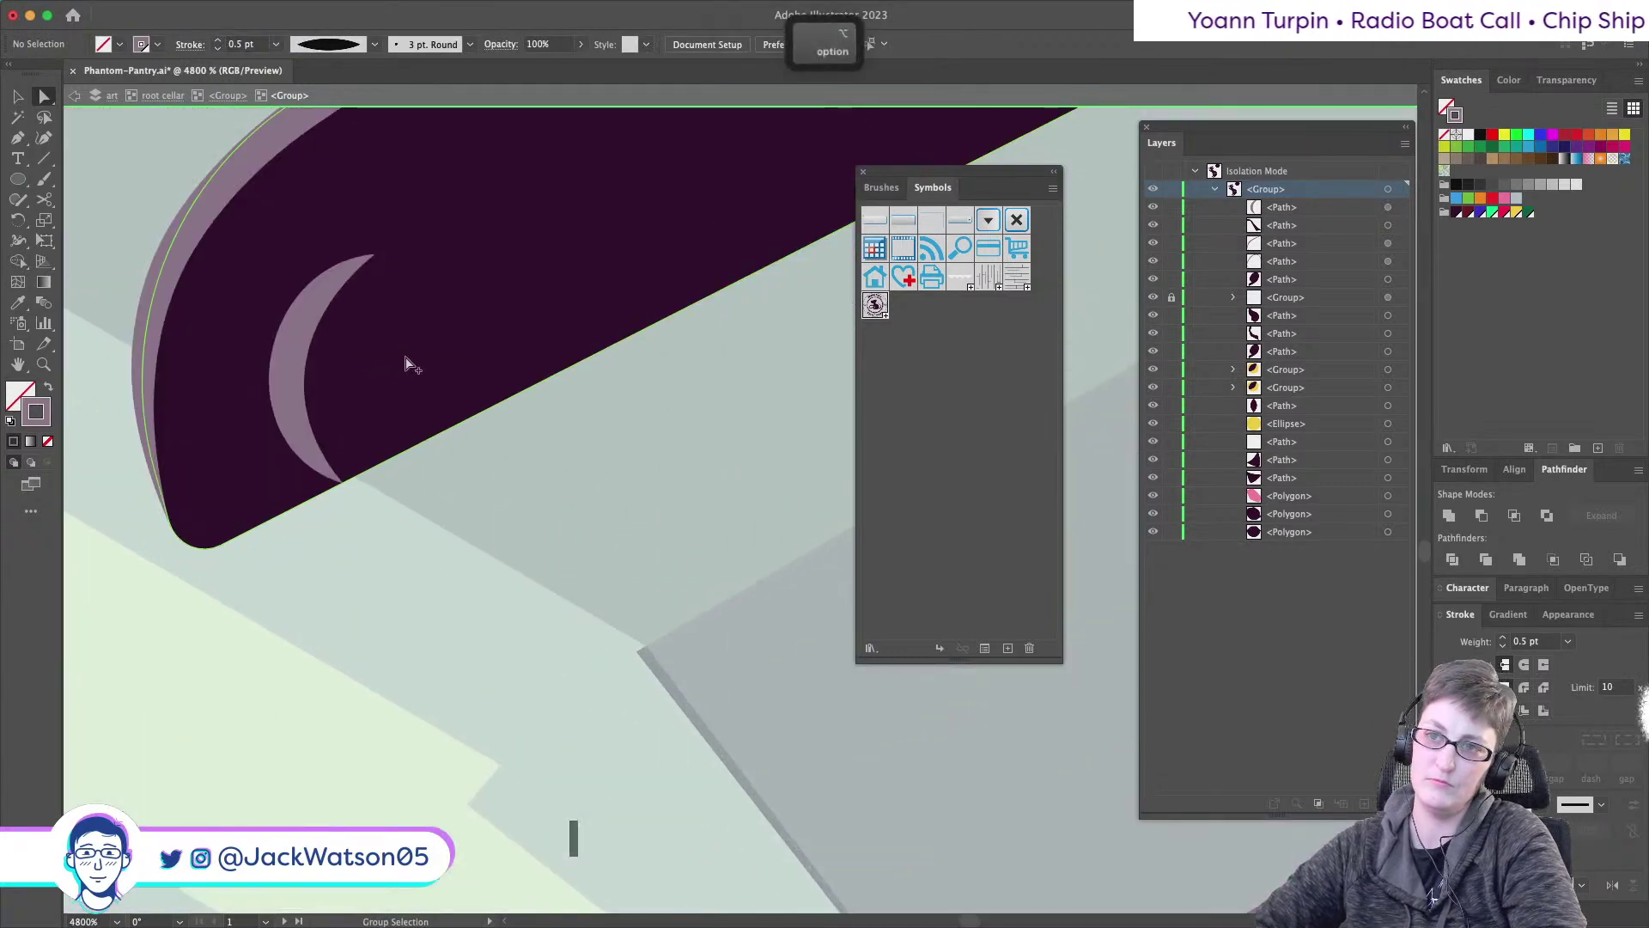
pyautogui.scroll(-1, 411, 368)
pyautogui.scroll(3, 443, 369)
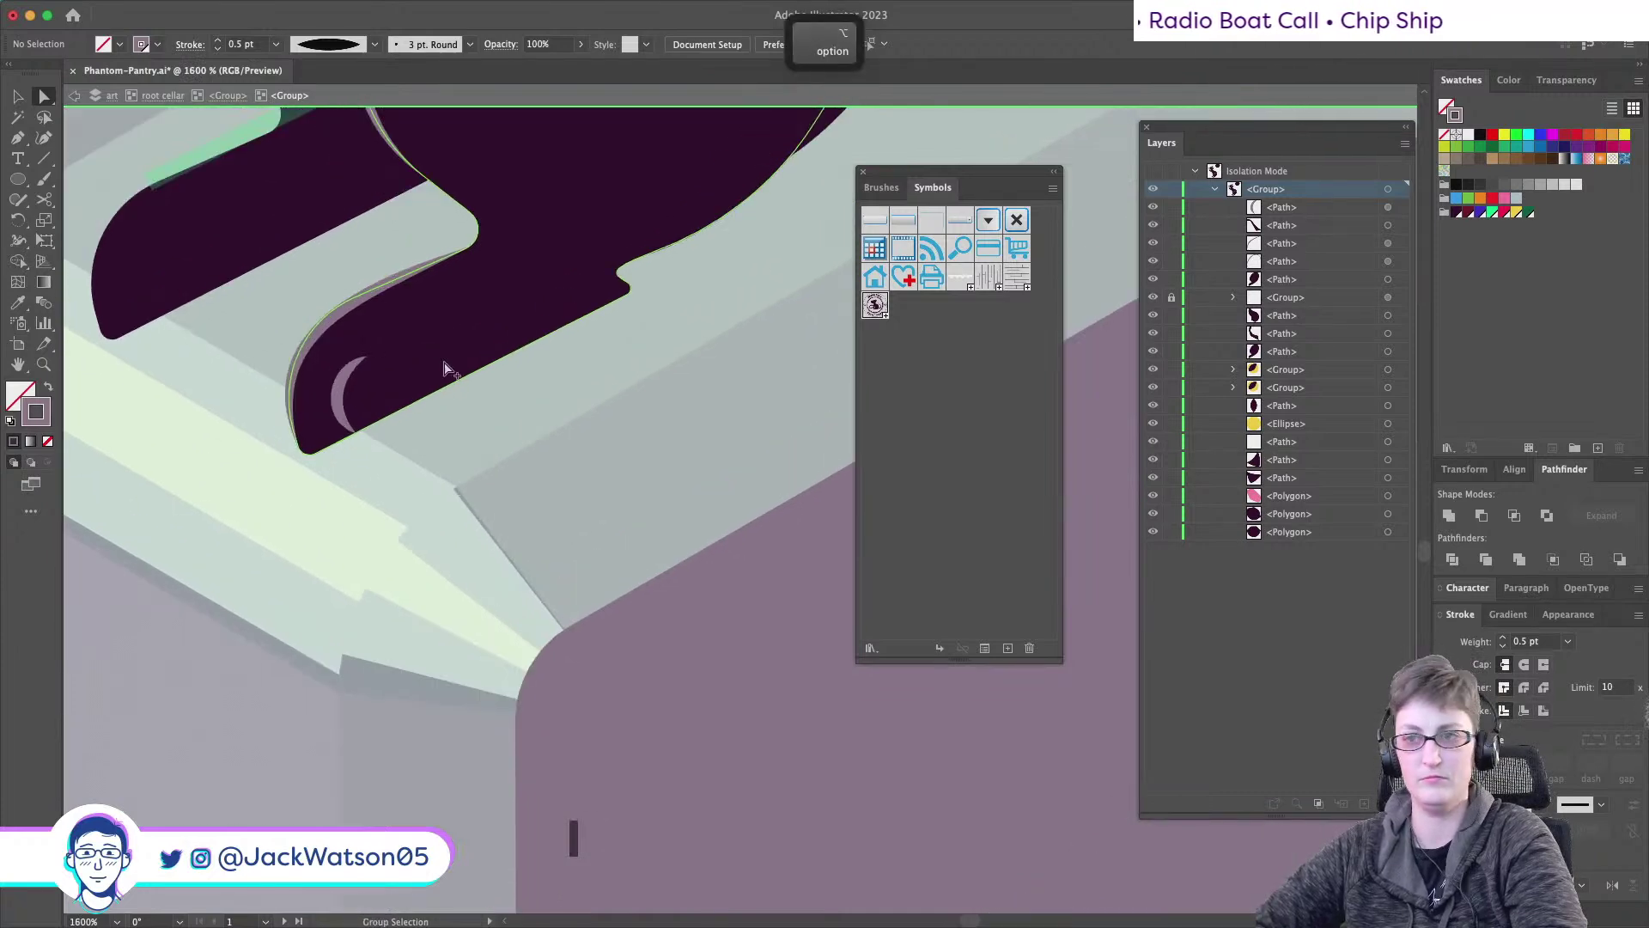
pyautogui.scroll(2, 444, 371)
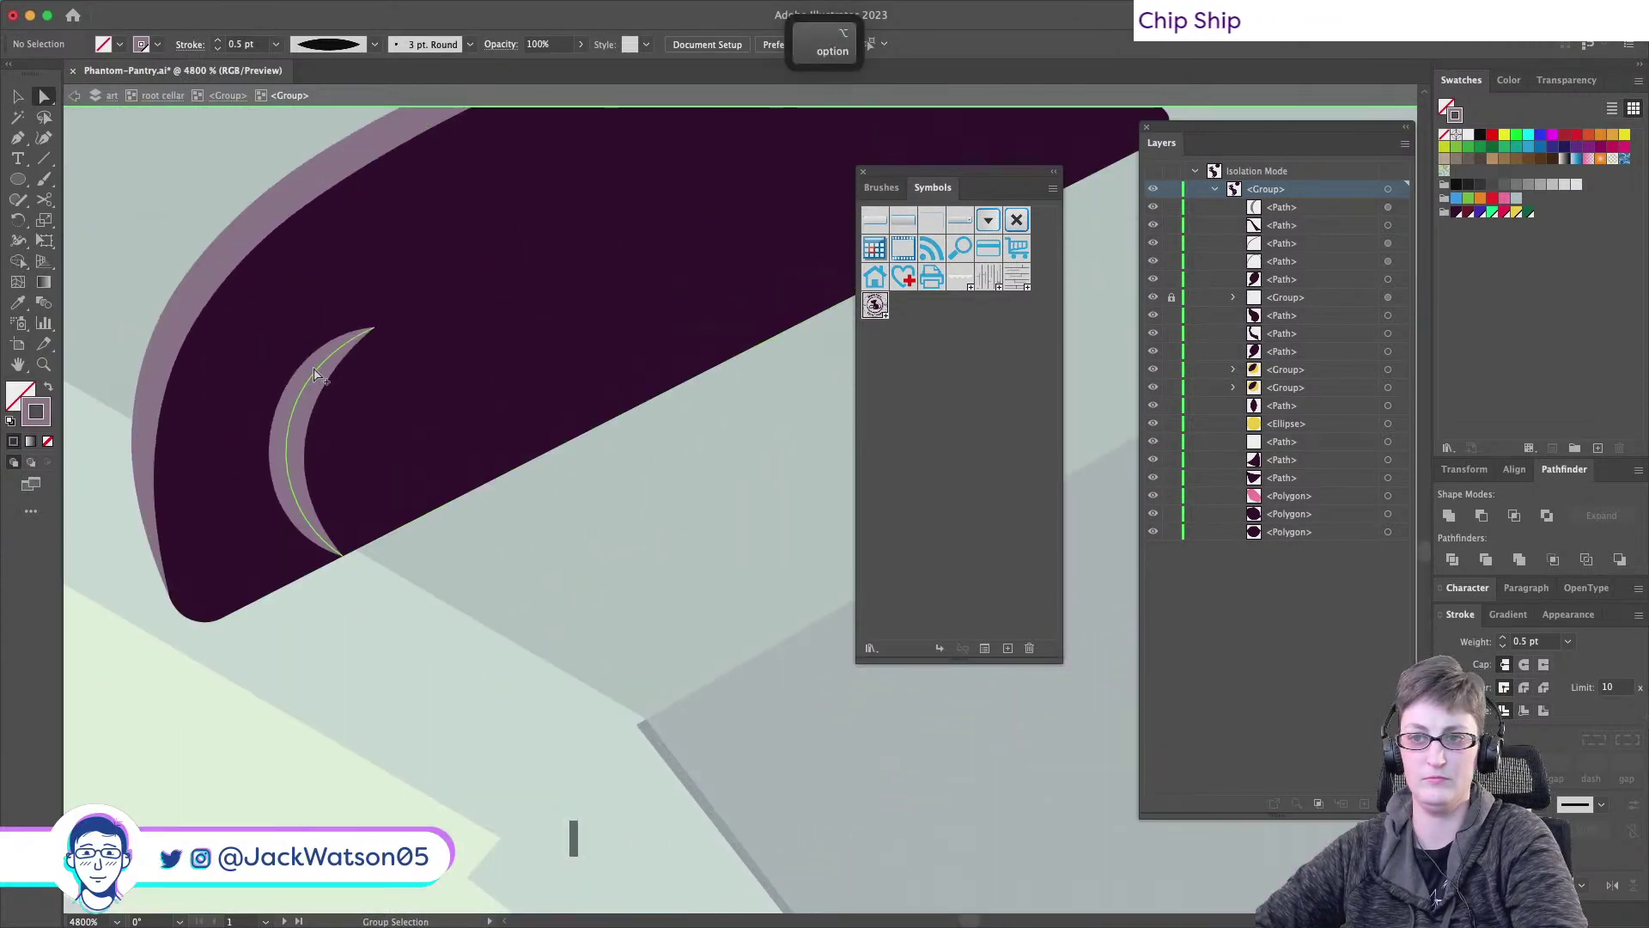
pyautogui.hscroll(2, 316, 376)
pyautogui.scroll(1, 316, 375)
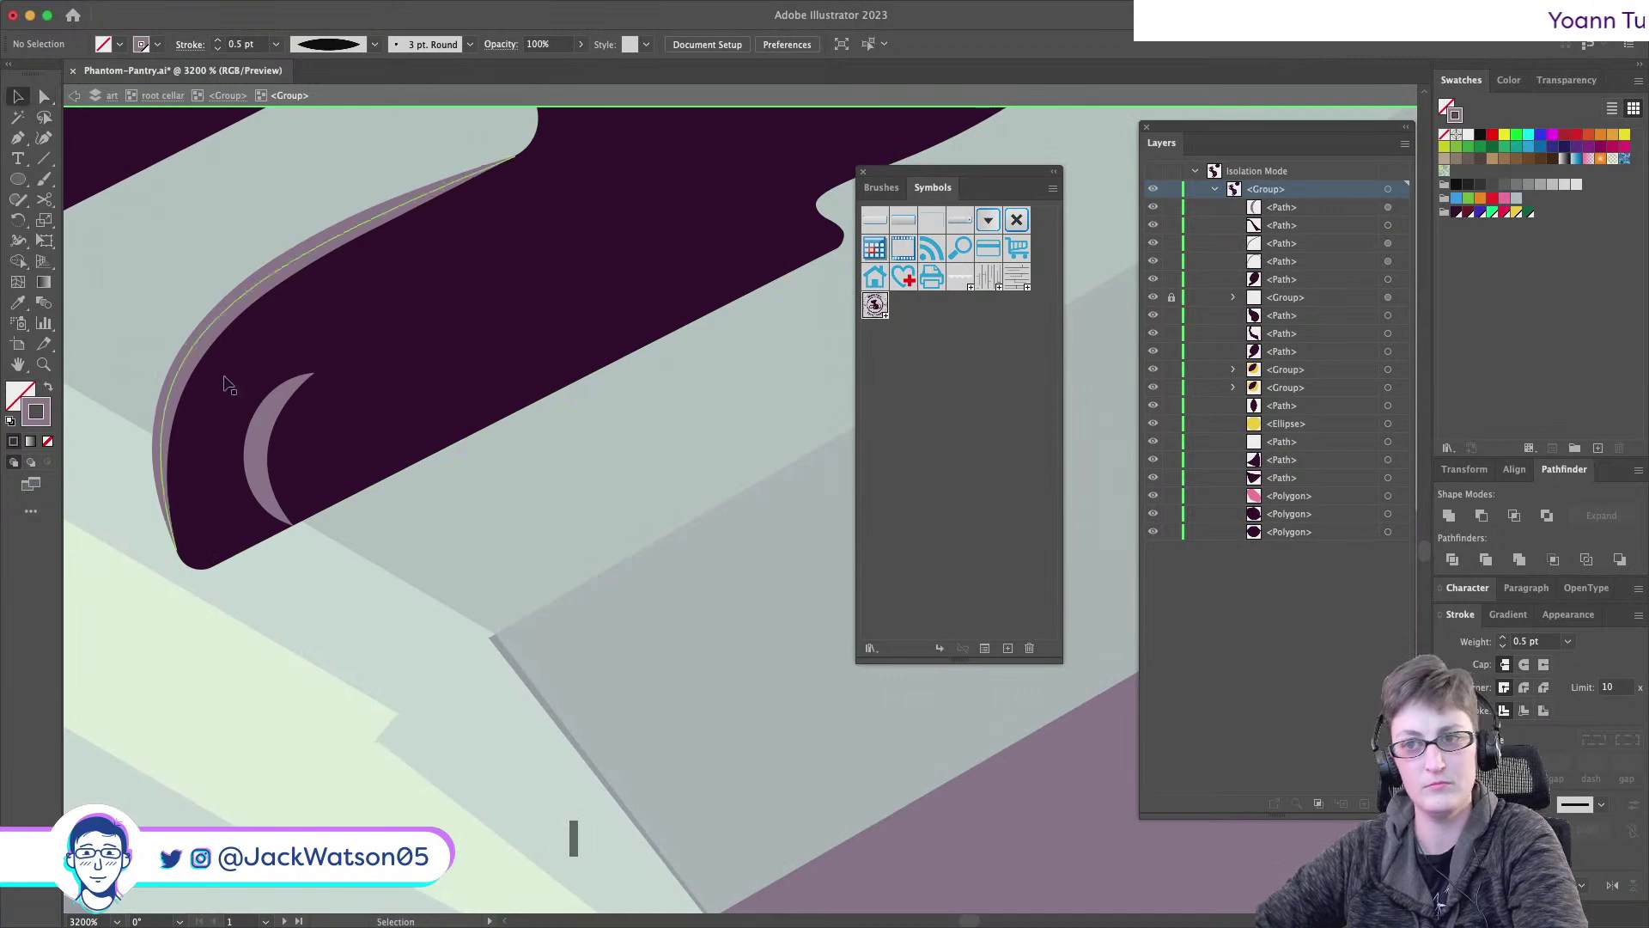
pyautogui.moveTo(257, 435); pyautogui.dragTo(182, 466)
pyautogui.press('super+c')
pyautogui.press('super+f')
pyautogui.press('super+z')
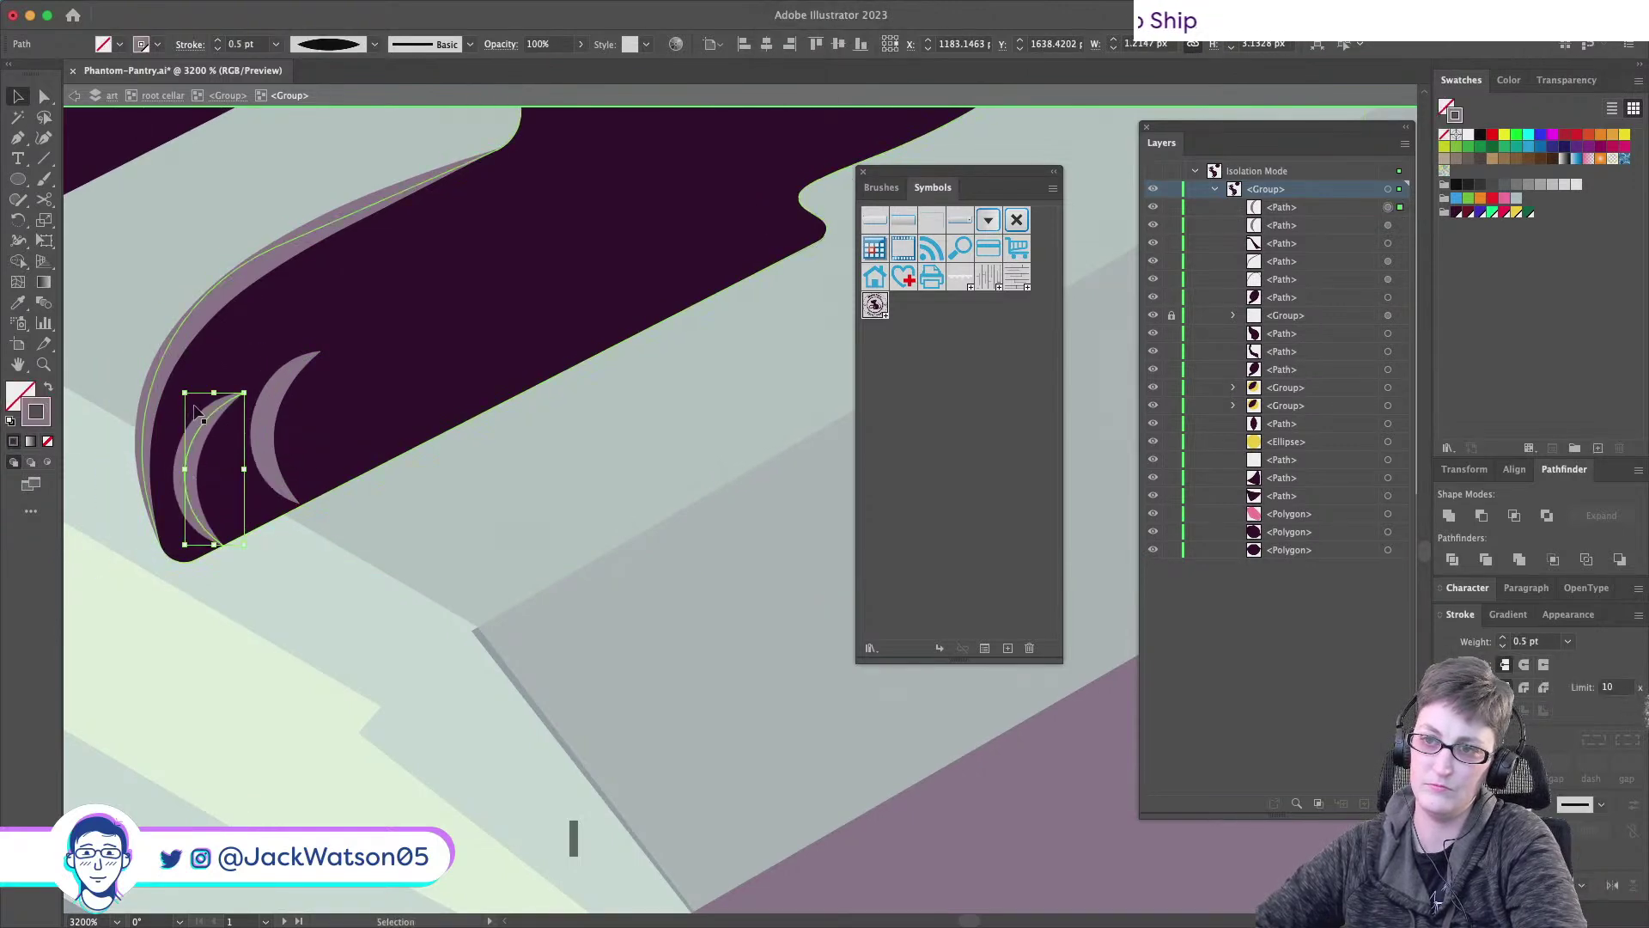
pyautogui.moveTo(214, 391); pyautogui.dragTo(213, 355)
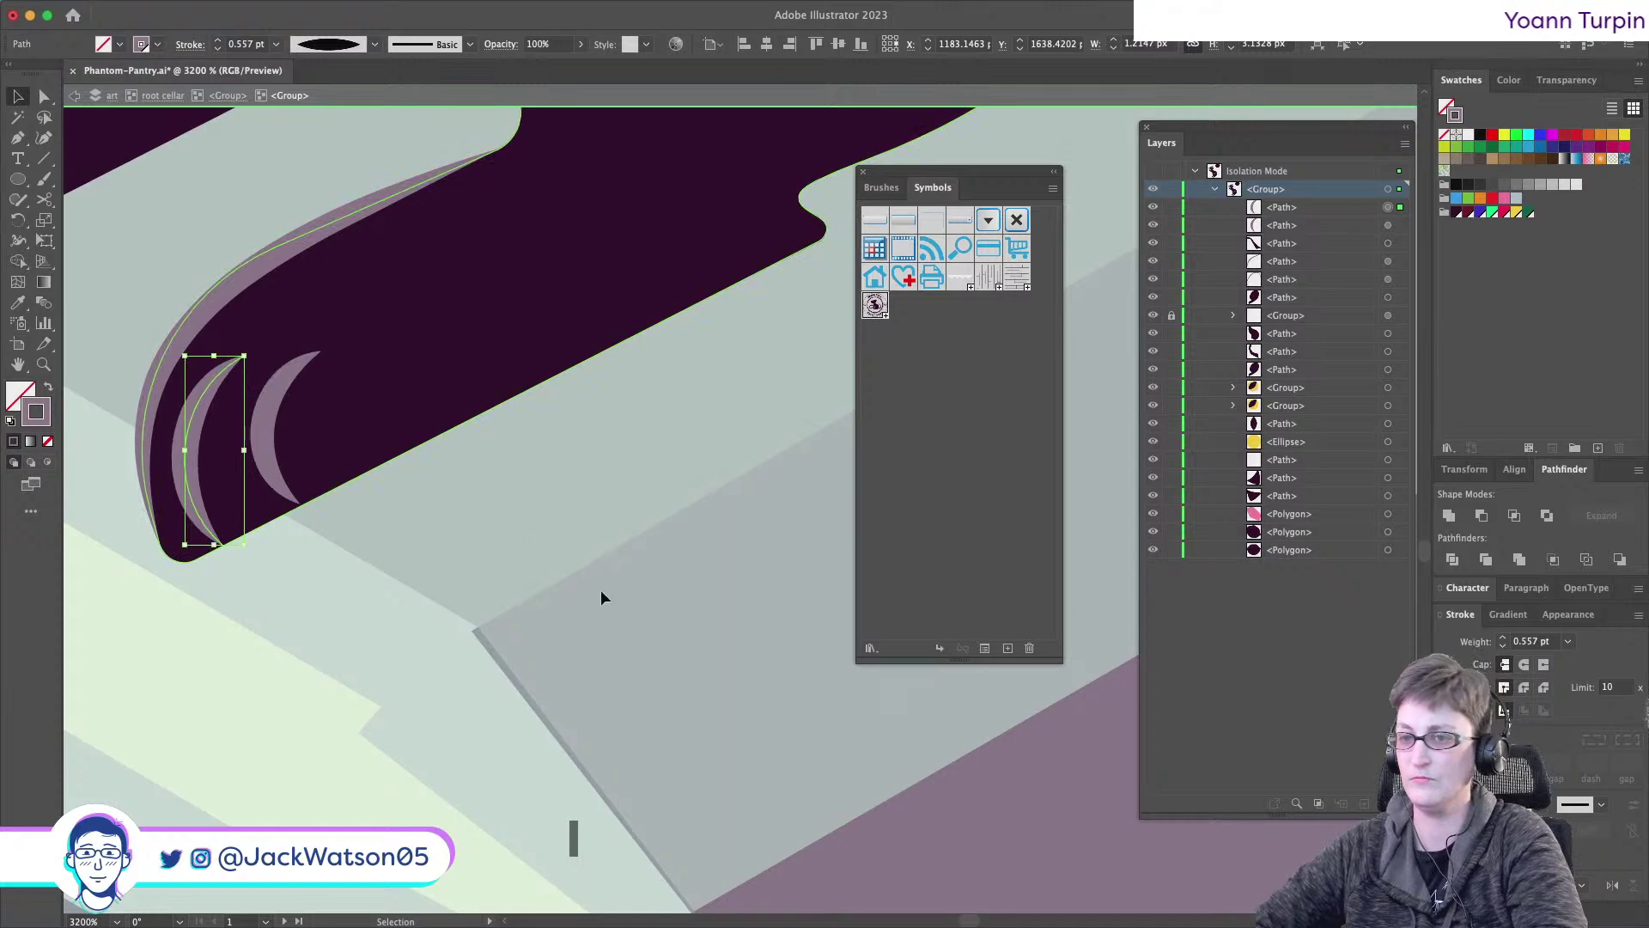
pyautogui.press('super+shift+a')
# - Reshape the lower ends of both toe strokes so they curve forward into the sole of the paw
pyautogui.scroll(-3, 599, 598)
pyautogui.scroll(-5, 599, 598)
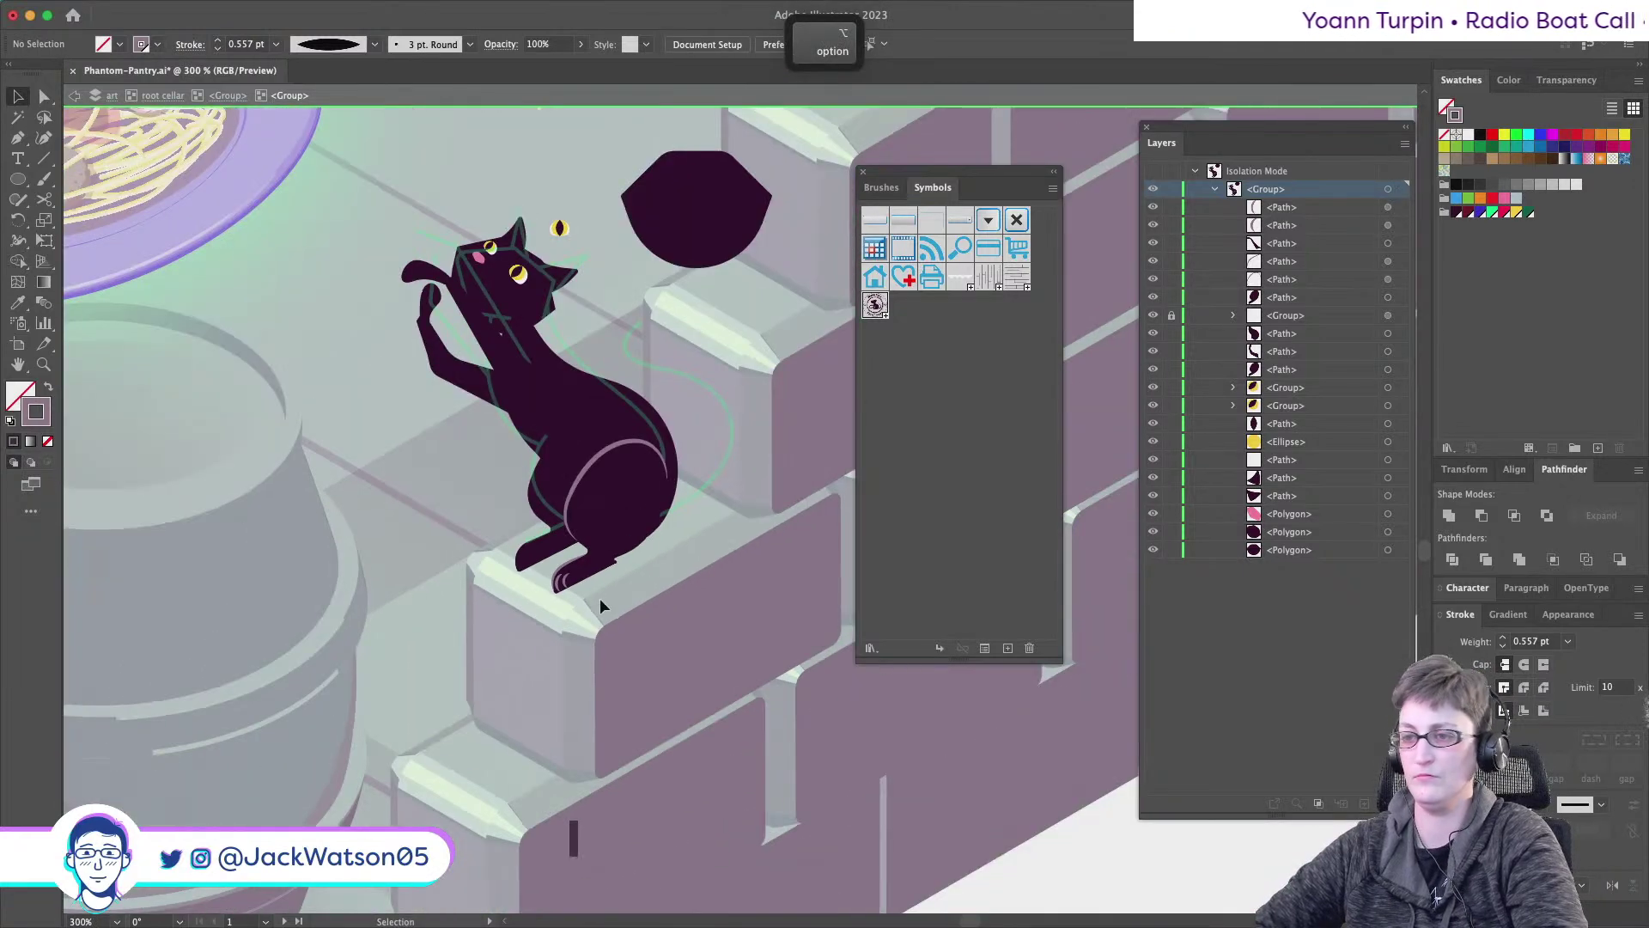
pyautogui.scroll(6, 626, 584)
pyautogui.scroll(5, 491, 582)
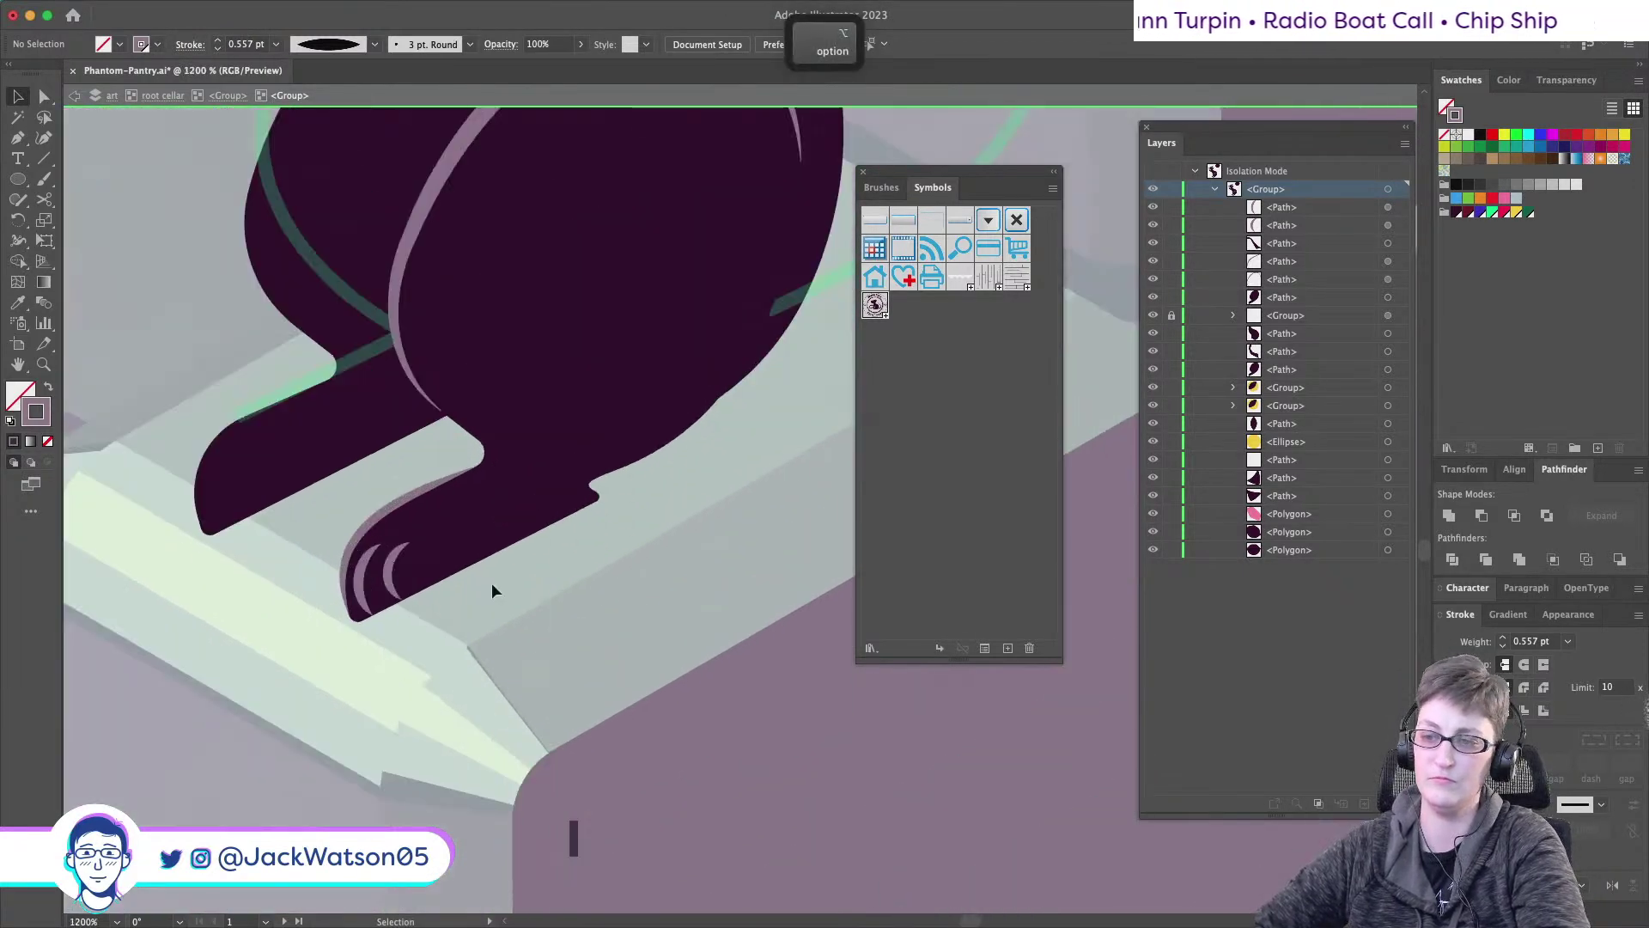
pyautogui.click(47, 101)
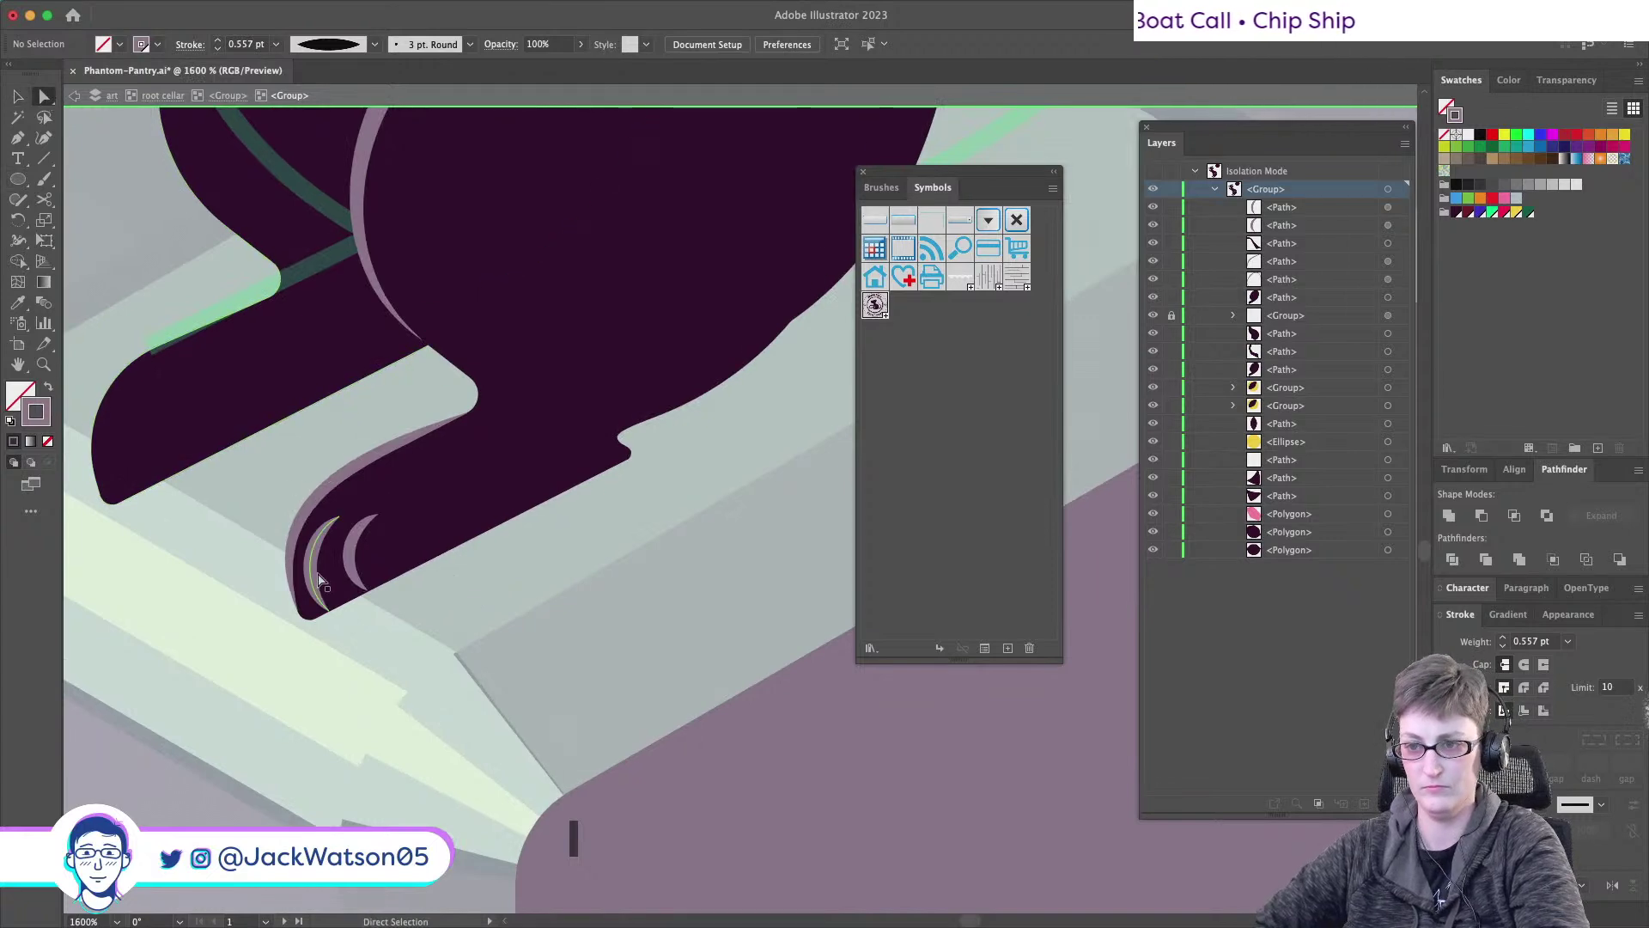
pyautogui.moveTo(331, 617); pyautogui.dragTo(298, 624)
pyautogui.moveTo(305, 538); pyautogui.dragTo(299, 538)
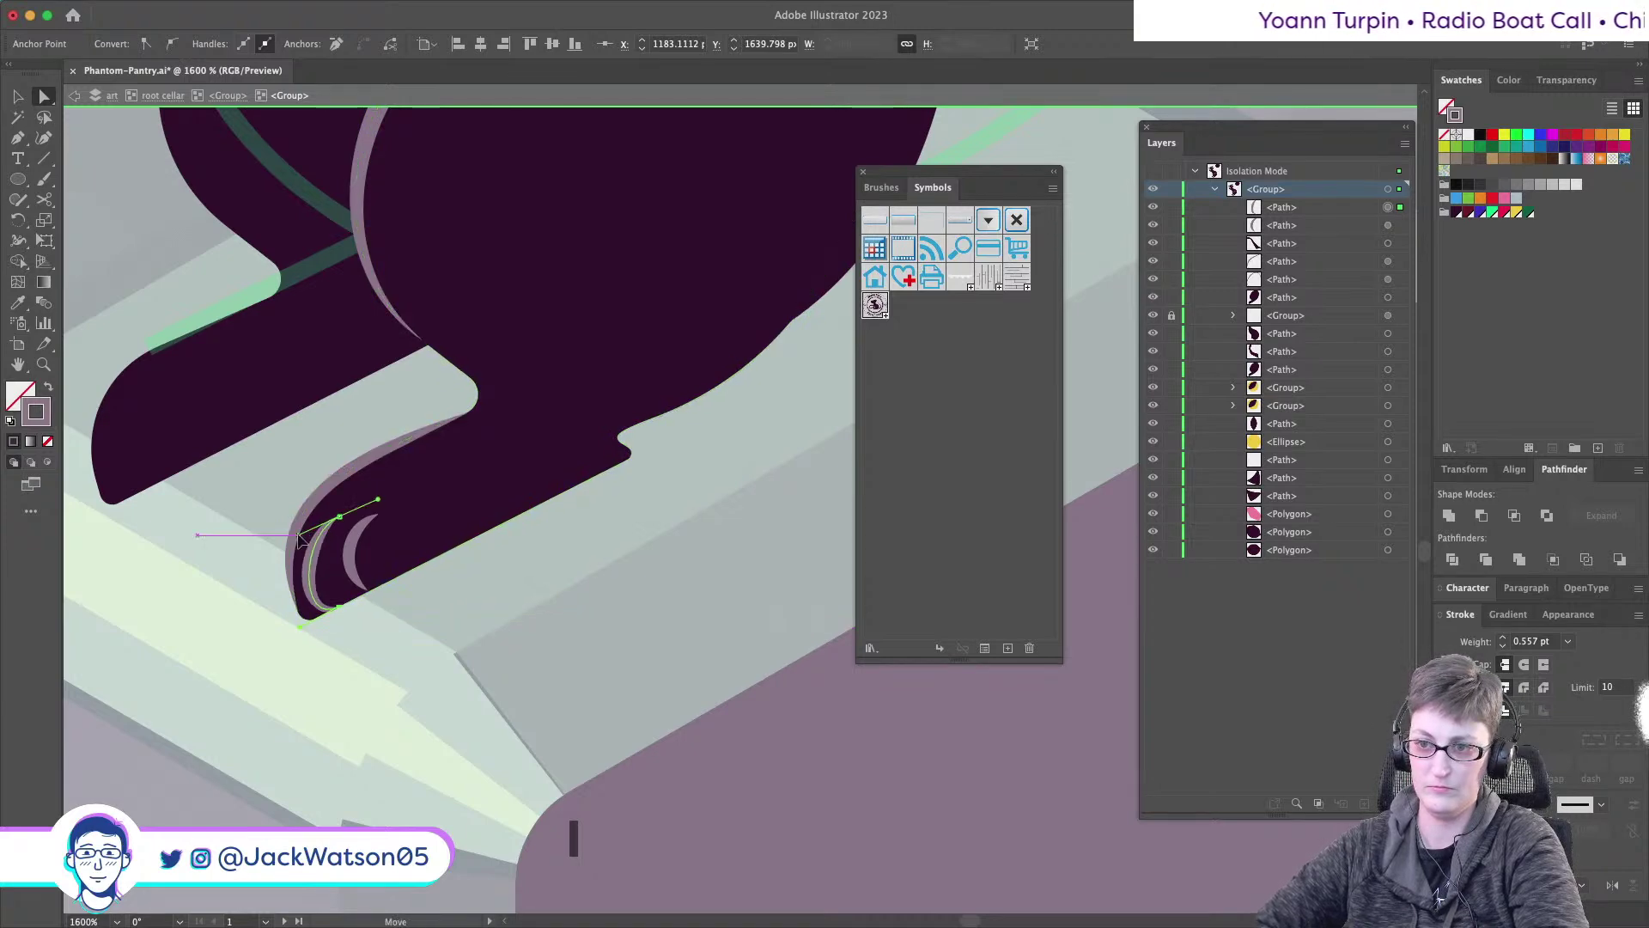
pyautogui.click(363, 527)
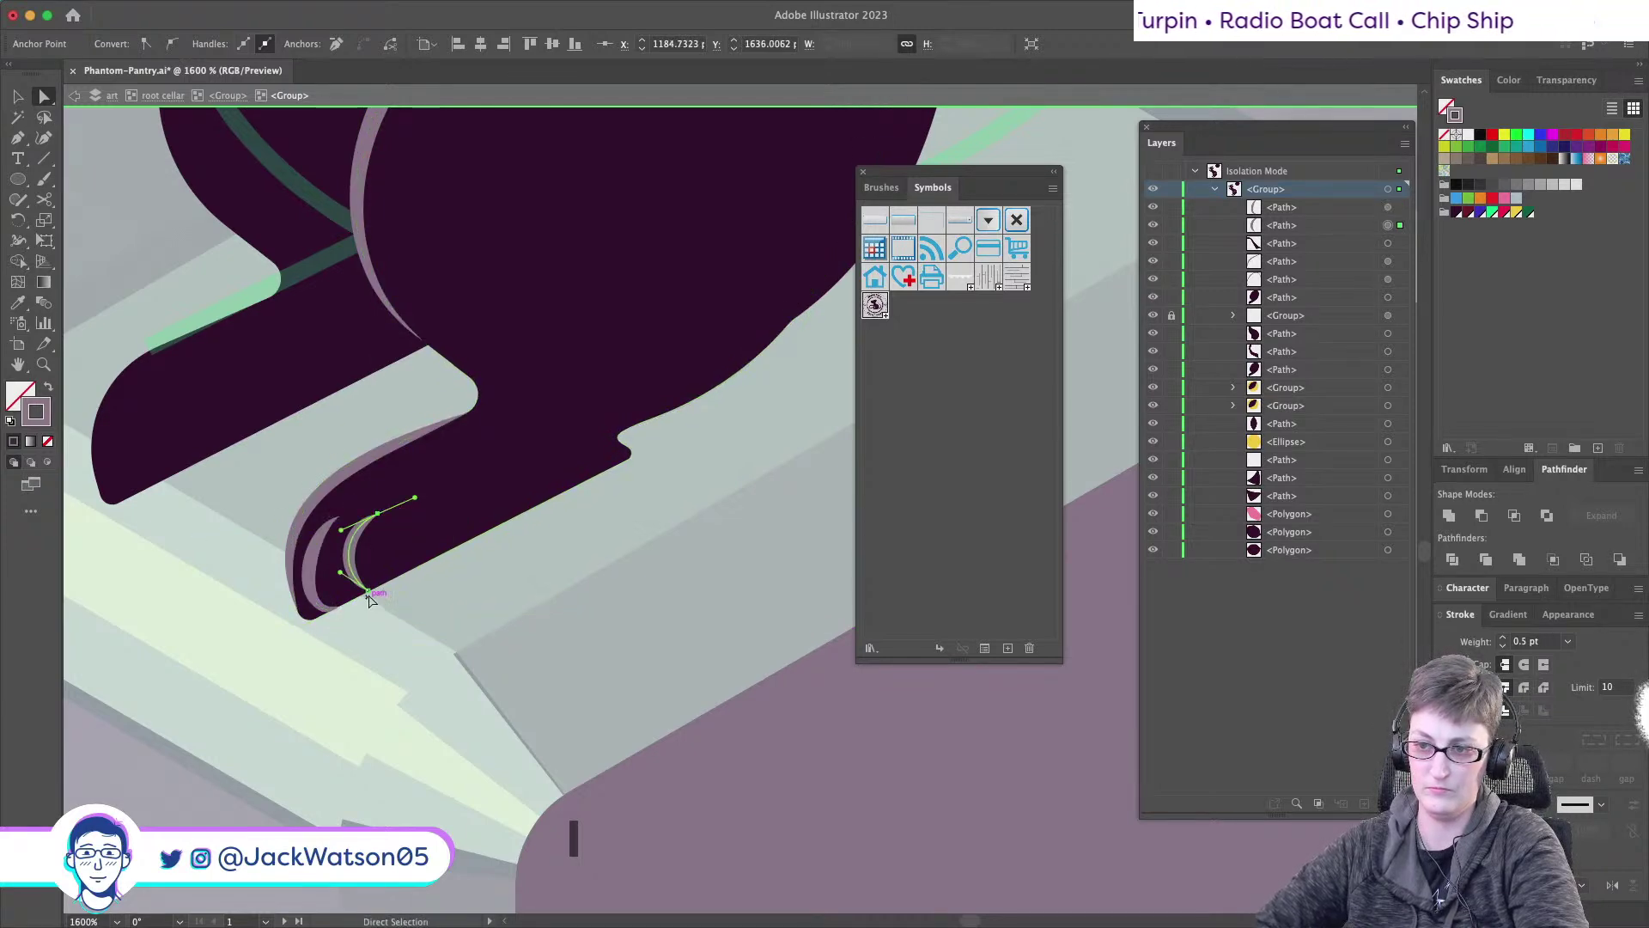
pyautogui.moveTo(369, 592); pyautogui.dragTo(377, 587)
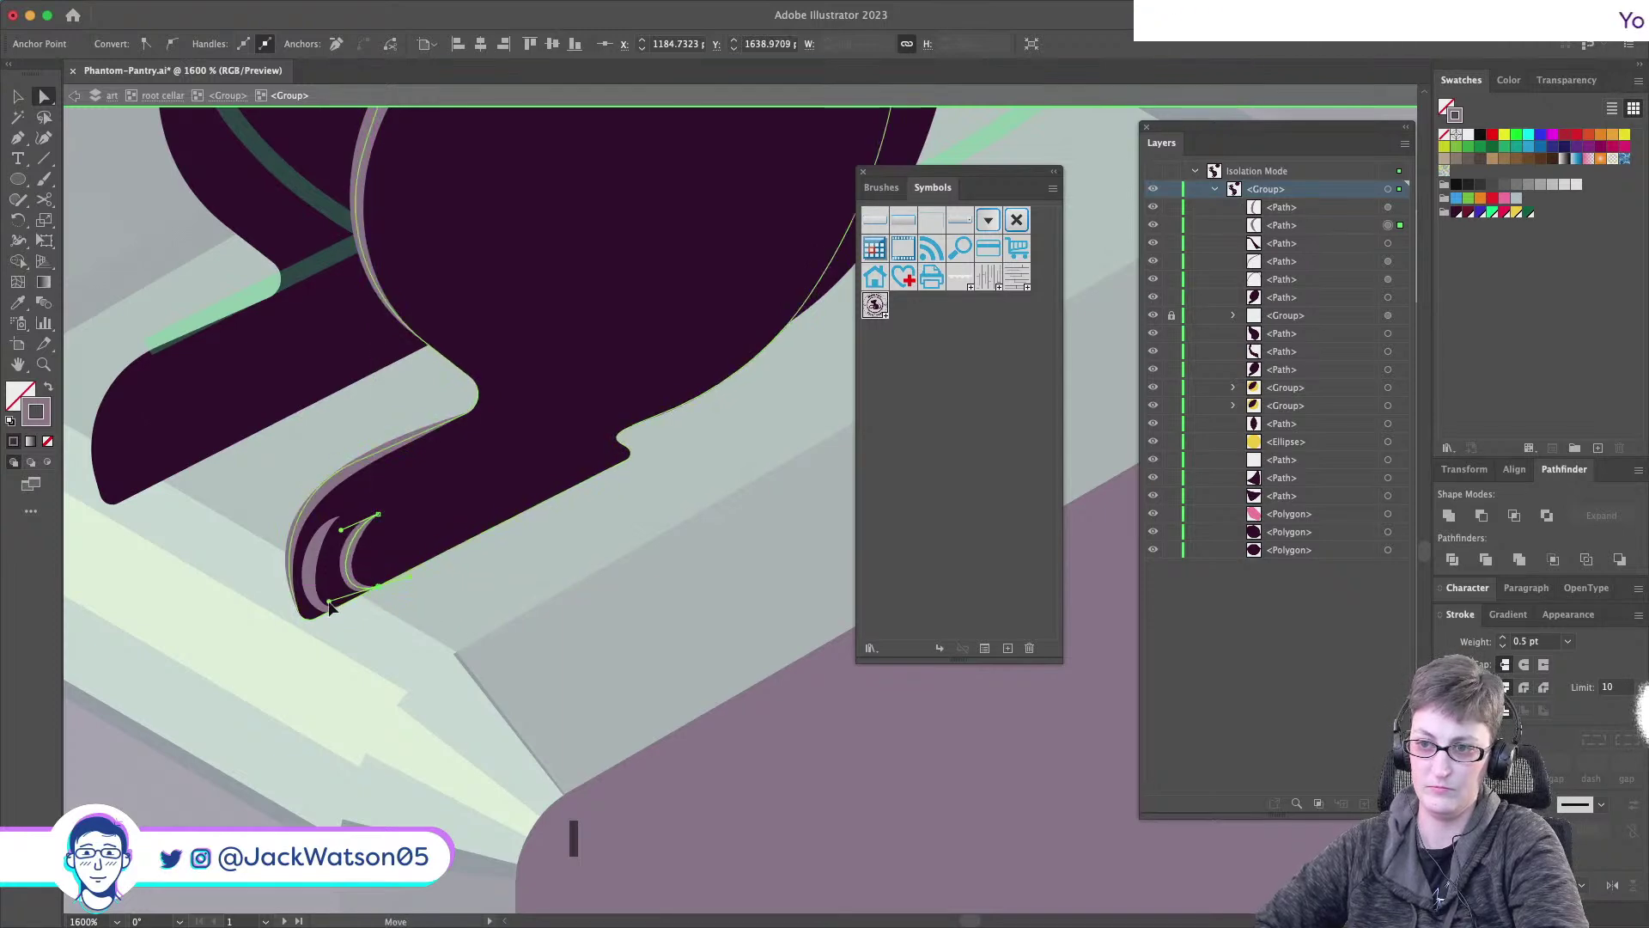
pyautogui.keyDown('alt'); pyautogui.click(338, 601); pyautogui.keyUp('alt')
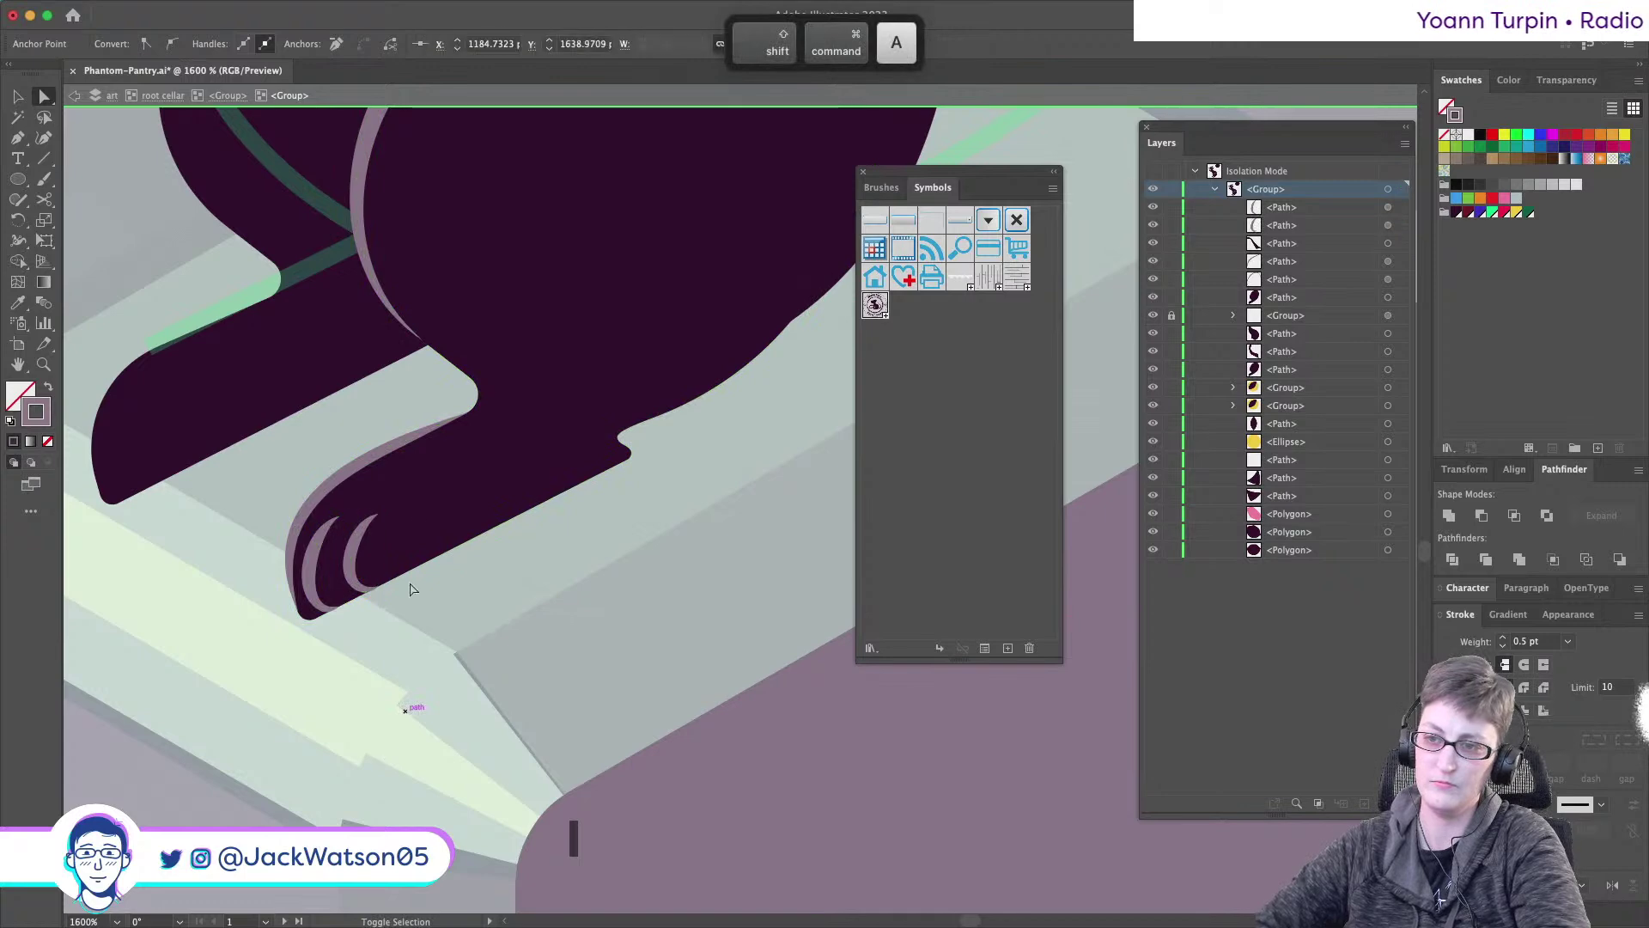
# - Cut the thigh stroke at the top of its arc with Scissors and remove the section running down the rear
pyautogui.scroll(-10, 369, 558)
pyautogui.scroll(2, 670, 670)
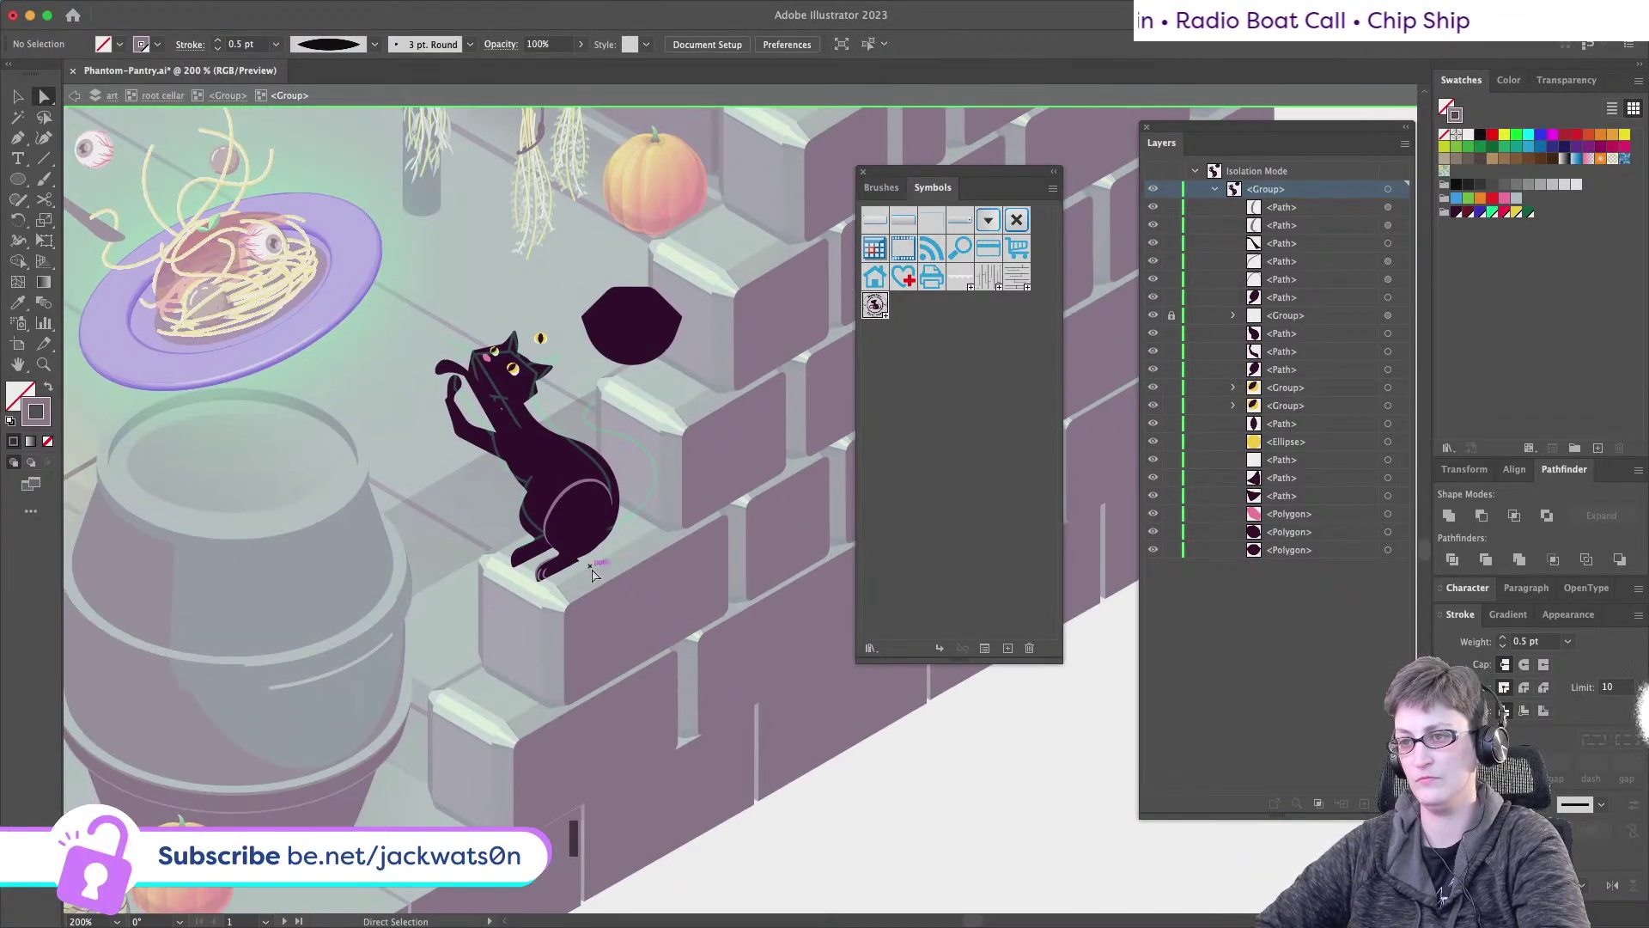
pyautogui.press('alt')
pyautogui.scroll(2, 590, 528)
pyautogui.scroll(3, 590, 533)
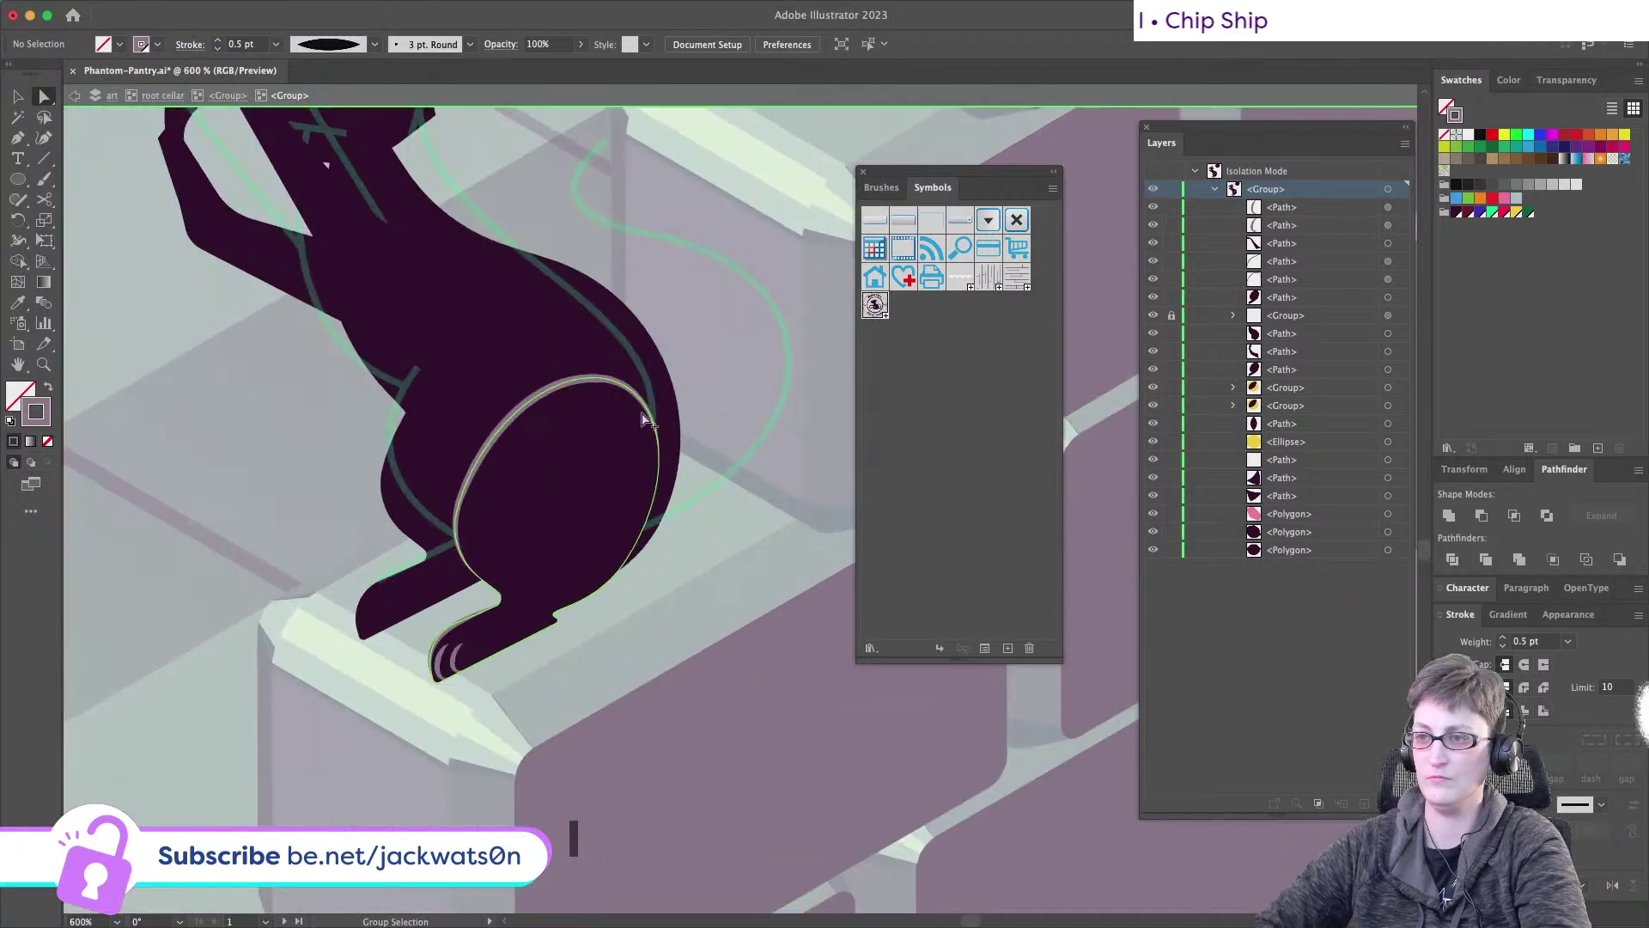
pyautogui.click(624, 390)
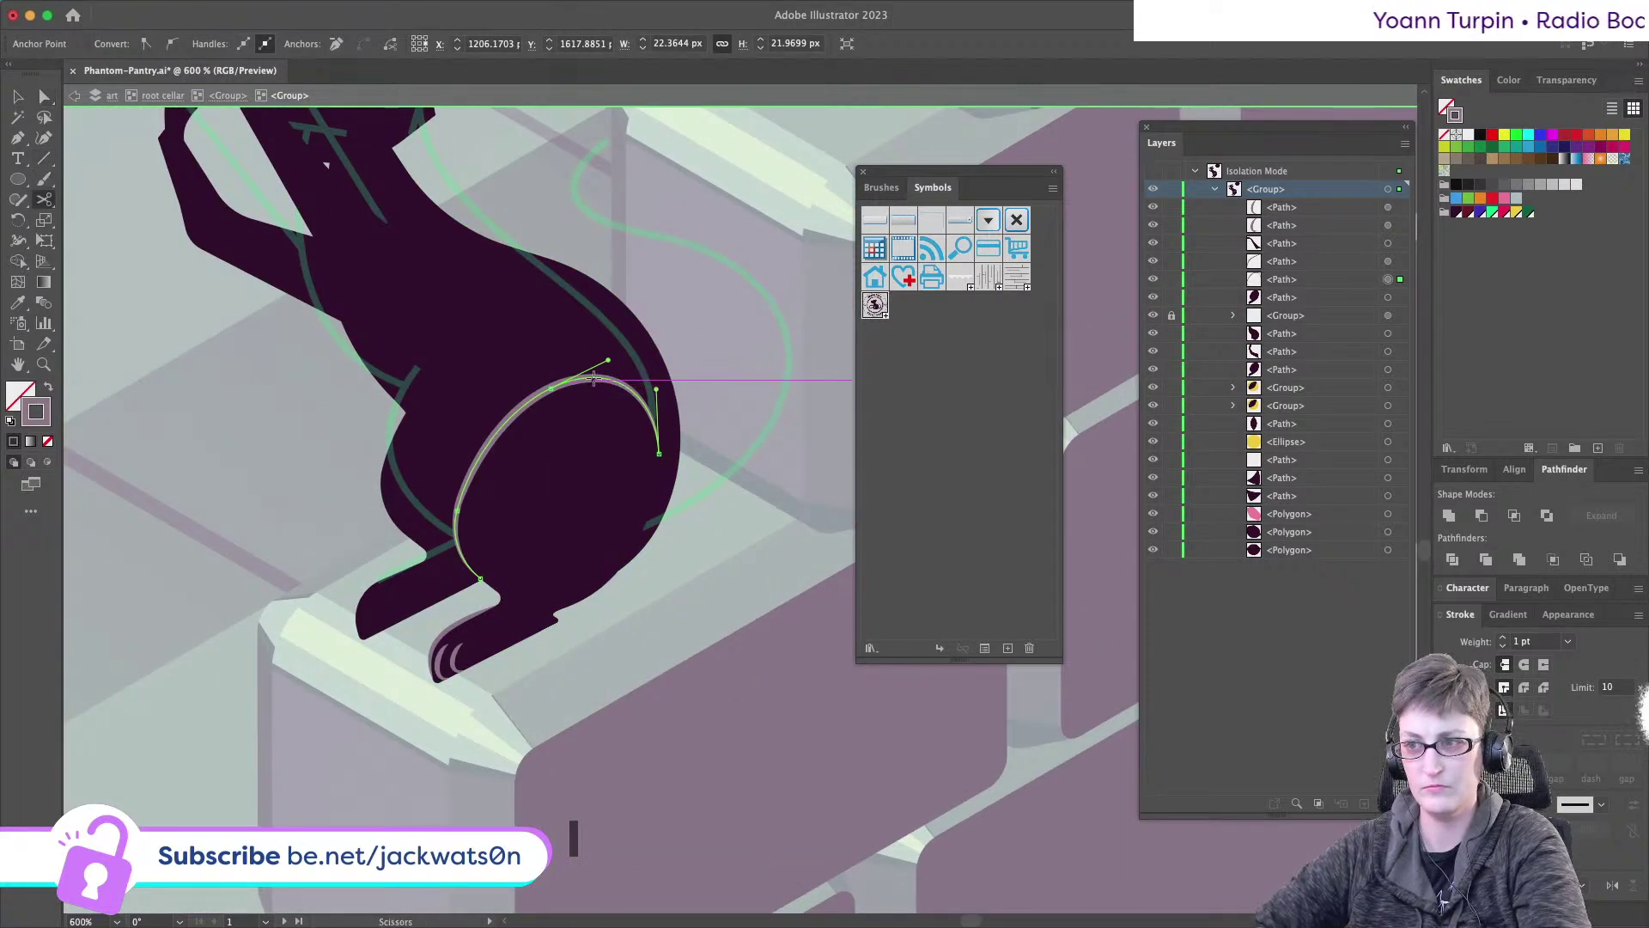
pyautogui.press('super+shift+a')
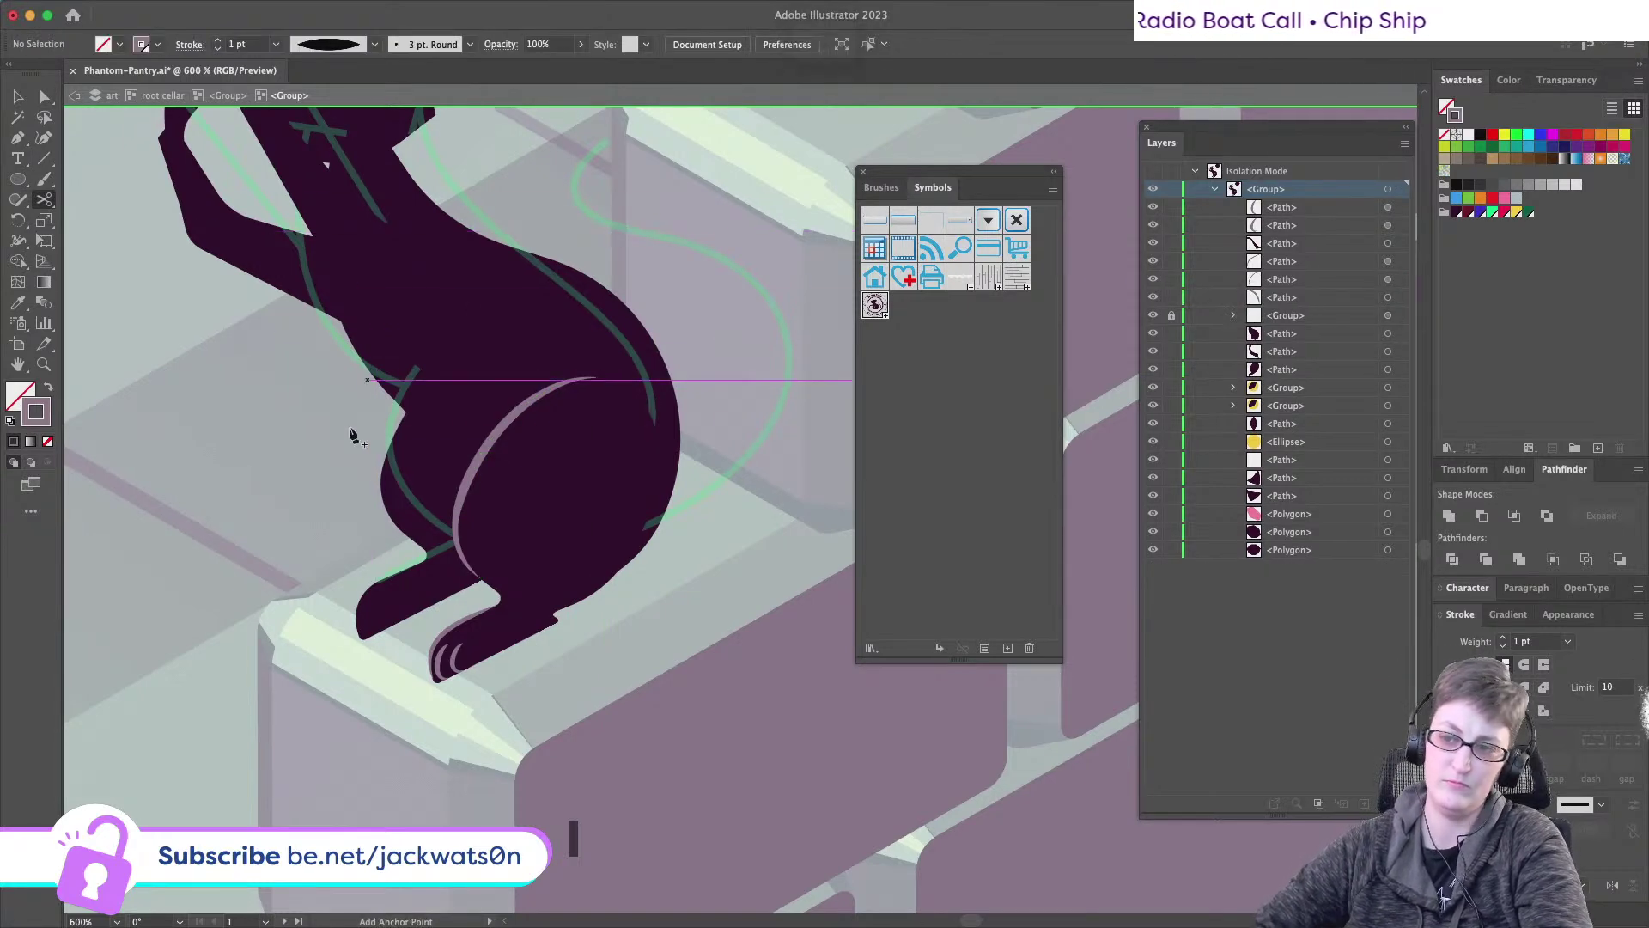
# - Hide the locked sketch-line group and examine the cat's silhouette with the thigh and paw strokes
pyautogui.scroll(-5, 458, 555)
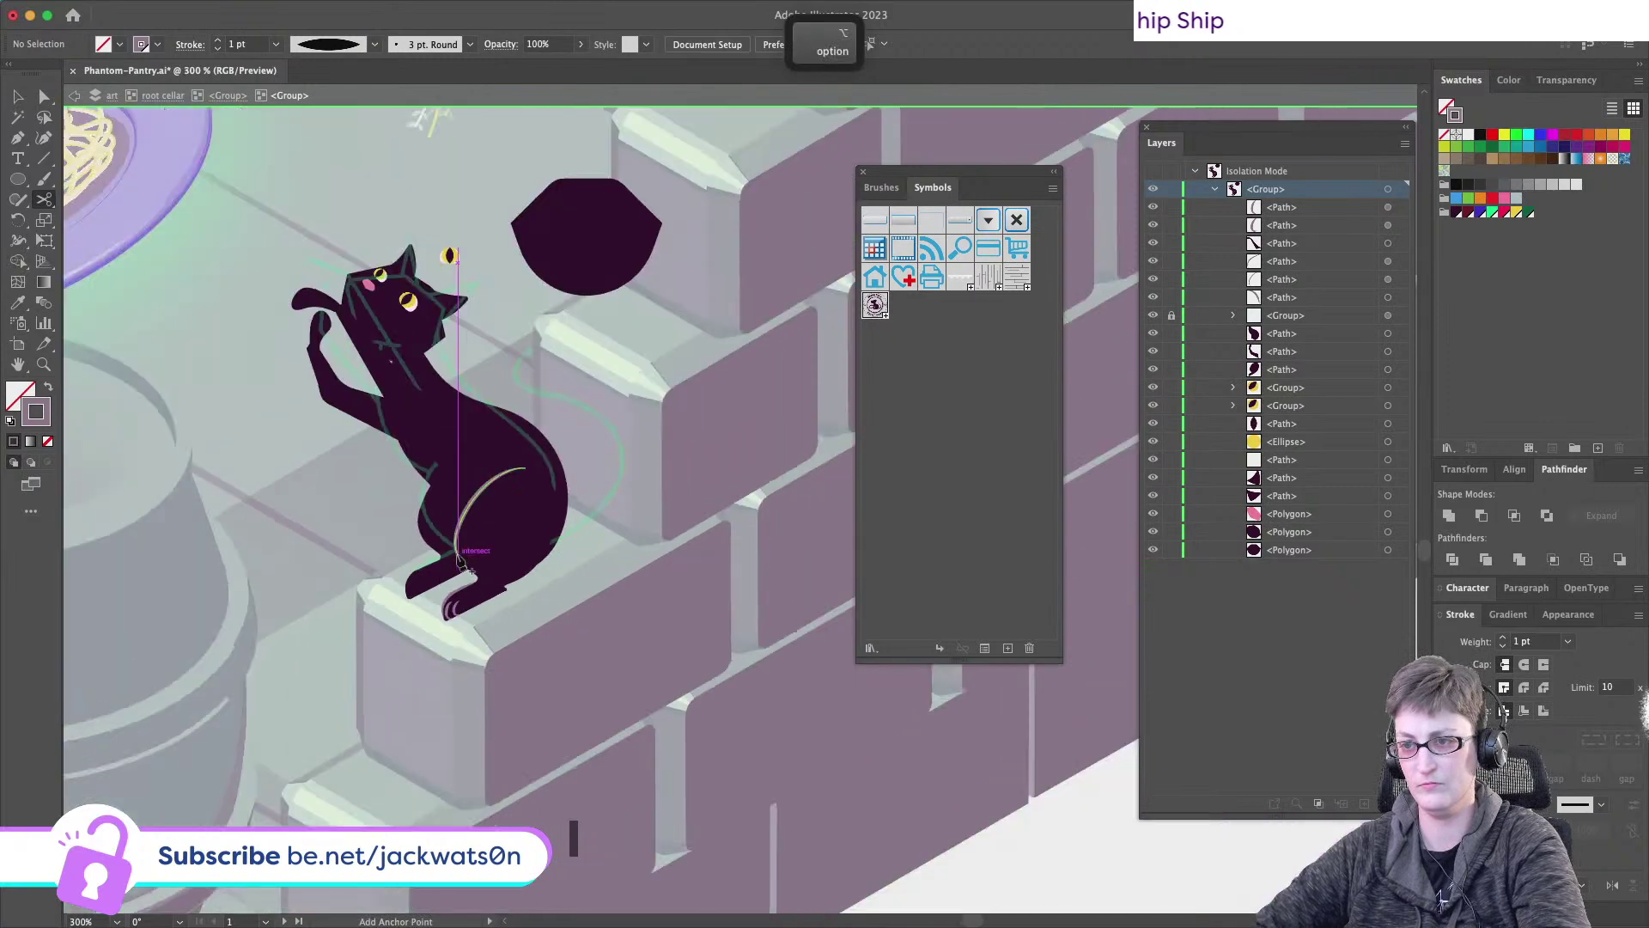
pyautogui.scroll(5, 455, 492)
pyautogui.scroll(2, 455, 491)
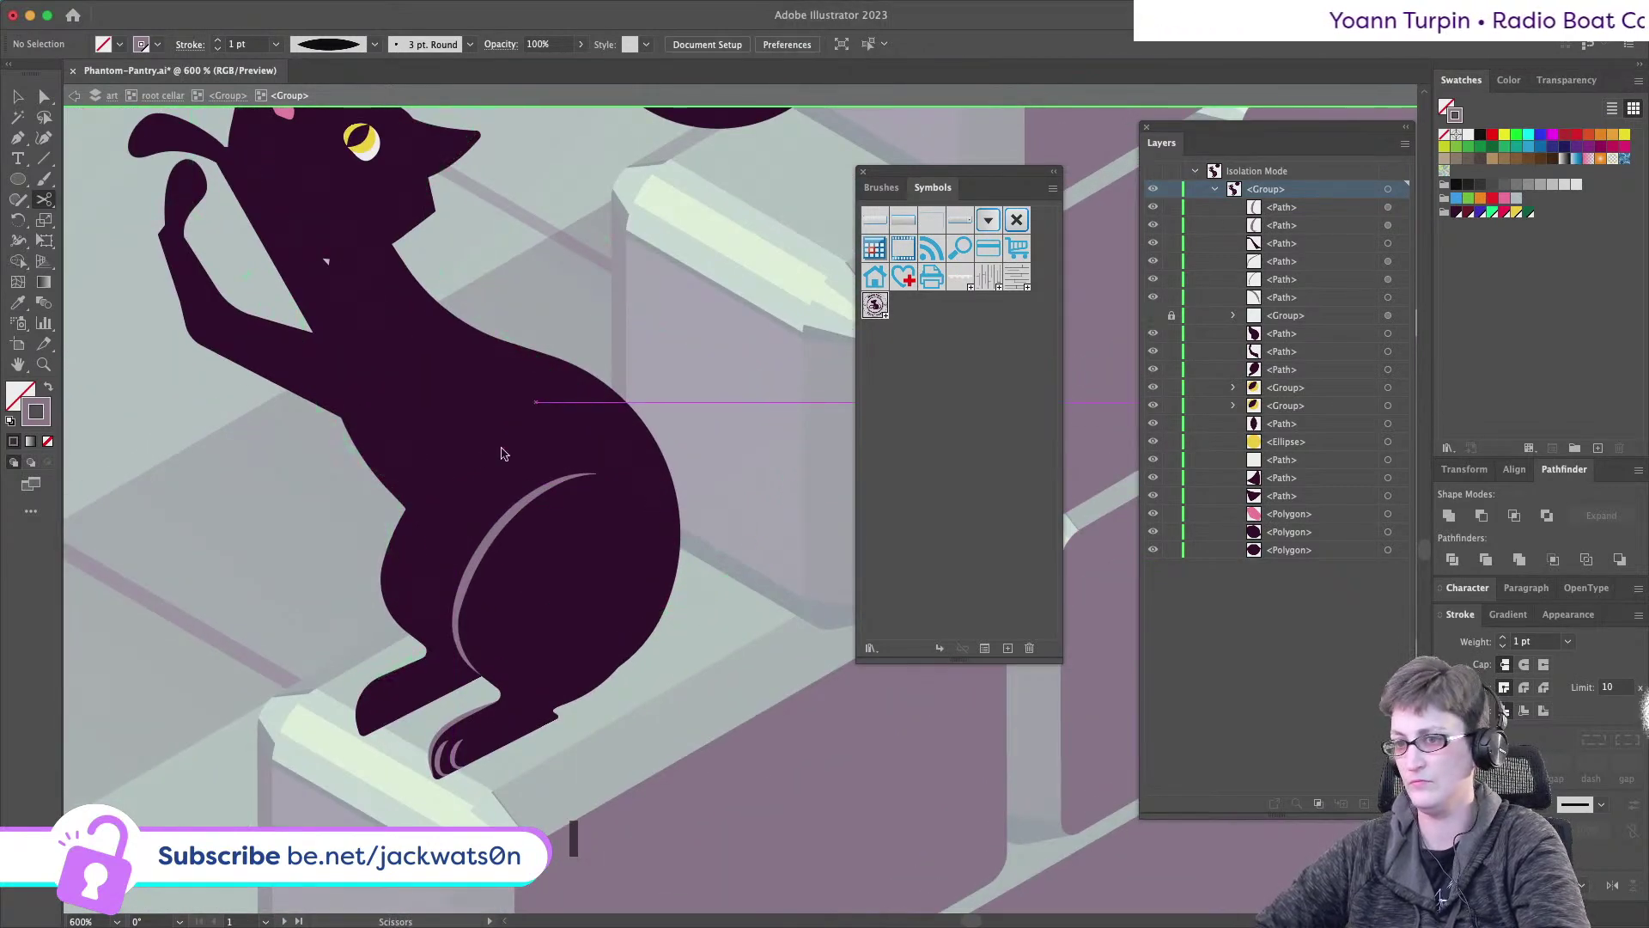
pyautogui.scroll(-3, 461, 449)
pyautogui.scroll(3, 462, 449)
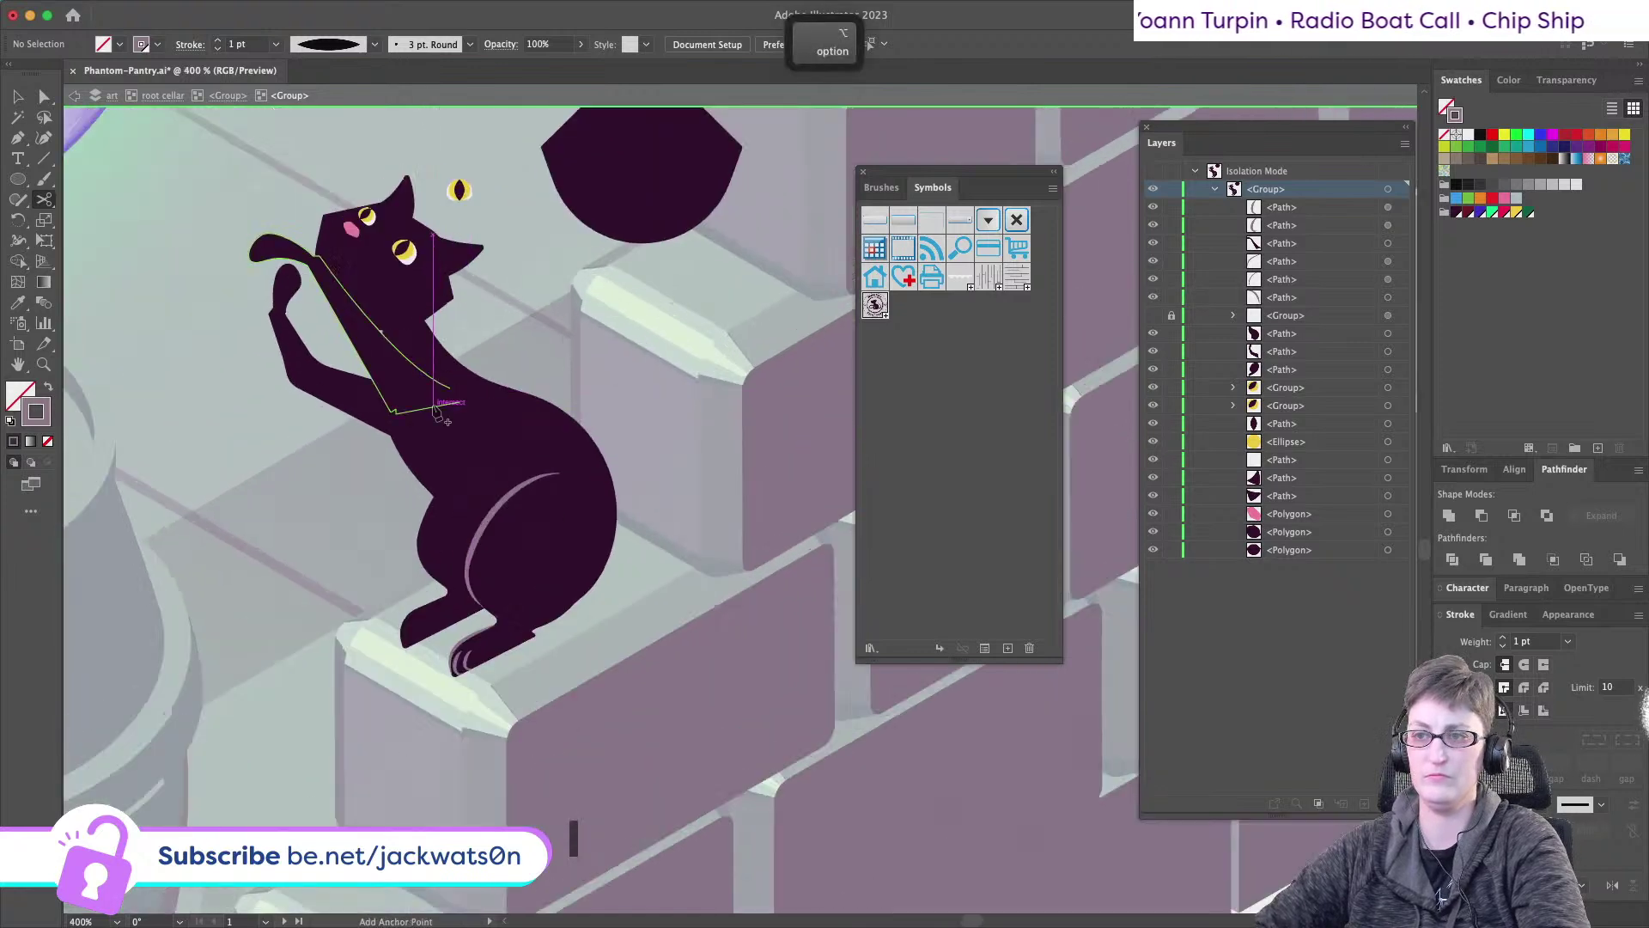
pyautogui.scroll(3, 505, 489)
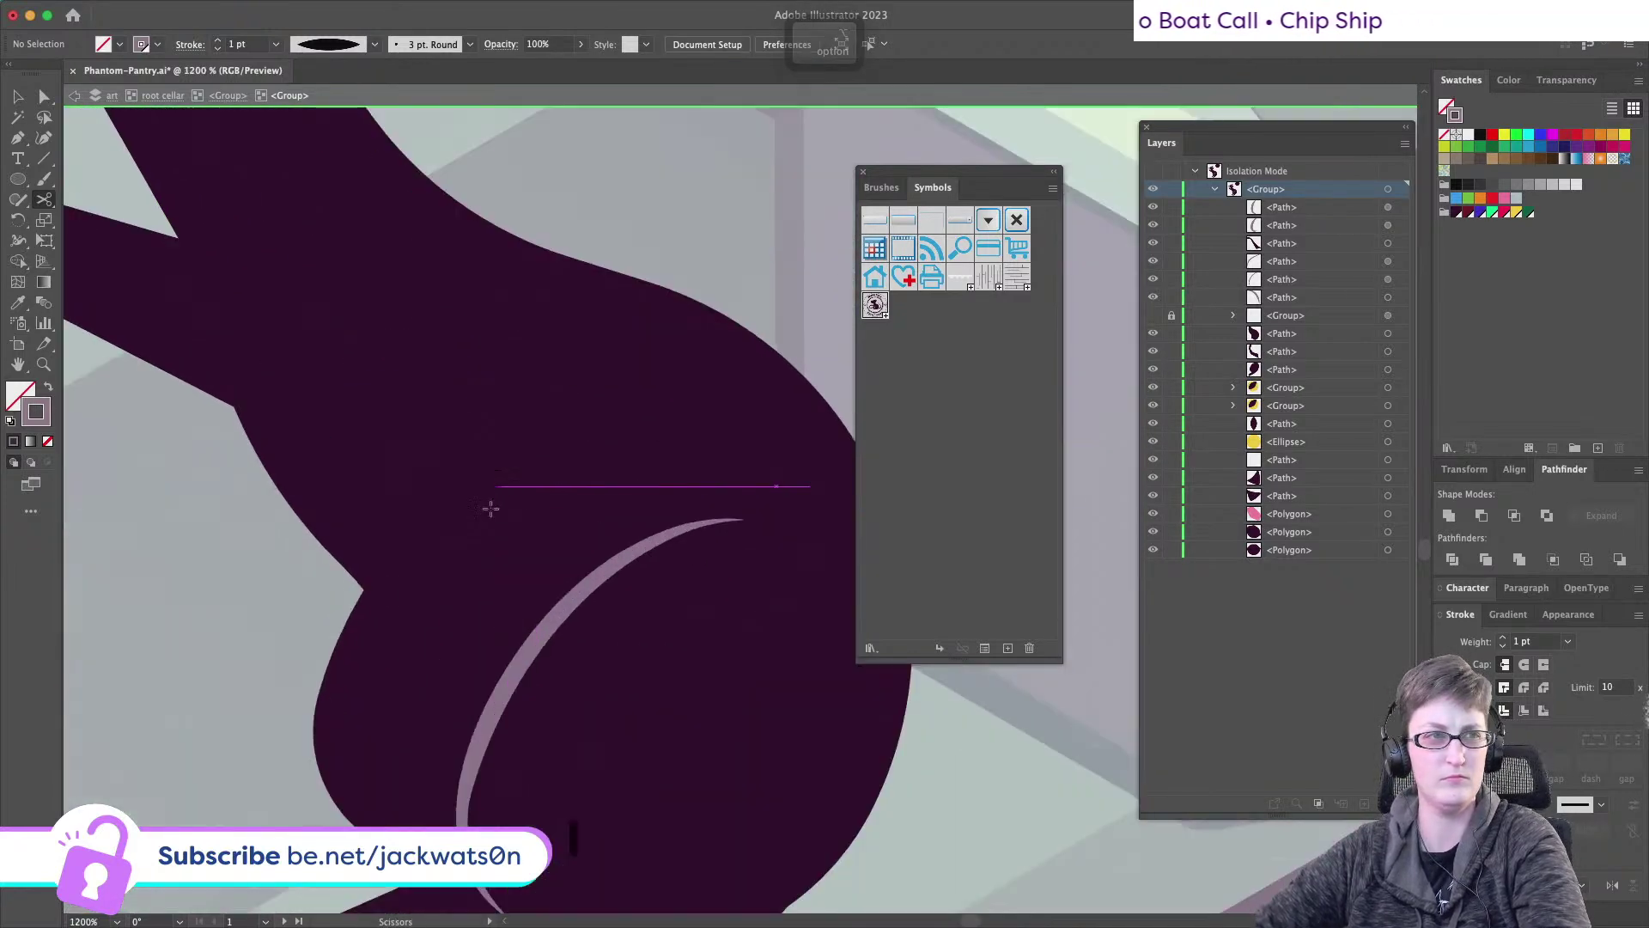
# - Draw a jagged fur line with the Pen tool from the base of the neck down the upper chest edge
pyautogui.scroll(-5, 489, 516)
pyautogui.scroll(5, 489, 524)
pyautogui.scroll(-1, 490, 531)
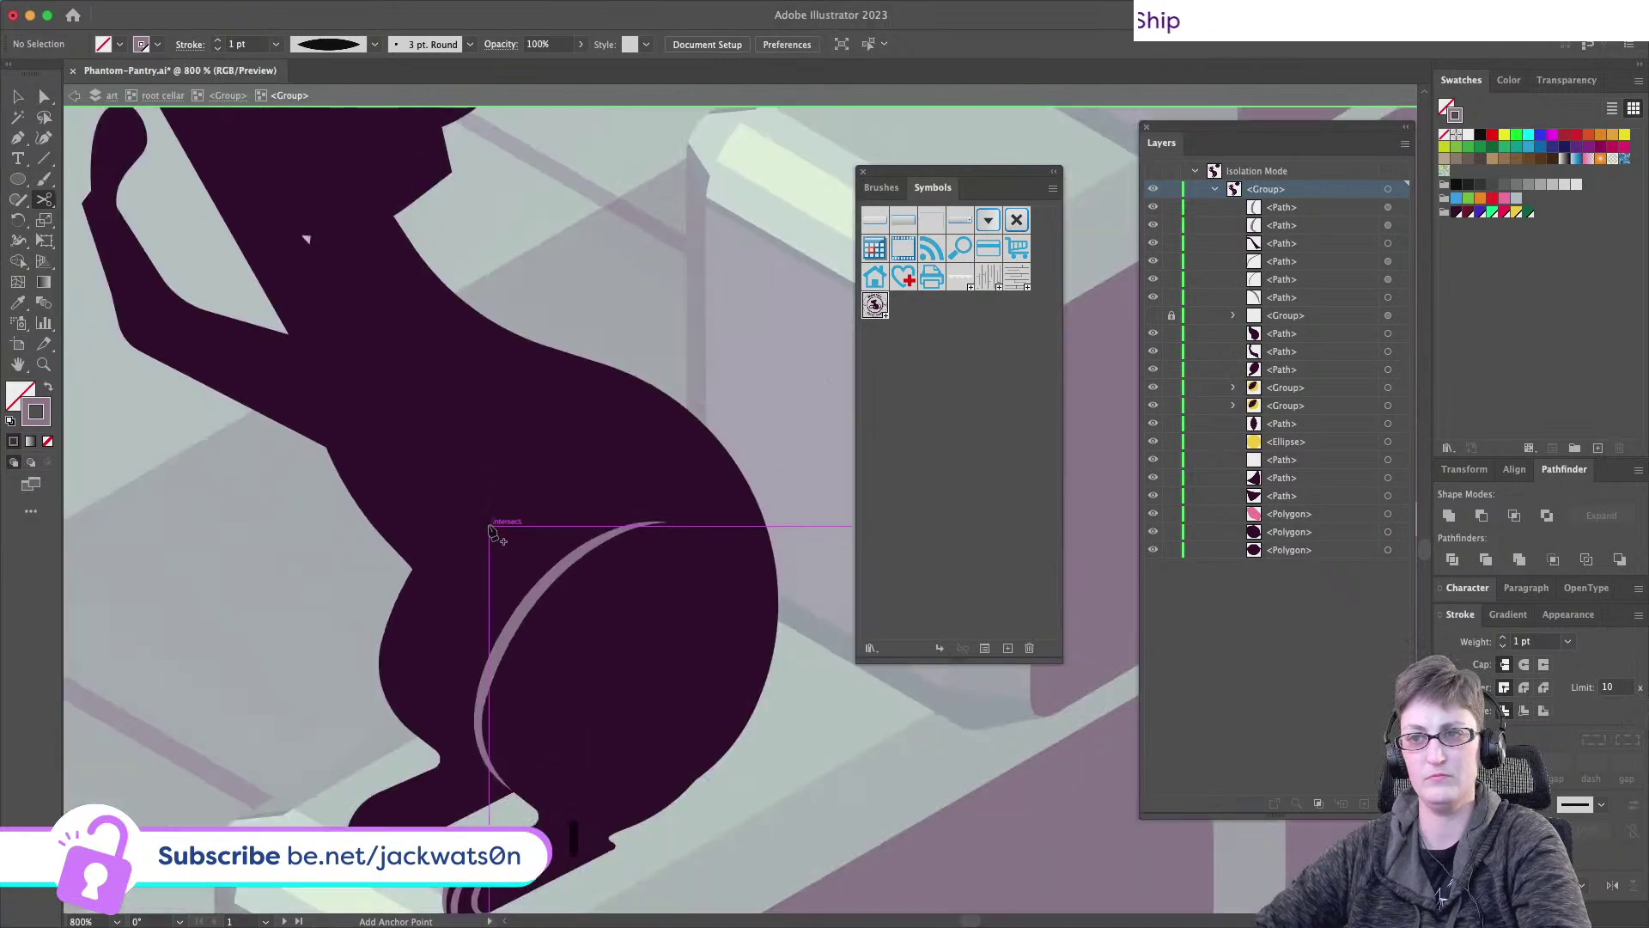
pyautogui.press('p')
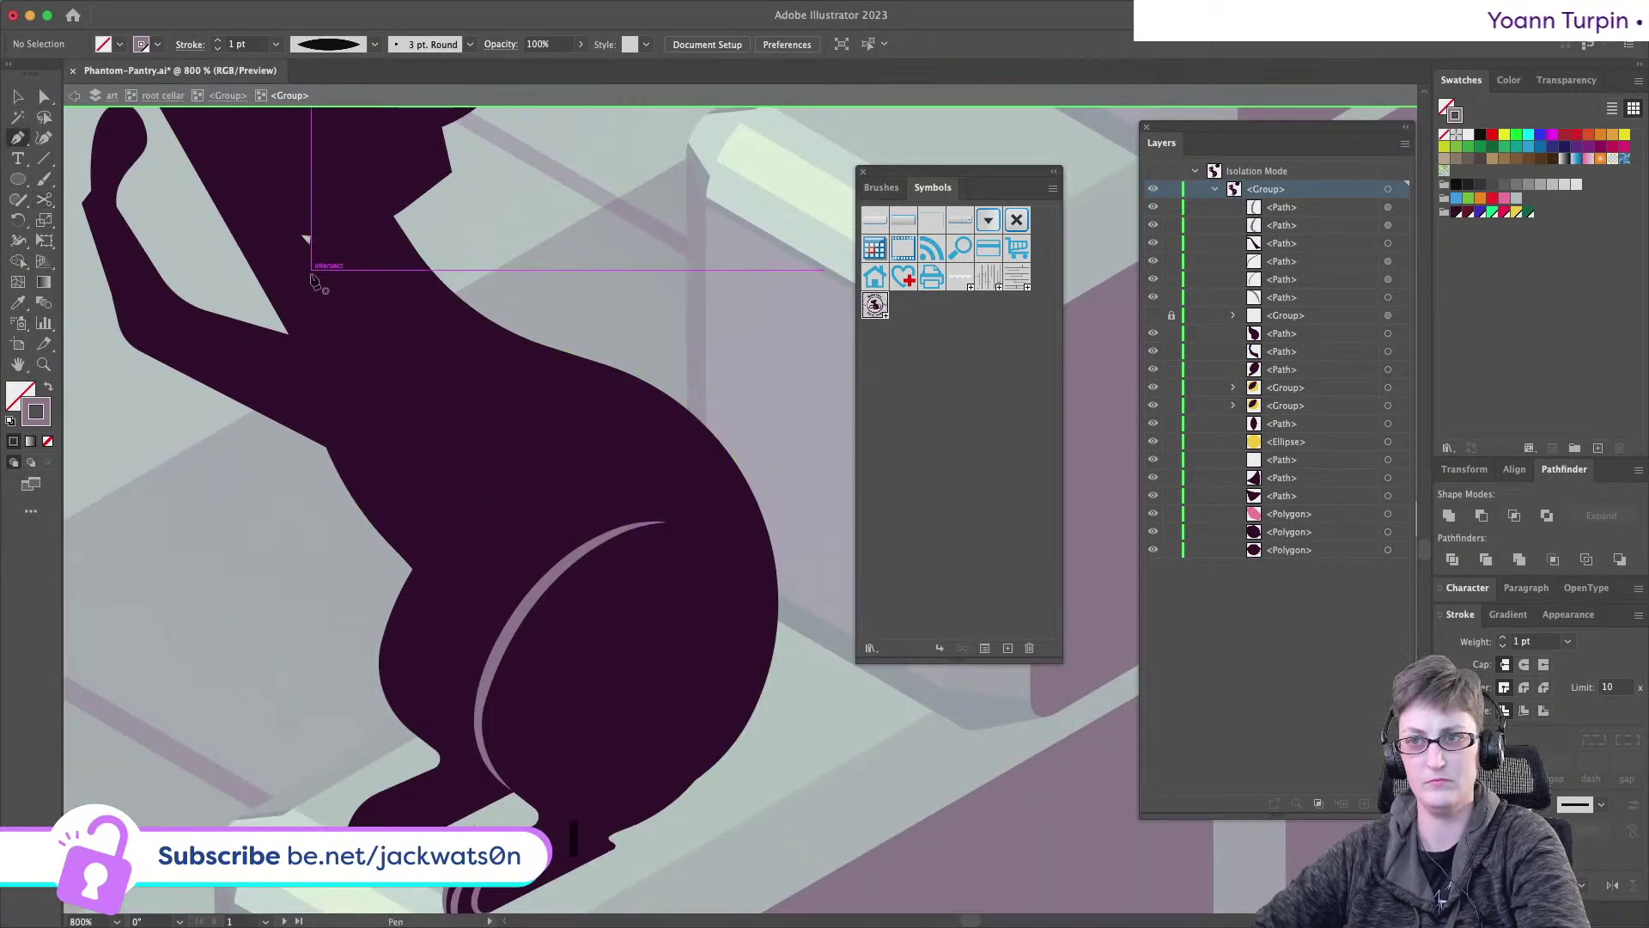
pyautogui.click(310, 267)
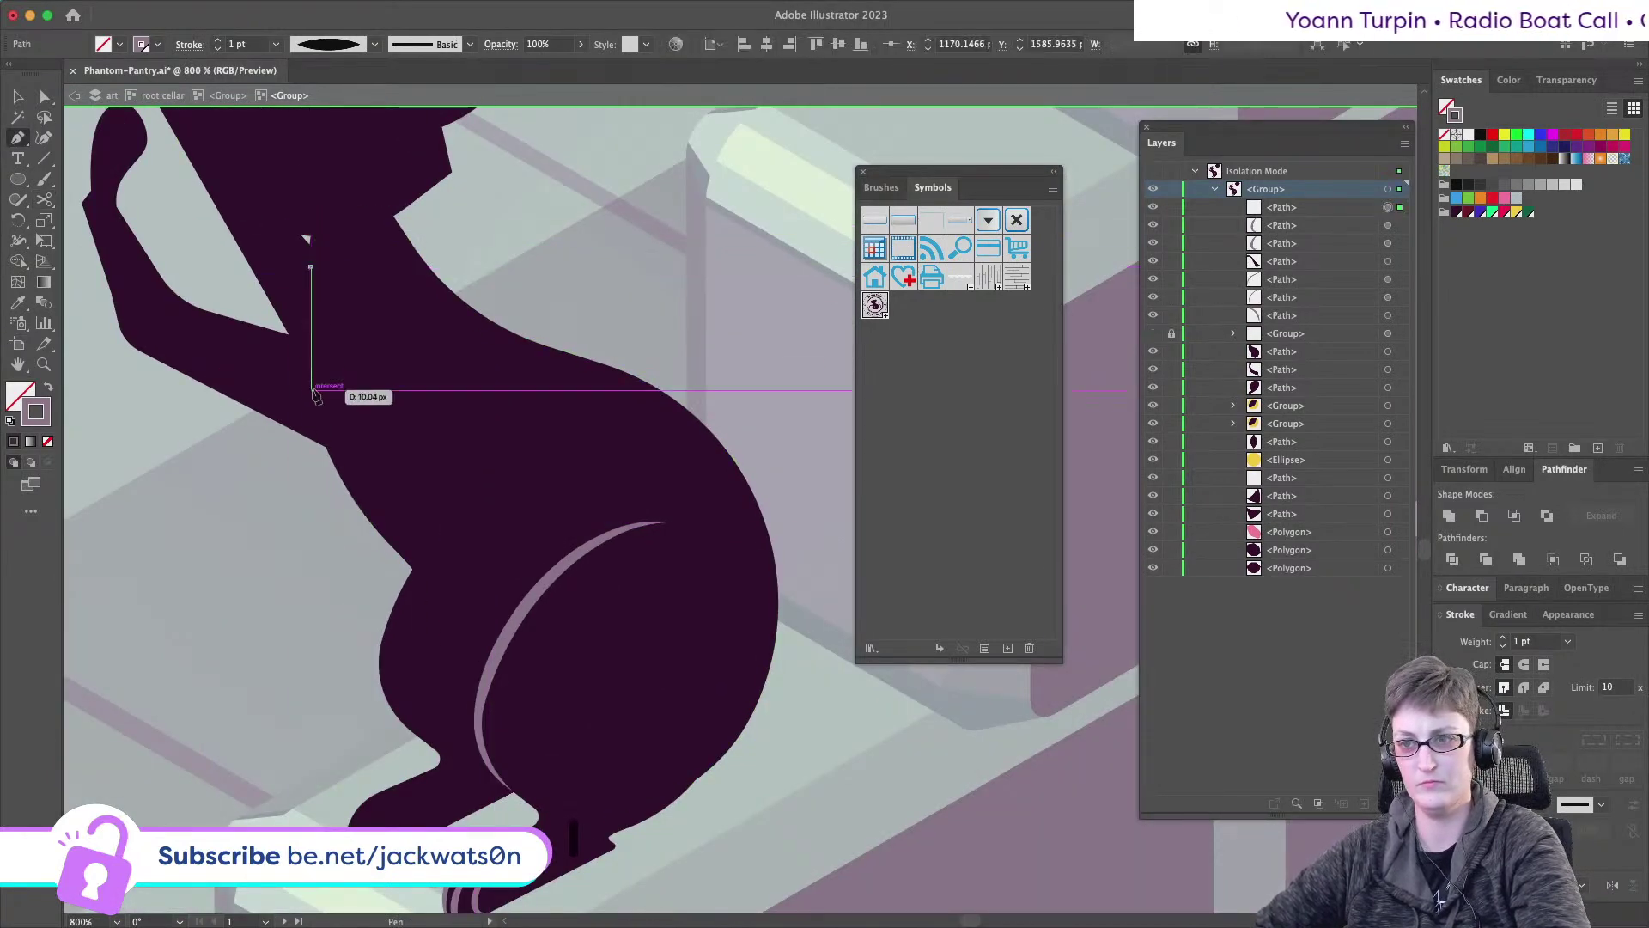
pyautogui.moveTo(308, 369)
pyautogui.mouseDown()
pyautogui.moveTo(316, 411)
pyautogui.moveTo(307, 368)
pyautogui.mouseUp()
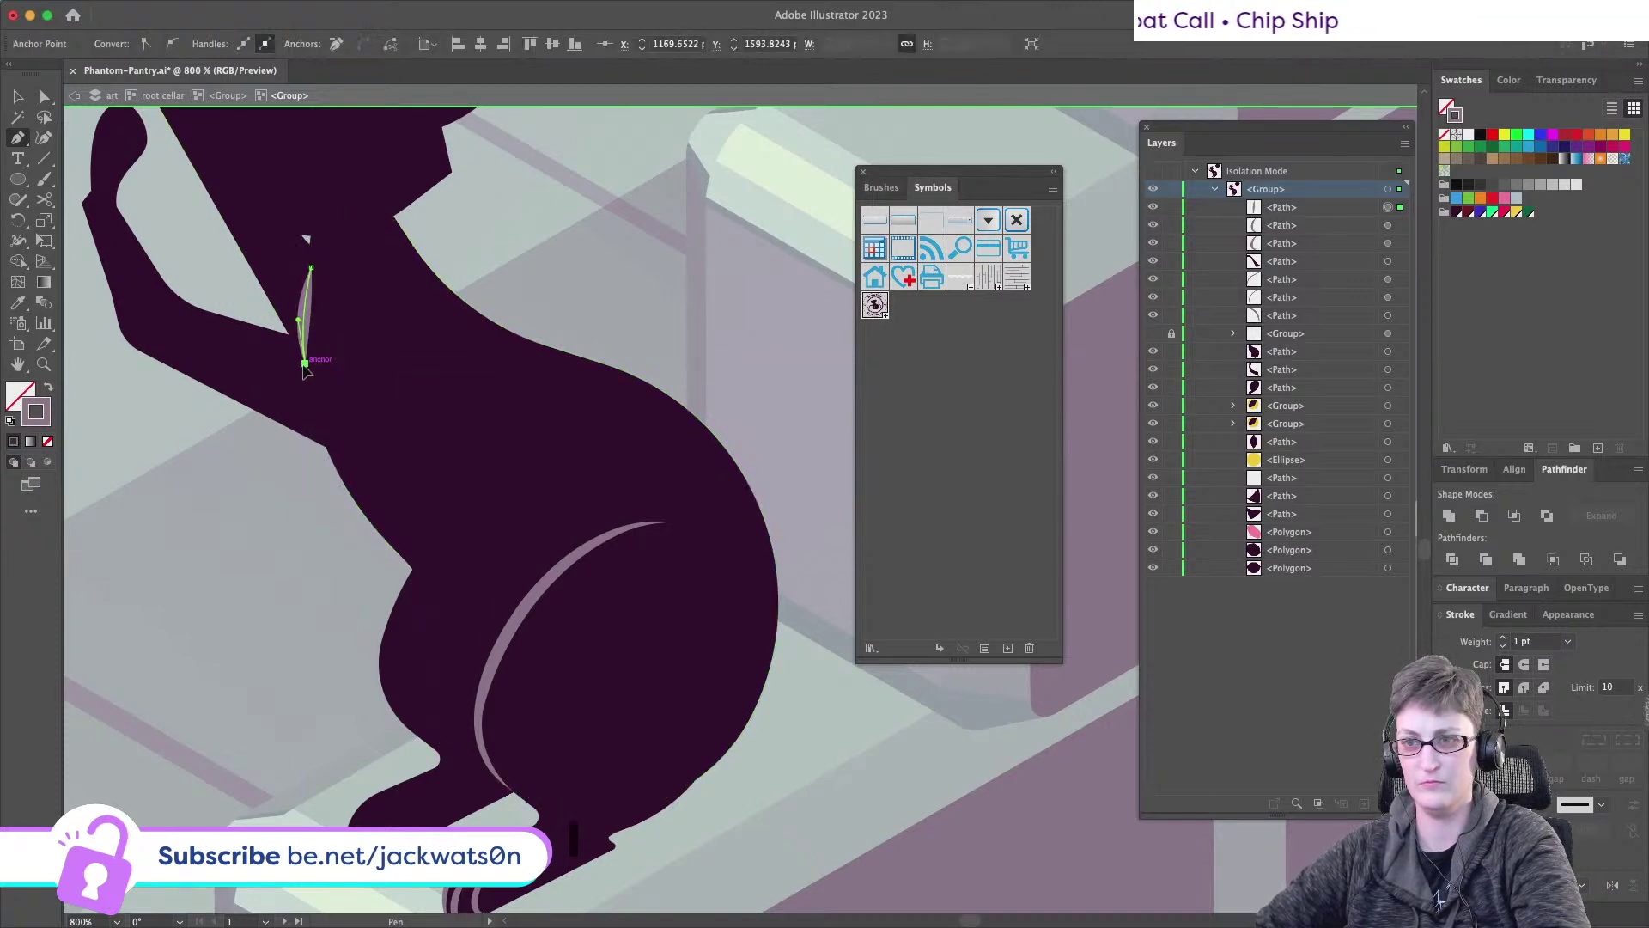
pyautogui.moveTo(337, 466)
pyautogui.mouseDown()
pyautogui.moveTo(357, 511)
pyautogui.moveTo(335, 468)
pyautogui.mouseUp()
pyautogui.click(338, 455)
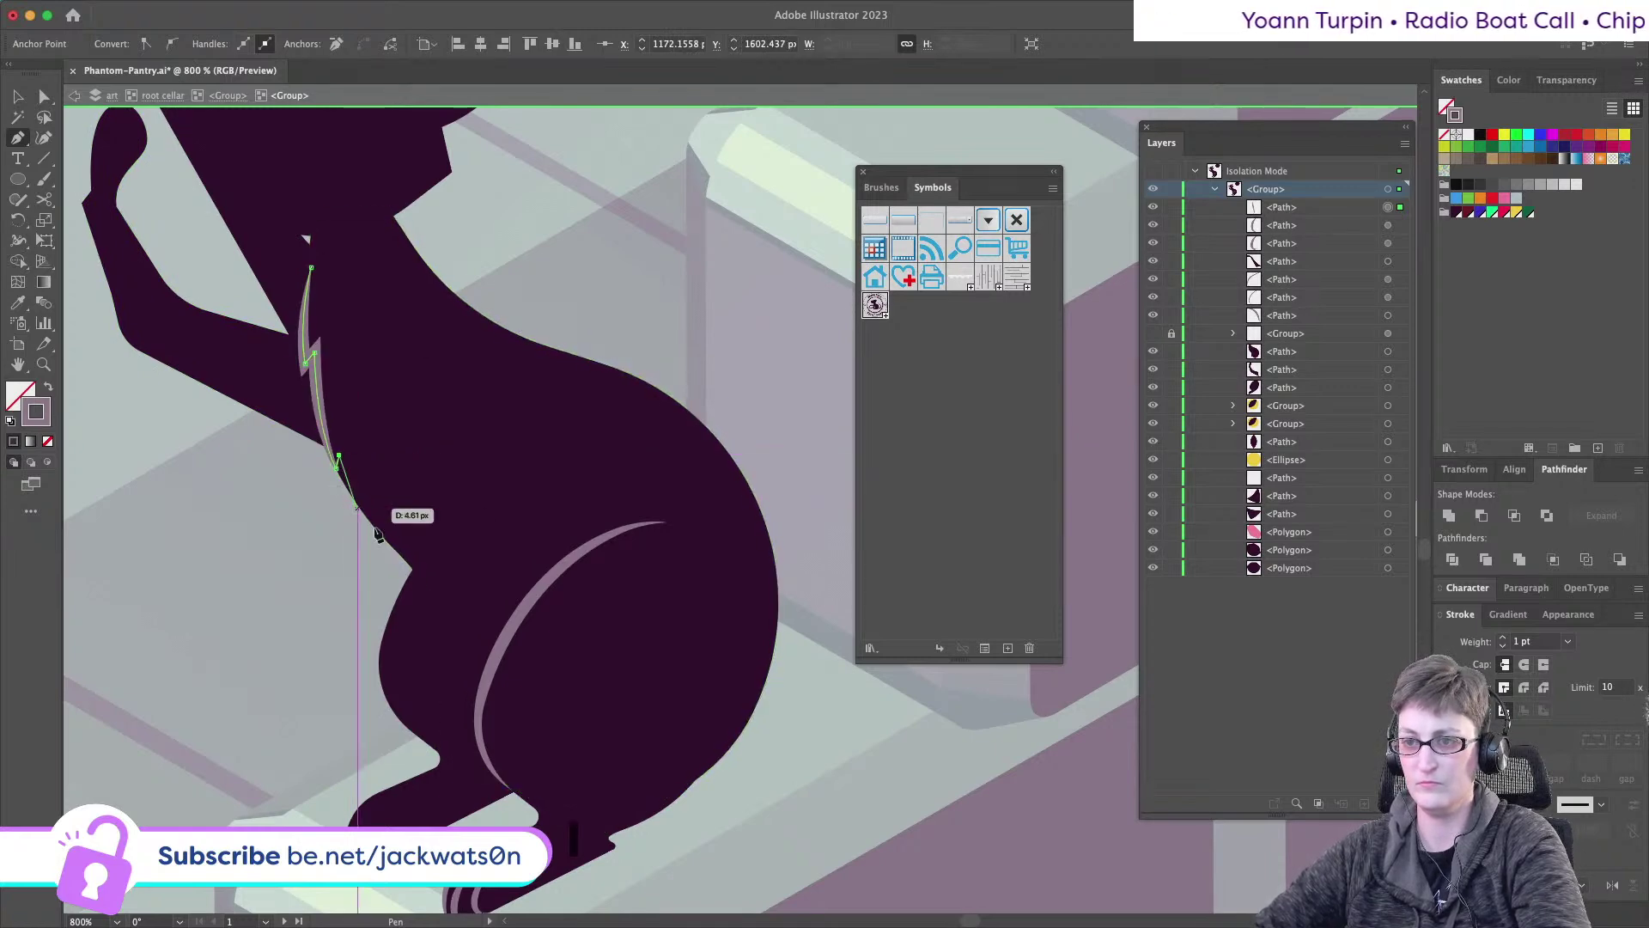
pyautogui.click(356, 481)
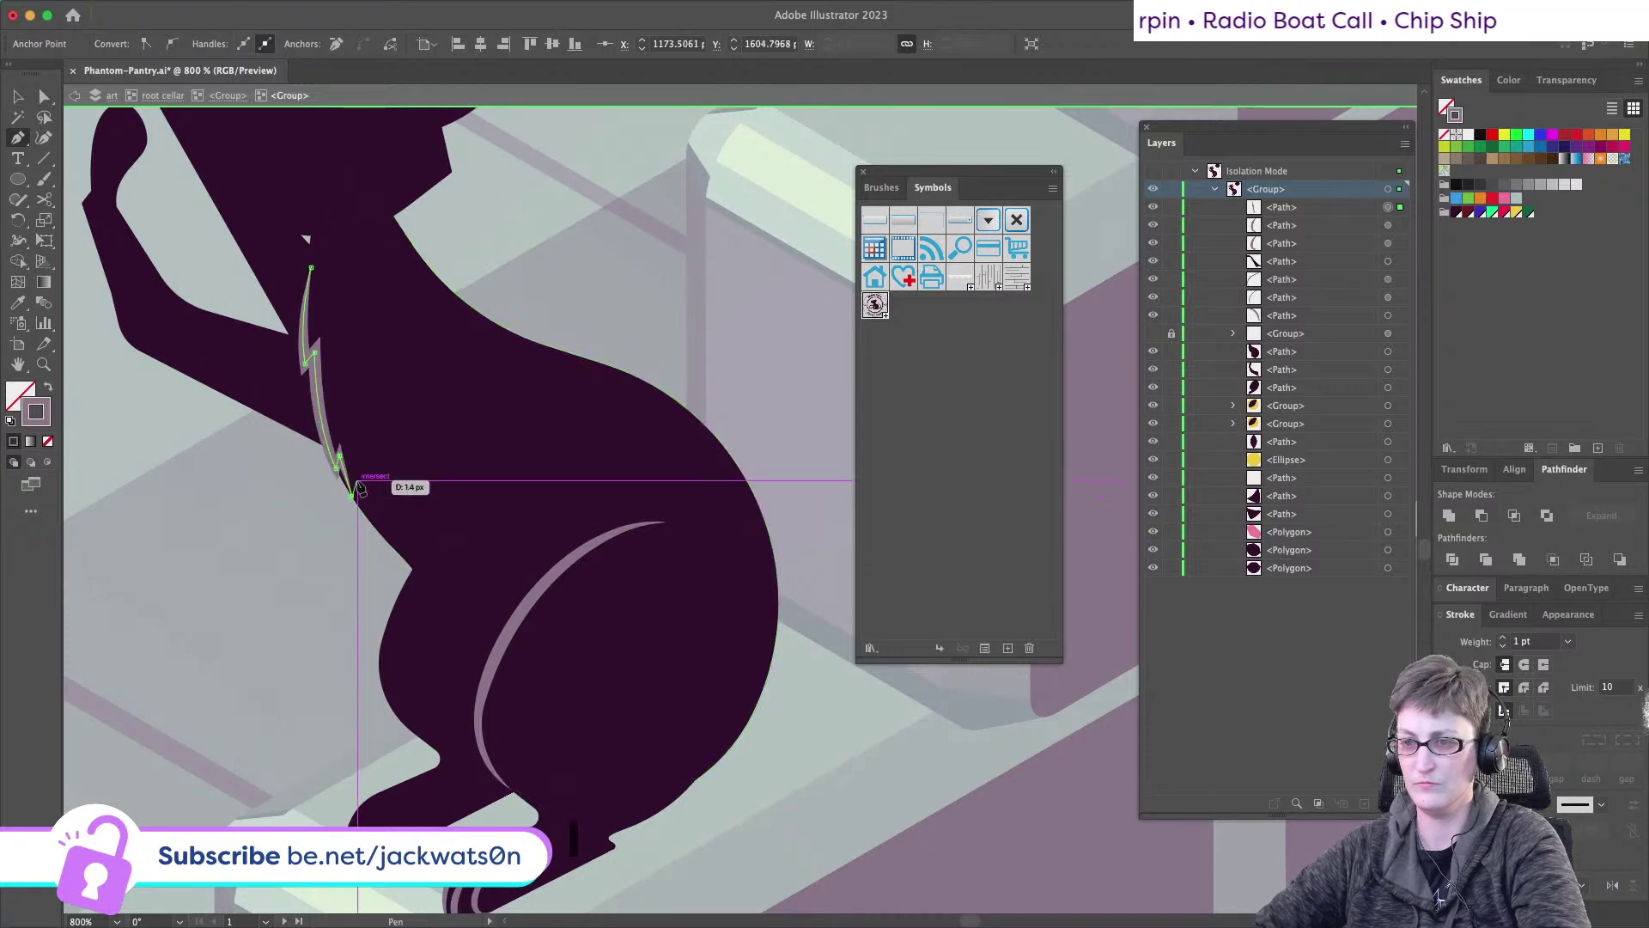
# - Continue the fur line to the belly with another tuft and end it in a curve running into the thigh stroke
pyautogui.click(353, 497)
pyautogui.moveTo(419, 572); pyautogui.dragTo(457, 606)
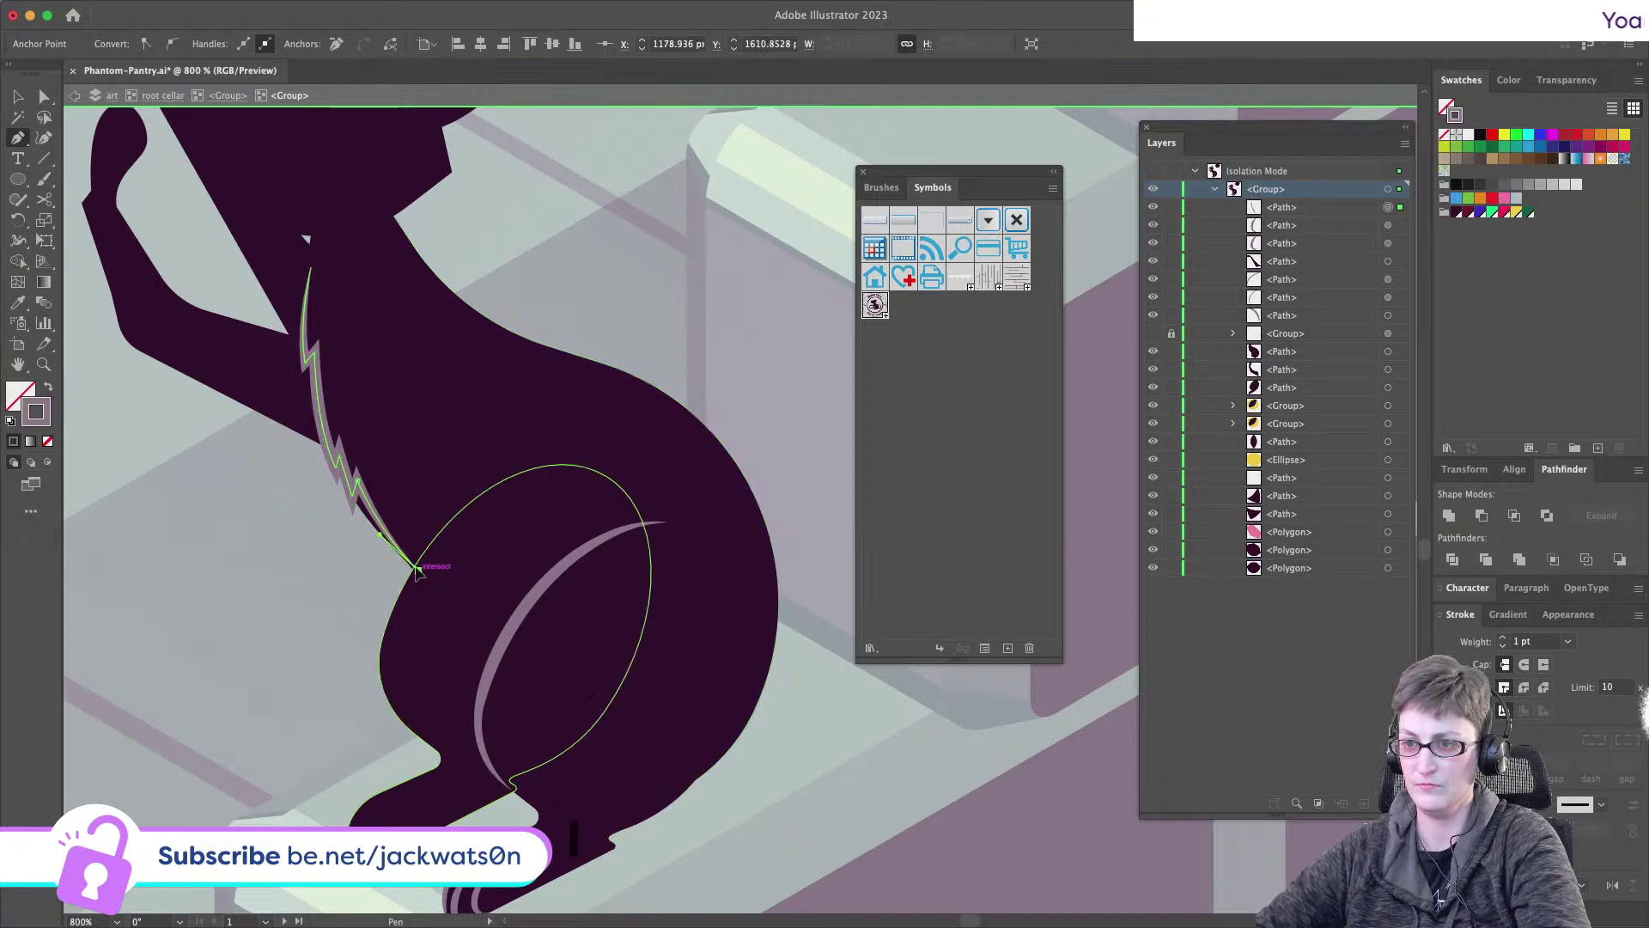
pyautogui.press('super+z')
pyautogui.click(418, 570)
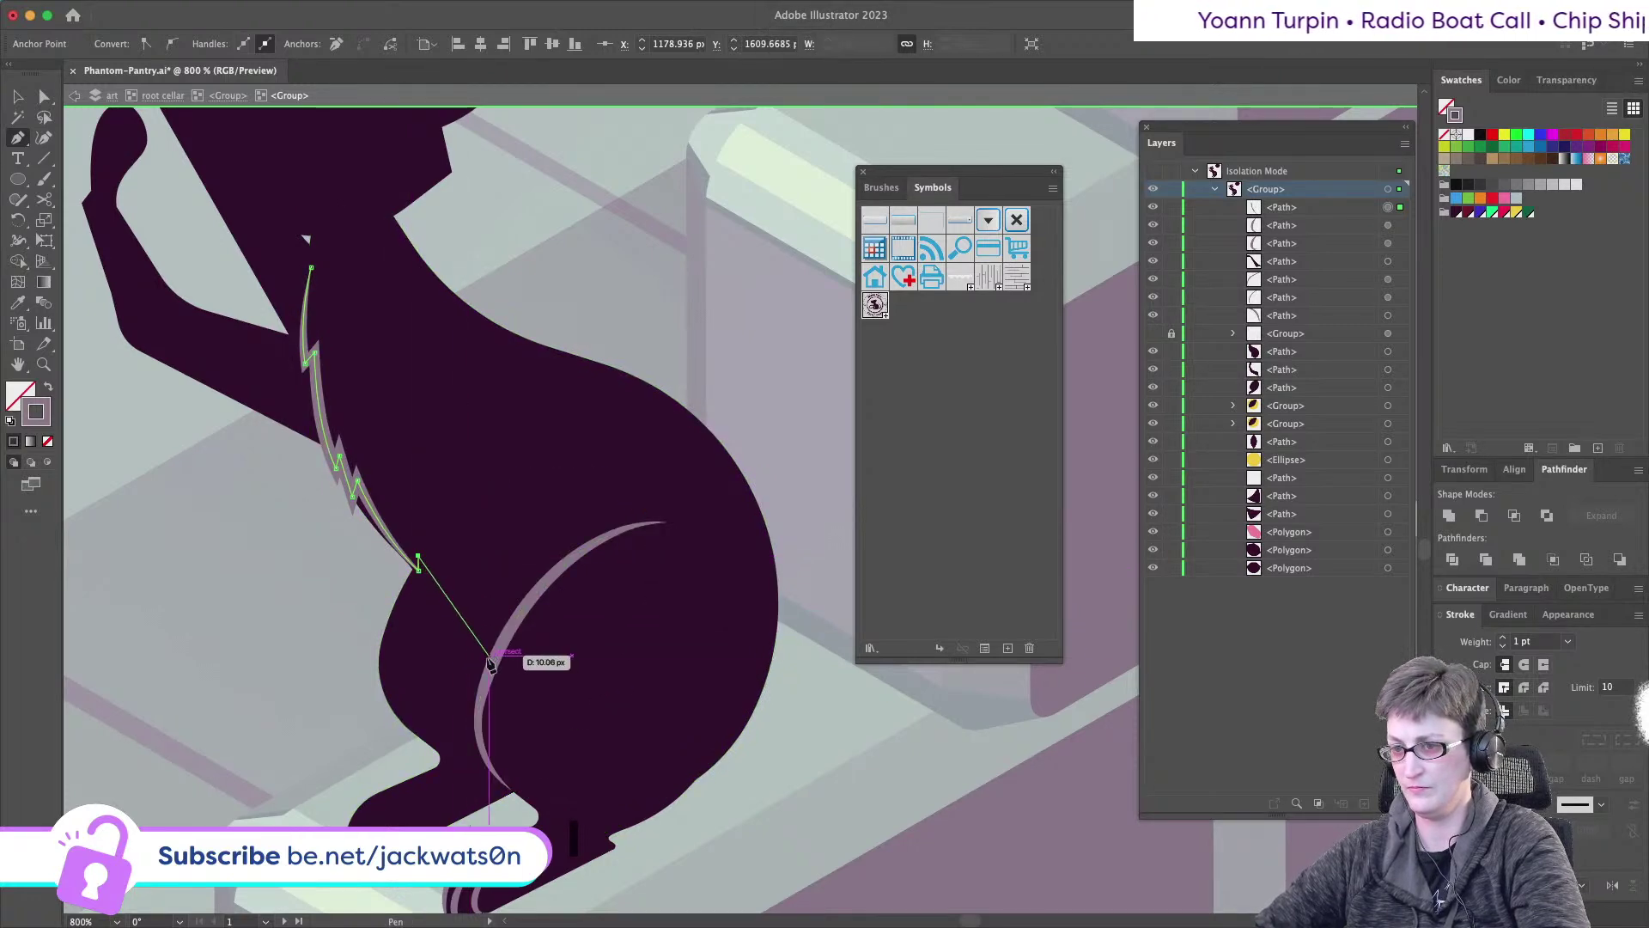
pyautogui.moveTo(489, 663); pyautogui.dragTo(485, 726)
pyautogui.press('super+minus')
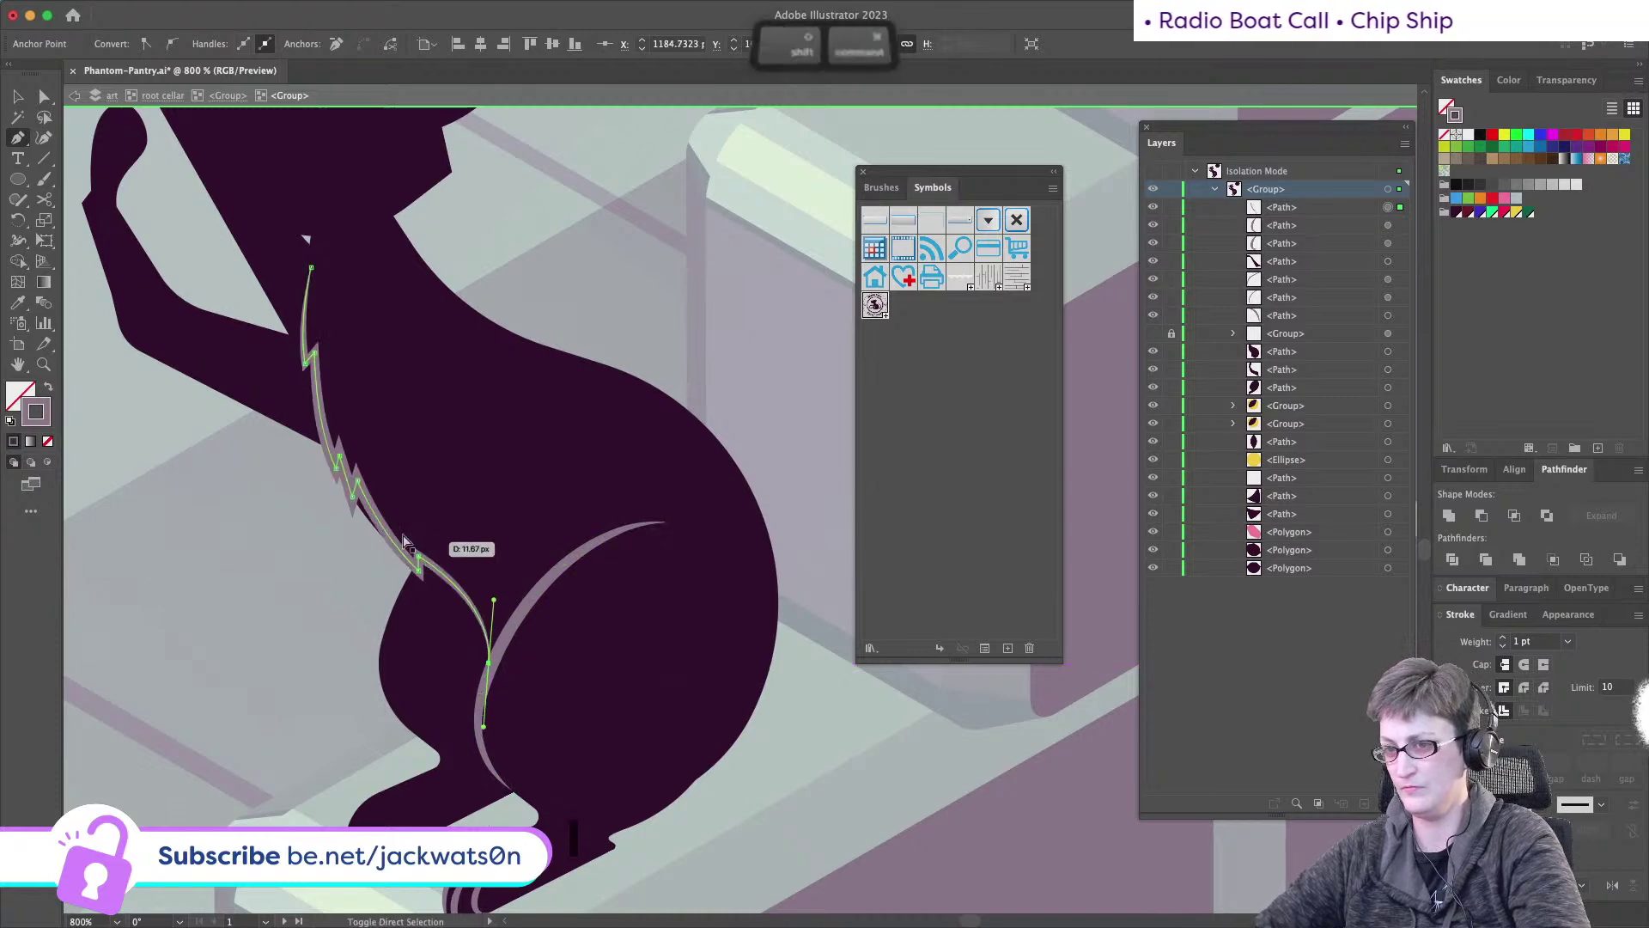
pyautogui.press('super+shift+a')
# - Thin the chest fur line to a 0.5 pt stroke weight
pyautogui.click(18, 97)
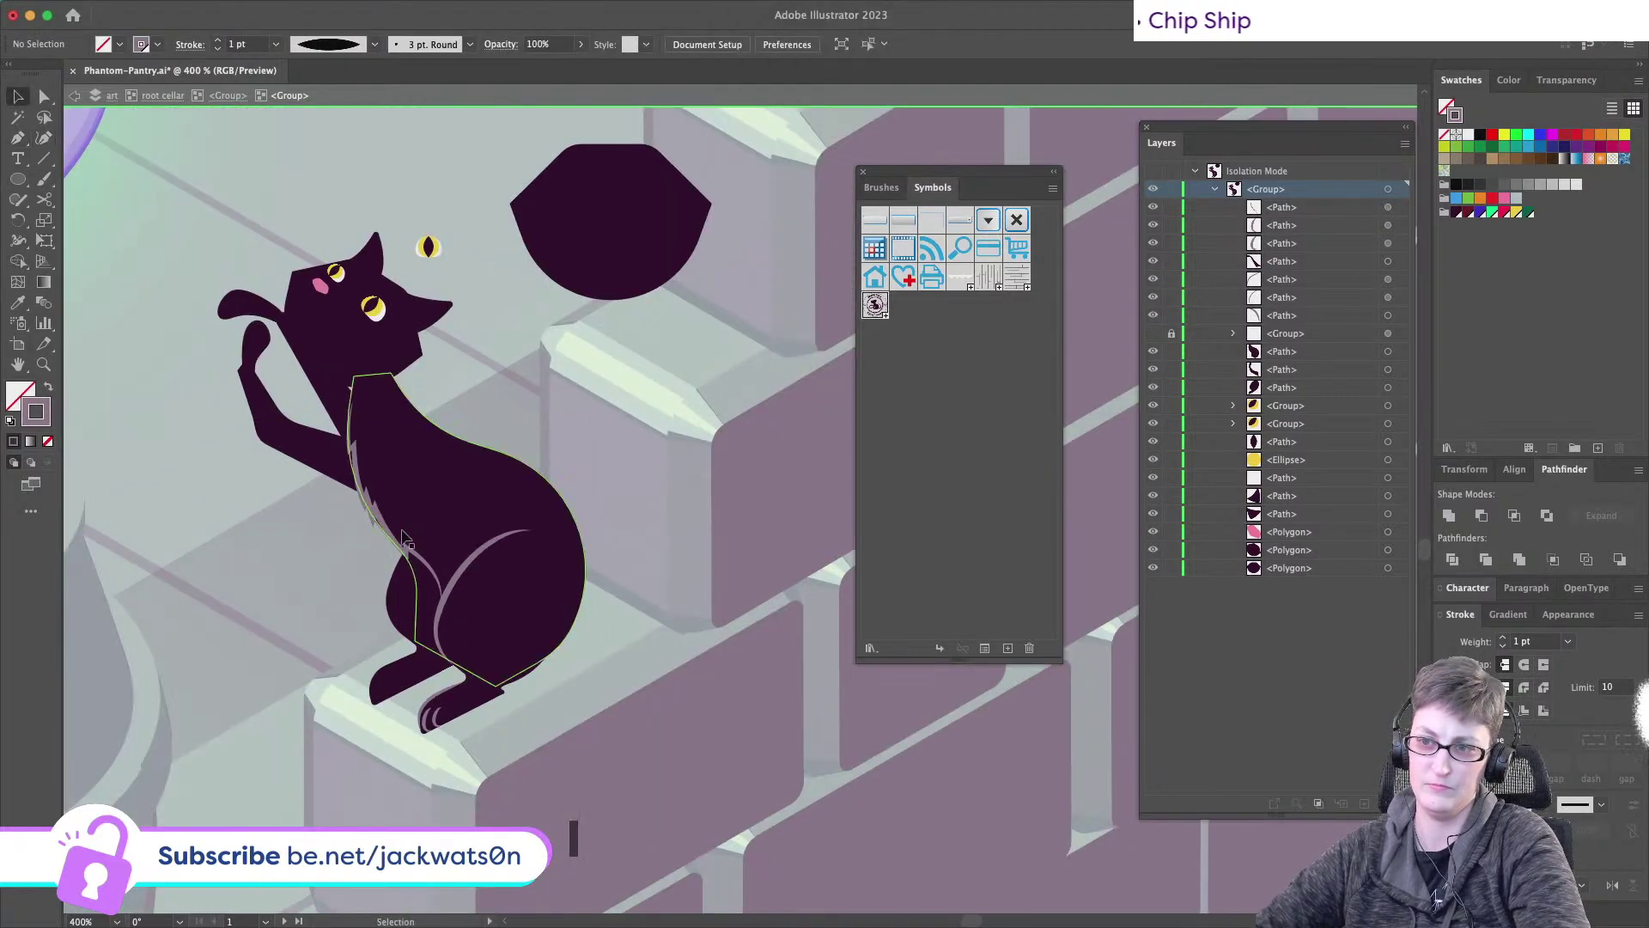
pyautogui.click(369, 515)
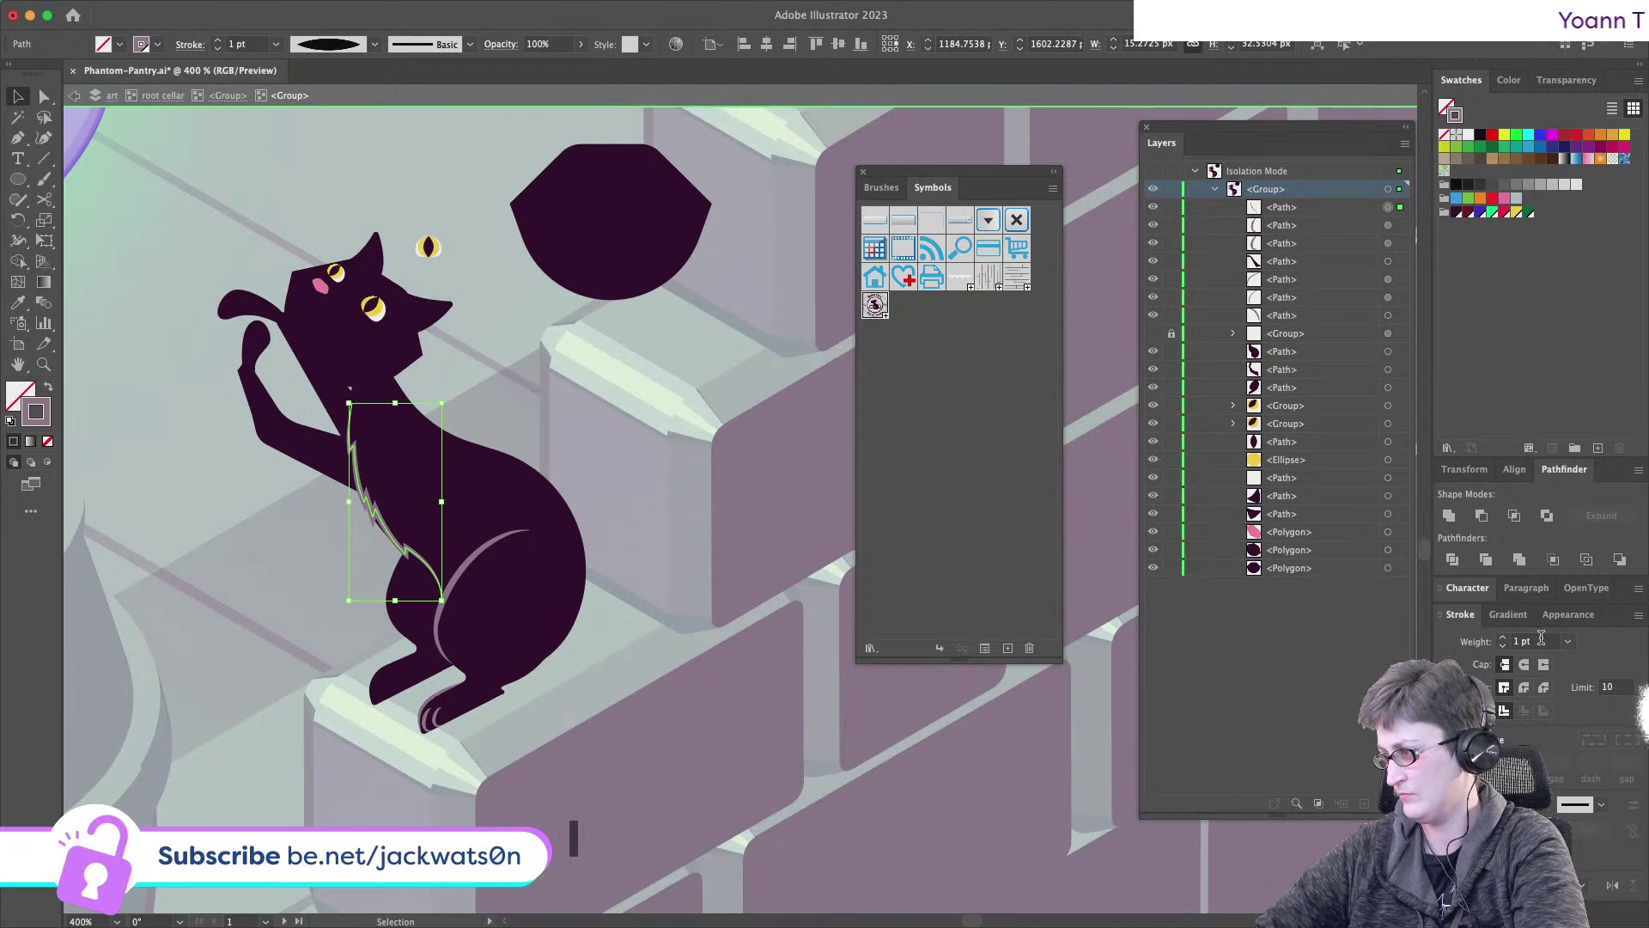
pyautogui.write('0.5')
pyautogui.press('Tab')
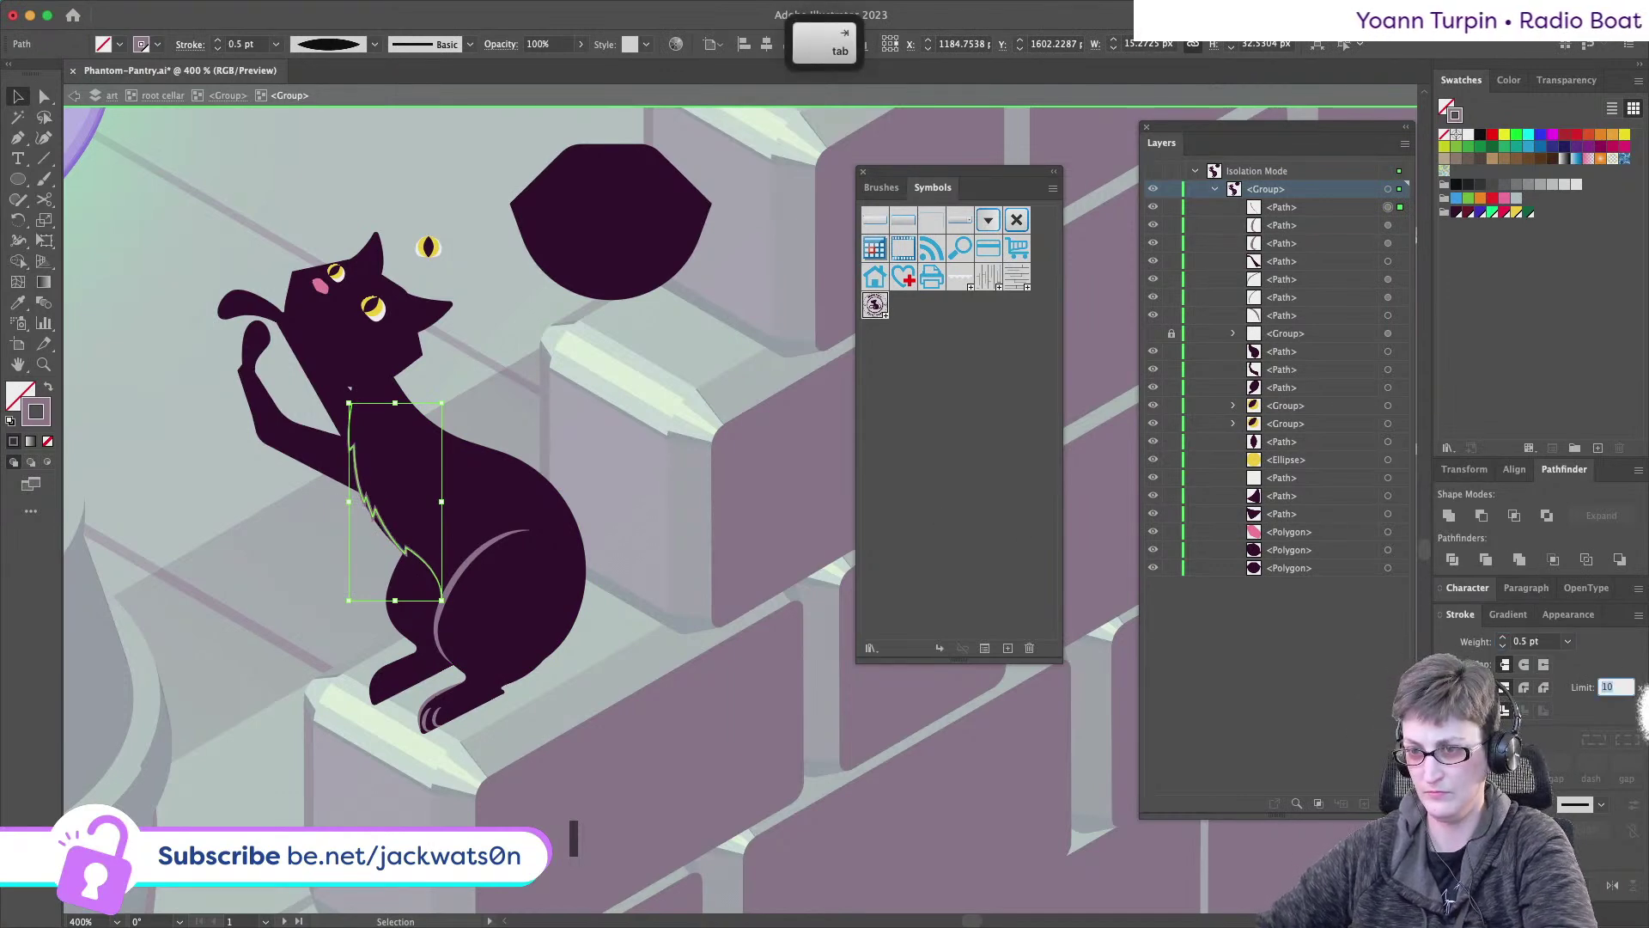
pyautogui.press('shift+super+a')
# - Copy the fur line, isolate the cat's torso path and paste the copy in front inside that isolation
pyautogui.scroll(-2, 259, 534)
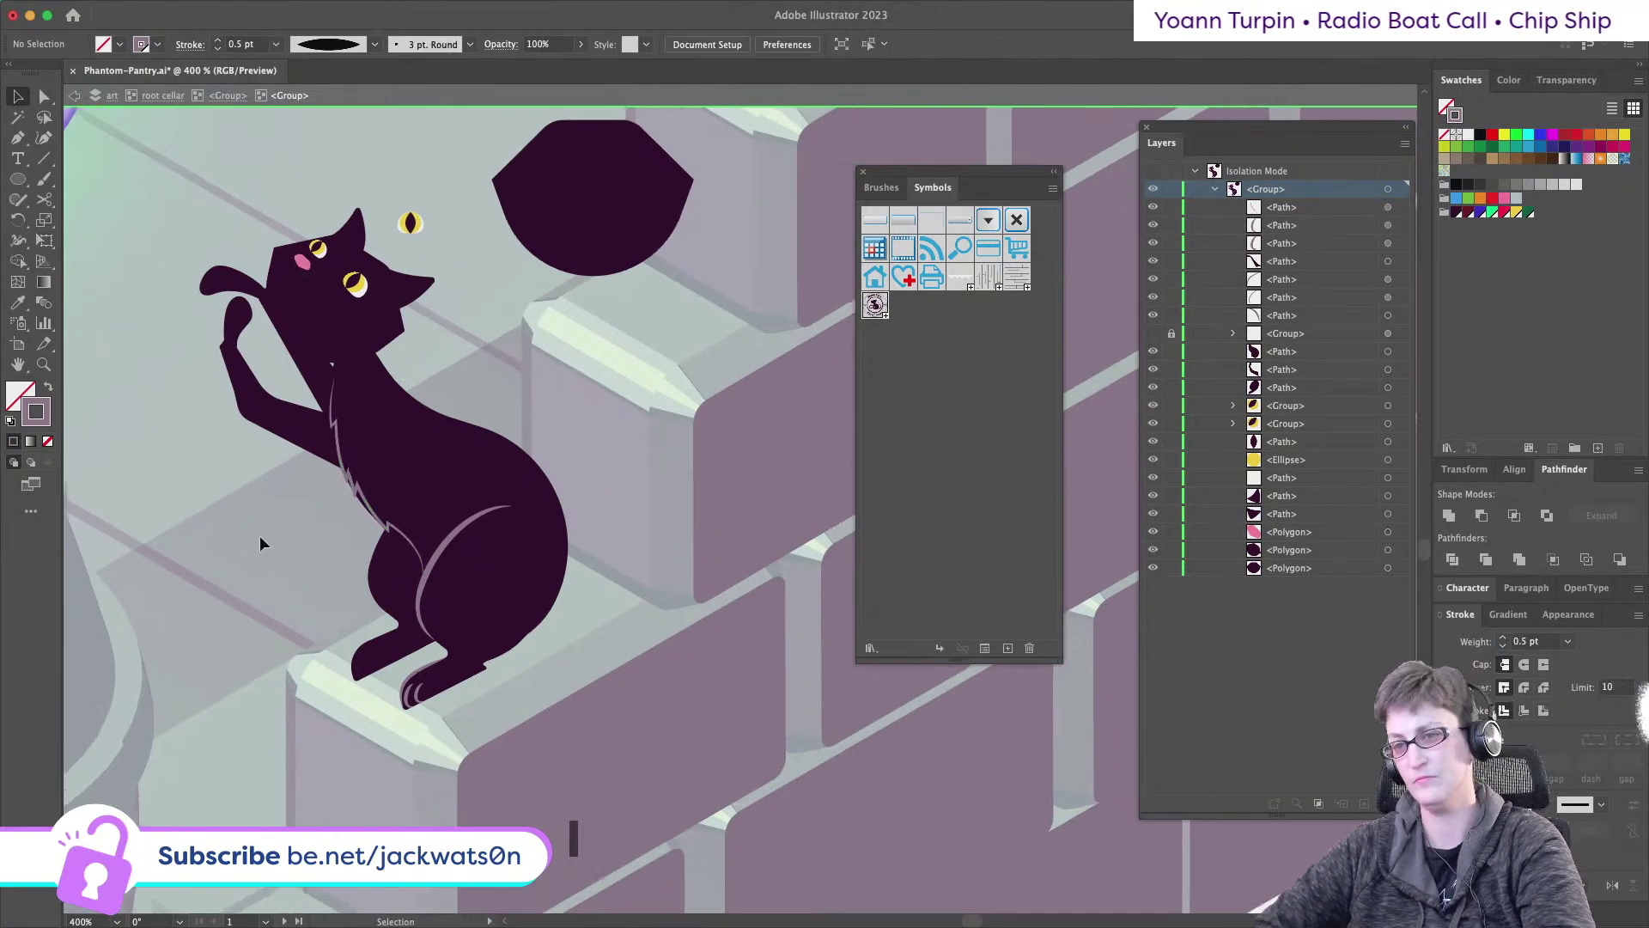
pyautogui.scroll(-1, 260, 542)
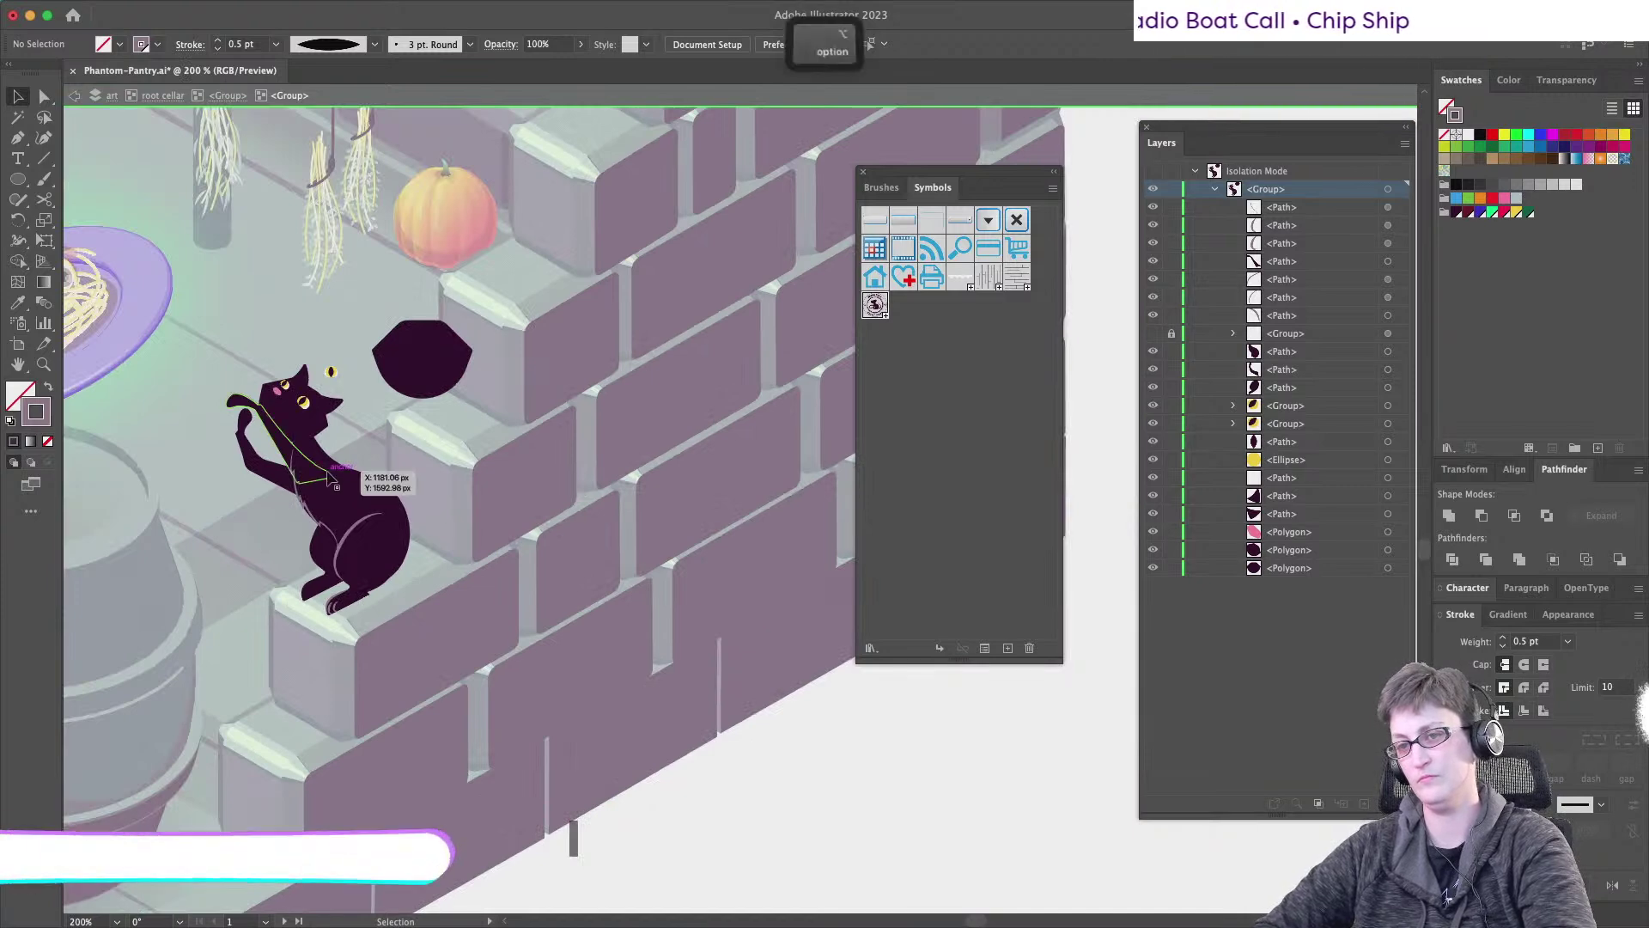
pyautogui.scroll(2, 326, 479)
pyautogui.scroll(3, 326, 479)
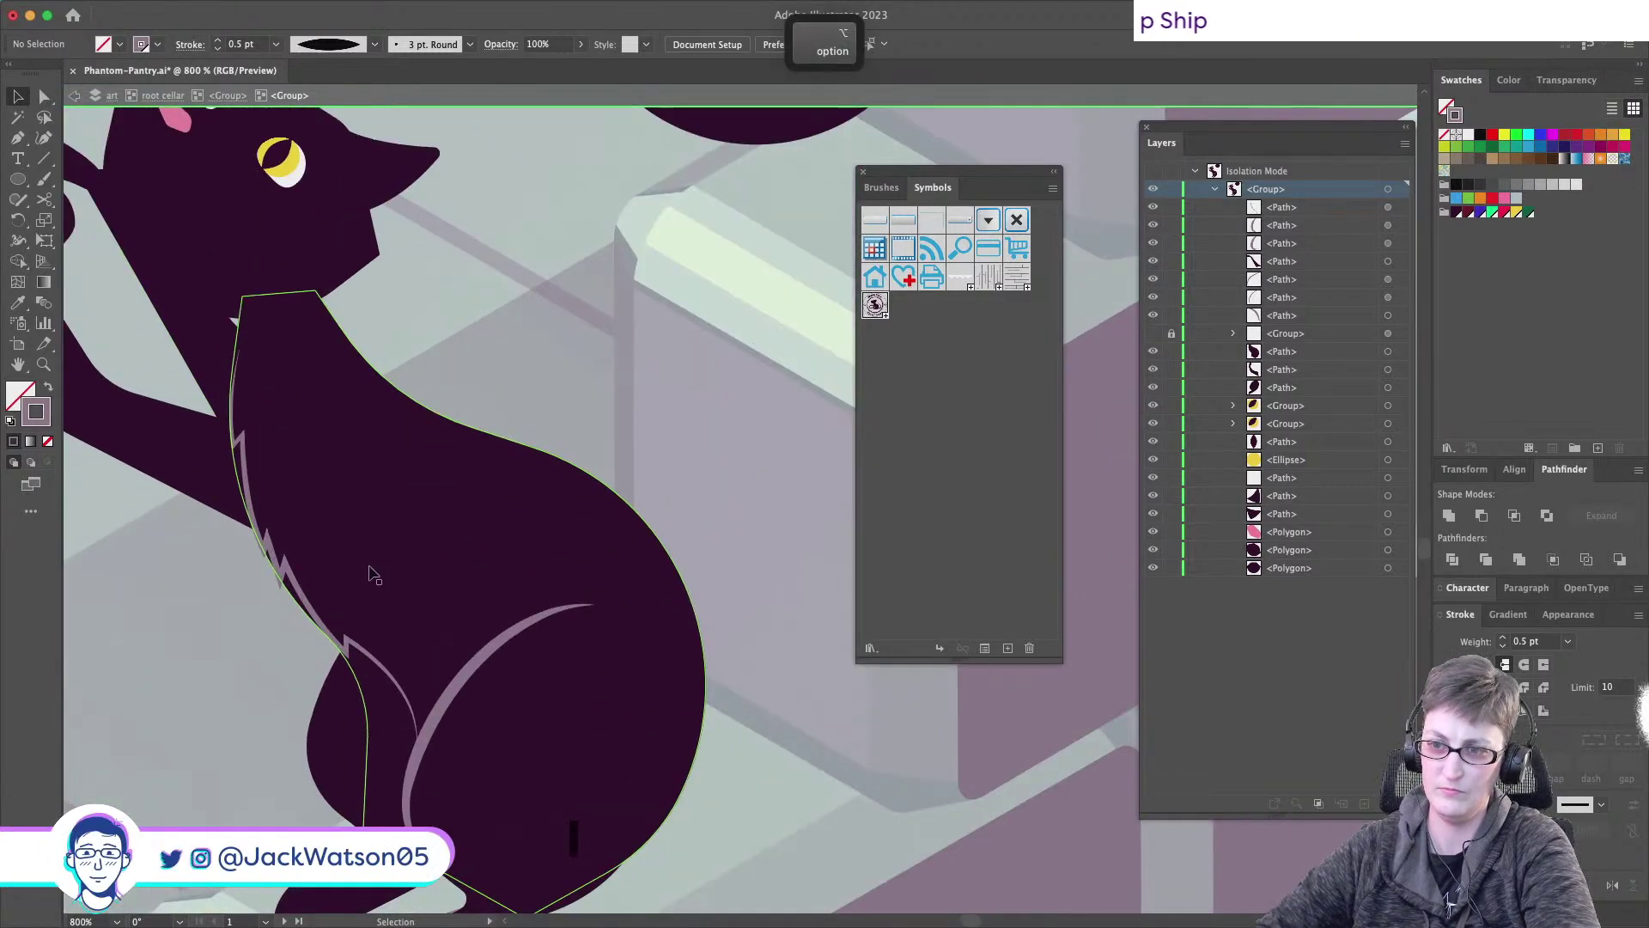
pyautogui.click(295, 580)
pyautogui.click(313, 572)
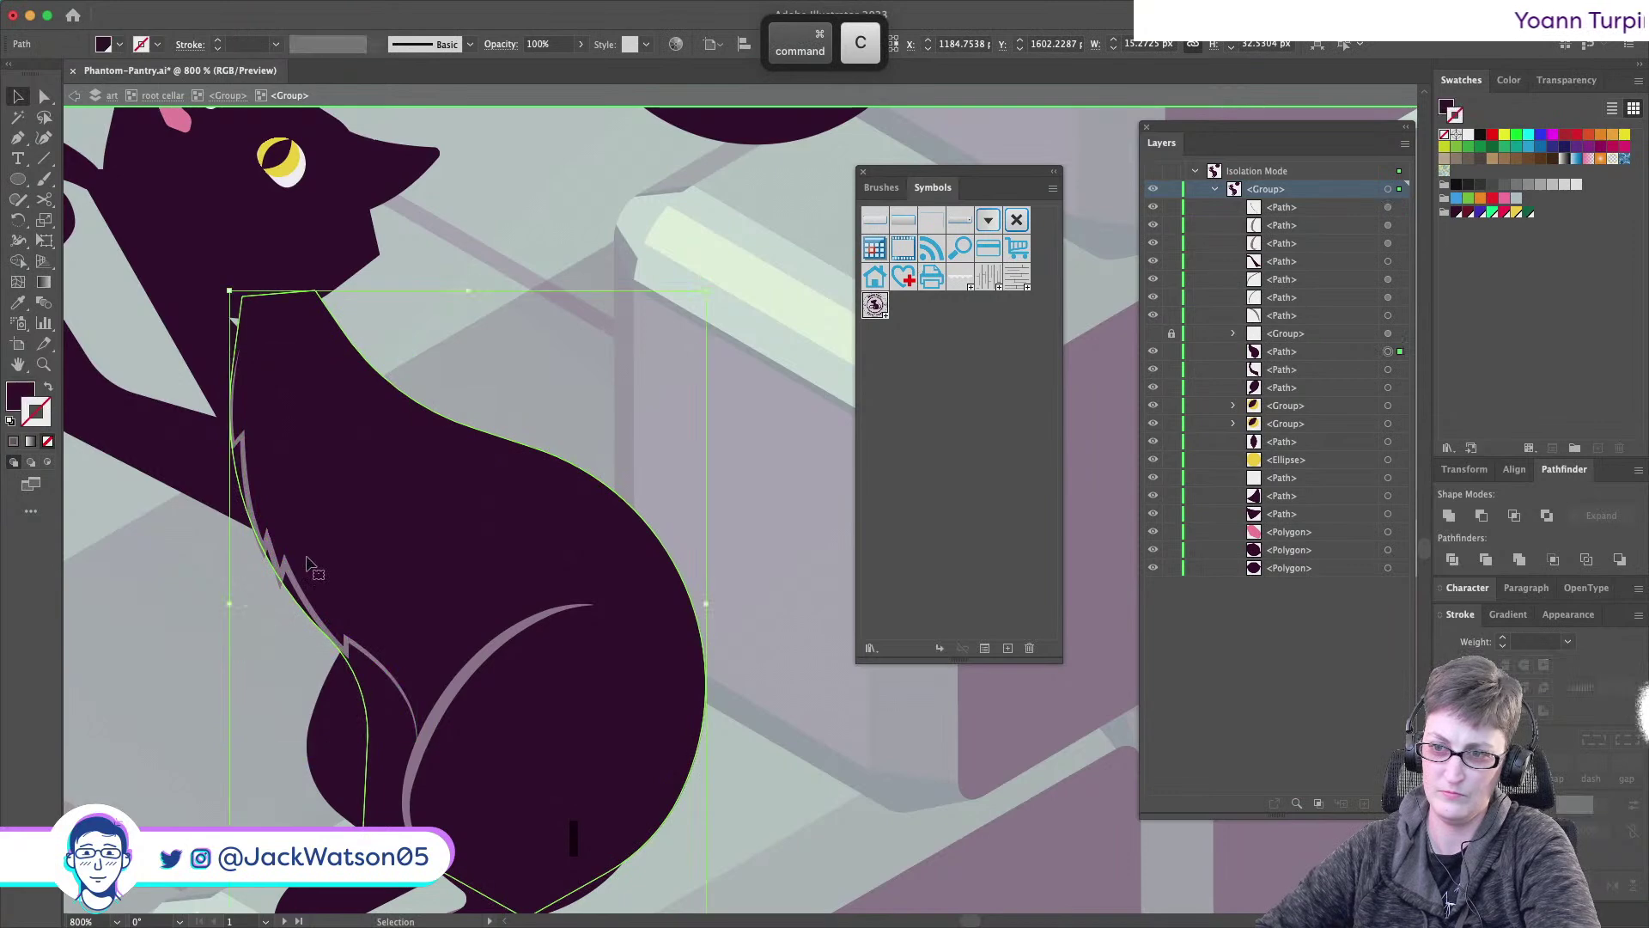
pyautogui.rightClick(325, 584)
pyautogui.click(121, 619)
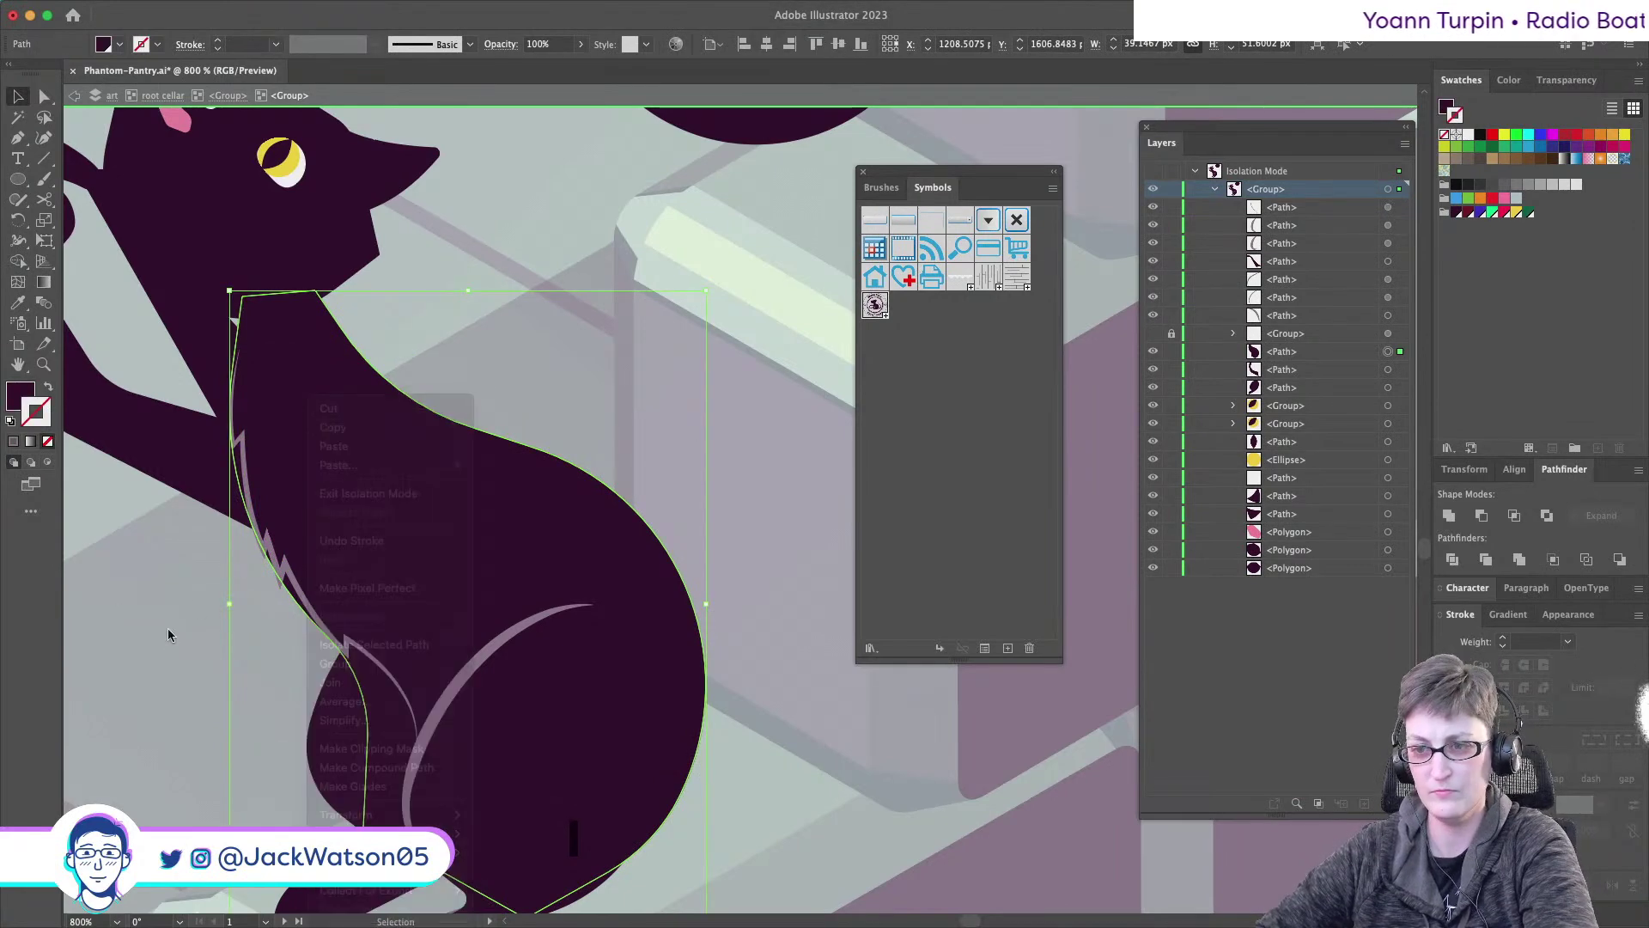
pyautogui.rightClick(302, 531)
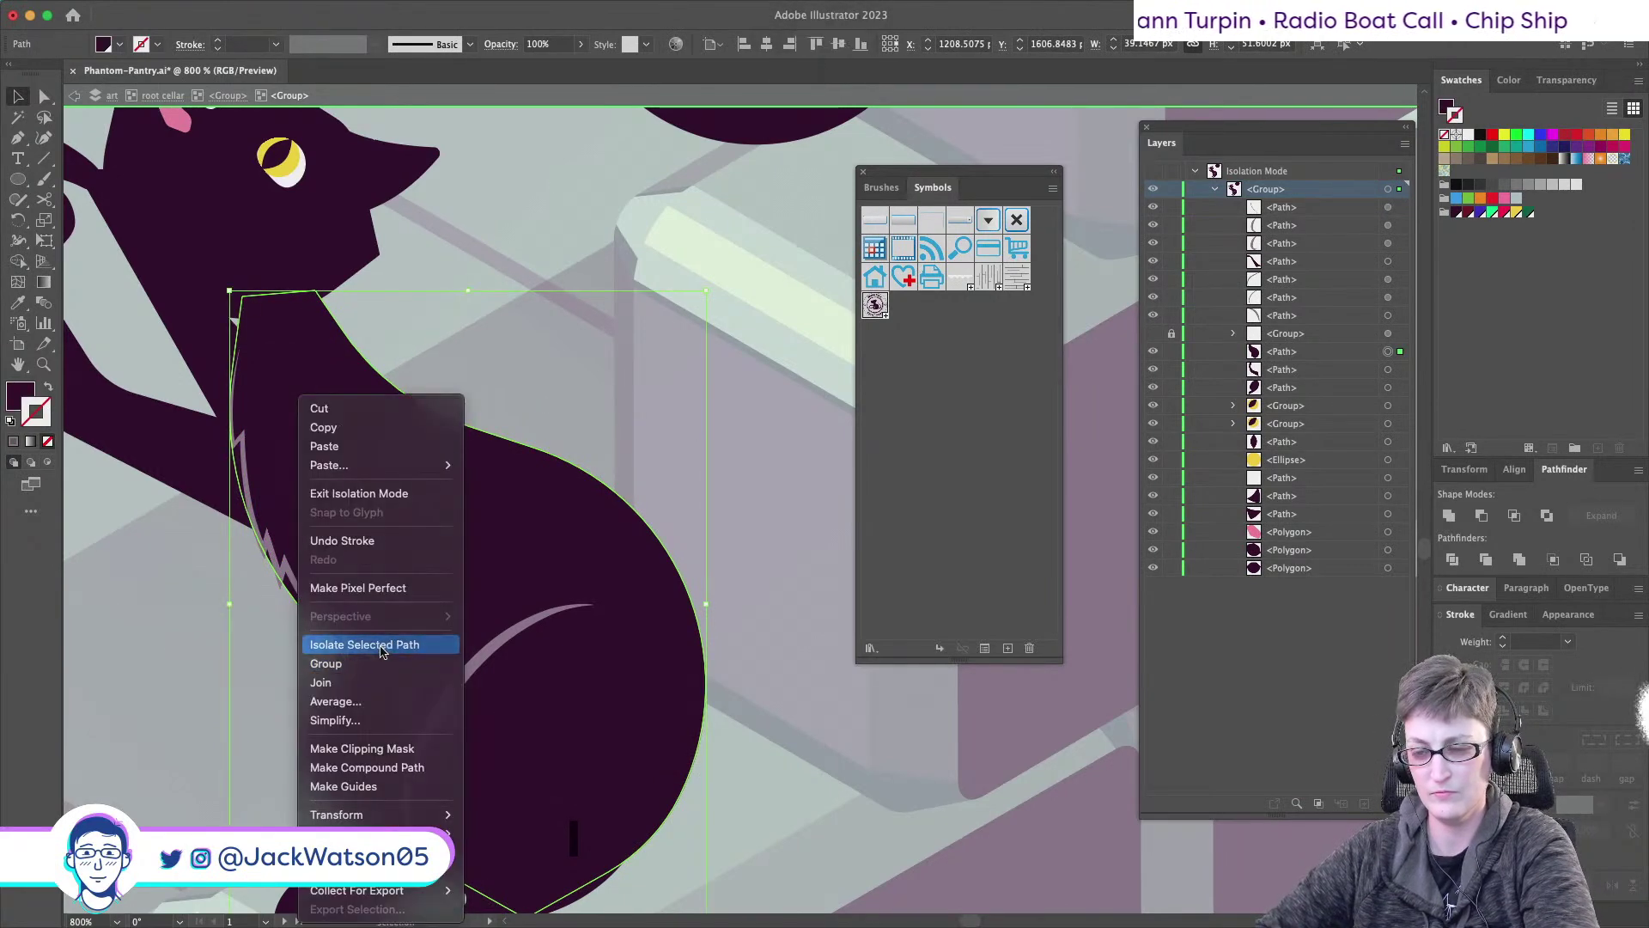
pyautogui.click(382, 642)
pyautogui.press('super+f')
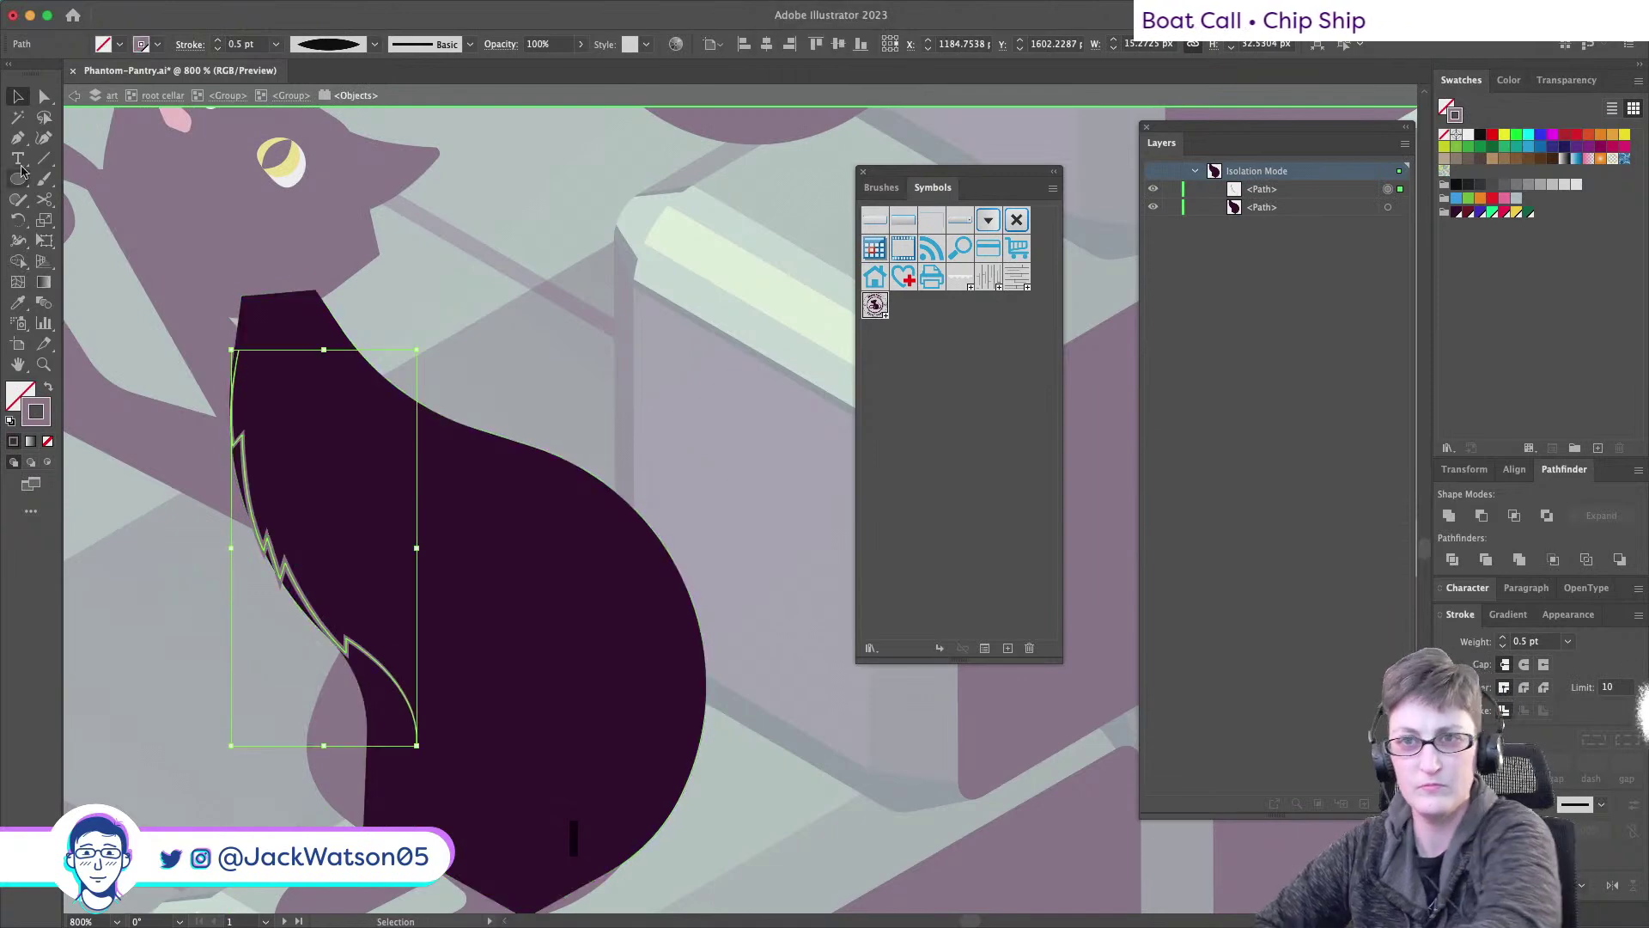
# - Delete the curved thigh end of the copied fur line and align both its end anchors with the torso outline
pyautogui.click(43, 99)
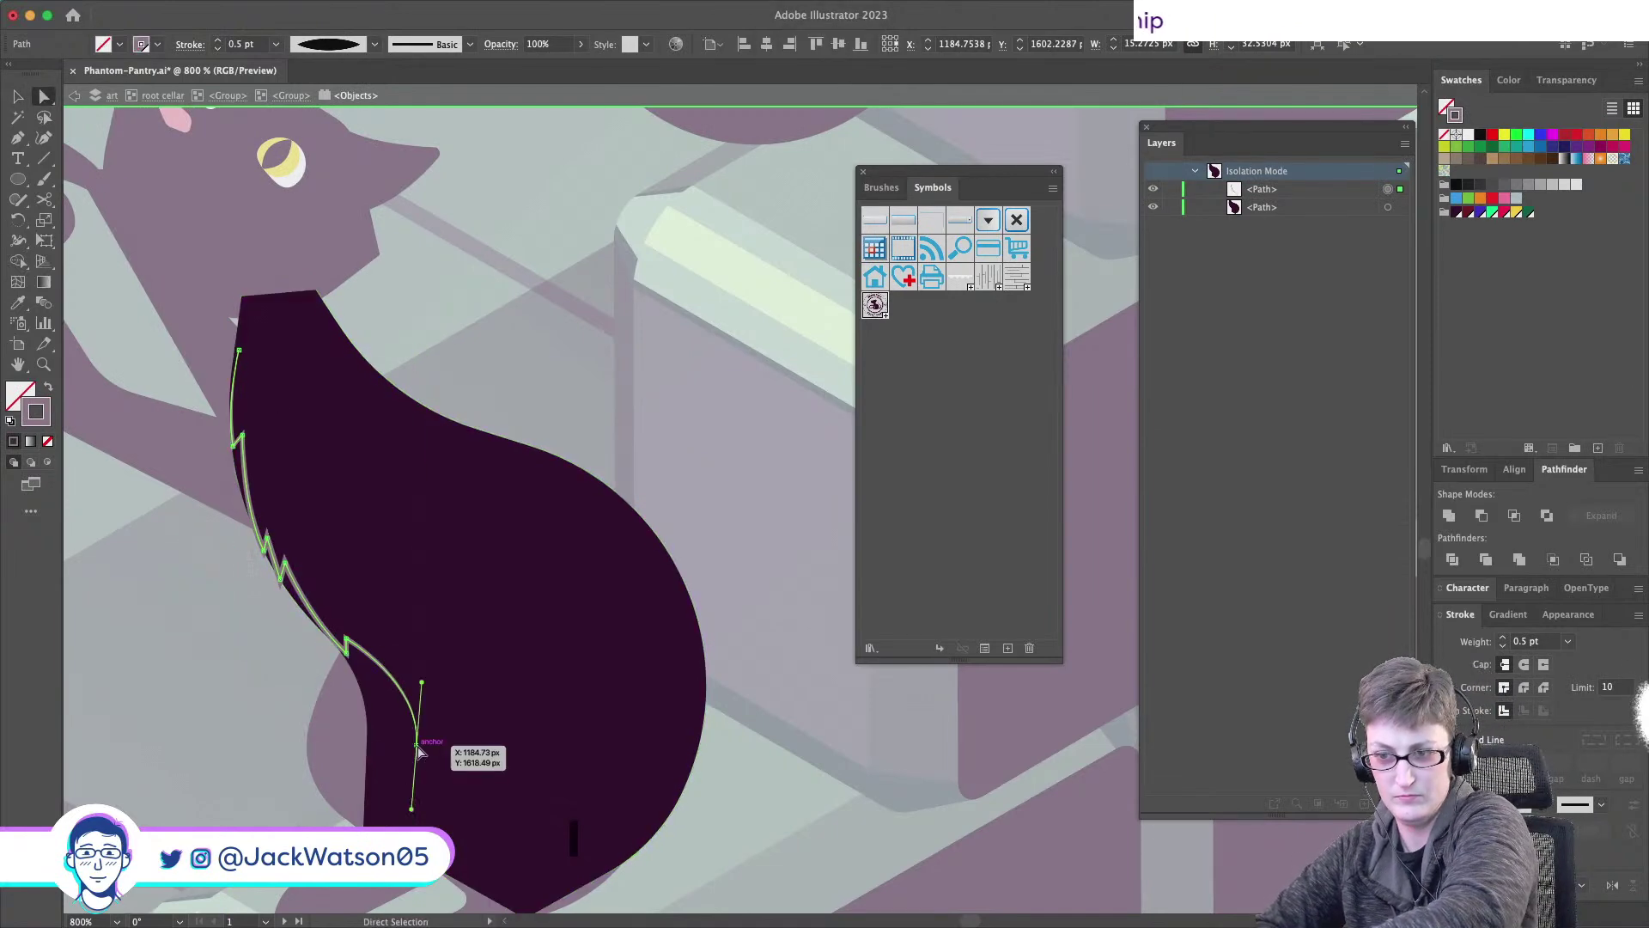
pyautogui.click(416, 746)
pyautogui.press('BackSpace')
pyautogui.click(346, 654)
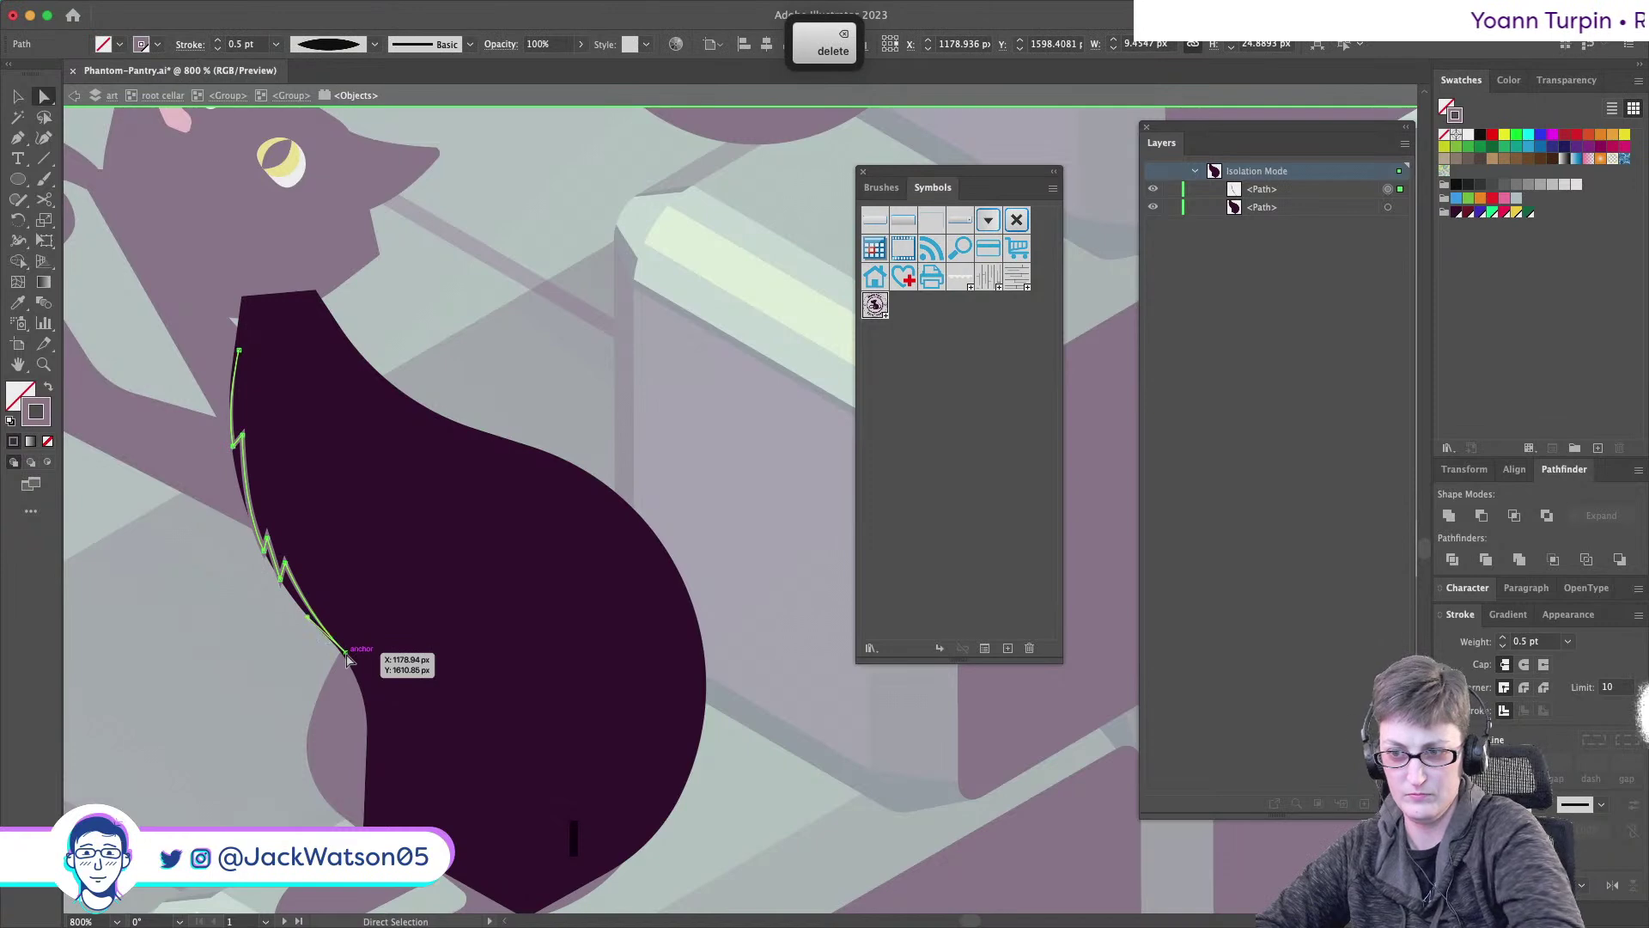
pyautogui.moveTo(346, 654); pyautogui.dragTo(346, 666)
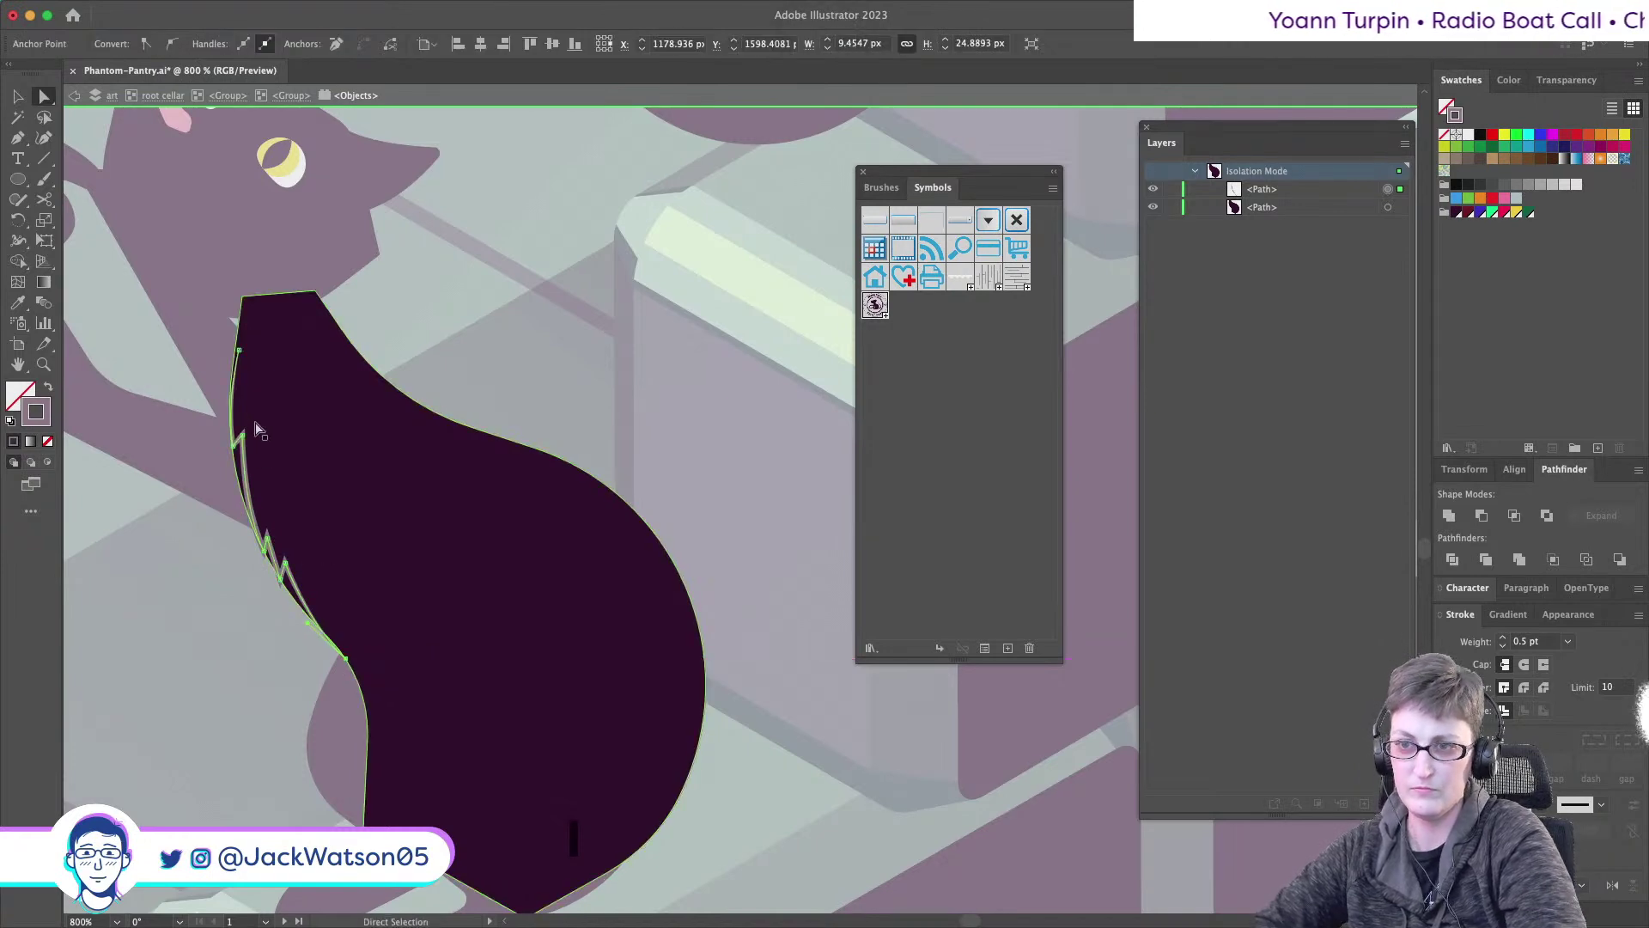
pyautogui.moveTo(238, 353); pyautogui.dragTo(237, 352)
# - Cut the torso outline with Scissors at both ends of the fur line and delete the smooth chest section between them
pyautogui.click(280, 394)
pyautogui.click(45, 199)
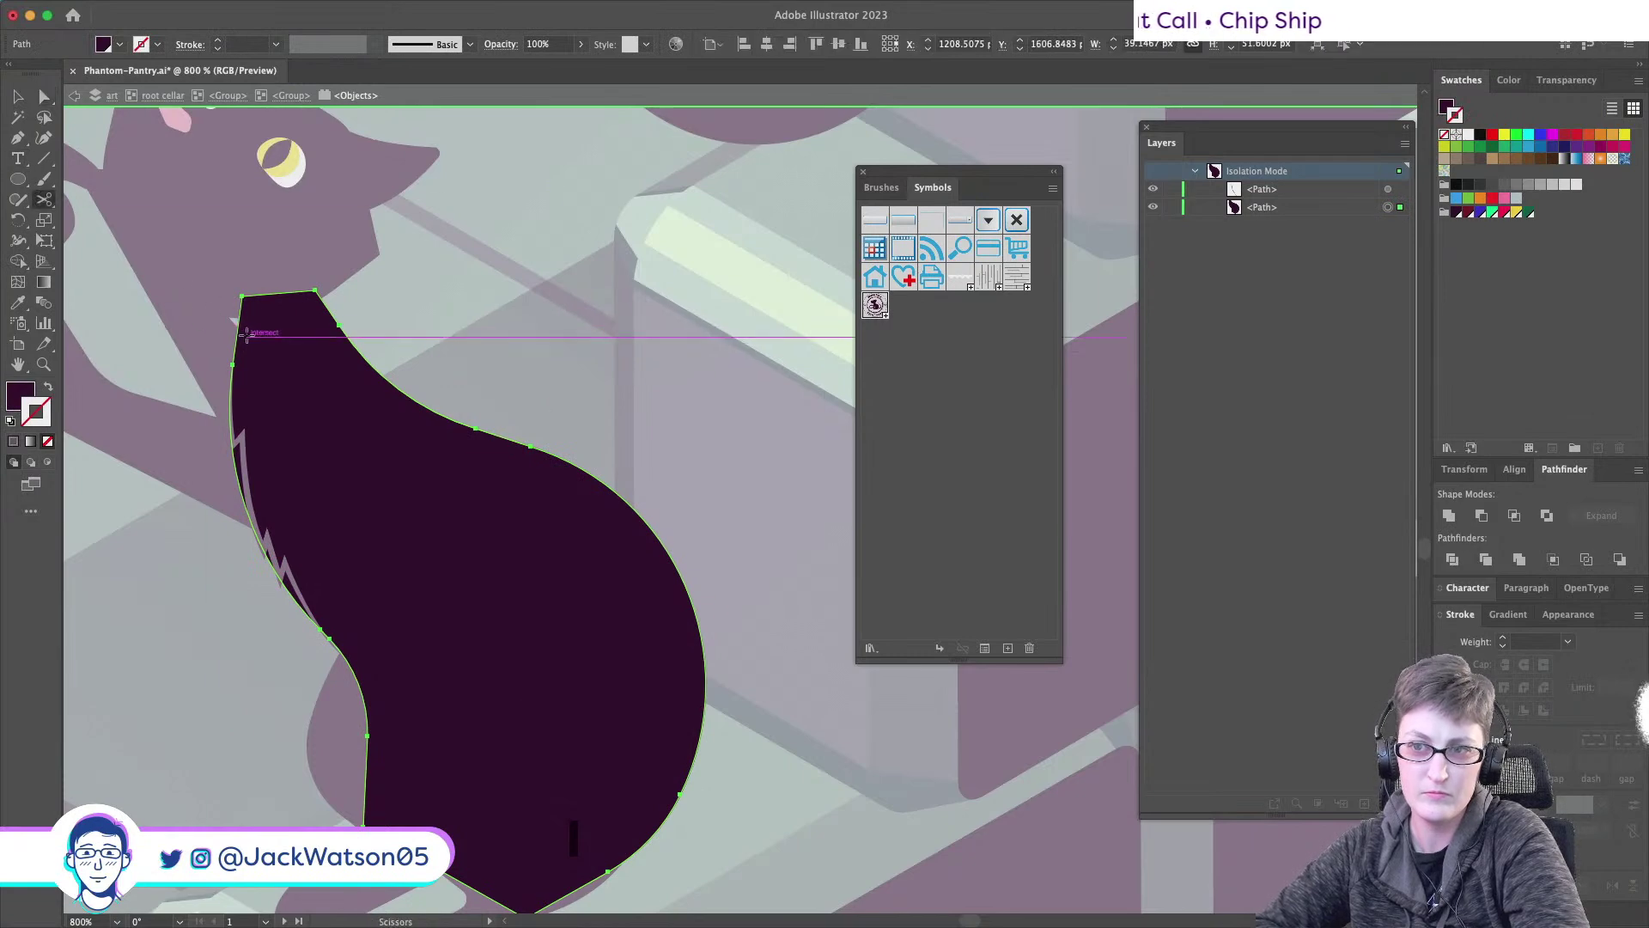
pyautogui.click(236, 349)
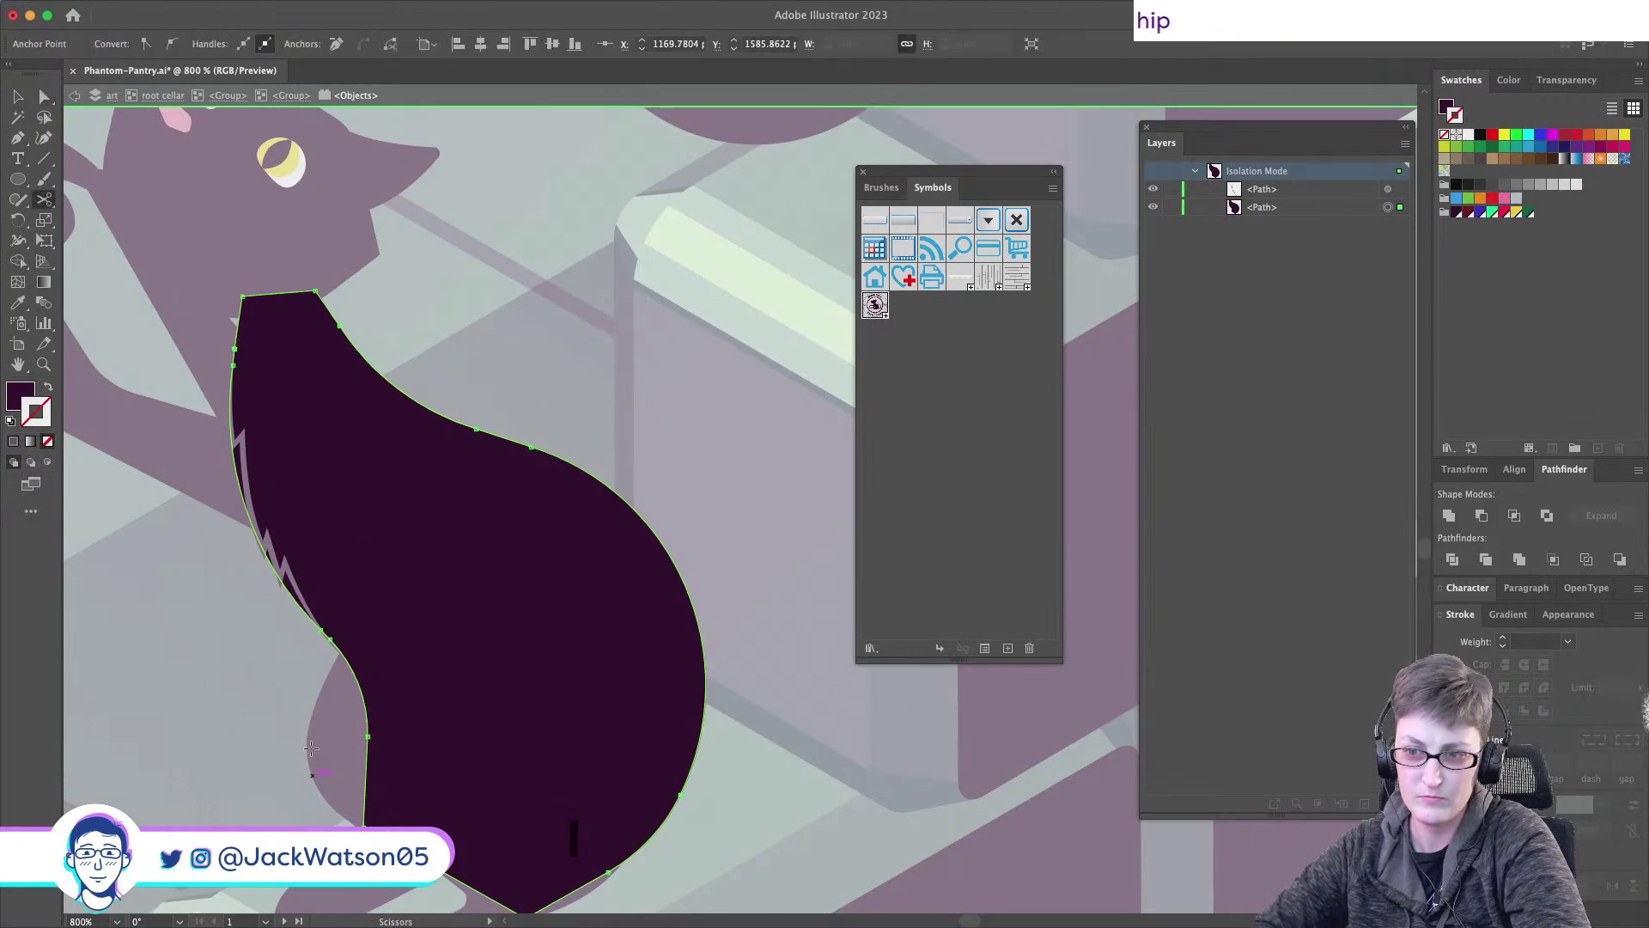
pyautogui.click(341, 653)
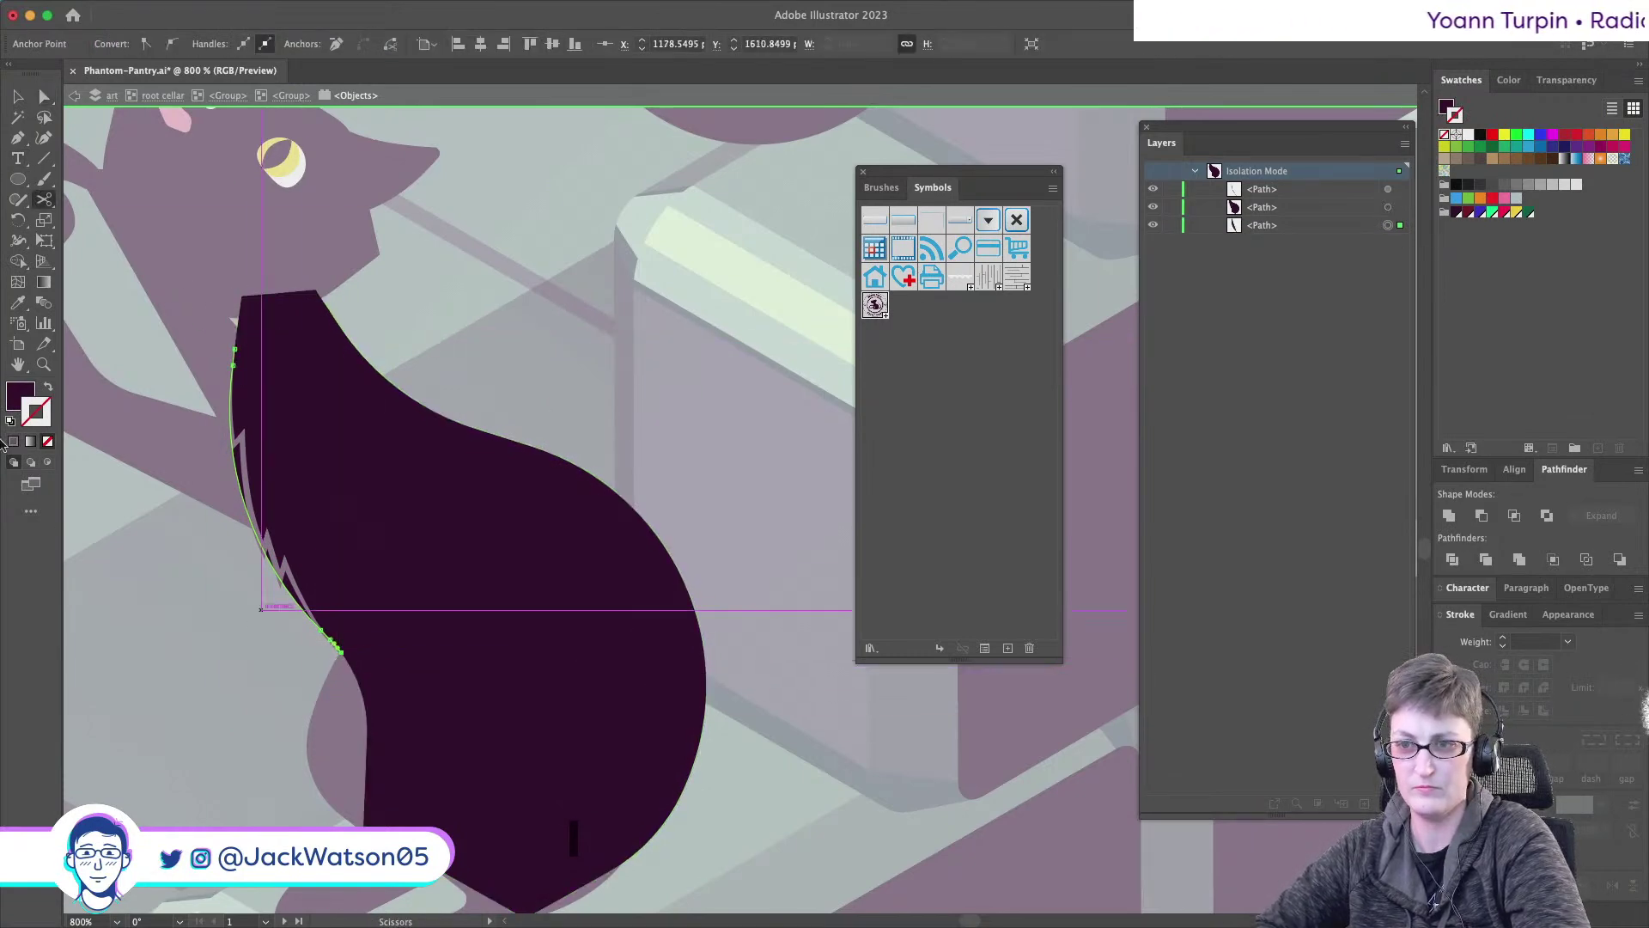
pyautogui.press('Delete')
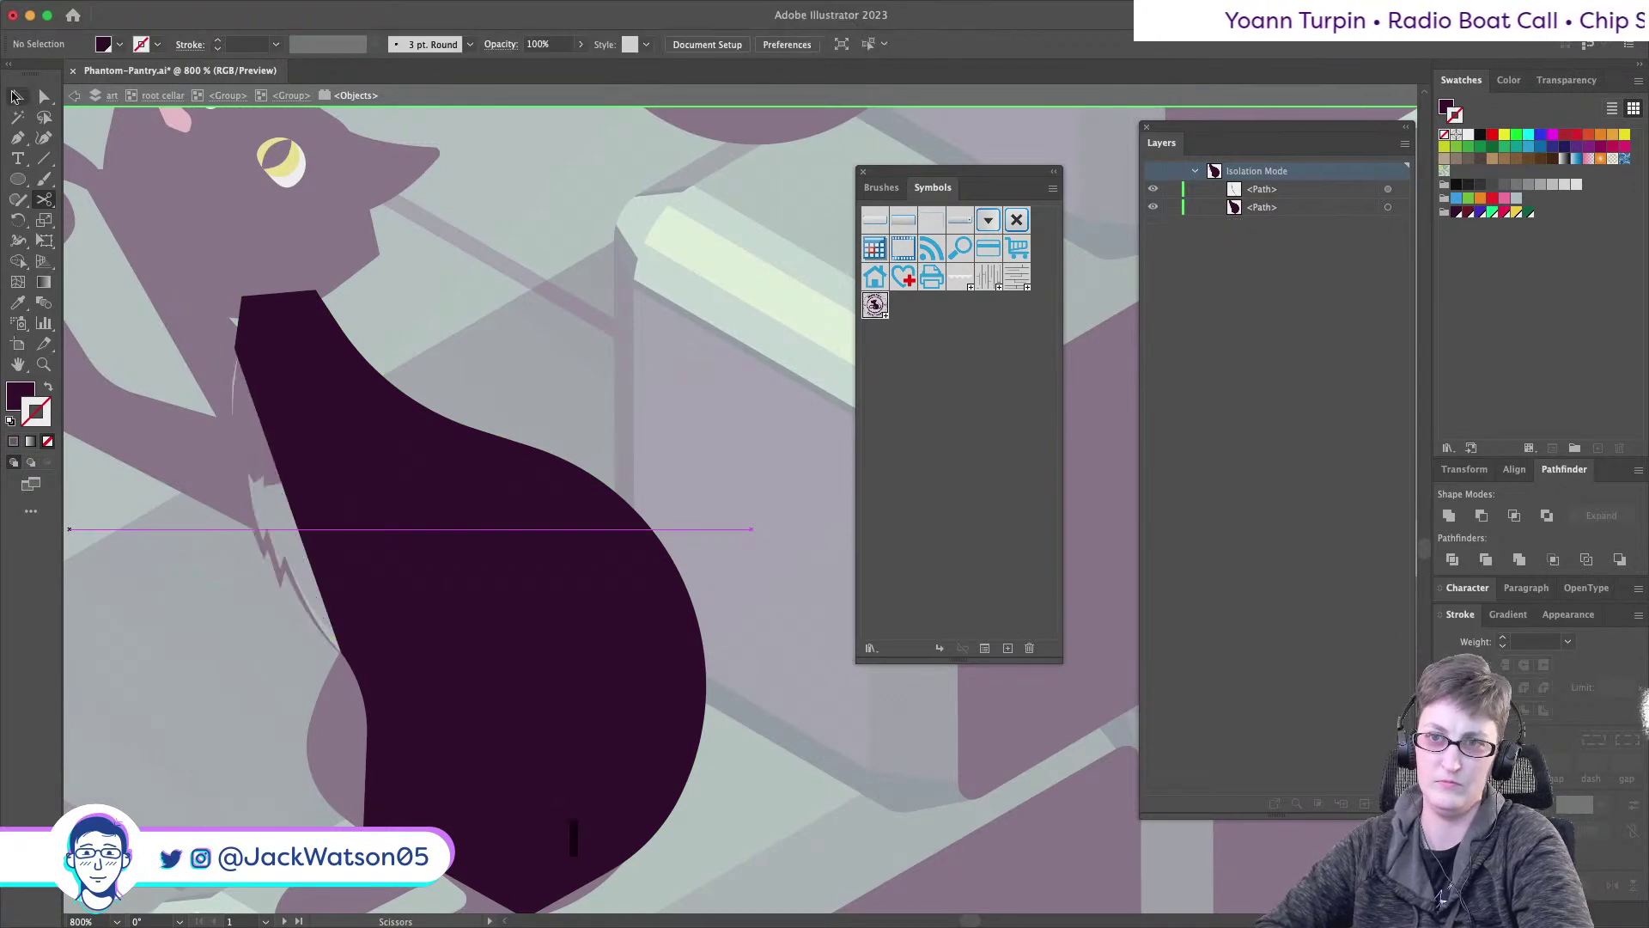
# - Join the fur line and torso outline into one shape, fill it dark maroon without a stroke, and return to the cat group
pyautogui.press('a')
pyautogui.press('super+a')
pyautogui.press('super+j')
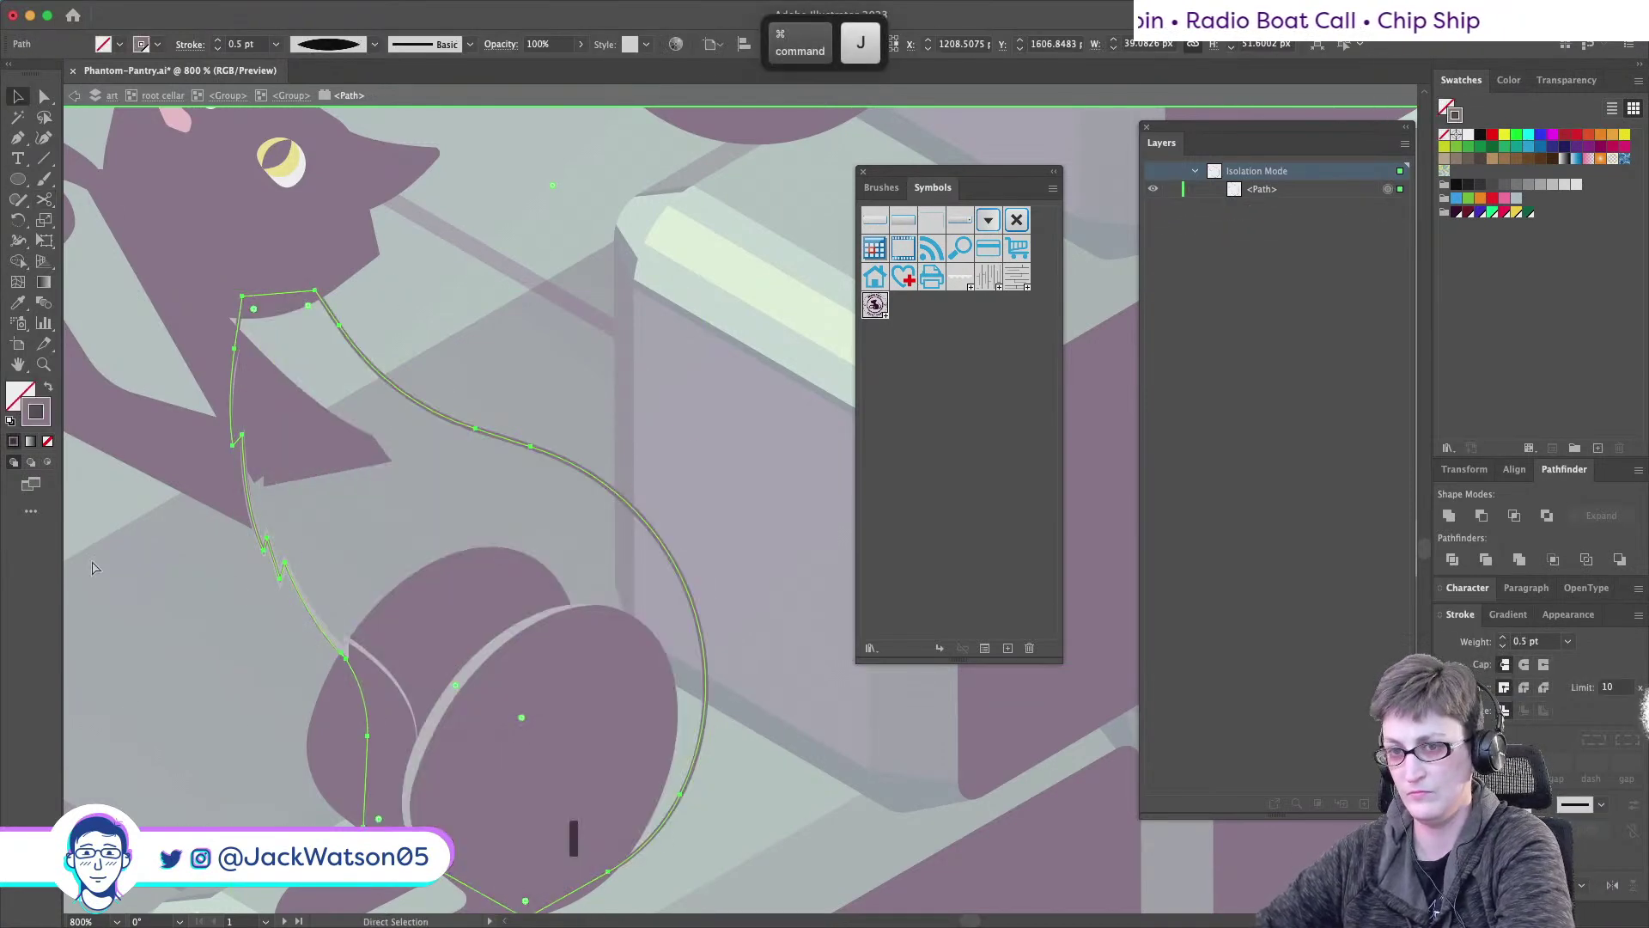
pyautogui.press('v')
pyautogui.click(49, 388)
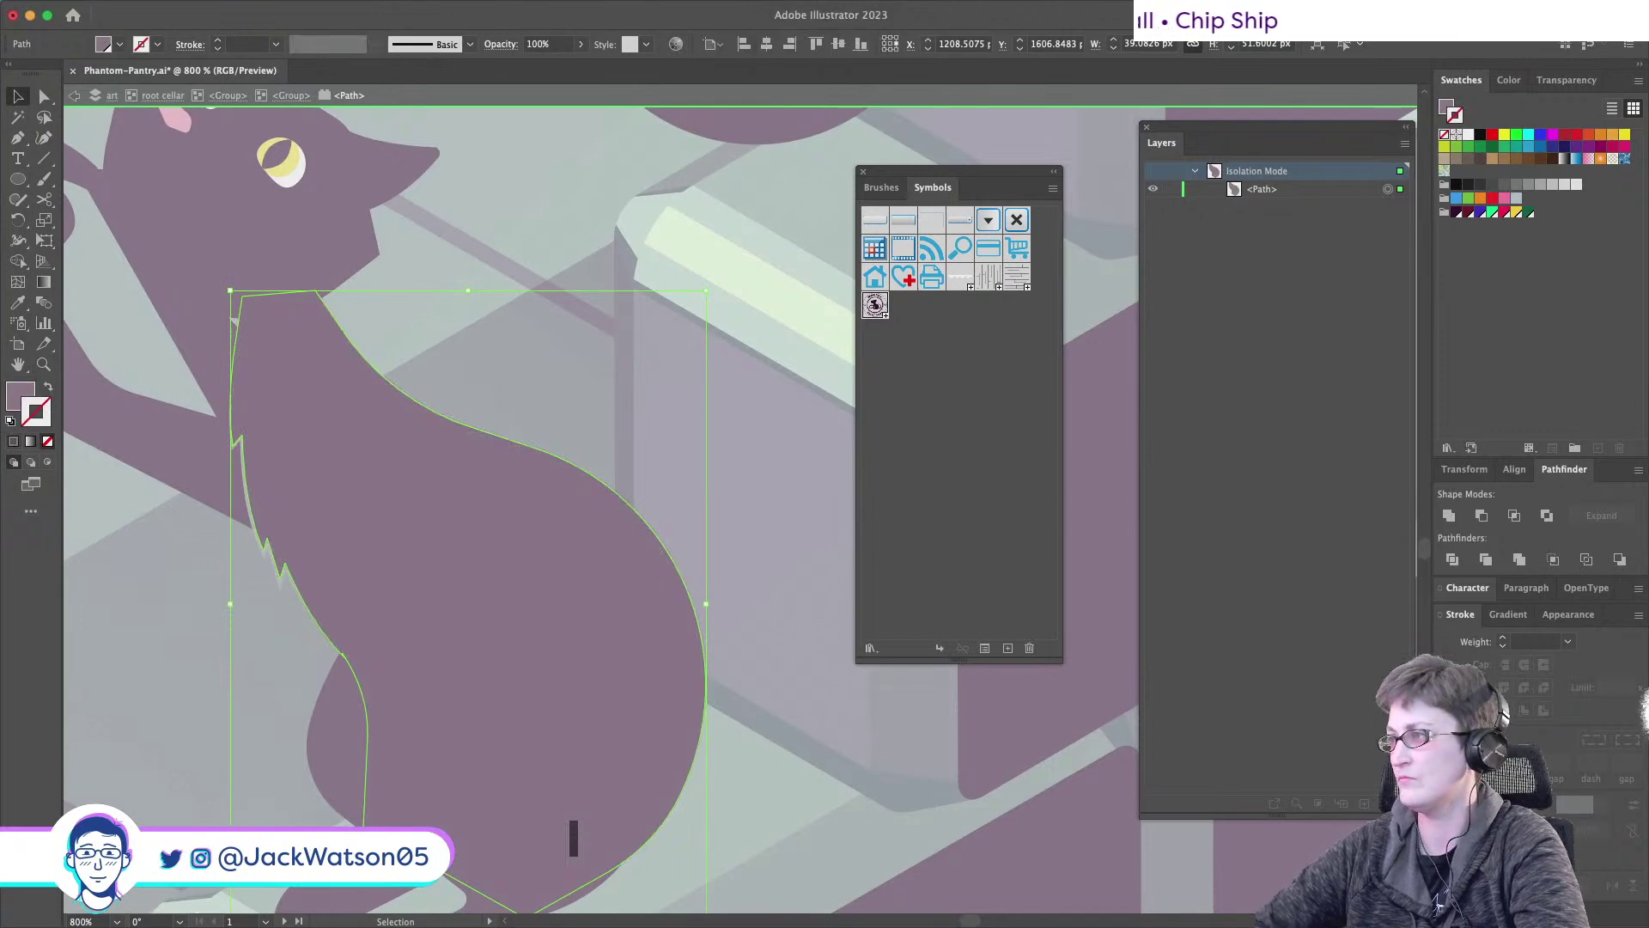
pyautogui.click(1456, 214)
pyautogui.click(292, 95)
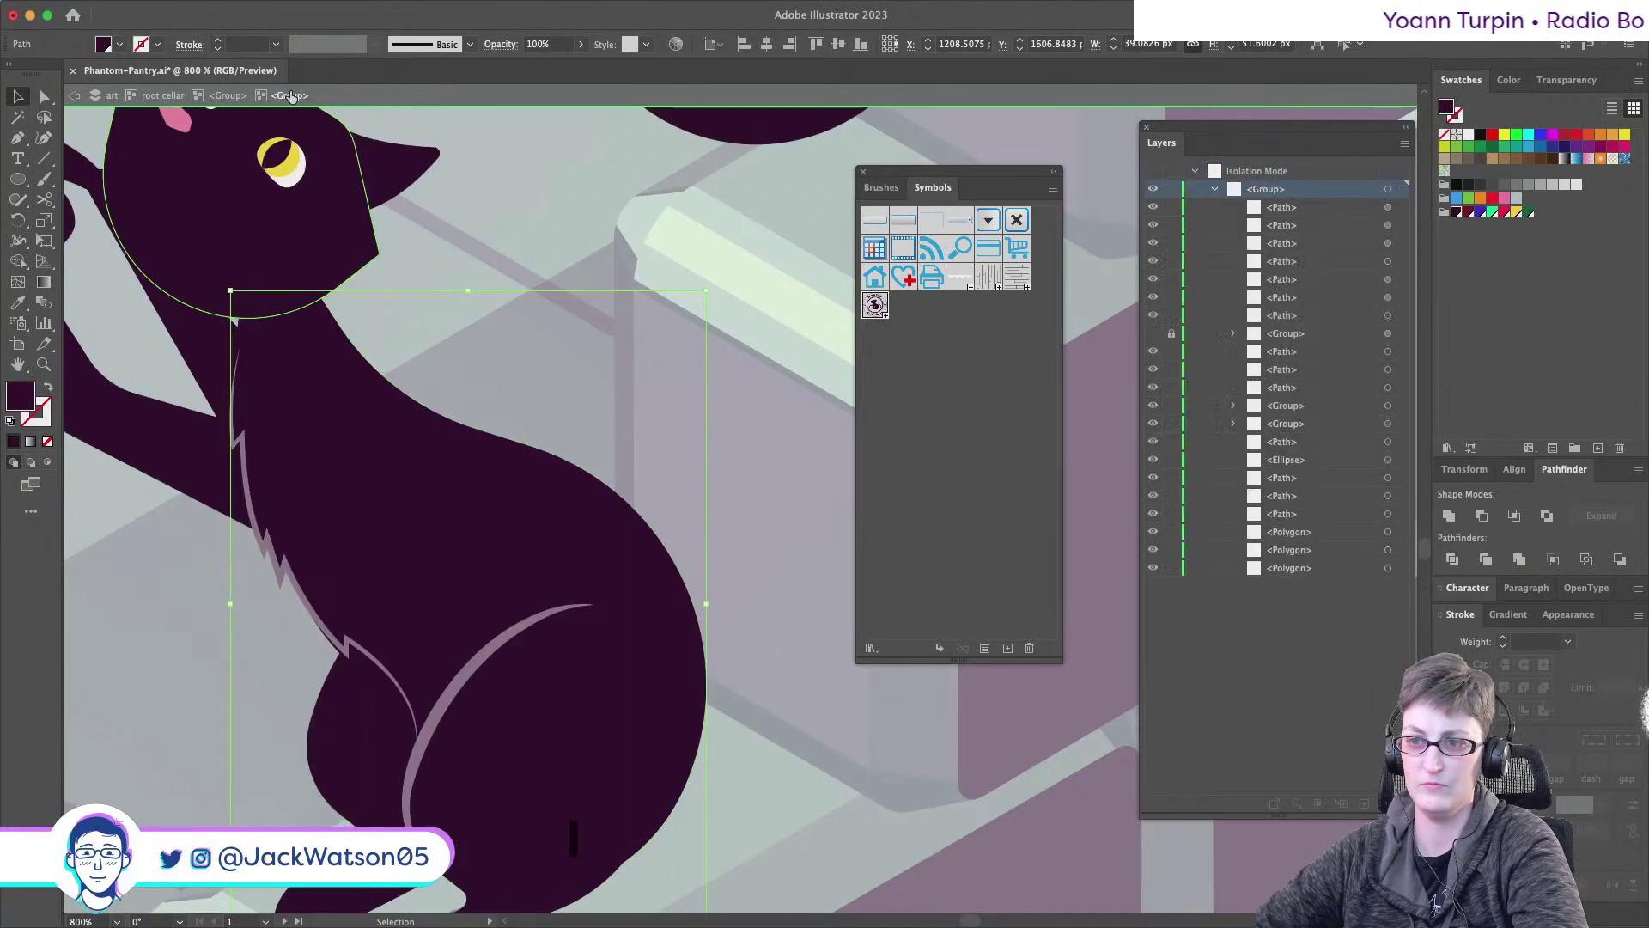
# - Nudge the fur line's anchor at the belly tuft slightly inward from the torso edge
pyautogui.press('a')
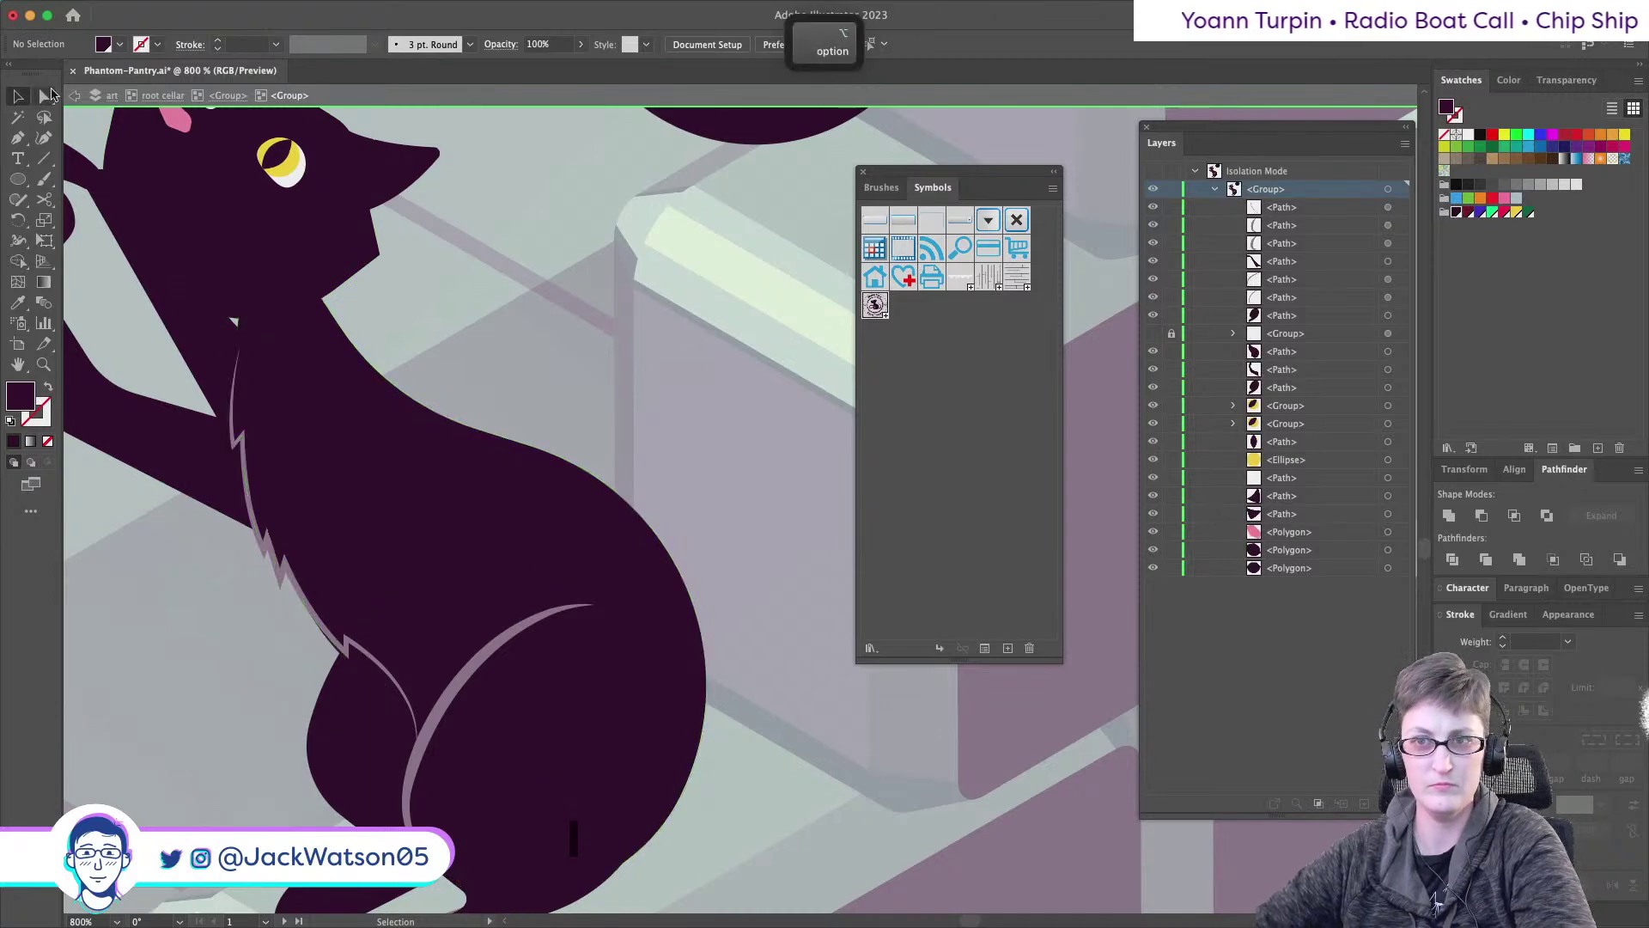
pyautogui.scroll(1, 352, 657)
pyautogui.moveTo(350, 657); pyautogui.dragTo(358, 657)
pyautogui.scroll(-6, 430, 655)
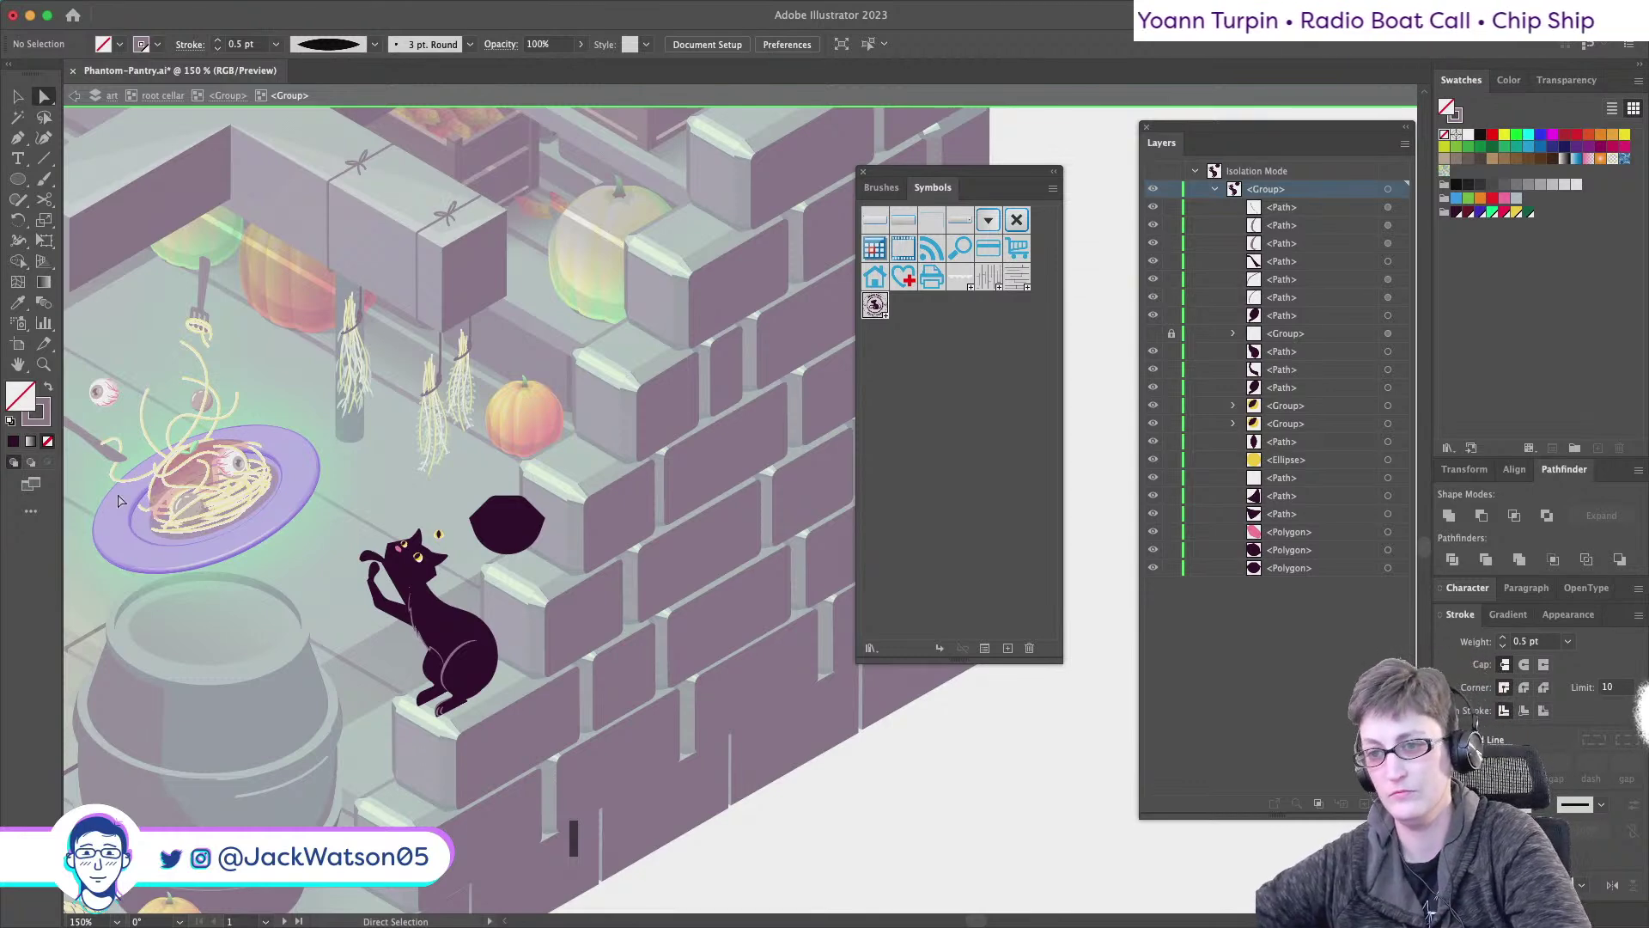
# - Cut the cat's upper raised foreleg and paste it in place at the front of the group, above the fur line
pyautogui.scroll(4, 313, 604)
pyautogui.hscroll(1, 557, 592)
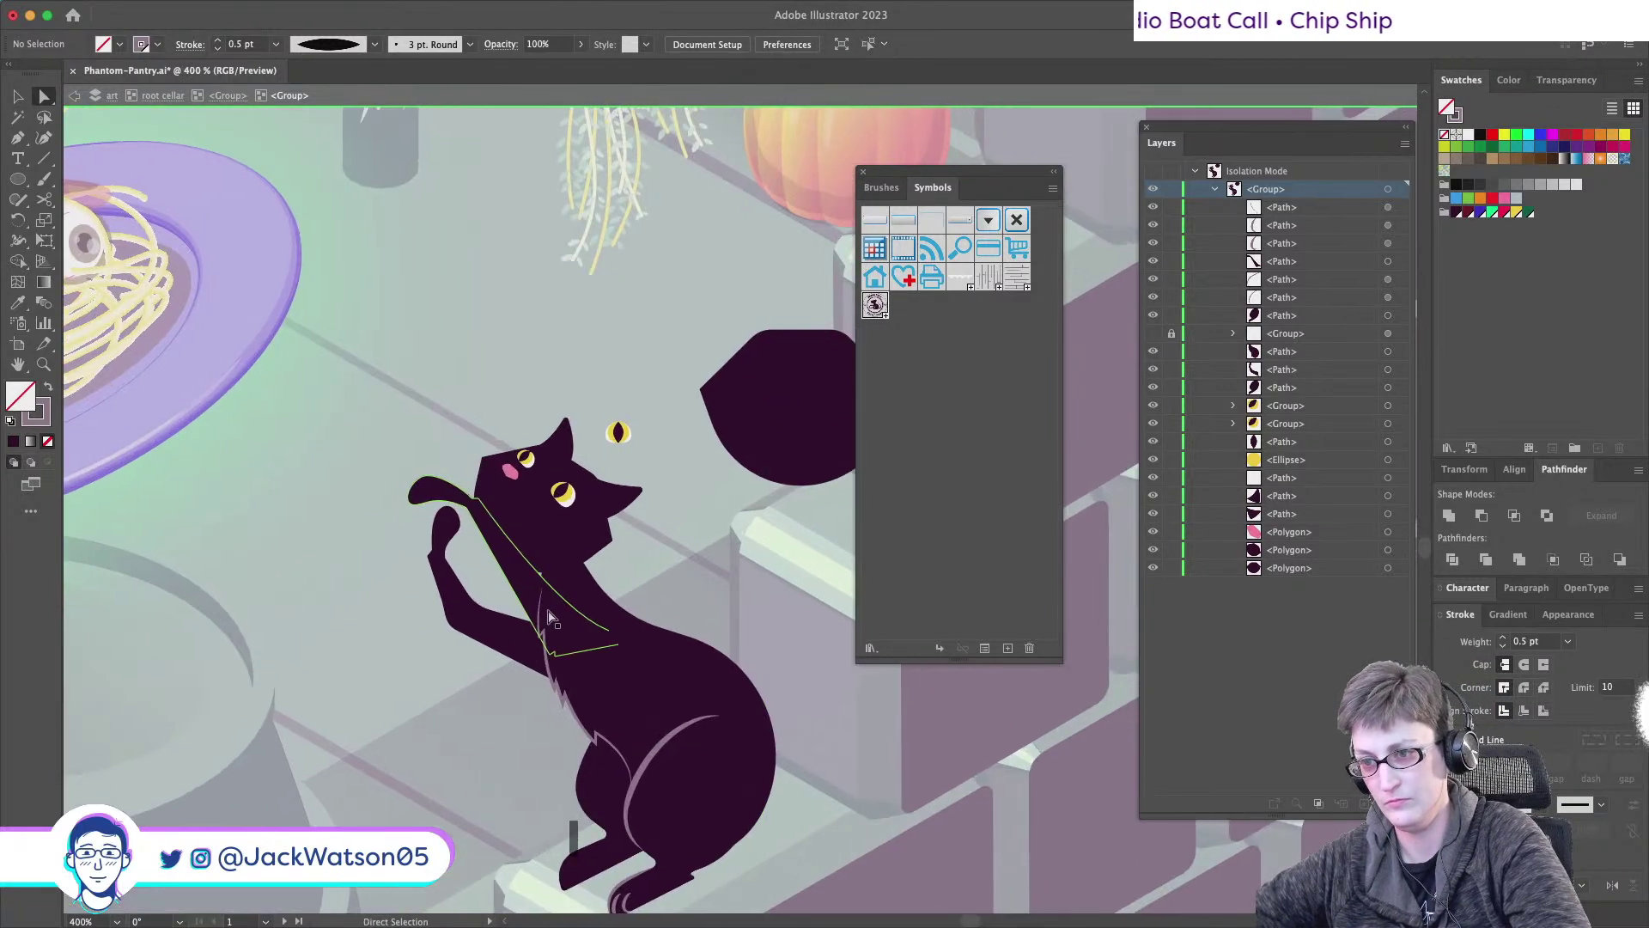
pyautogui.click(541, 589)
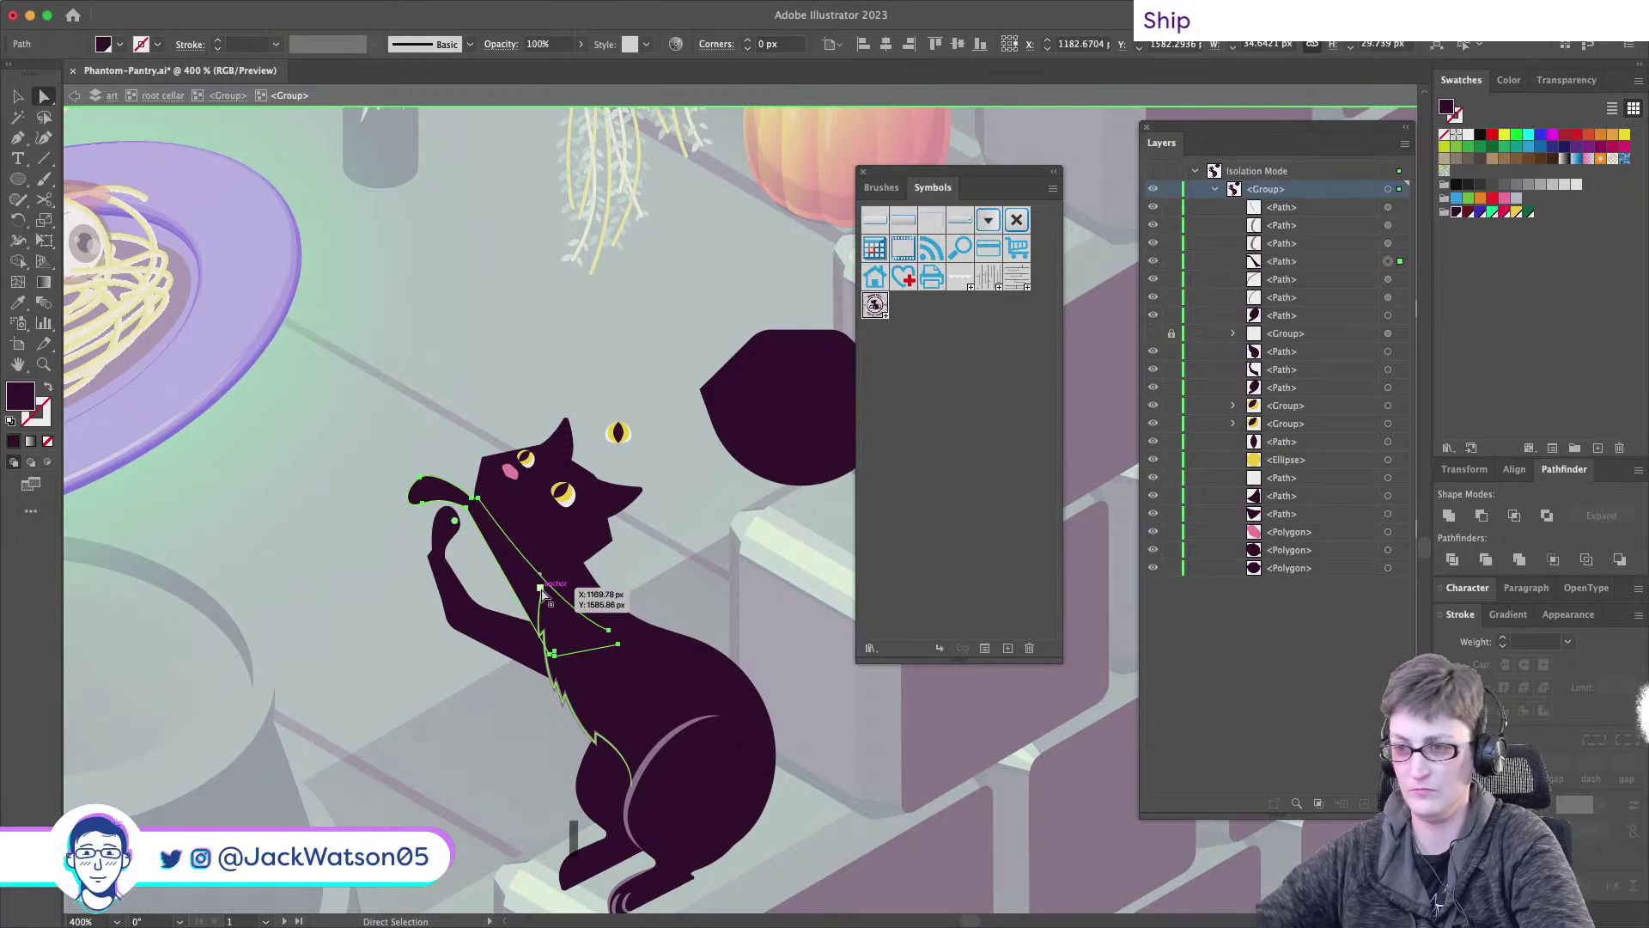
pyautogui.scroll(4, 547, 609)
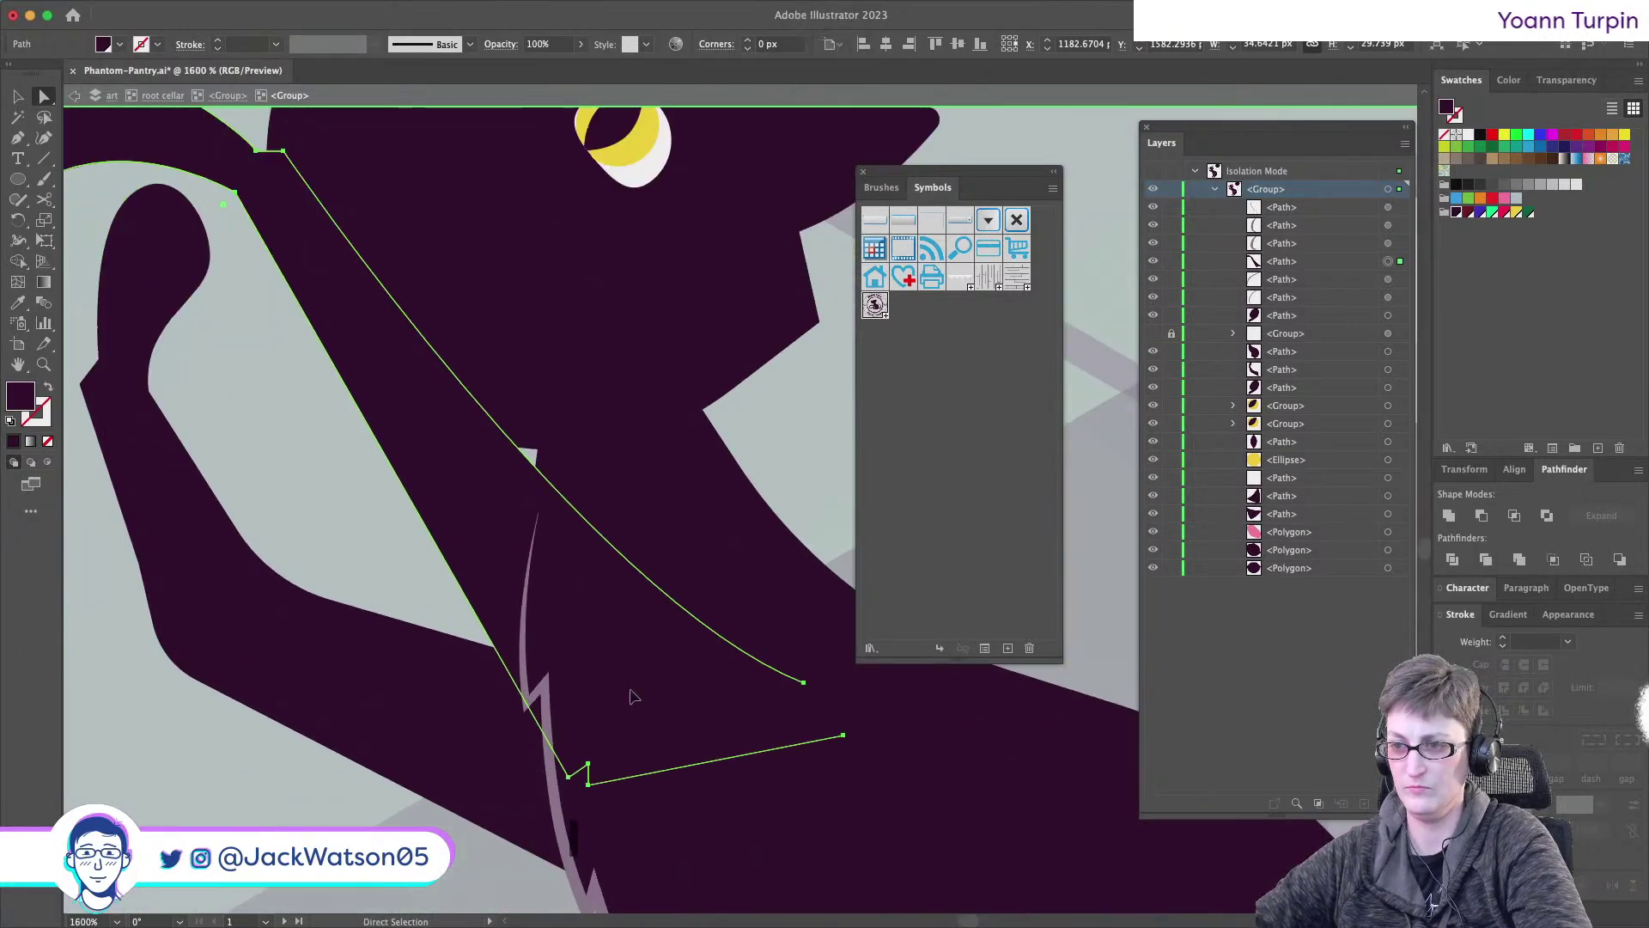
pyautogui.press('super+x')
pyautogui.press('super+shift+v')
pyautogui.scroll(-4, 645, 704)
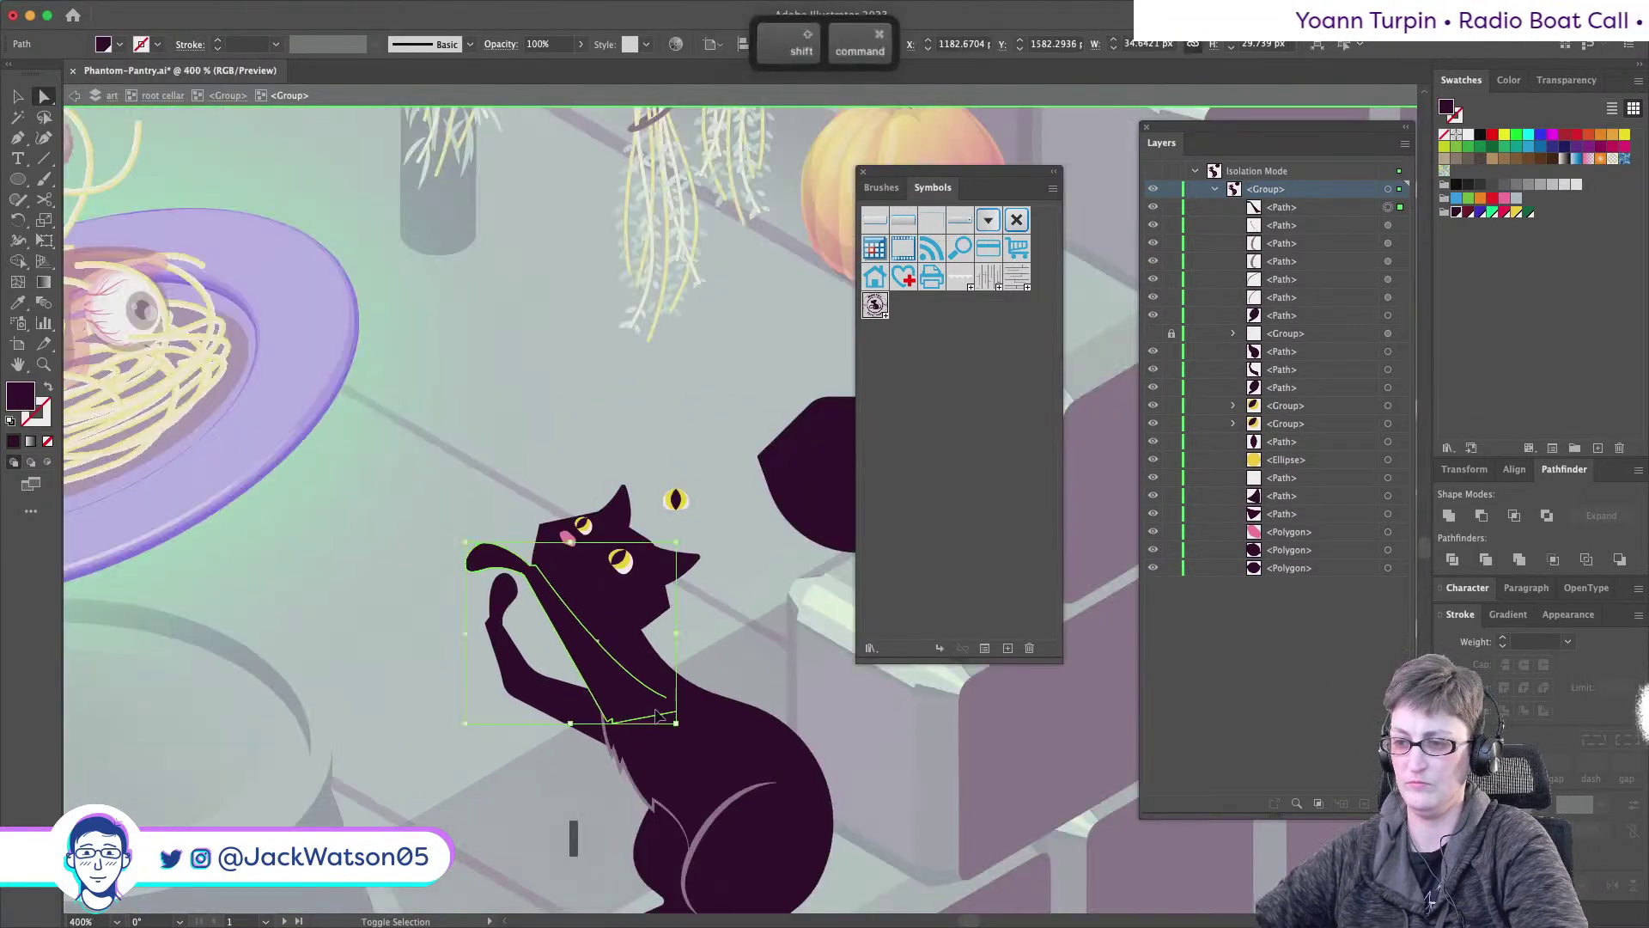
# - Add an anchor point with the Pen tool on the upper edge of the cat's upper raised foreleg, near the shoulder
pyautogui.press('super+shift+a')
pyautogui.scroll(2, 679, 601)
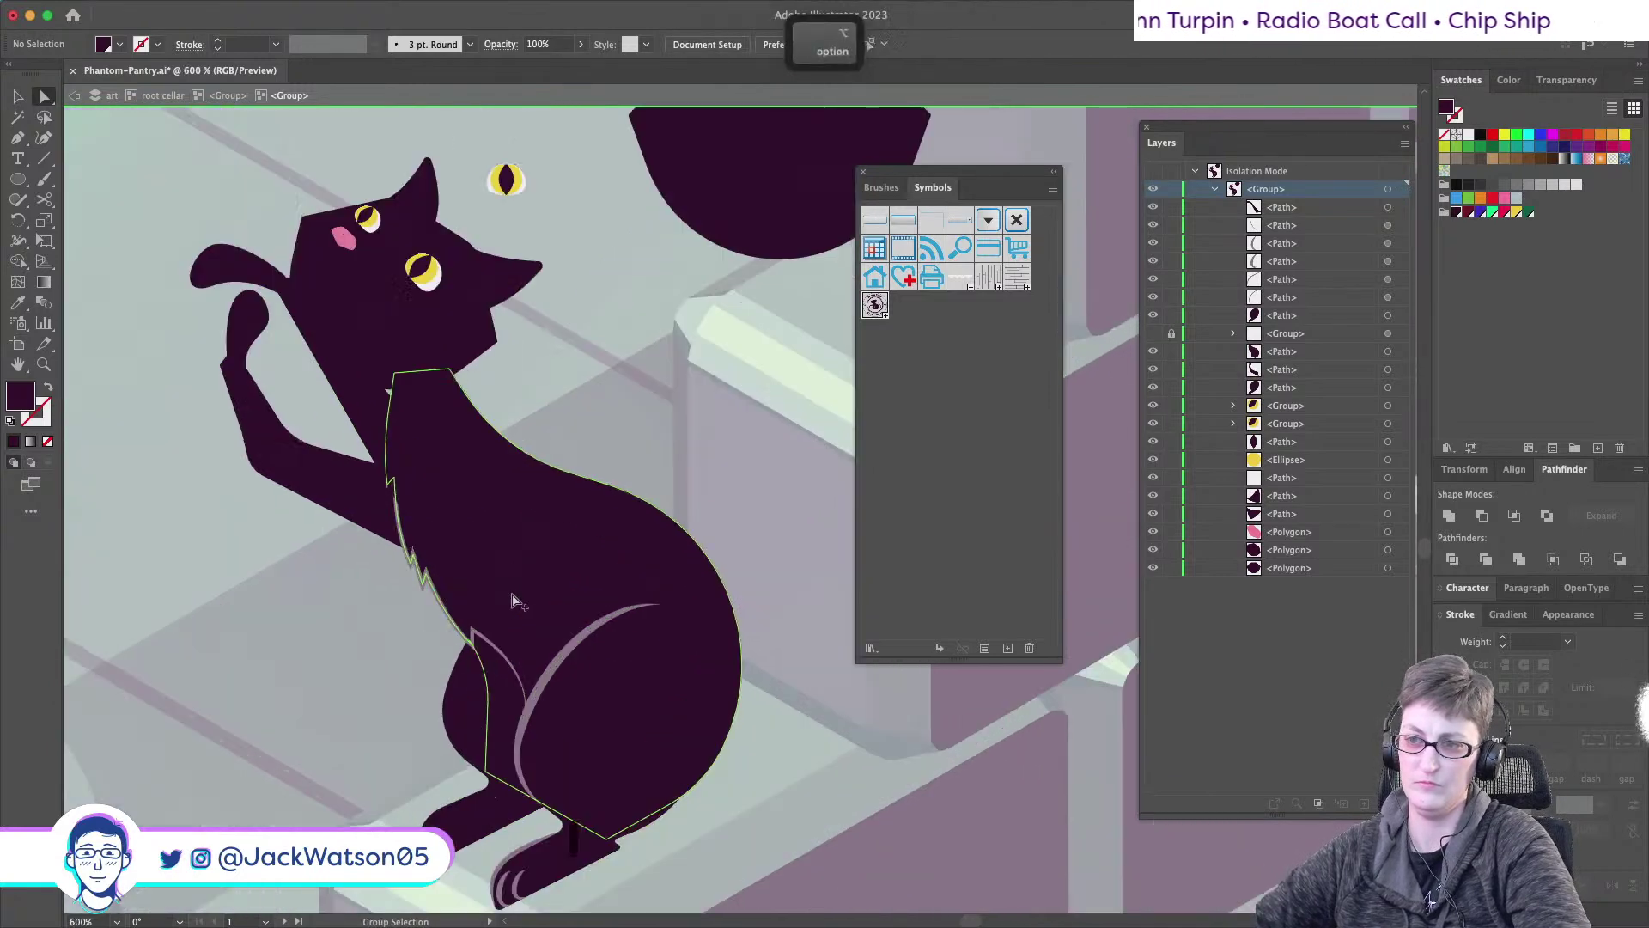
pyautogui.keyDown('alt'); pyautogui.click(430, 496); pyautogui.keyUp('alt')
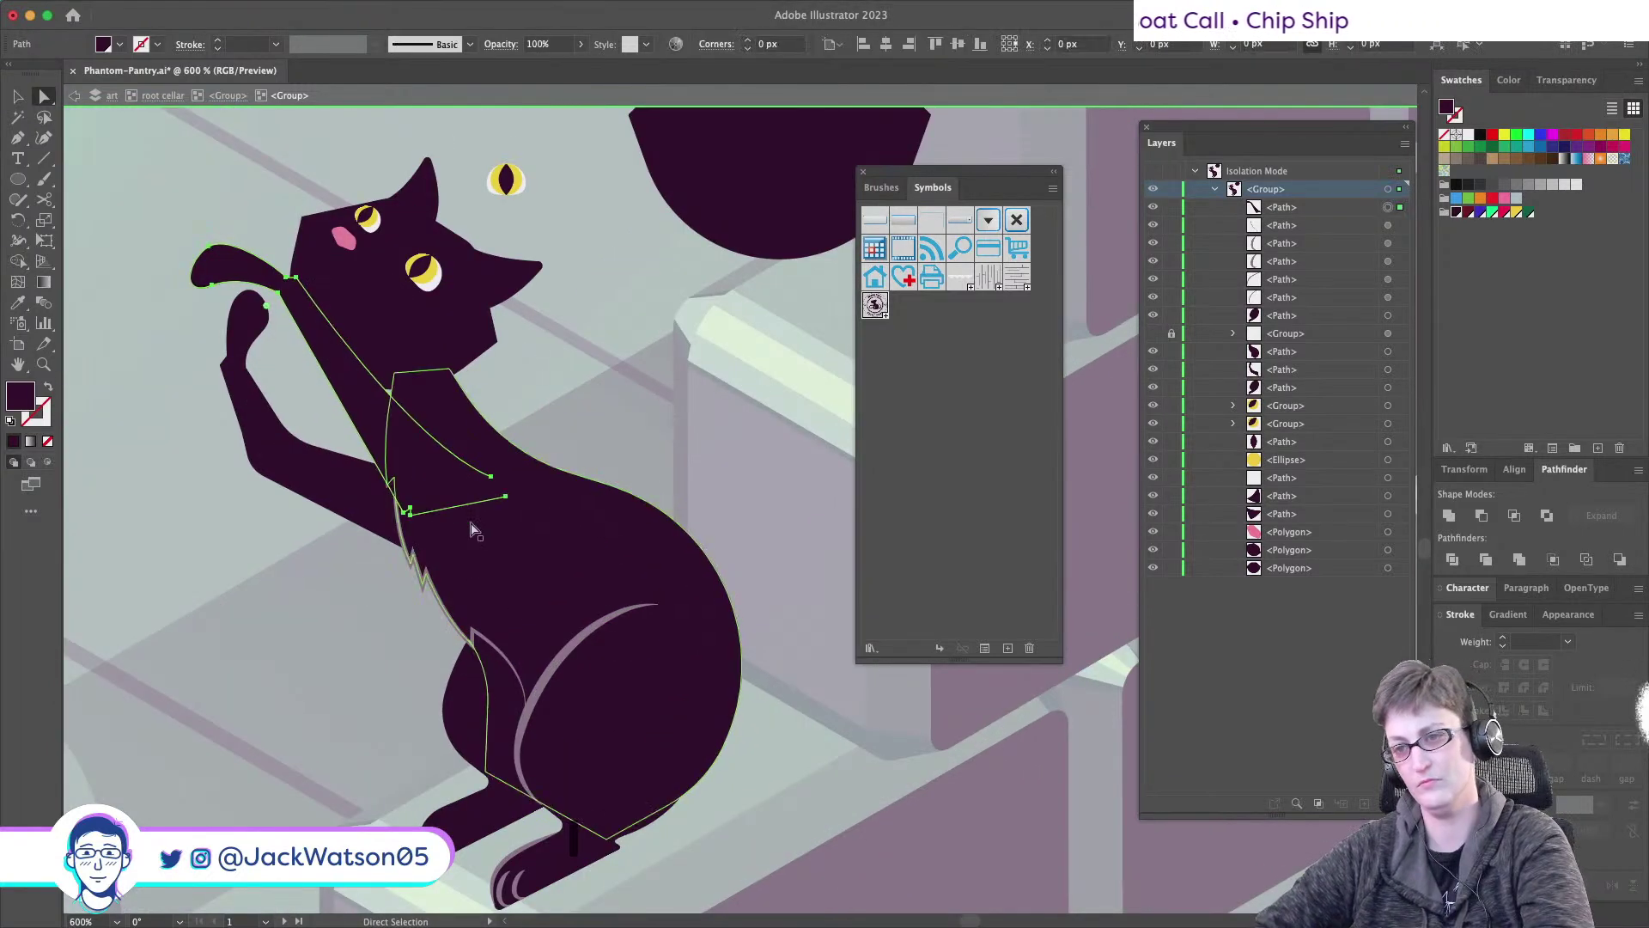
pyautogui.scroll(1, 429, 495)
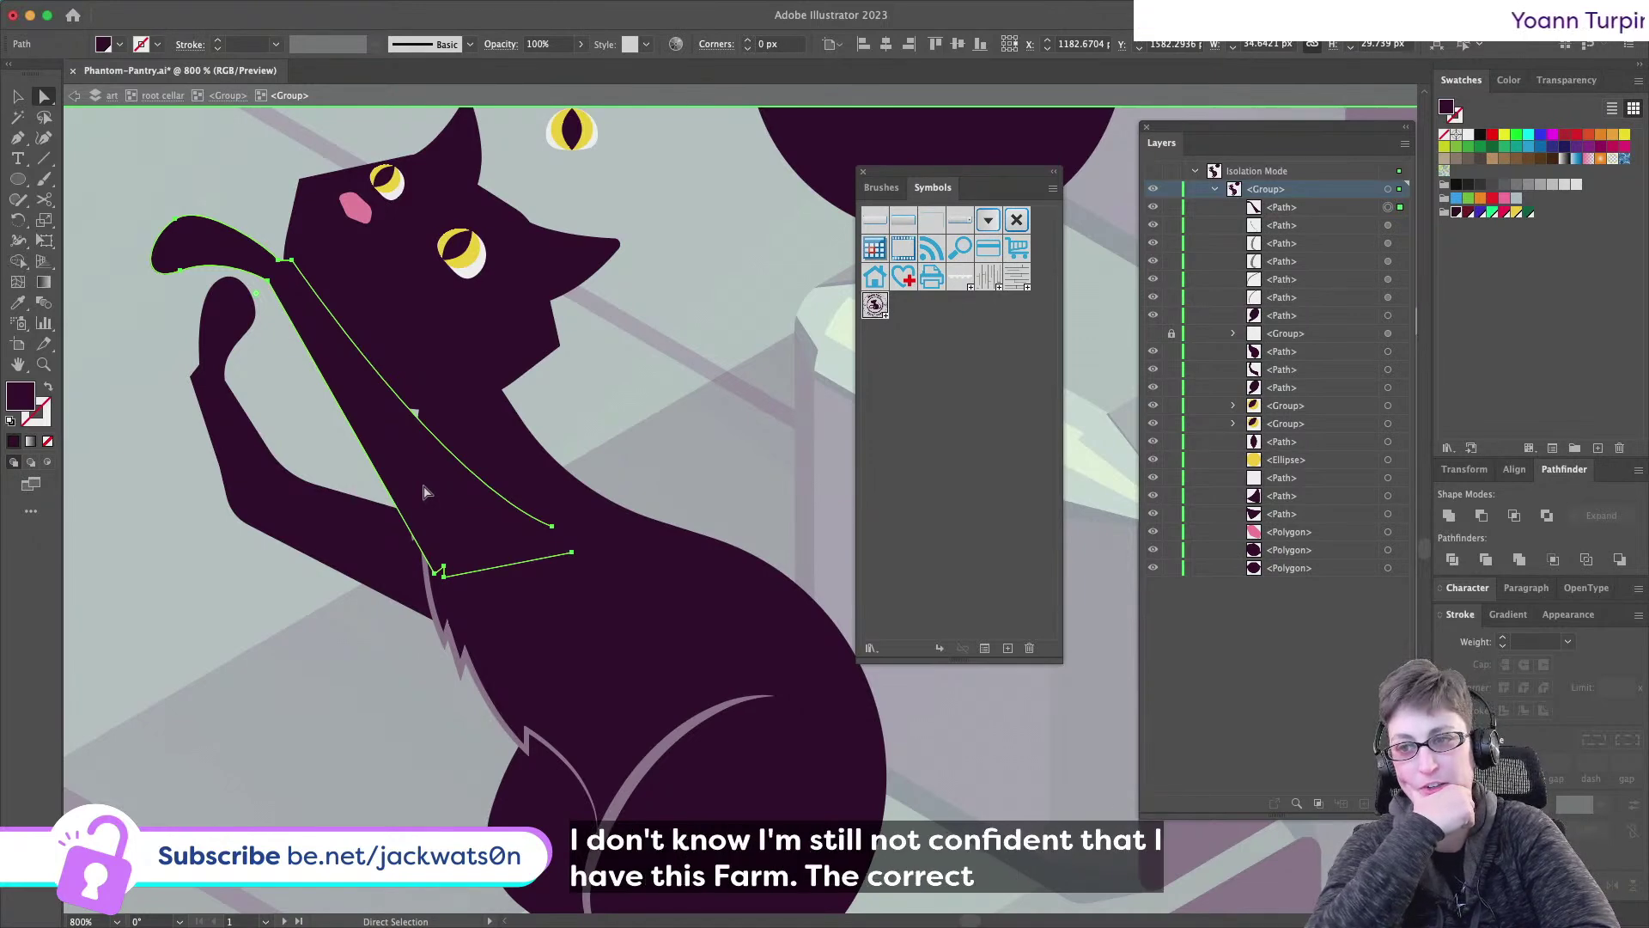
pyautogui.click(20, 140)
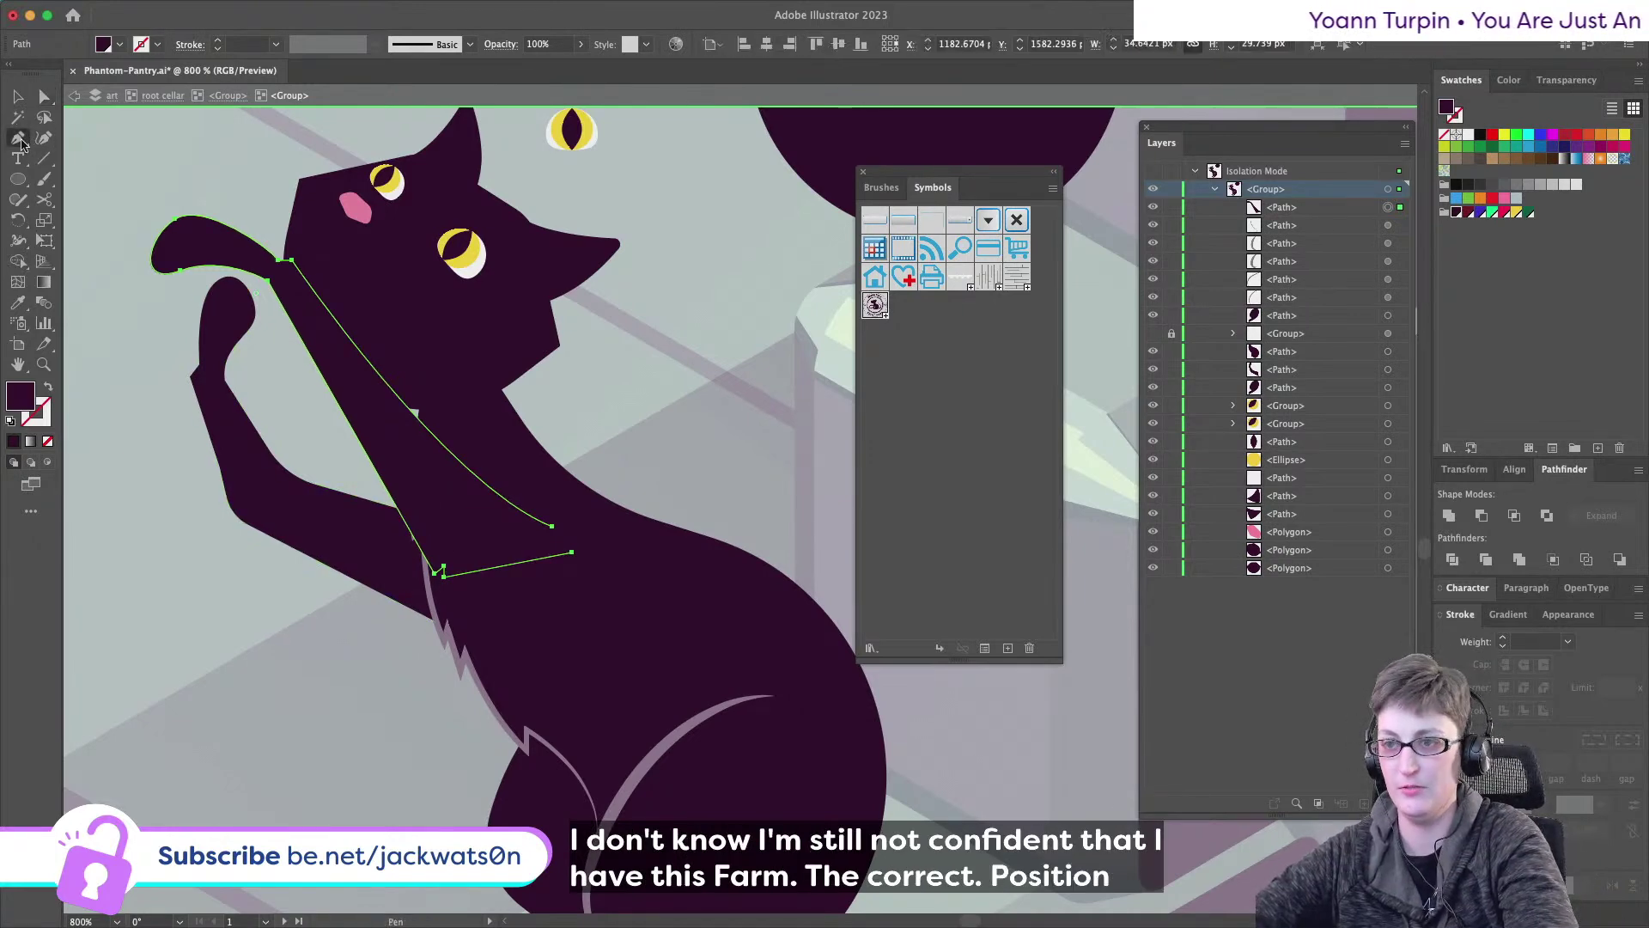
pyautogui.click(465, 466)
pyautogui.click(495, 494)
pyautogui.click(526, 515)
pyautogui.click(378, 386)
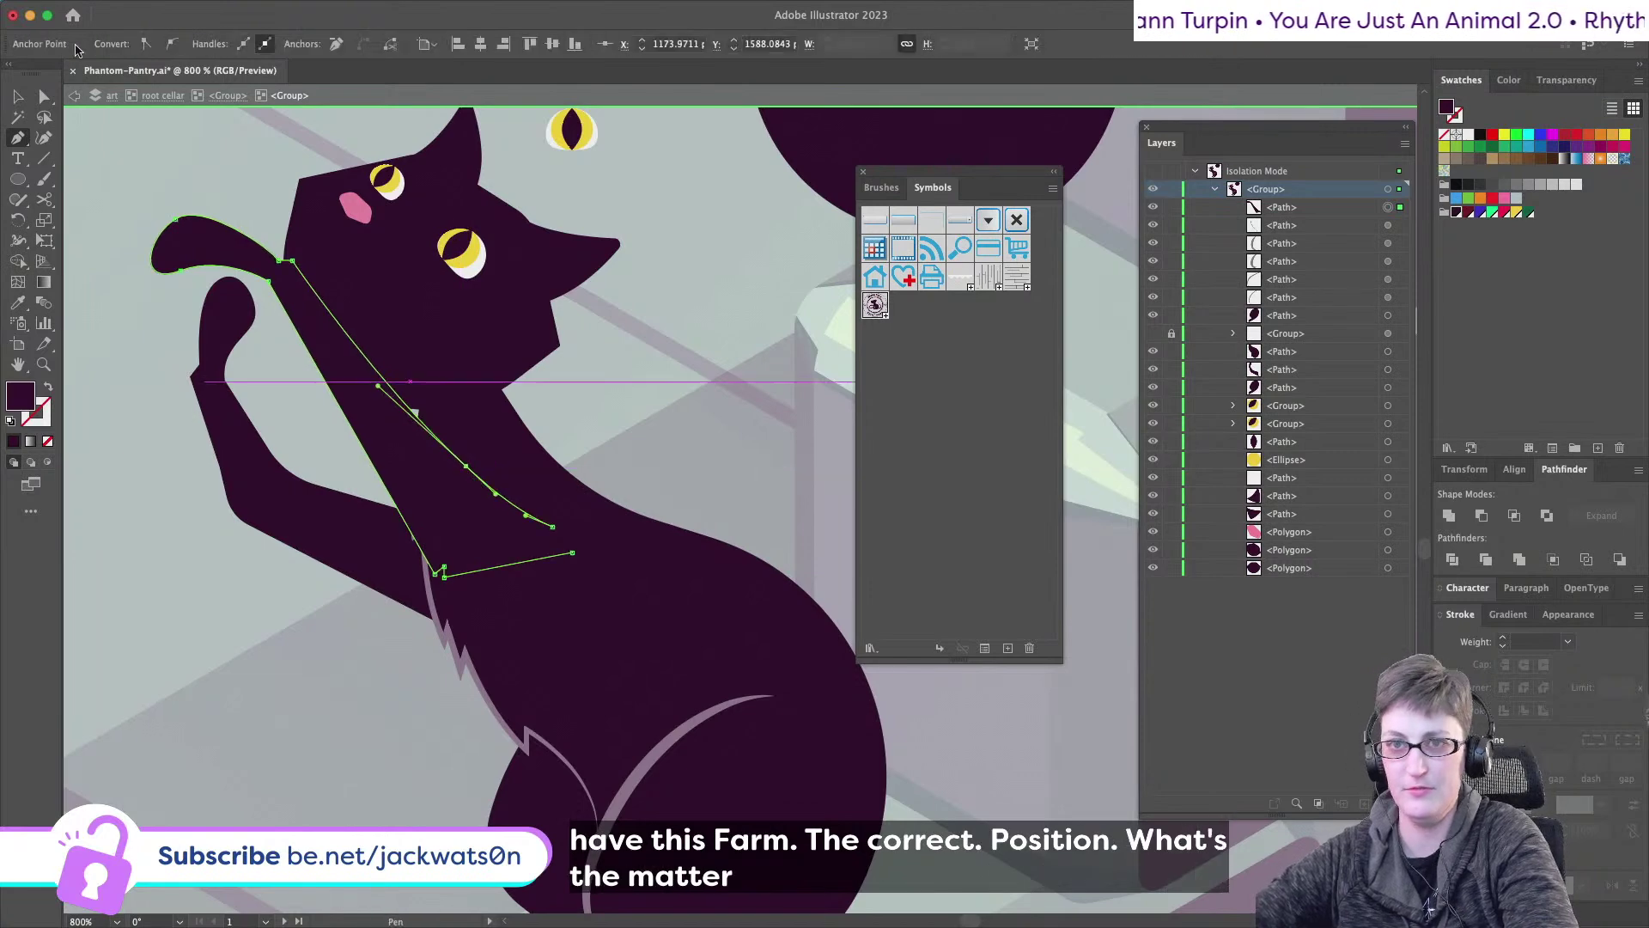
# - Pull the foreleg's two open shoulder ends up toward the neck and shift its underside corner anchors slightly down the torso
pyautogui.click(44, 97)
pyautogui.moveTo(552, 525); pyautogui.dragTo(519, 496)
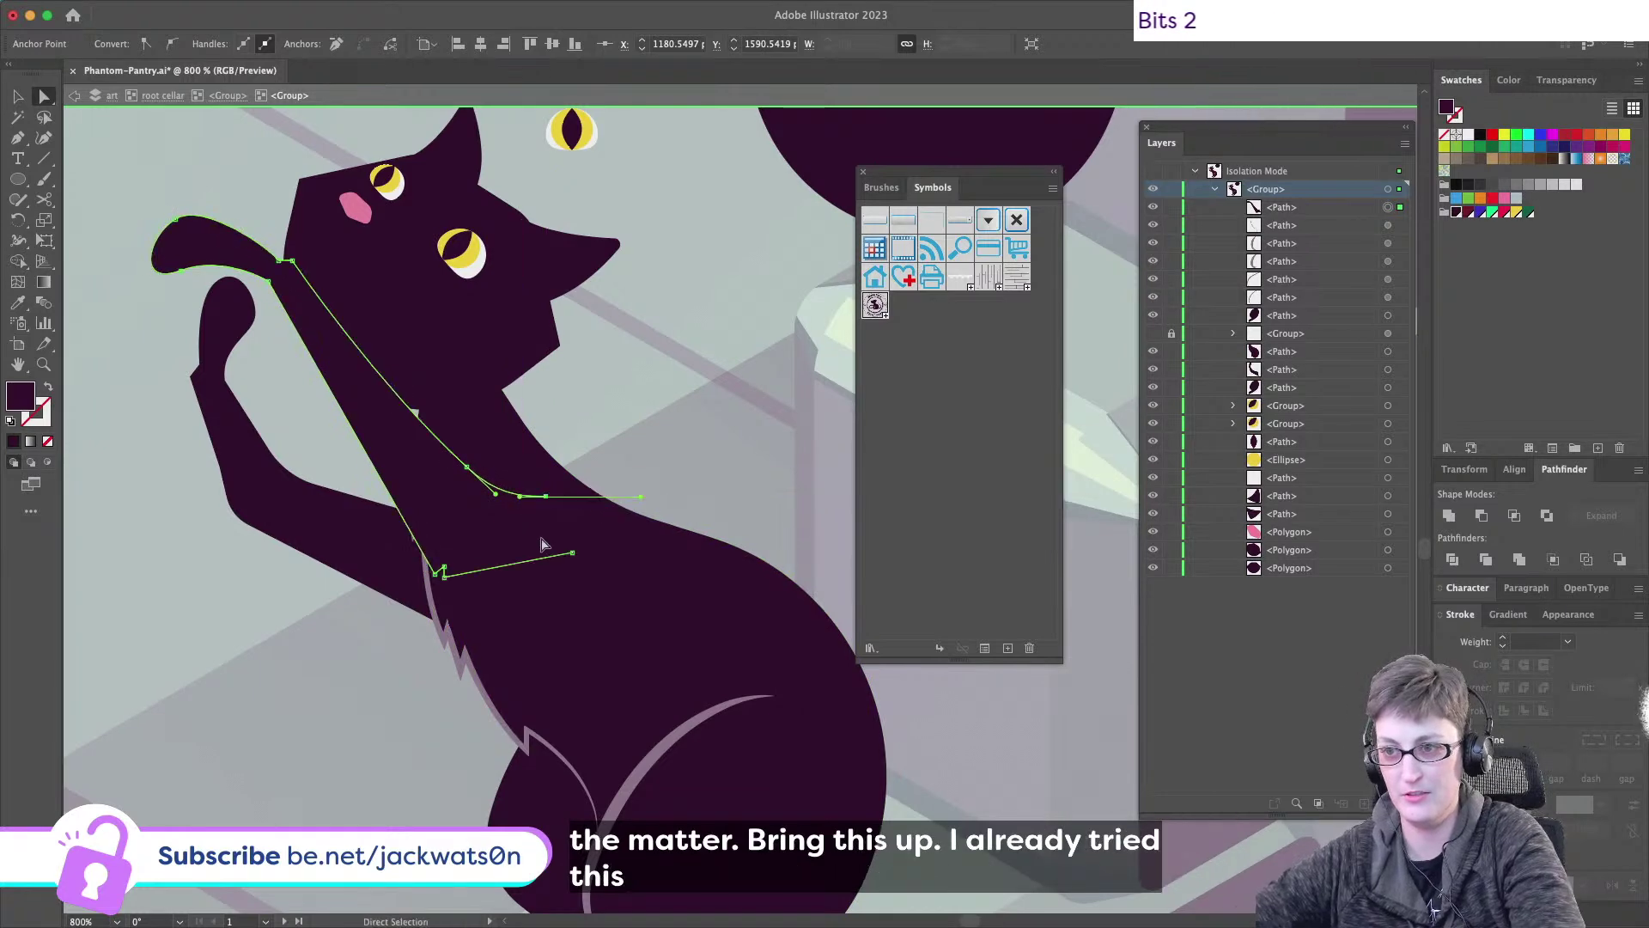
pyautogui.click(471, 542)
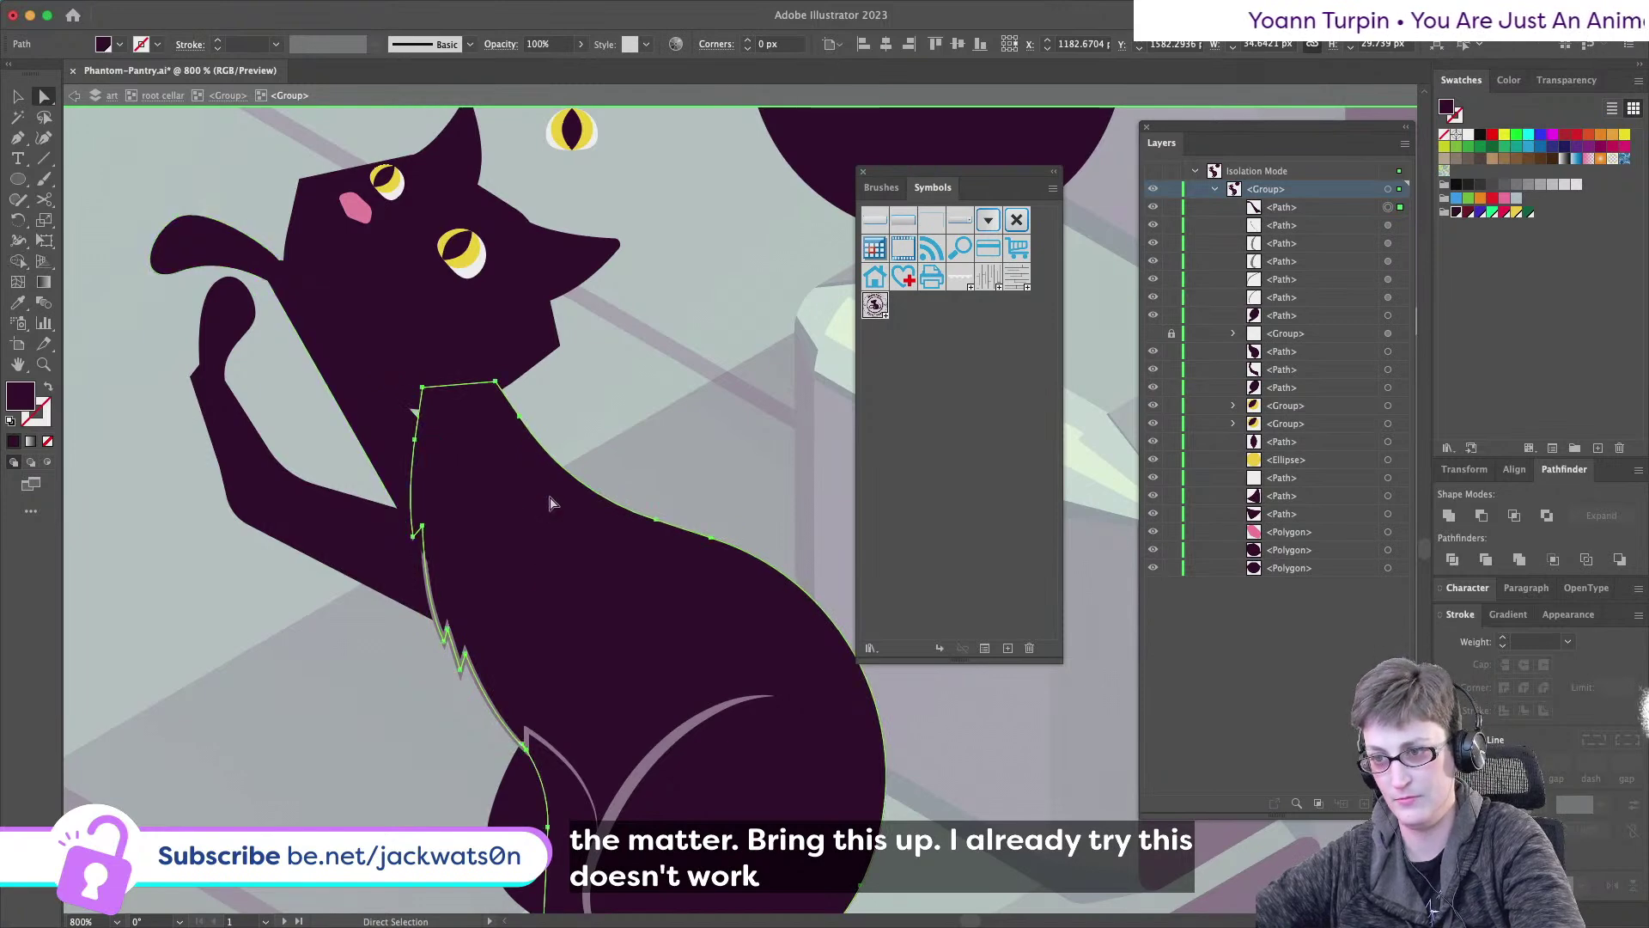
pyautogui.moveTo(542, 495); pyautogui.dragTo(533, 481)
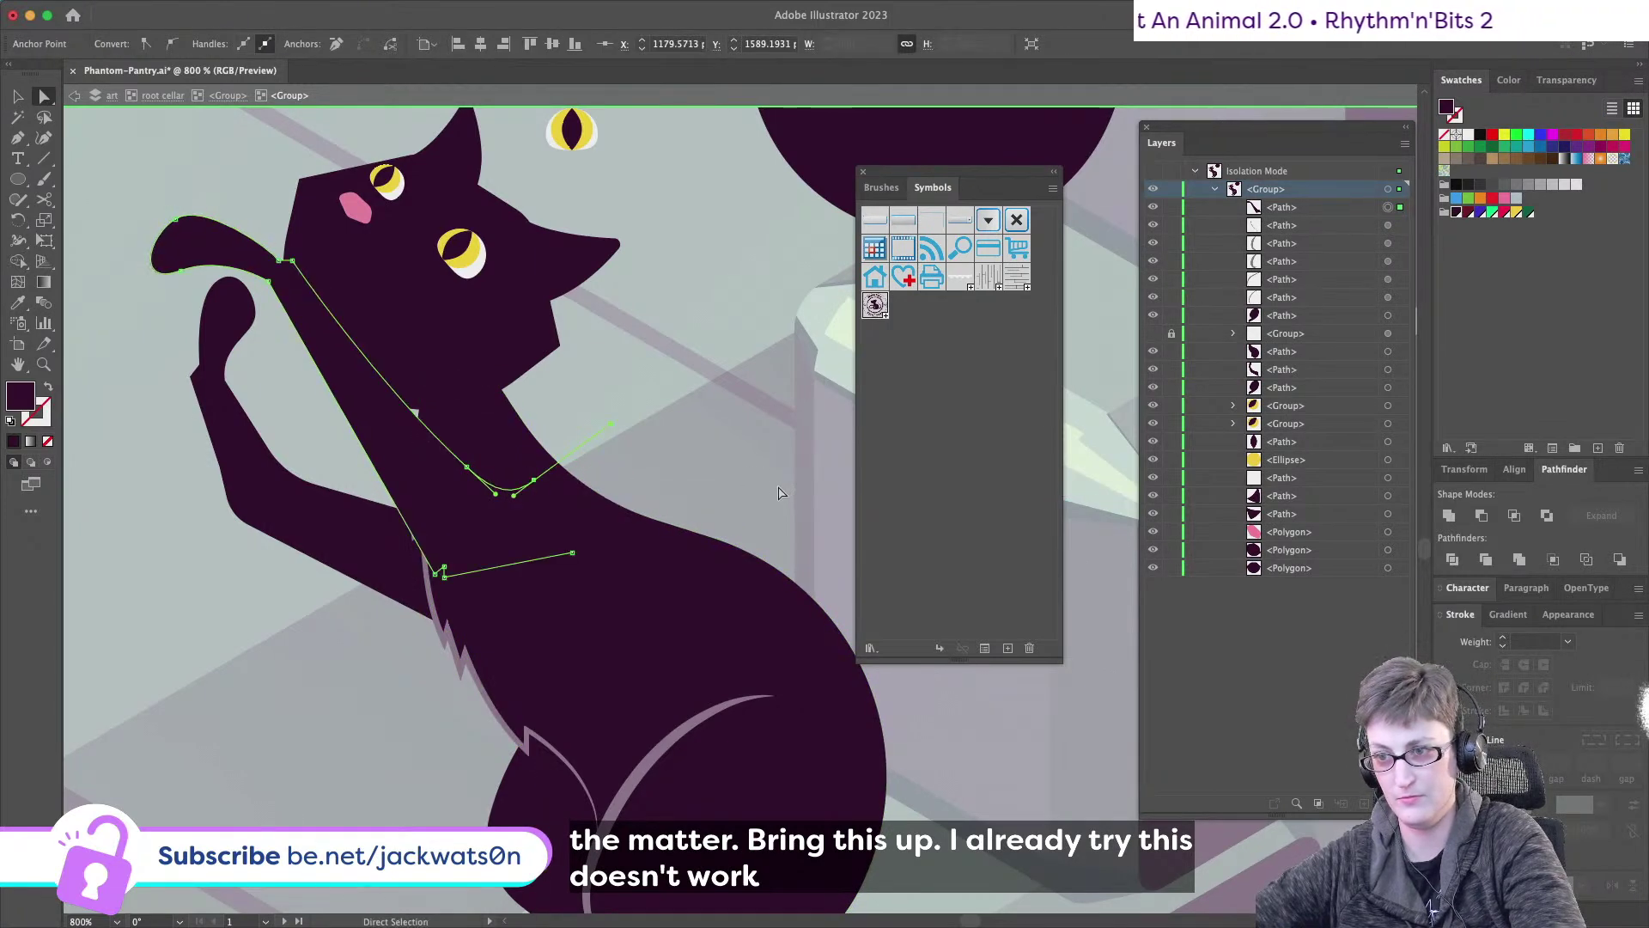
pyautogui.moveTo(572, 553); pyautogui.dragTo(562, 528)
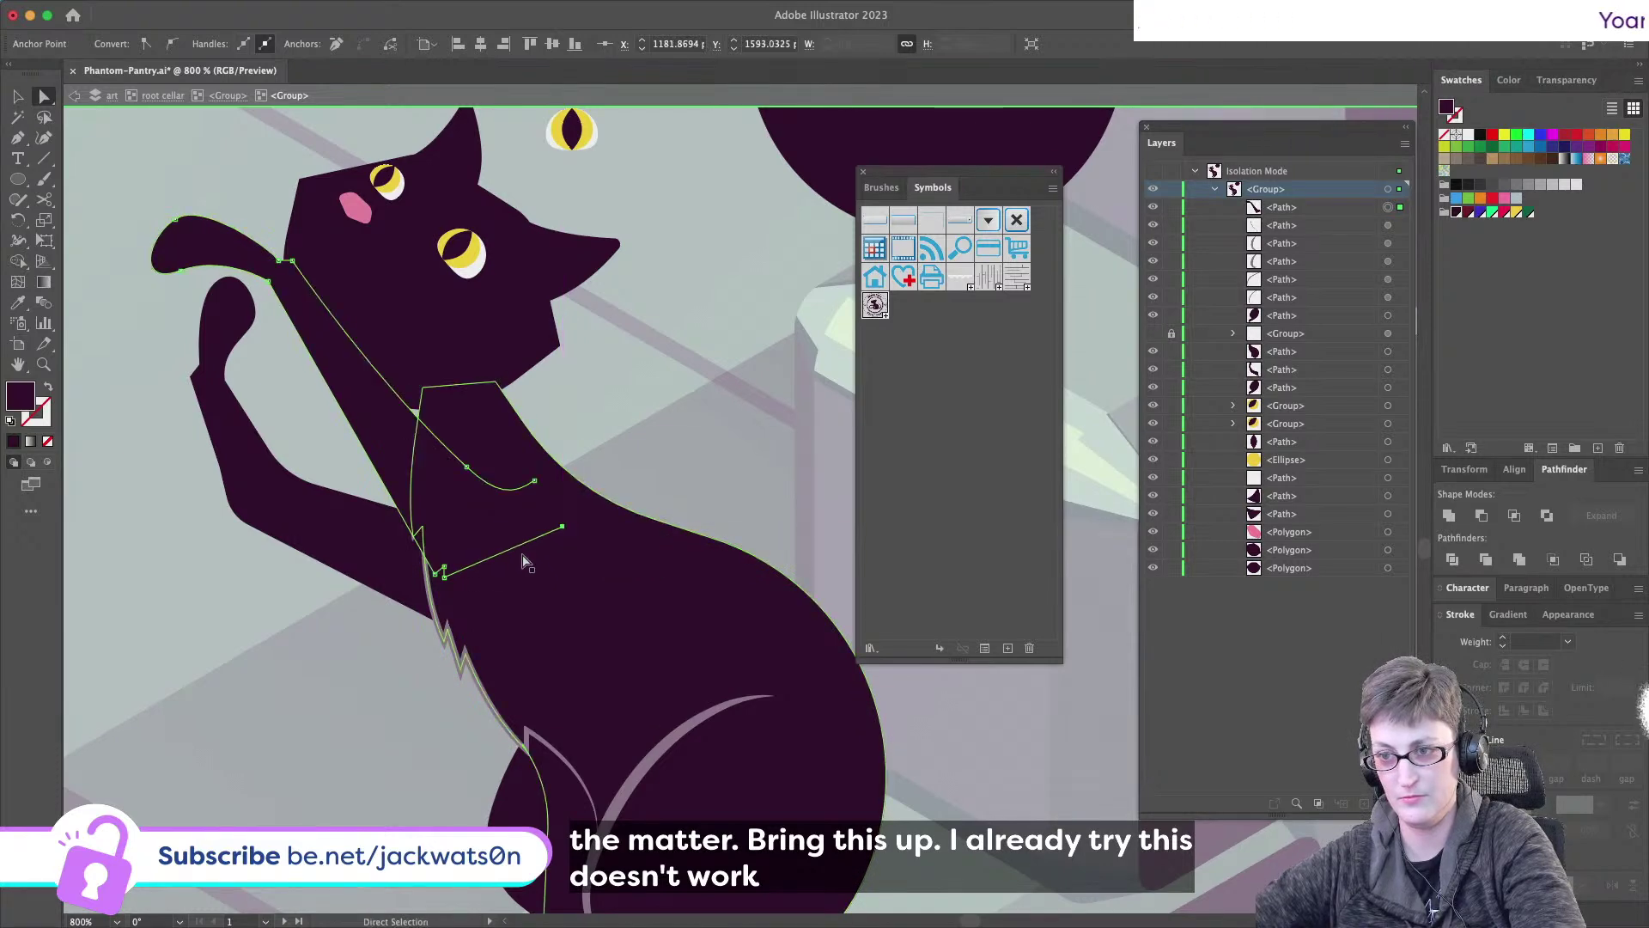
pyautogui.click(448, 573)
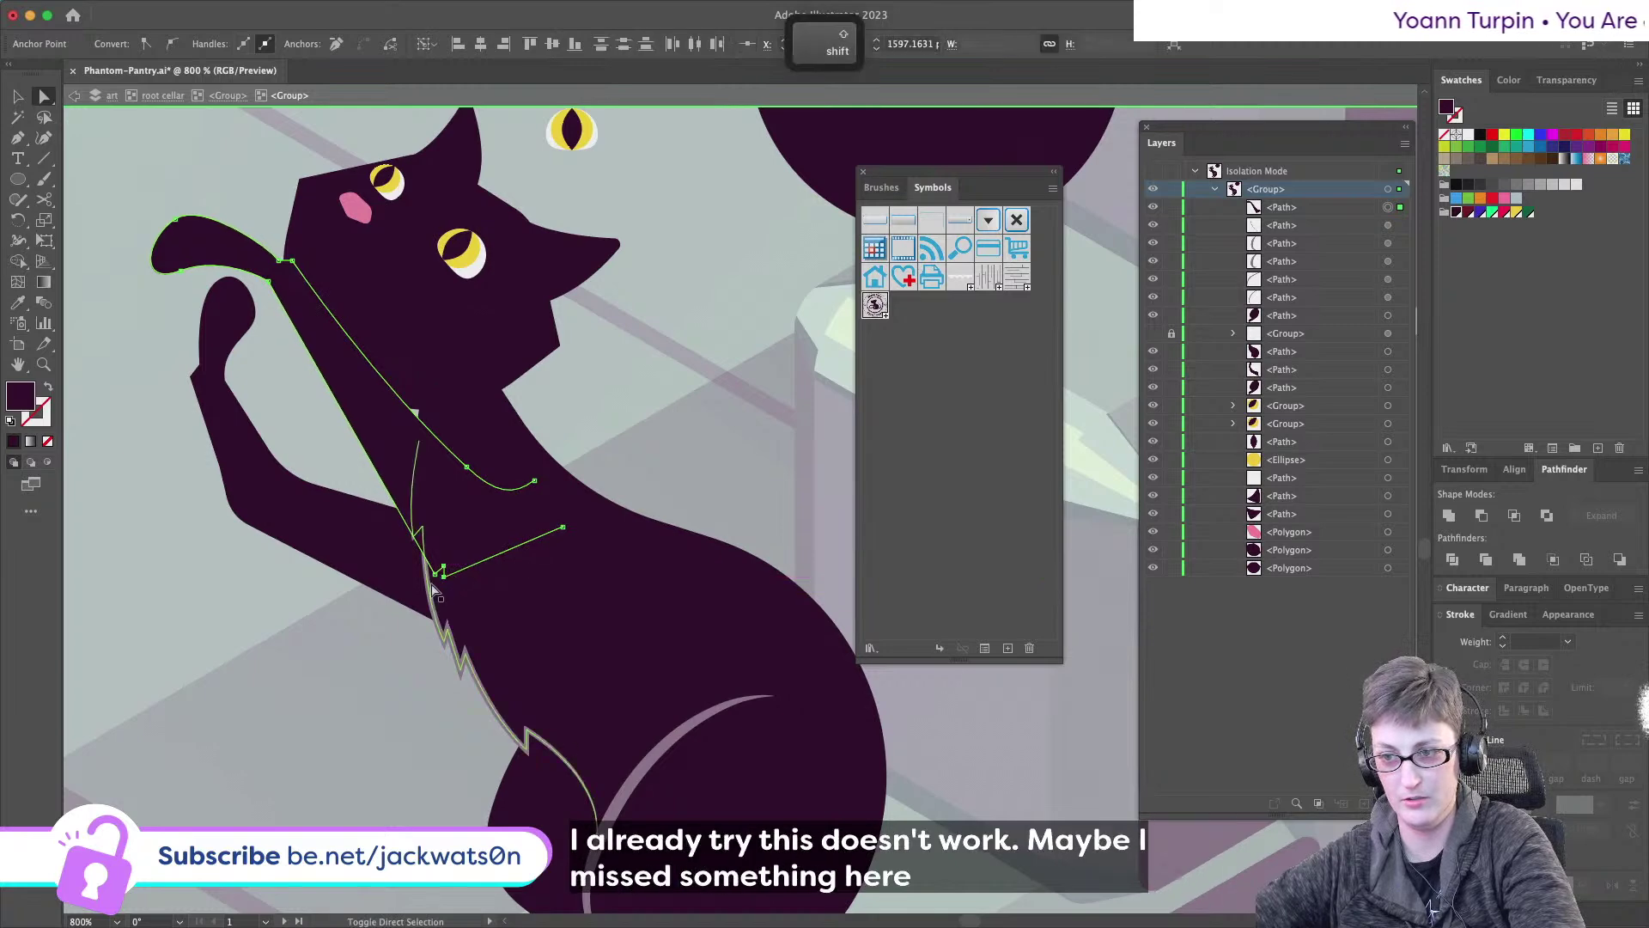
pyautogui.moveTo(445, 581); pyautogui.dragTo(448, 595)
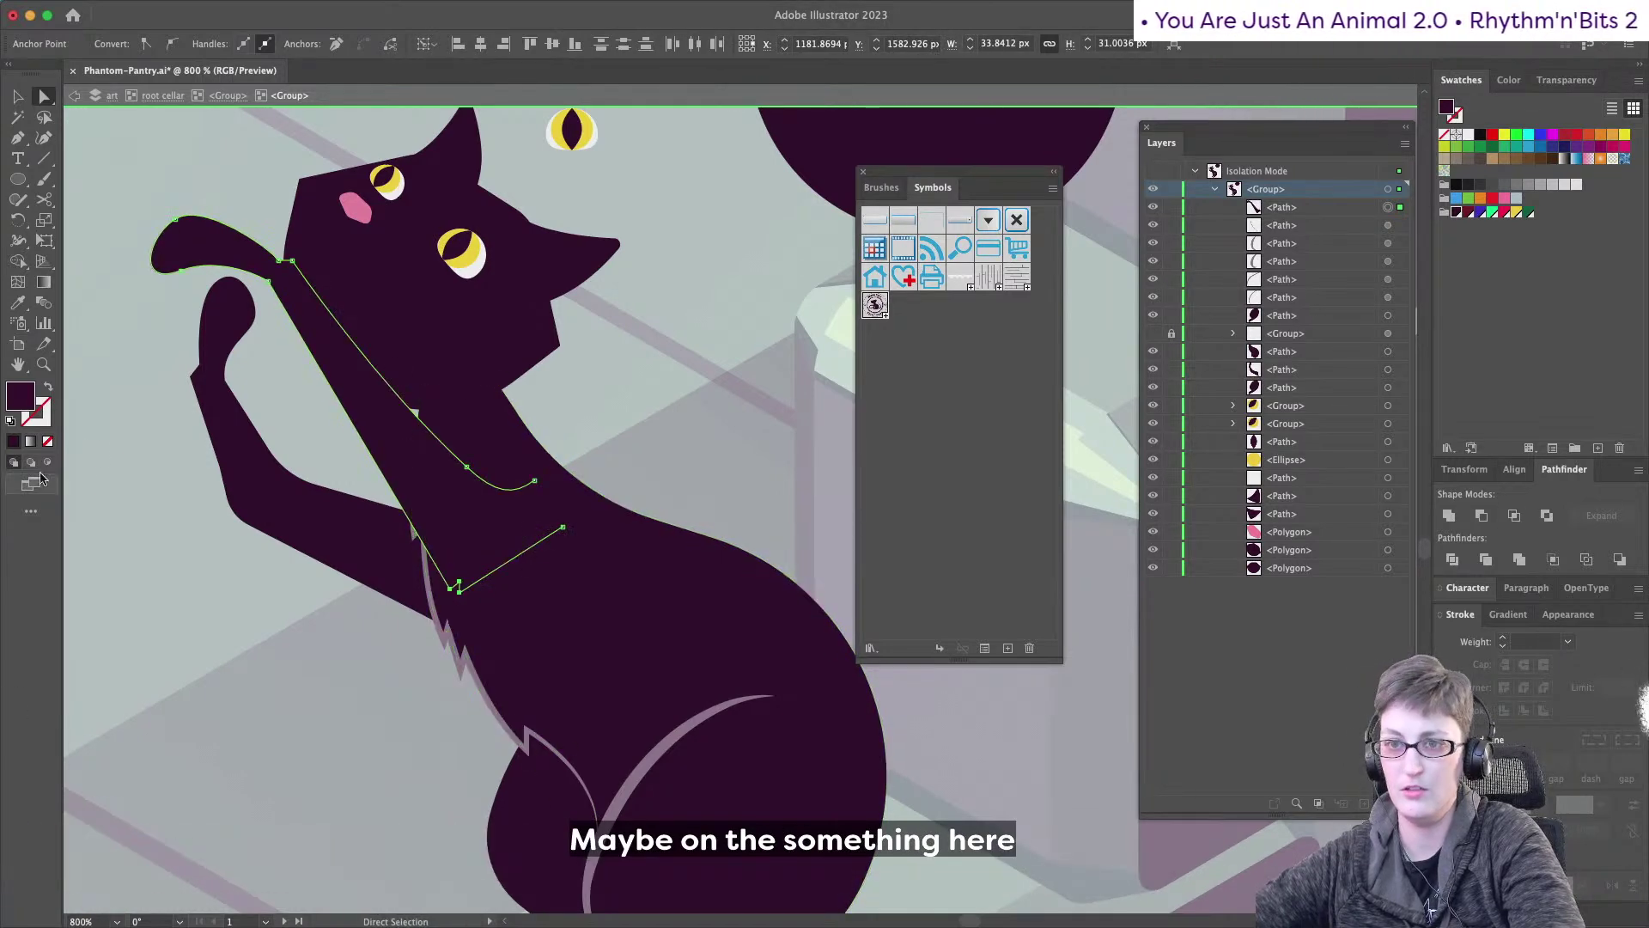
# - Lighten the upper foreleg's maroon fill to a 40% tint so its shape stands out from the torso
pyautogui.click(1509, 80)
pyautogui.moveTo(1588, 112); pyautogui.dragTo(1532, 111)
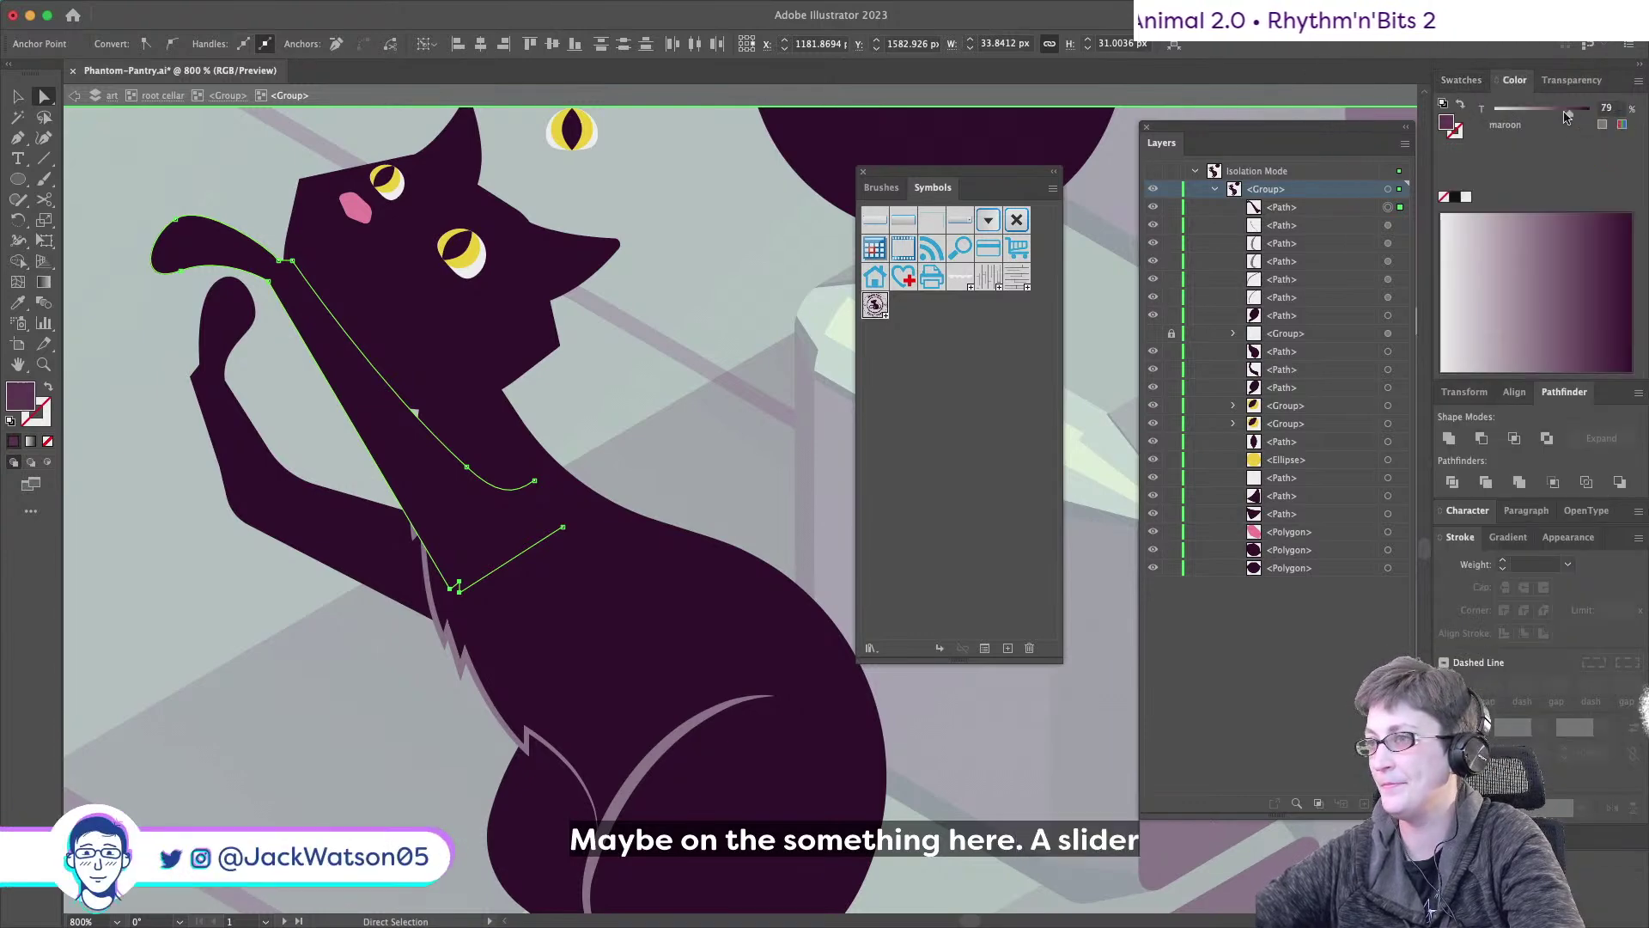
pyautogui.press('super+shift+a')
pyautogui.scroll(-1, 633, 408)
pyautogui.scroll(3, 633, 408)
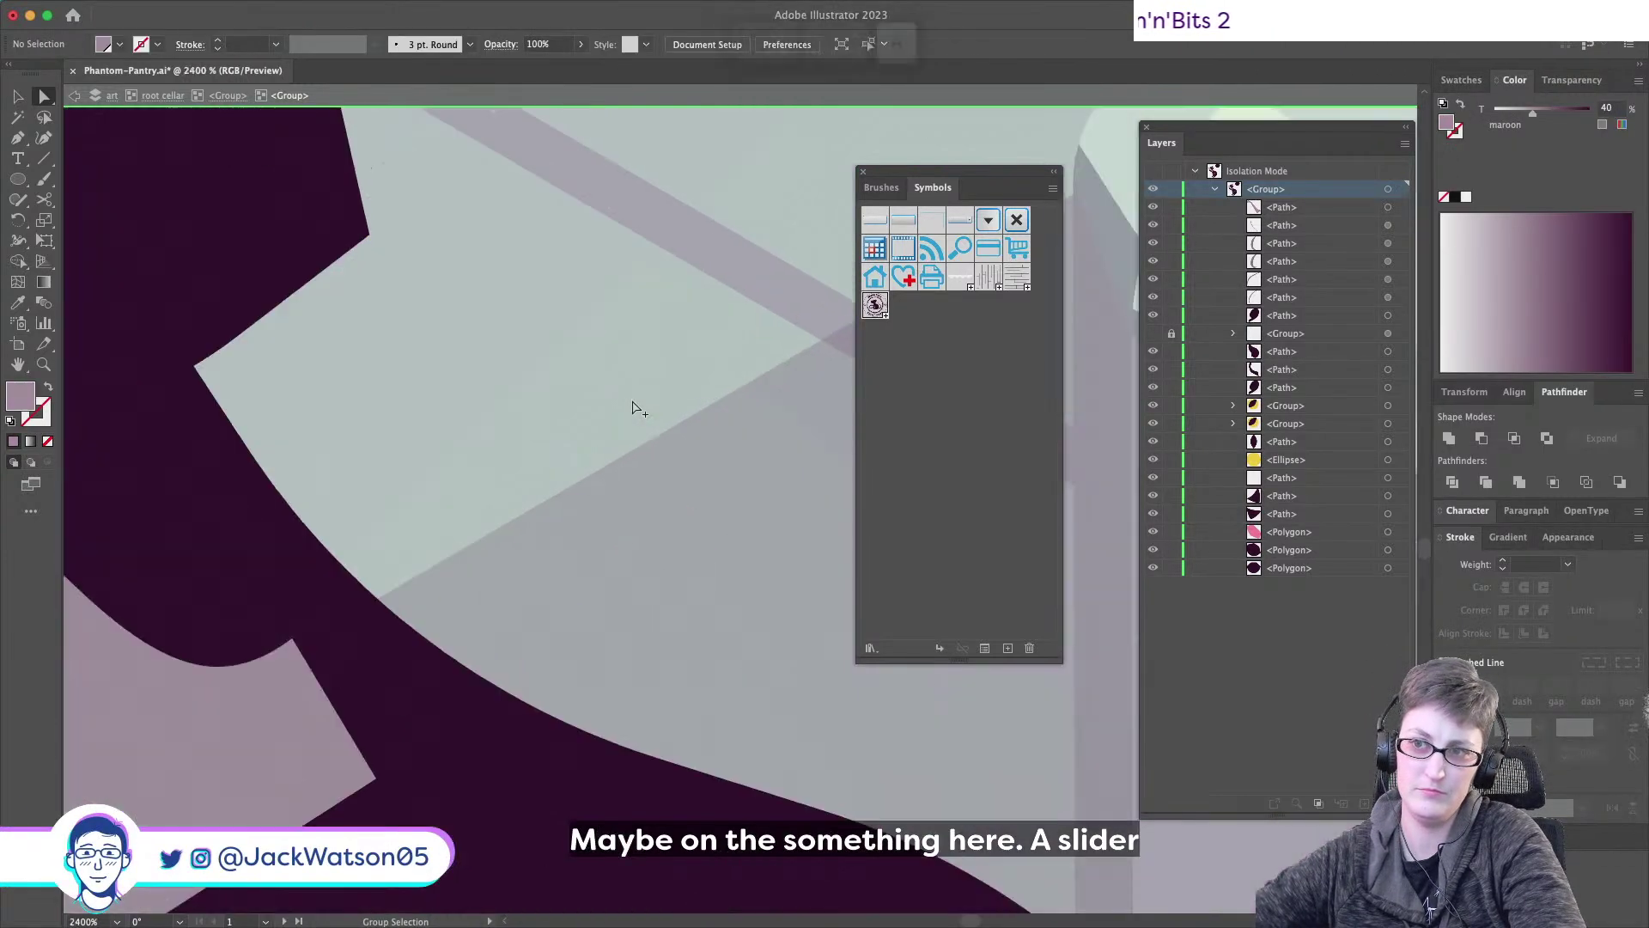
pyautogui.scroll(-4, 636, 403)
pyautogui.scroll(1, 632, 430)
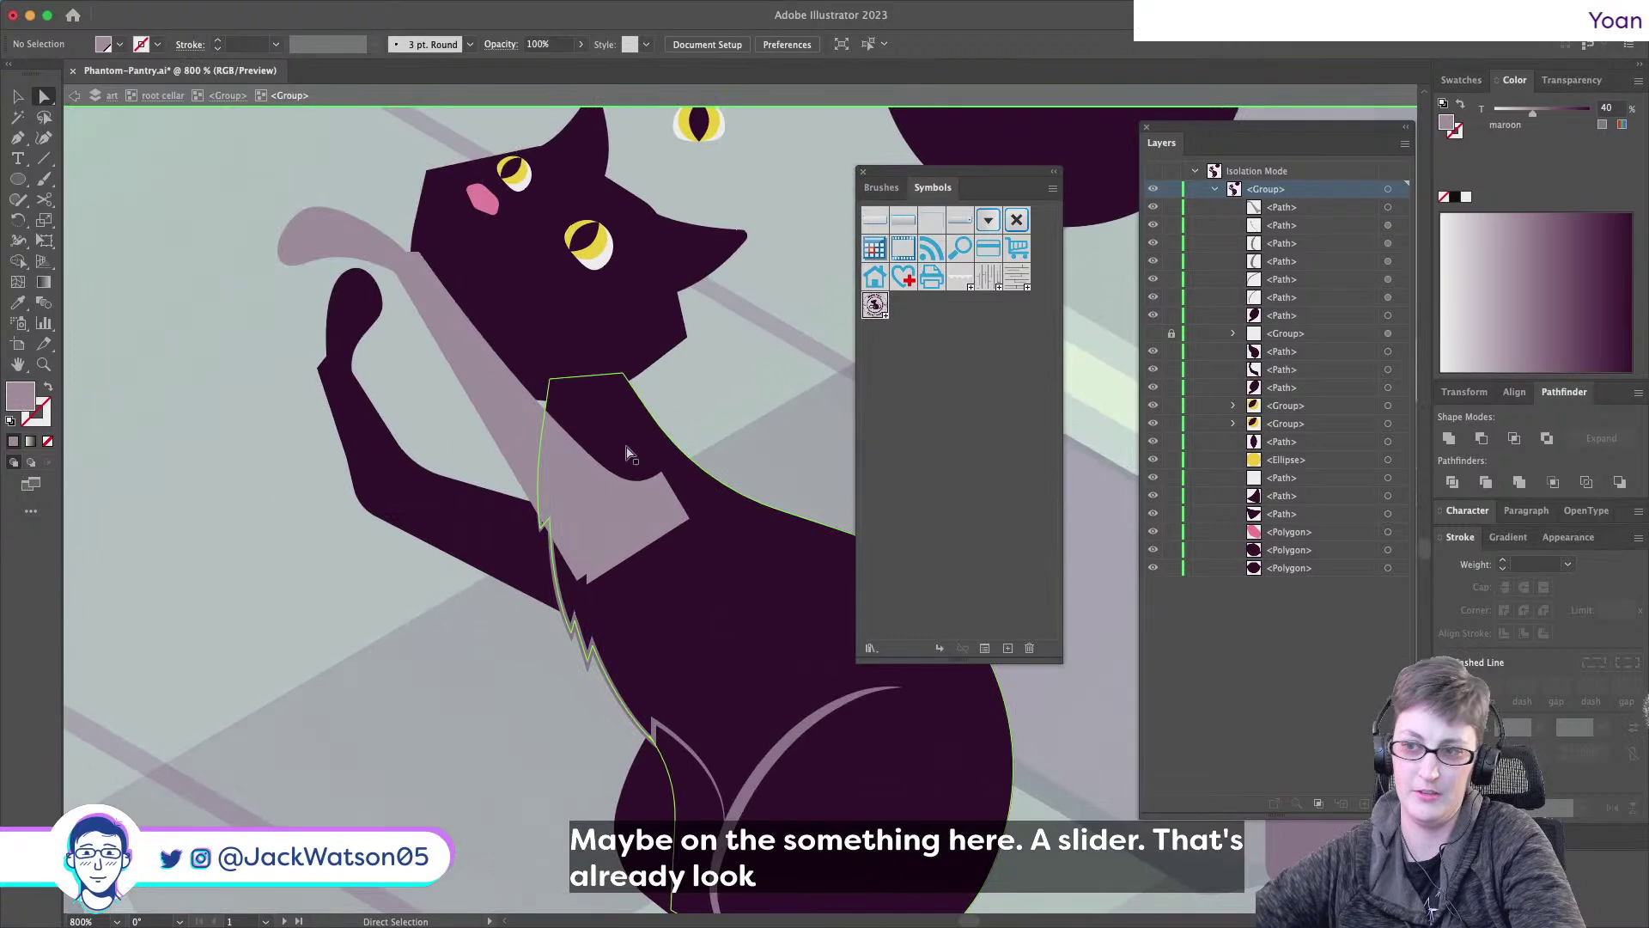
# - Move the foreleg's shoulder-end anchors up toward the neck and its underside corner anchors inward from the chest edge
pyautogui.click(689, 520)
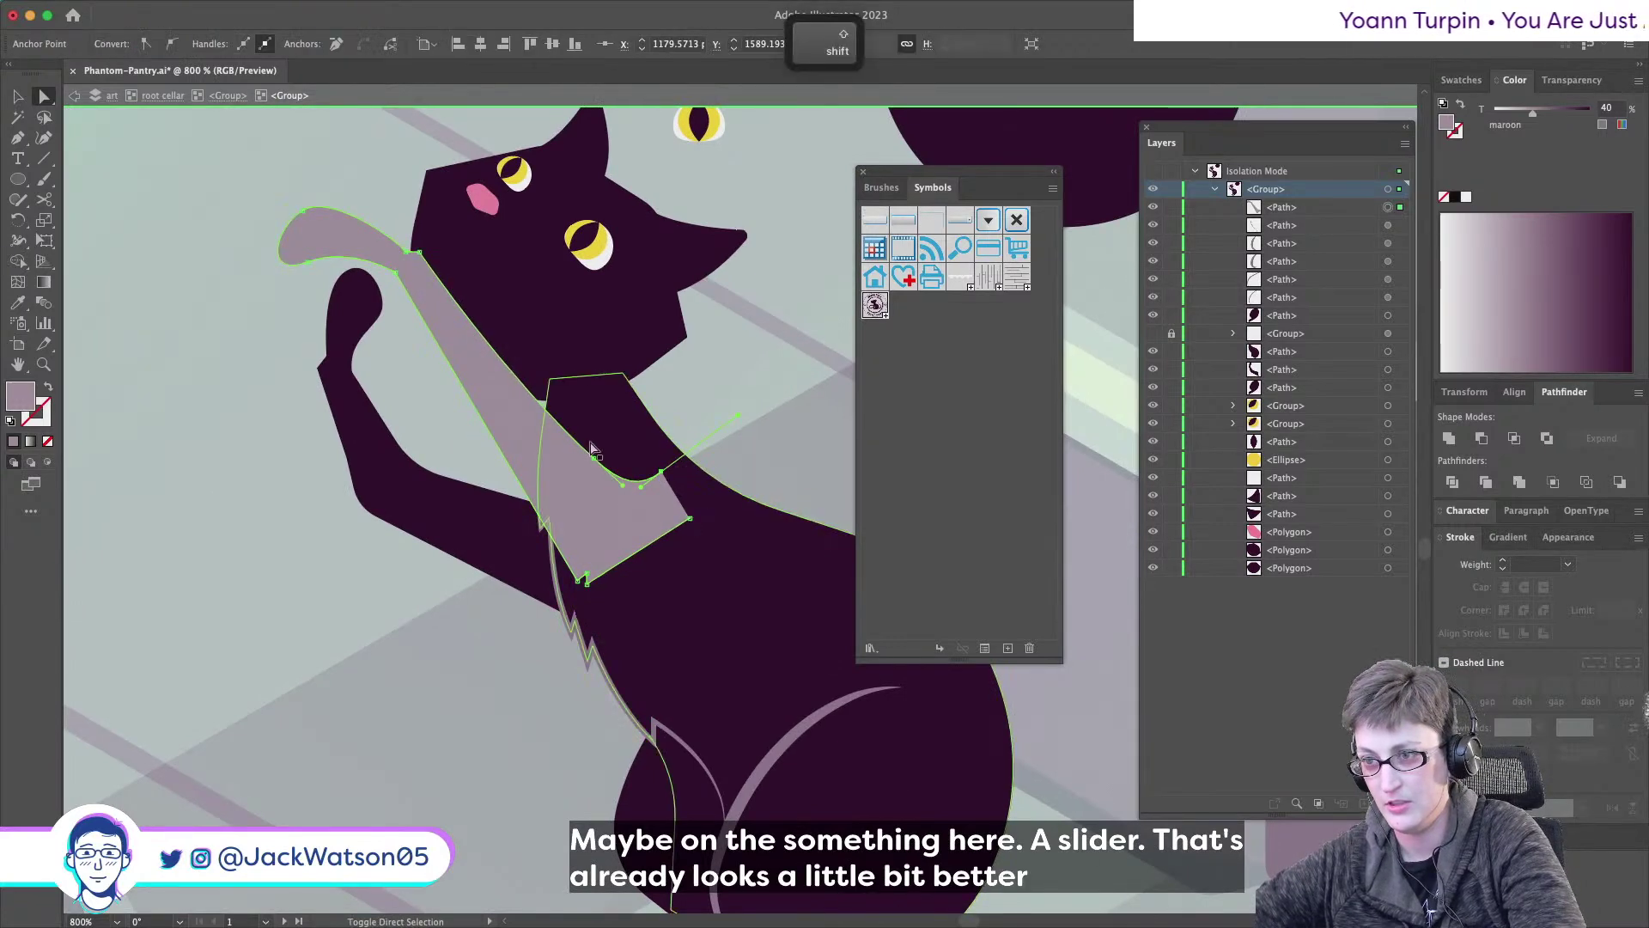
pyautogui.keyDown('shift'); pyautogui.click(660, 471); pyautogui.keyUp('shift')
pyautogui.moveTo(692, 522); pyautogui.dragTo(652, 505)
pyautogui.click(660, 493)
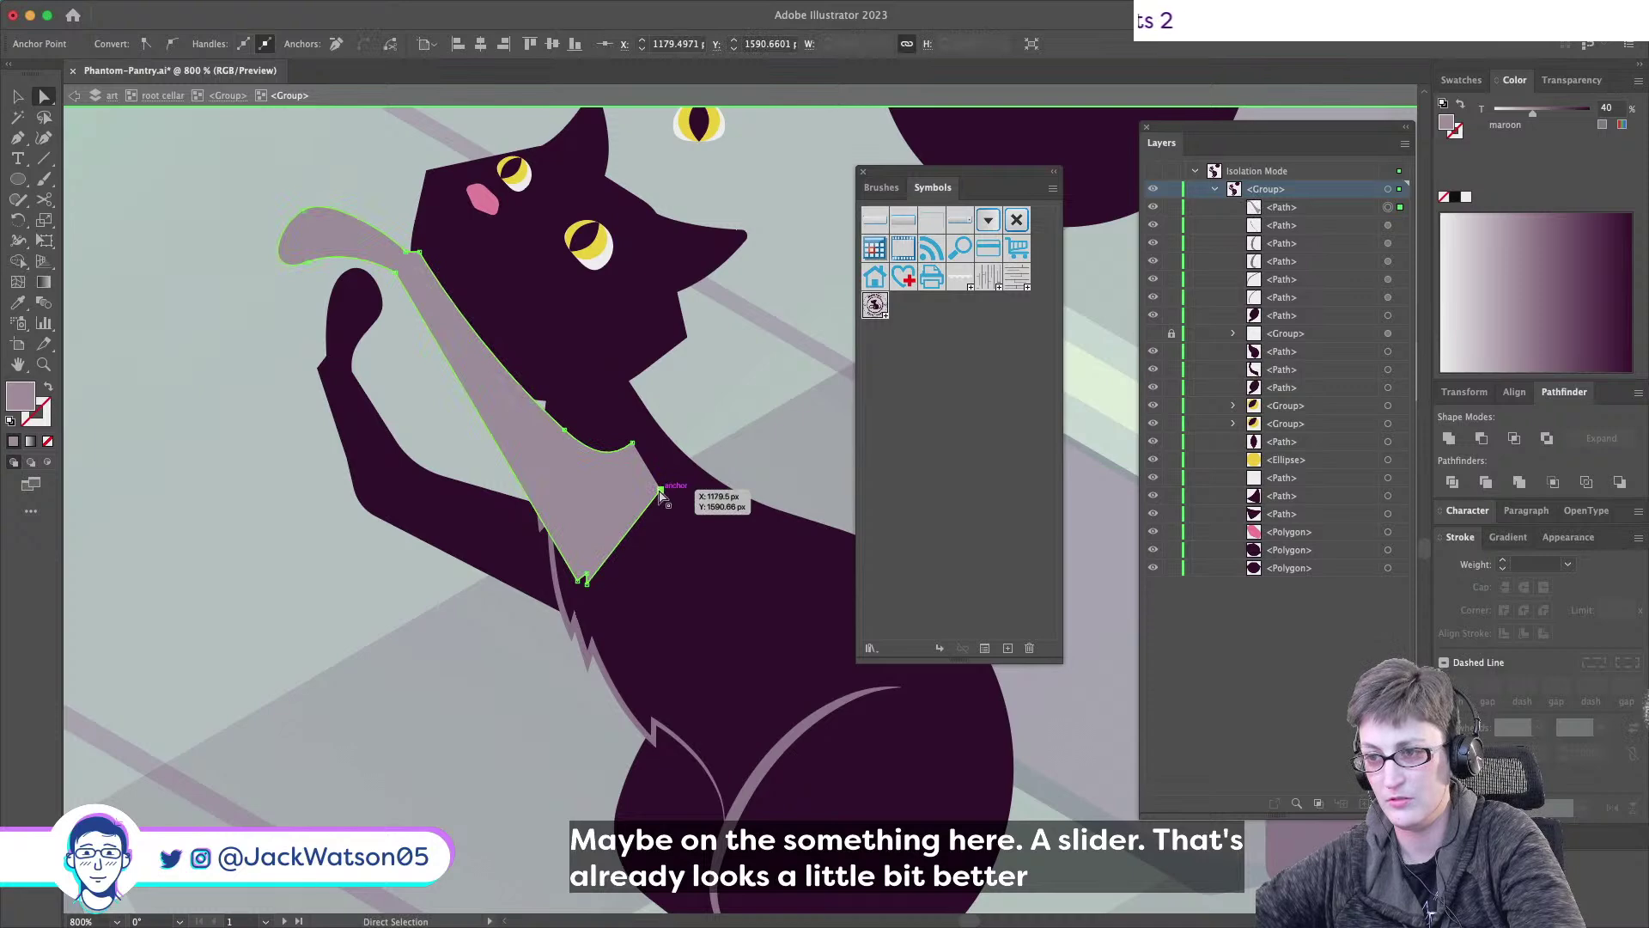
pyautogui.keyDown('shift'); pyautogui.click(577, 586); pyautogui.keyUp('shift')
pyautogui.moveTo(577, 588); pyautogui.dragTo(601, 573)
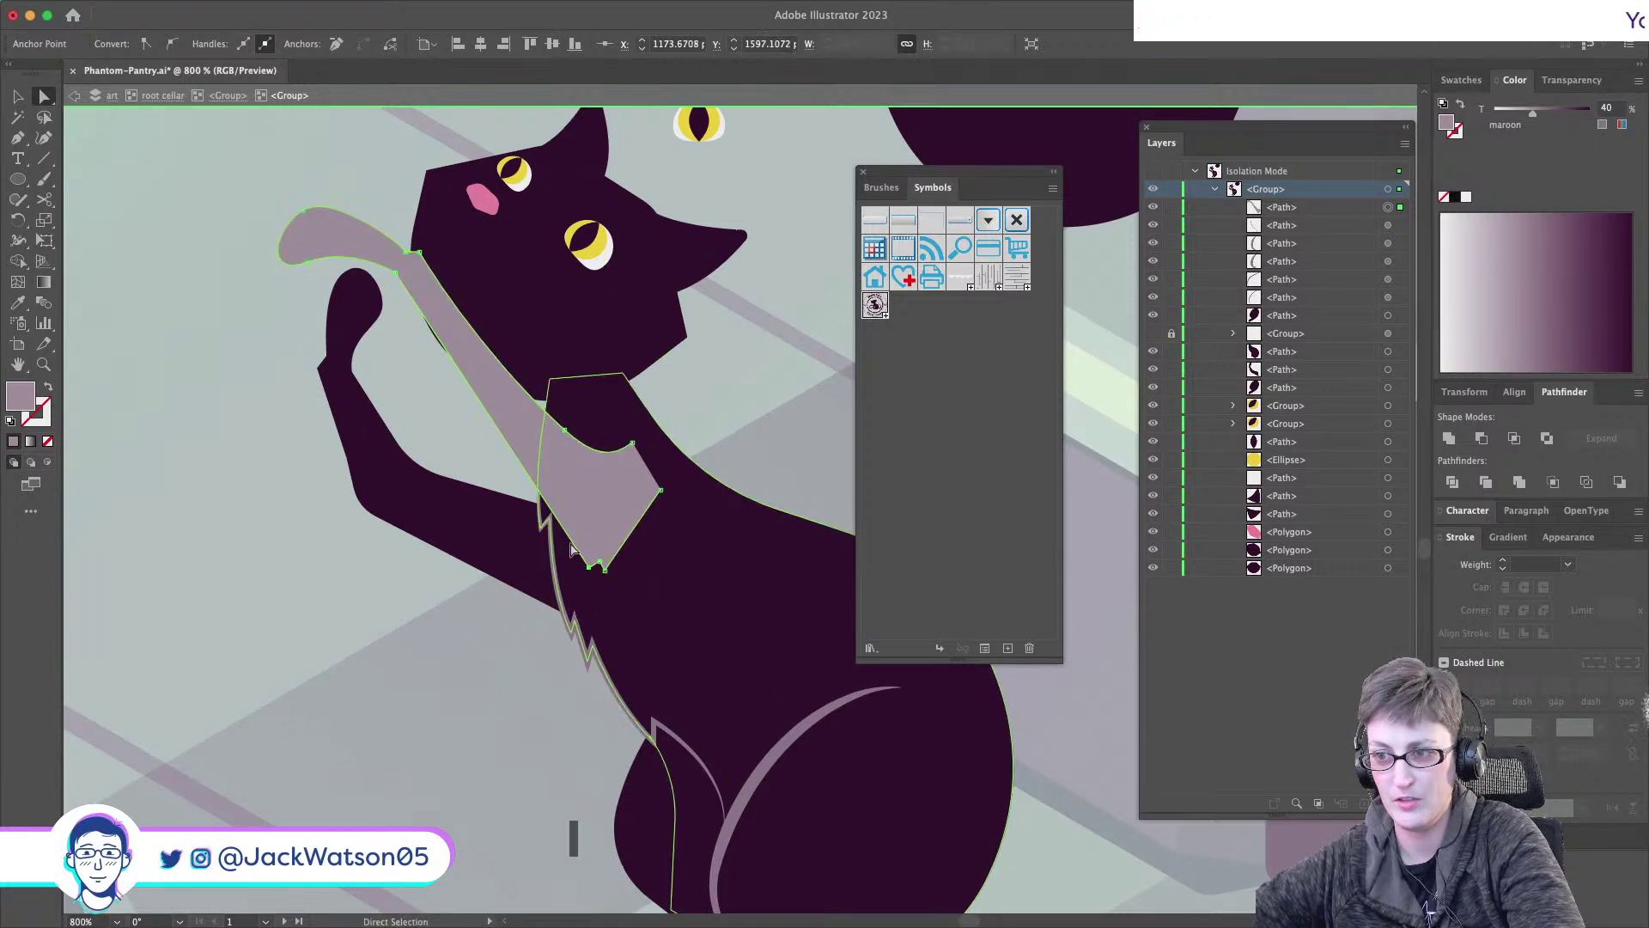
pyautogui.click(593, 570)
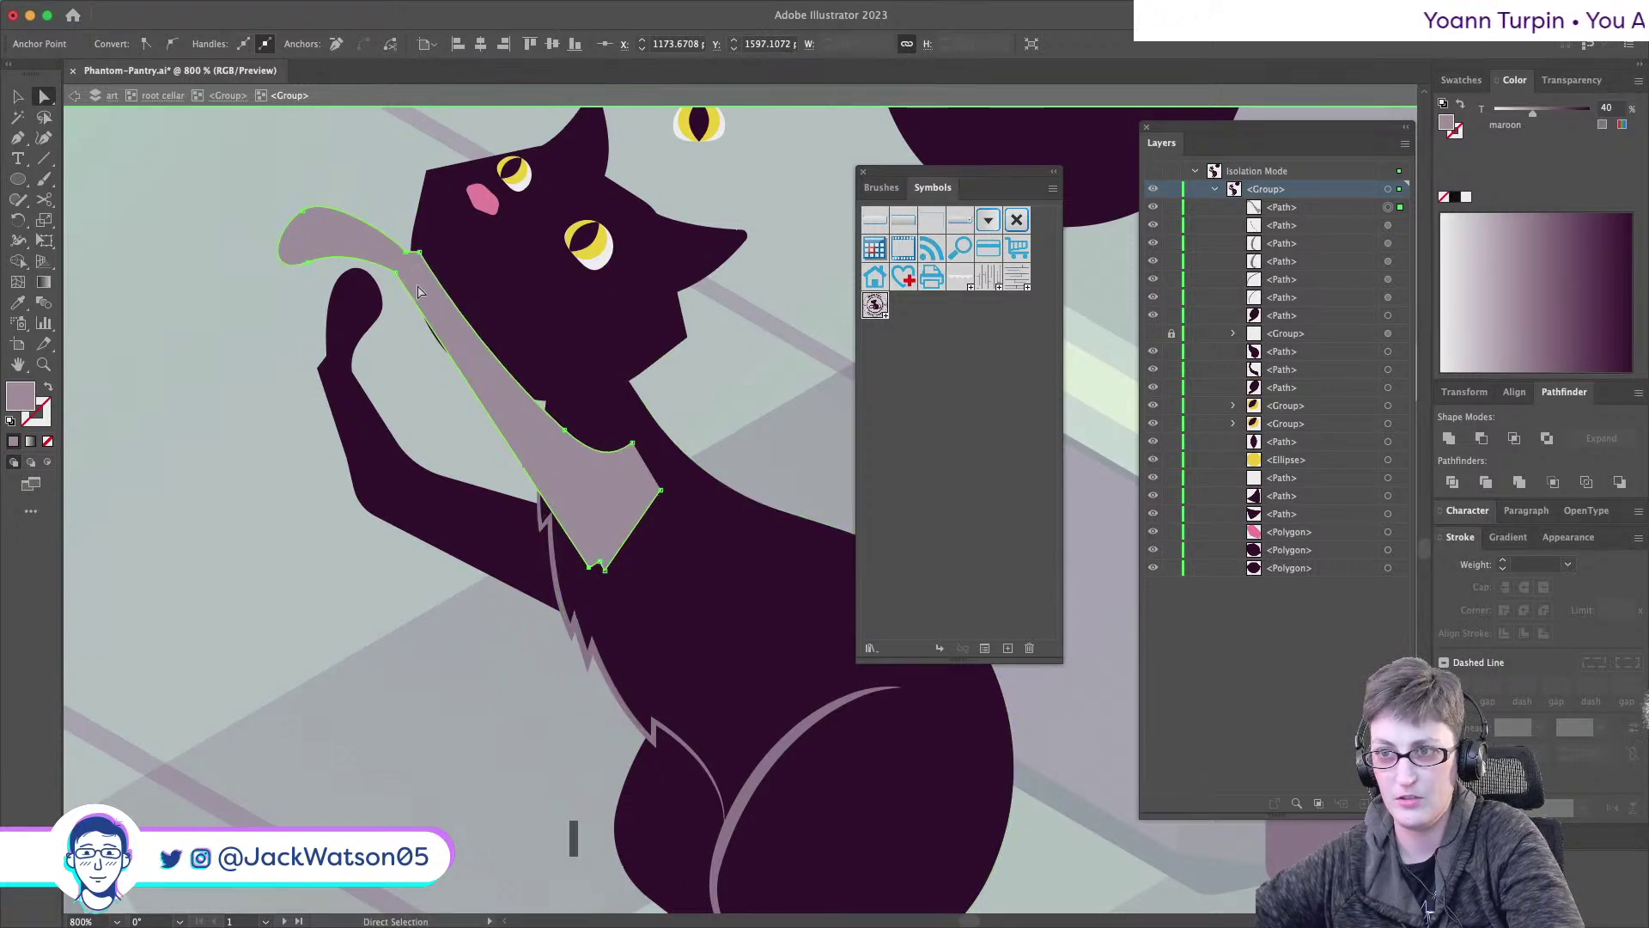
pyautogui.keyDown('shift'); pyautogui.click(398, 271); pyautogui.keyUp('shift')
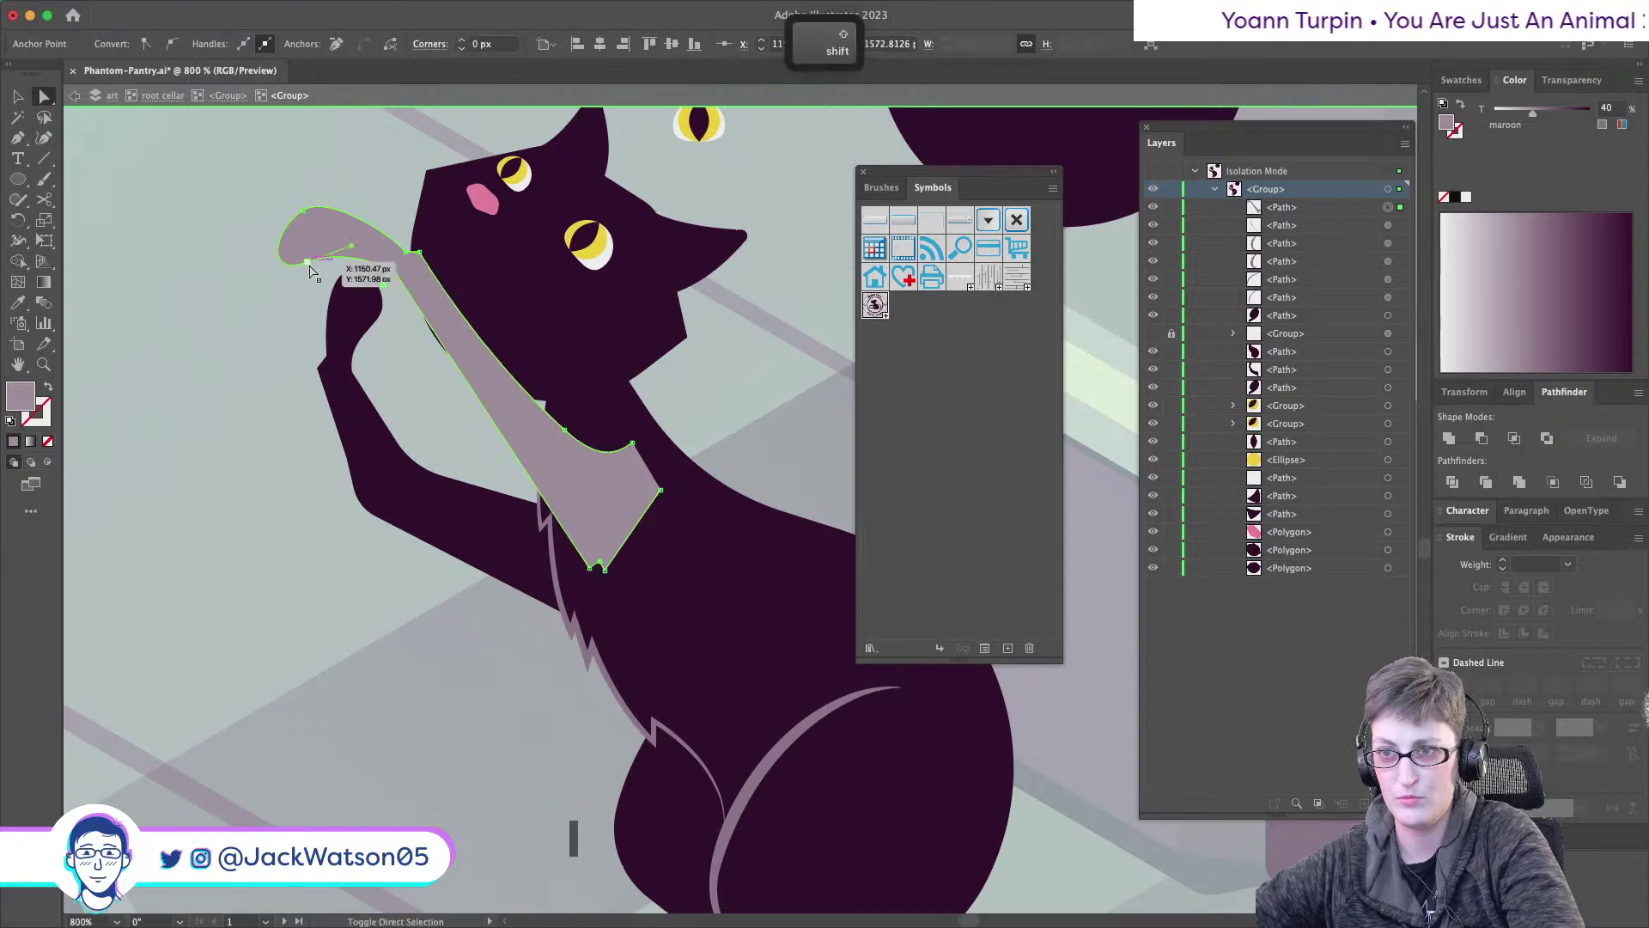
pyautogui.press('super+shift+a')
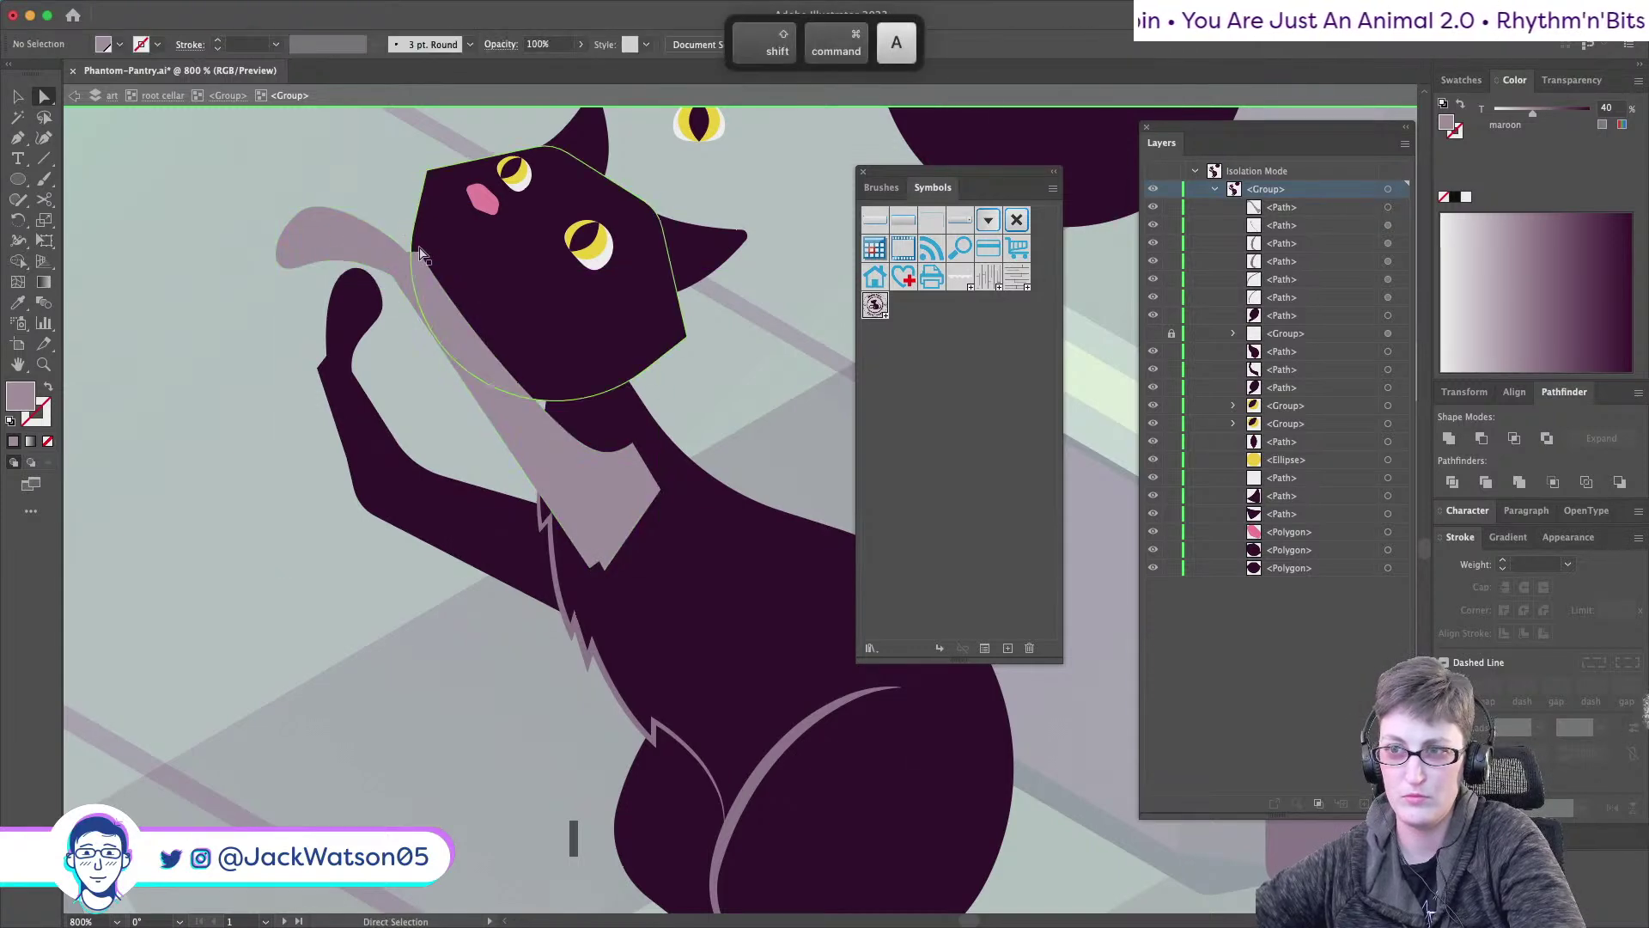
# - Isolate the upper foreleg path and nudge its underside corner and shoulder-end anchors to widen the shoulder over the torso
pyautogui.scroll(-2, 460, 352)
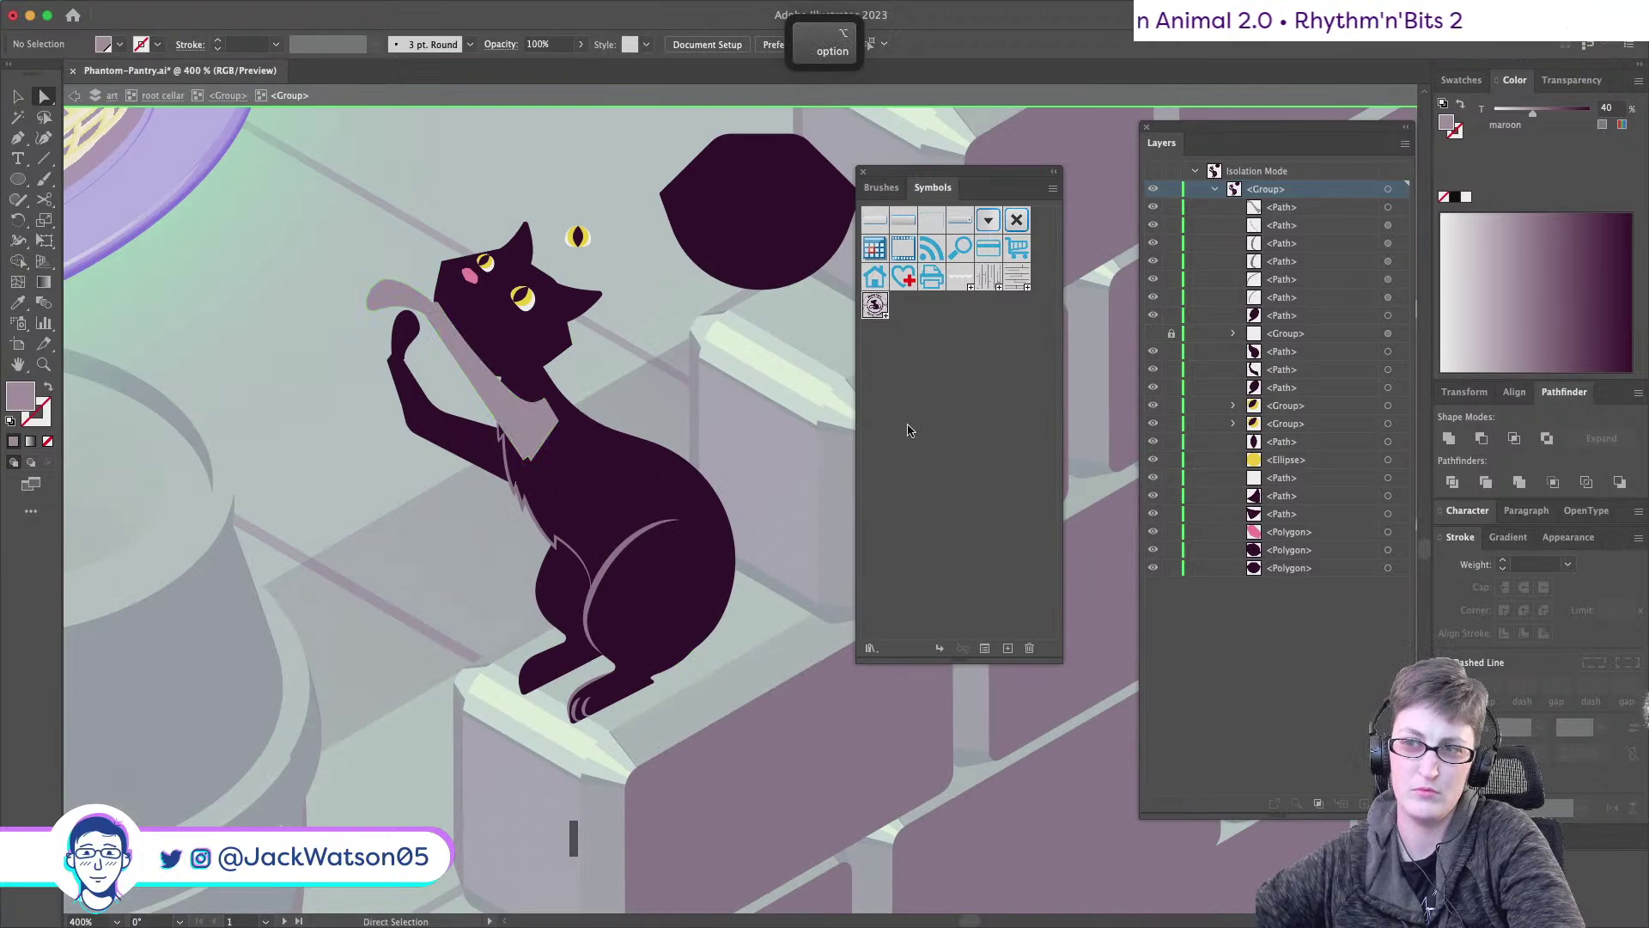
pyautogui.scroll(1, 646, 414)
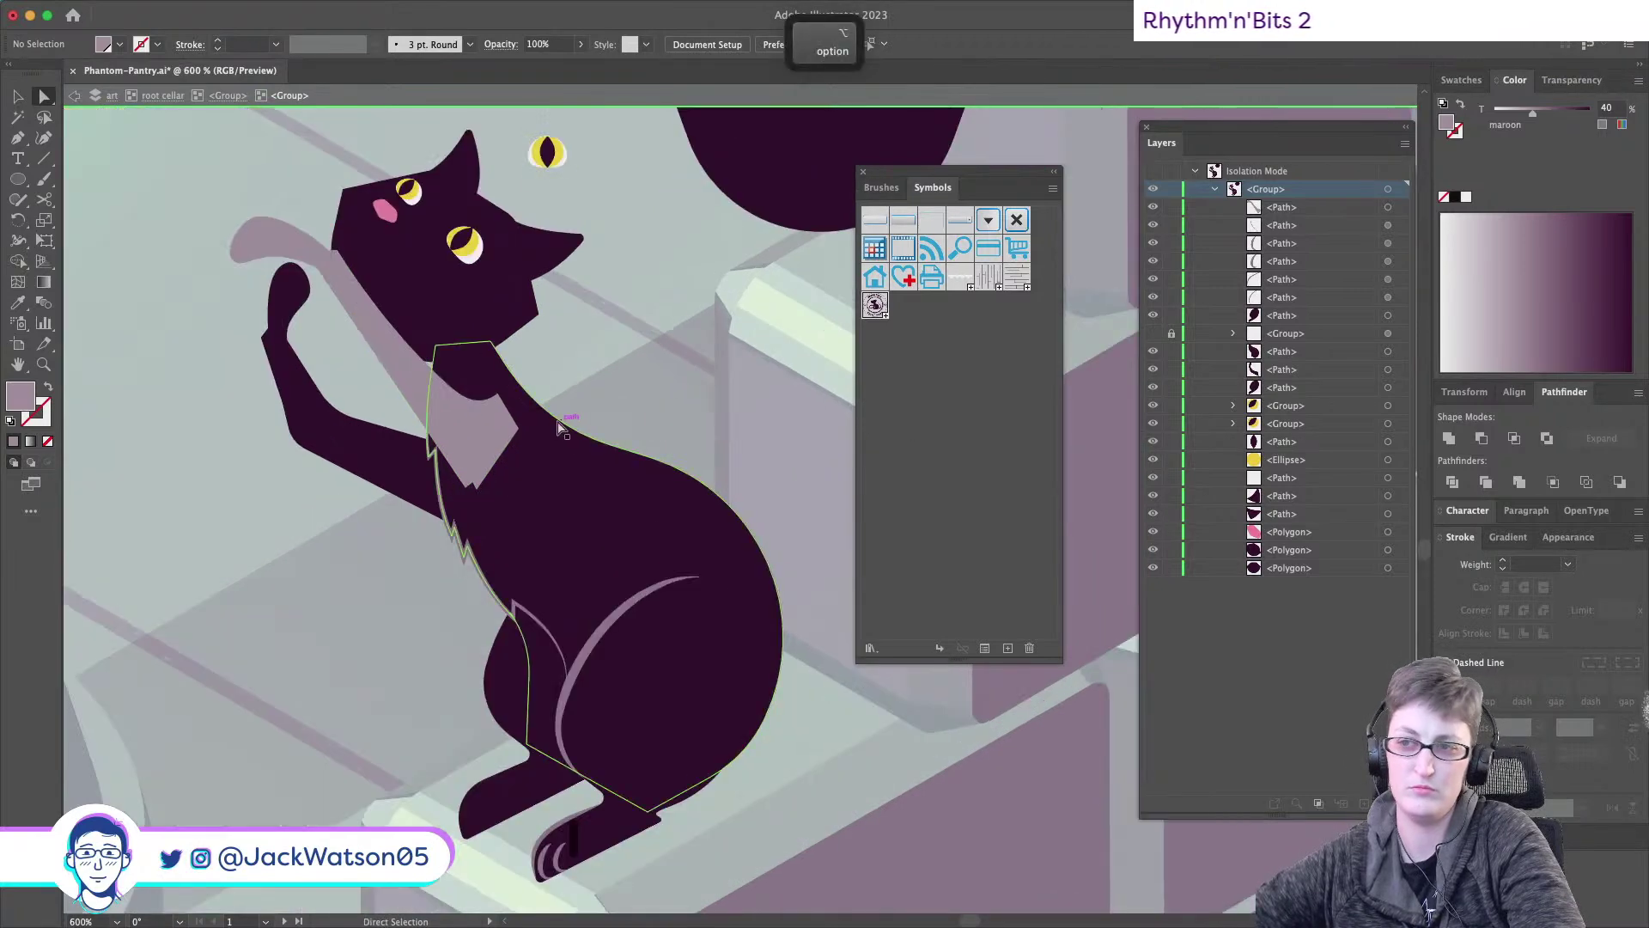
pyautogui.click(464, 424)
pyautogui.rightClick(468, 424)
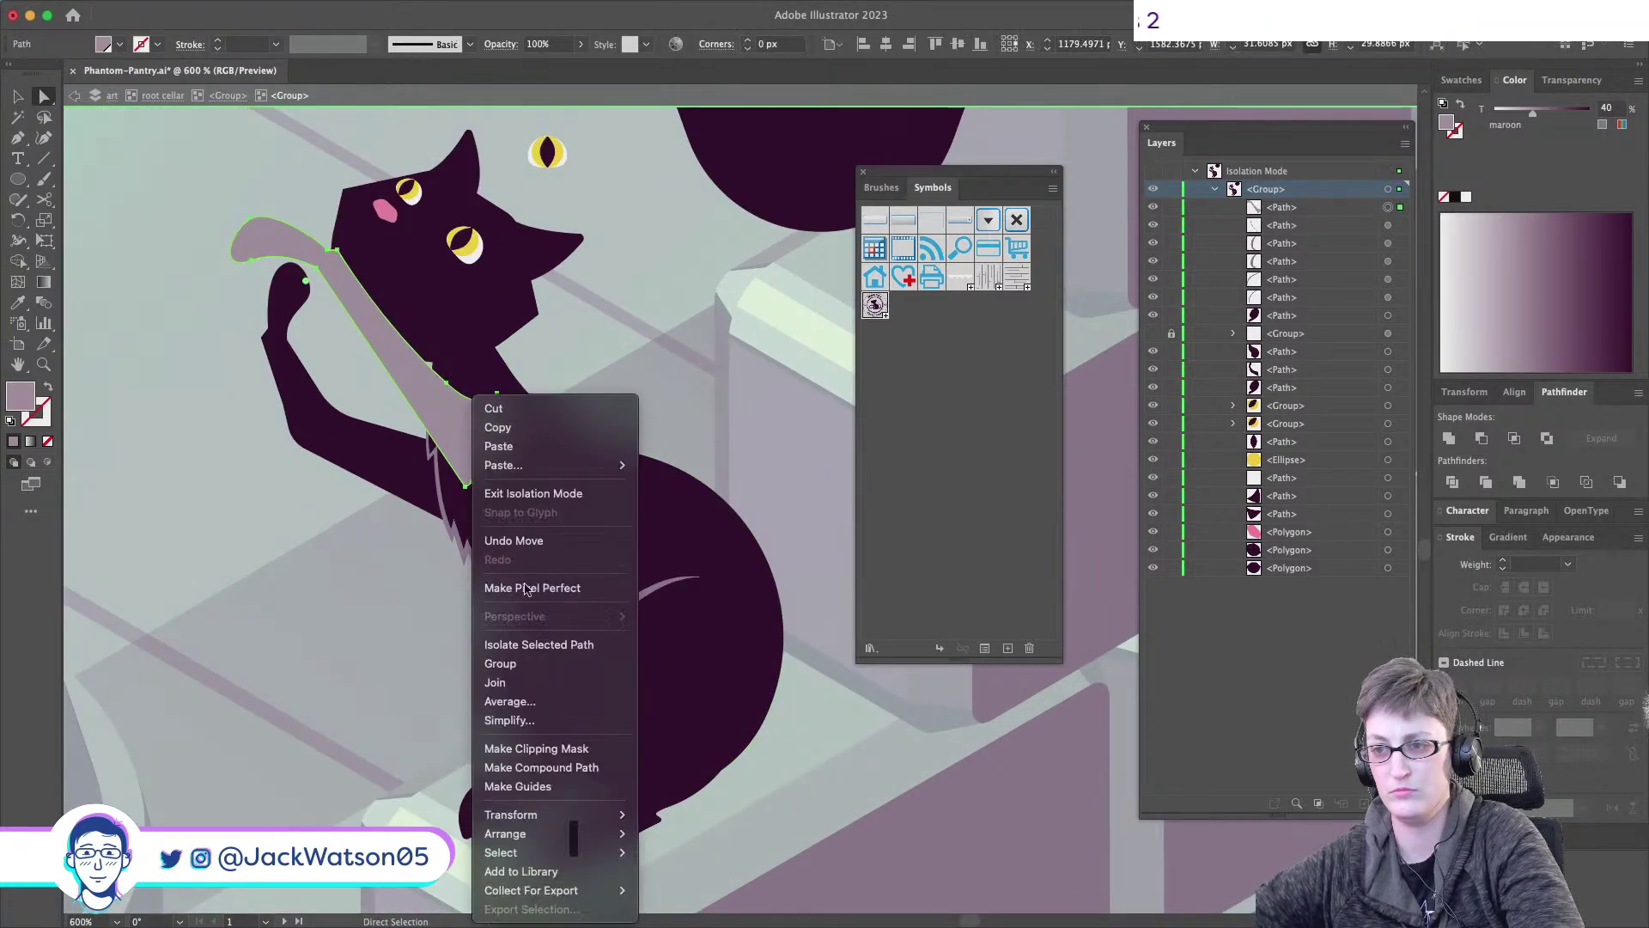
pyautogui.click(532, 644)
pyautogui.moveTo(472, 483); pyautogui.dragTo(487, 502)
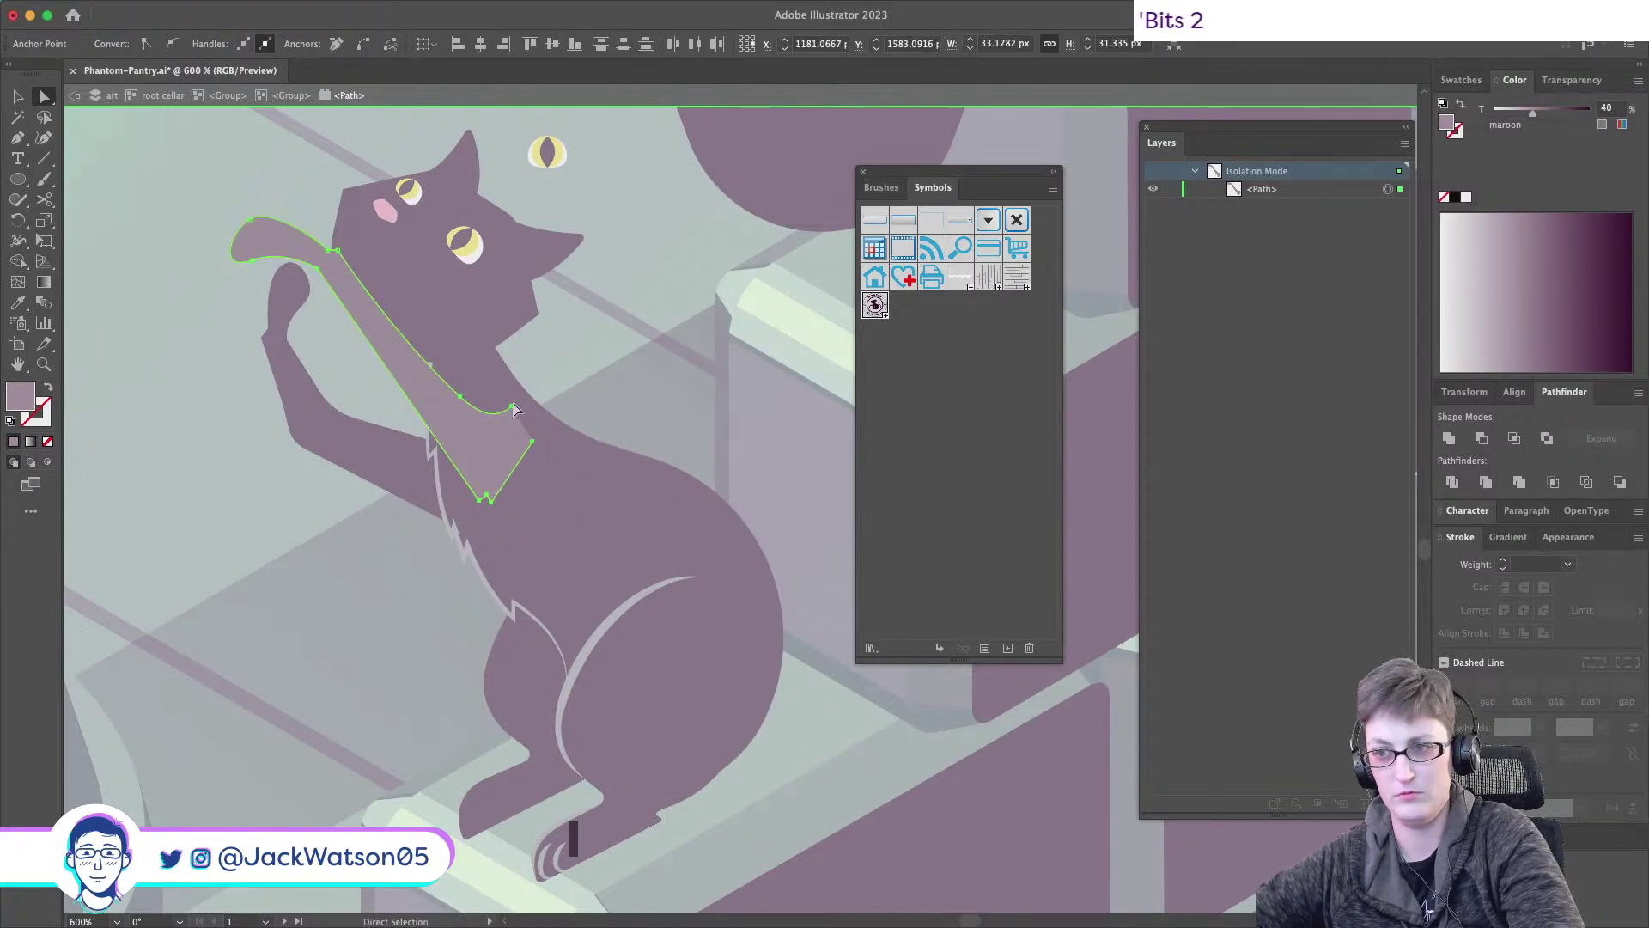
pyautogui.moveTo(512, 408); pyautogui.dragTo(517, 400)
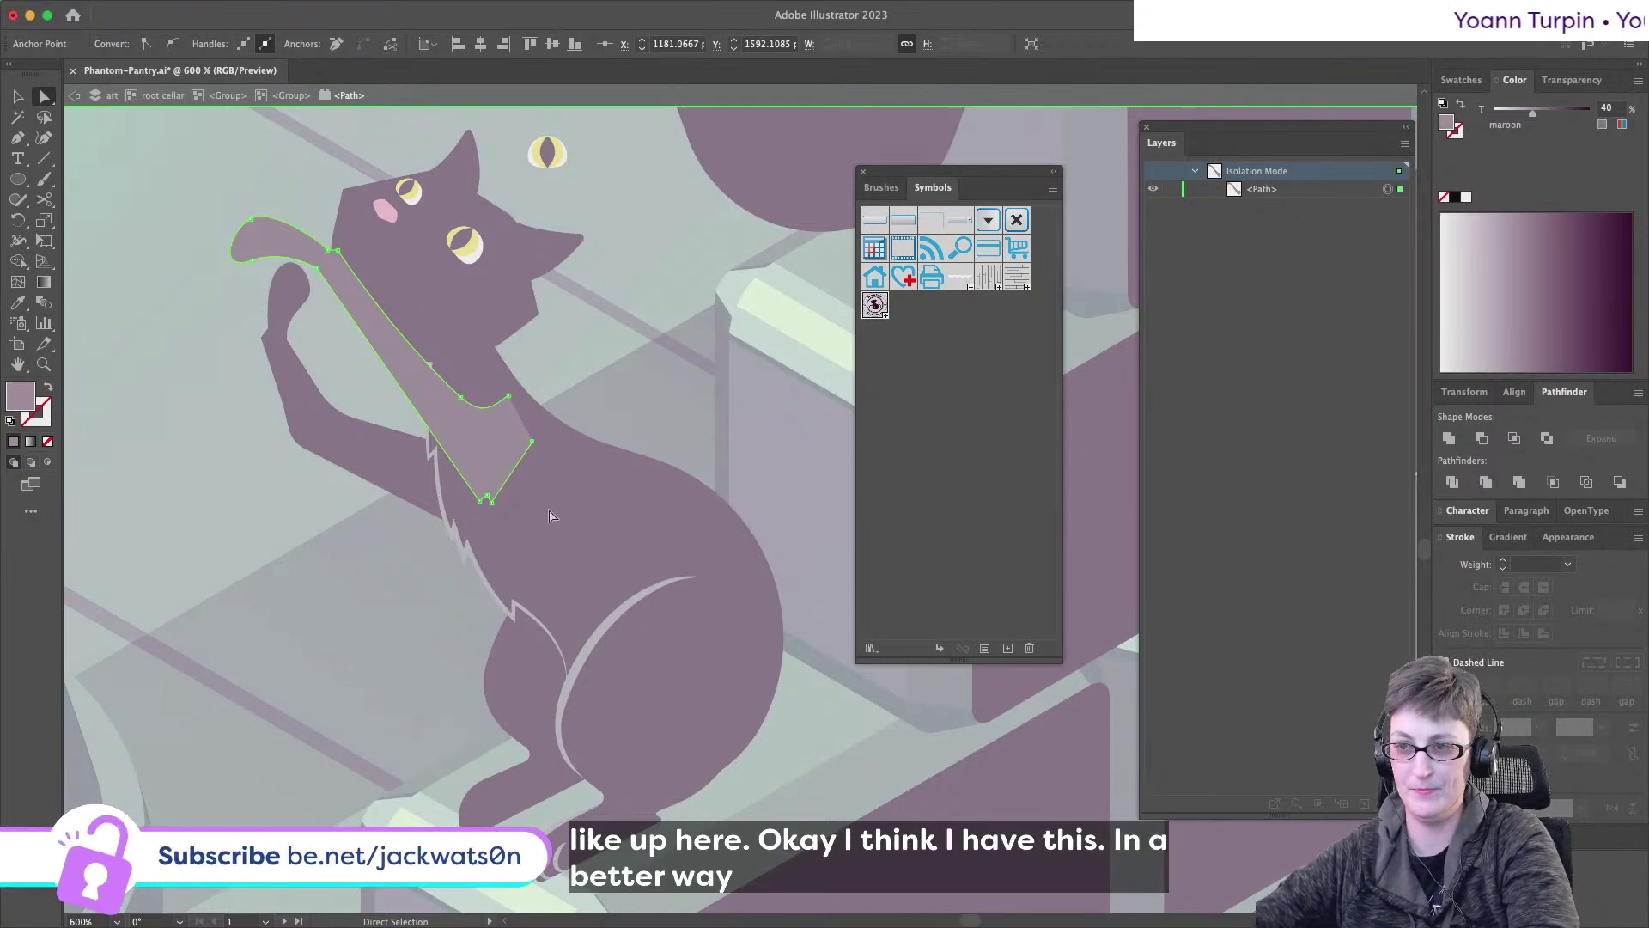
pyautogui.moveTo(530, 443); pyautogui.dragTo(538, 446)
pyautogui.click(618, 513)
# - Extend the foreleg's open upper edge by one Pen anchor to soften the shoulder corner near the neck
pyautogui.scroll(-2, 618, 513)
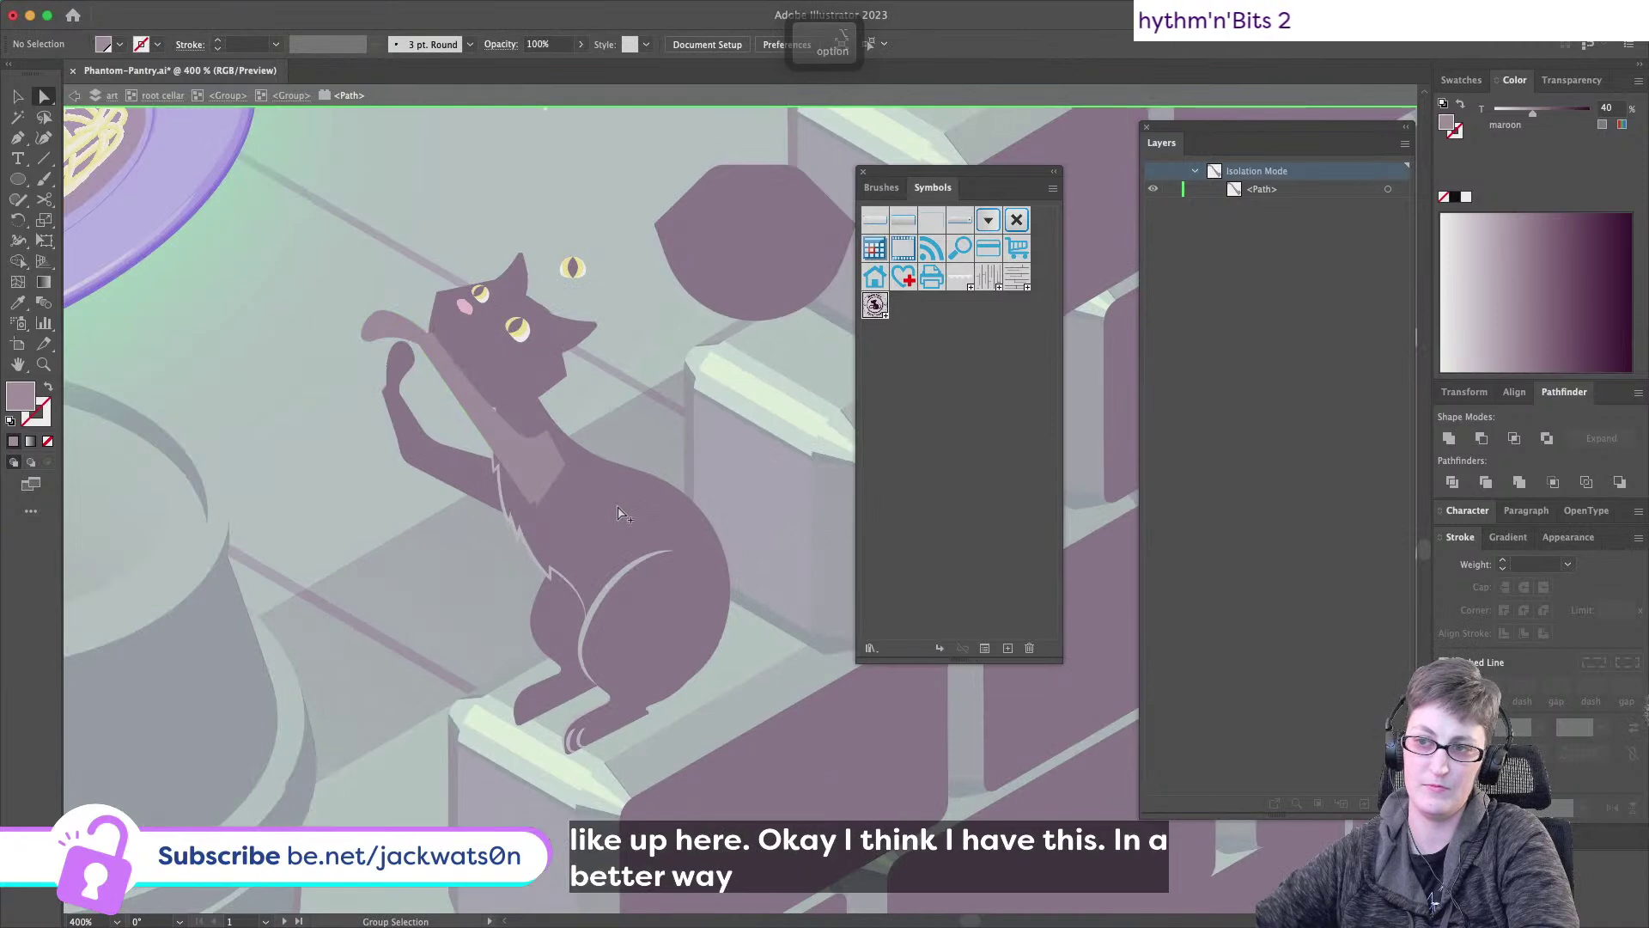
pyautogui.scroll(2, 618, 513)
pyautogui.press('p')
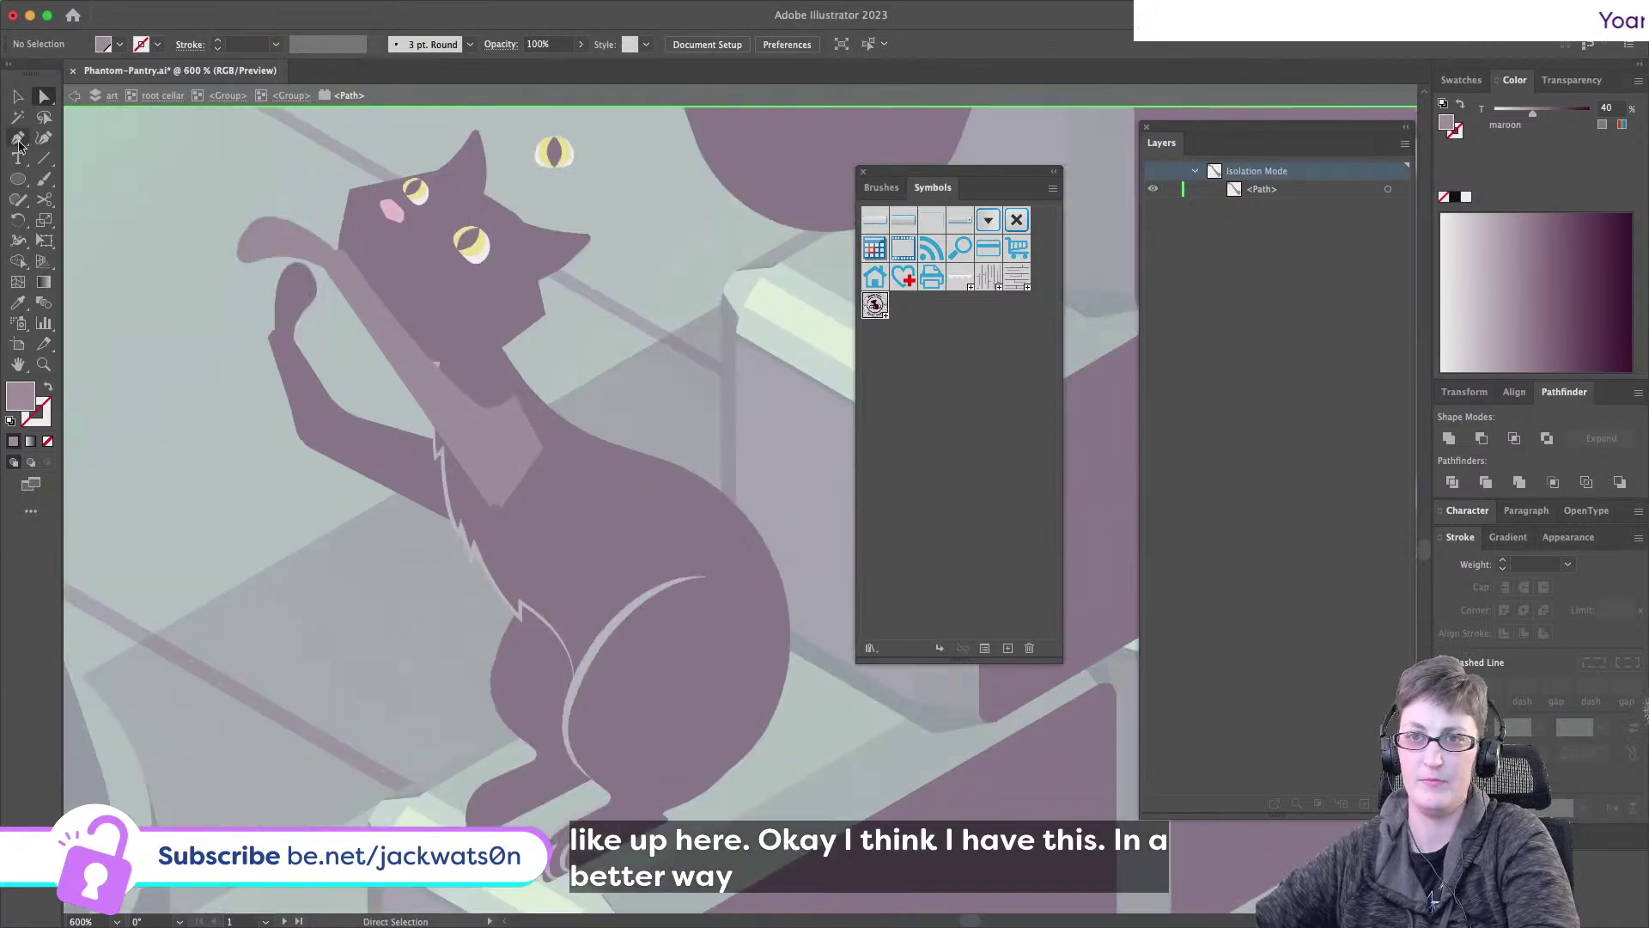
pyautogui.click(517, 399)
pyautogui.press('super+shift+a')
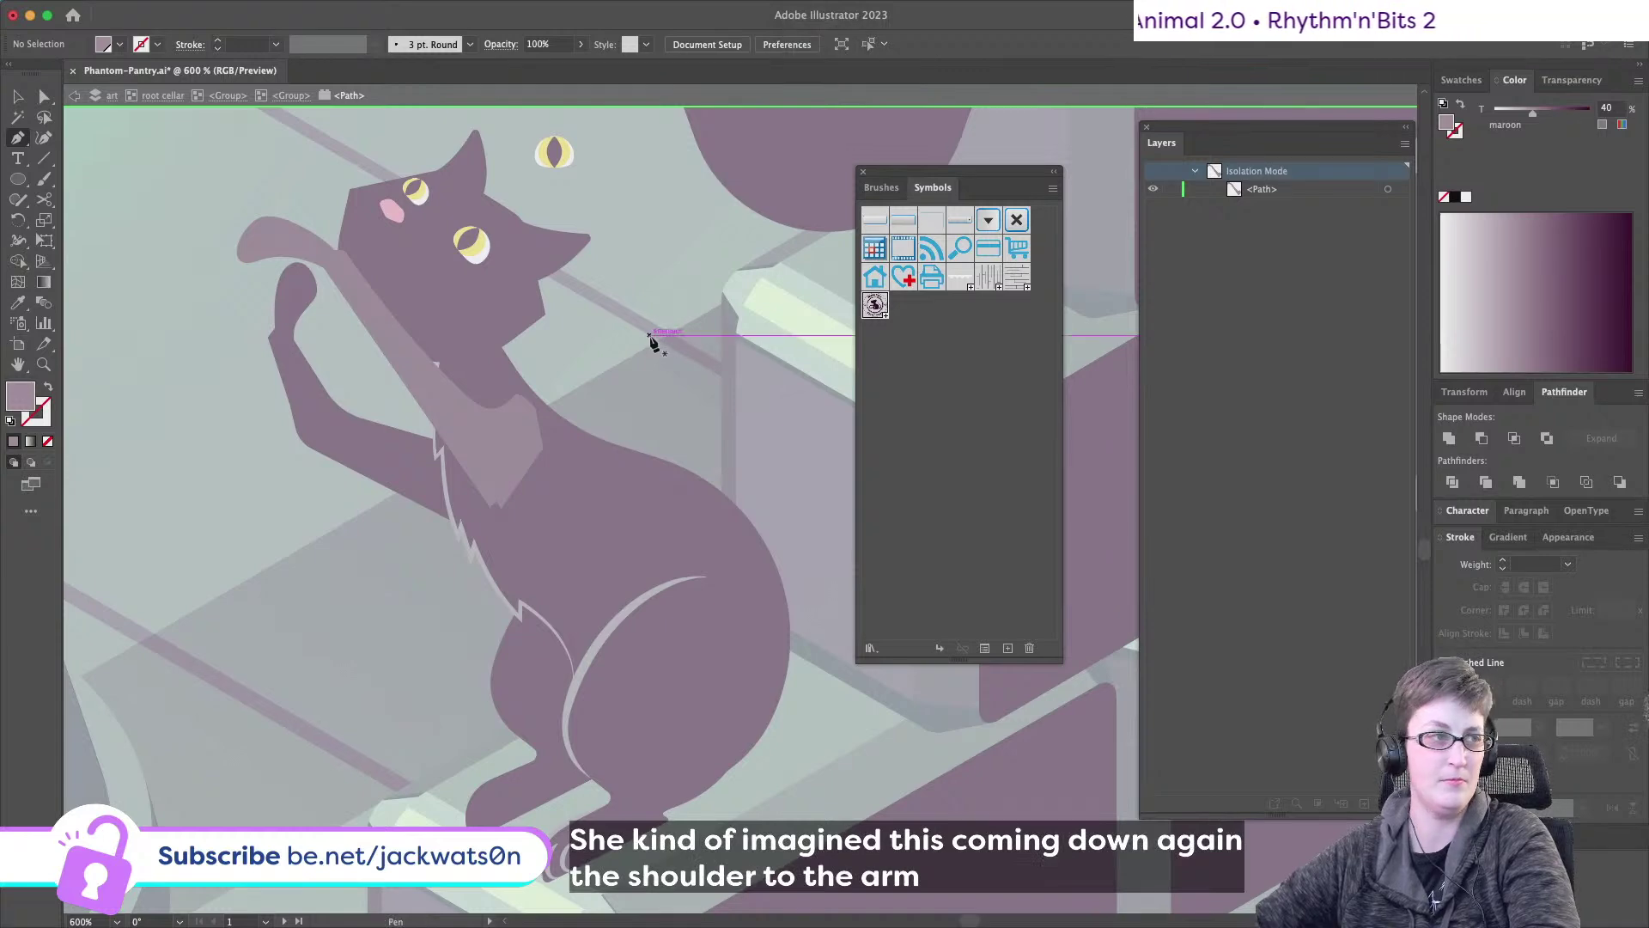
# - Return to the cat group and set the upper foreleg's maroon fill tint to 100%
pyautogui.press('super')
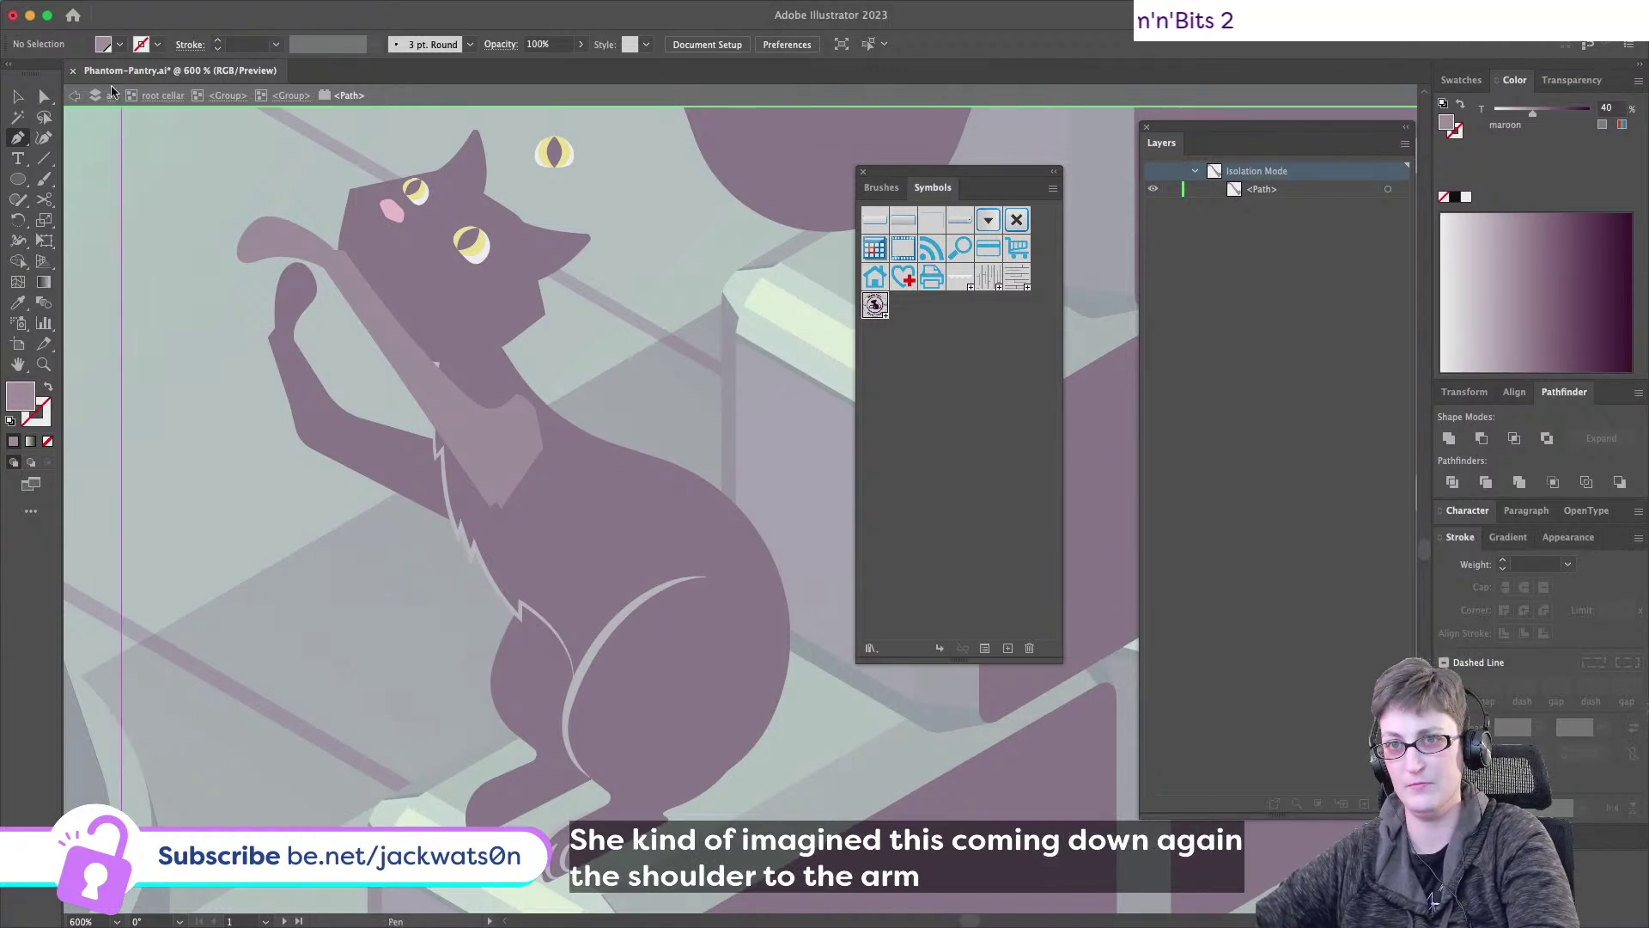
pyautogui.press('super+z')
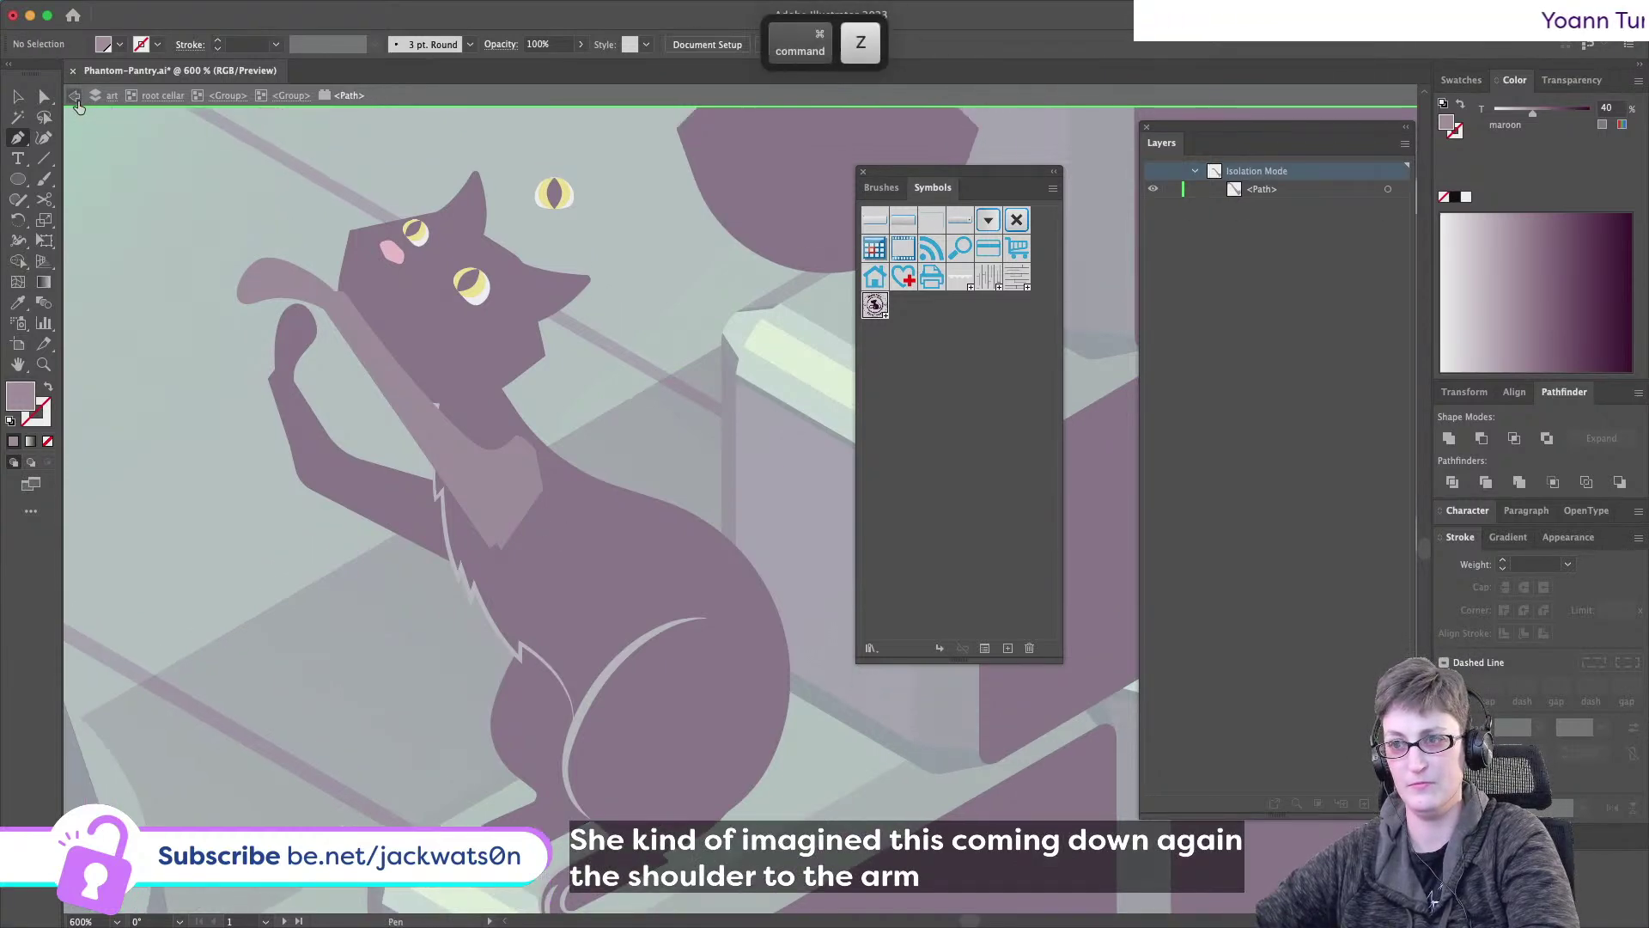
pyautogui.click(76, 101)
pyautogui.click(499, 475)
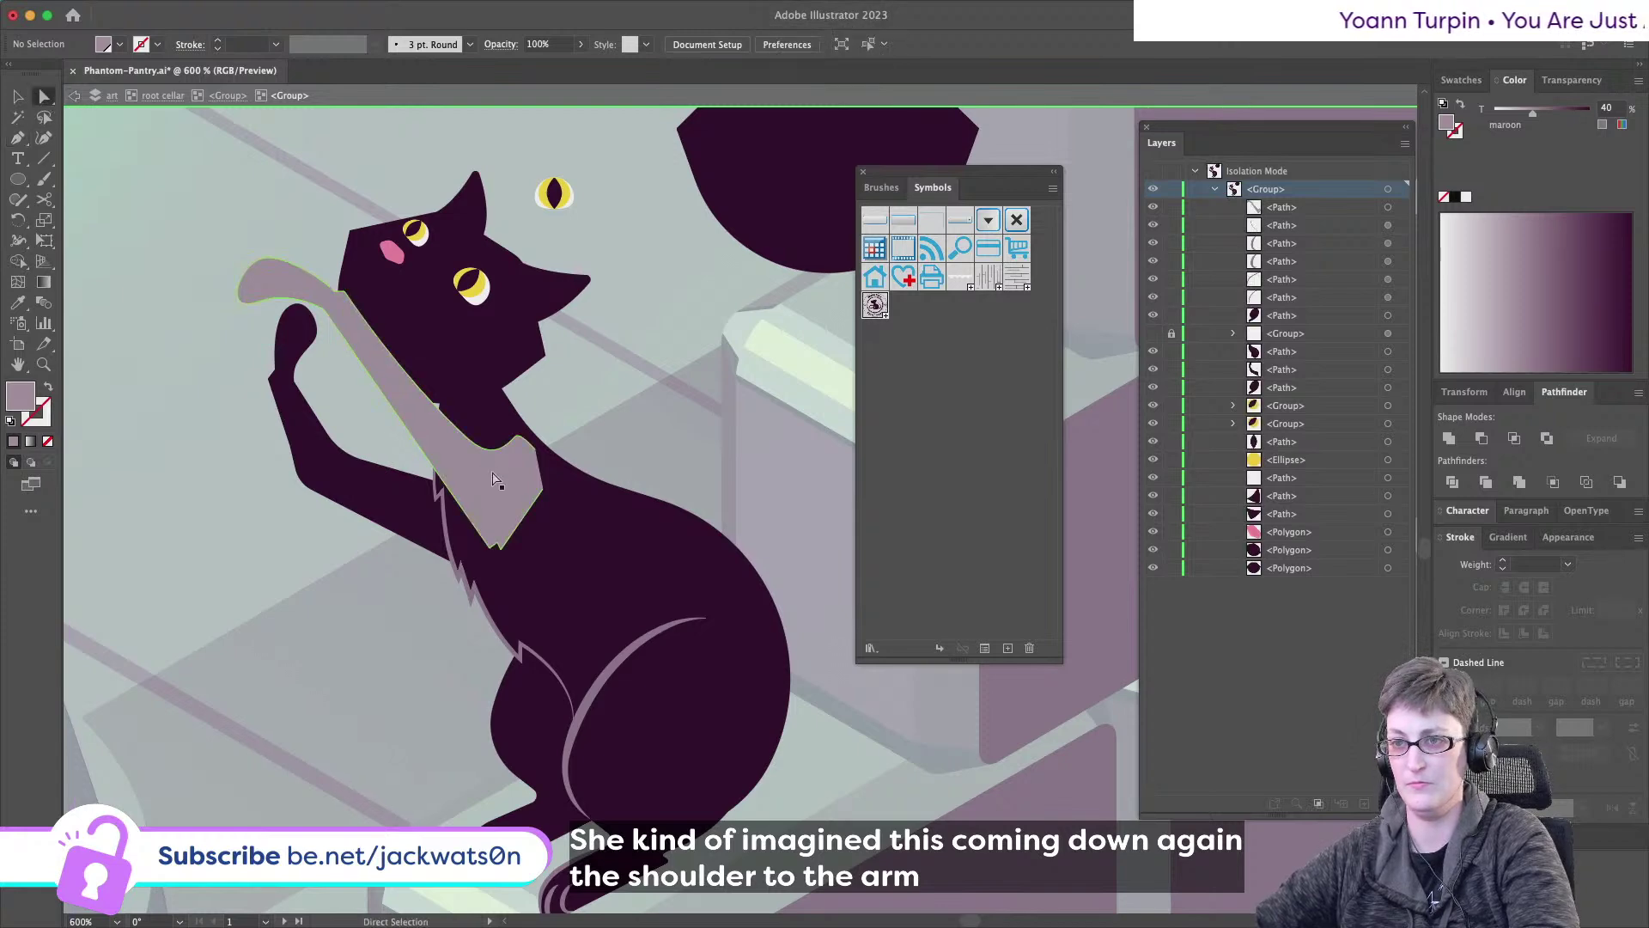
pyautogui.moveTo(1535, 115); pyautogui.dragTo(1590, 109)
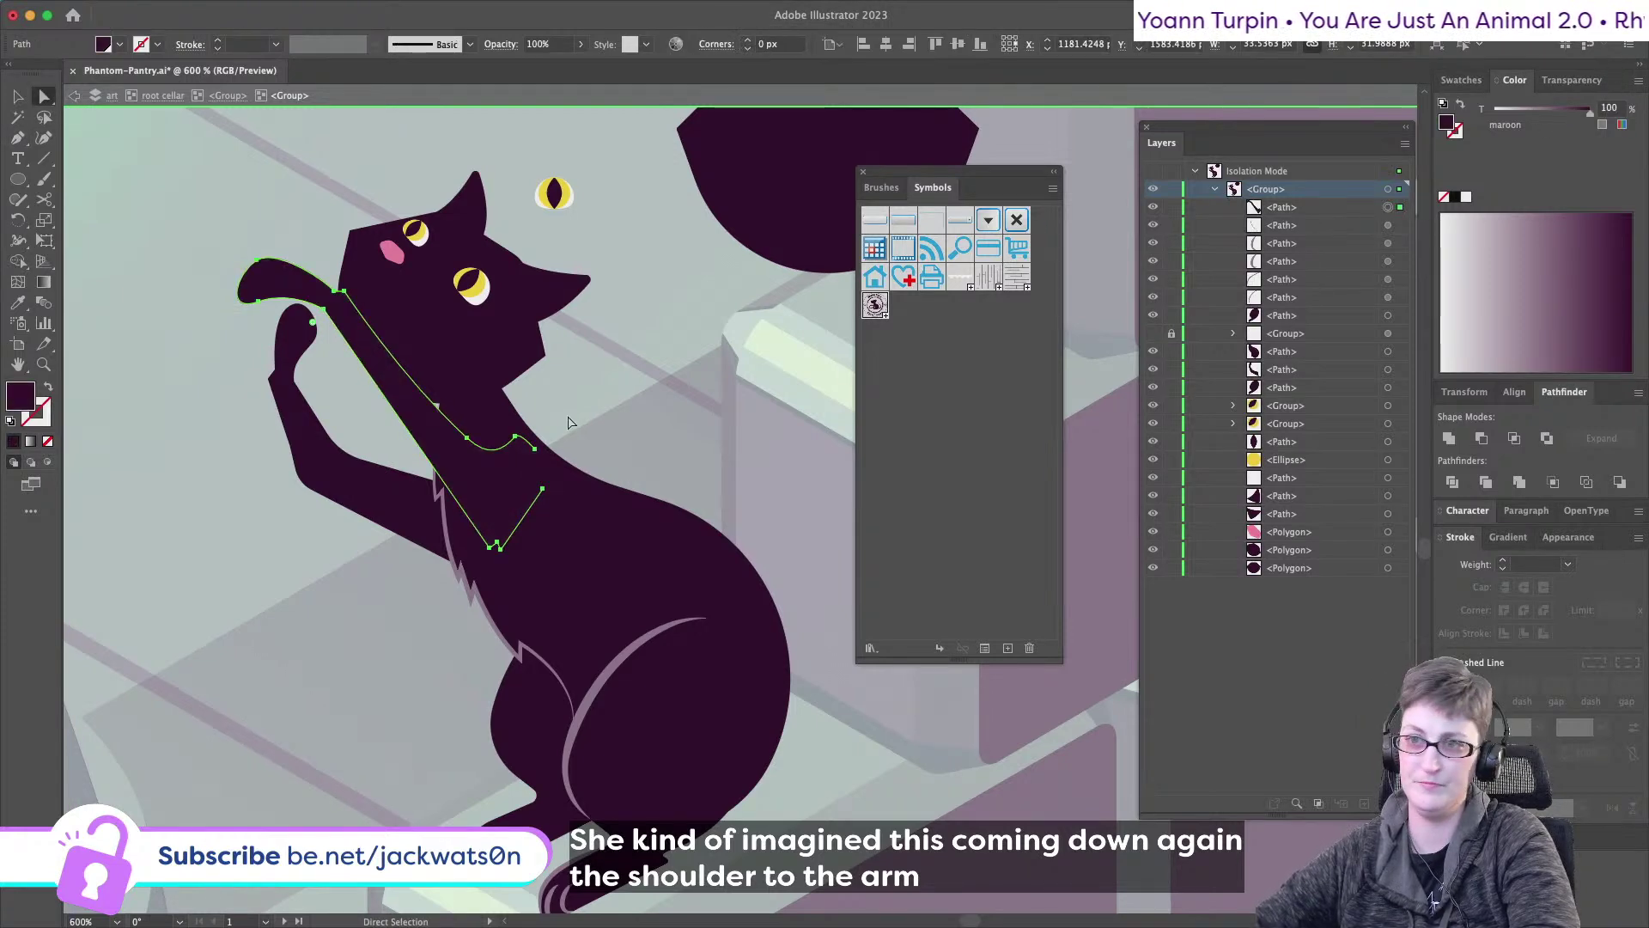
pyautogui.hotkey('ctrl', 'shift', 'a')
pyautogui.scroll(-1, 576, 421)
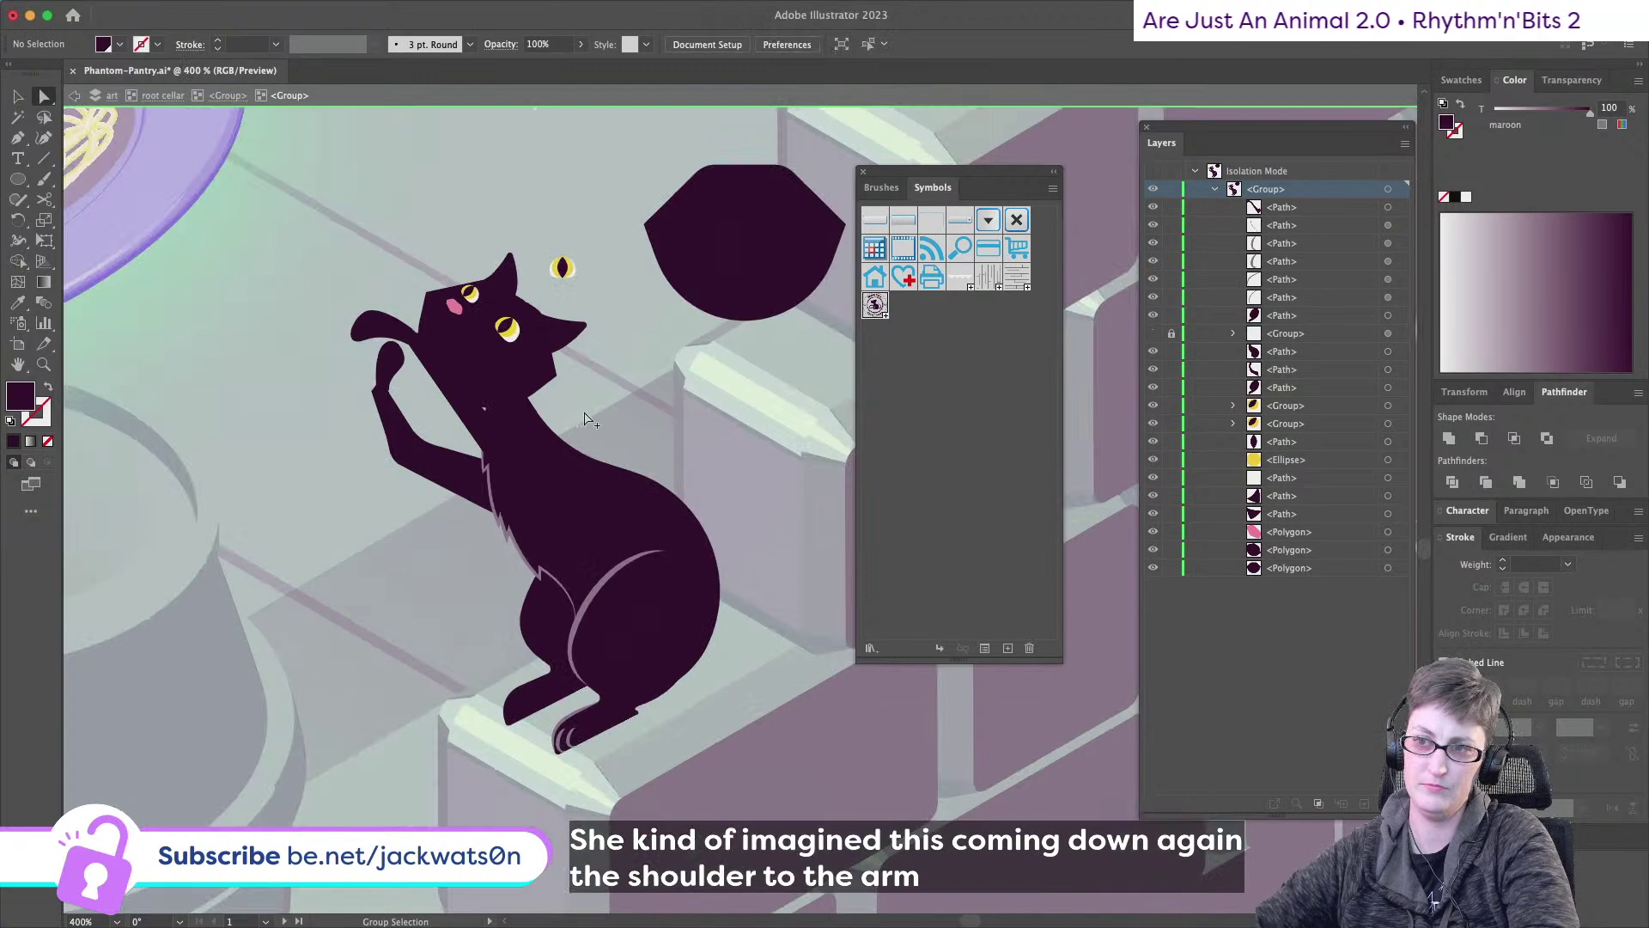
pyautogui.scroll(-1, 584, 415)
pyautogui.scroll(1, 471, 486)
pyautogui.click(483, 456)
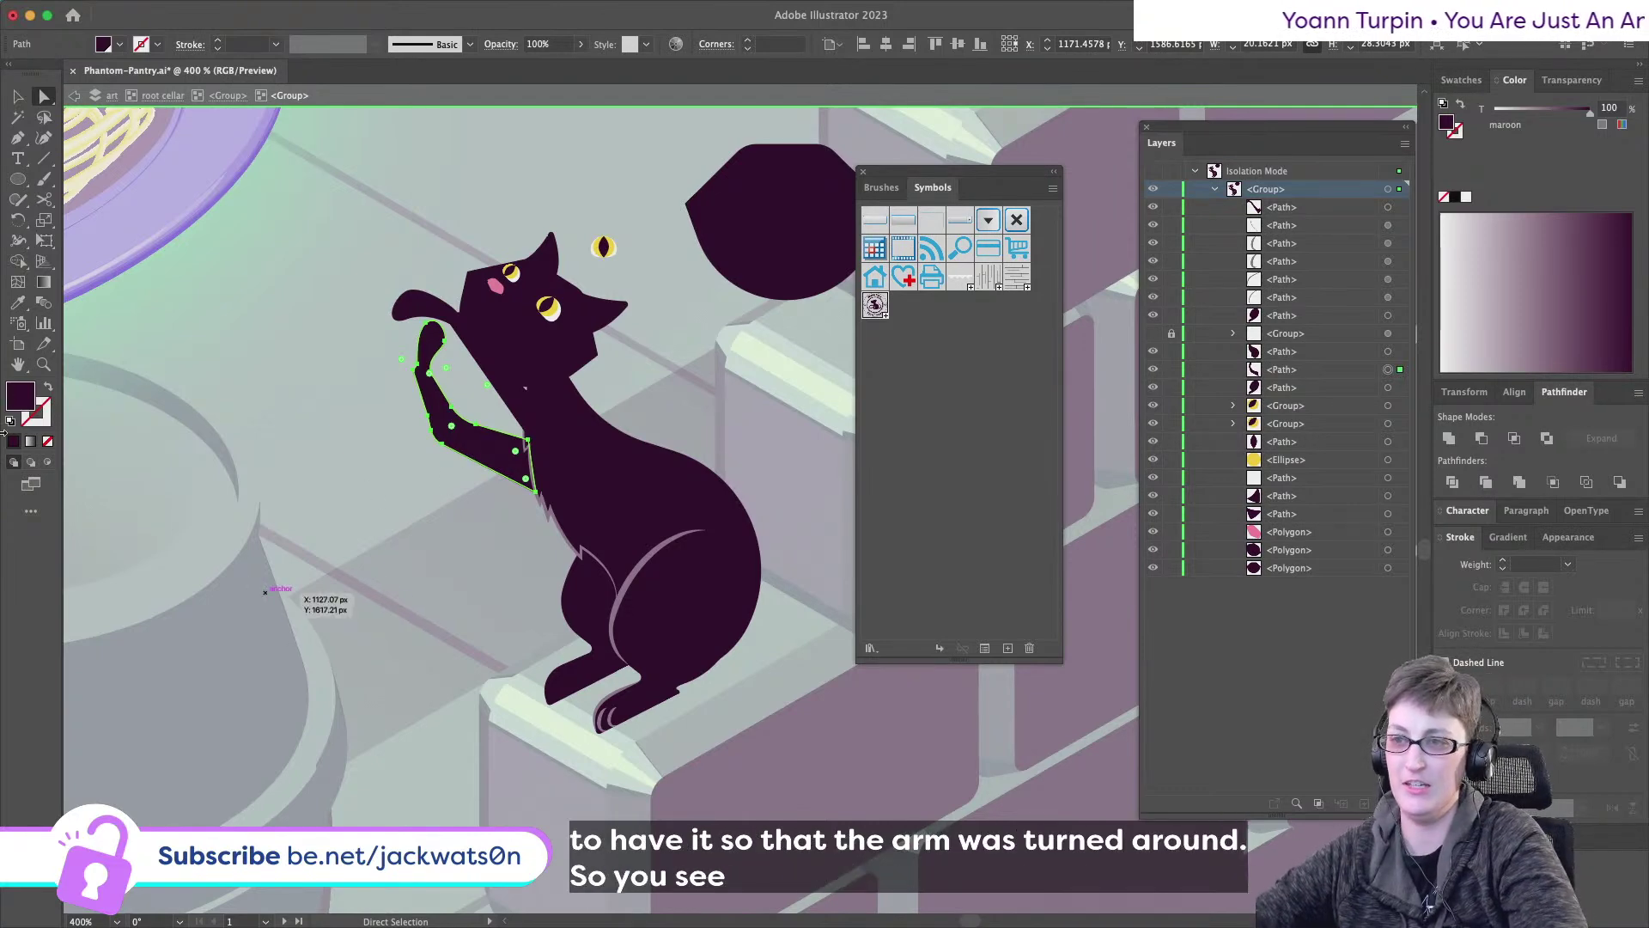
pyautogui.click(393, 478)
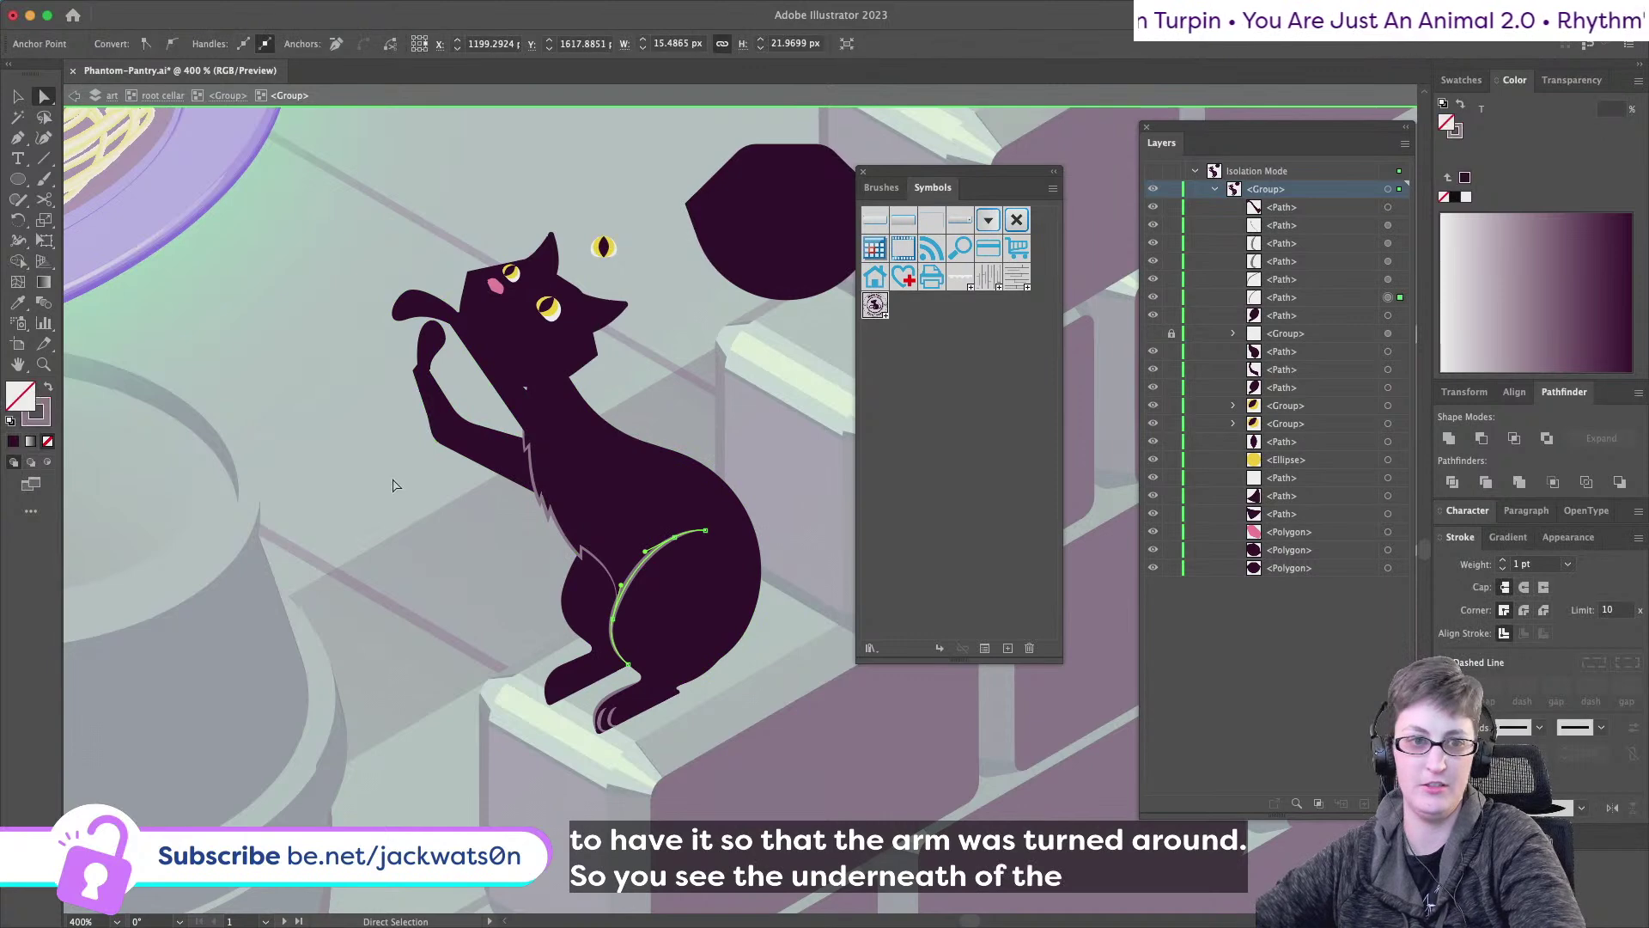
# - Draw a curved main pad on the raised foreleg's paw with the Pen tool, swapping its stroke for a 50% maroon fill
pyautogui.scroll(-1, 393, 341)
pyautogui.scroll(12, 393, 341)
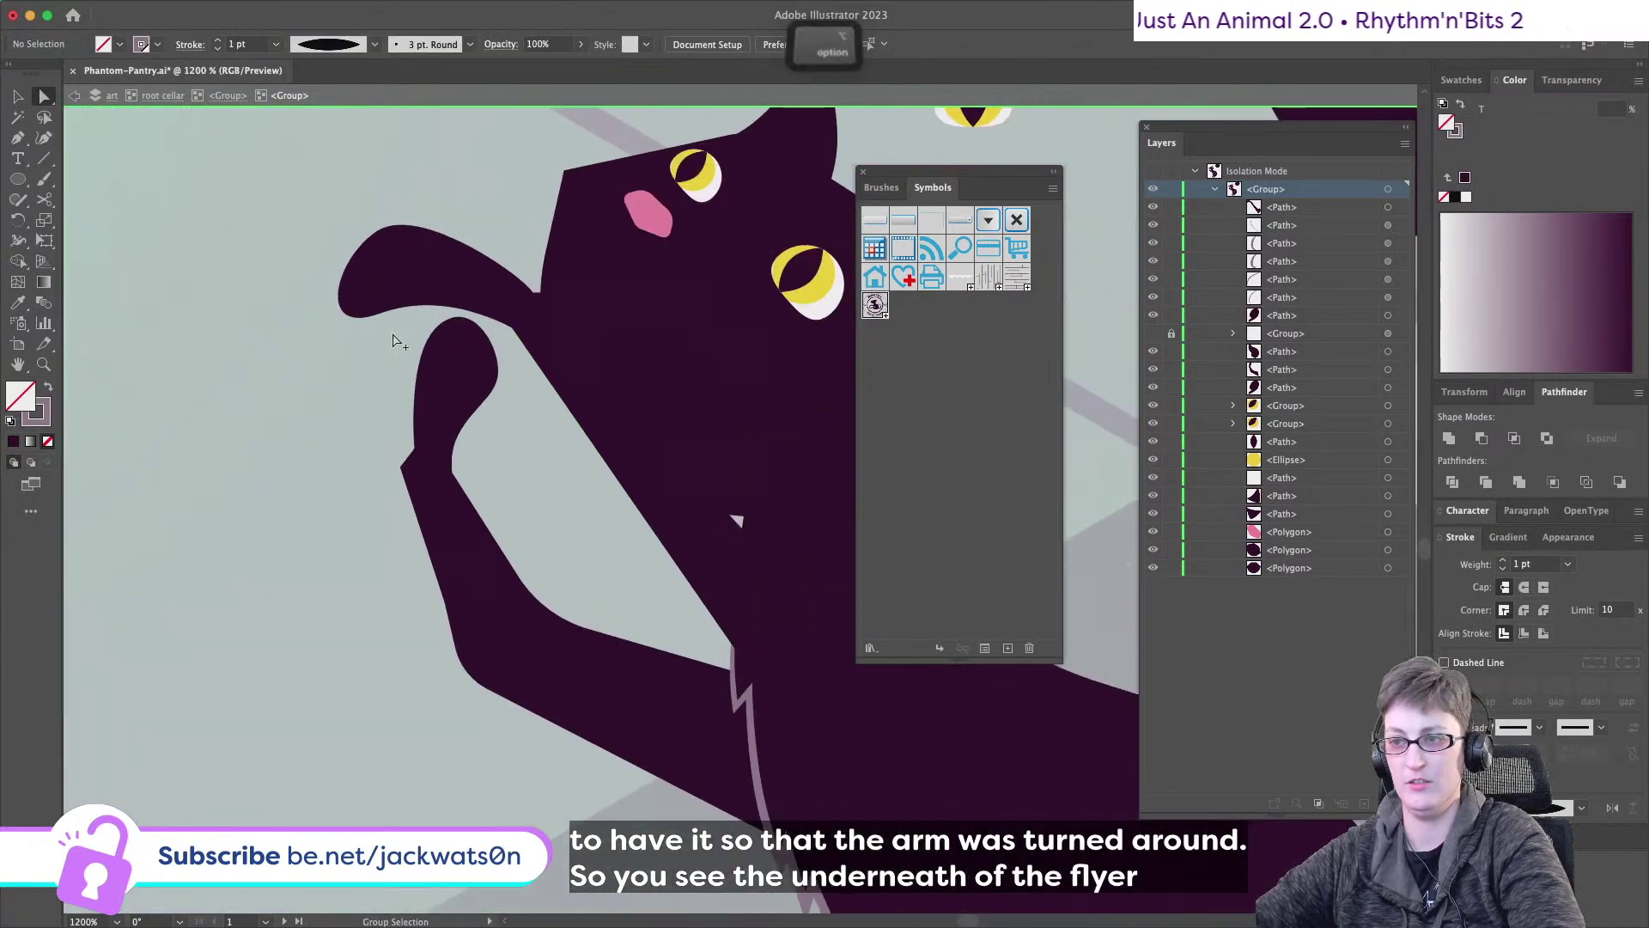
pyautogui.hscroll(2, 391, 341)
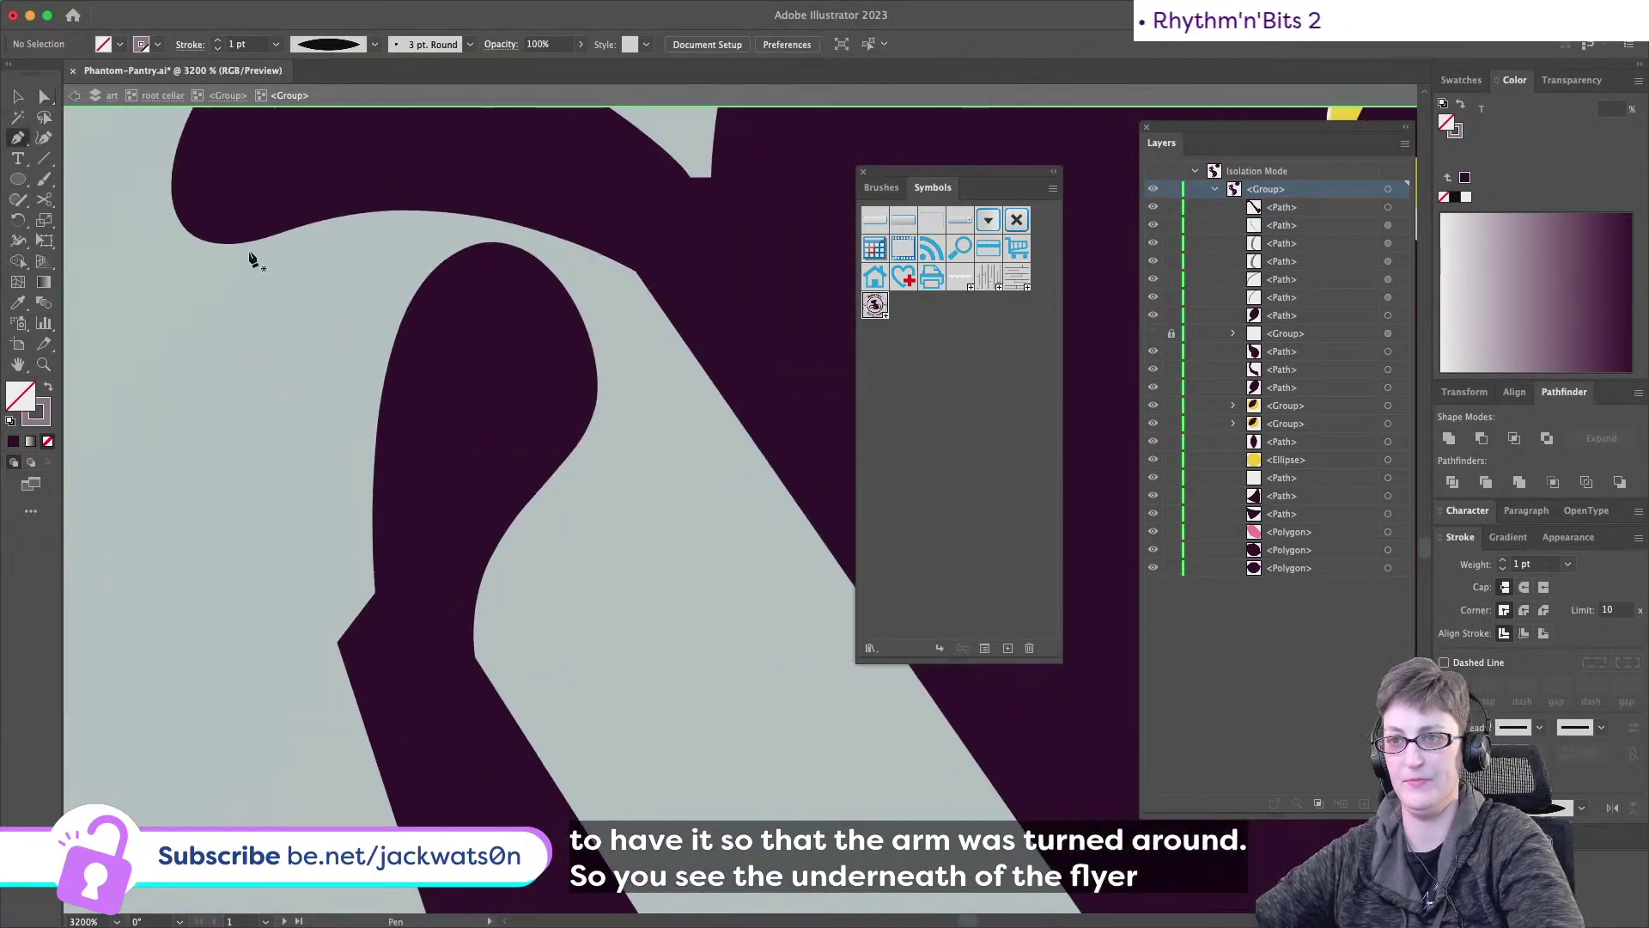
pyautogui.moveTo(452, 347); pyautogui.dragTo(465, 332)
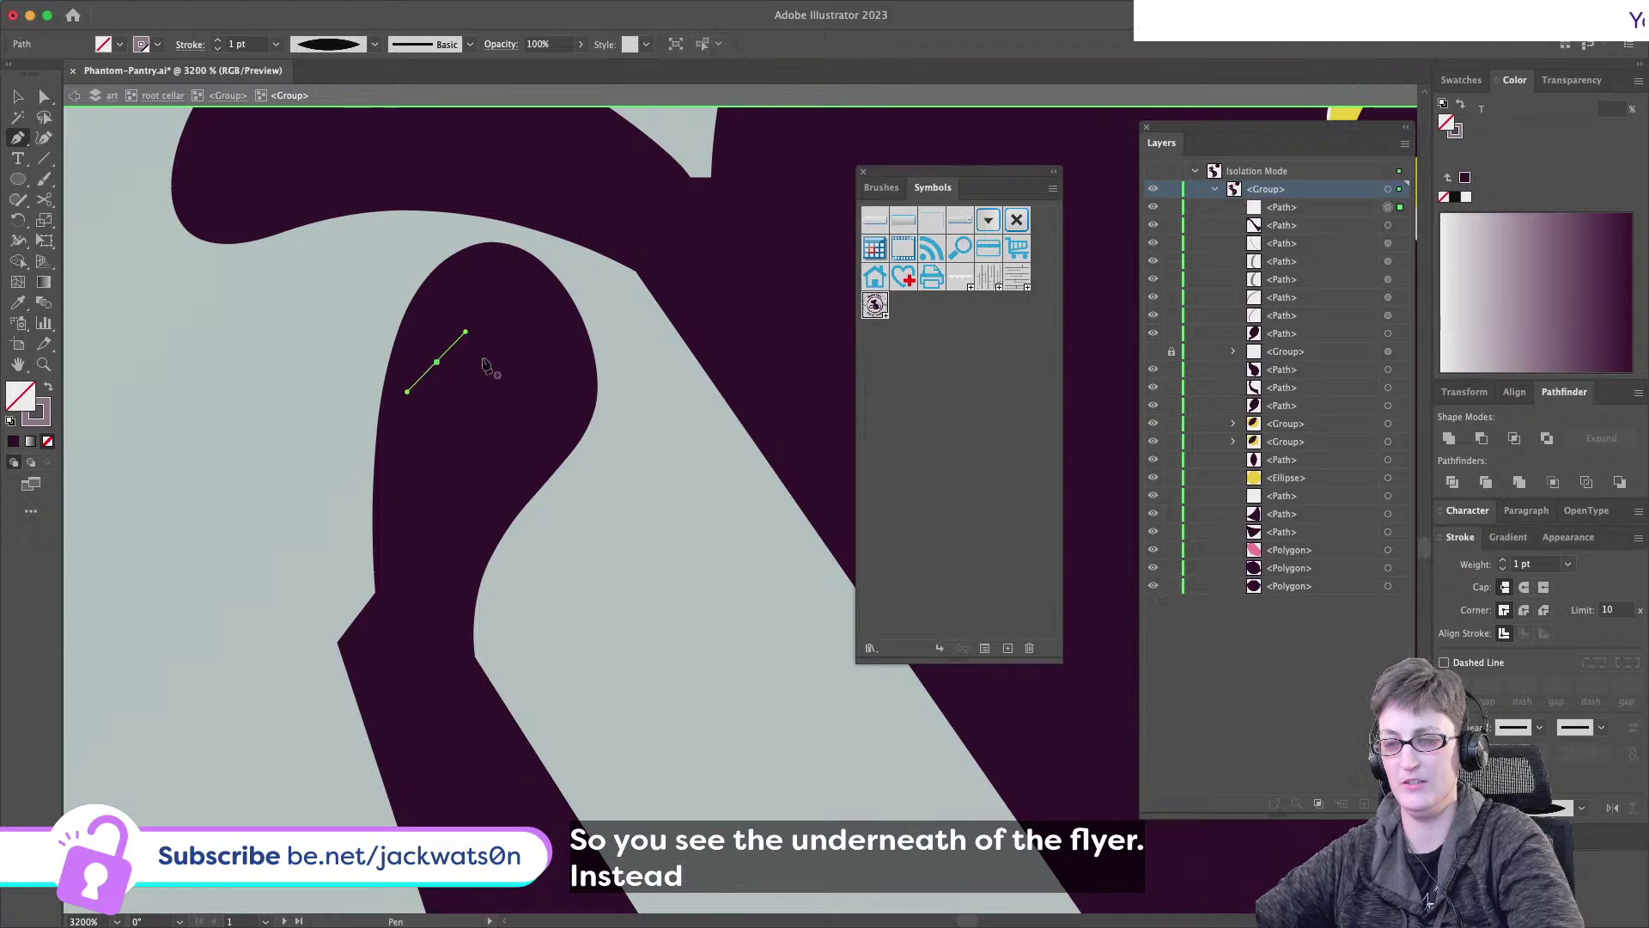
pyautogui.moveTo(538, 437); pyautogui.dragTo(503, 486)
pyautogui.moveTo(486, 401)
pyautogui.mouseDown()
pyautogui.moveTo(533, 412)
pyautogui.moveTo(514, 410)
pyautogui.mouseUp()
pyautogui.click(437, 361)
pyautogui.moveTo(436, 361); pyautogui.dragTo(462, 328)
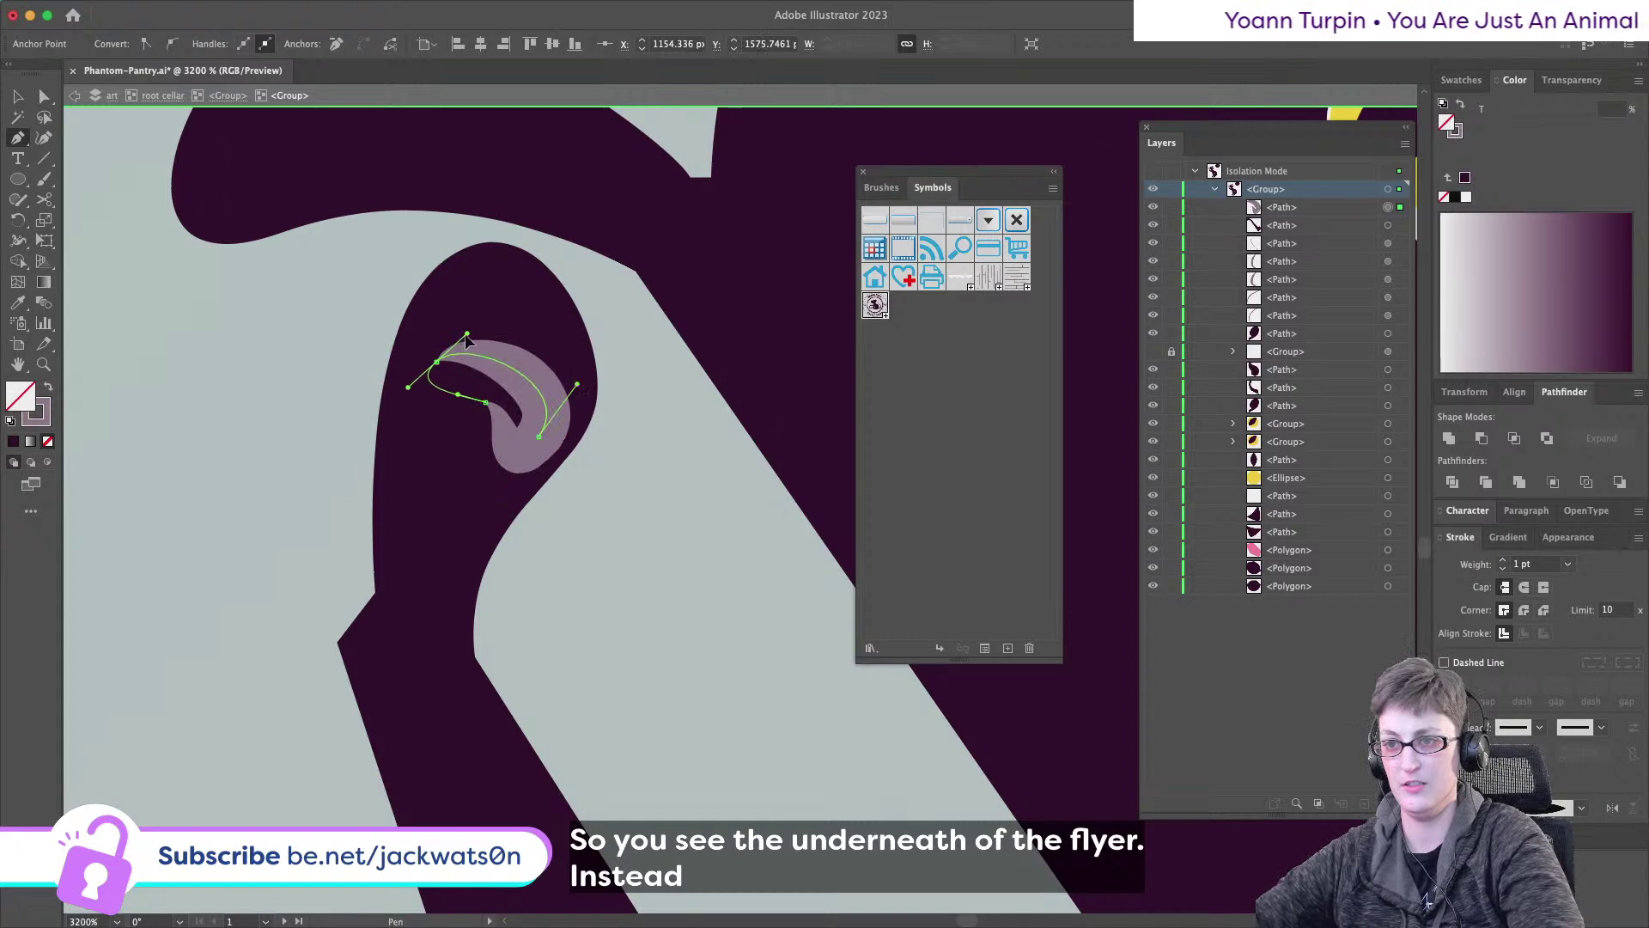
pyautogui.click(48, 389)
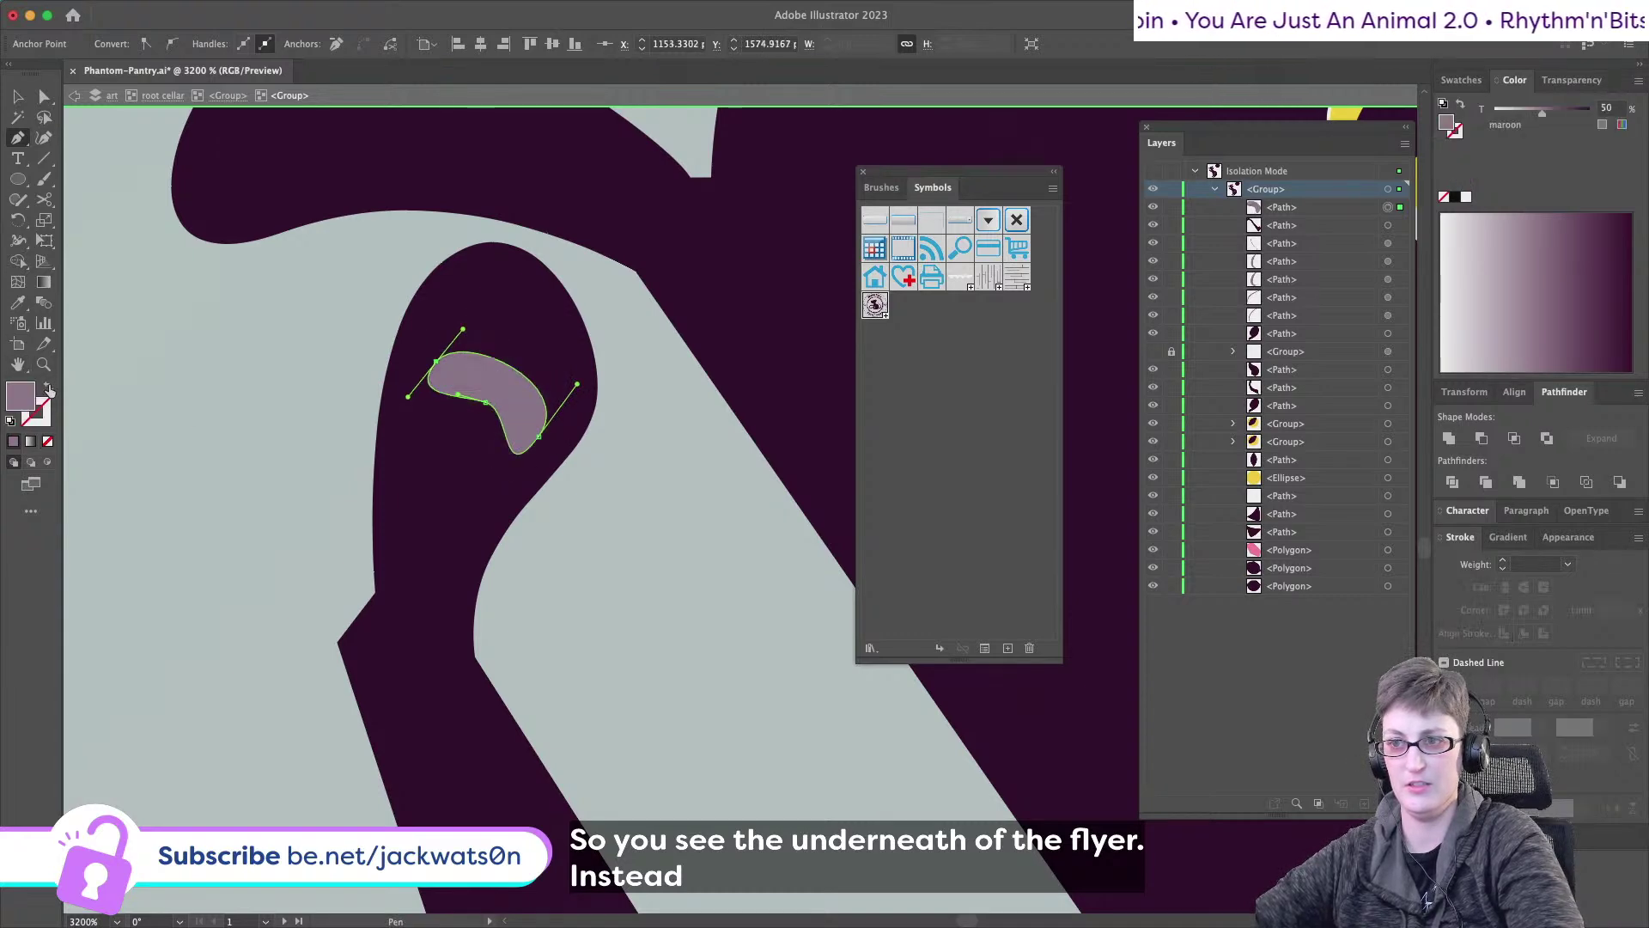
pyautogui.press('shift+super+a')
# - Reshape the main paw pad's upper curve with its anchor handles, and nudge and slightly rotate the pad within the paw
pyautogui.scroll(-4, 243, 370)
pyautogui.scroll(2, 243, 372)
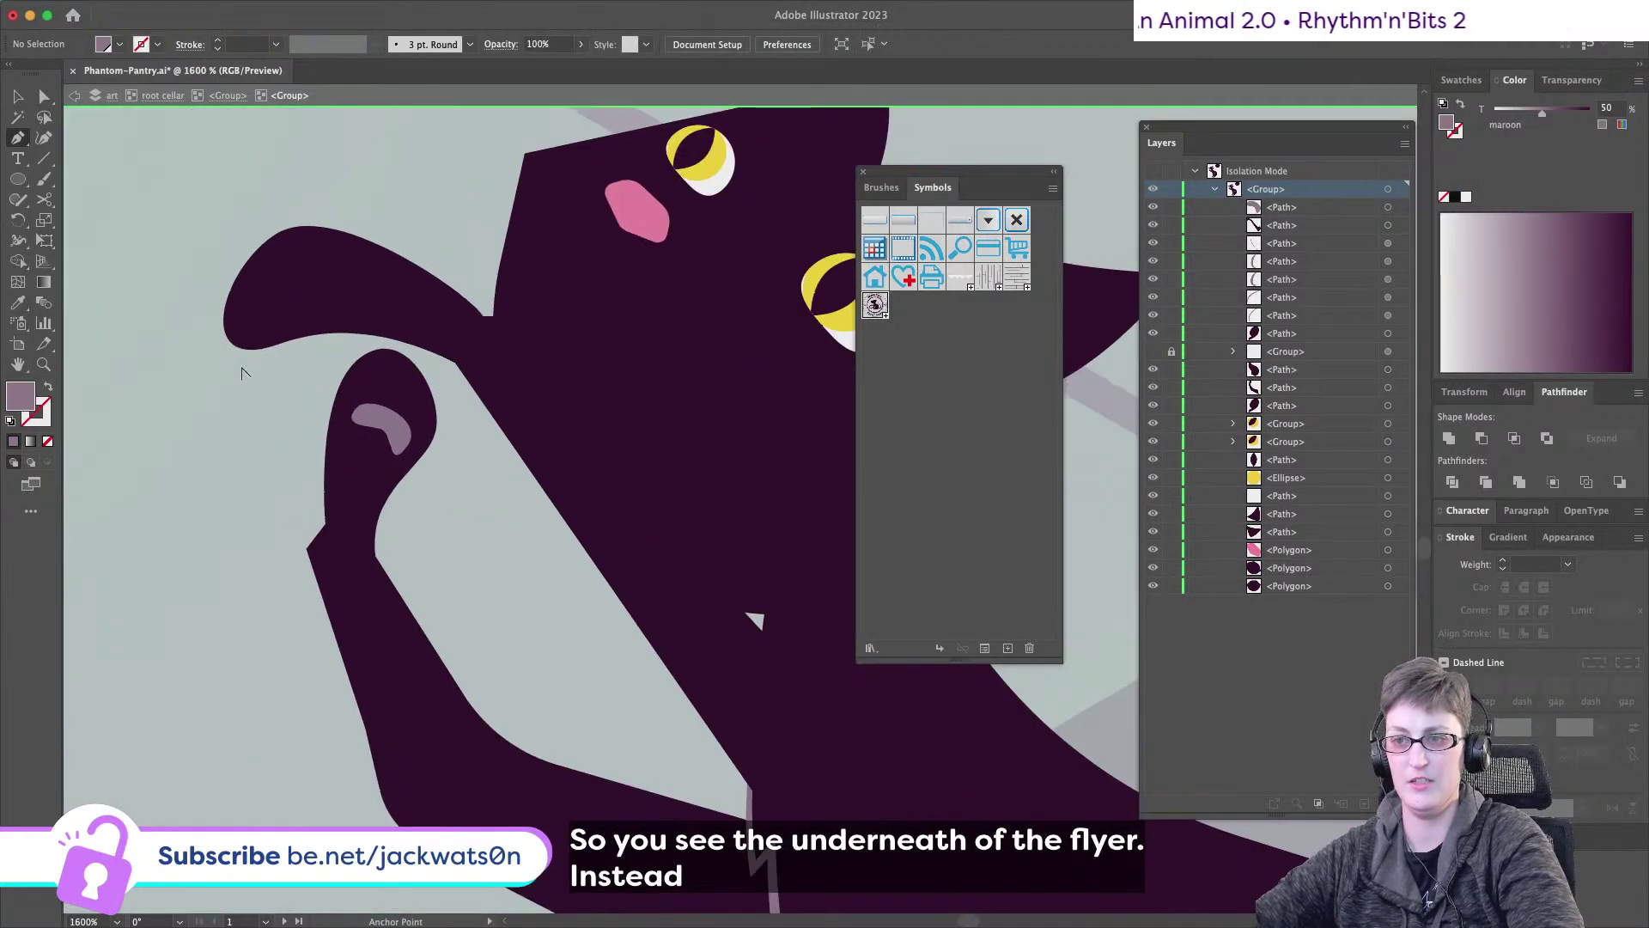
pyautogui.scroll(2, 243, 370)
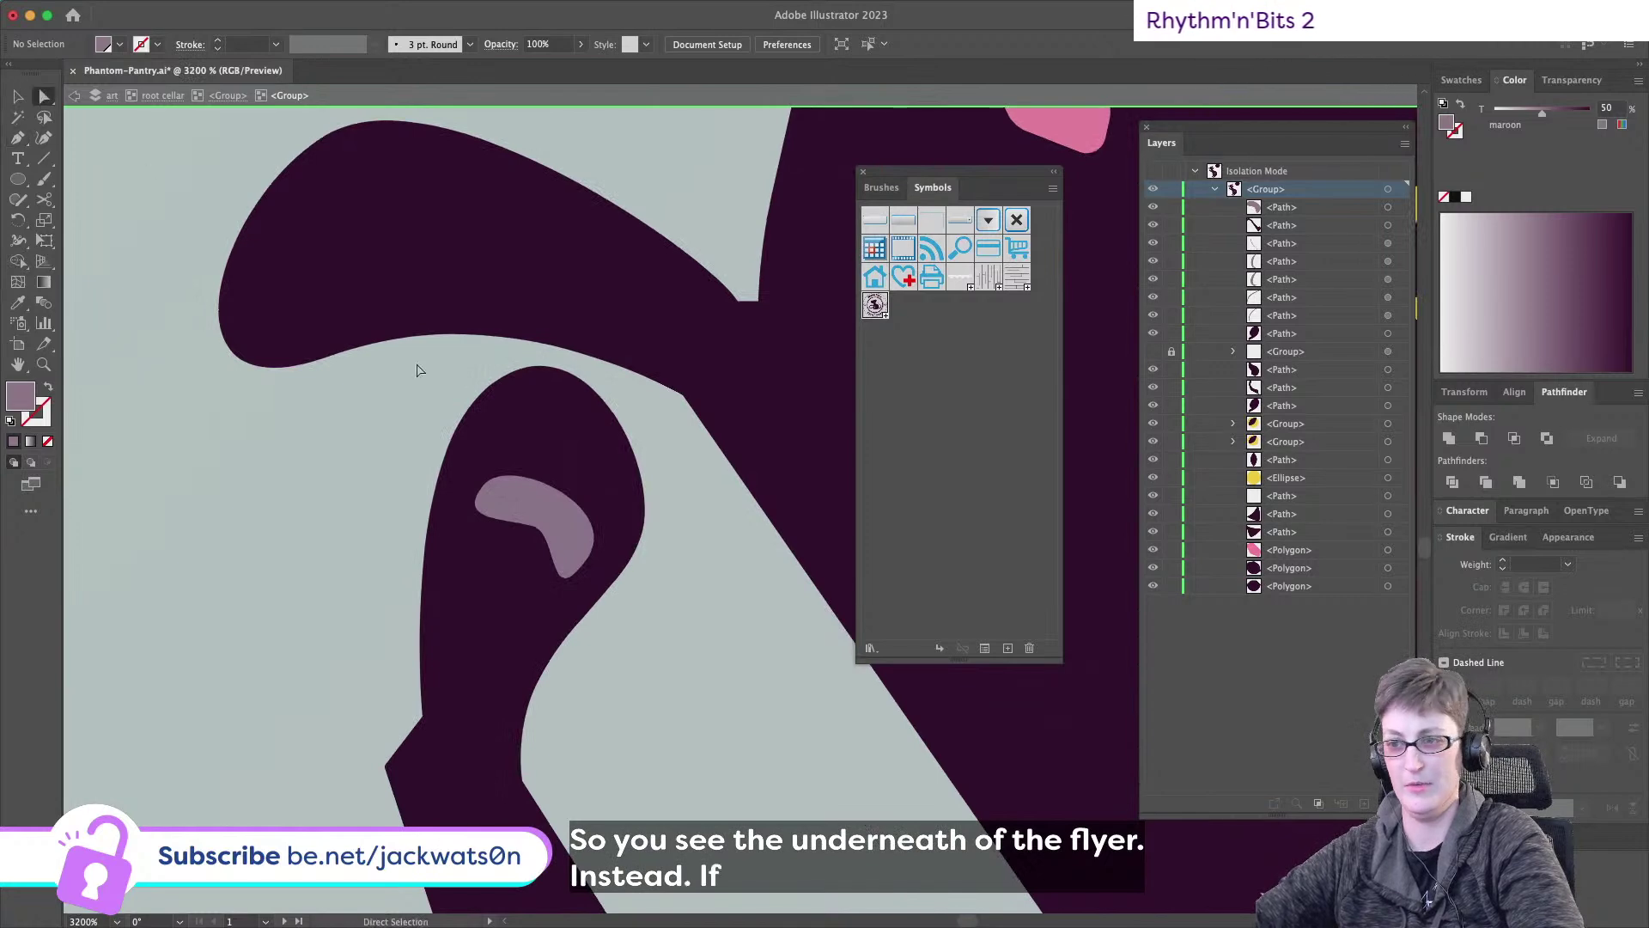
pyautogui.click(484, 489)
pyautogui.moveTo(510, 453); pyautogui.dragTo(552, 441)
pyautogui.moveTo(625, 508); pyautogui.dragTo(620, 494)
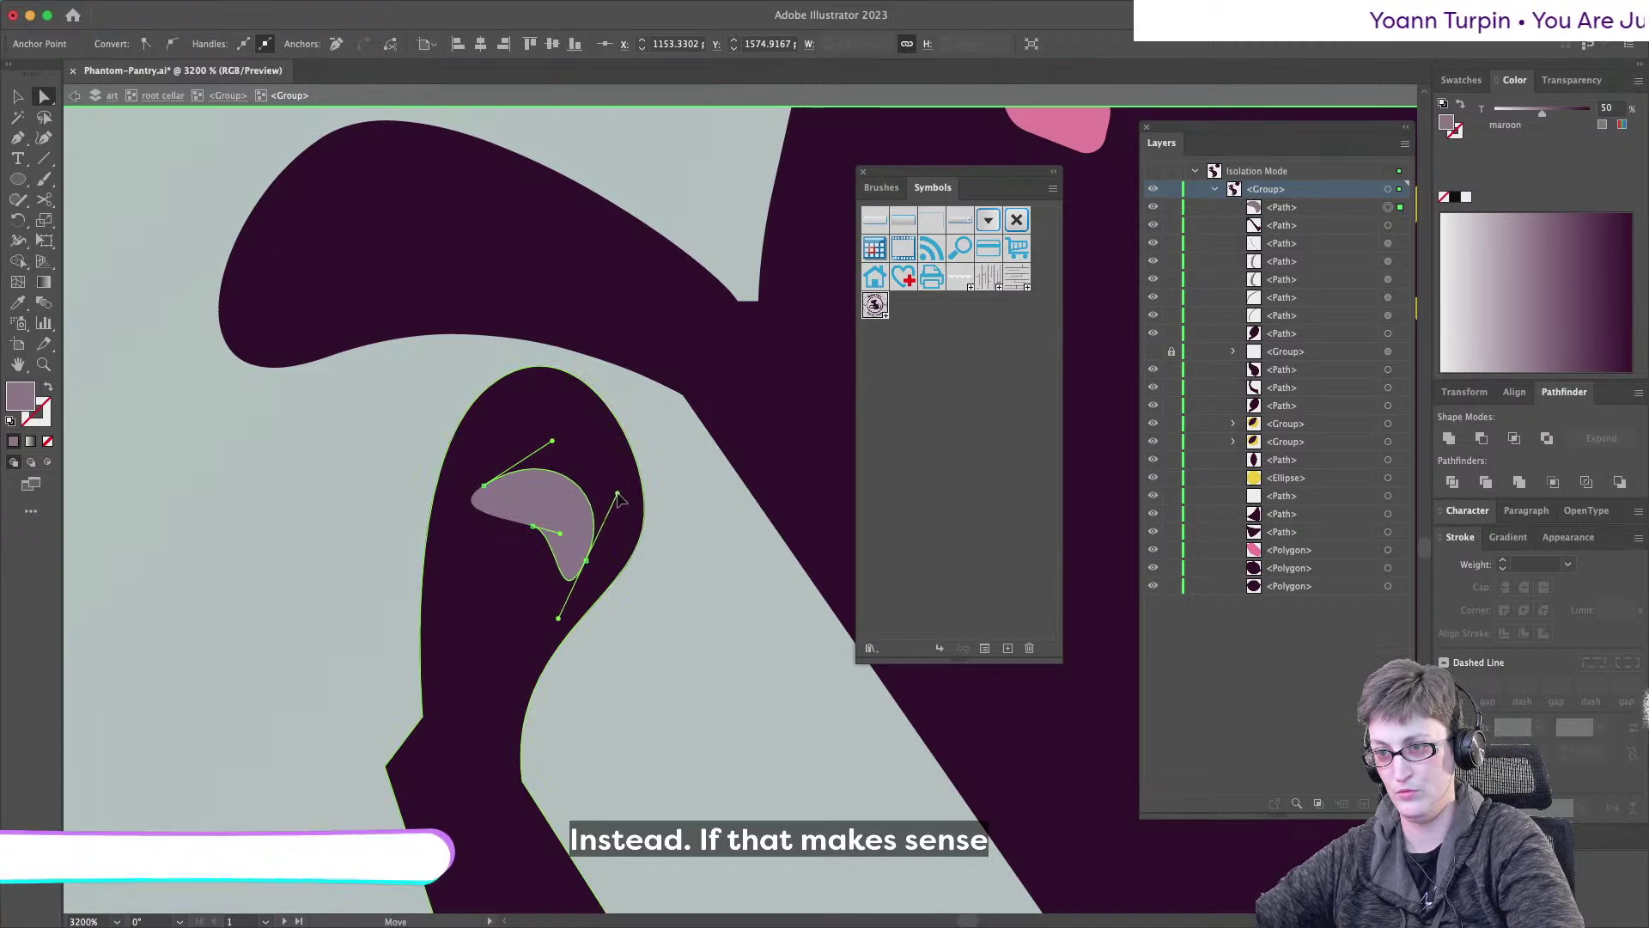
pyautogui.click(553, 518)
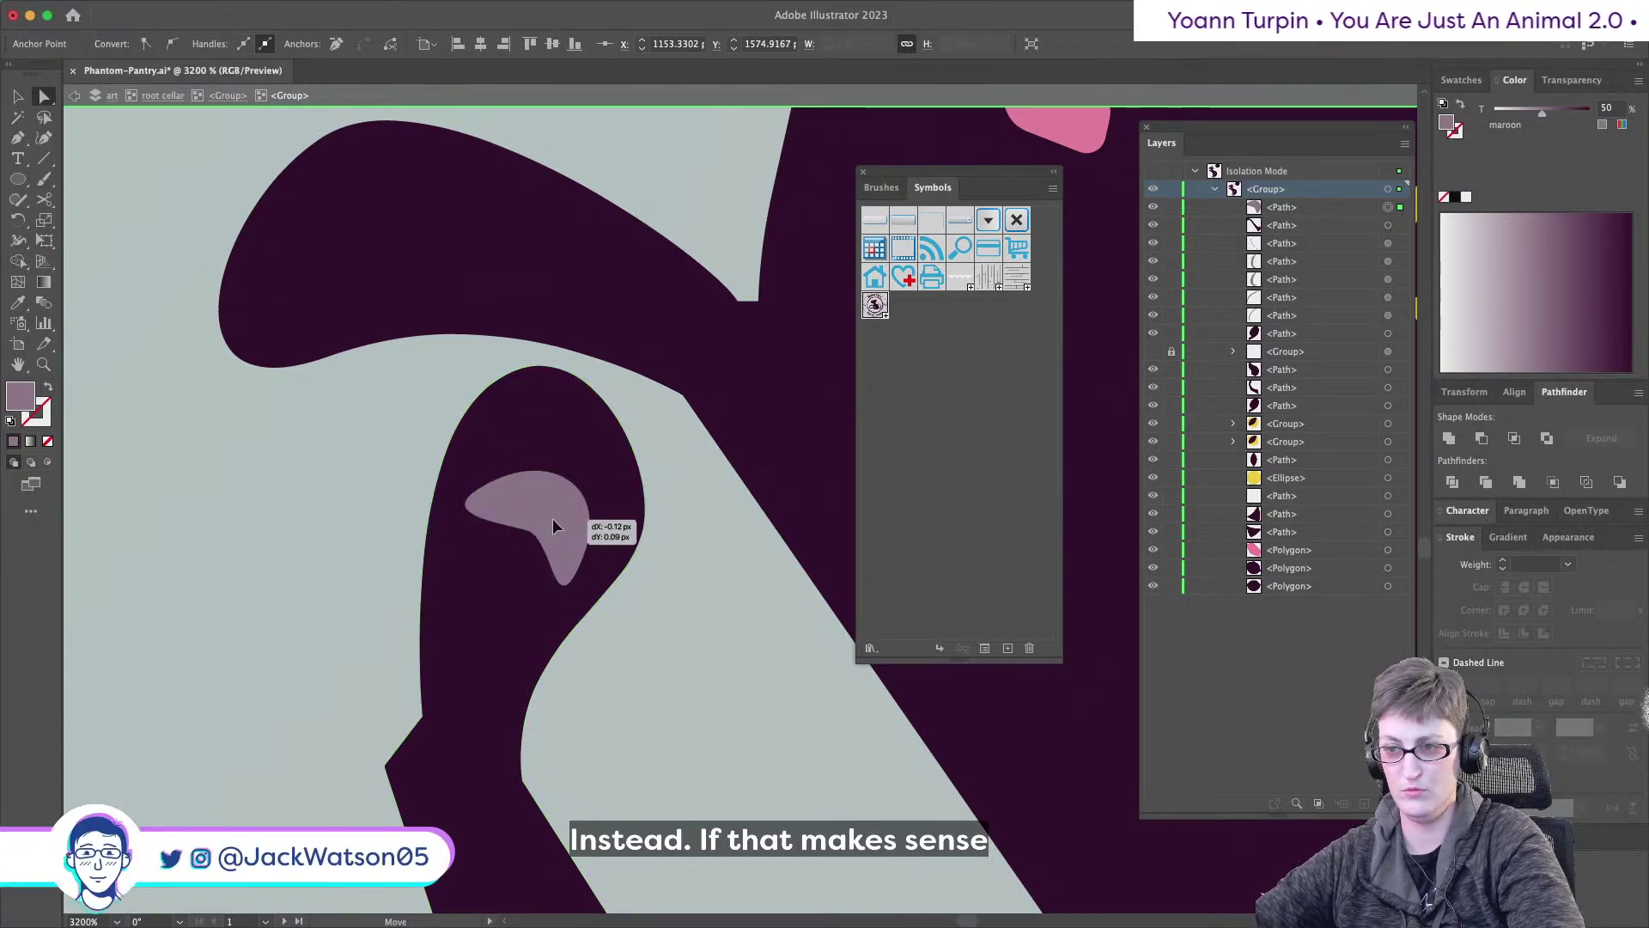
pyautogui.click(17, 97)
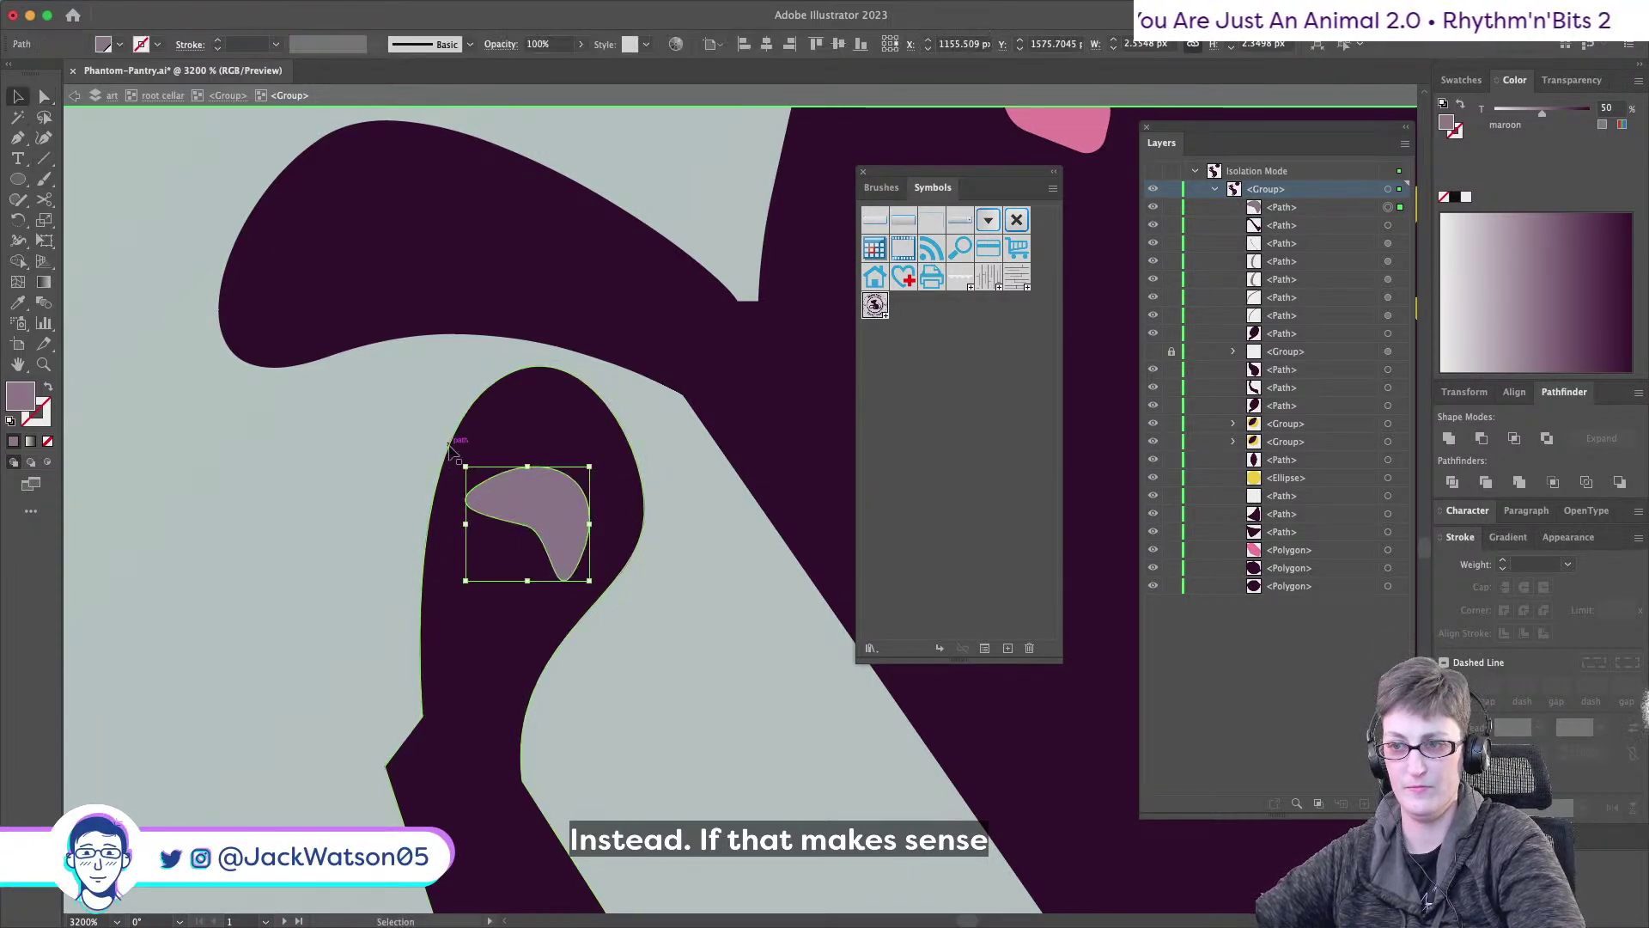
pyautogui.moveTo(455, 464)
pyautogui.mouseDown()
pyautogui.moveTo(444, 483)
pyautogui.moveTo(483, 461)
pyautogui.mouseUp()
# - Draw two oval toe pads above the main pad, near the tip of the raised paw, in the same maroon tint
pyautogui.click(17, 138)
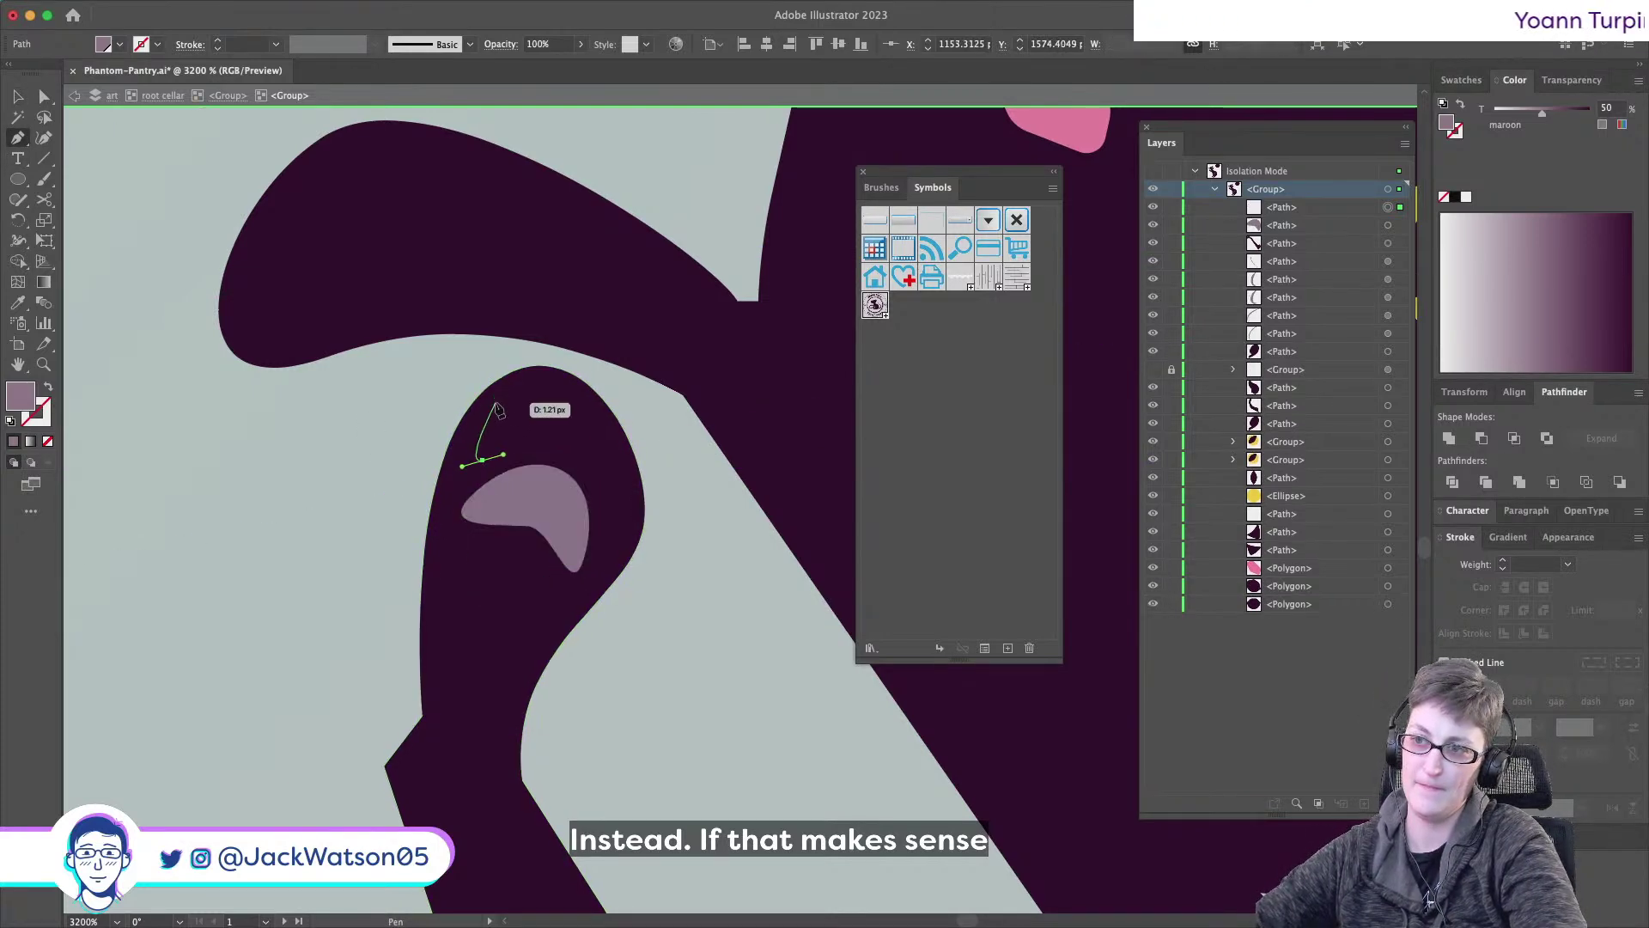
pyautogui.moveTo(496, 403); pyautogui.dragTo(519, 393)
pyautogui.moveTo(484, 462); pyautogui.dragTo(461, 474)
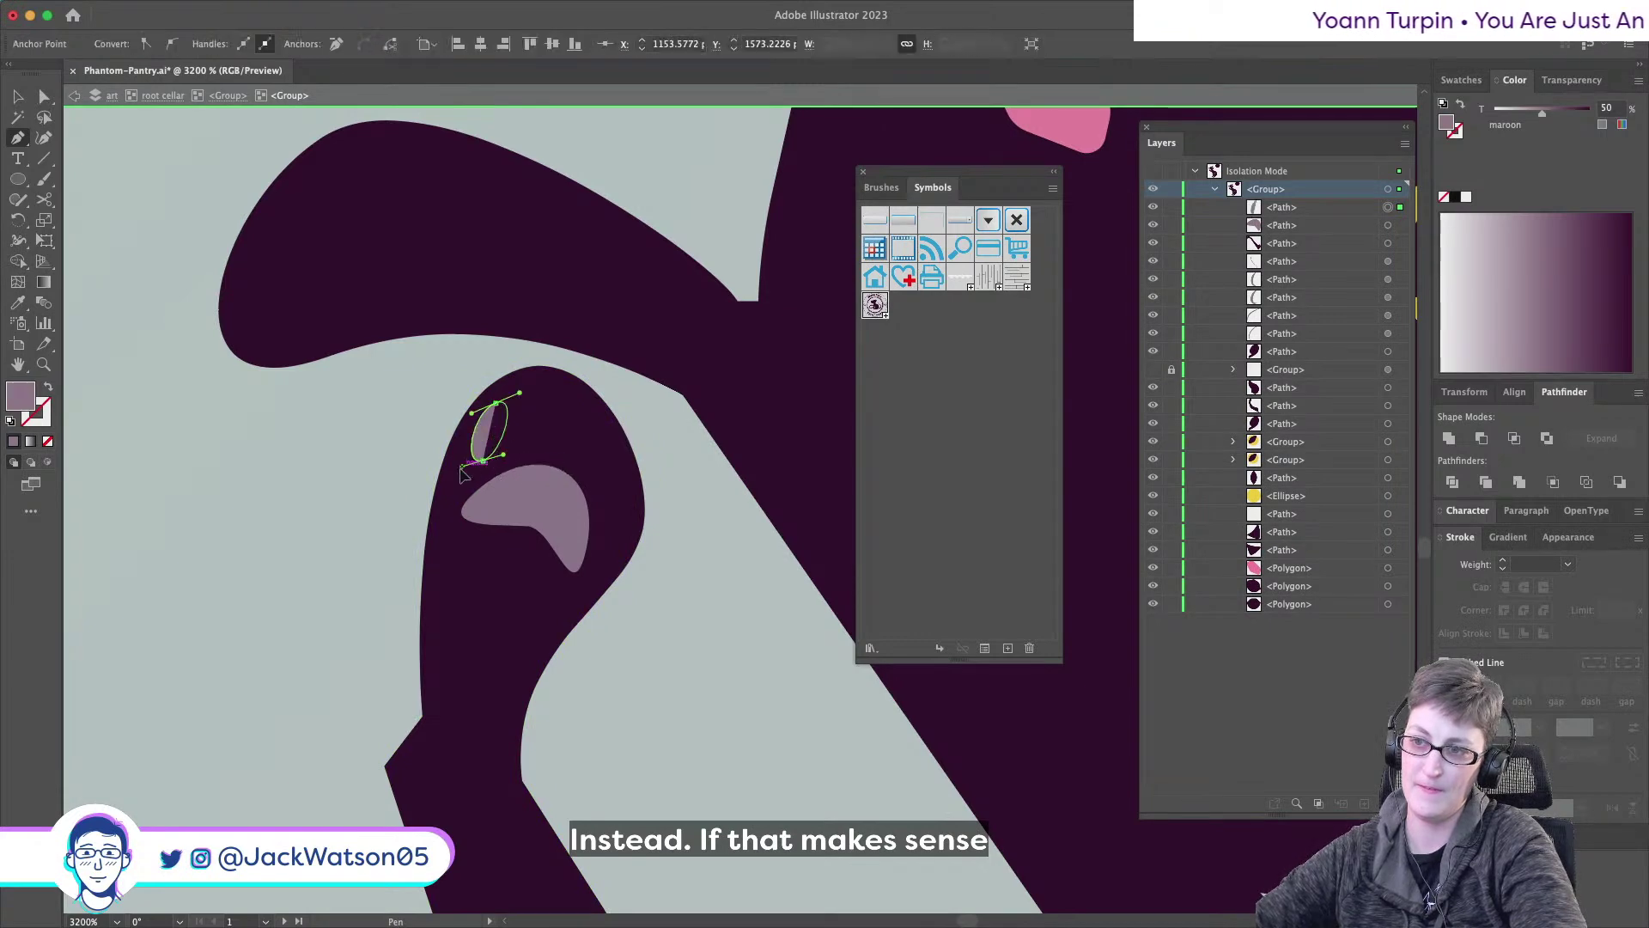
pyautogui.press('shift+super+a')
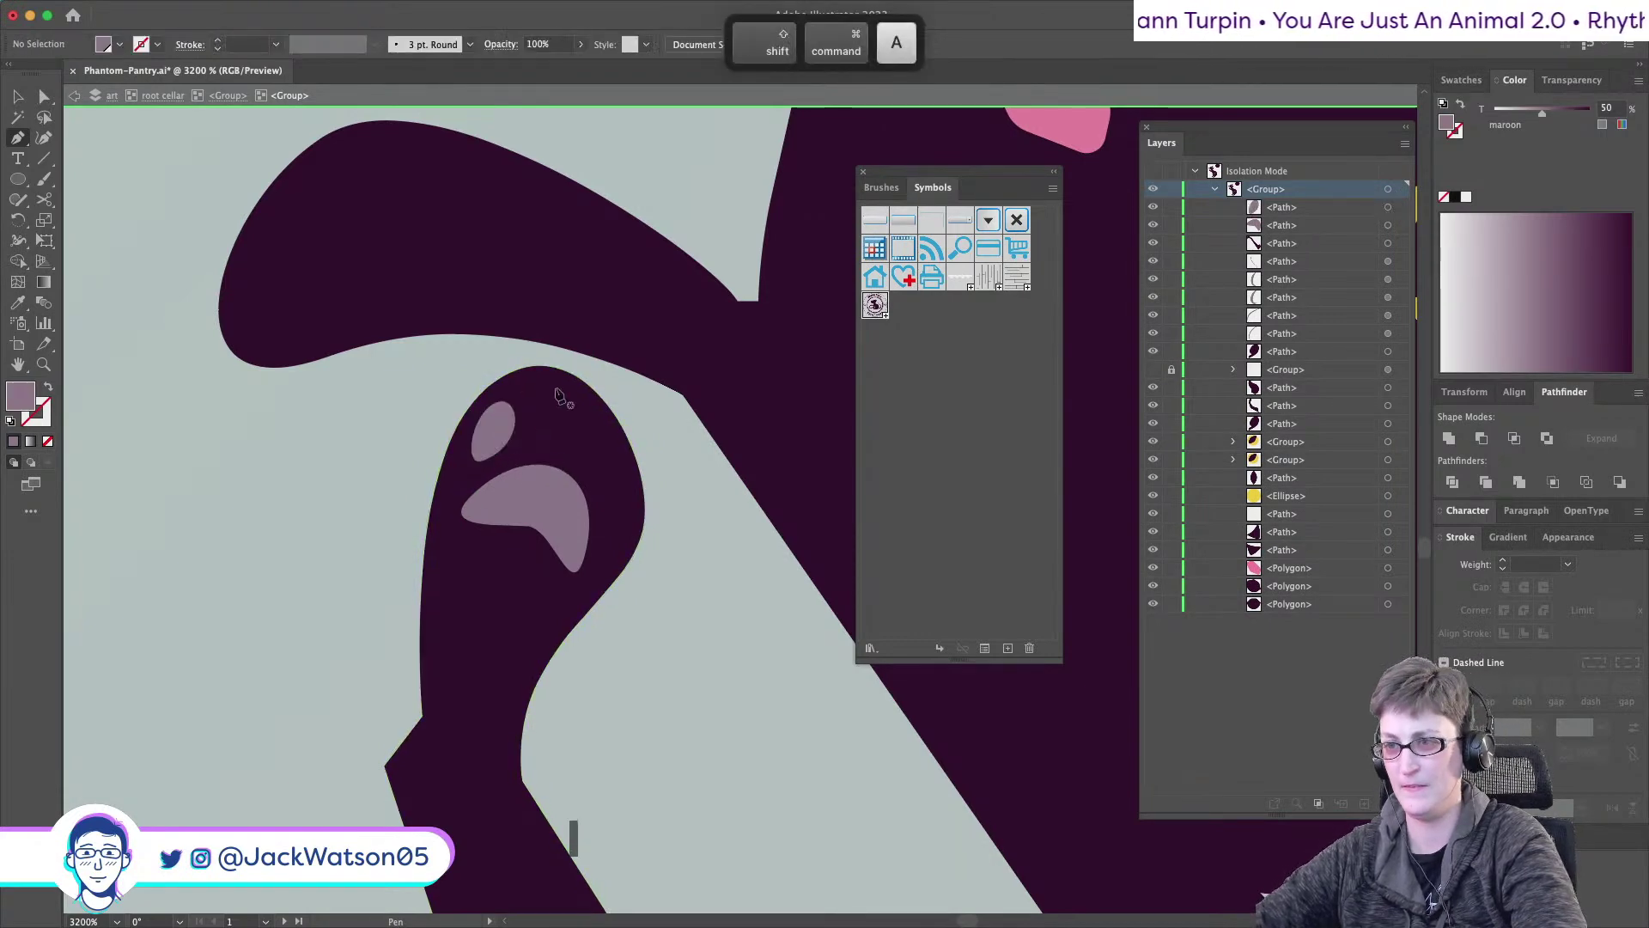
pyautogui.moveTo(544, 452); pyautogui.dragTo(571, 454)
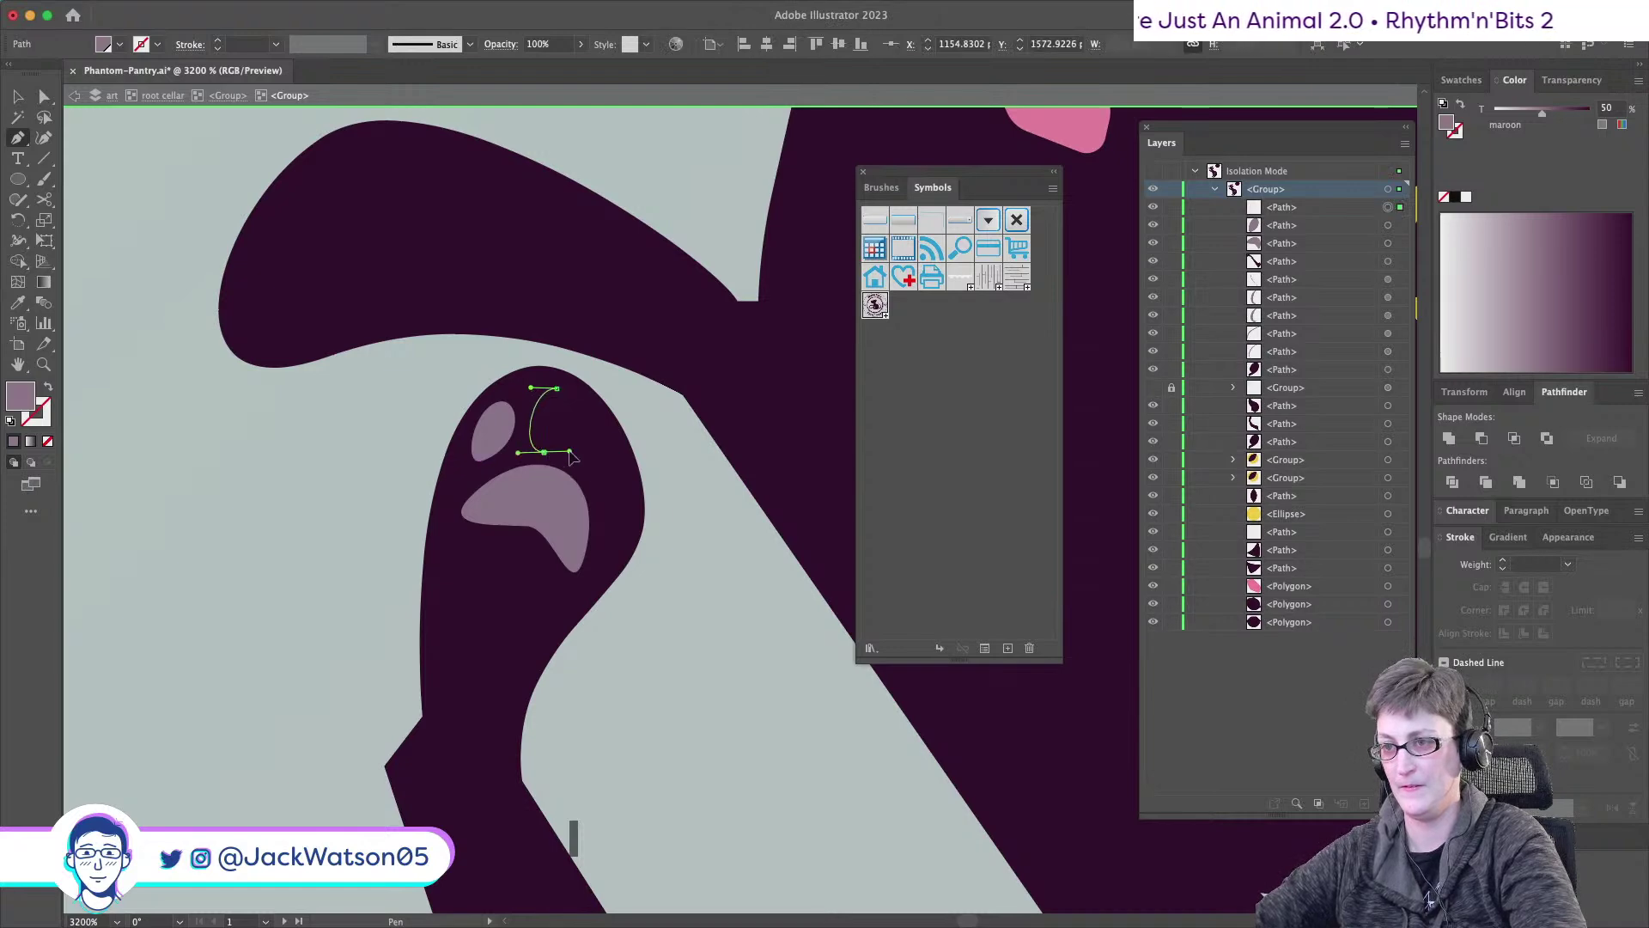
pyautogui.moveTo(530, 388); pyautogui.dragTo(556, 391)
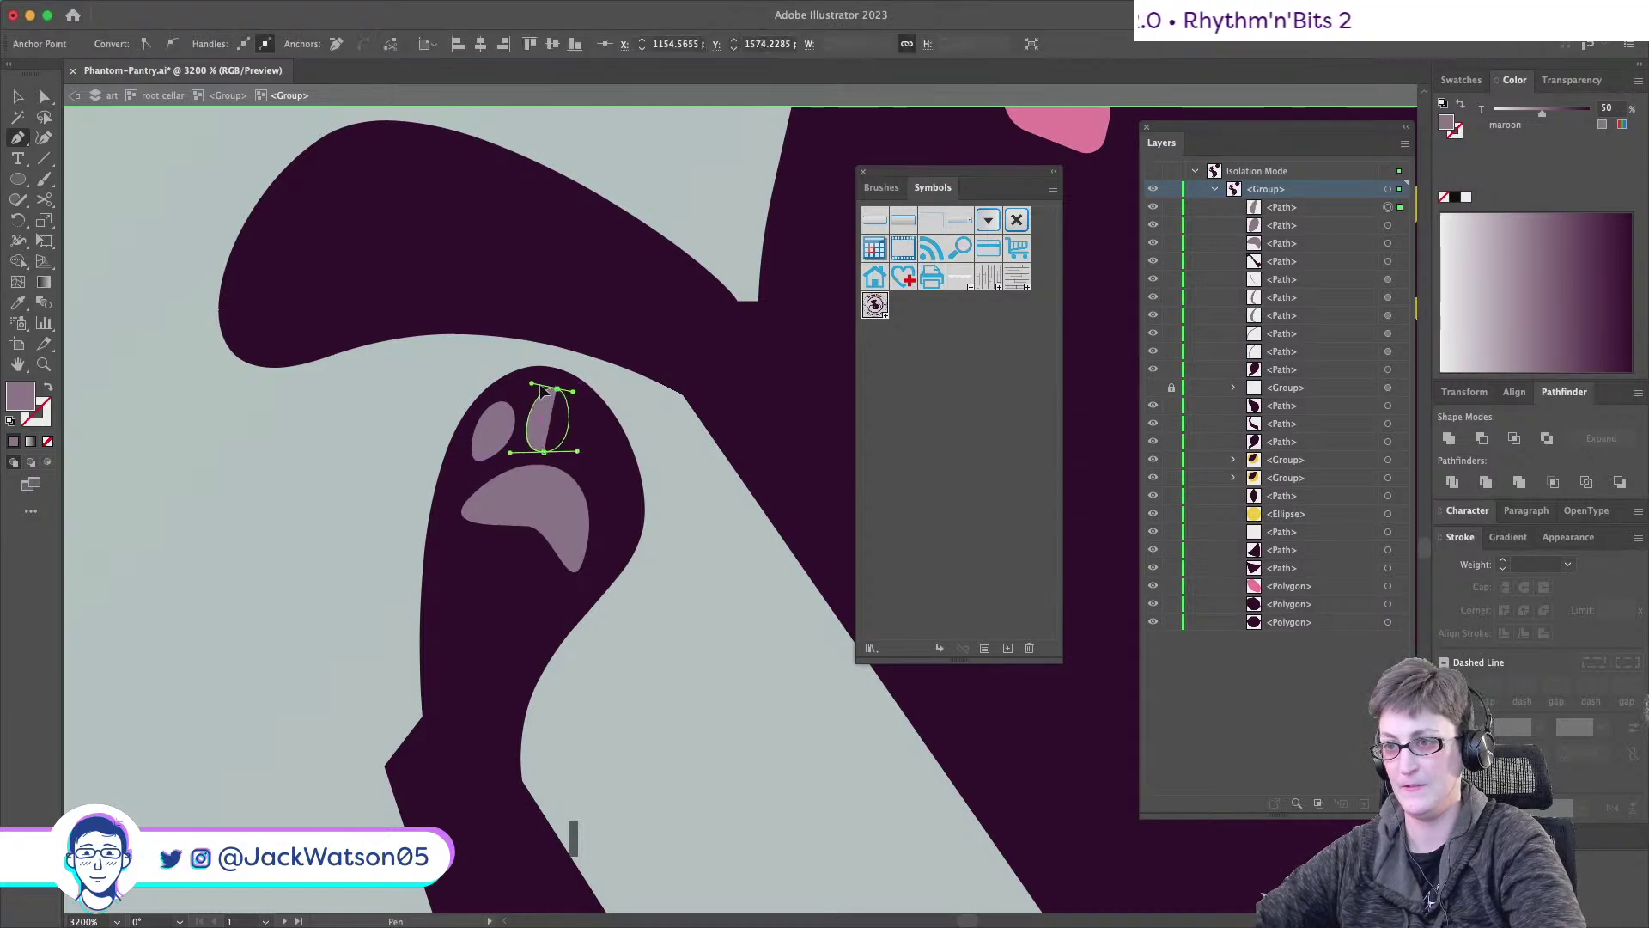
pyautogui.press('shift+super+a')
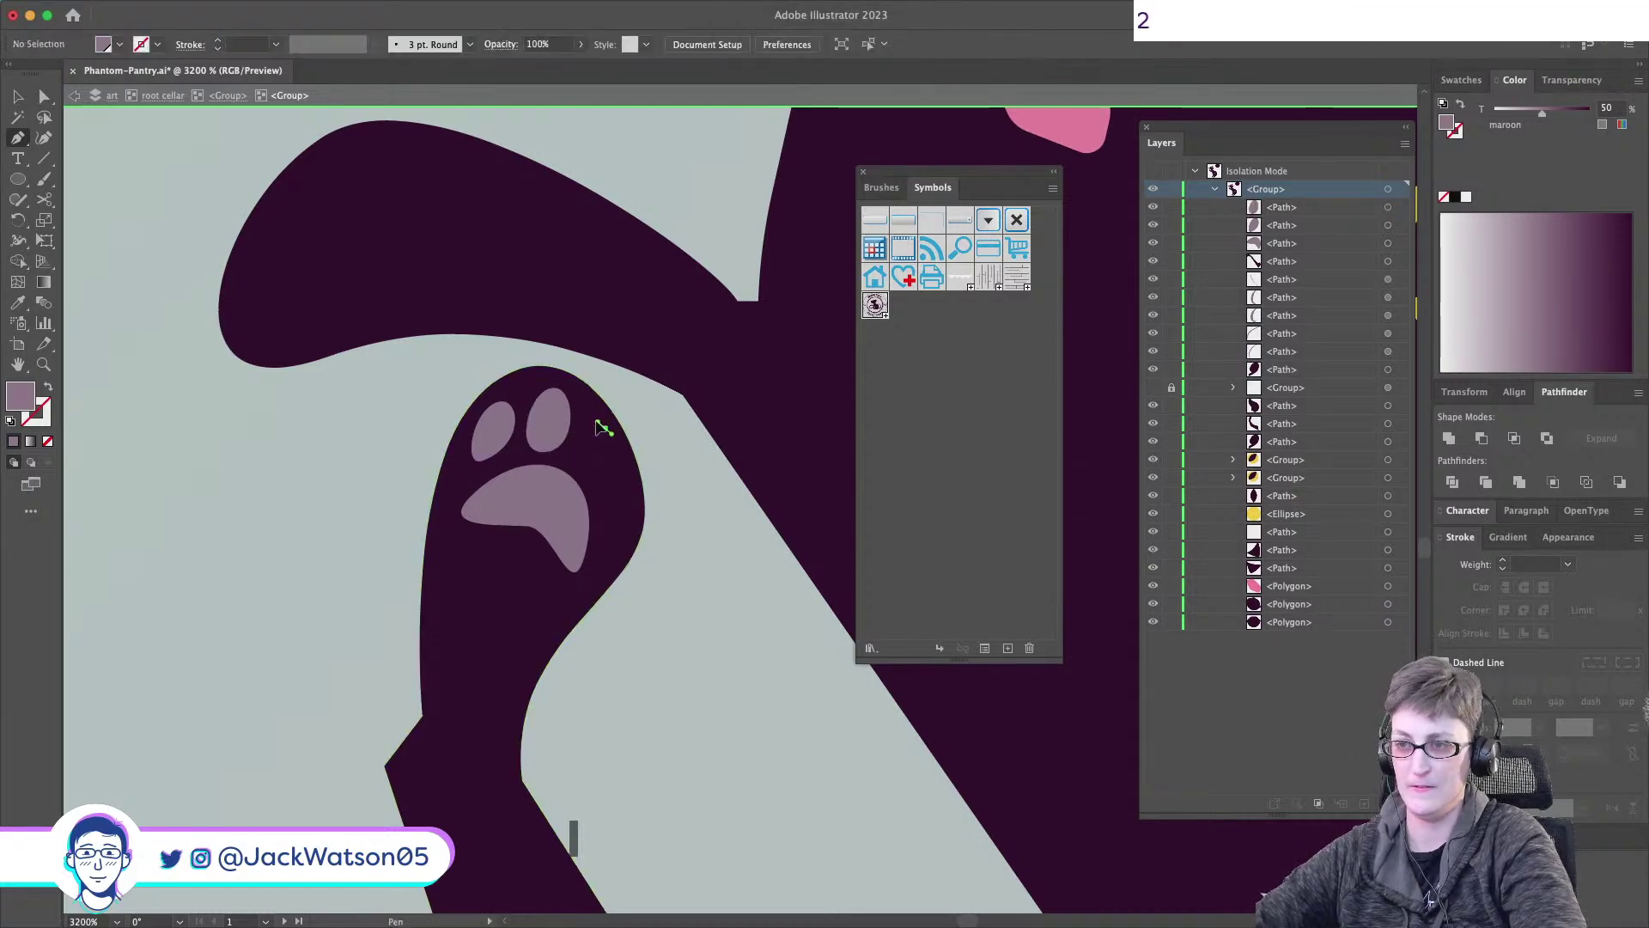
# - Draw two smaller oval toe pads along the paw's inner edge, beside the main pad, to complete the paw print
pyautogui.moveTo(581, 466); pyautogui.dragTo(607, 433)
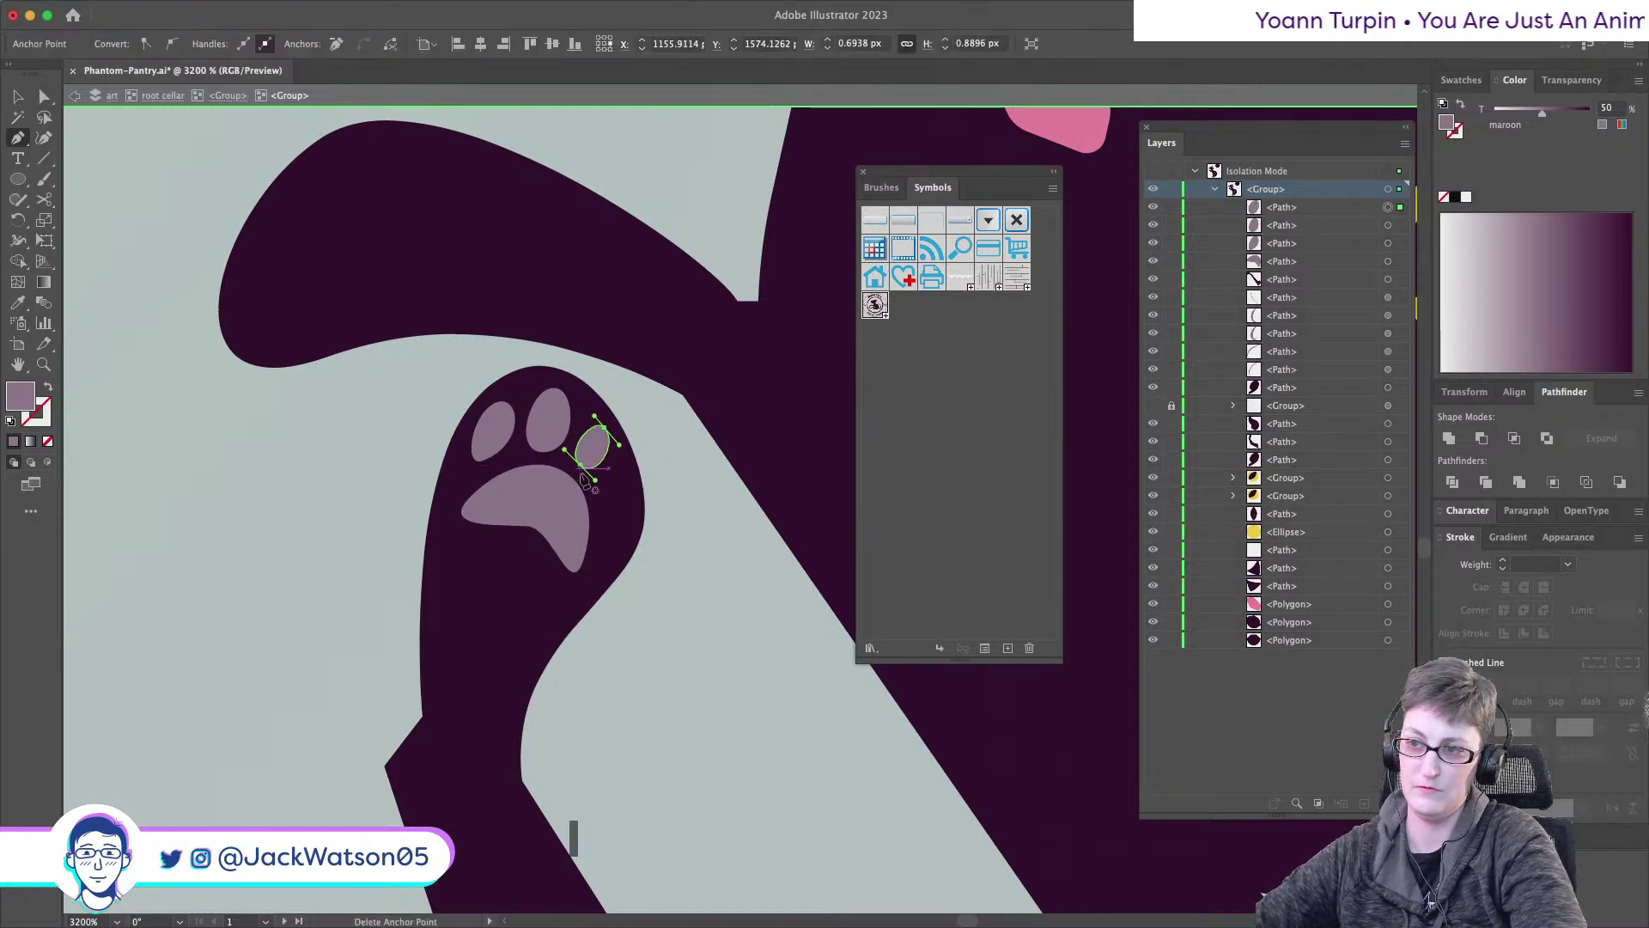
pyautogui.press('shift+super+a')
pyautogui.click(620, 466)
pyautogui.moveTo(631, 491)
pyautogui.mouseDown()
pyautogui.moveTo(605, 519)
pyautogui.moveTo(637, 499)
pyautogui.mouseUp()
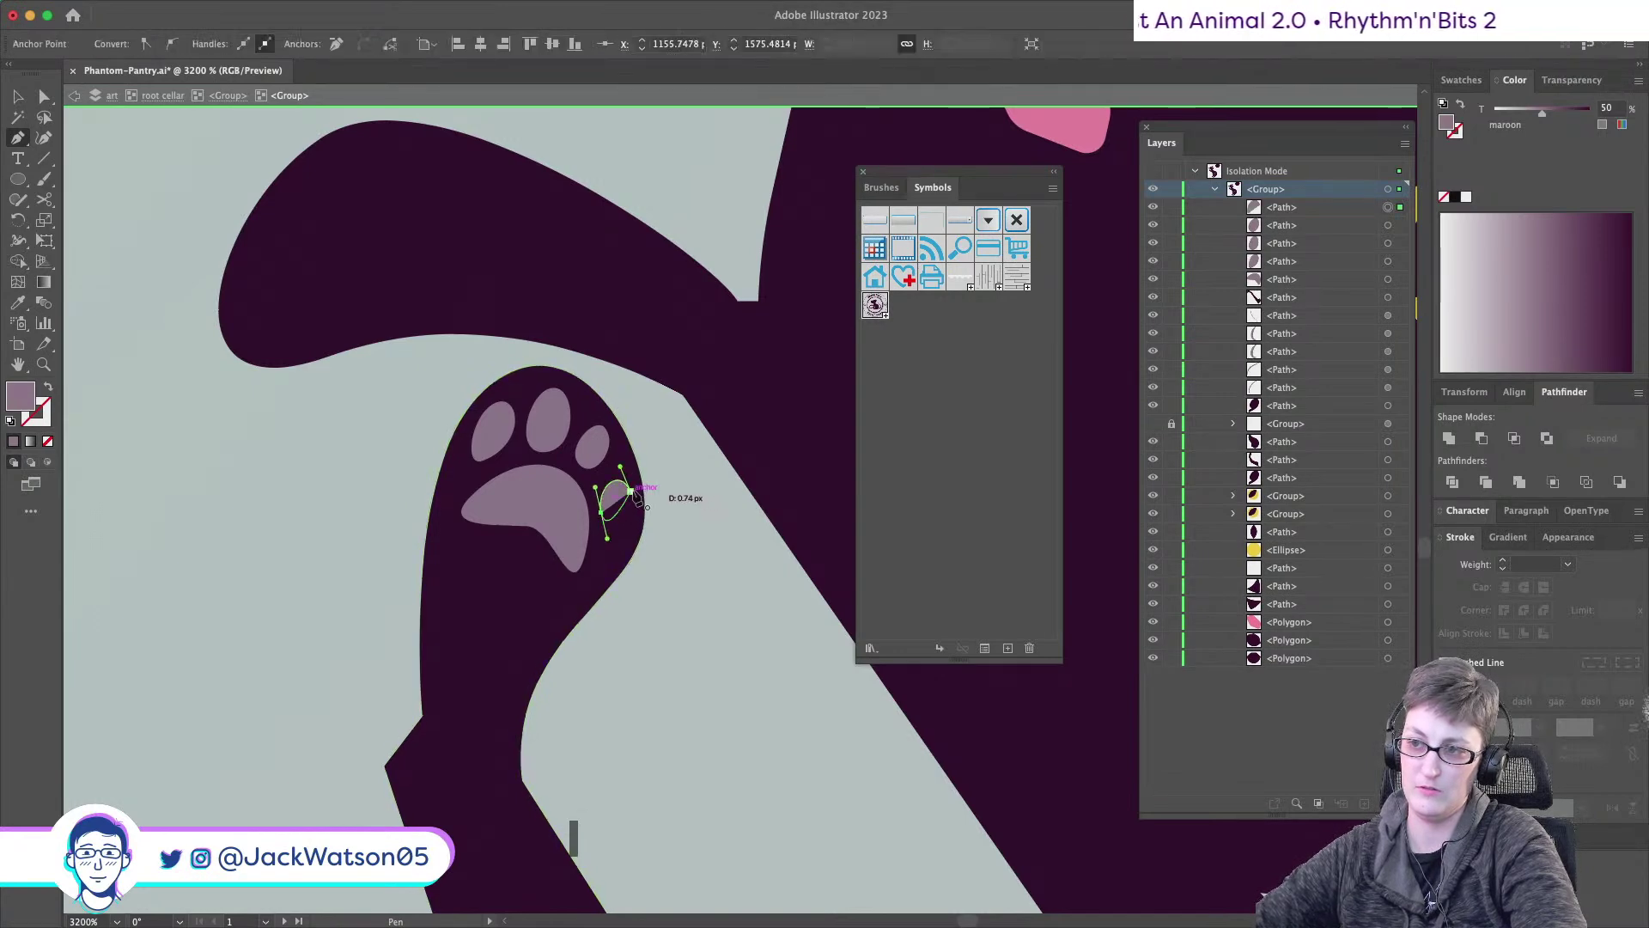
pyautogui.press('shift+super+a')
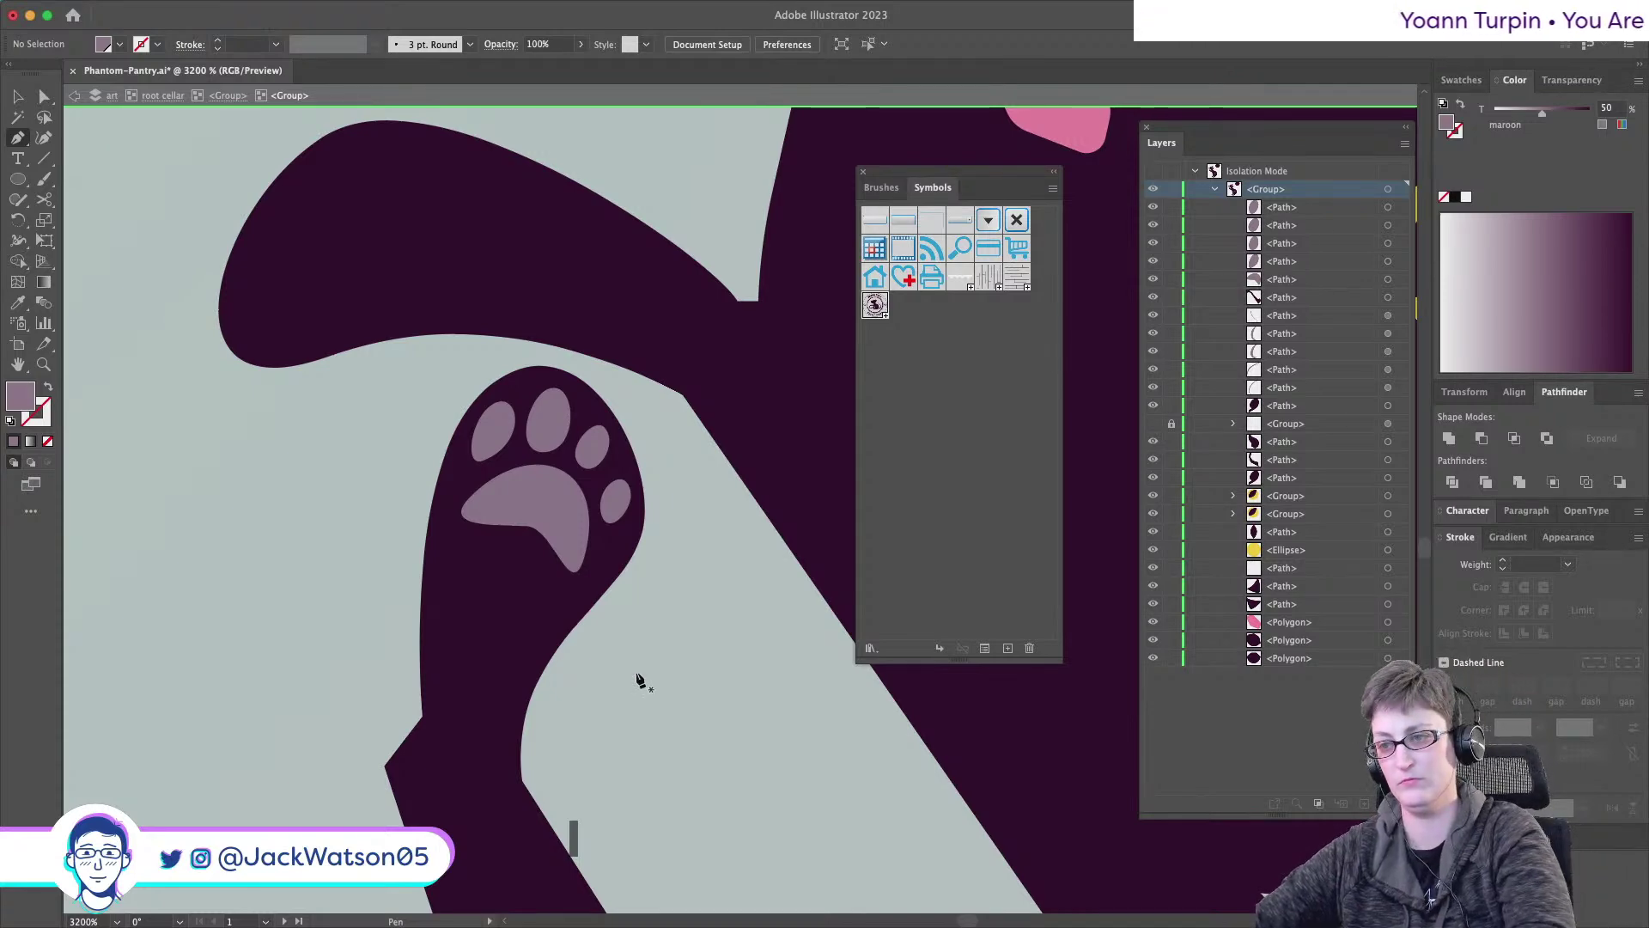
# - Examine the cat's pose and raised foreleg against the surrounding pantry scene at several magnifications
pyautogui.press('super+minus')
pyautogui.press('super+minus')
pyautogui.press('super+minus')
pyautogui.press('super+minus')
pyautogui.press('super+minus')
pyautogui.press('super+minus')
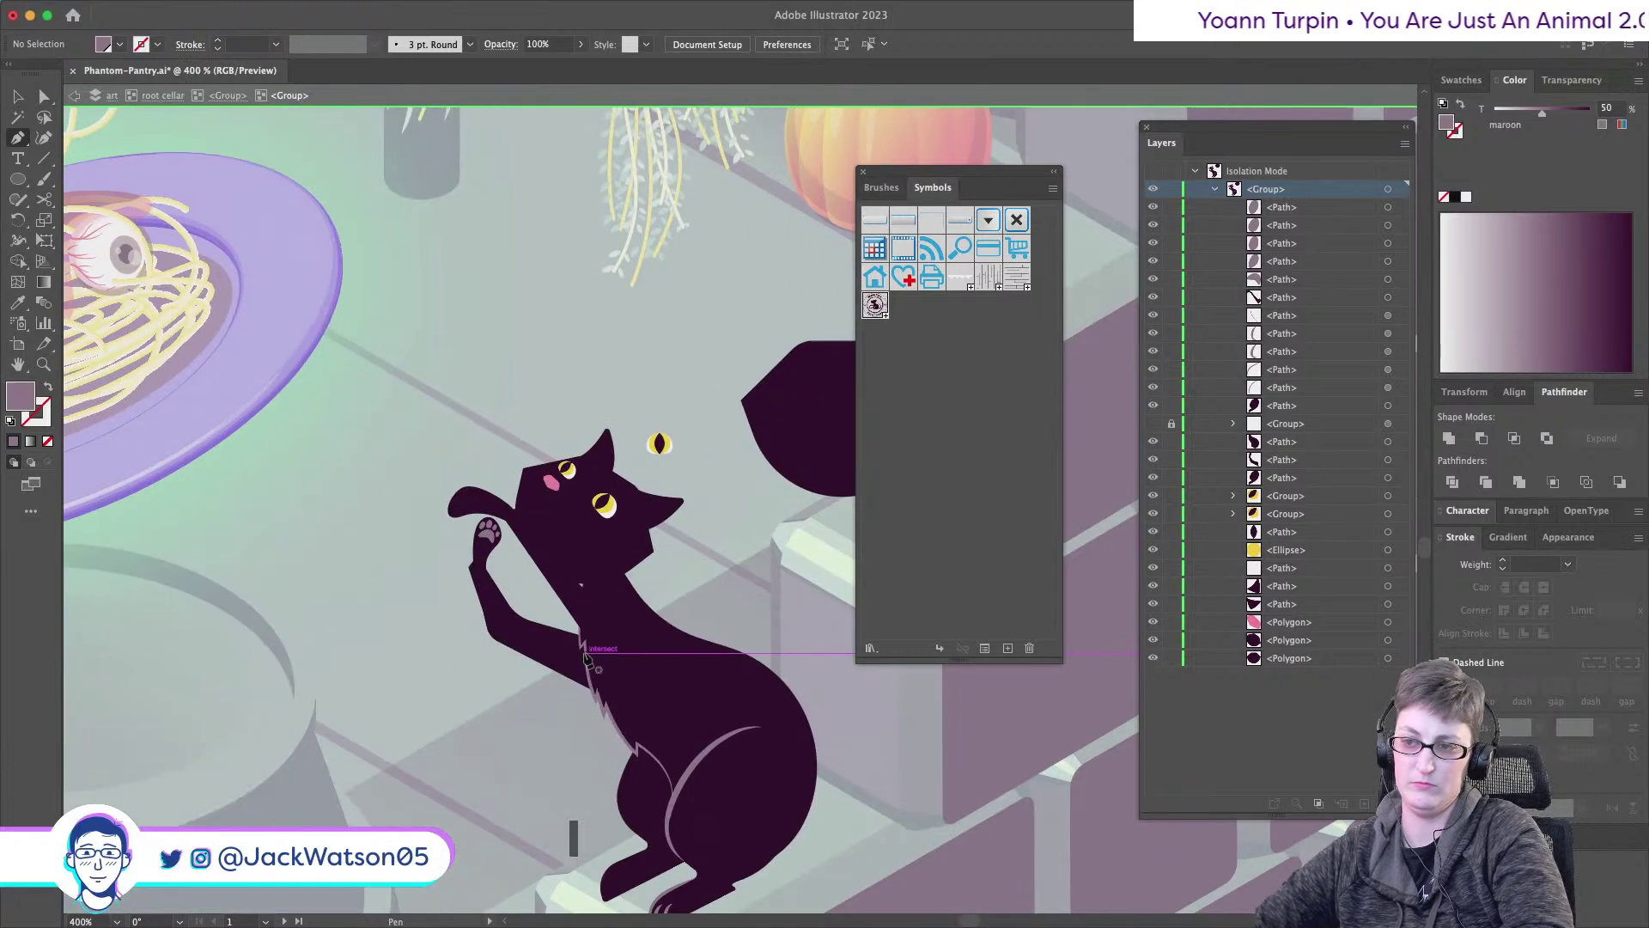
pyautogui.press('super+minus')
pyautogui.press('super+minus')
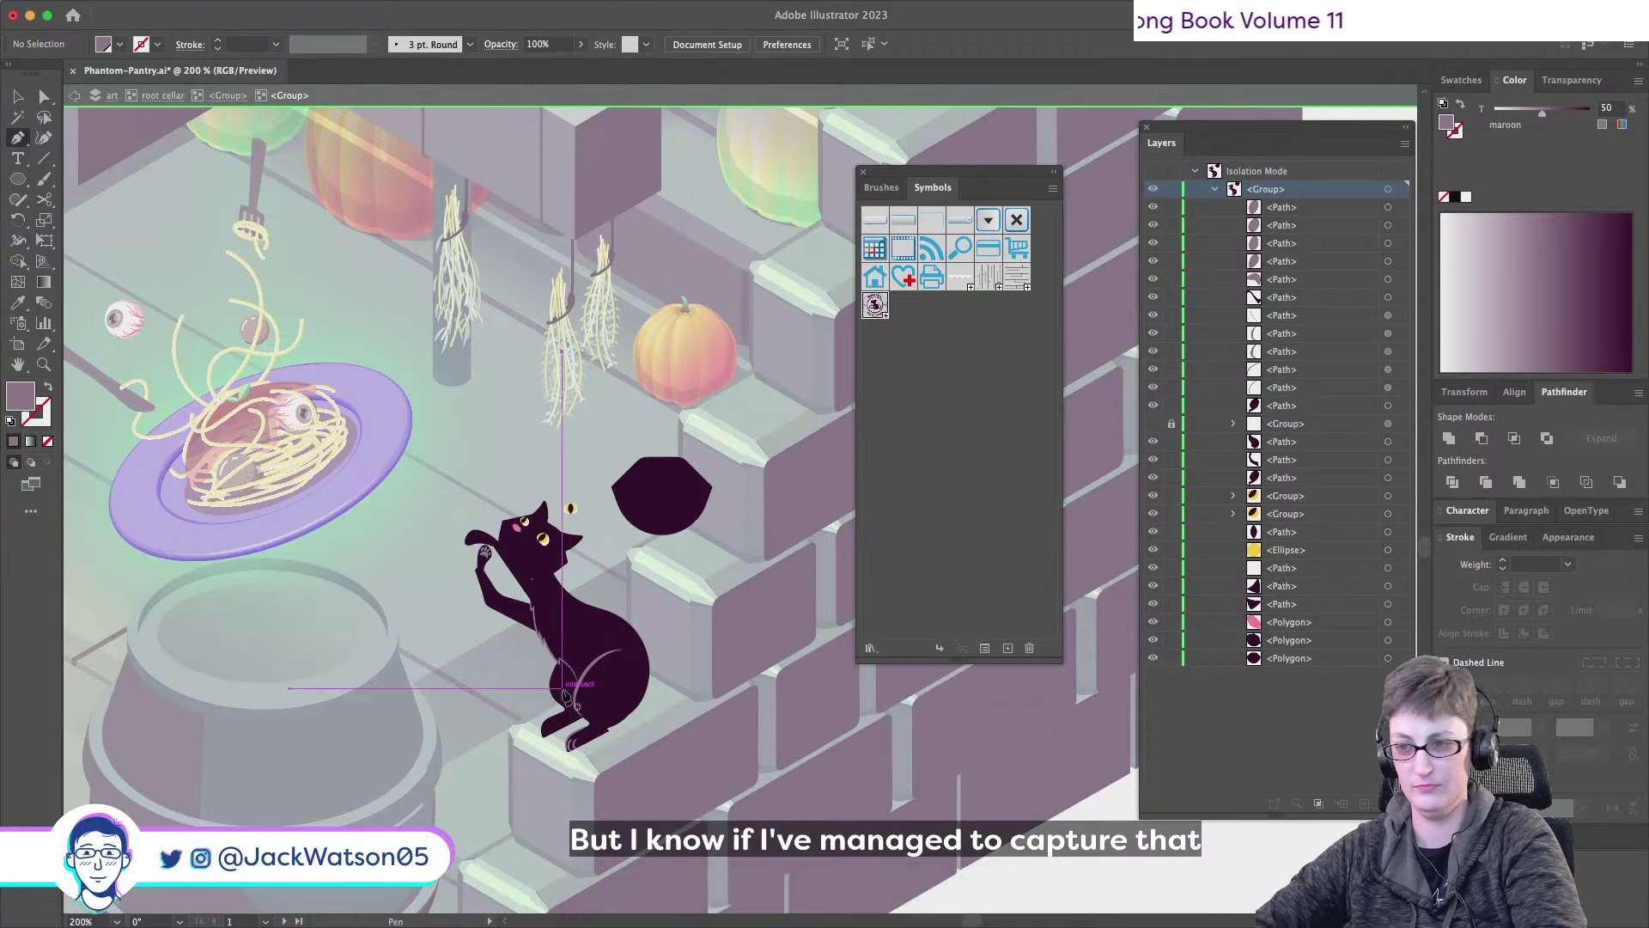
pyautogui.scroll(-1, 567, 700)
pyautogui.scroll(2, 567, 700)
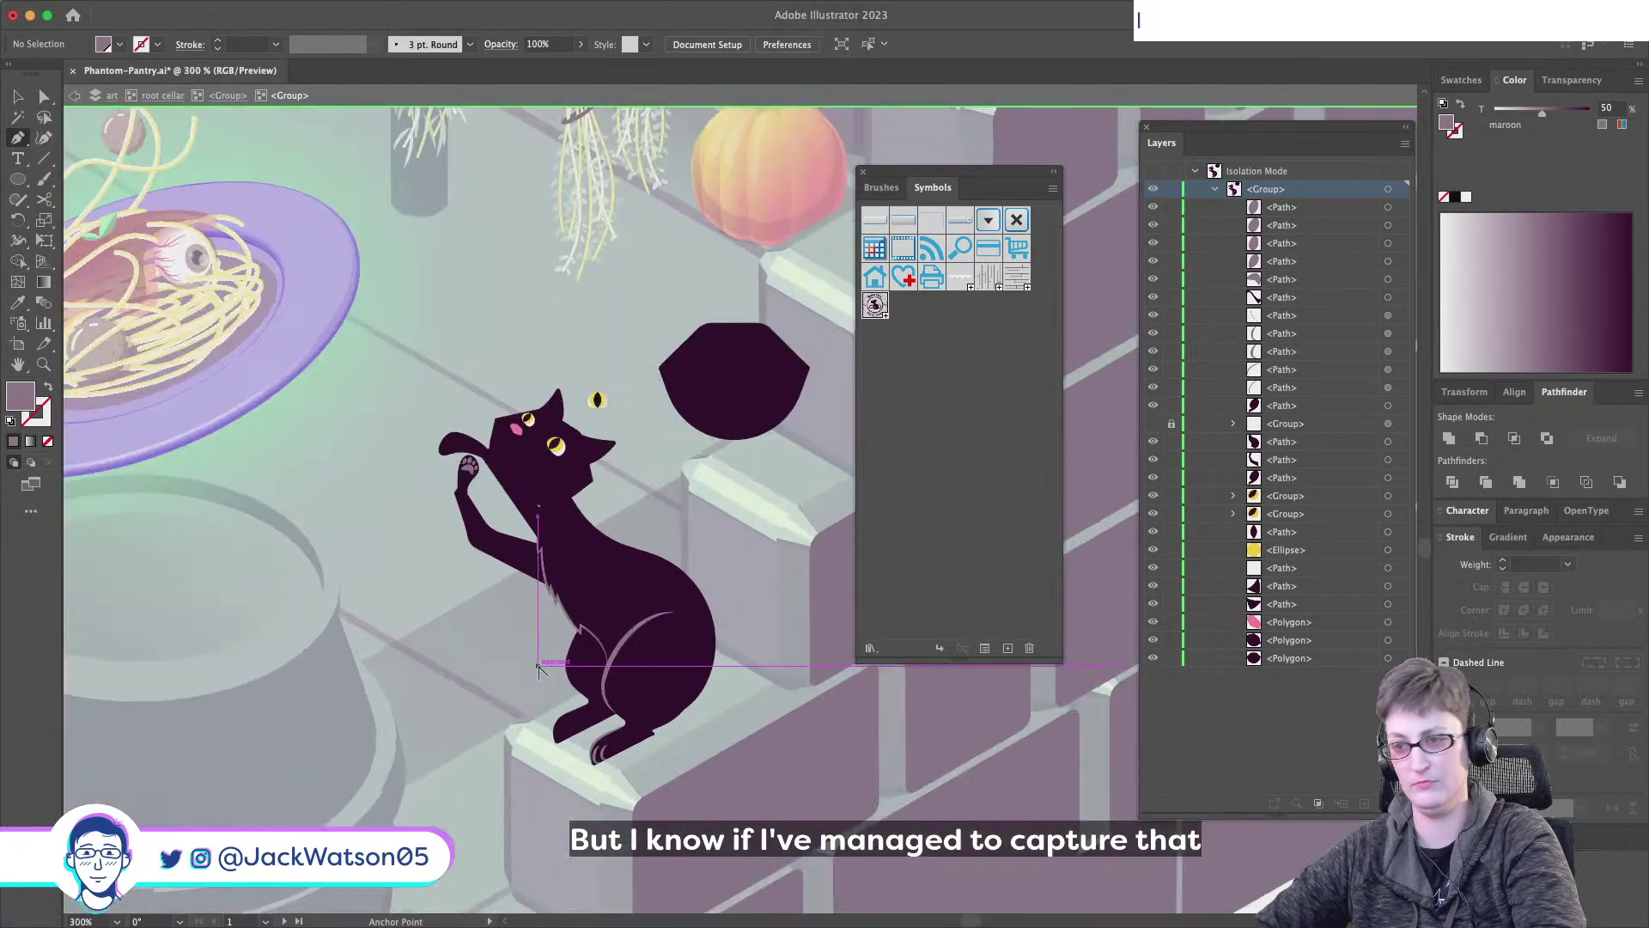
pyautogui.scroll(1, 473, 581)
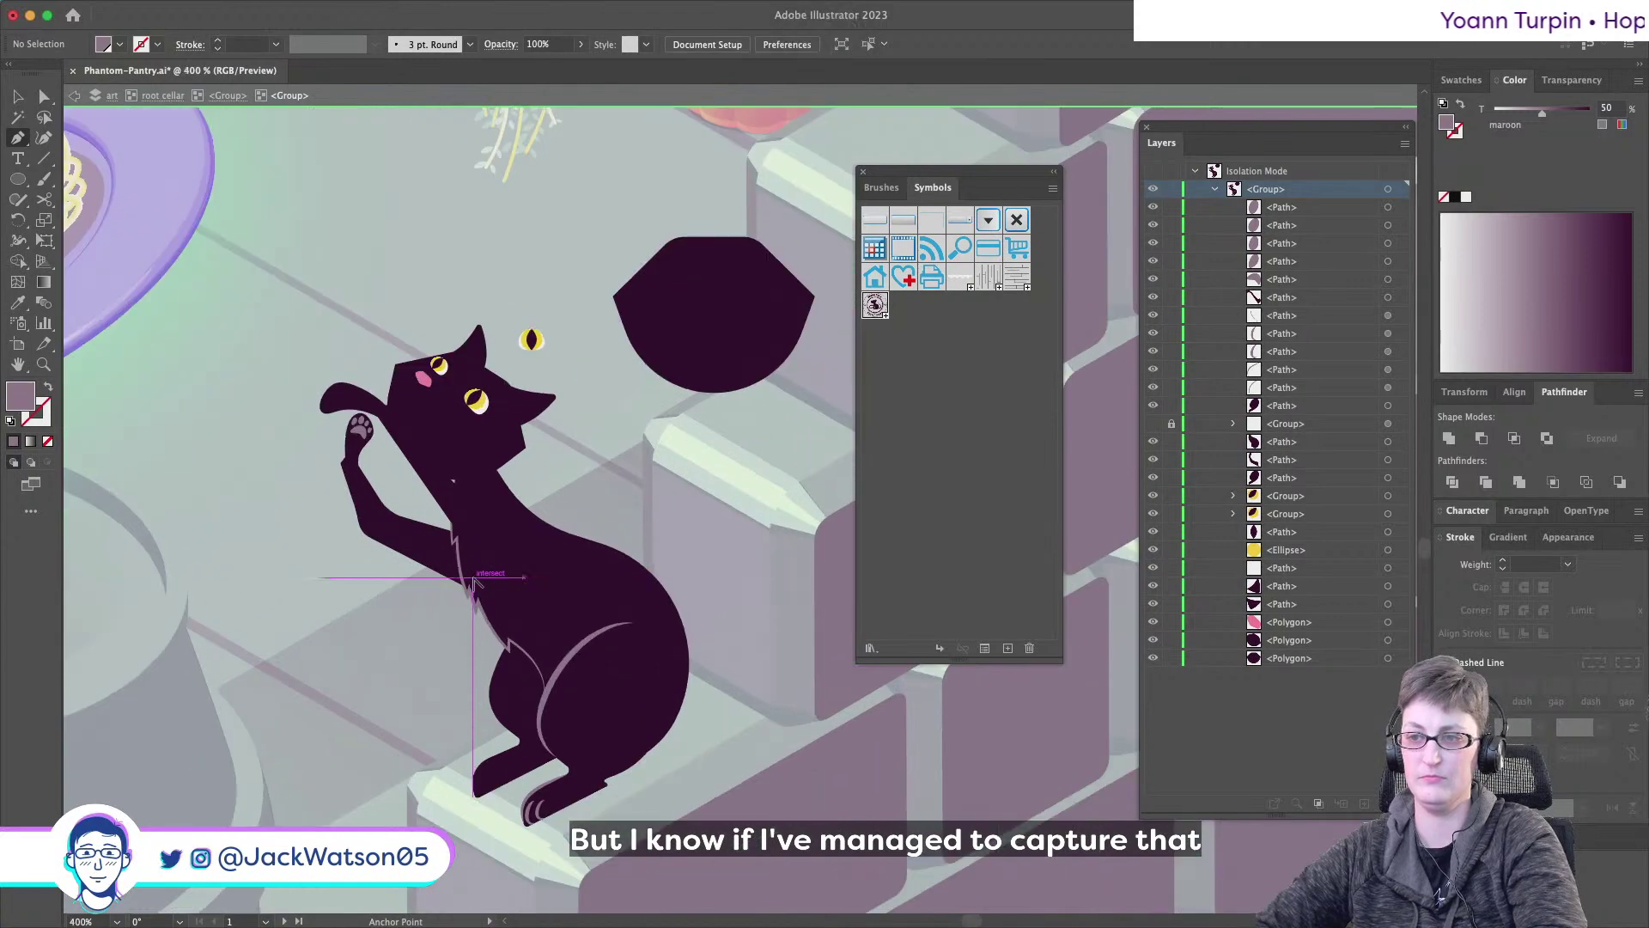
pyautogui.scroll(-3, 474, 584)
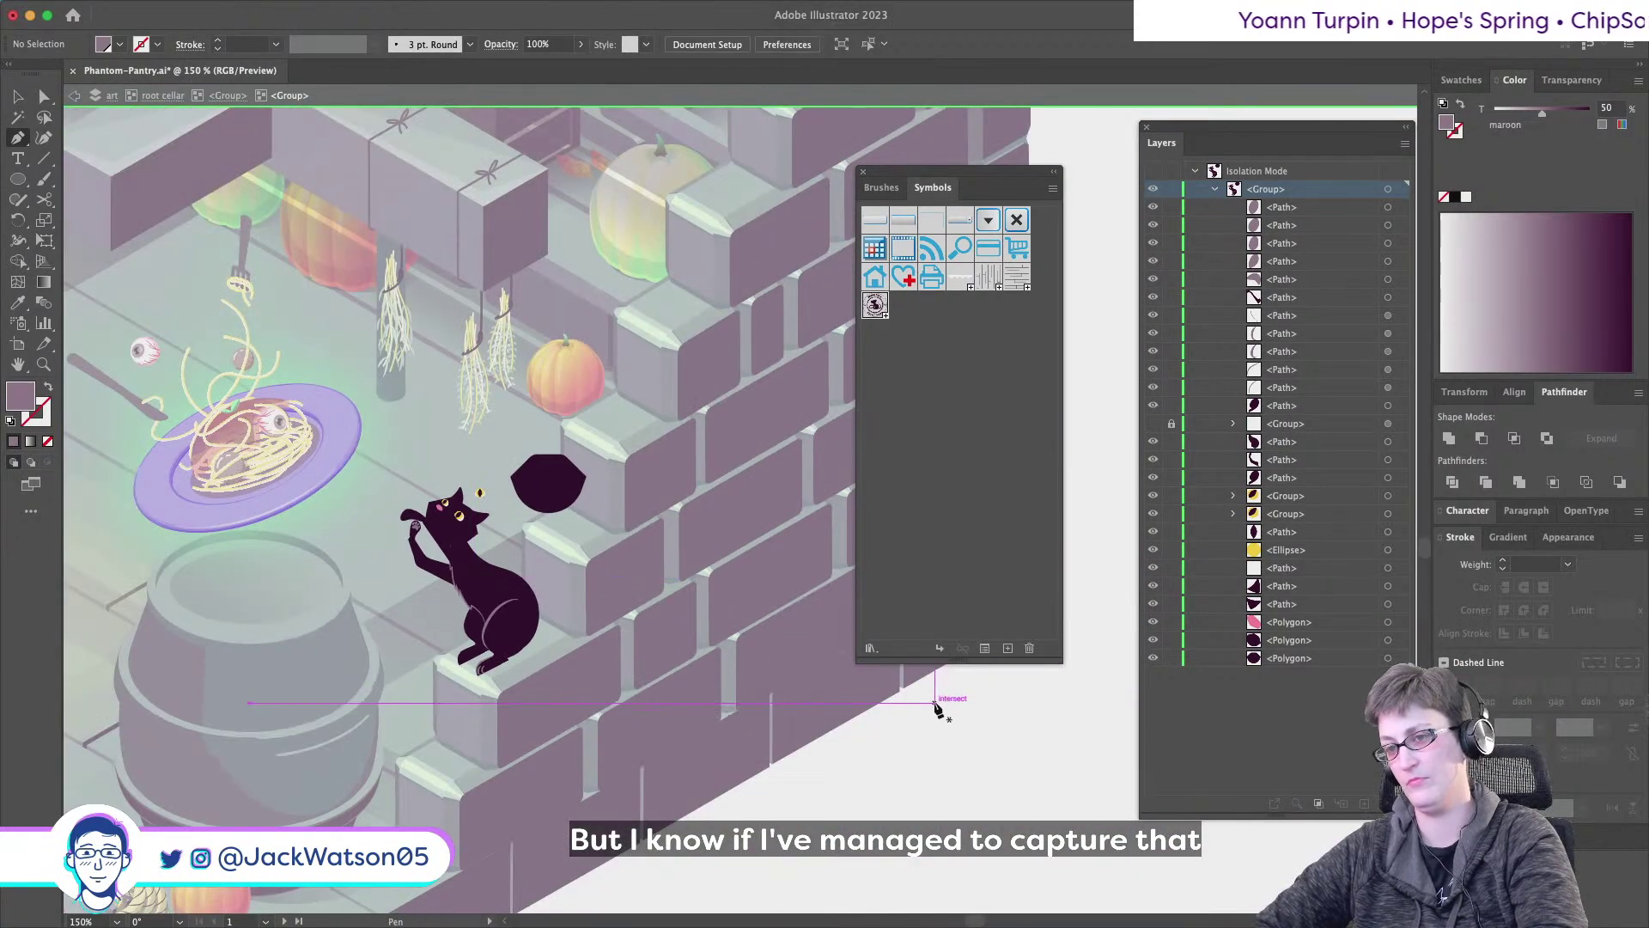
pyautogui.scroll(3, 463, 618)
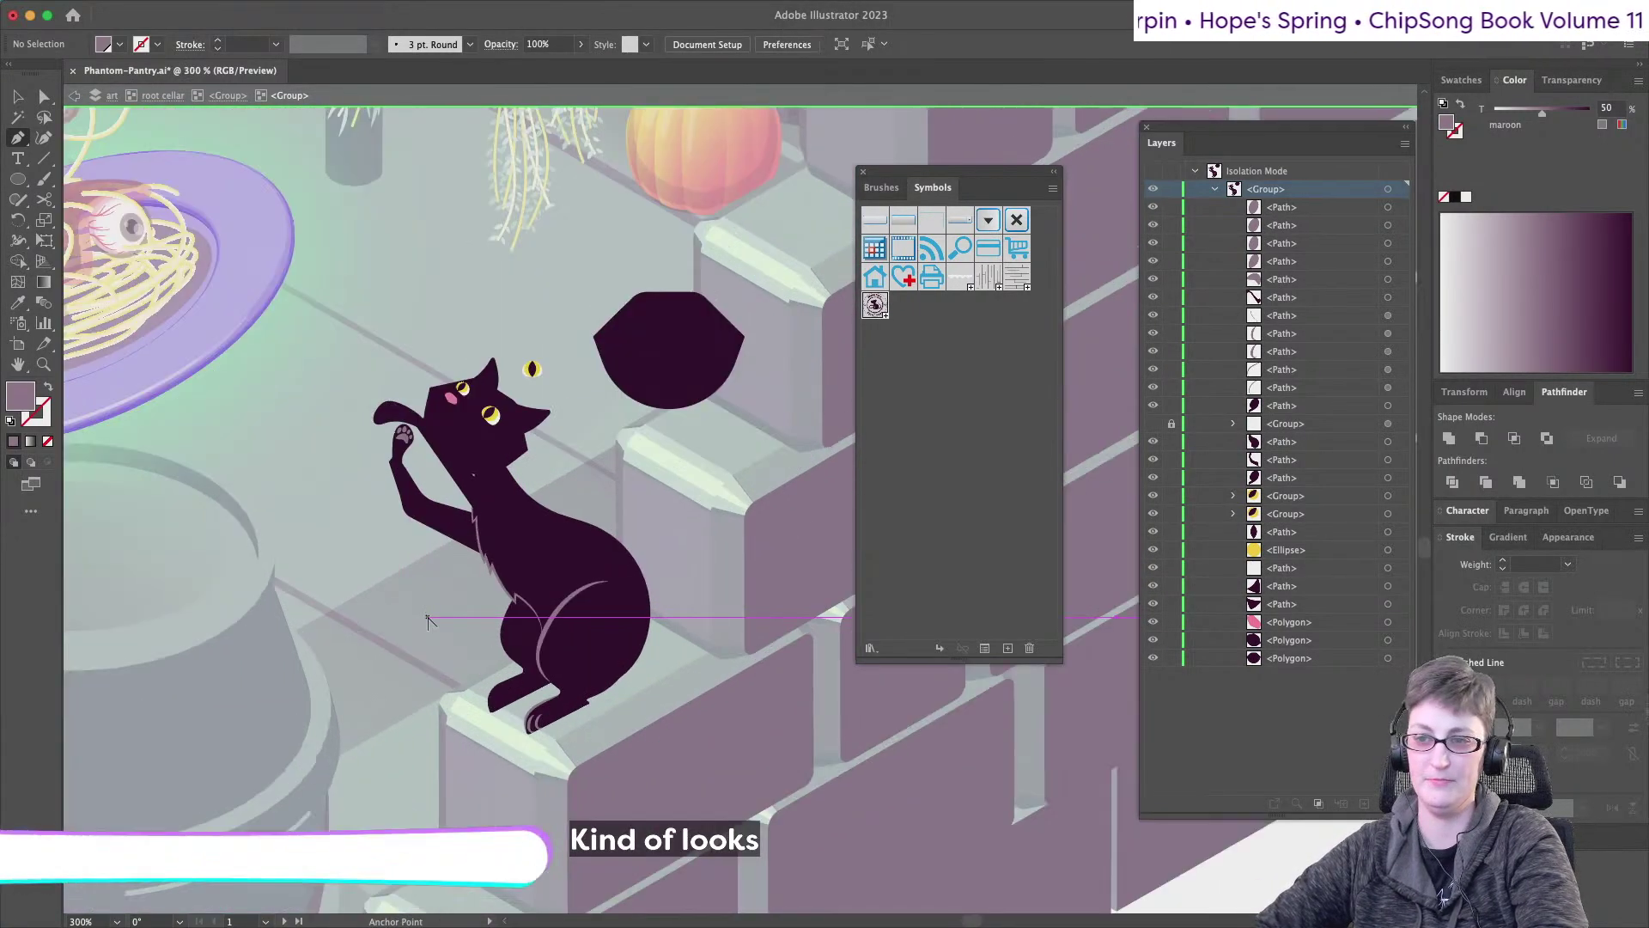
pyautogui.hscroll(3, 428, 620)
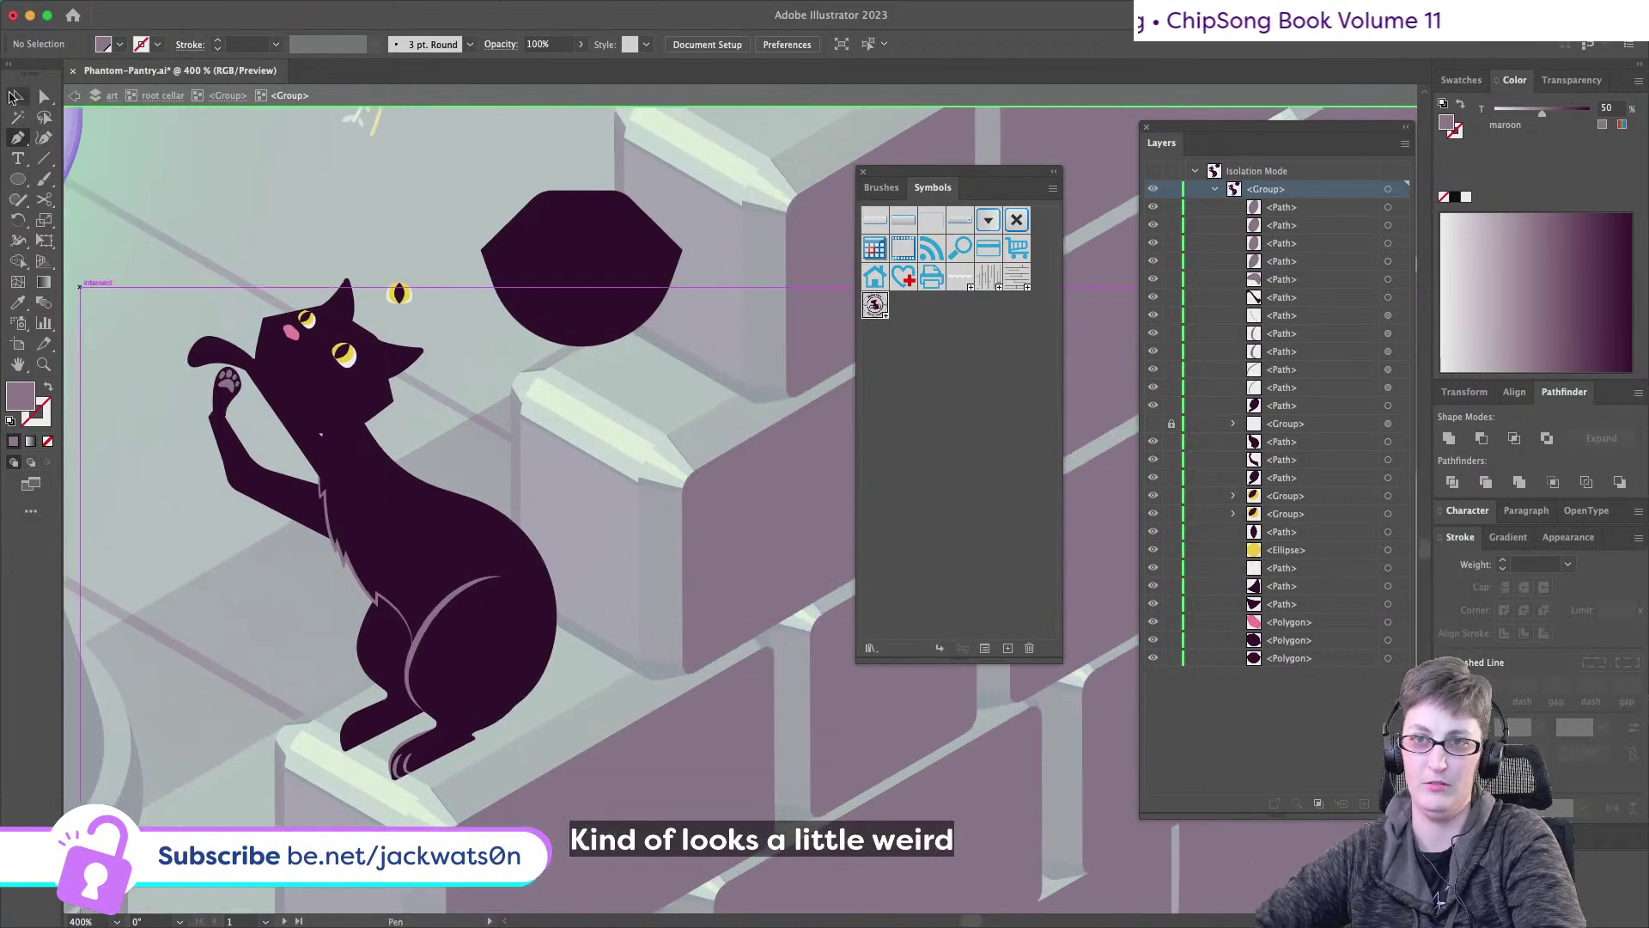
# - Try to shift the raised foreleg and its paw pads inward over the chest and rotate them counterclockwise
pyautogui.click(17, 96)
pyautogui.moveTo(176, 466); pyautogui.dragTo(238, 380)
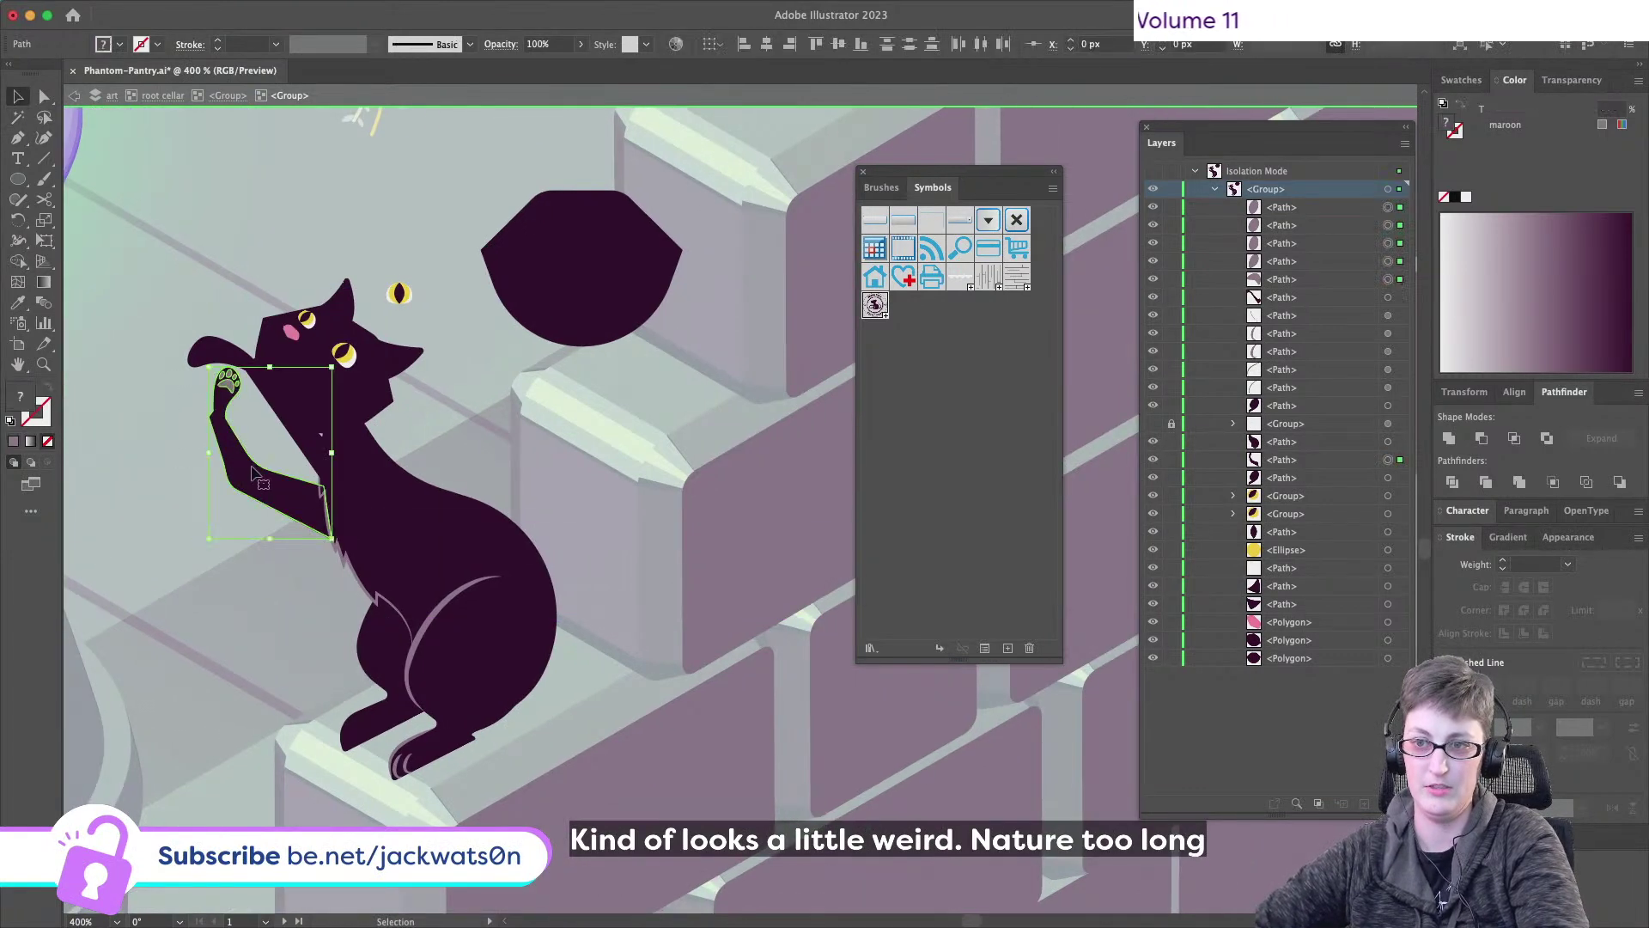
pyautogui.moveTo(275, 451); pyautogui.dragTo(292, 466)
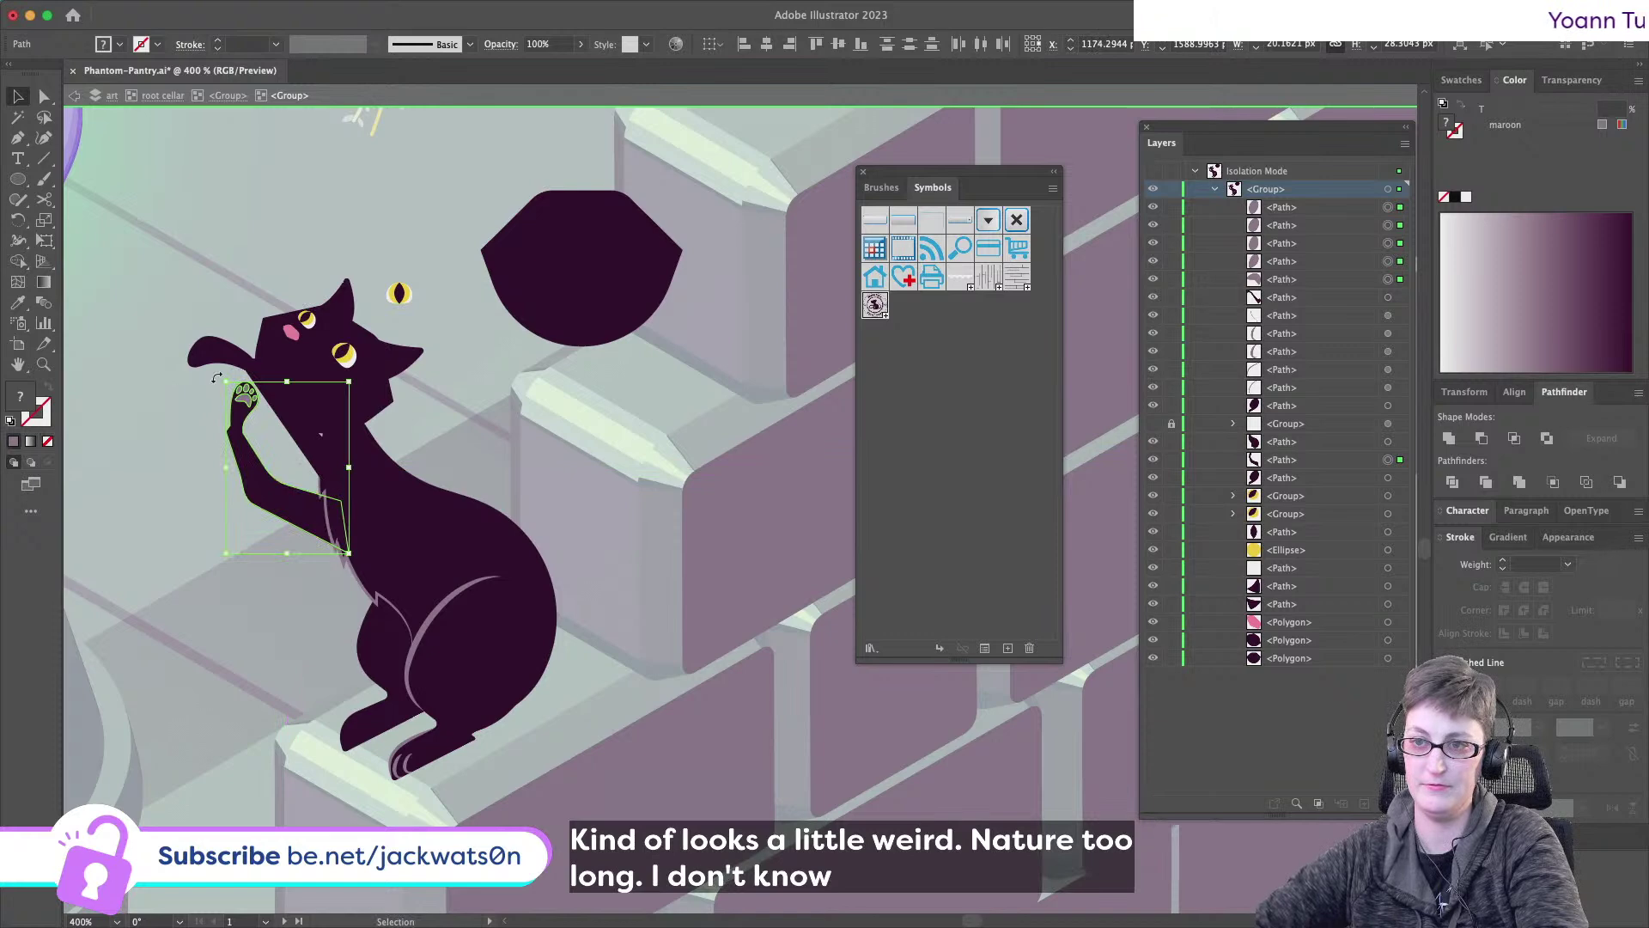
pyautogui.moveTo(216, 378); pyautogui.dragTo(256, 419)
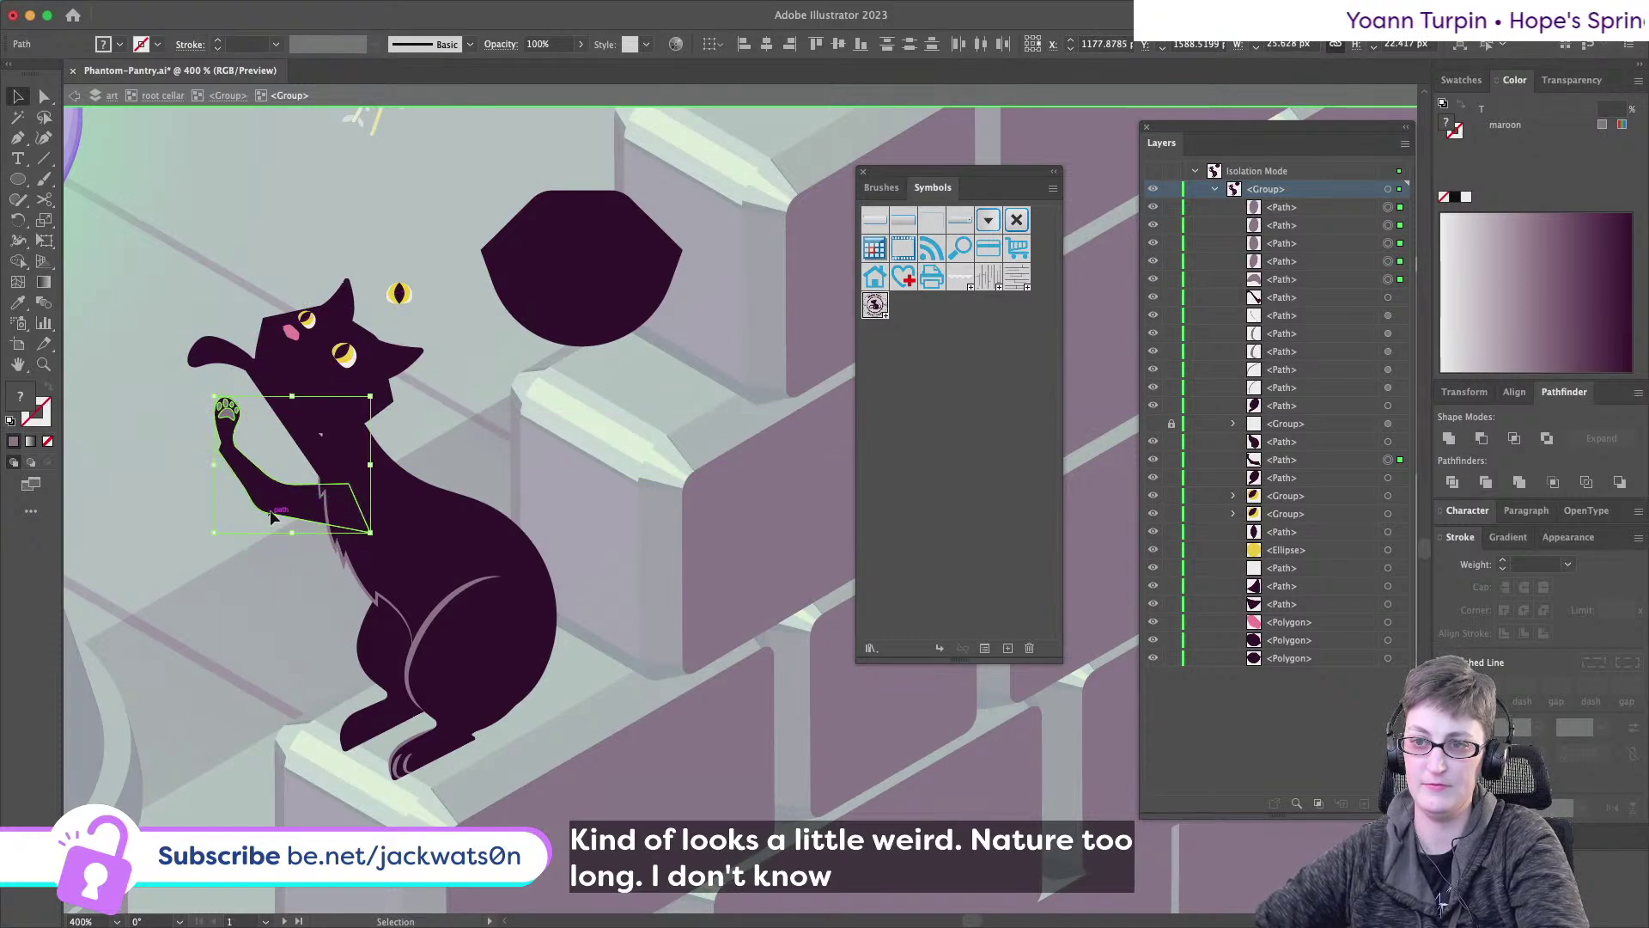
pyautogui.press('shift+super+a')
# - Check the tilted foreleg against the body and undo its rotation
pyautogui.scroll(-1, 246, 582)
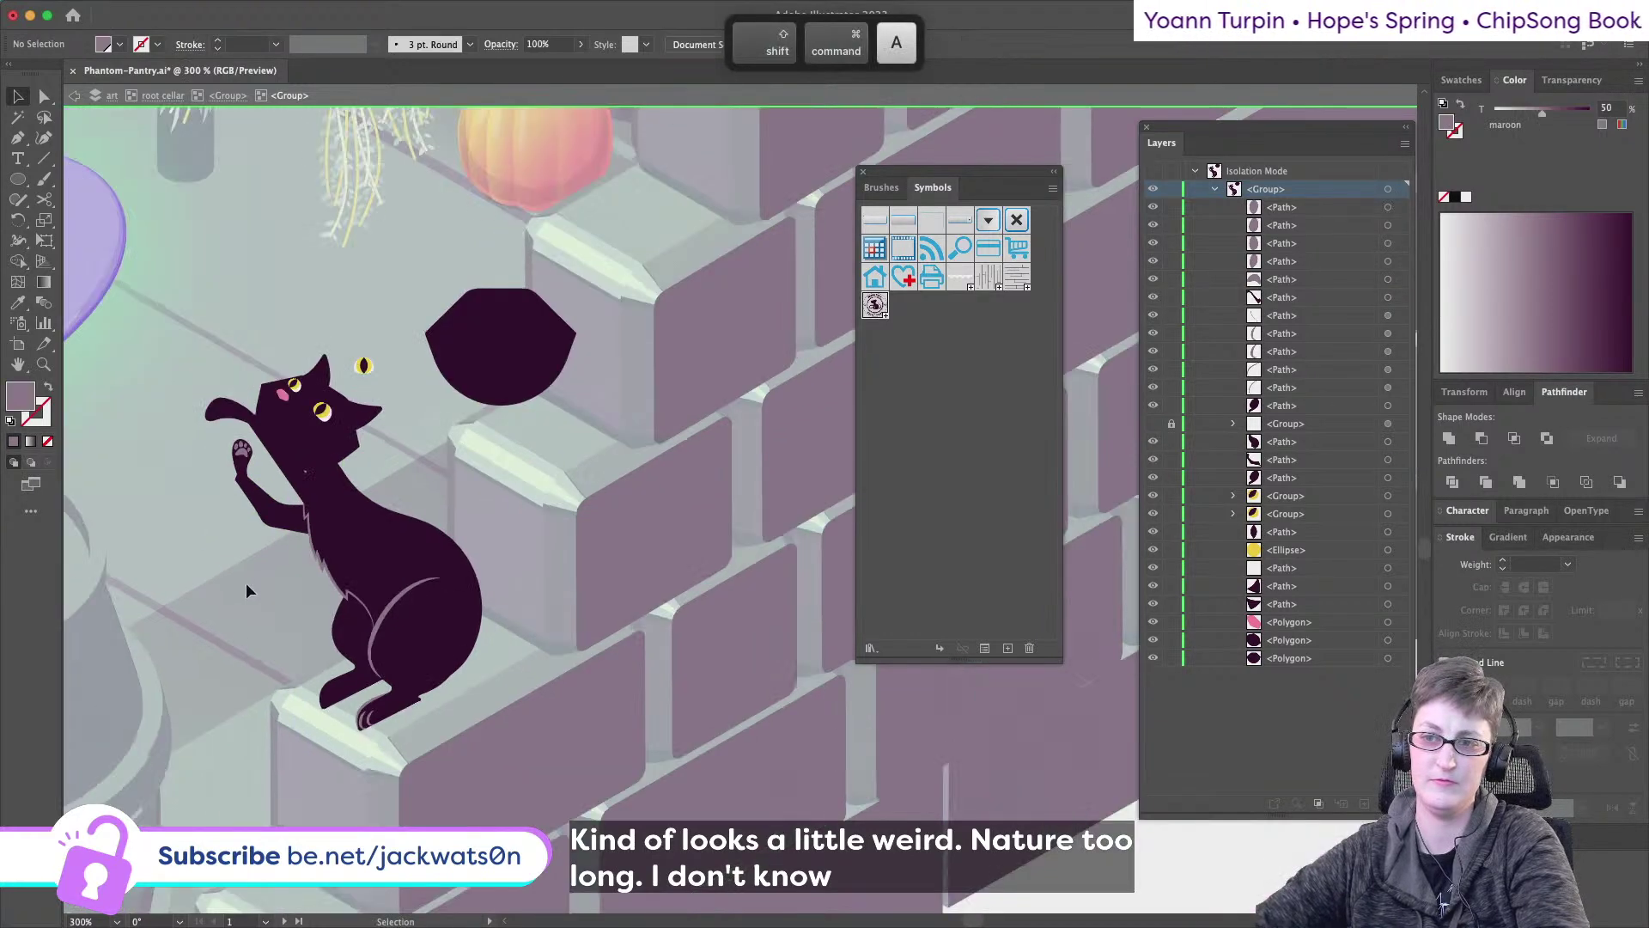
pyautogui.scroll(-1, 246, 582)
pyautogui.scroll(4, 245, 582)
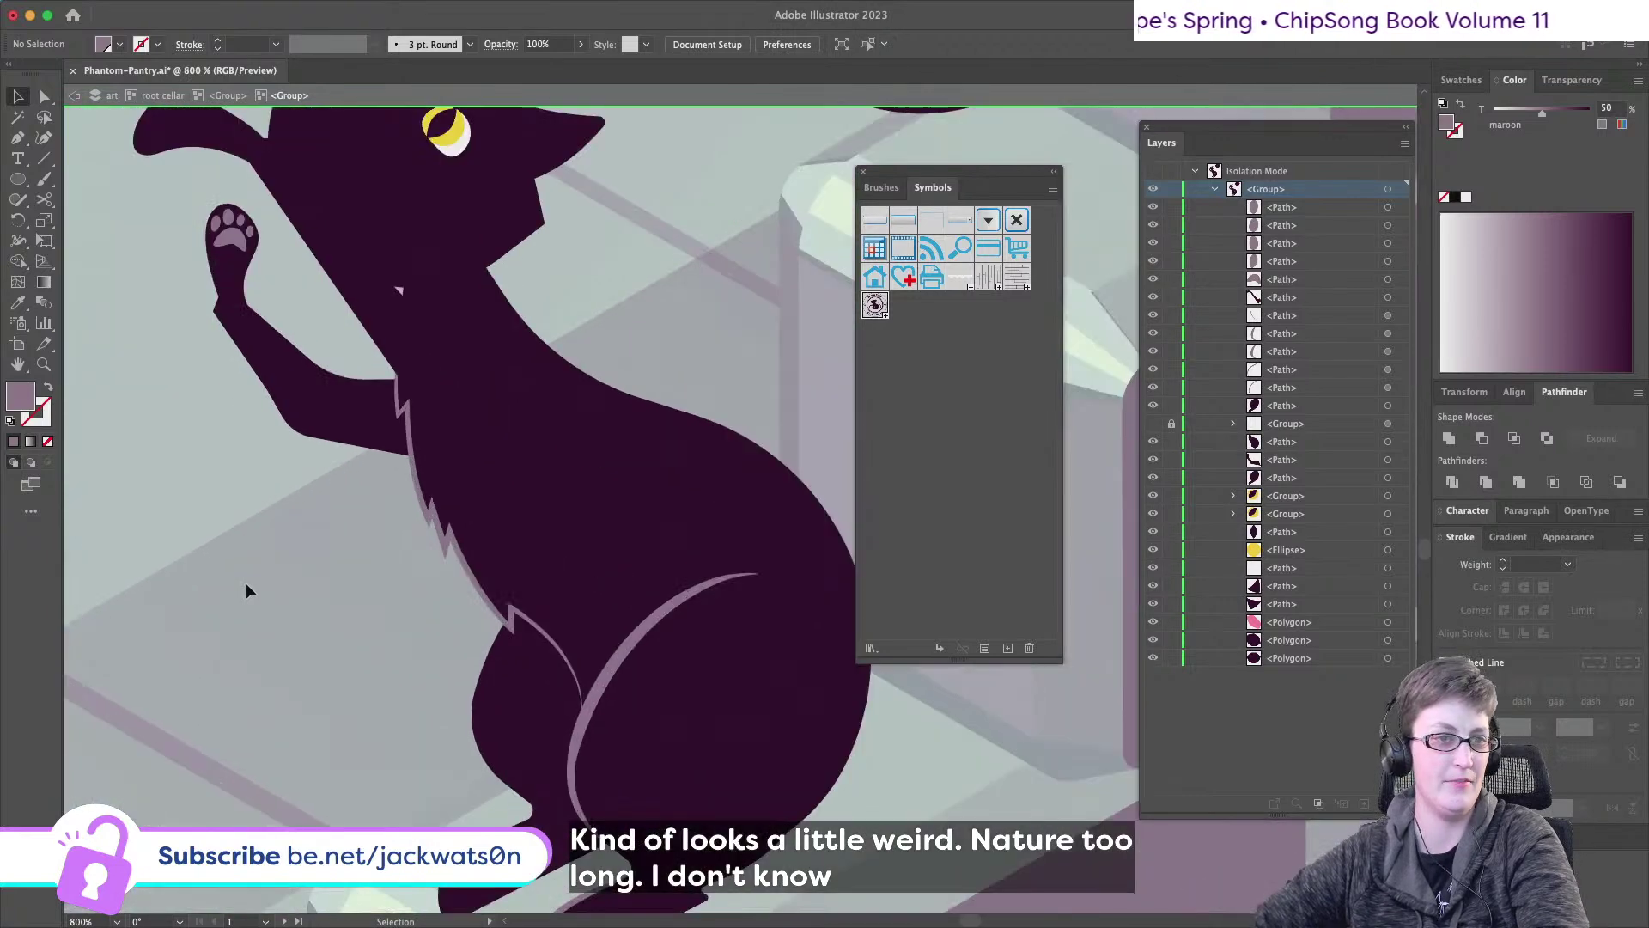
pyautogui.scroll(2, 246, 582)
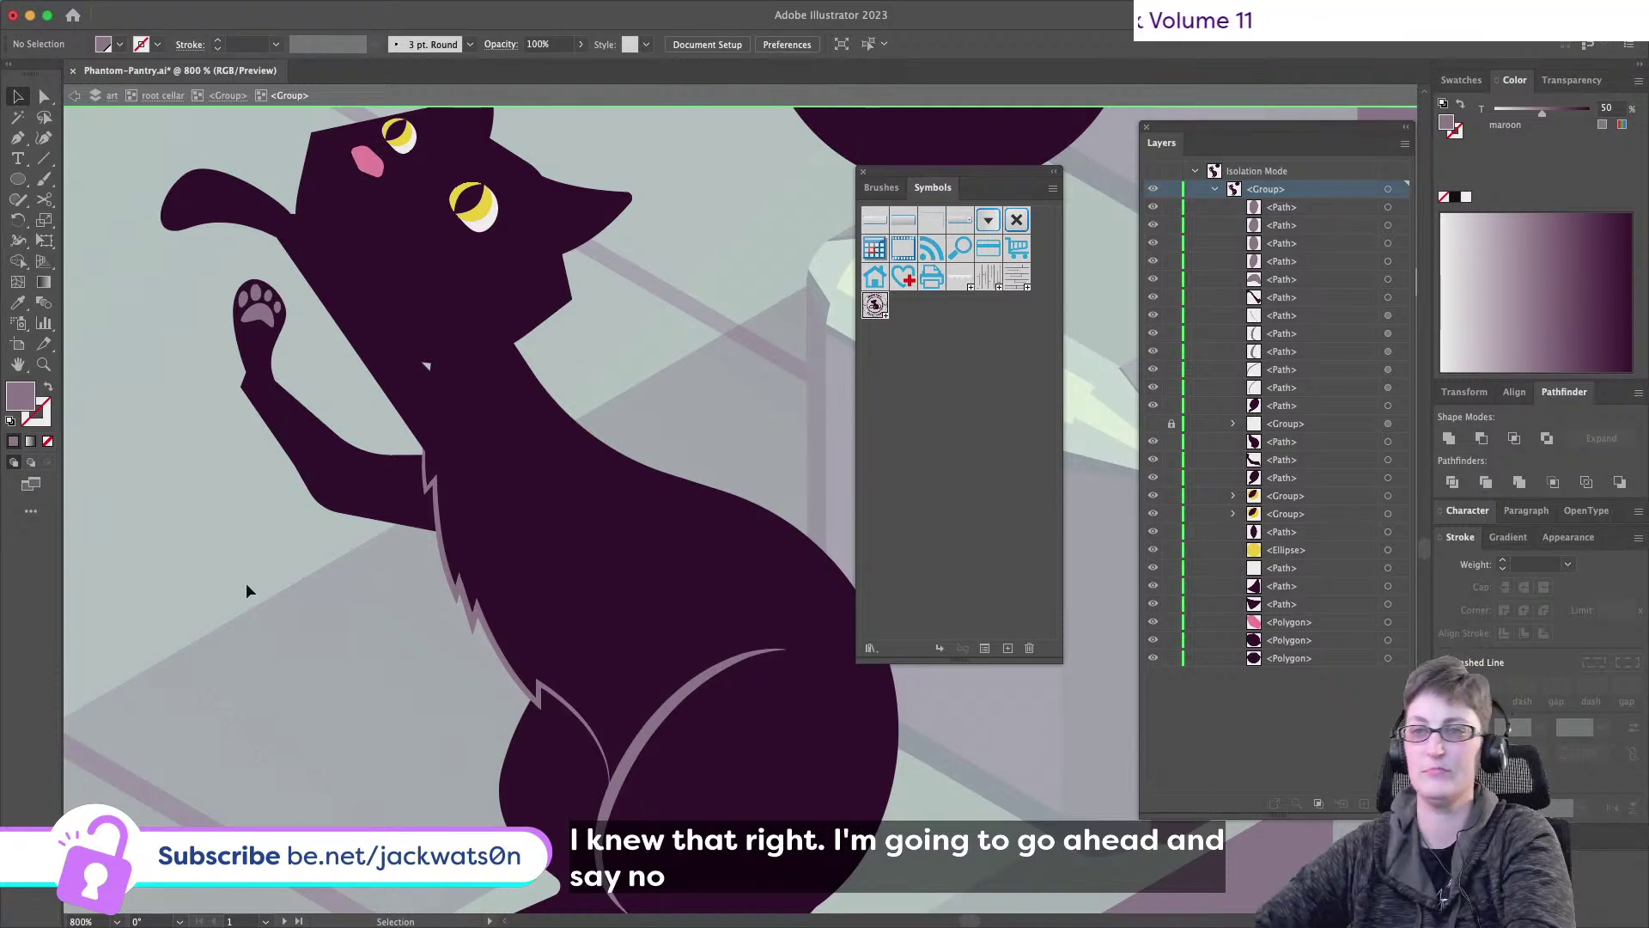
pyautogui.press('super+z')
pyautogui.press('super+z')
pyautogui.press('super+z')
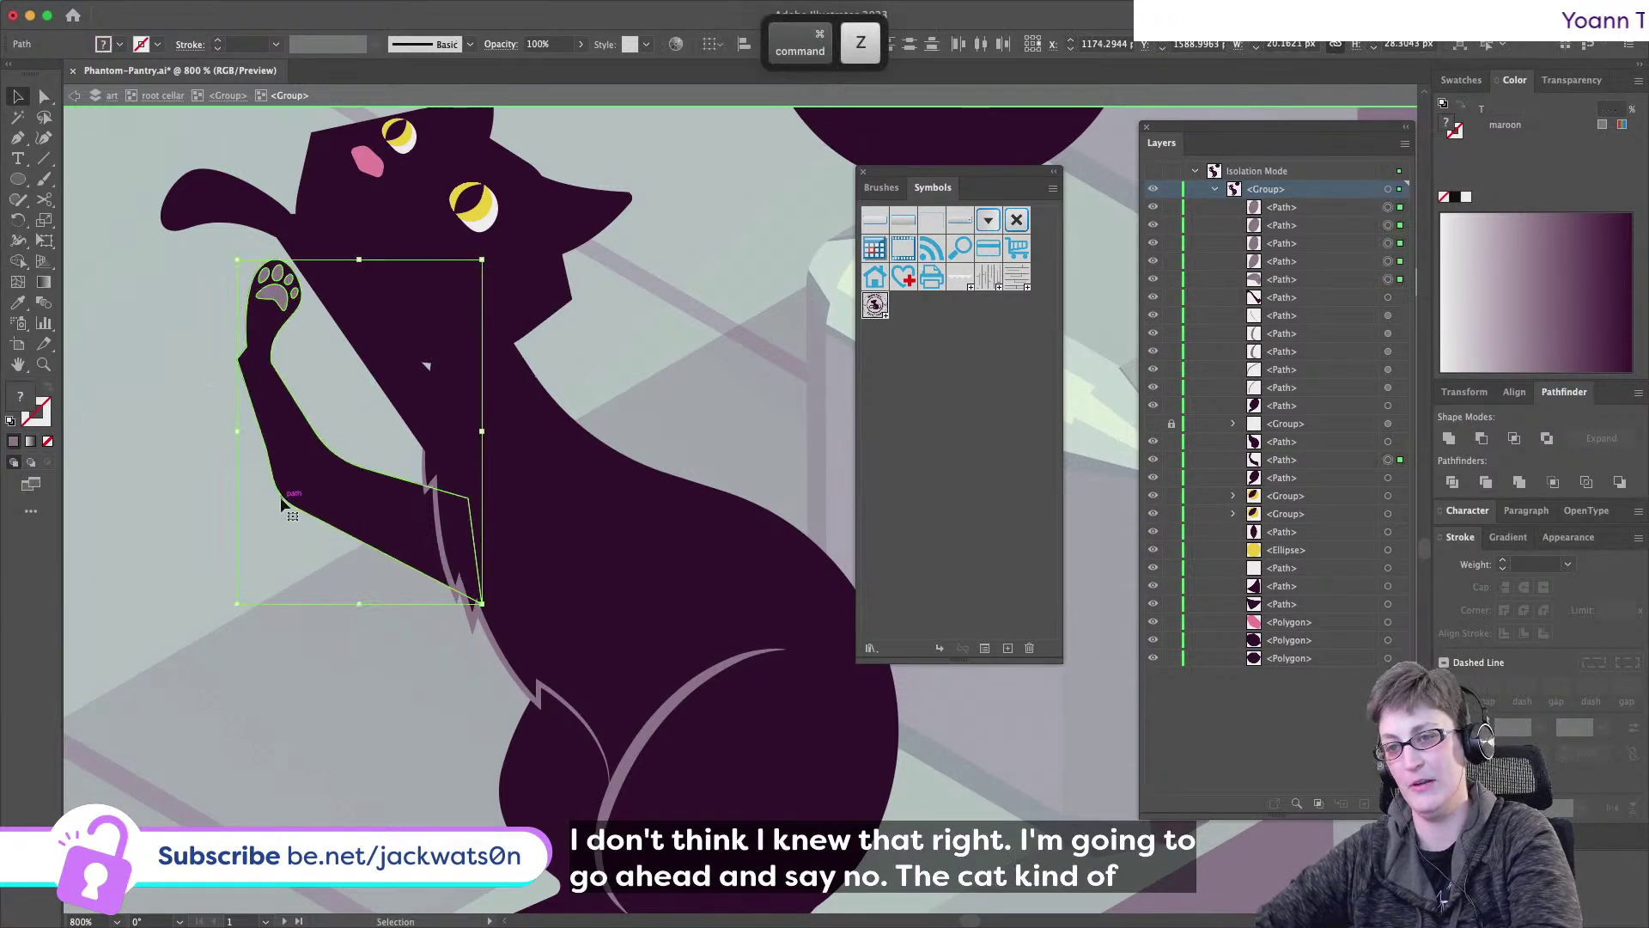
# - Try the foreleg higher, overlapping the other forepaw, and undo its moves back to its original placement at the chest
pyautogui.moveTo(318, 496); pyautogui.dragTo(331, 477)
pyautogui.press('super+z')
pyautogui.scroll(-2, 318, 626)
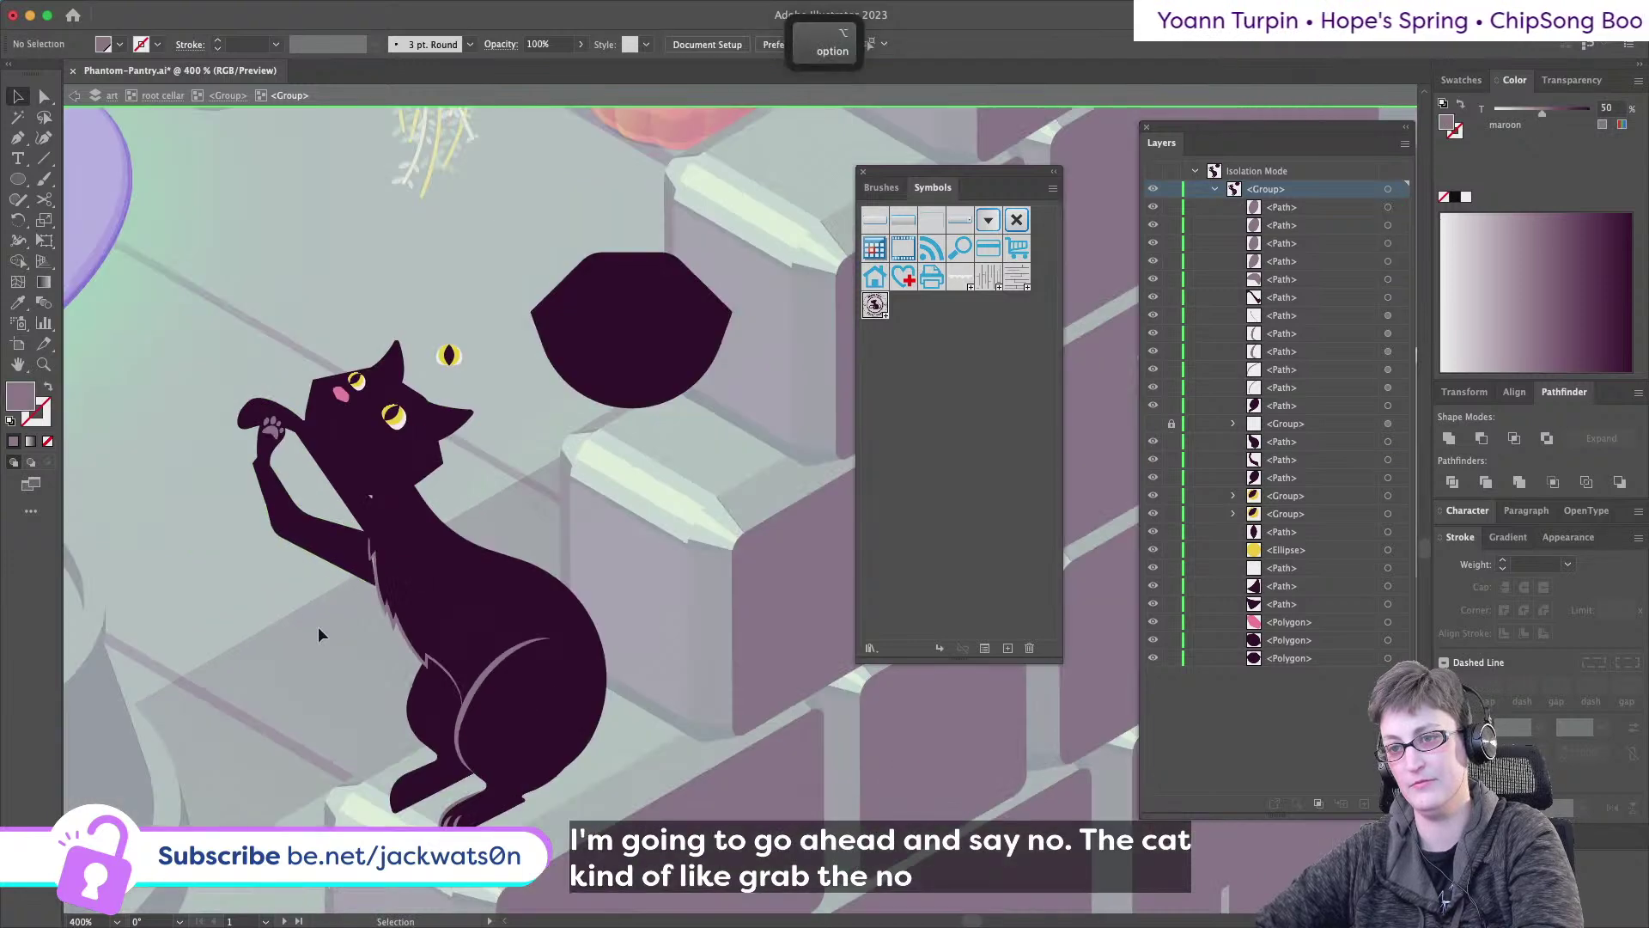
pyautogui.press('super+z')
pyautogui.press('super+z')
pyautogui.press('super+z')
pyautogui.press('super+z')
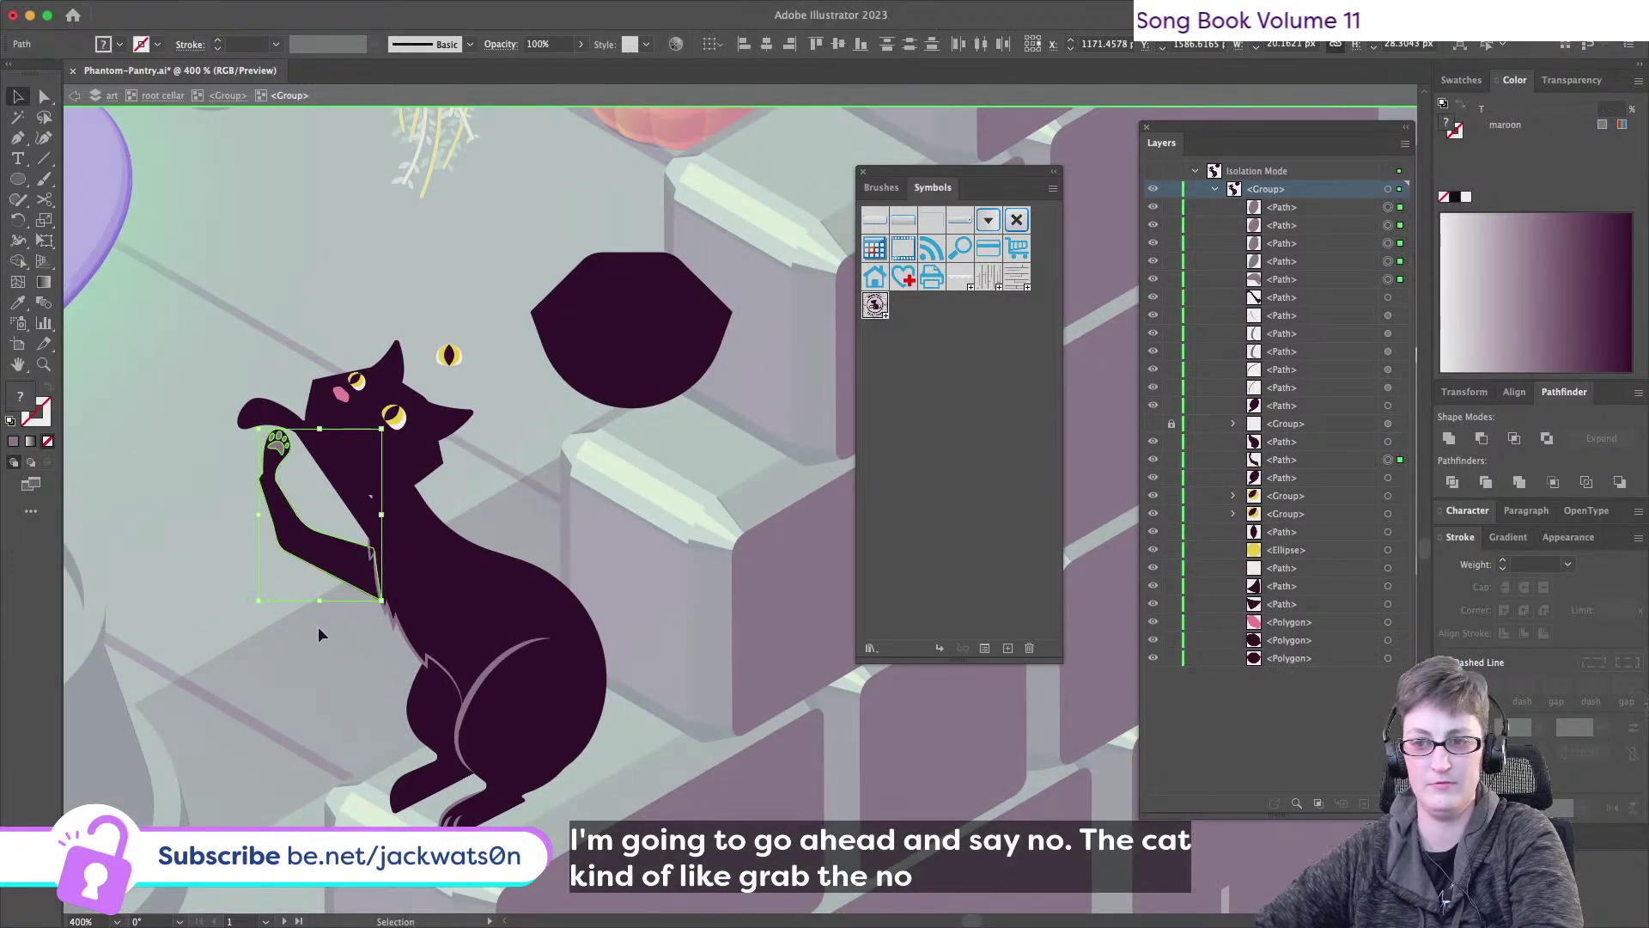
# - Undo the recent foreleg edits back to the grouped foreleg with its paw pads
pyautogui.press('super+z')
pyautogui.press('super+z')
pyautogui.press('super+z')
pyautogui.press('super+z')
pyautogui.press('super+z')
pyautogui.press('super+z')
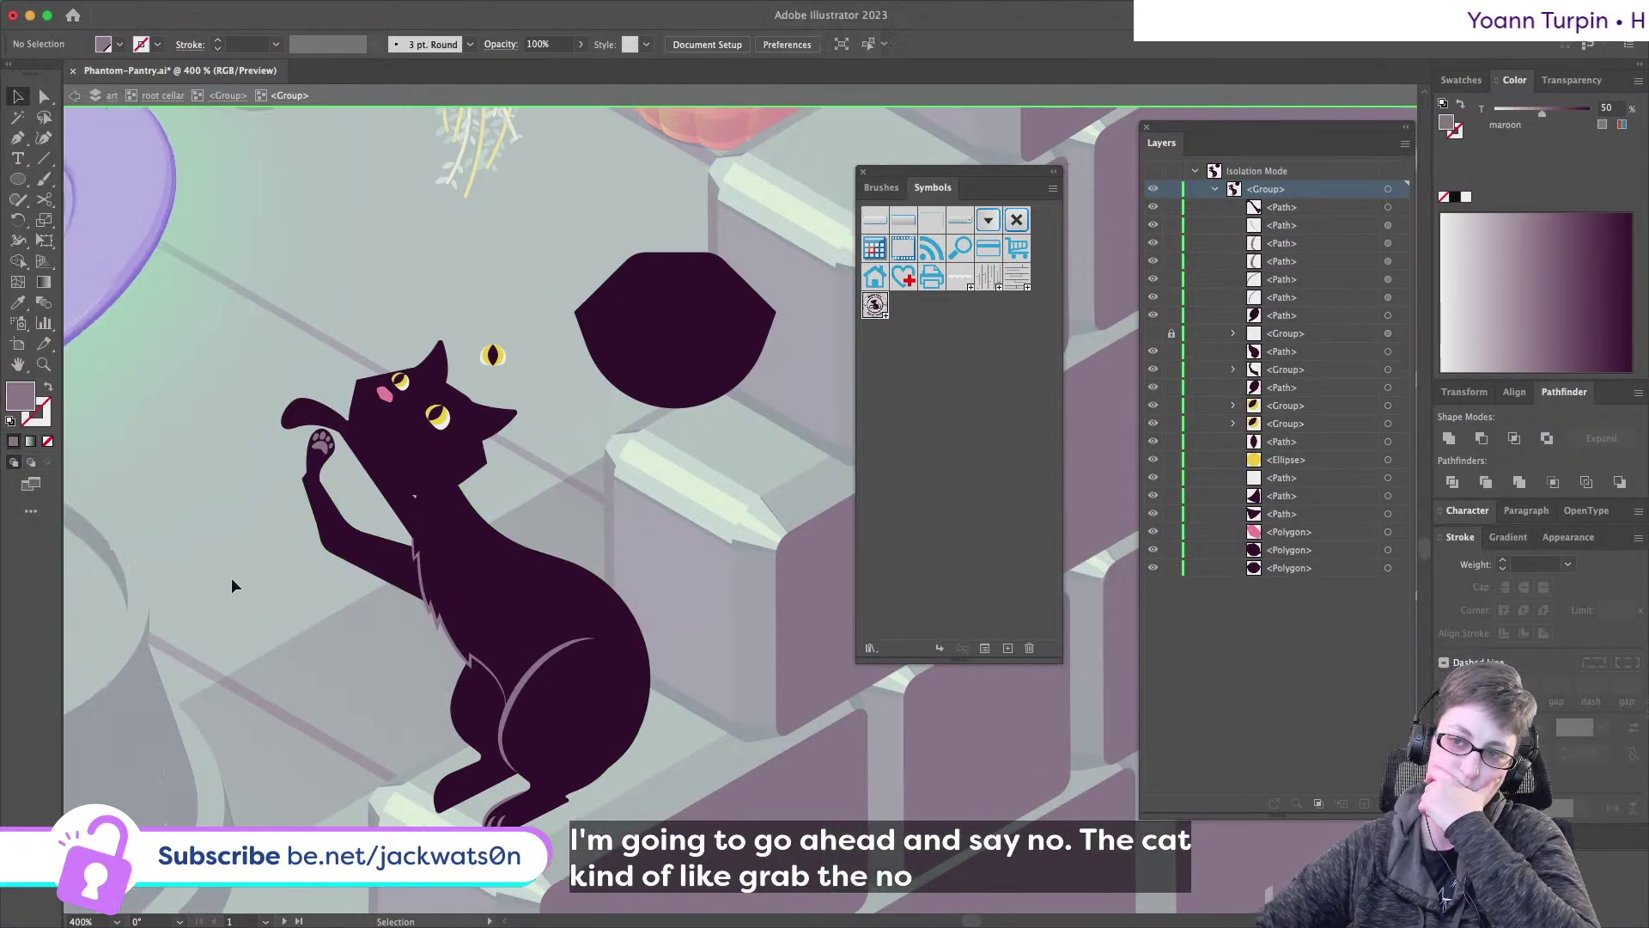
pyautogui.press('super+z')
pyautogui.hscroll(-3, 230, 577)
pyautogui.hscroll(2, 230, 577)
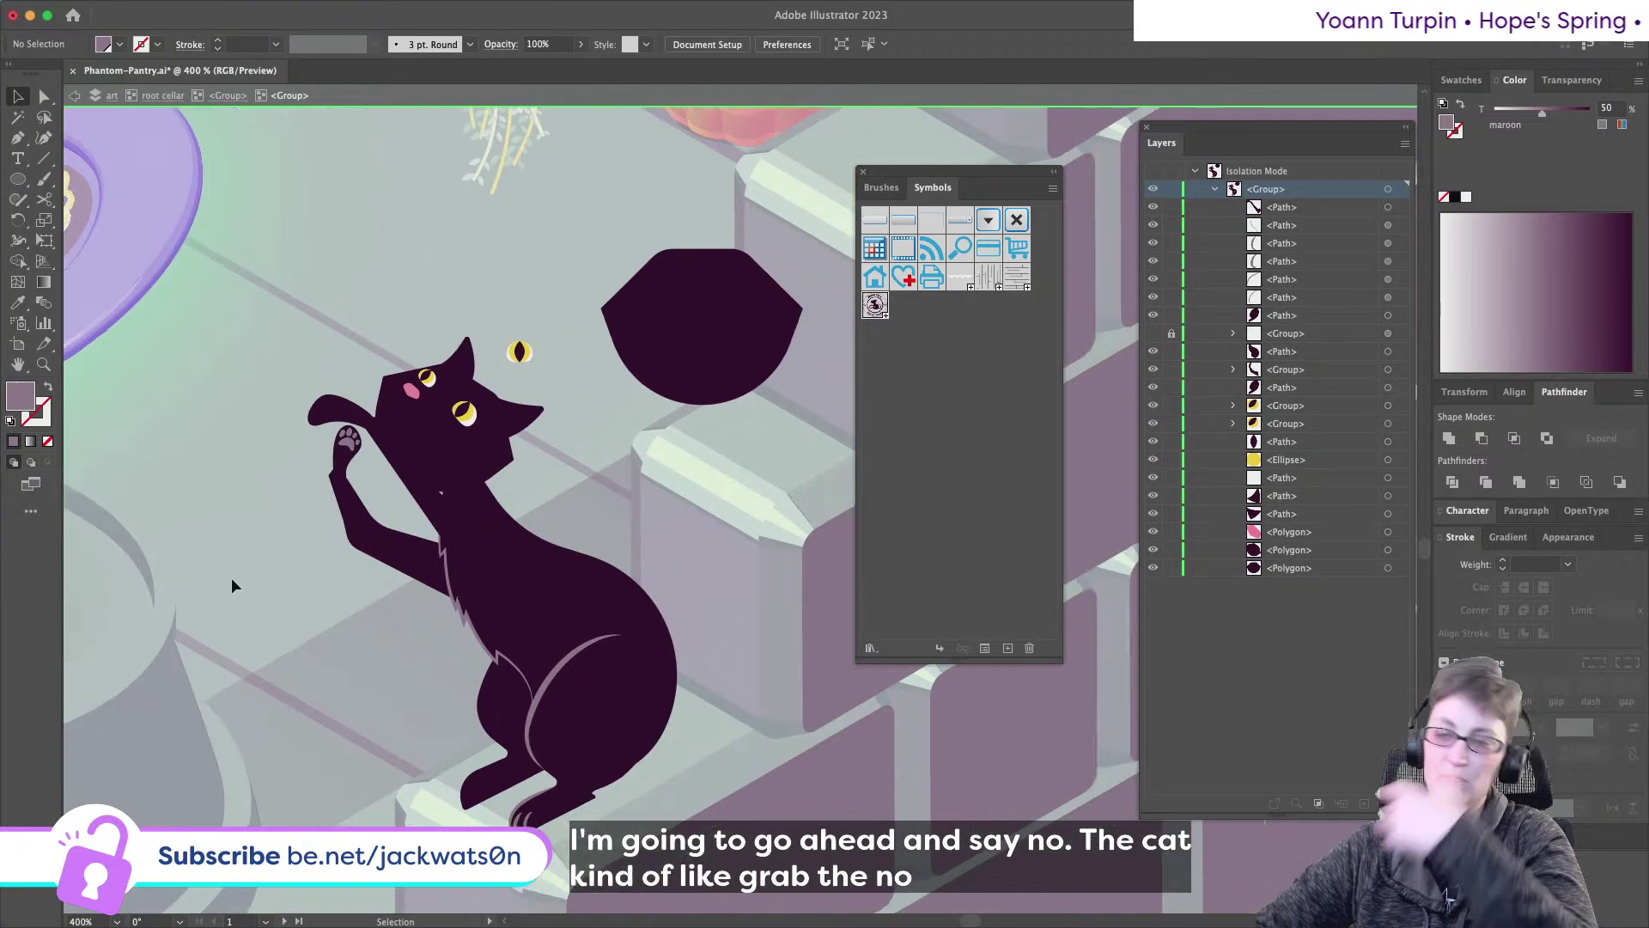
# - Reduce the corner rounding at the inner and outer elbow of the raised foreleg
pyautogui.click(378, 515)
pyautogui.scroll(3, 382, 517)
pyautogui.click(45, 96)
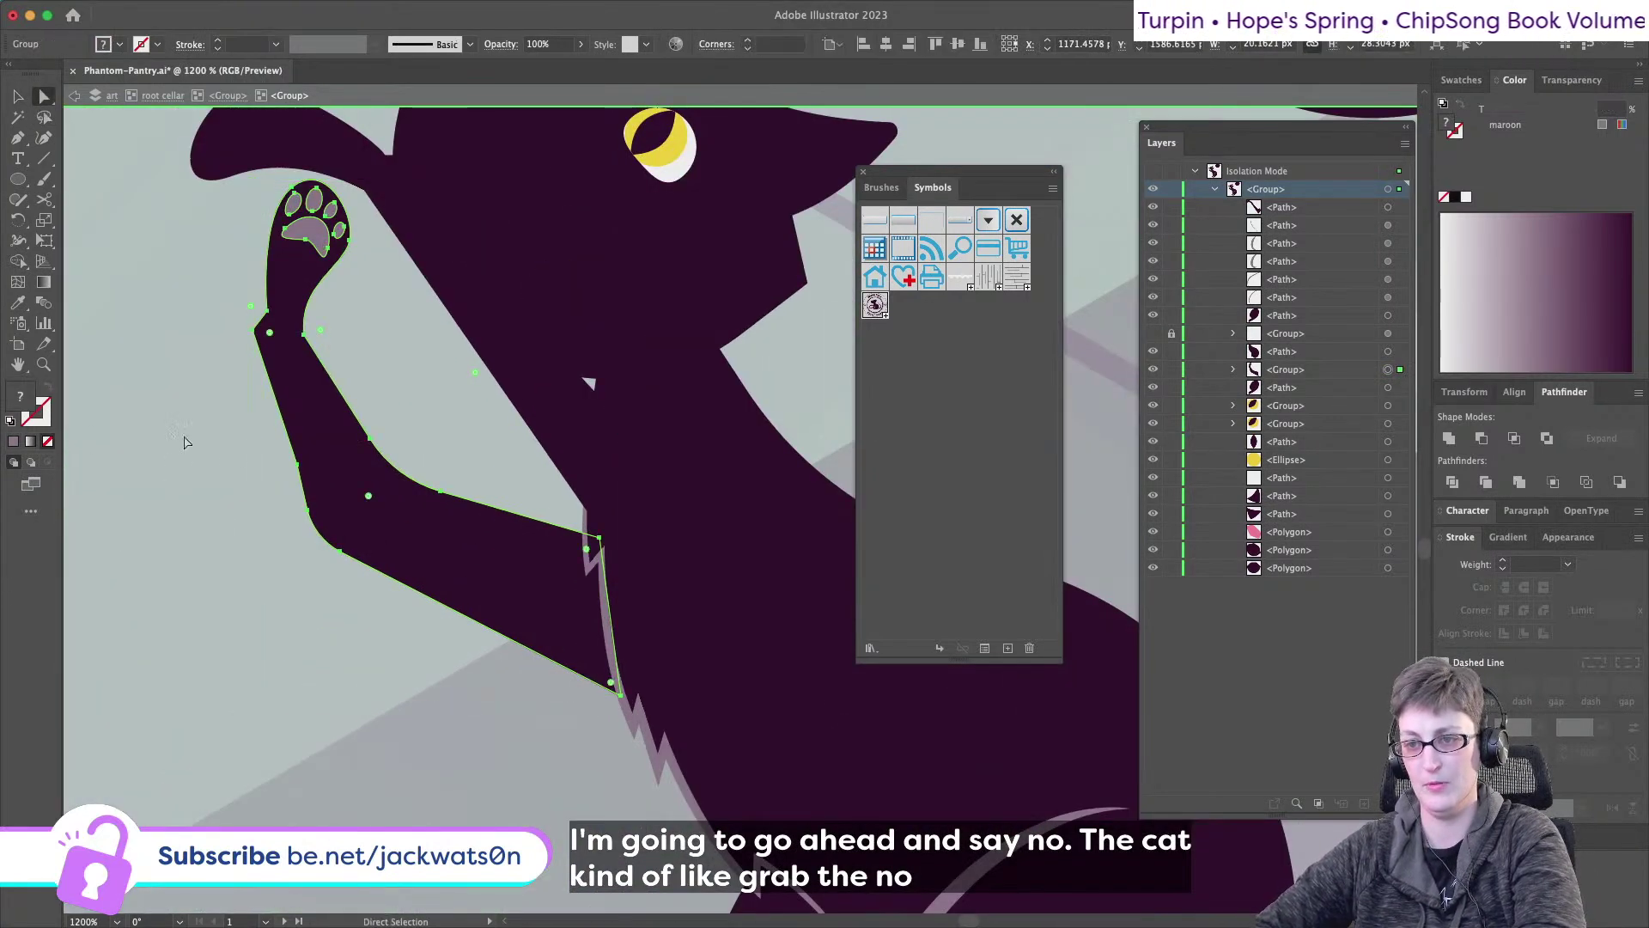
pyautogui.moveTo(463, 611); pyautogui.dragTo(464, 607)
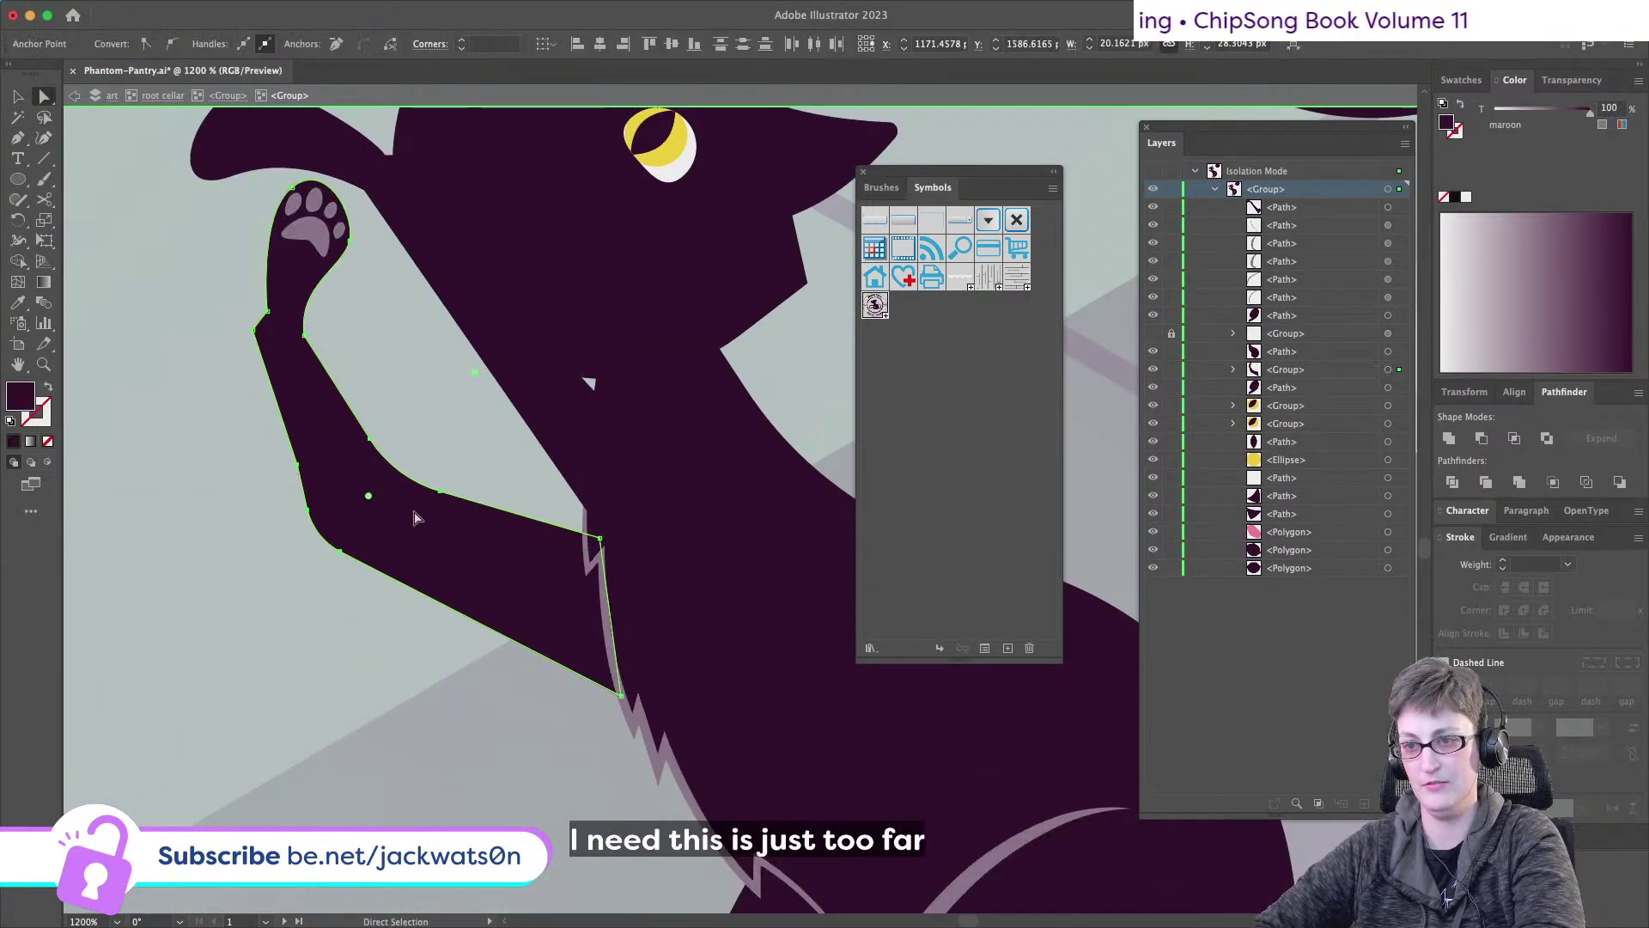
pyautogui.moveTo(369, 501); pyautogui.dragTo(298, 535)
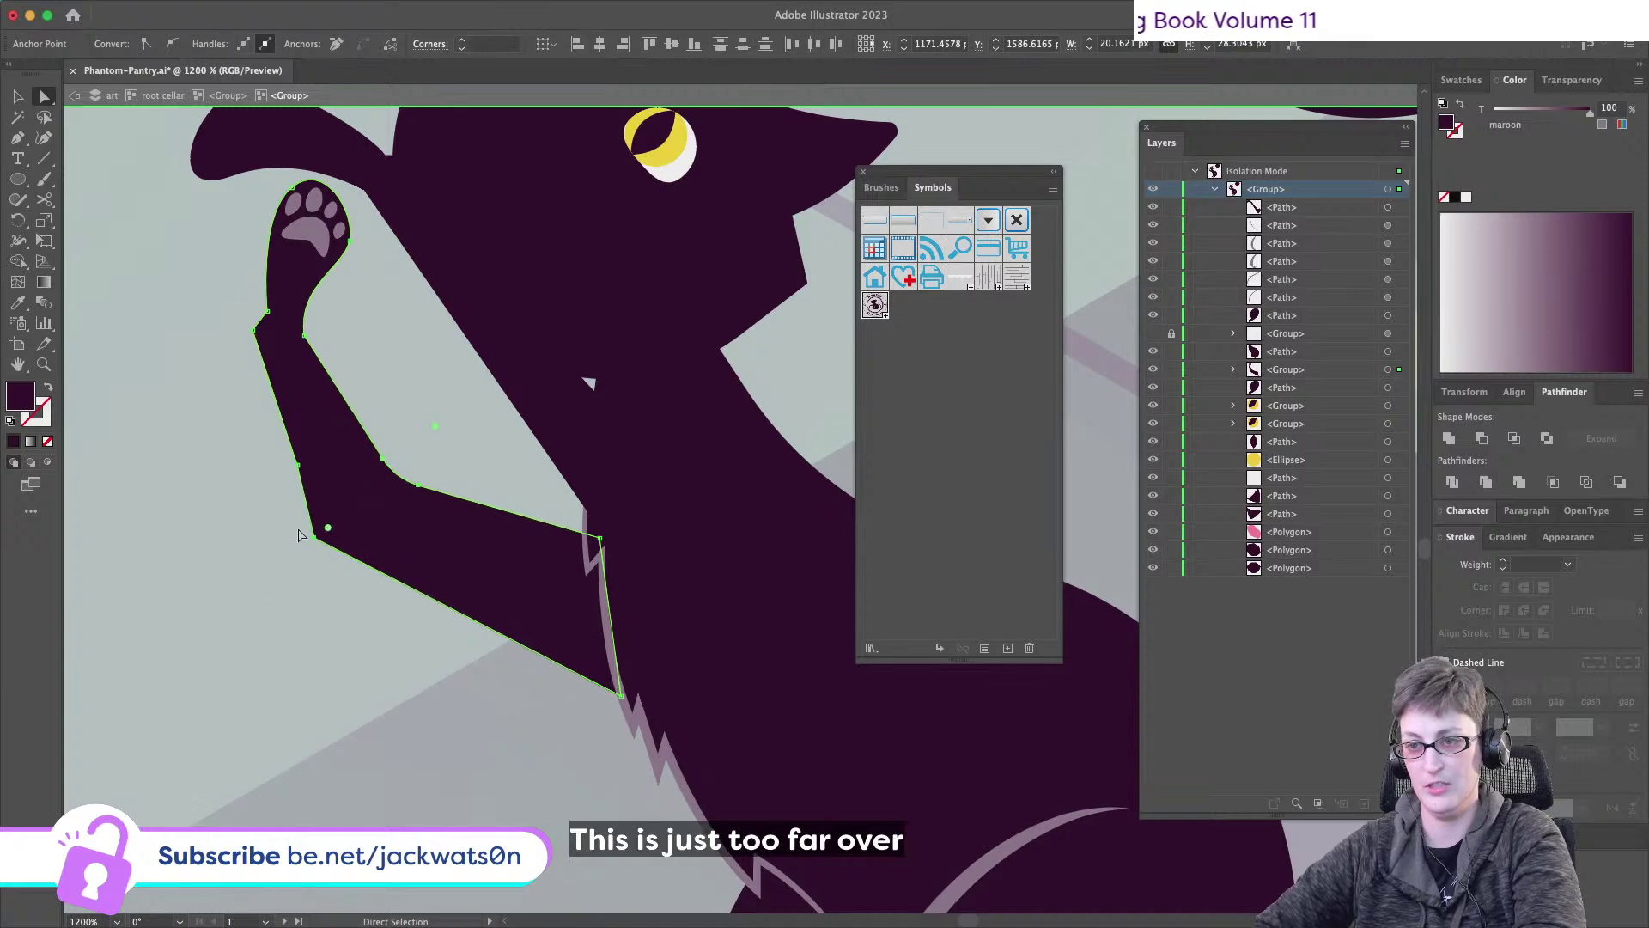
pyautogui.click(420, 486)
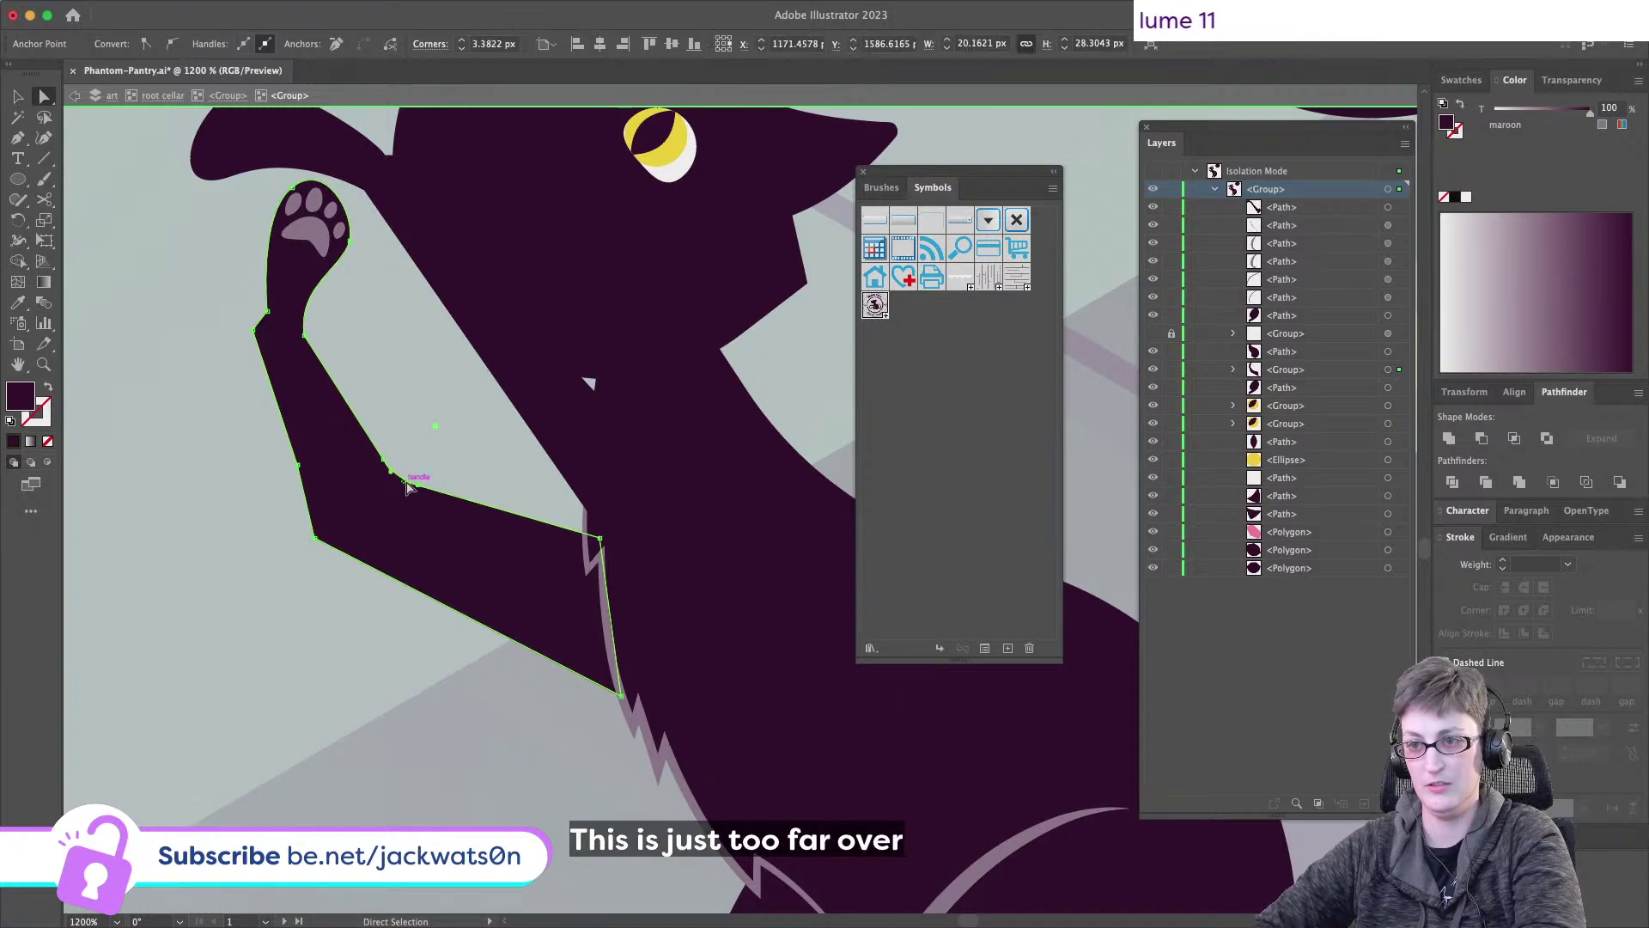
# - Remove the stray anchor point on the forearm's outer edge and join the path across the gap
pyautogui.click(195, 638)
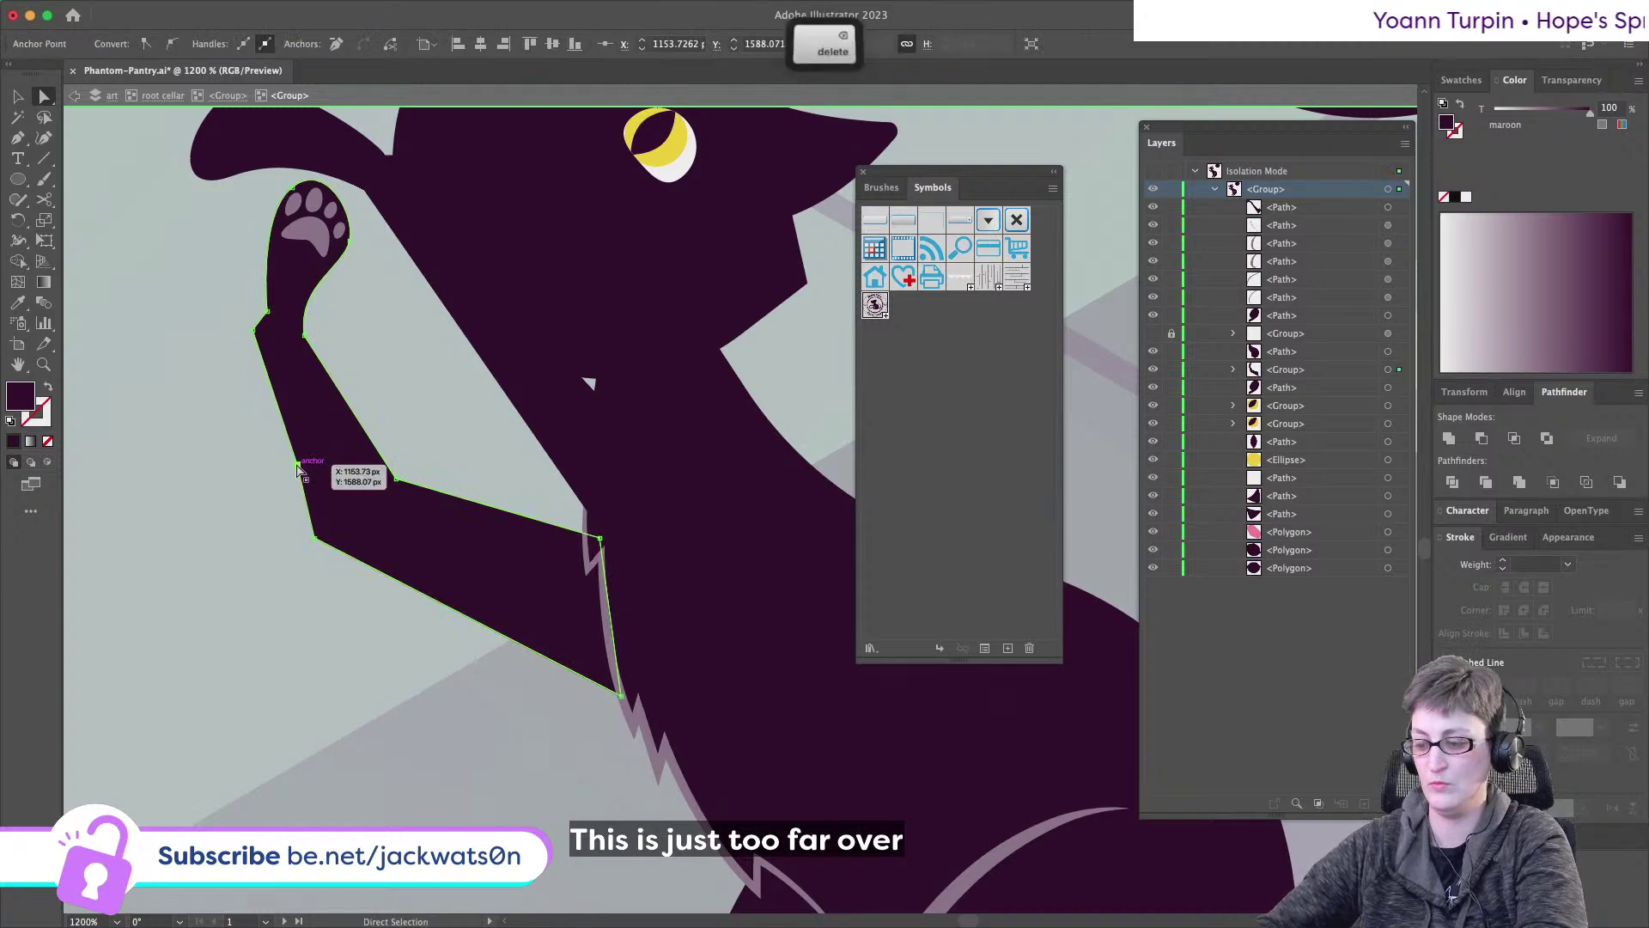
pyautogui.click(303, 465)
pyautogui.press('super+j')
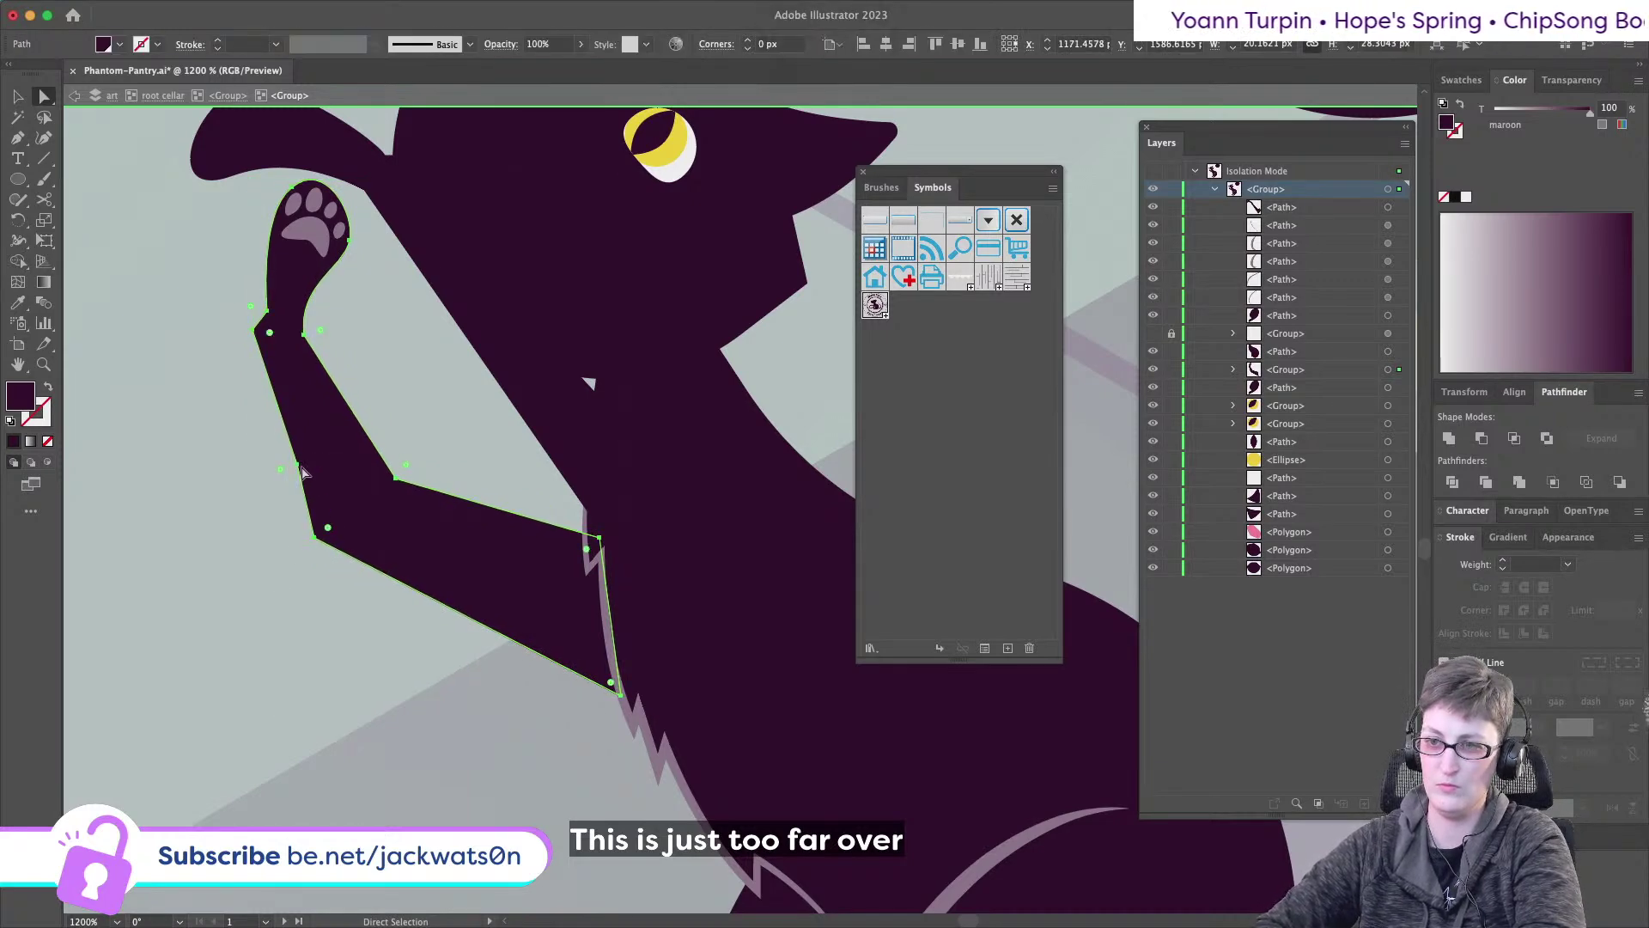
pyautogui.moveTo(302, 471); pyautogui.dragTo(269, 516)
pyautogui.press('super+z')
pyautogui.press('super+j')
pyautogui.press('super+j')
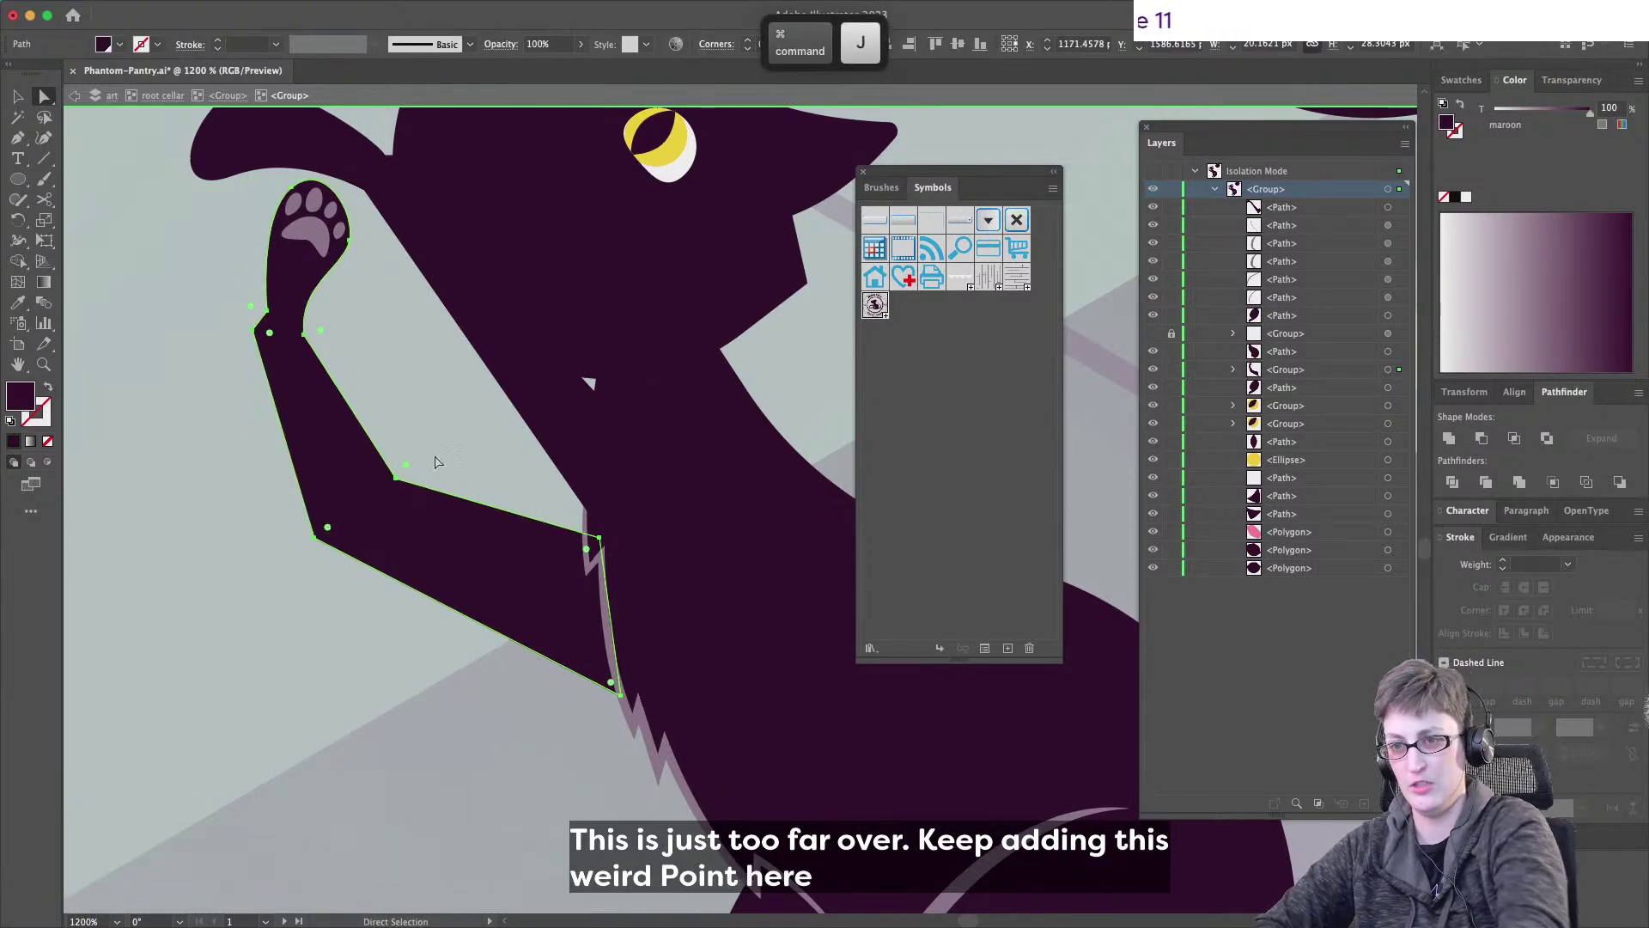
# - Try shifting the foreleg's elbow points inward toward the chest and rounding both elbow corners
pyautogui.moveTo(241, 586); pyautogui.dragTo(241, 586)
pyautogui.moveTo(329, 537)
pyautogui.mouseDown()
pyautogui.moveTo(352, 425)
pyautogui.moveTo(351, 527)
pyautogui.mouseUp()
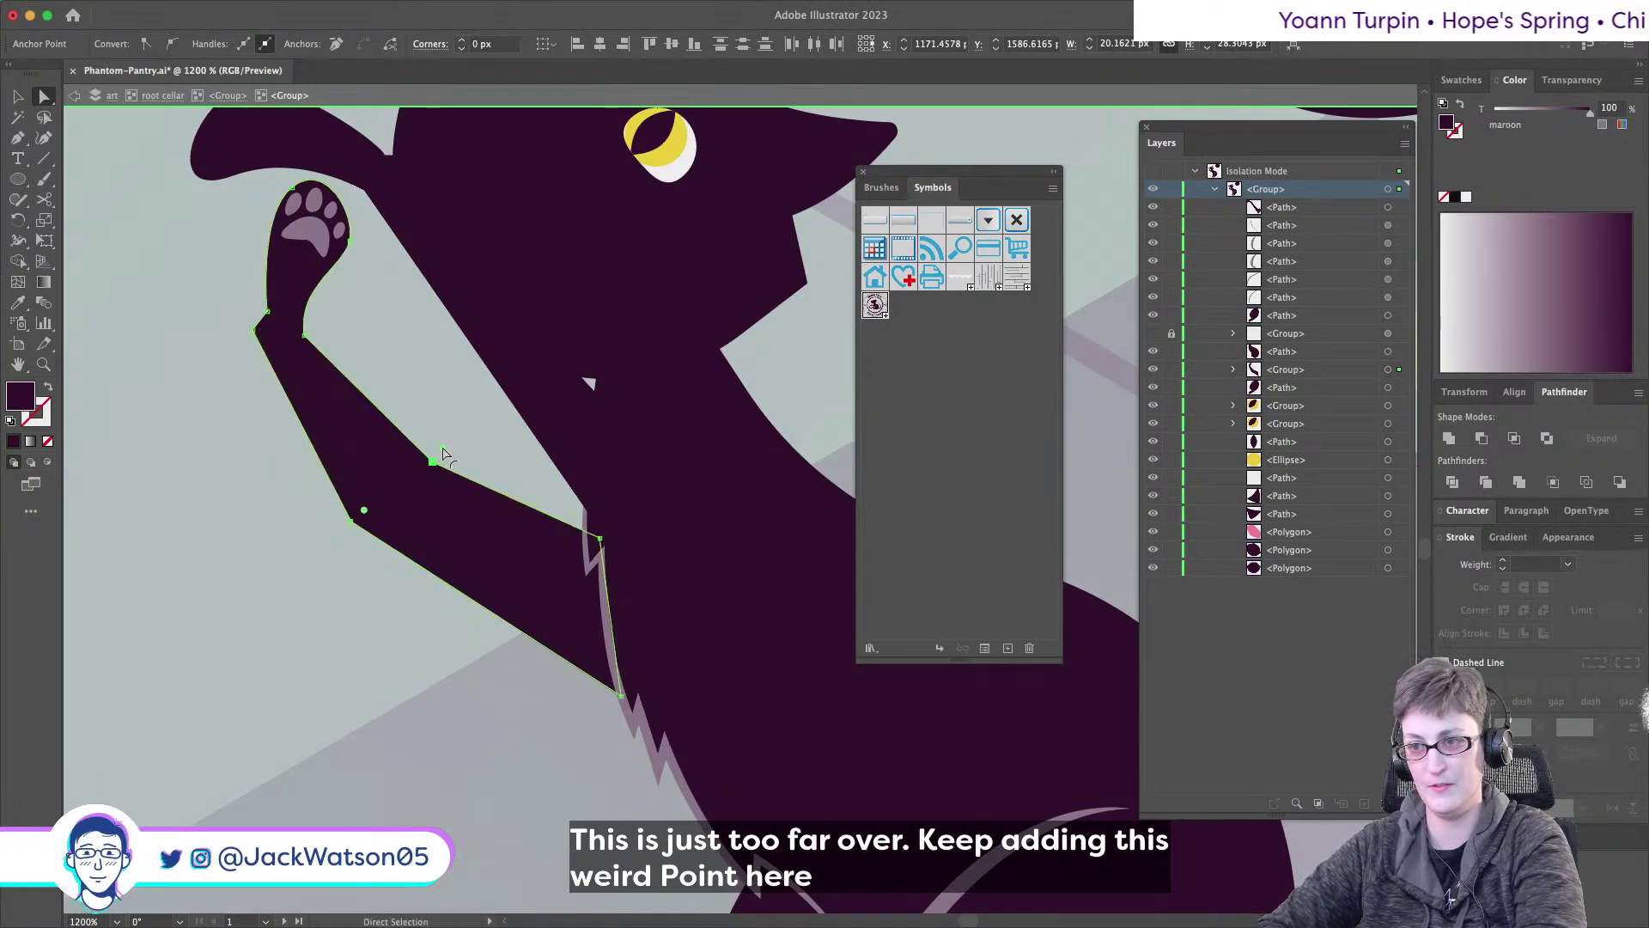
pyautogui.click(383, 626)
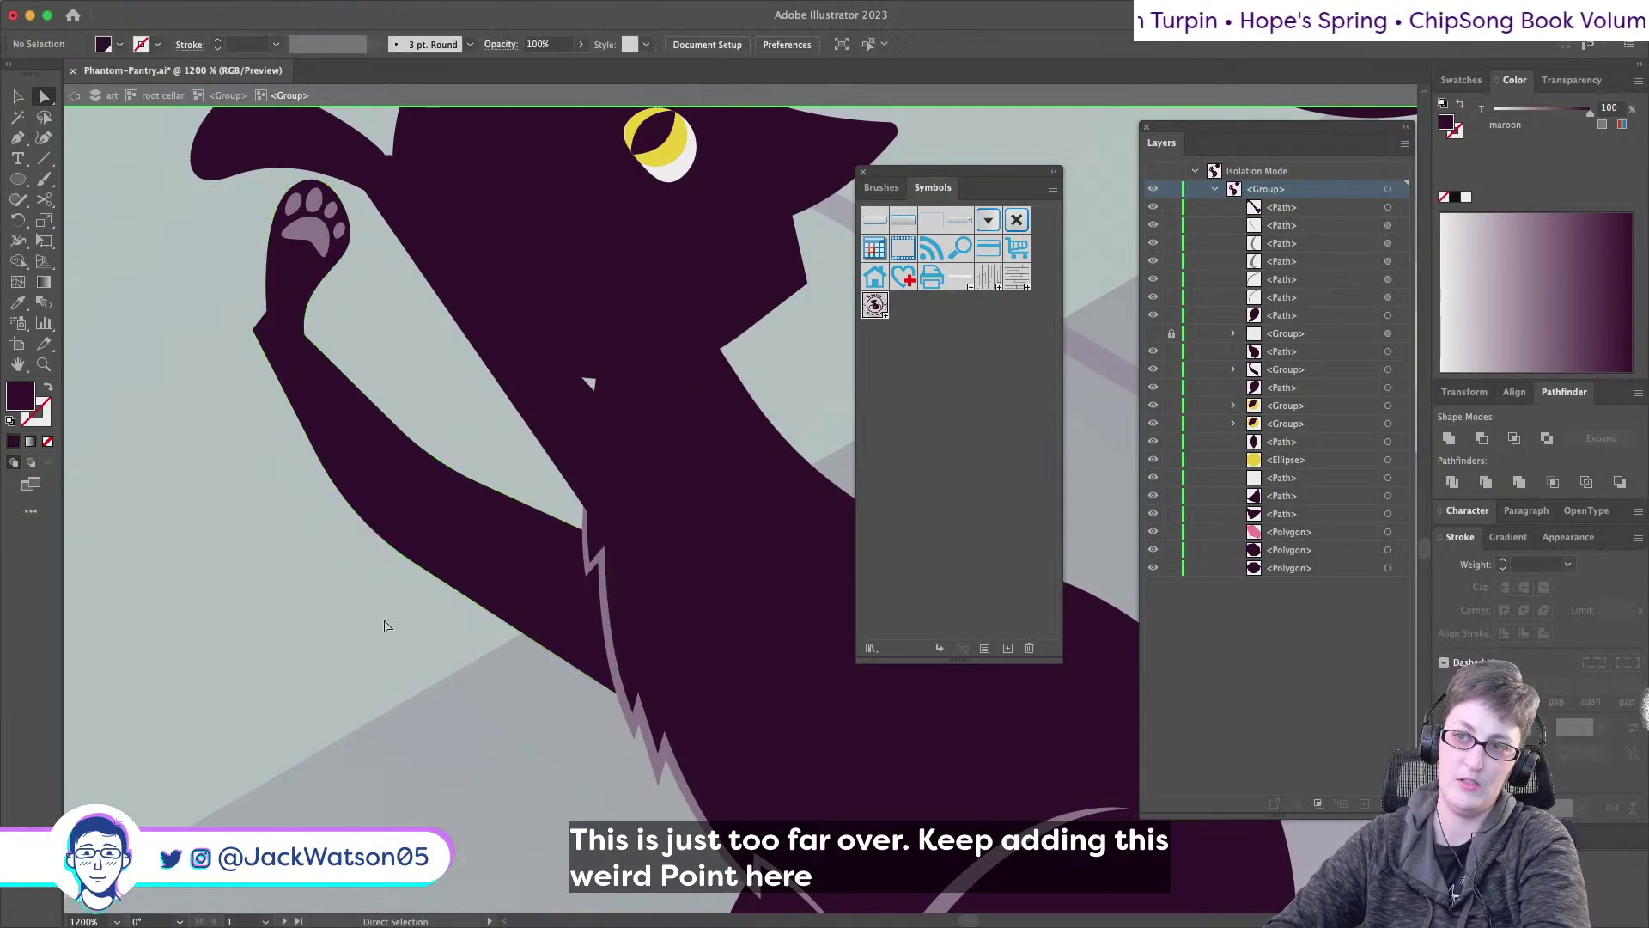
pyautogui.scroll(-10, 384, 625)
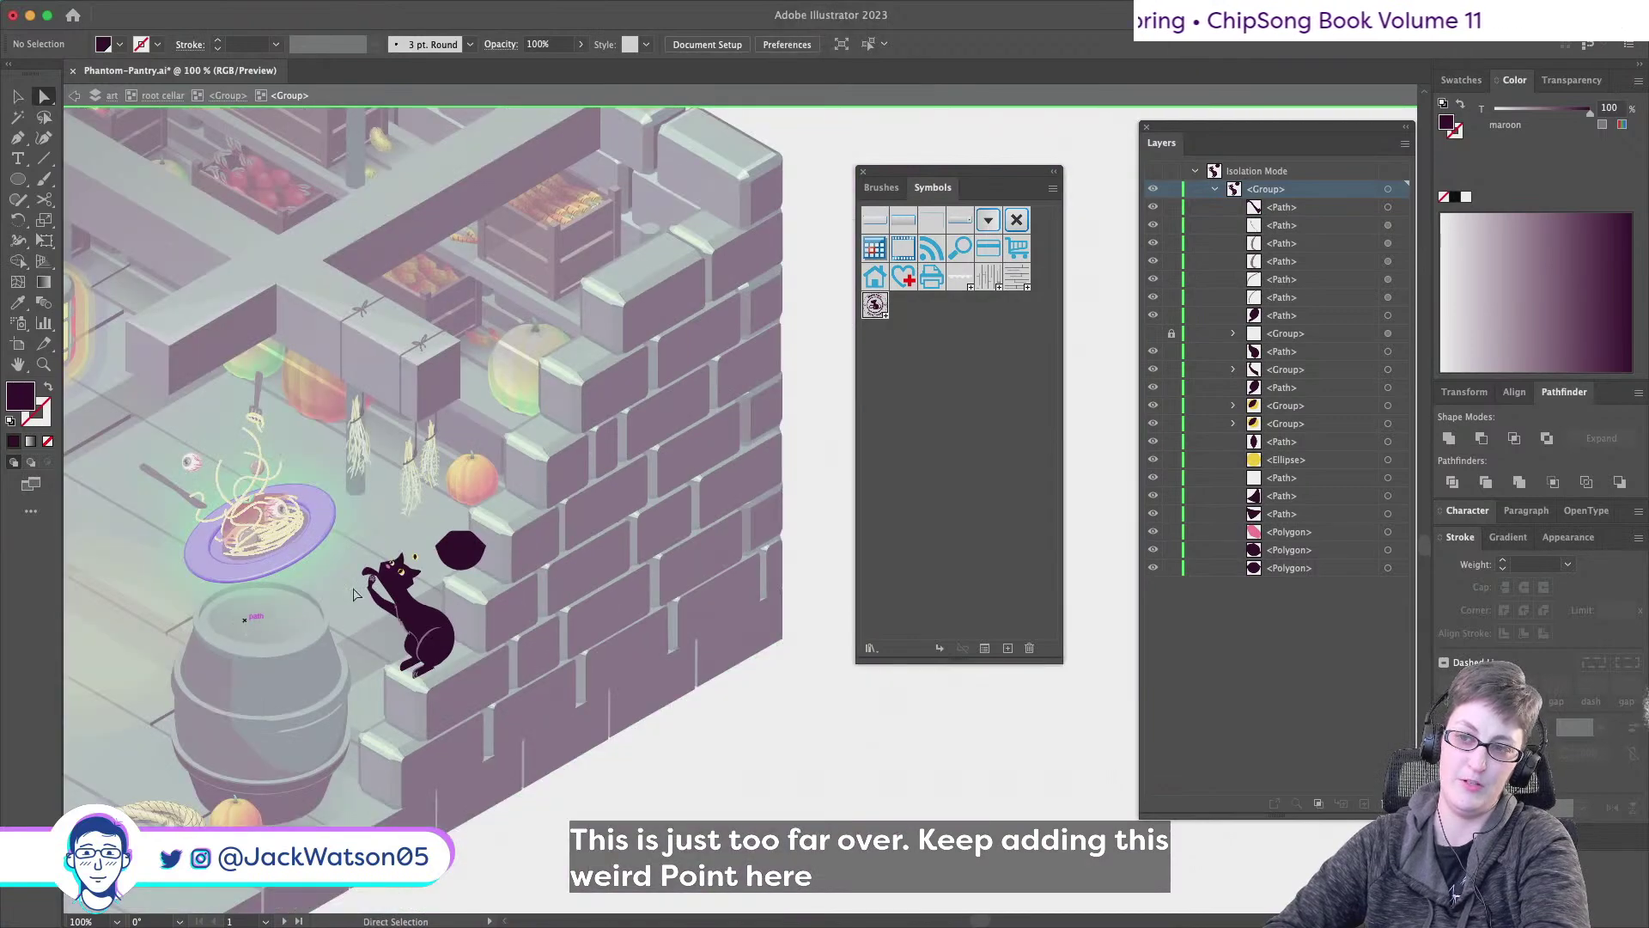
pyautogui.scroll(8, 354, 594)
# - Undo the elbow edits and delete the foreleg shape, keeping its paw pads
pyautogui.press('super+z')
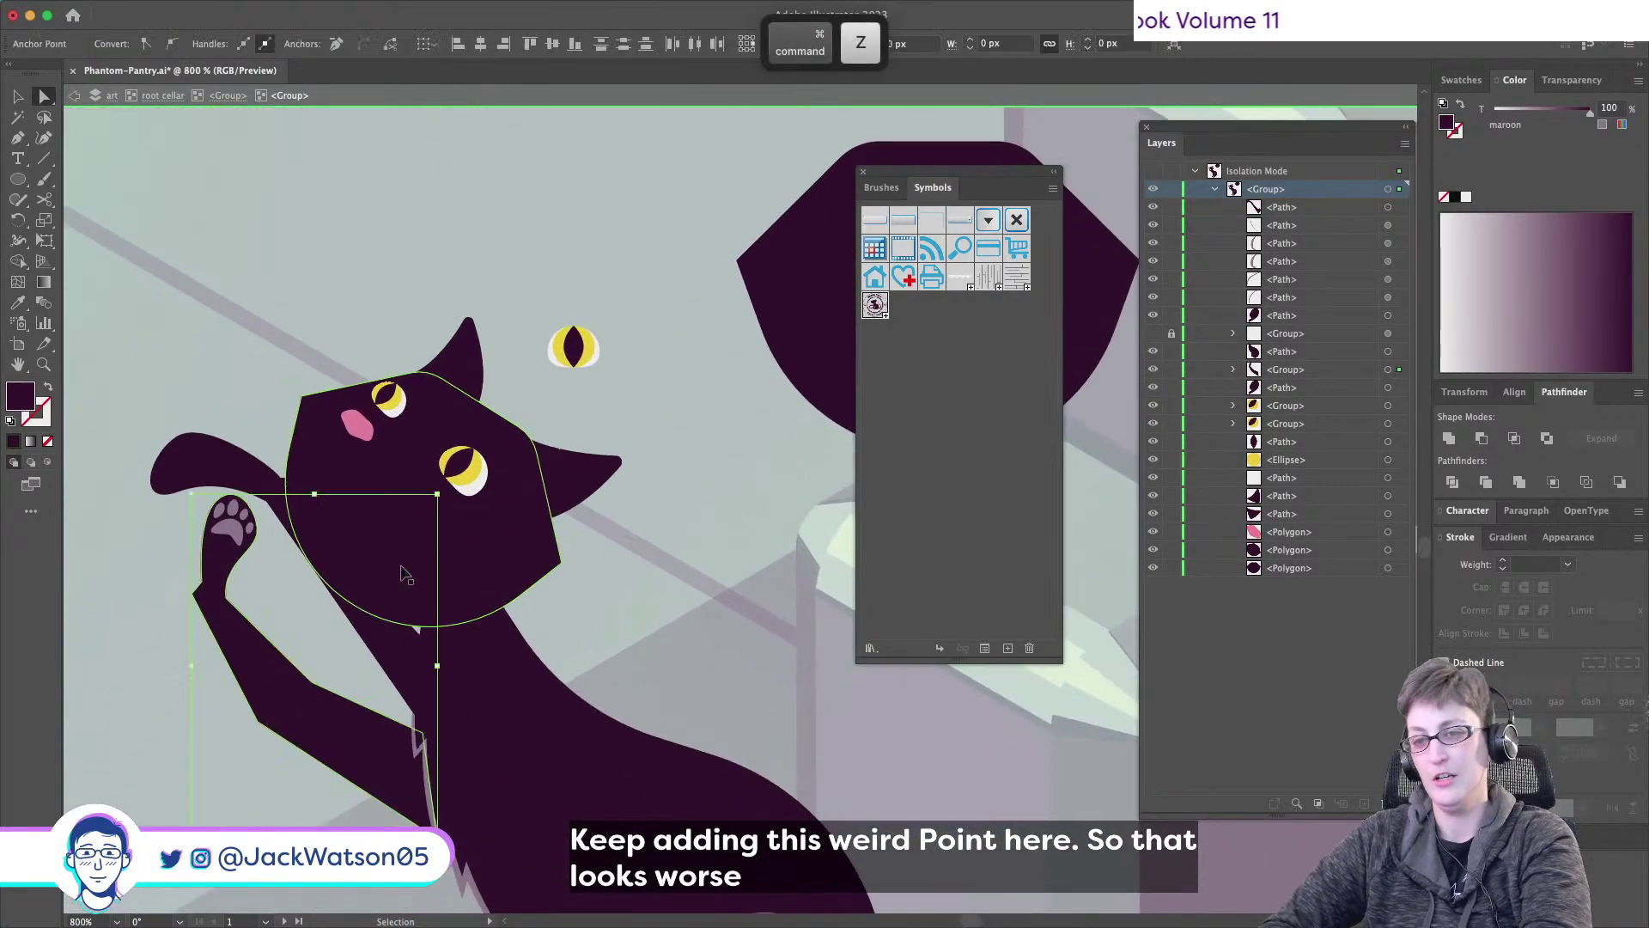
pyautogui.press('super+z')
pyautogui.press('super+z')
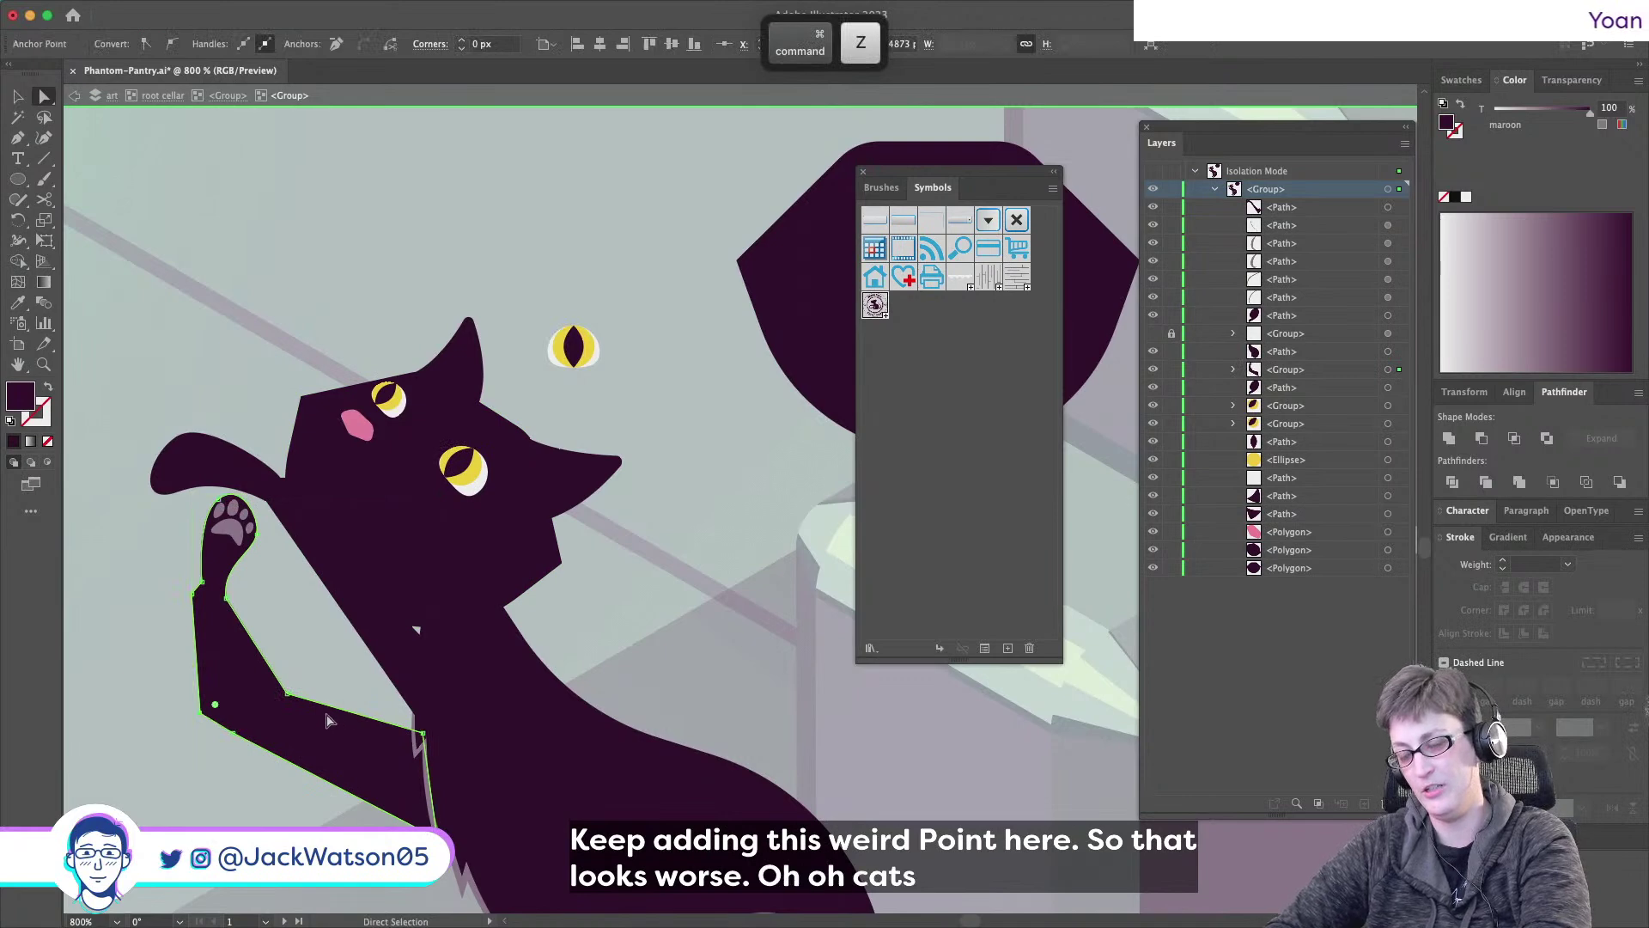
pyautogui.press('super+z')
pyautogui.press('super+z')
pyautogui.press('super+z')
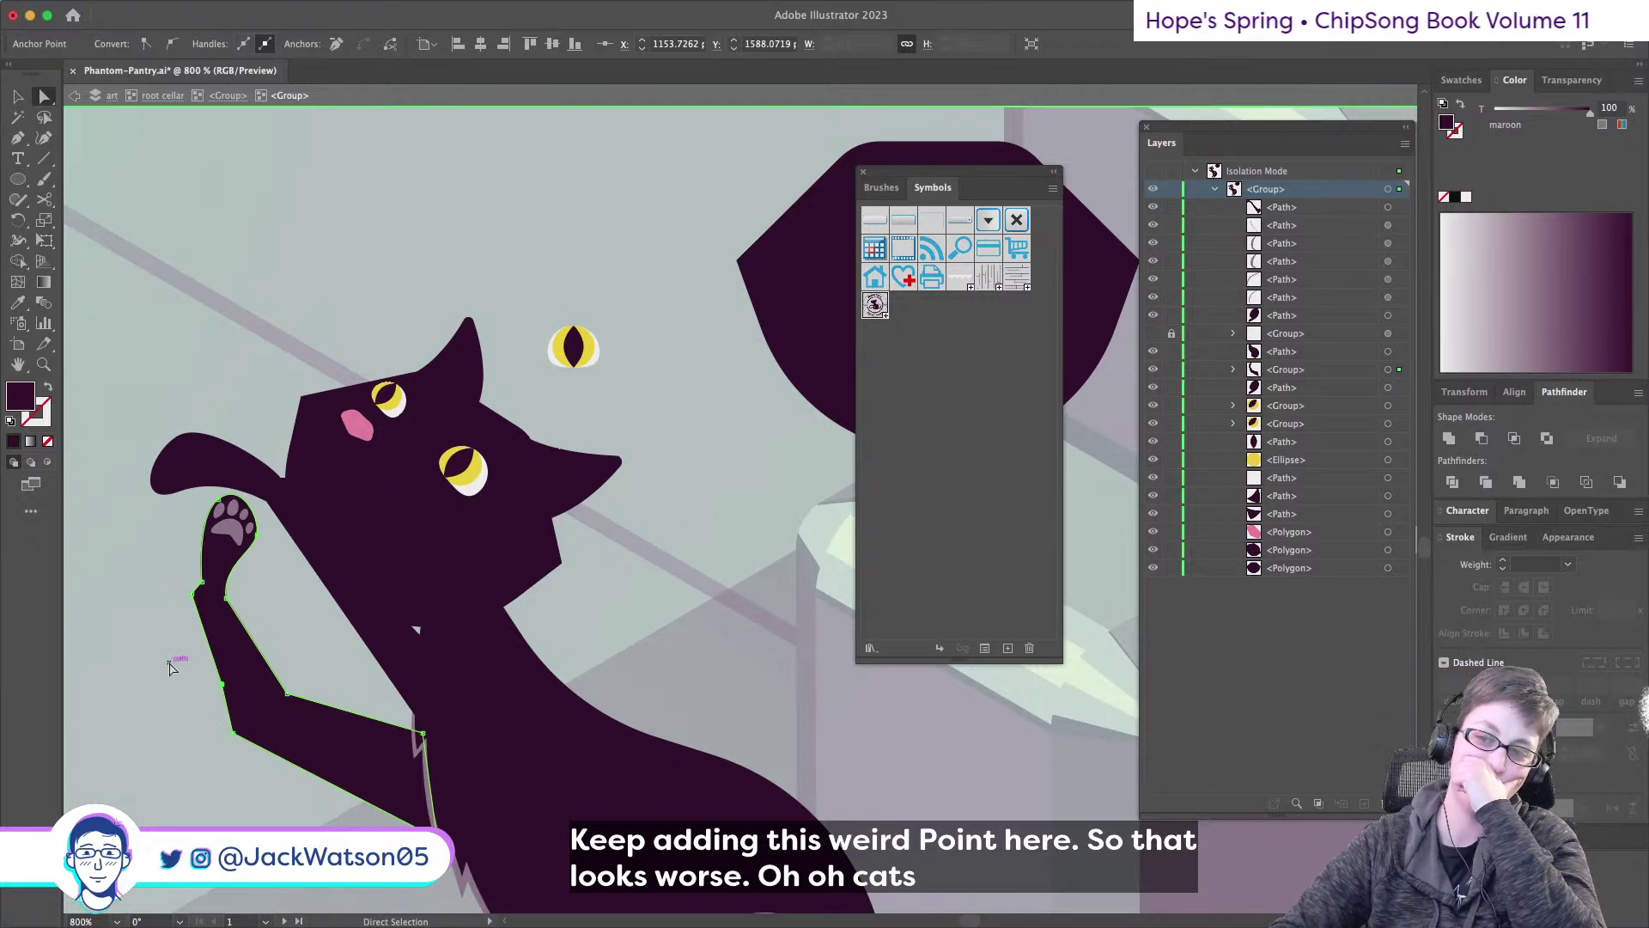
pyautogui.press('BackSpace')
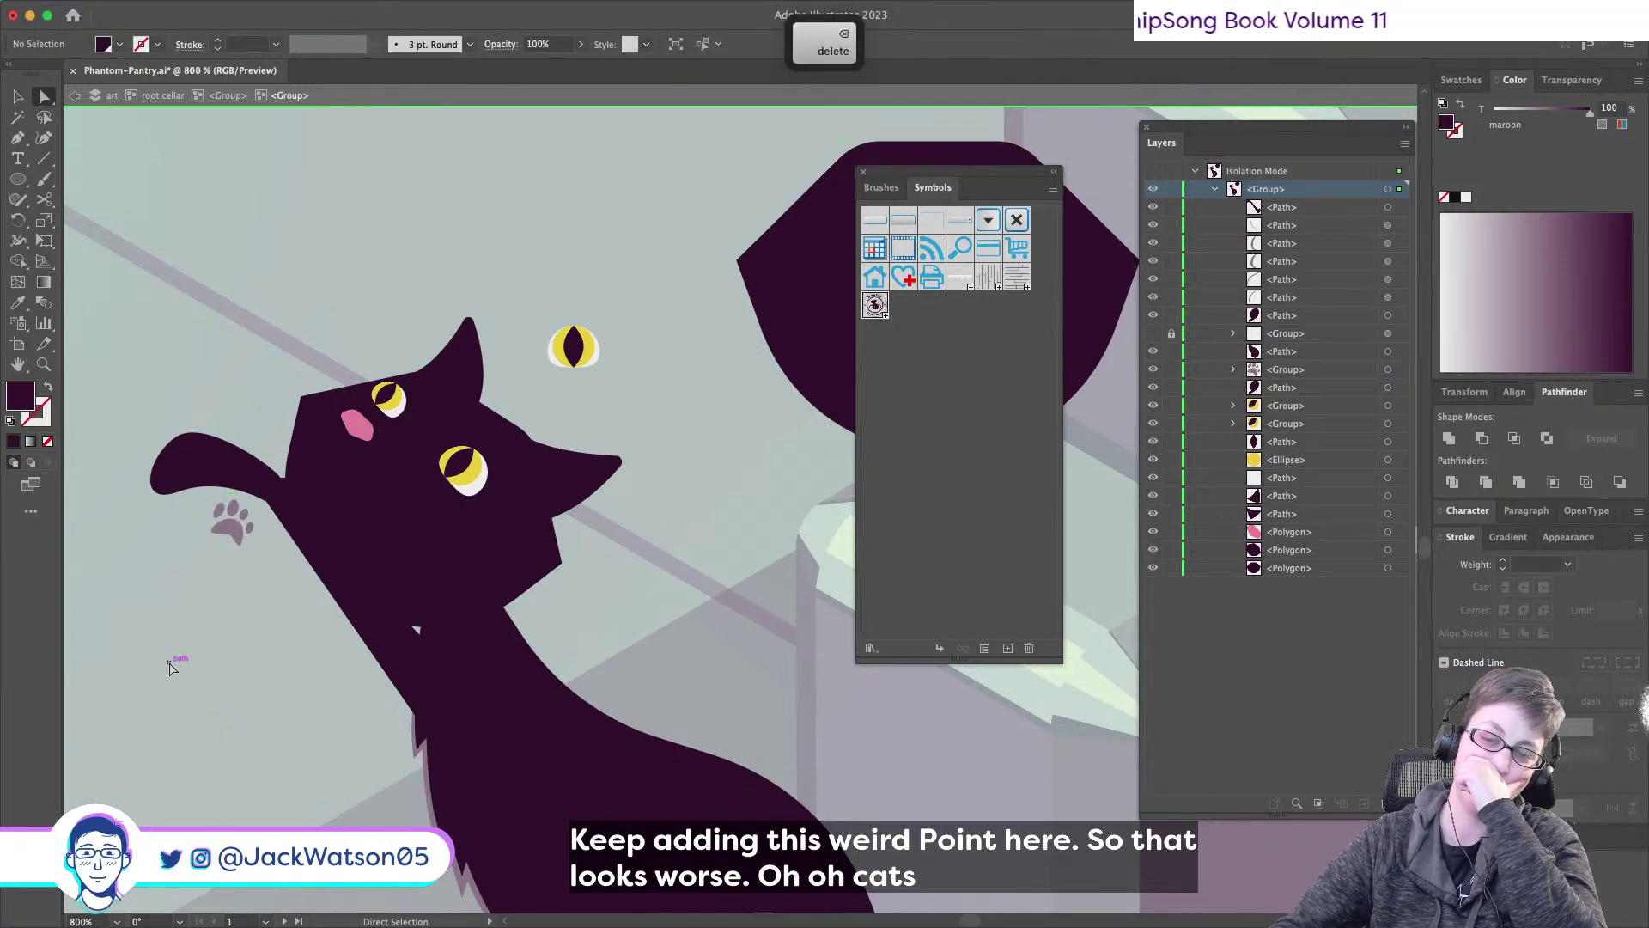
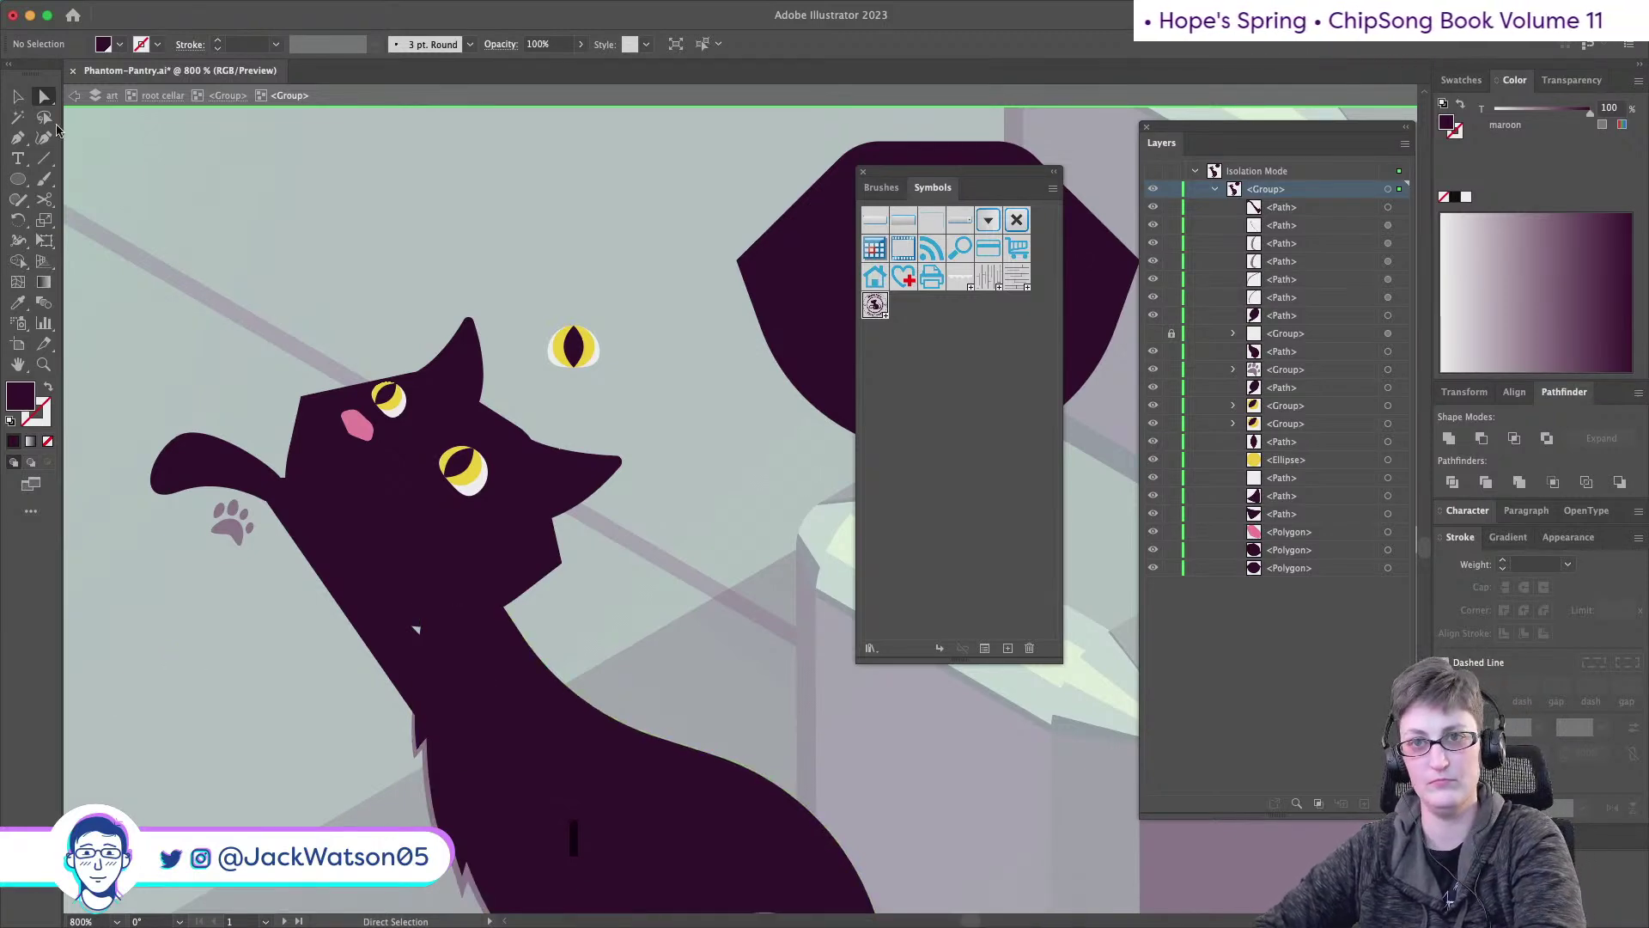
# - Draw the inner edge of a new foreleg with the Pen tool, from the chest to the elbow and up to the paw
pyautogui.click(19, 137)
pyautogui.scroll(-2, 386, 515)
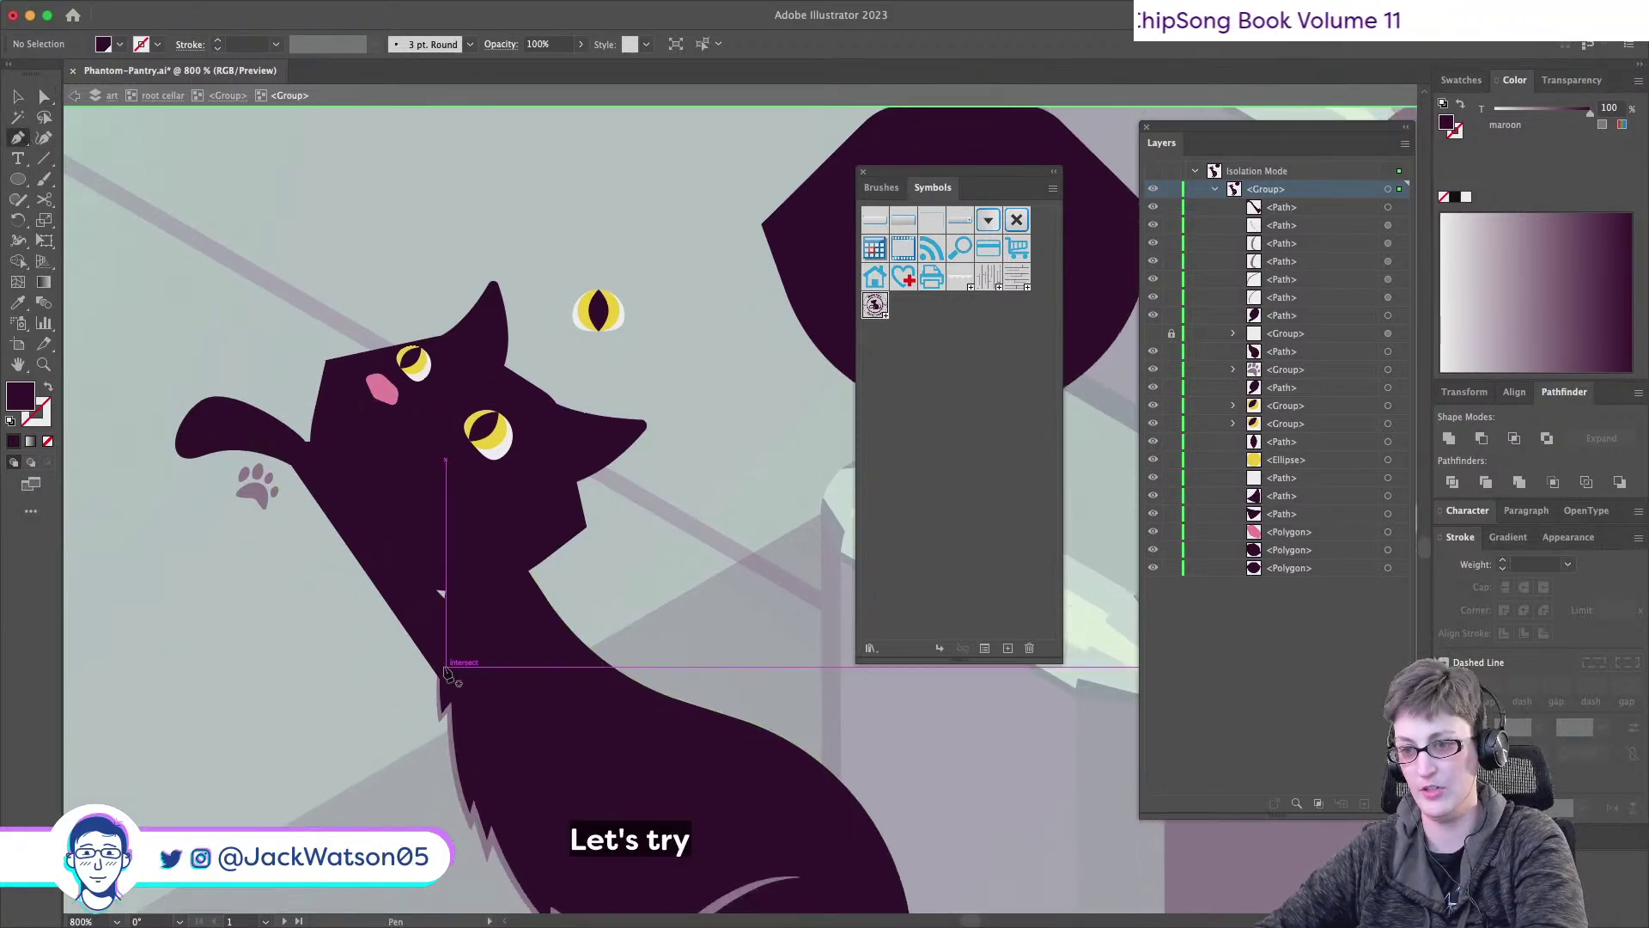
pyautogui.click(445, 668)
pyautogui.click(393, 716)
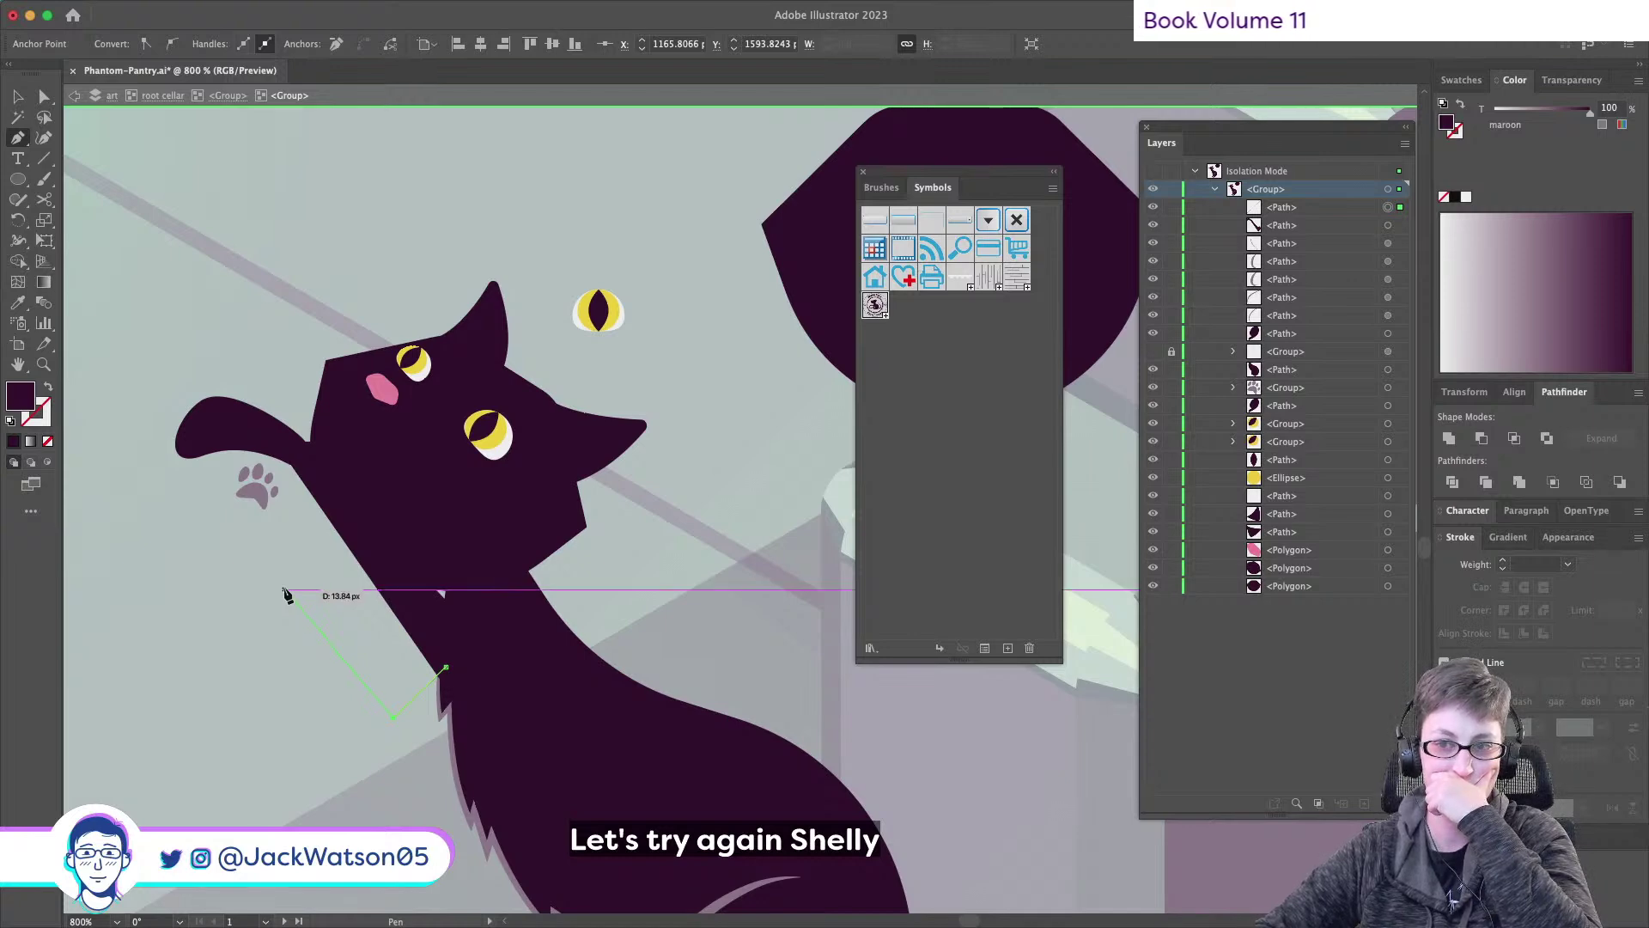
pyautogui.click(287, 584)
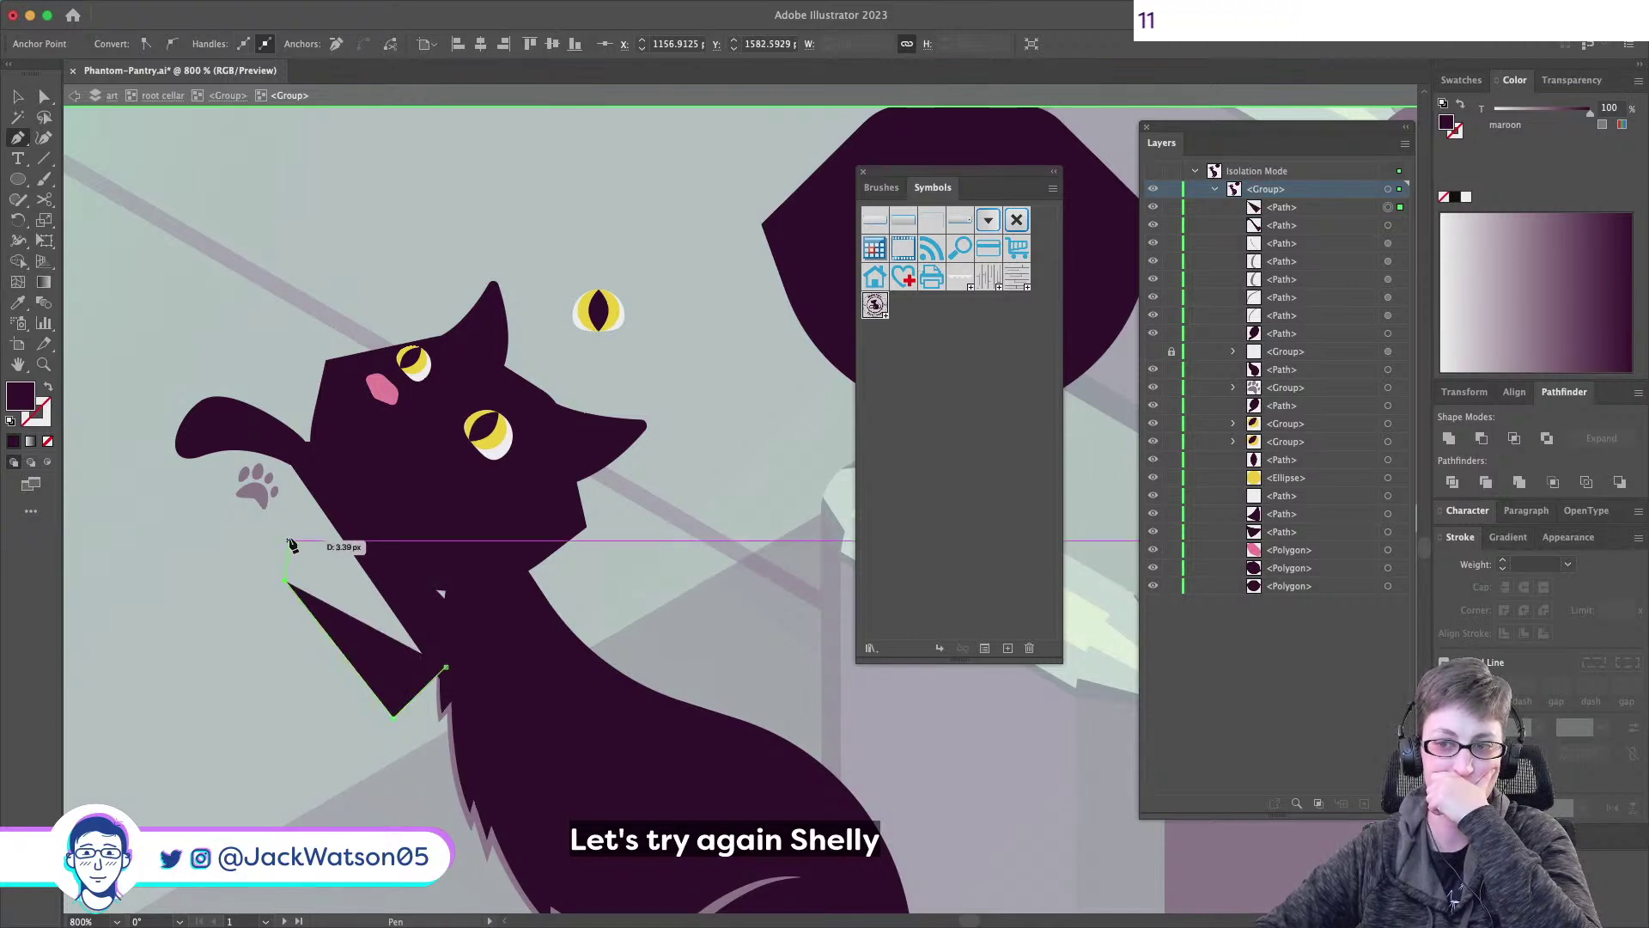
pyautogui.click(298, 486)
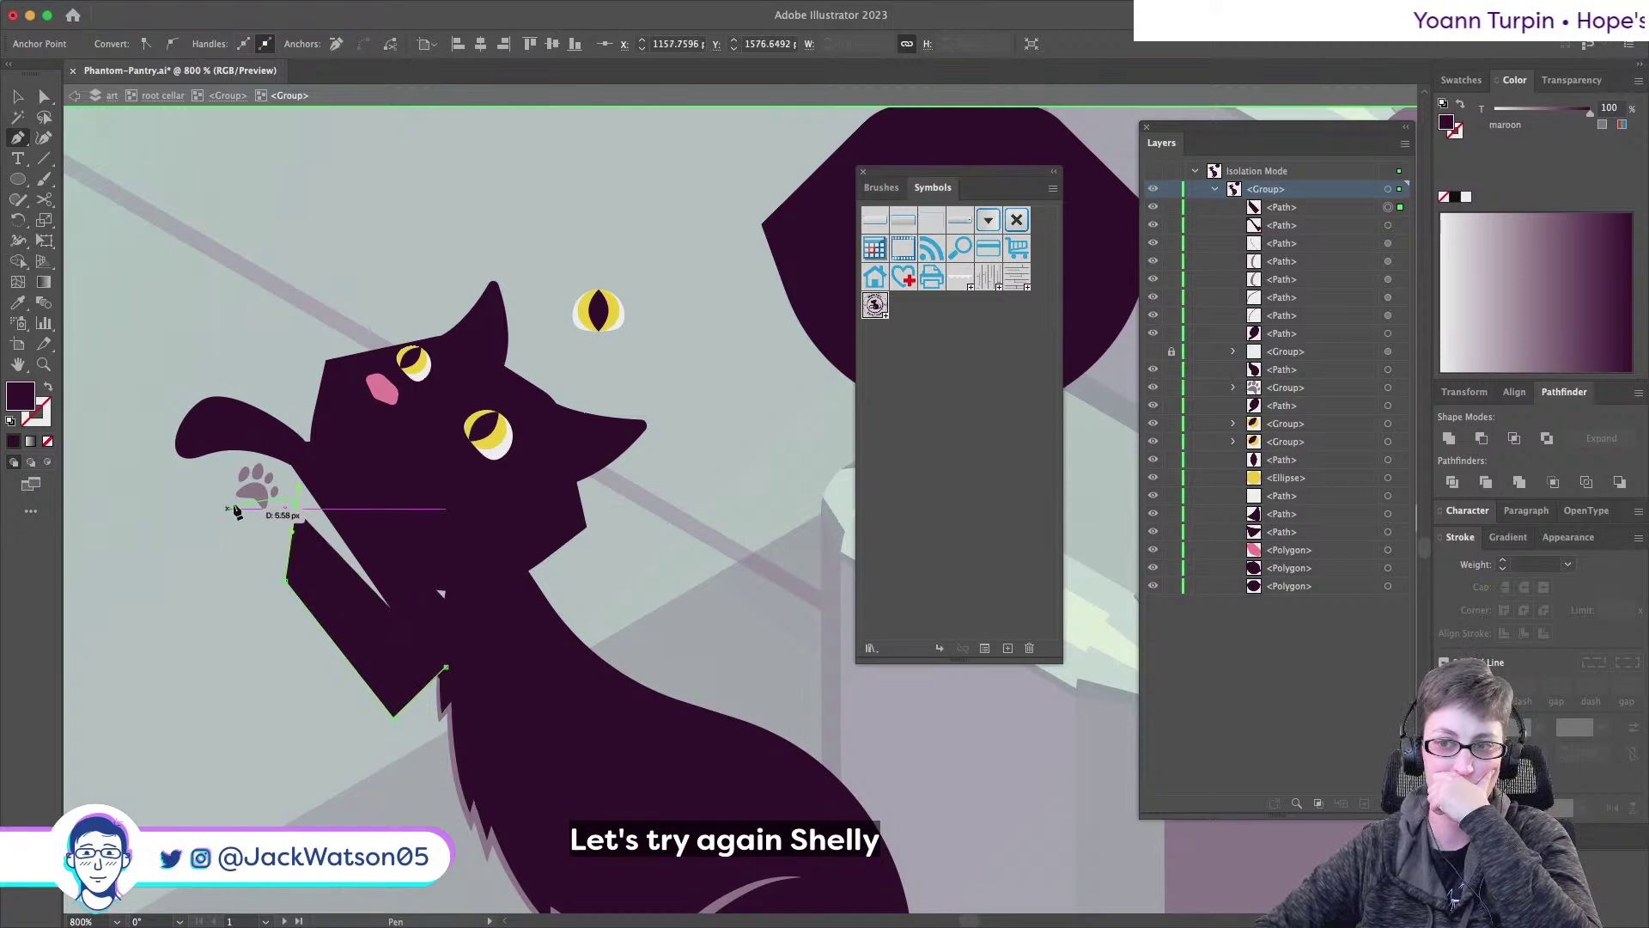
# - Curve the path around the paw tip and trace the outer edge past the wrist and elbow back to the chest
pyautogui.click(254, 504)
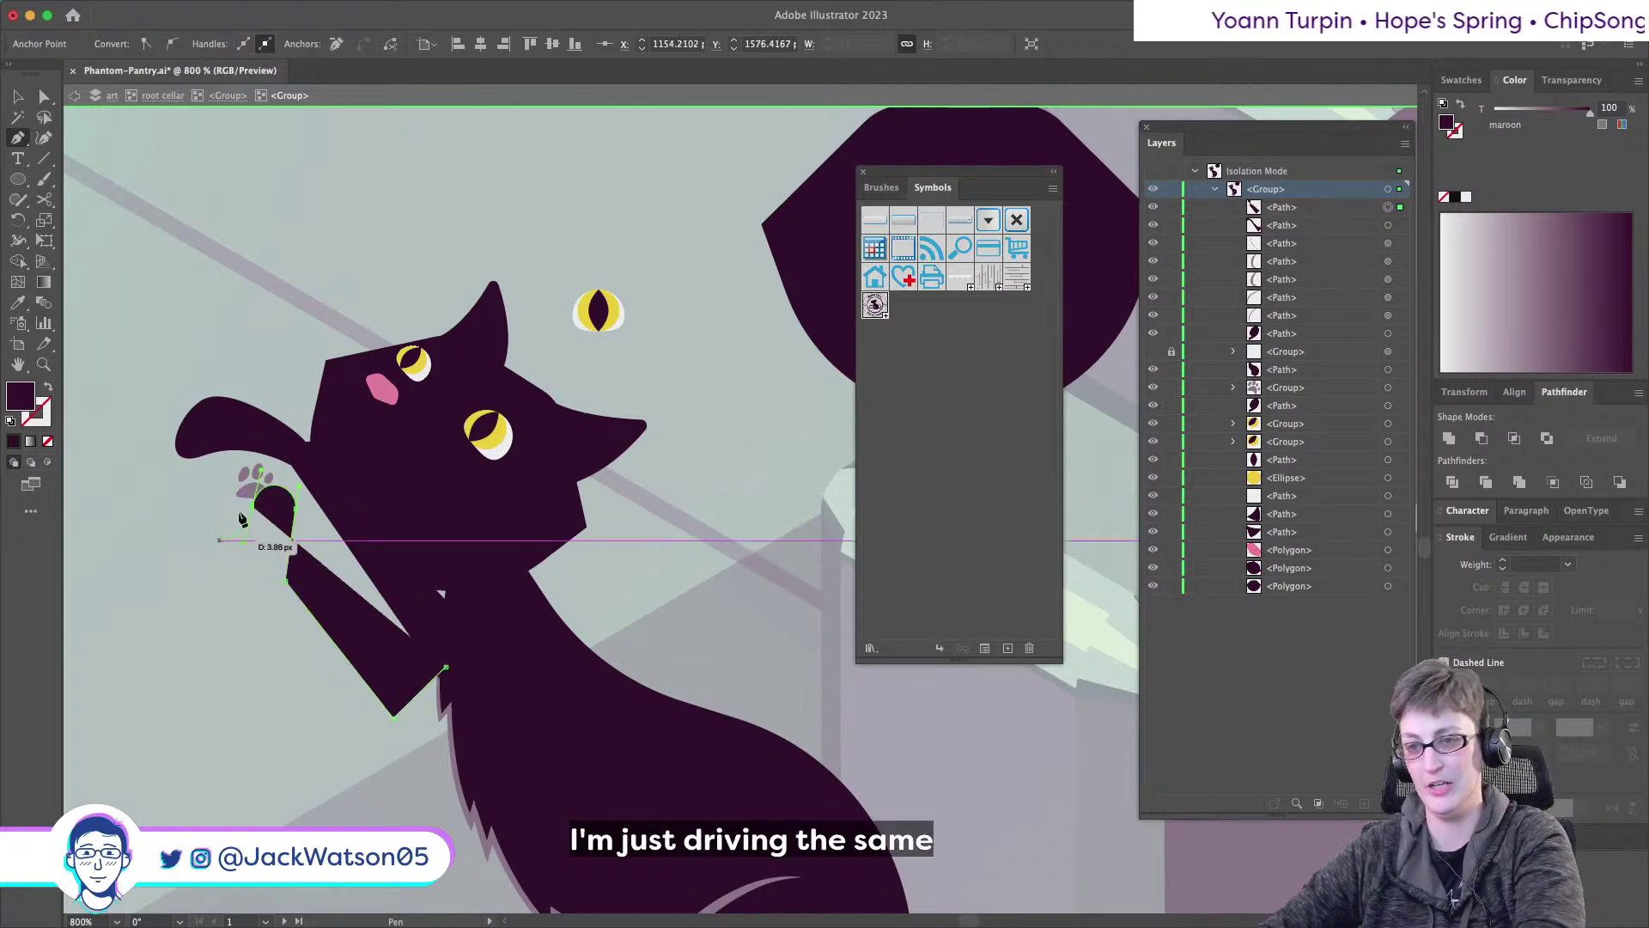
pyautogui.press('super+z')
pyautogui.moveTo(245, 497); pyautogui.dragTo(233, 524)
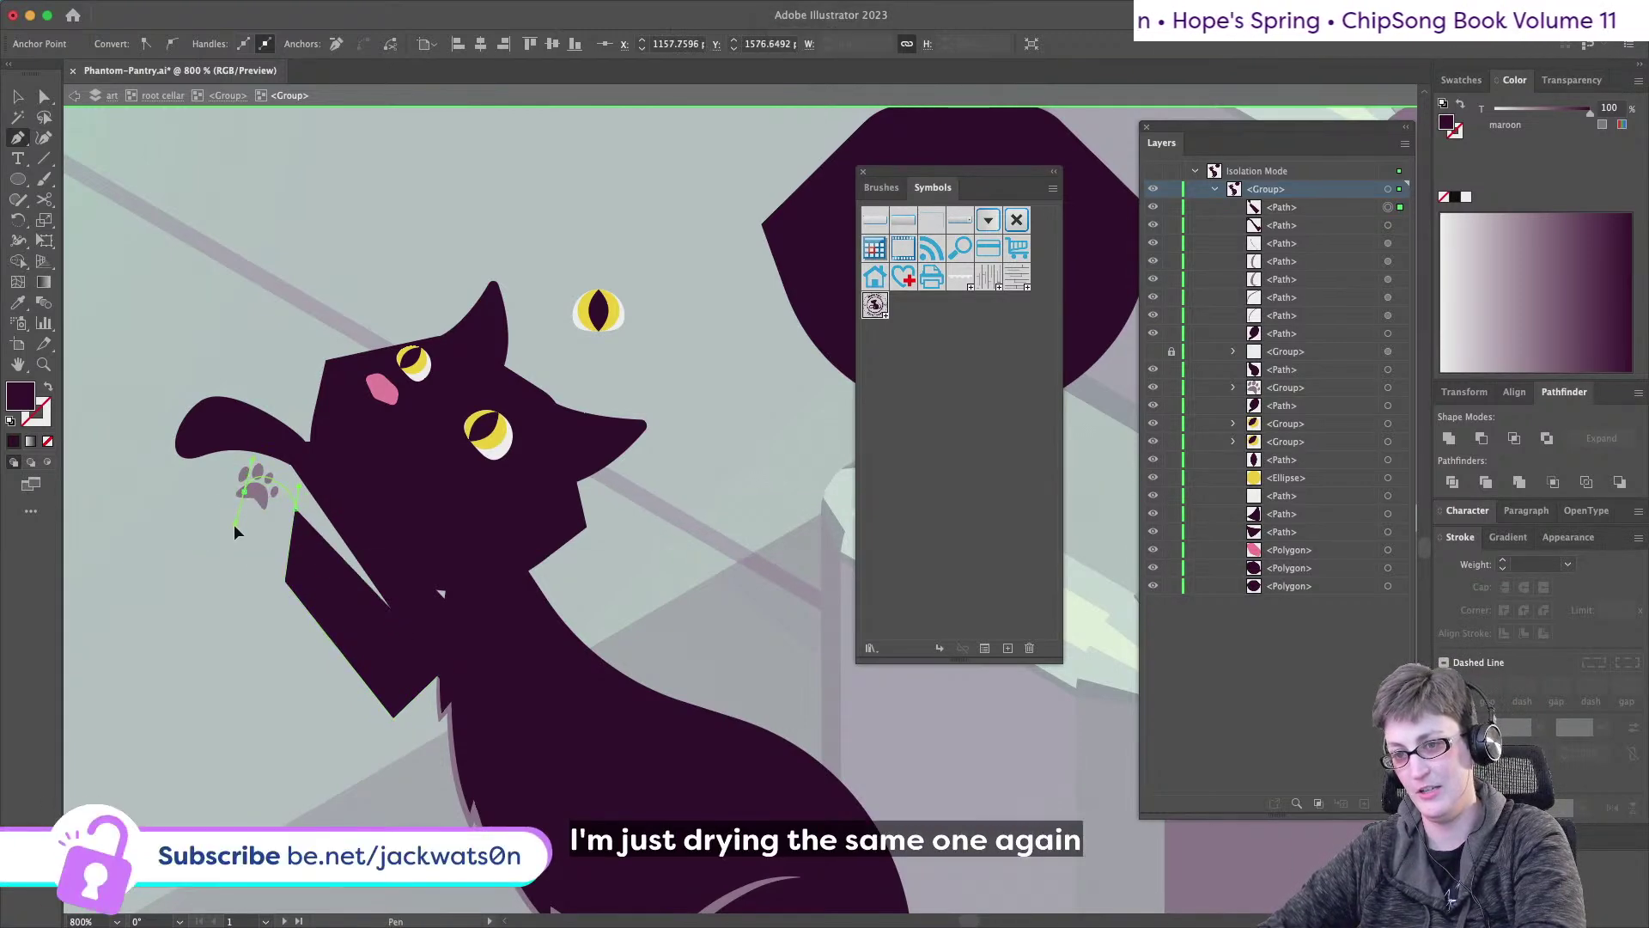
pyautogui.click(258, 593)
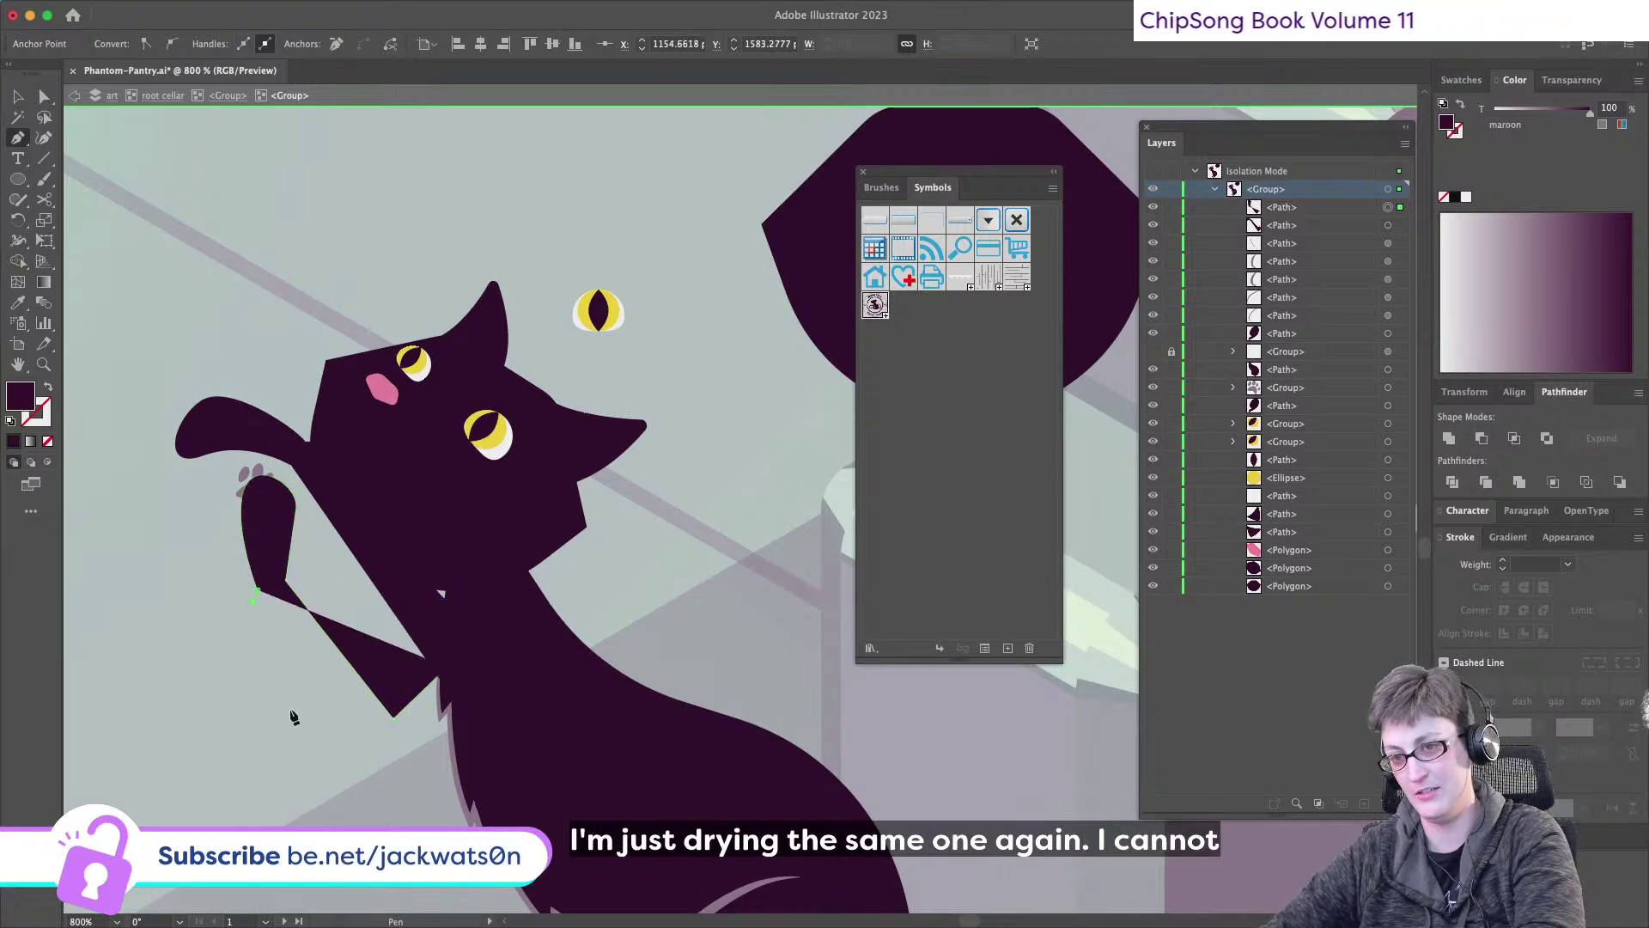
pyautogui.click(379, 800)
pyautogui.click(465, 775)
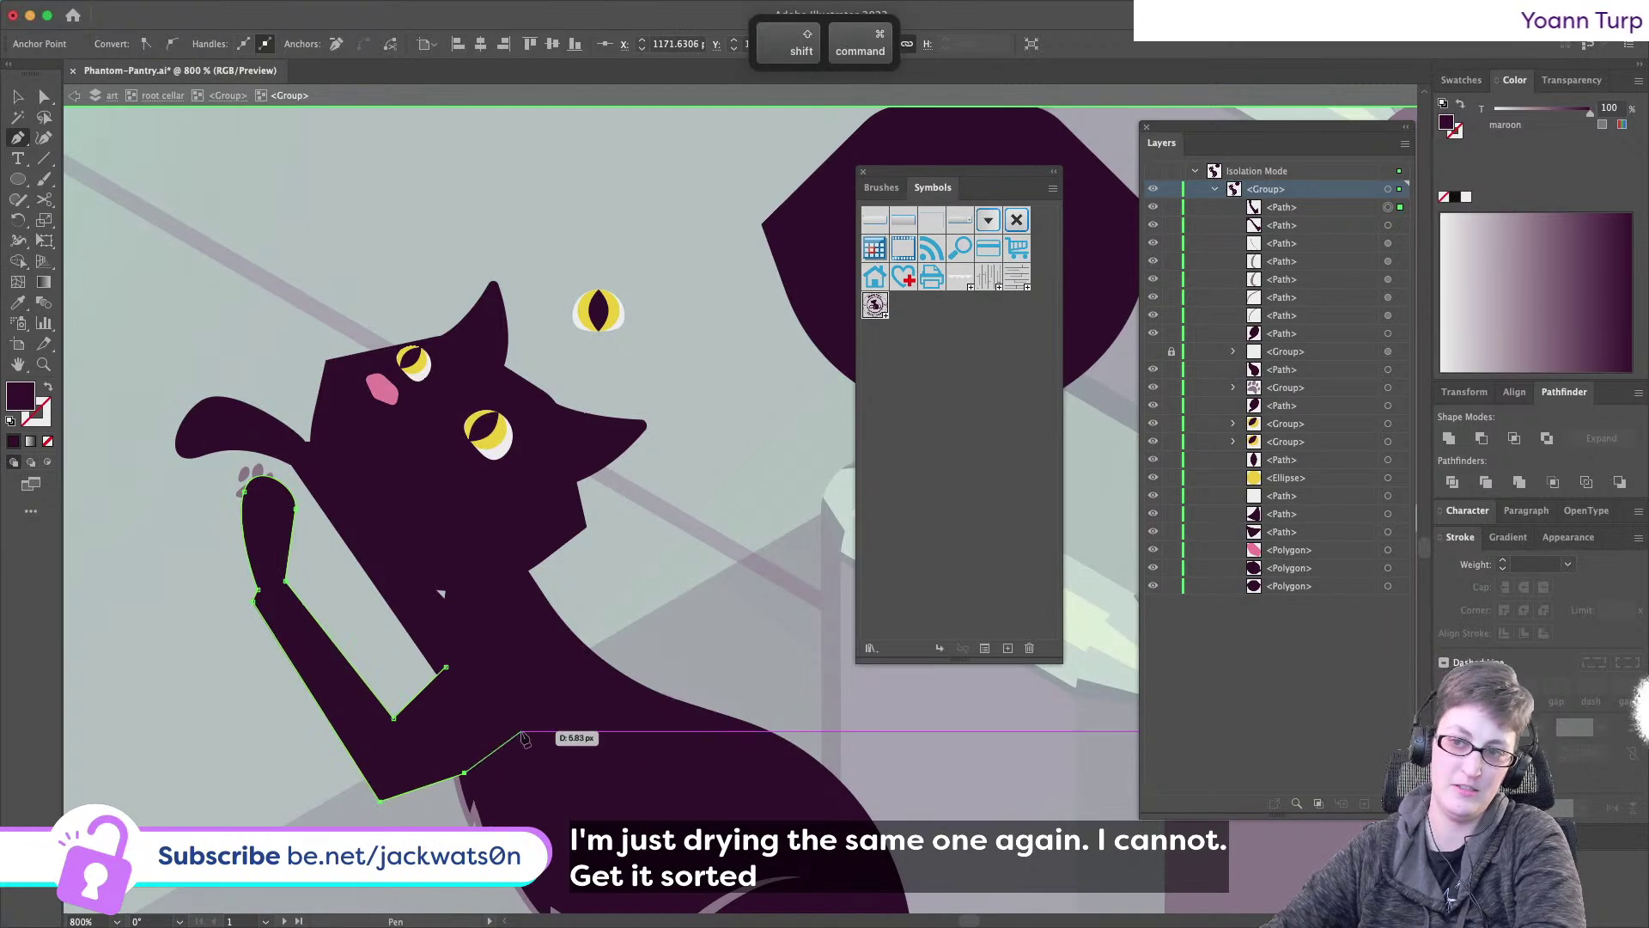
# - Check the redrawn foreleg against the scene, try deleting its shape, and undo the deletion
pyautogui.scroll(-2, 528, 732)
pyautogui.scroll(-3, 617, 701)
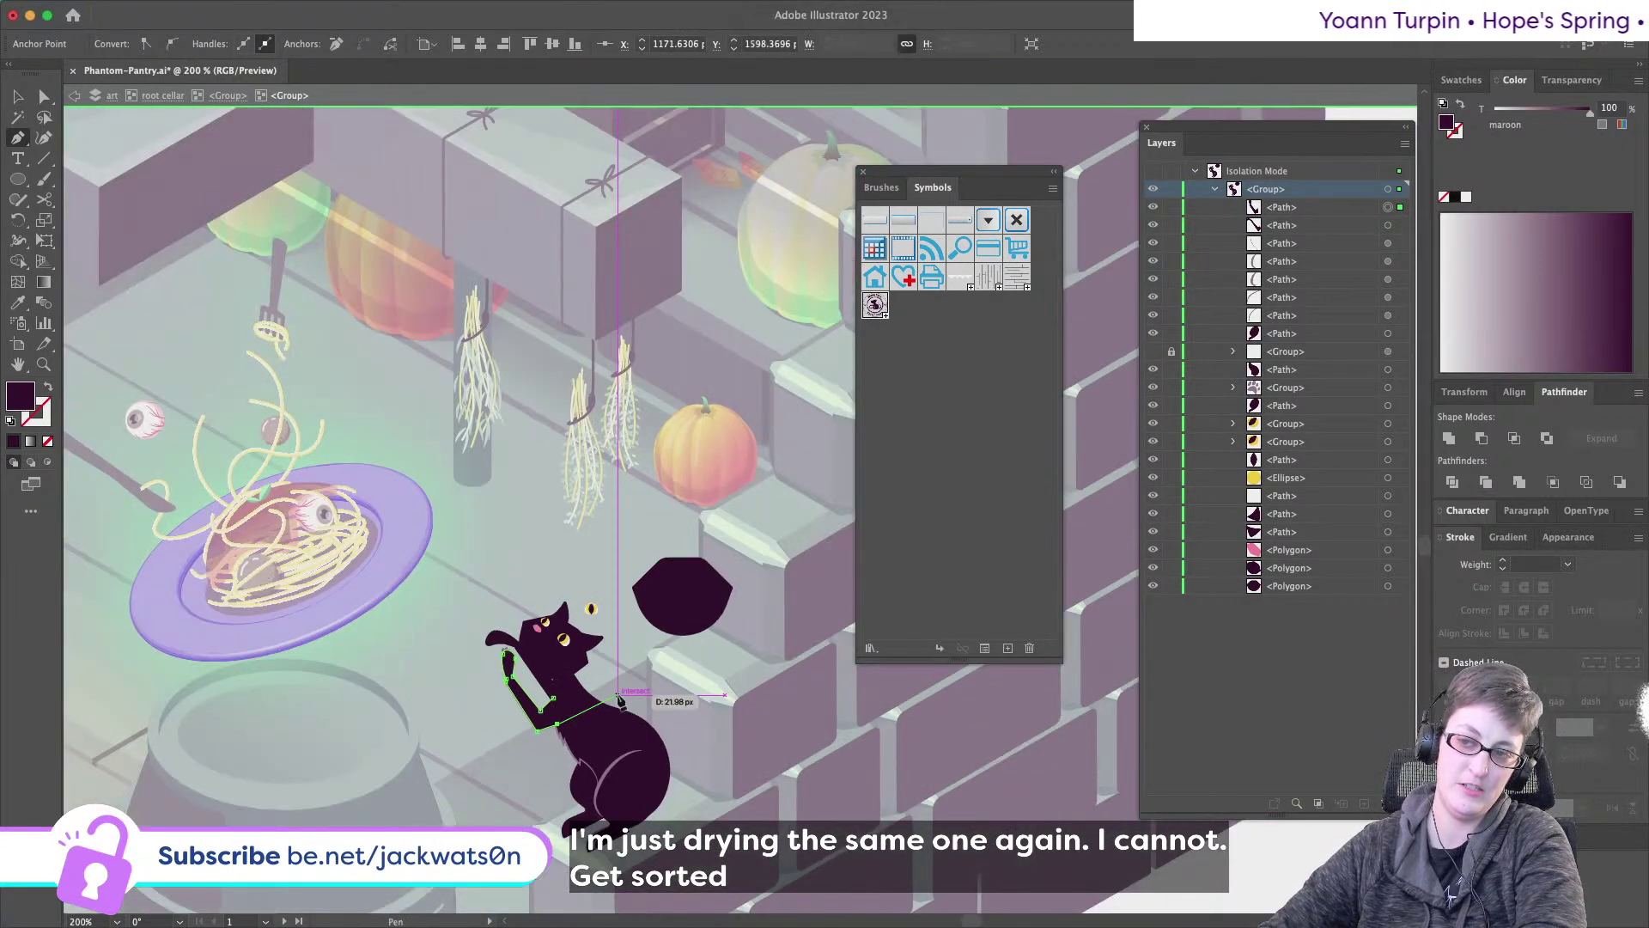
pyautogui.scroll(3, 619, 700)
pyautogui.scroll(2, 619, 700)
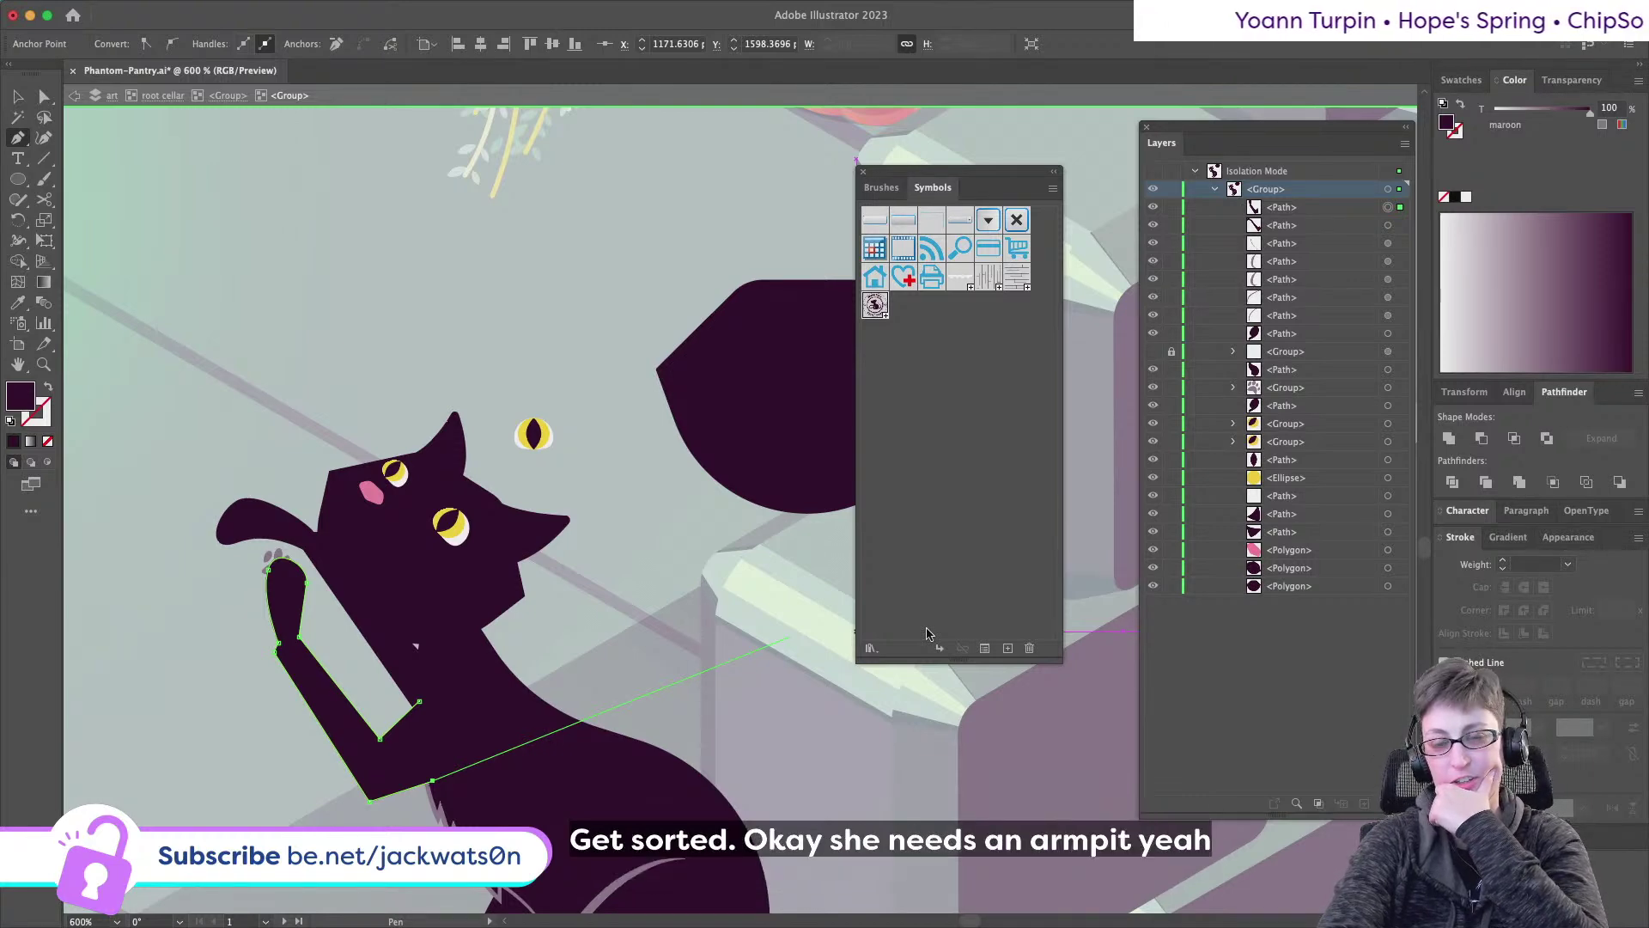
pyautogui.press('alt')
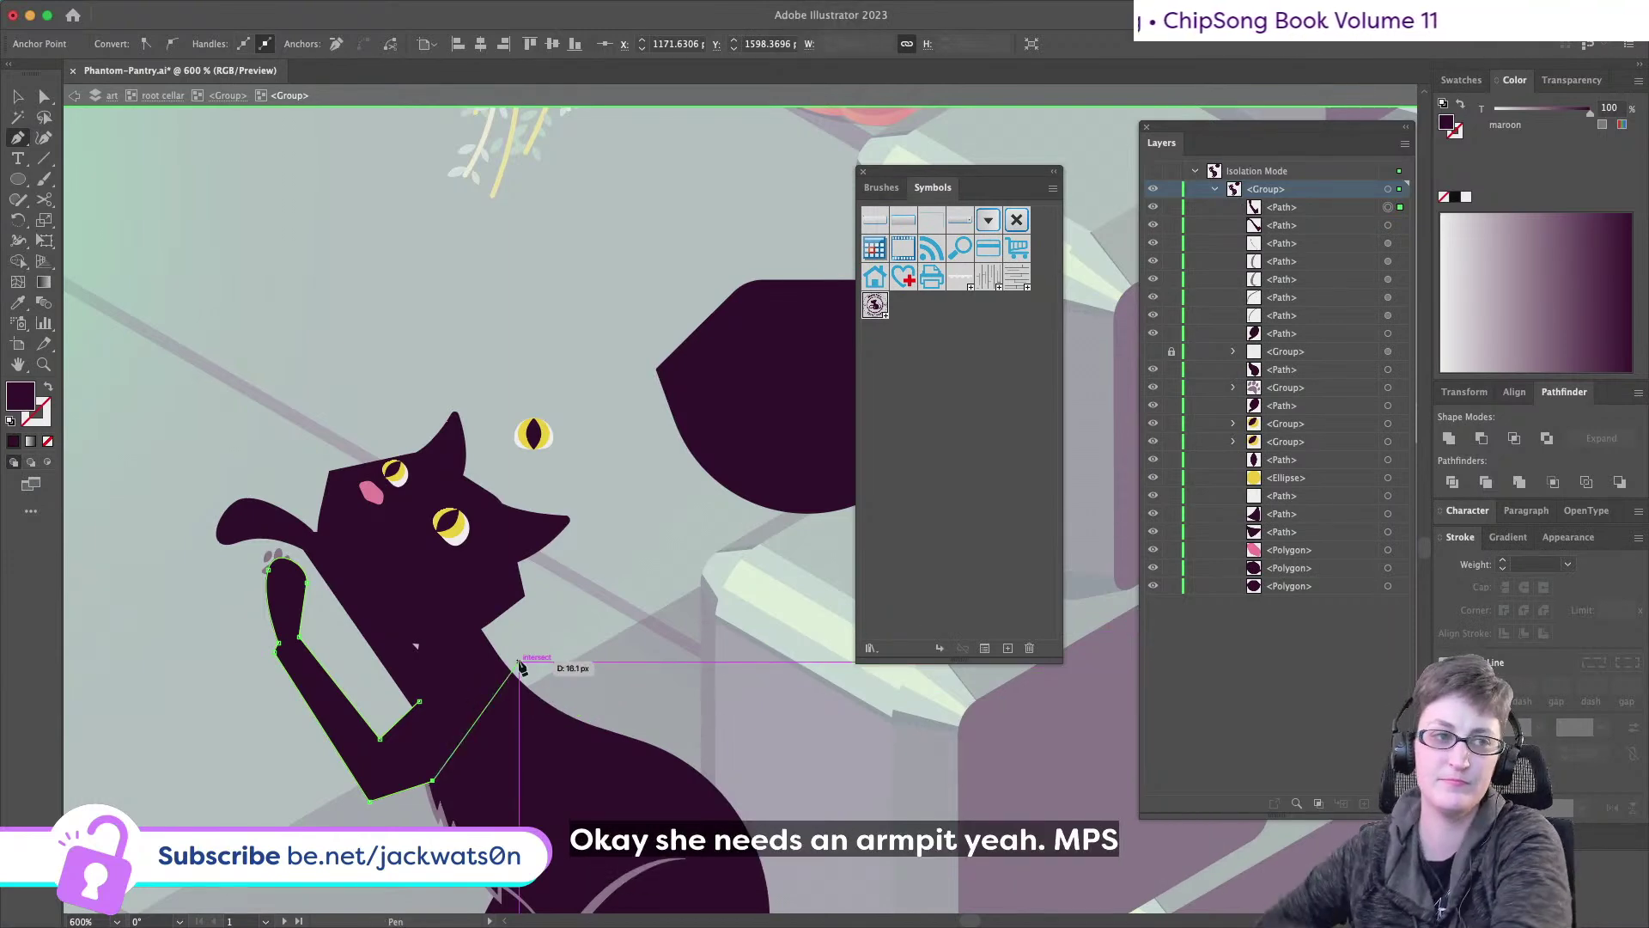
pyautogui.click(43, 97)
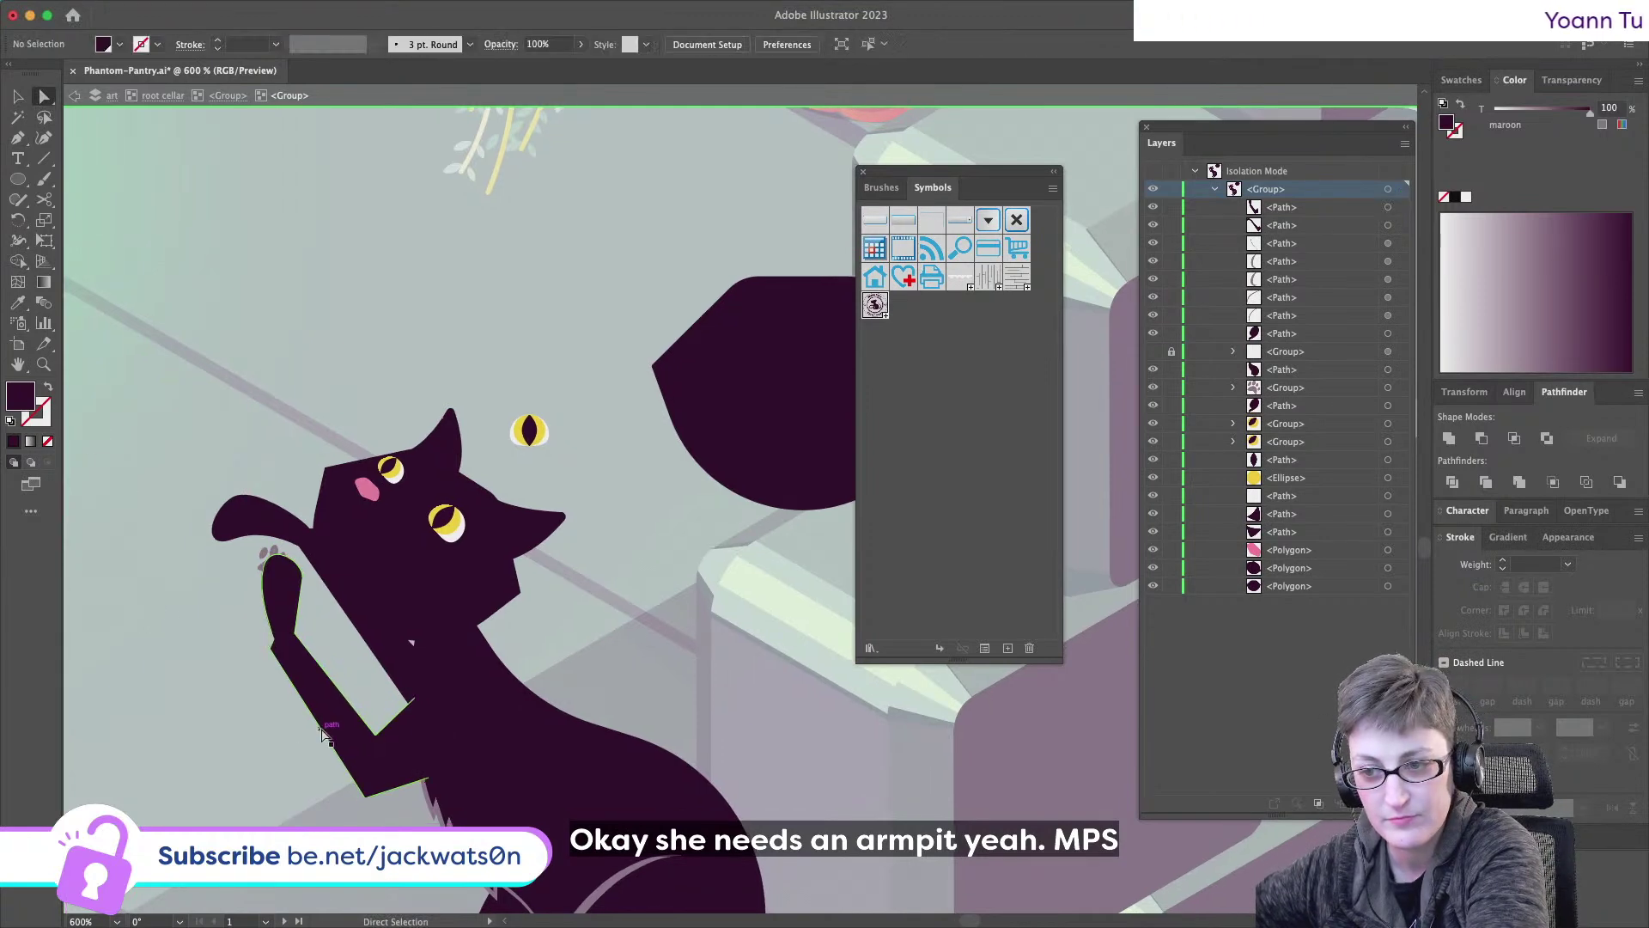
pyautogui.press('Delete')
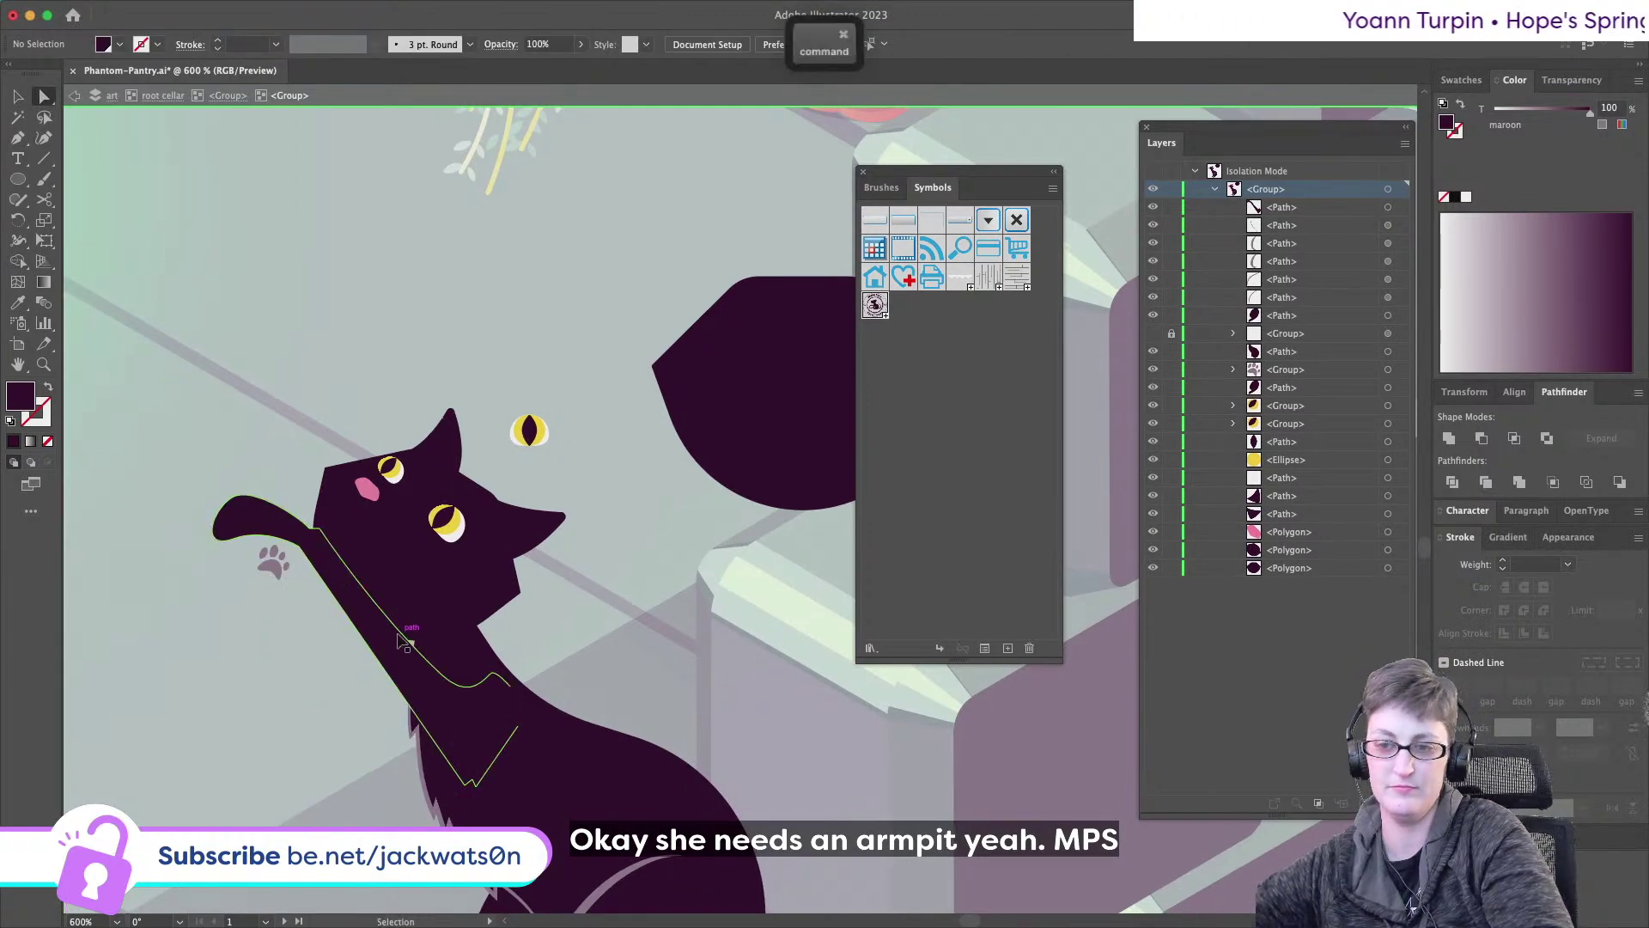
pyautogui.press('super+z')
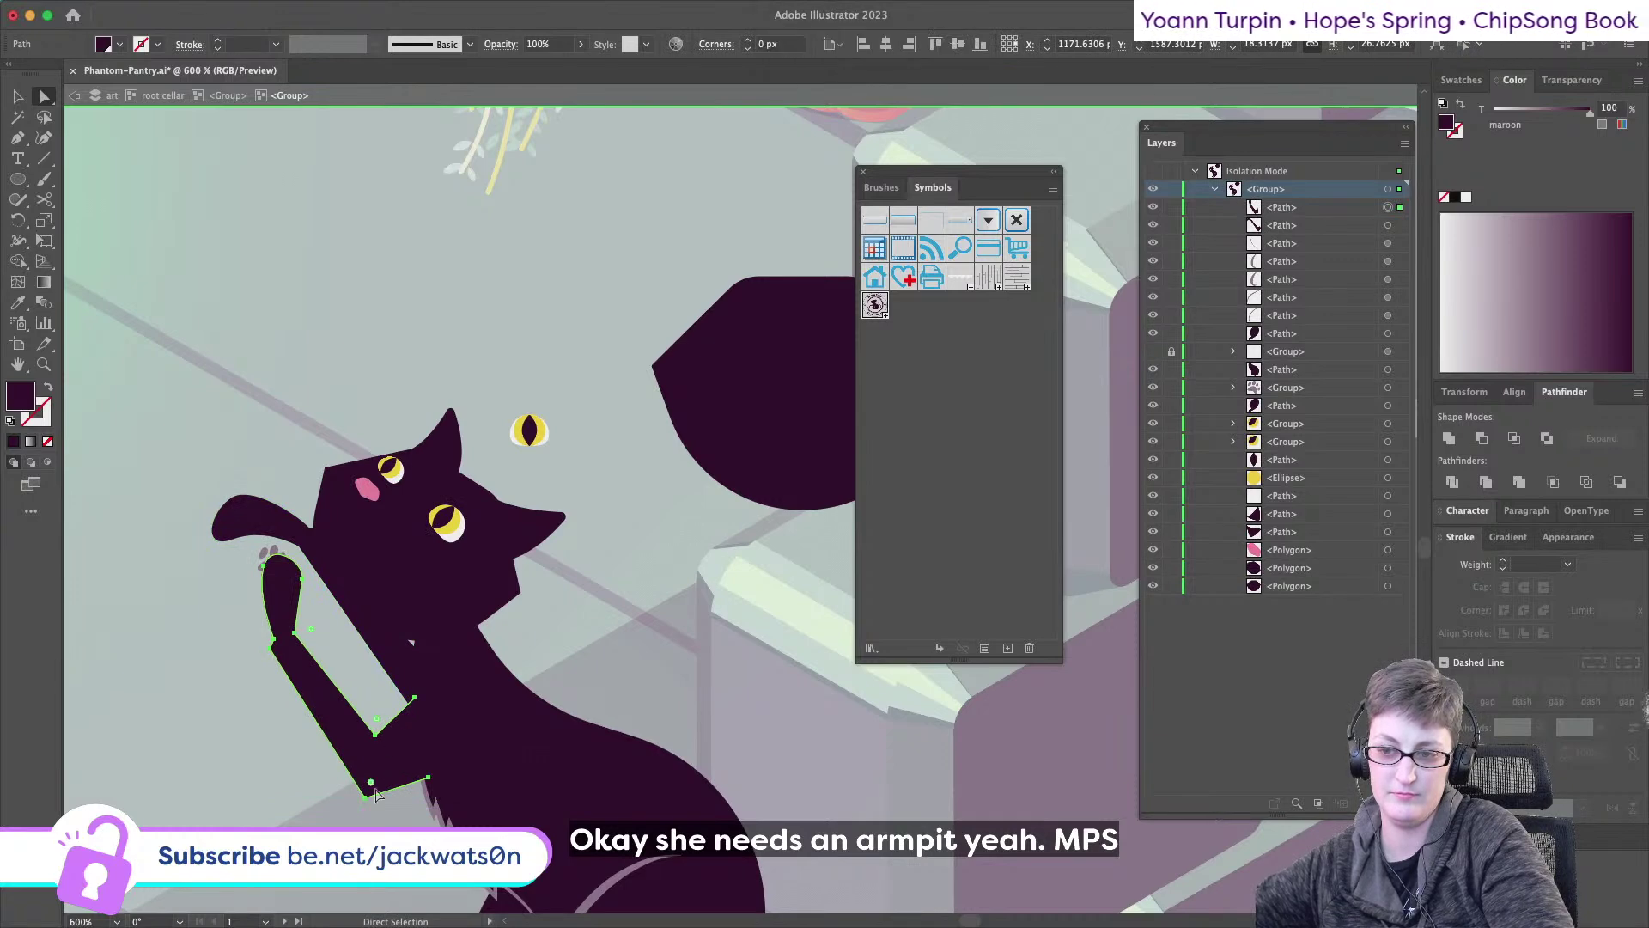
# - Round the inner and outer elbow corners of the redrawn foreleg and check its shape at several magnifications
pyautogui.click(367, 800)
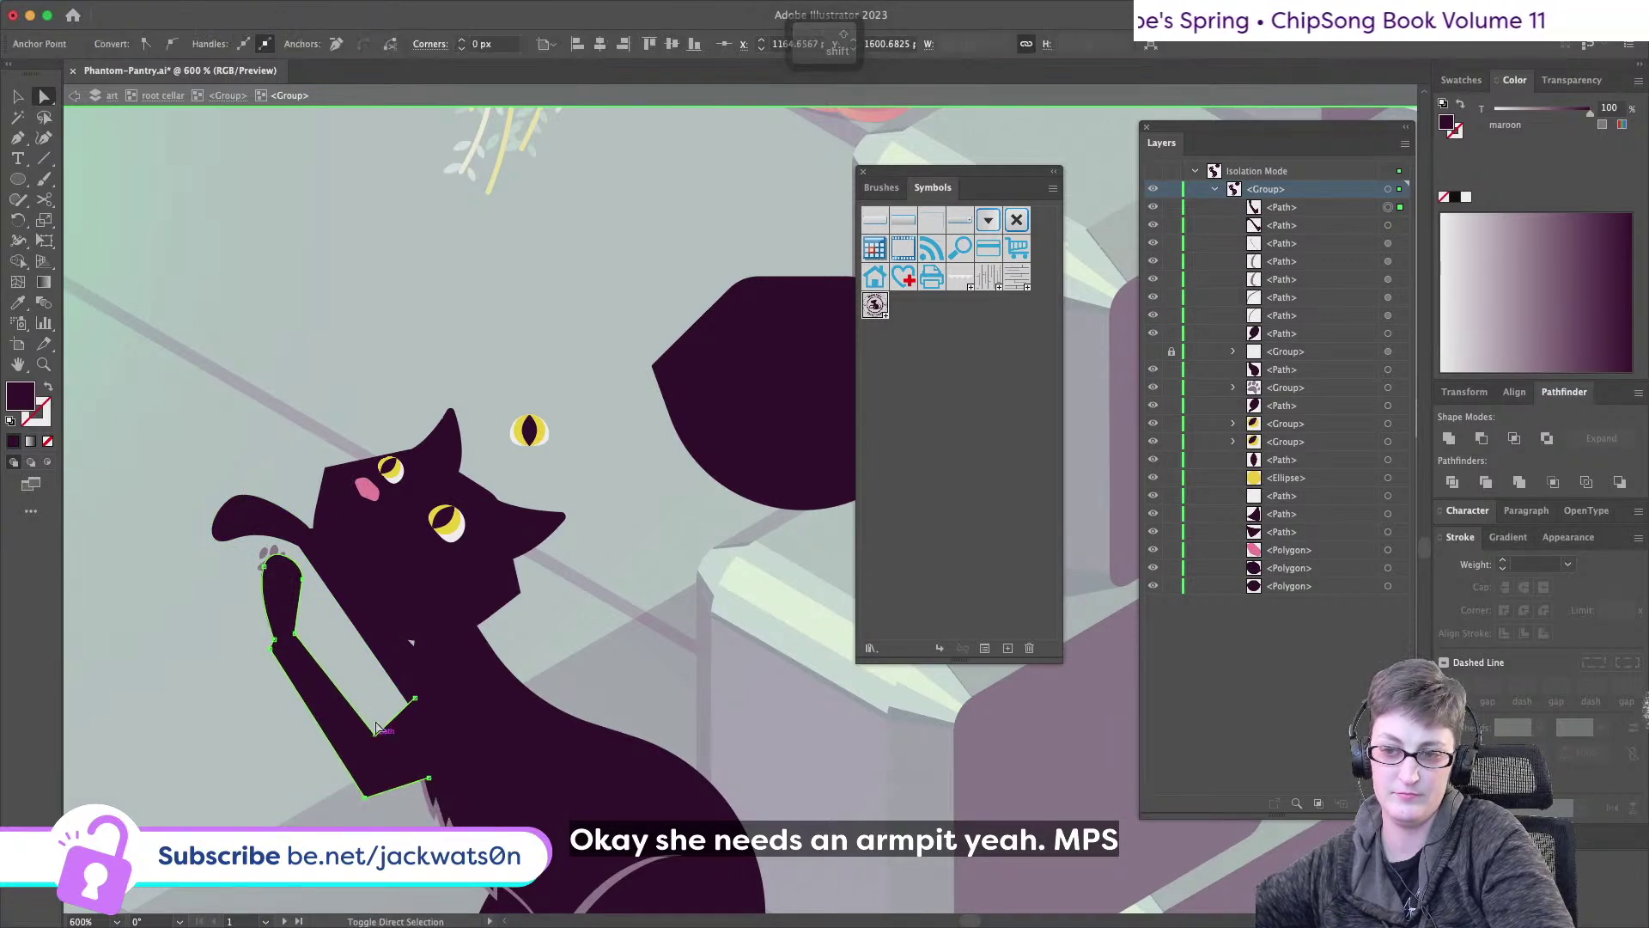
pyautogui.moveTo(376, 736); pyautogui.dragTo(378, 722)
pyautogui.press('super+shift+a')
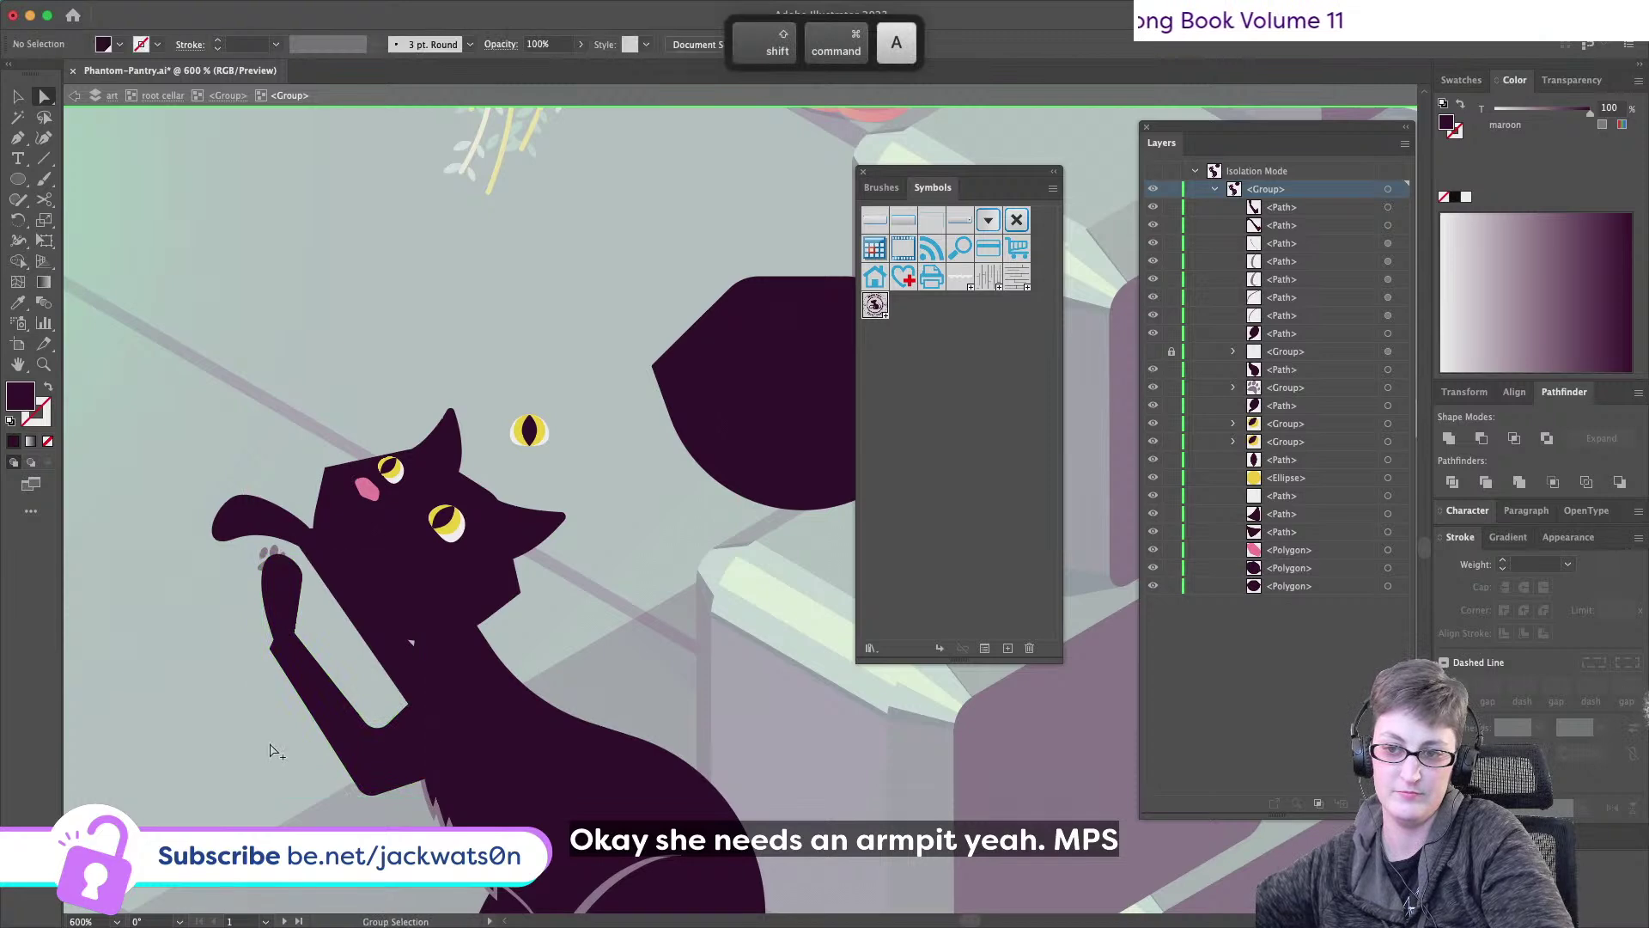
pyautogui.keyDown('alt'); pyautogui.scroll(-6, 343, 769); pyautogui.keyUp('alt')
pyautogui.keyDown('alt'); pyautogui.scroll(8, 270, 749); pyautogui.keyUp('alt')
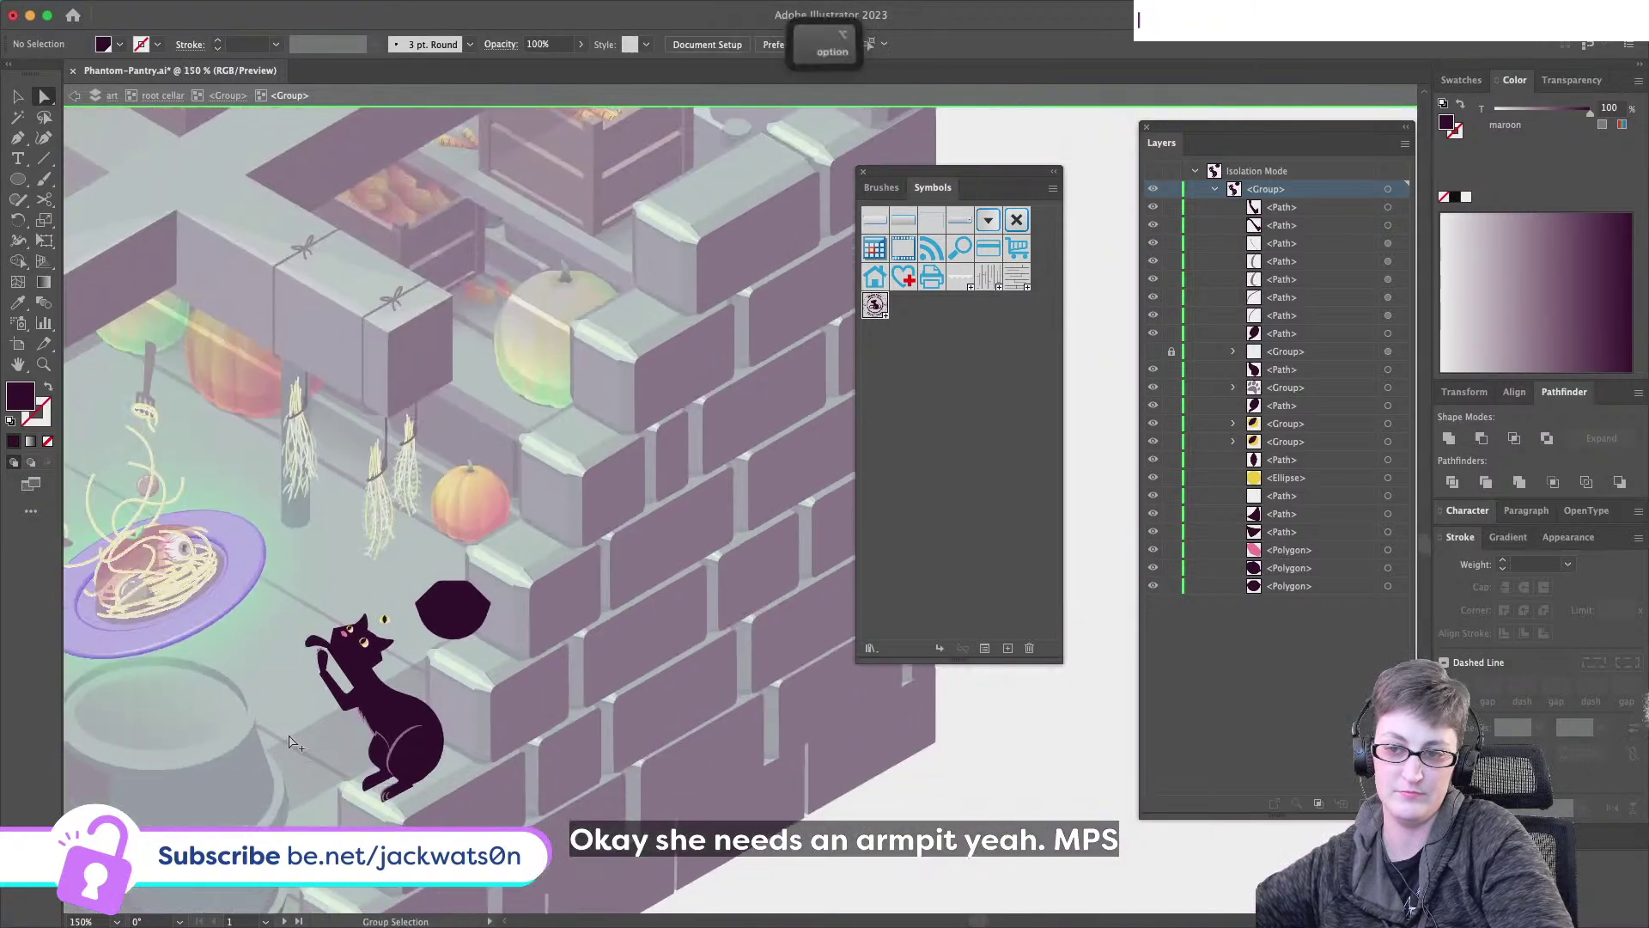
pyautogui.scroll(2, 333, 703)
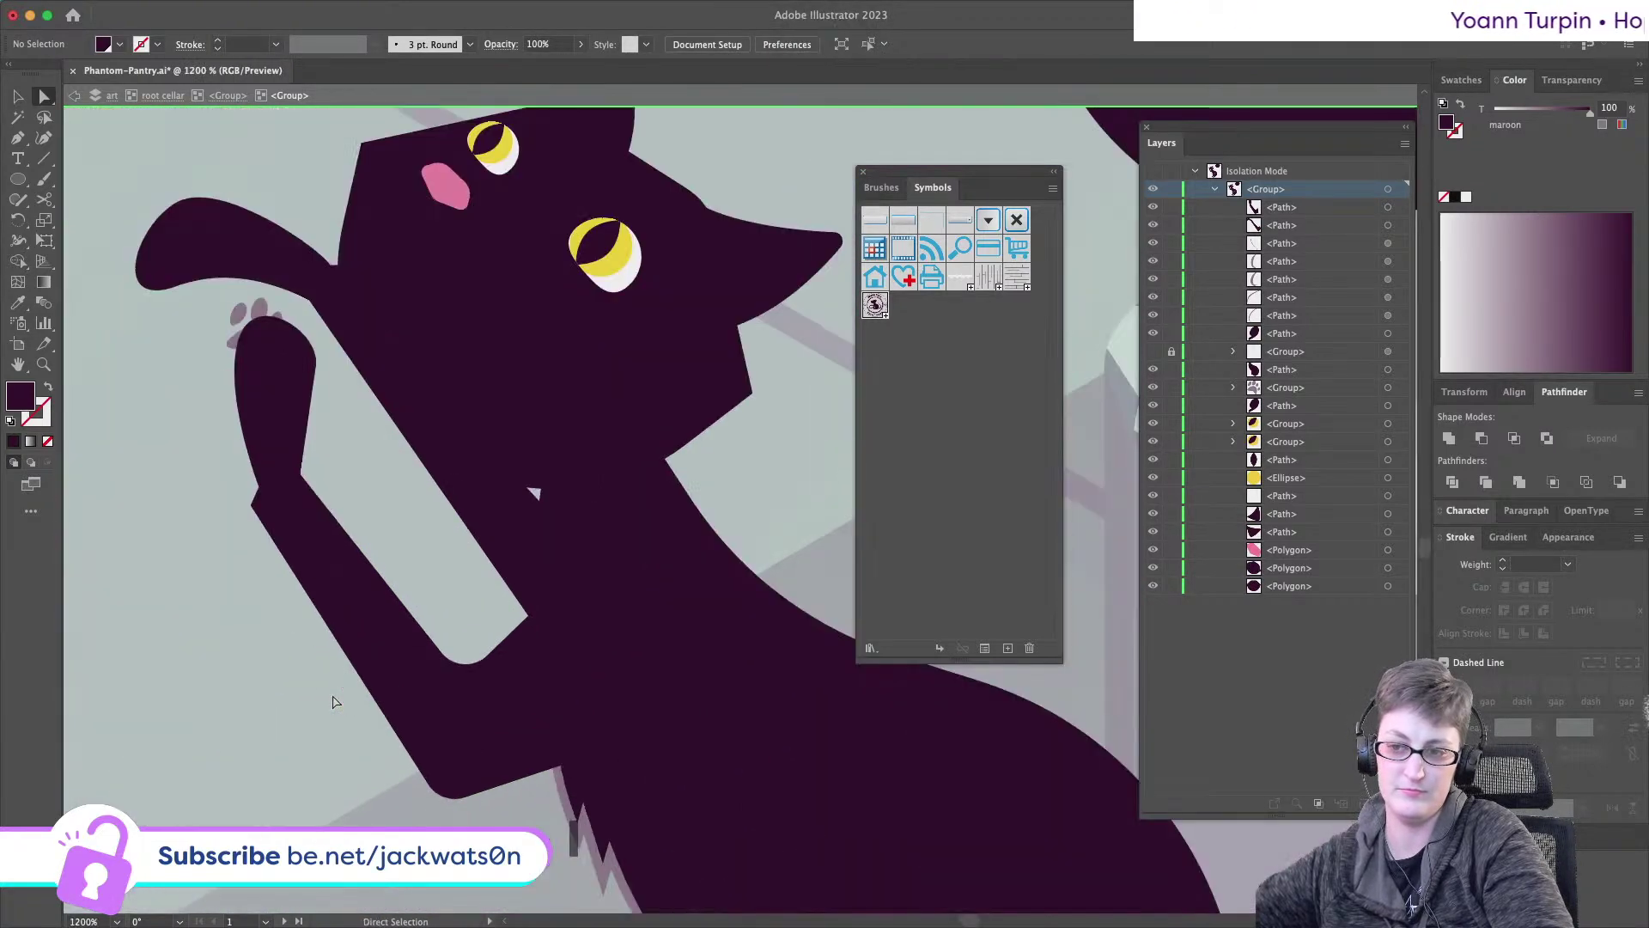
# - Extend the foreleg's open shoulder end into the chest with one extra Pen tool anchor and close the path
pyautogui.moveTo(481, 714); pyautogui.dragTo(400, 781)
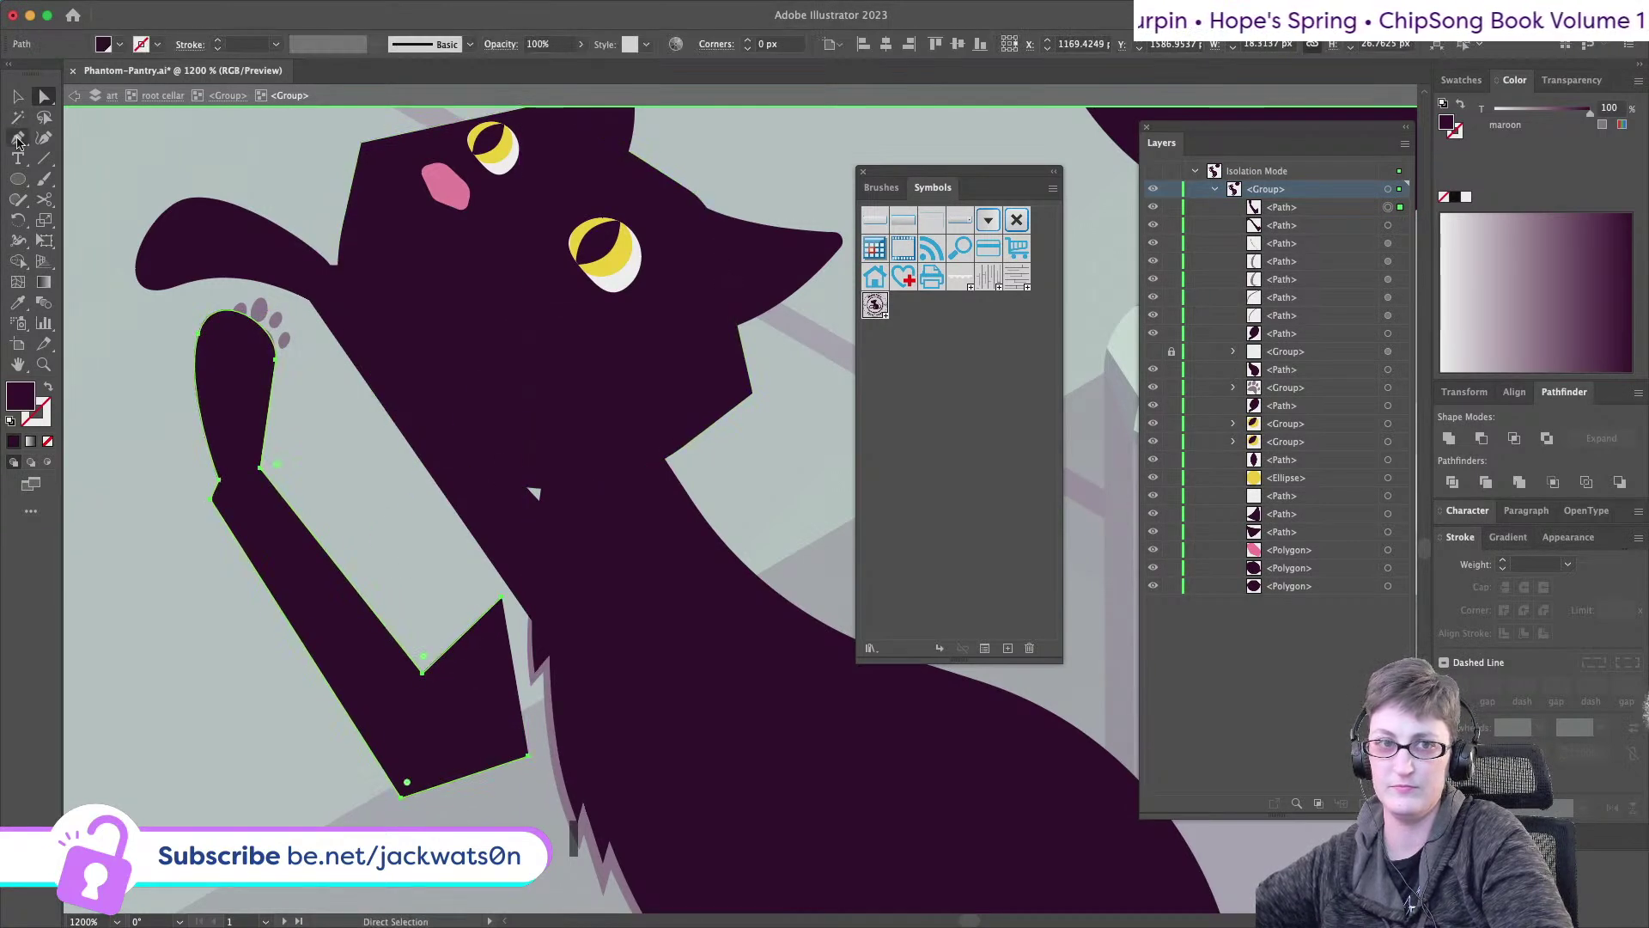
pyautogui.click(18, 139)
pyautogui.click(527, 755)
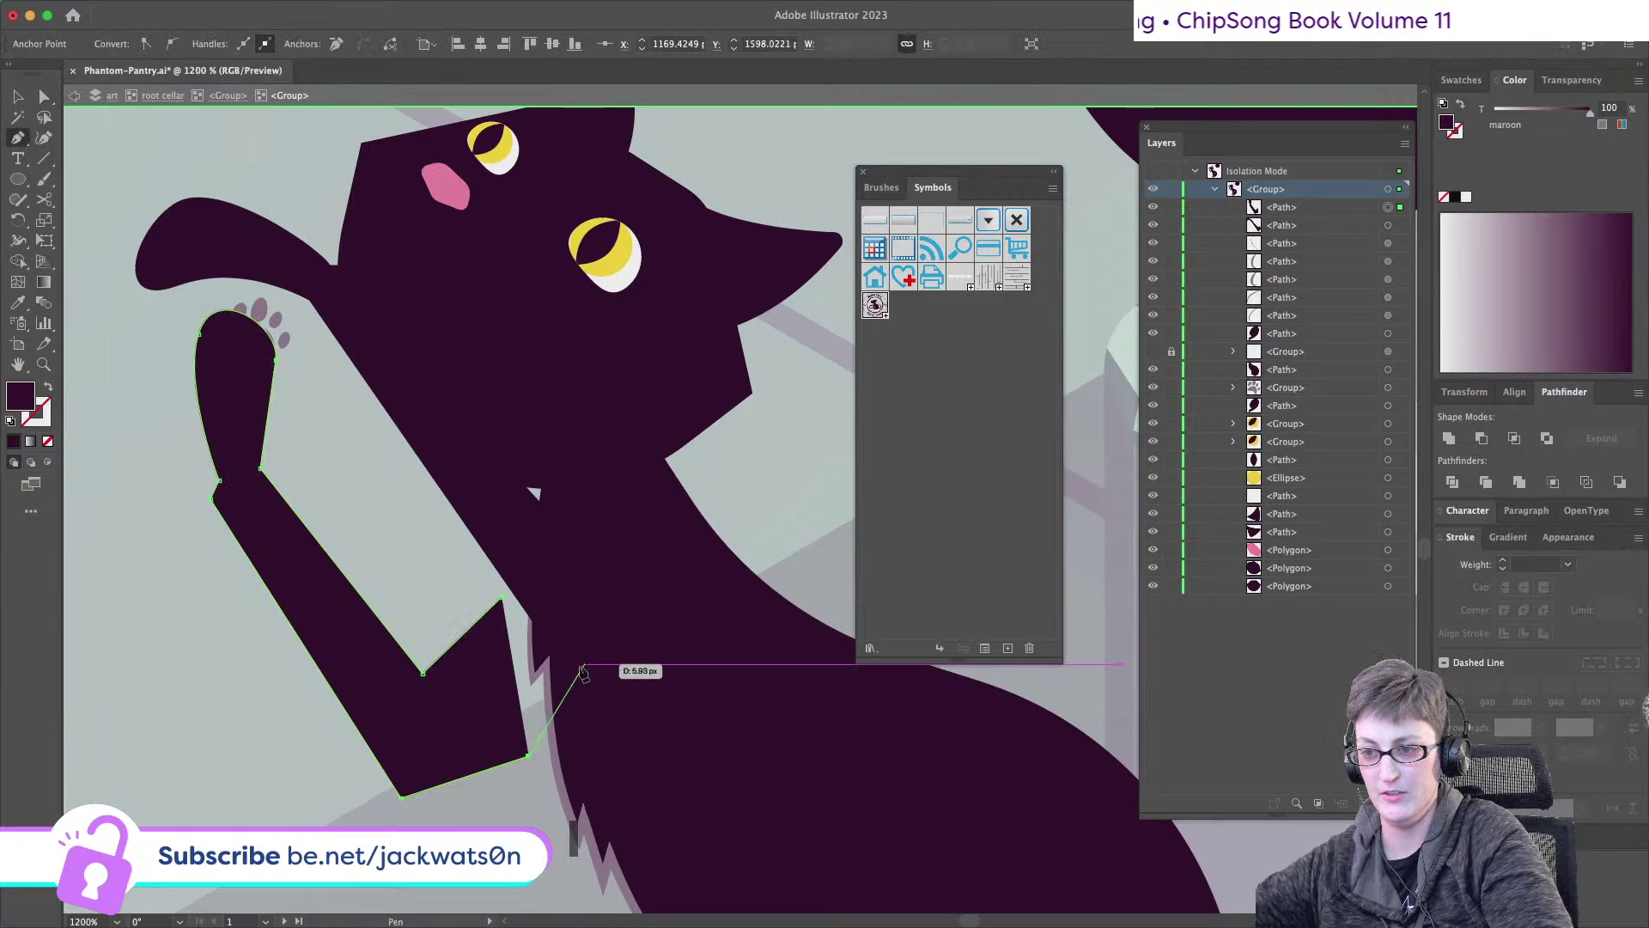
pyautogui.click(578, 666)
pyautogui.click(502, 598)
pyautogui.click(44, 97)
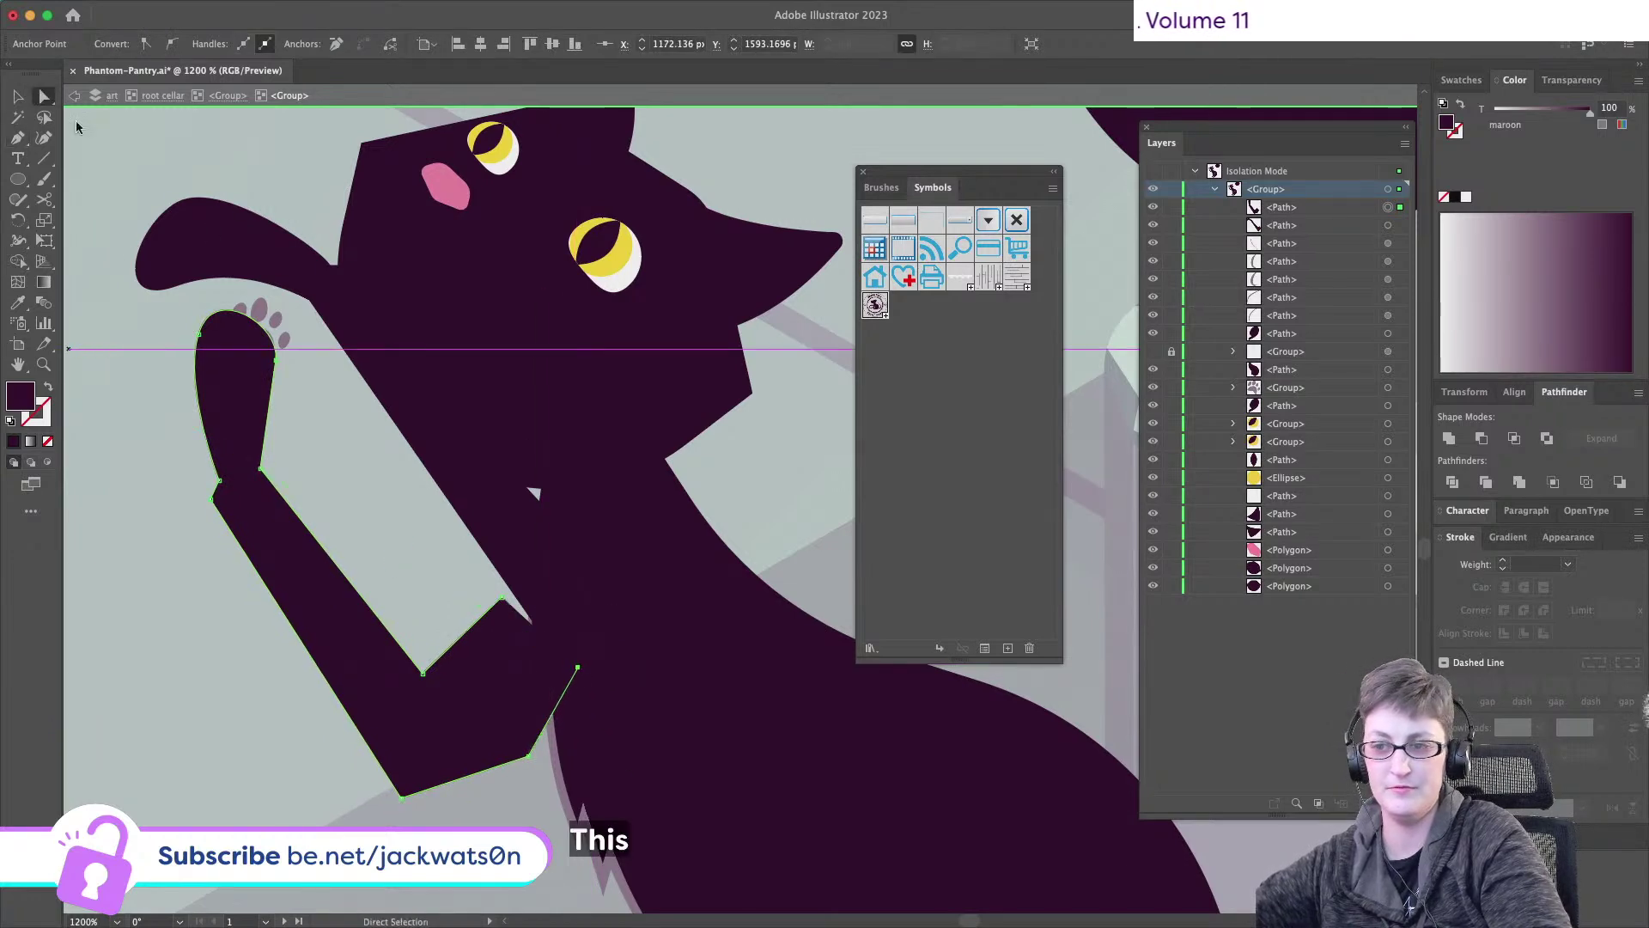
# - Move the foreleg's upper shoulder anchor deeper into the chest and pull the added anchor in toward the chest edge
pyautogui.press('shift+super+a')
pyautogui.moveTo(503, 598); pyautogui.dragTo(530, 568)
pyautogui.moveTo(580, 669); pyautogui.dragTo(556, 729)
pyautogui.press('super+z')
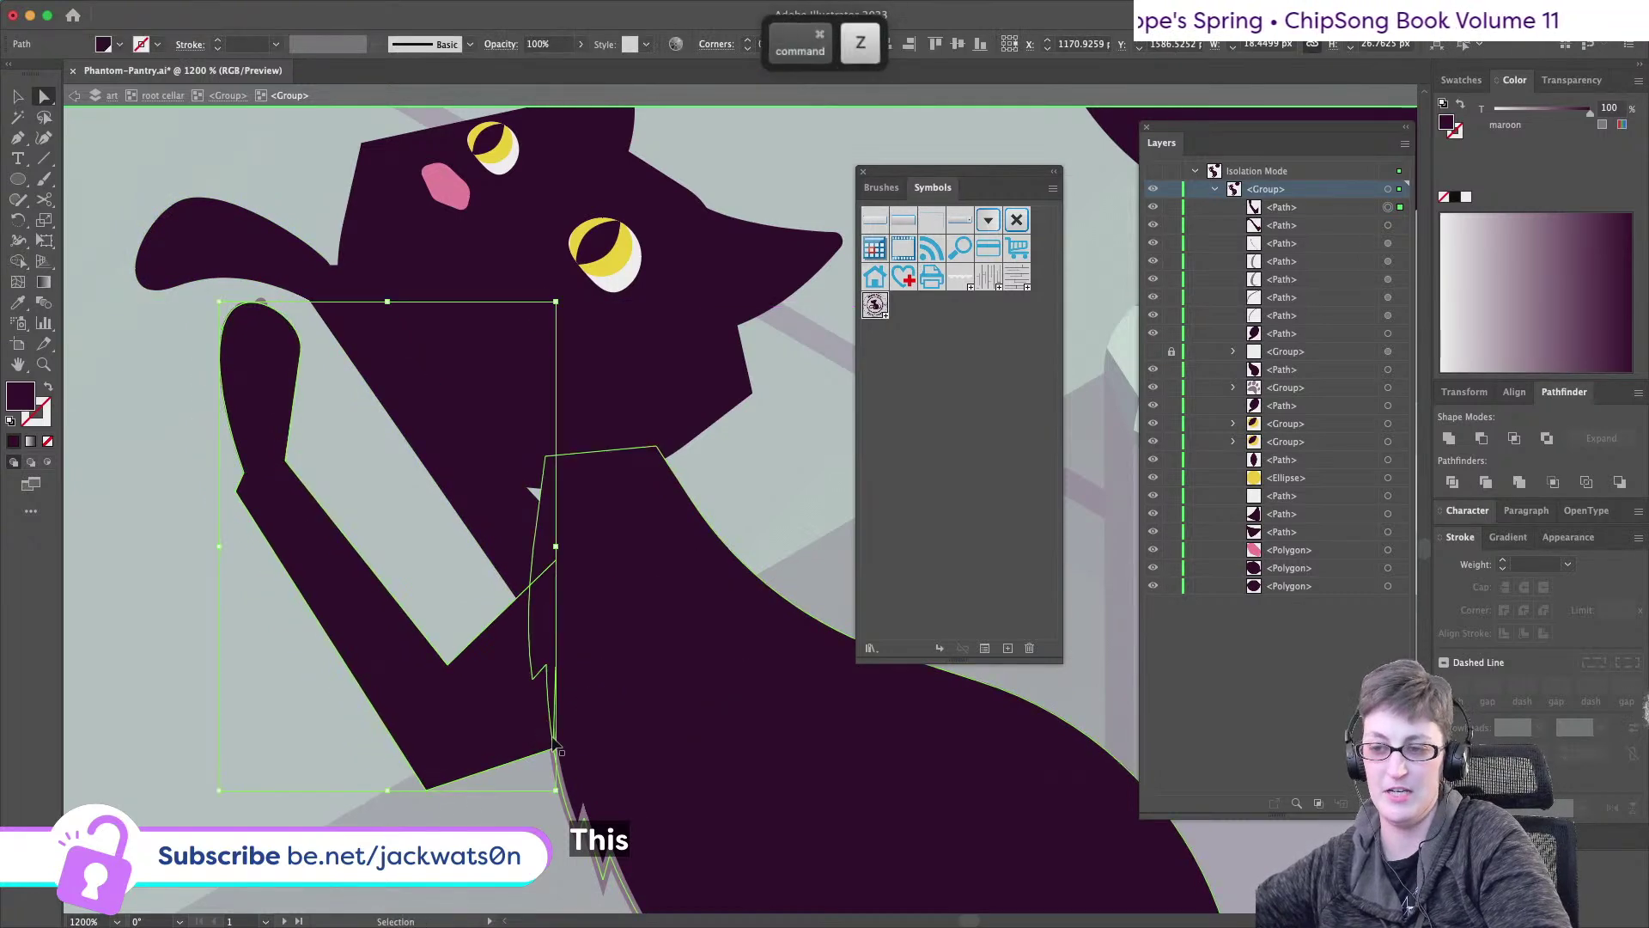
pyautogui.moveTo(541, 673); pyautogui.dragTo(554, 676)
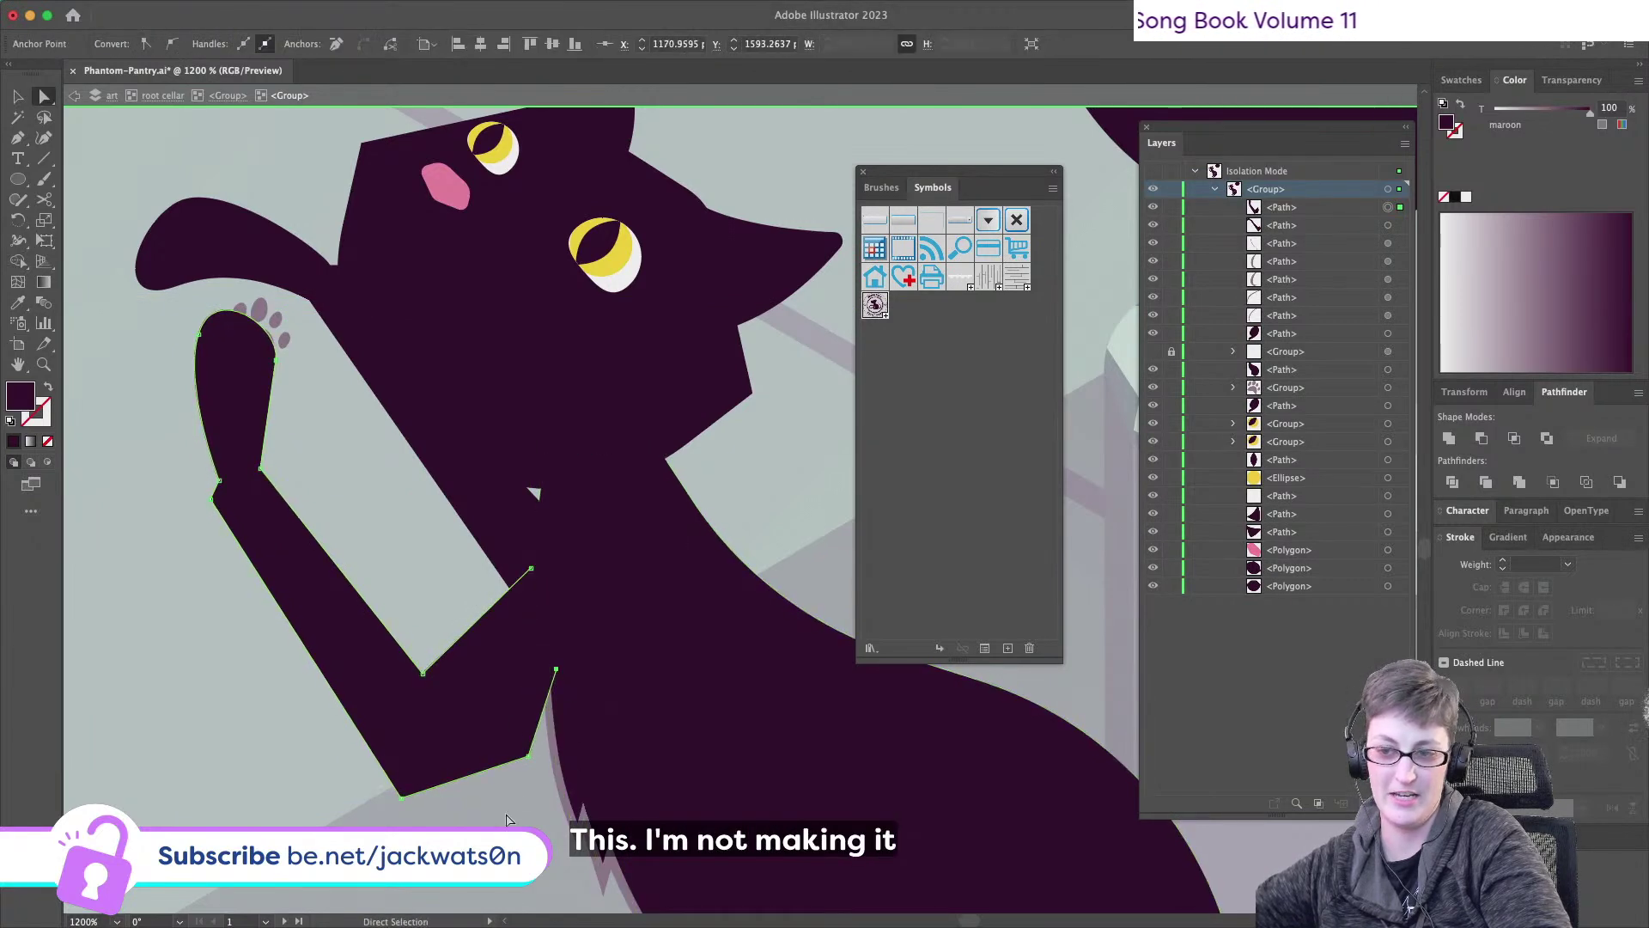
pyautogui.click(498, 826)
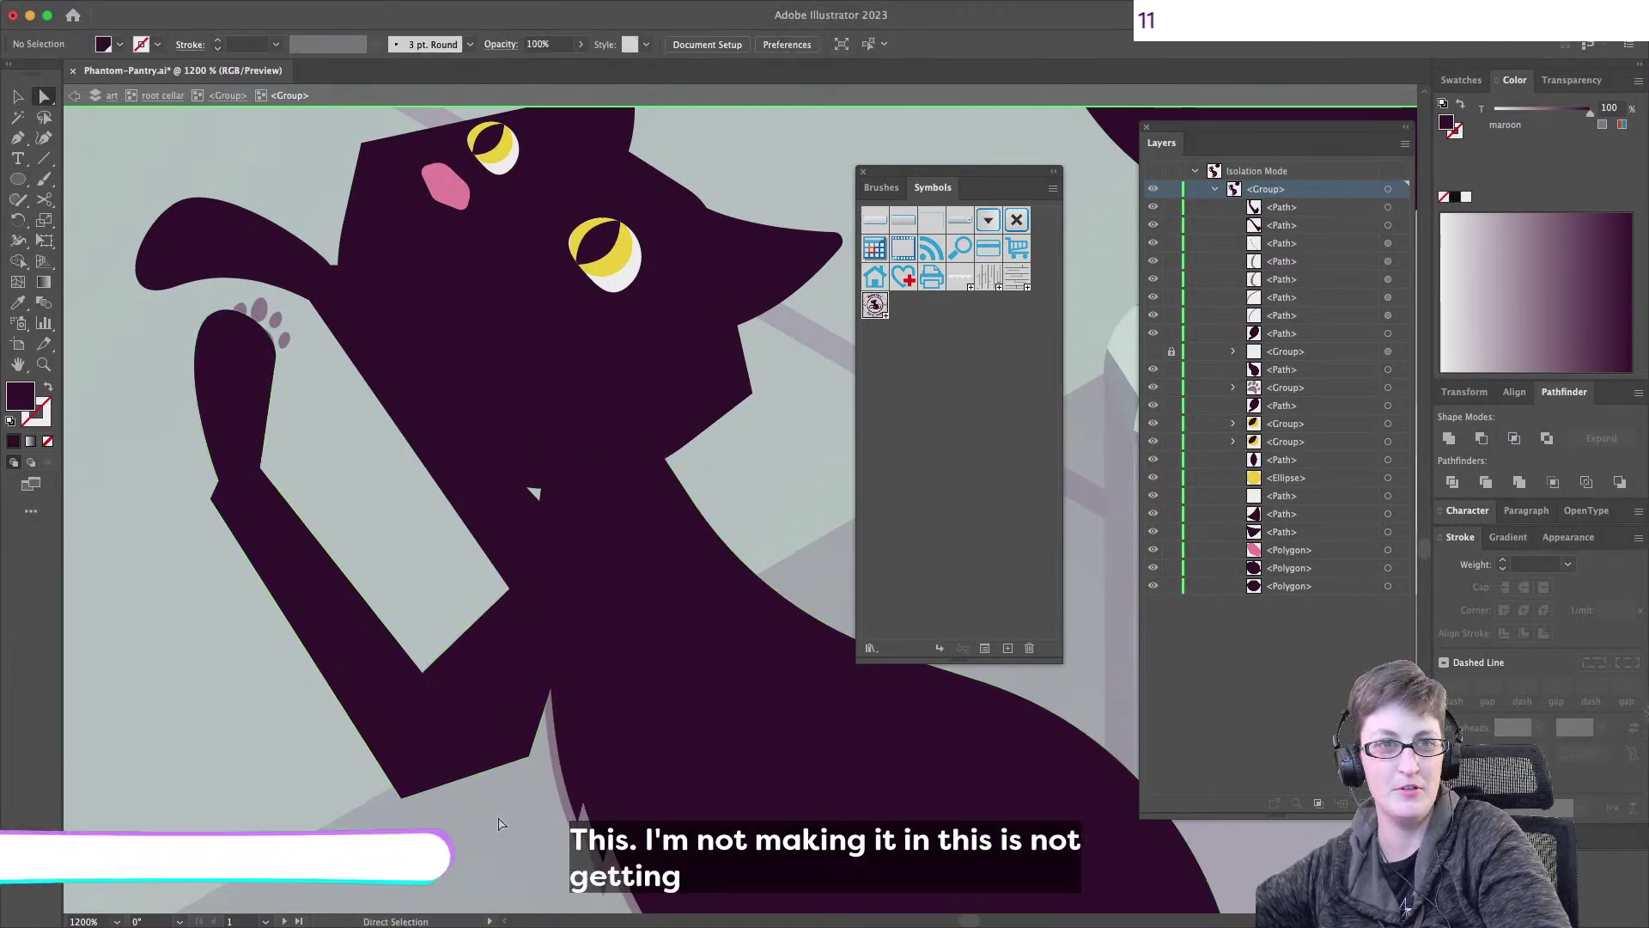
# - Nudge the foreleg's lower corner anchor beside the chest and check the leg against the whole scene
pyautogui.click(321, 580)
pyautogui.hscroll(1, 317, 582)
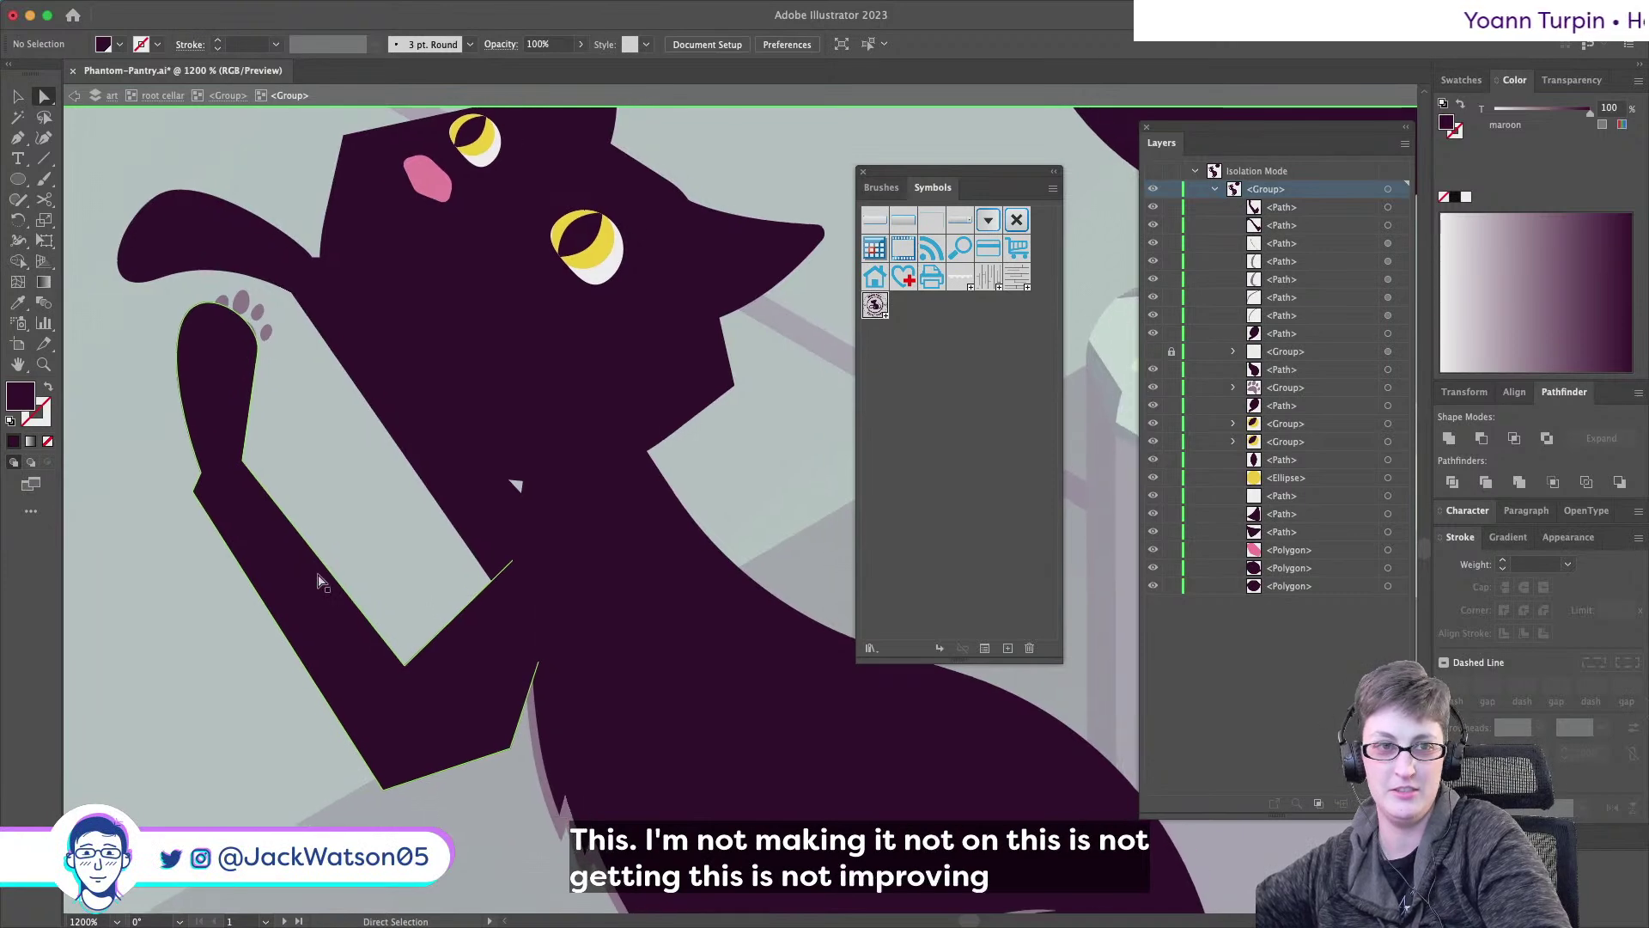
pyautogui.hscroll(2, 321, 580)
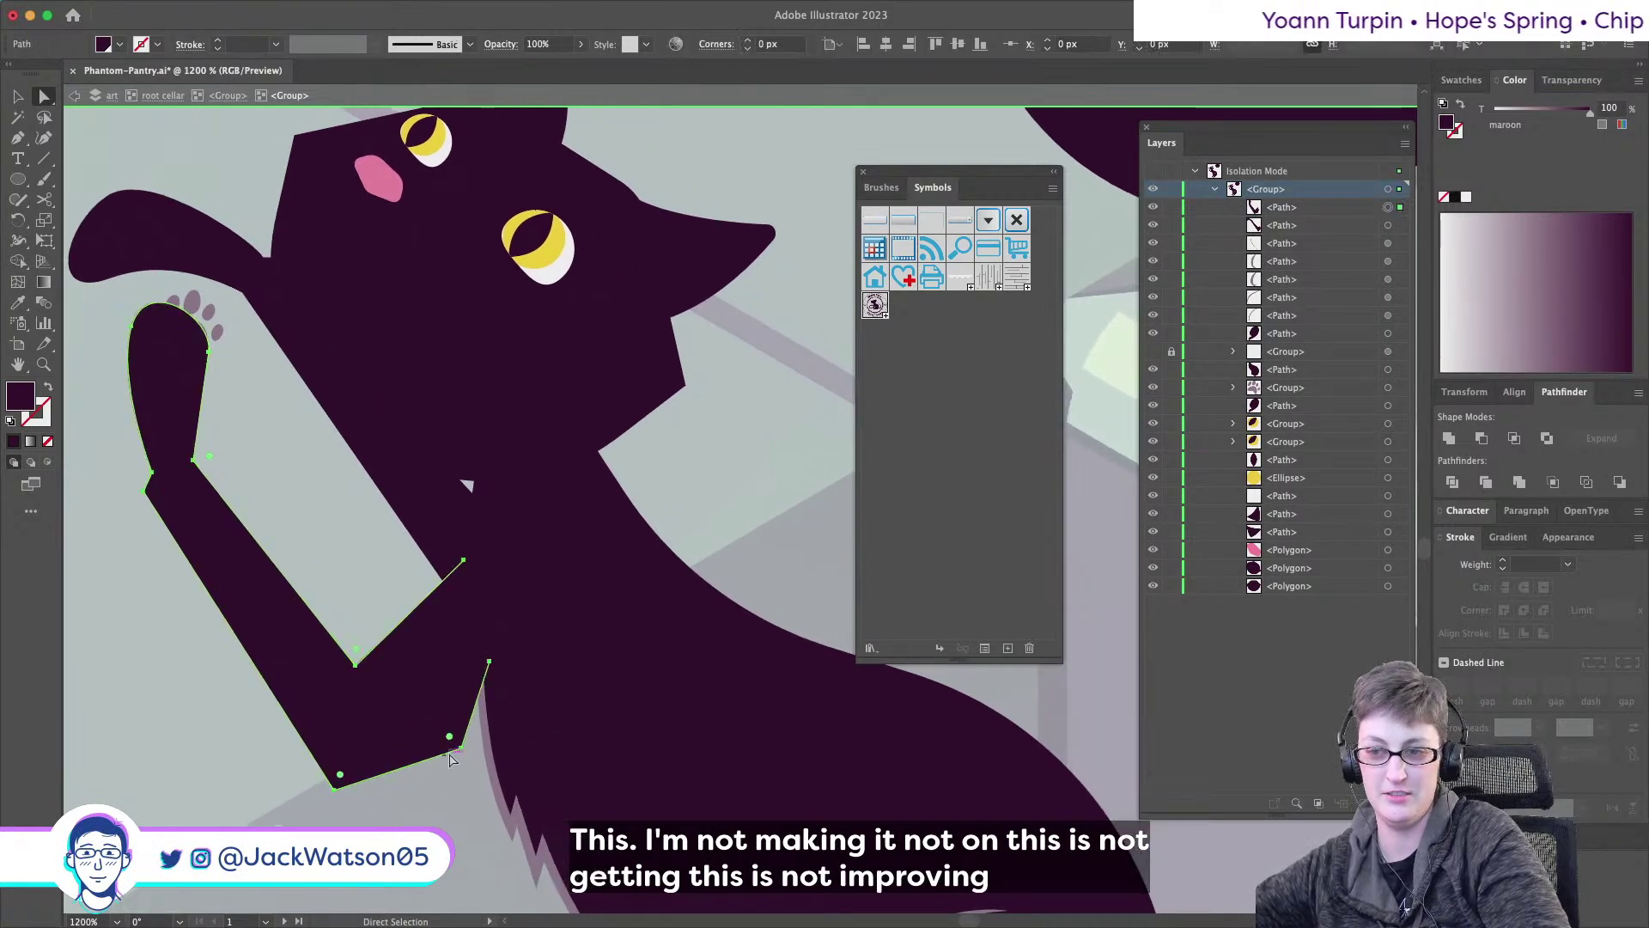
pyautogui.moveTo(464, 755); pyautogui.dragTo(467, 764)
pyautogui.scroll(-5, 417, 738)
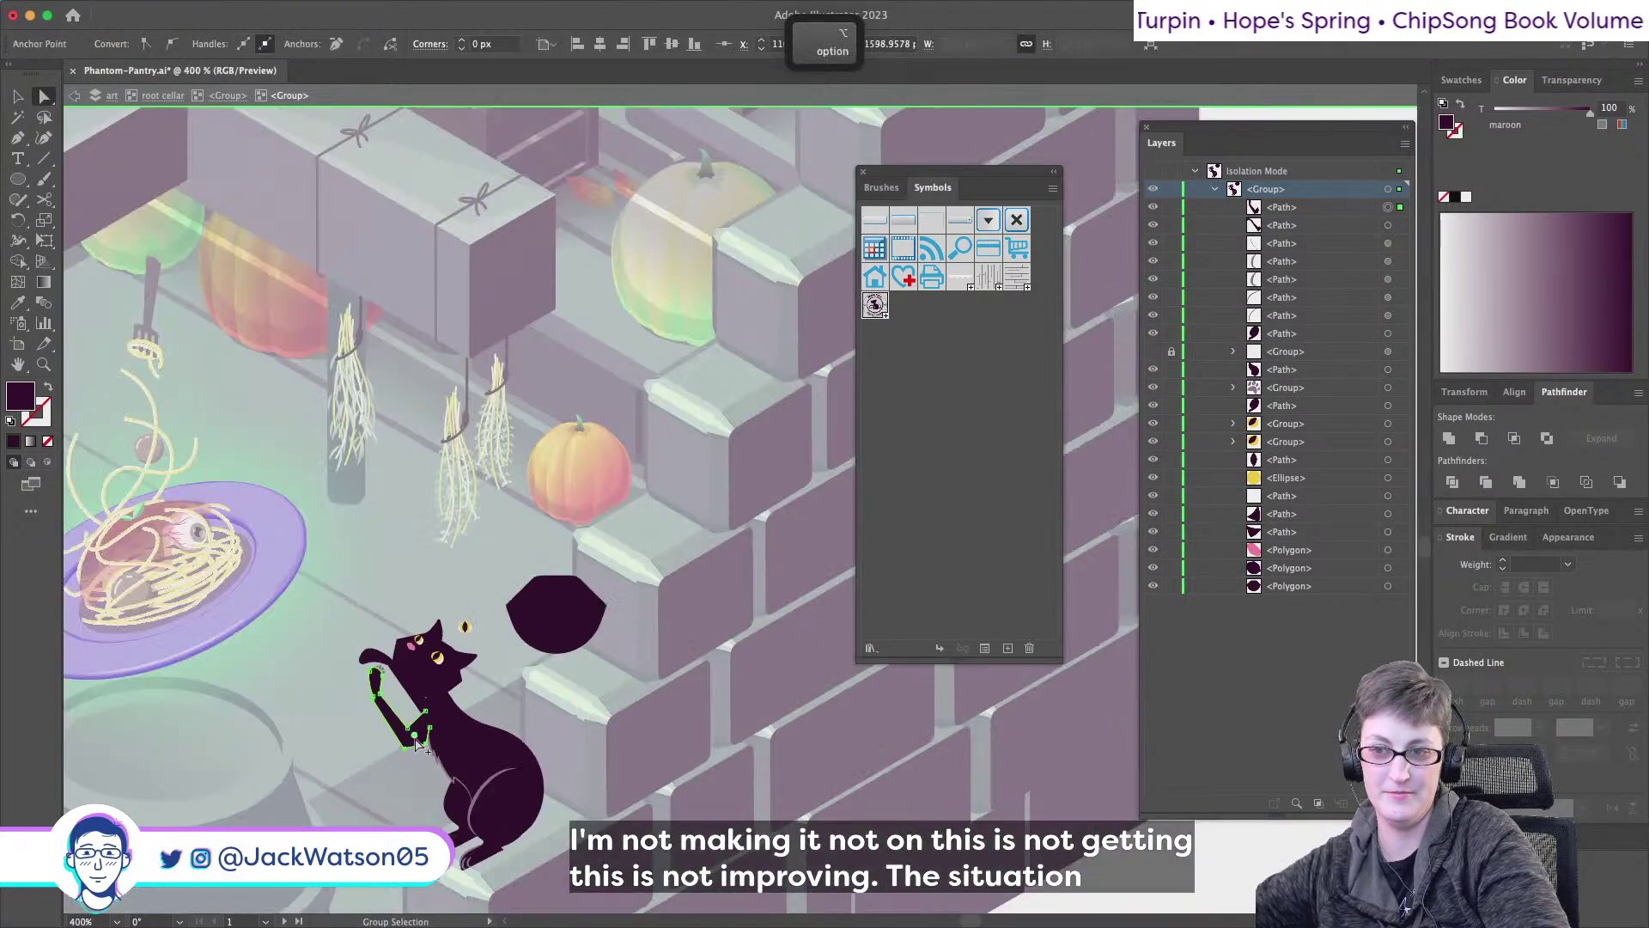
pyautogui.press('shift+super+a')
pyautogui.scroll(-1, 360, 760)
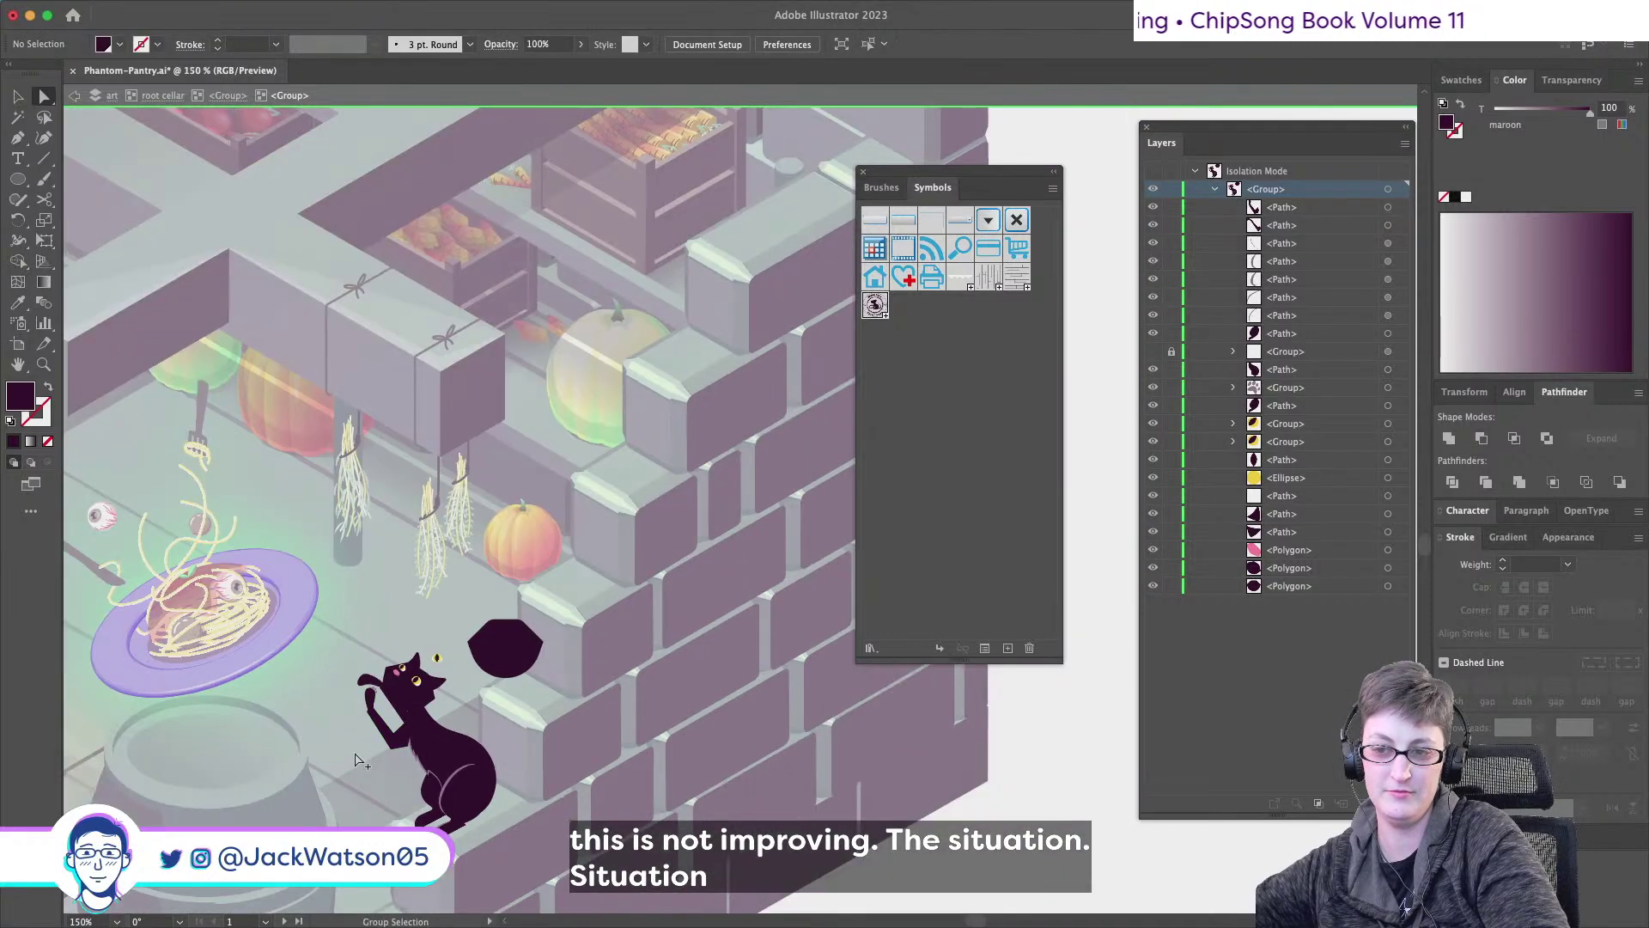
pyautogui.scroll(3, 359, 720)
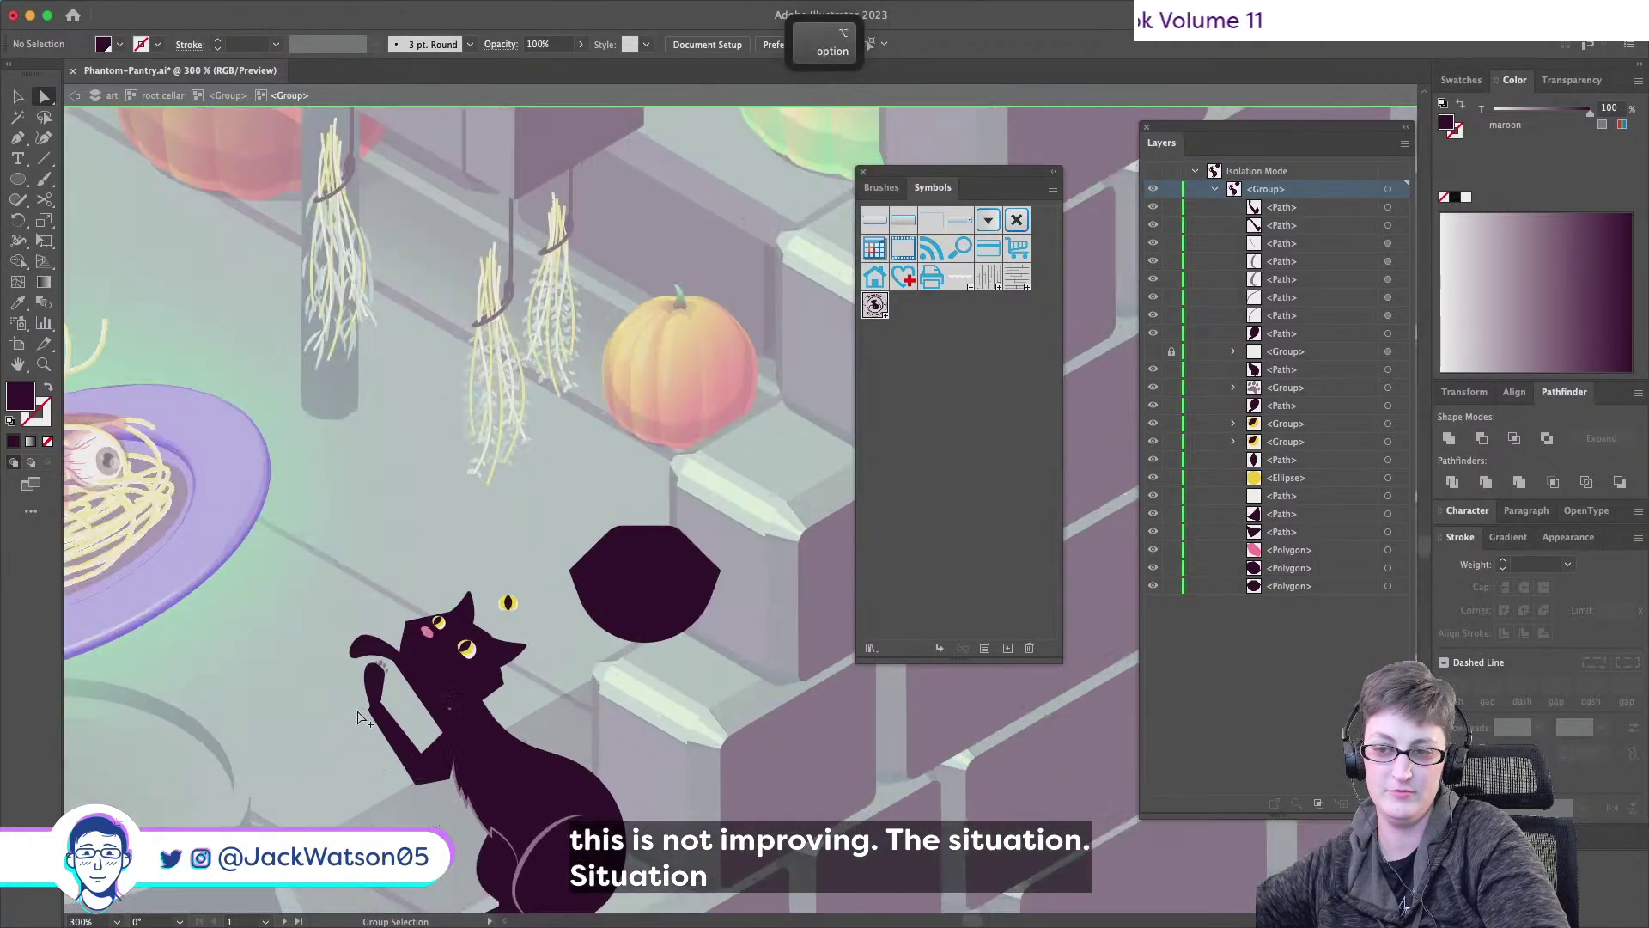
pyautogui.scroll(2, 359, 720)
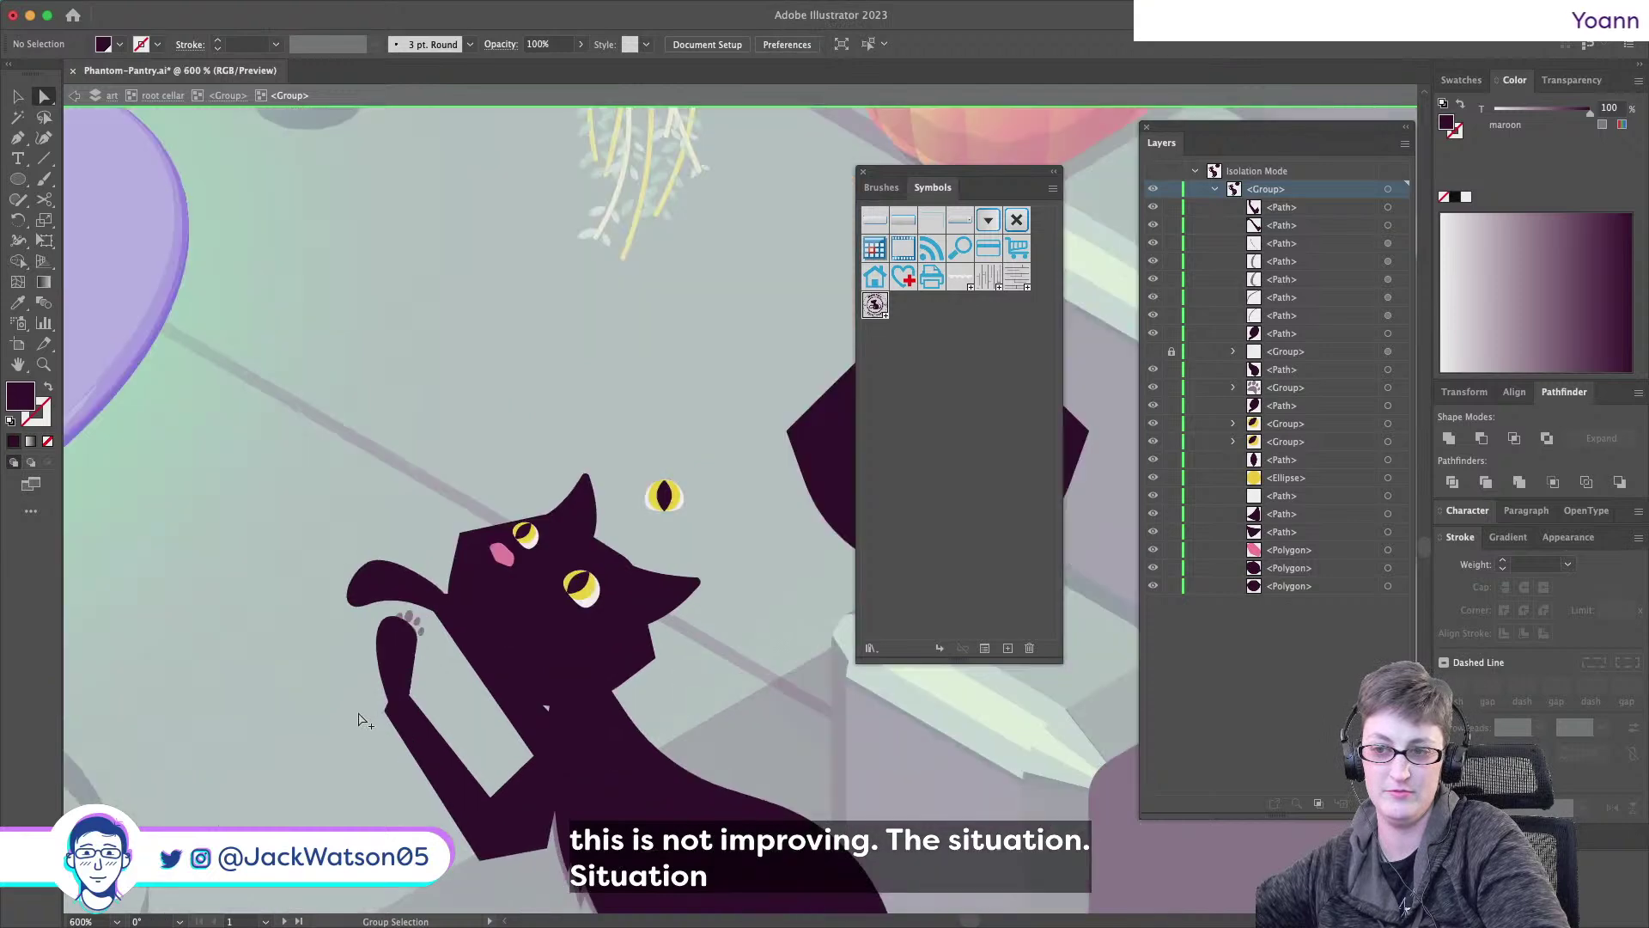
# - Cut the redrawn foreleg and paste it in back, behind the cat's chest fur outline
pyautogui.click(421, 750)
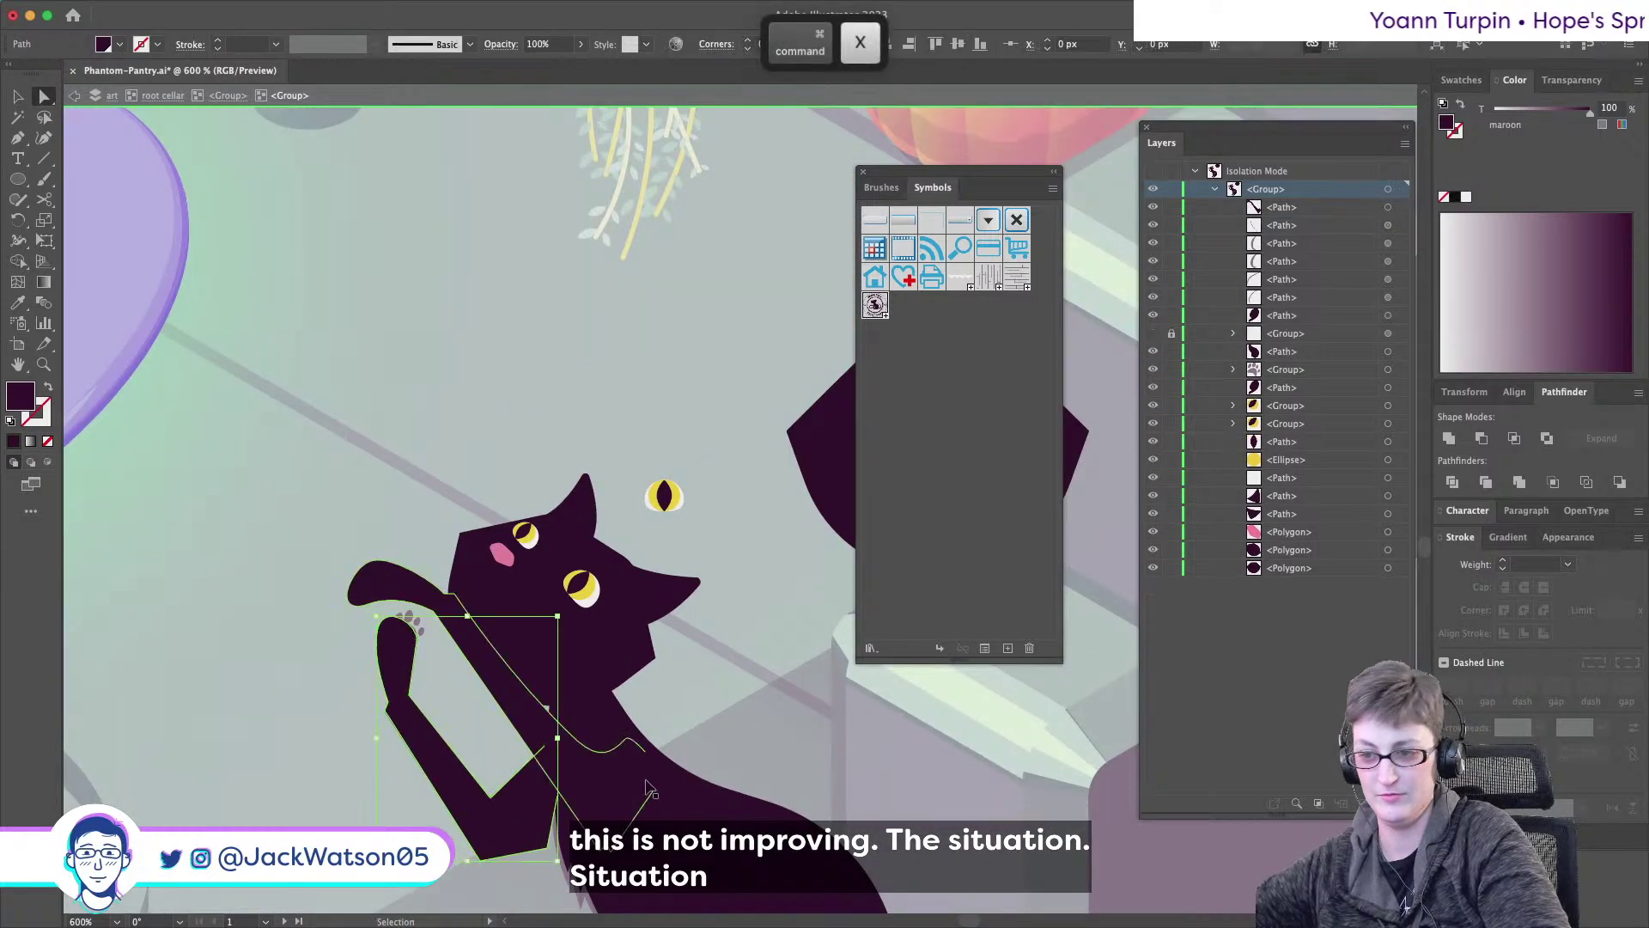
pyautogui.press('super+x')
pyautogui.press('super+b')
pyautogui.scroll(2, 461, 826)
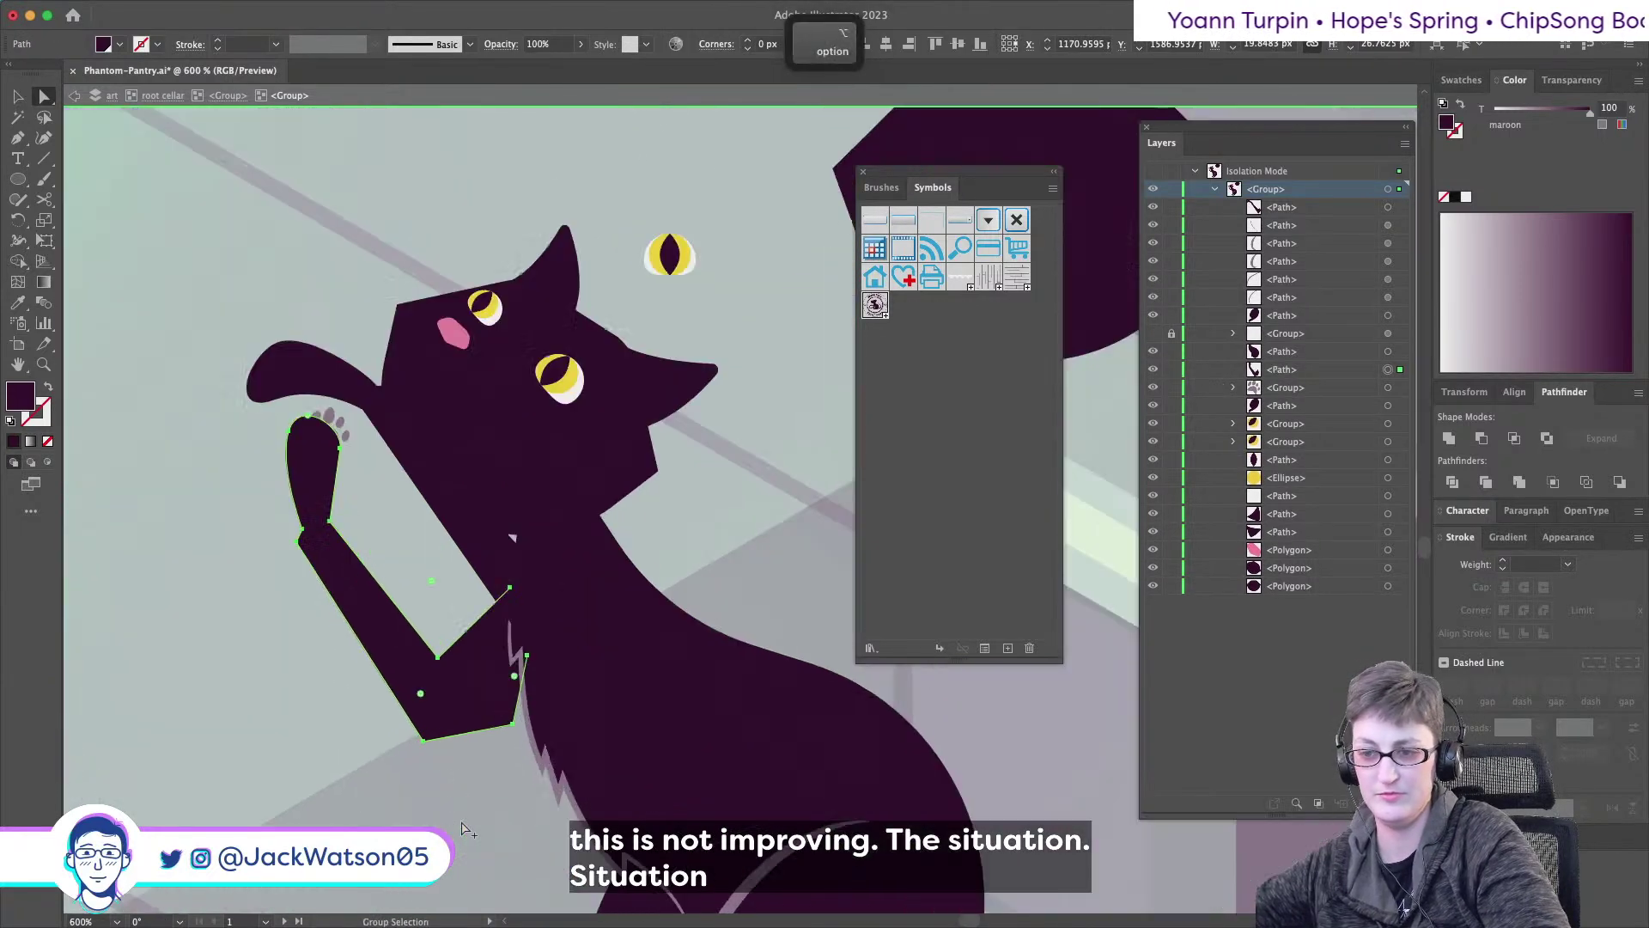
# - Draw a tiny pointed fur tuft at the foreleg's outer elbow corner with the Pen tool and check it in the scene
pyautogui.scroll(2, 428, 758)
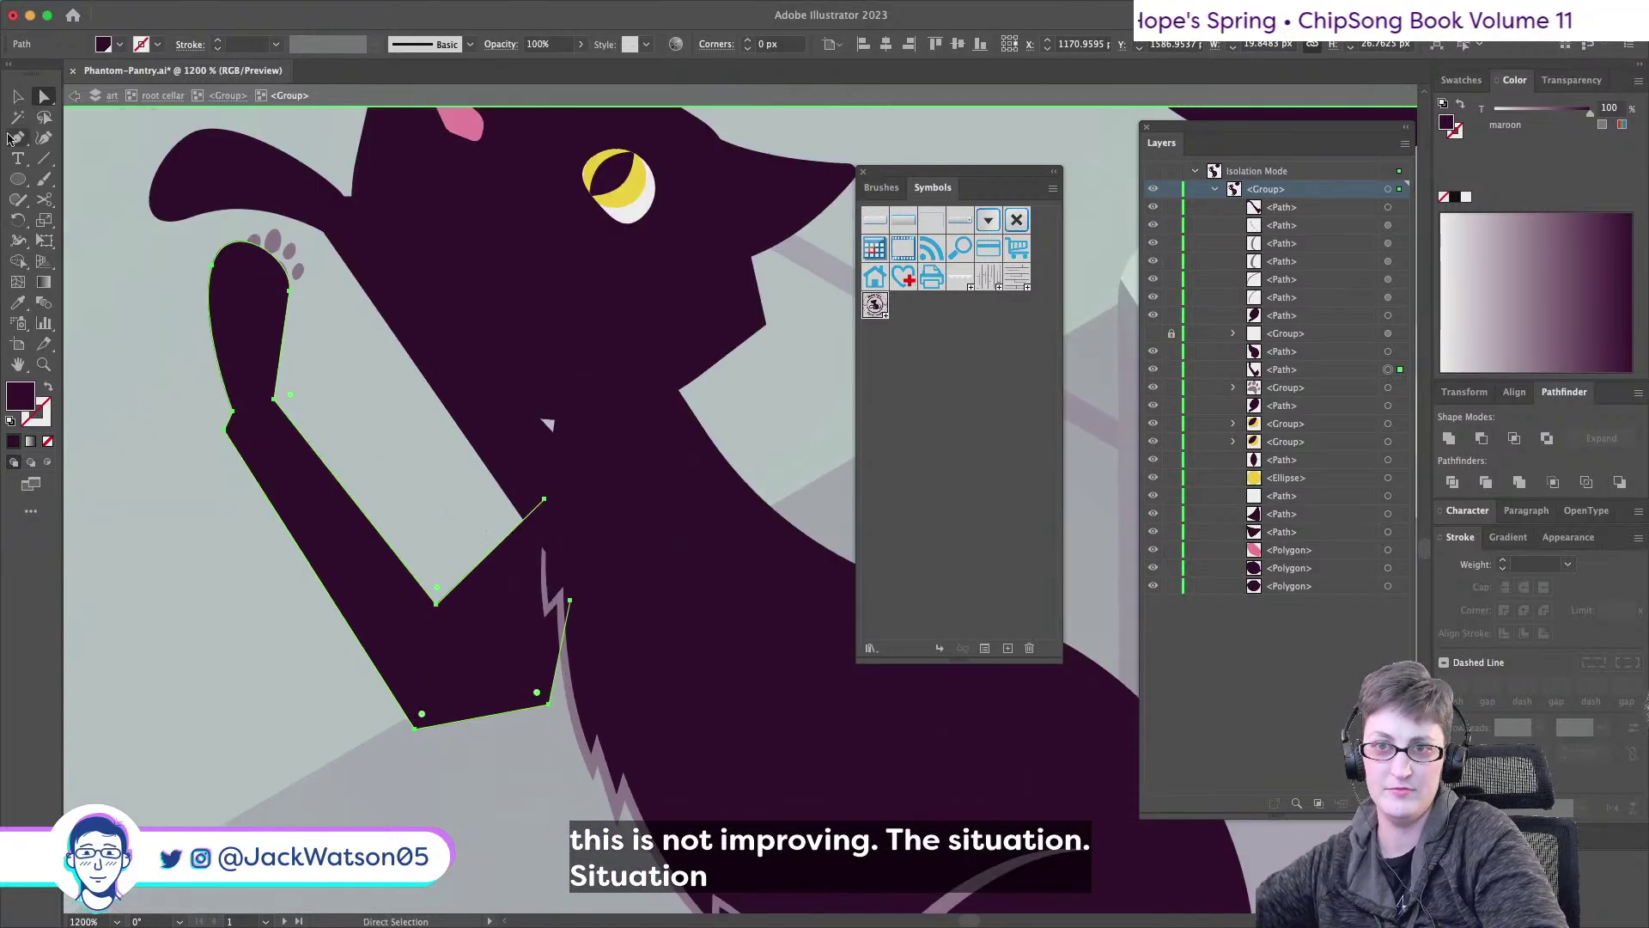
pyautogui.press('p')
pyautogui.press('shift+super+a')
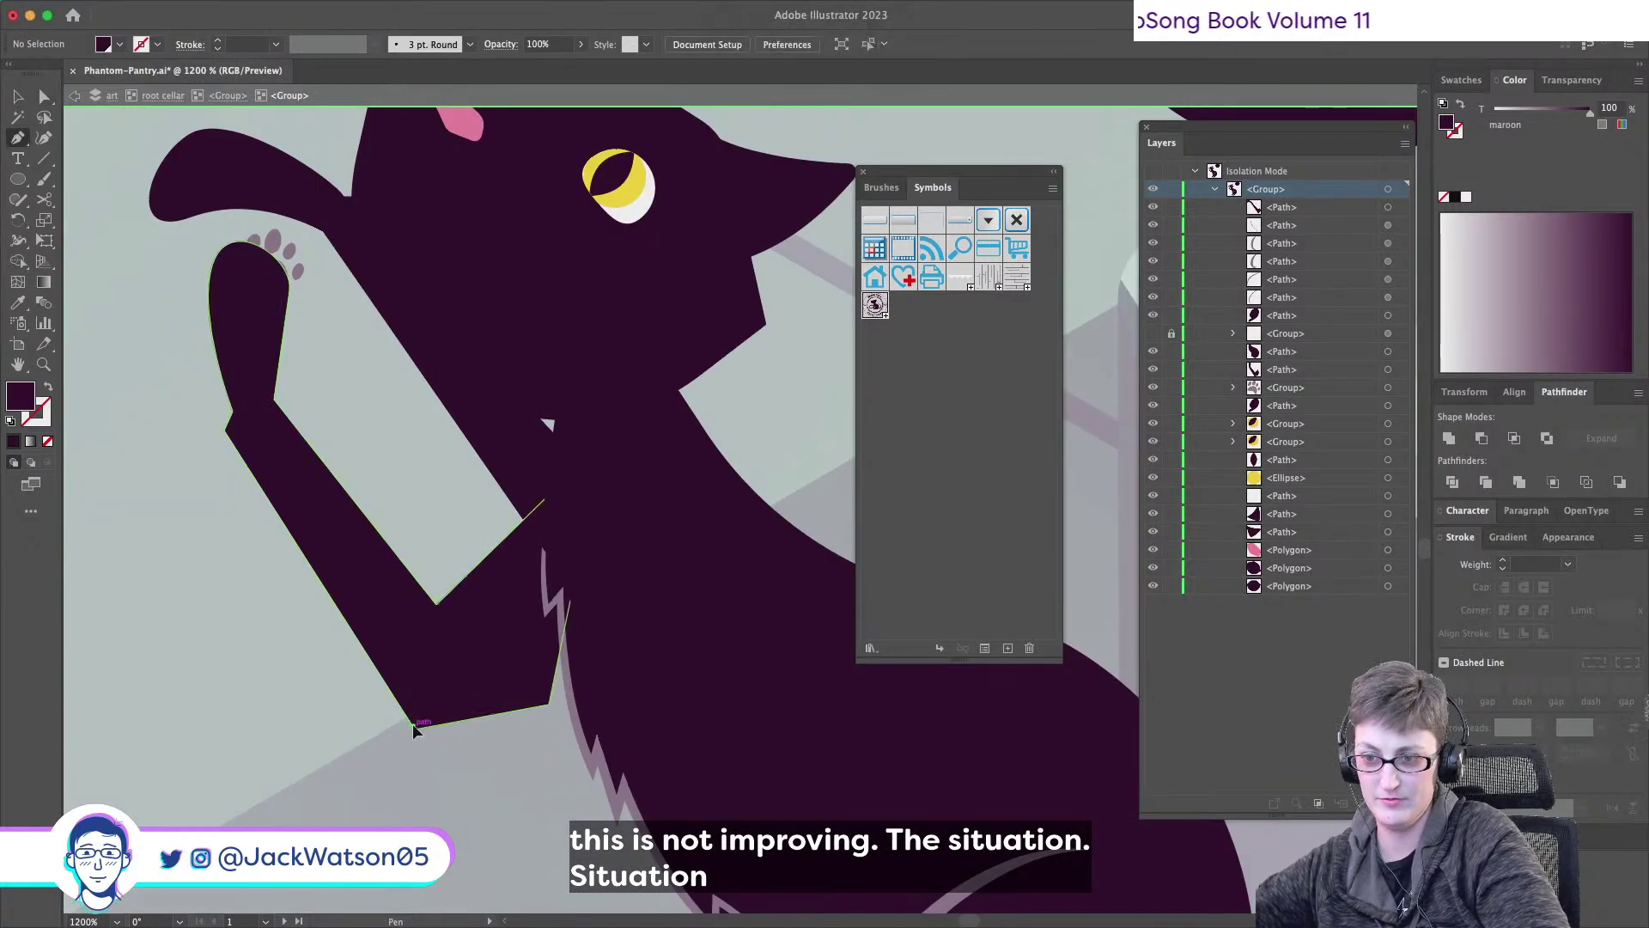
pyautogui.click(412, 723)
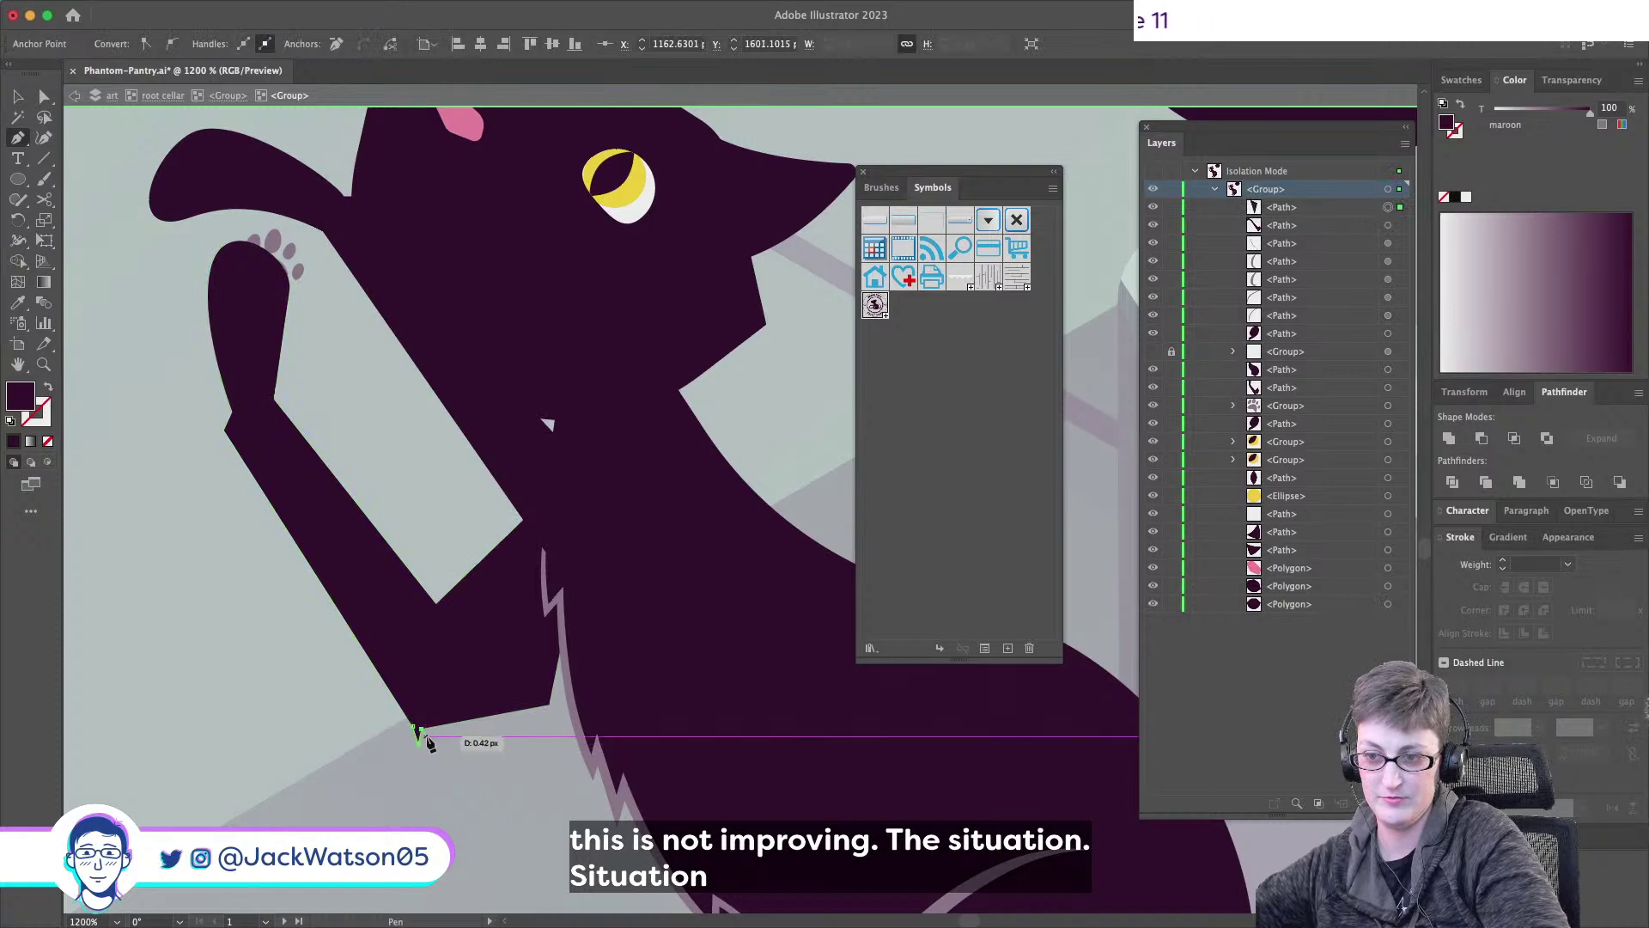
pyautogui.click(436, 726)
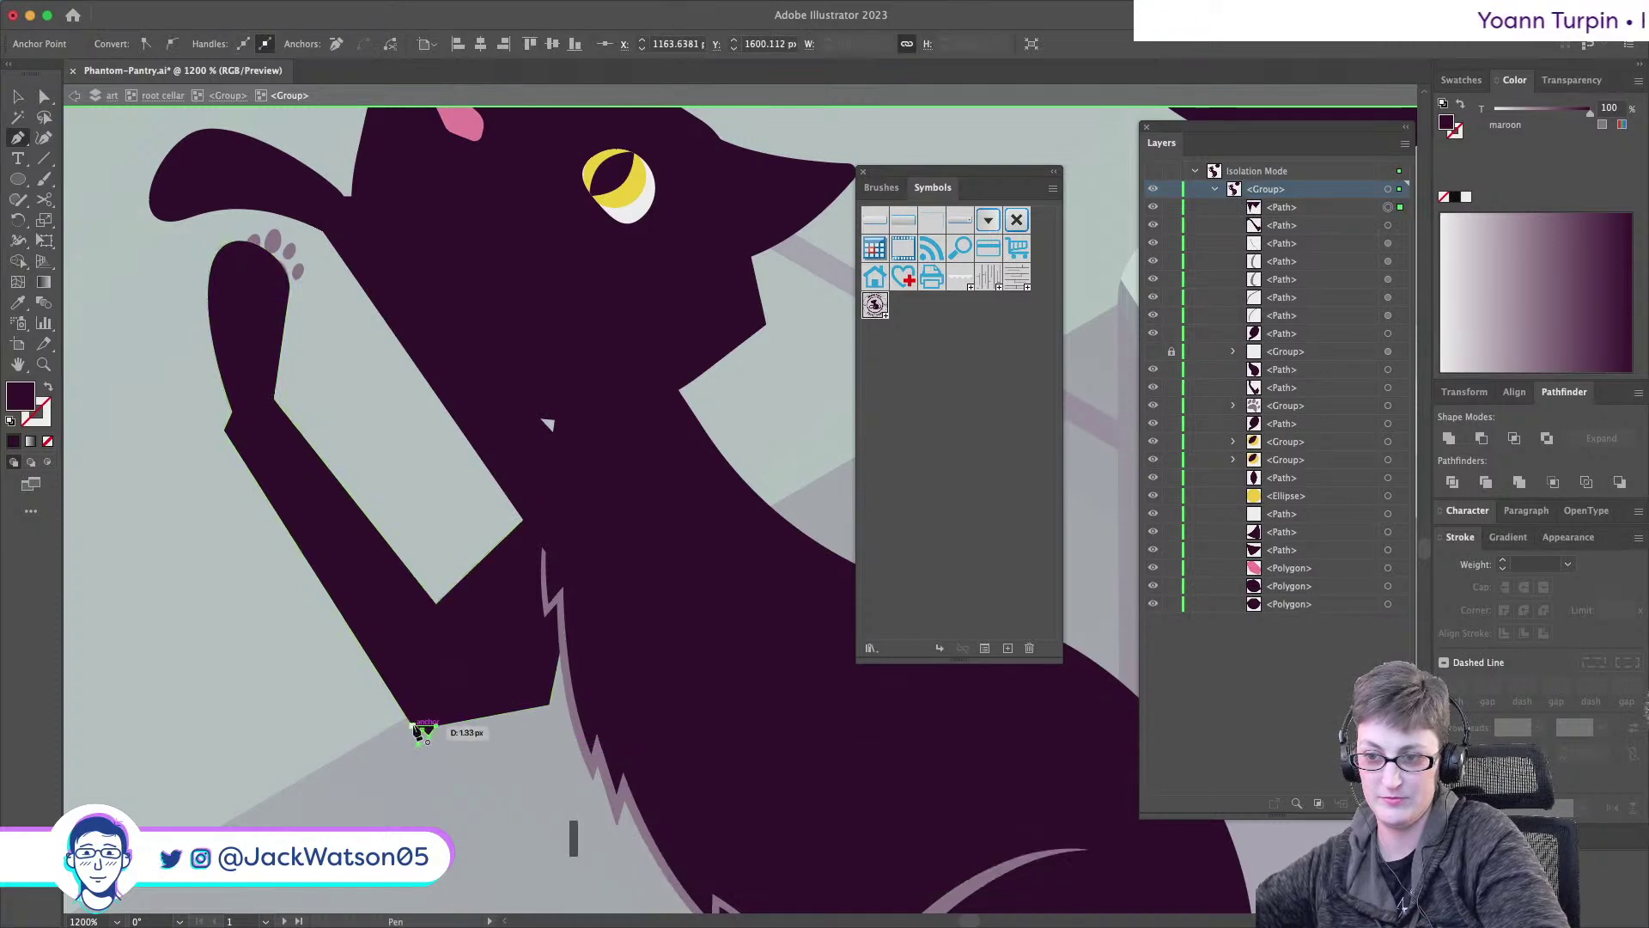
pyautogui.press('shift+super+a')
pyautogui.scroll(-3, 400, 671)
pyautogui.scroll(-2, 258, 659)
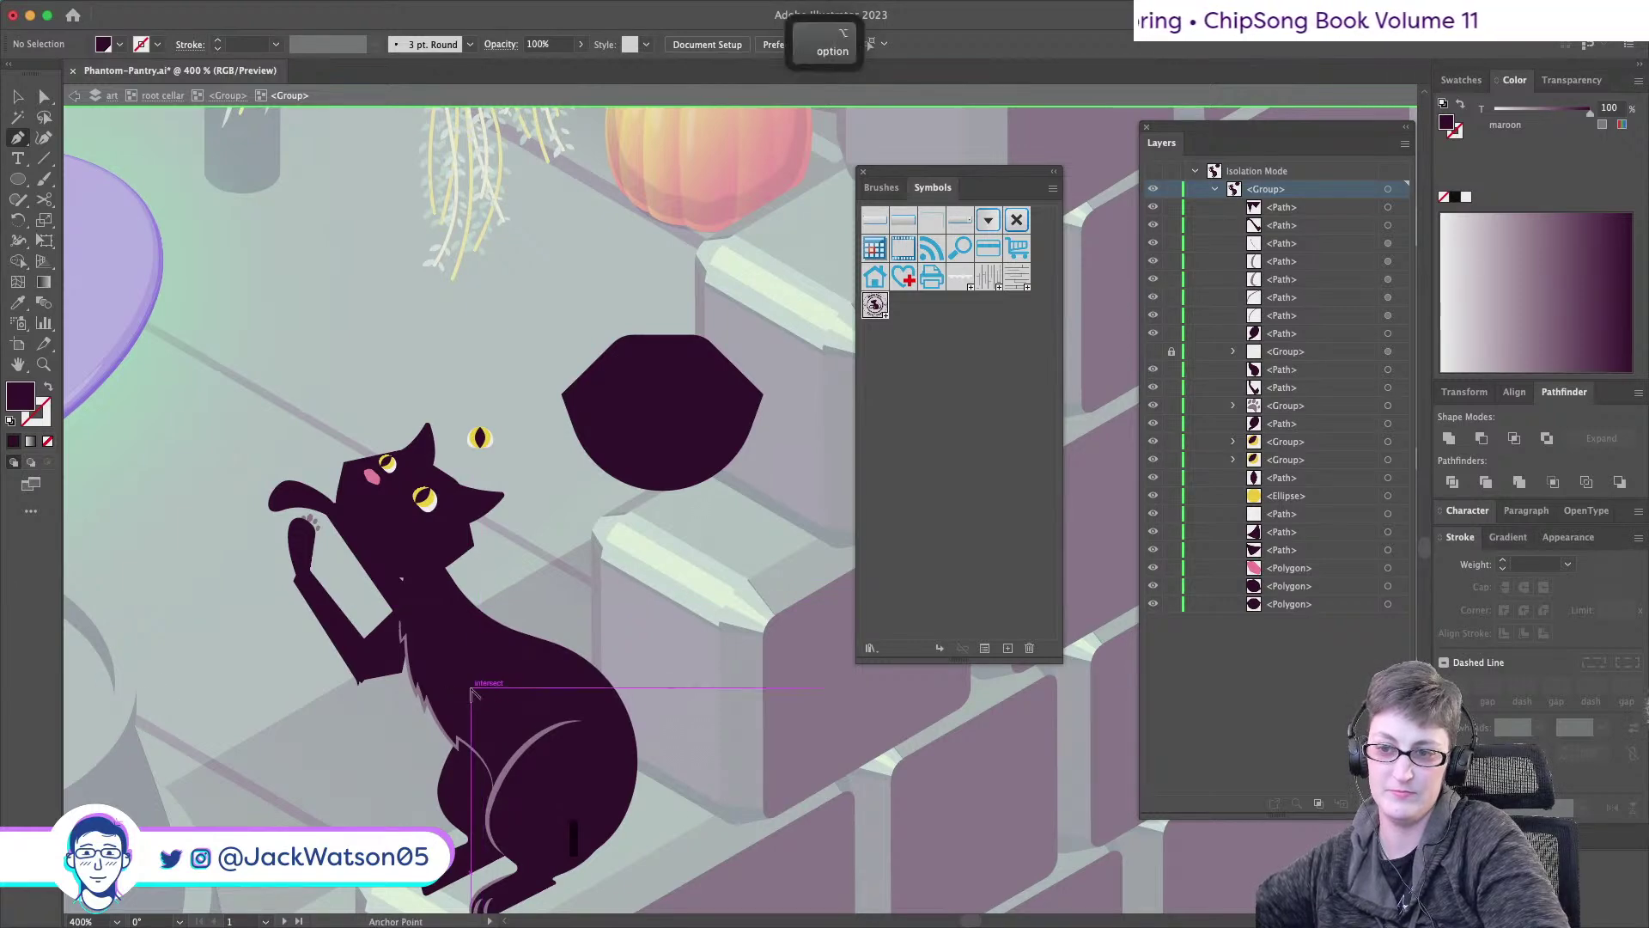
pyautogui.scroll(3, 479, 692)
pyautogui.scroll(-1, 479, 691)
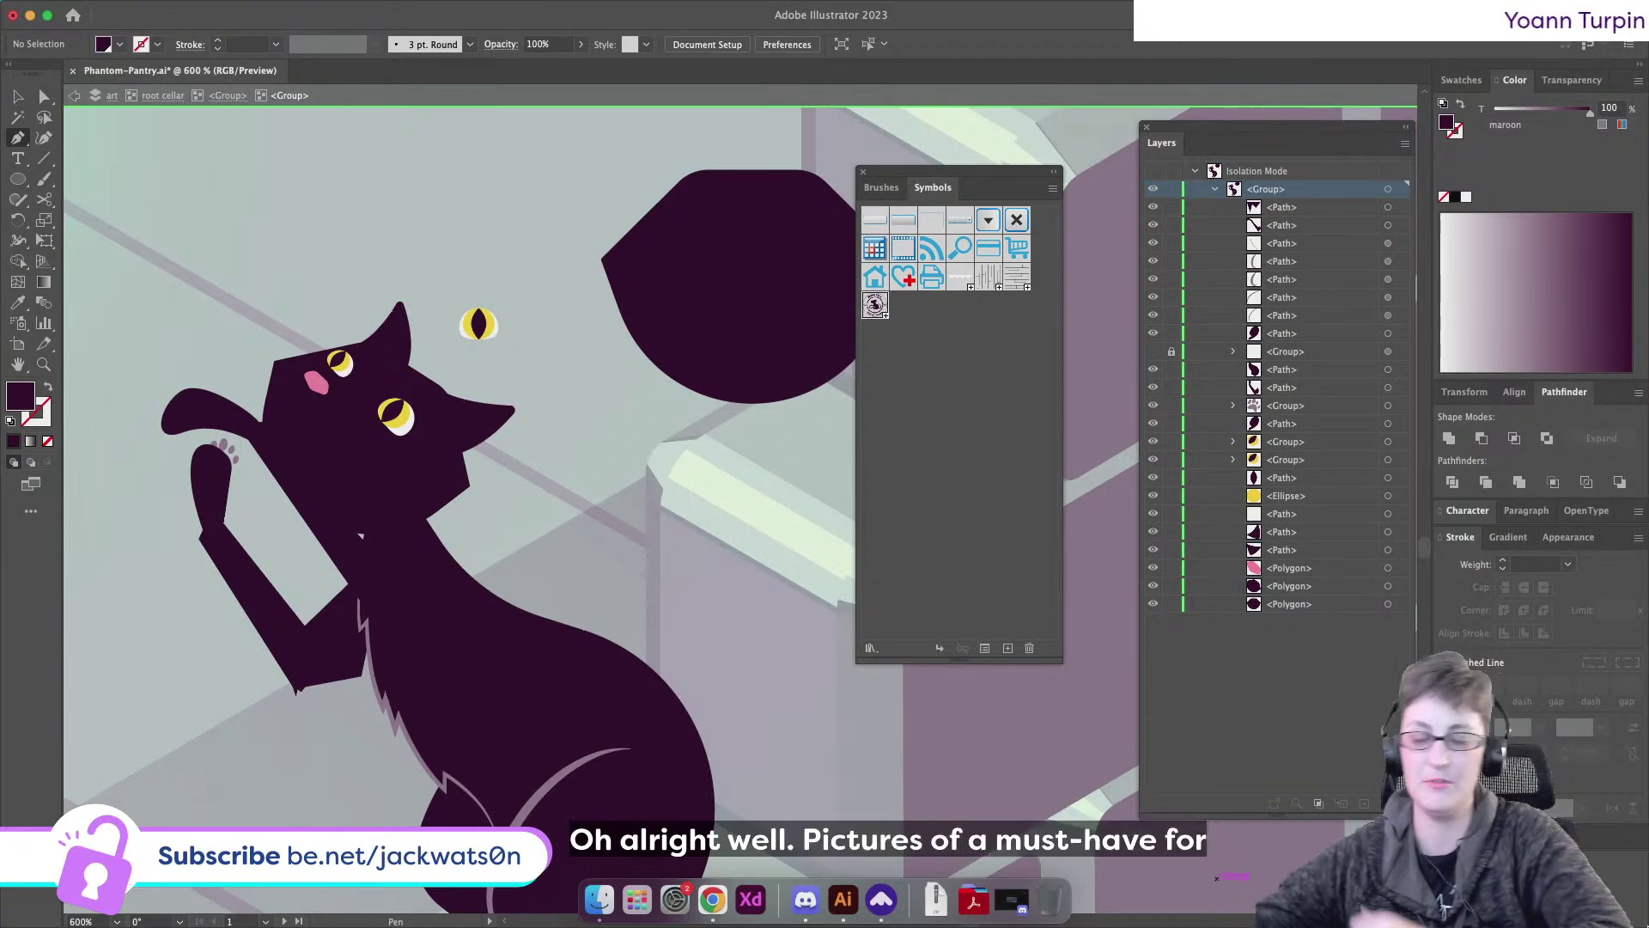
# - Select the path of the cat's other raised foreleg for direct editing
pyautogui.click(44, 96)
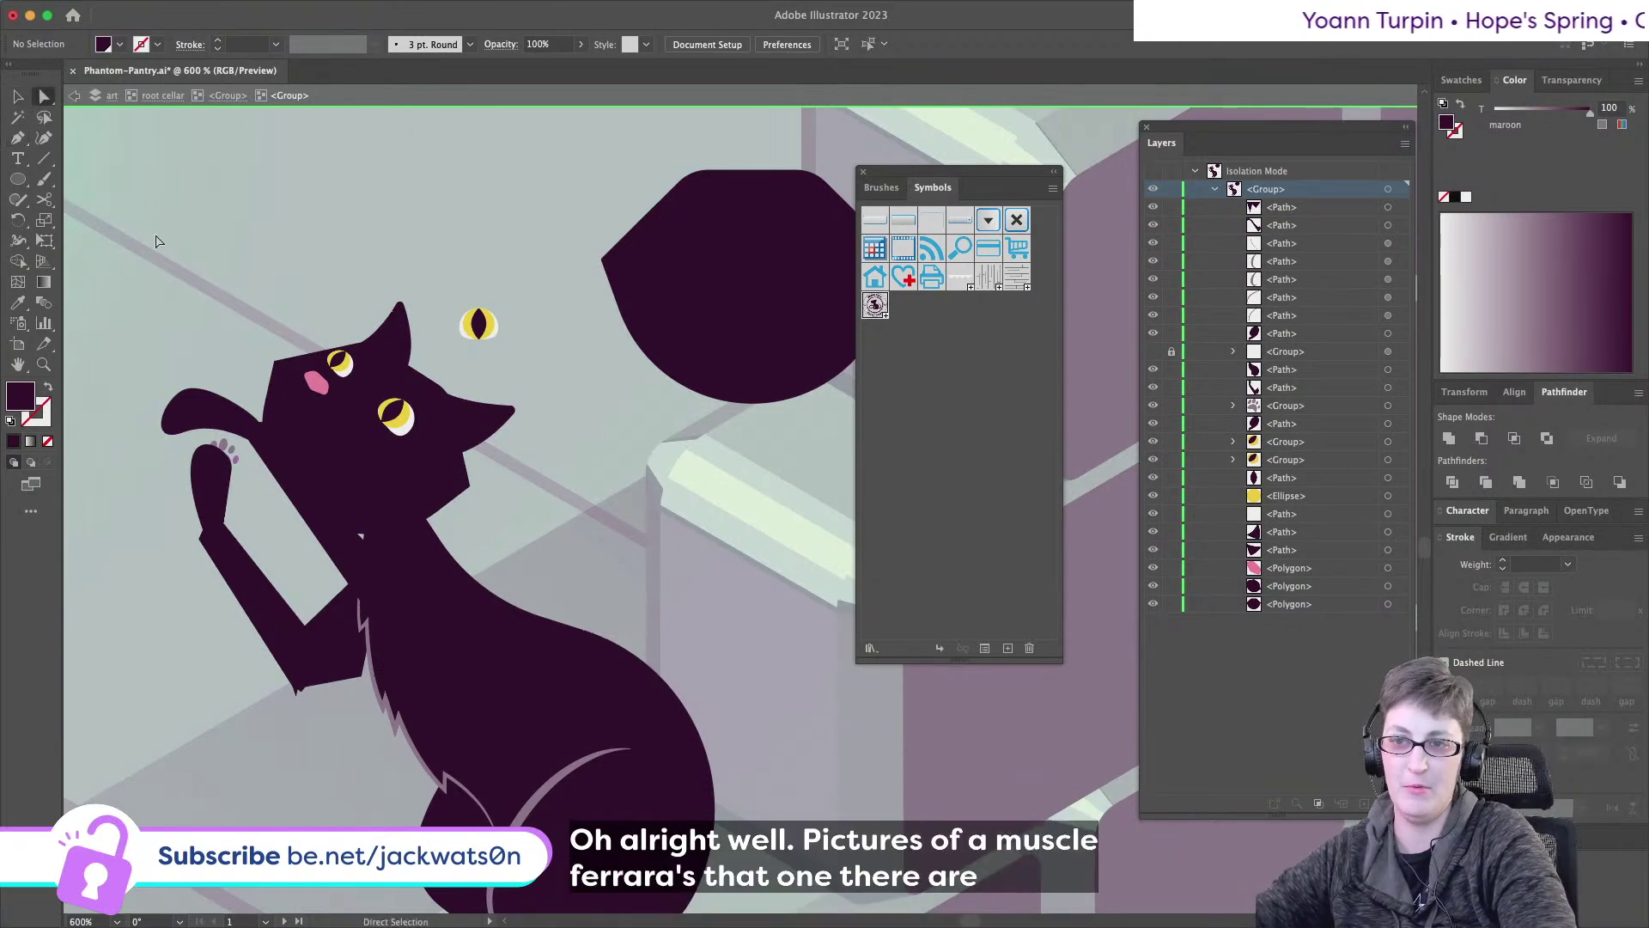
pyautogui.click(275, 446)
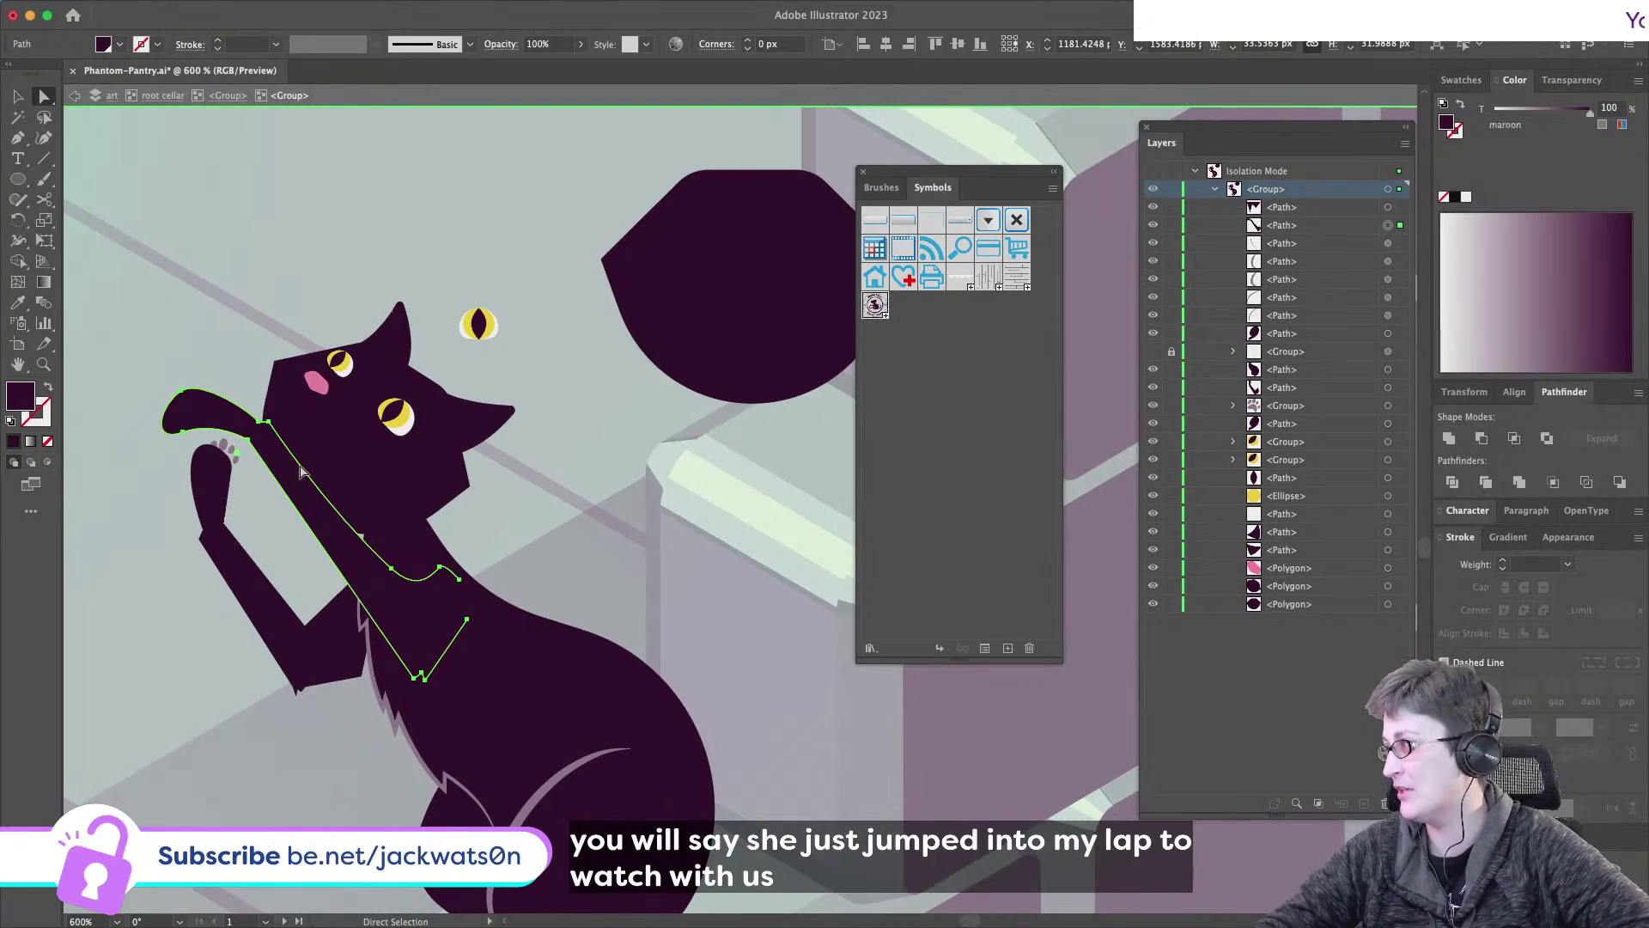
pyautogui.moveTo(1033, 6)
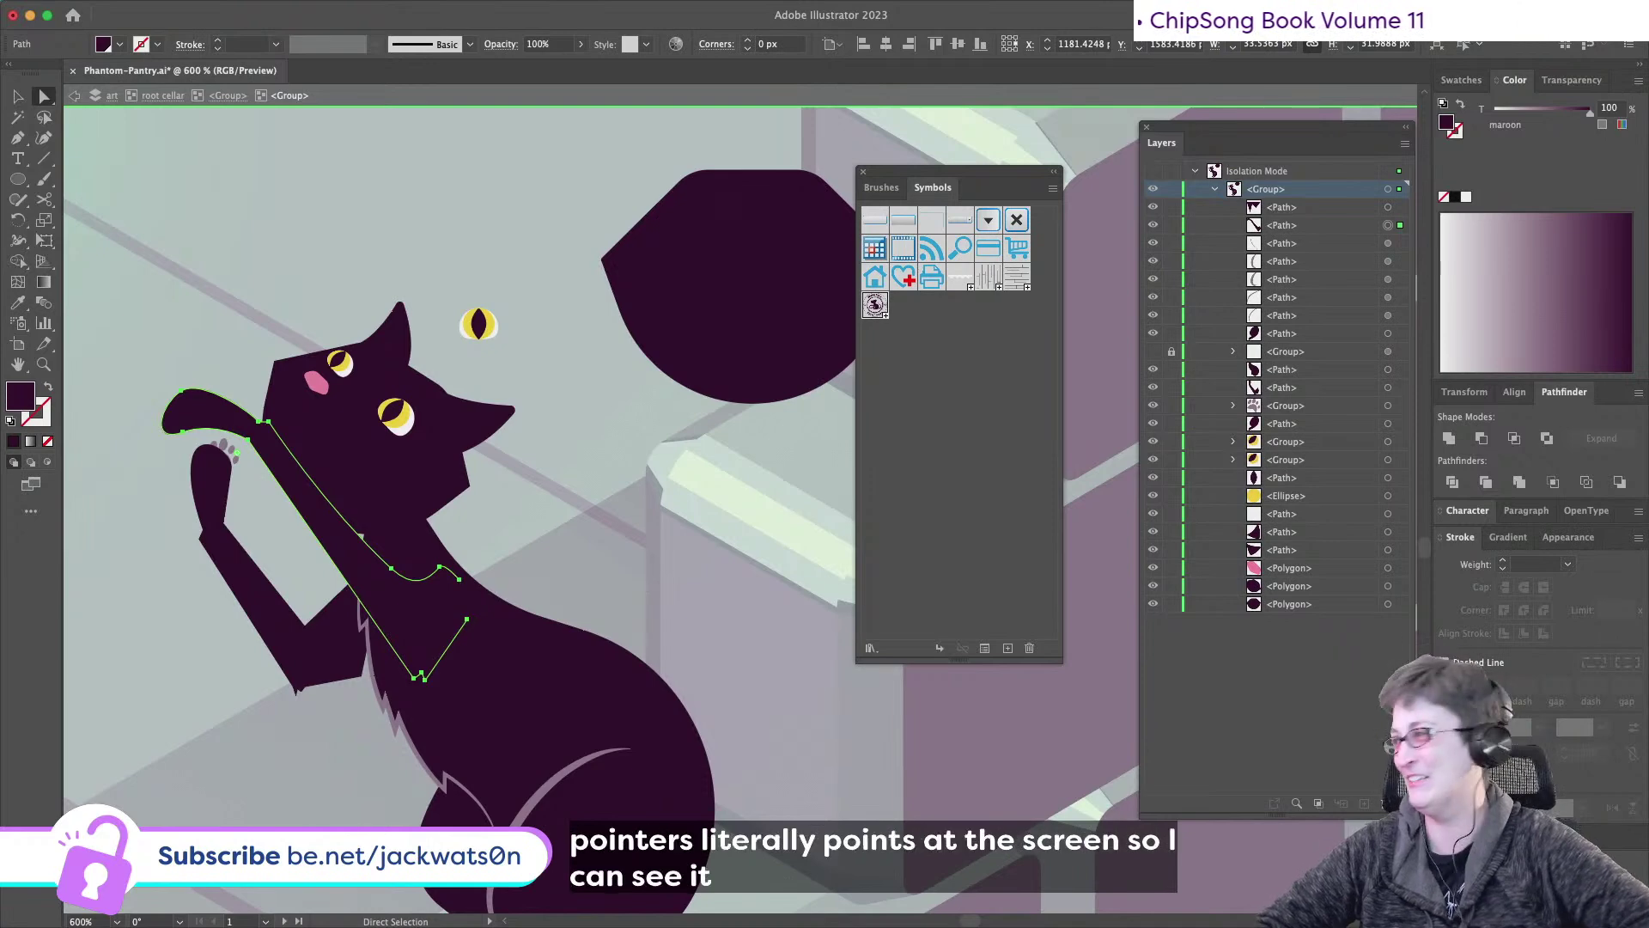
# - Switch to the Chrome browser, open the designer's portfolio website, and show its window full screen
pyautogui.press('super+Tab')
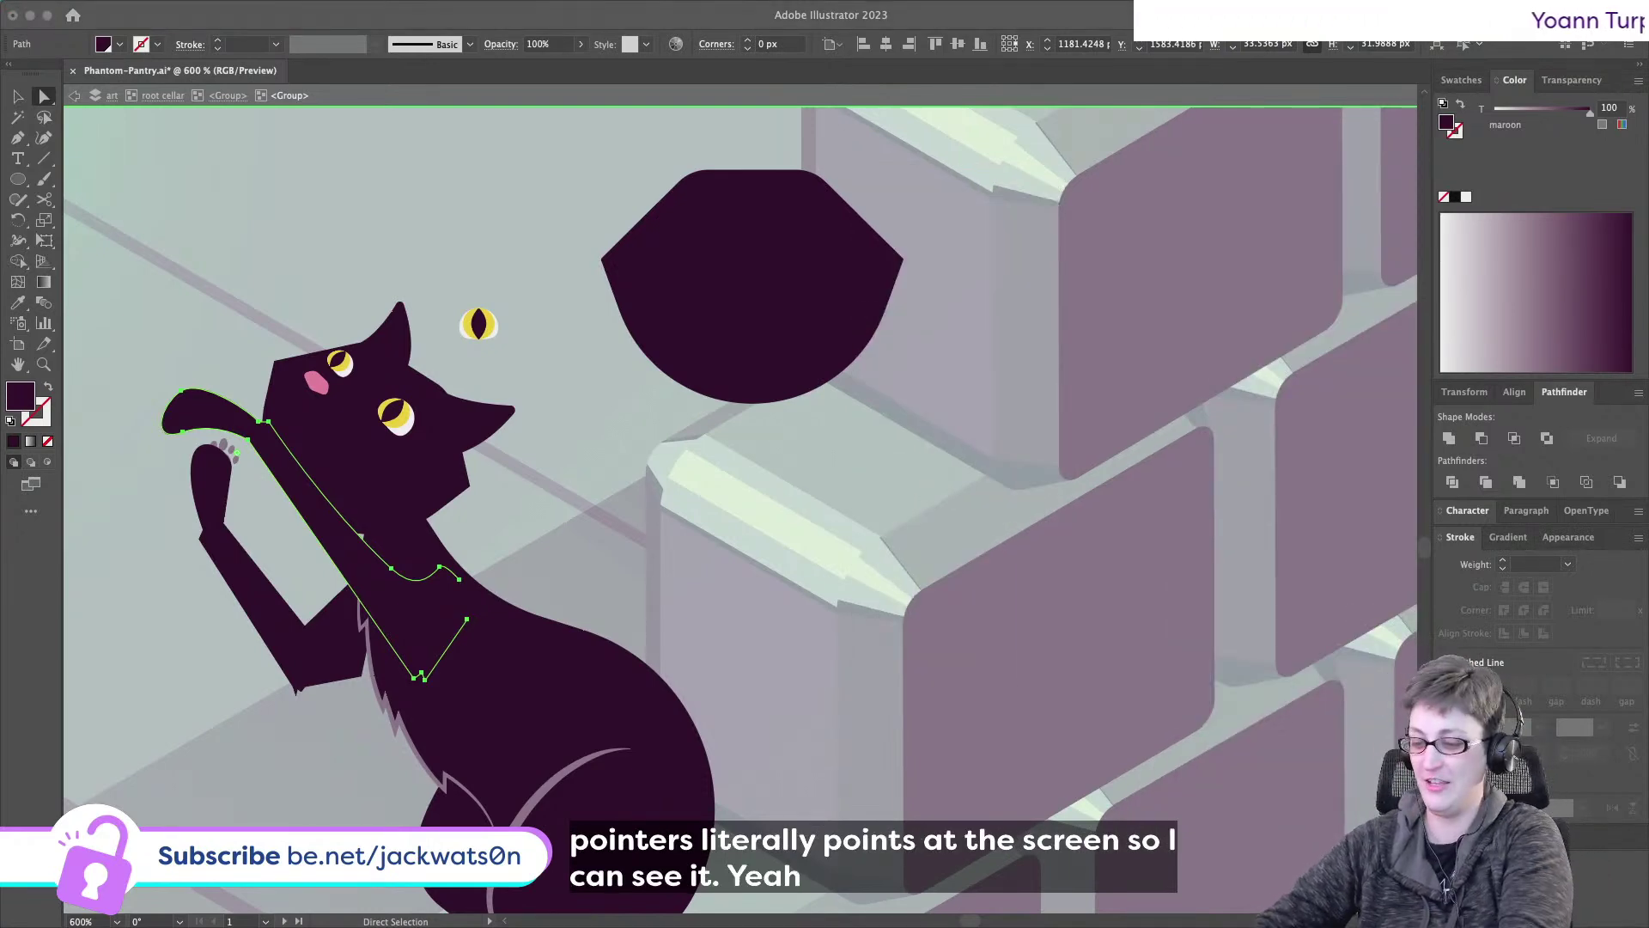
pyautogui.press('a')
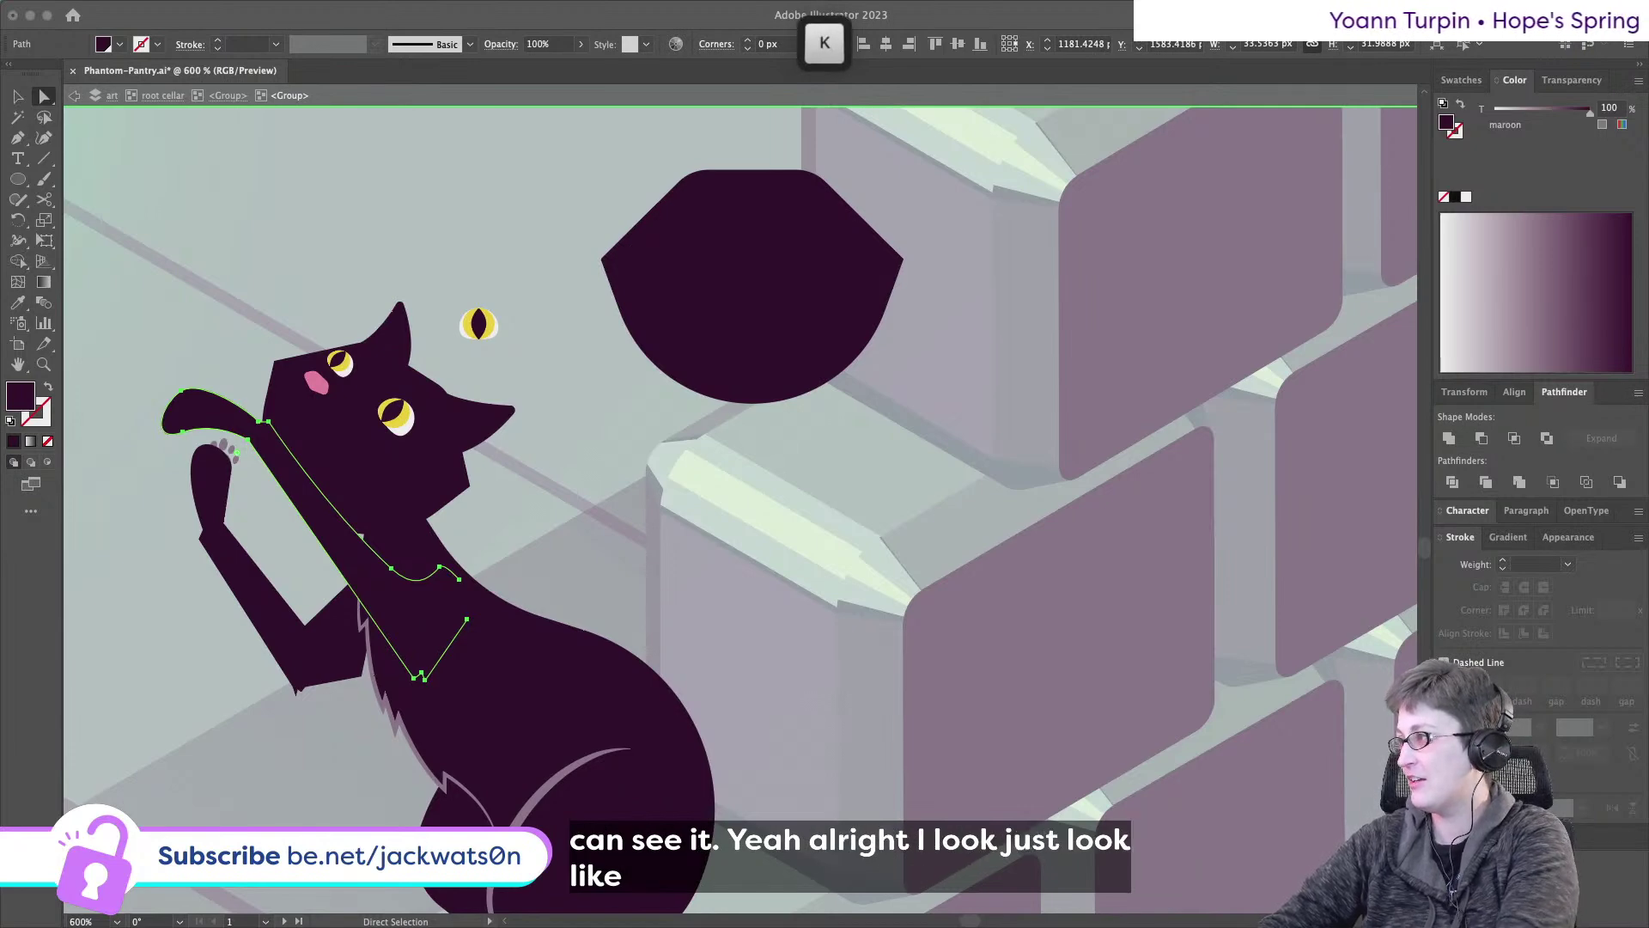
pyautogui.press('t')
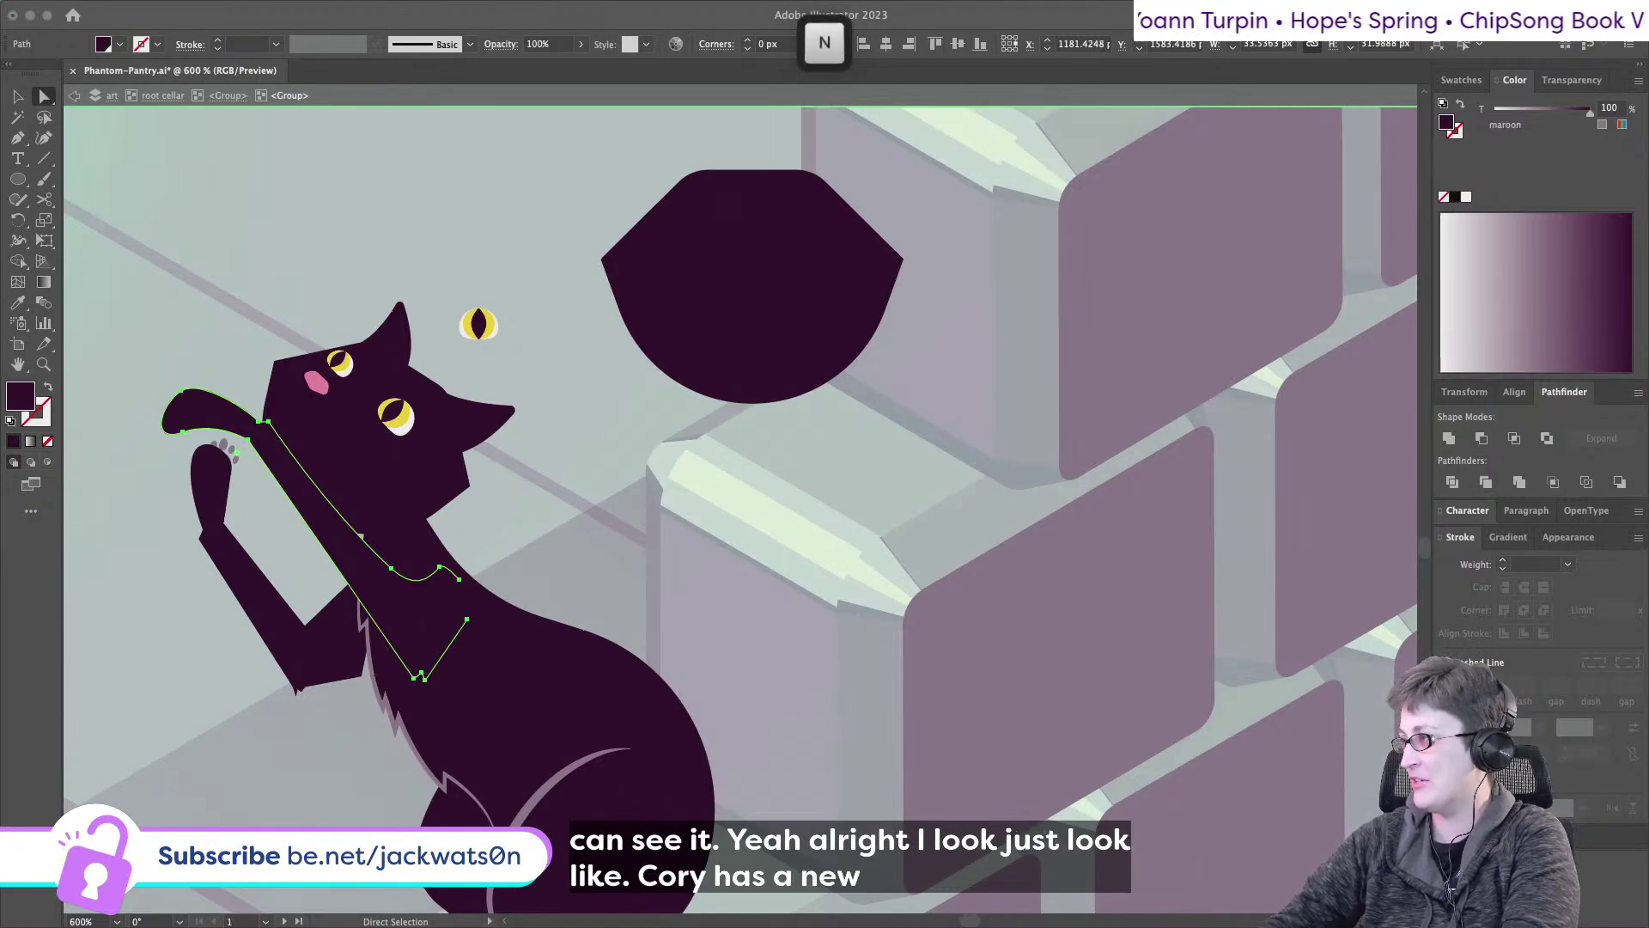
pyautogui.press('d')
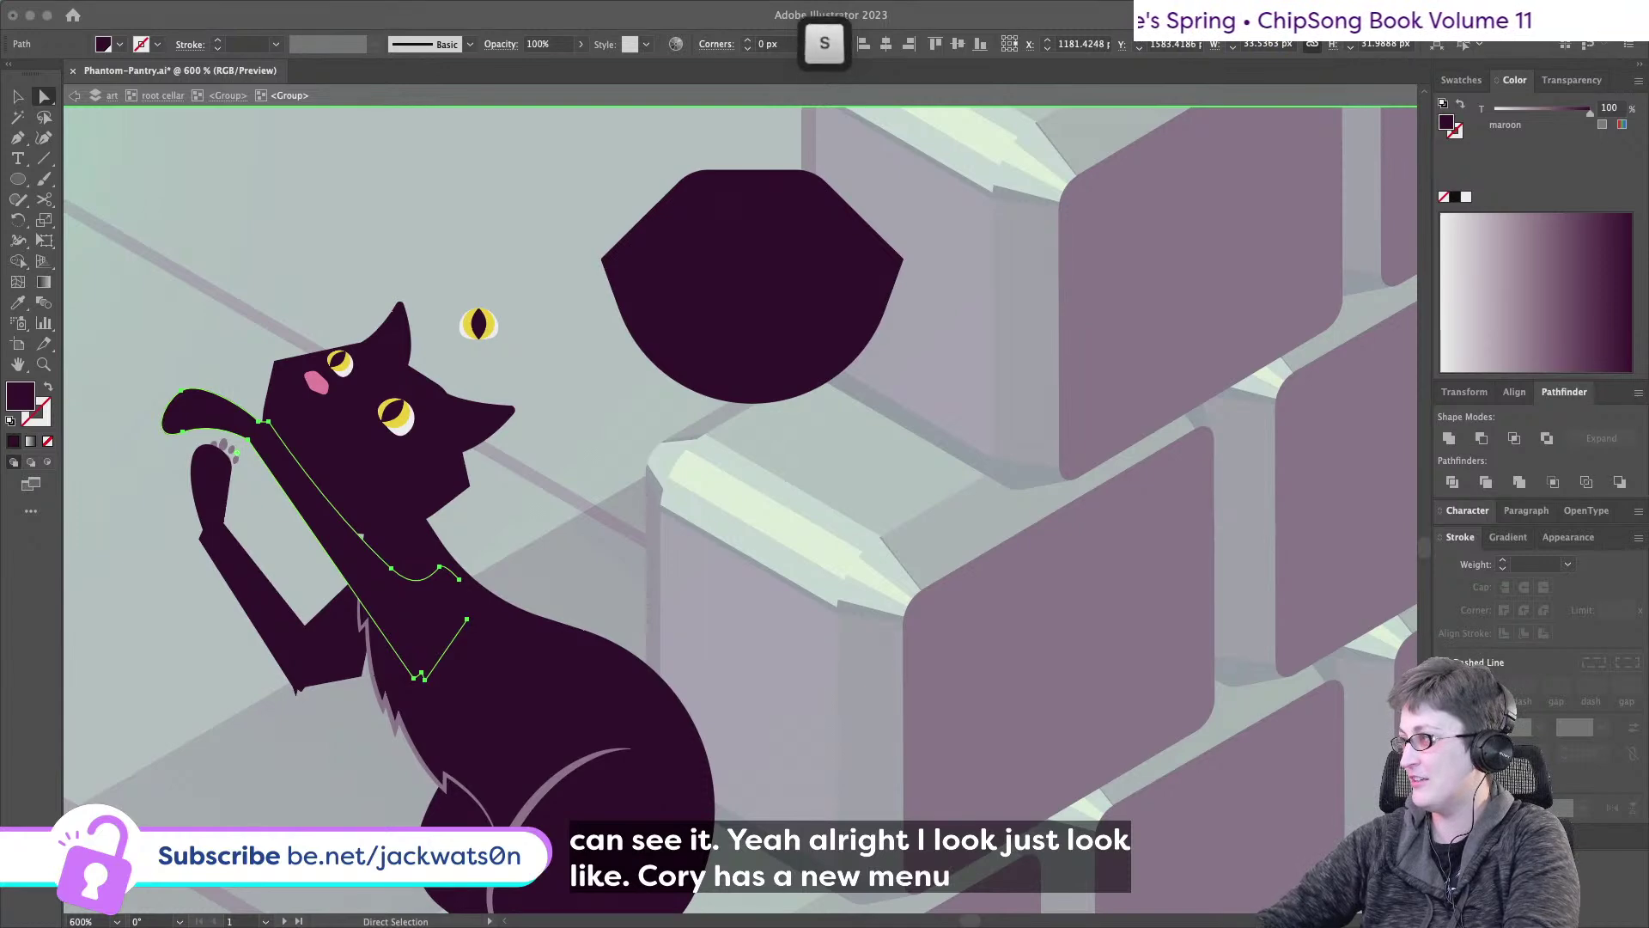
pyautogui.press('Return')
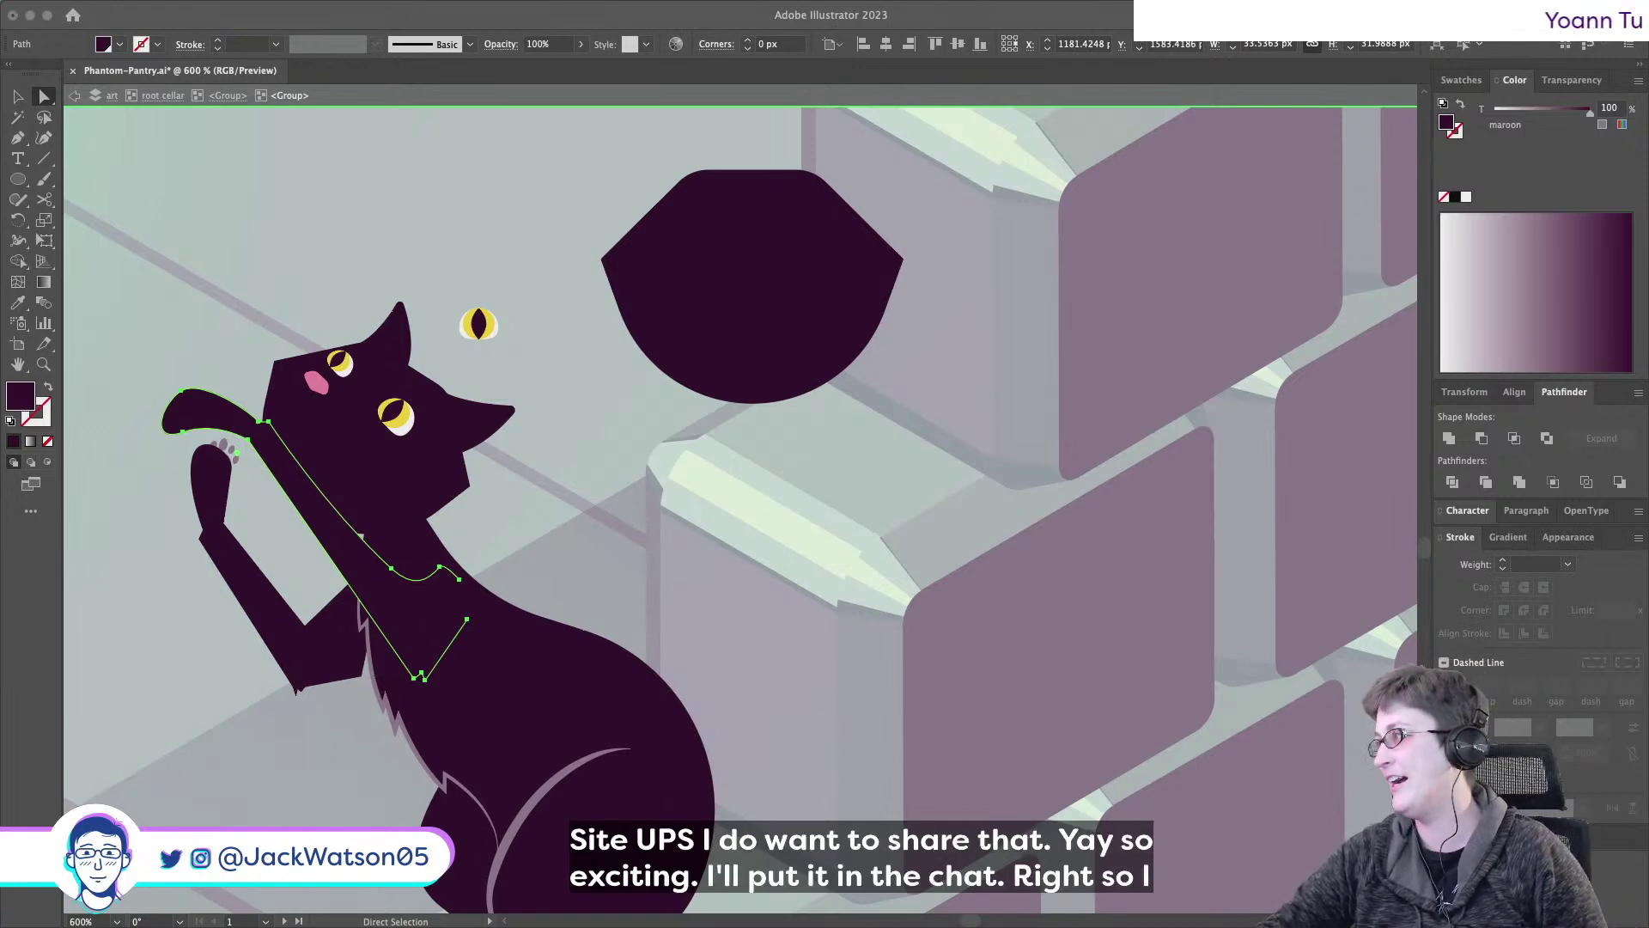
pyautogui.moveTo(0, 159); pyautogui.dragTo(632, 144)
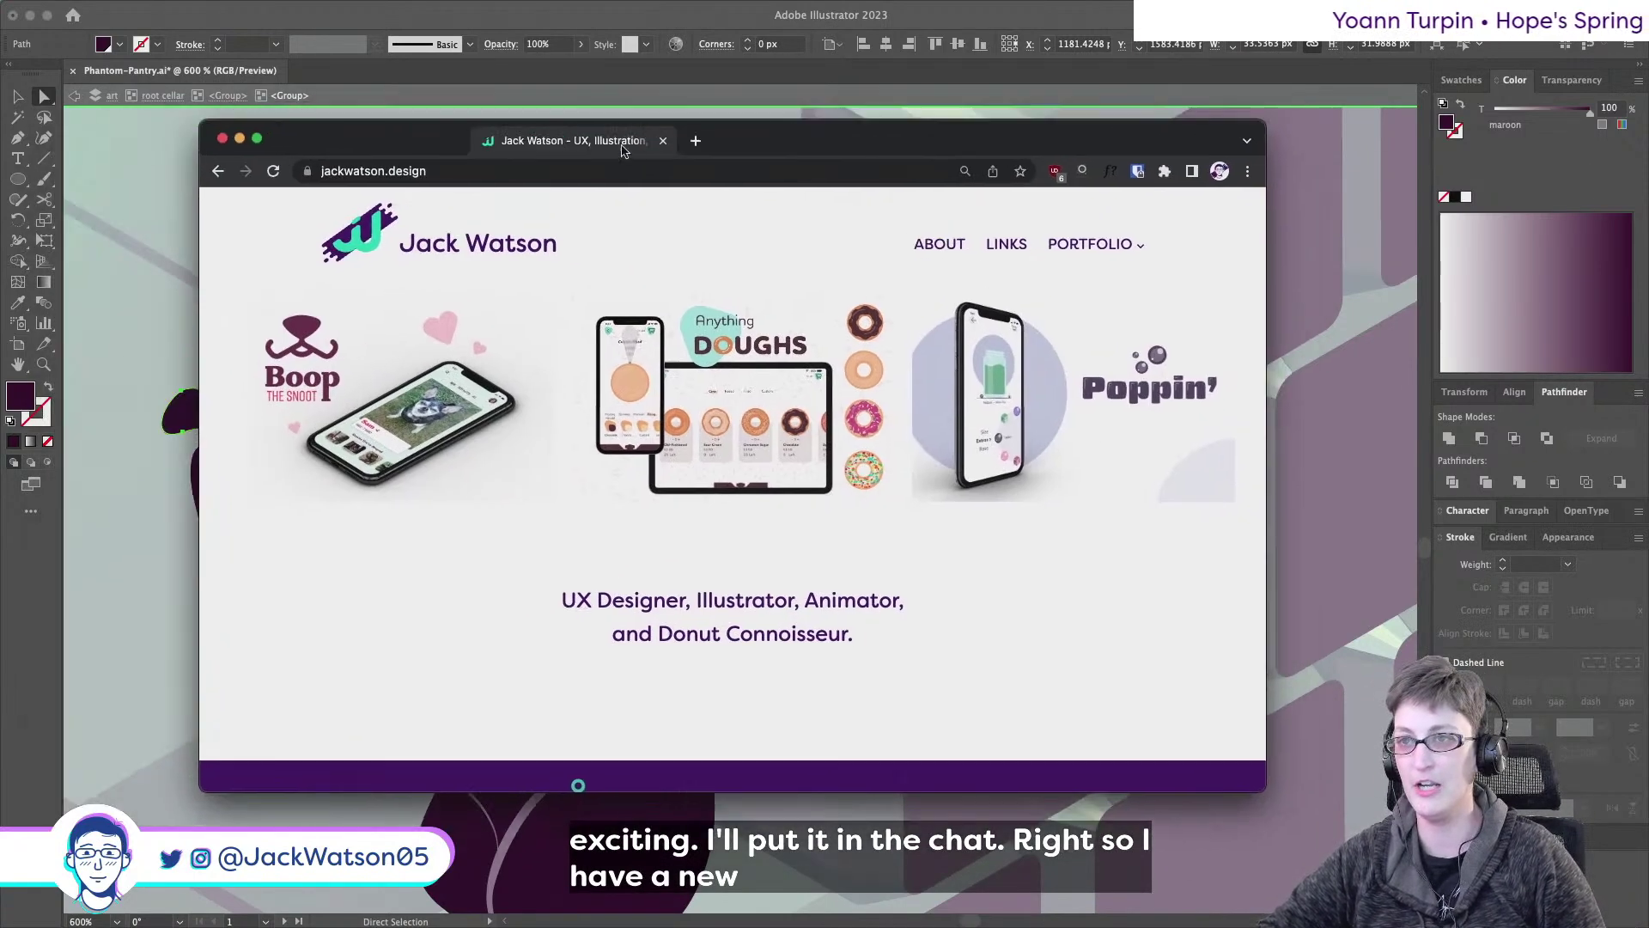
pyautogui.click(255, 140)
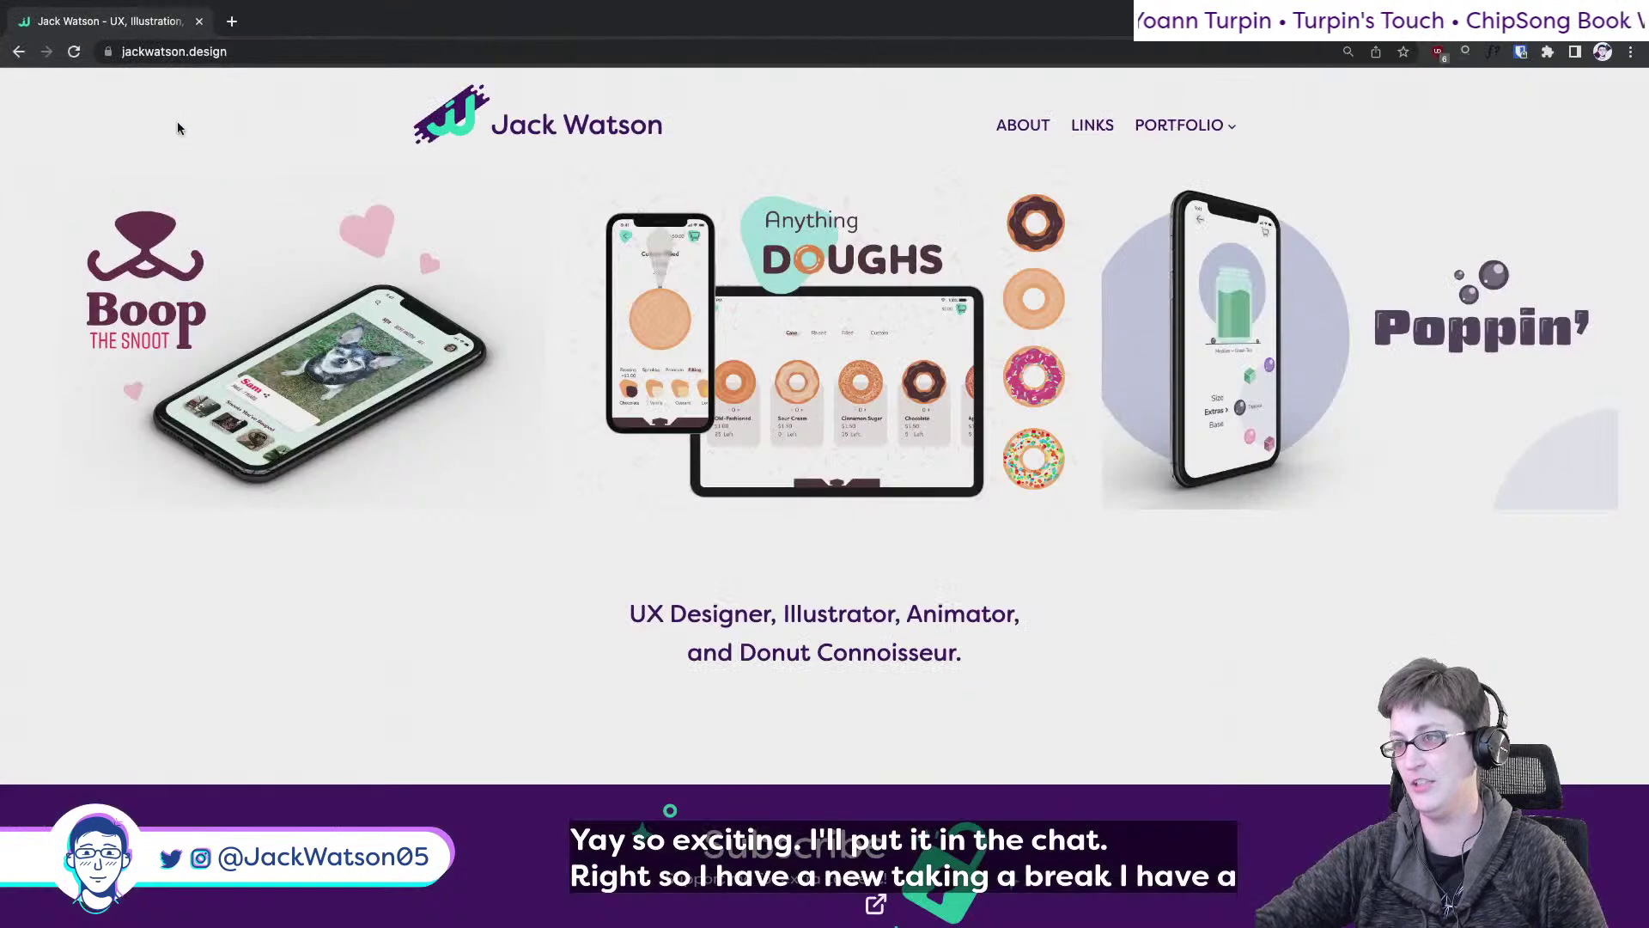
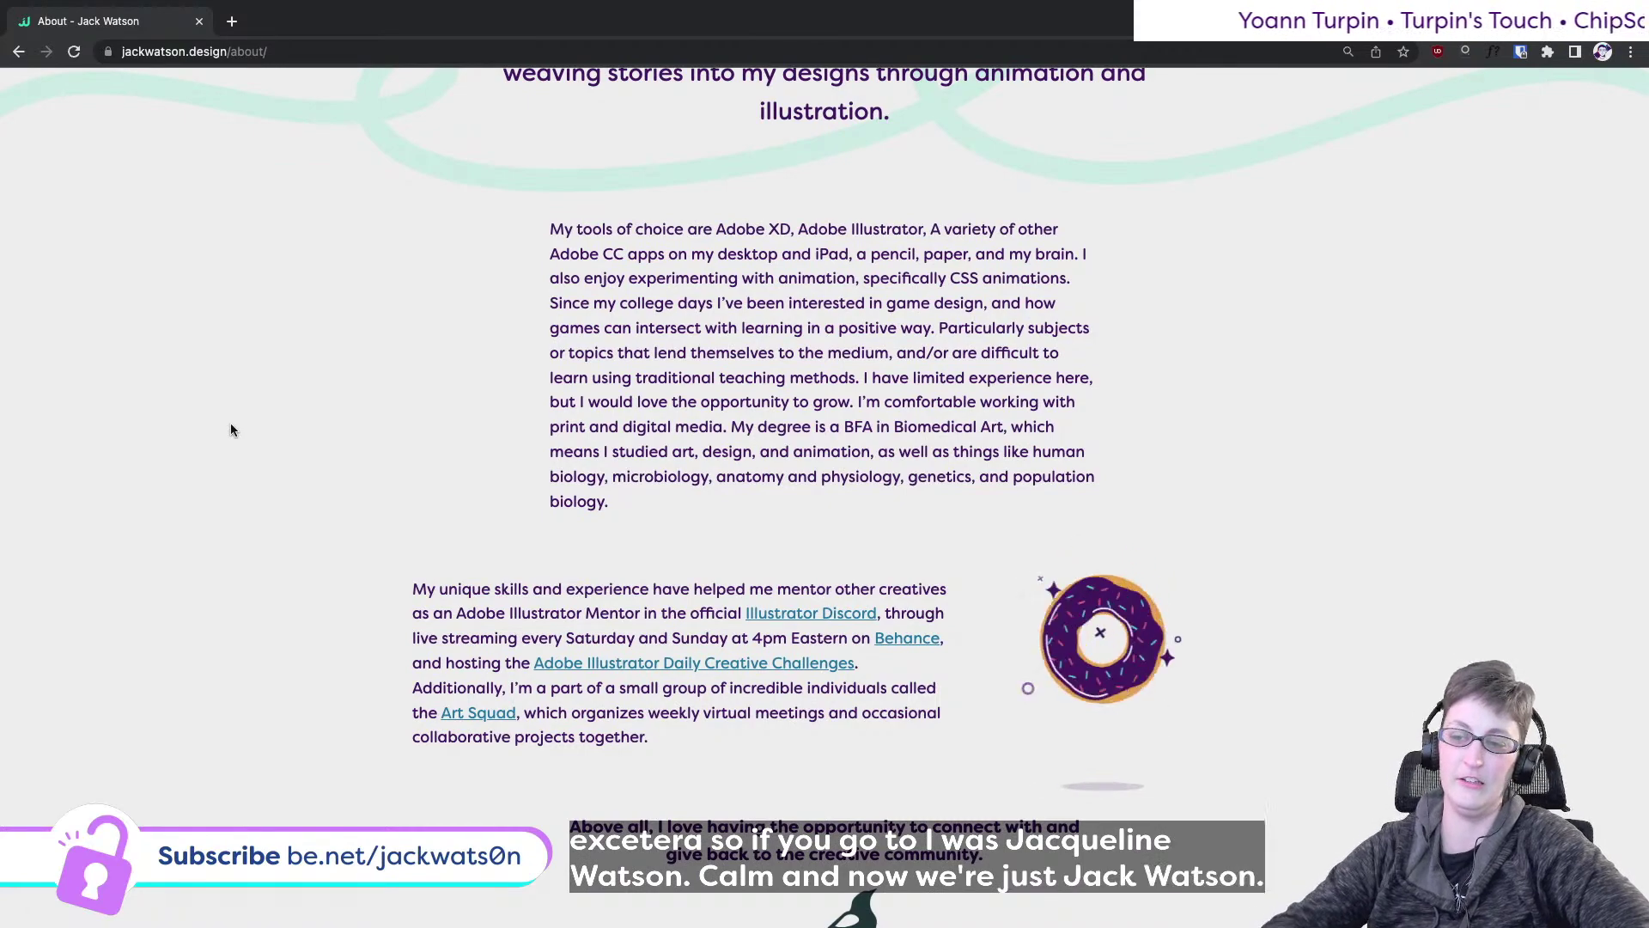
# - Look through the portfolio's About page from the biography to the footer links, and return to the home page
pyautogui.scroll(8, 350, 559)
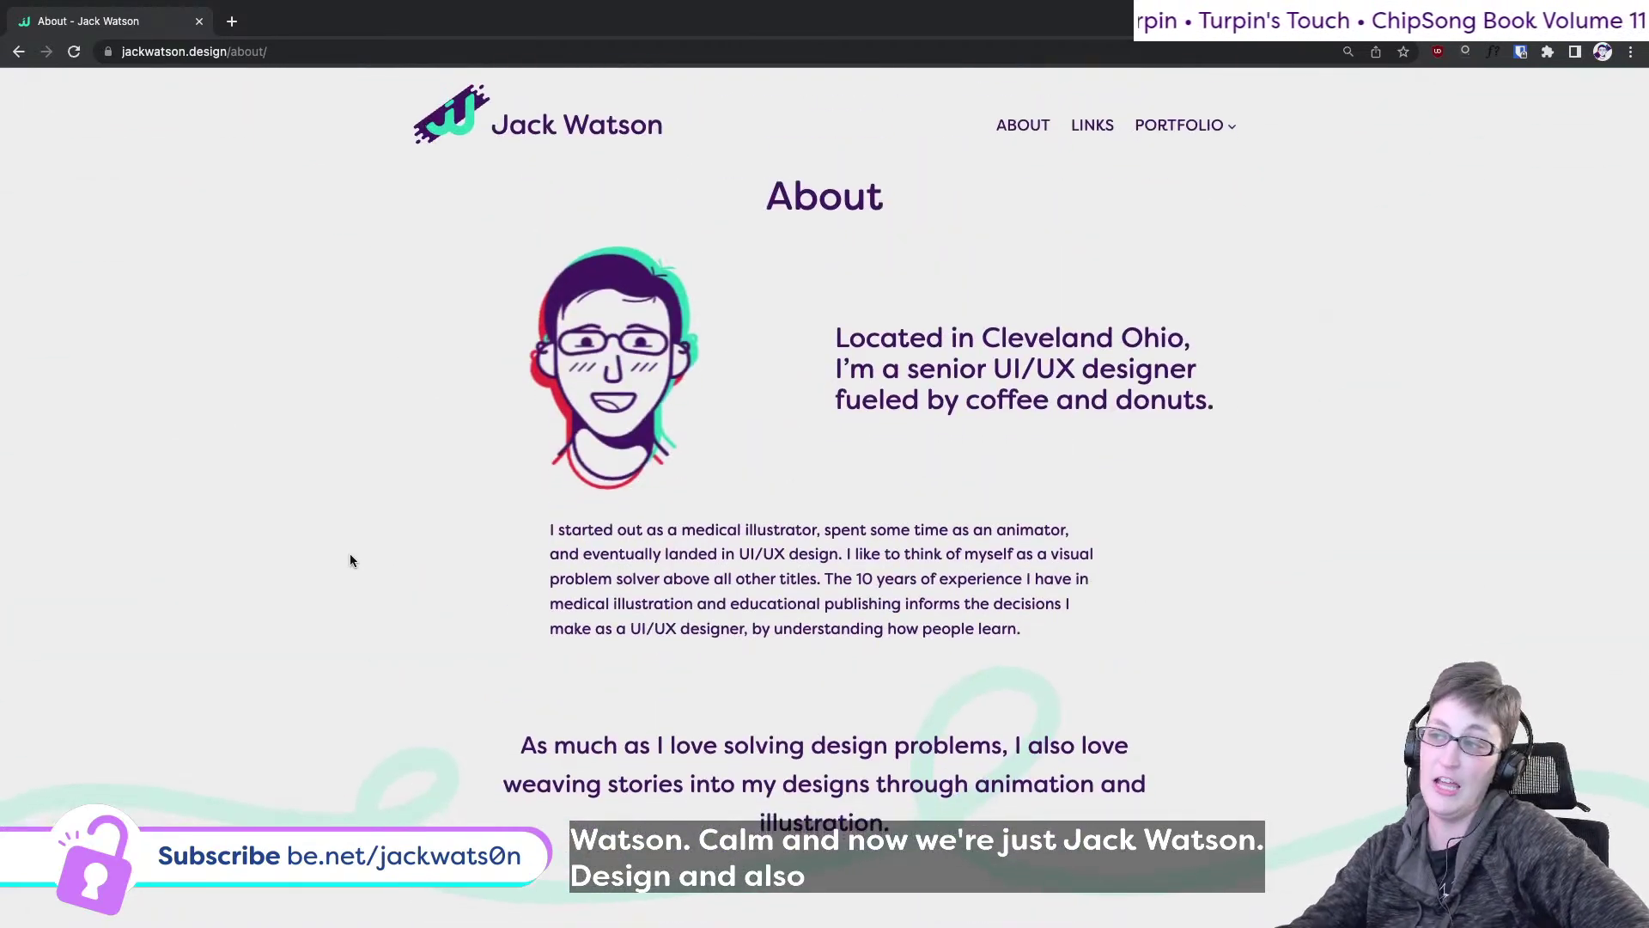
pyautogui.scroll(-12, 350, 560)
pyautogui.scroll(2, 350, 560)
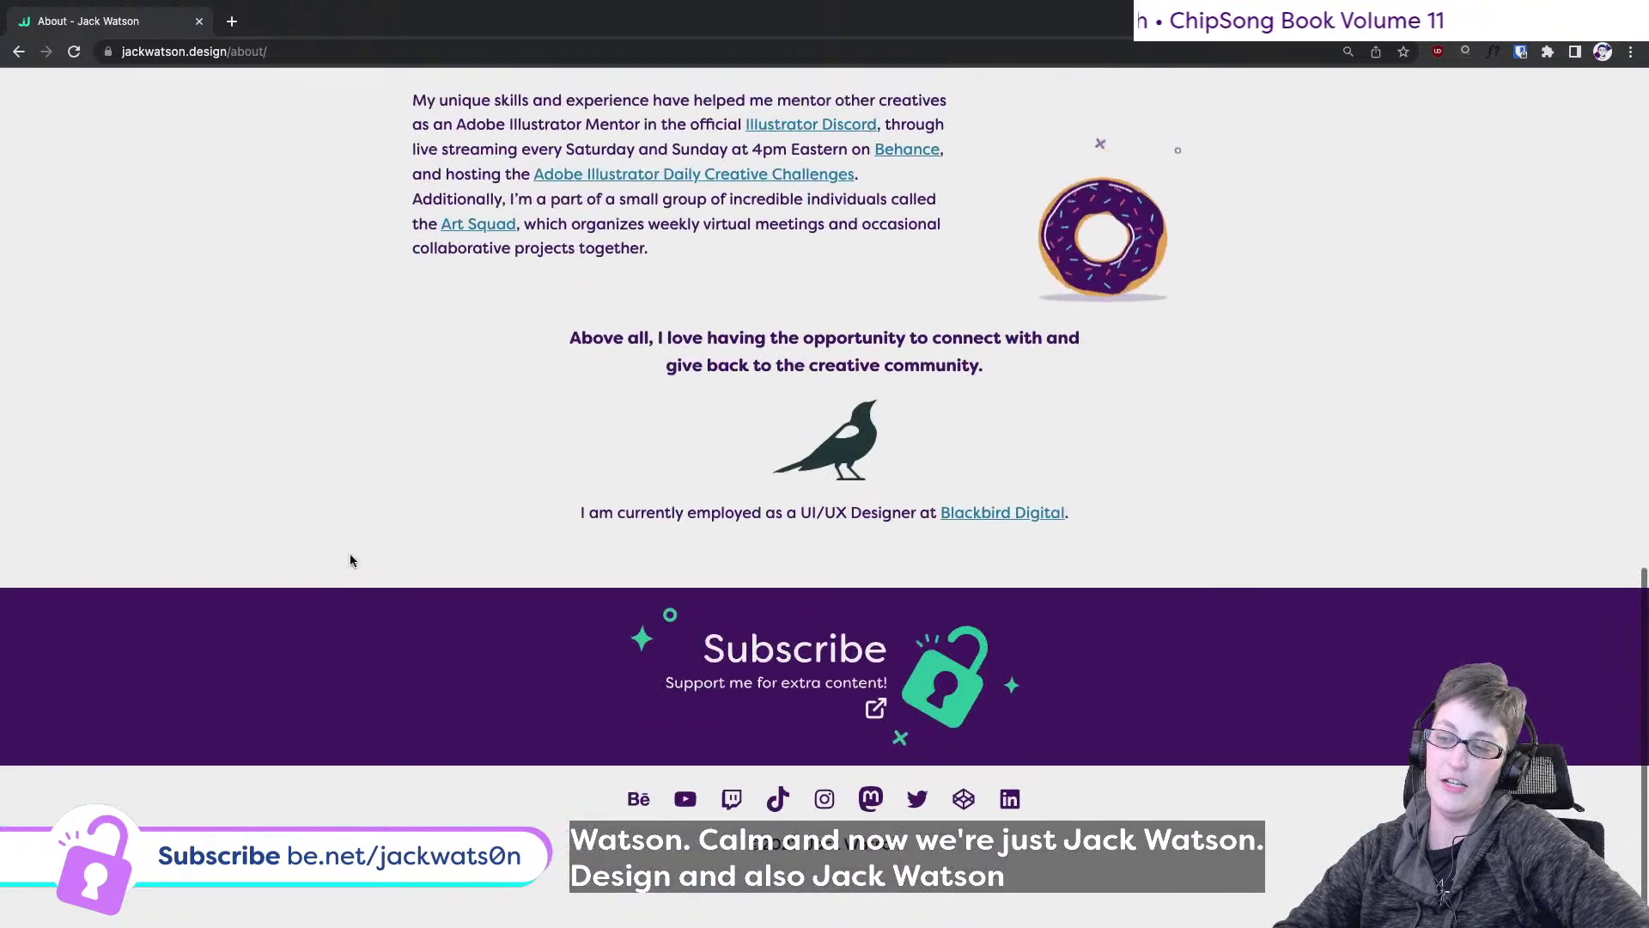
pyautogui.scroll(10, 350, 560)
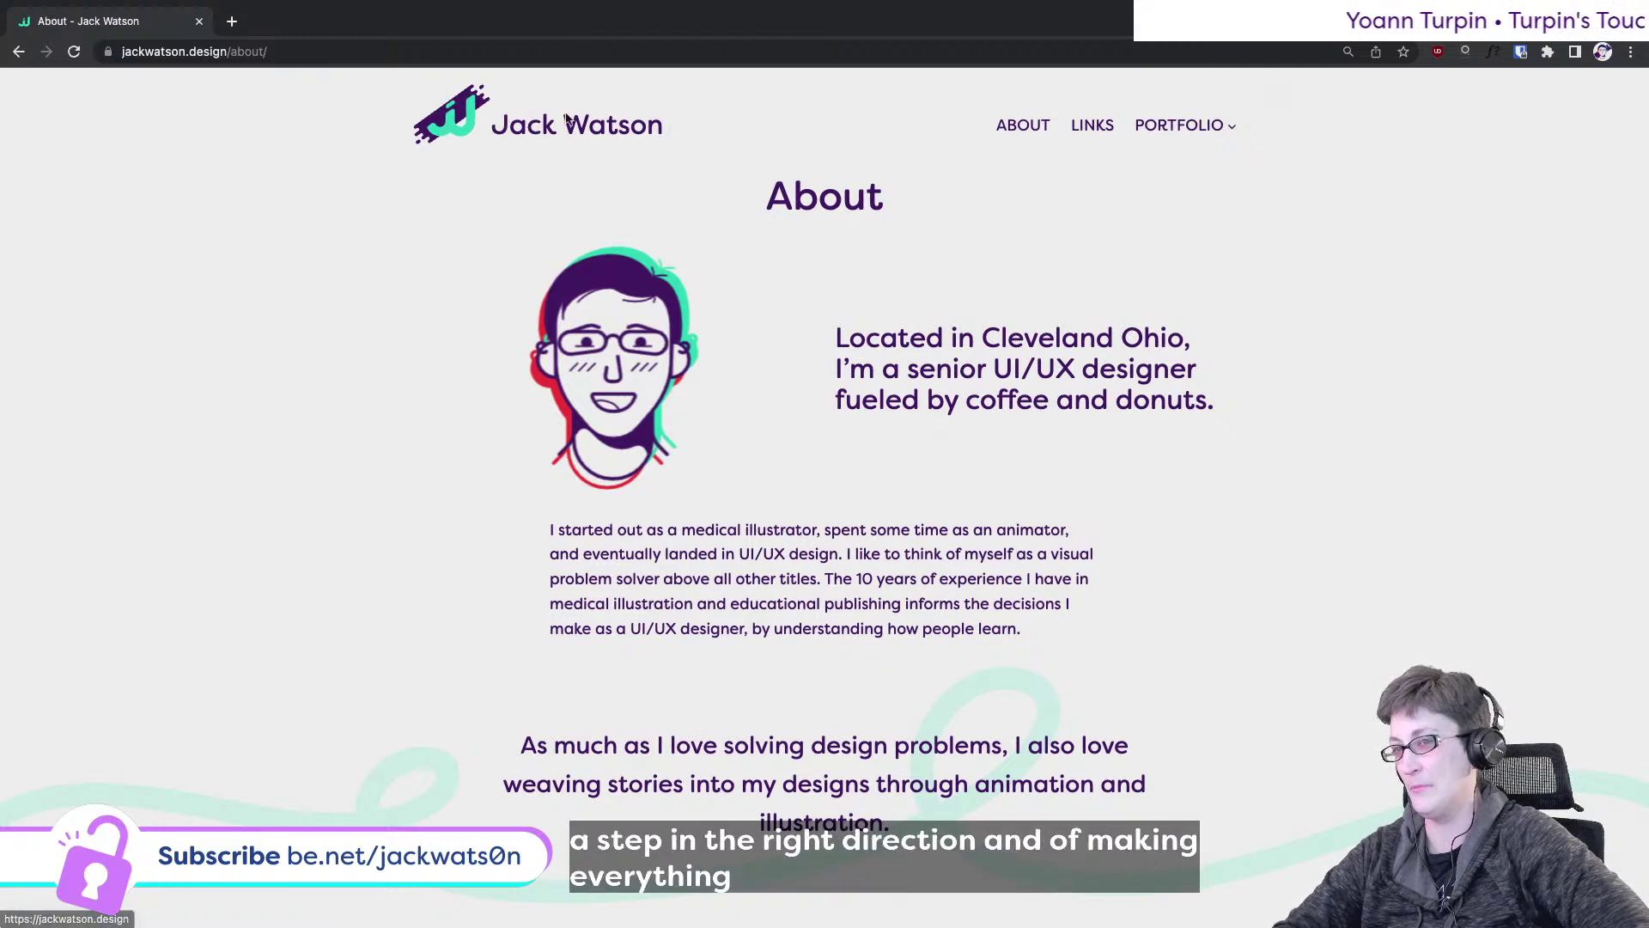
pyautogui.click(528, 117)
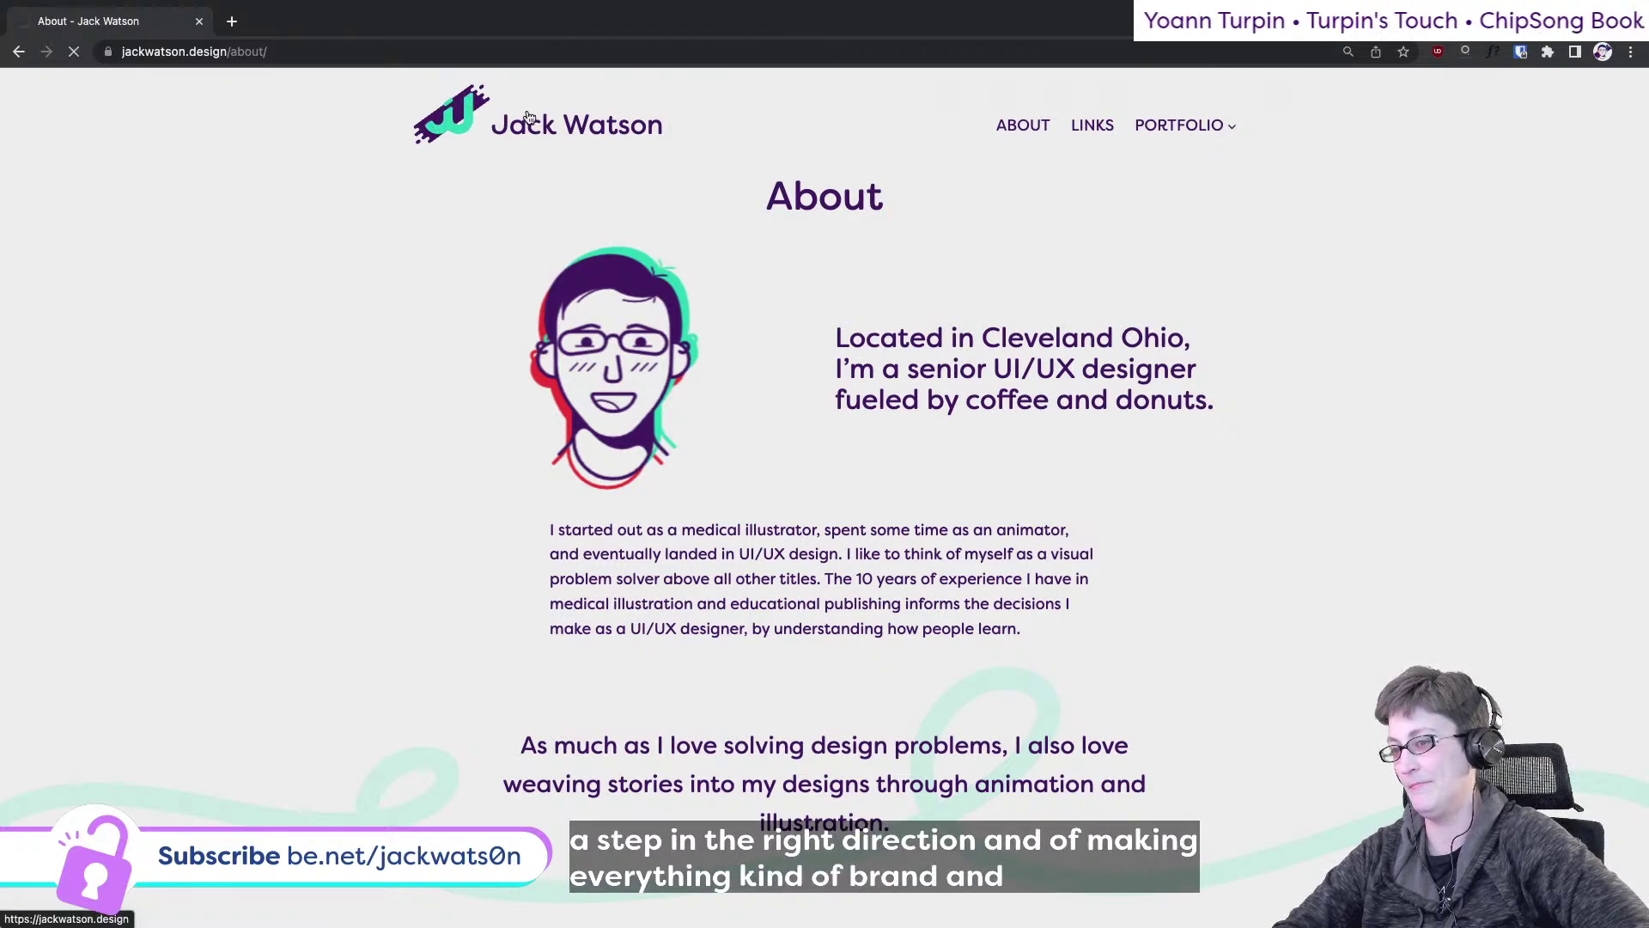
# - Look over the featured projects and the subscribe section on the portfolio's home page
pyautogui.scroll(-1, 605, 380)
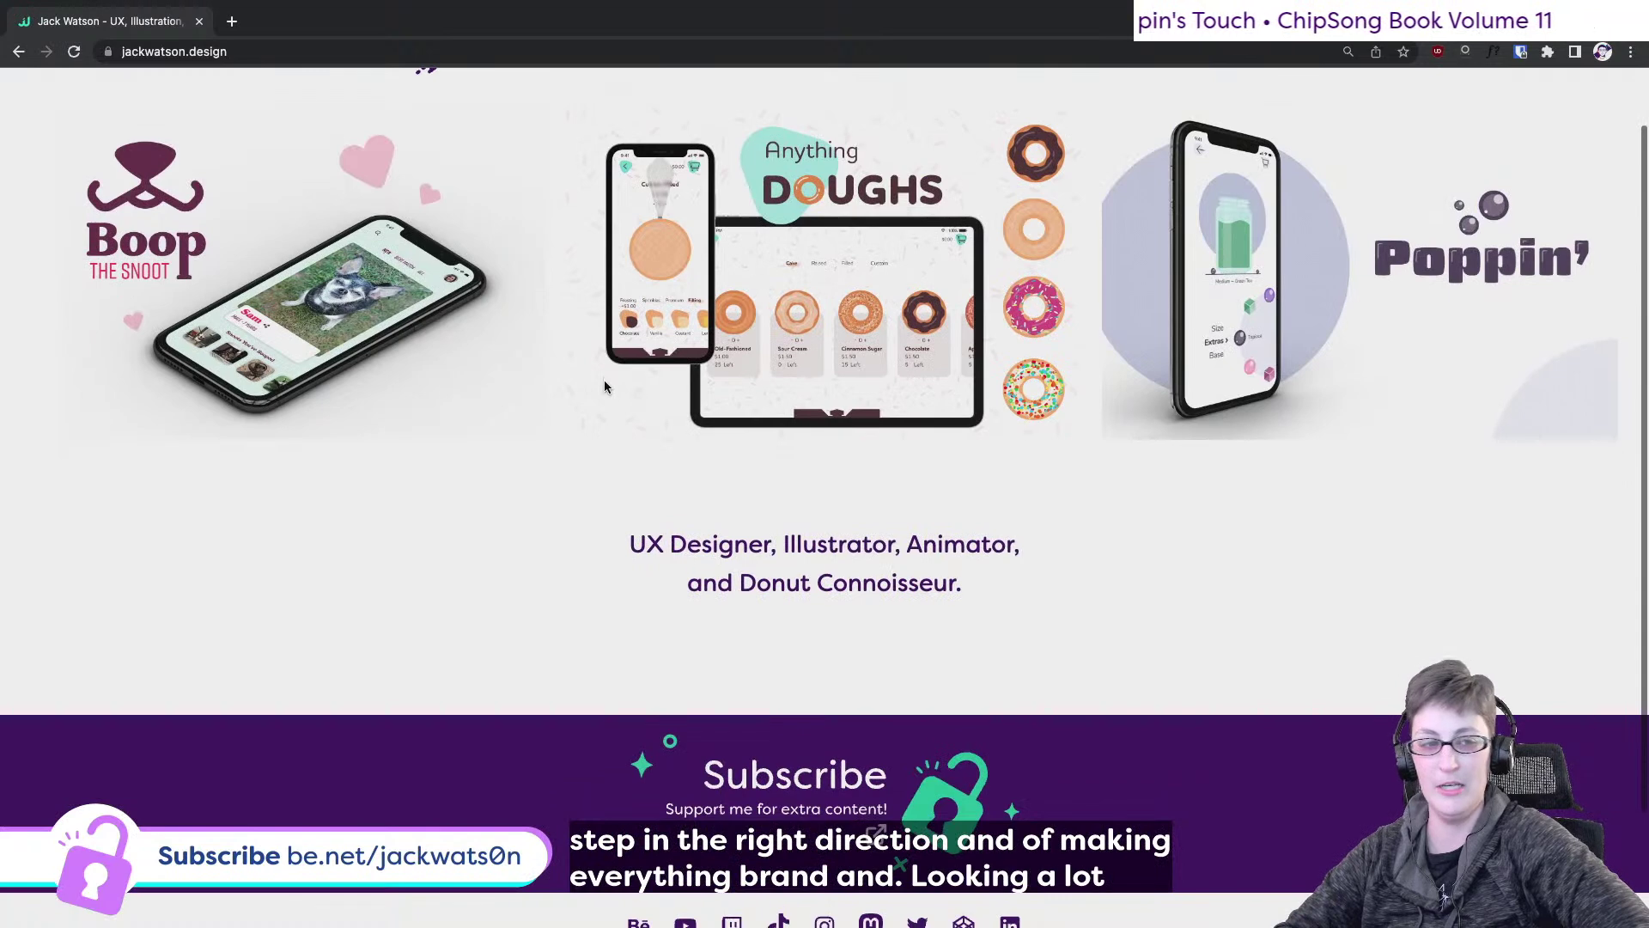
pyautogui.scroll(1, 604, 386)
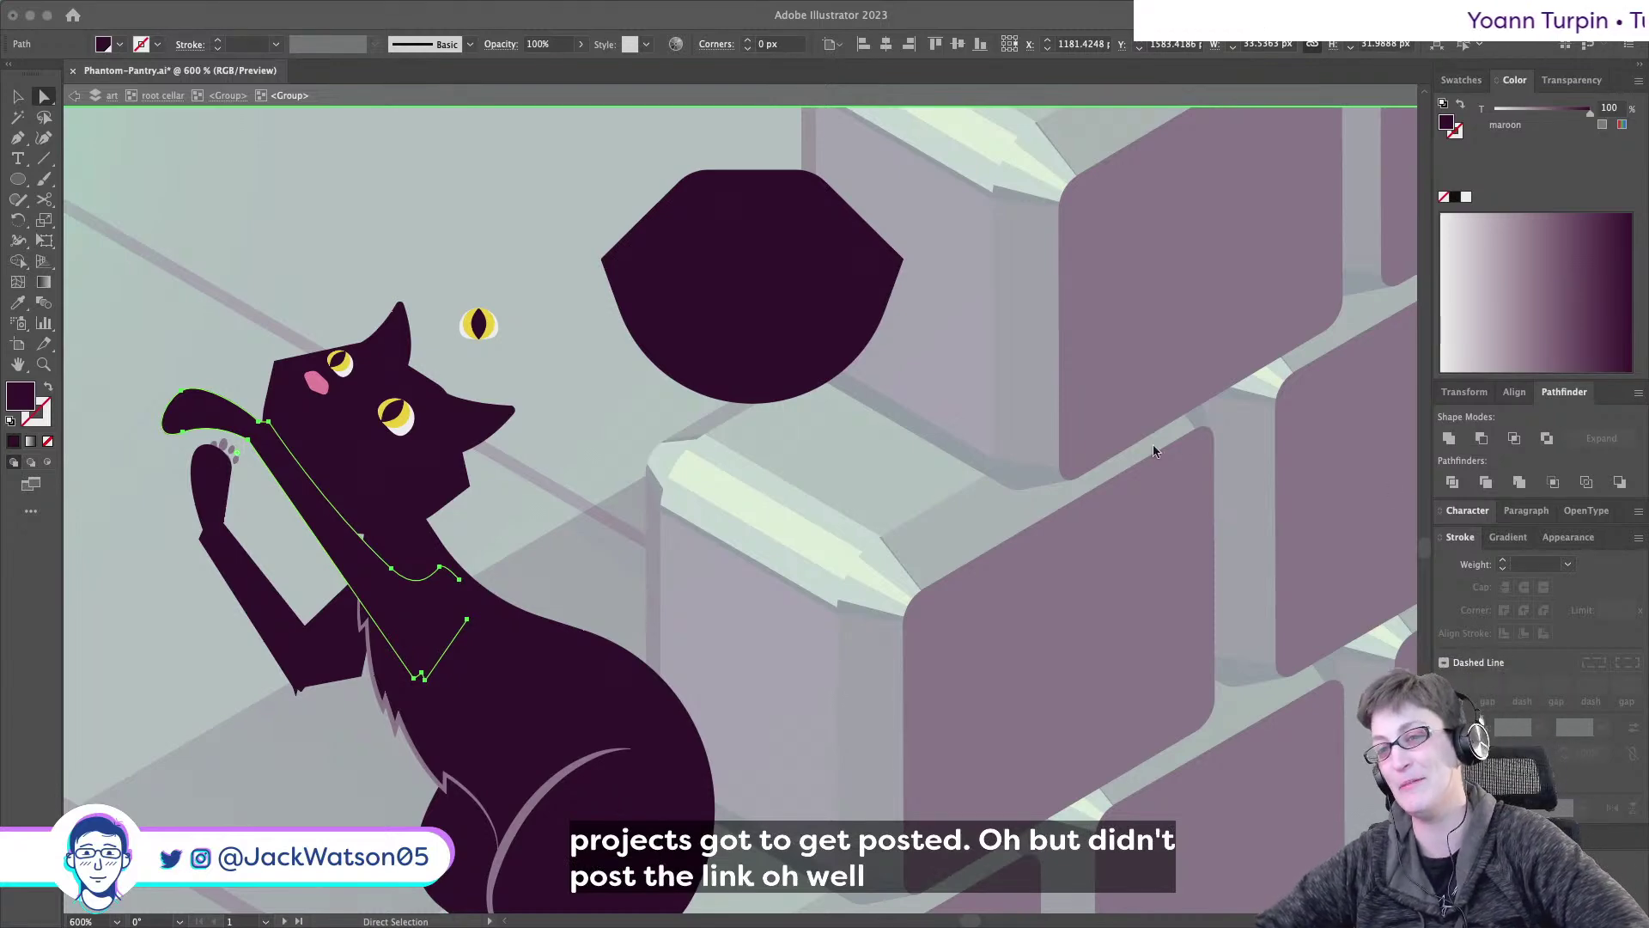
# - Switch back to Illustrator and deselect the foreleg path in the cat artwork
pyautogui.press('F7')
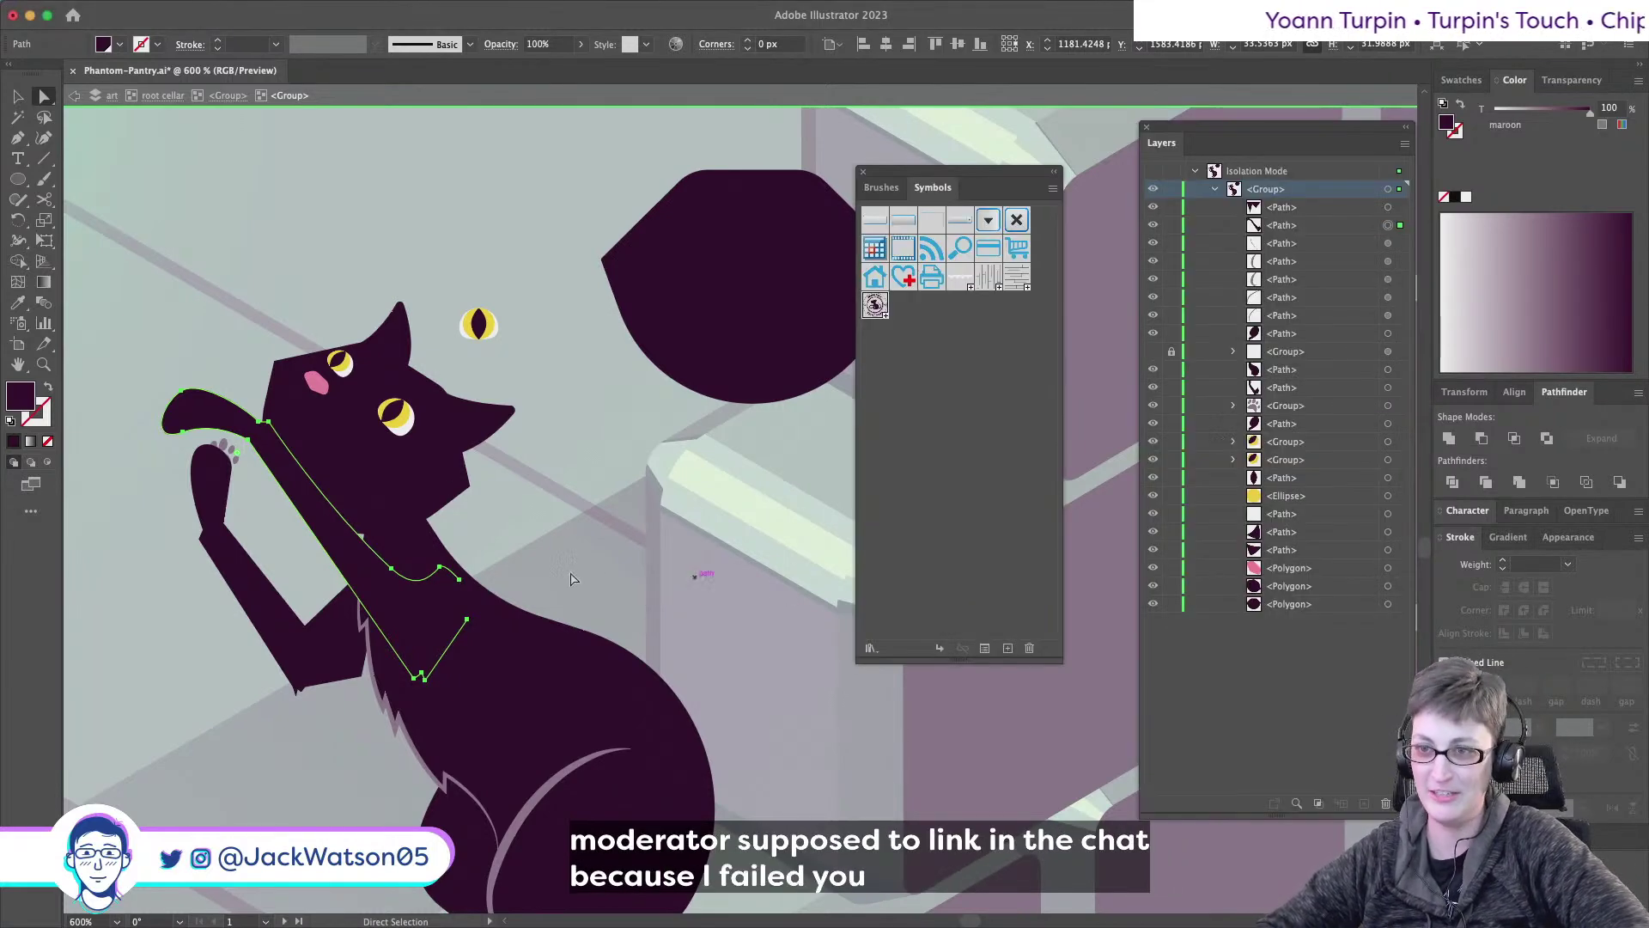
pyautogui.hscroll(-5, 576, 575)
pyautogui.click(765, 535)
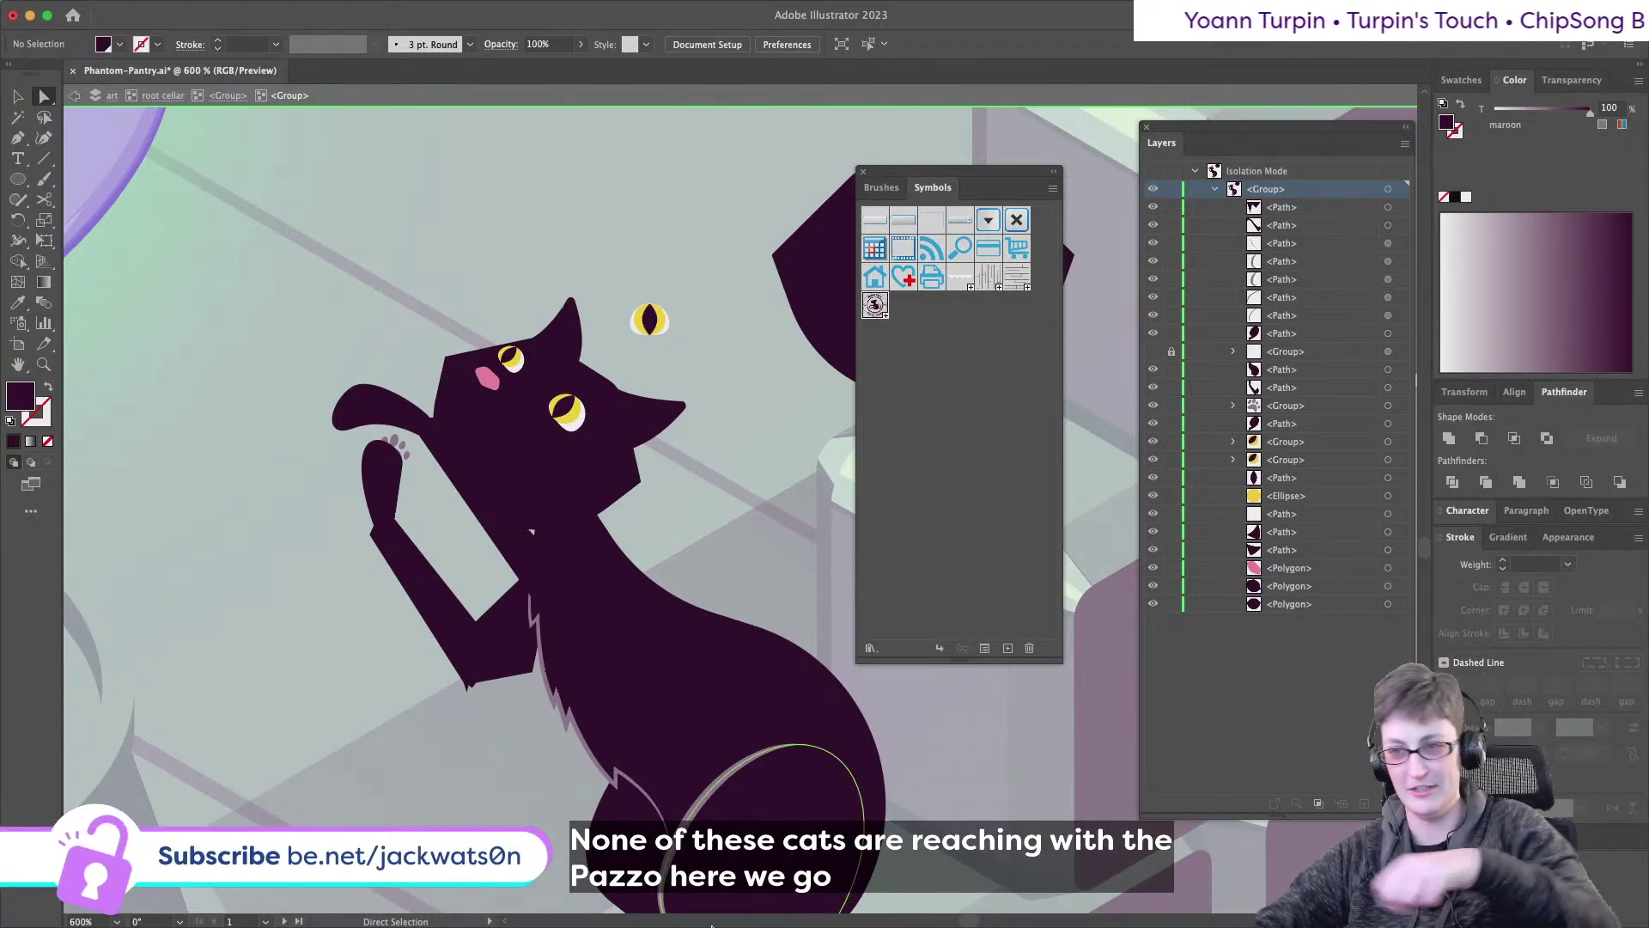
# - Reflect the cat's bent lower foreleg path across the vertical axis
pyautogui.hscroll(3, 566, 516)
pyautogui.press('alt')
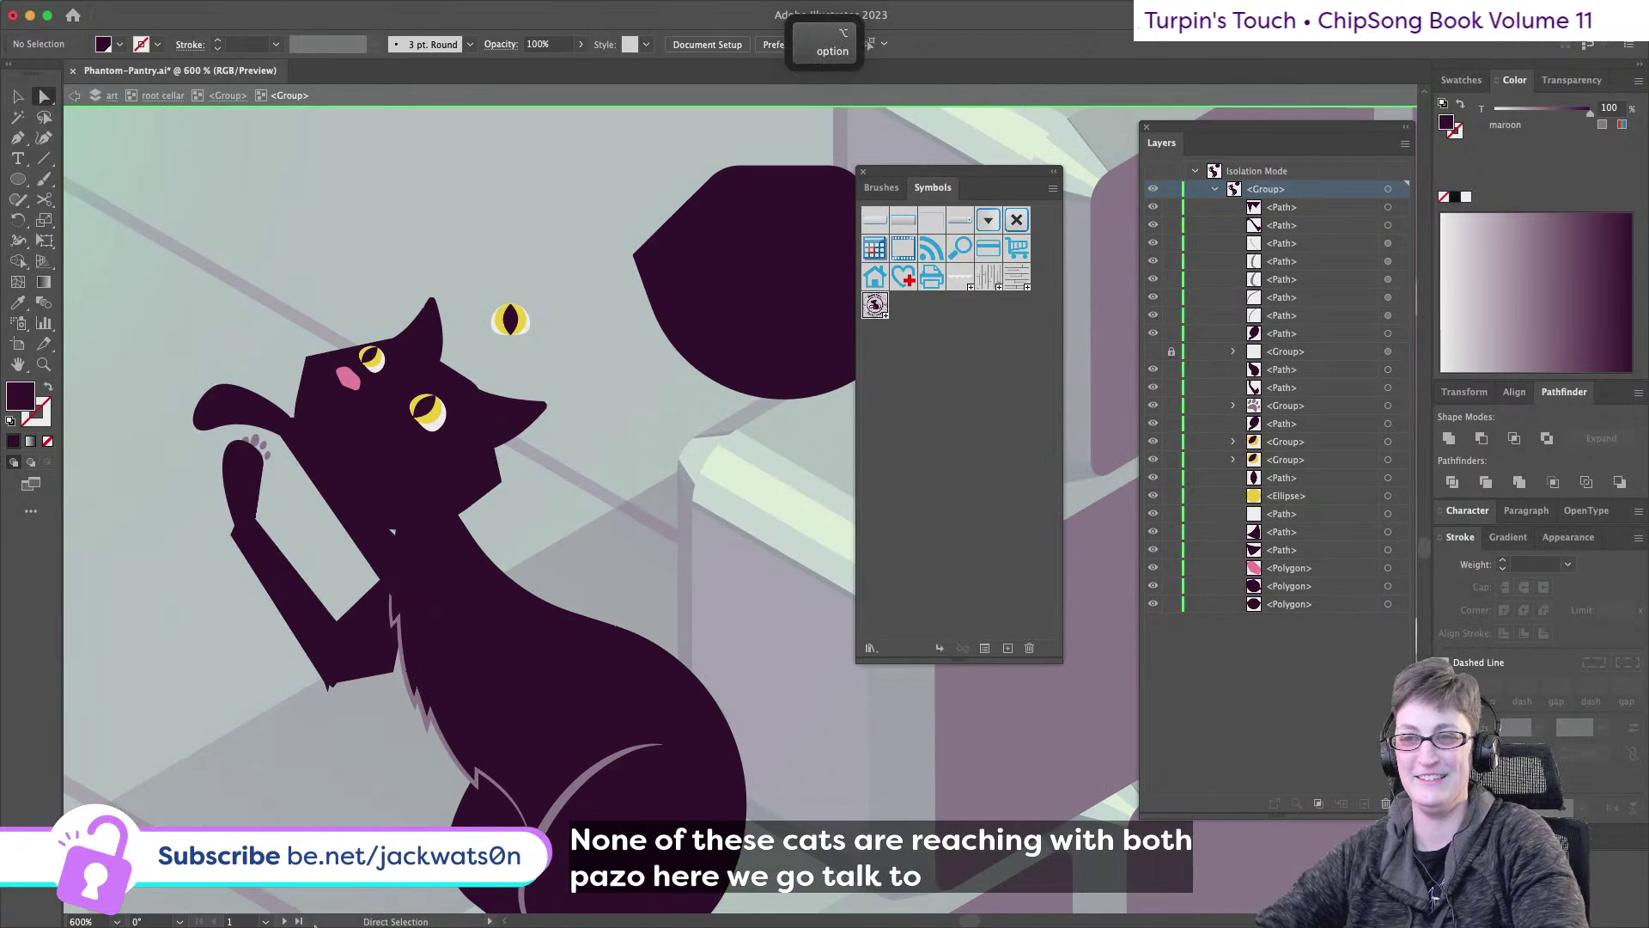
pyautogui.click(288, 575)
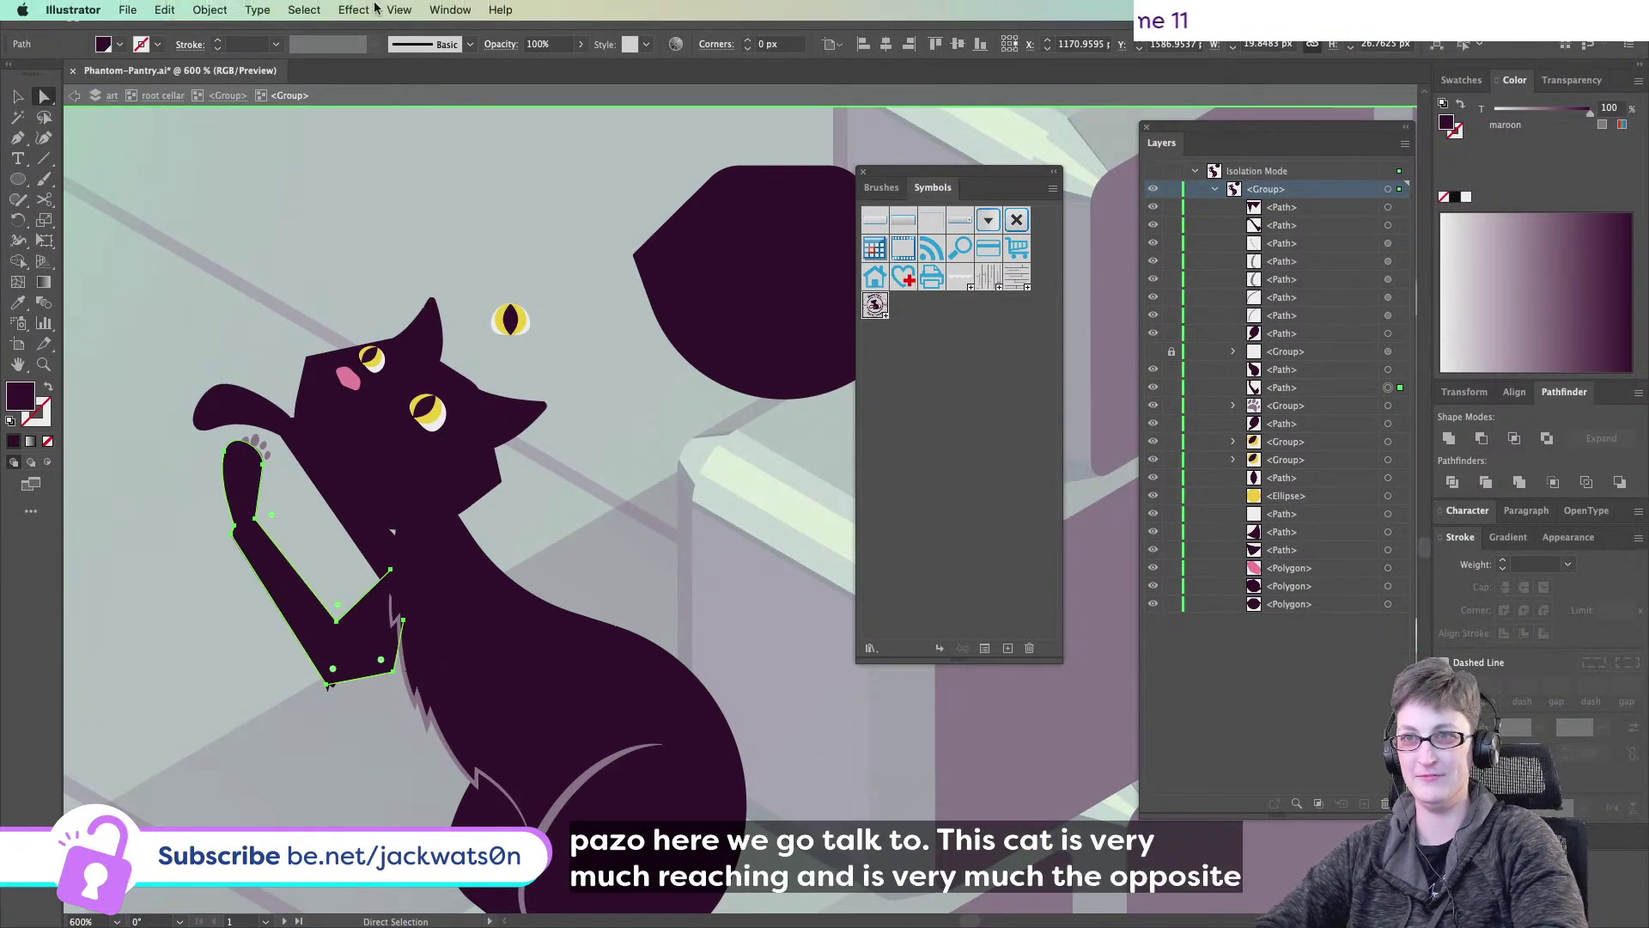
pyautogui.click(209, 9)
pyautogui.moveTo(227, 38)
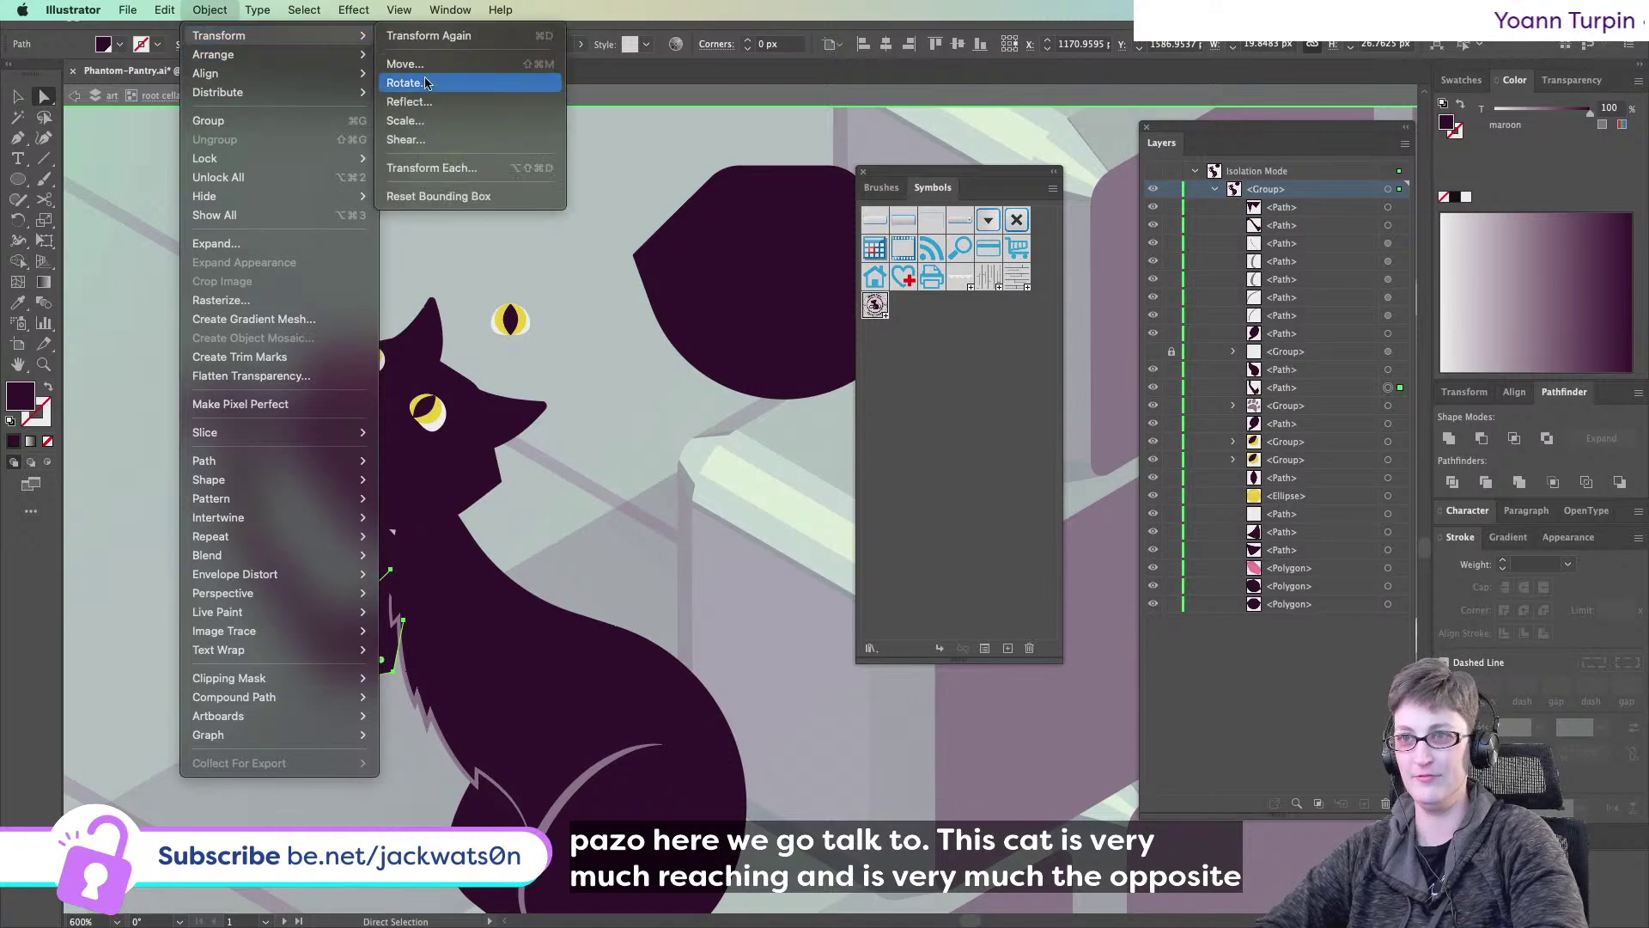
pyautogui.click(424, 103)
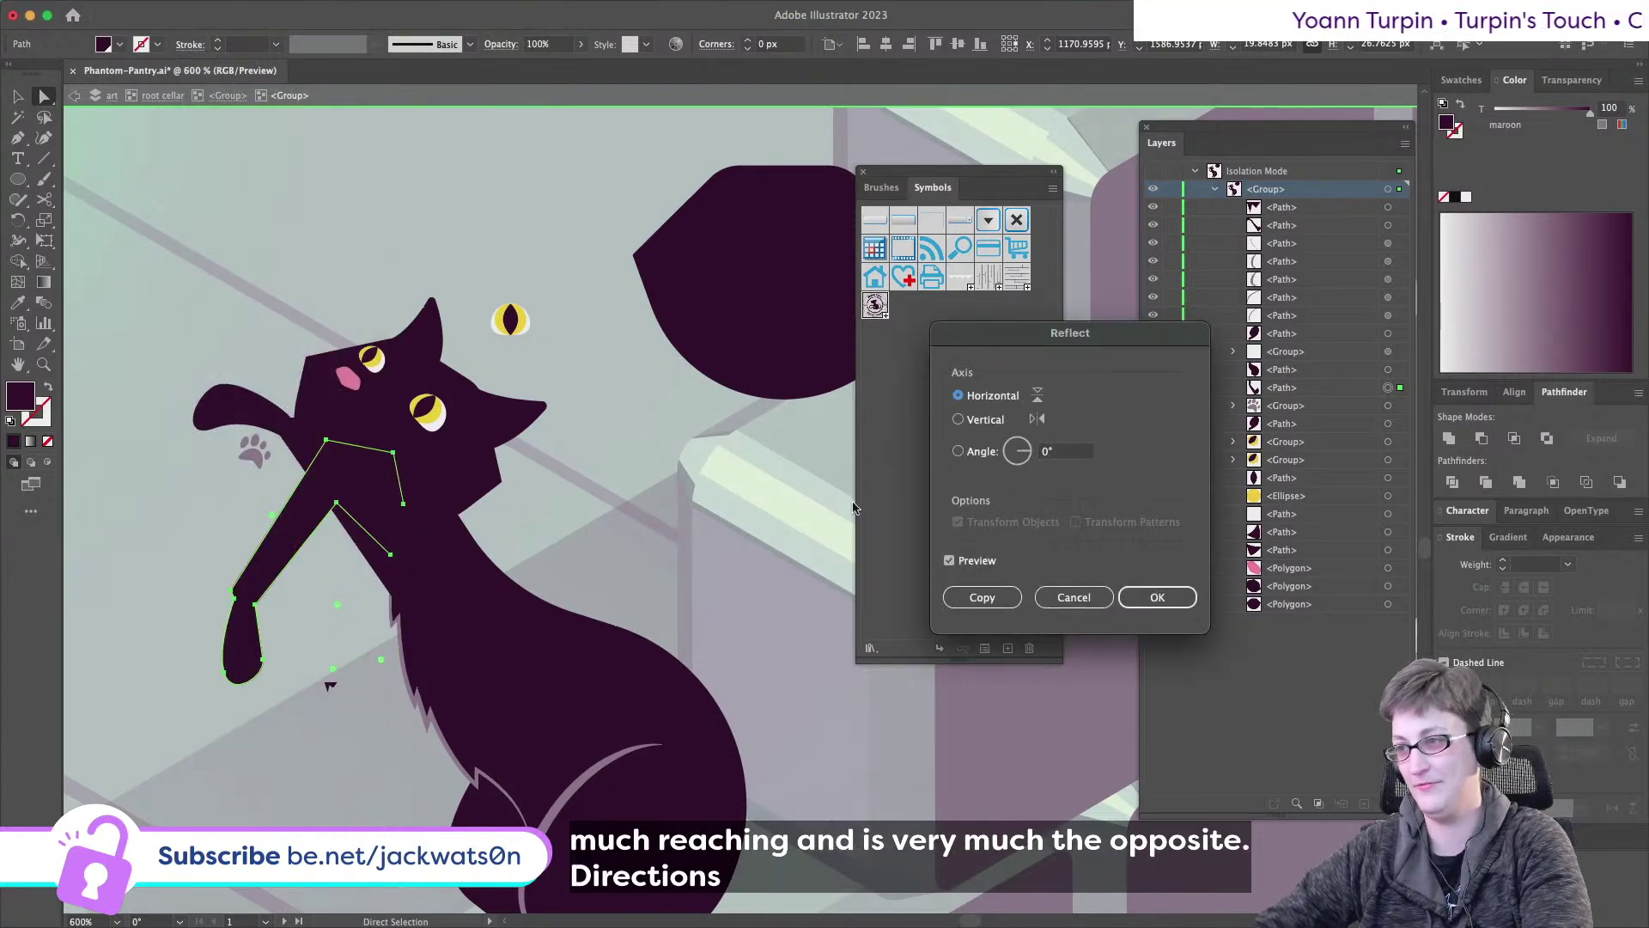
pyautogui.click(960, 420)
pyautogui.click(1159, 596)
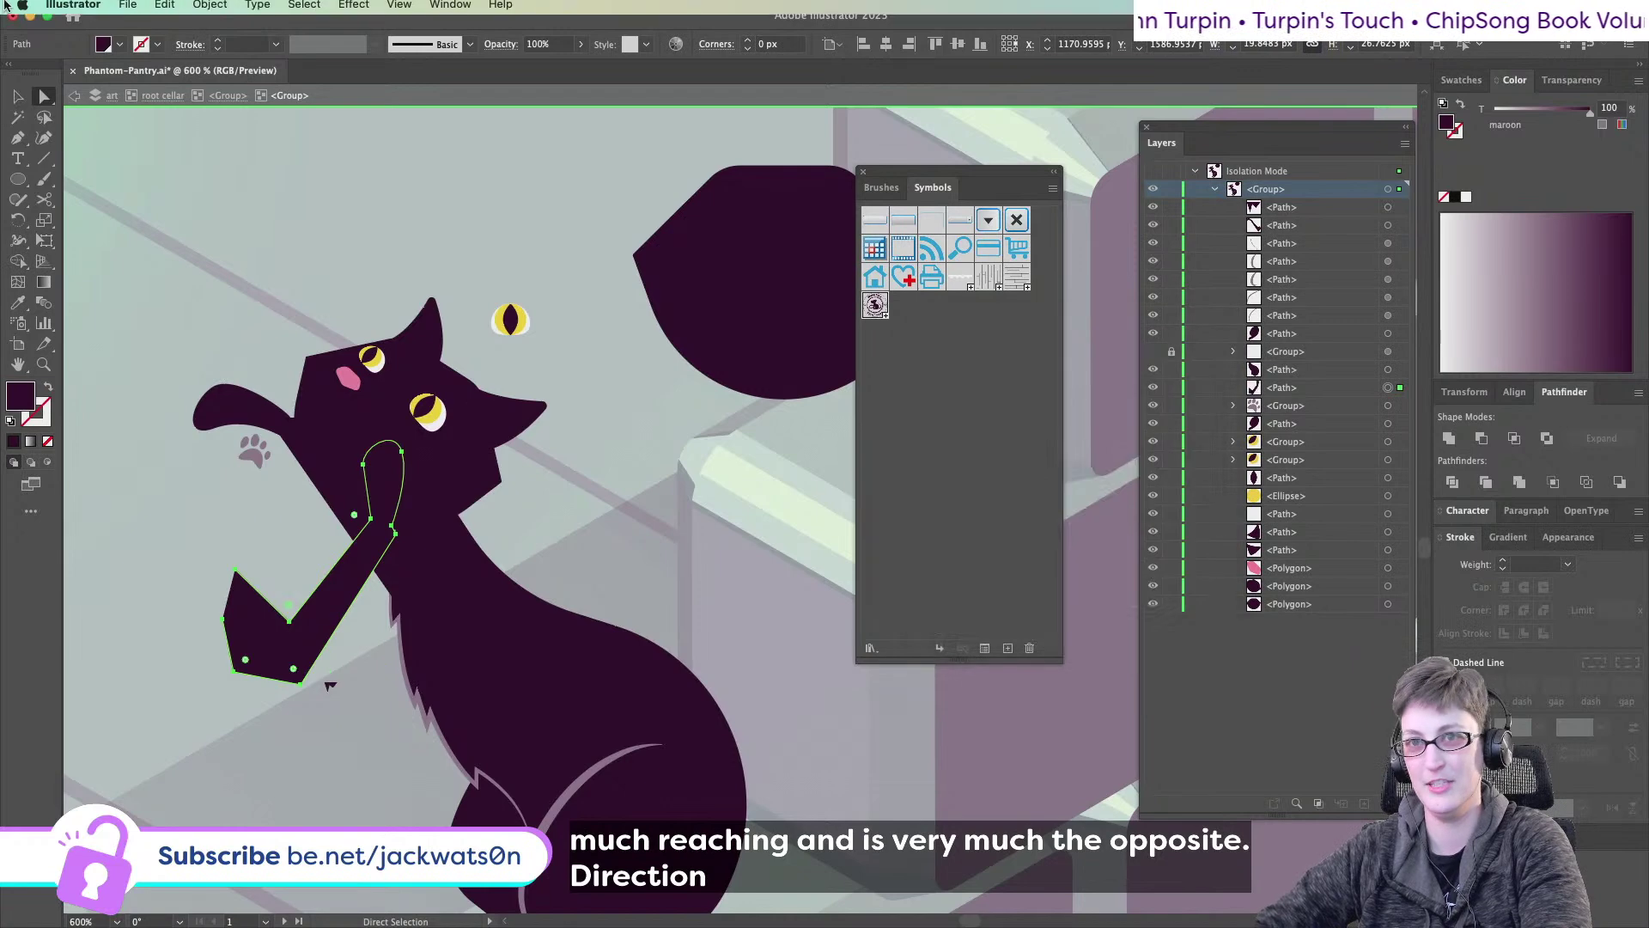
# - Rotate the mirrored foreleg counterclockwise and move it so its paw lies just under the other raised paw
pyautogui.click(12, 95)
pyautogui.moveTo(216, 439); pyautogui.dragTo(172, 591)
pyautogui.moveTo(328, 596); pyautogui.dragTo(303, 598)
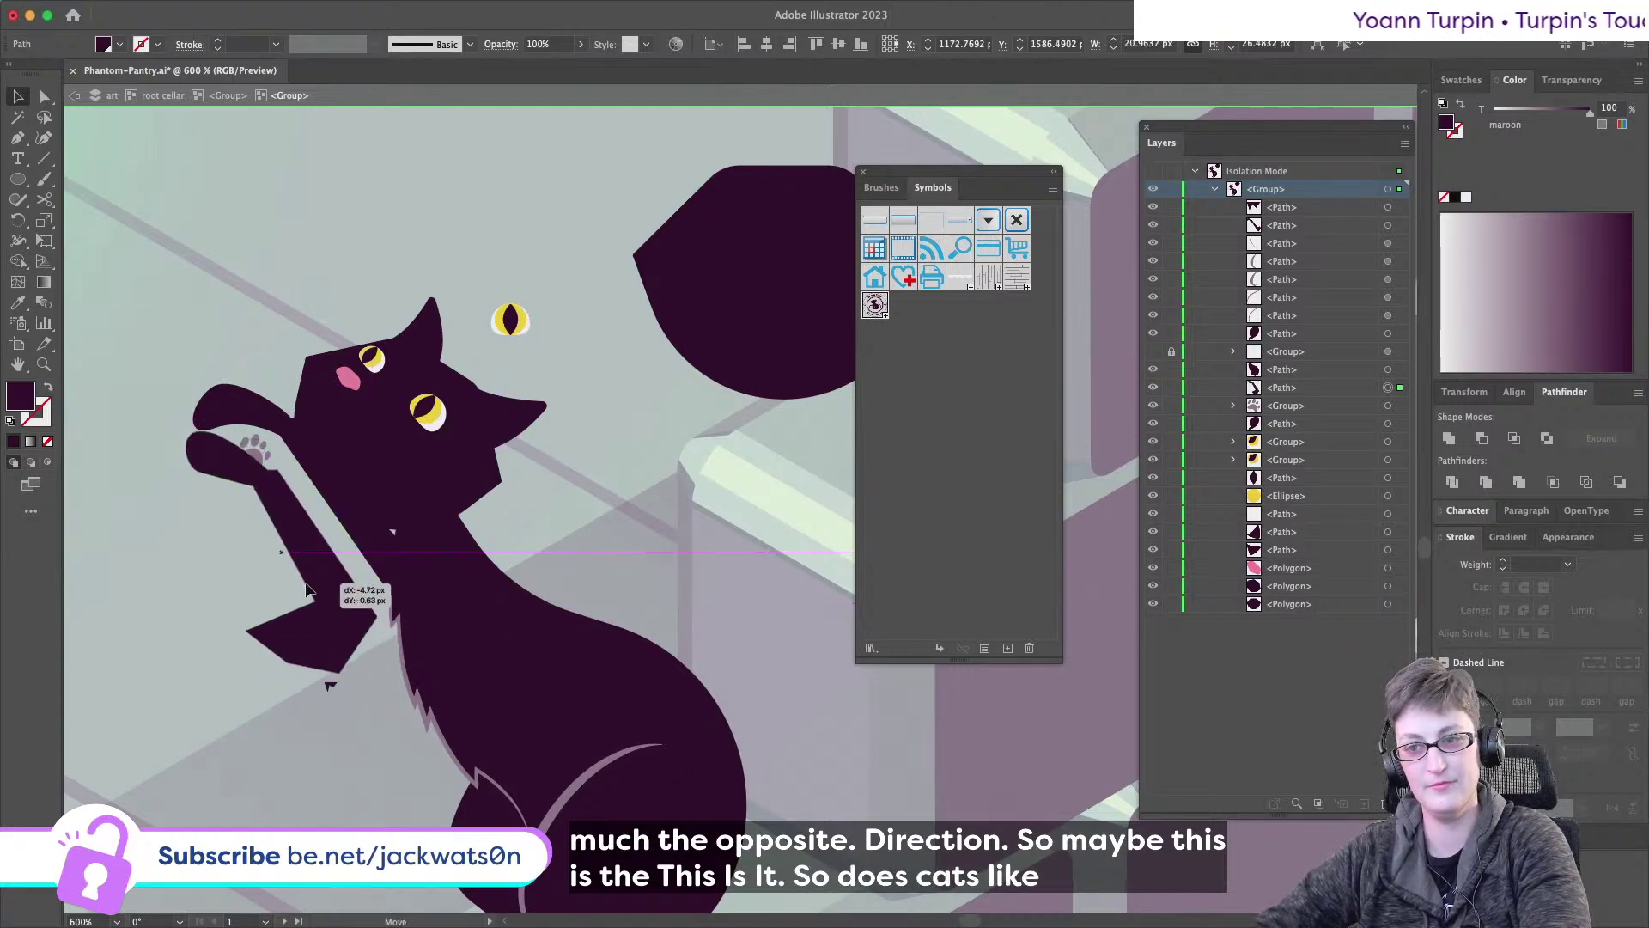
# - Delete the loose elbow fur tuft and the upper-arm anchor points of the mirrored foreleg, keeping only the forearm and paw
pyautogui.click(41, 96)
pyautogui.press('Delete')
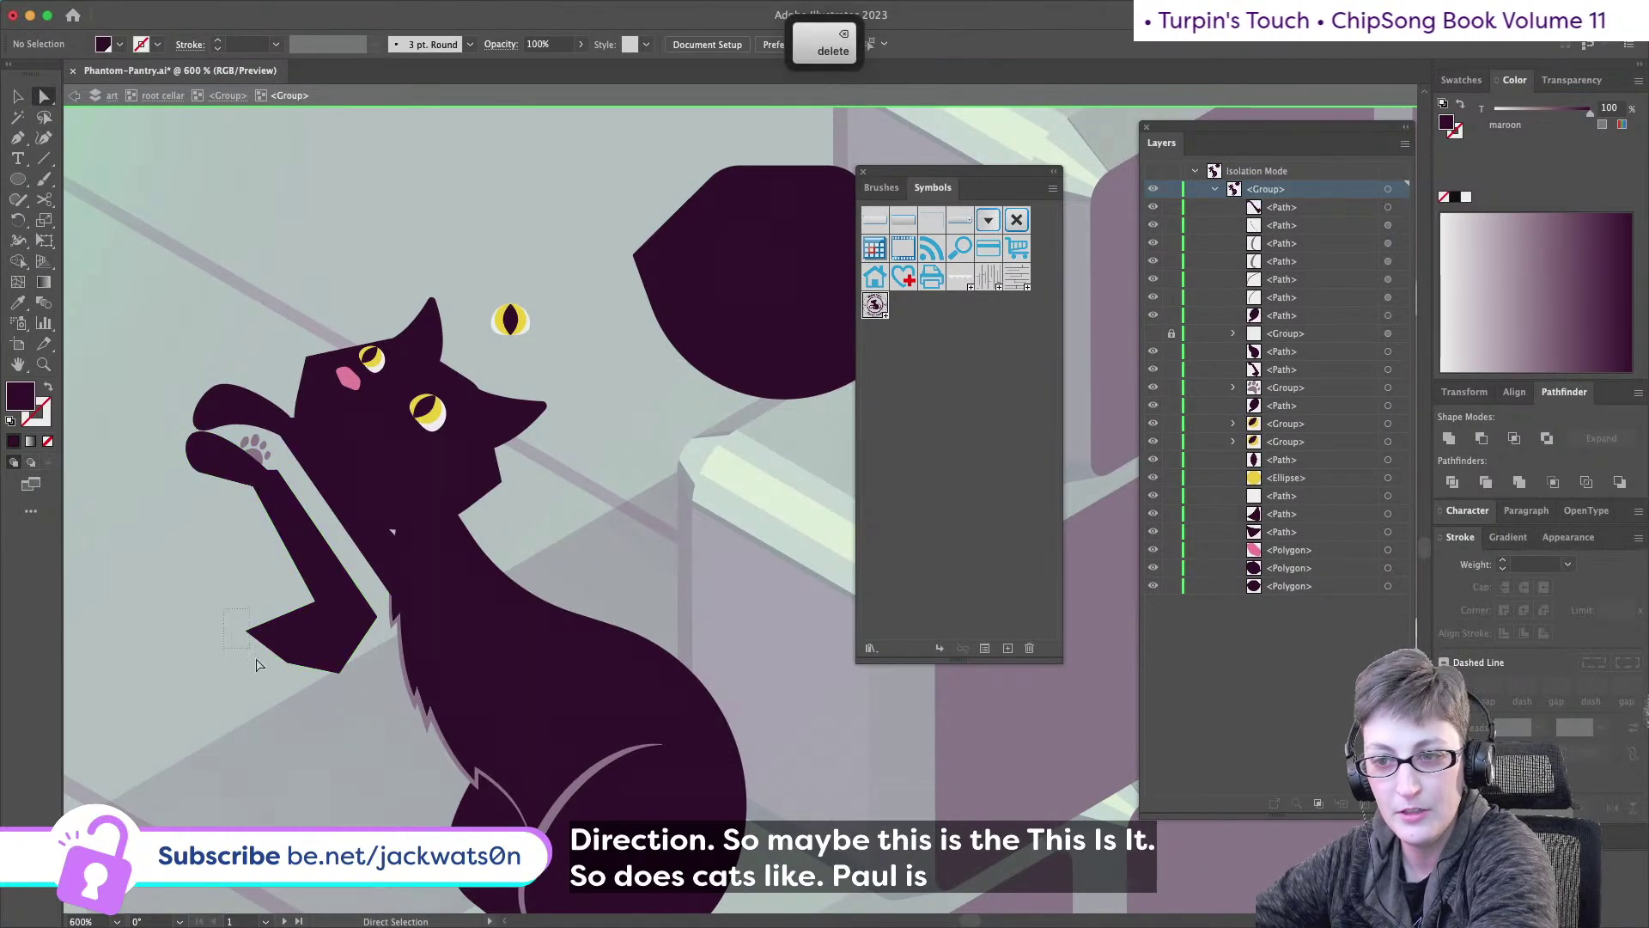
pyautogui.moveTo(289, 684); pyautogui.dragTo(290, 683)
pyautogui.press('Delete')
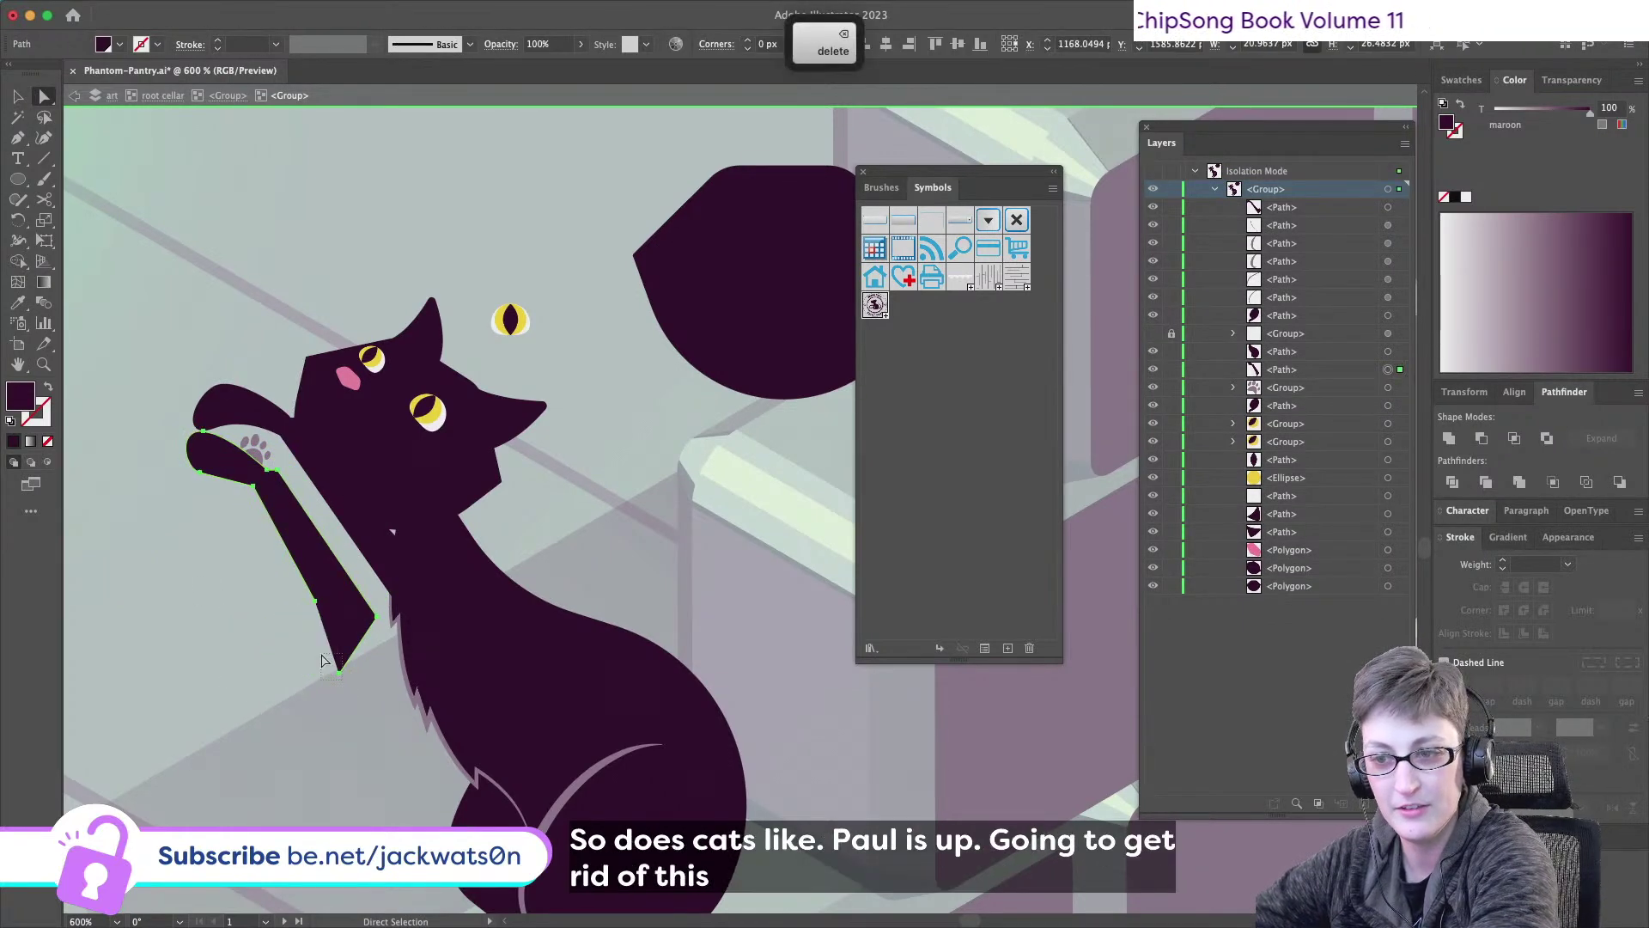
pyautogui.hscroll(3, 323, 660)
pyautogui.hscroll(-4, 242, 626)
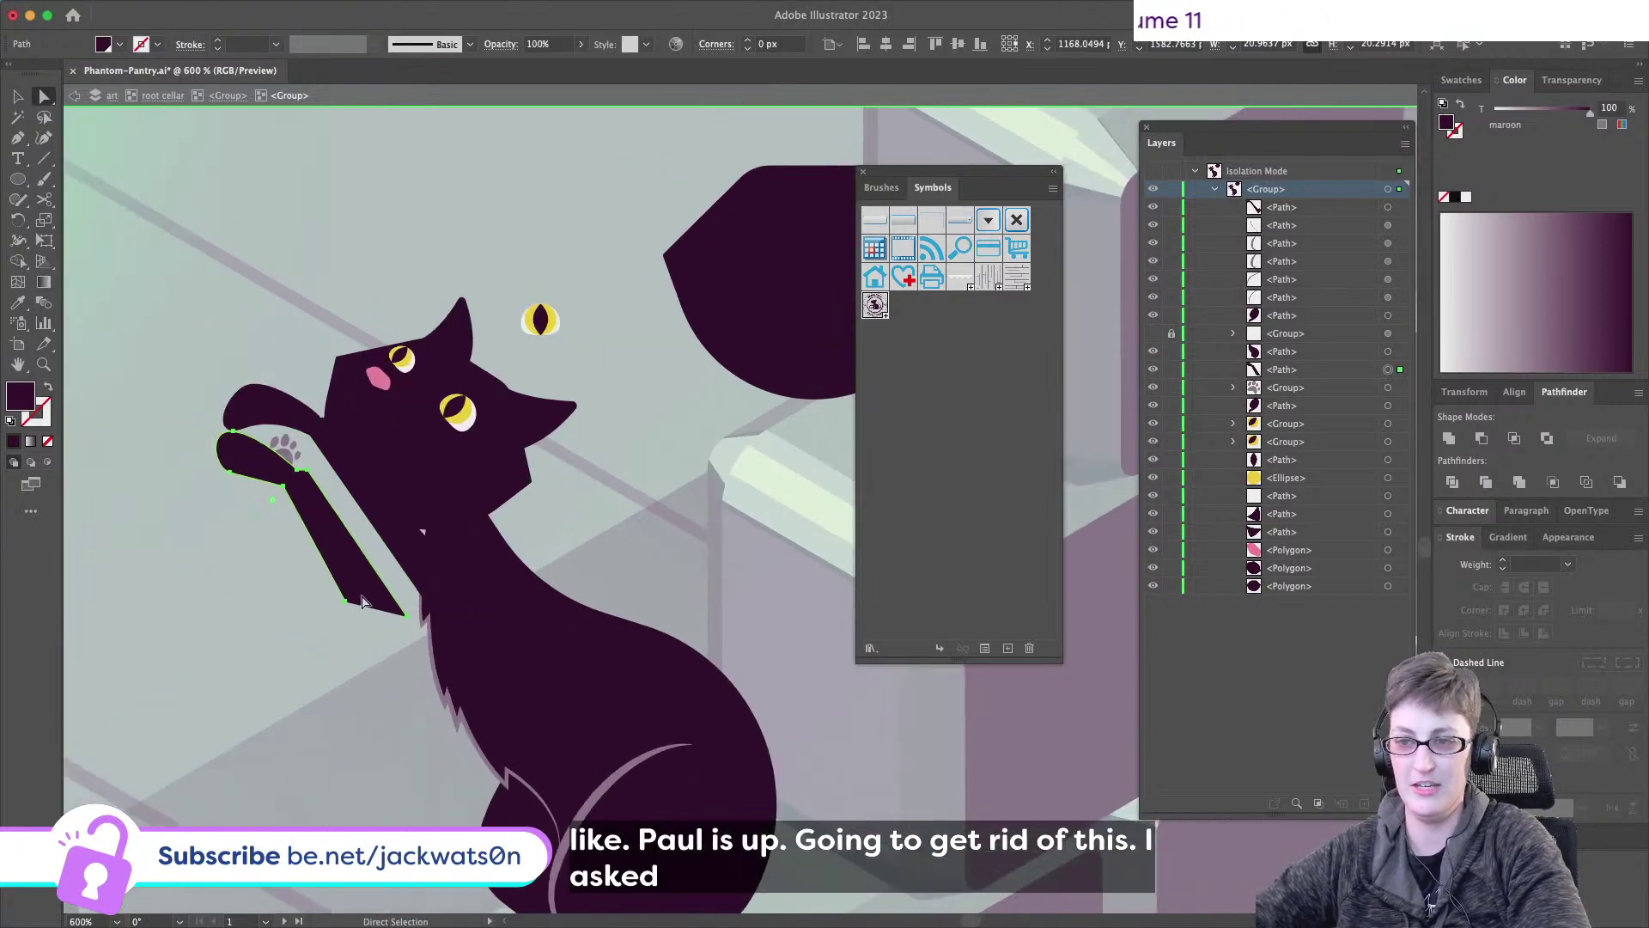
# - Move the shortened foreleg up over the cat's face and restack it behind the head by cutting and pasting it in back
pyautogui.moveTo(361, 600); pyautogui.dragTo(369, 437)
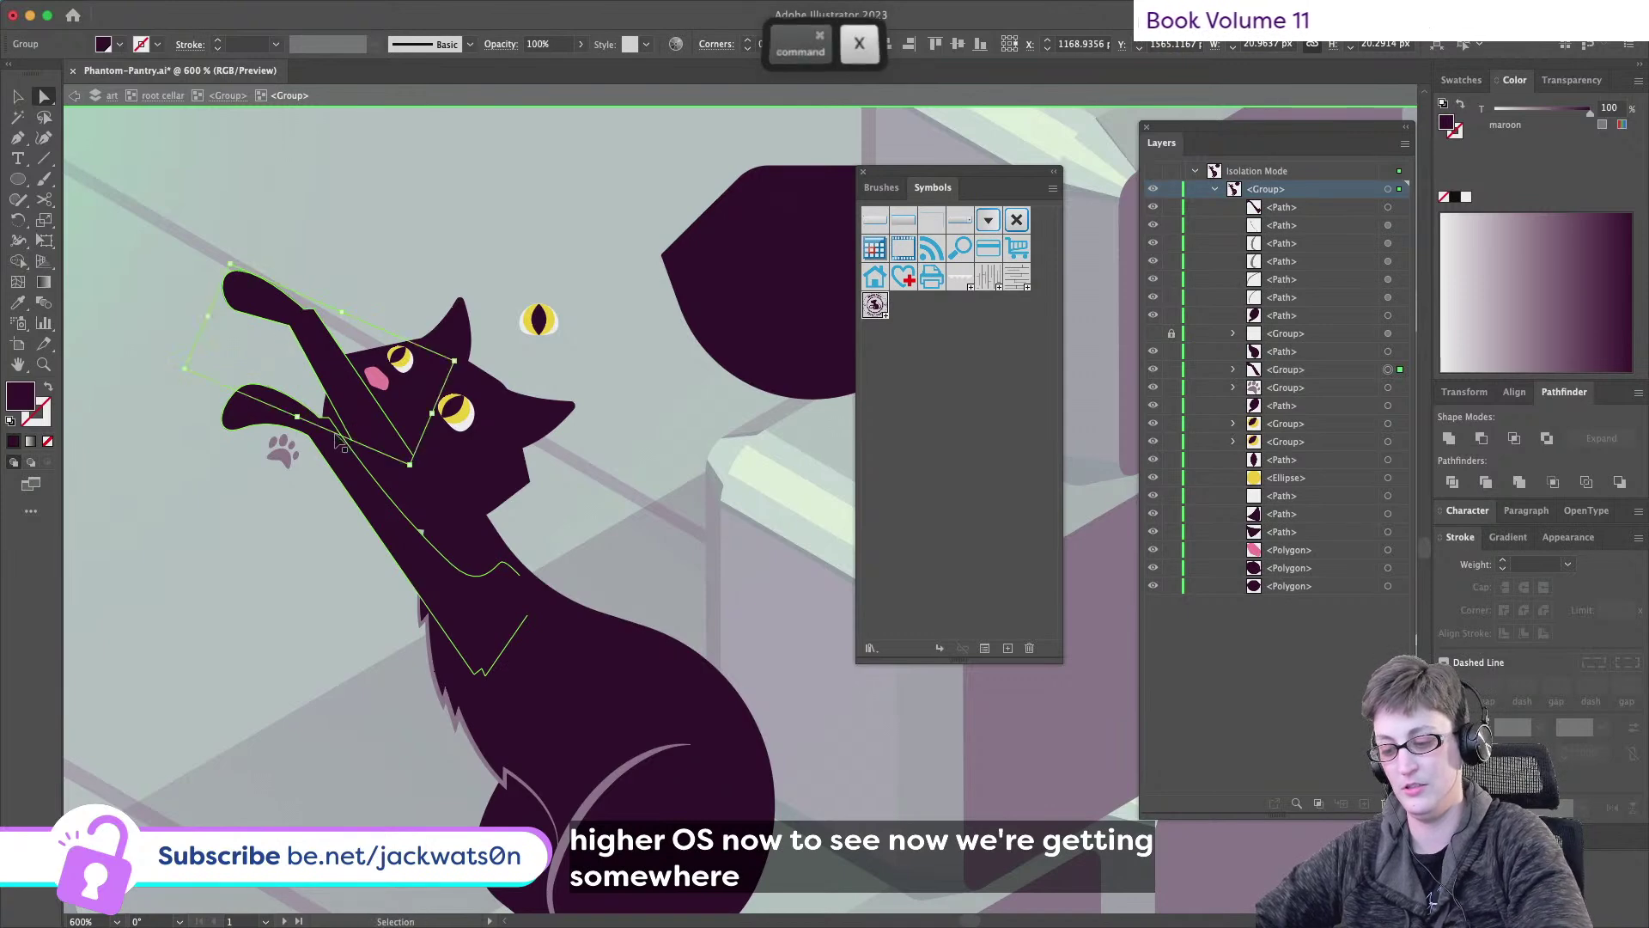
pyautogui.press('super+x')
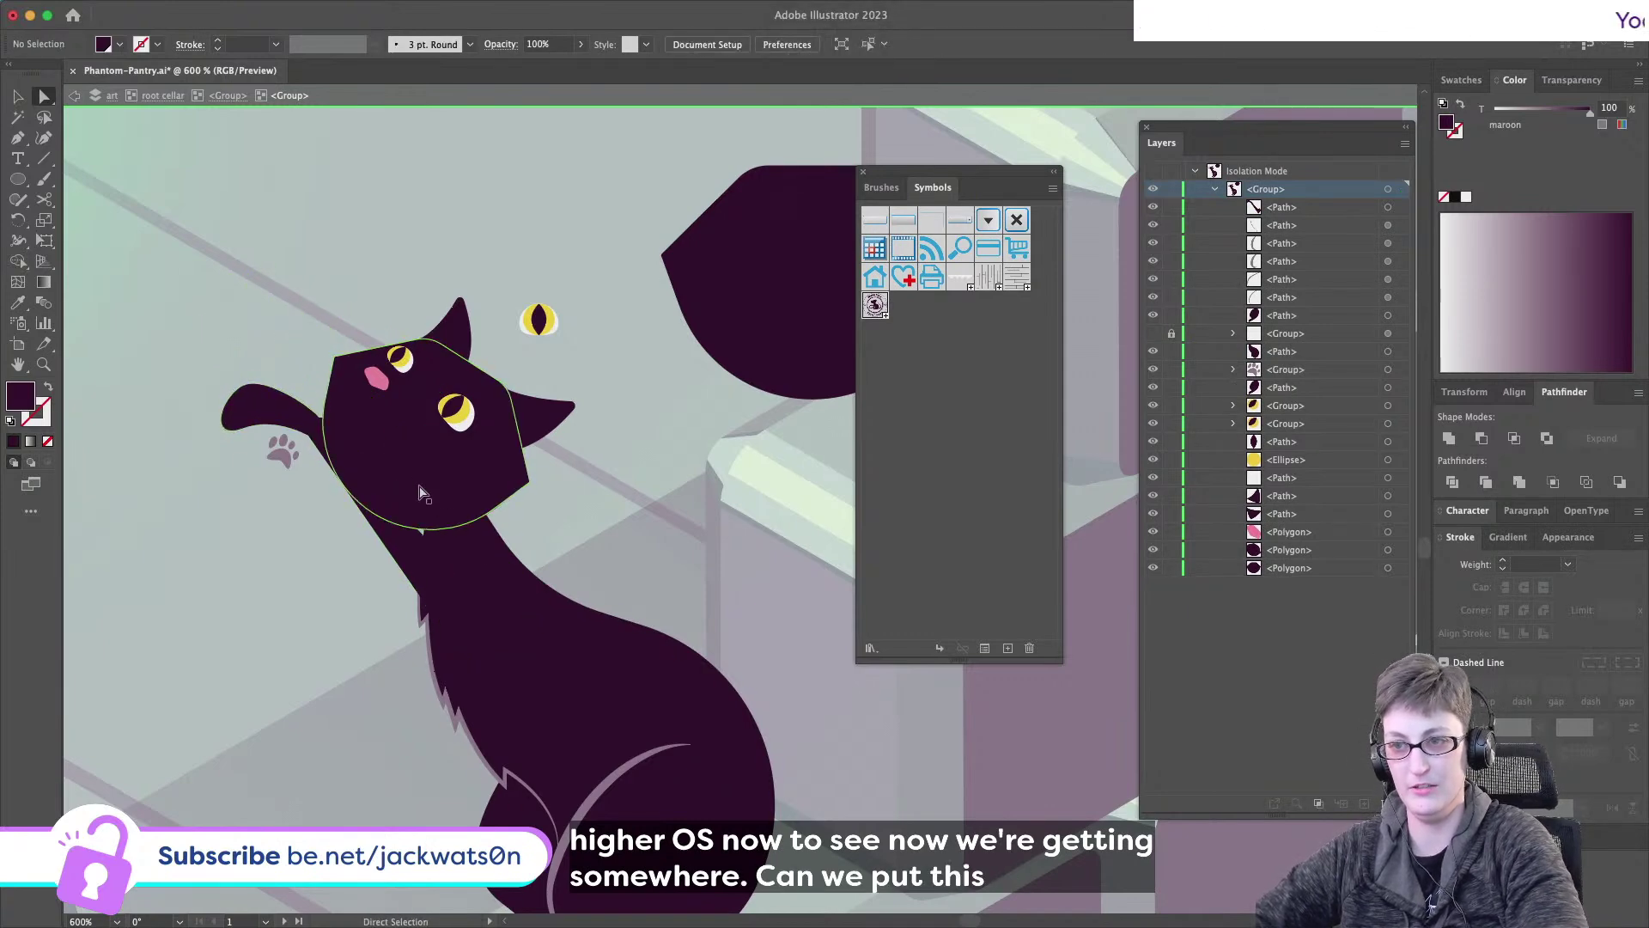
pyautogui.press('super+b')
pyautogui.press('super+shift+a')
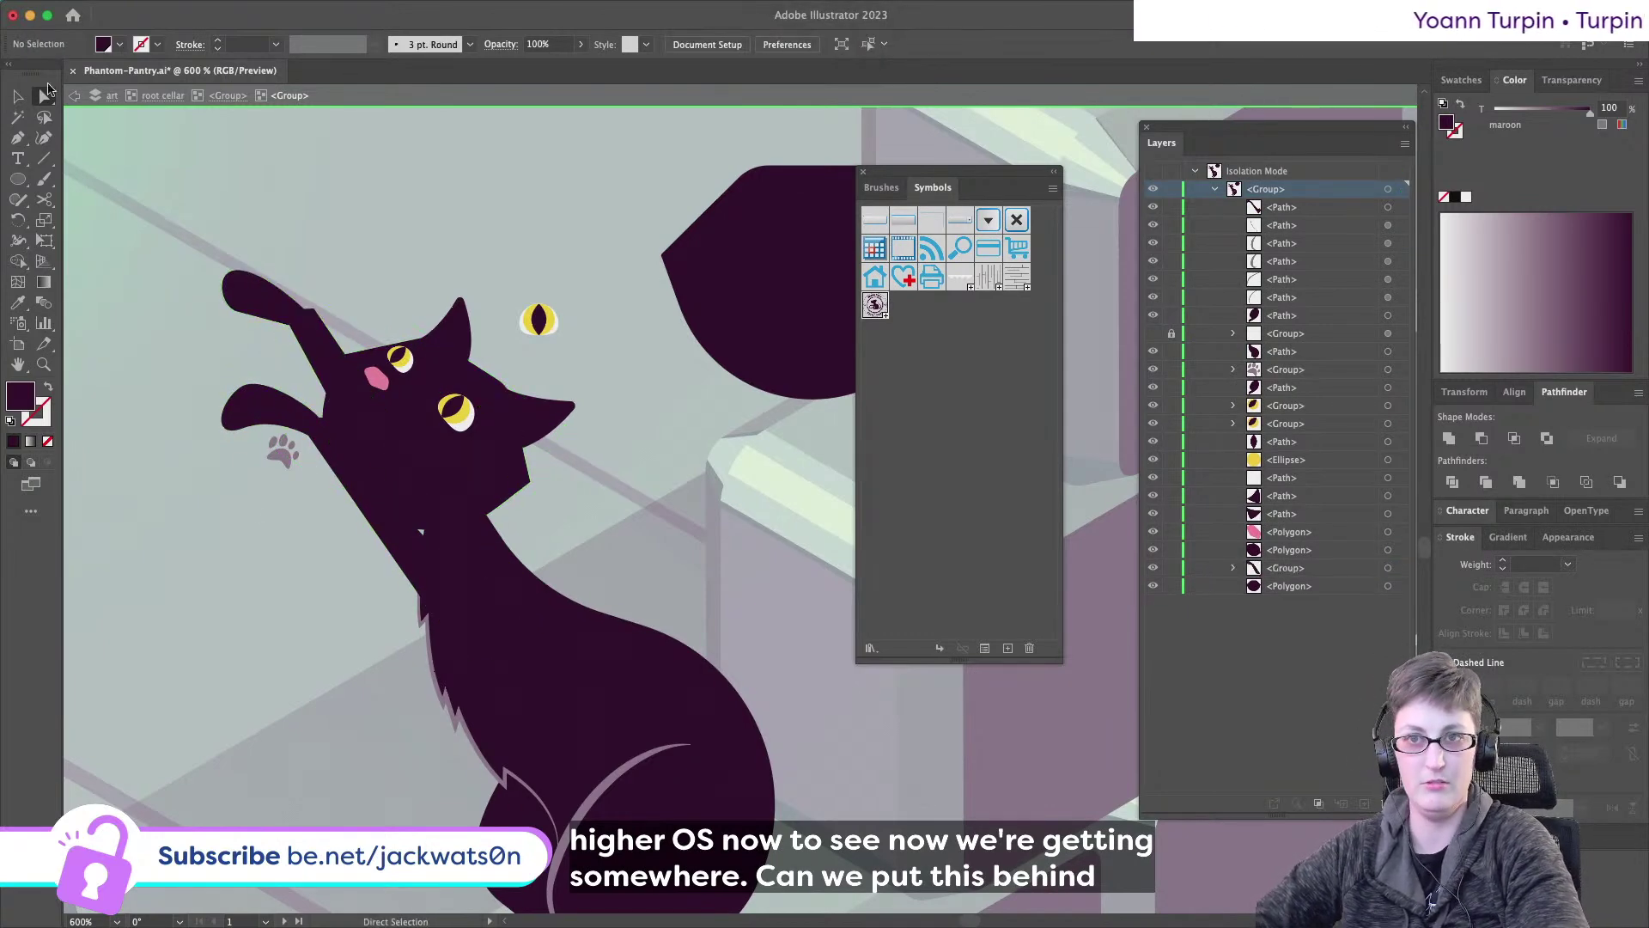
# - Move the paw-pad group onto the upper raised paw and rotate it about 93°
pyautogui.click(16, 115)
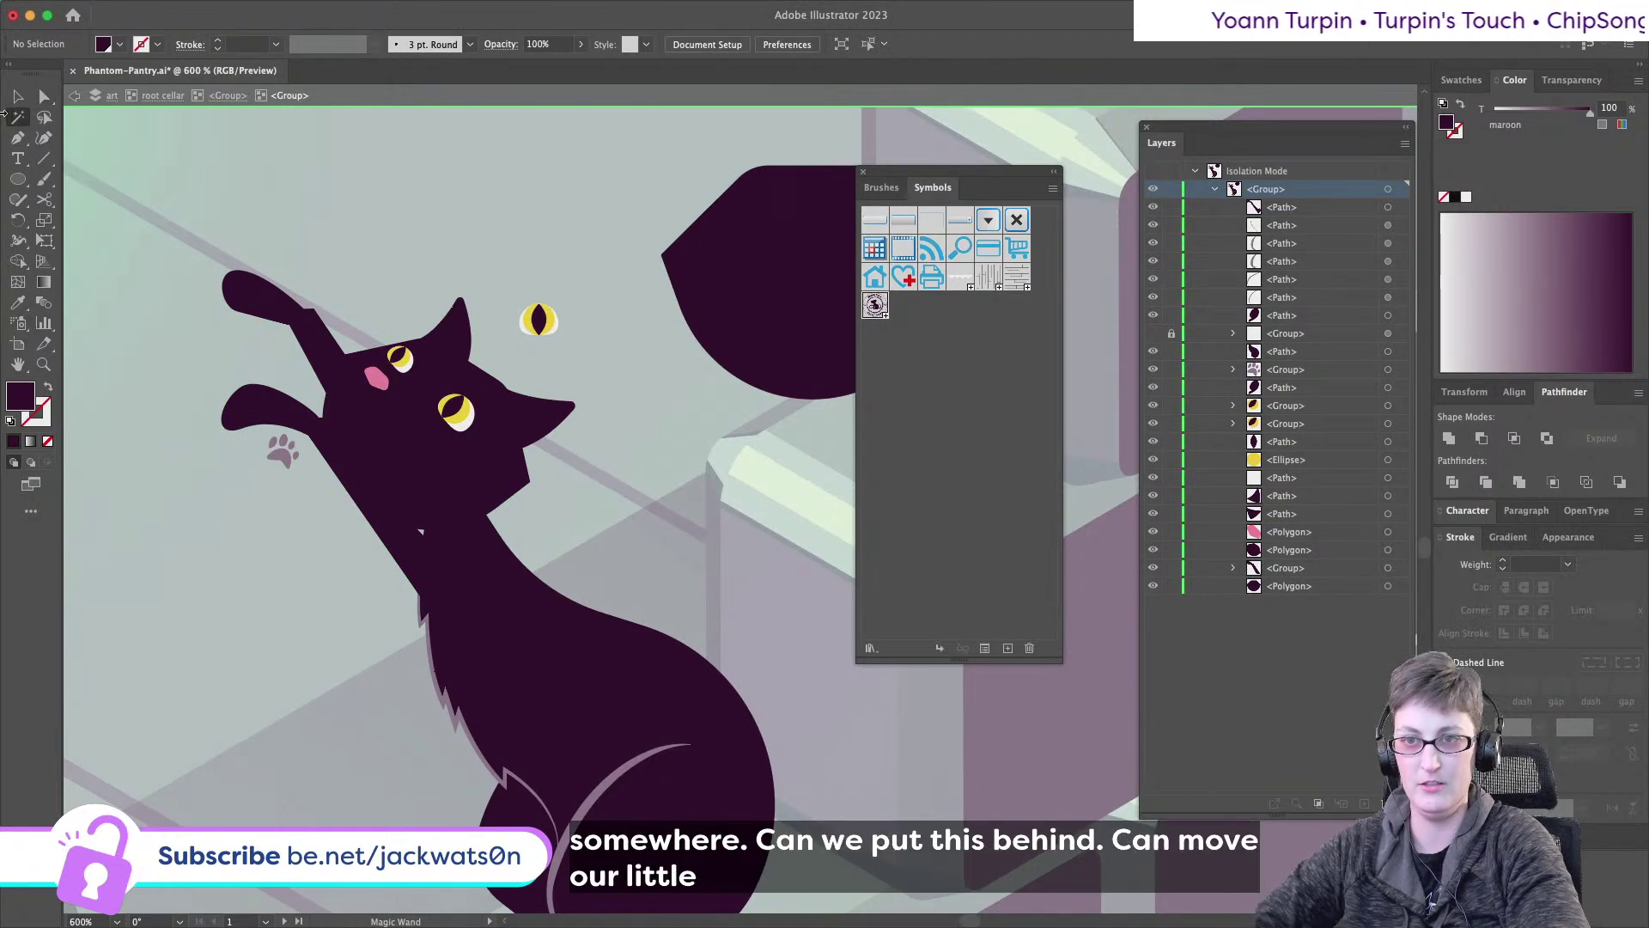
pyautogui.click(283, 452)
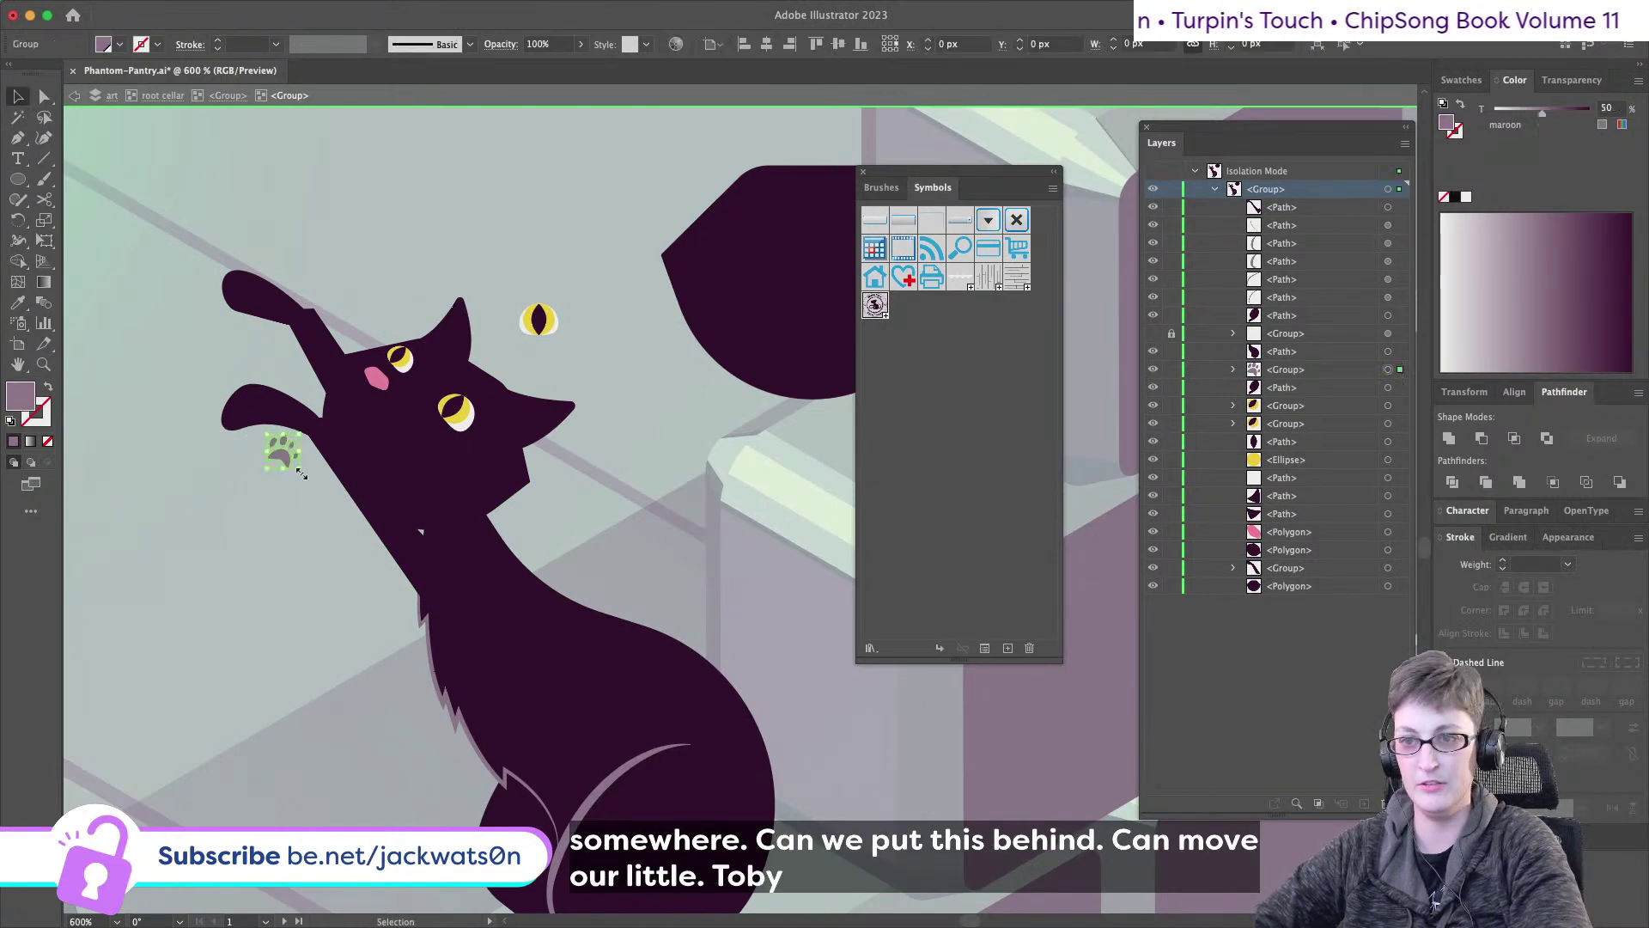
pyautogui.moveTo(285, 457); pyautogui.dragTo(199, 250)
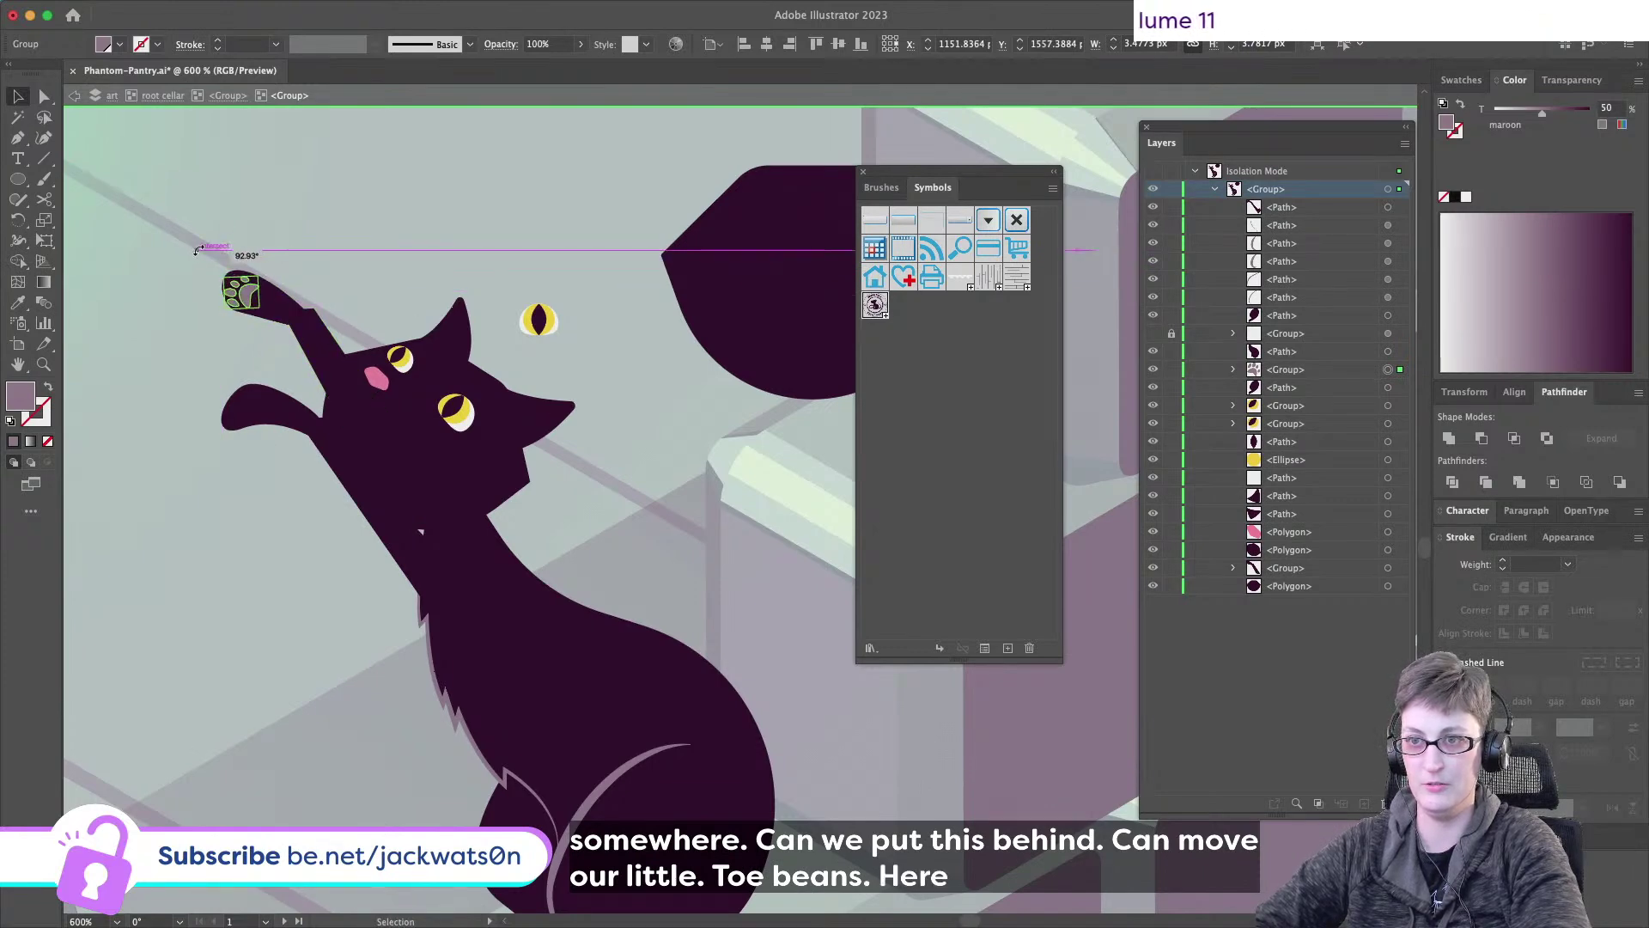
# - Reflect the paw-pad group across the vertical axis
pyautogui.scroll(2, 204, 294)
pyautogui.click(210, 10)
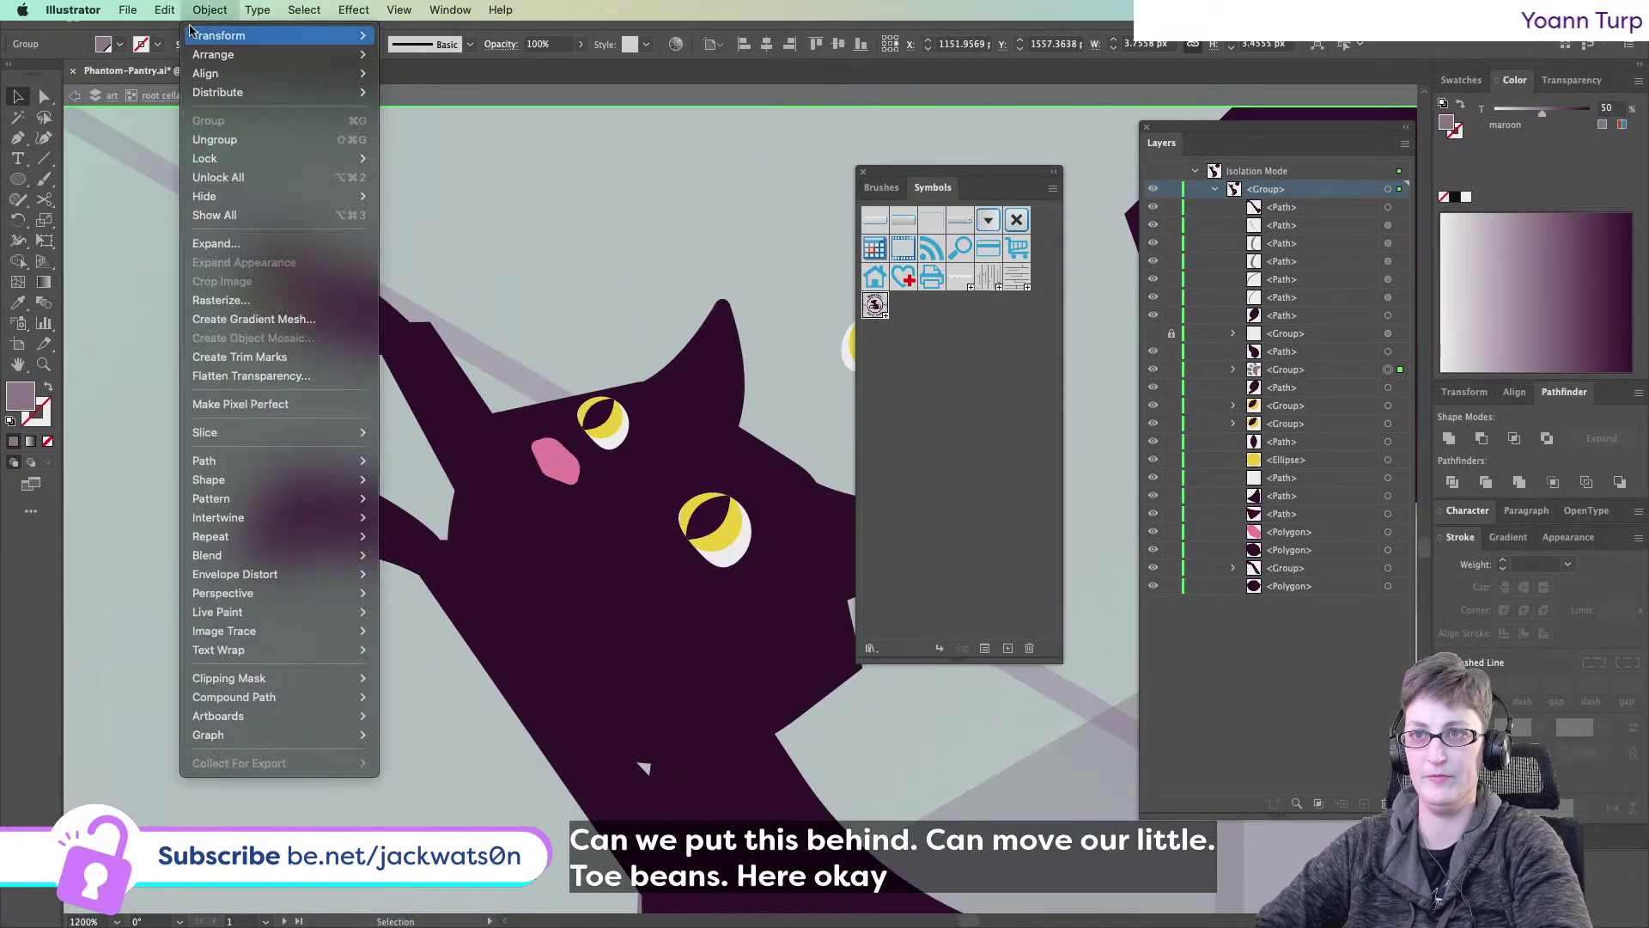
pyautogui.moveTo(216, 36)
pyautogui.click(409, 101)
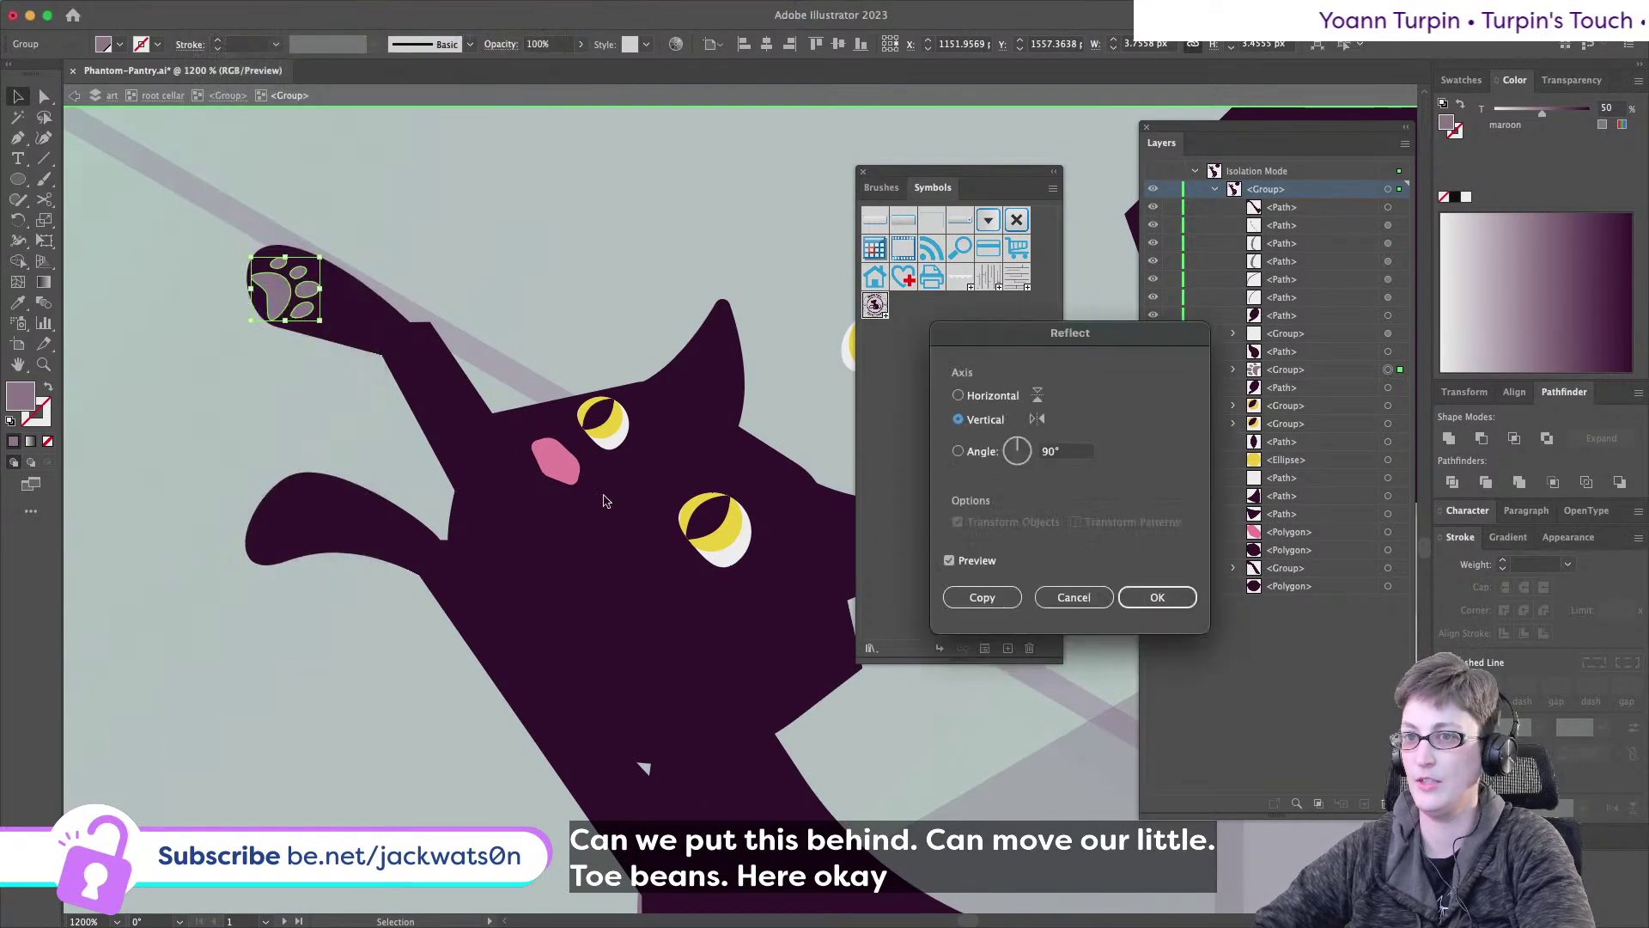
pyautogui.click(1159, 599)
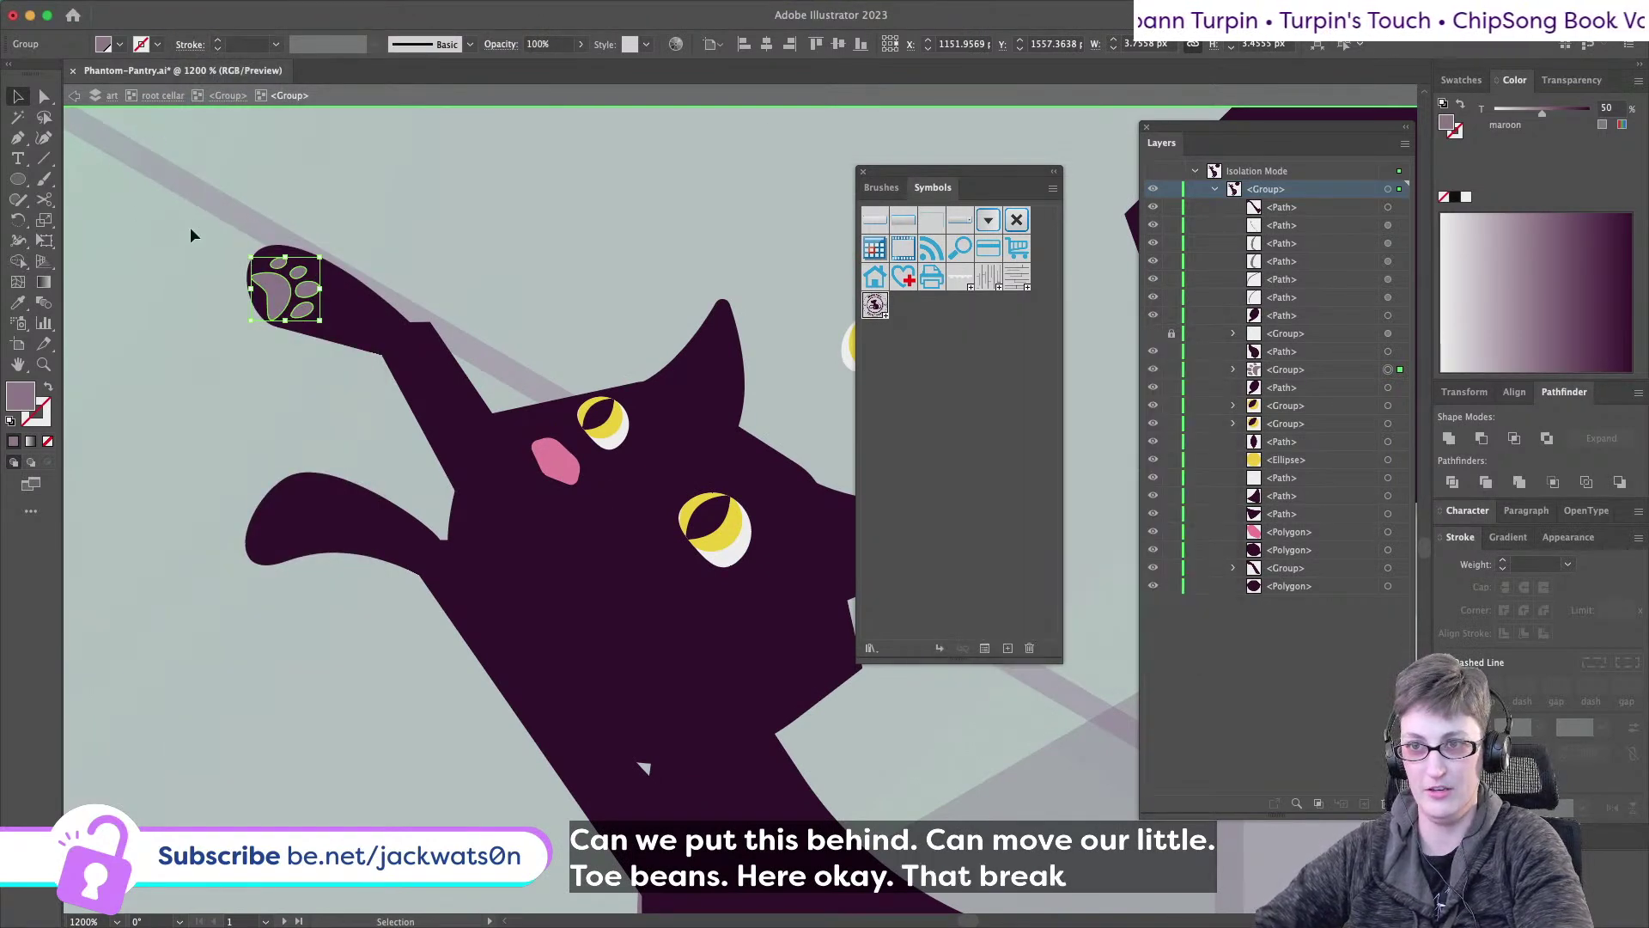
# - Rotate the paw pads so the toes face the paw's tip, fit them inside the paw, and check the whole cat
pyautogui.moveTo(256, 257); pyautogui.dragTo(275, 350)
pyautogui.click(296, 384)
pyautogui.scroll(-1, 296, 385)
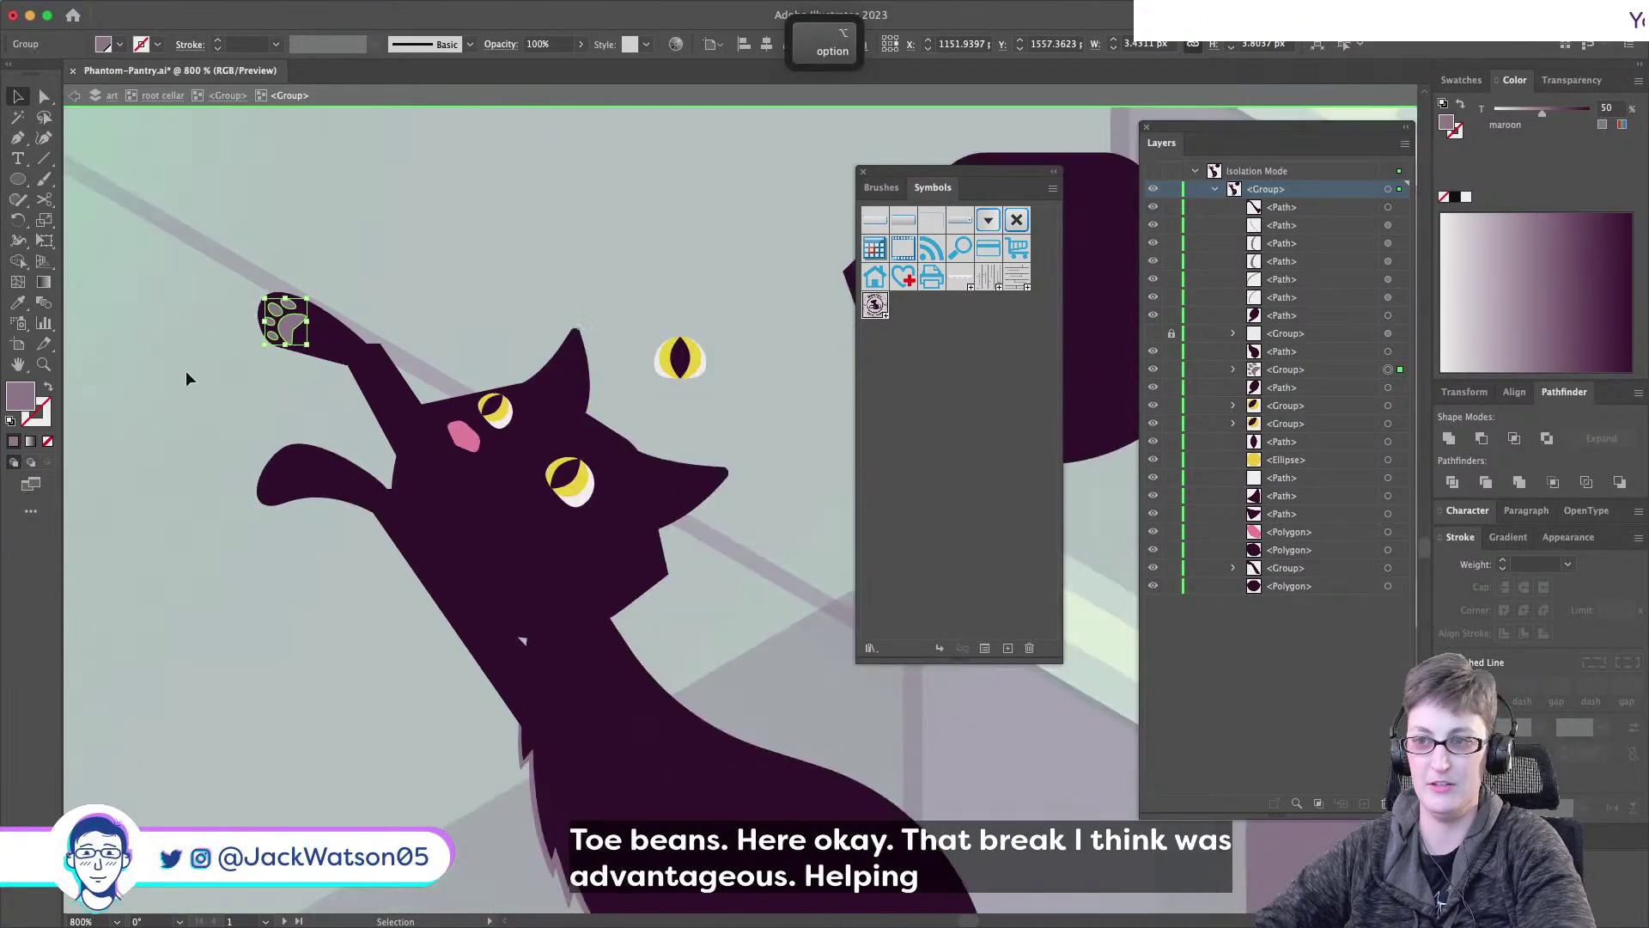
pyautogui.scroll(-4, 187, 367)
pyautogui.scroll(4, 187, 367)
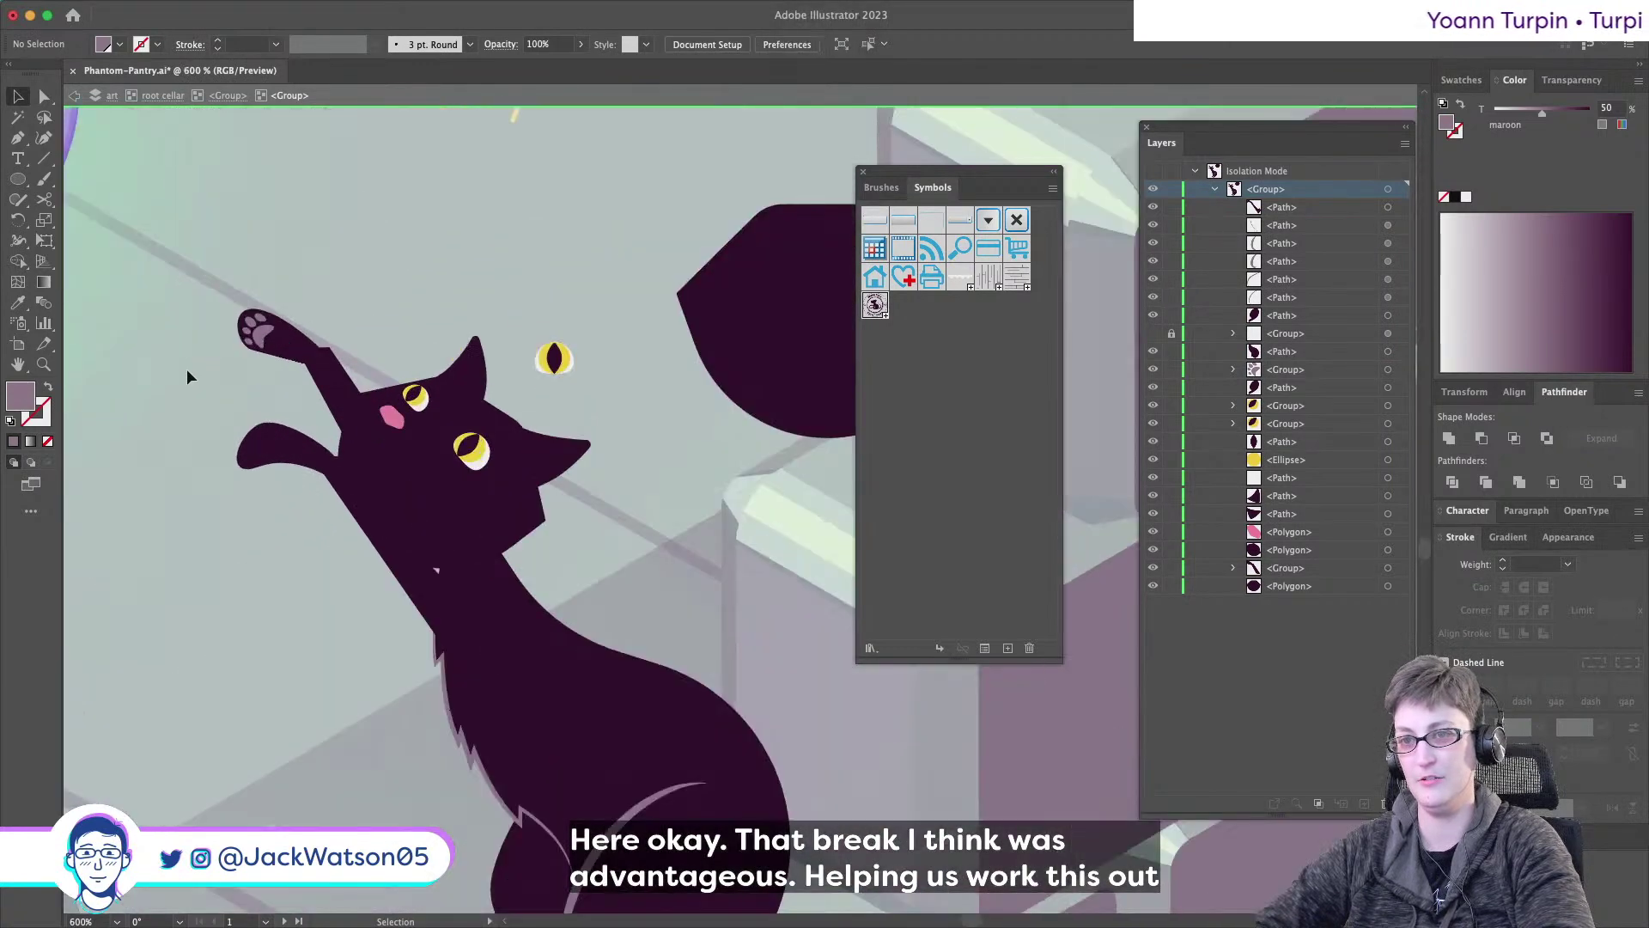
# - Lower the back foreleg with its paw pads slightly, and try shifting the whole front foreleg down
pyautogui.moveTo(376, 382); pyautogui.dragTo(378, 403)
pyautogui.moveTo(329, 491); pyautogui.dragTo(333, 533)
pyautogui.press('cmd+z')
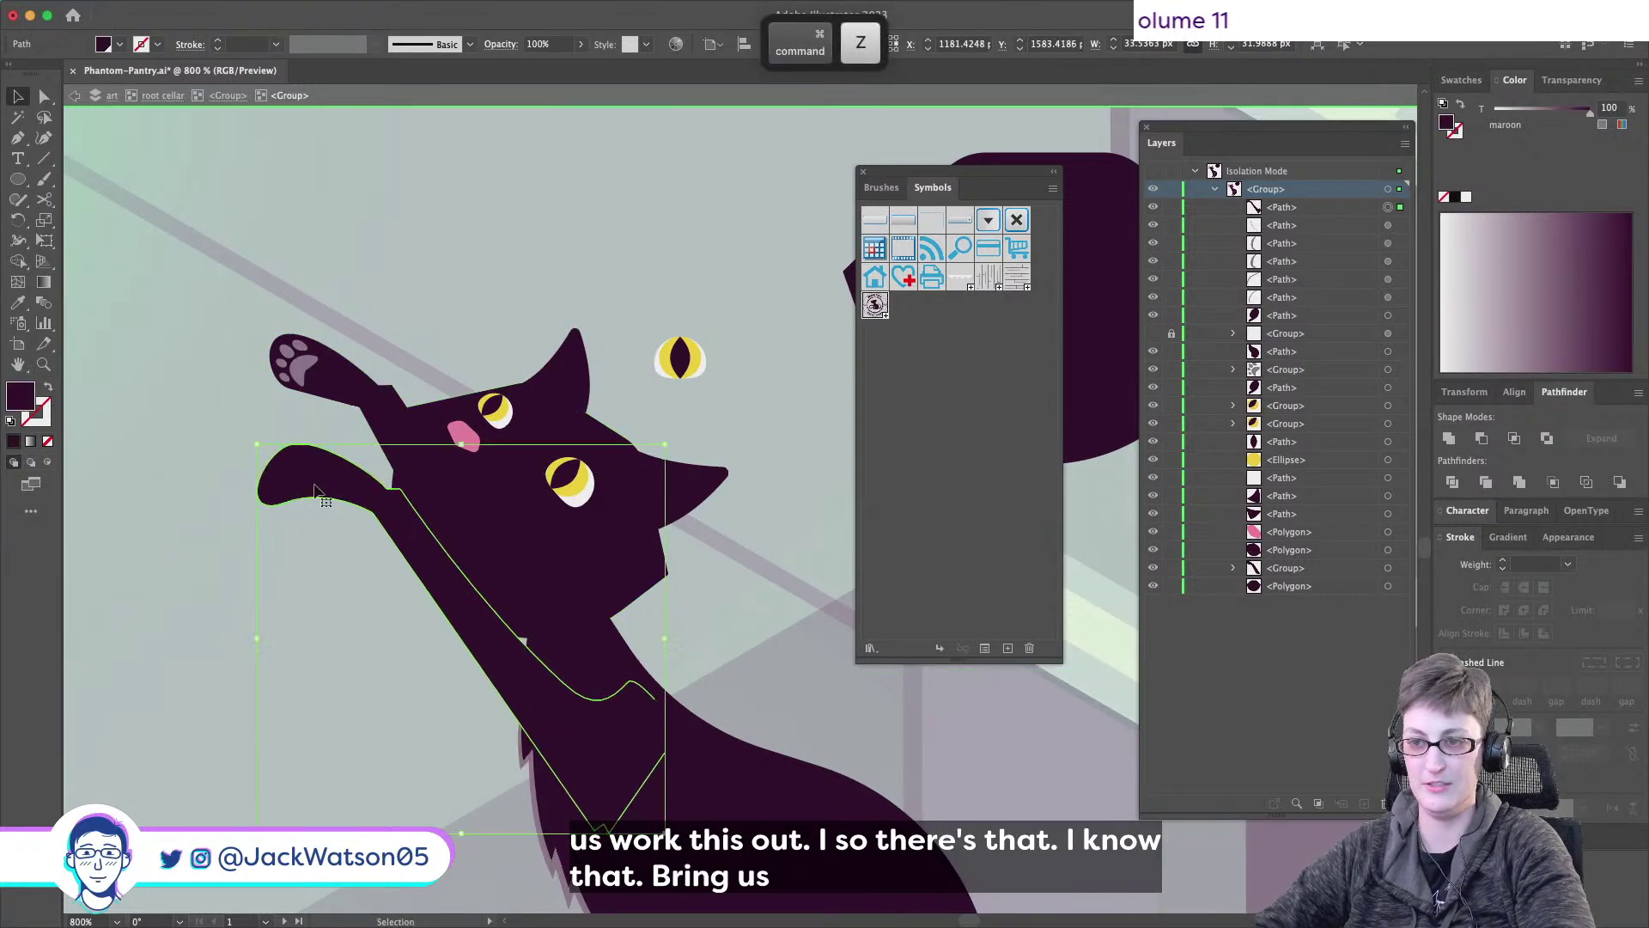
# - Isolate the front foreleg path and shift its paw and wrist anchor points down, away from the back foreleg
pyautogui.doubleClick(335, 490)
pyautogui.press('a')
pyautogui.moveTo(222, 447); pyautogui.dragTo(272, 486)
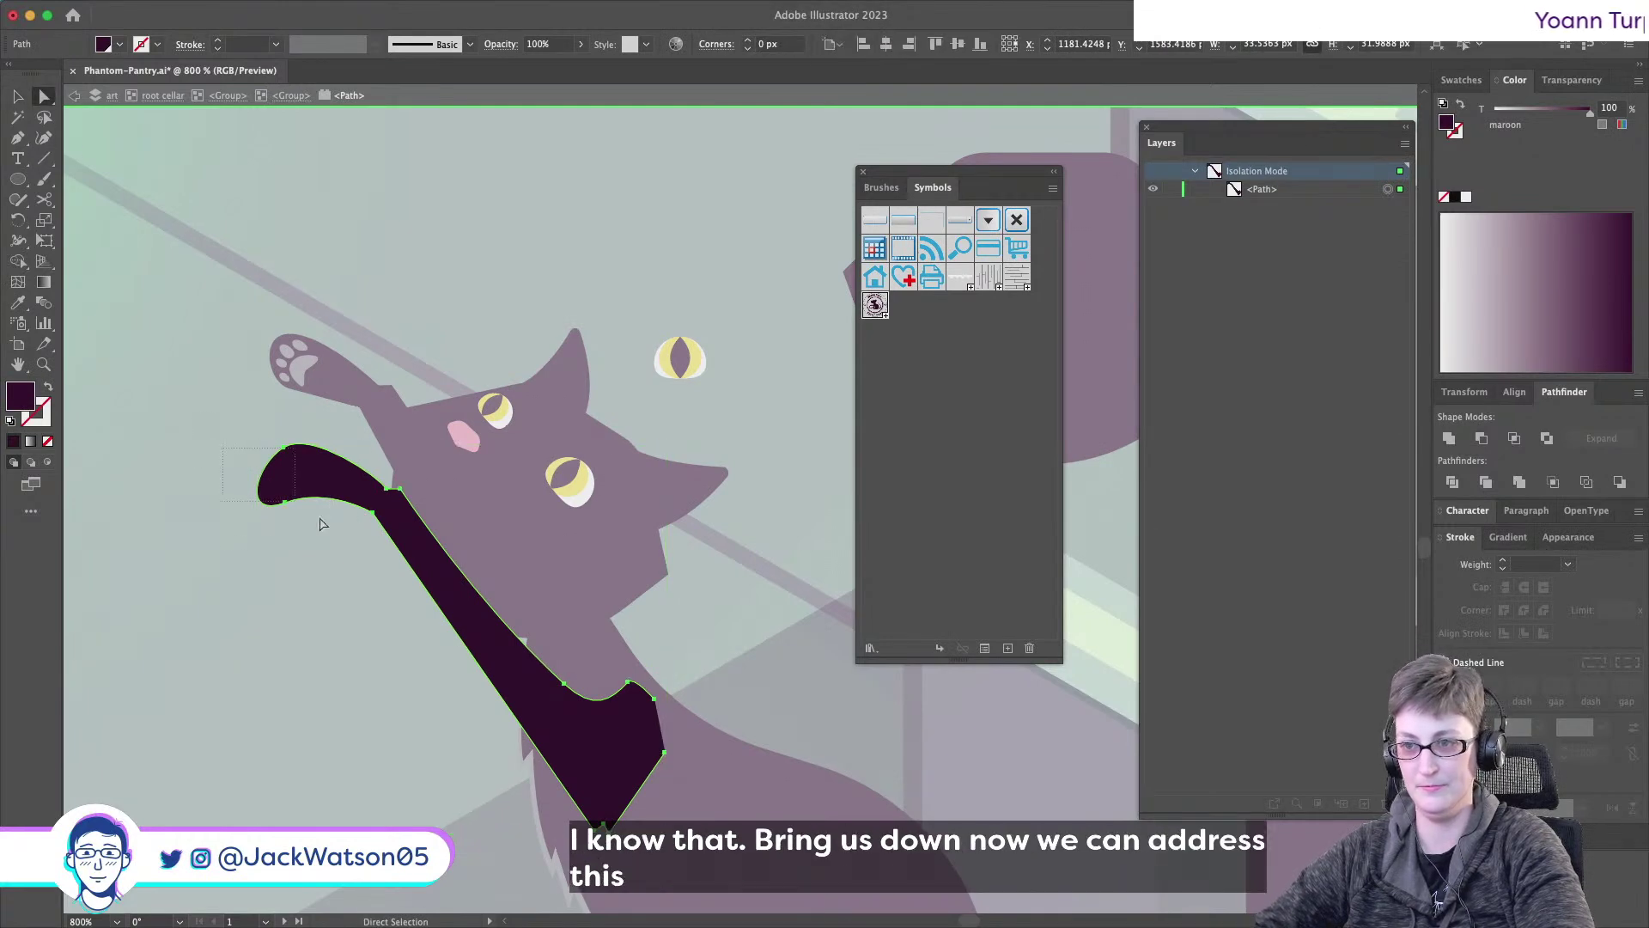
pyautogui.moveTo(427, 554); pyautogui.dragTo(426, 553)
pyautogui.moveTo(397, 491); pyautogui.dragTo(412, 541)
pyautogui.press('cmd+z')
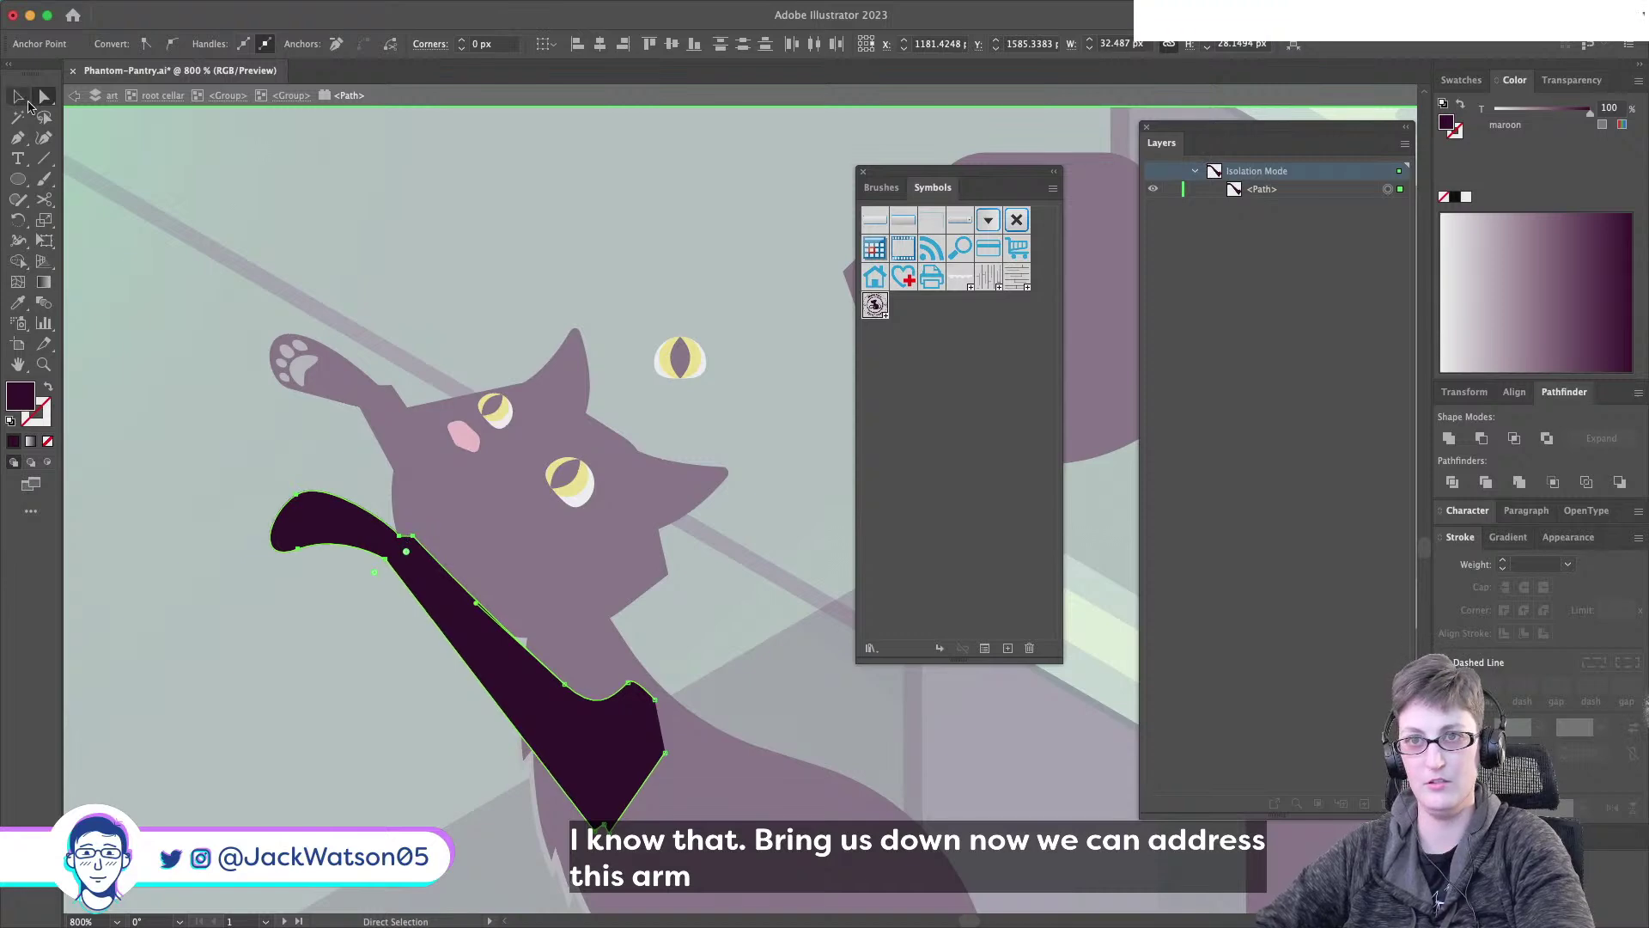
pyautogui.click(73, 96)
pyautogui.press('v')
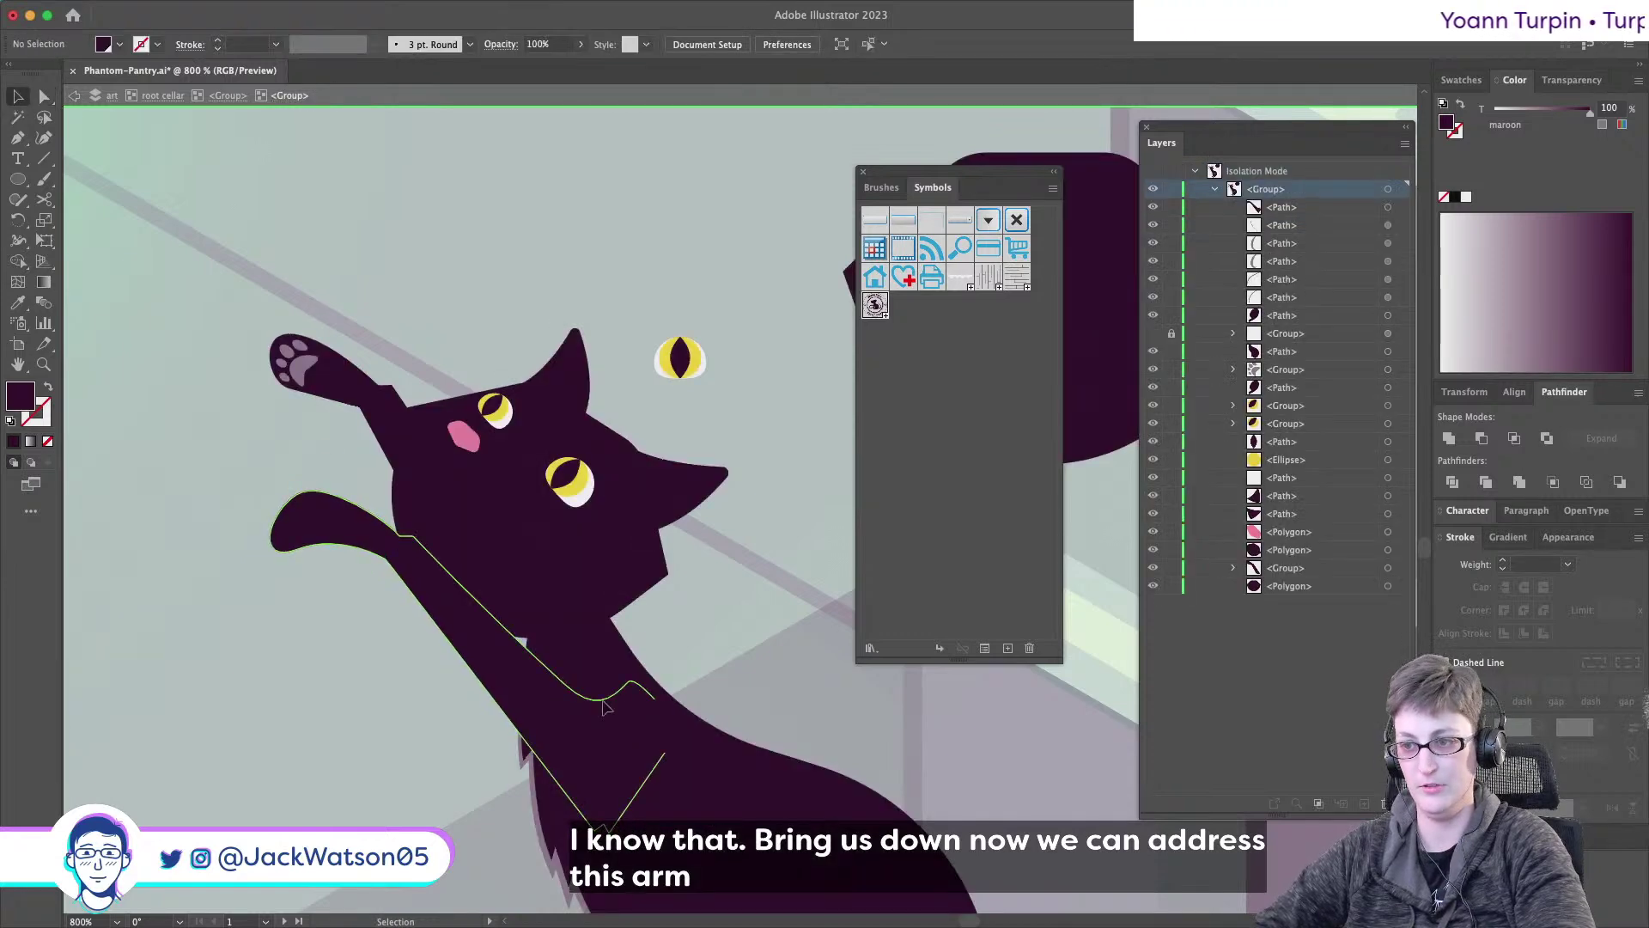
pyautogui.moveTo(673, 483); pyautogui.dragTo(658, 515)
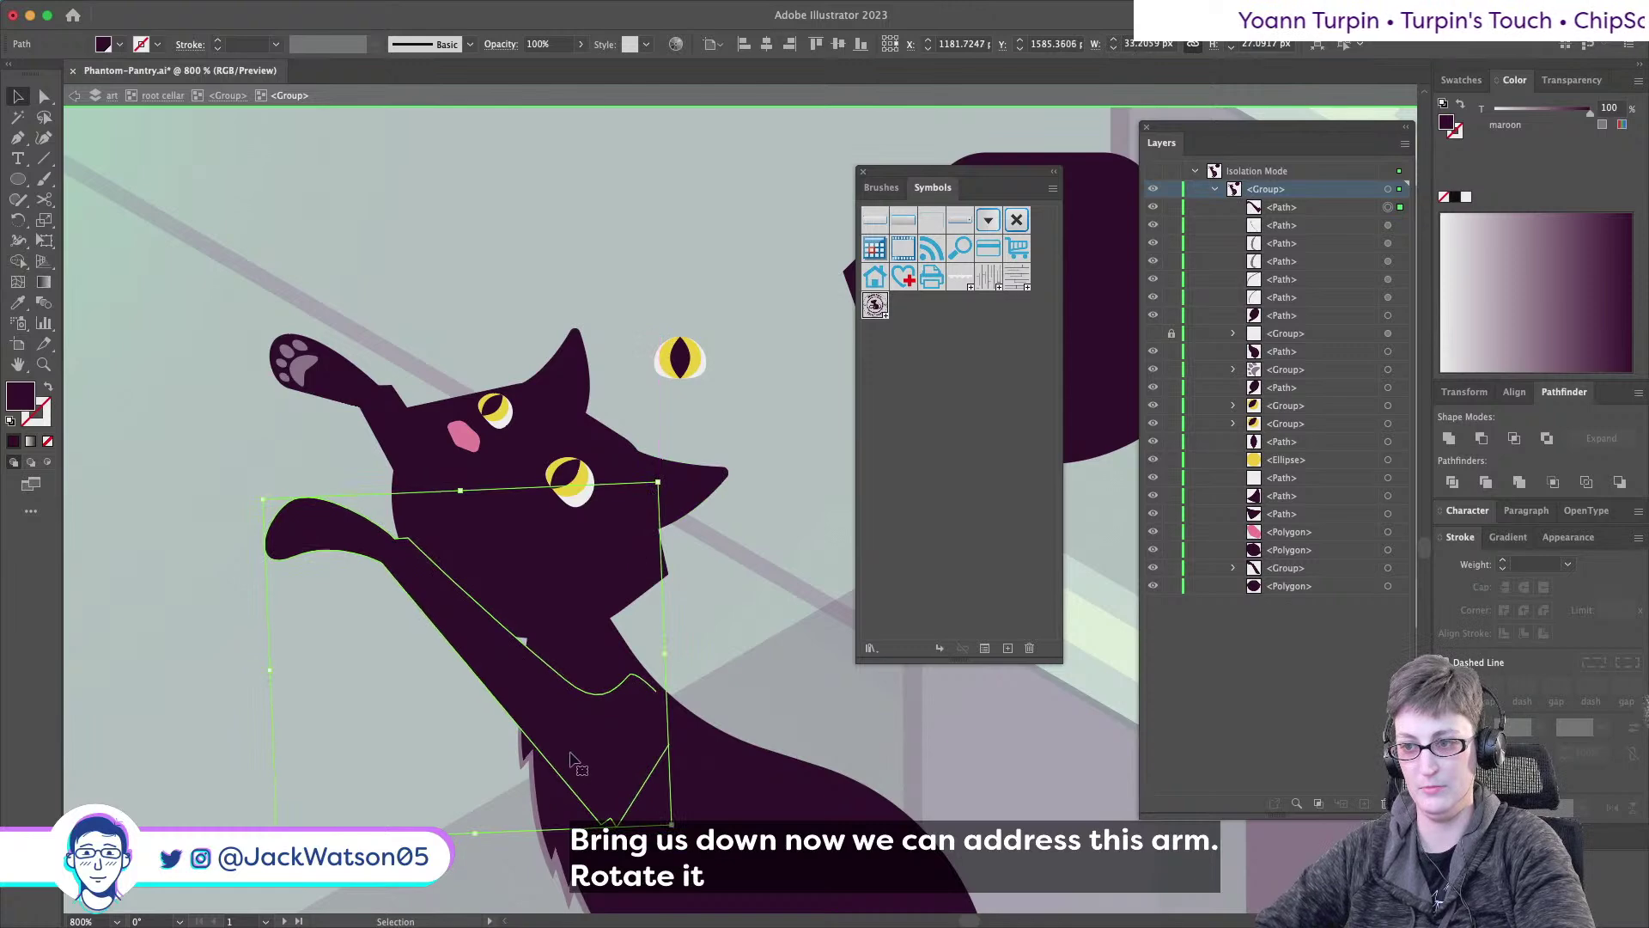
pyautogui.moveTo(560, 759)
pyautogui.mouseDown()
pyautogui.moveTo(546, 757)
pyautogui.moveTo(570, 765)
pyautogui.mouseUp()
pyautogui.press('super+z')
pyautogui.press('super+z')
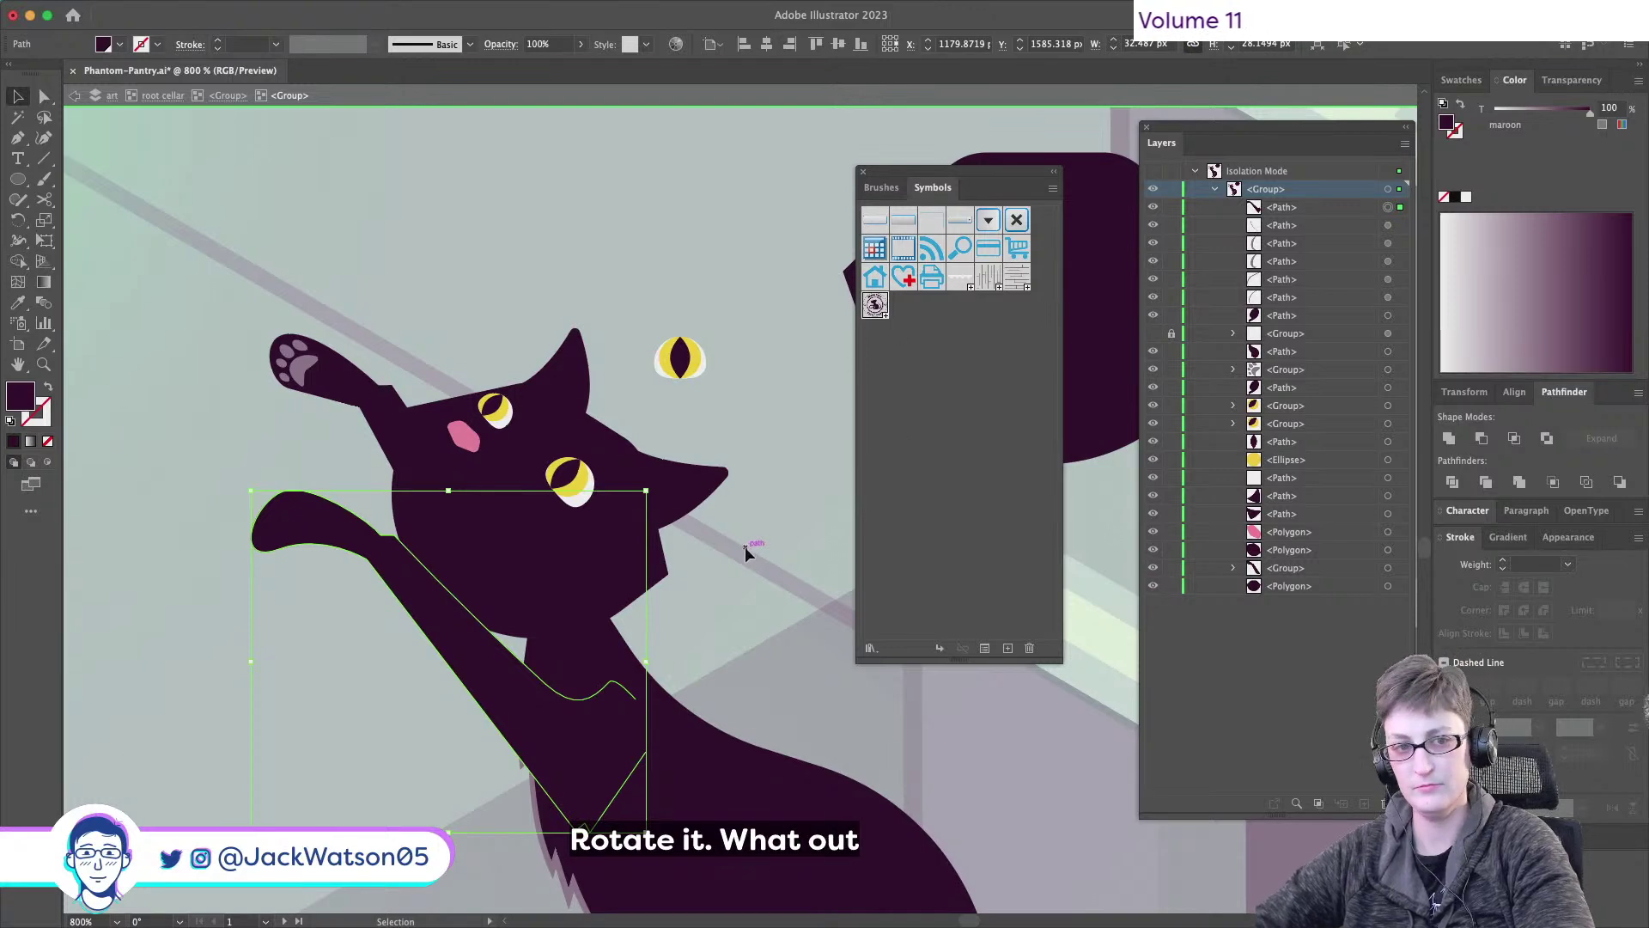
# - Rotate the front foreleg counterclockwise to reach lower, and pull its paw and wrist points inward to shorten the arm
pyautogui.moveTo(241, 488); pyautogui.dragTo(270, 549)
pyautogui.moveTo(577, 748); pyautogui.dragTo(574, 747)
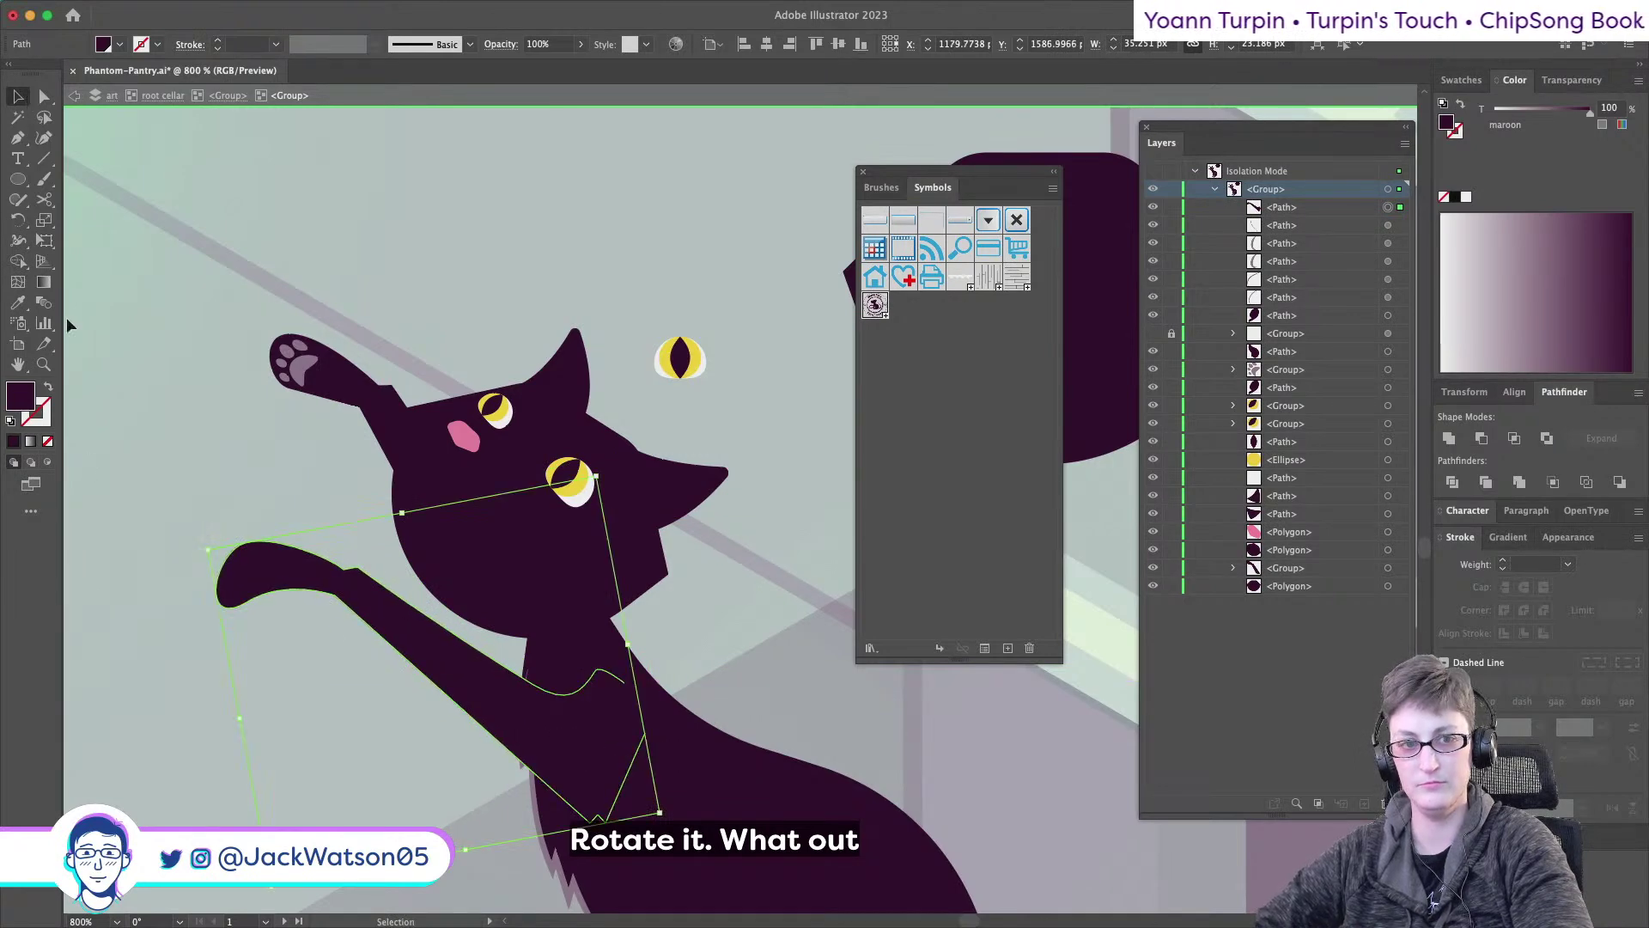
pyautogui.press('a')
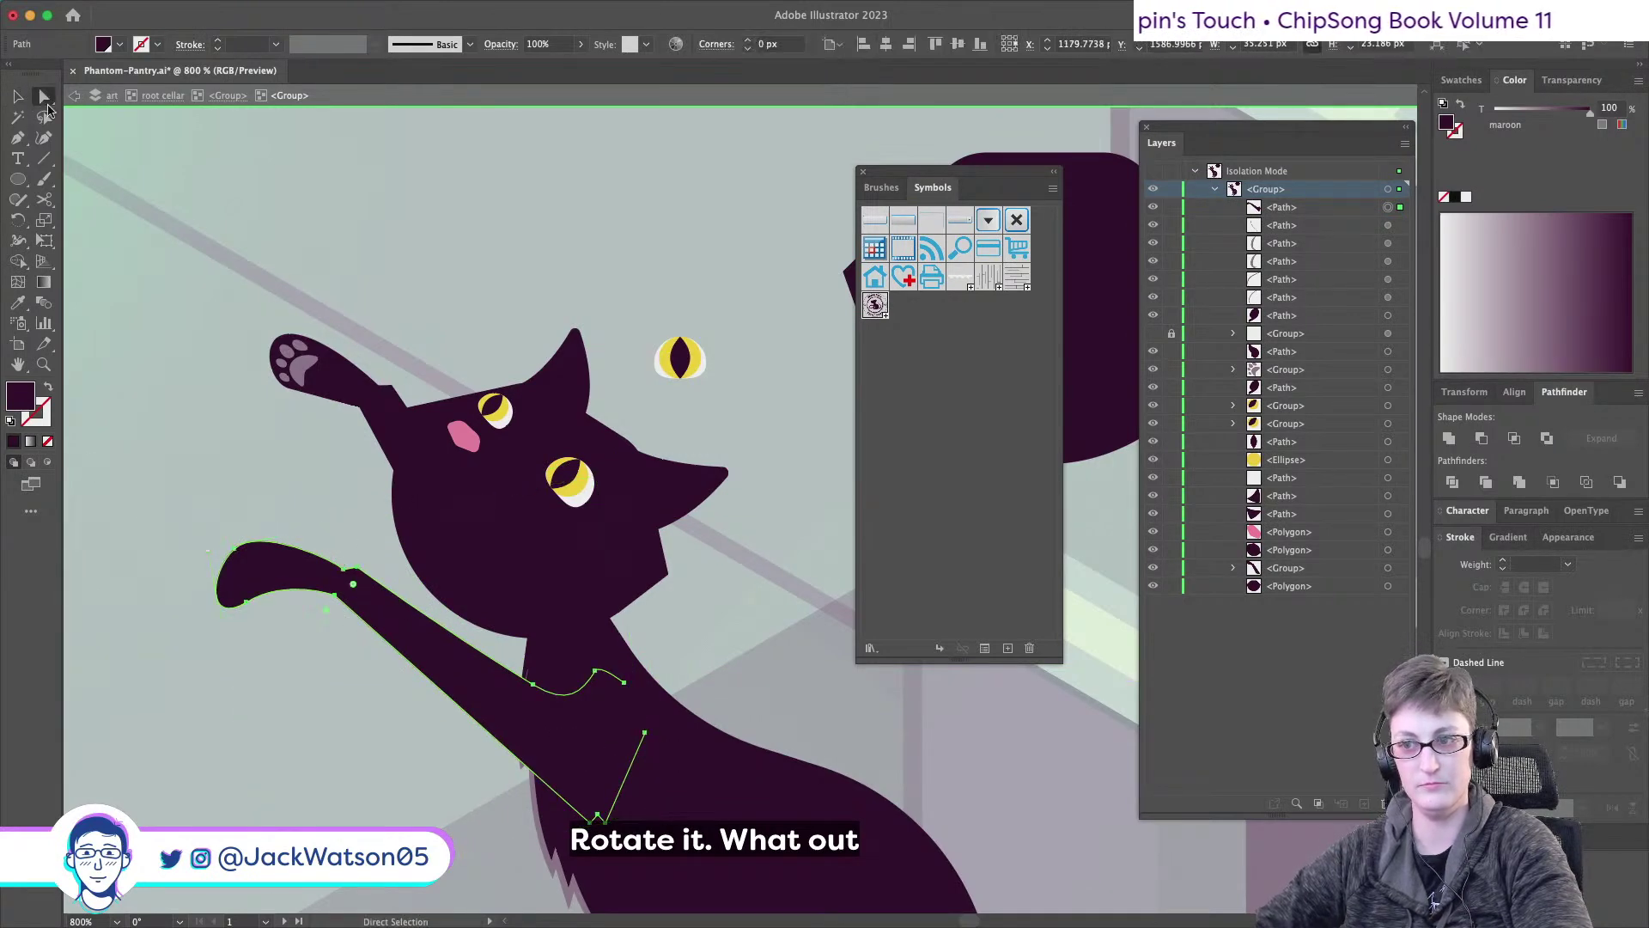
pyautogui.click(339, 600)
pyautogui.moveTo(374, 641)
pyautogui.mouseDown()
pyautogui.moveTo(354, 588)
pyautogui.moveTo(383, 537)
pyautogui.moveTo(385, 632)
pyautogui.mouseUp()
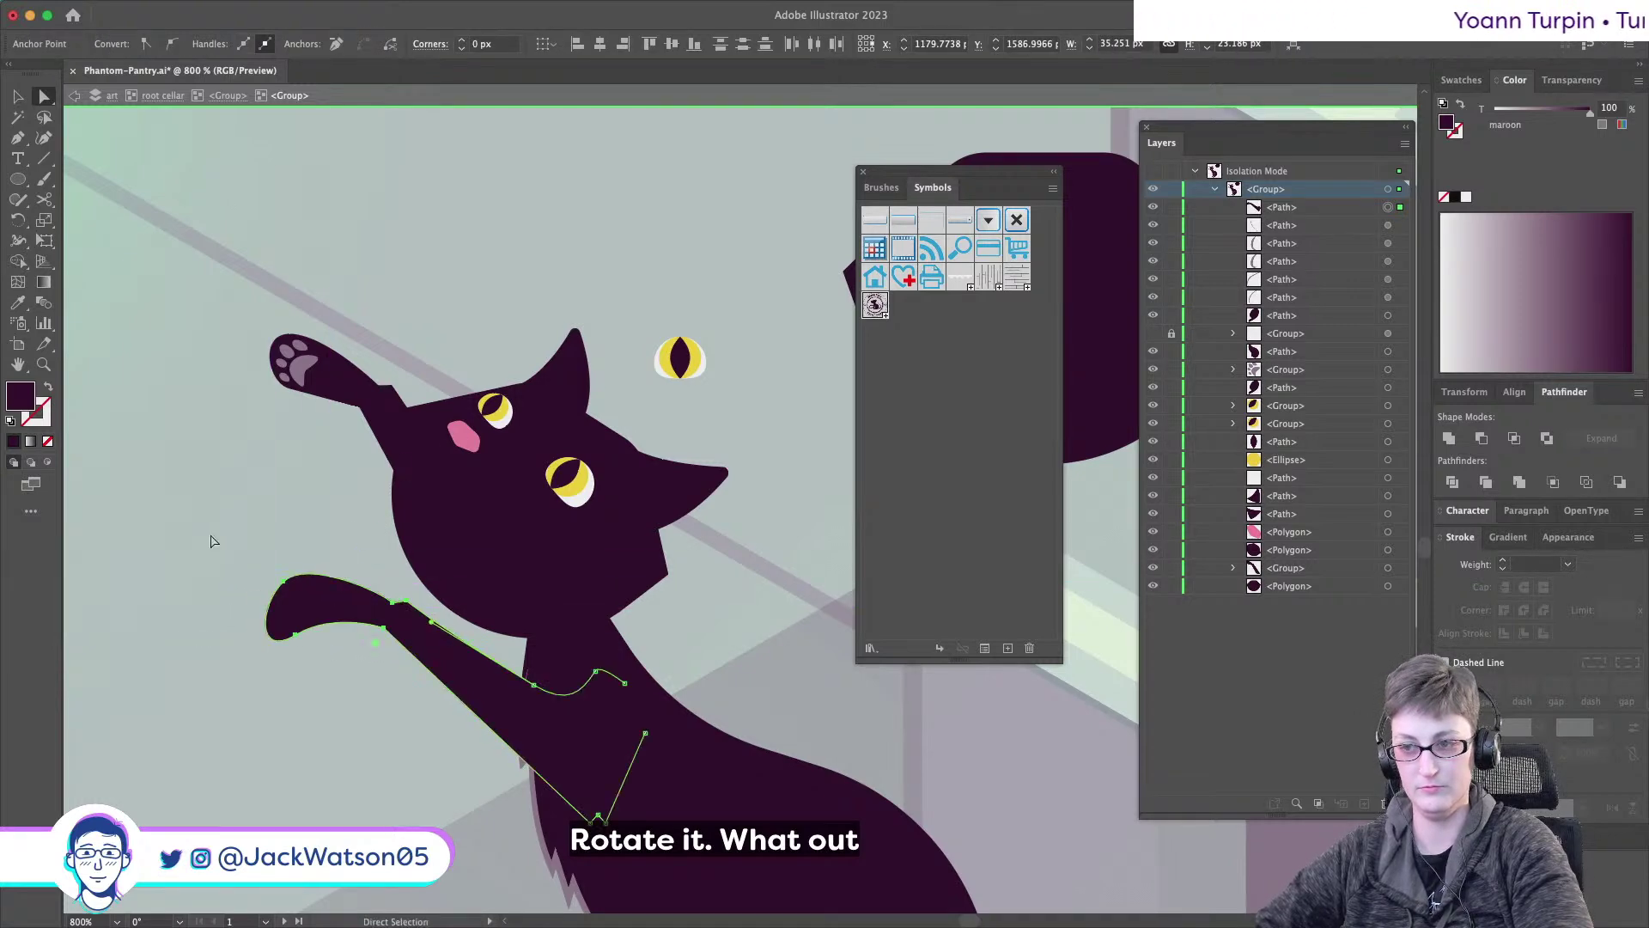
# - Select the back foreleg together with its paw pads, rotate them counterclockwise, and lower them beside the cat's nose
pyautogui.click(18, 96)
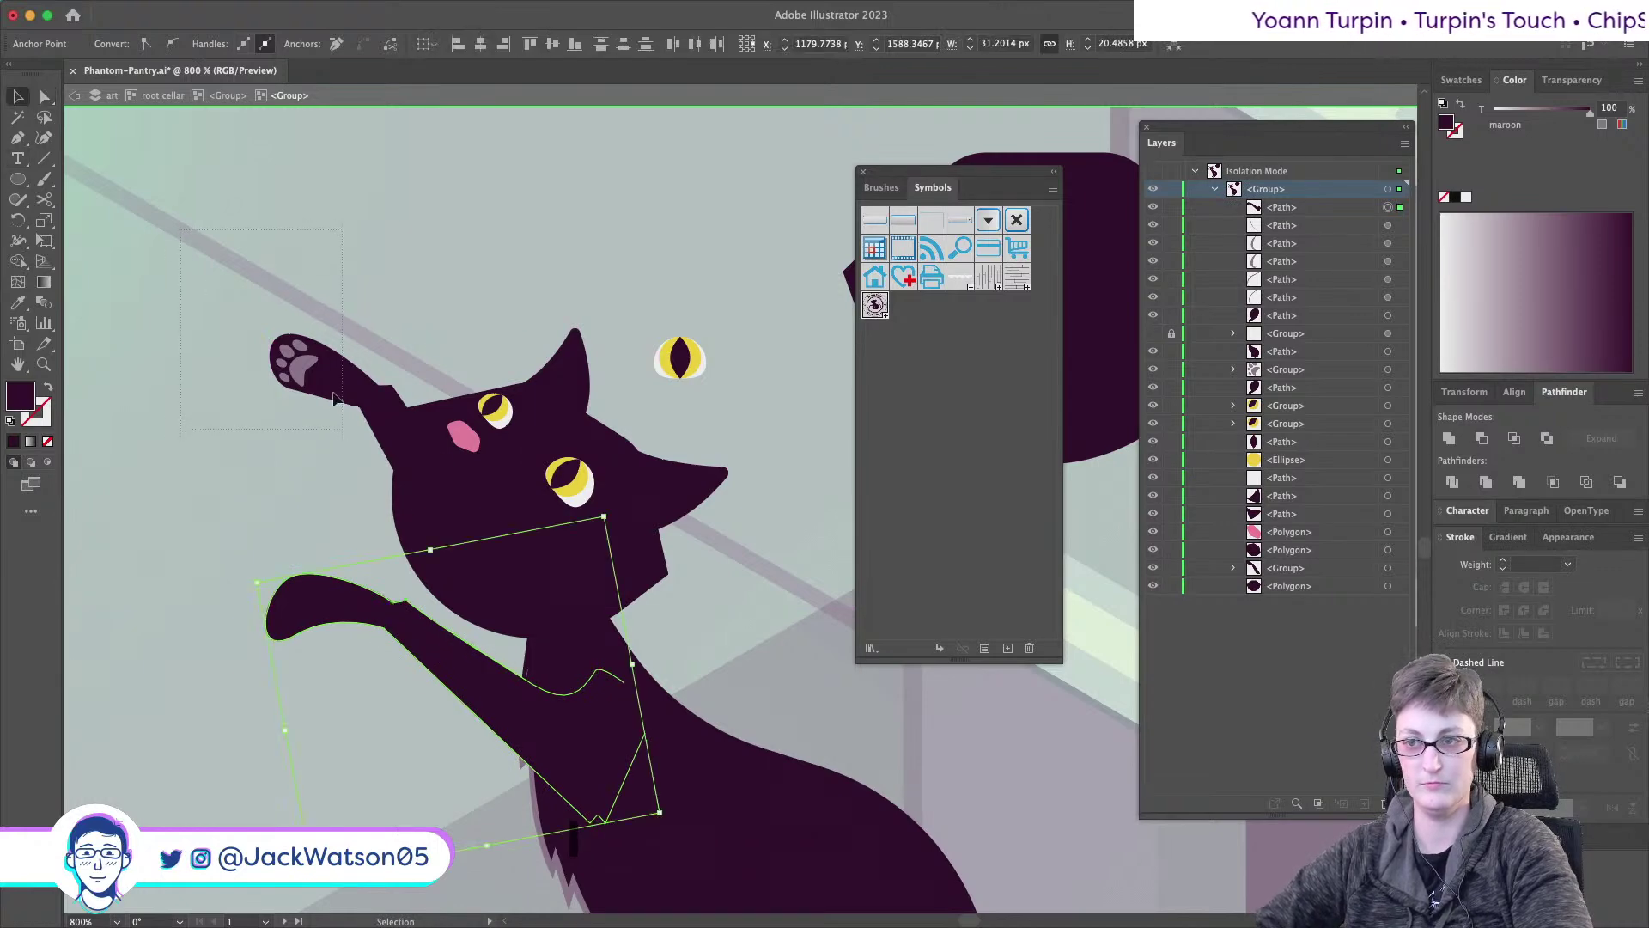
pyautogui.moveTo(336, 408); pyautogui.dragTo(339, 420)
pyautogui.moveTo(526, 328); pyautogui.dragTo(481, 309)
pyautogui.moveTo(363, 431); pyautogui.dragTo(365, 455)
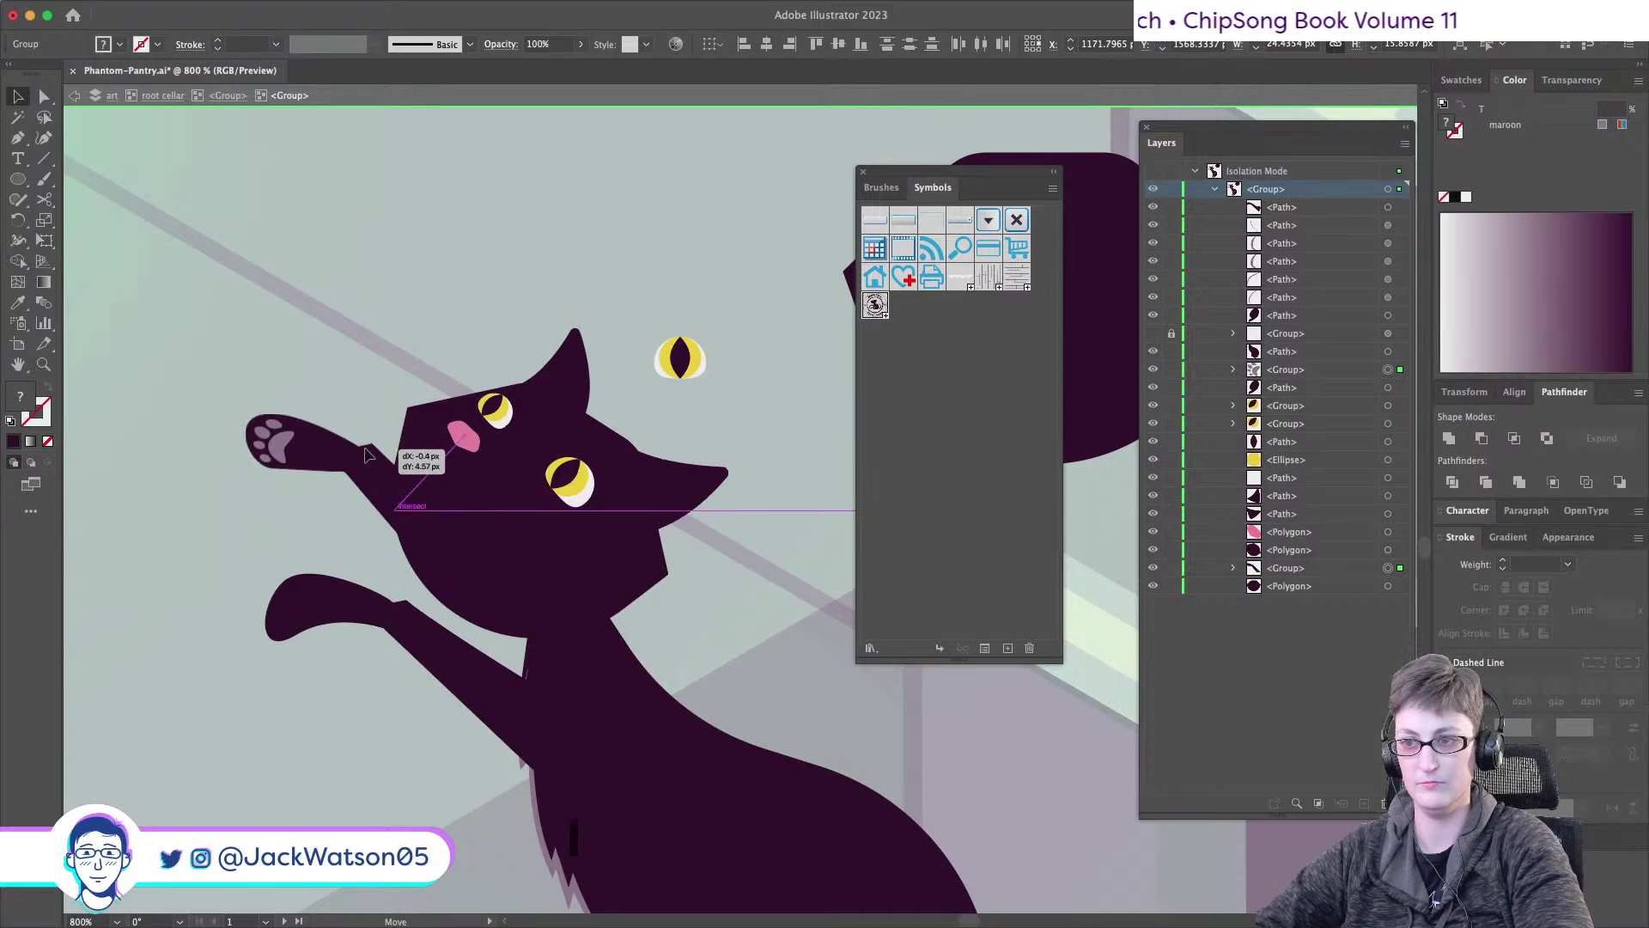
# - Stretch the back foreleg's lower shoulder anchor point down into the cat's chest so the upper arm joins the body
pyautogui.click(295, 391)
pyautogui.scroll(2, 296, 390)
pyautogui.hscroll(2, 296, 397)
pyautogui.scroll(-1, 295, 397)
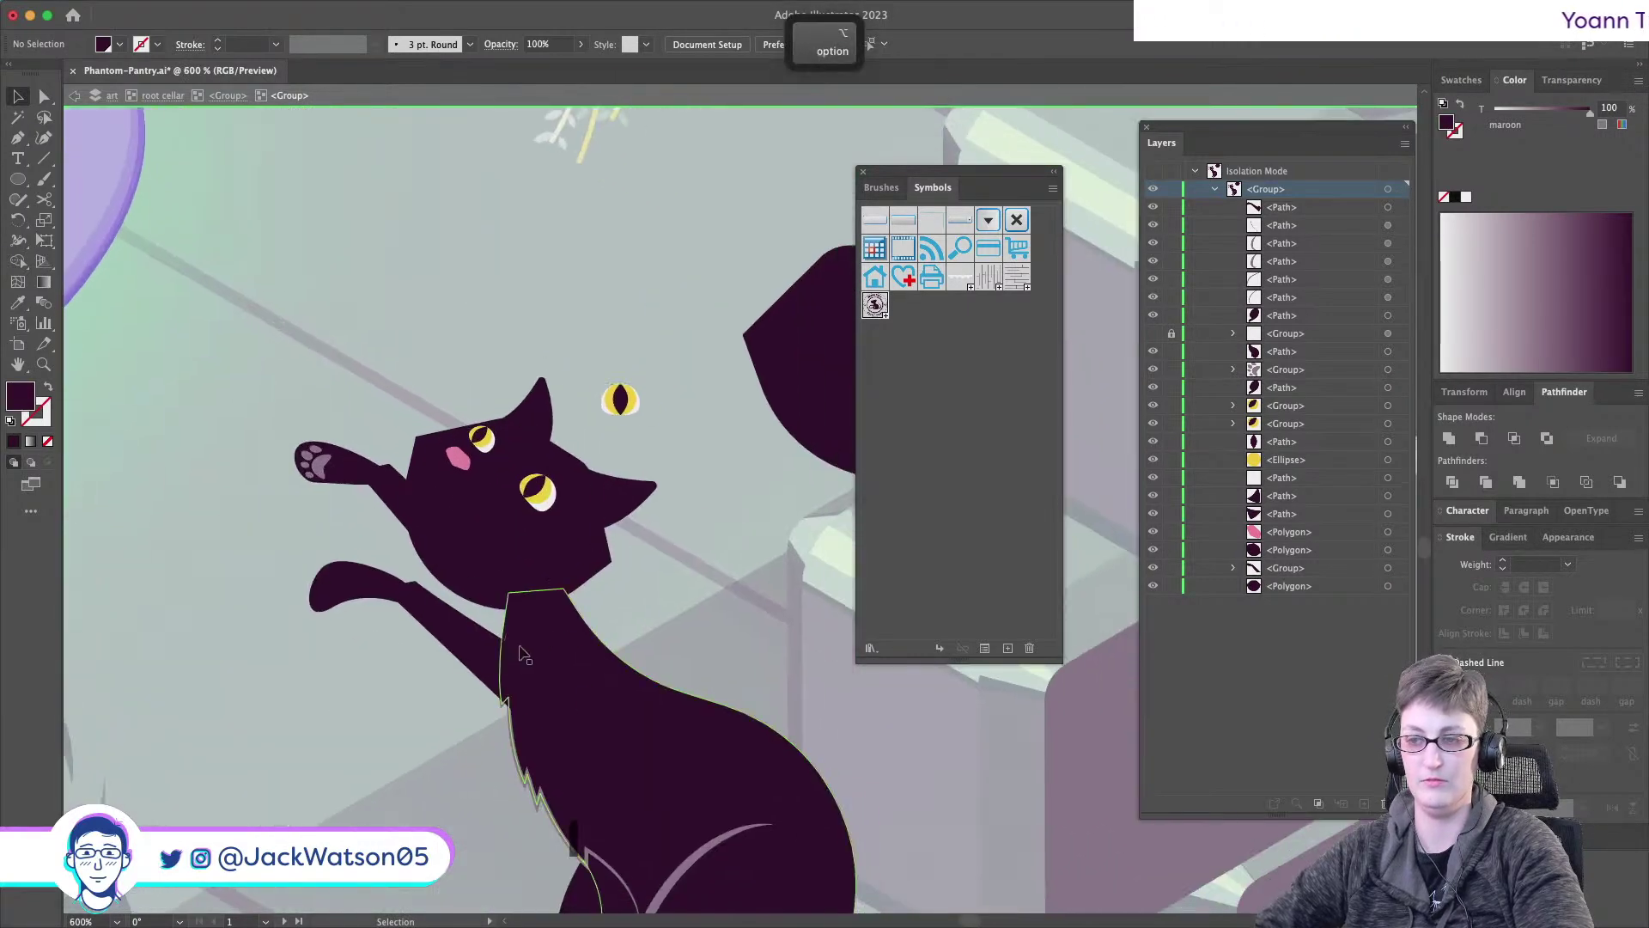
pyautogui.moveTo(498, 656); pyautogui.dragTo(496, 657)
pyautogui.moveTo(329, 472); pyautogui.dragTo(340, 481)
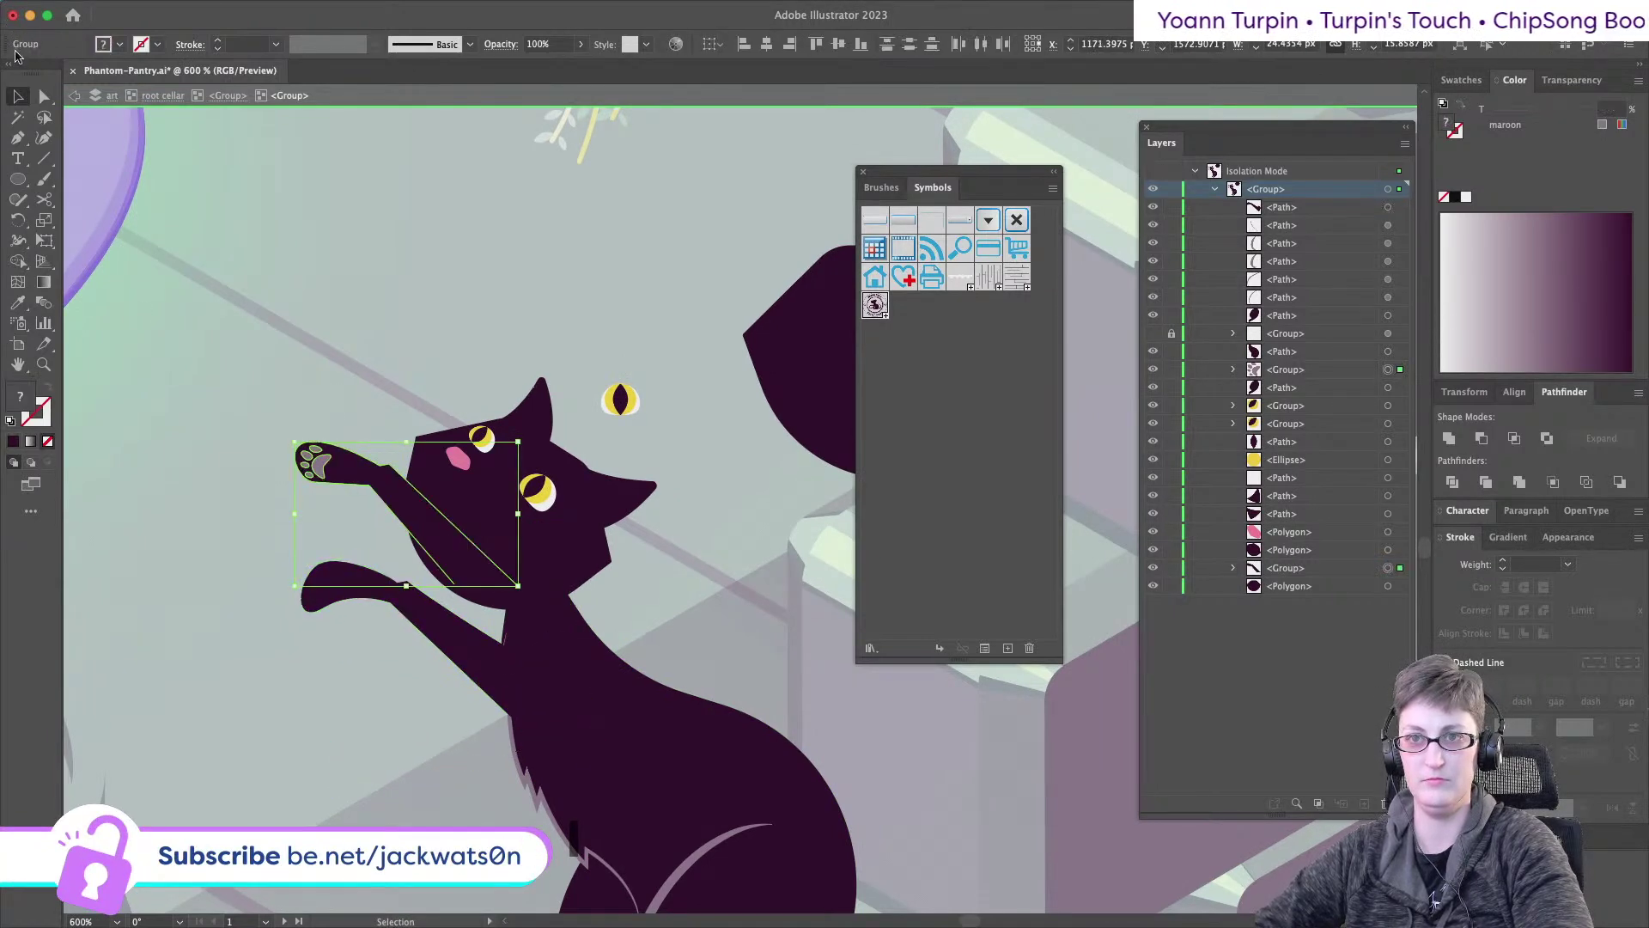
pyautogui.click(44, 96)
pyautogui.click(454, 585)
pyautogui.moveTo(456, 593); pyautogui.dragTo(519, 659)
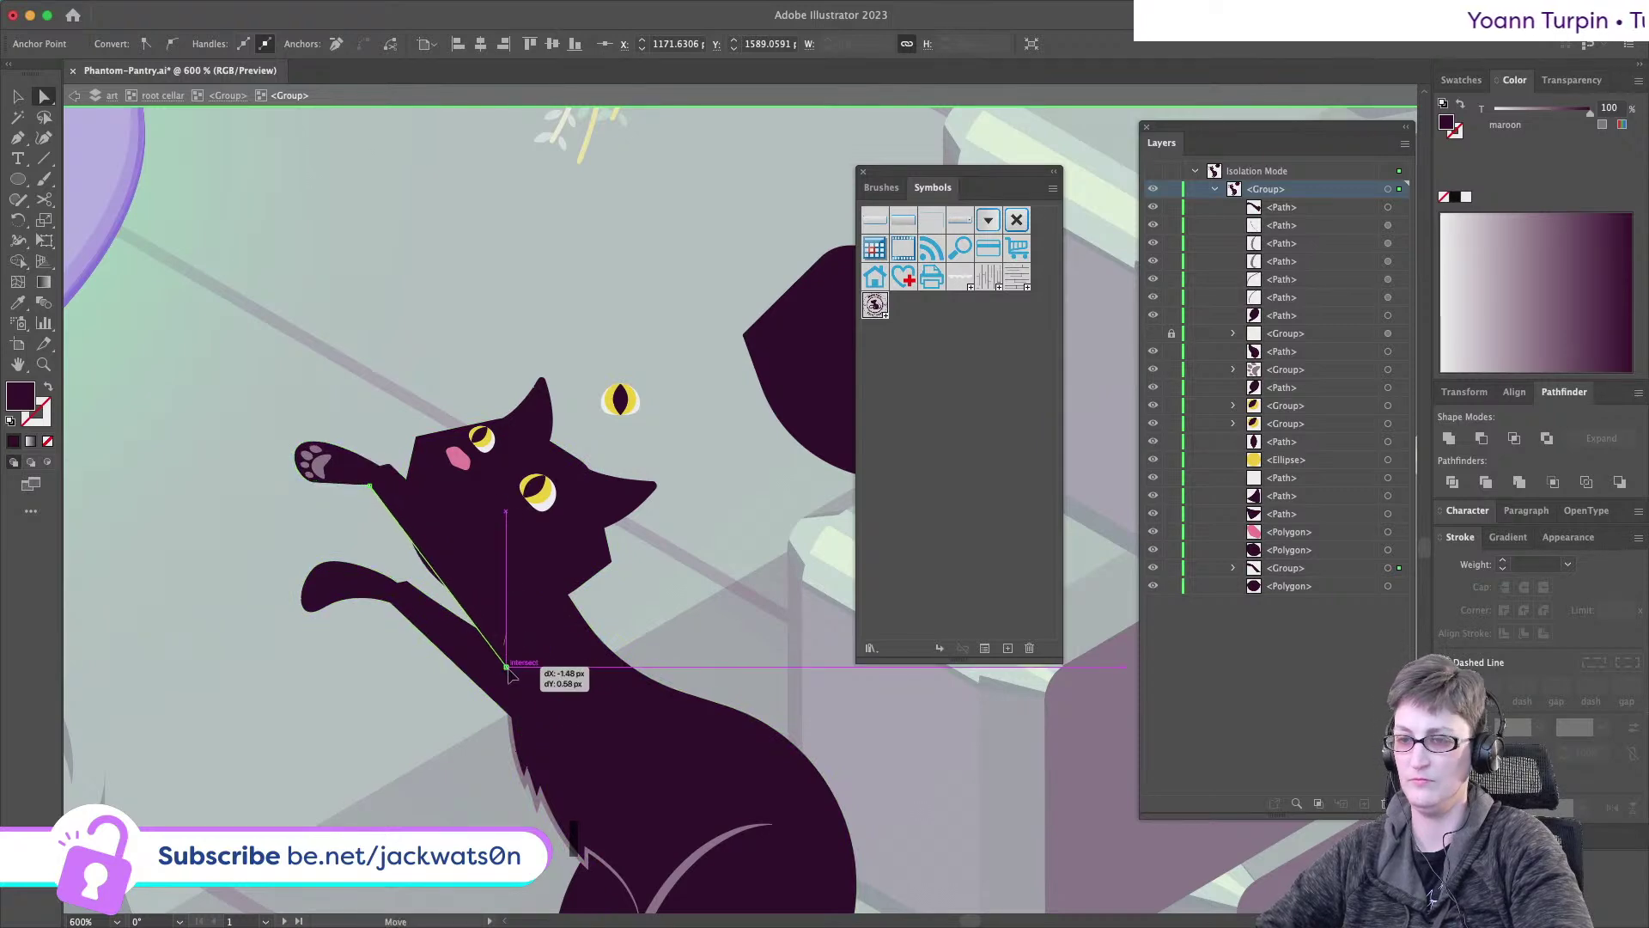
pyautogui.press('shift+super+a')
# - Select the back foreleg's paw points together with the paw pads and shift them slightly up toward the head
pyautogui.scroll(-3, 266, 479)
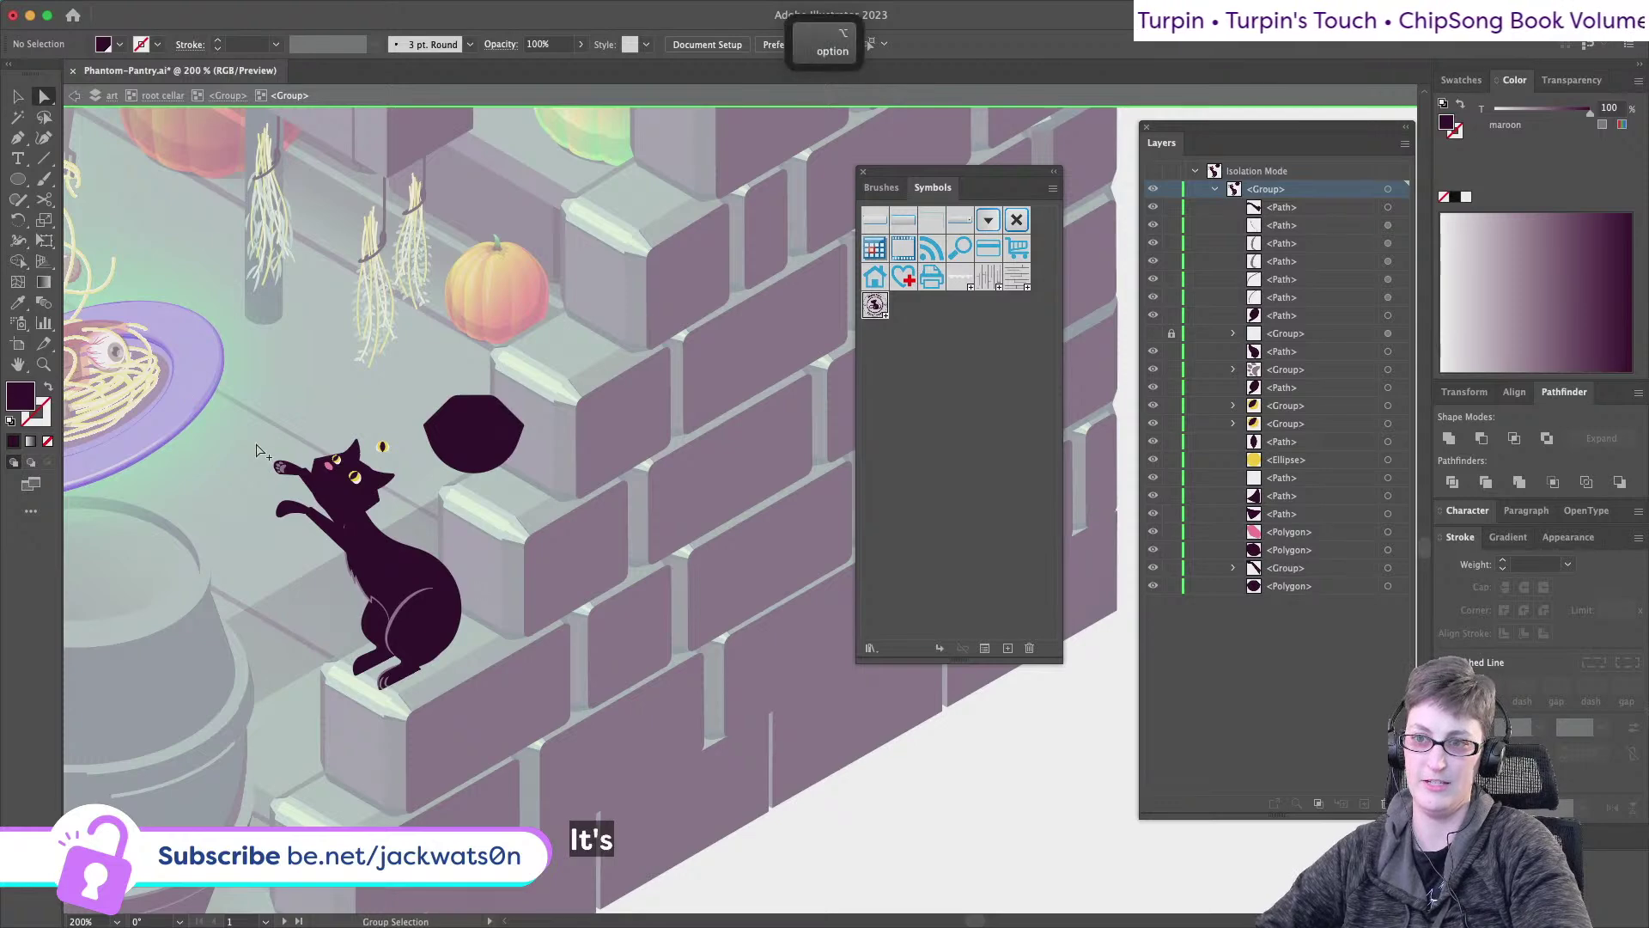
pyautogui.scroll(2, 249, 445)
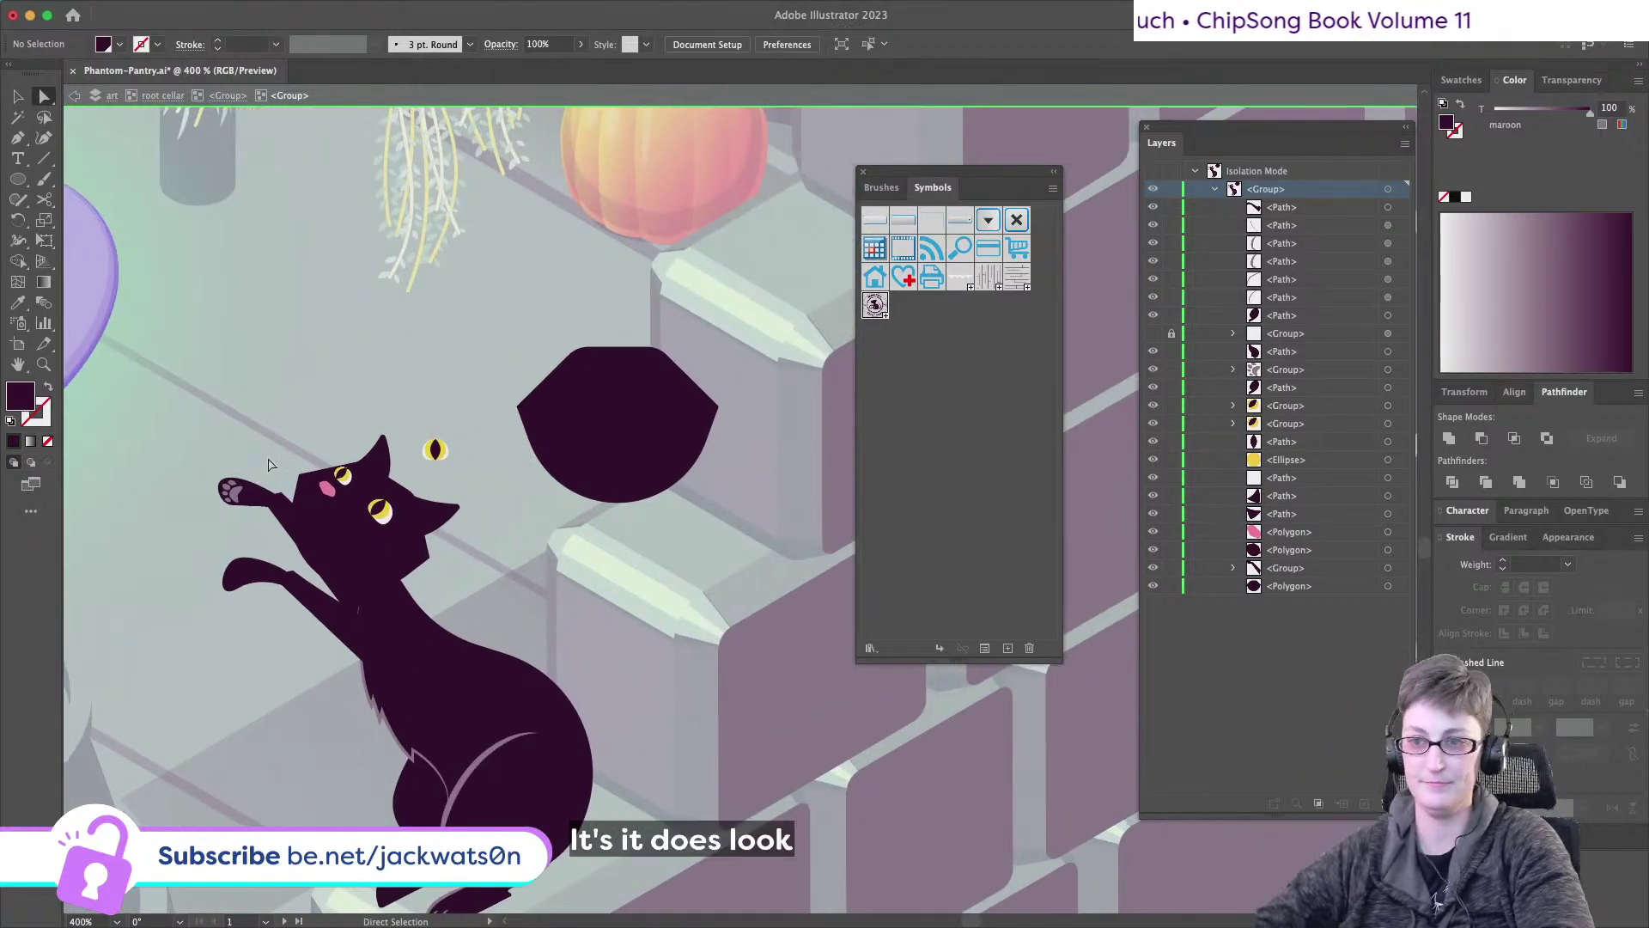
pyautogui.press('alt')
pyautogui.scroll(-2, 268, 537)
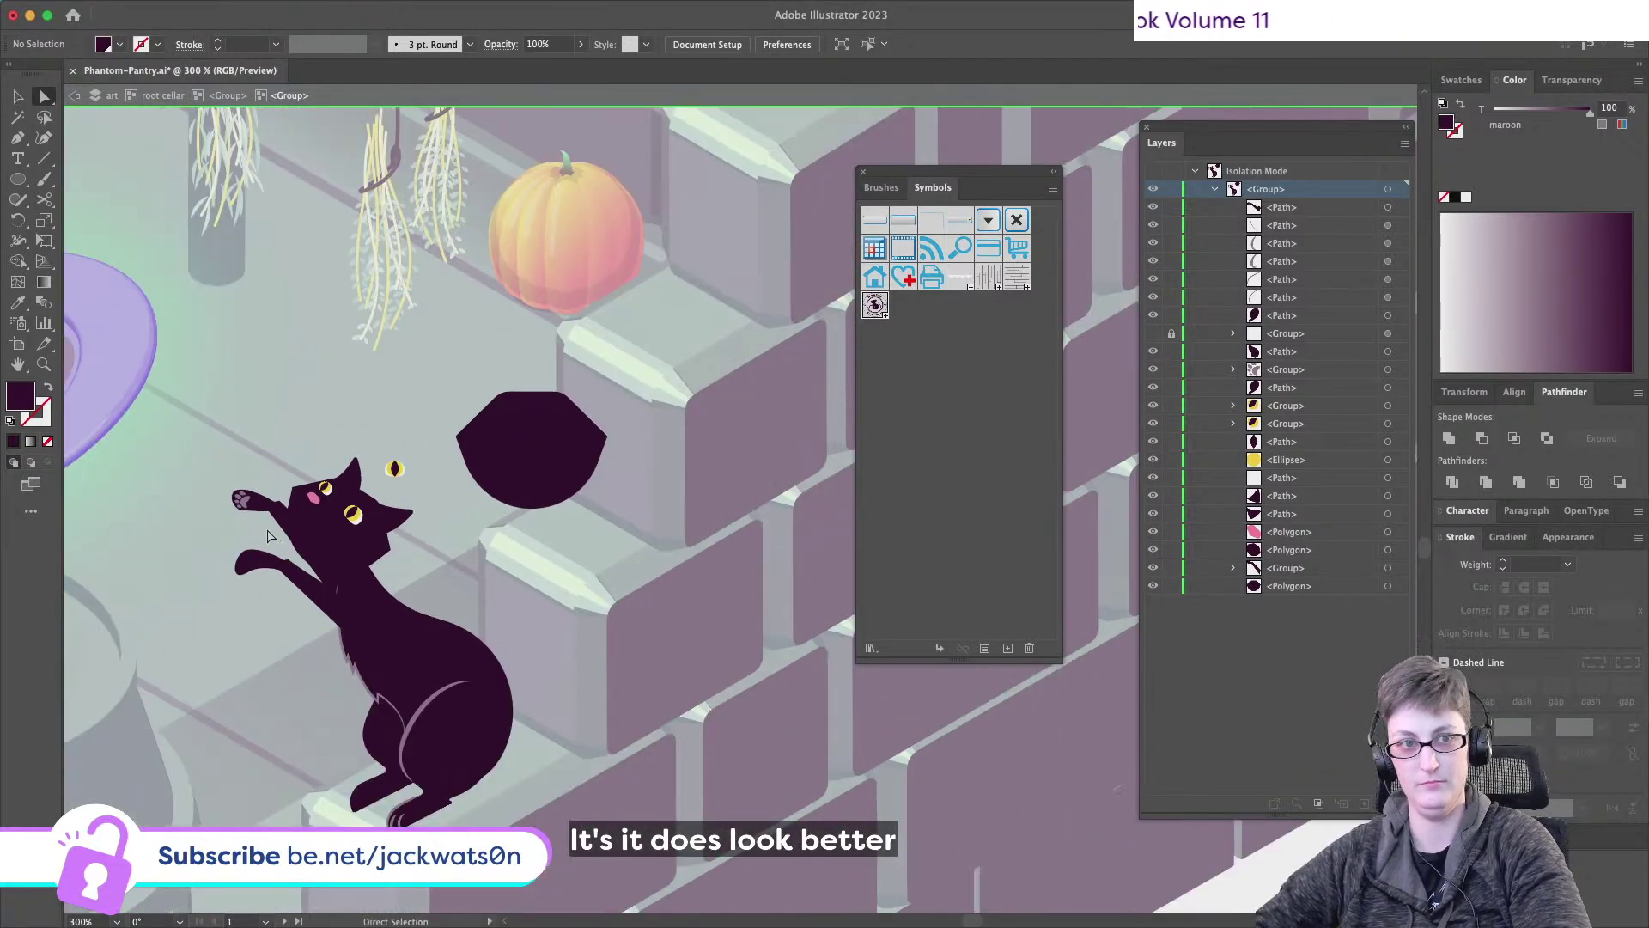
pyautogui.scroll(3, 265, 528)
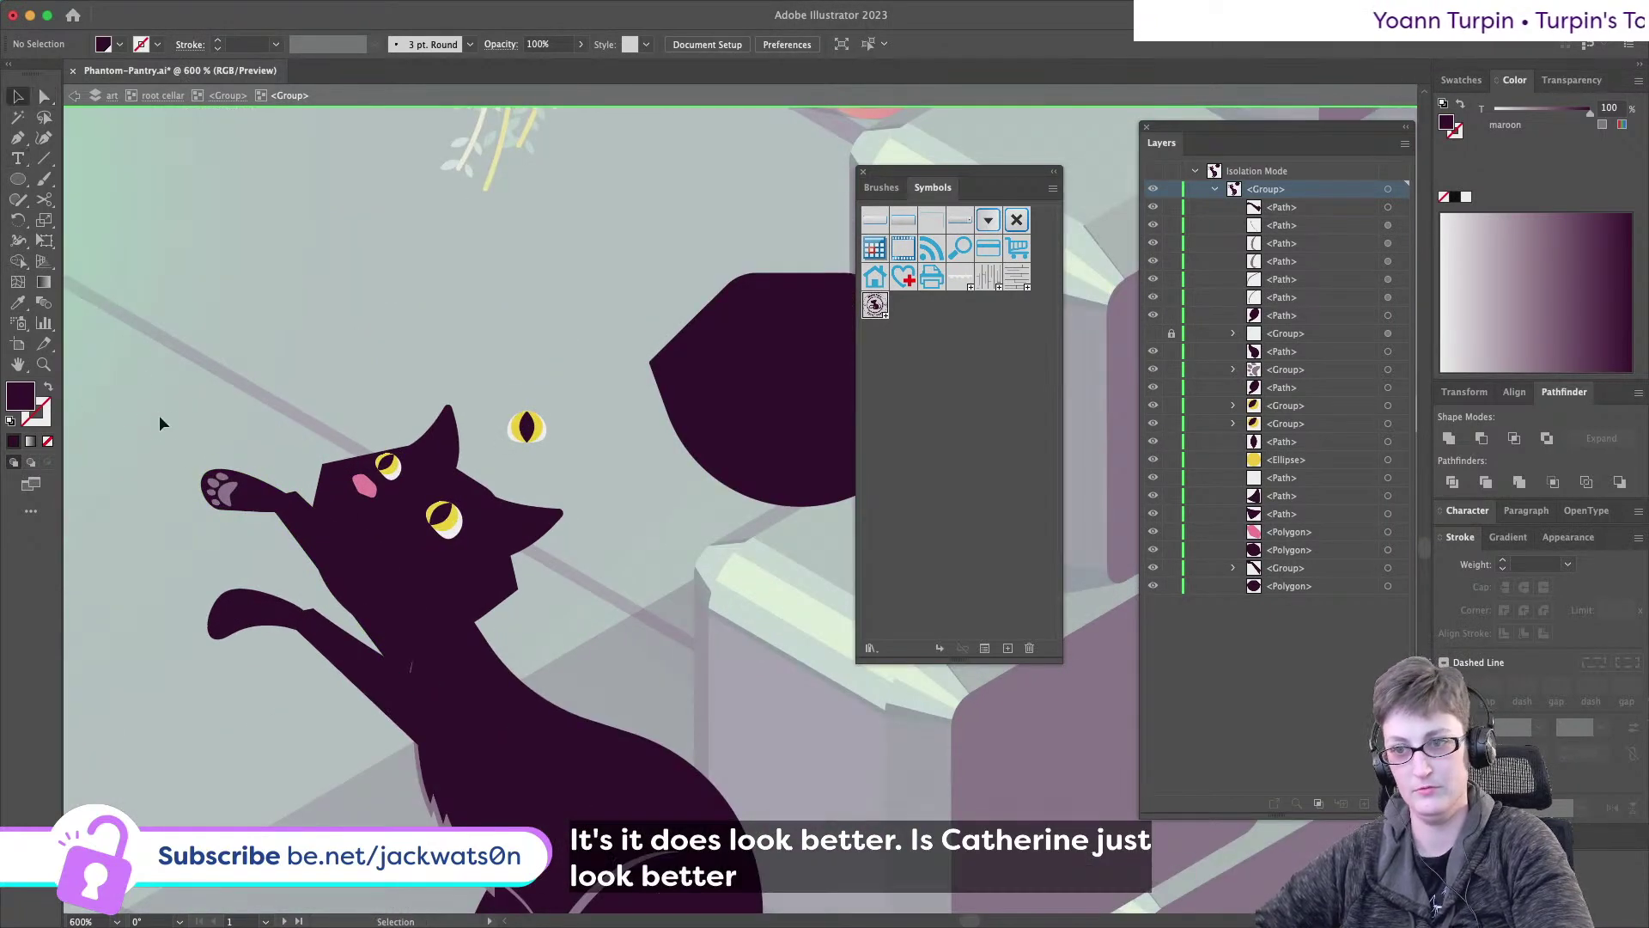
pyautogui.moveTo(266, 520); pyautogui.dragTo(265, 520)
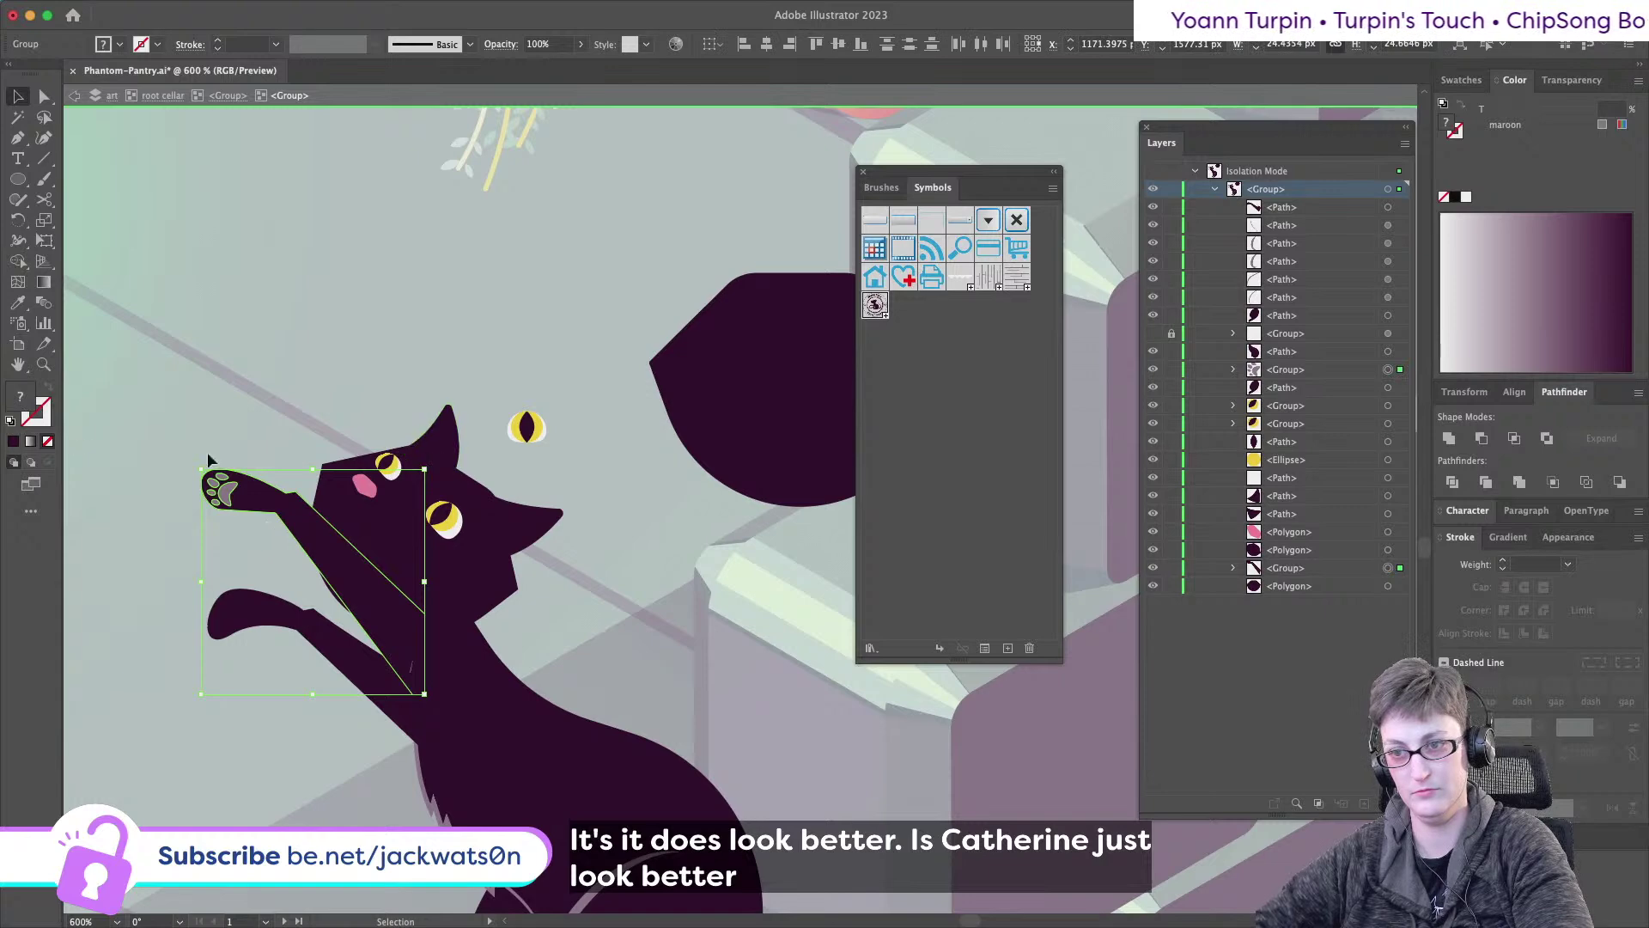
pyautogui.click(40, 98)
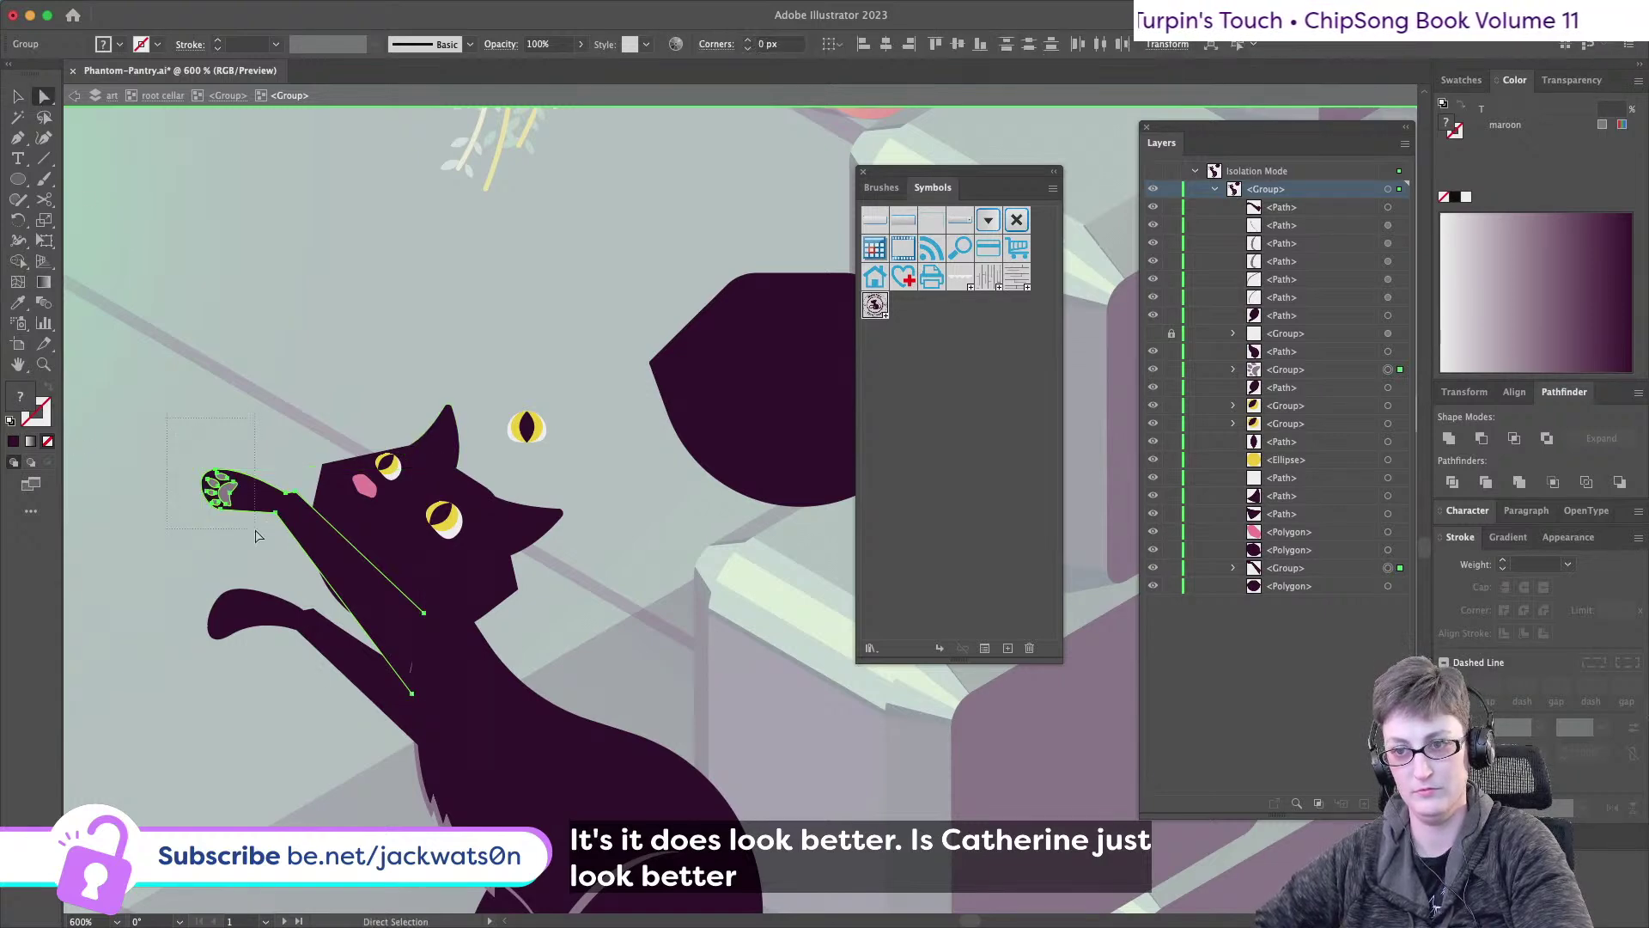
pyautogui.moveTo(256, 536); pyautogui.dragTo(256, 536)
pyautogui.moveTo(221, 477); pyautogui.dragTo(225, 464)
pyautogui.click(163, 533)
# - Lighten the front foreleg's maroon fill to a 68% tint to set it apart from the body
pyautogui.scroll(-3, 271, 537)
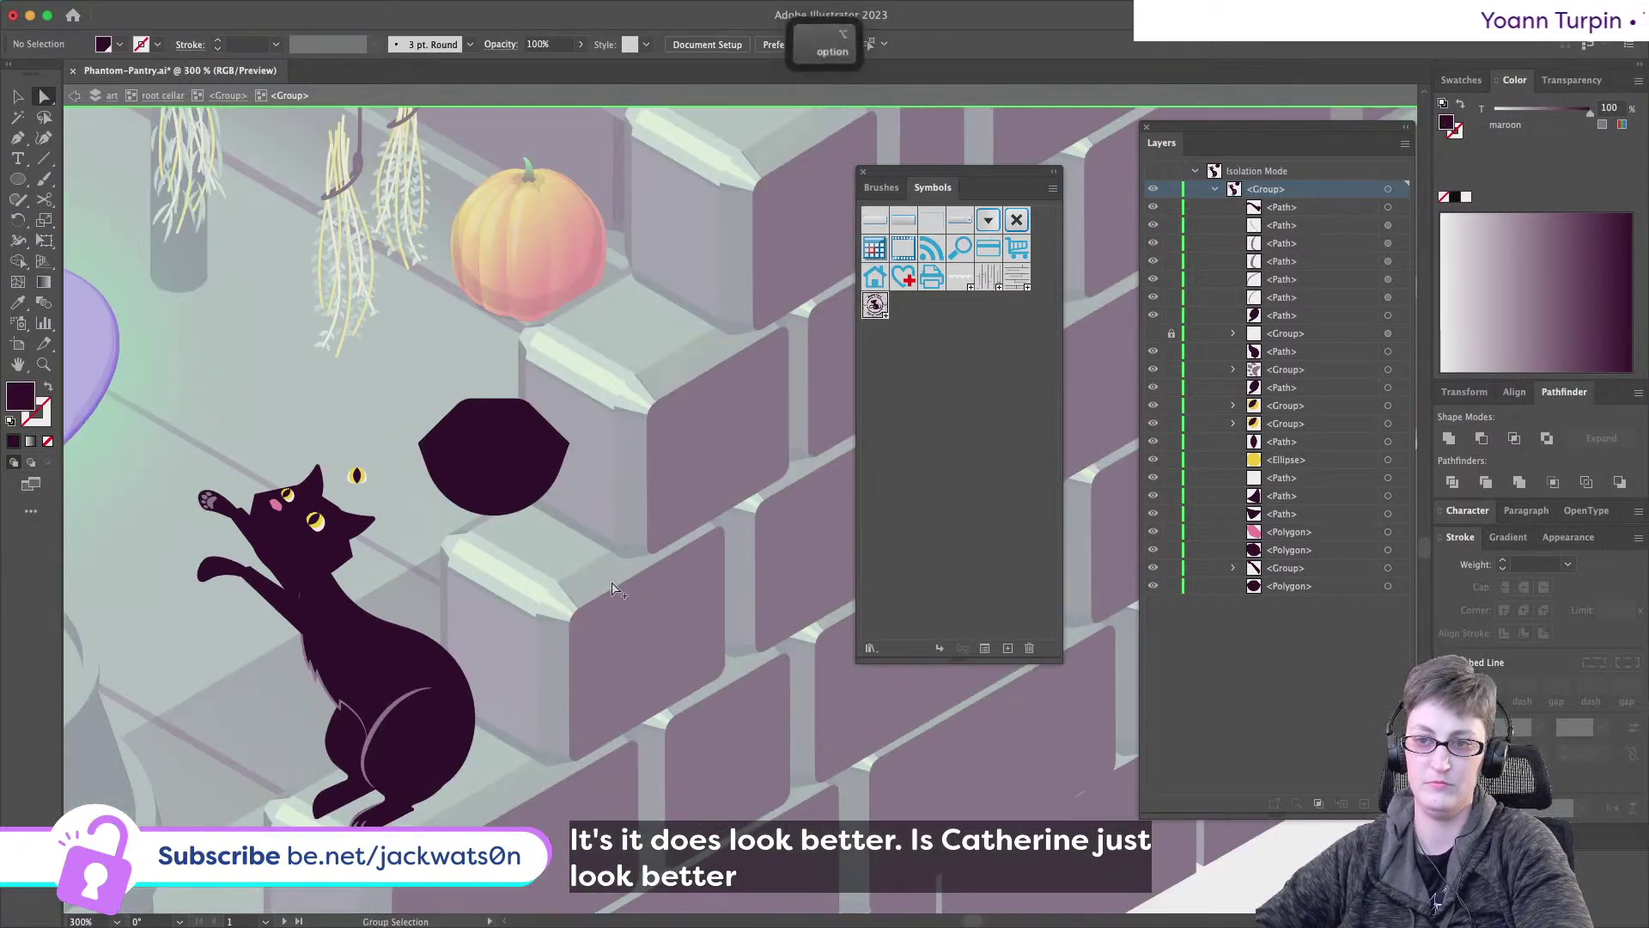
pyautogui.scroll(-3, 612, 589)
pyautogui.scroll(5, 612, 590)
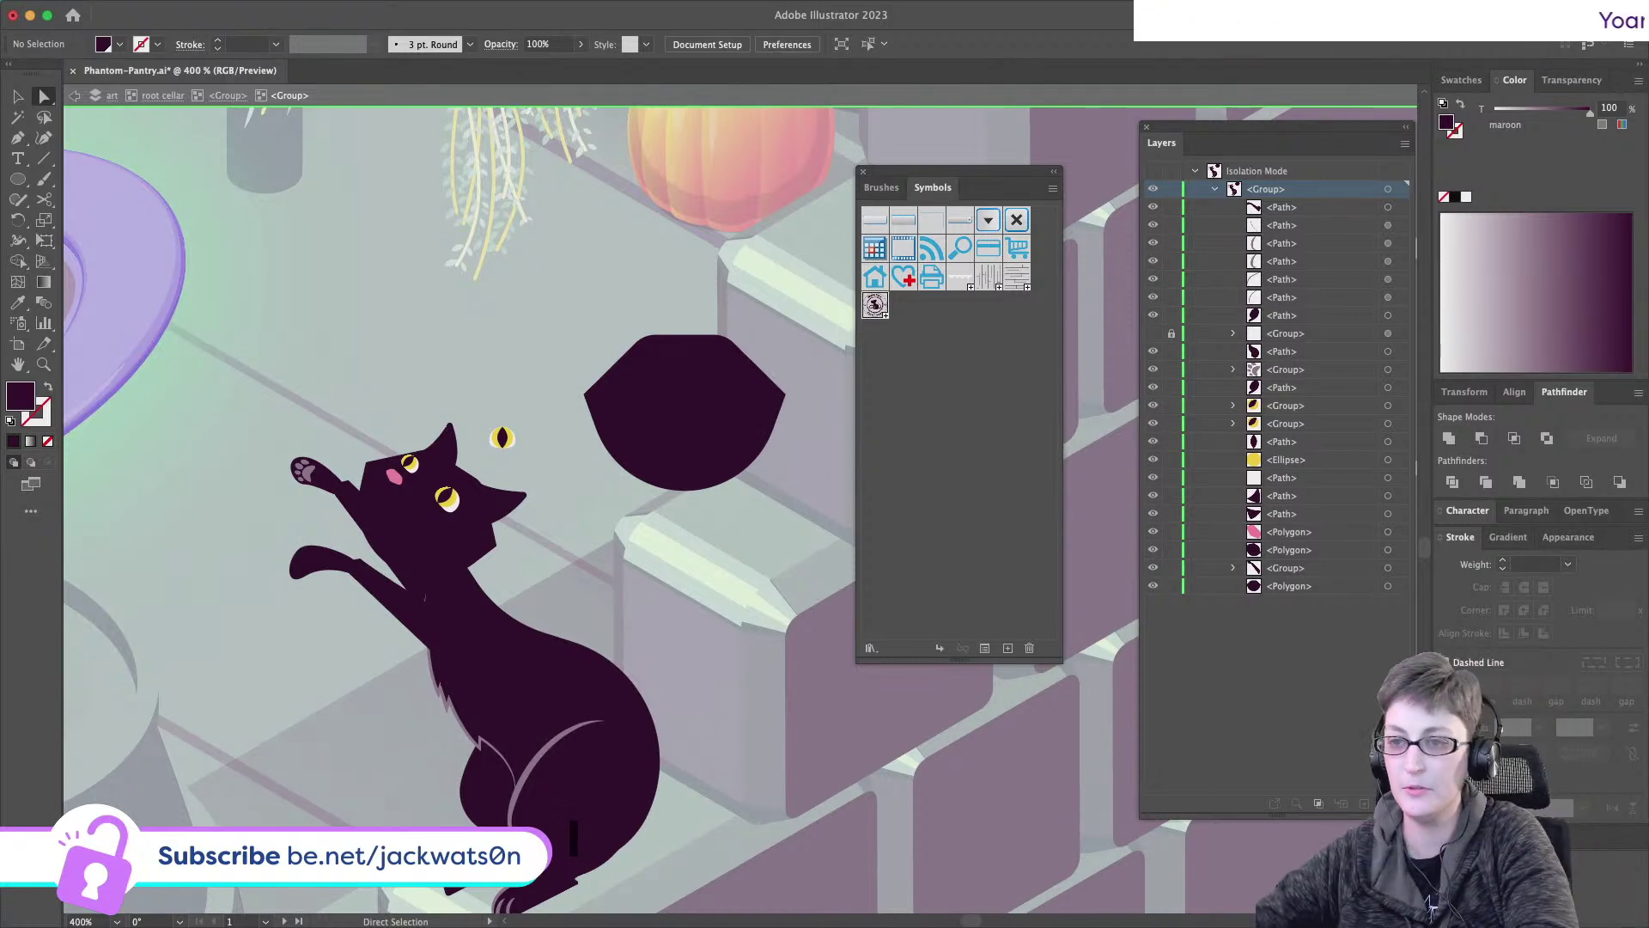
pyautogui.scroll(8, 537, 512)
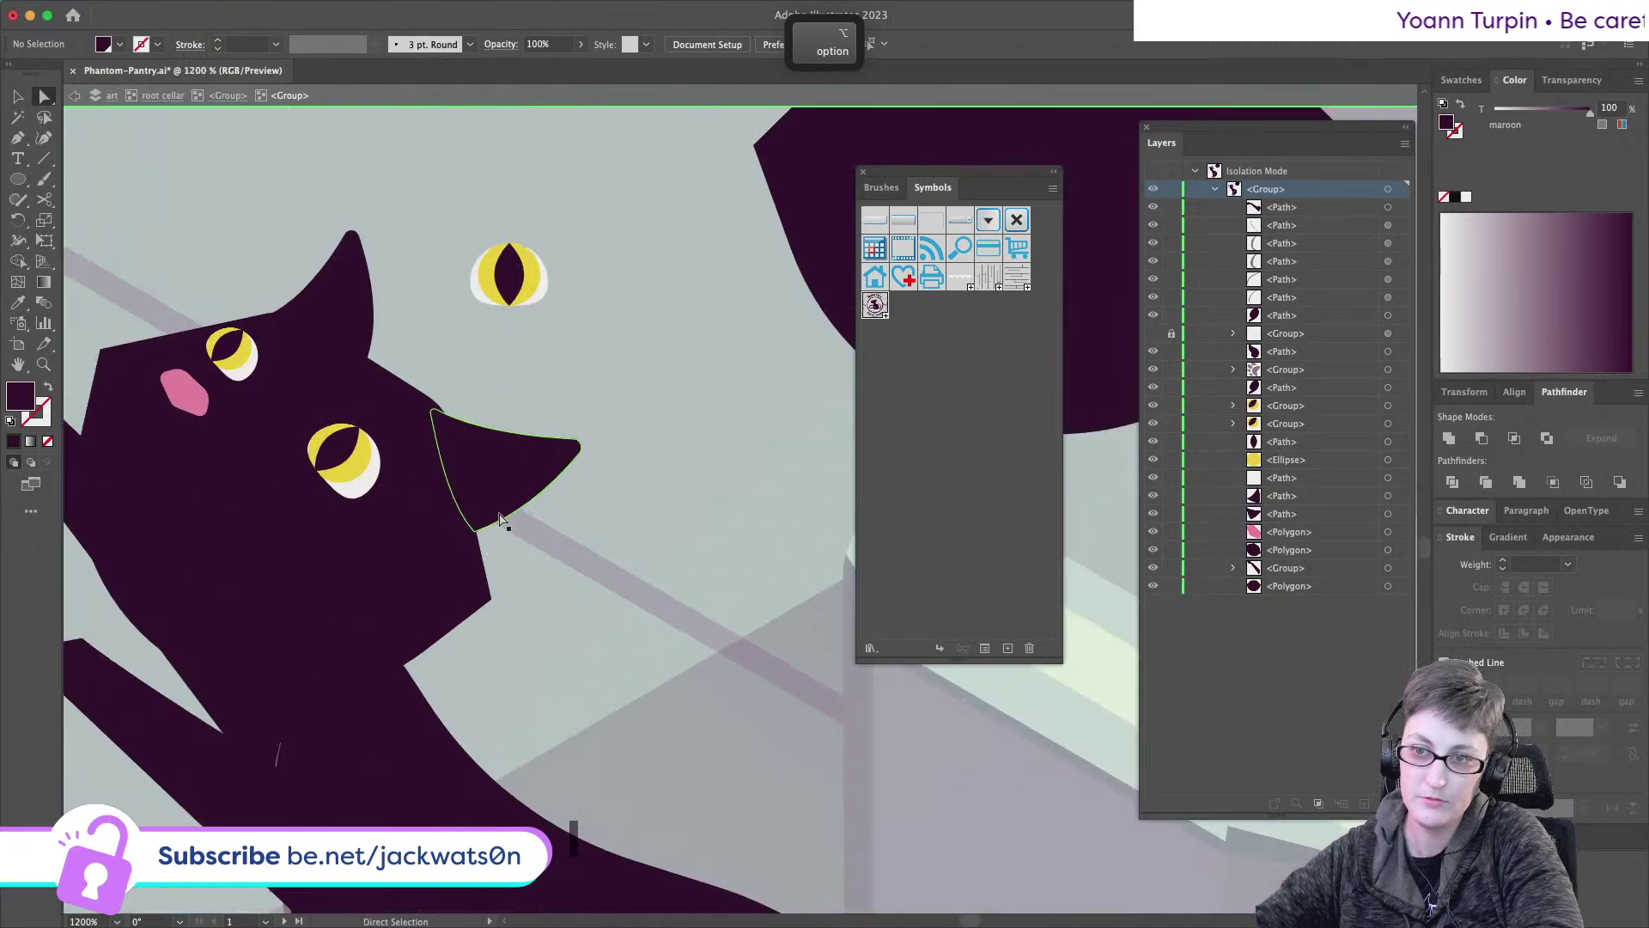
pyautogui.click(537, 418)
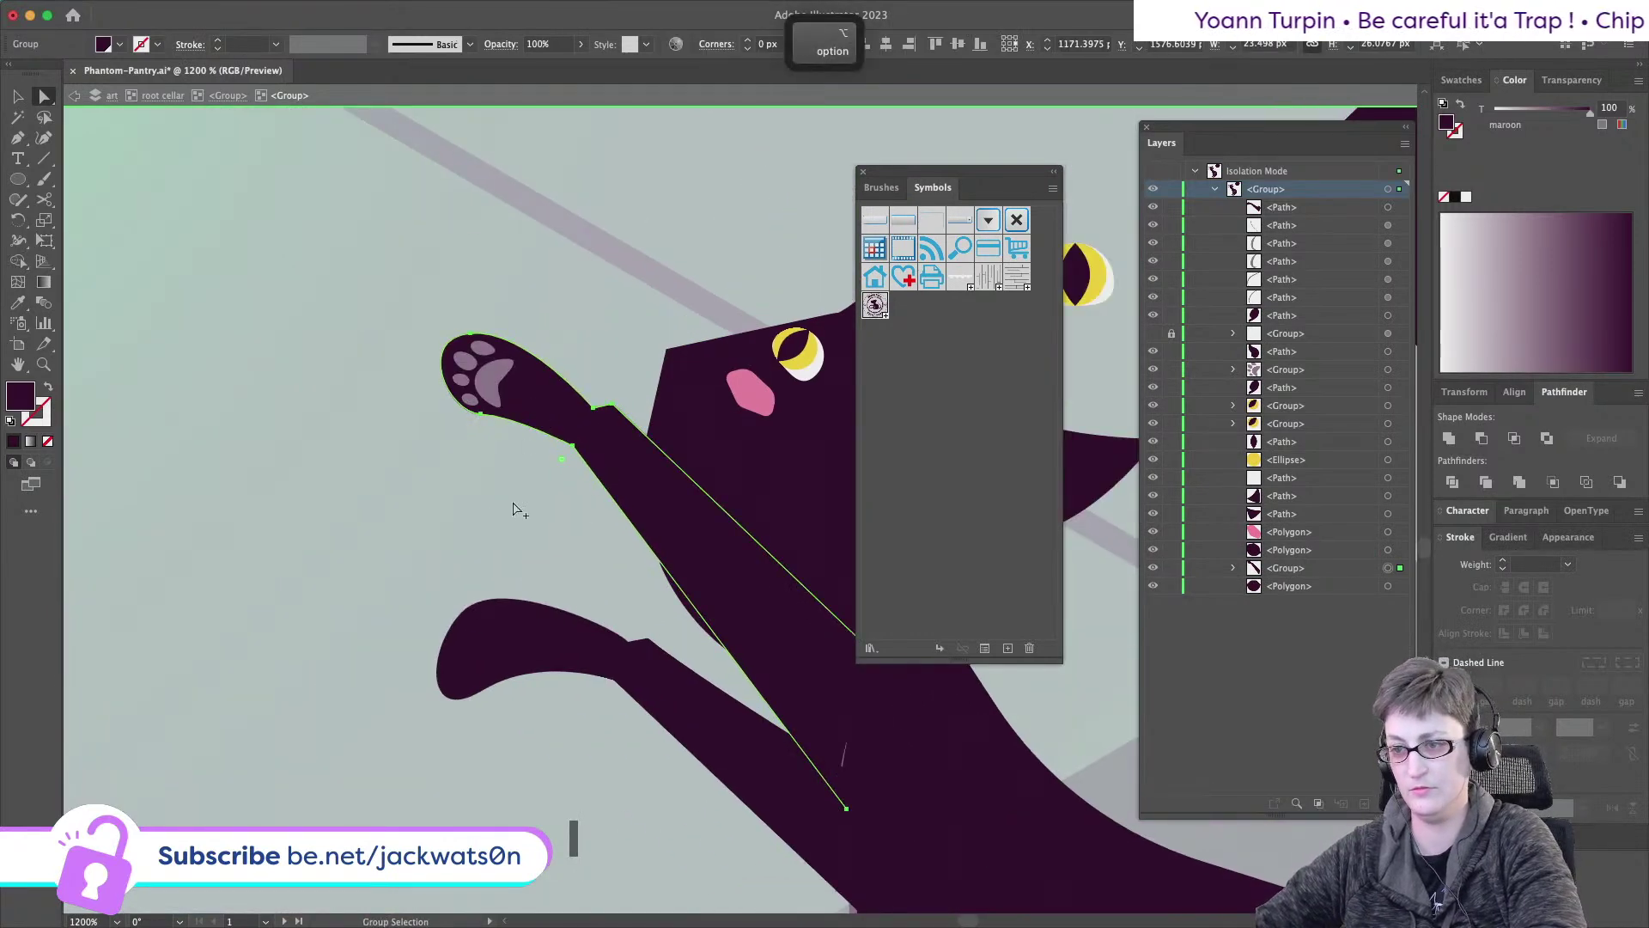
pyautogui.scroll(-4, 519, 507)
pyautogui.click(434, 649)
pyautogui.hscroll(3, 442, 640)
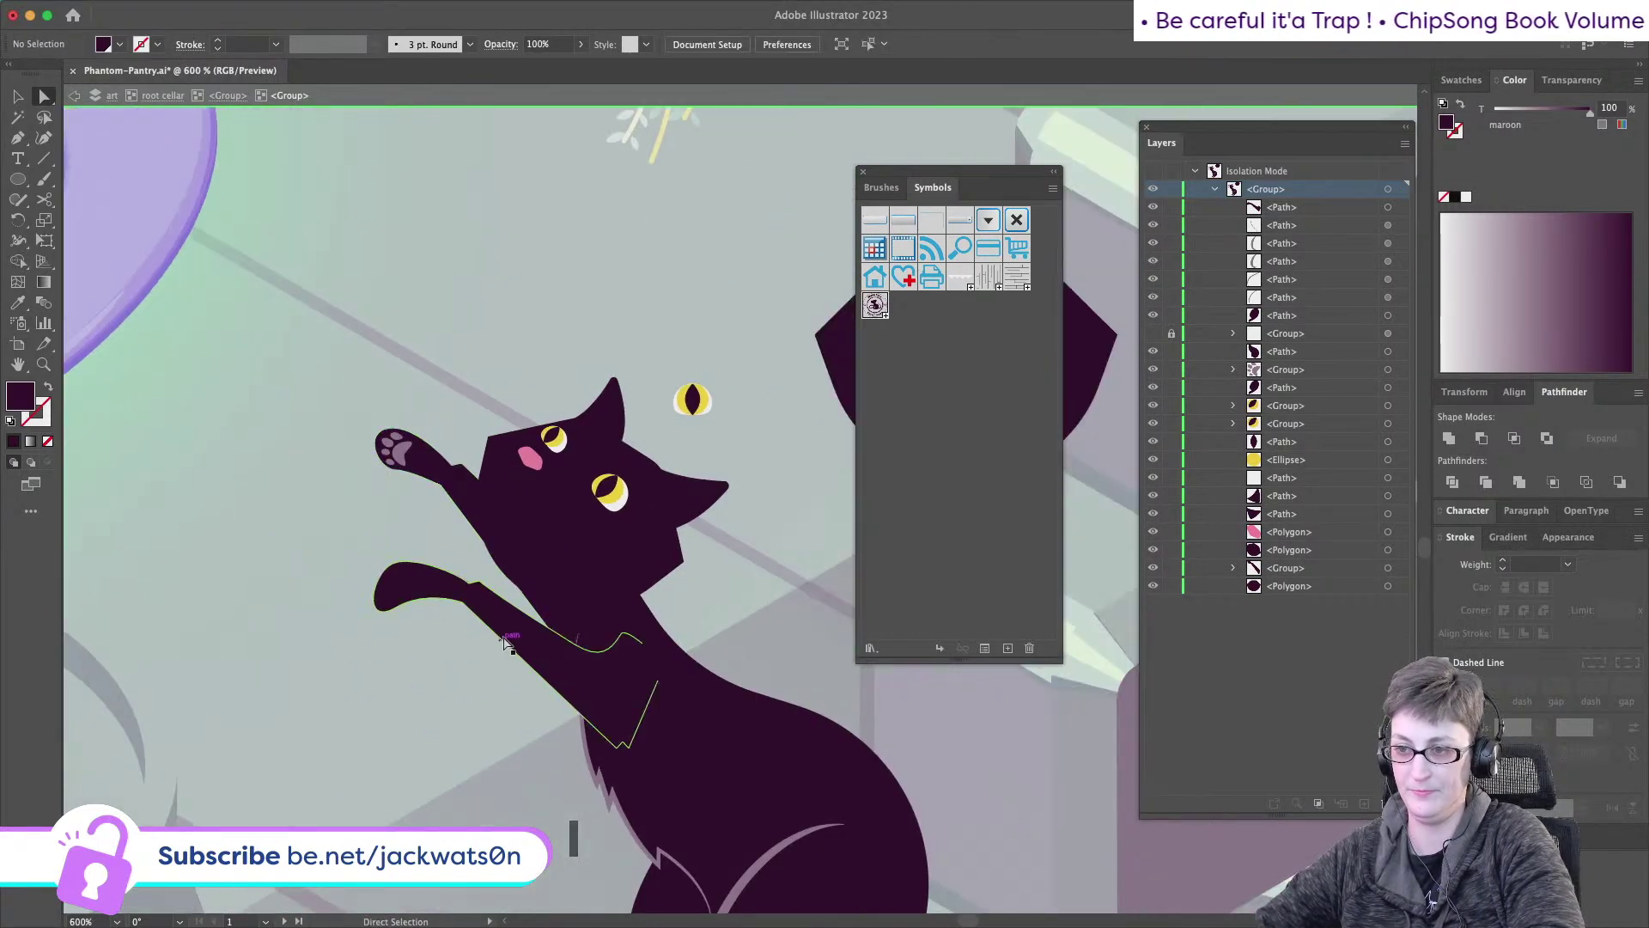
pyautogui.click(528, 648)
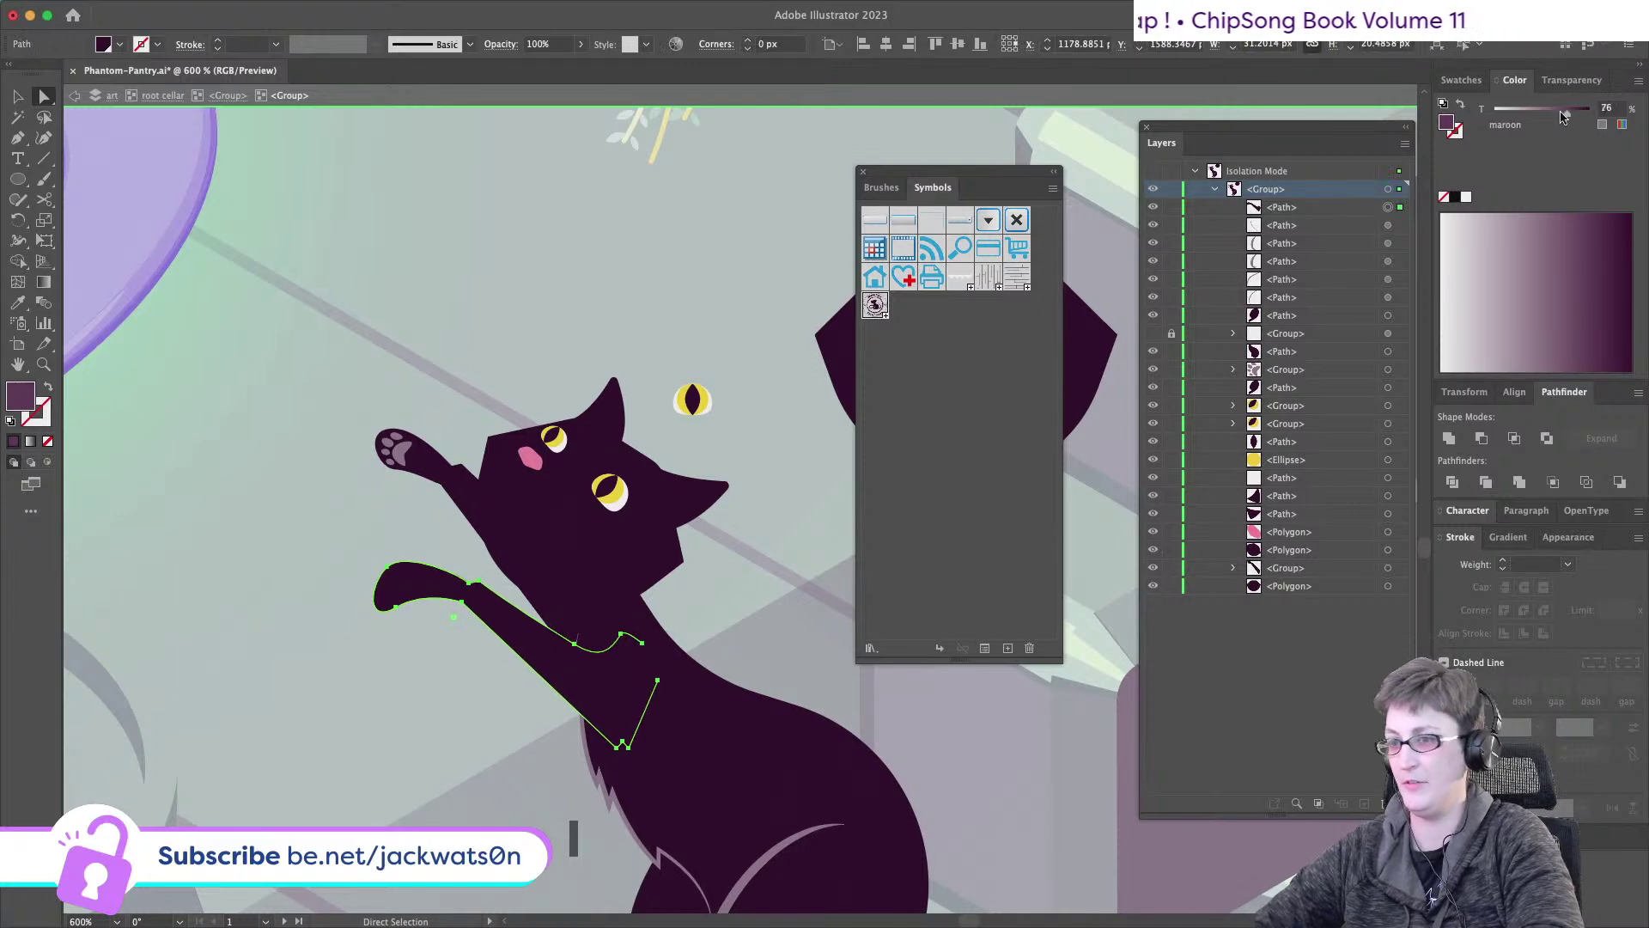
pyautogui.moveTo(1568, 116); pyautogui.dragTo(1559, 111)
pyautogui.click(681, 258)
# - Examine the cat's reaching pose and the lightened front foreleg, both within the whole scene and up close
pyautogui.scroll(-4, 646, 263)
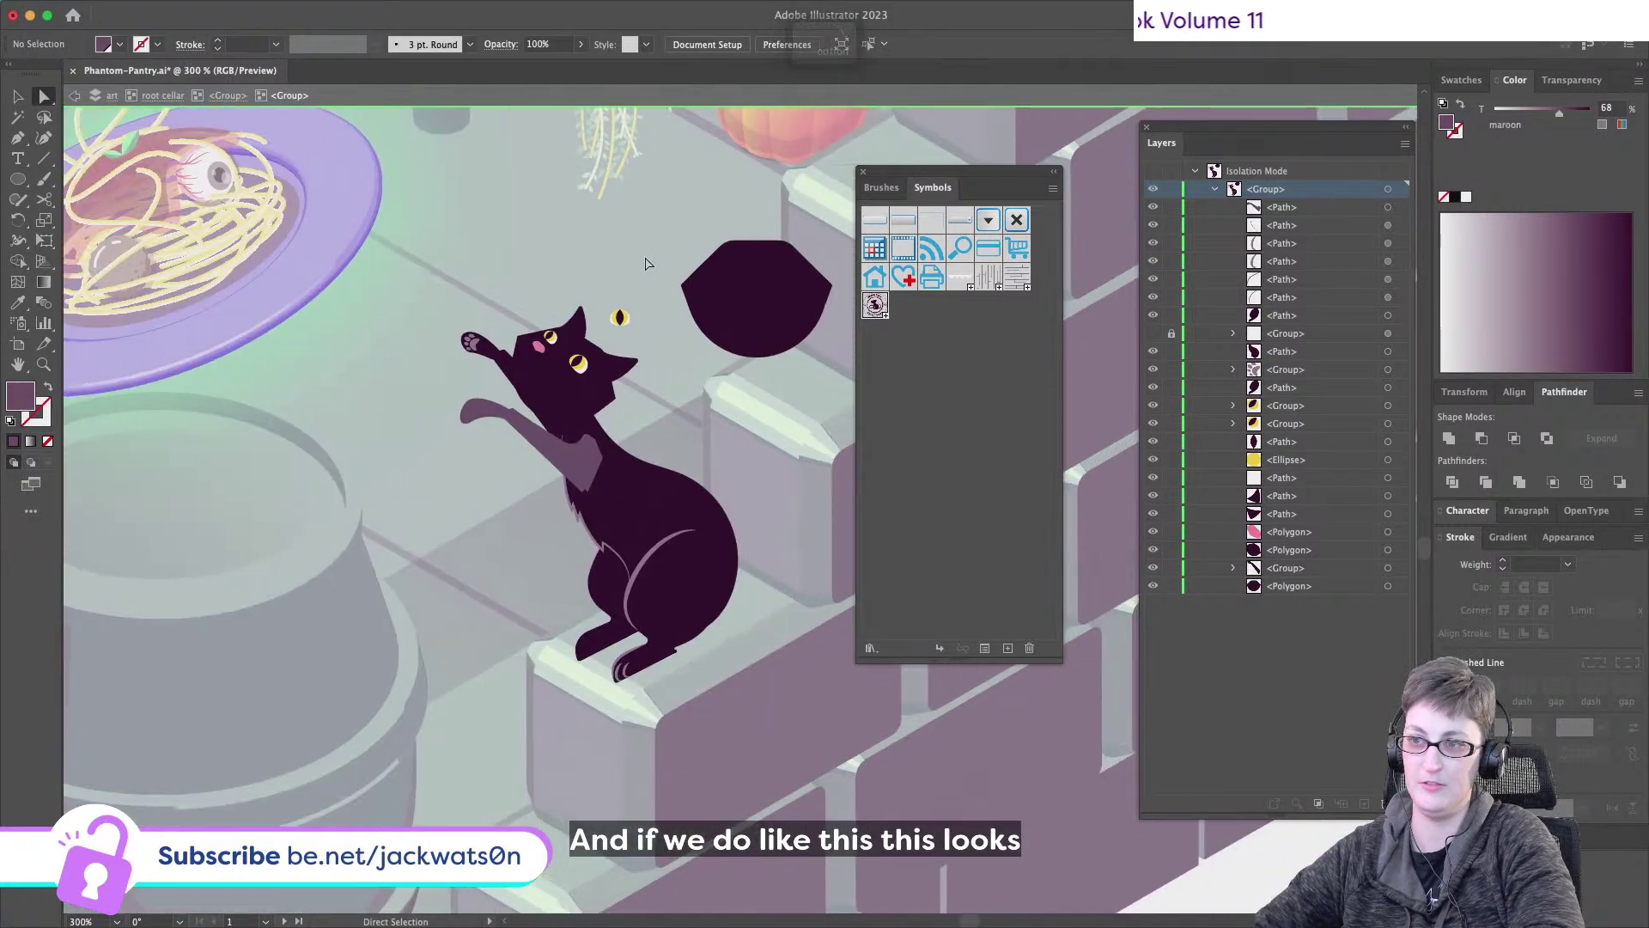
pyautogui.hscroll(2, 645, 263)
pyautogui.moveTo(545, 473); pyautogui.dragTo(547, 479)
pyautogui.scroll(-2, 623, 432)
pyautogui.scroll(-1, 622, 432)
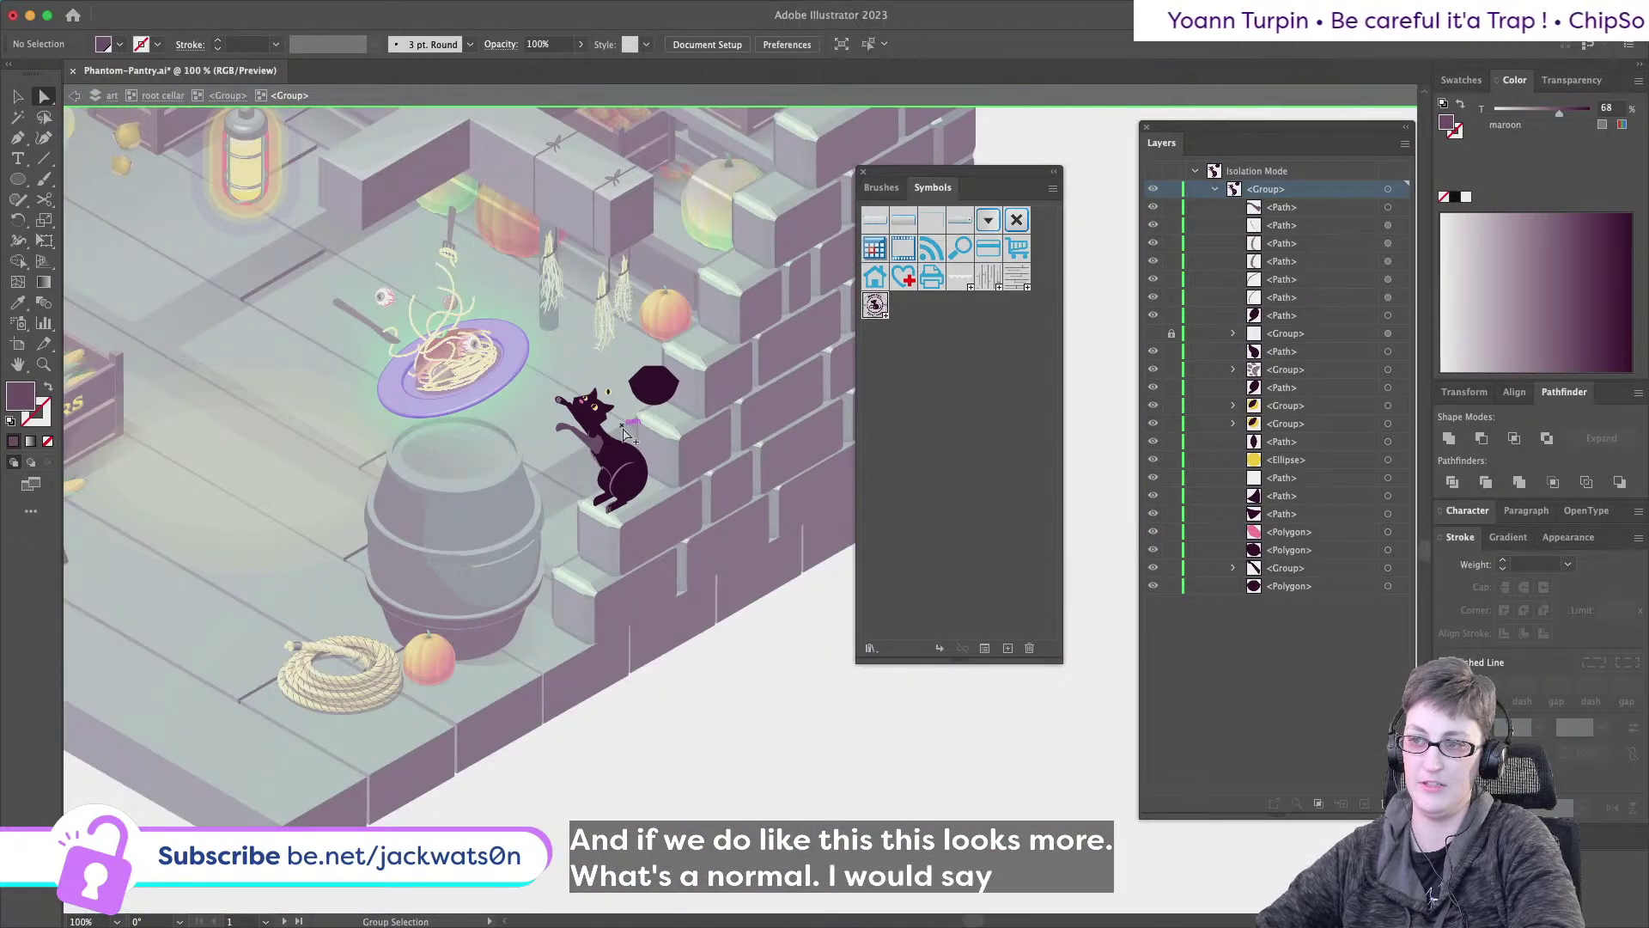
pyautogui.scroll(-1, 625, 432)
pyautogui.scroll(2, 505, 408)
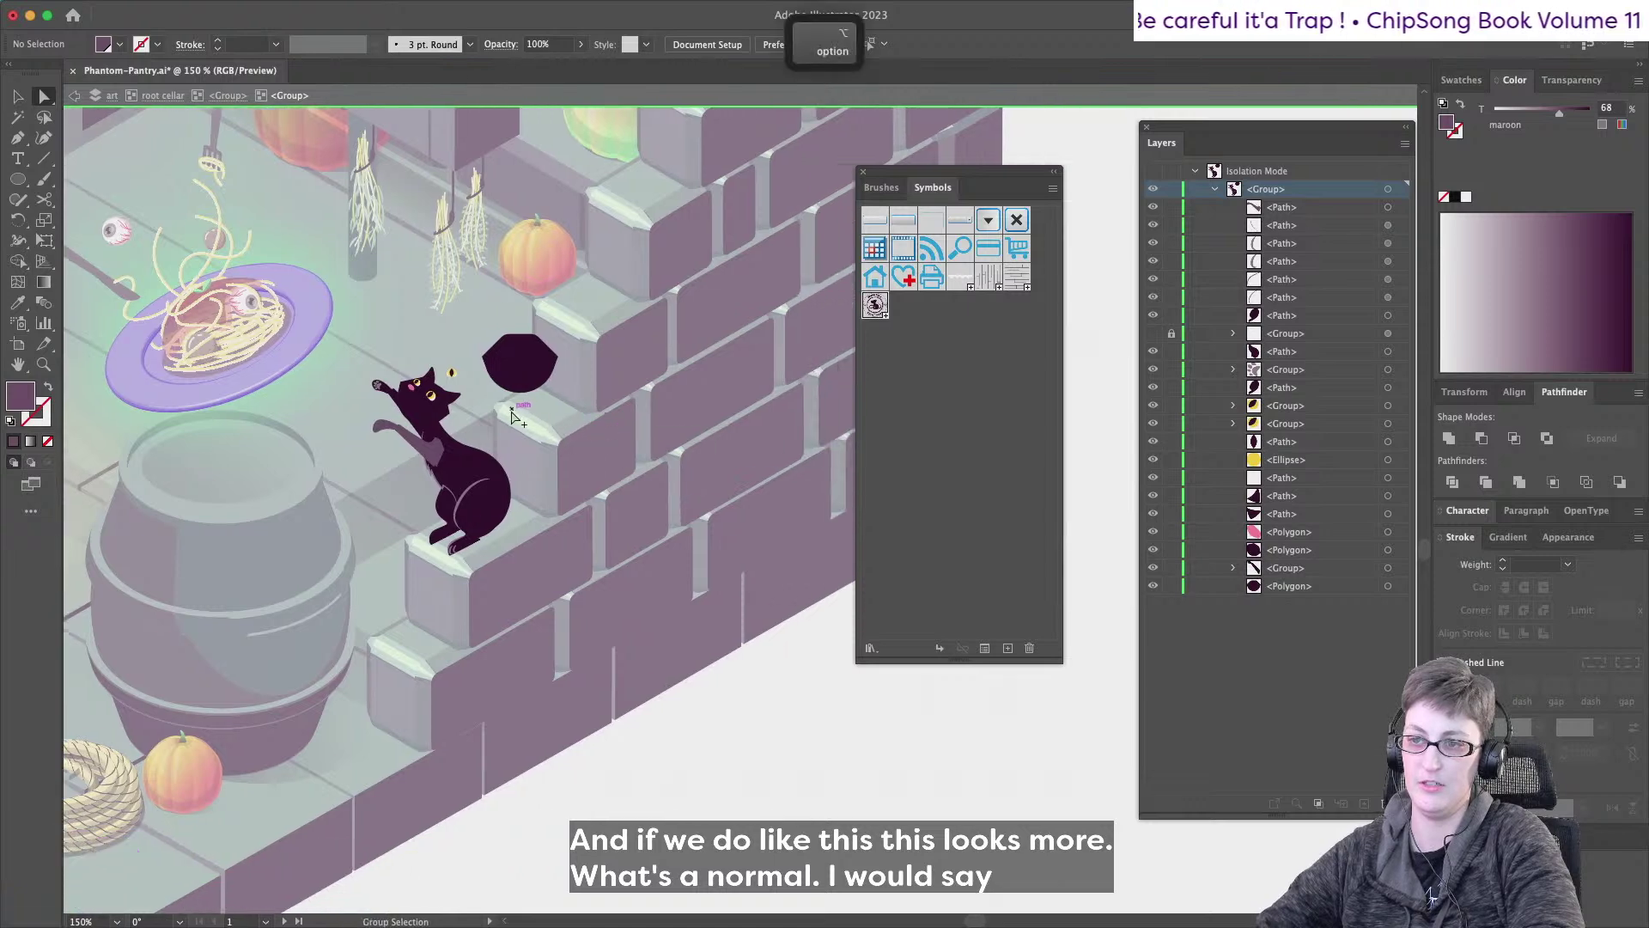
pyautogui.scroll(2, 512, 416)
pyautogui.scroll(1, 459, 421)
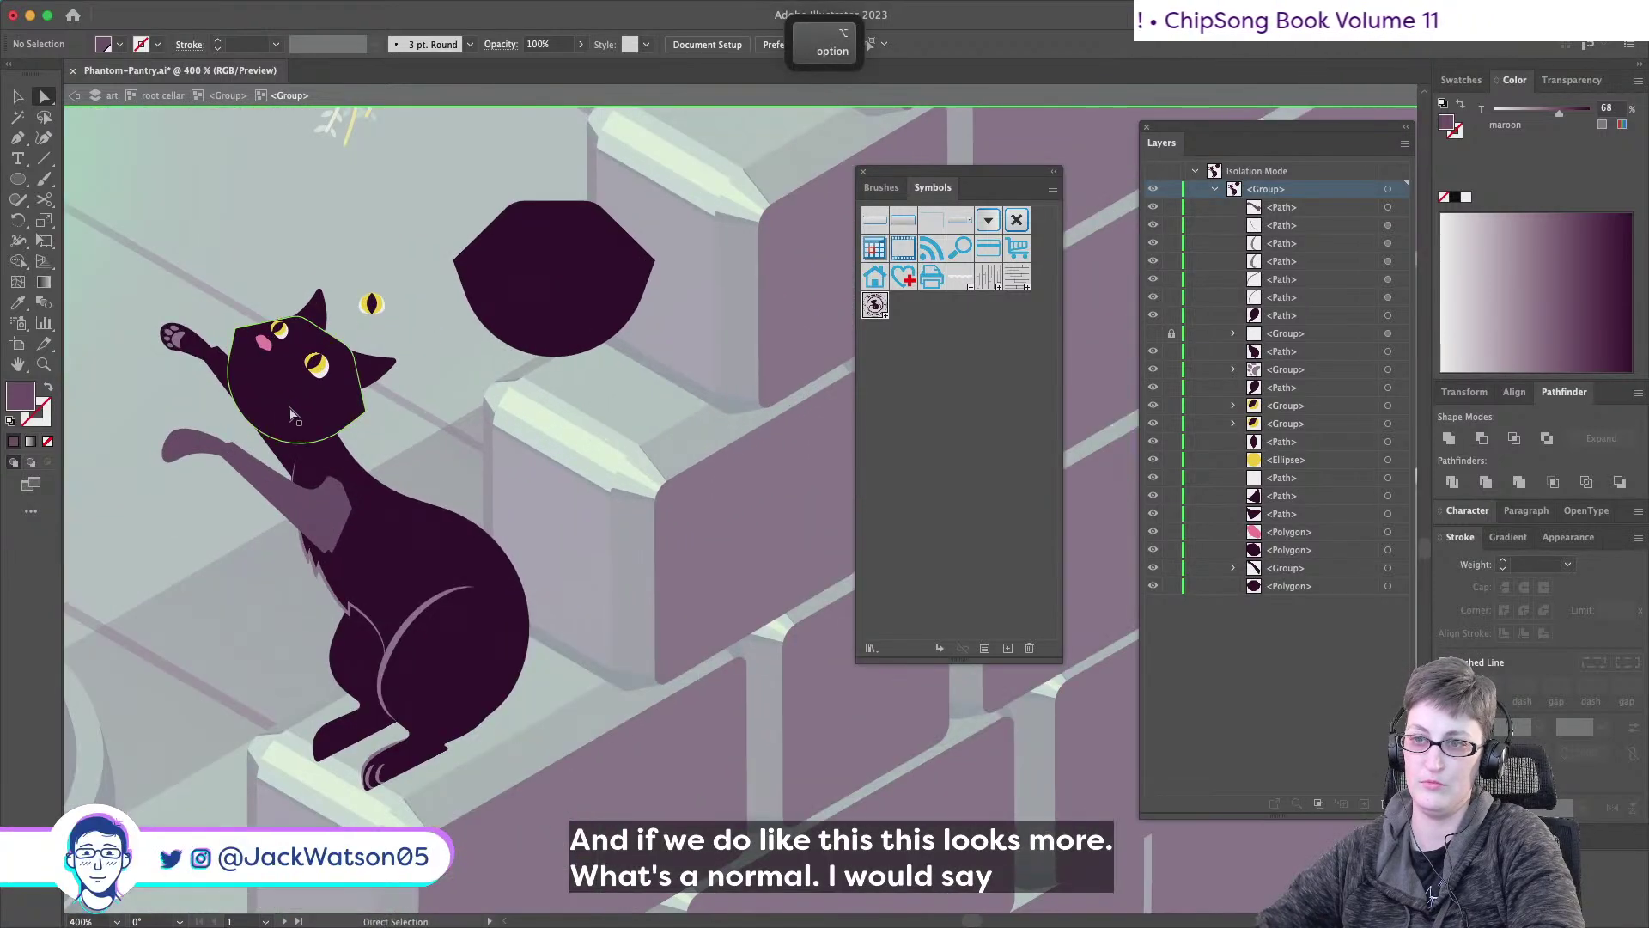
# - Select the back foreleg together with its paw pads and try repositioning it beside the cat's face
pyautogui.click(289, 459)
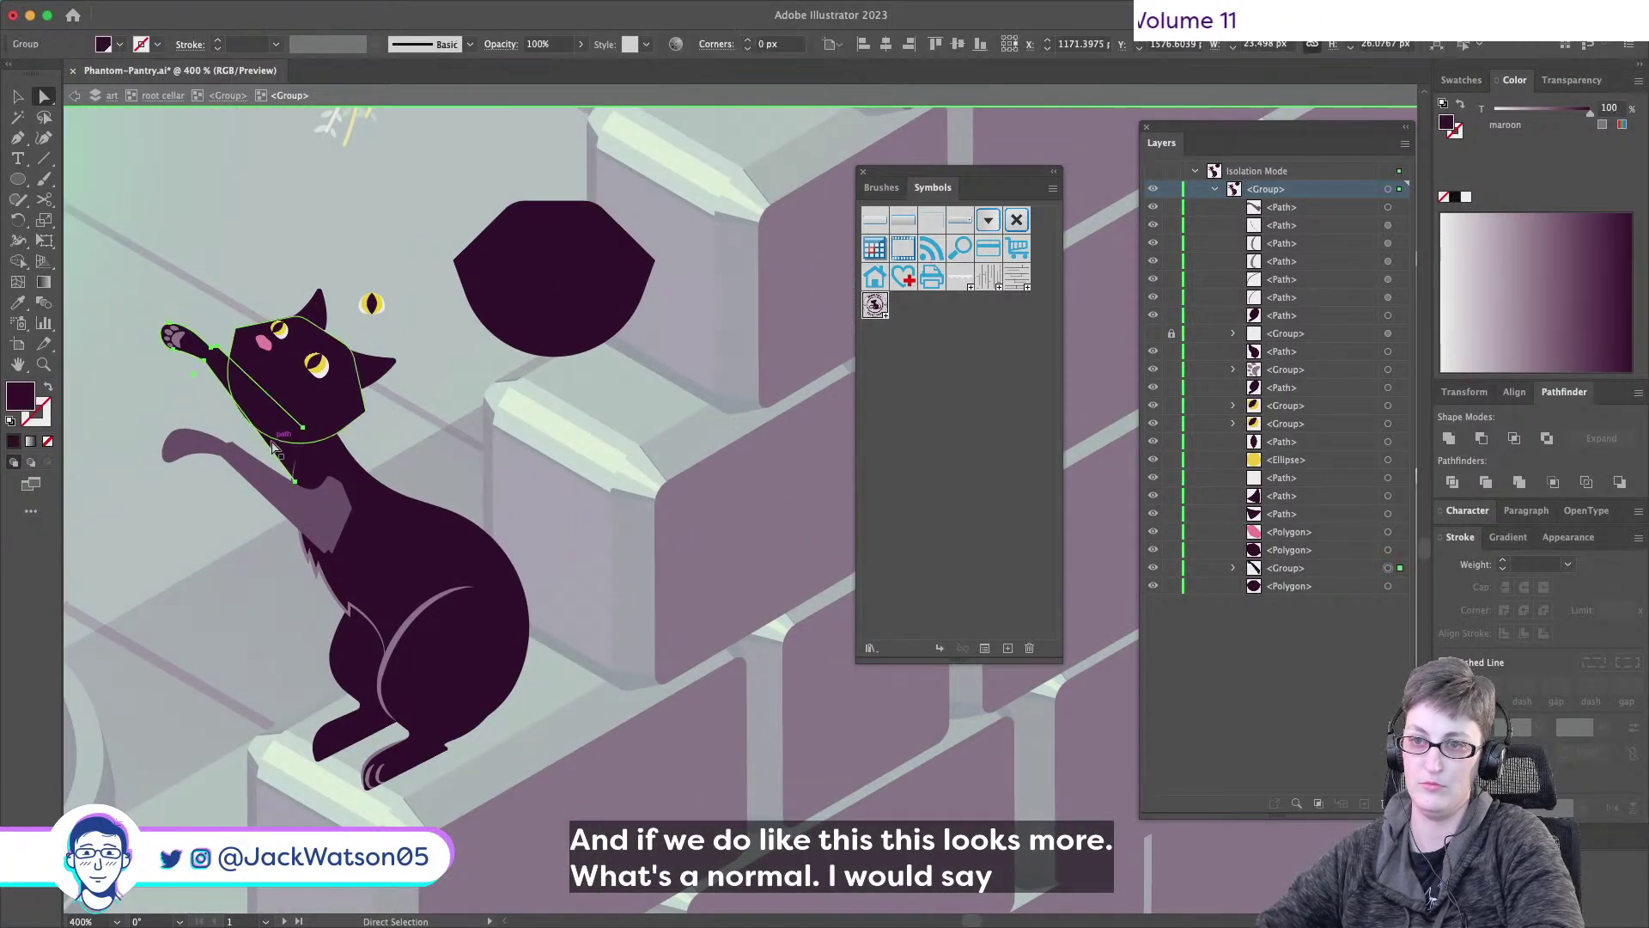
pyautogui.click(18, 97)
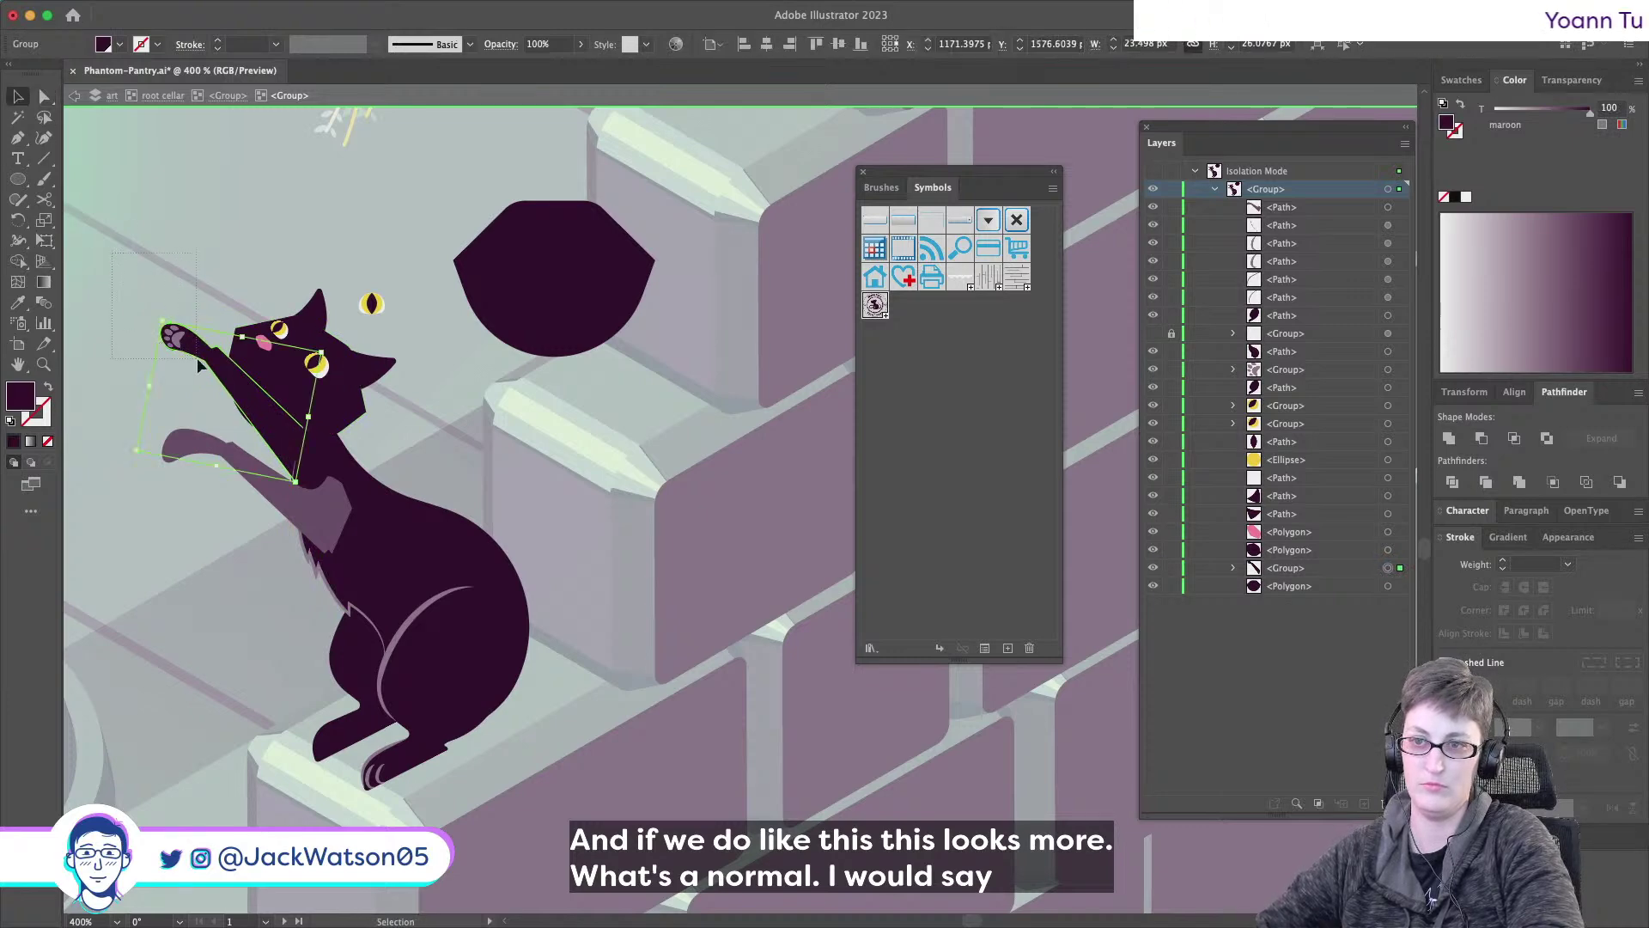
pyautogui.moveTo(196, 353); pyautogui.dragTo(246, 356)
pyautogui.press('super+z')
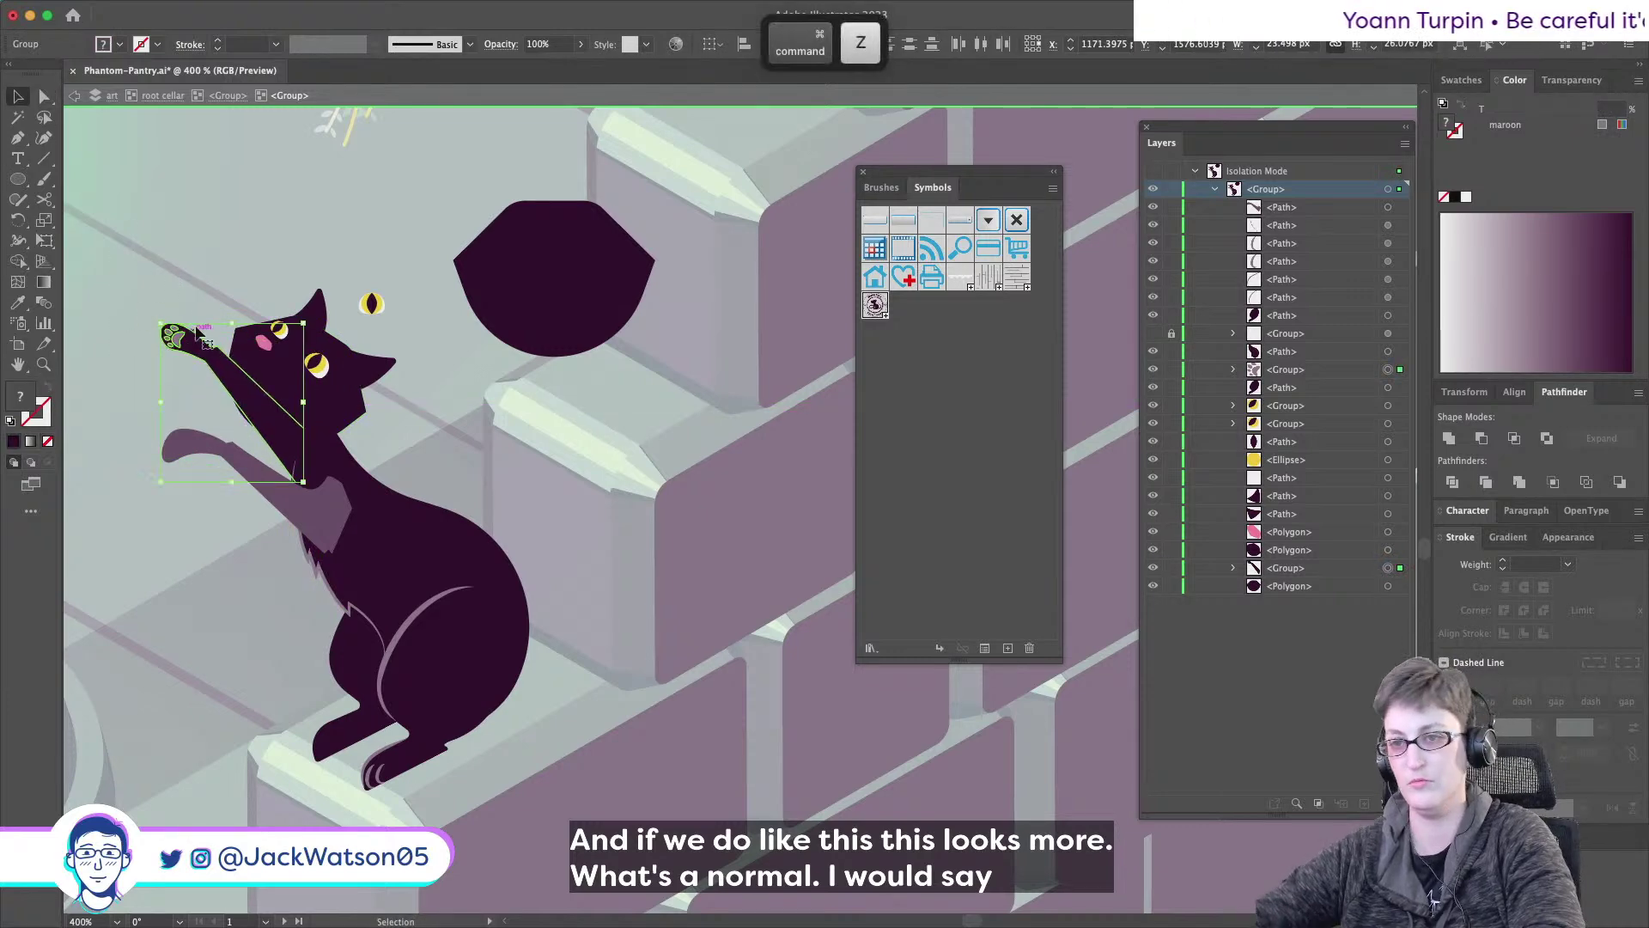
# - Shift the whole cat together with the loose eye and dark head shape slightly up and to the right along the stone step
pyautogui.click(192, 214)
pyautogui.hscroll(-2, 287, 280)
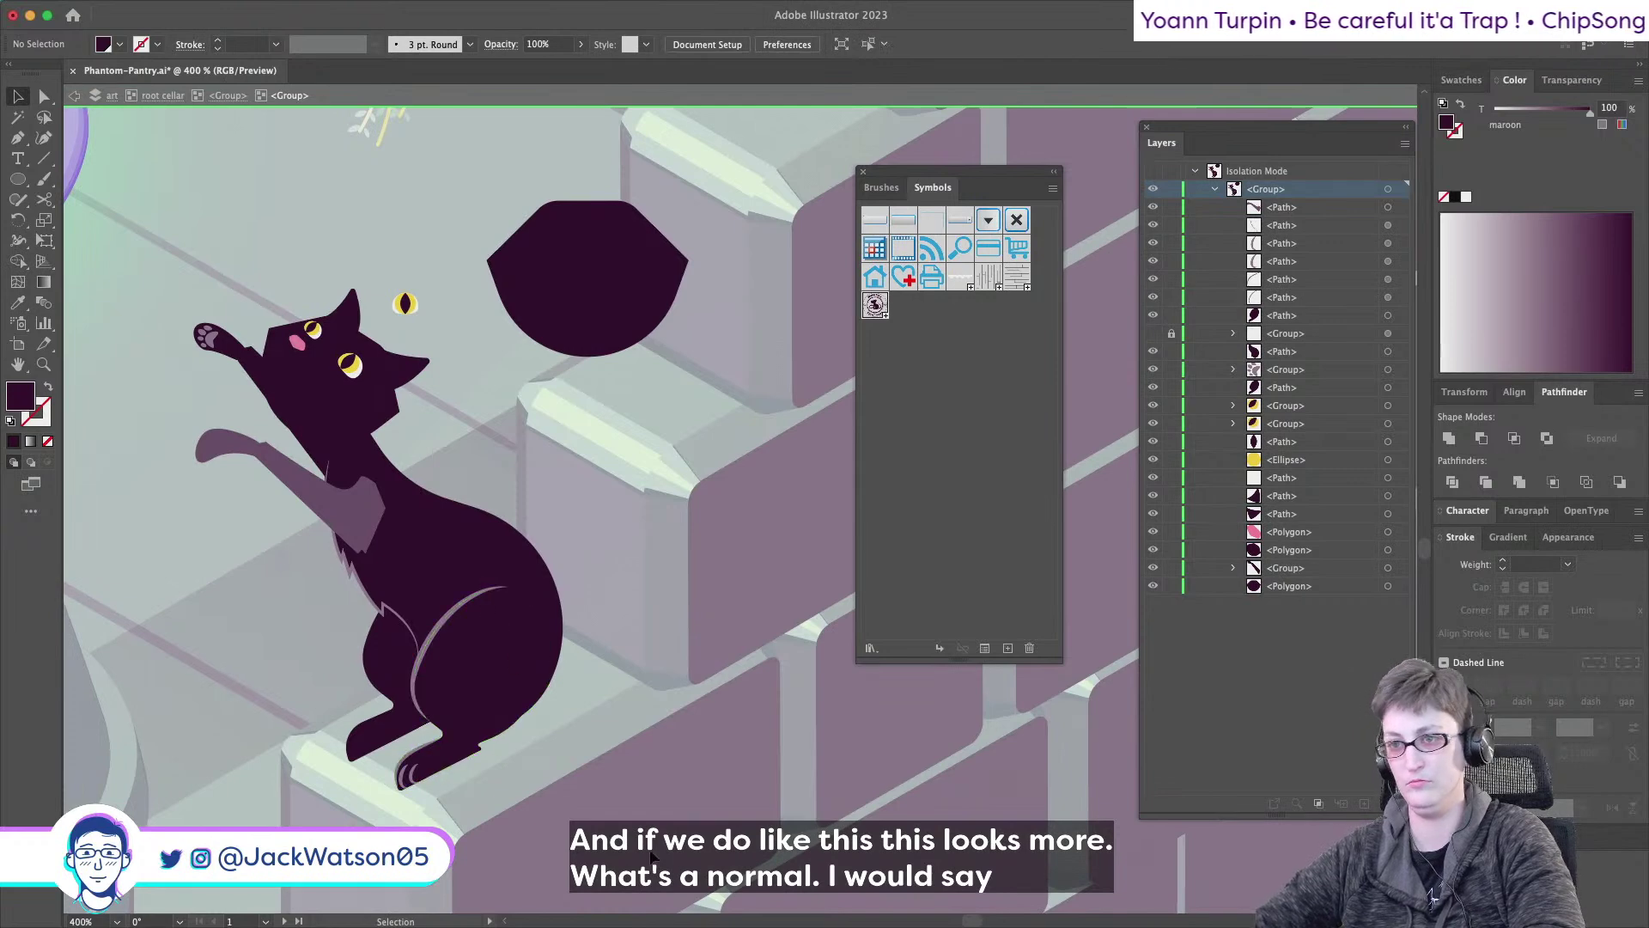
pyautogui.moveTo(191, 210); pyautogui.dragTo(472, 724)
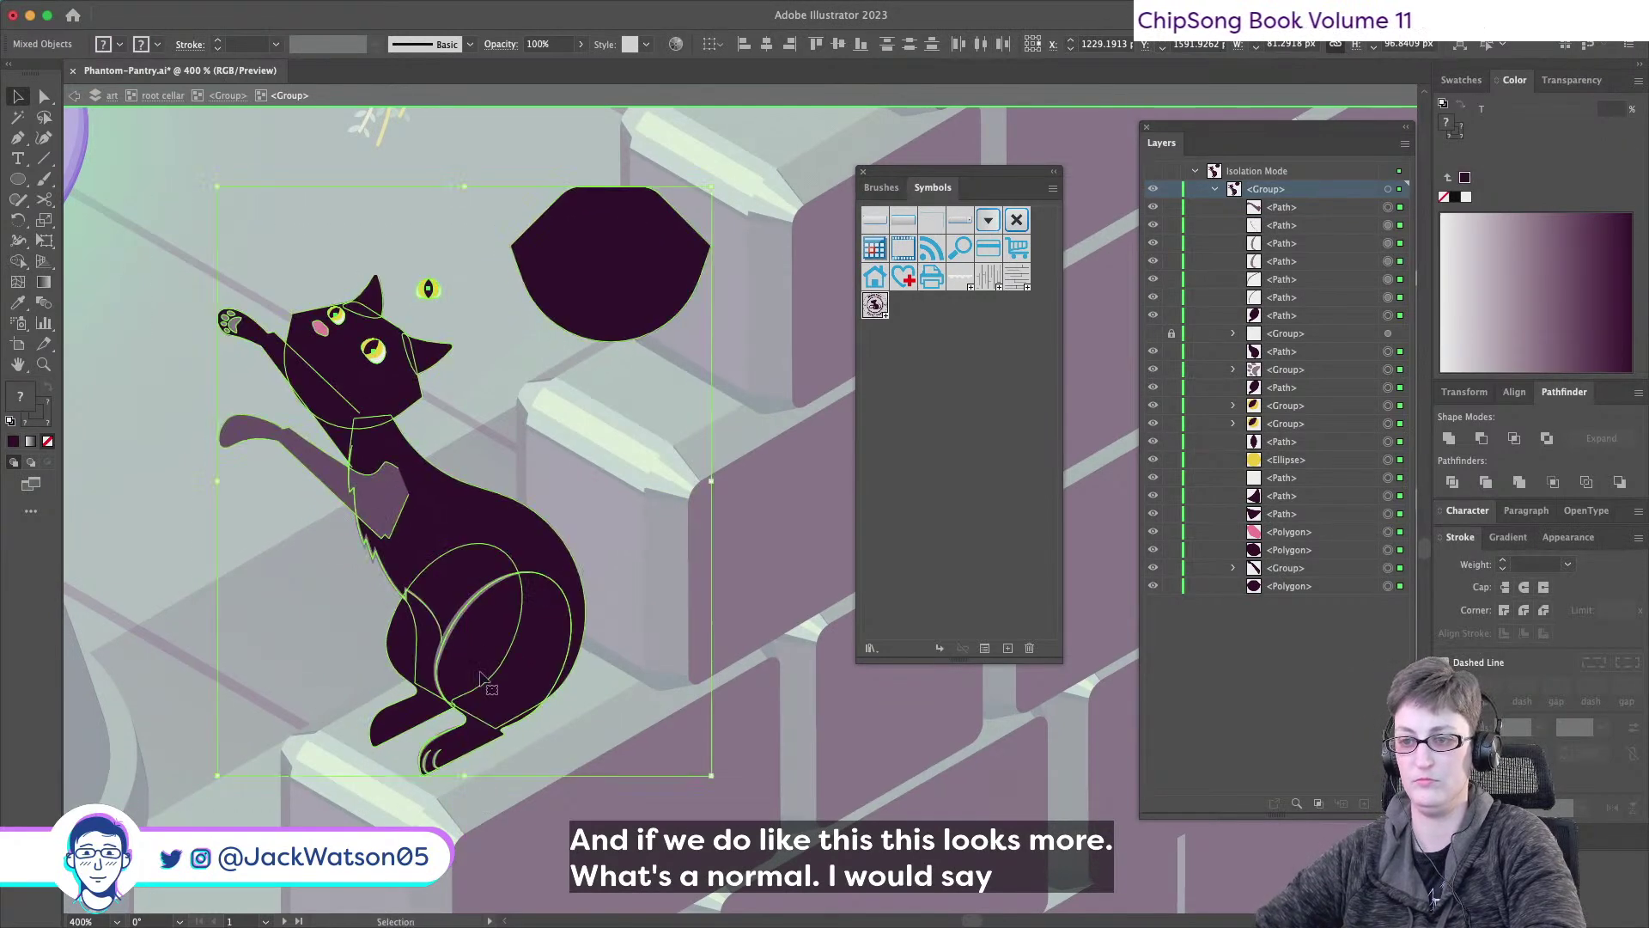
# - Try to reshape the cat's hind legs and feet by moving their anchor points
pyautogui.scroll(3, 472, 724)
pyautogui.scroll(2, 468, 721)
pyautogui.click(45, 96)
pyautogui.click(307, 803)
pyautogui.moveTo(338, 746)
pyautogui.mouseDown()
pyautogui.moveTo(236, 754)
pyautogui.moveTo(223, 739)
pyautogui.mouseUp()
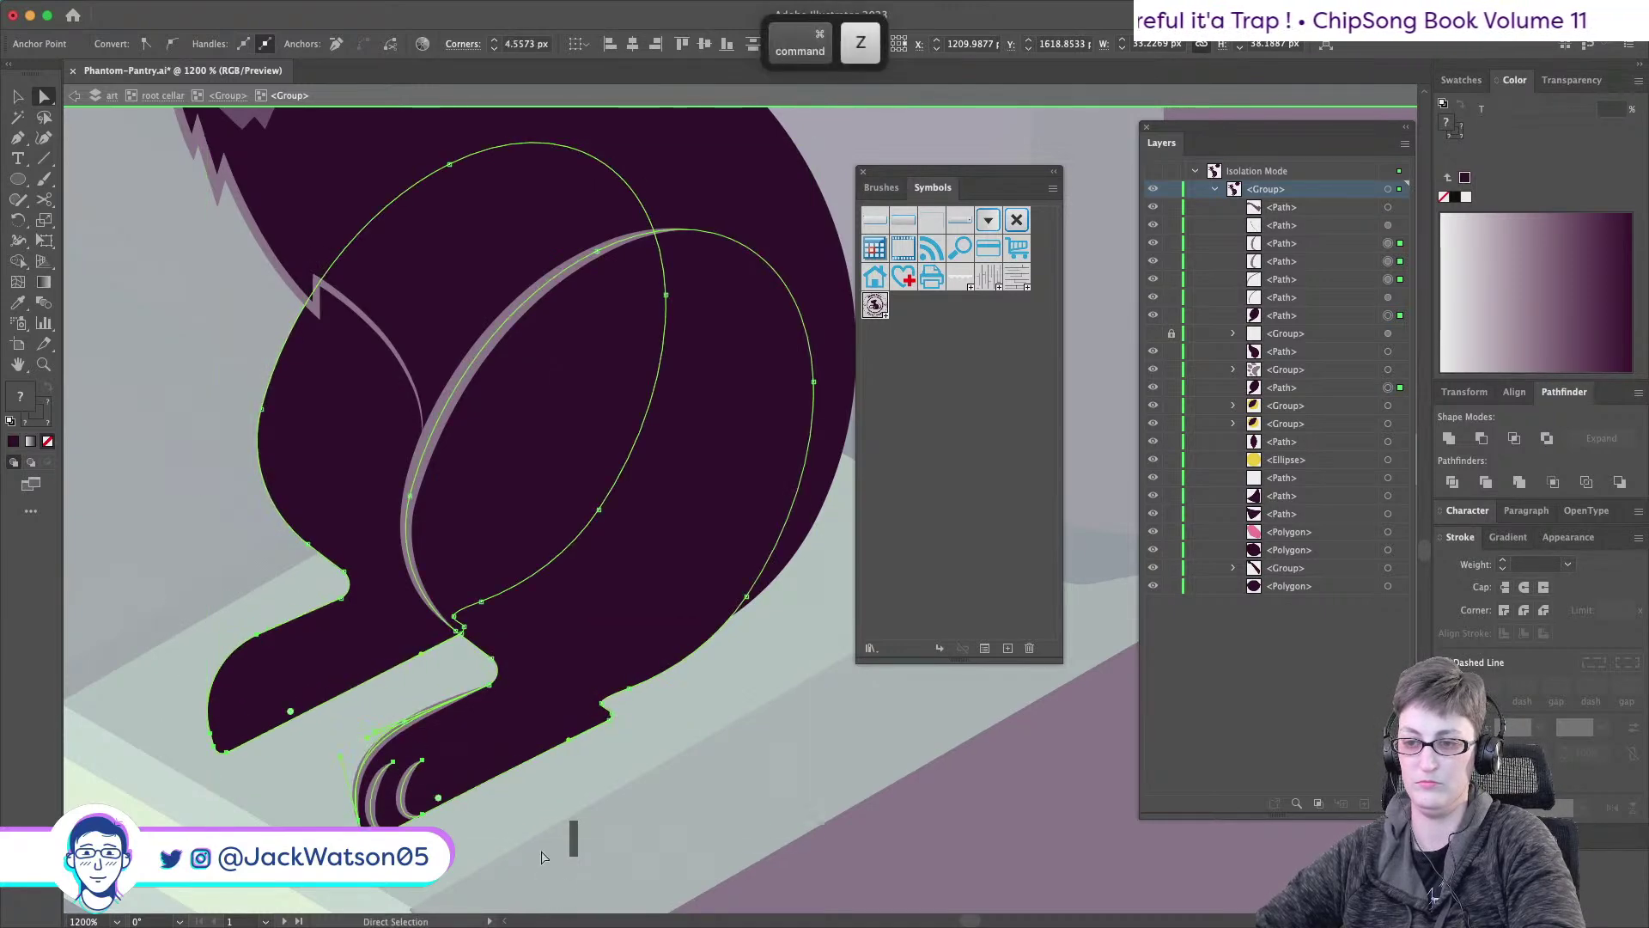
pyautogui.keyDown('alt'); pyautogui.click(542, 854); pyautogui.keyUp('alt')
pyautogui.scroll(-6, 542, 857)
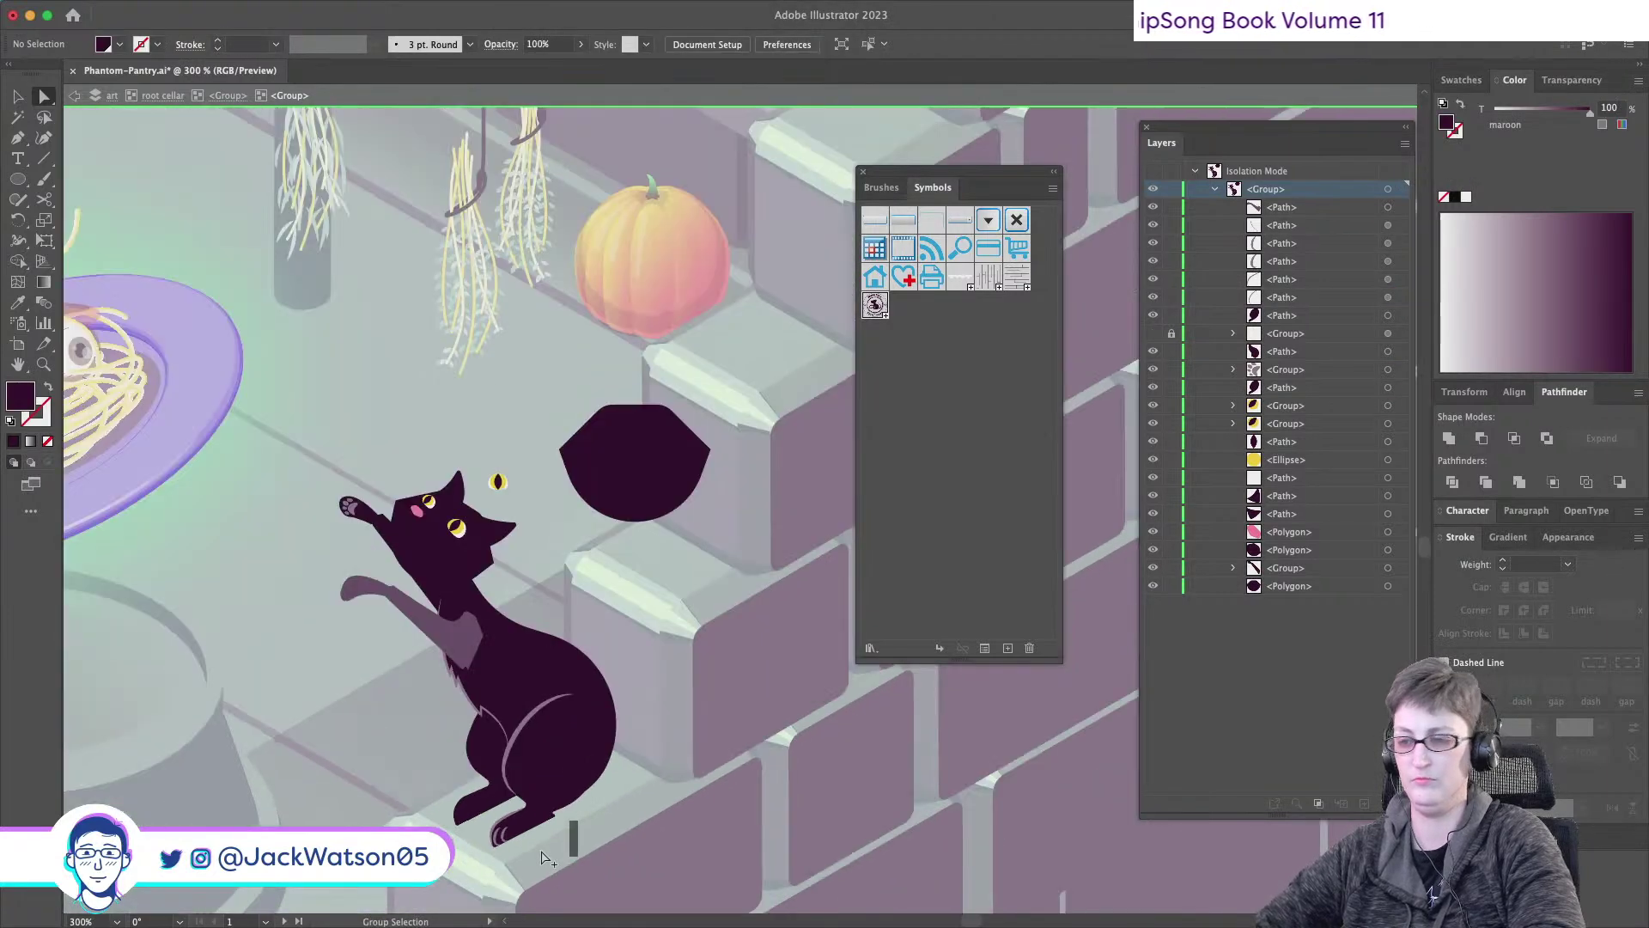
# - Move the cat's far hind leg slightly down toward the near foot and clear the selection
pyautogui.scroll(3, 542, 854)
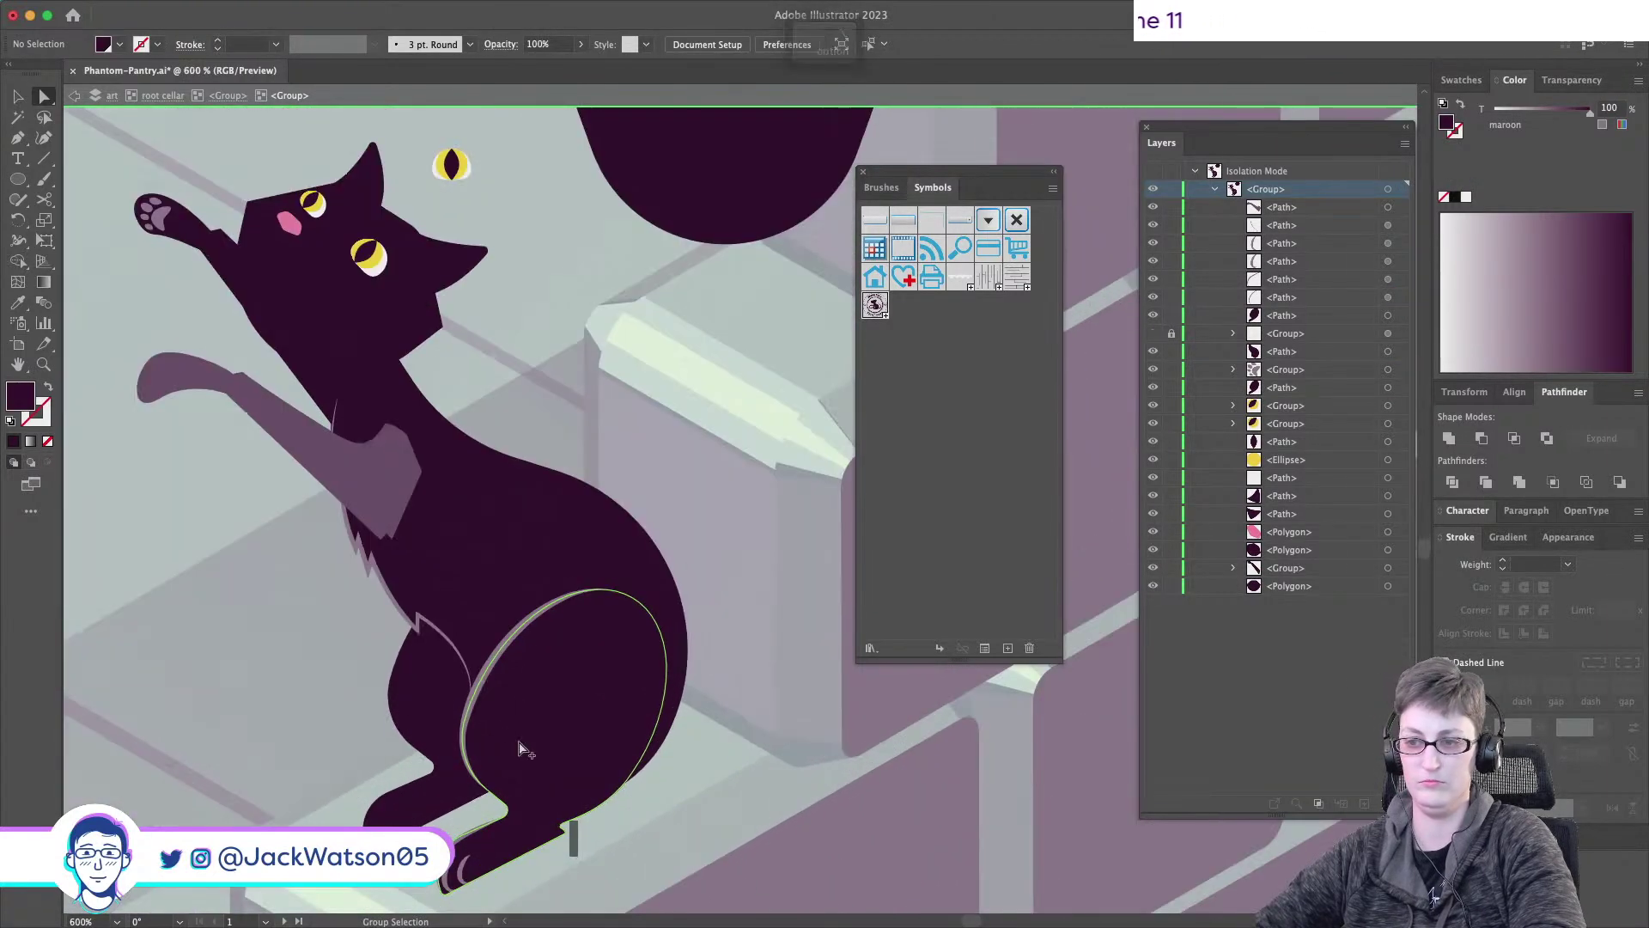
pyautogui.moveTo(434, 694); pyautogui.dragTo(435, 712)
pyautogui.press('super+minus')
pyautogui.scroll(2, 601, 687)
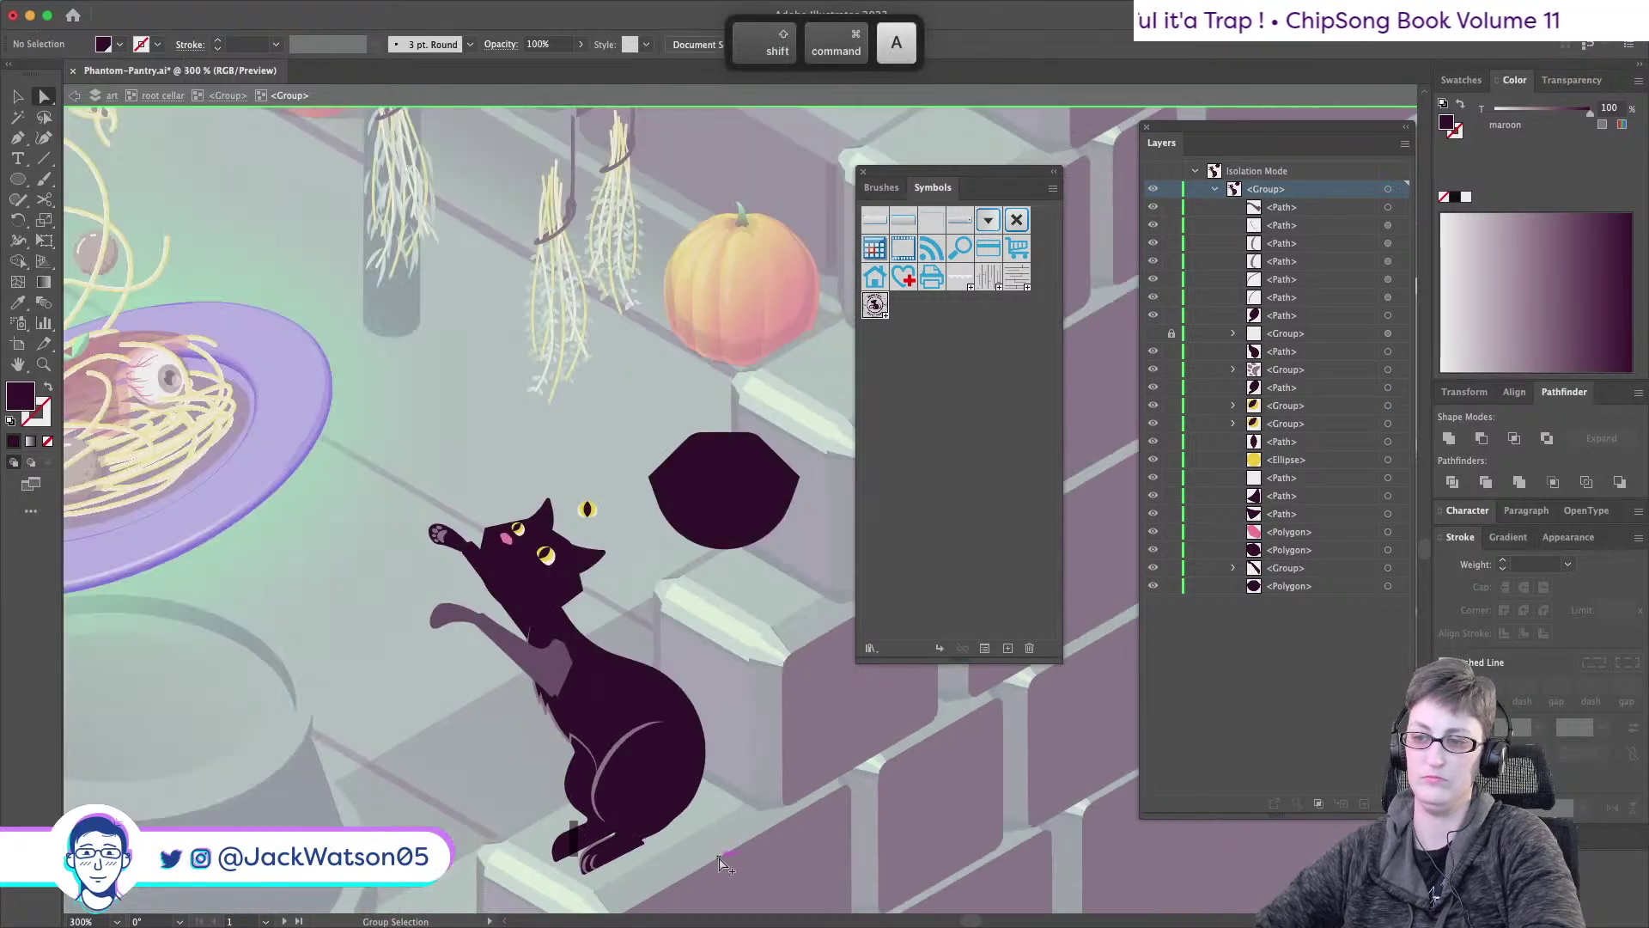
# - Move the loose spare eye away from the cat to the upper-right side of the detached dark head shape
pyautogui.press('super+minus')
pyautogui.scroll(-3, 601, 730)
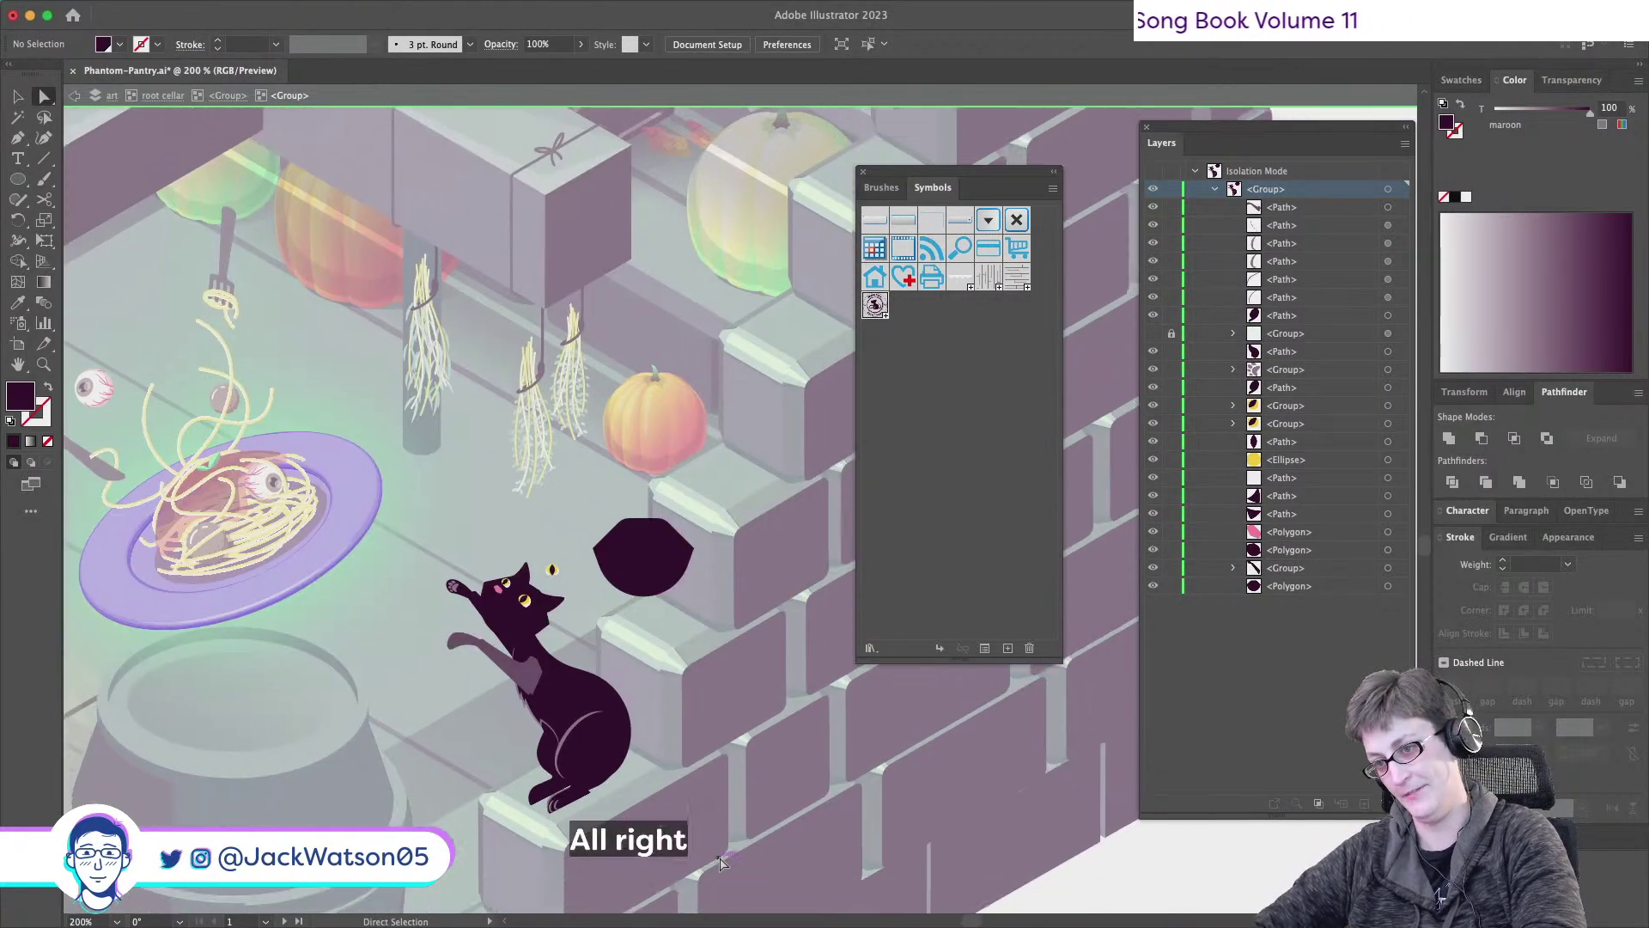
pyautogui.scroll(-2, 572, 684)
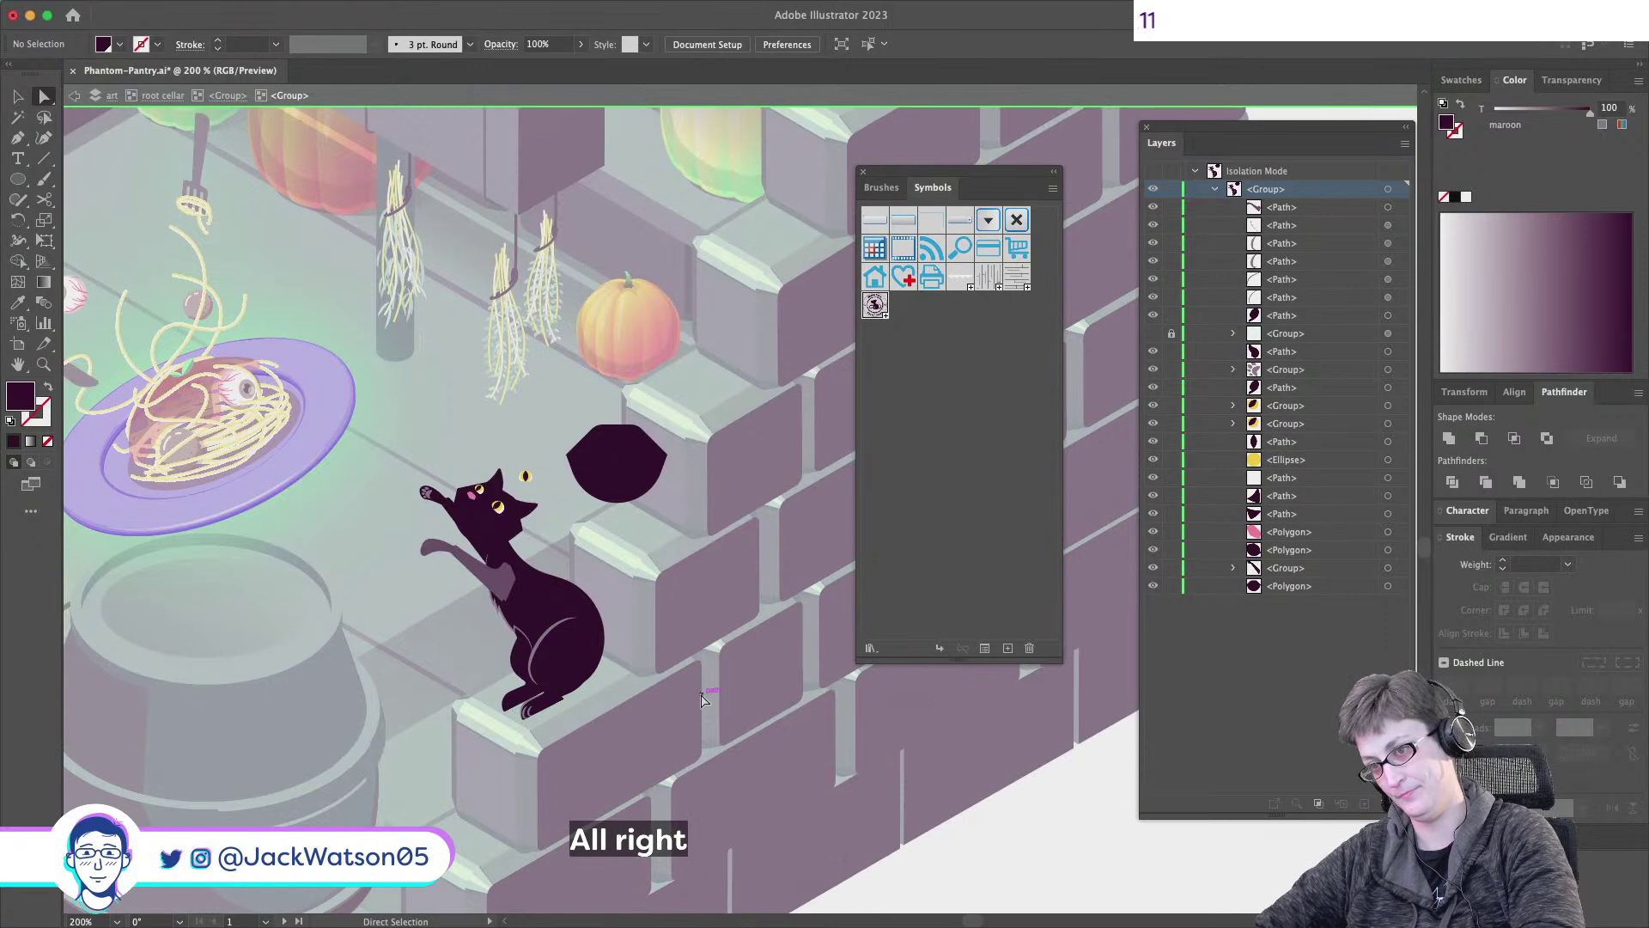
pyautogui.press('super+plus')
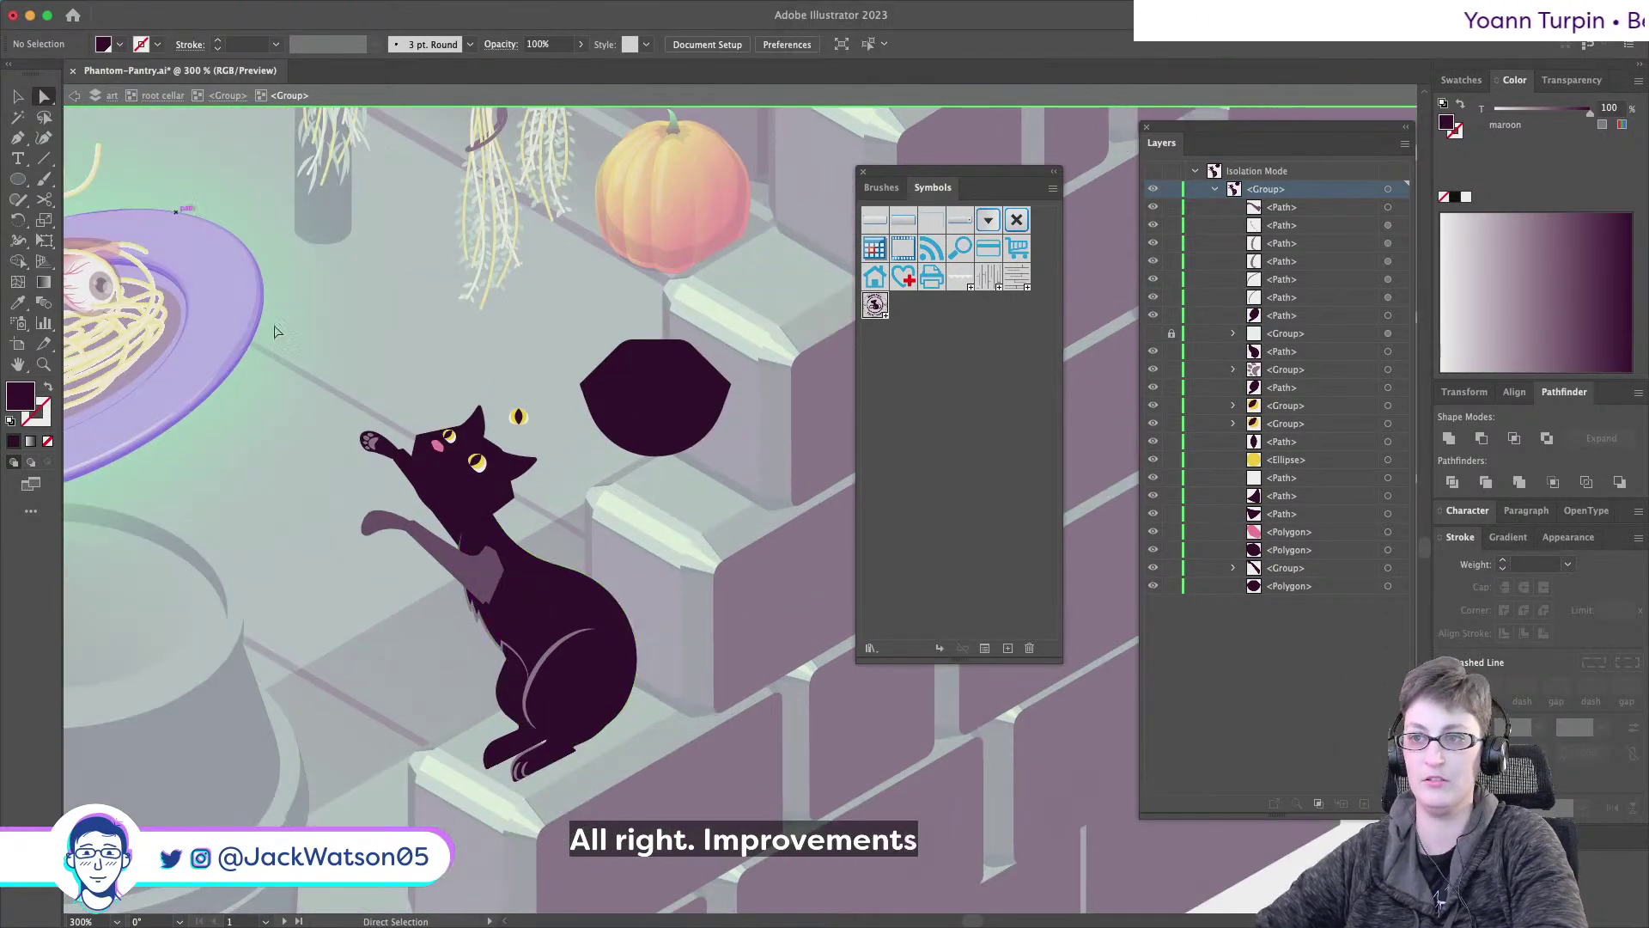
pyautogui.press('alt')
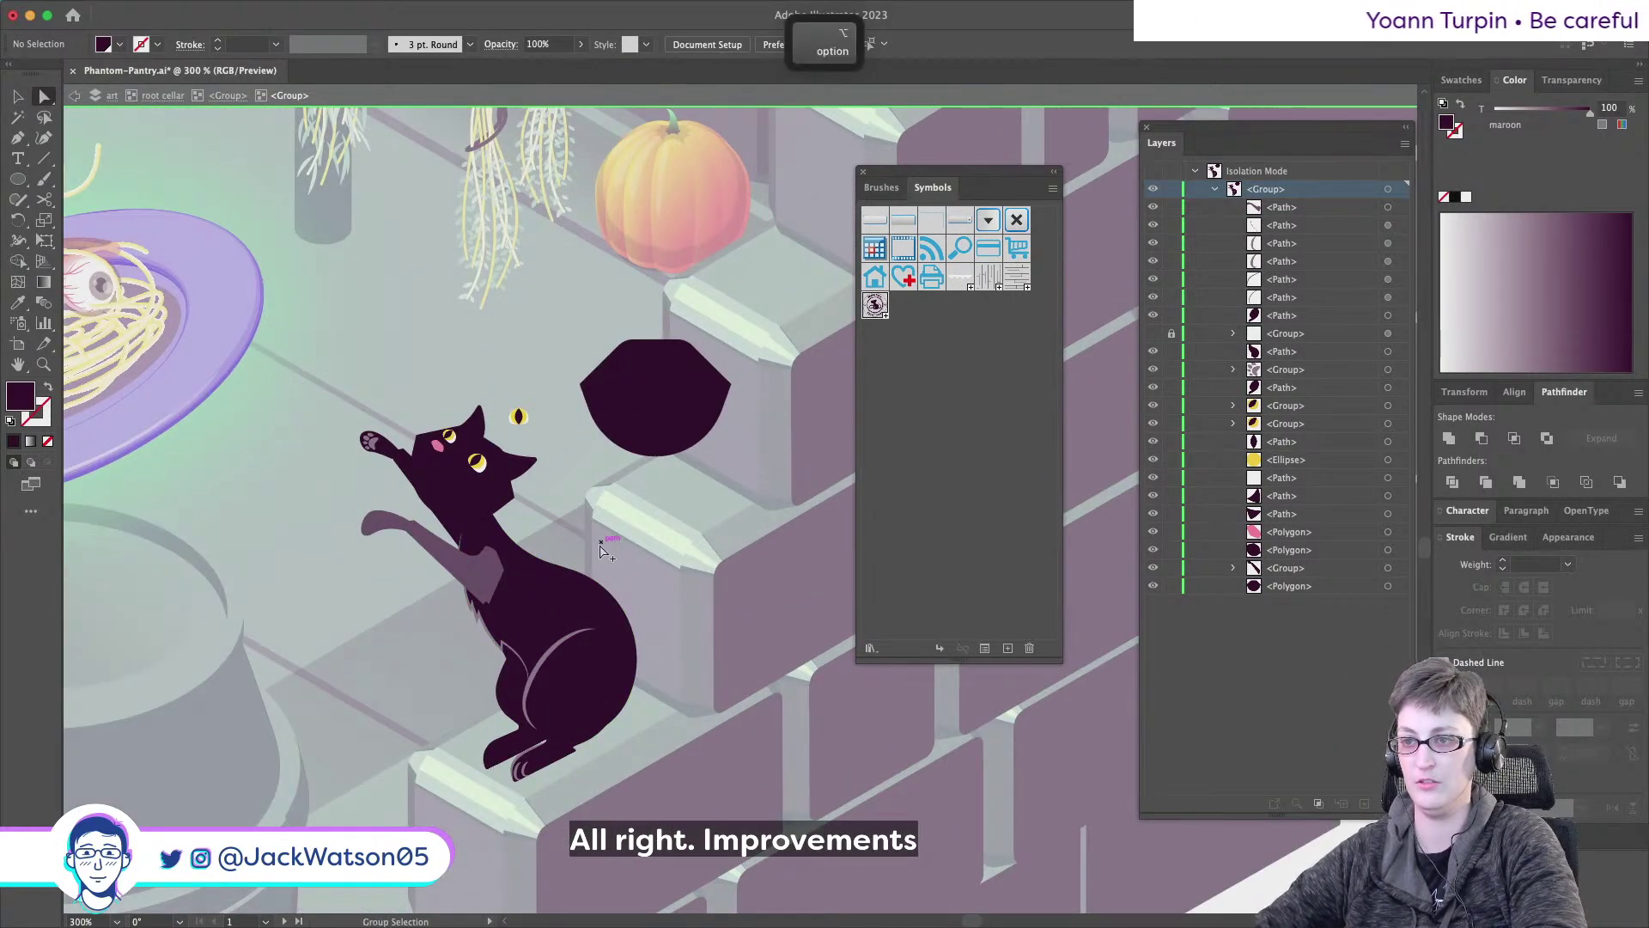
pyautogui.keyDown('alt'); pyautogui.click(517, 421); pyautogui.keyUp('alt')
pyautogui.moveTo(521, 427); pyautogui.dragTo(740, 347)
pyautogui.press('super+shift+a')
pyautogui.scroll(-2, 461, 391)
pyautogui.press('alt')
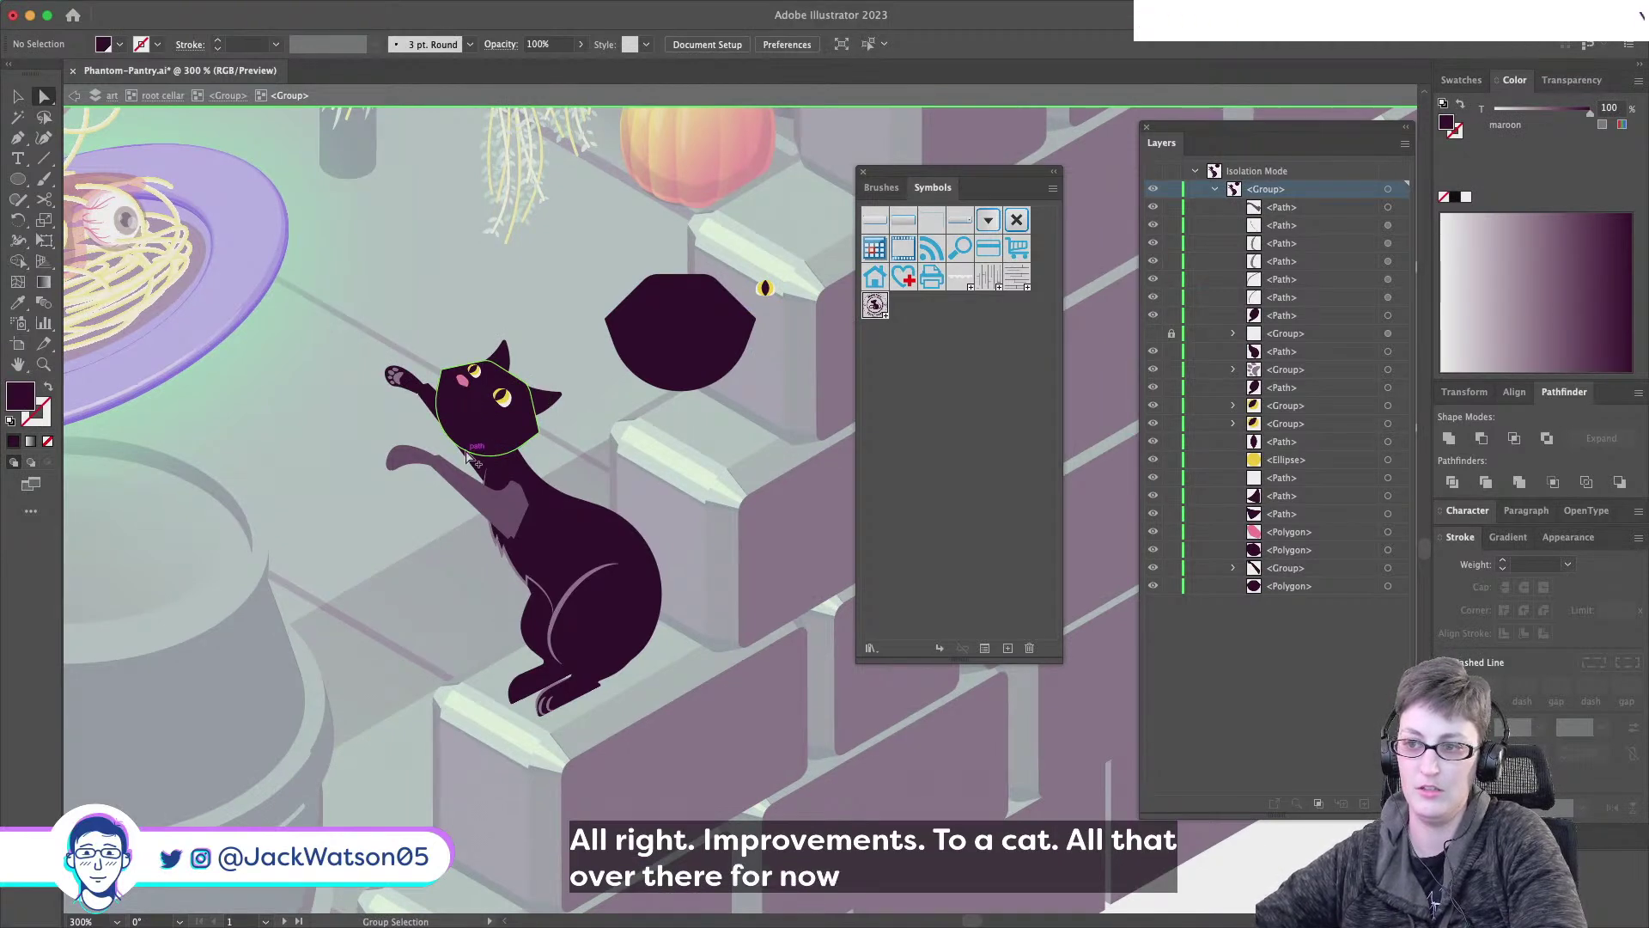
# - Rotate the large pad on the cat's raised front paw clockwise
pyautogui.scroll(2, 468, 453)
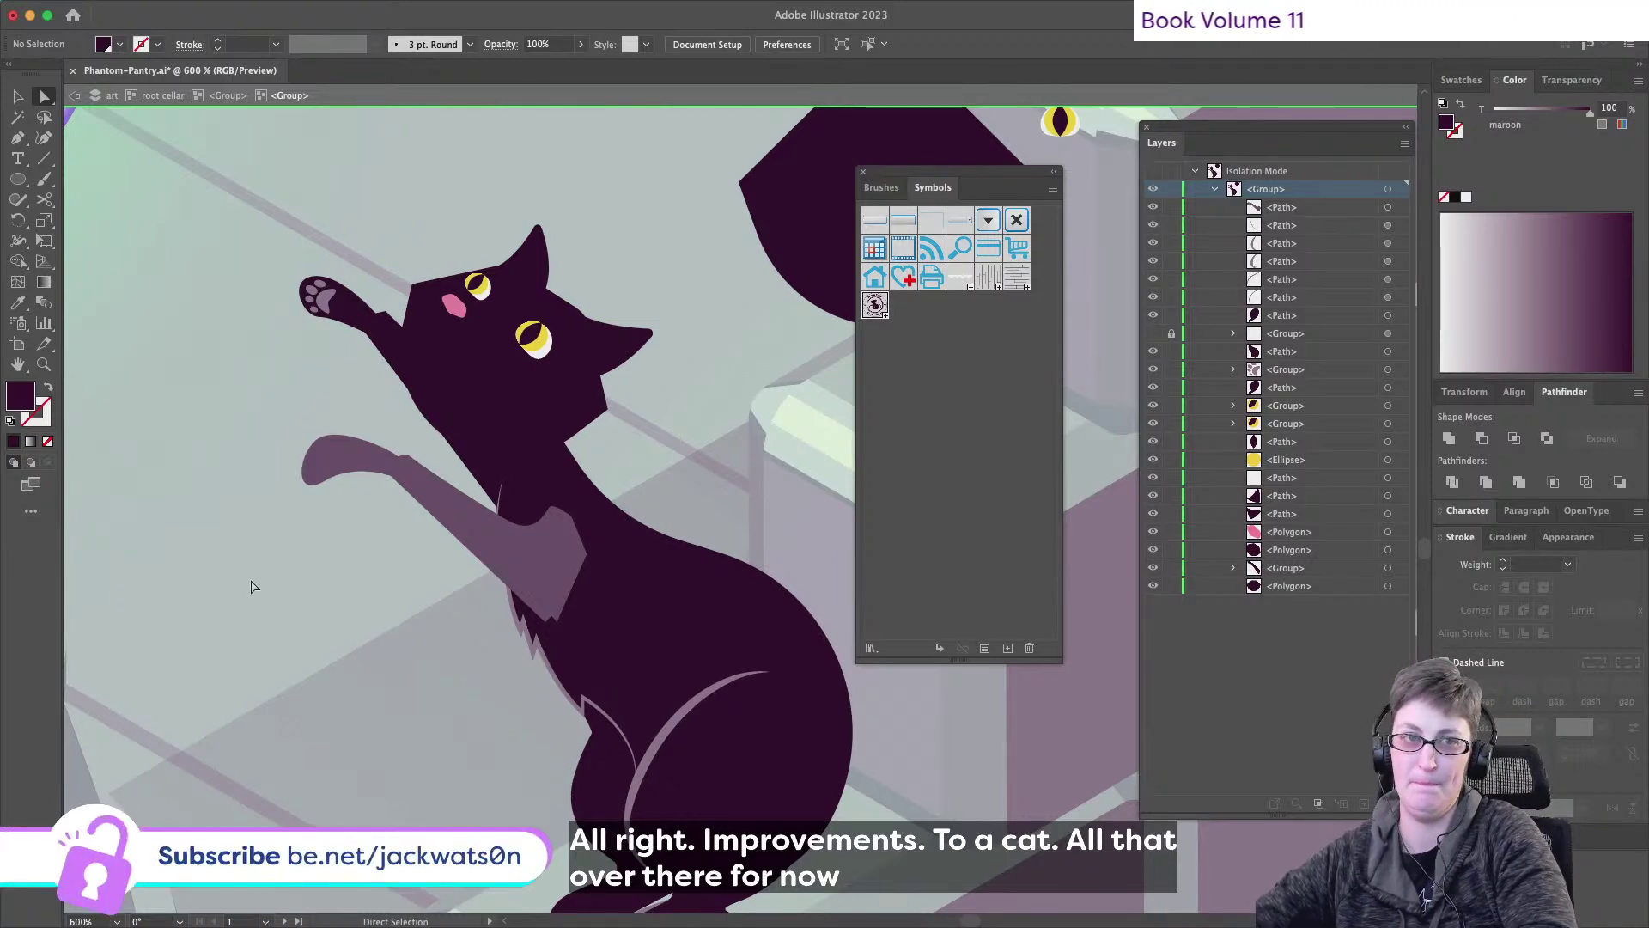
pyautogui.press('alt')
pyautogui.scroll(3, 350, 391)
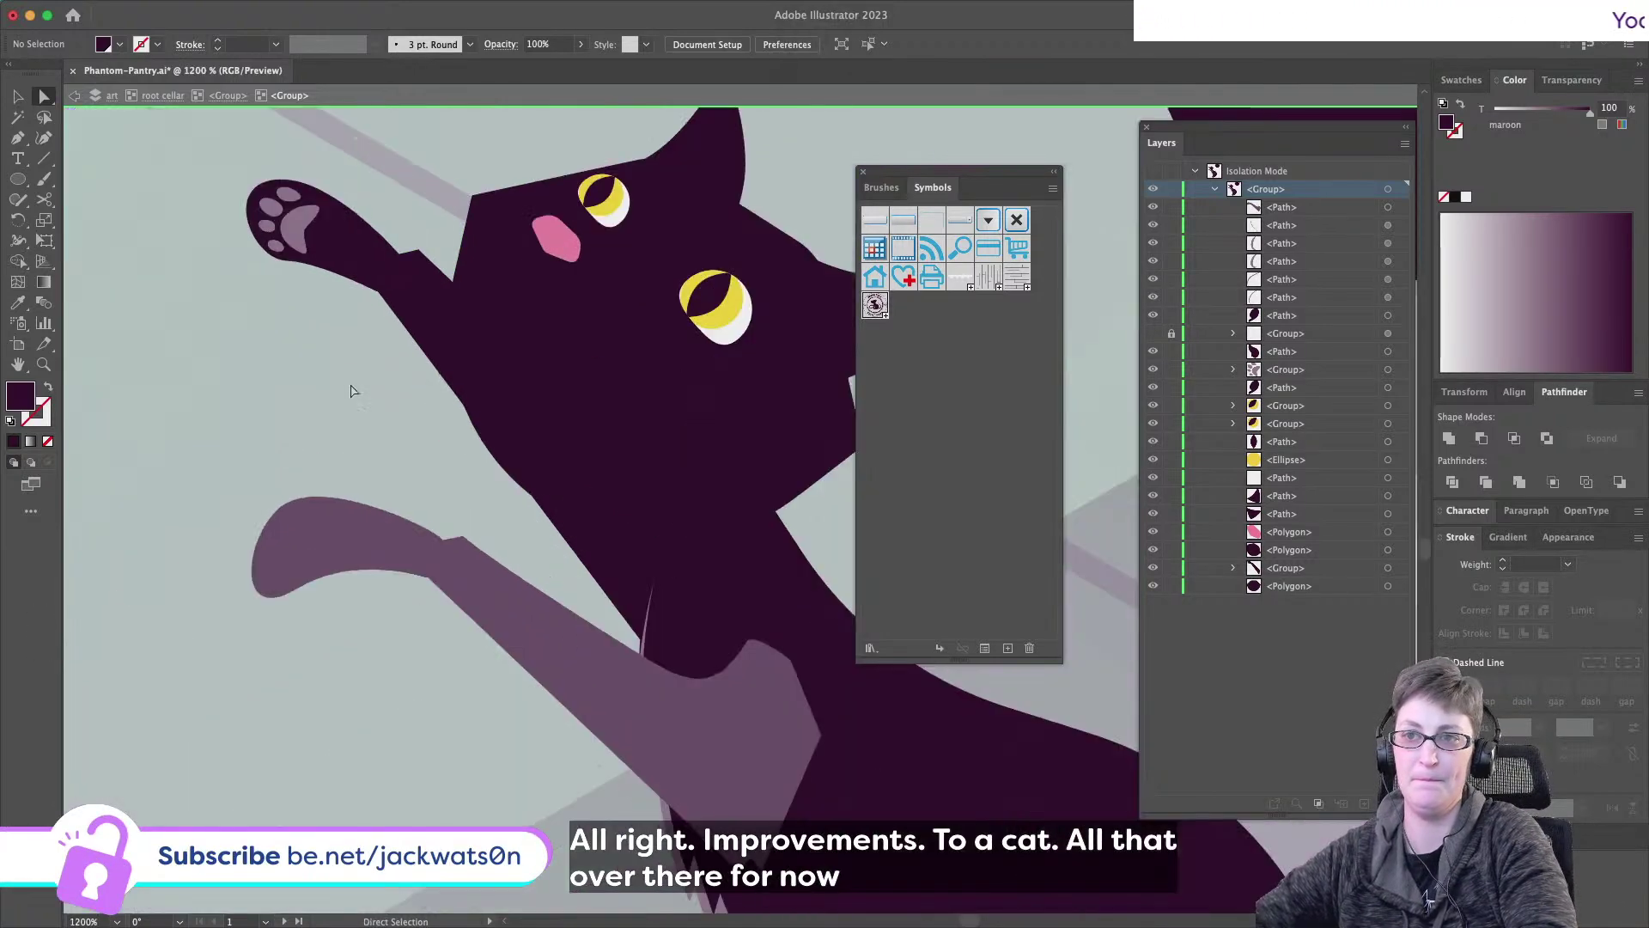
pyautogui.scroll(5, 340, 313)
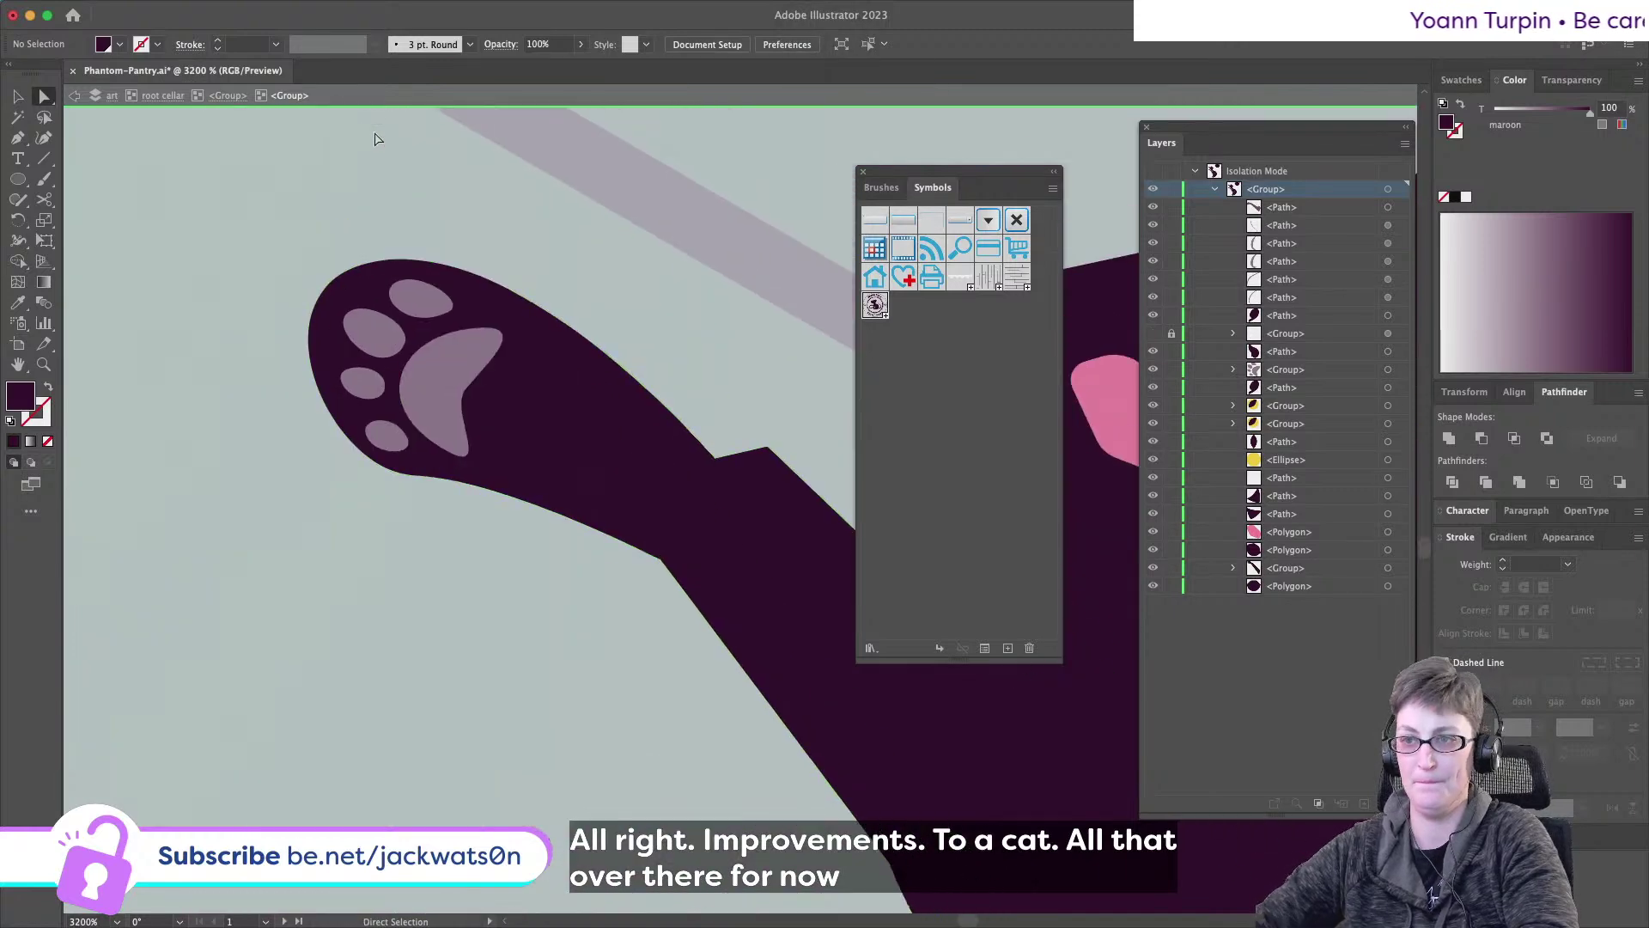
pyautogui.click(429, 370)
pyautogui.click(18, 96)
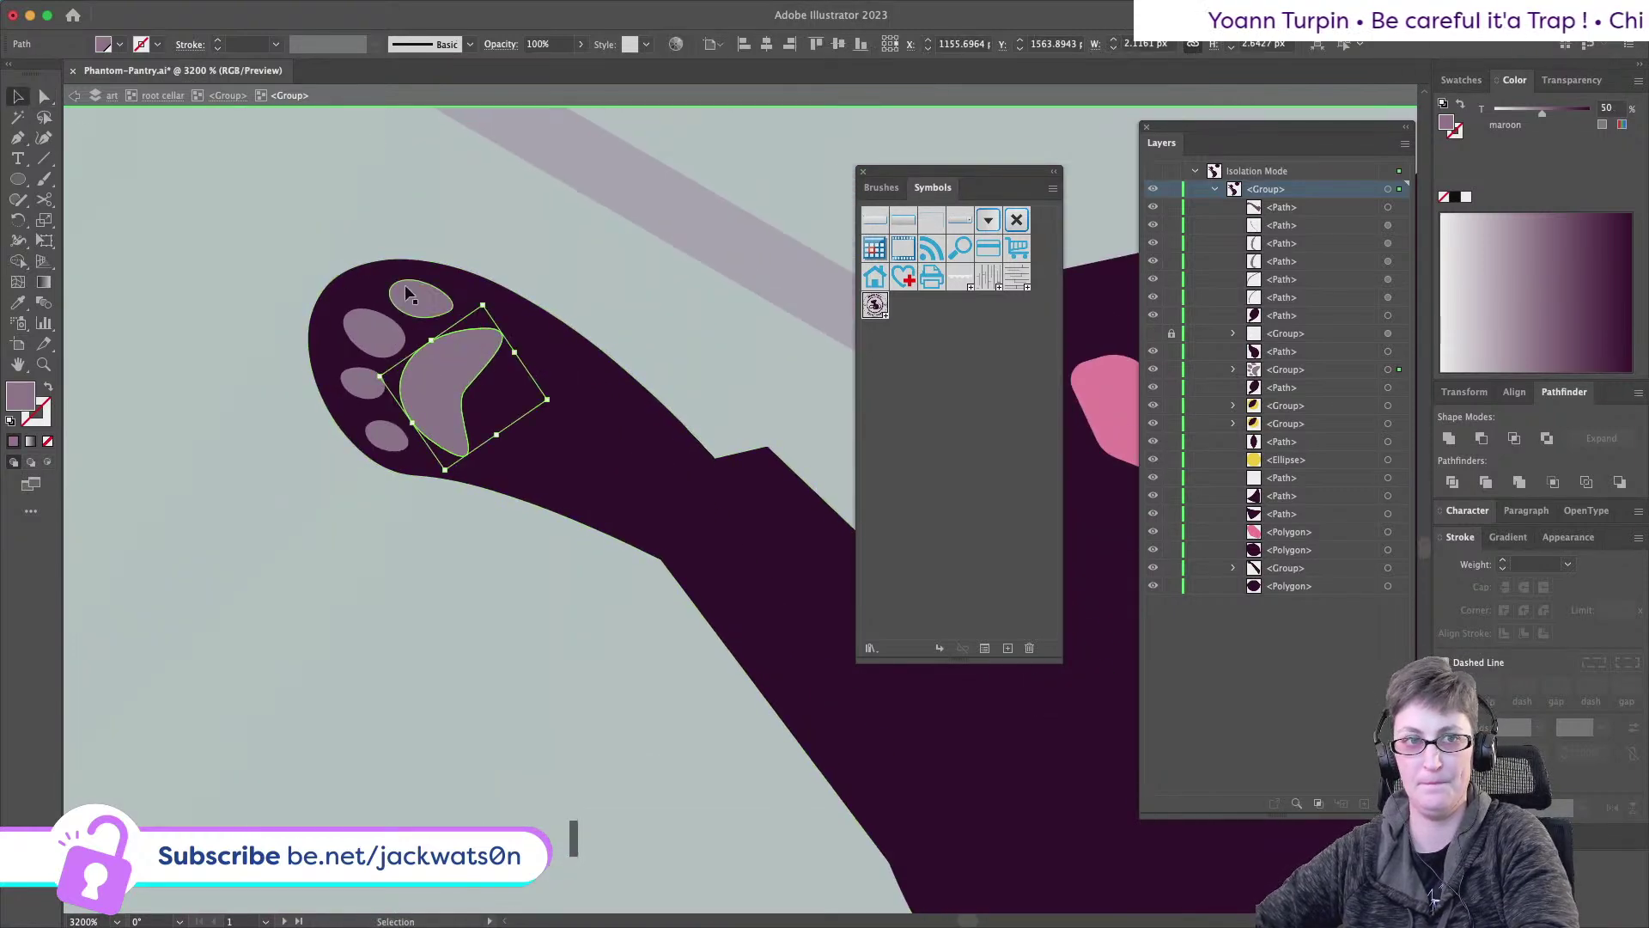
pyautogui.moveTo(485, 295); pyautogui.dragTo(539, 339)
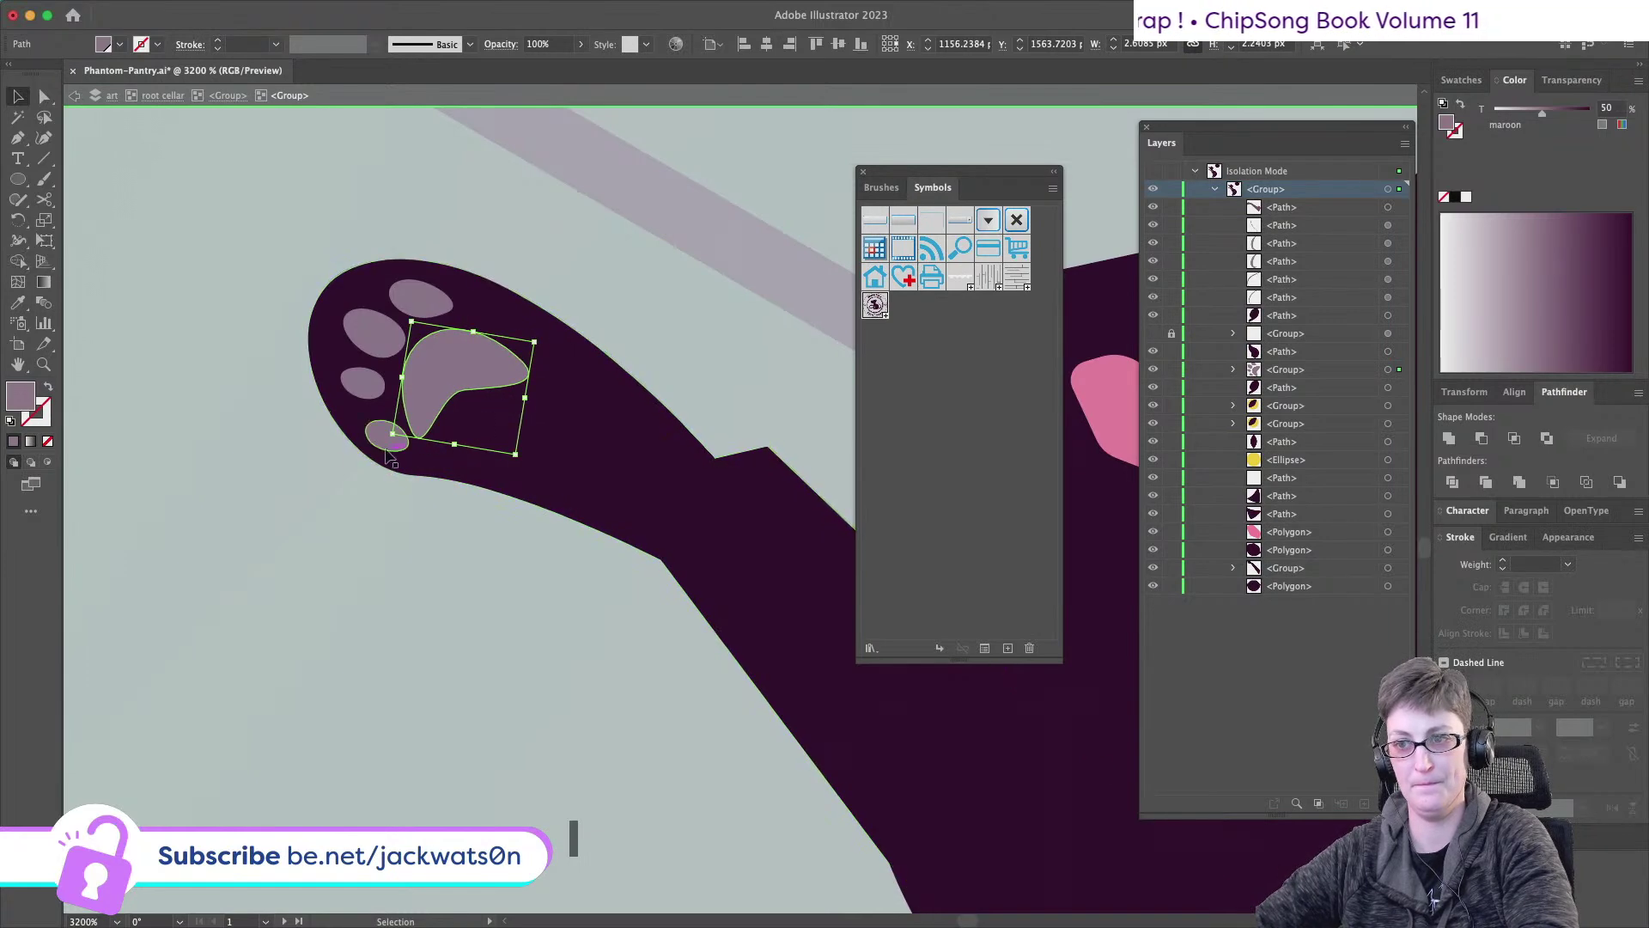
pyautogui.press('super+z')
pyautogui.press('super+z')
pyautogui.press('super+z')
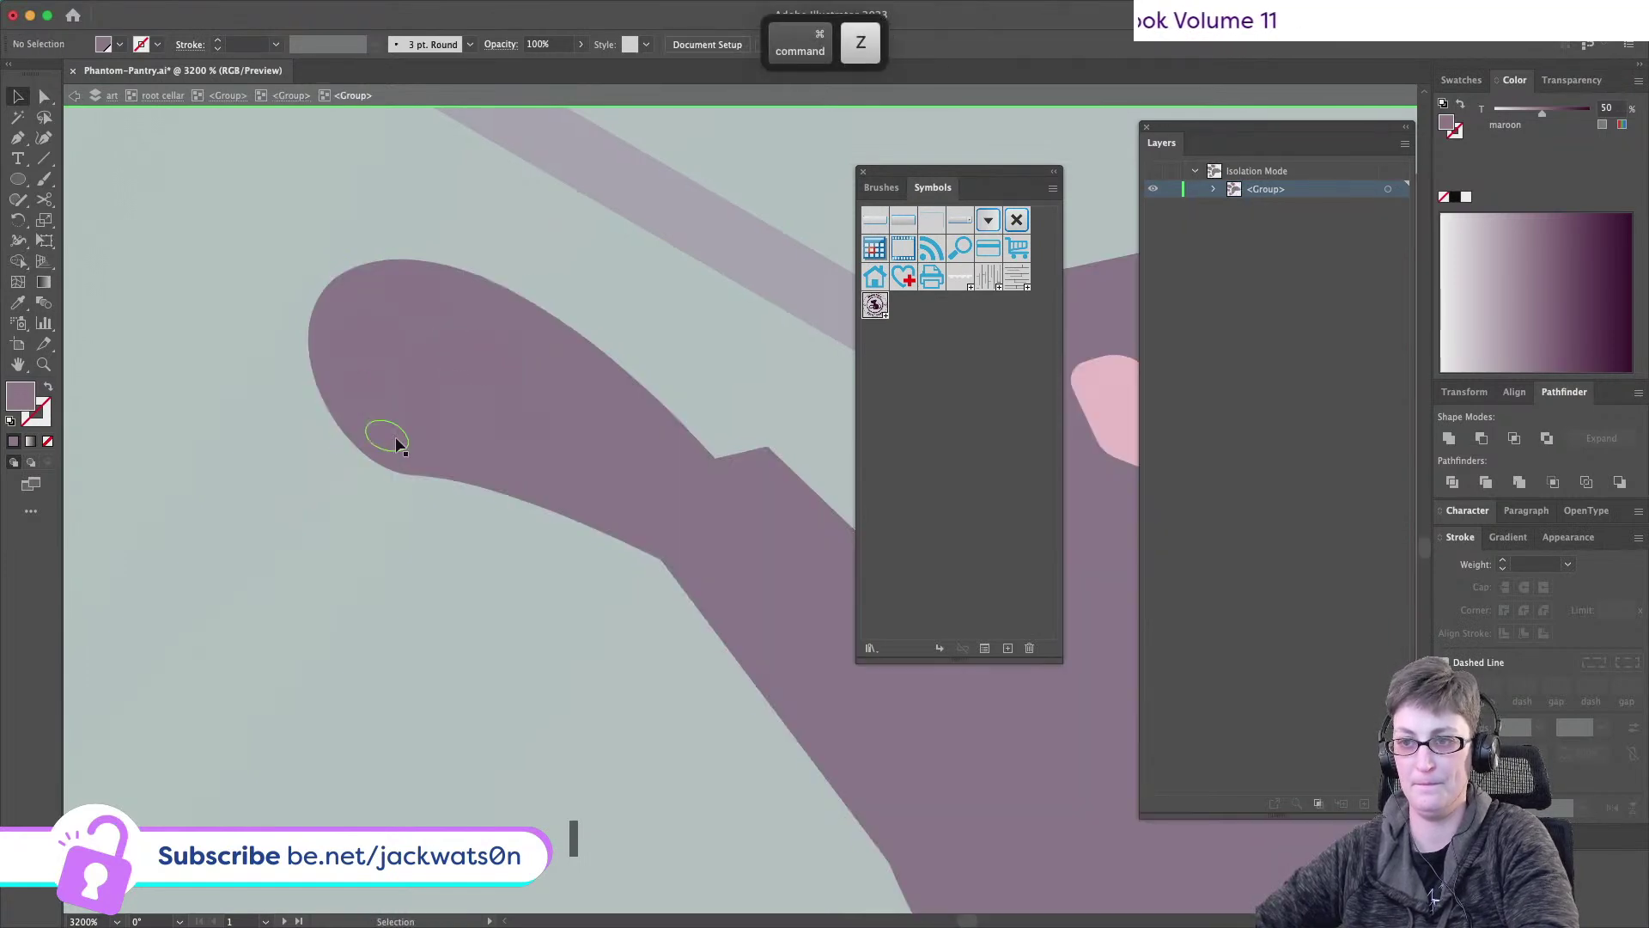
pyautogui.click(273, 94)
pyautogui.press('a')
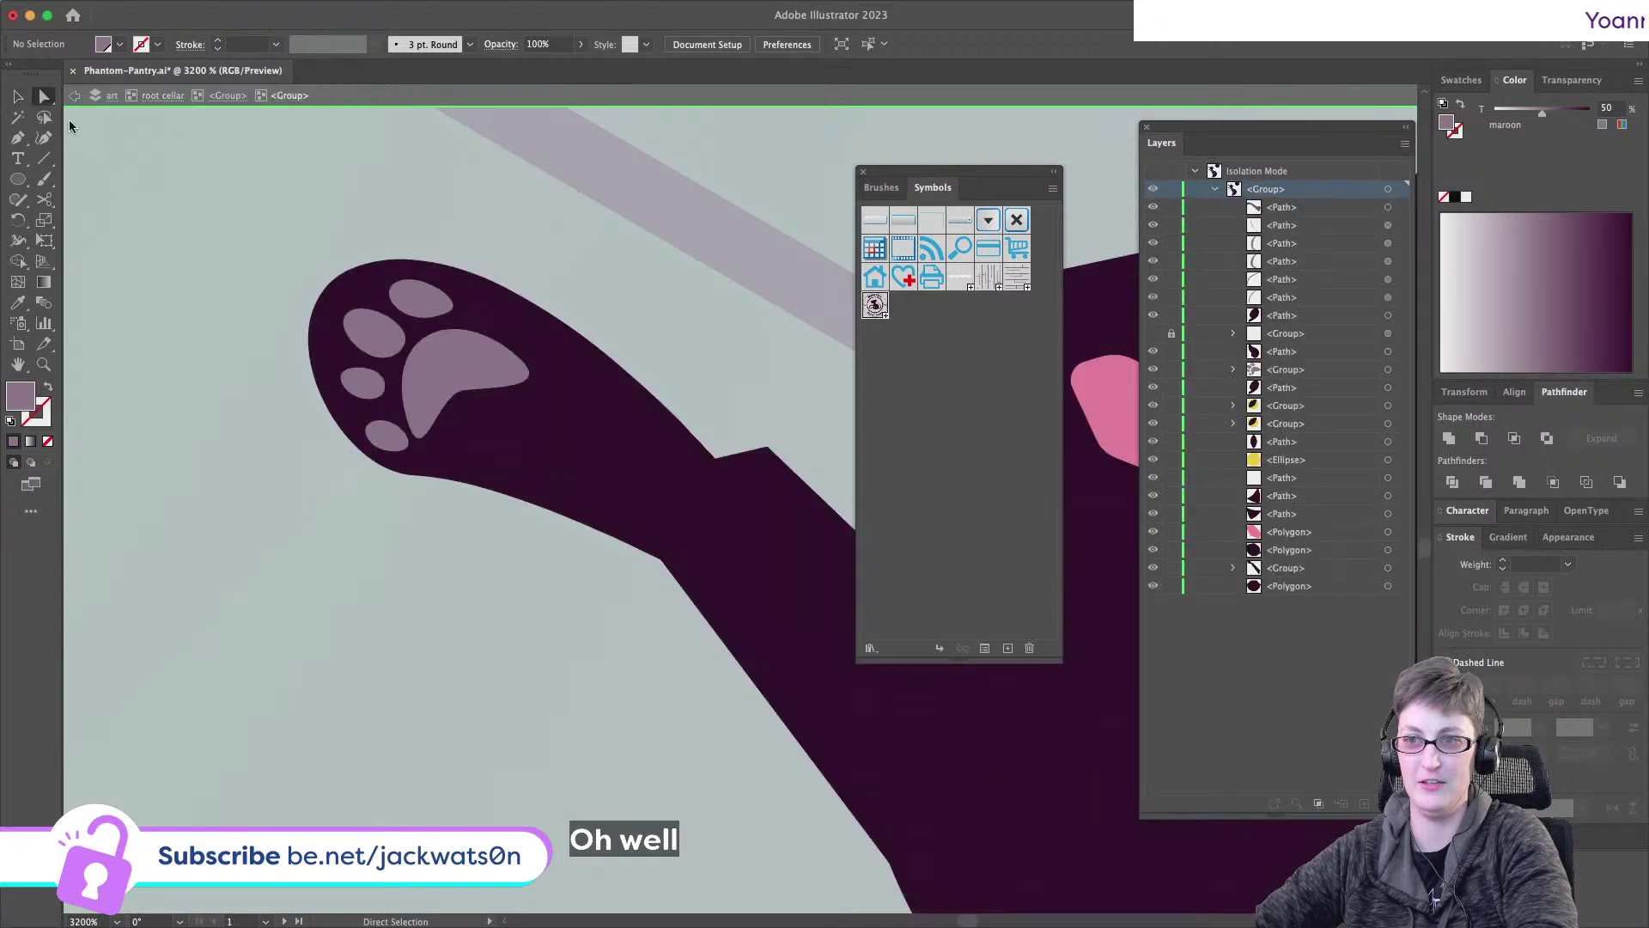
# - Move the three lower toe pads closer to the raised paw's outer edge, rotating the lowest one counterclockwise
pyautogui.moveTo(381, 447); pyautogui.dragTo(341, 433)
pyautogui.click(17, 98)
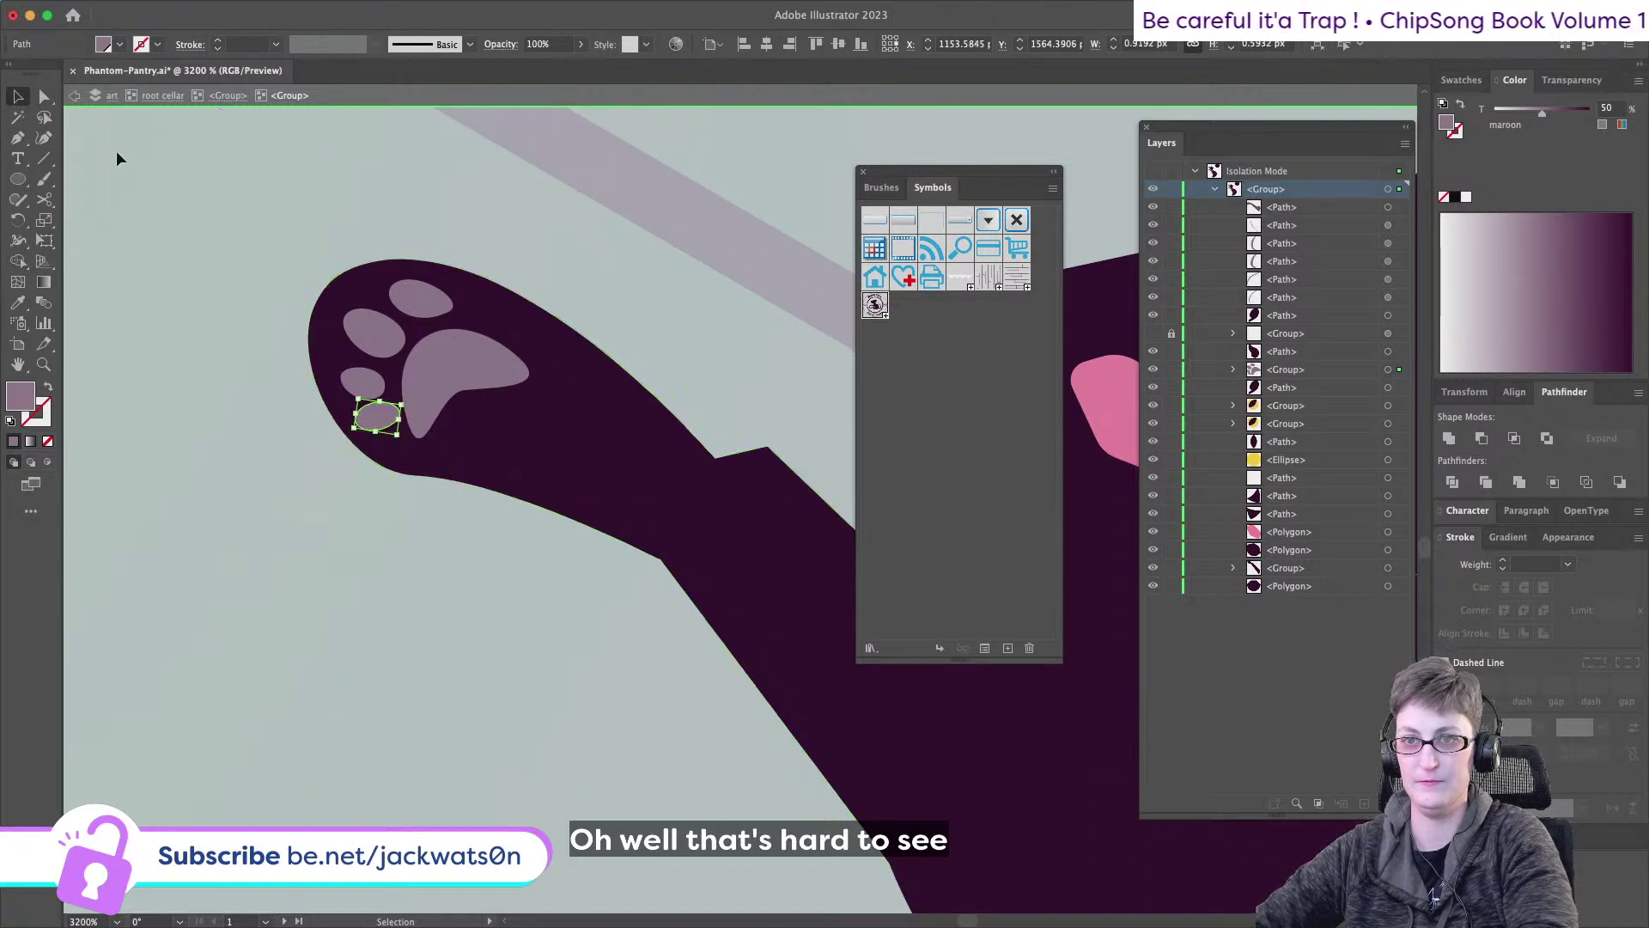
pyautogui.click(46, 98)
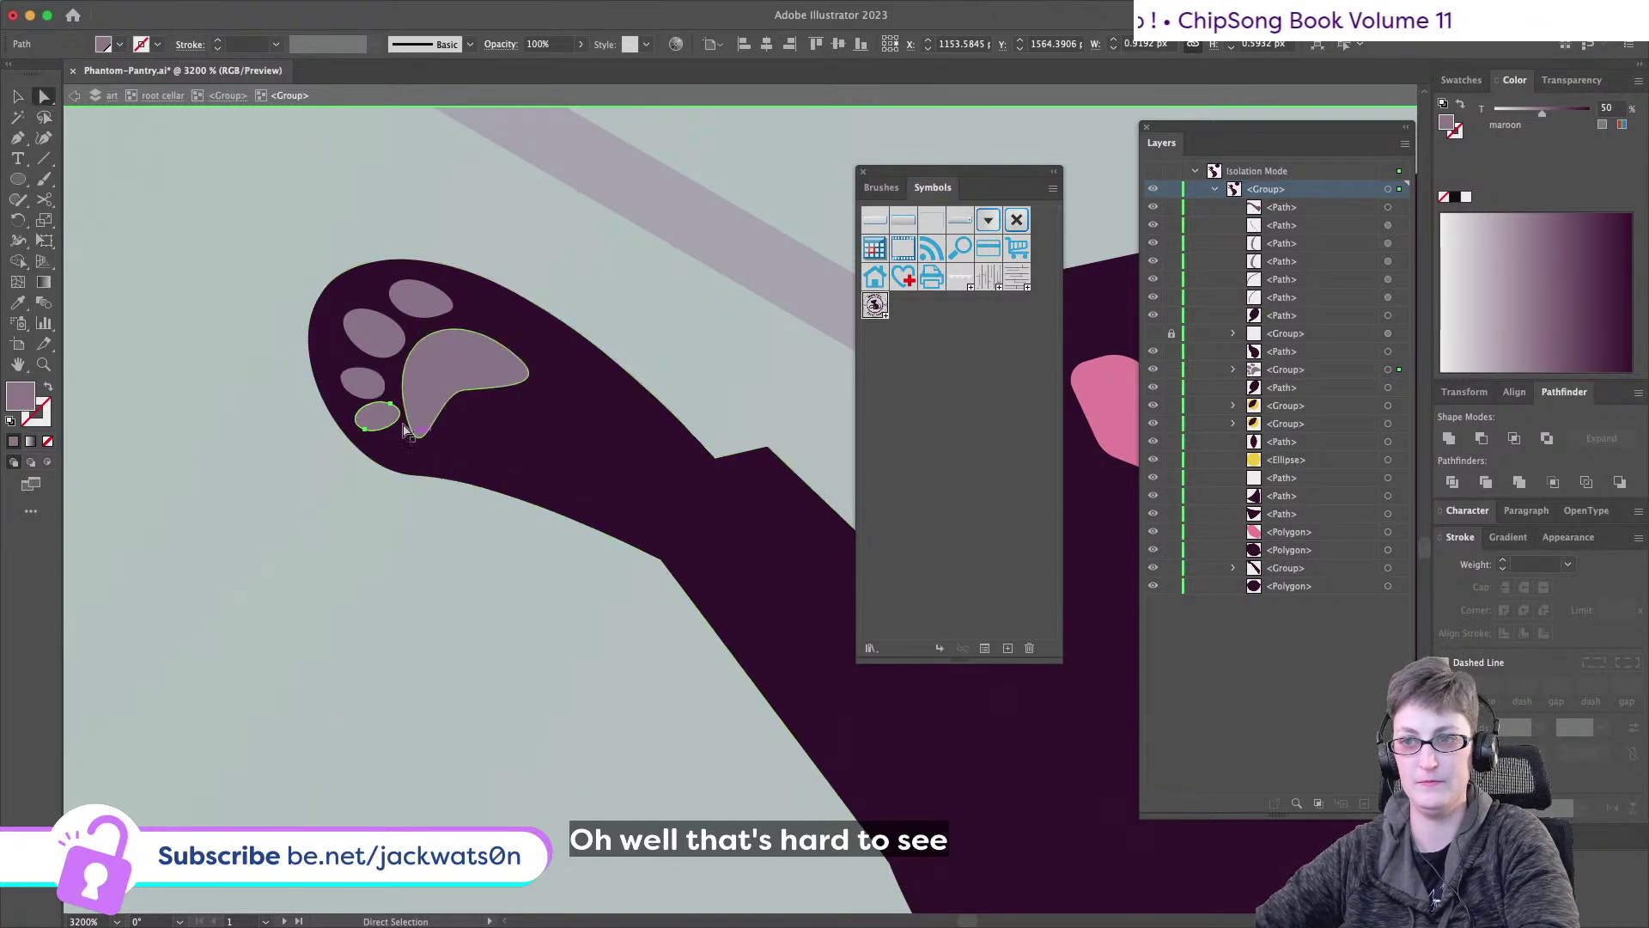
pyautogui.moveTo(364, 378); pyautogui.dragTo(368, 328)
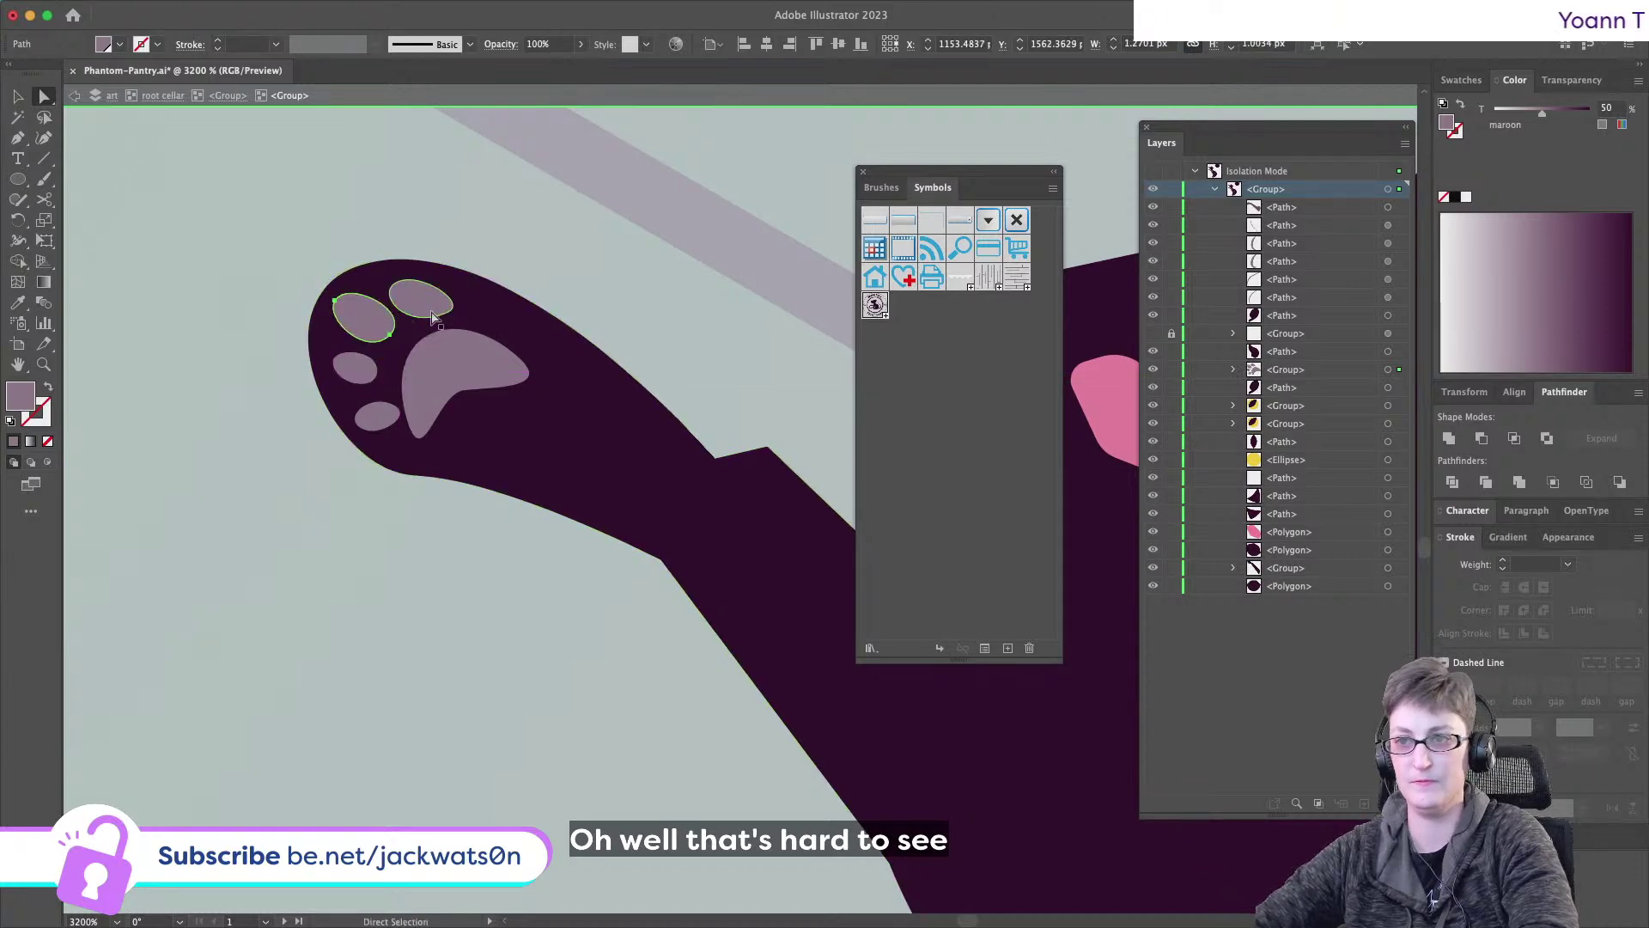
# - Rotate the two uppermost toe pads clockwise so they fan around the raised paw's large pad
pyautogui.press('v')
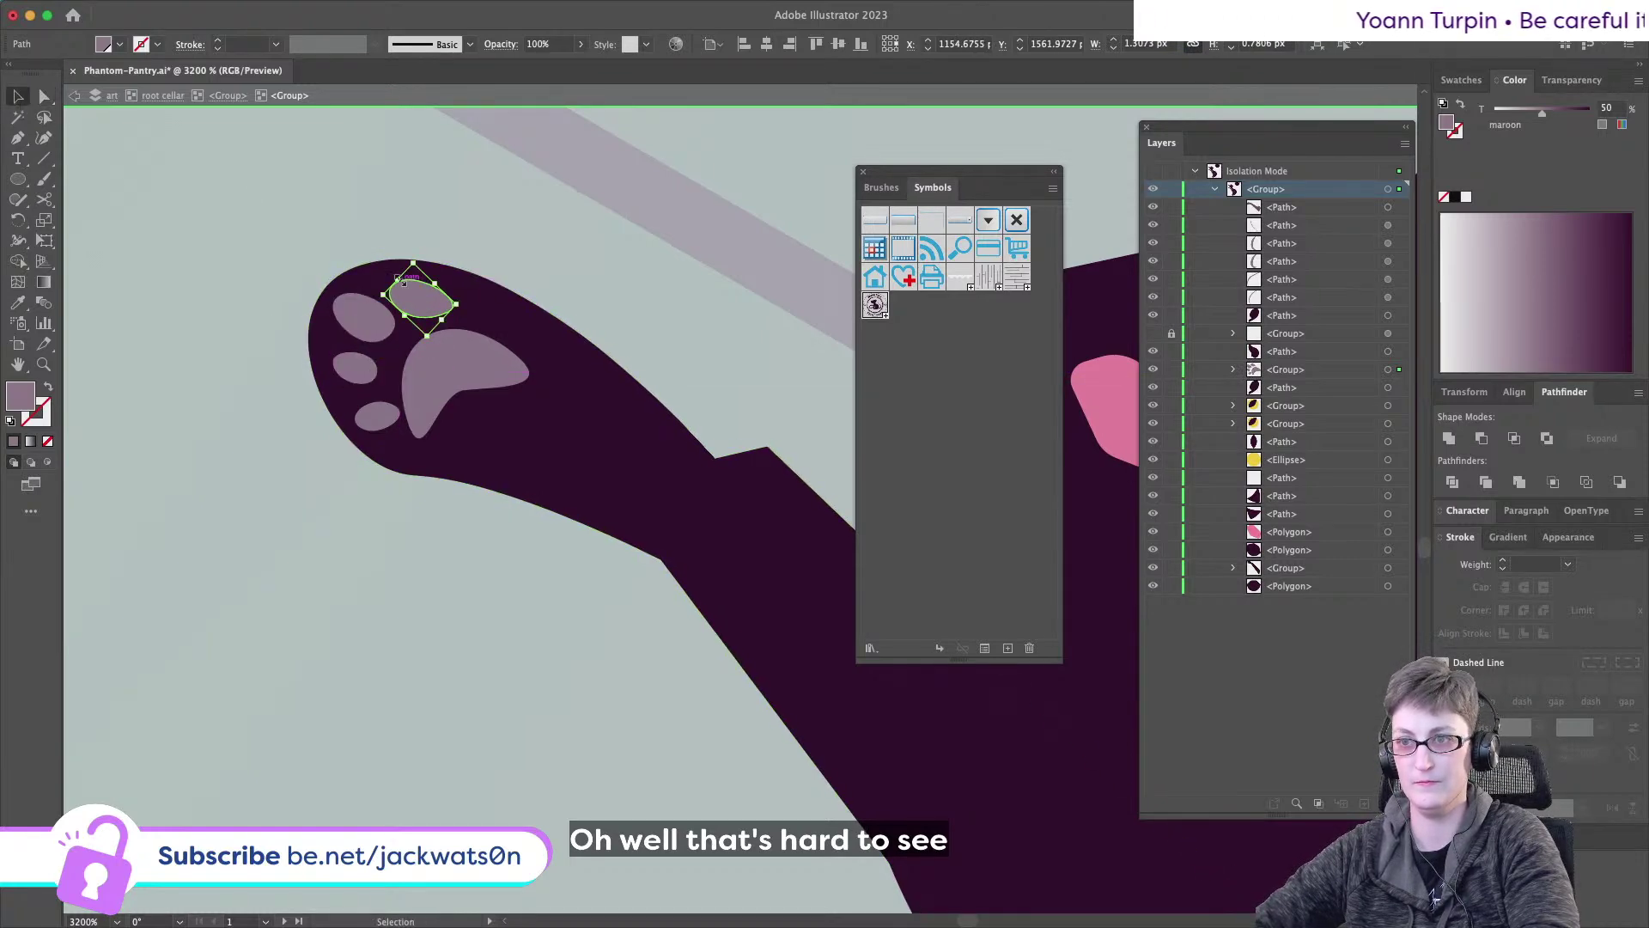
pyautogui.moveTo(450, 265); pyautogui.dragTo(397, 316)
pyautogui.click(45, 98)
pyautogui.click(31, 96)
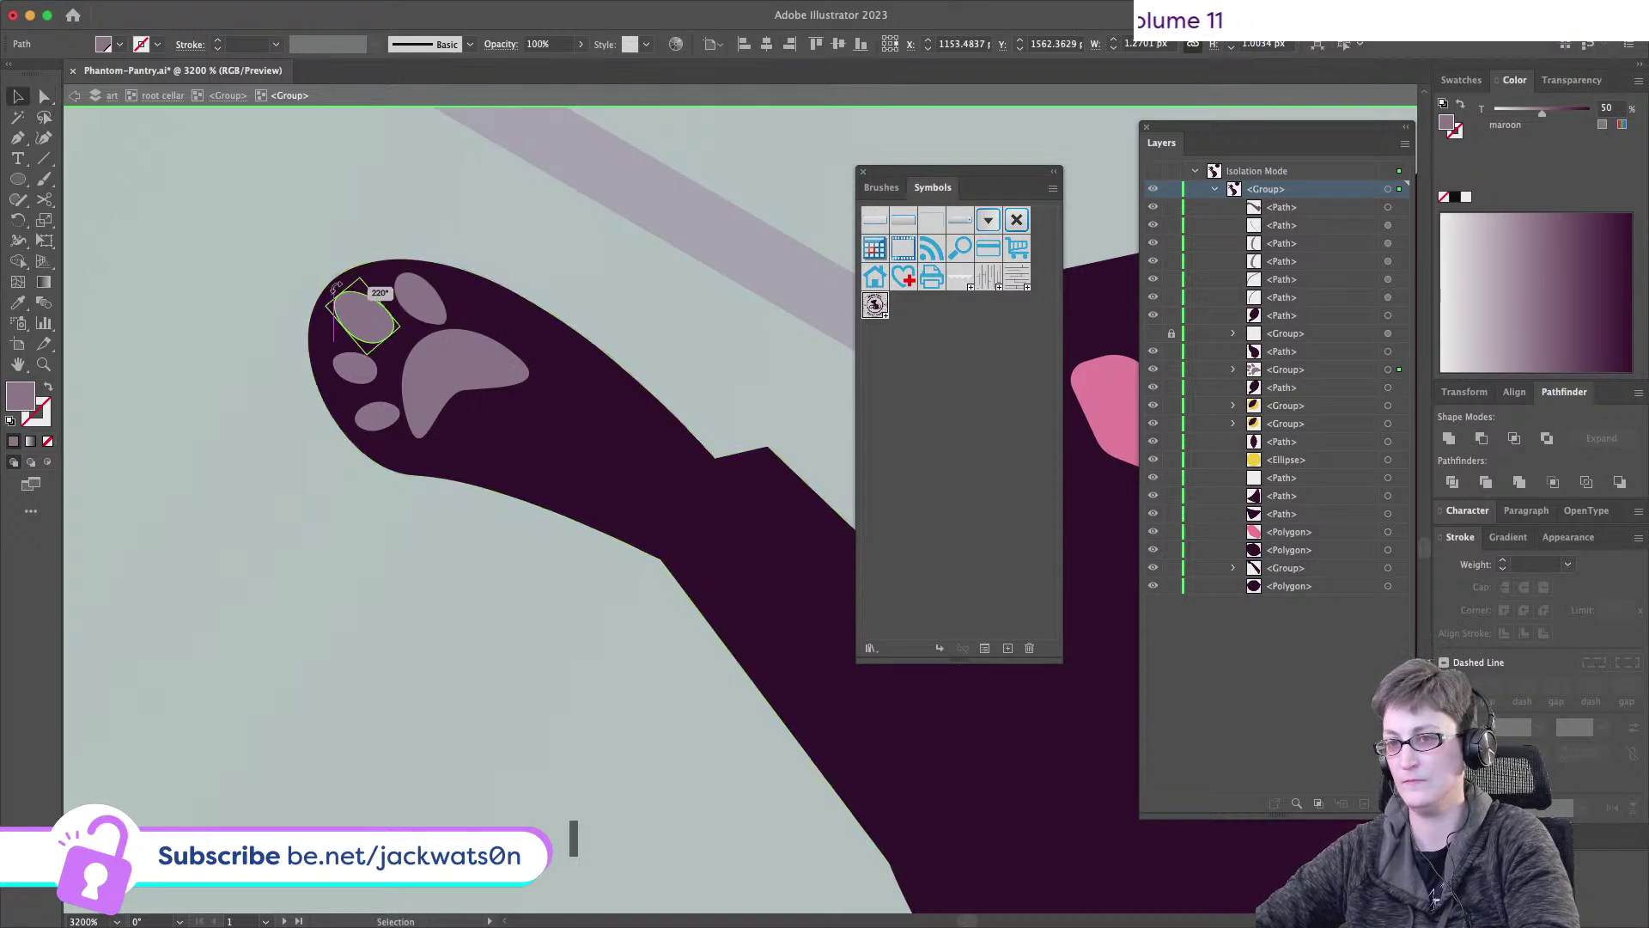
pyautogui.moveTo(367, 285); pyautogui.dragTo(348, 309)
pyautogui.scroll(-5, 600, 580)
pyautogui.click(600, 580)
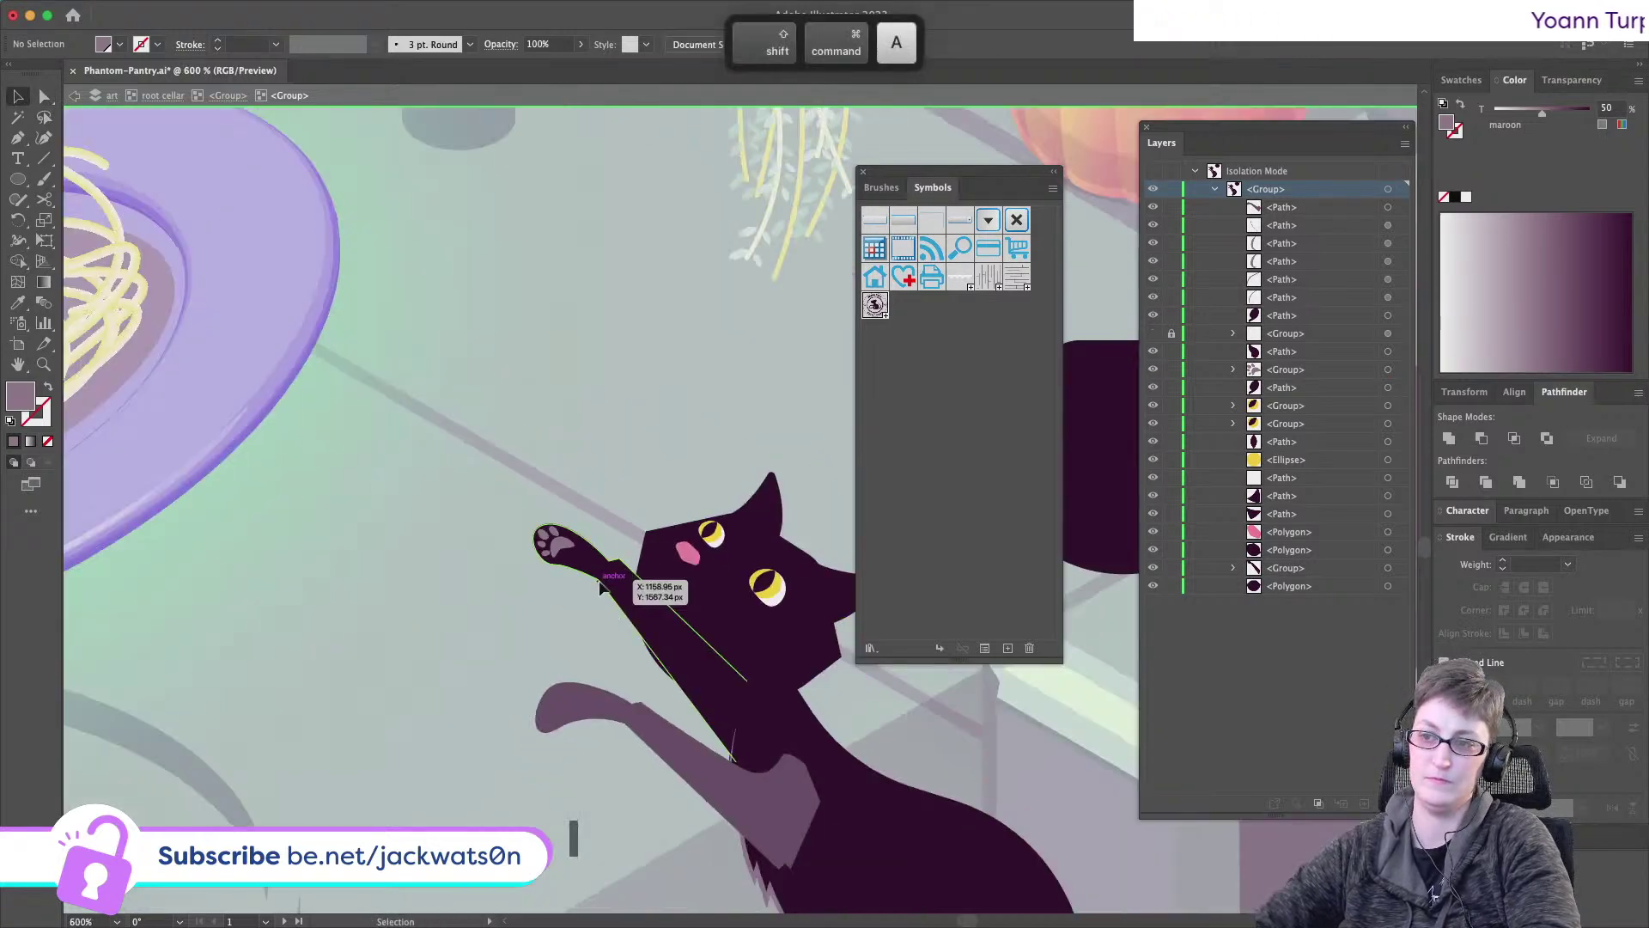
# - Cut the second toe pad from the top into a crescent by subtracting a copy offset to the right with Minus Front
pyautogui.scroll(3, 381, 429)
pyautogui.scroll(6, 602, 507)
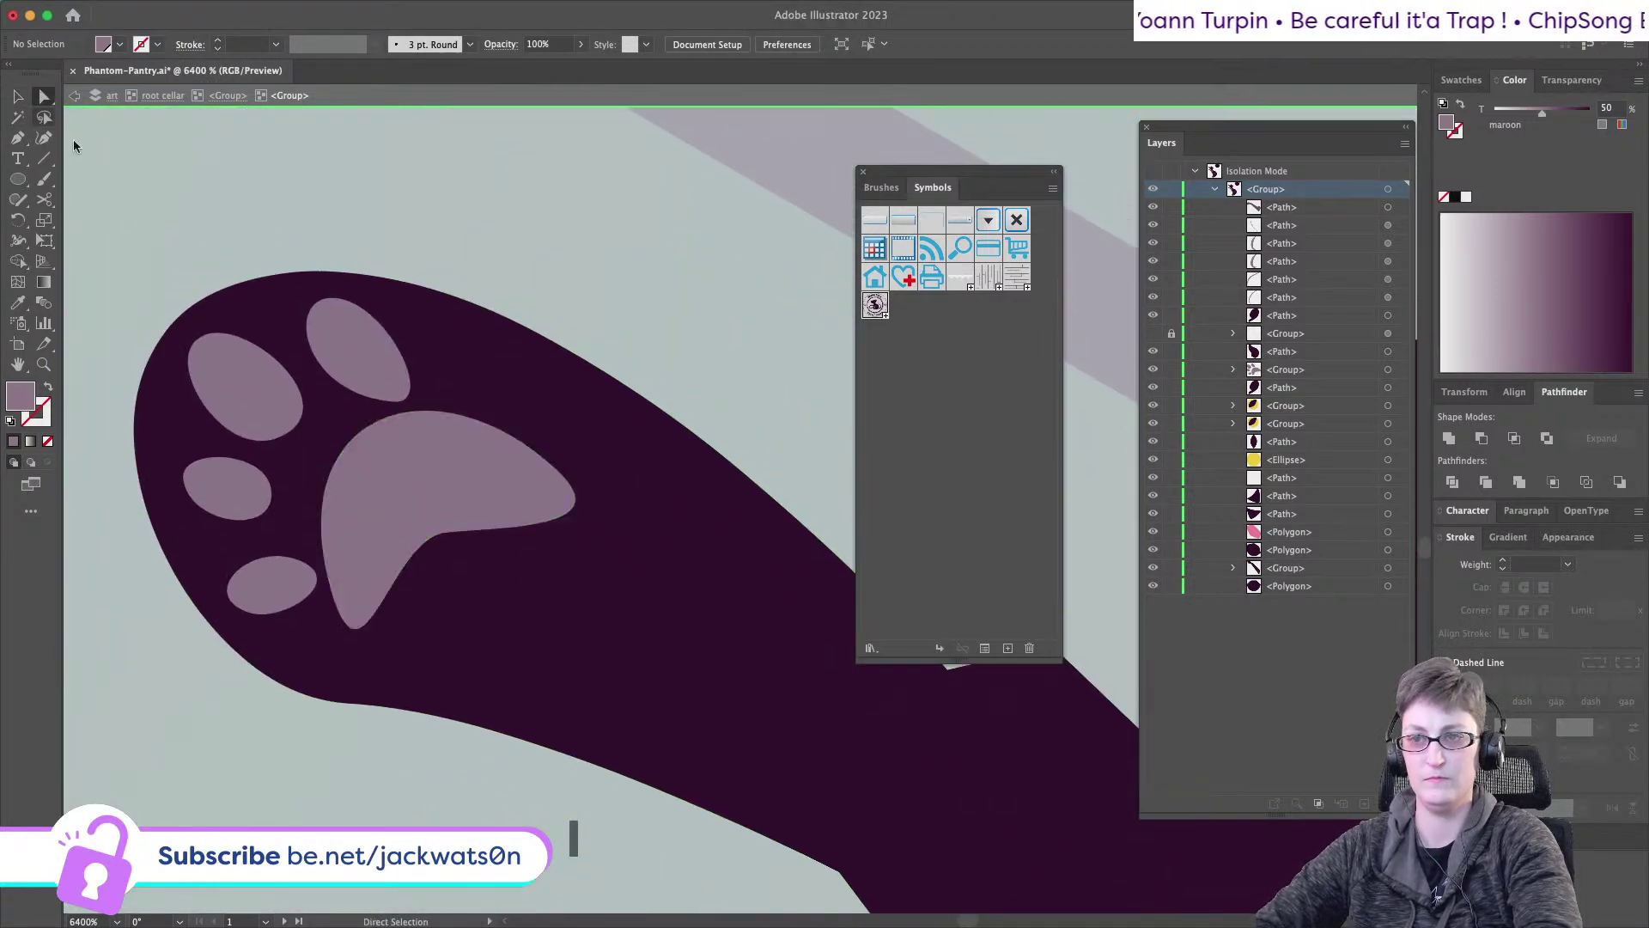
pyautogui.hscroll(-3, 225, 437)
pyautogui.moveTo(471, 400); pyautogui.dragTo(488, 392)
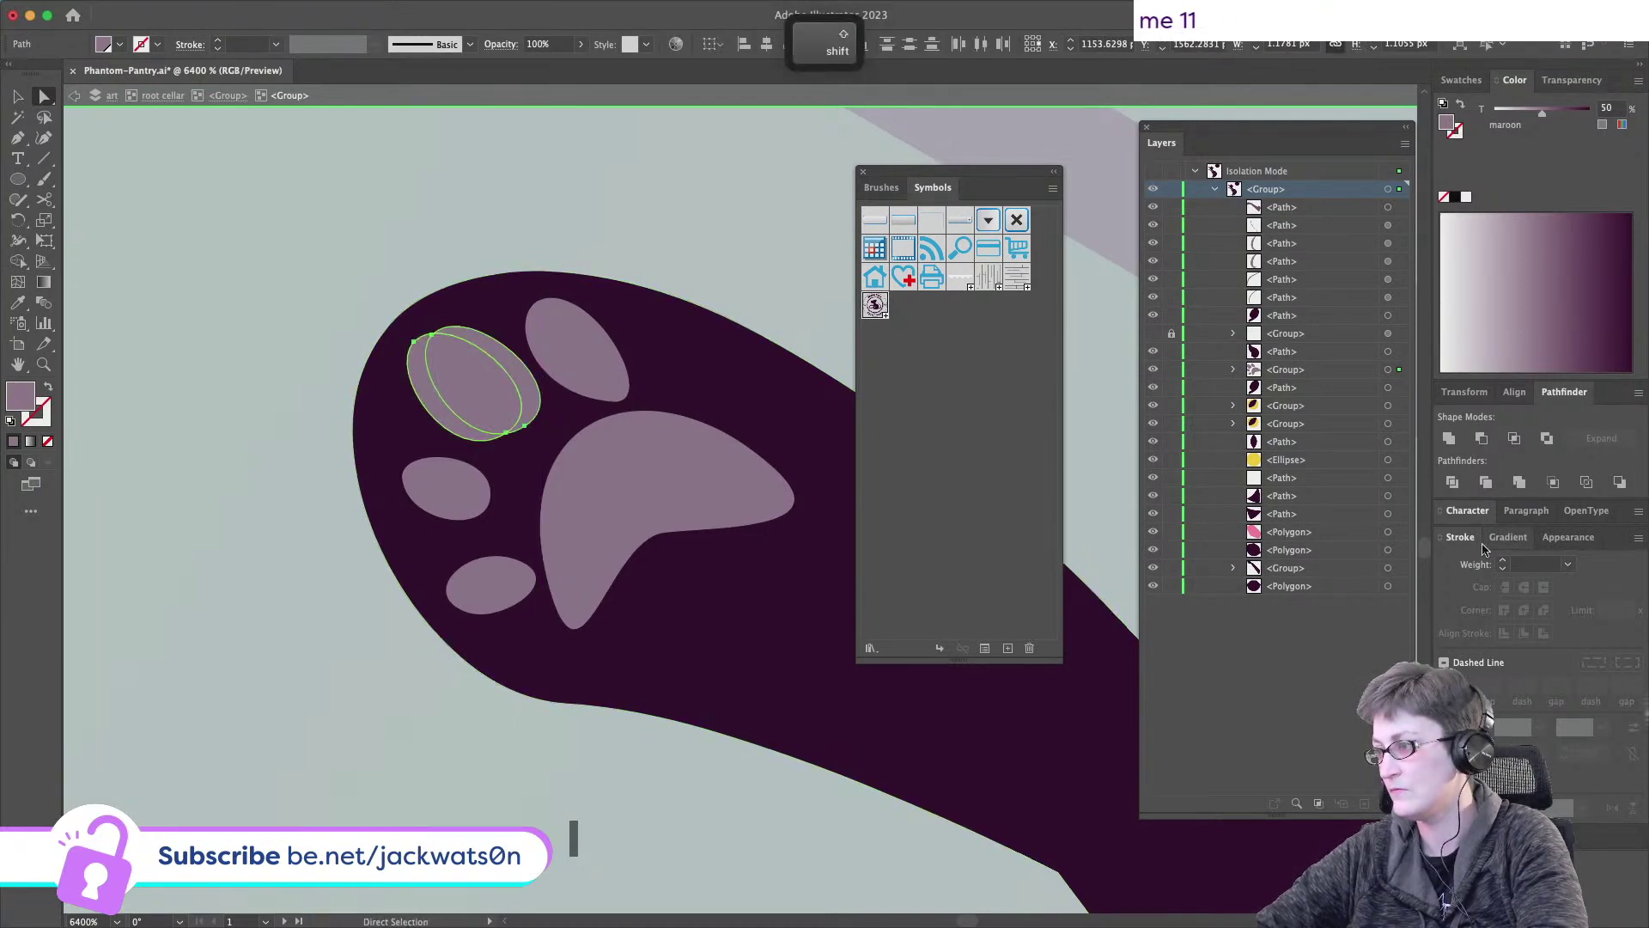
pyautogui.press('super+shift+m')
pyautogui.press('super+shift+a')
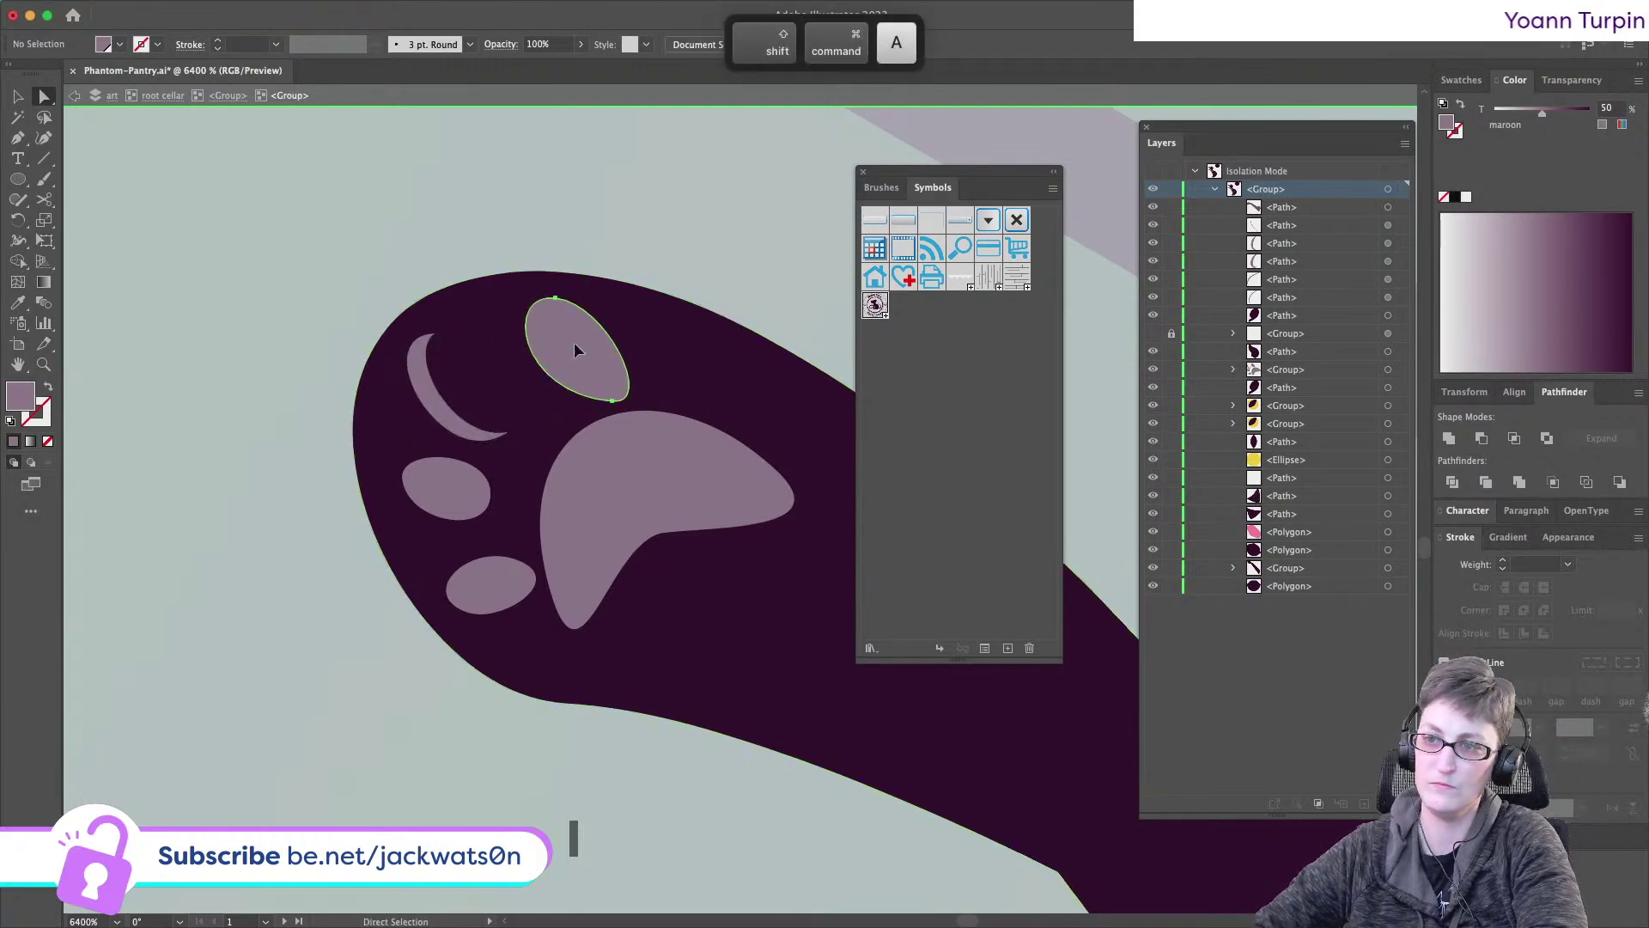
# - Duplicate the topmost toe pad in place, offset the copy to the right and subtract it with Minus Front to leave a crescent
pyautogui.click(573, 341)
pyautogui.press('super+c')
pyautogui.press('super+f')
pyautogui.moveTo(573, 342); pyautogui.dragTo(602, 348)
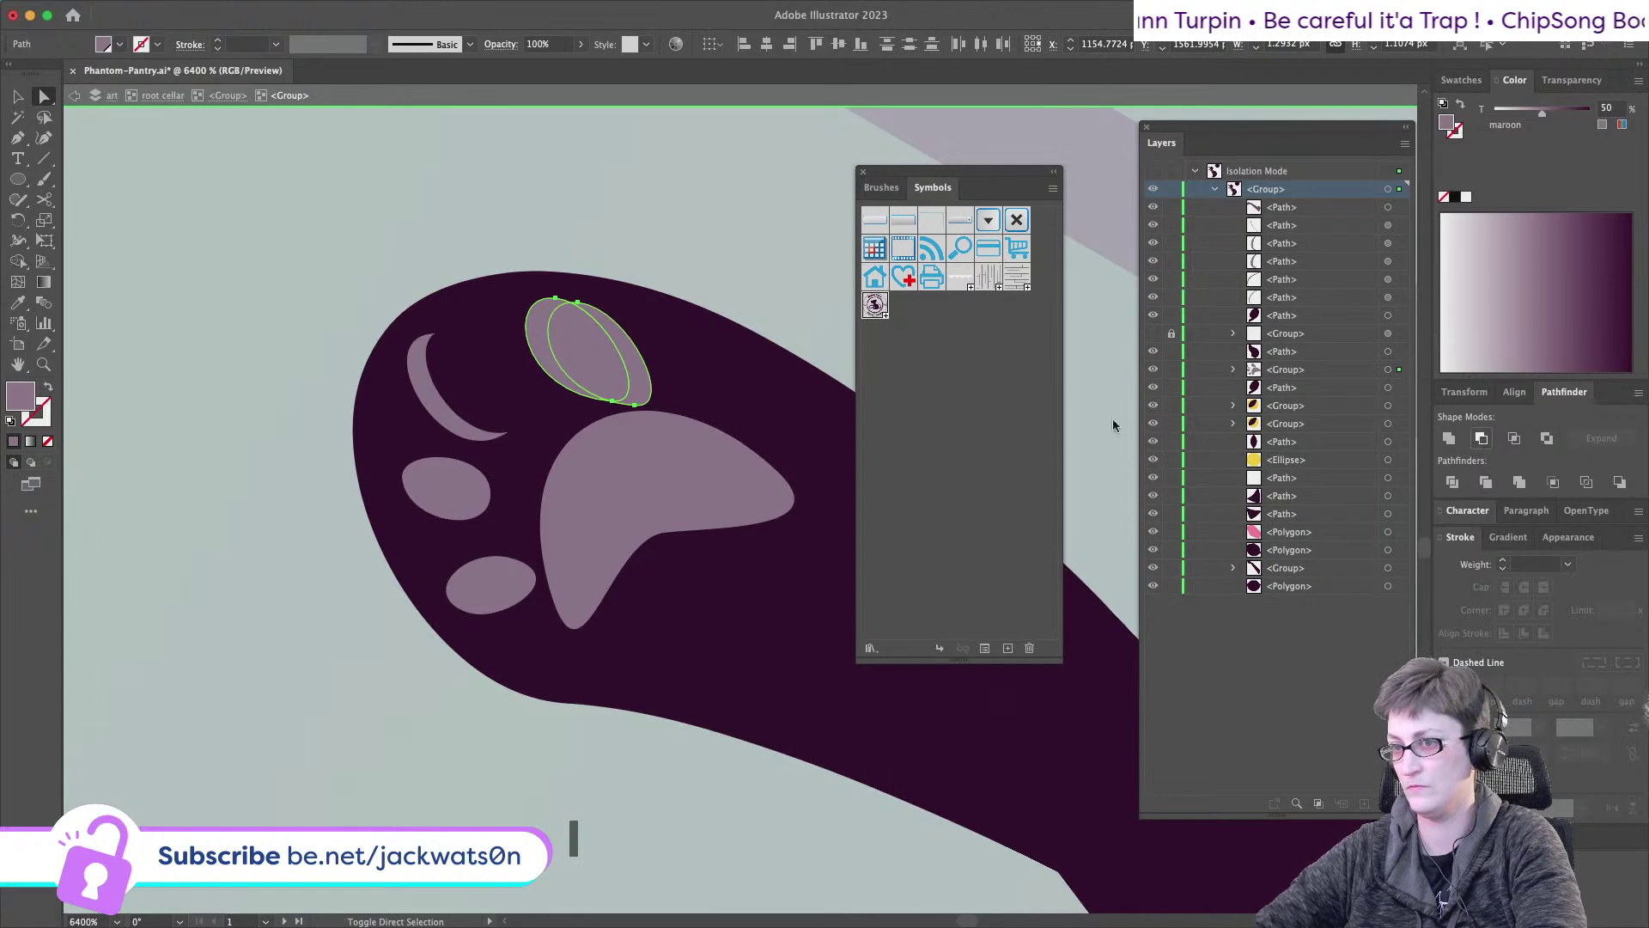
pyautogui.click(1481, 438)
# - Duplicate the third toe pad from the top, offset the copy up and right, and subtract it to form a crescent
pyautogui.click(448, 486)
pyautogui.press('super+c')
pyautogui.press('super+f')
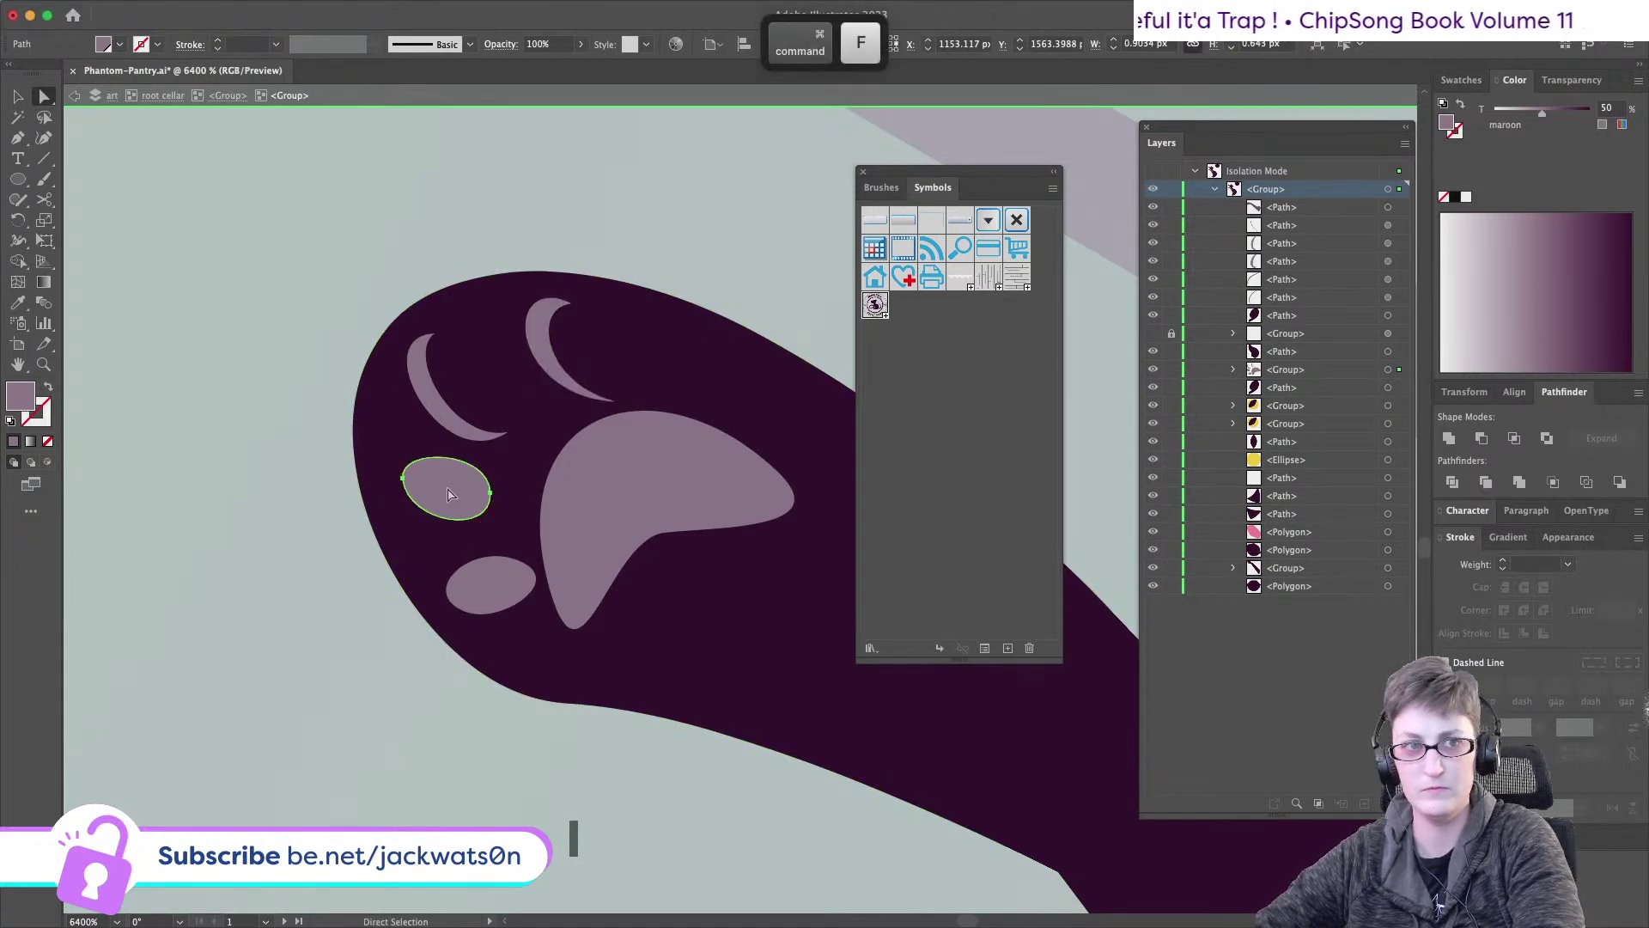
pyautogui.moveTo(463, 491); pyautogui.dragTo(461, 477)
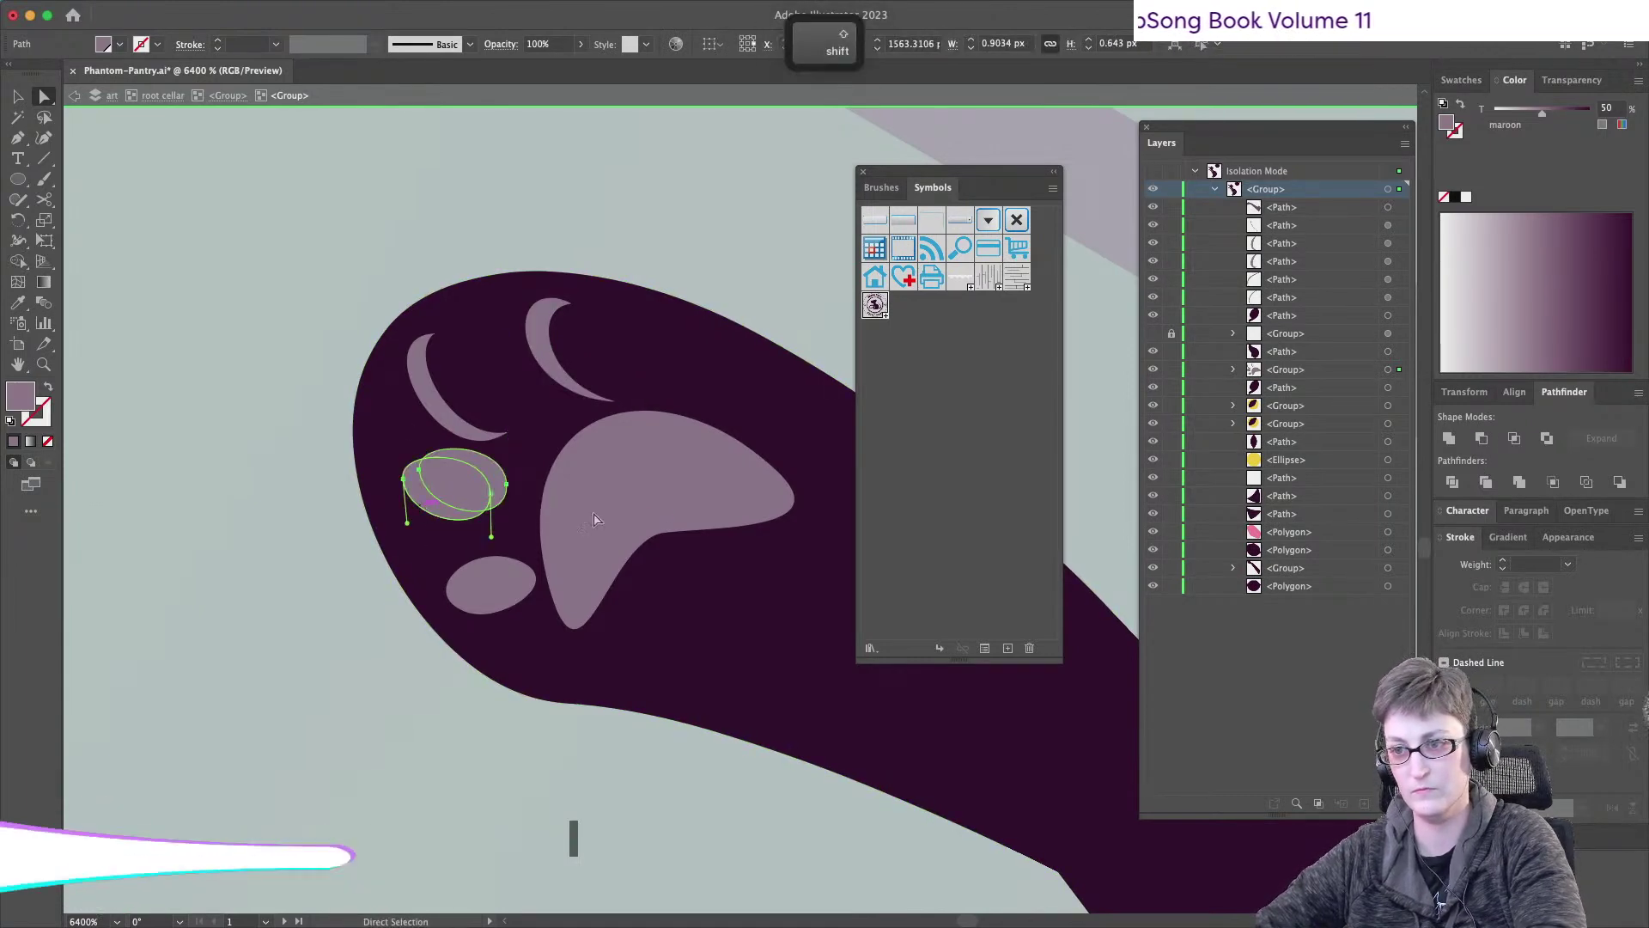
pyautogui.click(1481, 438)
pyautogui.press('super+shift+a')
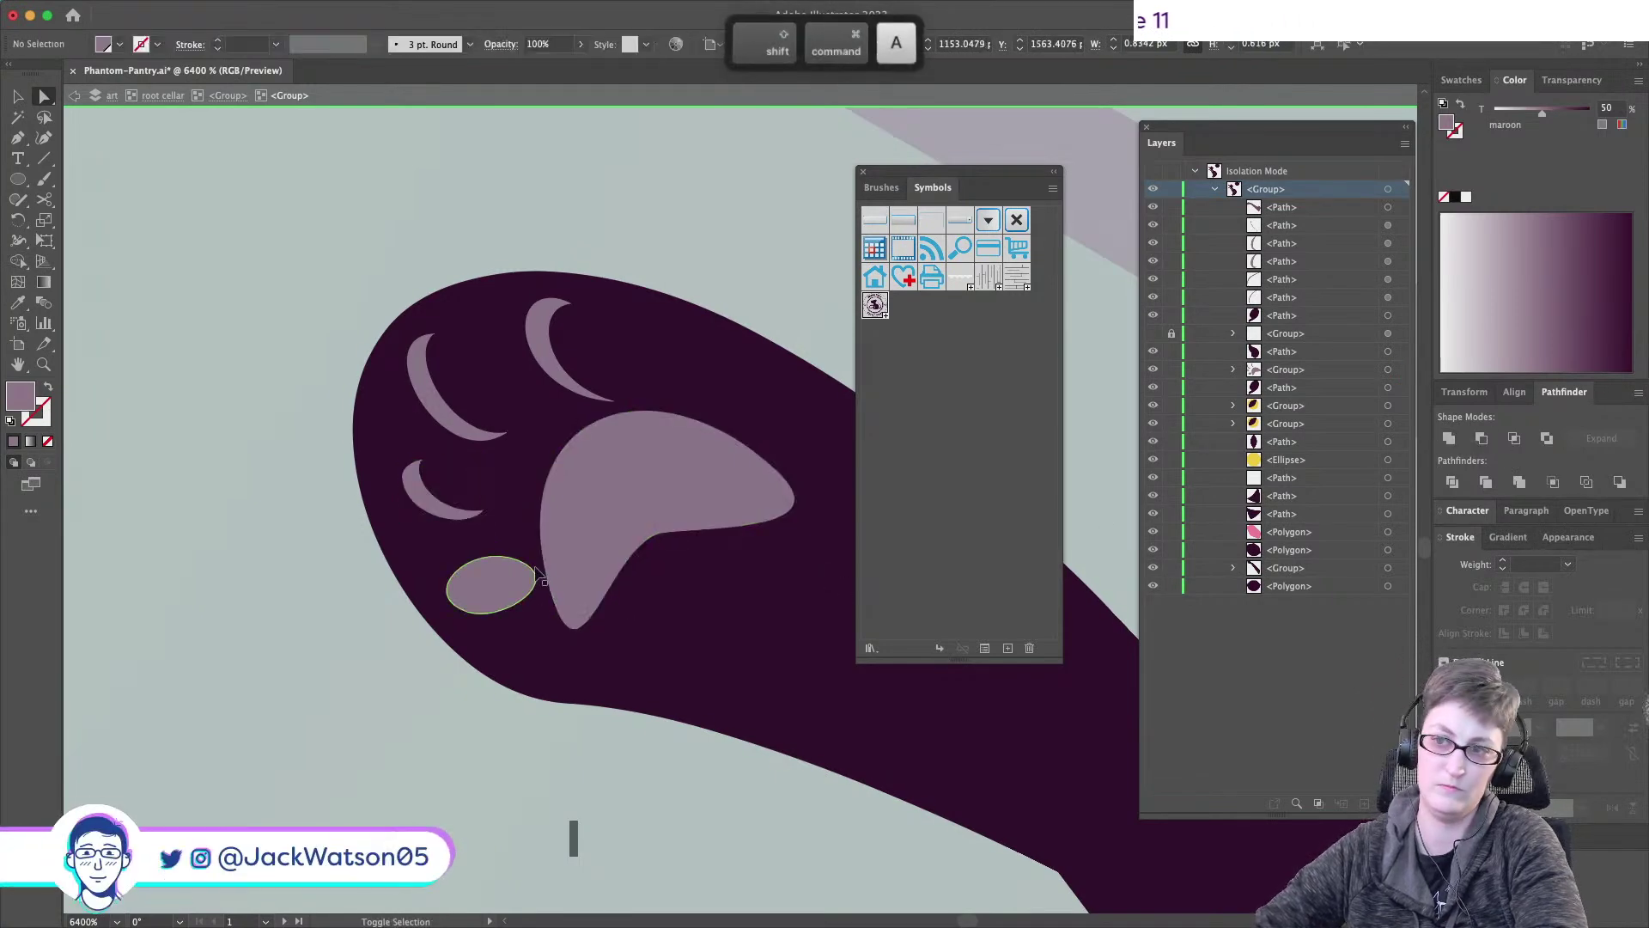
# - Turn the lowest toe pad into a crescent by subtracting a copy offset slightly upward with Minus Front
pyautogui.moveTo(492, 581); pyautogui.dragTo(499, 568)
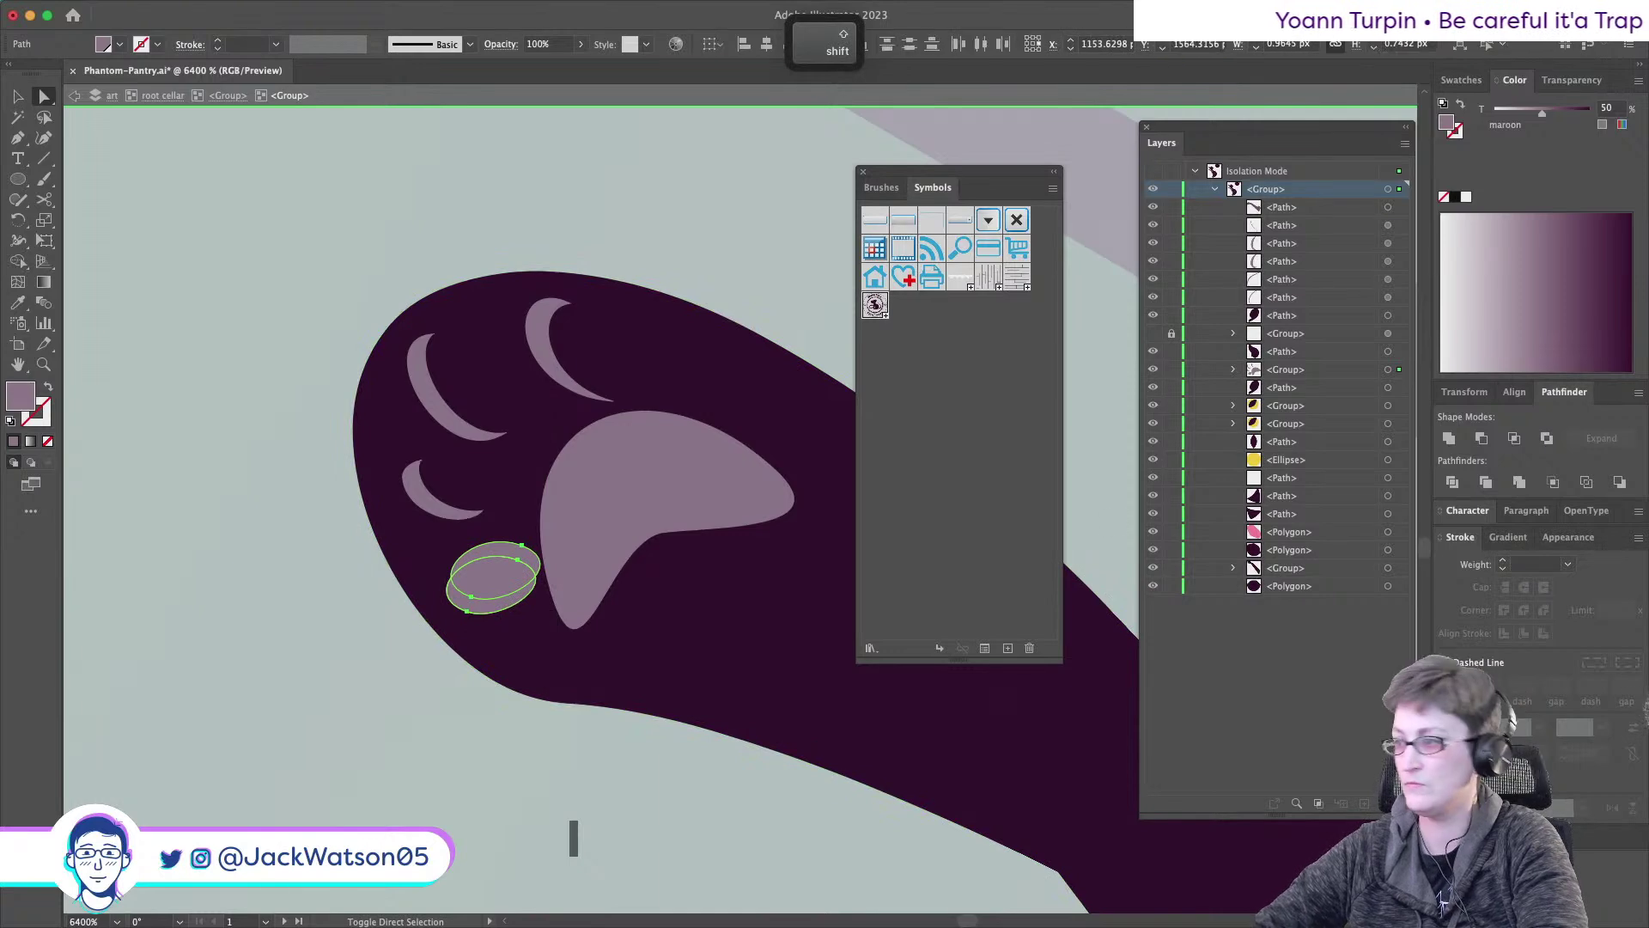
pyautogui.click(1479, 447)
pyautogui.press('super+shift+a')
pyautogui.scroll(-10, 533, 481)
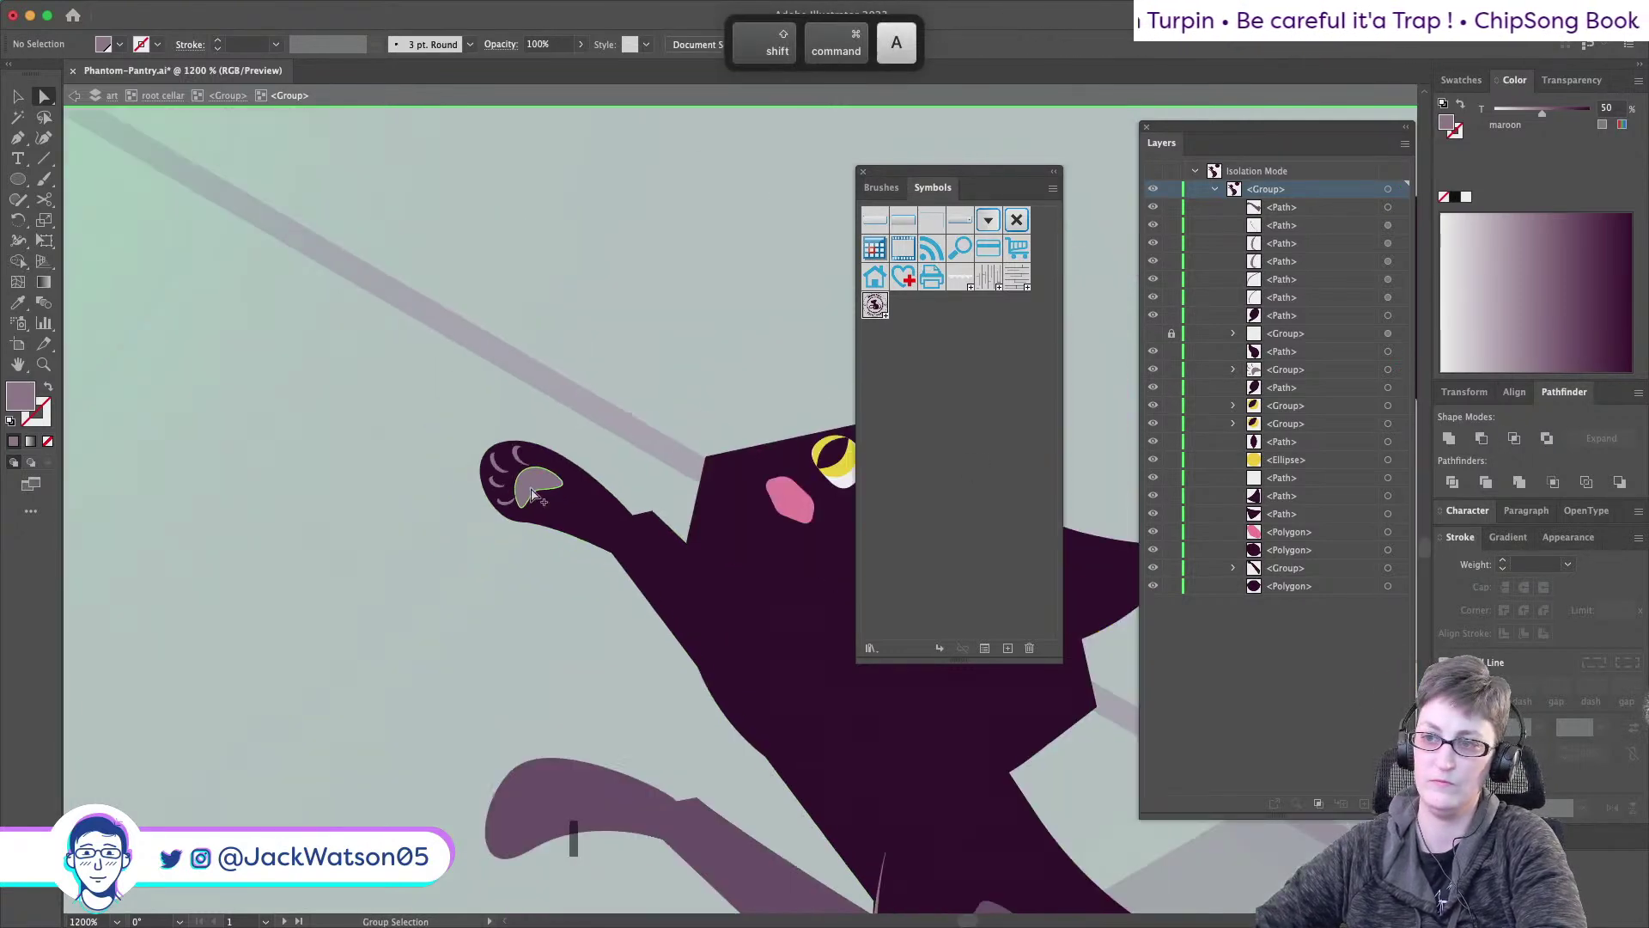
pyautogui.scroll(-5, 583, 498)
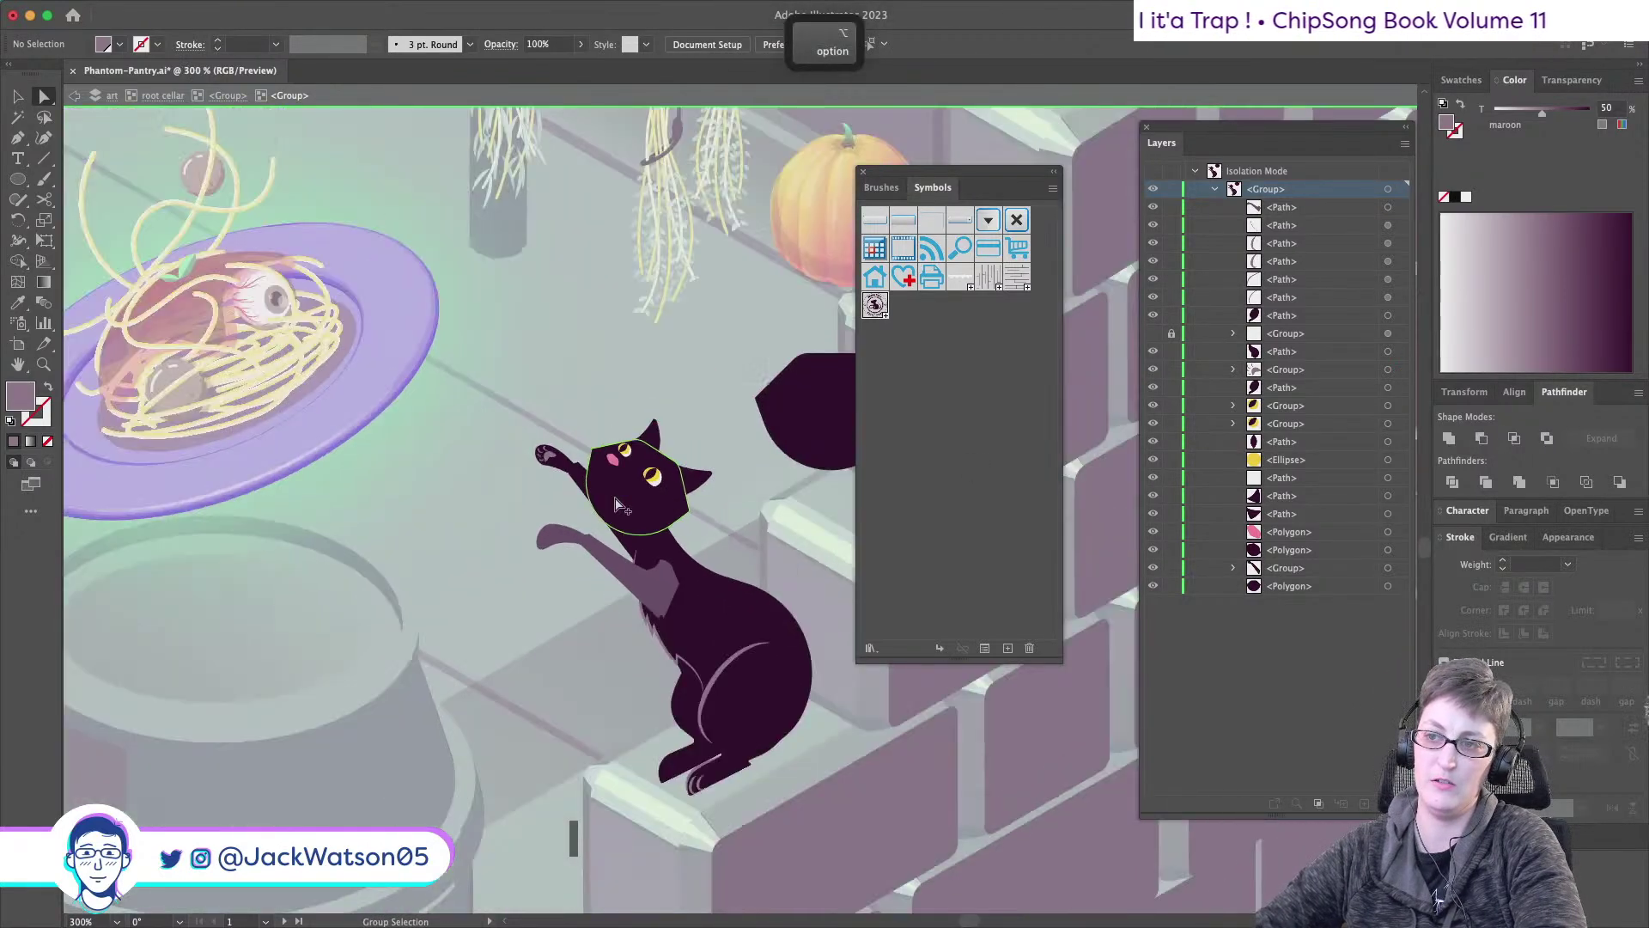
pyautogui.scroll(5, 525, 502)
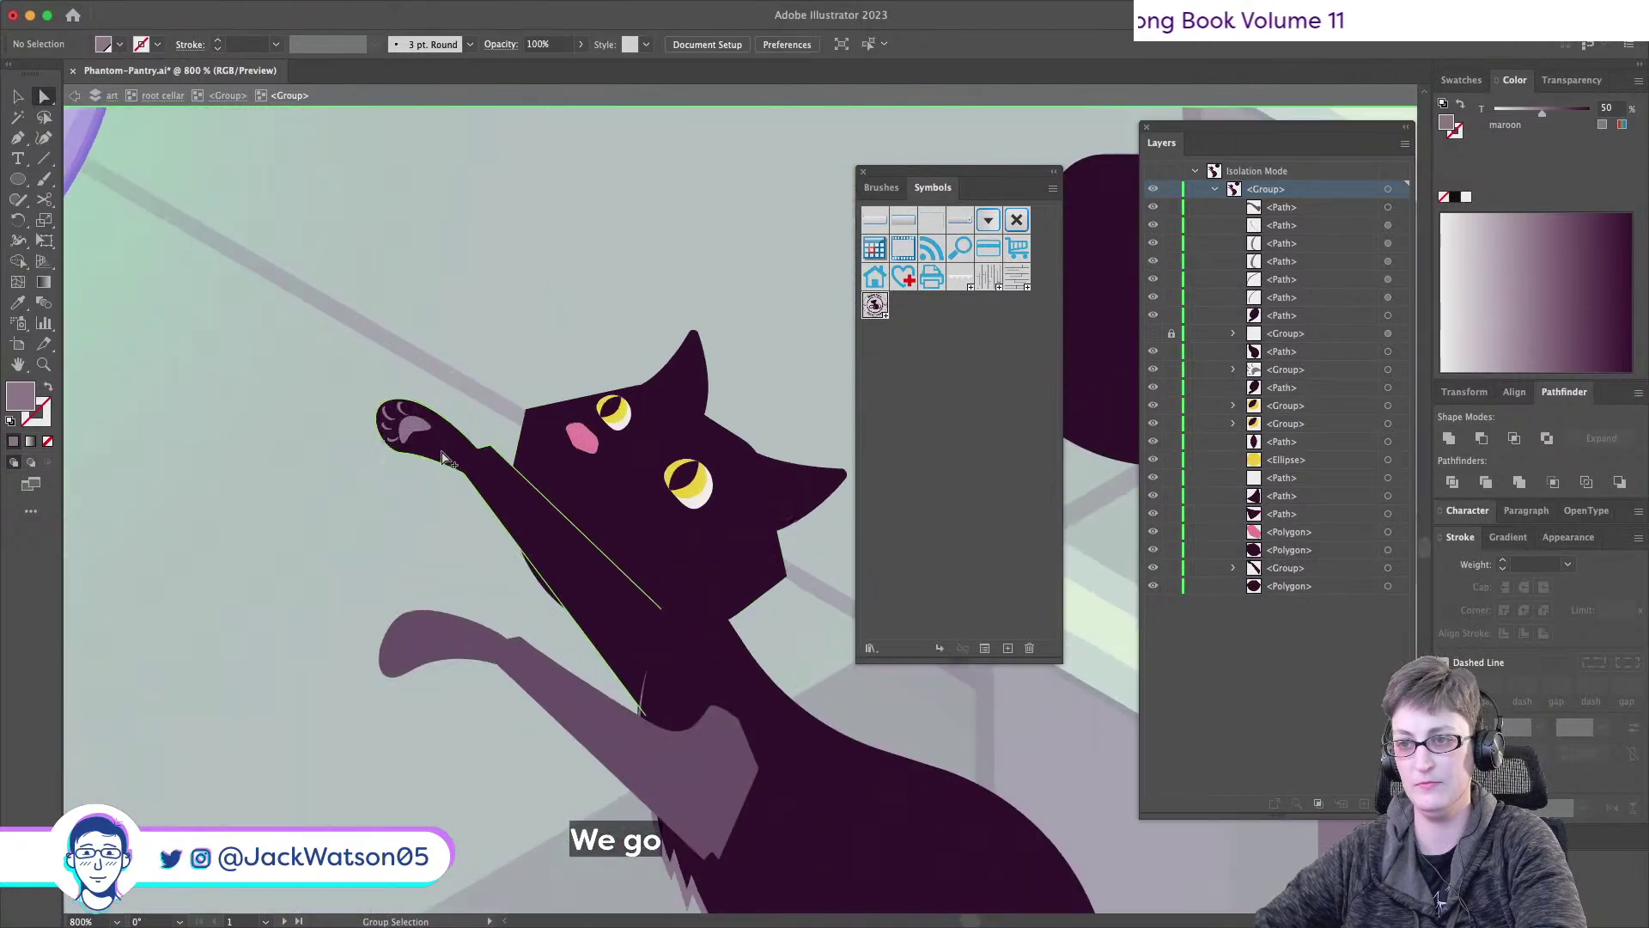
# - Undo the lowest toe pad's crescent and recut it by subtracting a copy shifted to the right with Minus Front
pyautogui.scroll(2, 446, 457)
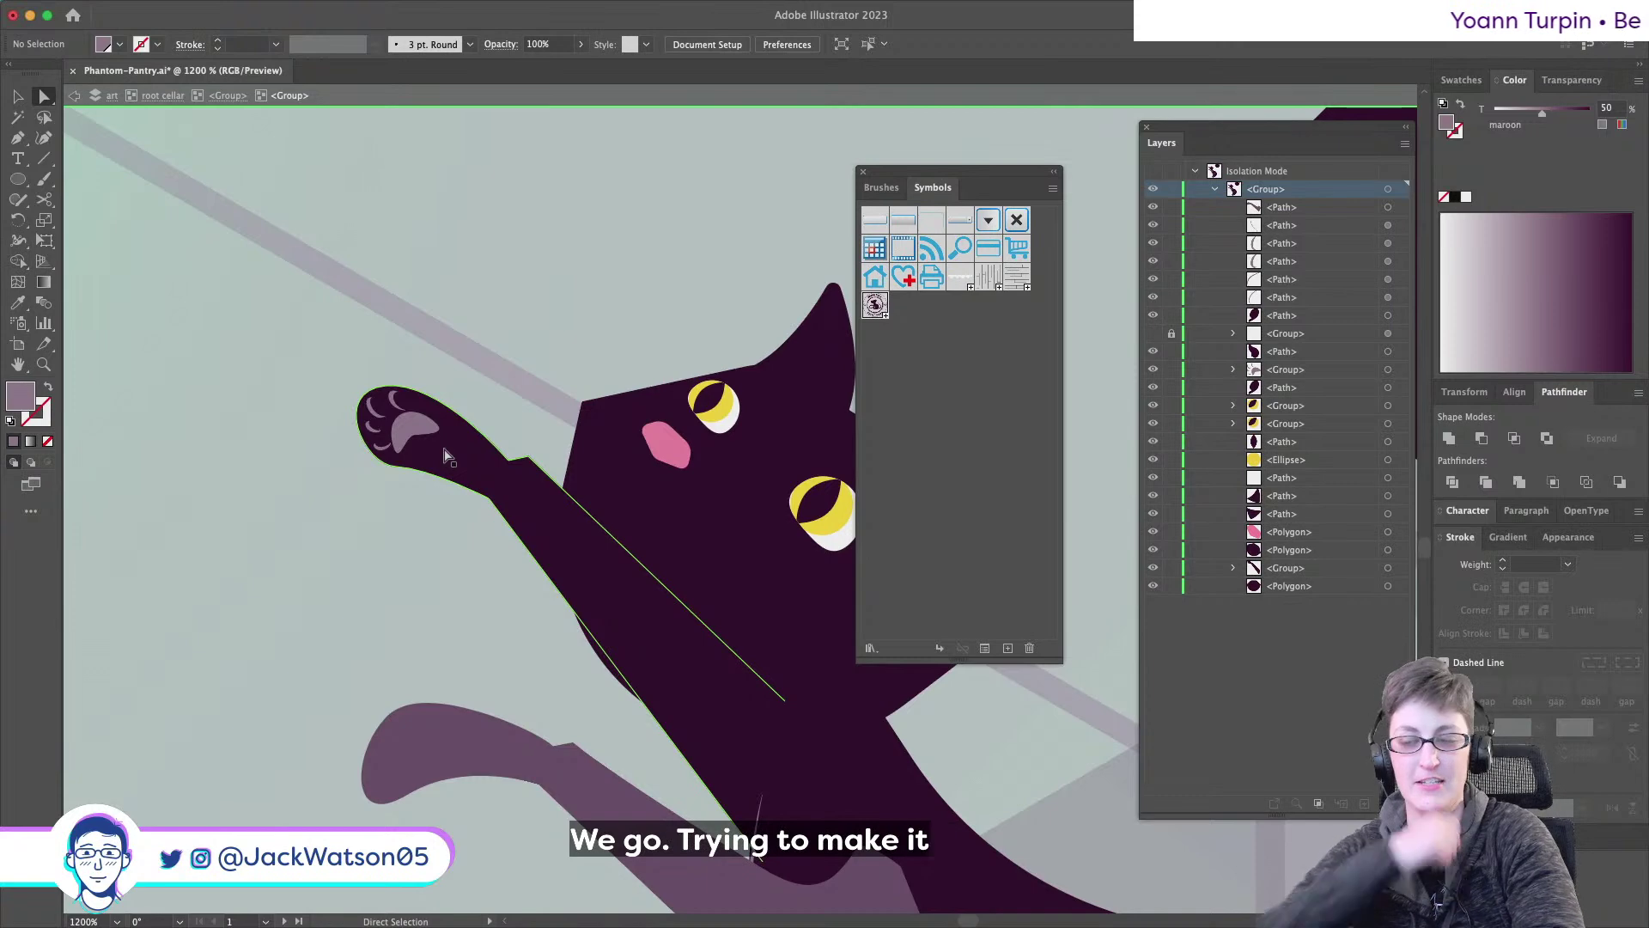
pyautogui.scroll(3, 444, 456)
pyautogui.scroll(3, 444, 456)
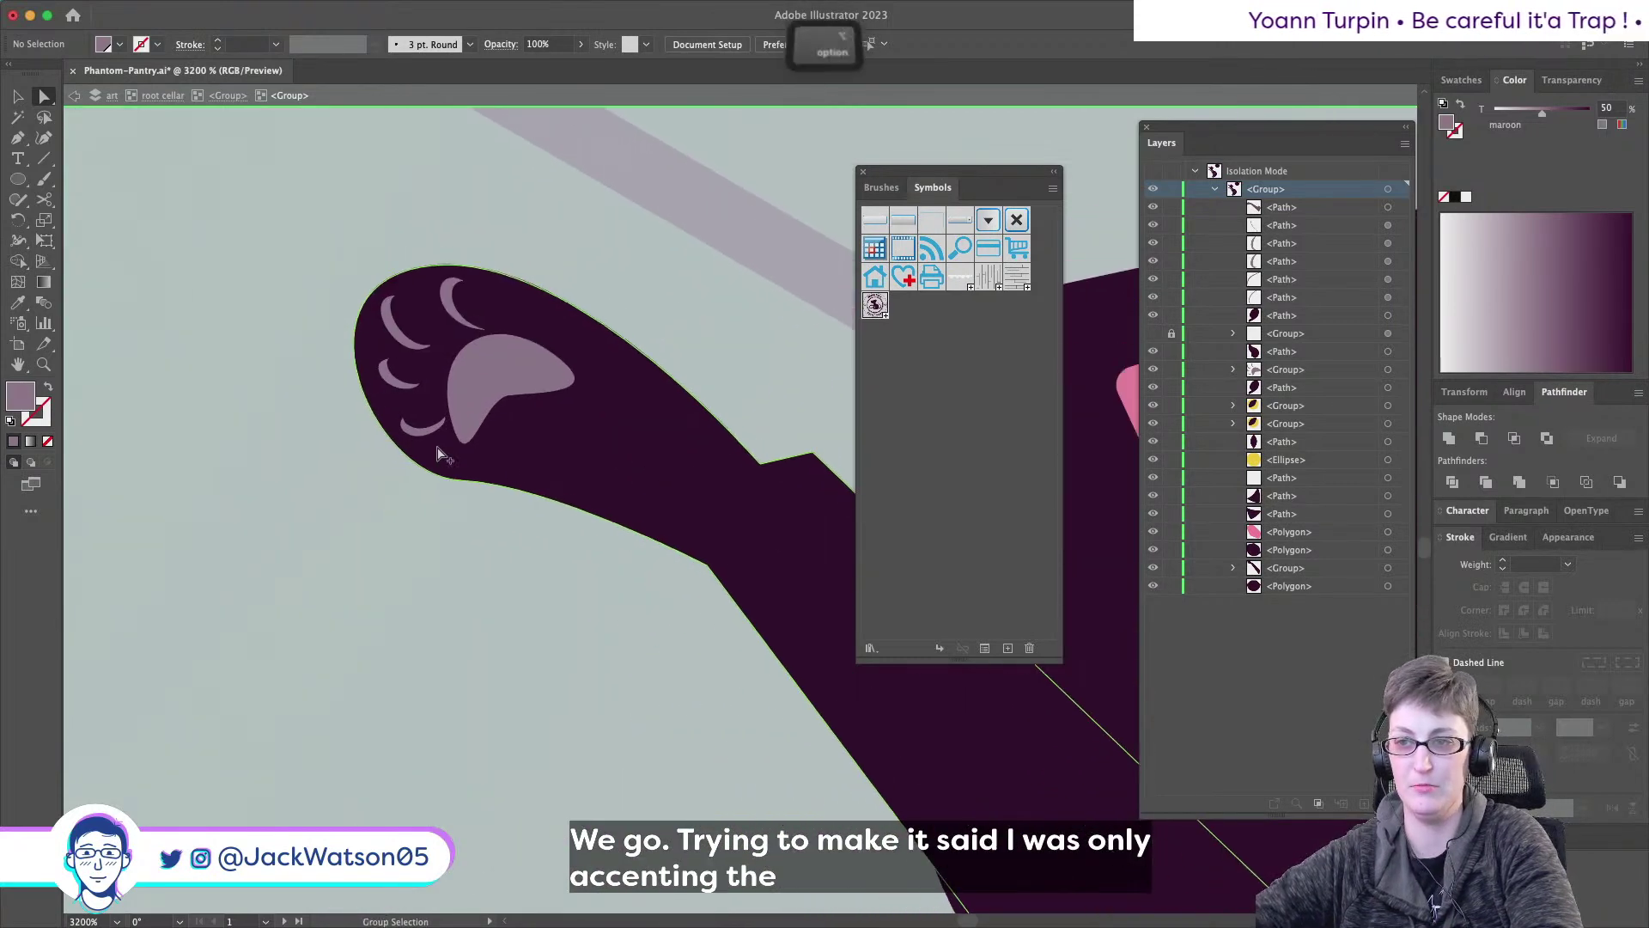
pyautogui.press('super+z')
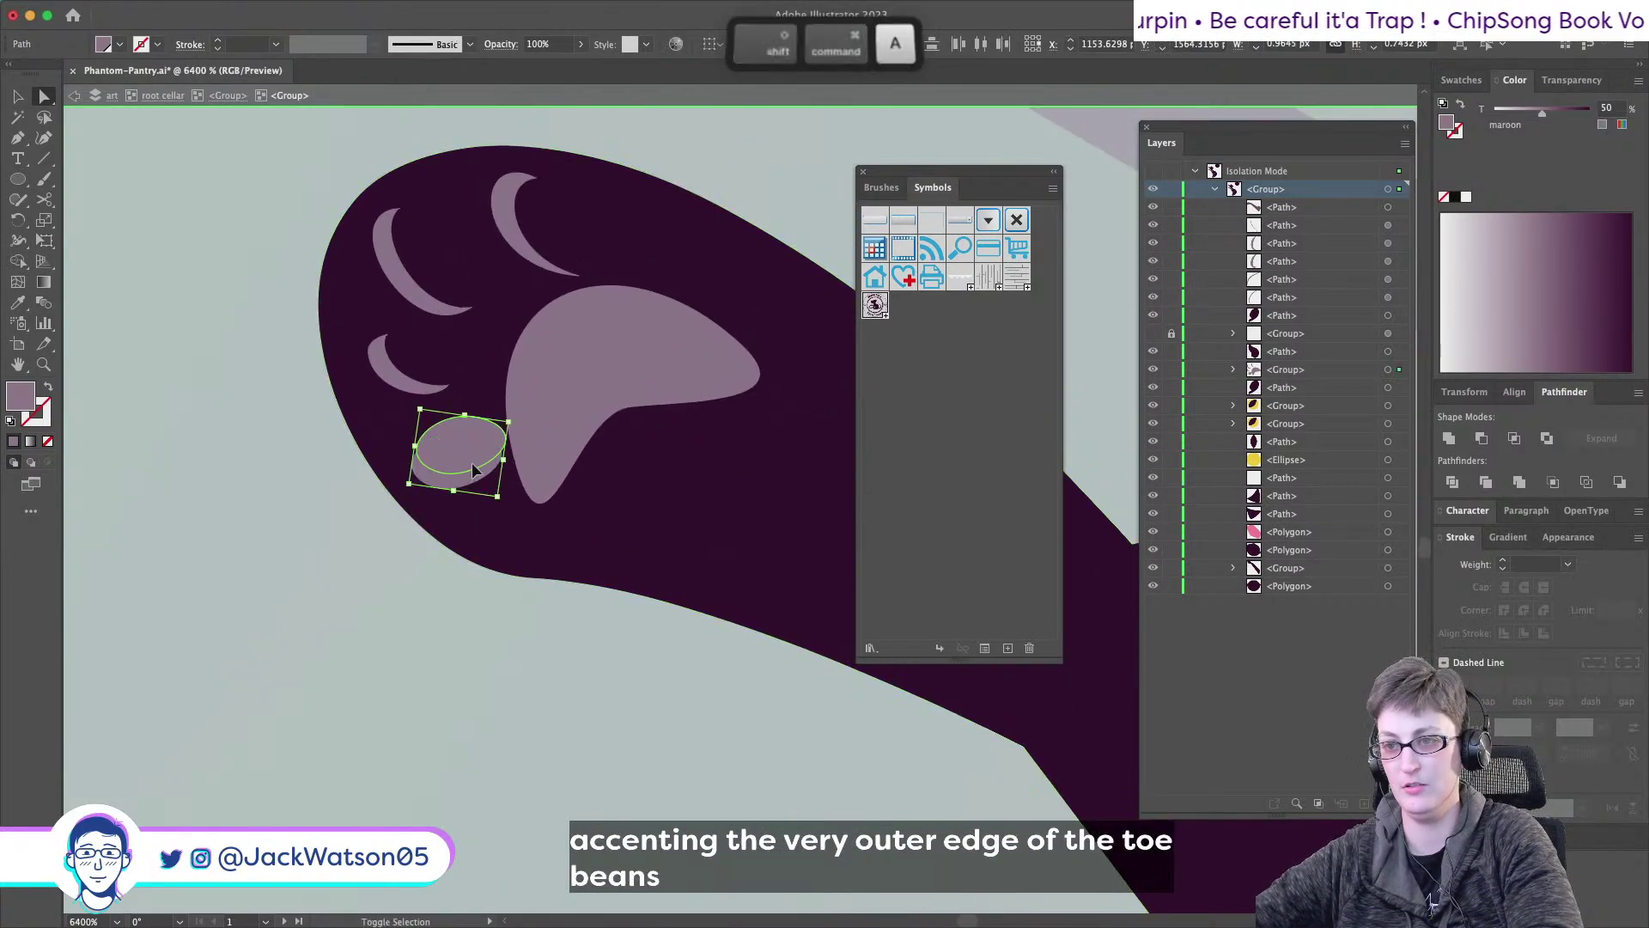
pyautogui.moveTo(479, 477); pyautogui.dragTo(486, 488)
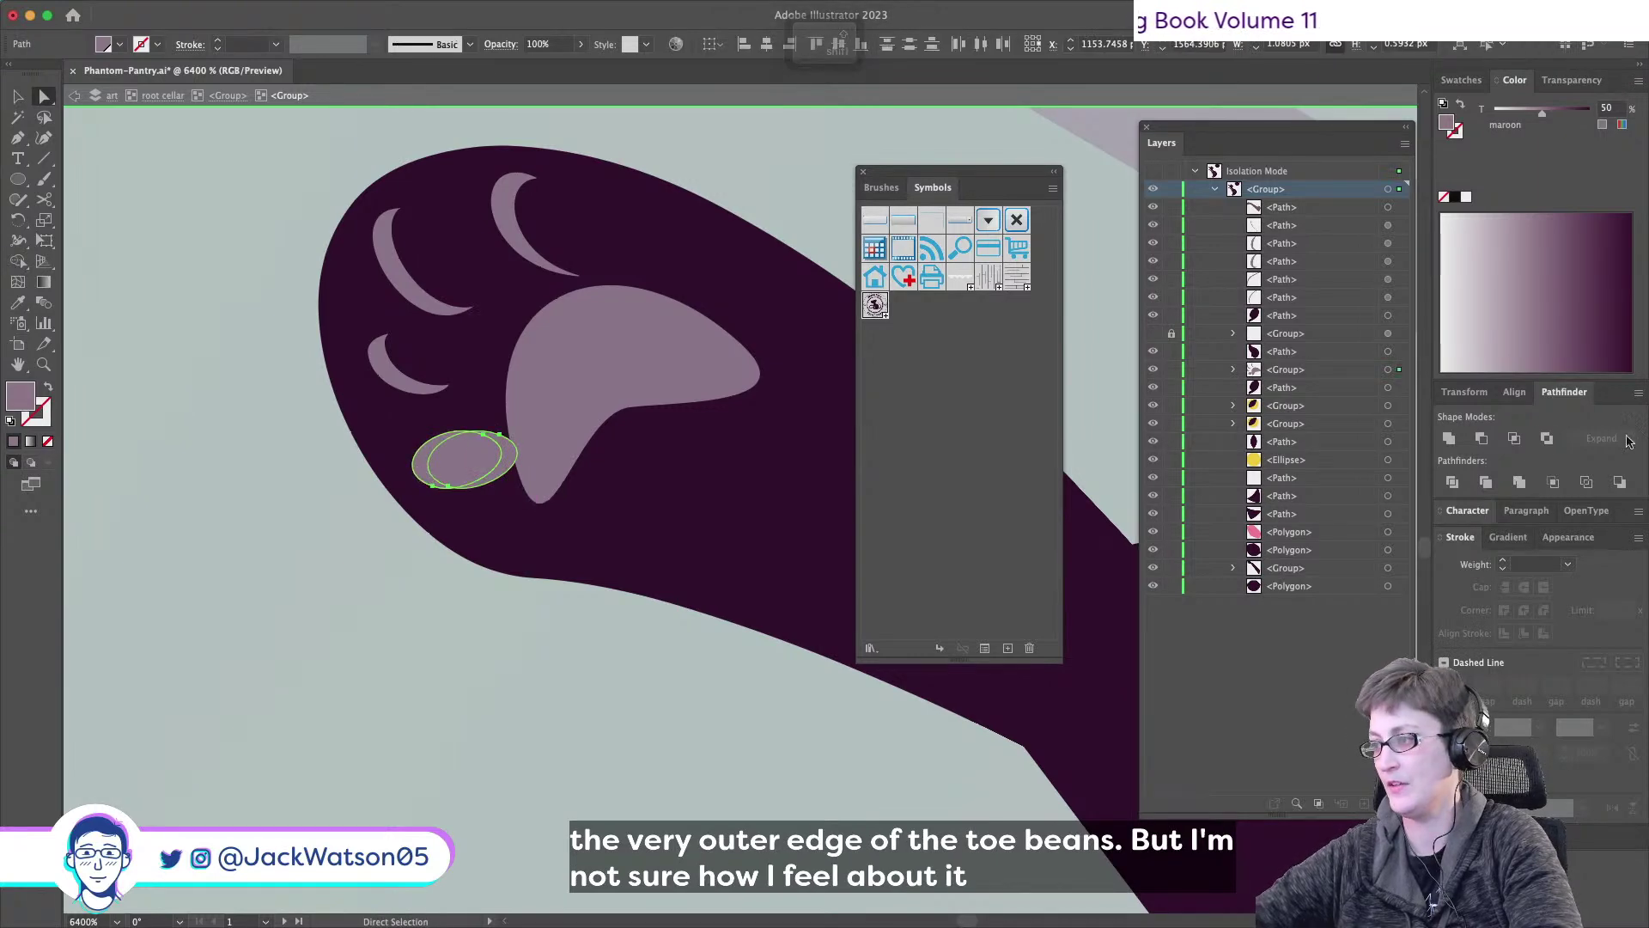
pyautogui.press('super+shift+a')
# - Select all four toe crescents on the raised paw and copy them
pyautogui.scroll(-5, 673, 432)
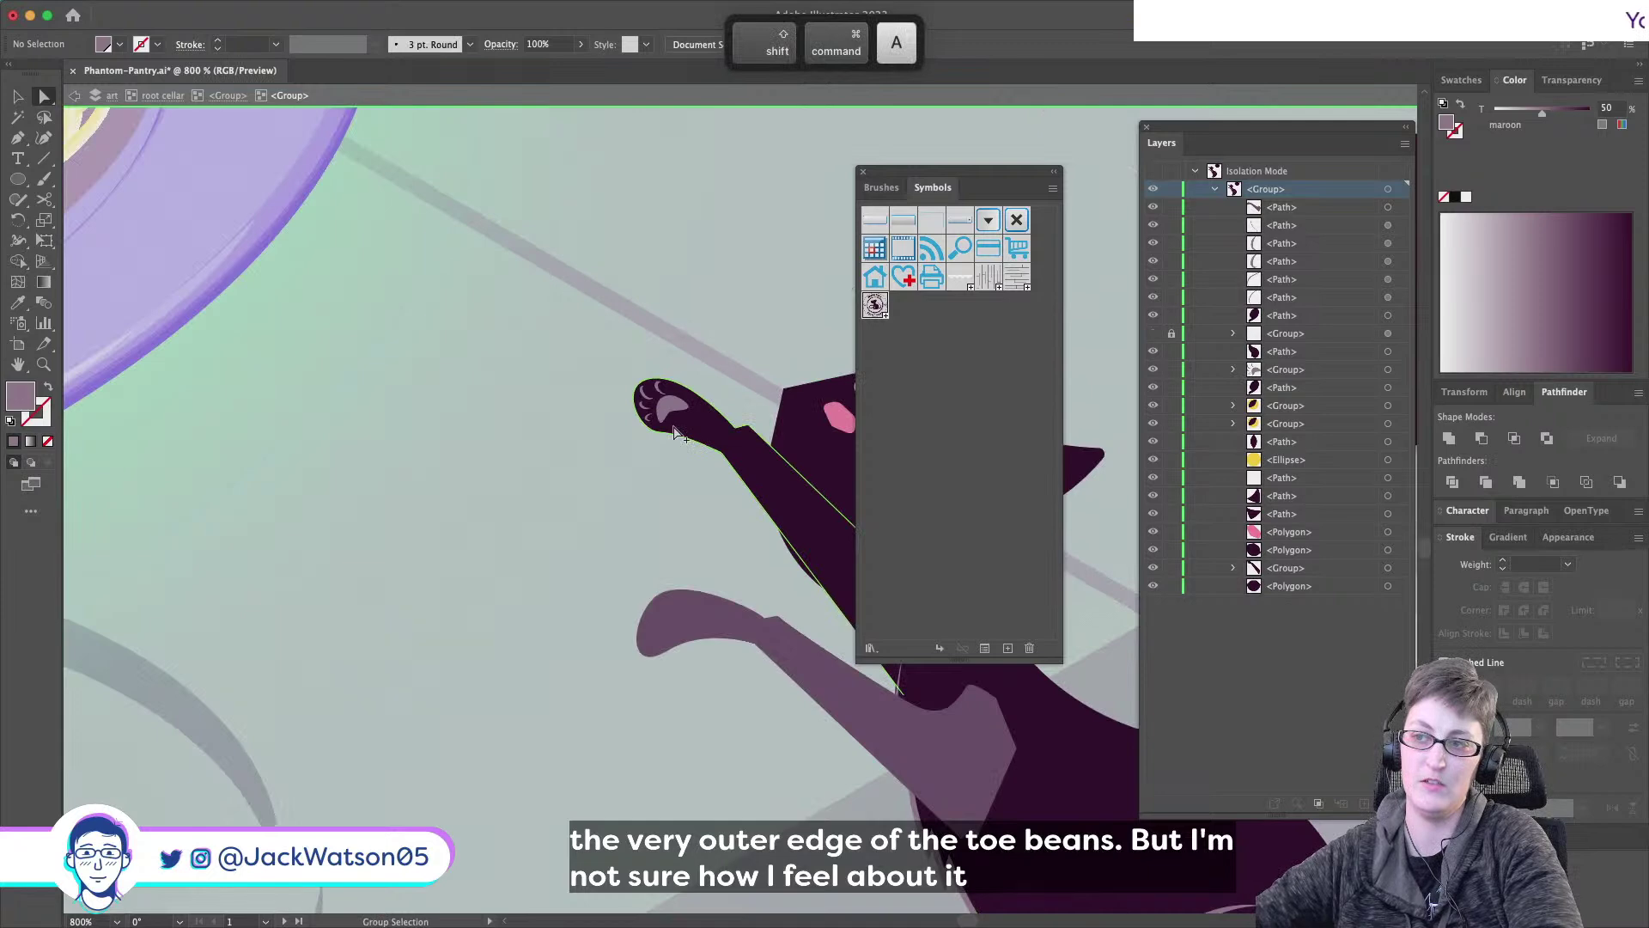
pyautogui.scroll(-4, 673, 432)
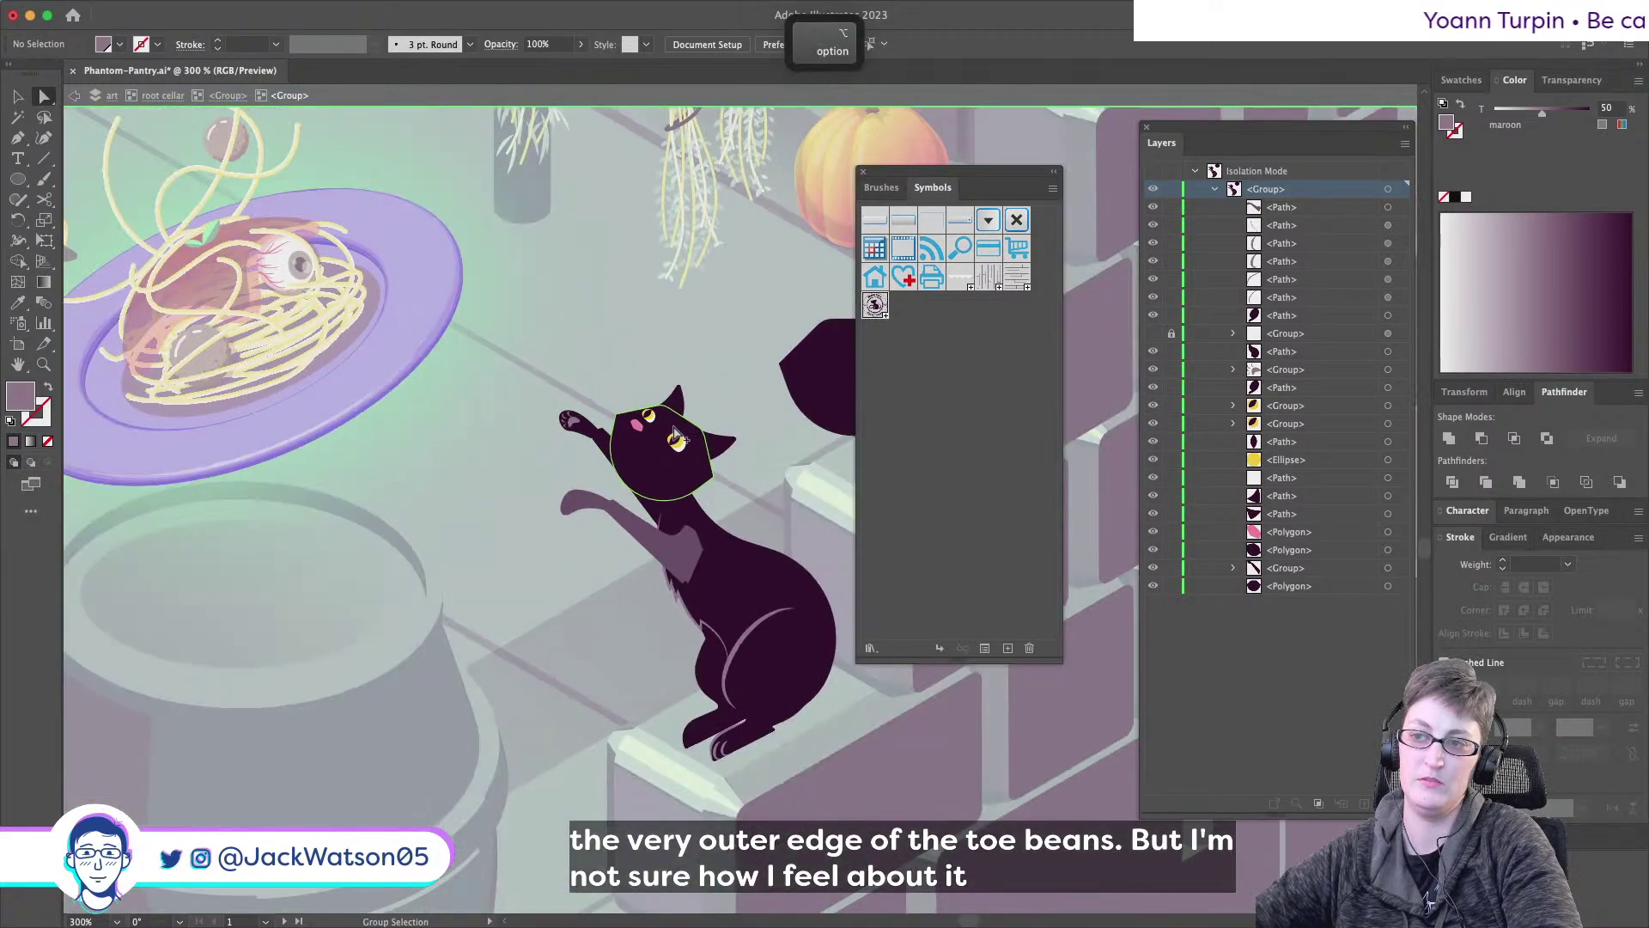
pyautogui.hscroll(4, 675, 433)
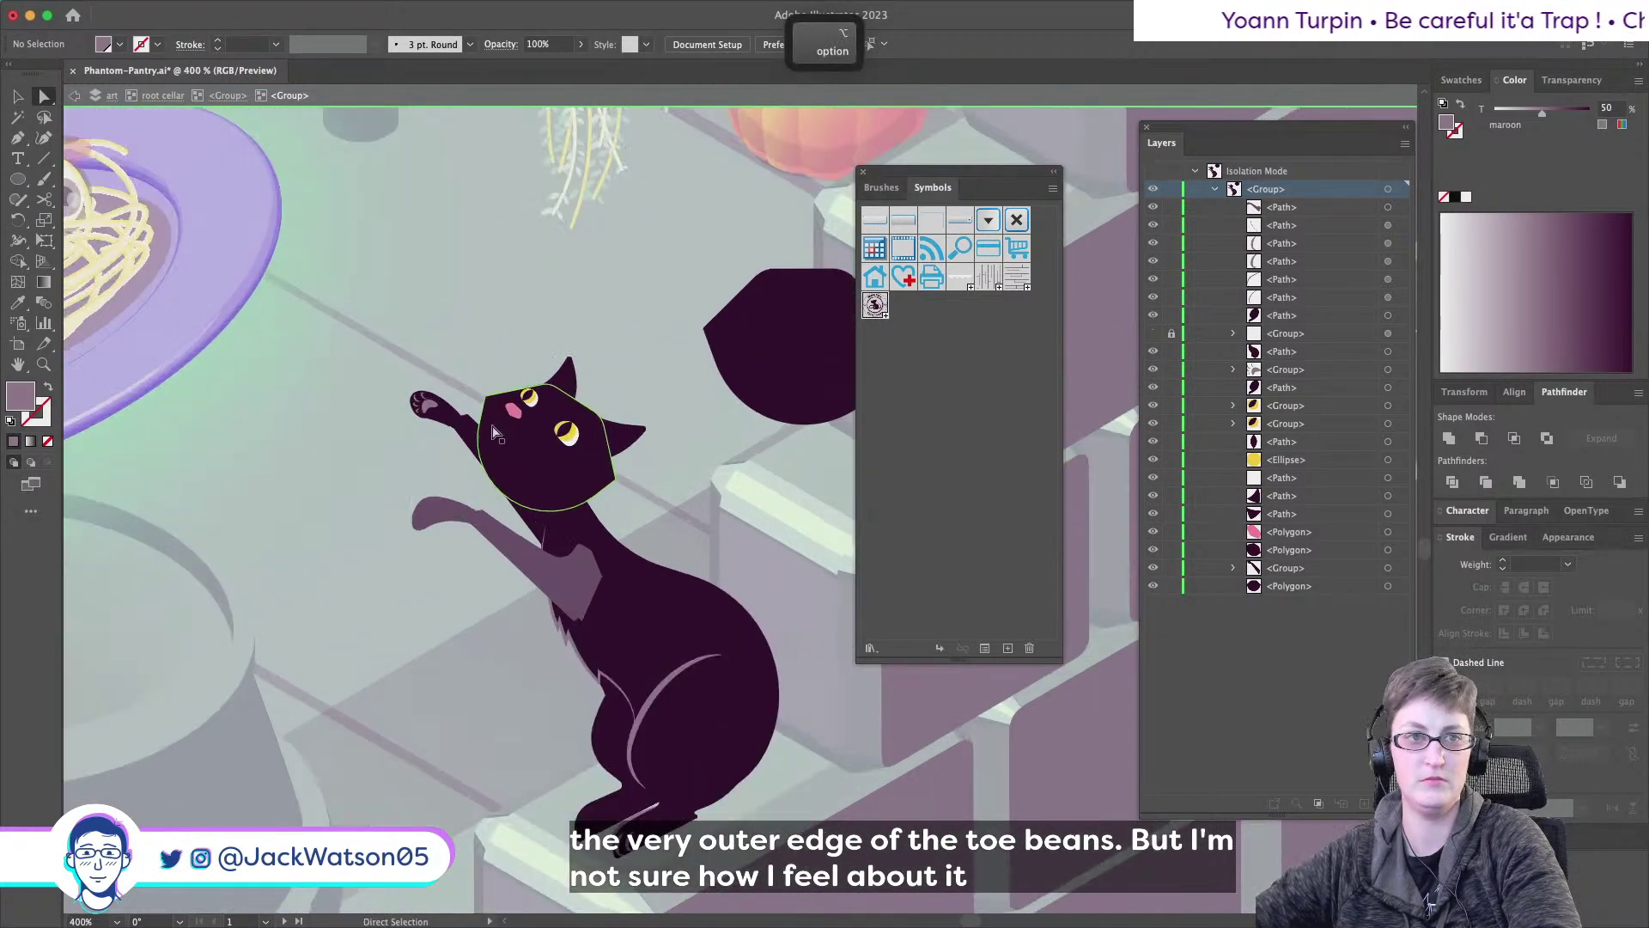
pyautogui.scroll(4, 450, 438)
pyautogui.scroll(6, 443, 436)
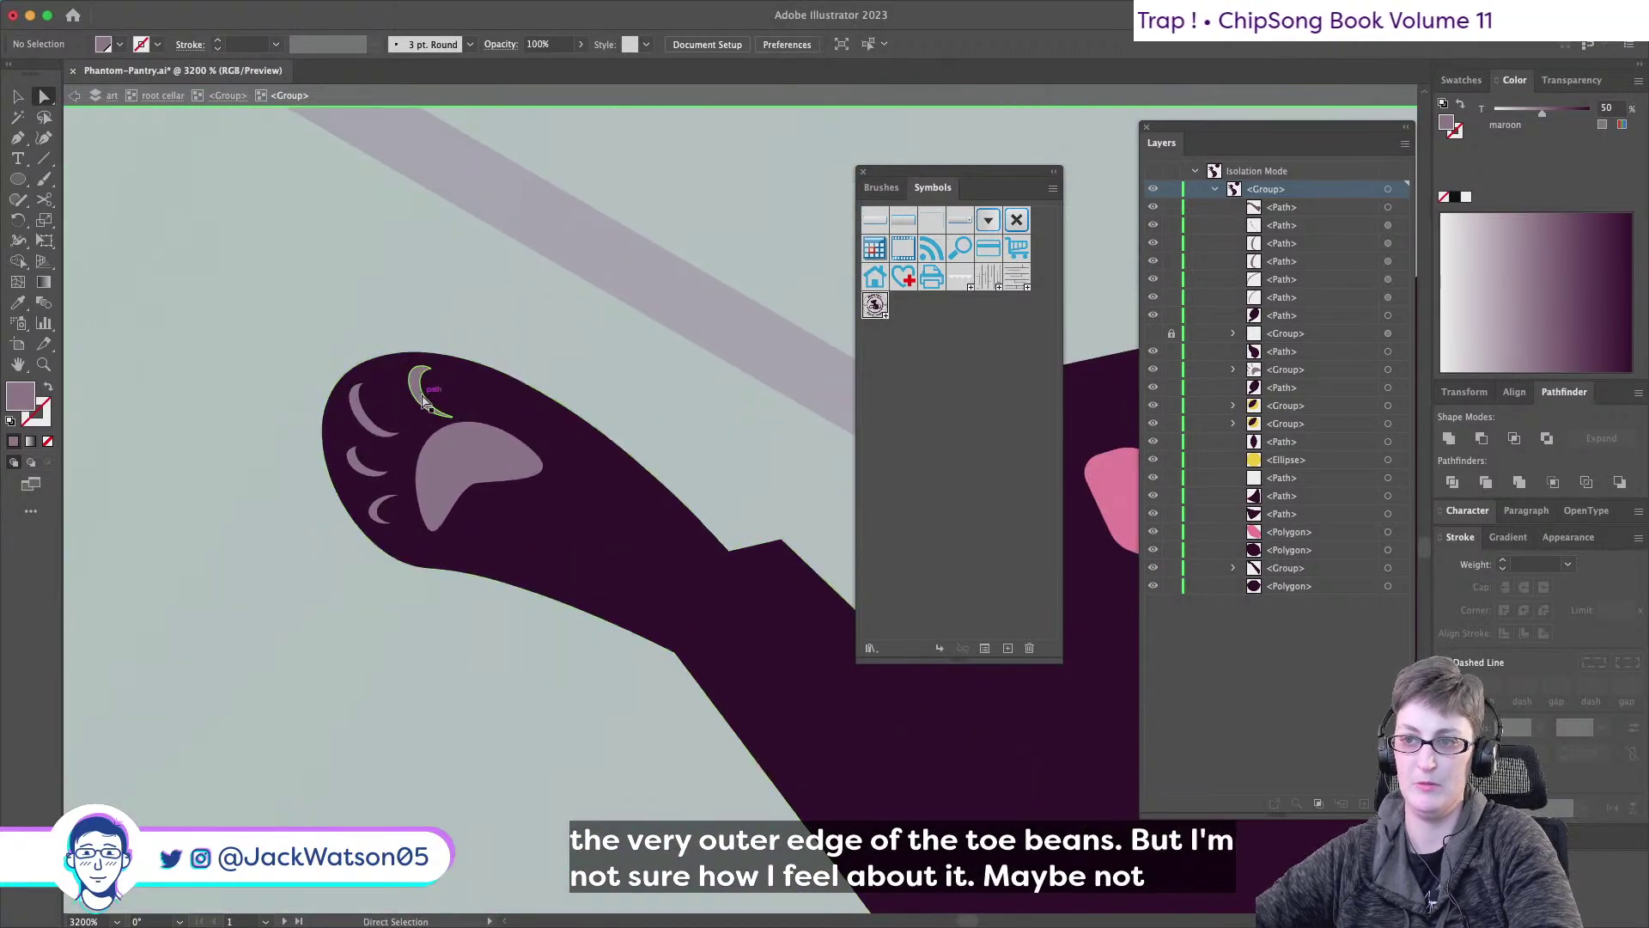
pyautogui.click(422, 402)
pyautogui.keyDown('shift'); pyautogui.click(359, 403); pyautogui.keyUp('shift')
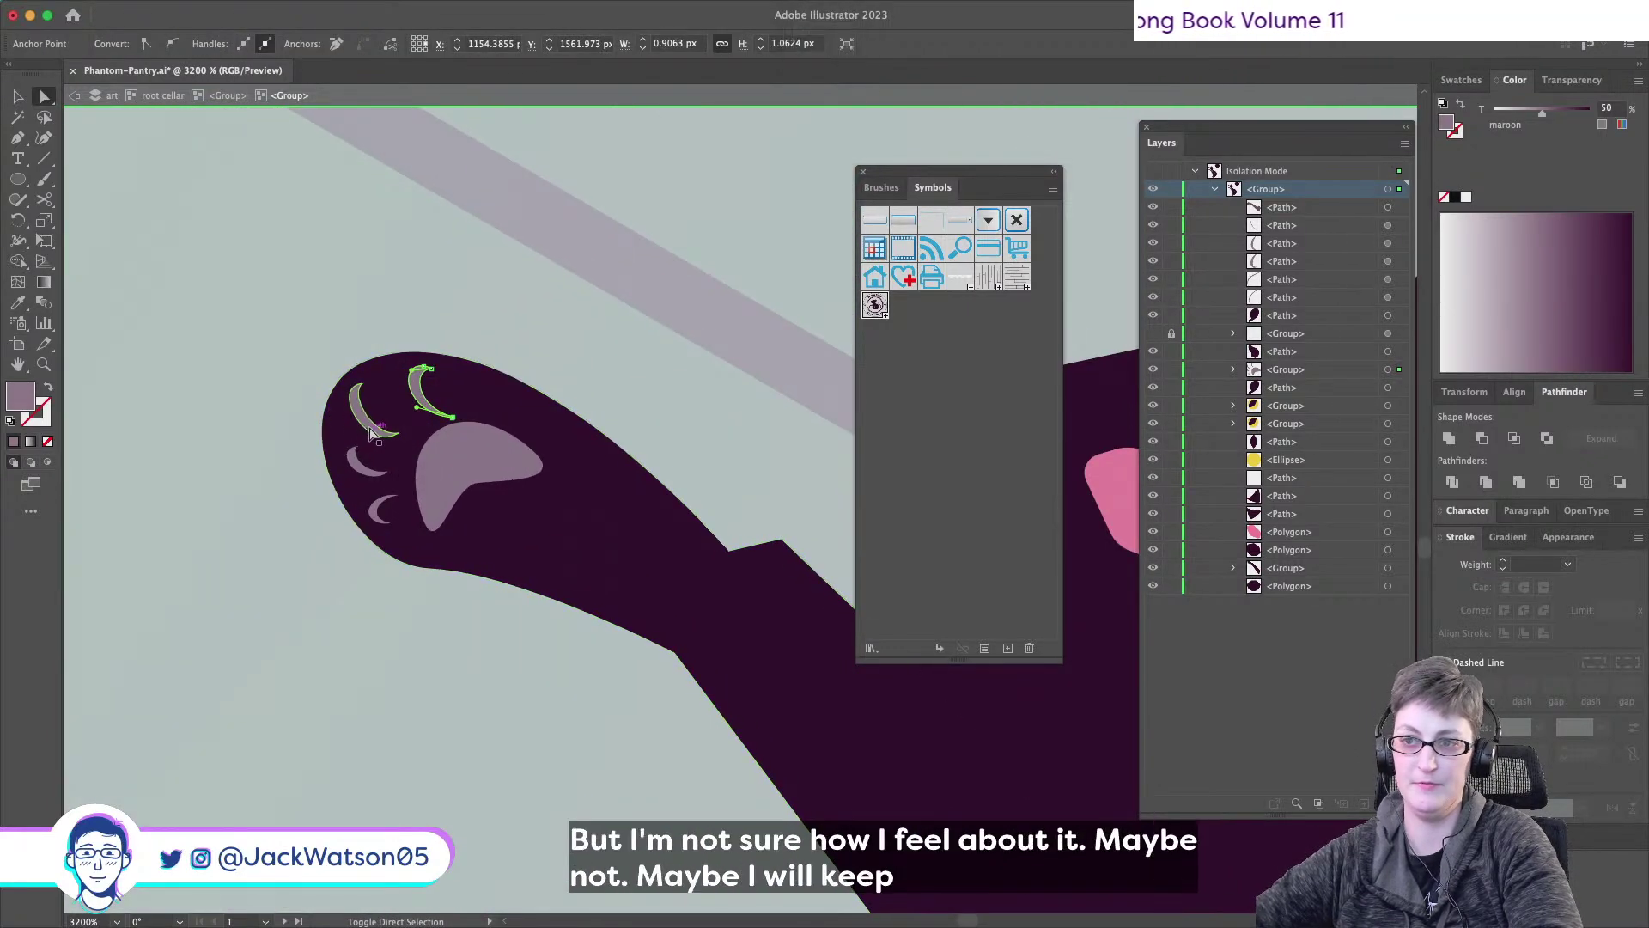
pyautogui.keyDown('shift'); pyautogui.click(359, 471); pyautogui.keyUp('shift')
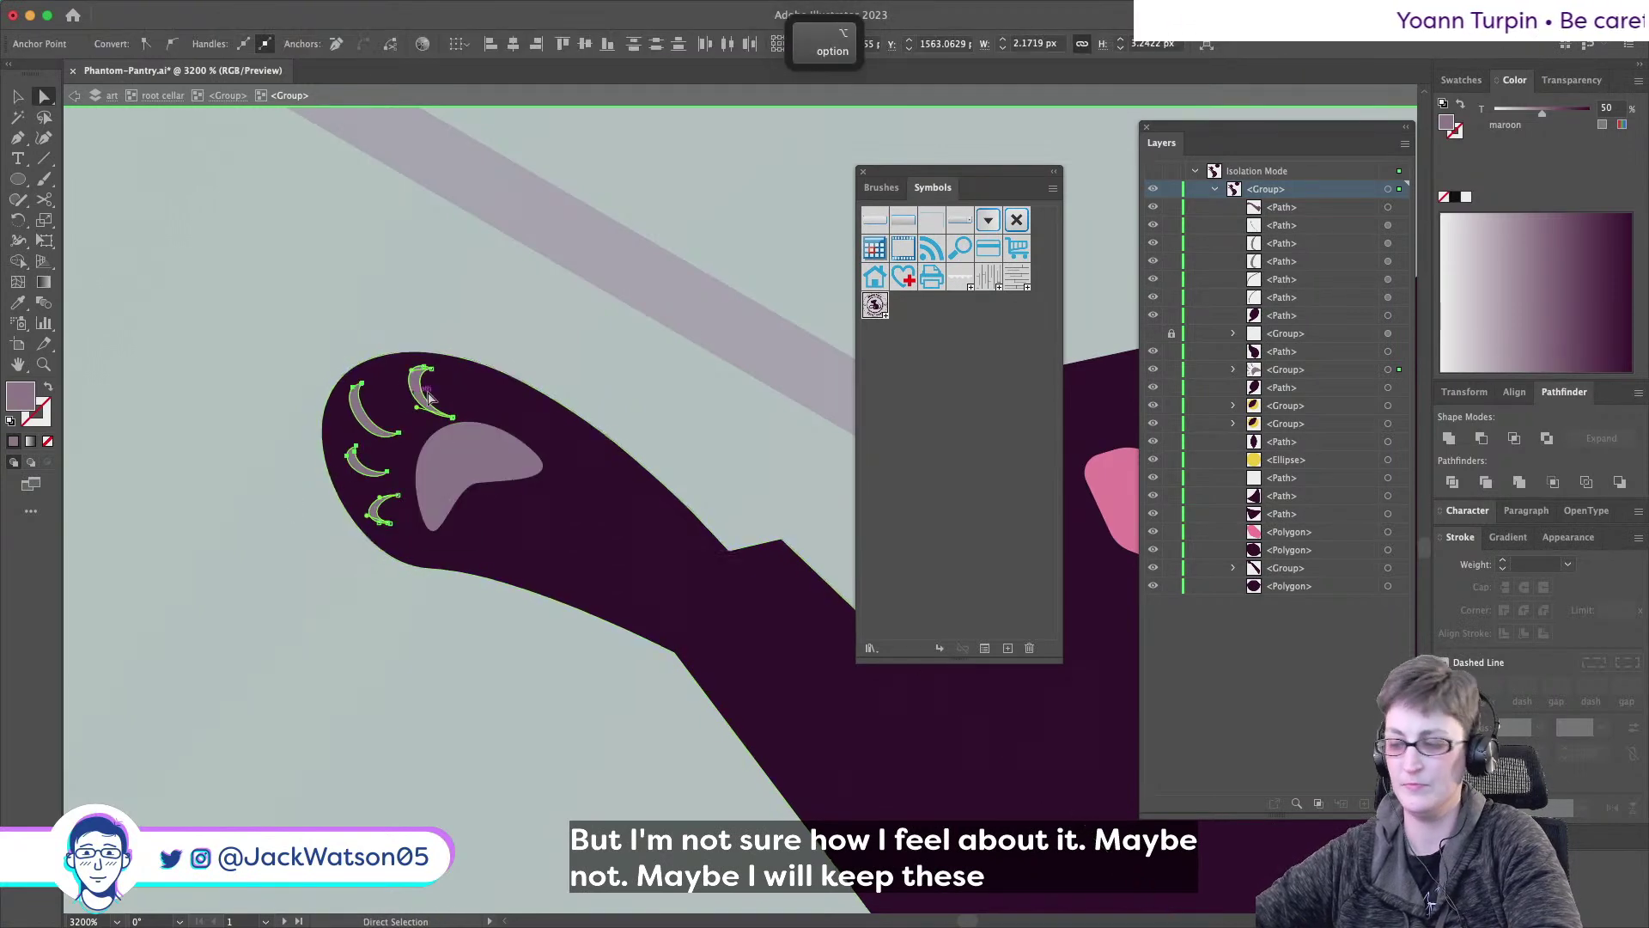
pyautogui.click(1233, 369)
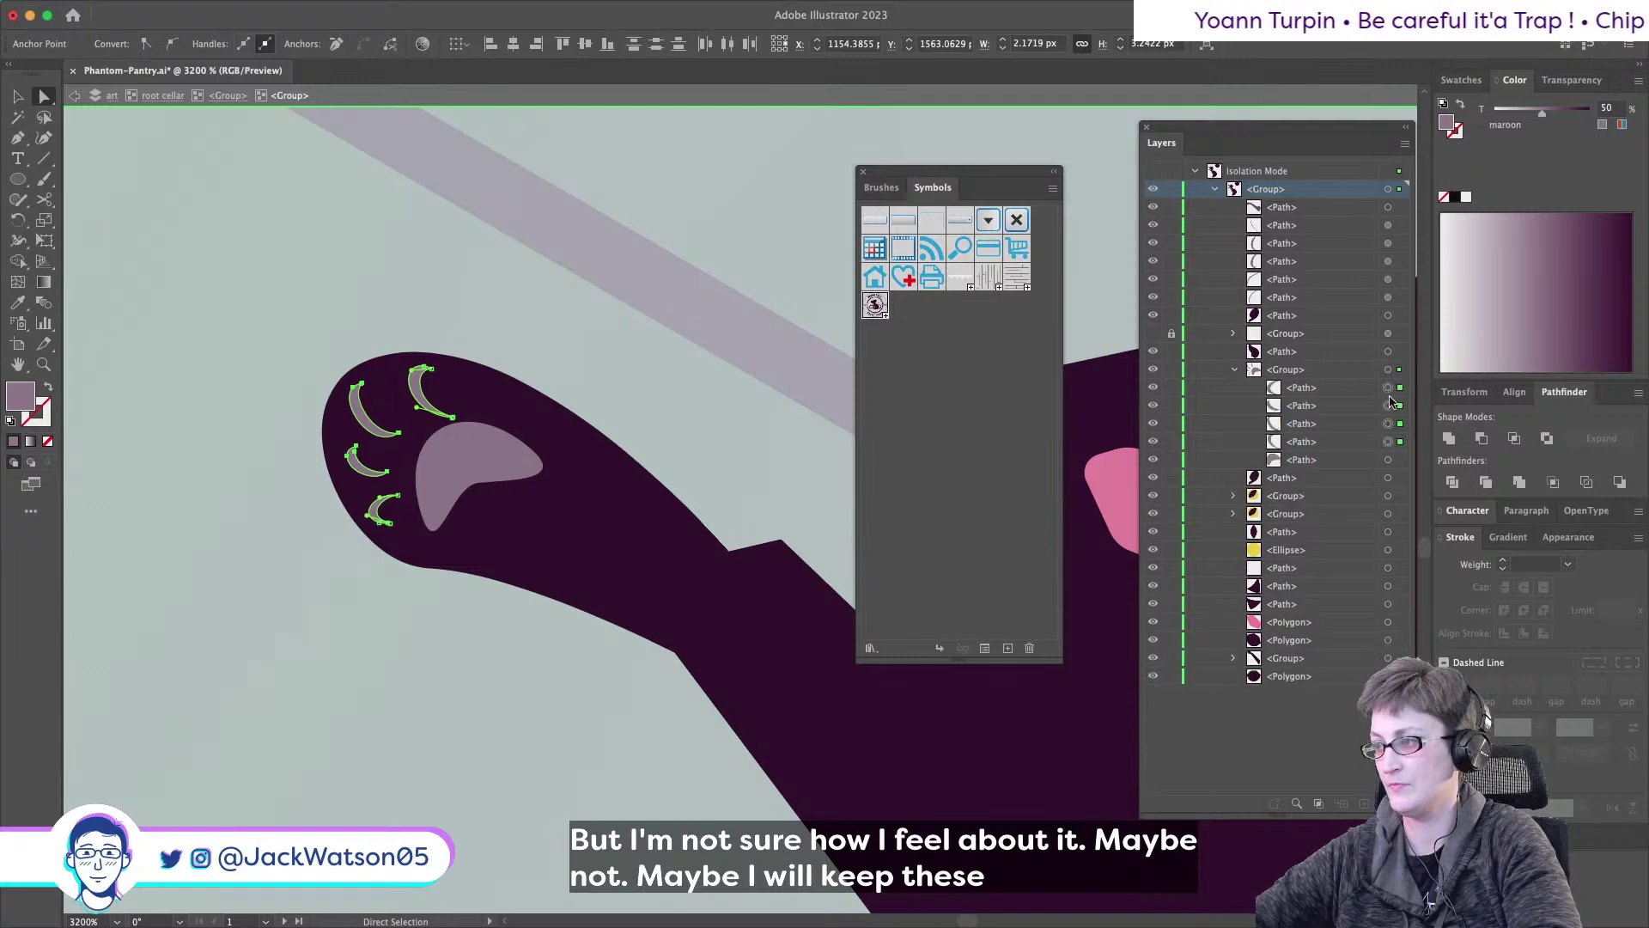
pyautogui.press('super')
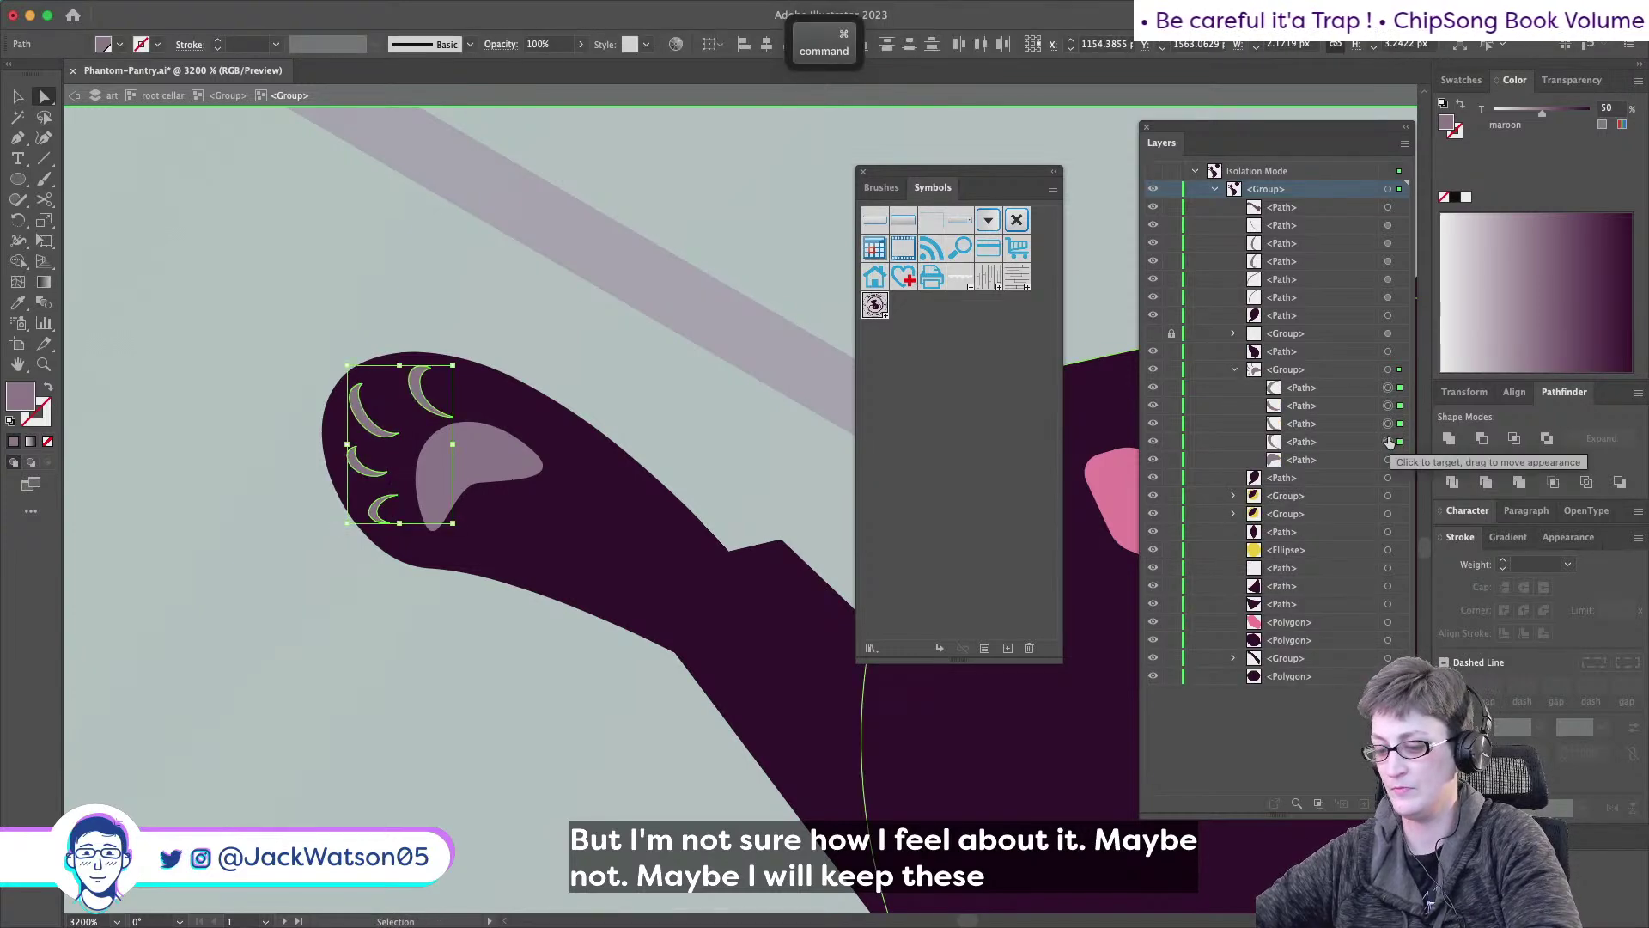
# - Undo the crescent cuts back to the full oval toe pads and paste the copied crescents in place over them
pyautogui.press('super+z')
pyautogui.press('super+z')
pyautogui.press('super+z')
pyautogui.press('super+z')
pyautogui.press('super+z')
pyautogui.press('super+z')
pyautogui.press('super+z')
pyautogui.press('super+z')
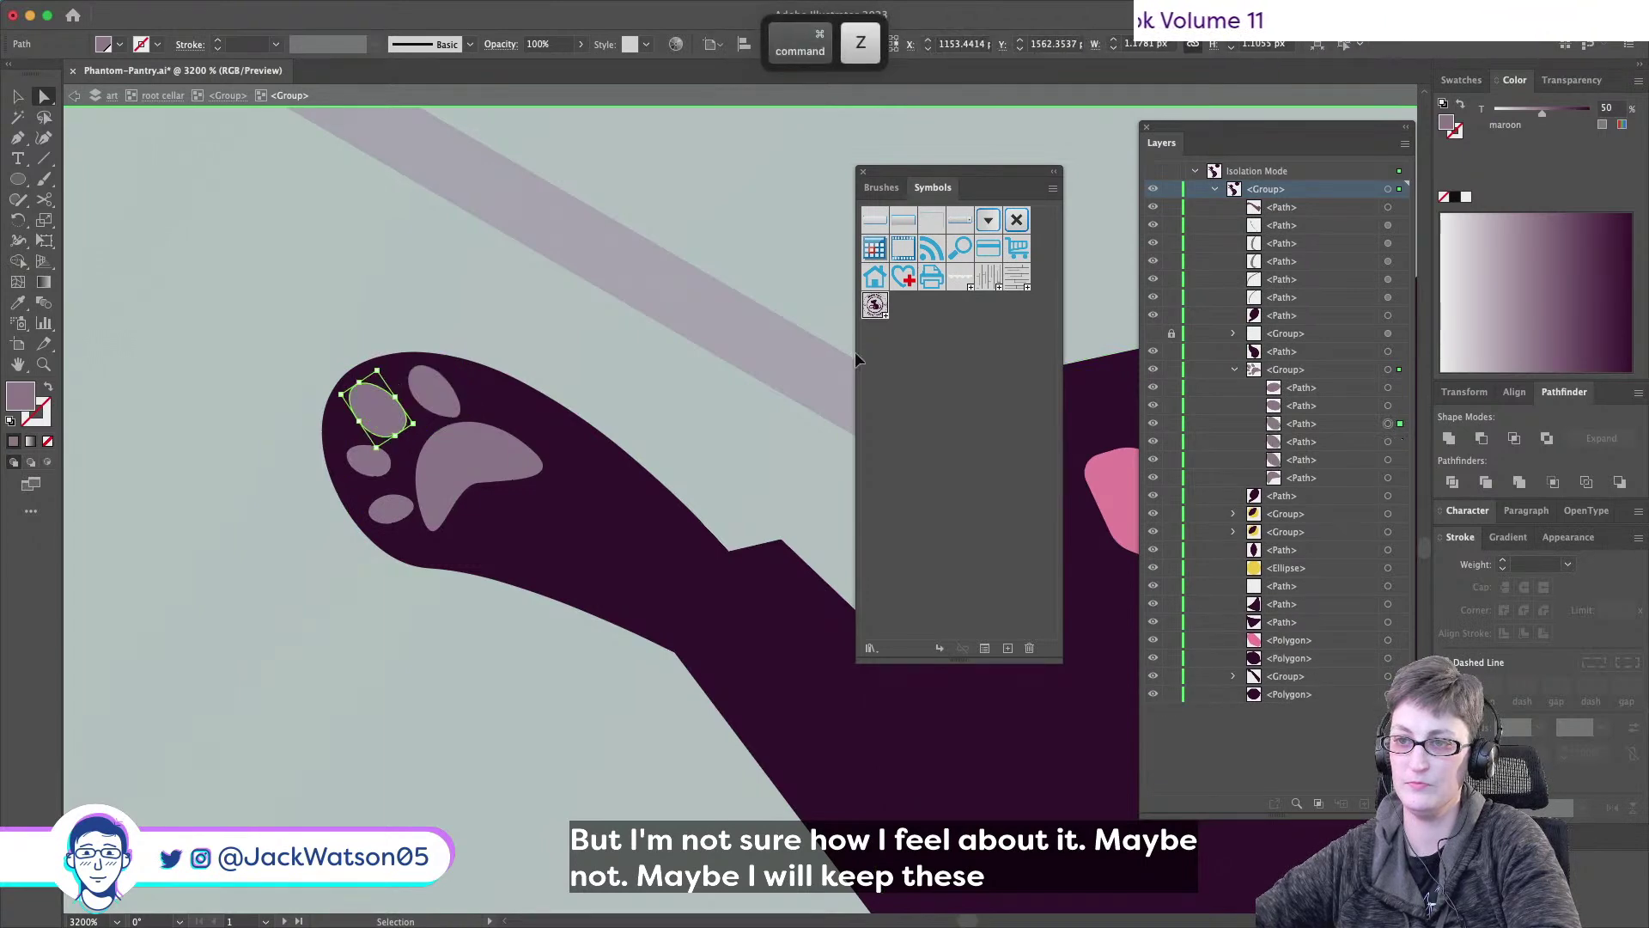
pyautogui.press('super+z')
pyautogui.press('super+shift+z')
pyautogui.press('super+shift+z')
pyautogui.press('super+shift+z')
pyautogui.press('super+shift+z')
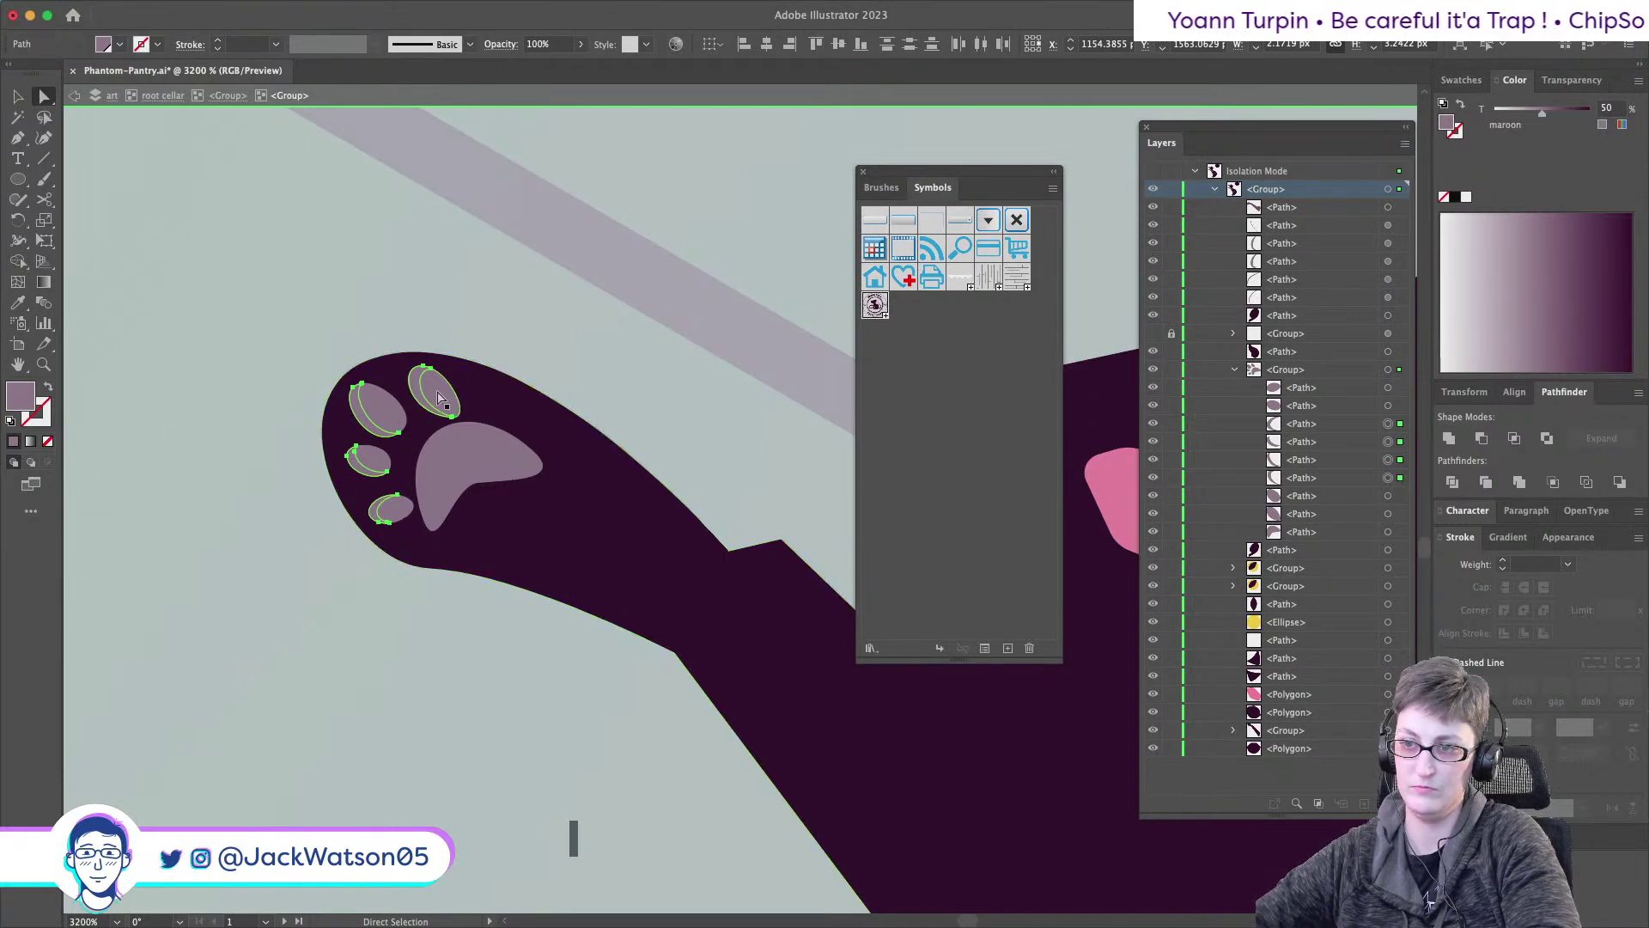
# - Set the maroon tint of the four oval toe pads and the large central pad to 75%
pyautogui.click(378, 408)
pyautogui.keyDown('shift'); pyautogui.click(434, 391); pyautogui.keyUp('shift')
pyautogui.keyDown('shift'); pyautogui.click(361, 472); pyautogui.keyUp('shift')
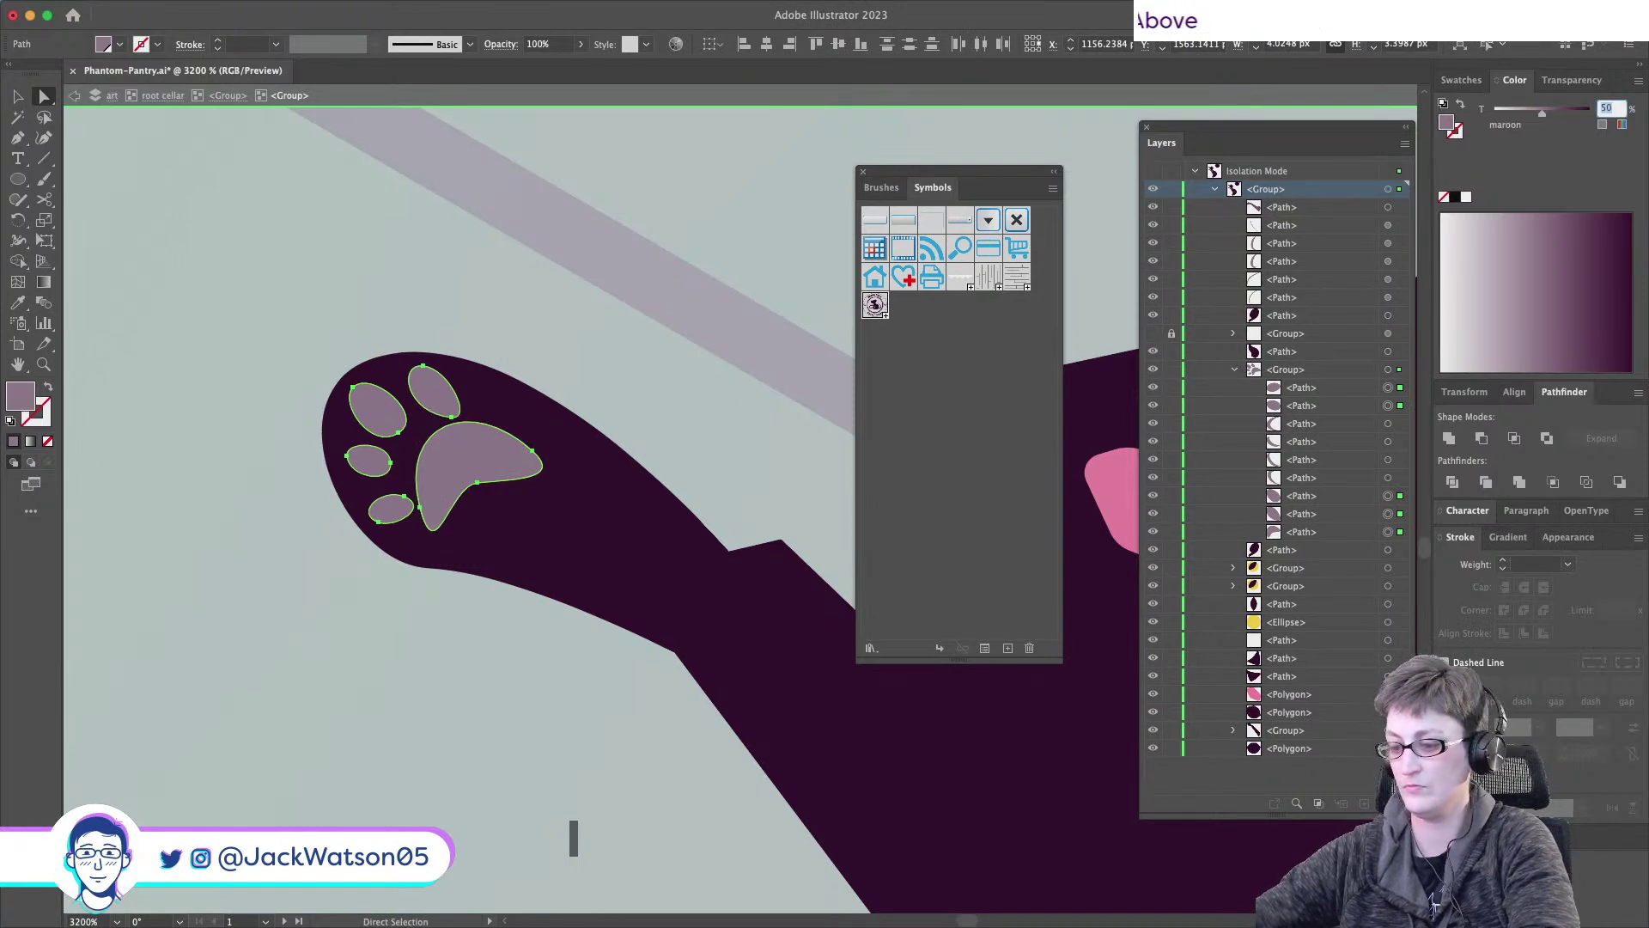
pyautogui.press('Return')
pyautogui.click(368, 662)
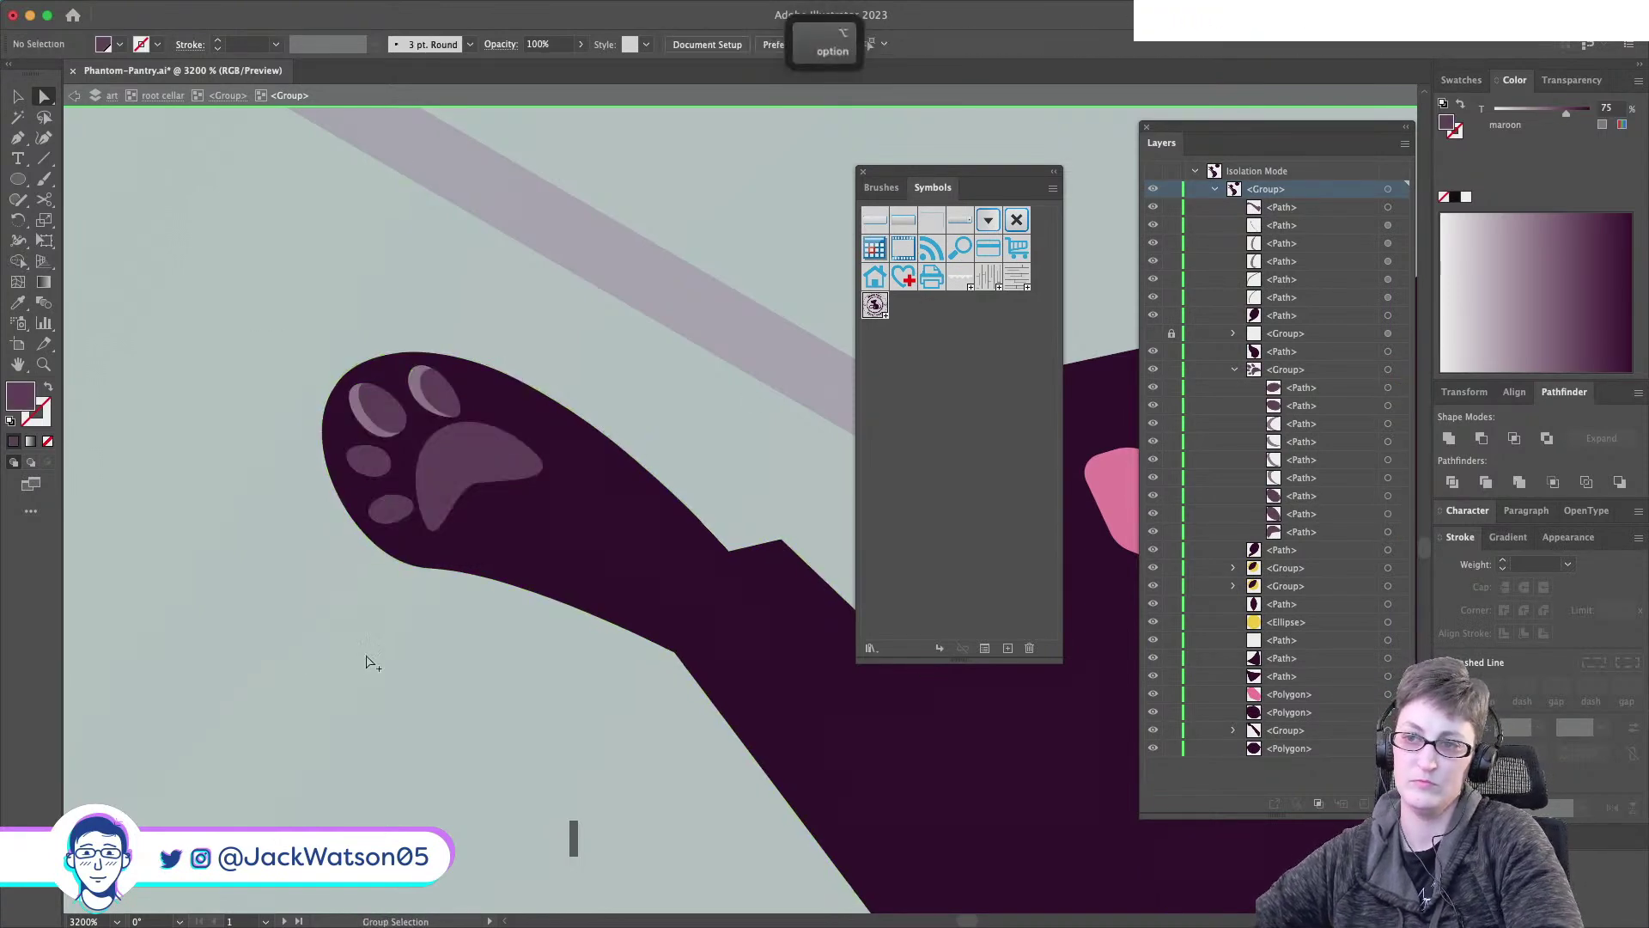
# - Move the two lower oval toe pads behind their crescent highlights
pyautogui.scroll(-5, 369, 662)
pyautogui.scroll(8, 343, 601)
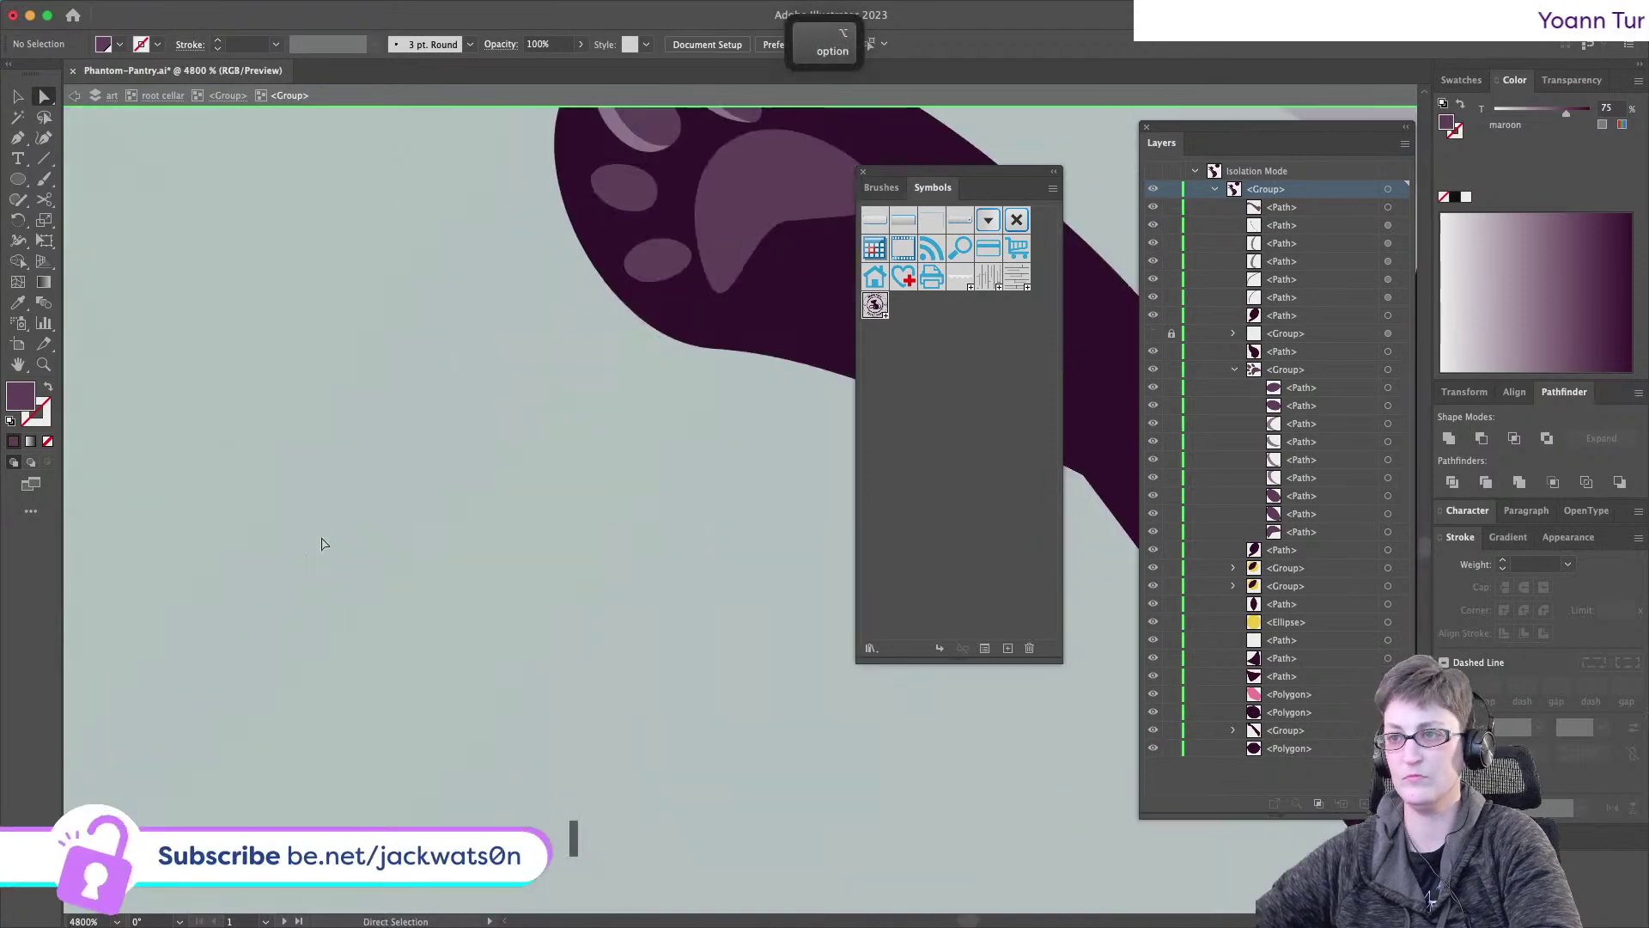
pyautogui.click(522, 313)
pyautogui.keyDown('shift'); pyautogui.click(552, 379); pyautogui.keyUp('shift')
pyautogui.press('super+x')
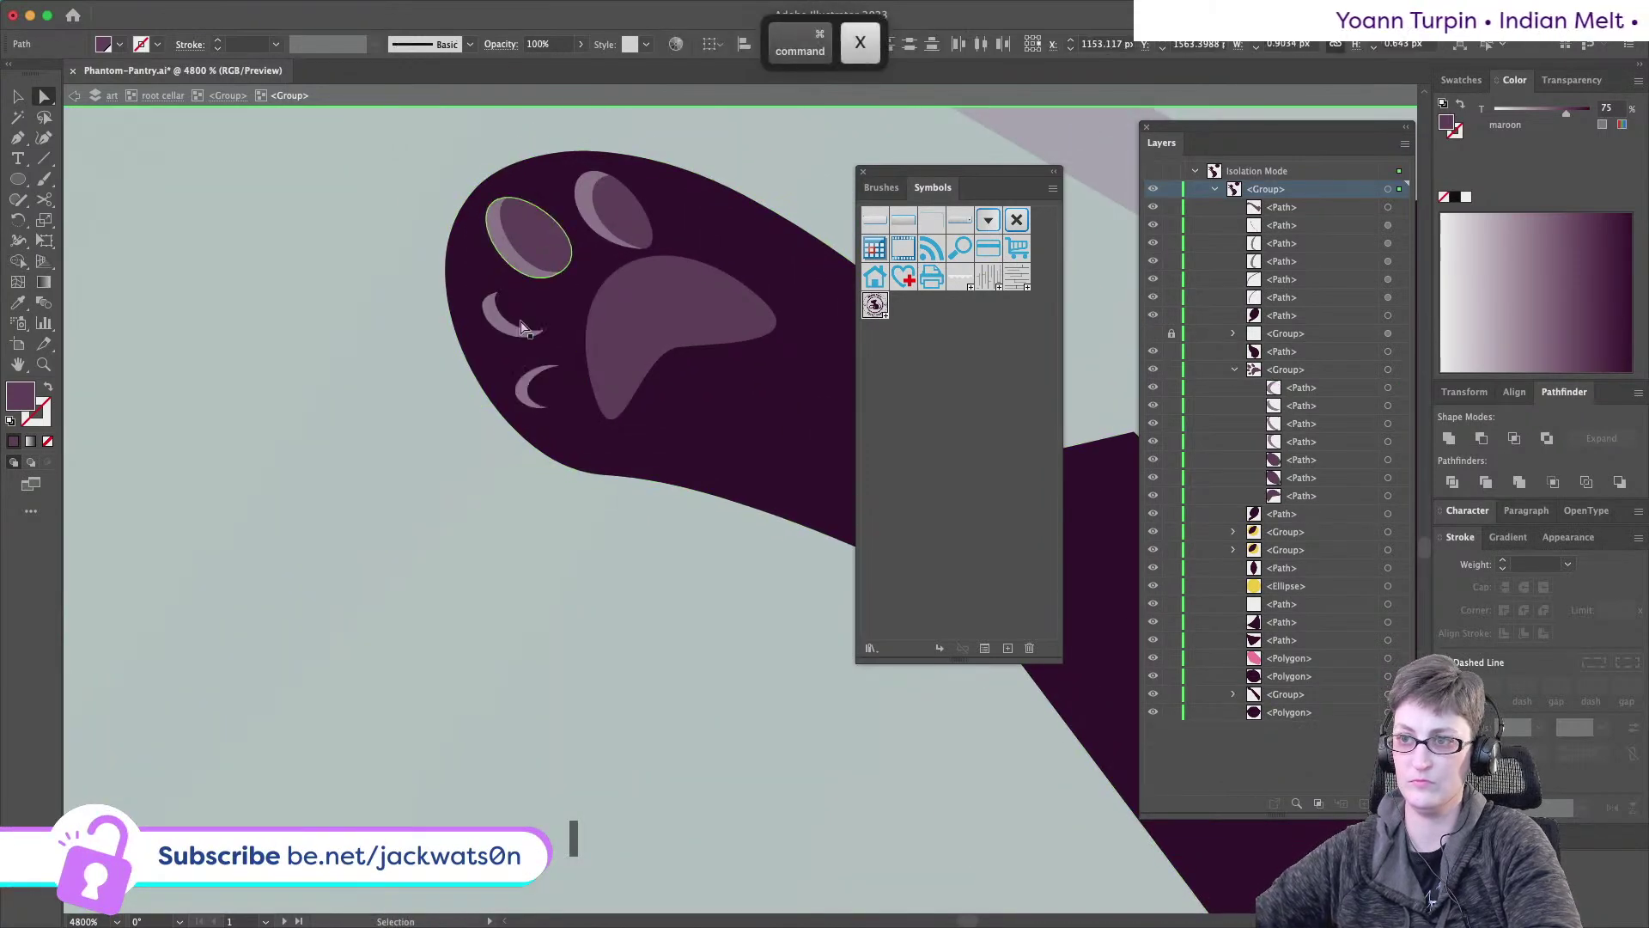
pyautogui.press('super+shift+v')
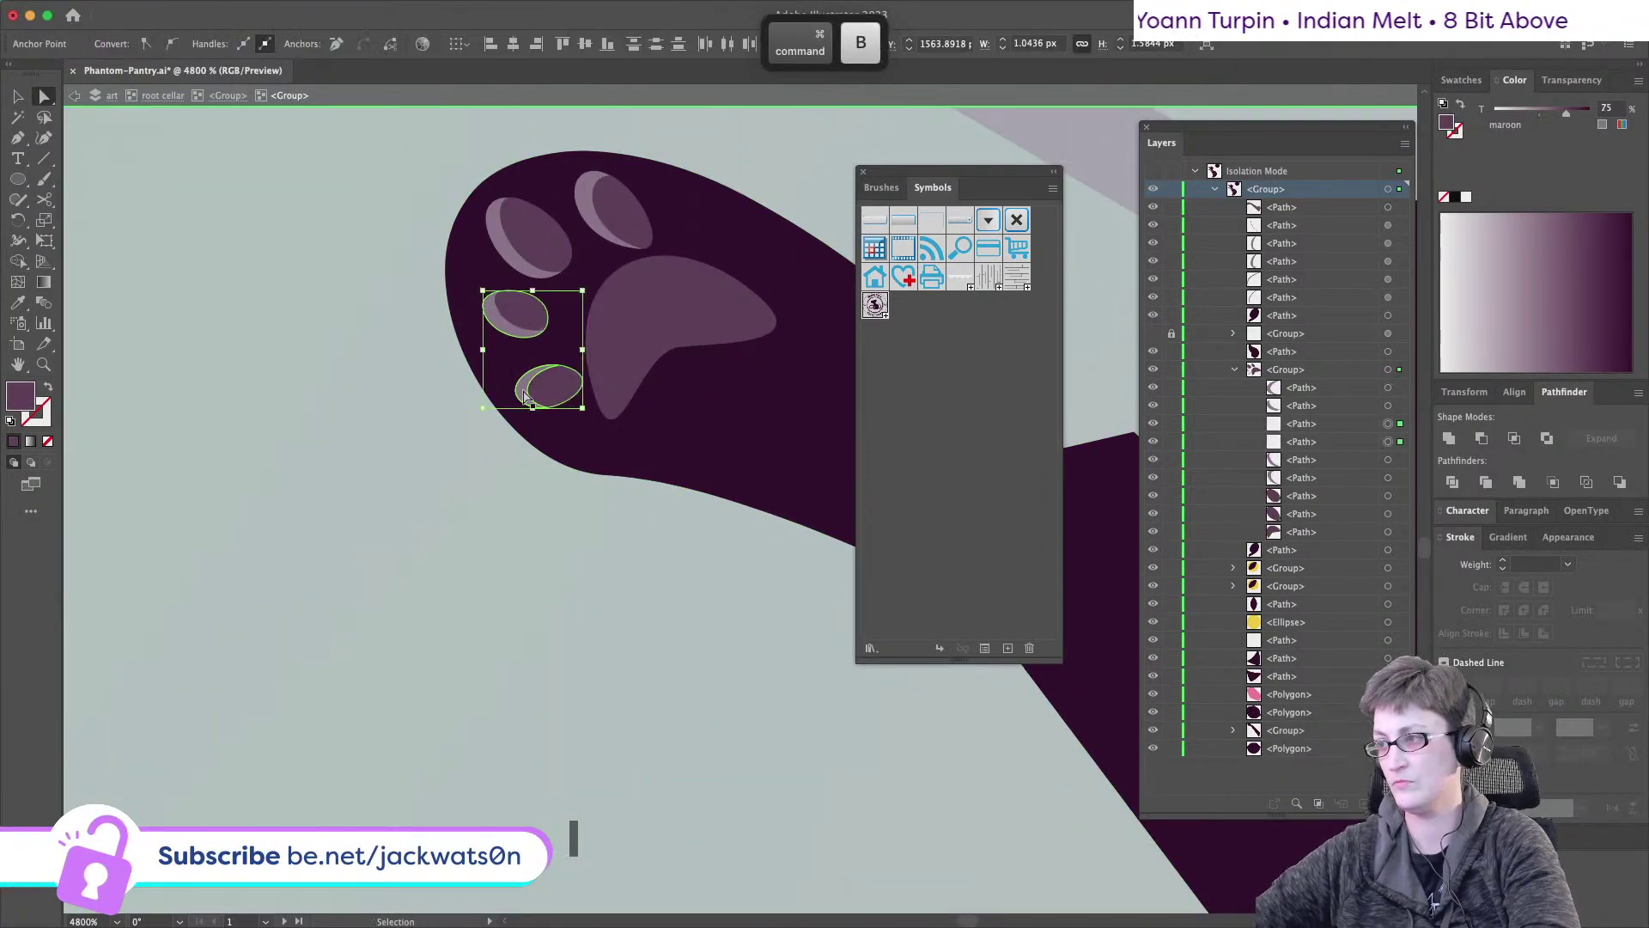
pyautogui.press('super+shift+a')
# - Duplicate the raised foreleg in place and give the copy the chest fur outline's unfilled 0.5 pt stroke with the Eyedropper
pyautogui.scroll(-6, 505, 631)
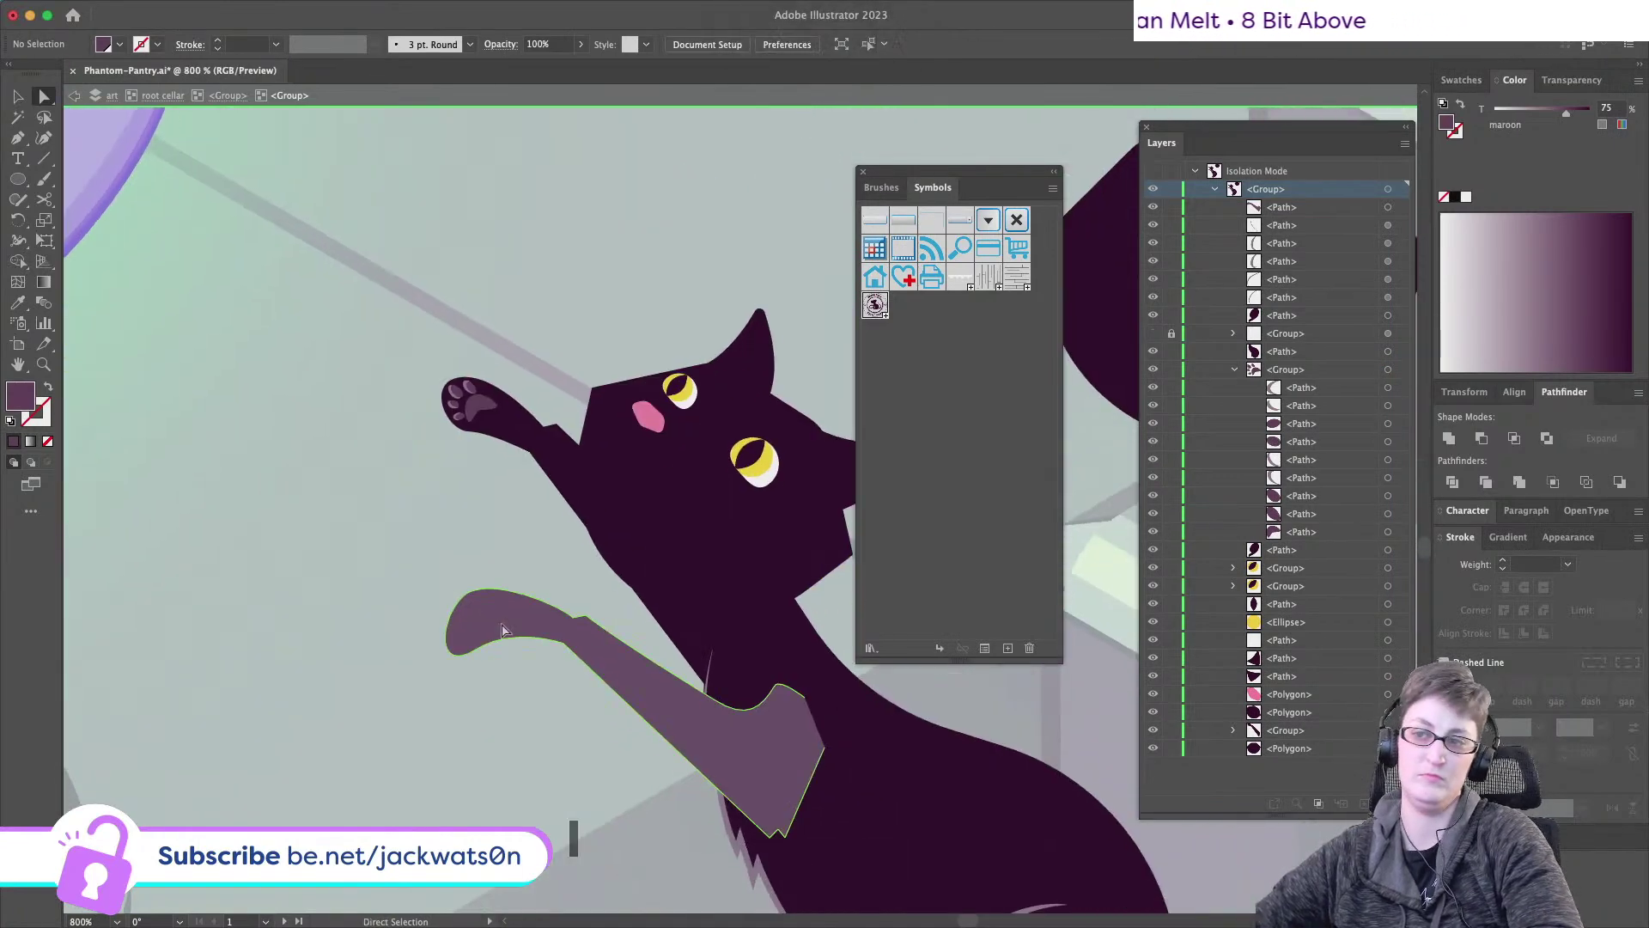
pyautogui.scroll(-2, 505, 632)
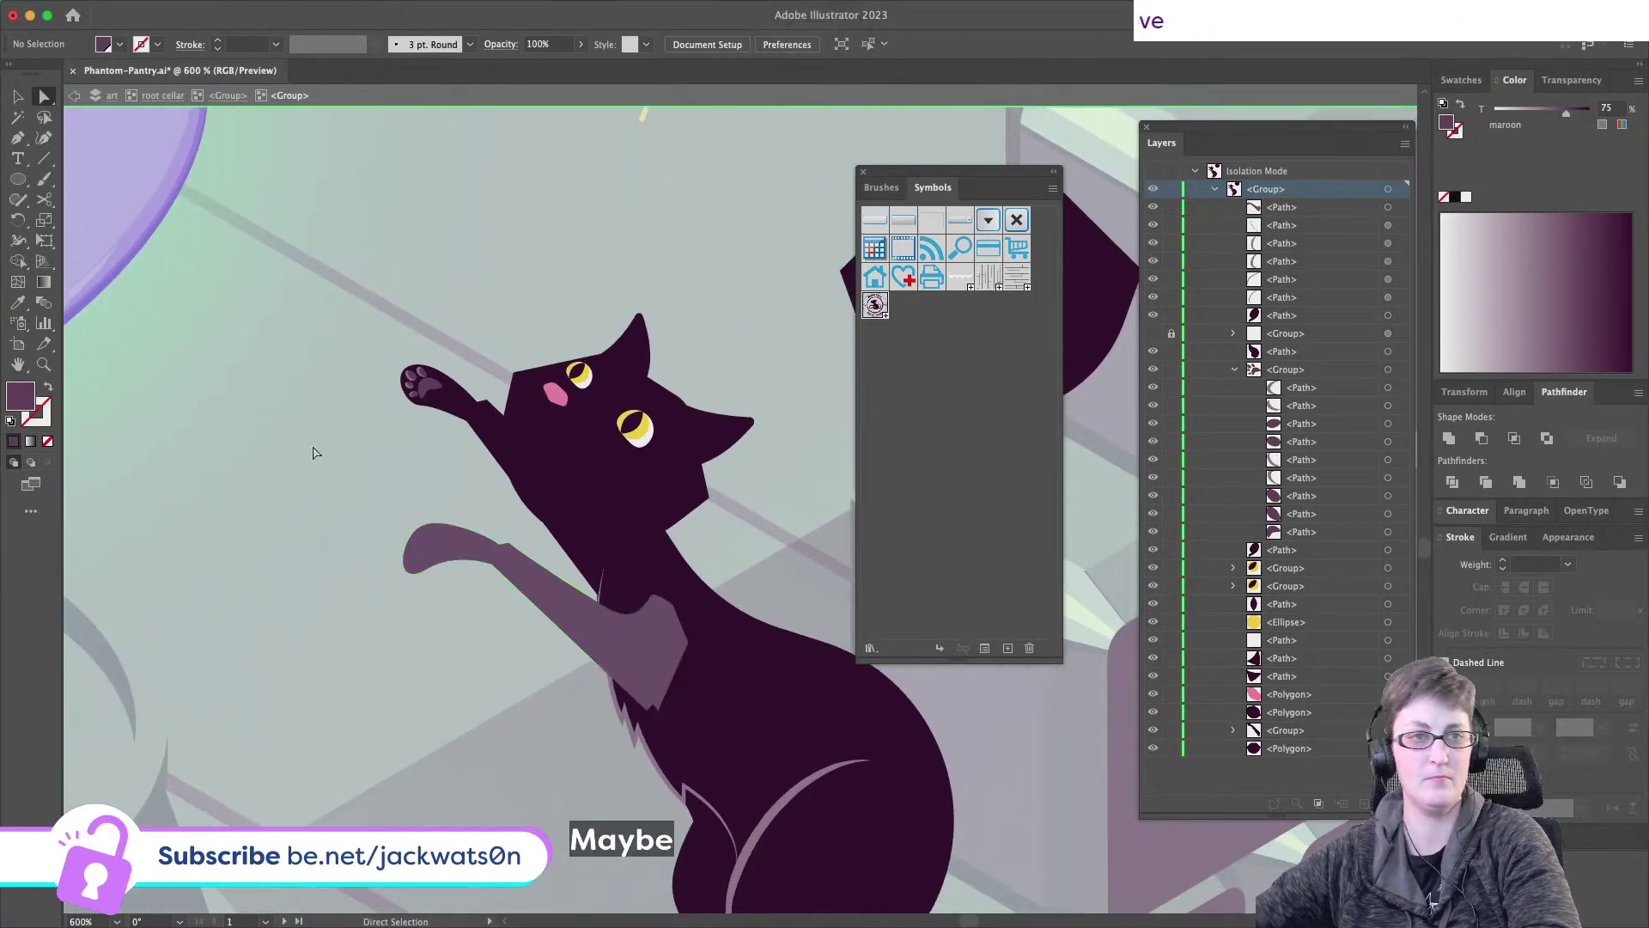
pyautogui.hscroll(3, 406, 518)
pyautogui.scroll(4, 275, 380)
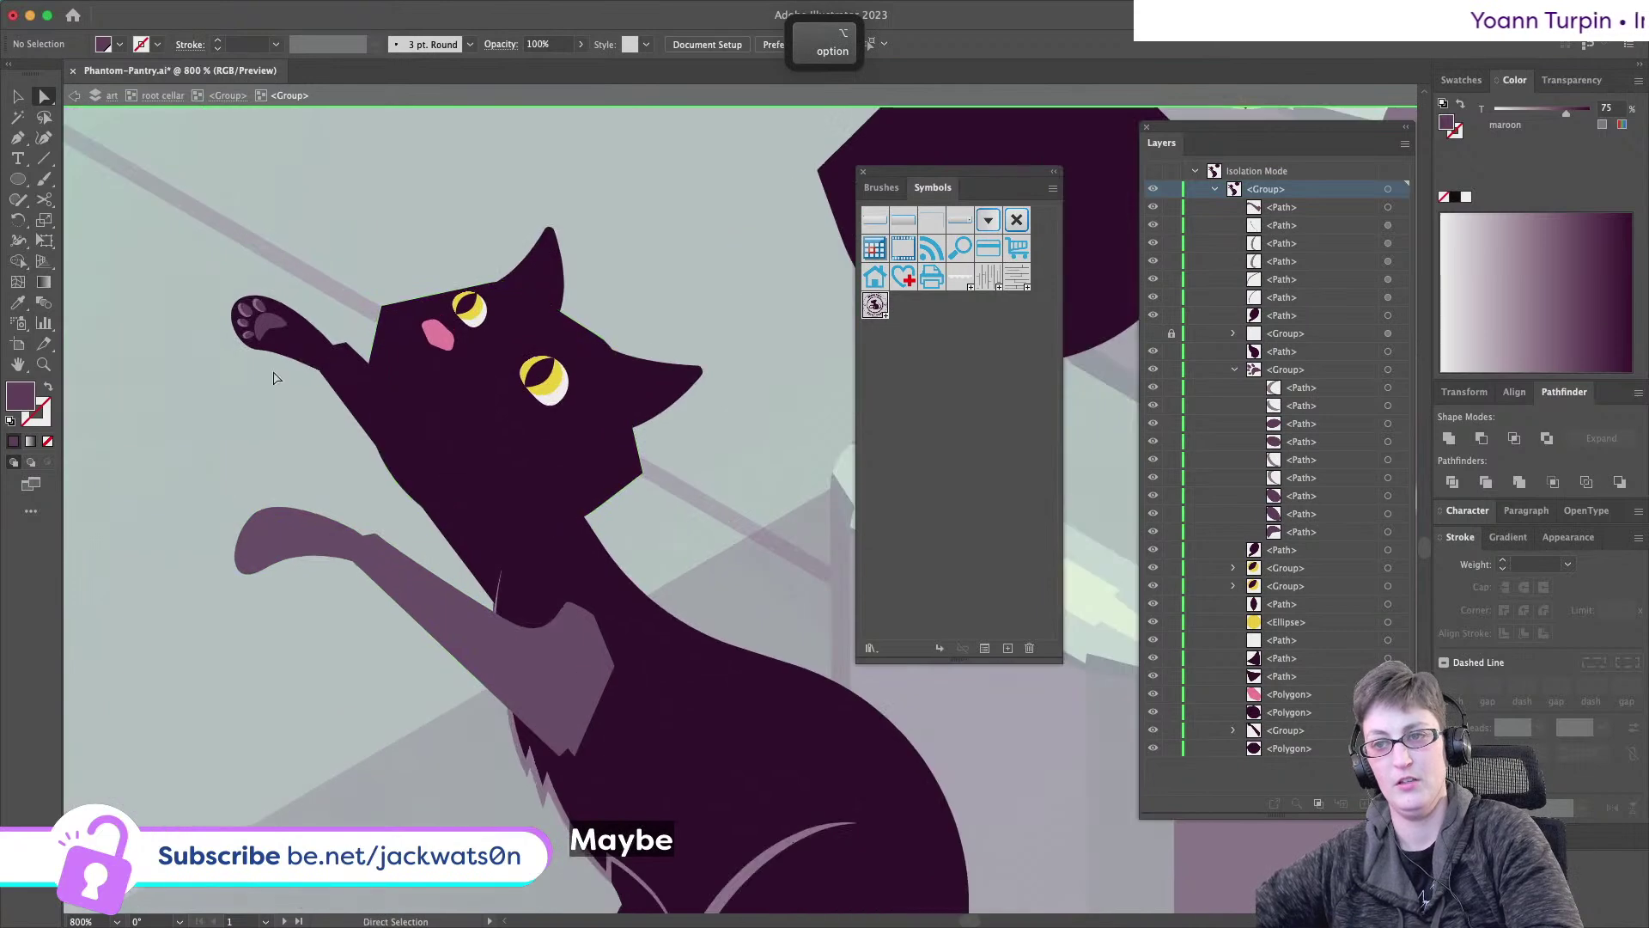
pyautogui.scroll(2, 275, 381)
pyautogui.press('super+f')
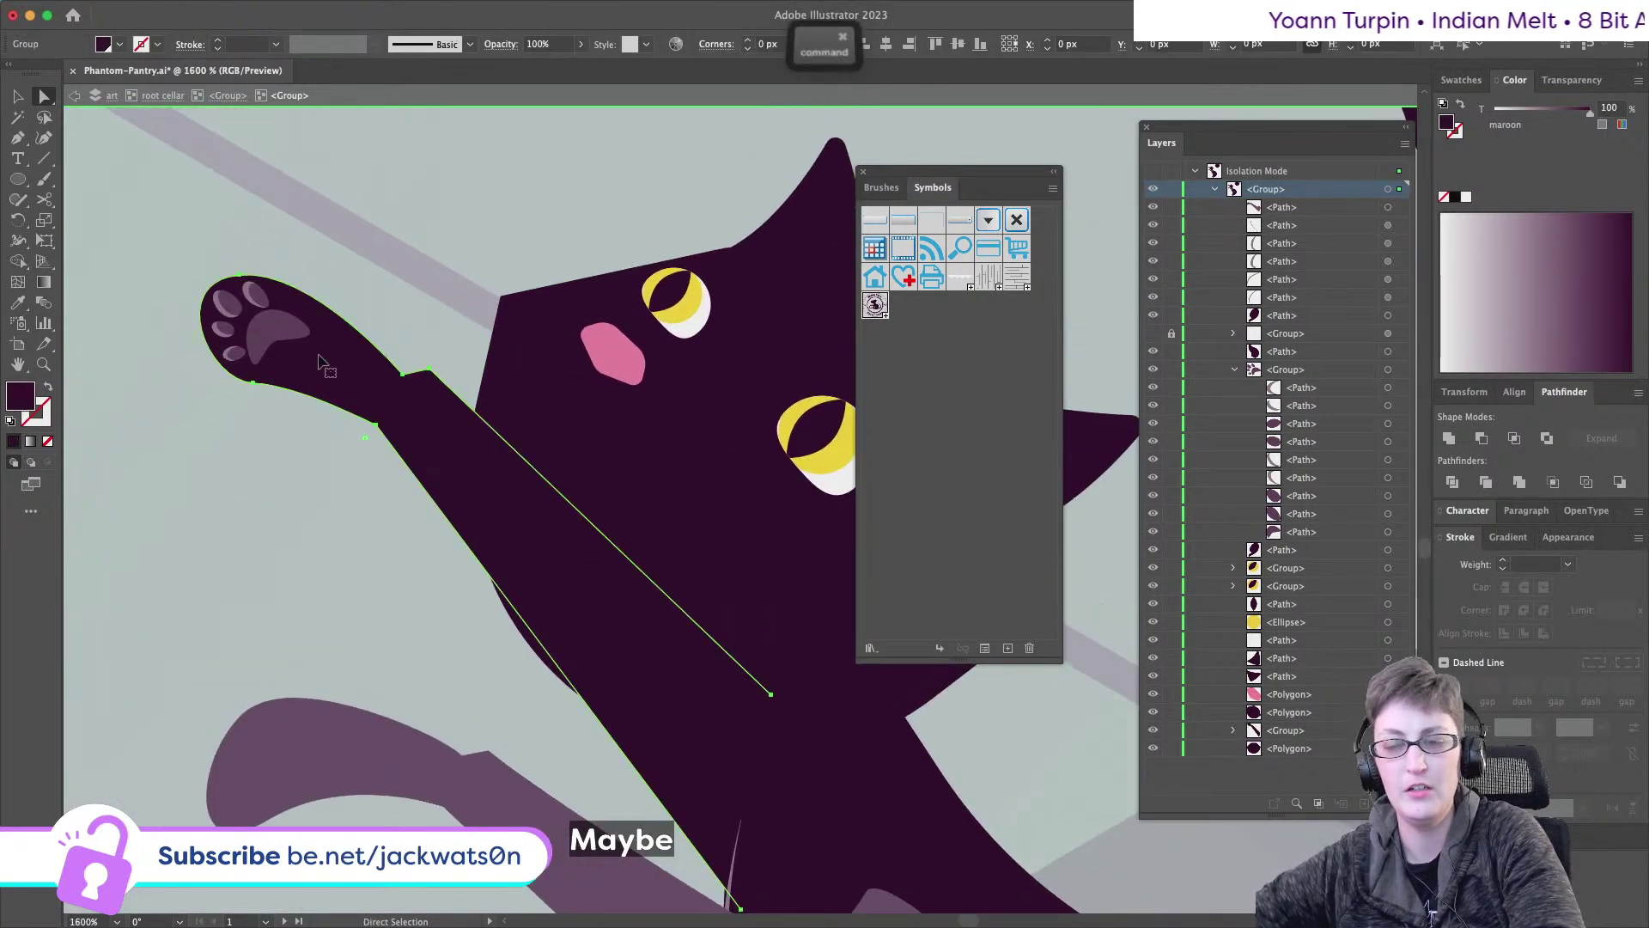
pyautogui.press('super+shift+a')
pyautogui.press('i')
pyautogui.scroll(-5, 480, 569)
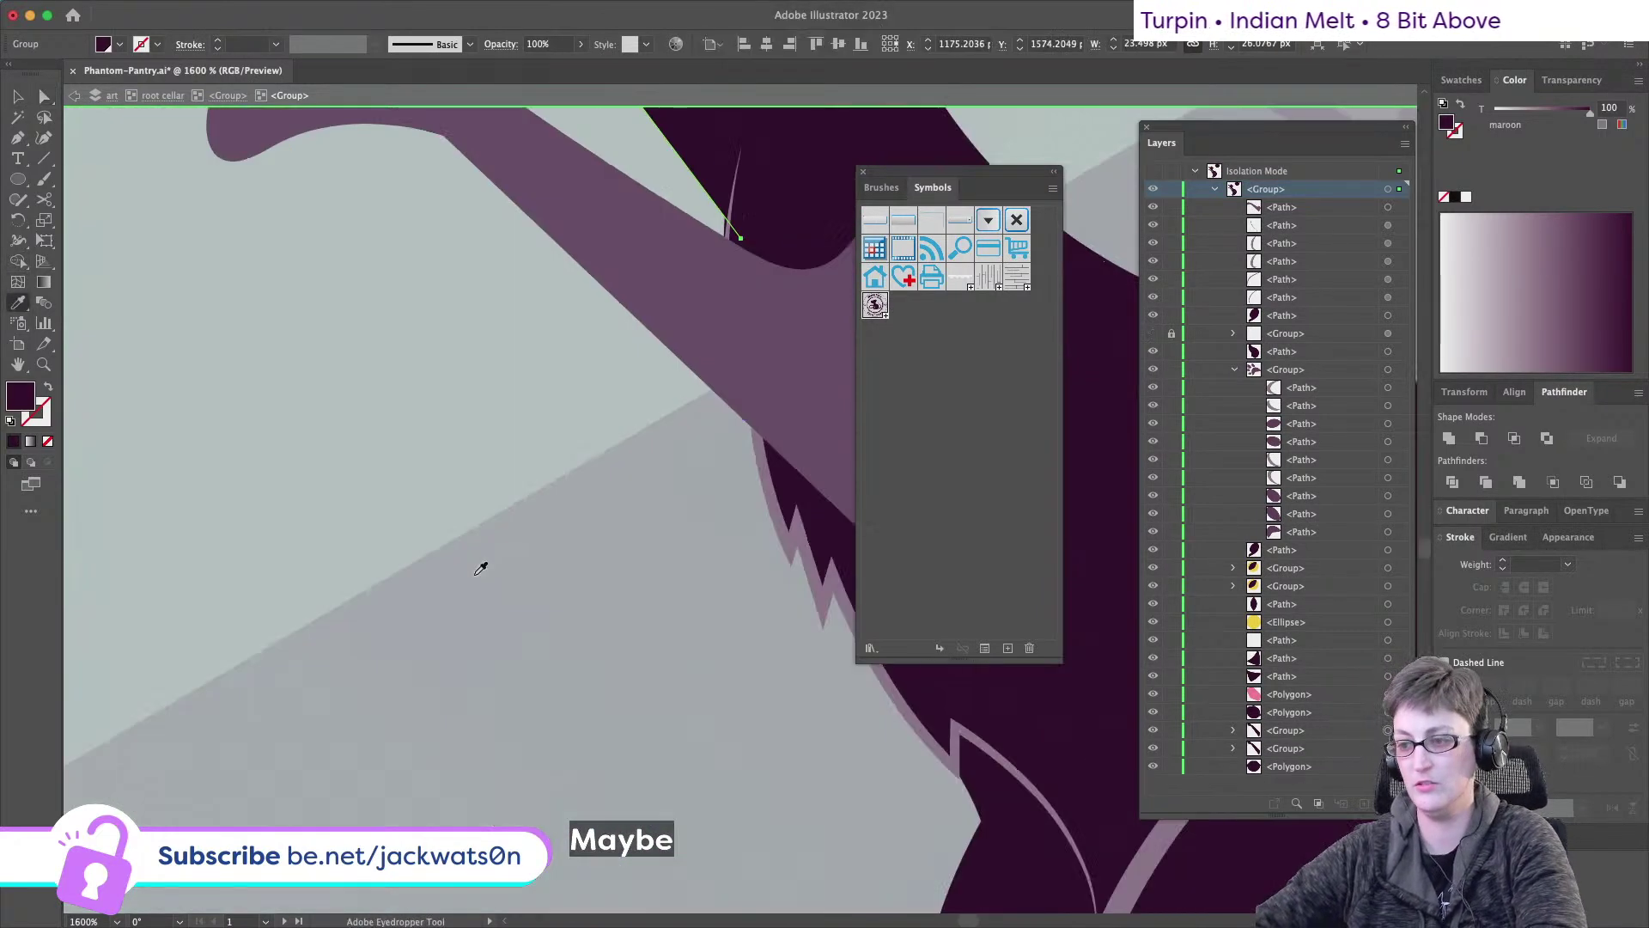
pyautogui.press('super+z')
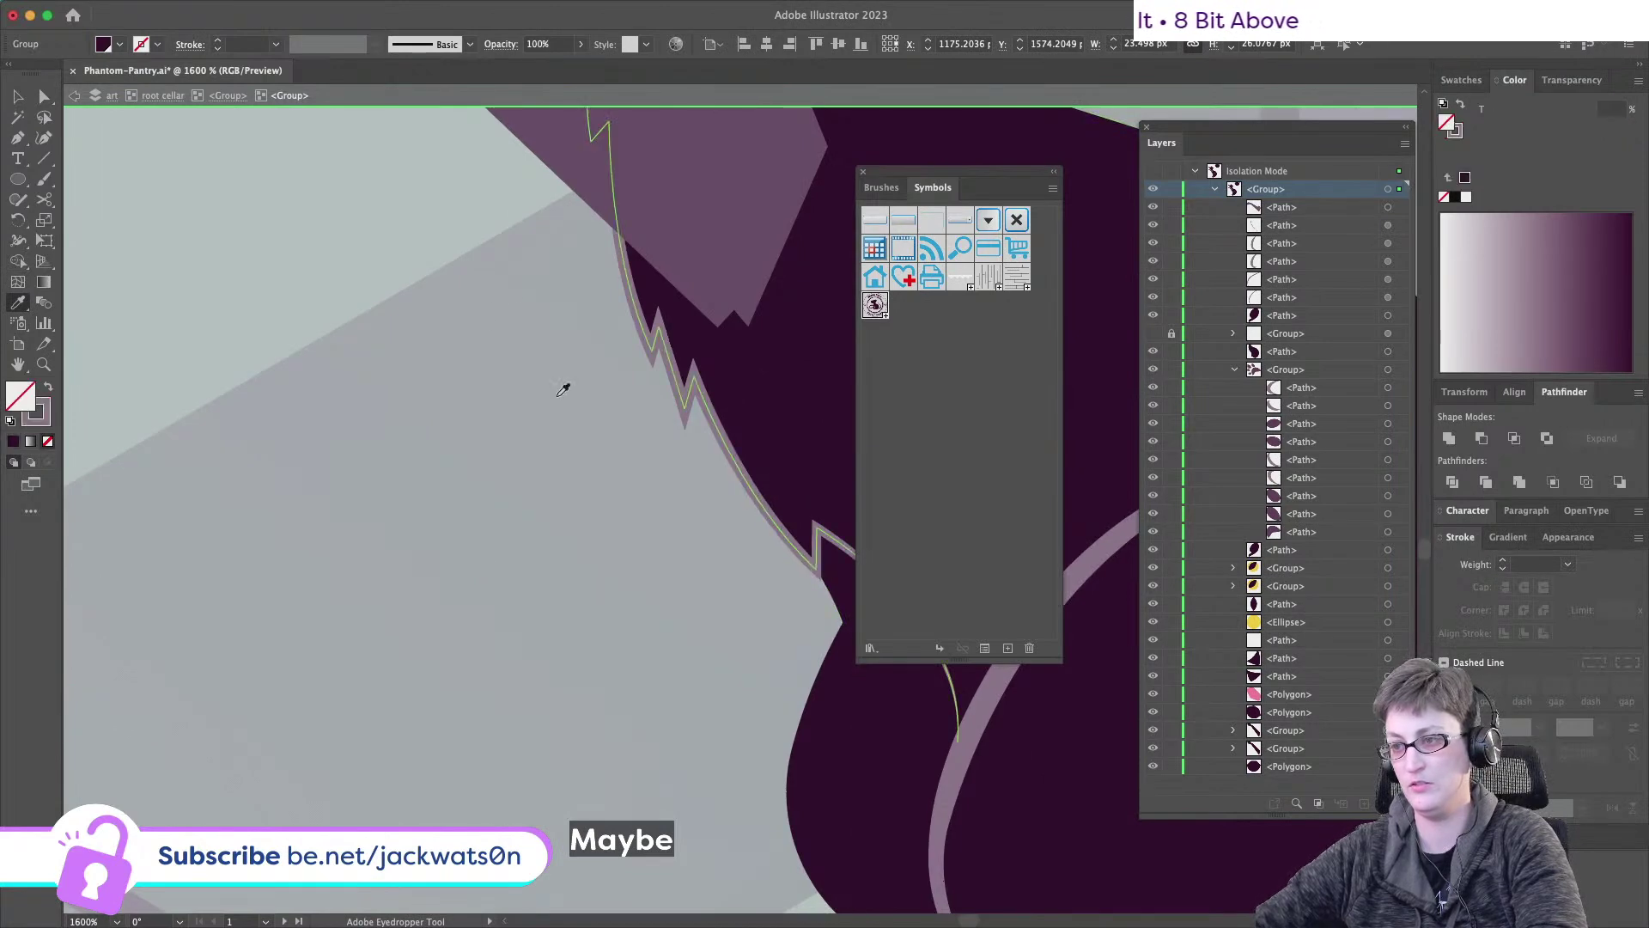
pyautogui.scroll(-3, 494, 268)
pyautogui.scroll(3, 495, 269)
pyautogui.hscroll(-2, 495, 269)
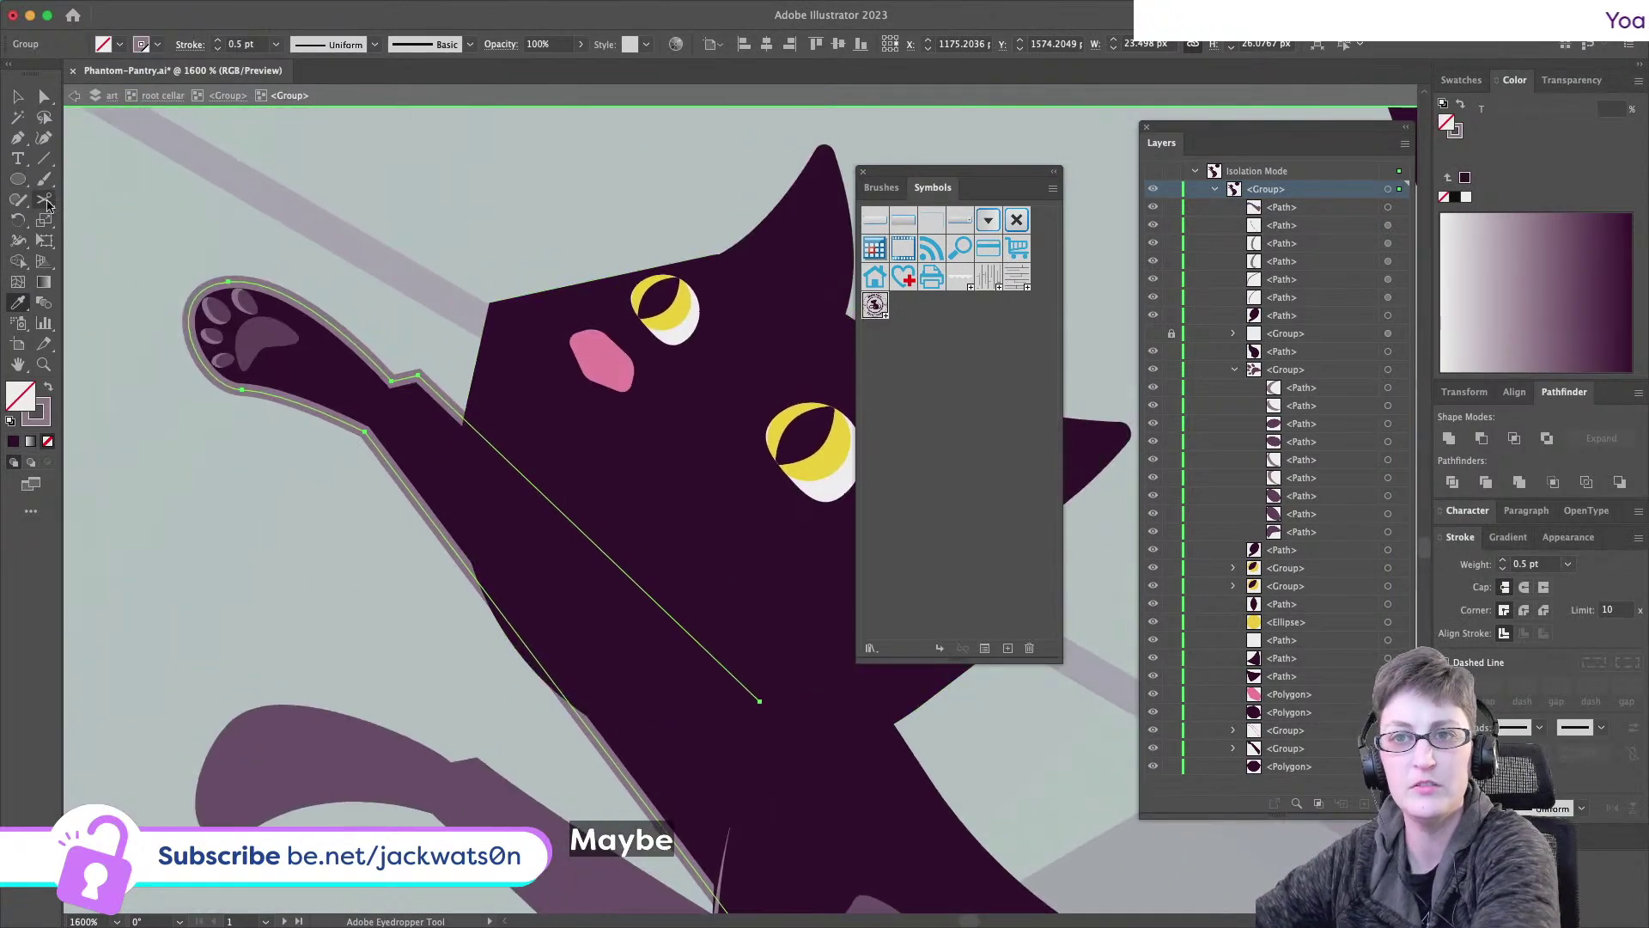
# - Cut the foreleg outline at the paw's upper left with Scissors, then delete its lower part and the end anchor inside the head
pyautogui.click(44, 201)
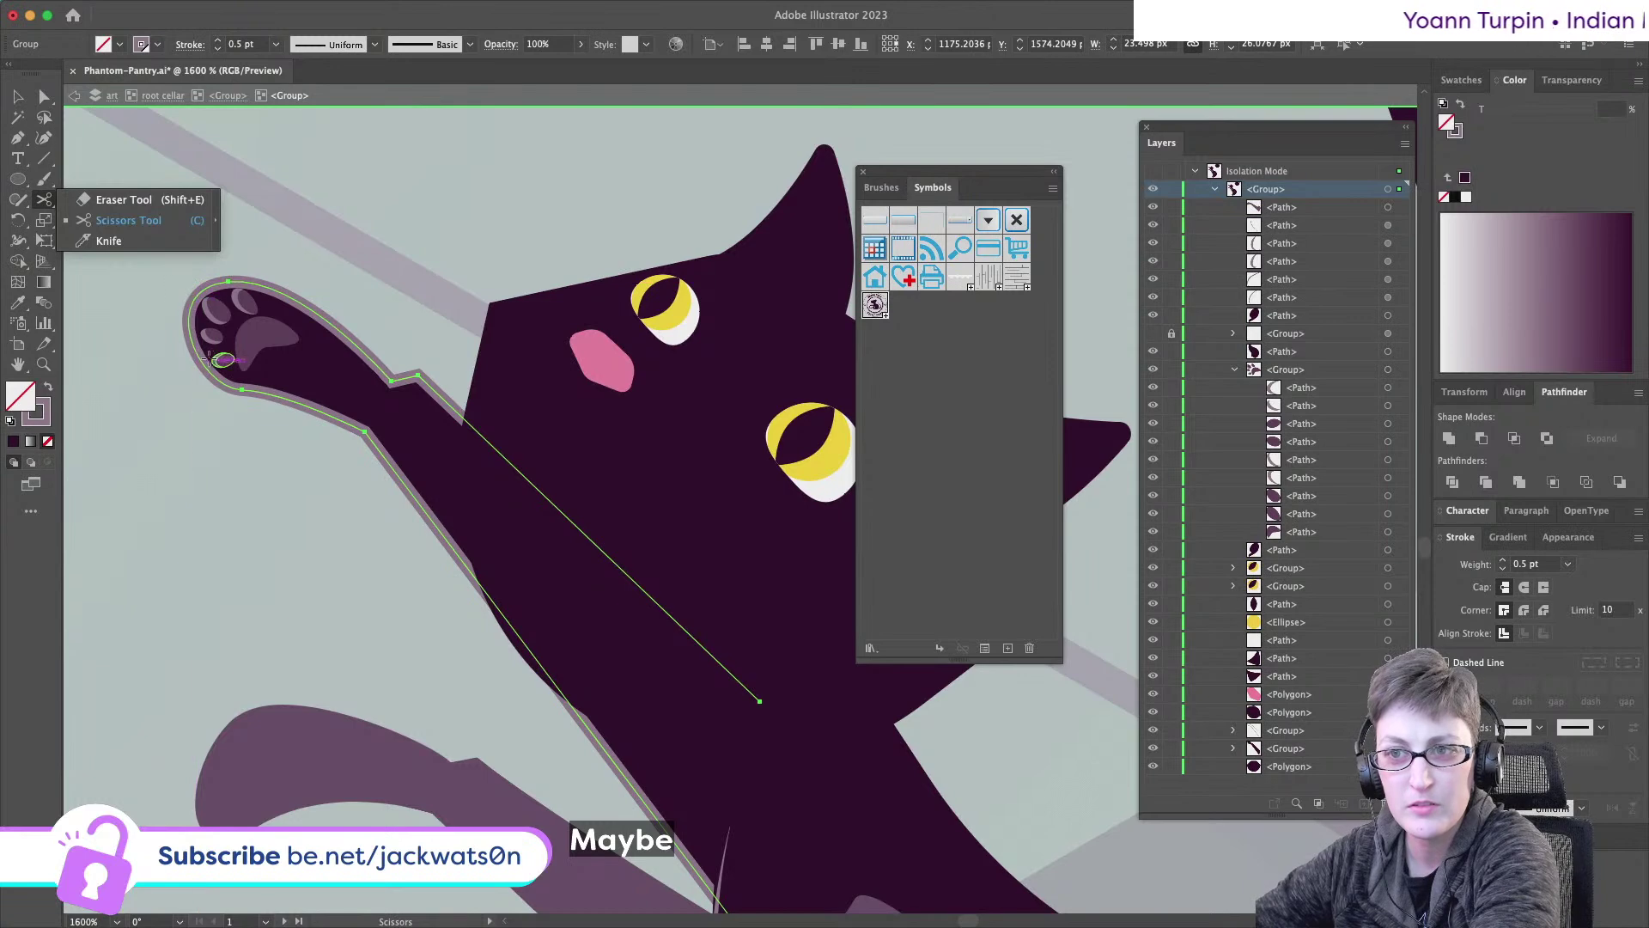
pyautogui.click(195, 298)
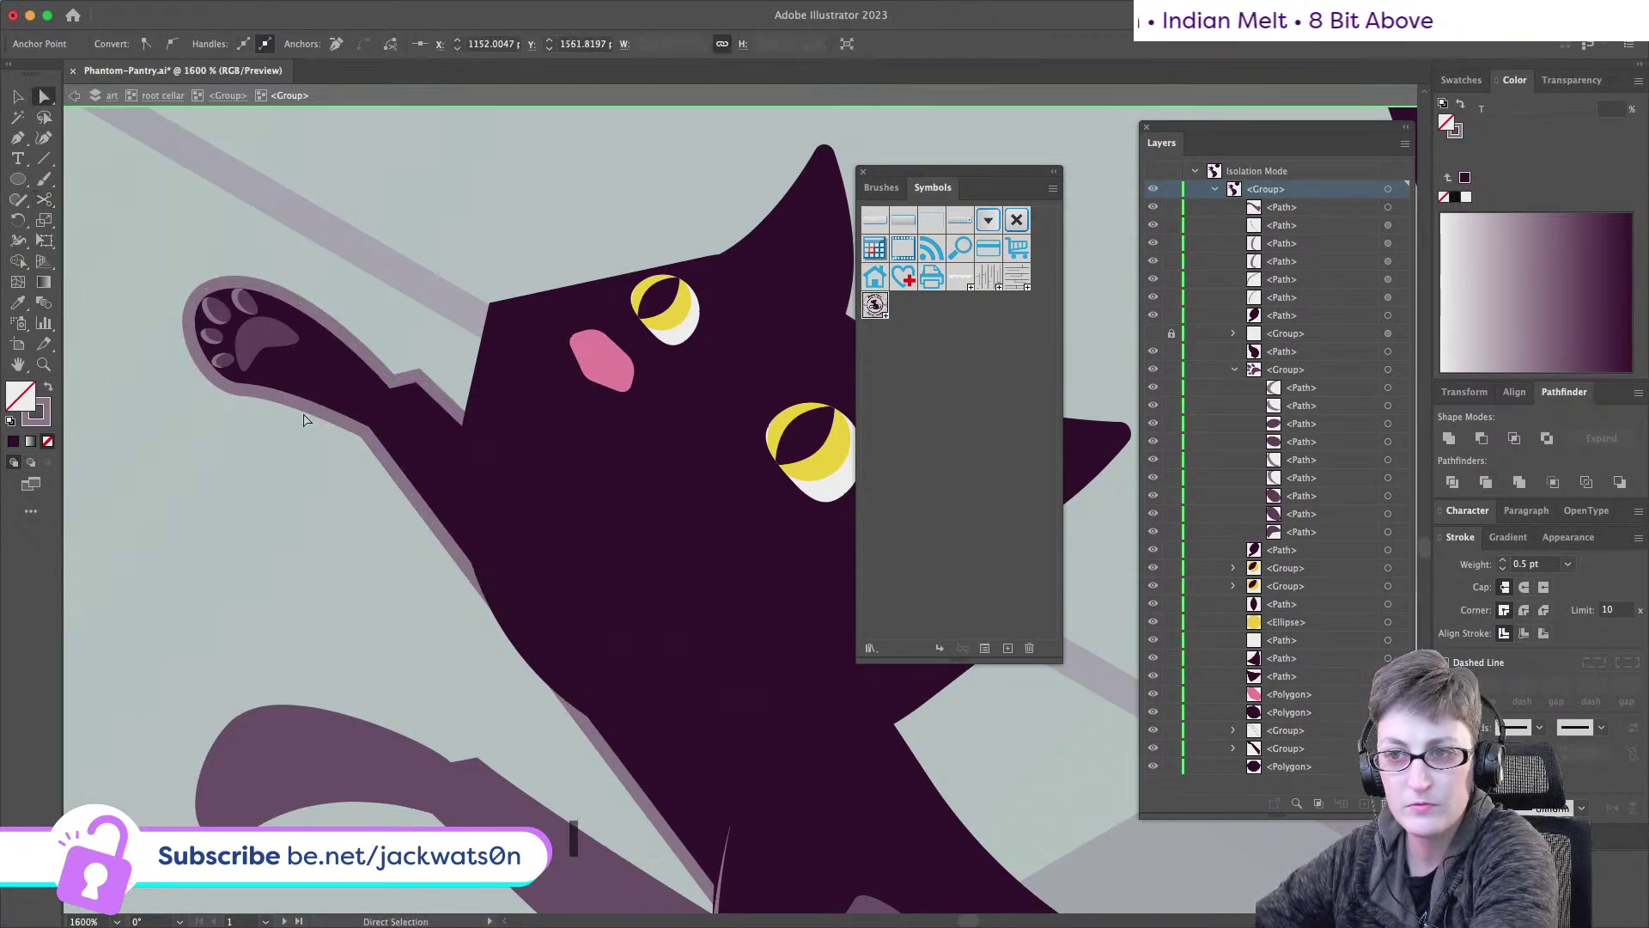
pyautogui.press('Delete')
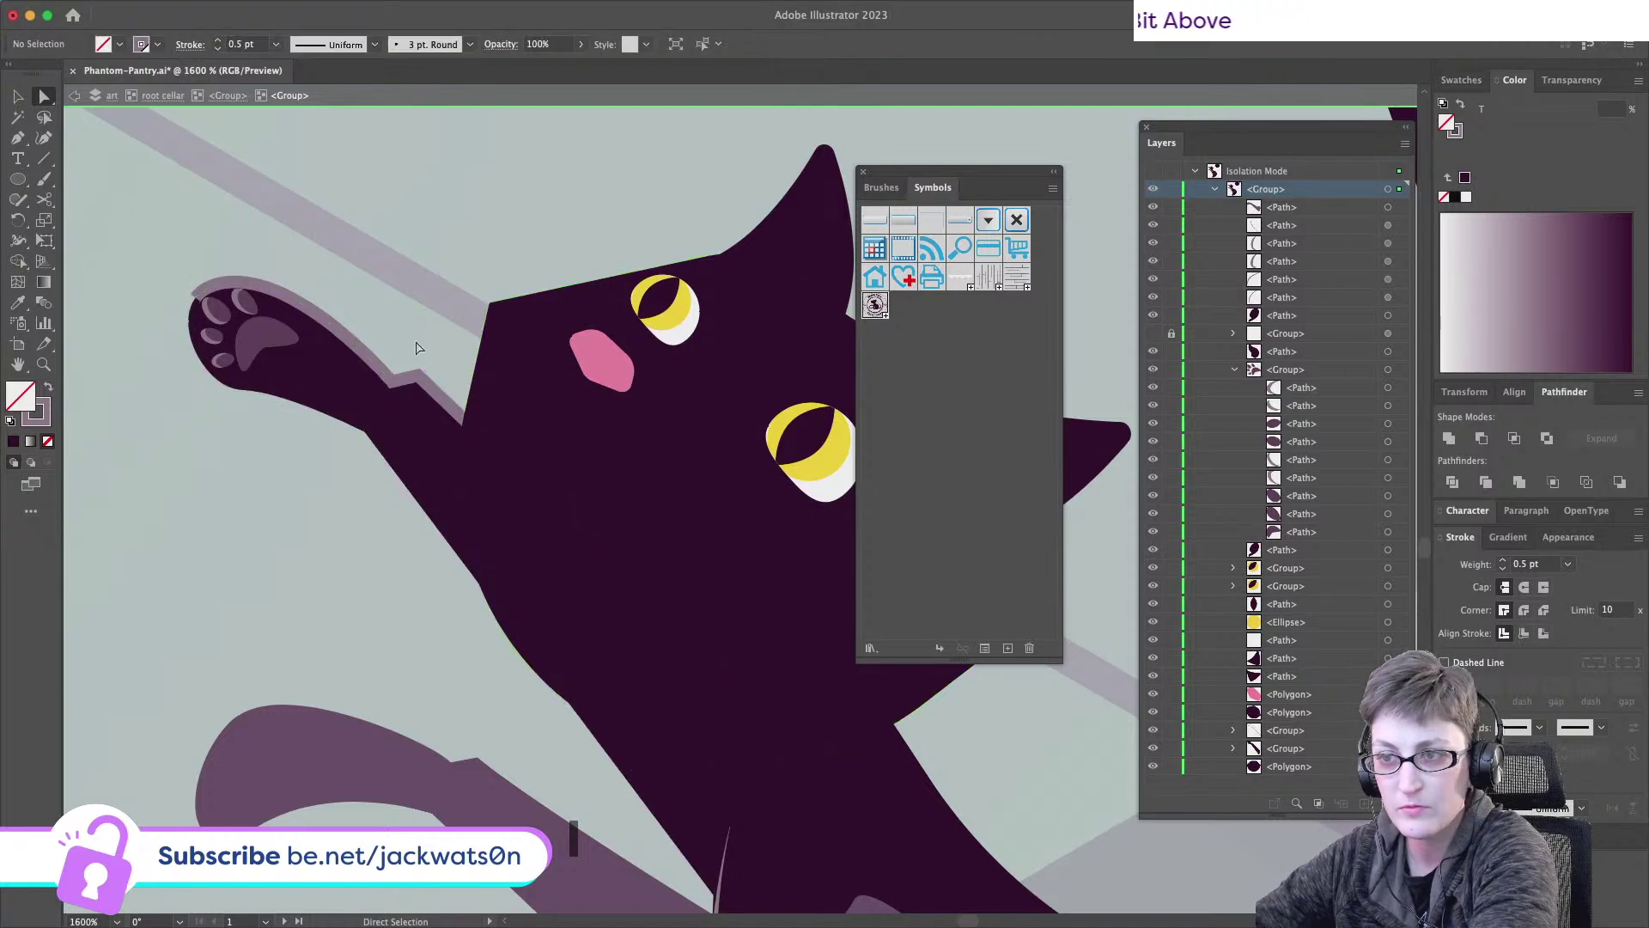
pyautogui.click(415, 377)
pyautogui.click(760, 701)
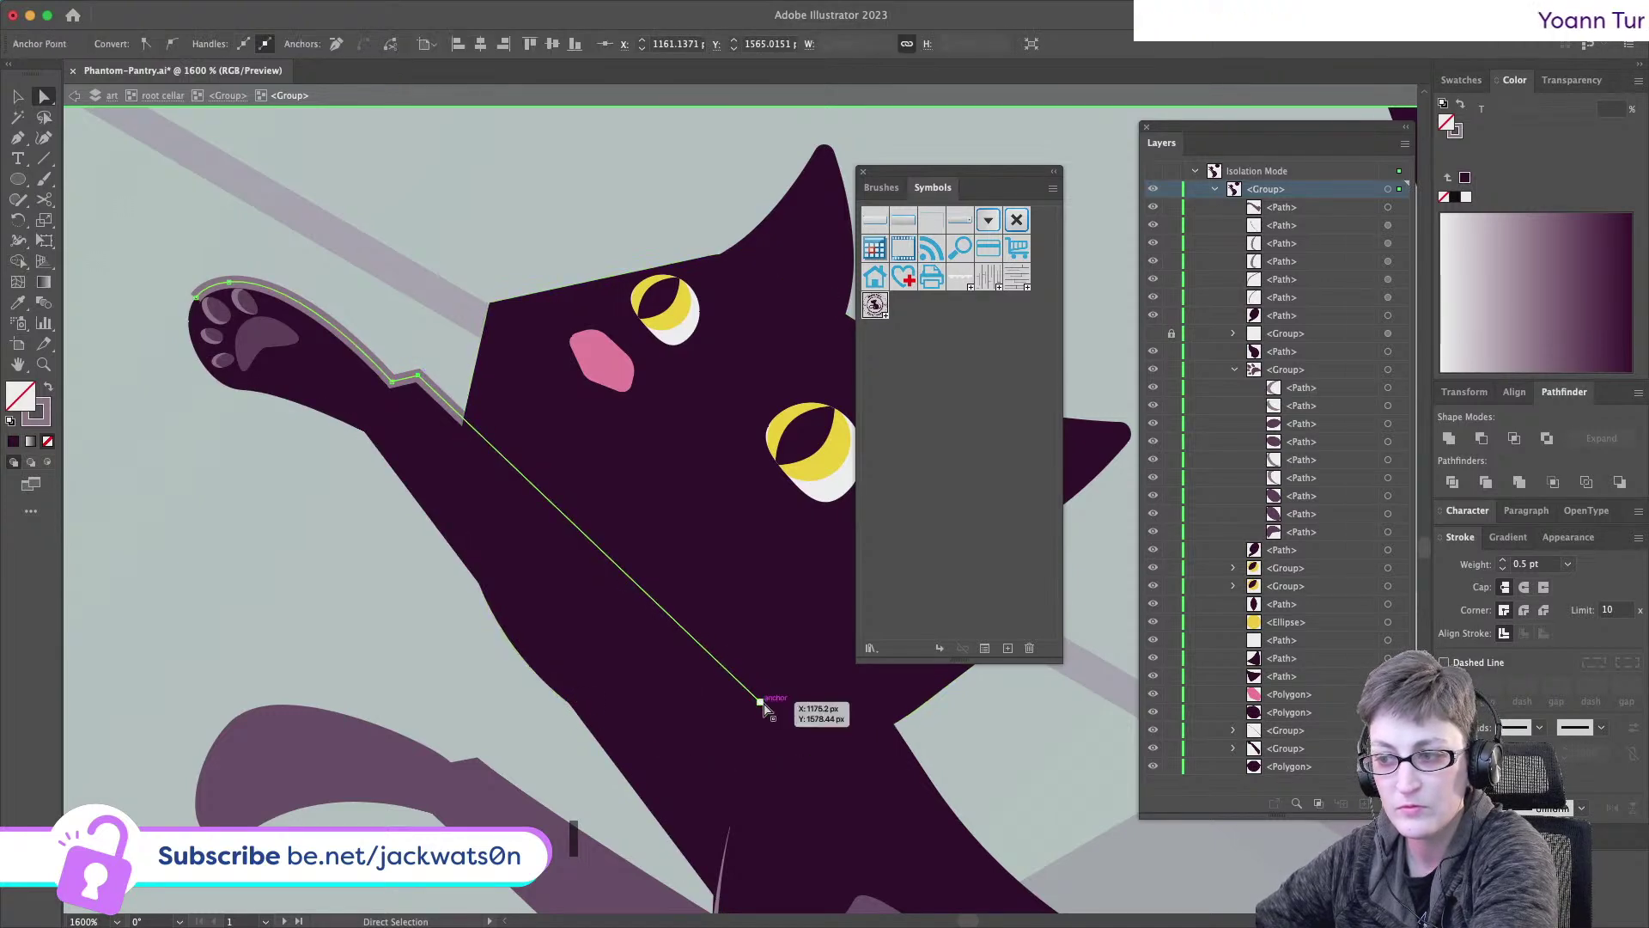
pyautogui.press('Delete')
# - Apply a tapered width profile and a 1 pt stroke weight to the remaining highlight along the paw's upper edge
pyautogui.click(1551, 809)
pyautogui.click(1520, 773)
pyautogui.press('shift+super+a')
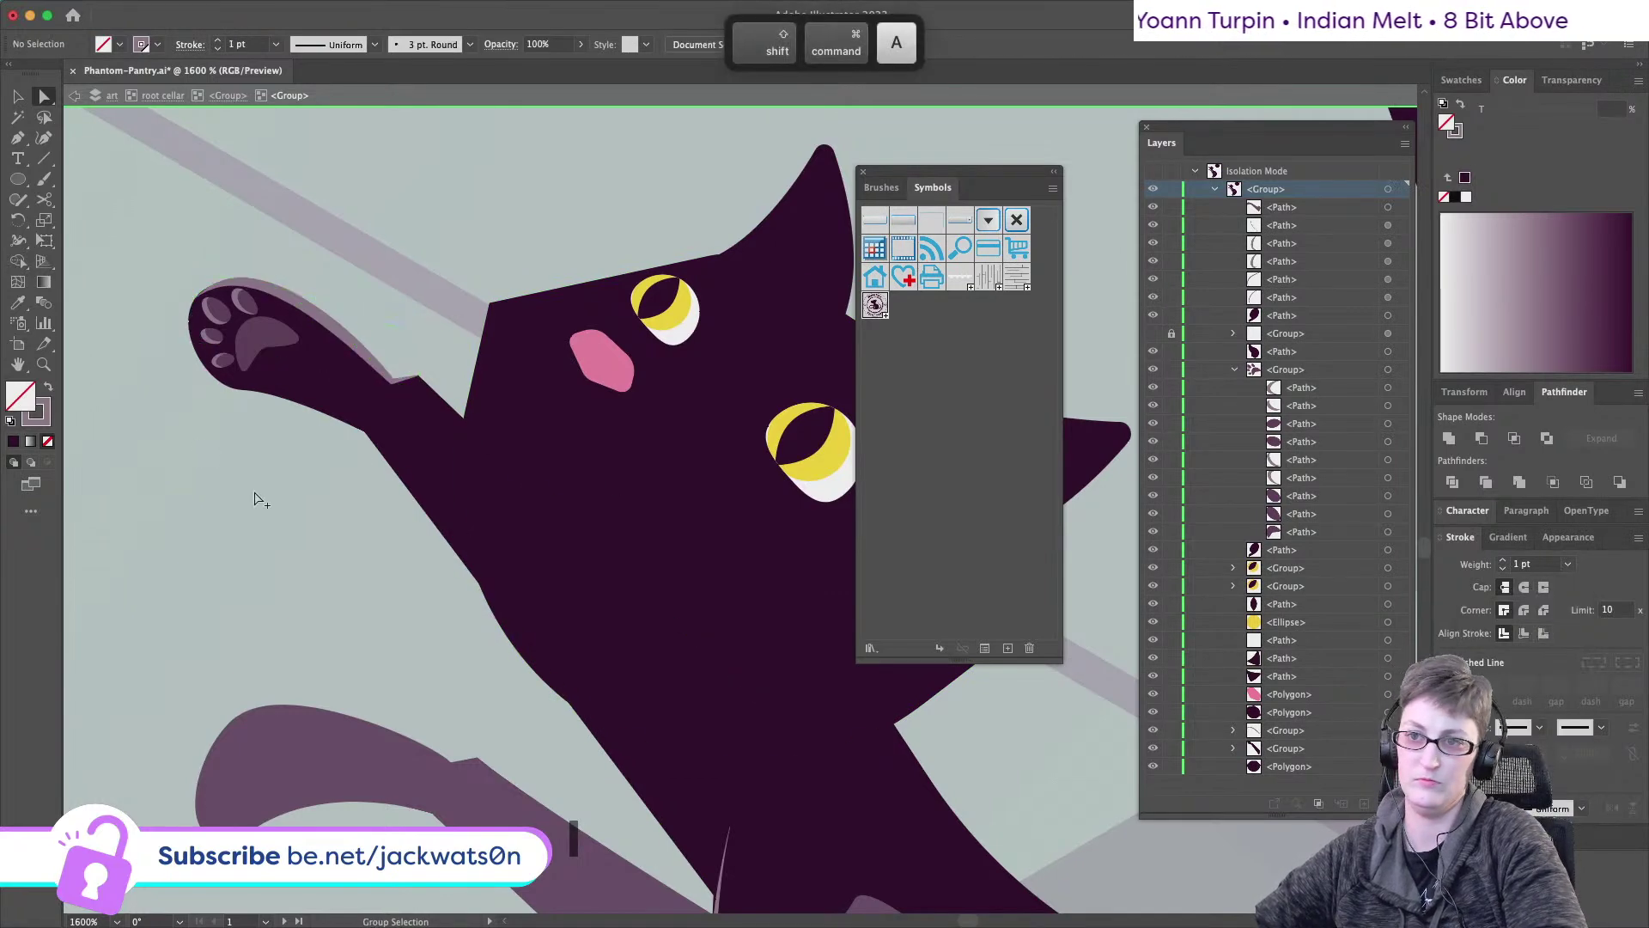
# - Set the lower foreleg's maroon fill tint to 100%
pyautogui.scroll(-5, 254, 500)
pyautogui.scroll(3, 269, 468)
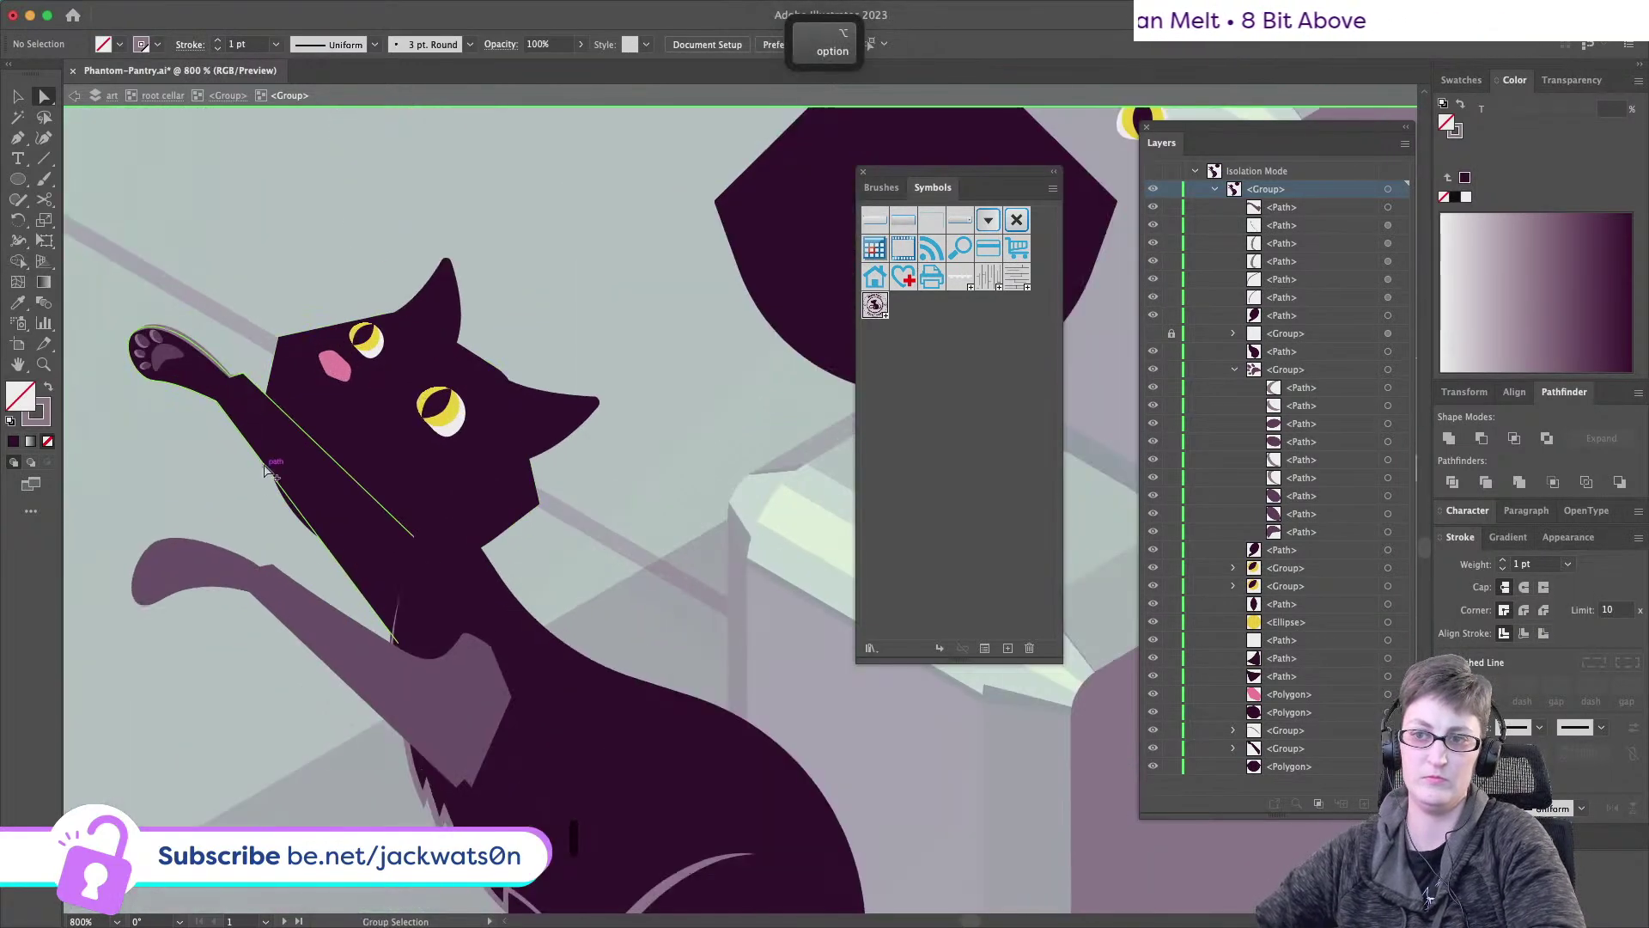
pyautogui.scroll(1, 265, 441)
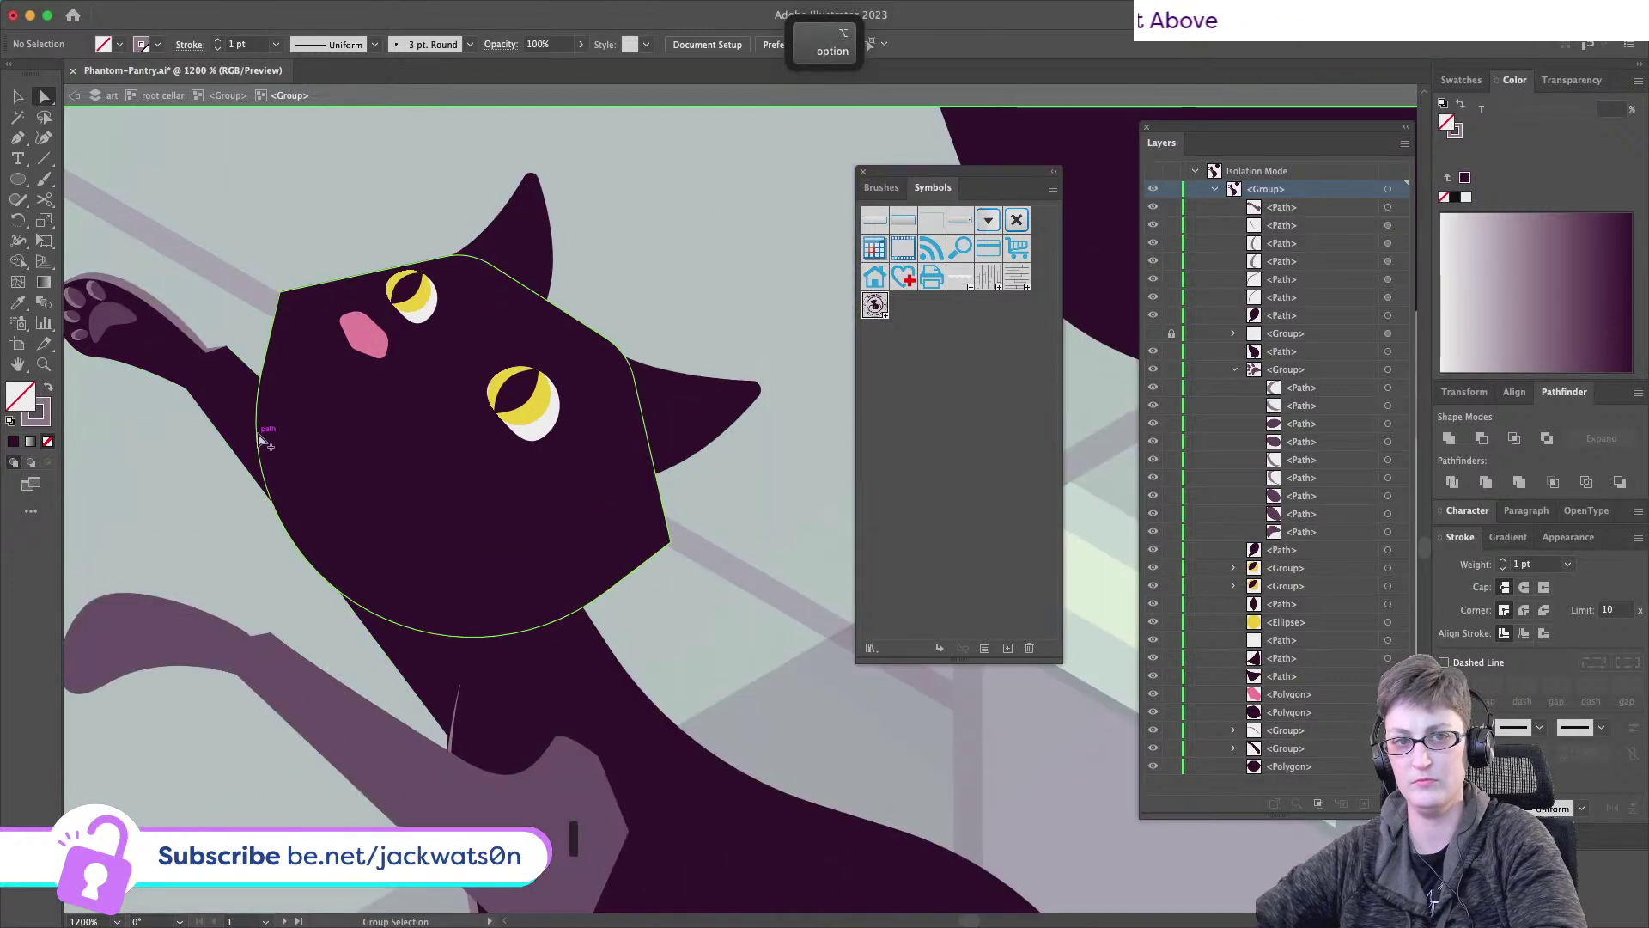
pyautogui.click(314, 359)
pyautogui.press('shift+super+a')
pyautogui.scroll(-5, 327, 589)
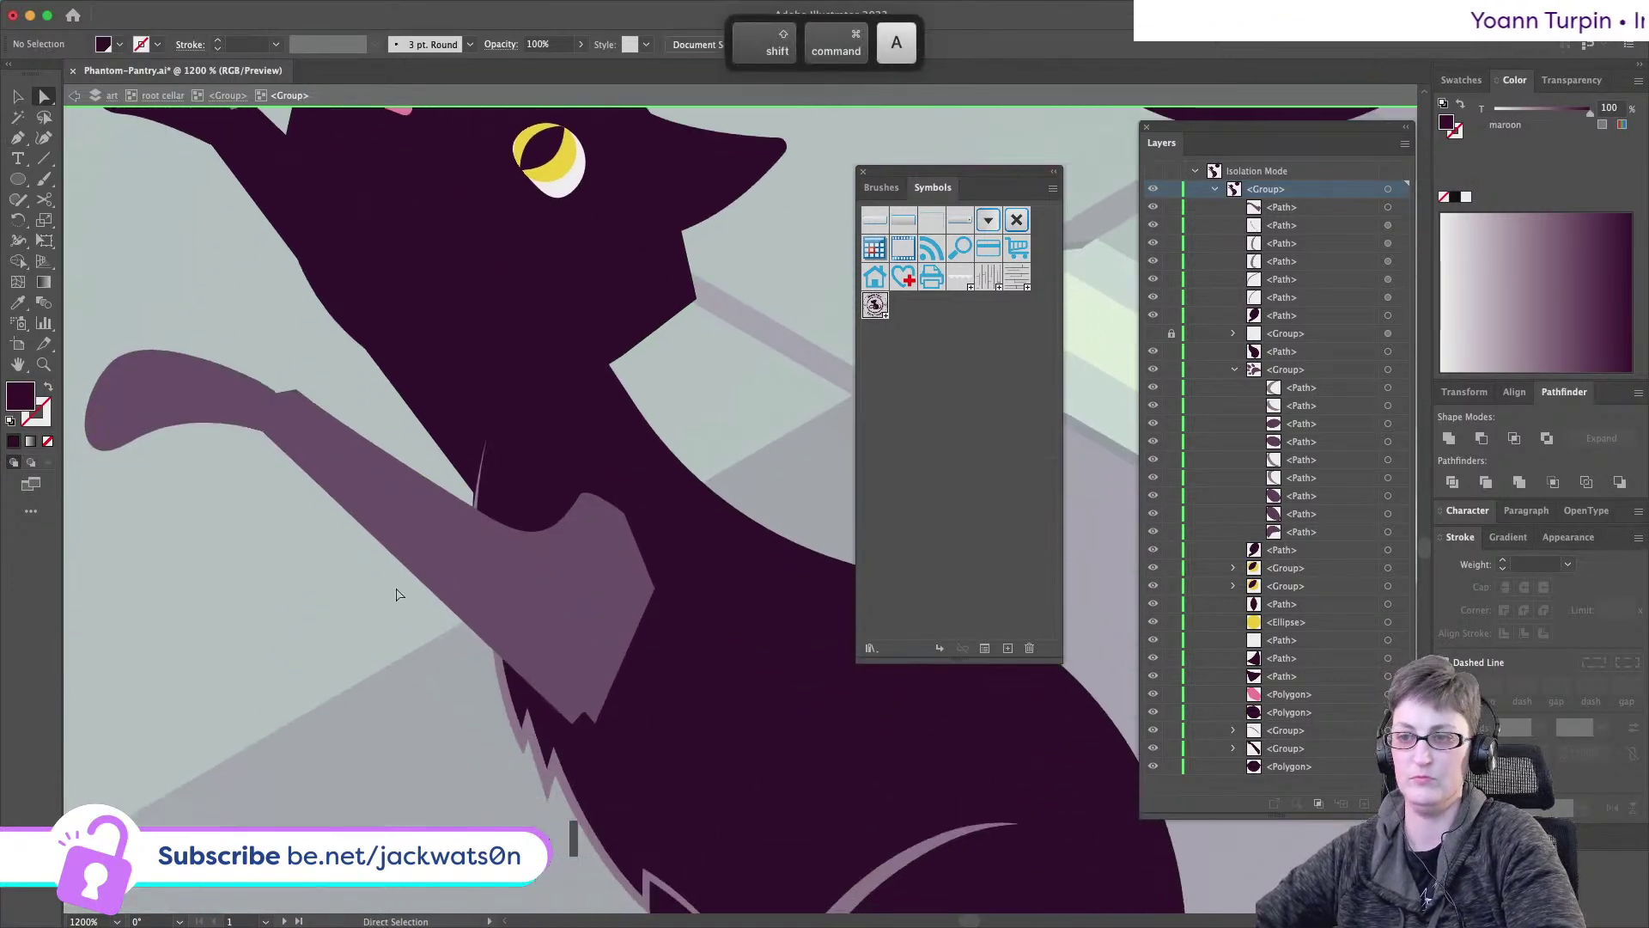
pyautogui.click(532, 606)
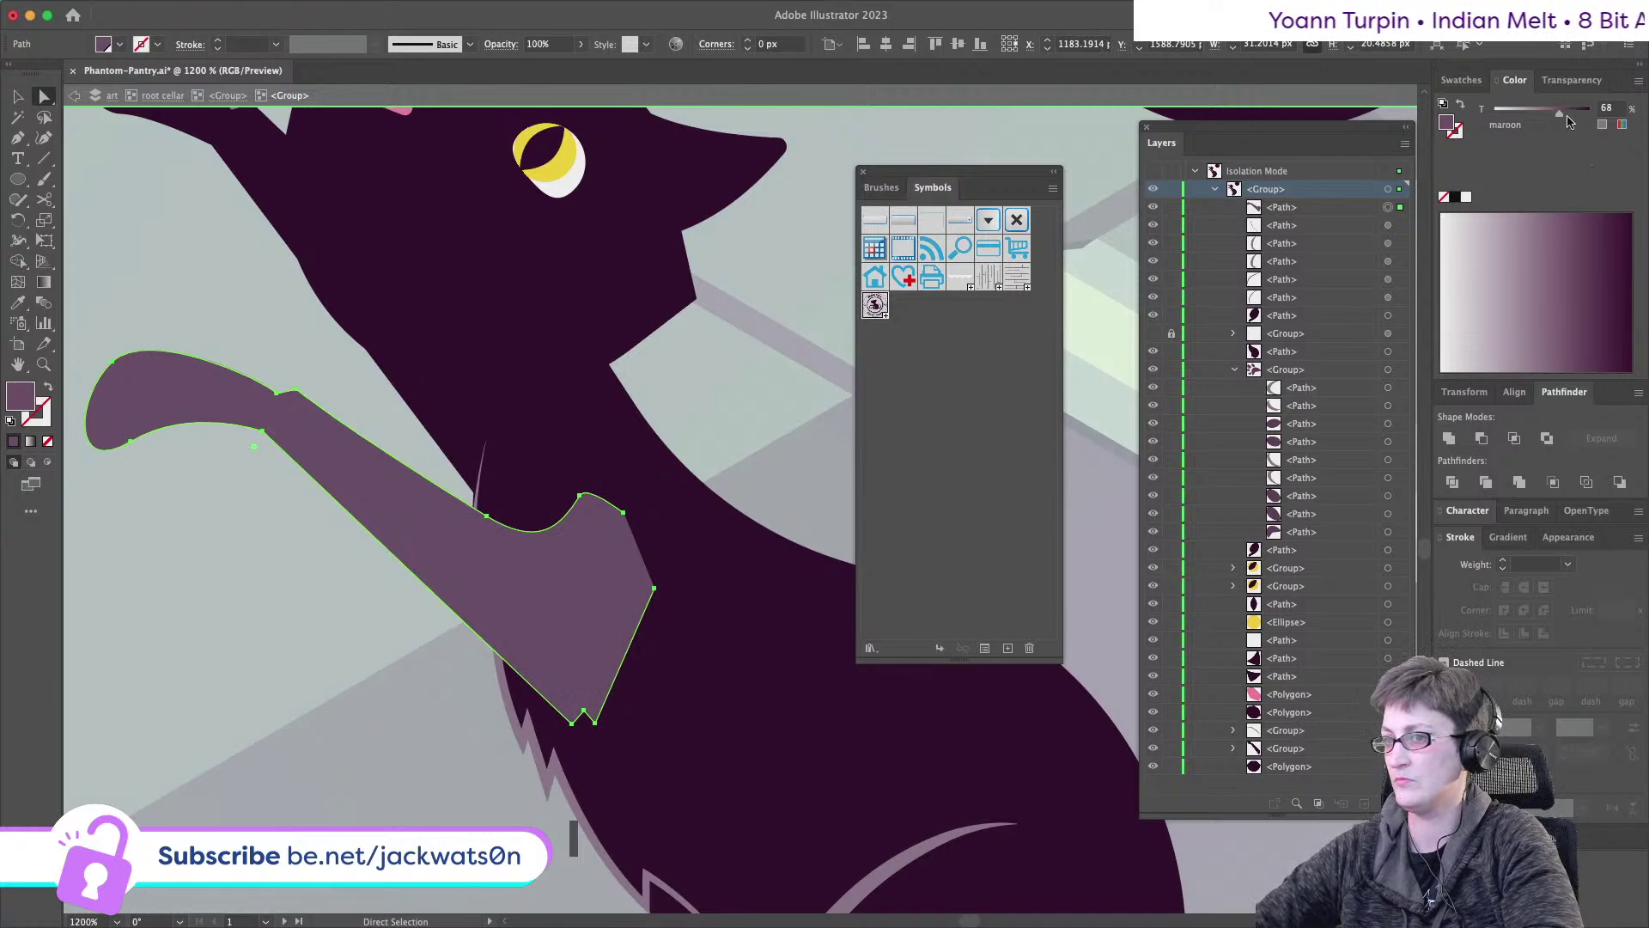
pyautogui.moveTo(1569, 122); pyautogui.dragTo(1594, 119)
pyautogui.scroll(5, 403, 447)
pyautogui.hscroll(-4, 403, 447)
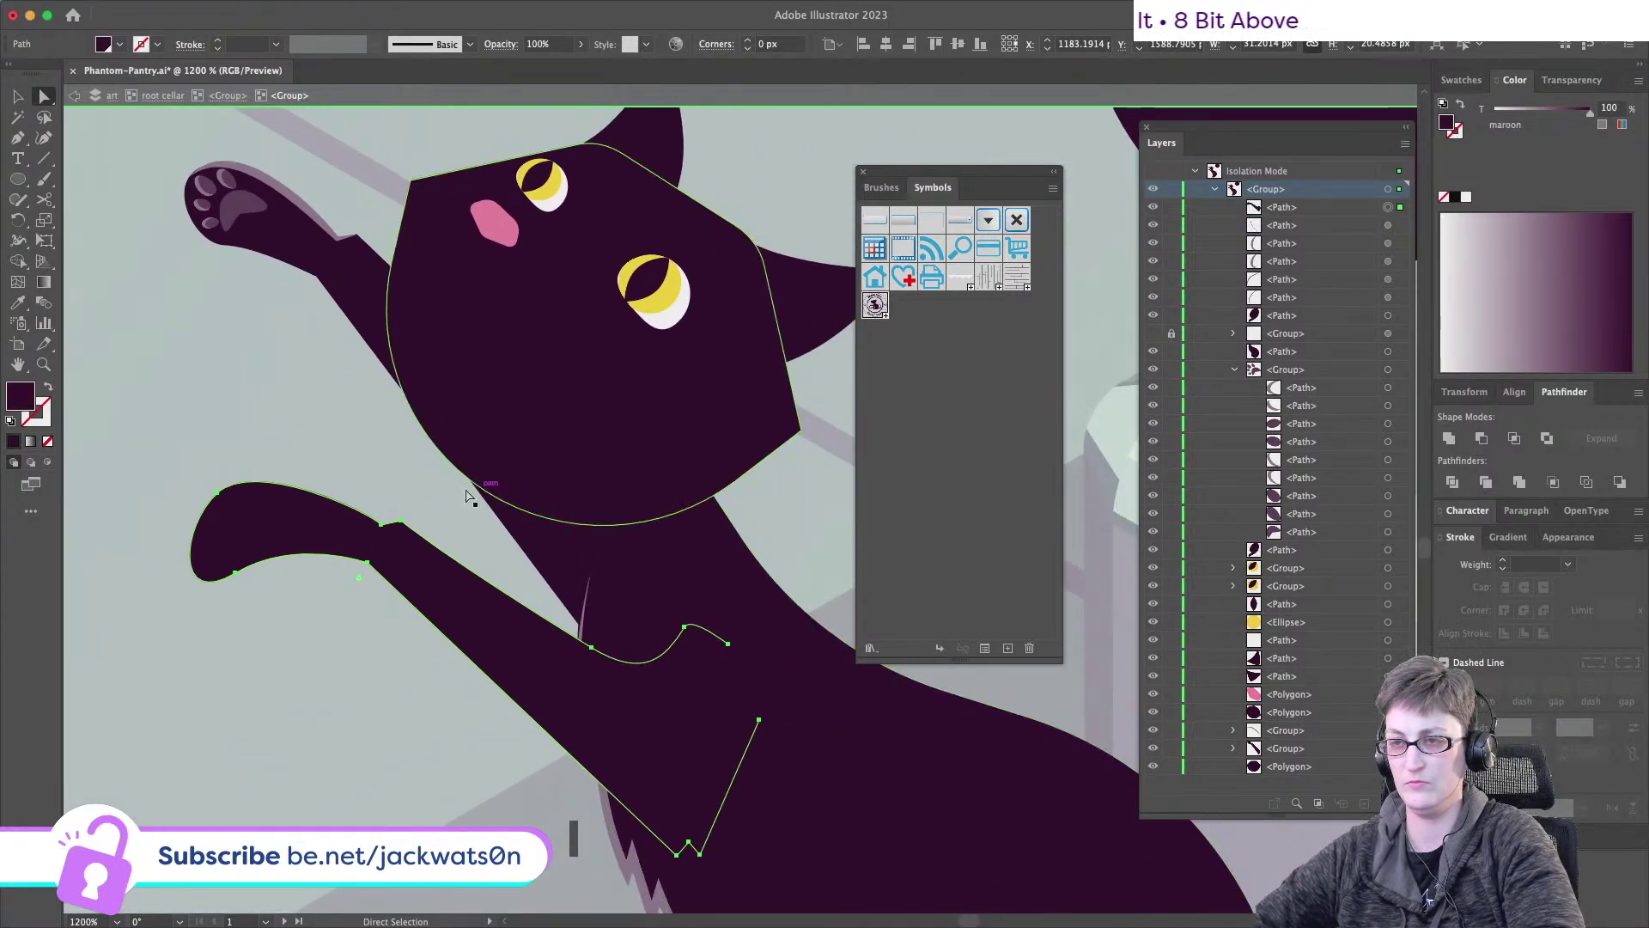
pyautogui.click(300, 481)
# - Draw two short curved toe highlights at the tip of the lower paw with the unfilled 0.5 pt tapered stroke
pyautogui.scroll(-2, 302, 484)
pyautogui.hscroll(2, 302, 484)
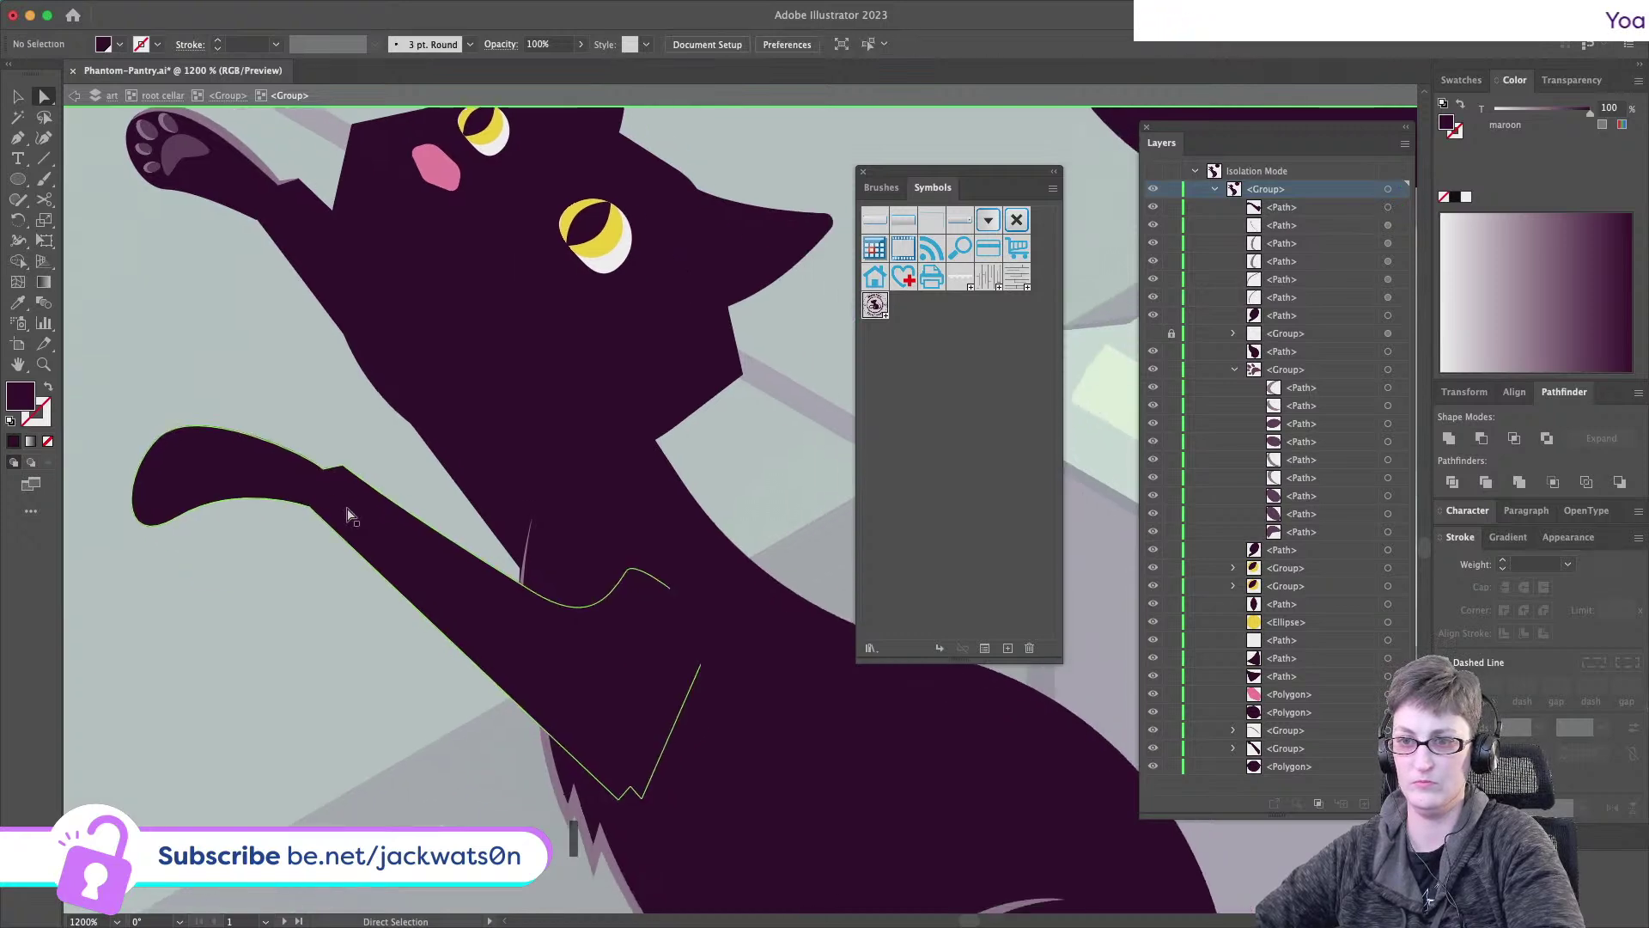
pyautogui.scroll(-2, 344, 513)
pyautogui.hscroll(-2, 343, 513)
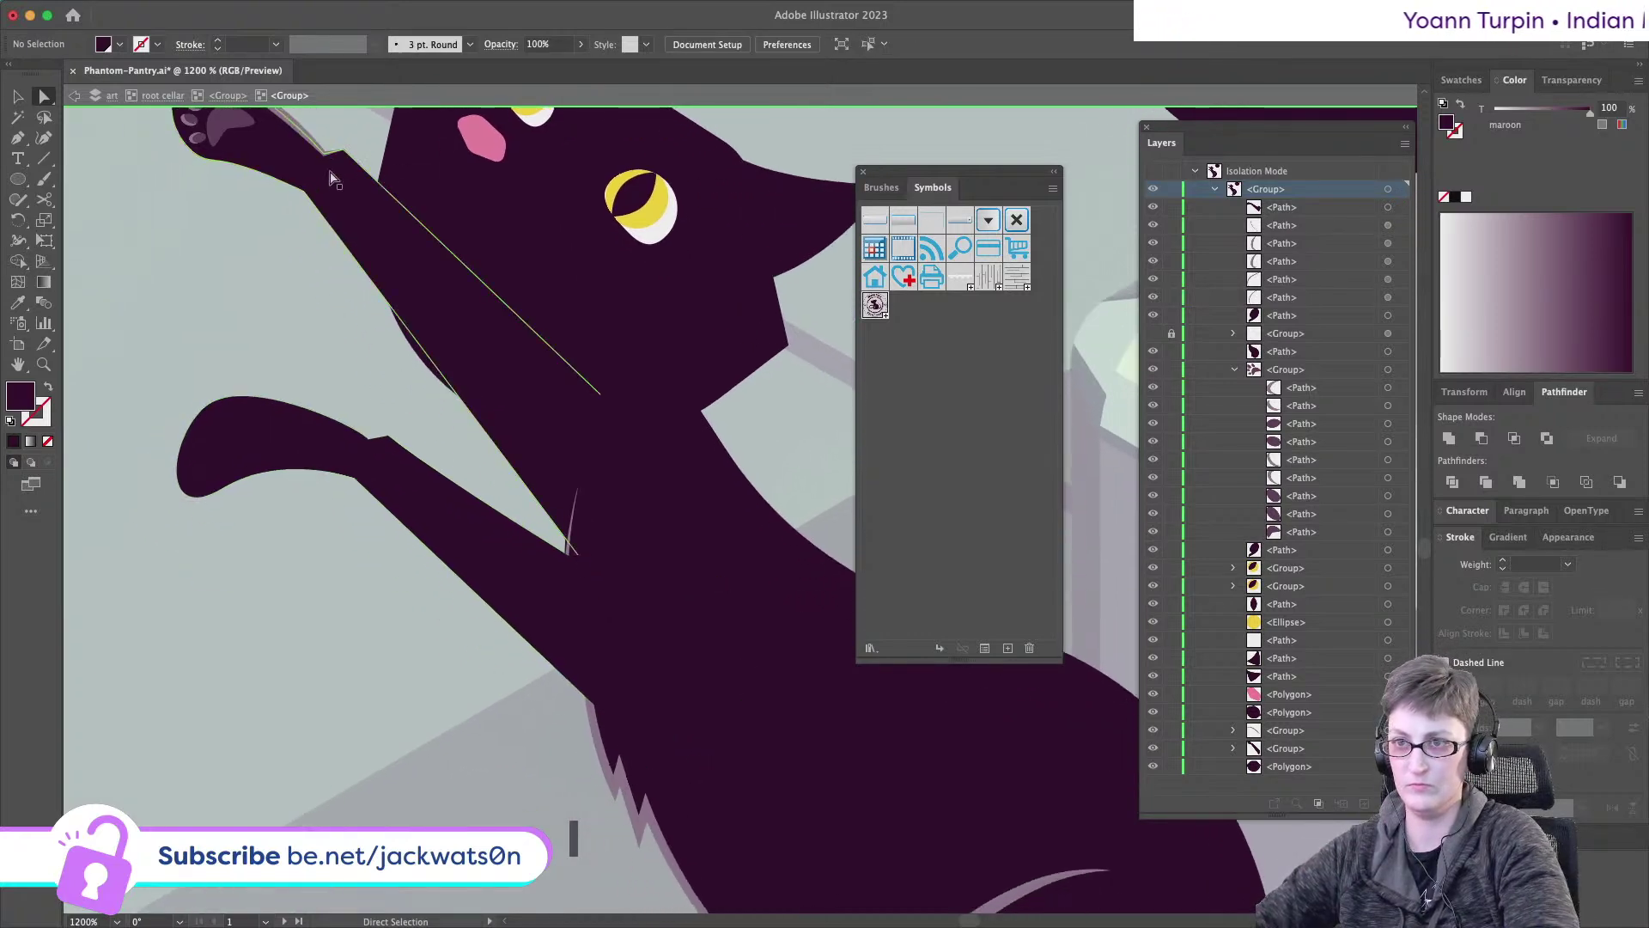
pyautogui.scroll(3, 332, 152)
pyautogui.hscroll(-2, 333, 152)
pyautogui.hotkey('shift', 'x')
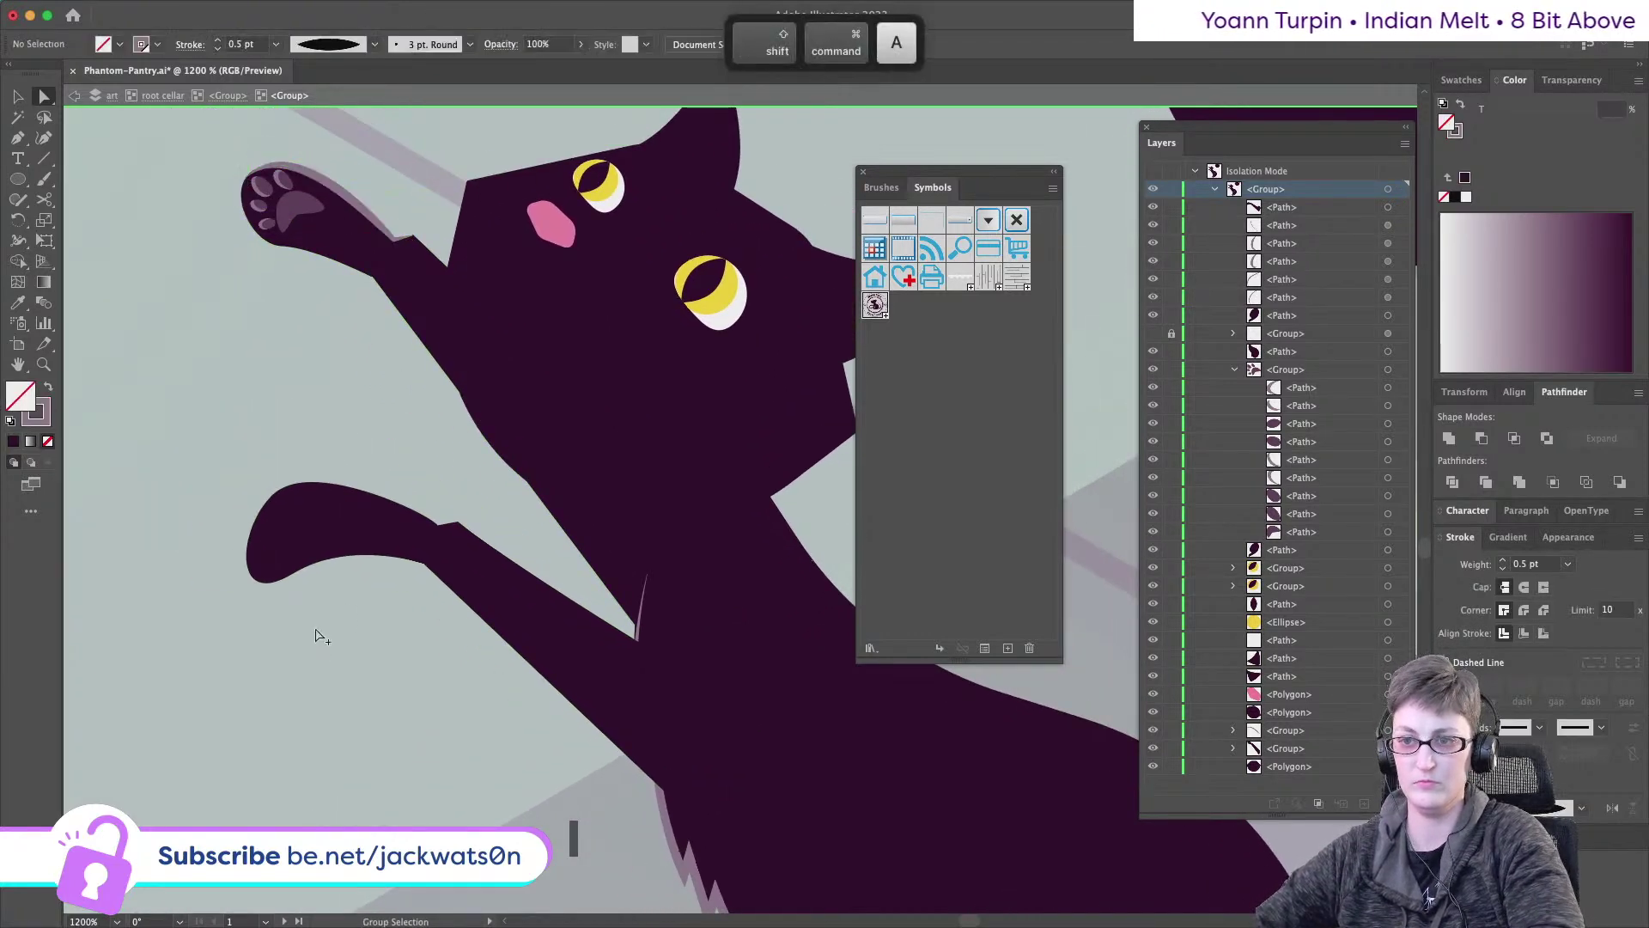
pyautogui.scroll(1, 324, 633)
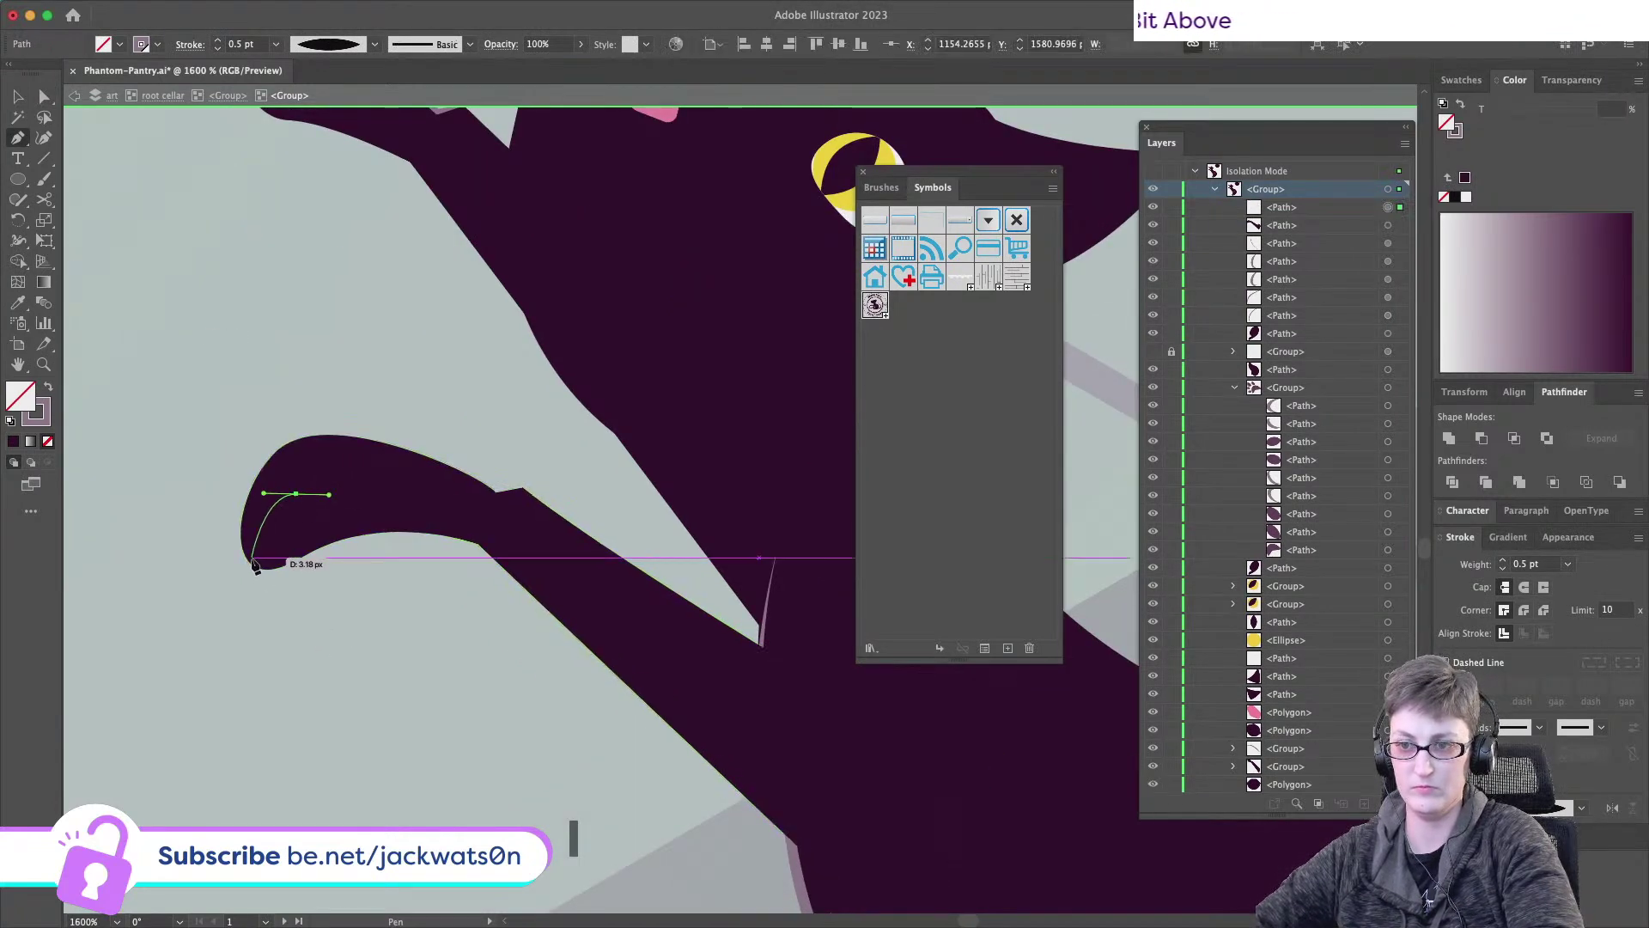
pyautogui.moveTo(248, 561); pyautogui.dragTo(283, 594)
pyautogui.press('shift+super+a')
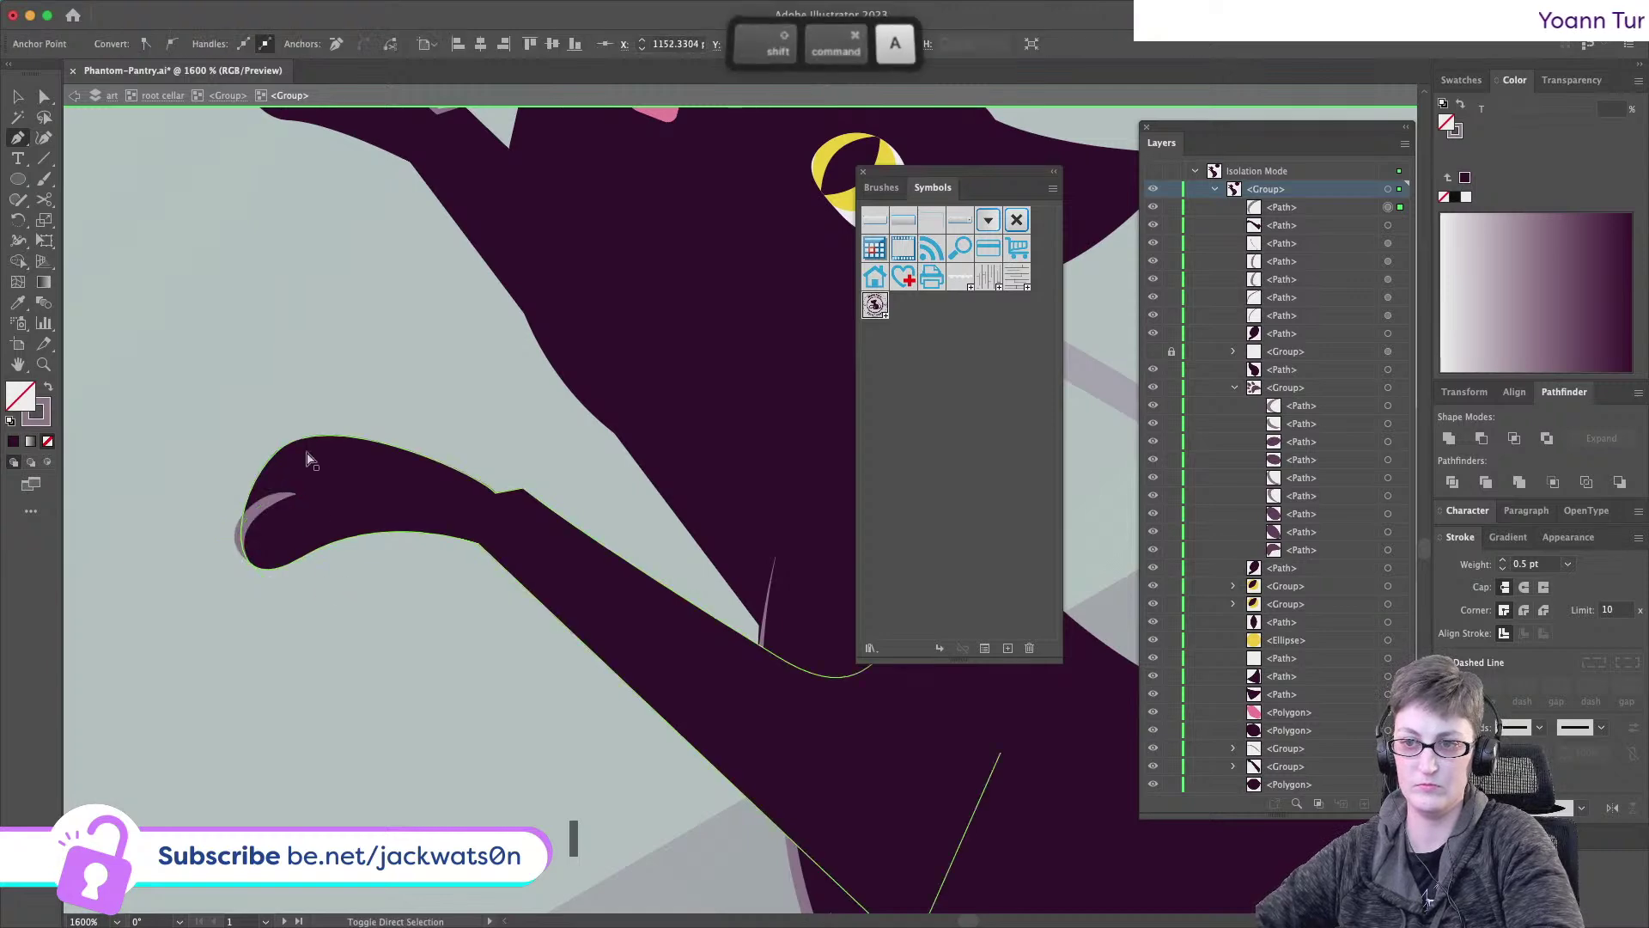
pyautogui.moveTo(297, 461); pyautogui.dragTo(313, 458)
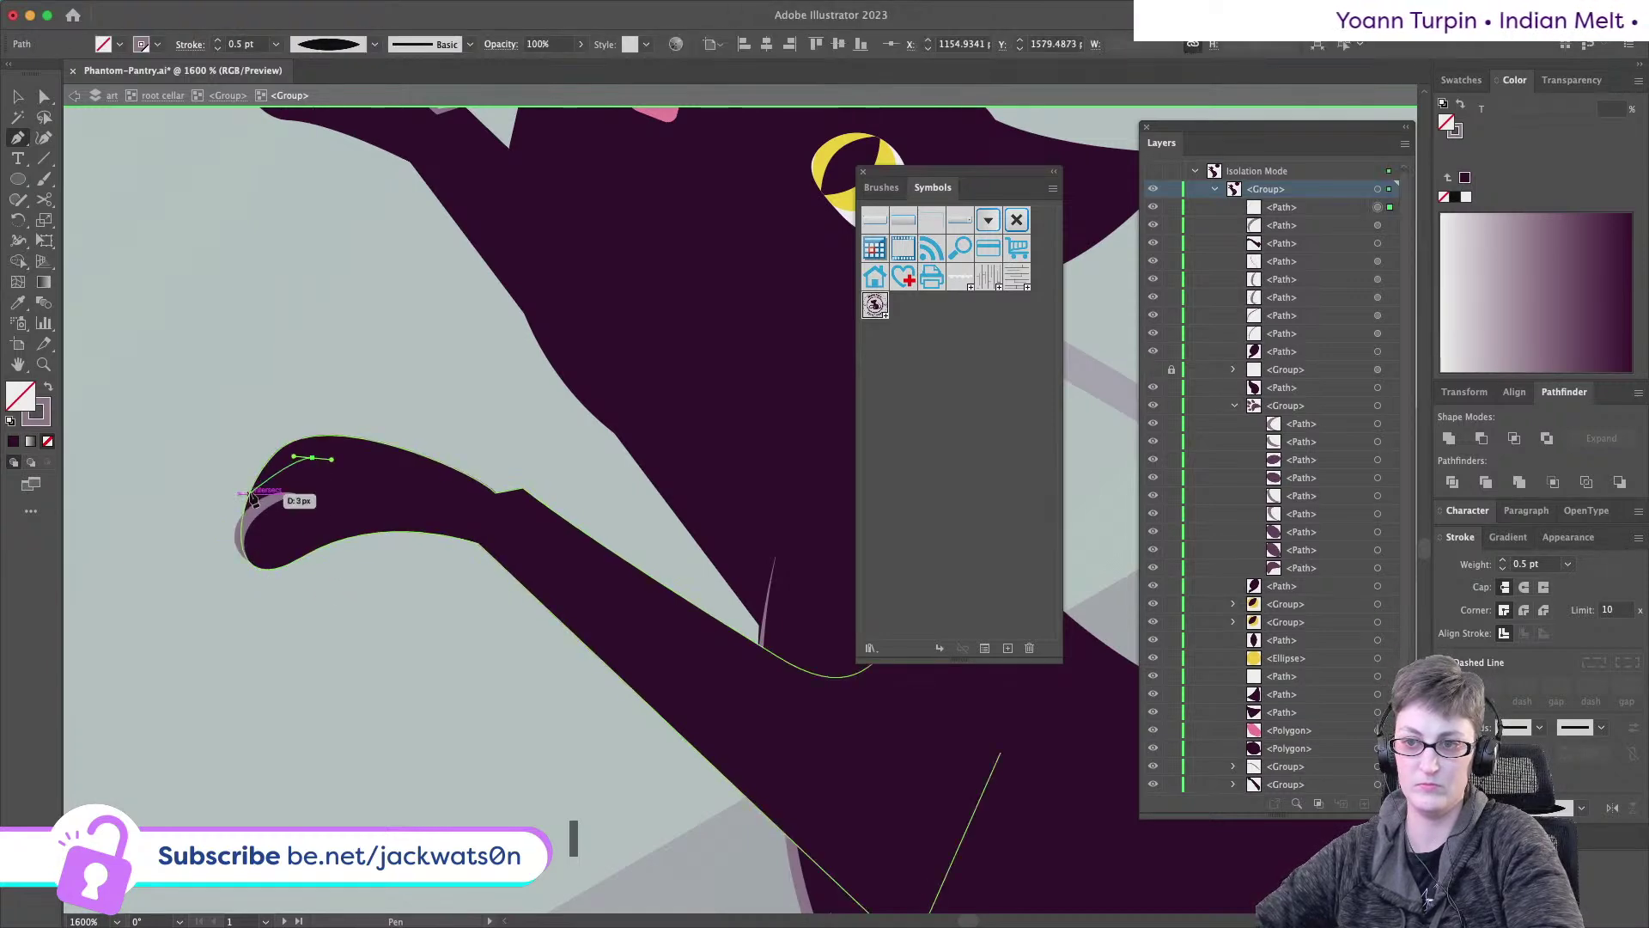
pyautogui.moveTo(243, 534); pyautogui.dragTo(301, 578)
pyautogui.press('shift+super+a')
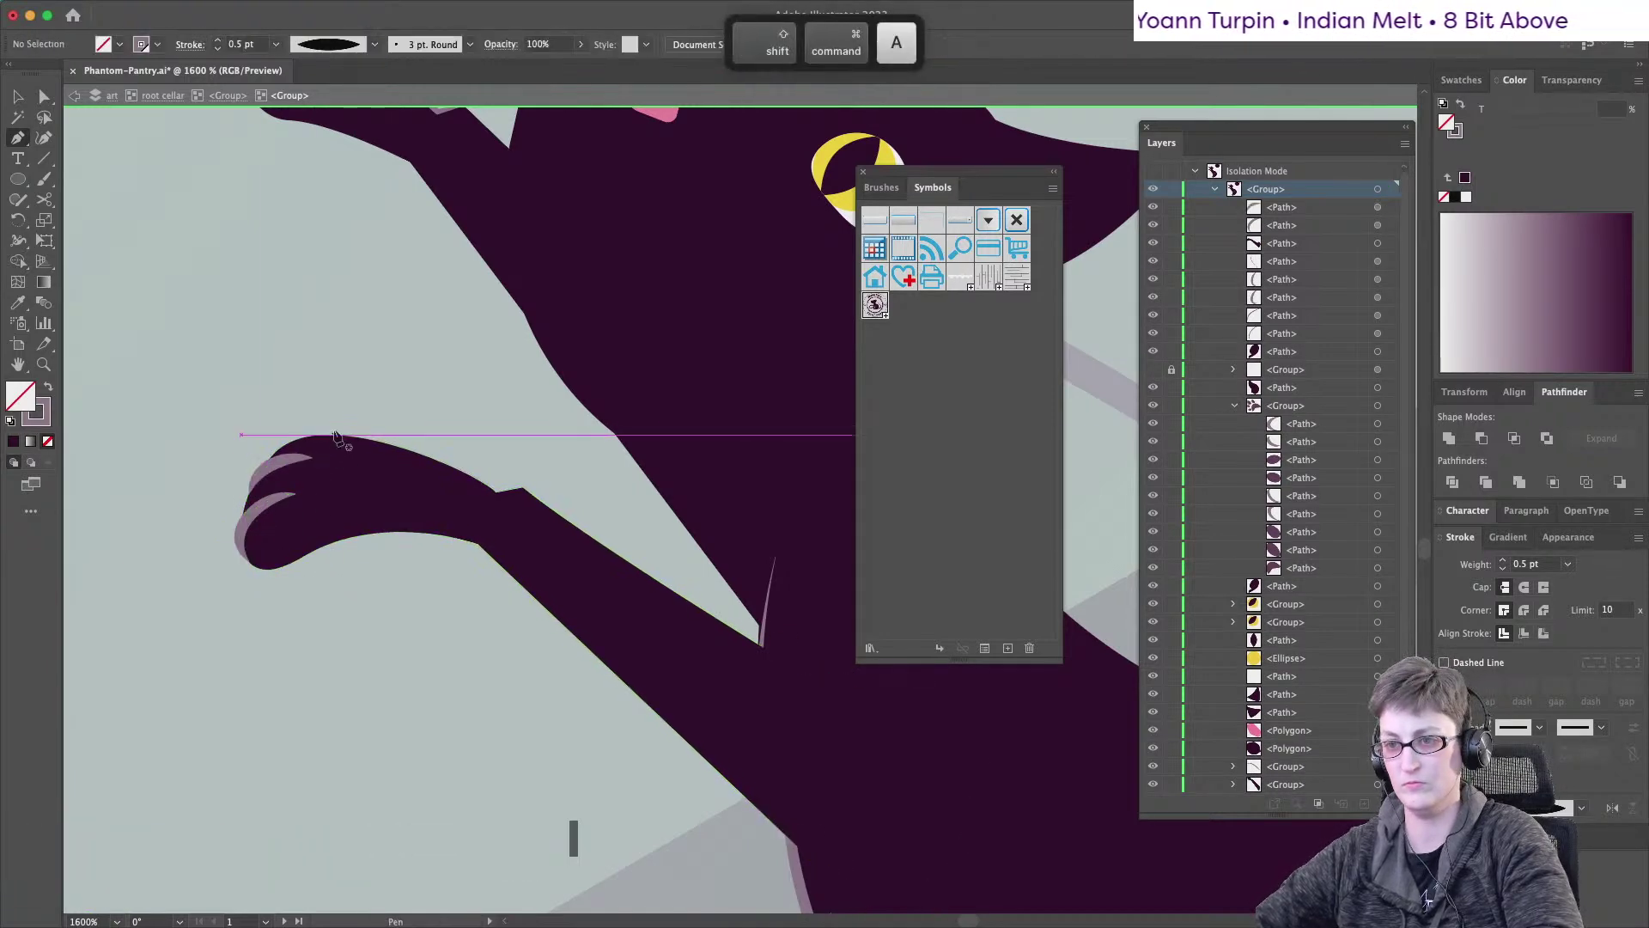
# - Draw a 0.5 pt tapered highlight along the lower paw's upper edge, over the wrist notch and partway along the foreleg
pyautogui.moveTo(273, 455); pyautogui.dragTo(375, 442)
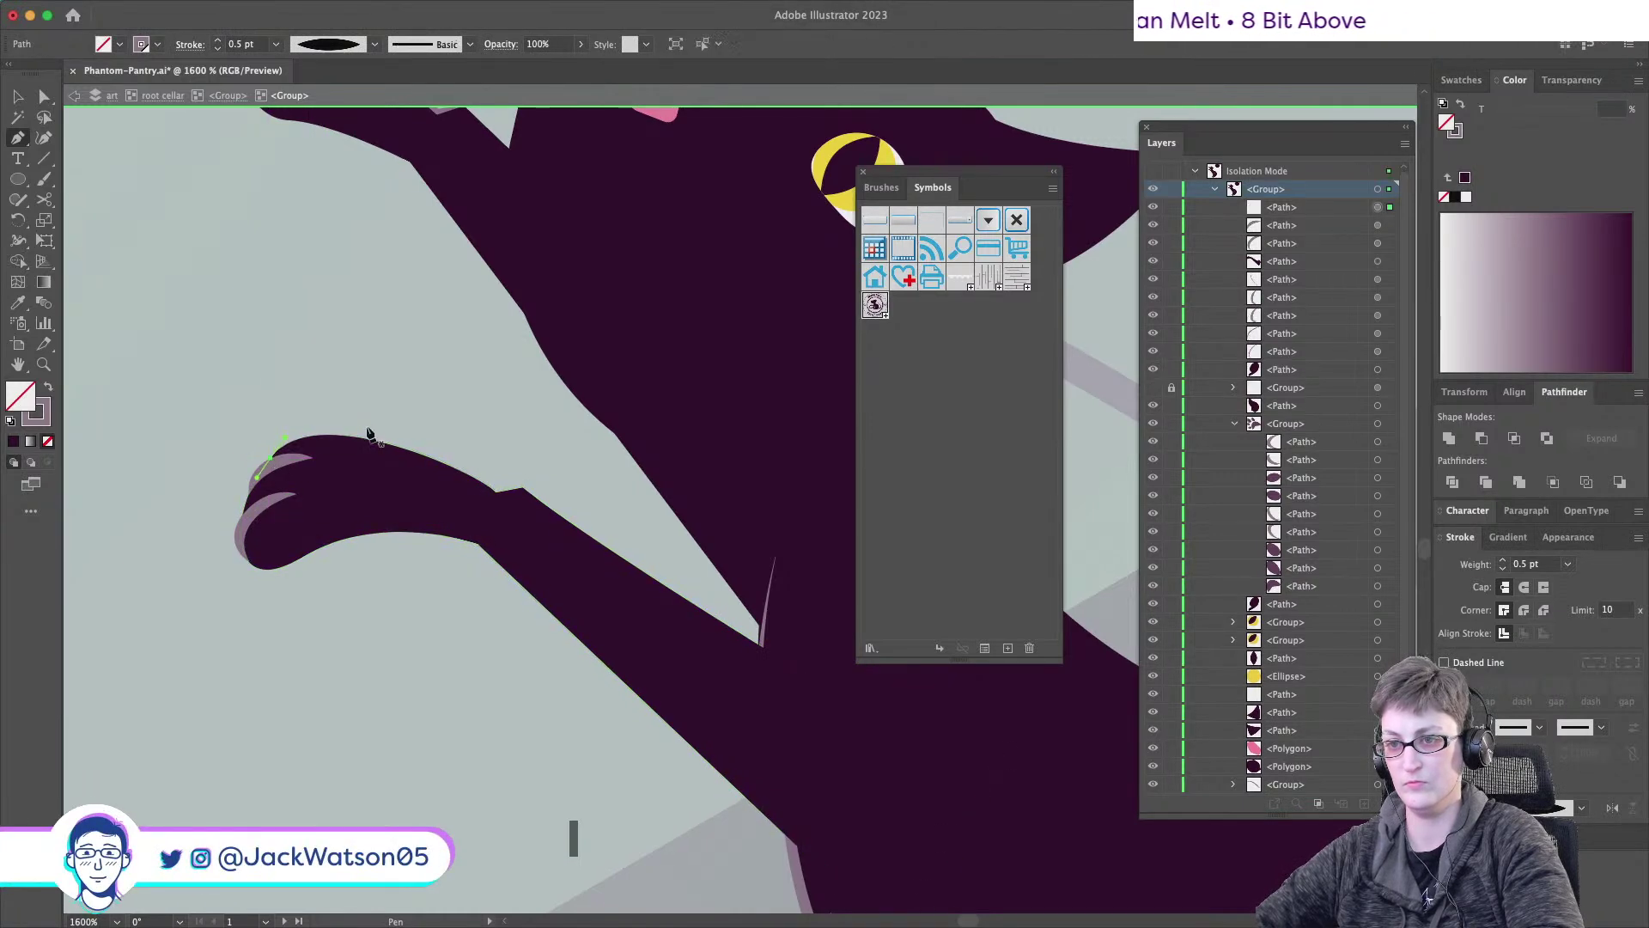
pyautogui.click(433, 456)
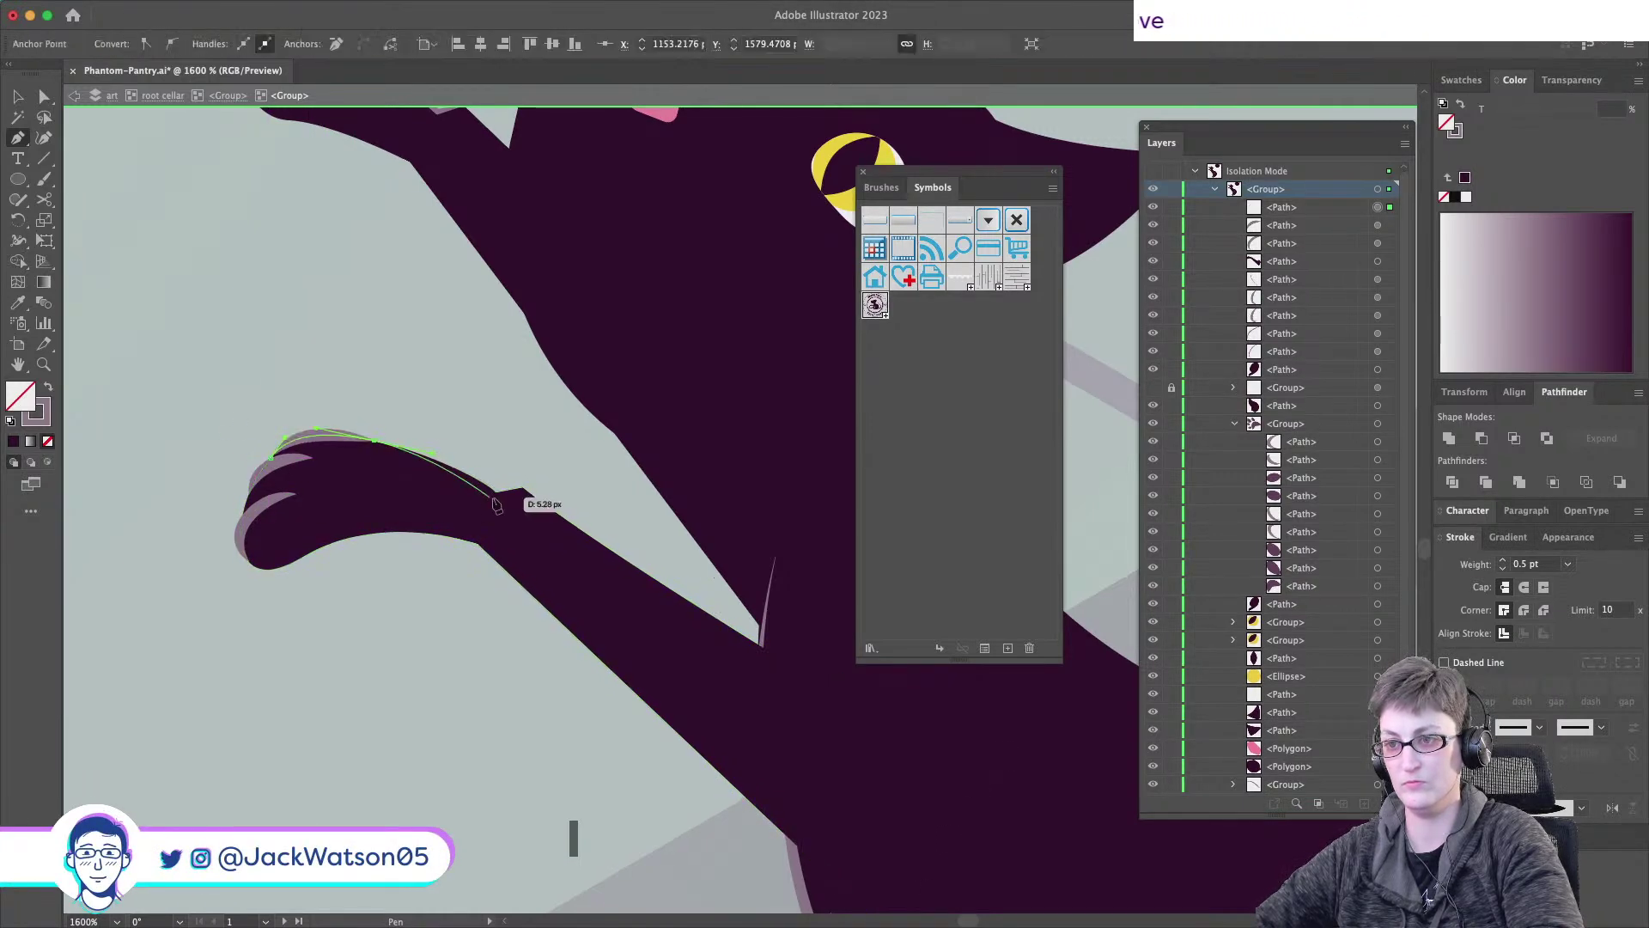
pyautogui.click(503, 505)
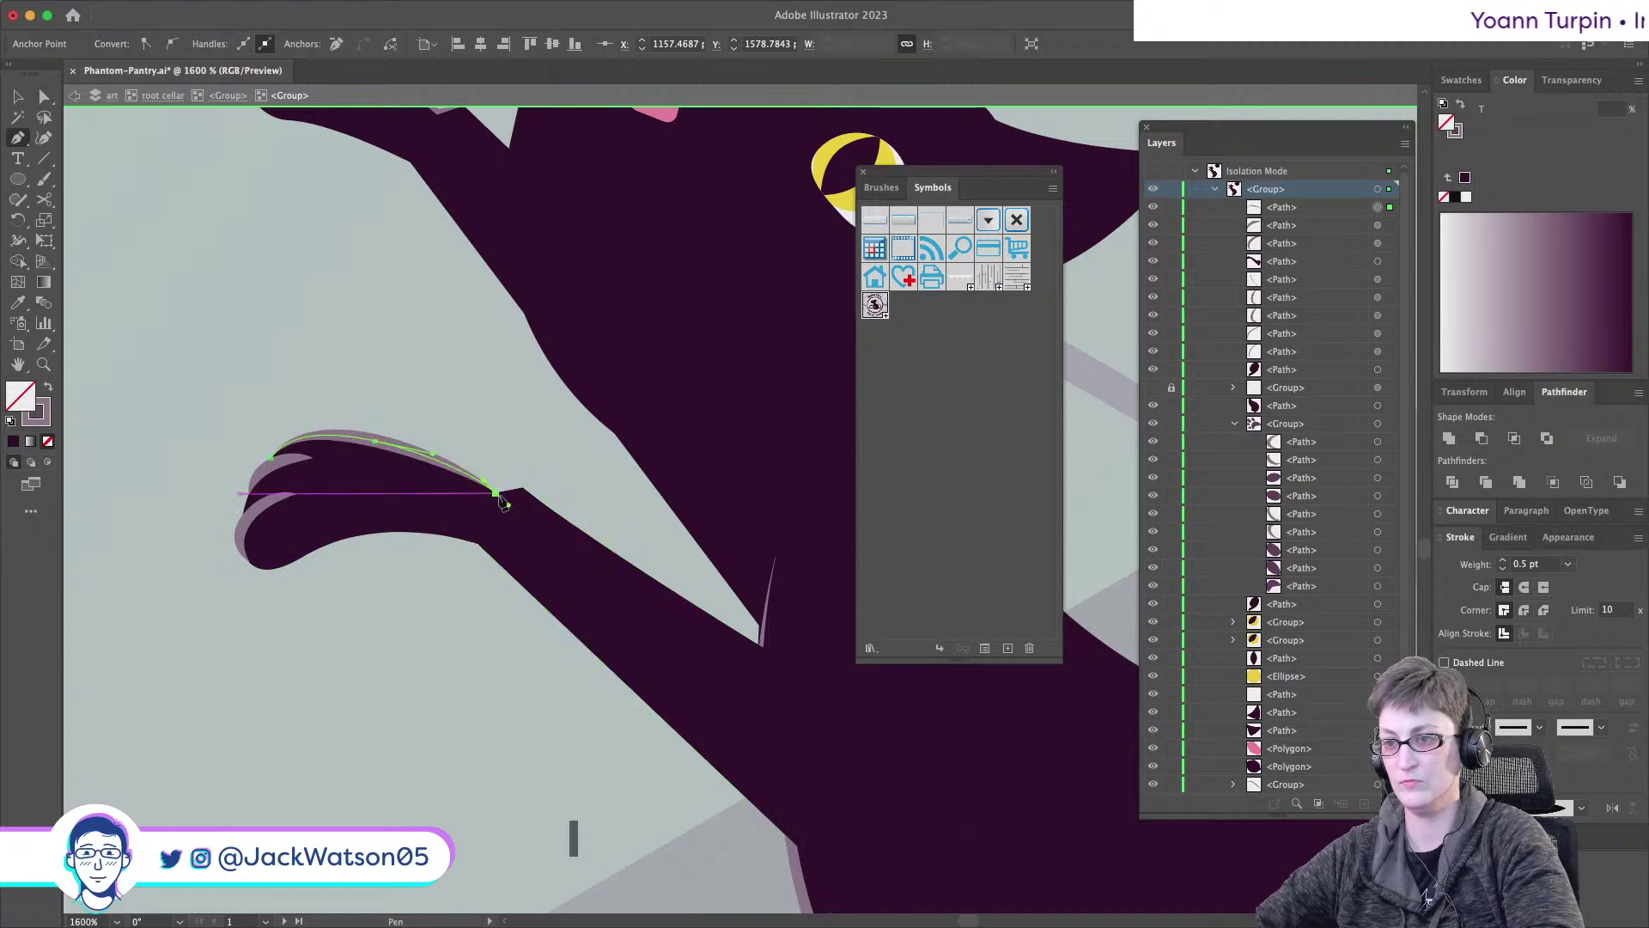
pyautogui.click(523, 488)
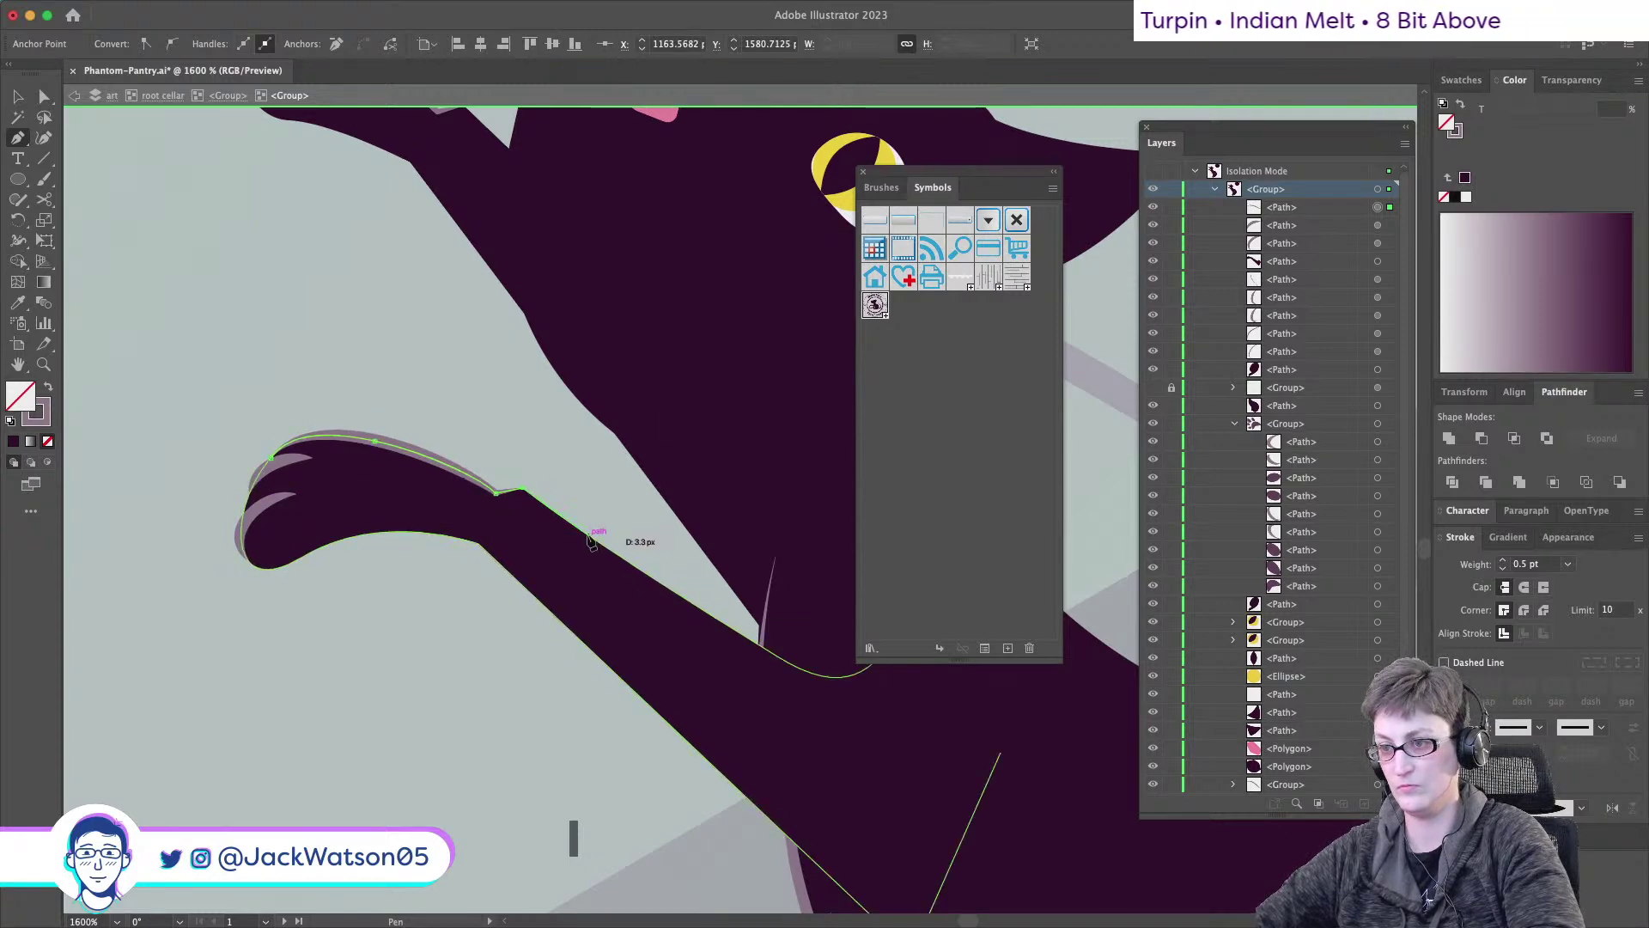
pyautogui.scroll(-3, 589, 537)
pyautogui.hscroll(5, 590, 537)
pyautogui.press('Escape')
pyautogui.press('super+shift+z')
pyautogui.press('super+shift+z')
pyautogui.press('super+shift+z')
pyautogui.press('super+shift+z')
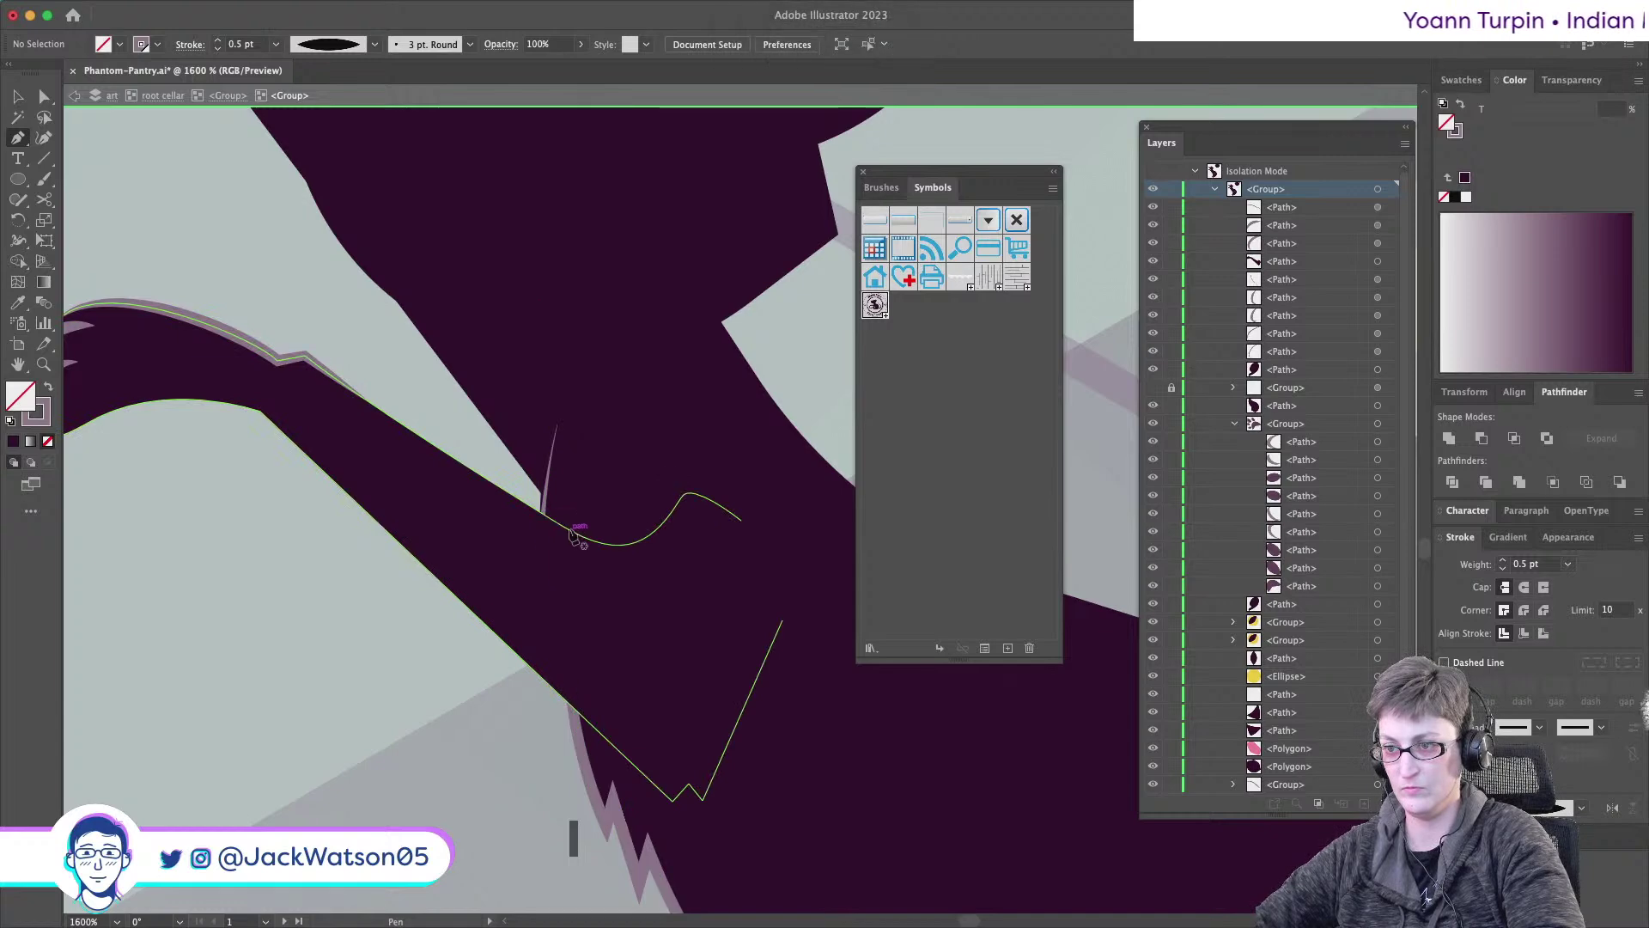
# - Draw an S-shaped 0.5 pt tapered highlight along the lower foreleg's upper shoulder contour on the chest
pyautogui.moveTo(657, 530); pyautogui.dragTo(761, 531)
pyautogui.click(746, 522)
pyautogui.press('shift+super+a')
pyautogui.scroll(-2, 710, 644)
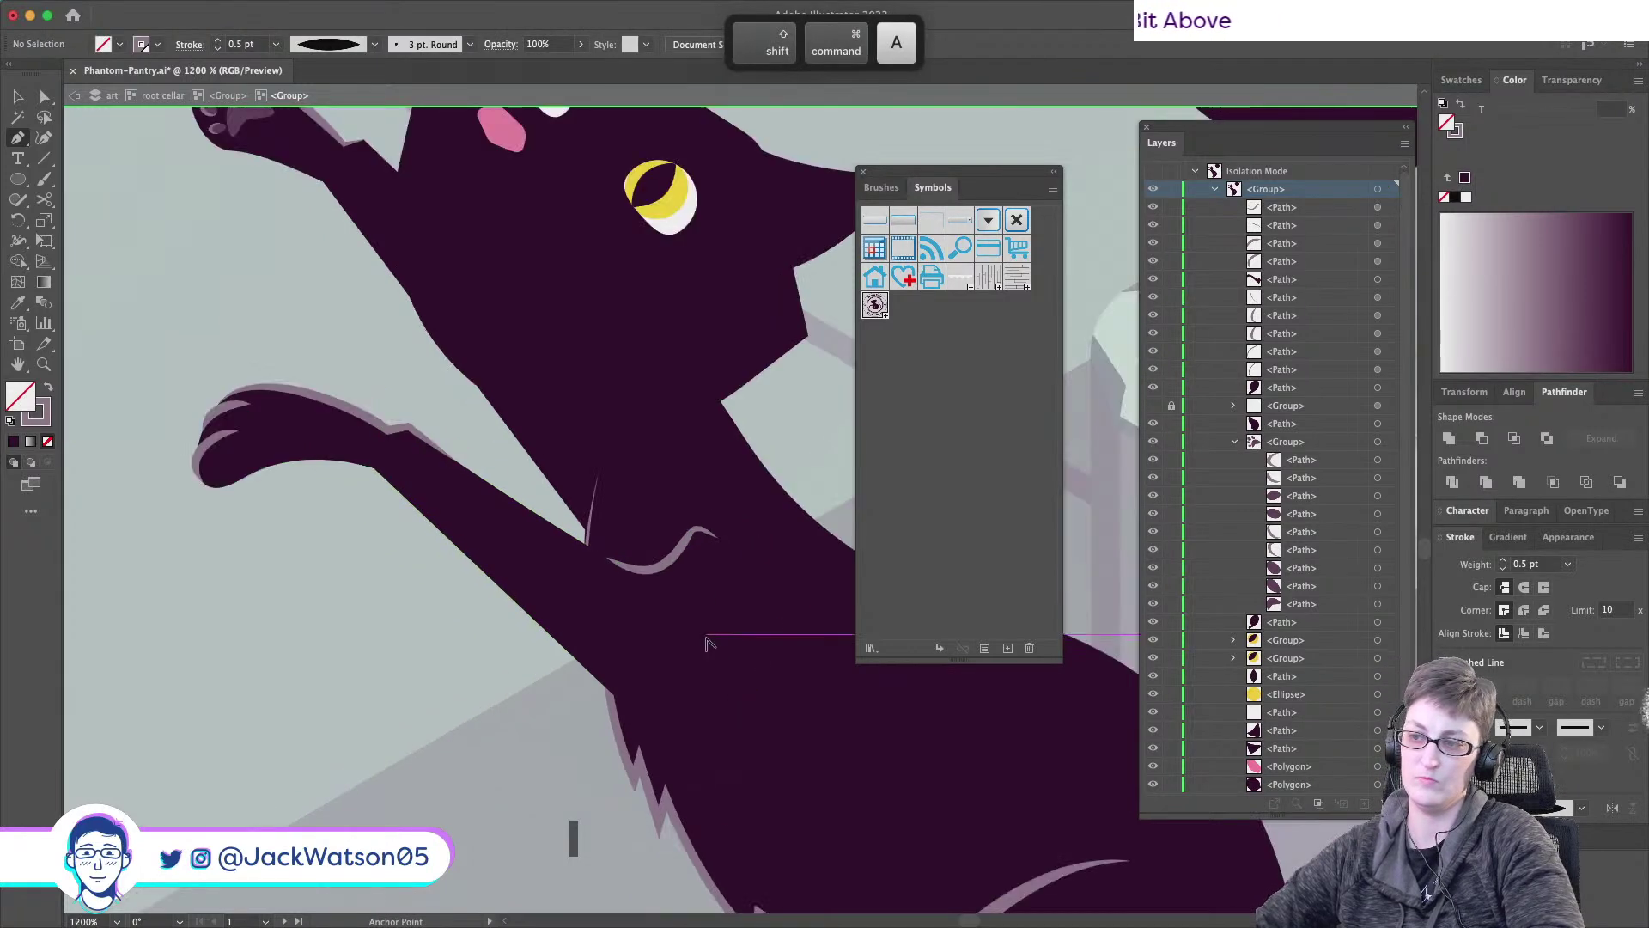
pyautogui.hscroll(3, 864, 747)
pyautogui.scroll(2, 533, 569)
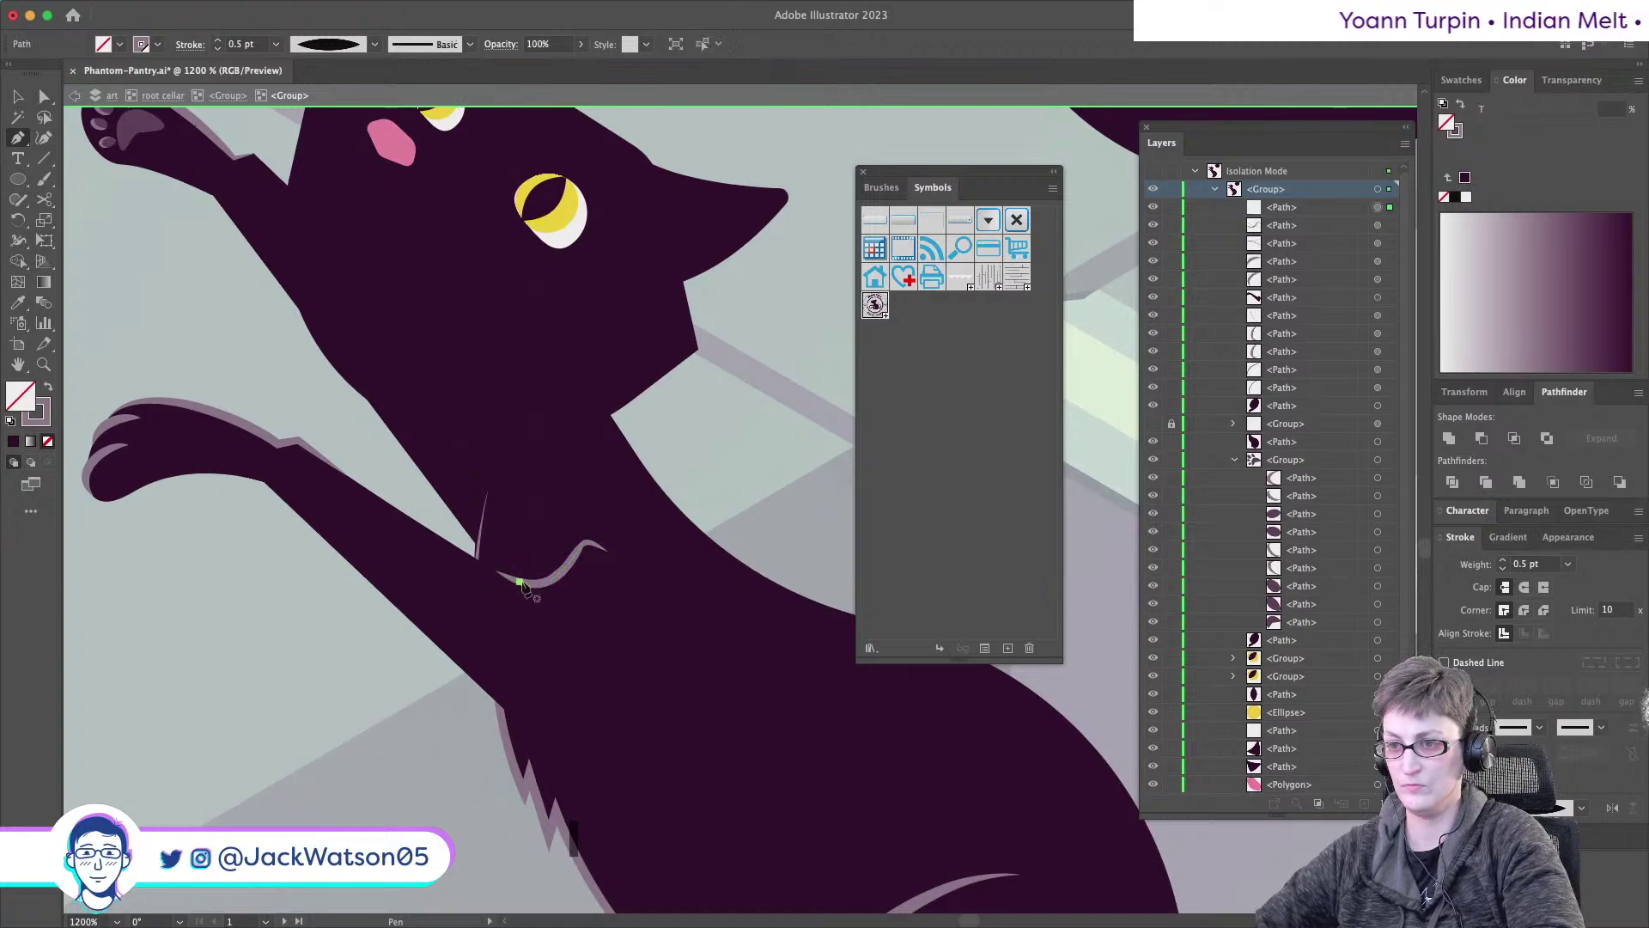
pyautogui.scroll(-2, 481, 591)
pyautogui.hscroll(3, 481, 591)
pyautogui.press('super+z')
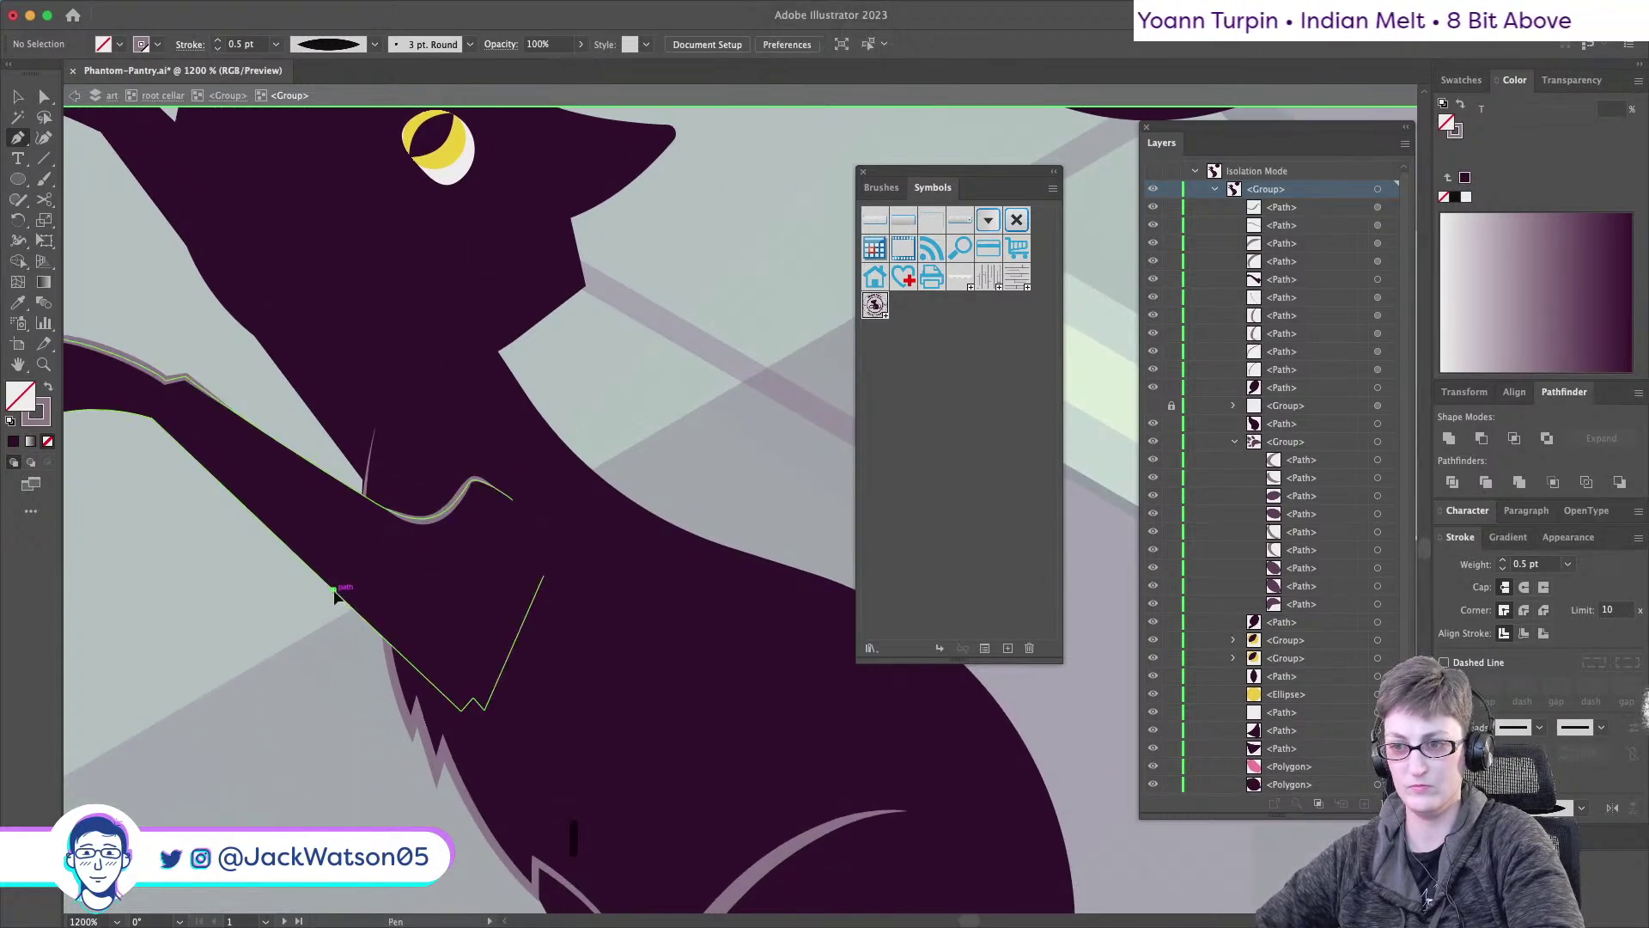
# - Draw a 0.5 pt highlight along the lower foreleg's underside, around the small elbow notch and up its inner edge
pyautogui.click(332, 590)
pyautogui.click(462, 710)
pyautogui.click(473, 698)
pyautogui.click(484, 709)
pyautogui.press('super+shift+a')
pyautogui.press('super+minus')
pyautogui.press('super+minus')
pyautogui.press('super+minus')
pyautogui.press('super+minus')
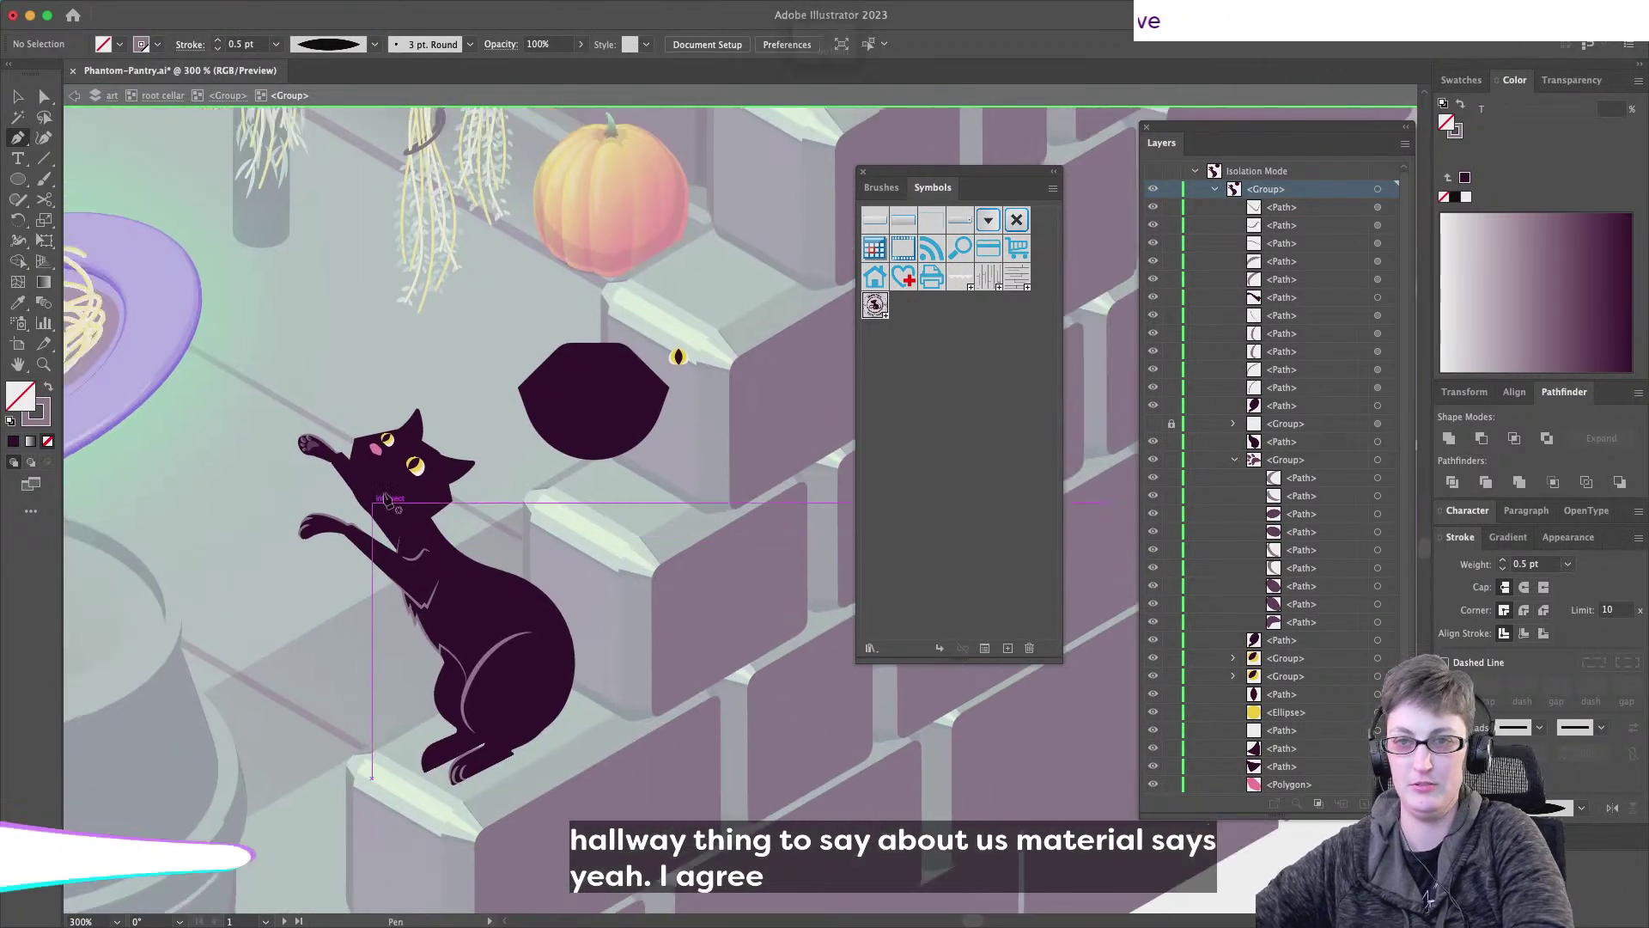
# - Draw a small closed rounded-triangle mouth shape below the pink nose with the Pen tool, using the head's solid maroon fill
pyautogui.scroll(5, 391, 459)
pyautogui.scroll(-1, 391, 459)
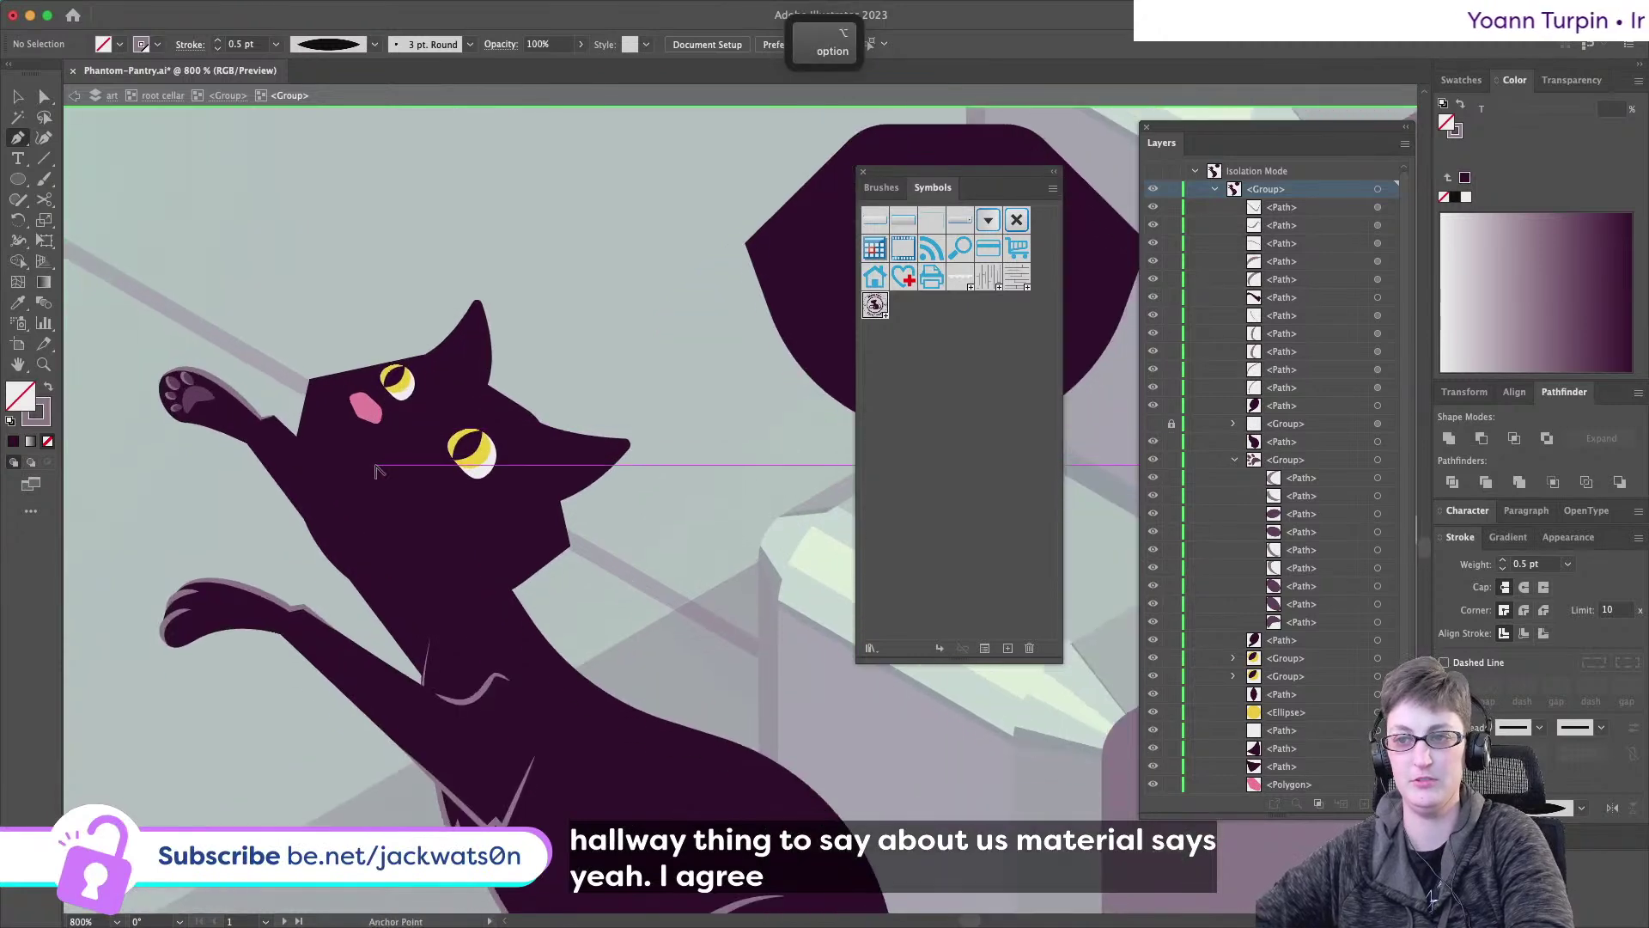
pyautogui.scroll(1, 375, 470)
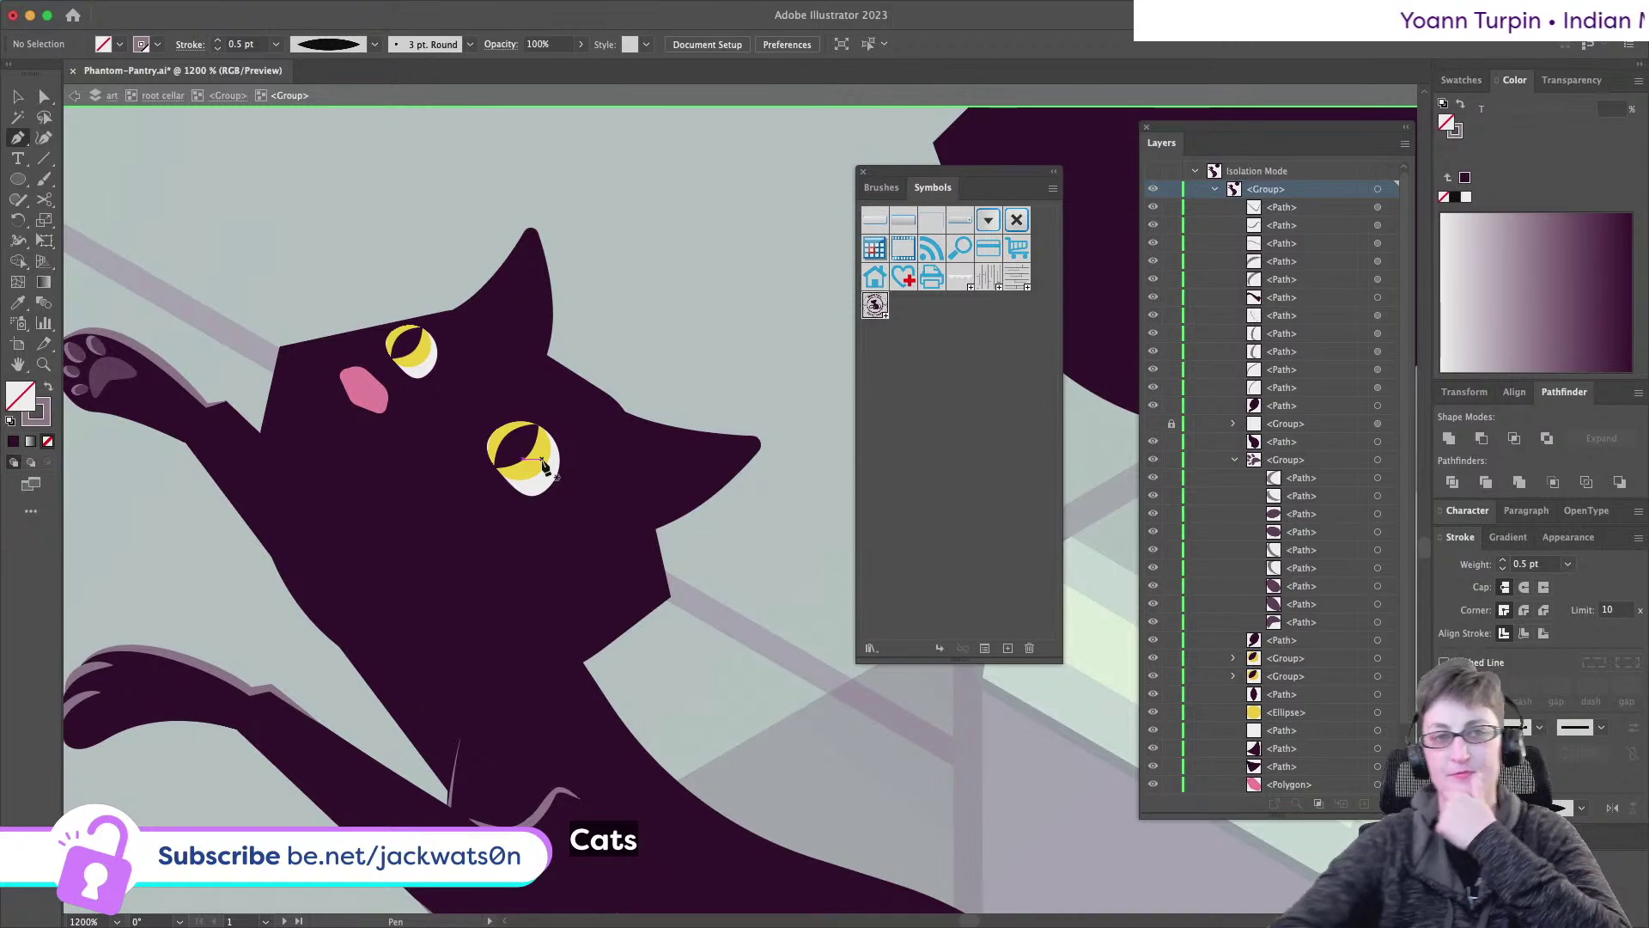
pyautogui.press('alt')
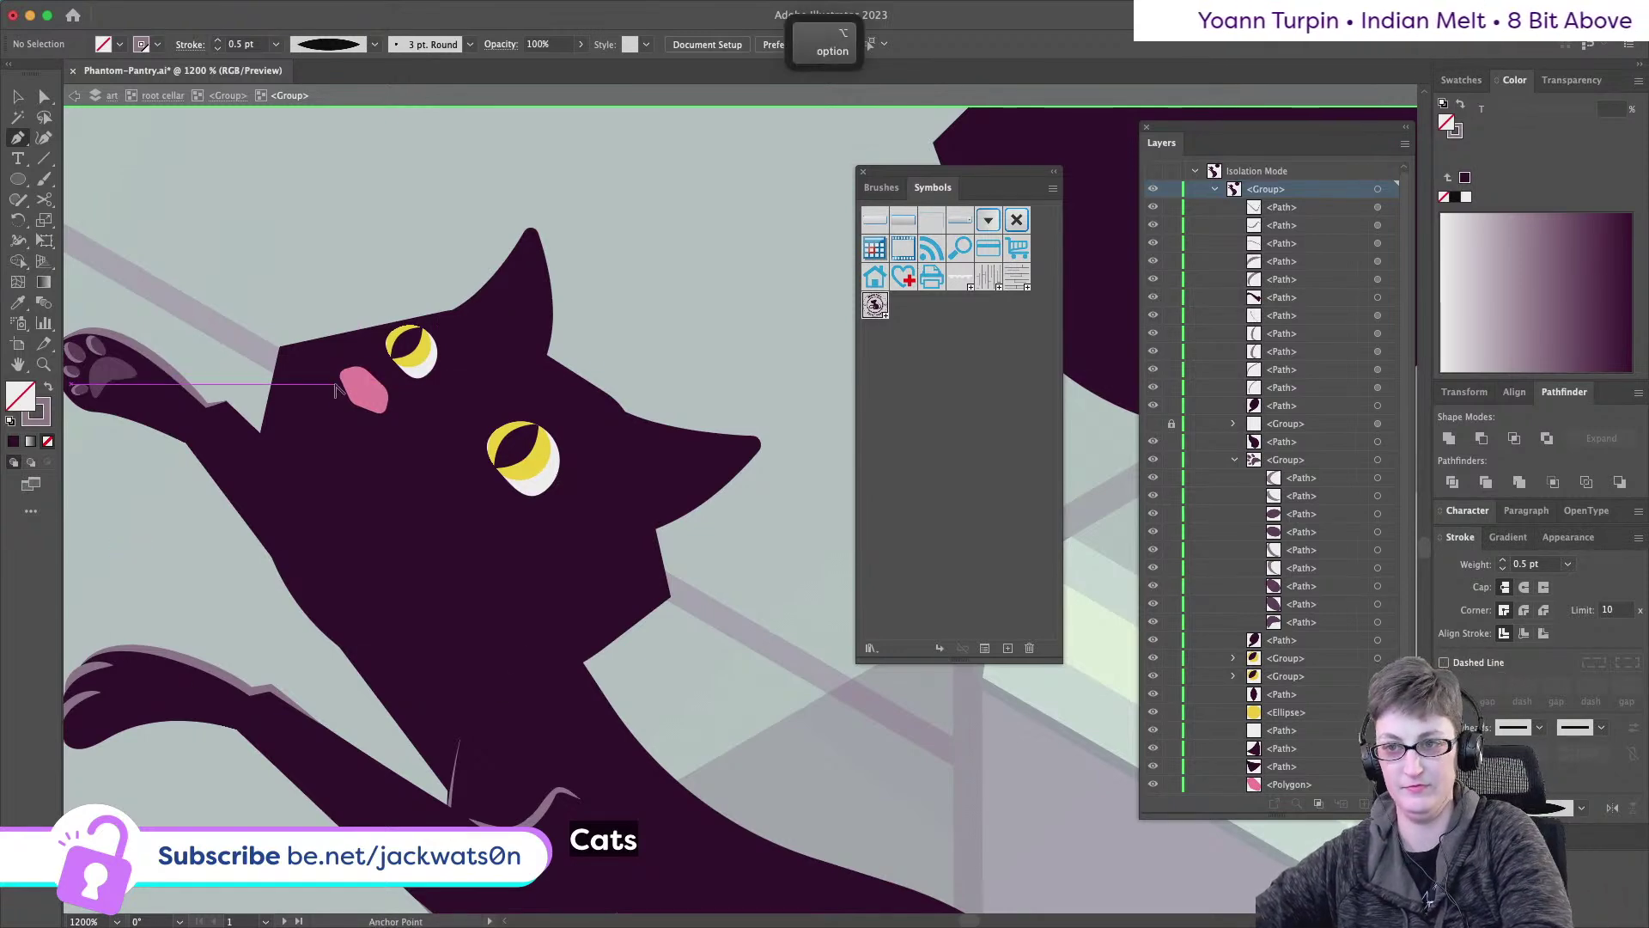
pyautogui.scroll(1, 335, 390)
pyautogui.press('a')
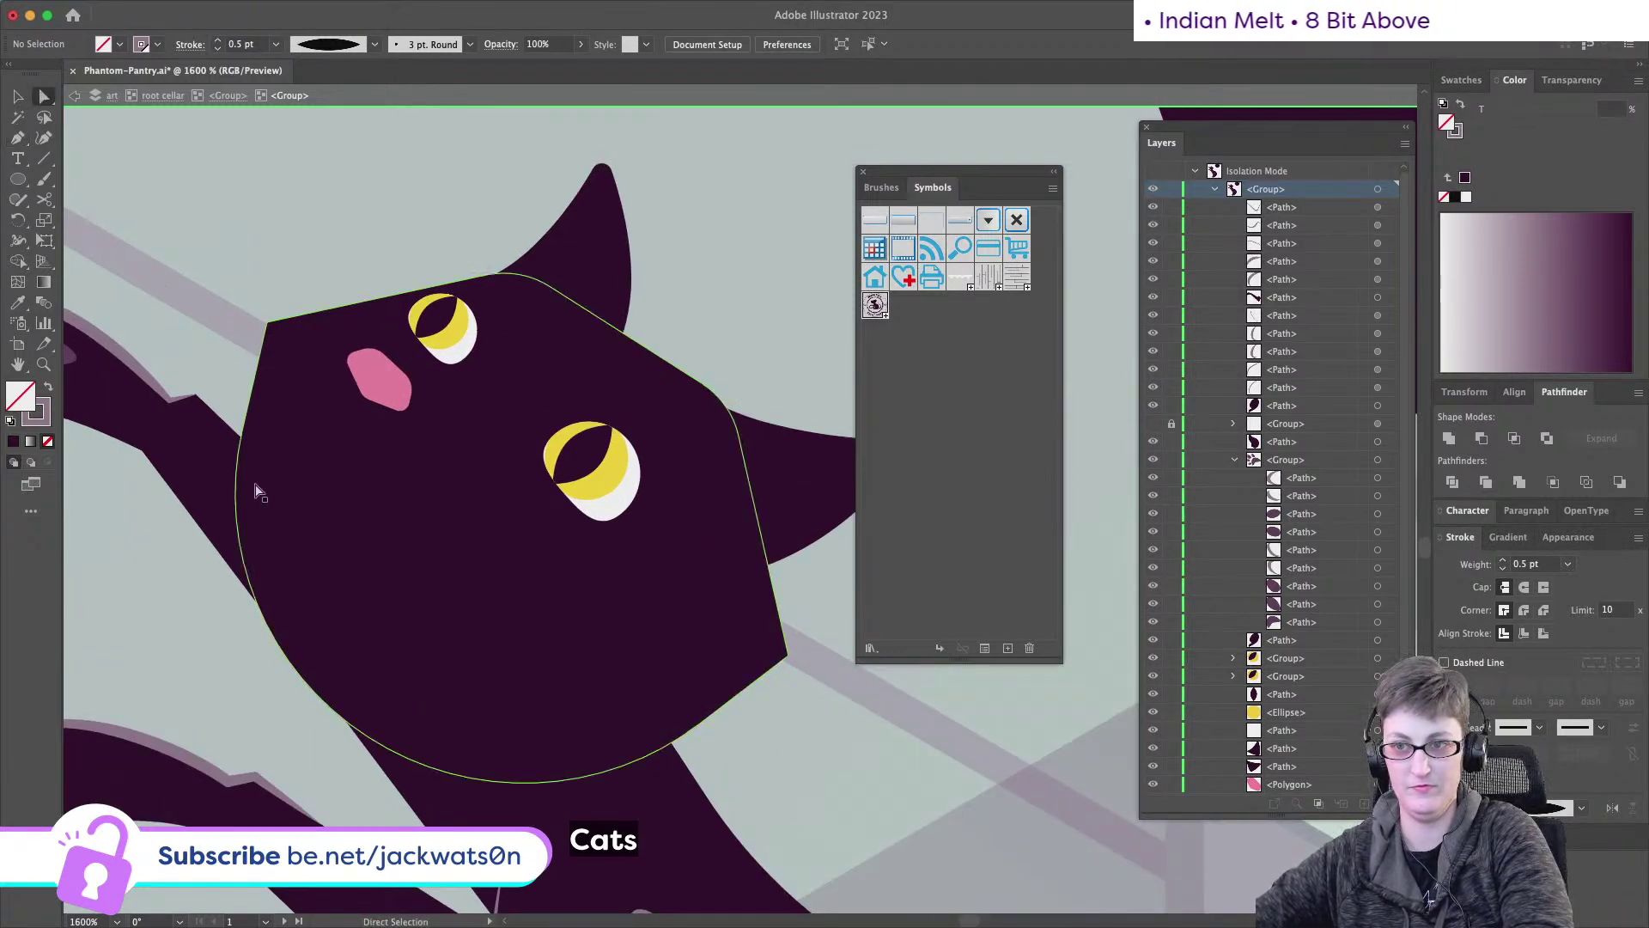
pyautogui.click(292, 487)
pyautogui.click(18, 139)
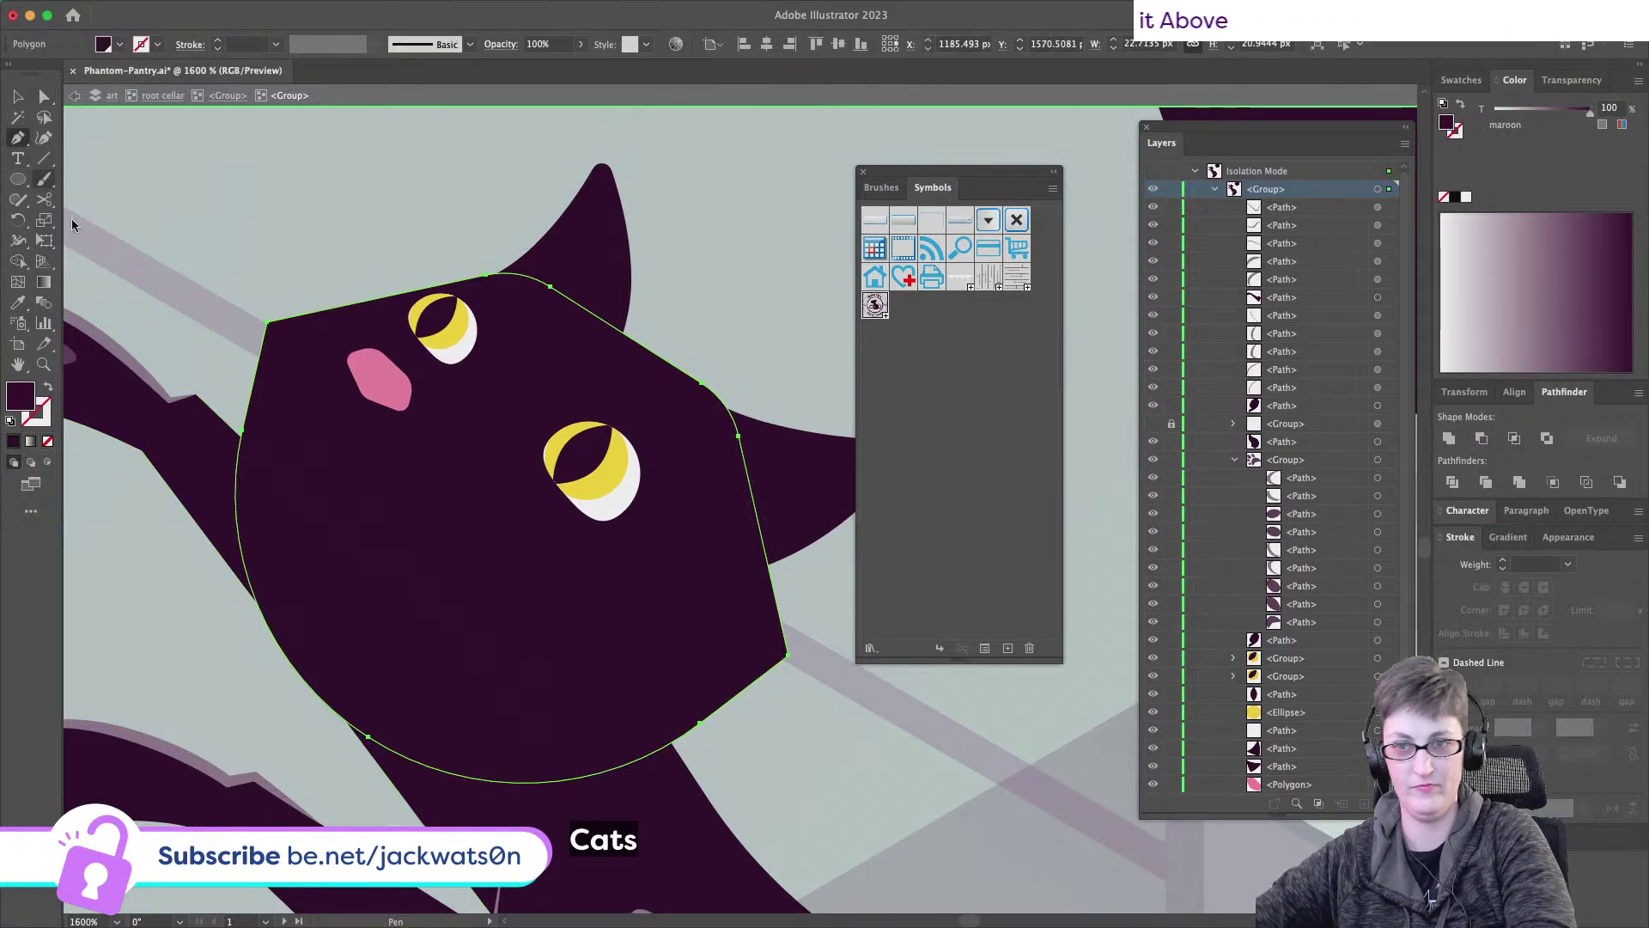
pyautogui.press('super+shift+a')
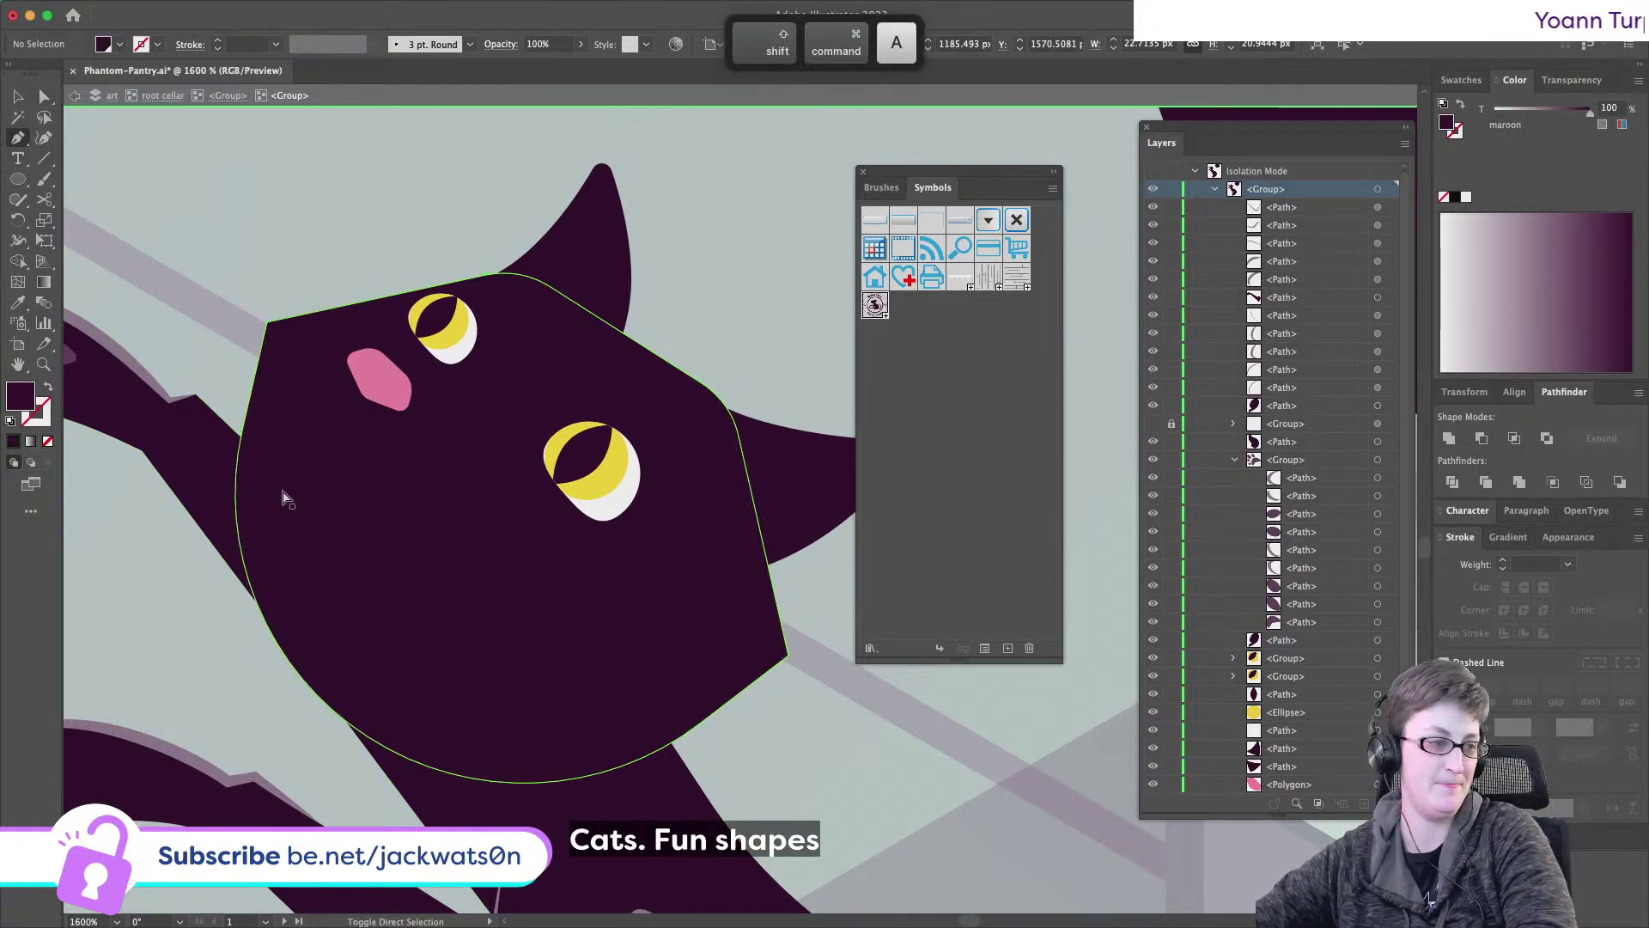
pyautogui.moveTo(279, 484); pyautogui.dragTo(294, 476)
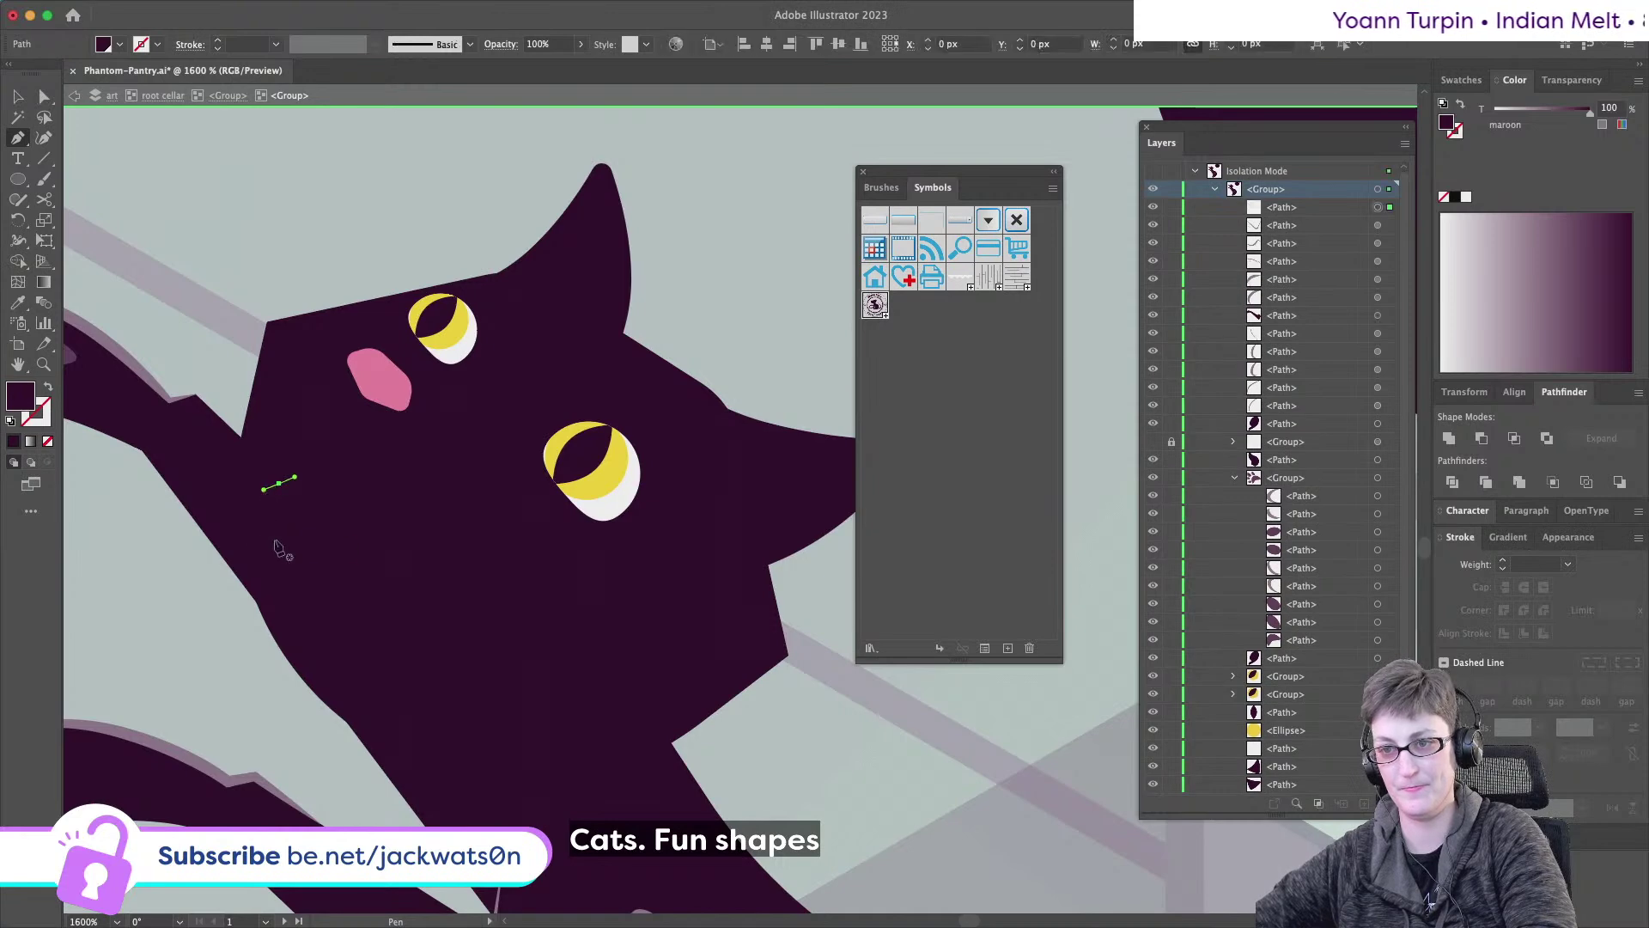
pyautogui.moveTo(273, 546); pyautogui.dragTo(327, 516)
pyautogui.moveTo(279, 485); pyautogui.dragTo(263, 490)
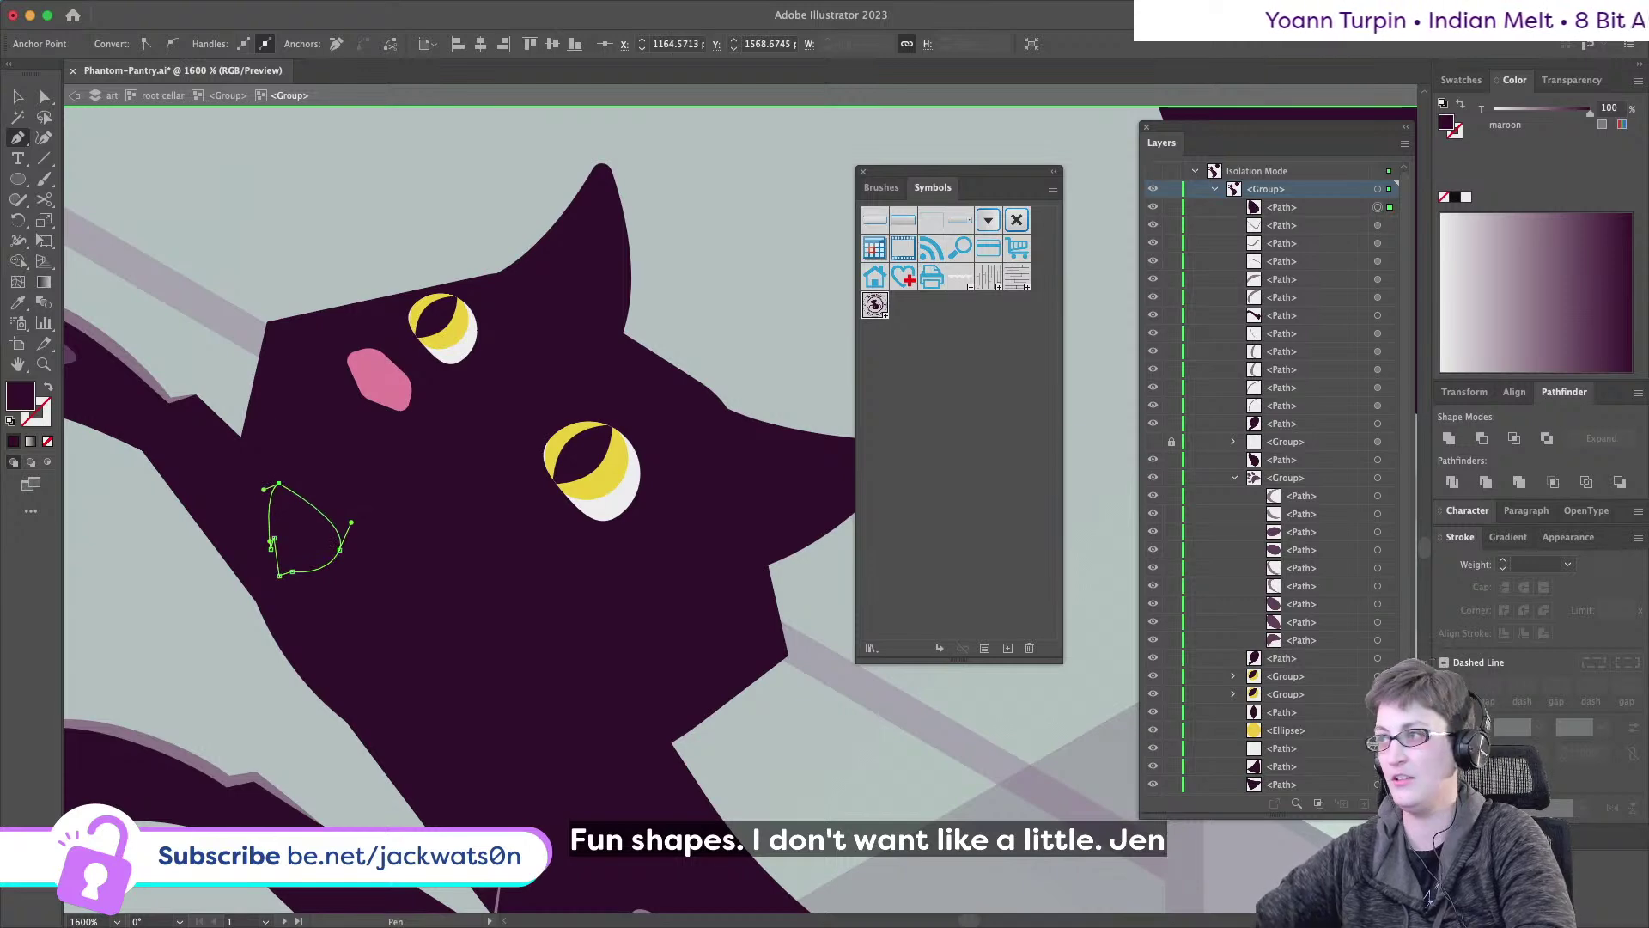
# - Lighten the mouth shape's maroon fill tint to 79%
pyautogui.moveTo(1590, 110); pyautogui.dragTo(1578, 112)
pyautogui.press('super+shift+a')
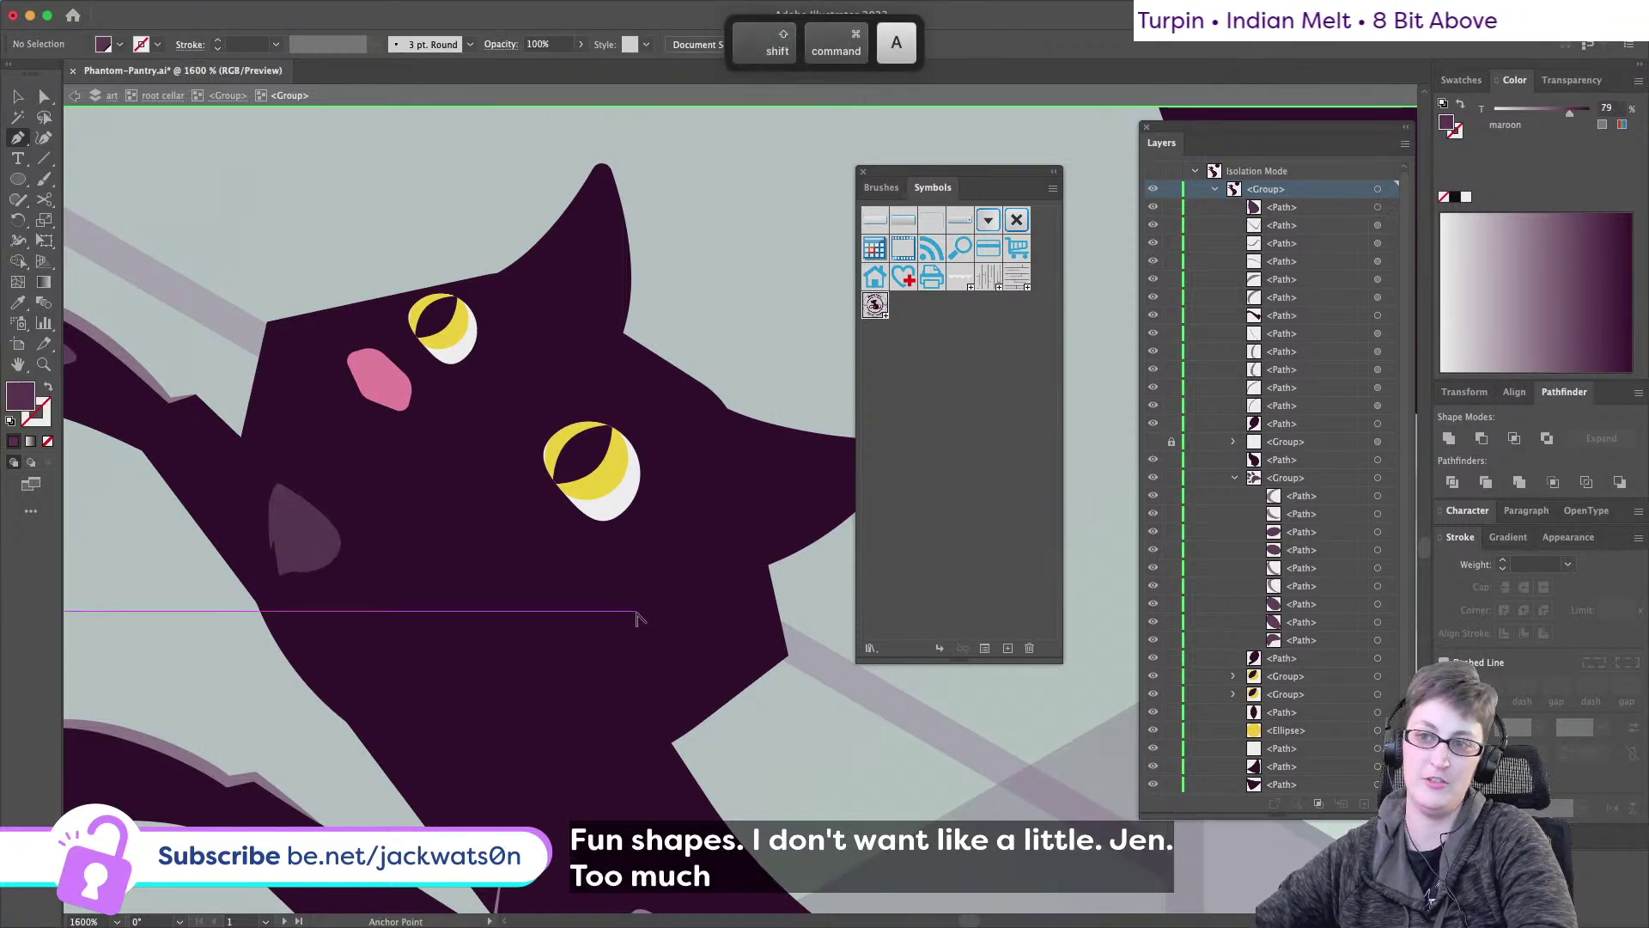
pyautogui.scroll(-3, 653, 595)
pyautogui.scroll(-2, 654, 592)
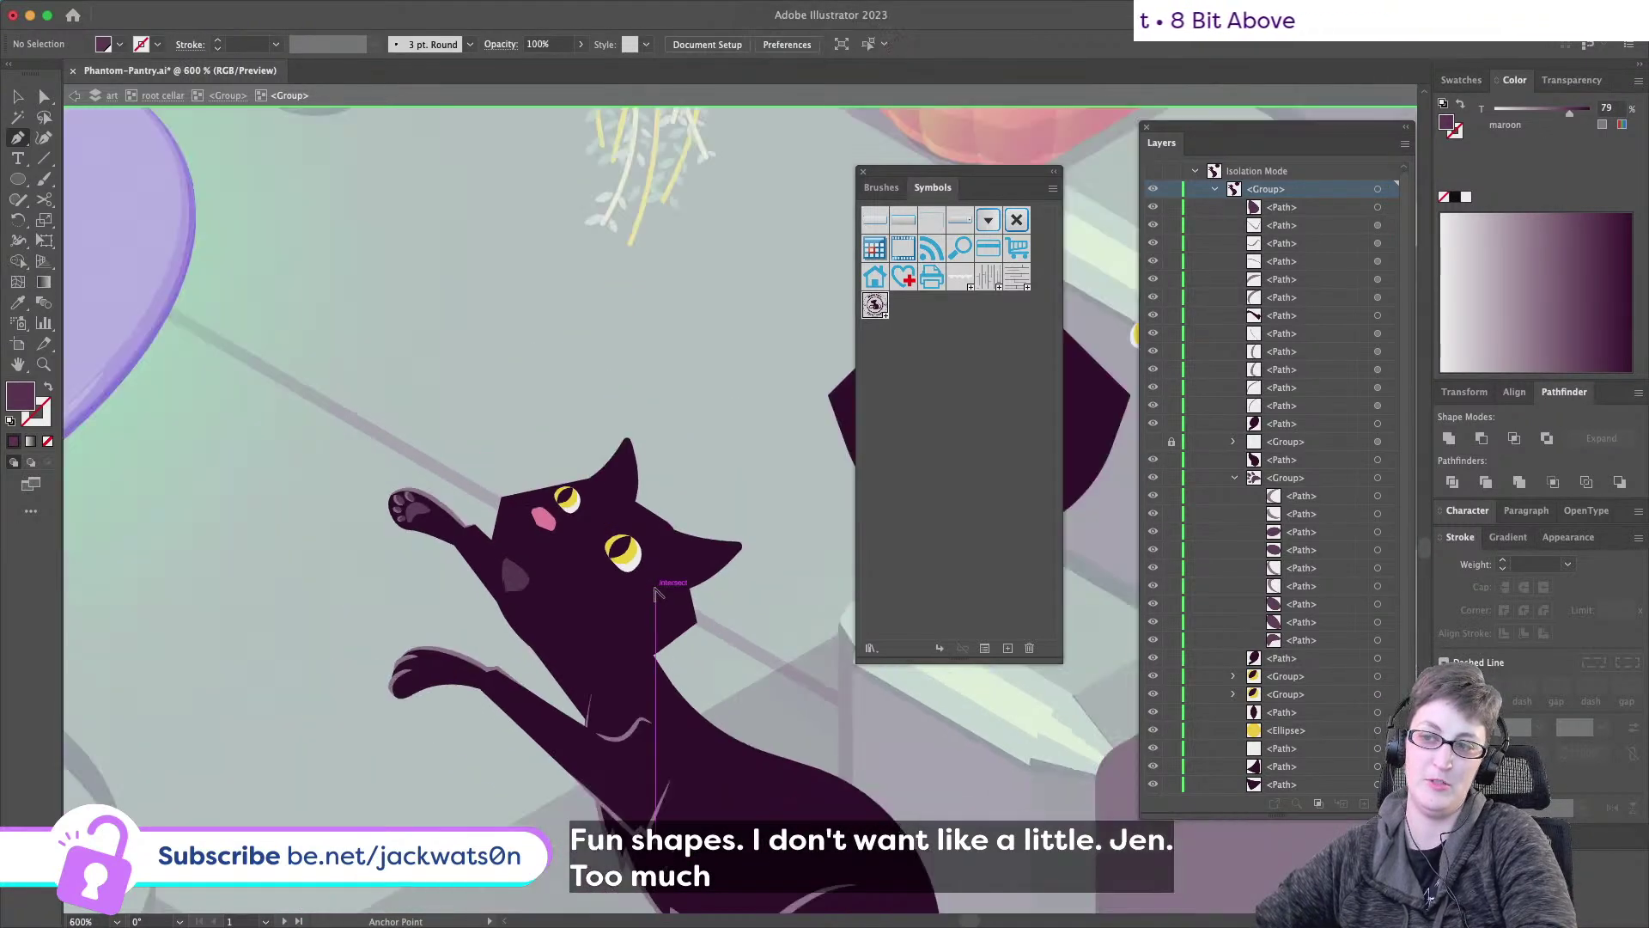
pyautogui.scroll(5, 653, 592)
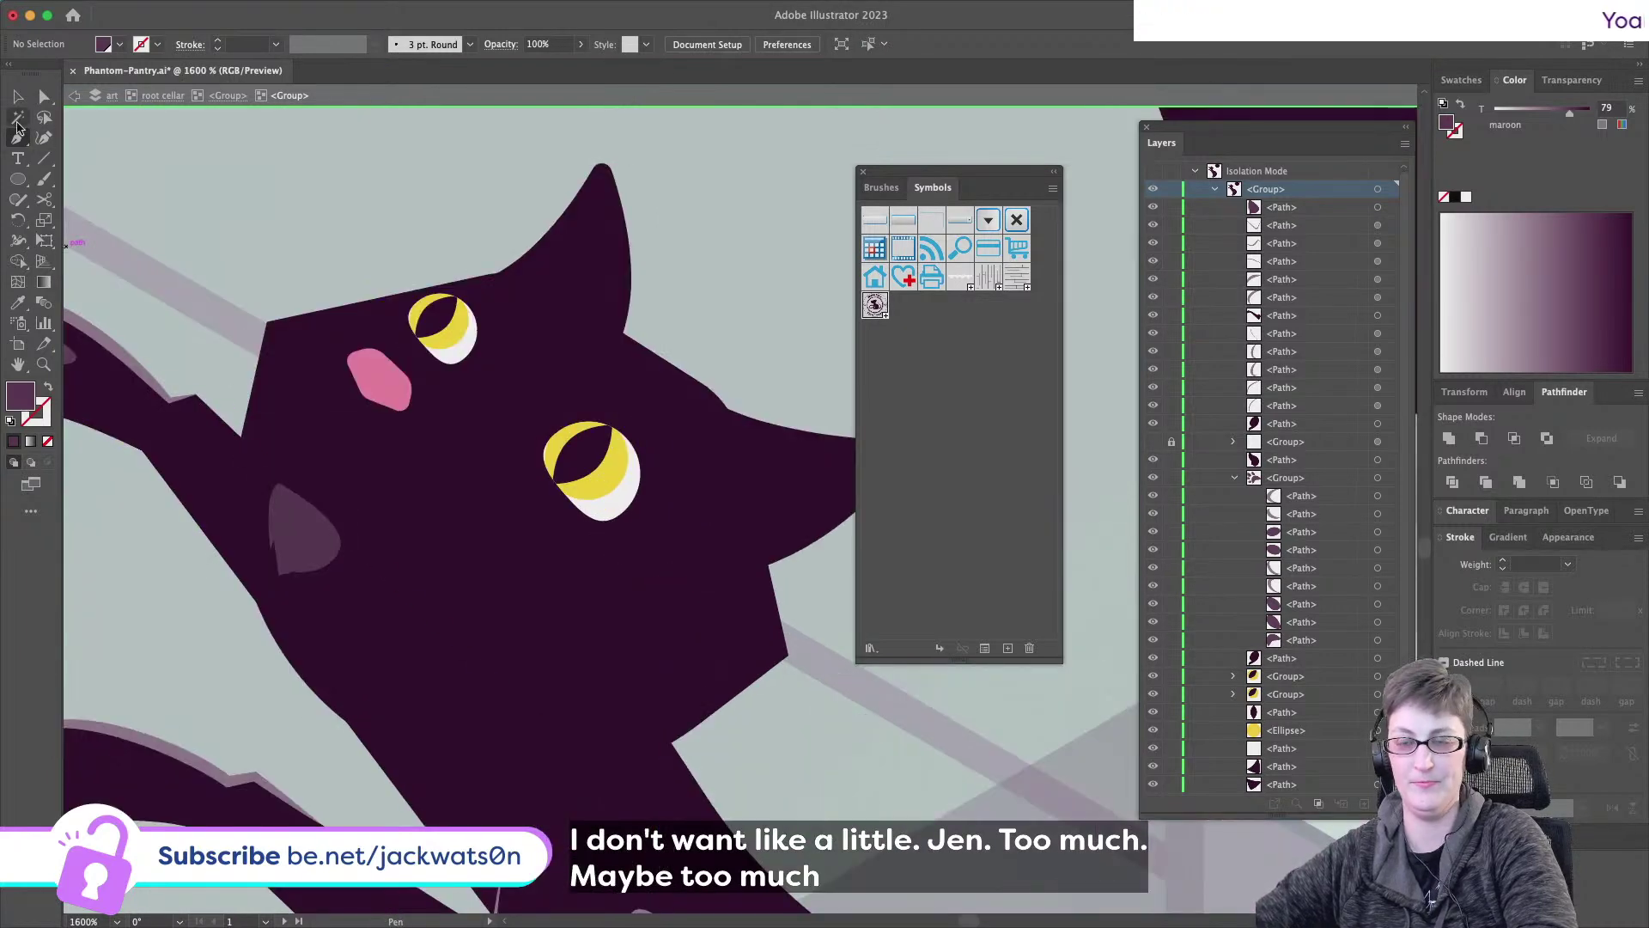
# - Rotate the mouth shape slightly and scale it down to about 2.6 by 3.4 px
pyautogui.press('v')
pyautogui.click(296, 526)
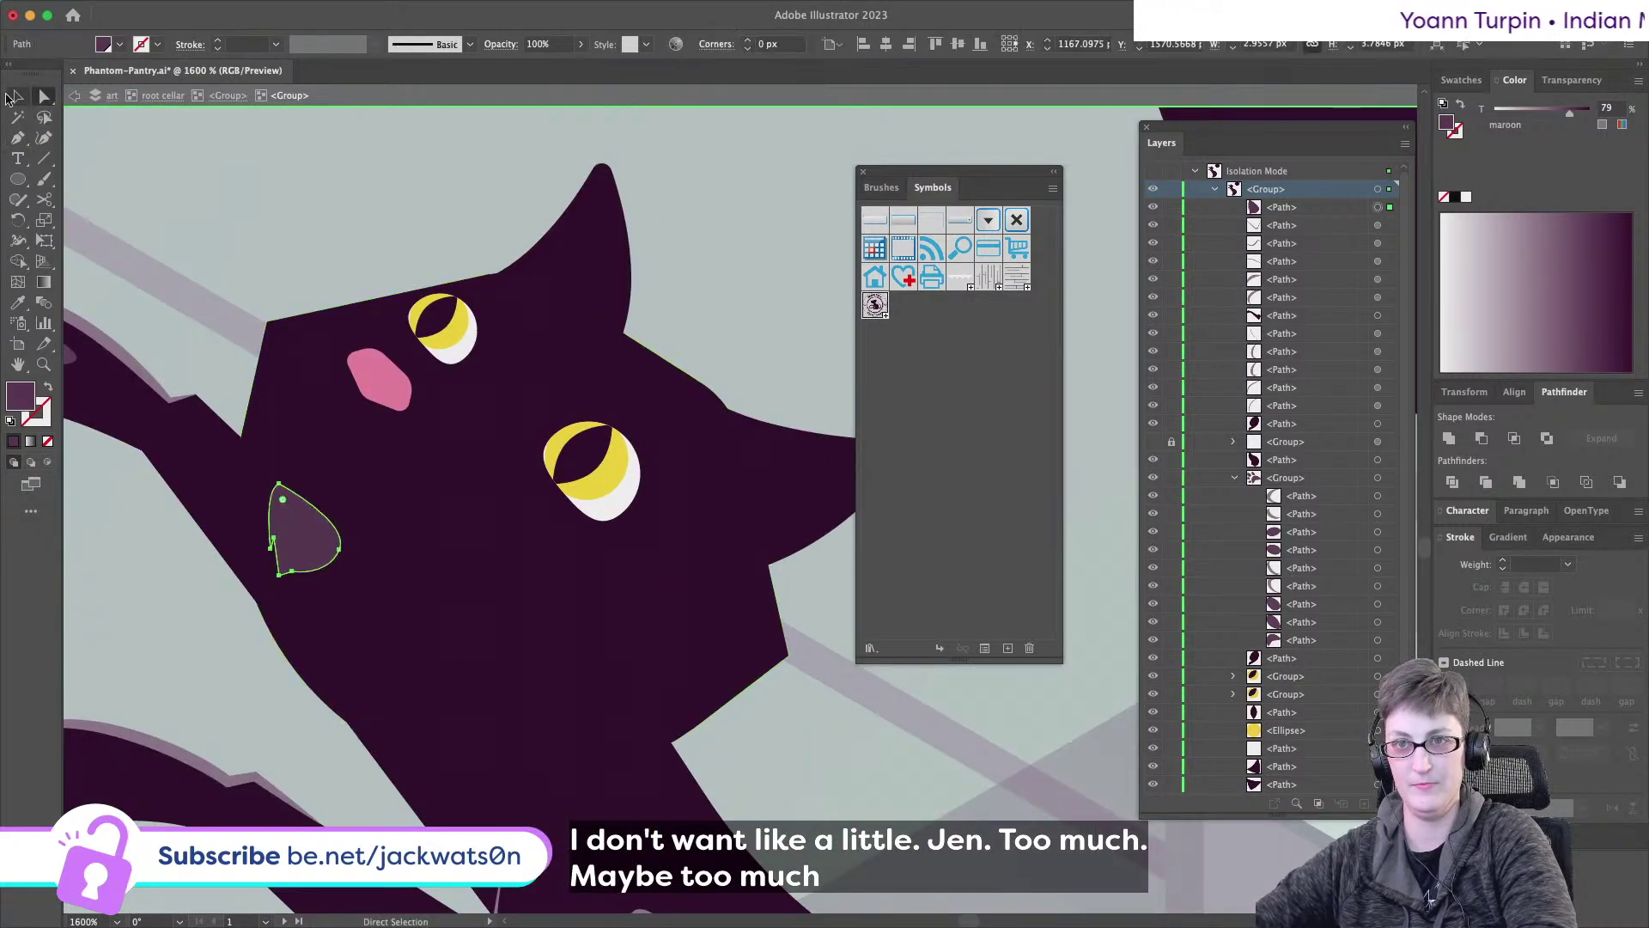
pyautogui.moveTo(347, 478); pyautogui.dragTo(347, 478)
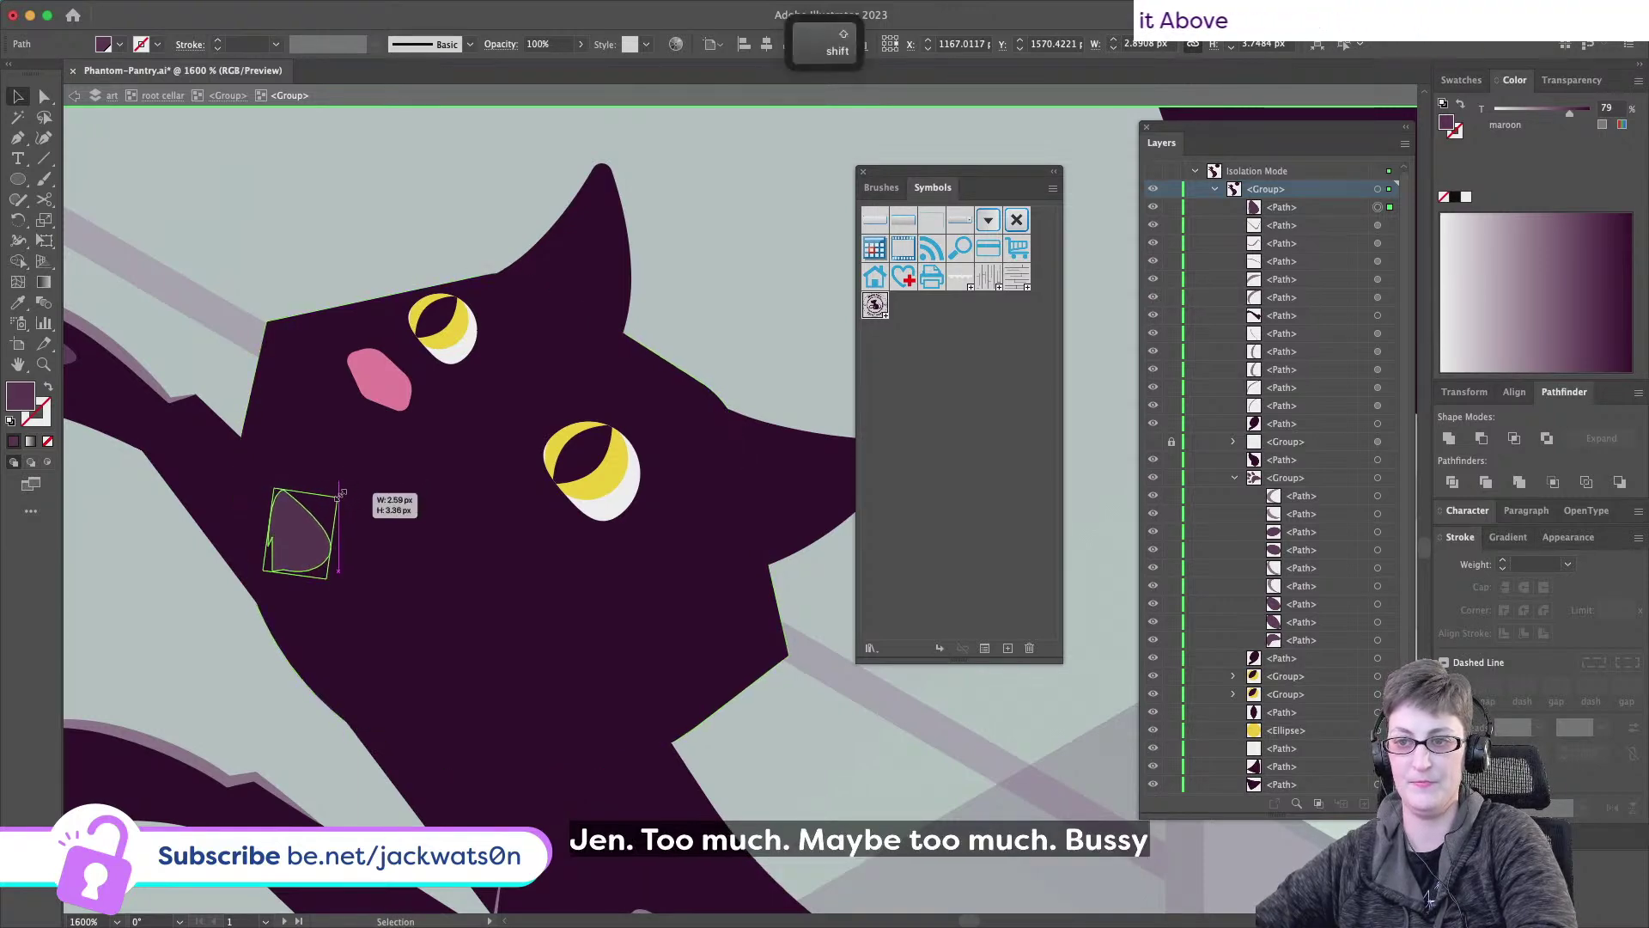
pyautogui.press('super+shift+a')
pyautogui.click(17, 138)
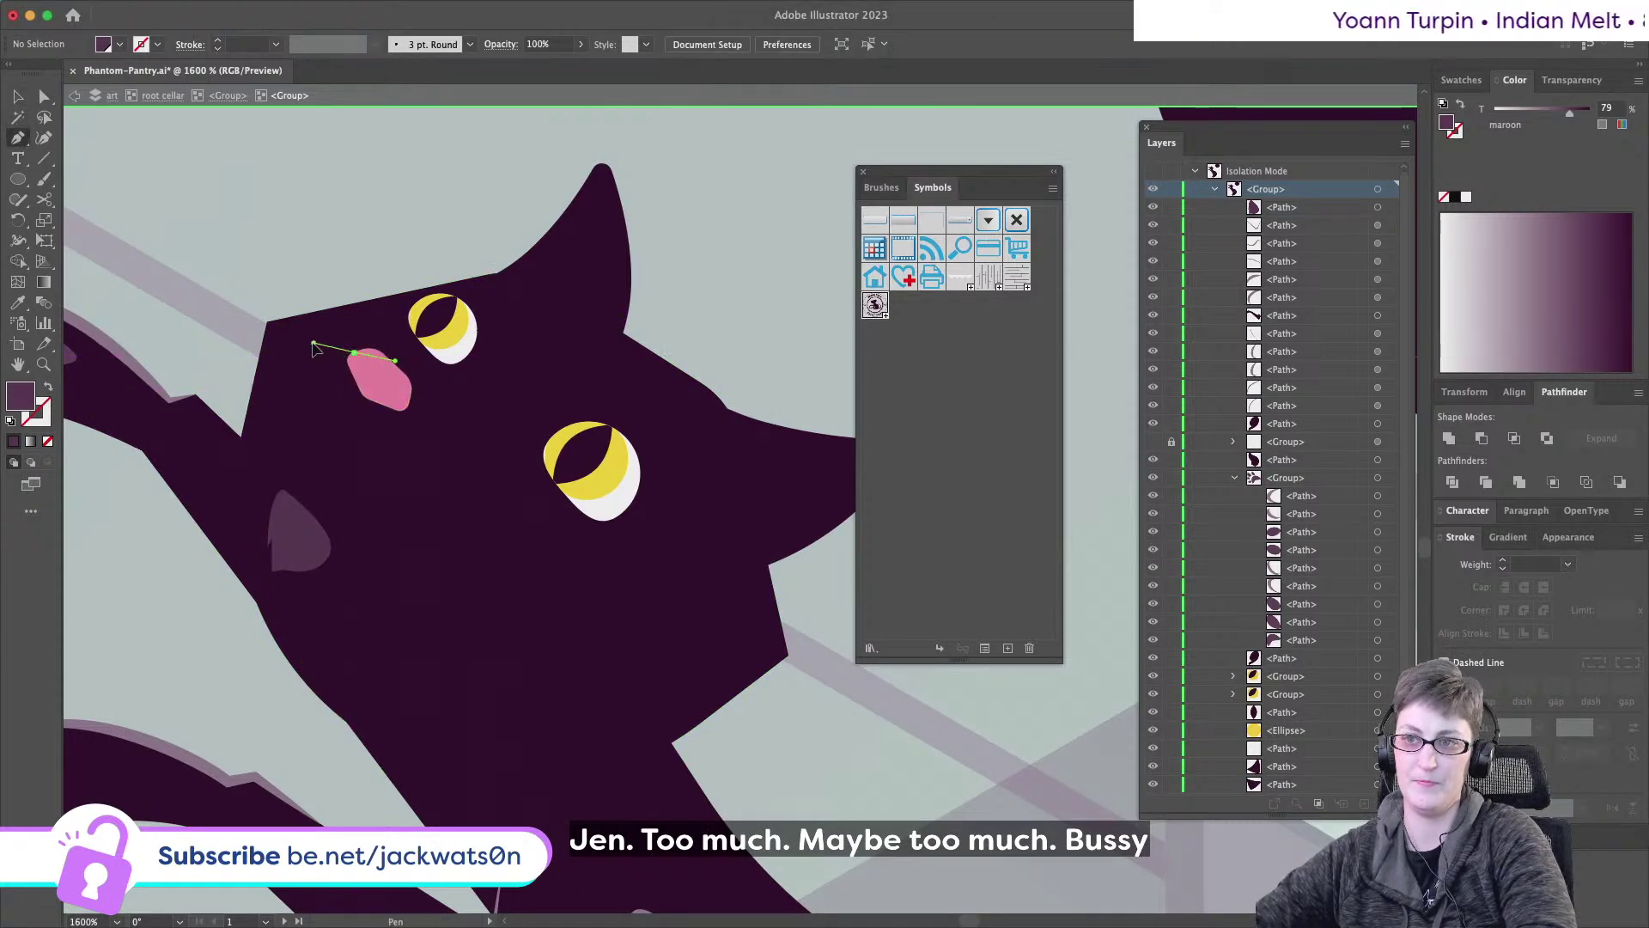
# - Draw a closed two-lobed muzzle shape with the Pen tool around the pink nose, using the mouth's 79% maroon tint
pyautogui.moveTo(313, 344); pyautogui.dragTo(313, 344)
pyautogui.moveTo(272, 405); pyautogui.dragTo(362, 468)
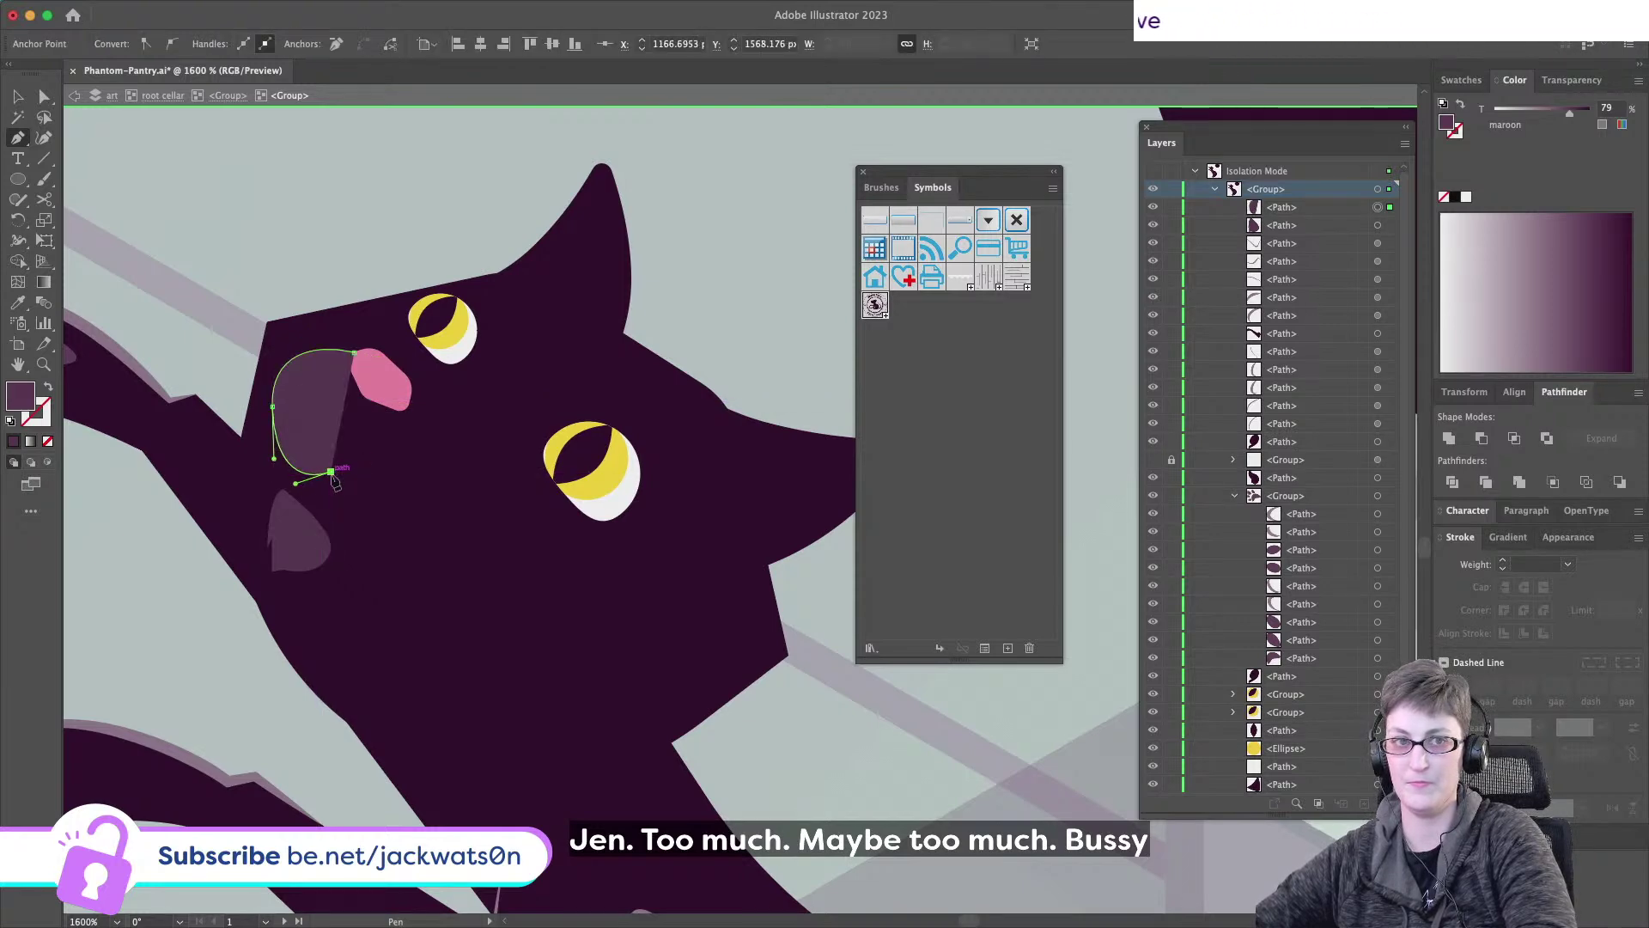
pyautogui.moveTo(394, 571); pyautogui.dragTo(464, 569)
pyautogui.moveTo(463, 464); pyautogui.dragTo(446, 438)
pyautogui.moveTo(354, 353); pyautogui.dragTo(312, 345)
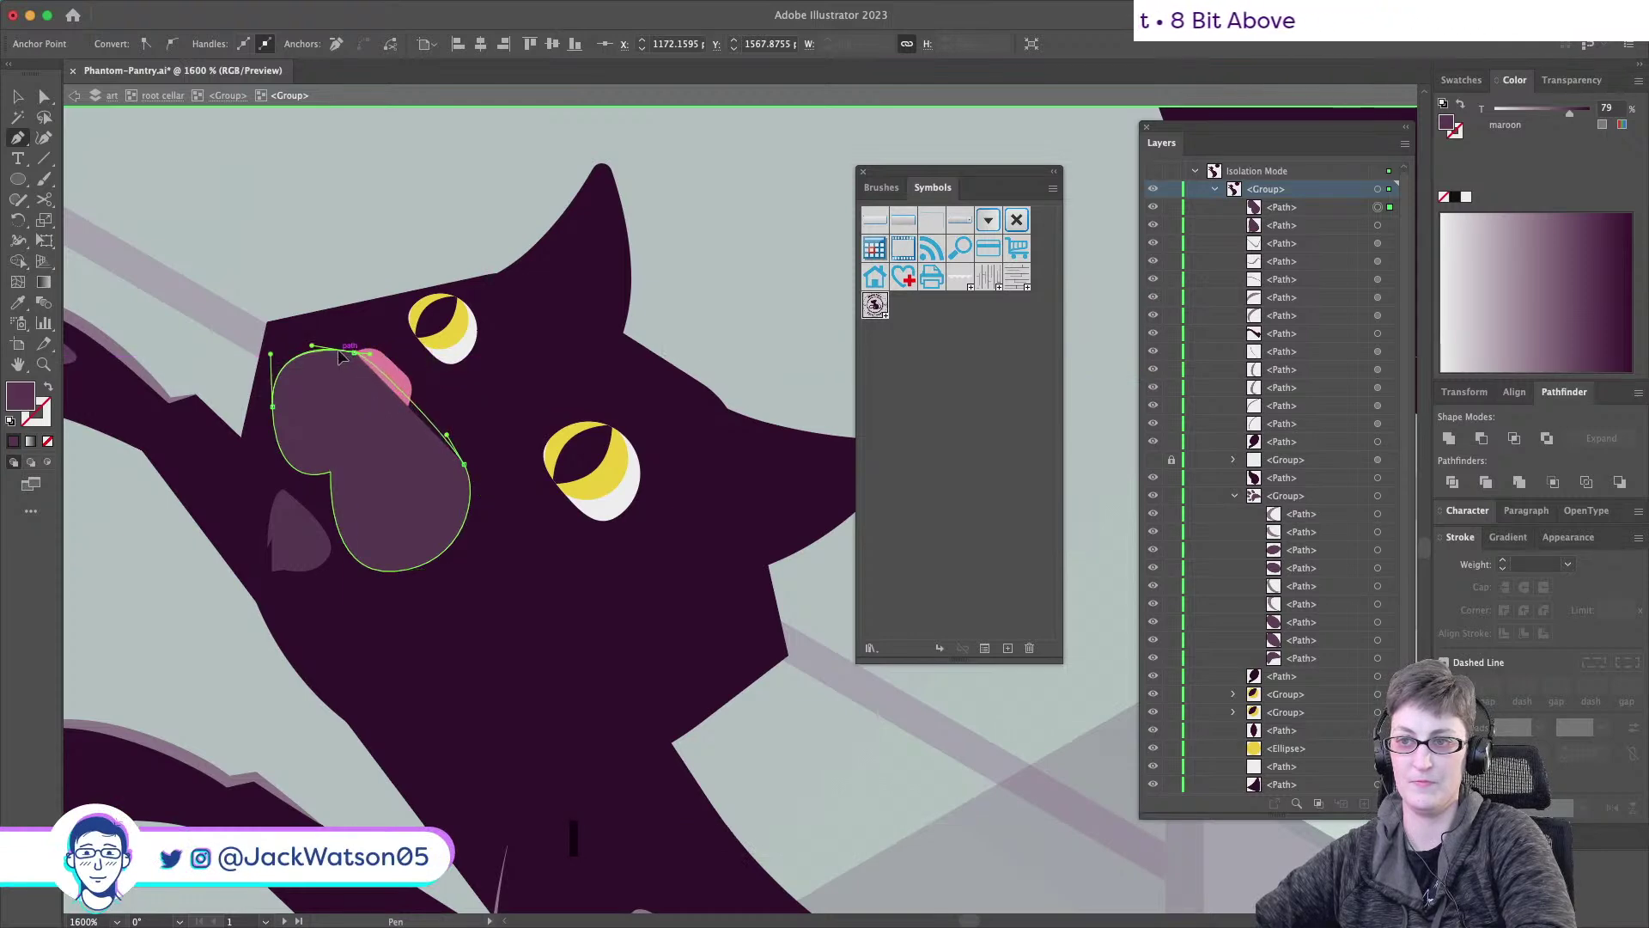
# - Bring the pink nose in front of the muzzle shape
pyautogui.press('super+bracketleft')
pyautogui.press('super+bracketleft')
pyautogui.press('super+shift+a')
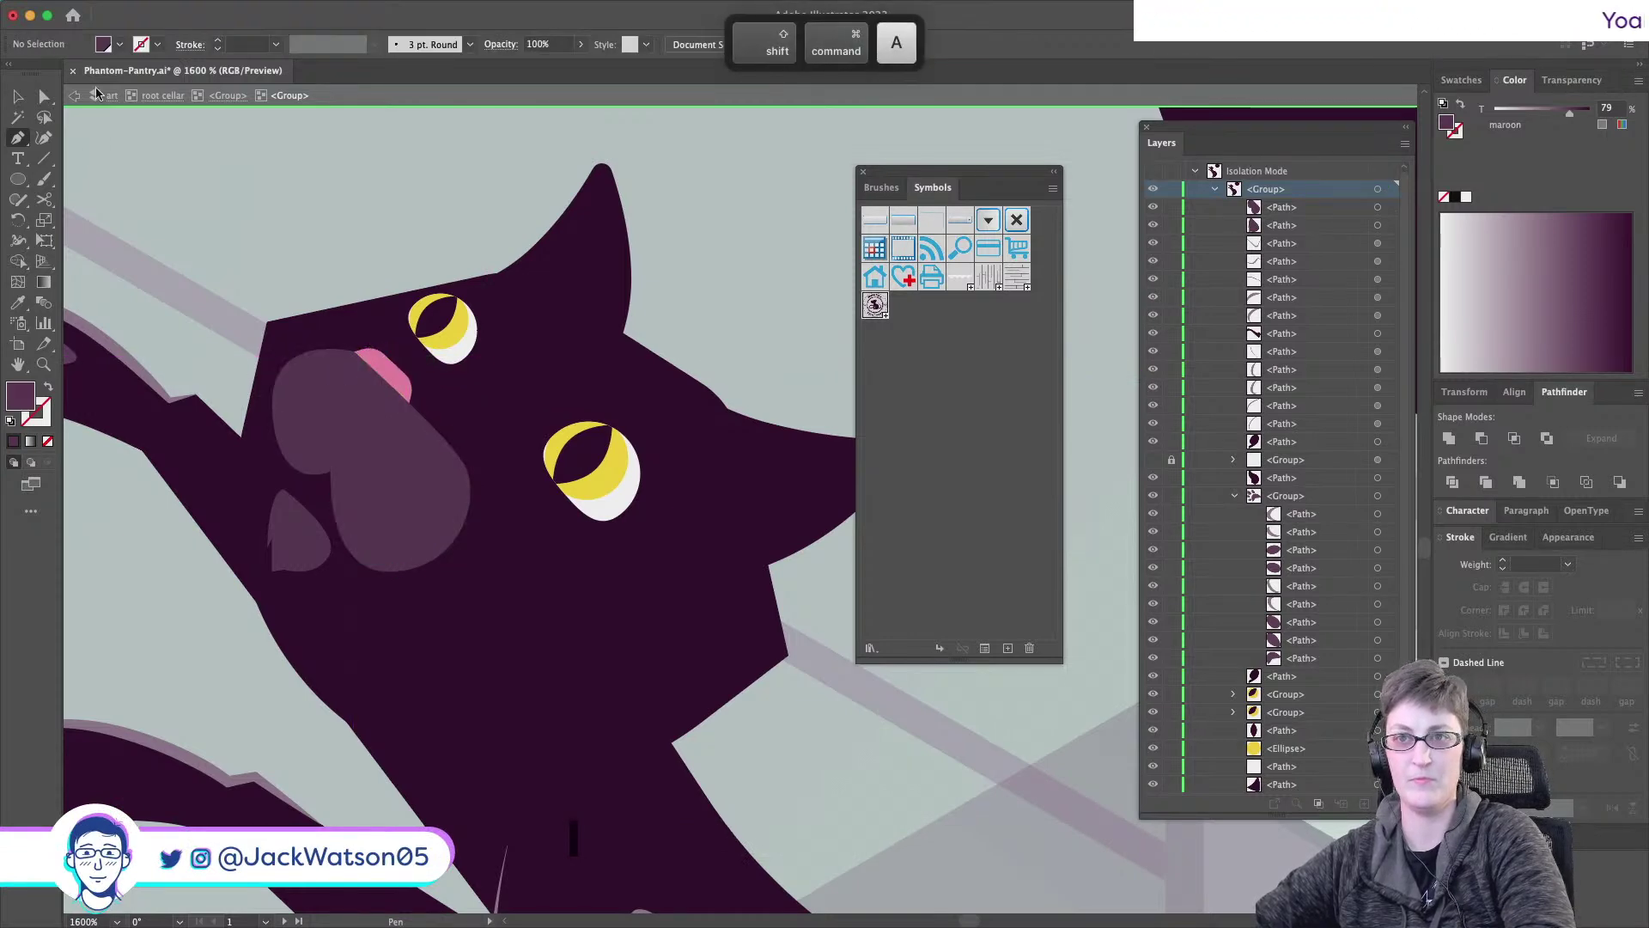
pyautogui.click(44, 97)
pyautogui.click(384, 376)
pyautogui.press('super+x')
pyautogui.press('super+f')
pyautogui.press('super+shift+a')
# - Draw a curved stripe in the muzzle's 79% maroon tint from the nose between the eyes to the top of the head
pyautogui.scroll(-5, 546, 646)
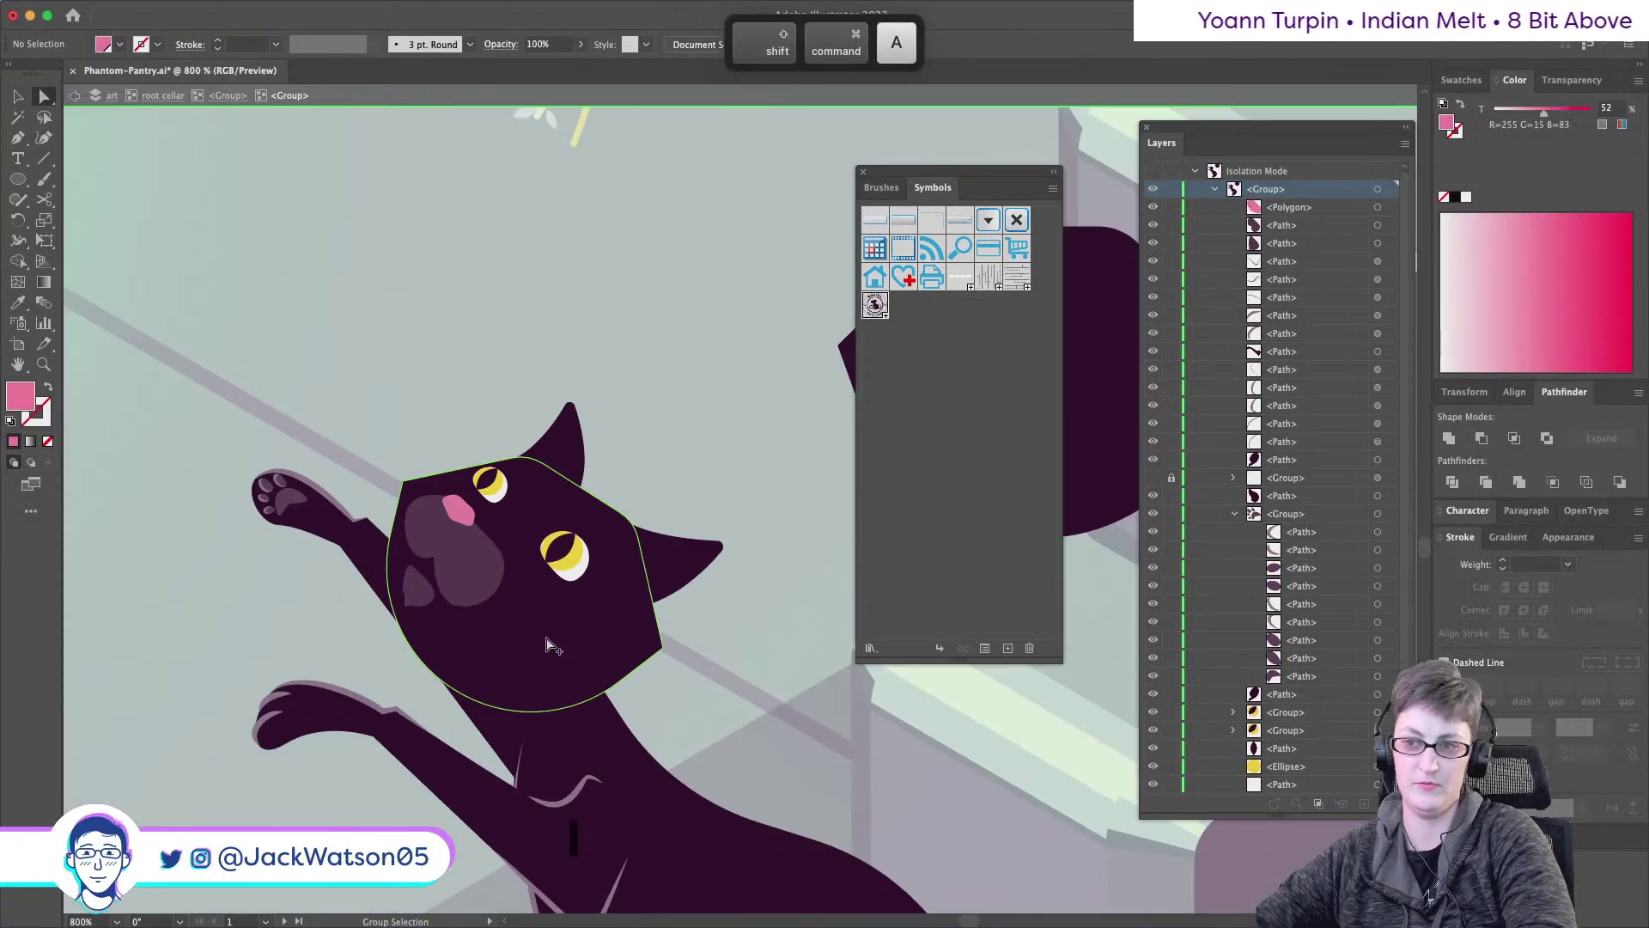
pyautogui.scroll(-3, 547, 645)
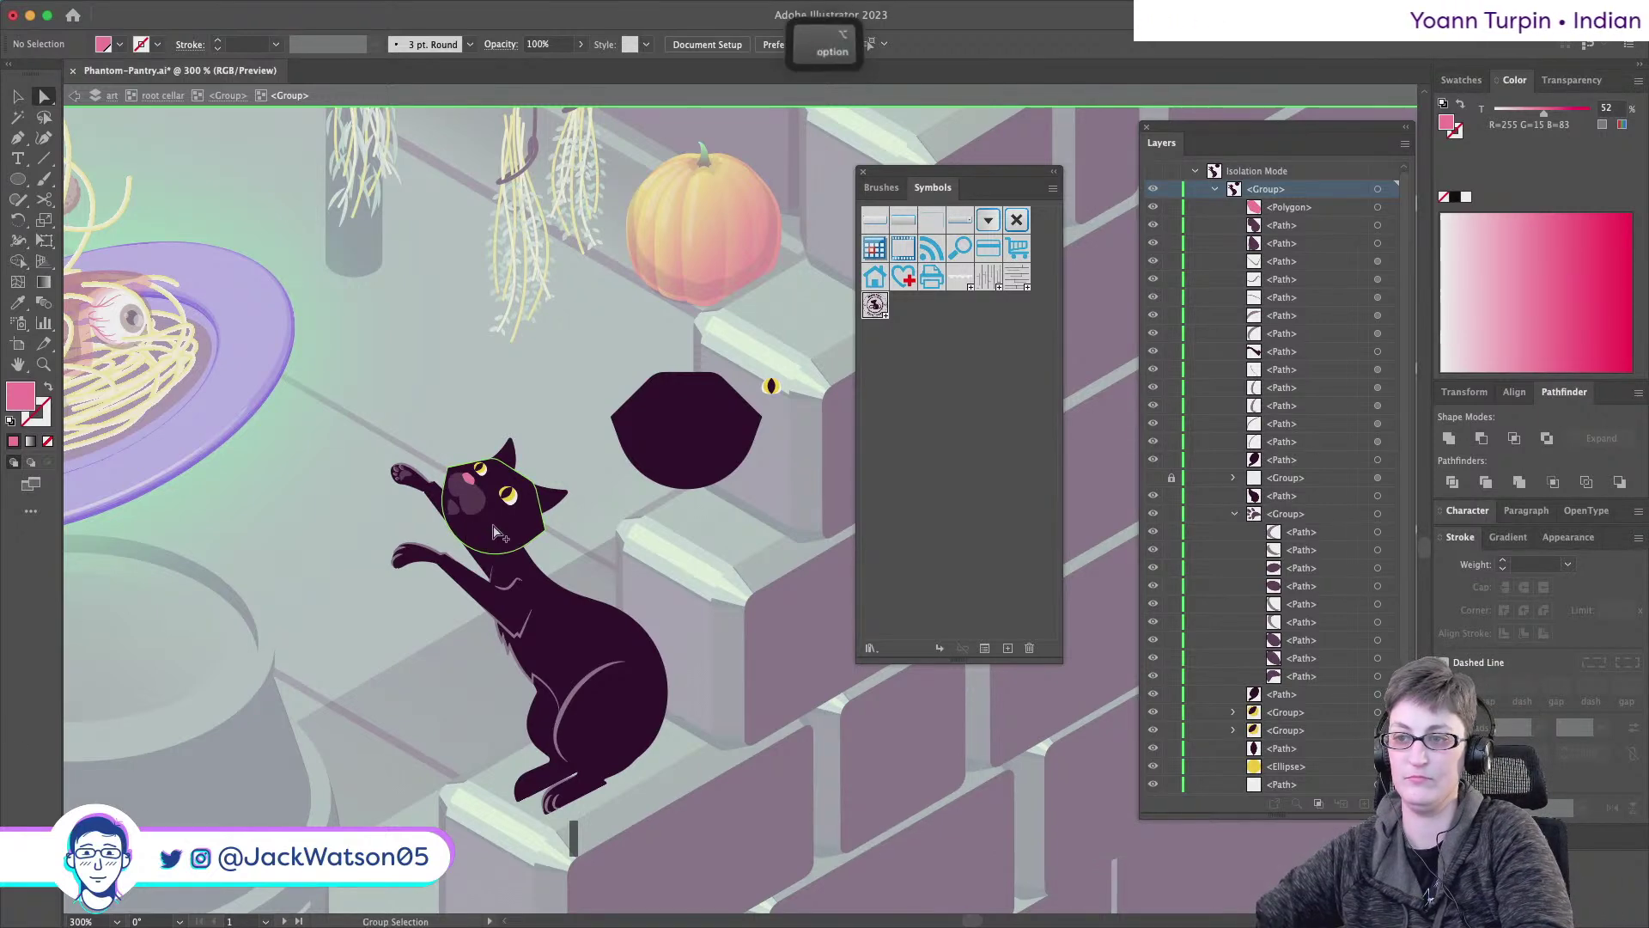
pyautogui.scroll(2, 501, 532)
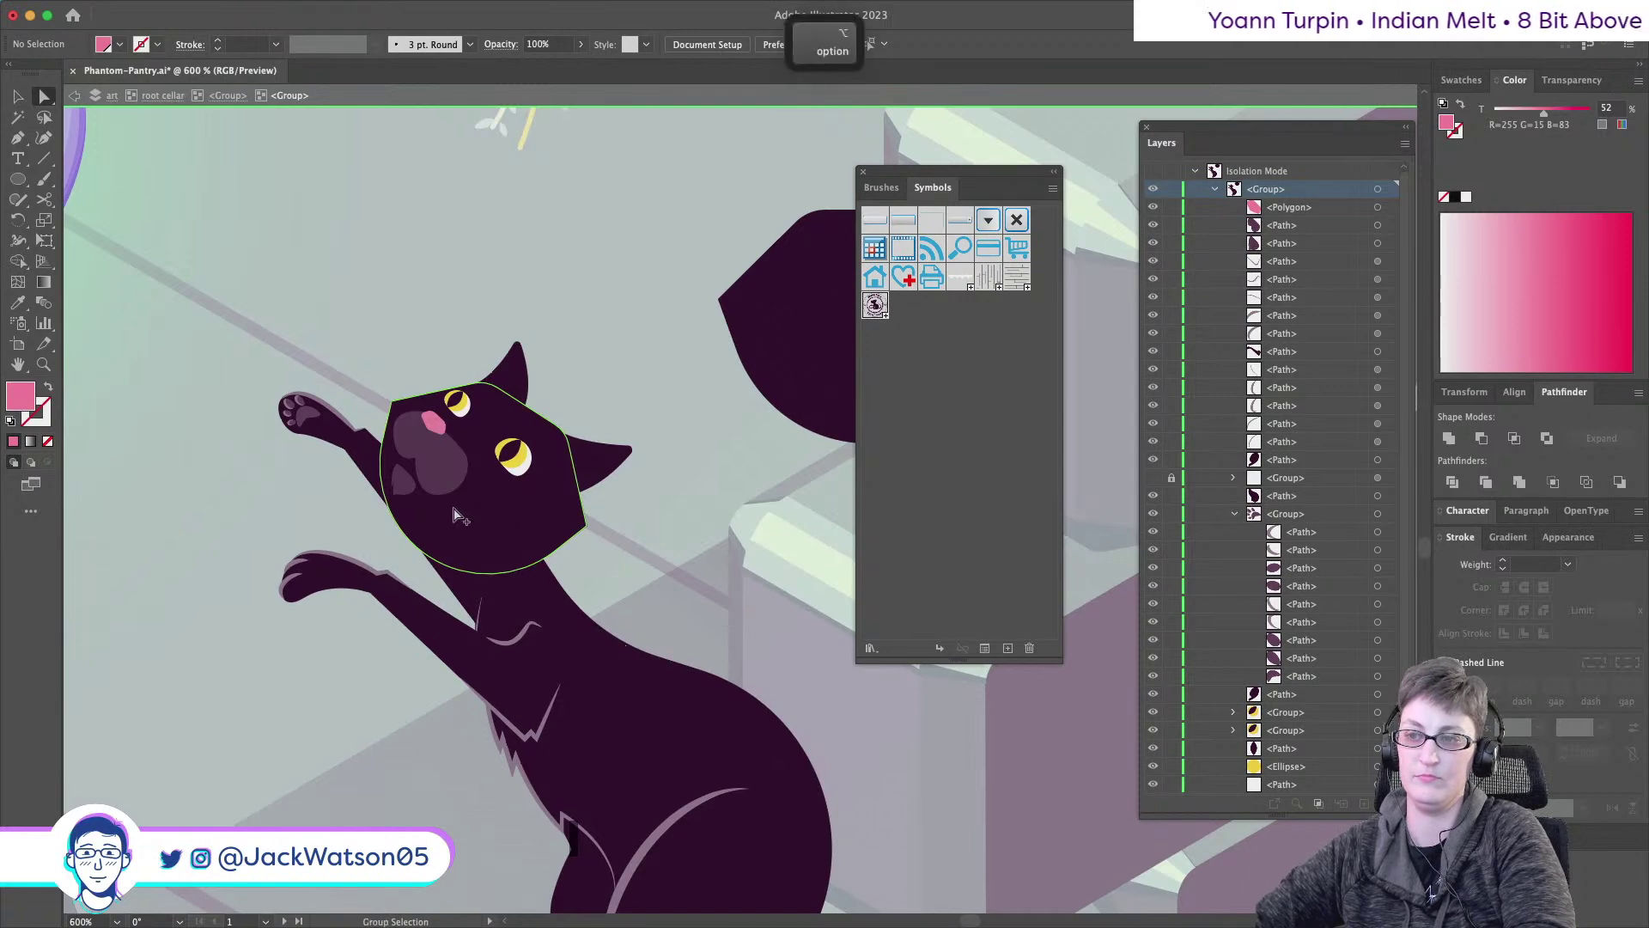
pyautogui.scroll(2, 456, 520)
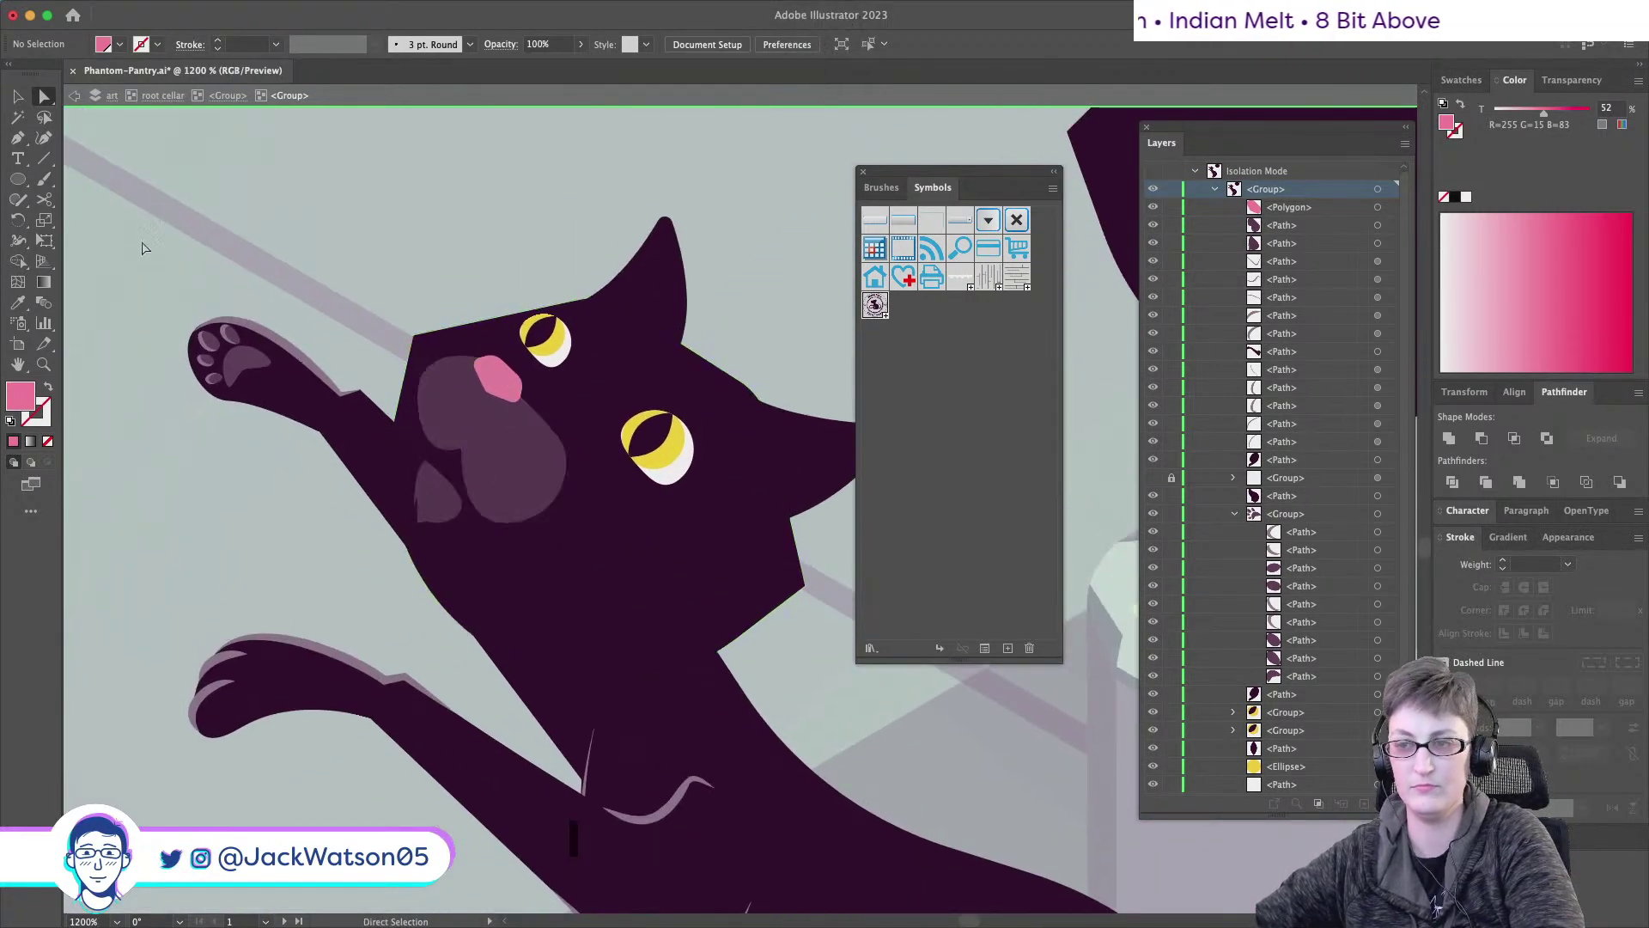
pyautogui.click(527, 442)
pyautogui.click(17, 138)
pyautogui.press('super+shift+a')
pyautogui.moveTo(481, 361); pyautogui.dragTo(503, 369)
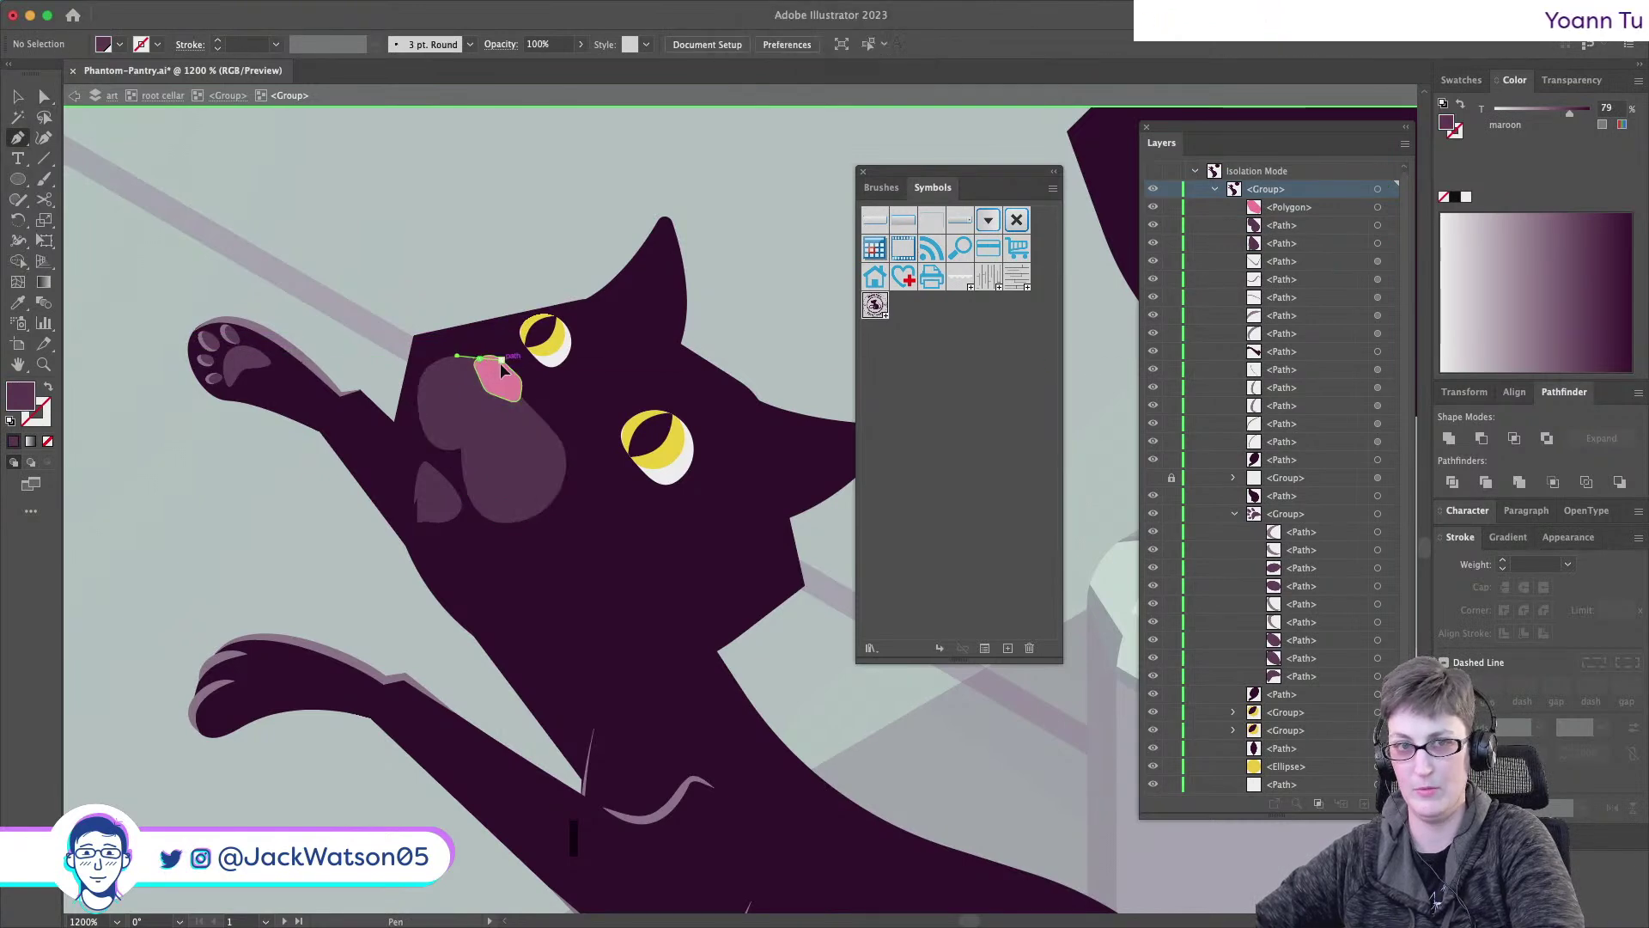
pyautogui.moveTo(616, 369); pyautogui.dragTo(713, 383)
pyautogui.press('super+z')
pyautogui.moveTo(553, 429); pyautogui.dragTo(568, 478)
pyautogui.moveTo(477, 358); pyautogui.dragTo(479, 359)
pyautogui.press('super+shift+a')
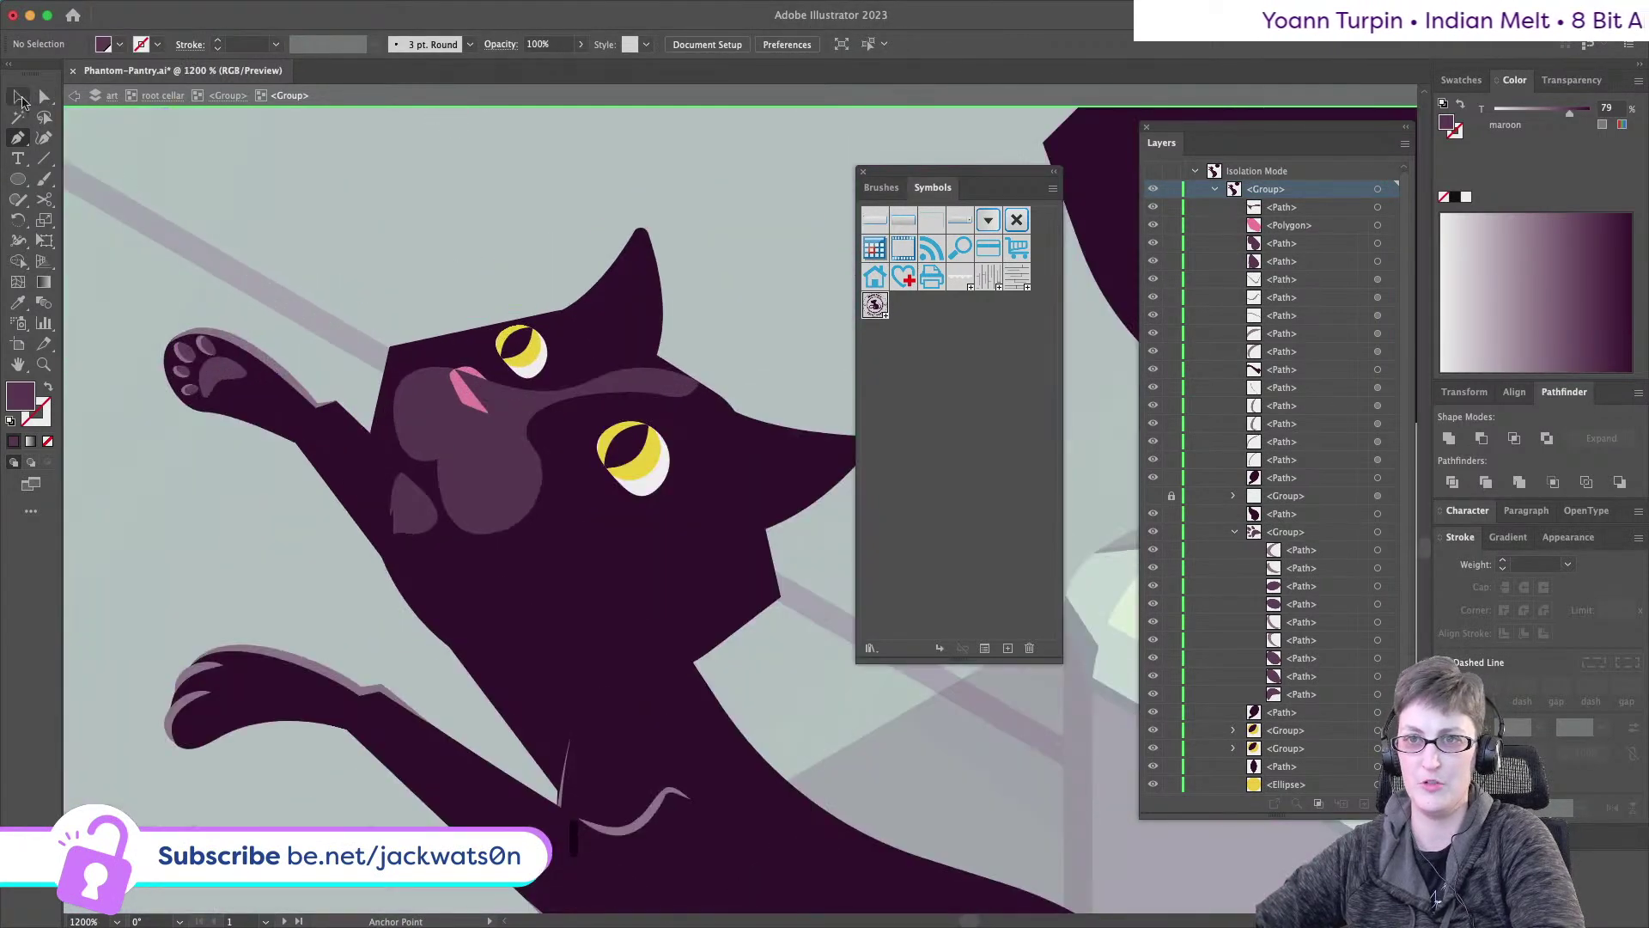
# - Bring the pink nose in front of the forehead stripe
pyautogui.click(21, 101)
pyautogui.click(509, 485)
pyautogui.press('super+f')
# - Reduce the maroon fill tint of the muzzle and forehead stripe to 0%
pyautogui.keyDown('shift'); pyautogui.keyDown('super'); pyautogui.click(504, 486); pyautogui.keyUp('super'); pyautogui.keyUp('shift')
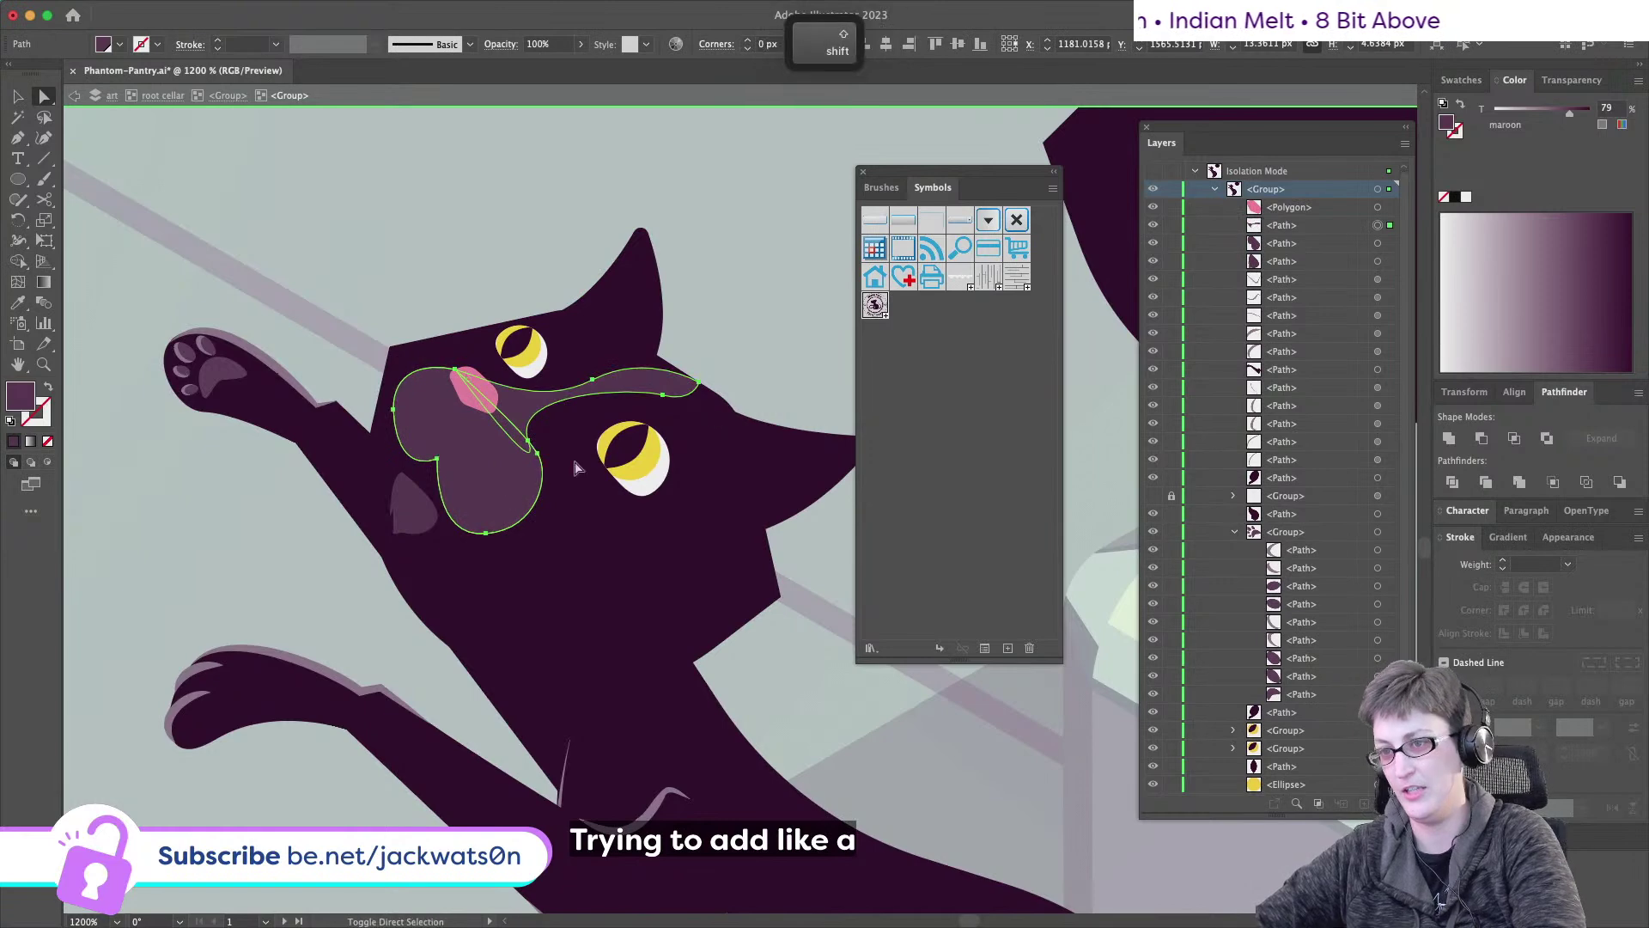
pyautogui.moveTo(1570, 113); pyautogui.dragTo(1494, 112)
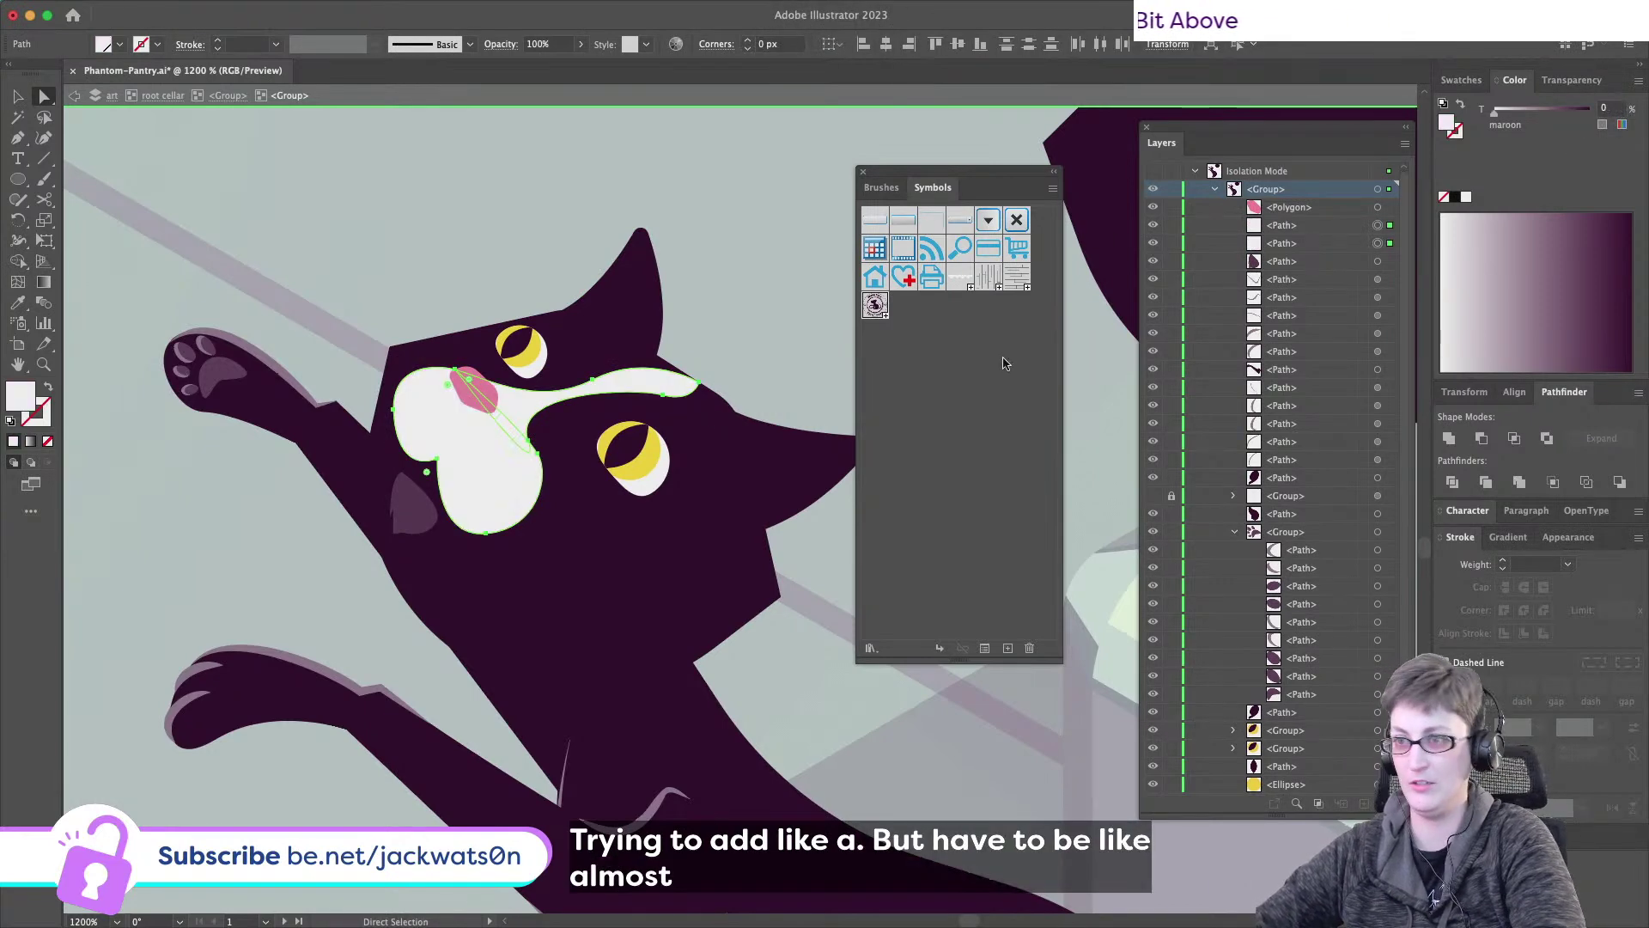
pyautogui.press('super+shift+a')
pyautogui.scroll(-5, 706, 355)
pyautogui.scroll(5, 706, 355)
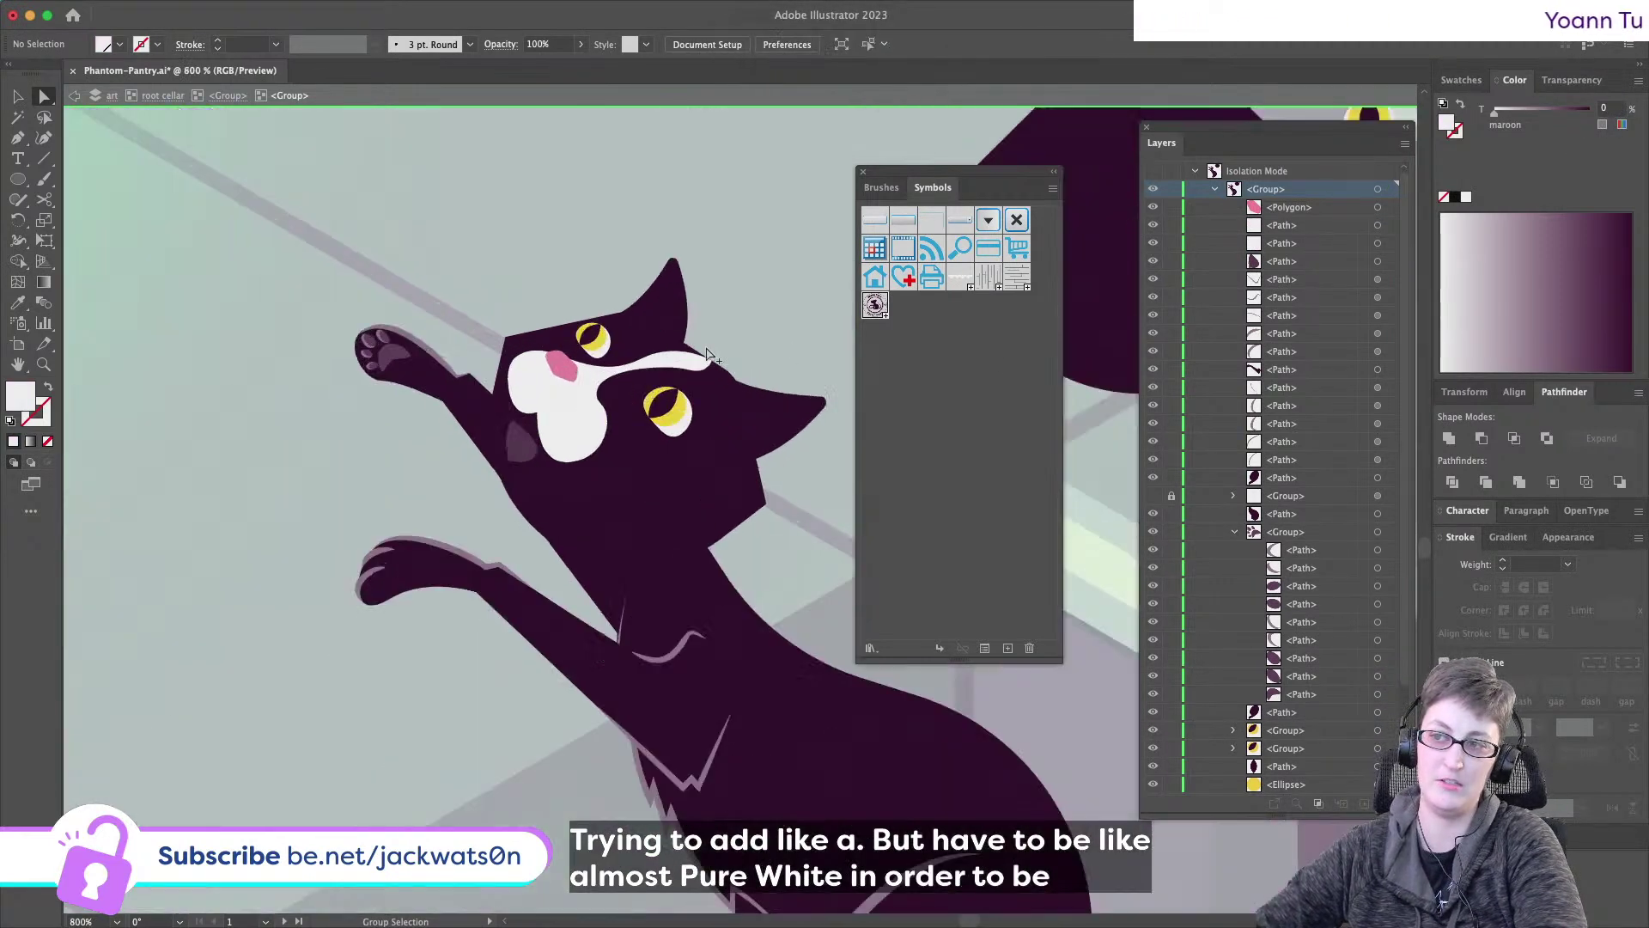
# - Set the mouth shape's maroon fill tint to 50%
pyautogui.click(430, 509)
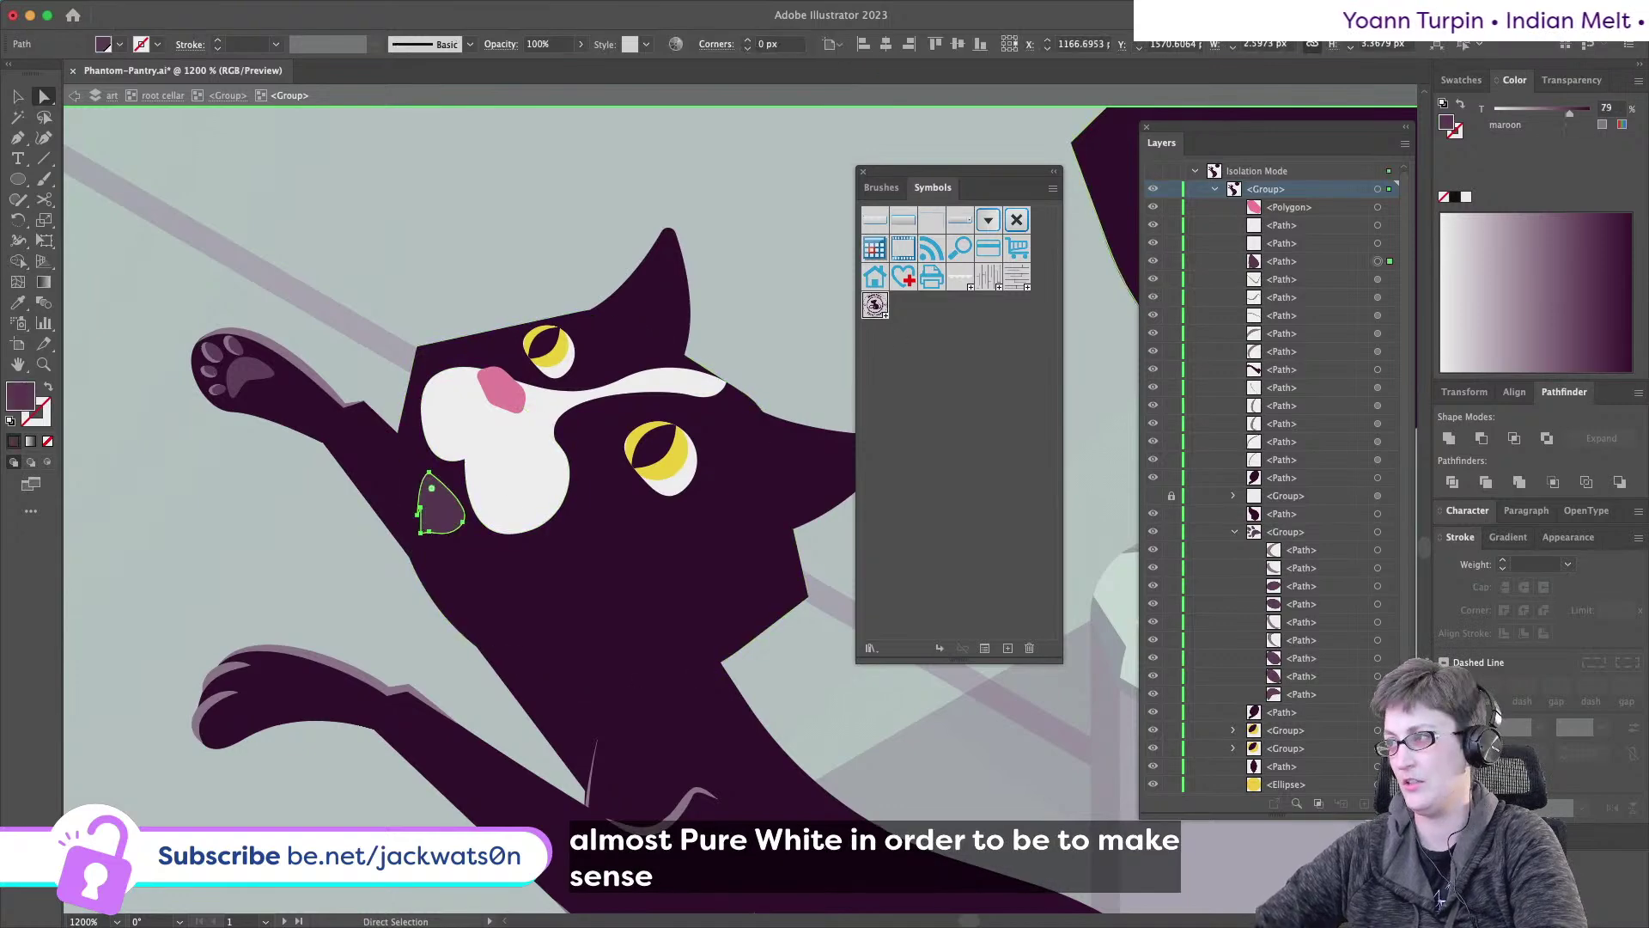
pyautogui.write('50')
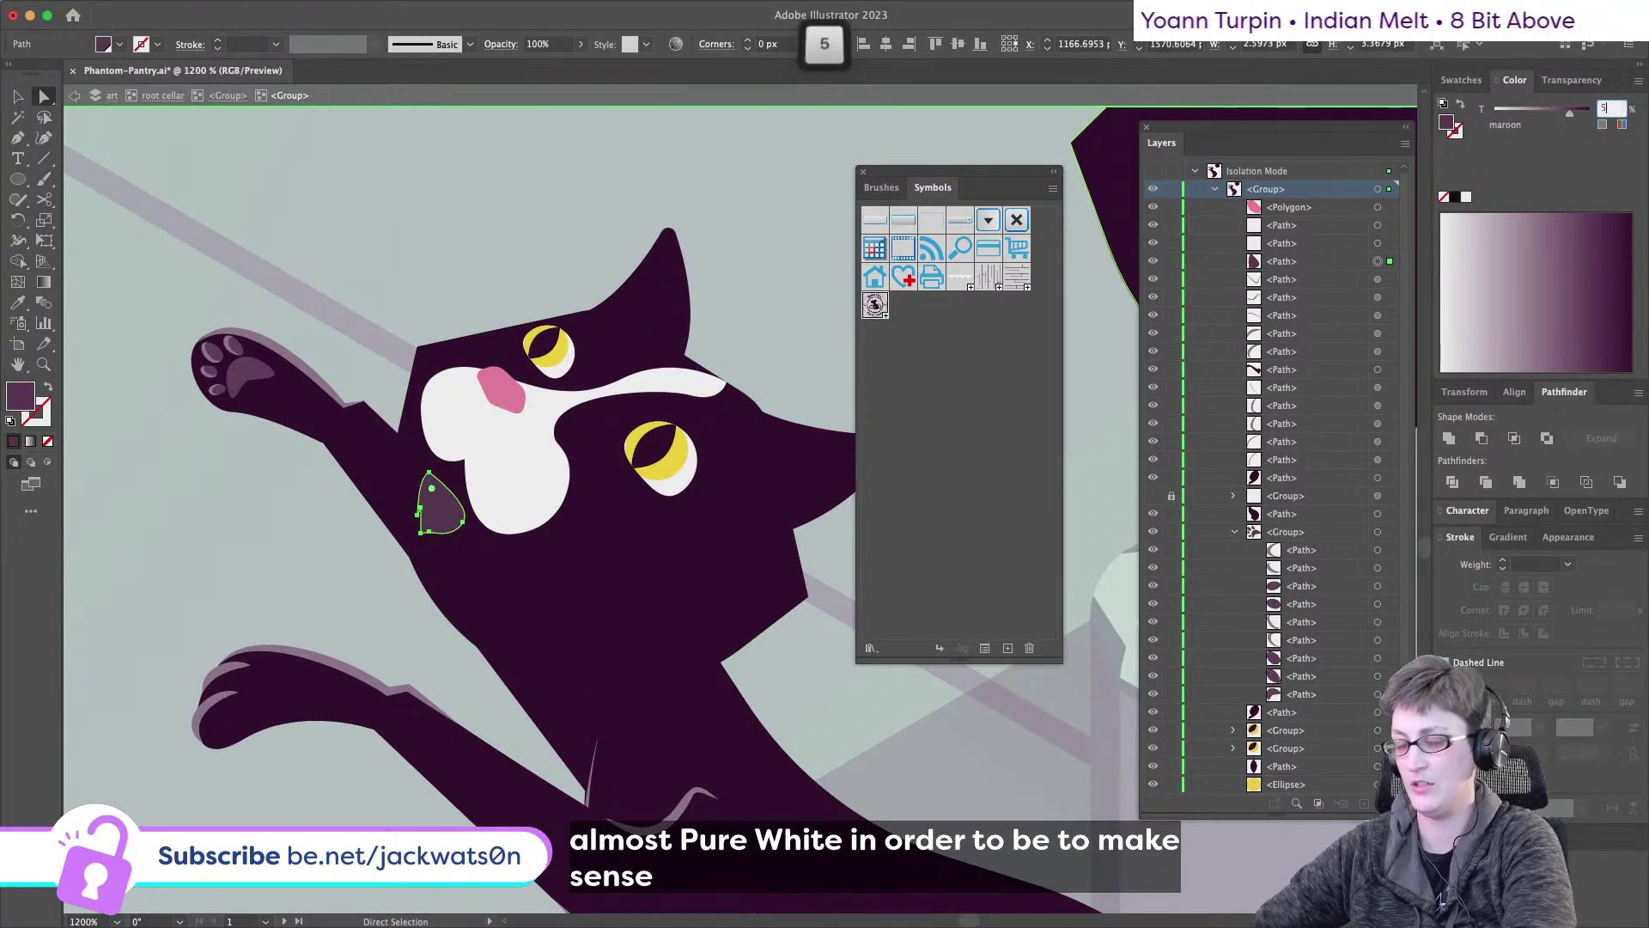
pyautogui.press('Return')
pyautogui.press('super+shift+a')
pyautogui.scroll(-5, 735, 338)
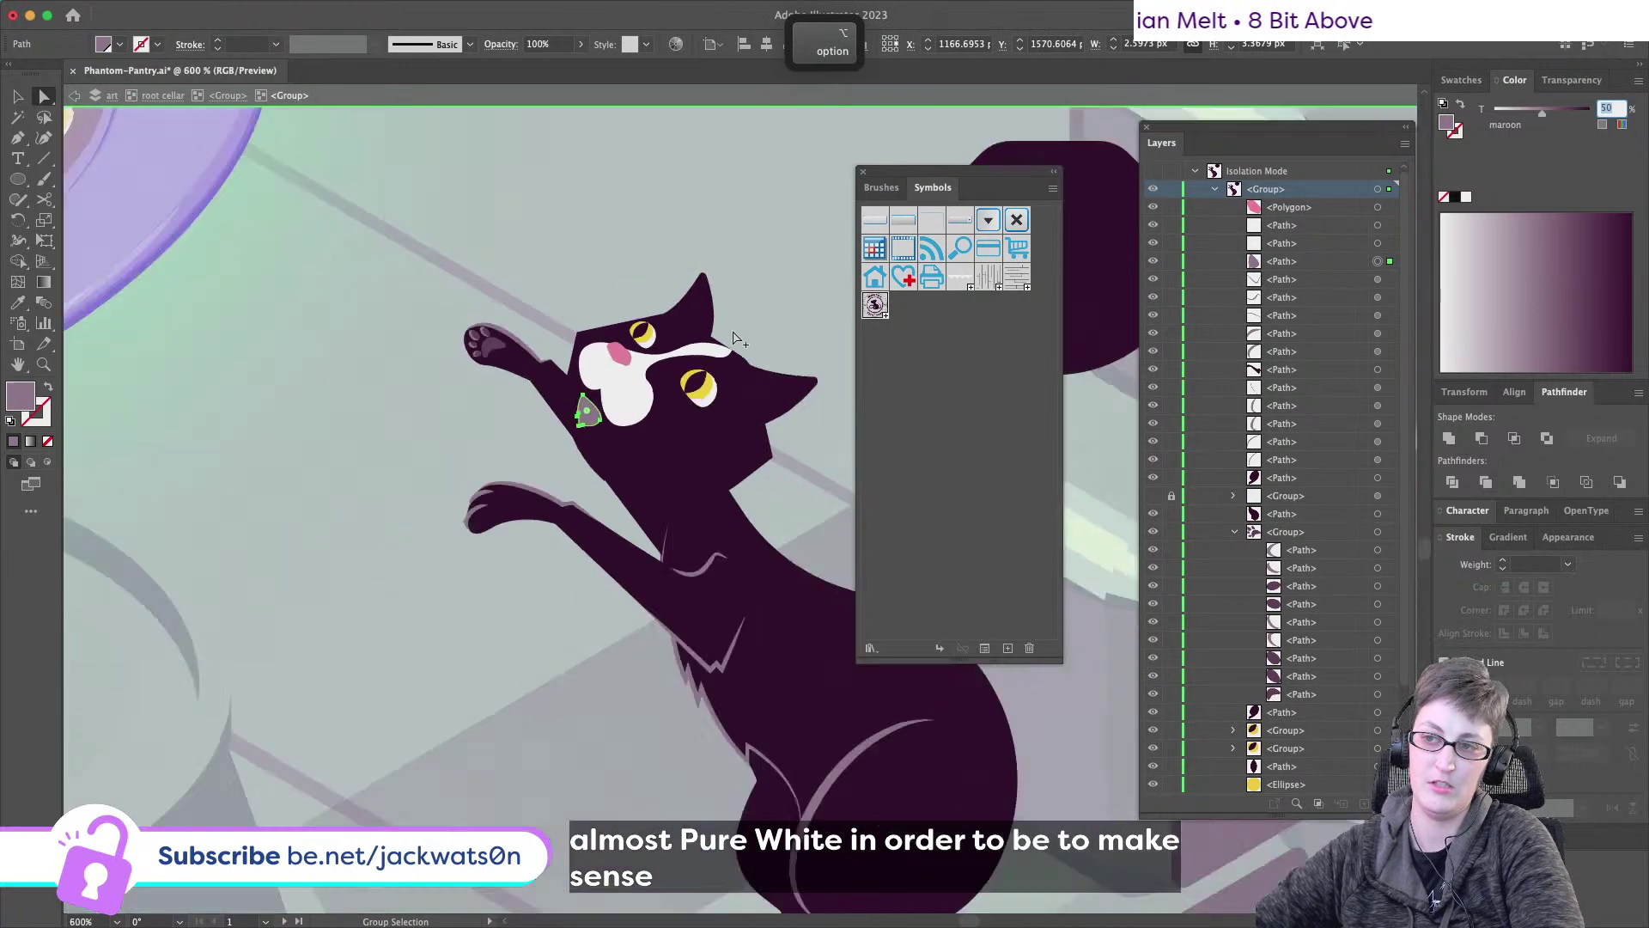
# - Draw a small pointed extension at the forehead stripe's upper edge near the ear, using the same white 0% maroon fill
pyautogui.scroll(2, 734, 338)
pyautogui.scroll(2, 607, 298)
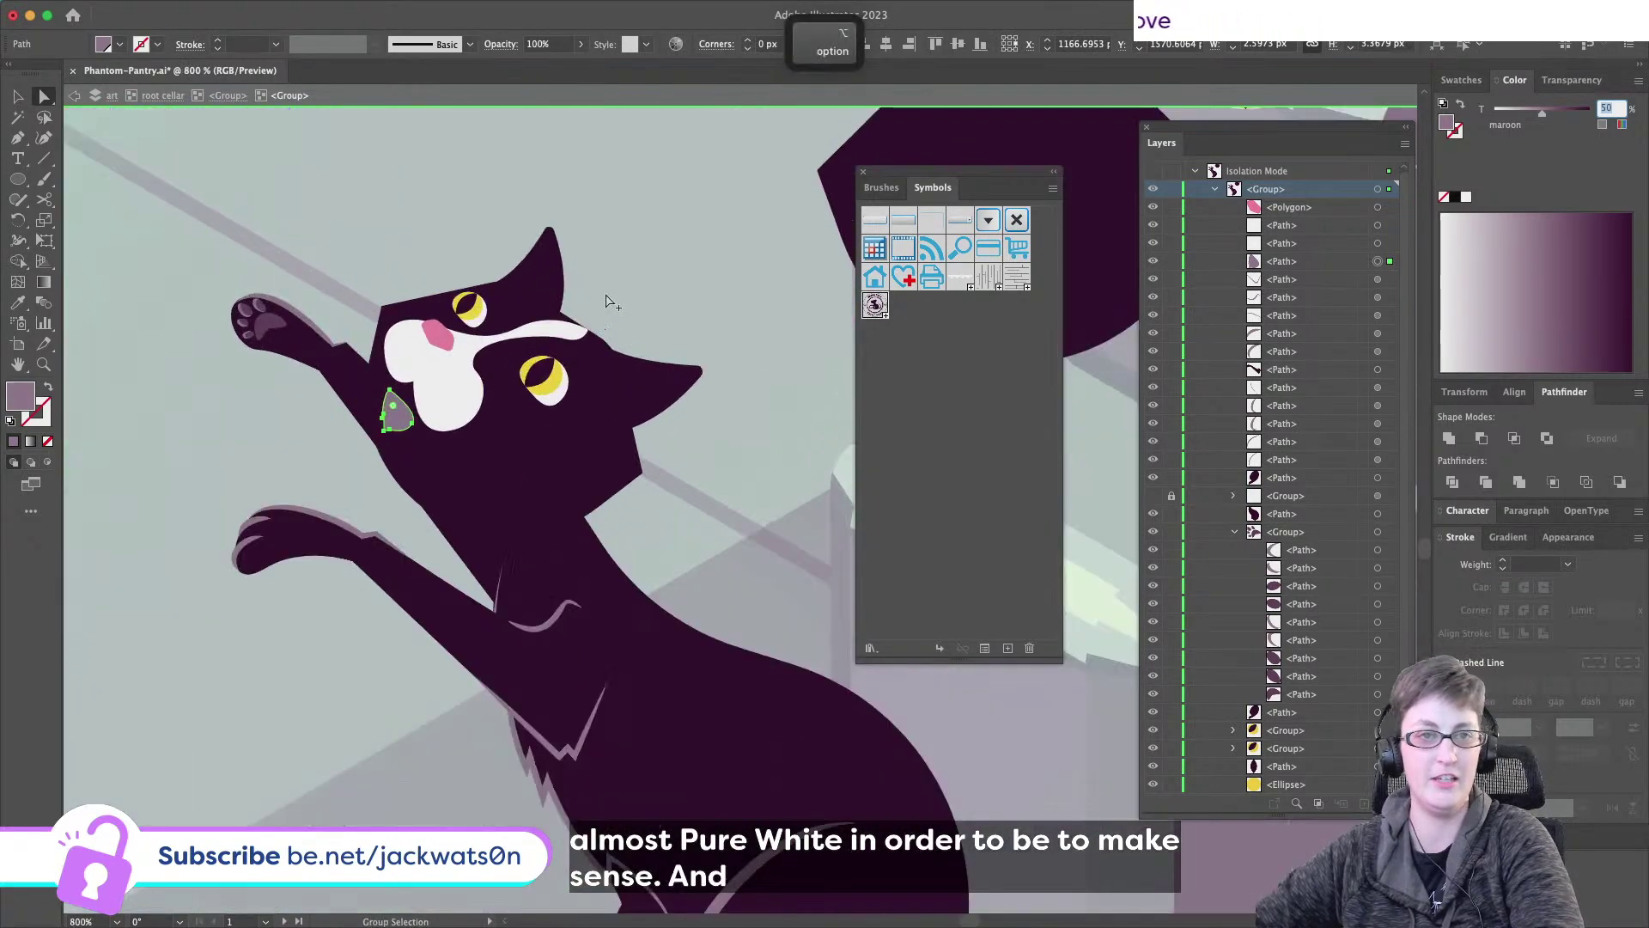
pyautogui.scroll(2, 607, 301)
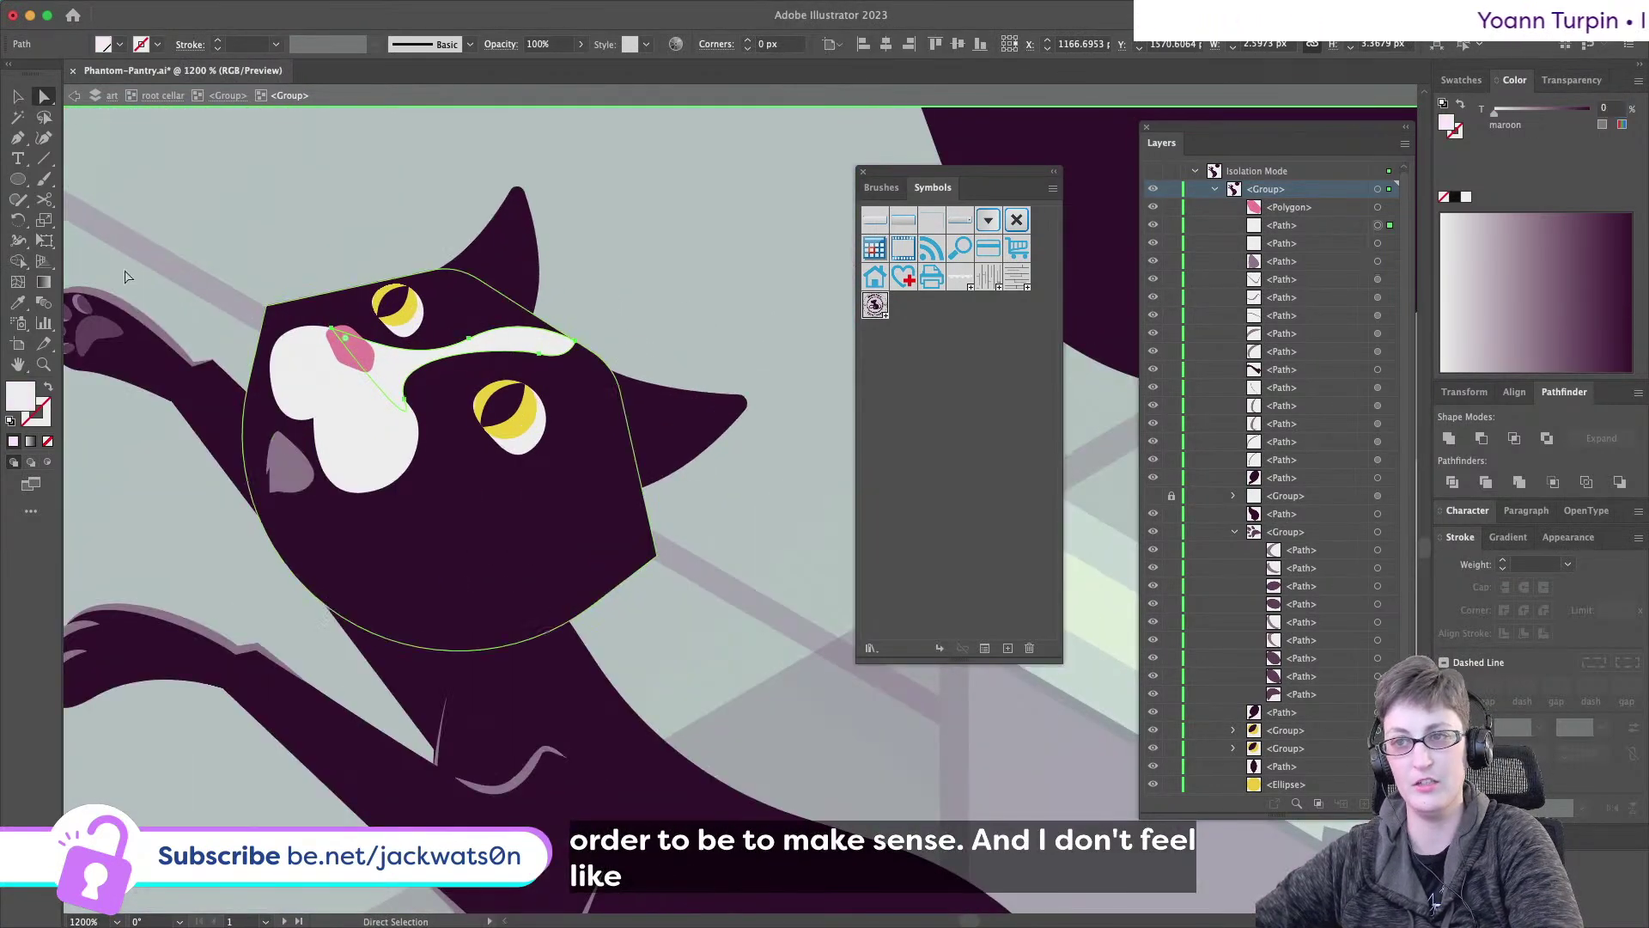
pyautogui.press('p')
pyautogui.press('super+shift+a')
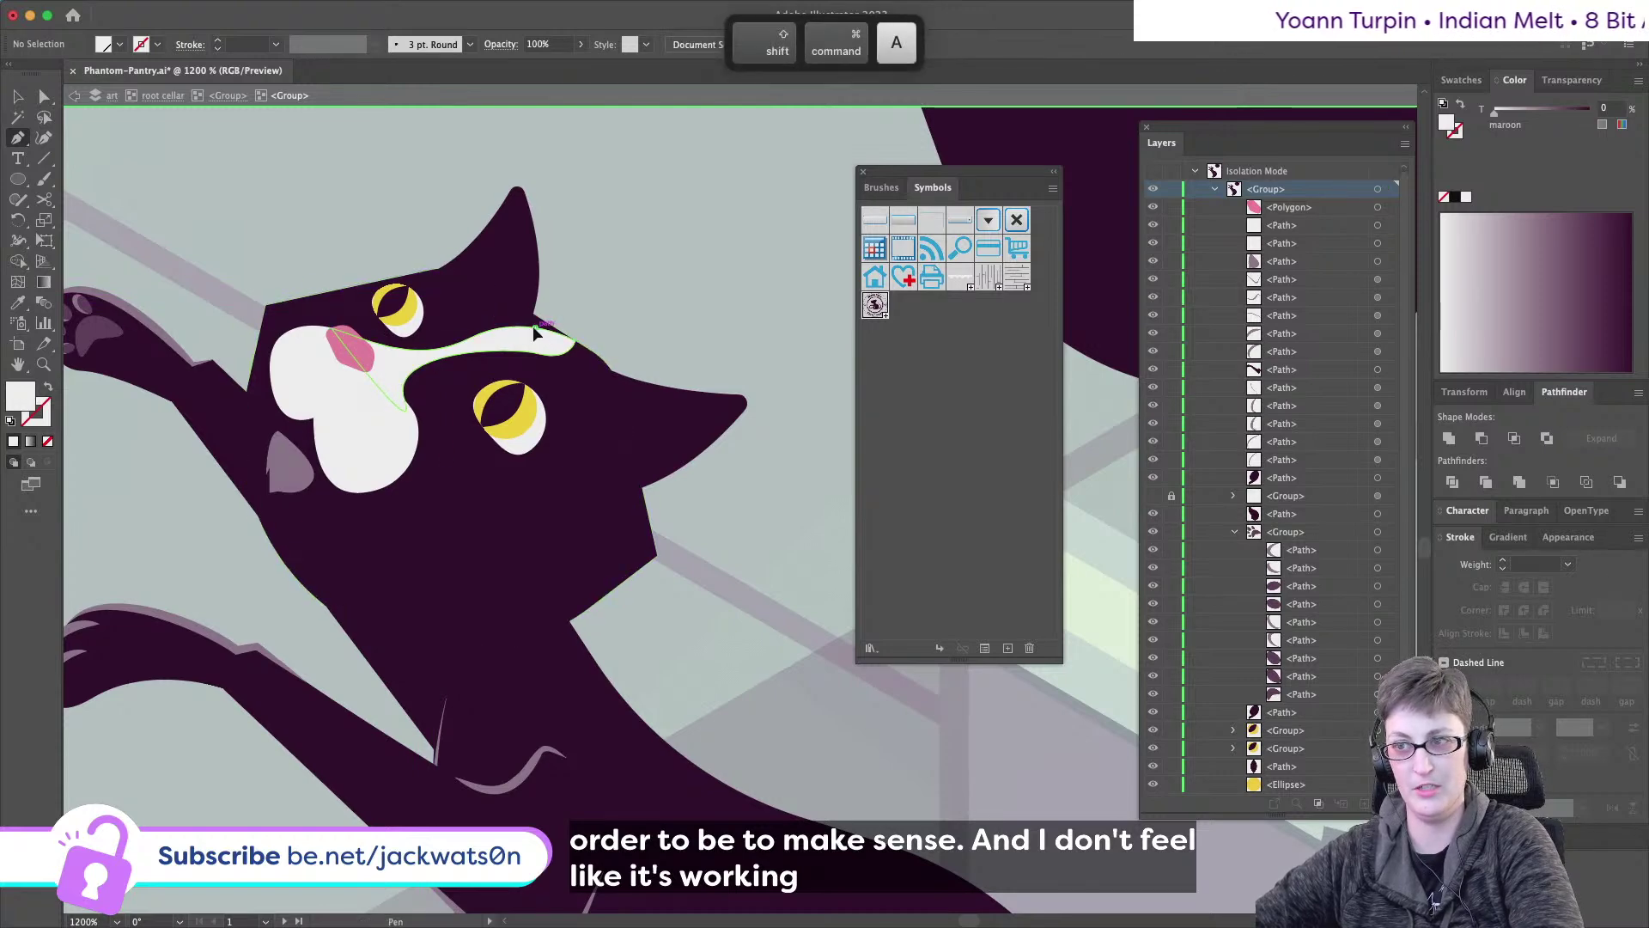
pyautogui.click(534, 327)
pyautogui.click(478, 305)
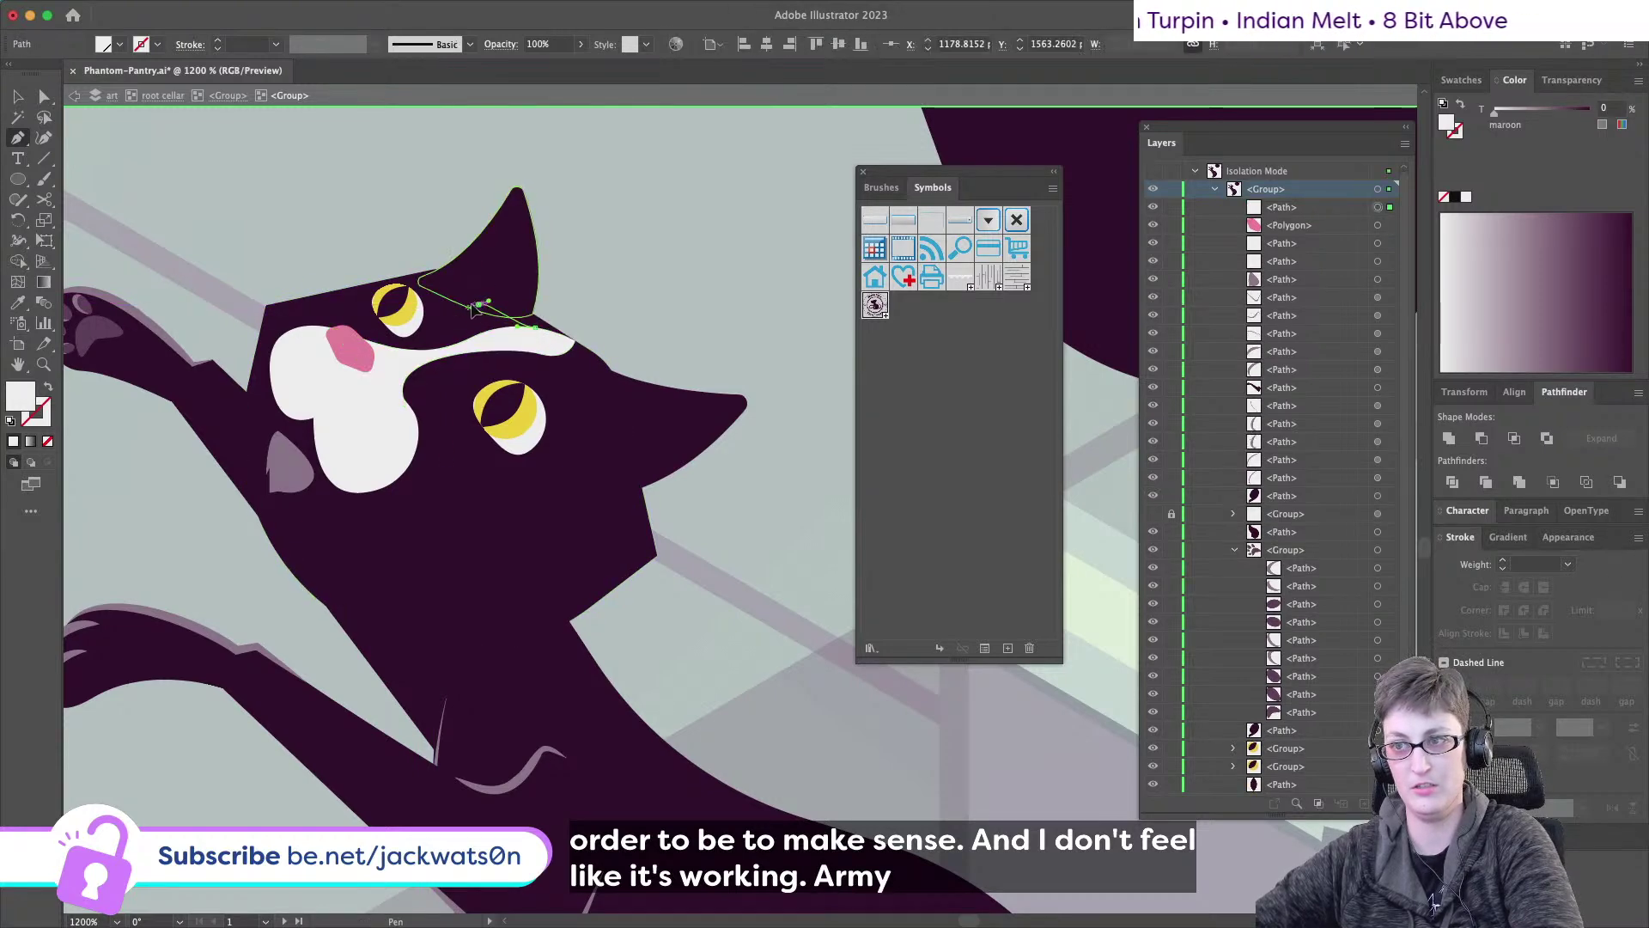
pyautogui.press('super+z')
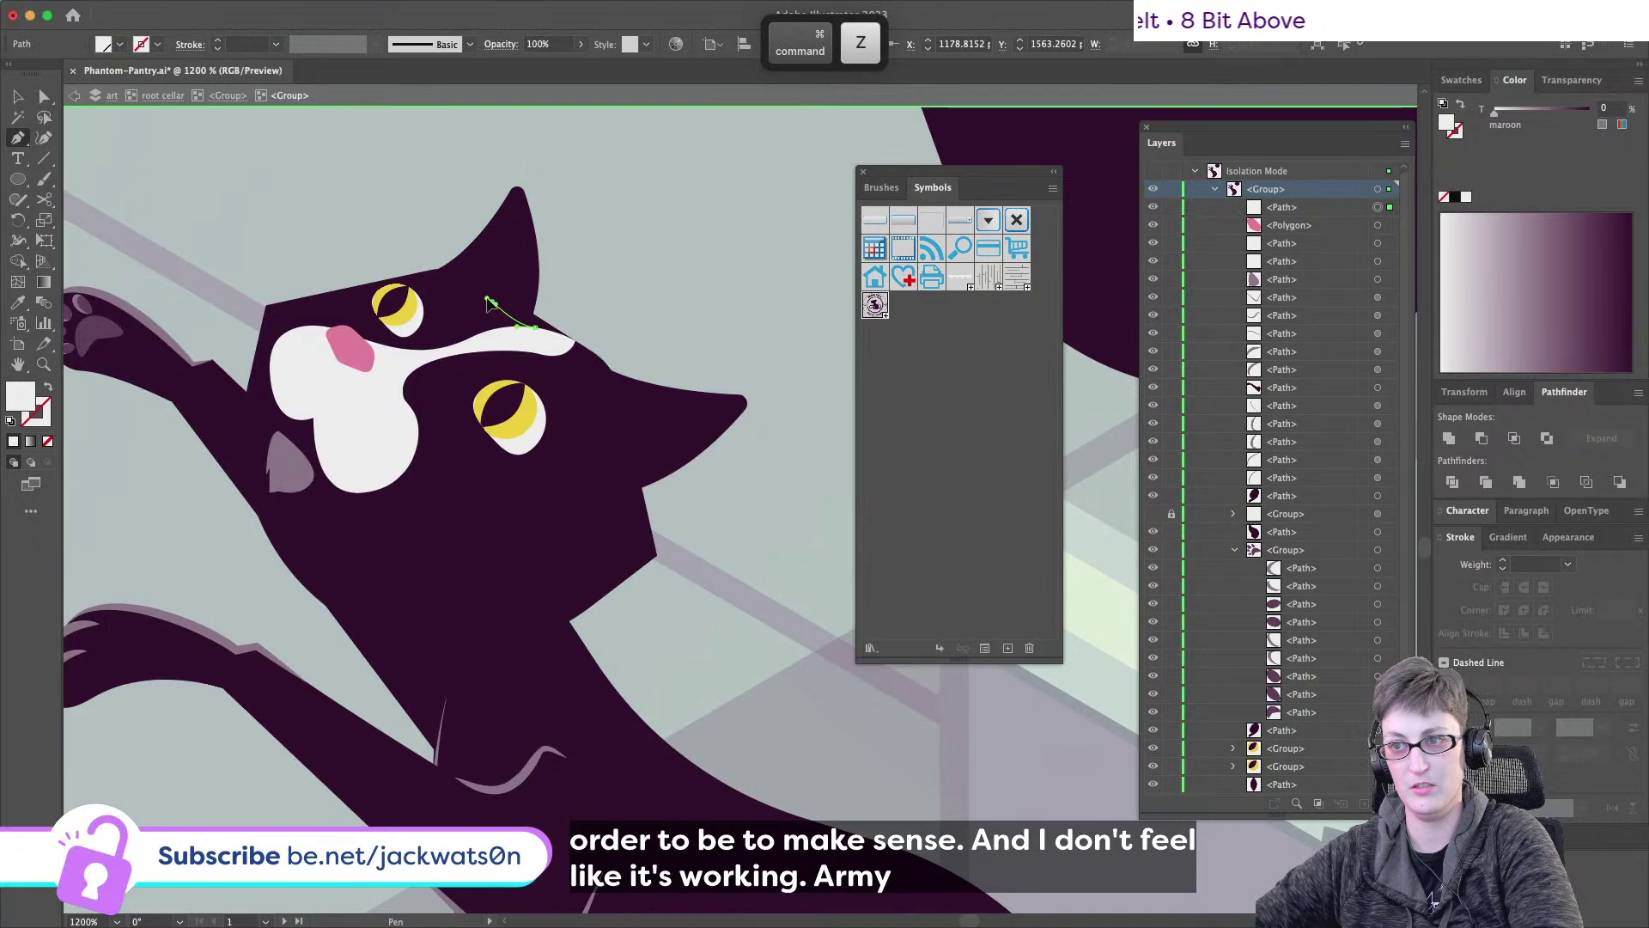
pyautogui.click(479, 339)
pyautogui.scroll(-2, 464, 352)
pyautogui.press('shift+super+a')
pyautogui.hscroll(-3, 687, 442)
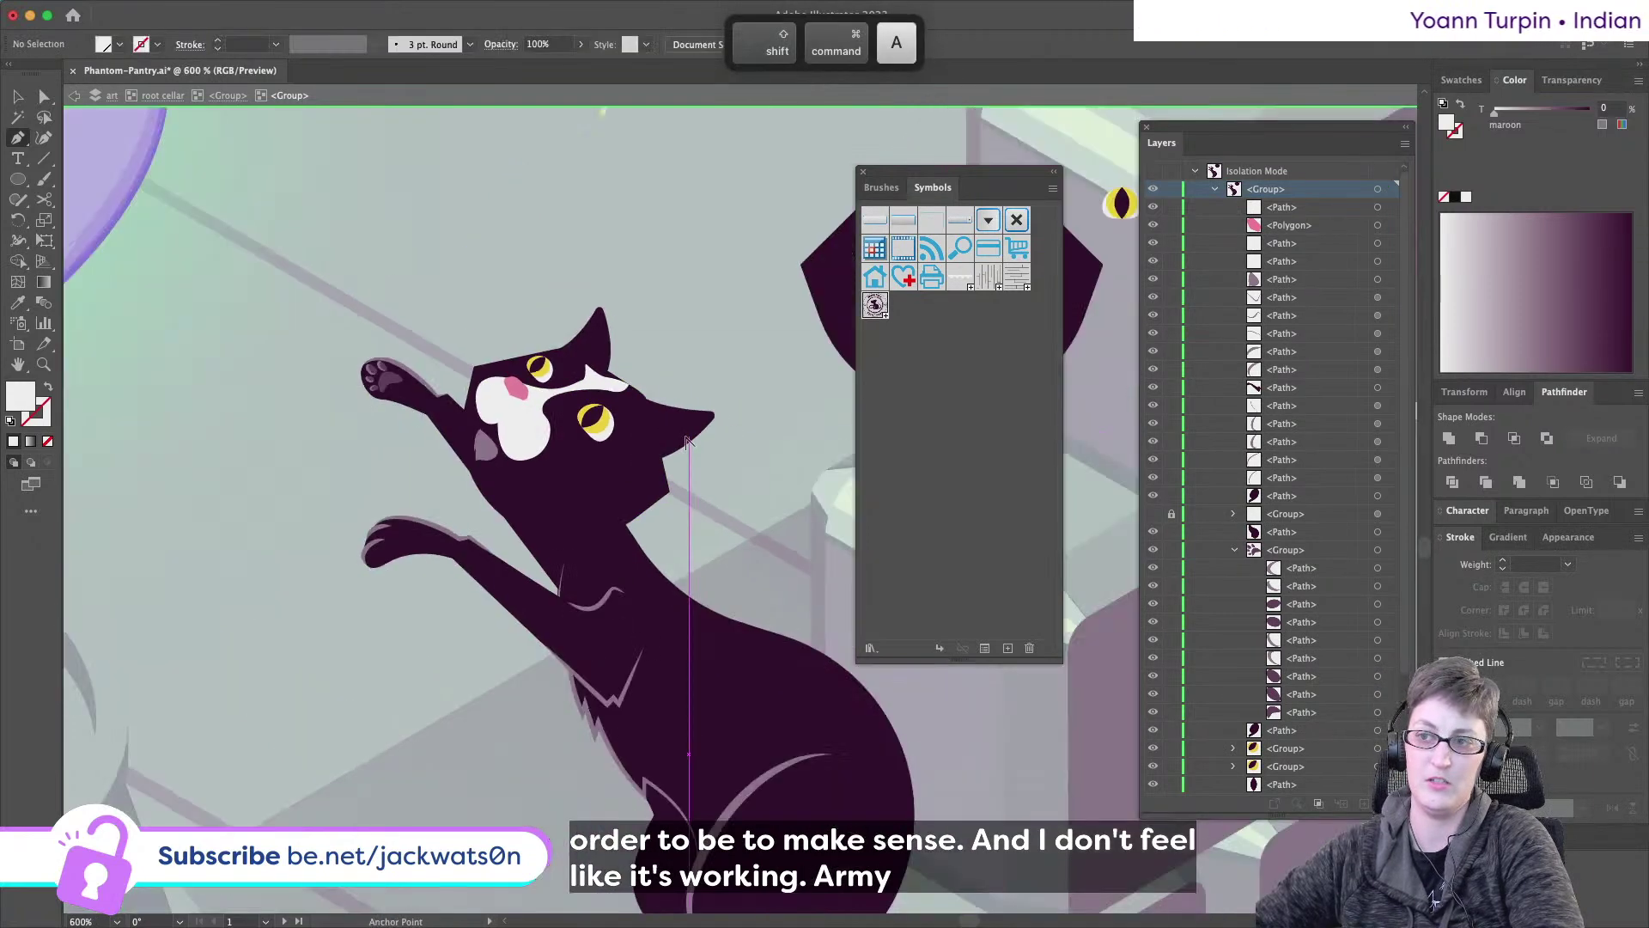
# - Scale the mouth shape down proportionally to about 2 by 2.6 px
pyautogui.scroll(-2, 747, 445)
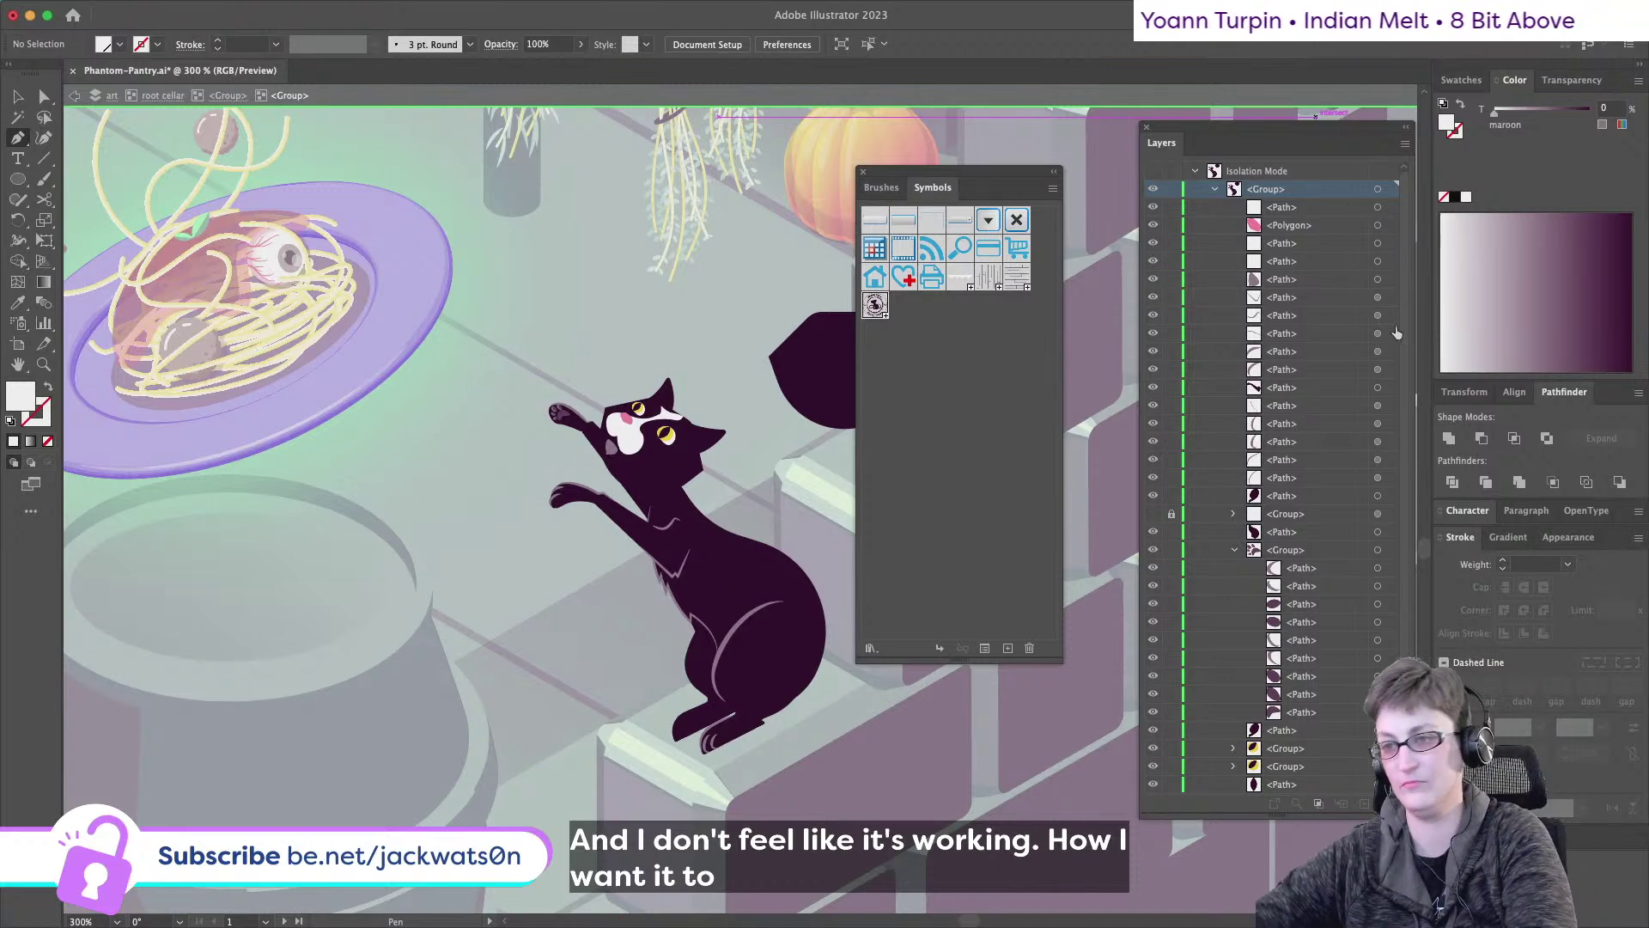
pyautogui.scroll(5, 657, 453)
pyautogui.press('a')
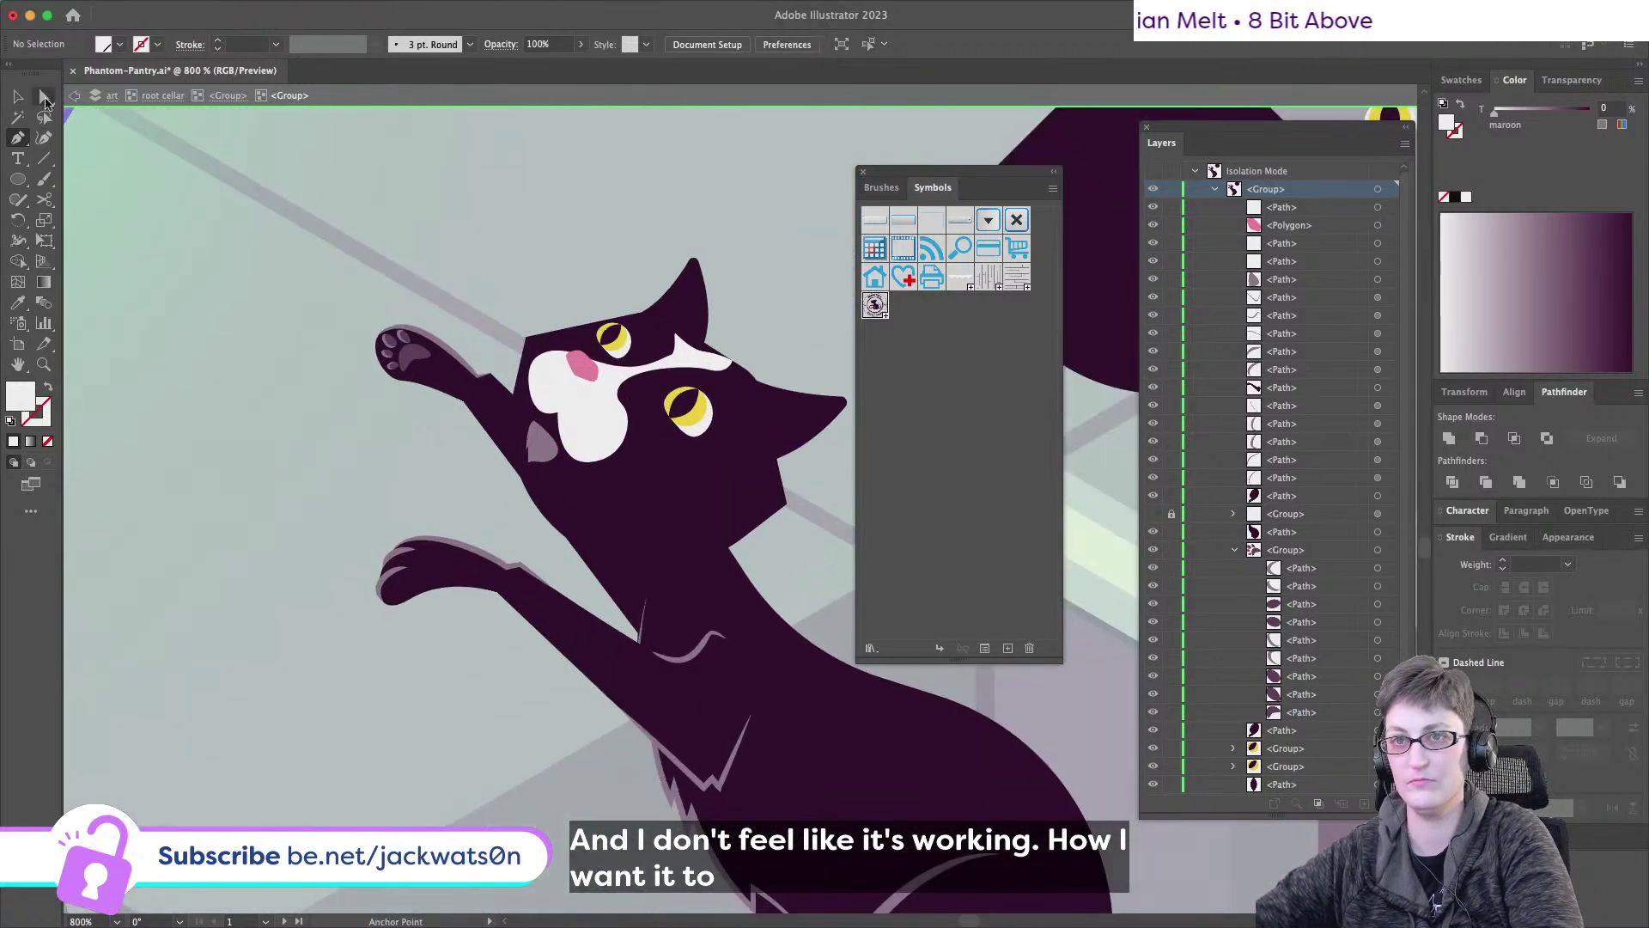
pyautogui.click(536, 442)
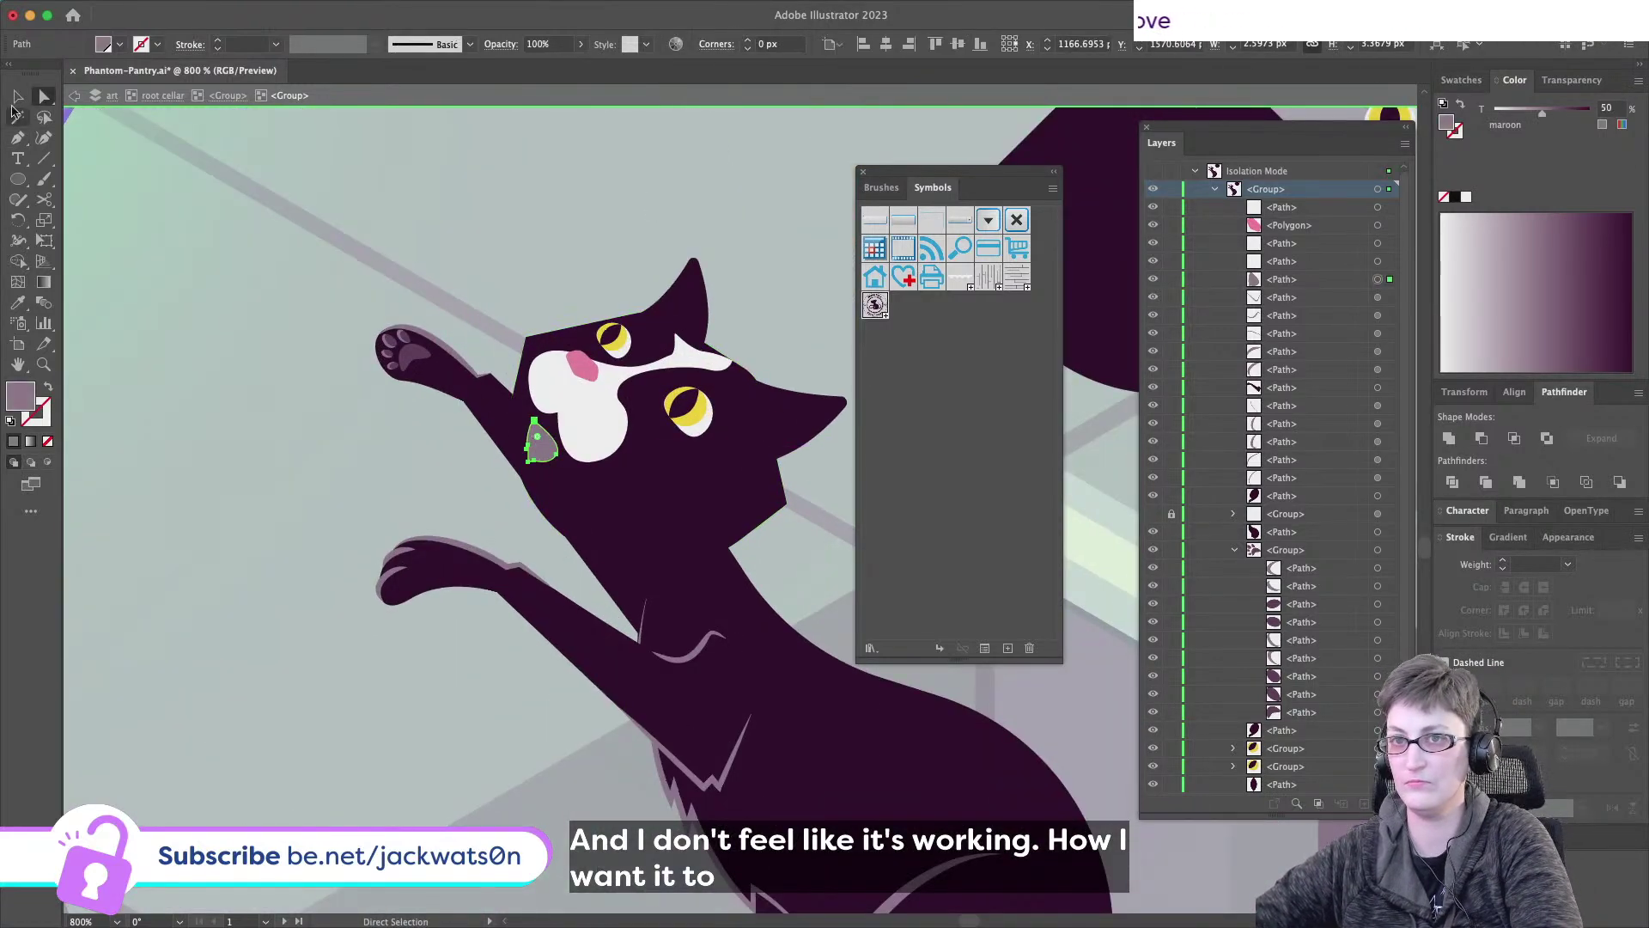
pyautogui.click(17, 97)
pyautogui.moveTo(543, 455); pyautogui.dragTo(544, 451)
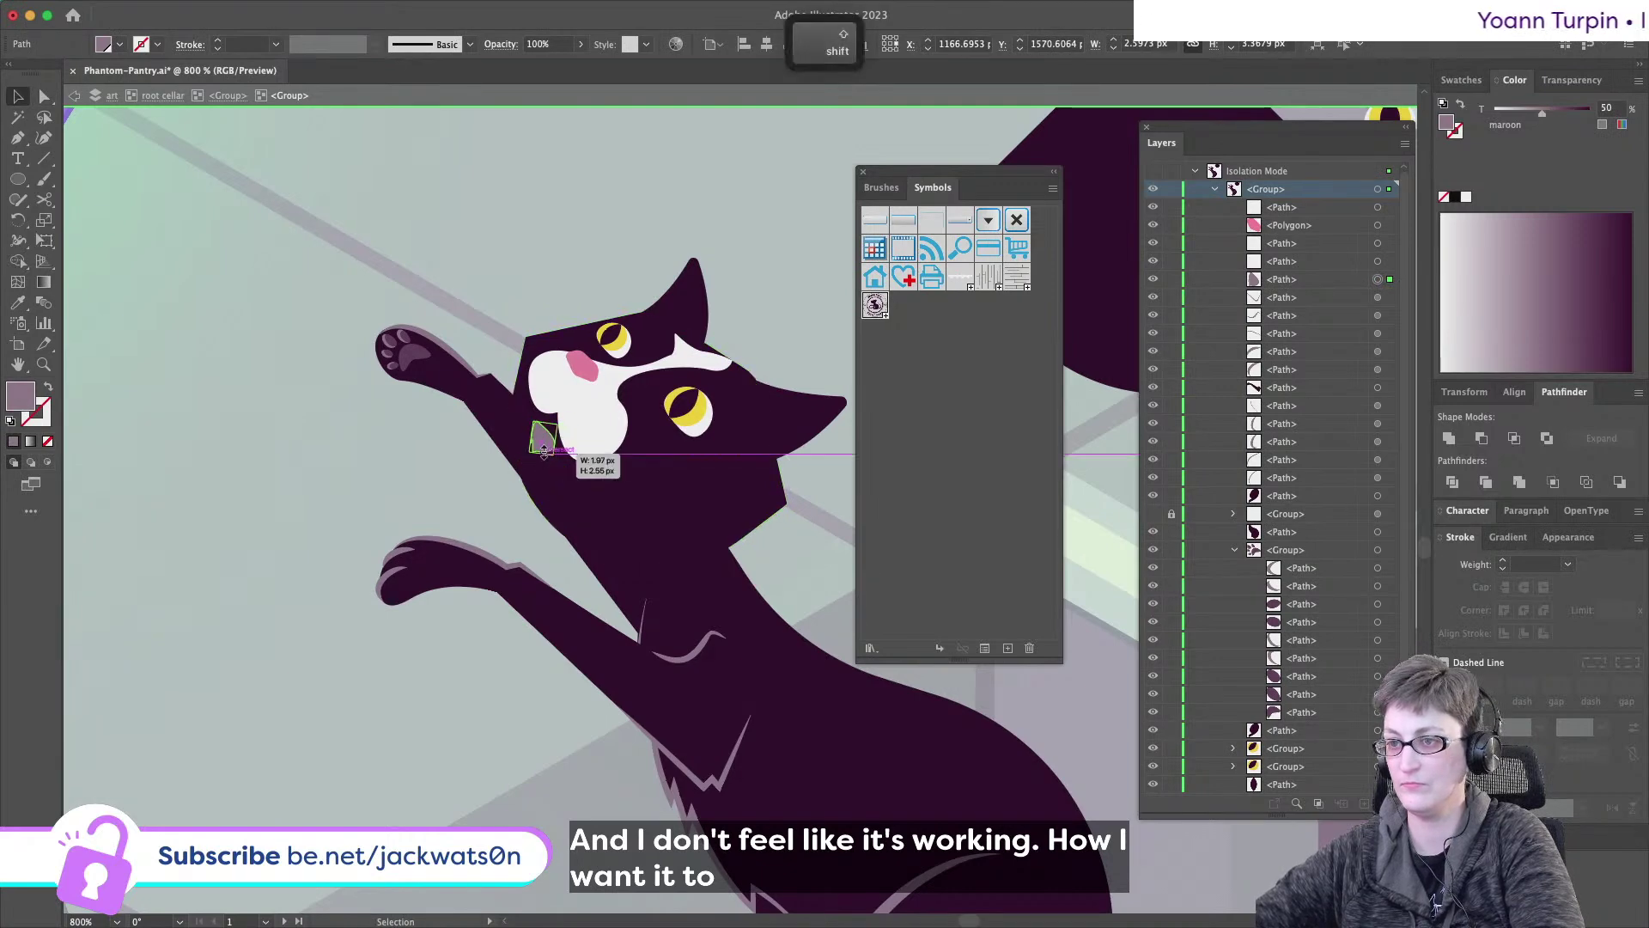
pyautogui.press('shift+super+a')
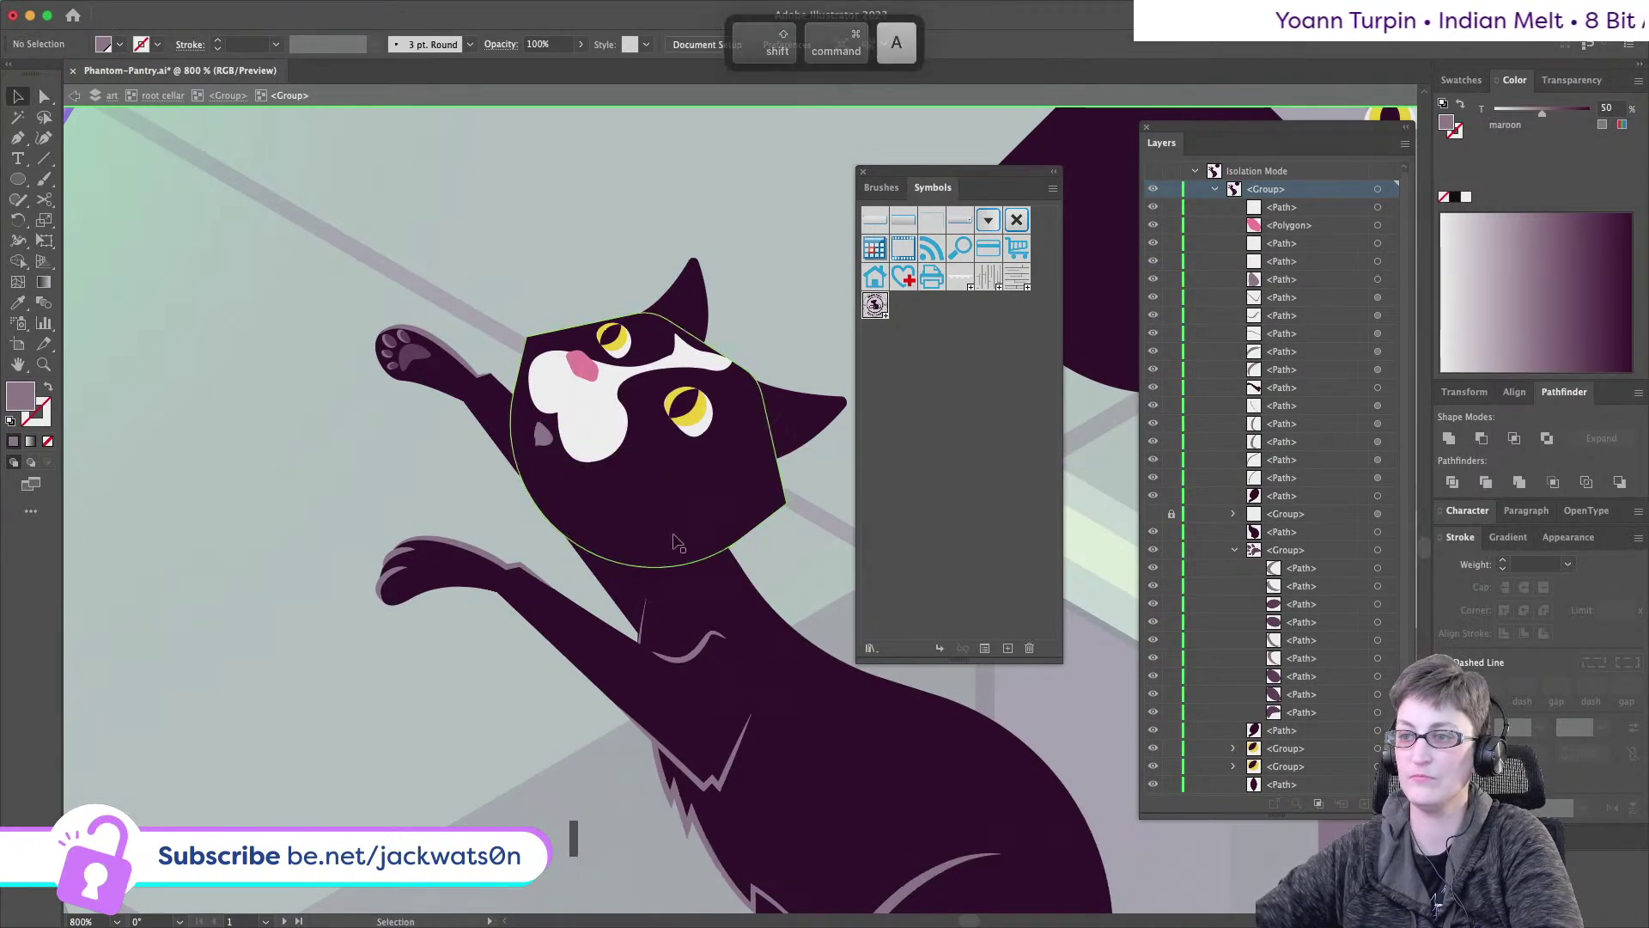
# - Delete the white forehead stripe and its pointed extension, keeping the muzzle
pyautogui.scroll(-5, 685, 547)
pyautogui.hscroll(1, 670, 532)
pyautogui.scroll(3, 655, 521)
pyautogui.scroll(2, 654, 521)
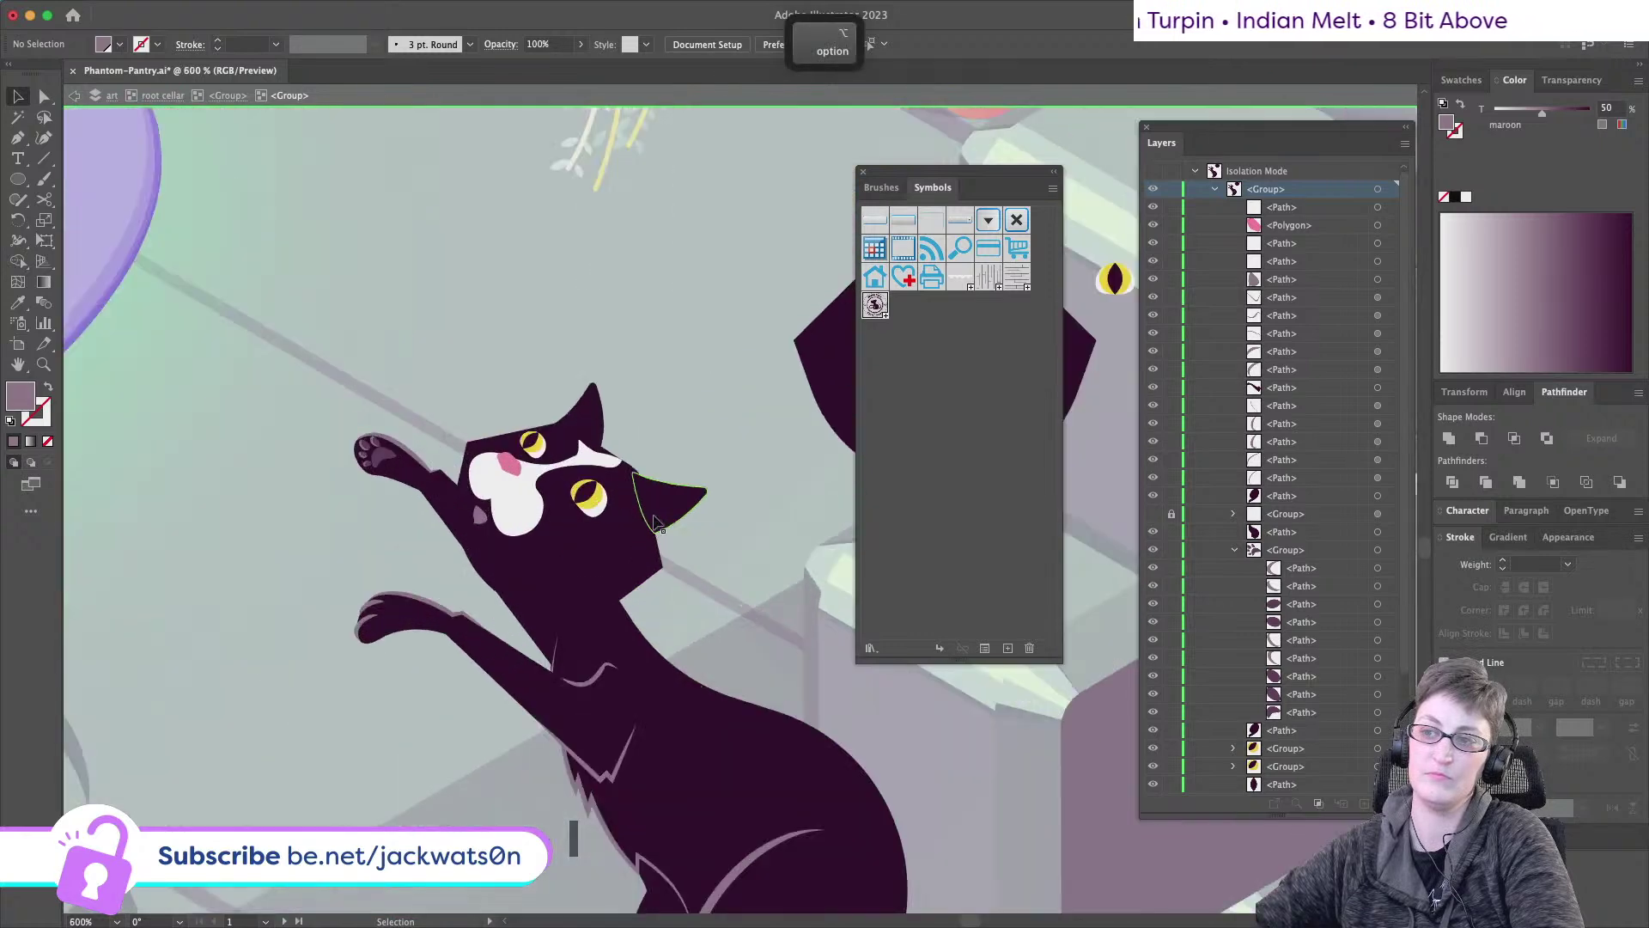
pyautogui.click(602, 463)
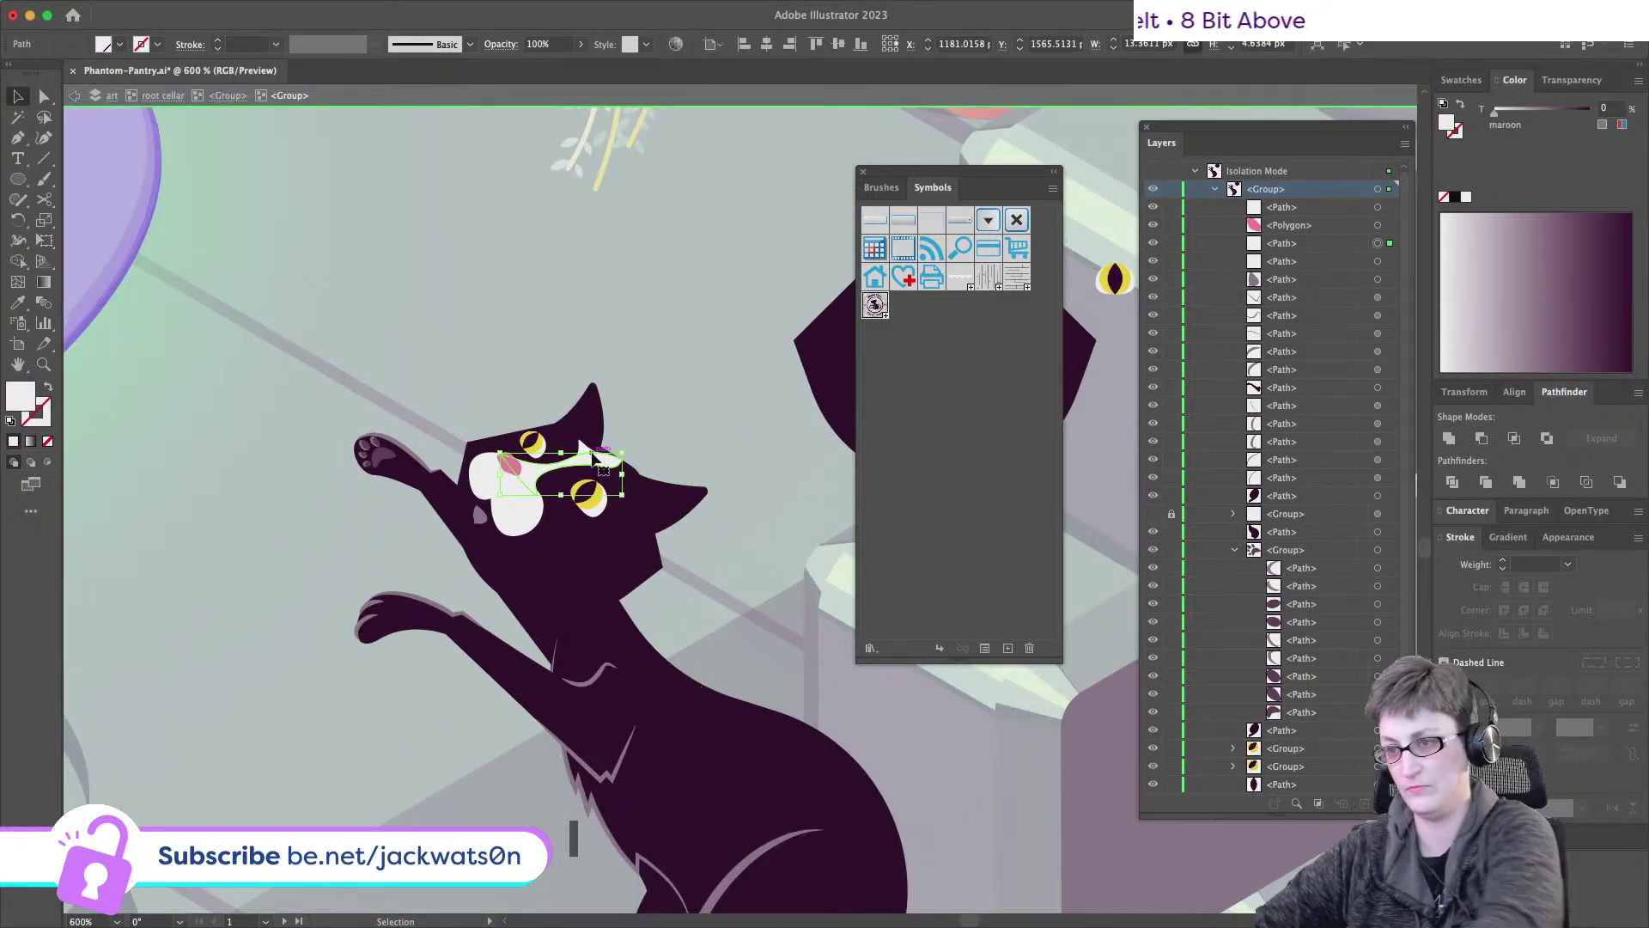
pyautogui.press('BackSpace')
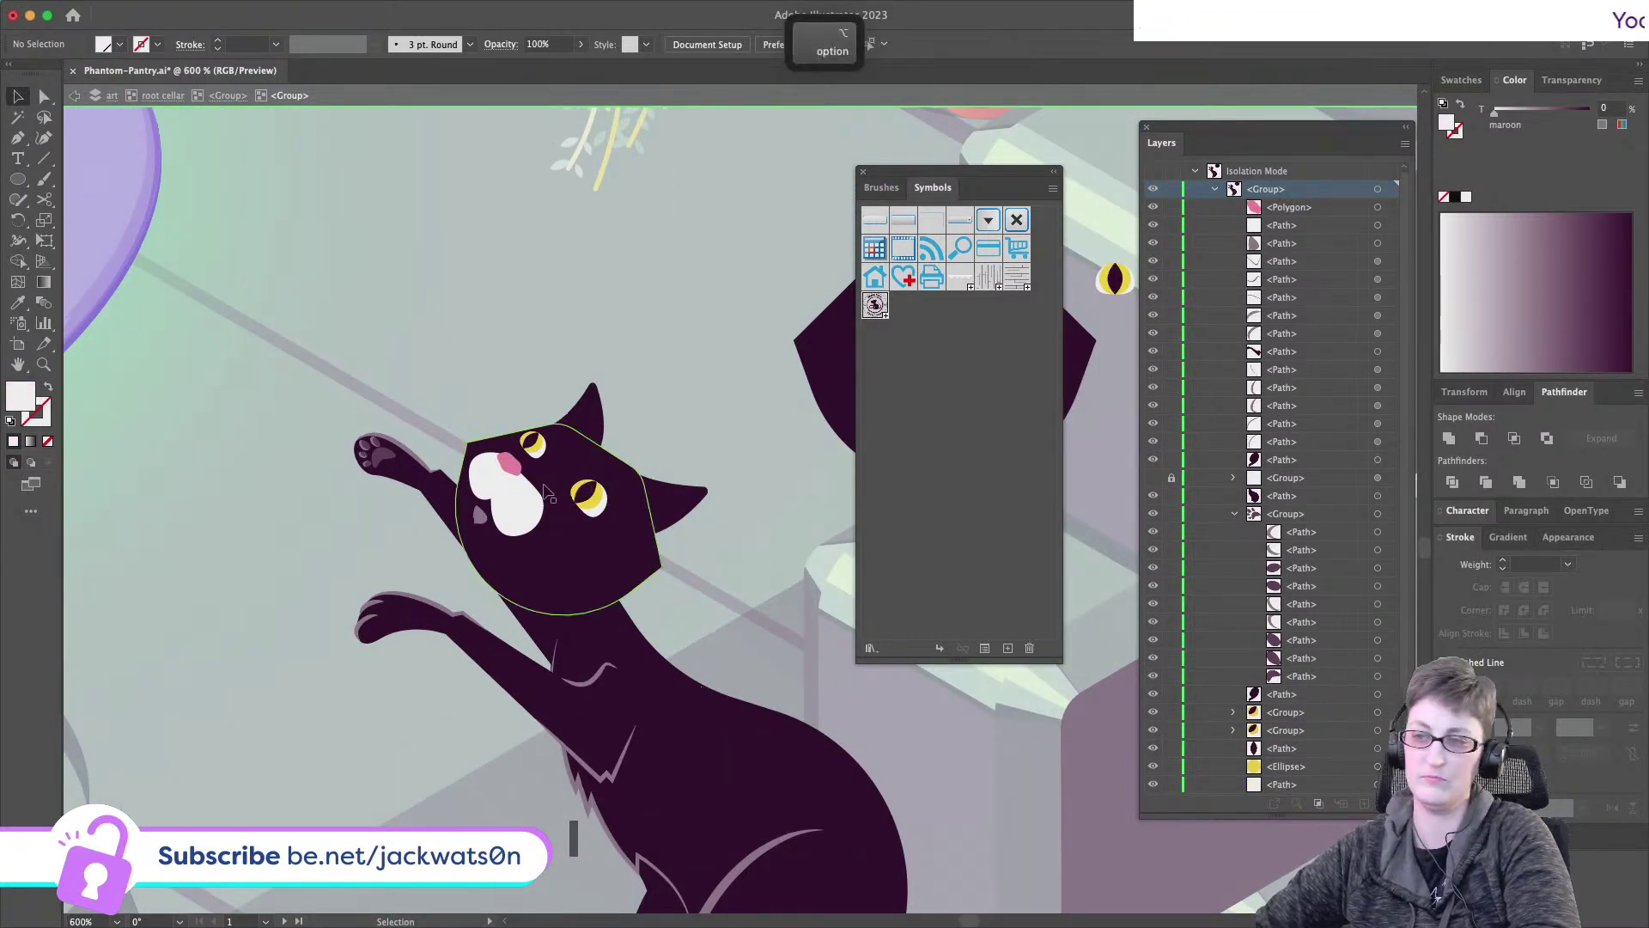
# - Move the mouth shape closer to the notch on the underside of the white muzzle
pyautogui.scroll(4, 544, 491)
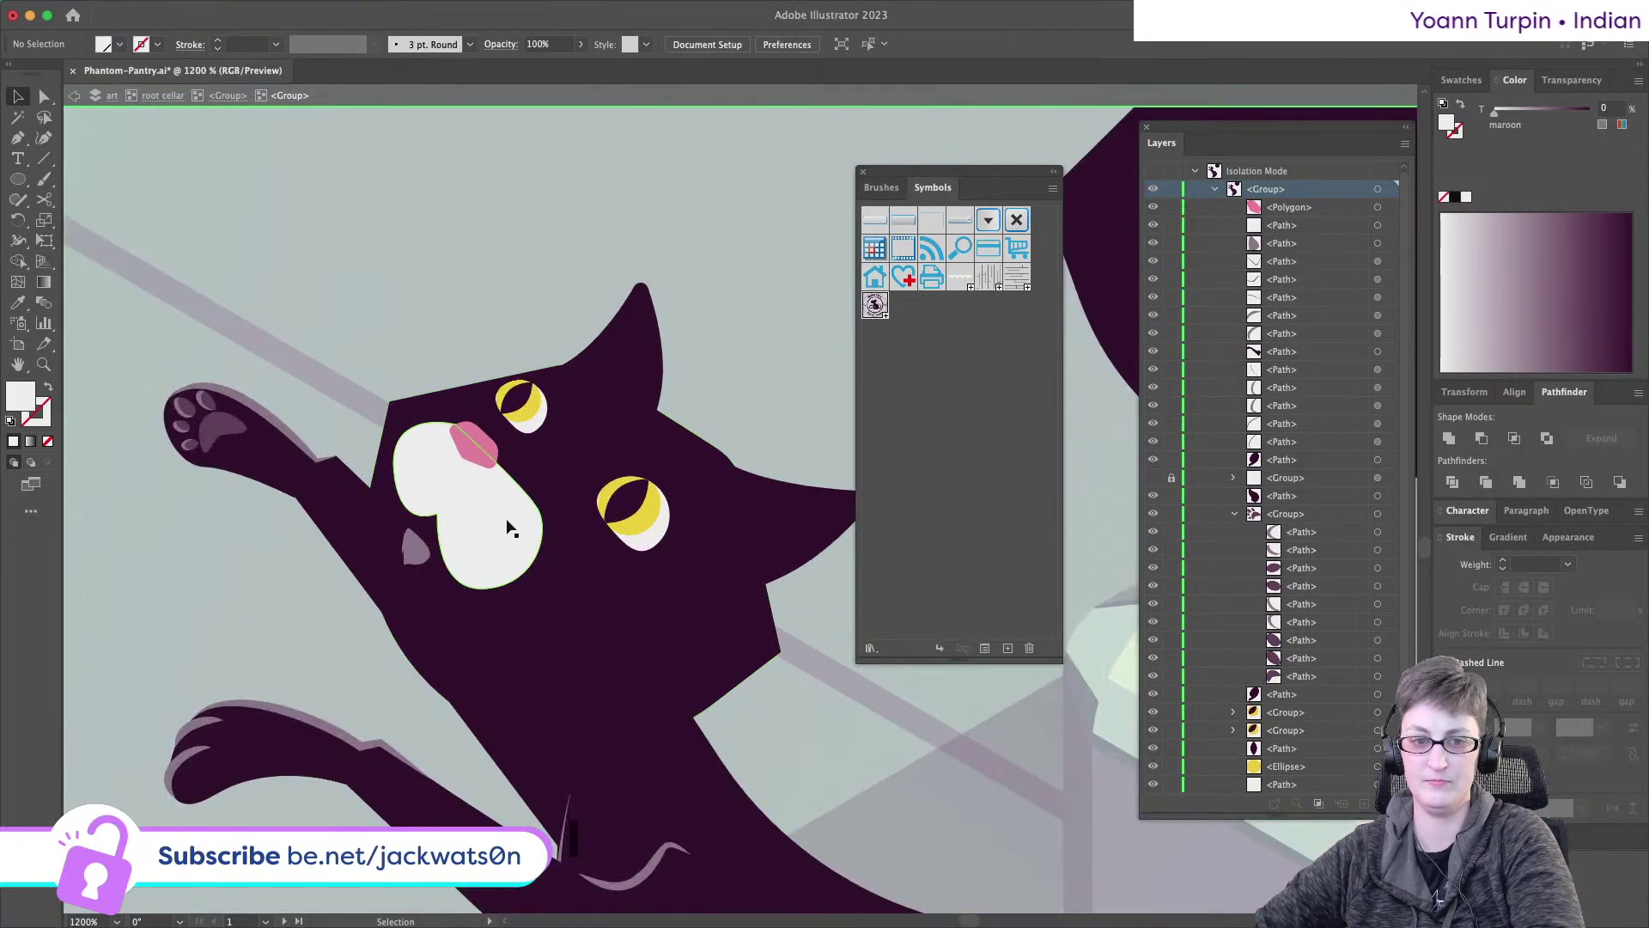
pyautogui.moveTo(488, 529); pyautogui.dragTo(434, 526)
pyautogui.scroll(-5, 607, 608)
pyautogui.click(791, 658)
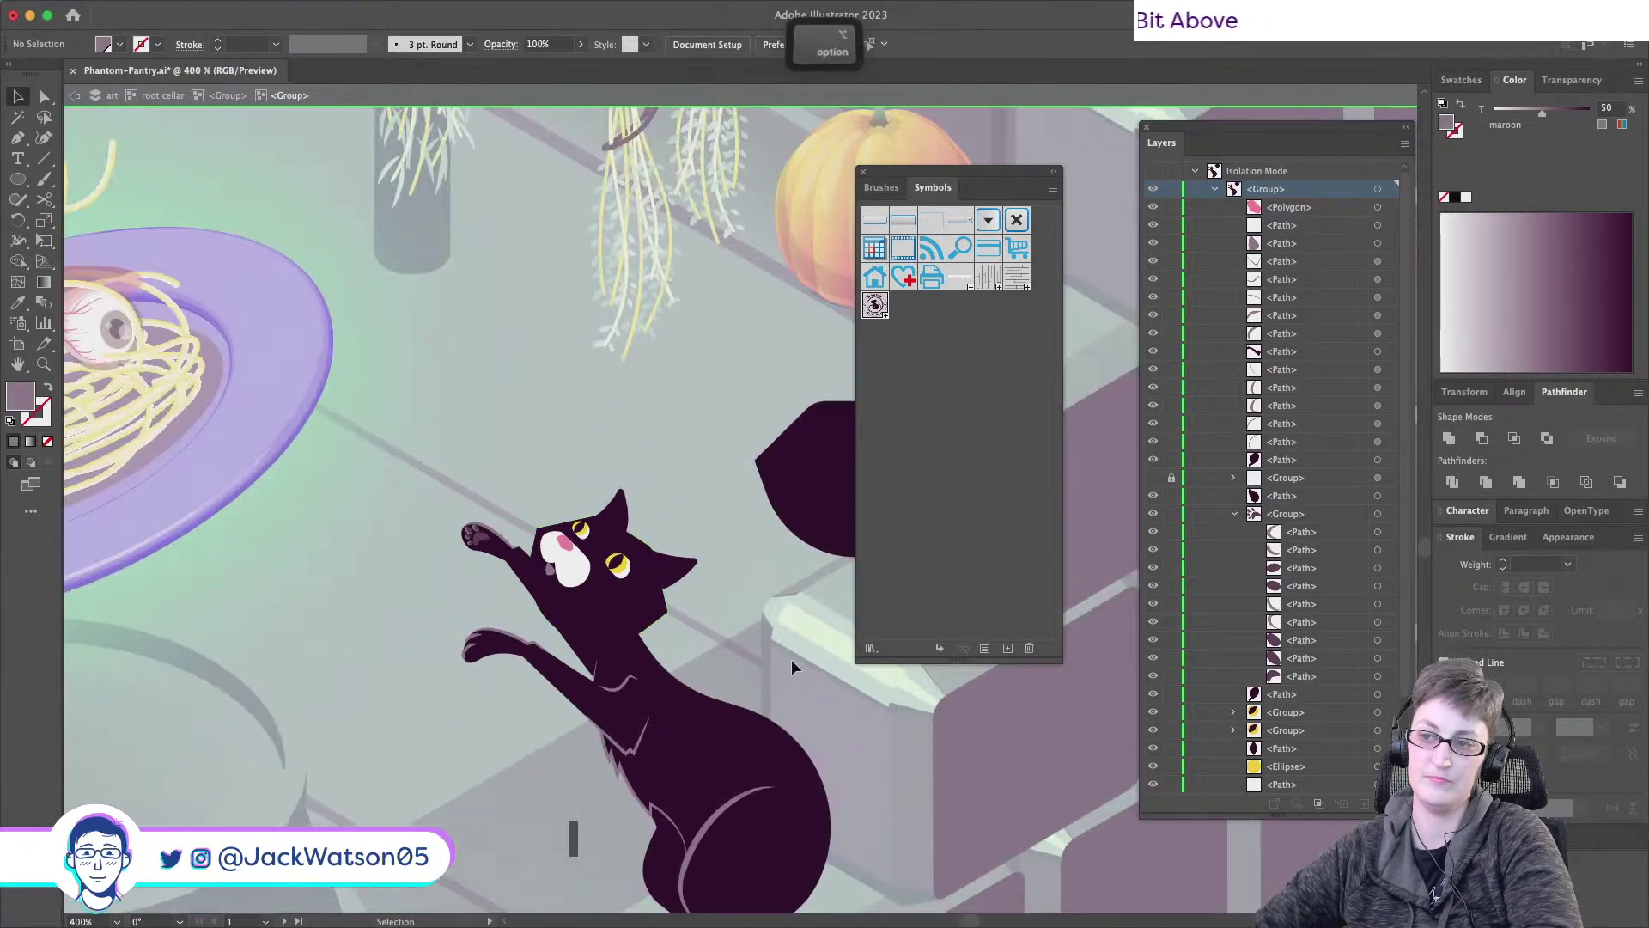
# - Draw a curved white extension with the muzzle's 0% maroon fill, running from the muzzle's upper edge to a point between the eyes
pyautogui.scroll(-2, 791, 658)
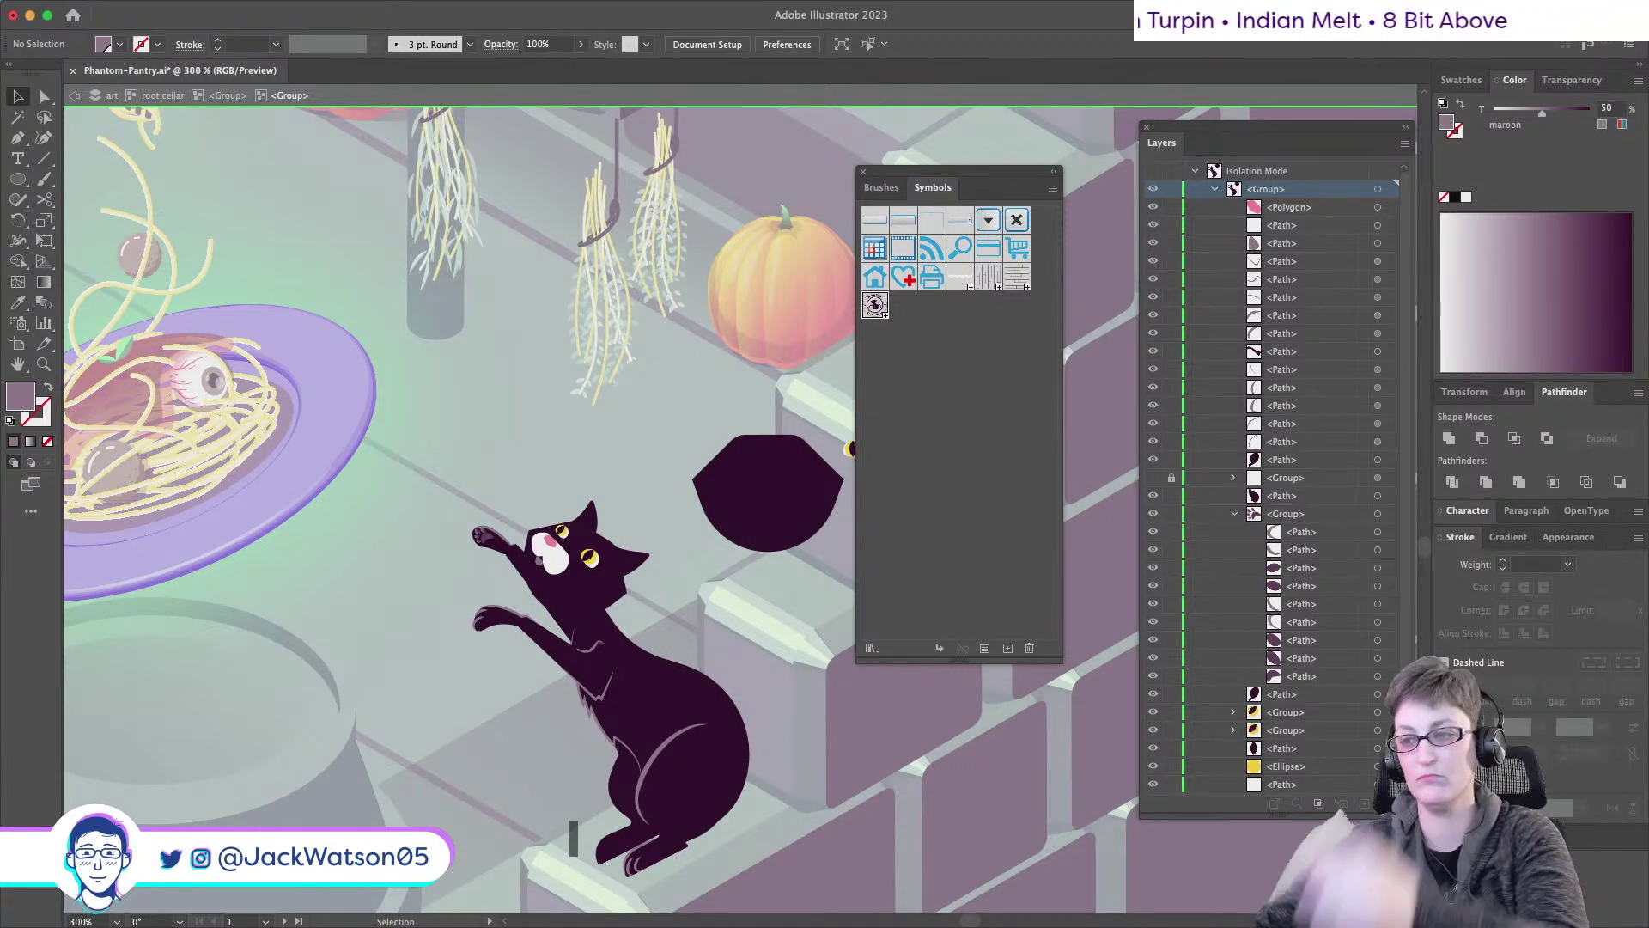
pyautogui.press('super+equal')
pyautogui.press('super+equal')
pyautogui.press('super+equal')
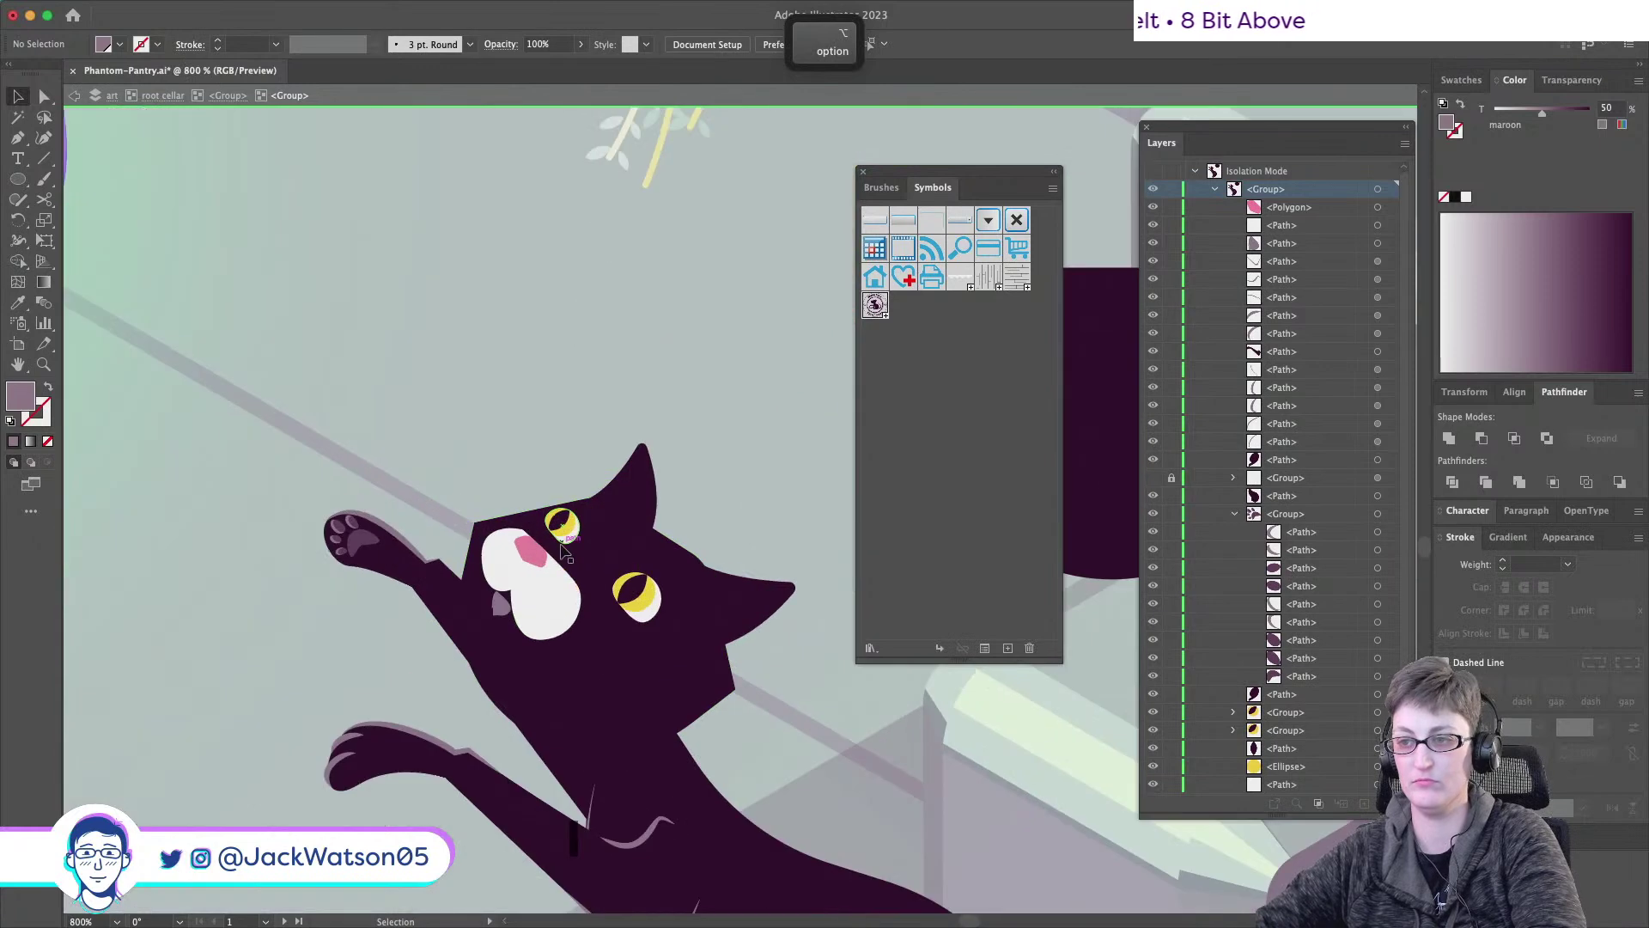
pyautogui.press('super+equal')
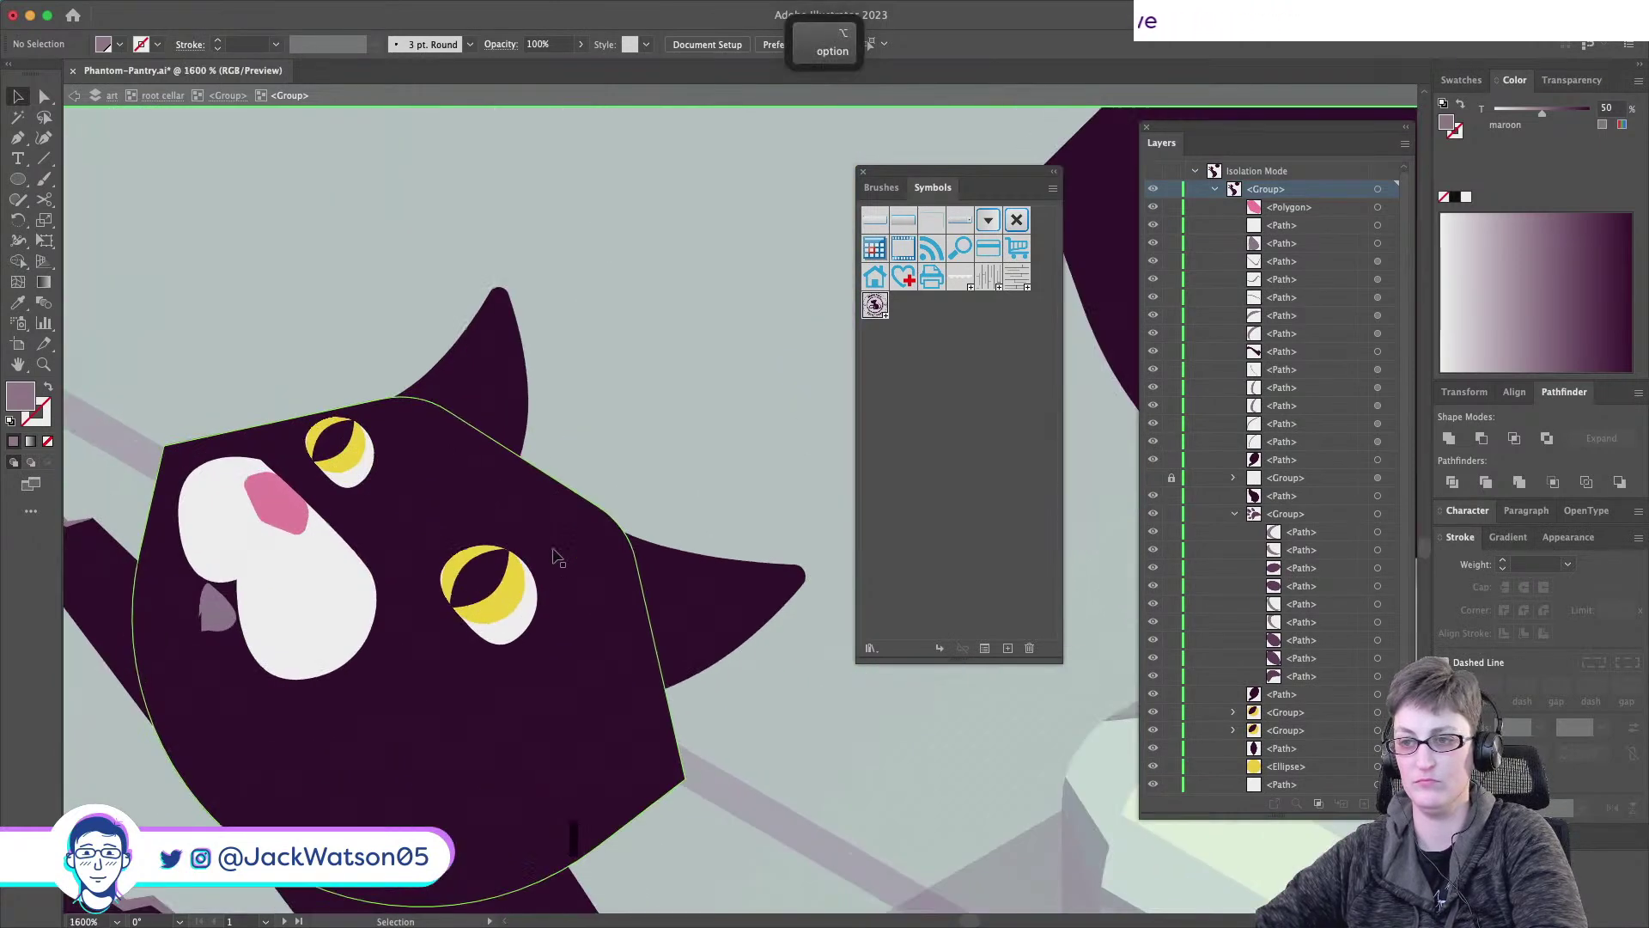
pyautogui.click(280, 577)
pyautogui.click(19, 141)
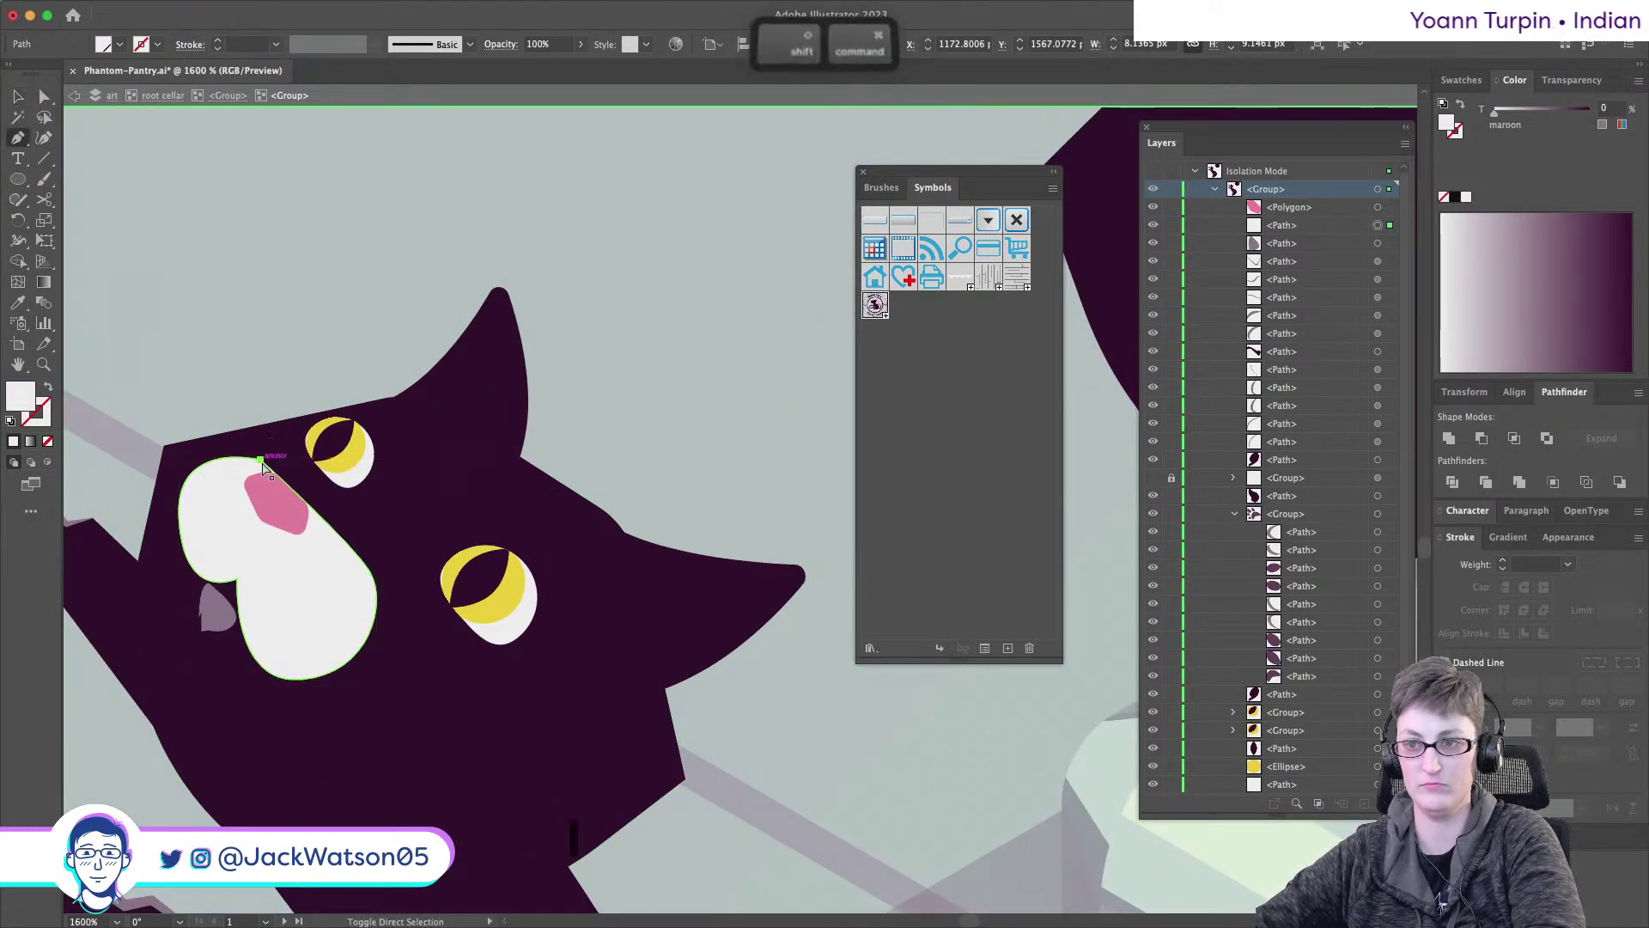
pyautogui.press('shift+super+a')
pyautogui.click(260, 459)
pyautogui.moveTo(419, 503); pyautogui.dragTo(490, 498)
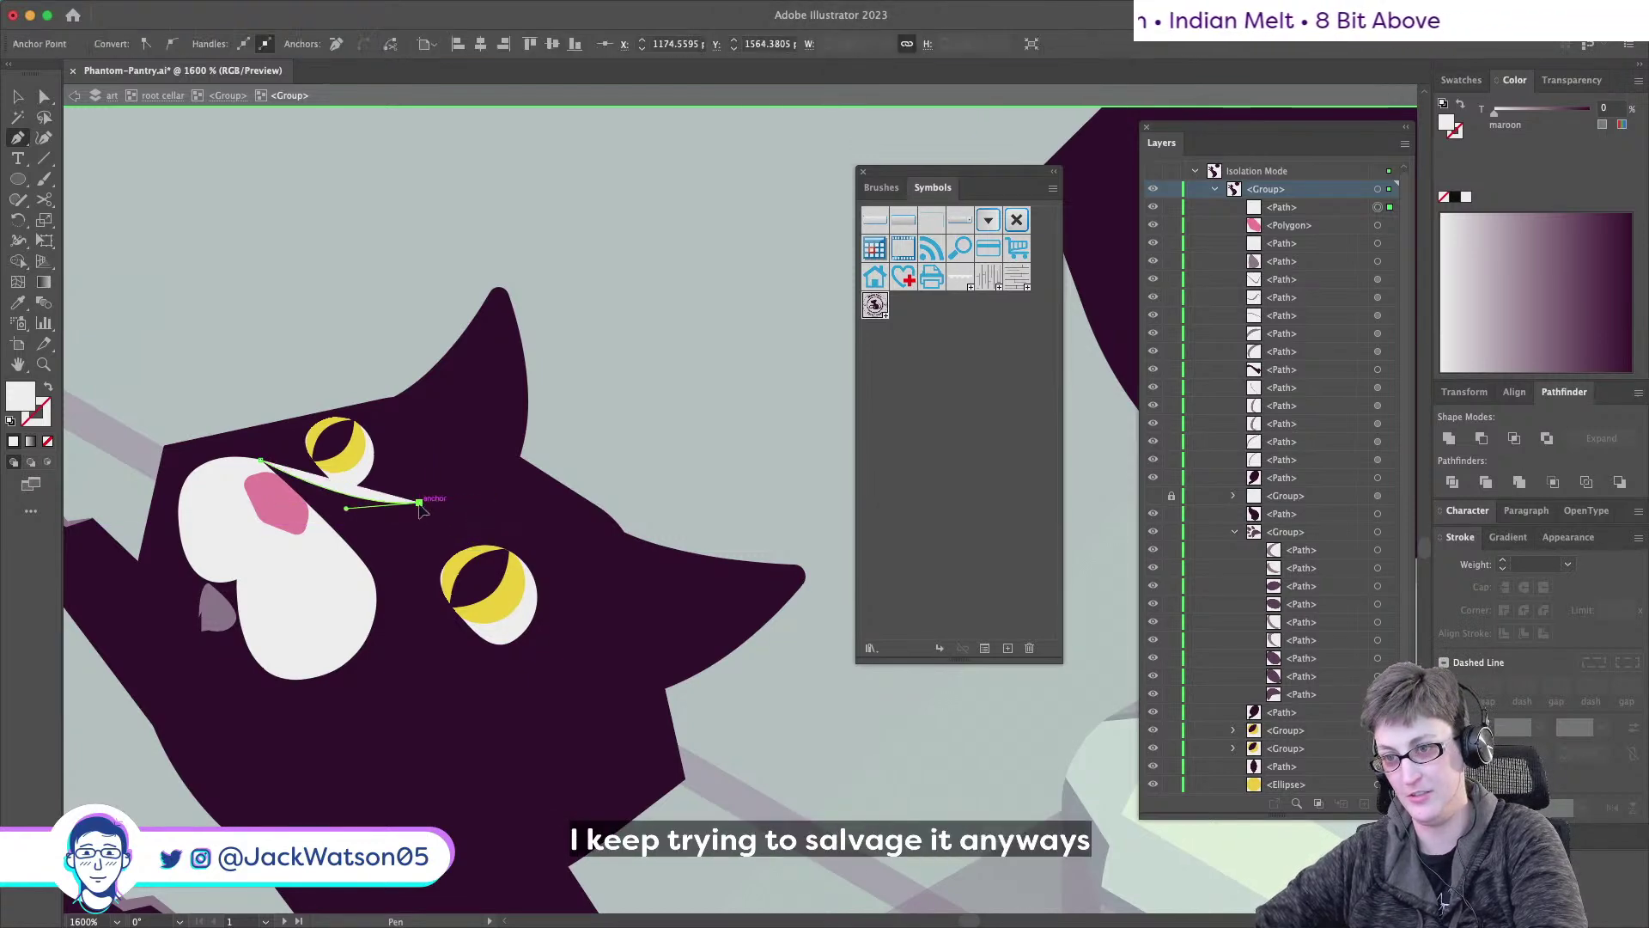
pyautogui.click(372, 570)
pyautogui.moveTo(375, 599); pyautogui.dragTo(388, 659)
pyautogui.click(373, 587)
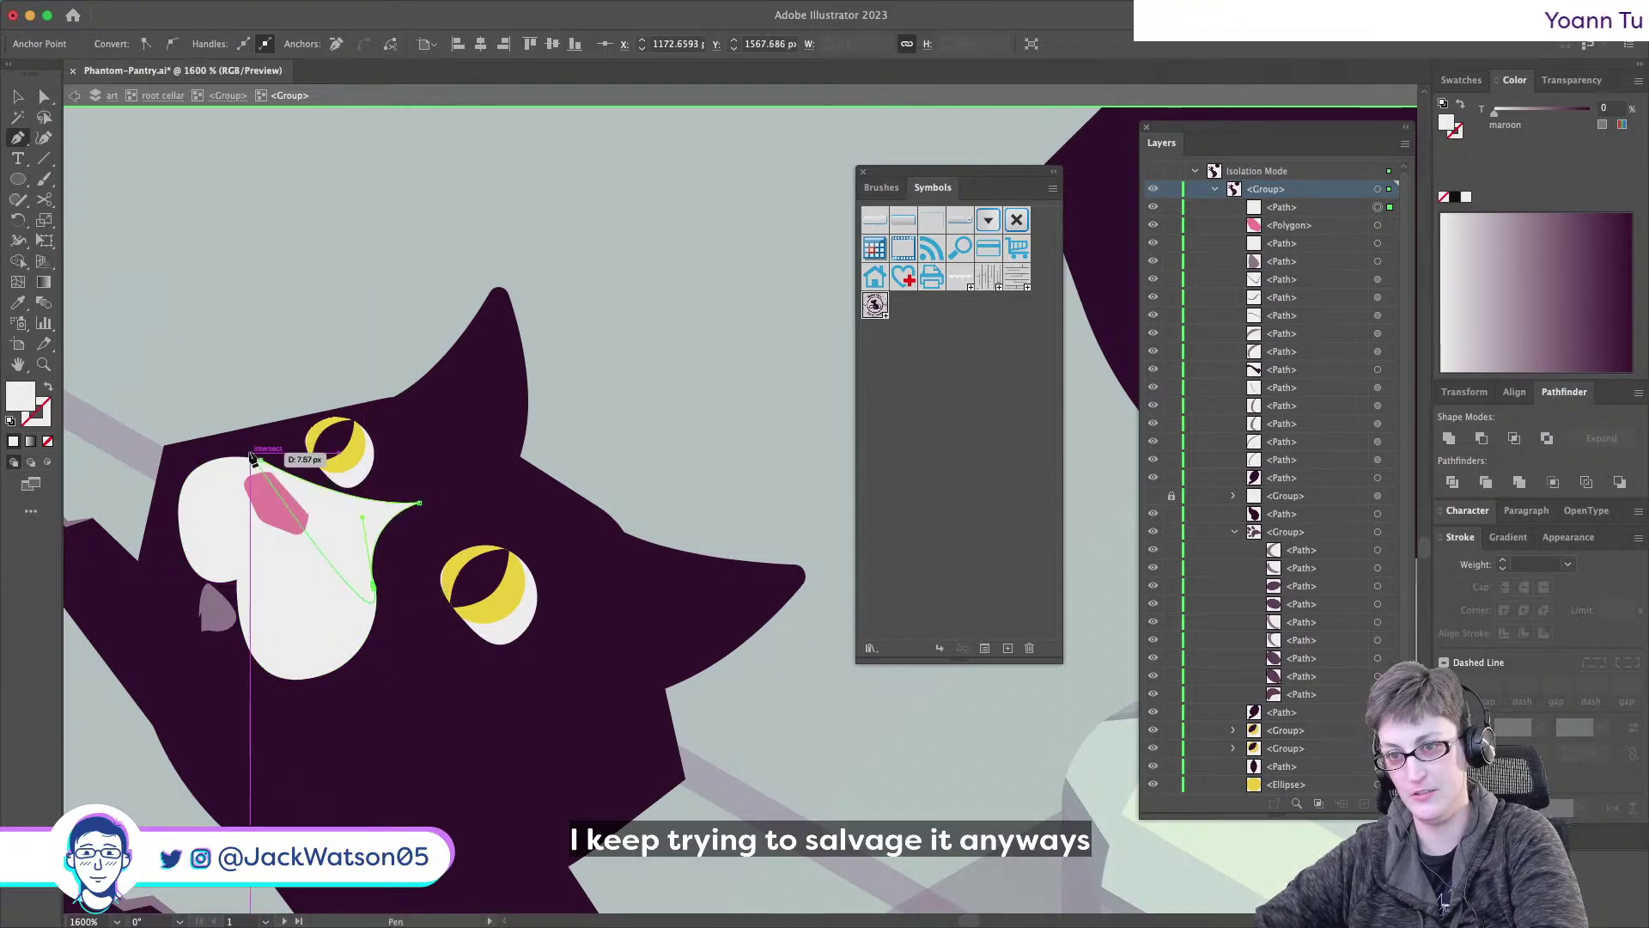
pyautogui.click(260, 461)
pyautogui.press('super+shift+a')
# - Place the white extension behind the pink nose in the stacking order
pyautogui.scroll(-5, 411, 619)
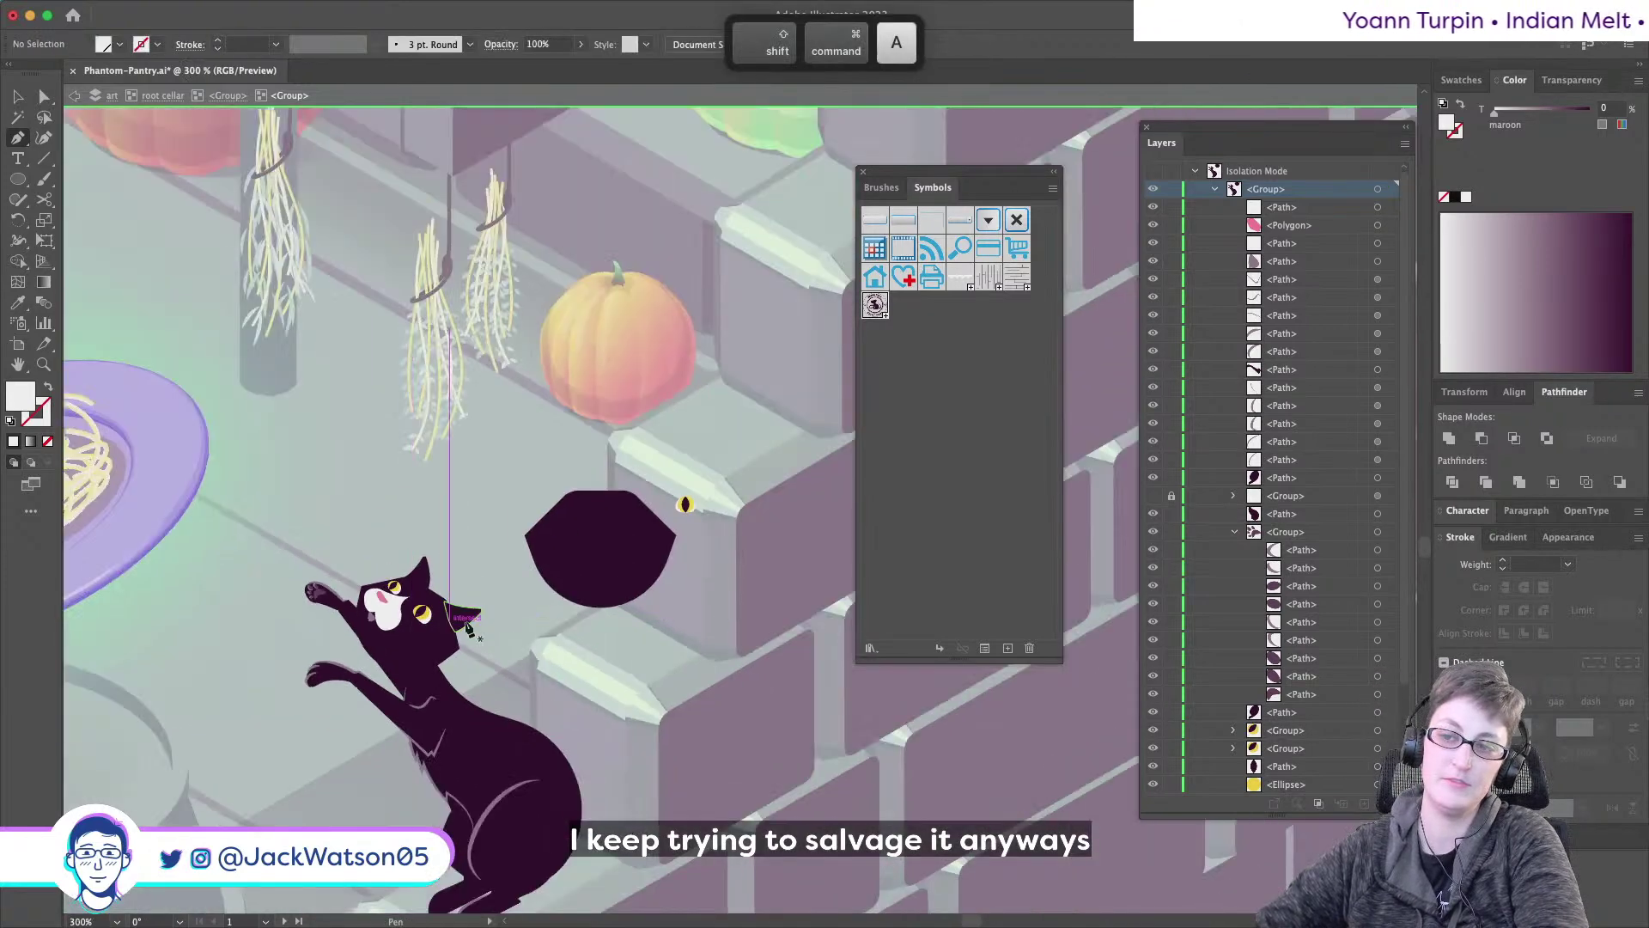
pyautogui.scroll(5, 429, 602)
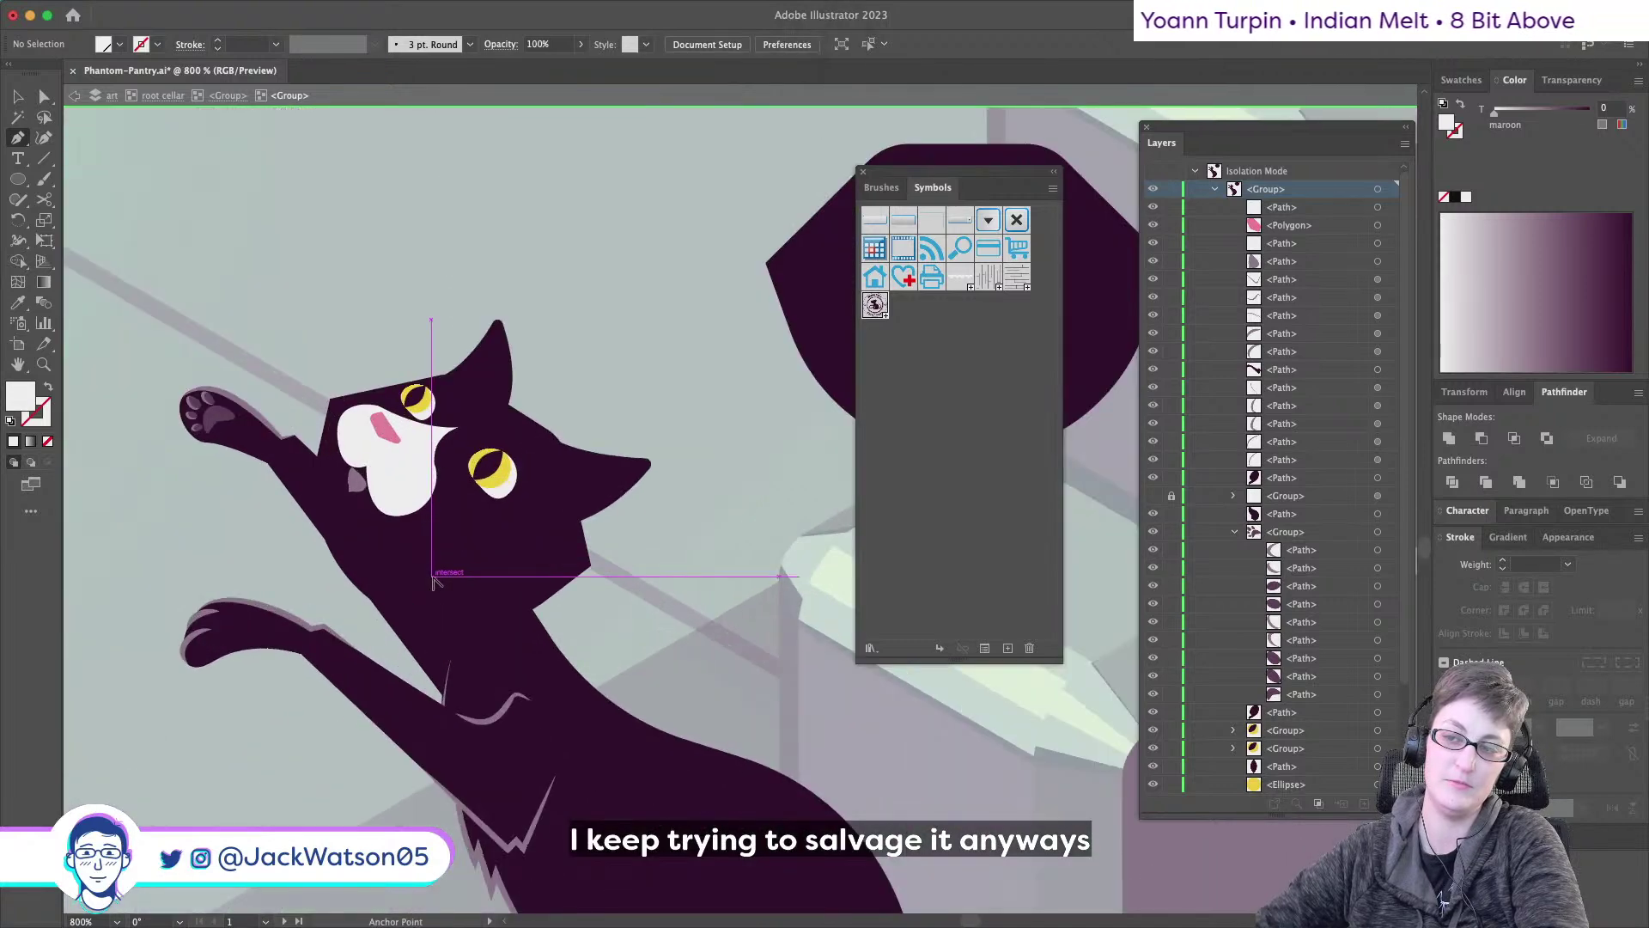
pyautogui.scroll(3, 434, 583)
pyautogui.press('a')
pyautogui.click(318, 259)
pyautogui.press('super+x')
pyautogui.press('super+f')
pyautogui.keyDown('super'); pyautogui.click(343, 363); pyautogui.keyUp('super')
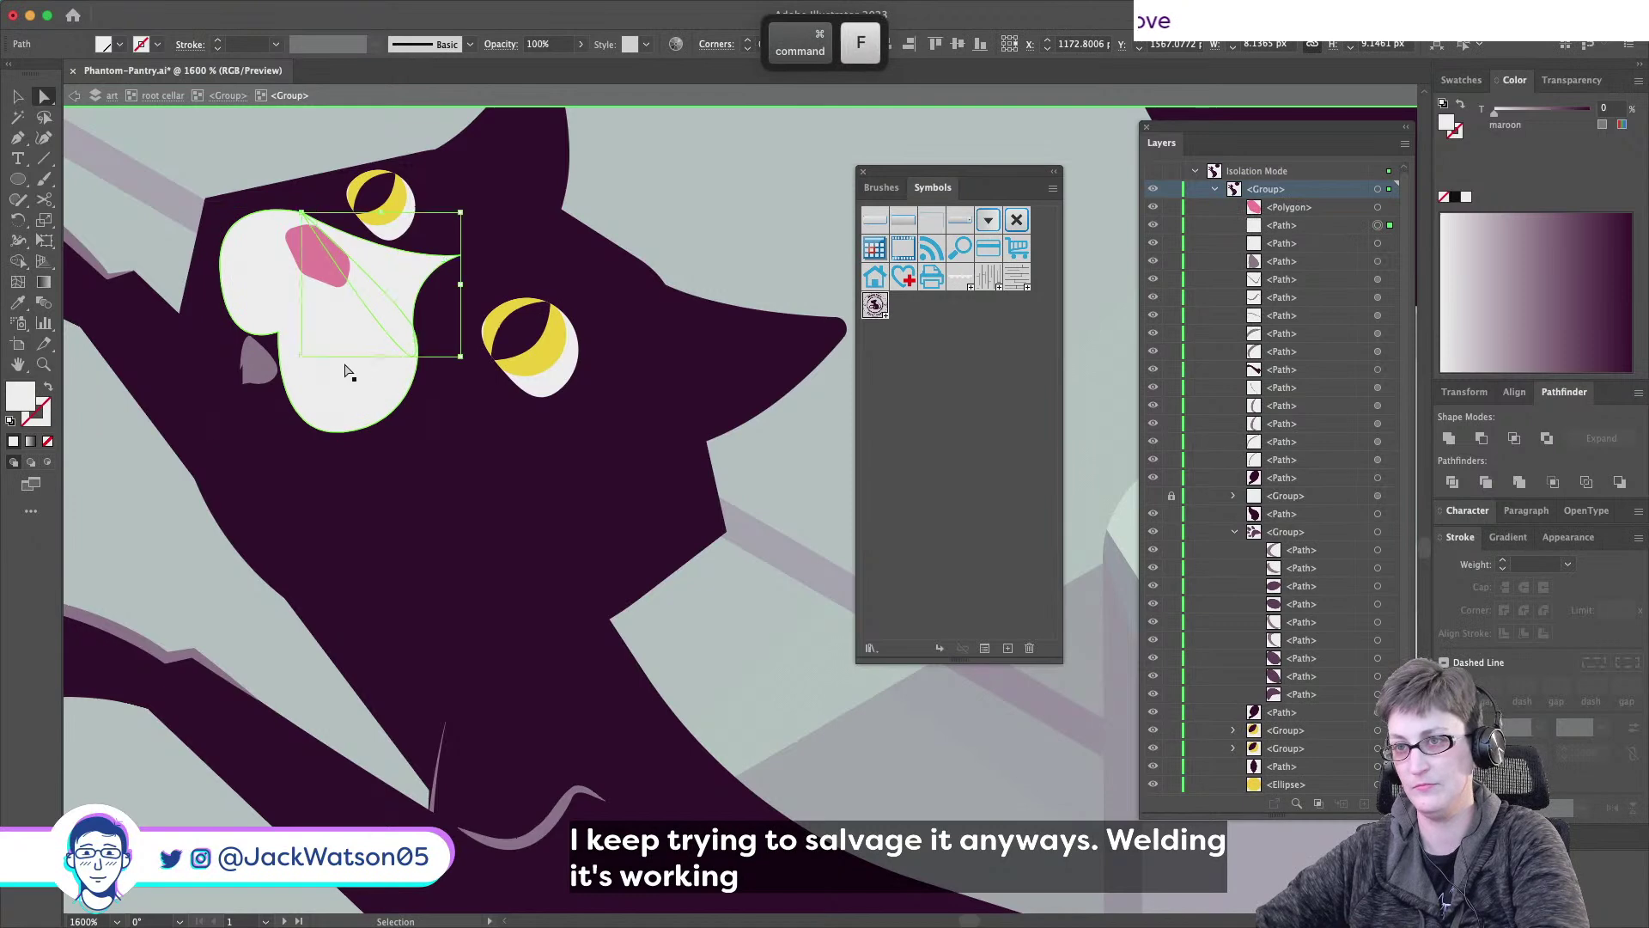
# - Delete the white muzzle with its pointed extension and the small mouth shape, keeping the pink nose
pyautogui.scroll(-4, 344, 370)
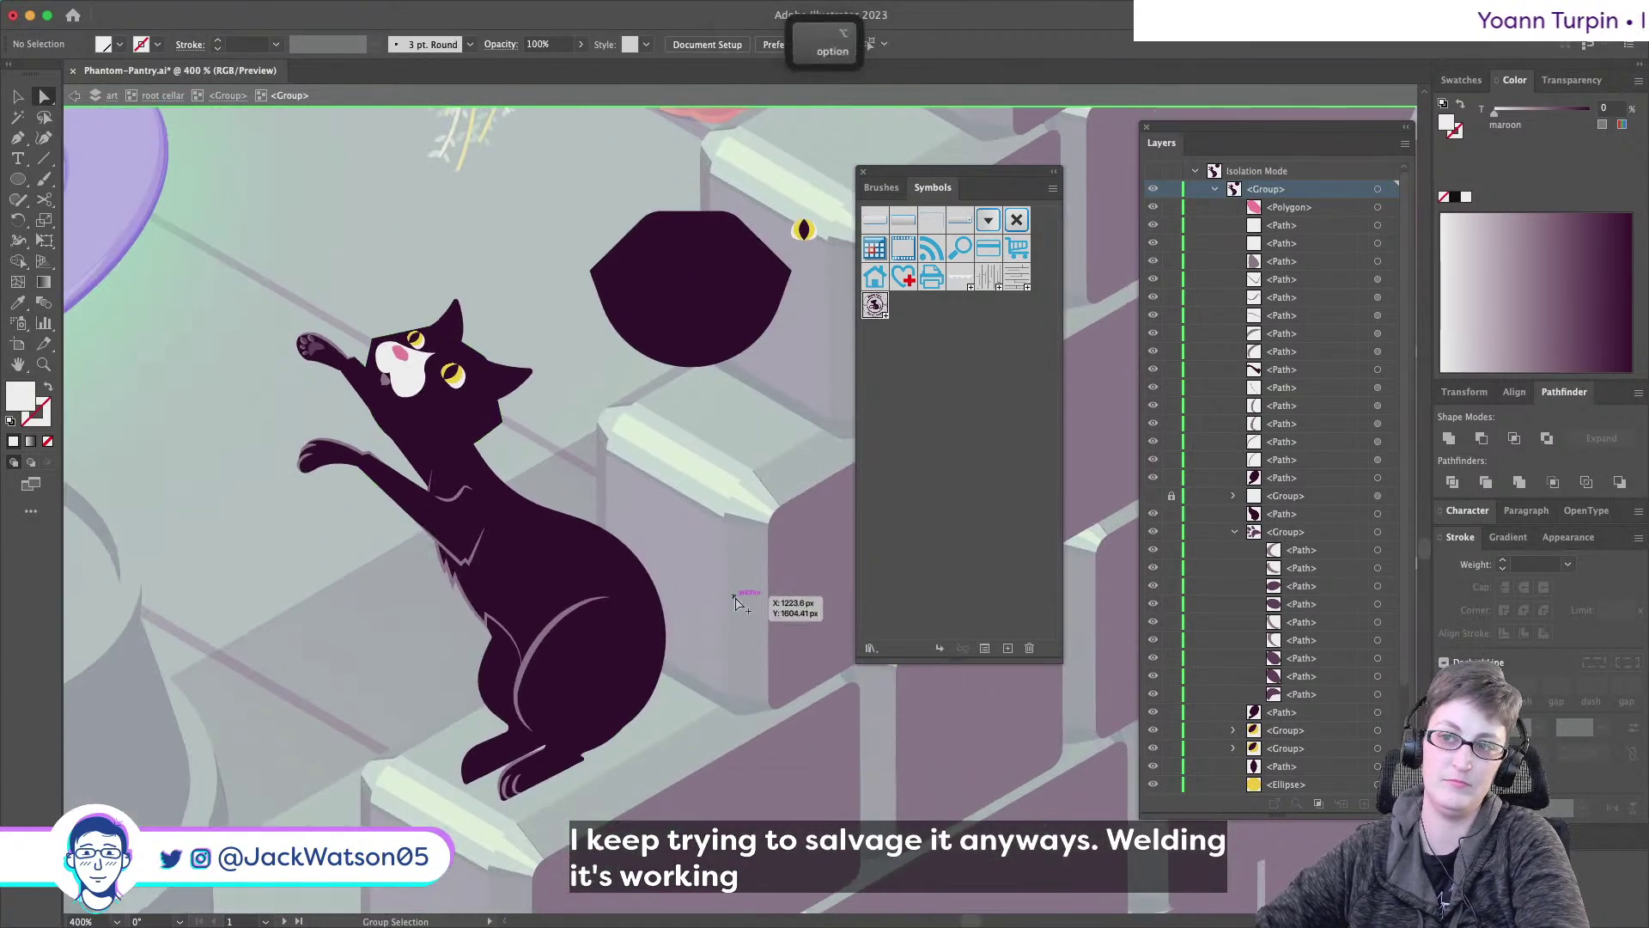
pyautogui.scroll(-3, 735, 602)
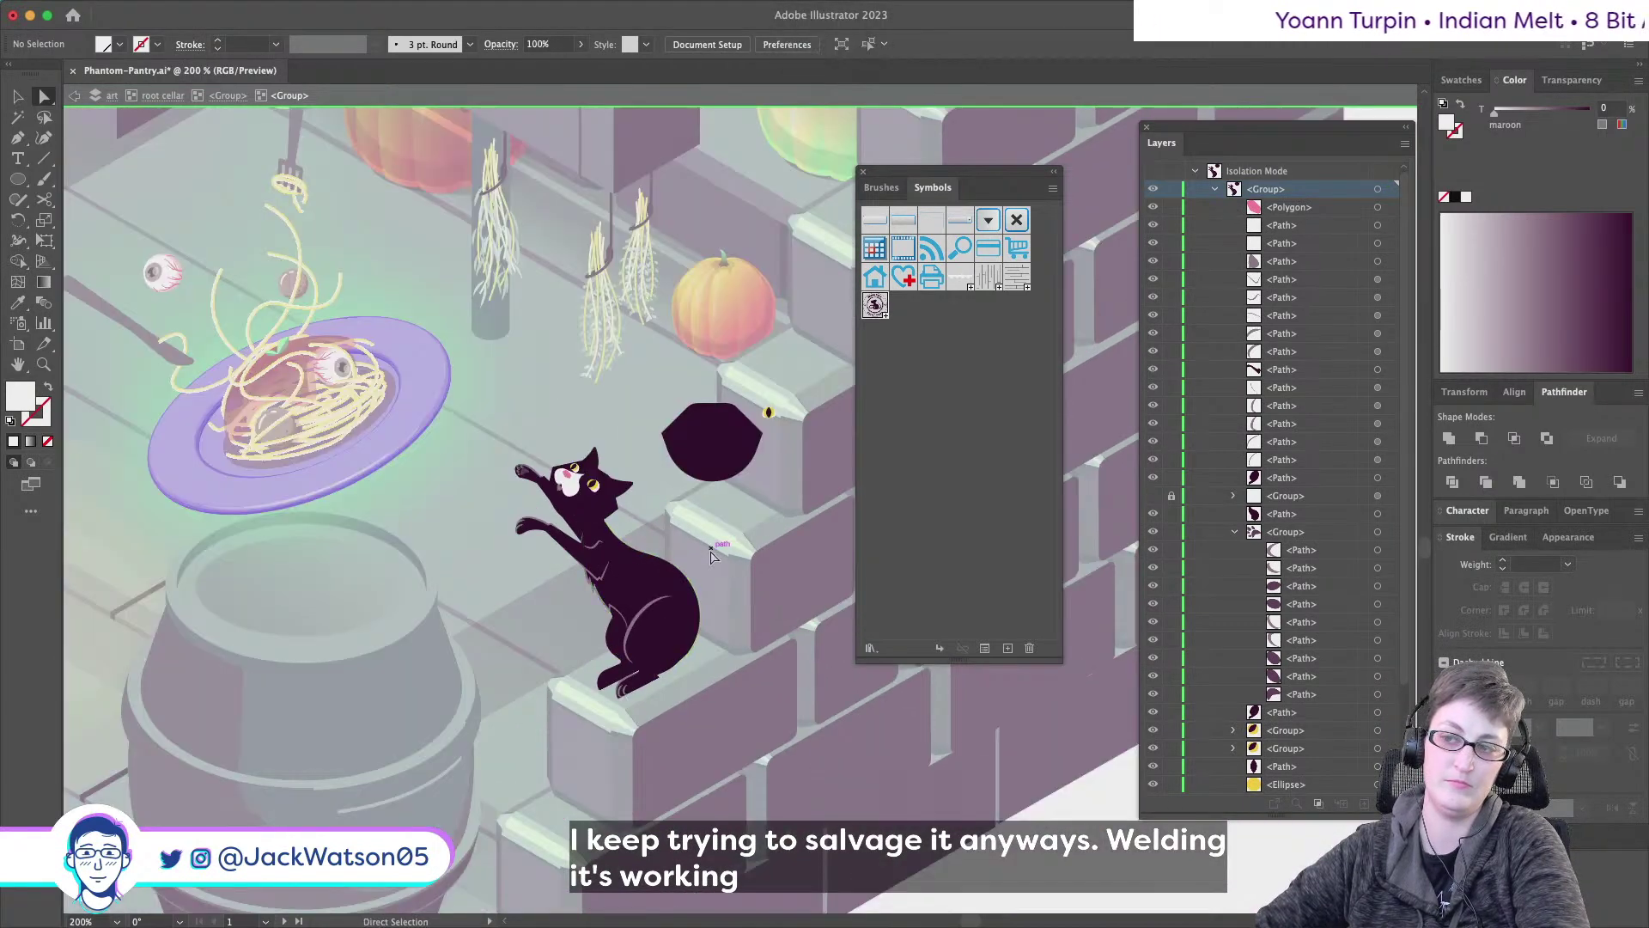
pyautogui.scroll(6, 572, 481)
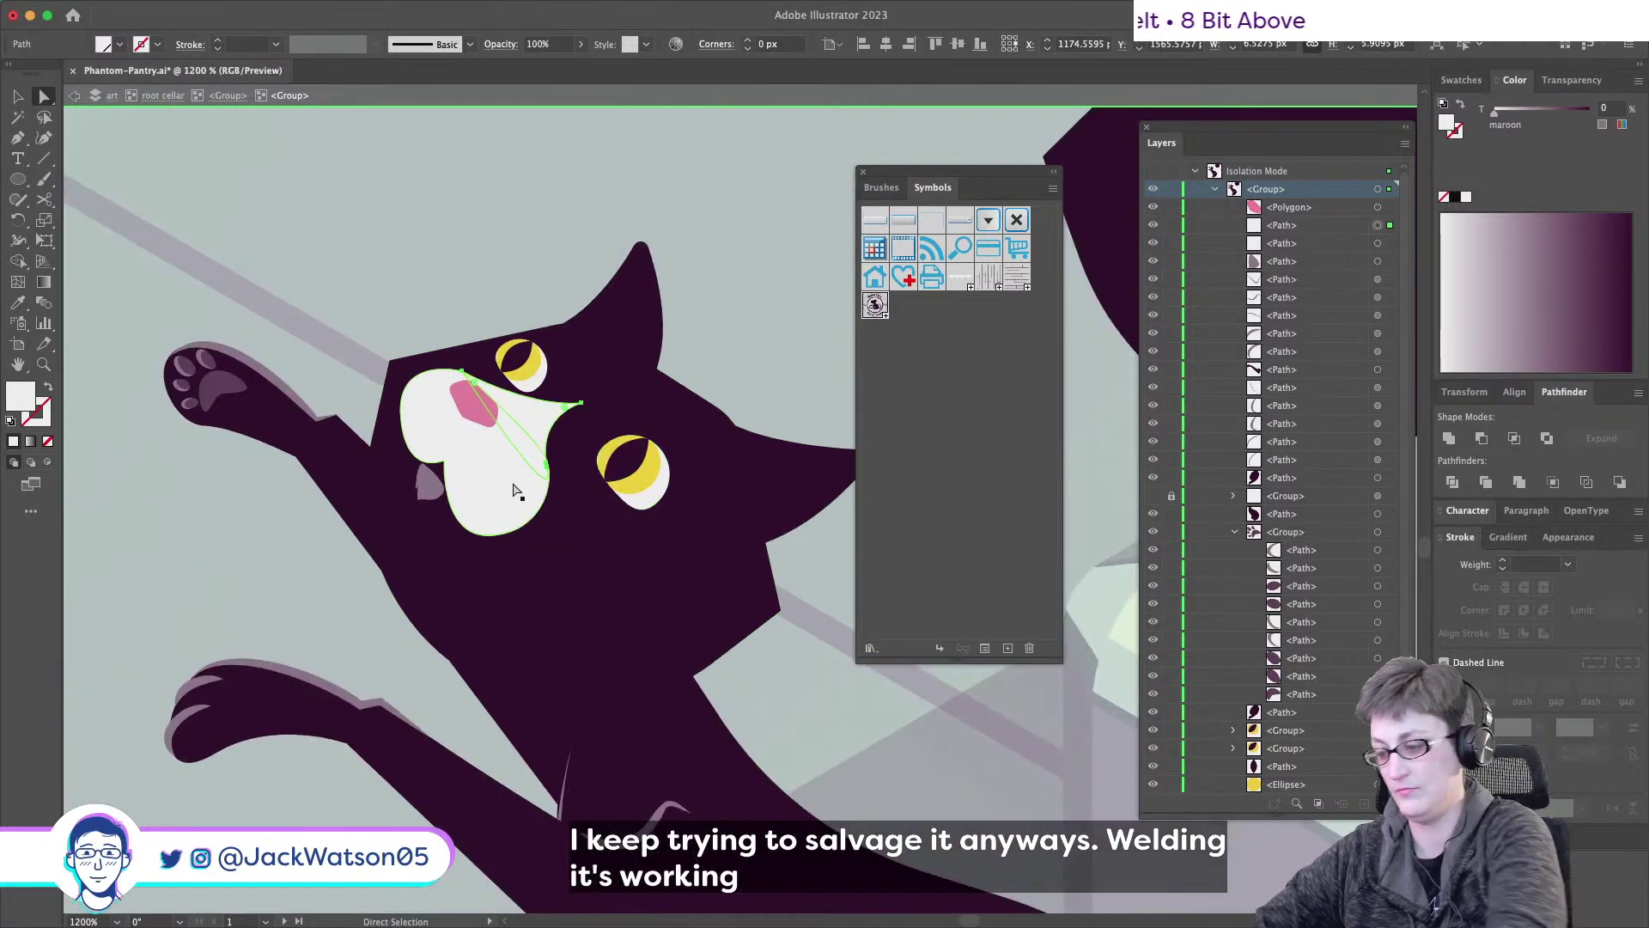
pyautogui.click(508, 483)
pyautogui.press('BackSpace')
pyautogui.click(427, 486)
pyautogui.press('BackSpace')
# - Draw a simple mouth below the nose from two short Pen paths meeting in a Y shape, in 50% maroon
pyautogui.hscroll(2, 426, 492)
pyautogui.scroll(-2, 427, 492)
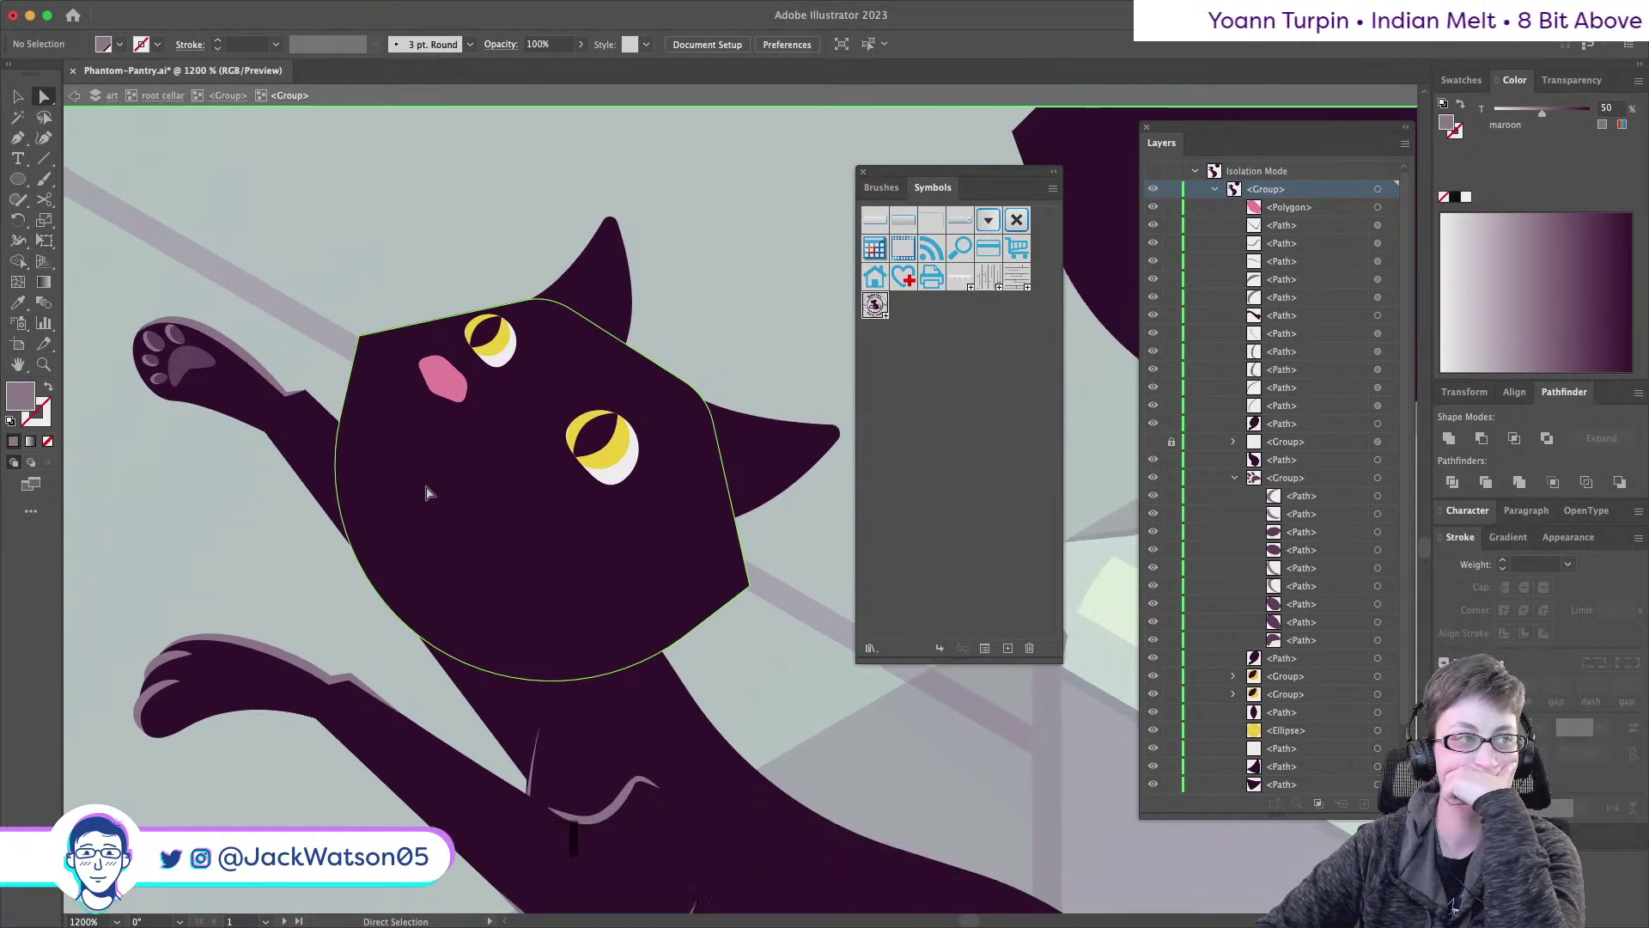
pyautogui.scroll(-1, 428, 494)
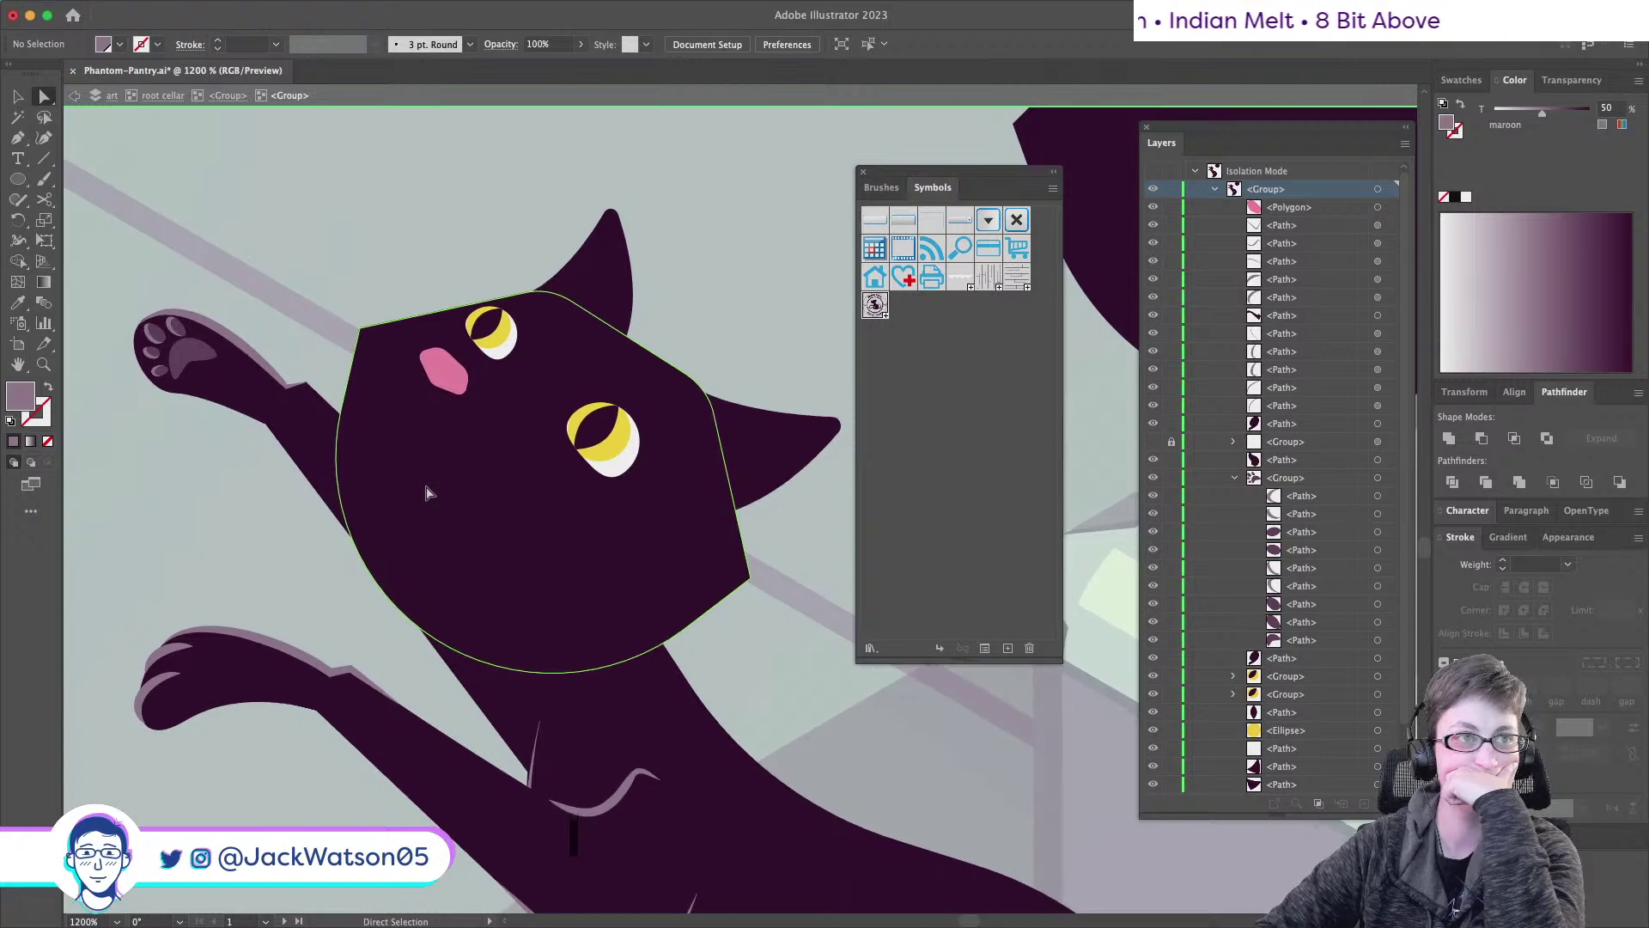
pyautogui.scroll(-3, 429, 497)
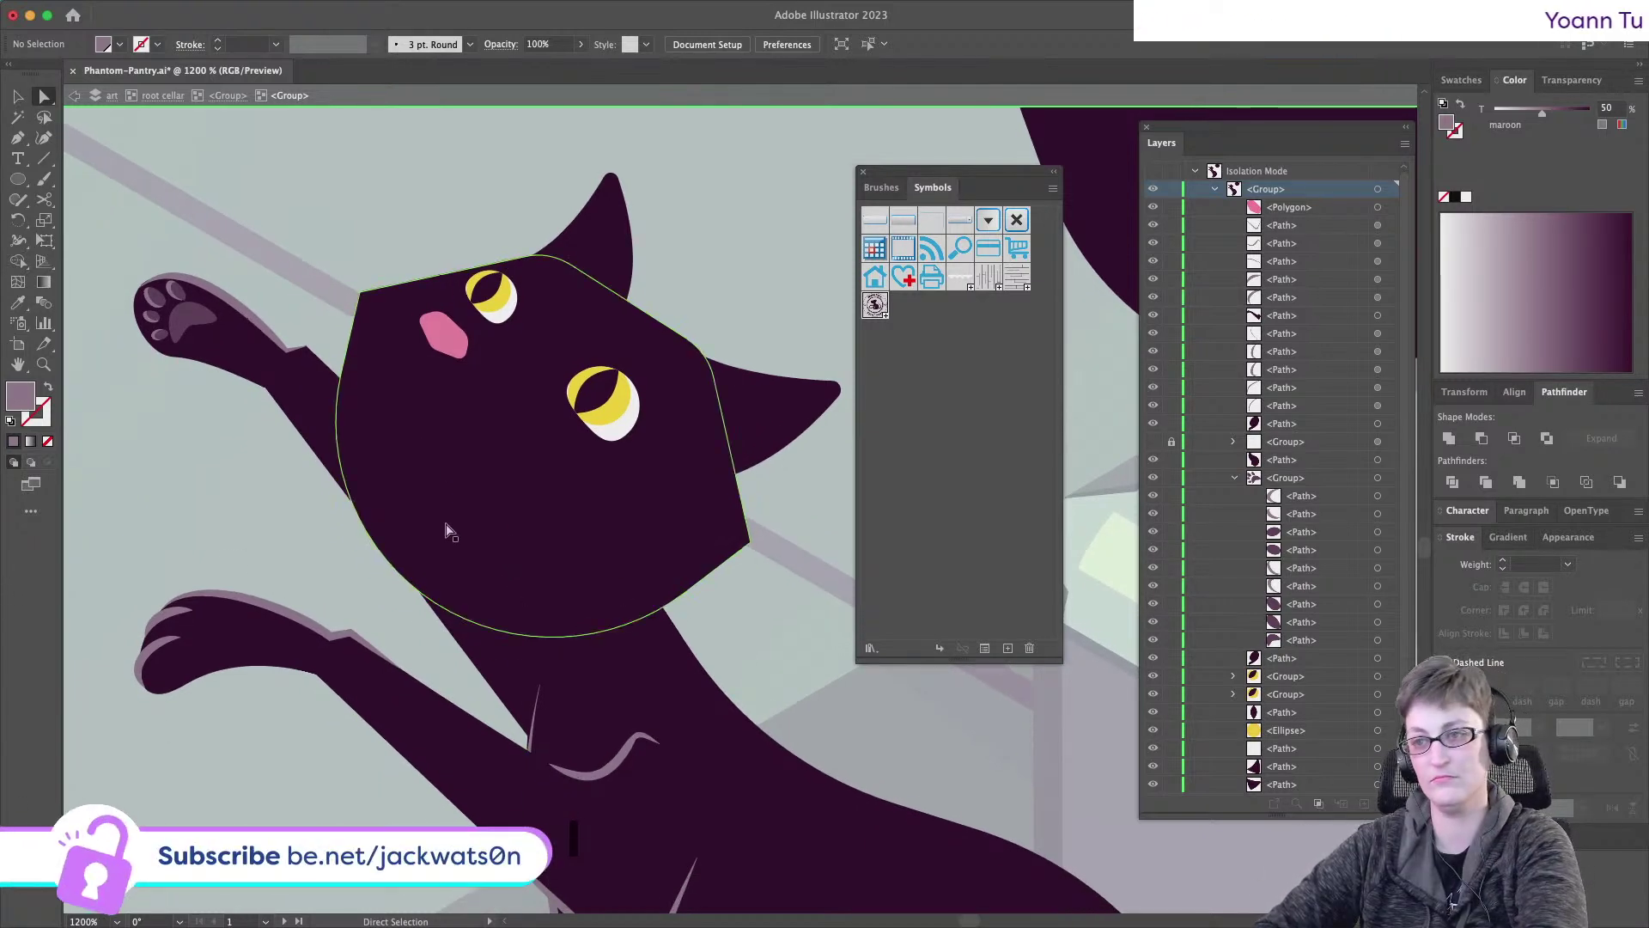
pyautogui.press('alt')
pyautogui.scroll(3, 425, 495)
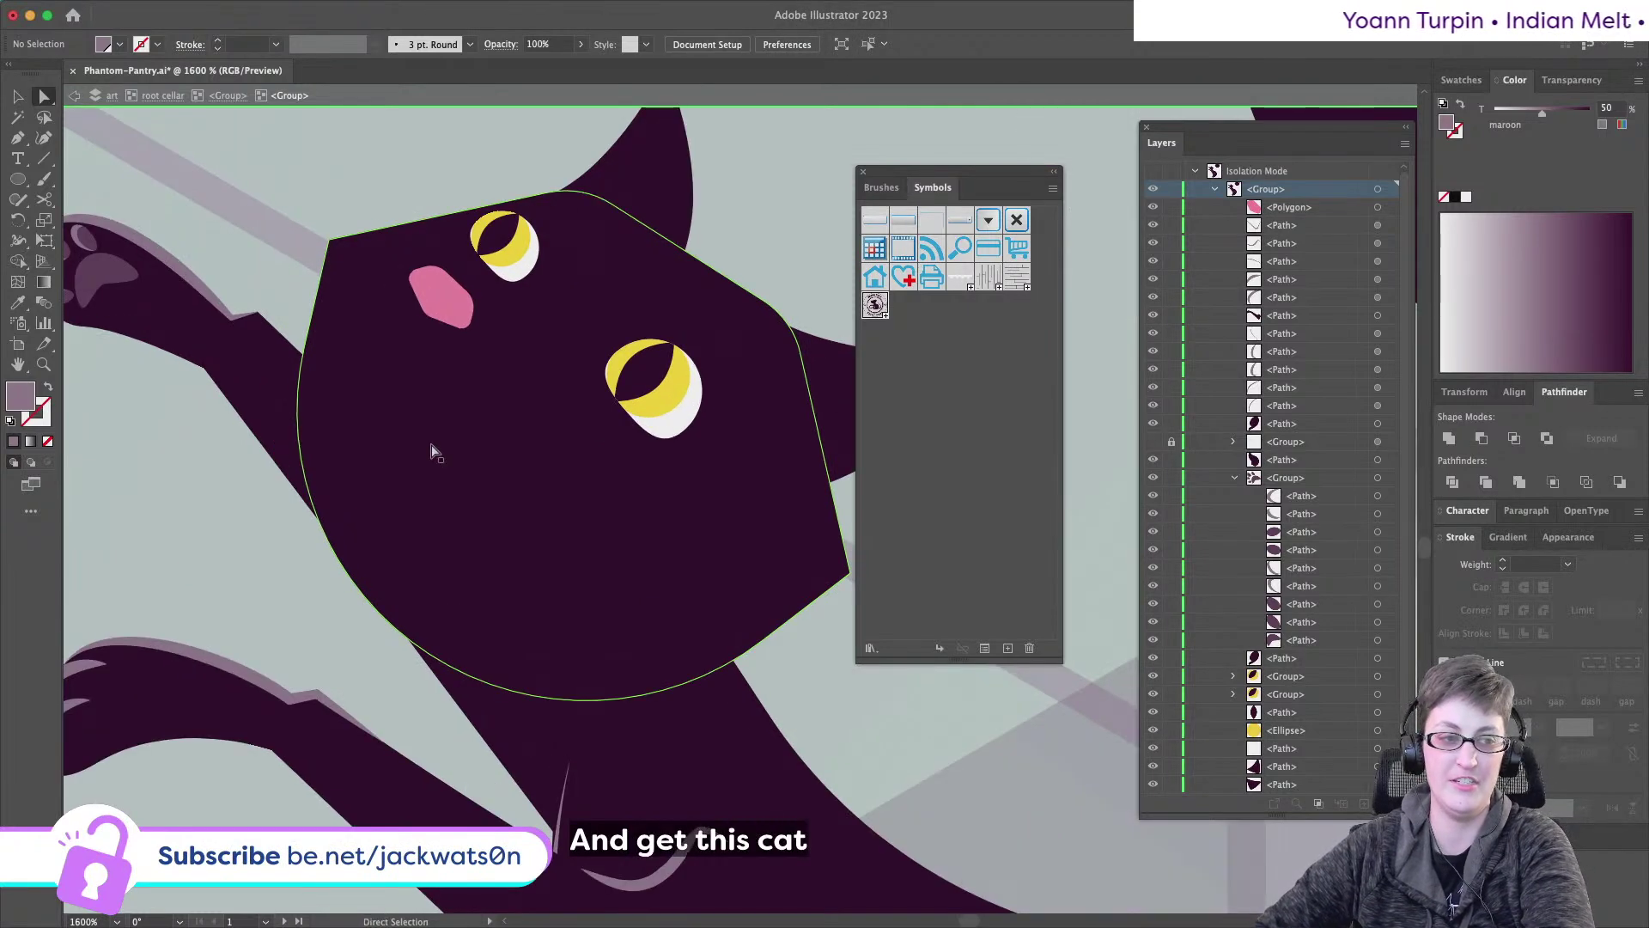
pyautogui.hscroll(2, 490, 539)
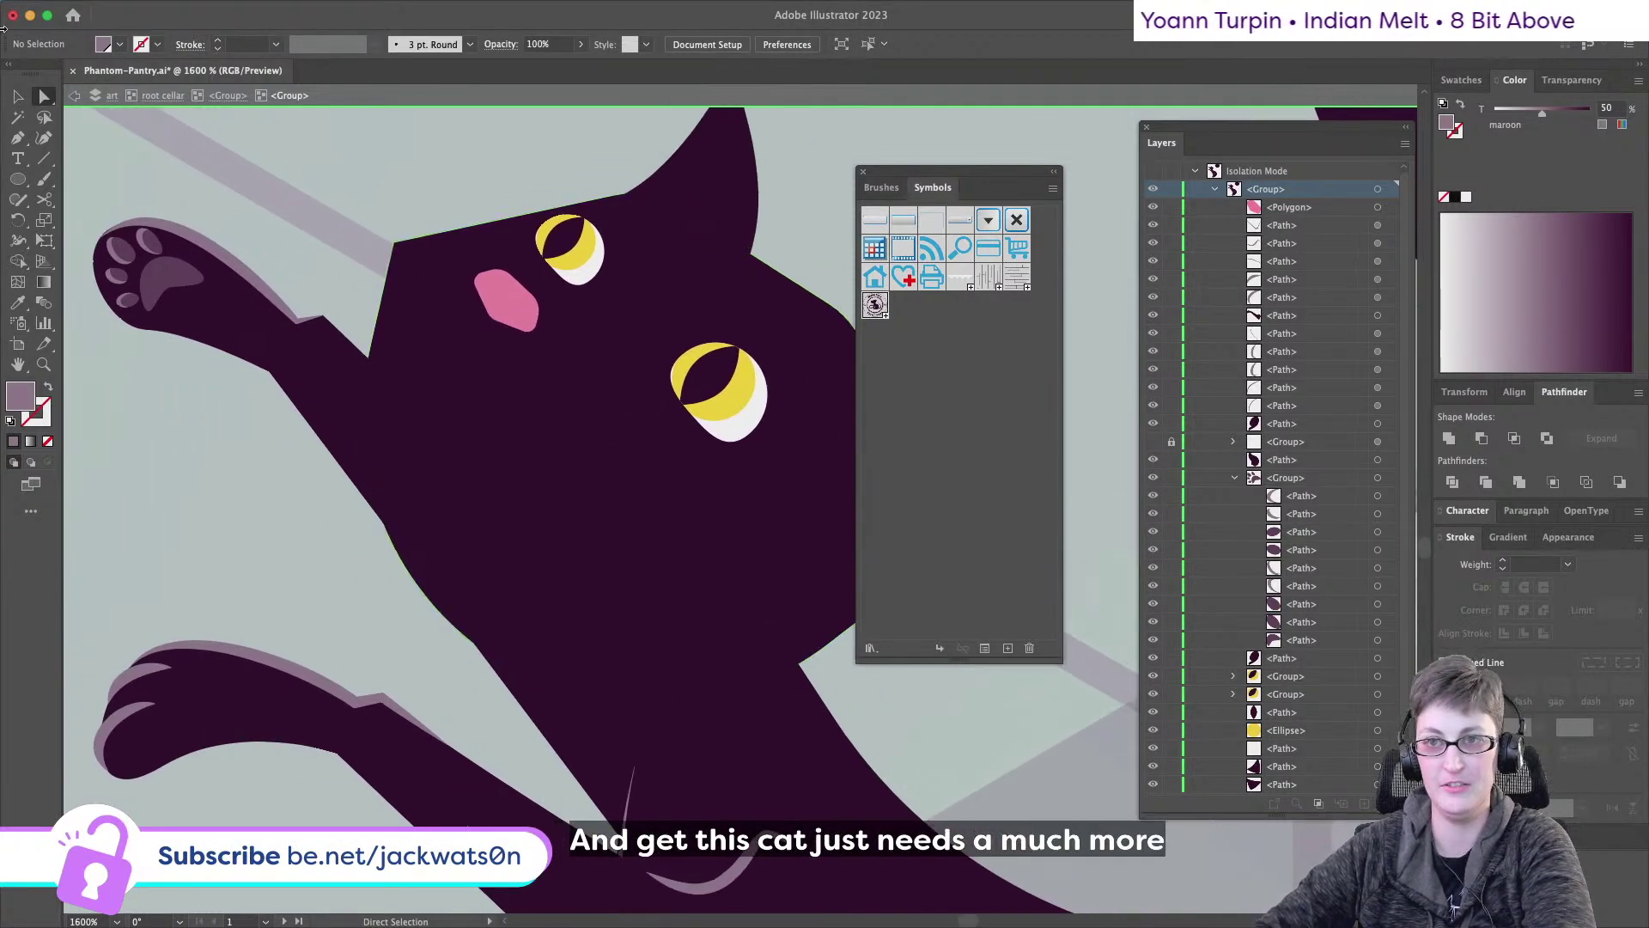
pyautogui.click(17, 137)
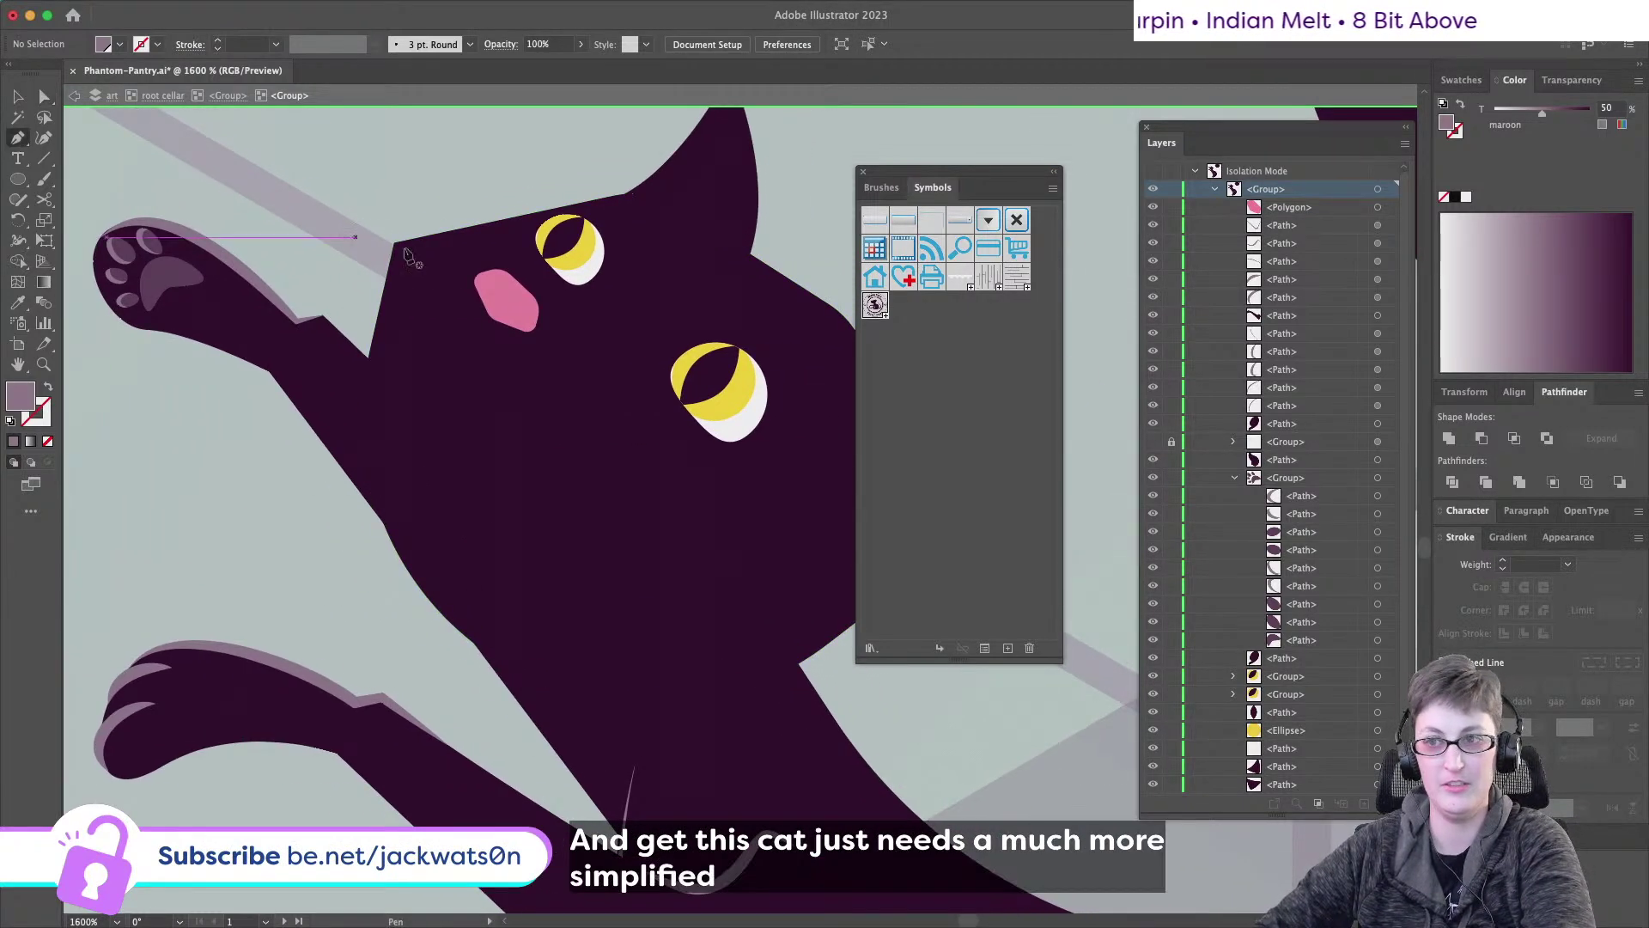
pyautogui.click(491, 313)
pyautogui.click(481, 333)
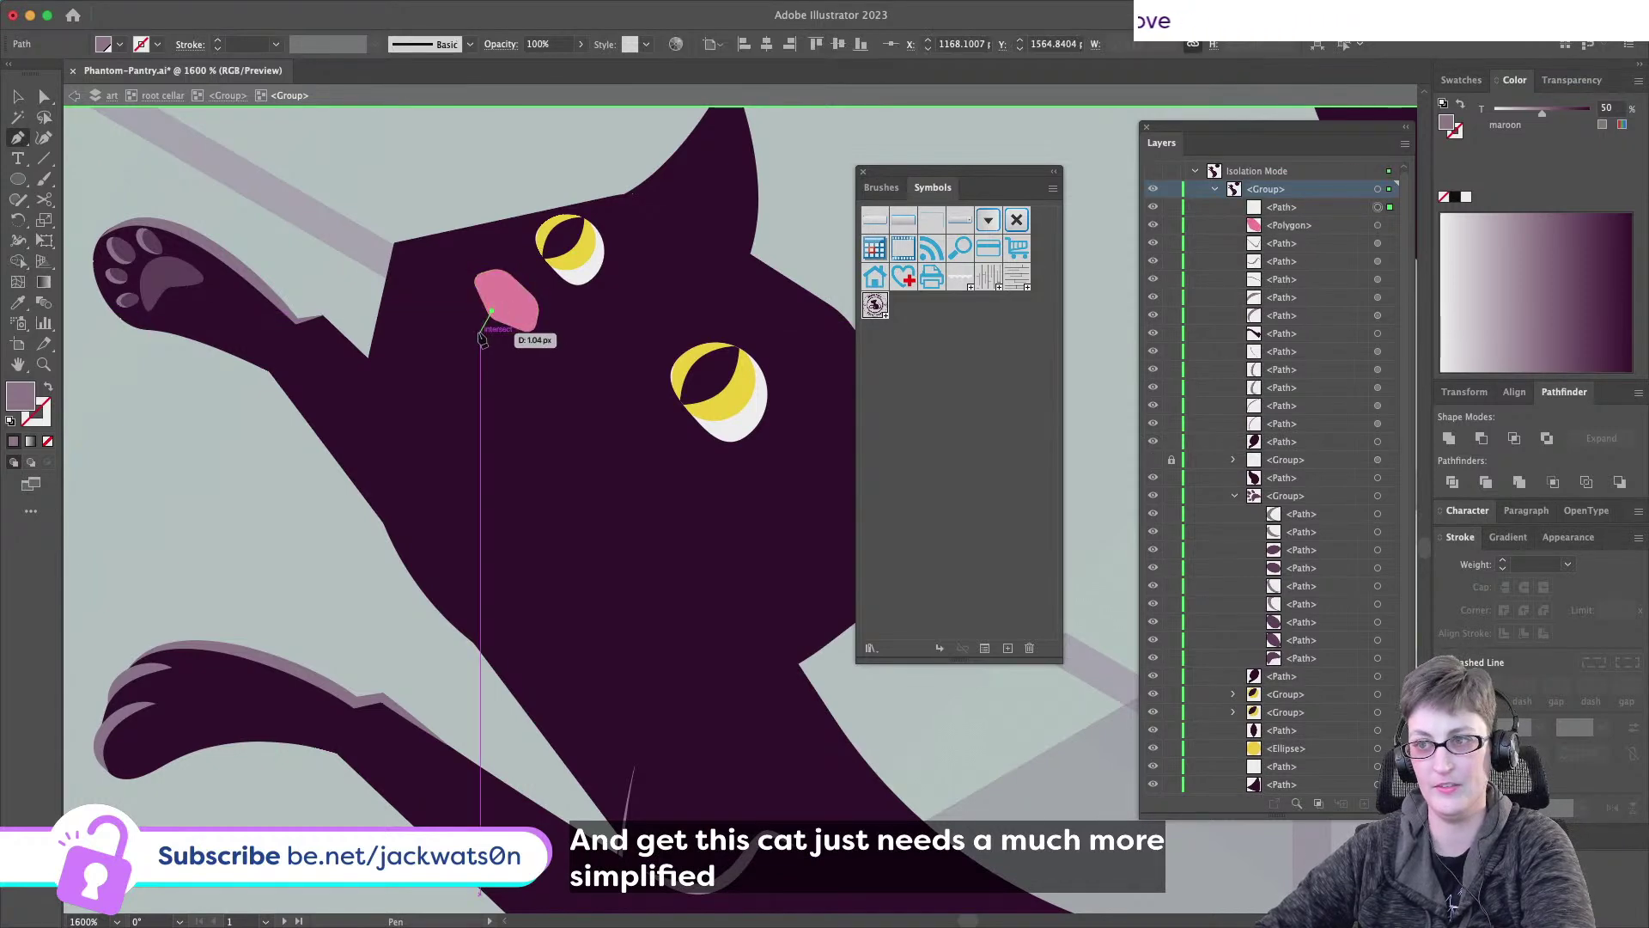
pyautogui.moveTo(486, 350)
pyautogui.mouseDown()
pyautogui.moveTo(498, 375)
pyautogui.moveTo(458, 346)
pyautogui.moveTo(468, 331)
pyautogui.mouseUp()
pyautogui.press('shift+super+a')
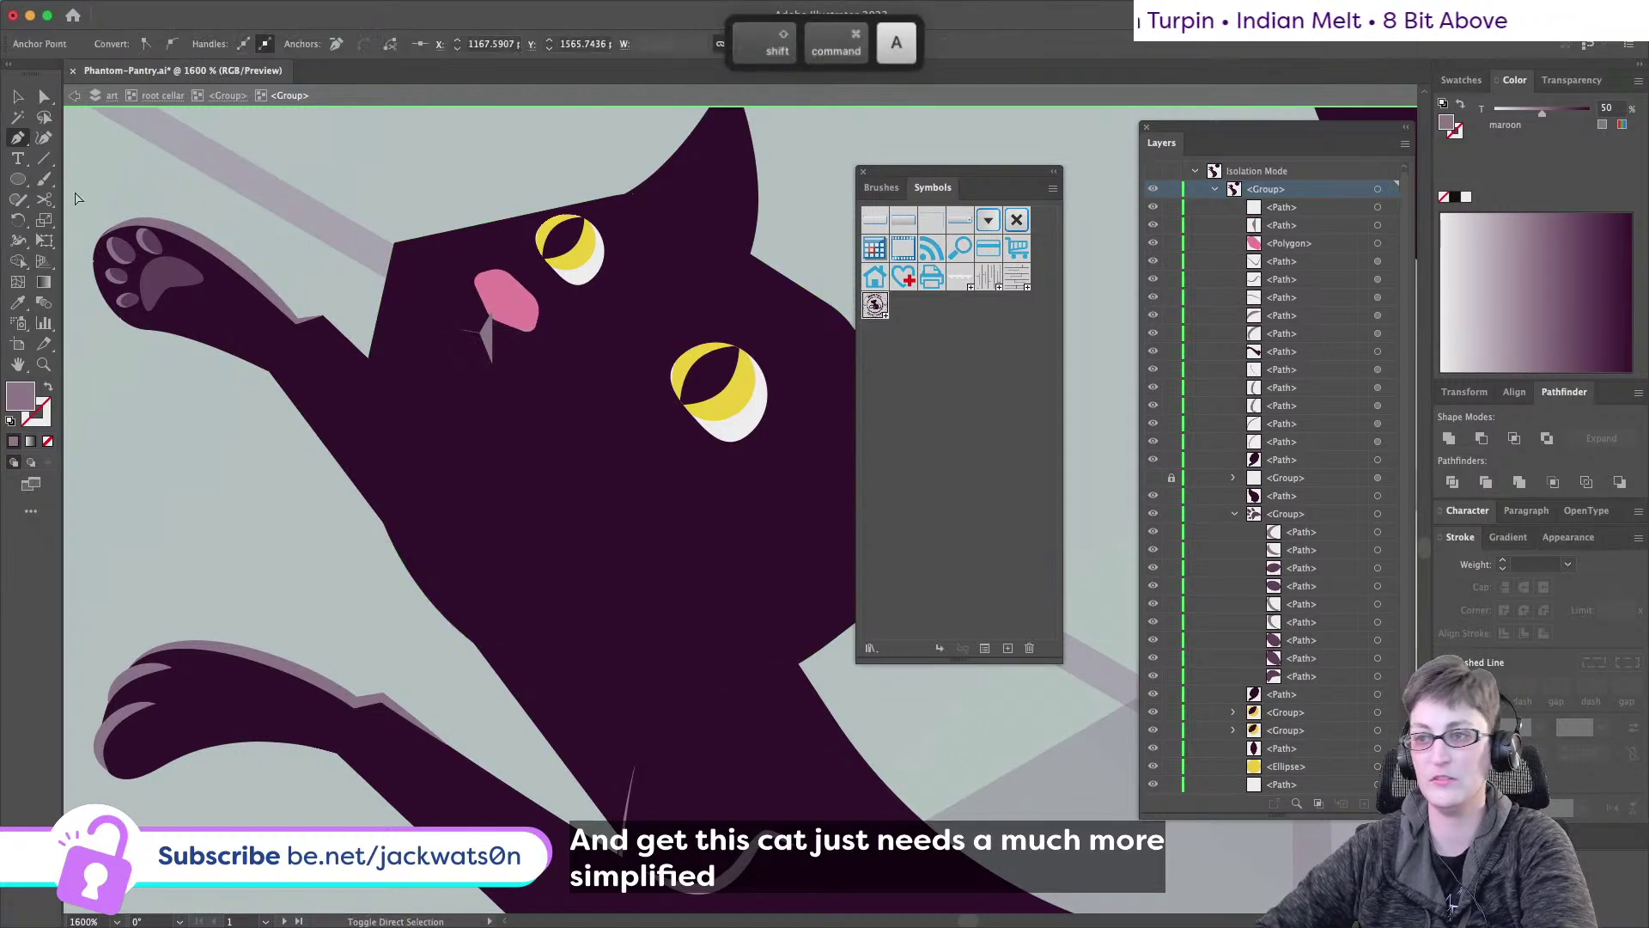
# - Swap fill and stroke on both mouth paths so they use a 50% maroon stroke without fill
pyautogui.press('v')
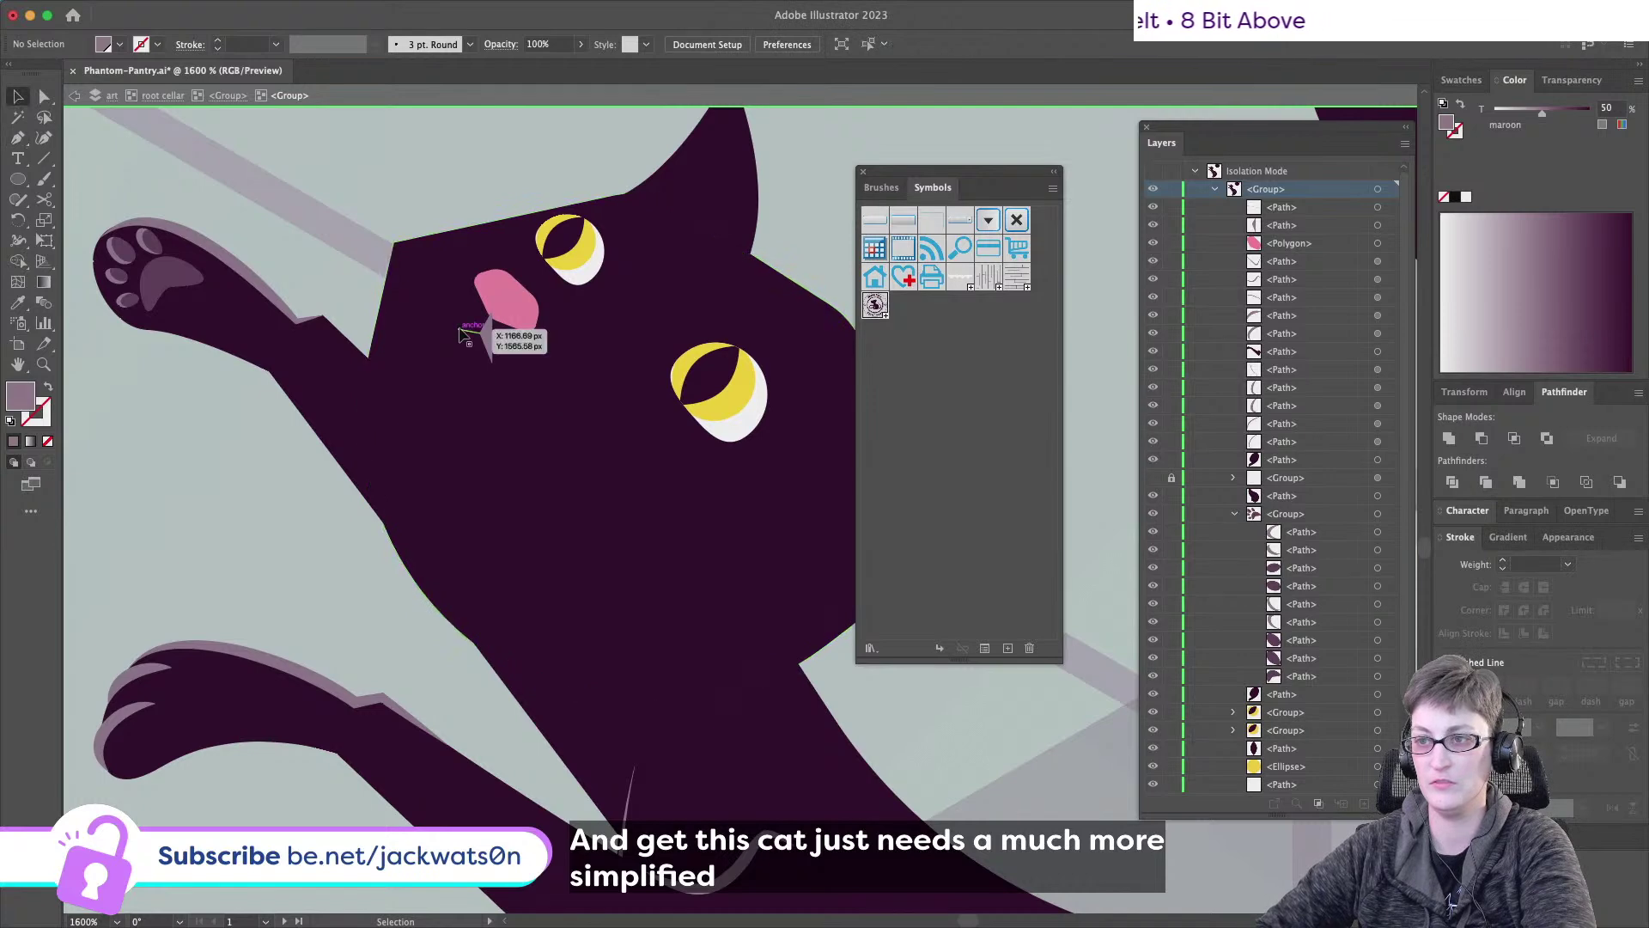
pyautogui.keyDown('shift'); pyautogui.click(503, 356); pyautogui.keyUp('shift')
pyautogui.keyDown('shift'); pyautogui.click(491, 354); pyautogui.keyUp('shift')
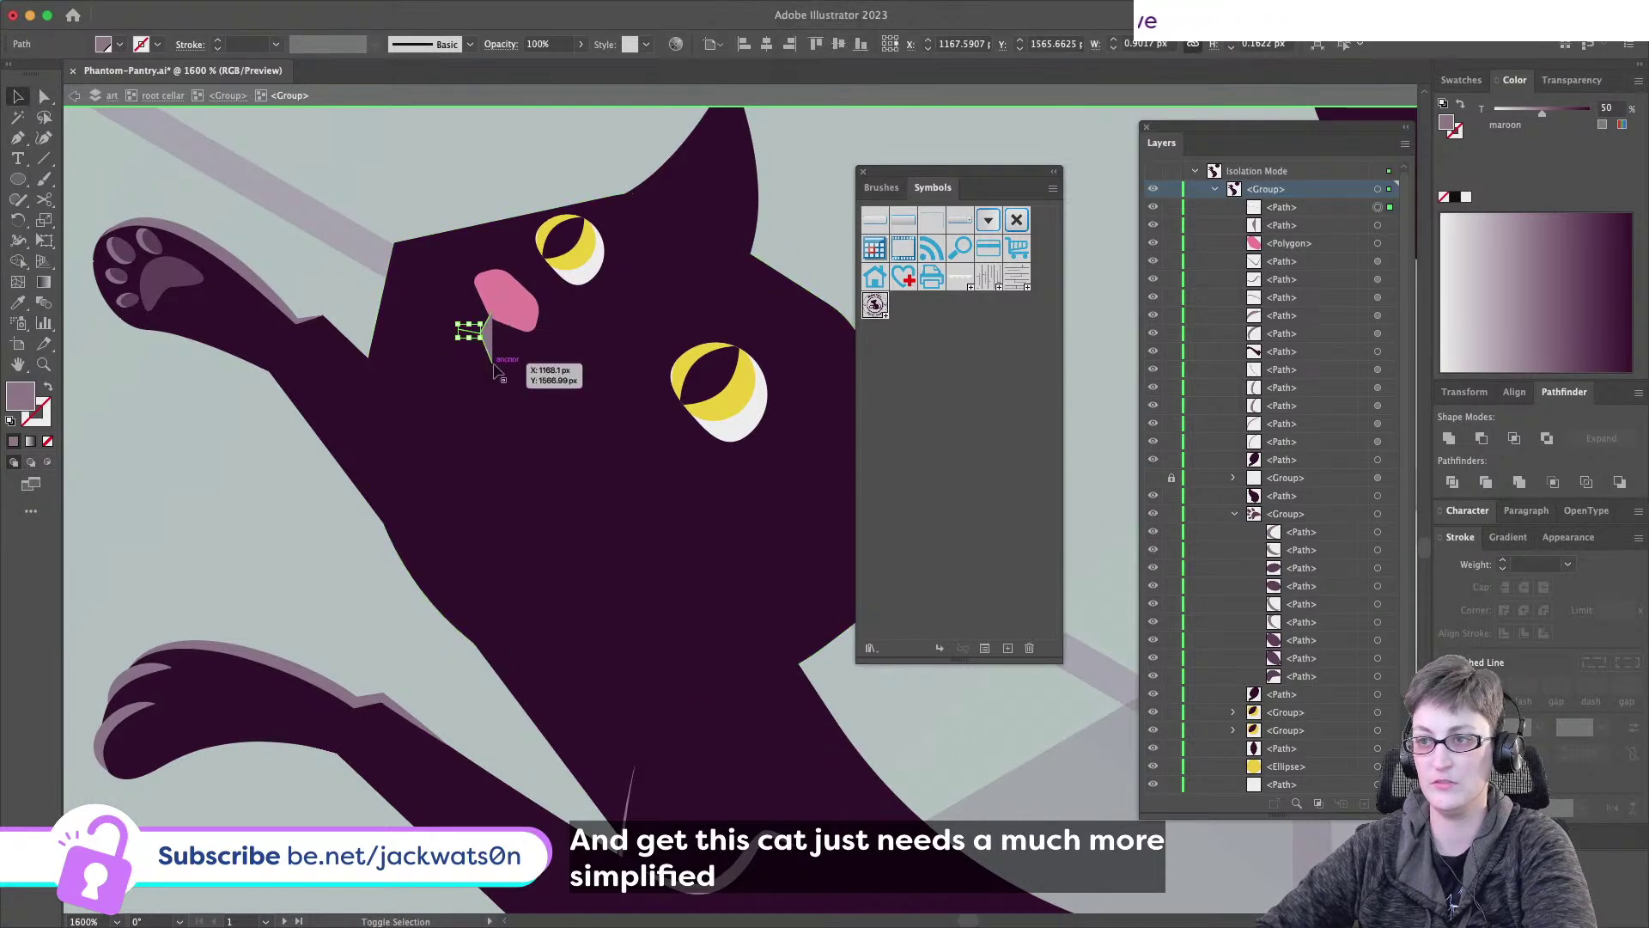
pyautogui.click(48, 387)
pyautogui.press('shift+super+a')
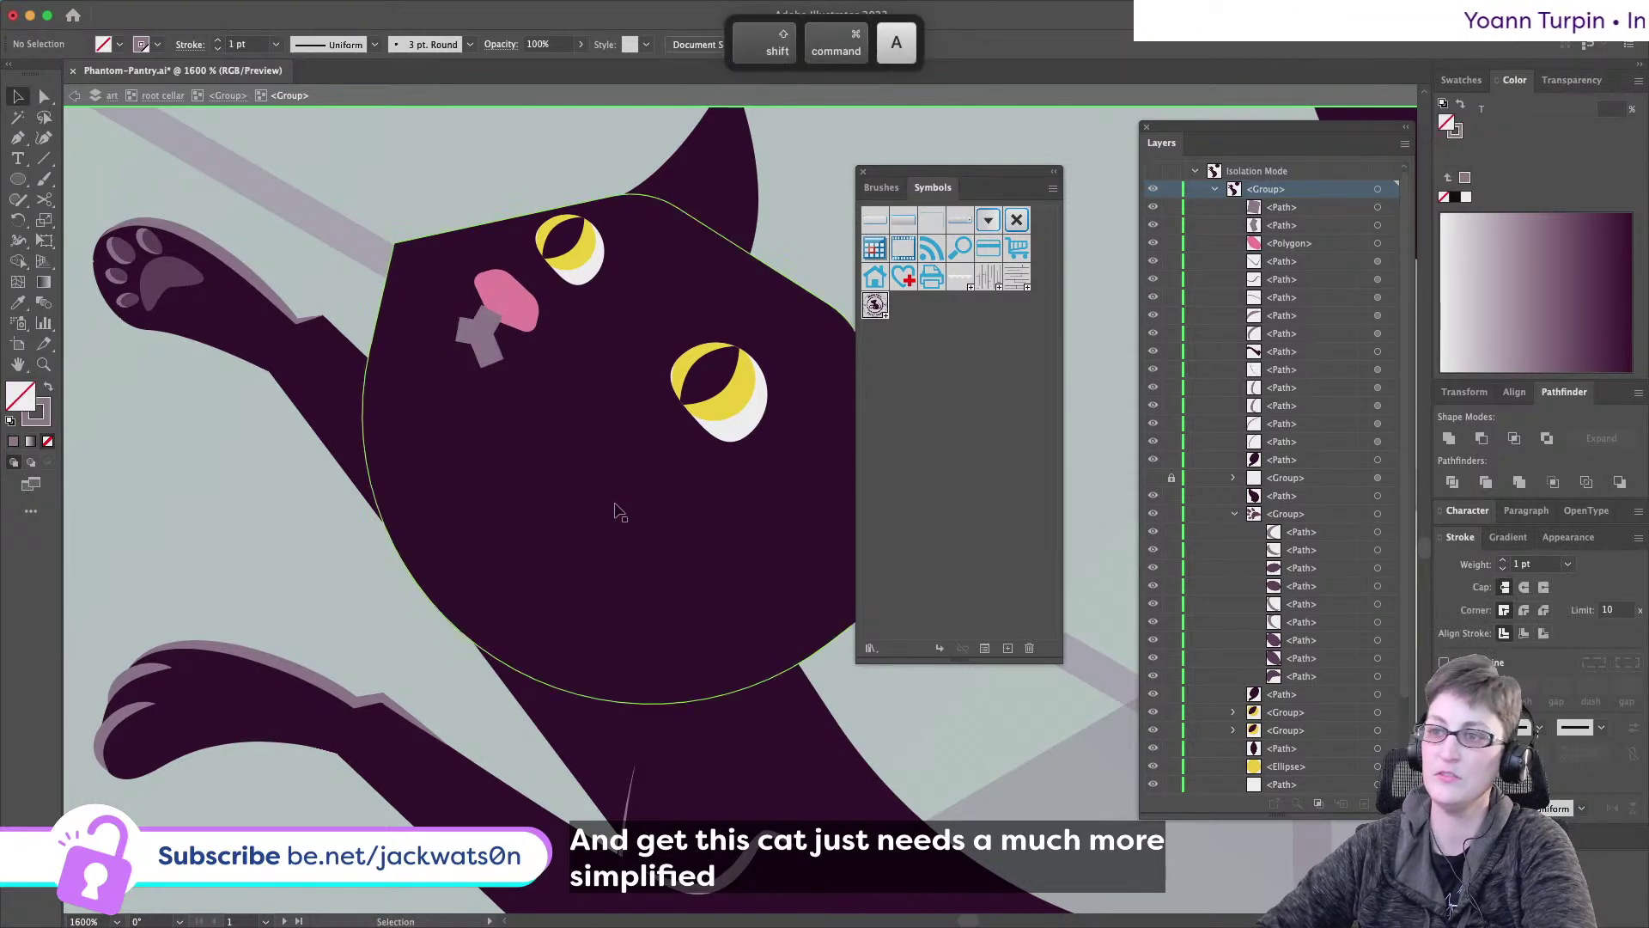
# - Give both mouth lines a 0.5 pt stroke with round caps and round corners
pyautogui.click(478, 335)
pyautogui.keyDown('shift'); pyautogui.click(471, 350); pyautogui.keyUp('shift')
pyautogui.click(1542, 586)
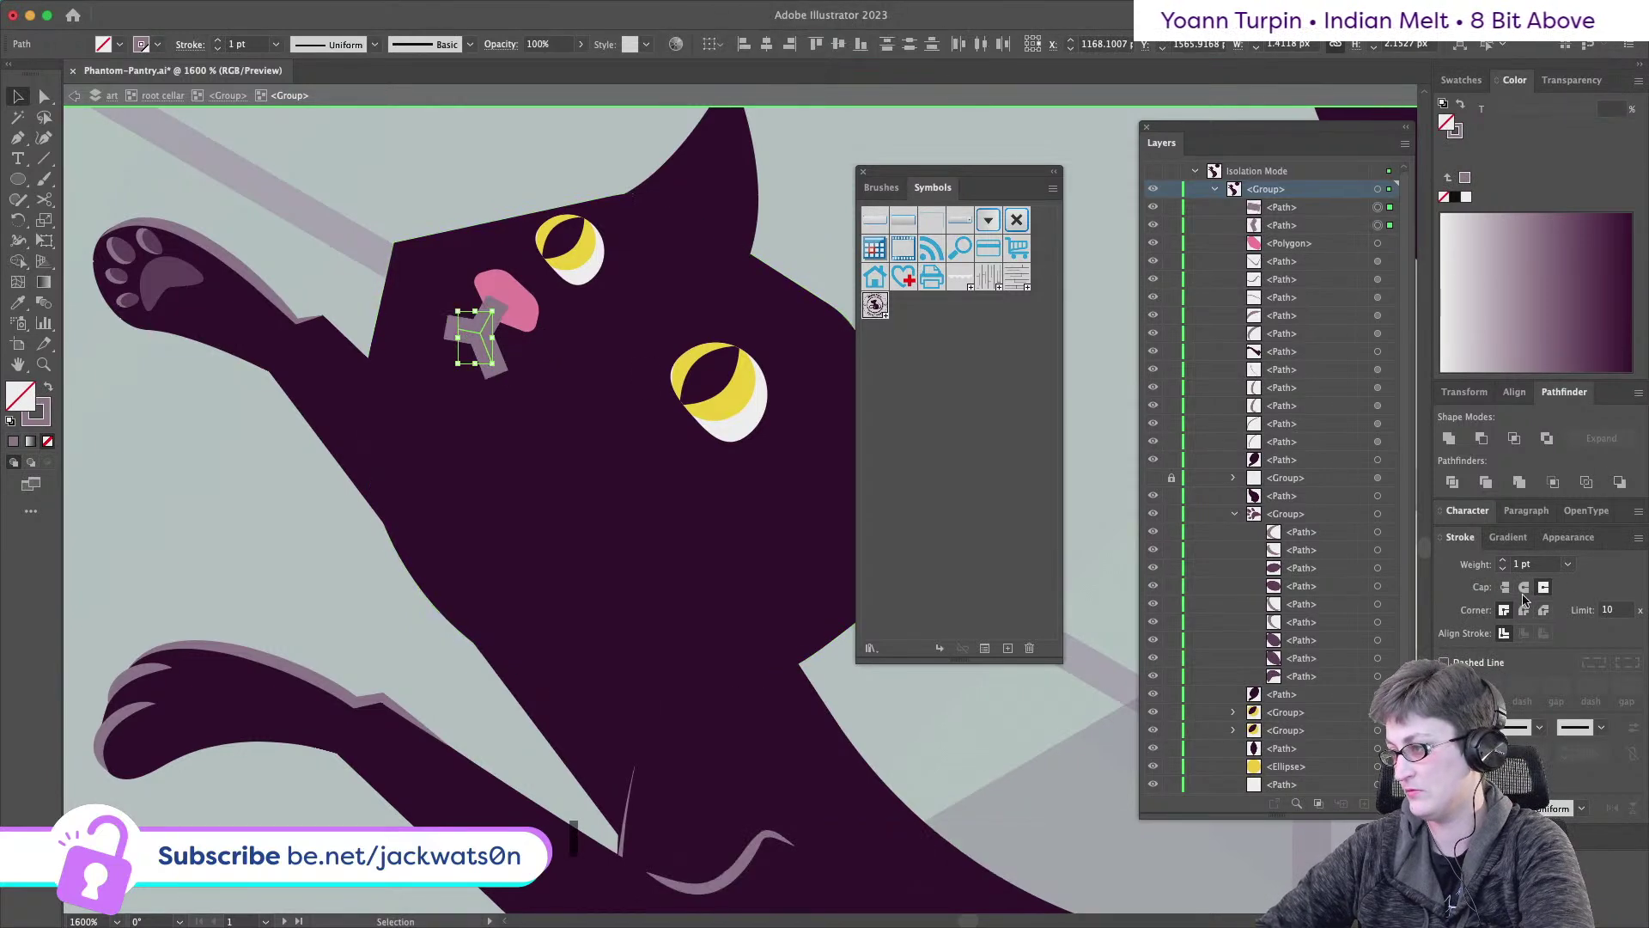
pyautogui.click(1568, 564)
pyautogui.click(1587, 170)
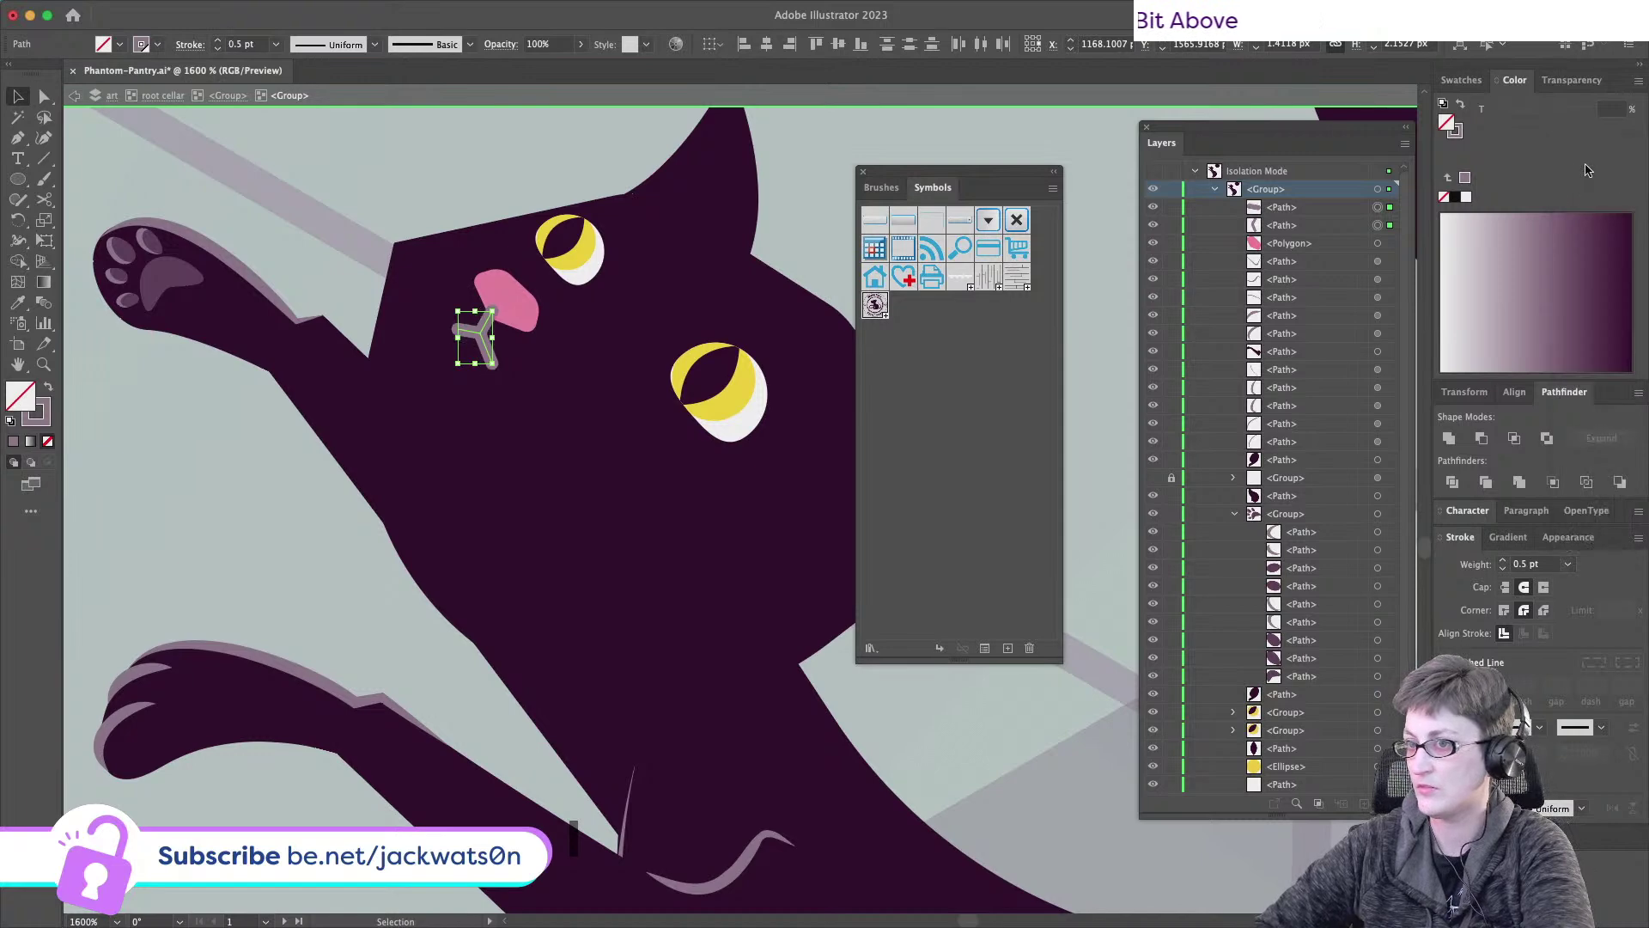
# - Group the two mouth lines and place the group behind the pink nose
pyautogui.press('super+g')
pyautogui.press('super+x')
pyautogui.press('super+f')
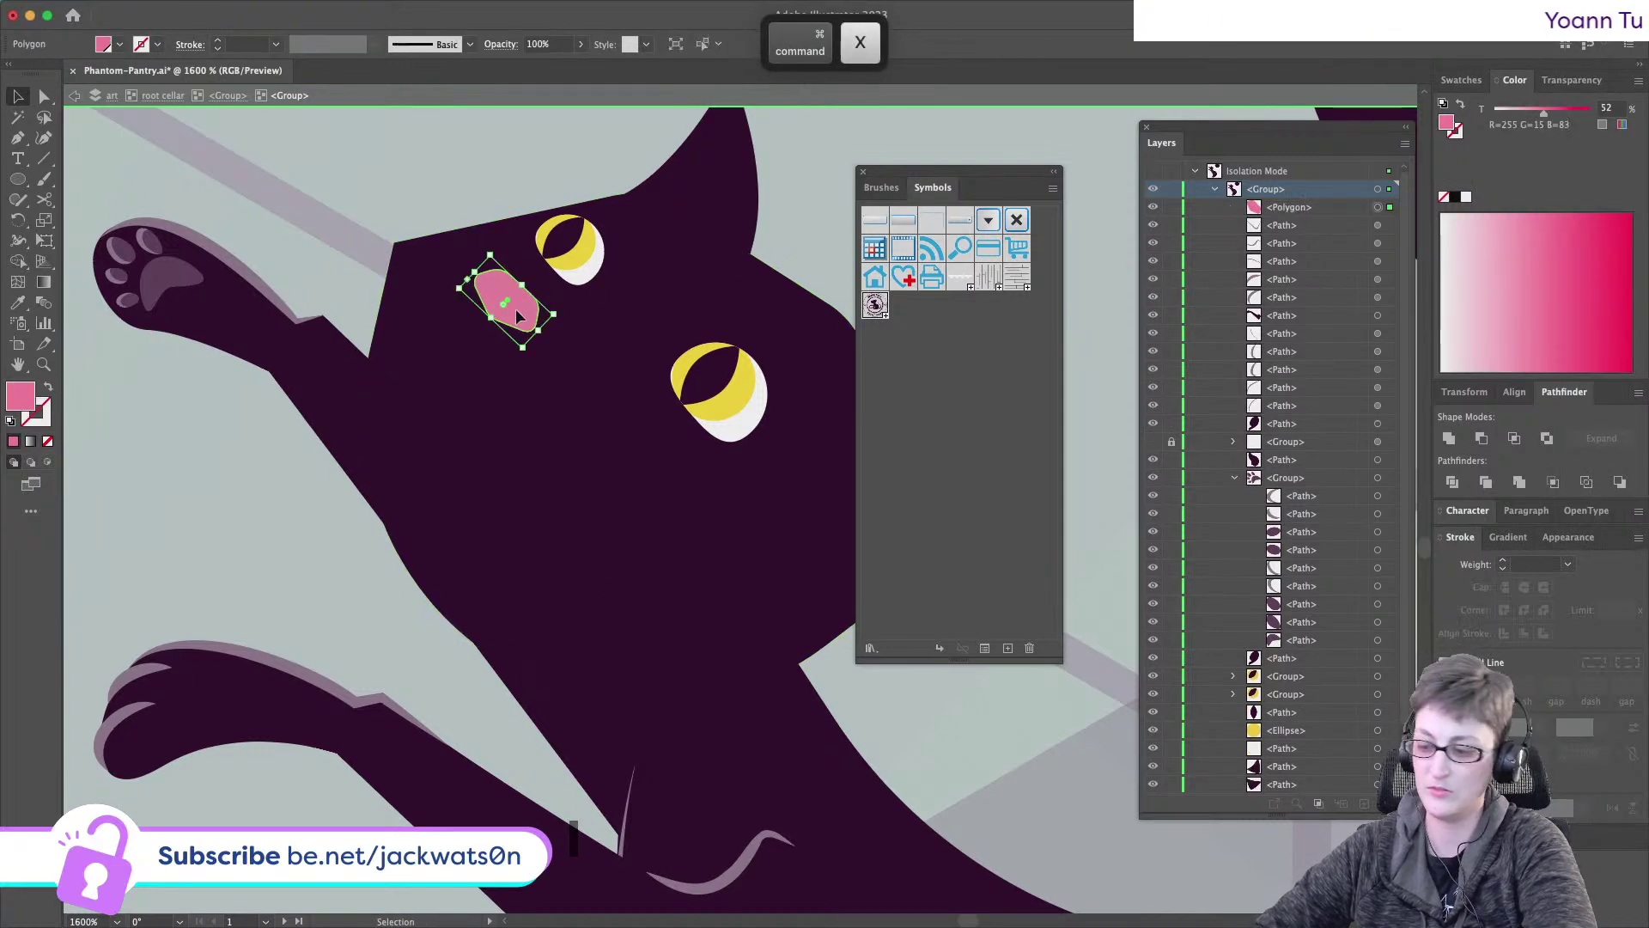
pyautogui.press('super+shift+a')
# - Shift the nose and mouth together slightly toward the front edge of the cat's face
pyautogui.scroll(-2, 599, 388)
pyautogui.scroll(-8, 599, 387)
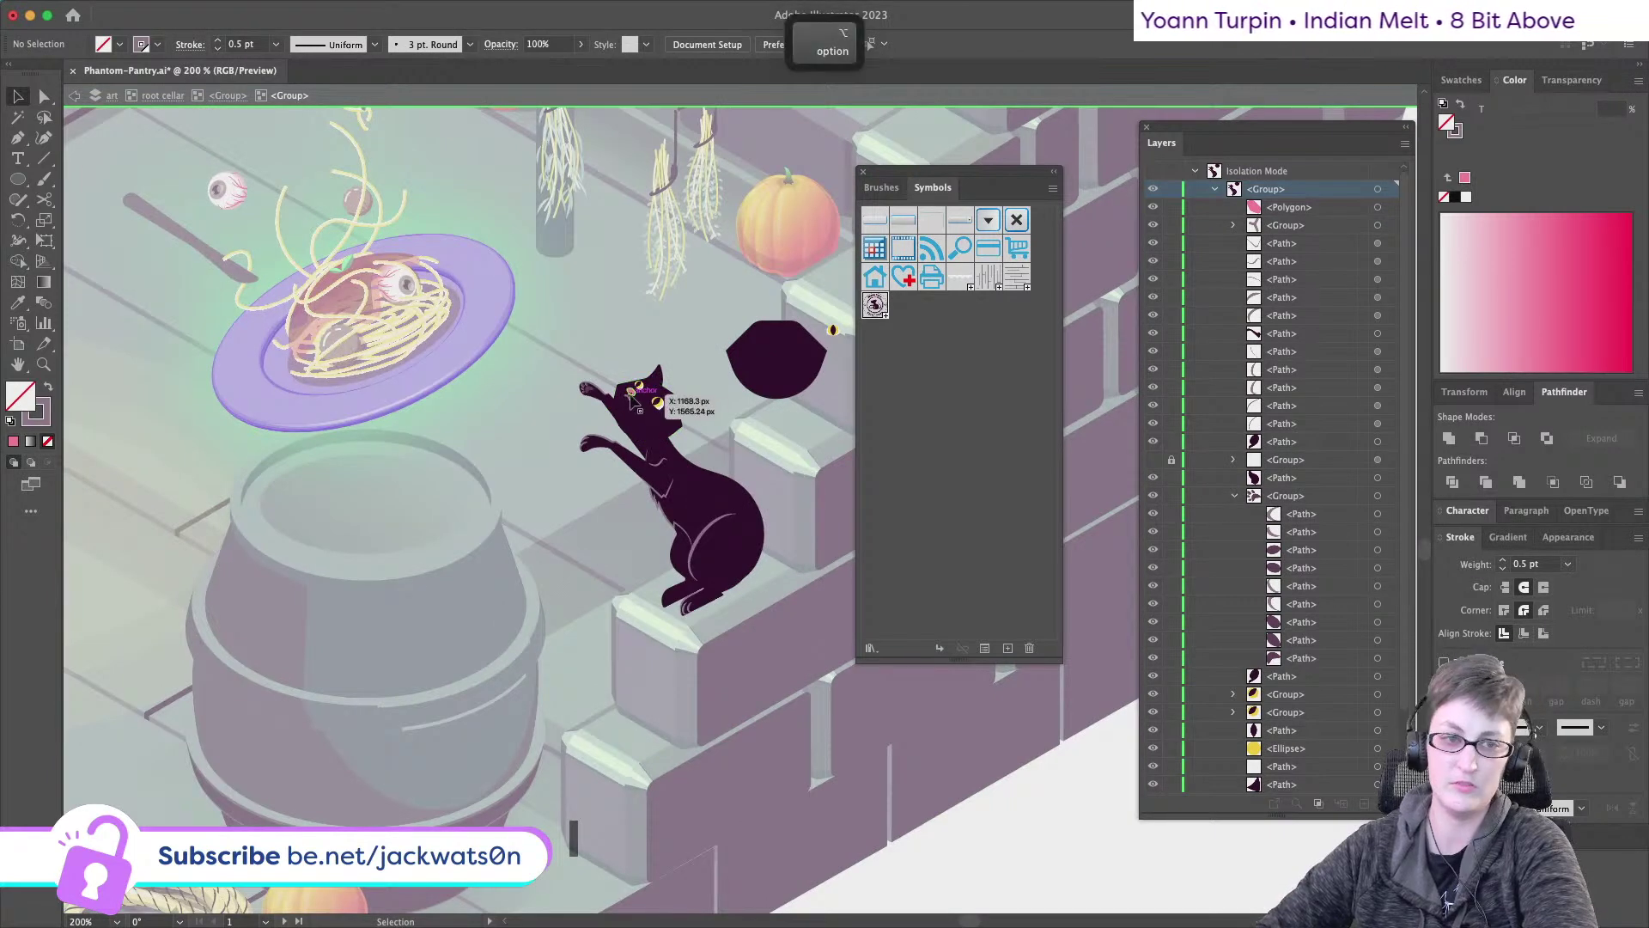
pyautogui.scroll(8, 633, 397)
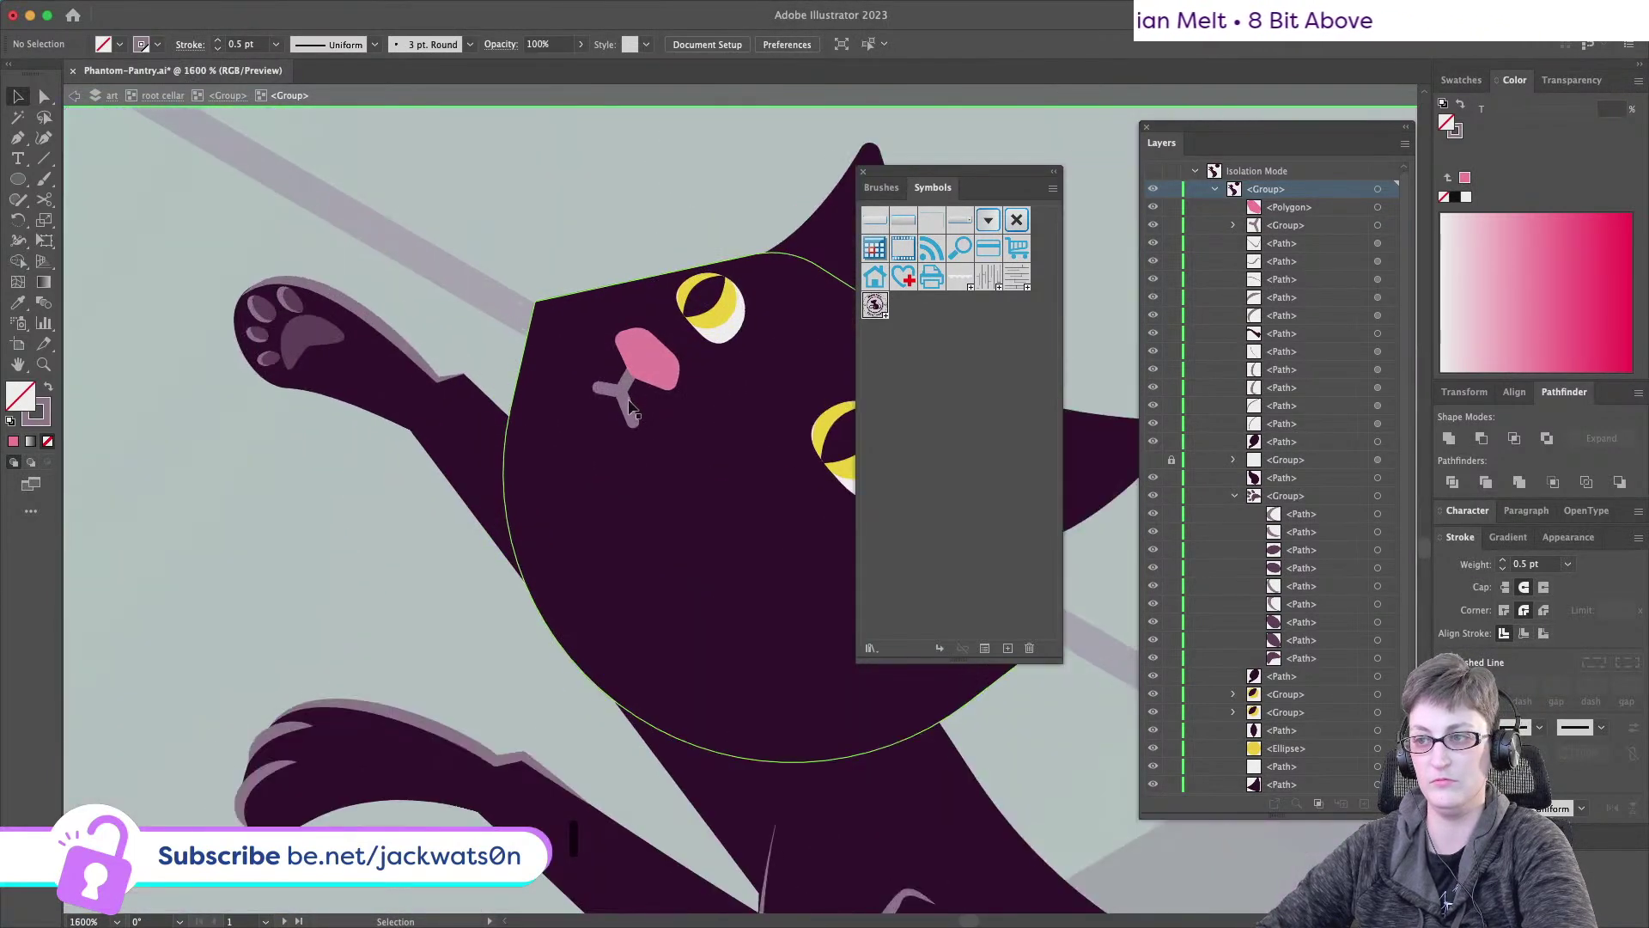
pyautogui.moveTo(627, 399); pyautogui.dragTo(653, 373)
pyautogui.keyDown('shift'); pyautogui.click(692, 367); pyautogui.keyUp('shift')
pyautogui.press('shift+super+a')
pyautogui.scroll(-8, 733, 490)
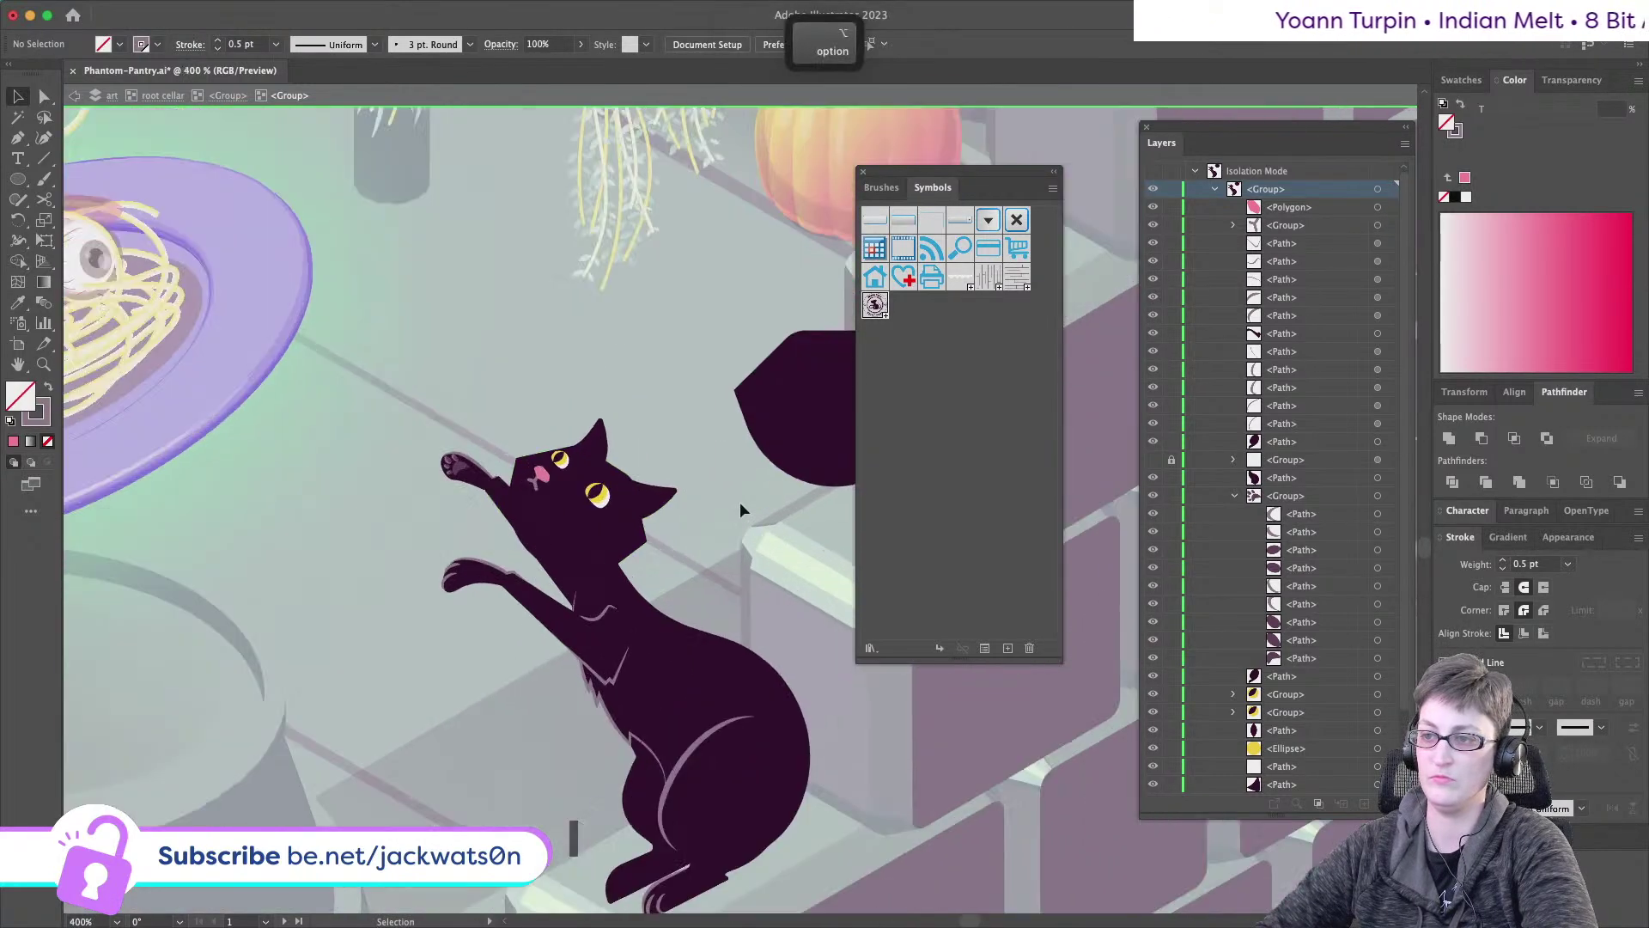
# - Move the nose and mouth together by about 0.48 px horizontally and 0.61 px vertically, toward the centre of the face
pyautogui.scroll(2, 623, 468)
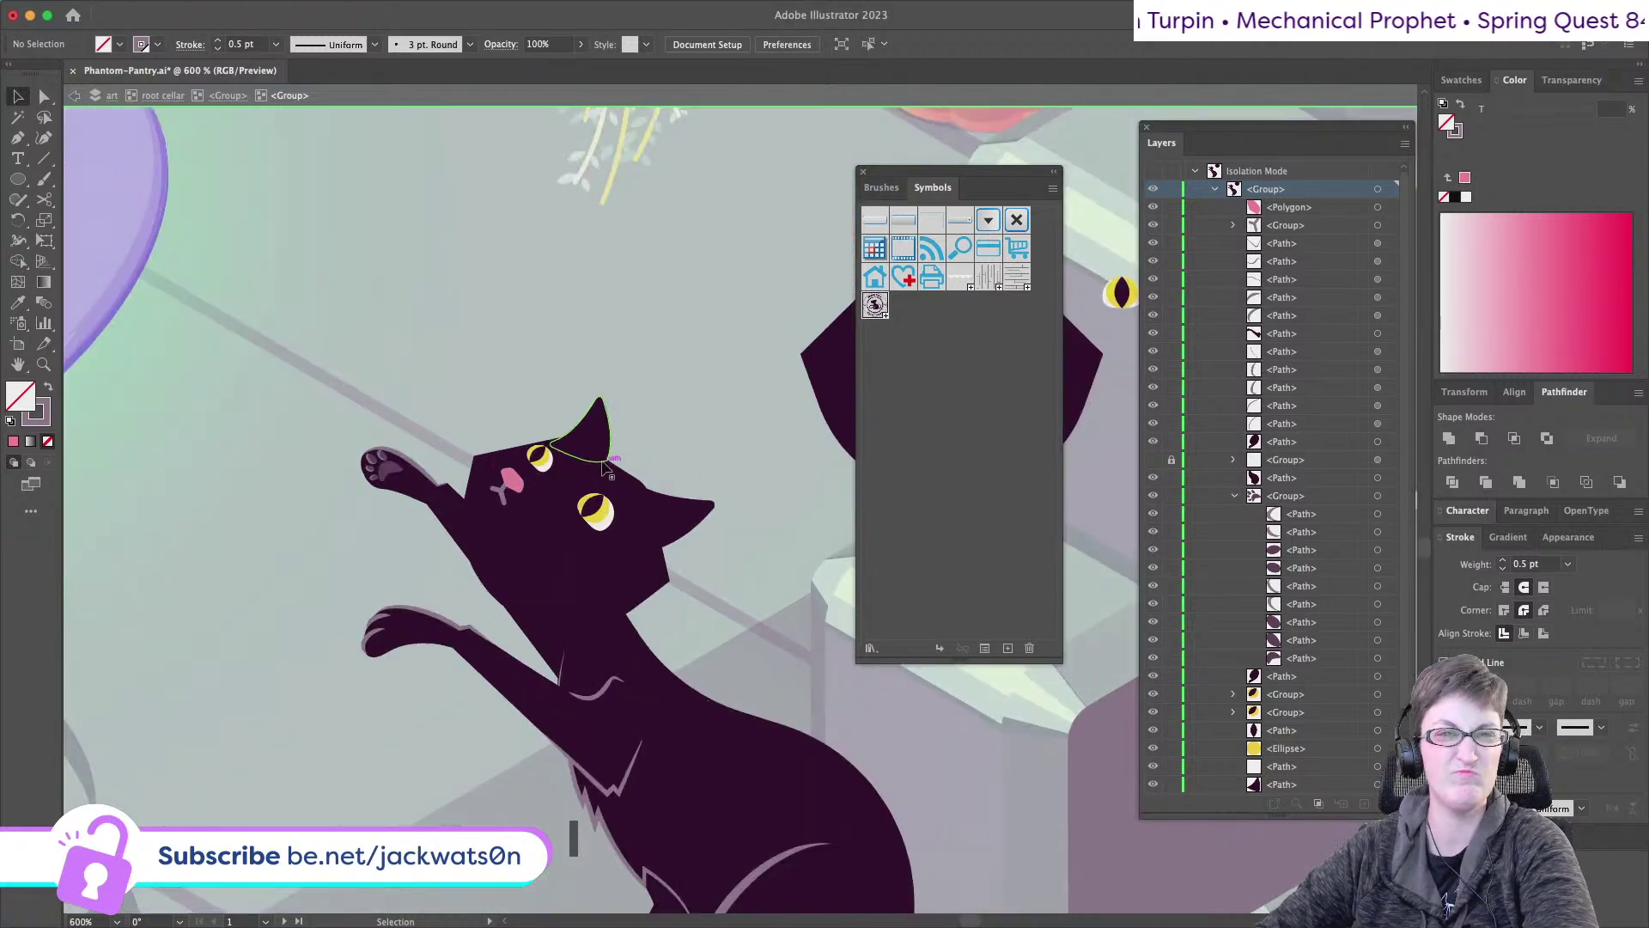
pyautogui.scroll(1, 605, 468)
pyautogui.click(488, 486)
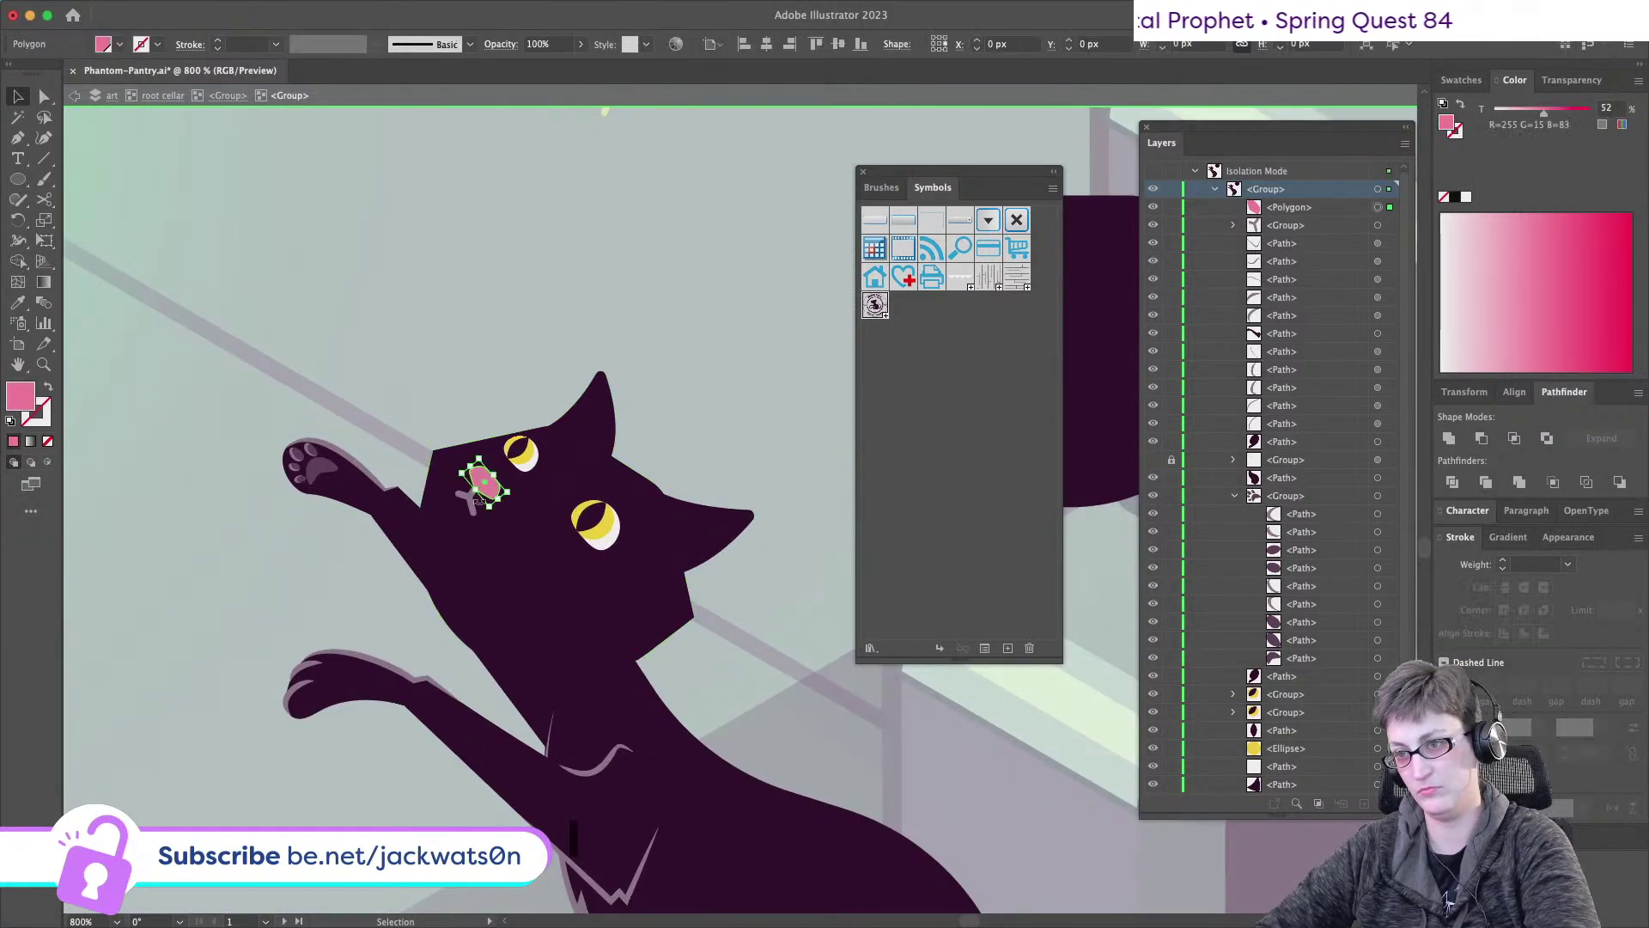
pyautogui.moveTo(475, 520); pyautogui.dragTo(482, 526)
pyautogui.press('shift+super+a')
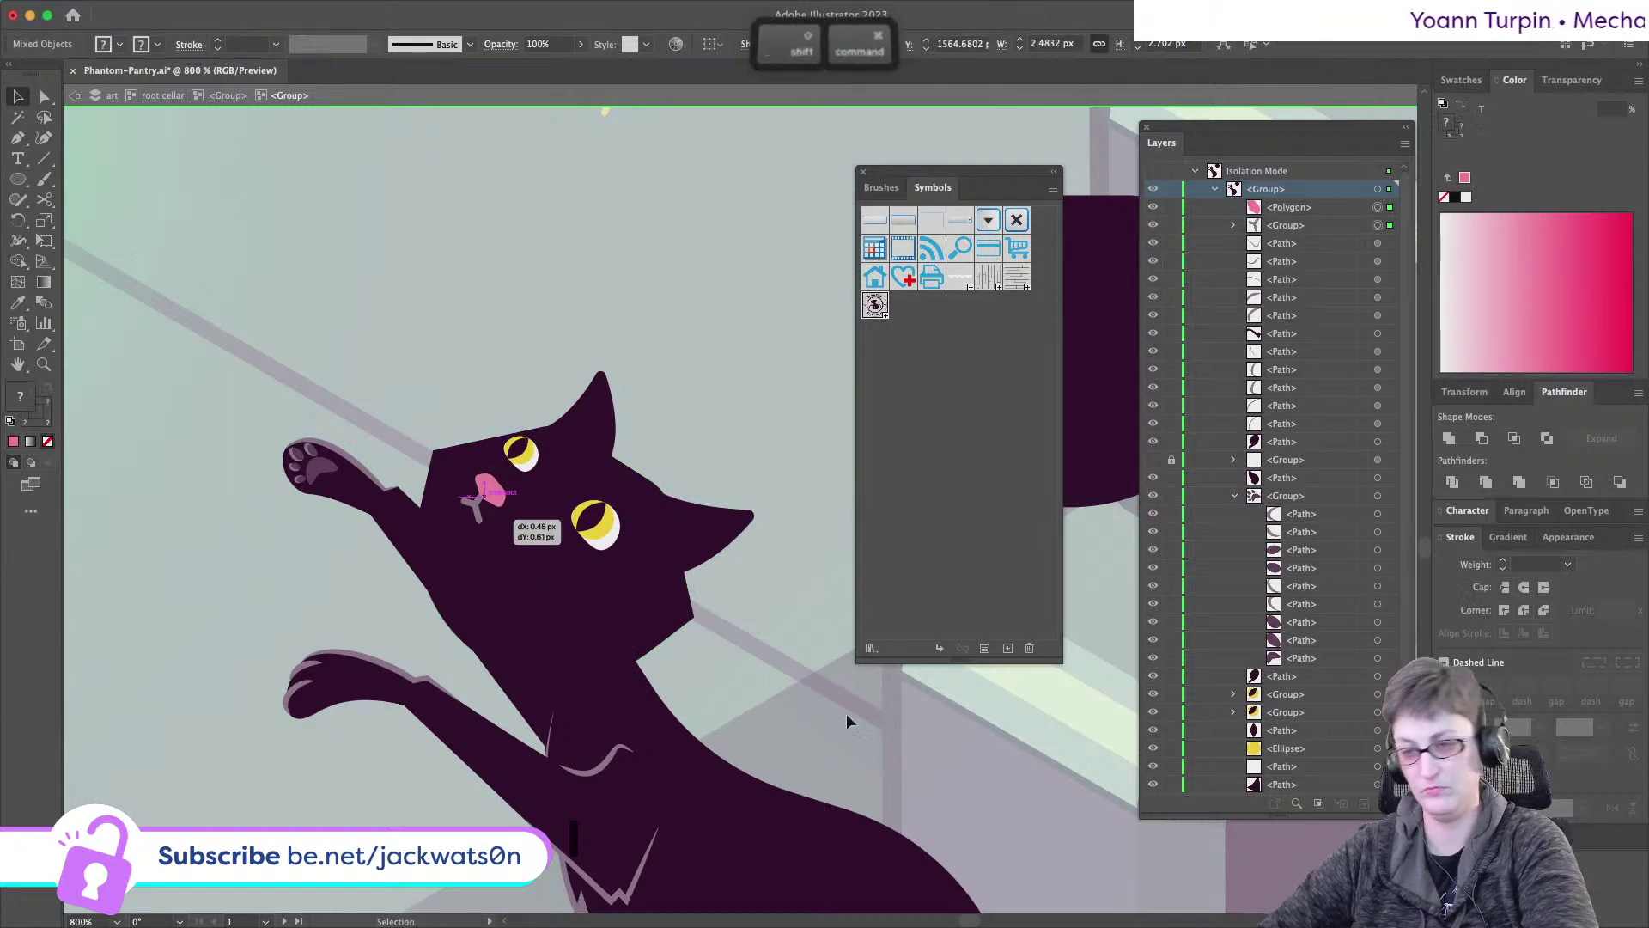
# - Scale the cat's larger eye down slightly
pyautogui.scroll(-3, 769, 677)
pyautogui.scroll(-3, 772, 684)
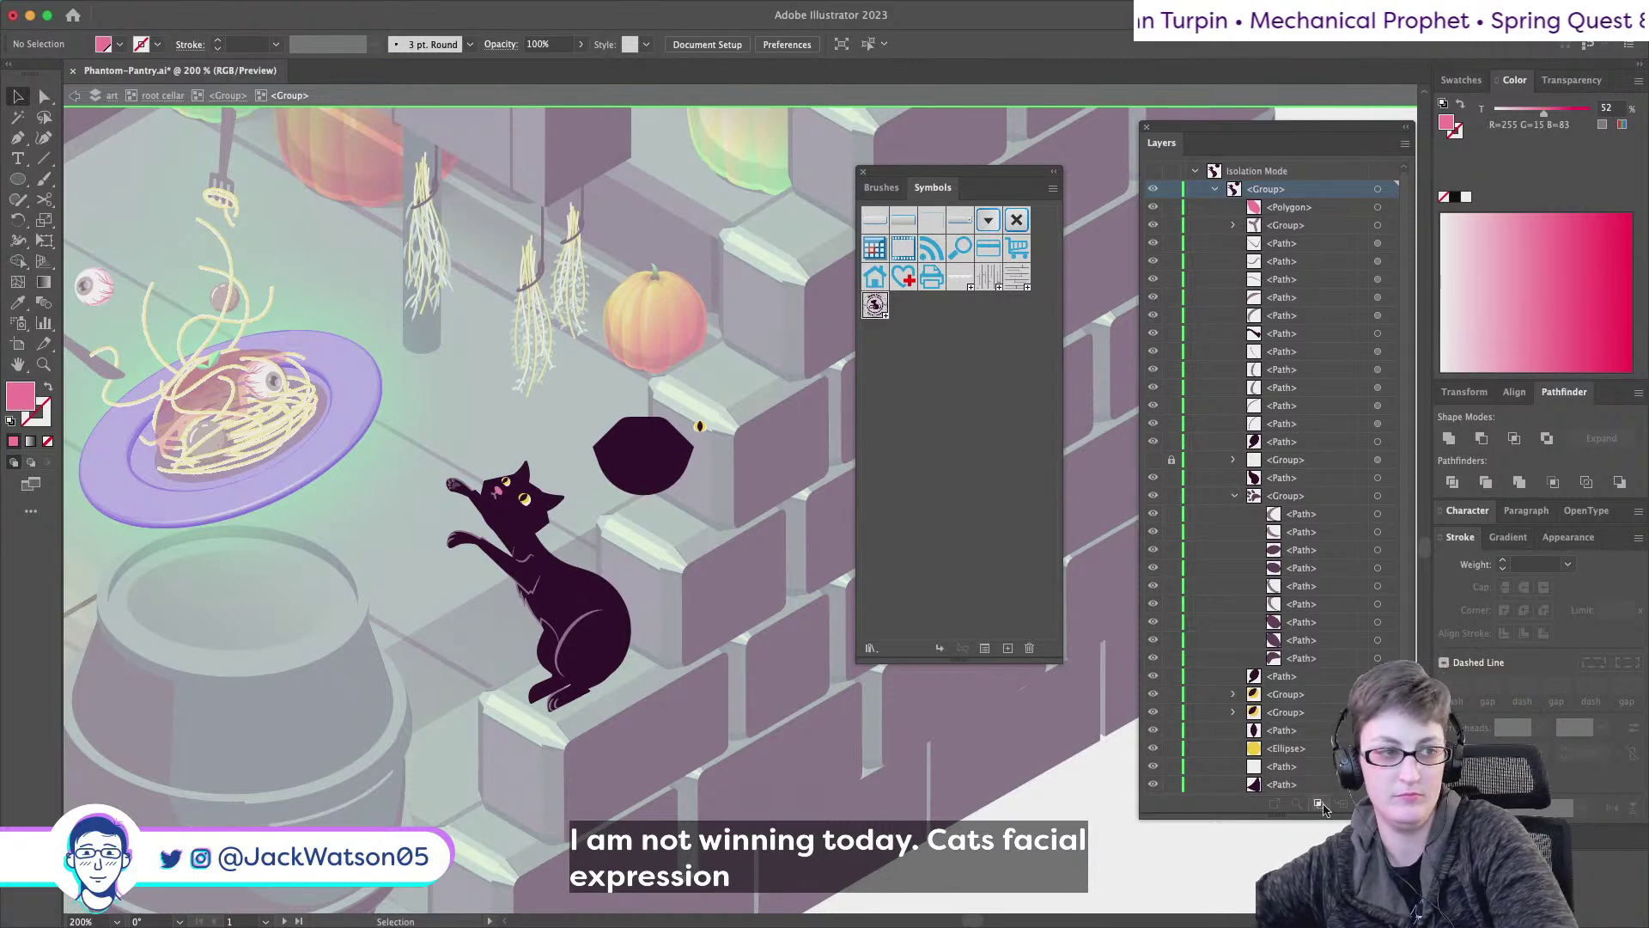
pyautogui.scroll(3, 456, 517)
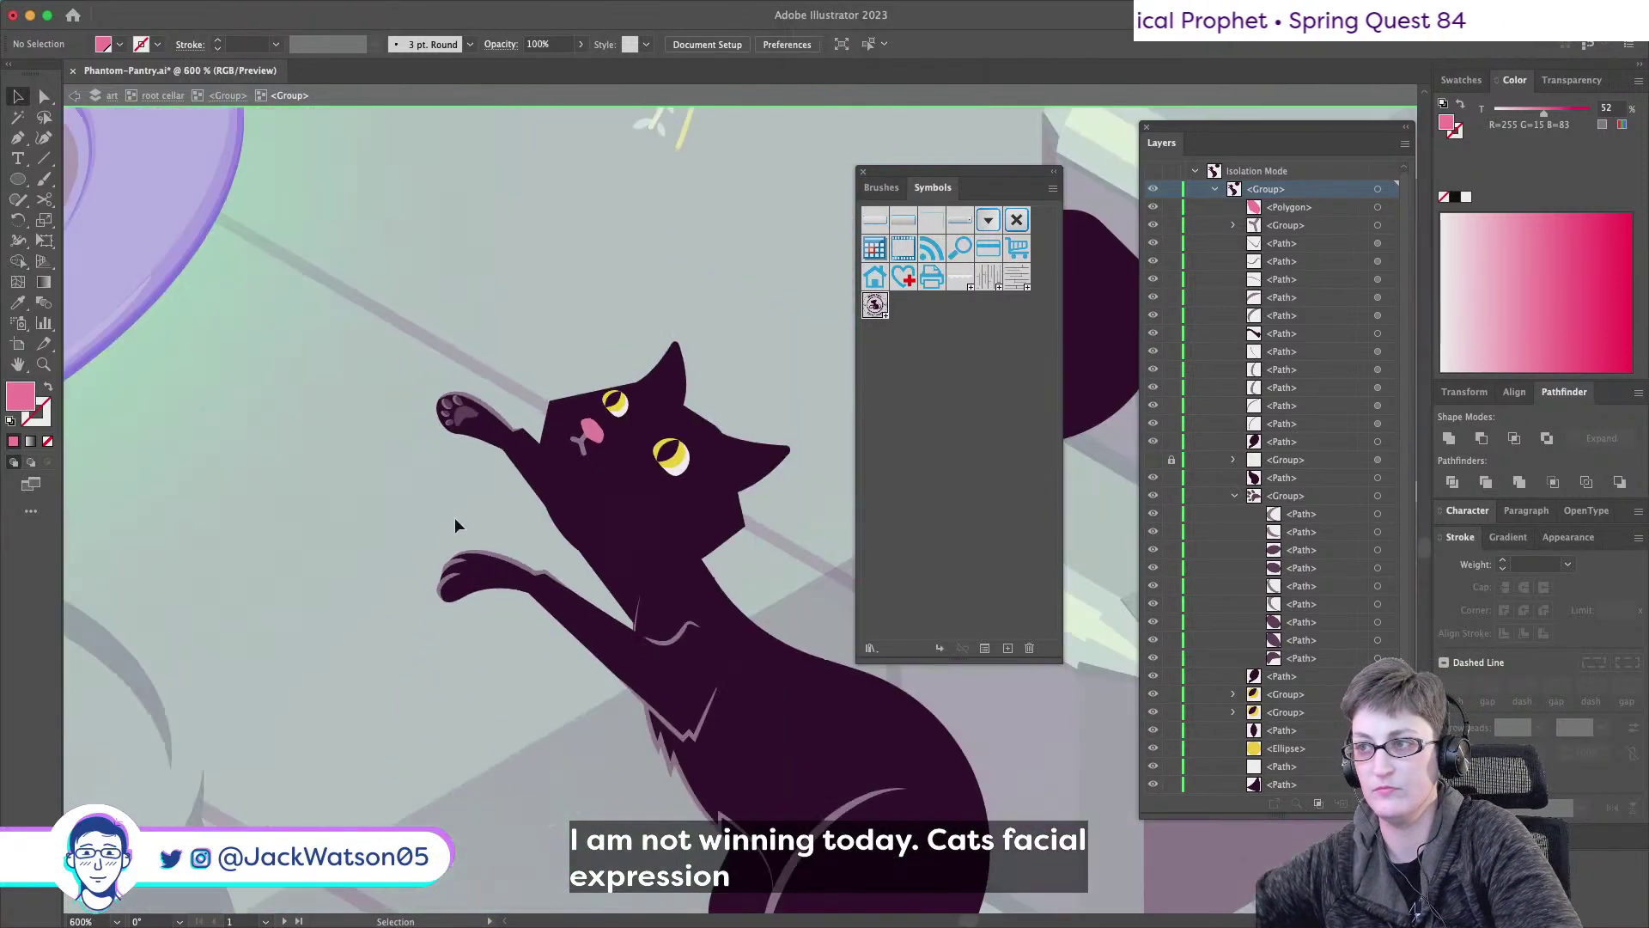
pyautogui.scroll(3, 534, 513)
pyautogui.click(599, 452)
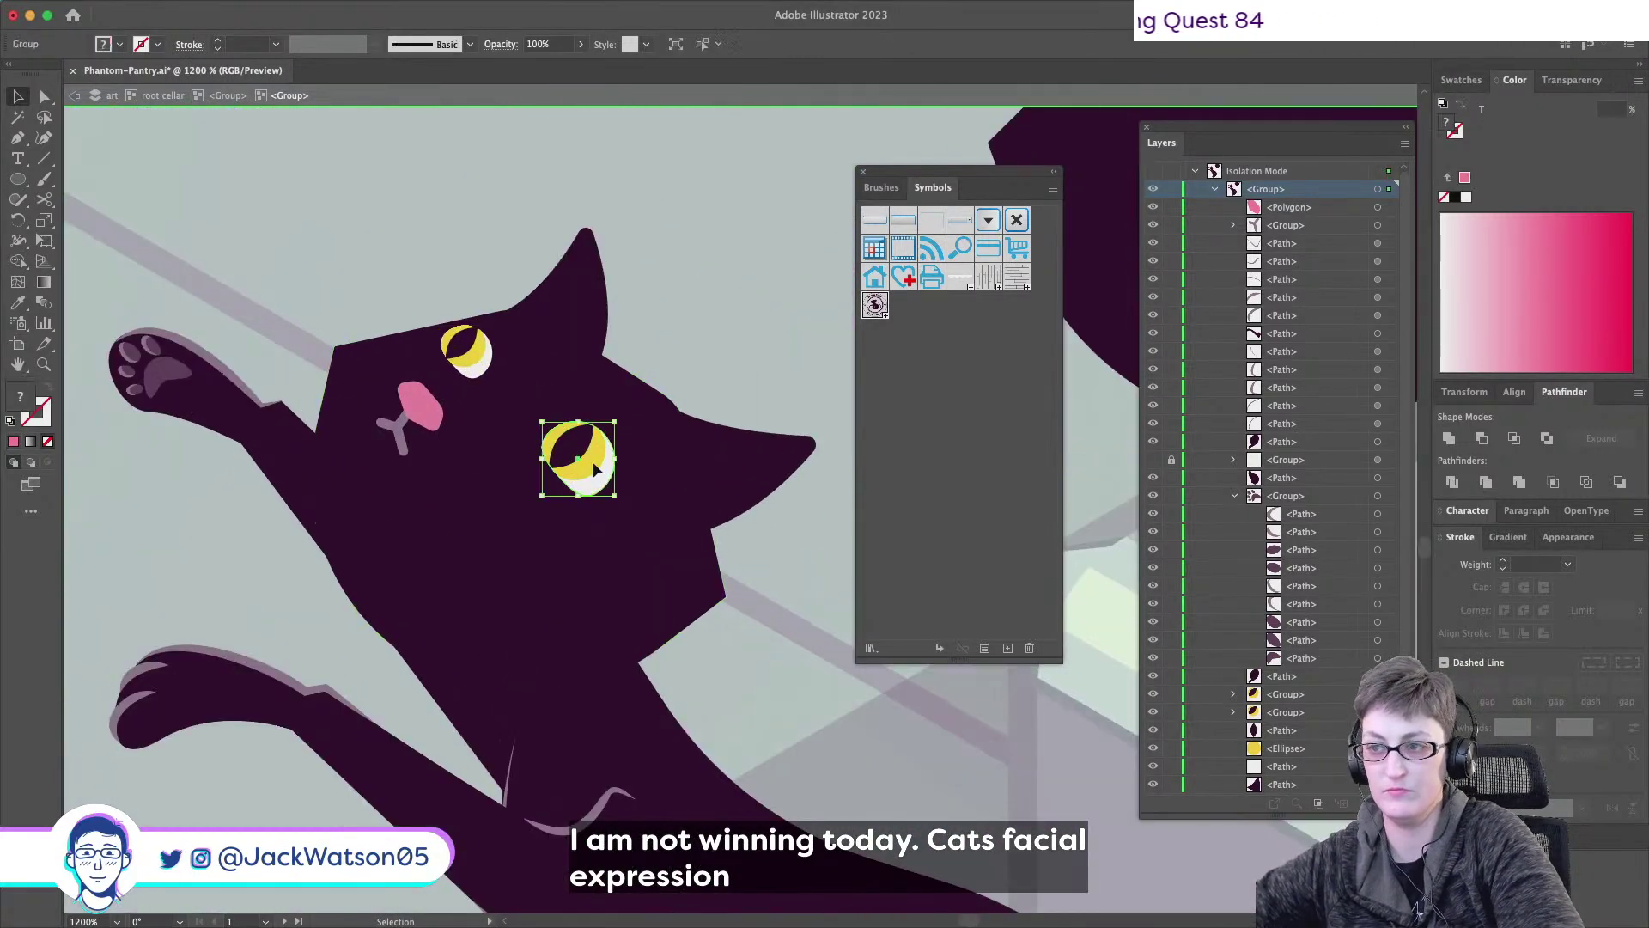
pyautogui.keyDown('shift'); pyautogui.click(611, 494); pyautogui.keyUp('shift')
pyautogui.click(597, 482)
pyautogui.keyDown('shift'); pyautogui.click(545, 422); pyautogui.keyUp('shift')
pyautogui.click(592, 451)
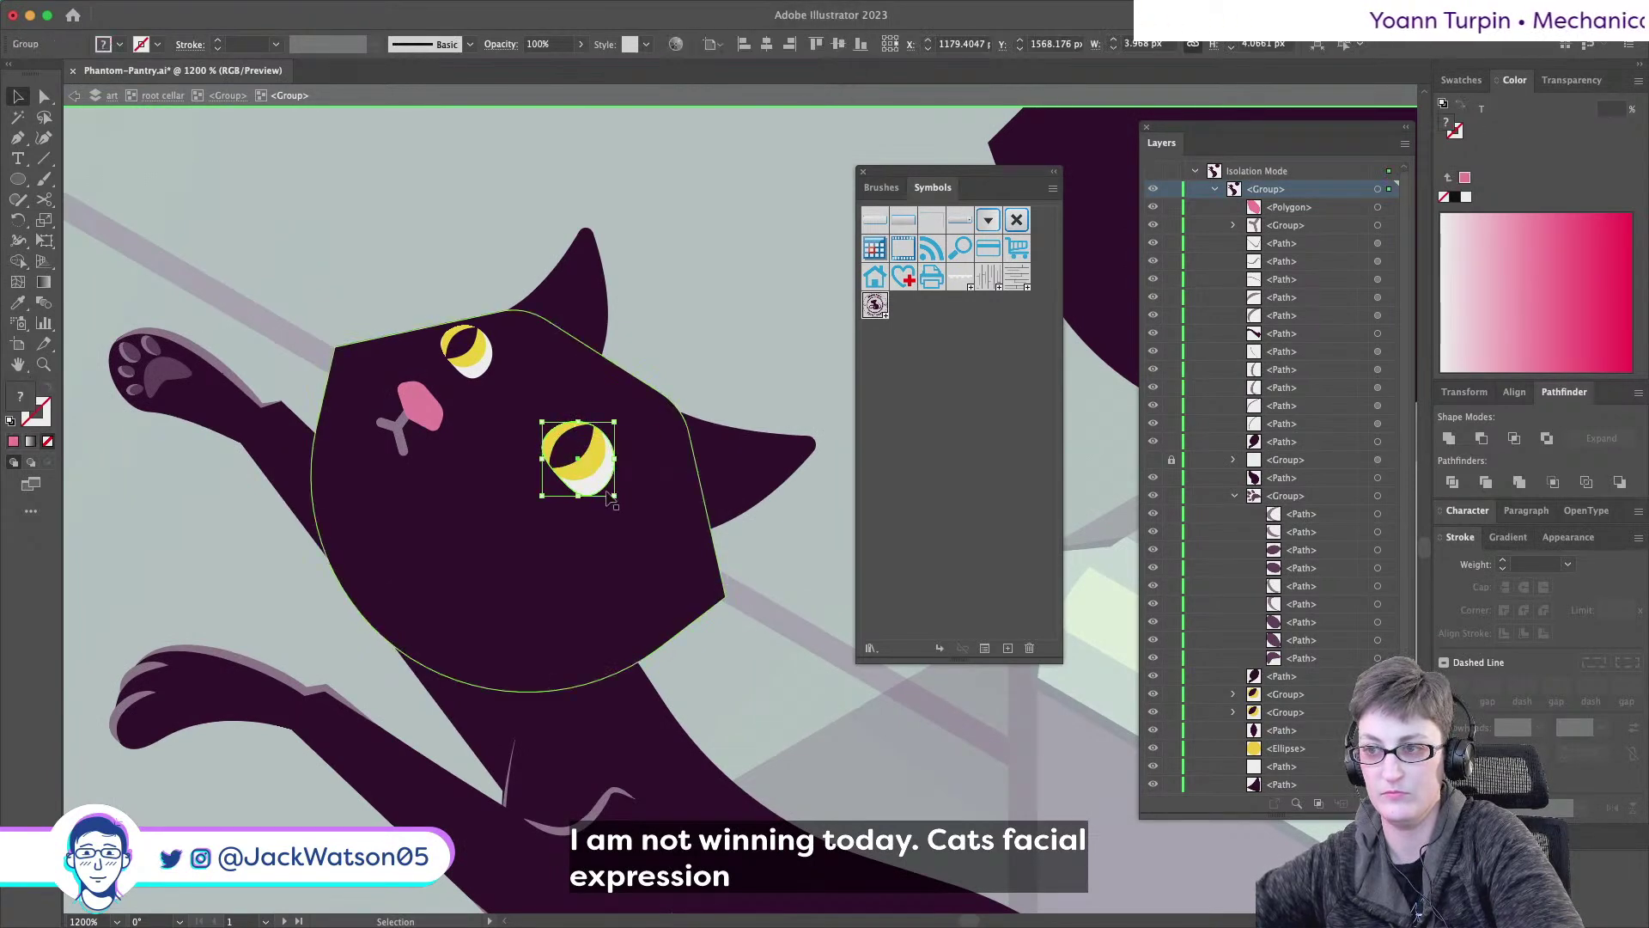
pyautogui.moveTo(614, 498); pyautogui.dragTo(607, 495)
# - Move the pink nose and mouth lines together slightly toward the larger eye
pyautogui.click(406, 434)
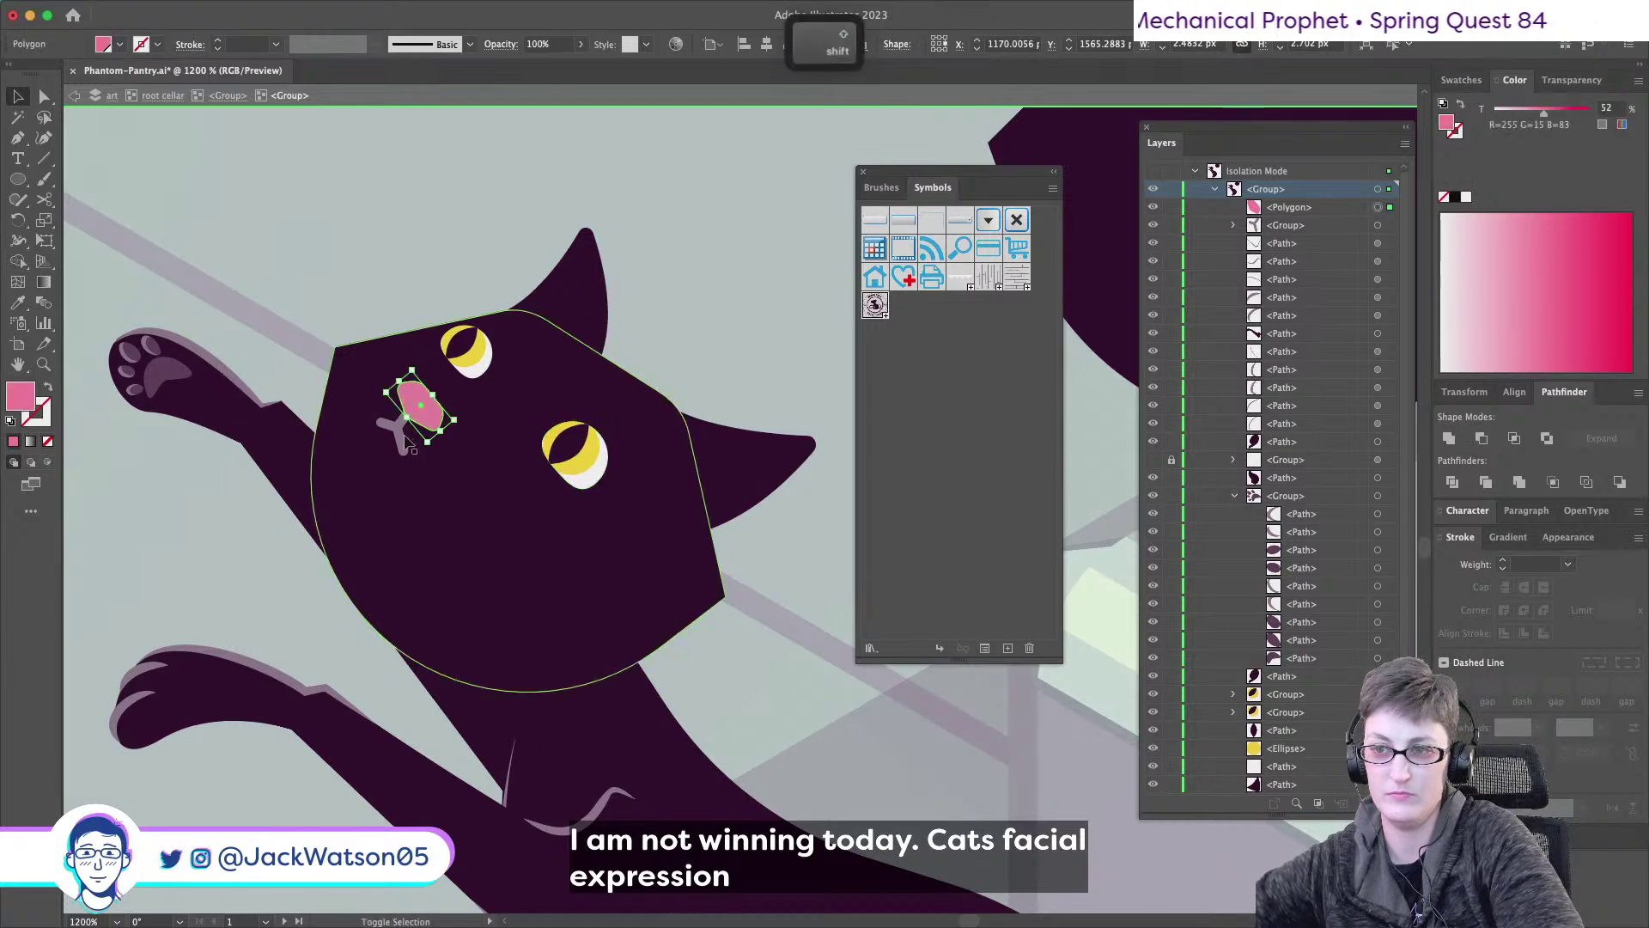
pyautogui.moveTo(405, 442); pyautogui.dragTo(423, 446)
pyautogui.press('super+shift+a')
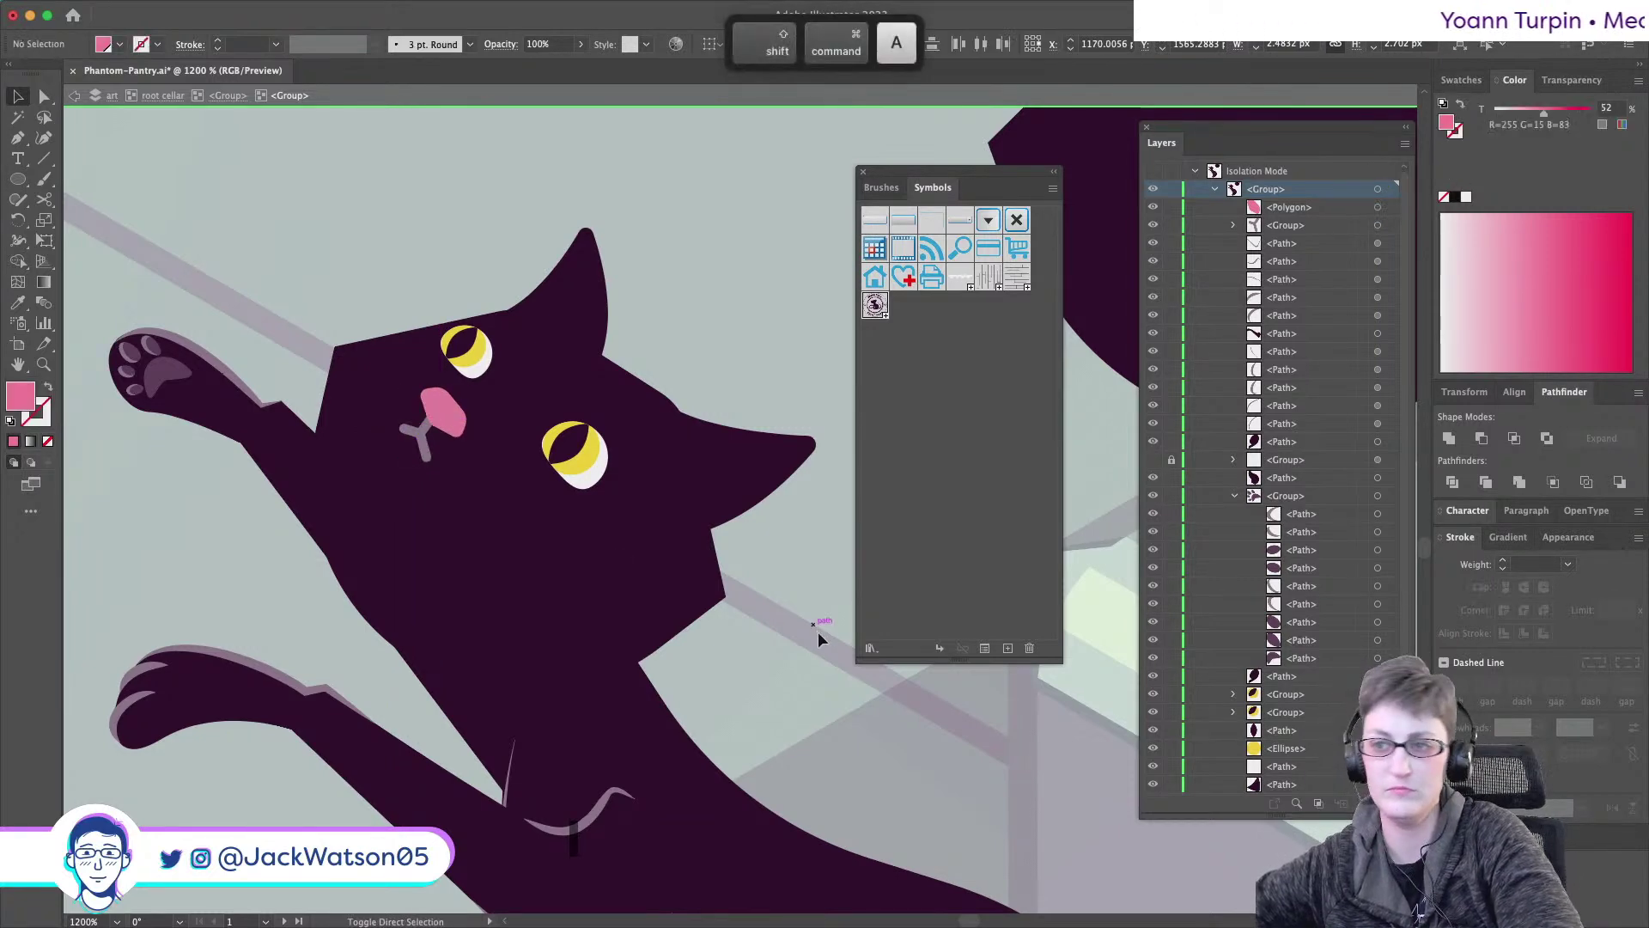
pyautogui.scroll(-3, 817, 631)
pyautogui.hscroll(3, 818, 632)
pyautogui.hscroll(2, 692, 579)
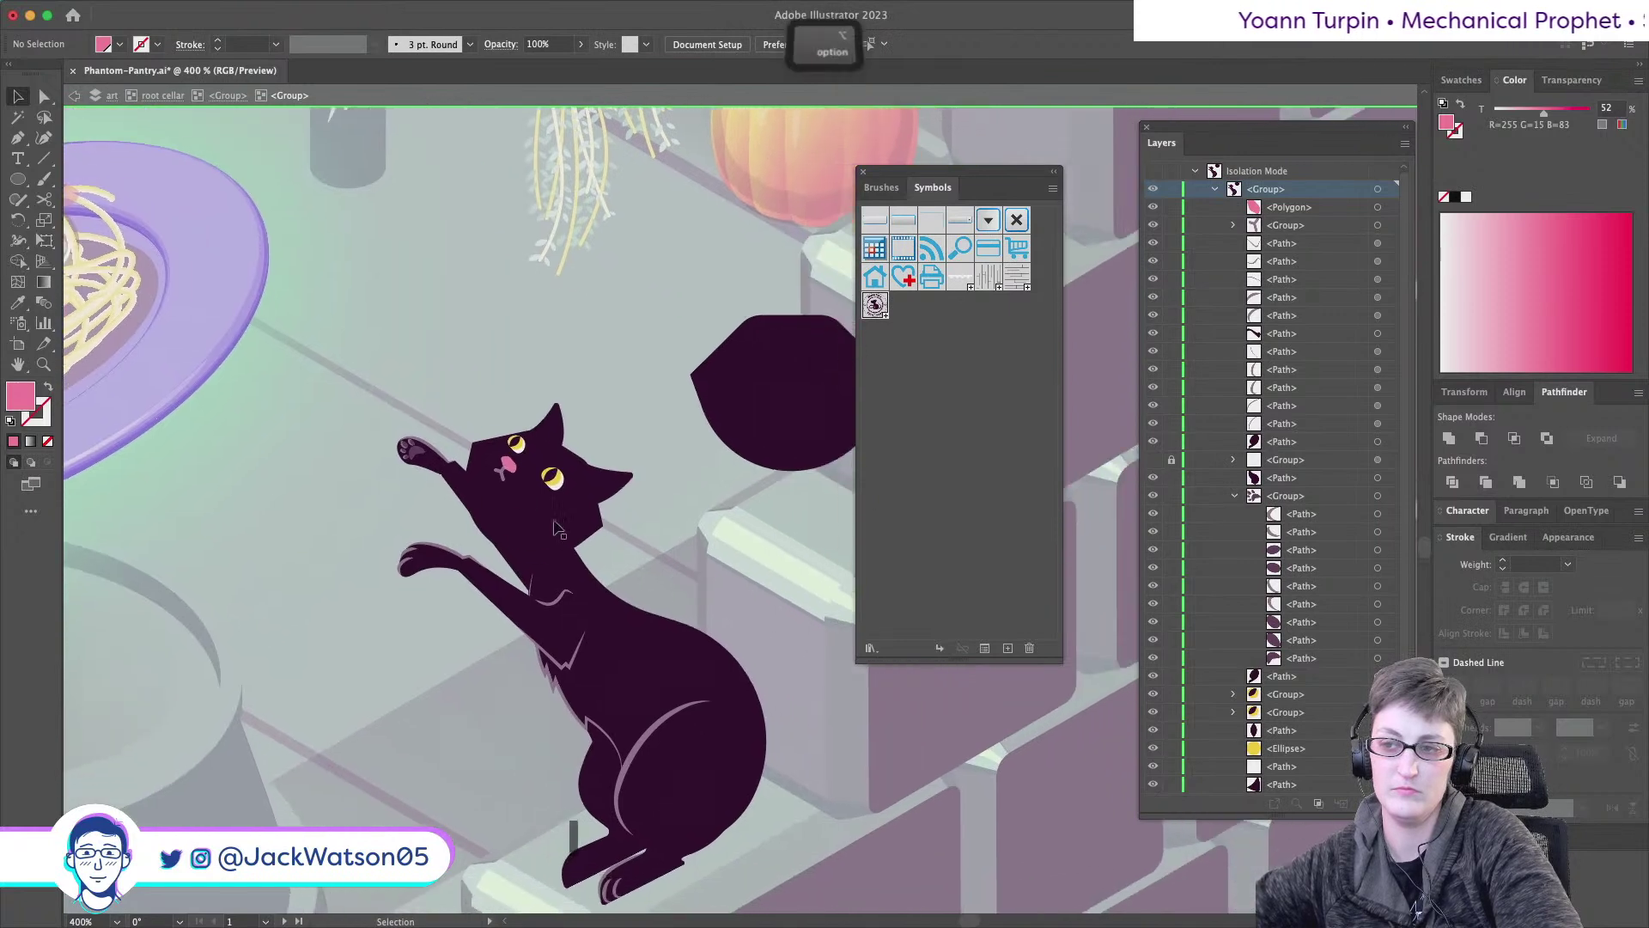
# - Scale the cat's smaller eye to about 2.52 px wide and 2.71 px high
pyautogui.scroll(2, 541, 468)
pyautogui.click(509, 471)
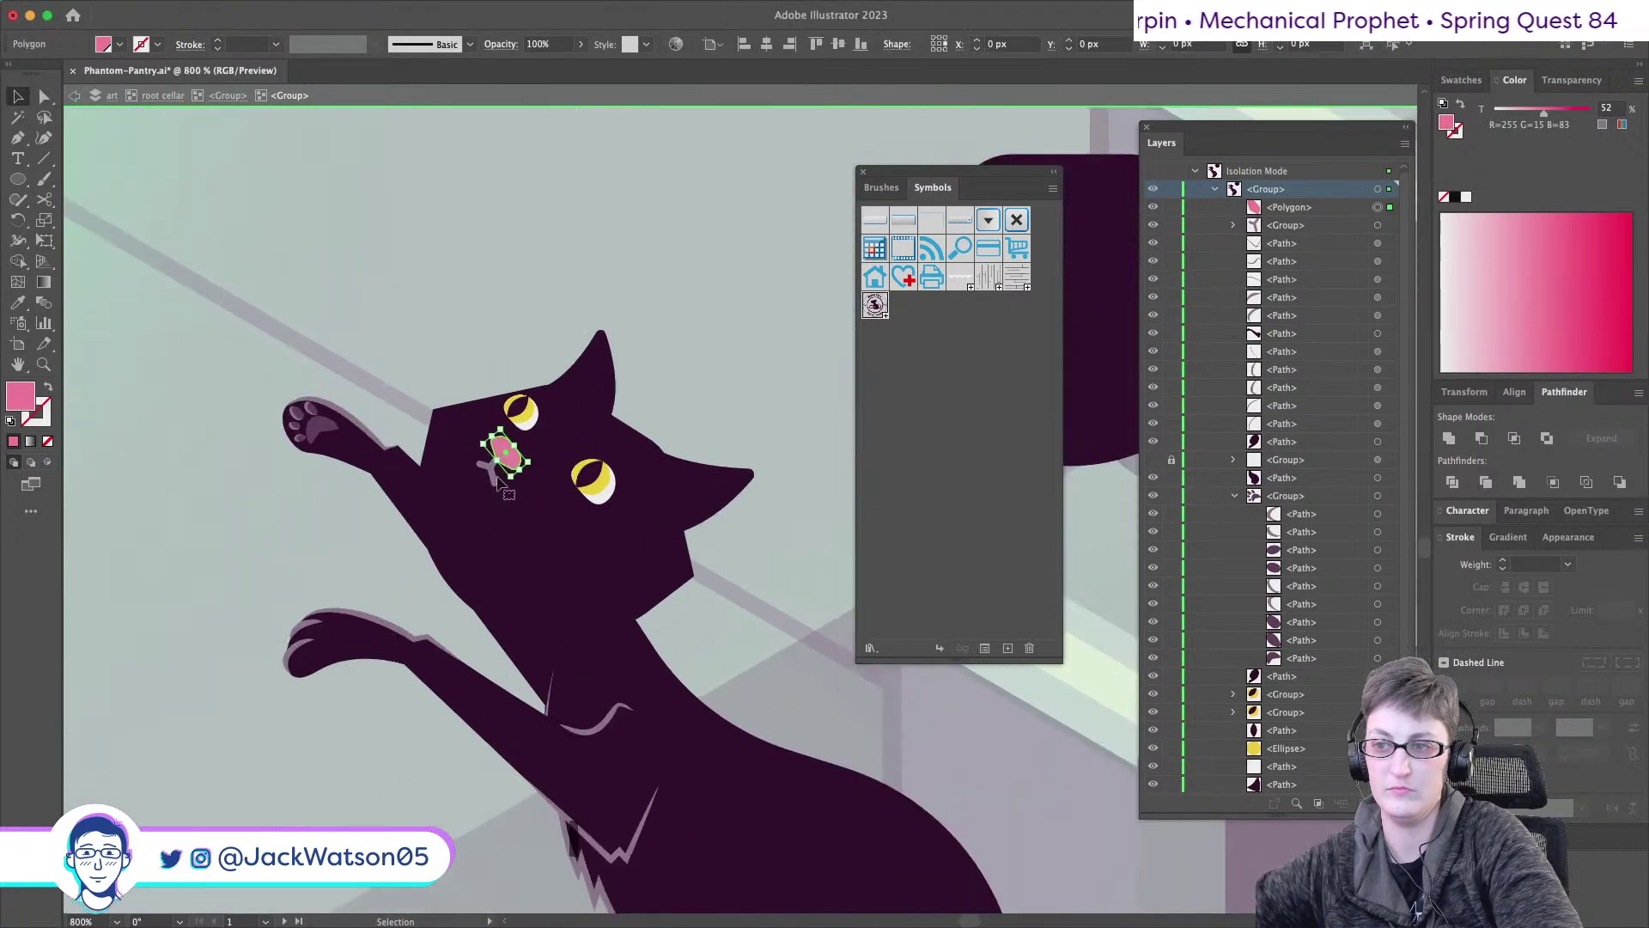
pyautogui.click(521, 412)
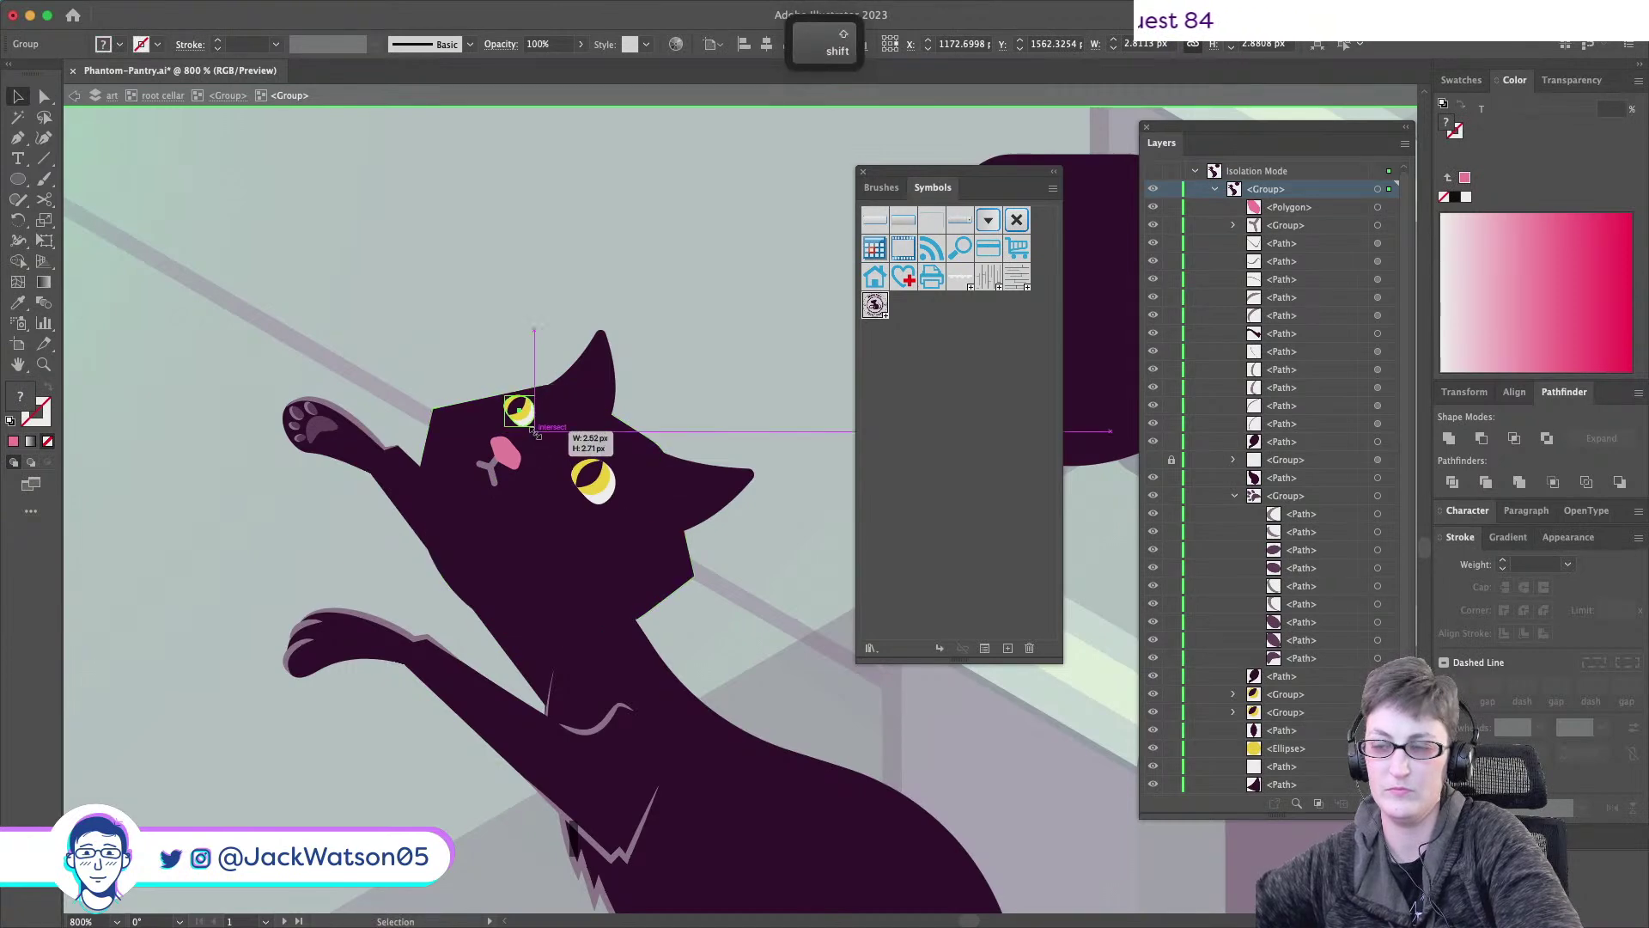
pyautogui.scroll(-4, 730, 565)
pyautogui.click(783, 632)
pyautogui.click(745, 539)
pyautogui.hscroll(3, 744, 542)
pyautogui.scroll(-1, 744, 542)
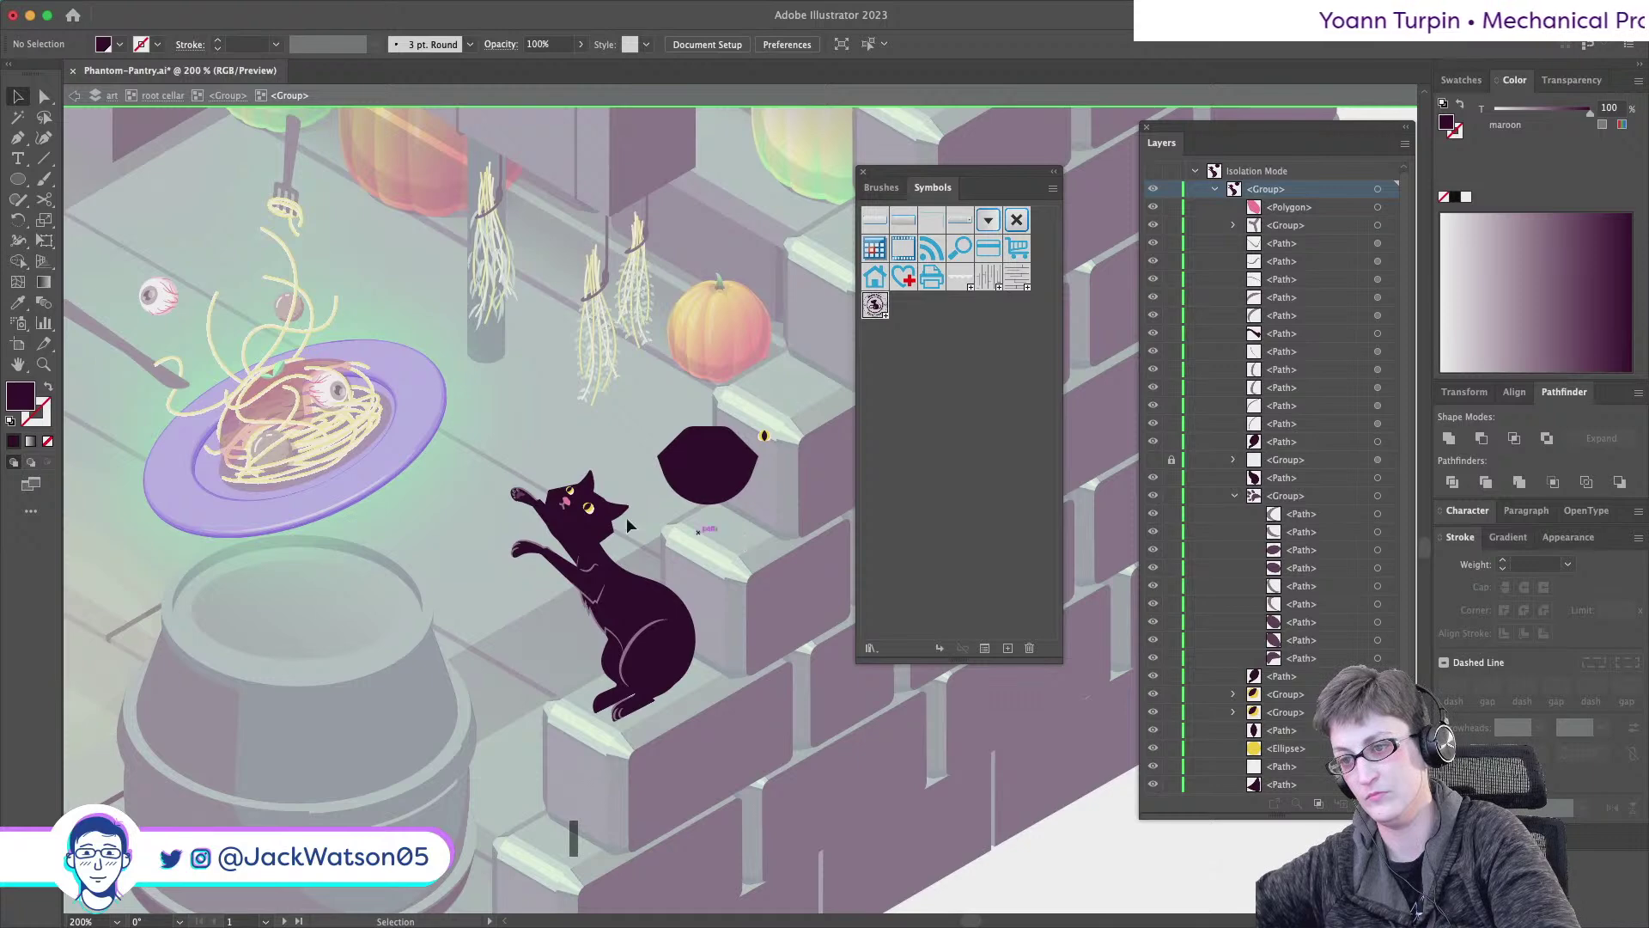
# - Nudge the mouth lines slightly closer to the pink nose
pyautogui.scroll(5, 574, 498)
pyautogui.click(575, 498)
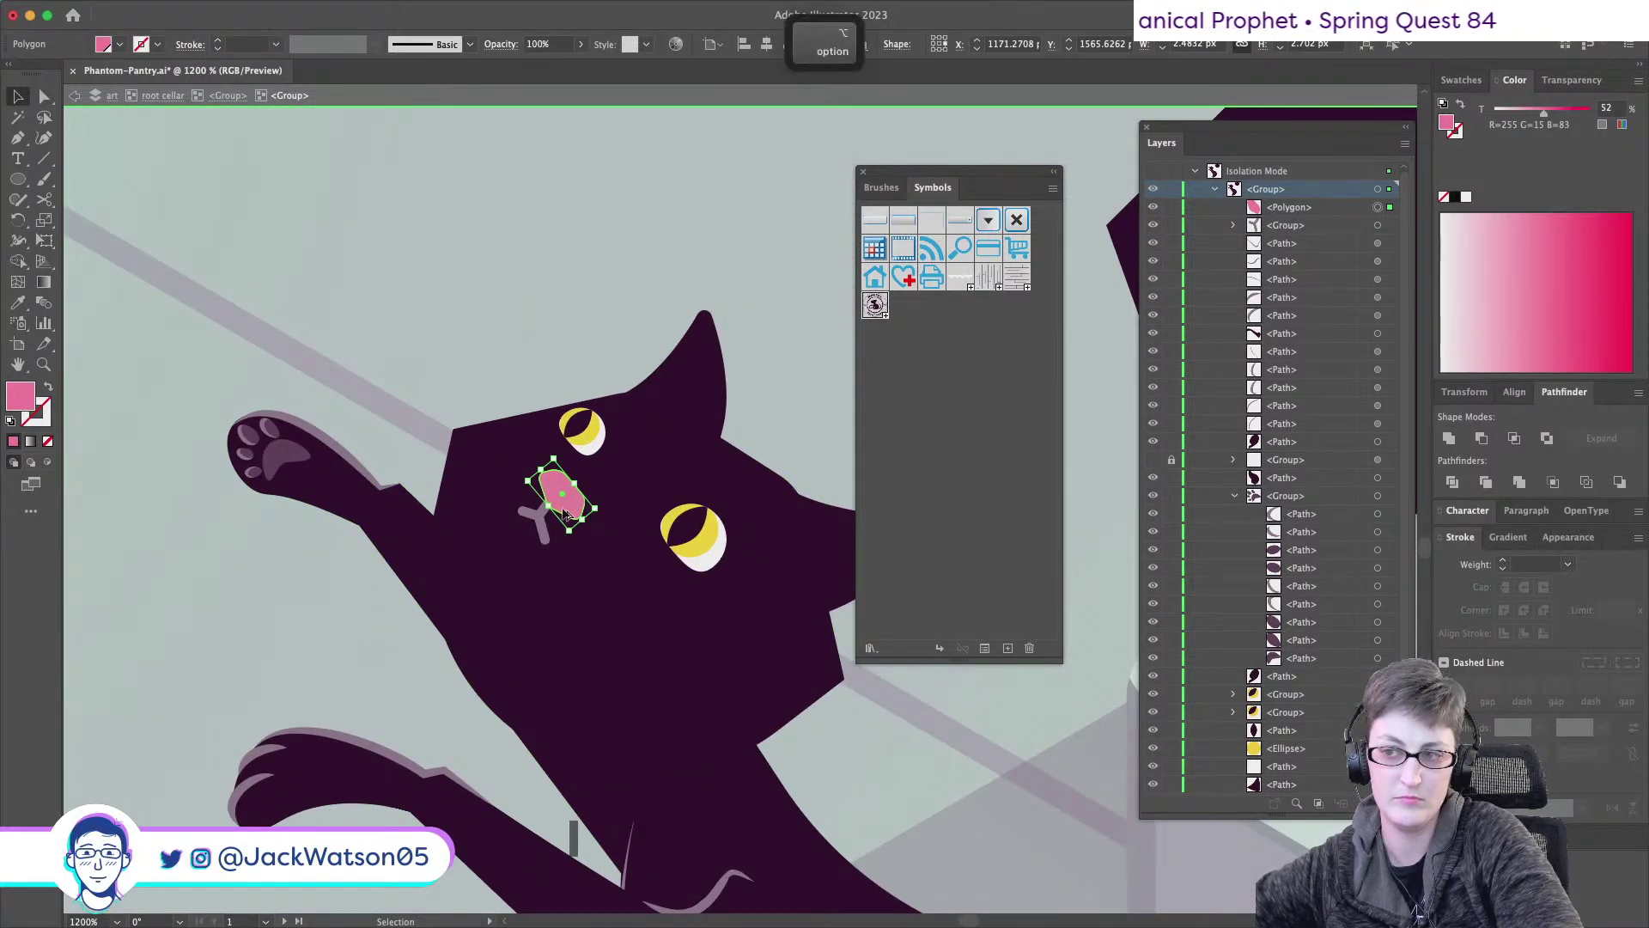
pyautogui.scroll(1, 574, 505)
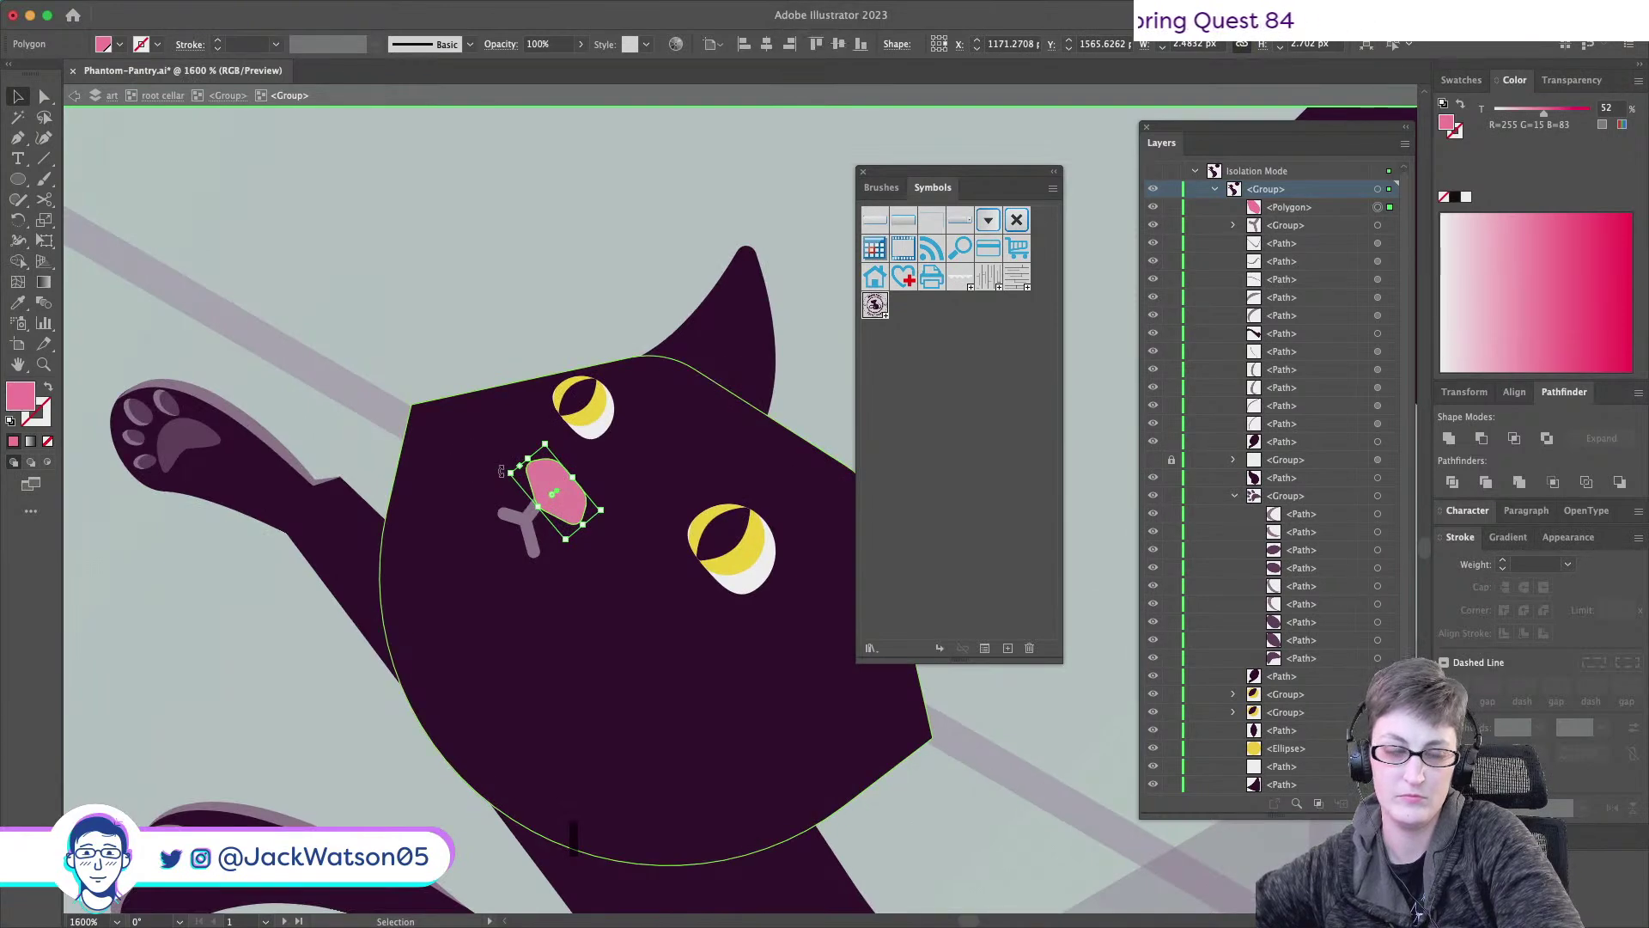
pyautogui.press('super+shift+a')
pyautogui.hscroll(2, 501, 471)
pyautogui.scroll(-1, 500, 471)
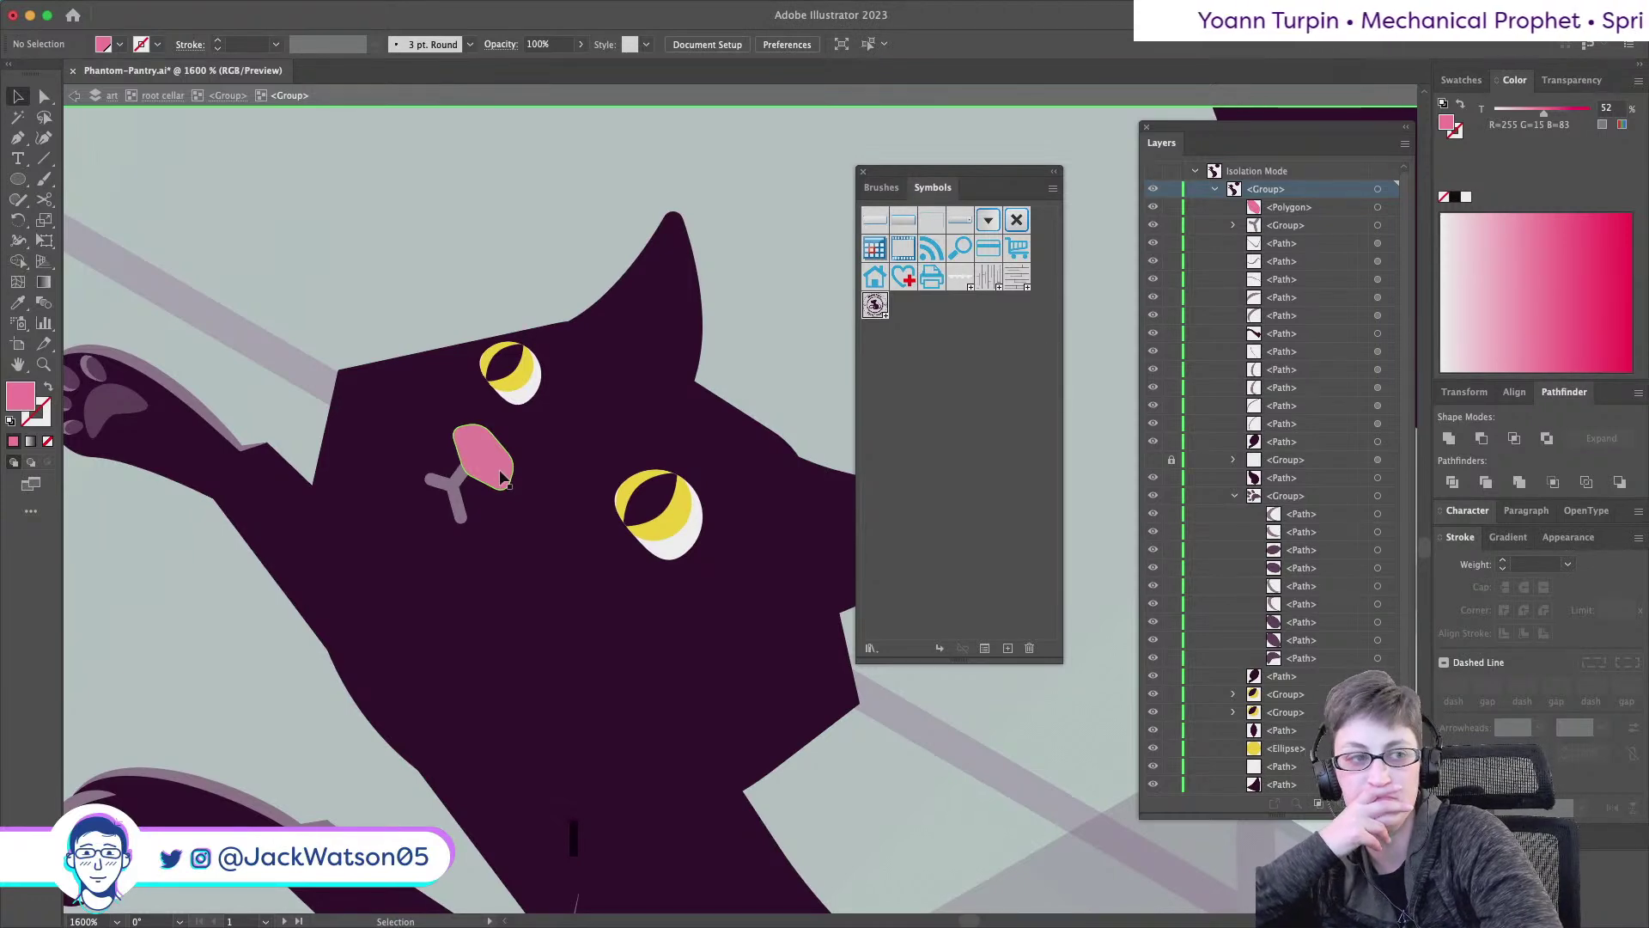
pyautogui.click(472, 472)
pyautogui.moveTo(456, 478); pyautogui.dragTo(459, 510)
# - Review the cat's face and overall pose against the surrounding pantry scene
pyautogui.scroll(-10, 570, 519)
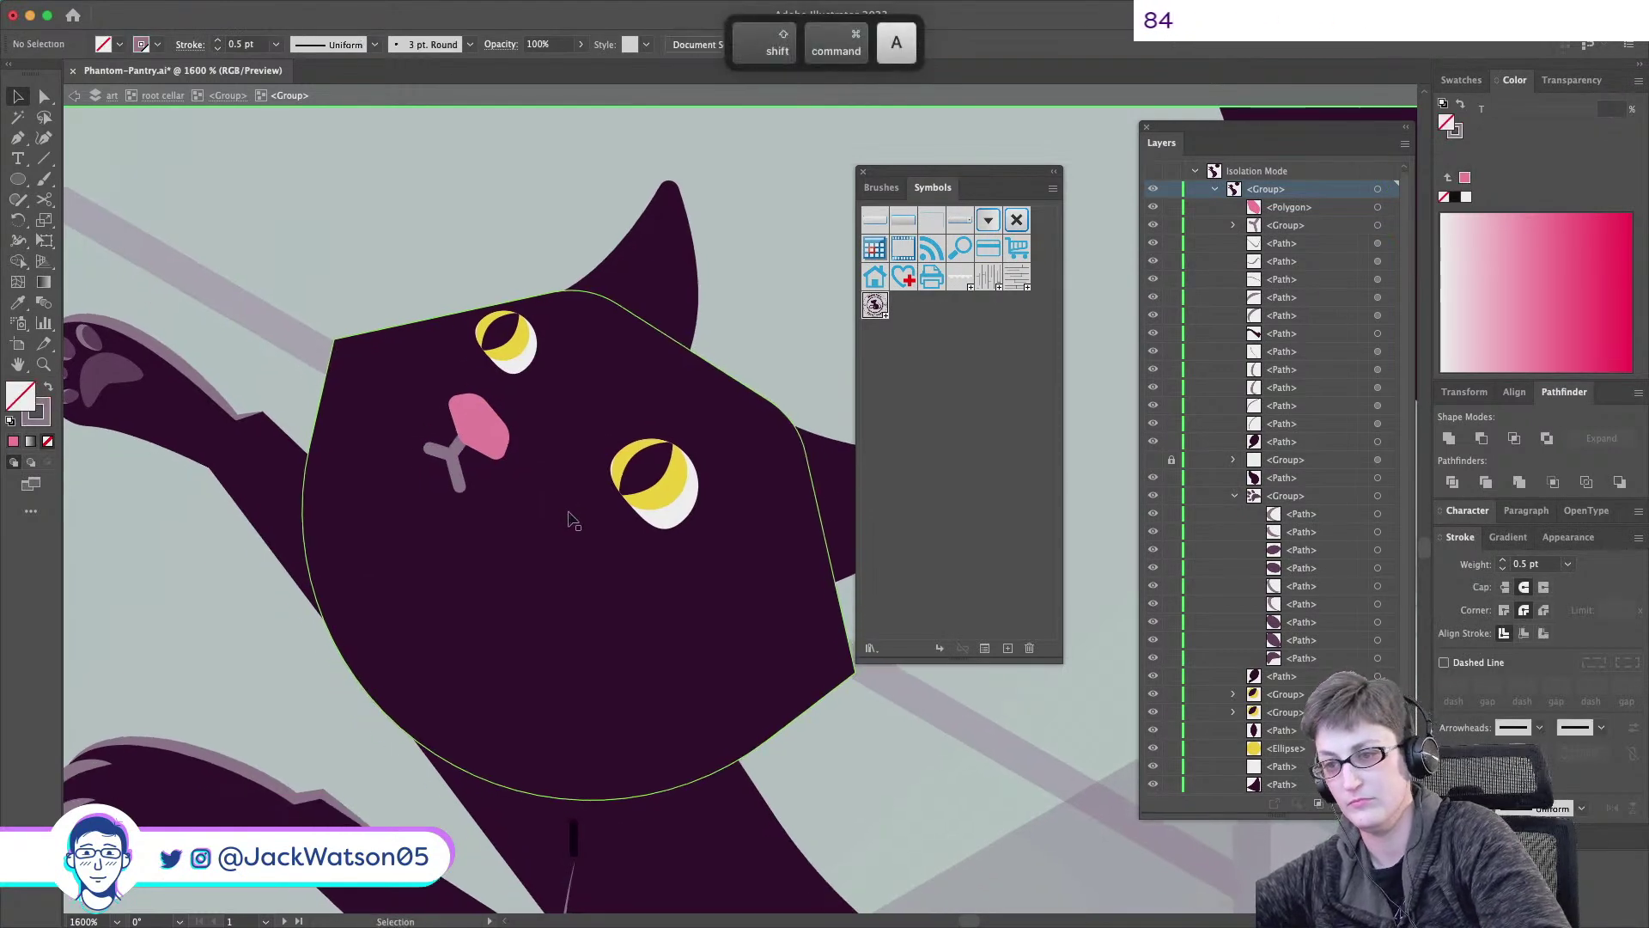
pyautogui.scroll(-2, 571, 518)
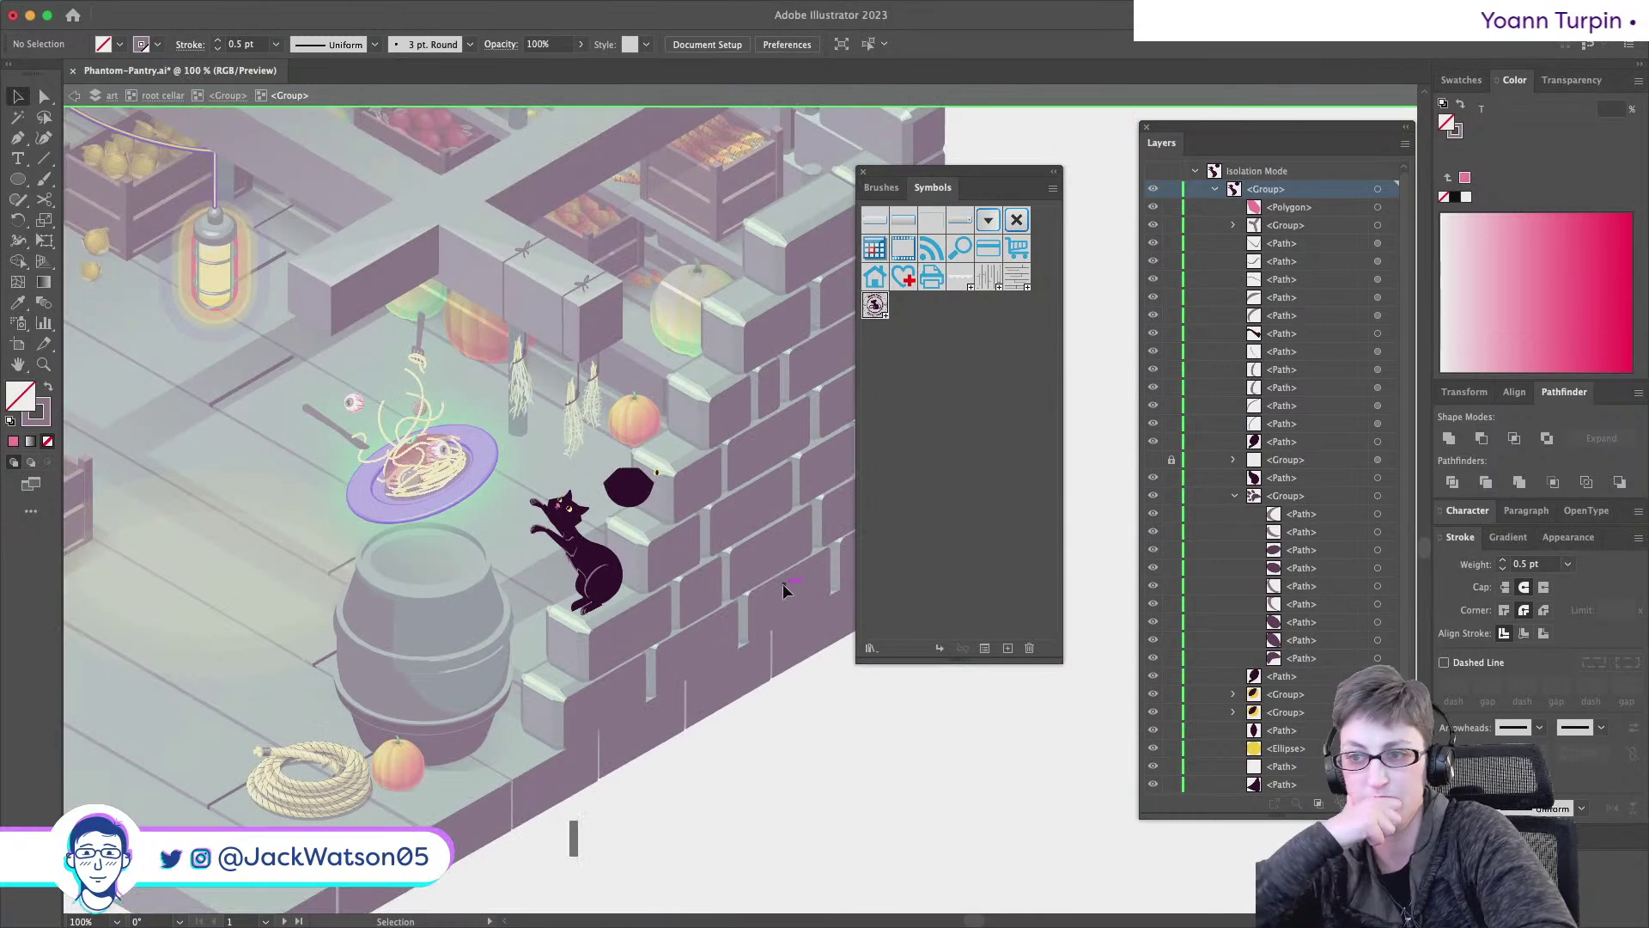
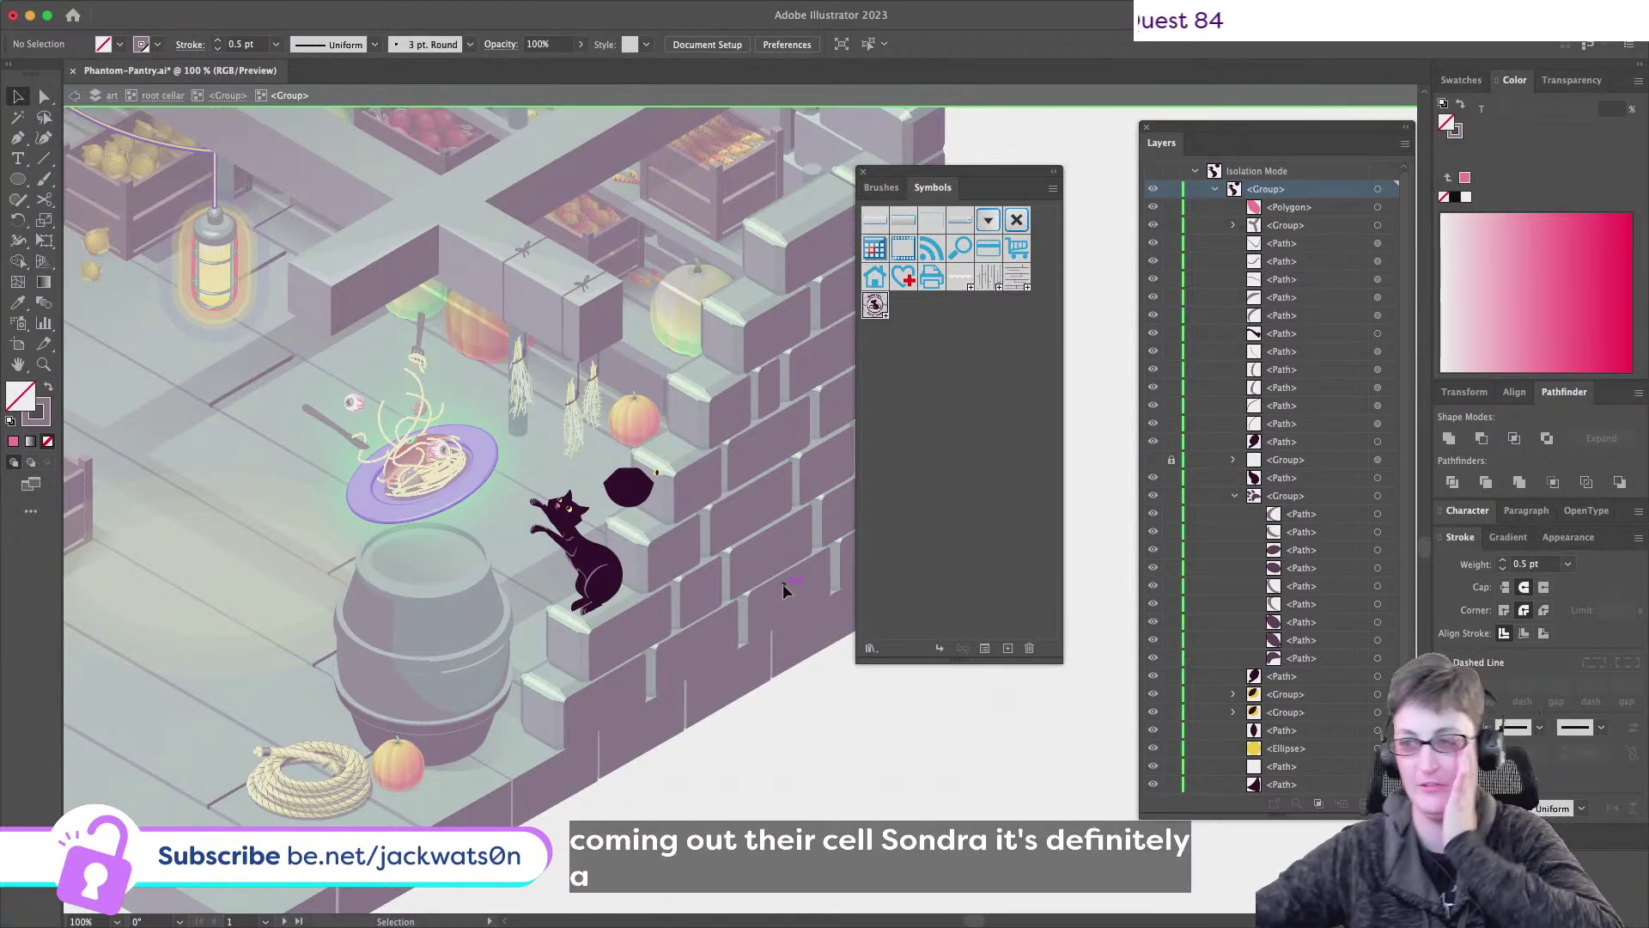
pyautogui.scroll(3, 637, 541)
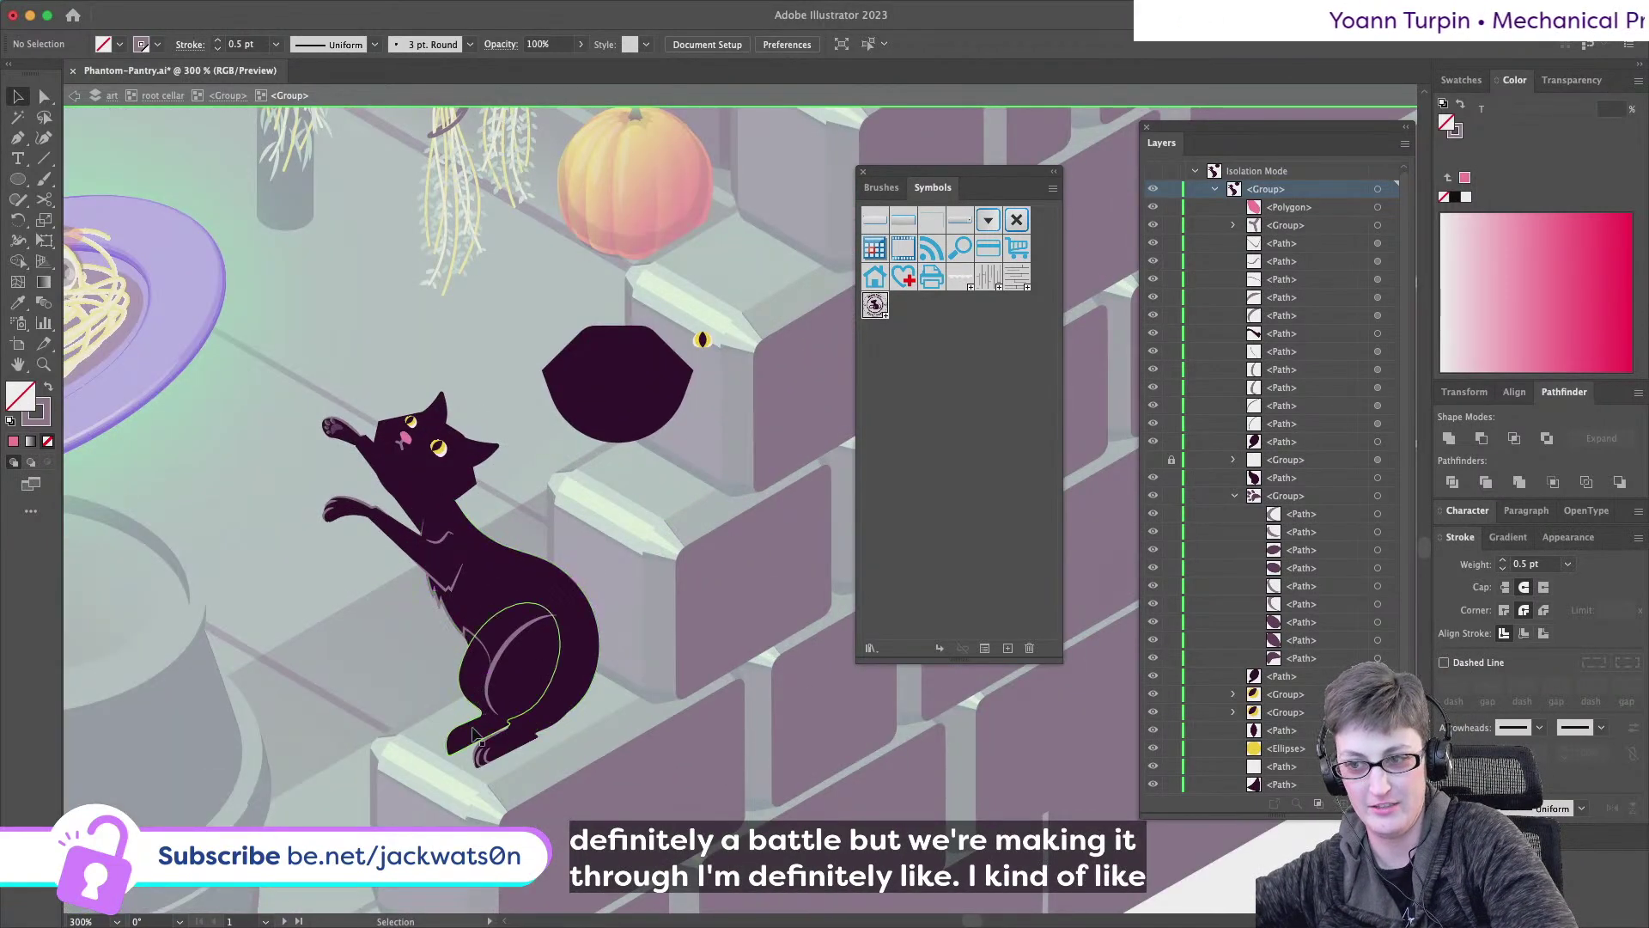
pyautogui.moveTo(475, 731); pyautogui.dragTo(476, 730)
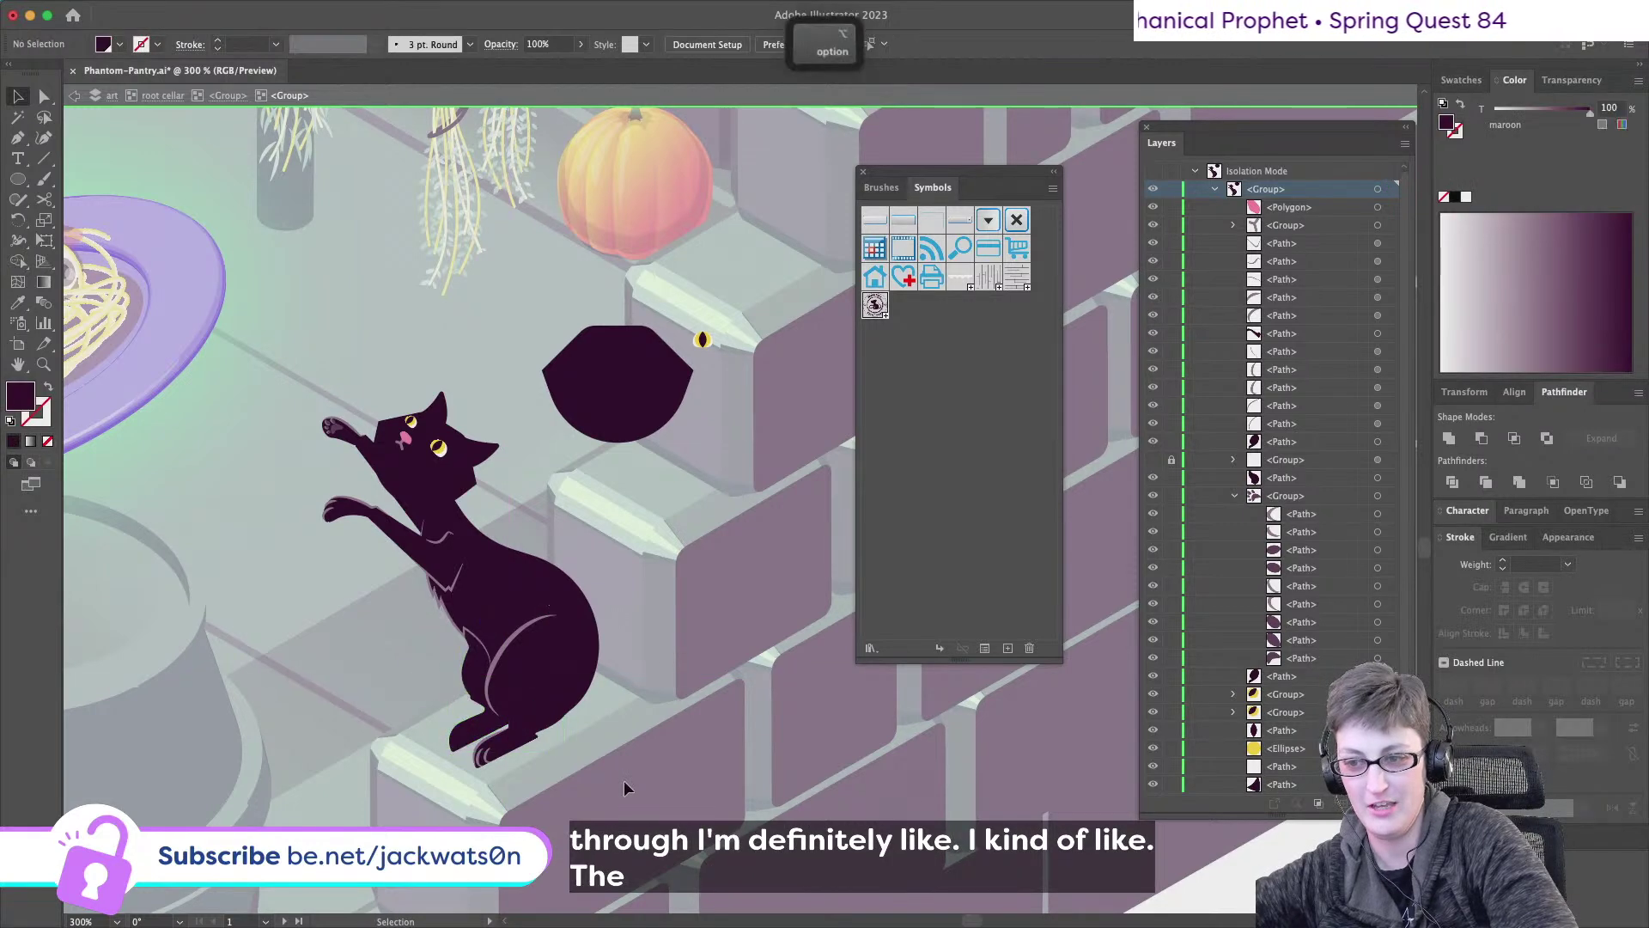
pyautogui.scroll(-1, 624, 780)
pyautogui.scroll(-2, 624, 779)
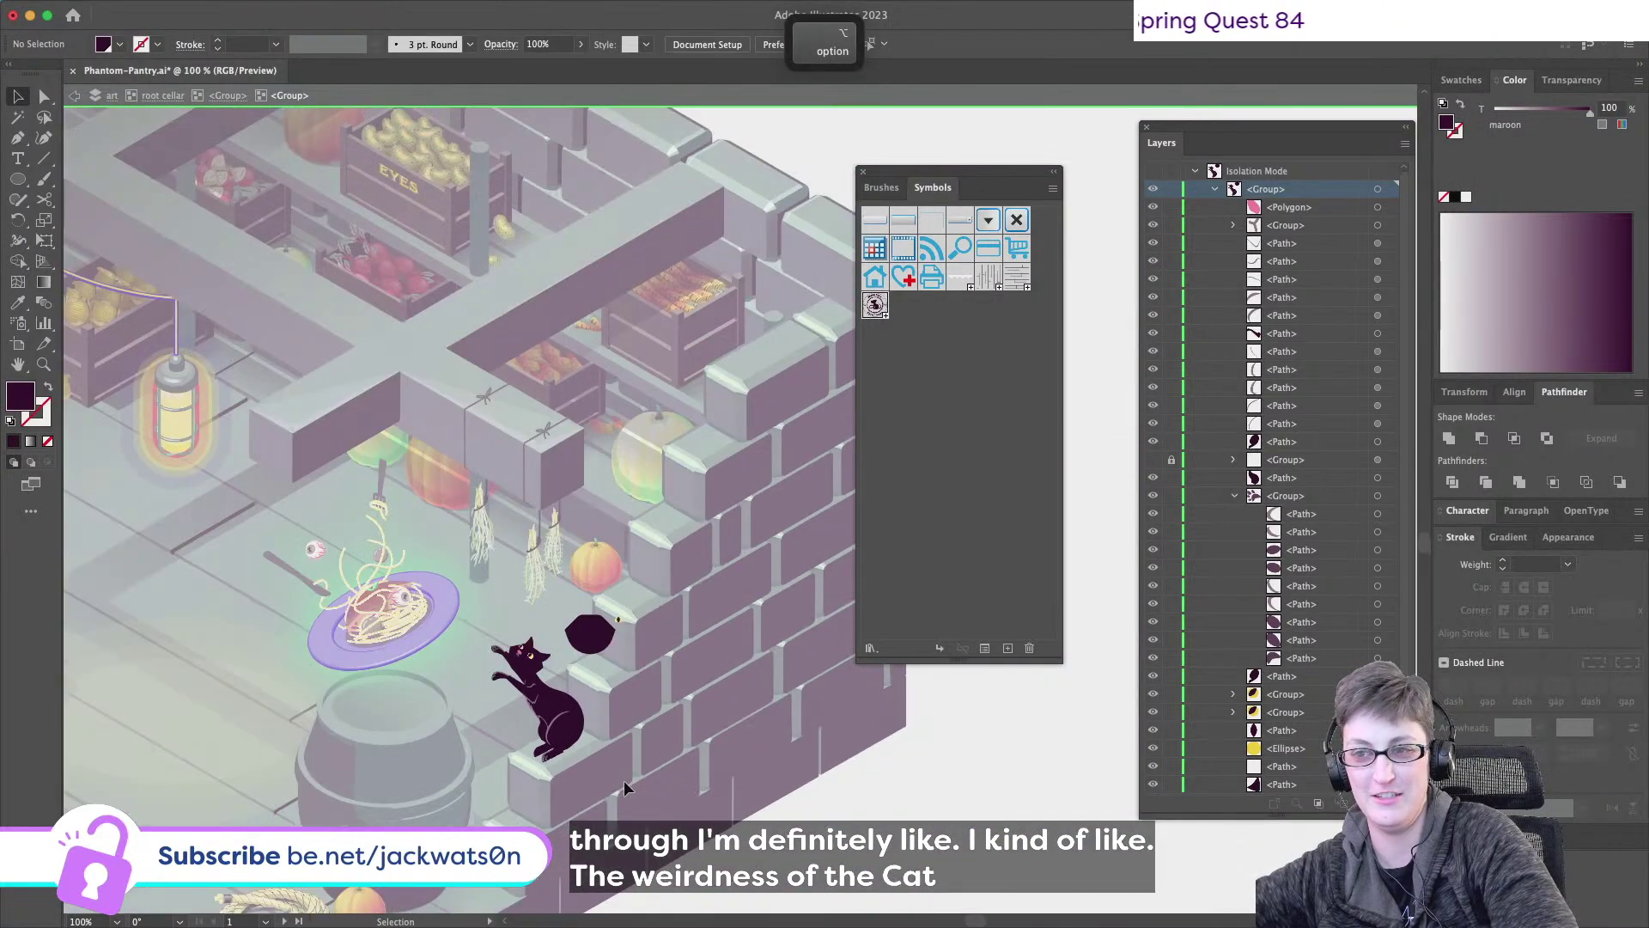
pyautogui.scroll(2, 624, 781)
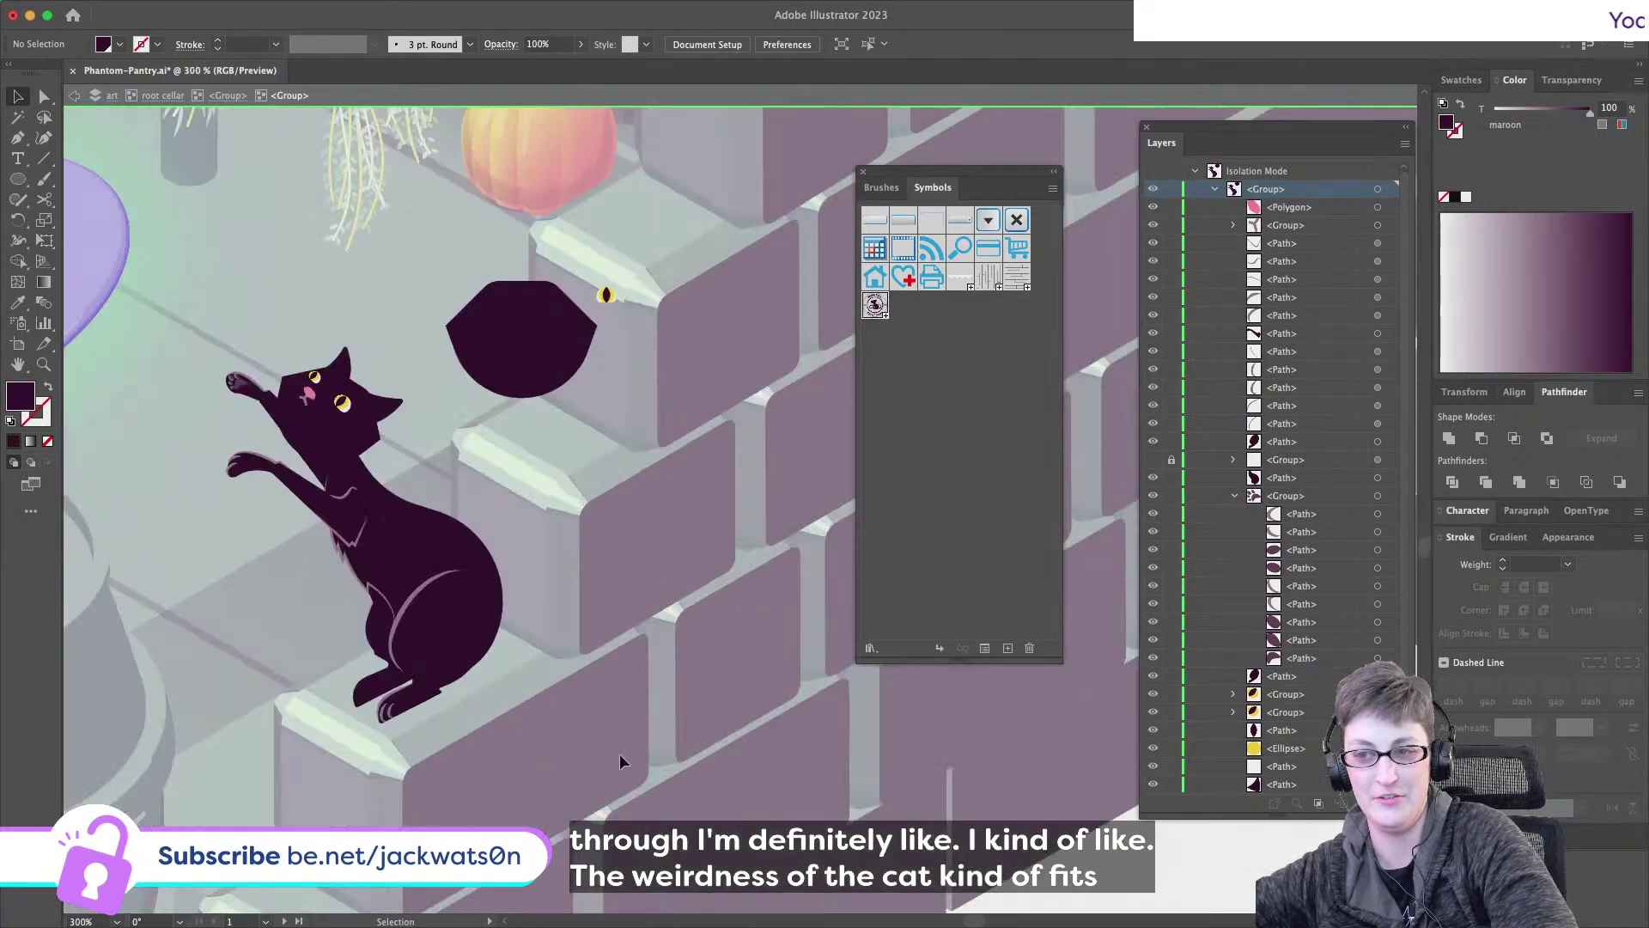
pyautogui.scroll(1, 477, 633)
pyautogui.hscroll(-5, 476, 633)
# - Move the body path's anchor point at the back of the neck outward by about 1.74 px horizontally
pyautogui.click(635, 601)
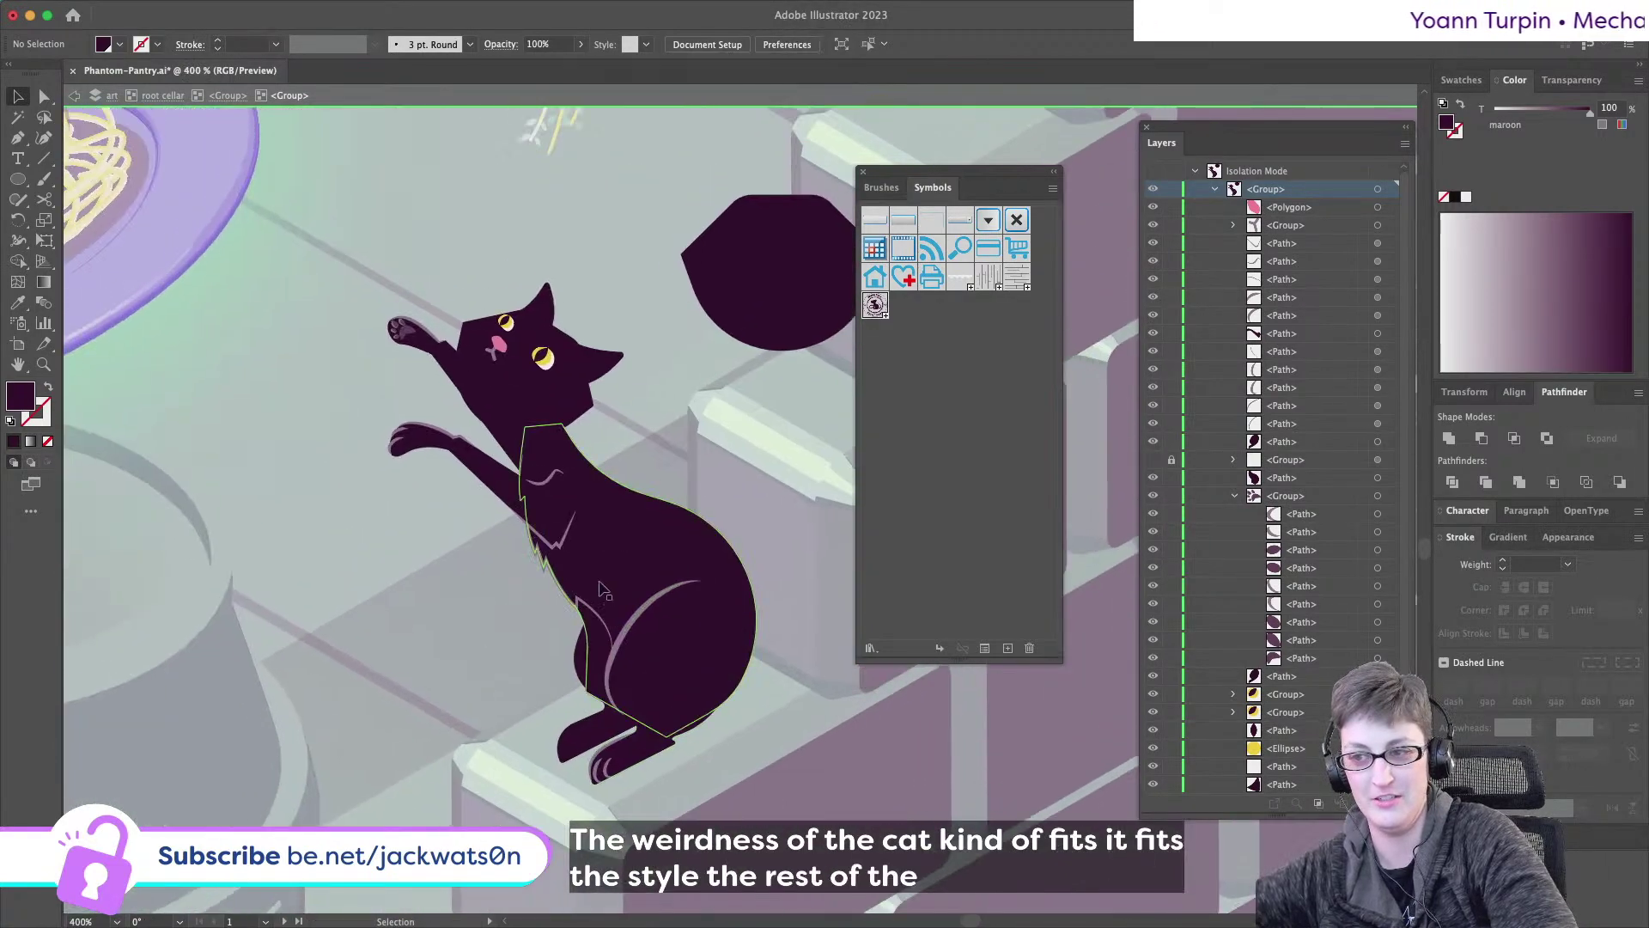
pyautogui.click(44, 95)
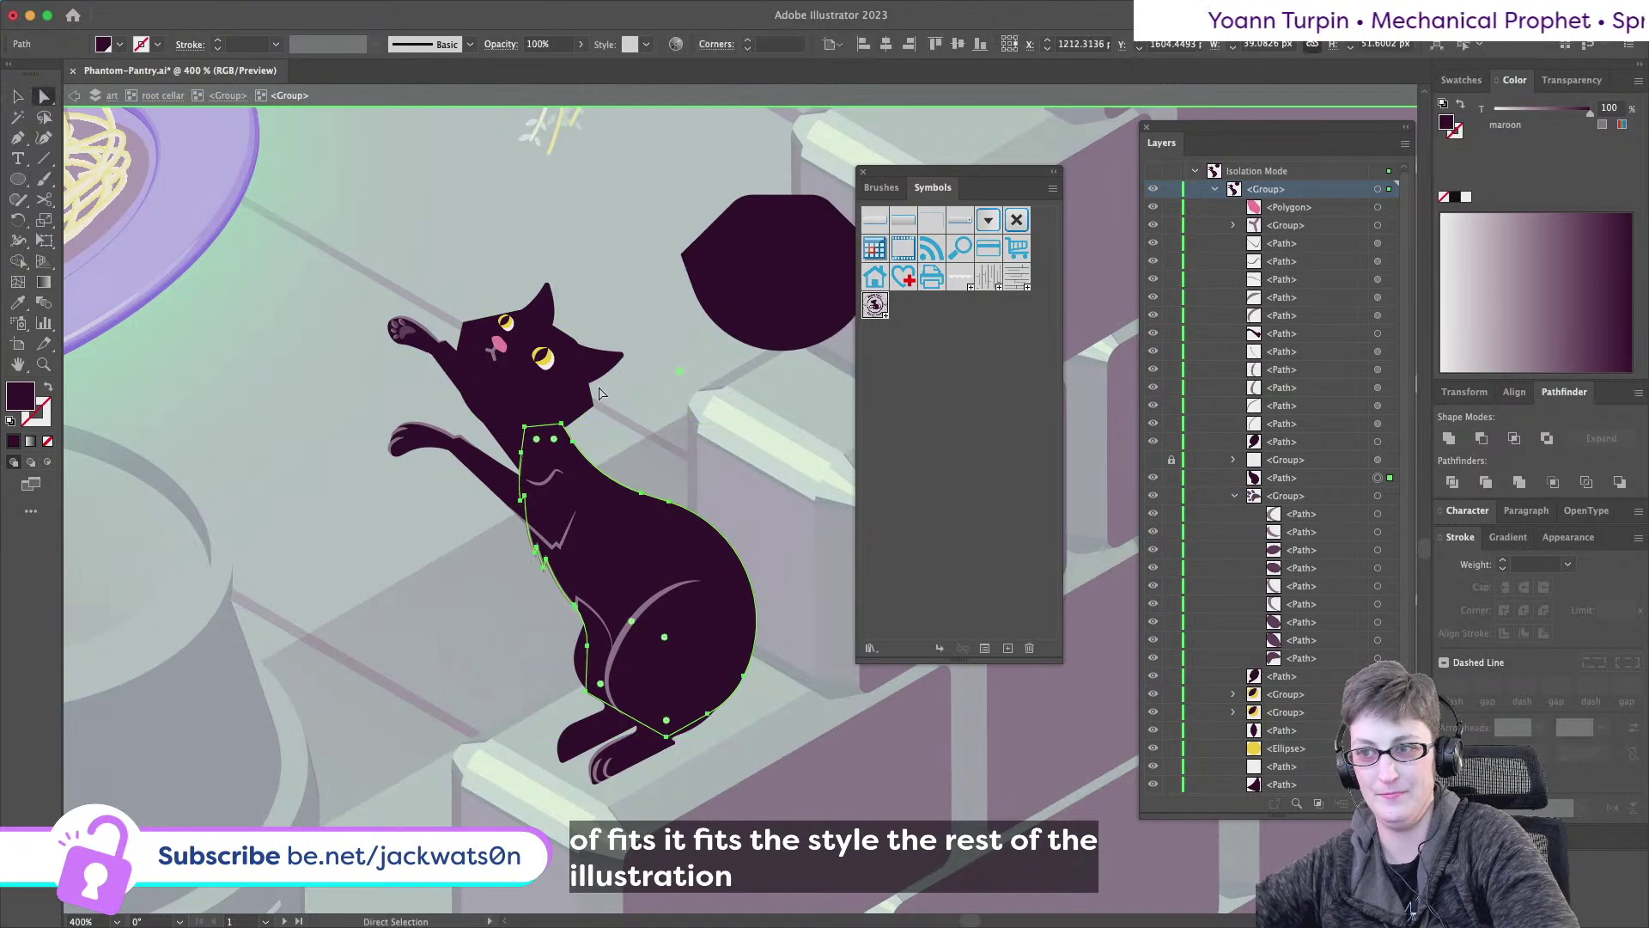
pyautogui.moveTo(564, 430); pyautogui.dragTo(584, 448)
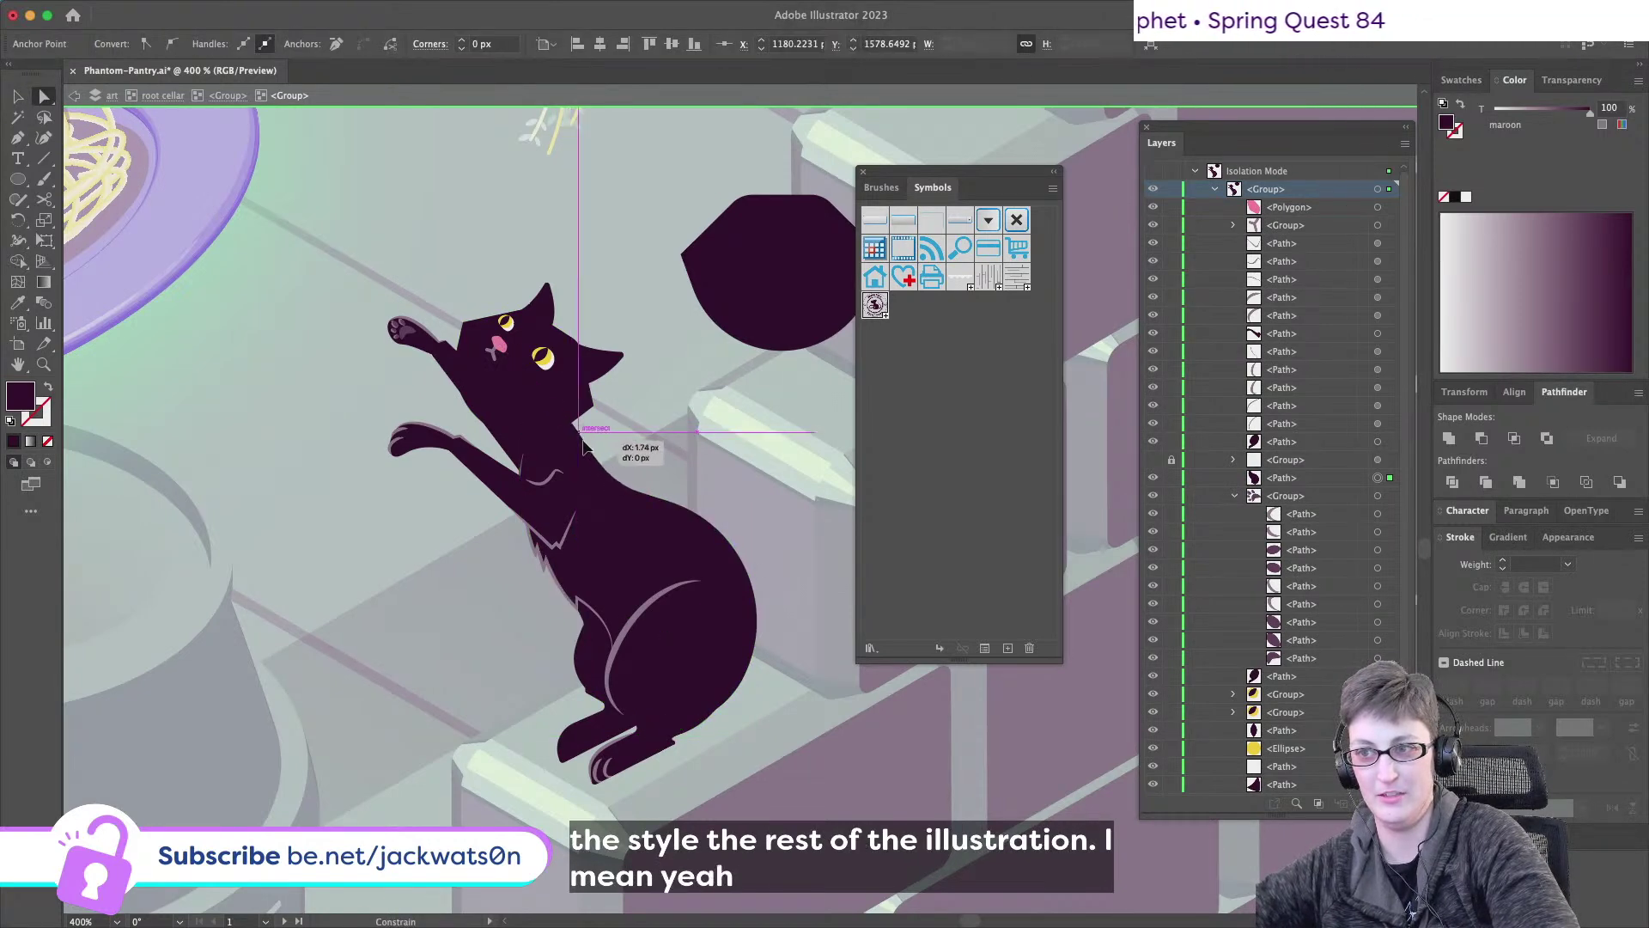
pyautogui.press('shift+super+a')
pyautogui.scroll(-5, 709, 495)
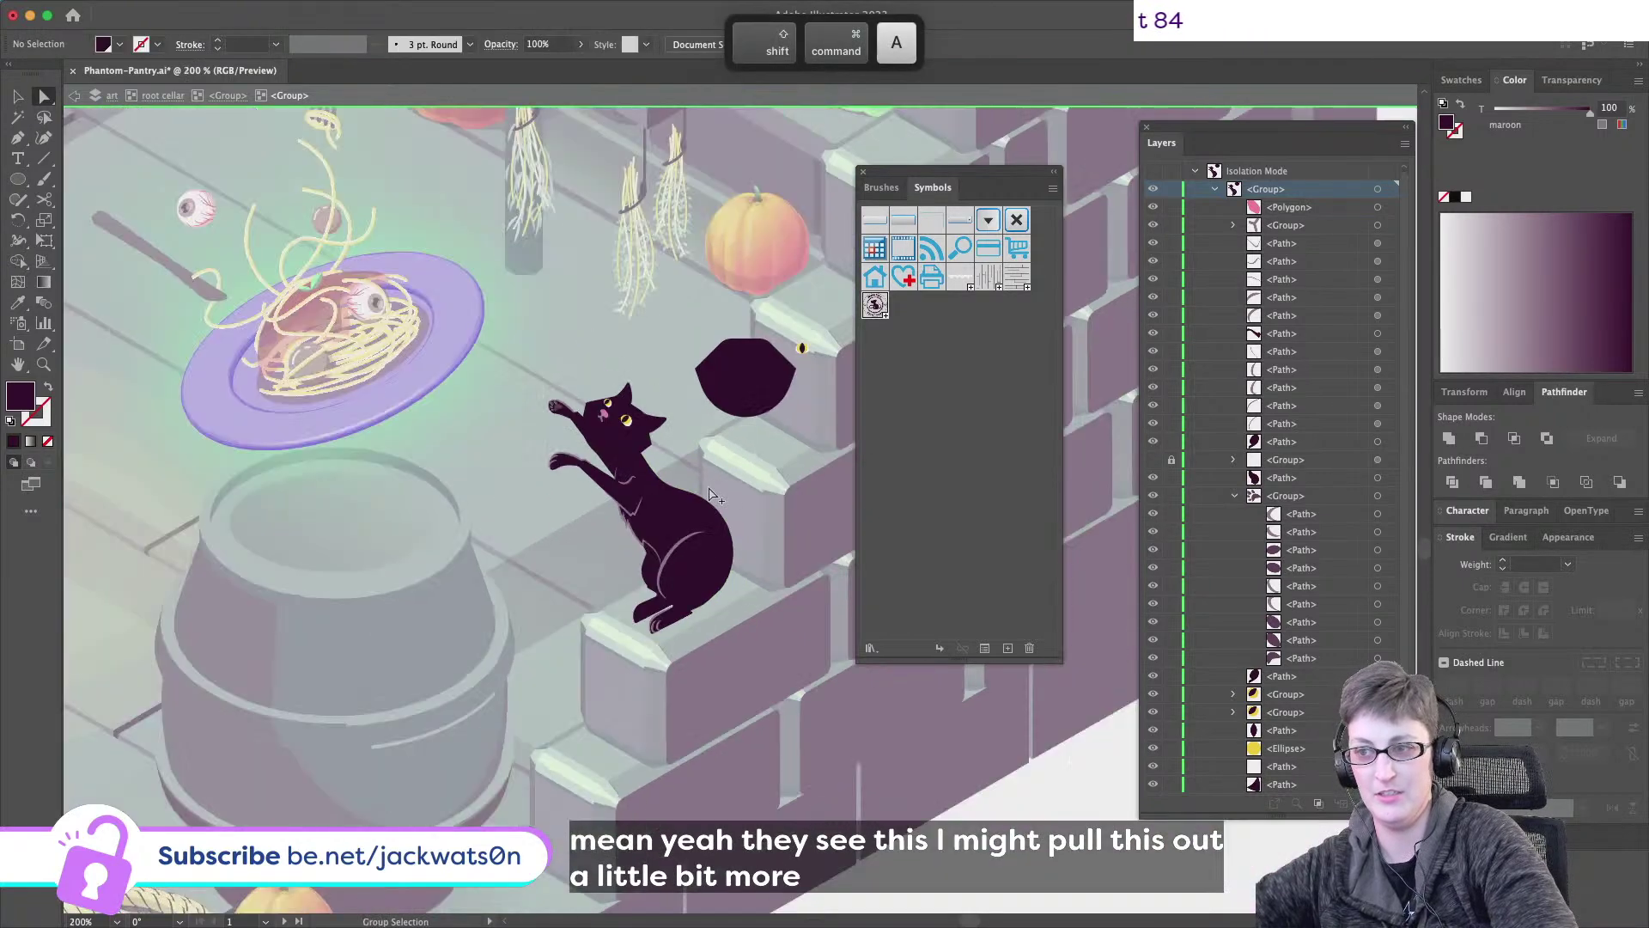
# - Group the cat's lower front leg together with its toe and edge highlight lines
pyautogui.scroll(5, 709, 496)
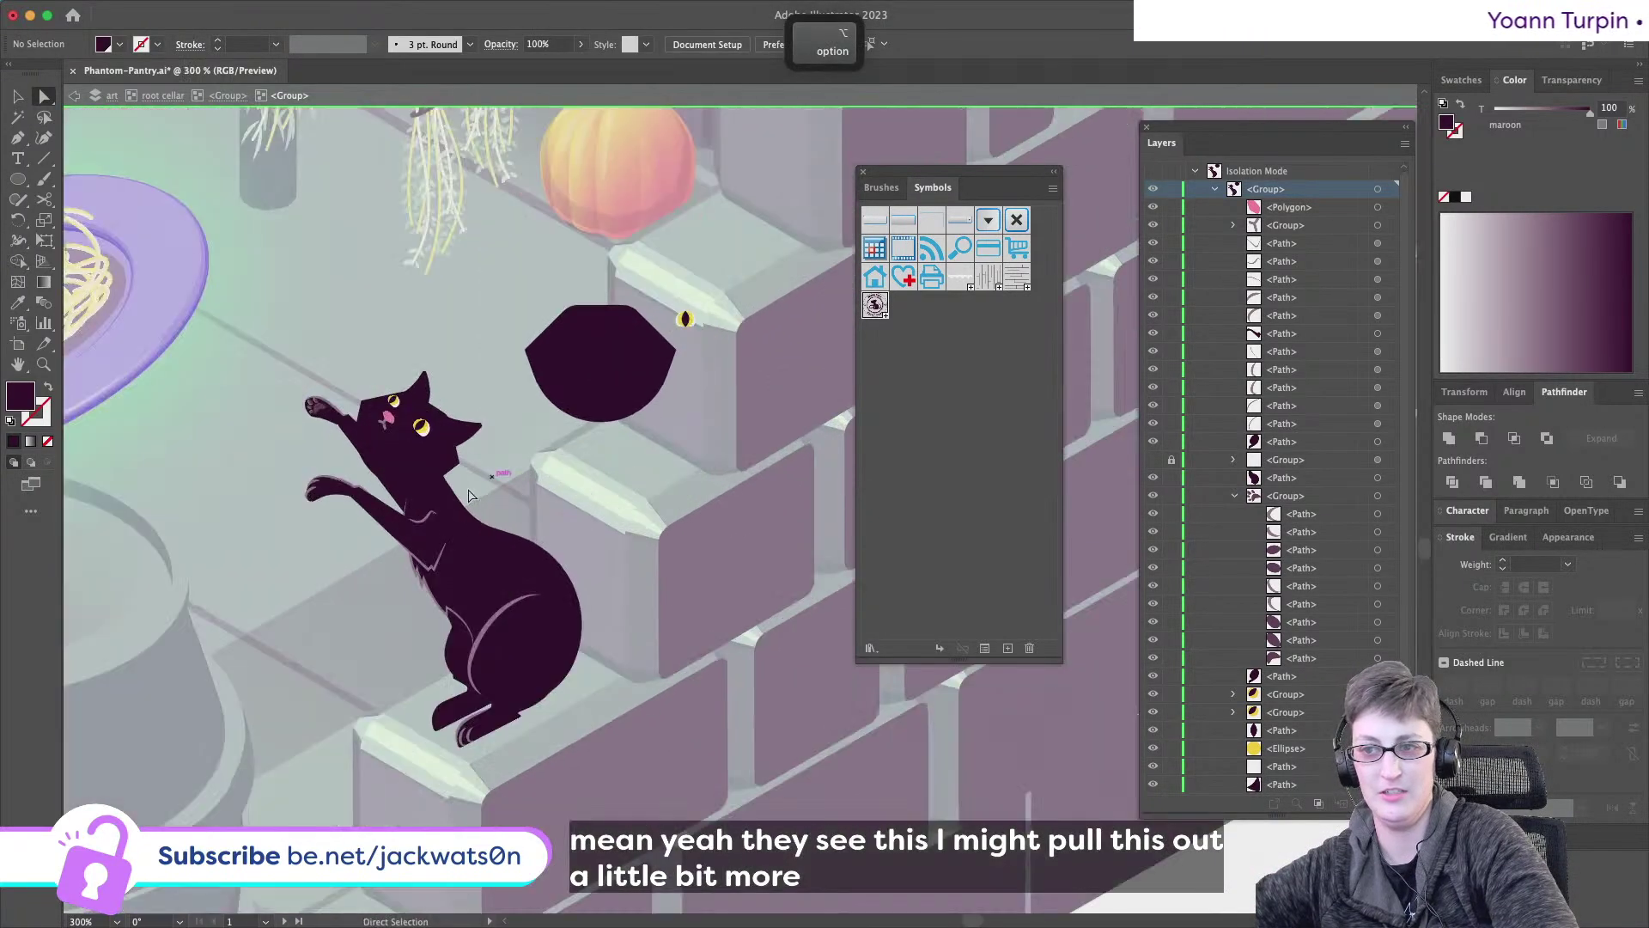
pyautogui.click(19, 97)
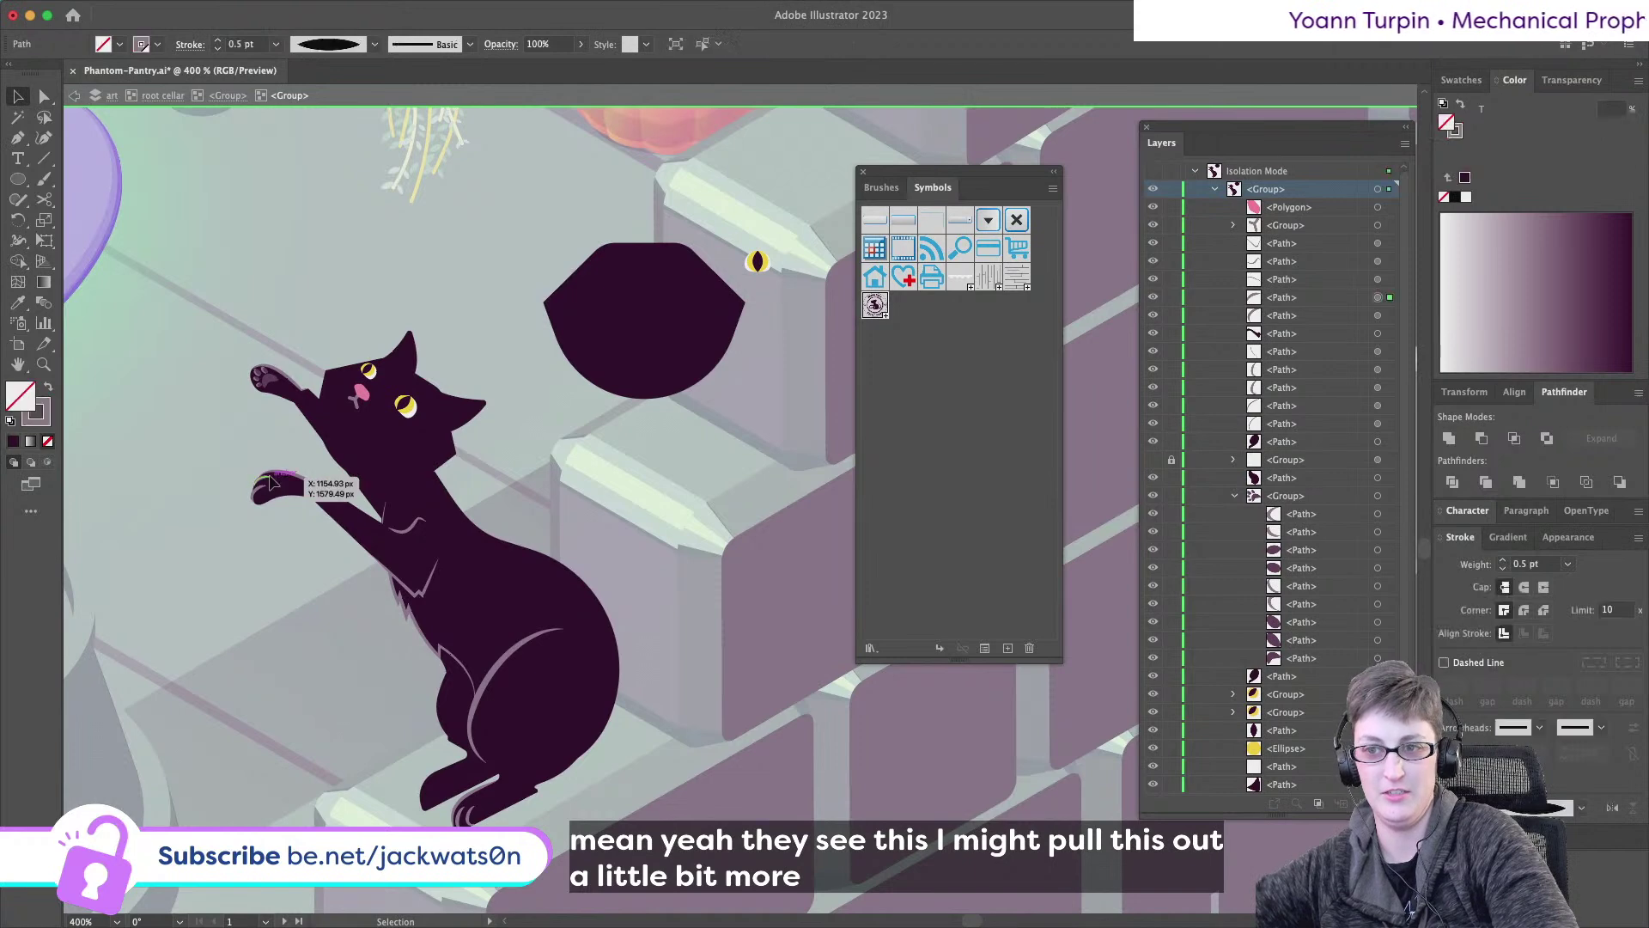
pyautogui.moveTo(201, 469); pyautogui.dragTo(328, 514)
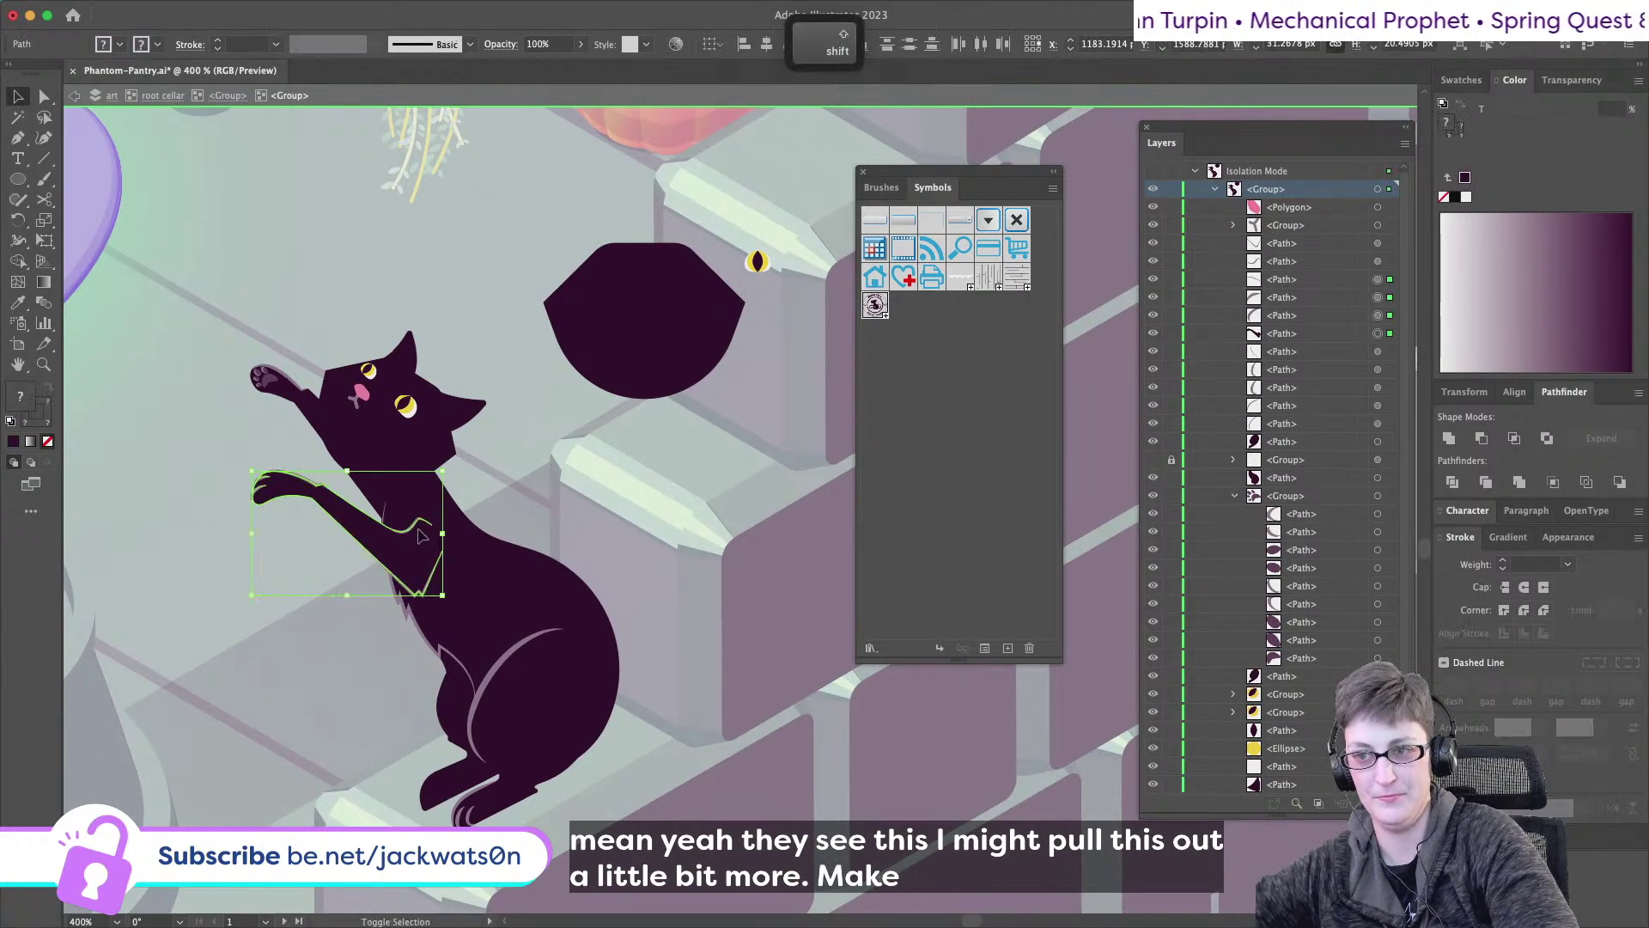
pyautogui.press('super+z')
pyautogui.press('super+z')
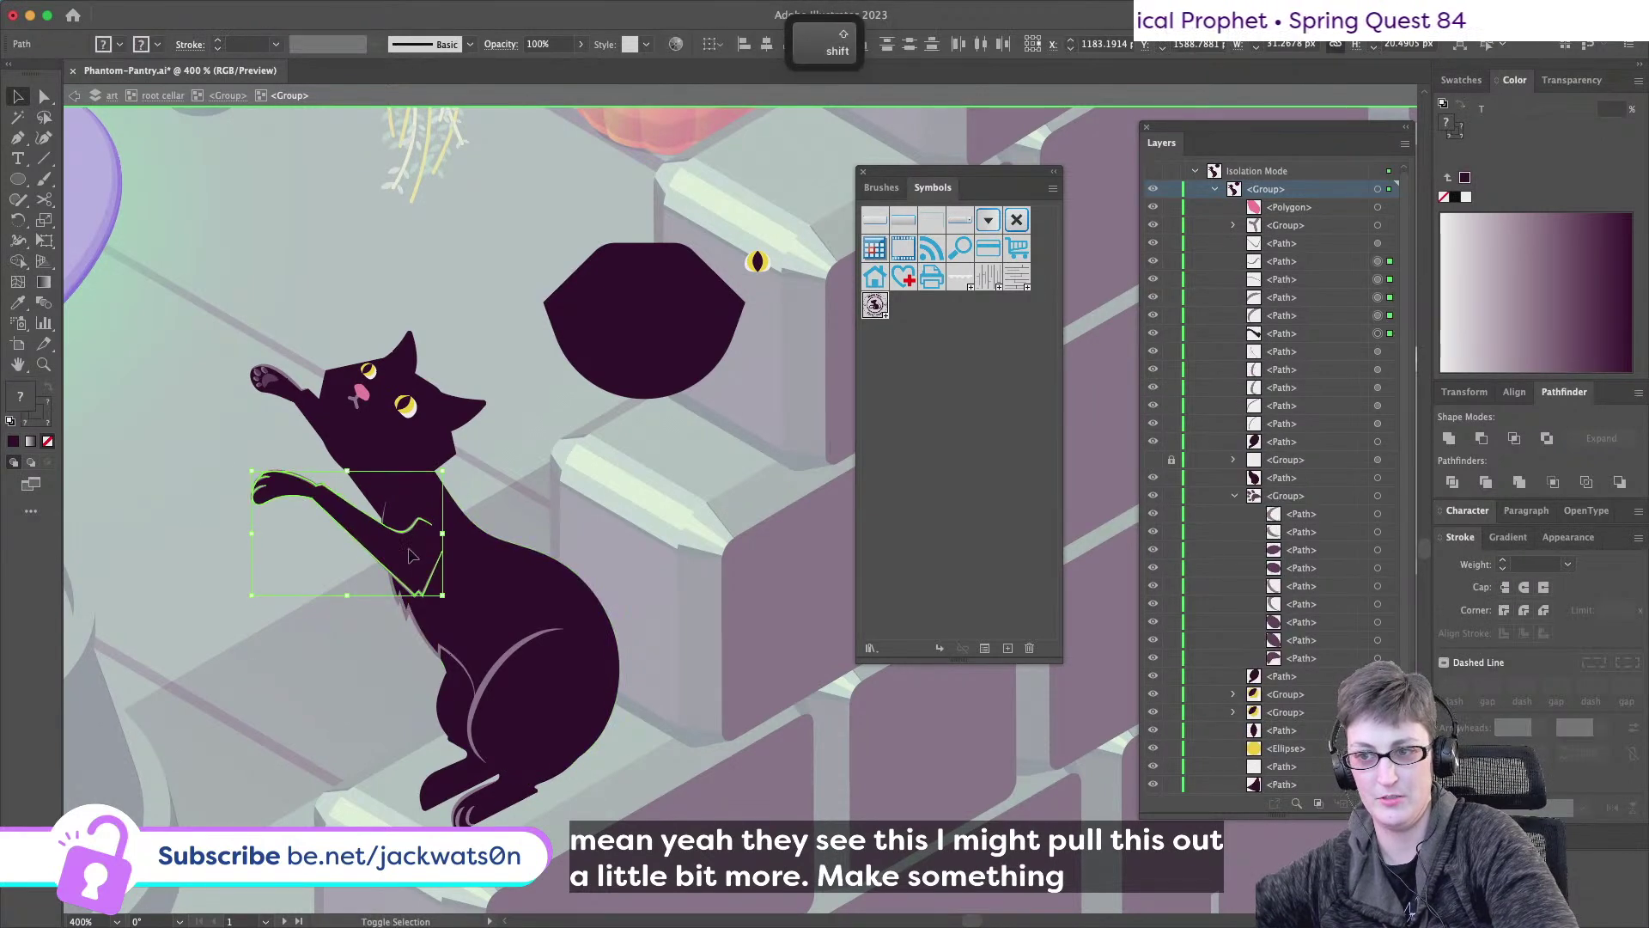
pyautogui.press('super+z')
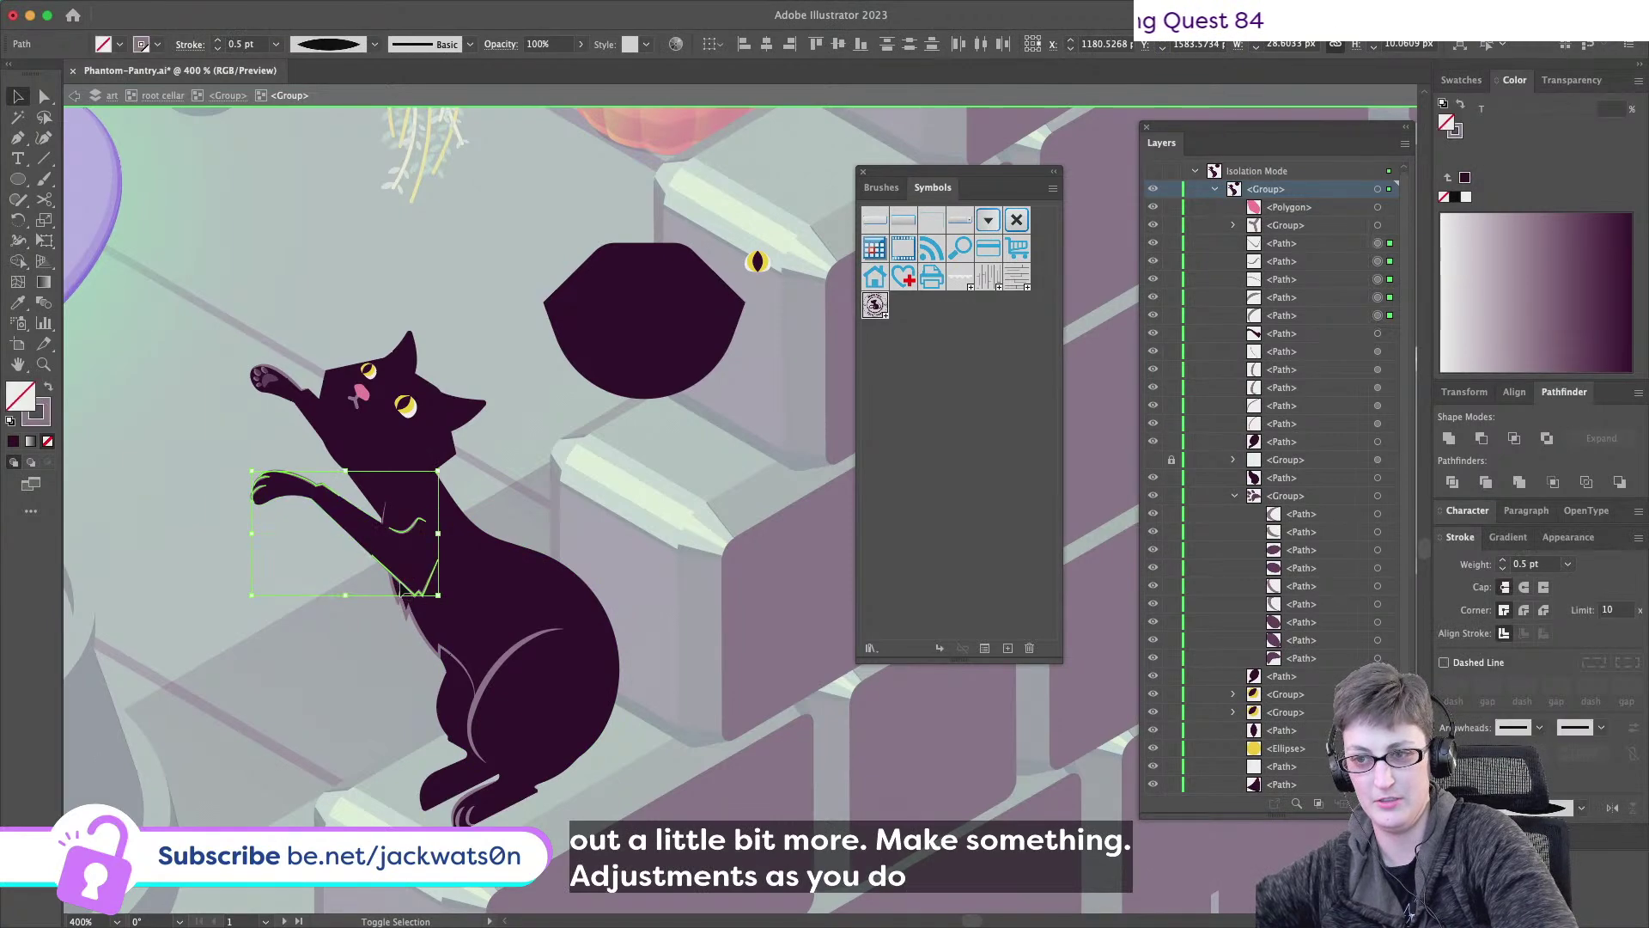
pyautogui.press('super+x')
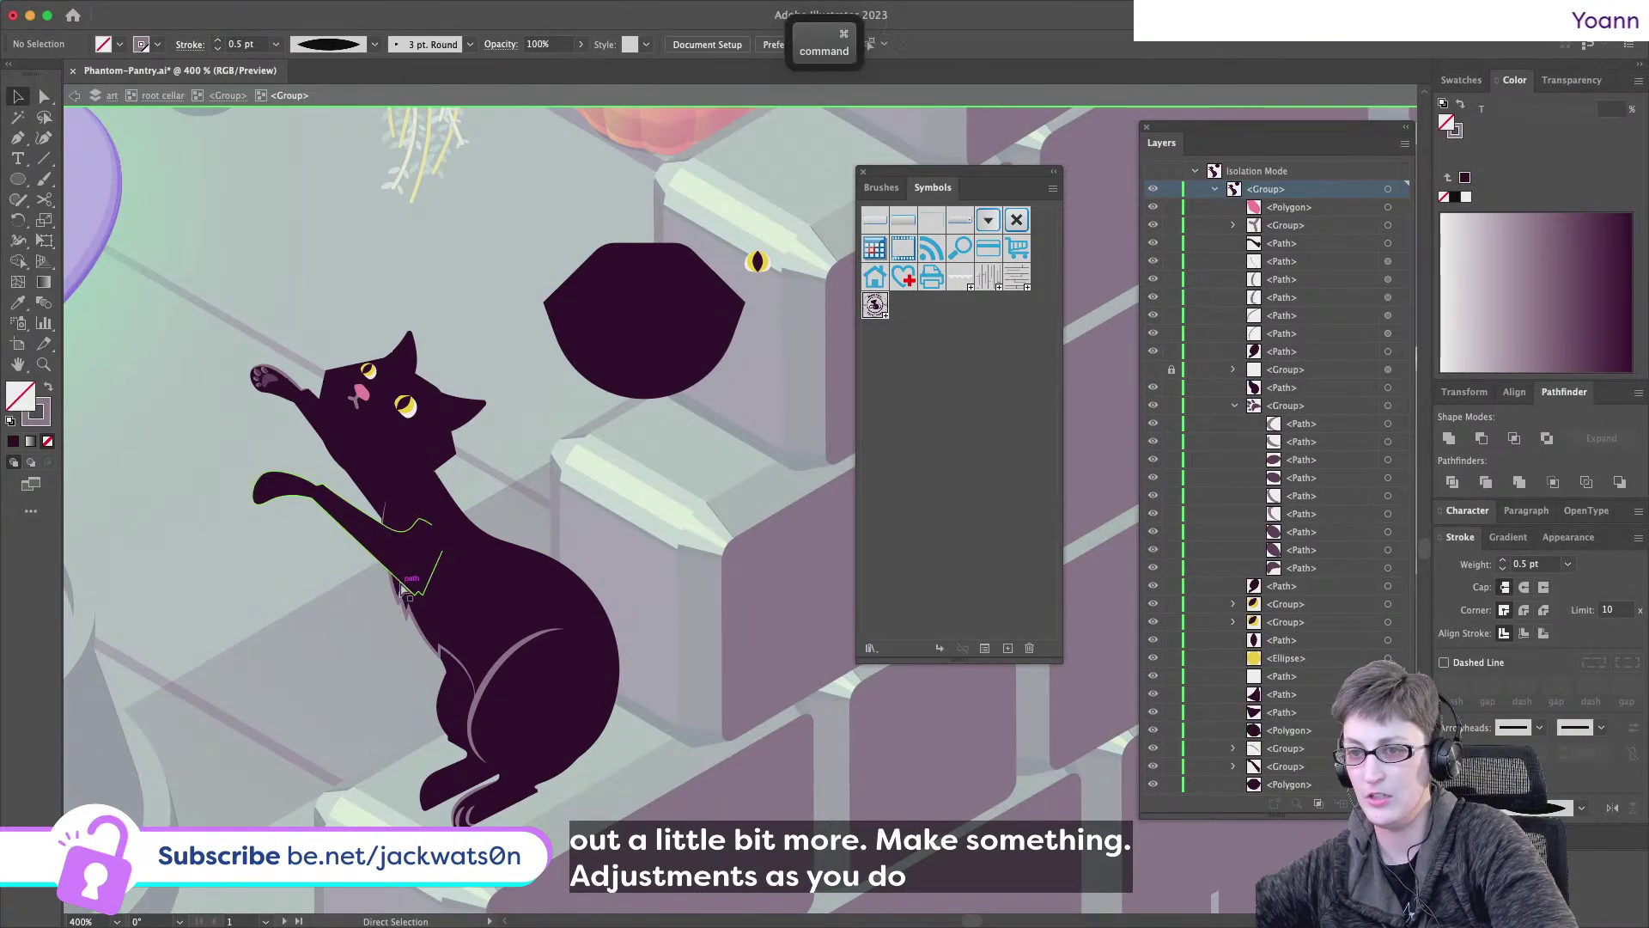
pyautogui.press('super+z')
pyautogui.keyDown('shift'); pyautogui.click(447, 468); pyautogui.keyUp('shift')
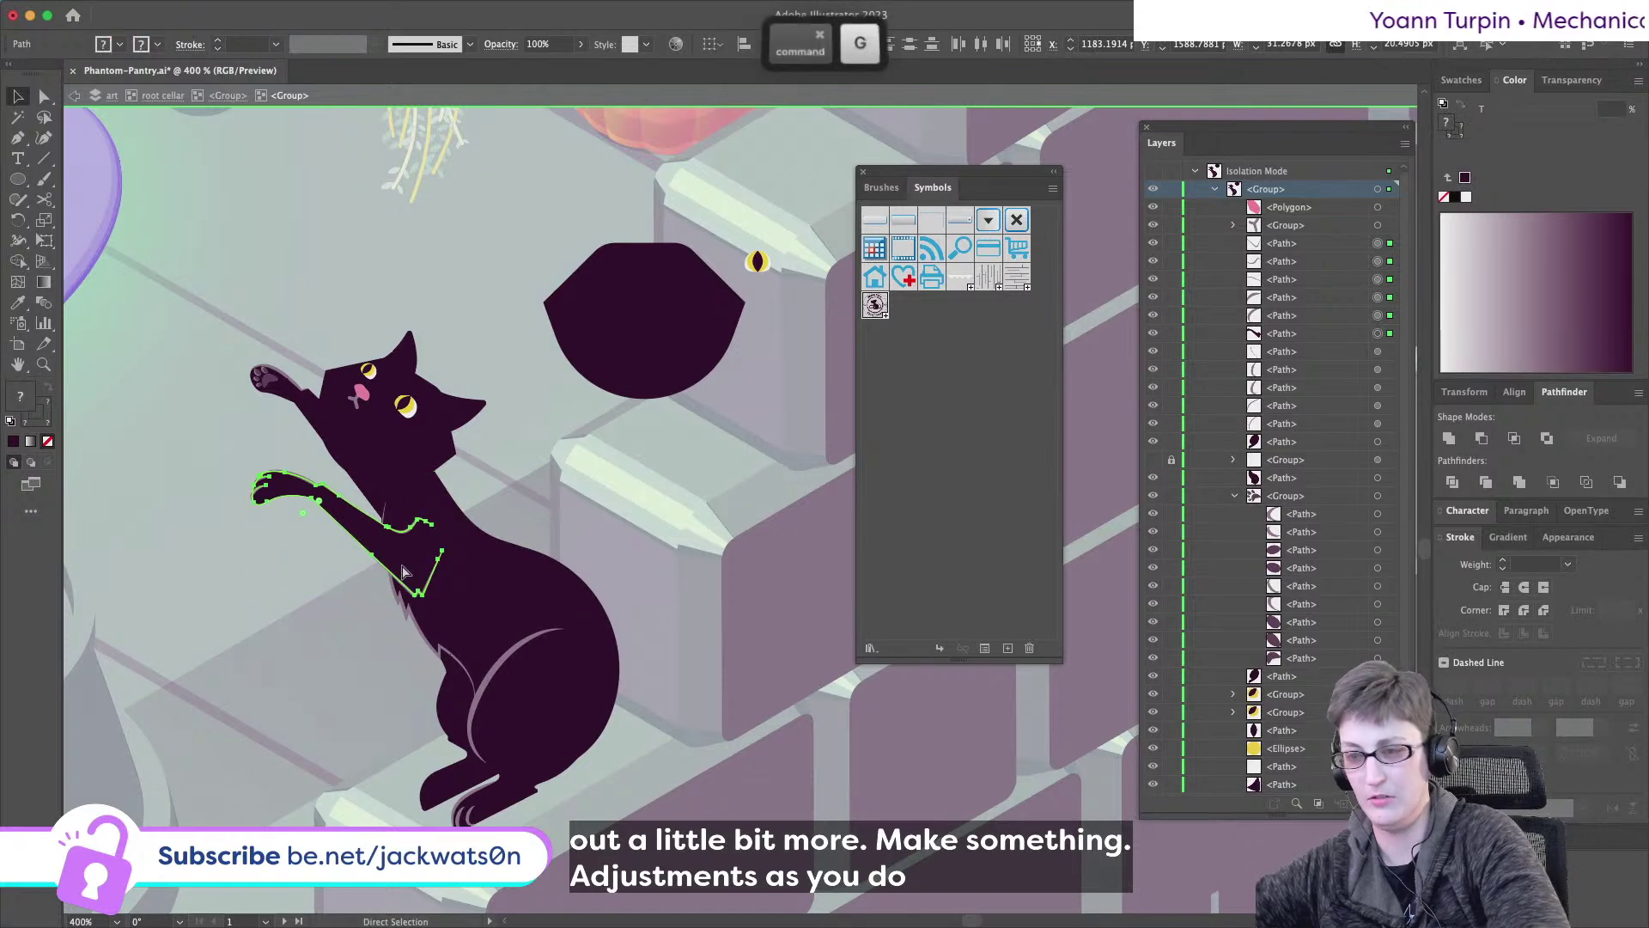
pyautogui.press('super+g')
# - Rotate the lower front leg group to about 356.64° and reposition it, and slightly shift the raised upper paw
pyautogui.moveTo(451, 465); pyautogui.dragTo(457, 470)
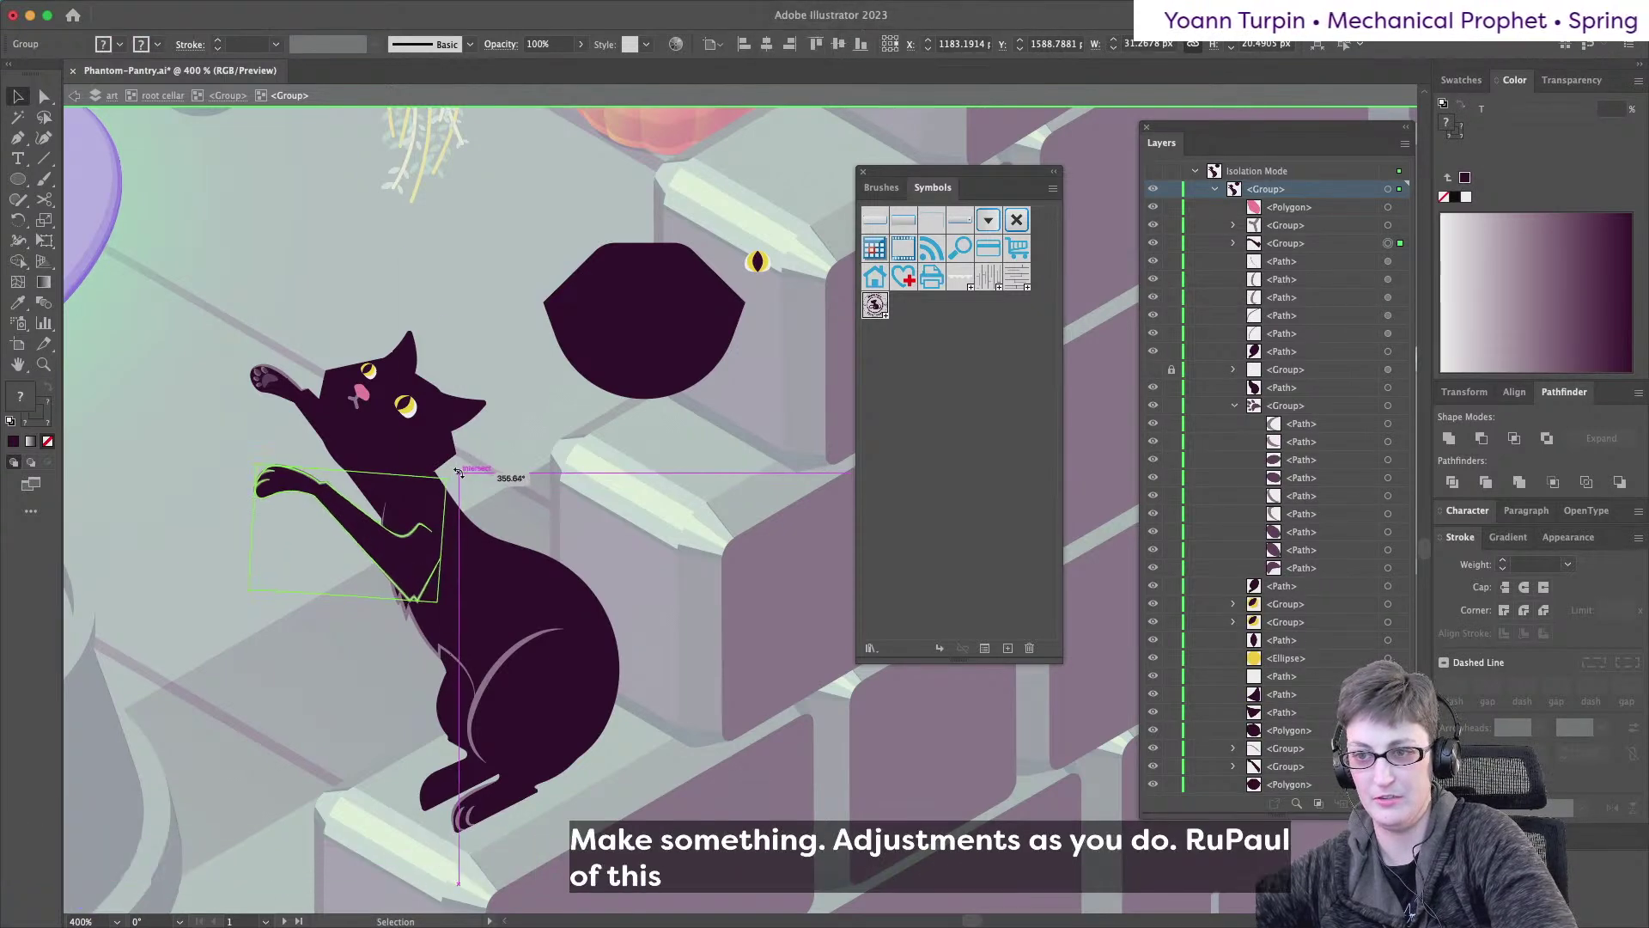
pyautogui.moveTo(422, 566); pyautogui.dragTo(424, 564)
pyautogui.moveTo(277, 395); pyautogui.dragTo(236, 339)
pyautogui.click(445, 311)
pyautogui.scroll(-3, 445, 311)
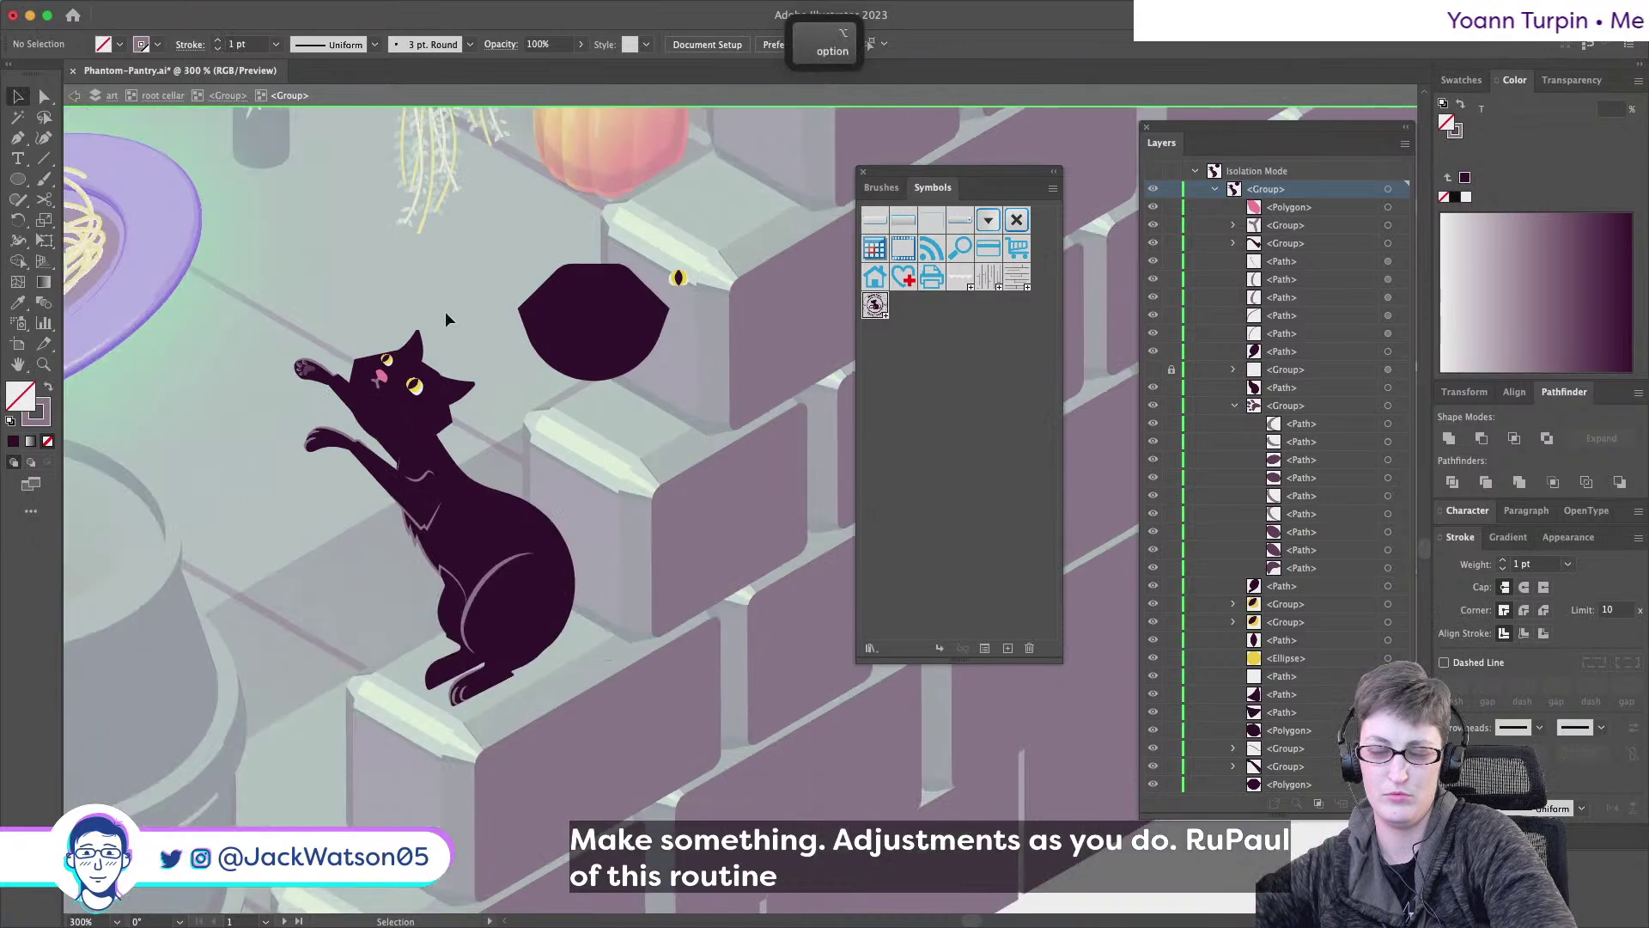
# - Move the cat's head, ears and face features about 0.99 px right and 1.84 px down, and rotate them slightly counterclockwise
pyautogui.scroll(3, 445, 310)
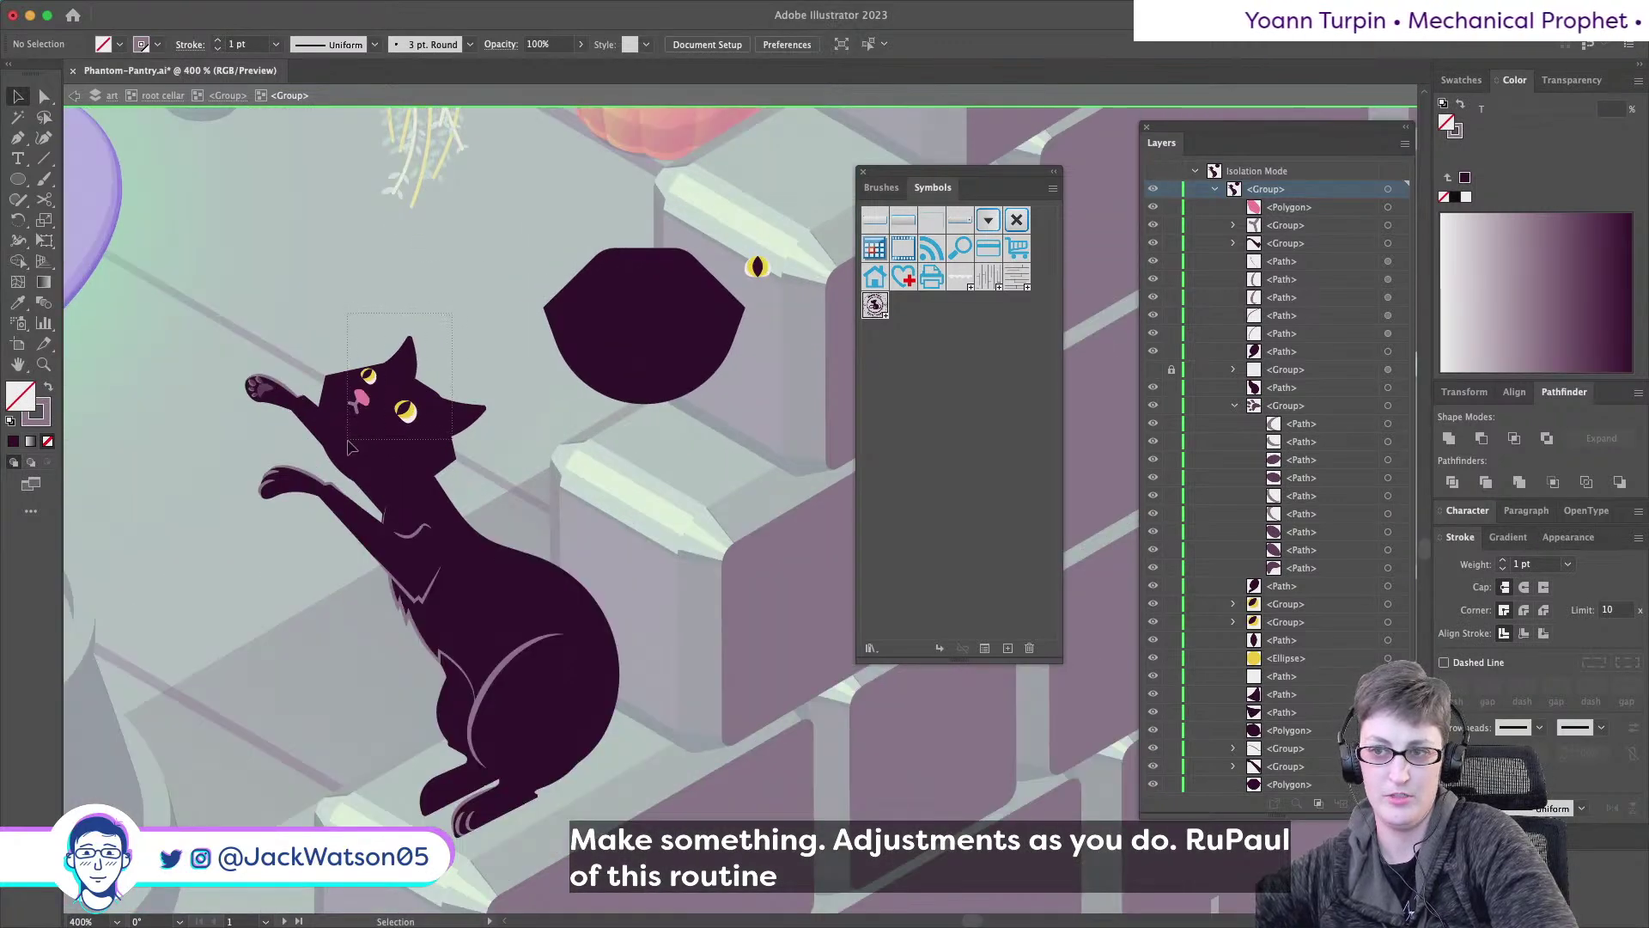
pyautogui.moveTo(350, 445); pyautogui.dragTo(411, 454)
pyautogui.keyDown('shift'); pyautogui.click(300, 419); pyautogui.keyUp('shift')
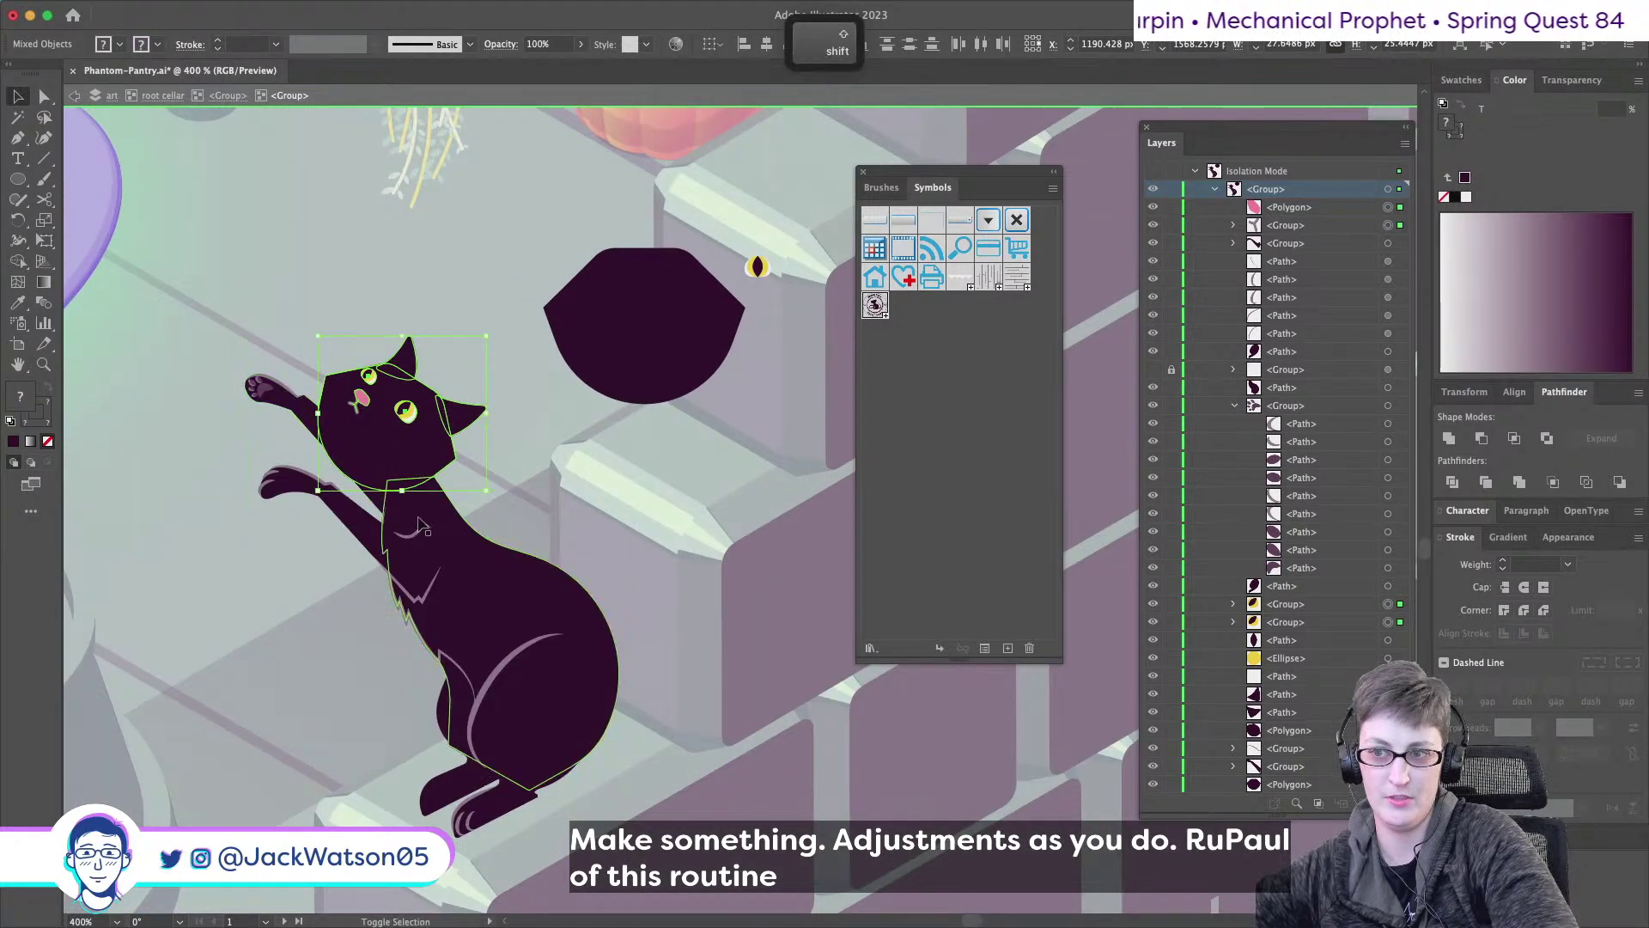
pyautogui.moveTo(421, 464); pyautogui.dragTo(427, 475)
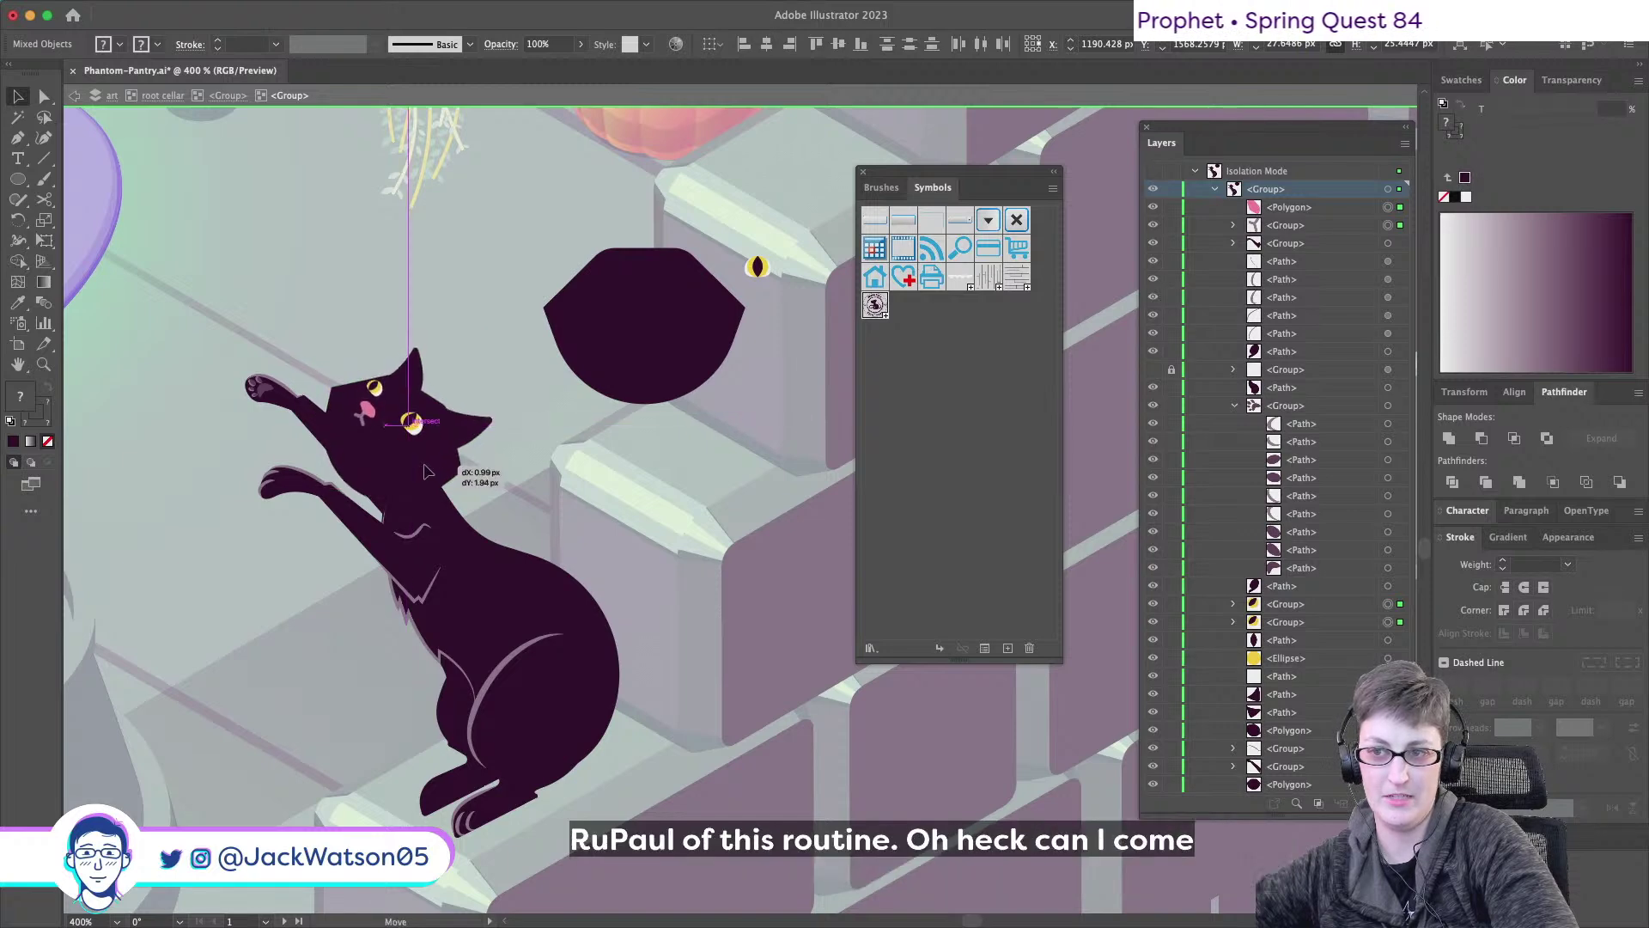
pyautogui.moveTo(501, 342); pyautogui.dragTo(486, 337)
pyautogui.click(357, 292)
pyautogui.scroll(1, 325, 399)
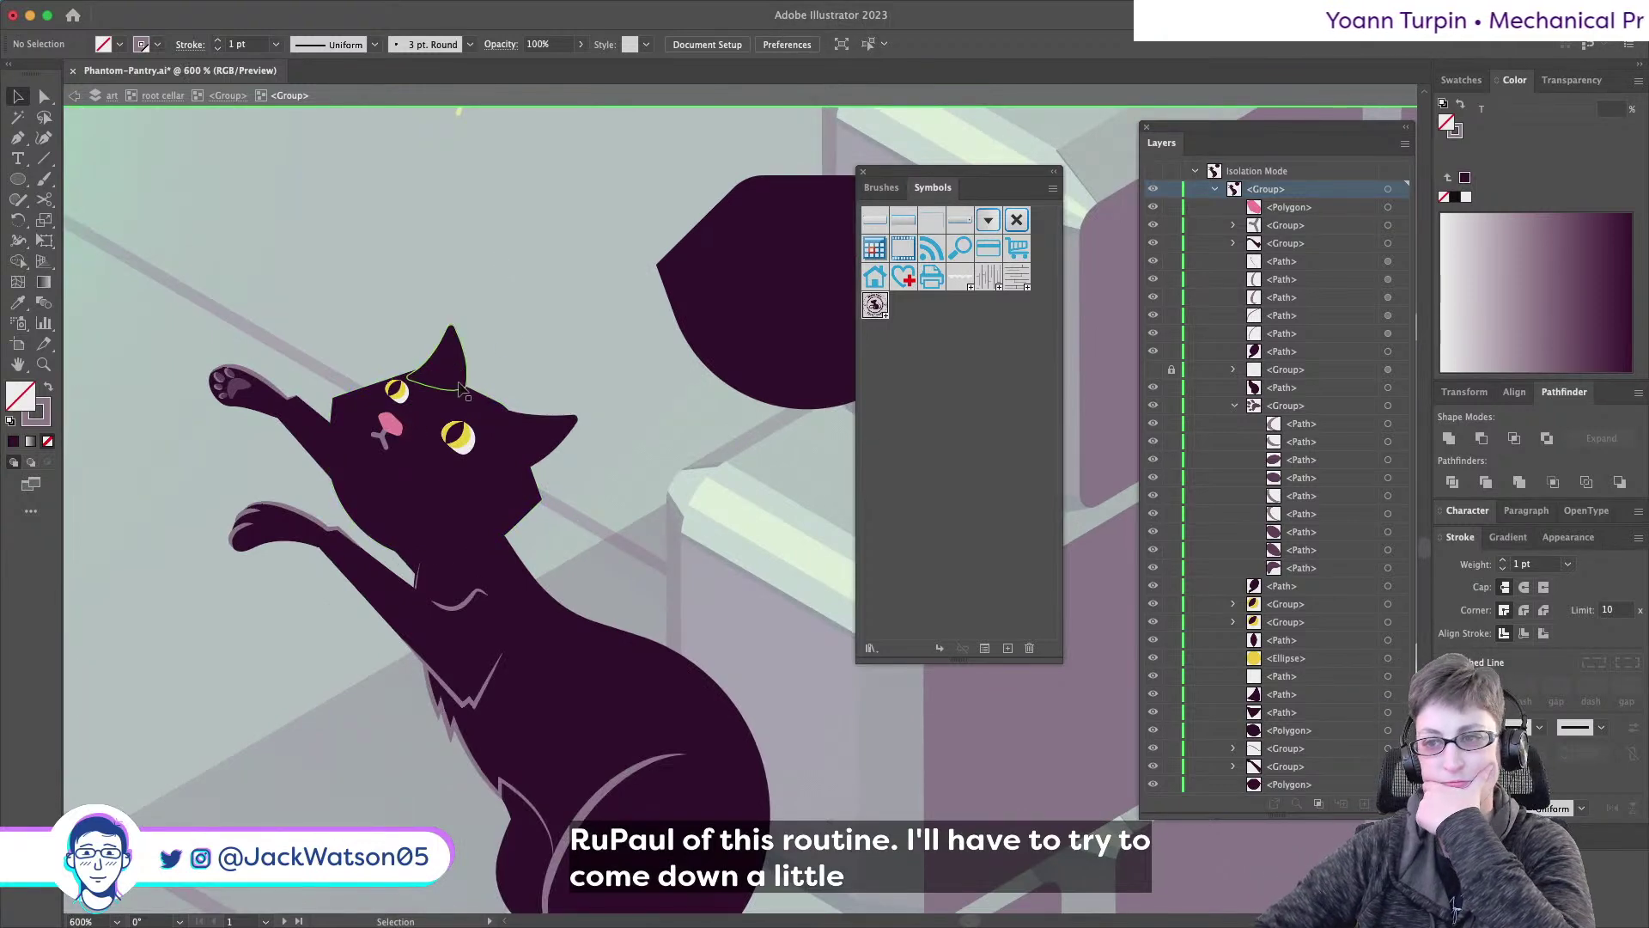
# - Shift the cat's eyes, nose and mouth slightly down the face and rotate them together slightly counterclockwise
pyautogui.click(453, 485)
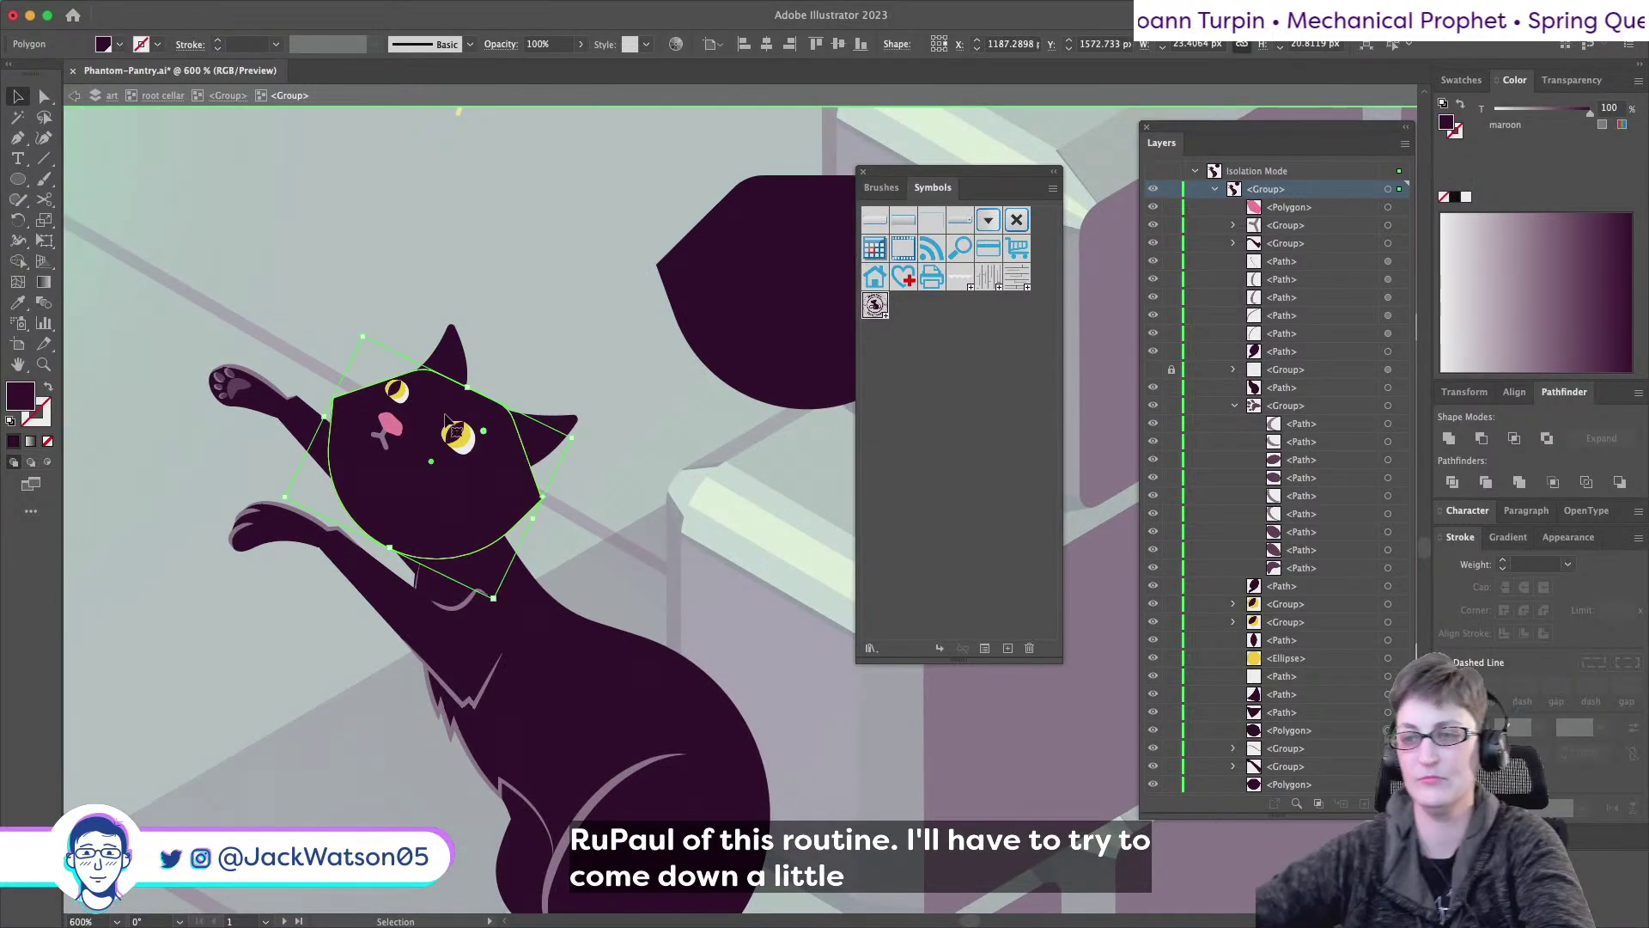
pyautogui.click(396, 392)
pyautogui.keyDown('shift'); pyautogui.click(458, 435); pyautogui.keyUp('shift')
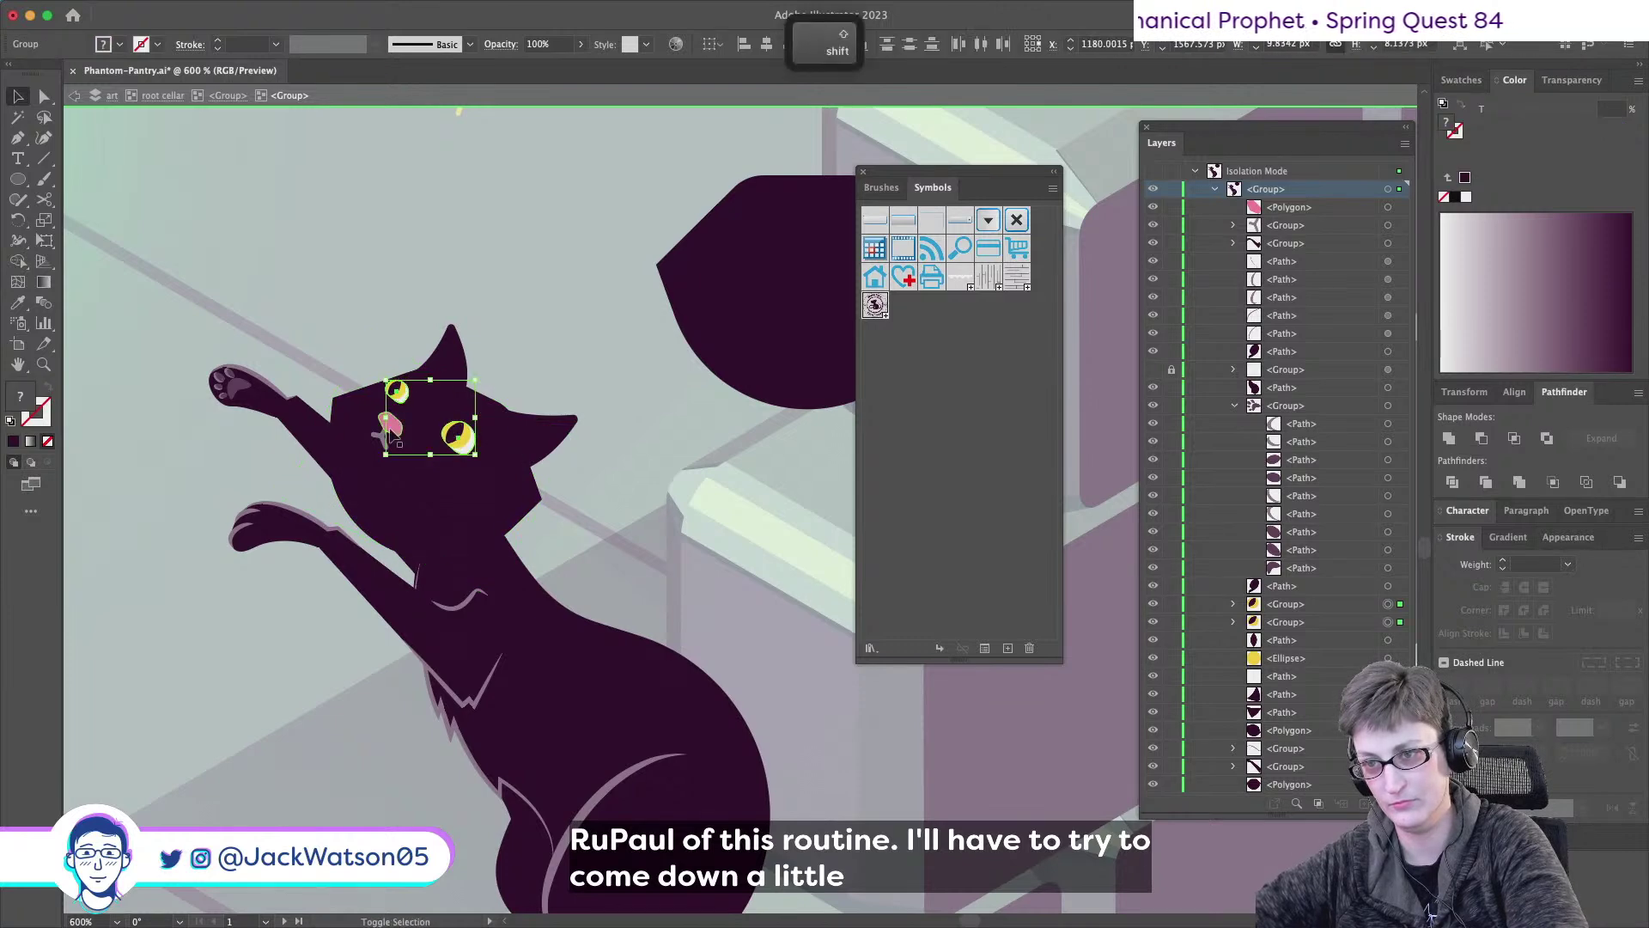
pyautogui.keyDown('shift'); pyautogui.click(385, 433); pyautogui.keyUp('shift')
pyautogui.moveTo(383, 441); pyautogui.dragTo(381, 447)
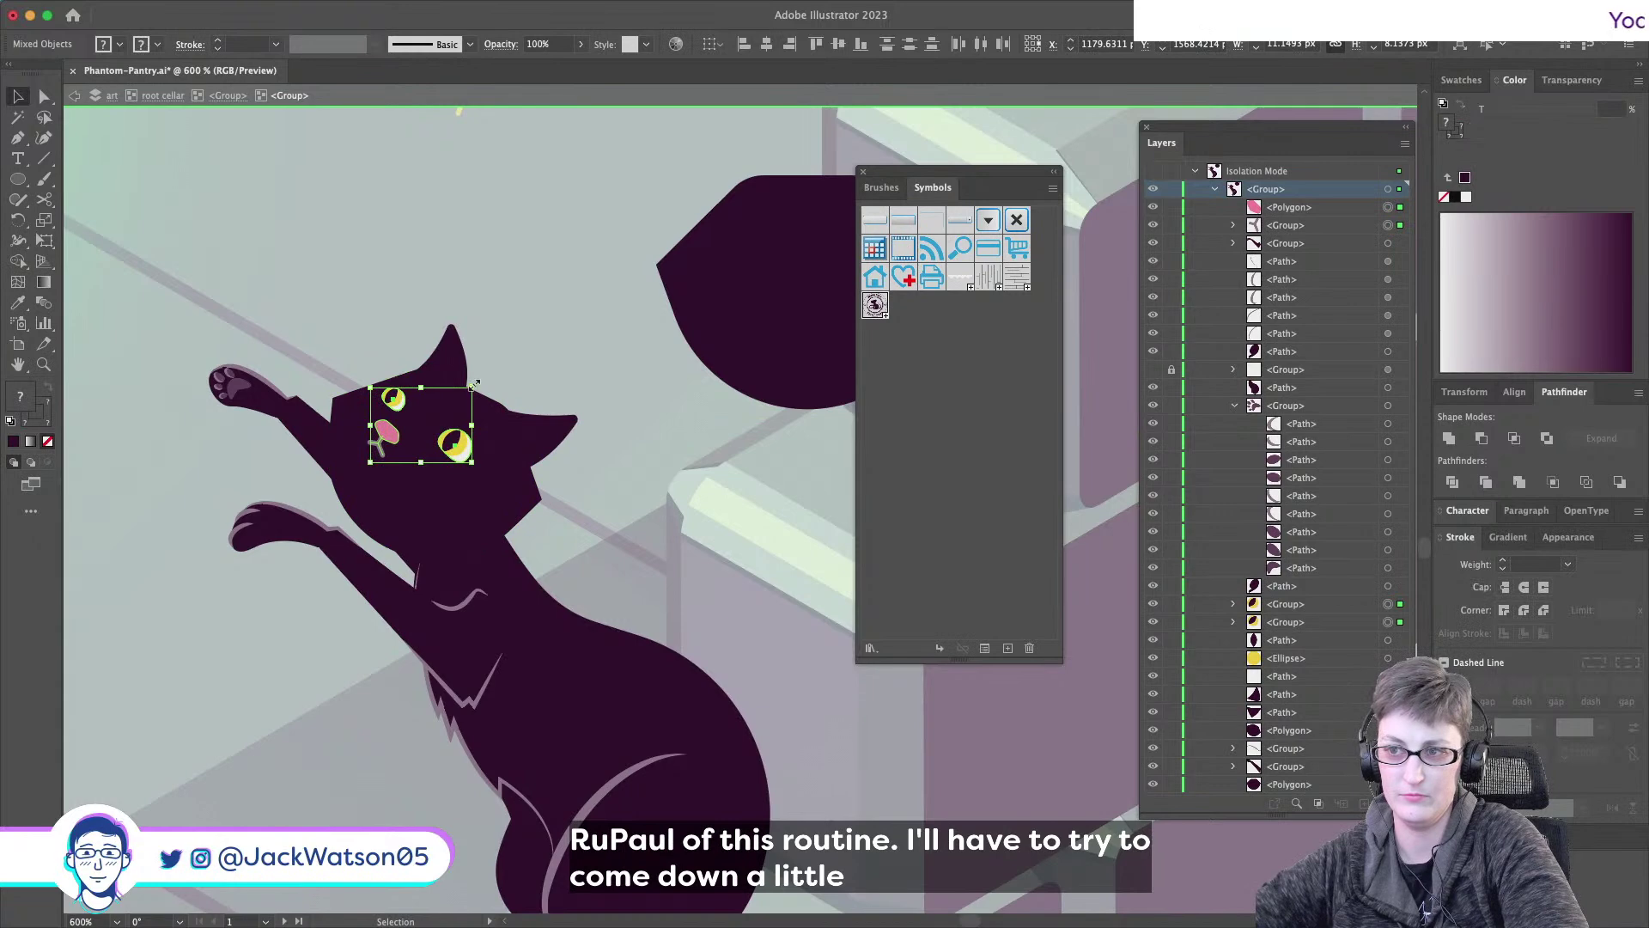
pyautogui.moveTo(480, 376); pyautogui.dragTo(475, 373)
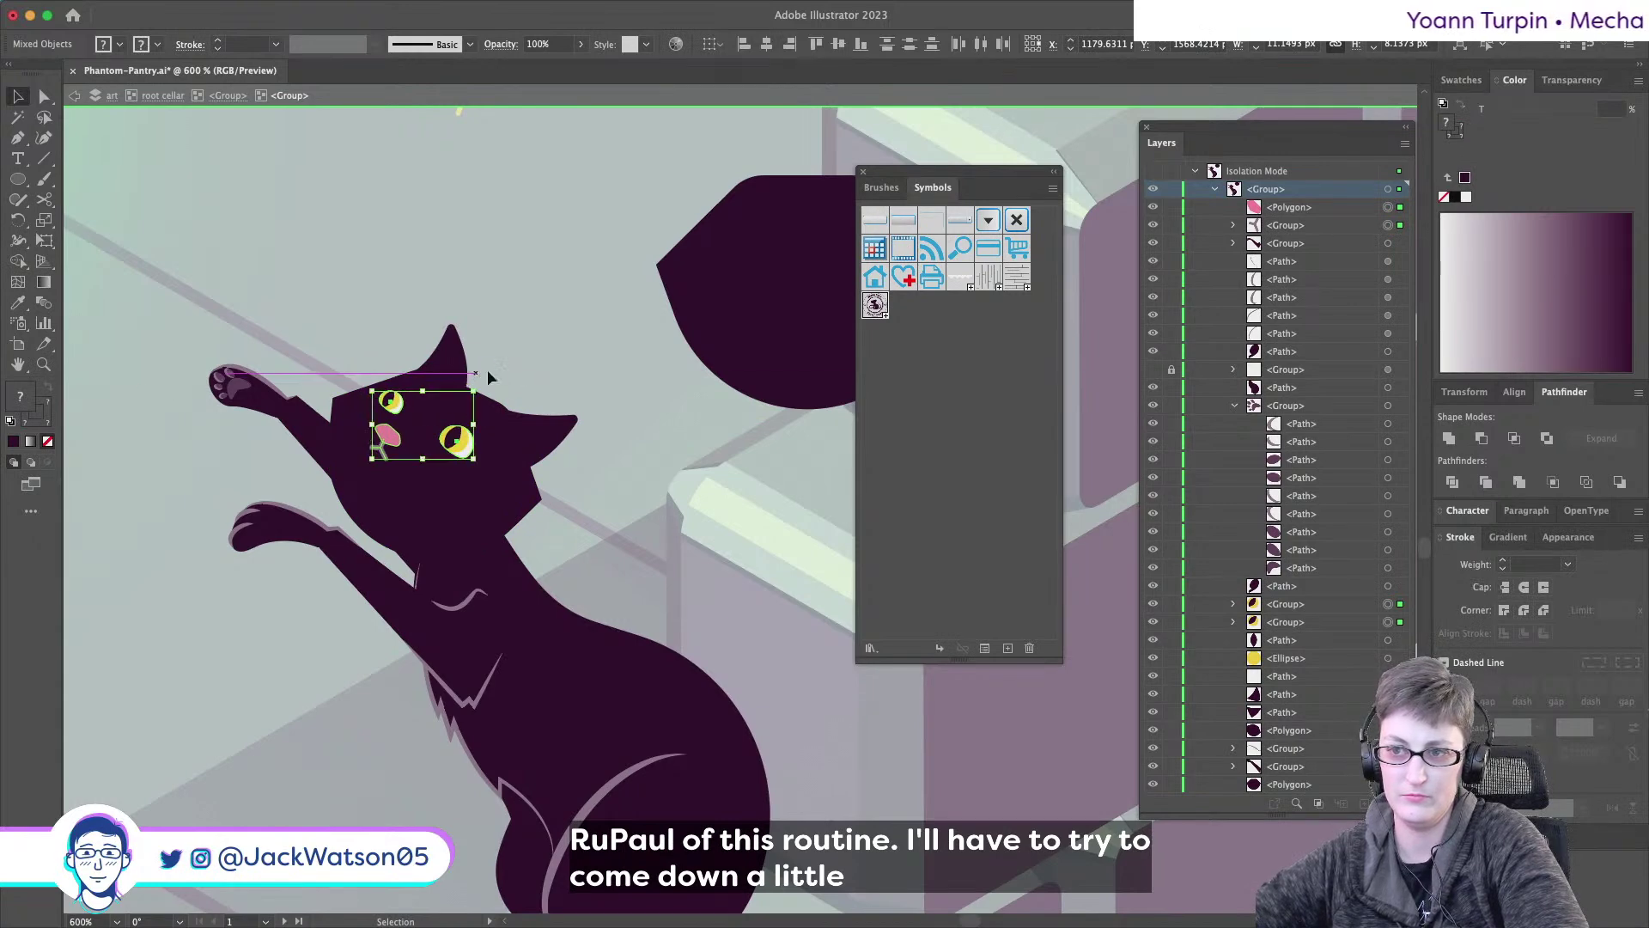
pyautogui.press('super+shift+a')
# - Examine the cat's pose and head size against the whole pantry scene and up close
pyautogui.scroll(-2, 528, 379)
pyautogui.scroll(-3, 528, 378)
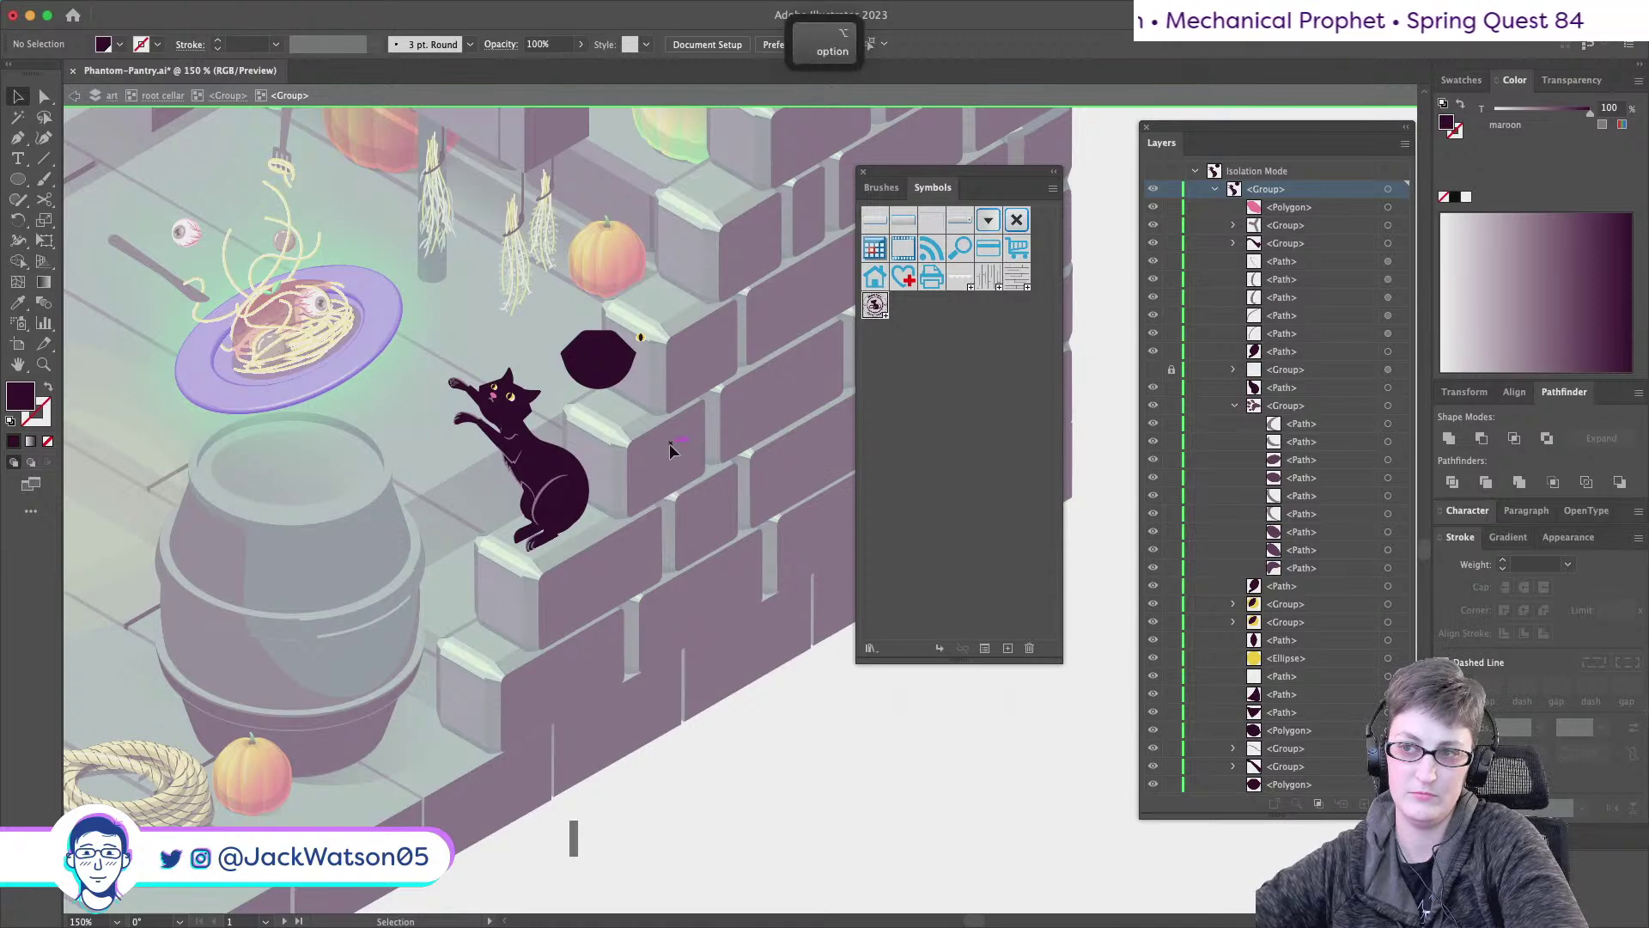
pyautogui.scroll(-1, 670, 450)
pyautogui.scroll(-1, 670, 450)
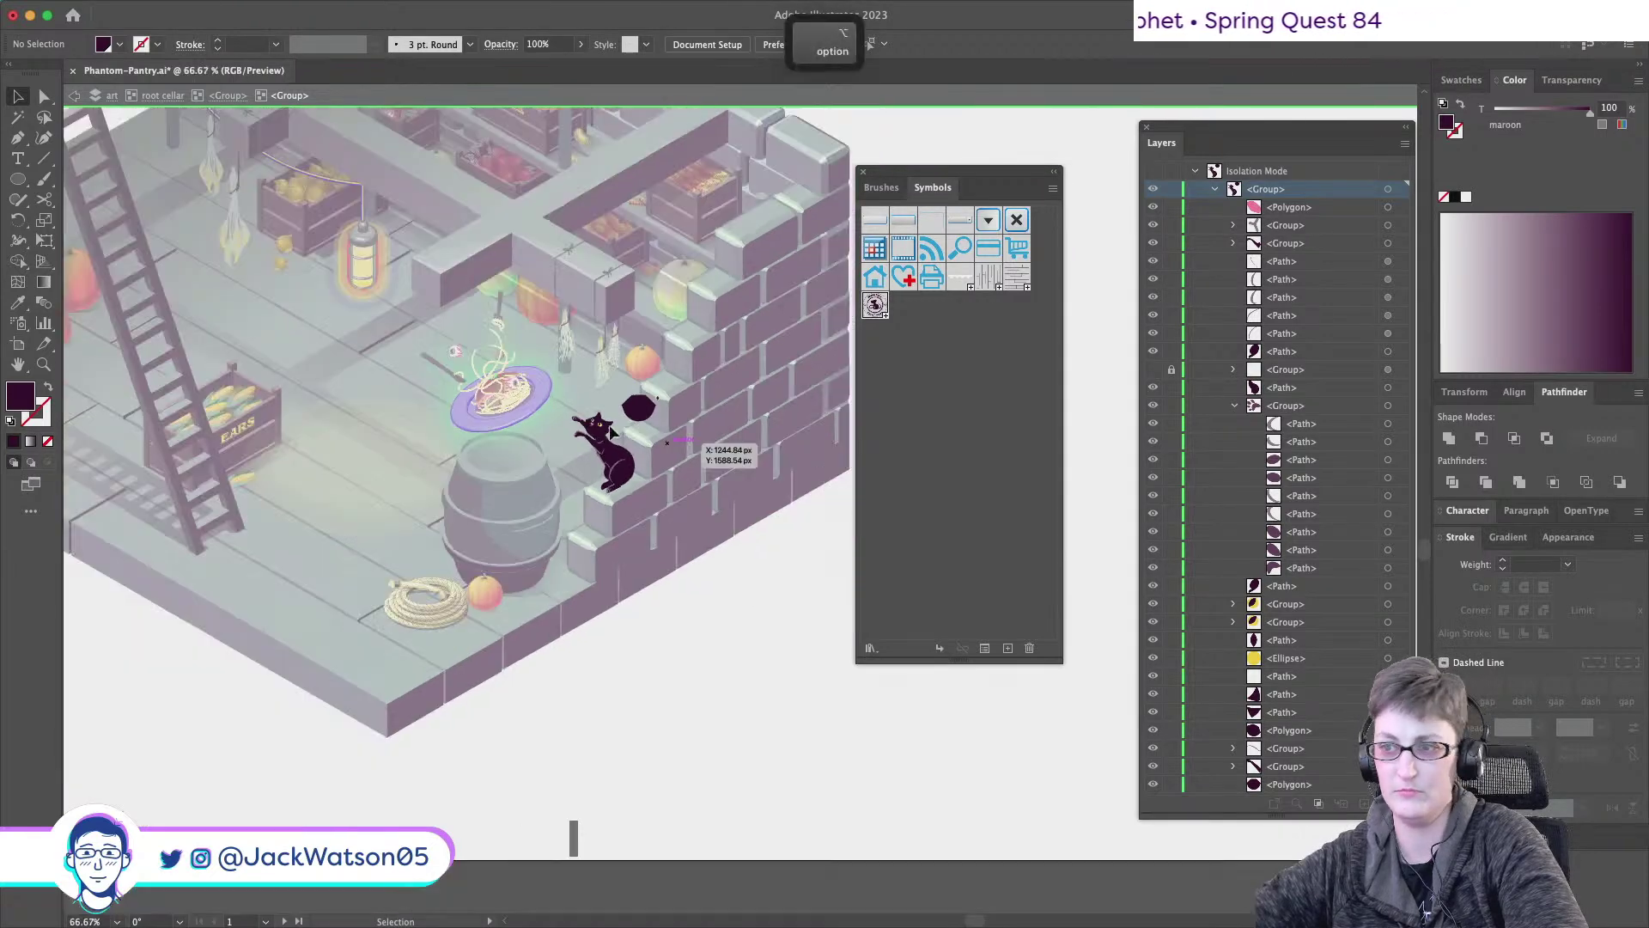
pyautogui.scroll(-1, 666, 443)
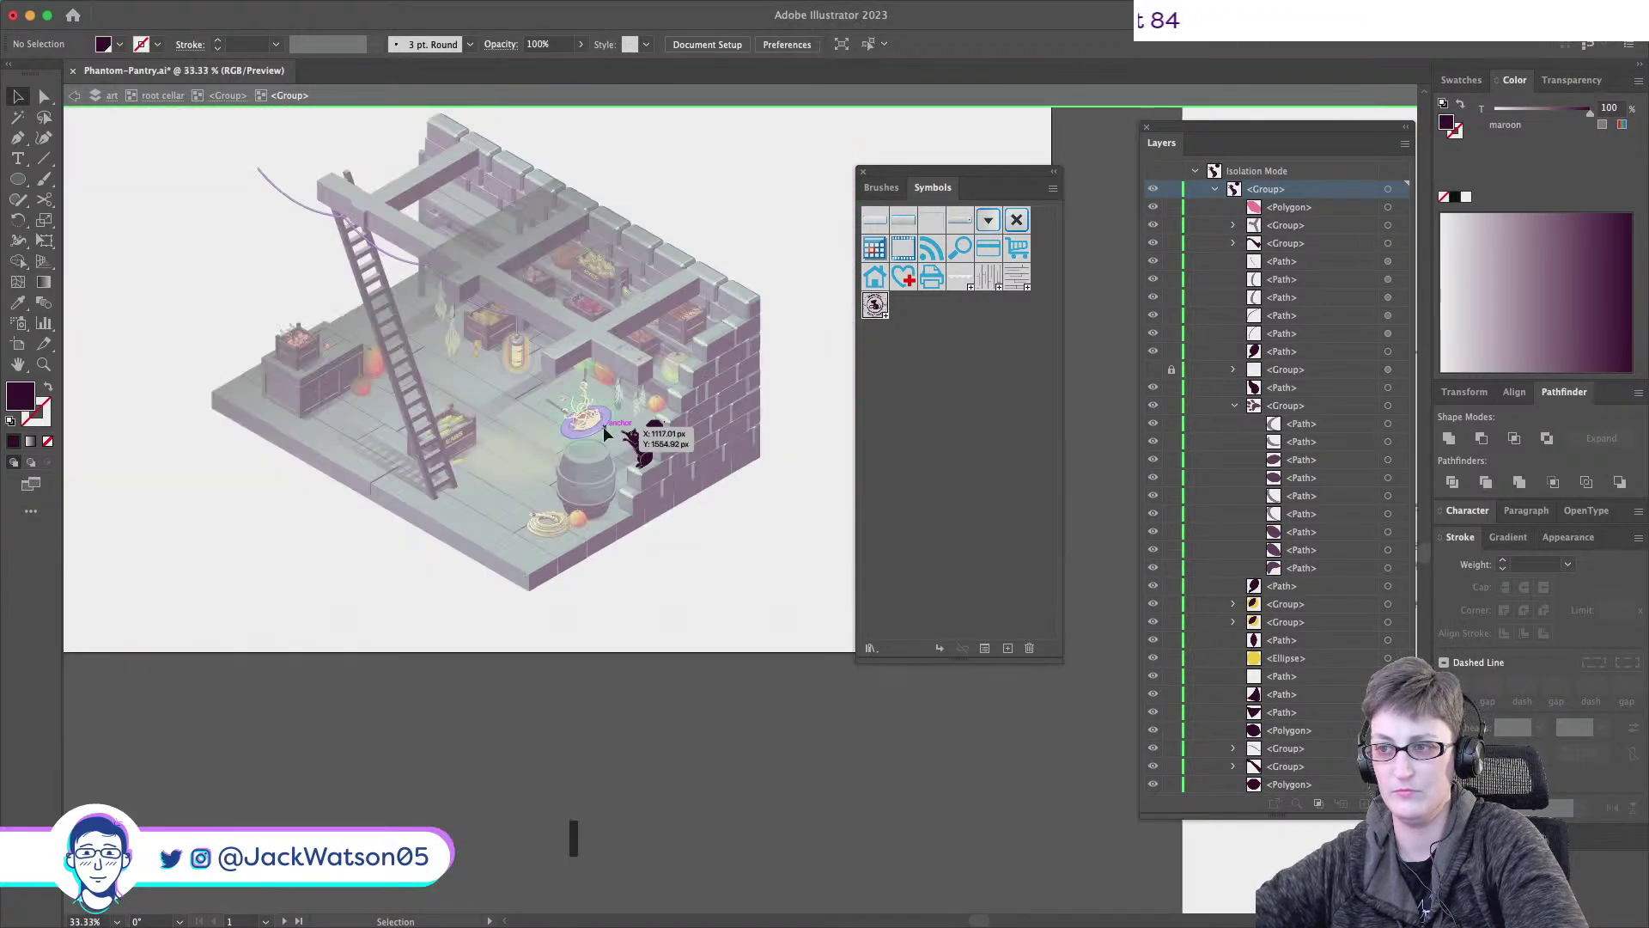
pyautogui.press('z')
pyautogui.click(644, 451)
pyautogui.click(631, 452)
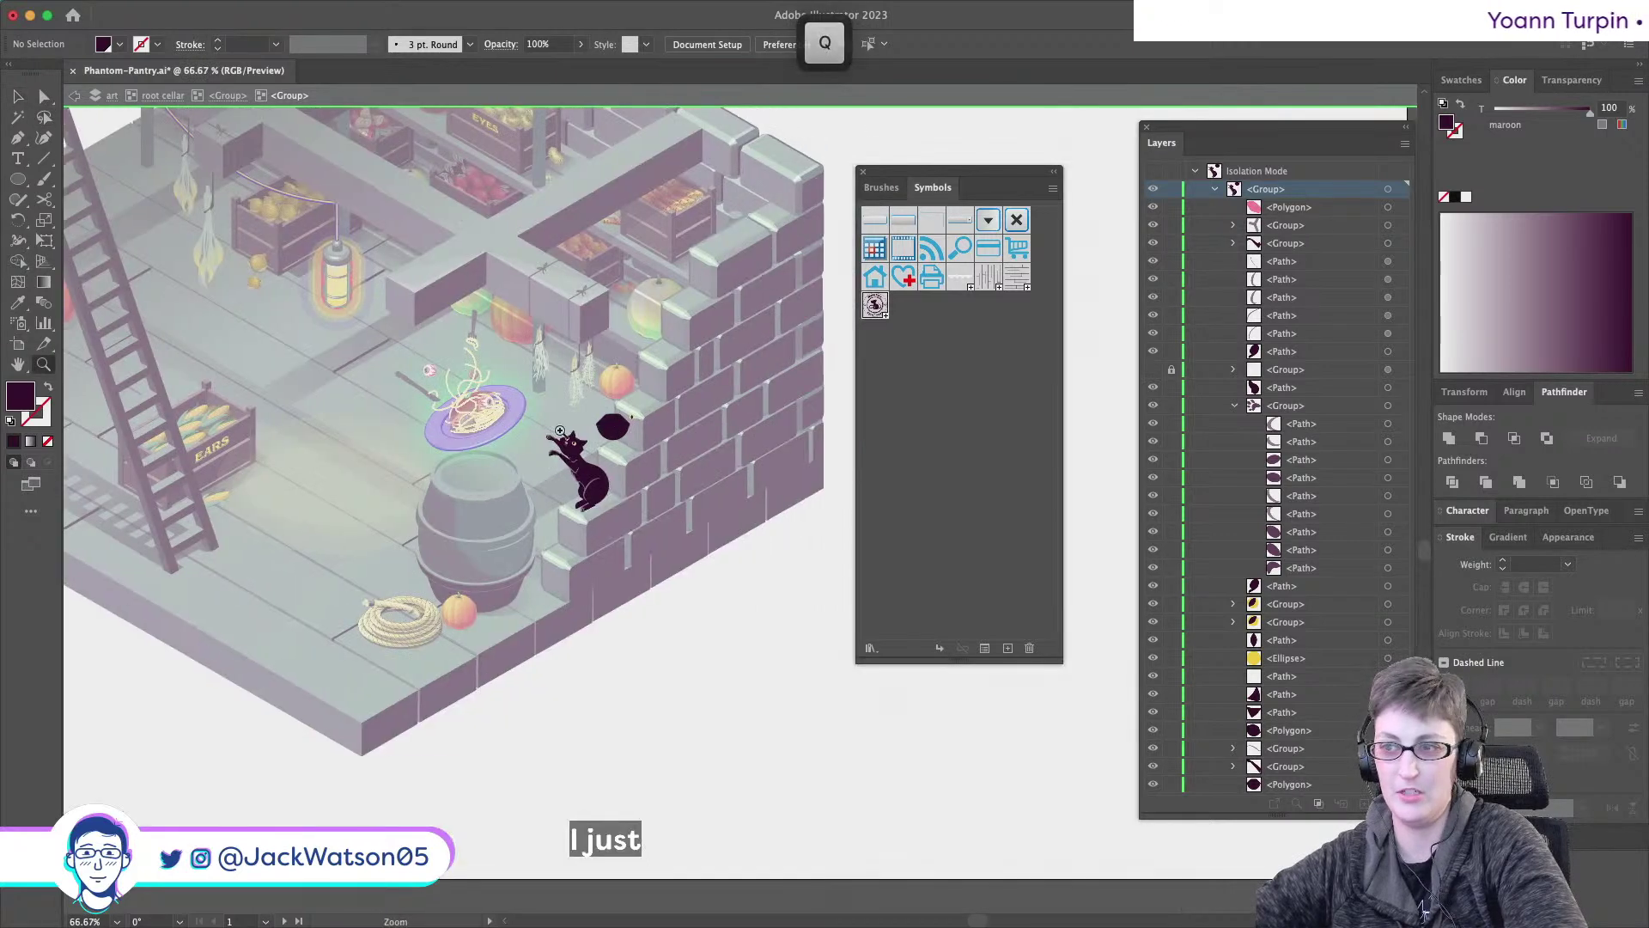
pyautogui.click(578, 459)
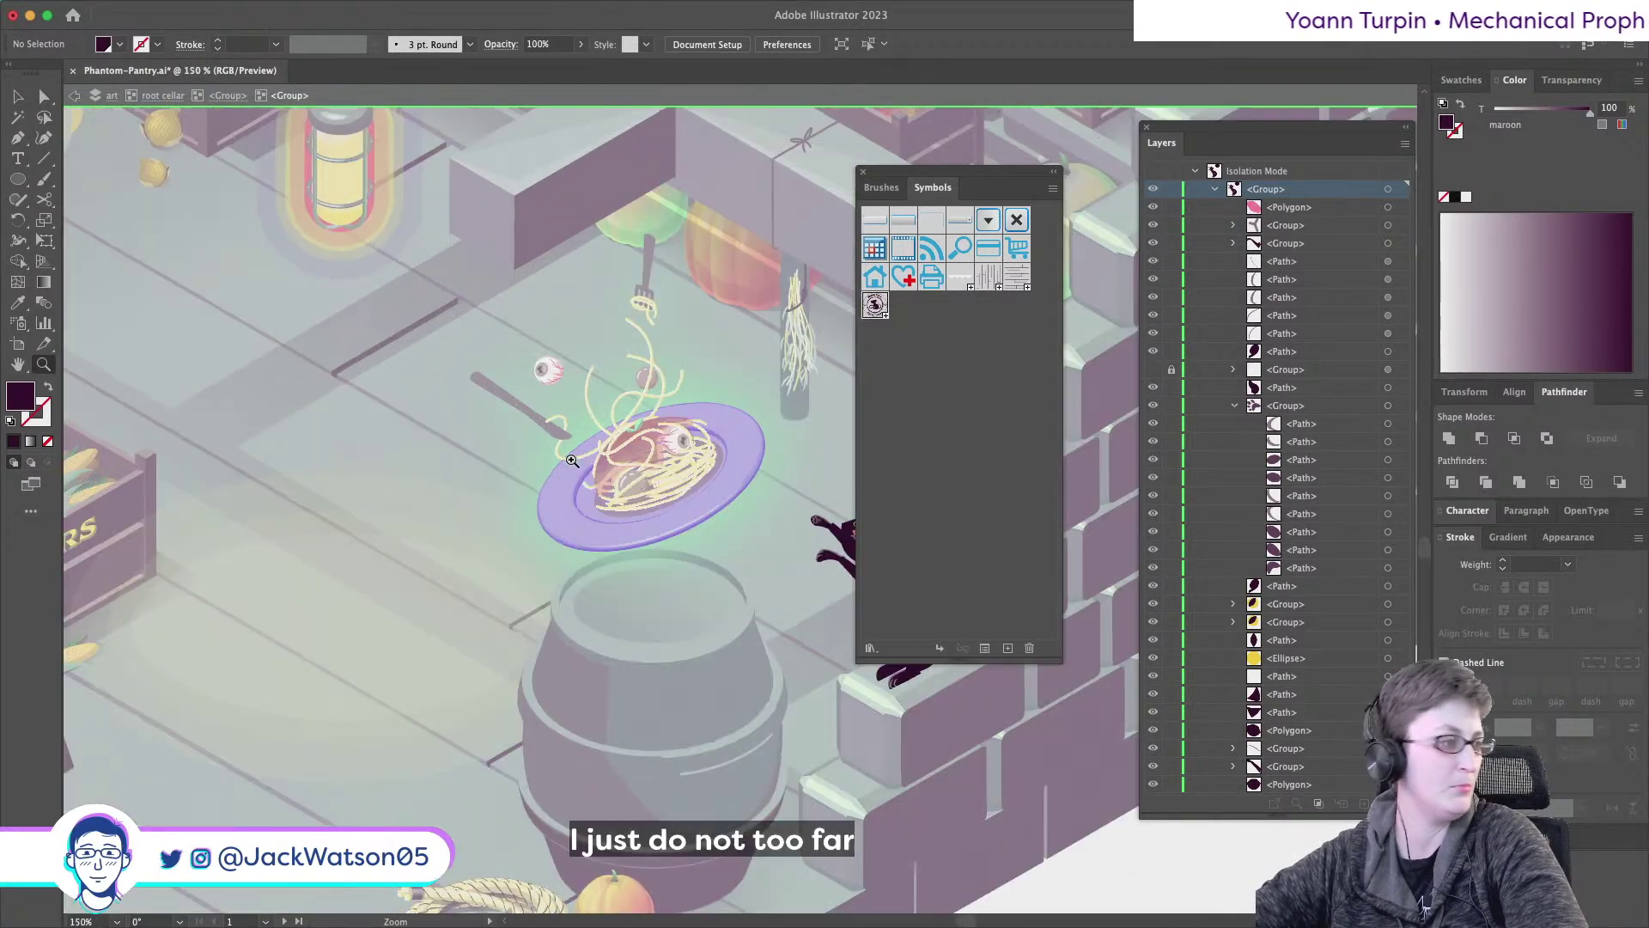
pyautogui.click(487, 455)
pyautogui.click(526, 526)
pyautogui.hscroll(5, 691, 613)
pyautogui.click(584, 575)
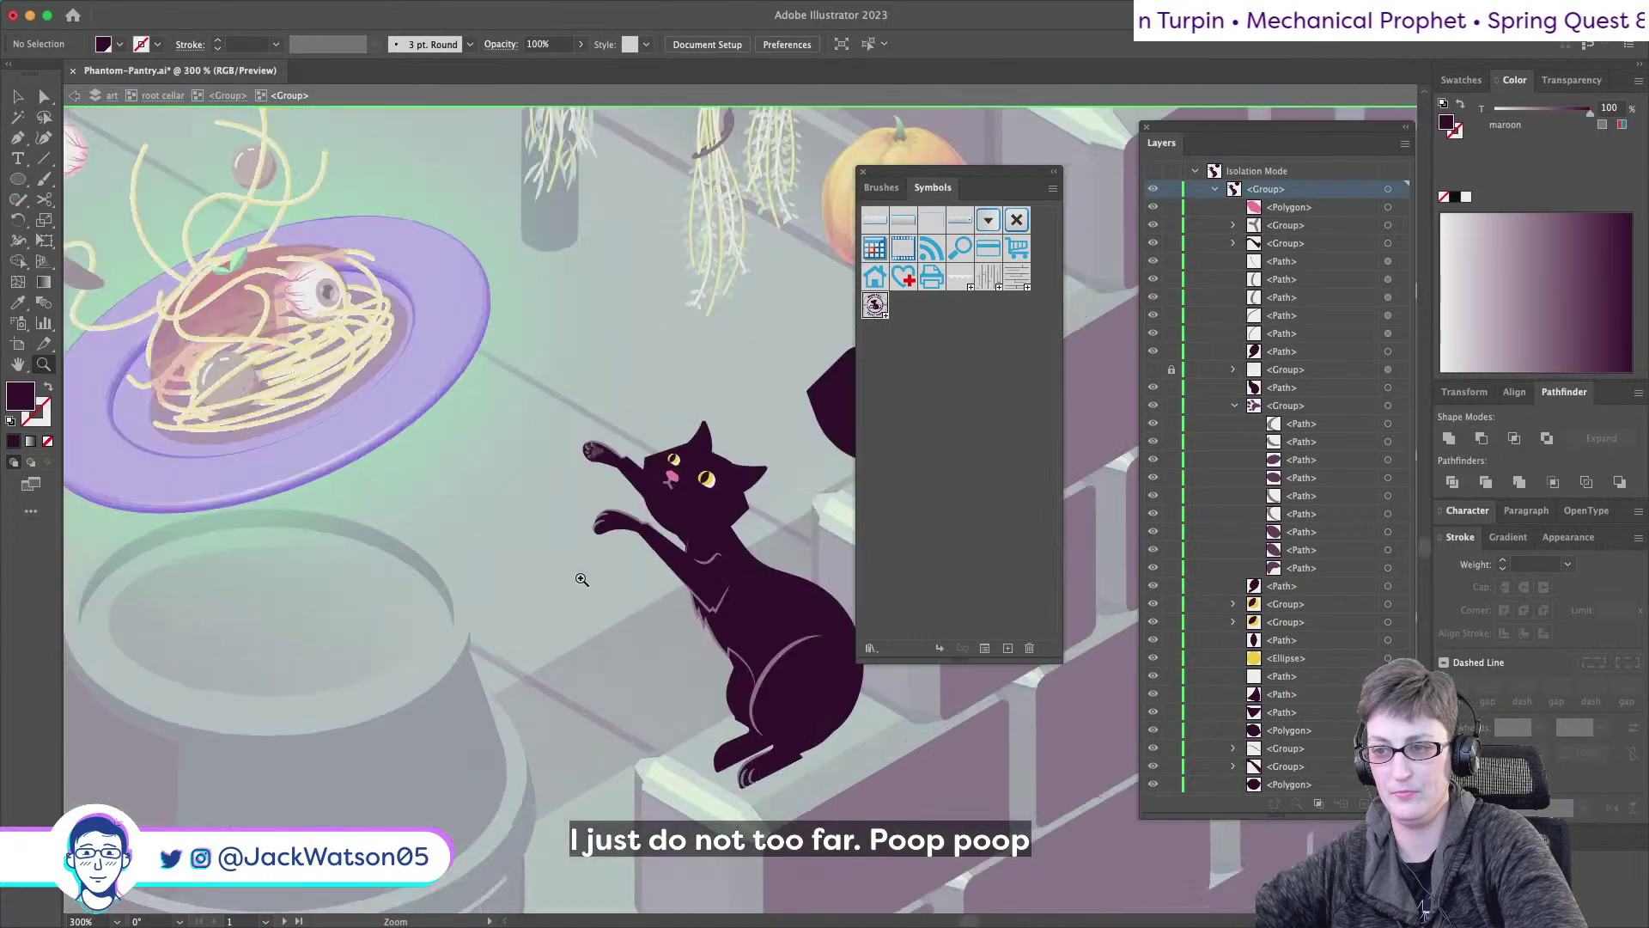
pyautogui.click(737, 519)
pyautogui.click(737, 518)
pyautogui.hscroll(3, 747, 522)
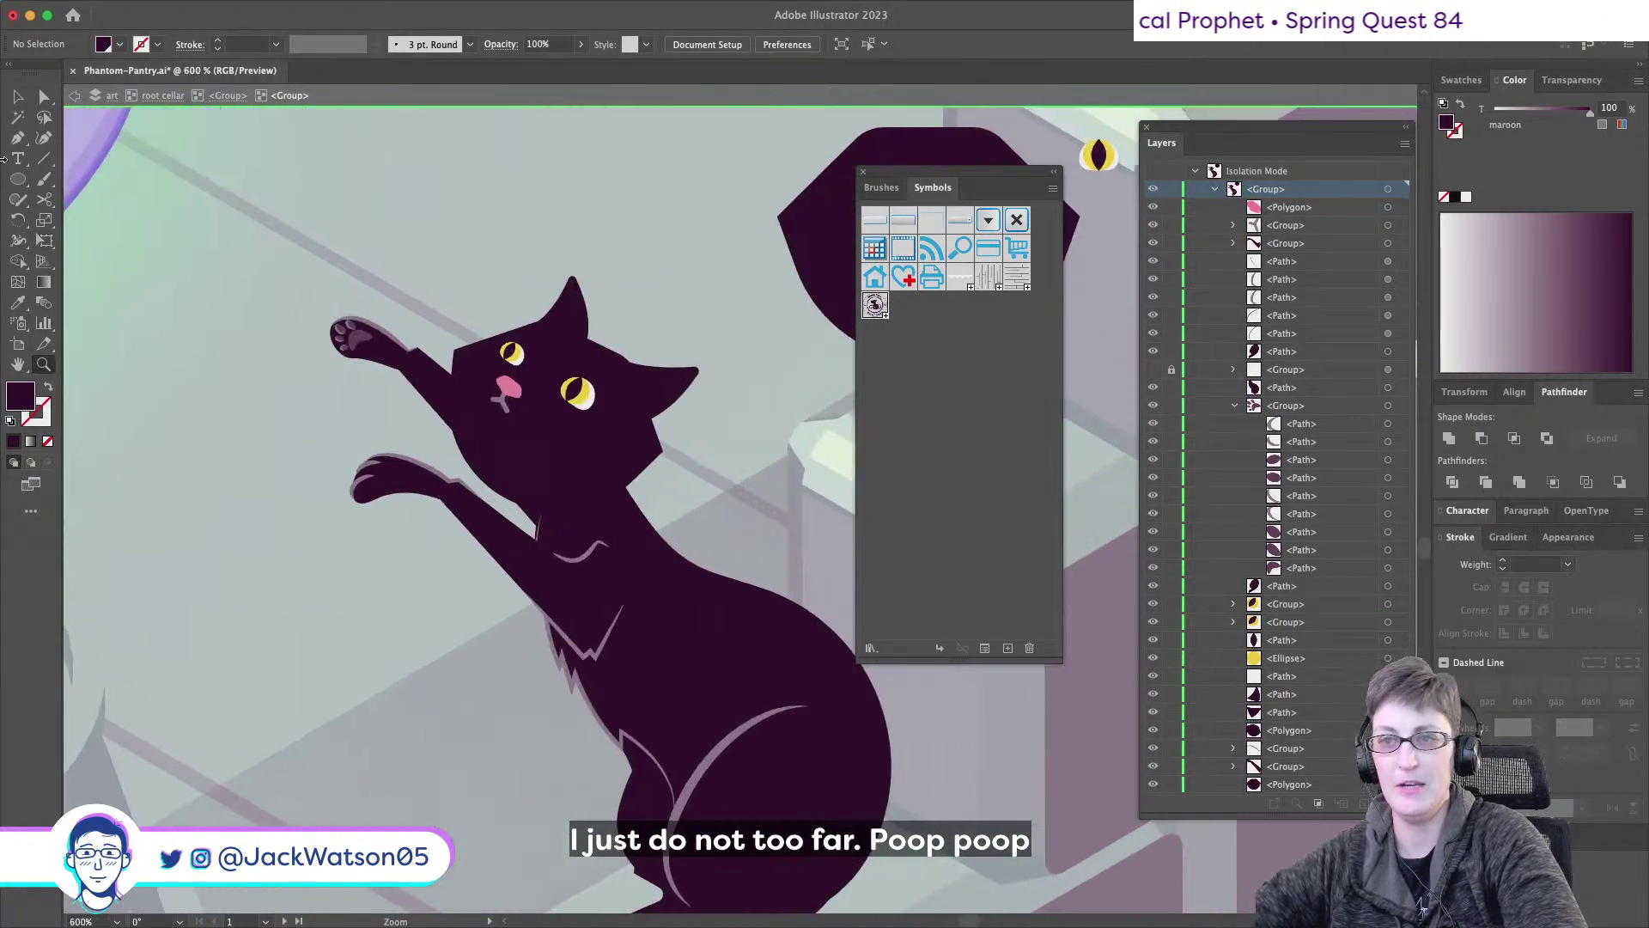
pyautogui.press('a')
pyautogui.click(614, 438)
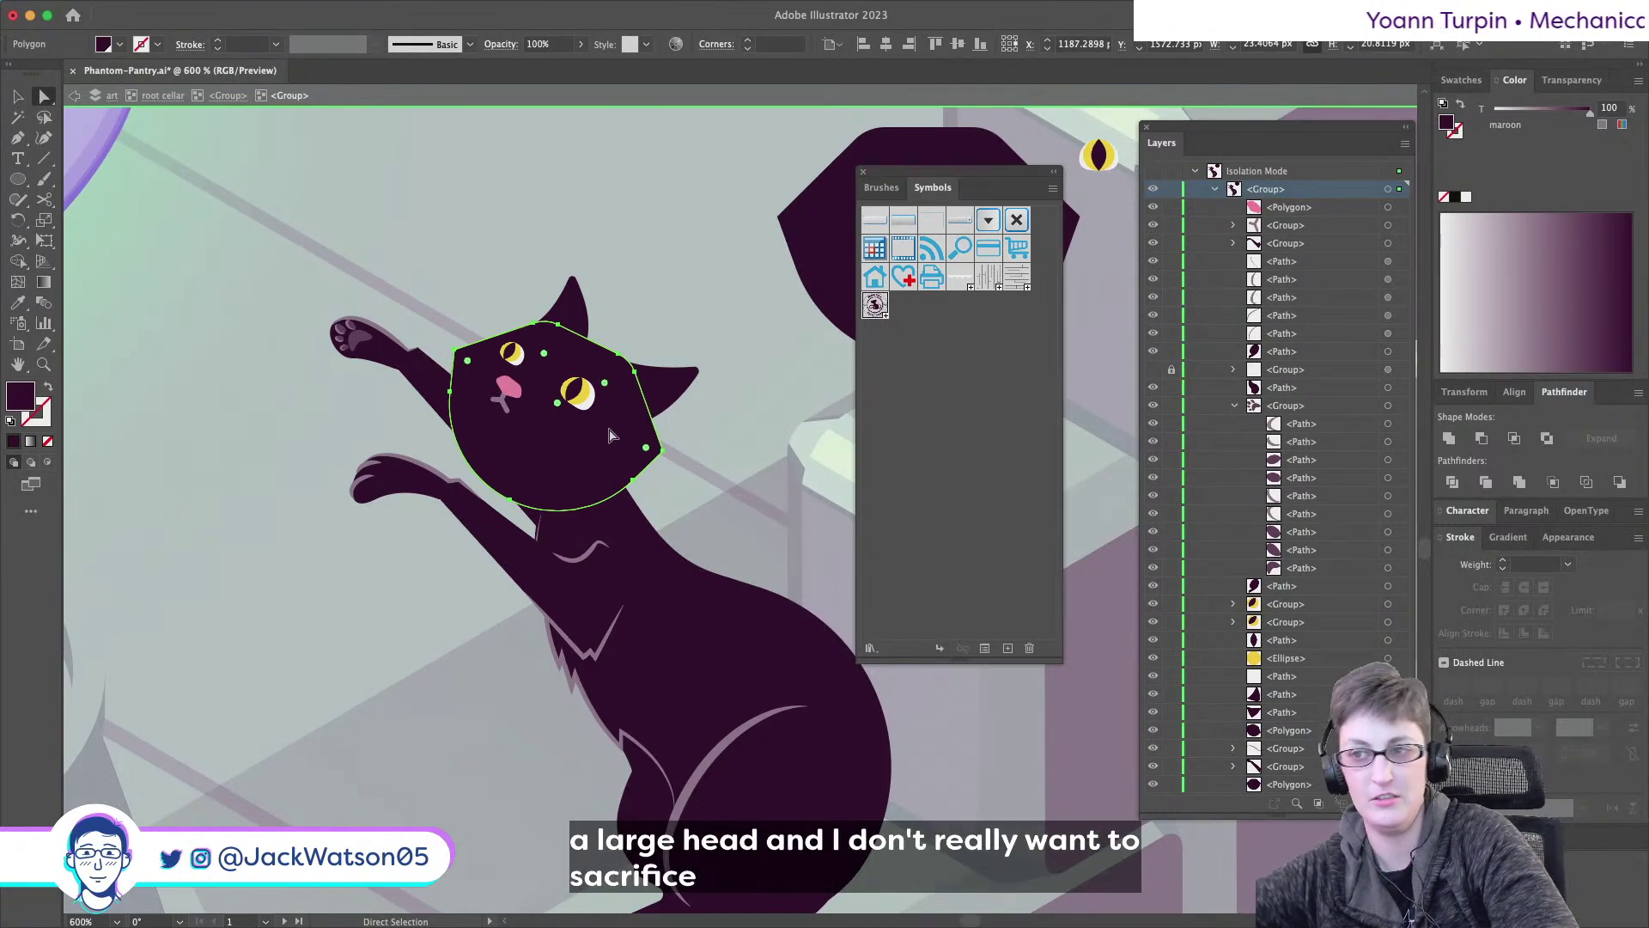
pyautogui.press('super+shift+a')
pyautogui.hscroll(3, 596, 437)
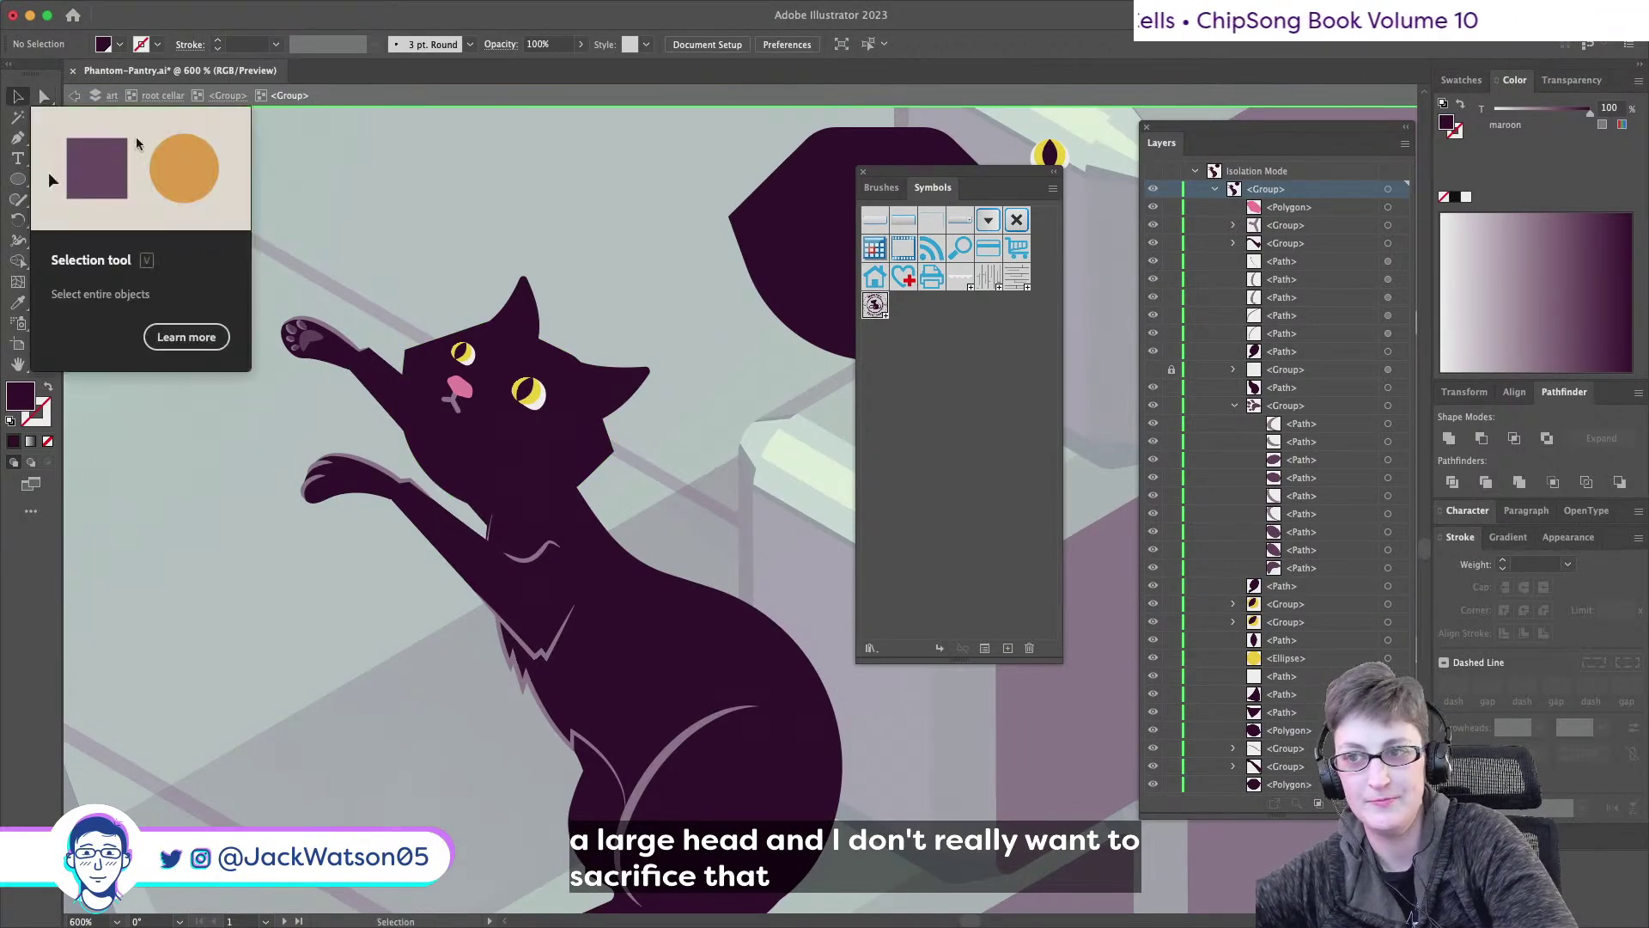
# - Move the eyes, nose and mouth about 0.47 px right and 0.47 px up, undoing a trial rotation of them
pyautogui.click(31, 97)
pyautogui.click(464, 352)
pyautogui.keyDown('shift'); pyautogui.click(528, 393); pyautogui.keyUp('shift')
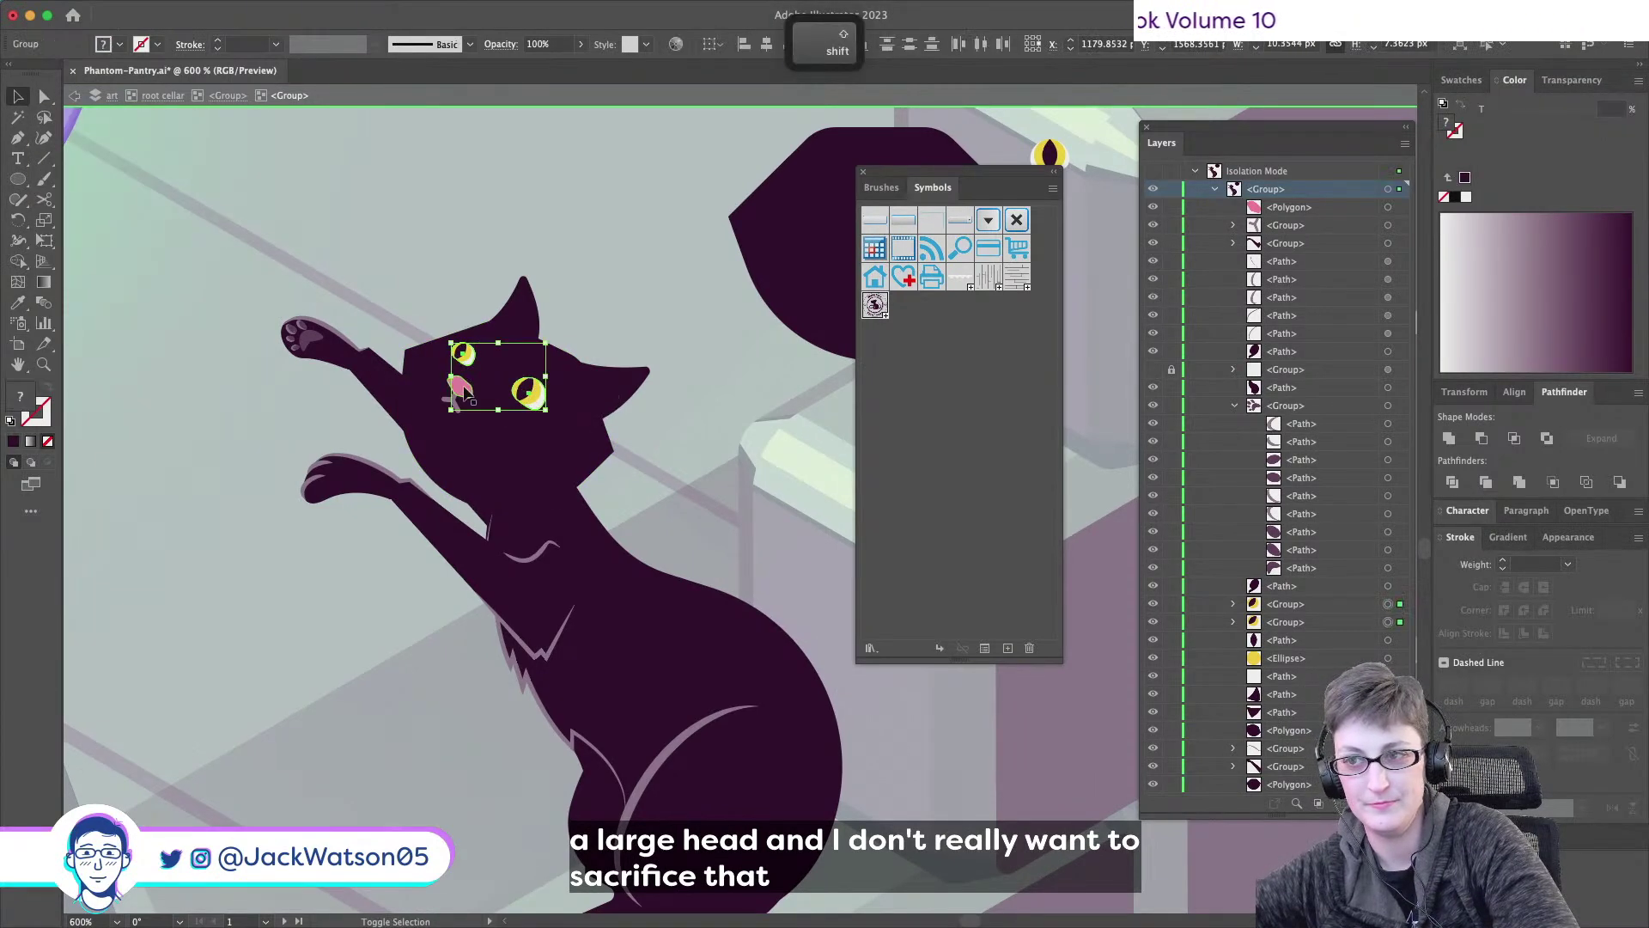
pyautogui.keyDown('shift'); pyautogui.click(459, 391); pyautogui.keyUp('shift')
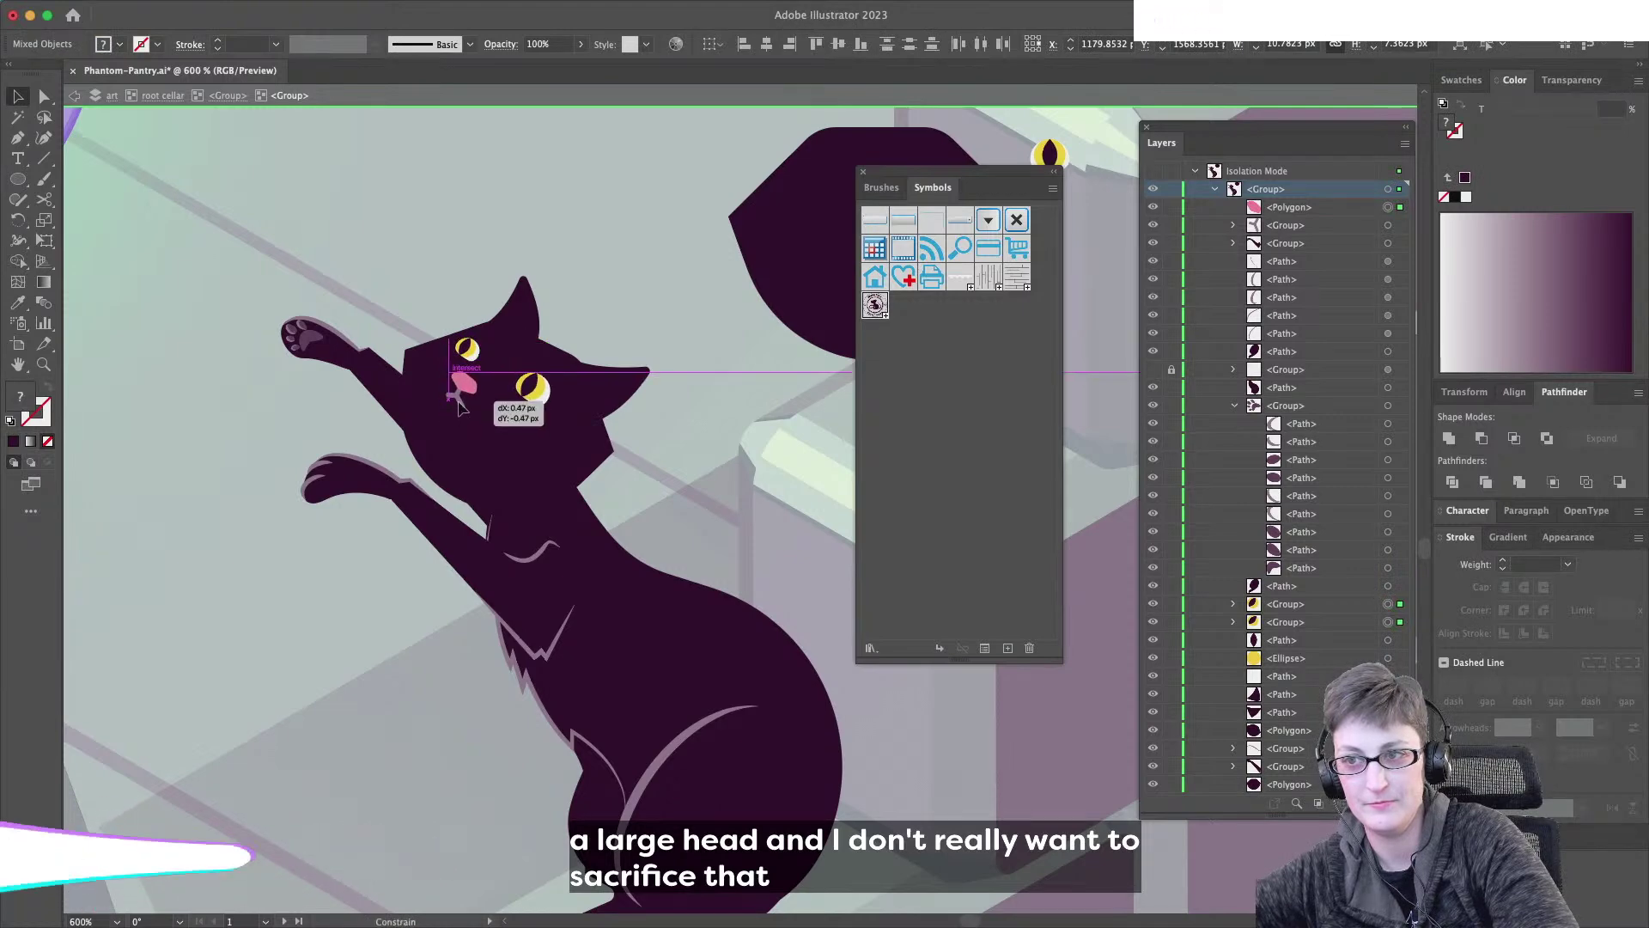
pyautogui.moveTo(556, 336); pyautogui.dragTo(557, 328)
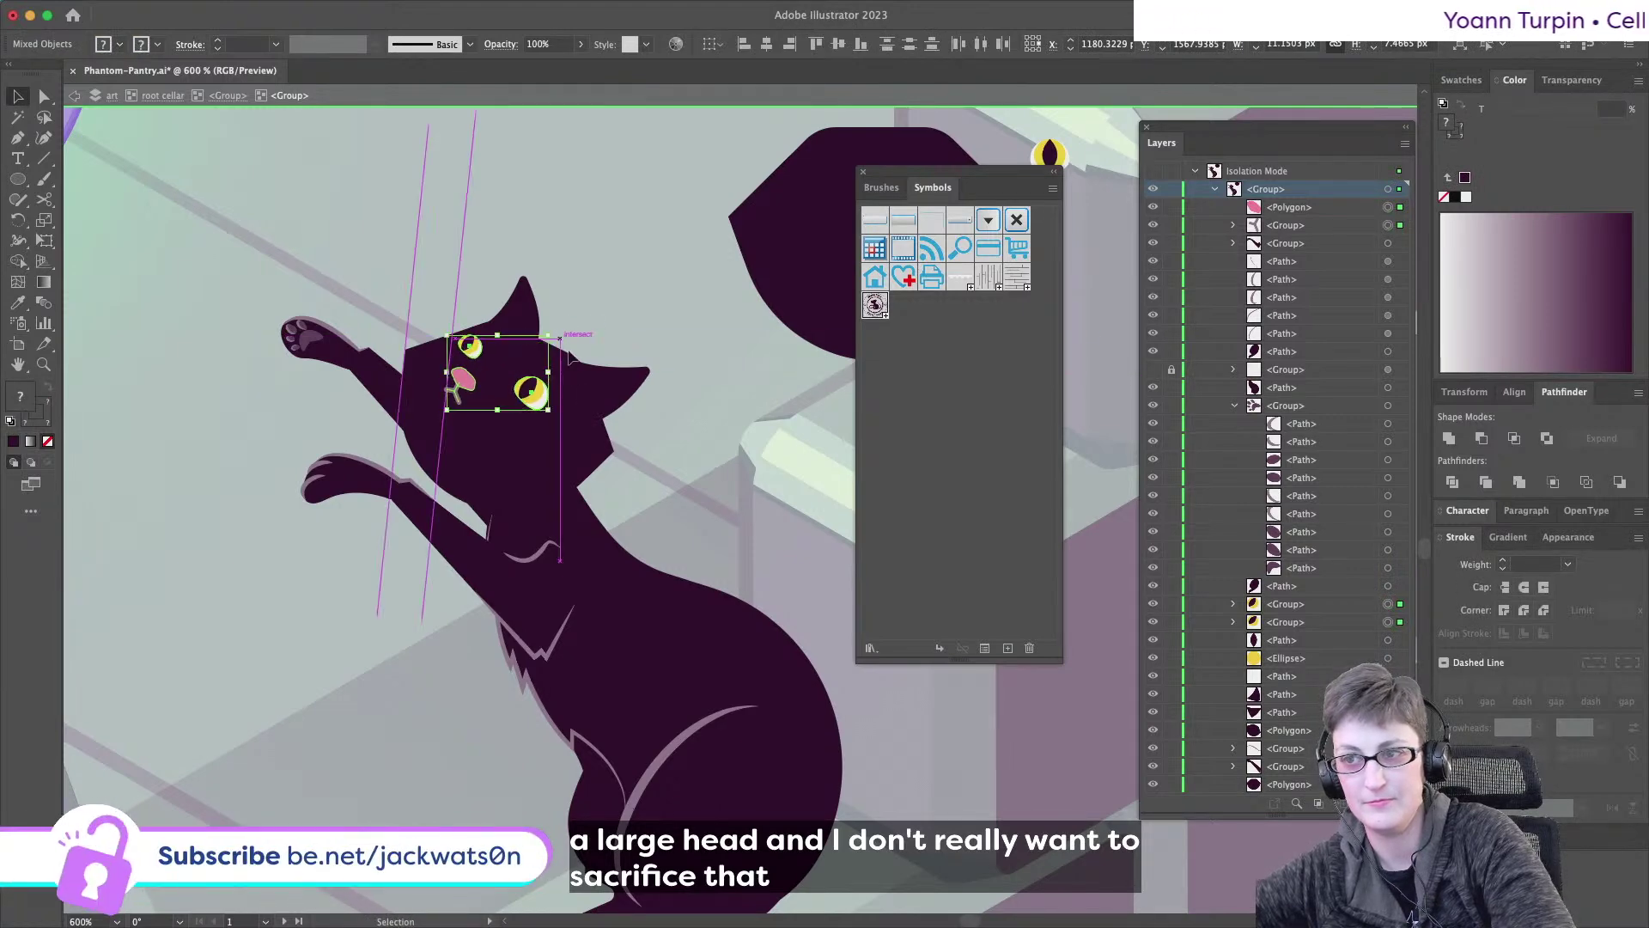
pyautogui.press('cmd+z')
pyautogui.press('z')
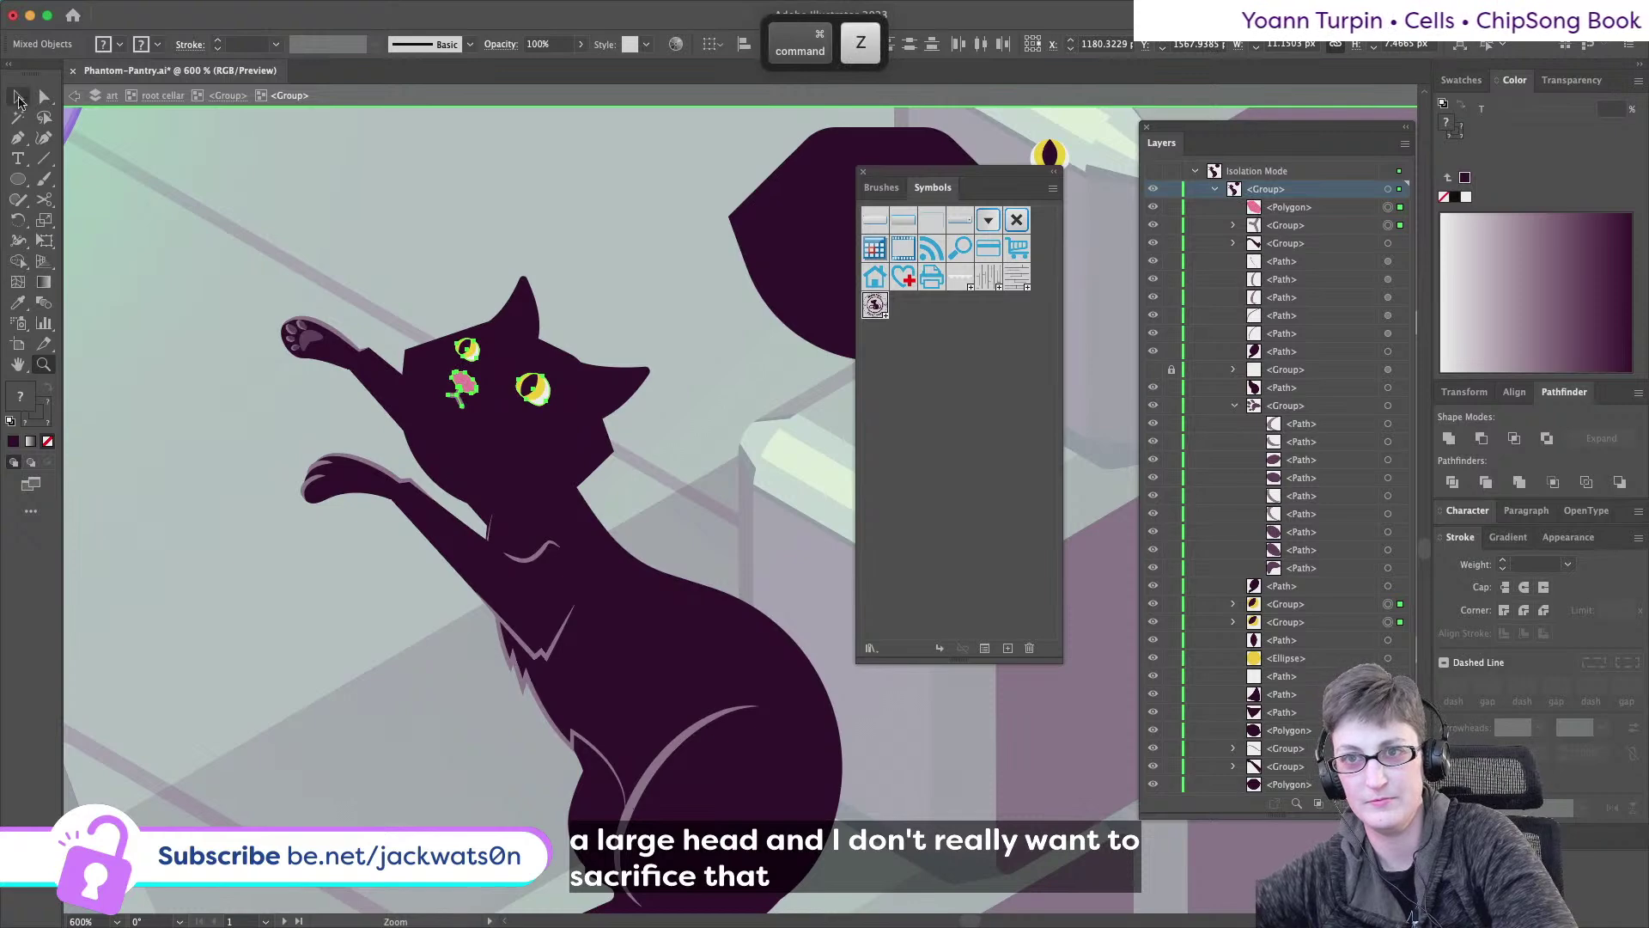
# - Rotate the cat's head, ears, eyes, nose and mouth together slightly clockwise
pyautogui.click(18, 101)
pyautogui.click(633, 380)
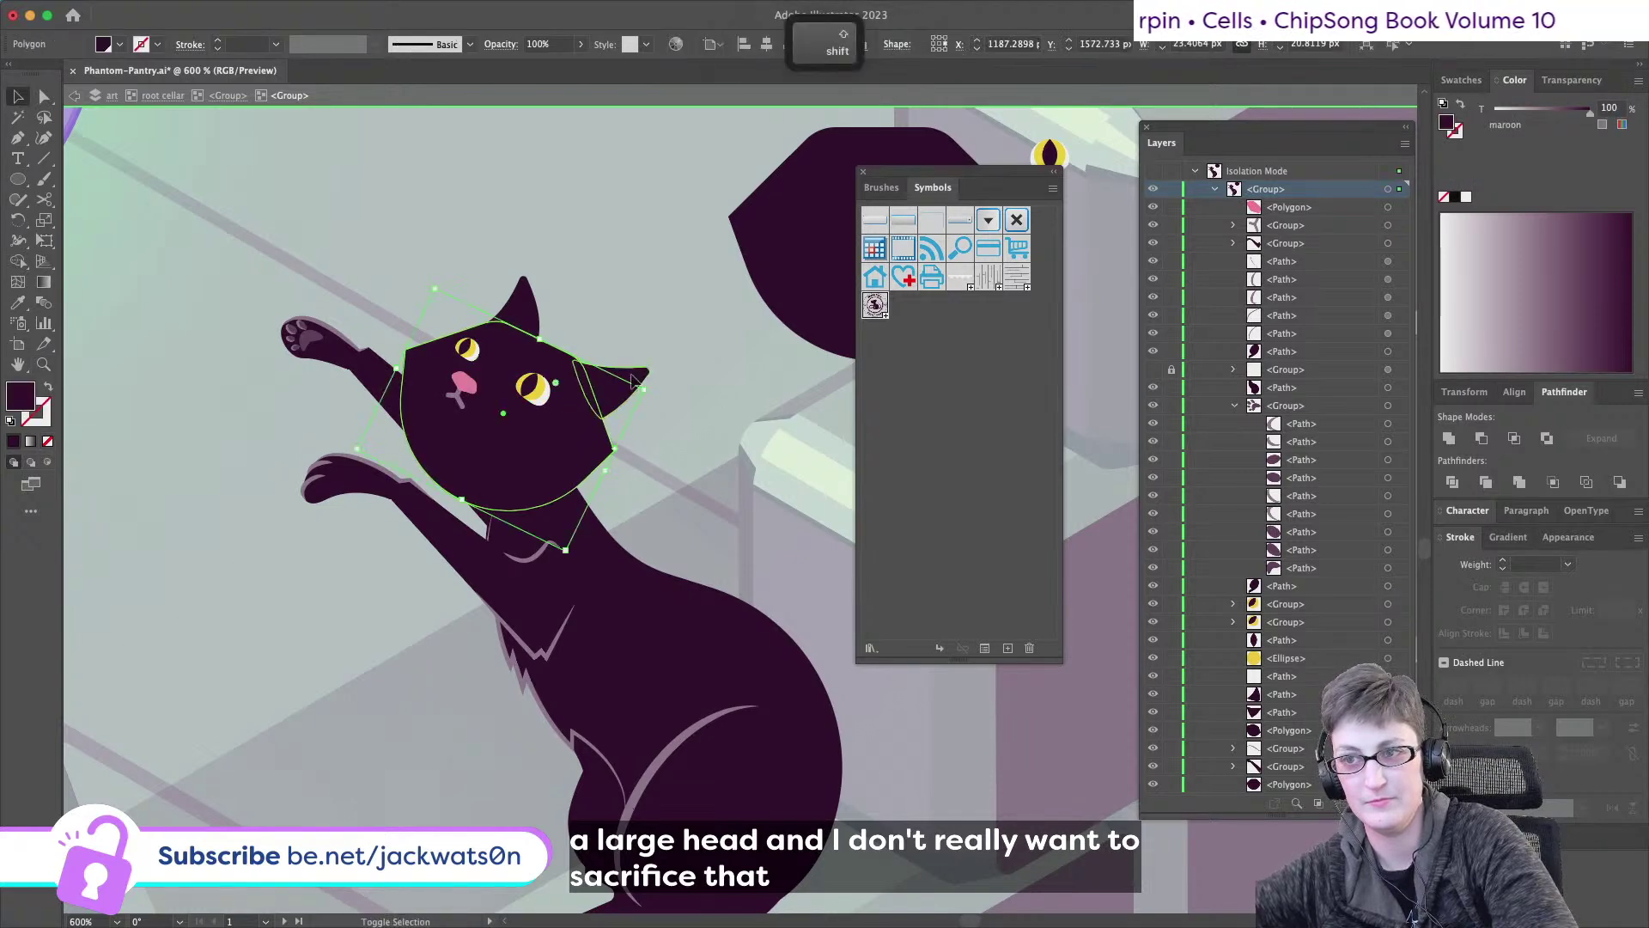
pyautogui.moveTo(472, 277); pyautogui.dragTo(603, 407)
pyautogui.keyDown('shift'); pyautogui.click(457, 407); pyautogui.keyUp('shift')
pyautogui.hotkey('ctrl', 'x')
pyautogui.hotkey('ctrl', 'z')
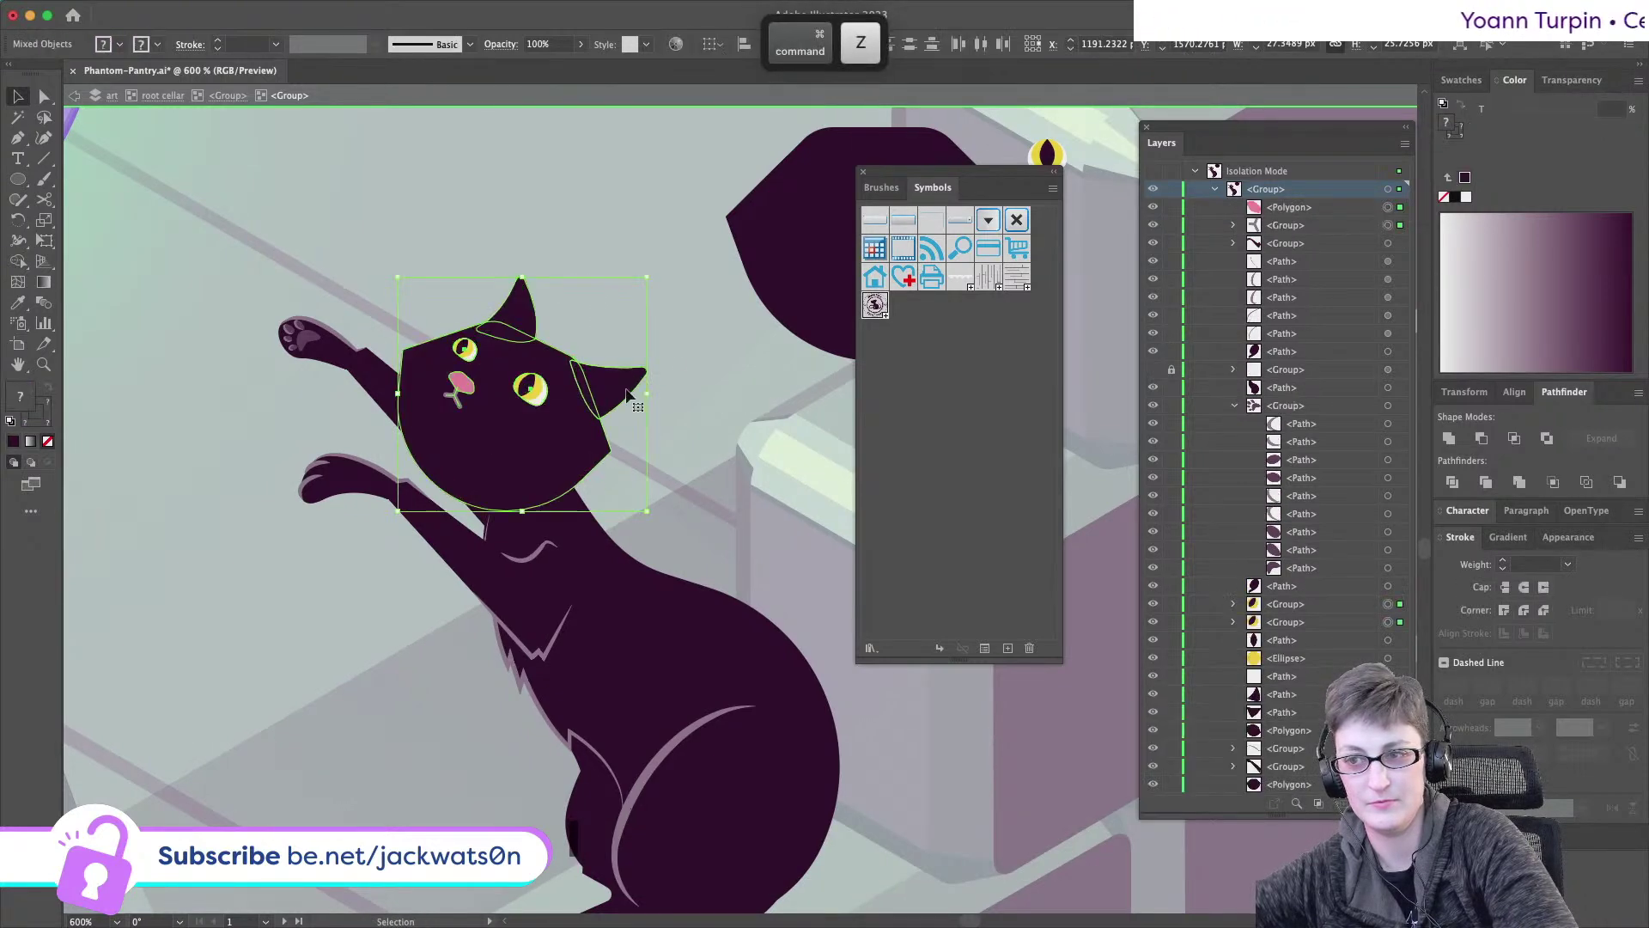
pyautogui.moveTo(652, 269); pyautogui.dragTo(678, 283)
pyautogui.click(597, 211)
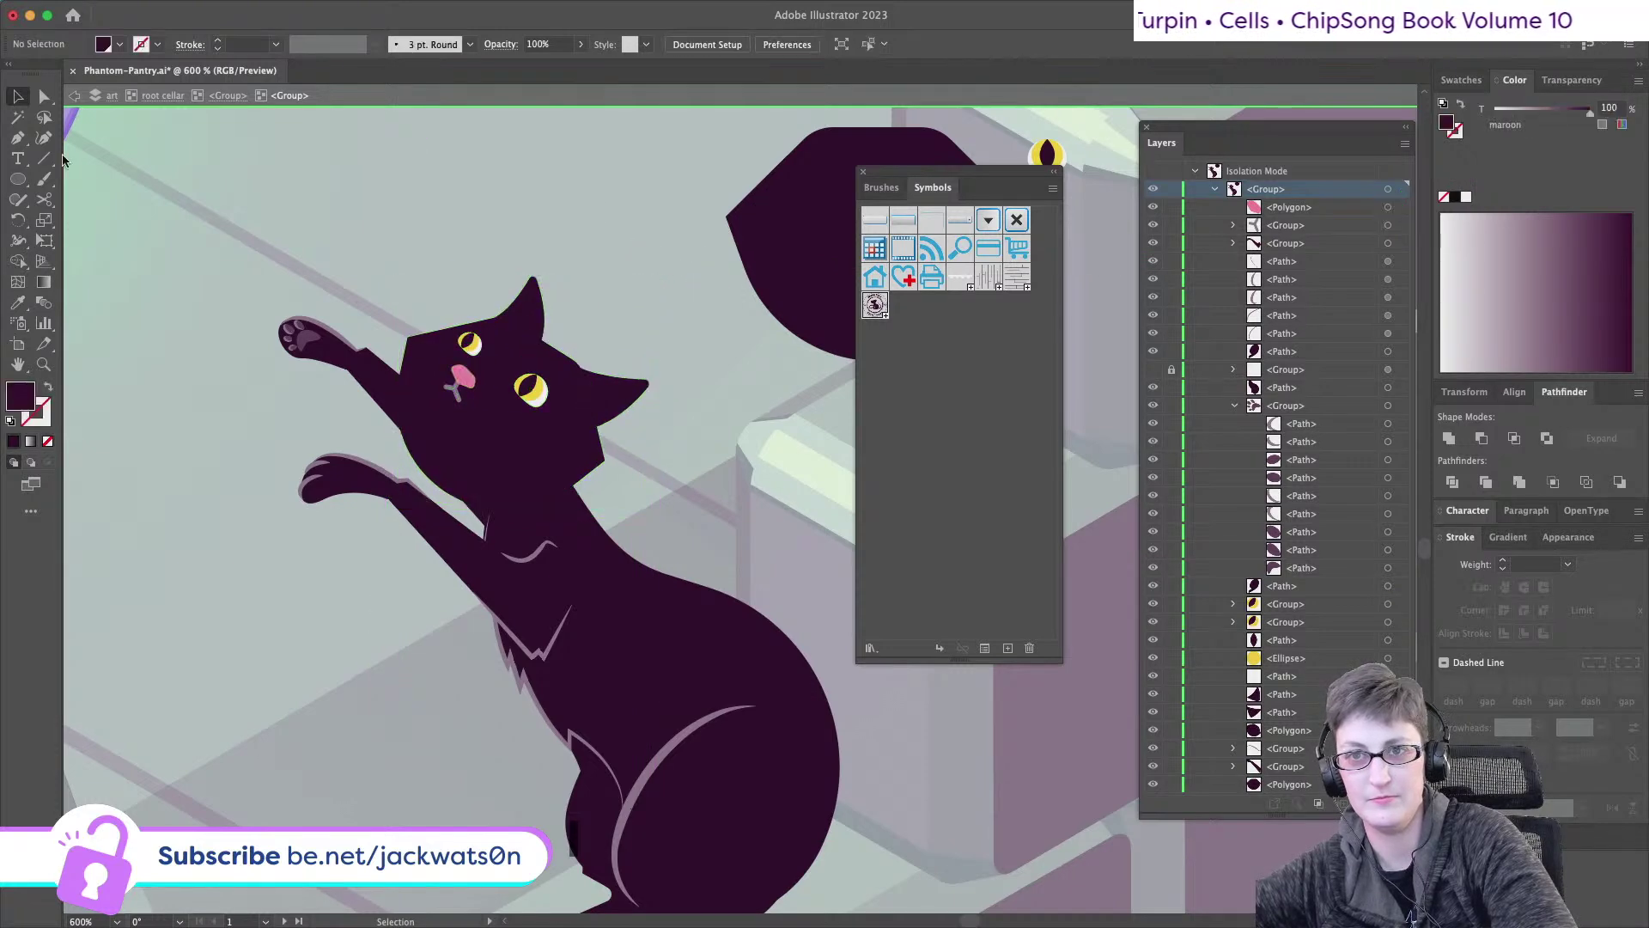
pyautogui.click(18, 139)
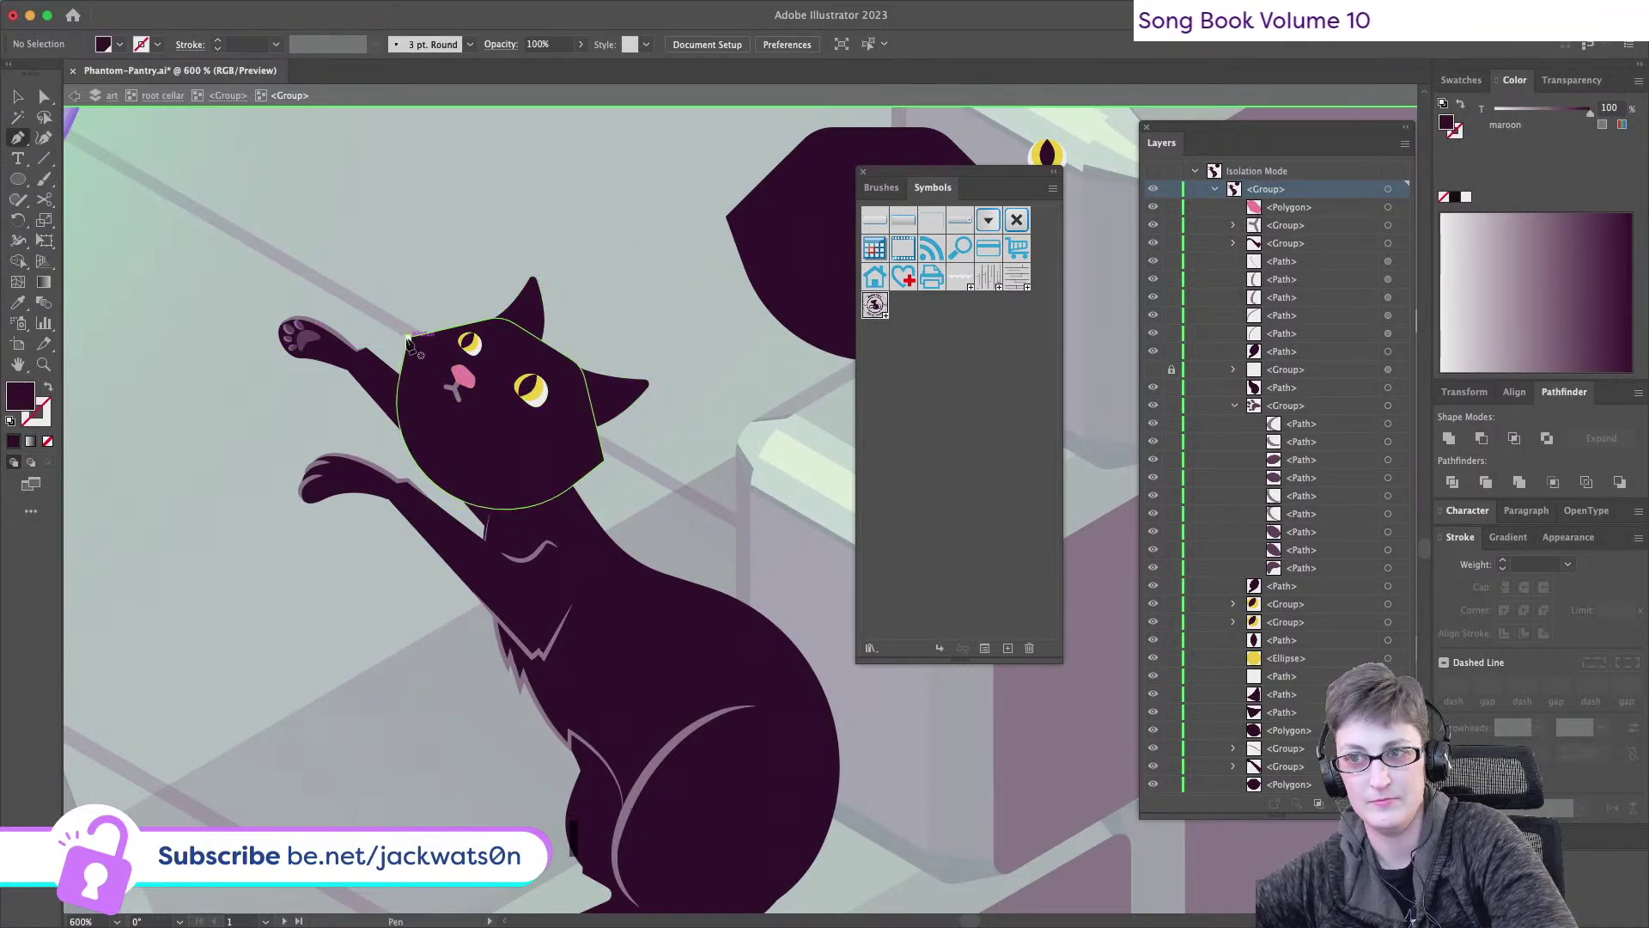
pyautogui.click(408, 337)
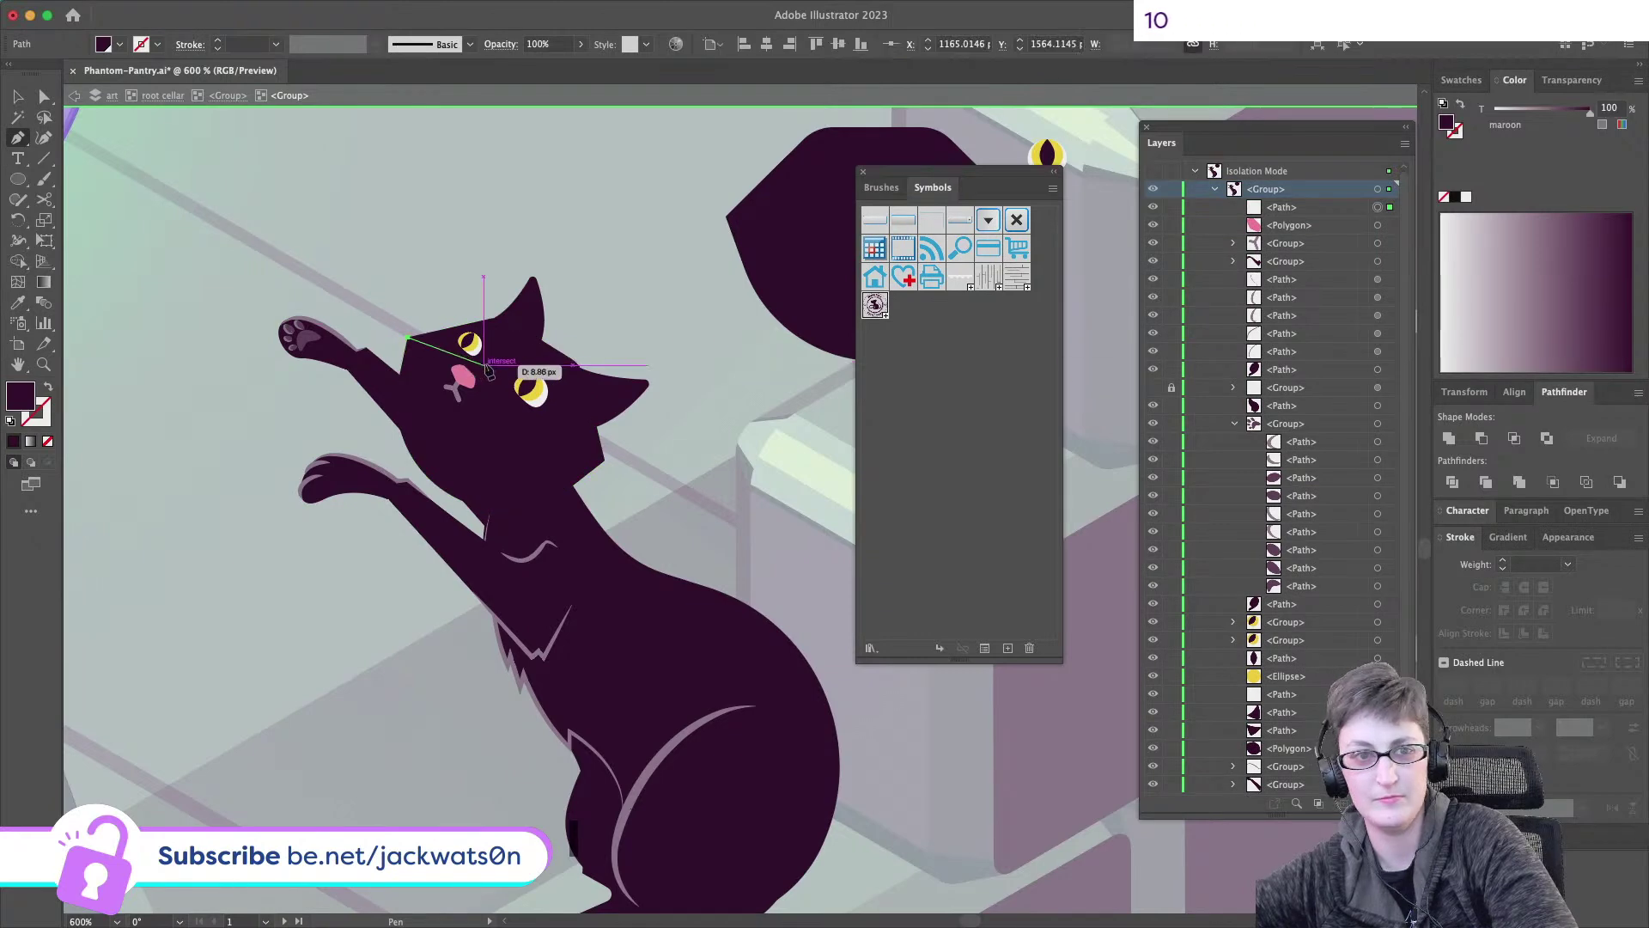
pyautogui.press('super+z')
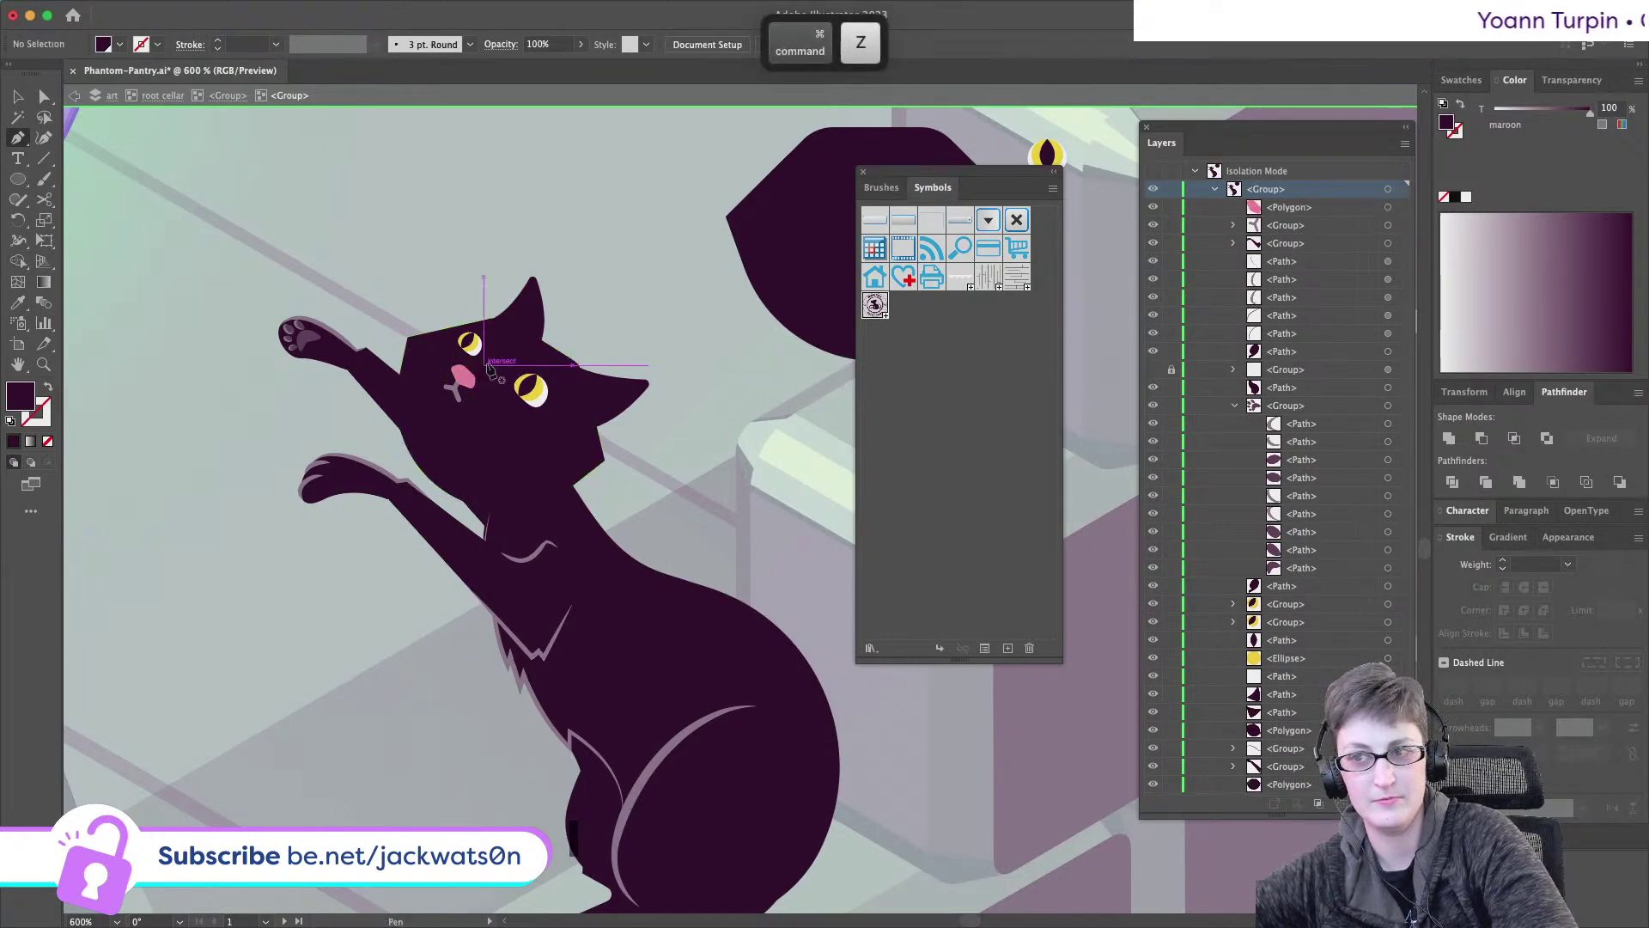
# - Start a maroon muzzle outline with the Pen tool, curving from the nose bridge around the front of the face to the chin
pyautogui.click(465, 367)
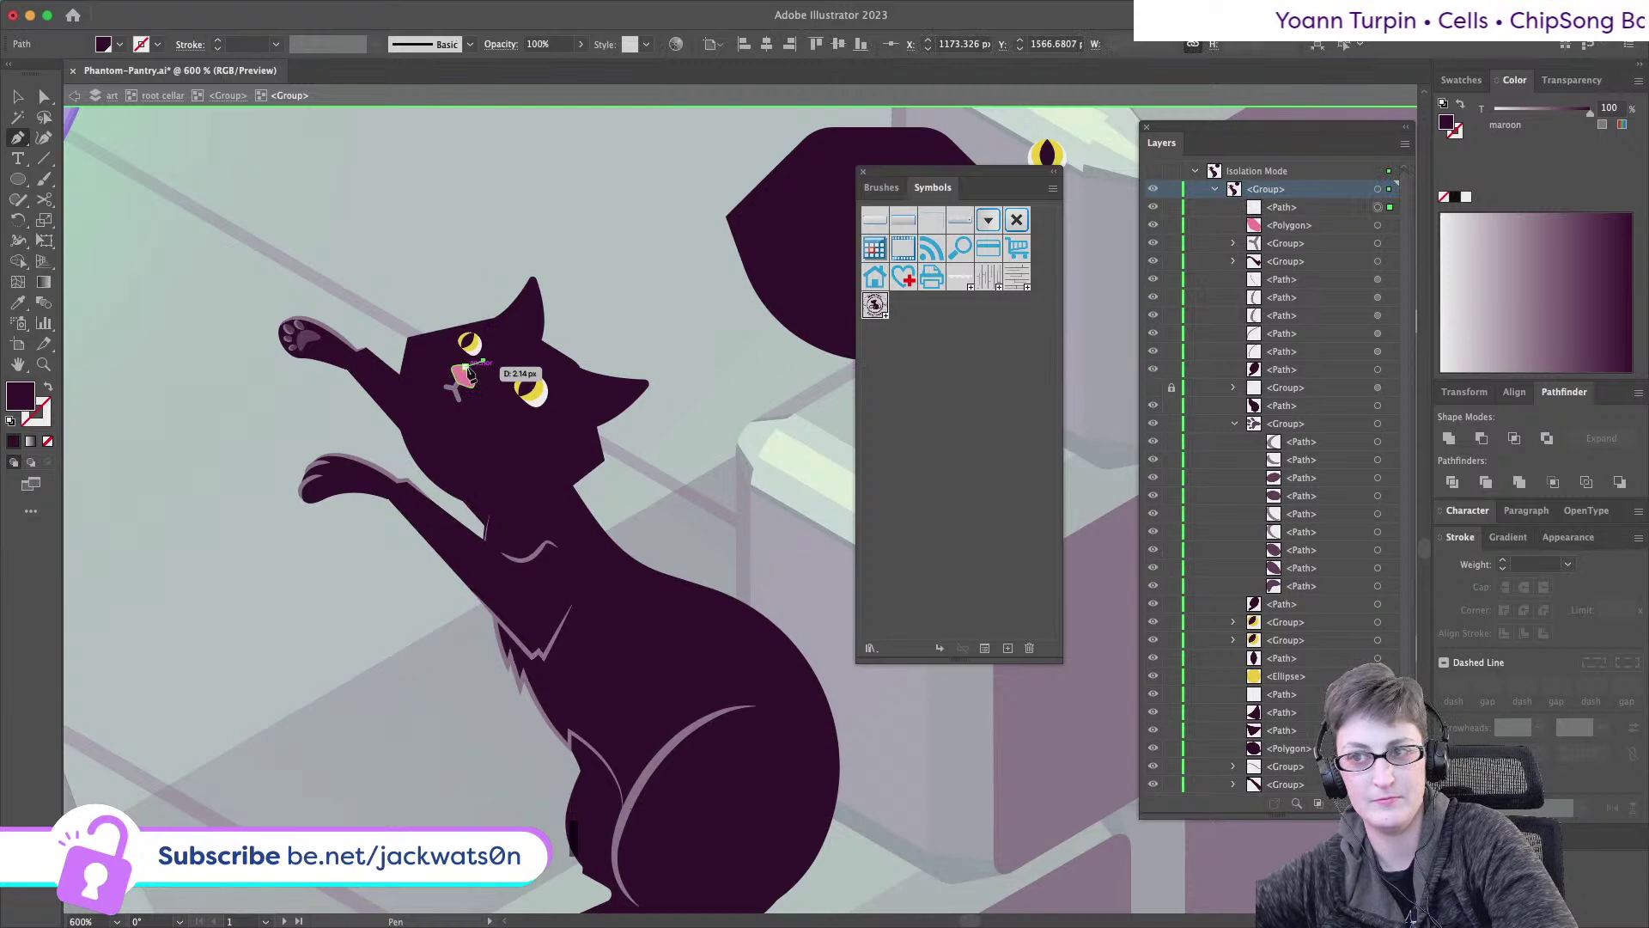
pyautogui.click(456, 365)
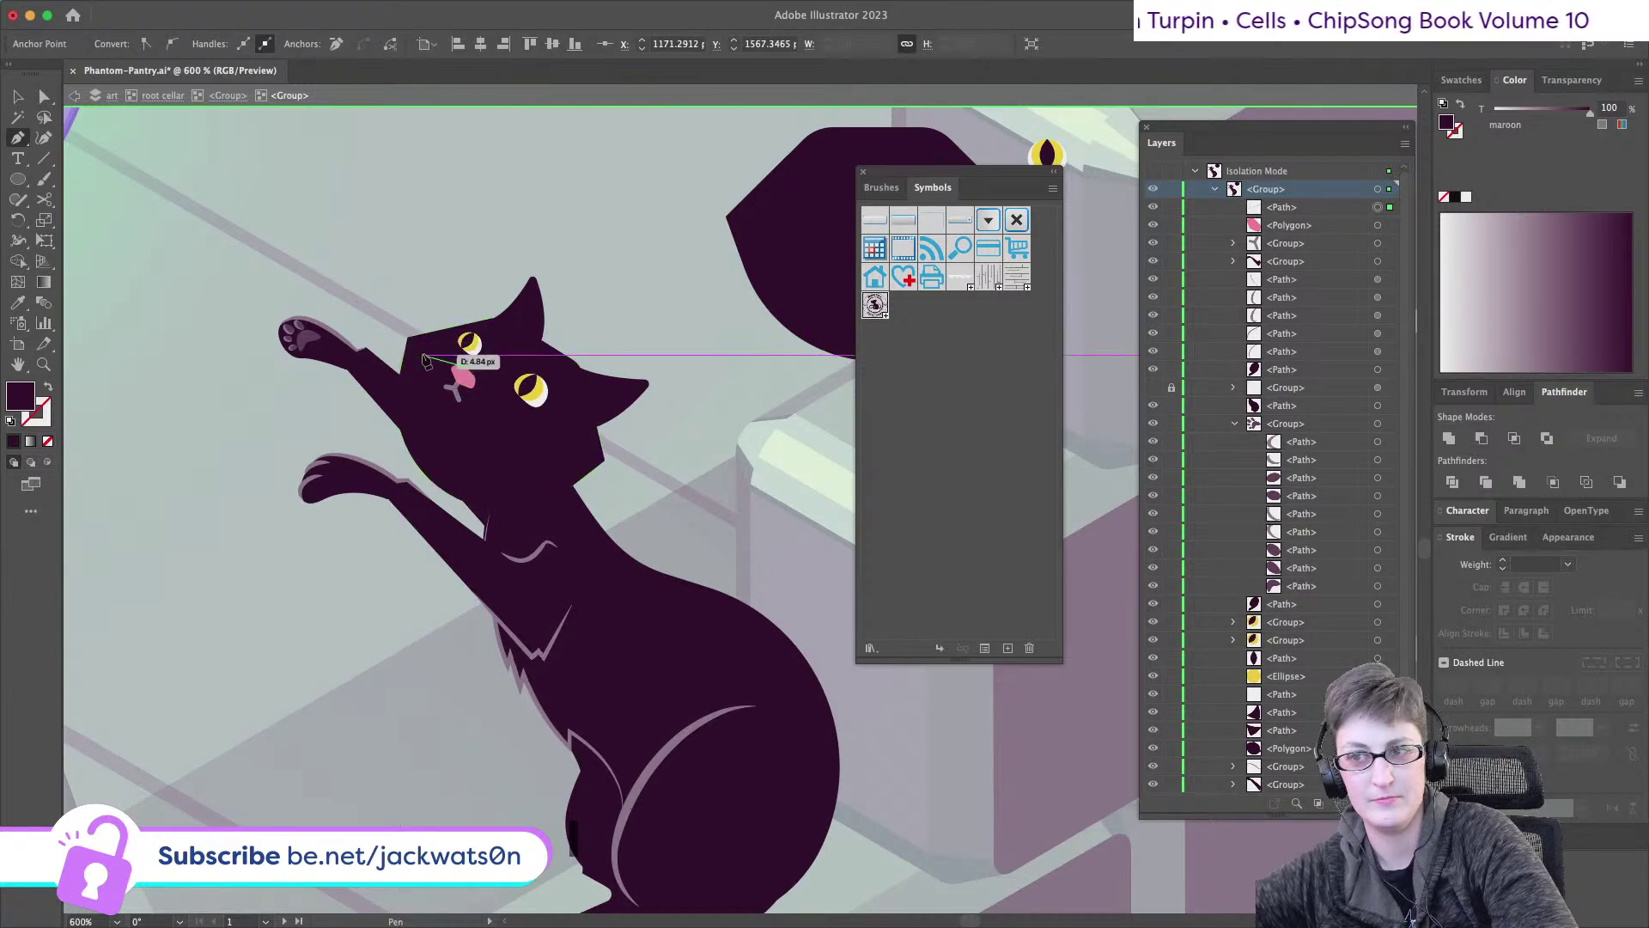
pyautogui.moveTo(420, 364); pyautogui.dragTo(391, 380)
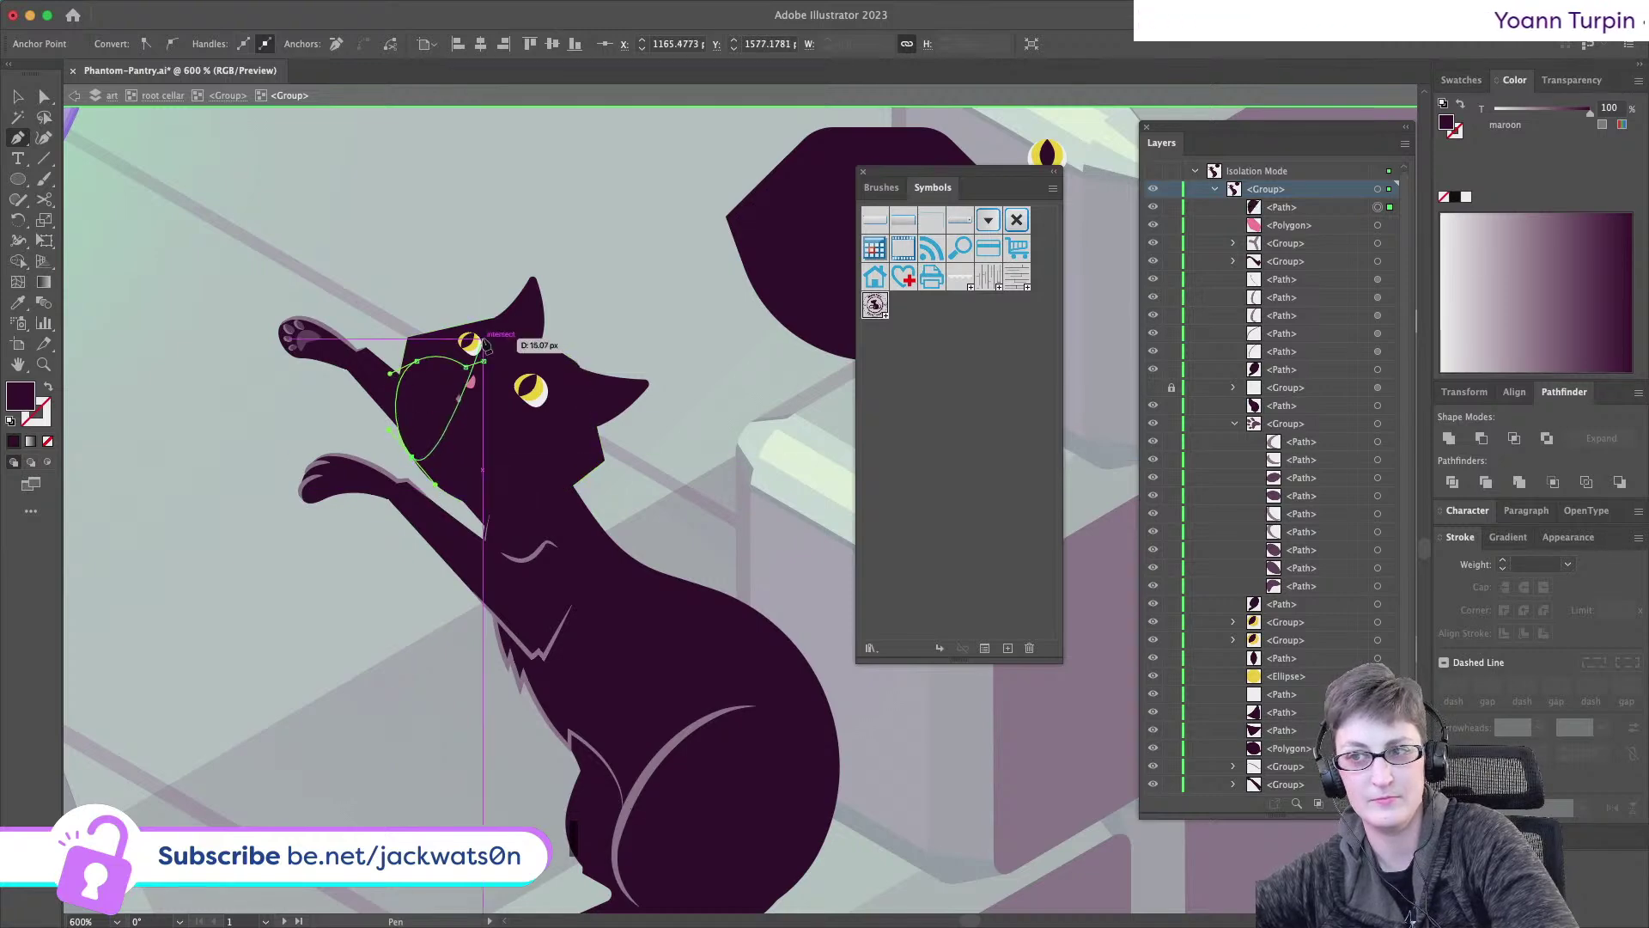
pyautogui.press('shift+super+a')
# - Continue the muzzle outline beneath the larger eye, around the cheek and along the jaw, and close the shape at the chin
pyautogui.moveTo(486, 366); pyautogui.dragTo(567, 446)
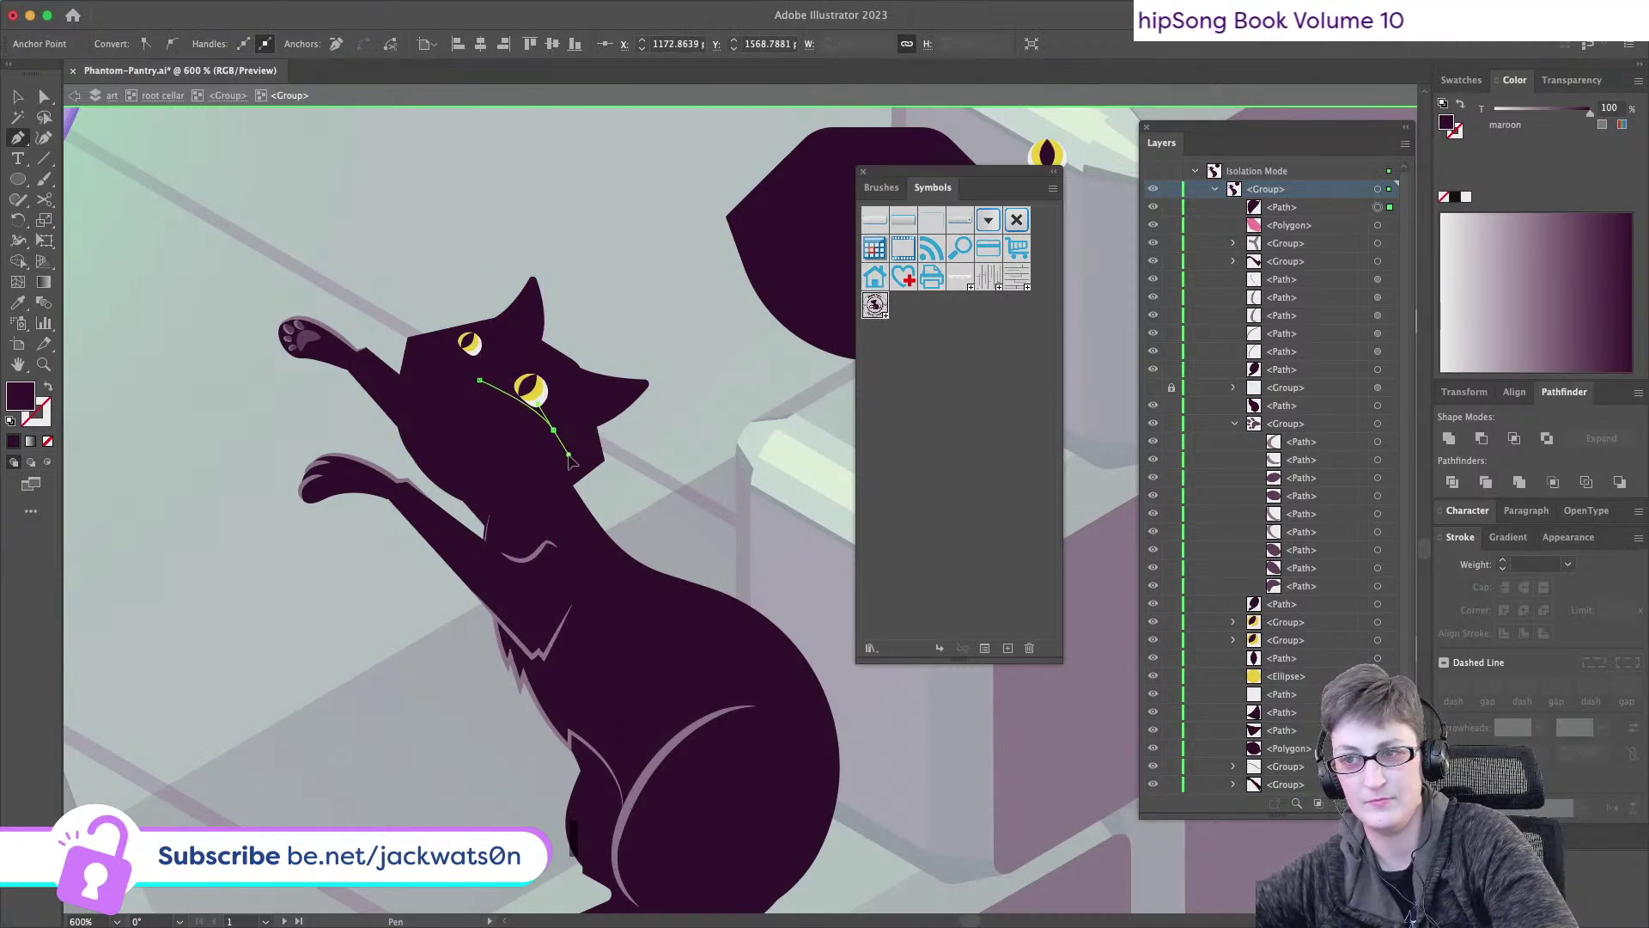
pyautogui.press('super+z')
pyautogui.press('super+z')
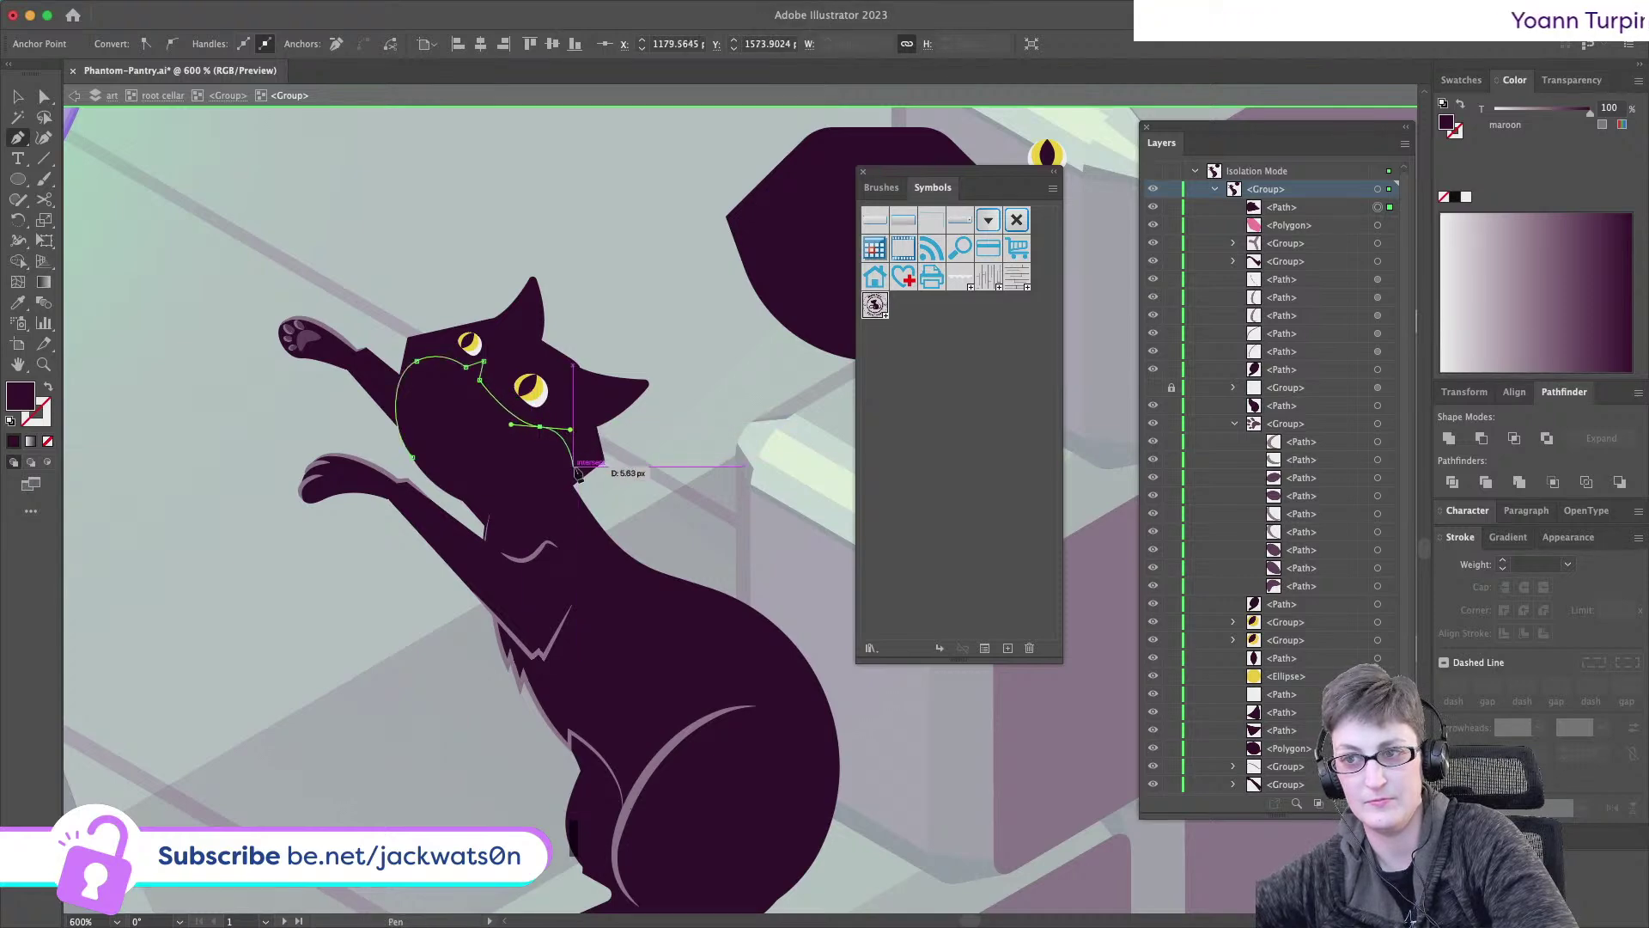
pyautogui.moveTo(572, 487); pyautogui.dragTo(554, 513)
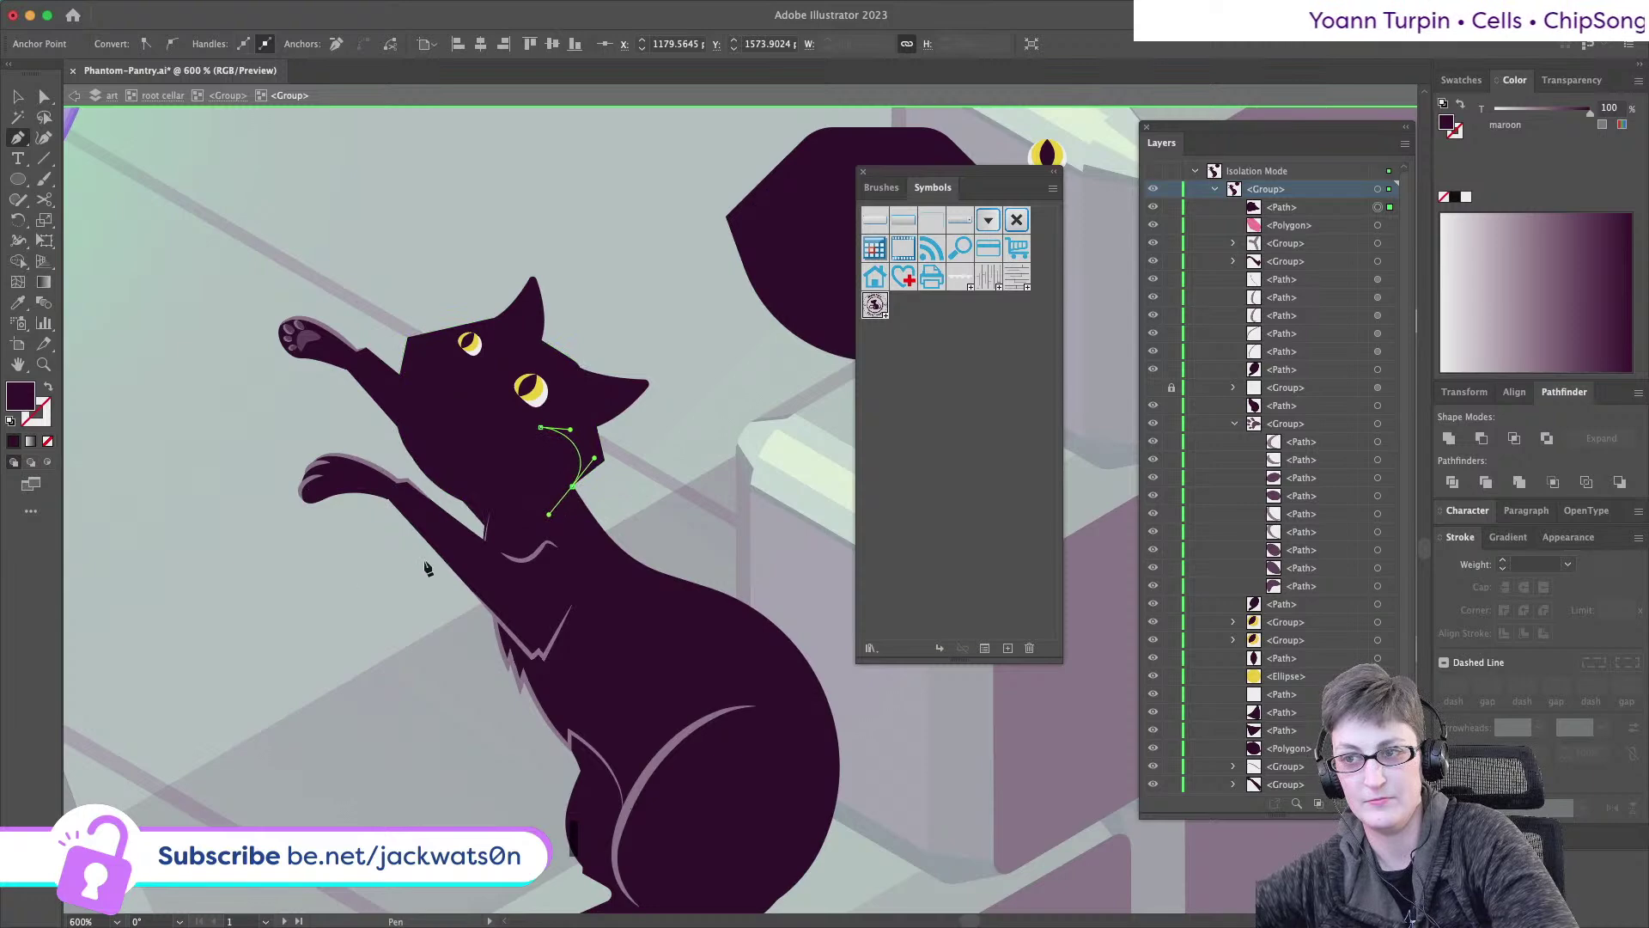
pyautogui.moveTo(406, 481); pyautogui.dragTo(375, 451)
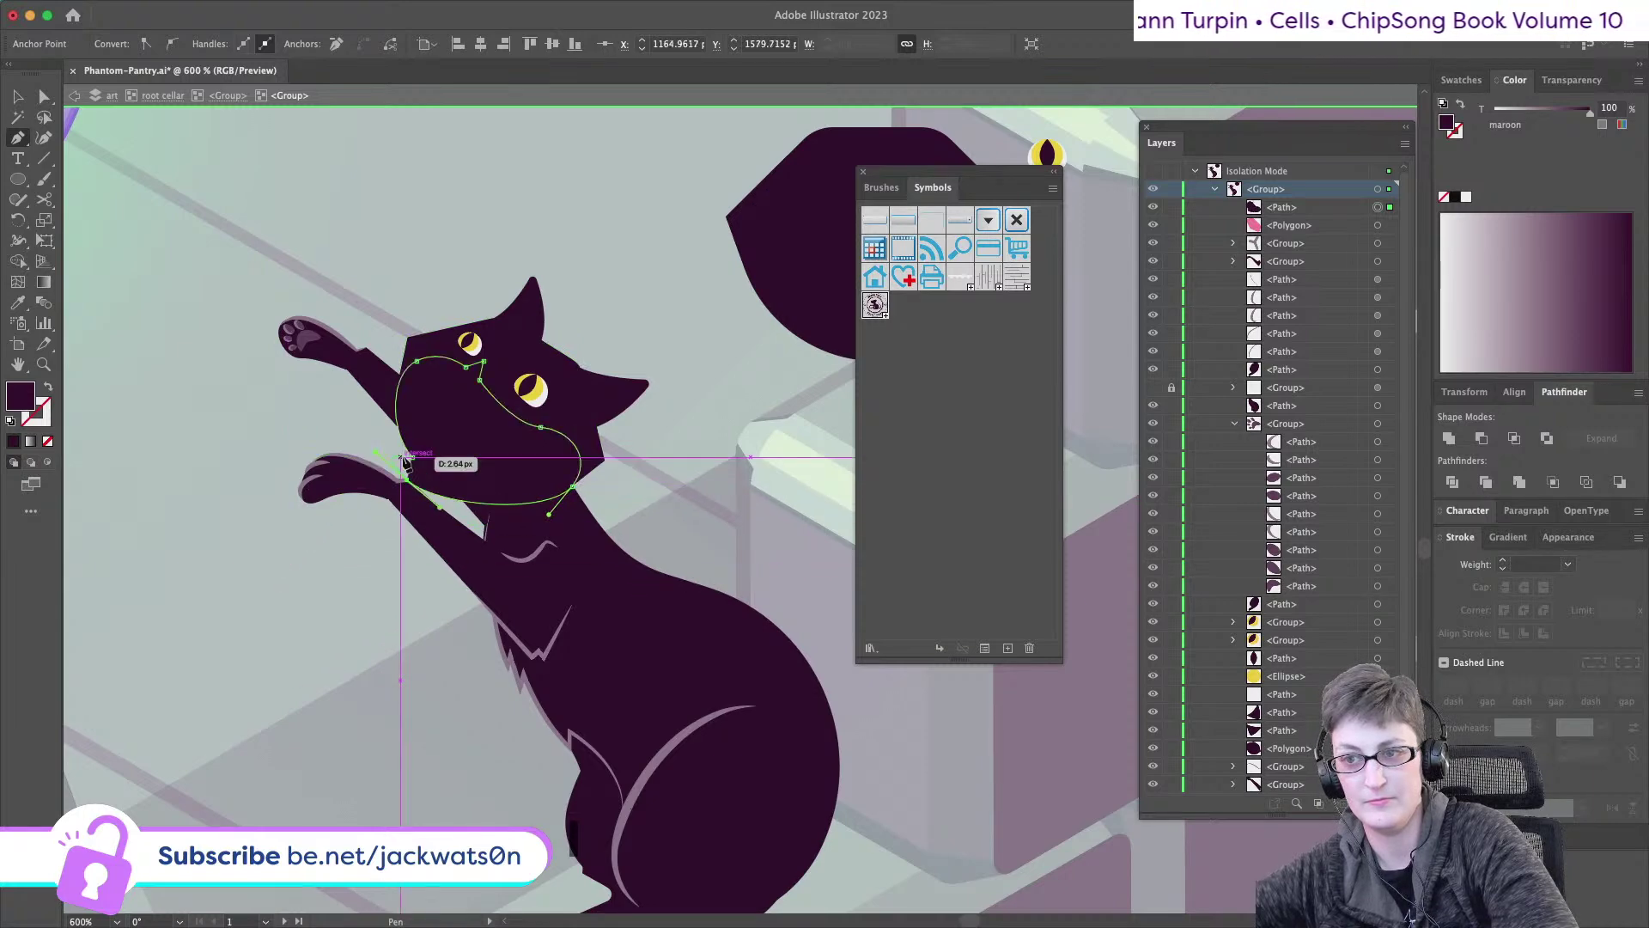
pyautogui.click(406, 462)
pyautogui.press('a')
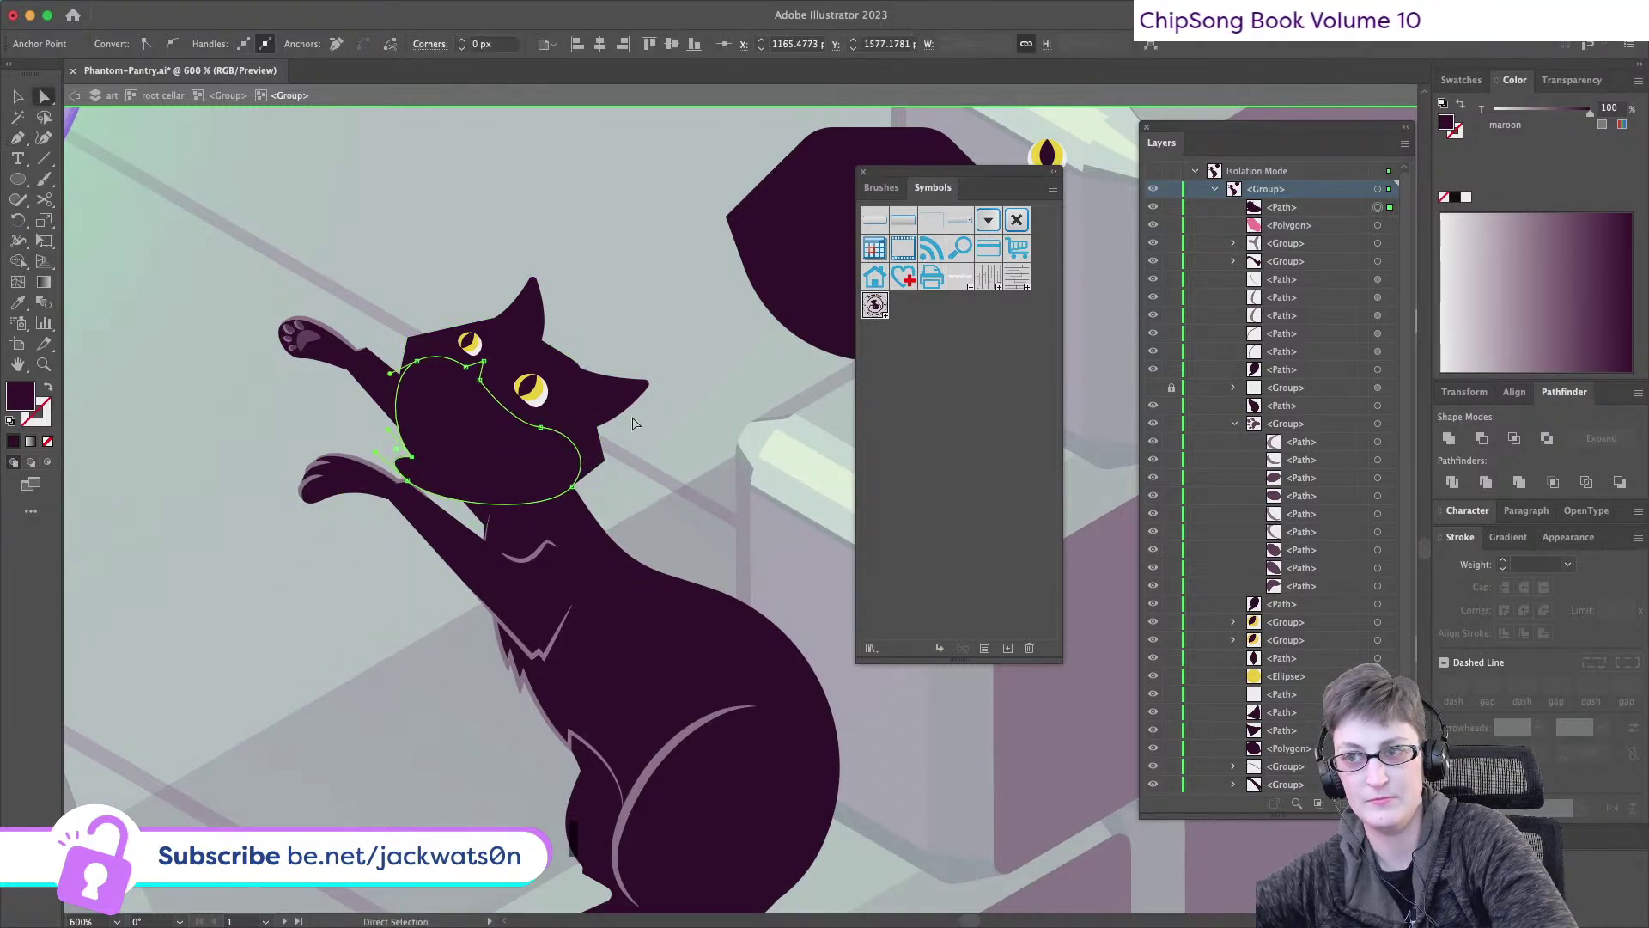
# - Try pulling the head shape's jawline anchor down toward the neck, and undo the reshaping
pyautogui.click(567, 488)
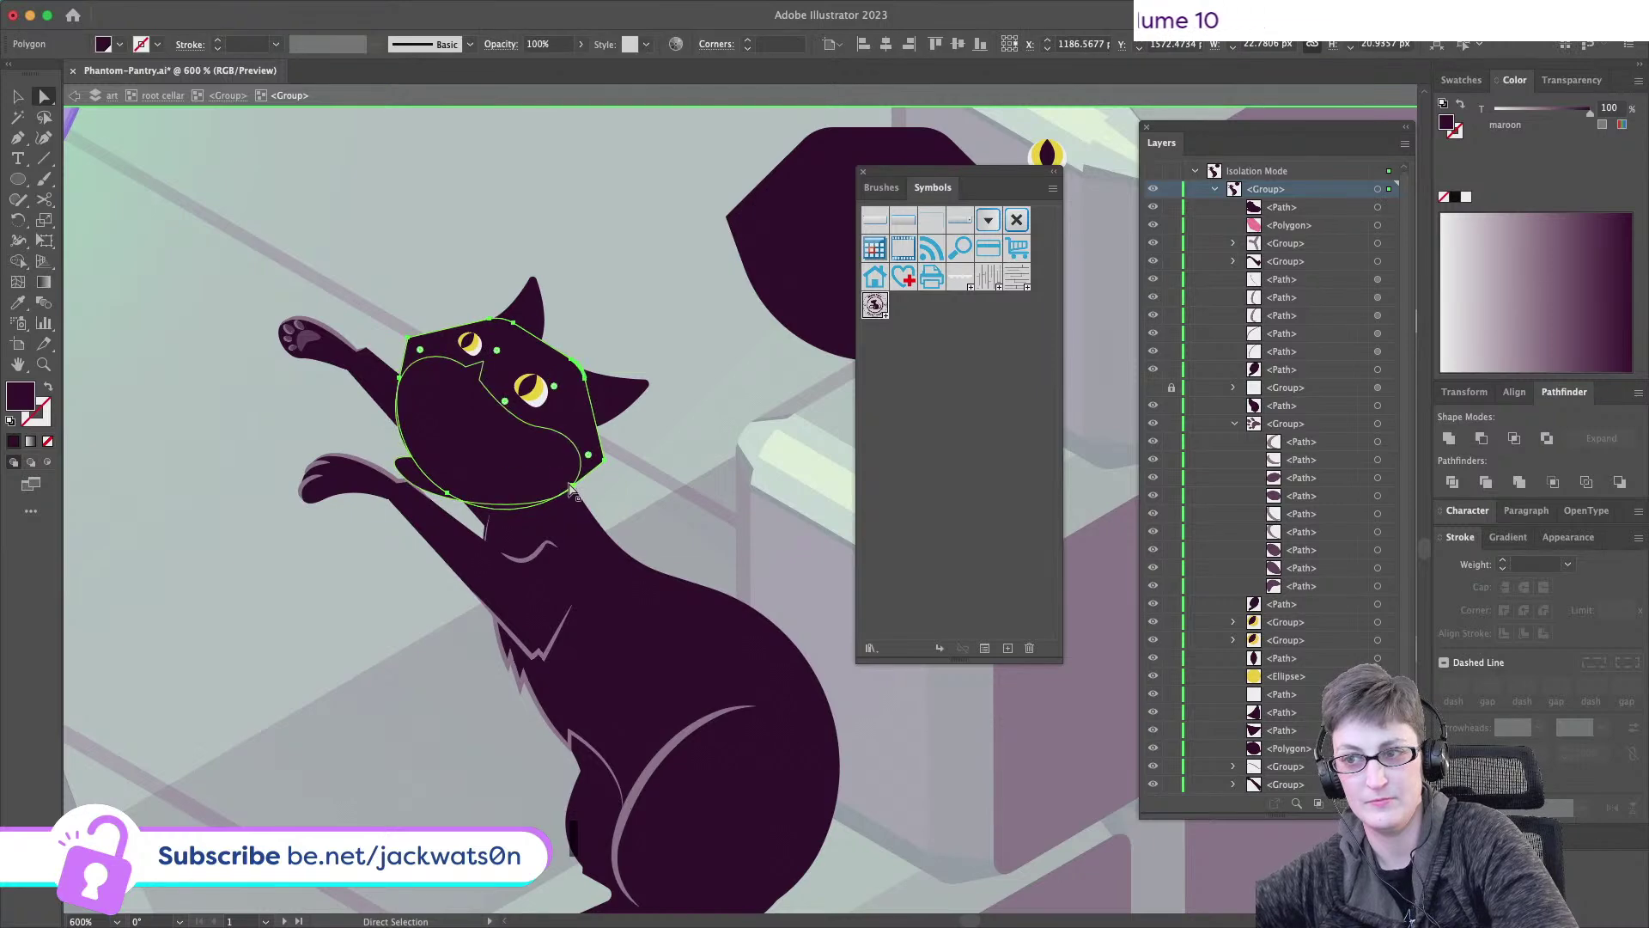
pyautogui.click(551, 507)
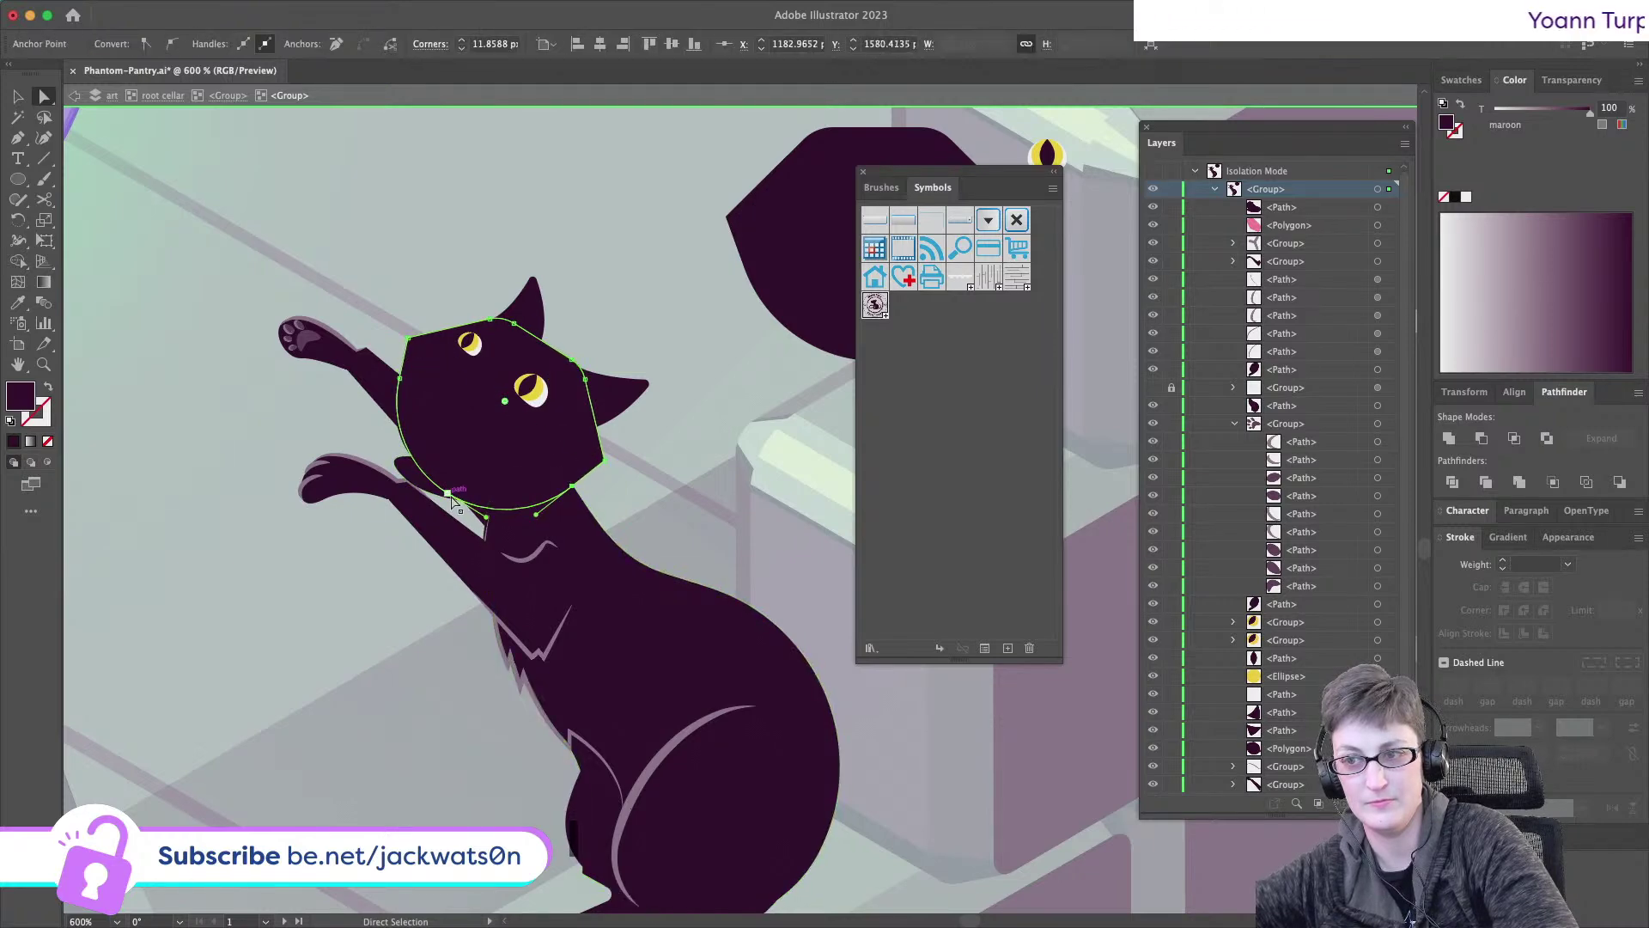
pyautogui.moveTo(450, 514); pyautogui.dragTo(460, 534)
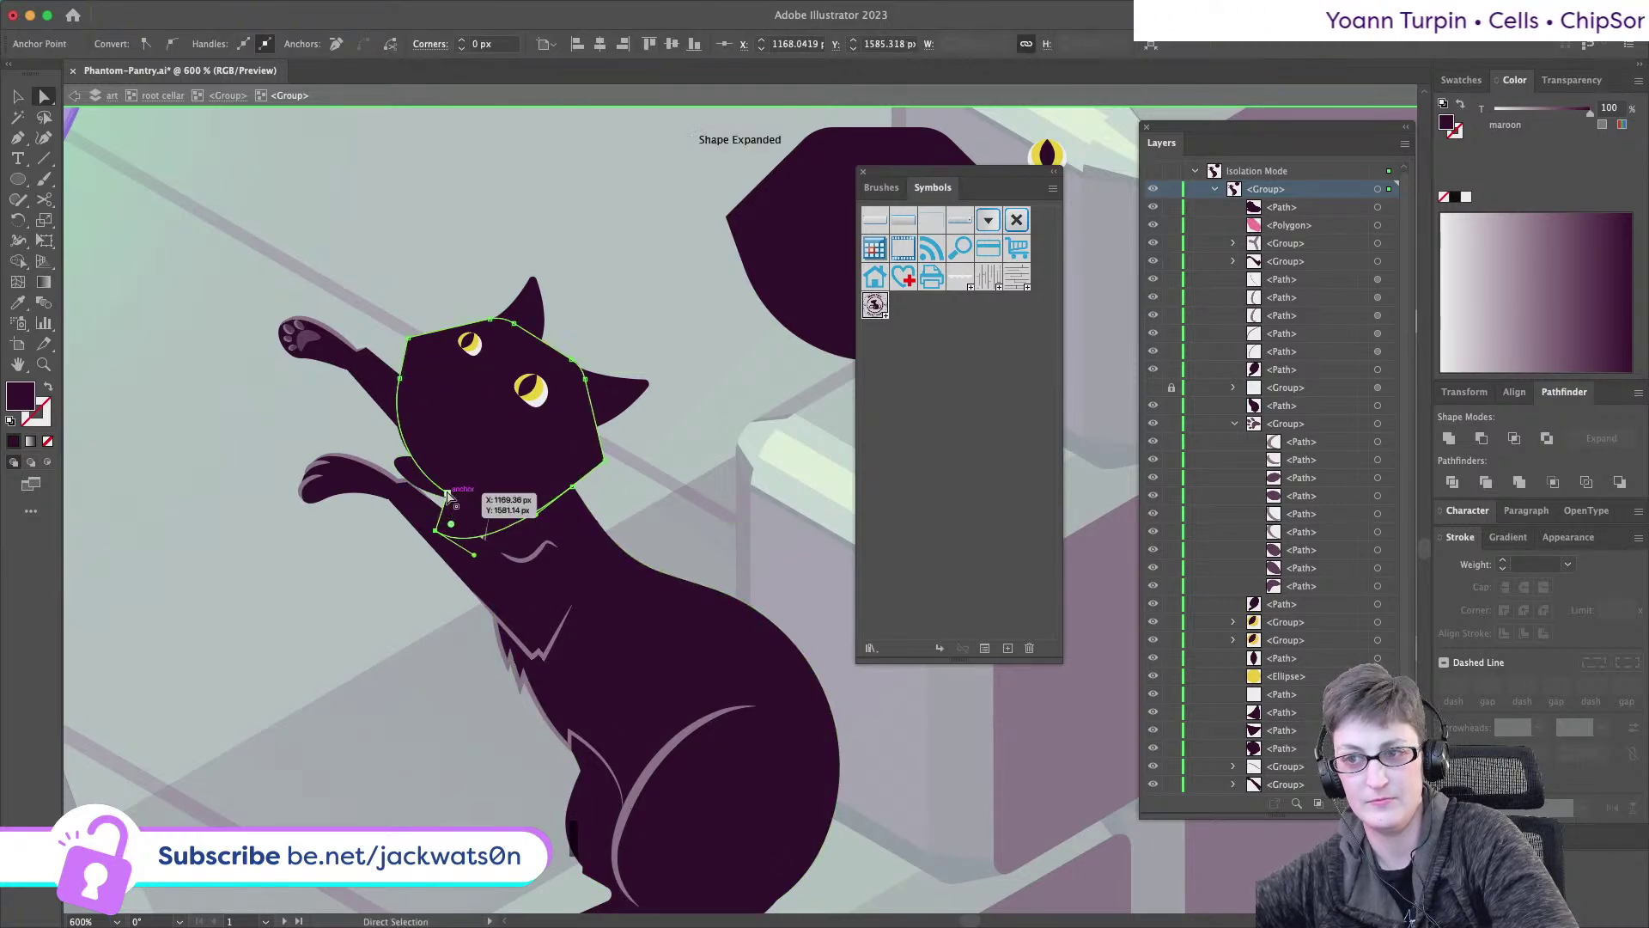
pyautogui.press('super+z')
pyautogui.press('super+z')
pyautogui.press('super+z')
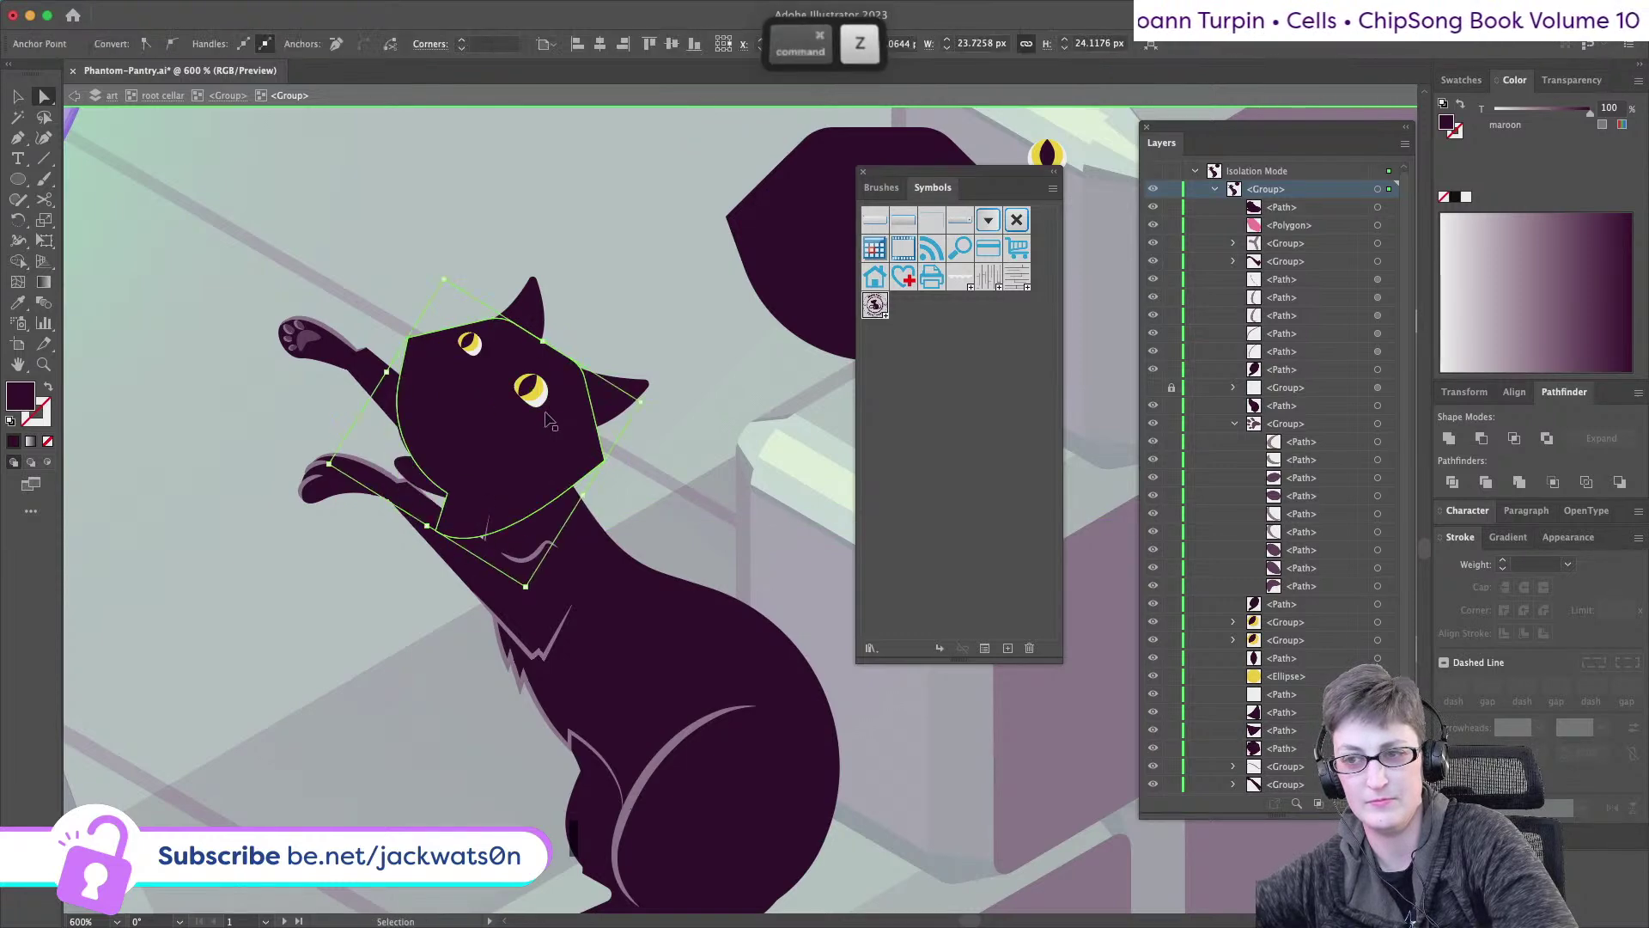
# - Trim the muzzle shape to the head outline by intersecting it with a copy of the head polygon
pyautogui.moveTo(457, 494); pyautogui.dragTo(464, 525)
pyautogui.keyDown('shift'); pyautogui.click(487, 451); pyautogui.keyUp('shift')
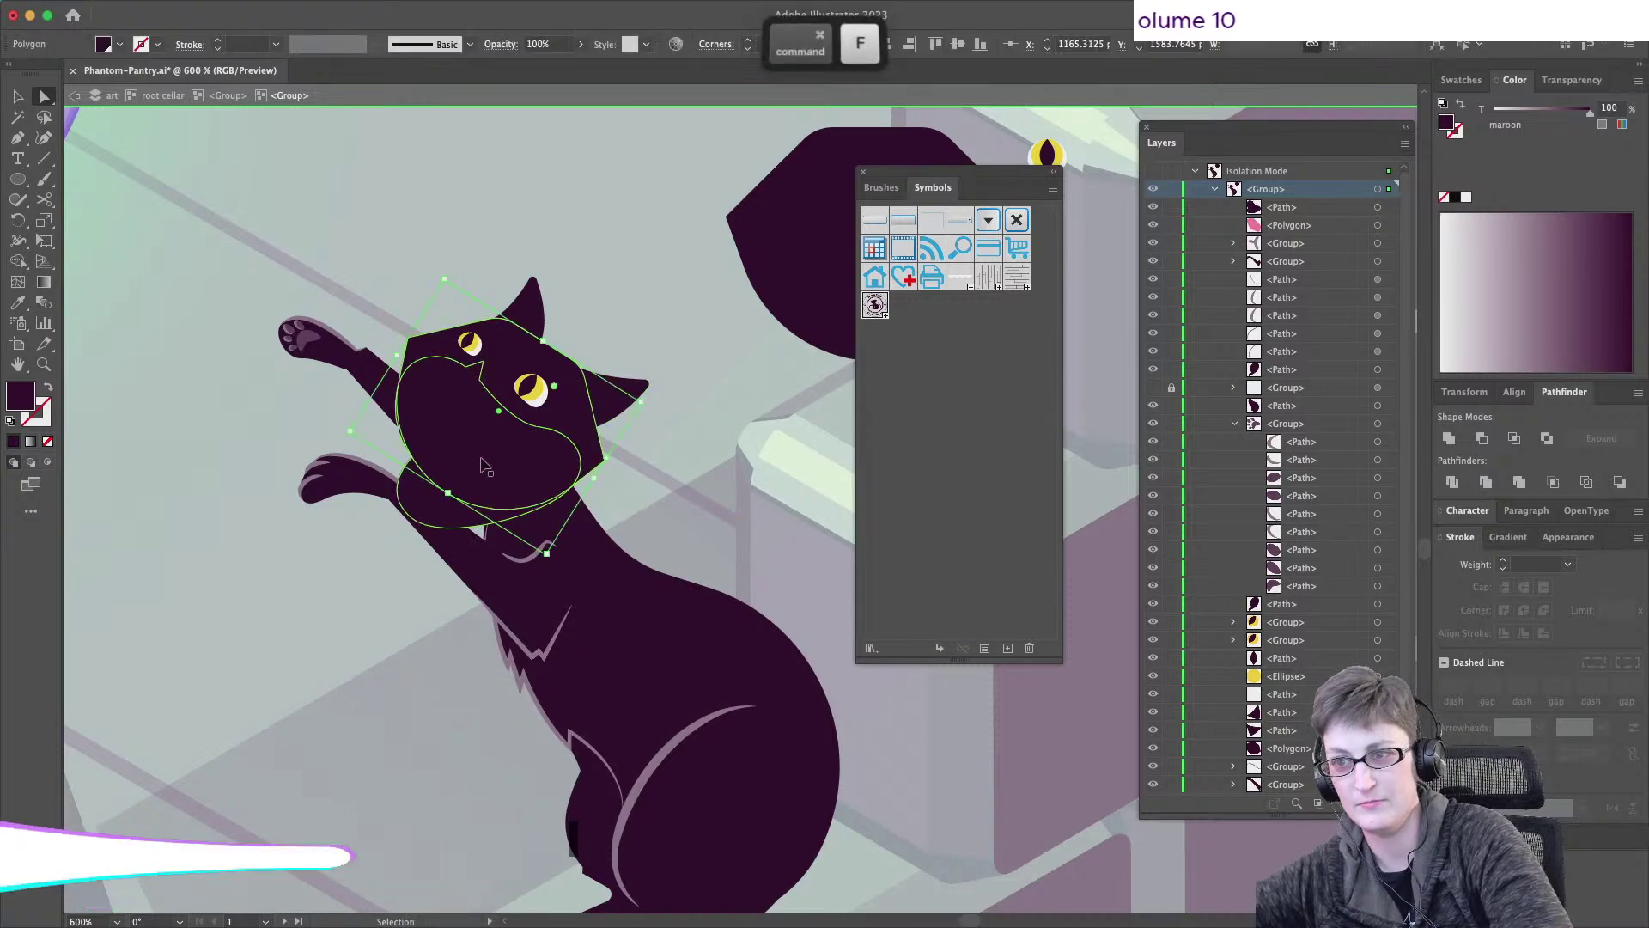
pyautogui.click(1511, 438)
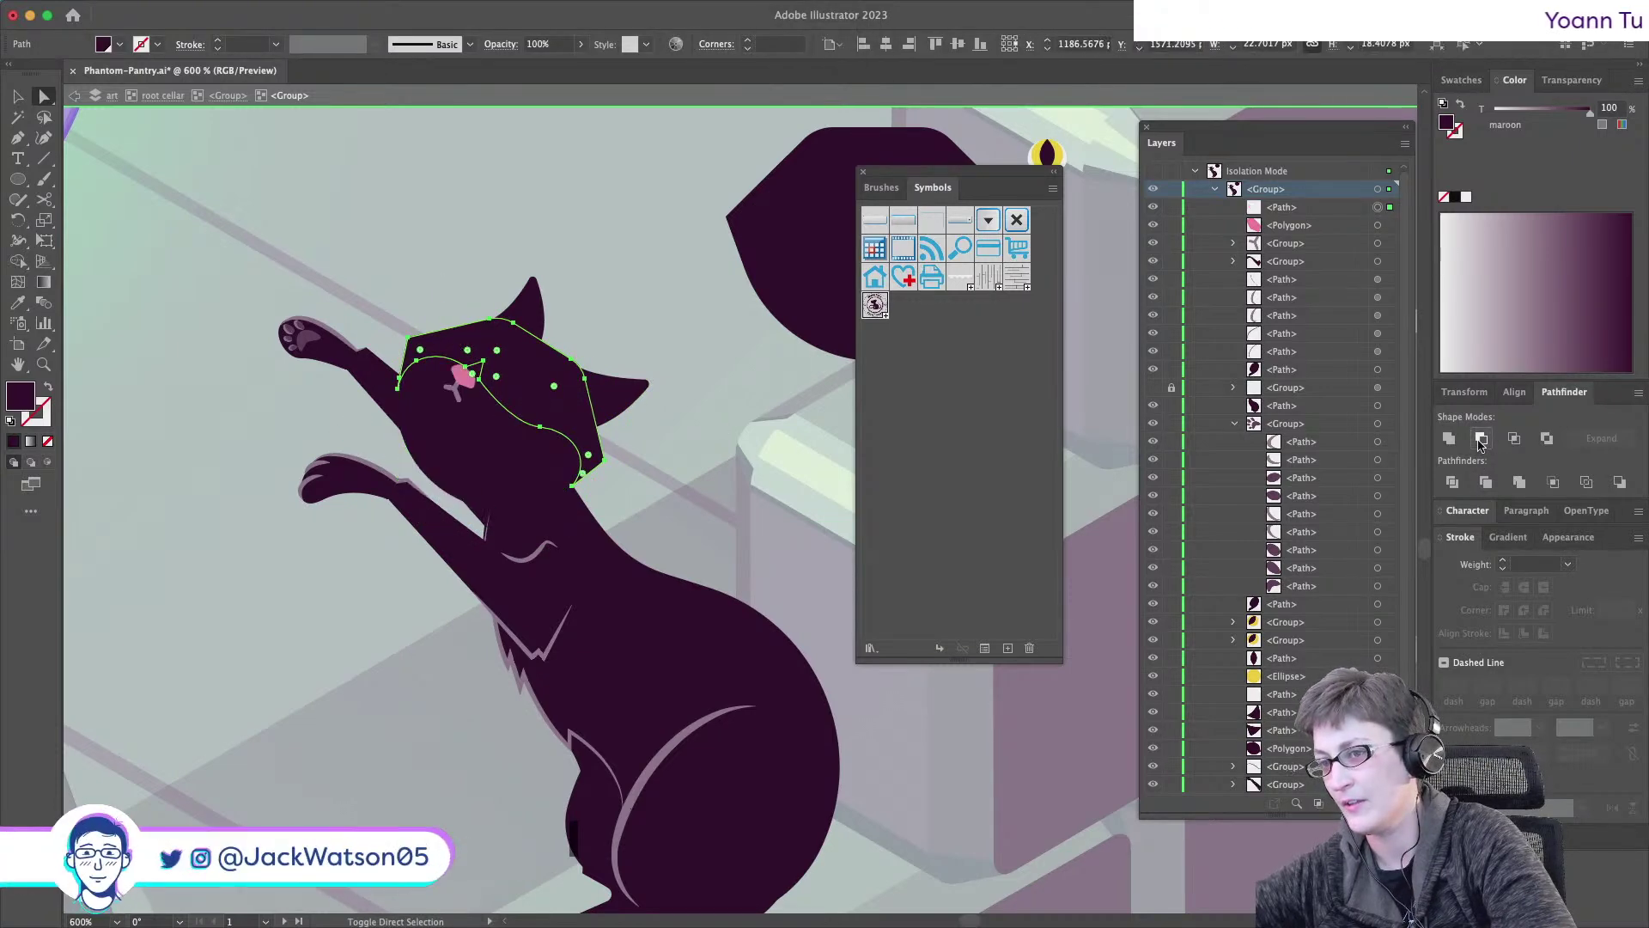
pyautogui.press('super+z')
pyautogui.press('super+z')
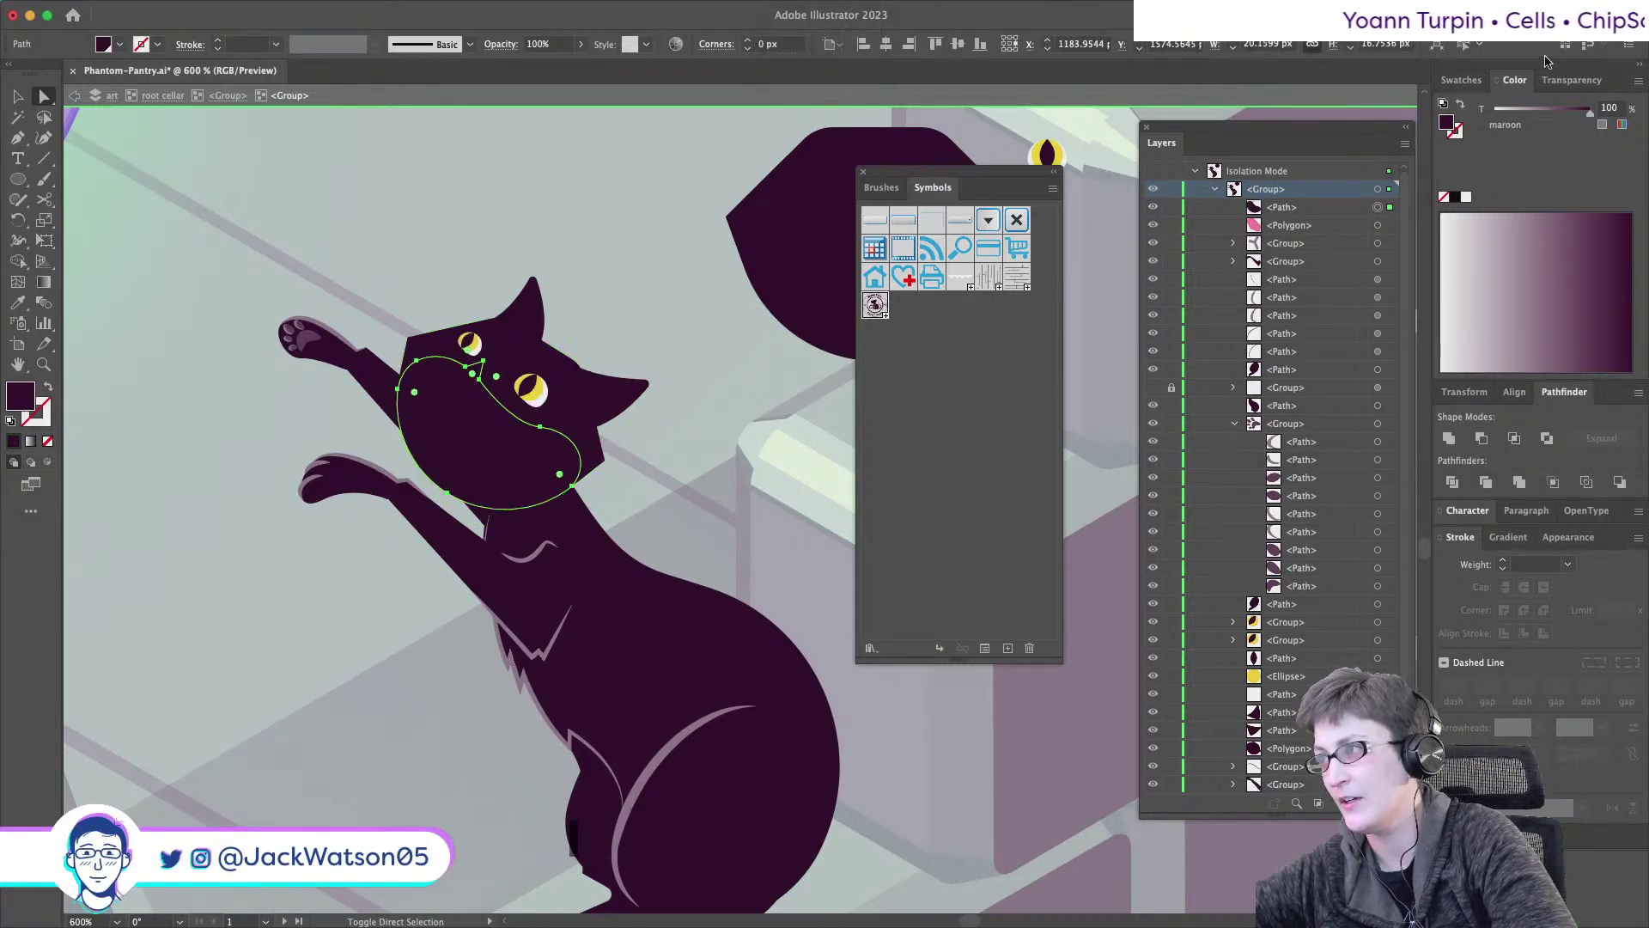
# - Lighten the muzzle's maroon fill to a 58% tint and restack it directly in front of the head, behind the nose
pyautogui.moveTo(1562, 120); pyautogui.dragTo(1549, 117)
pyautogui.press('super+x')
pyautogui.click(528, 447)
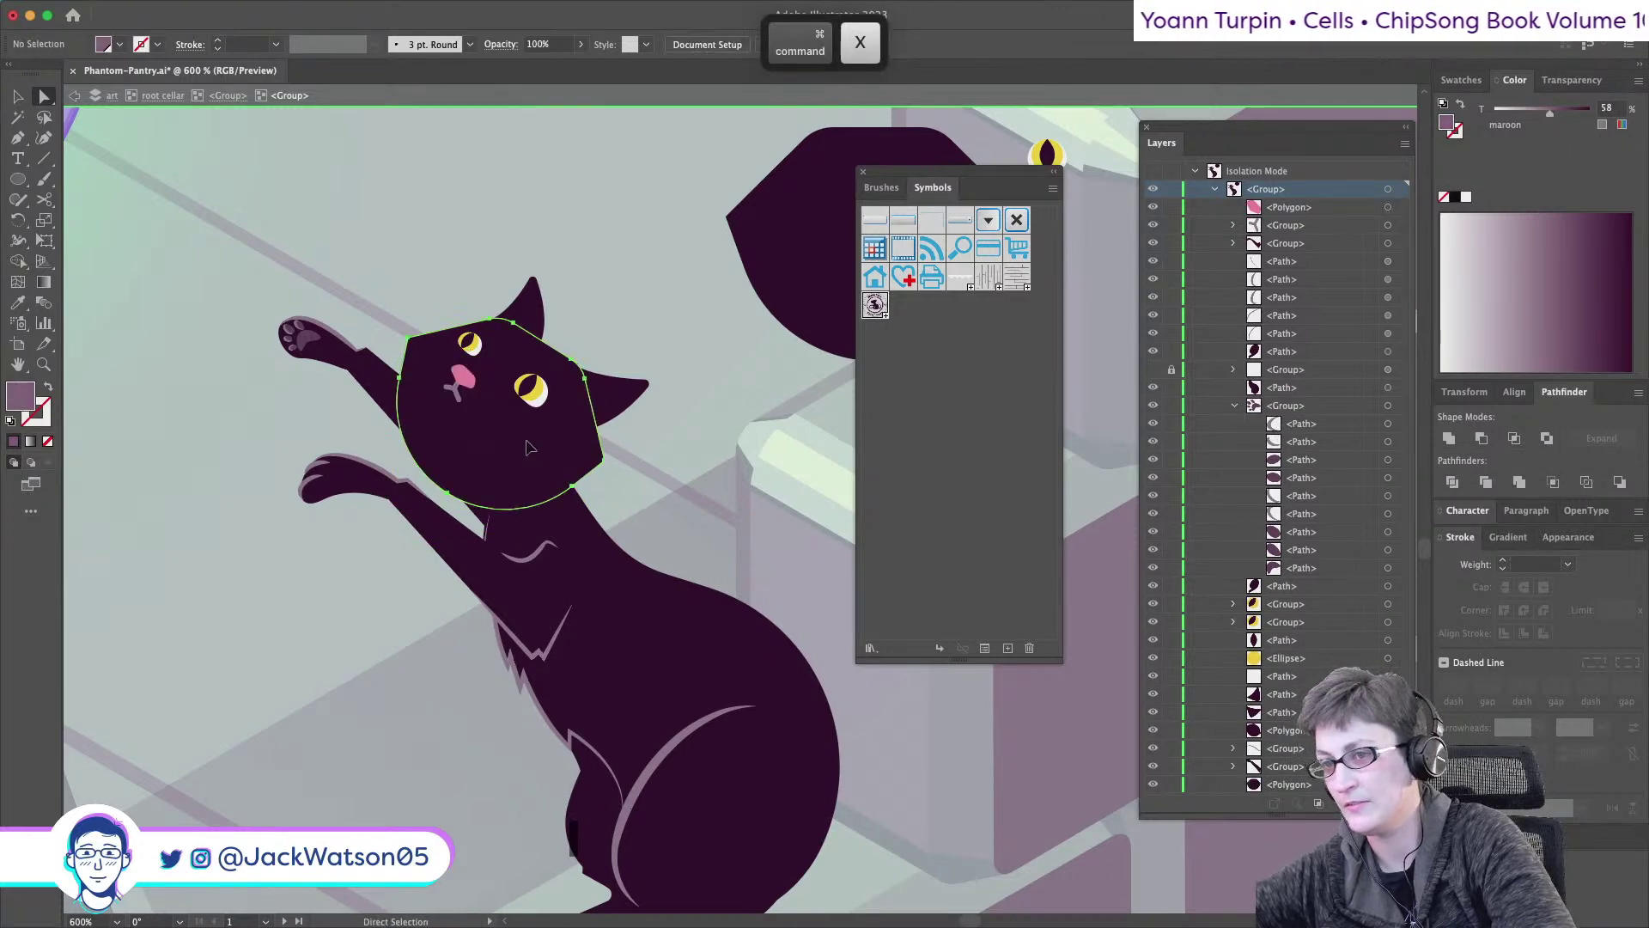
pyautogui.press('super+f')
pyautogui.click(638, 481)
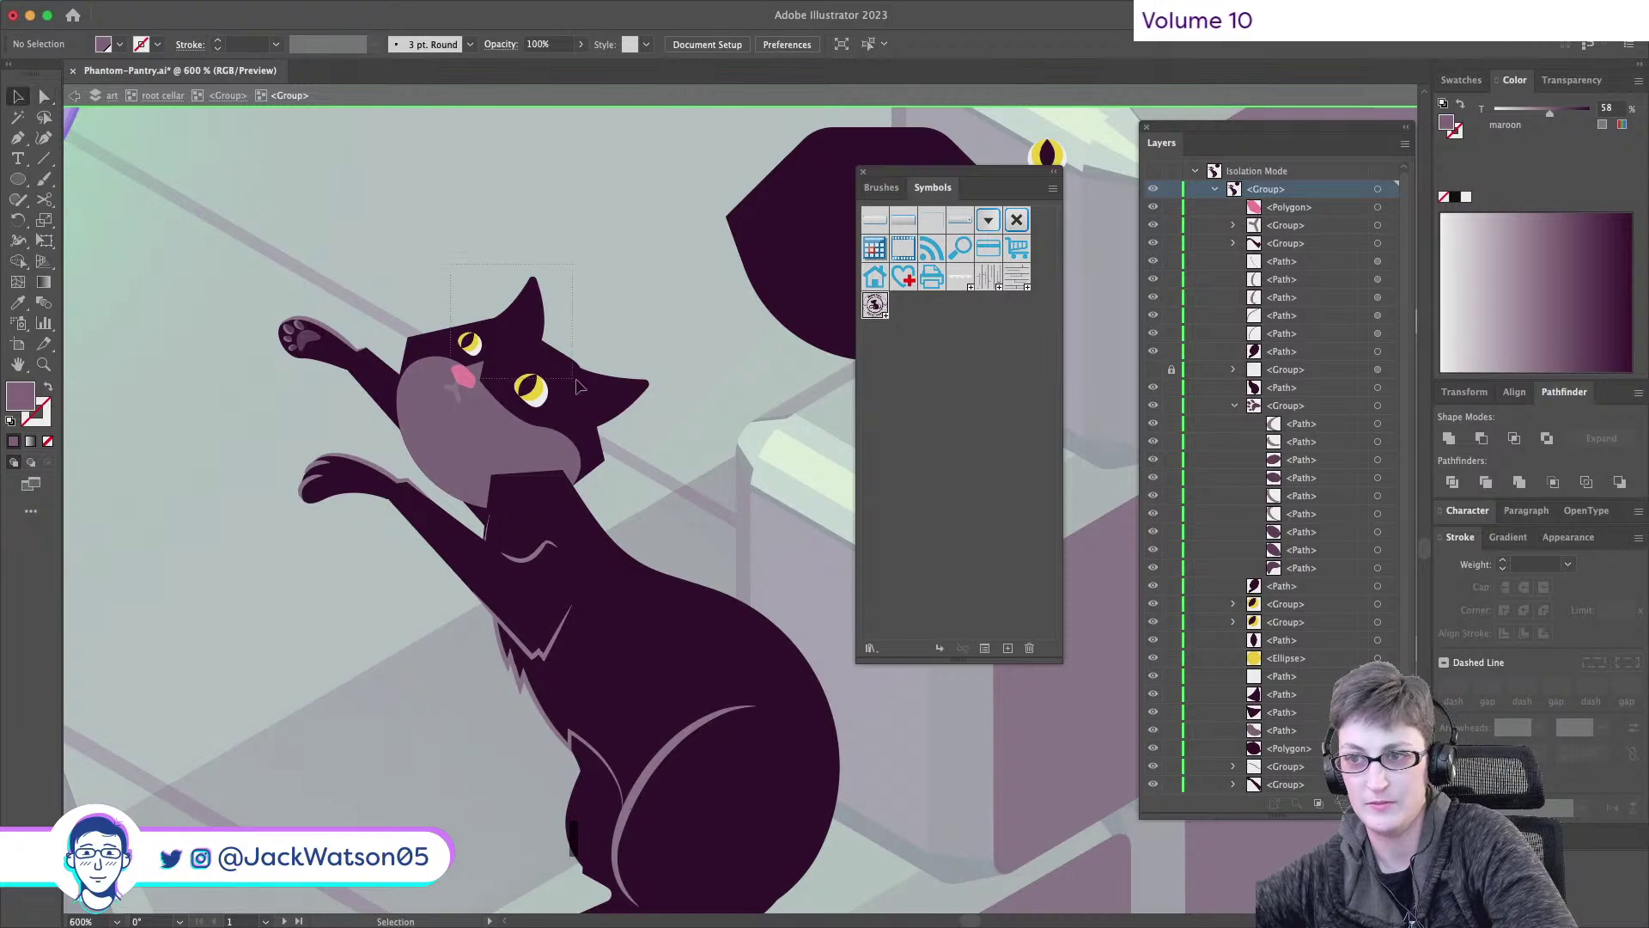
# - Bring the cat's head, ears, eyes, nose, mouth and muzzle together in front of the neck and body
pyautogui.moveTo(606, 404); pyautogui.dragTo(610, 399)
pyautogui.press('super+x')
pyautogui.press('super+f')
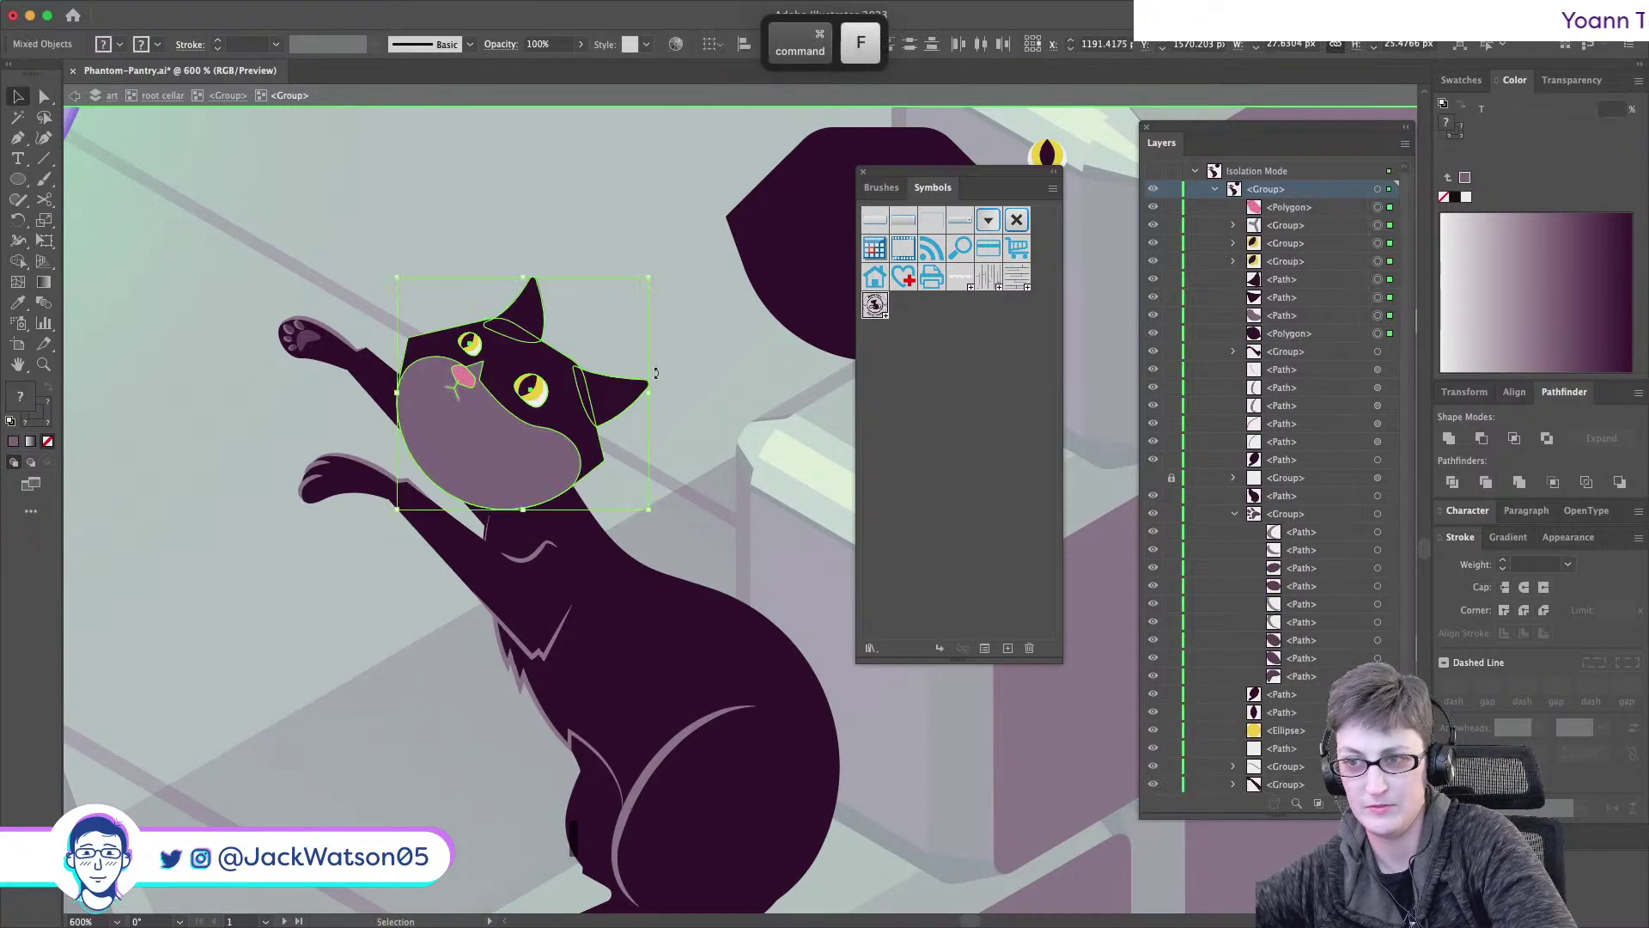
# - Examine the cat's lighter muzzle up close and from a distance against the surrounding cellar scene
pyautogui.scroll(-10, 656, 318)
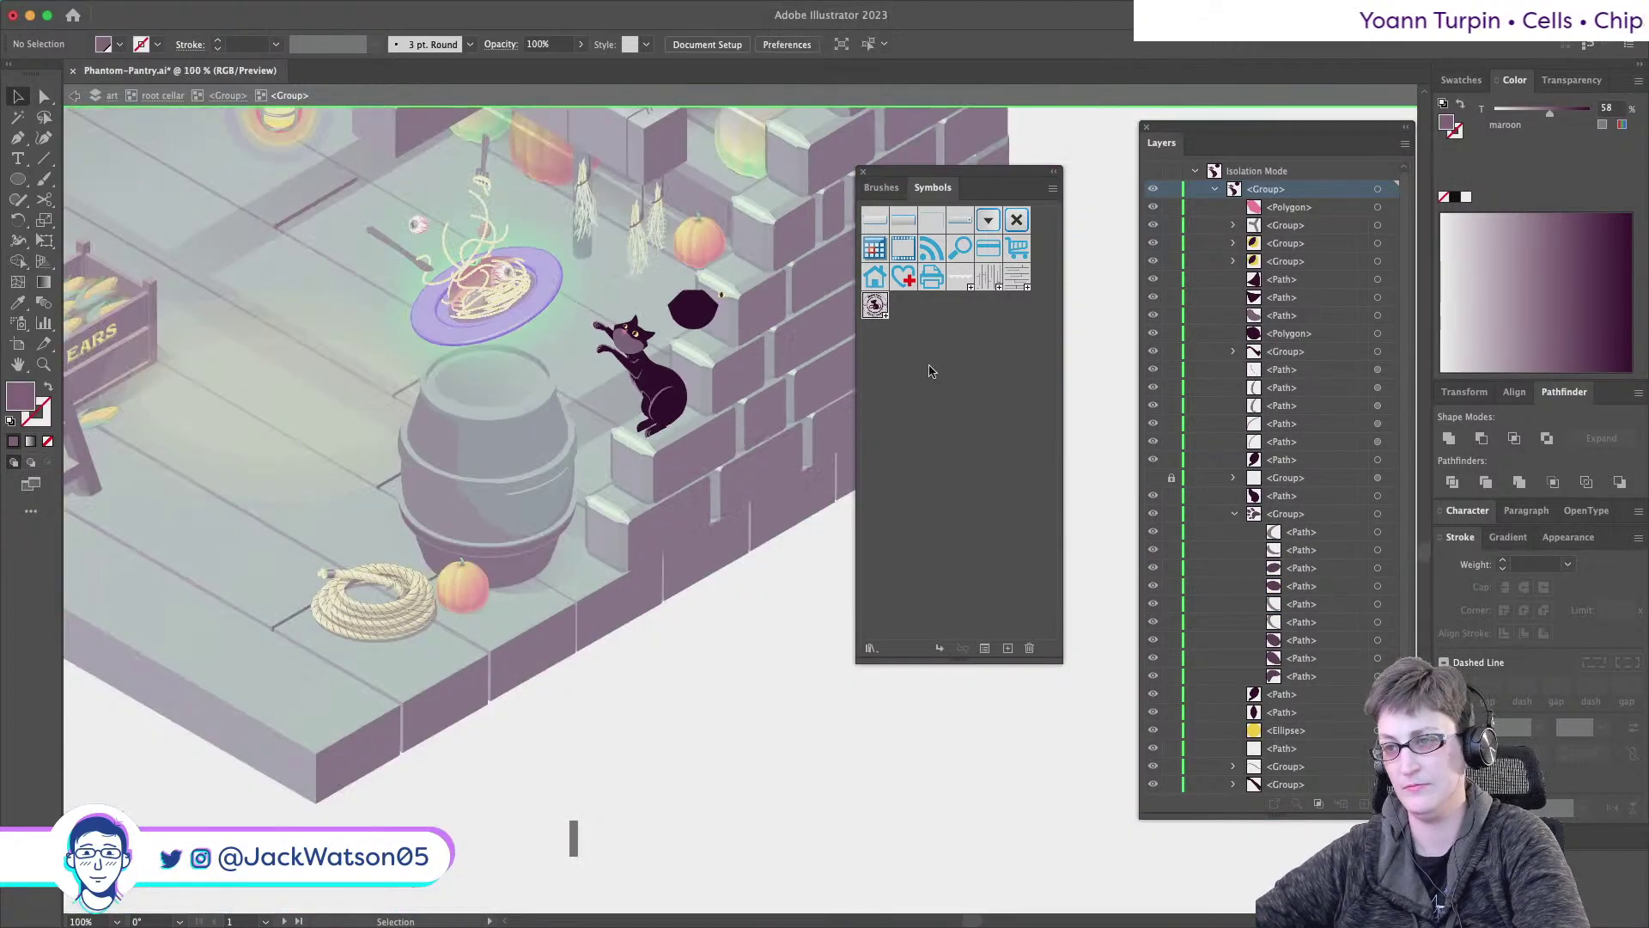
pyautogui.scroll(6, 693, 358)
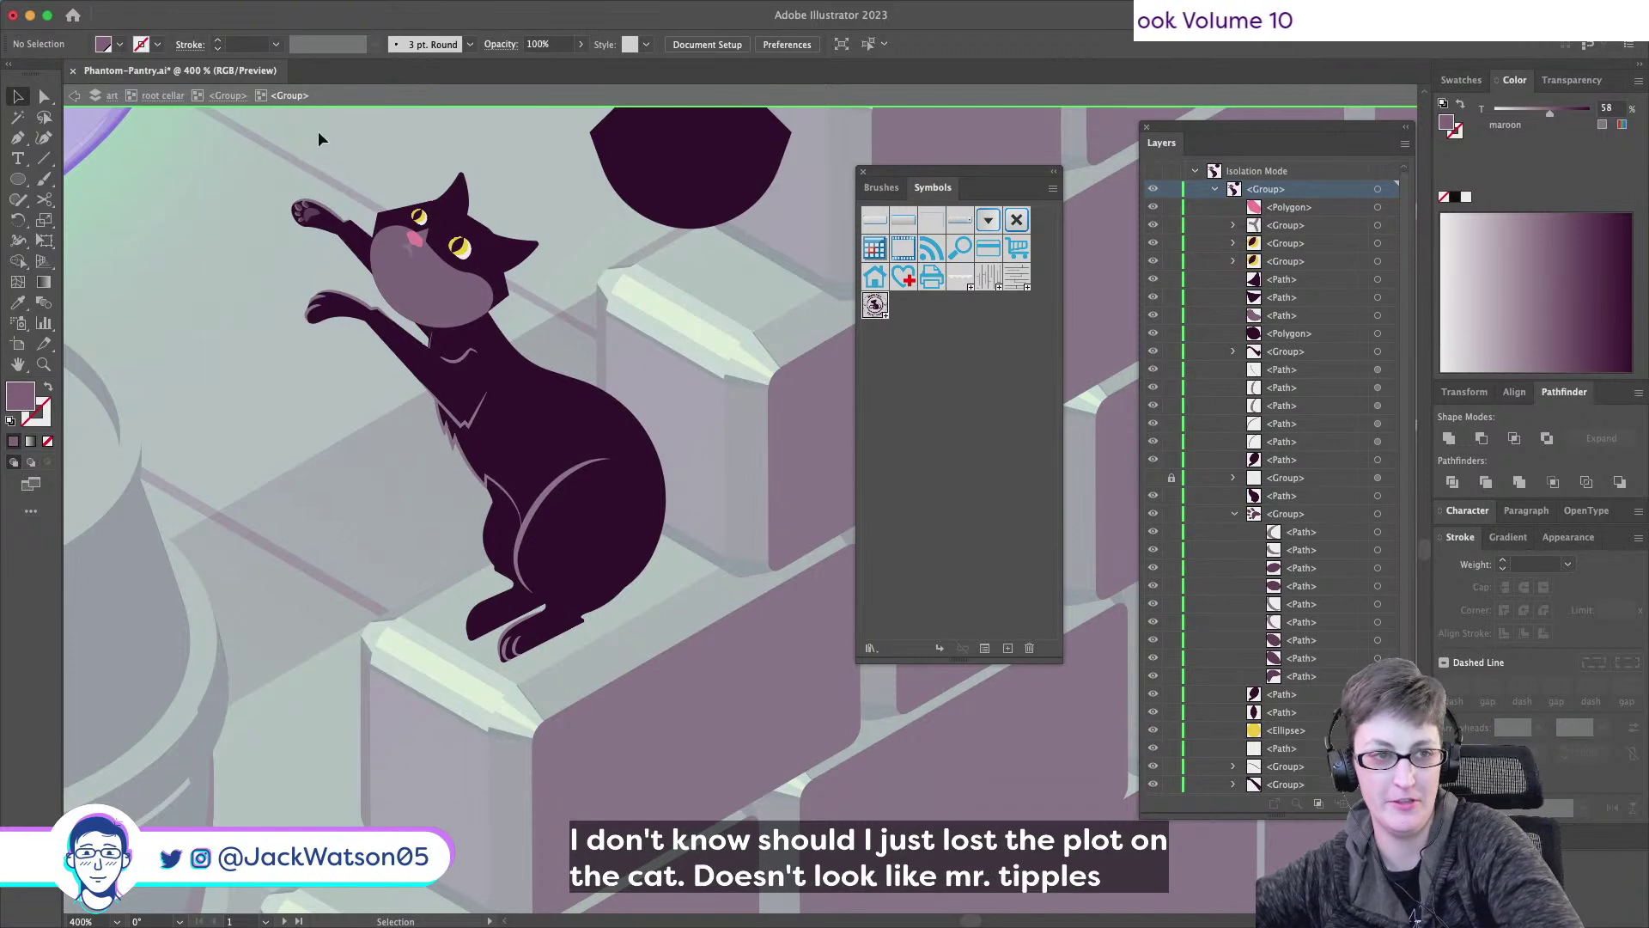
pyautogui.press('alt')
pyautogui.scroll(5, 398, 280)
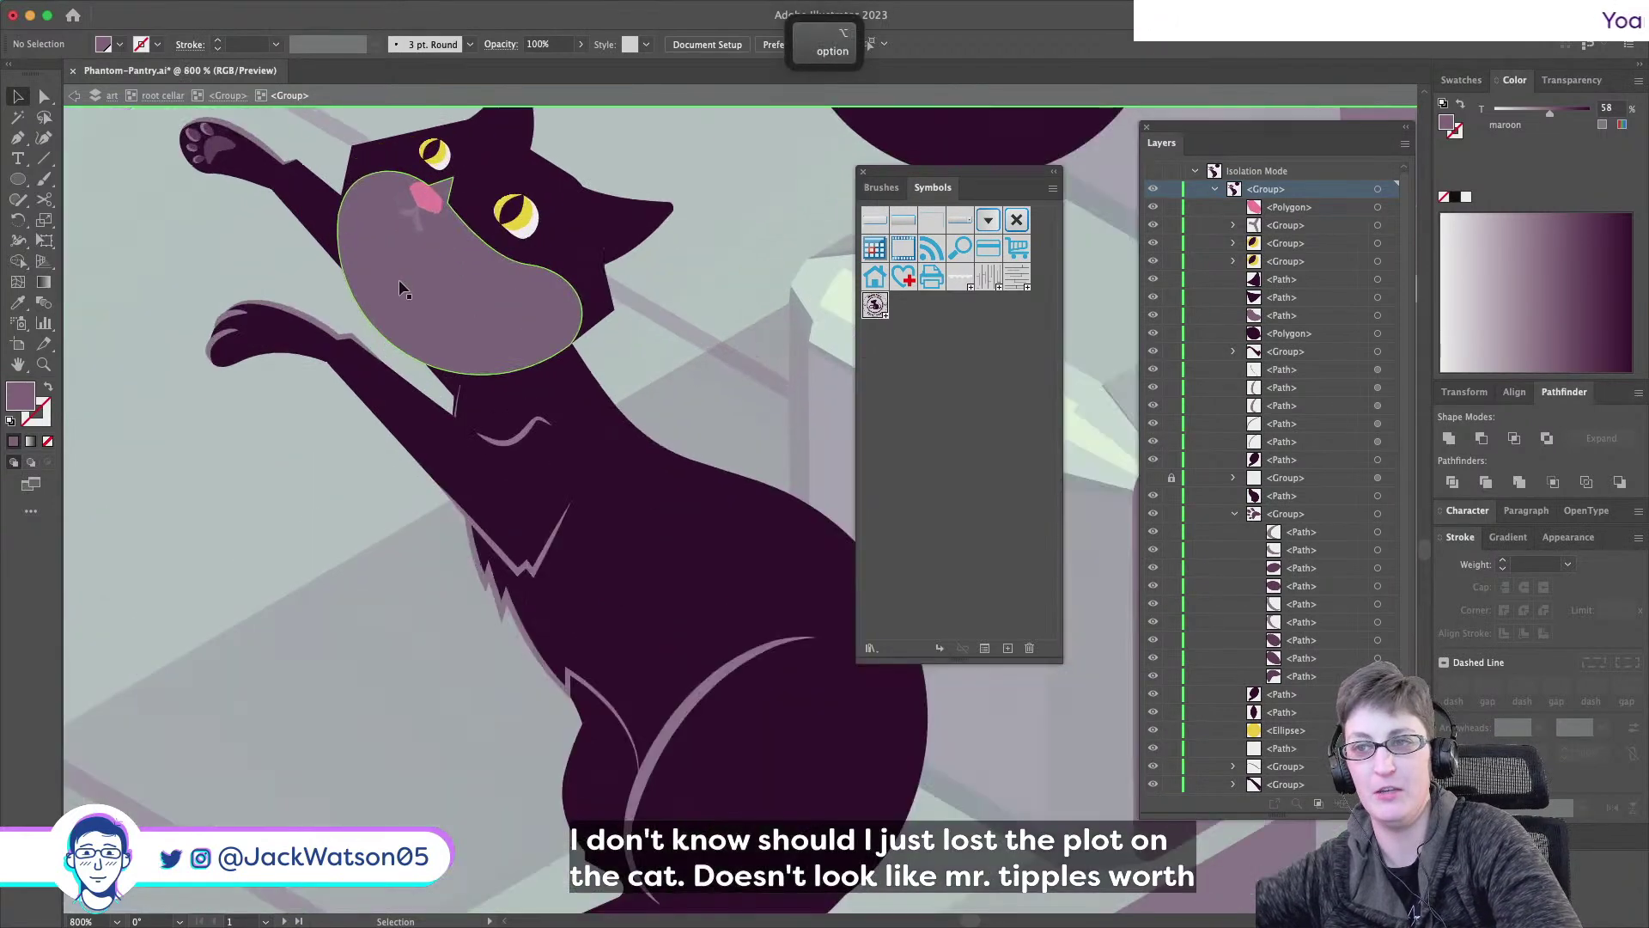
pyautogui.scroll(4, 516, 438)
pyautogui.hscroll(-2, 650, 481)
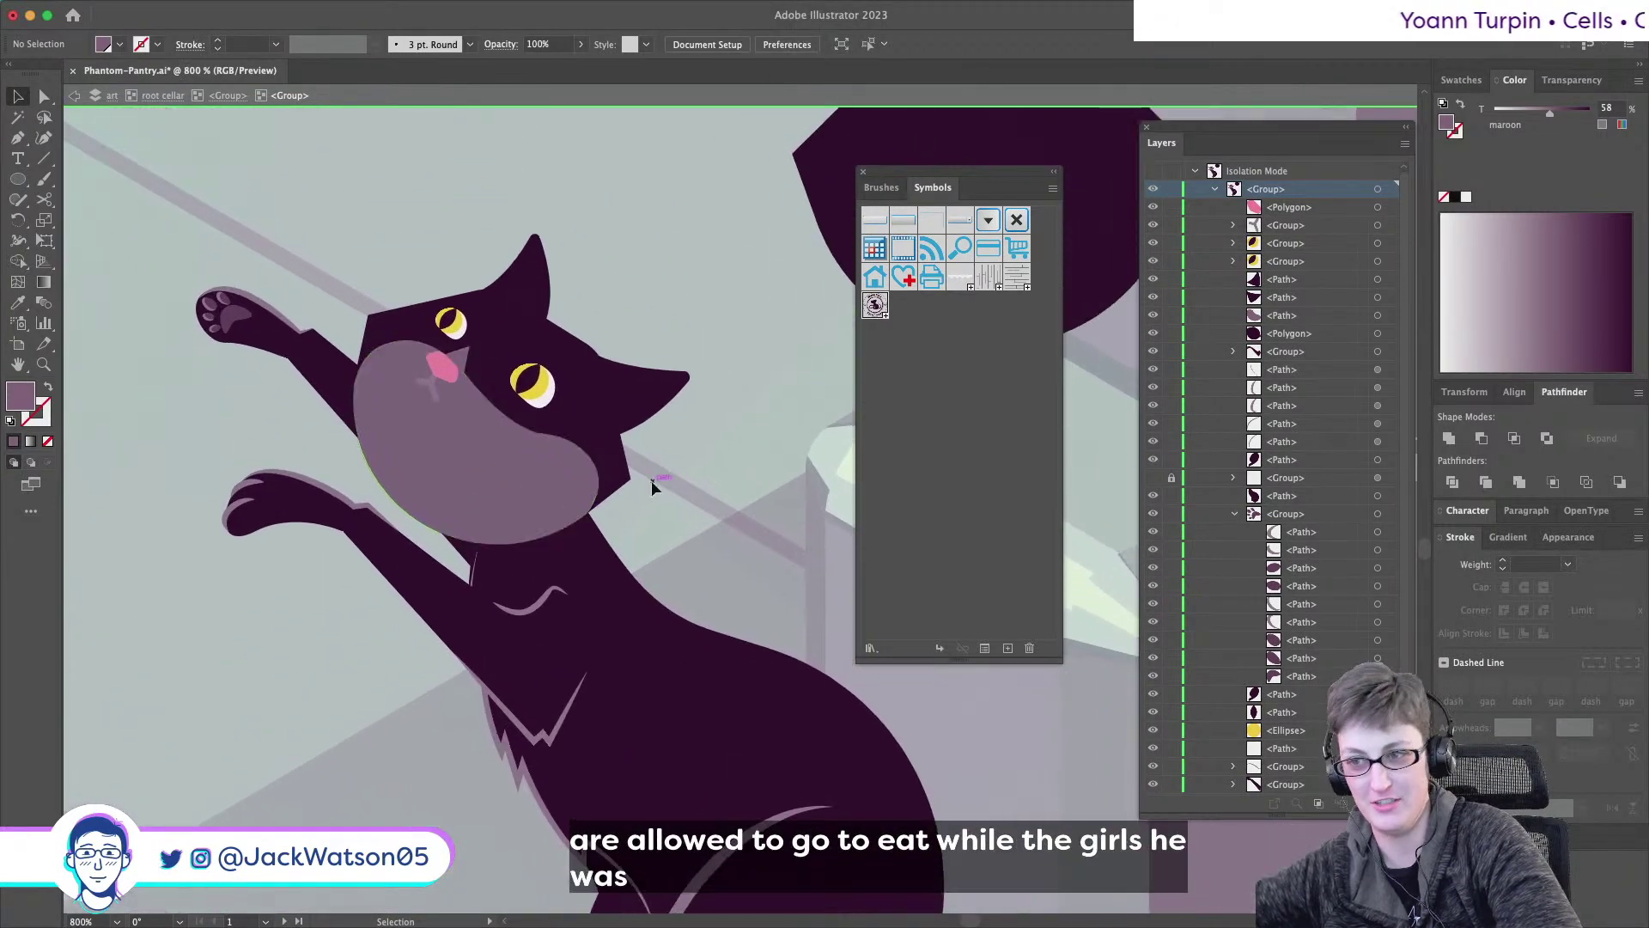
pyautogui.press('alt')
pyautogui.scroll(-3, 677, 509)
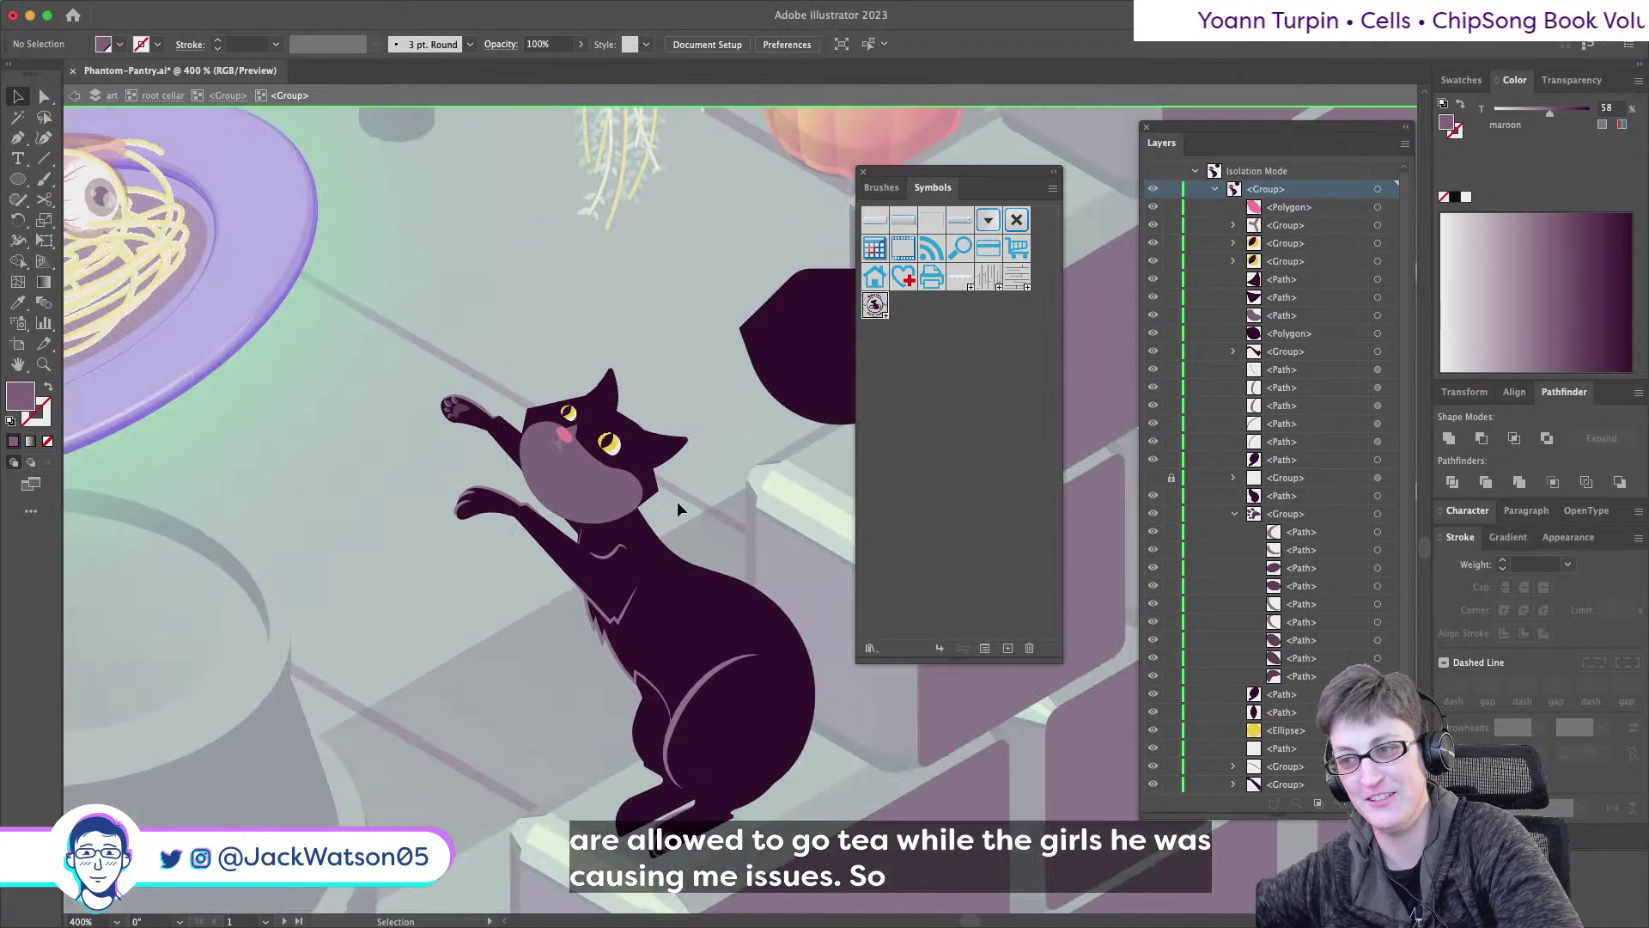
pyautogui.scroll(-2, 677, 509)
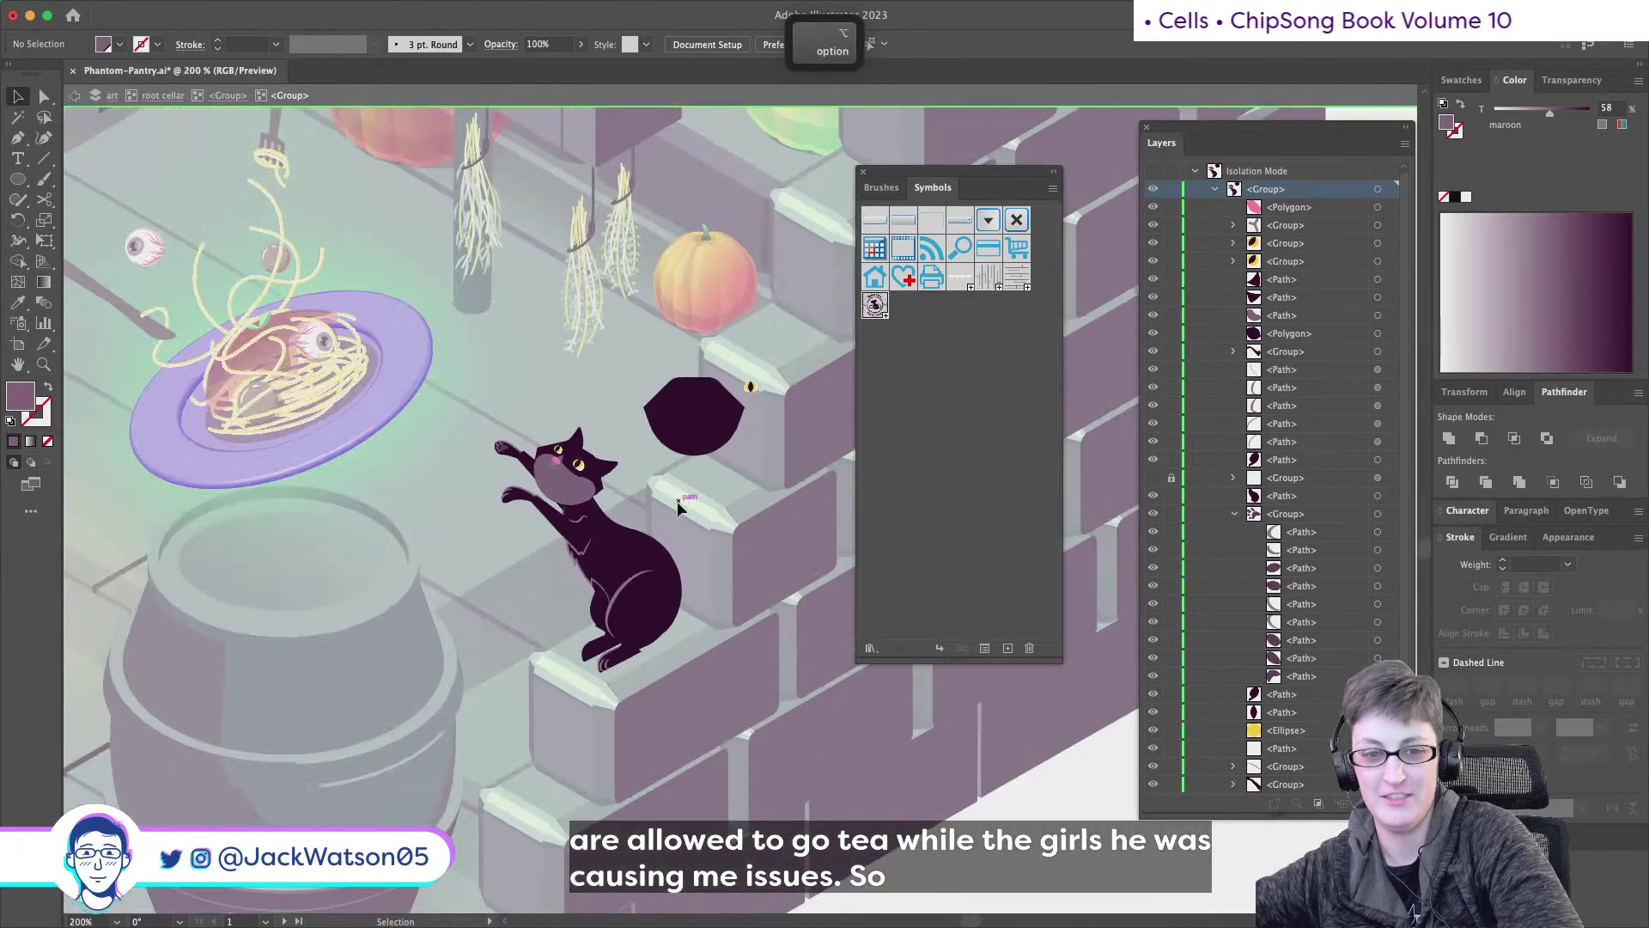
pyautogui.hscroll(2, 677, 502)
pyautogui.scroll(-2, 683, 502)
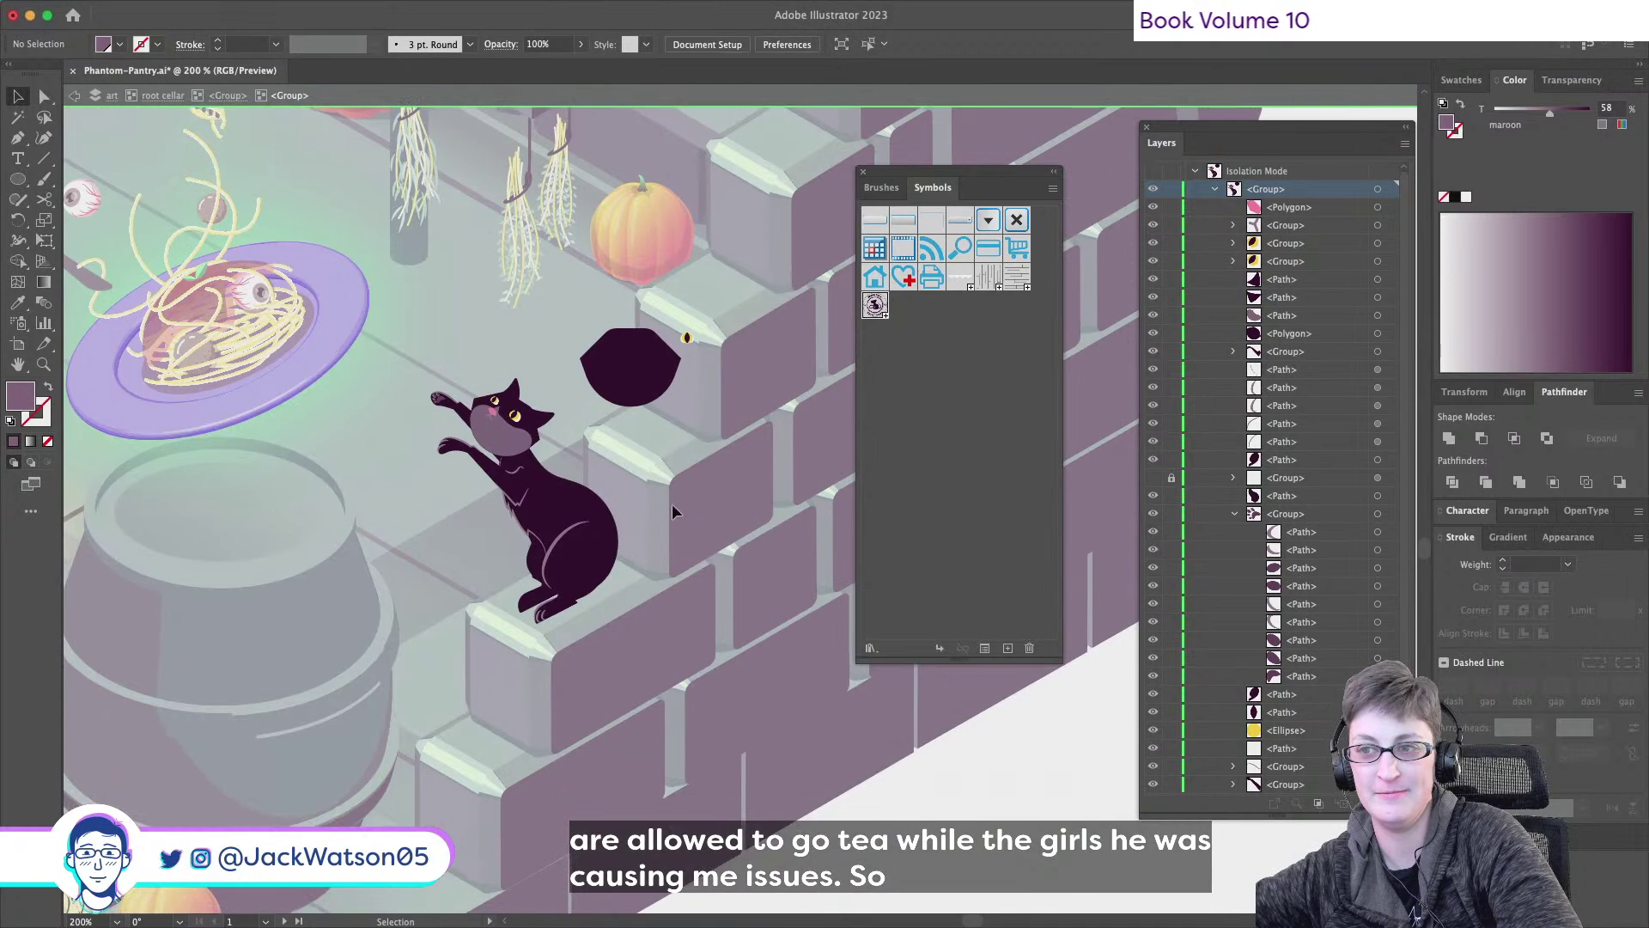
pyautogui.scroll(4, 409, 404)
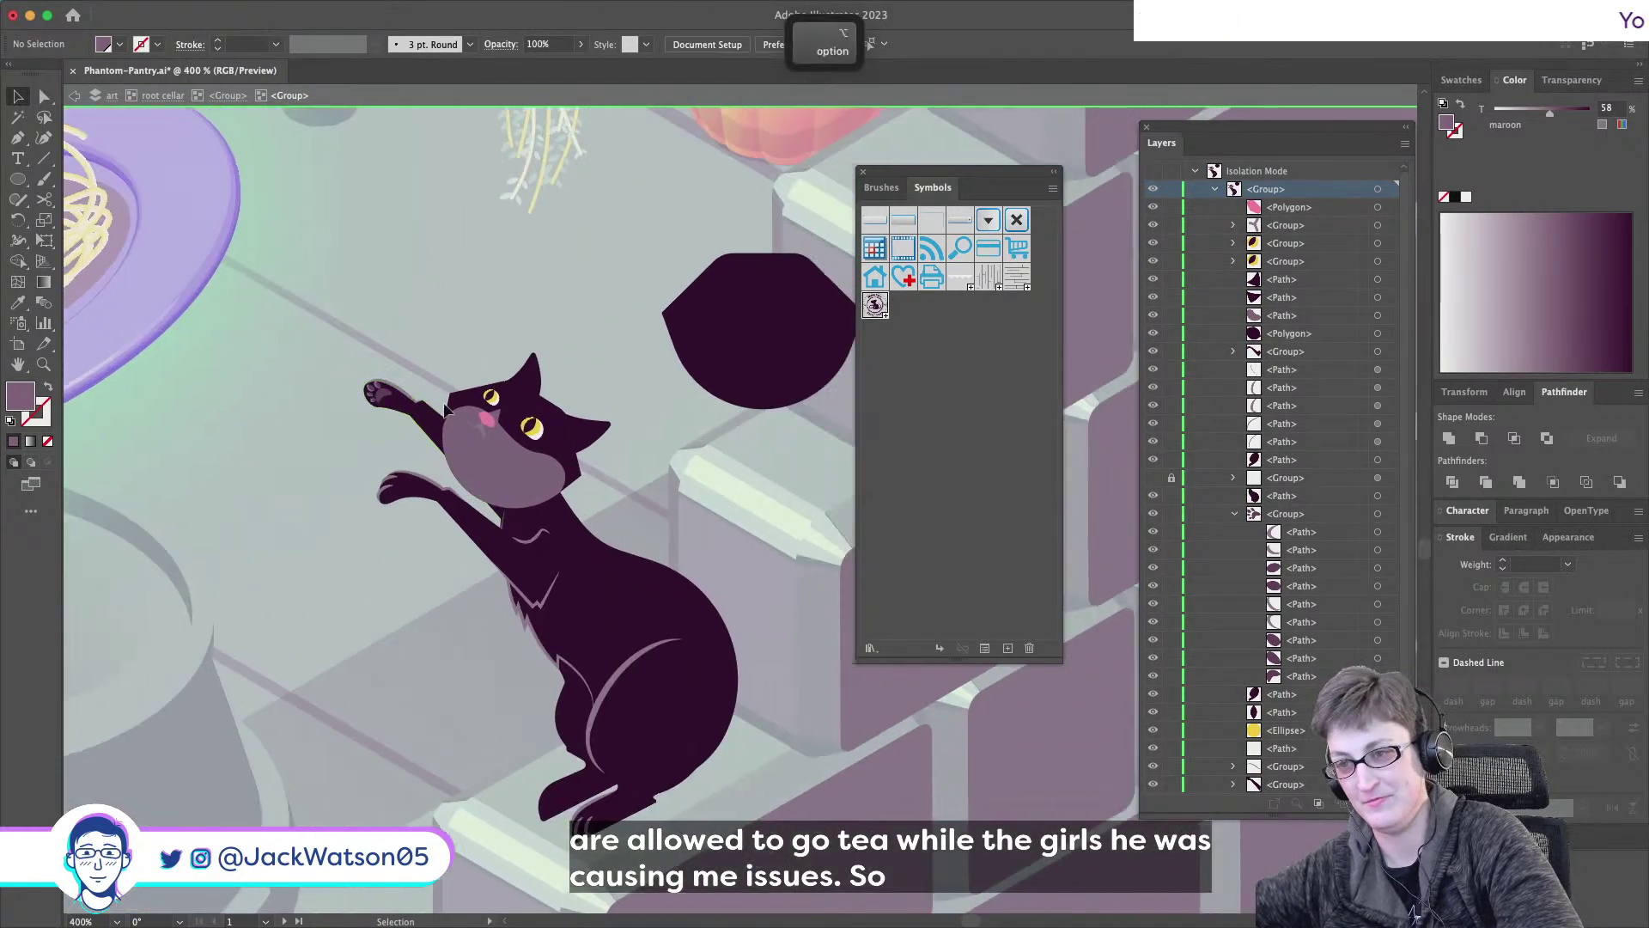
# - Delete the light muzzle shape from the cat's head
pyautogui.click(600, 510)
pyautogui.scroll(1, 598, 510)
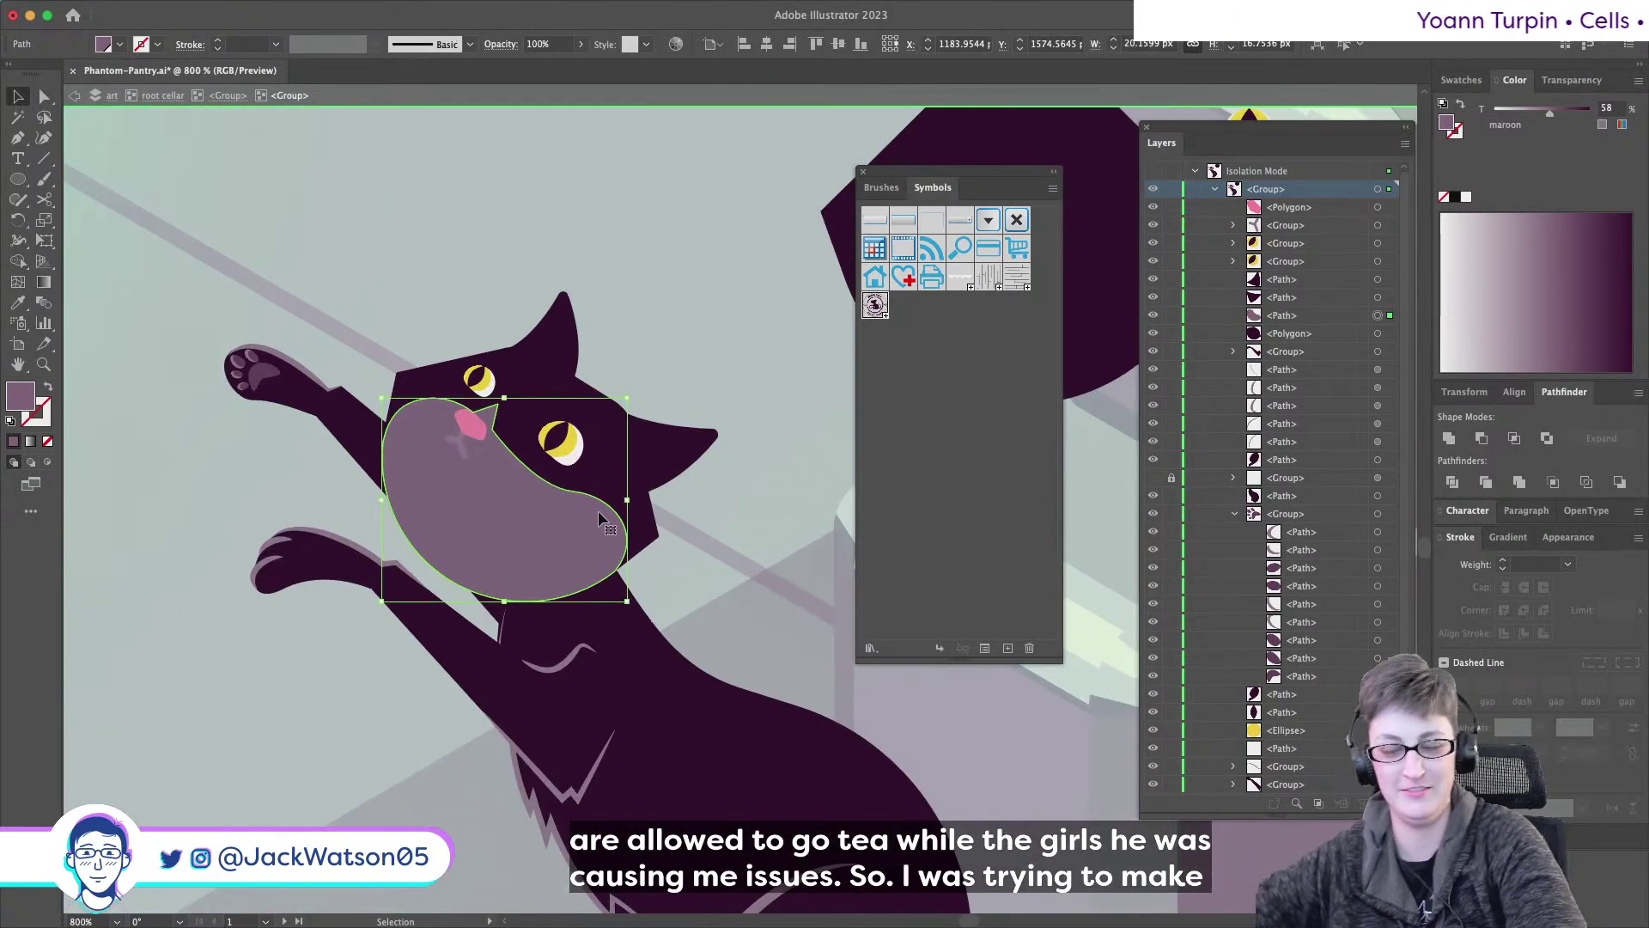
pyautogui.press('Delete')
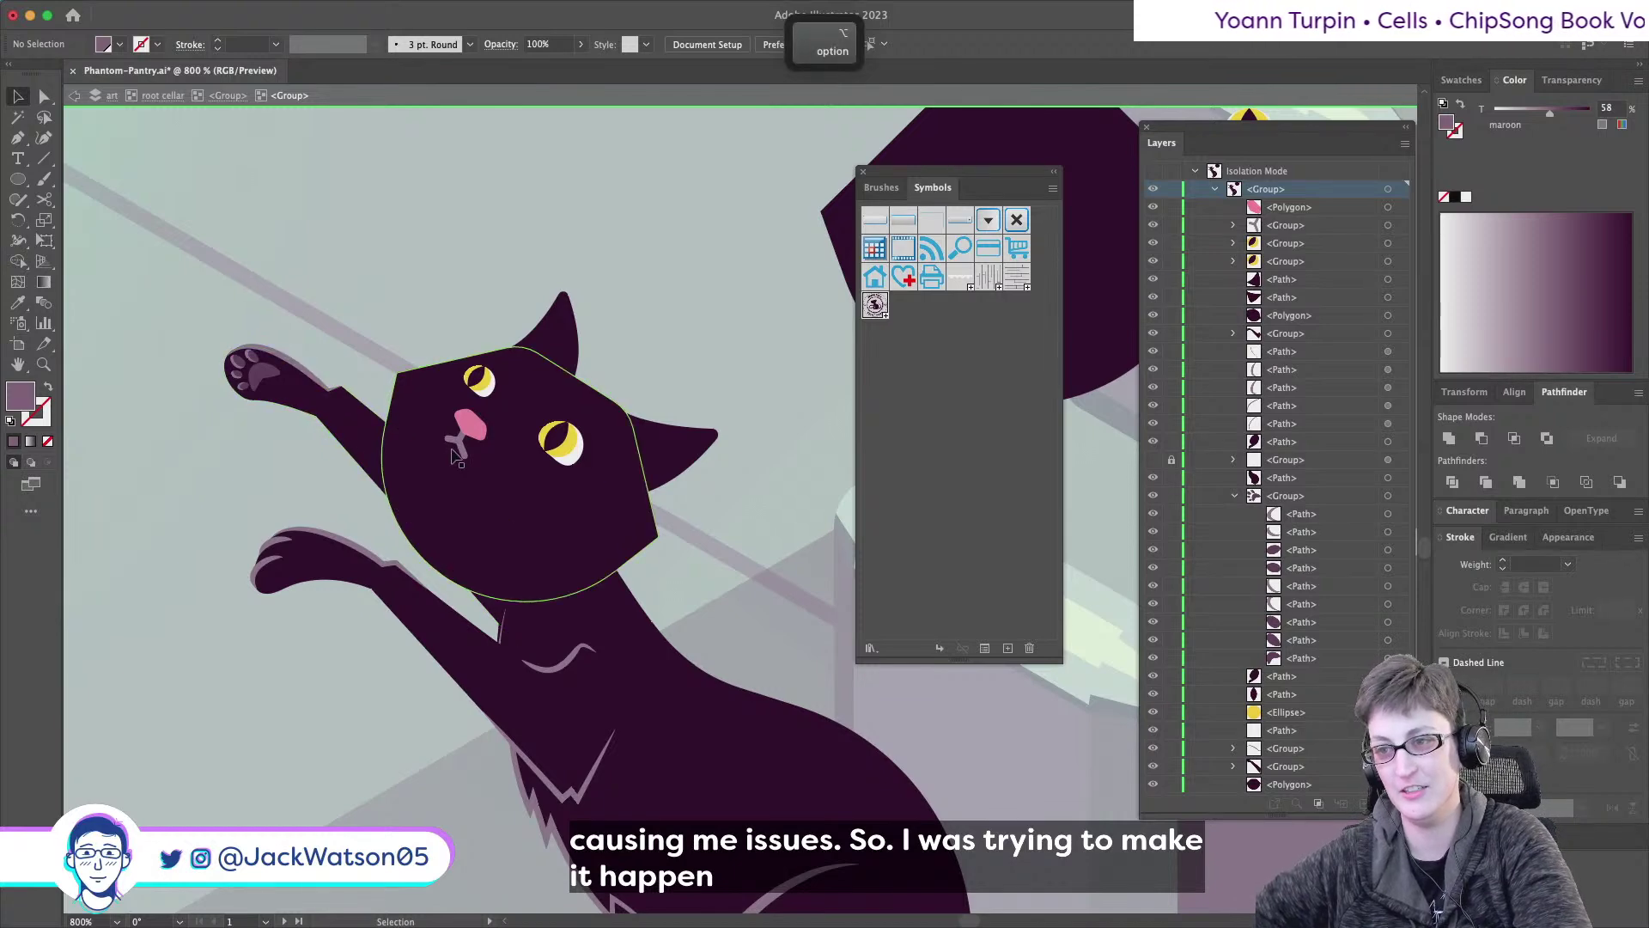
# - Delete the Y-shaped mouth lines beneath the cat's pink nose
pyautogui.click(461, 455)
pyautogui.hscroll(2, 461, 455)
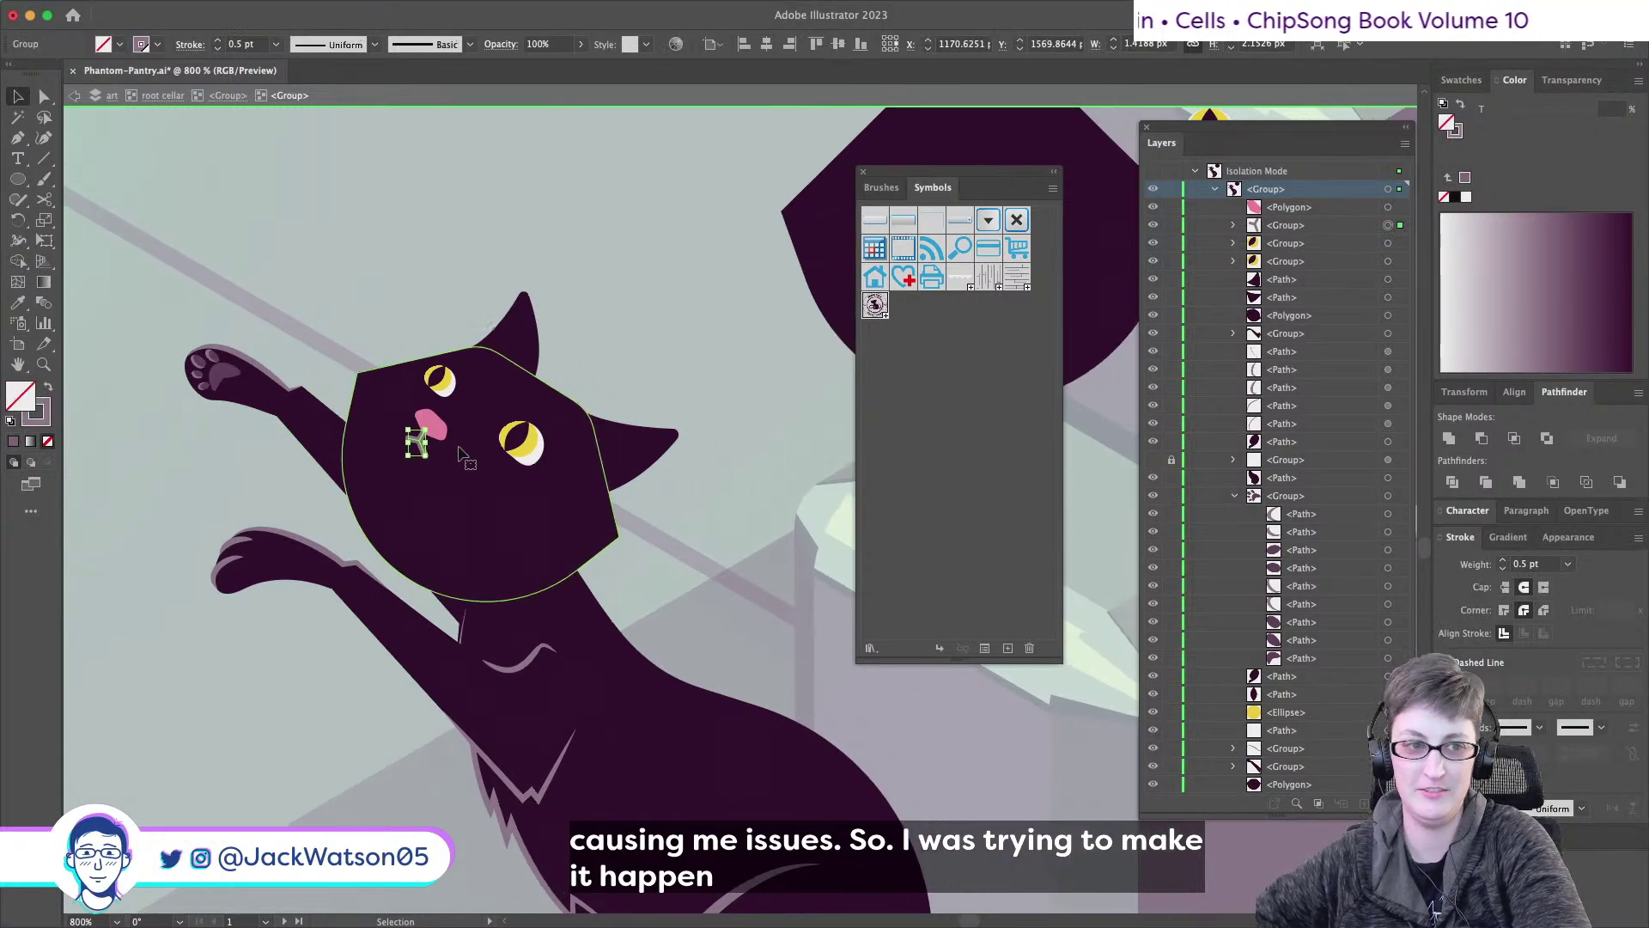
pyautogui.click(800, 486)
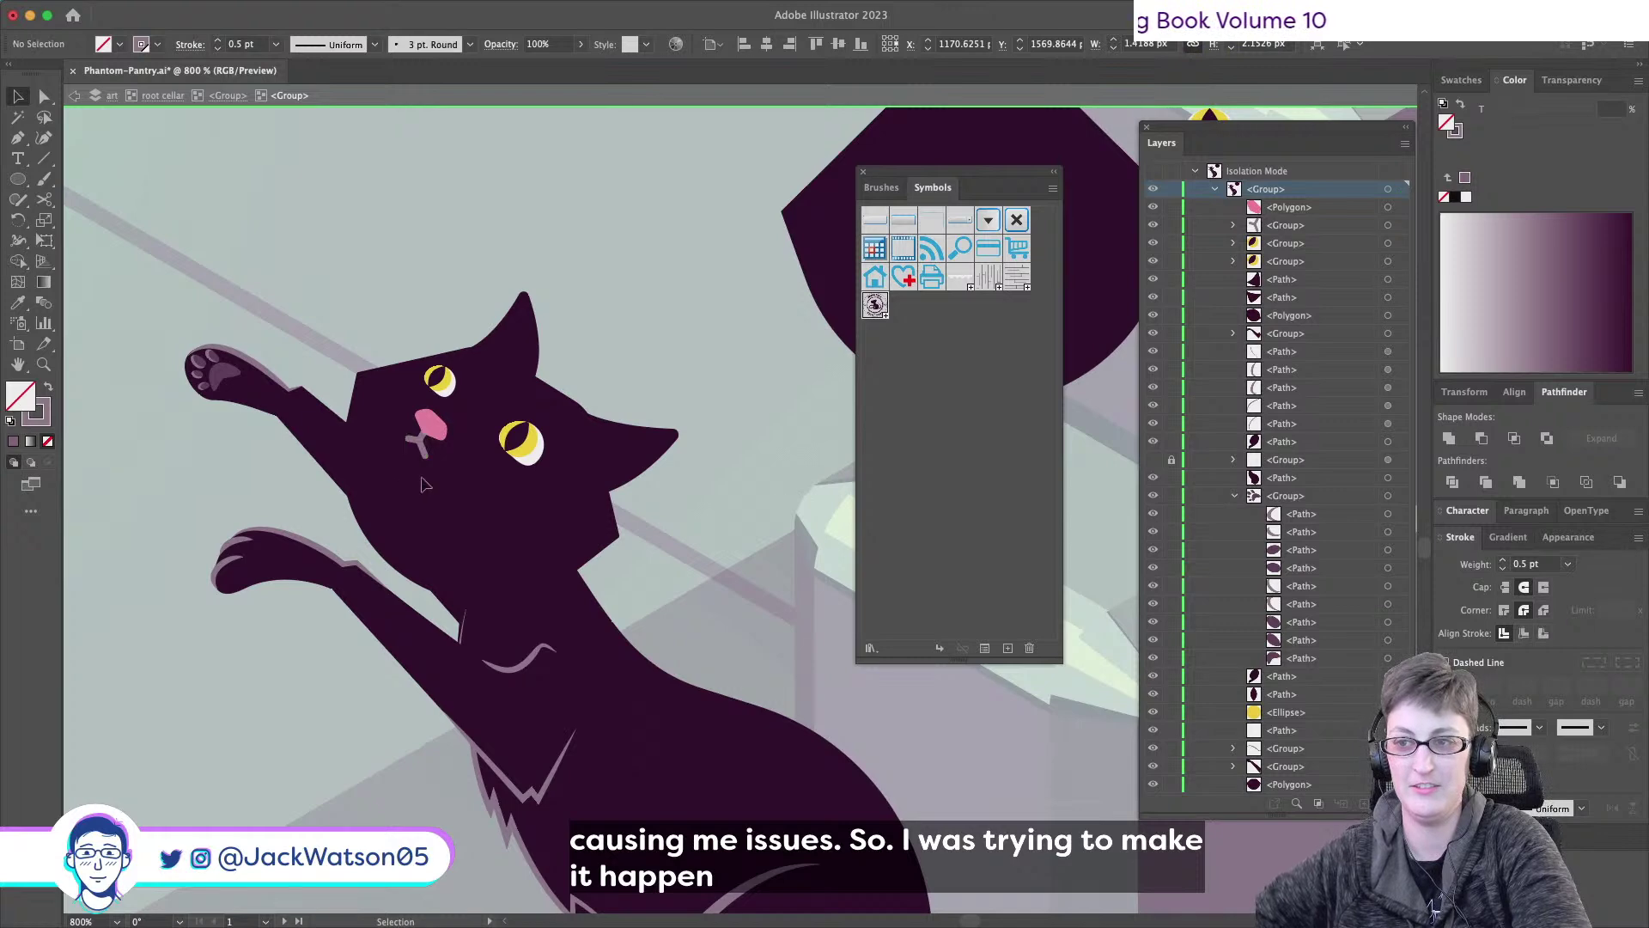
pyautogui.scroll(2, 382, 494)
pyautogui.click(16, 137)
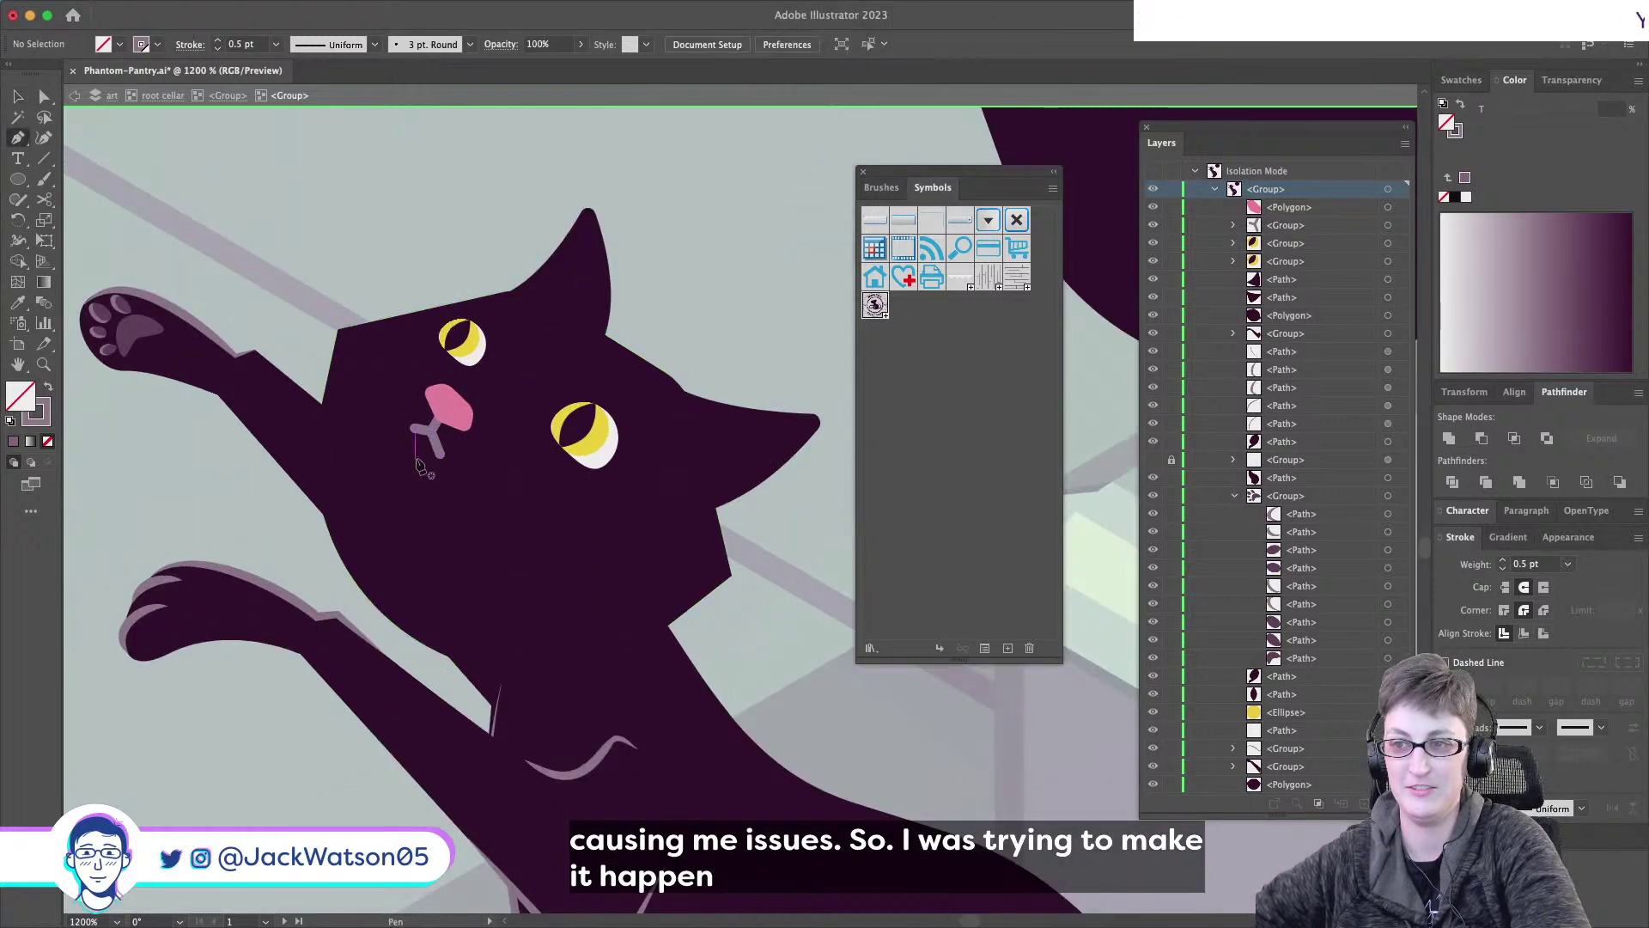
pyautogui.click(17, 96)
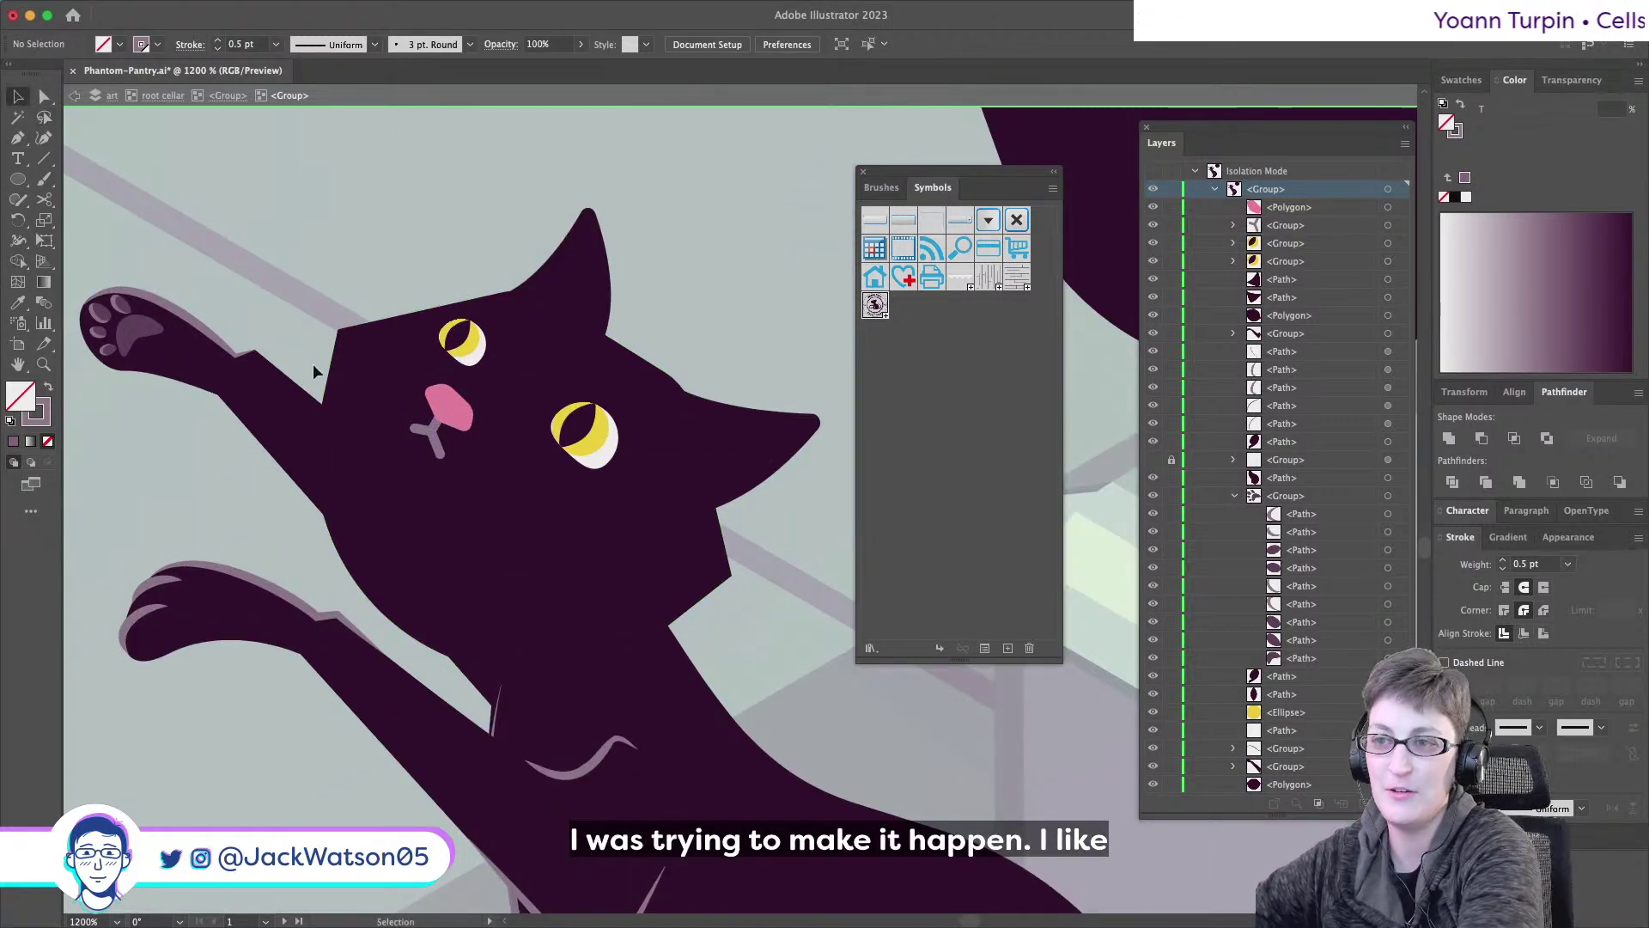
pyautogui.click(441, 450)
pyautogui.press('BackSpace')
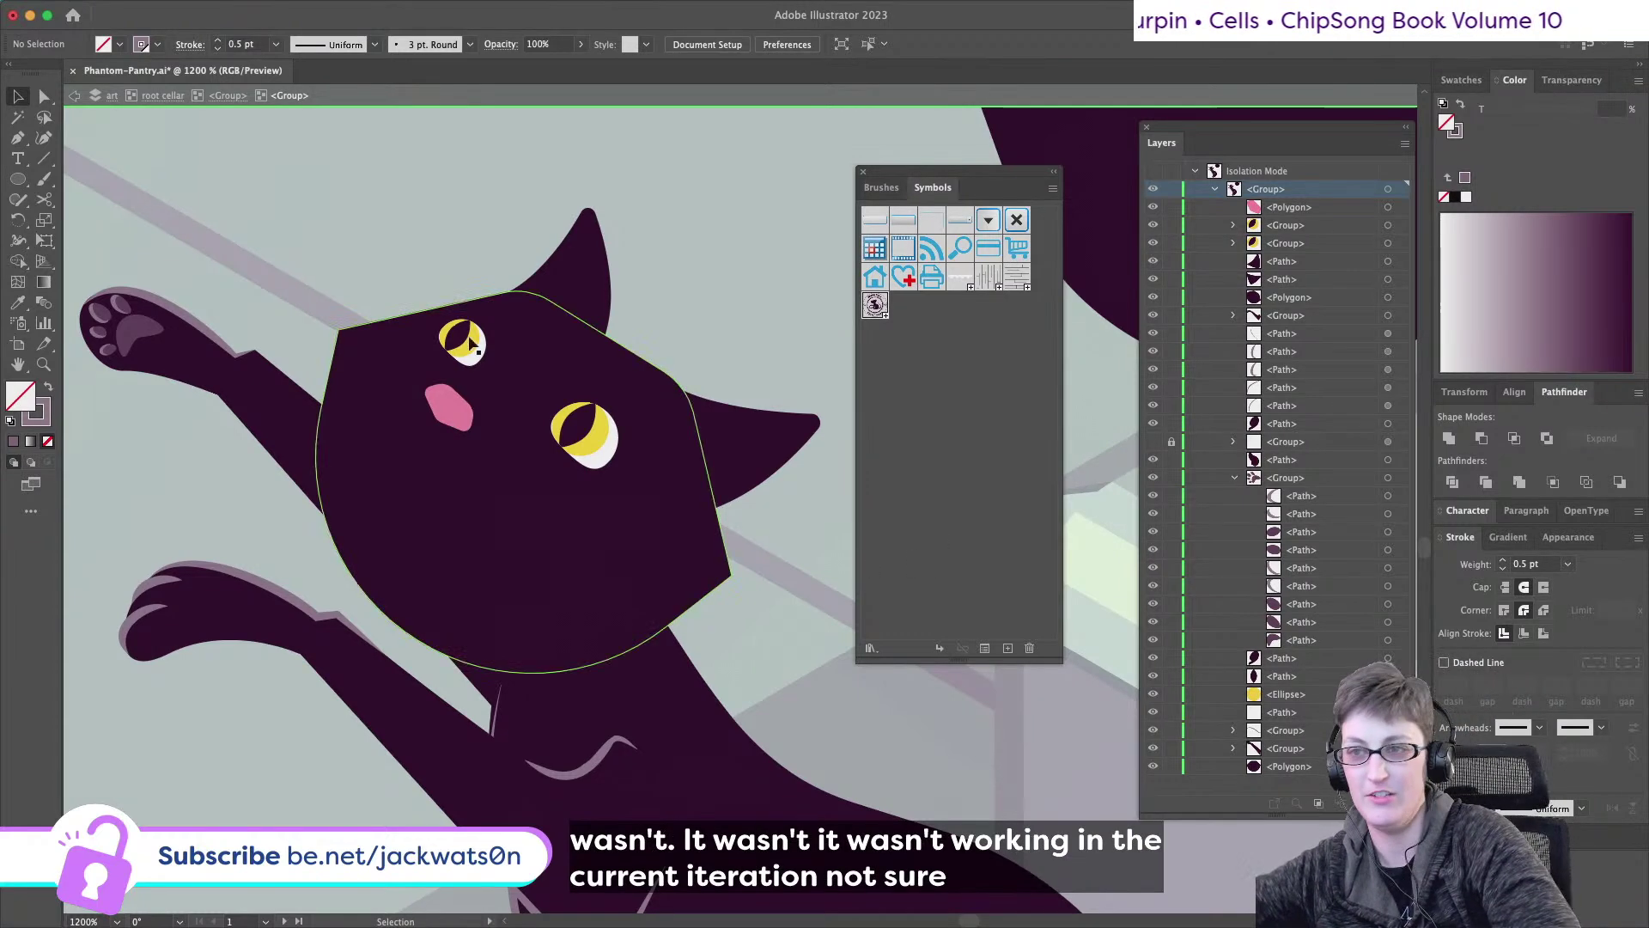
# - Move the head shape's corner anchor at the forehead beside the smaller eye slightly down and outward
pyautogui.click(335, 341)
pyautogui.press('a')
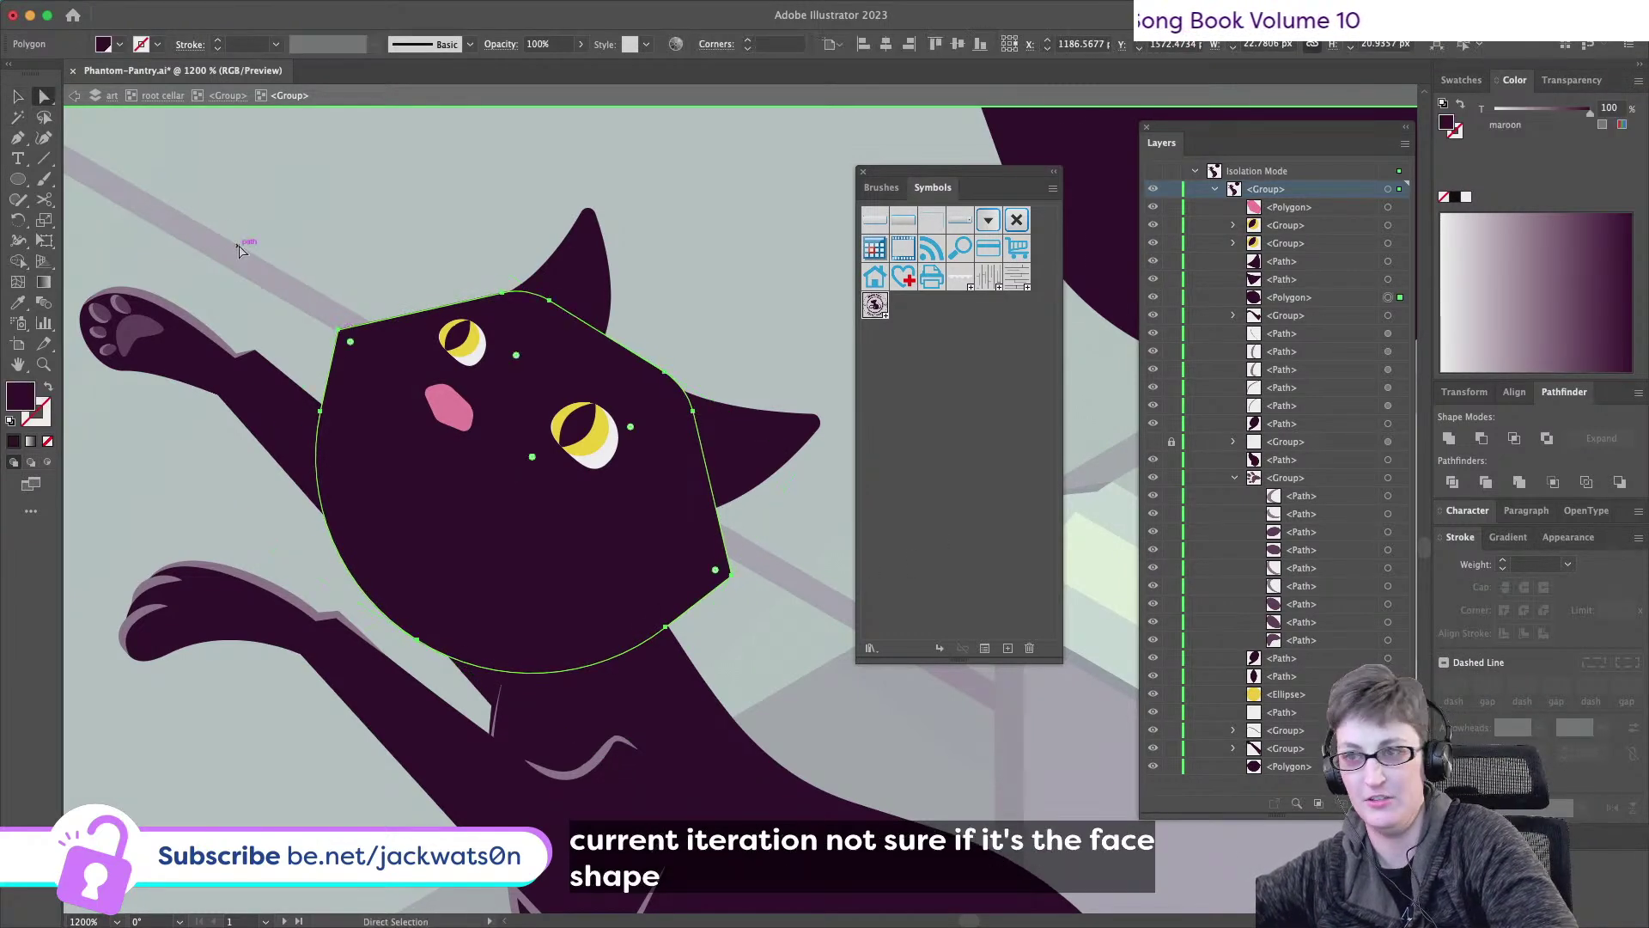
pyautogui.moveTo(339, 331); pyautogui.dragTo(326, 357)
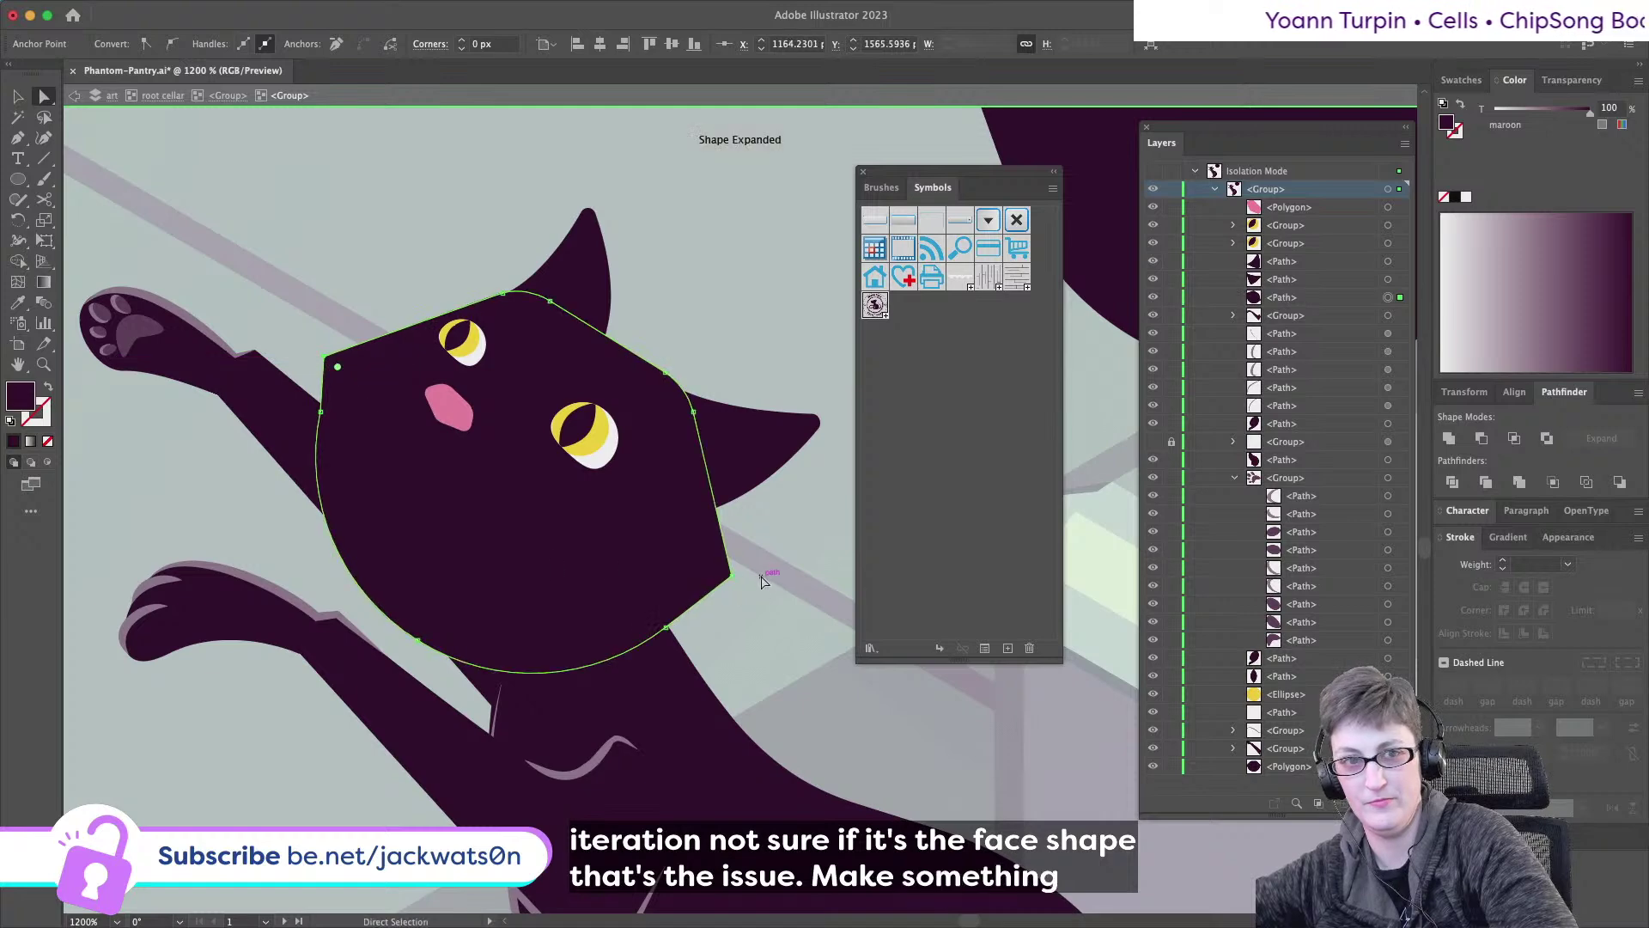
# - Try raising the head's cheek corner anchor below the larger ear, and undo the change
pyautogui.moveTo(731, 573); pyautogui.dragTo(742, 543)
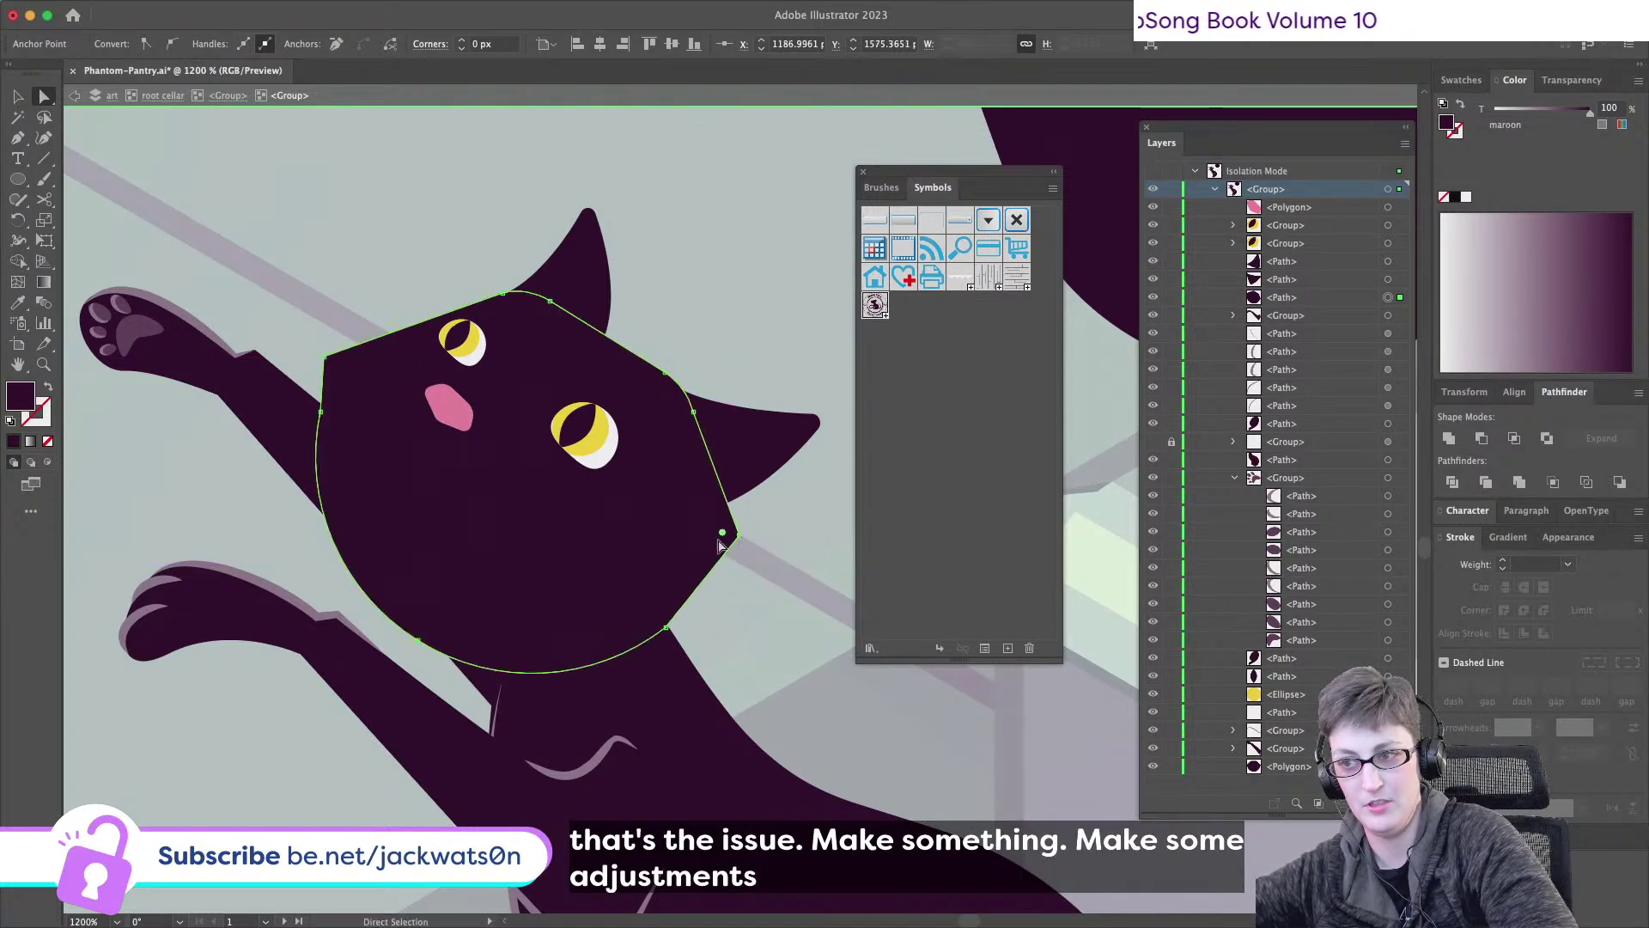
pyautogui.click(706, 543)
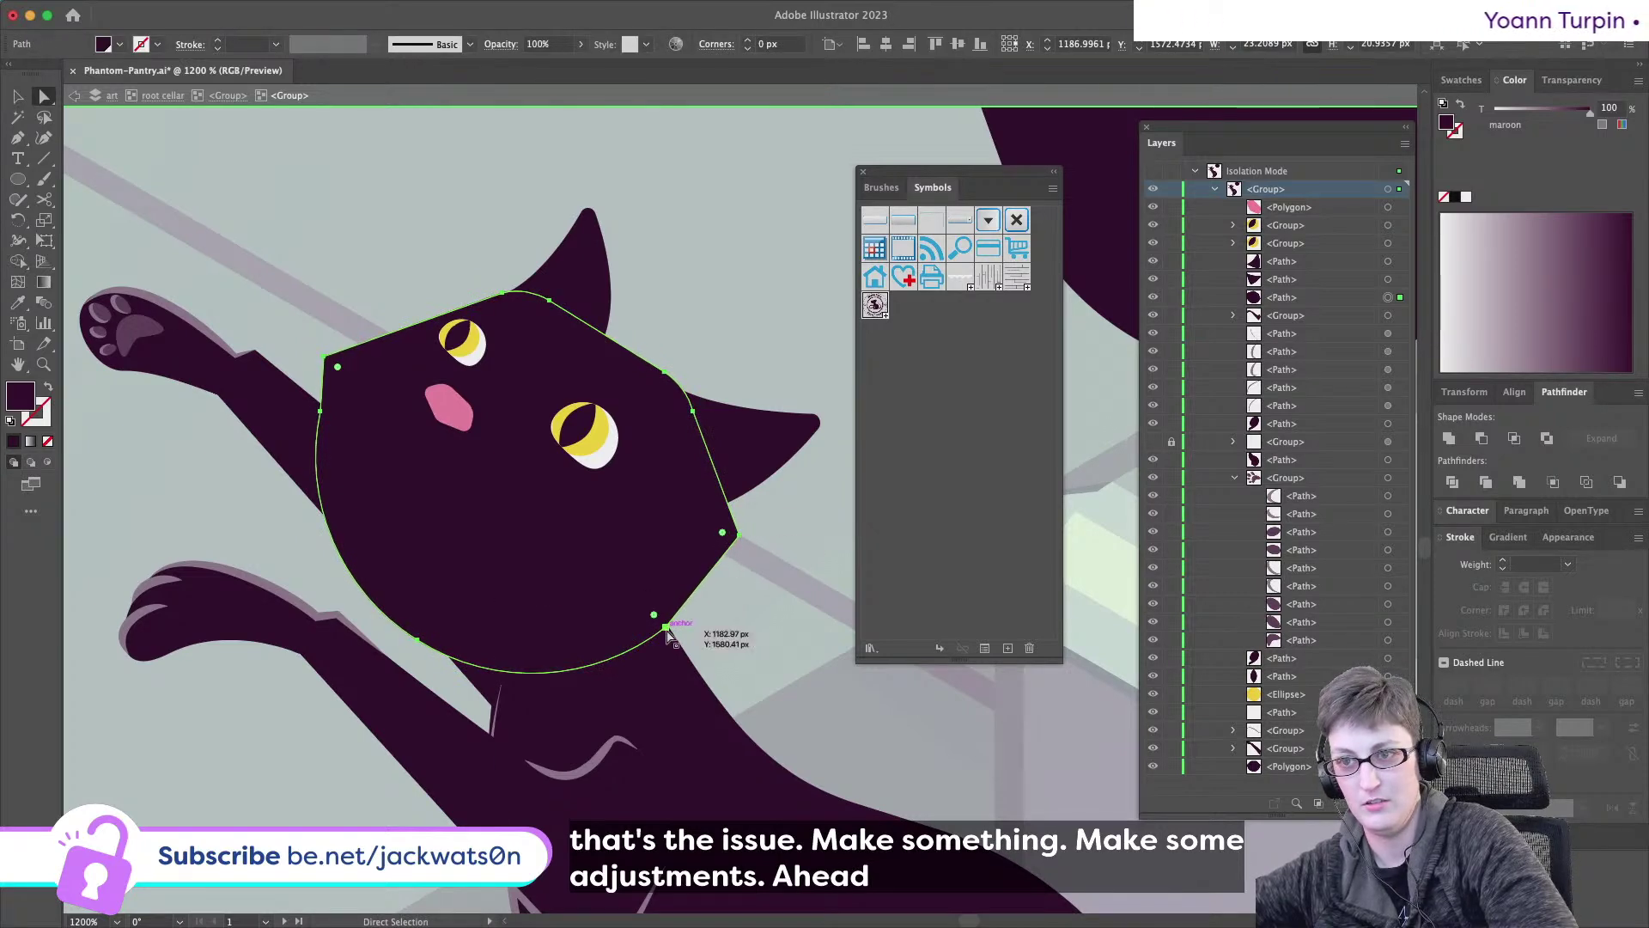
pyautogui.press('Escape')
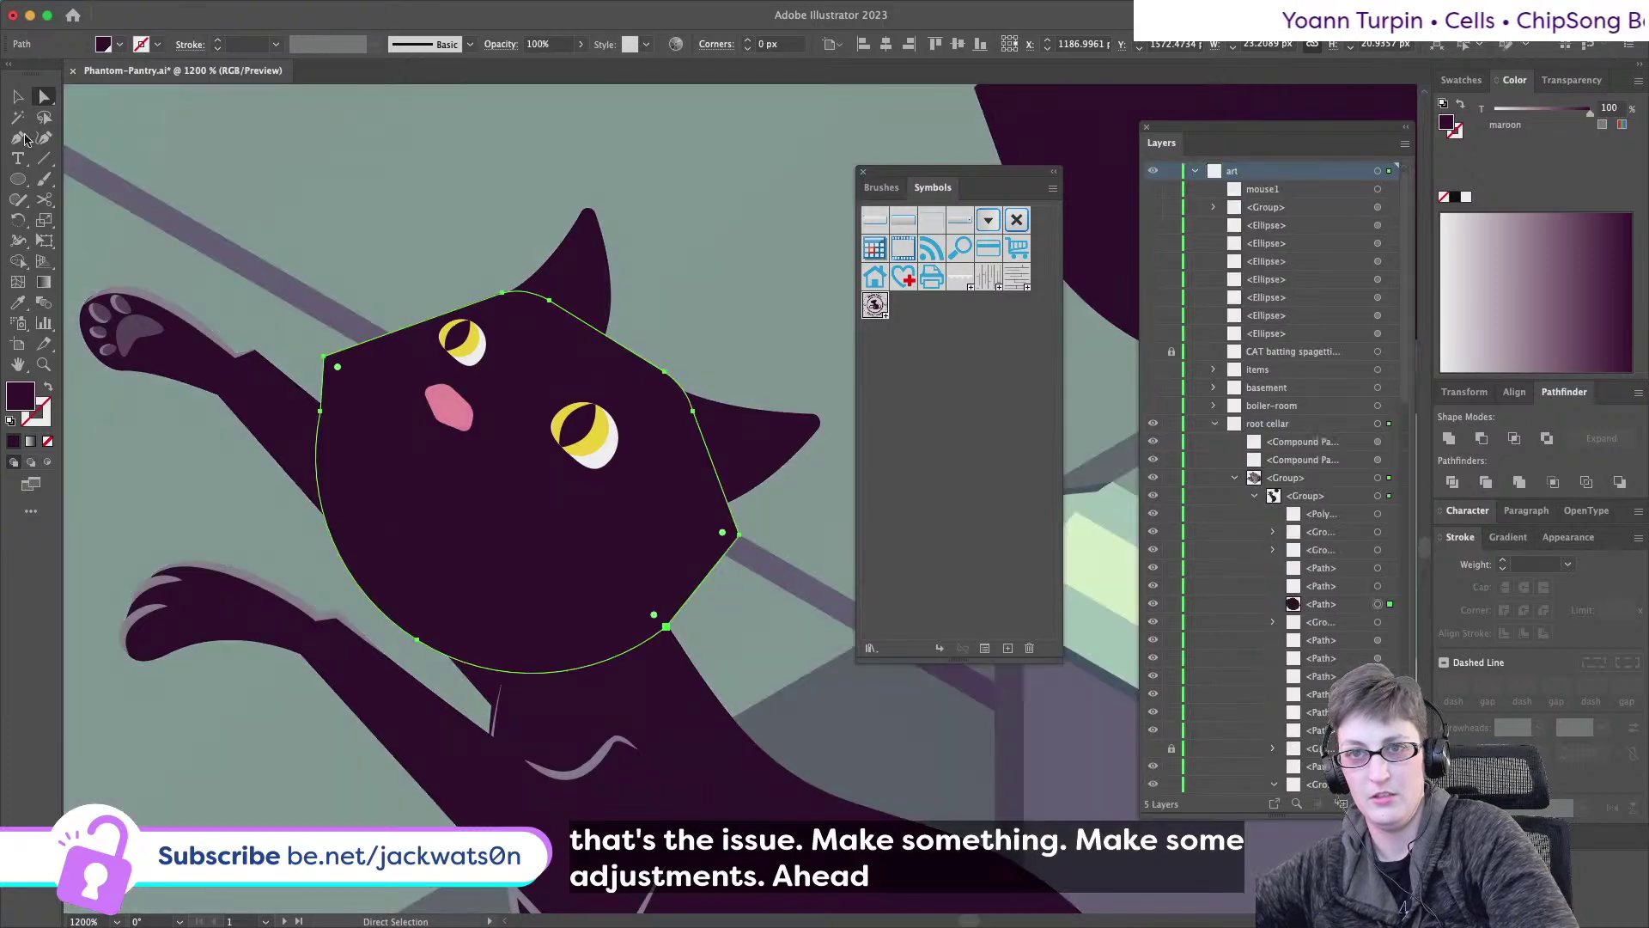
pyautogui.press('p')
pyautogui.press('shift+super+a')
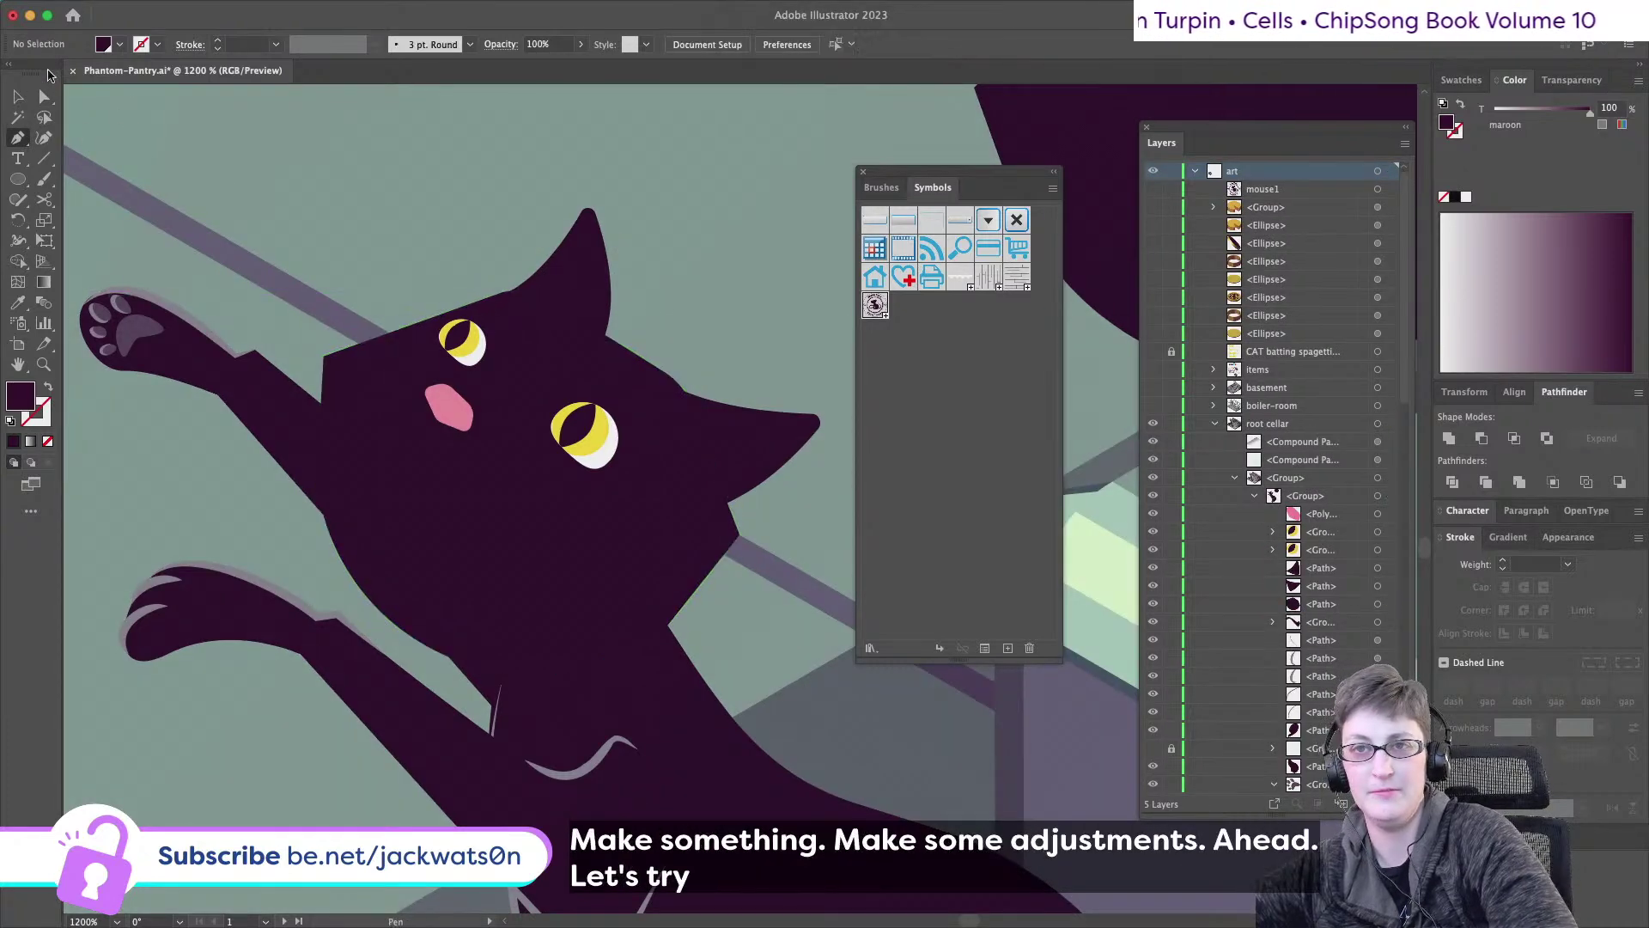
pyautogui.press('super+z')
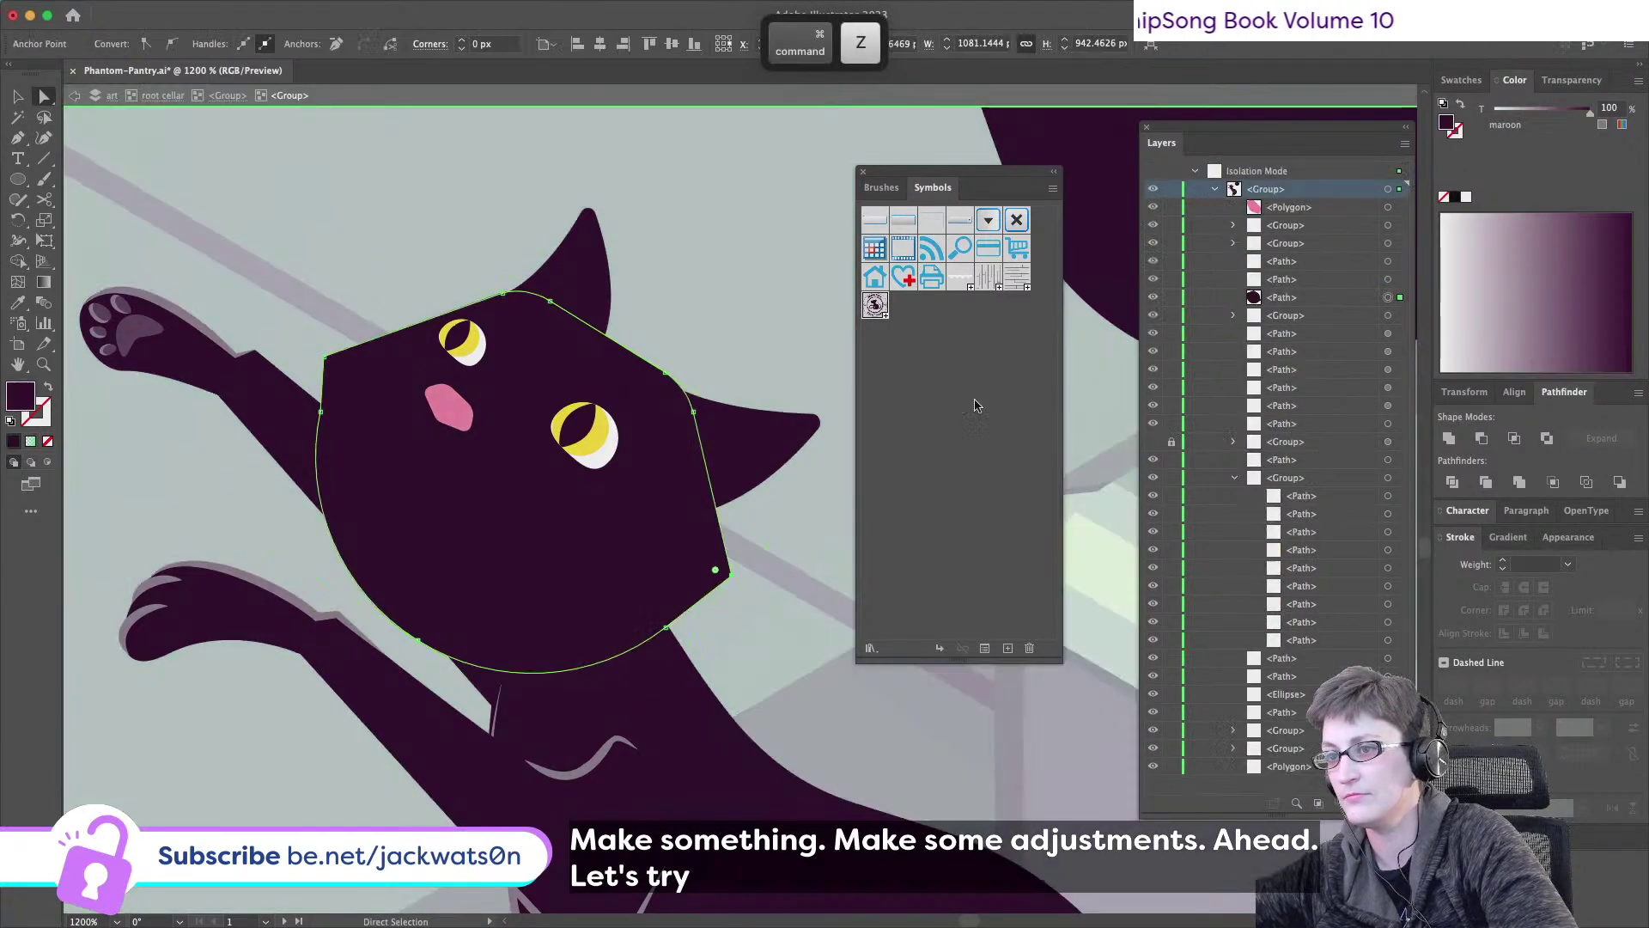
# - Lighten the old head shape to a 44% maroon tint and trace a rounder closed head outline over it with the Pen tool
pyautogui.moveTo(1546, 118); pyautogui.dragTo(1535, 111)
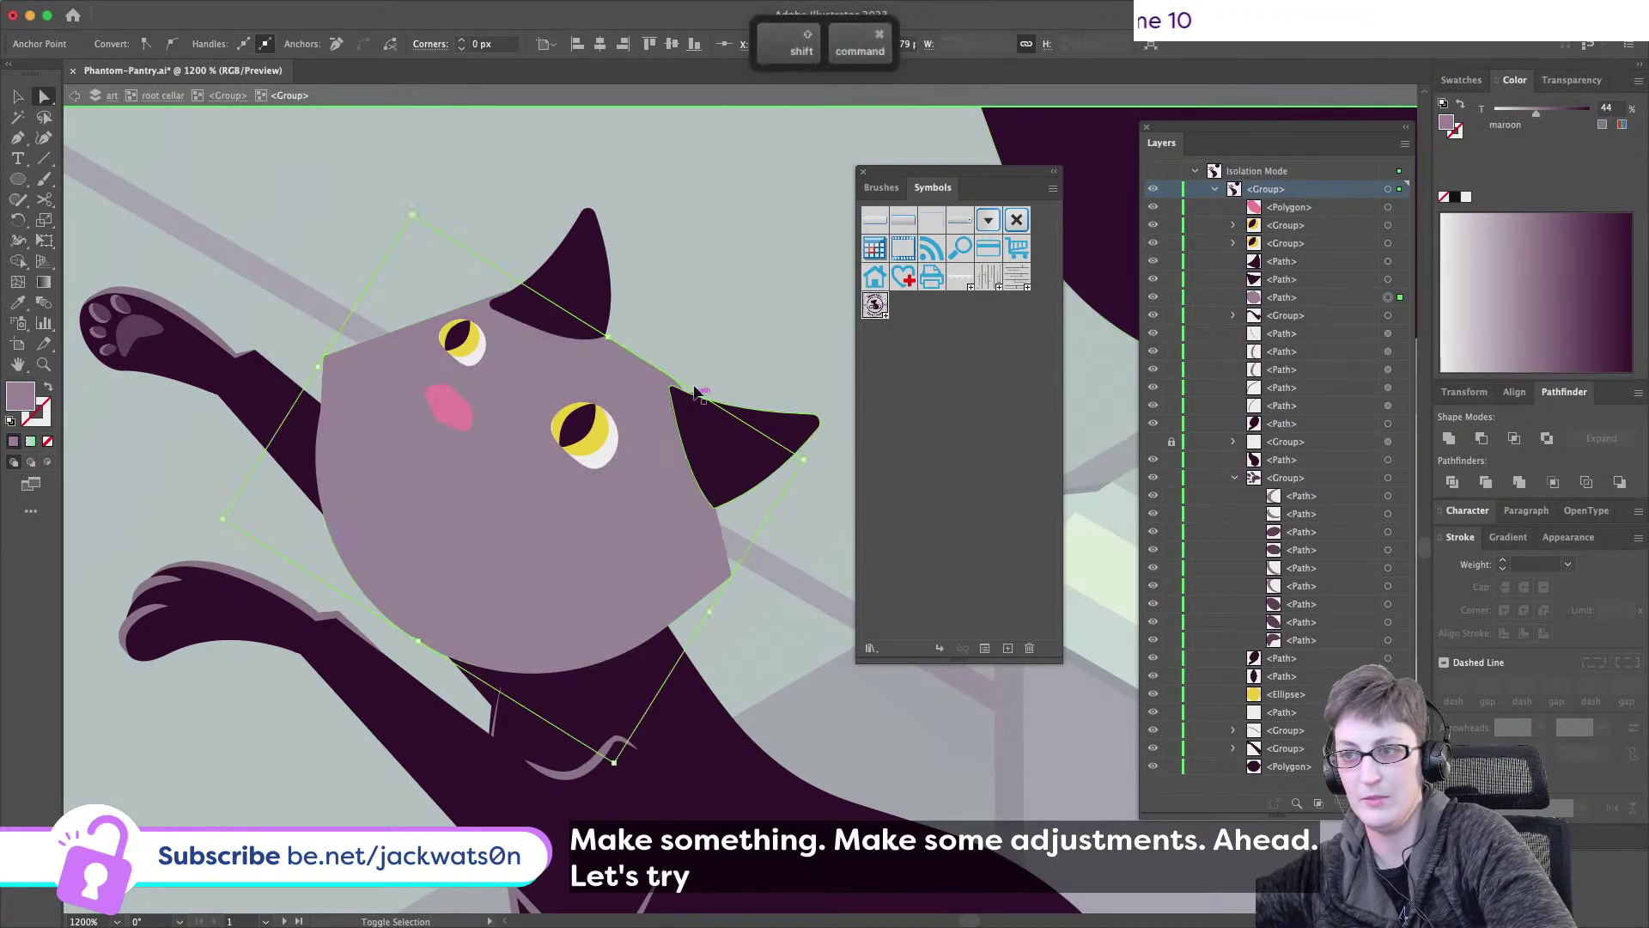
pyautogui.press('super+shift+a')
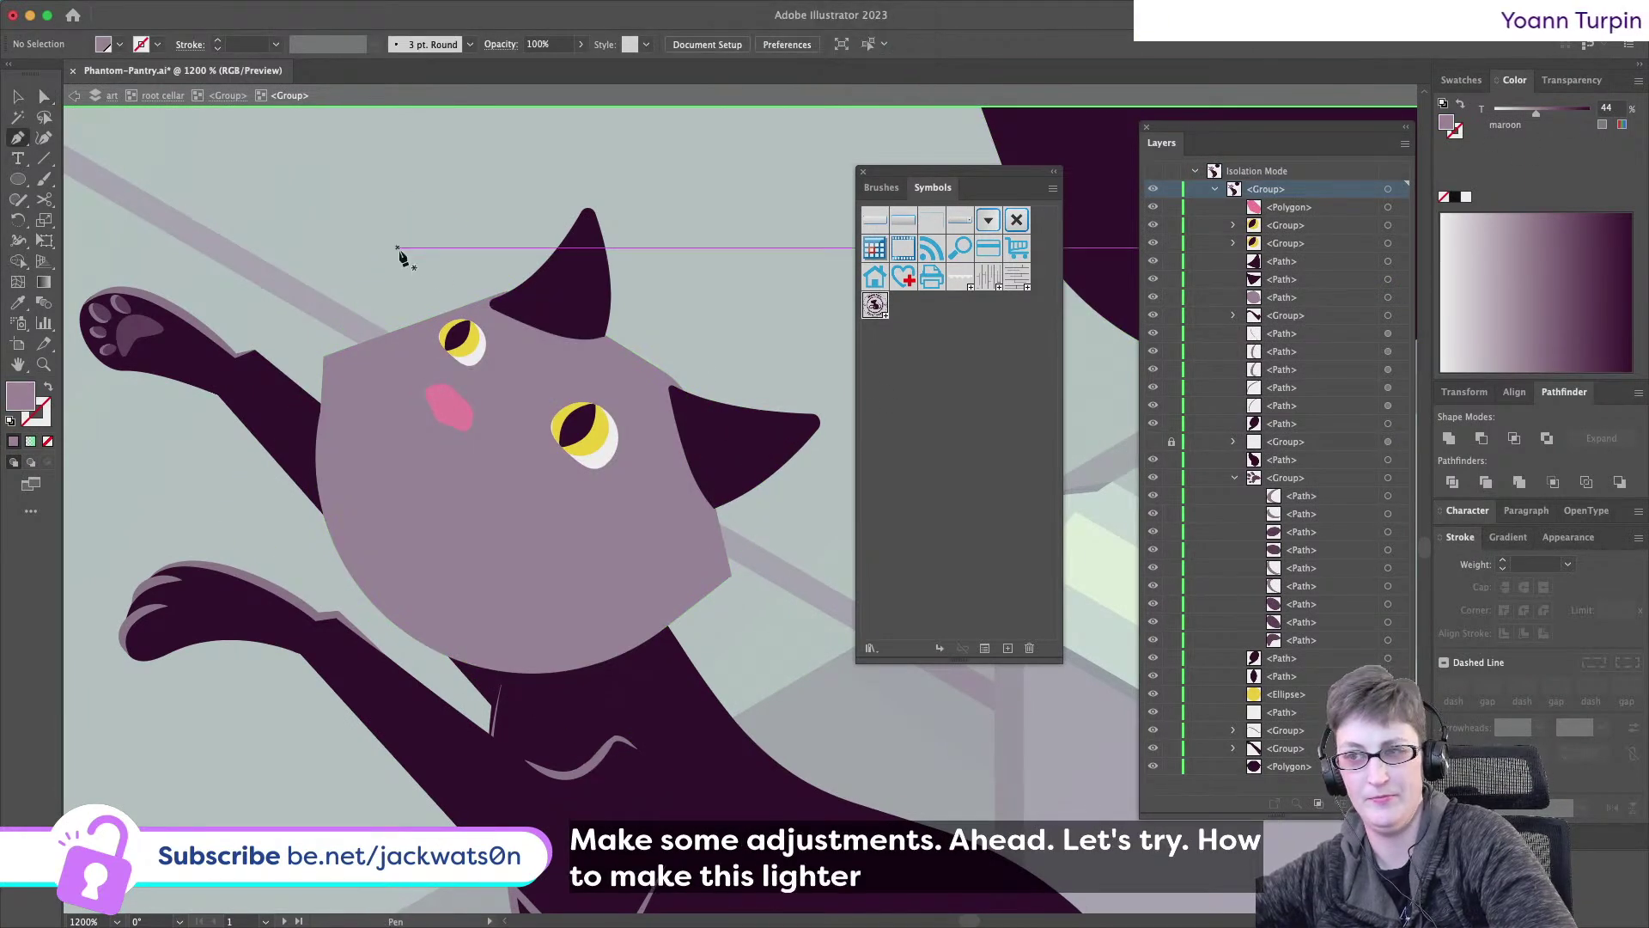
pyautogui.moveTo(577, 319); pyautogui.dragTo(513, 284)
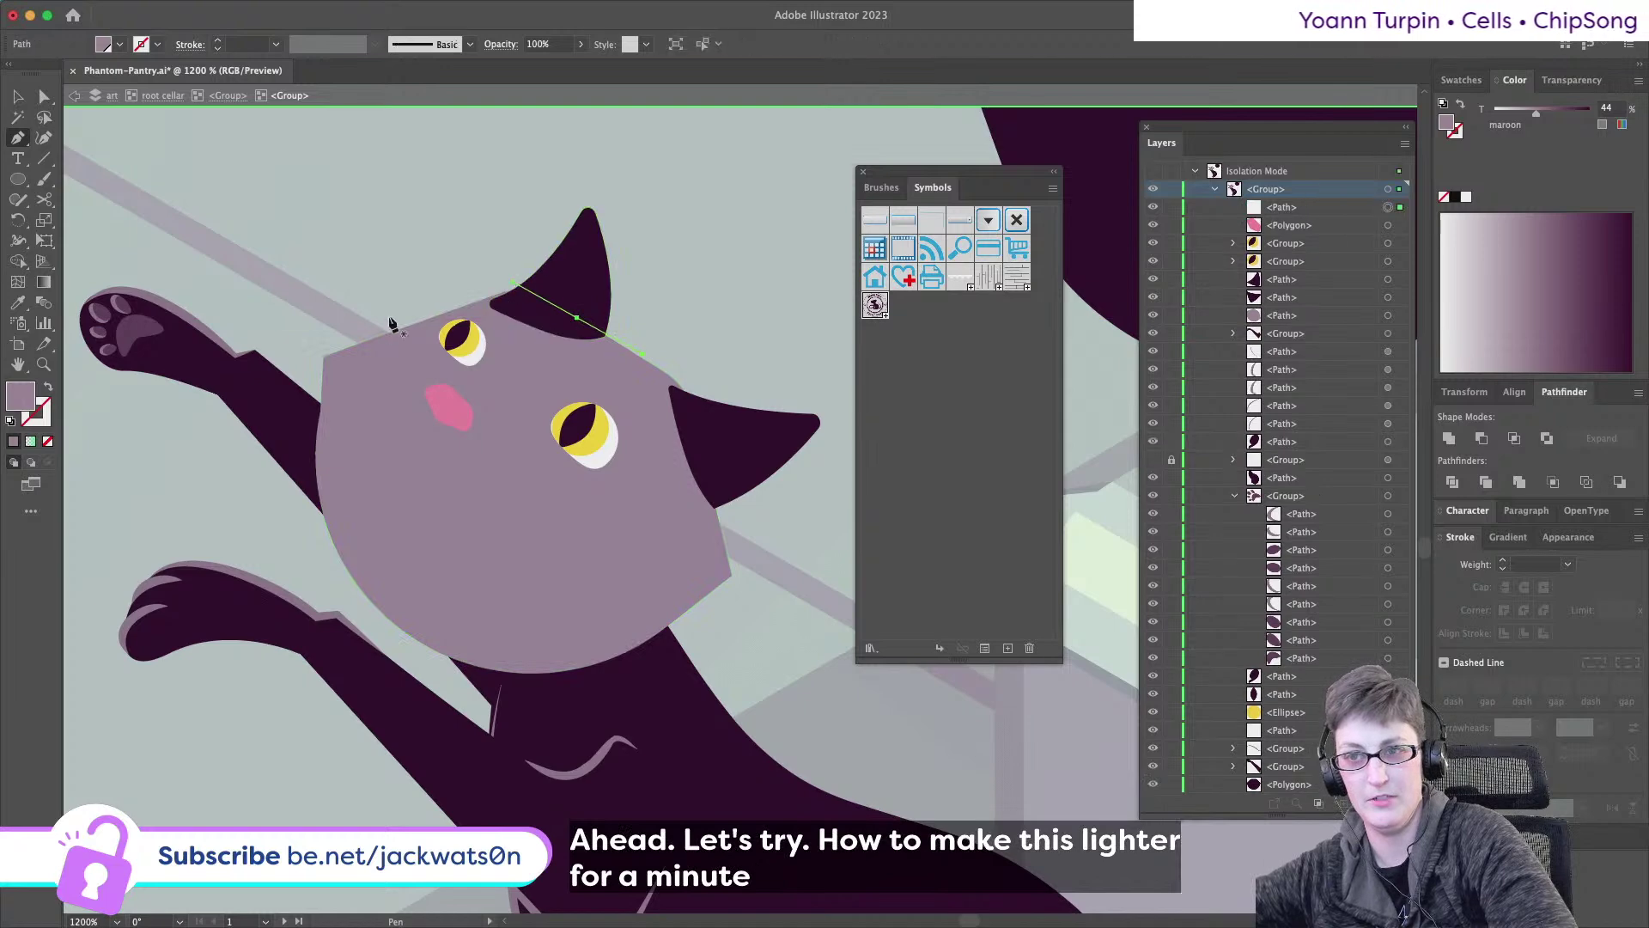
pyautogui.click(344, 337)
pyautogui.moveTo(314, 464); pyautogui.dragTo(326, 544)
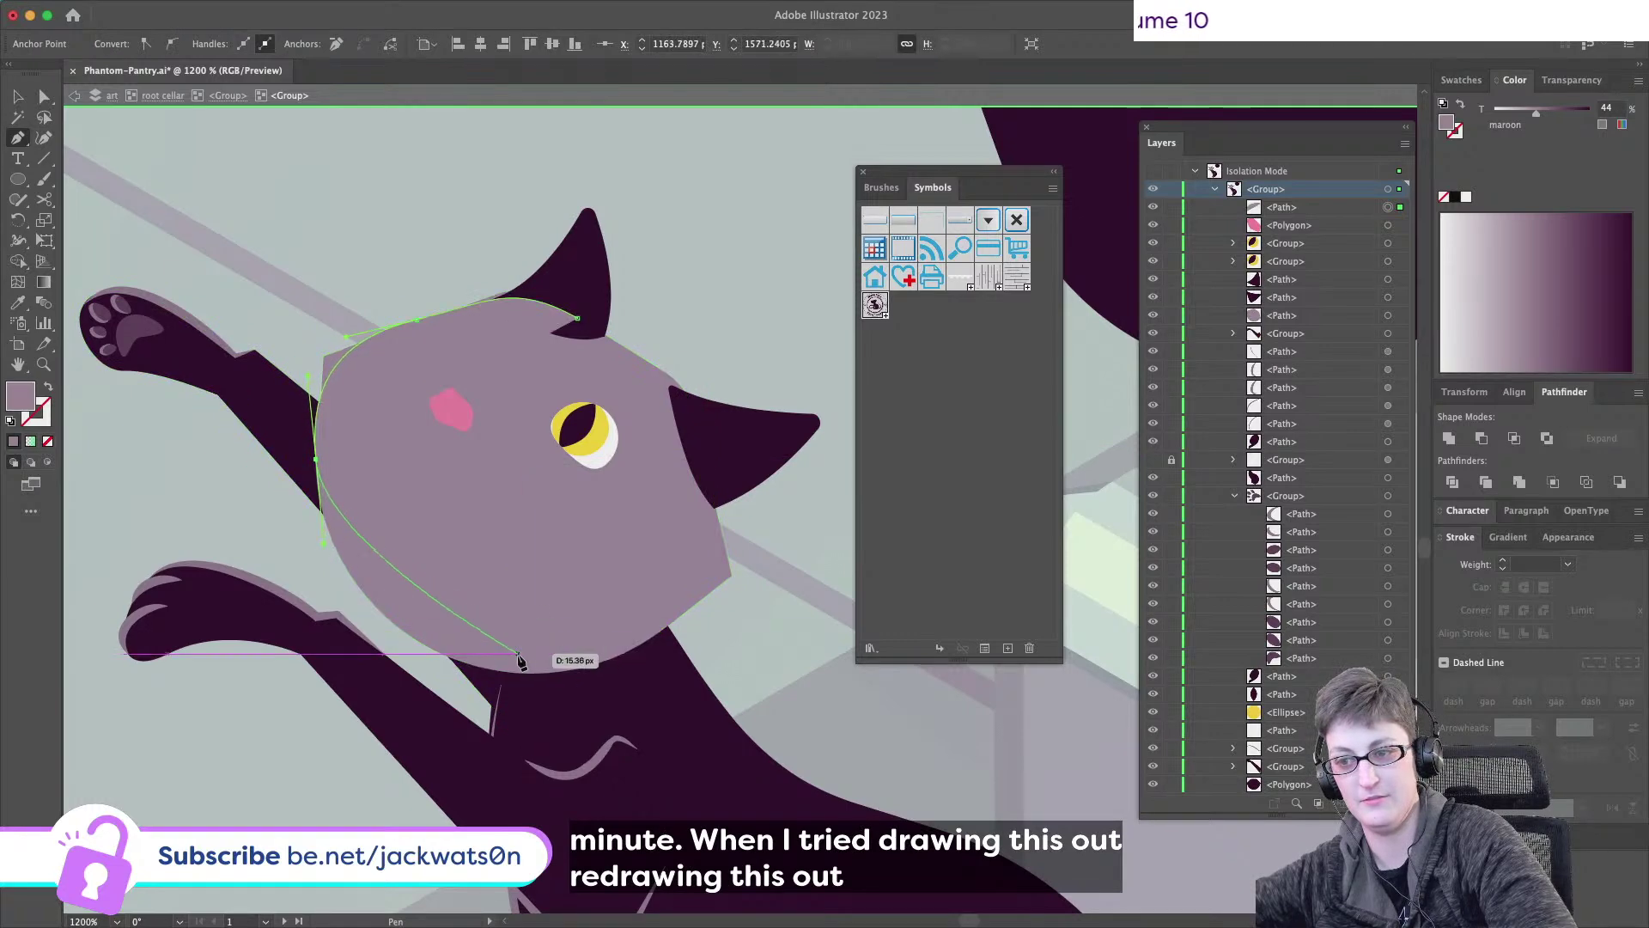
pyautogui.press('super+z')
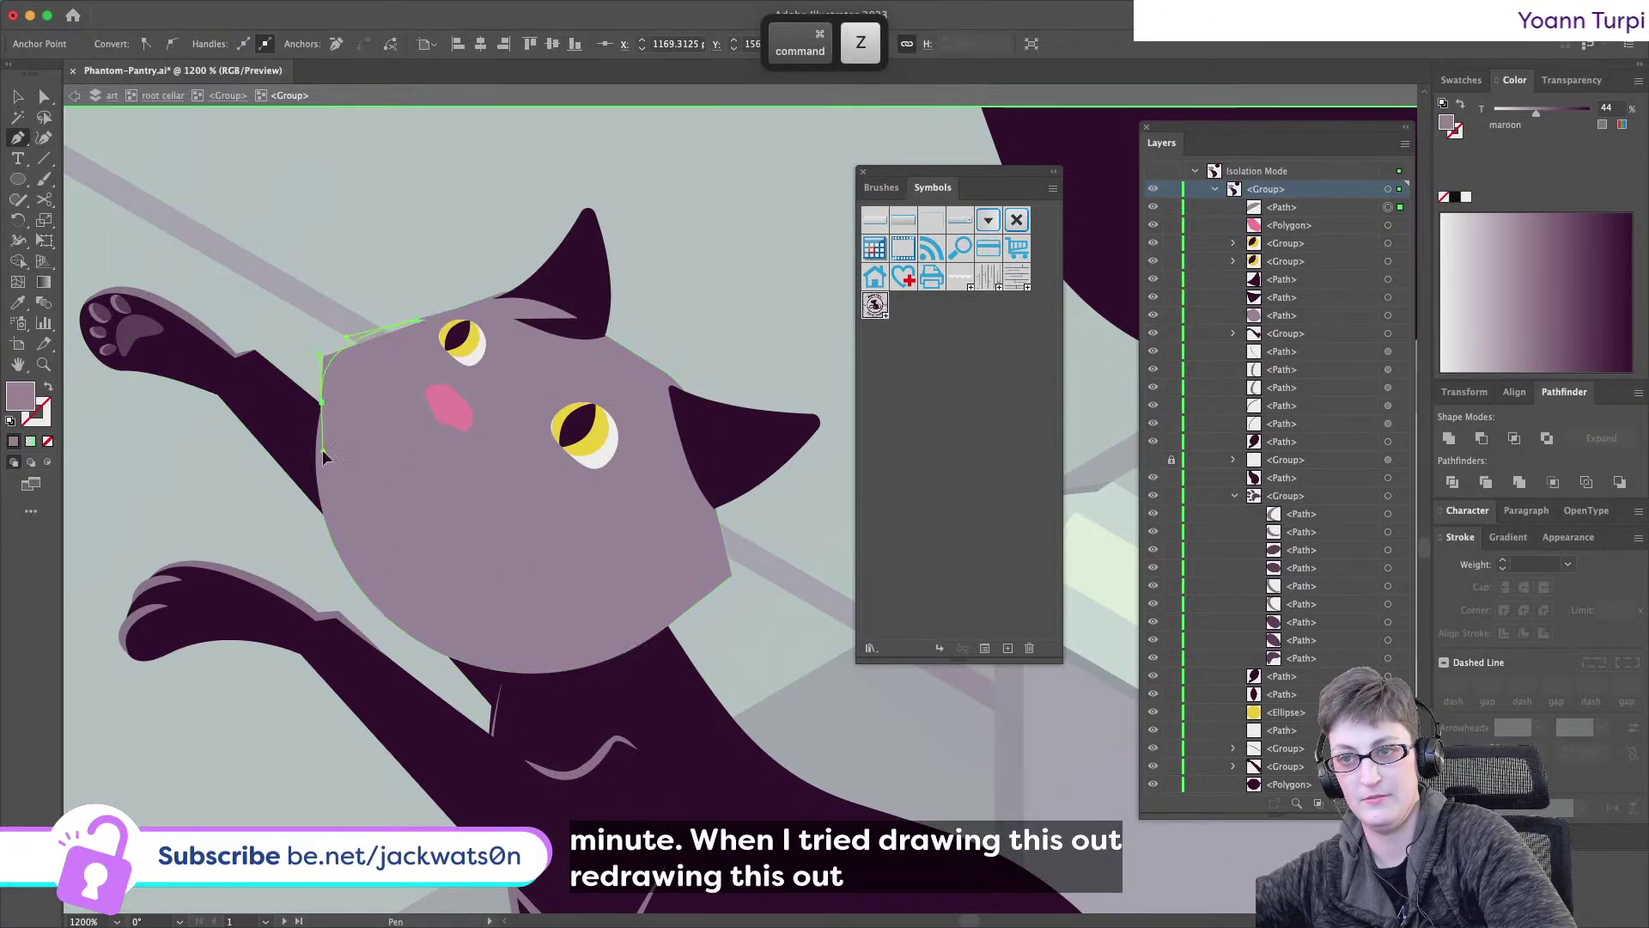
pyautogui.moveTo(391, 611); pyautogui.dragTo(384, 618)
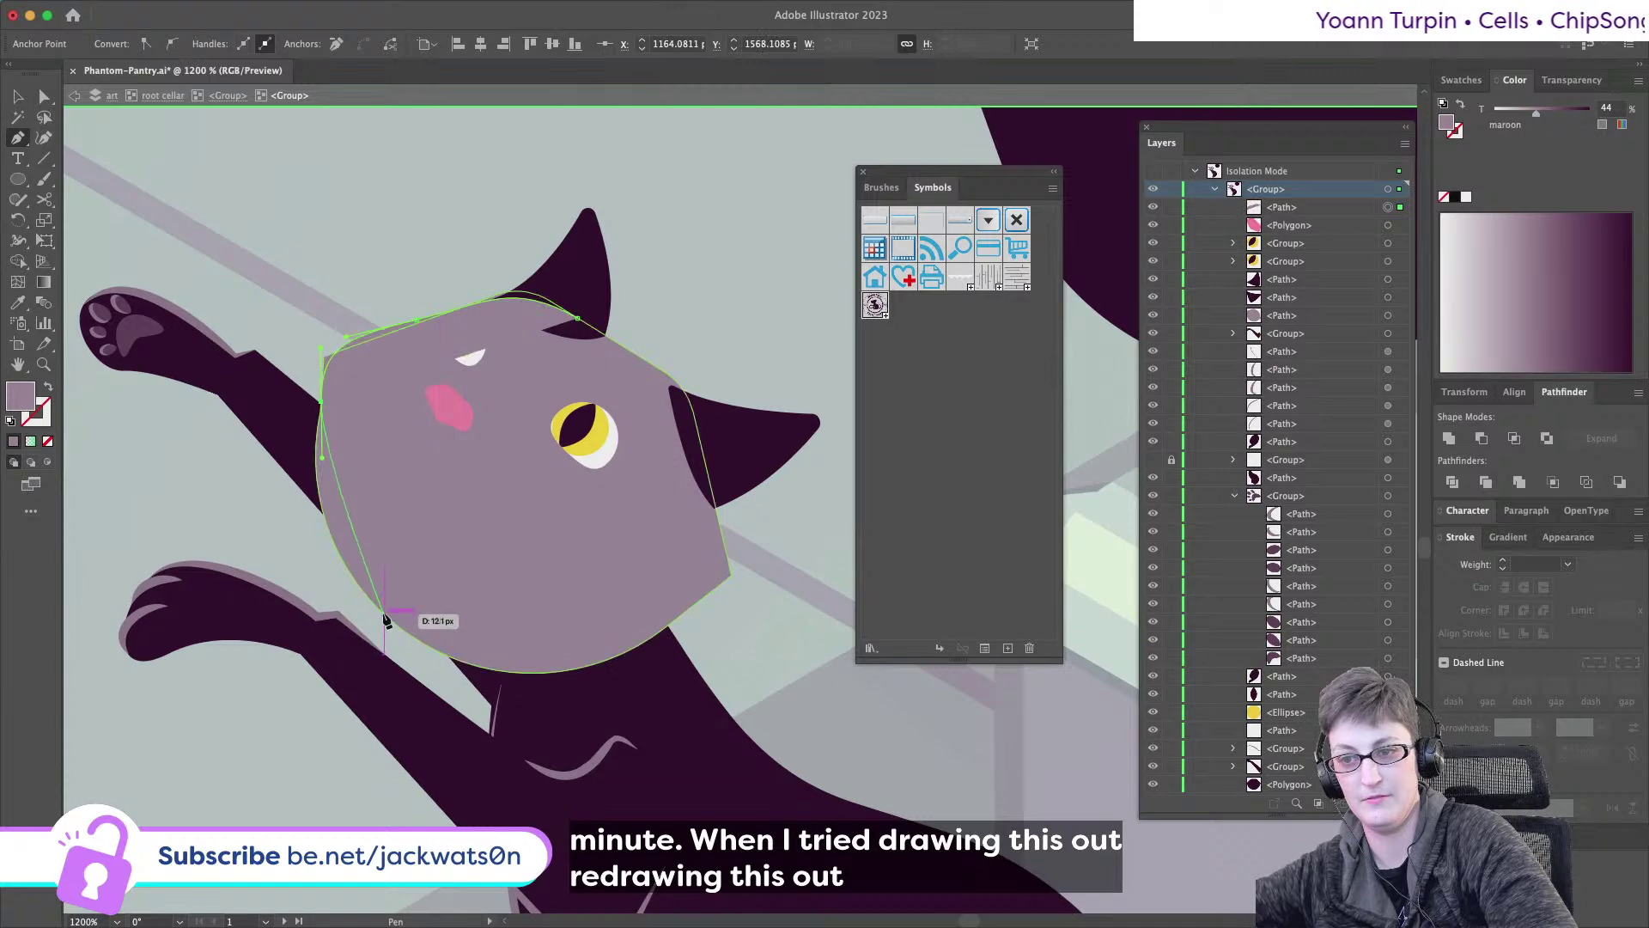
pyautogui.moveTo(637, 587); pyautogui.dragTo(641, 591)
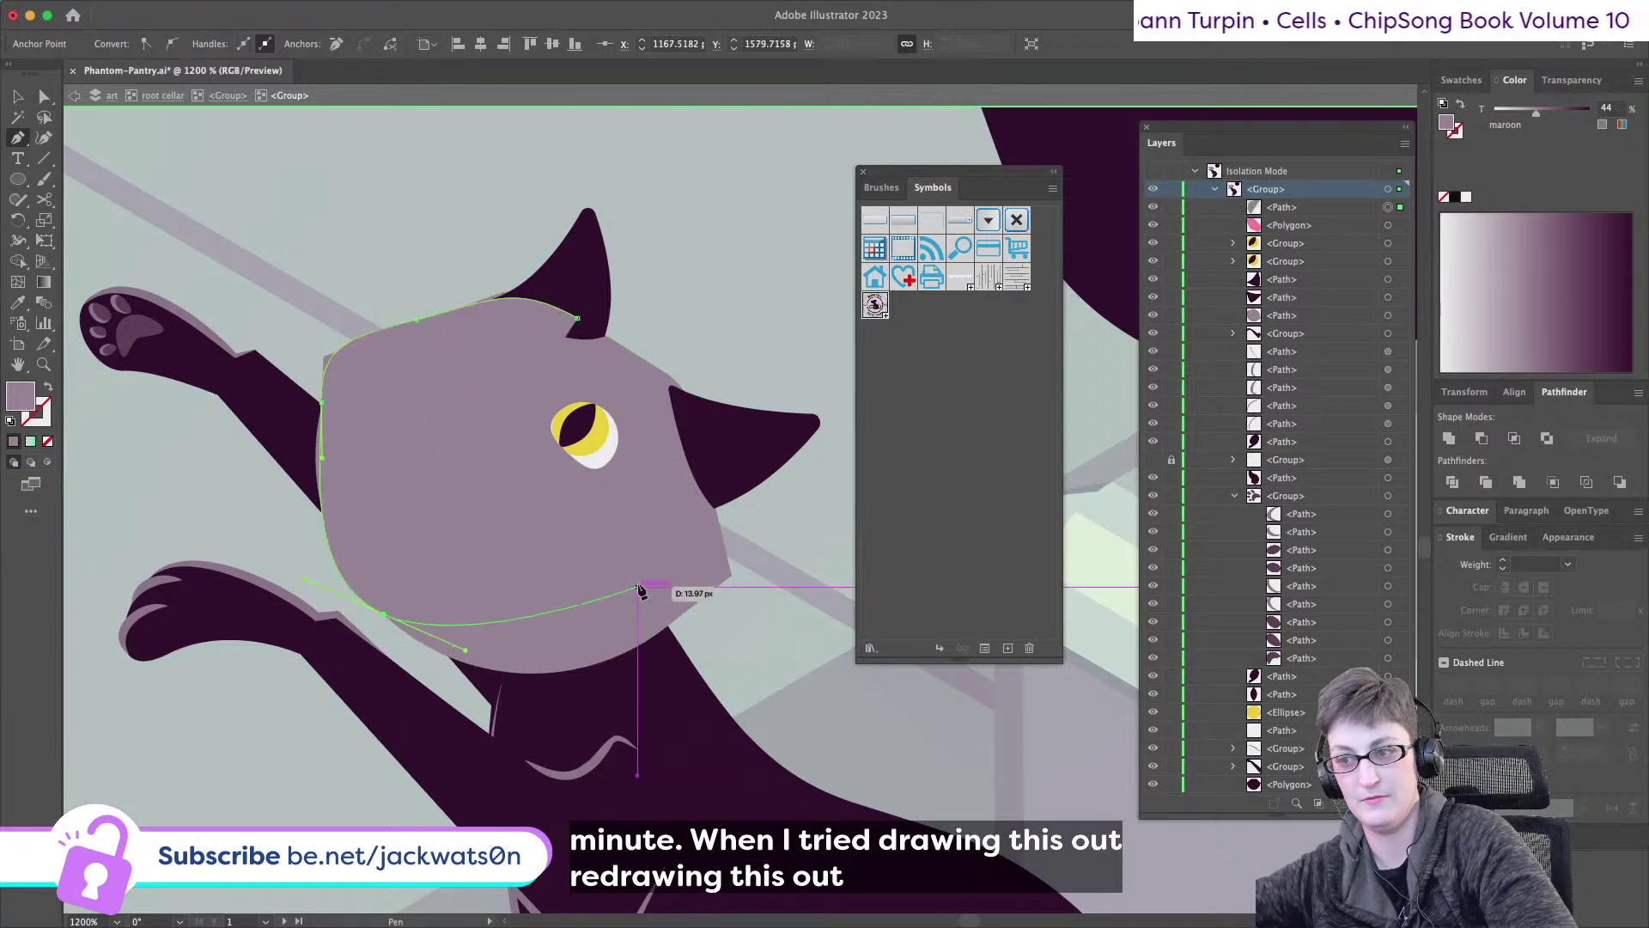
pyautogui.moveTo(739, 573); pyautogui.dragTo(768, 553)
pyautogui.moveTo(683, 391); pyautogui.dragTo(658, 353)
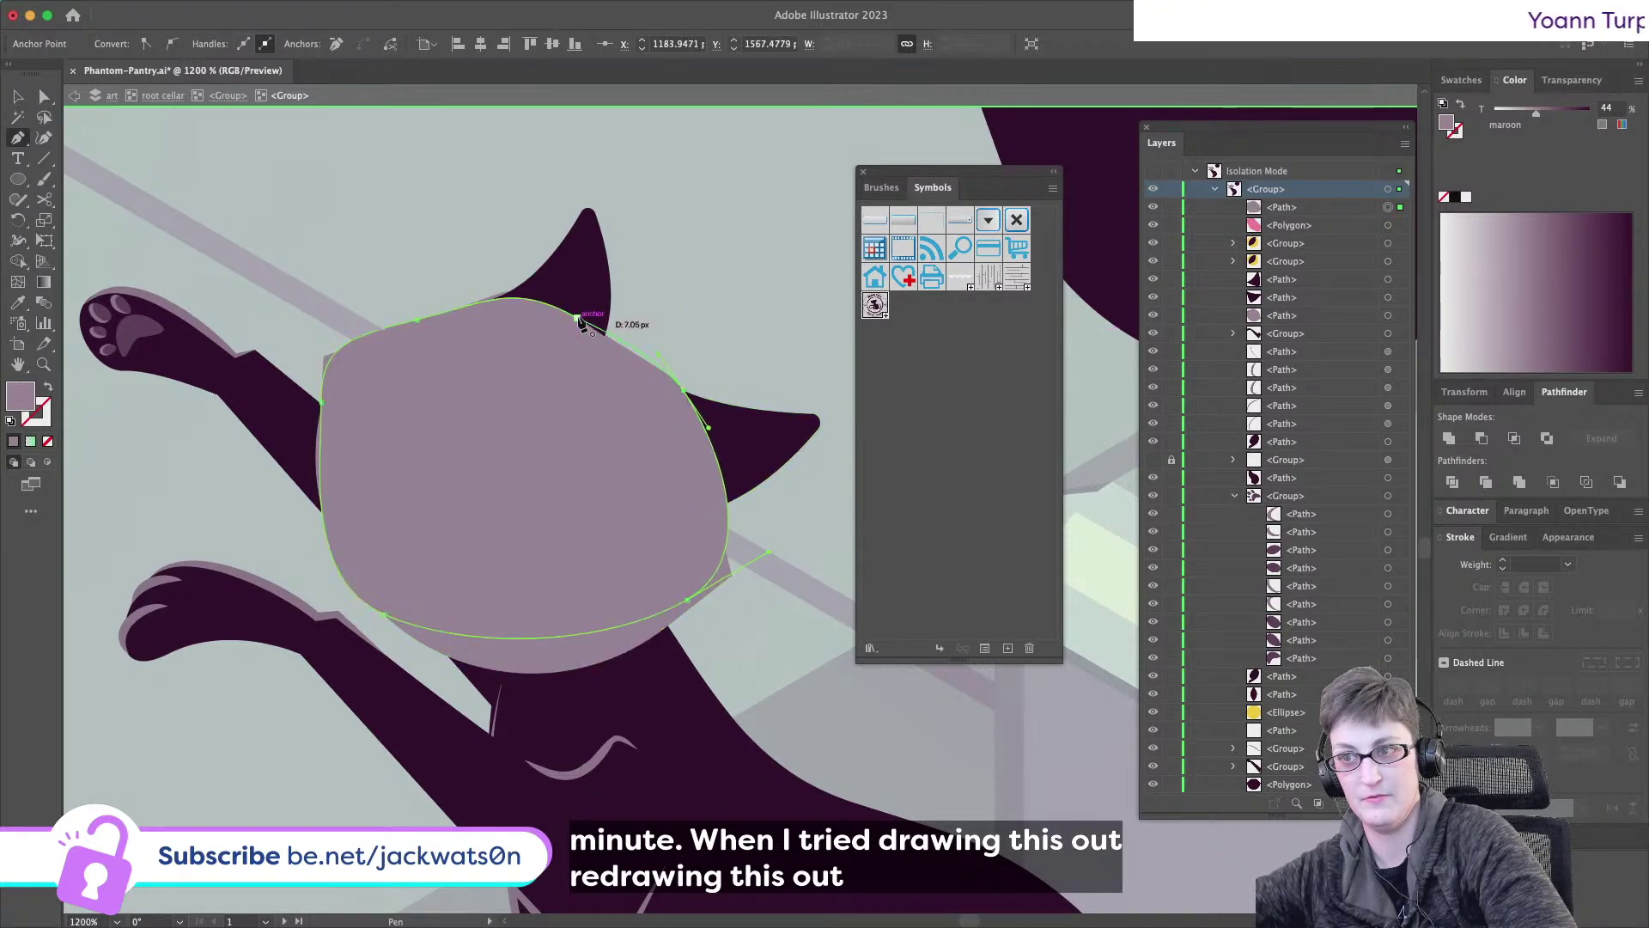
# - Move the newly drawn head shape behind the eyes, nose and ears, and delete the old head shape
pyautogui.click(35, 96)
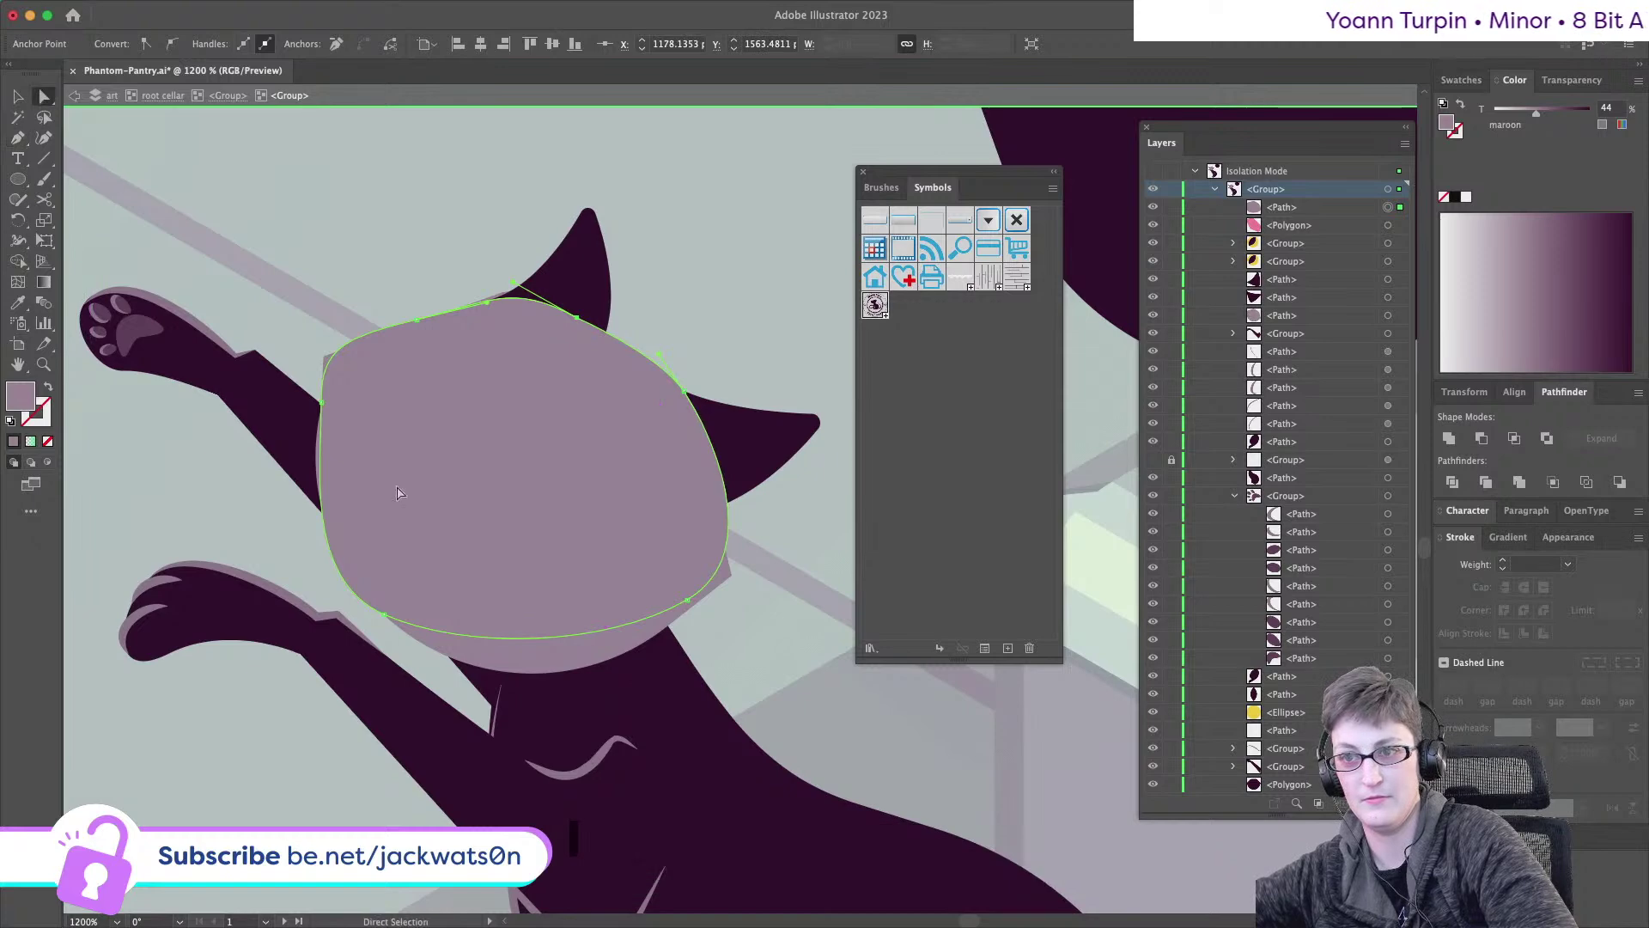
pyautogui.click(380, 469)
pyautogui.press('super+x')
pyautogui.click(591, 646)
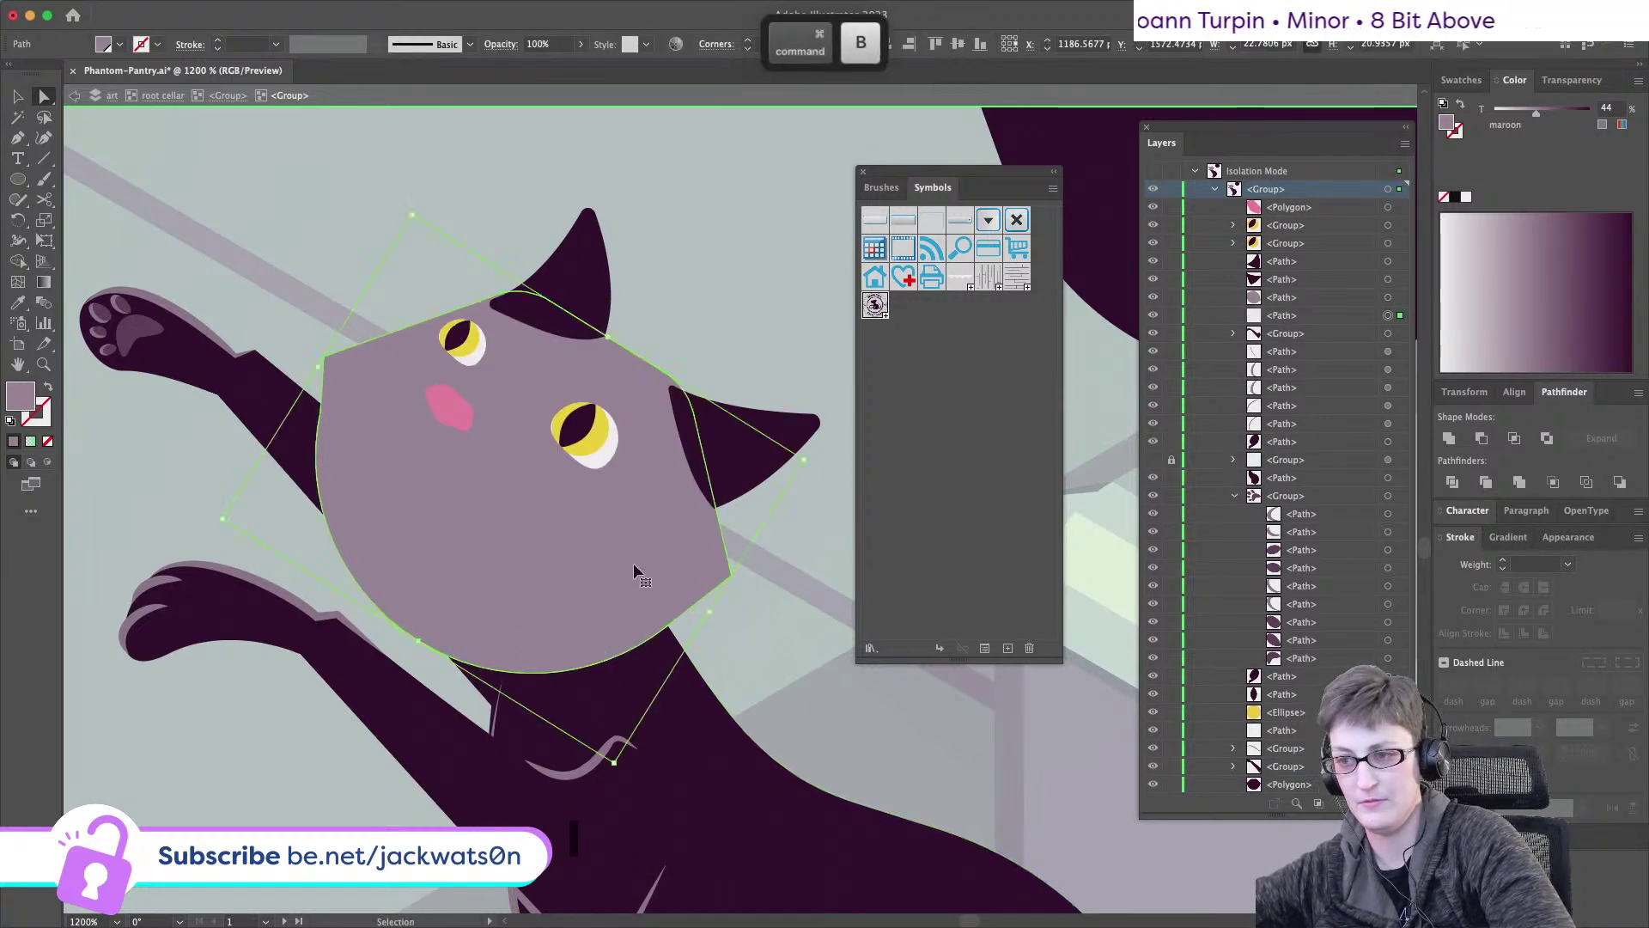
pyautogui.press('BackSpace')
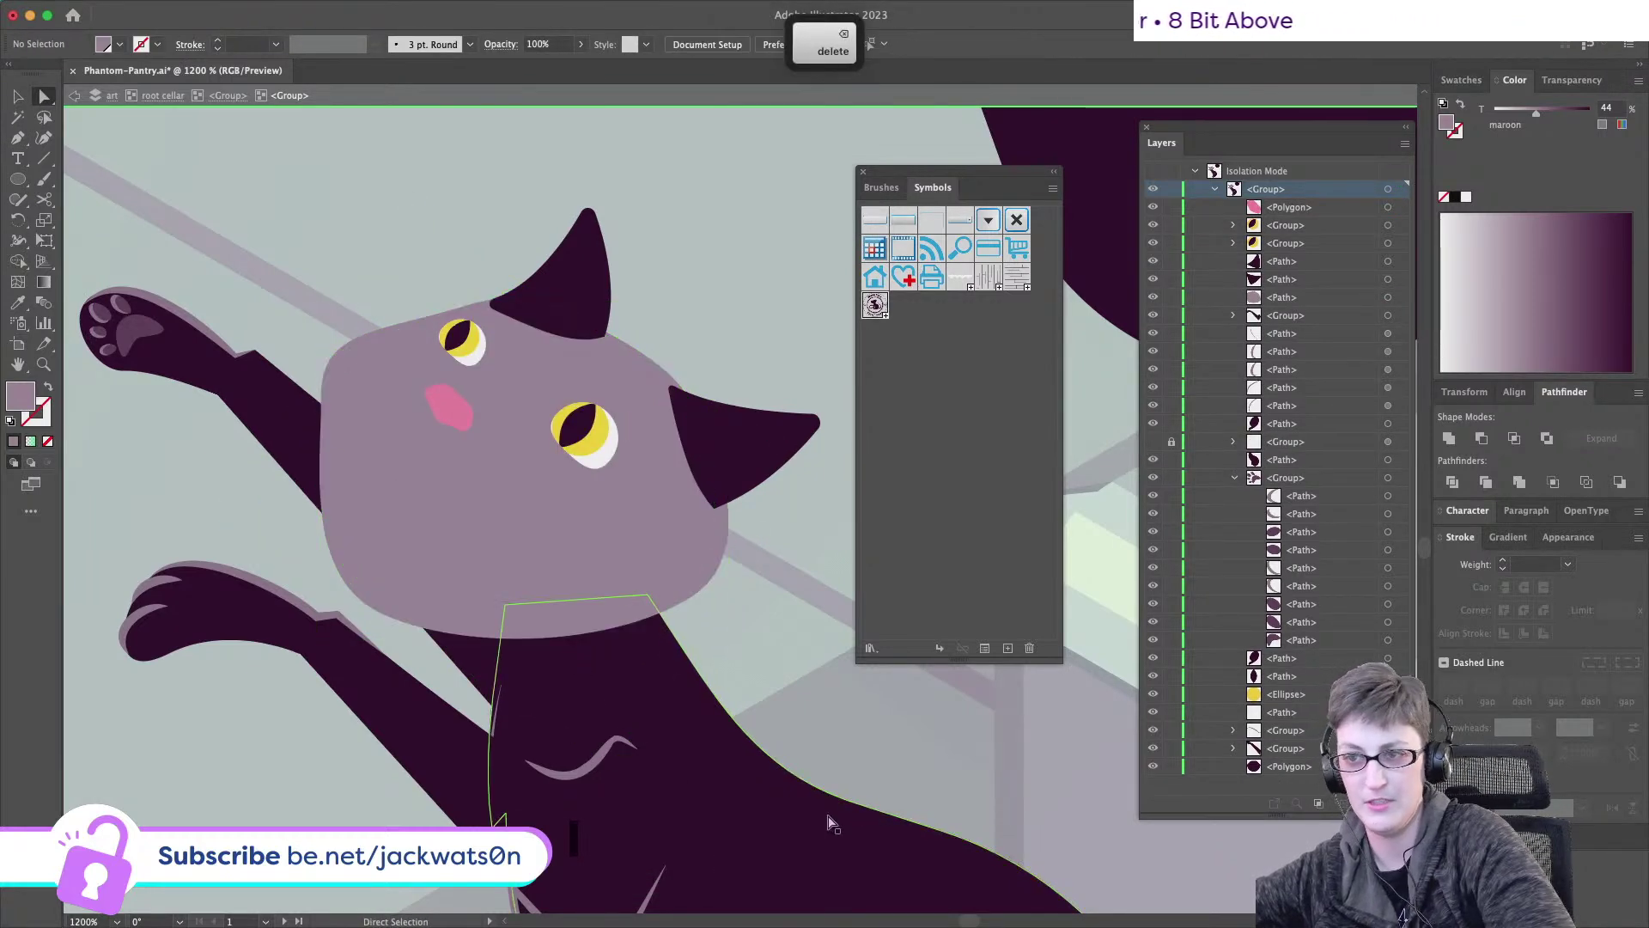
# - Set the new head shape's fill to the full 100% maroon tint
pyautogui.hscroll(2, 605, 584)
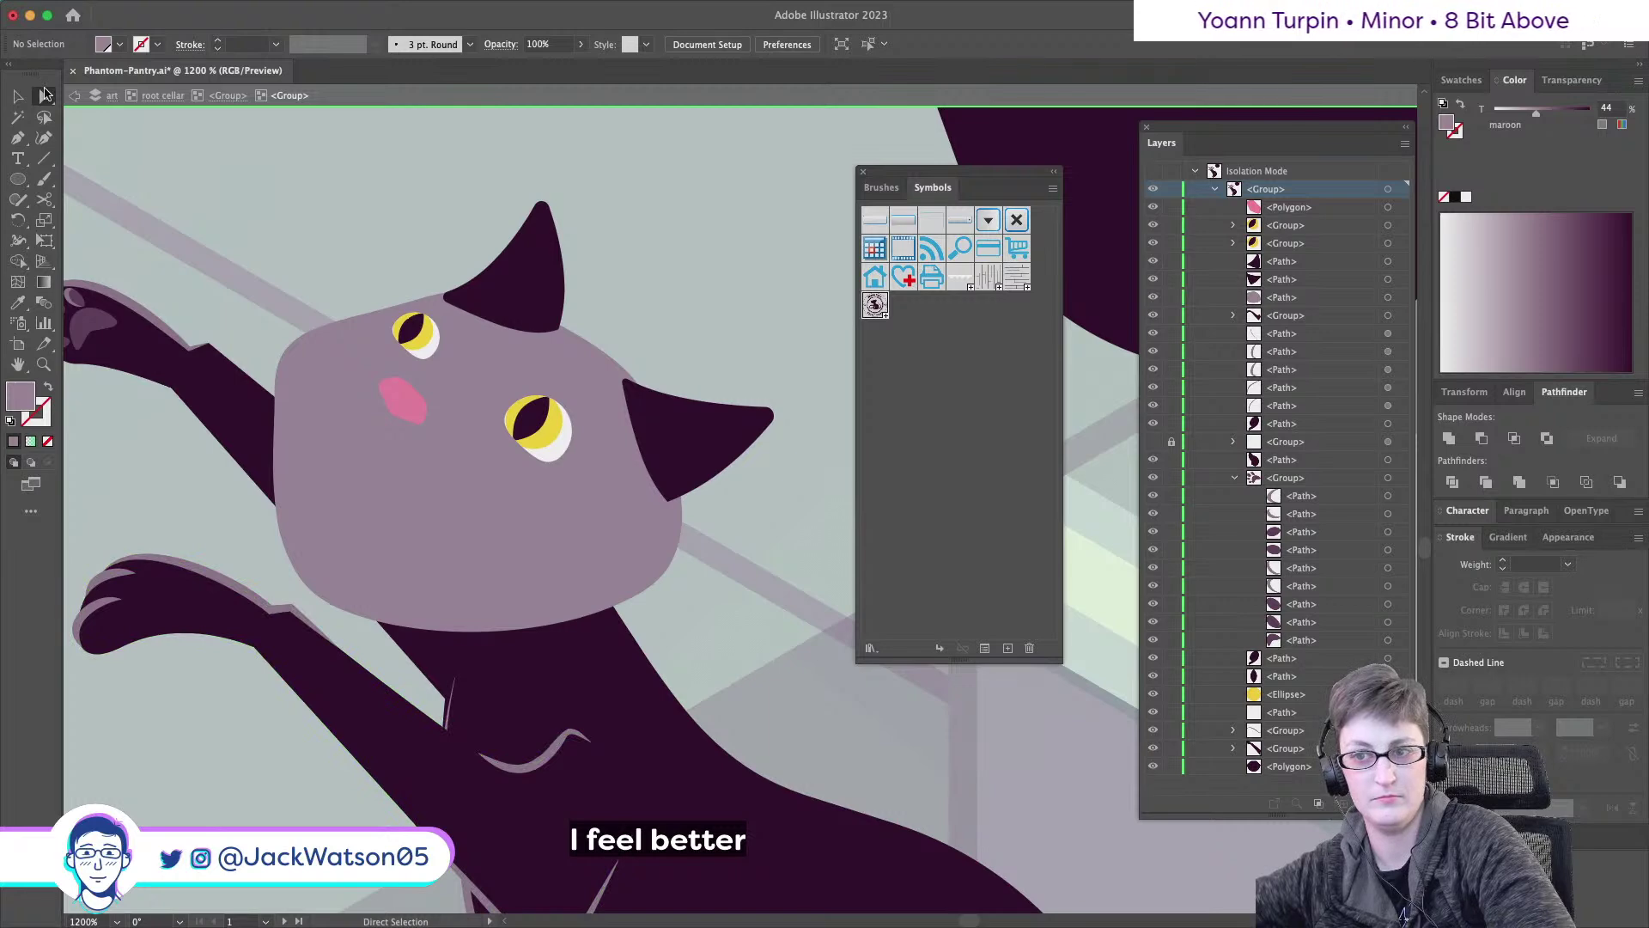
pyautogui.click(644, 598)
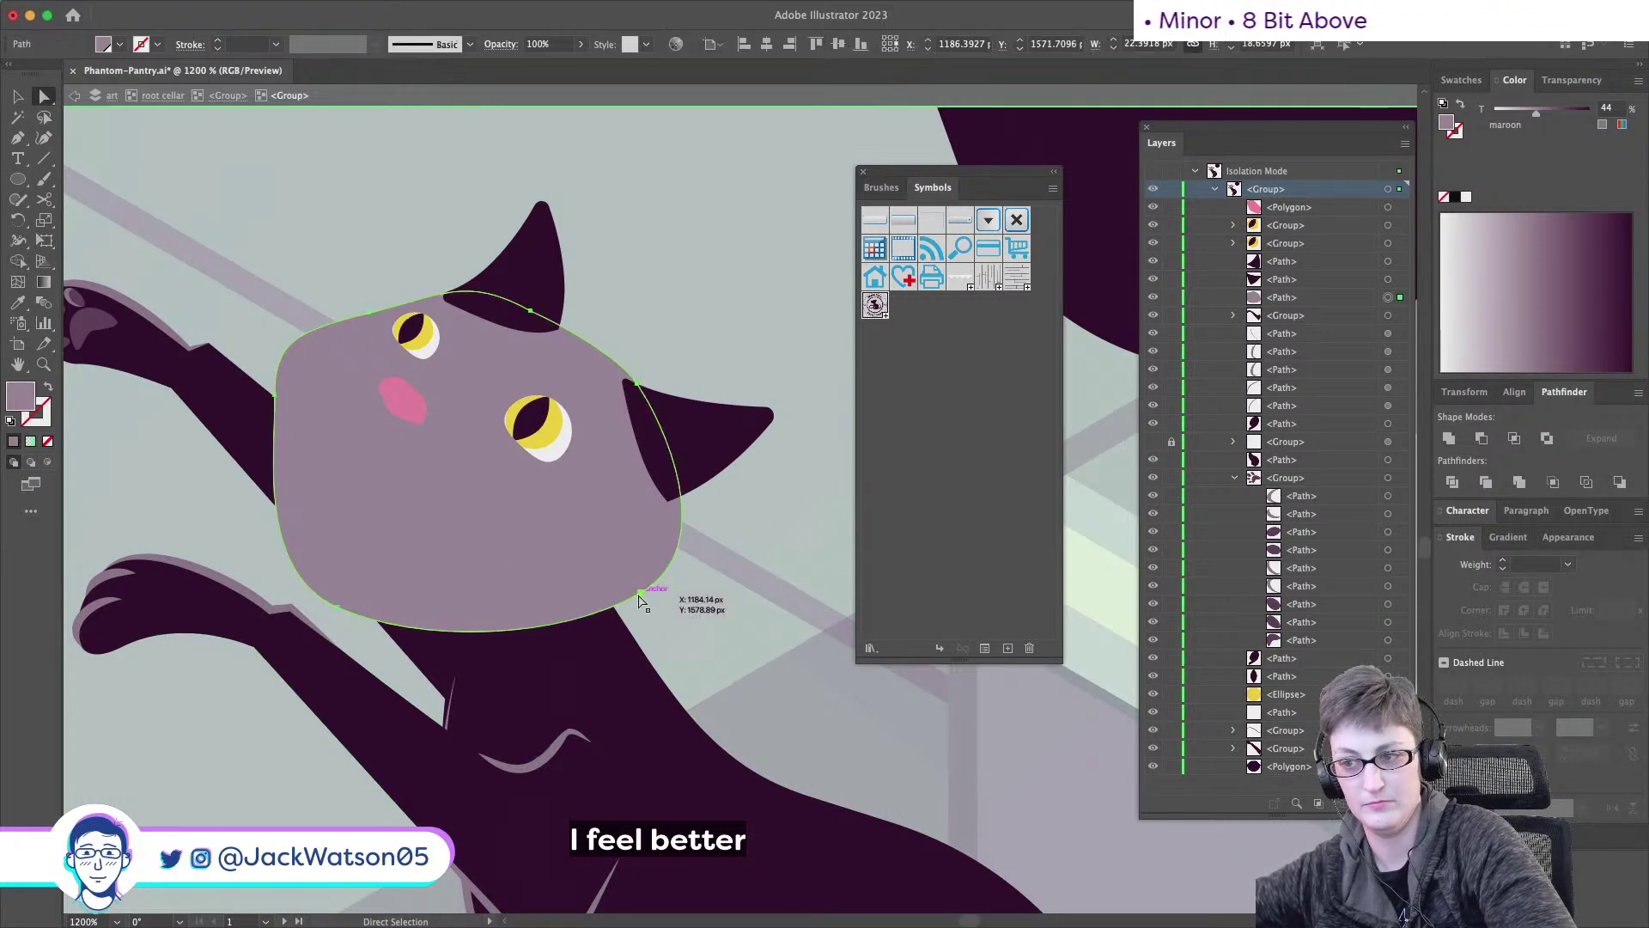
pyautogui.click(639, 598)
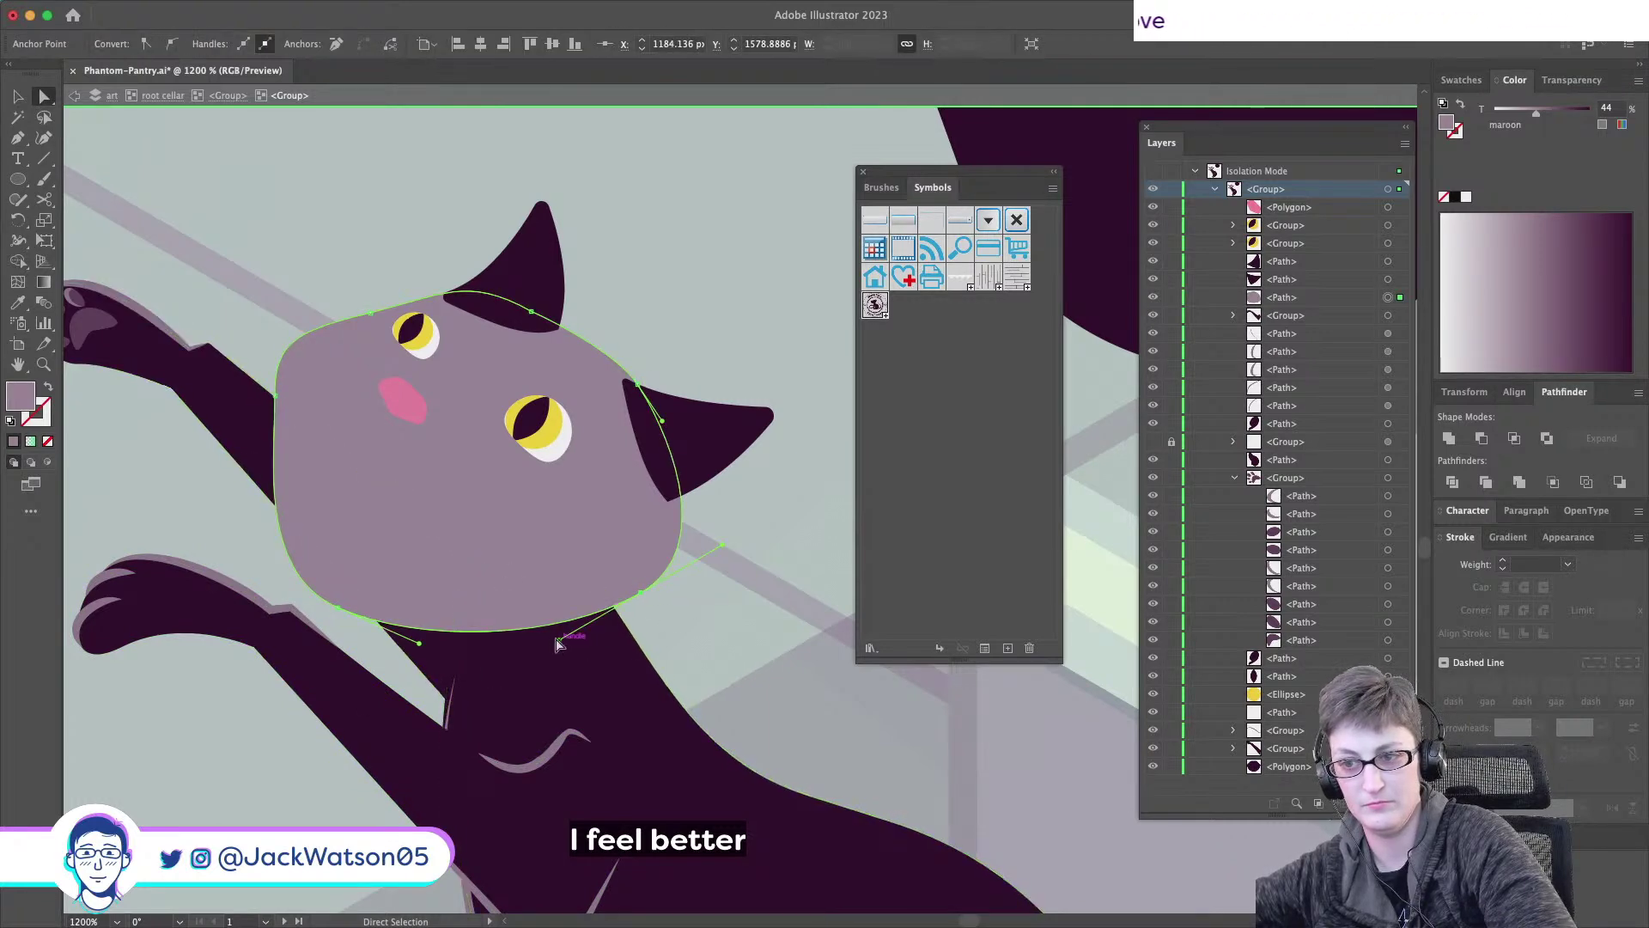
pyautogui.moveTo(418, 646); pyautogui.dragTo(419, 644)
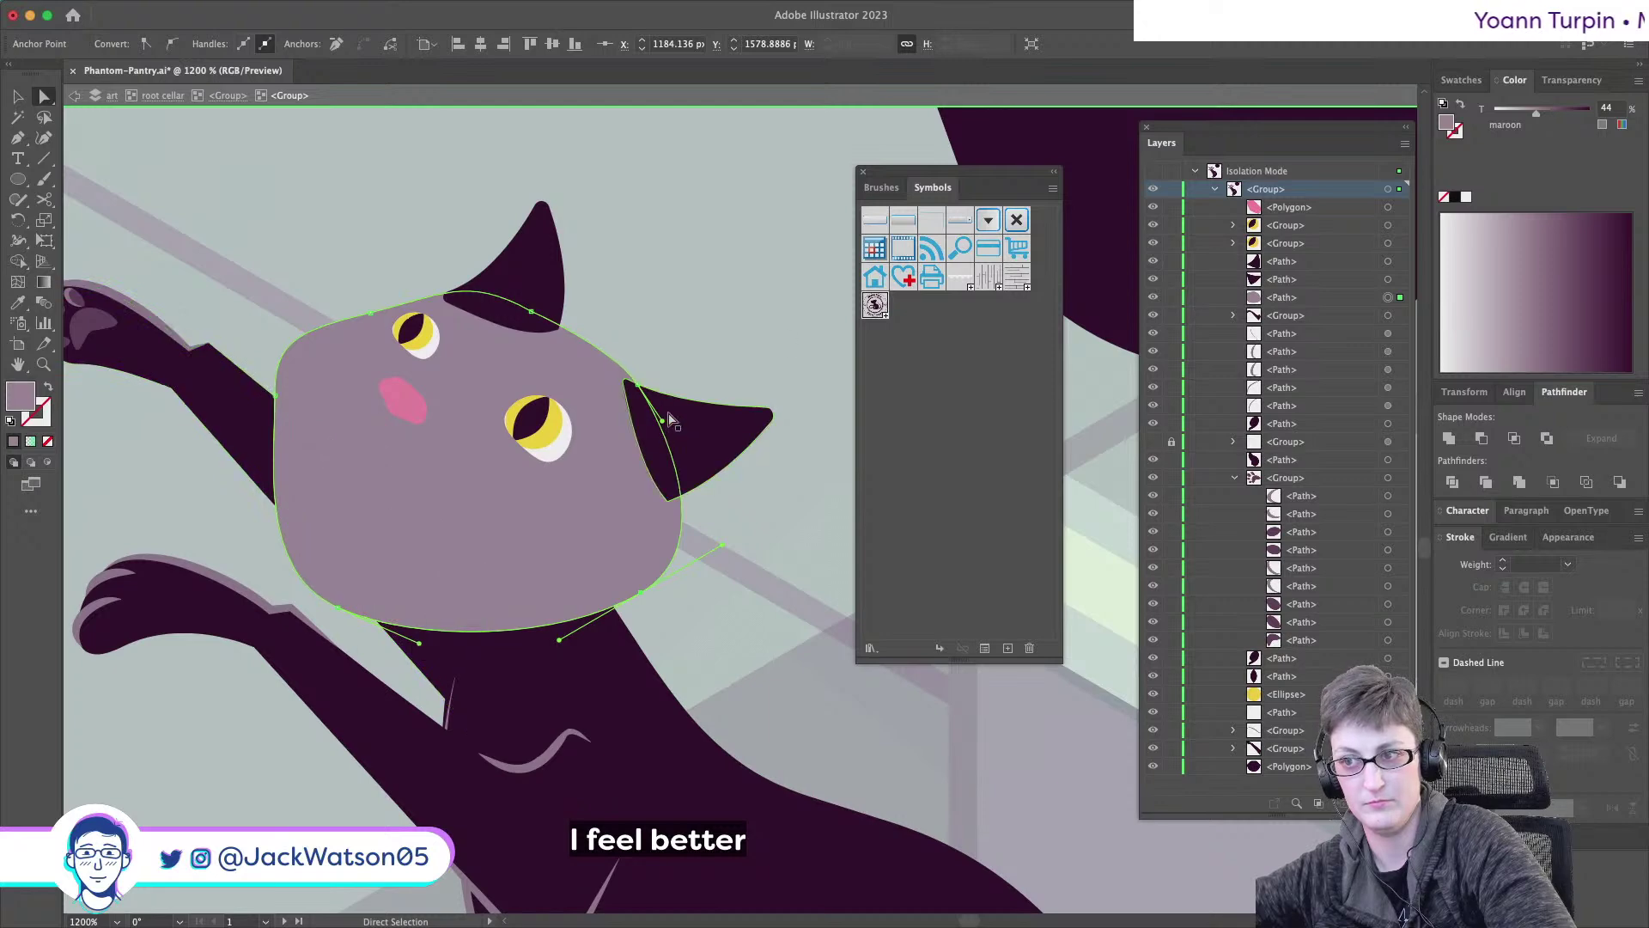
pyautogui.click(640, 390)
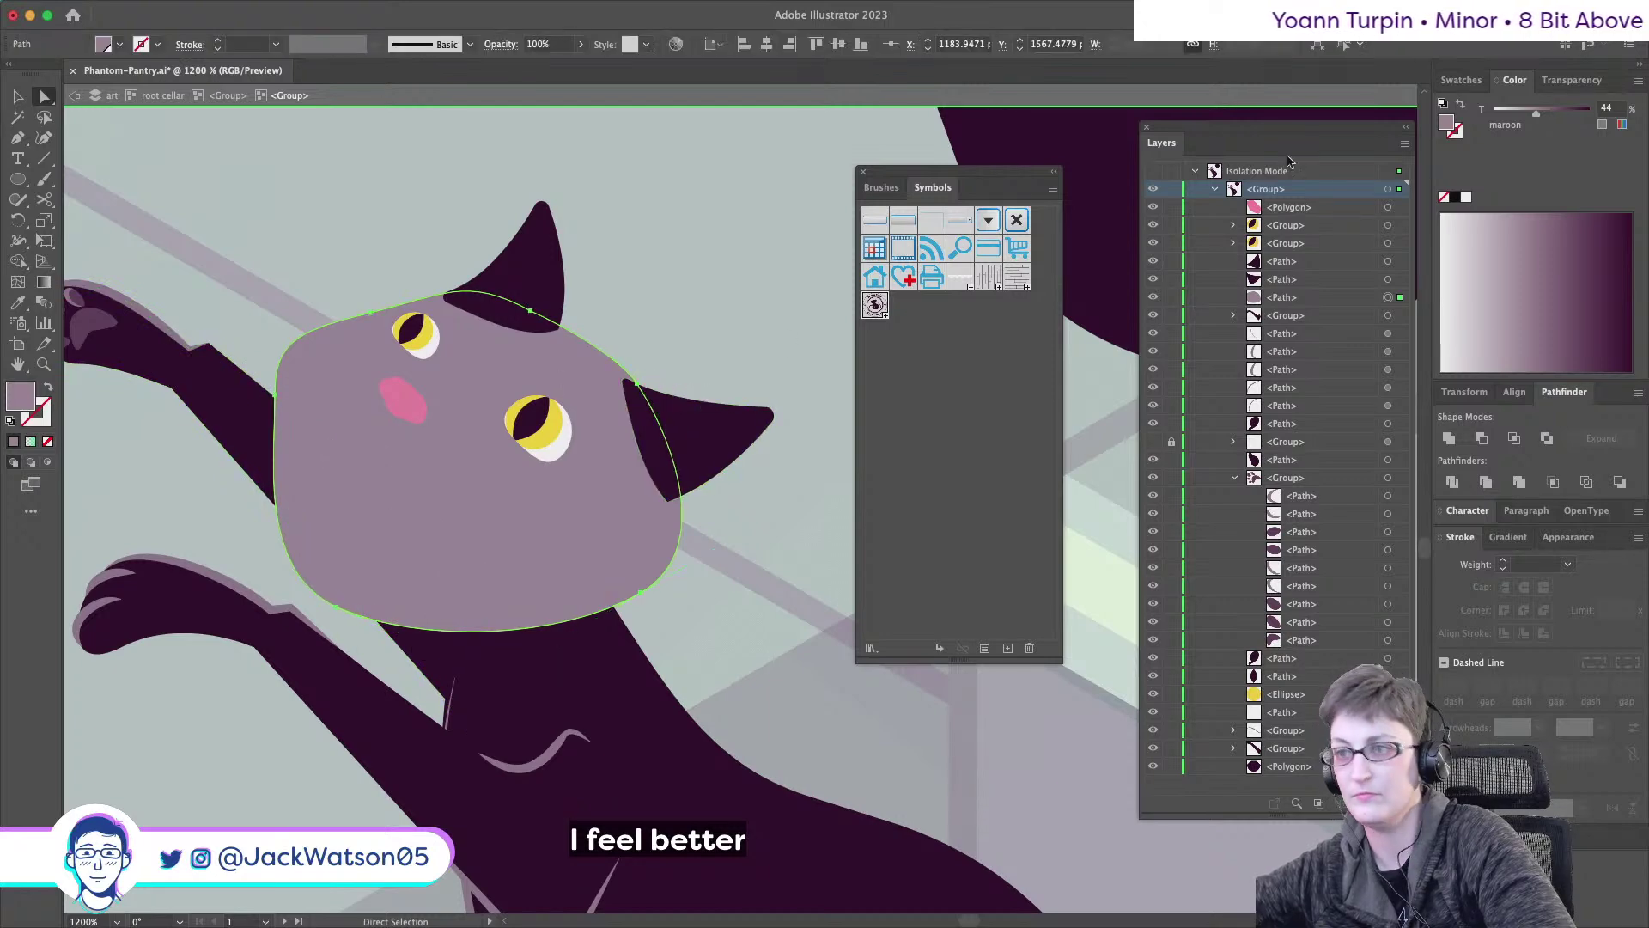
pyautogui.moveTo(1553, 118); pyautogui.dragTo(1589, 113)
pyautogui.click(633, 324)
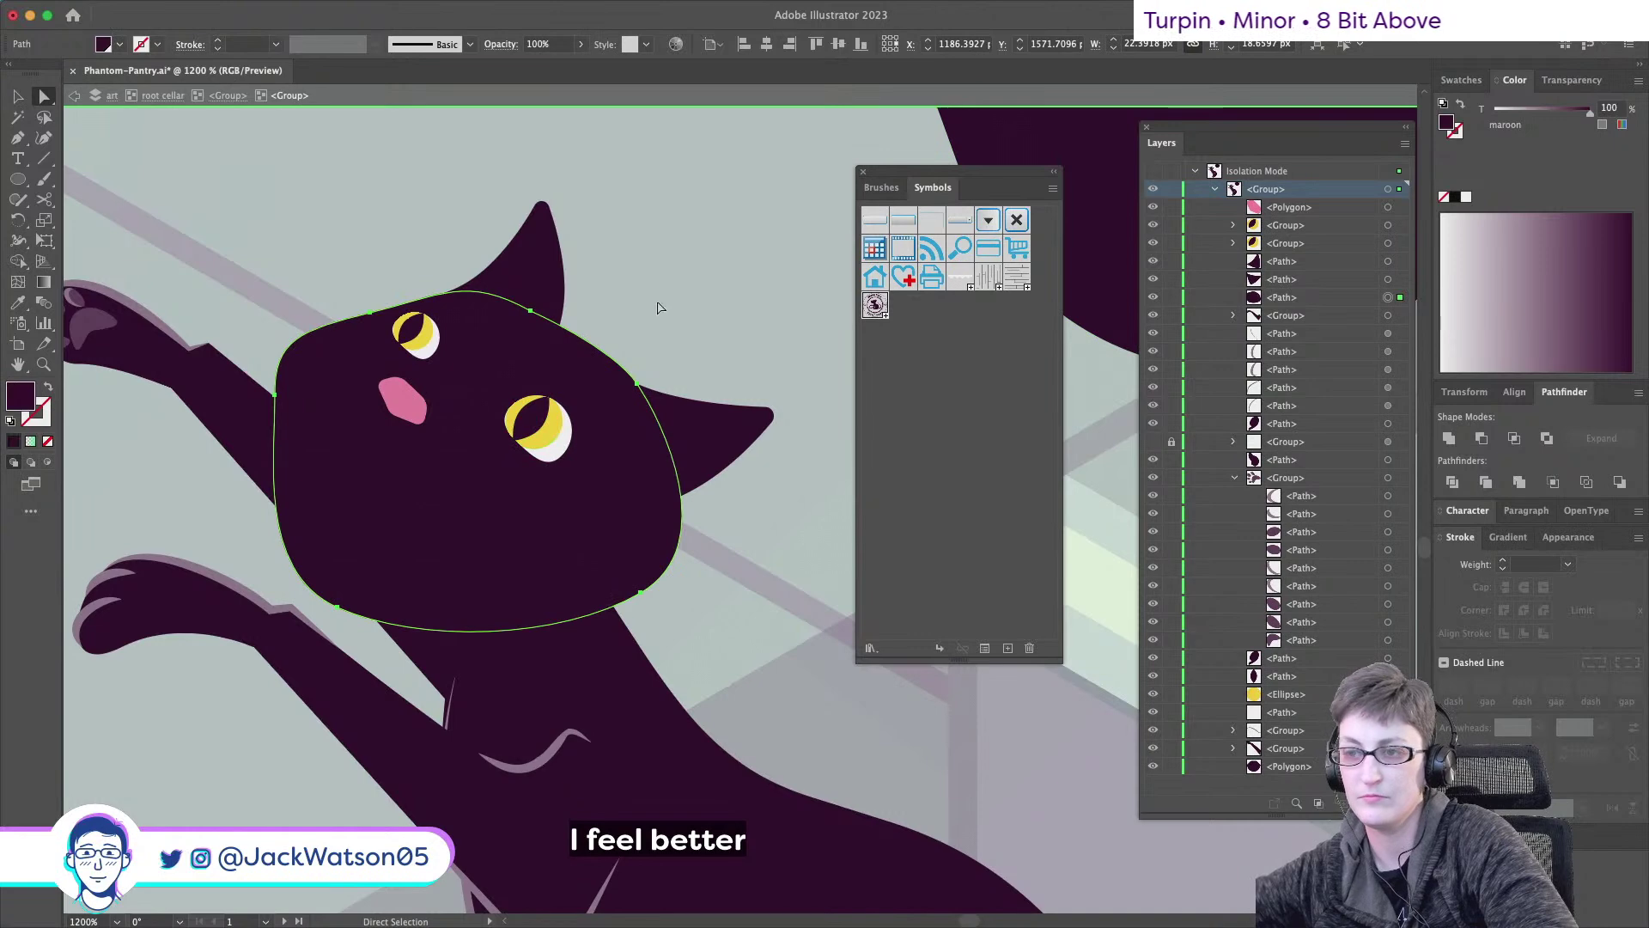
# - Rotate the cat's pink nose slightly counterclockwise
pyautogui.scroll(-5, 666, 305)
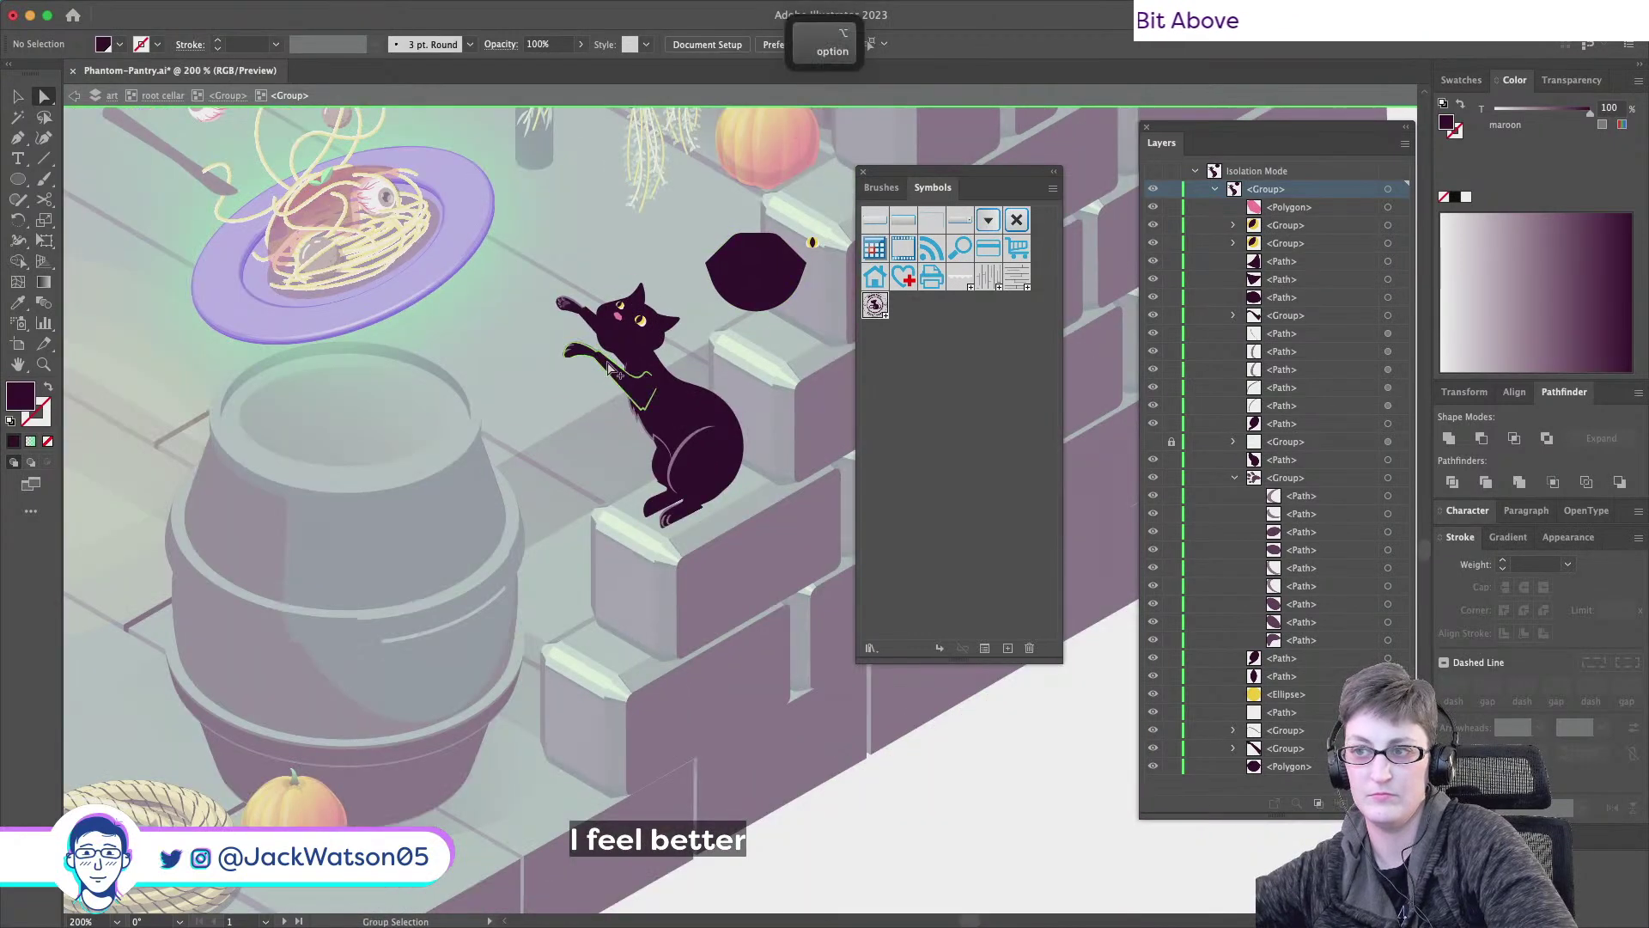
pyautogui.scroll(2, 726, 356)
pyautogui.scroll(4, 511, 324)
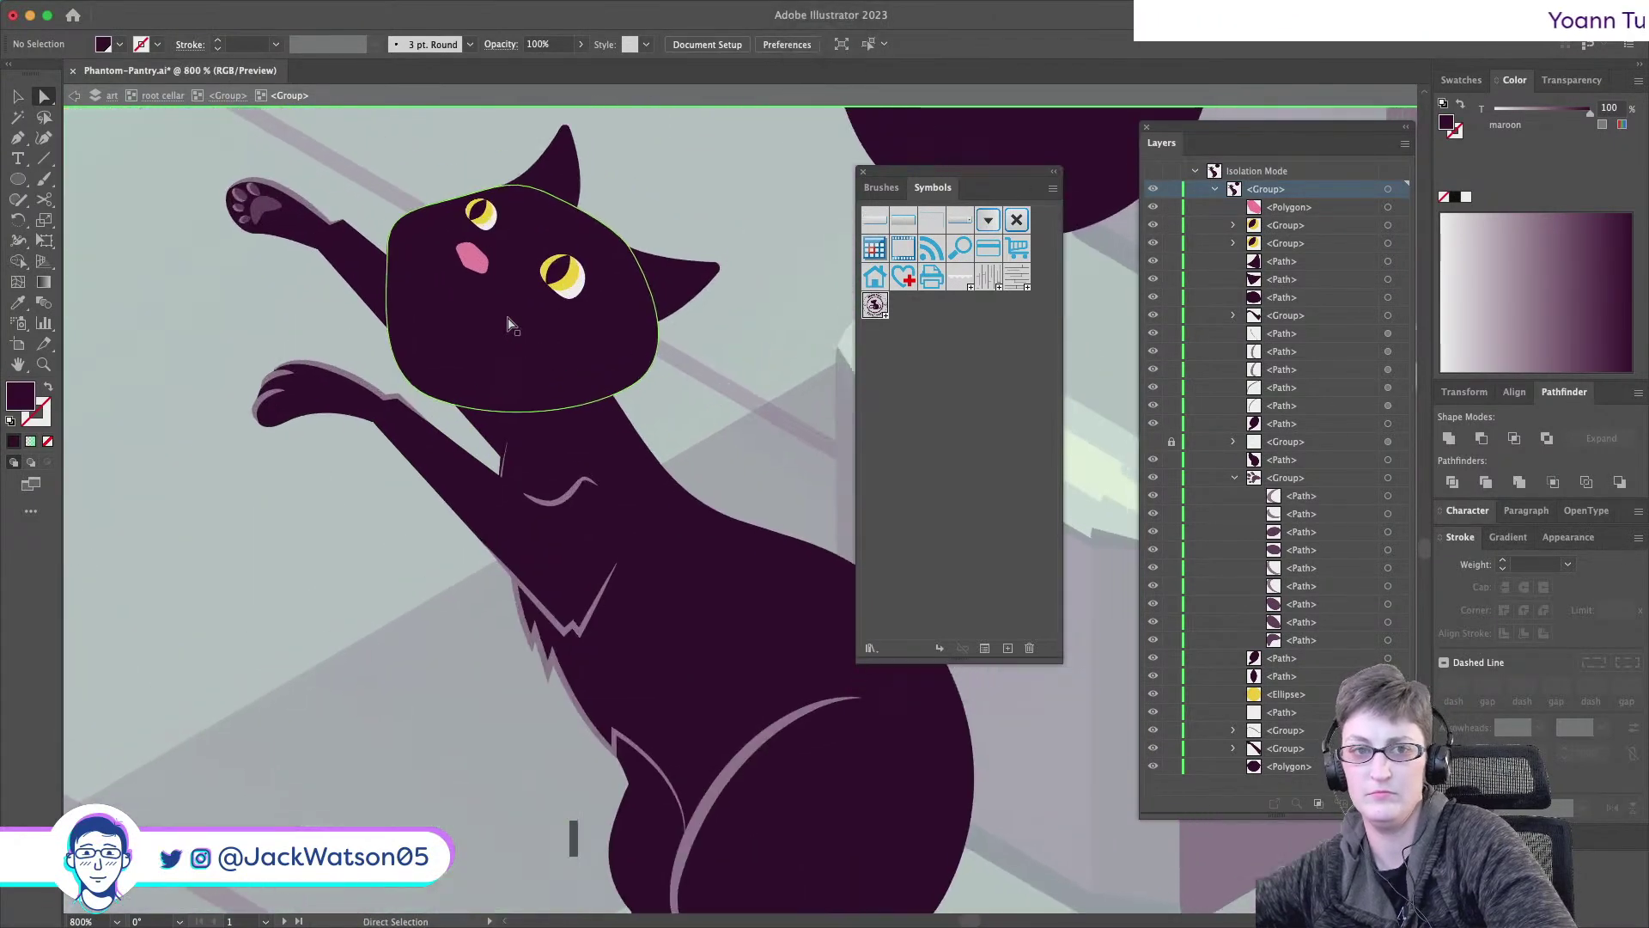
pyautogui.scroll(2, 494, 335)
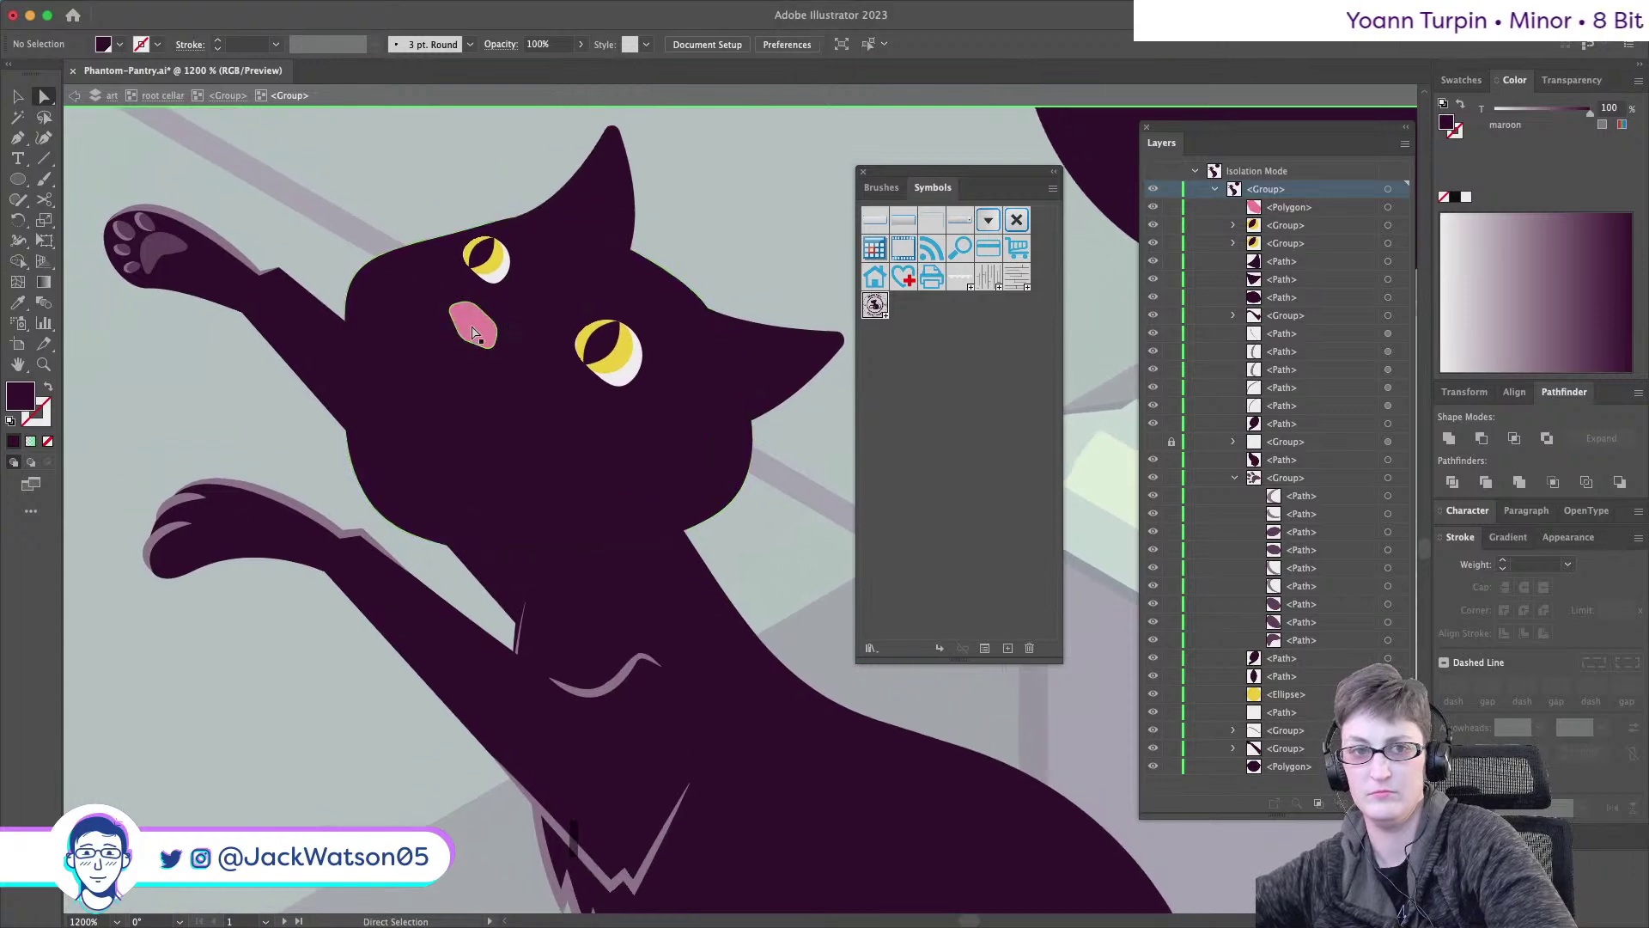
pyautogui.click(471, 332)
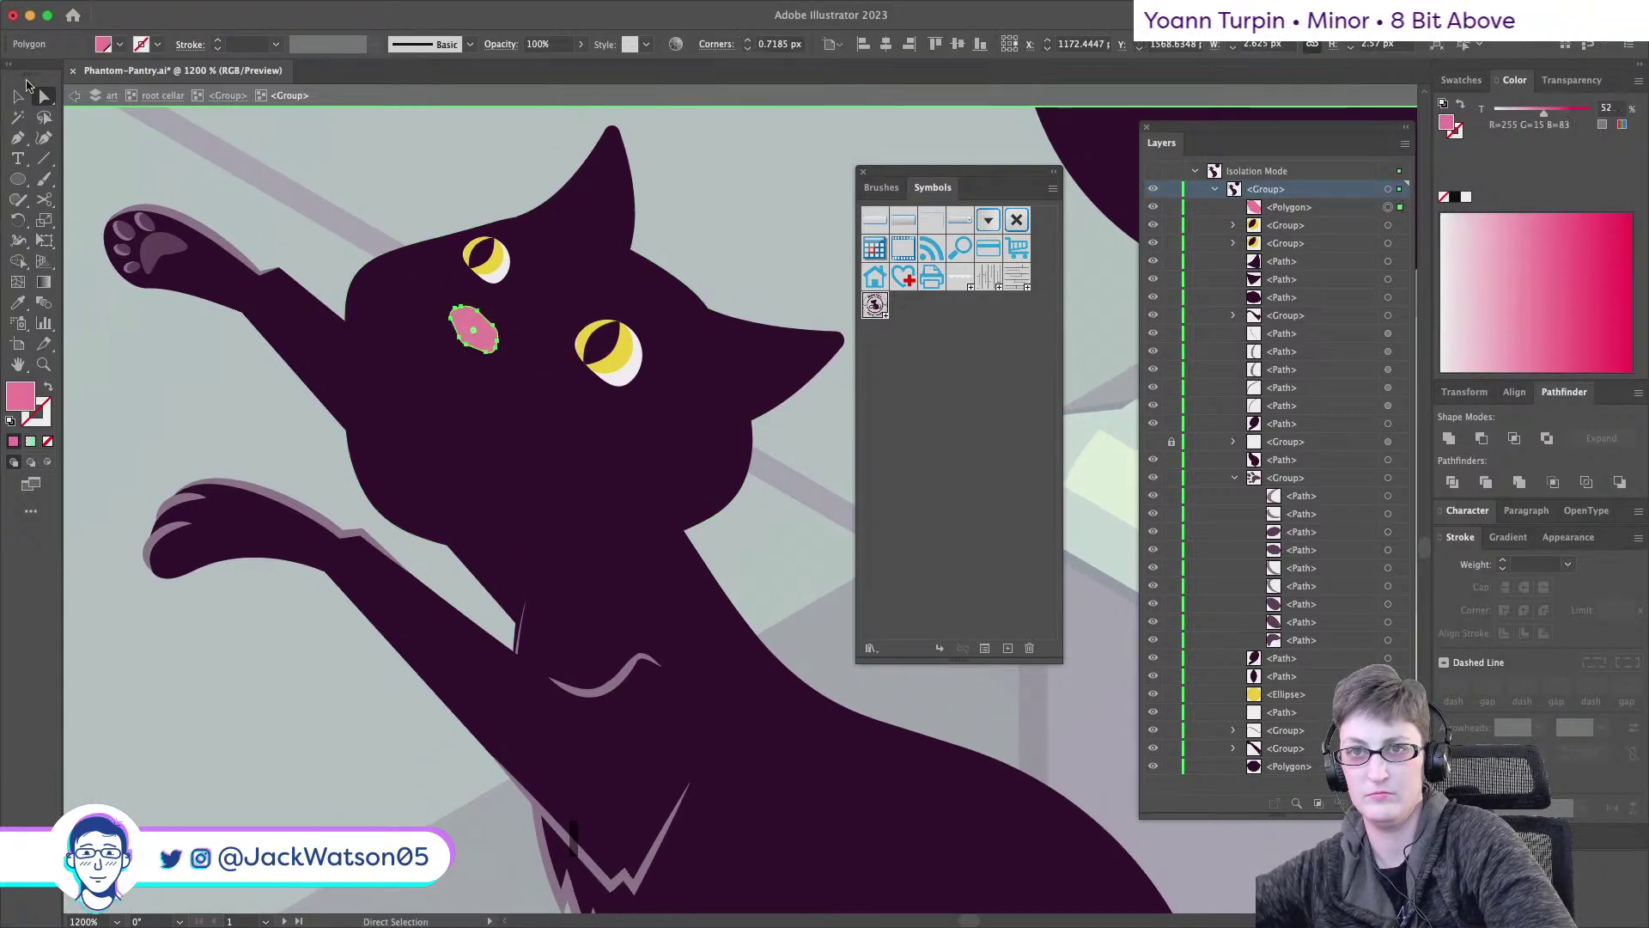
pyautogui.press('v')
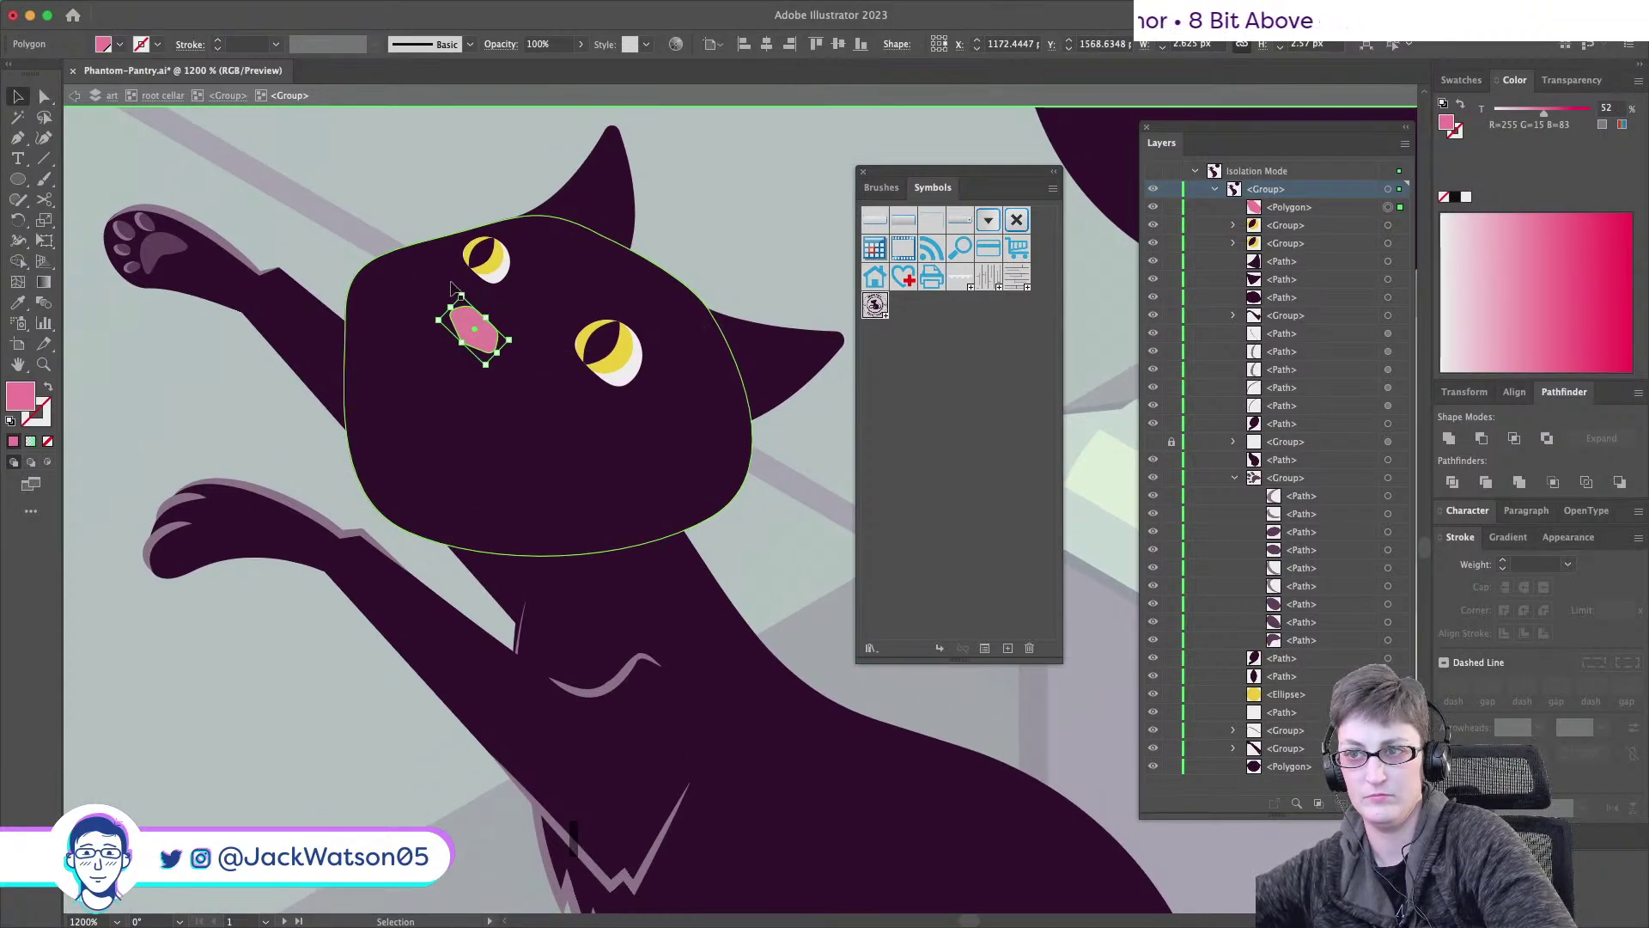
pyautogui.moveTo(458, 290); pyautogui.dragTo(446, 288)
pyautogui.press('shift+super+a')
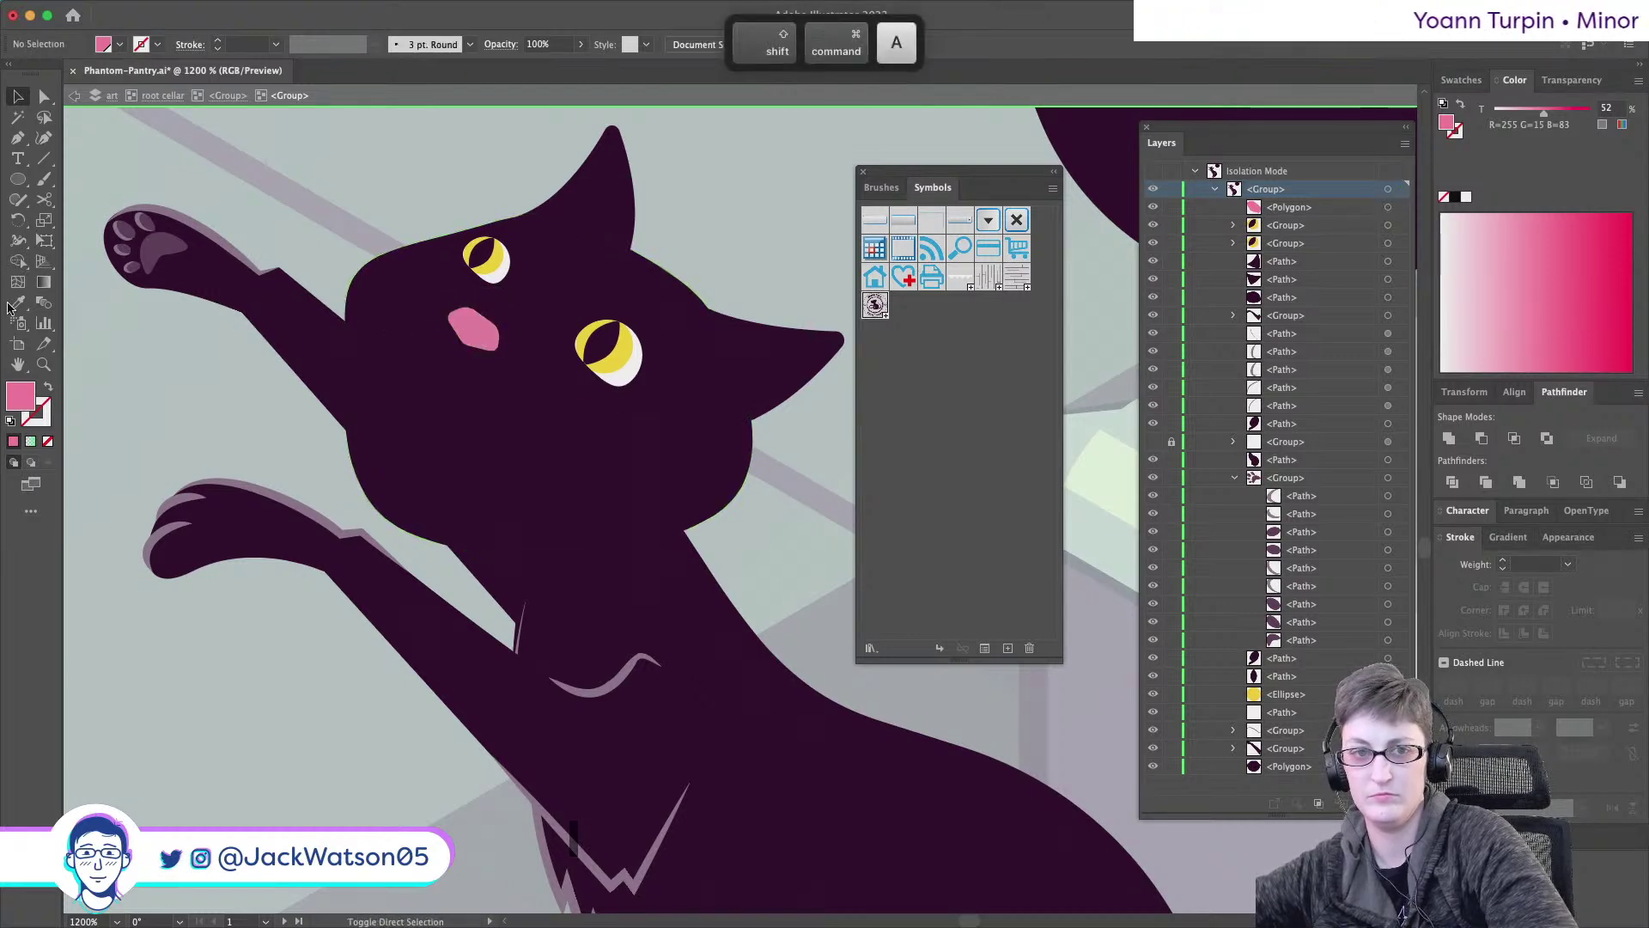
pyautogui.click(17, 137)
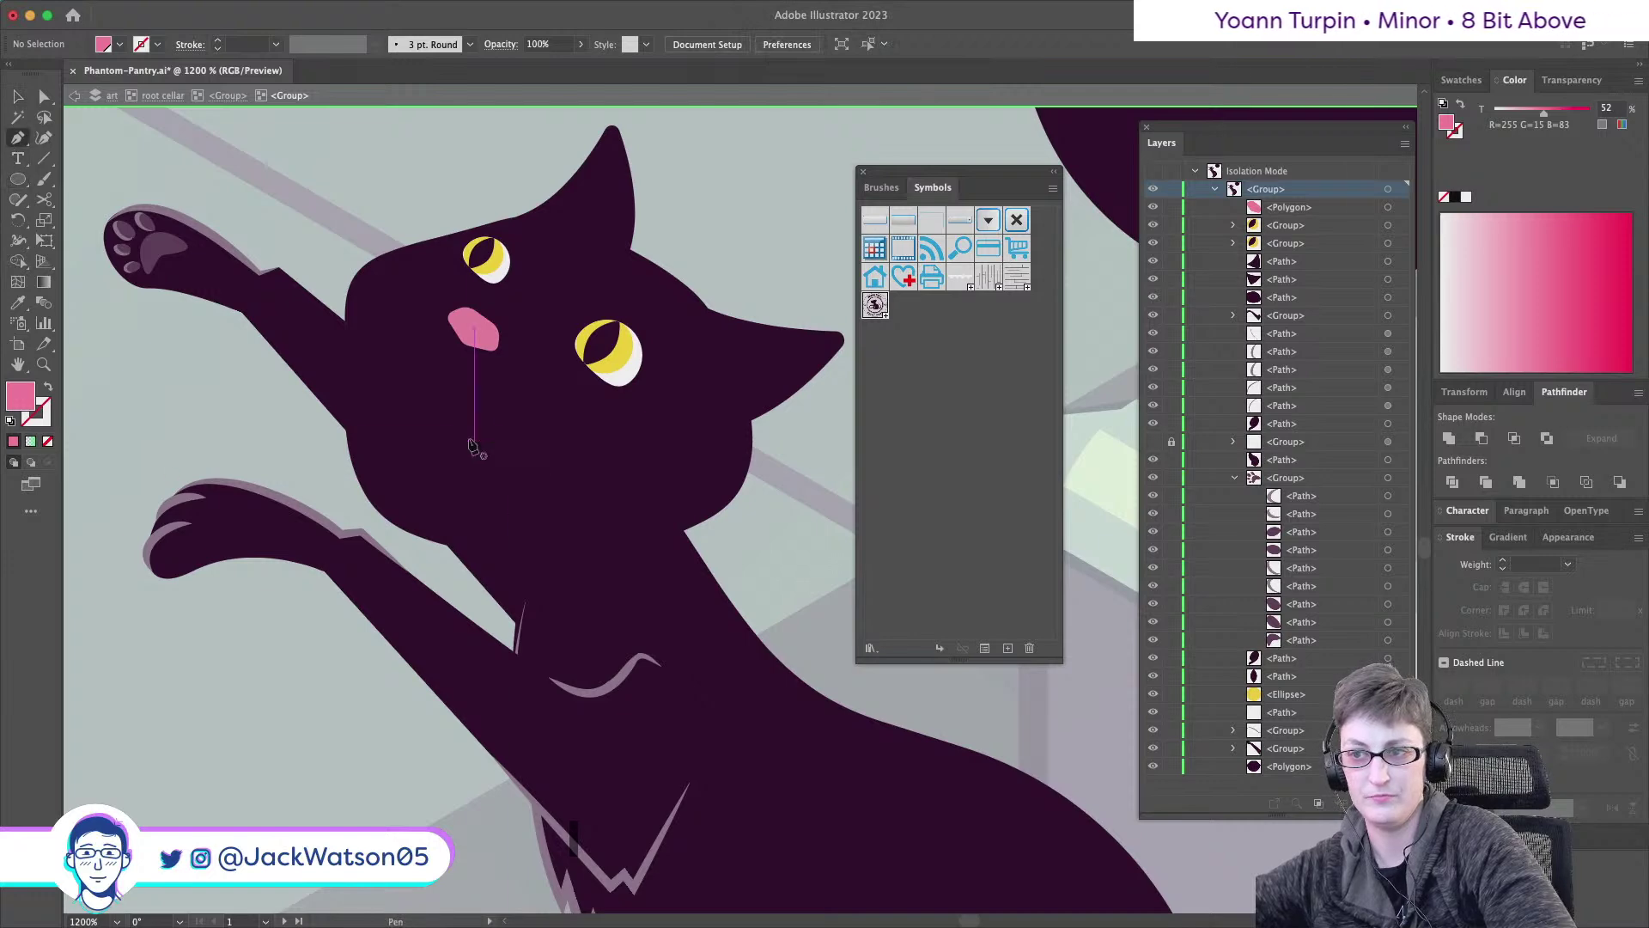
pyautogui.moveTo(486, 386); pyautogui.dragTo(420, 438)
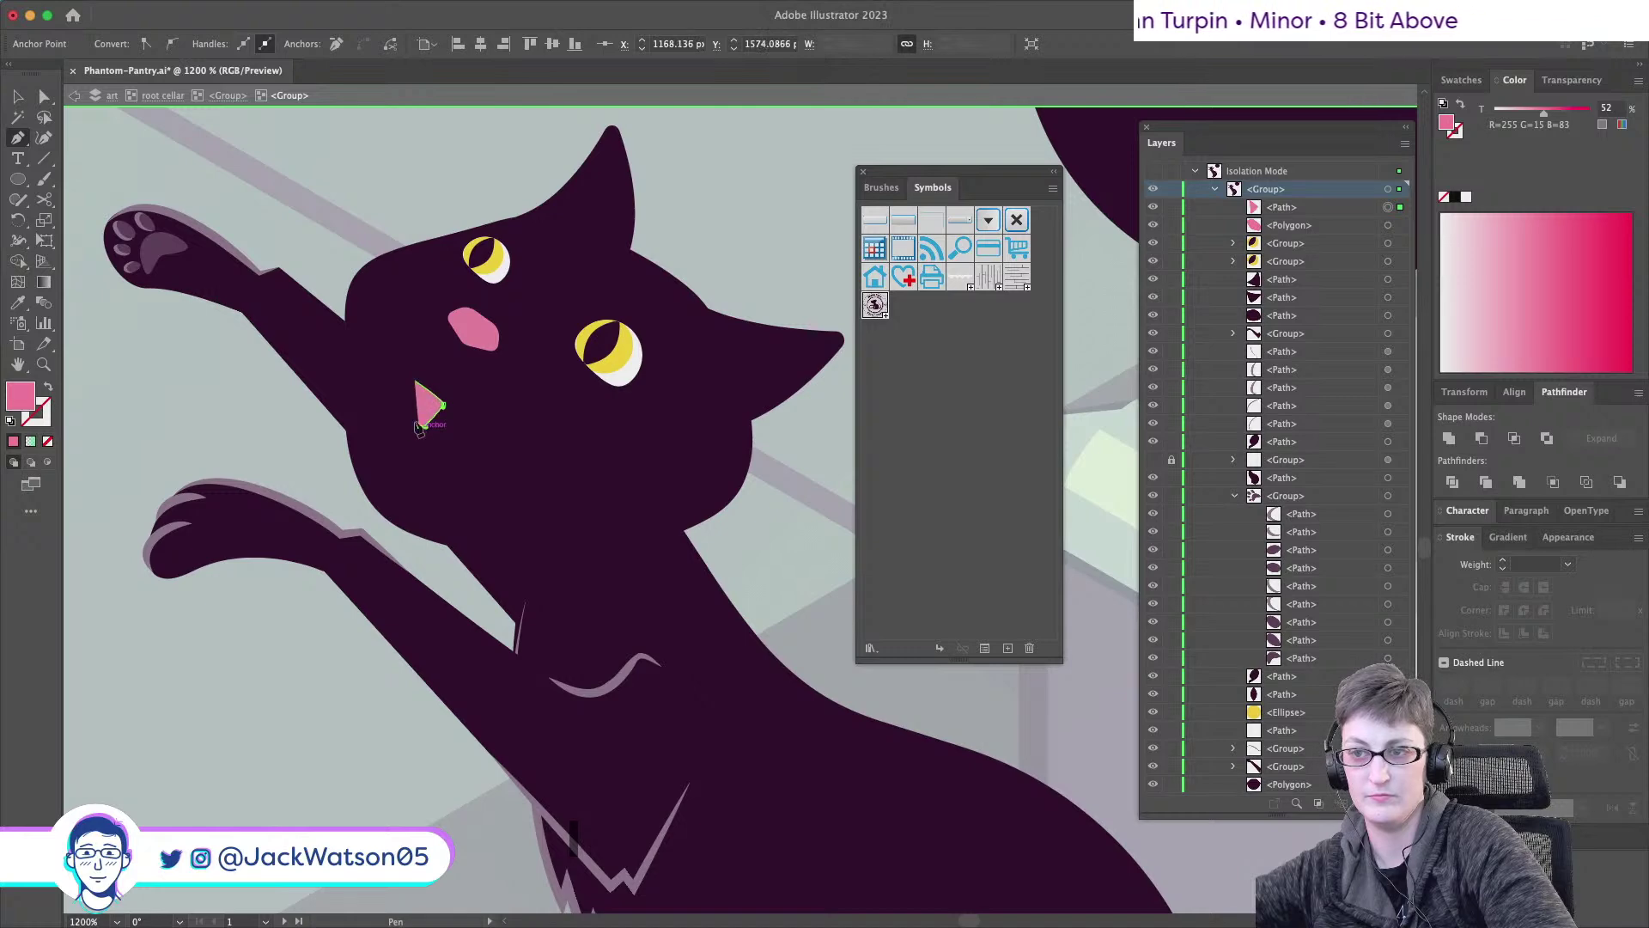
pyautogui.click(415, 419)
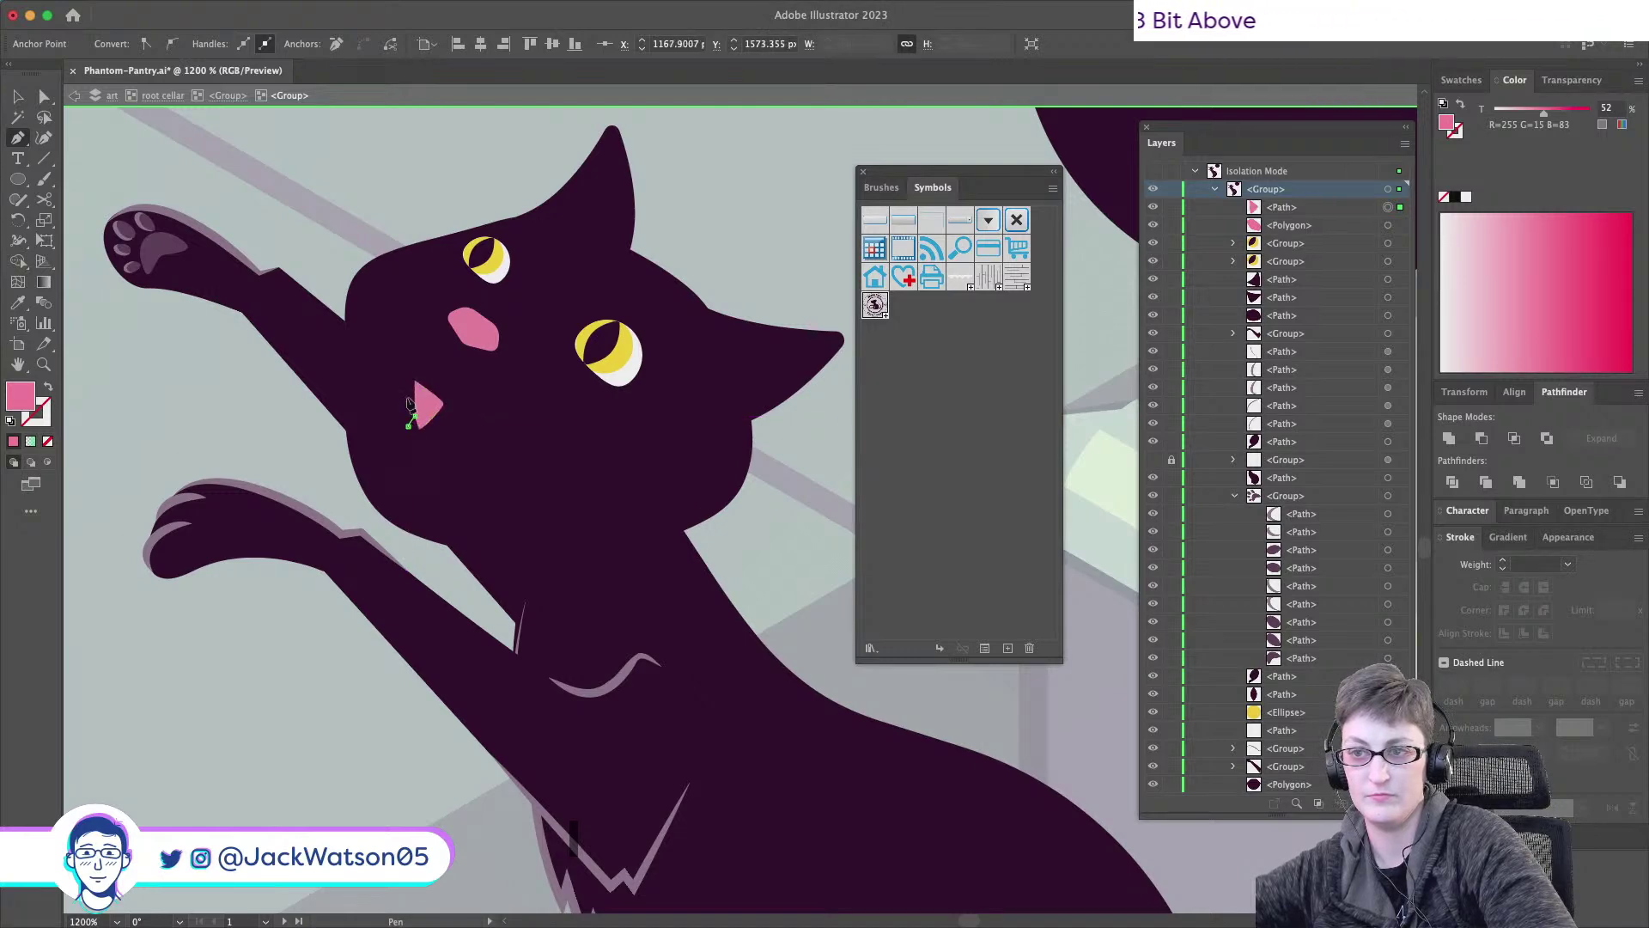
pyautogui.press('shift+super+a')
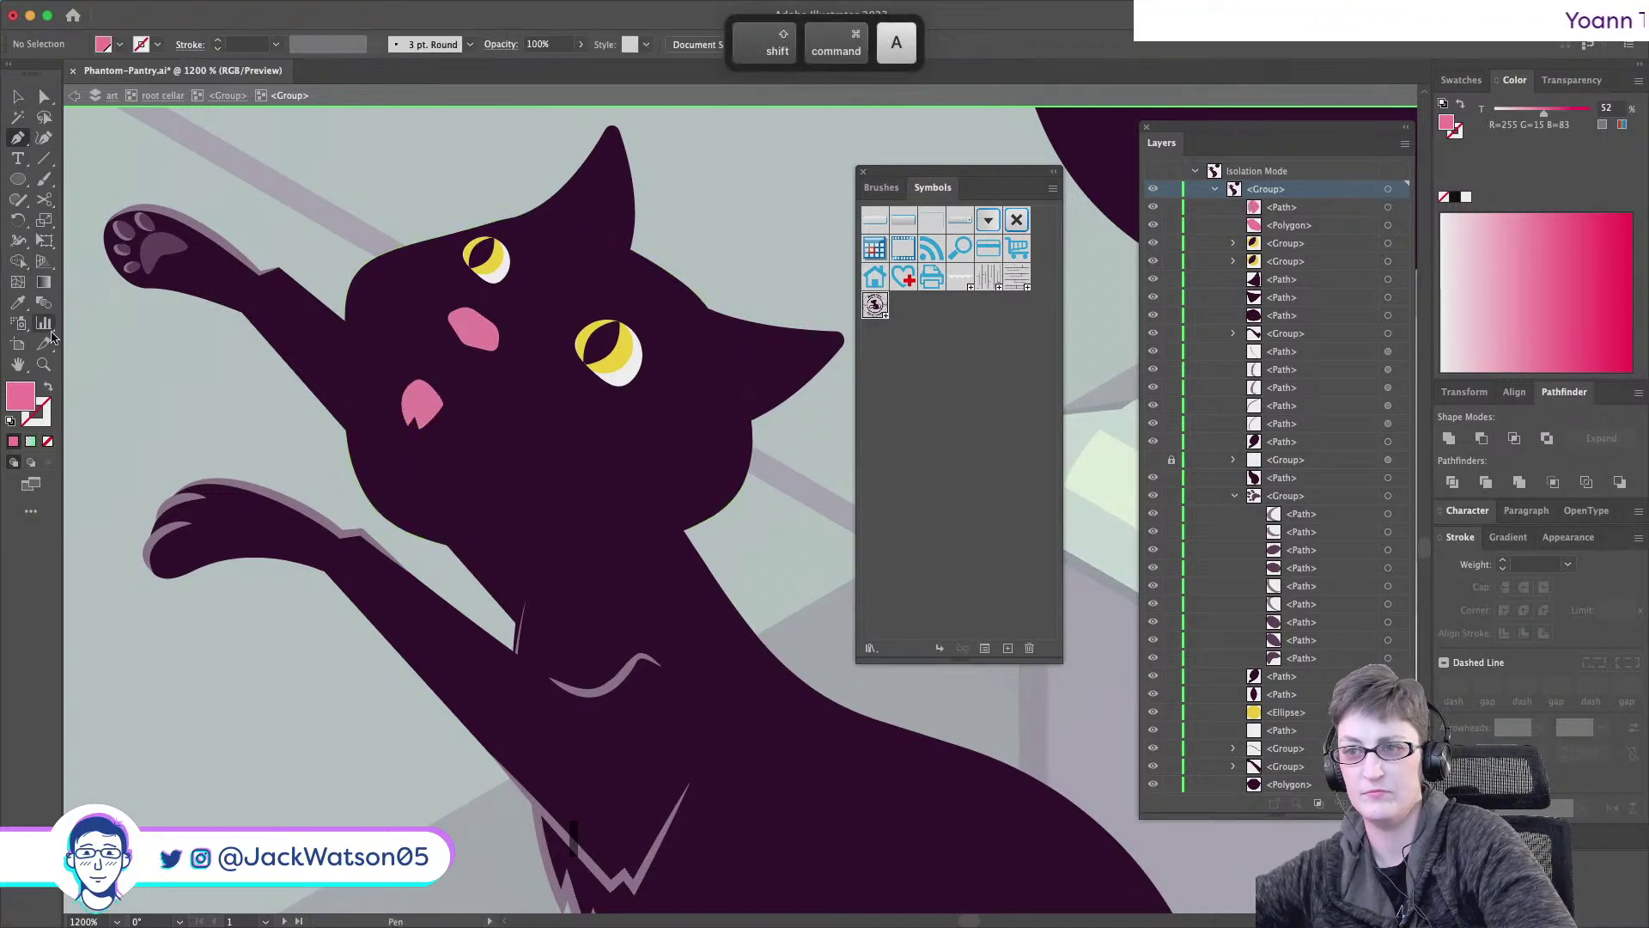
pyautogui.scroll(1, 426, 374)
pyautogui.press('super+z')
pyautogui.press('super+z')
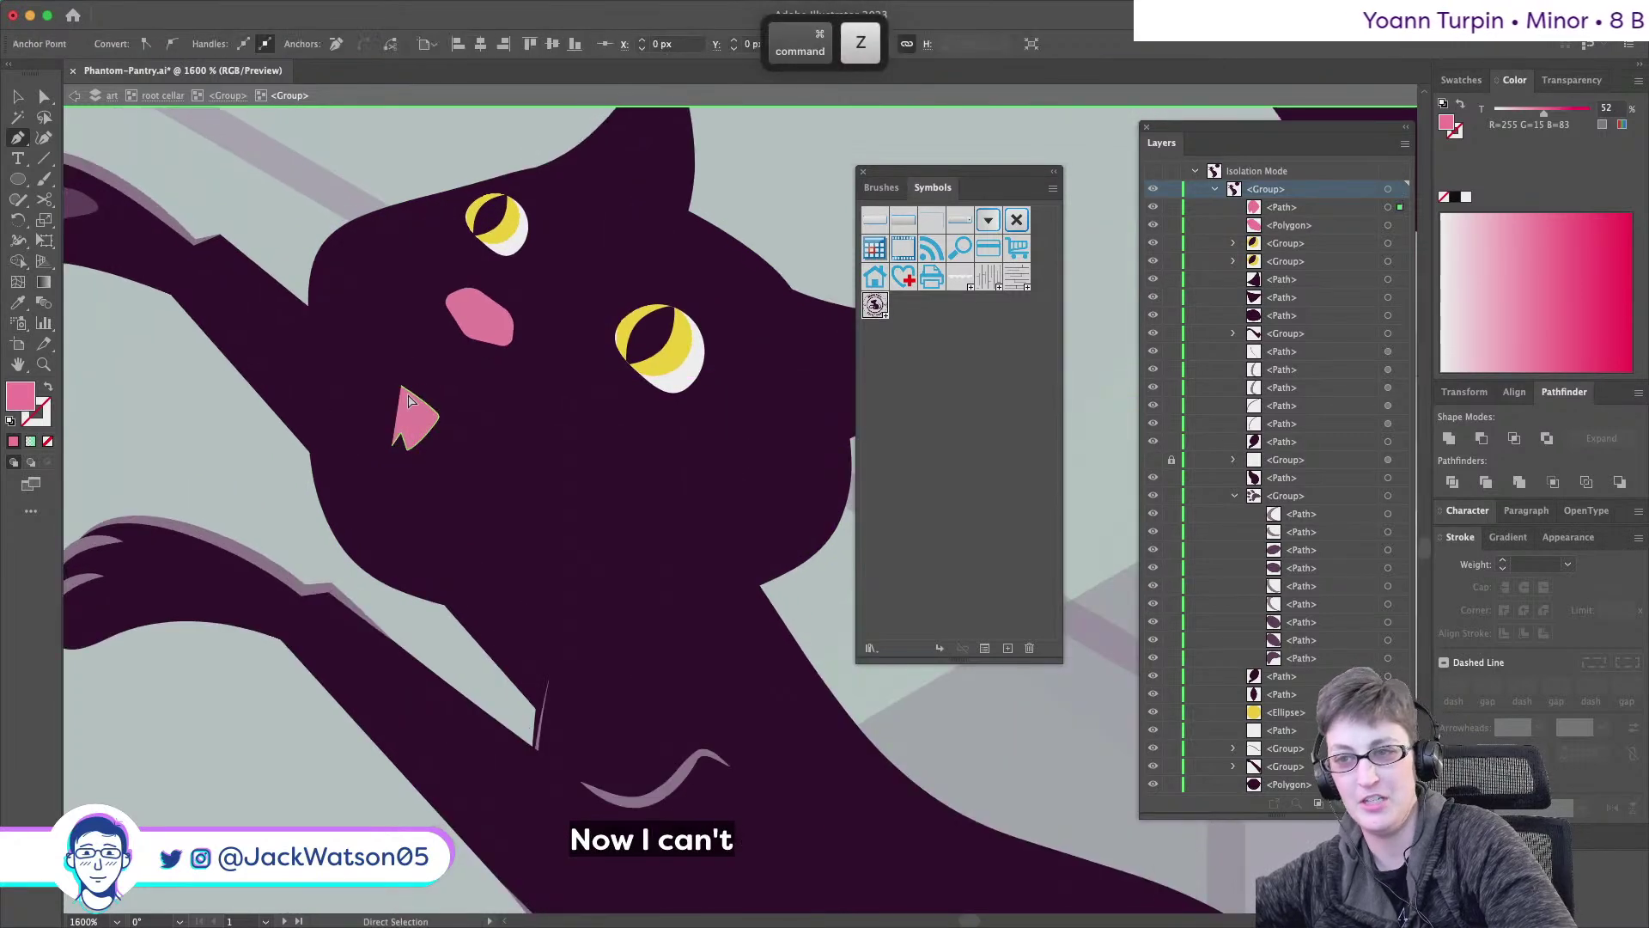
pyautogui.press('super+z')
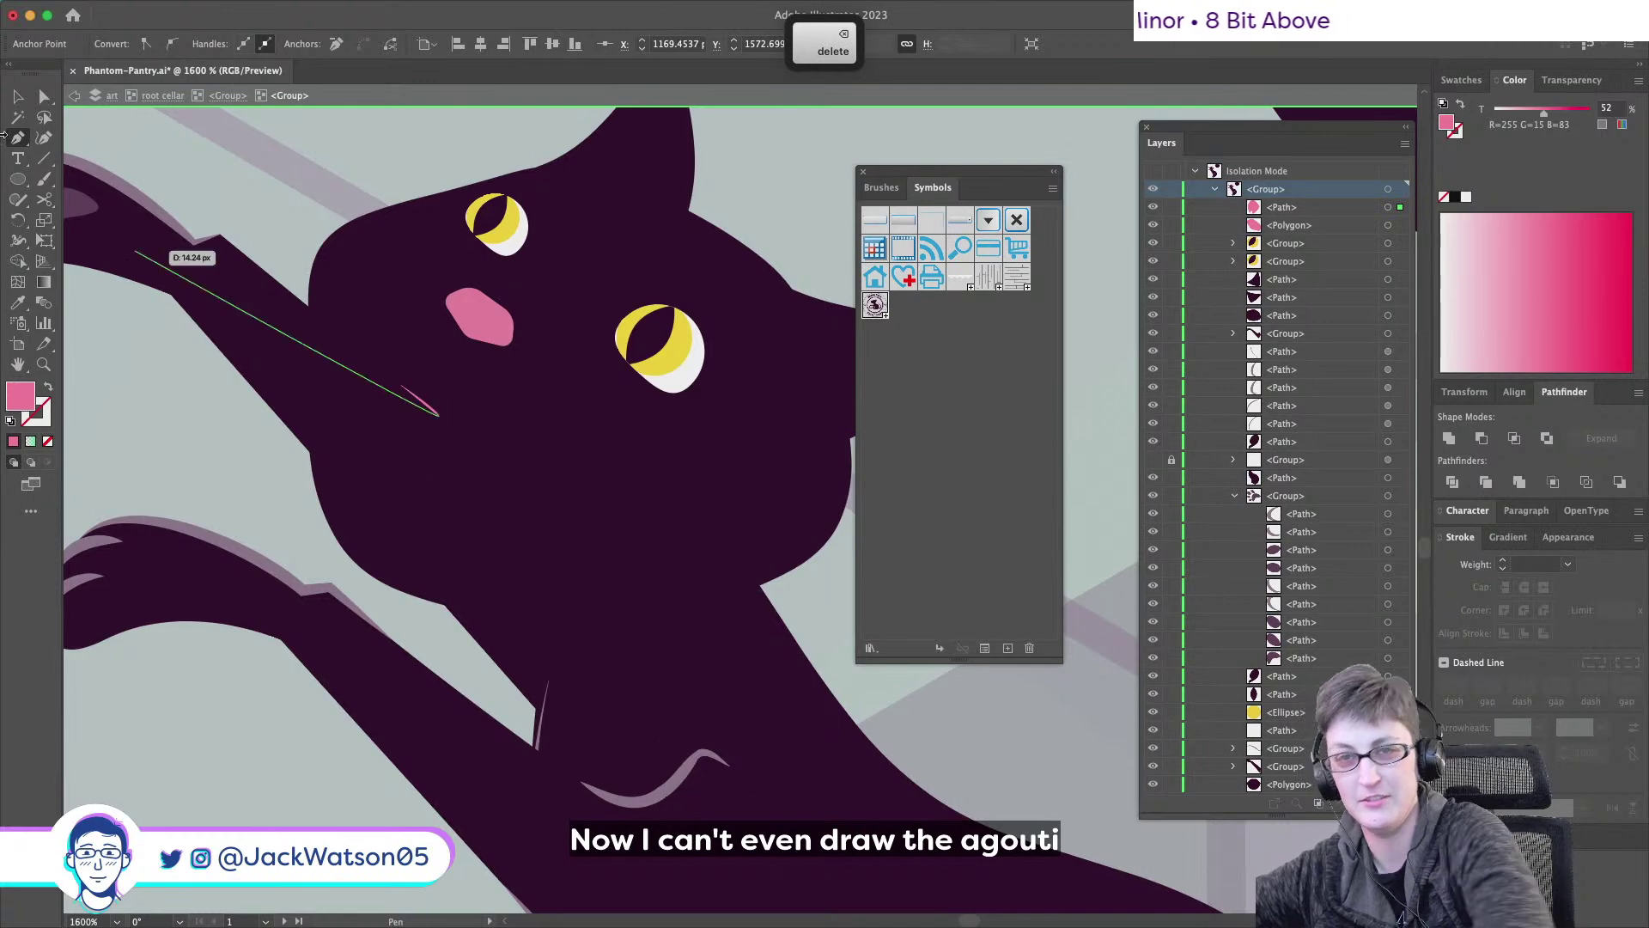
pyautogui.click(44, 97)
pyautogui.press('BackSpace')
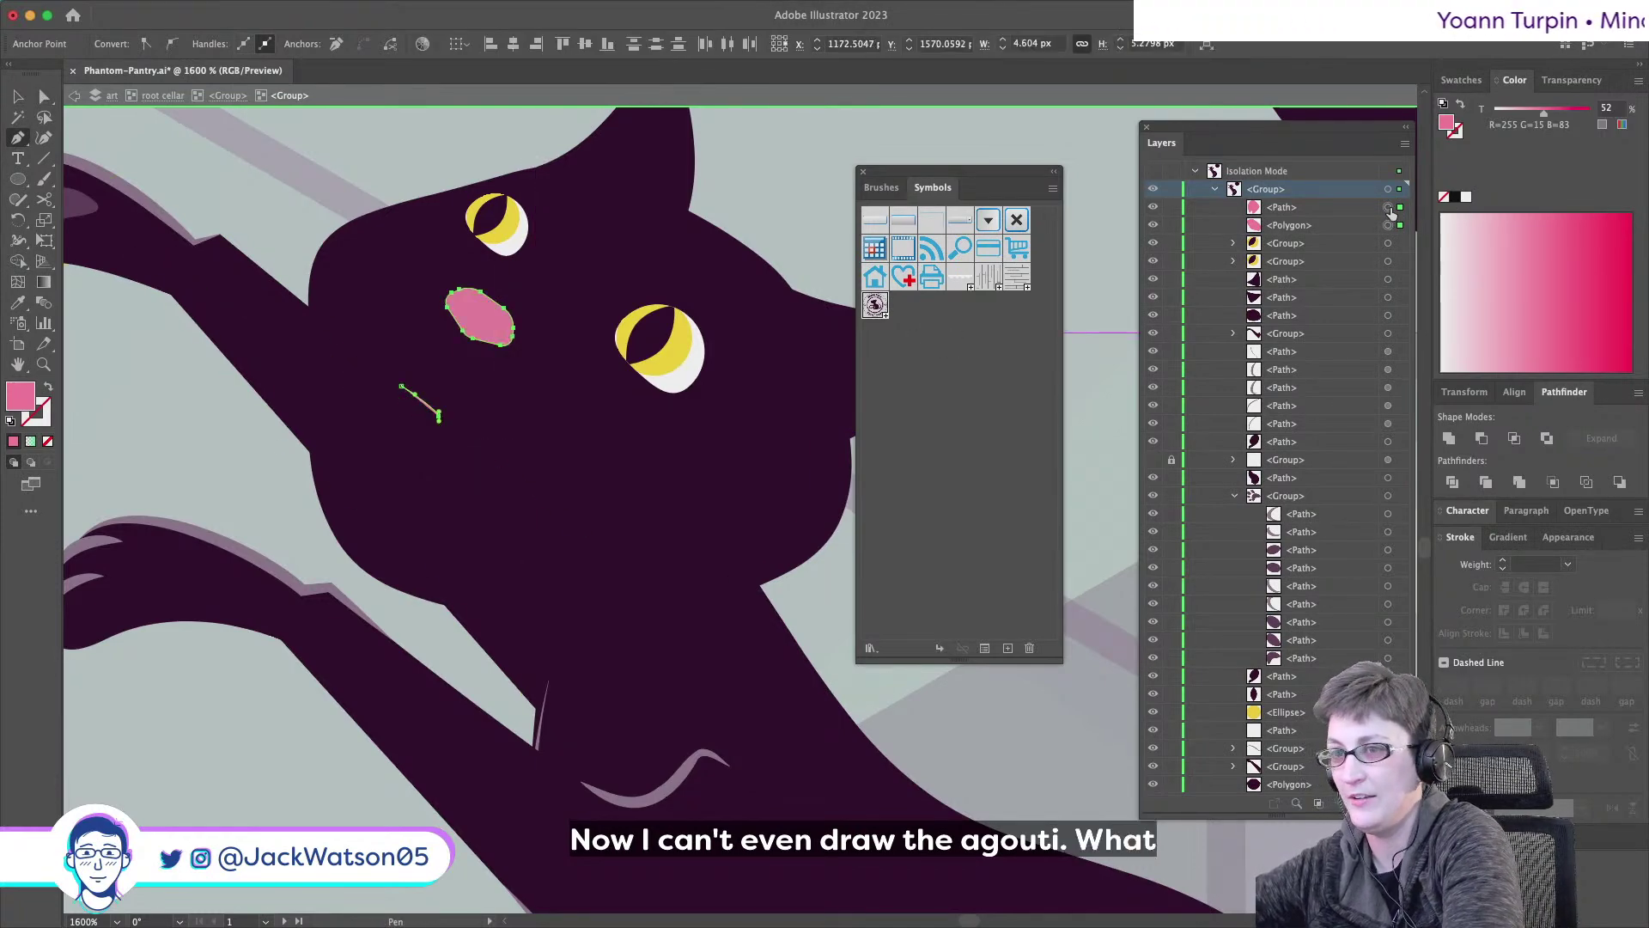
pyautogui.press('BackSpace')
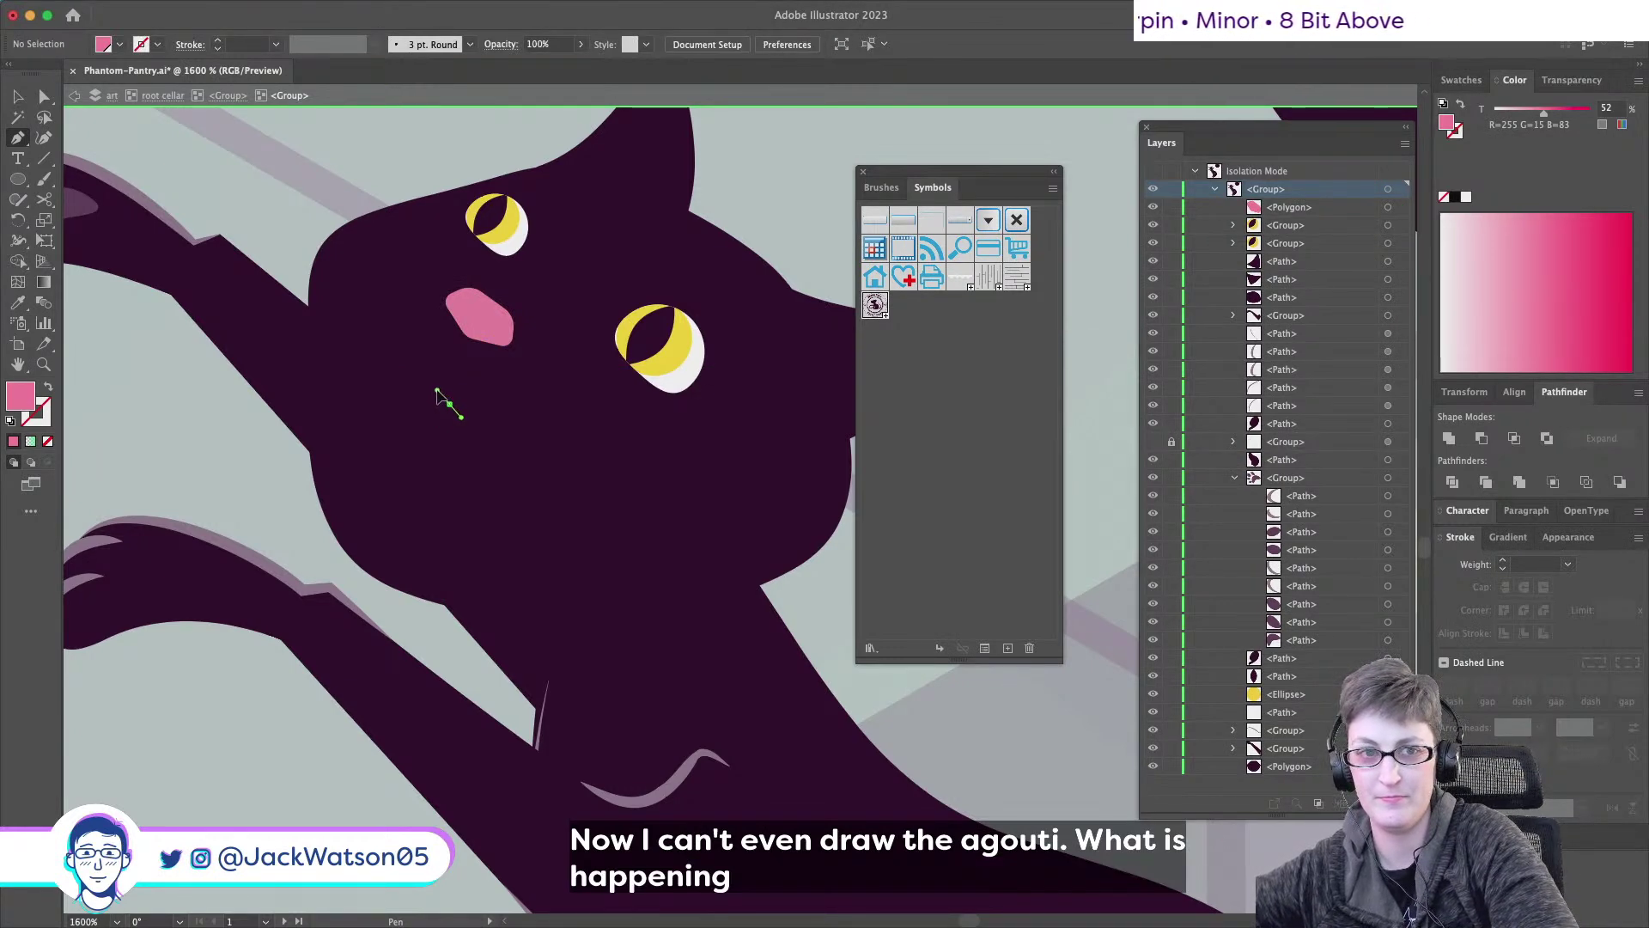
# - Draw a small closed pink mouth shape with a curved upper edge and notched lower edge beneath the nose using the Pen tool
pyautogui.click(415, 378)
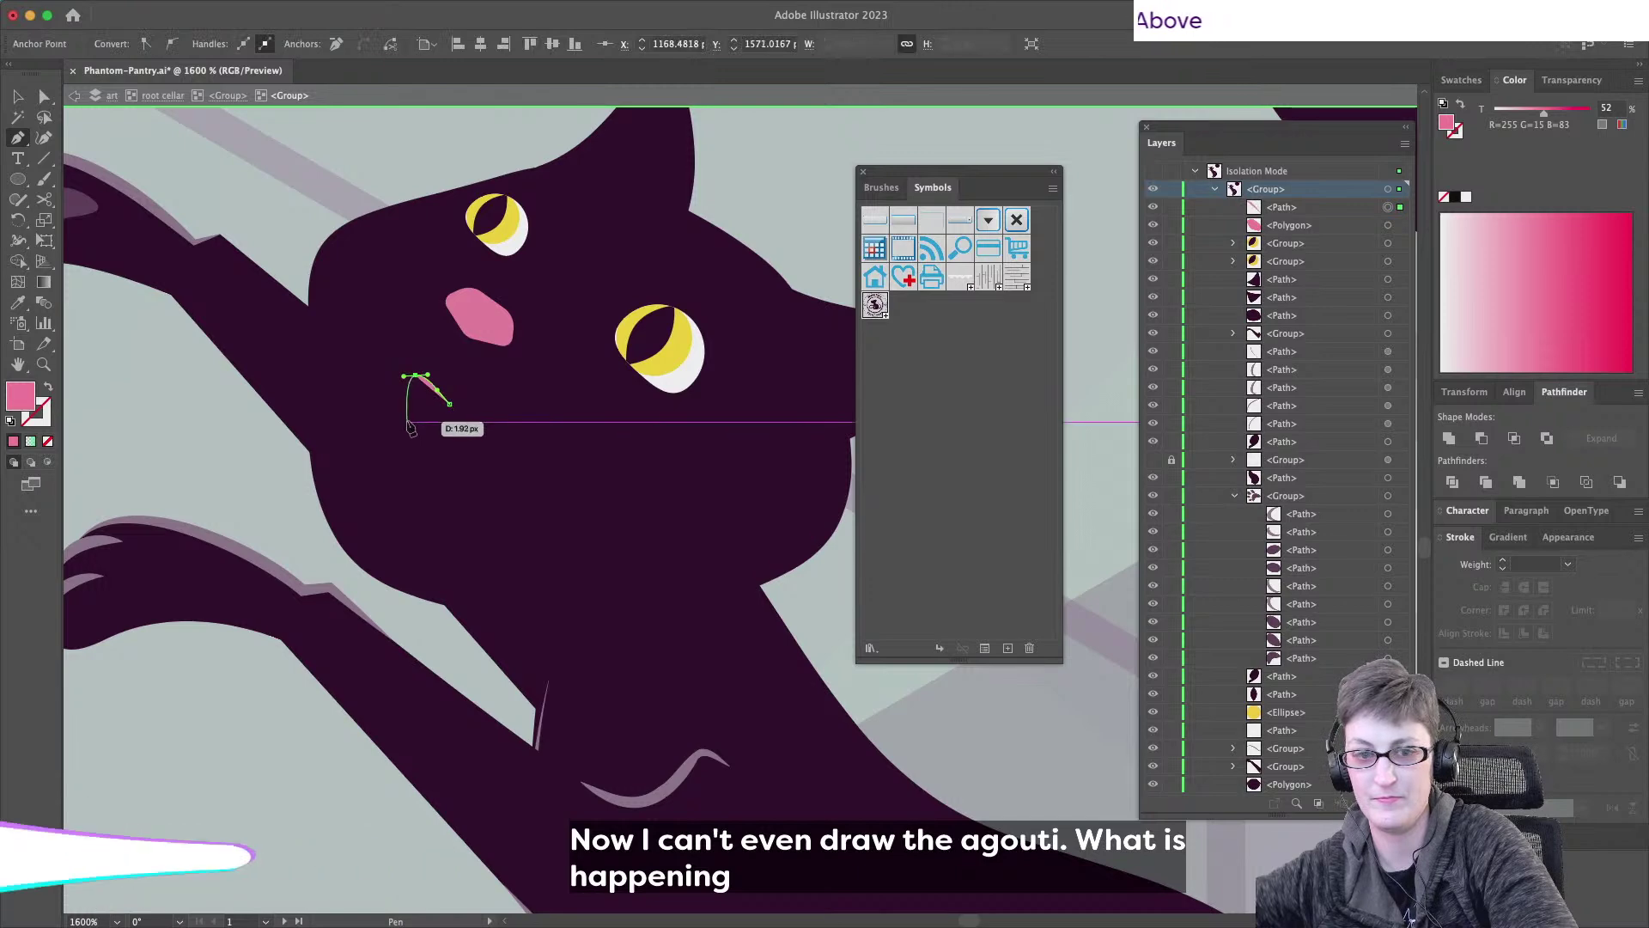
pyautogui.moveTo(410, 424); pyautogui.dragTo(421, 436)
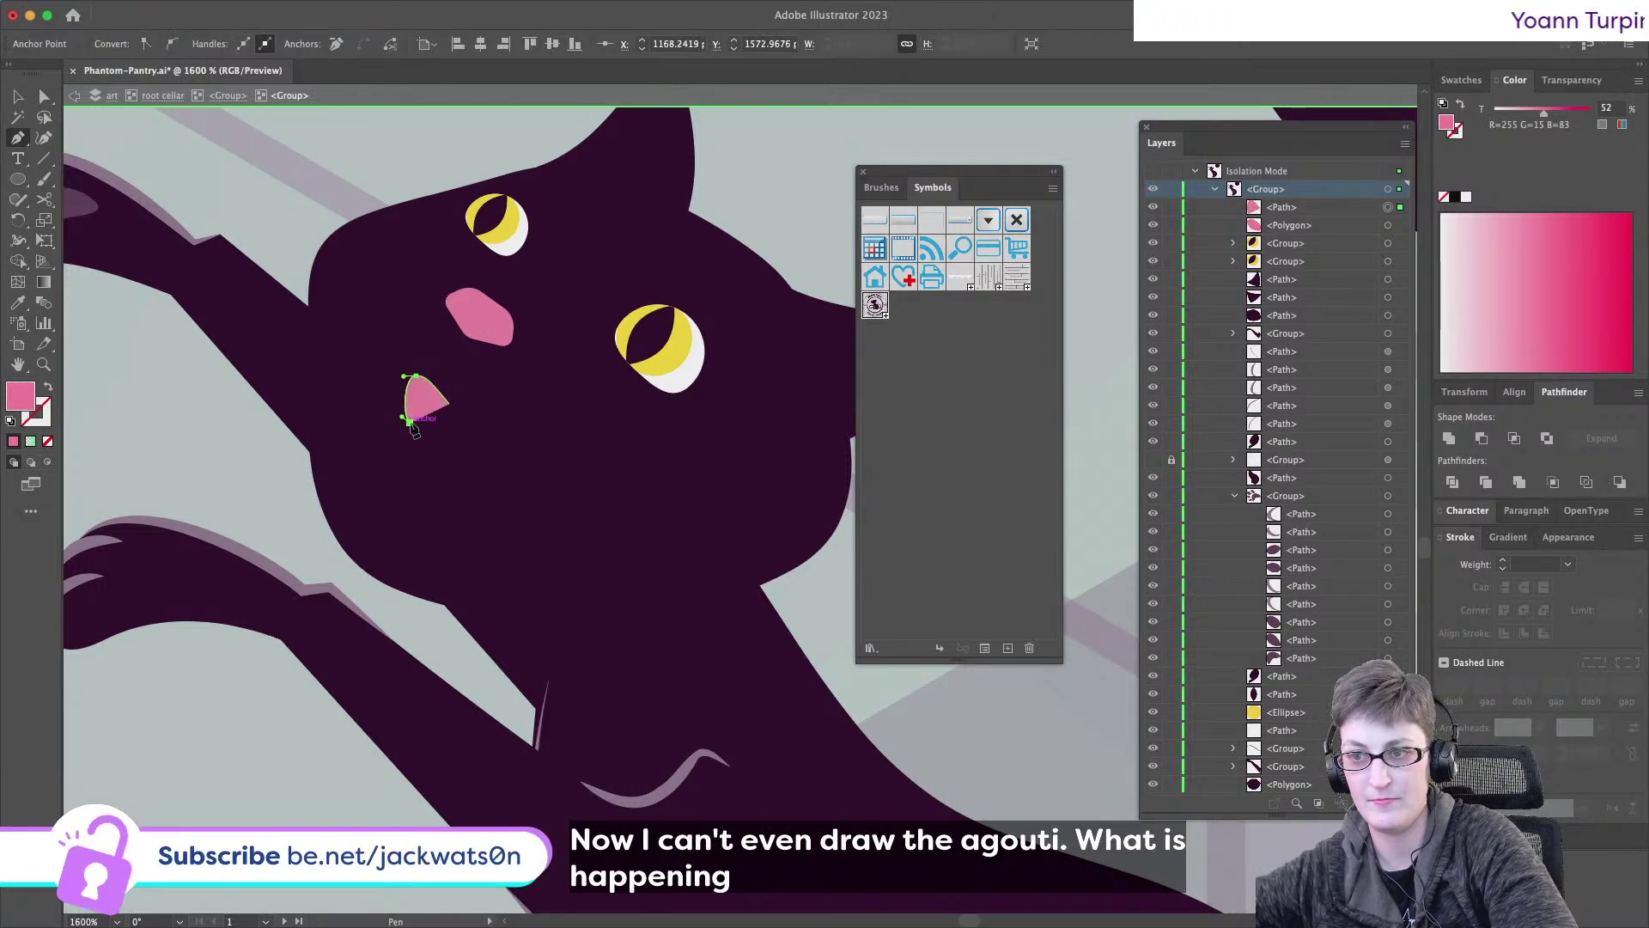
pyautogui.click(427, 446)
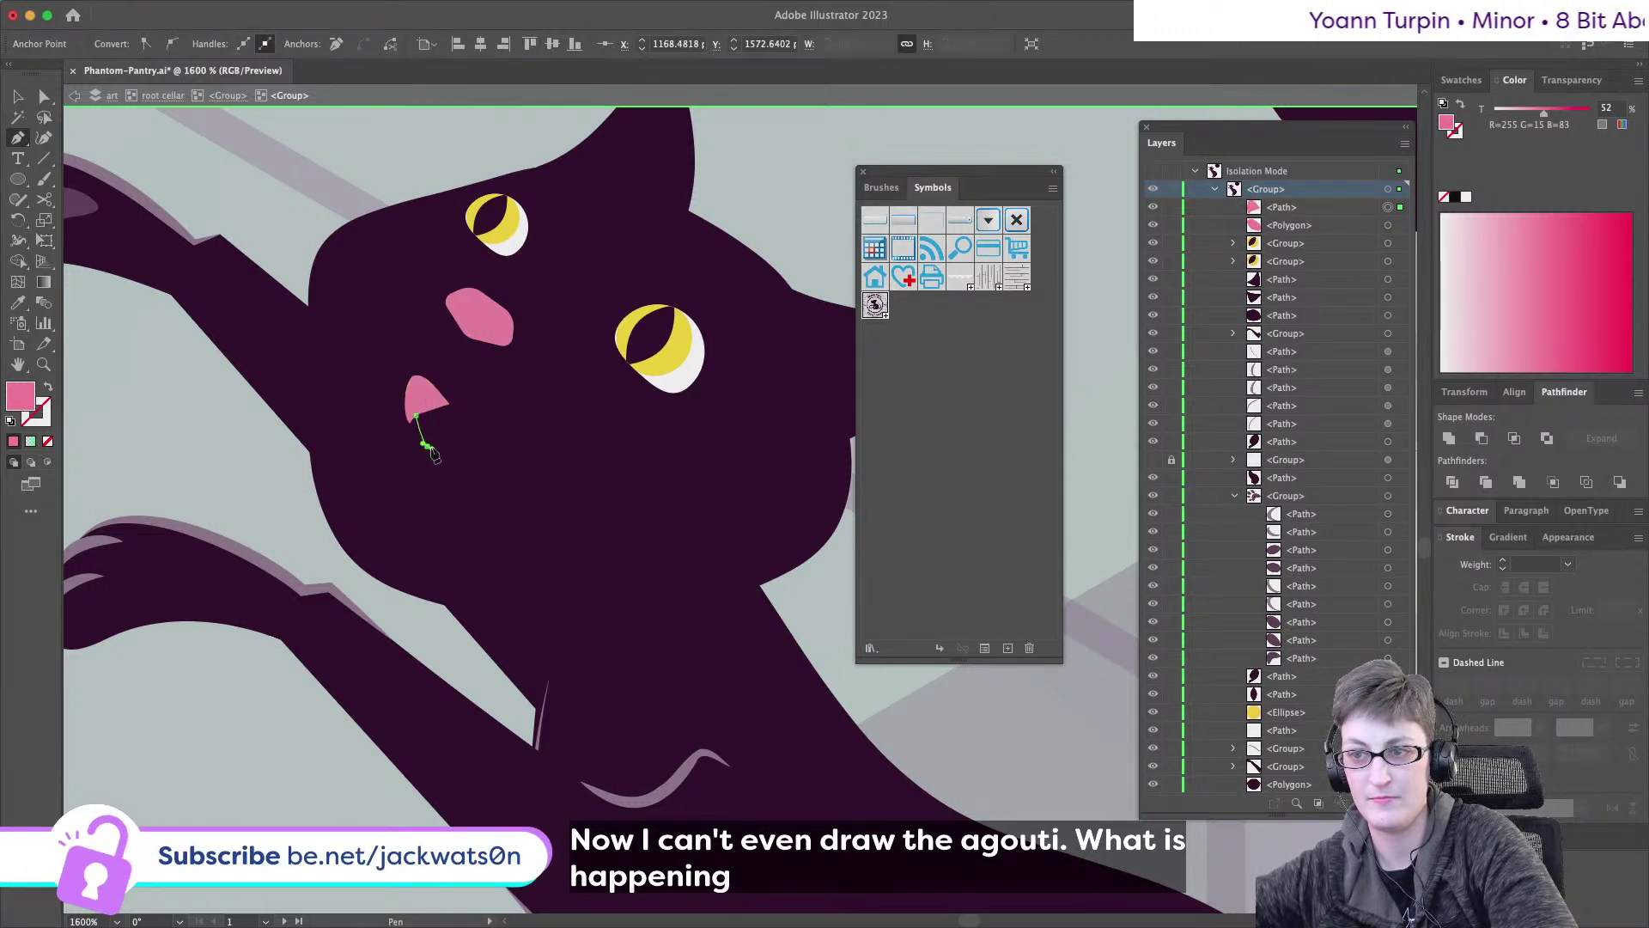
pyautogui.moveTo(448, 404); pyautogui.dragTo(453, 413)
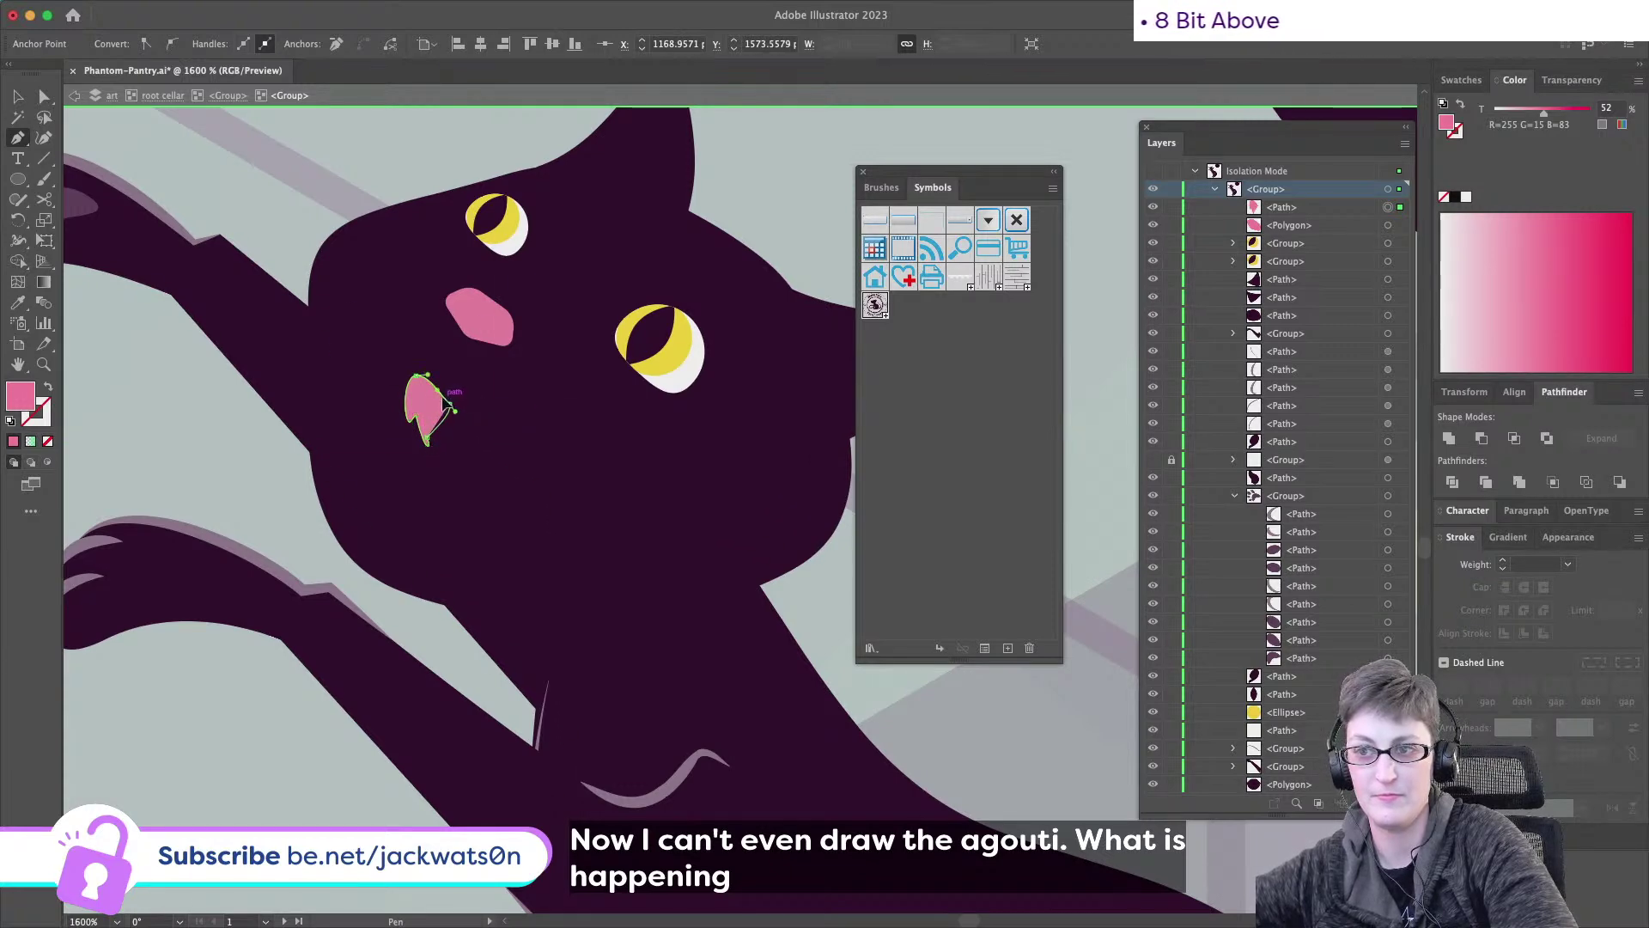
# - Close the pink mouth outline, delete the stray anchor points at its lower tip and rejoin the open path
pyautogui.click(427, 378)
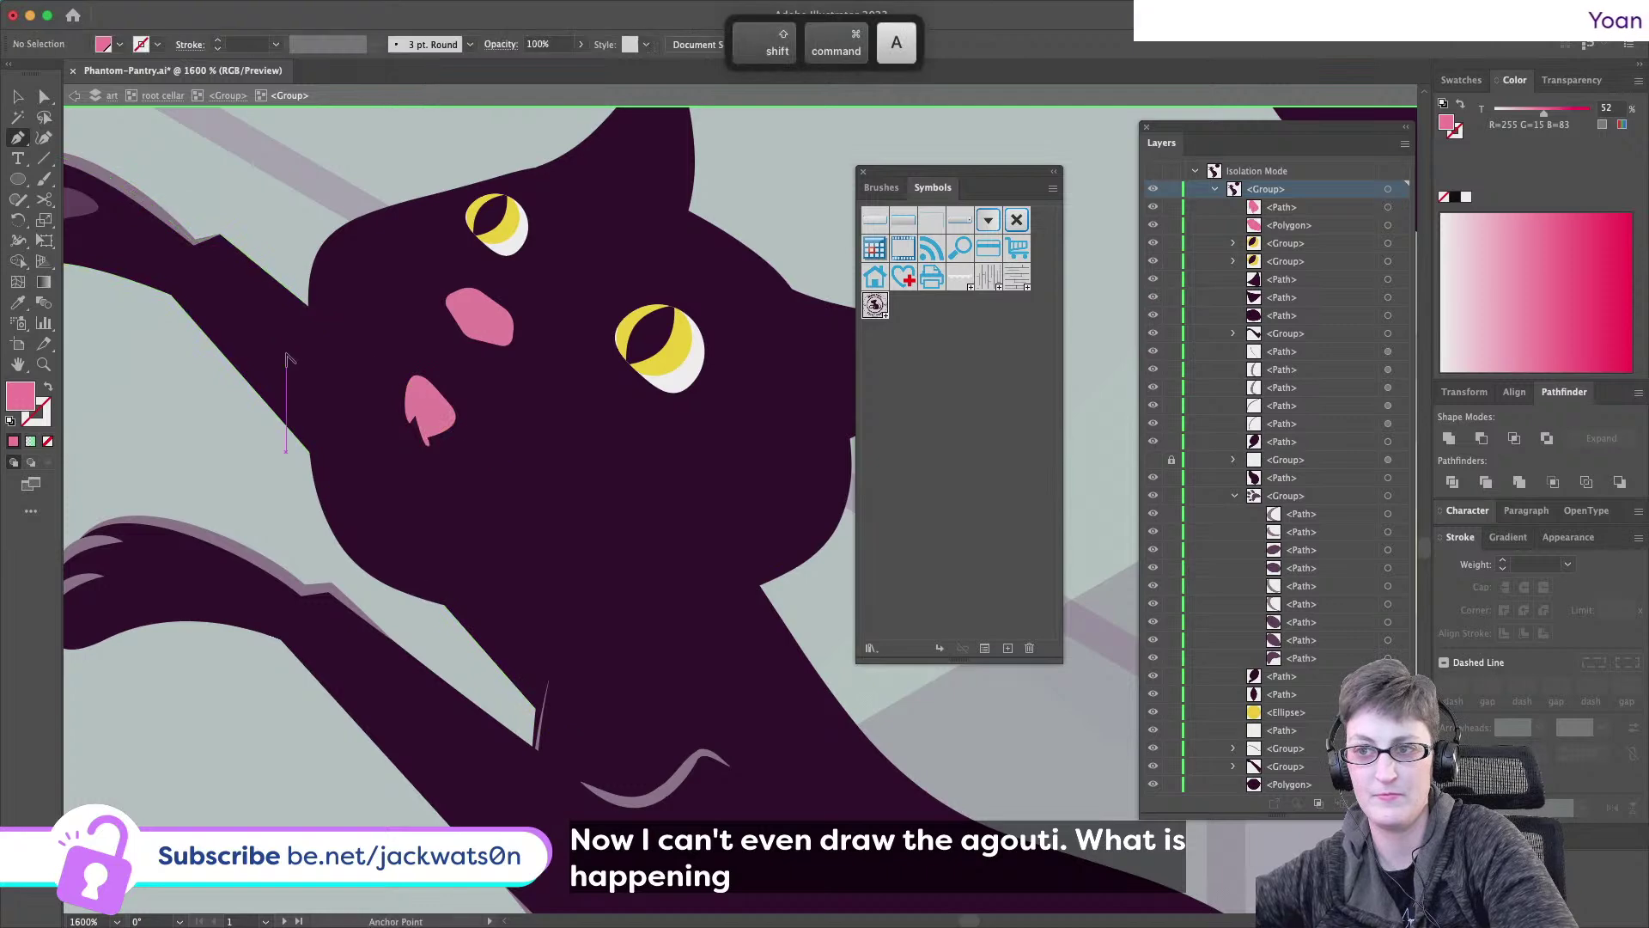
pyautogui.keyDown('alt'); pyautogui.scroll(2, 376, 347); pyautogui.keyUp('alt')
pyautogui.press('a')
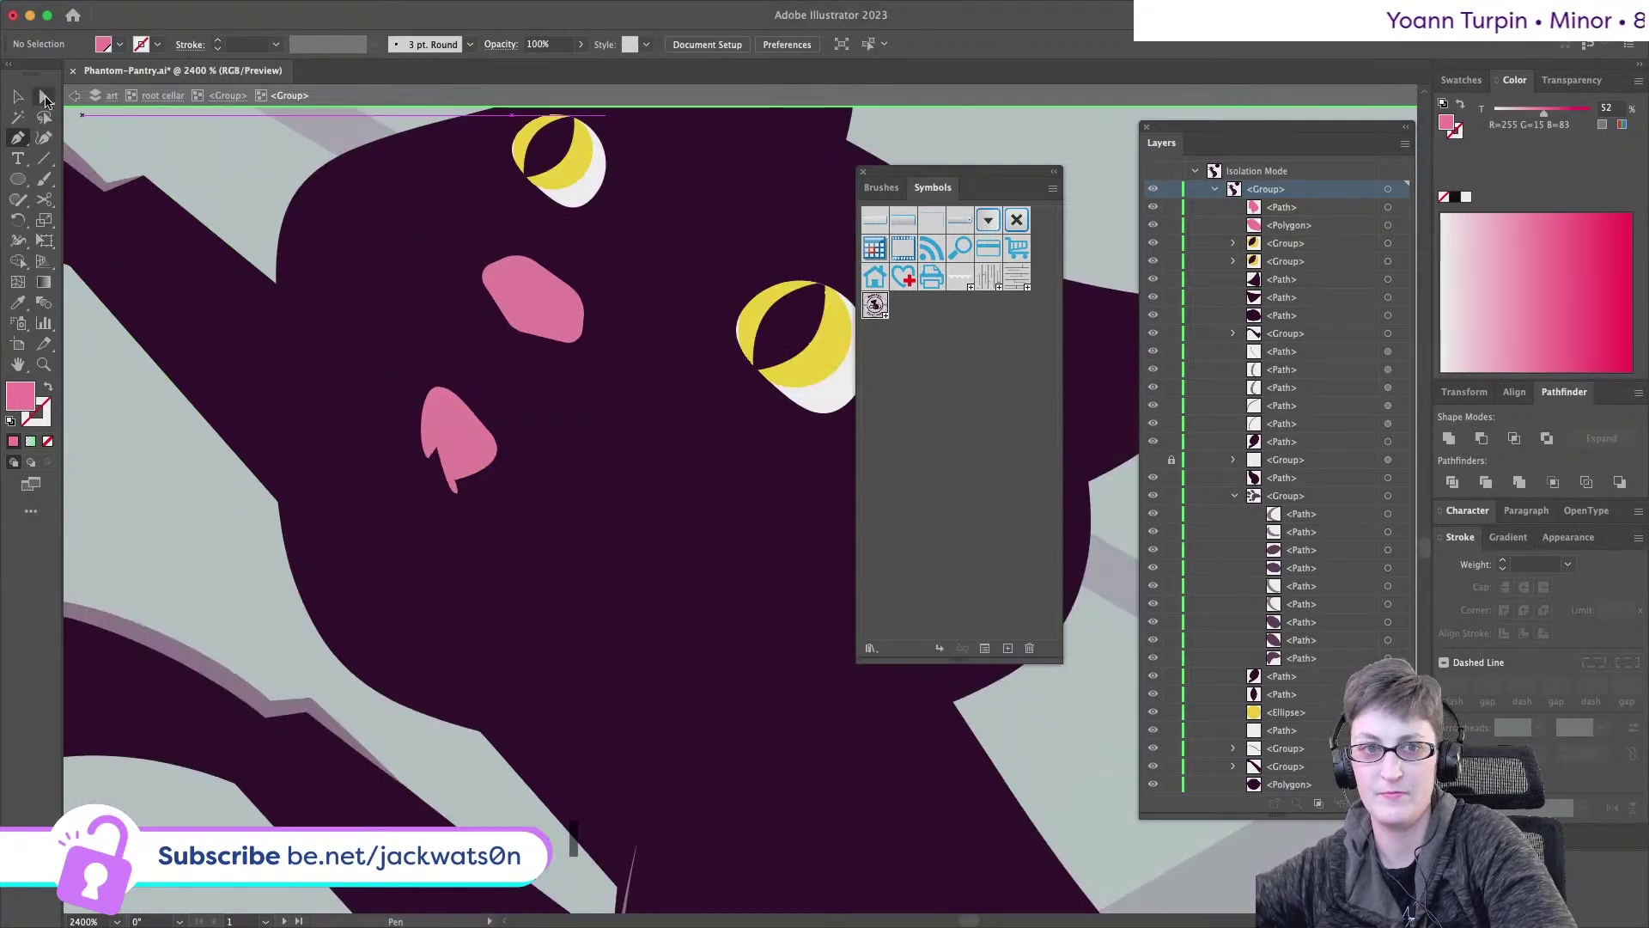
pyautogui.click(461, 495)
pyautogui.click(450, 485)
pyautogui.press('BackSpace')
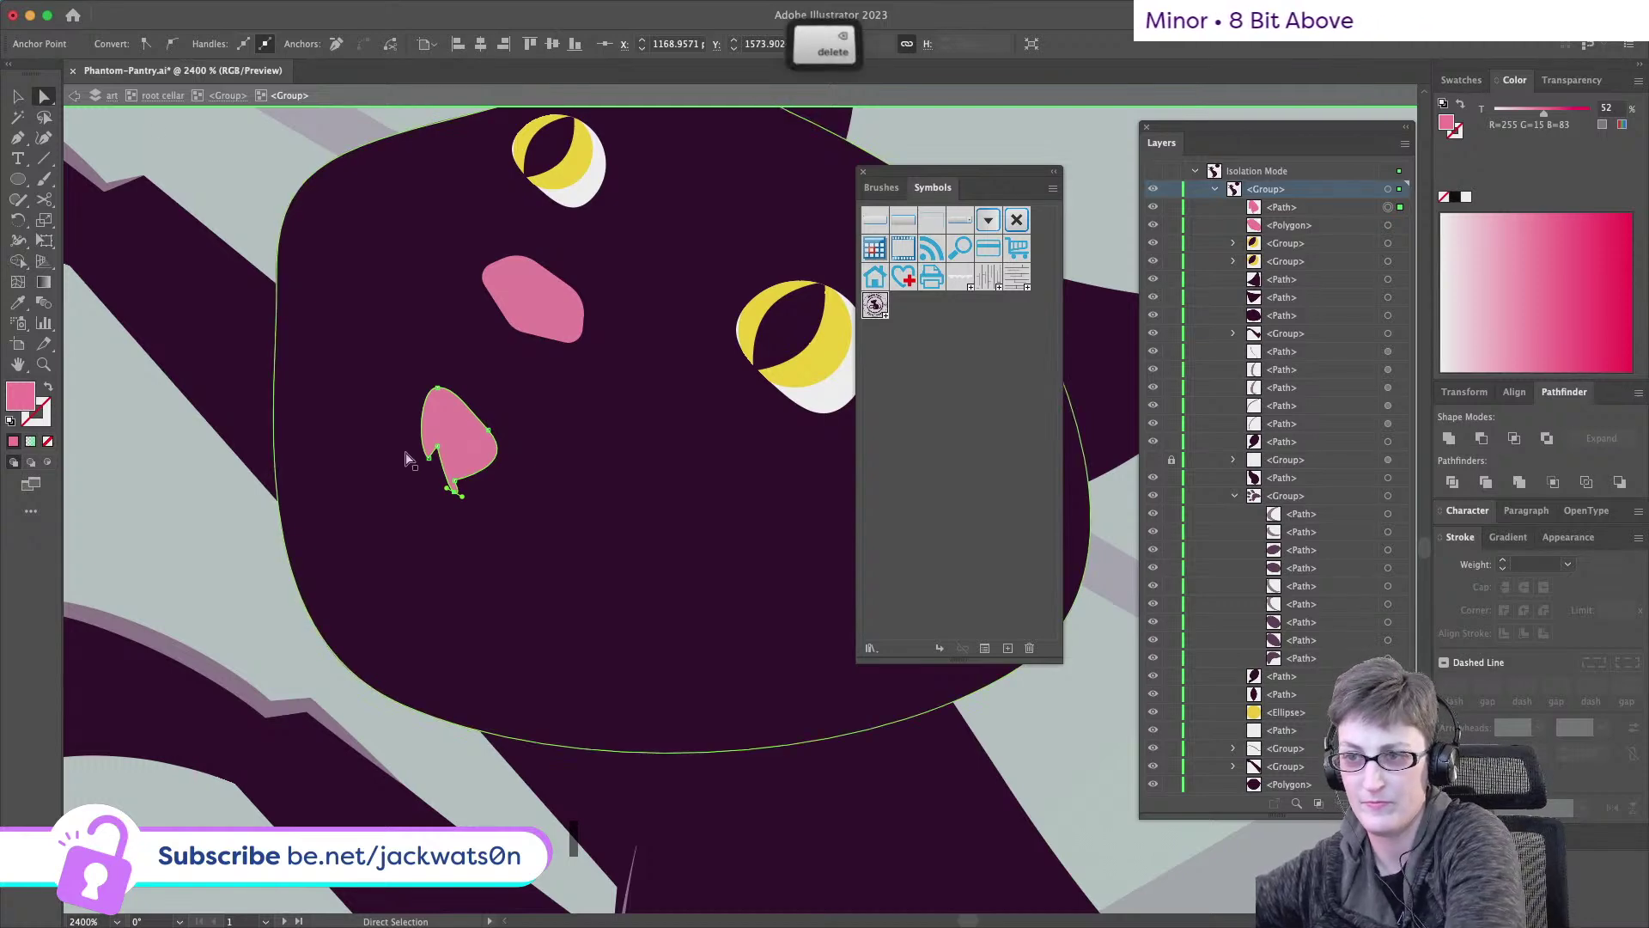
pyautogui.press('super+j')
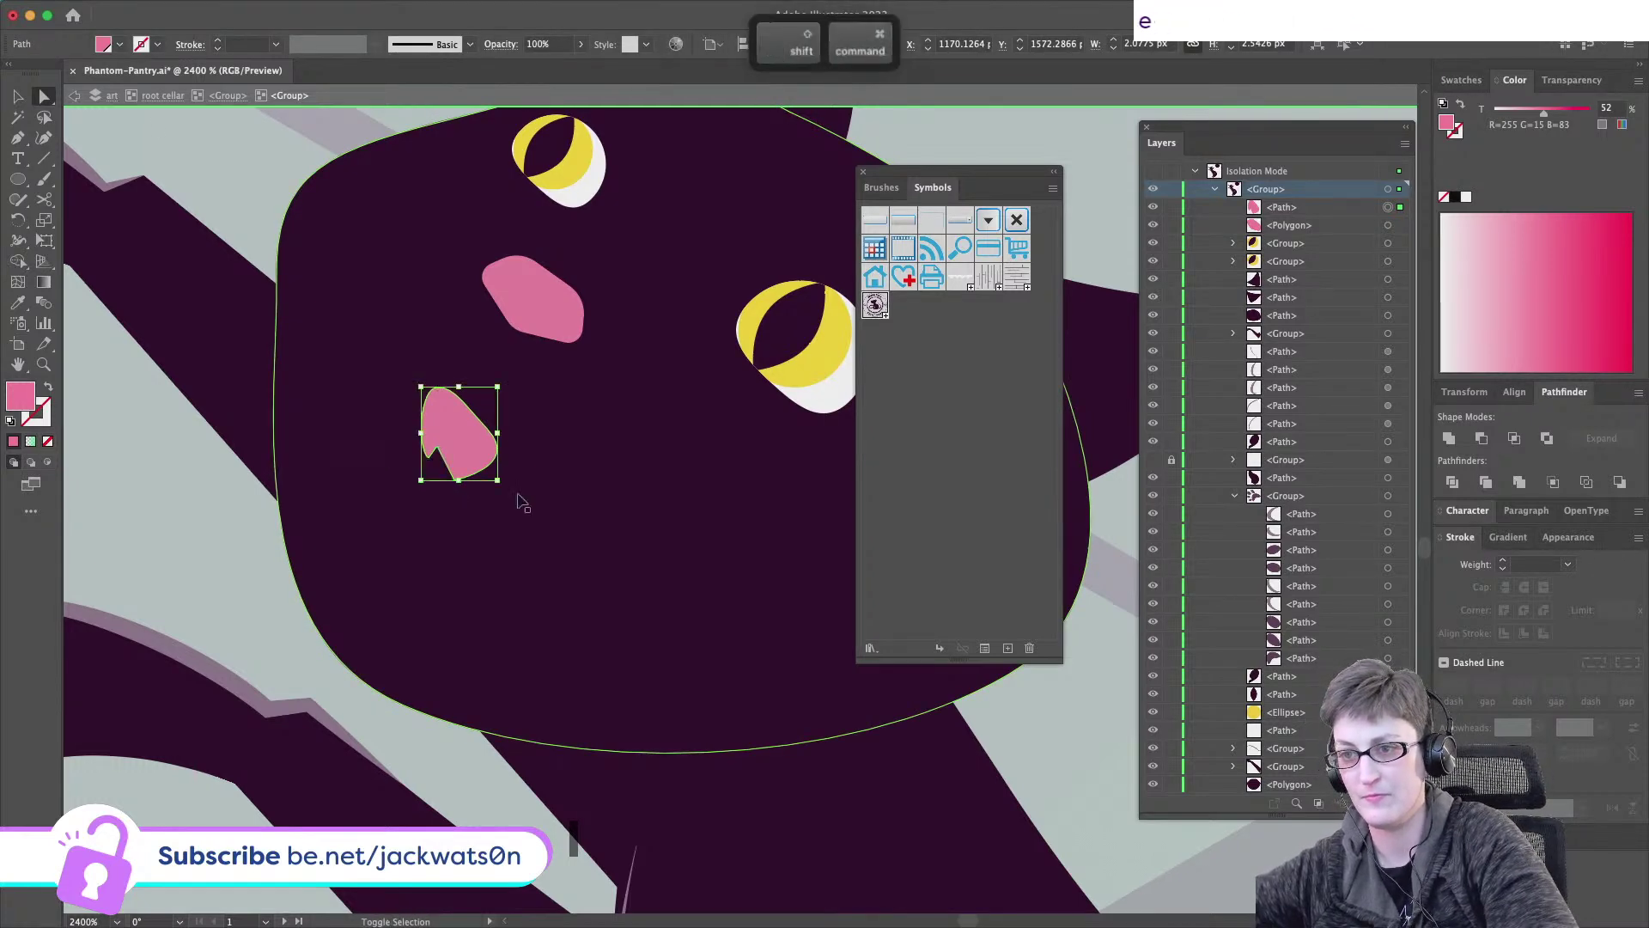
# - Shorten the mouth shape's lower notch and move the mouth slightly farther below the nose
pyautogui.moveTo(451, 480); pyautogui.dragTo(438, 449)
pyautogui.scroll(-5, 463, 455)
pyautogui.scroll(3, 487, 465)
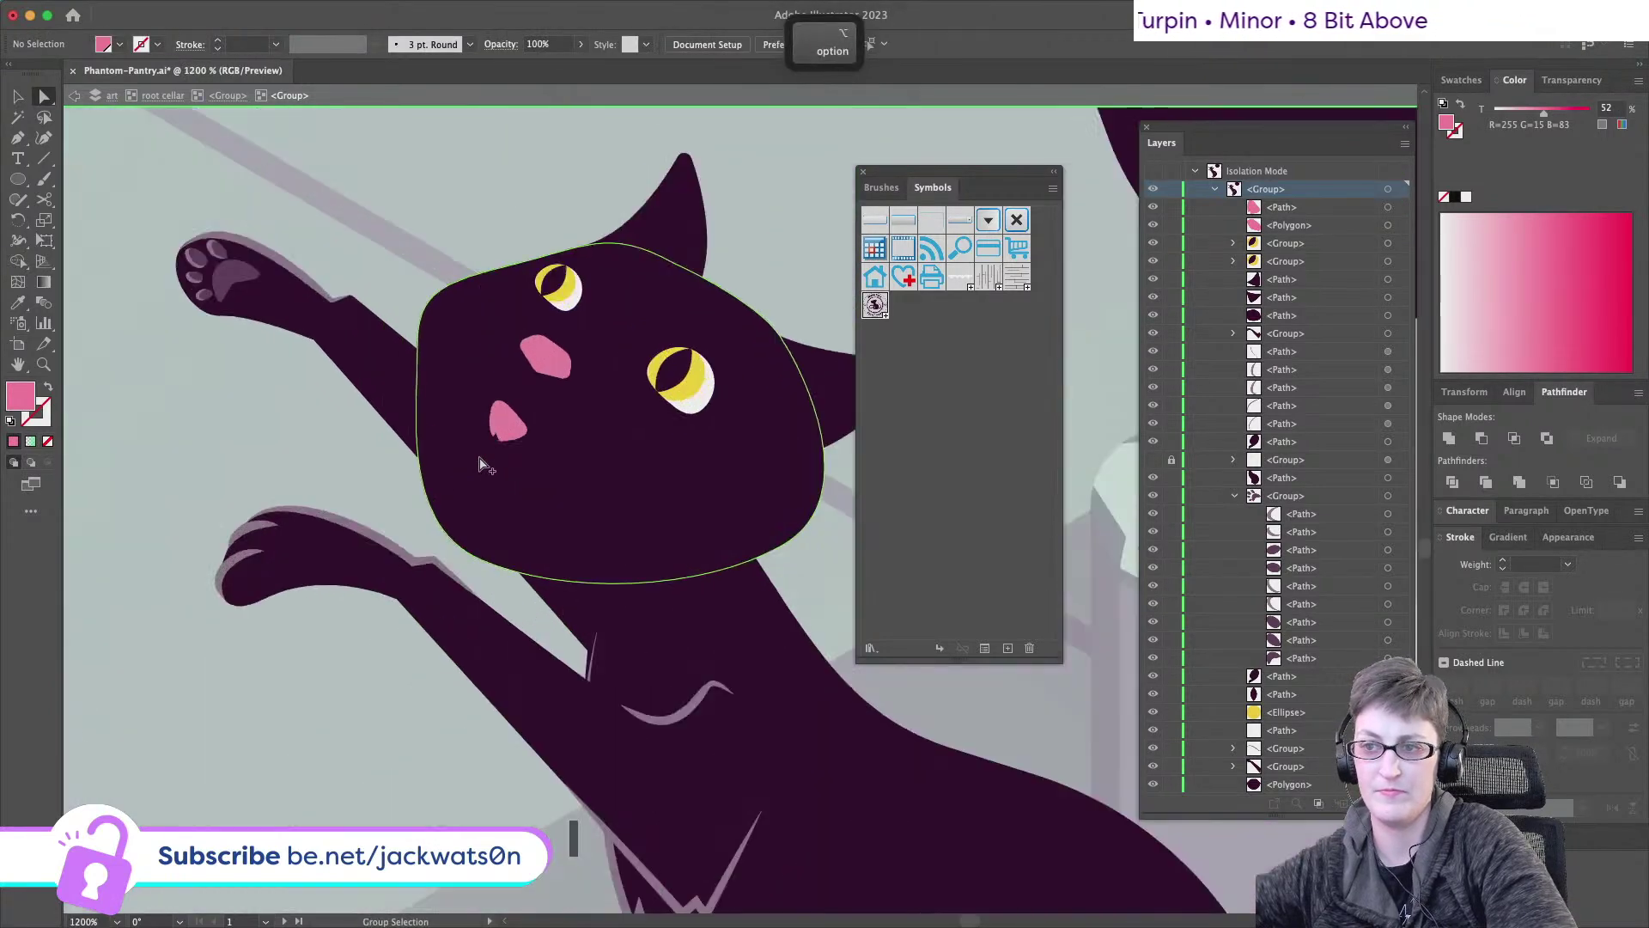
pyautogui.scroll(2, 481, 465)
pyautogui.moveTo(525, 416); pyautogui.dragTo(518, 431)
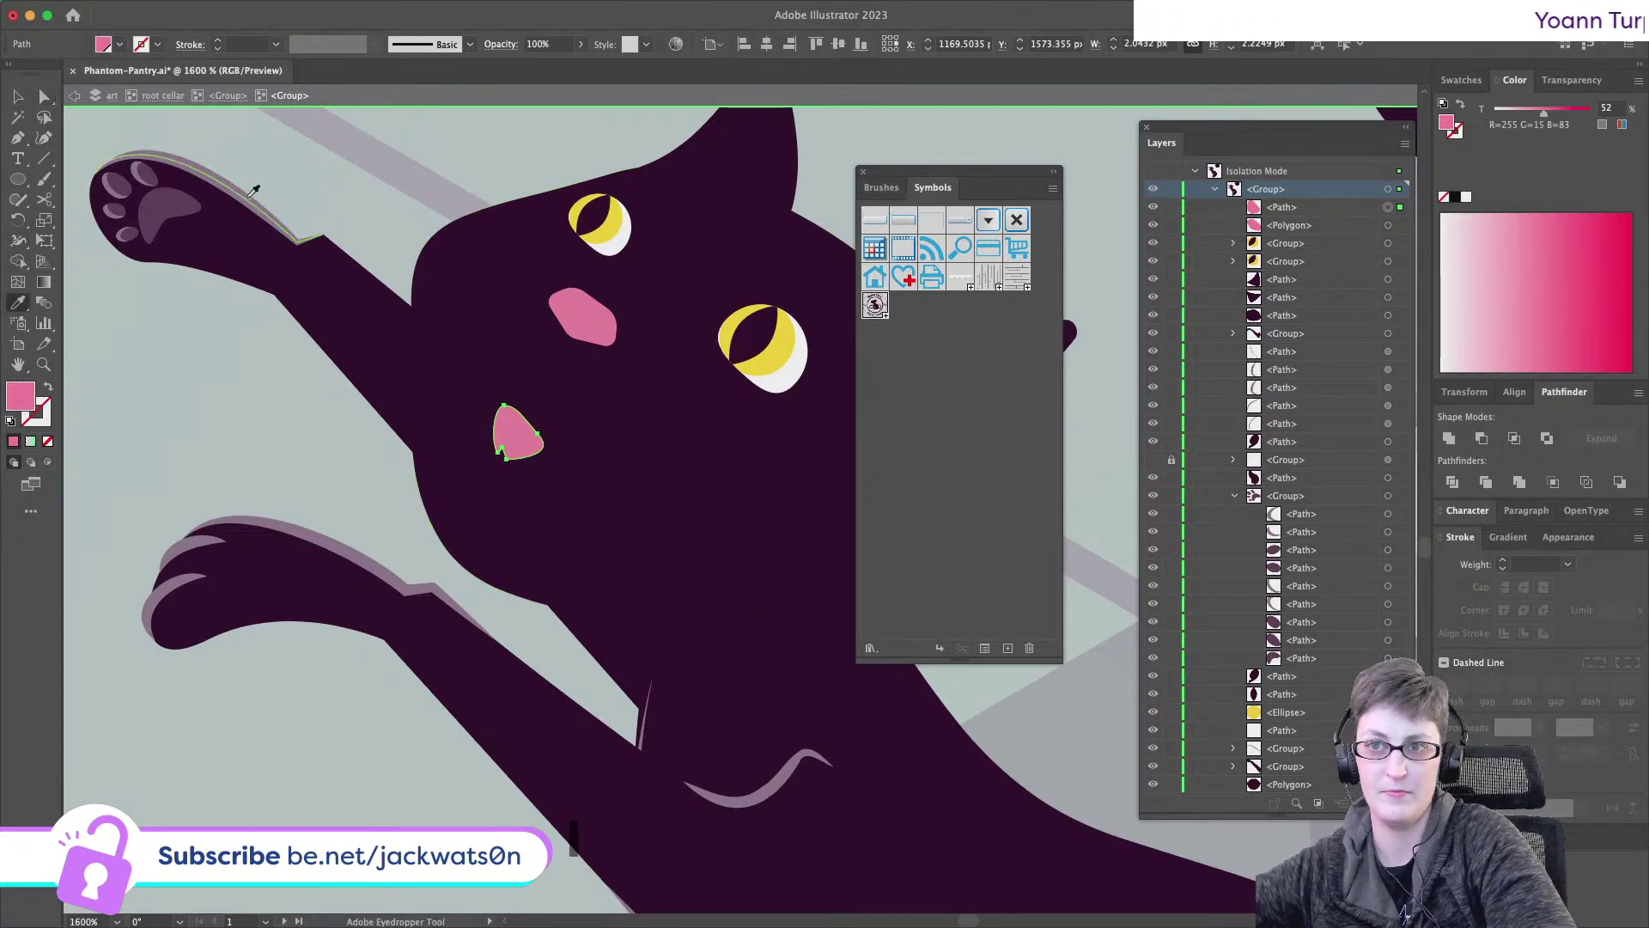
# - Give the mouth the paw pad's 75% maroon fill, rotate it slightly counterclockwise and shift it a little farther from the nose
pyautogui.click(197, 204)
pyautogui.click(17, 92)
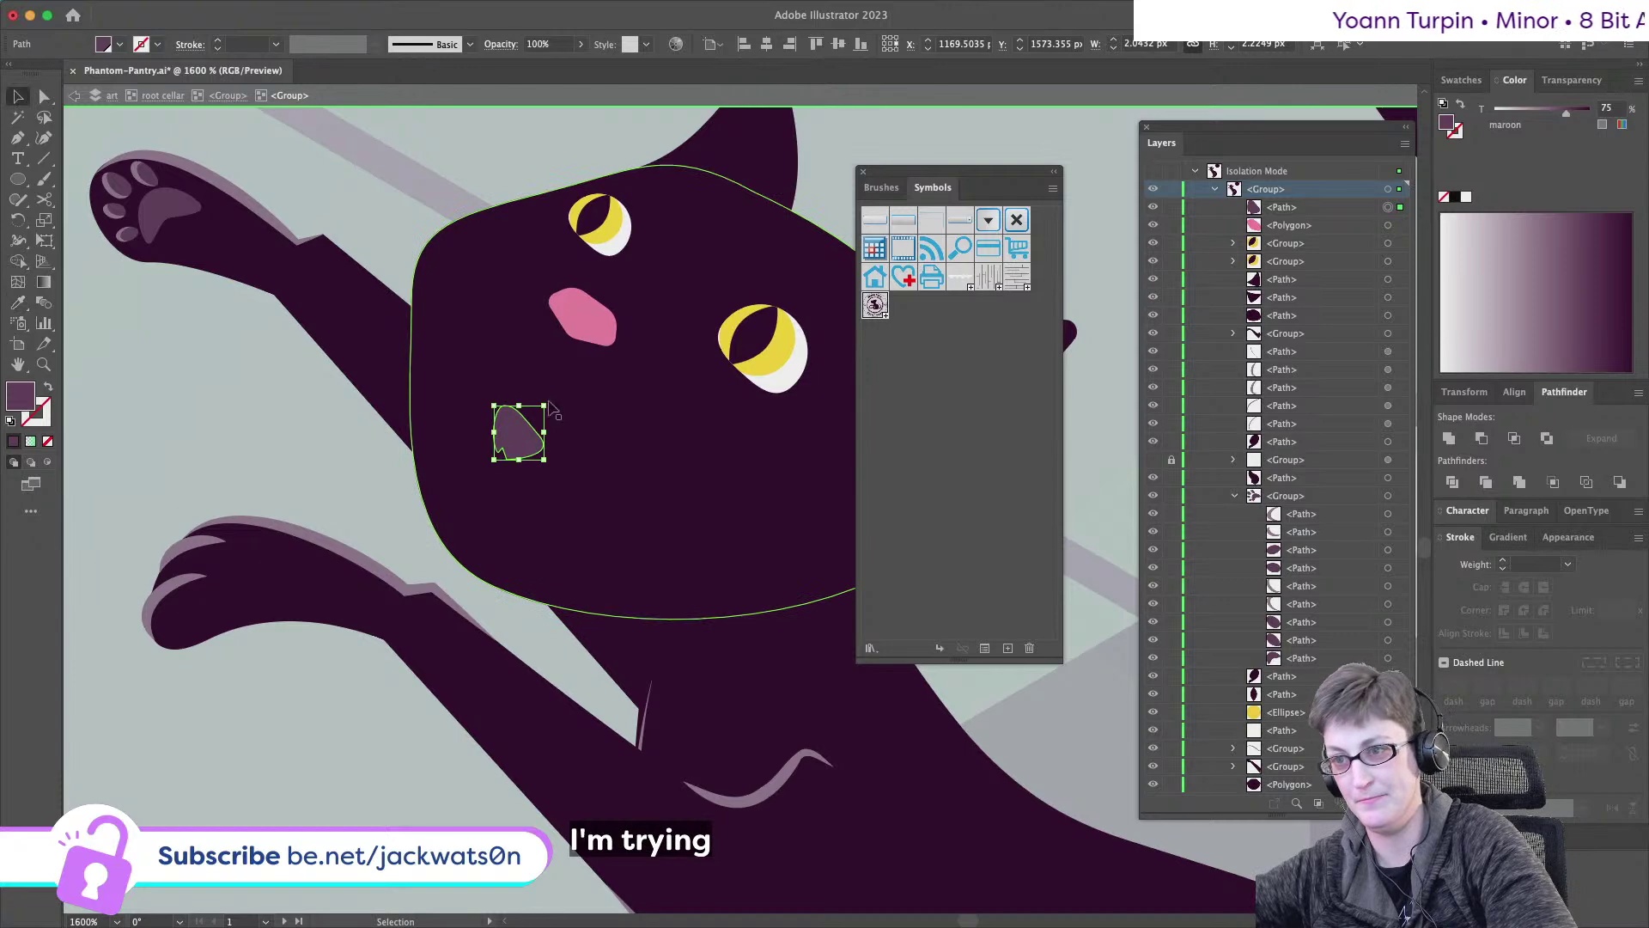
pyautogui.moveTo(544, 392); pyautogui.dragTo(545, 392)
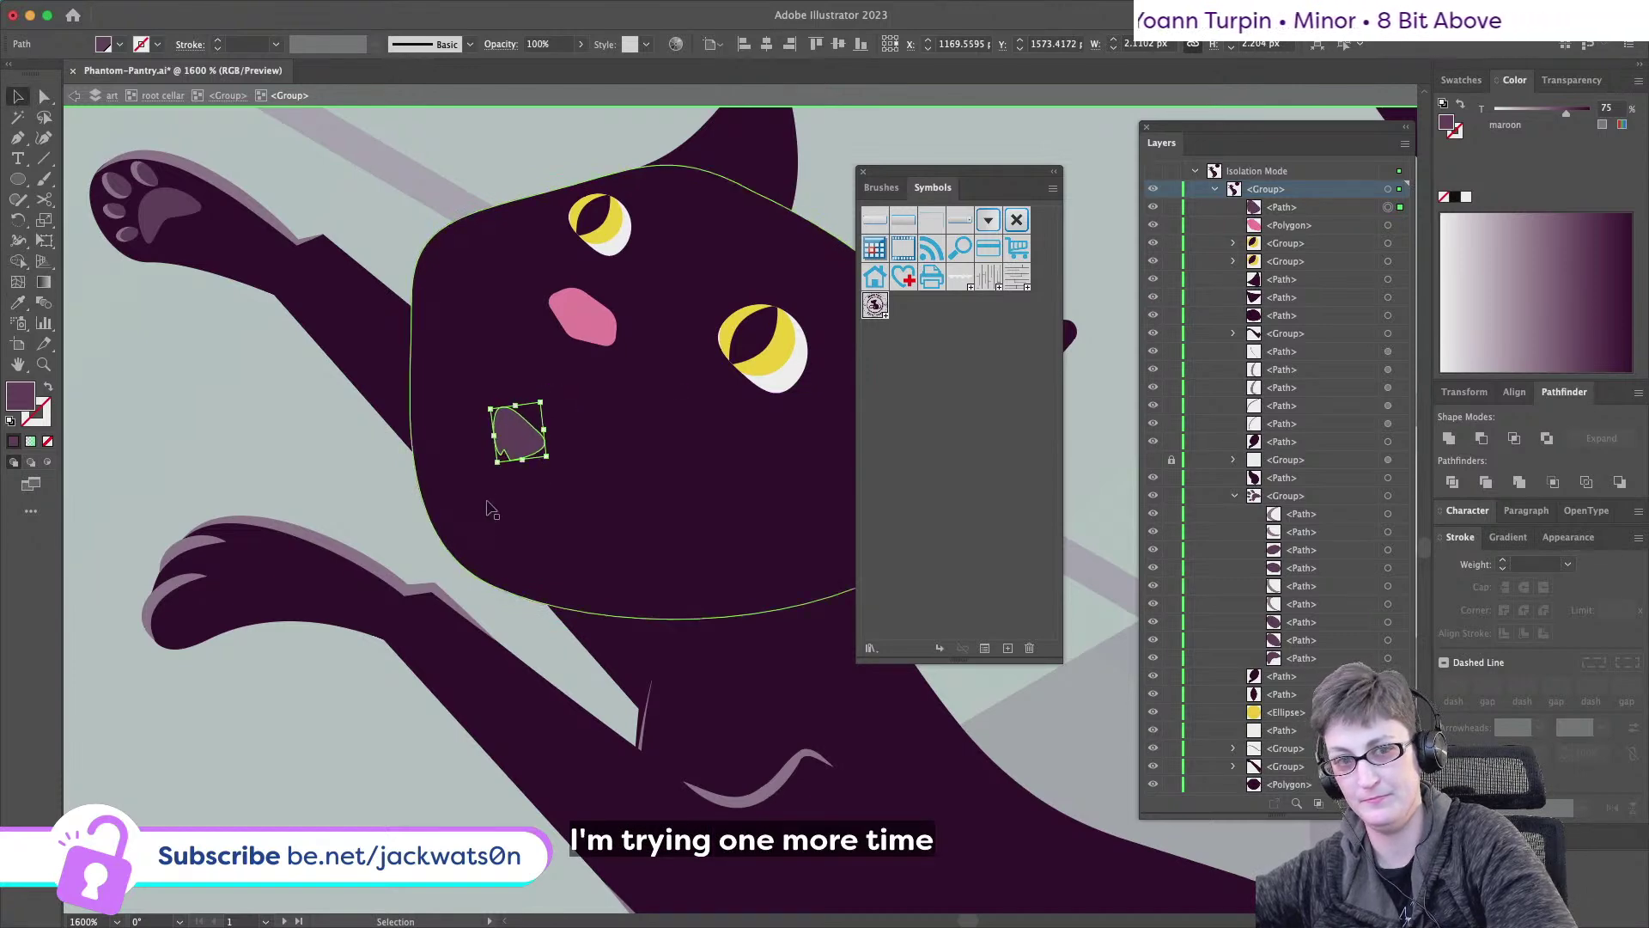
pyautogui.moveTo(518, 446); pyautogui.dragTo(512, 457)
pyautogui.hscroll(1, 604, 478)
pyautogui.press('shift+super+a')
# - Draw a closed two-lobed muzzle patch in 75% maroon around the nose, notched above the mouth, using the Pen tool
pyautogui.scroll(-5, 603, 479)
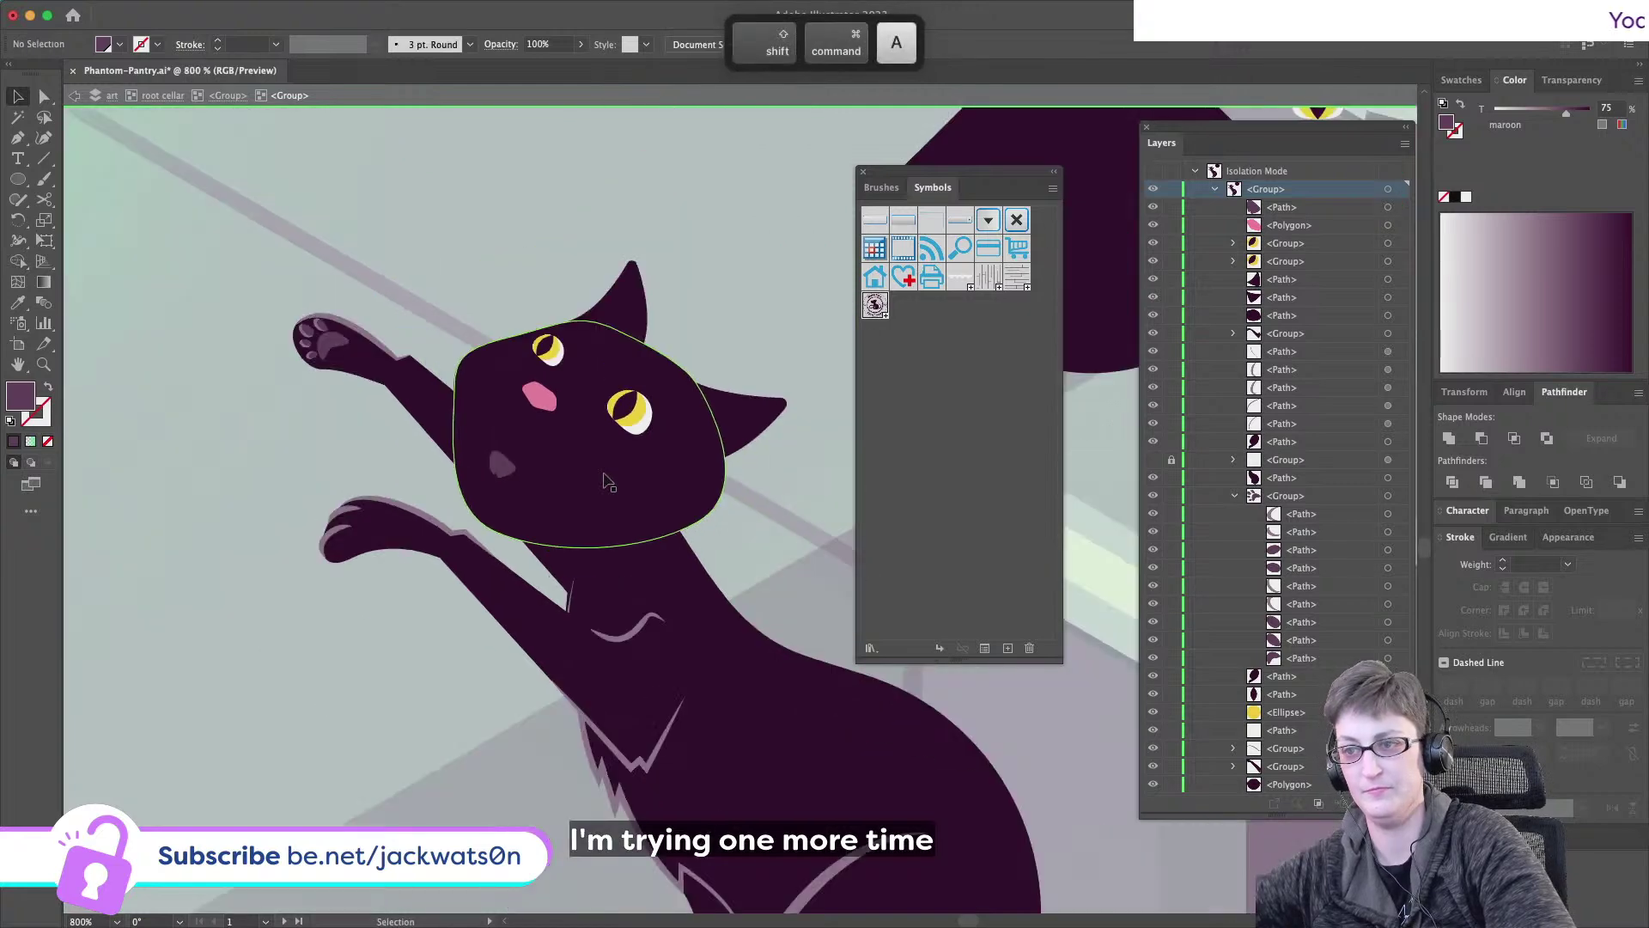
pyautogui.scroll(8, 604, 479)
pyautogui.scroll(-3, 608, 479)
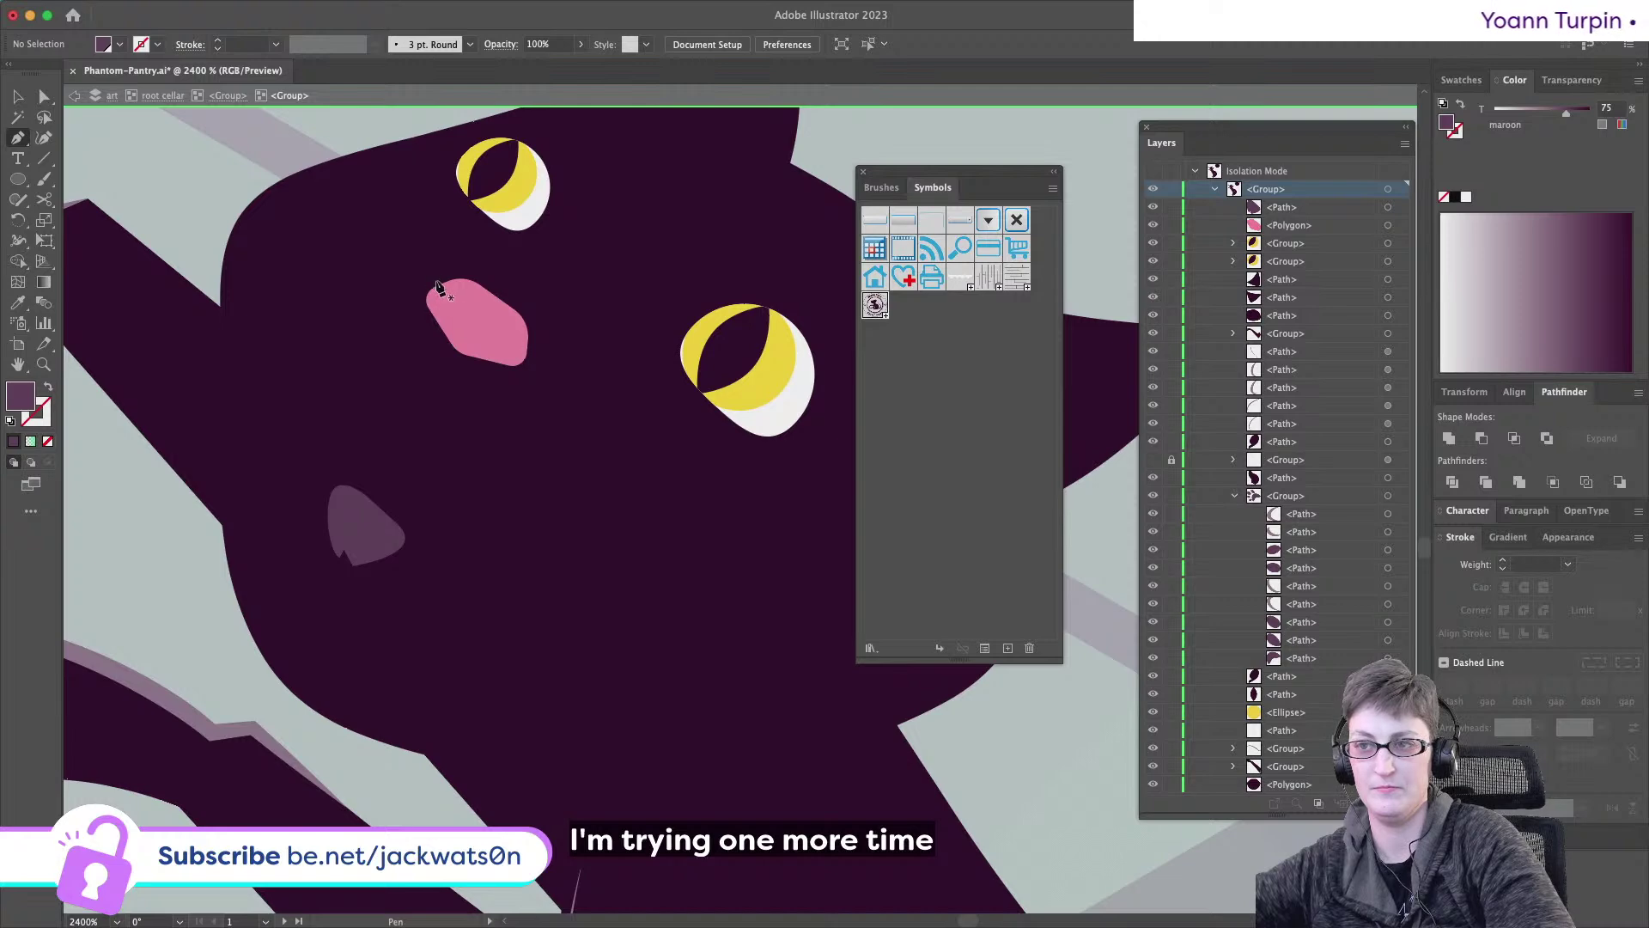
pyautogui.click(379, 275)
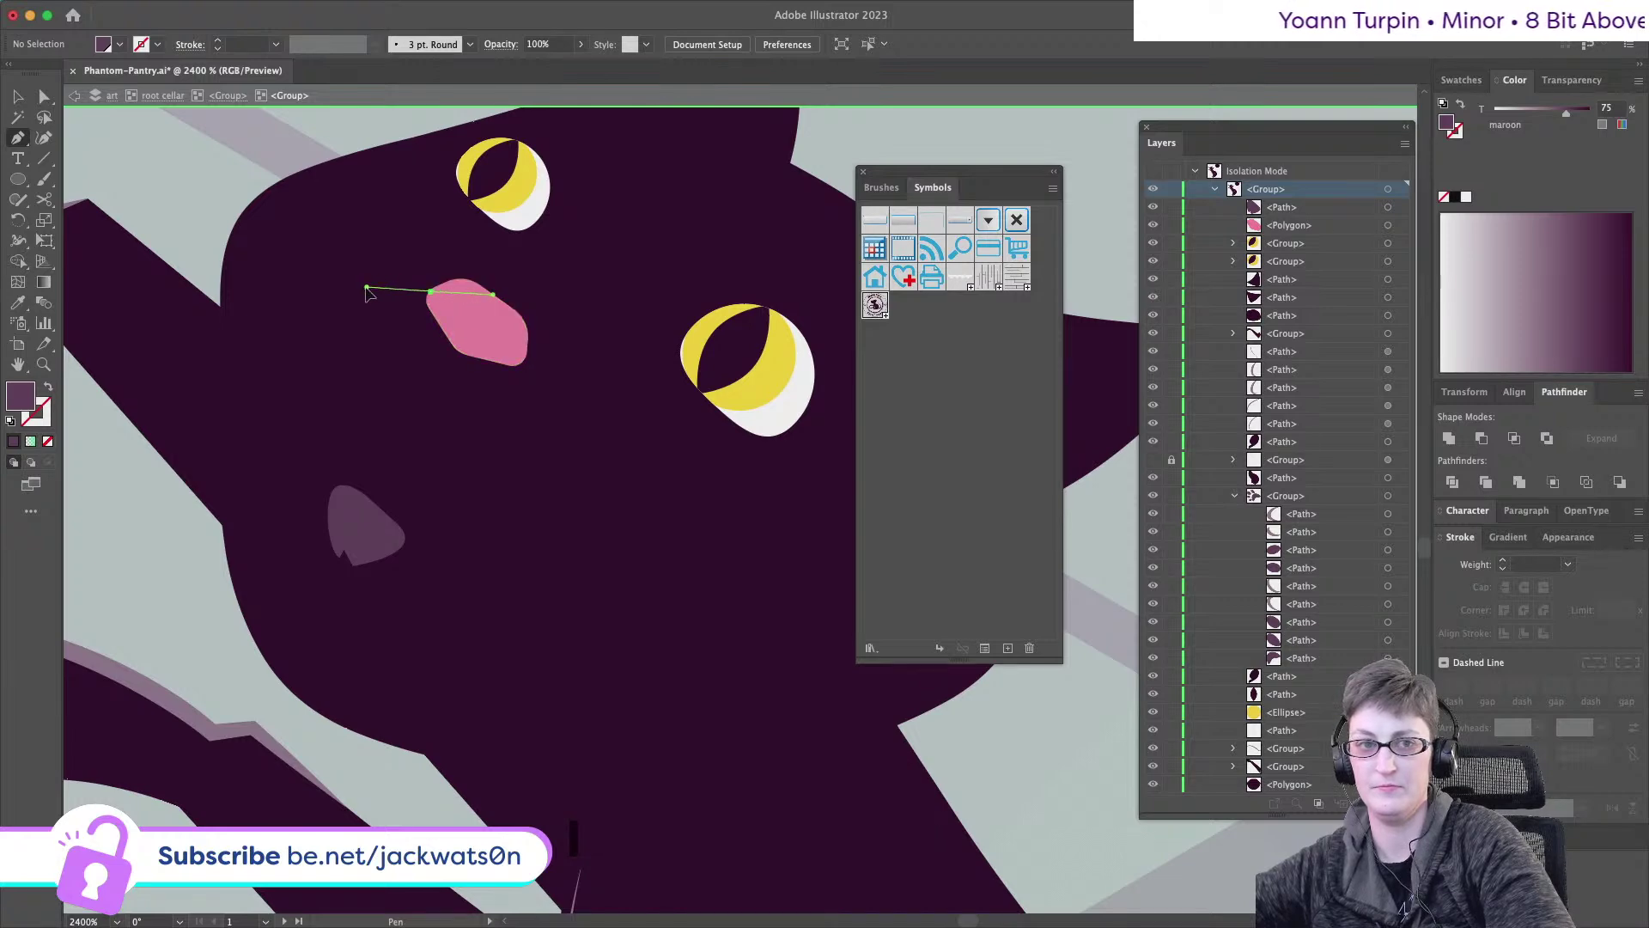
pyautogui.press('super+z')
pyautogui.moveTo(446, 281); pyautogui.dragTo(381, 276)
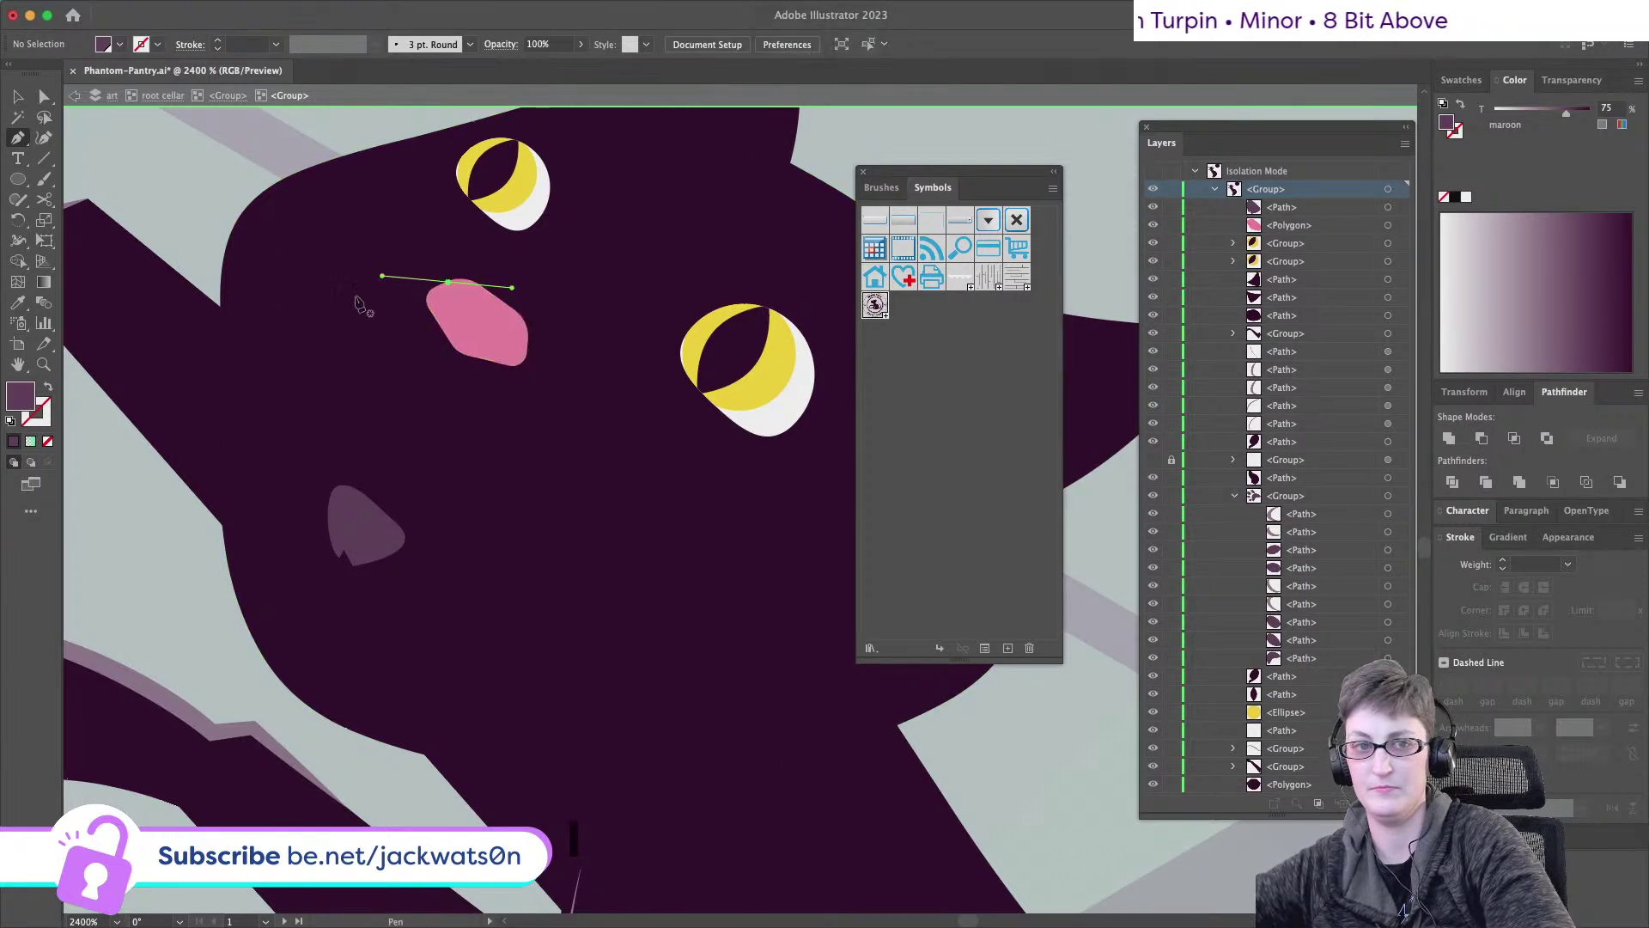
pyautogui.moveTo(285, 374); pyautogui.dragTo(285, 393)
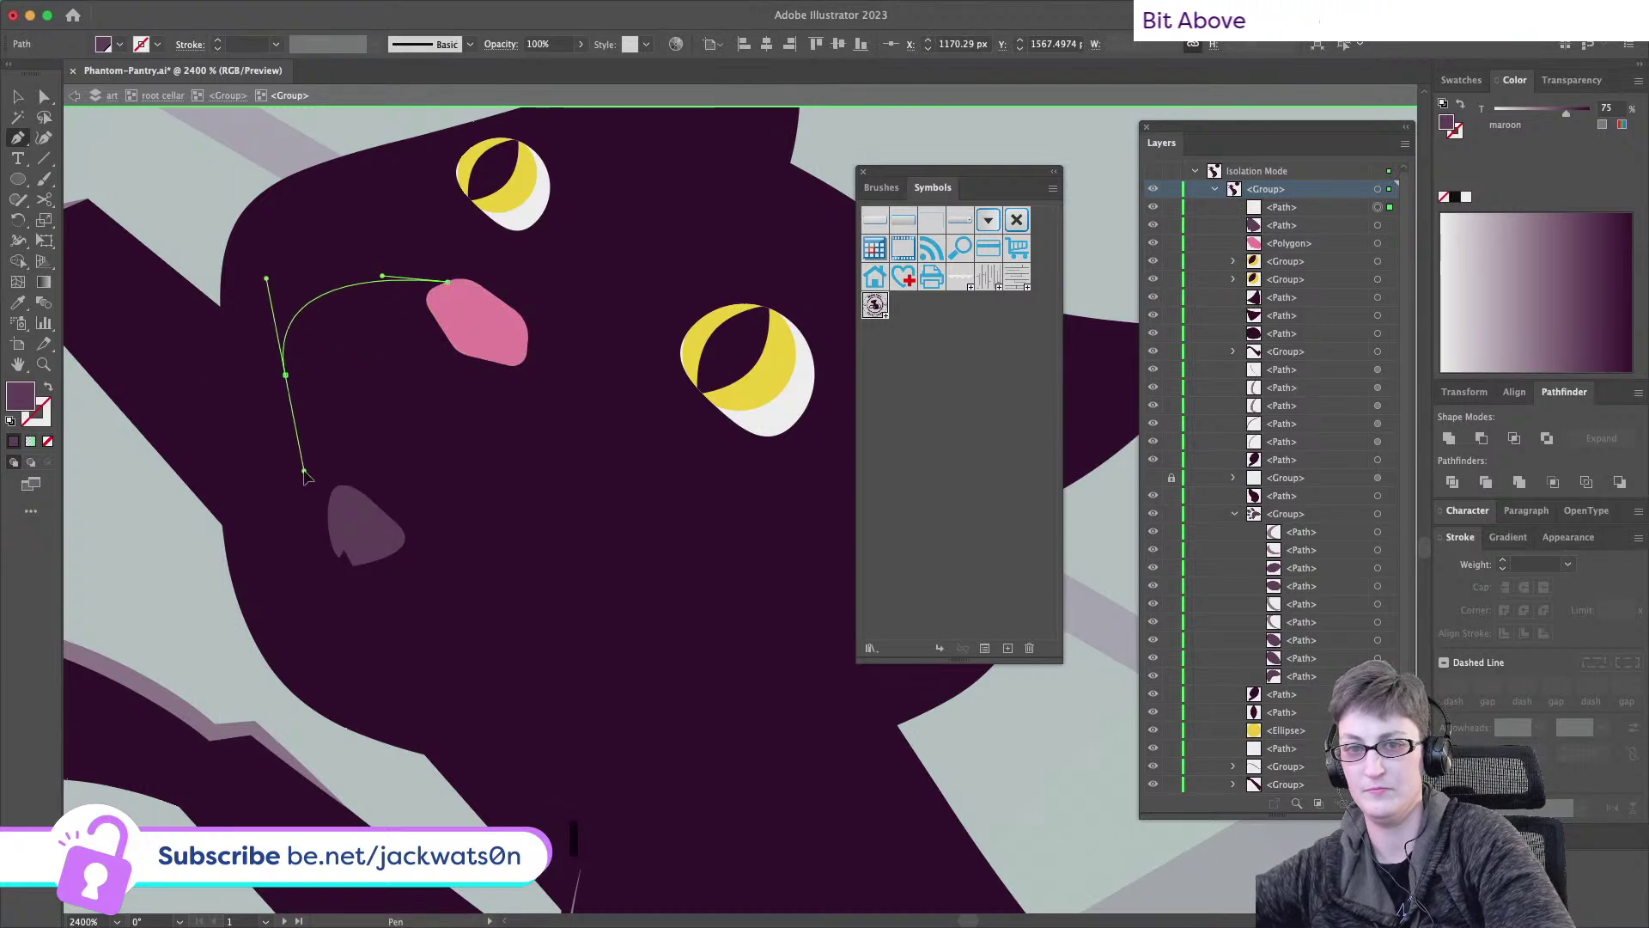
pyautogui.moveTo(304, 470); pyautogui.dragTo(304, 471)
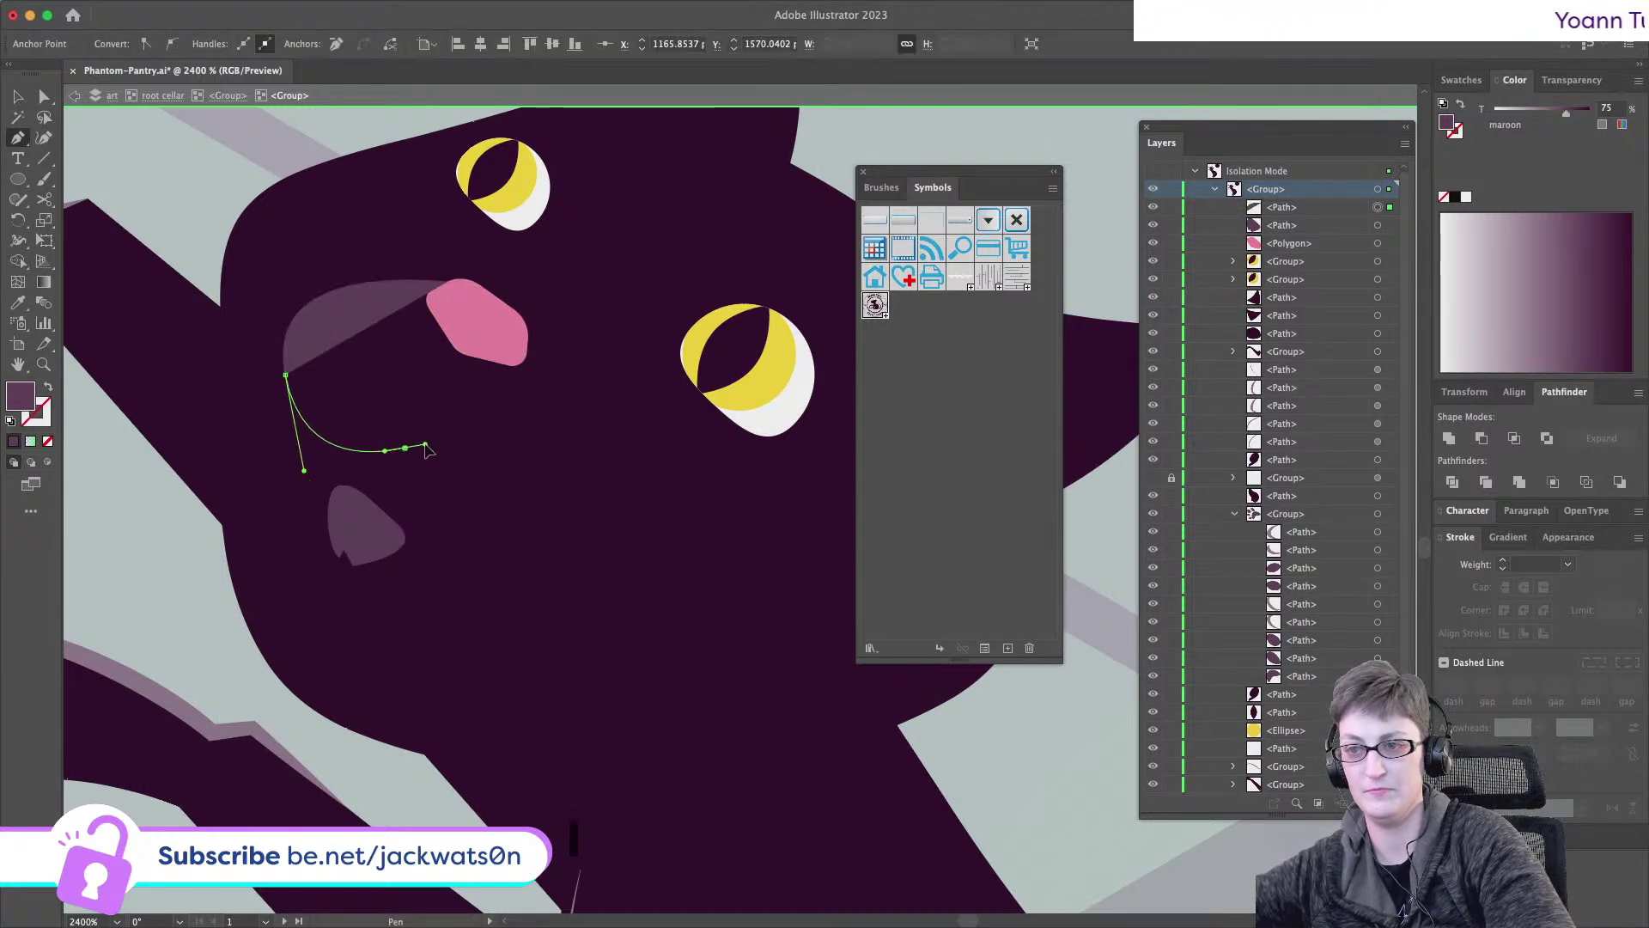
pyautogui.moveTo(427, 449); pyautogui.dragTo(426, 446)
pyautogui.moveTo(449, 524); pyautogui.dragTo(507, 551)
pyautogui.moveTo(609, 489); pyautogui.dragTo(610, 412)
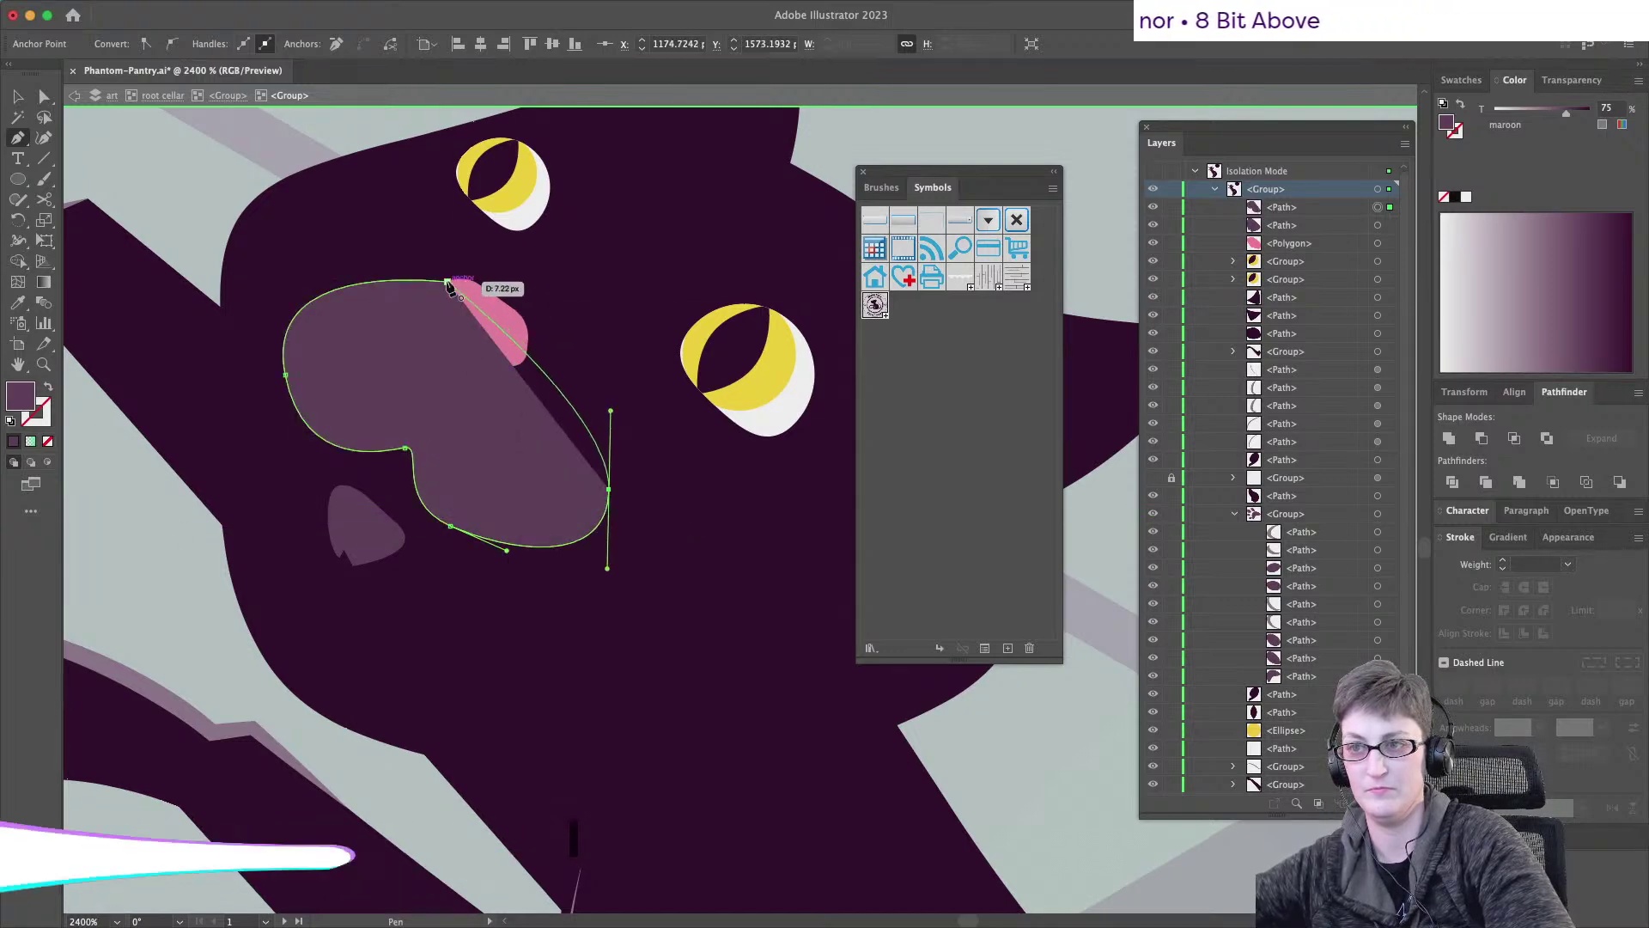
pyautogui.moveTo(448, 286)
pyautogui.mouseDown()
pyautogui.moveTo(510, 327)
pyautogui.moveTo(448, 287)
pyautogui.mouseUp()
pyautogui.press('shift+super+a')
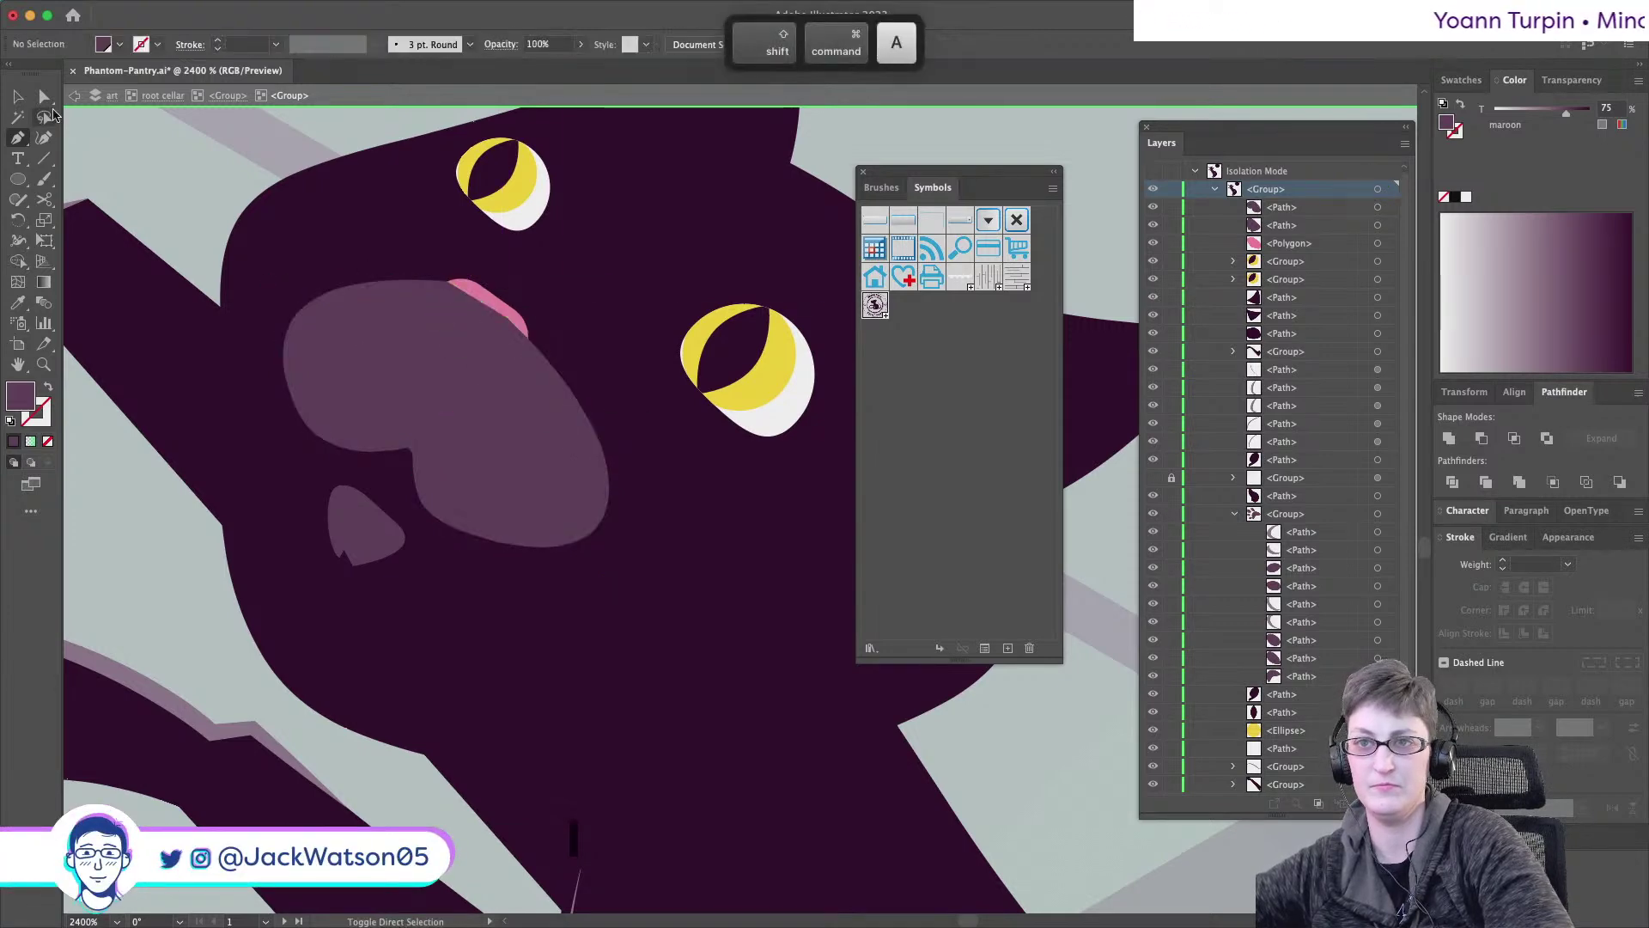
# - Move the muzzle patch behind the pink nose by cutting it and pasting it in back
pyautogui.click(515, 455)
pyautogui.press('super+x')
pyautogui.click(487, 328)
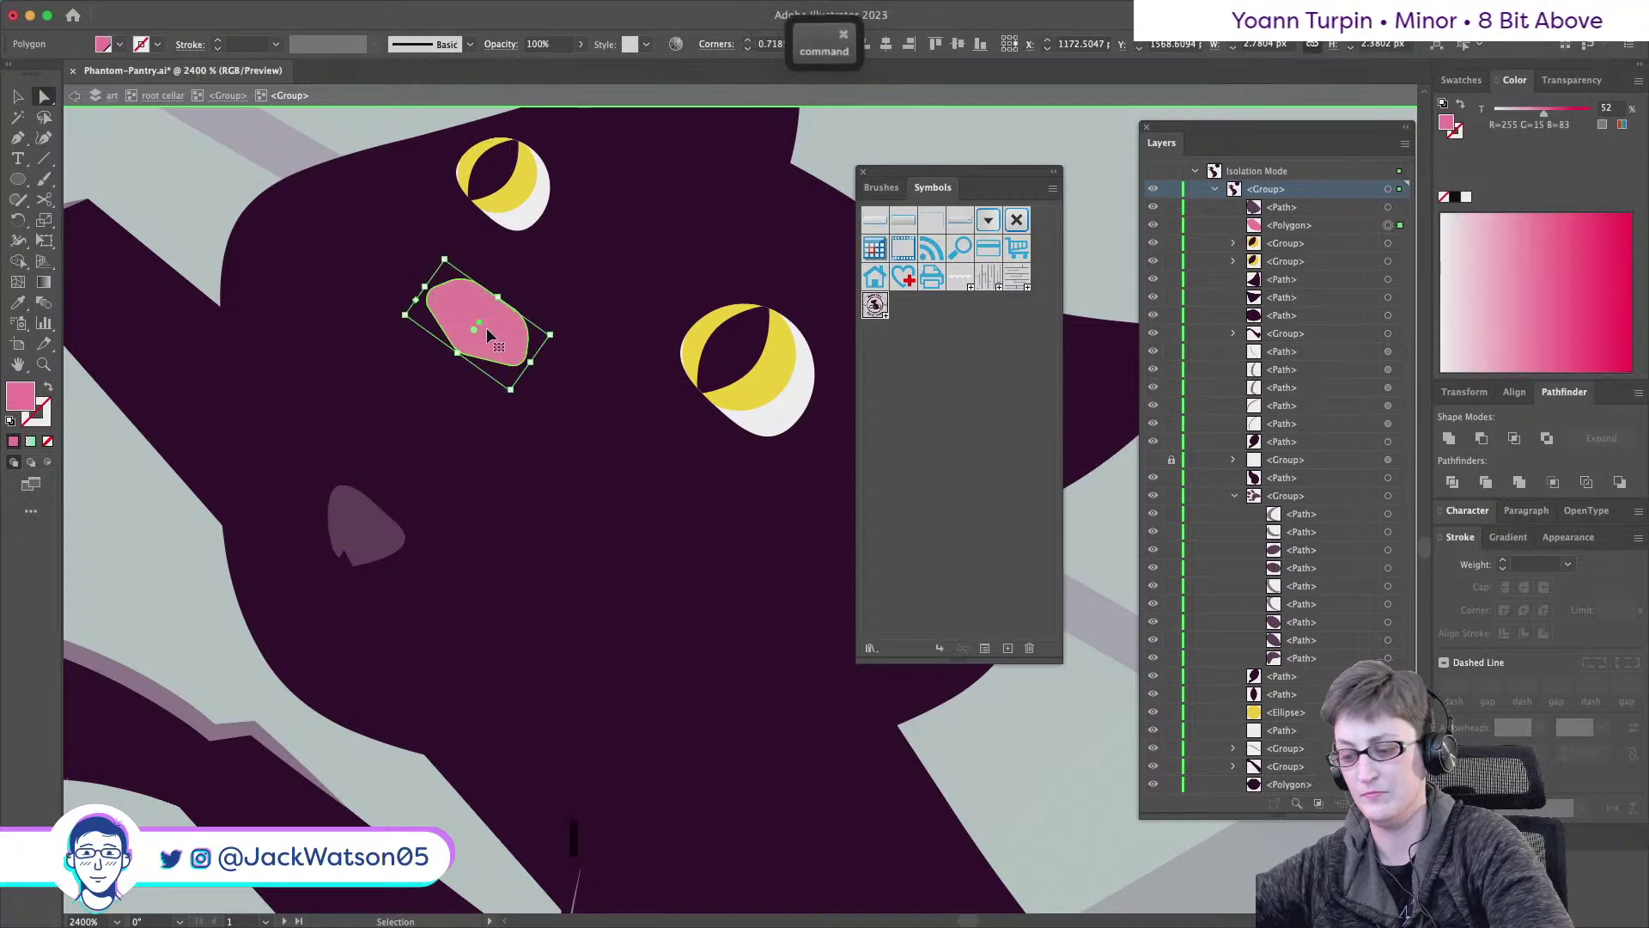
pyautogui.press('super+b')
pyautogui.press('shift+super+a')
# - Make the muzzle patch's lower lobe fuller by extending the curve handle of the anchor beside the notch
pyautogui.scroll(-4, 532, 477)
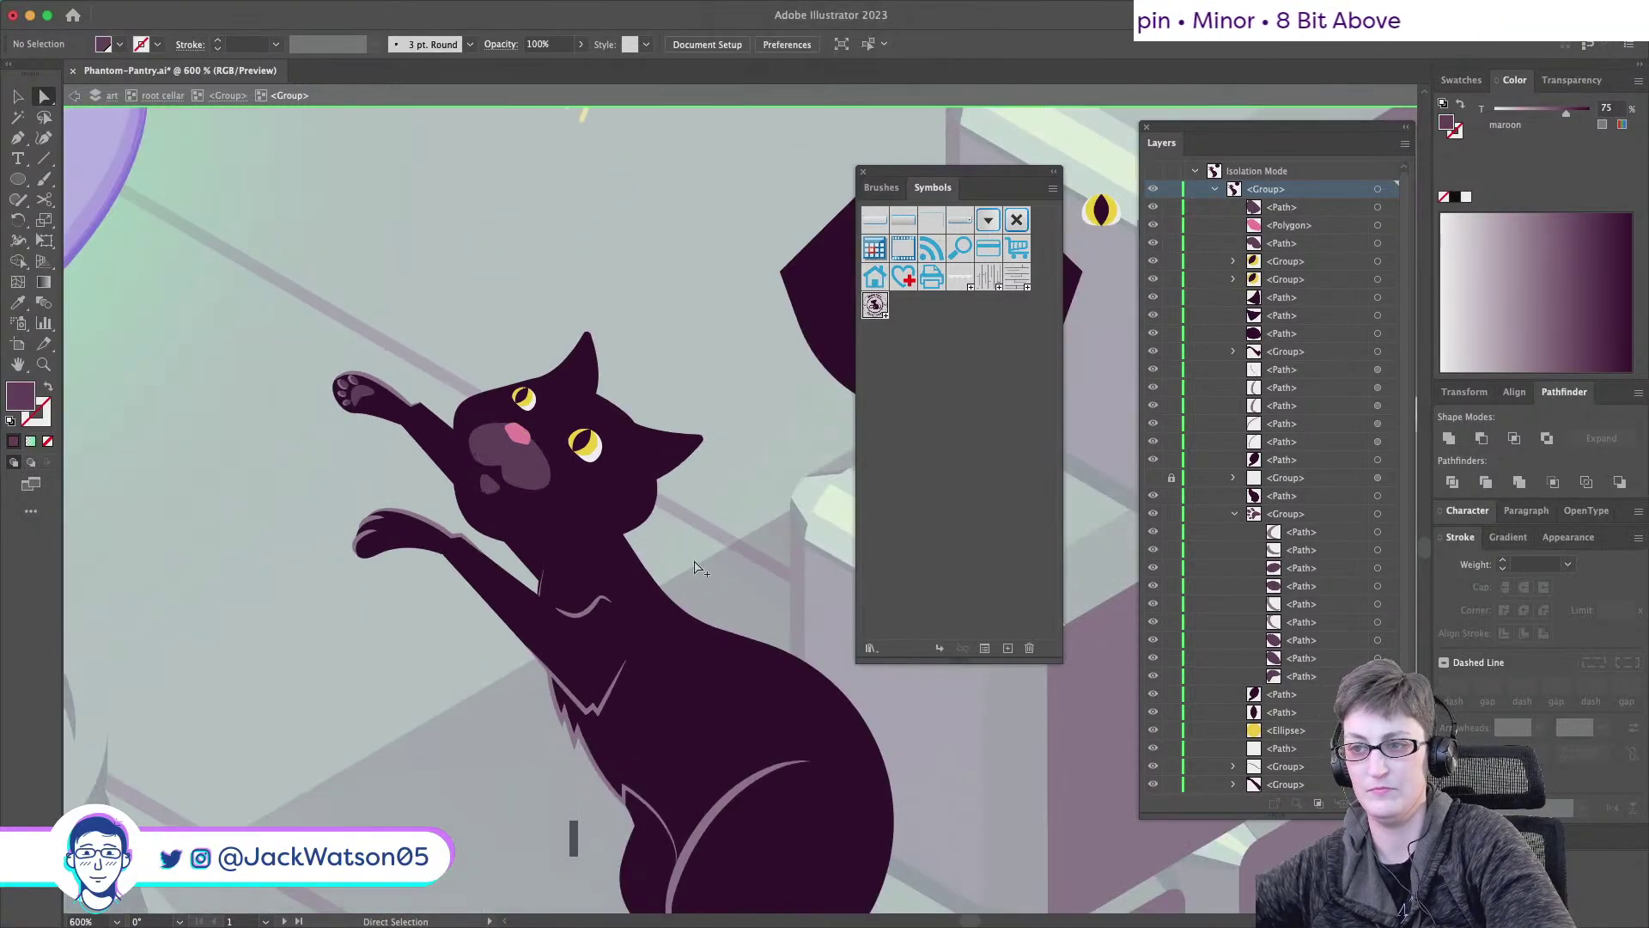
pyautogui.scroll(2, 696, 566)
pyautogui.scroll(3, 202, 374)
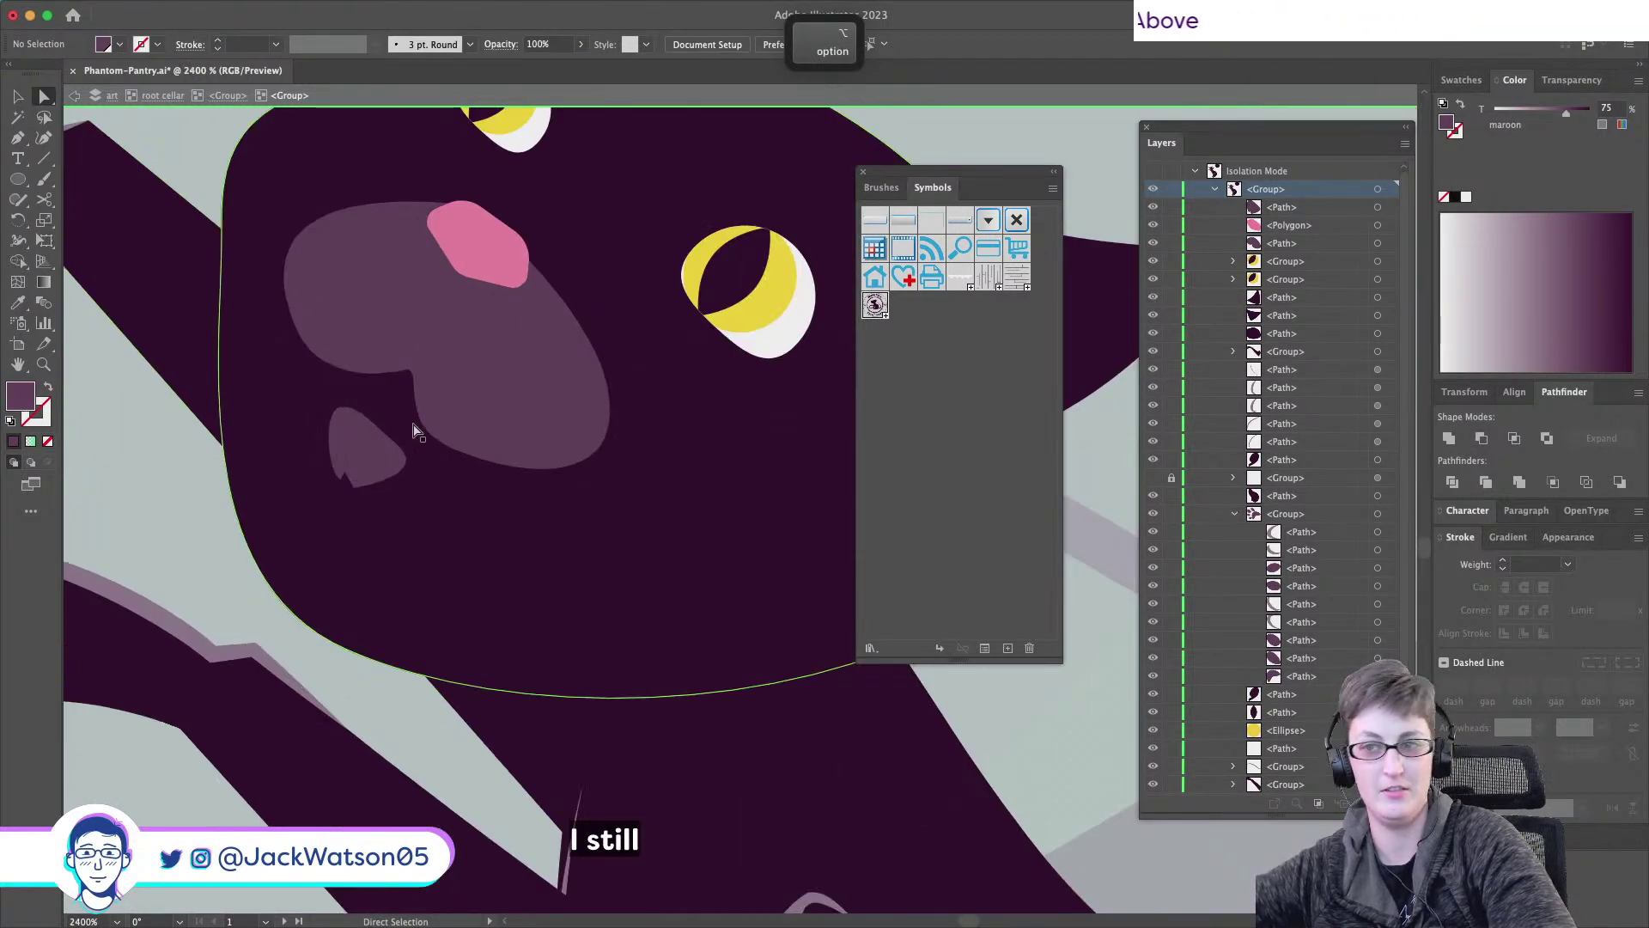
pyautogui.click(453, 449)
pyautogui.moveTo(508, 473); pyautogui.dragTo(482, 526)
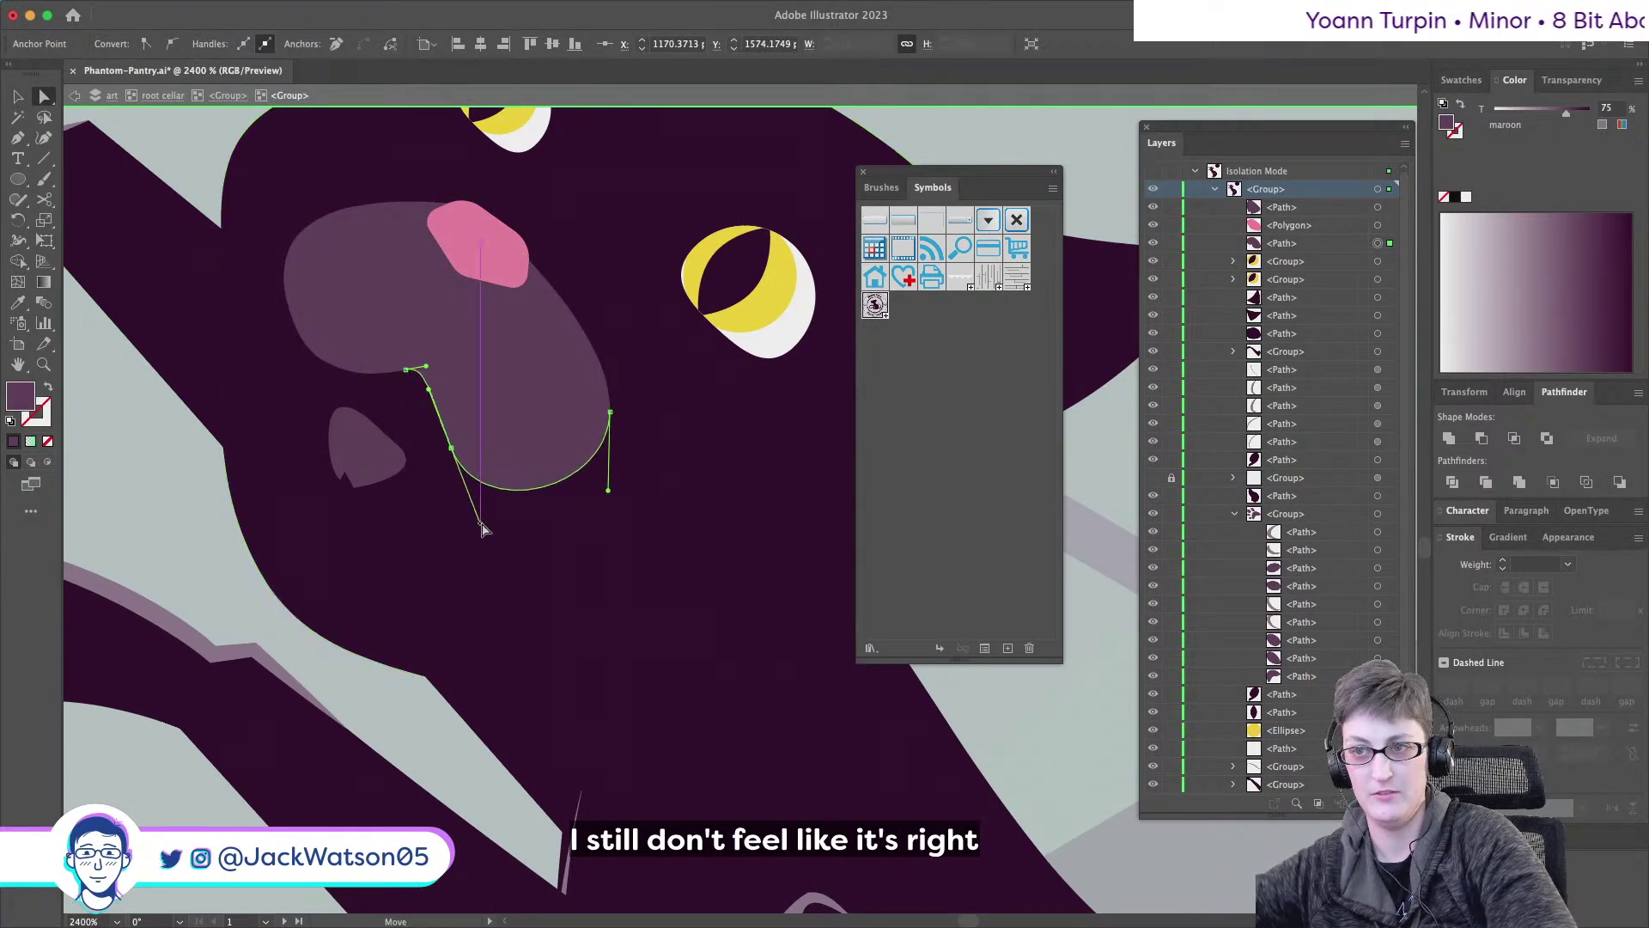
pyautogui.press('super+shift+a')
# - Shift the muzzle patch slightly down and left relative to the nose
pyautogui.scroll(-10, 732, 570)
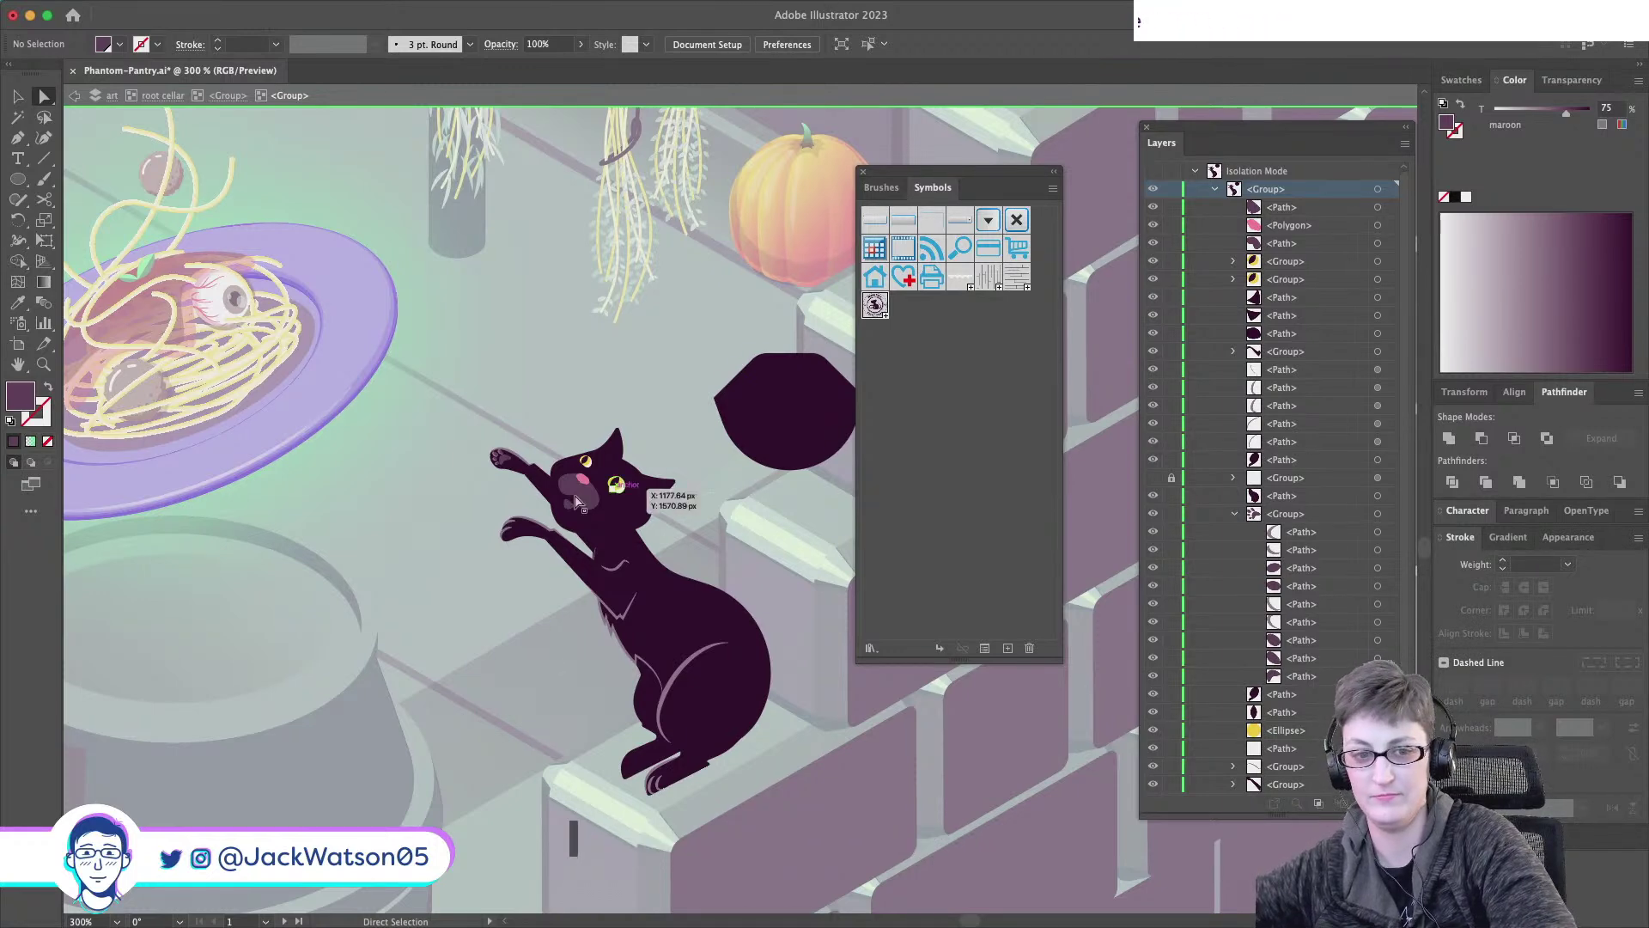
pyautogui.scroll(6, 550, 522)
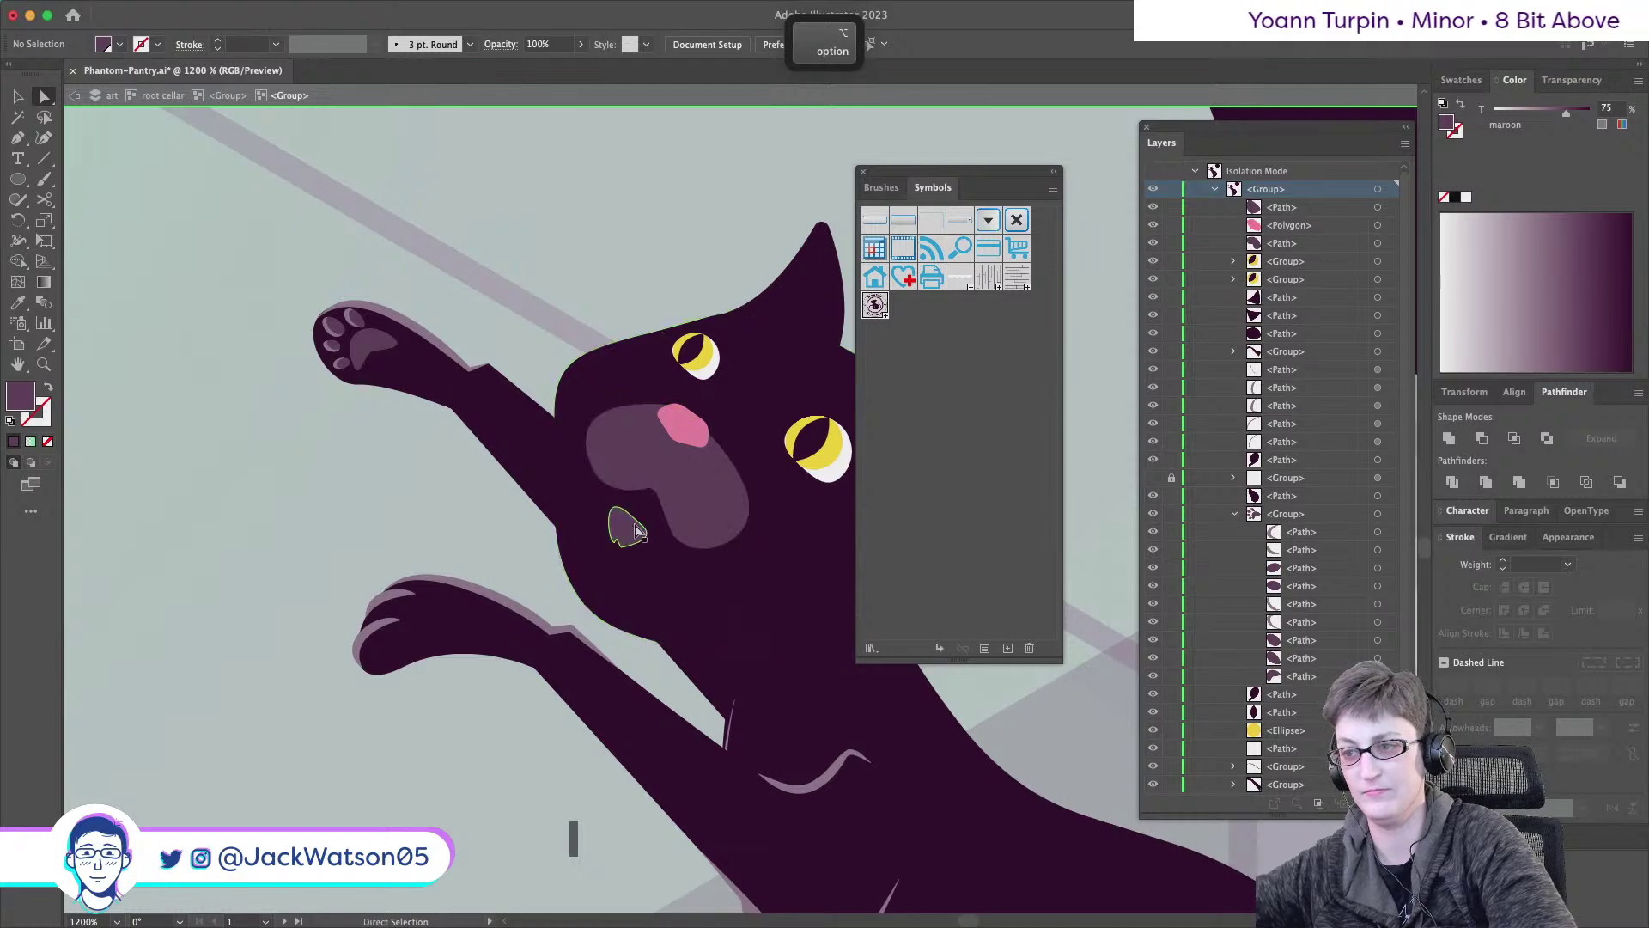
pyautogui.moveTo(682, 514); pyautogui.dragTo(671, 516)
pyautogui.hscroll(3, 674, 518)
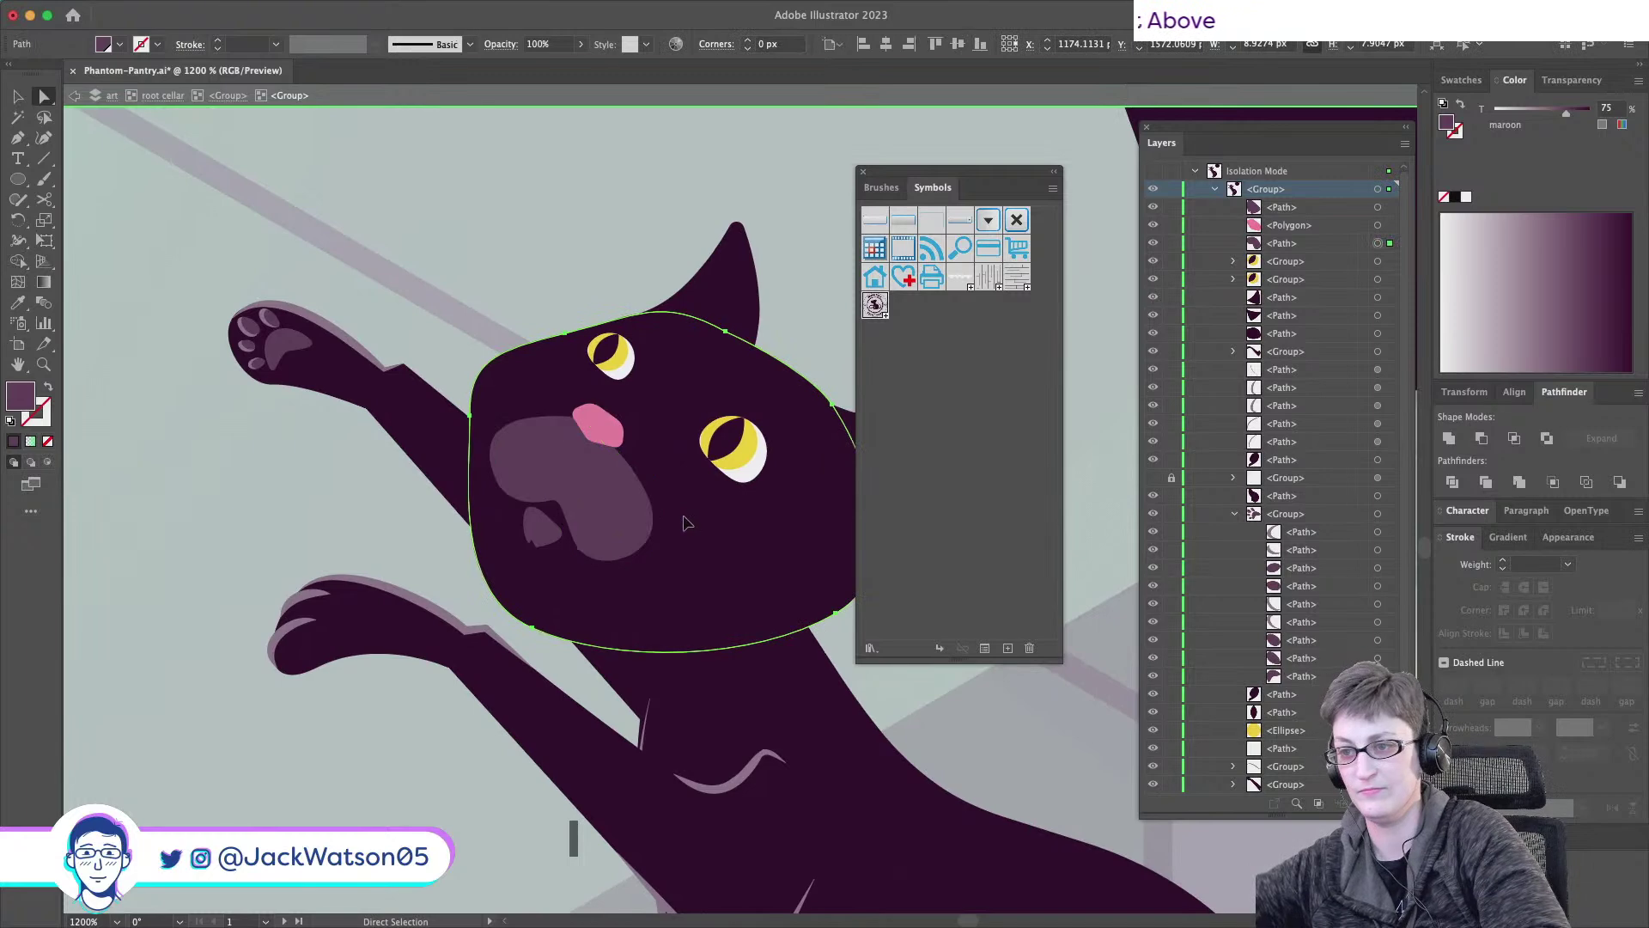
pyautogui.keyDown('shift'); pyautogui.click(684, 522); pyautogui.keyUp('shift')
pyautogui.press('shift+super+a')
# - Enlarge the muzzle patch to about 10 by 8.8 px
pyautogui.click(614, 513)
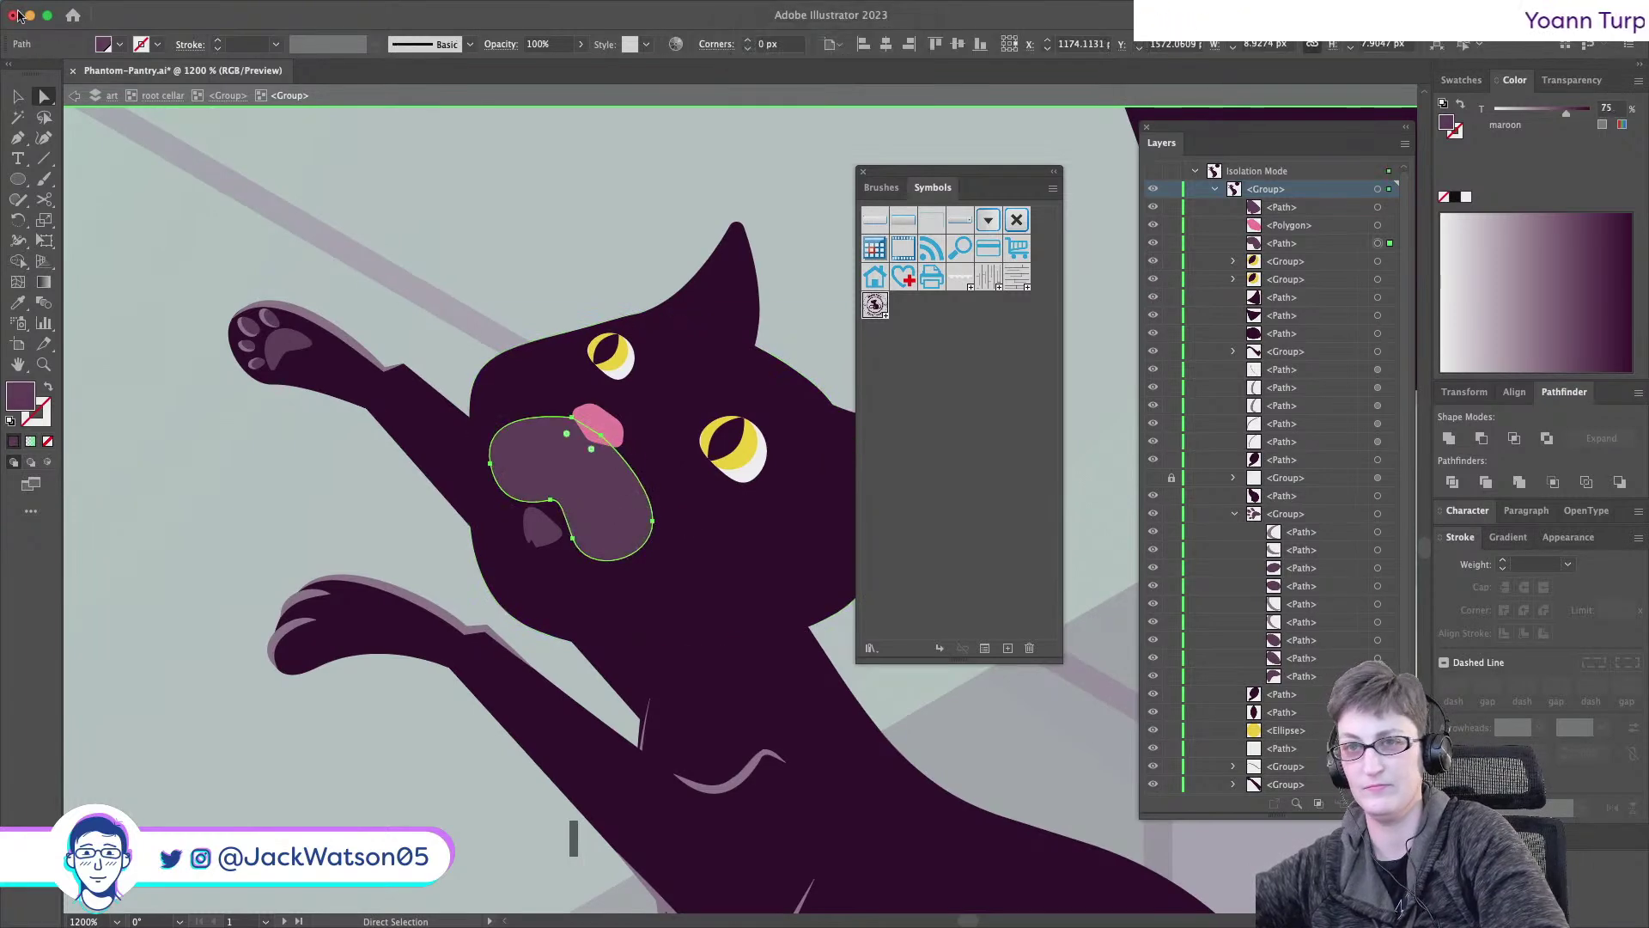
pyautogui.click(20, 95)
pyautogui.moveTo(654, 415); pyautogui.dragTo(685, 400)
pyautogui.press('shift+super+a')
# - Examine the cat's reworked face at reduced magnification within the surrounding pantry scene
pyautogui.press('super+minus')
pyautogui.press('super+minus')
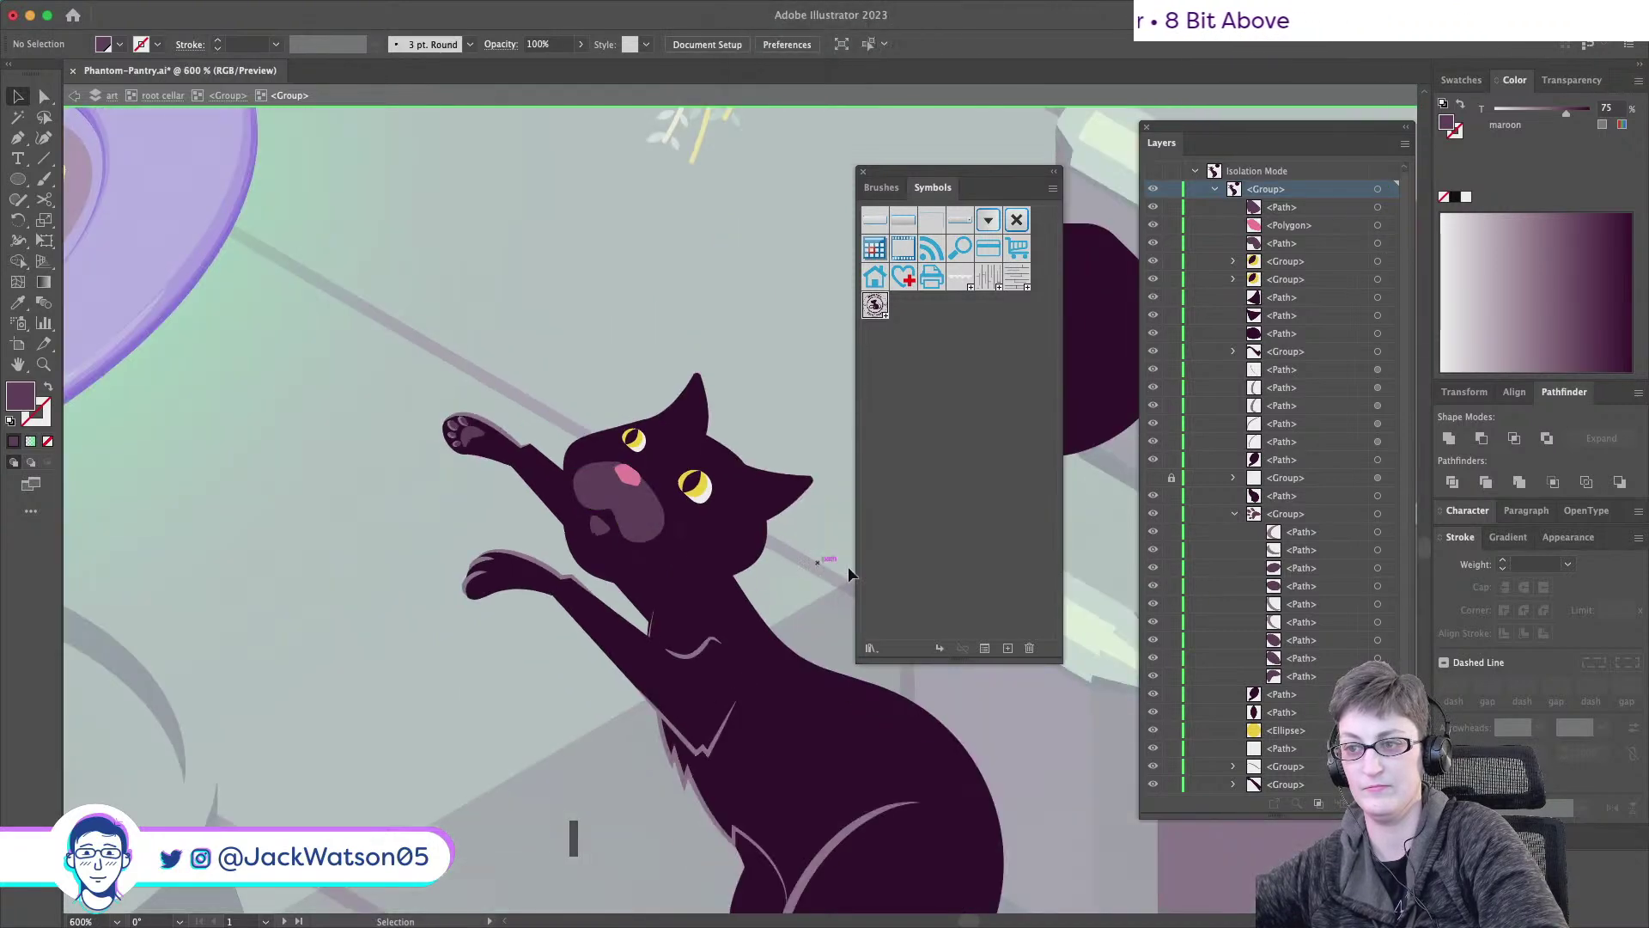
pyautogui.hscroll(3, 838, 565)
pyautogui.press('super+minus')
pyautogui.press('super+minus')
pyautogui.press('super+minus')
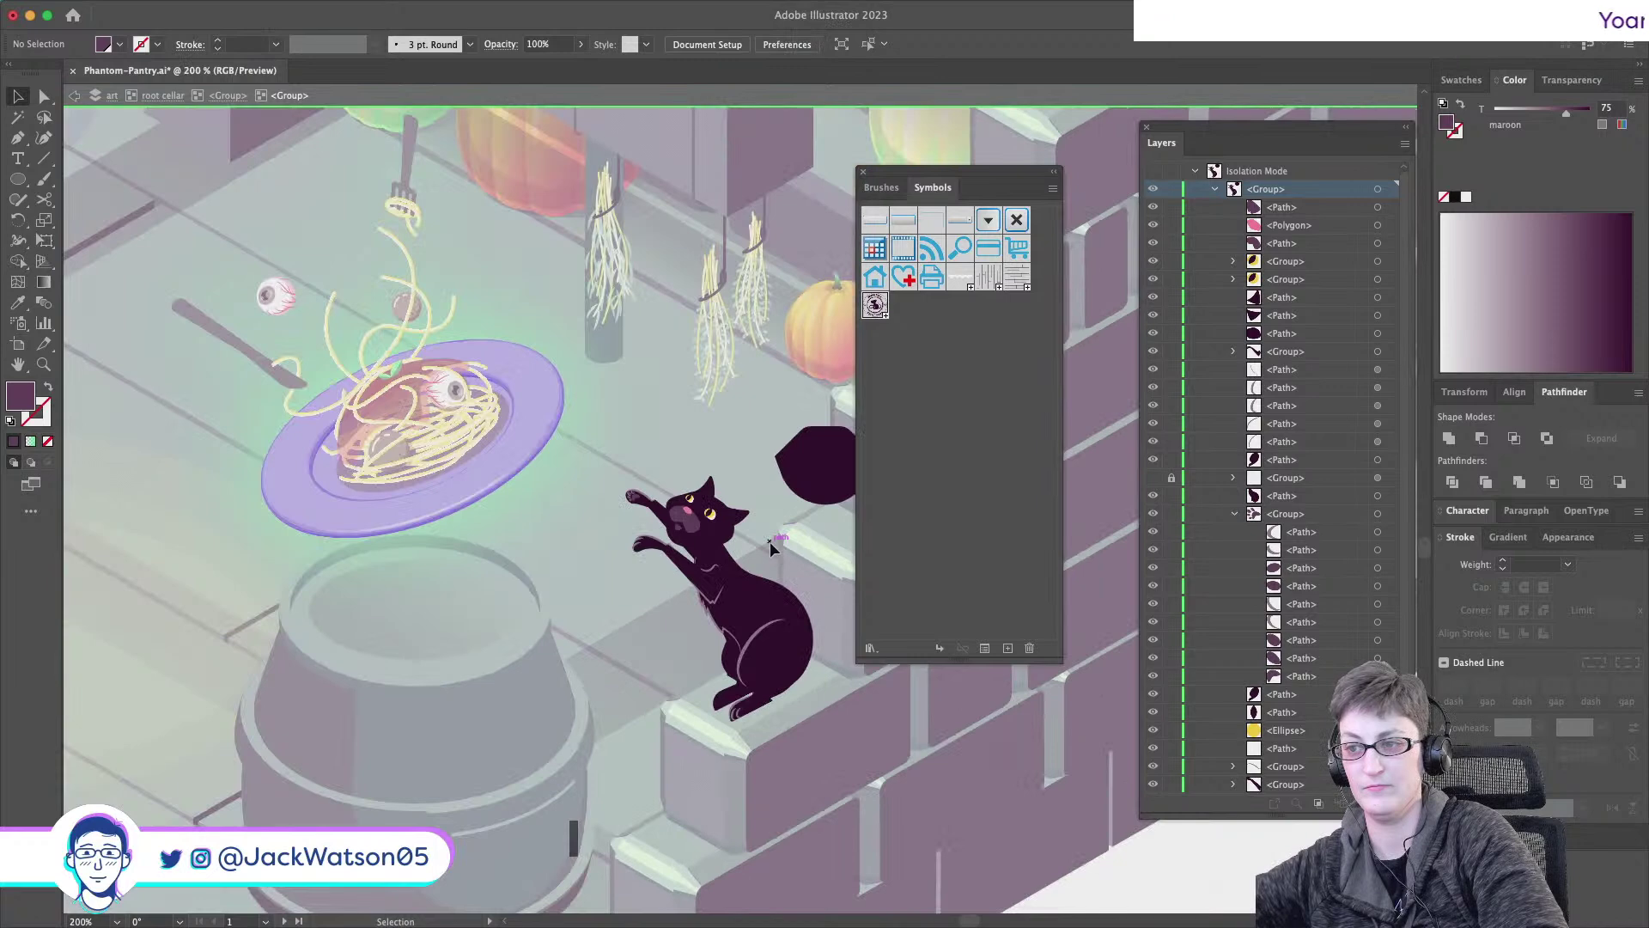
pyautogui.press('alt')
pyautogui.scroll(-1, 661, 532)
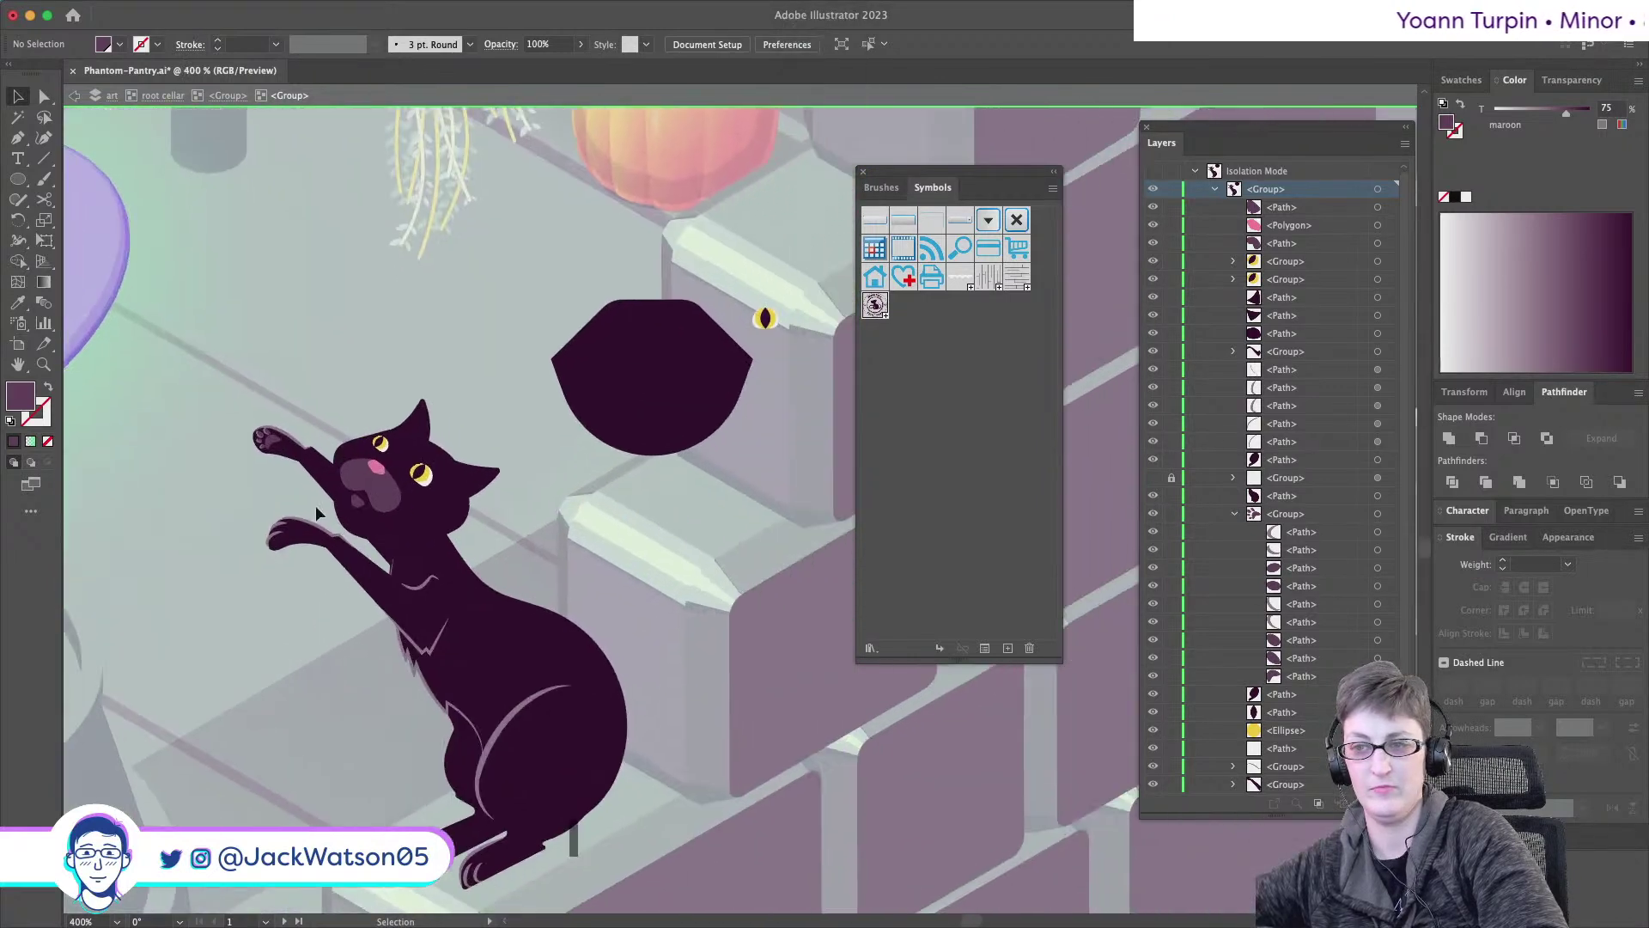
# - Move the small maroon mouth shape slightly right, closer to the muzzle patch's notch
pyautogui.scroll(3, 468, 554)
pyautogui.scroll(2, 225, 503)
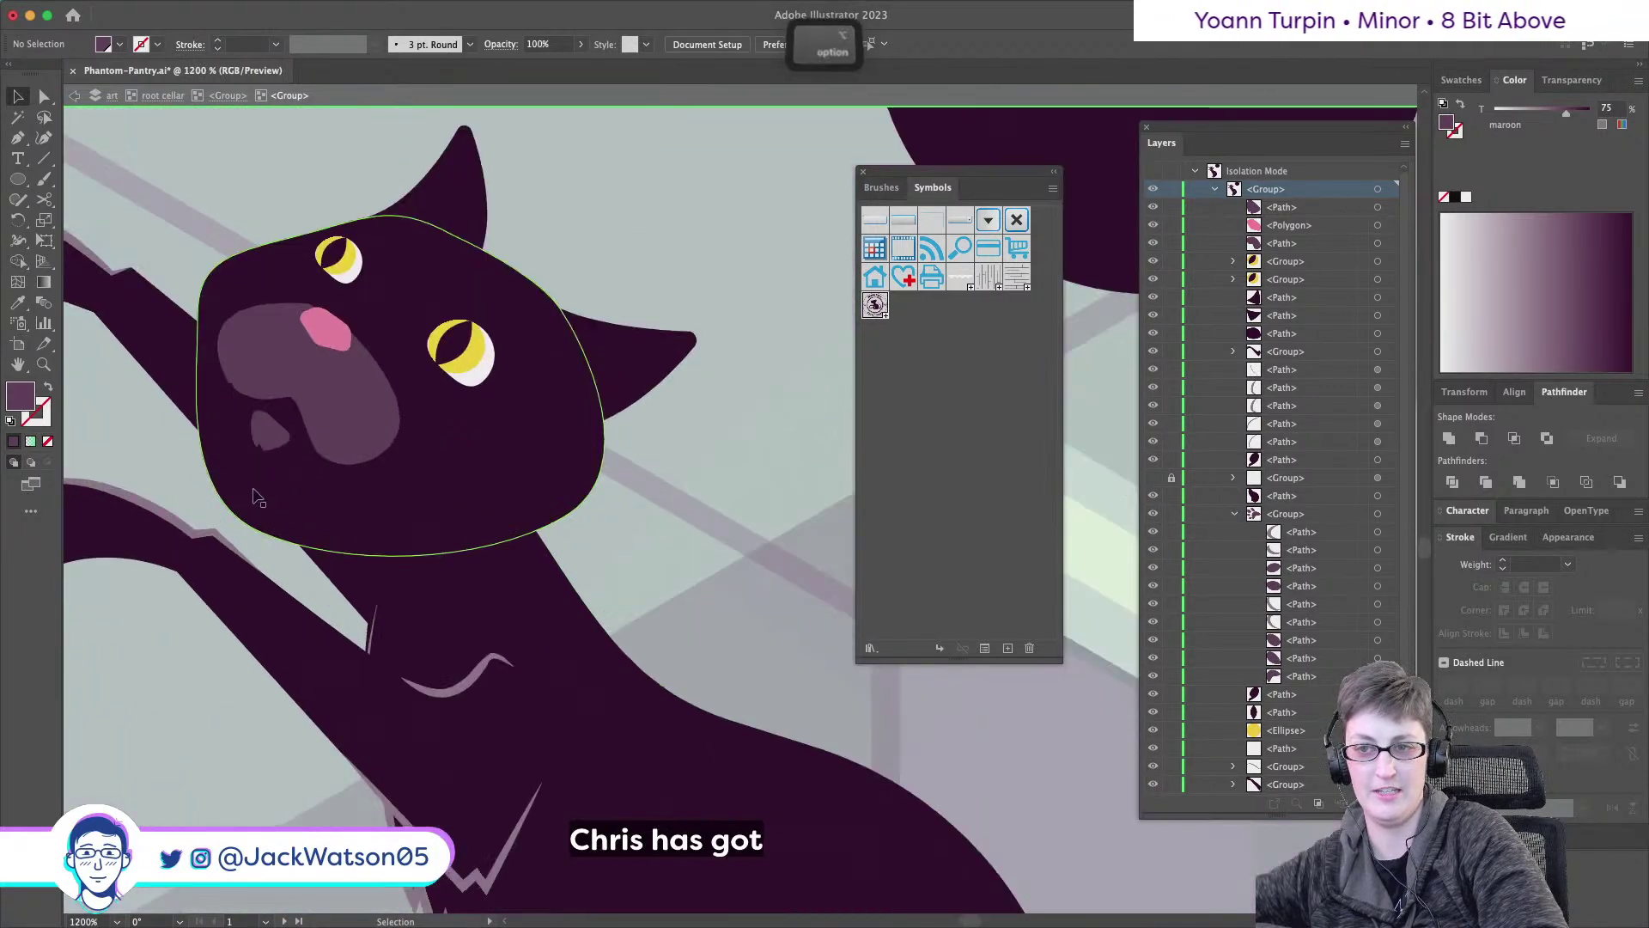
pyautogui.moveTo(266, 441); pyautogui.dragTo(267, 441)
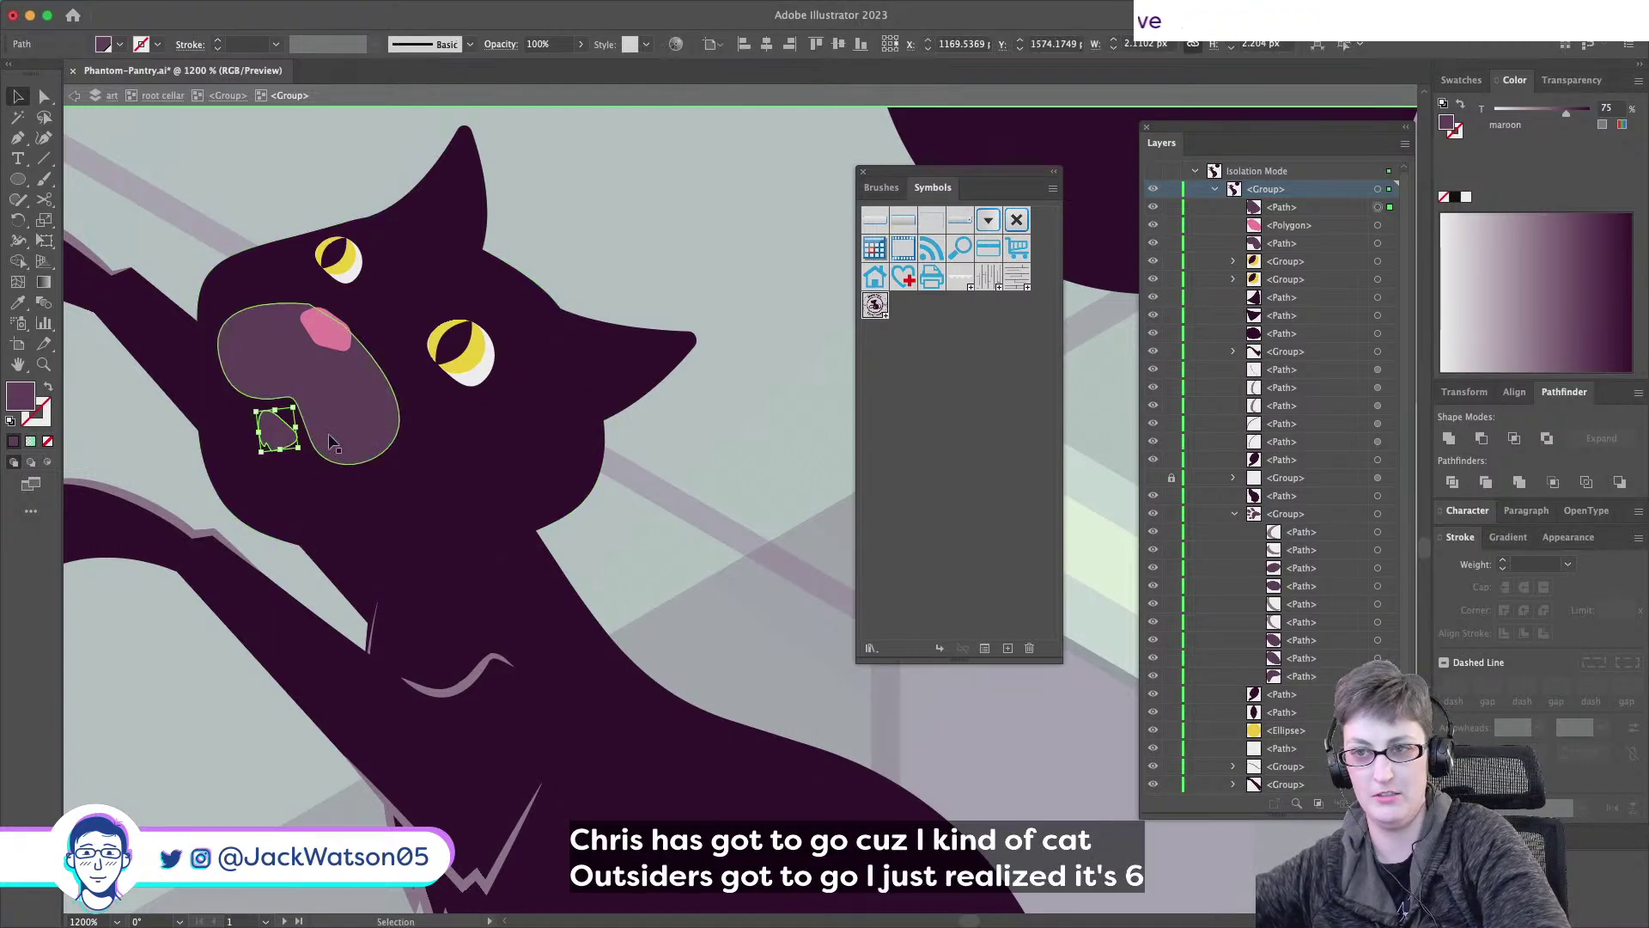
pyautogui.click(338, 417)
pyautogui.press('p')
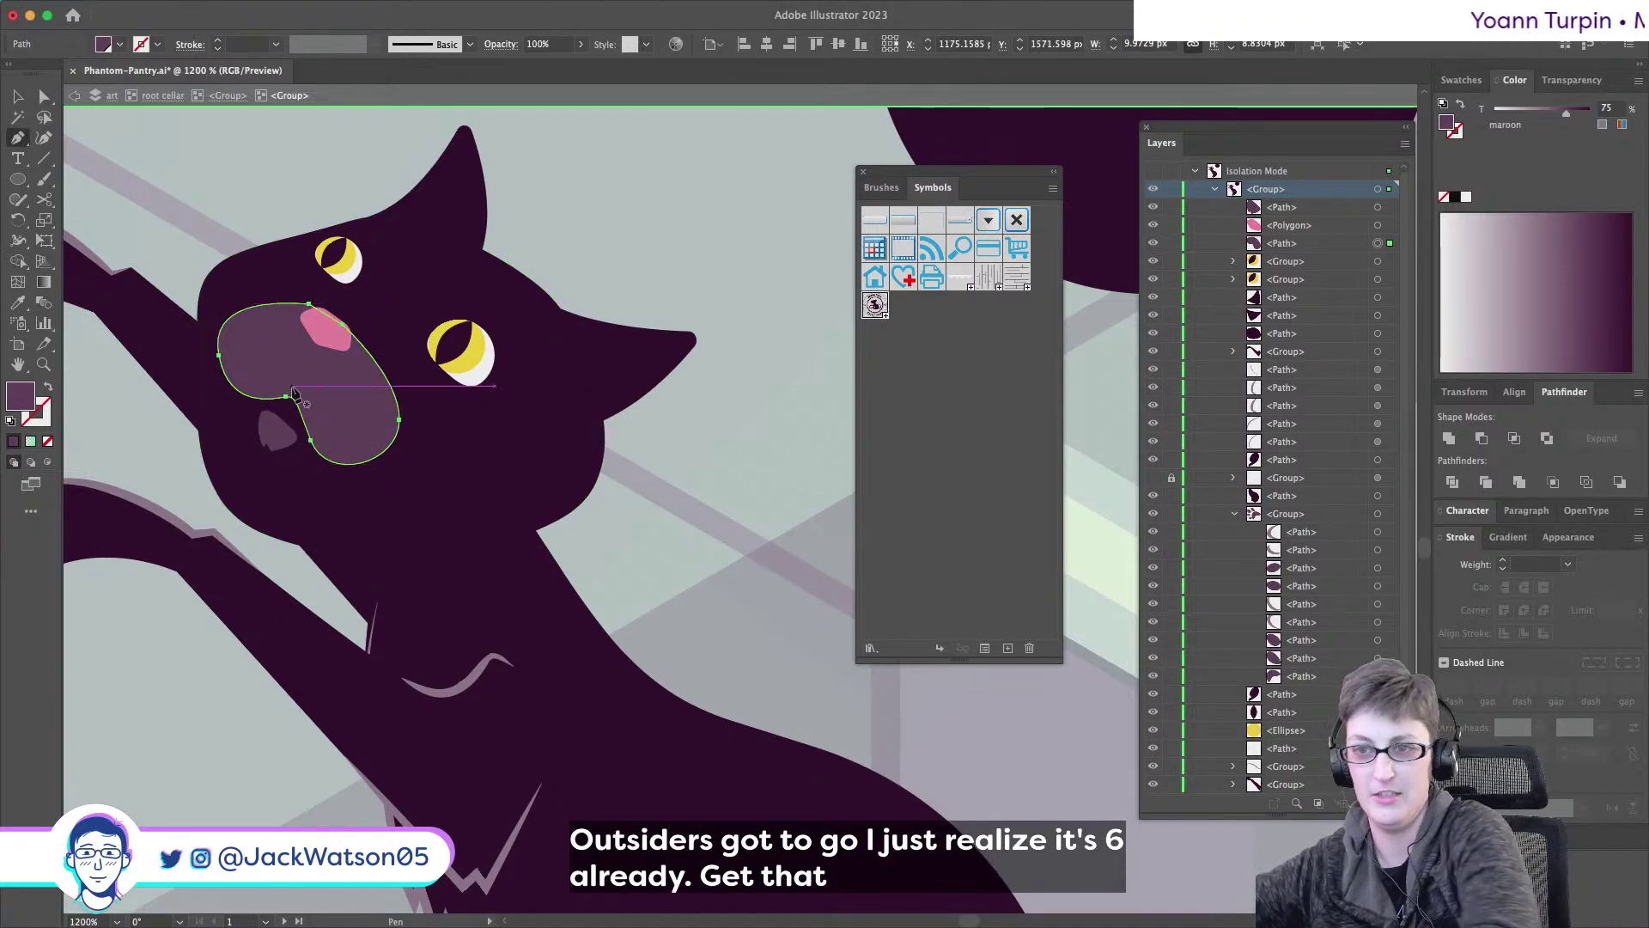
pyautogui.press('super+z')
pyautogui.press('super+z')
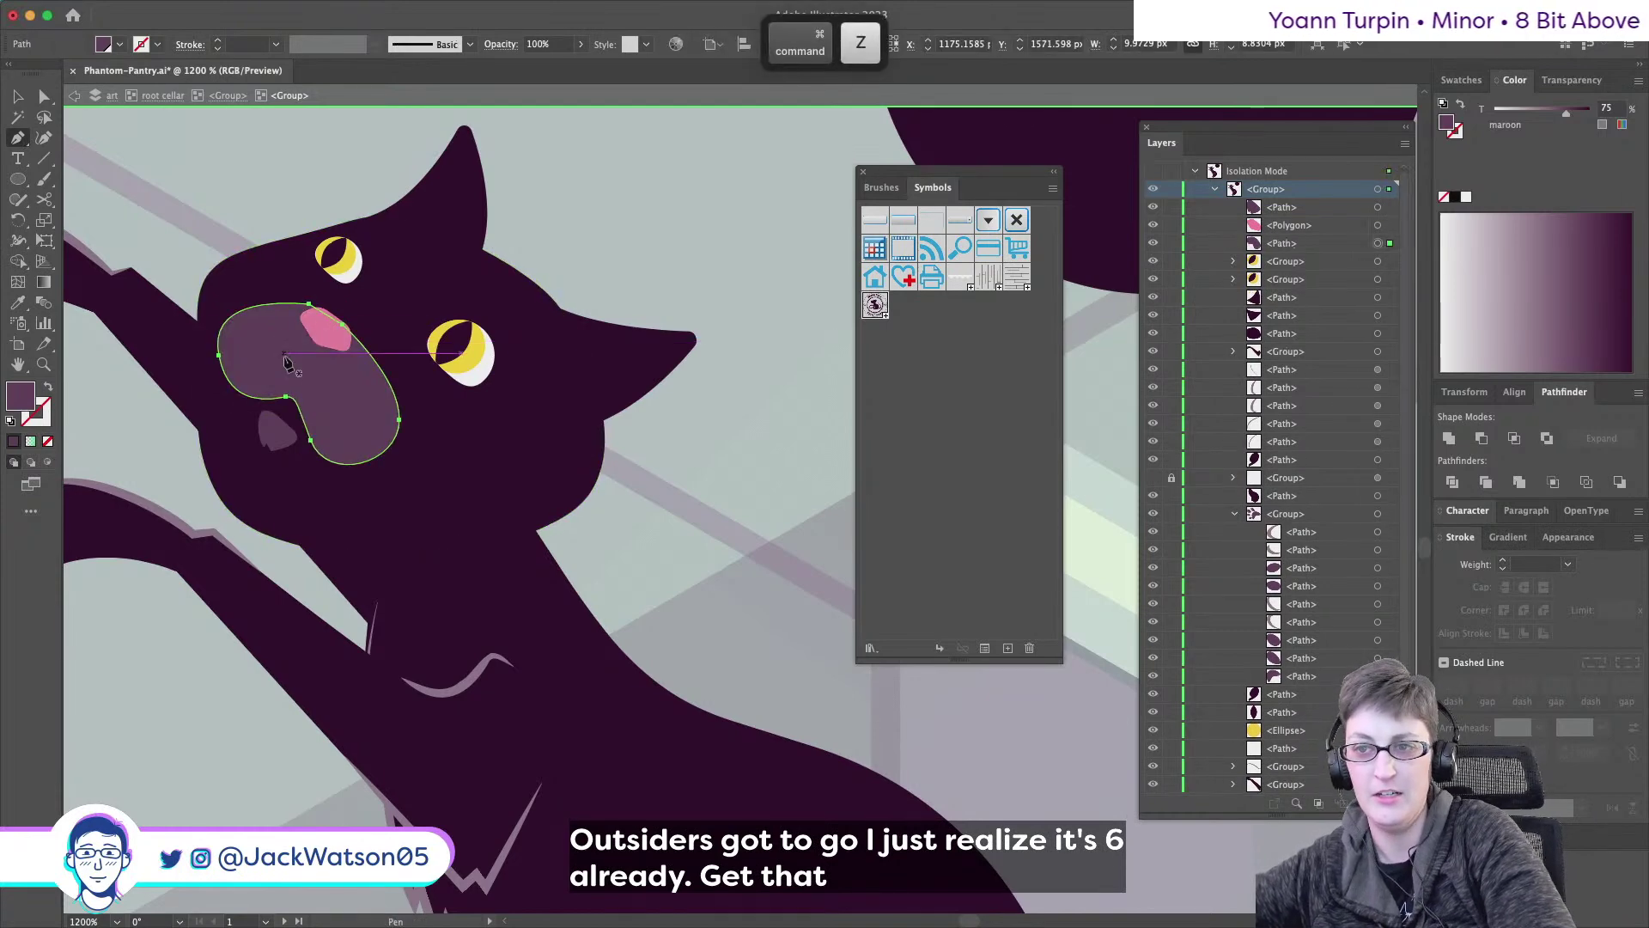
pyautogui.press('super+z')
pyautogui.press('shift+super+a')
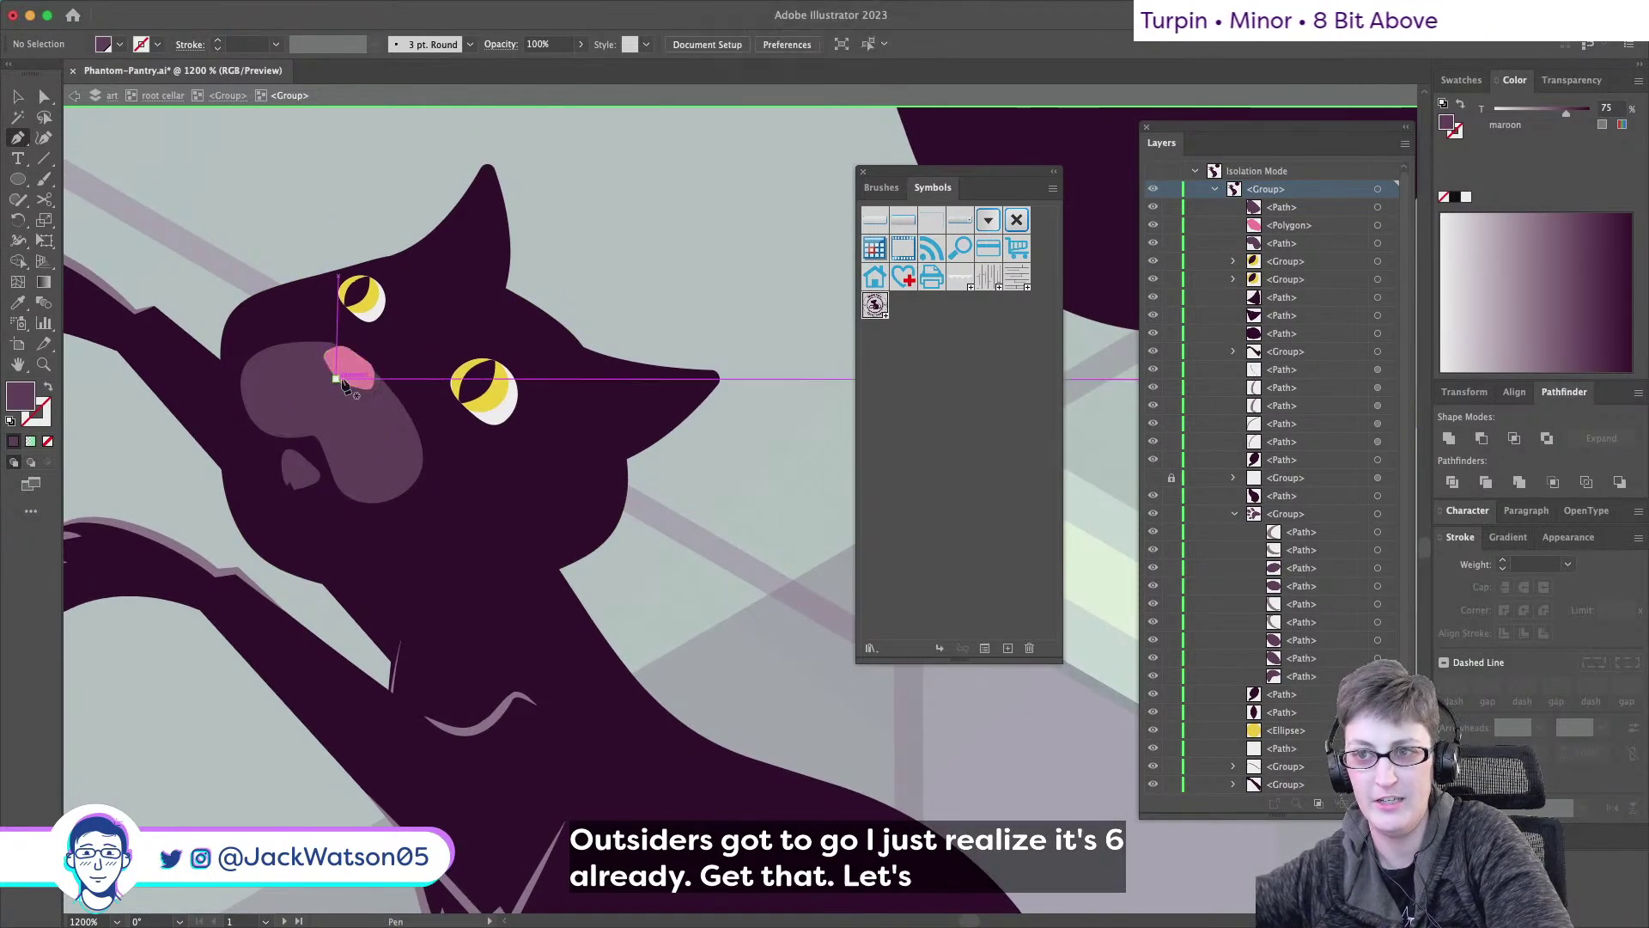
# - Draw two curved mouth lines below the cat's nose and cut away the muzzle patch
pyautogui.click(344, 386)
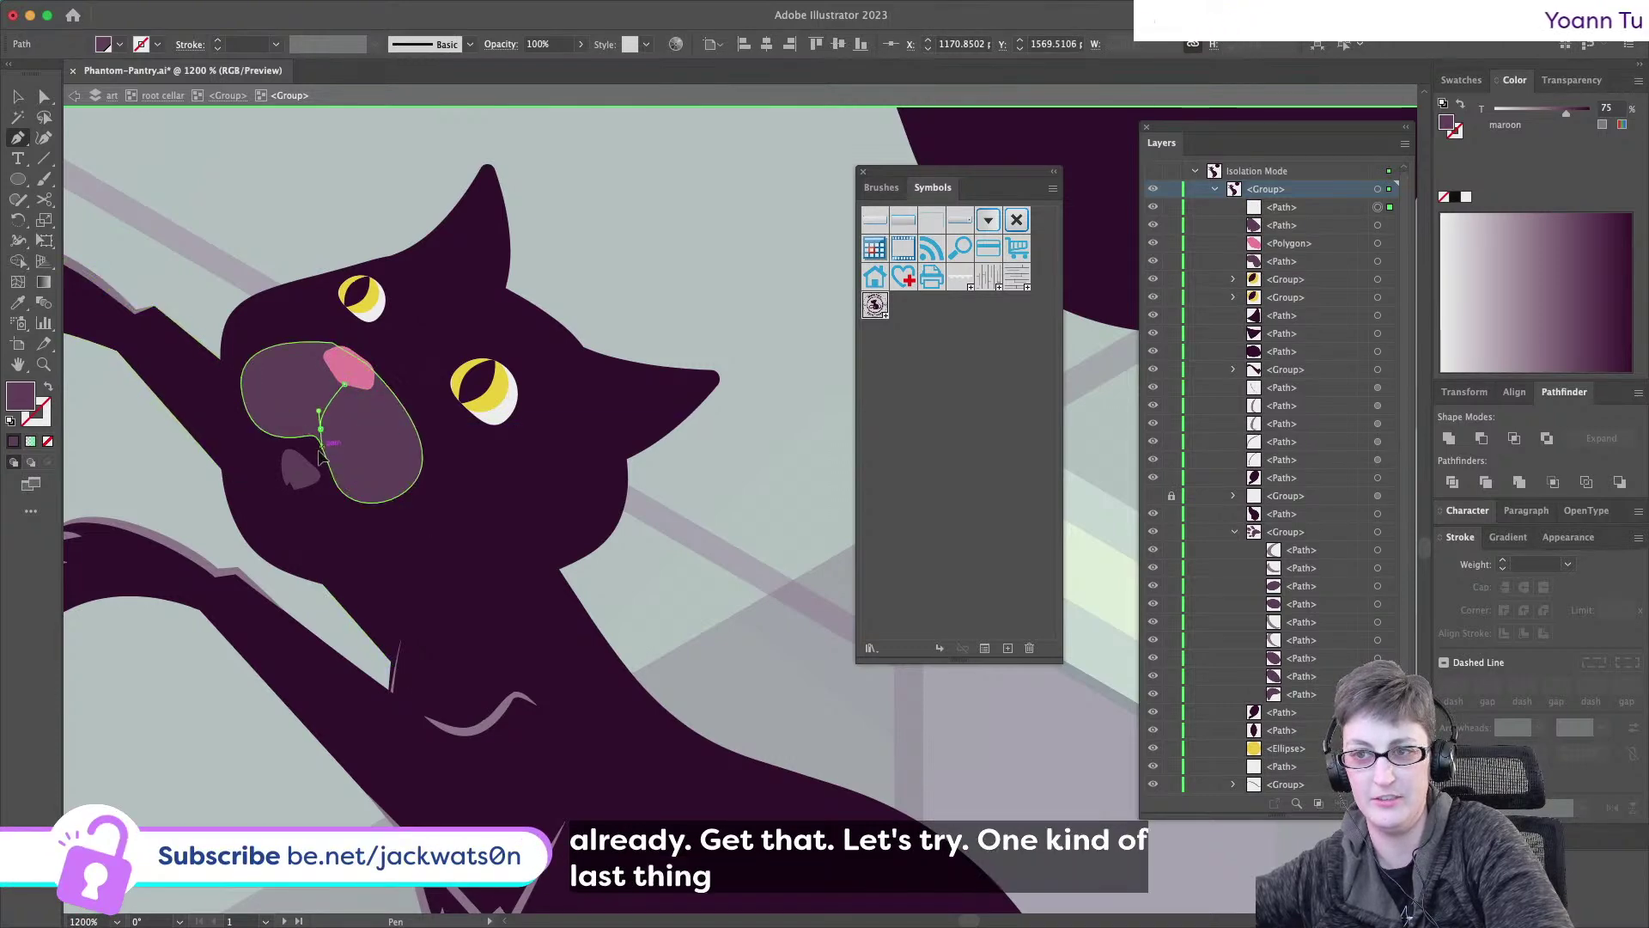
pyautogui.press('shift+super+a')
pyautogui.click(293, 427)
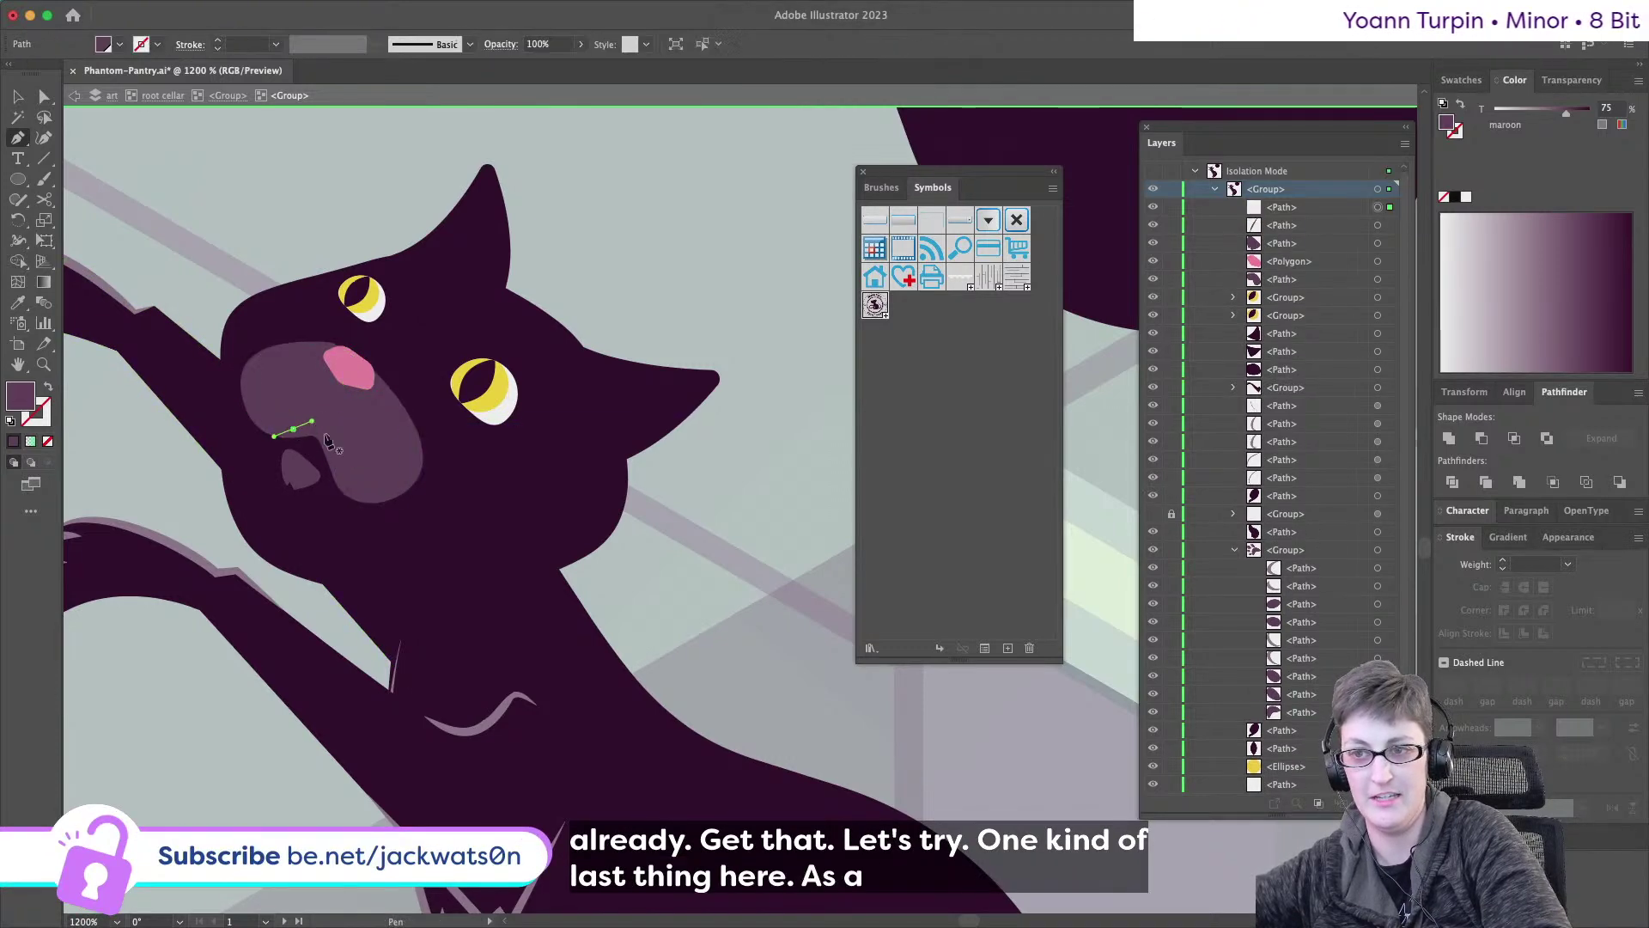
pyautogui.moveTo(331, 449); pyautogui.dragTo(333, 478)
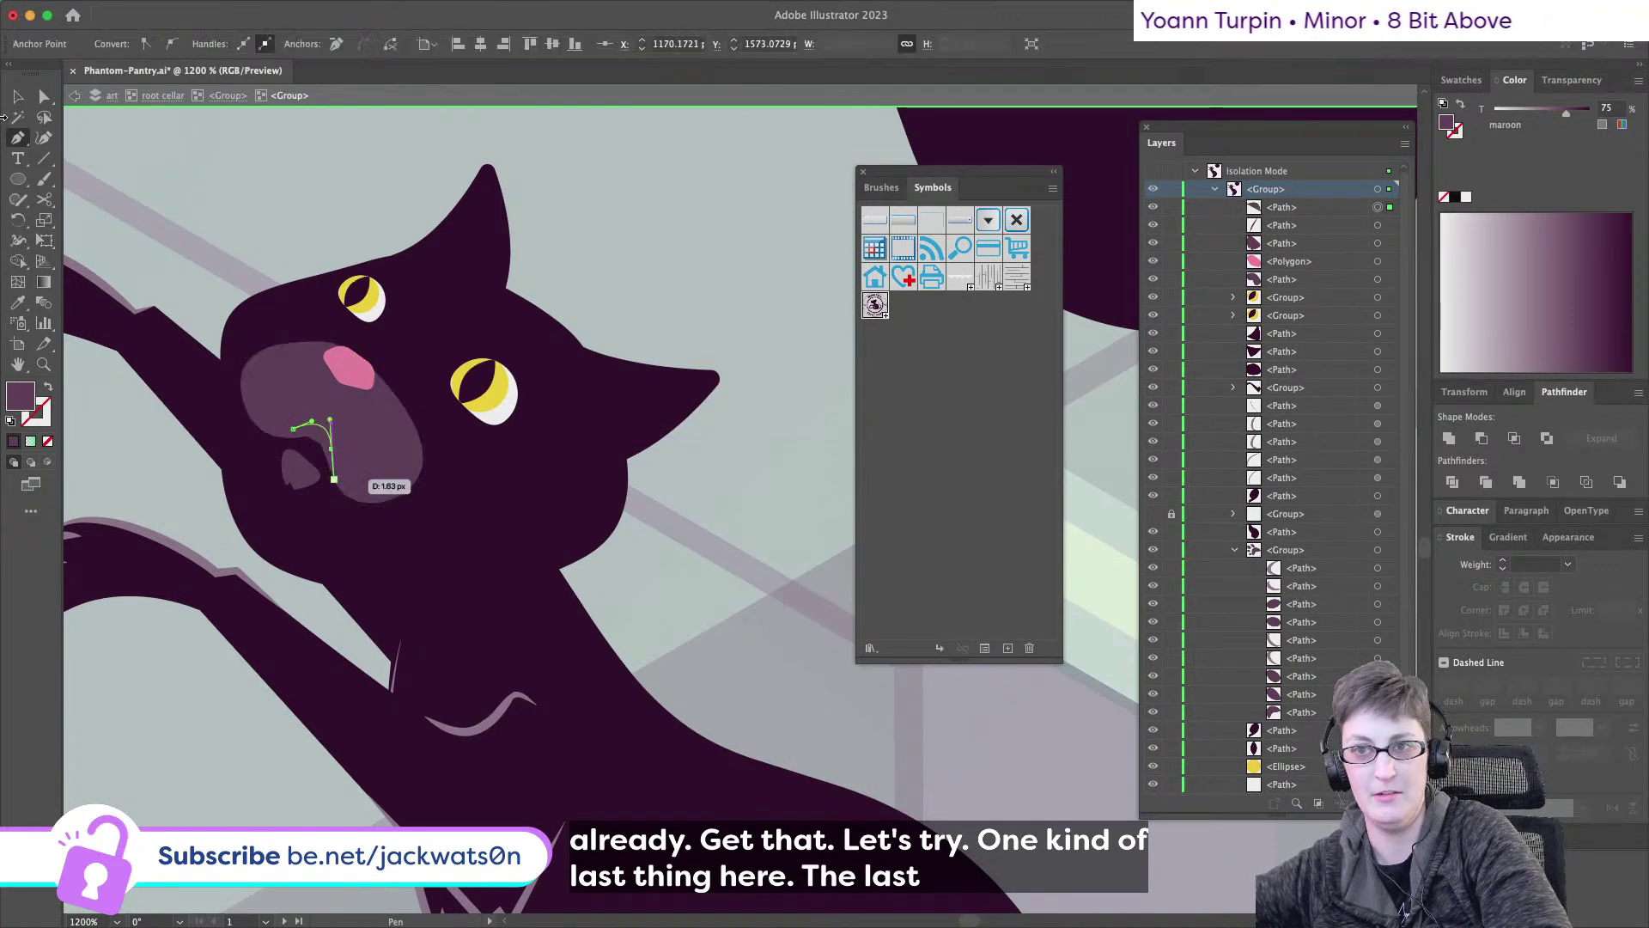
pyautogui.press('v')
pyautogui.press('shift+super+a')
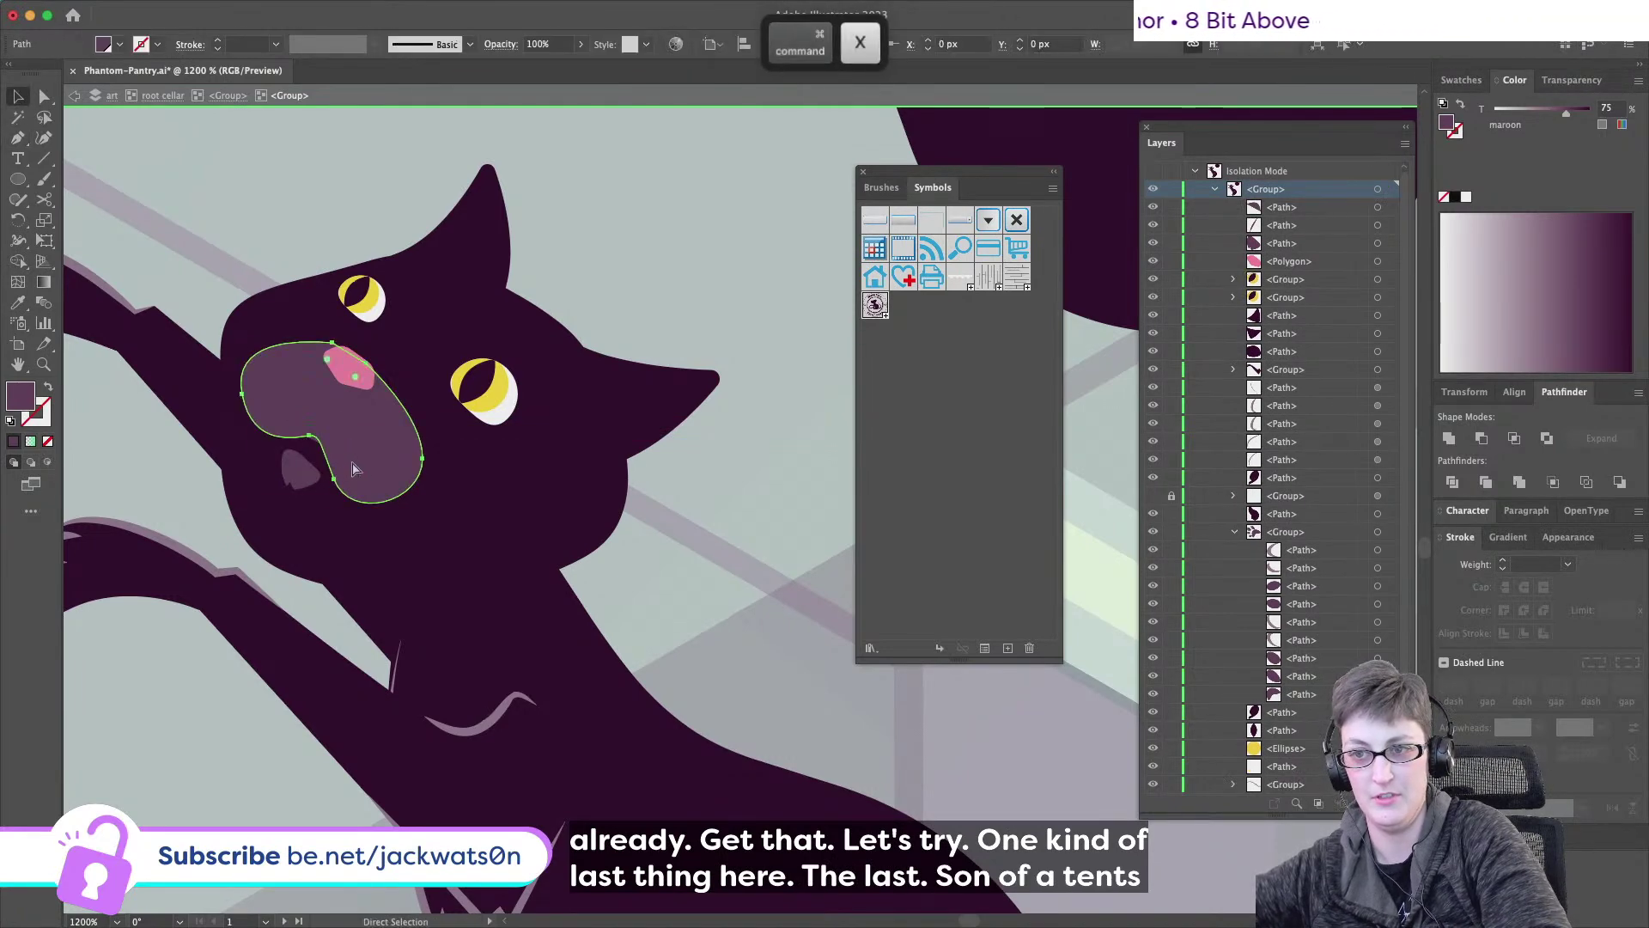
# - Give both mouth lines a 0.5 pt maroon stroke without fill, with round caps and round corners
pyautogui.keyDown('shift'); pyautogui.click(318, 417); pyautogui.keyUp('shift')
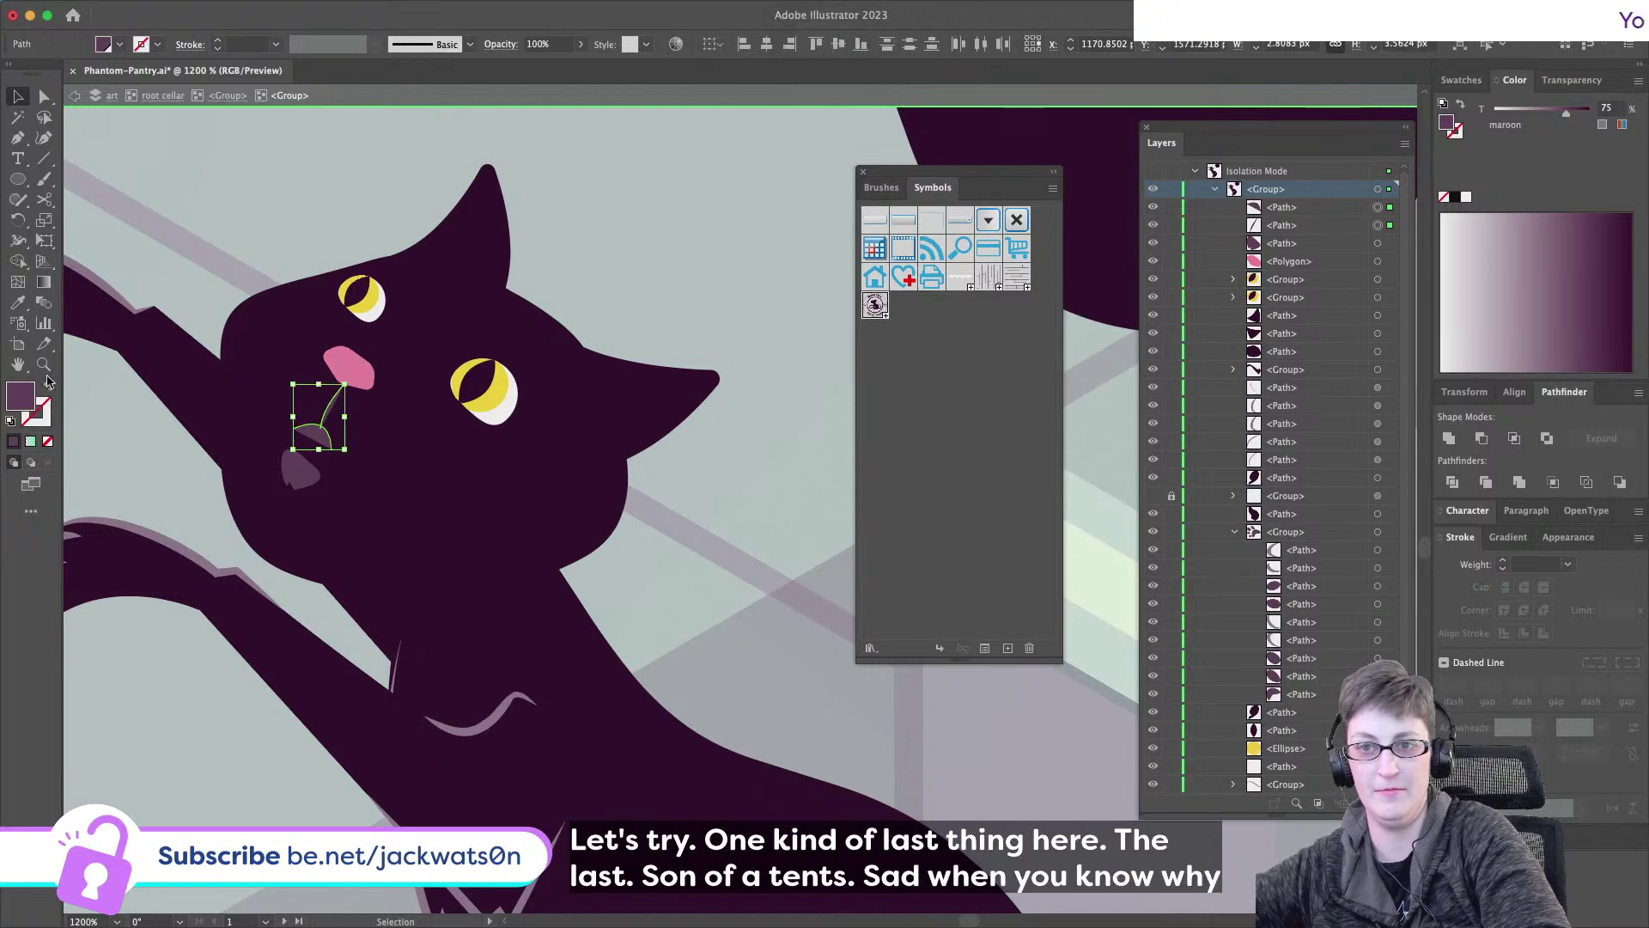
pyautogui.click(49, 389)
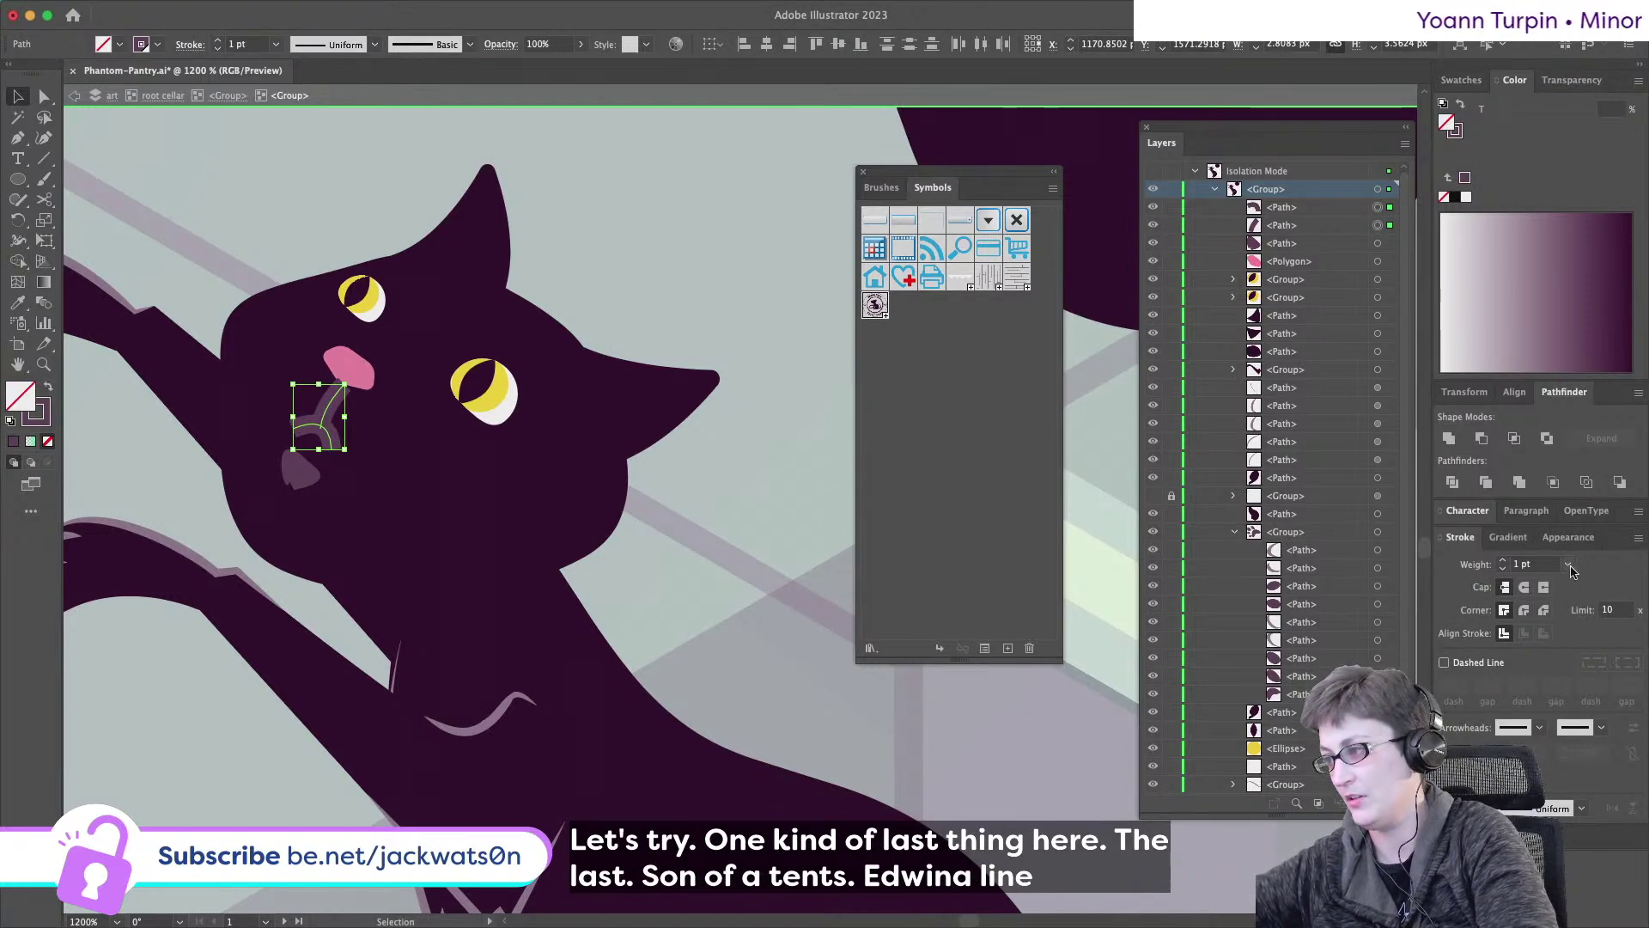
pyautogui.click(1569, 565)
pyautogui.click(1590, 168)
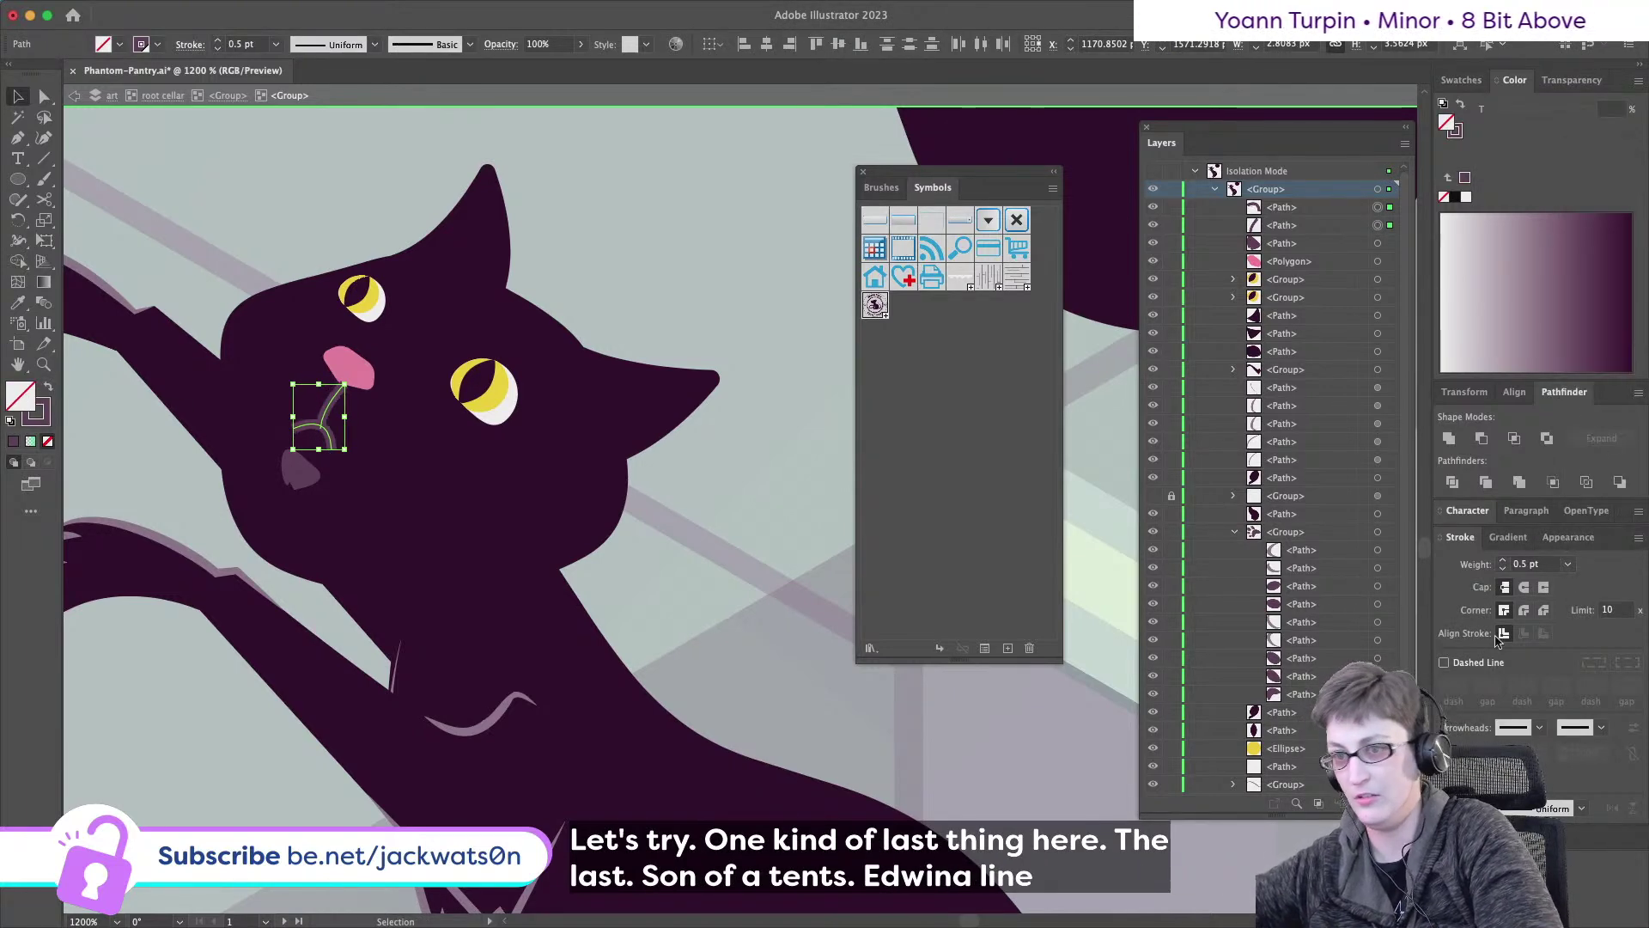
pyautogui.click(1523, 587)
pyautogui.click(1524, 610)
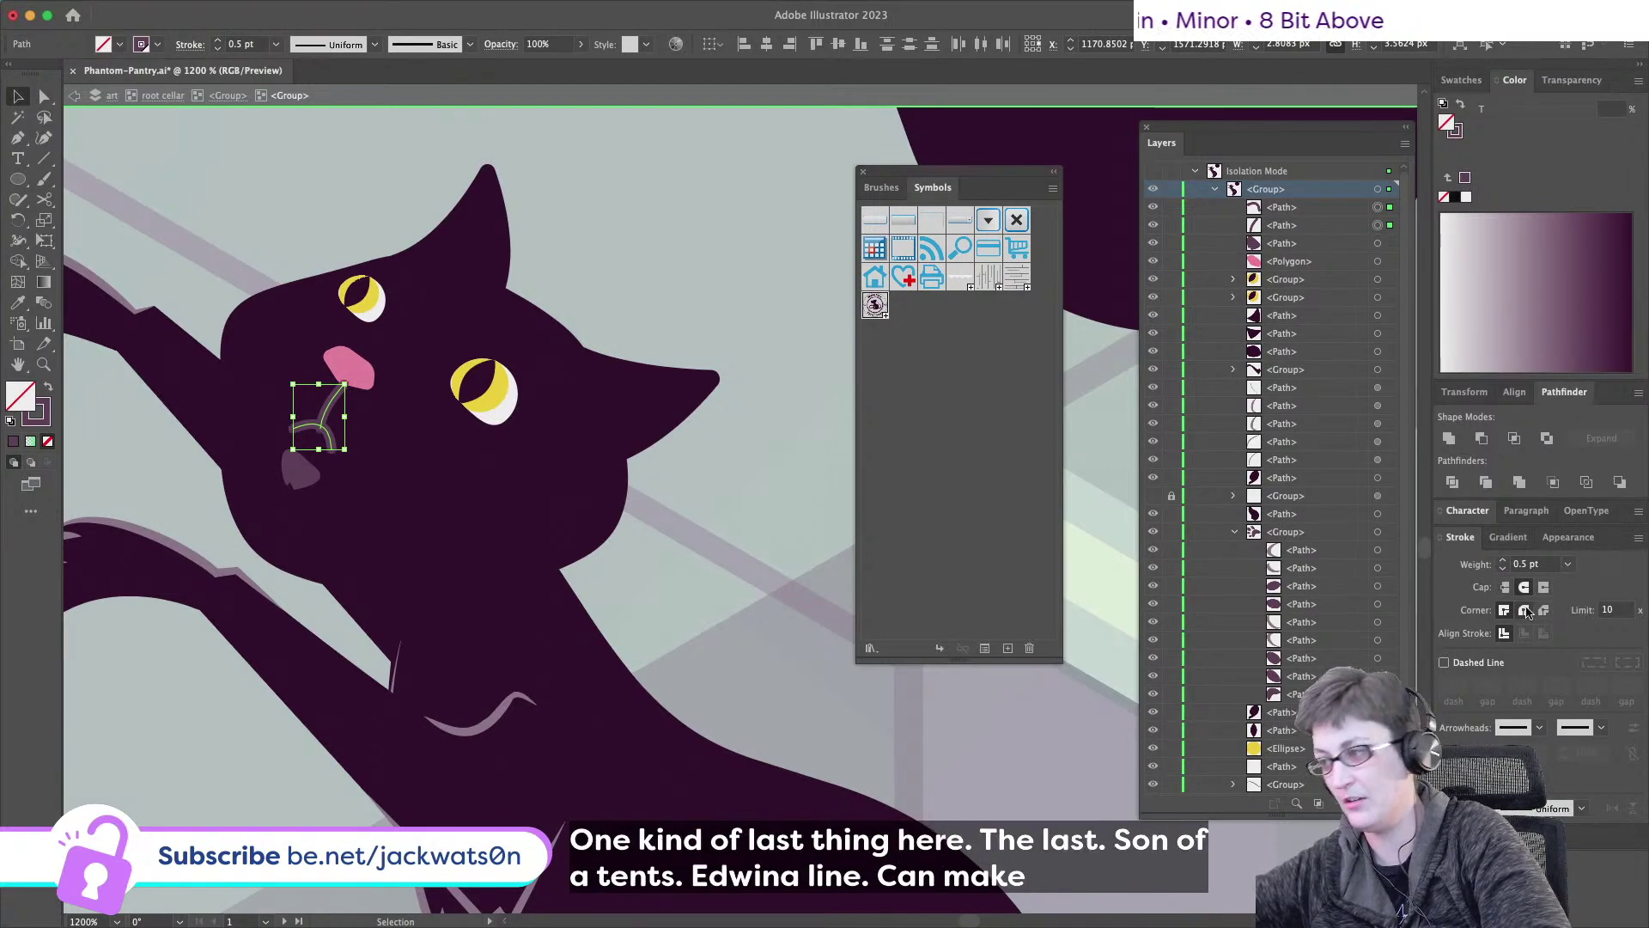
pyautogui.press('super+shift+a')
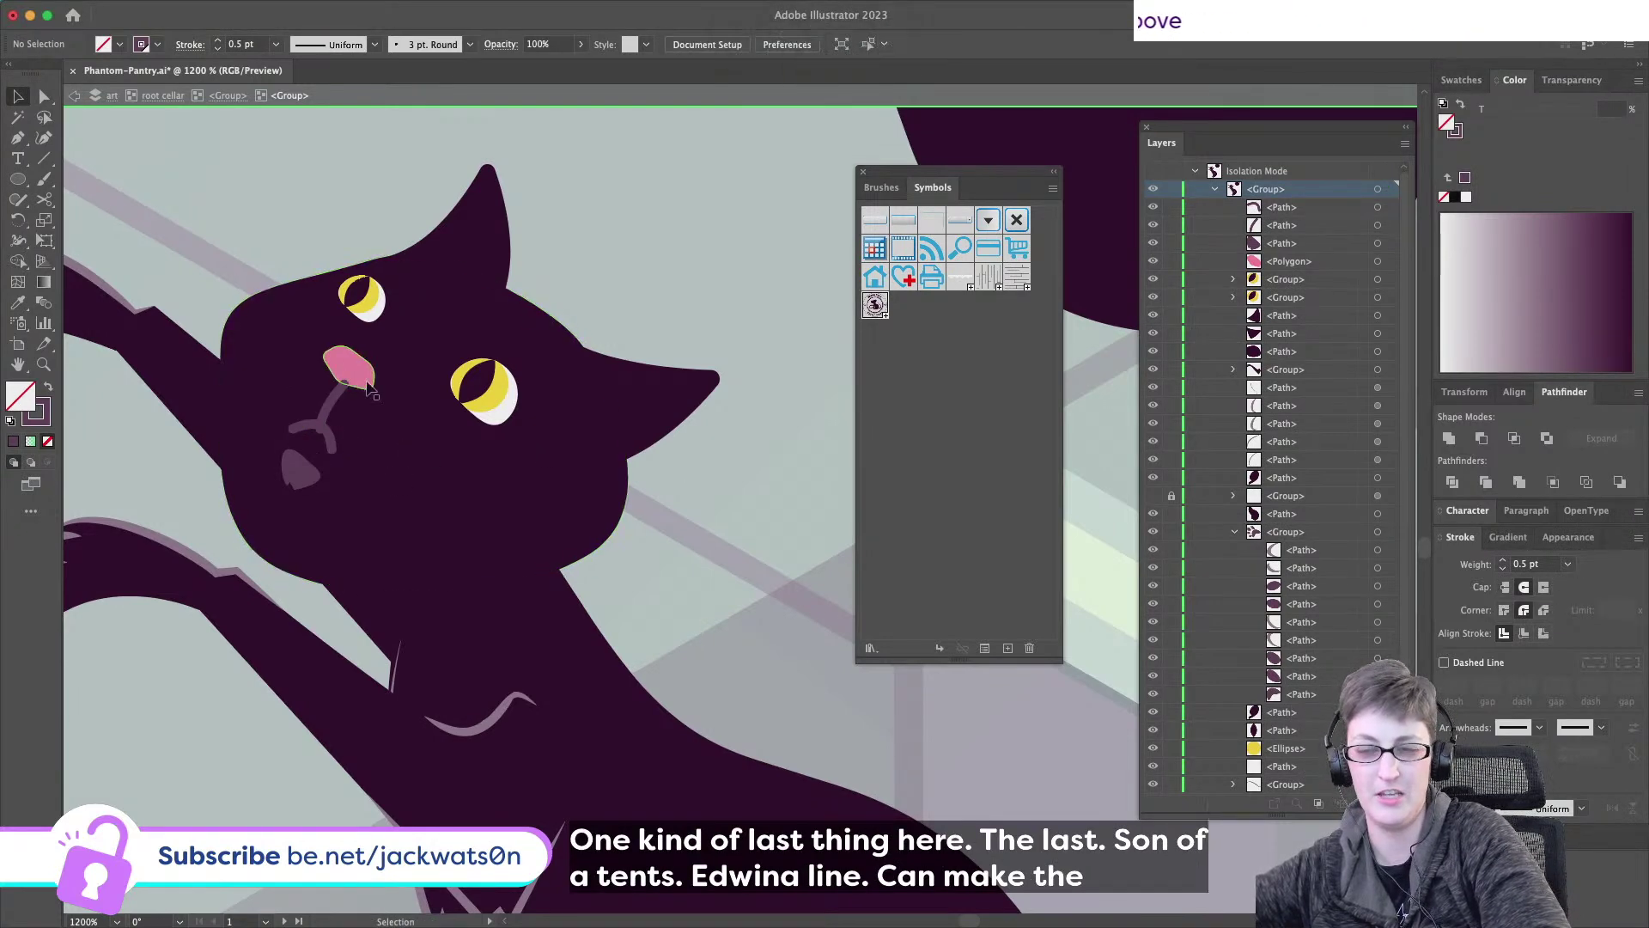
# - Undo the mouth line styling and the muzzle patch removal, and delete the two trial mouth lines
pyautogui.scroll(-5, 349, 378)
pyautogui.press('super+z')
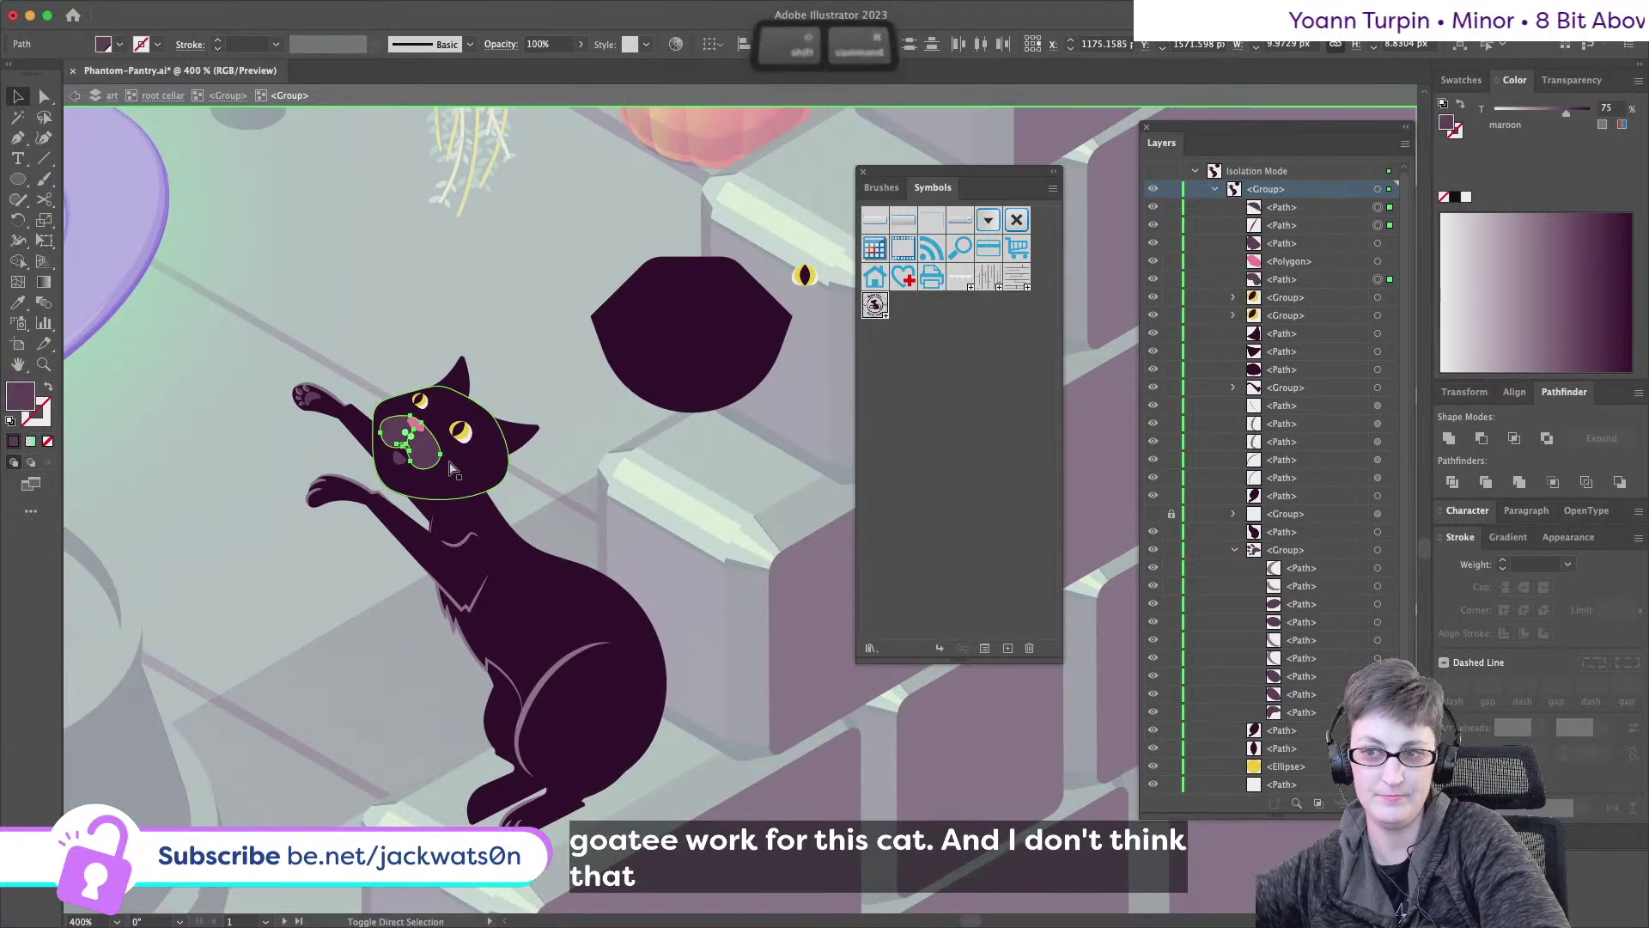
pyautogui.press('v')
pyautogui.hotkey('shift', '=')
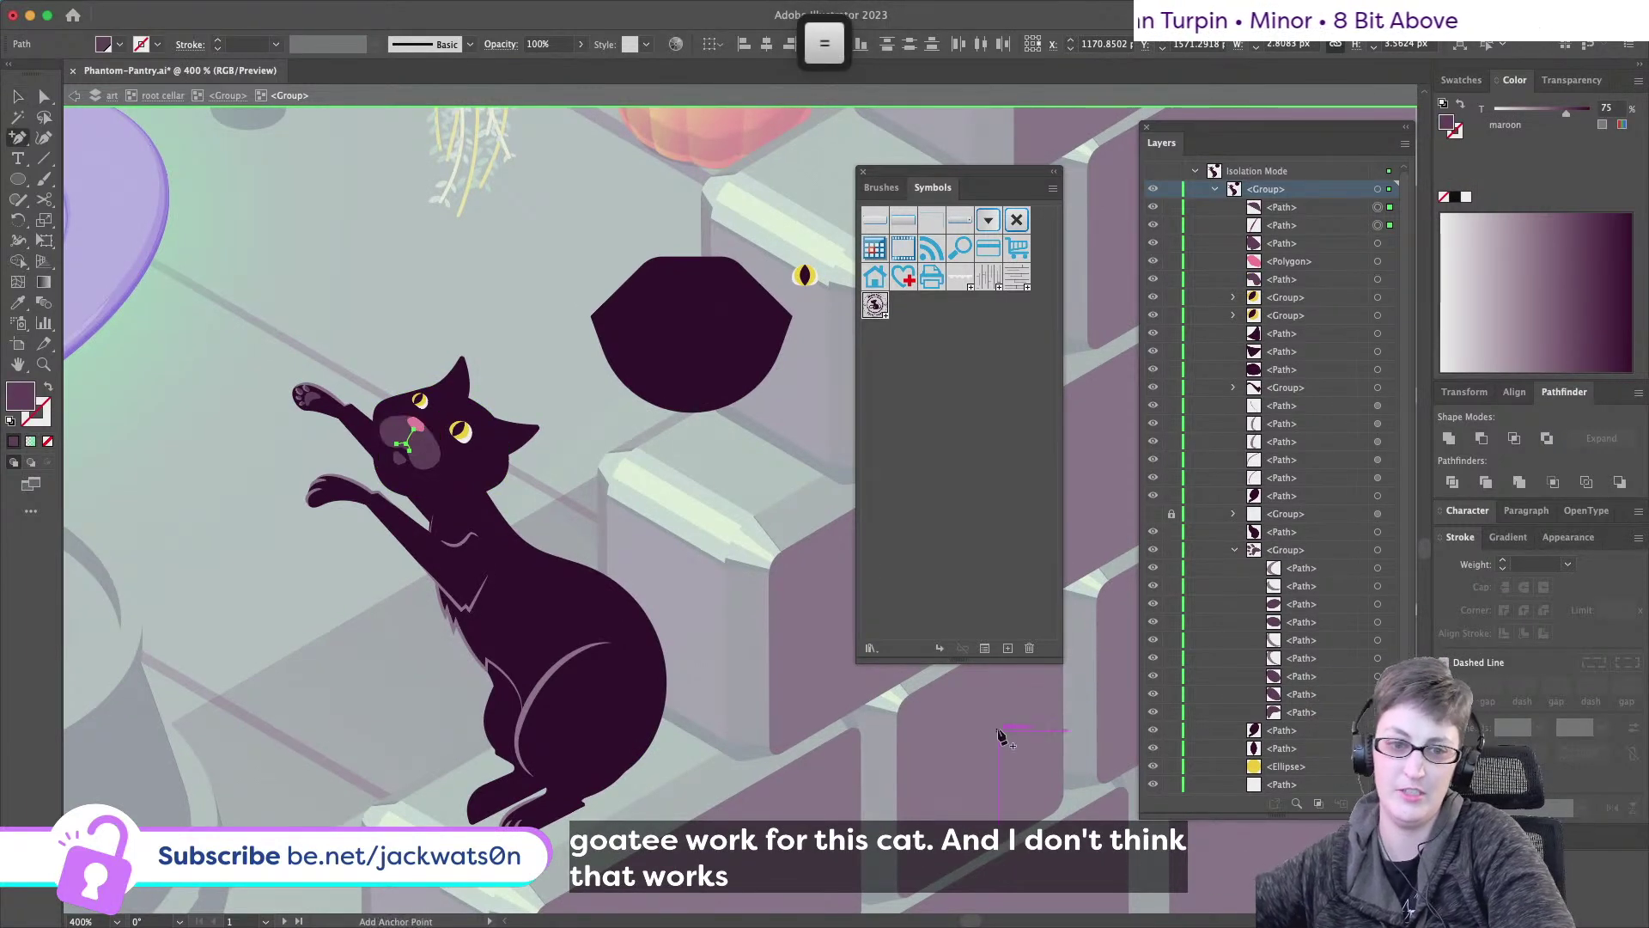
pyautogui.press('alt')
pyautogui.press('Delete')
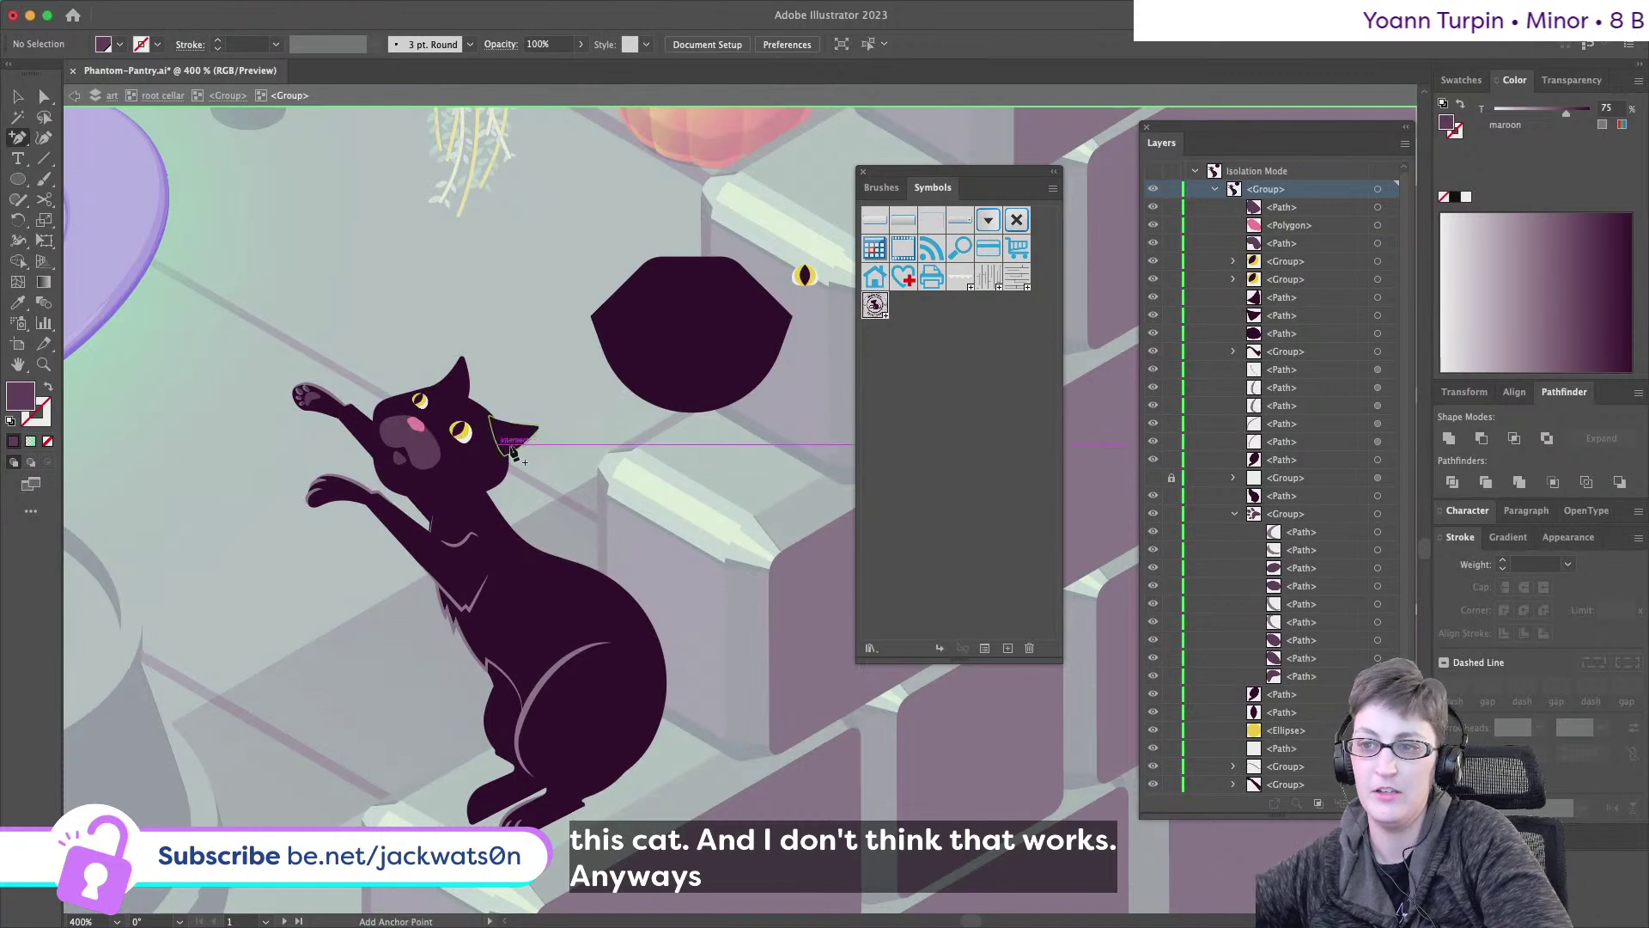
# - Draw a curved whisker with the Pen tool from the muzzle patch's edge below the larger eye across the cheek
pyautogui.scroll(1, 513, 453)
pyautogui.scroll(-3, 513, 453)
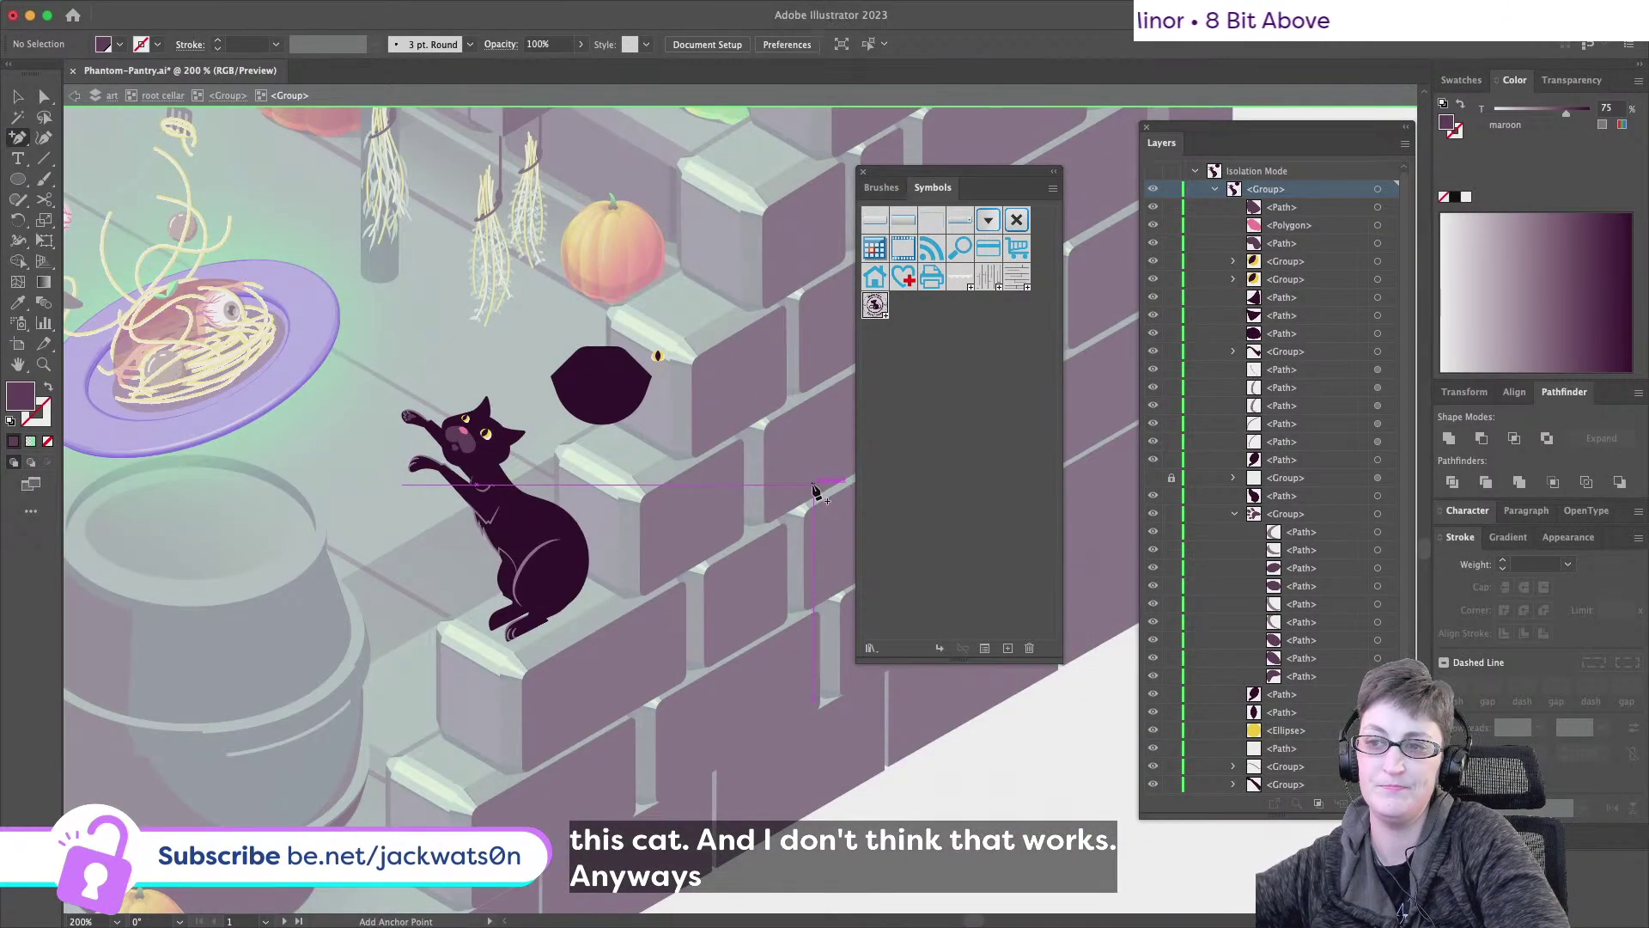
pyautogui.scroll(3, 525, 430)
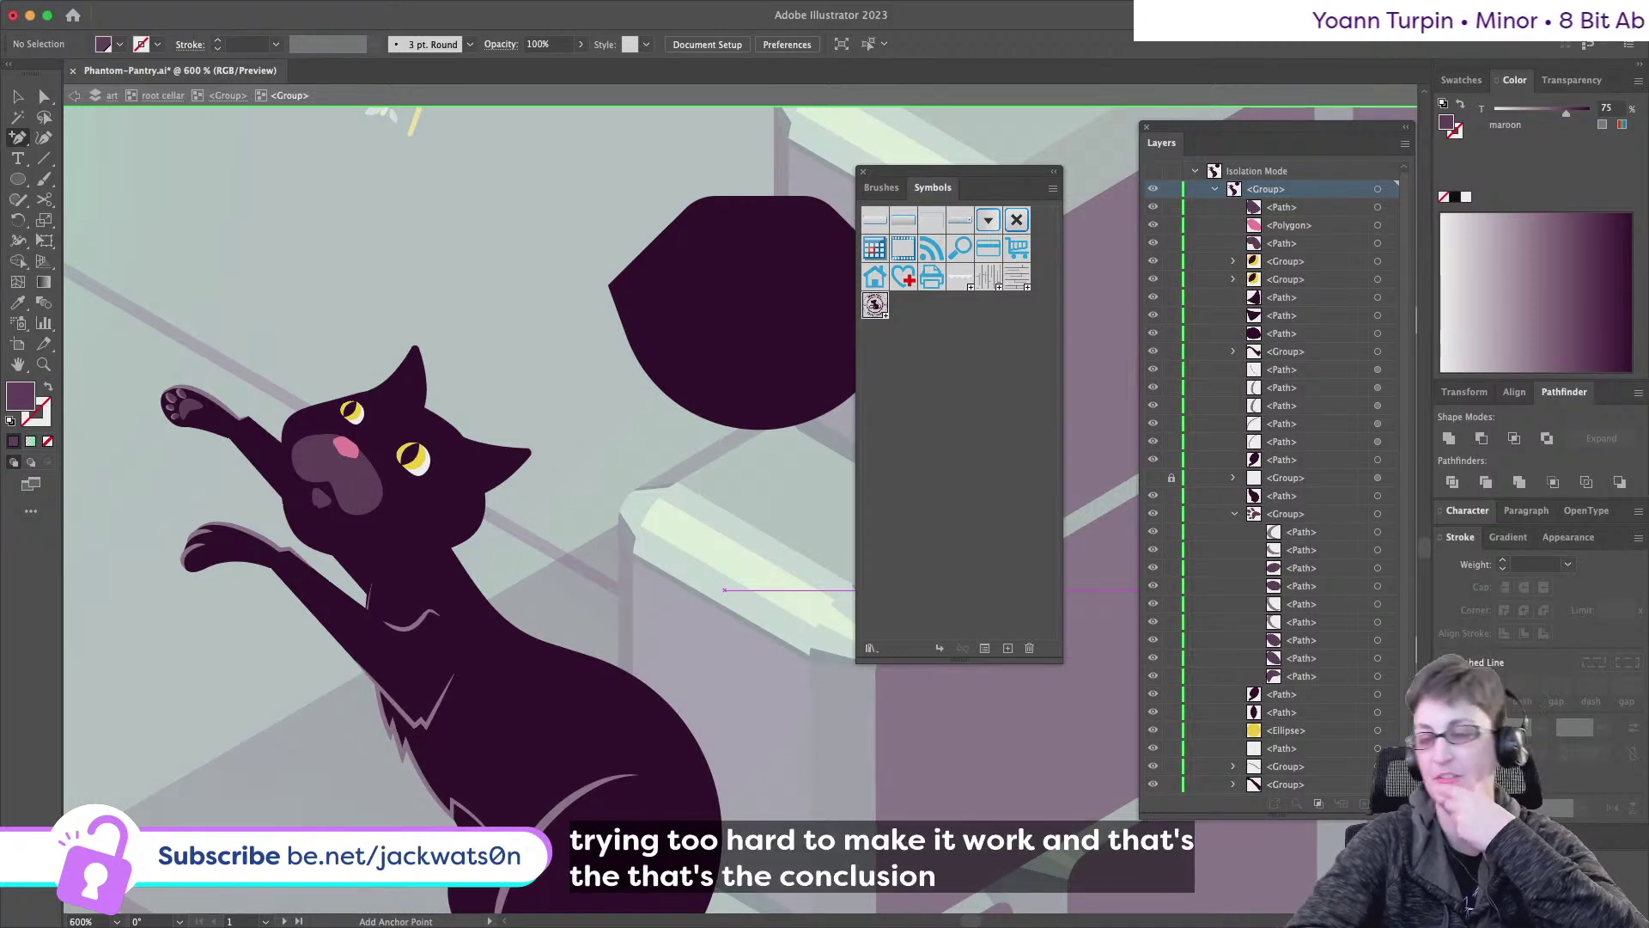
pyautogui.click(17, 138)
pyautogui.click(95, 136)
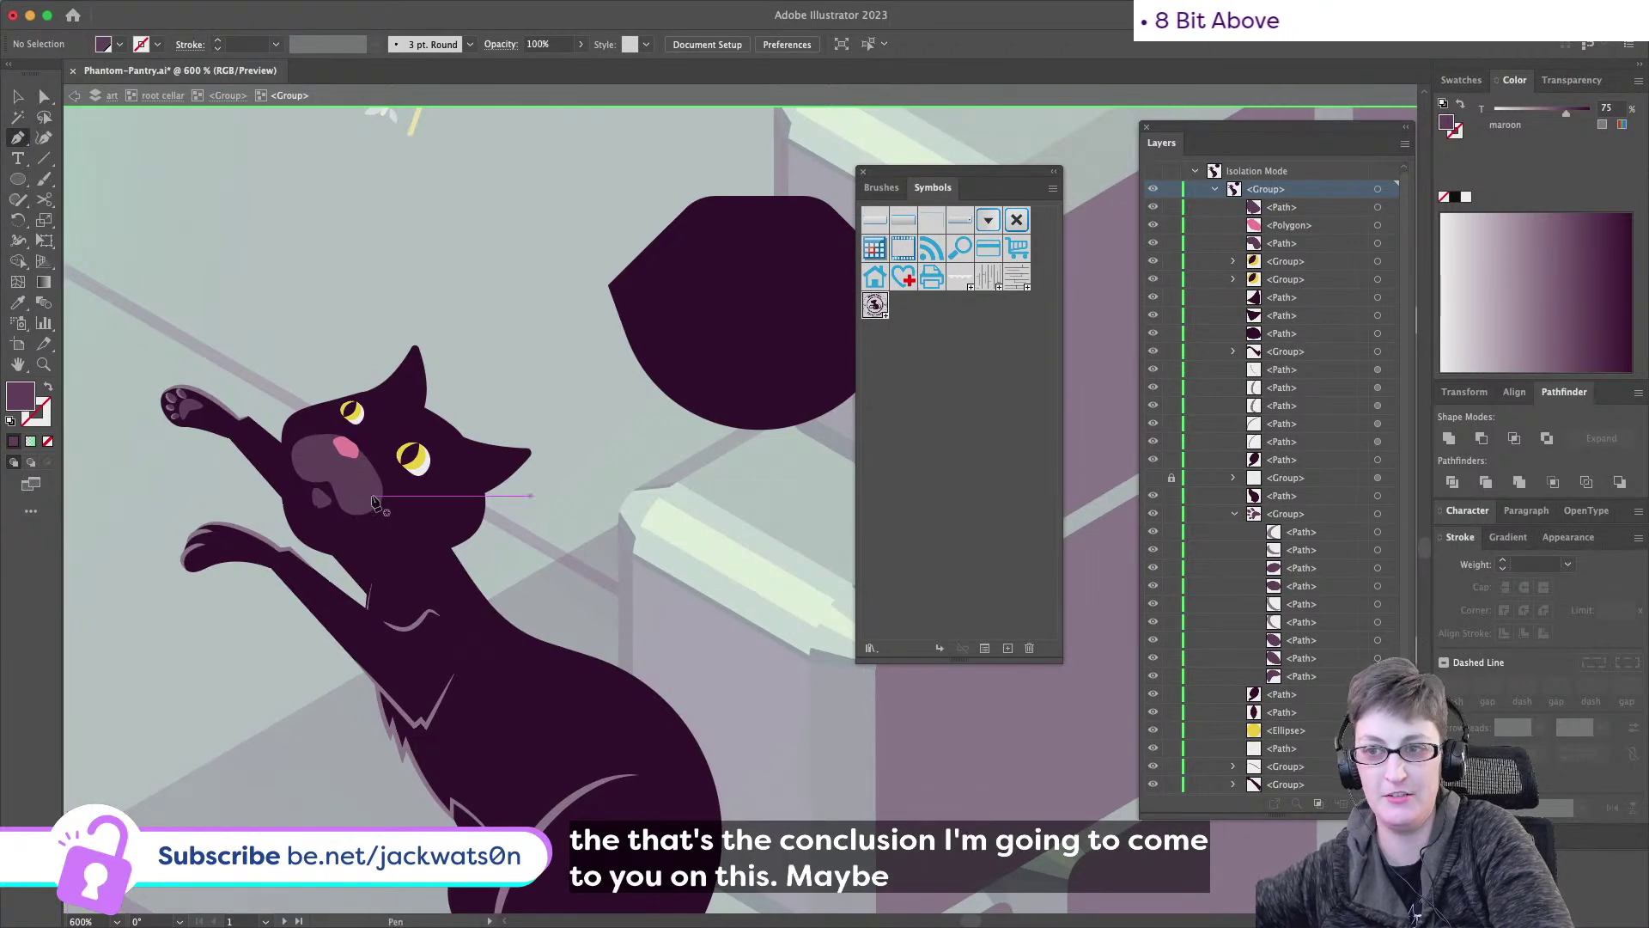
pyautogui.moveTo(372, 486); pyautogui.dragTo(474, 562)
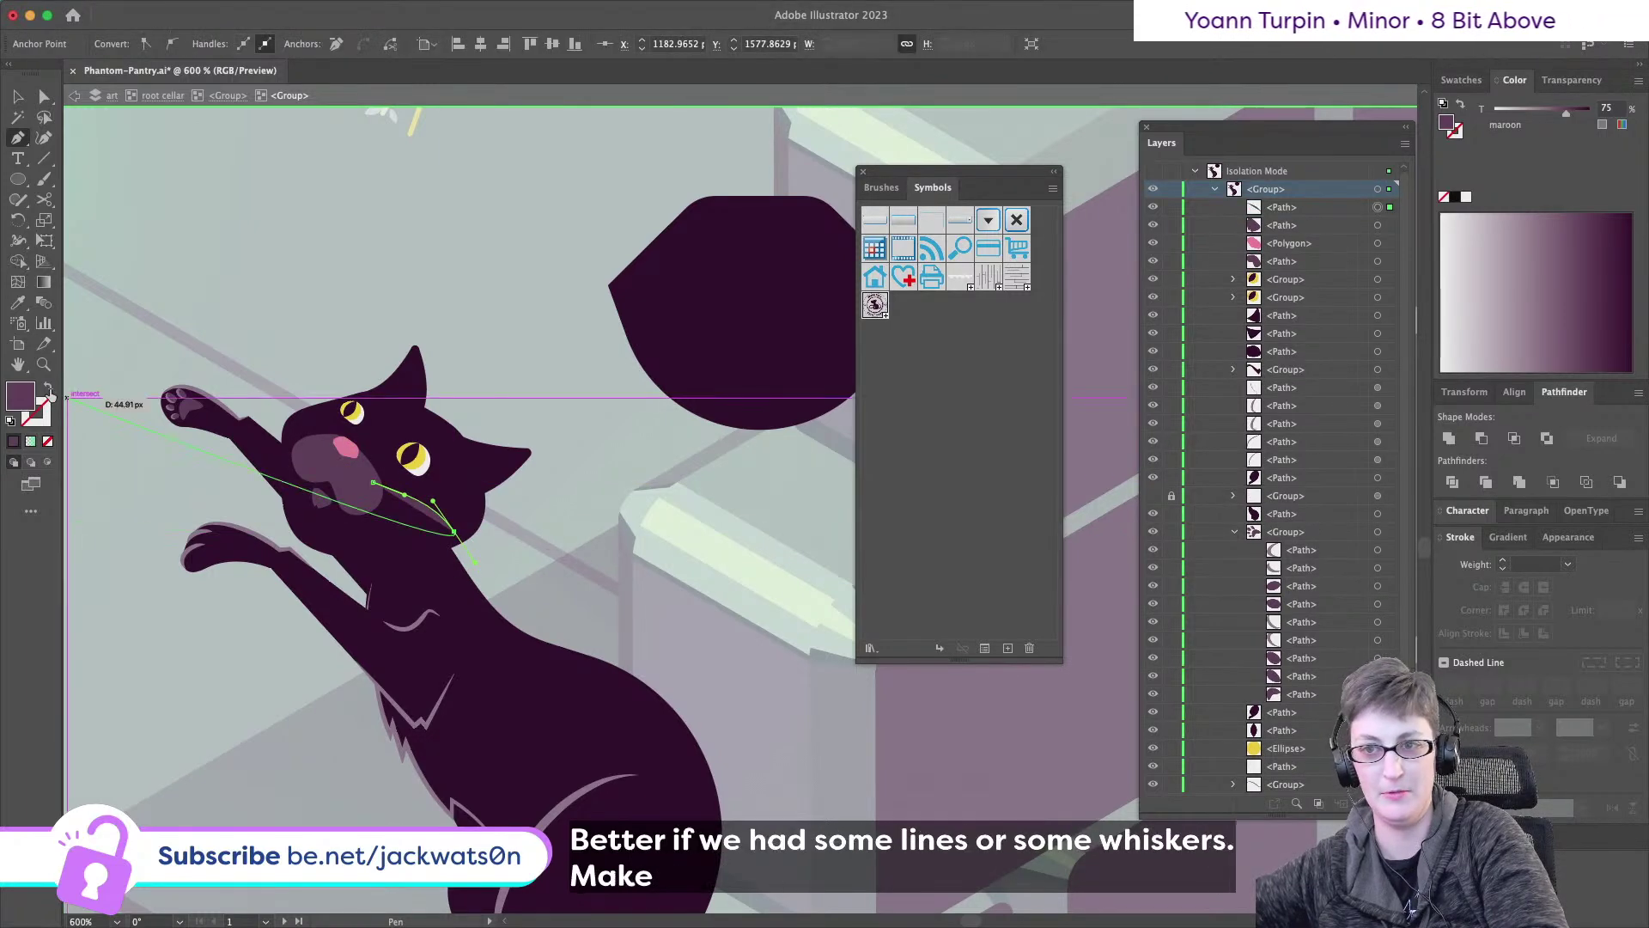
pyautogui.press('Escape')
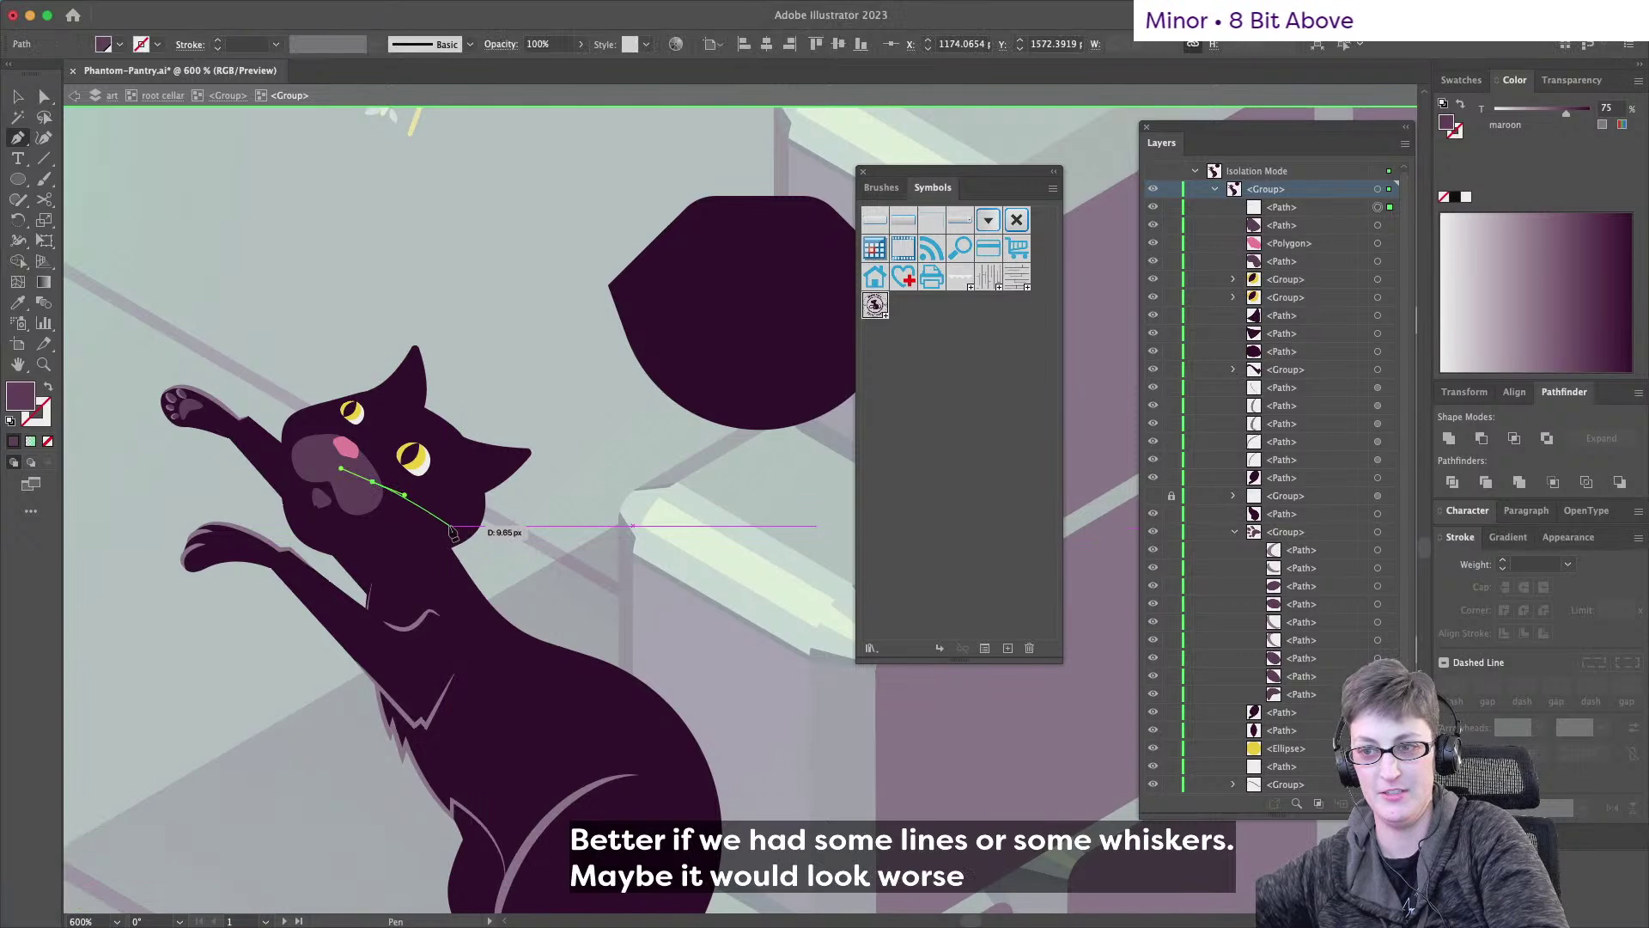
pyautogui.click(450, 527)
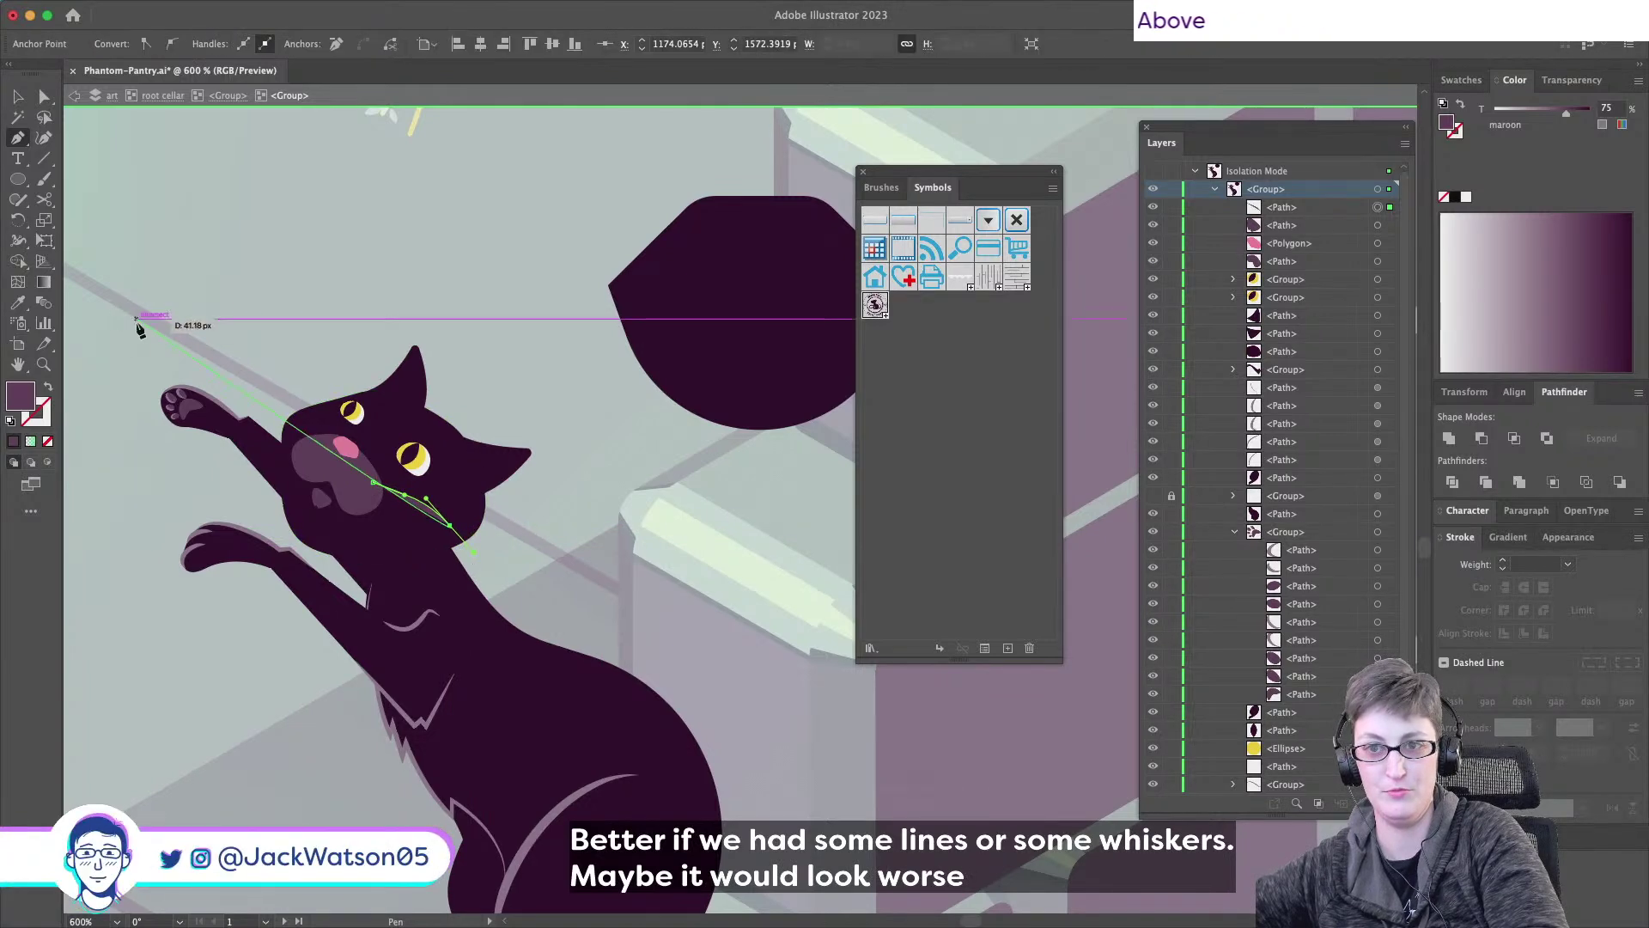
# - Give the whisker a 0.5 pt stroke without fill, with round caps and corners, a 25% maroon tint and a tapering width profile
pyautogui.click(46, 387)
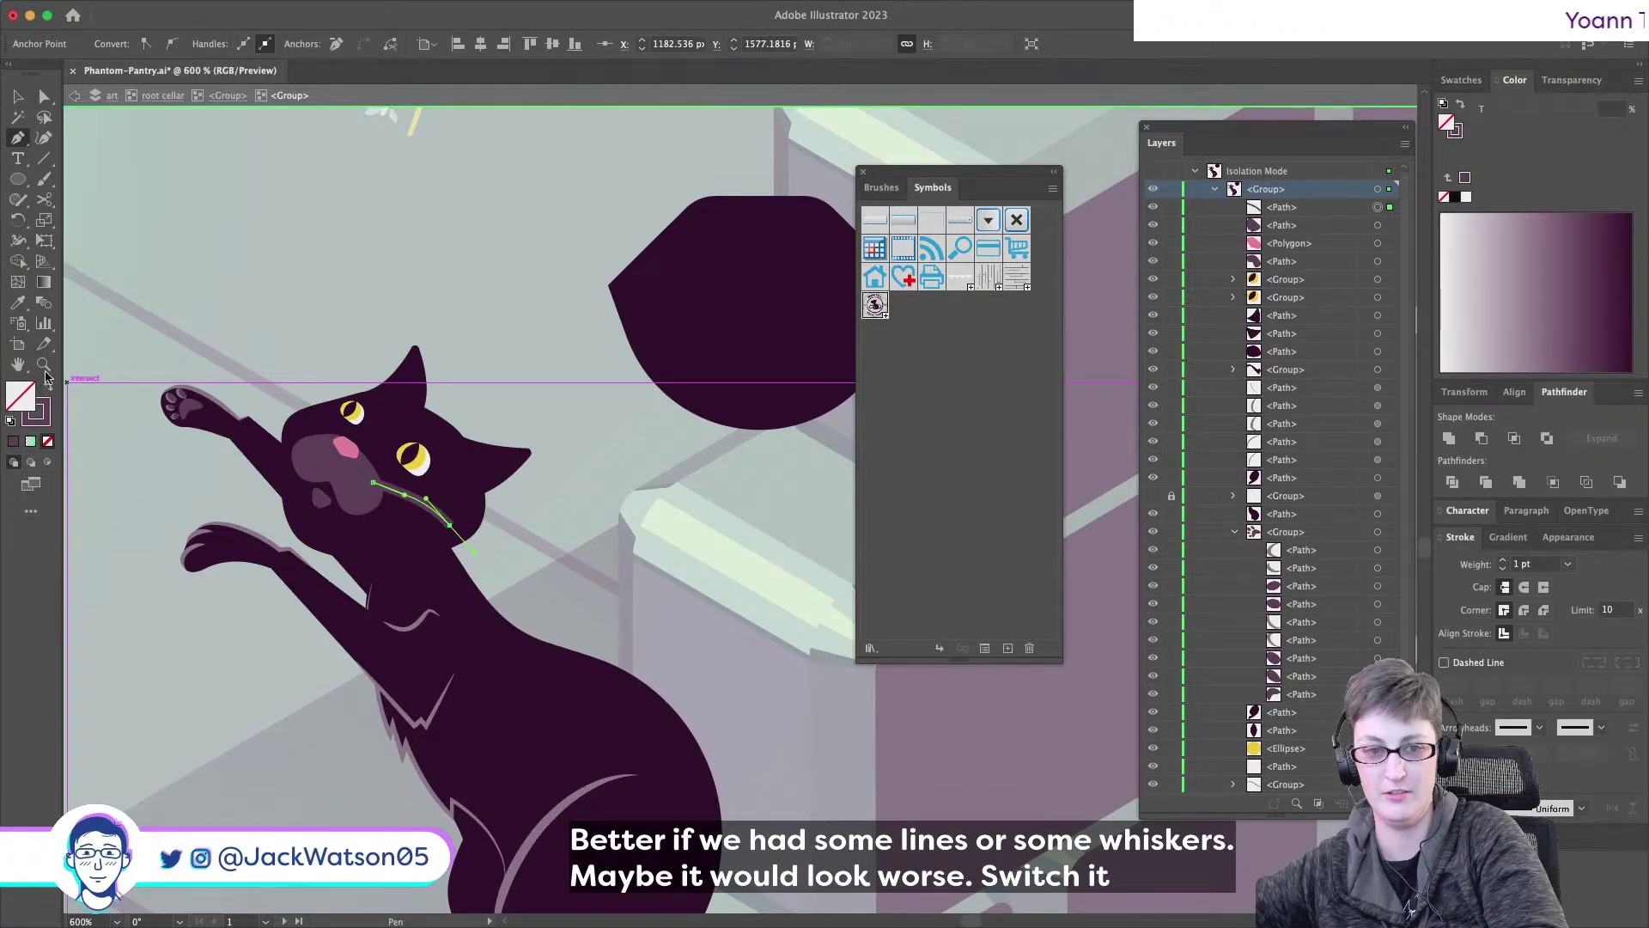
pyautogui.click(1568, 565)
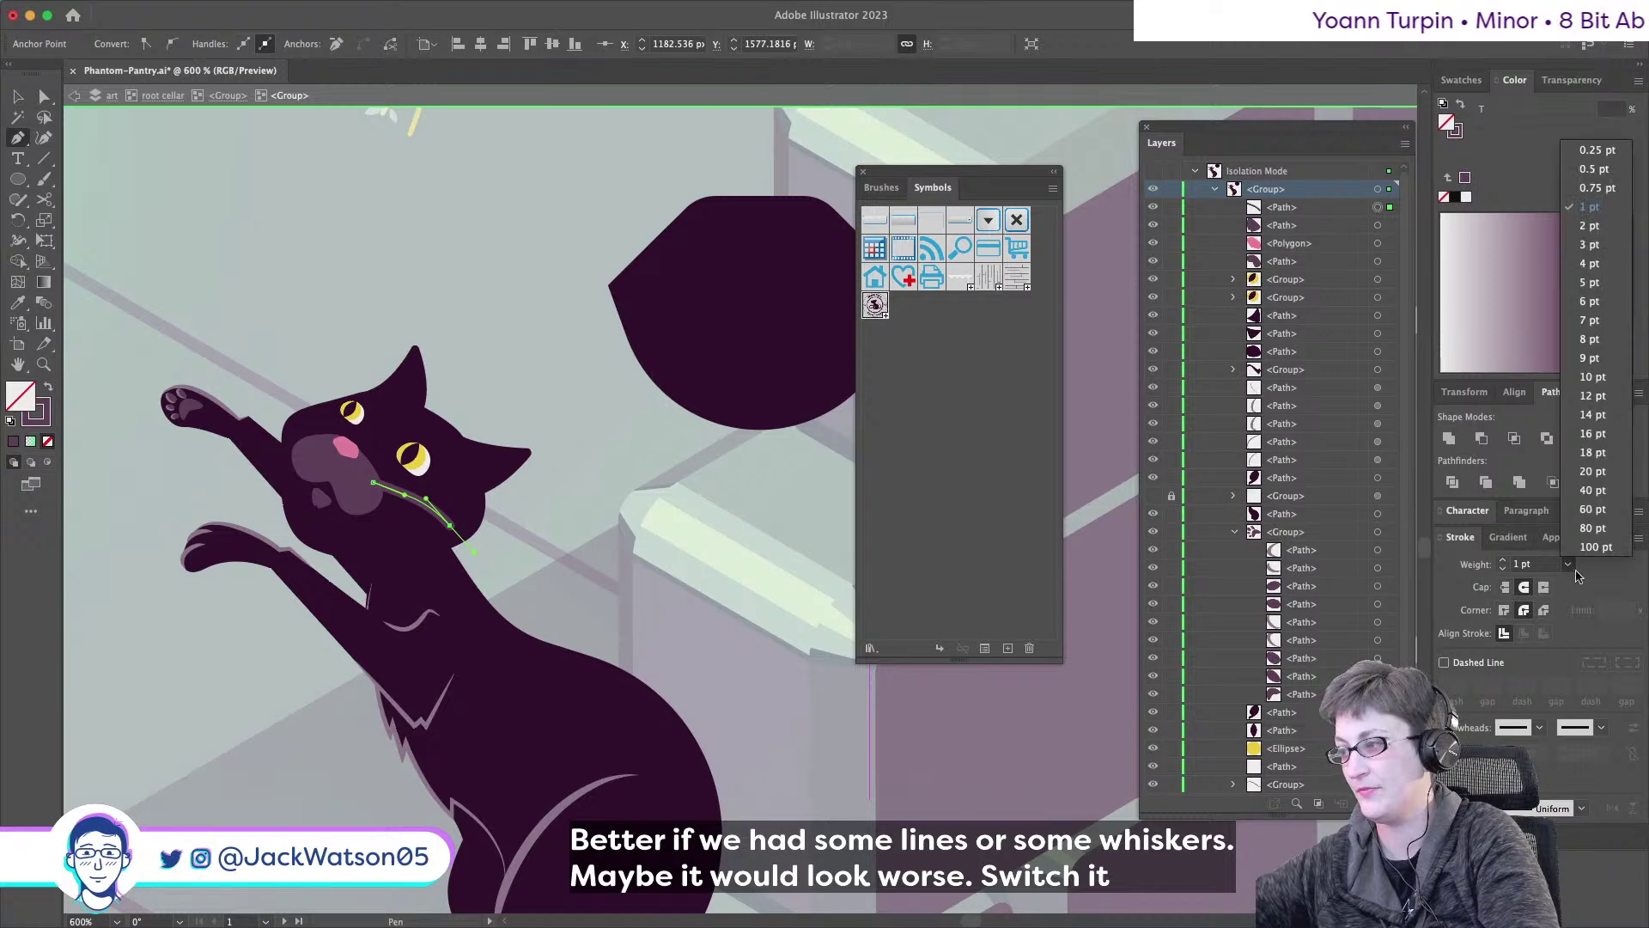
pyautogui.click(1589, 170)
pyautogui.click(1455, 132)
pyautogui.click(1606, 108)
pyautogui.write('2')
pyautogui.press('Tab')
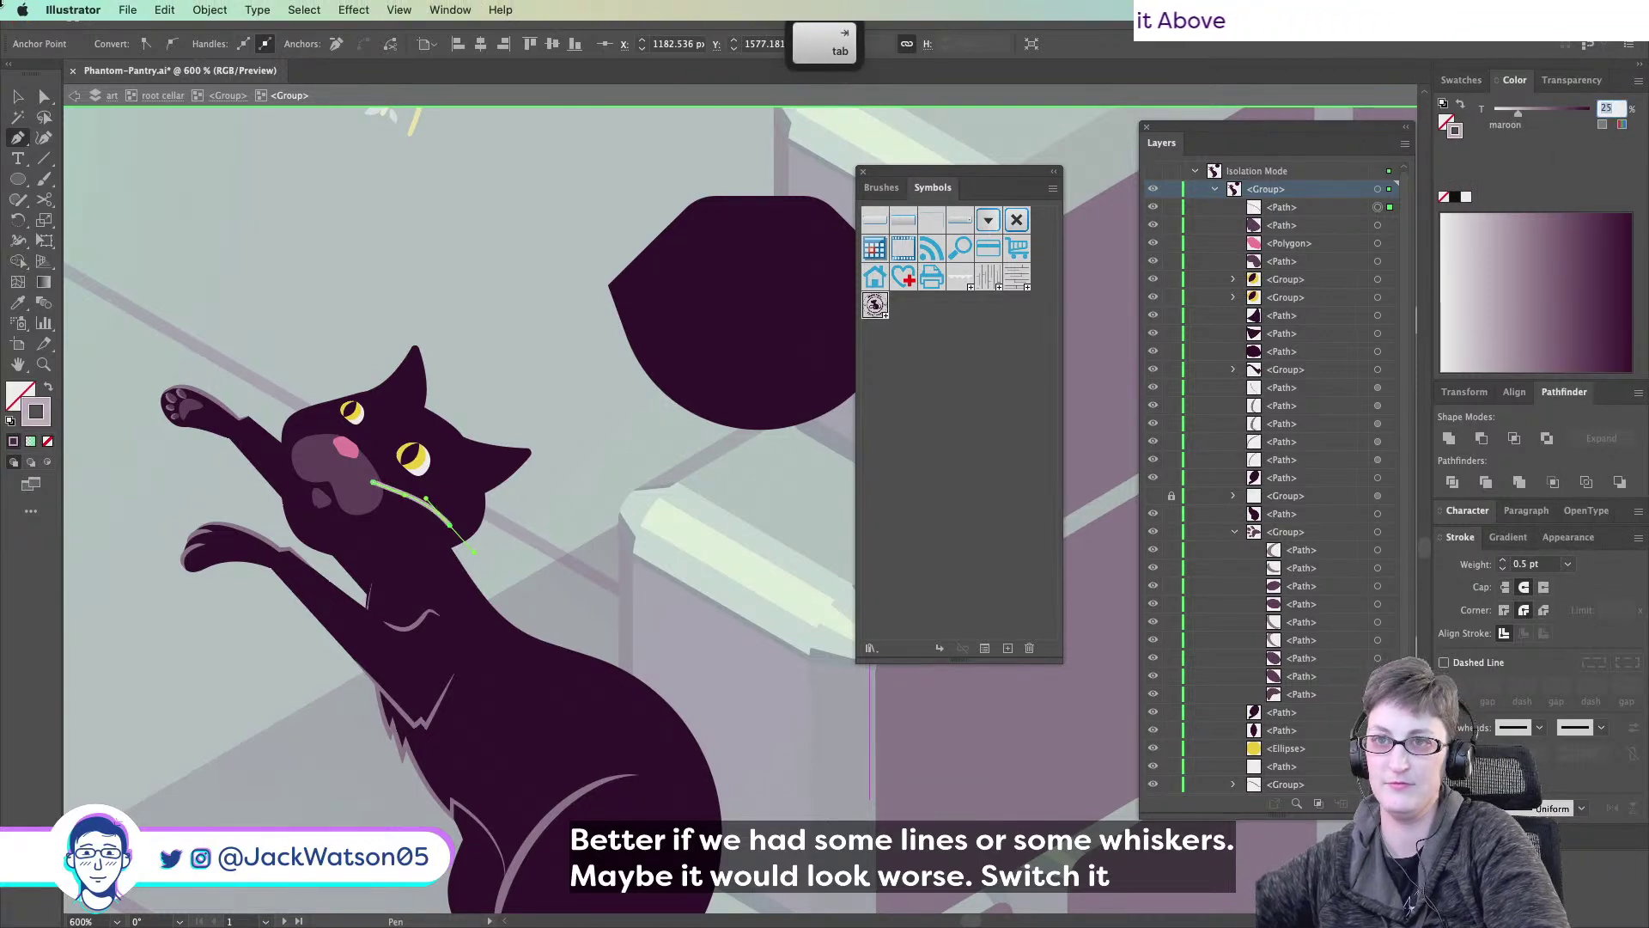
pyautogui.click(1556, 809)
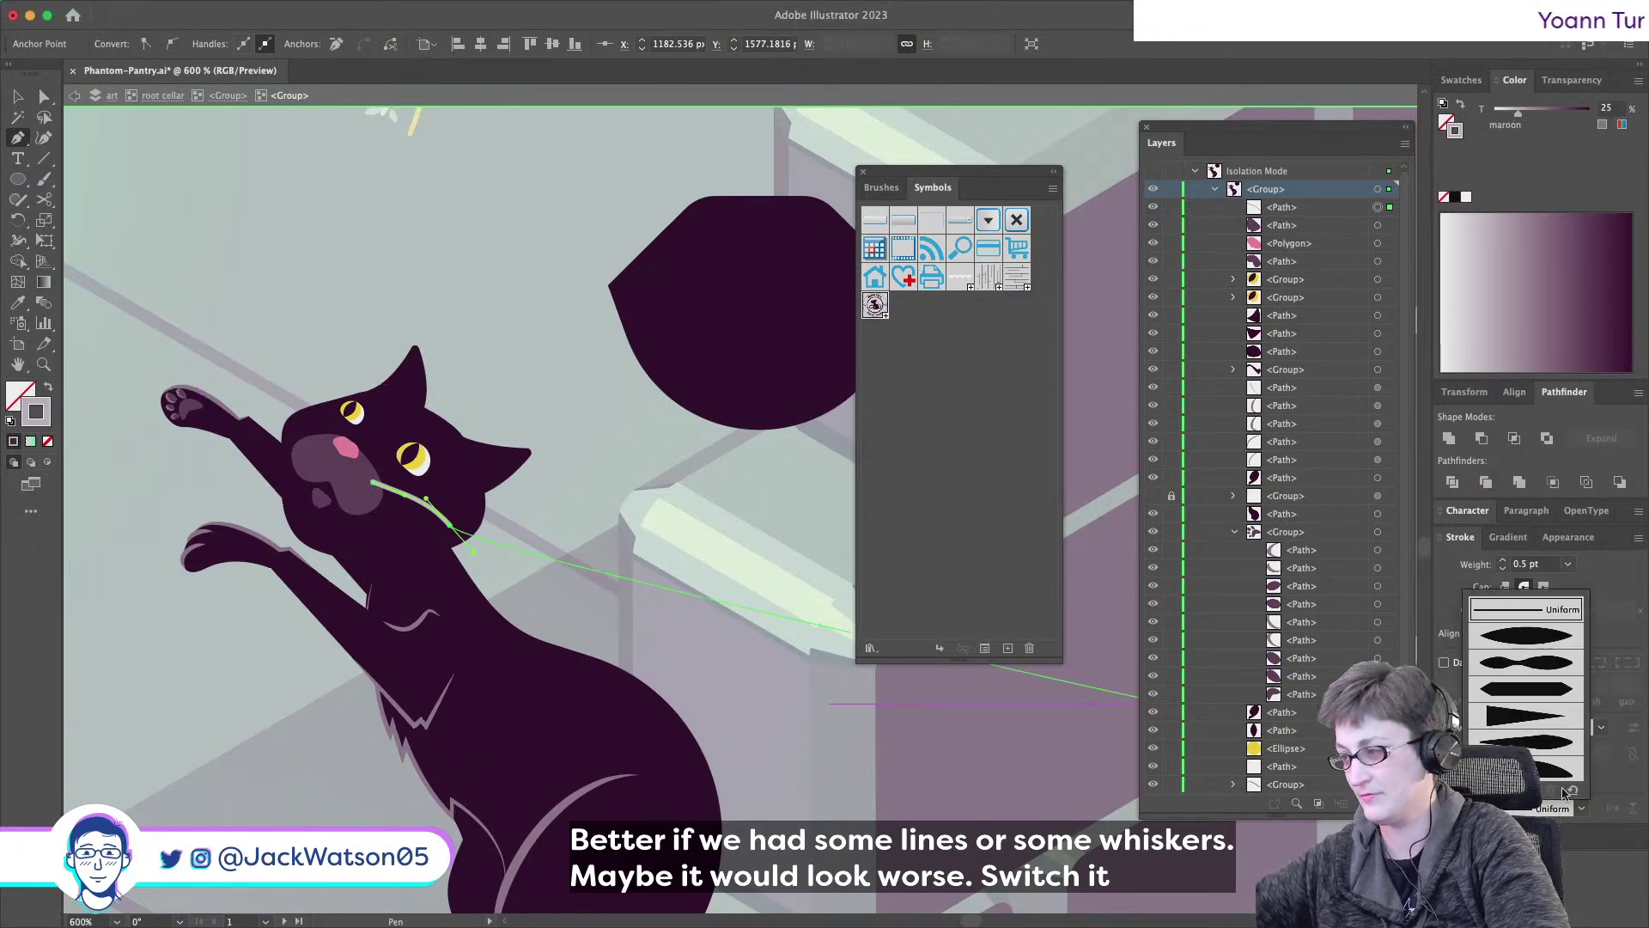
pyautogui.click(1543, 724)
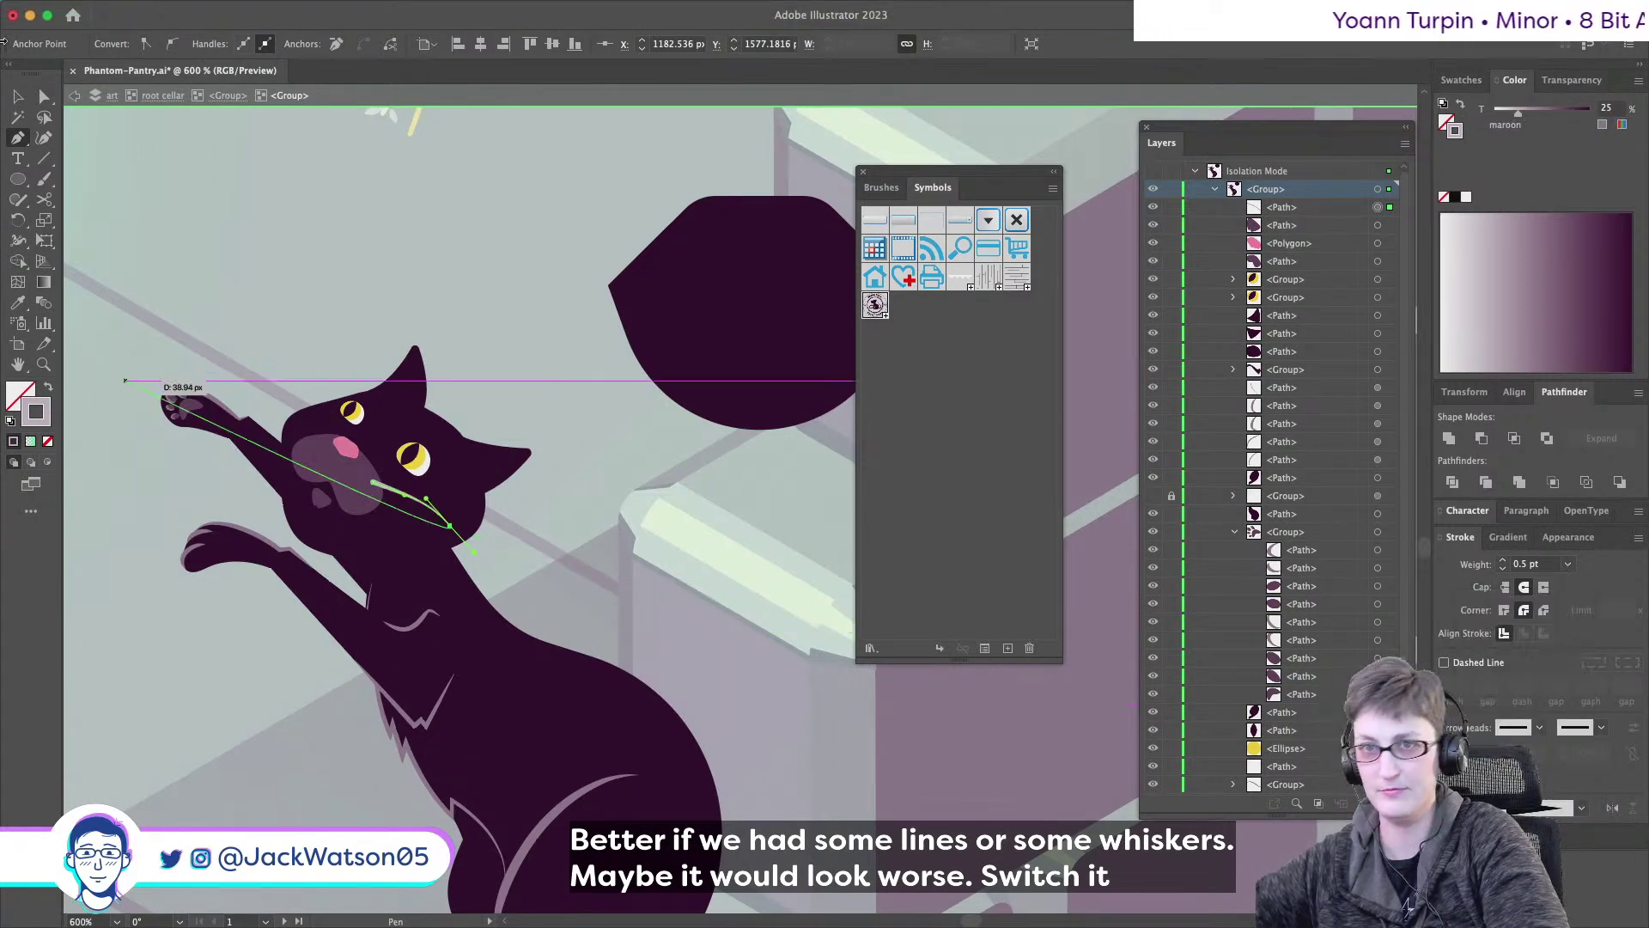
pyautogui.click(45, 95)
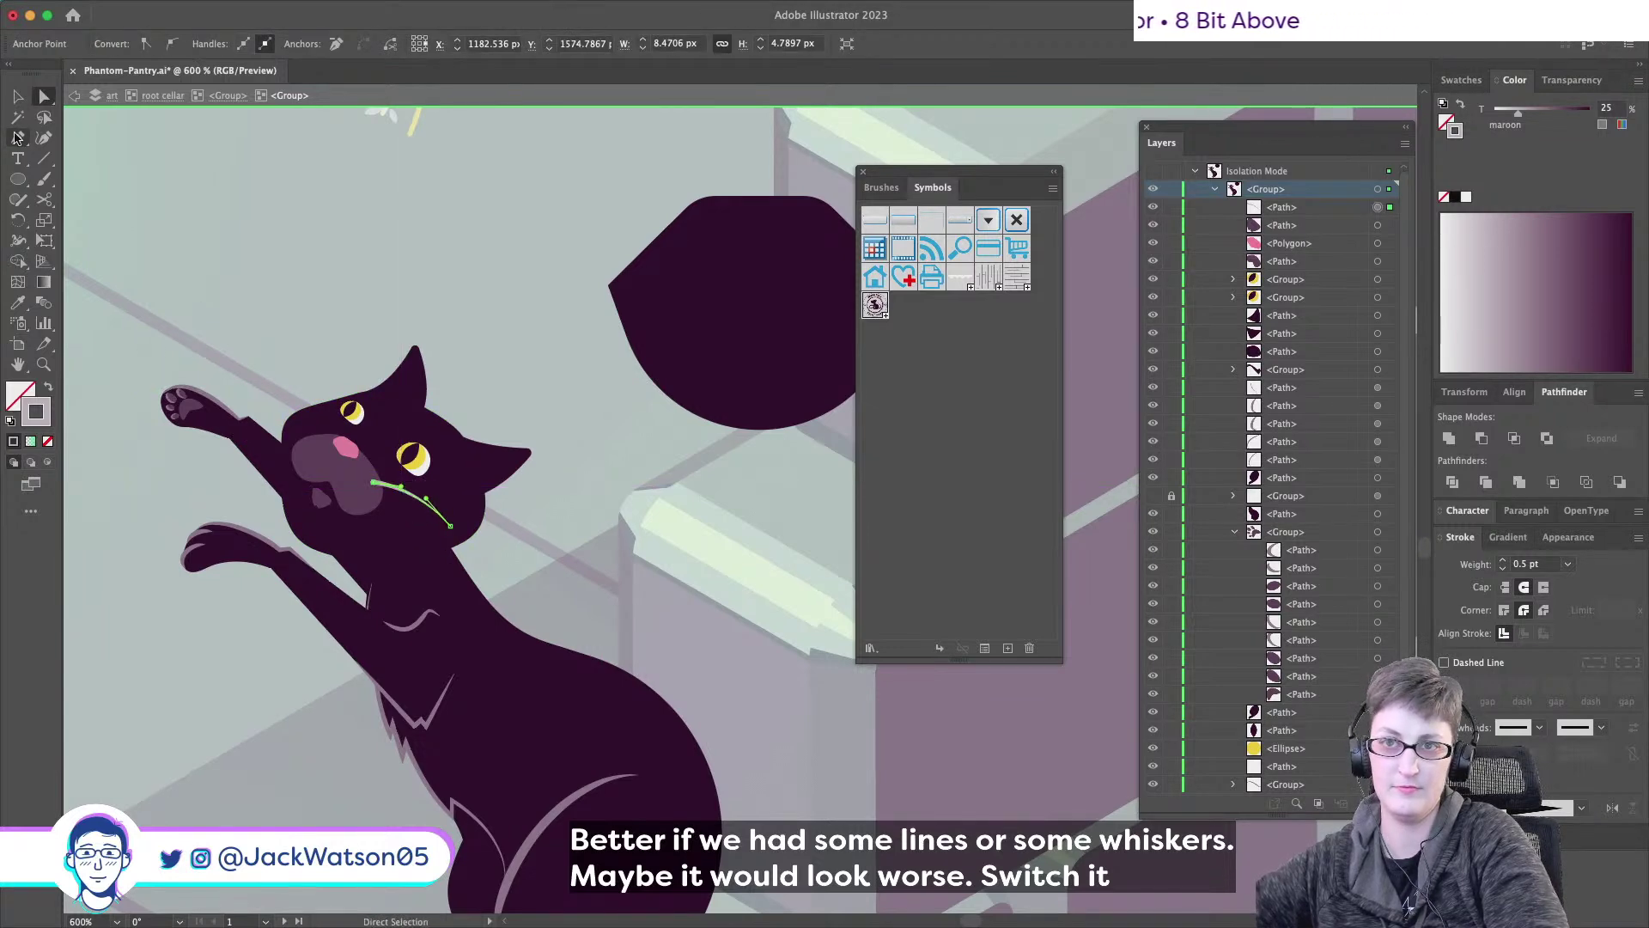
# - Draw two more curved, tapered whiskers fanning down toward the neck just below the first one
pyautogui.press('super')
pyautogui.click(372, 491)
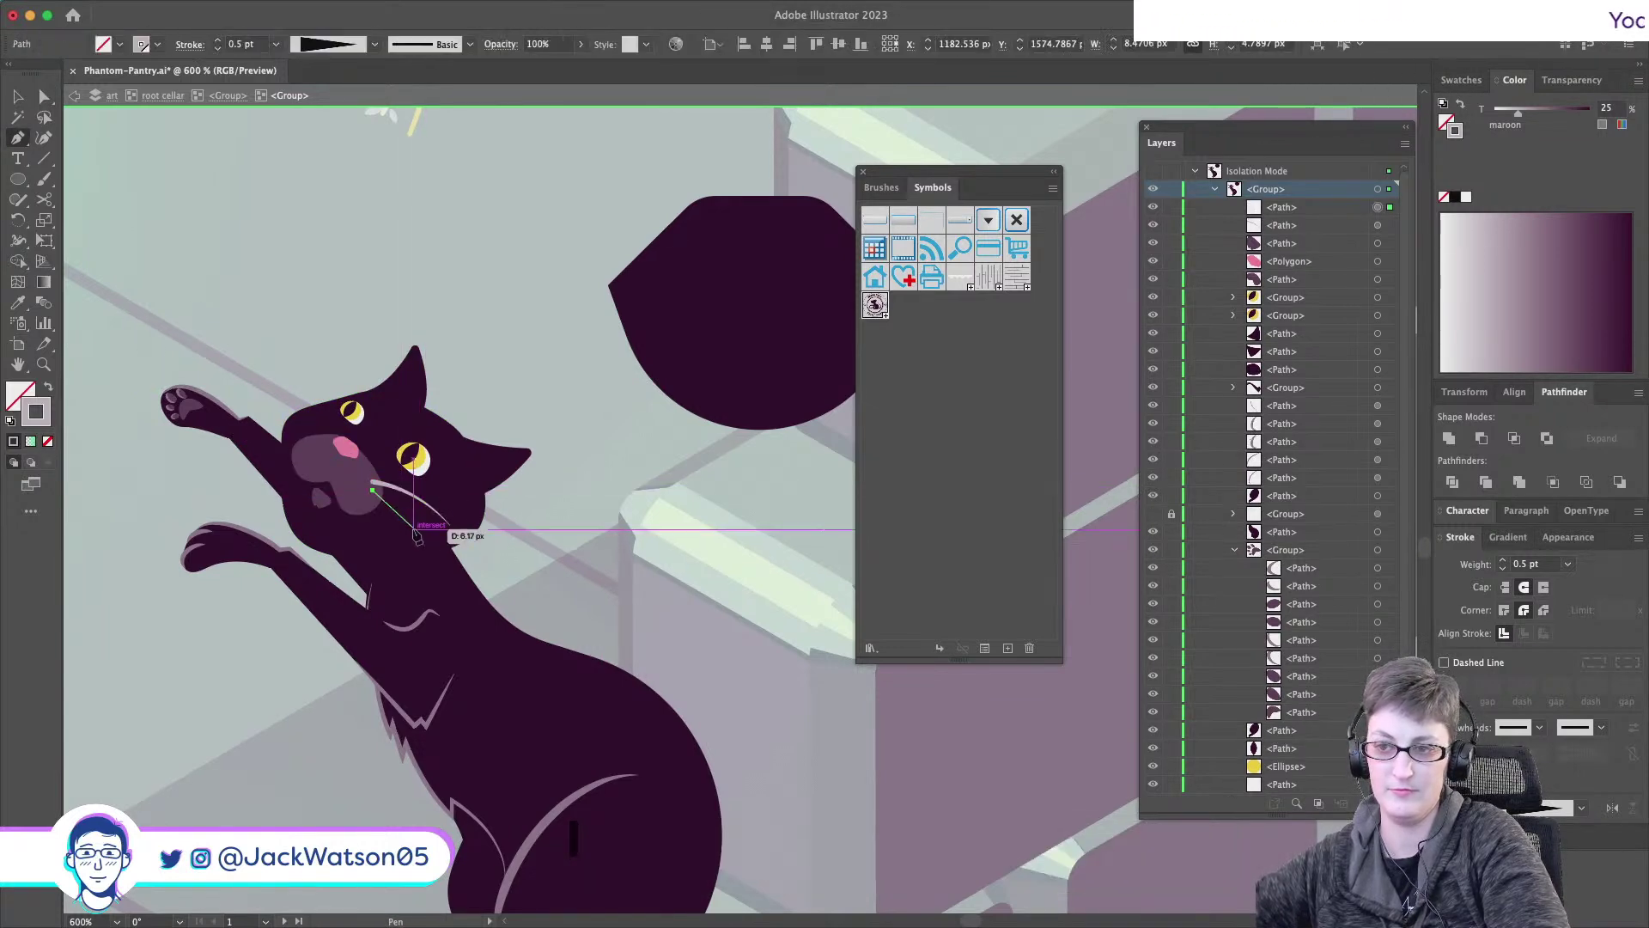
pyautogui.click(417, 536)
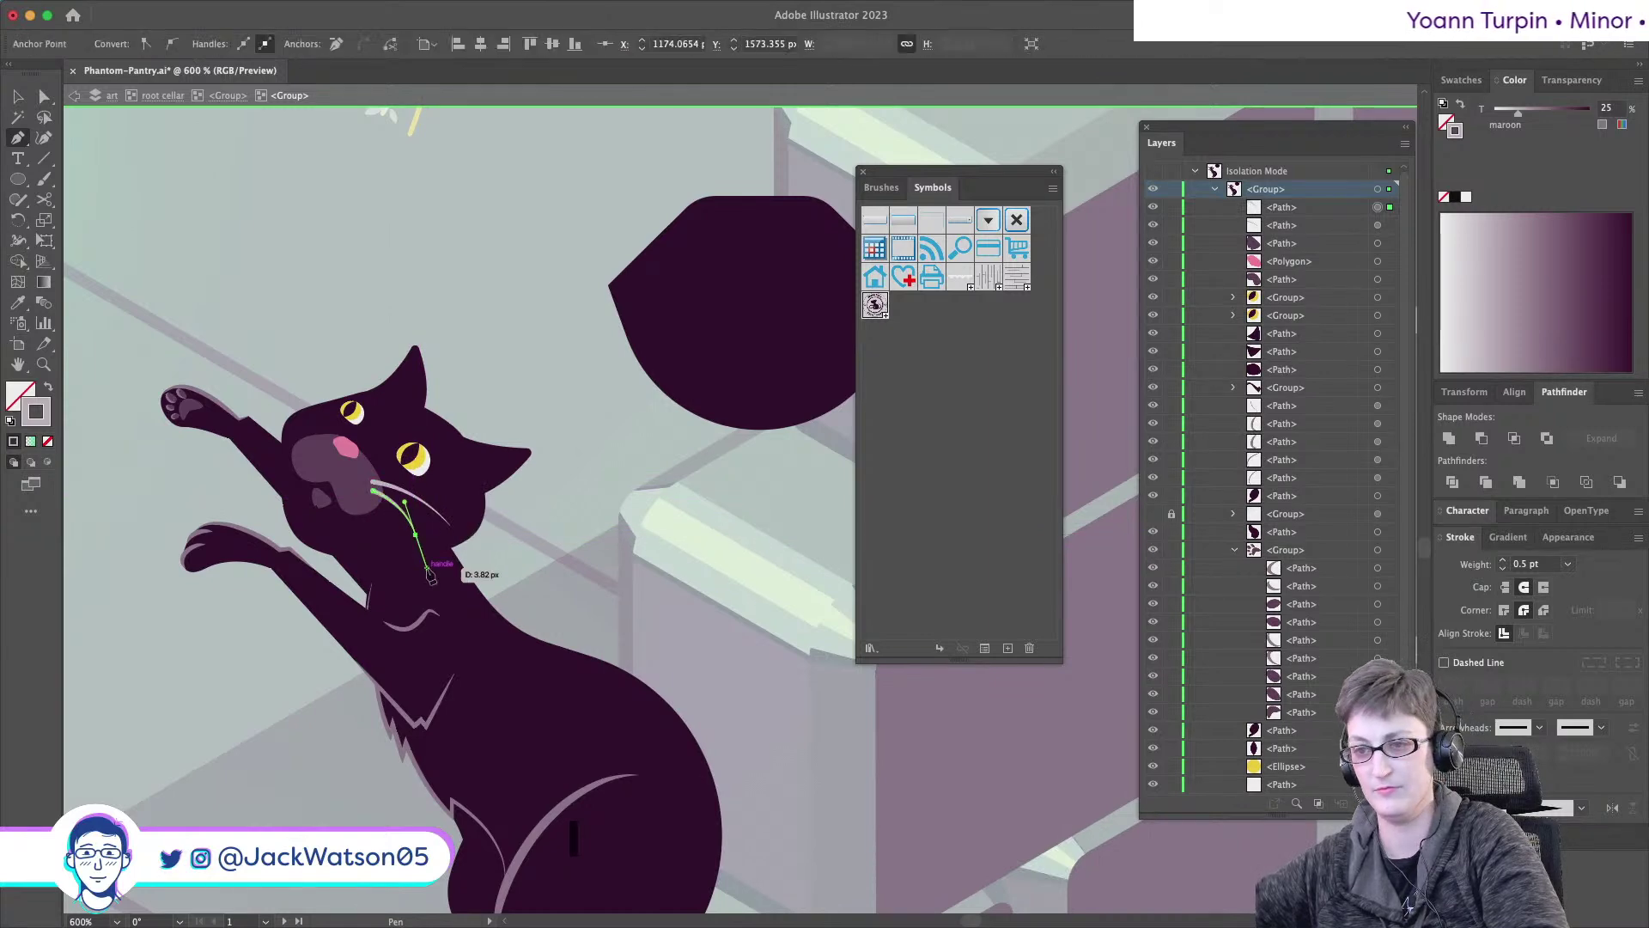
pyautogui.press('shift+super+a')
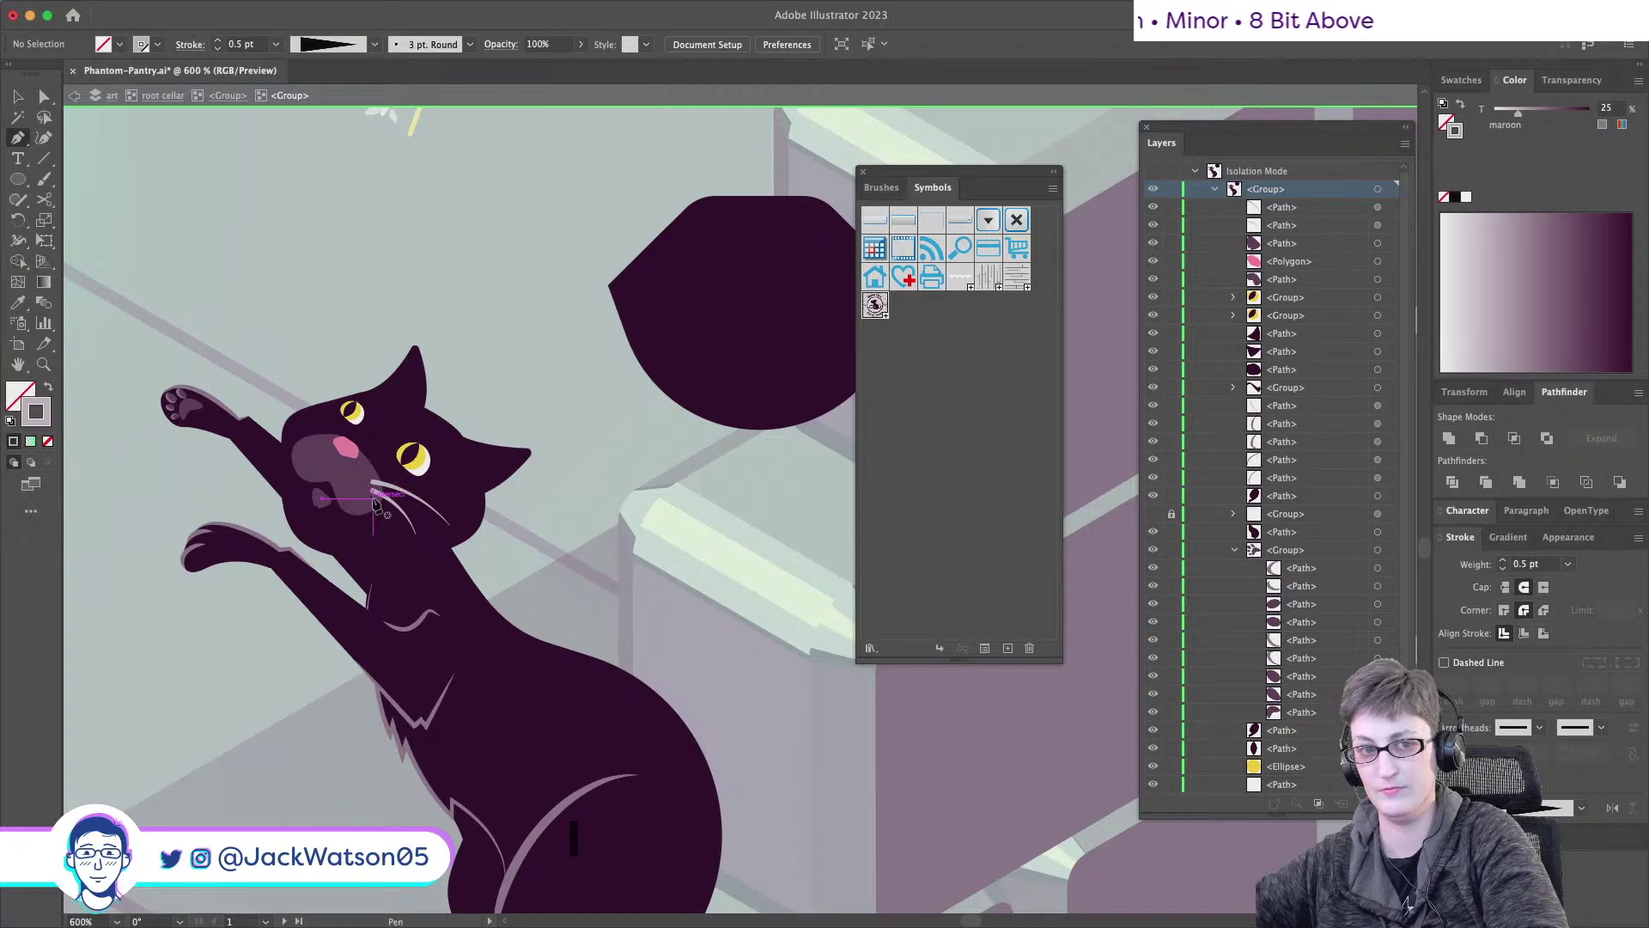
pyautogui.click(373, 499)
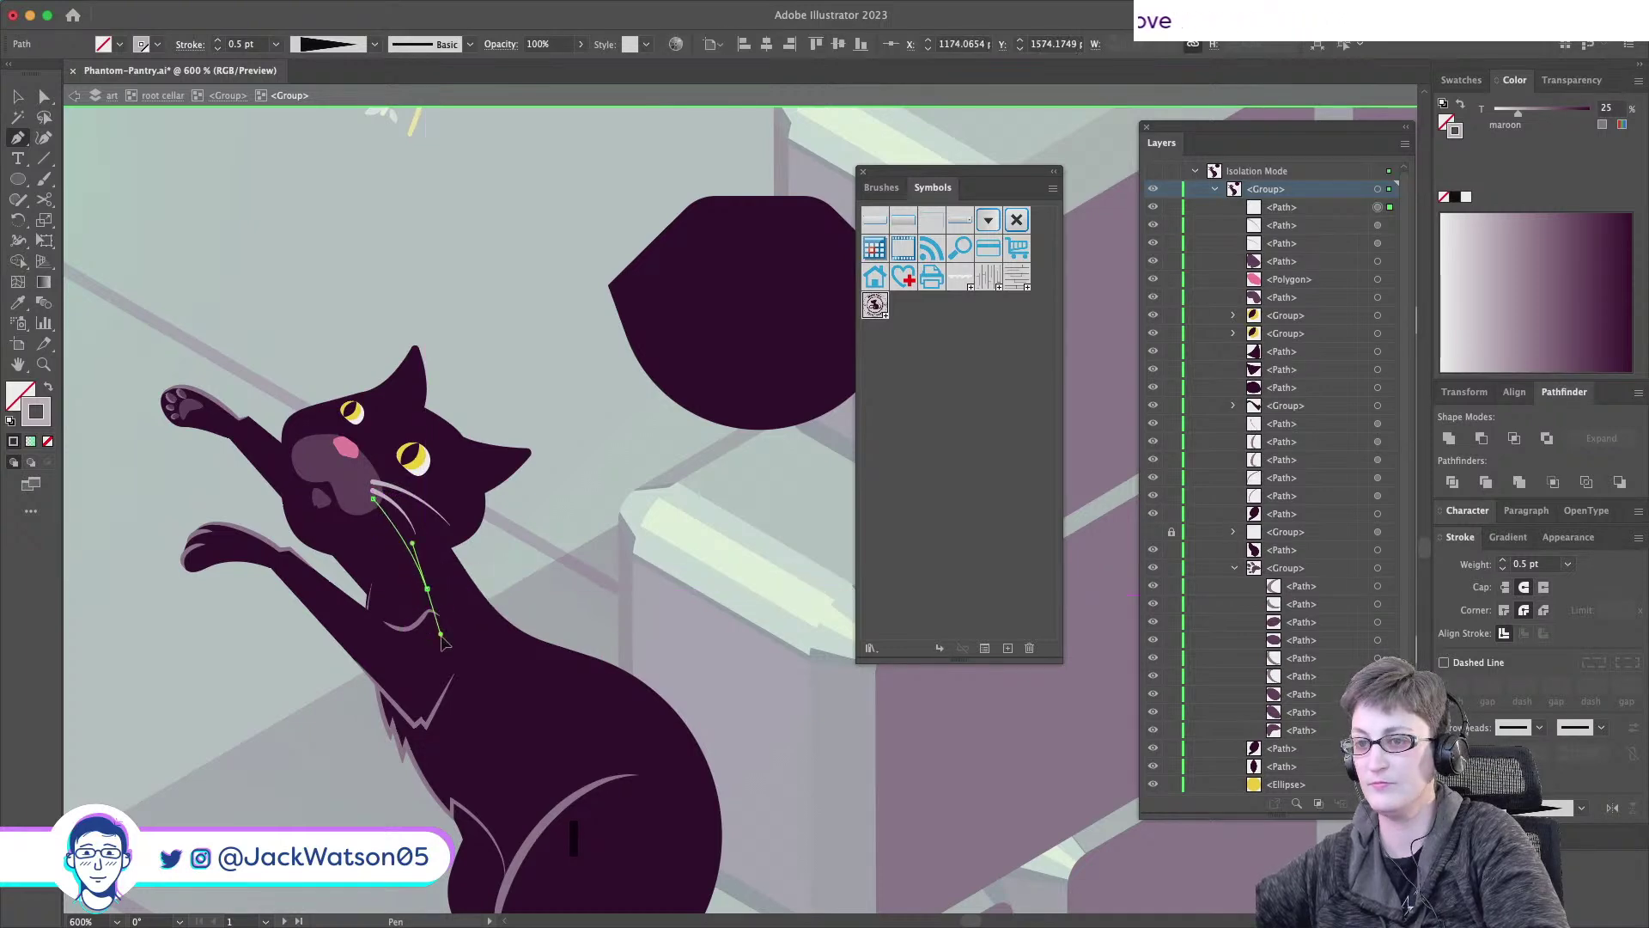
pyautogui.press('shift+super+a')
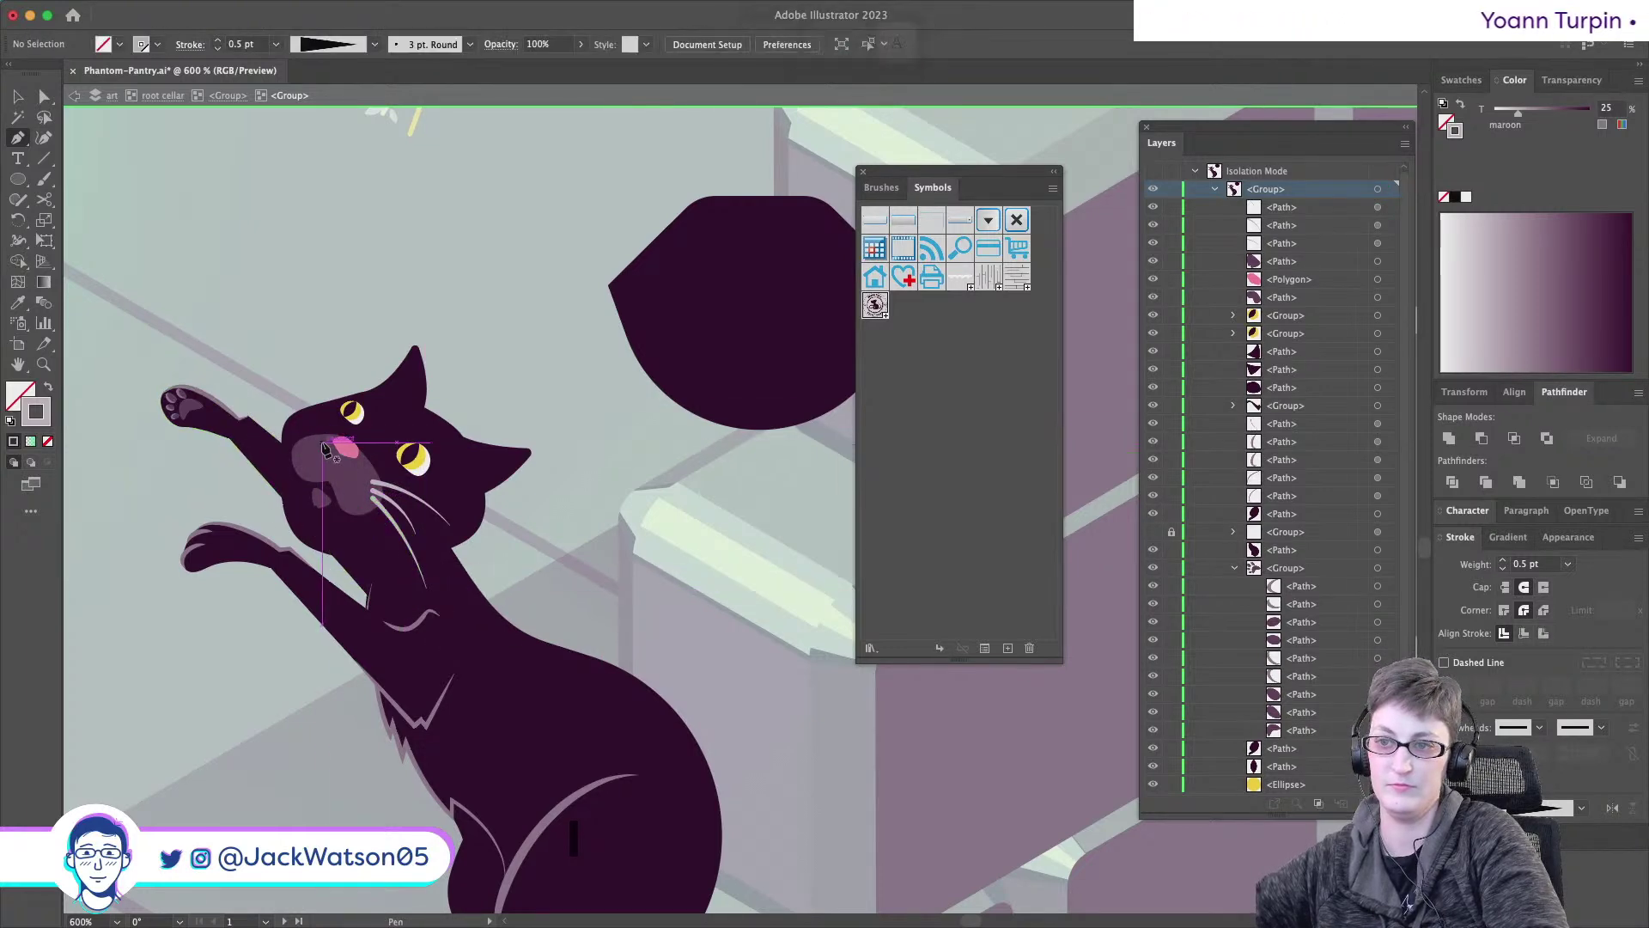
# - Draw three short tapered whiskers on the opposite side of the muzzle, fanning up past the head's edge
pyautogui.click(326, 440)
pyautogui.click(267, 343)
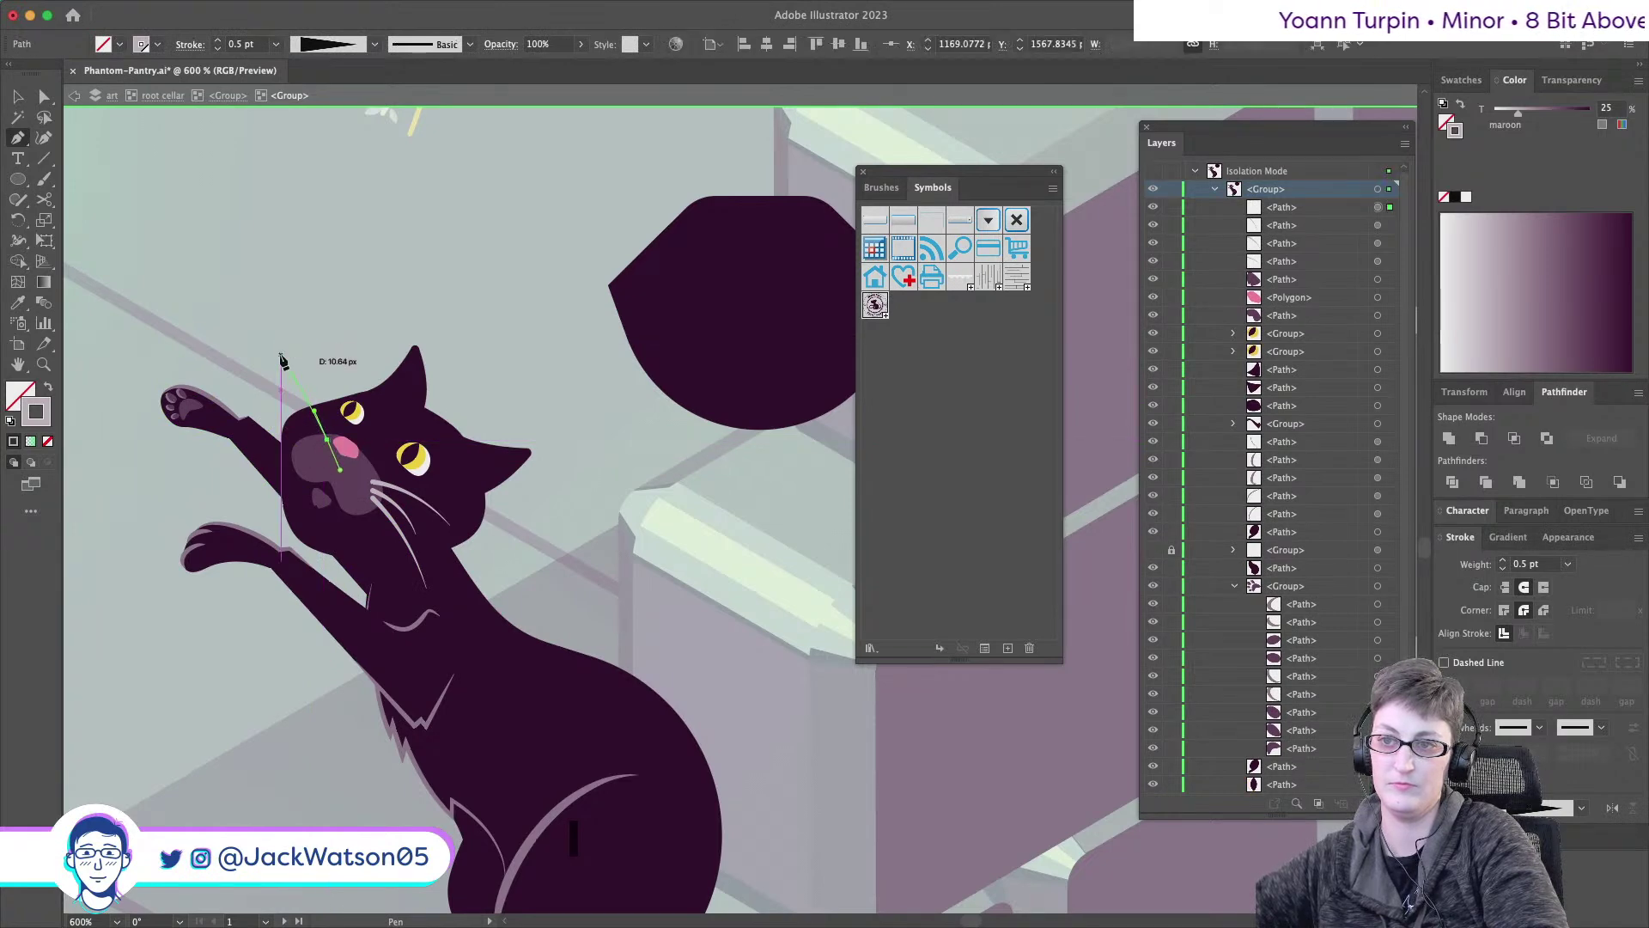
pyautogui.press('super+z')
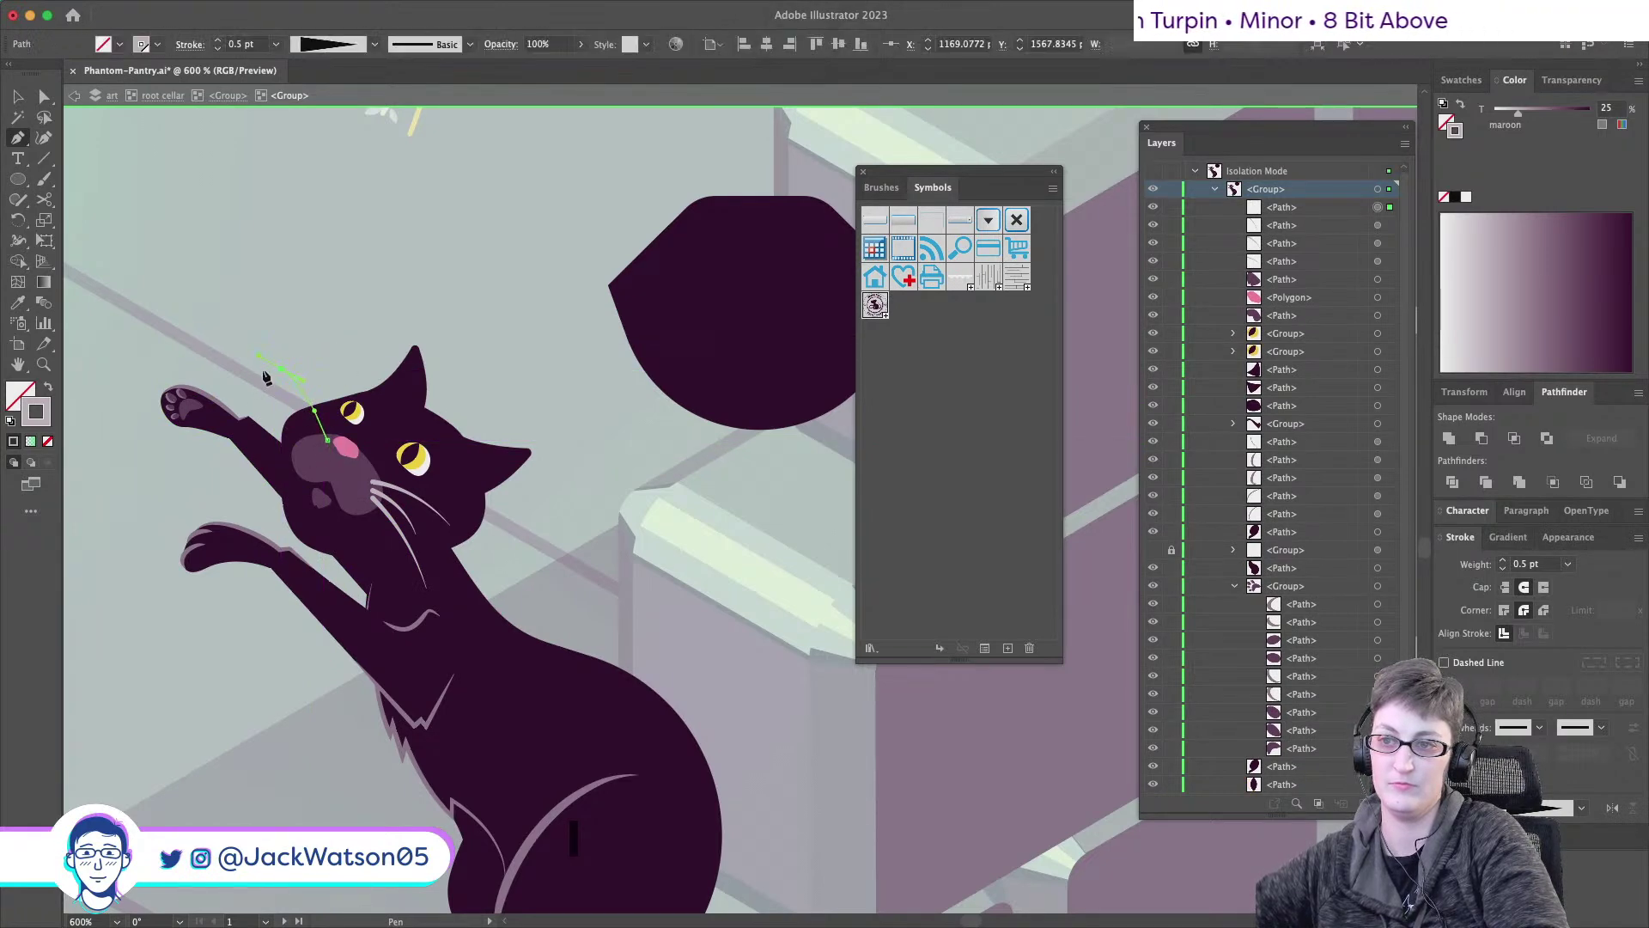
pyautogui.press('shift+super+a')
pyautogui.click(319, 441)
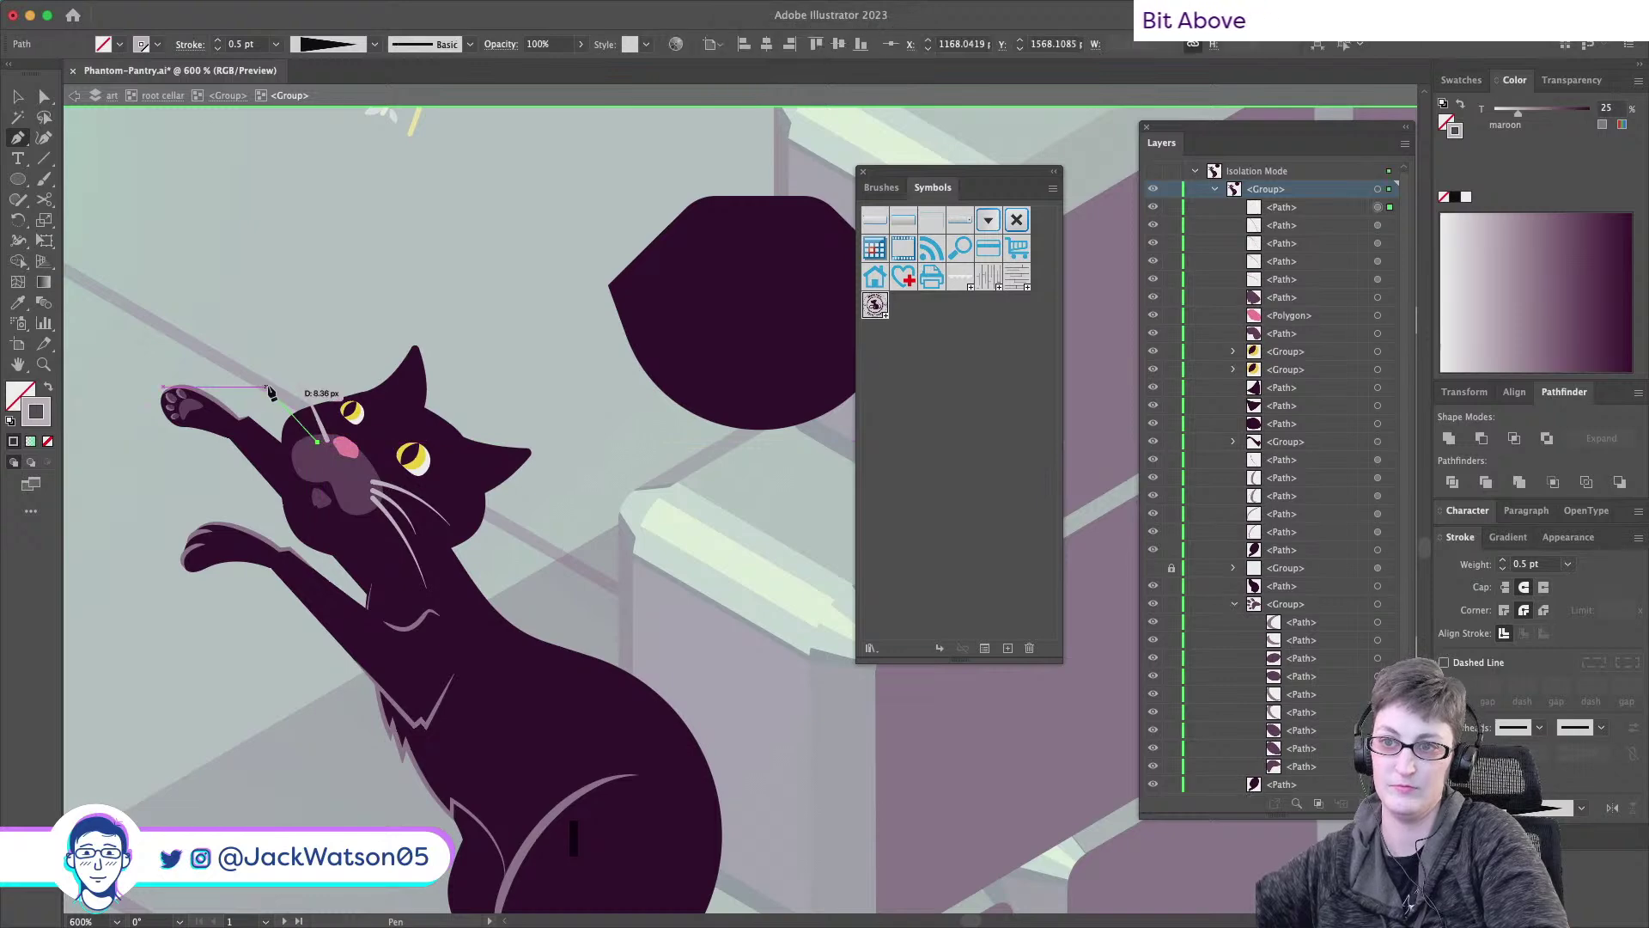
pyautogui.press('shift+super+a')
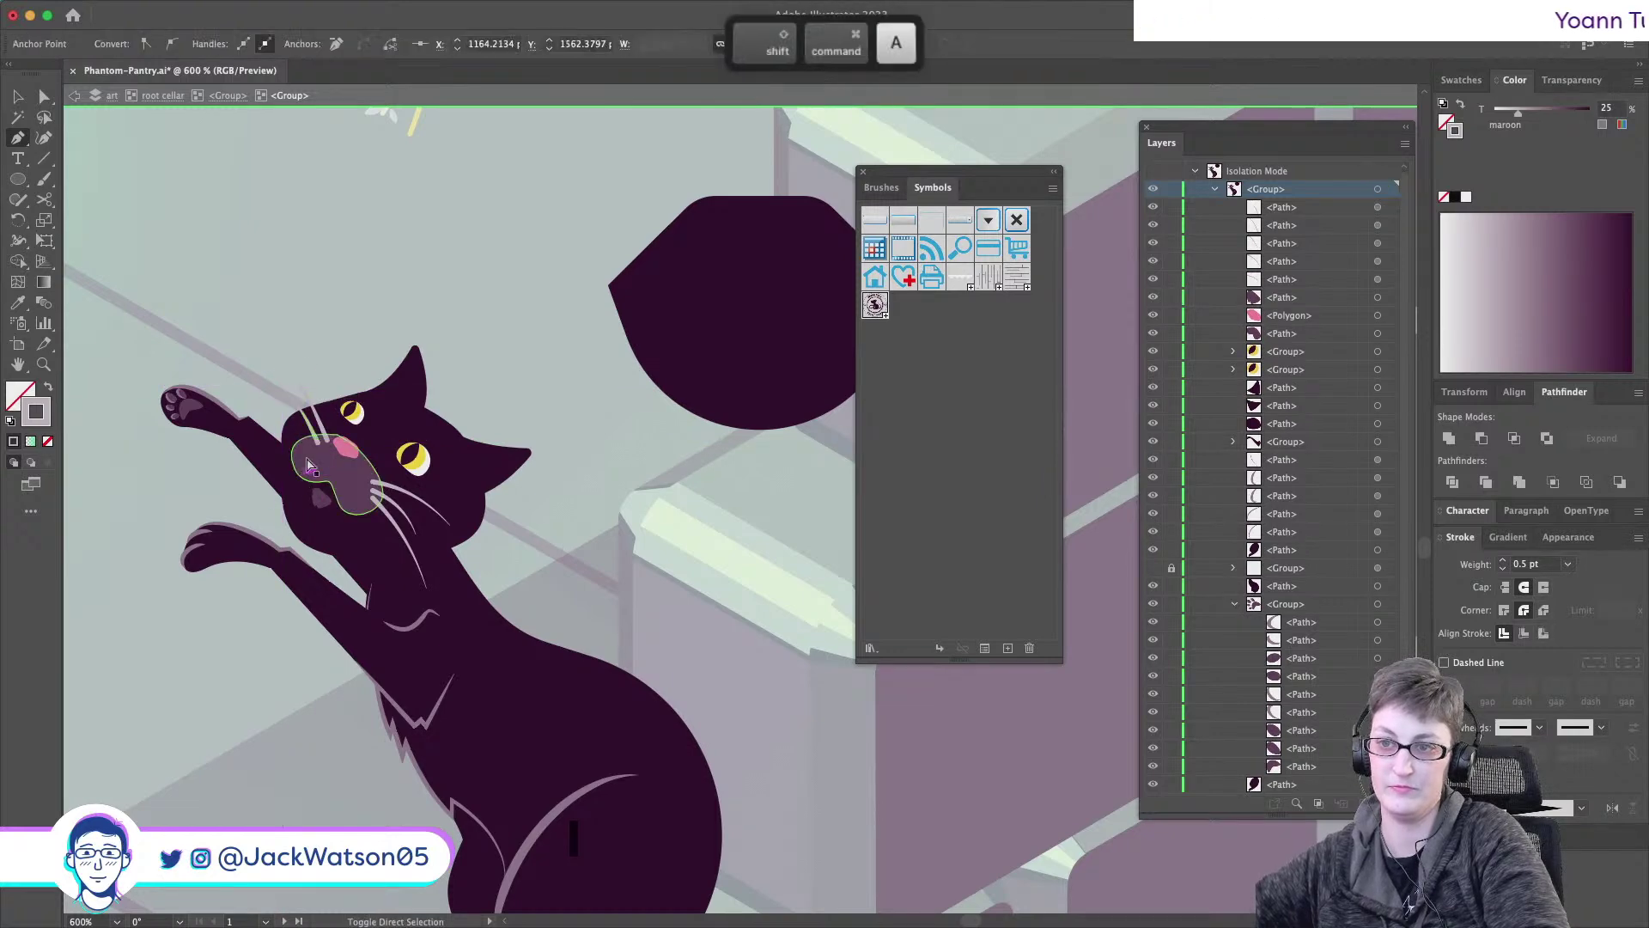
pyautogui.click(271, 416)
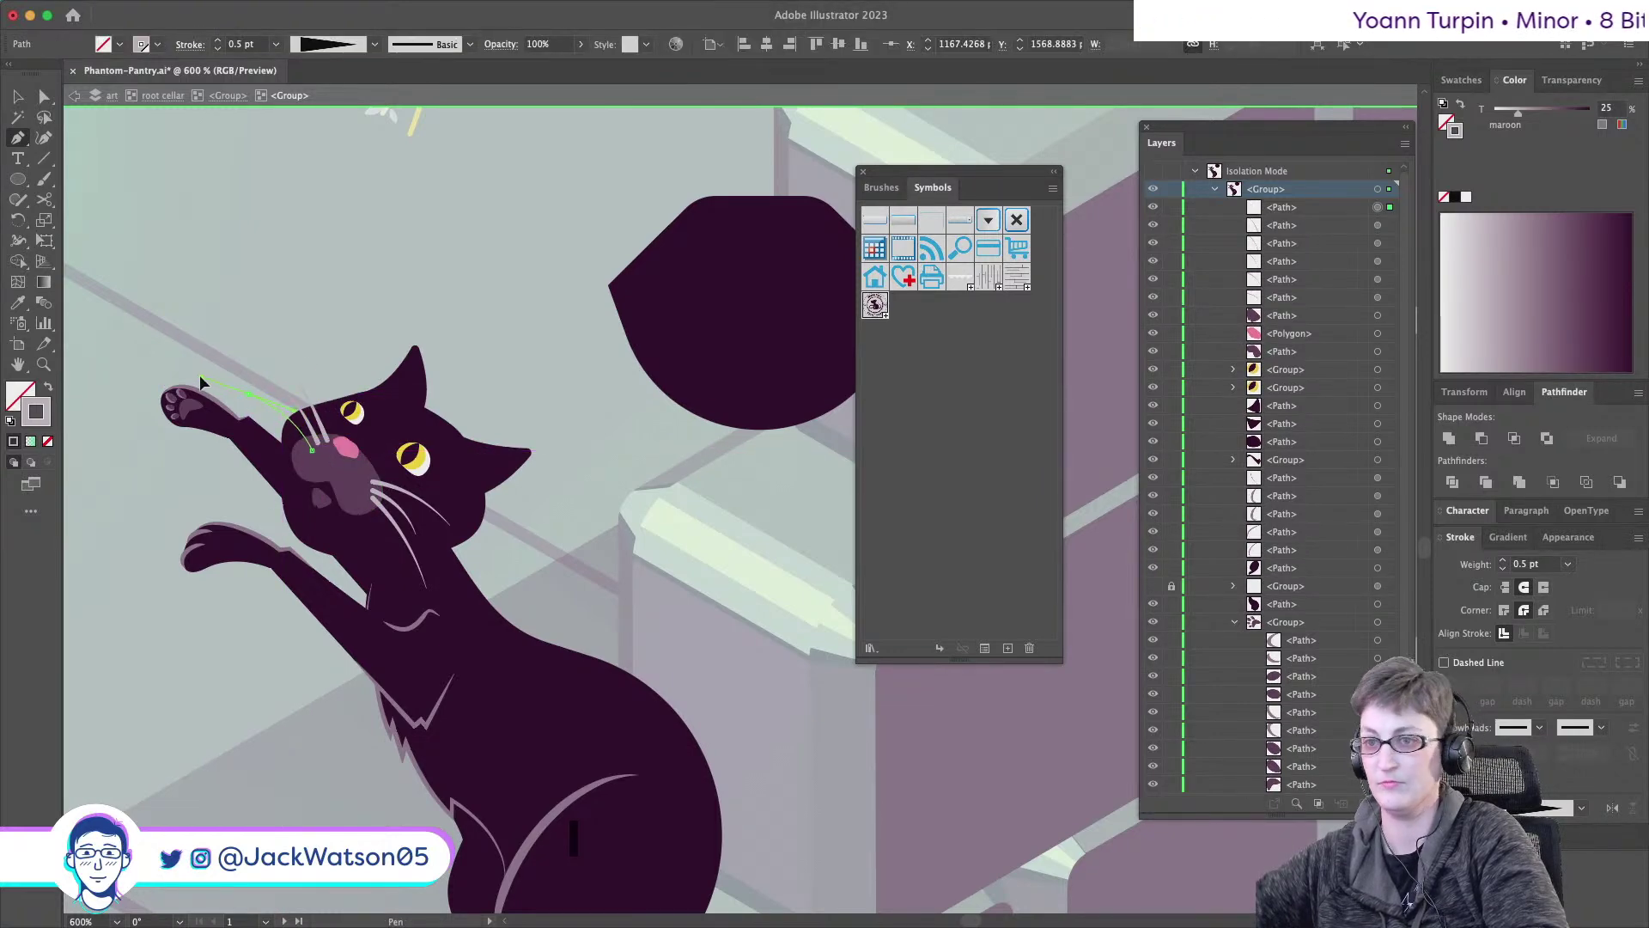
pyautogui.press('shift+super+a')
# - Try the whiskered face without the muzzle patch by deleting the patch, and undo the deletion
pyautogui.press('super+1')
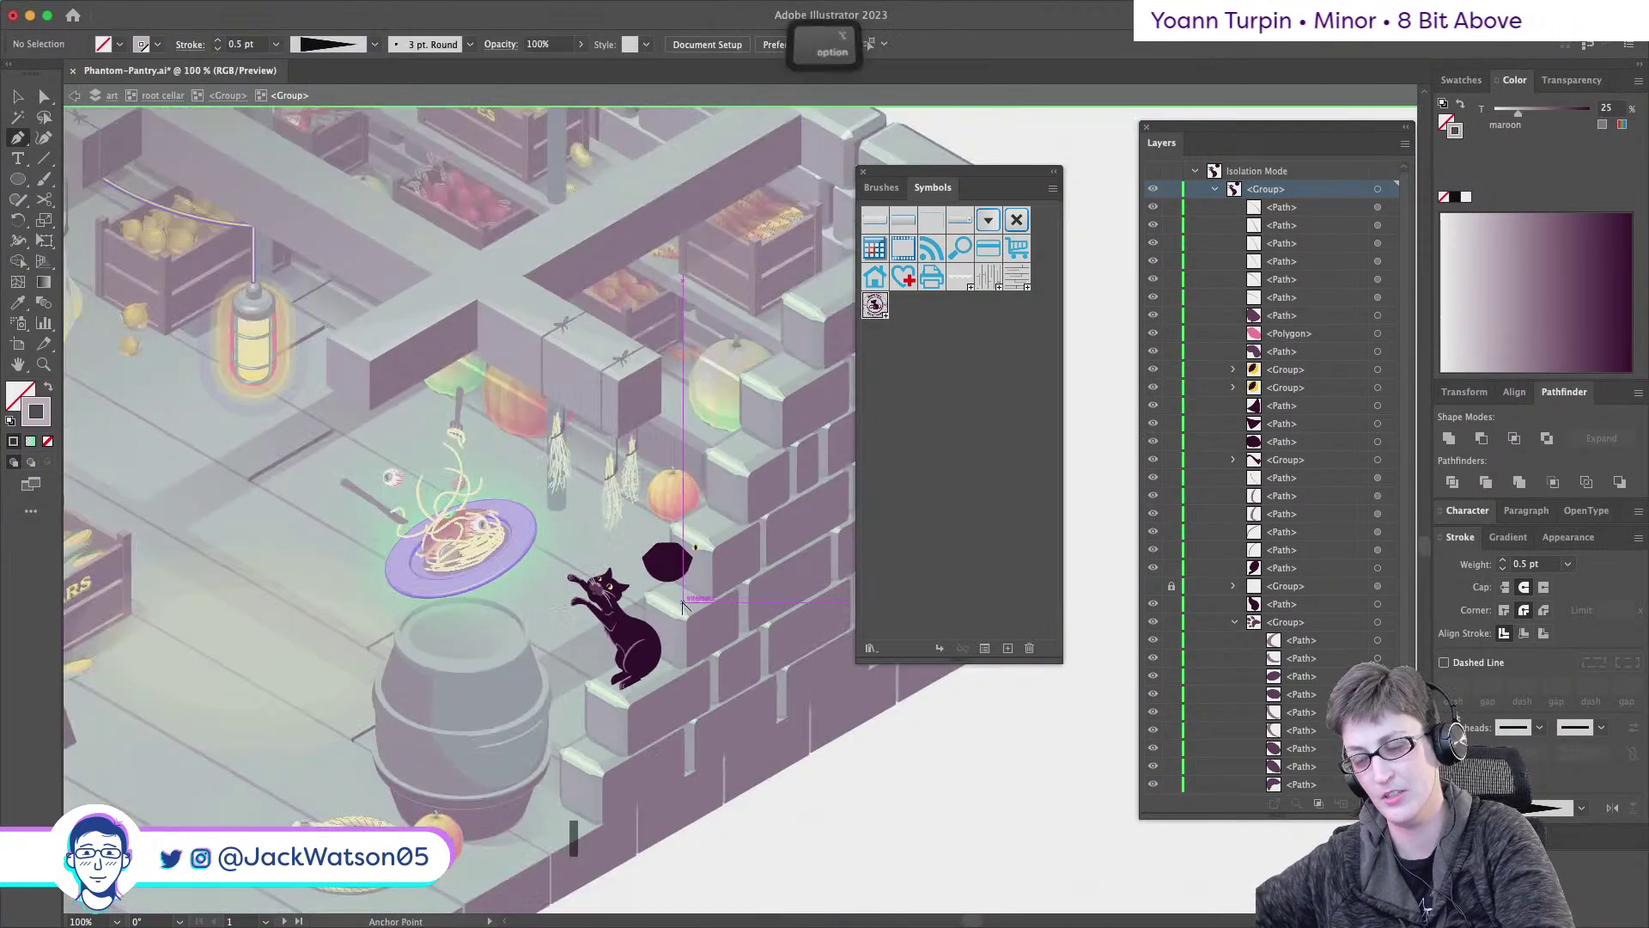
pyautogui.scroll(8, 687, 608)
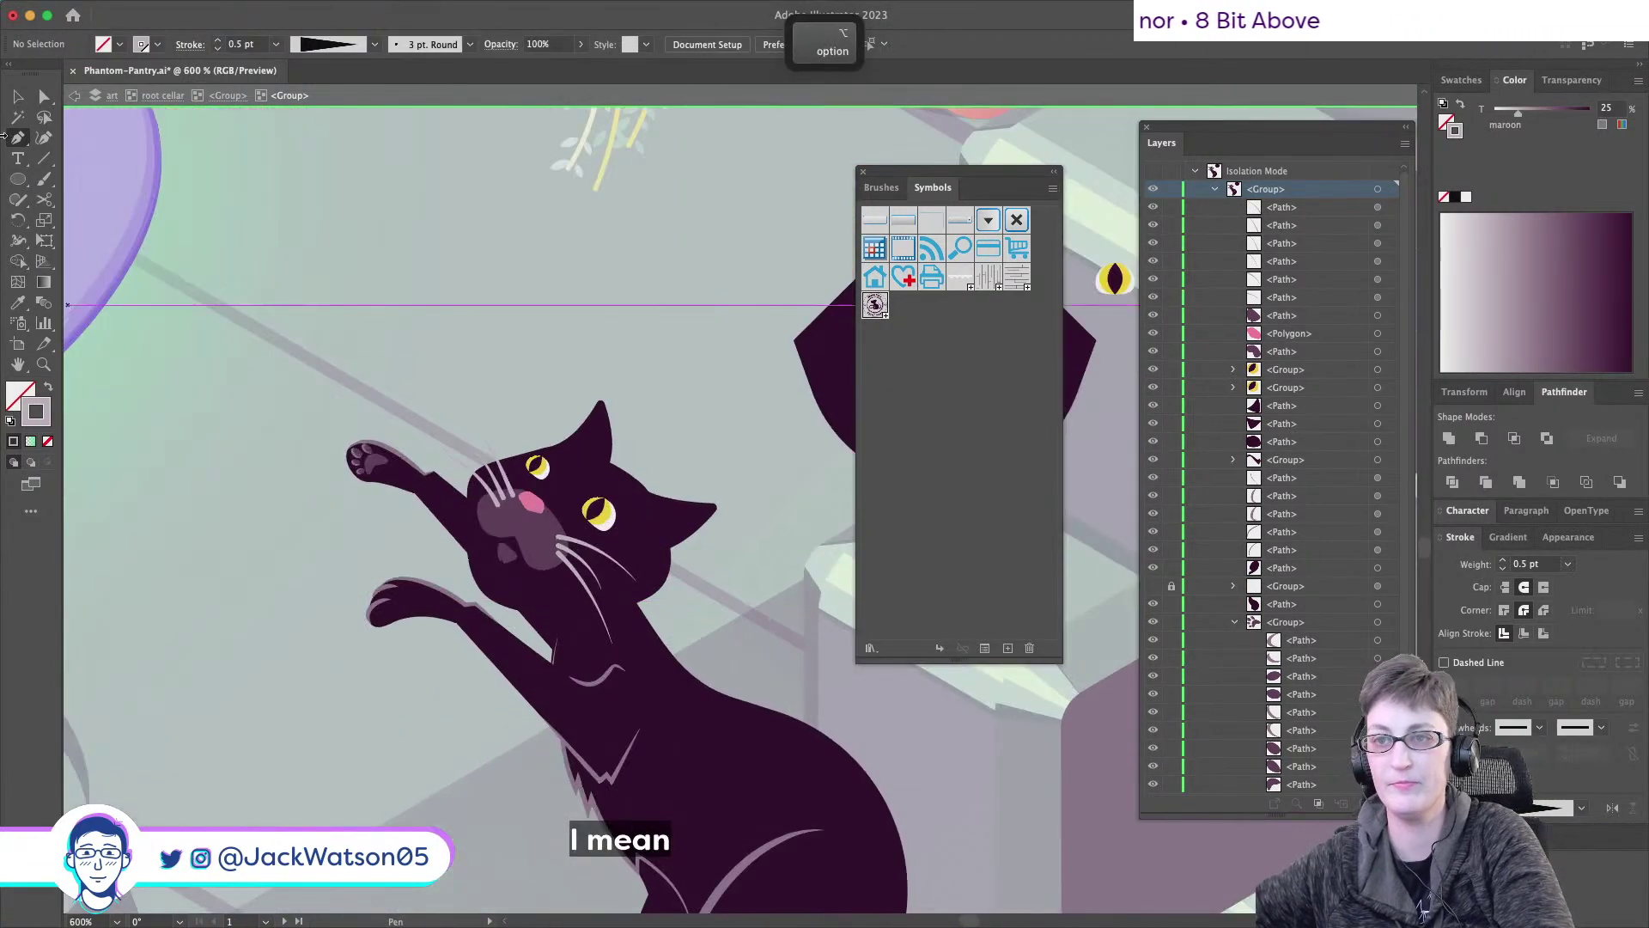
pyautogui.click(521, 530)
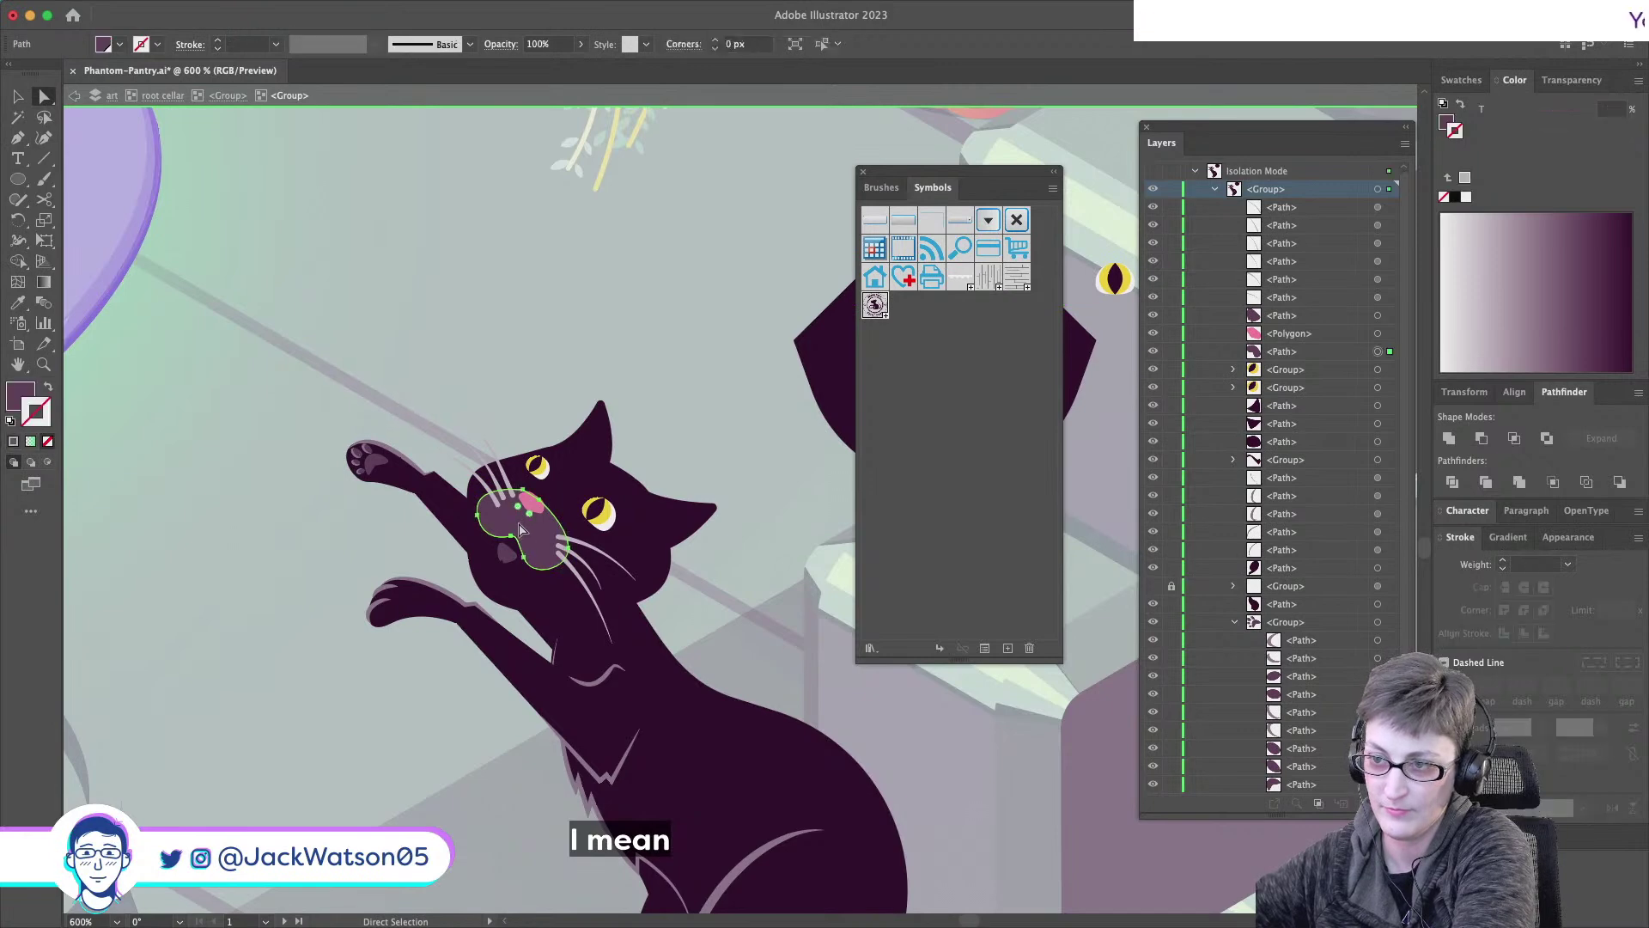
pyautogui.press('Delete')
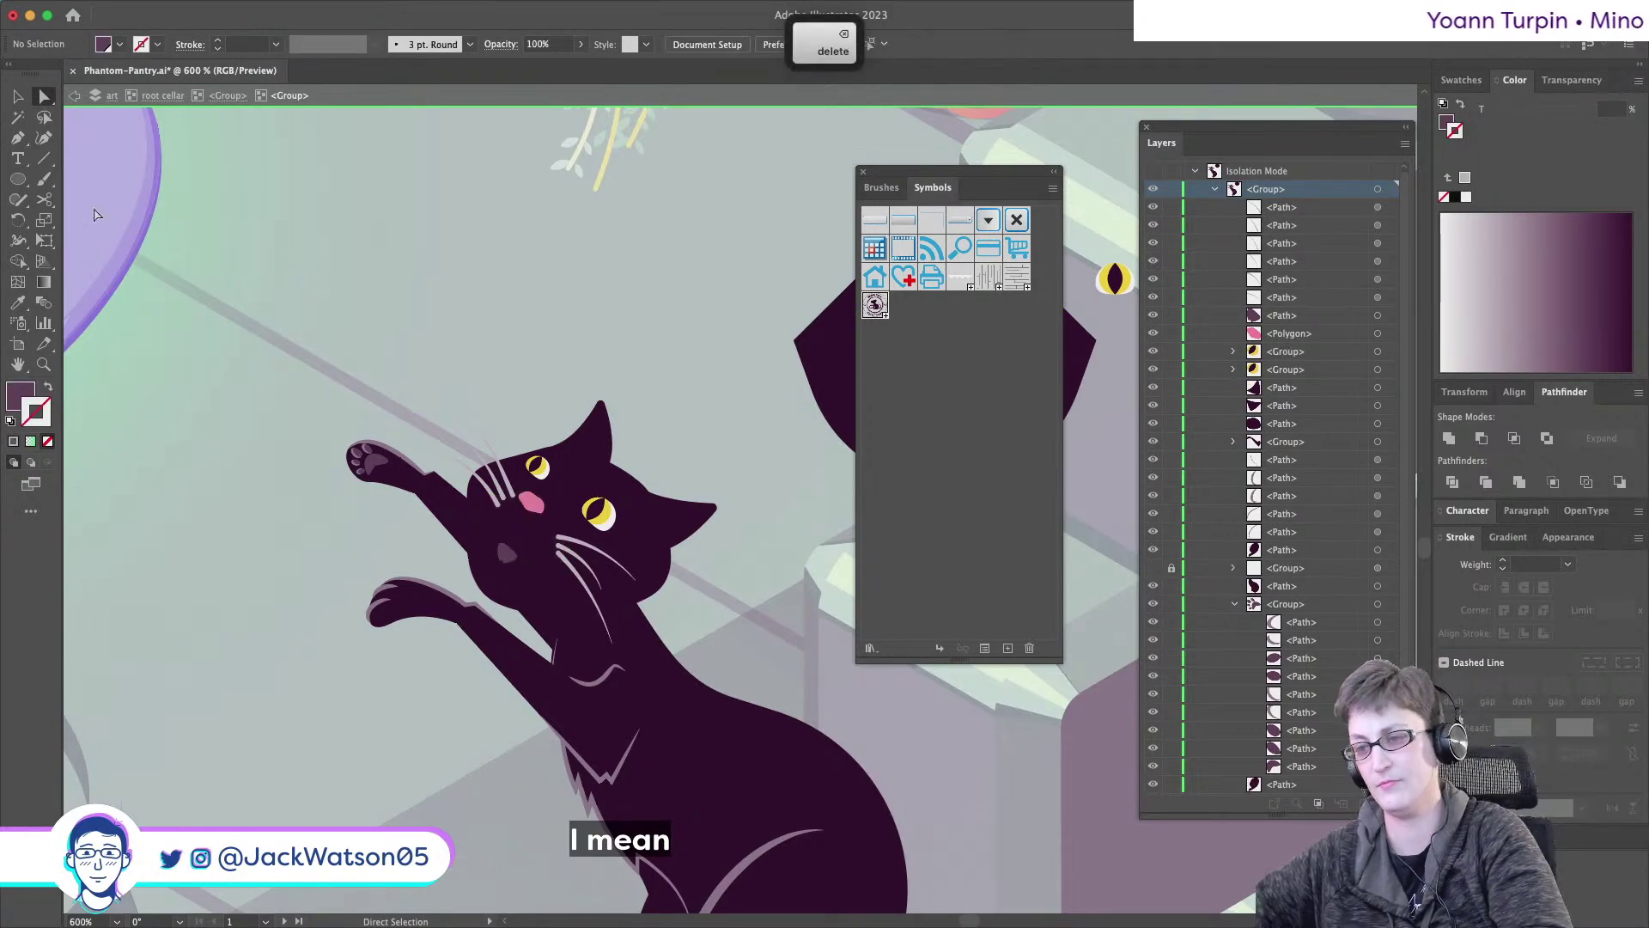
pyautogui.scroll(-2, 368, 339)
pyautogui.scroll(3, 368, 339)
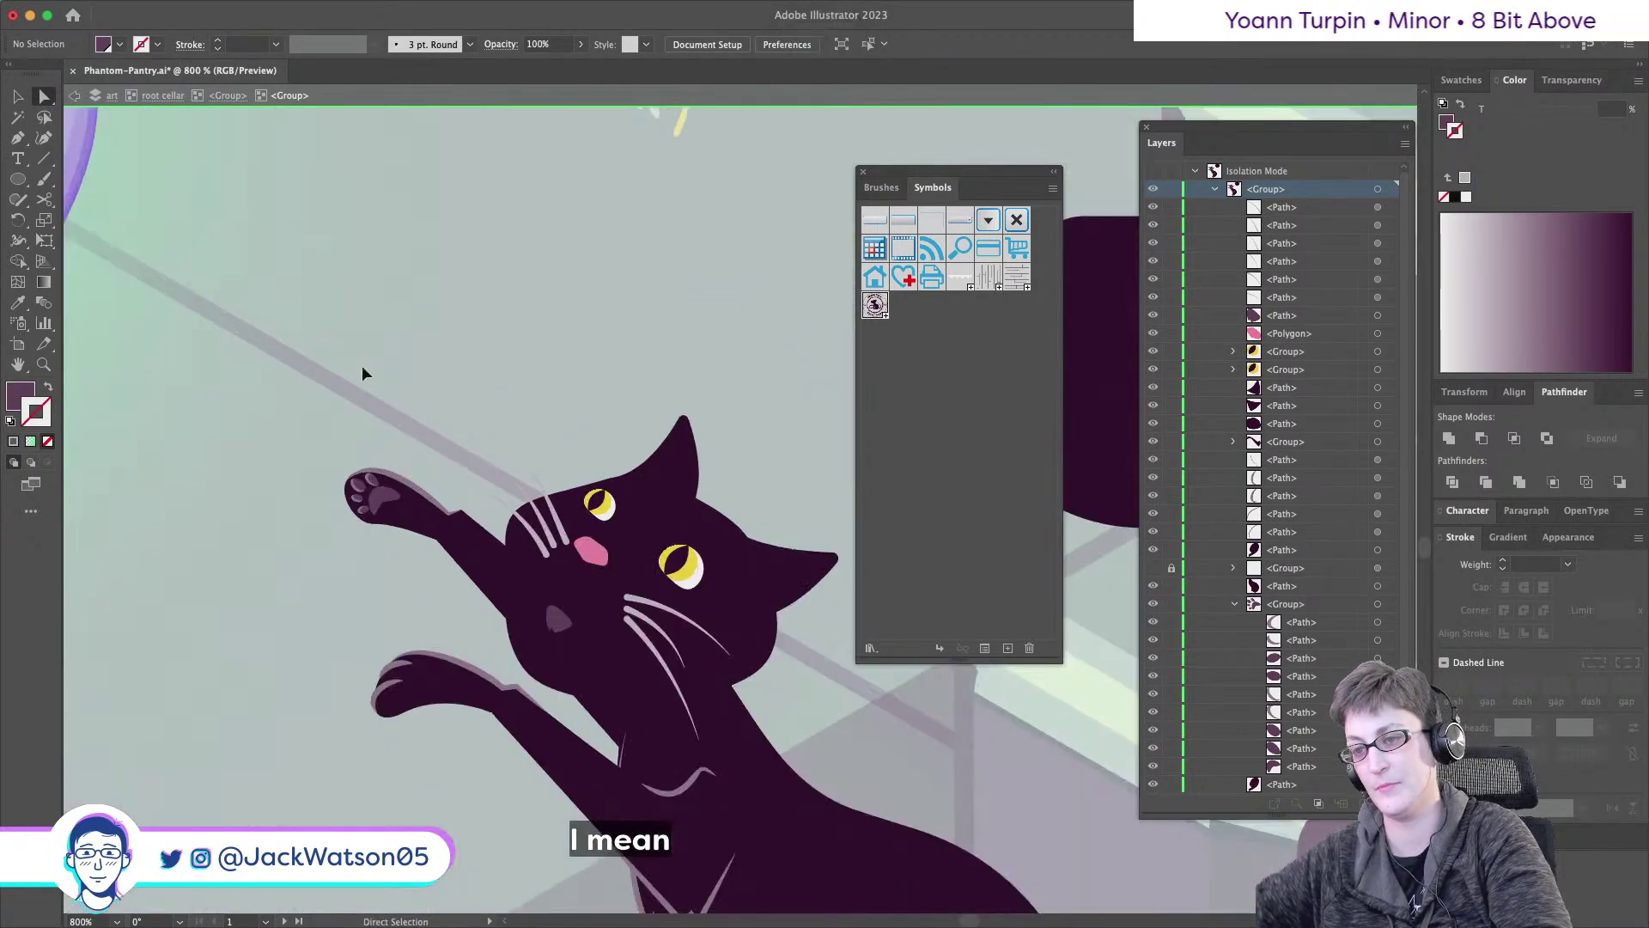
pyautogui.press('super+z')
pyautogui.press('shift+super+a')
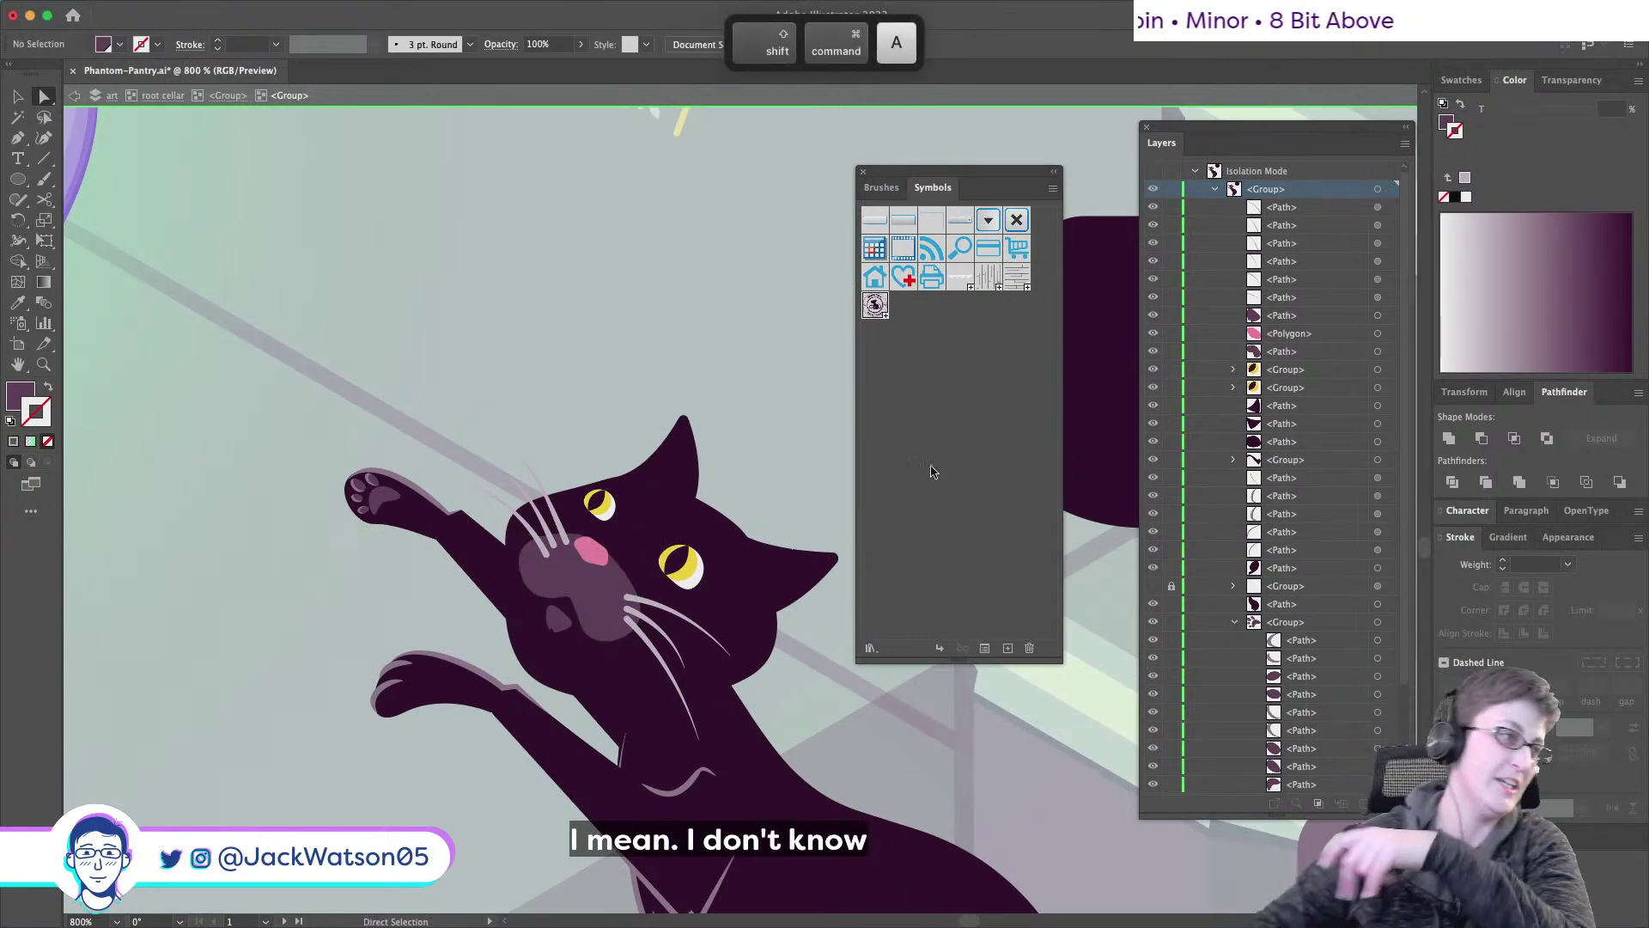